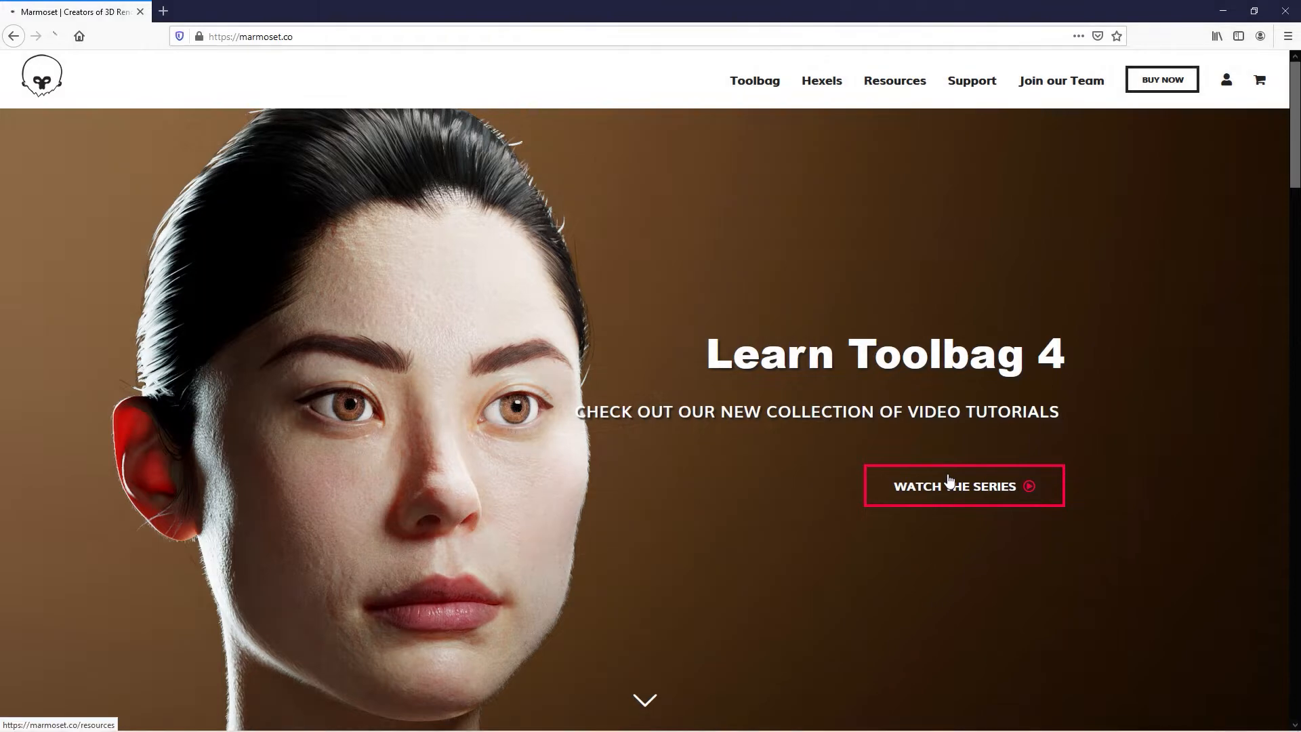
- Open the Learn Toolbag 4 video tutorial series from the Marmoset home page and browse its resources page
click(950, 483)
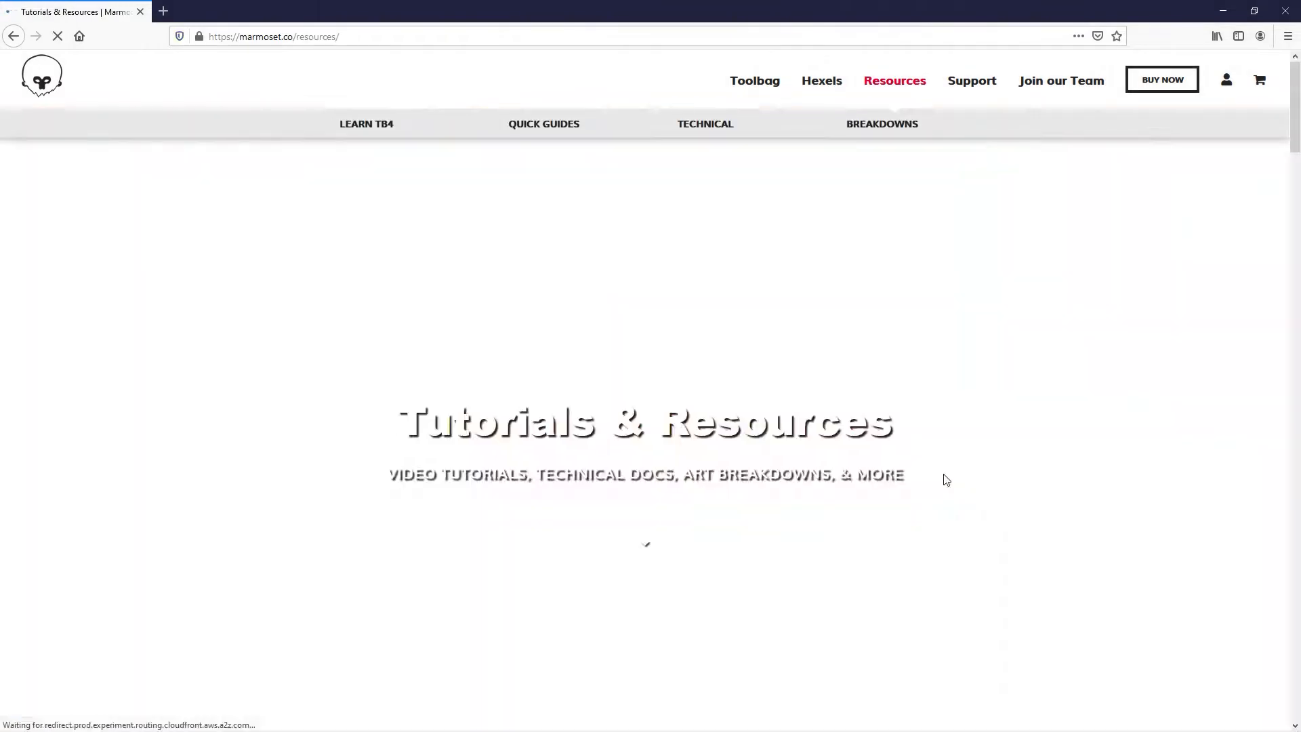
drag(1291, 170, 1289, 250)
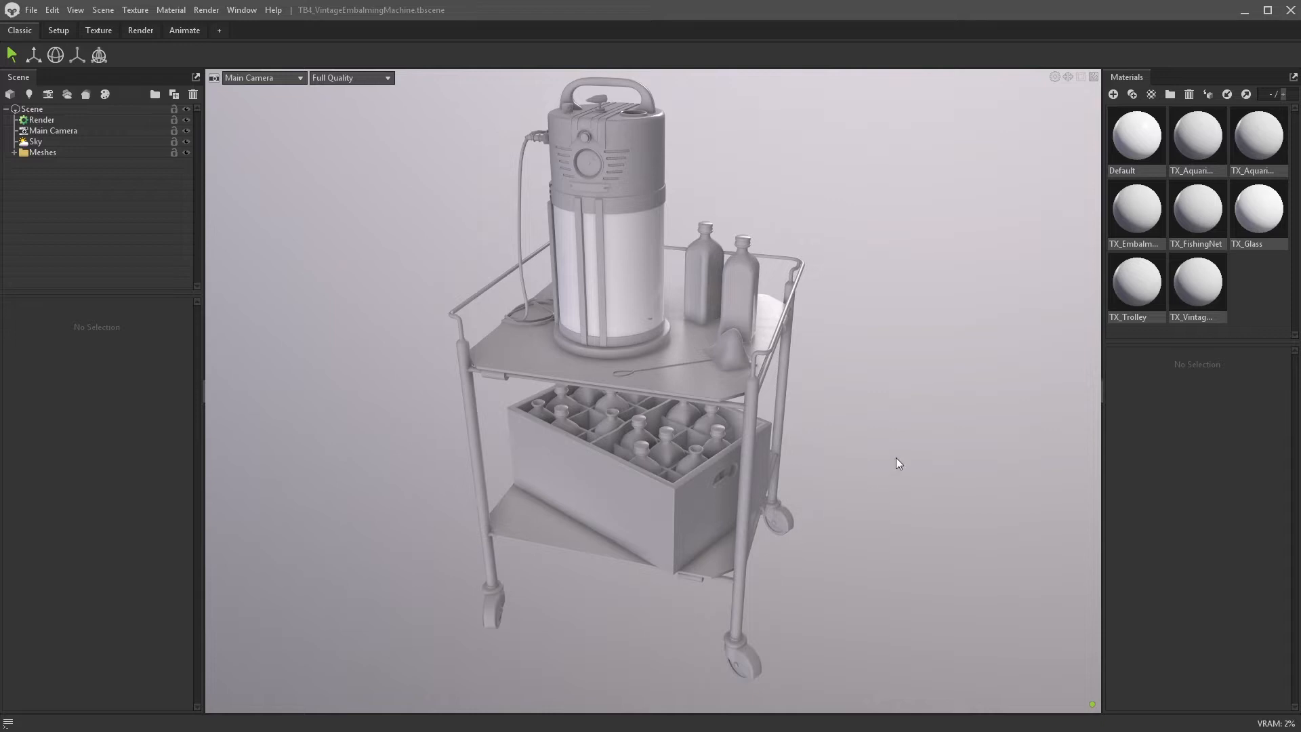
- Look through the contents of the Meshes folder and hide the whole folder in the scene
click(13, 153)
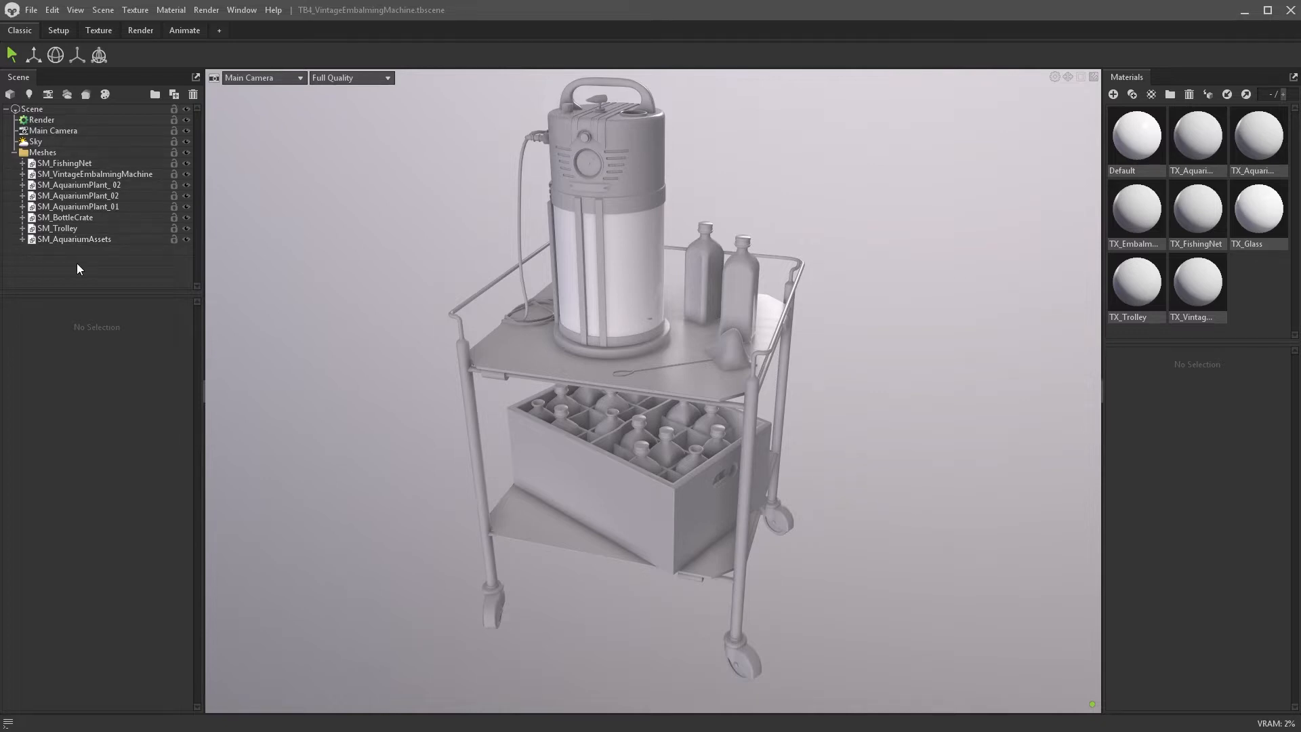
click(14, 153)
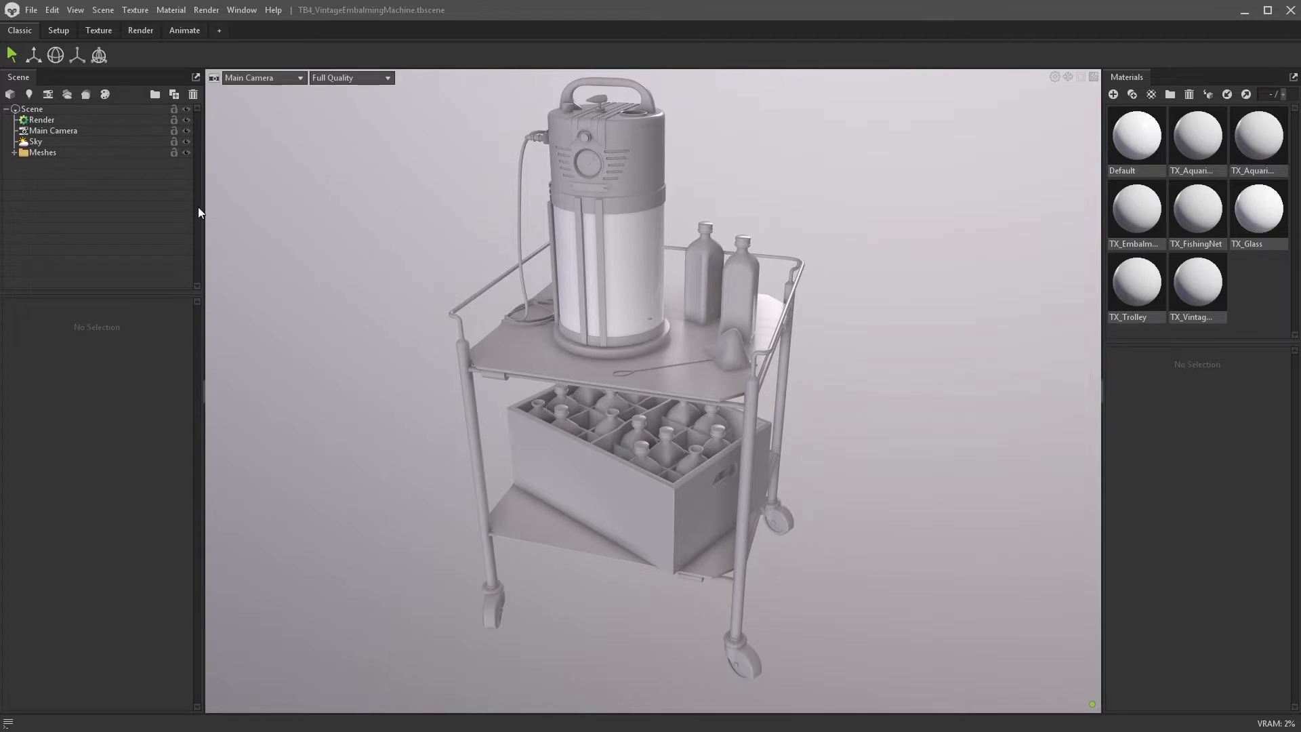
click(186, 152)
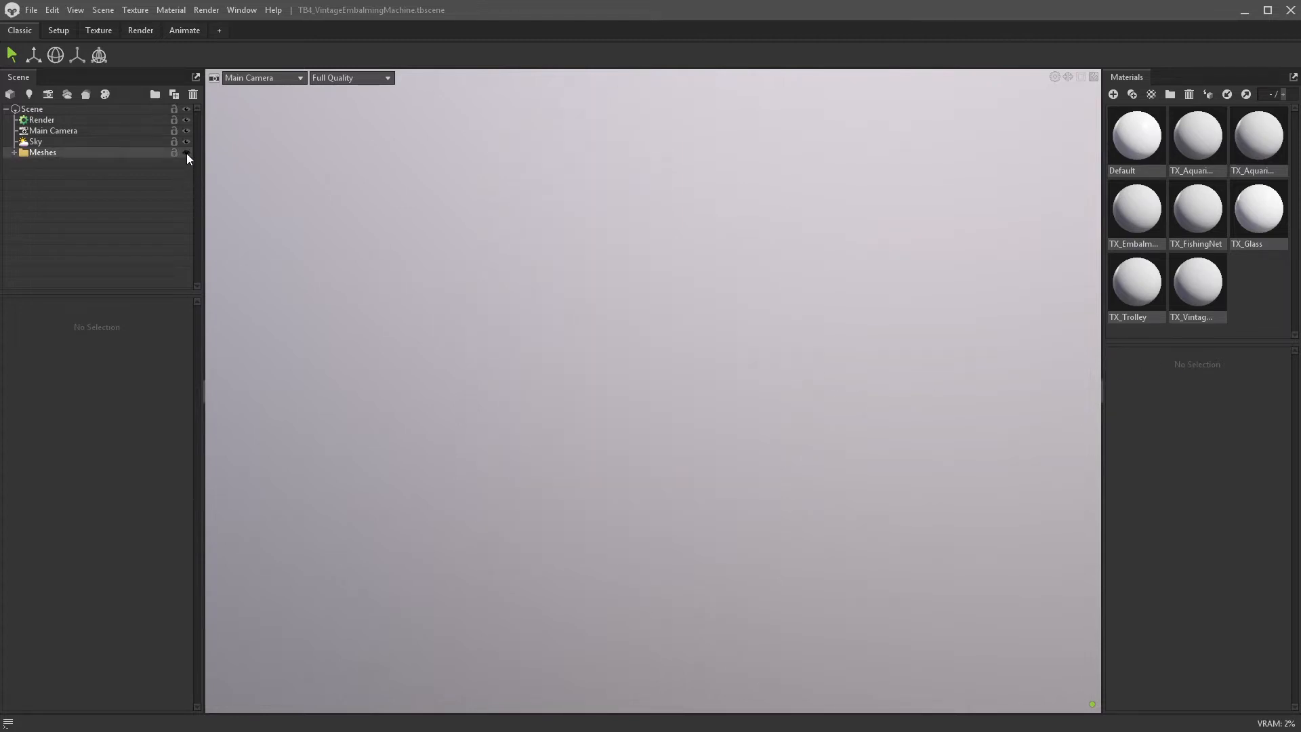
- Add a bake project to the scene and inspect the High and Low slots of its bake group
click(110, 8)
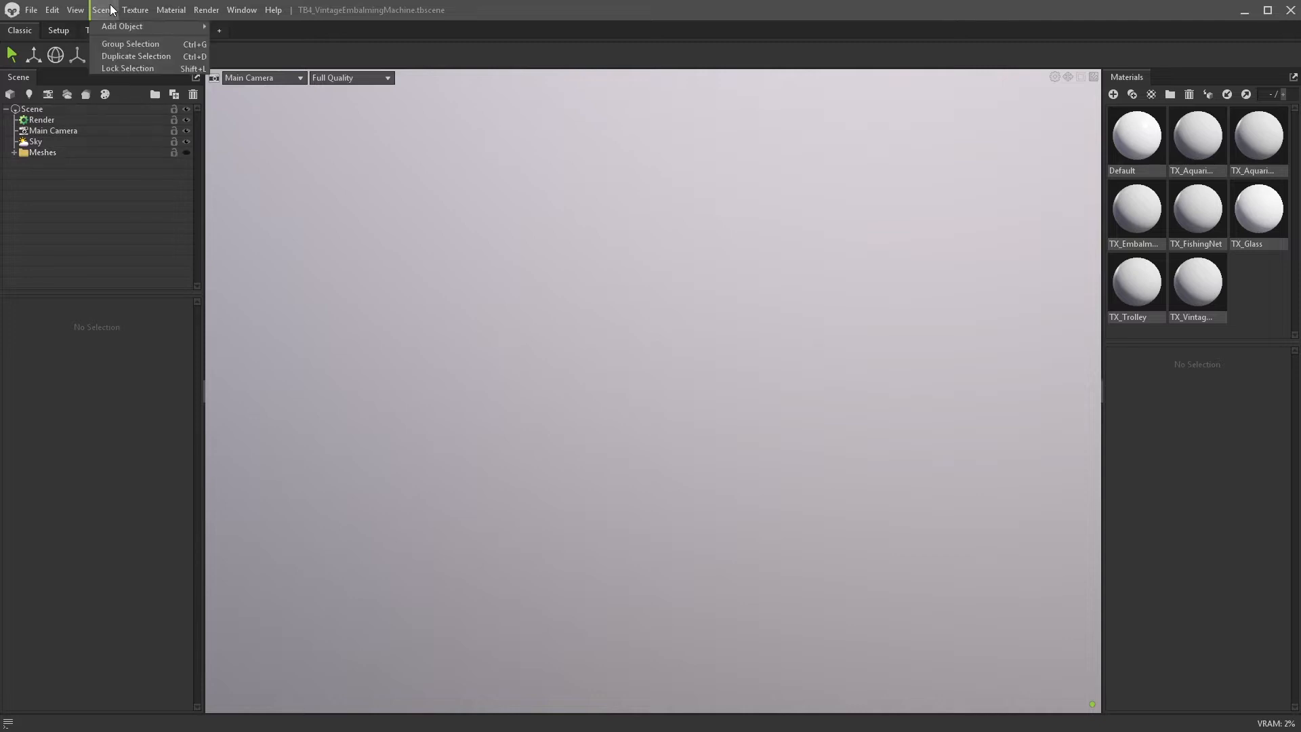
mouse_move(108, 26)
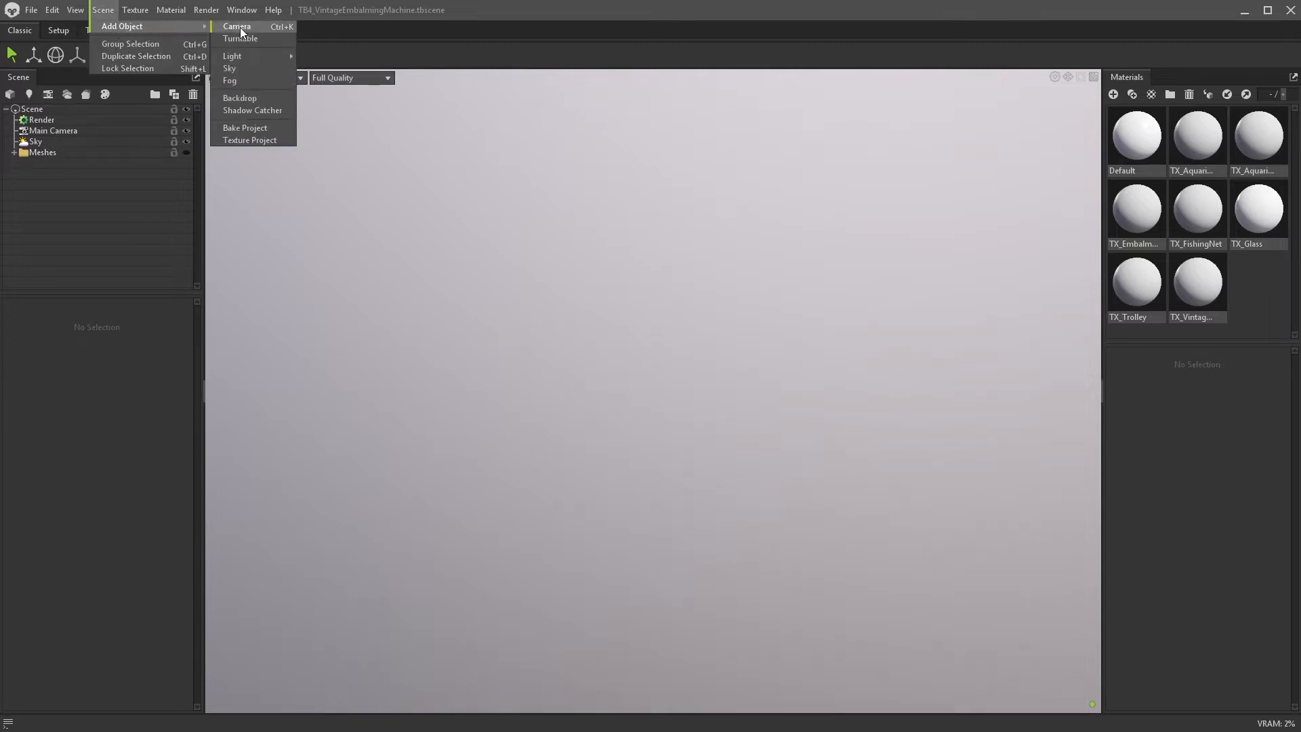
click(262, 128)
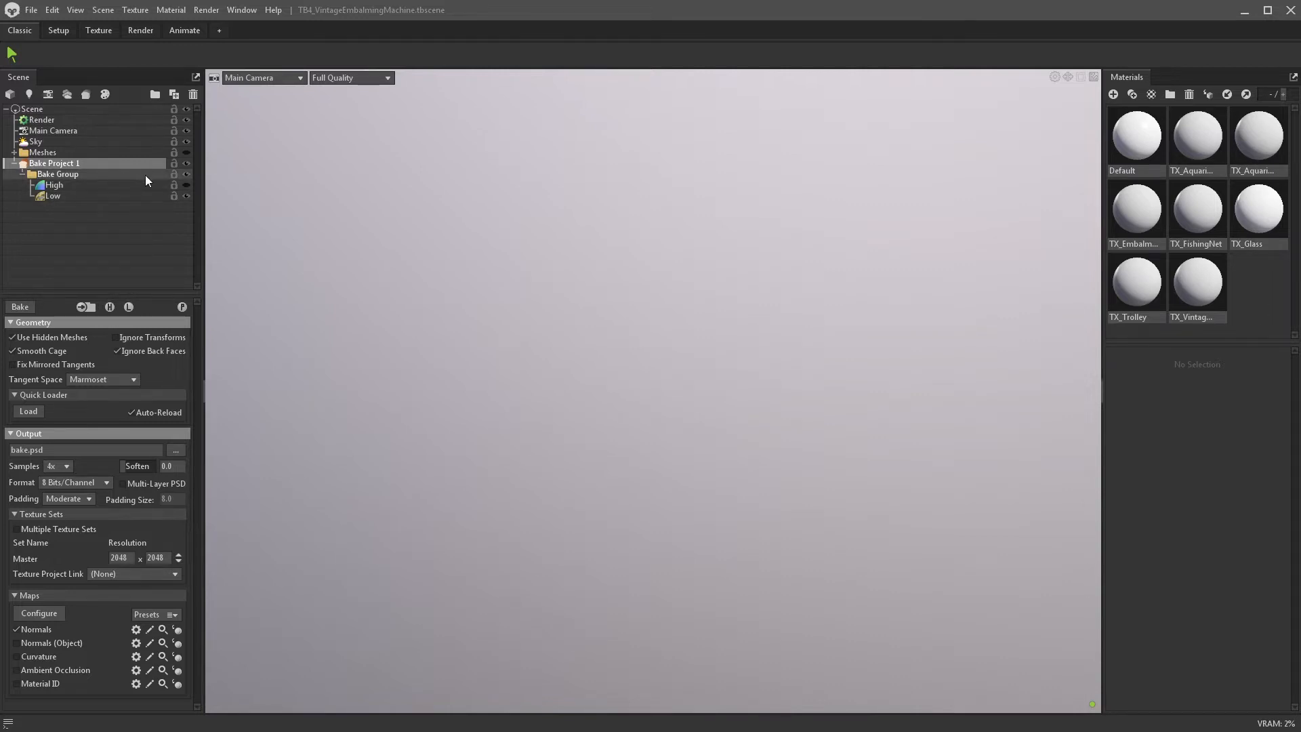
click(116, 184)
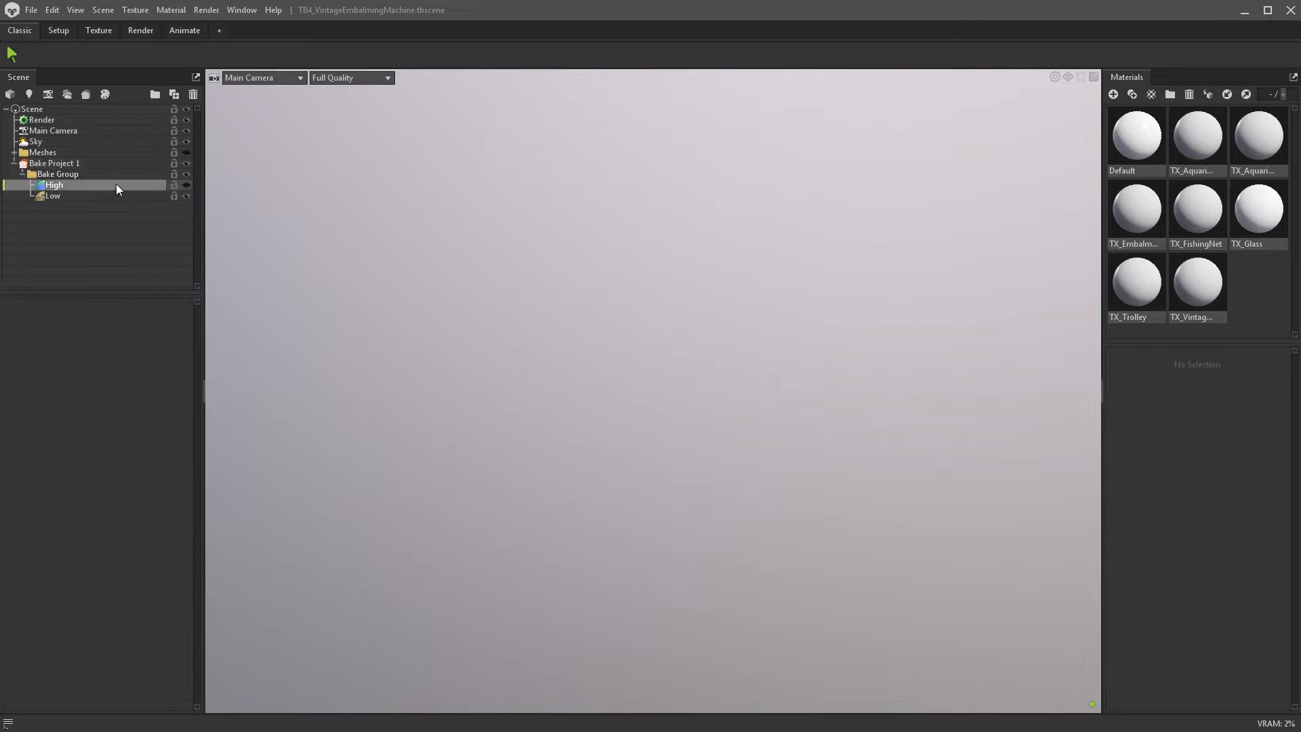
click(116, 196)
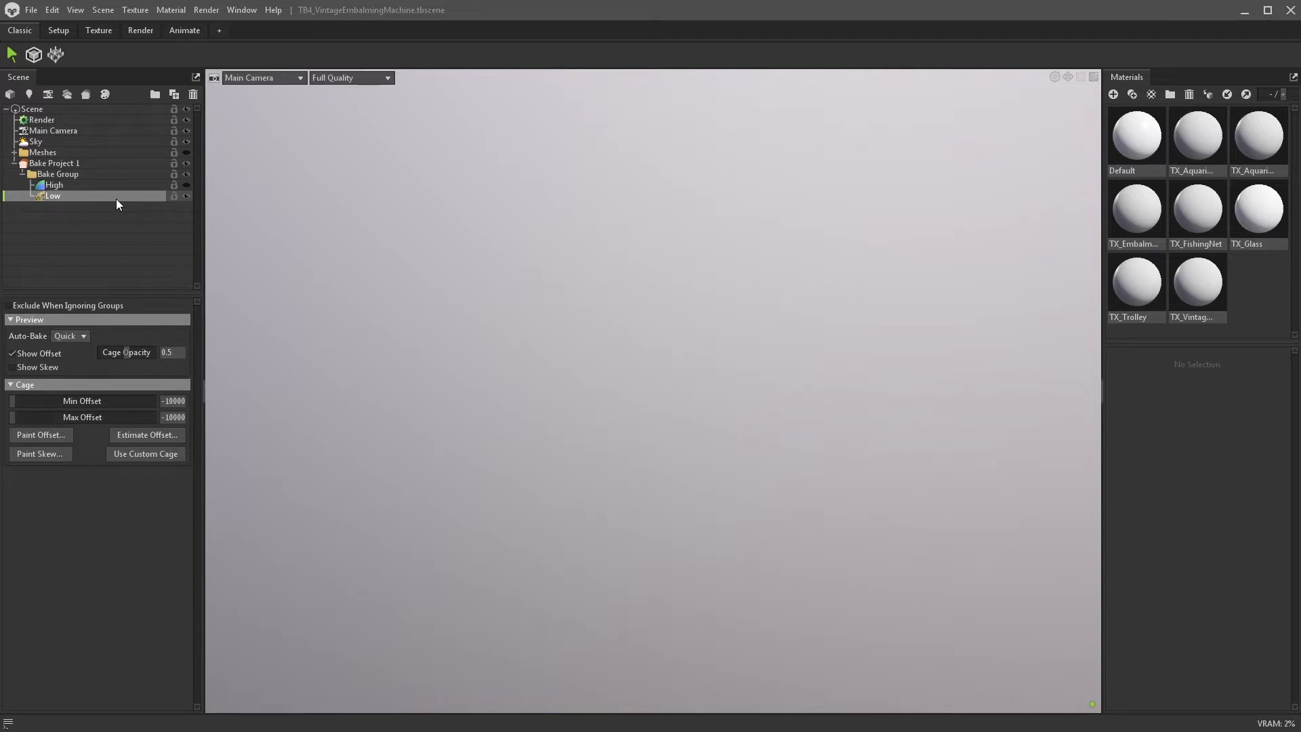
click(31, 10)
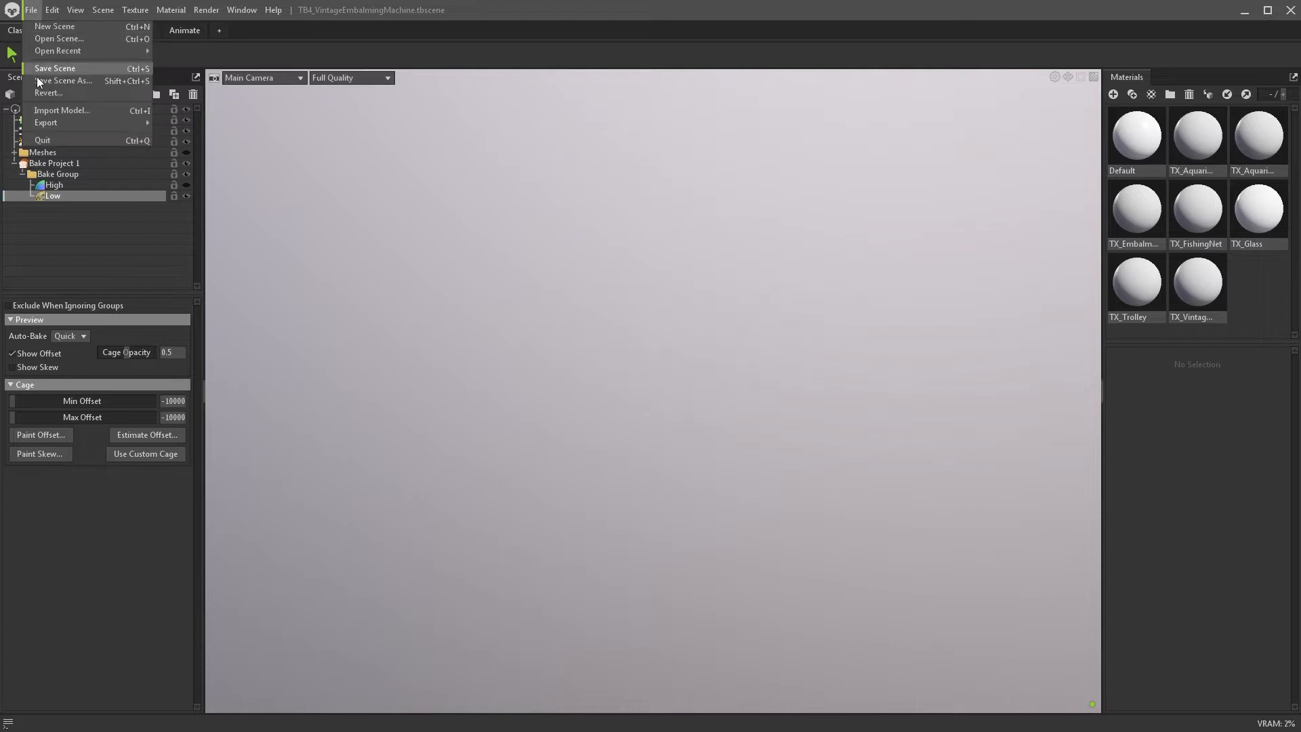
click(49, 116)
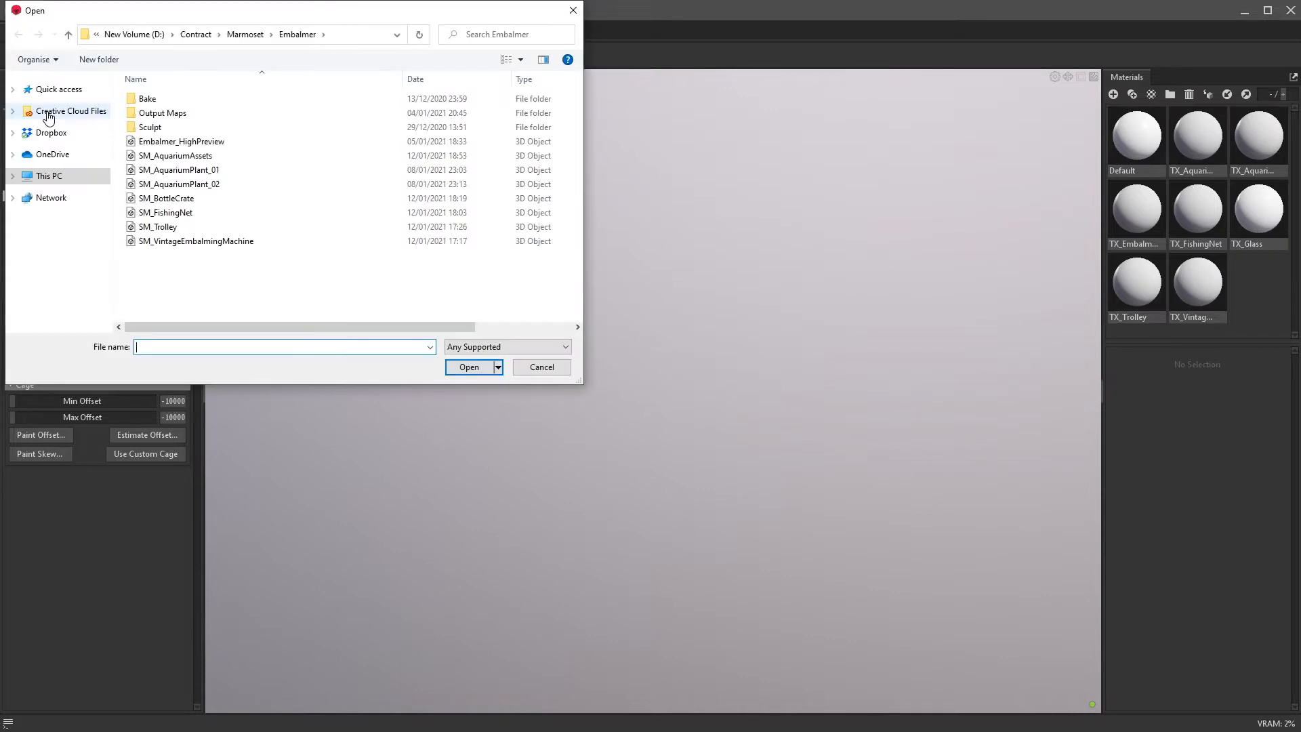
double_click(153, 99)
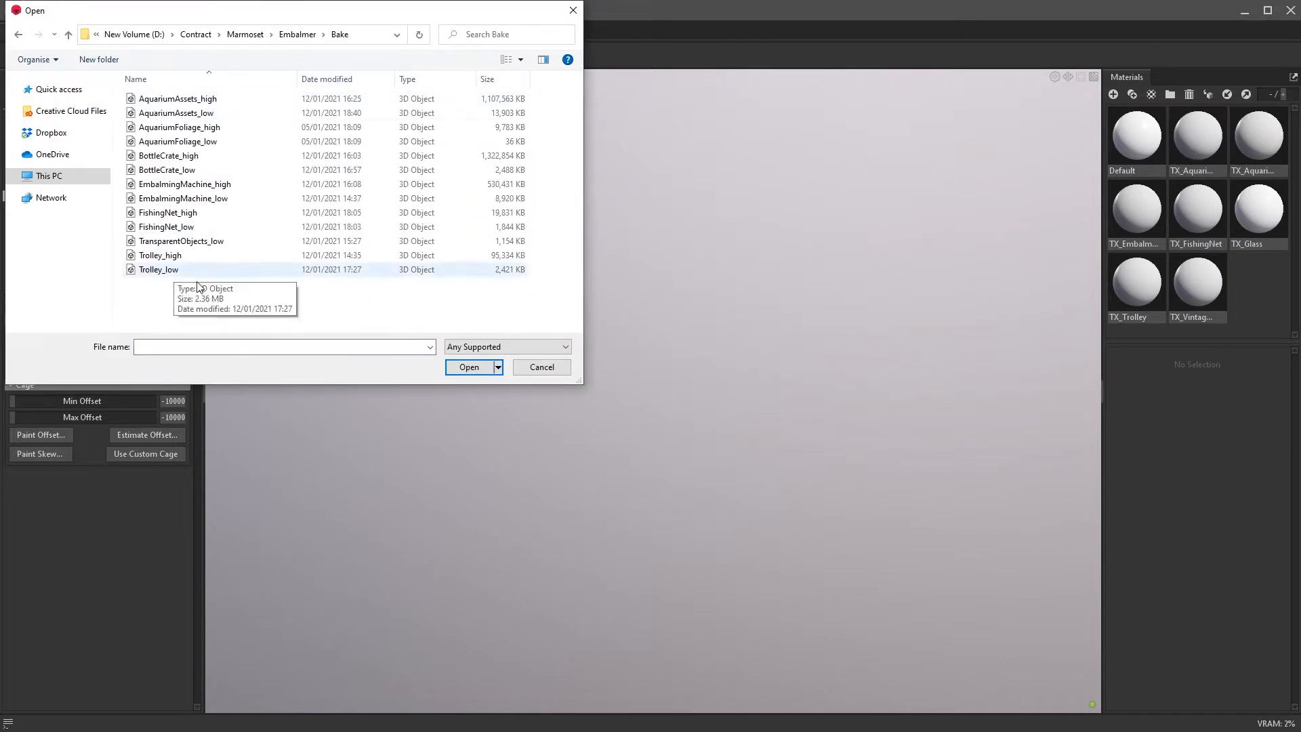
click(523, 368)
- Load all the high and low model files from the Bake folder into the bake project with the Quick Loader
click(54, 163)
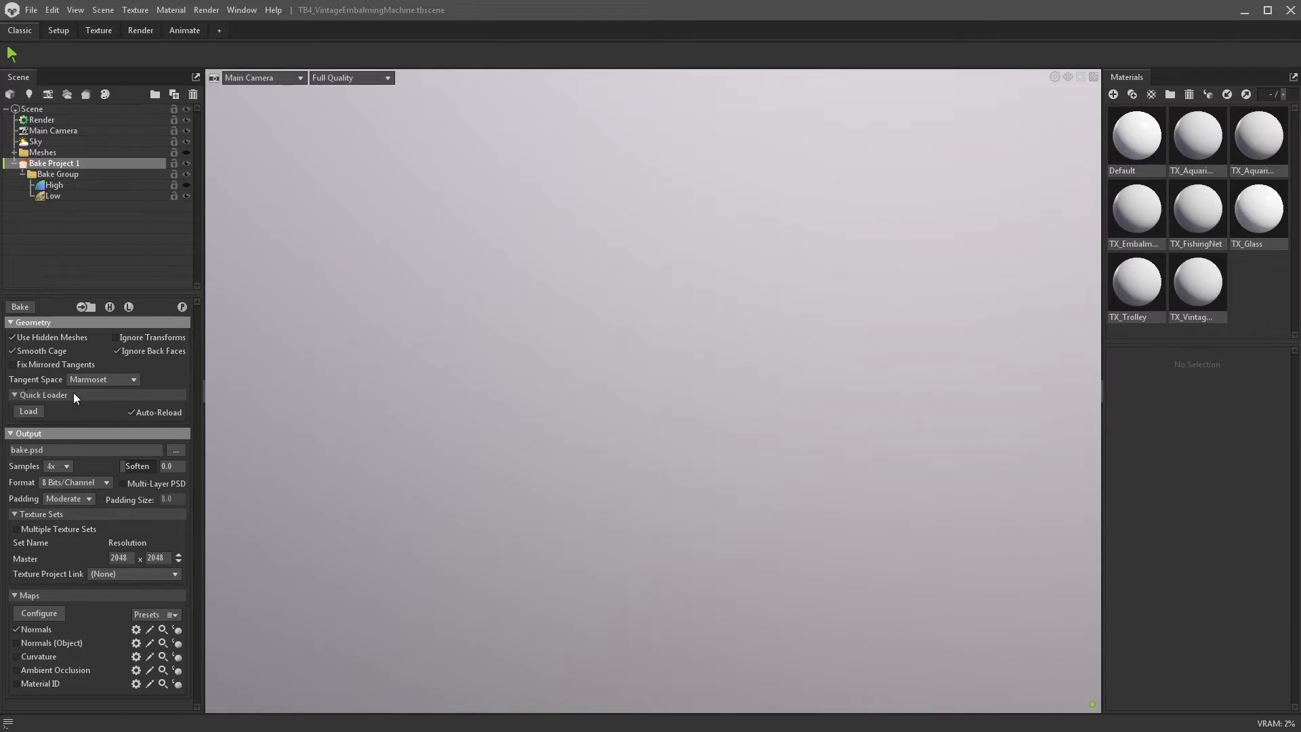
click(31, 412)
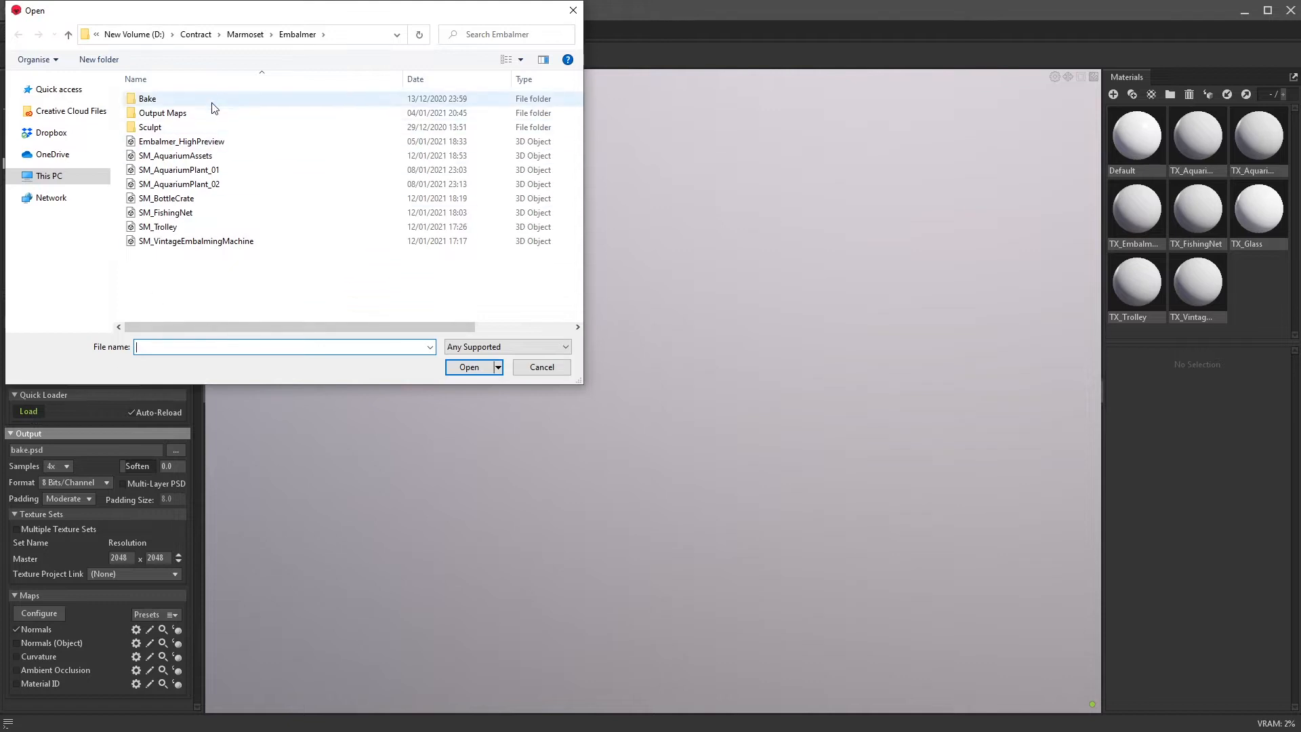
double_click(147, 99)
drag(162, 299, 246, 99)
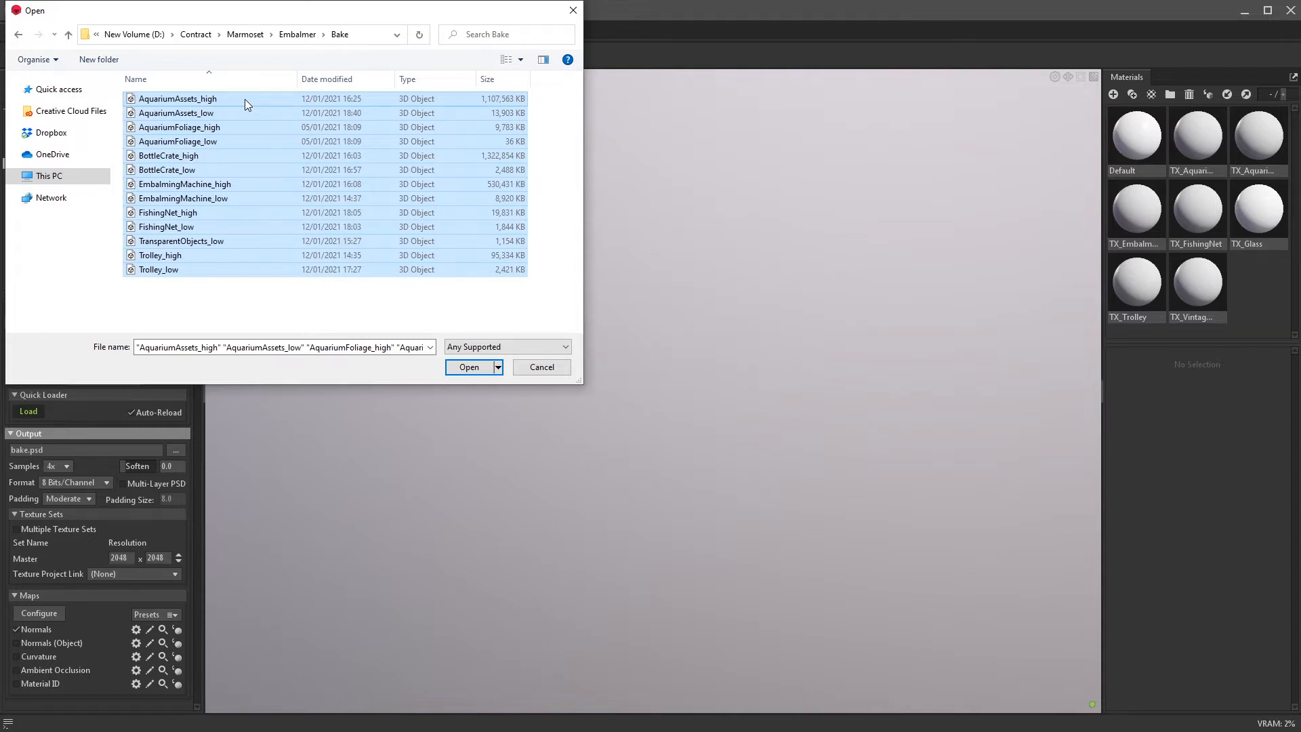
click(470, 368)
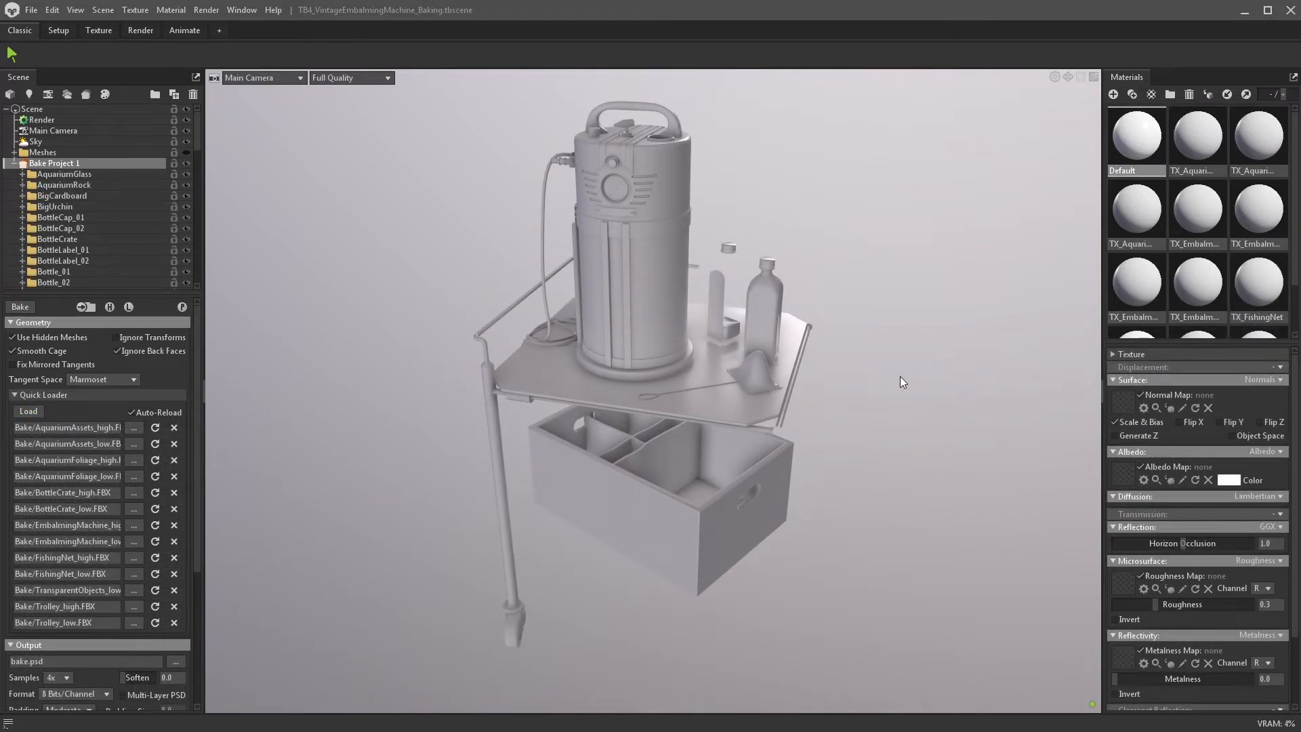
- Hide the AquariumGlass bake group and inspect the high and low meshes inside the AquariumRock group
mouse_move(196, 135)
mouse_down()
mouse_move(199, 276)
mouse_move(199, 144)
mouse_up()
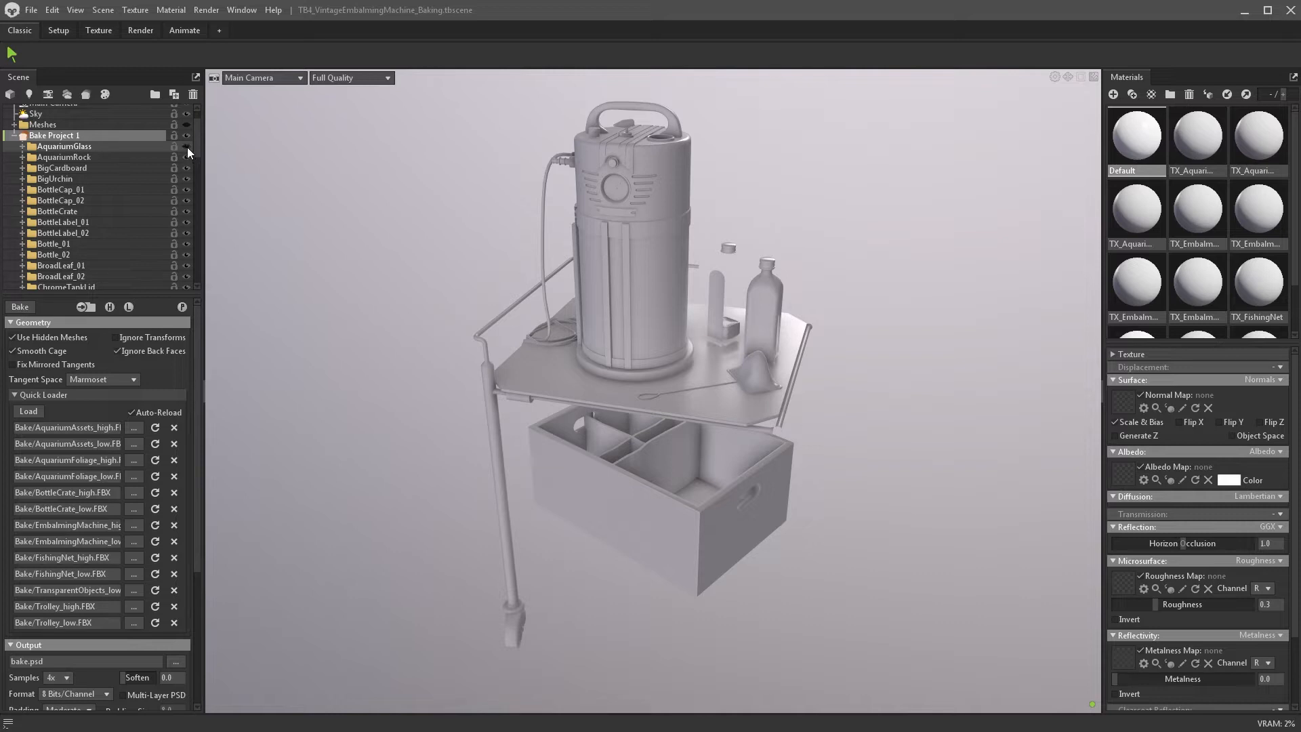
click(187, 147)
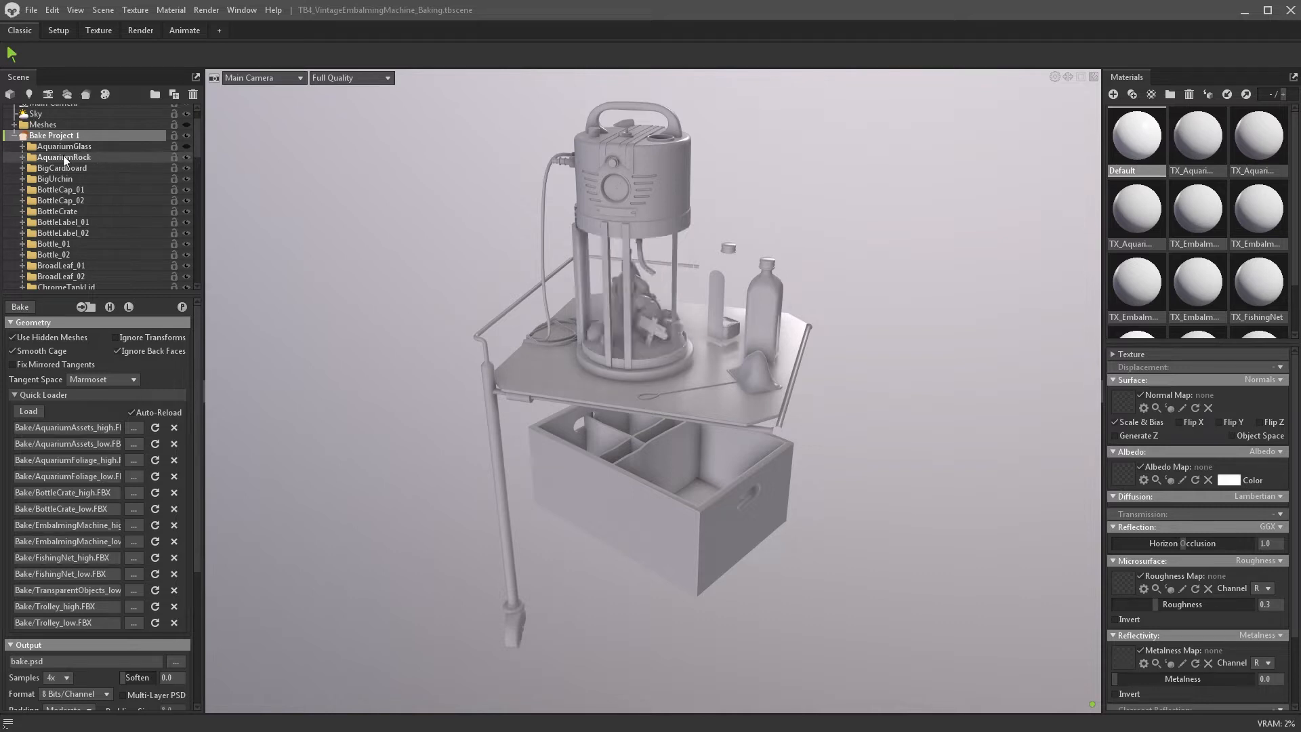
click(22, 157)
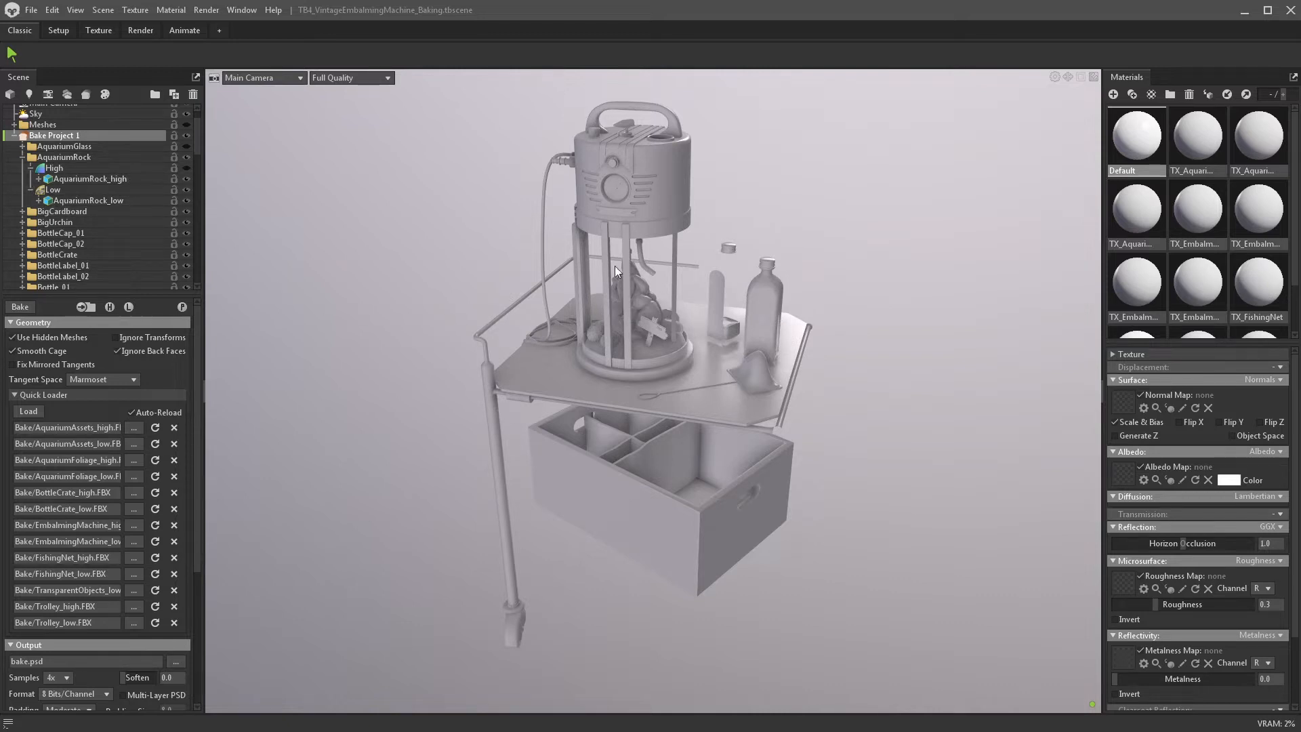
click(23, 156)
- Rename the bake project as Vintage Embalming Machine Baker
double_click(40, 135)
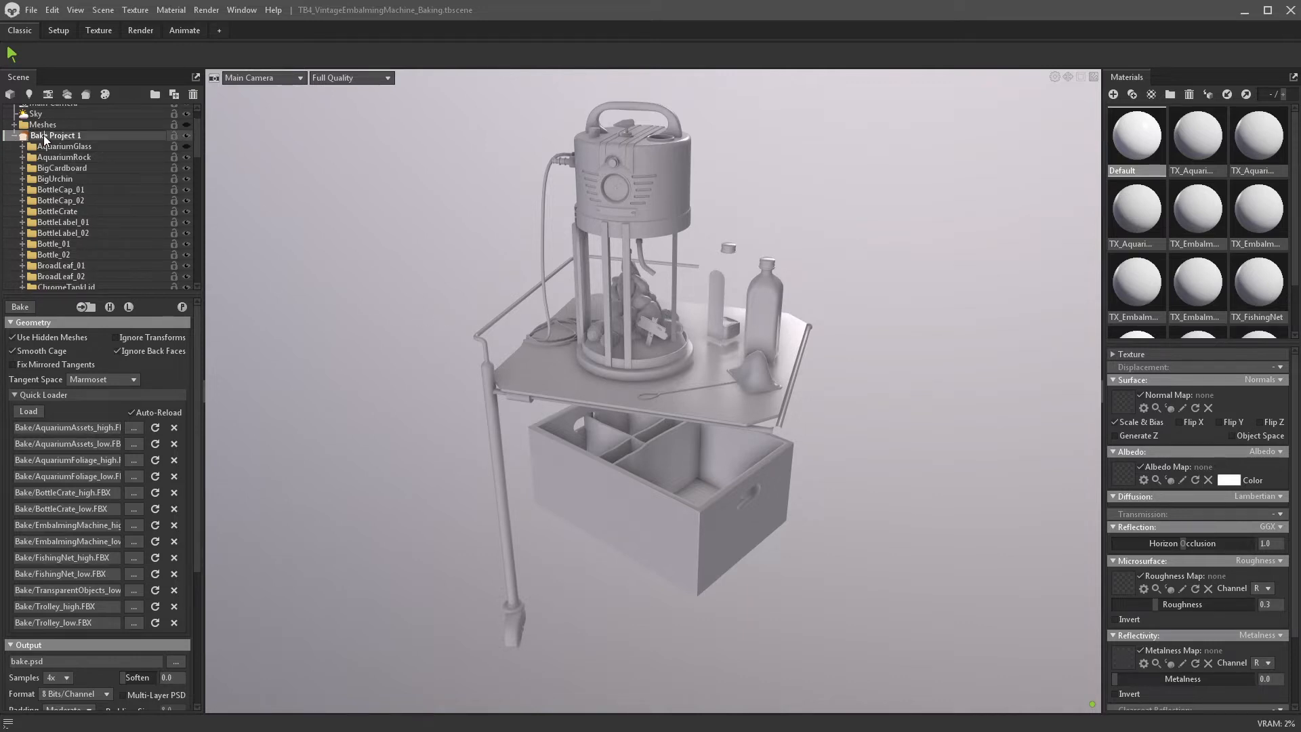
text(Vintage Embalming Machine Baker)
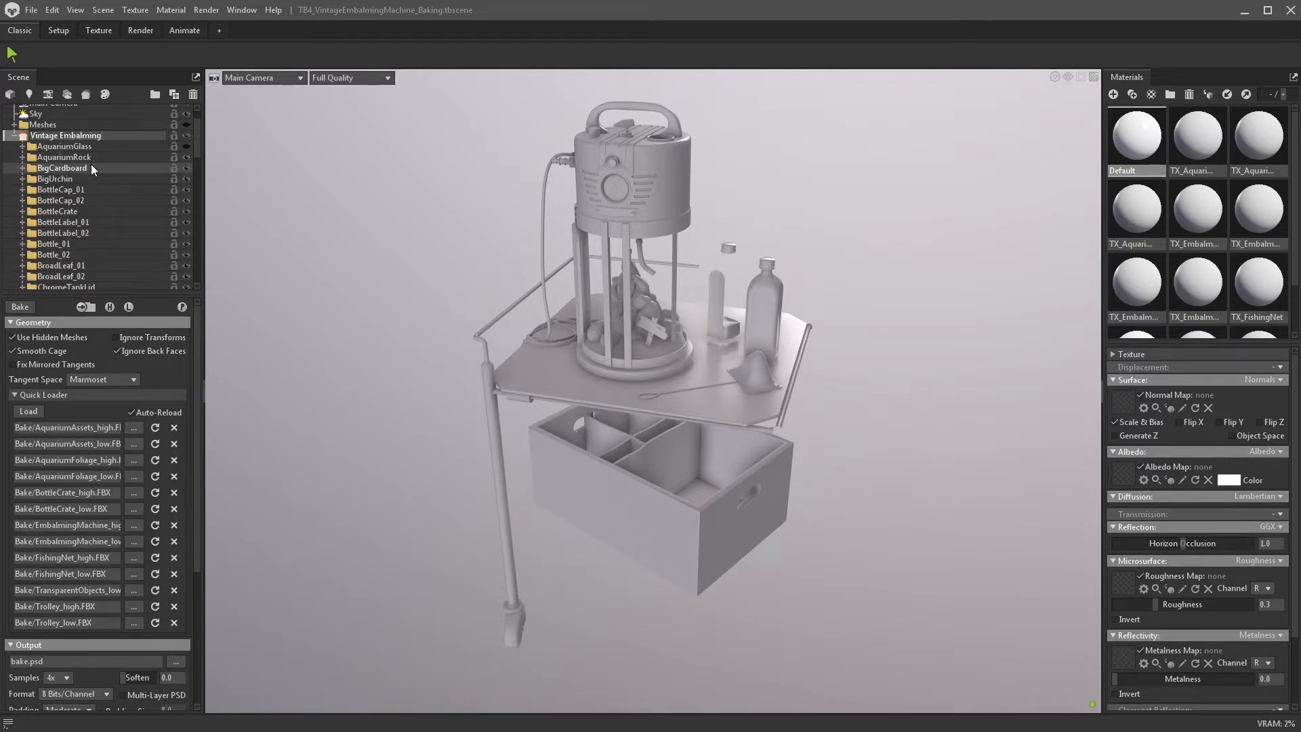
key(Return)
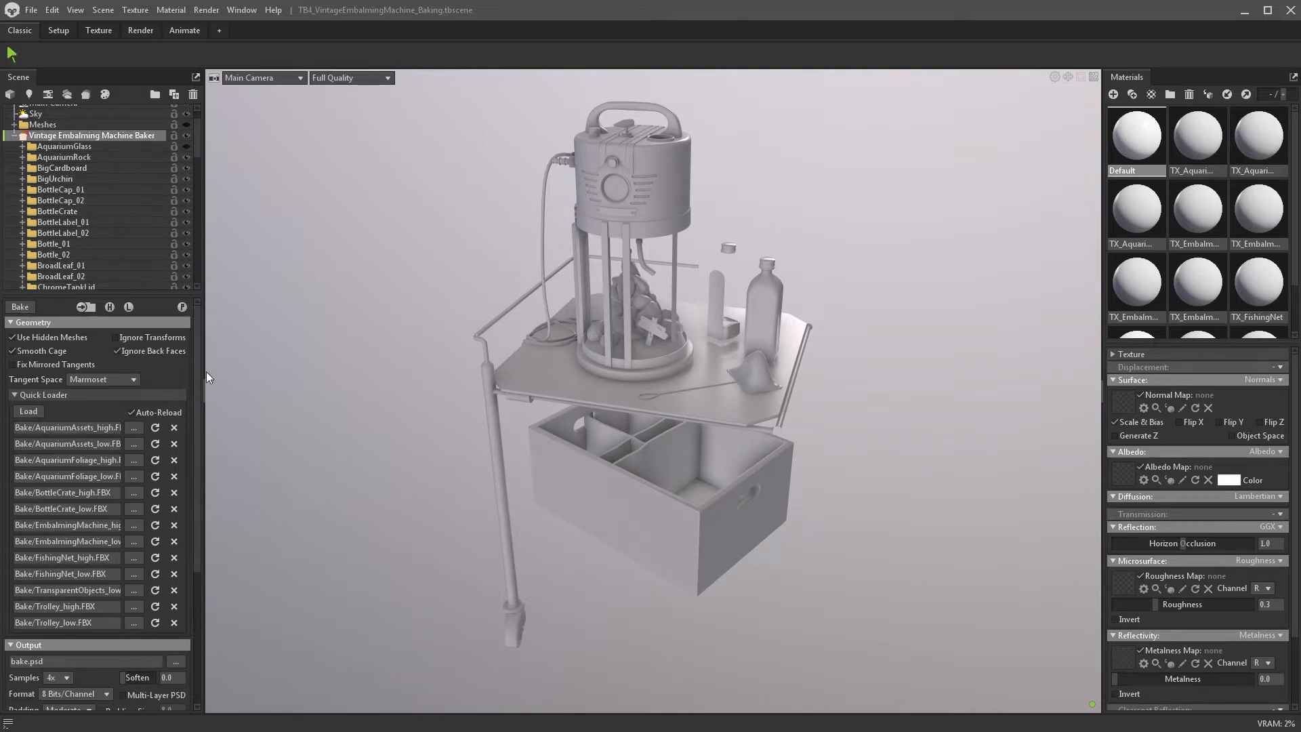
- Show the materials as a compact list and enable multiple texture sets for the bake project, reviewing the sets
drag(200, 356, 198, 393)
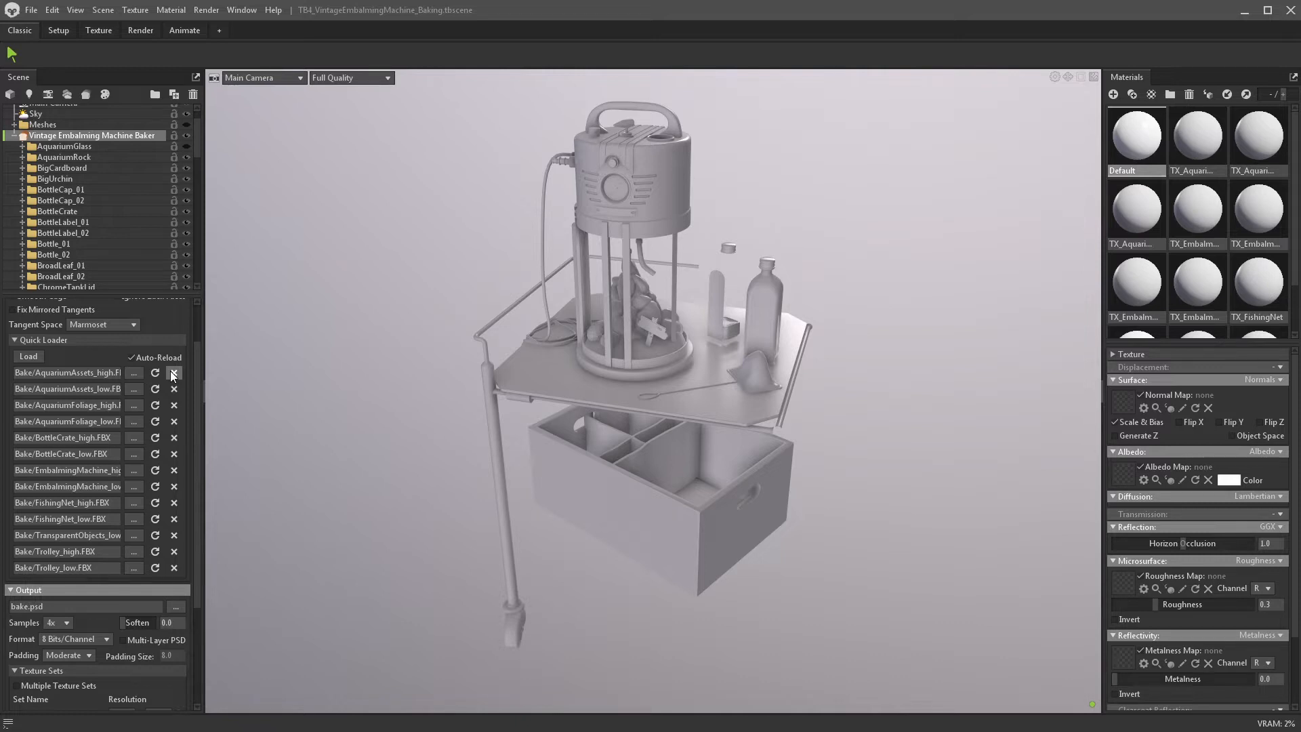
drag(196, 366, 202, 465)
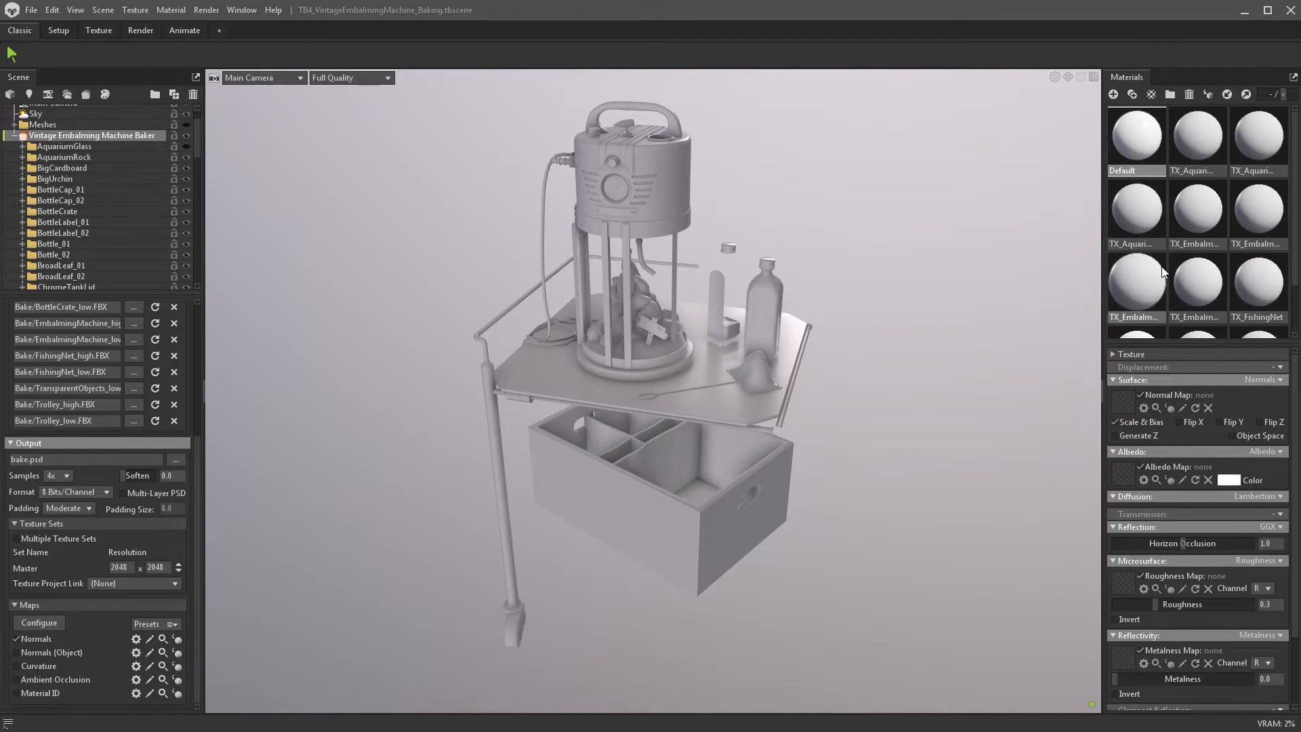
drag(1284, 94, 1264, 92)
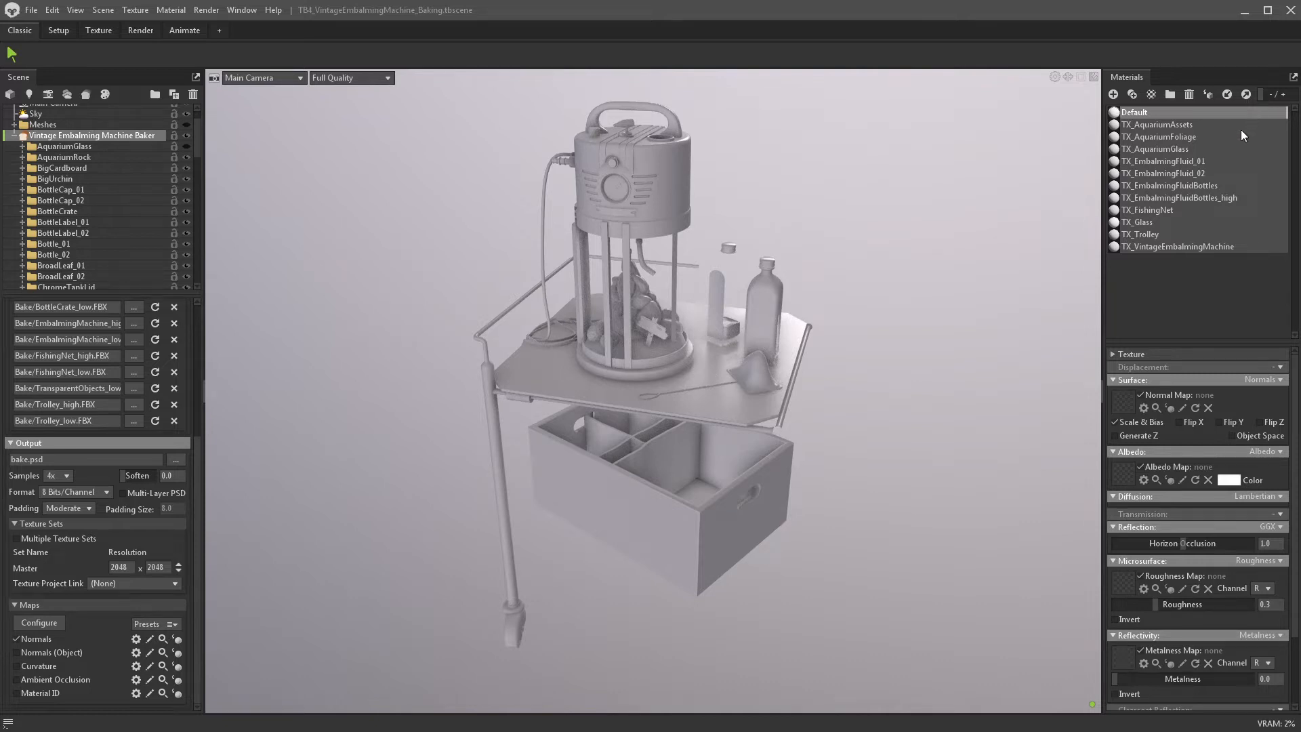
click(58, 539)
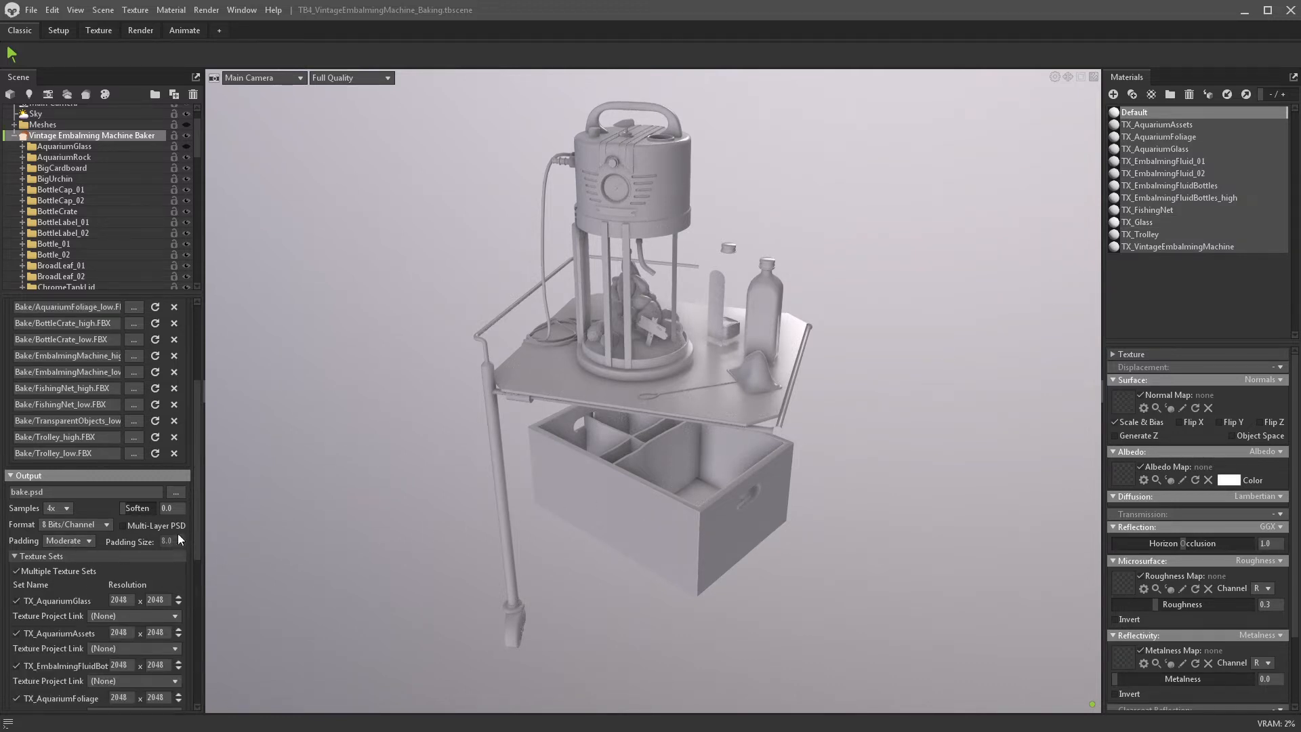
drag(197, 503, 198, 591)
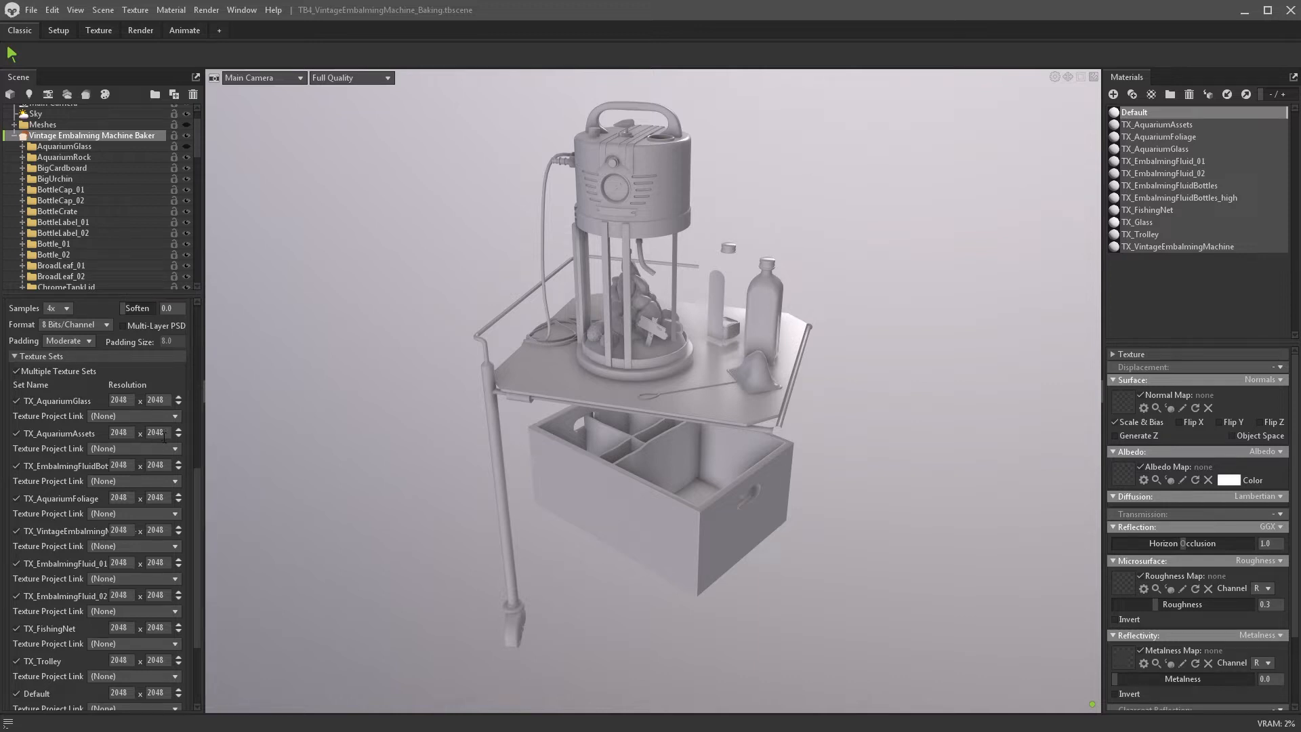
- View the tangent space options in the bake project's geometry settings
drag(197, 487, 195, 331)
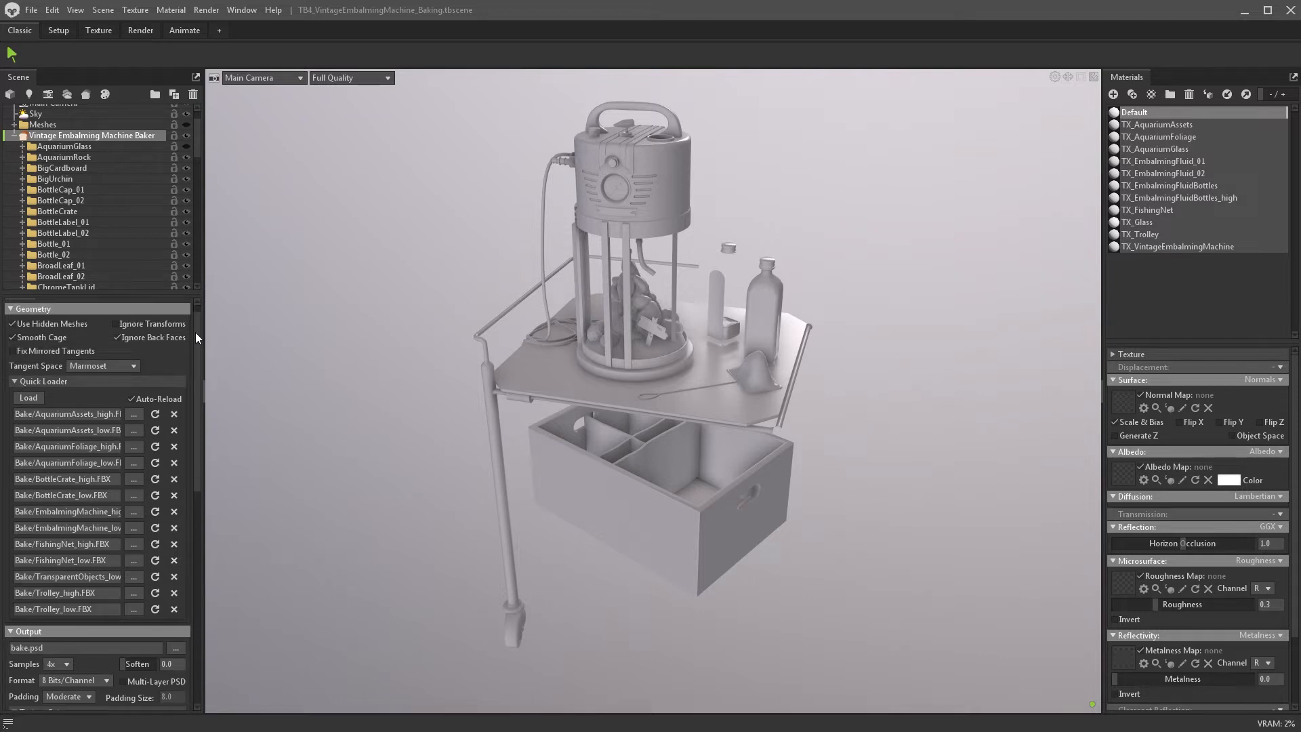
click(133, 364)
click(133, 364)
- Set the bake output to a Targa image named MTB_ in the Output Maps folder
drag(199, 356, 198, 422)
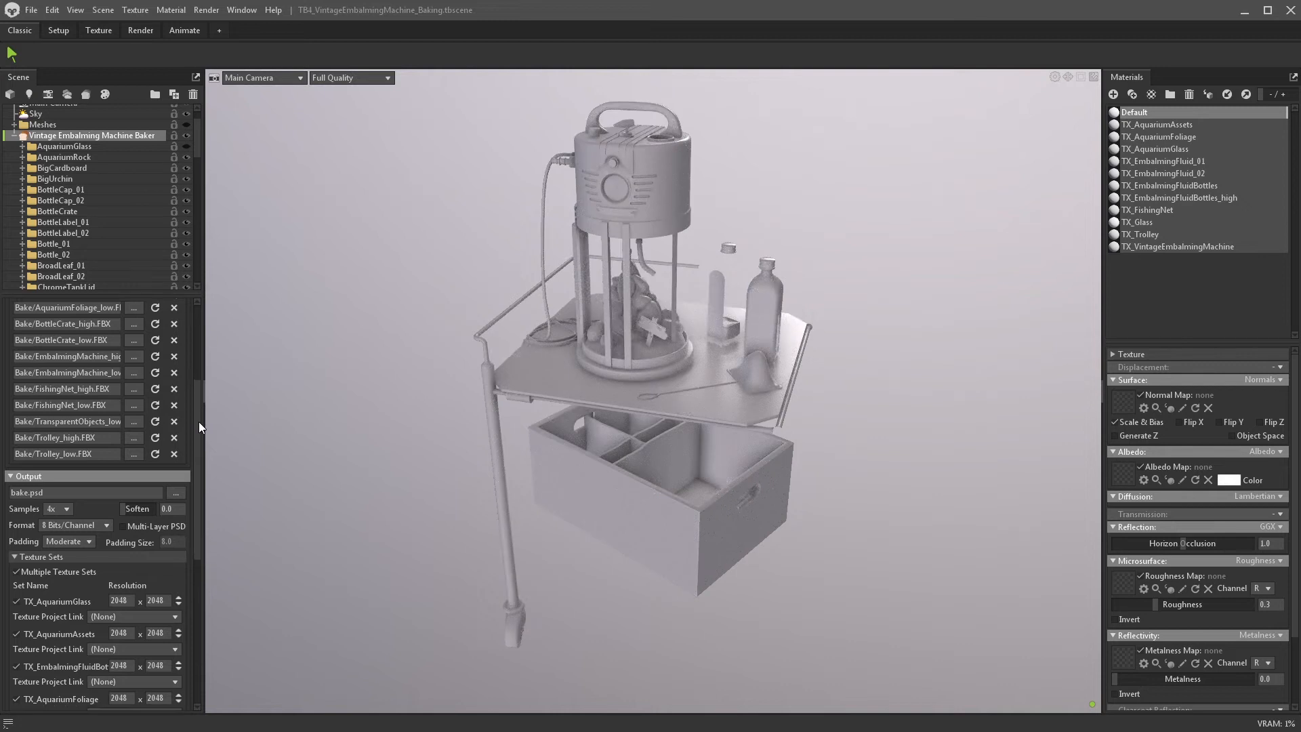
click(176, 494)
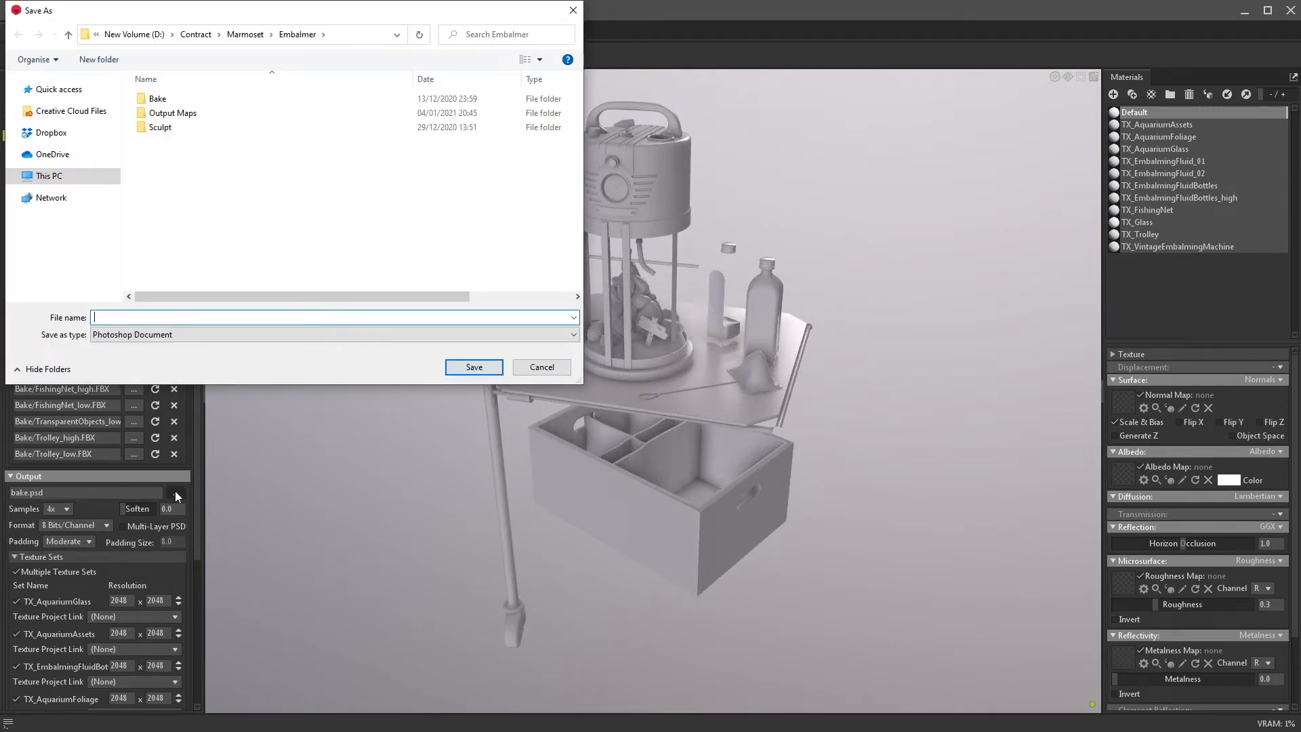
double_click(196, 113)
click(147, 335)
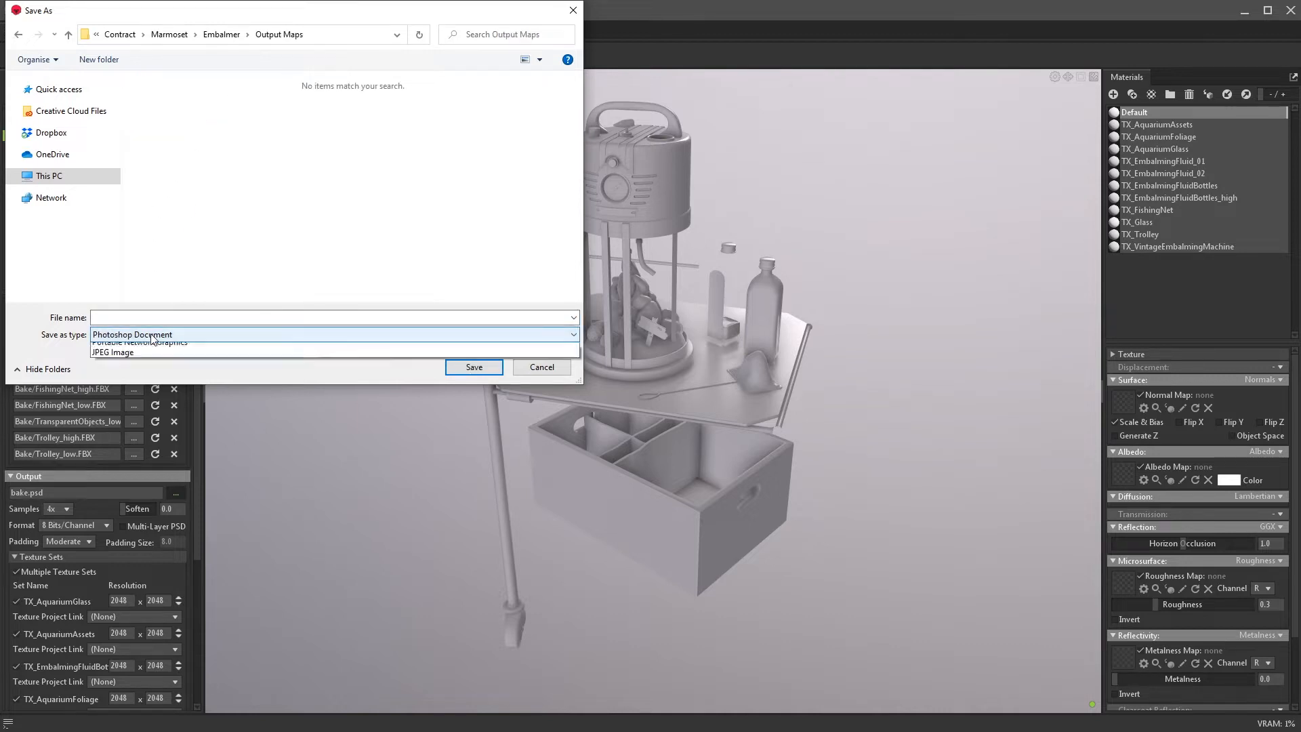
click(151, 359)
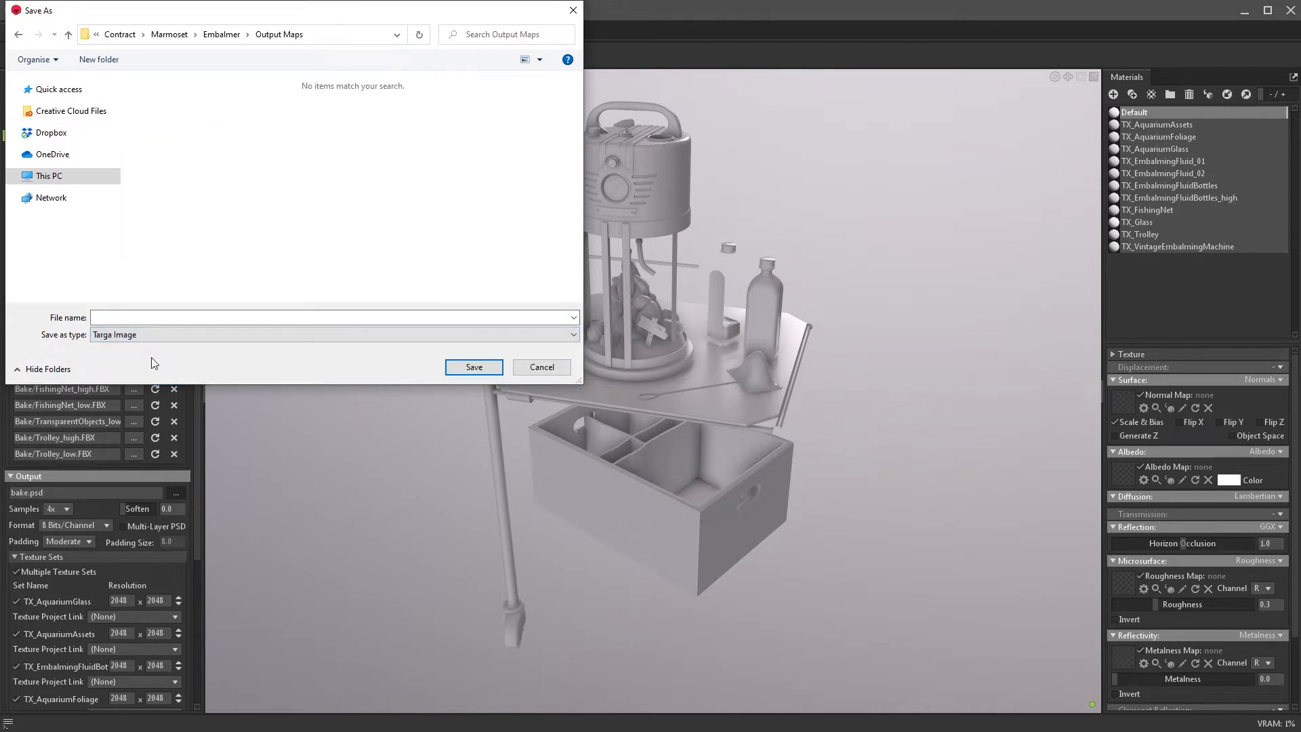
click(152, 317)
text(MT)
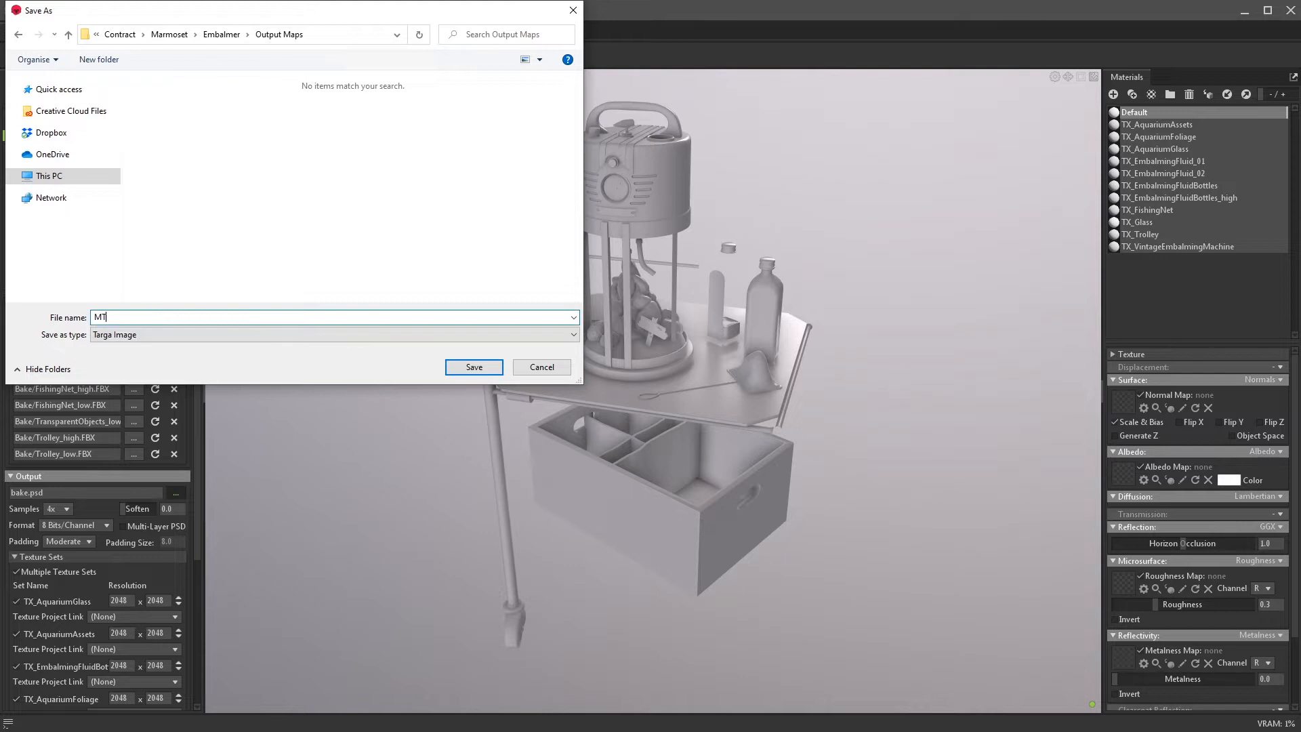
text(B_)
click(465, 366)
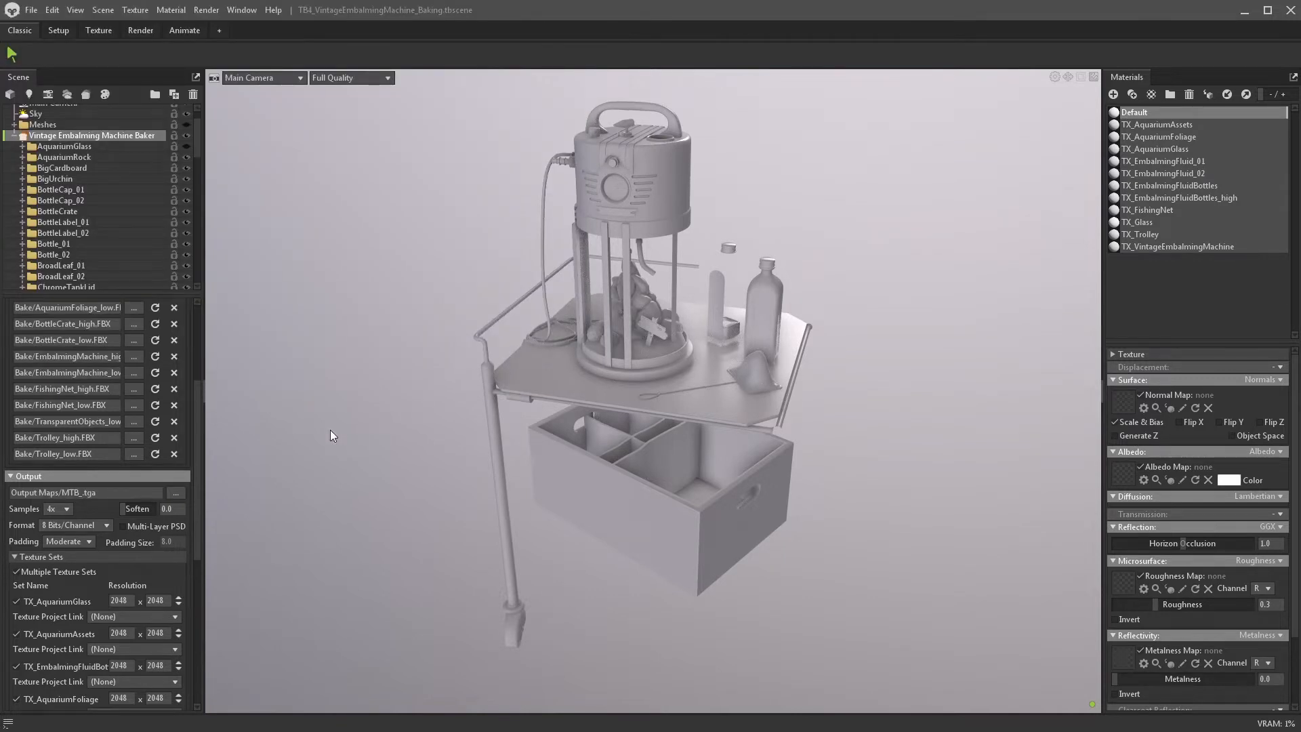
- Review the Samples and Padding options in the bake project's output settings
scroll(197, 429, down, 5)
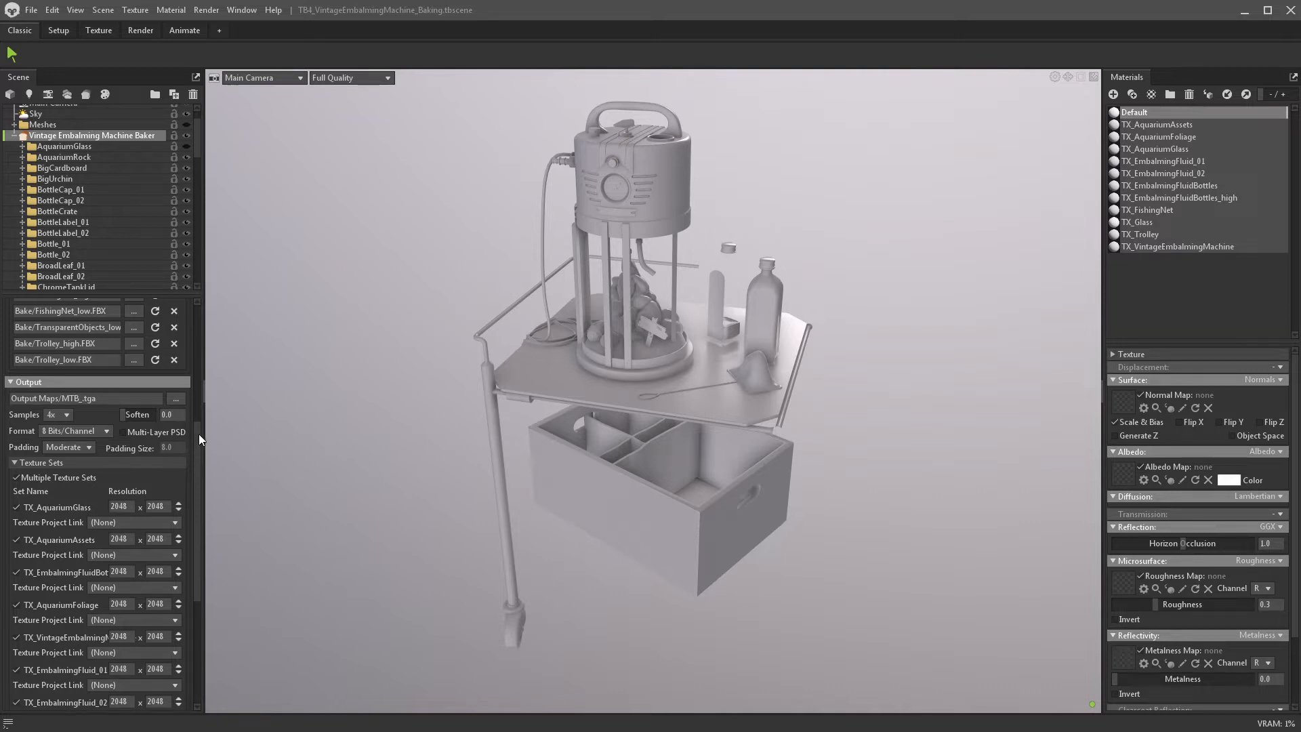
click(67, 415)
click(66, 440)
click(87, 448)
click(85, 472)
- Add Height, Position, Thickness, Group ID and Alpha Mask to the bake project's configured maps
drag(193, 450, 207, 555)
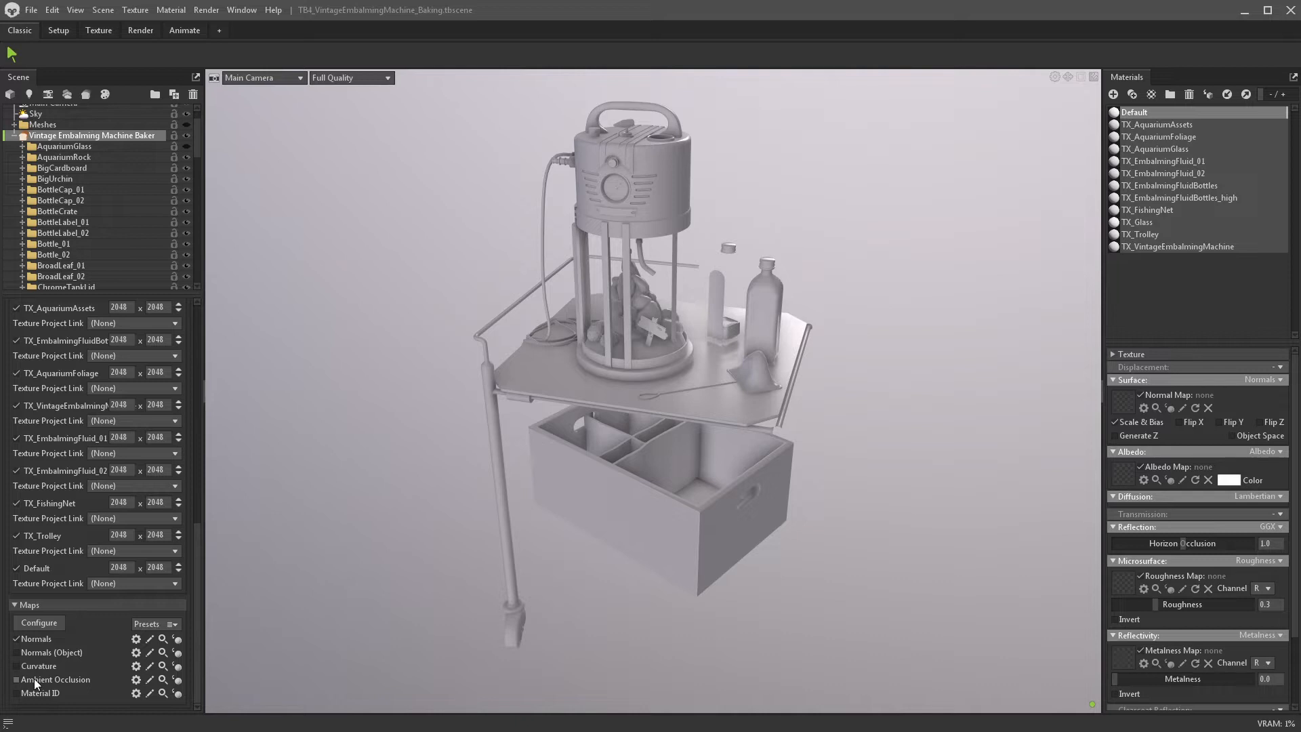
click(57, 630)
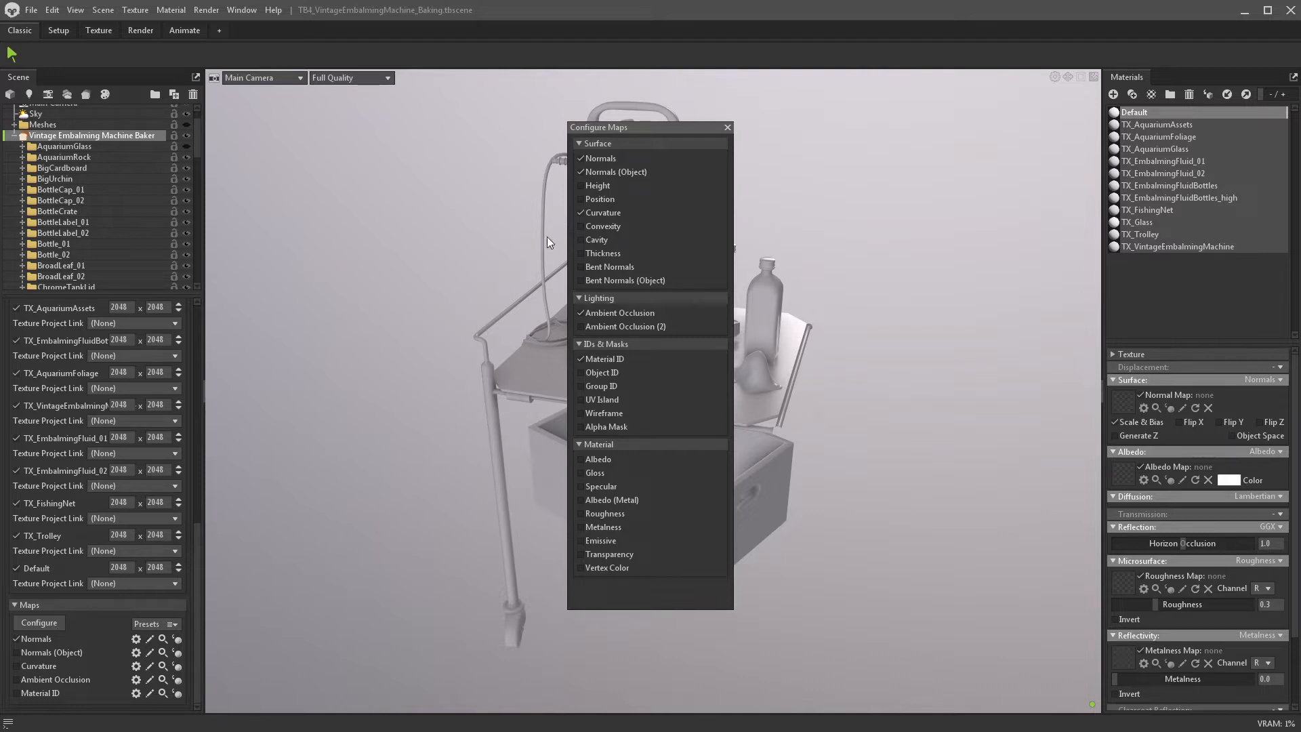
click(585, 185)
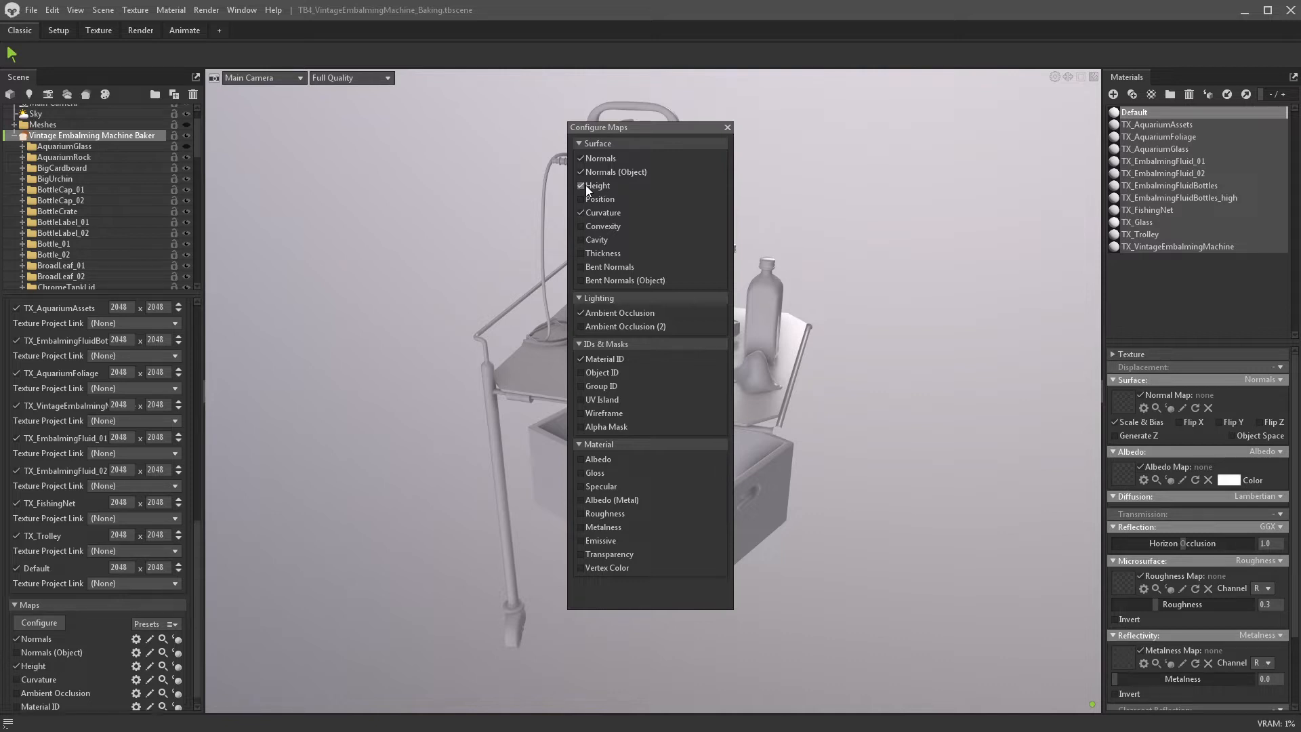
click(595, 254)
click(584, 199)
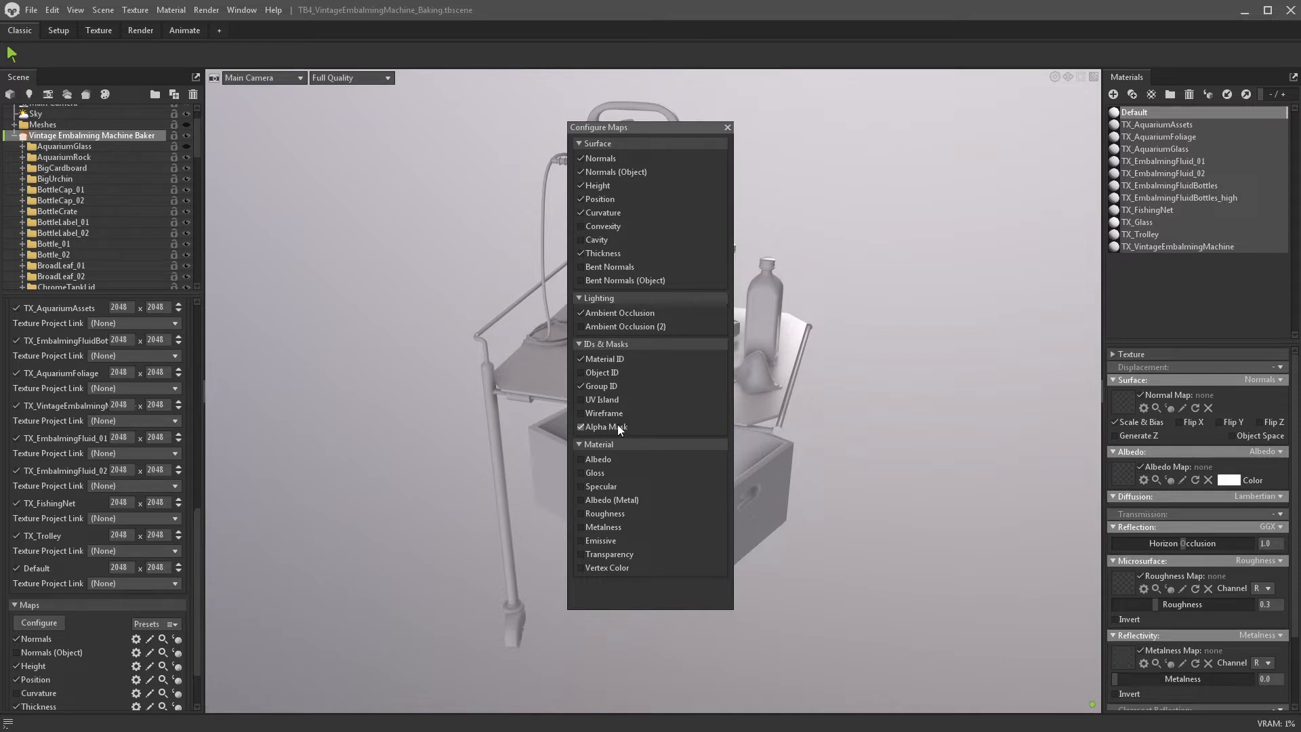
click(728, 128)
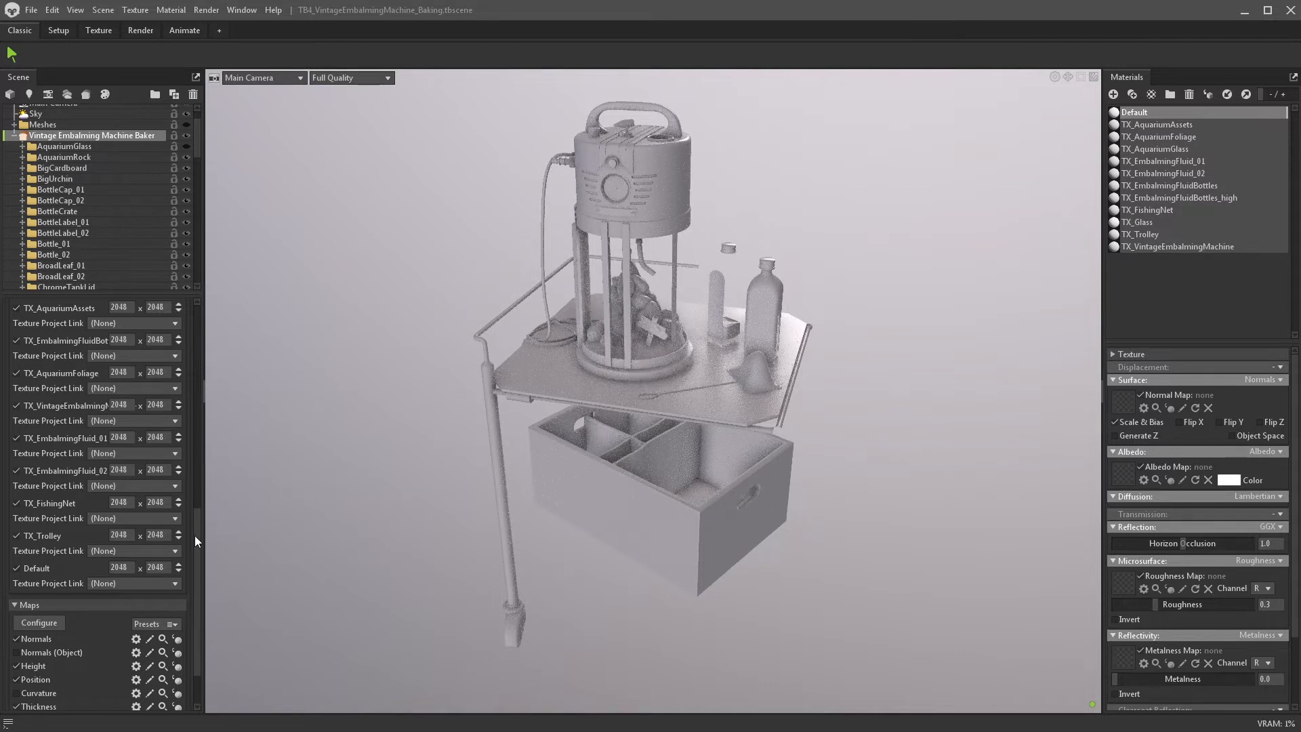
- Leave only the Normals map enabled for baking and view its settings
scroll(194, 535, down, 2)
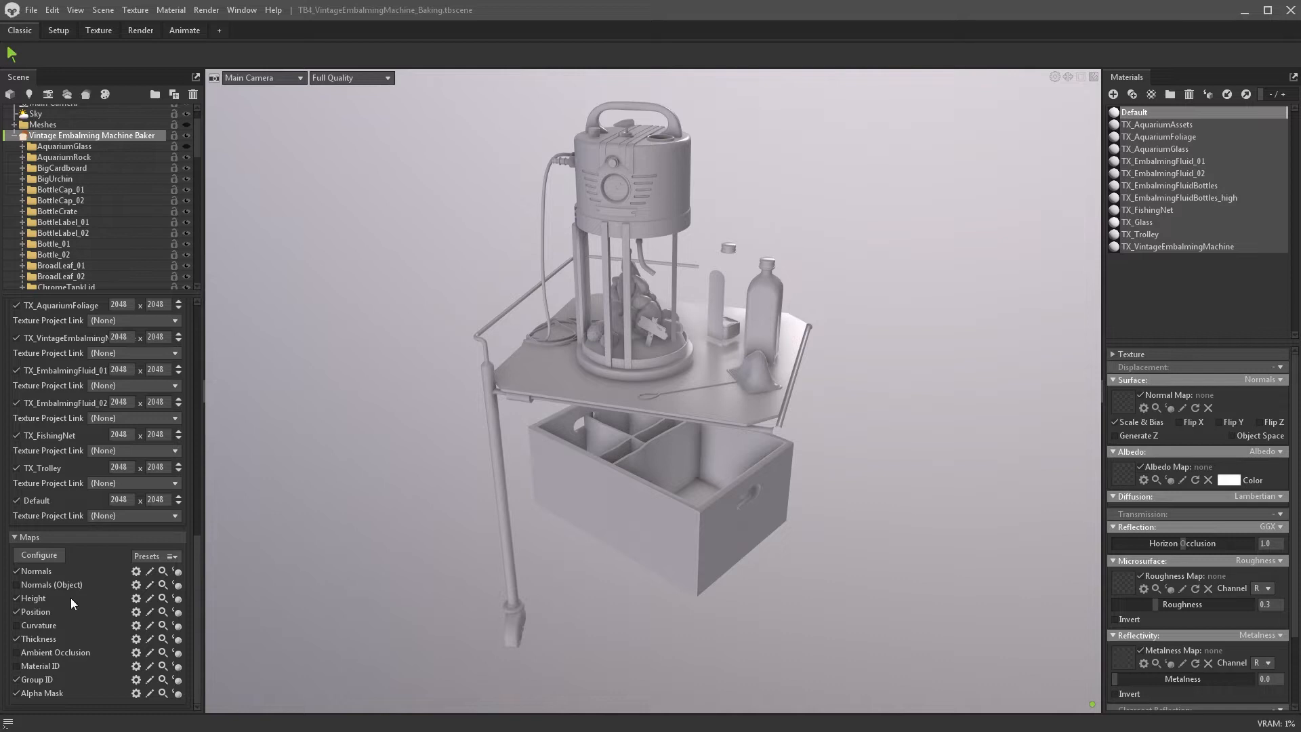
click(16, 598)
click(136, 571)
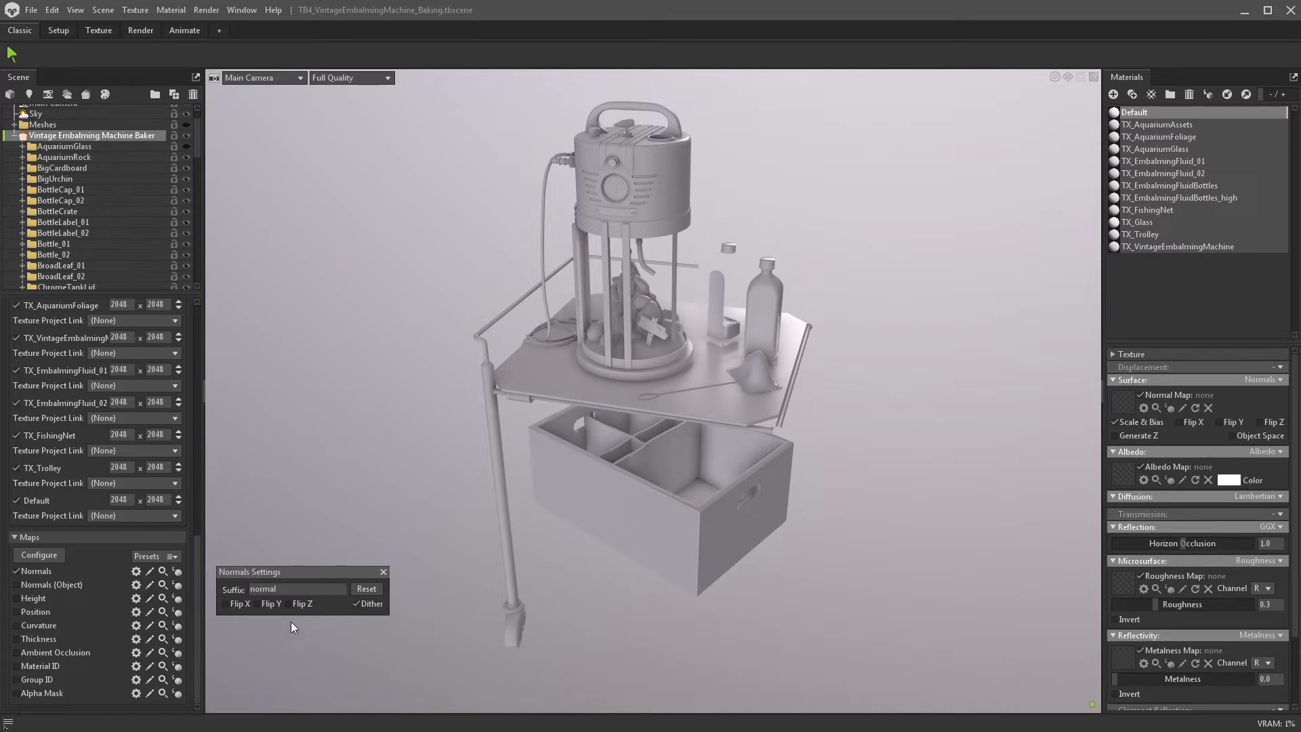
click(382, 572)
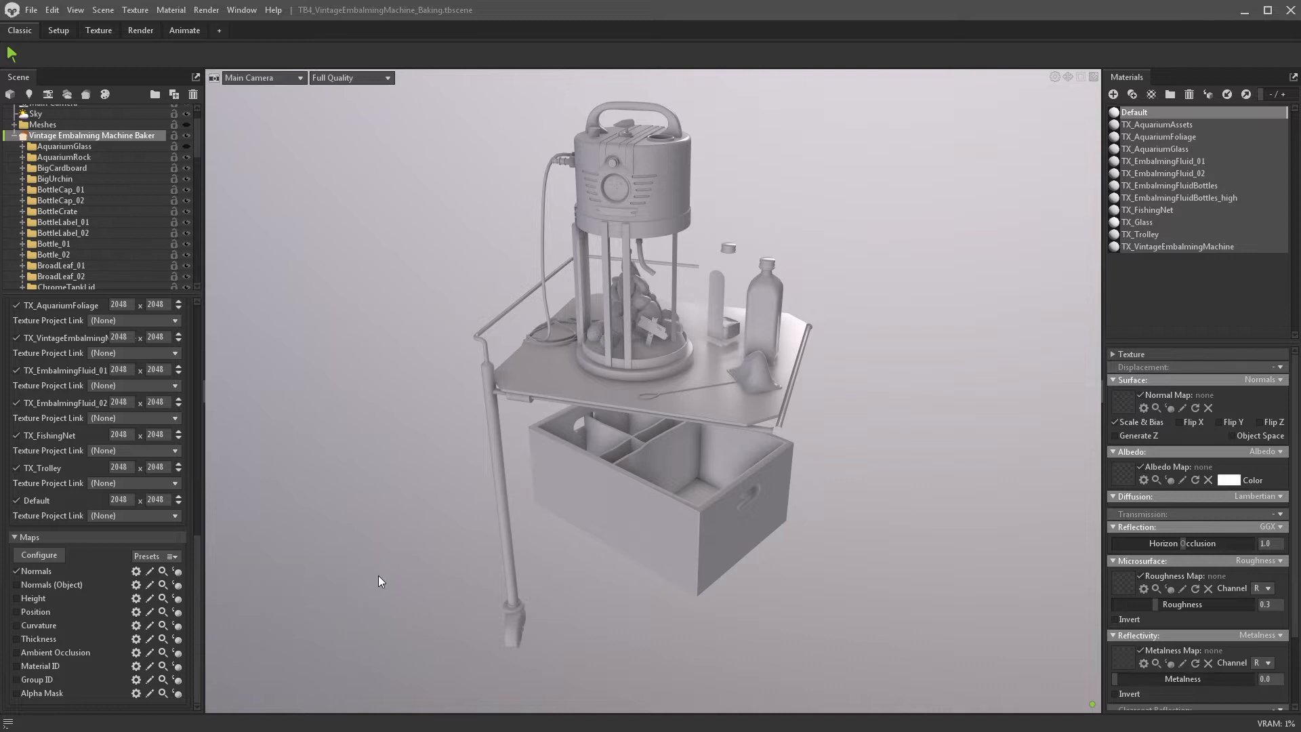
- Review the Ambient Occlusion map's settings and enable that map for baking
click(137, 652)
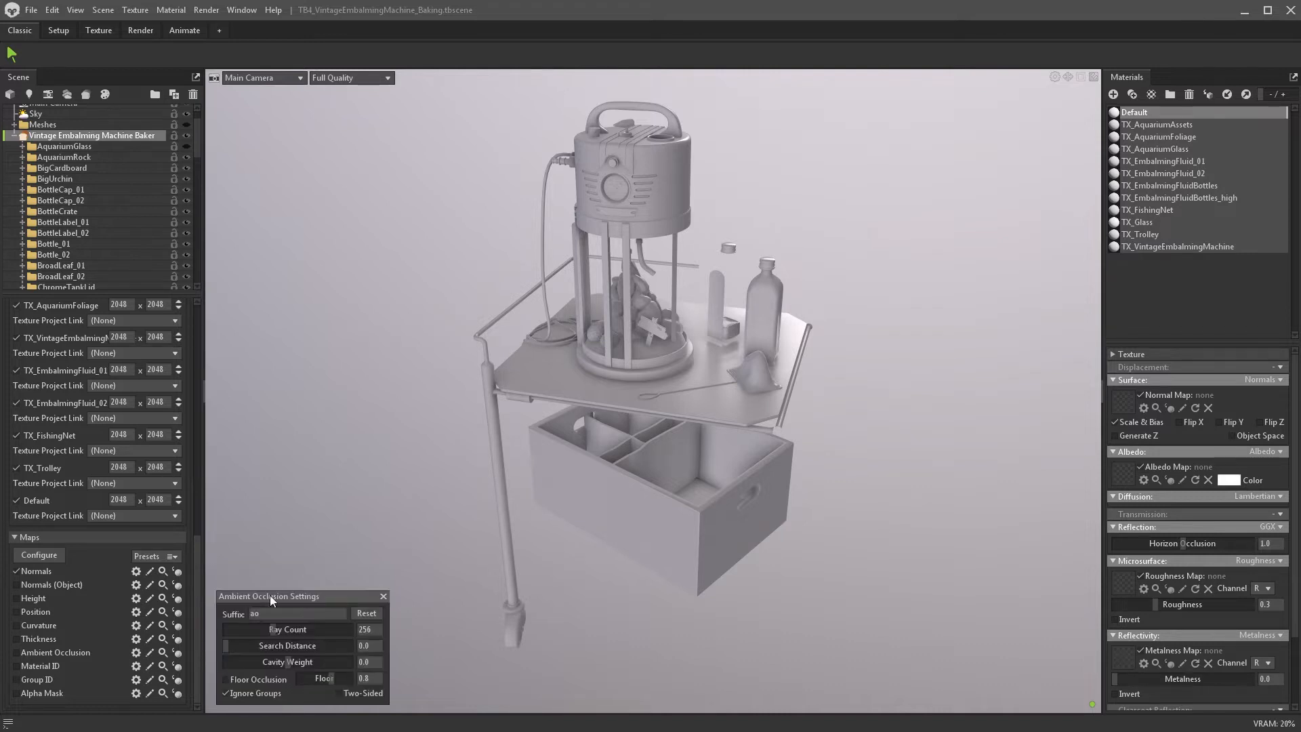
drag(270, 595, 365, 451)
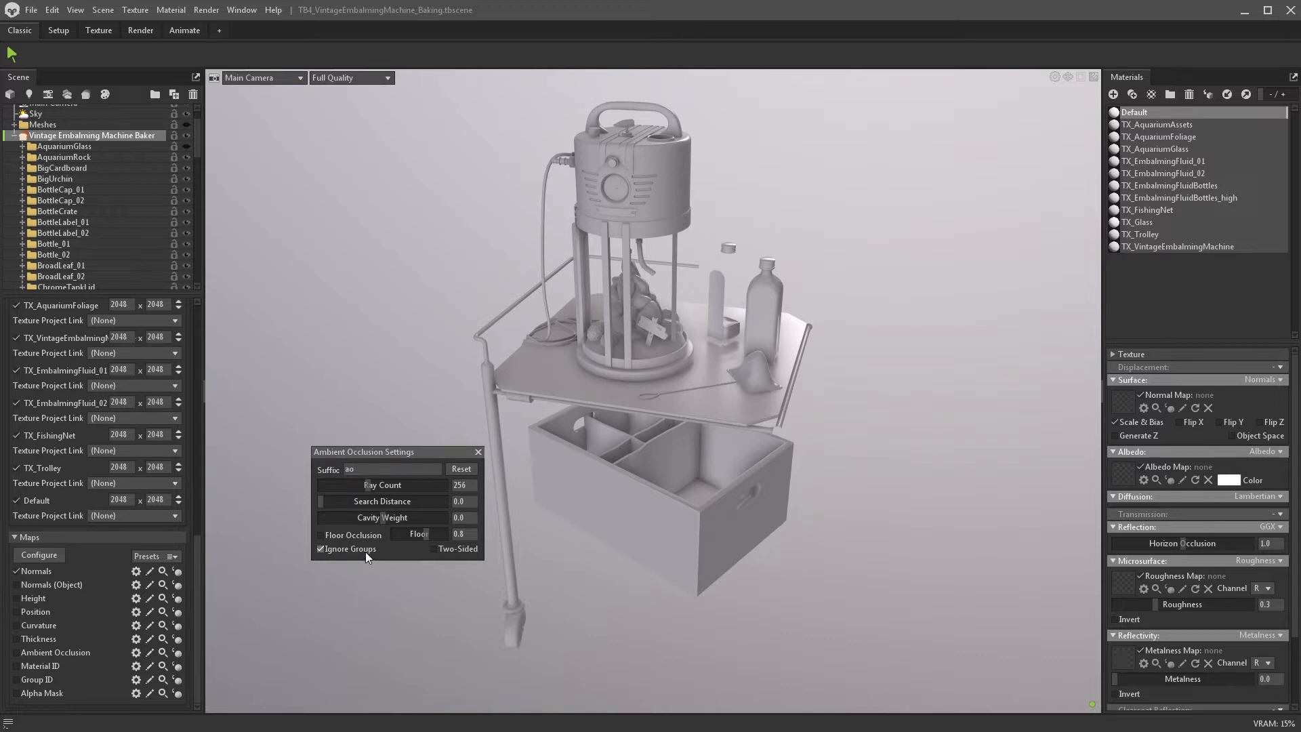
click(478, 452)
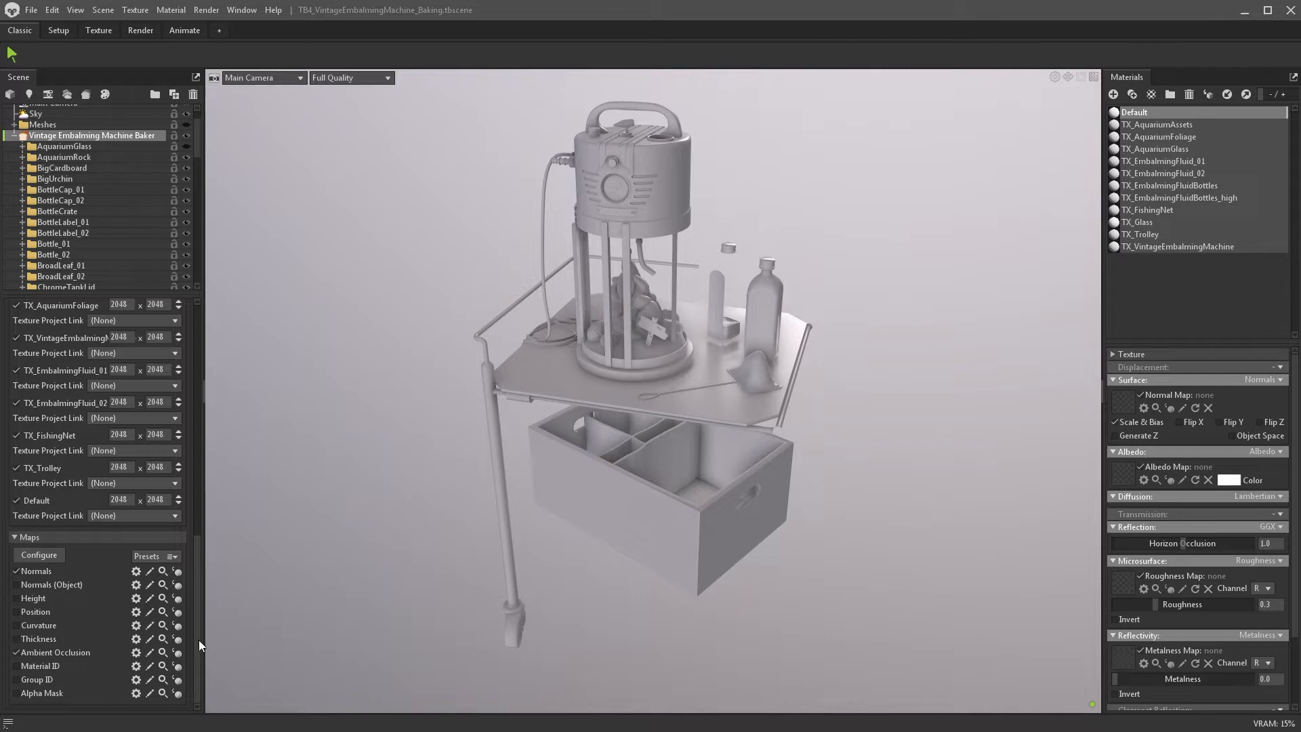
- Bake the enabled maps and preview the result on the model, toggling the high-poly and low-poly meshes
drag(198, 640, 198, 414)
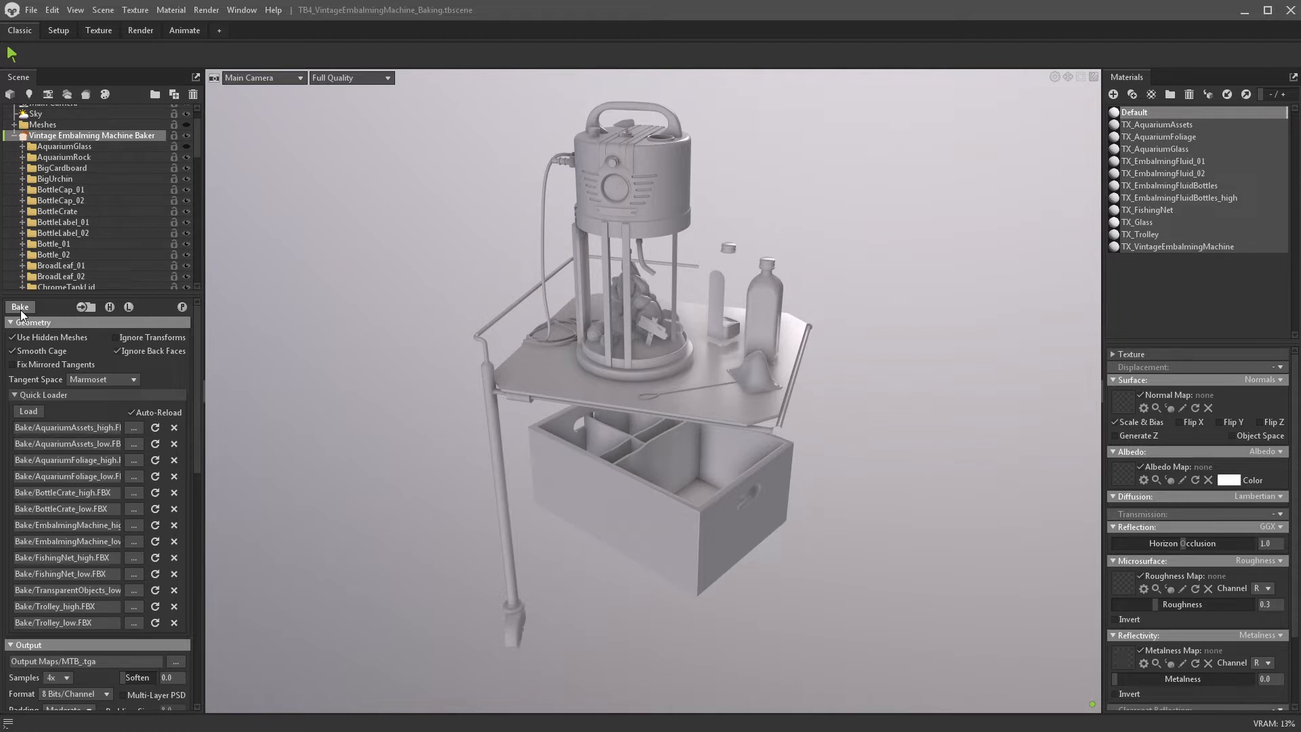
click(108, 307)
click(128, 307)
click(186, 309)
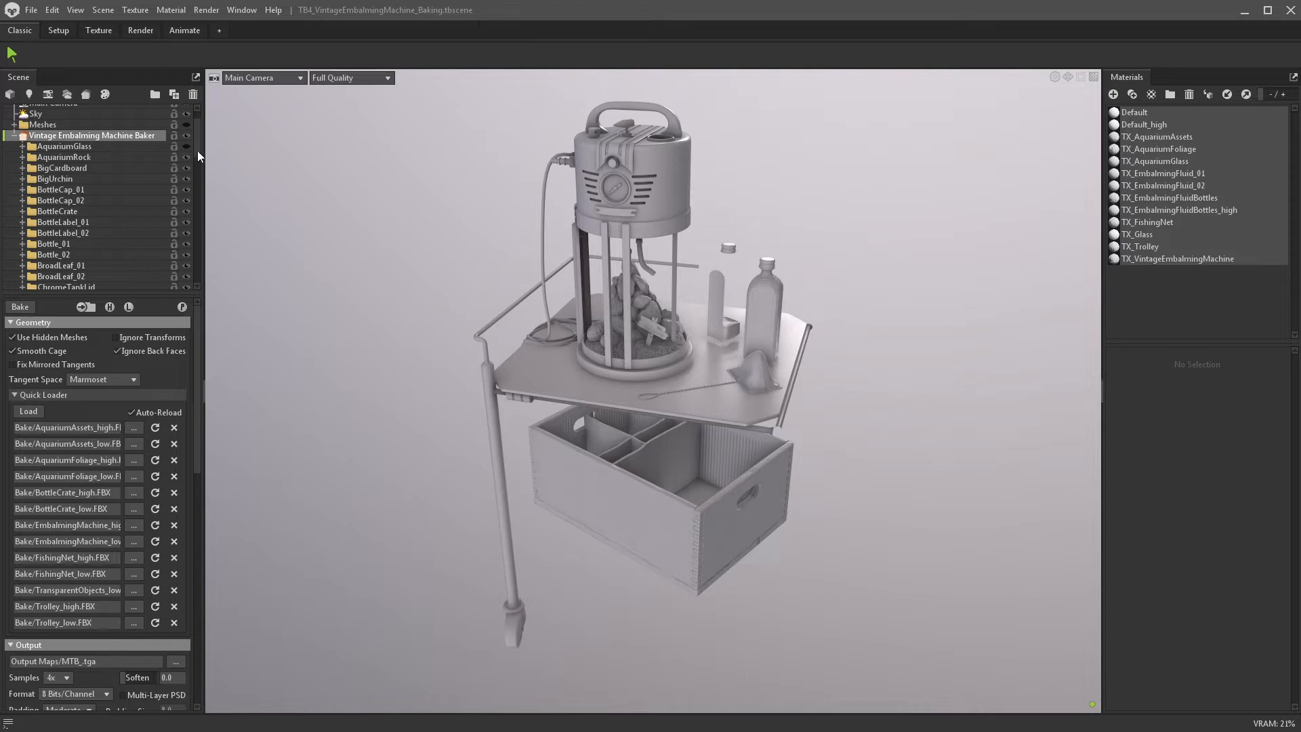
- Compare the Meshes group with the bake project by toggling their visibility, and leave only the bake project shown
scroll(197, 151, up, 1)
click(14, 162)
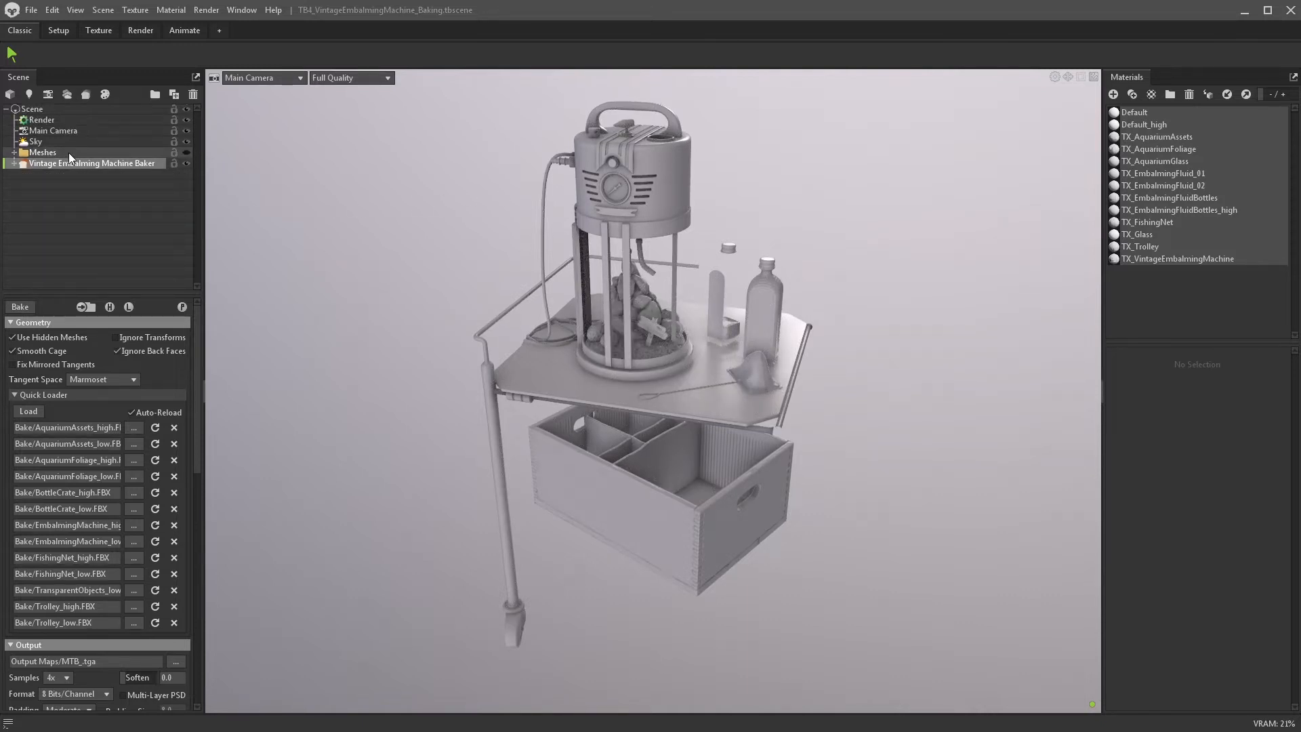
click(187, 152)
click(187, 152)
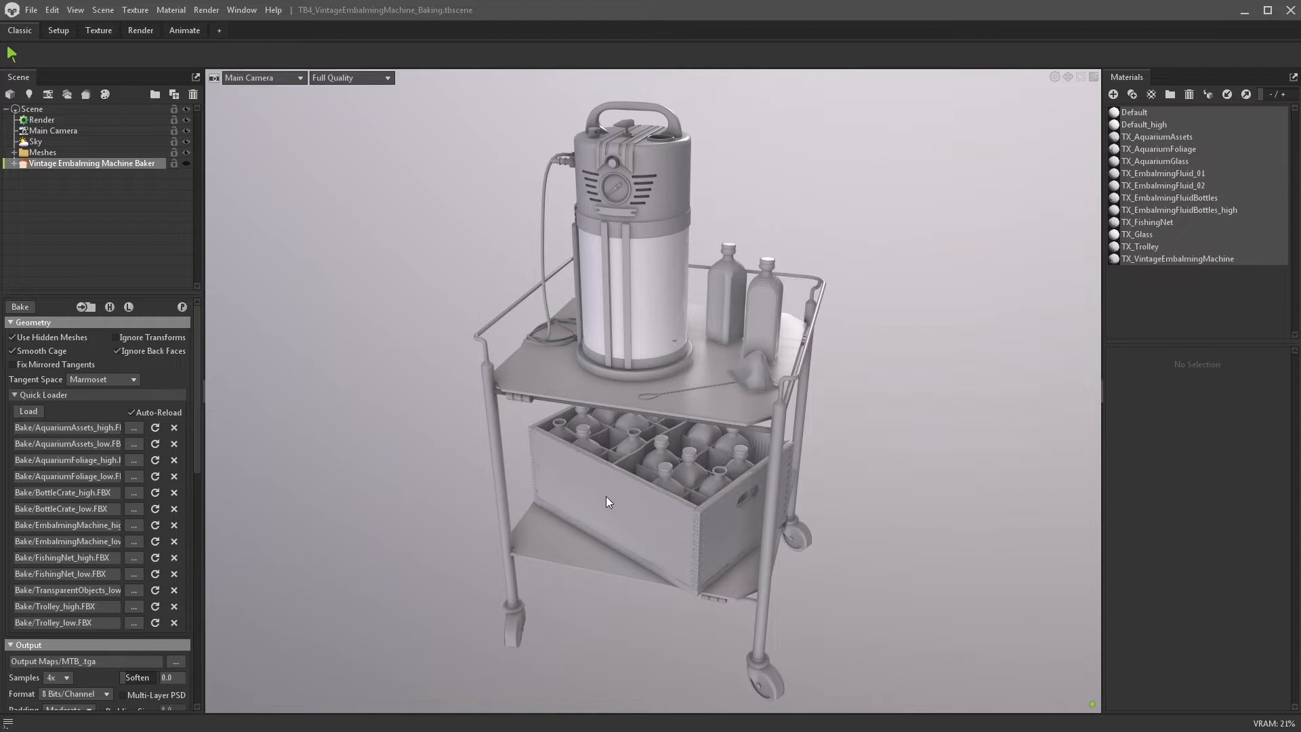
click(188, 153)
click(187, 162)
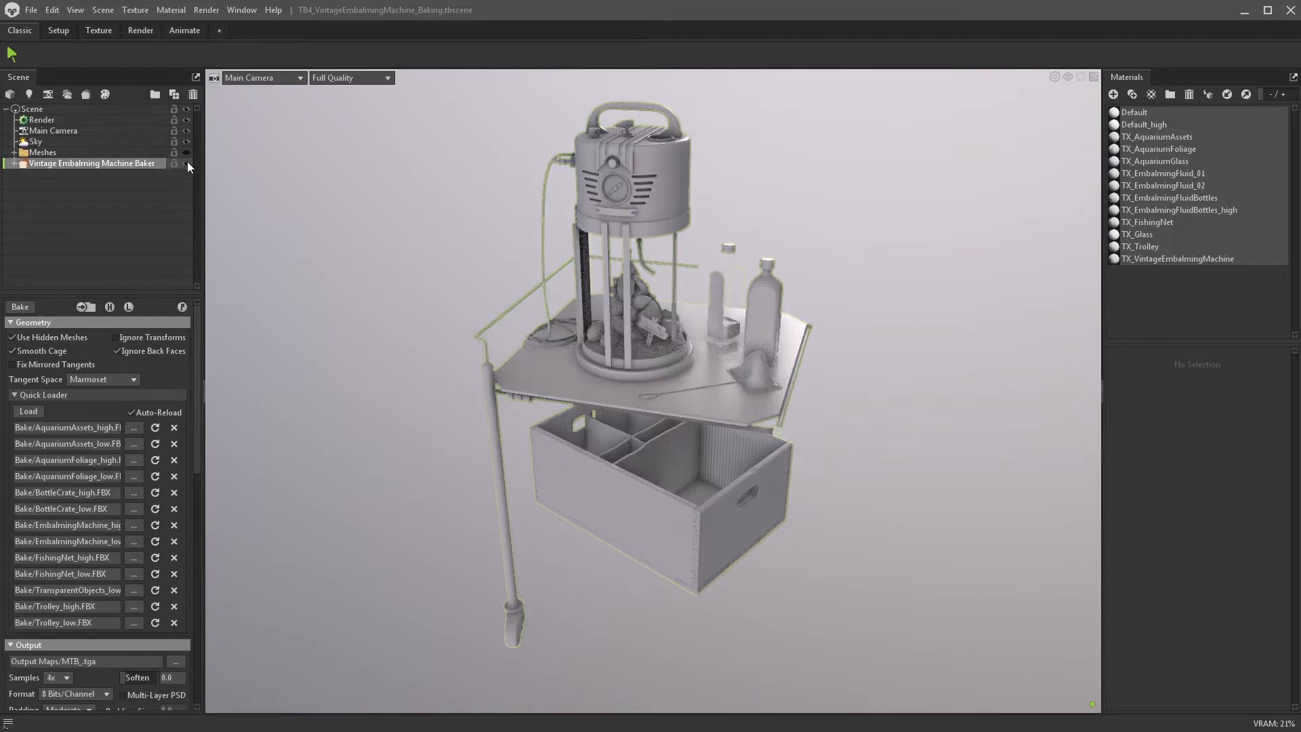
key(Escape)
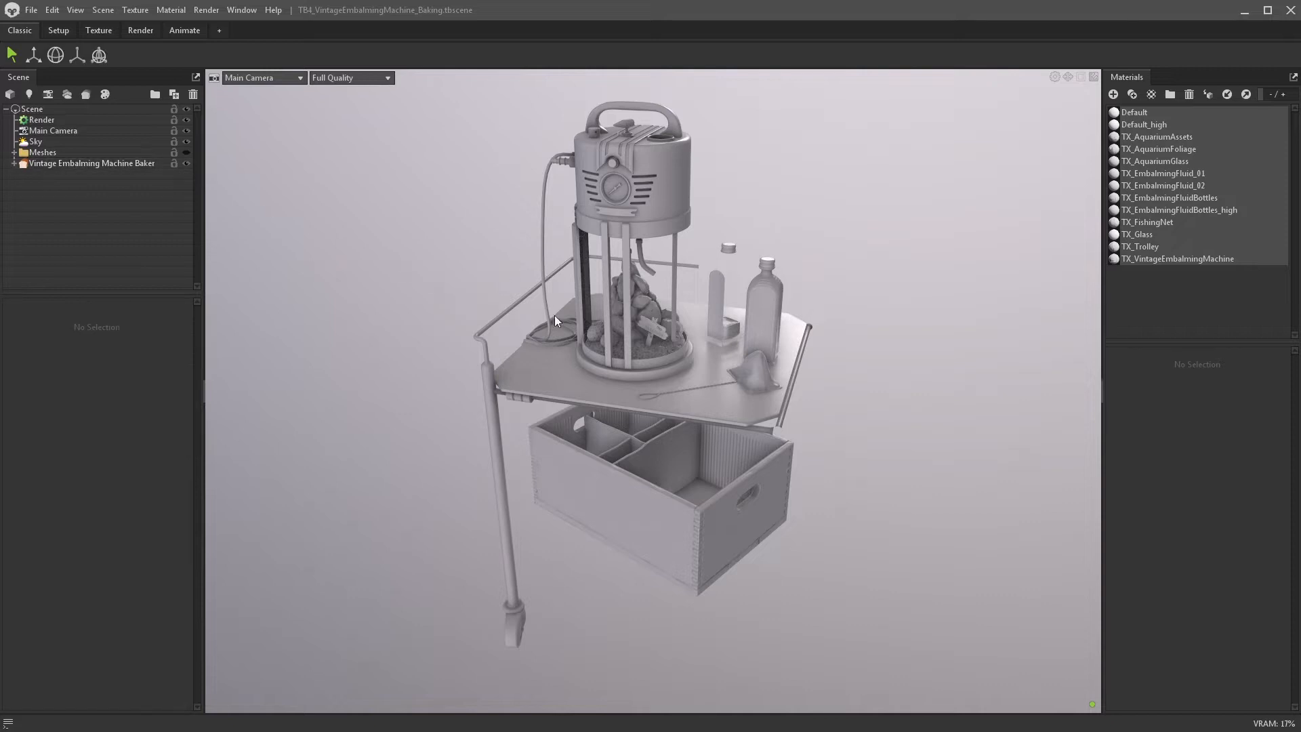
- Turn off local reflections, local diffuse and ambient occlusion in the scene's render settings
click(91, 120)
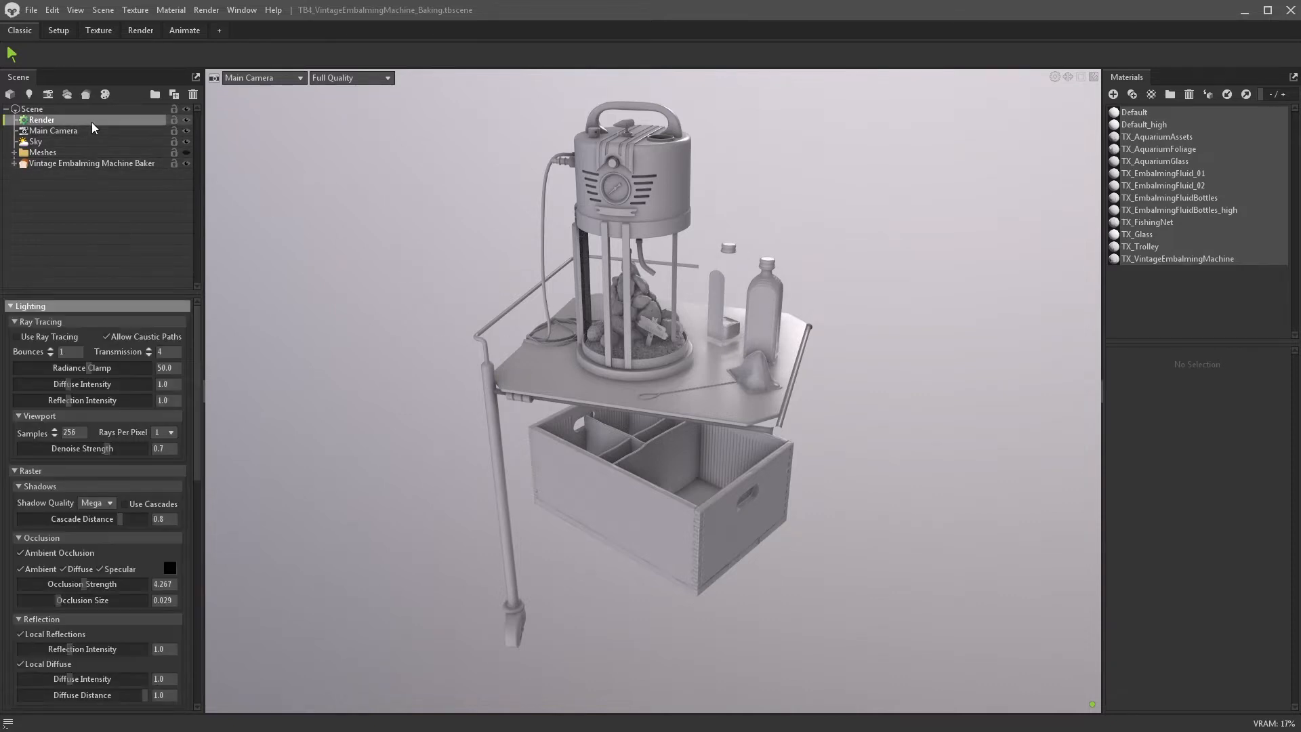
click(51, 635)
click(37, 666)
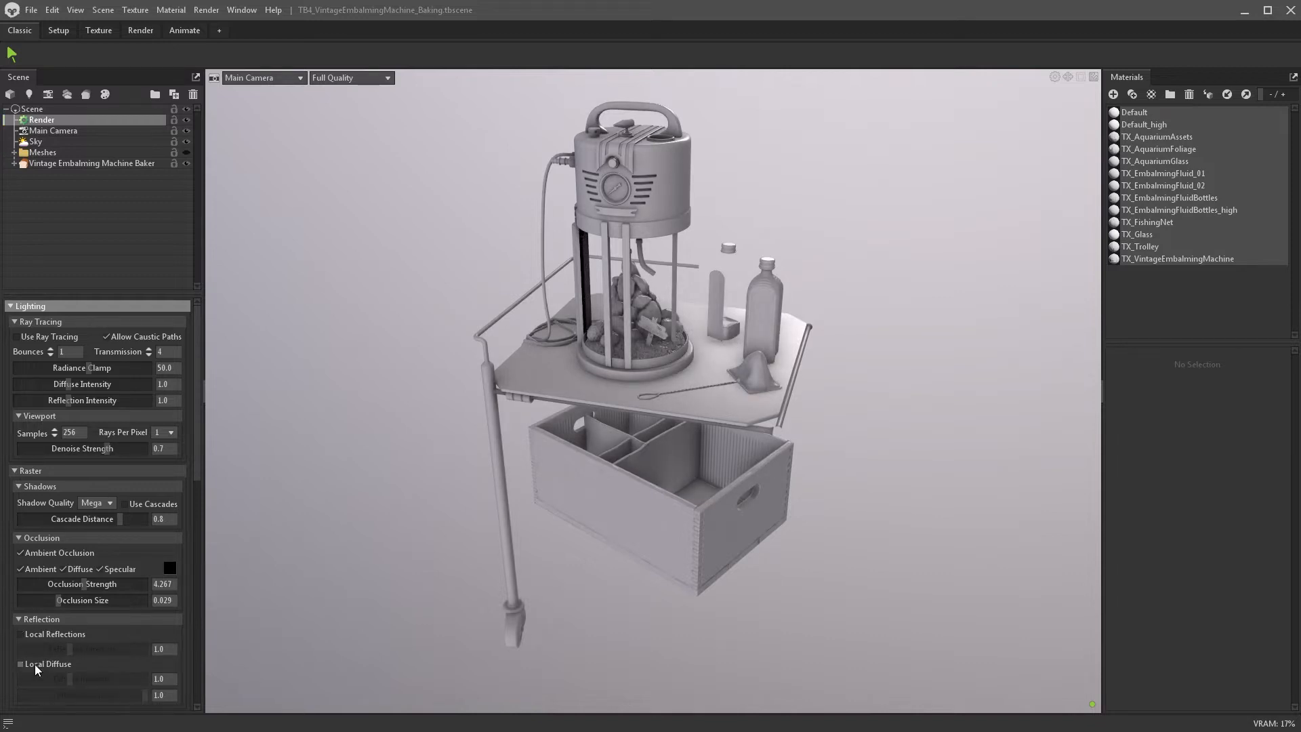
click(63, 569)
click(99, 569)
click(77, 554)
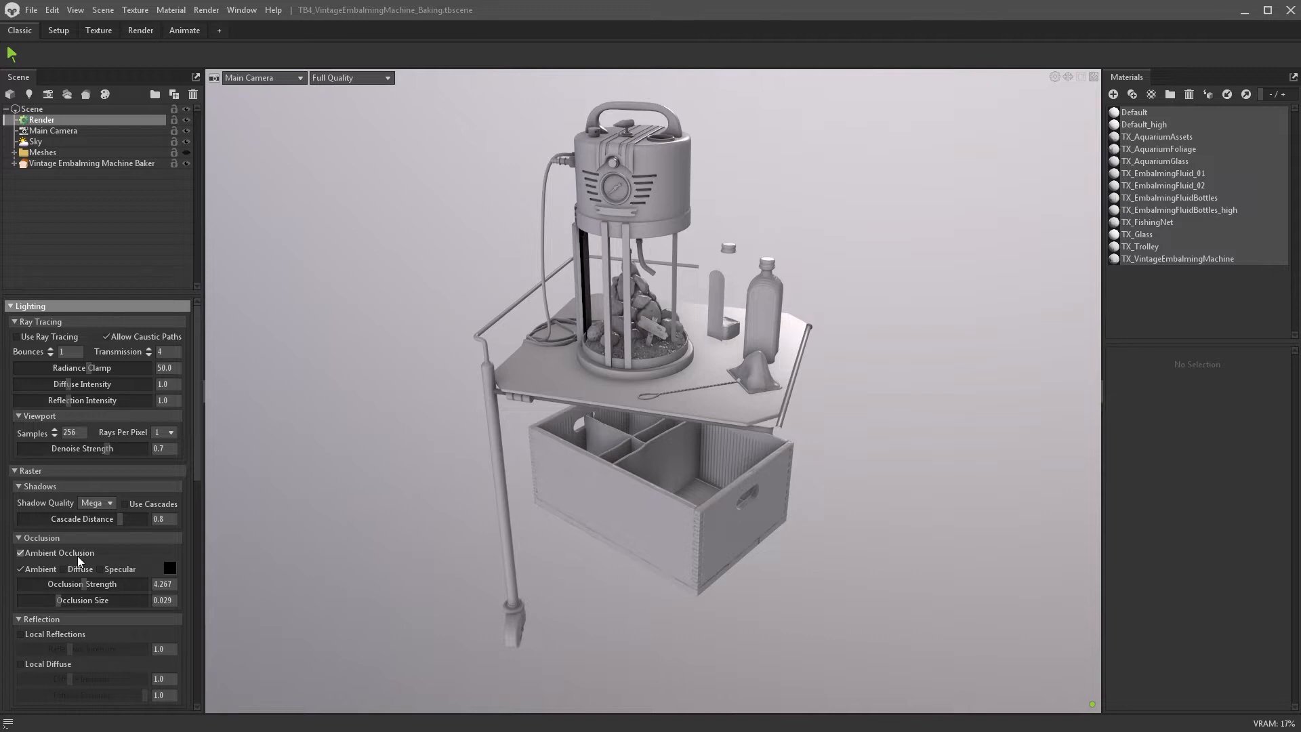
- Switch the viewport to the Perspective camera and frame a close-up of the aquarium pebbles and the No Fishing sign
click(294, 79)
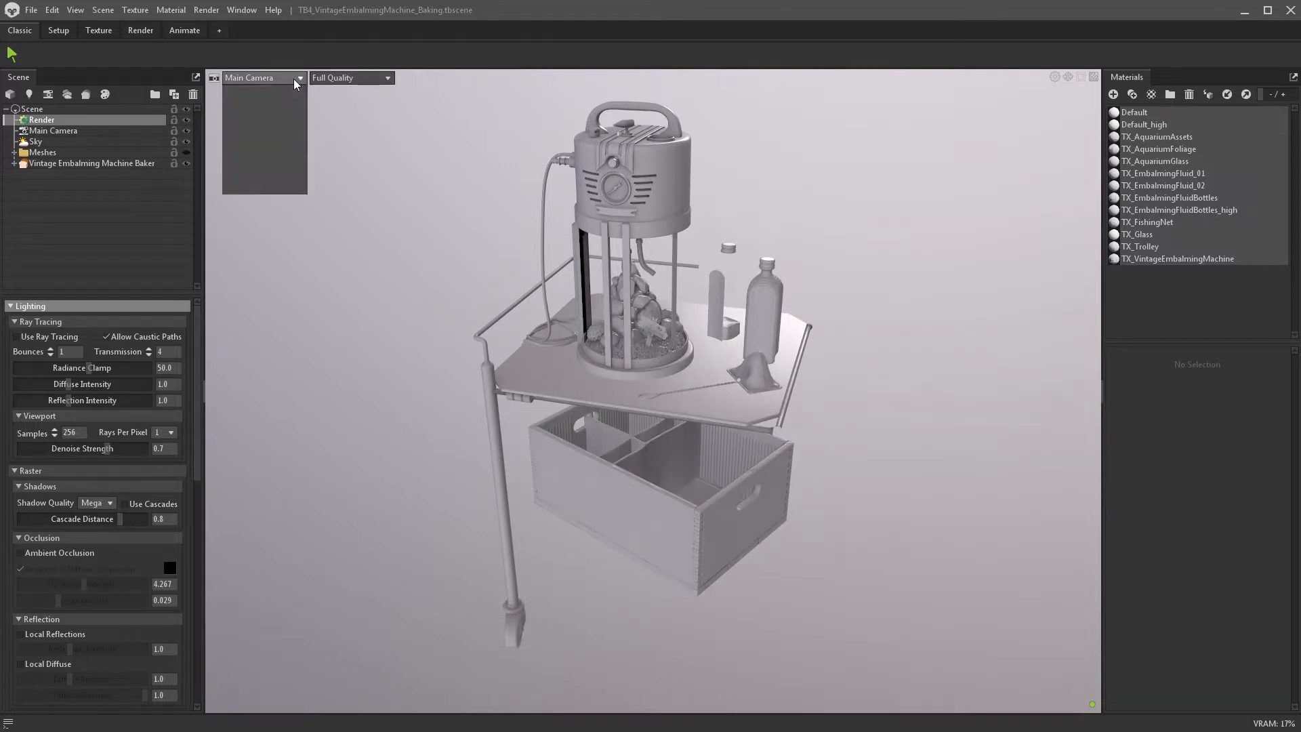
click(290, 115)
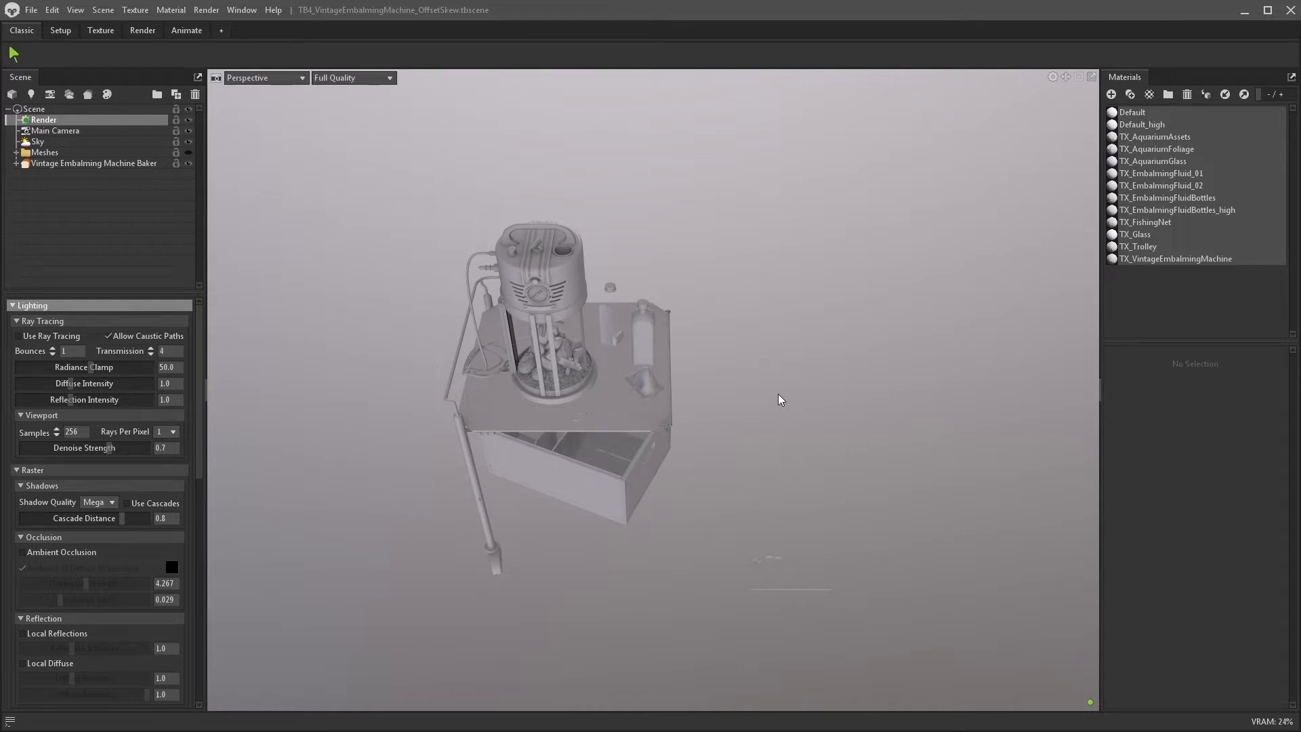
drag(689, 372, 631, 302)
right_drag(631, 302, 642, 400)
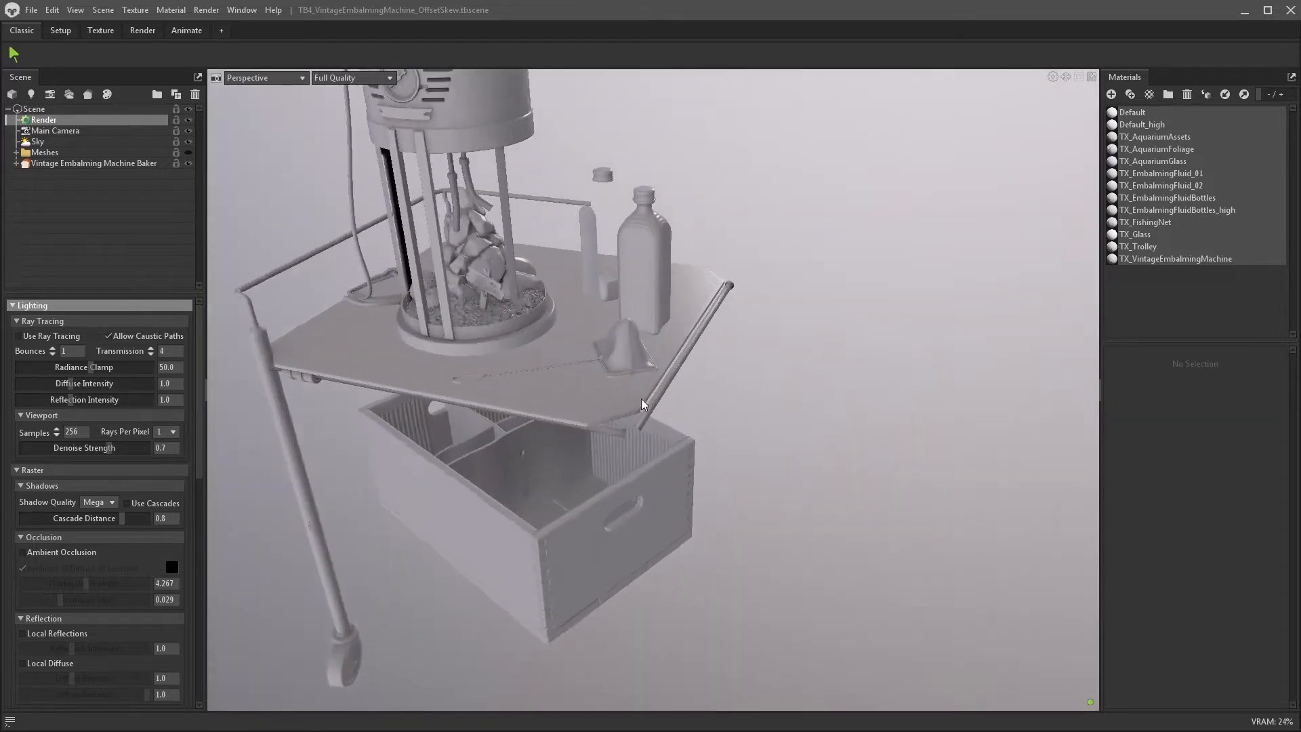
middle_drag(642, 400, 781, 404)
scroll(568, 341, up, 3)
middle_drag(559, 318, 697, 438)
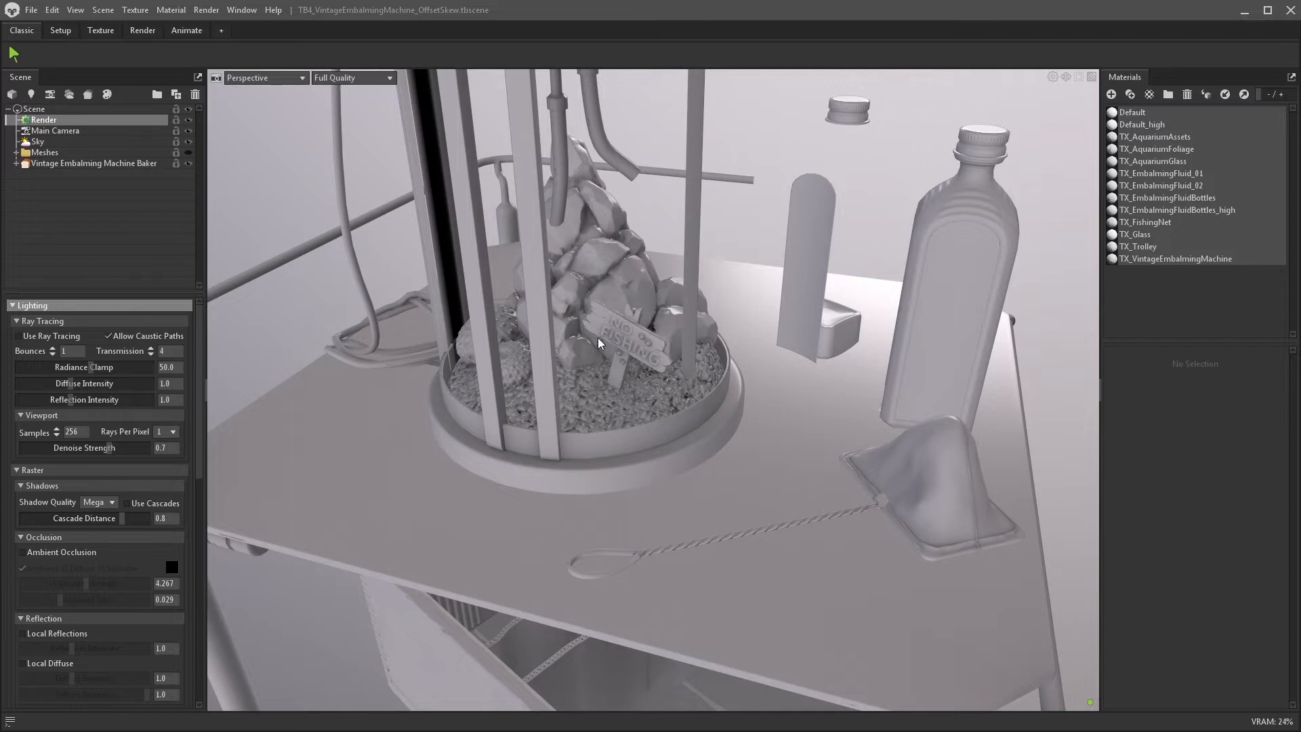
right_drag(598, 337, 625, 450)
drag(624, 450, 703, 422)
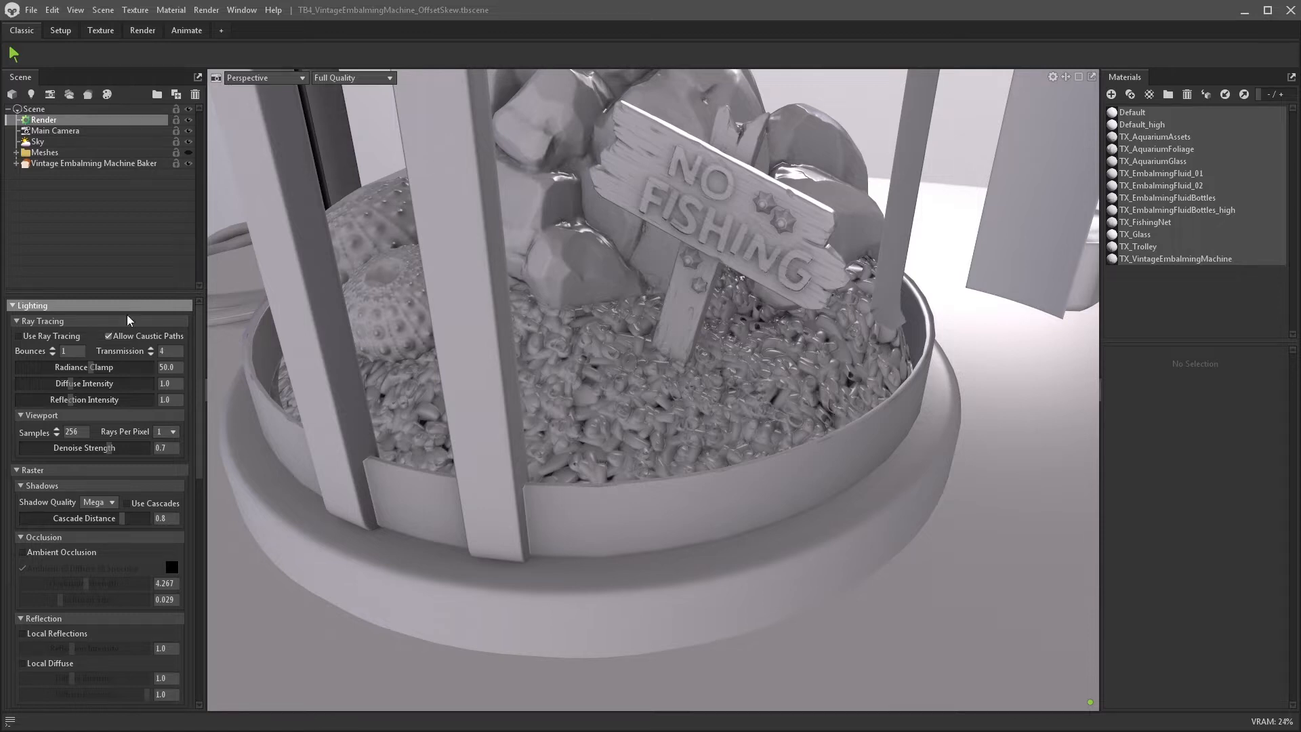
- In the Pebbles bake group, show the High meshes and set the Low object's cage Max Offset to 0.504
click(17, 164)
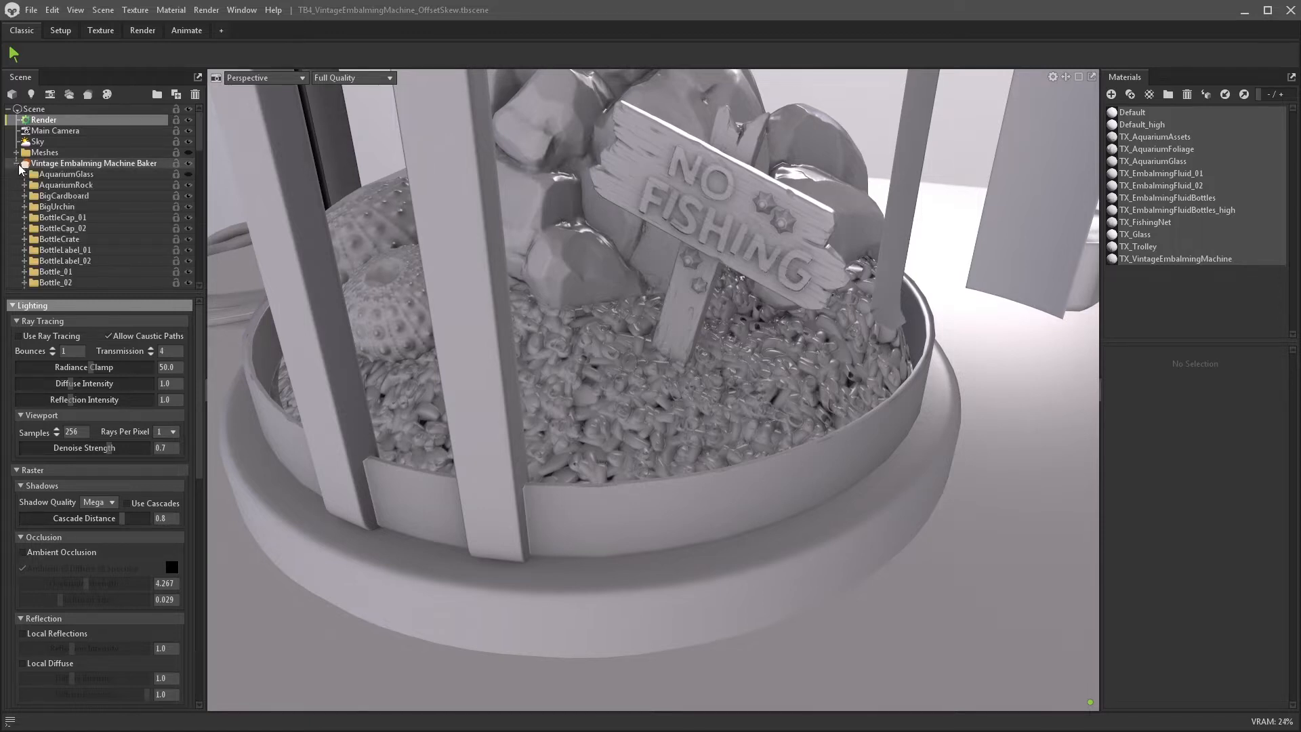
click(603, 383)
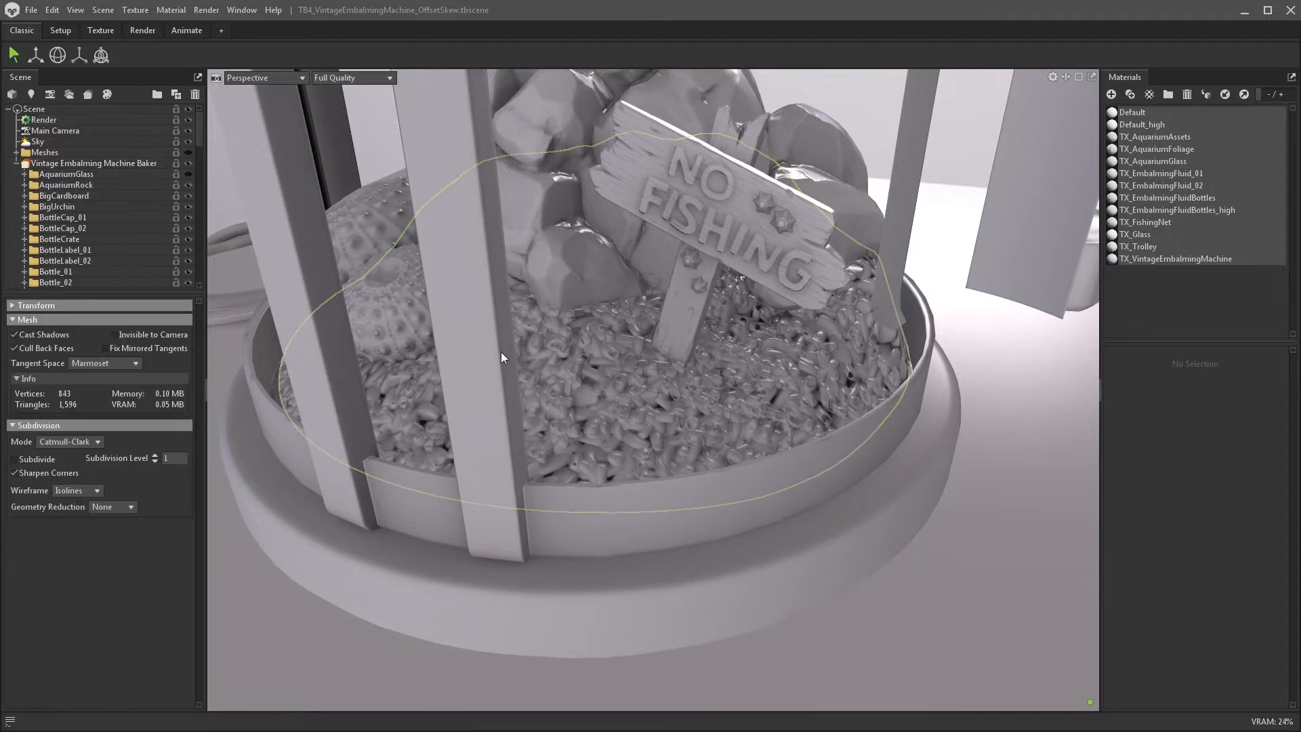
drag(201, 133, 201, 235)
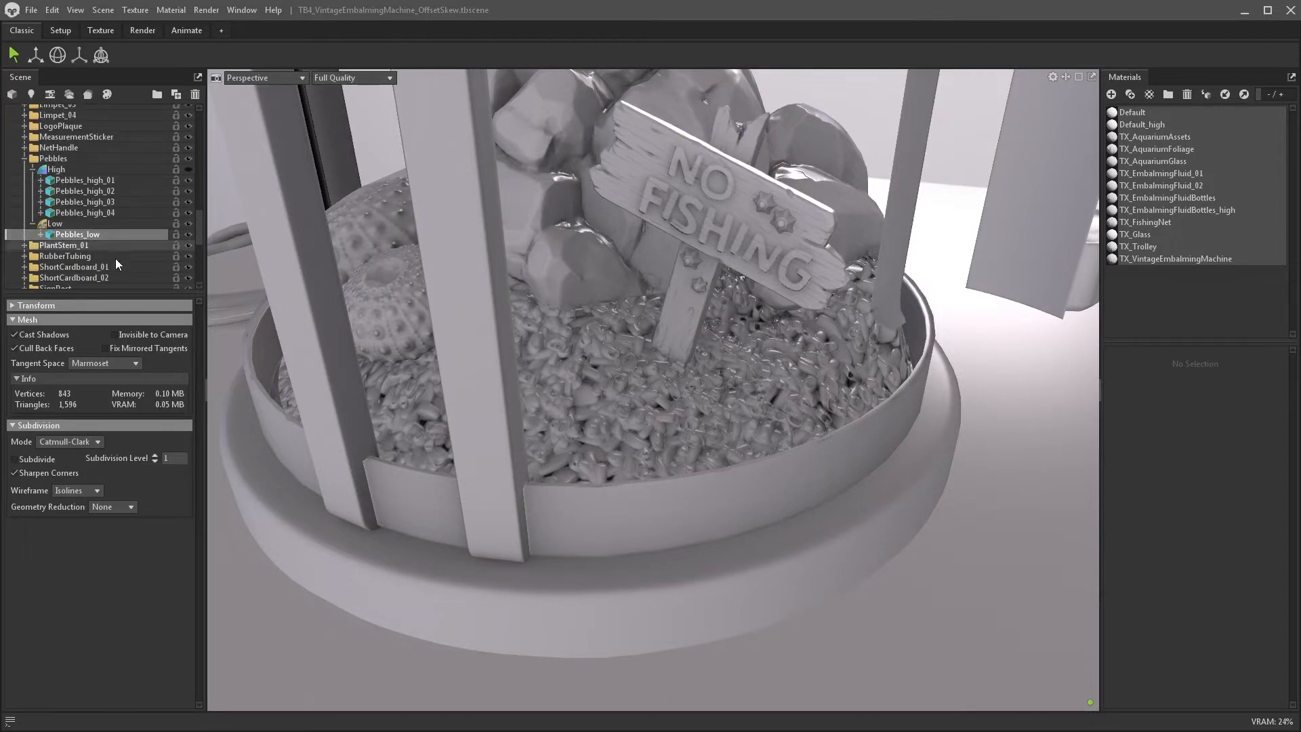
click(103, 222)
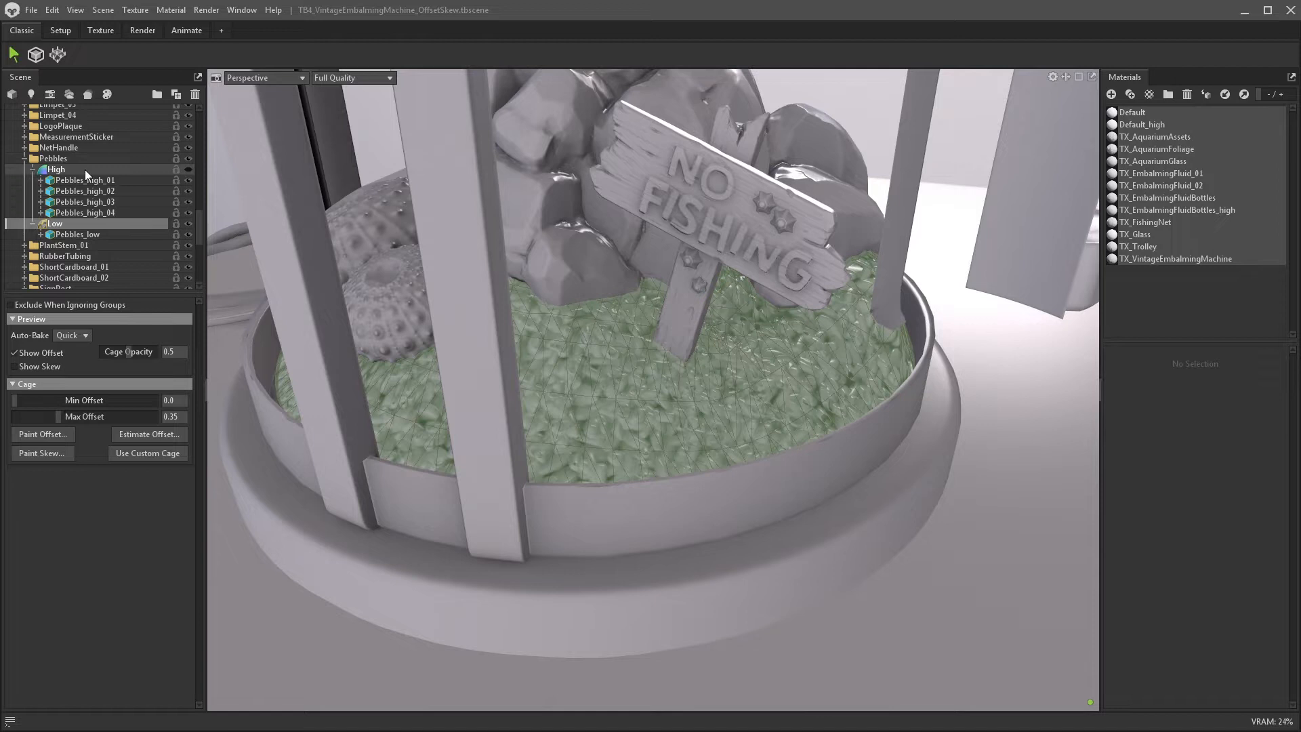
click(187, 169)
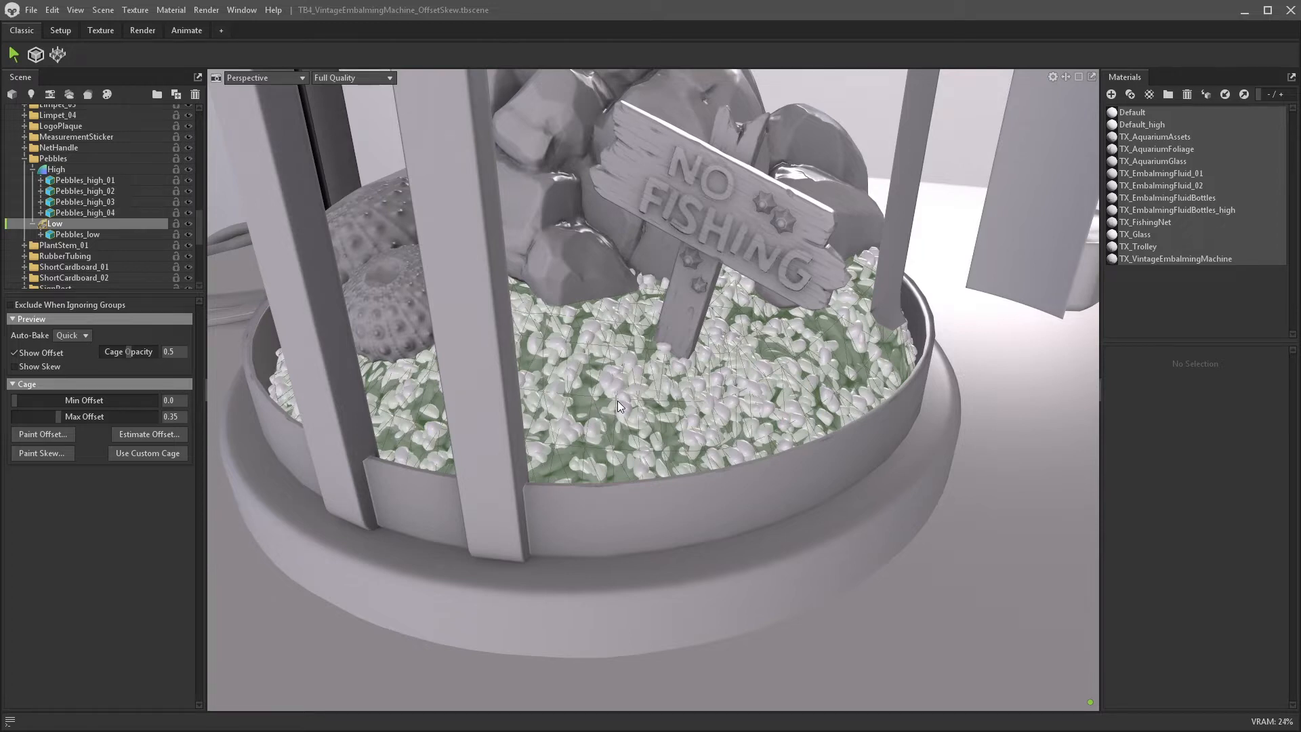
drag(59, 415, 64, 407)
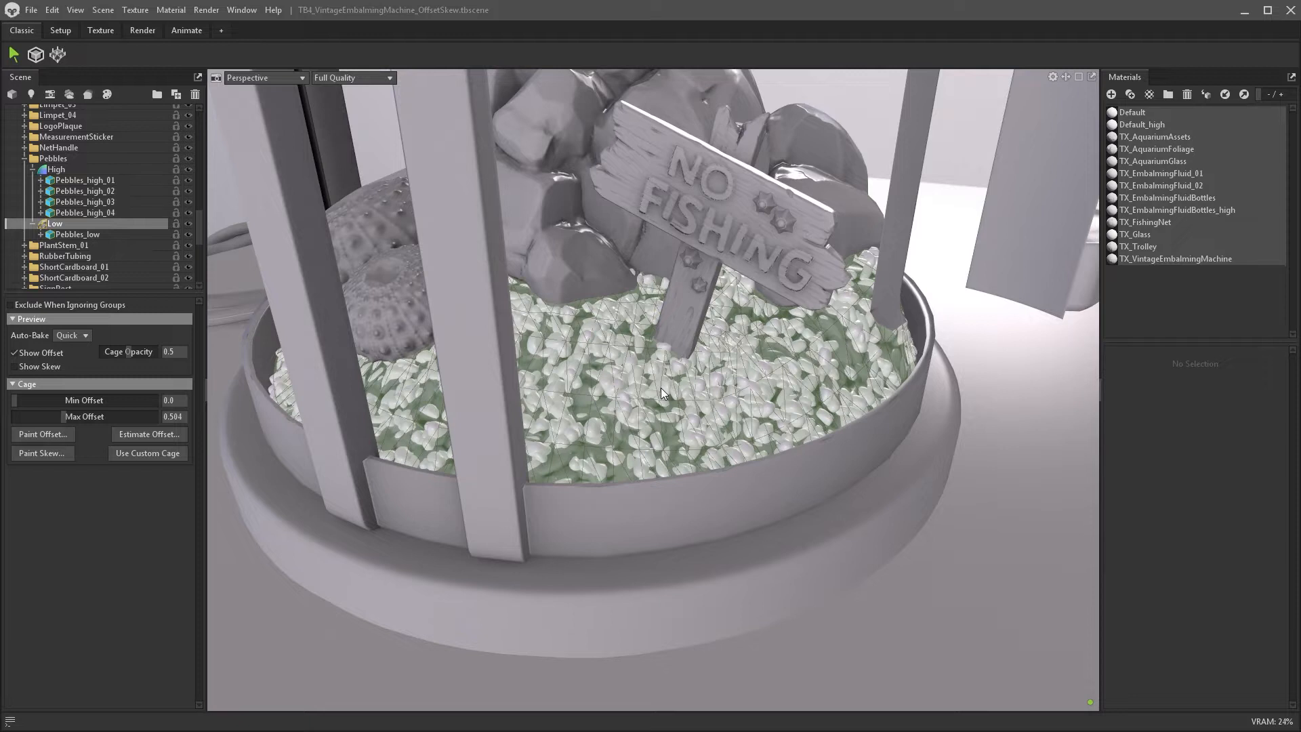
- Open offset painting for the pebbles' low-poly cage and paint a small white spot near the front of the pebble bed
click(25, 435)
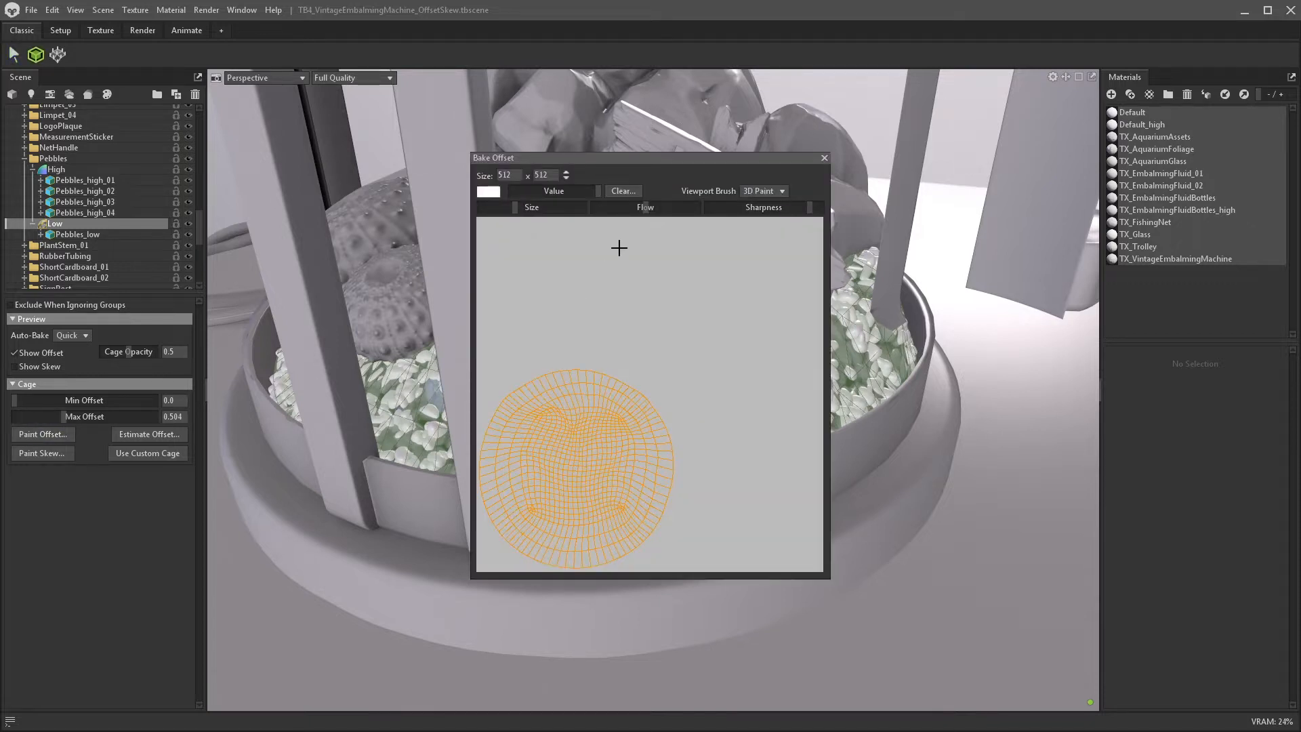
drag(662, 157, 1097, 170)
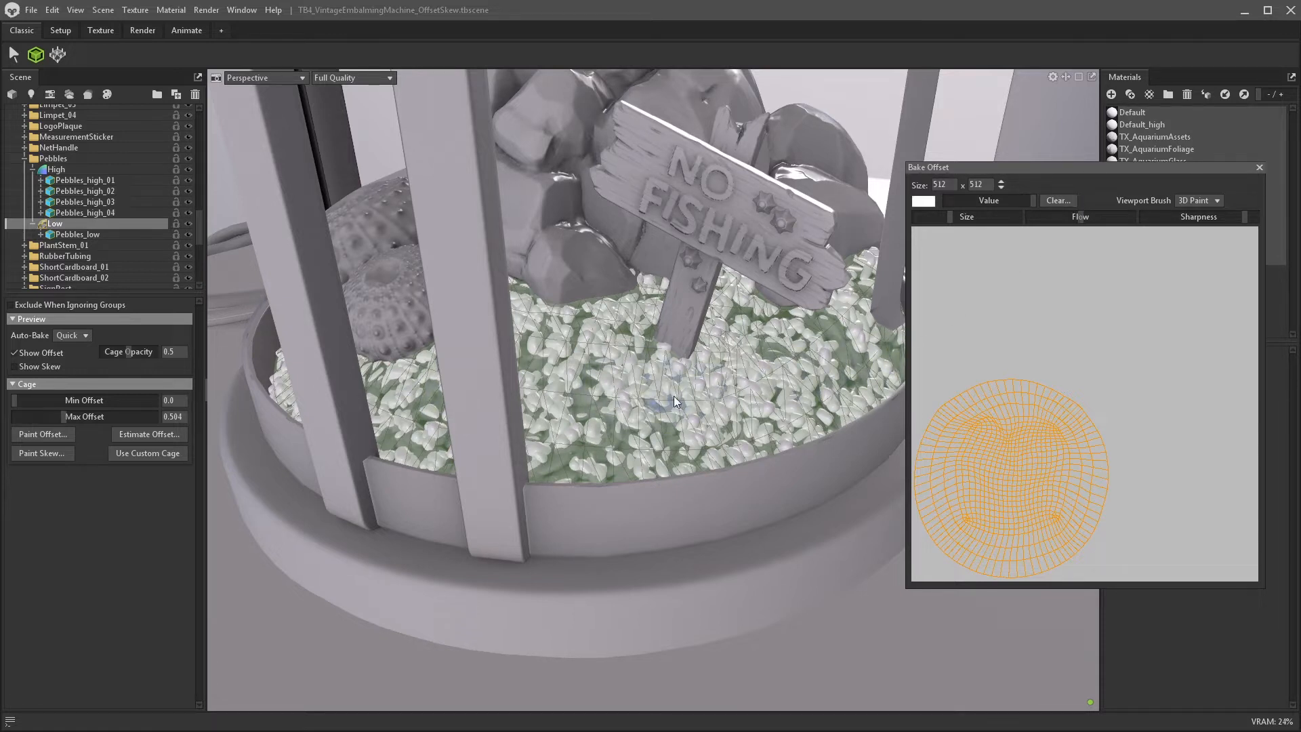
click(625, 392)
drag(623, 393, 646, 401)
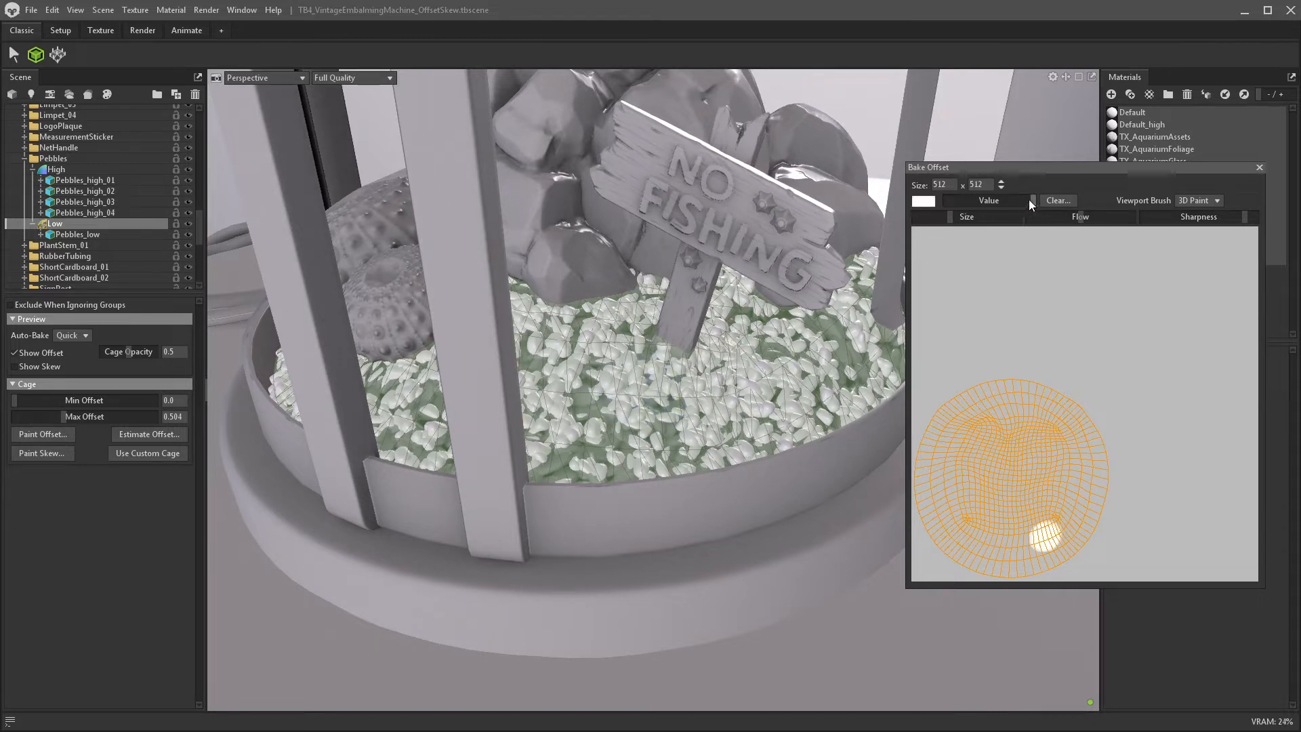
- Paint black over the white spot at the front of the pebbles' cage offset map
drag(1029, 199, 946, 201)
drag(652, 403, 660, 377)
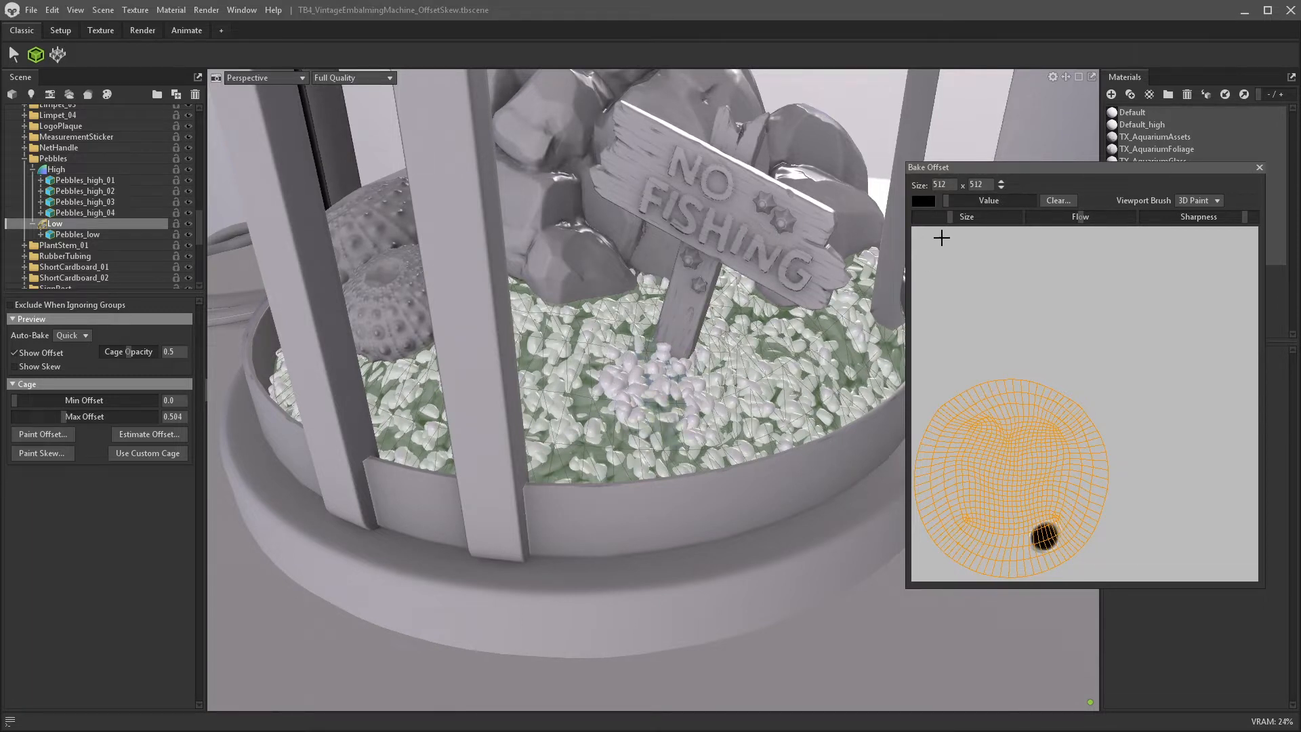
- Paint white offset across the front and around the outer rim of the pebble cage, and close the offset painting window
mouse_move(947, 200)
mouse_down()
mouse_move(1036, 201)
mouse_move(960, 220)
mouse_up()
mouse_move(680, 393)
mouse_down()
mouse_move(649, 334)
mouse_move(608, 376)
mouse_move(700, 390)
mouse_up()
mouse_move(812, 348)
mouse_down()
mouse_move(832, 359)
mouse_move(671, 380)
mouse_up()
mouse_move(864, 372)
mouse_down()
mouse_move(836, 396)
mouse_move(629, 424)
mouse_move(461, 380)
mouse_up()
mouse_move(773, 428)
mouse_down()
mouse_move(742, 355)
mouse_move(695, 384)
mouse_move(808, 329)
mouse_move(847, 419)
mouse_move(601, 416)
mouse_move(729, 344)
mouse_move(657, 302)
mouse_up()
mouse_move(657, 303)
alt+mouse_down()
mouse_move(326, 436)
mouse_move(819, 456)
mouse_move(665, 484)
alt+mouse_up()
alt+drag(664, 484, 869, 469)
mouse_move(967, 425)
mouse_down()
mouse_move(990, 408)
mouse_move(956, 439)
mouse_move(1066, 430)
mouse_move(999, 409)
mouse_up()
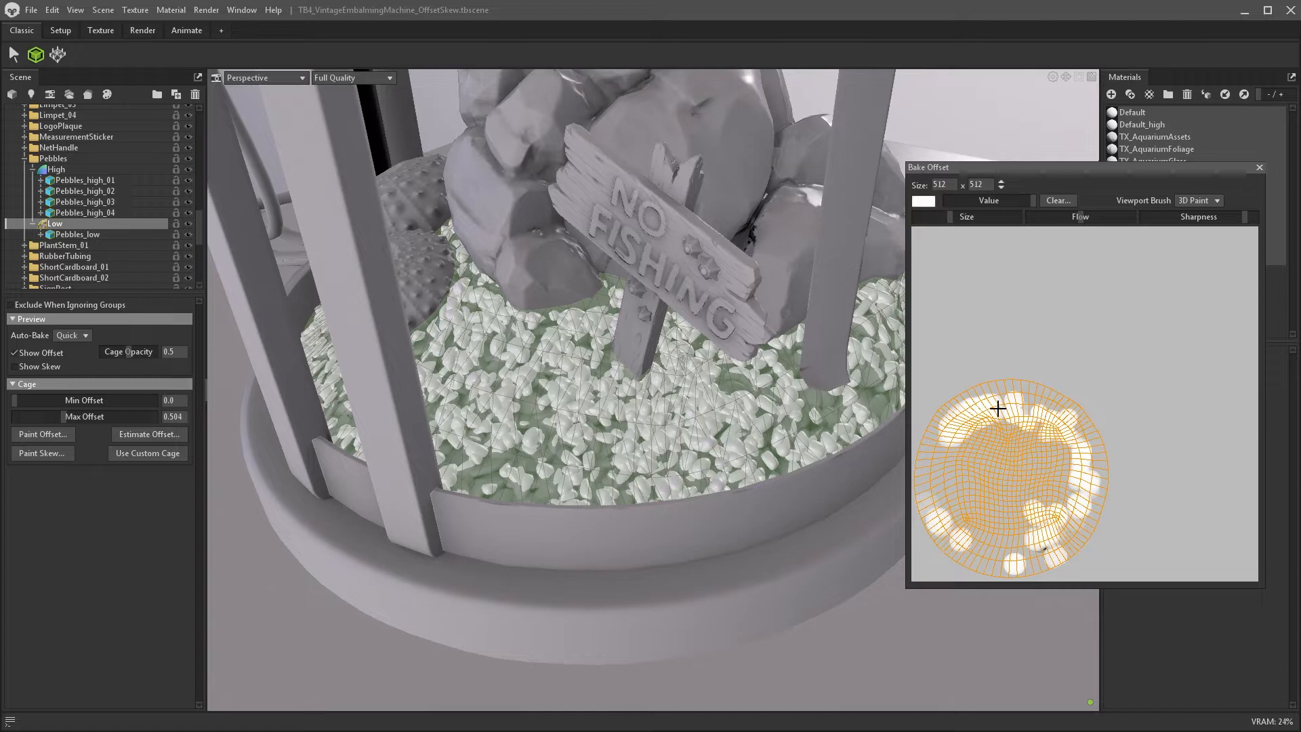
click(1260, 168)
drag(788, 409, 851, 401)
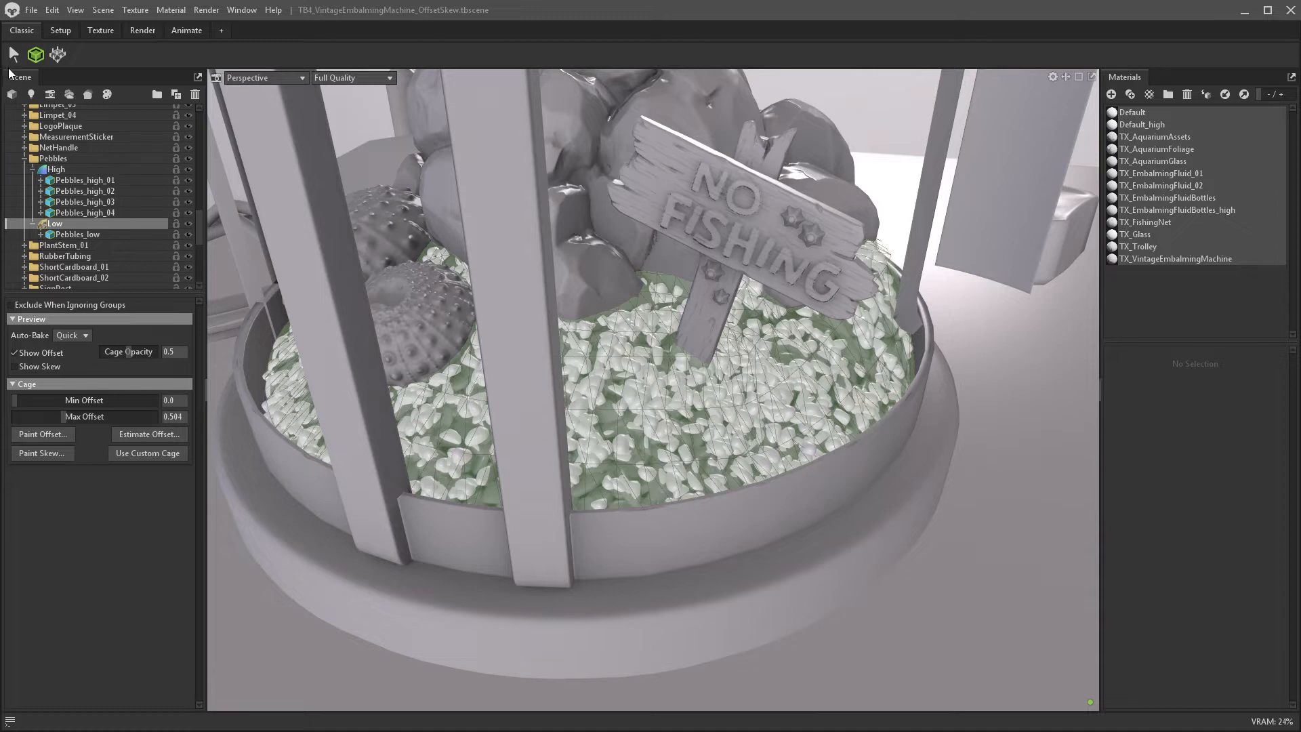
- In the FishingSignPlaque bake group, show the High meshes and set the Low object's cage Max Offset to 0.542
click(14, 54)
click(25, 158)
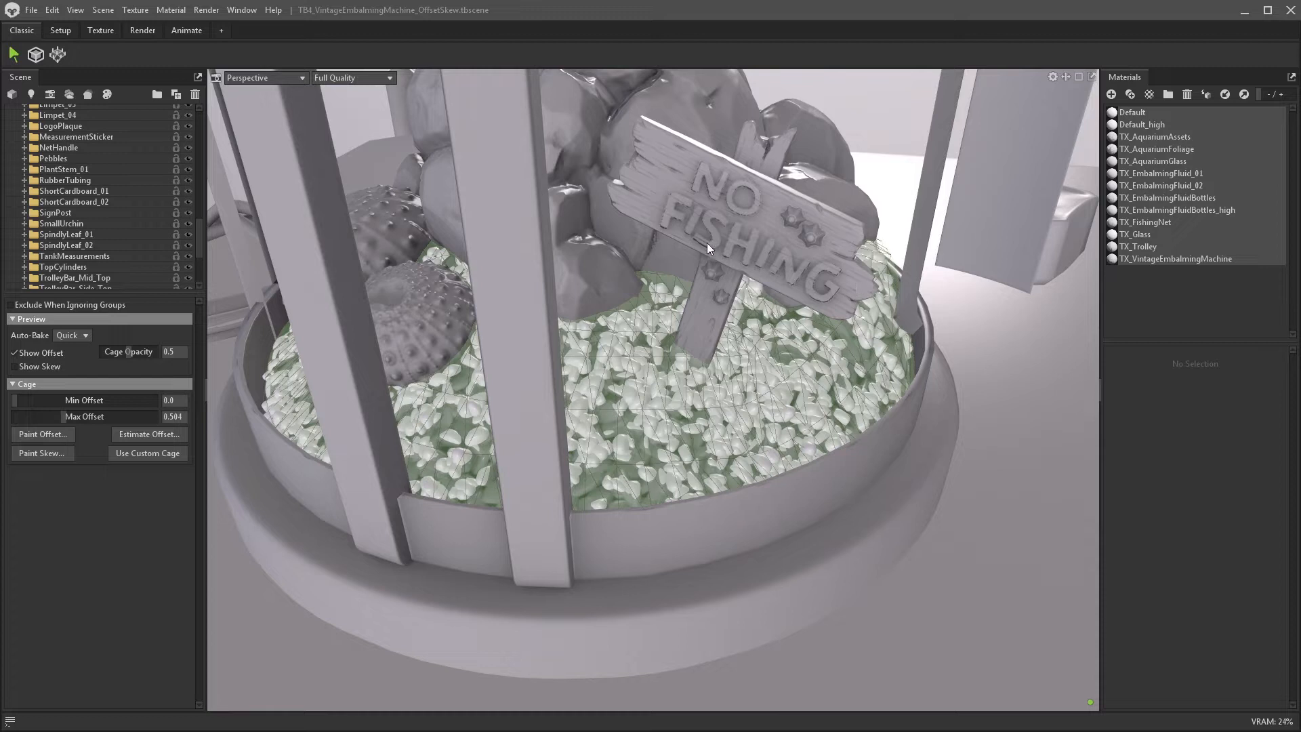
click(732, 218)
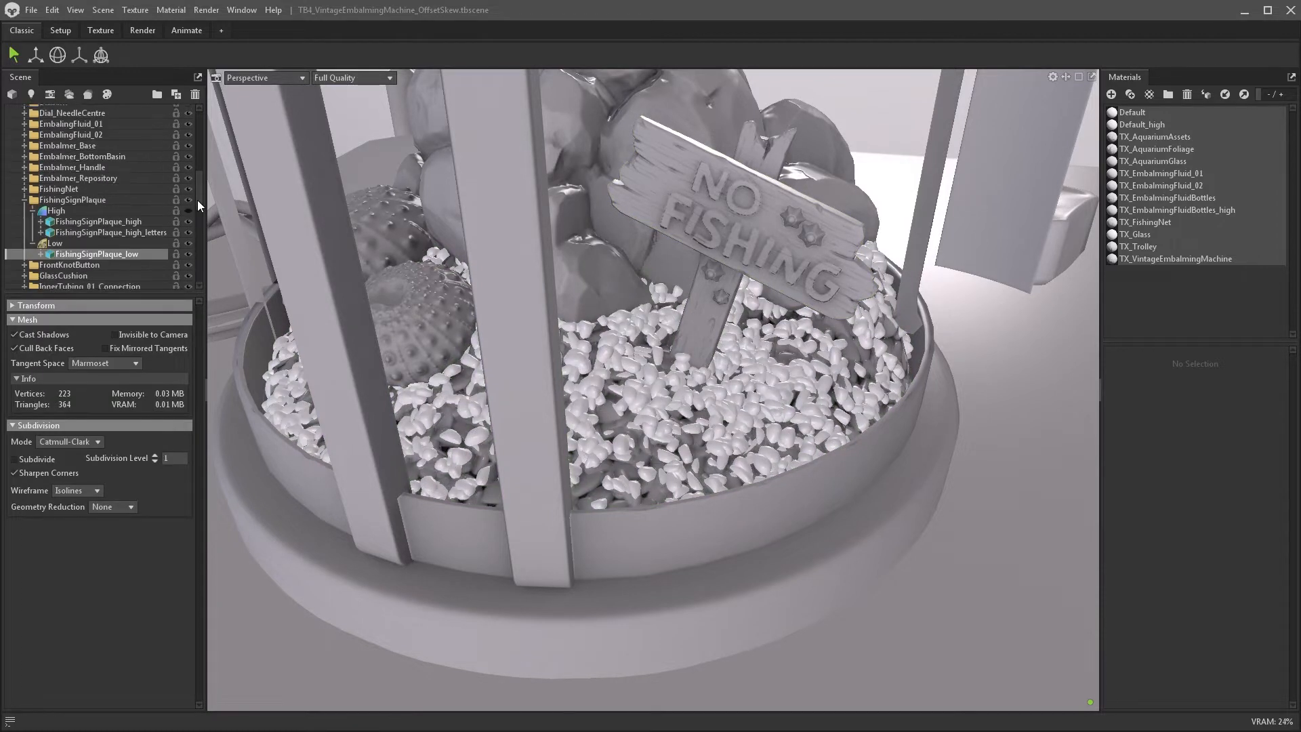
click(106, 255)
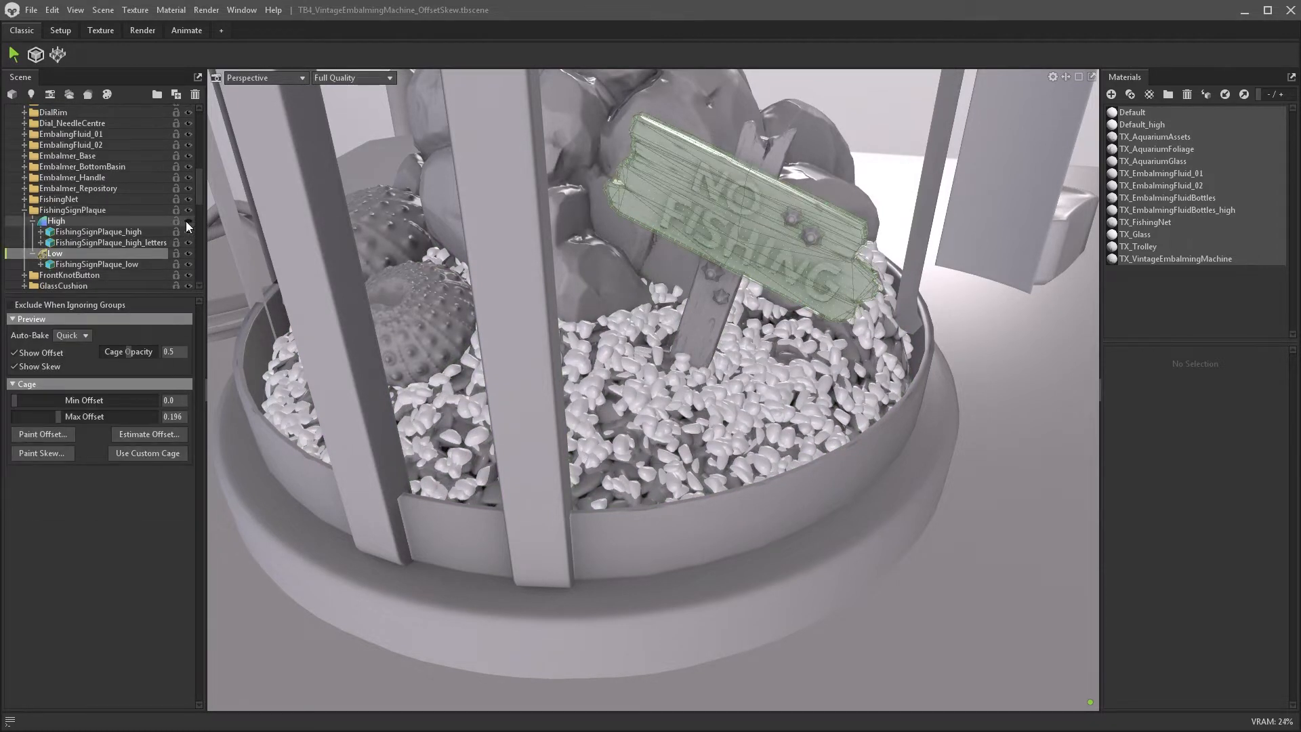
drag(68, 421, 73, 421)
scroll(860, 250, up, 4)
middle_drag(860, 250, 733, 360)
drag(85, 421, 90, 421)
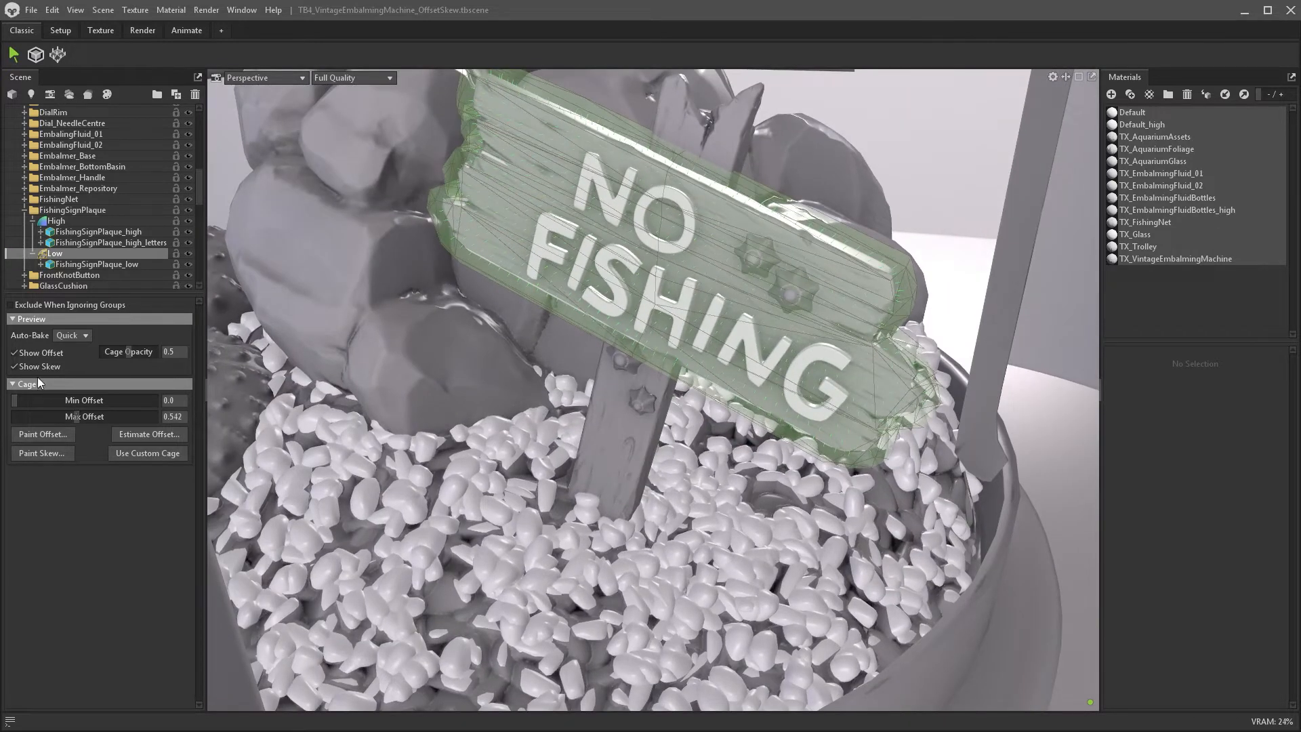
- Turn off the offset preview for the FishingSignPlaque Low object, open skew painting and move its window clear of the sign
click(15, 354)
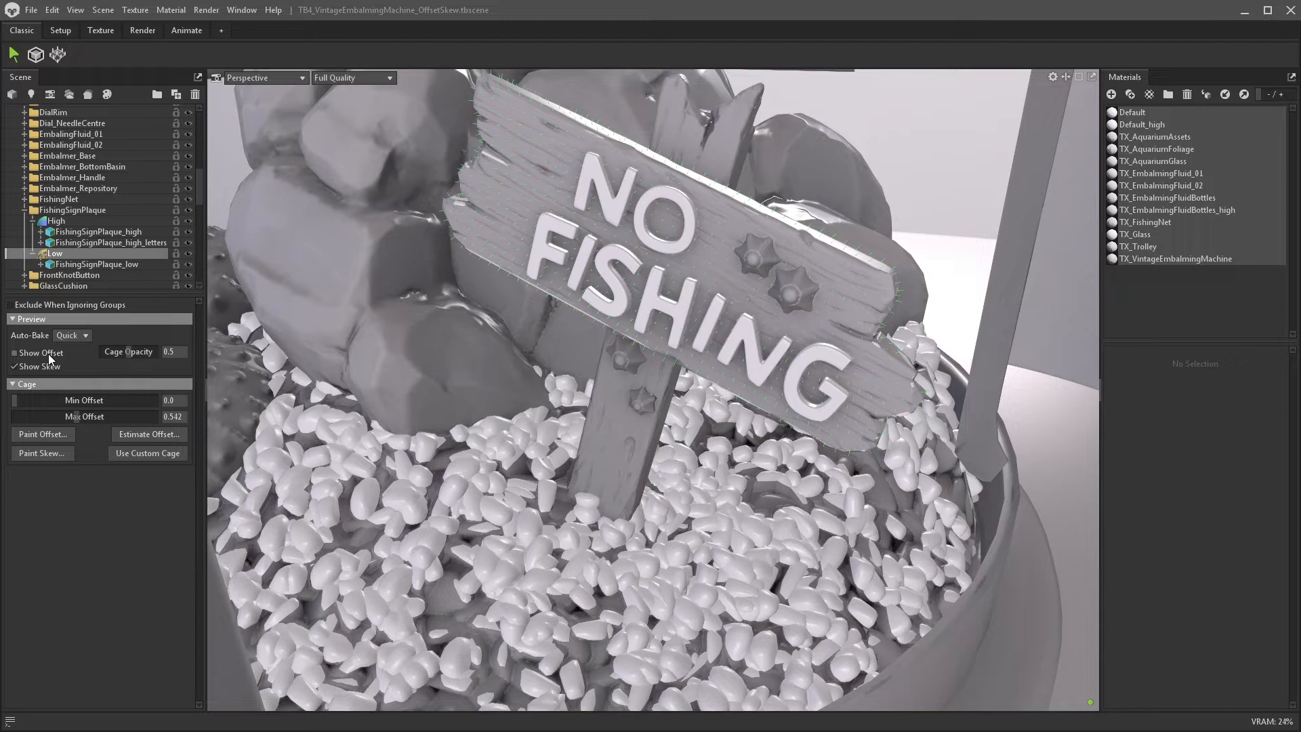
click(44, 452)
mouse_move(614, 160)
mouse_down()
mouse_move(916, 220)
mouse_move(1078, 166)
mouse_up()
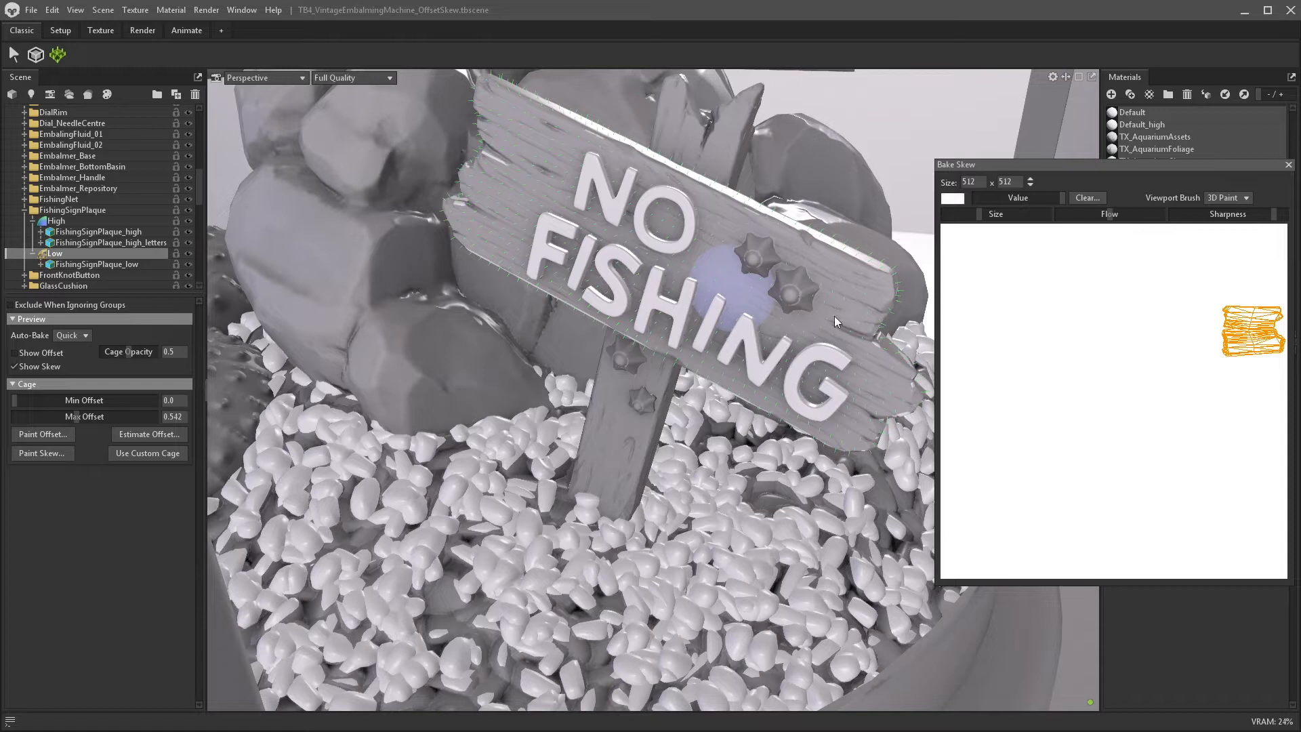
- Paint black skew over the sign's letters and starfish, using a smaller brush for the finer areas, and close skew painting
drag(1062, 198, 975, 198)
mouse_move(620, 226)
mouse_down()
mouse_move(671, 254)
mouse_move(589, 203)
mouse_move(811, 346)
mouse_up()
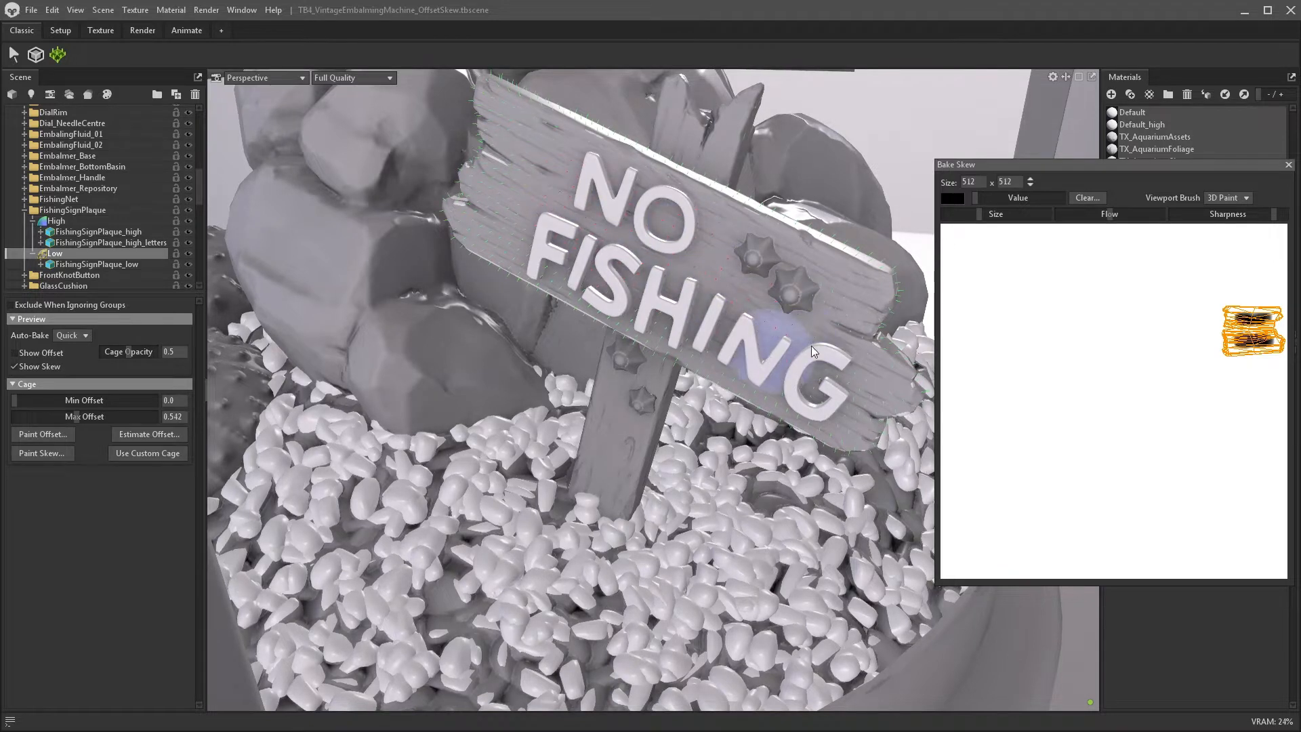
key(bracketleft)
mouse_move(702, 219)
mouse_down()
mouse_move(545, 269)
mouse_move(766, 386)
mouse_move(844, 328)
mouse_up()
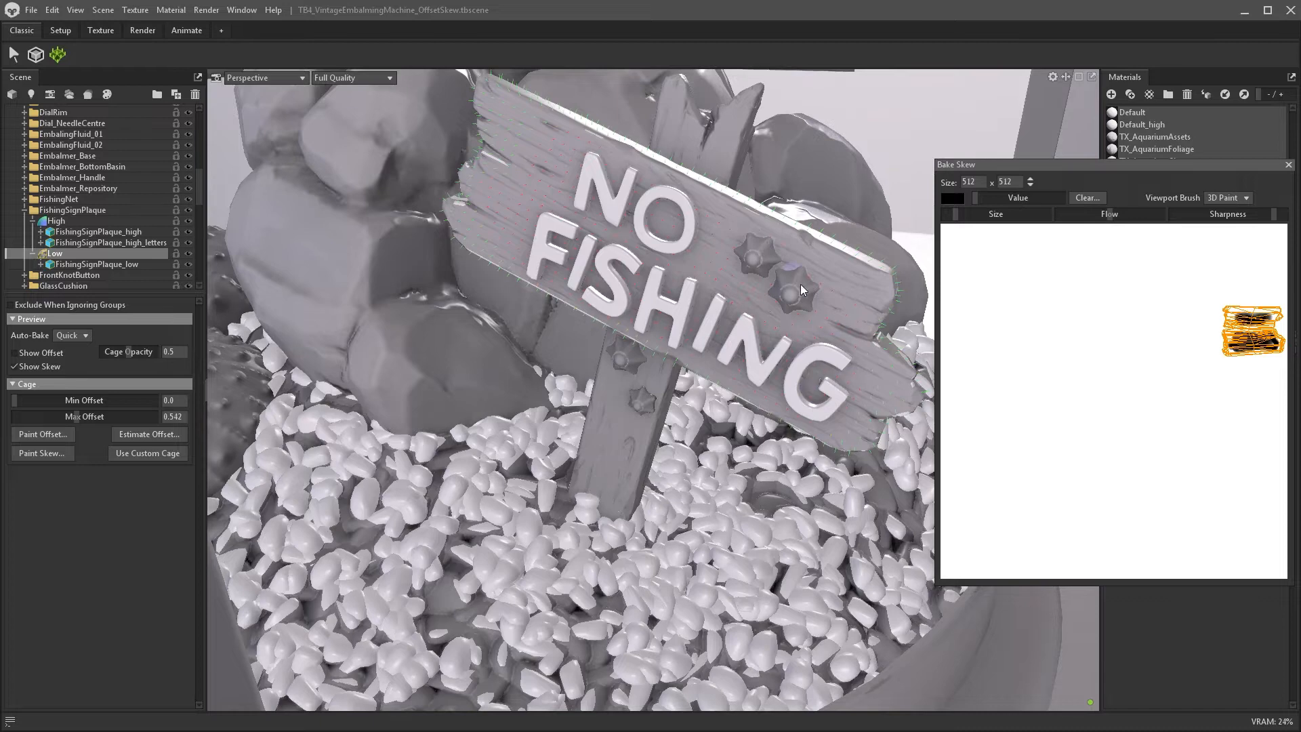
click(1289, 164)
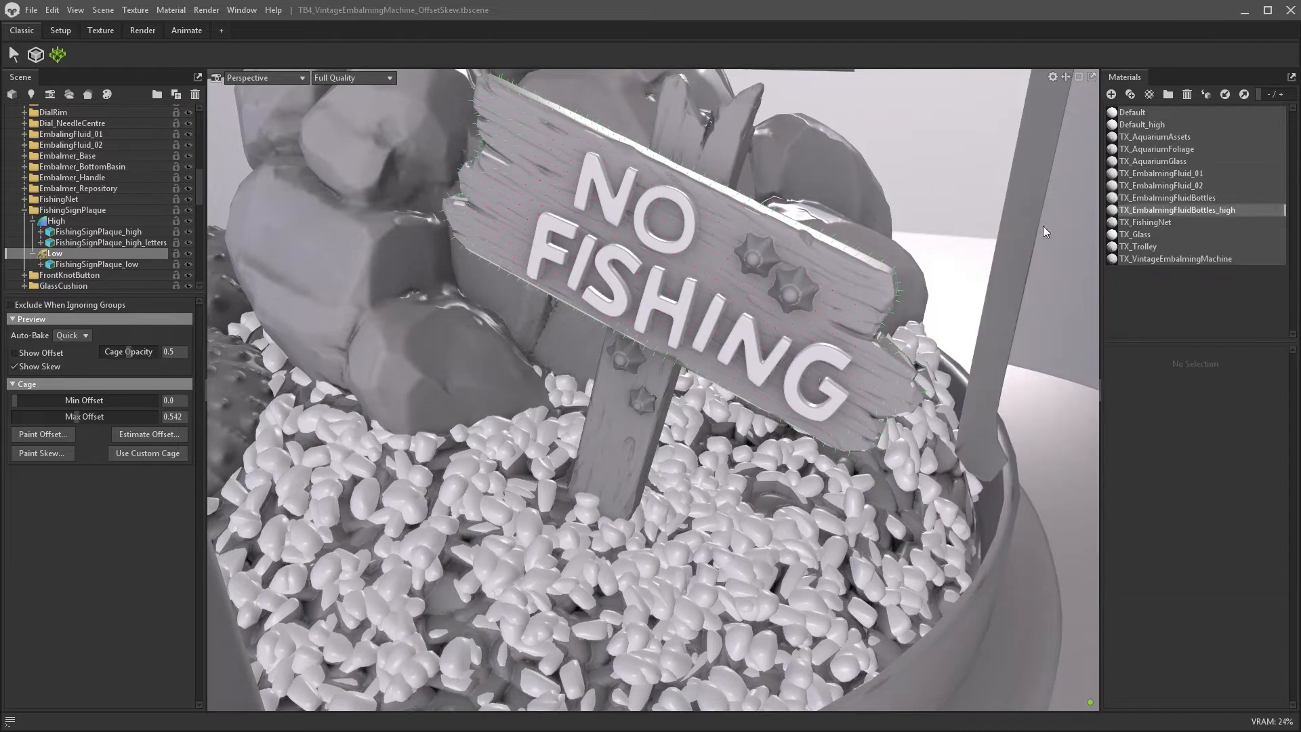
- Hide the sign plaque's and pebbles' High meshes and run the bake from the Vintage Embalming Machine Baker
click(188, 221)
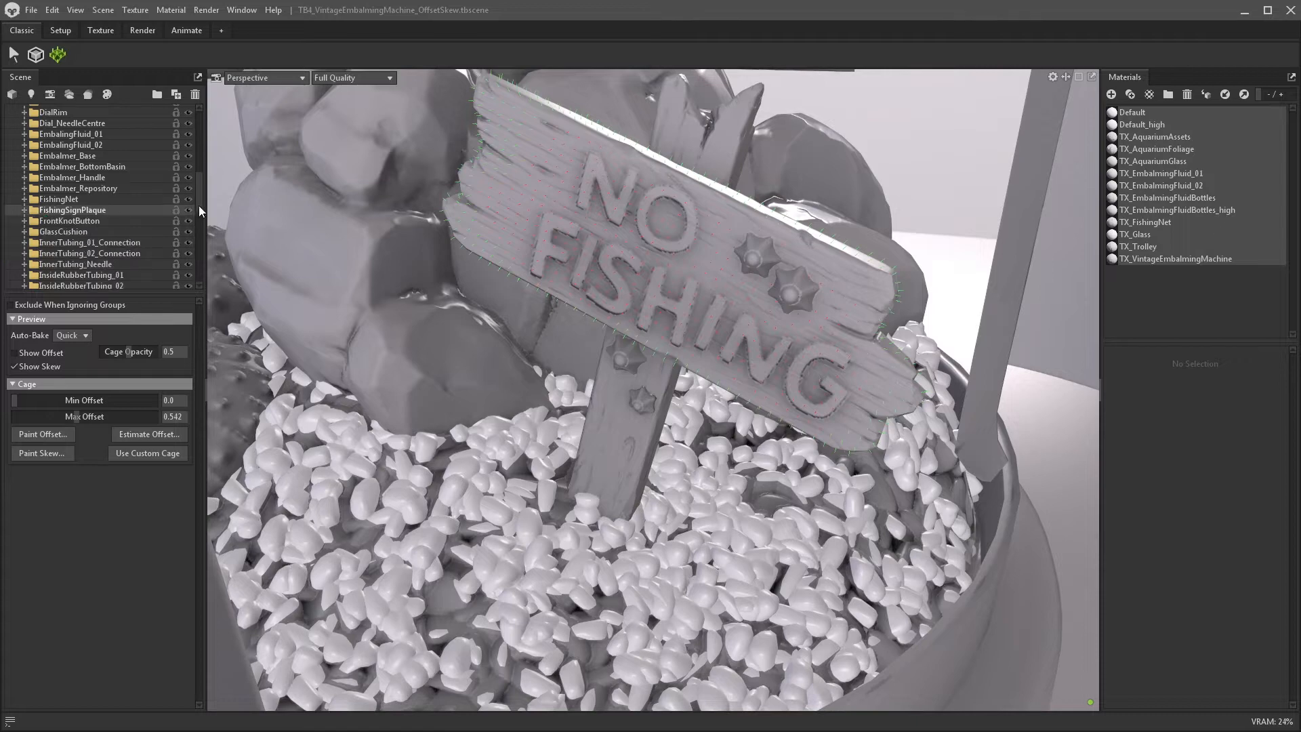
drag(198, 205, 199, 147)
click(115, 163)
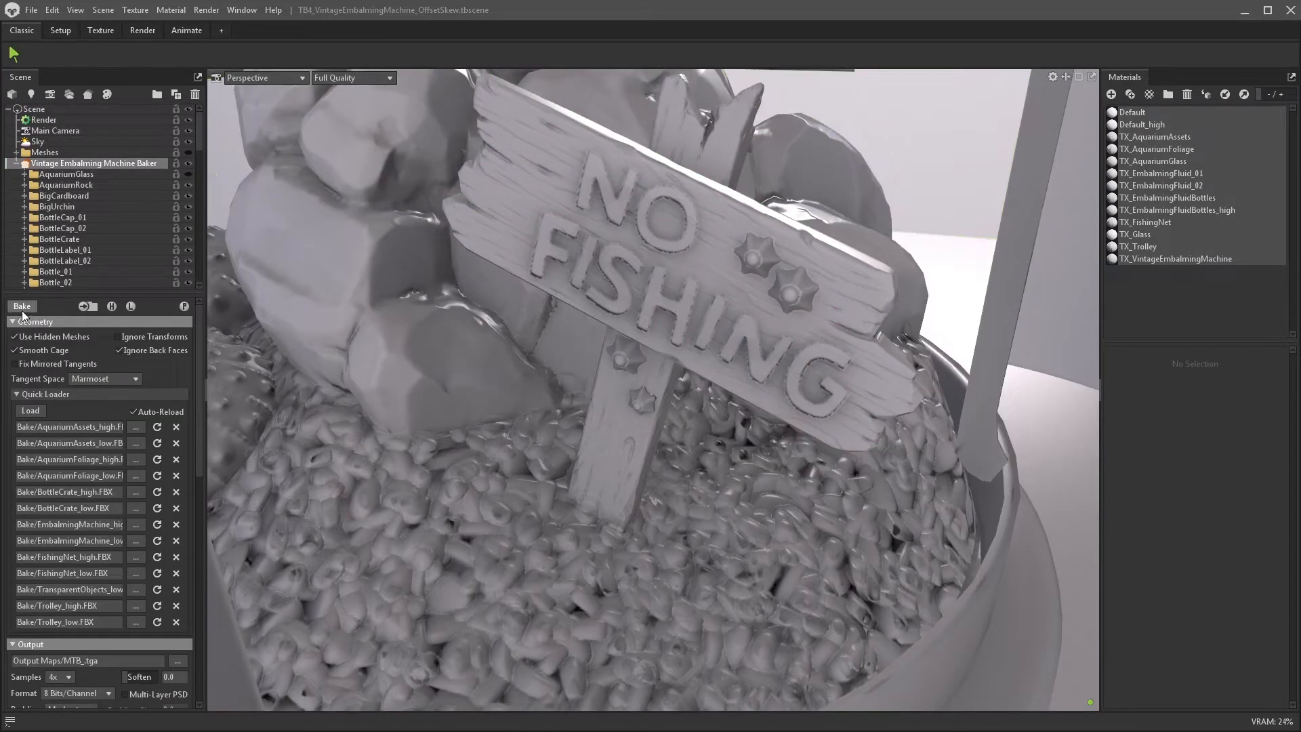
click(22, 310)
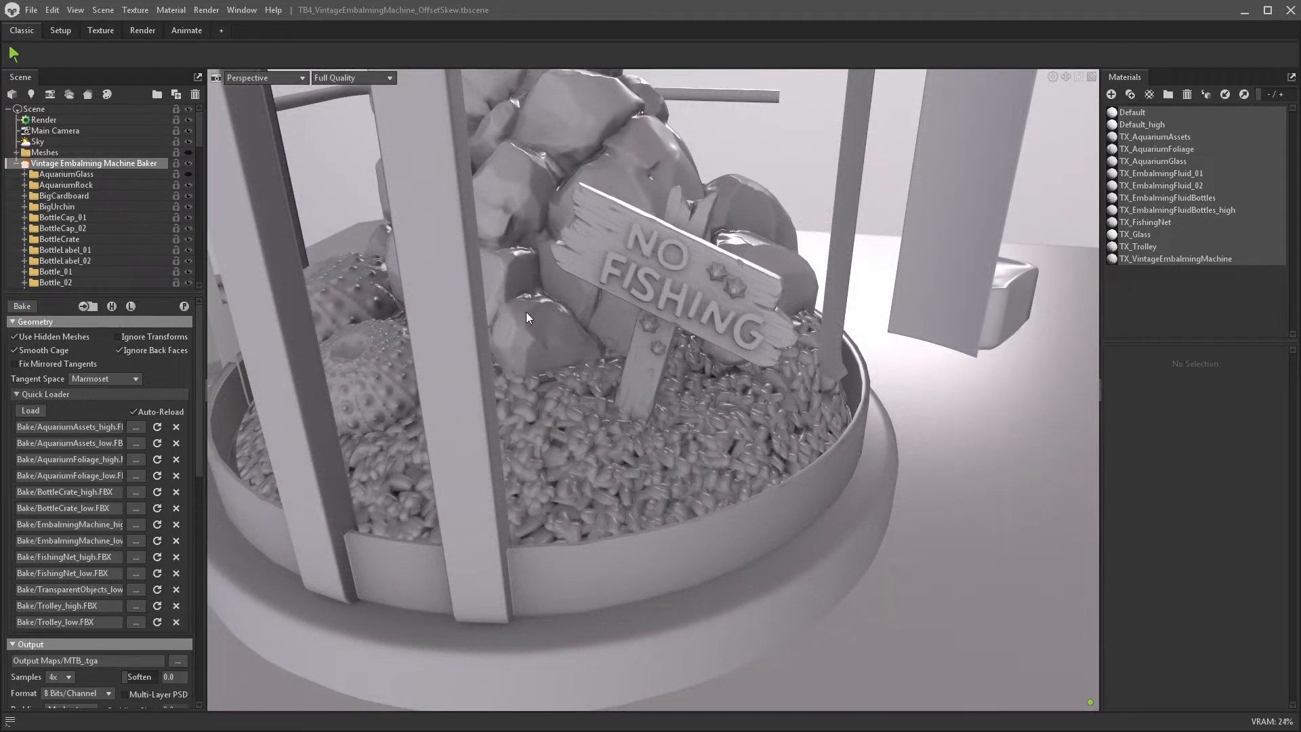
- Inspect the baked pebbles and No Fishing sign, and pull back to view the whole trolley
scroll(796, 488, down, 6)
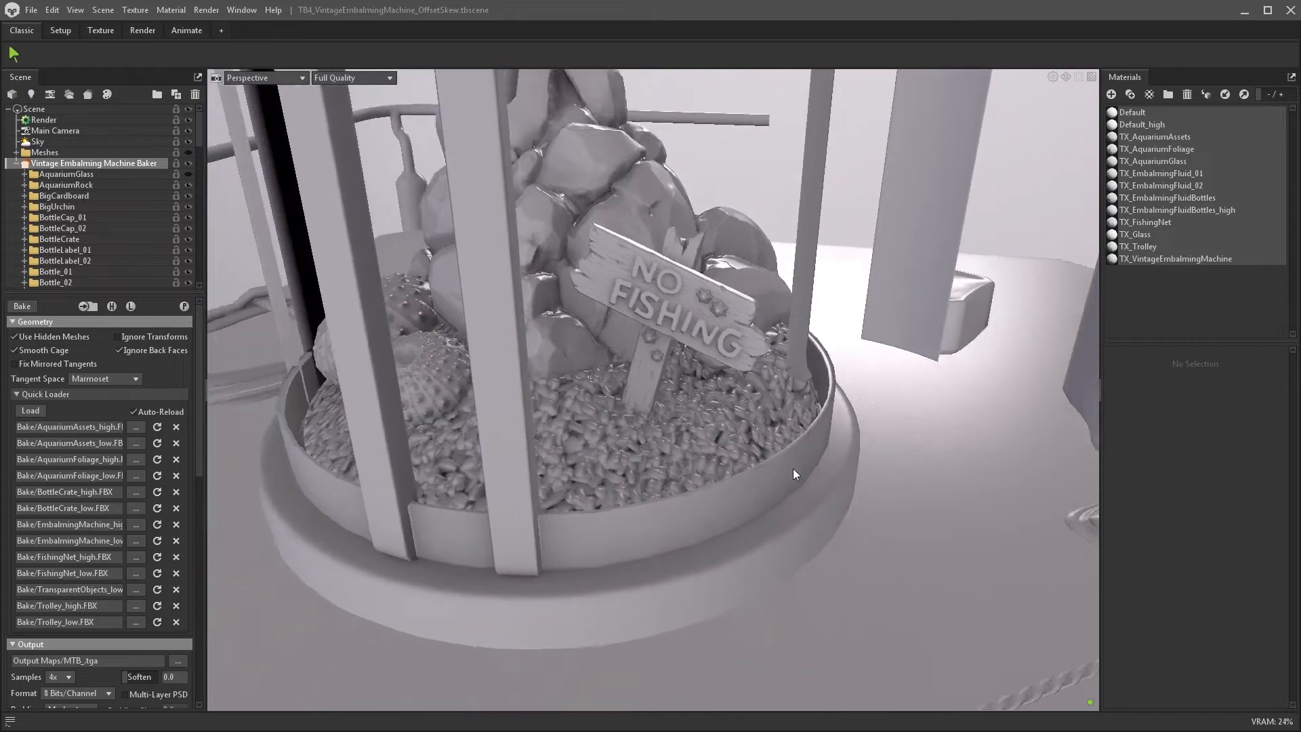
middle_drag(763, 442, 714, 360)
drag(714, 359, 744, 423)
middle_drag(742, 419, 815, 380)
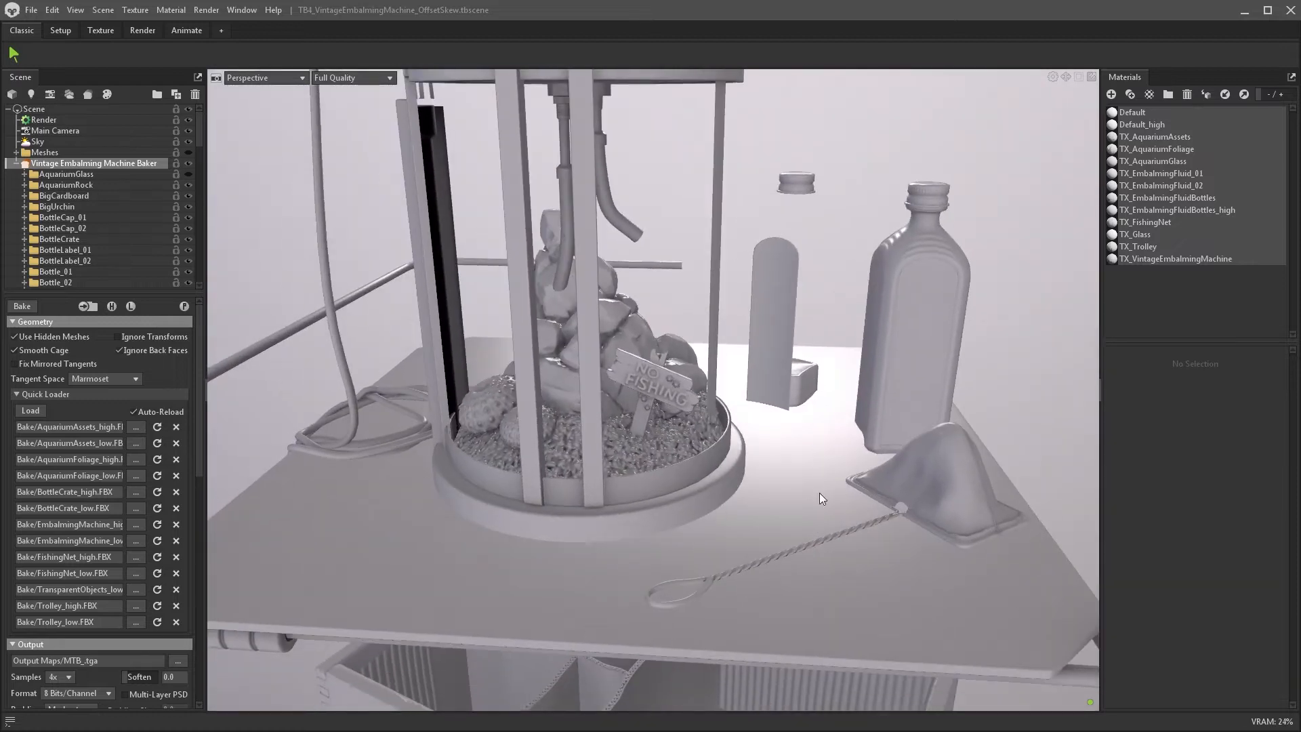
right_drag(820, 493, 766, 354)
drag(766, 354, 757, 410)
- Show the Meshes group in place of the baker to view the complete model, and switch back to the baker
click(187, 165)
click(188, 153)
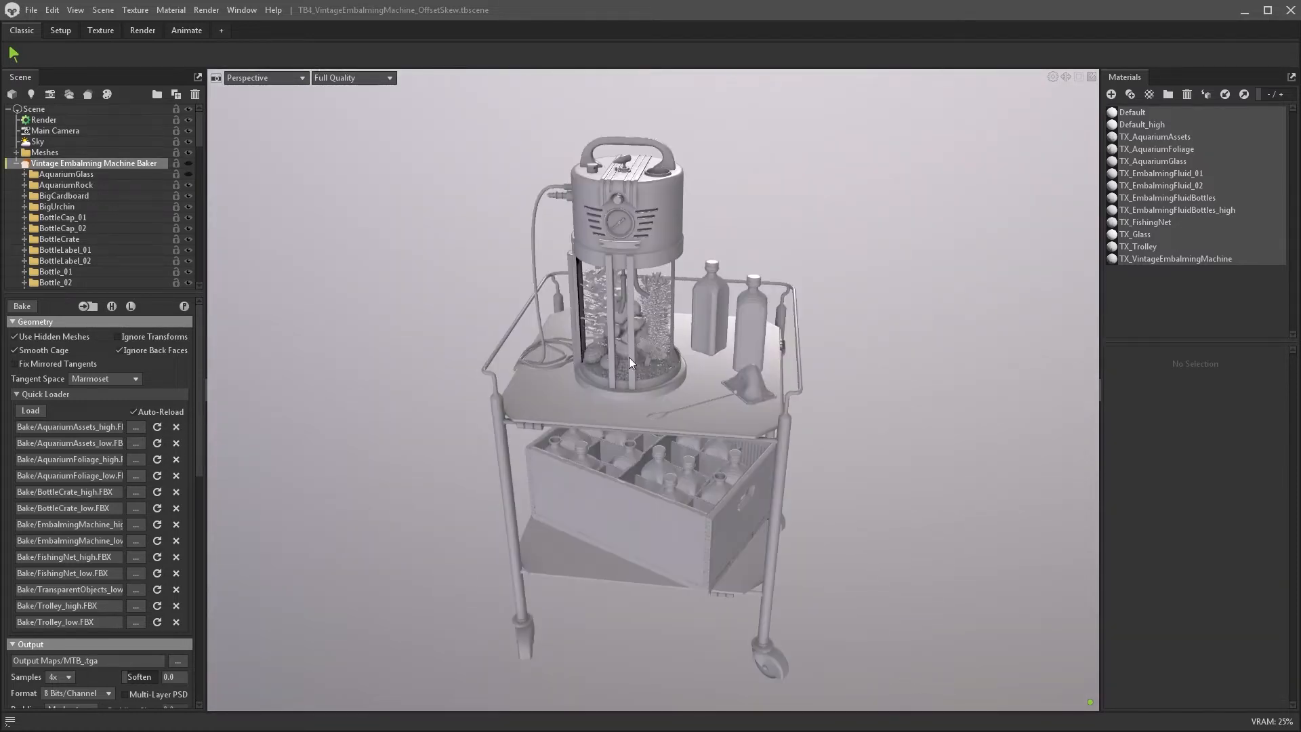
mouse_move(468, 305)
mouse_down()
mouse_move(405, 271)
mouse_move(478, 211)
mouse_move(469, 297)
mouse_up()
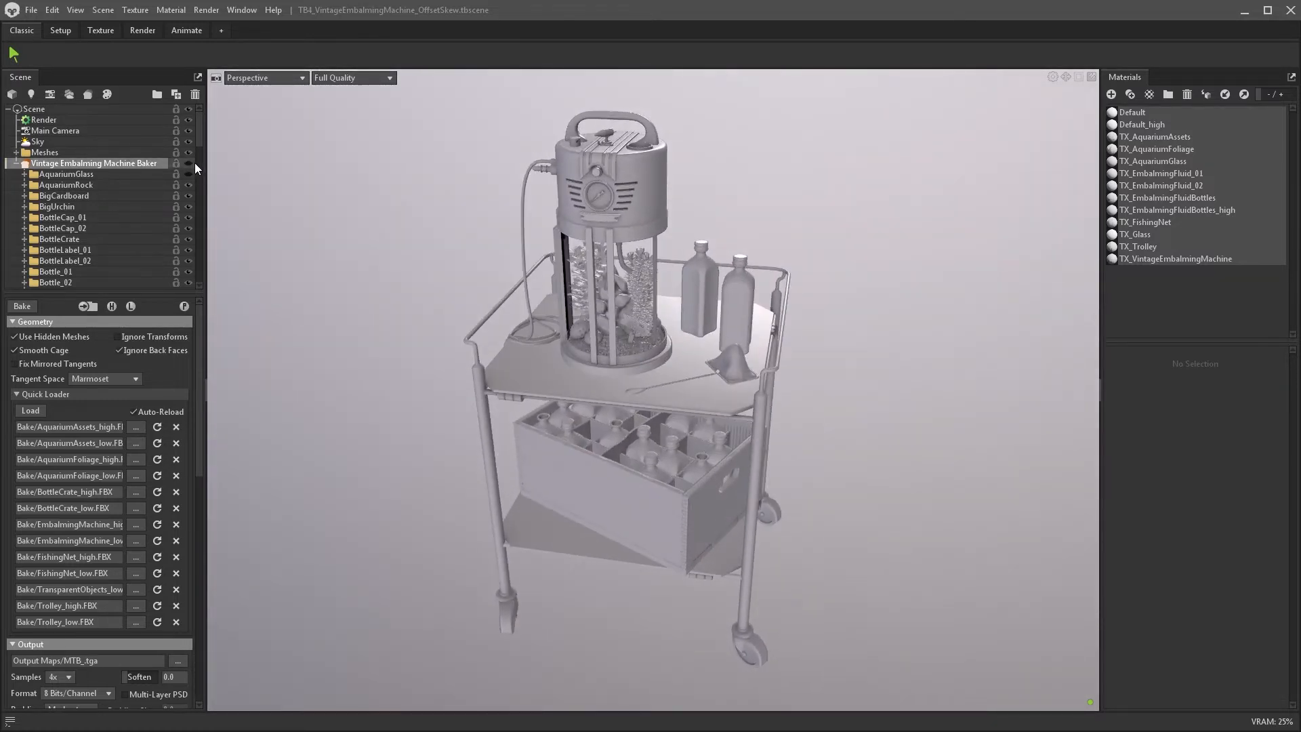
click(188, 152)
click(188, 163)
- Edit the Ambient Occlusion map's ray count in its settings and bake all texture sets
drag(198, 344, 196, 568)
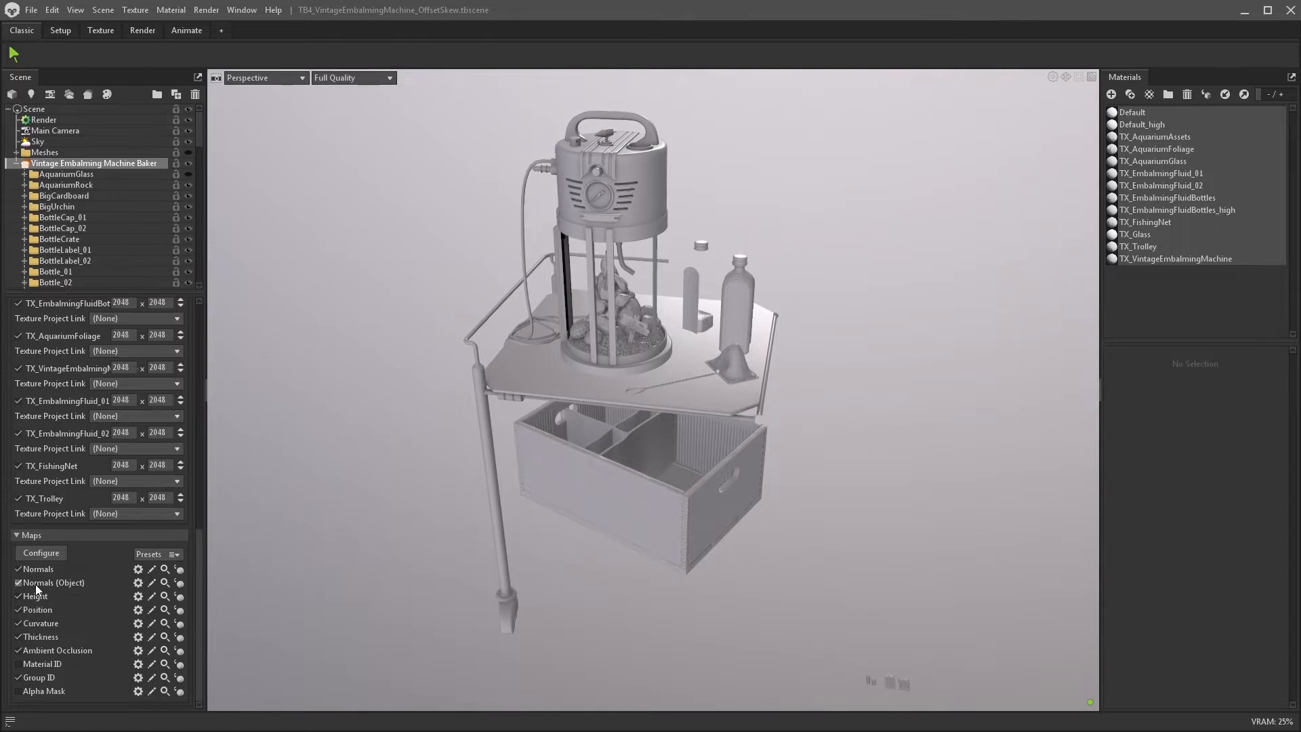
click(138, 650)
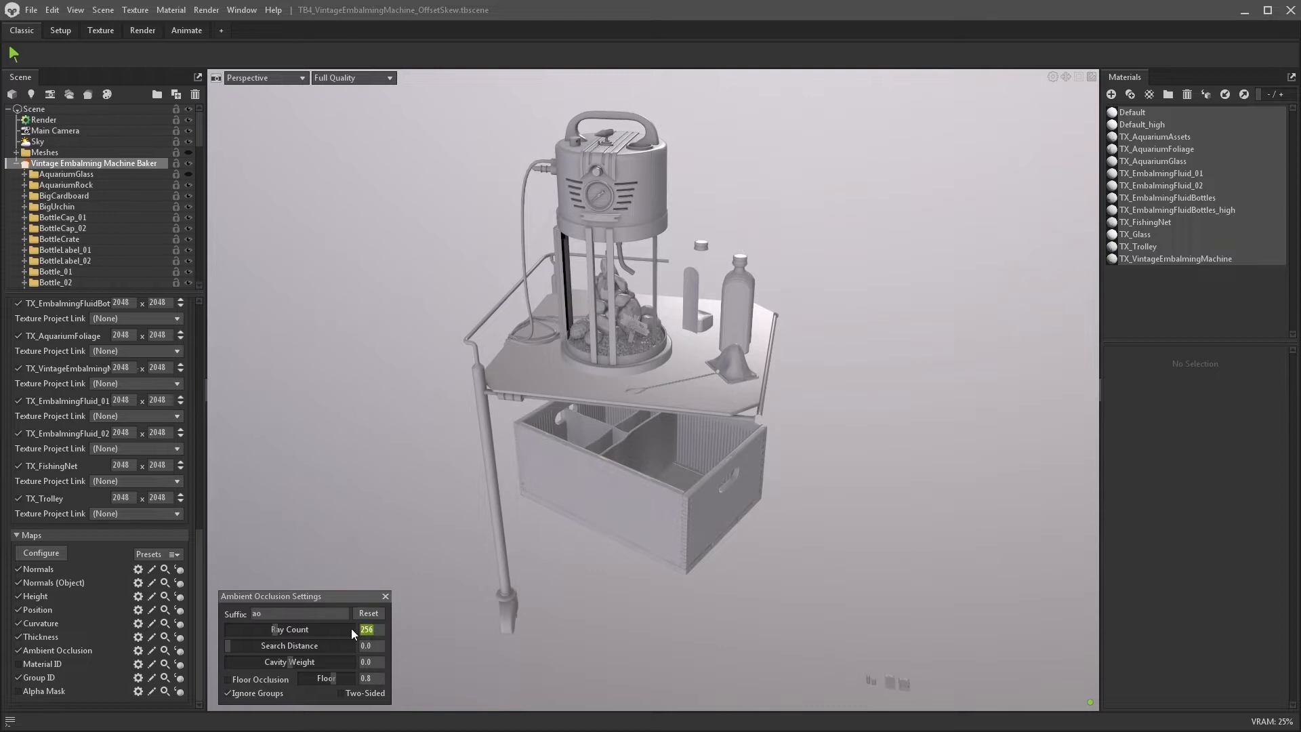
key(Return)
click(385, 598)
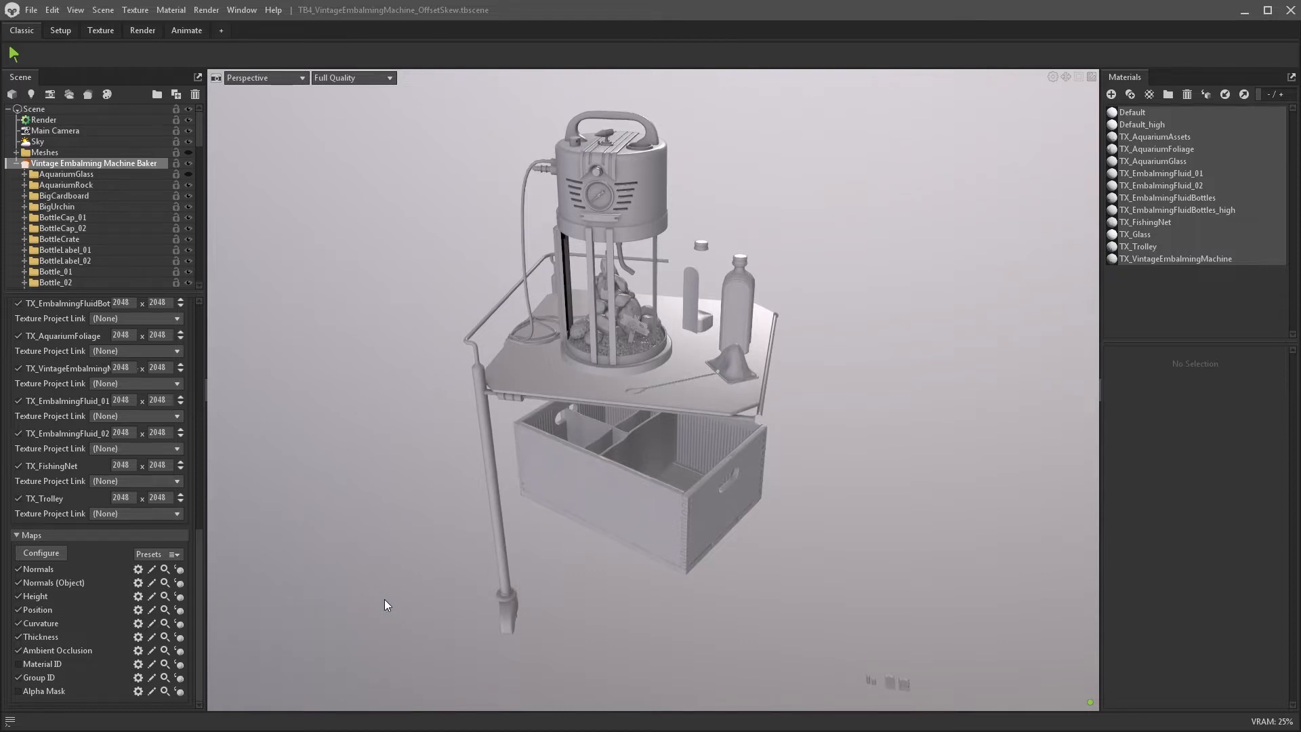
drag(202, 602, 149, 369)
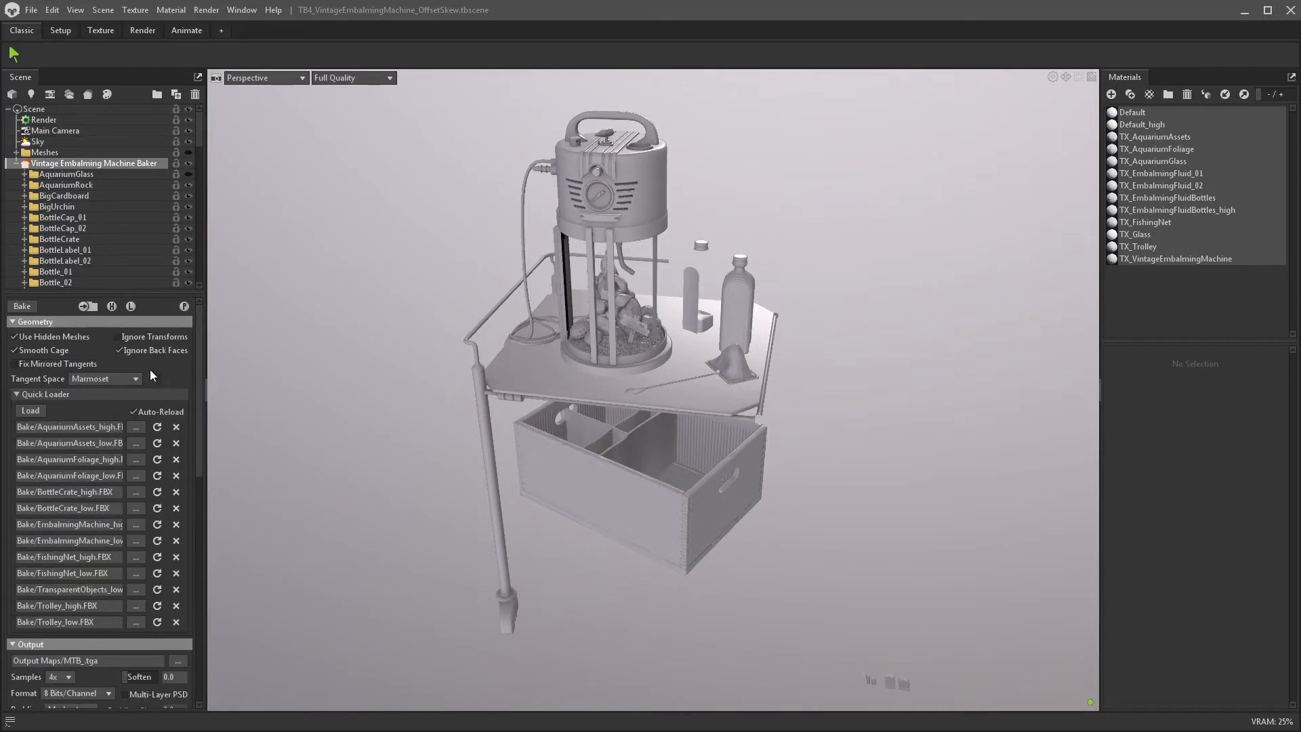
click(20, 309)
- Frame the separate planes beside the trolley and enable the Alpha Mask map in the baker's map list
drag(199, 331, 208, 523)
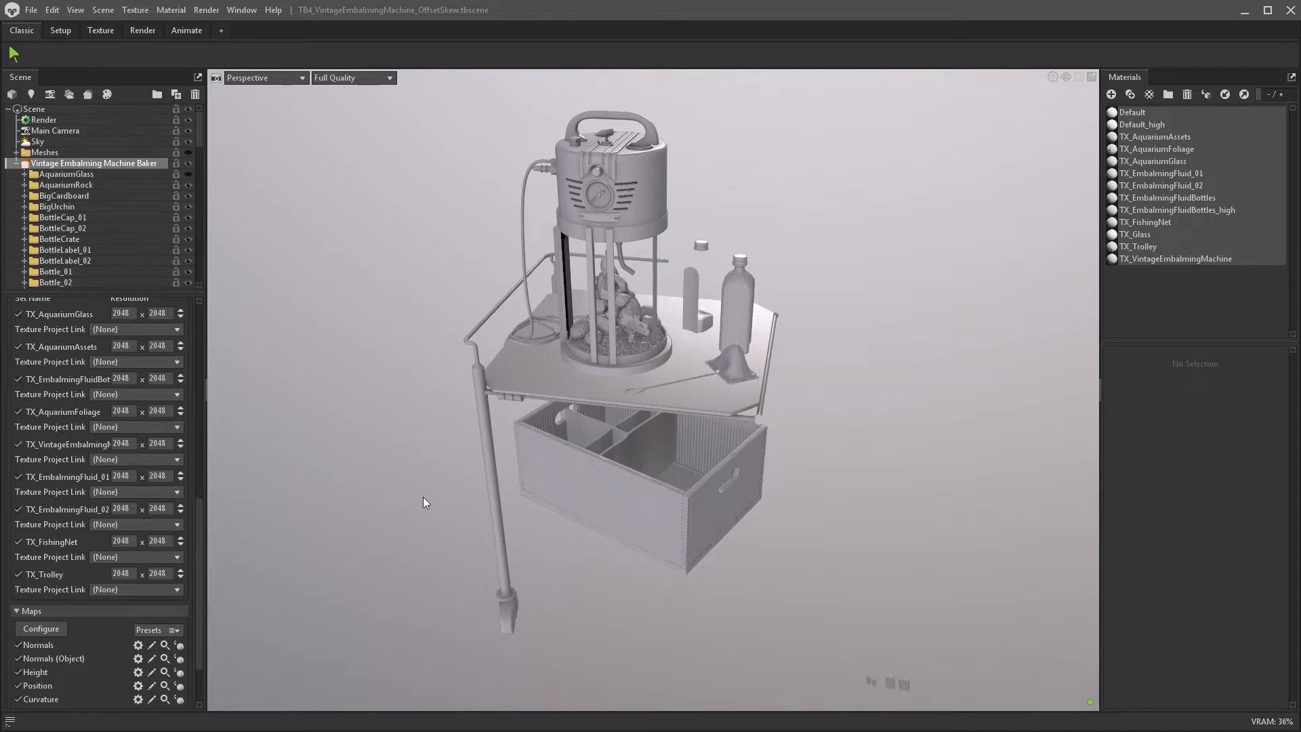
drag(847, 495, 803, 502)
middle_drag(803, 502, 739, 420)
right_drag(739, 420, 770, 539)
middle_drag(770, 538, 674, 435)
drag(674, 435, 645, 506)
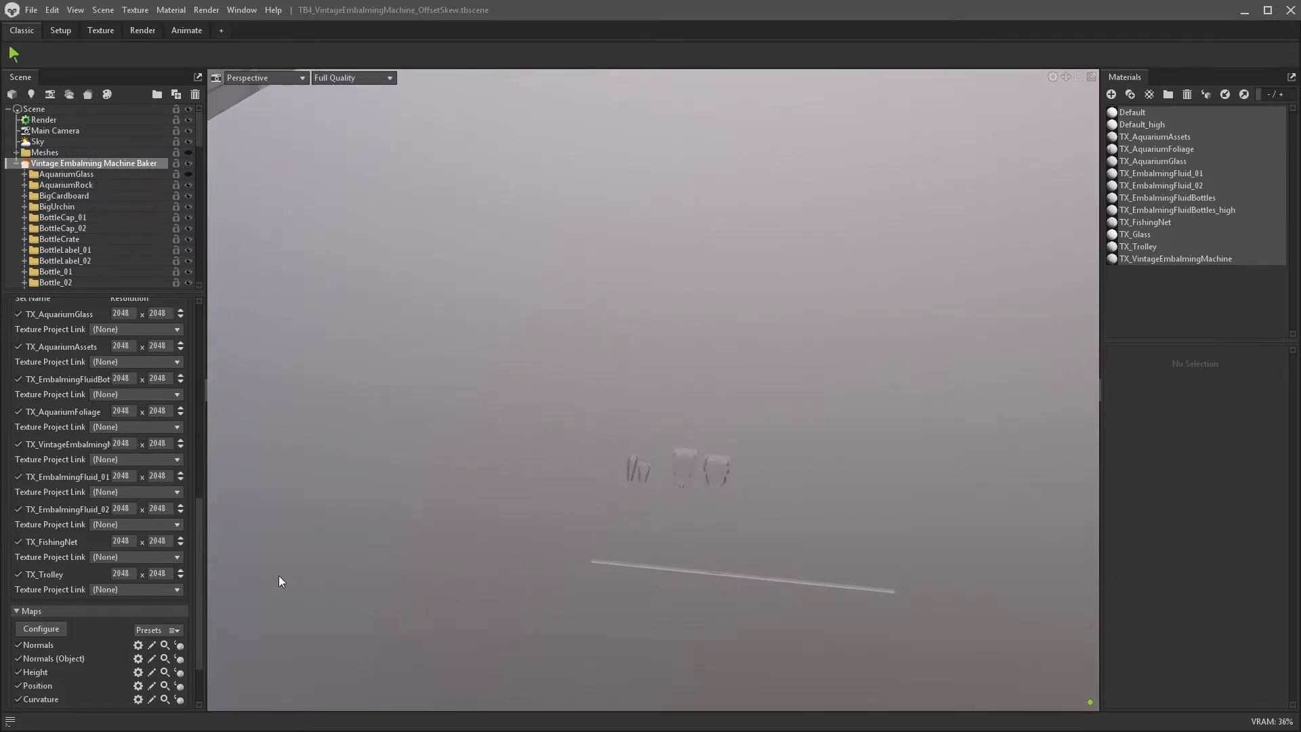
scroll(201, 532, down, 3)
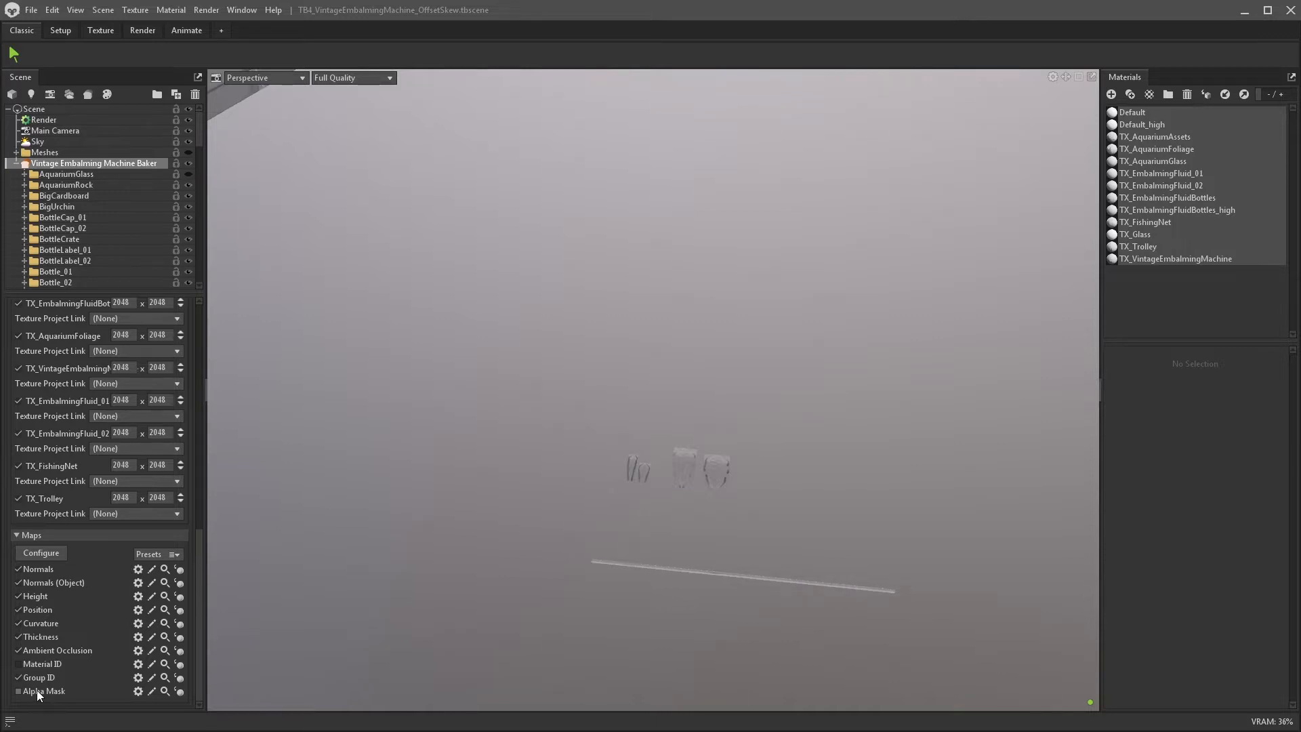
- Bake only the Alpha Mask map for the TX_AquariumFoliage texture set, disabling the other texture sets and maps
drag(200, 599, 201, 548)
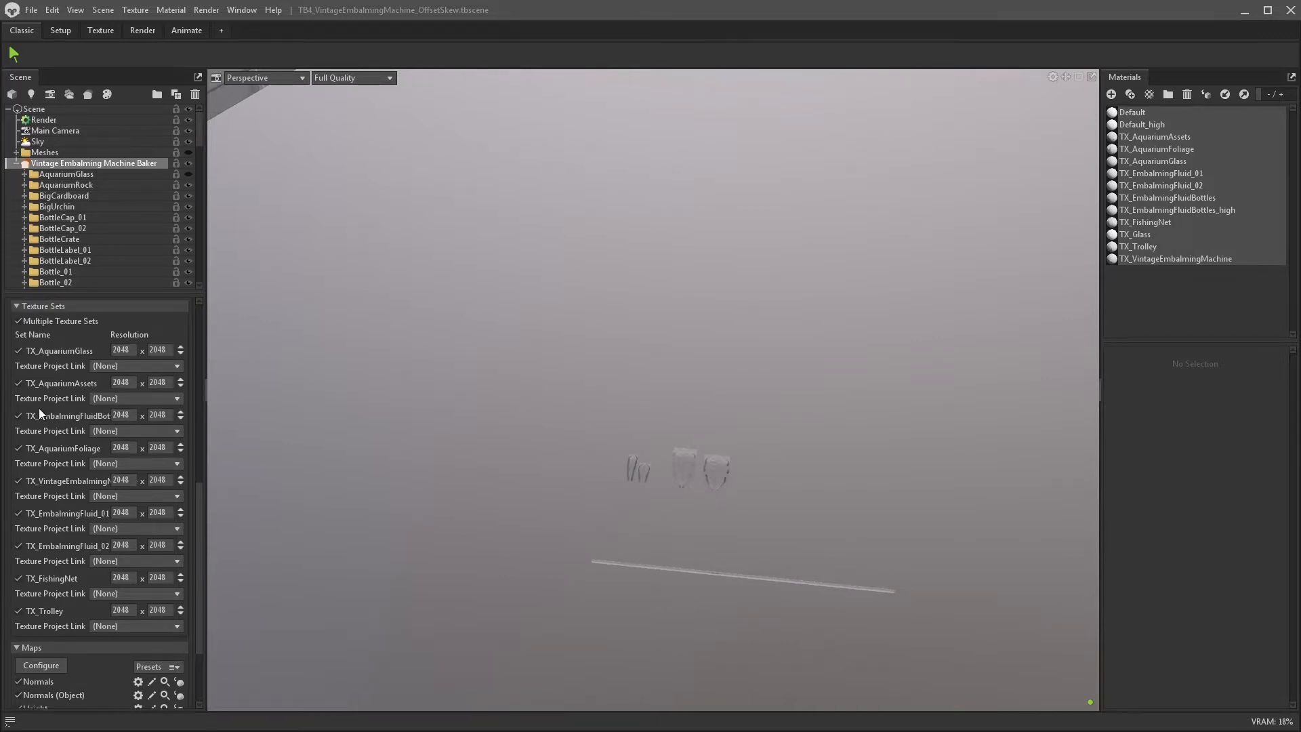
click(19, 513)
click(19, 545)
click(18, 579)
click(19, 610)
drag(200, 581, 204, 650)
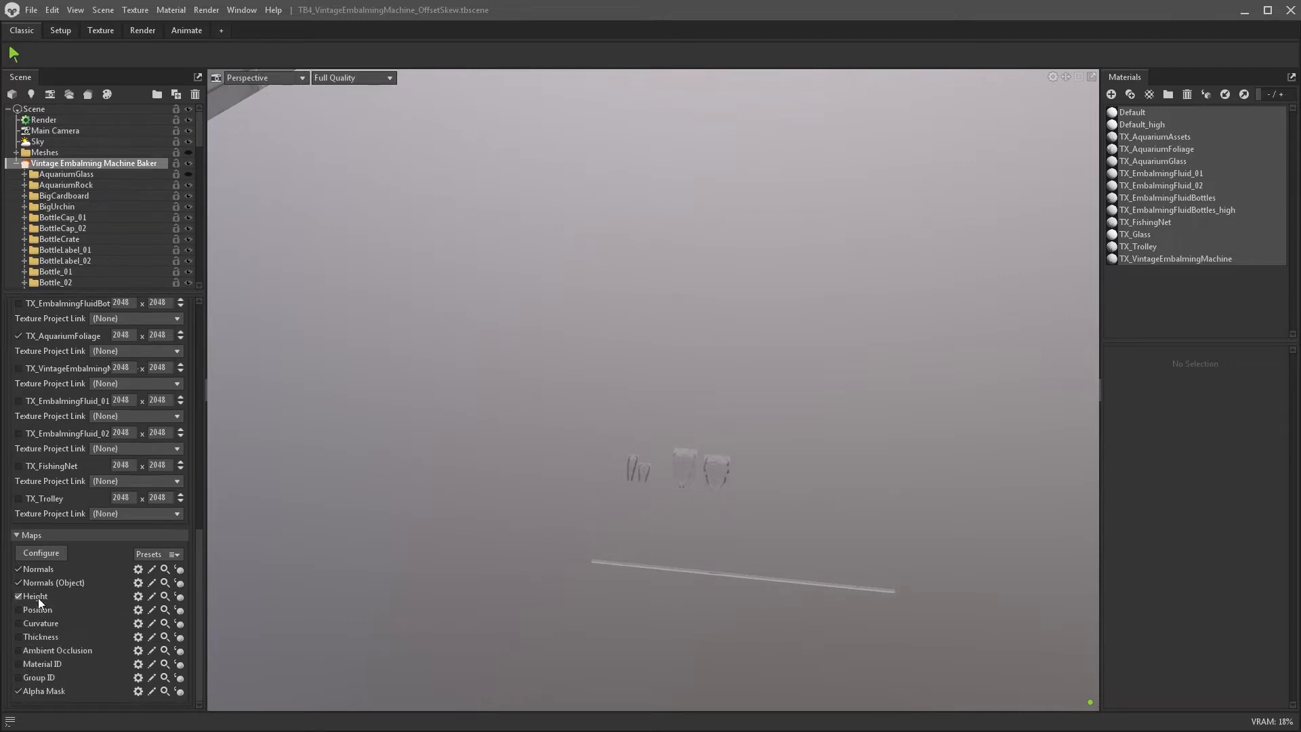
drag(197, 605, 42, 323)
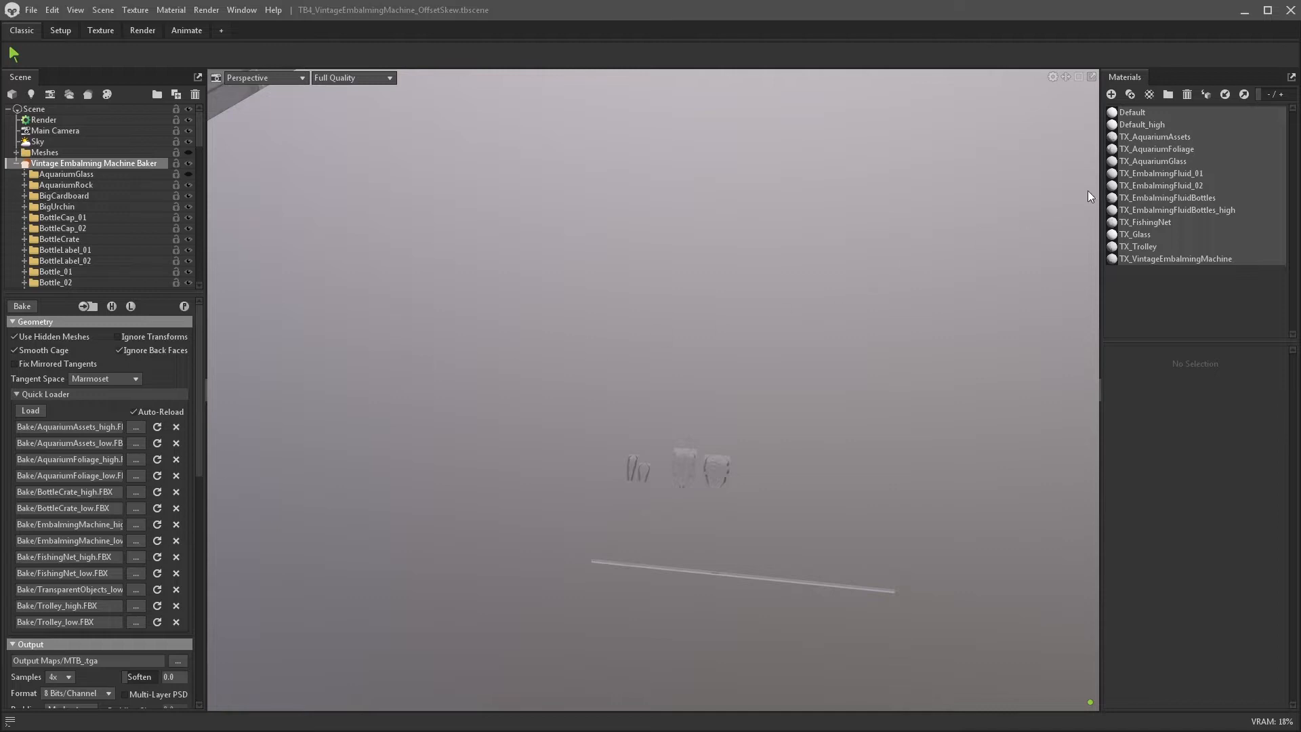
- Set the TX_AquariumFoliage material's Transparency mode to Cutout
click(1146, 150)
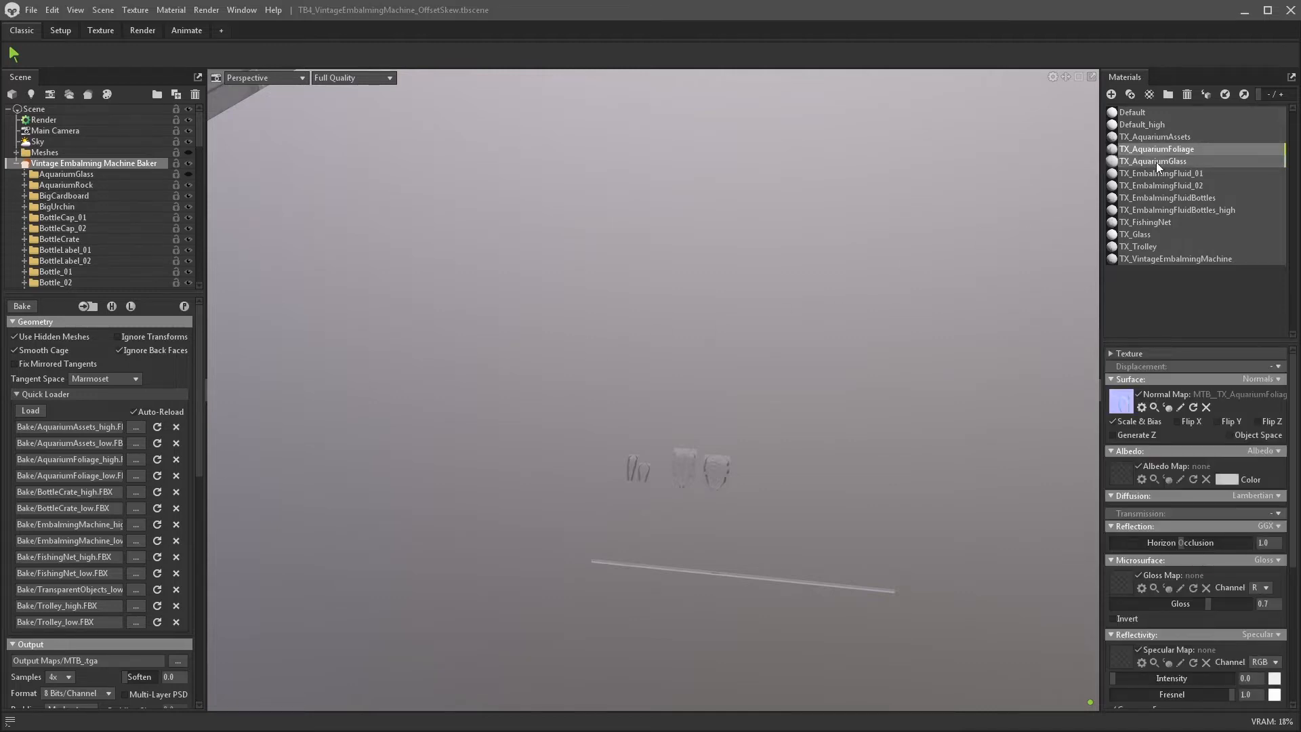
drag(1293, 503, 1296, 646)
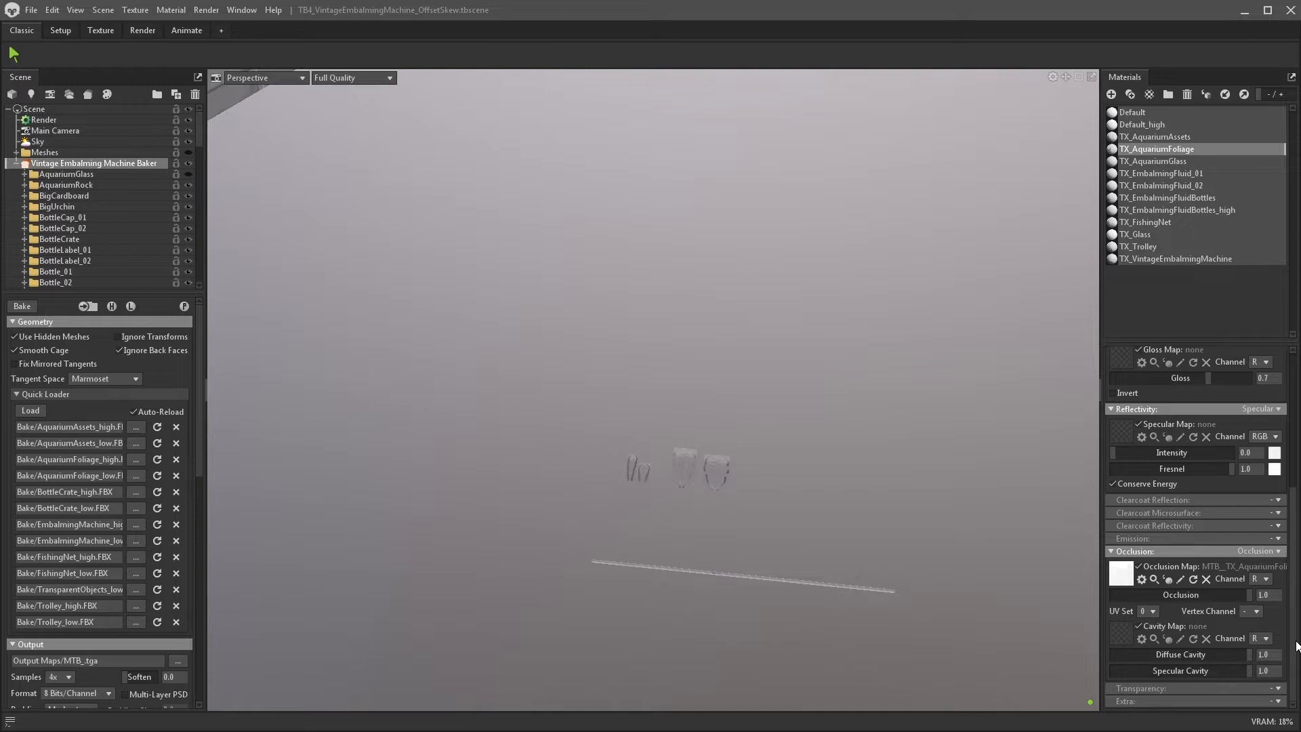
click(1278, 688)
click(1264, 662)
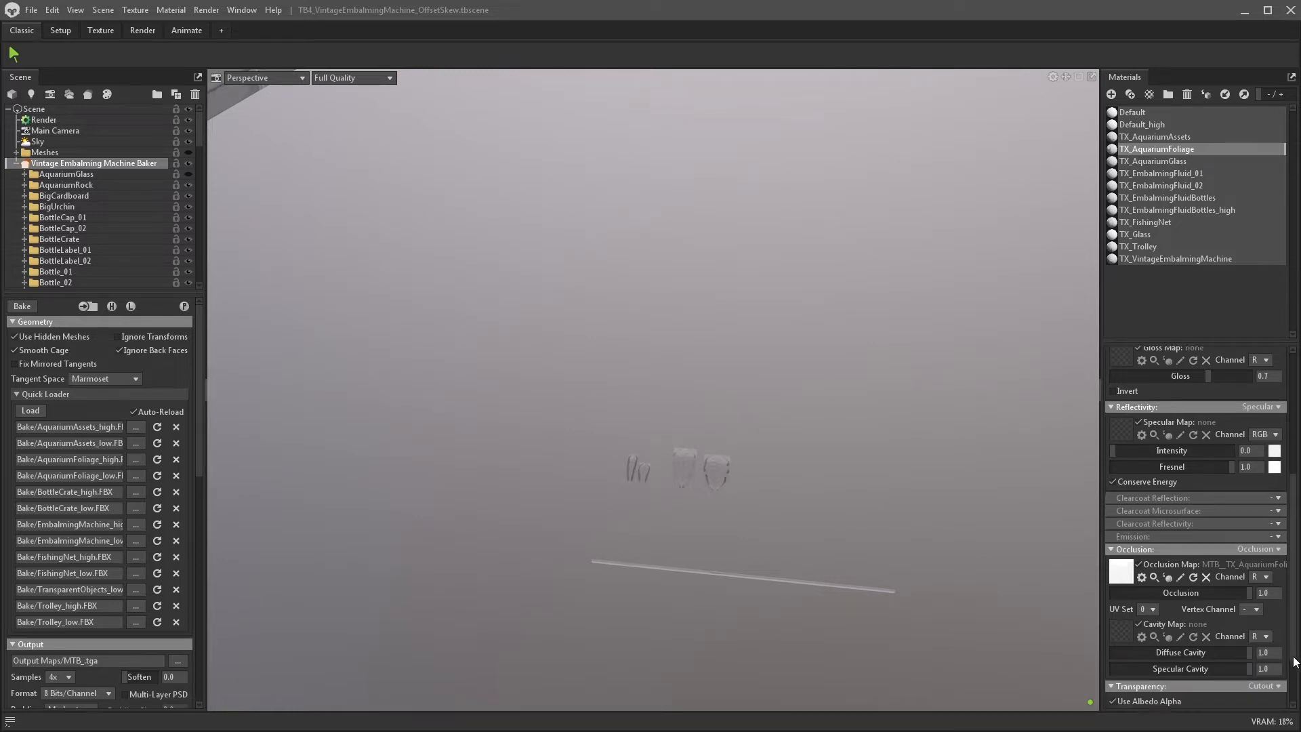
scroll(1294, 662, down, 3)
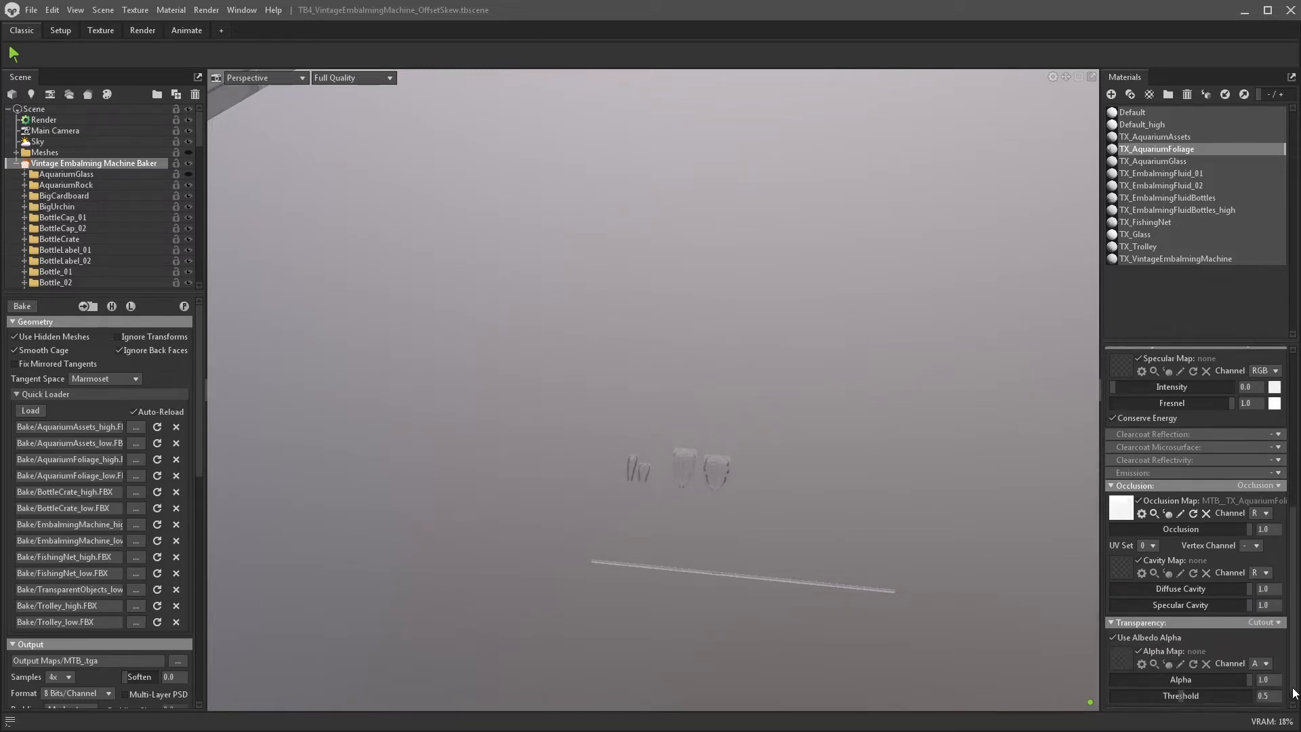
- Load MTB__TX_AquariumFoliage_alphamask from Output Maps as the TX_AquariumFoliage material's alpha map and set its channel to R
click(1121, 646)
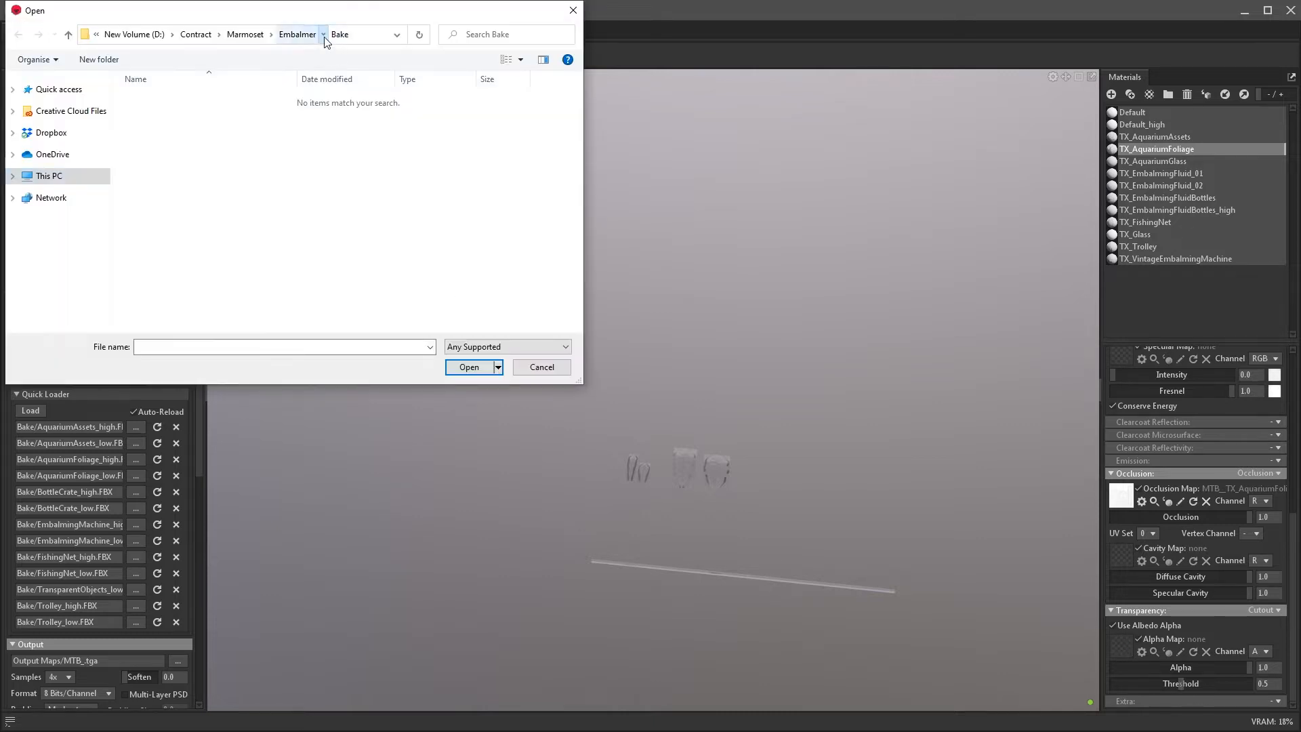
click(324, 35)
click(360, 63)
scroll(579, 108, down, 1)
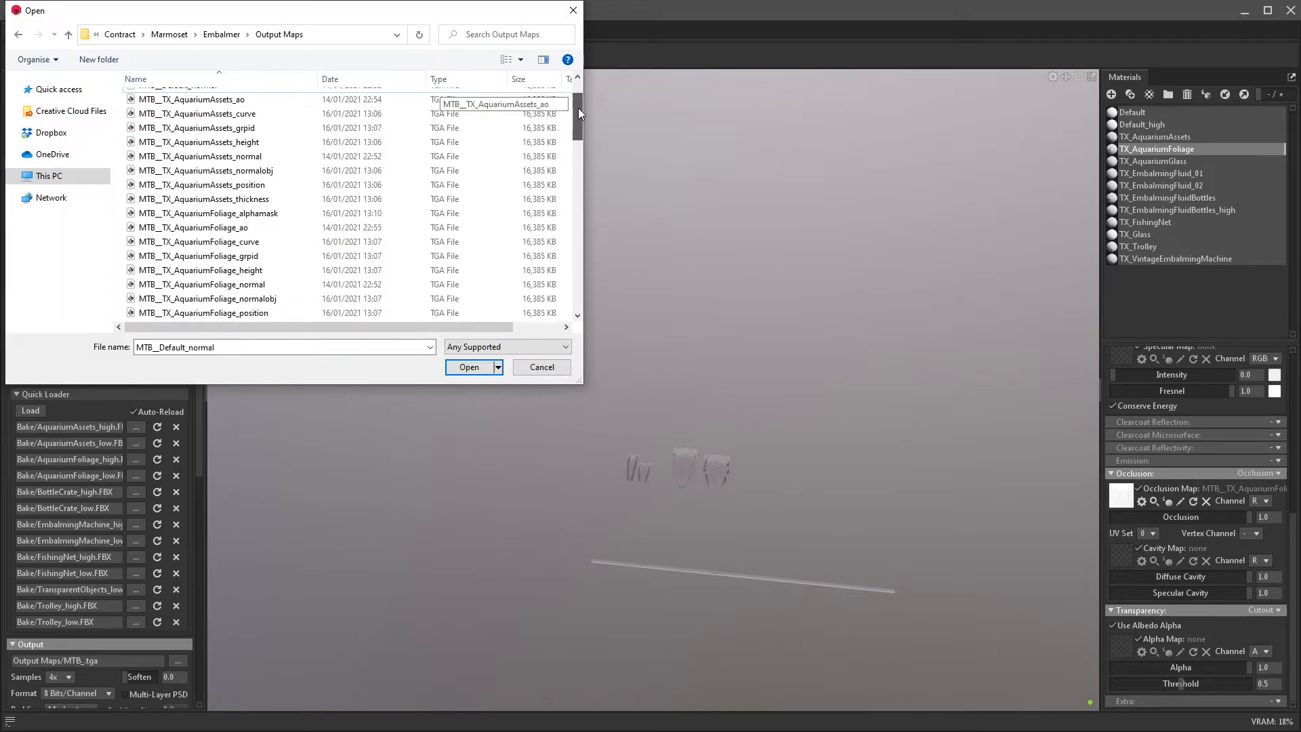
click(207, 212)
click(469, 366)
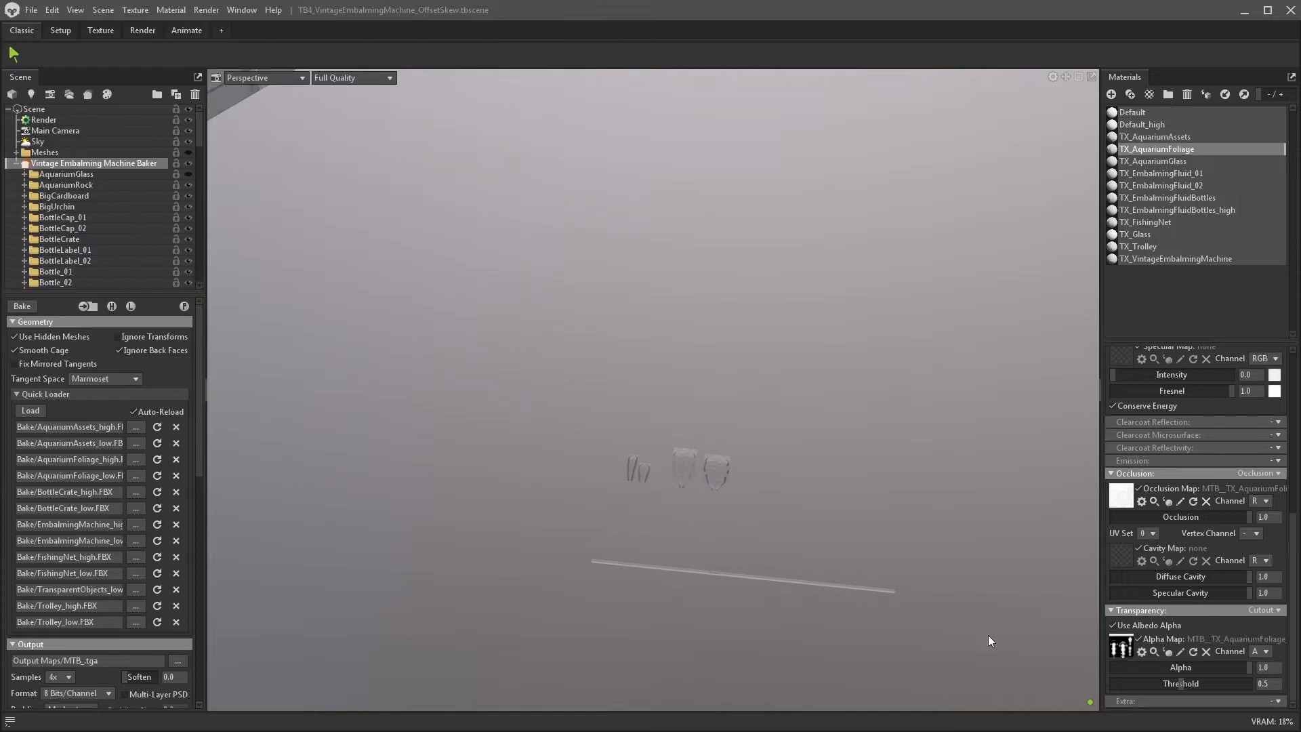
click(1262, 651)
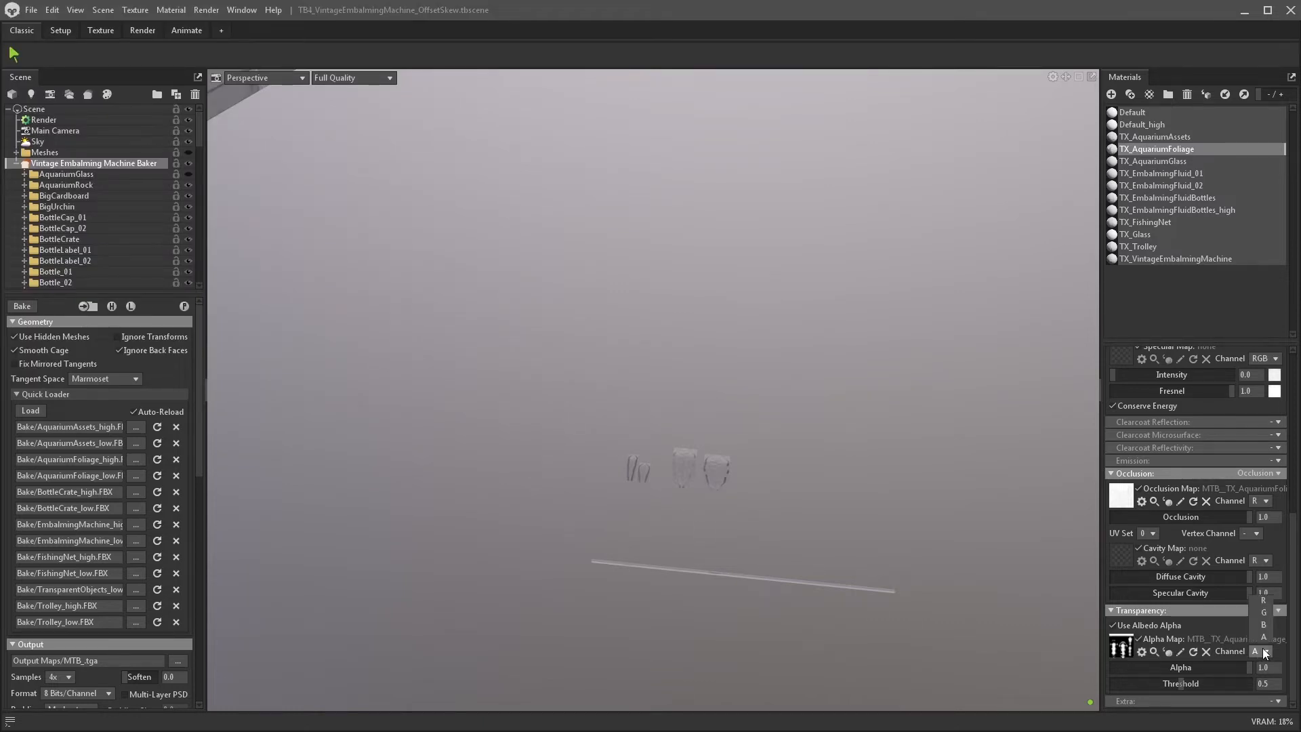
click(1262, 601)
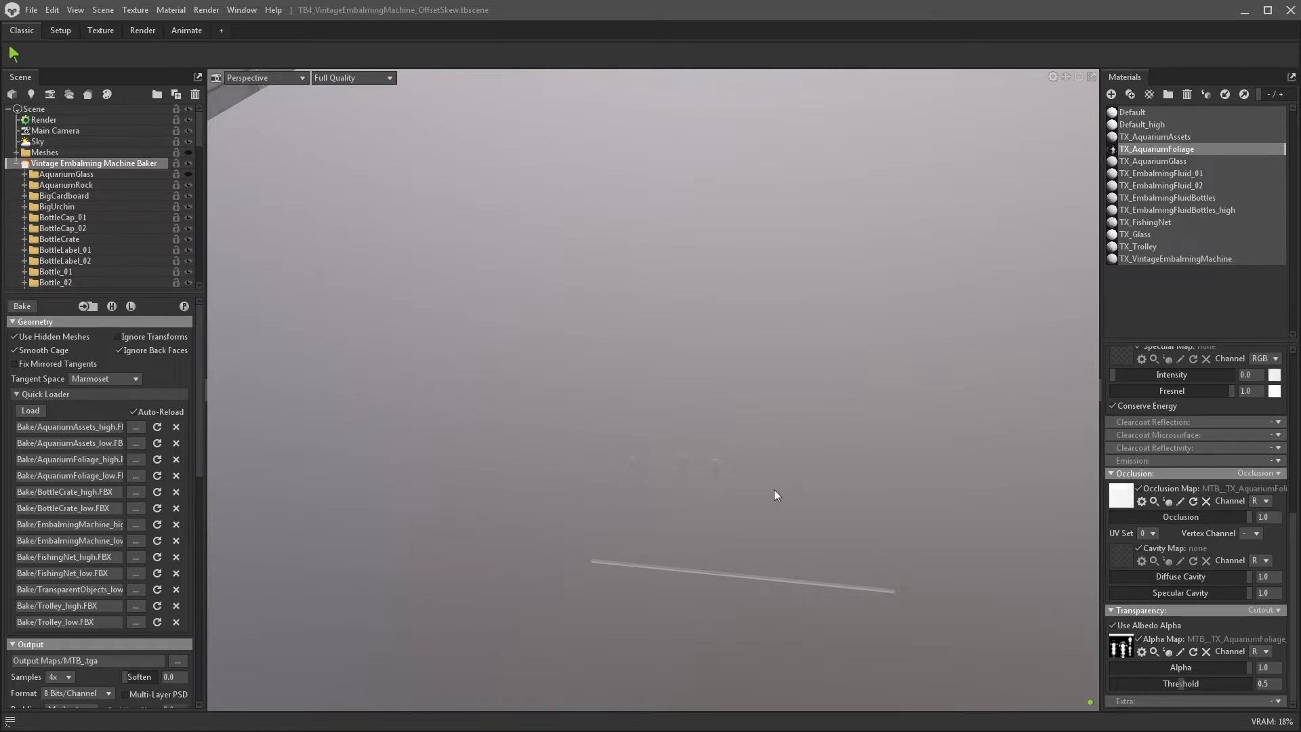
- Inspect the masked leaf planes up close and check the Alpha Mask map's bake settings
right_drag(774, 489, 823, 607)
drag(824, 606, 723, 502)
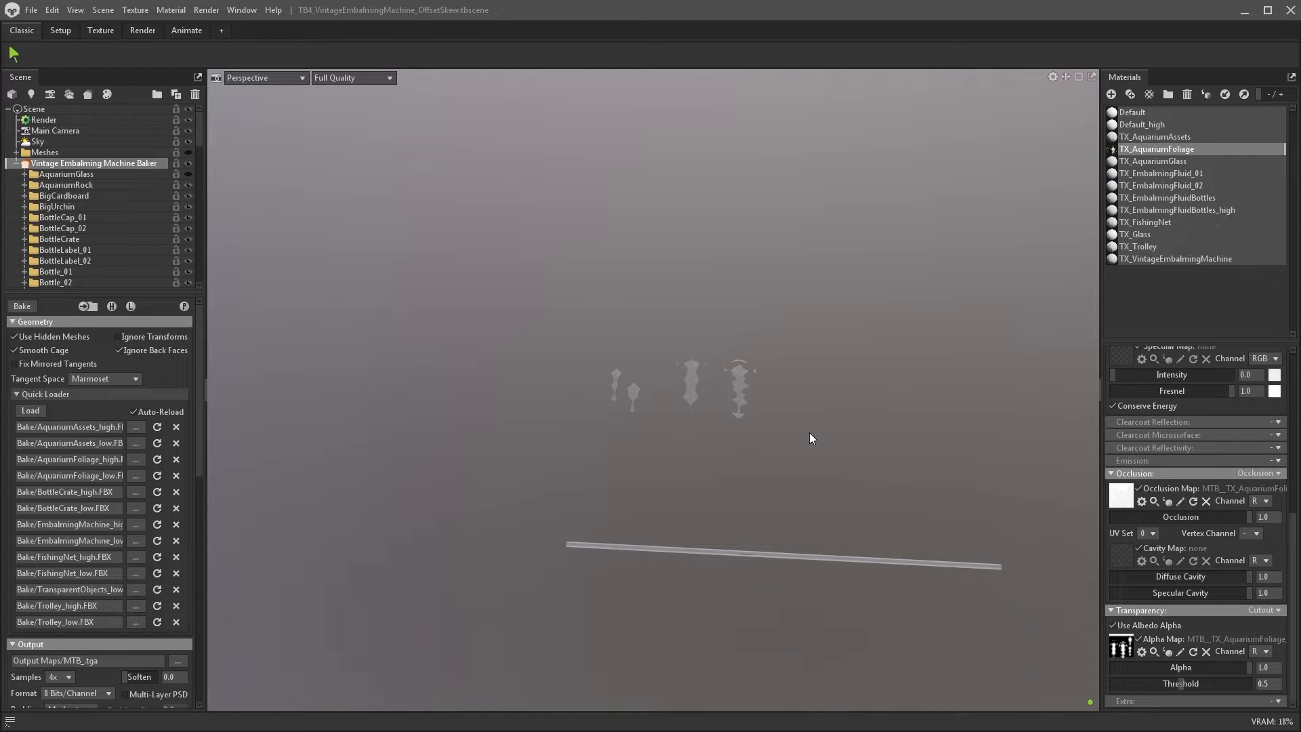
drag(200, 453, 204, 697)
click(136, 690)
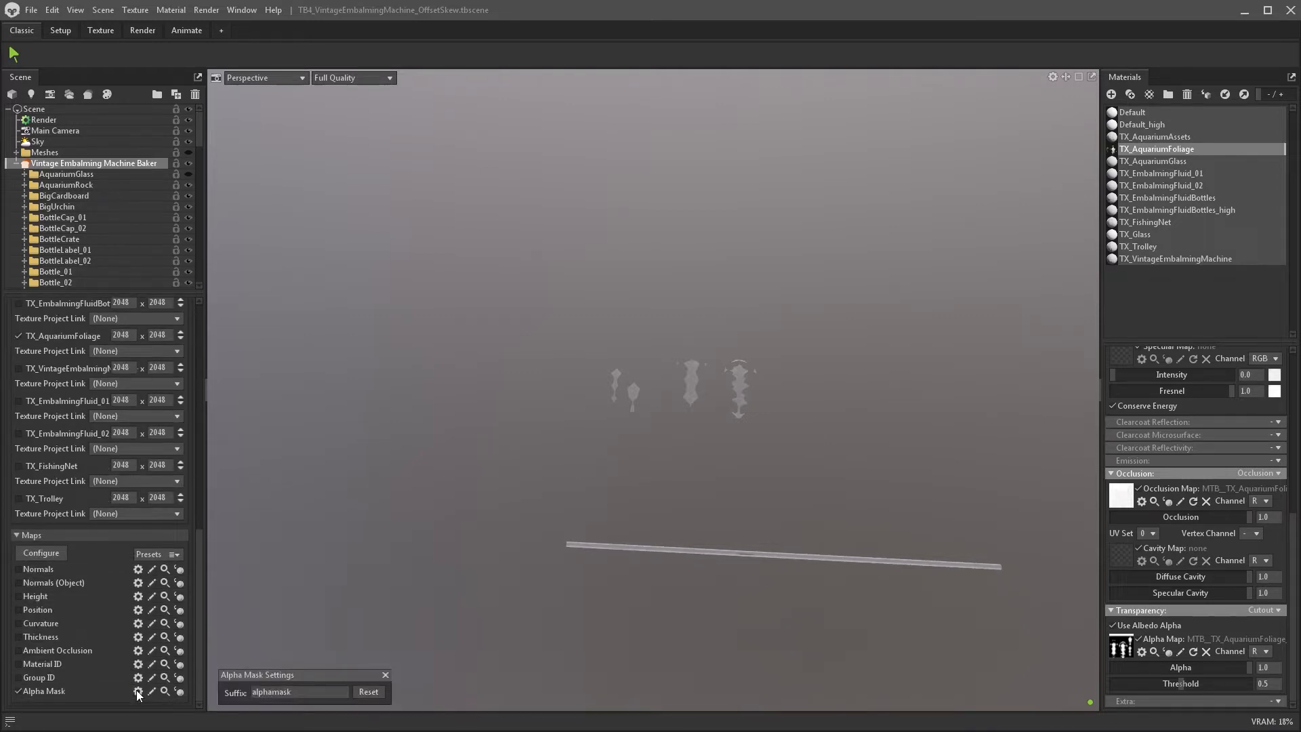
click(351, 683)
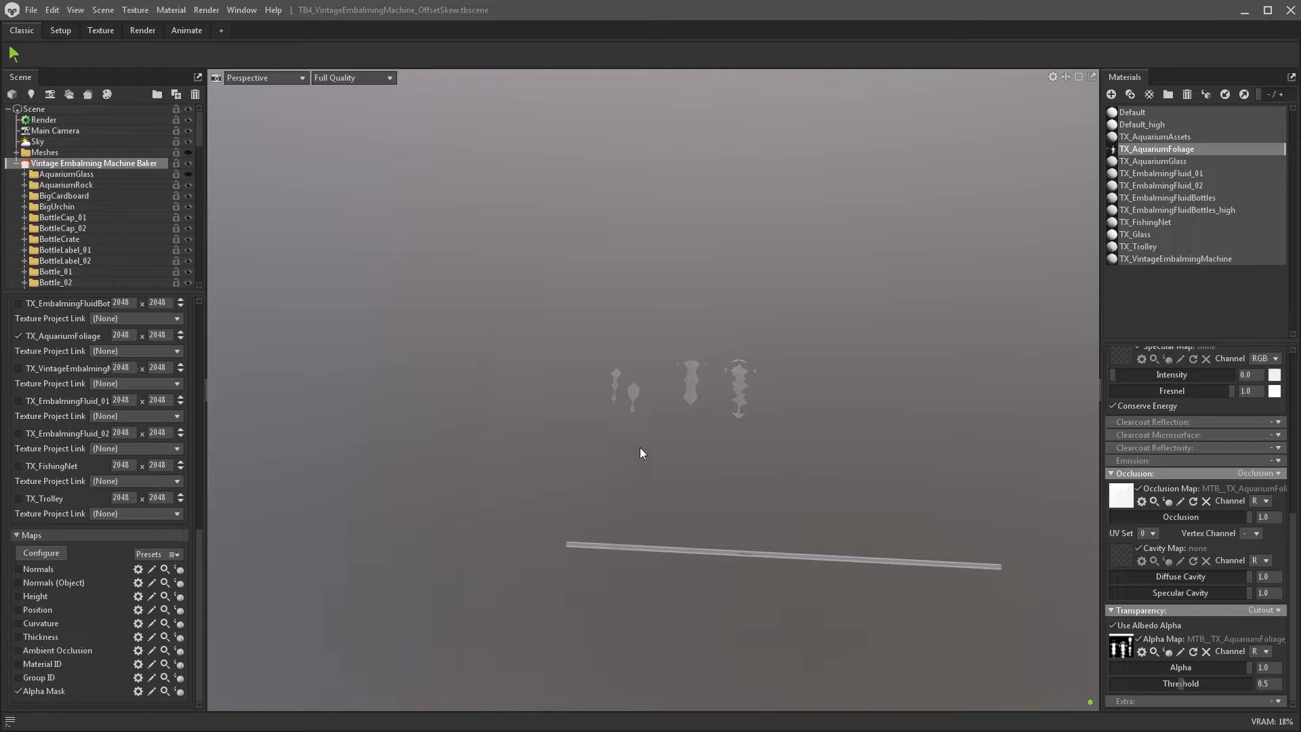
- Increase the Max Offset of the BroadLeaf_01 Low cage so it encloses the high-poly leaf
click(691, 388)
scroll(205, 153, down, 7)
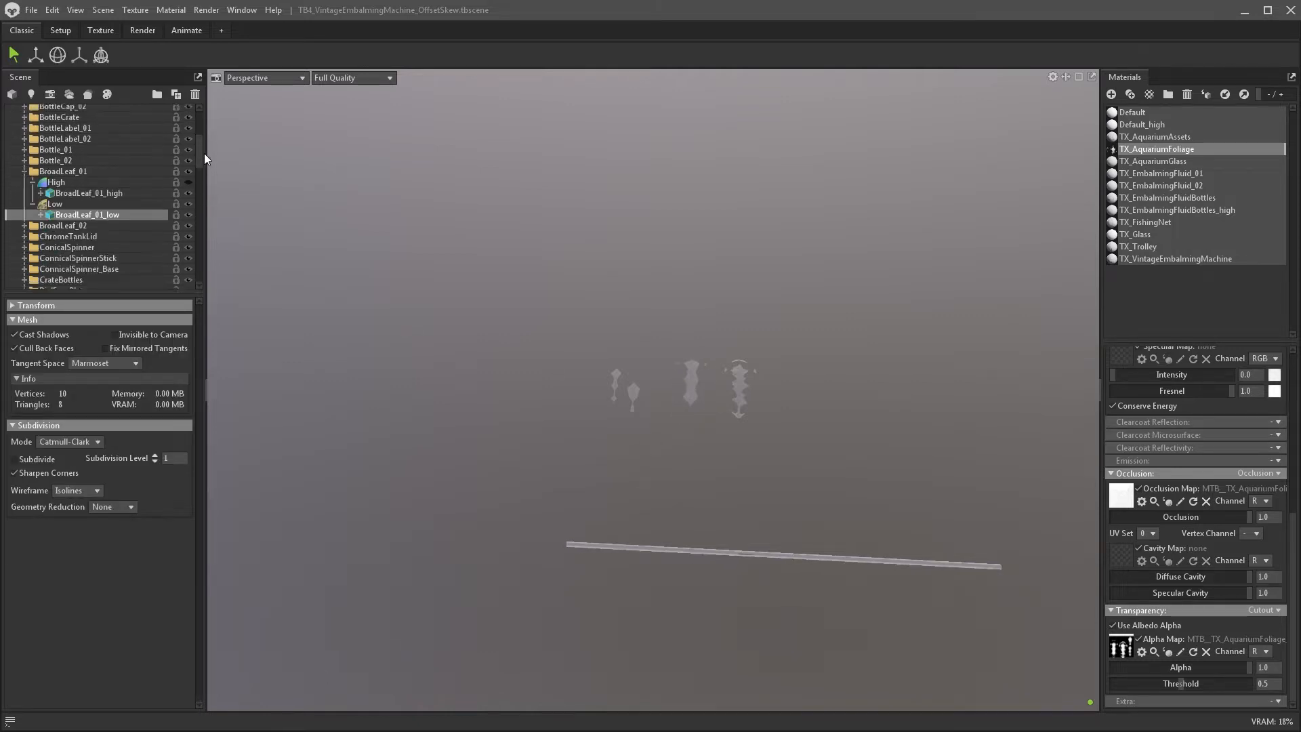
scroll(205, 152, up, 2)
click(102, 184)
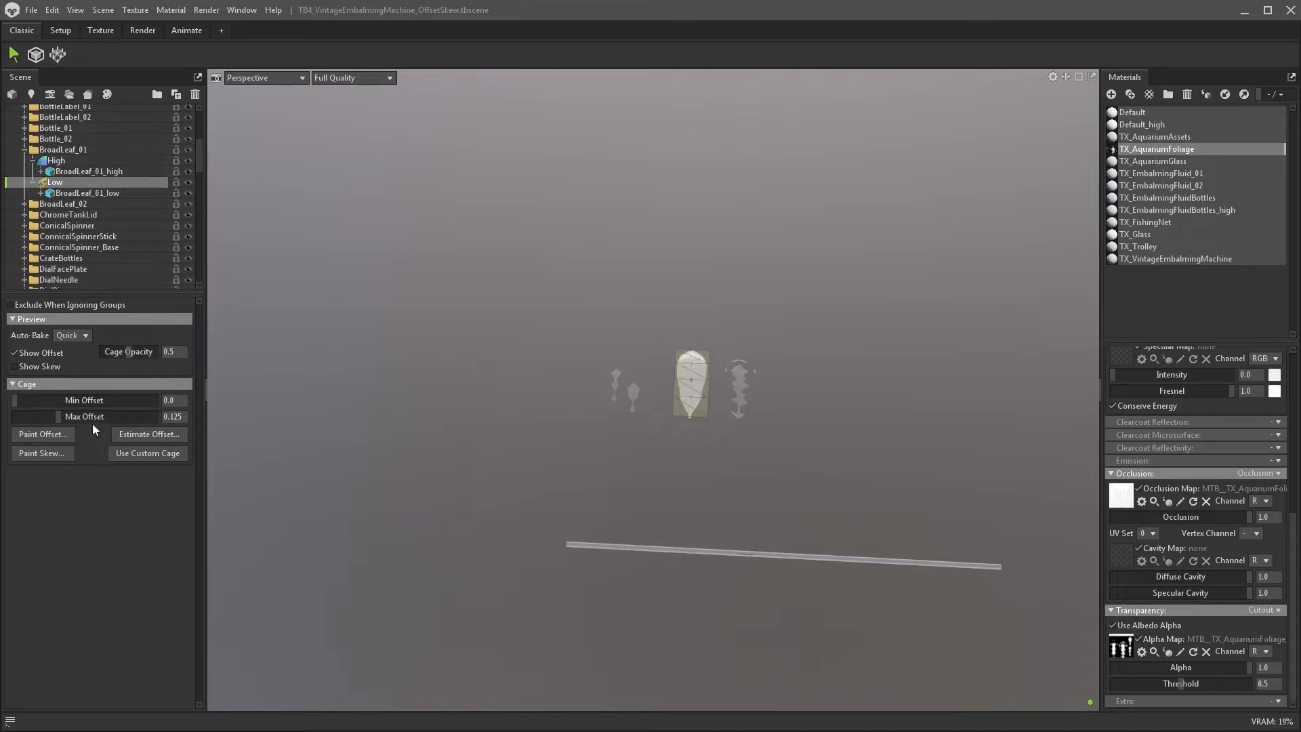
drag(59, 417, 68, 418)
- Show the BroadLeaf_02 high-poly mesh and raise its Low cage's Max Offset to about 0.418
click(738, 390)
click(189, 215)
click(54, 237)
drag(69, 417, 80, 417)
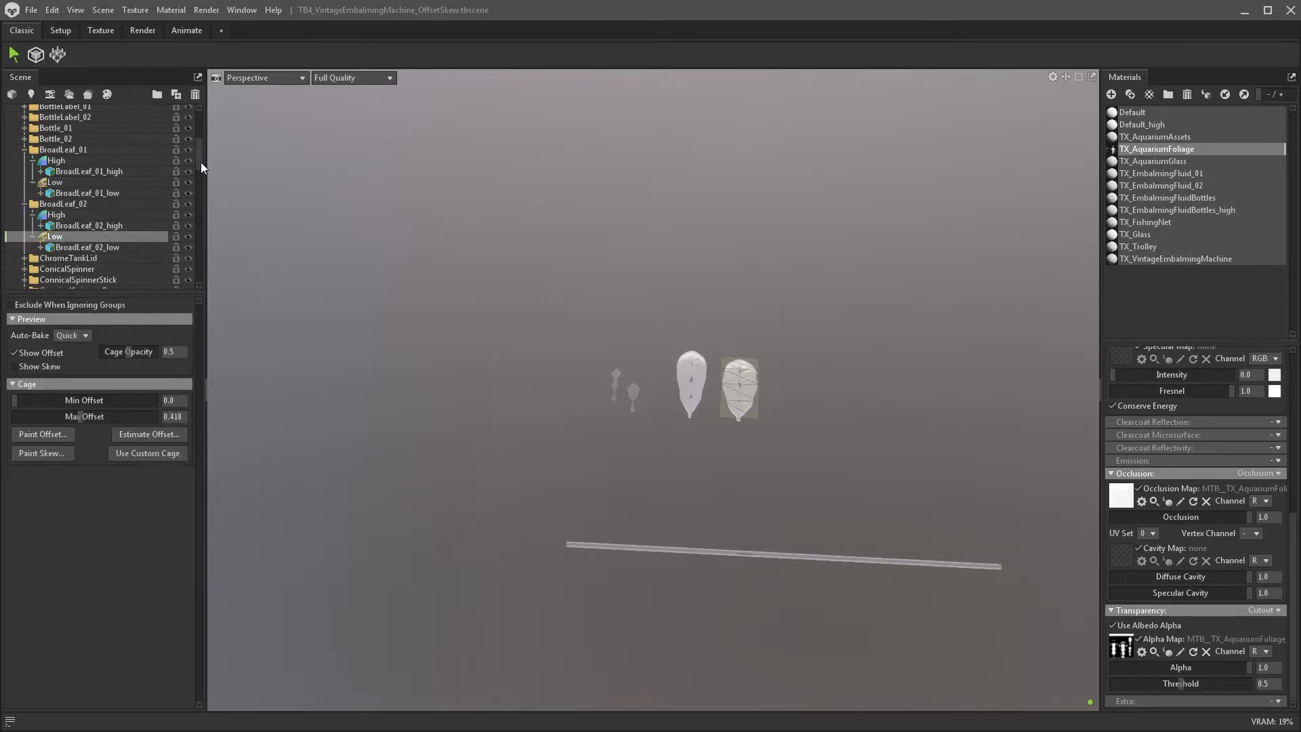
- Show the high-poly meshes of SpindlyLeaf_02 and SpindlyLeaf_01 and increase their Low cages' Max Offset to enclose the leaves
drag(201, 161, 200, 250)
click(83, 208)
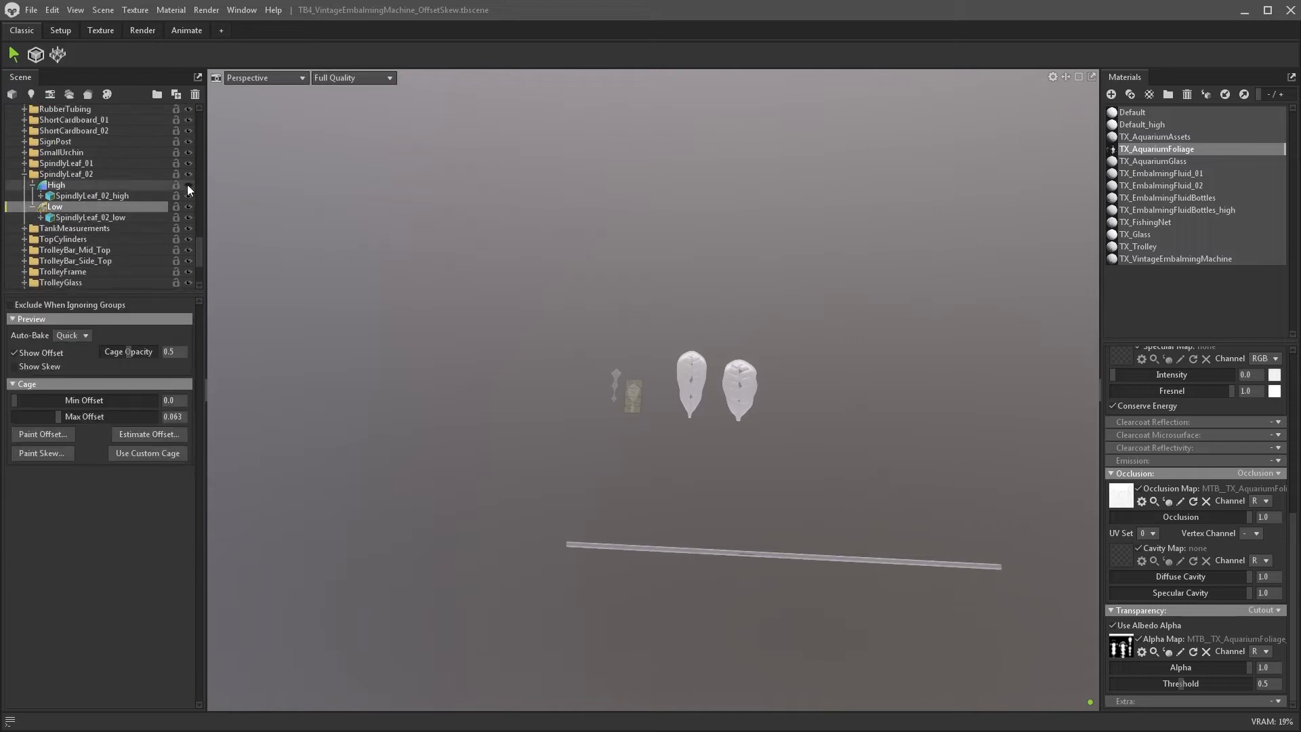
click(188, 184)
drag(61, 416, 89, 416)
click(25, 164)
click(54, 196)
drag(669, 477, 715, 366)
- Rebake the foliage Alpha Mask from the Vintage Embalming Machine Baker and hide the high-poly meshes to check the leaf cutouts
drag(200, 248, 202, 110)
click(94, 163)
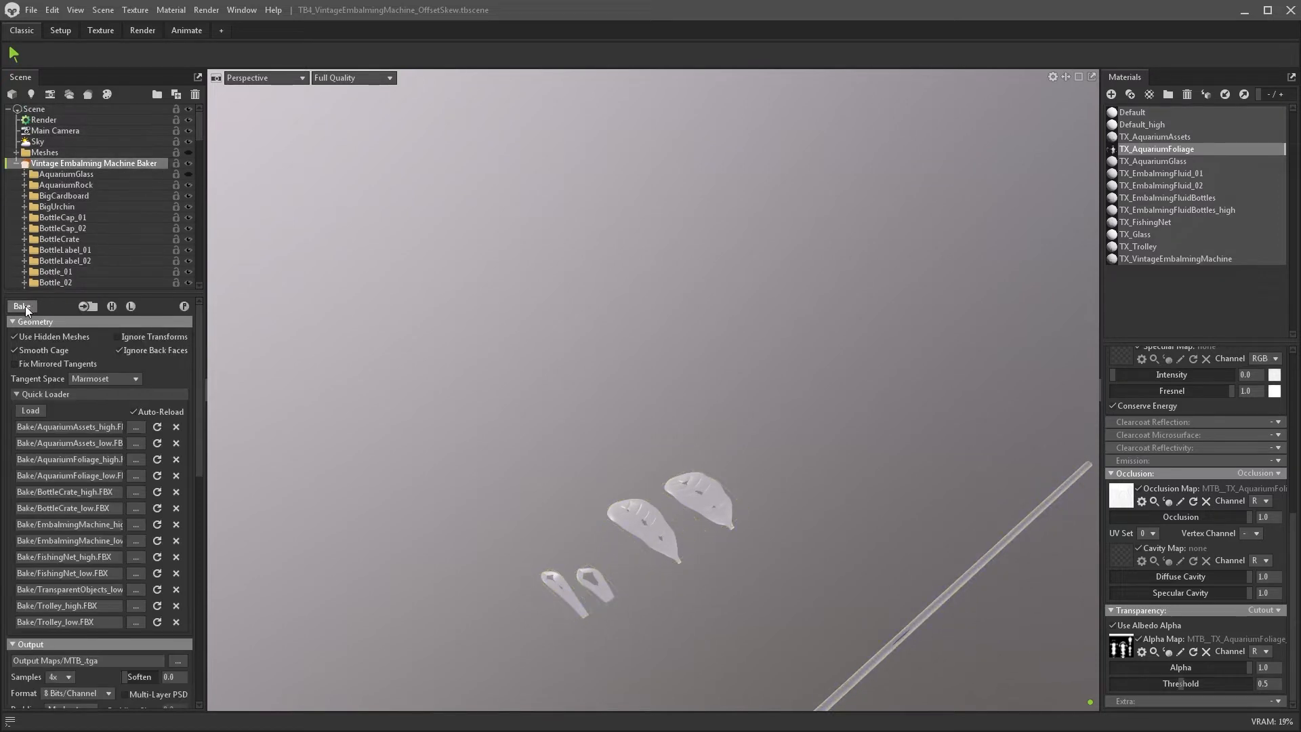
click(24, 306)
click(111, 307)
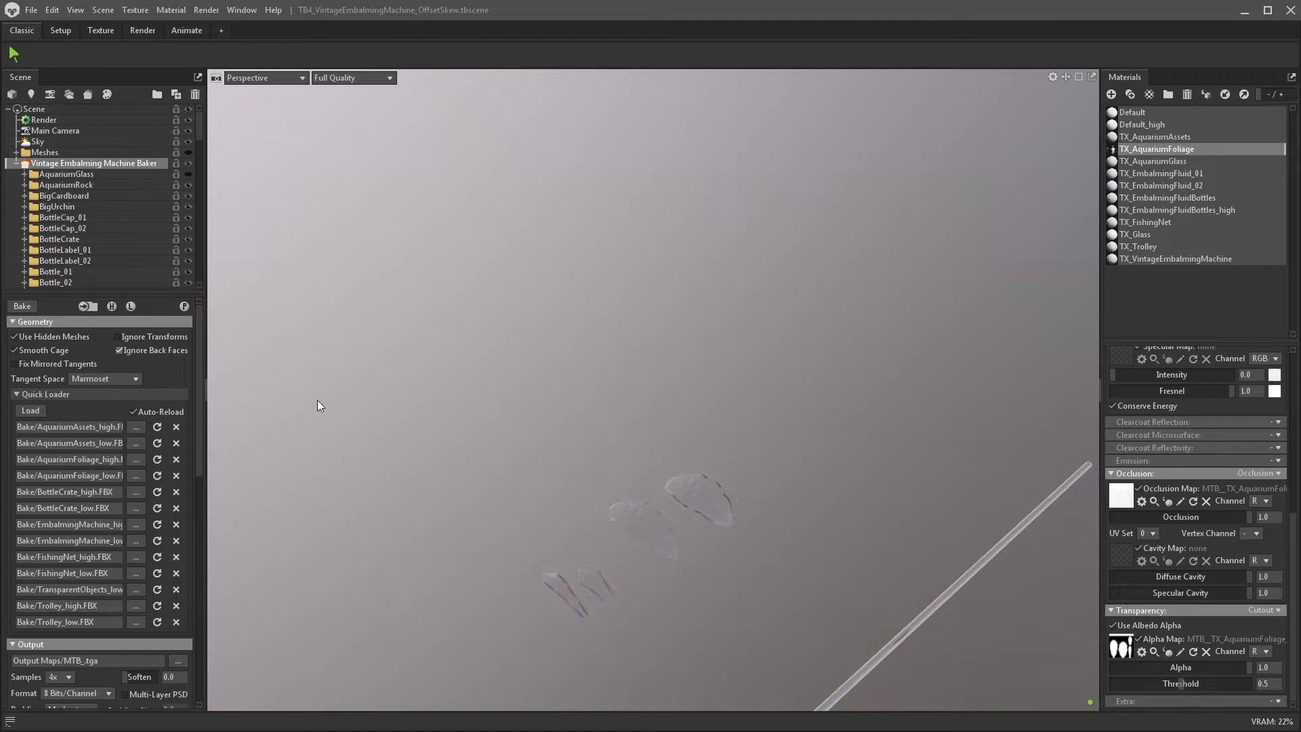
drag(779, 471, 629, 435)
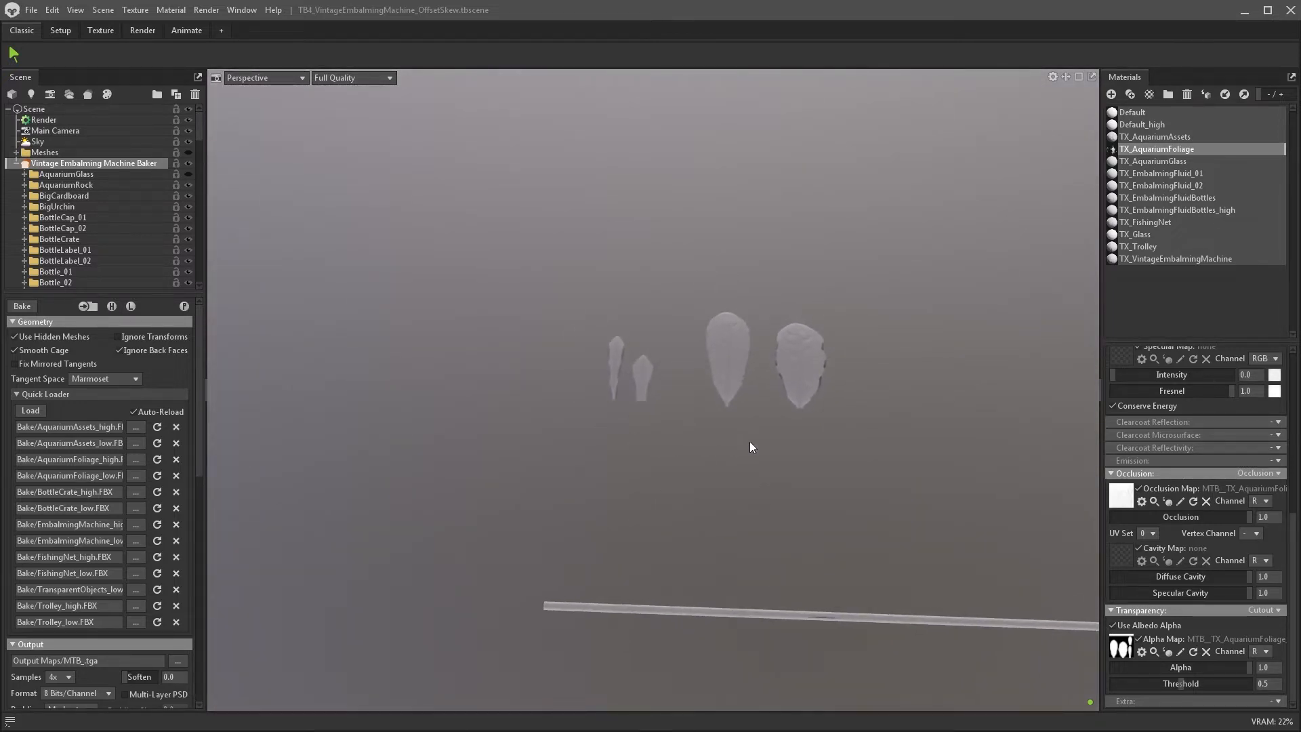
- Enable all baker maps except Material ID, rebake TX_AquariumFoliage, and return the viewport to the Main Camera
drag(199, 369, 202, 584)
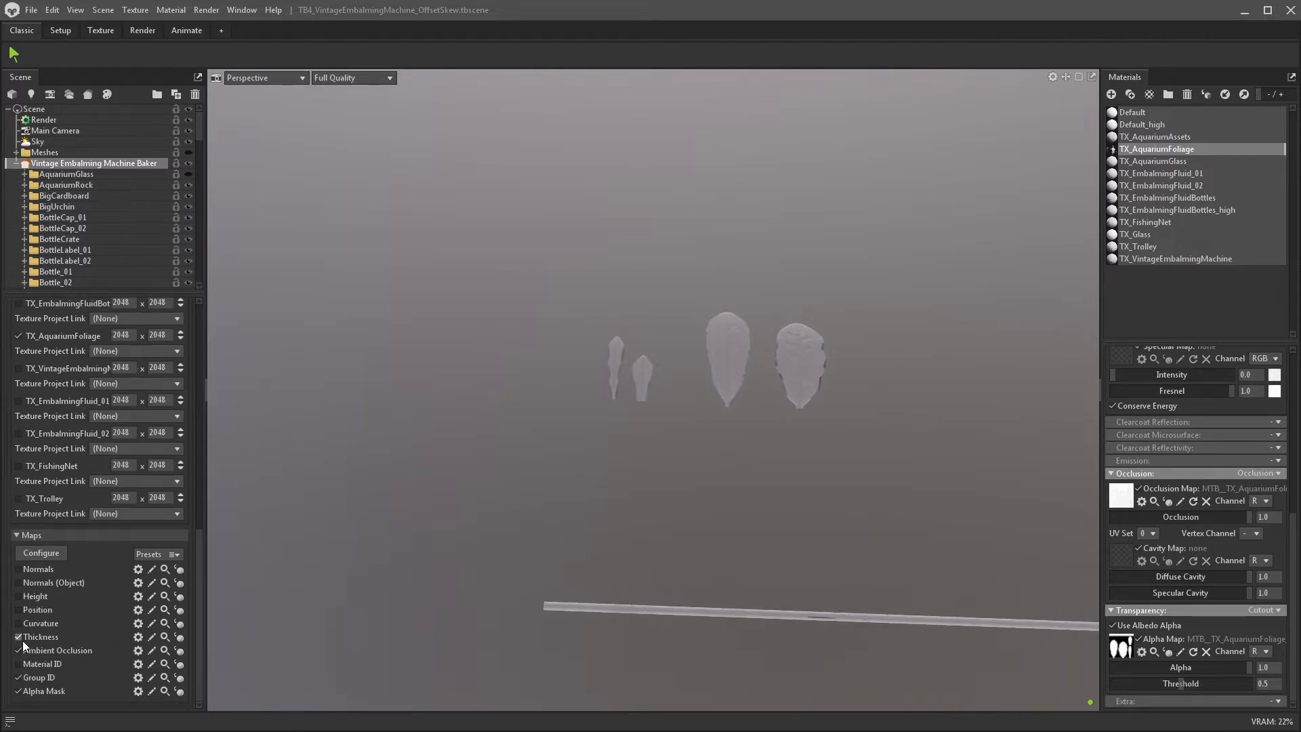
click(24, 571)
drag(200, 575, 186, 339)
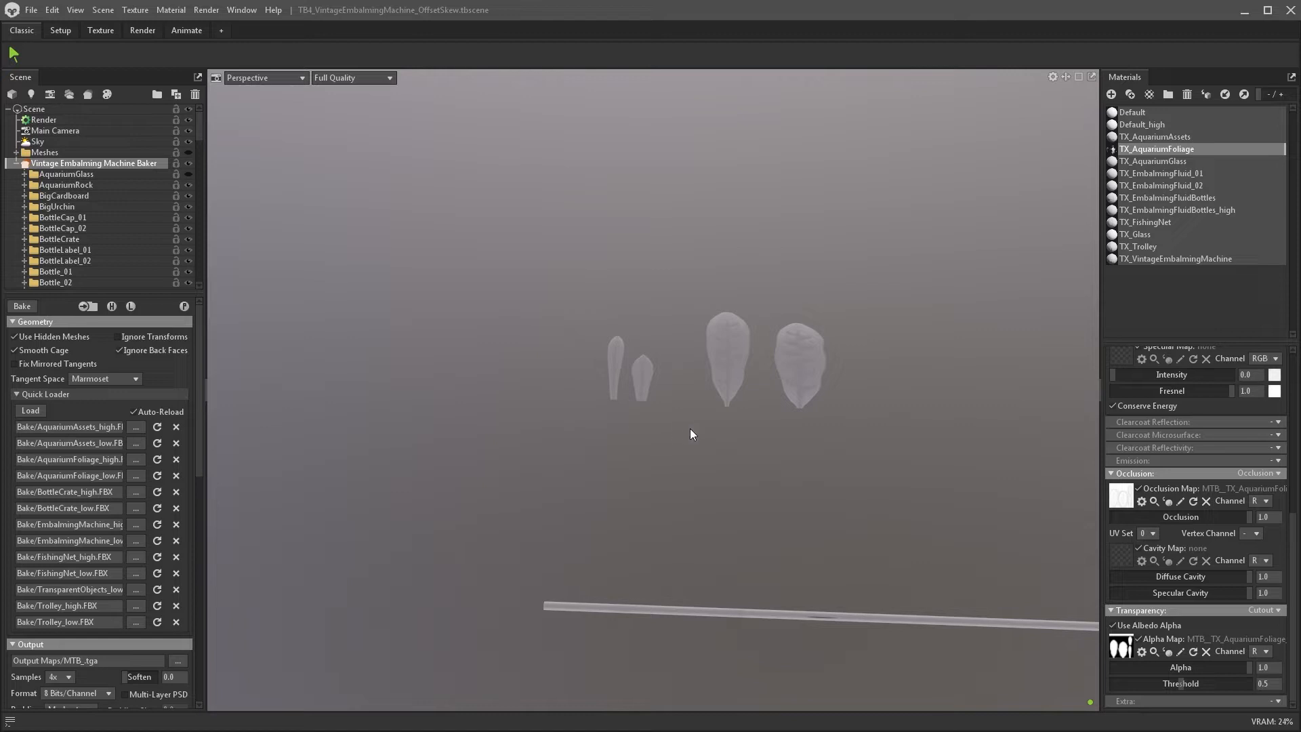
click(298, 79)
click(333, 90)
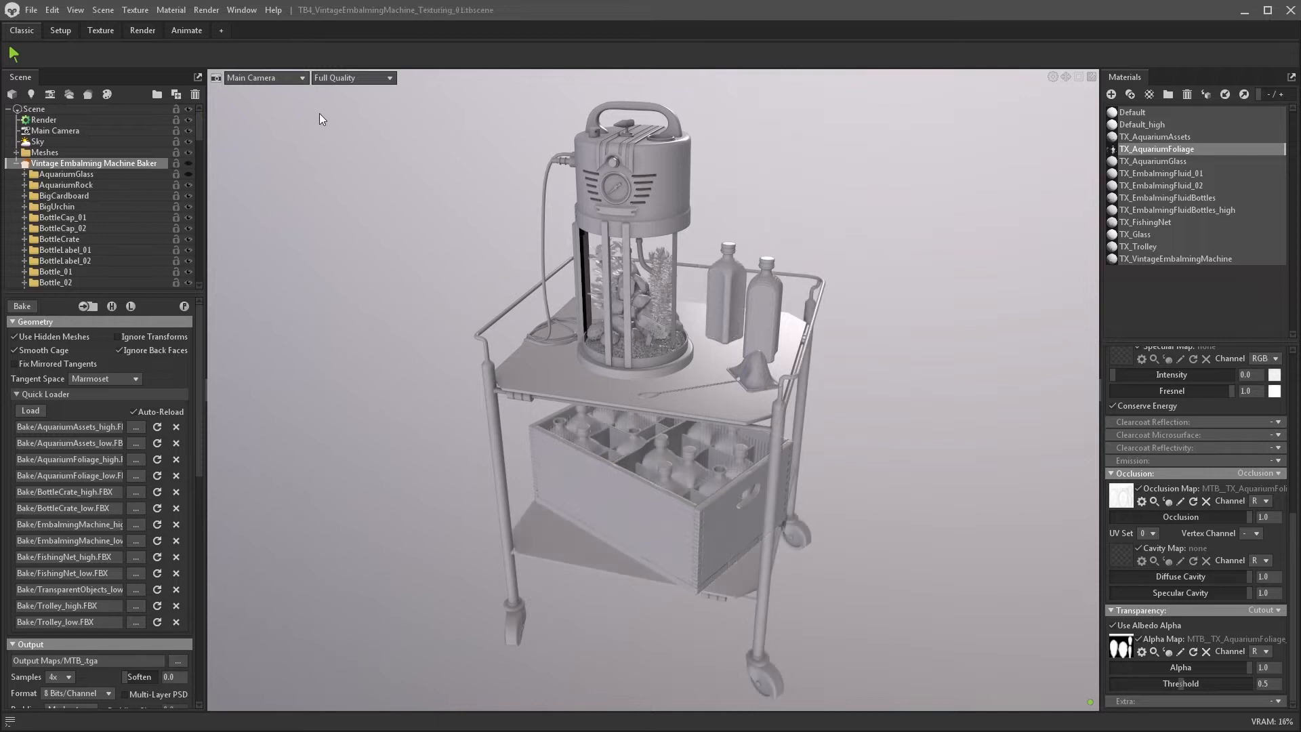
- Set the texture set resolutions to 1024 for TX_AquariumAssets, 512 for TX_EmbalmingFluidBottles and 256 for TX_AquariumFoliage
scroll(201, 361, down, 10)
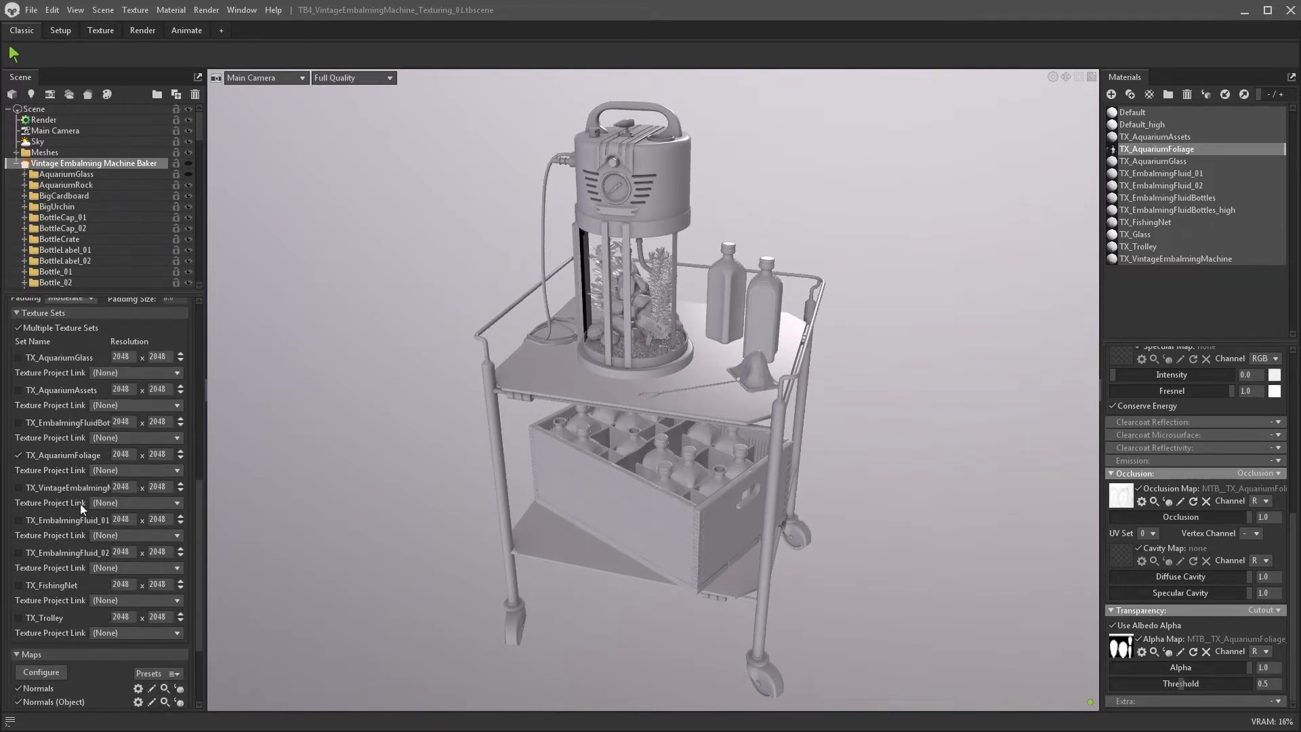
click(180, 360)
click(181, 354)
click(180, 392)
click(181, 425)
click(181, 426)
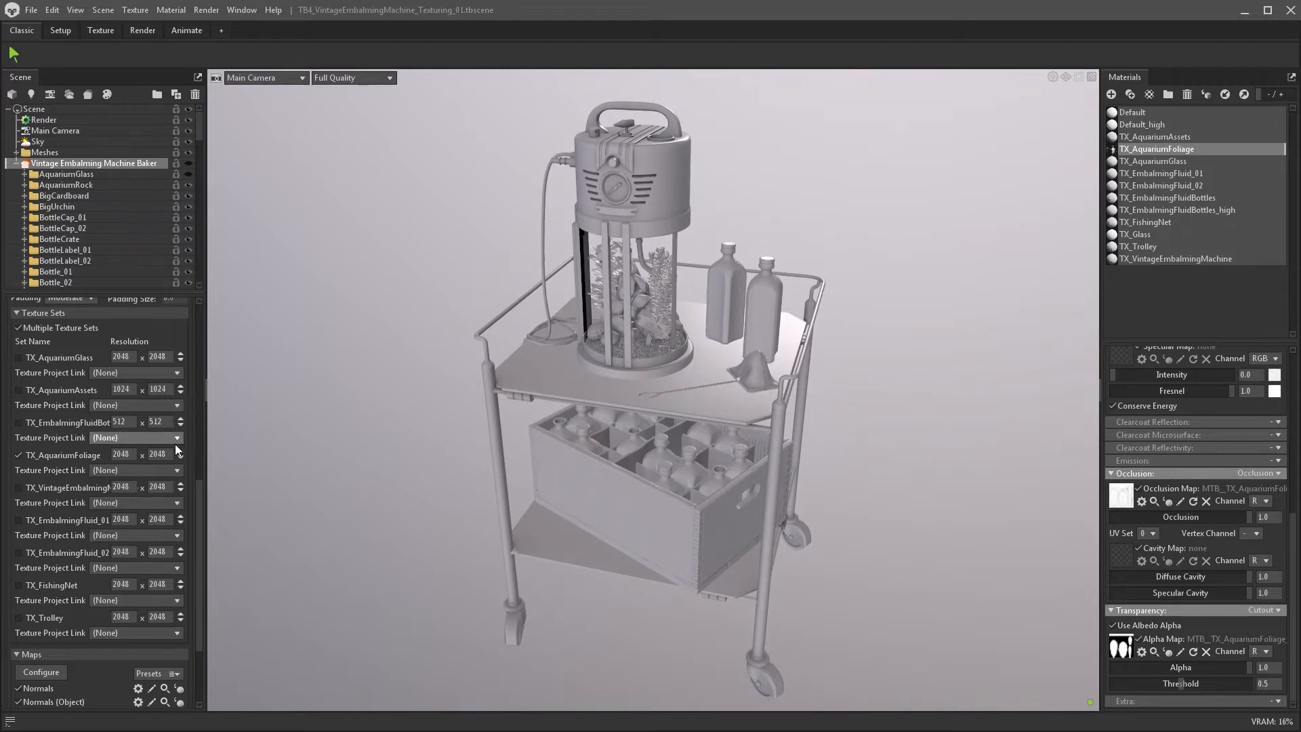
click(181, 458)
click(181, 458)
click(181, 459)
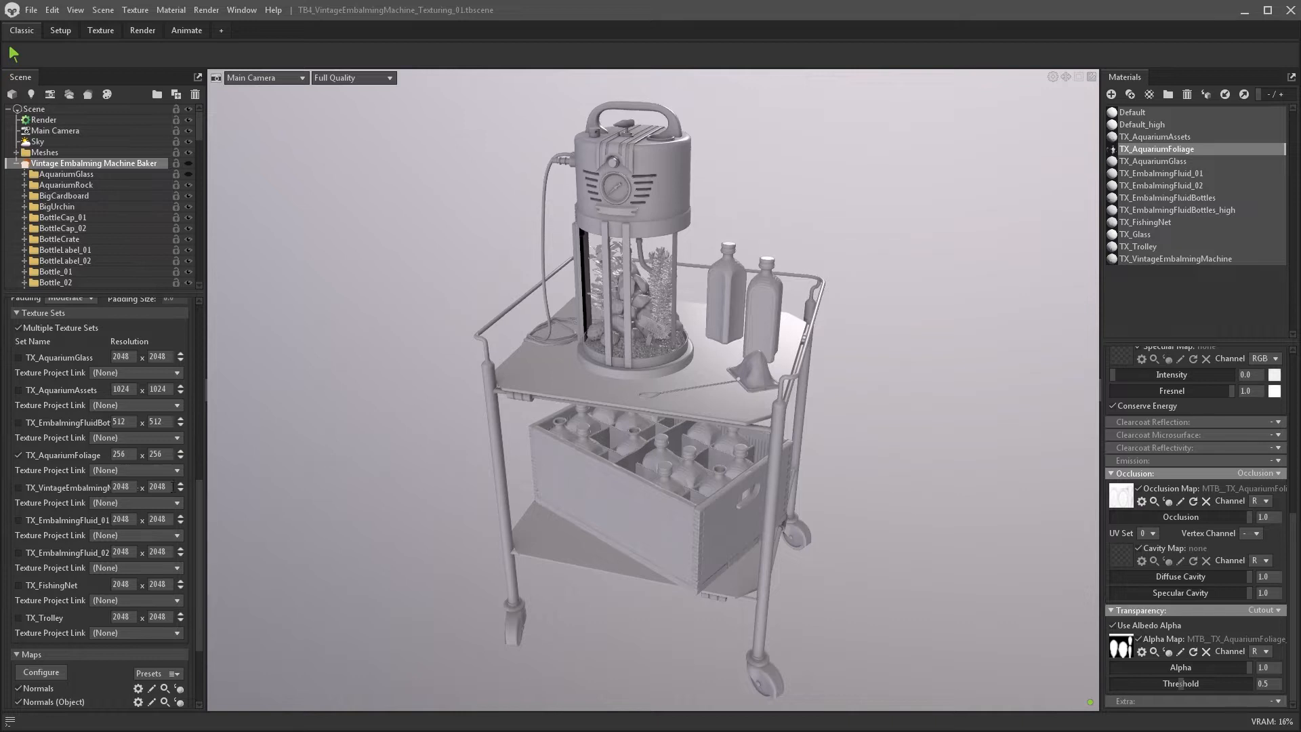
- Set the resolution of the TX_EmbalmingFluid_01, TX_EmbalmingFluid_02 and TX_FishingNet texture sets to 512
click(180, 522)
click(180, 556)
click(179, 556)
click(179, 587)
click(180, 587)
- Enable every texture set in the baker and bake their maps
click(19, 618)
click(18, 585)
click(19, 521)
click(18, 487)
scroll(136, 474, down, 4)
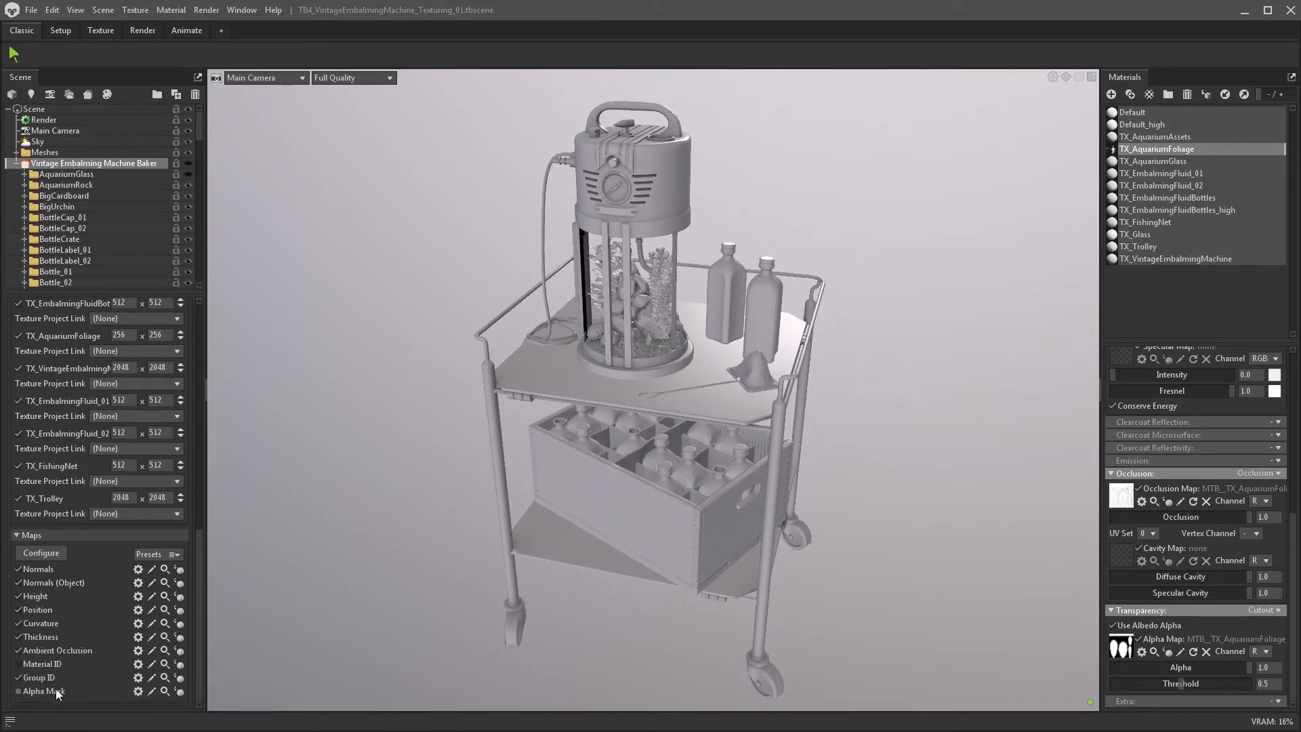
scroll(197, 678, up, 15)
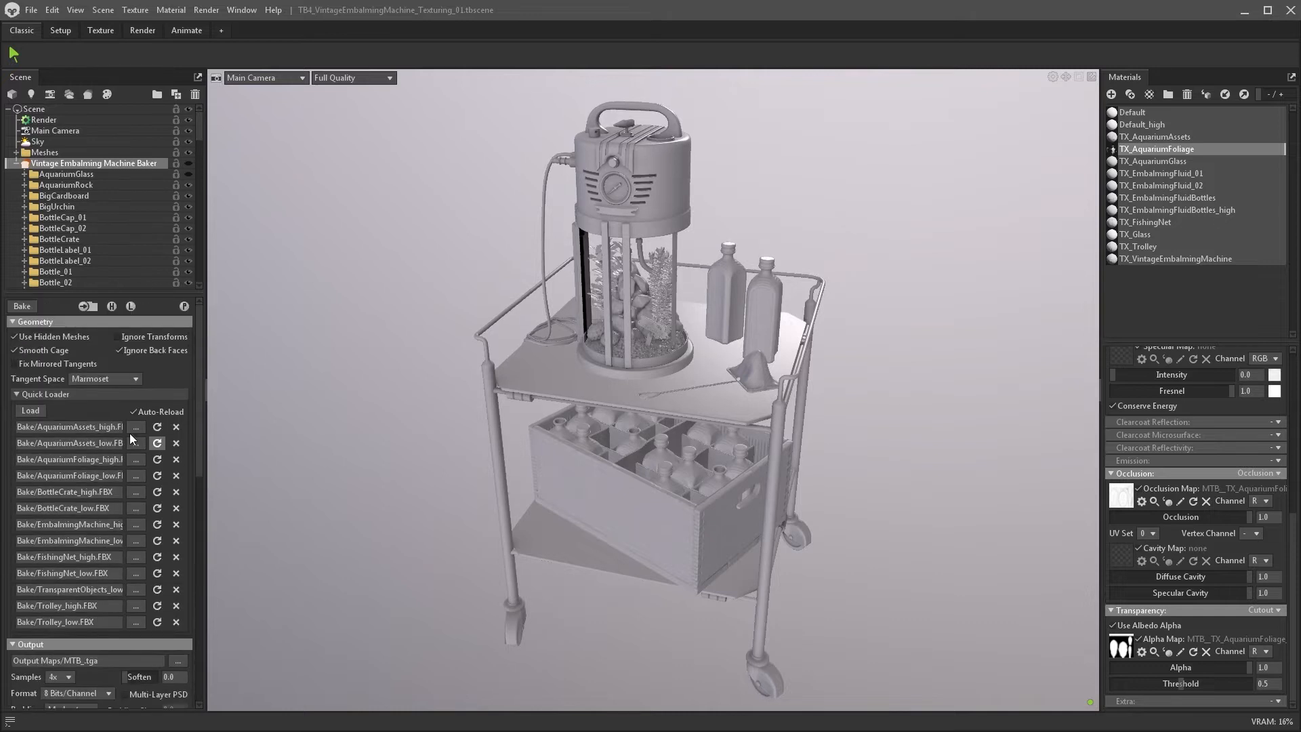
click(26, 307)
- Create a new texture project linked to the baker's TX_VintageEmbalmingMachine texture set
drag(202, 437, 205, 494)
scroll(214, 569, down, 3)
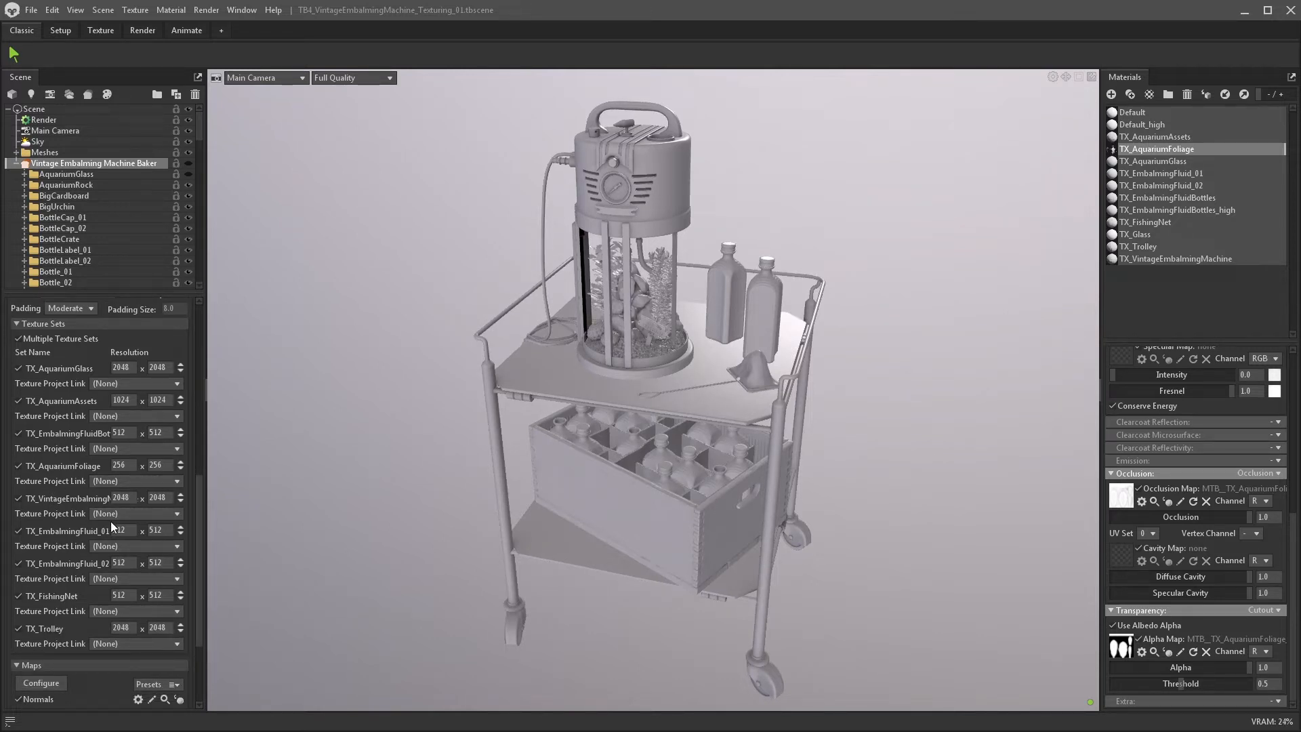
click(177, 515)
click(161, 538)
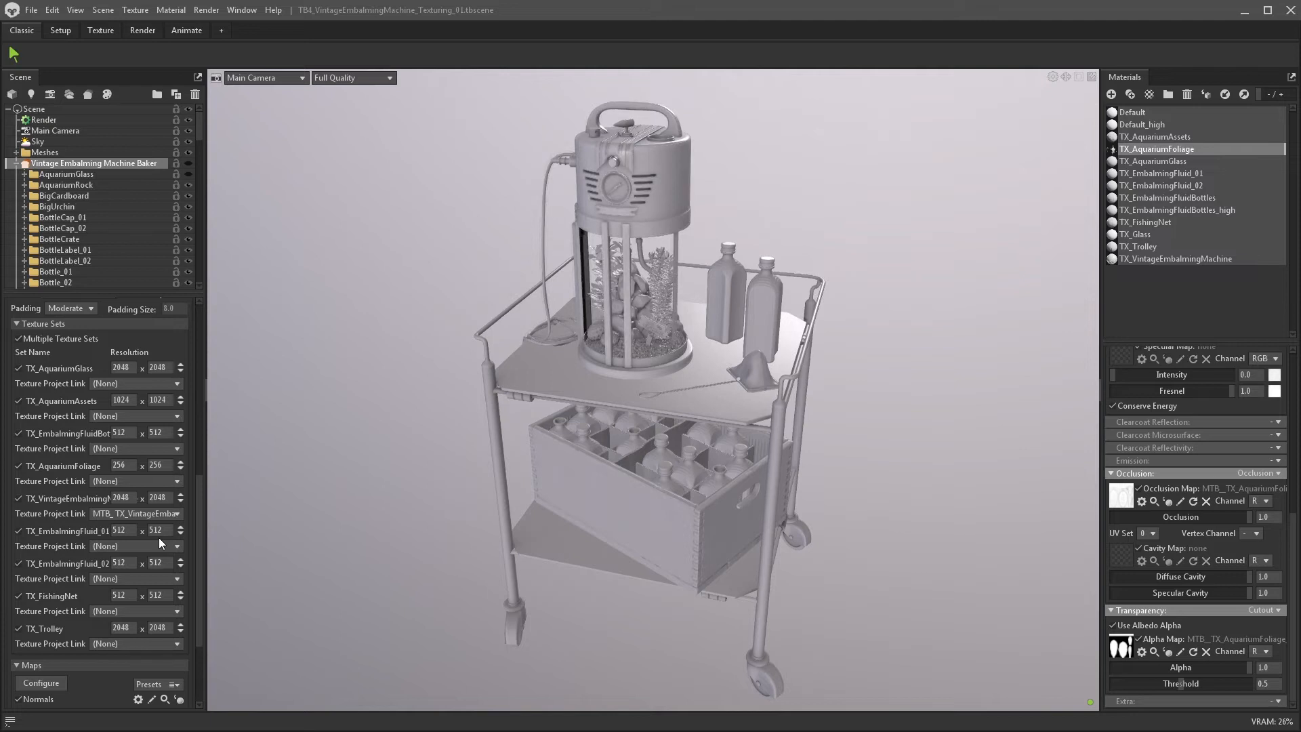
- Collapse the baker's hierarchy and review the new texture project's settings, linked material, input maps, project maps and output maps
click(15, 163)
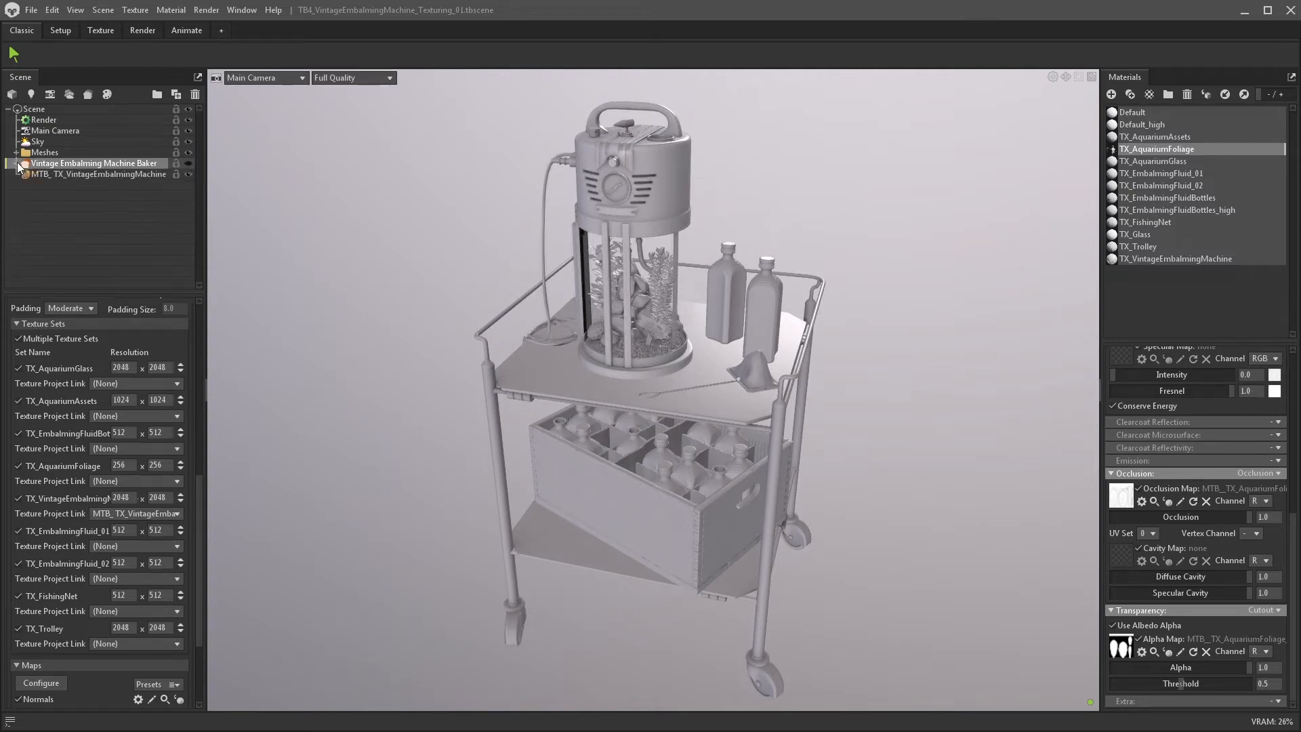
click(108, 174)
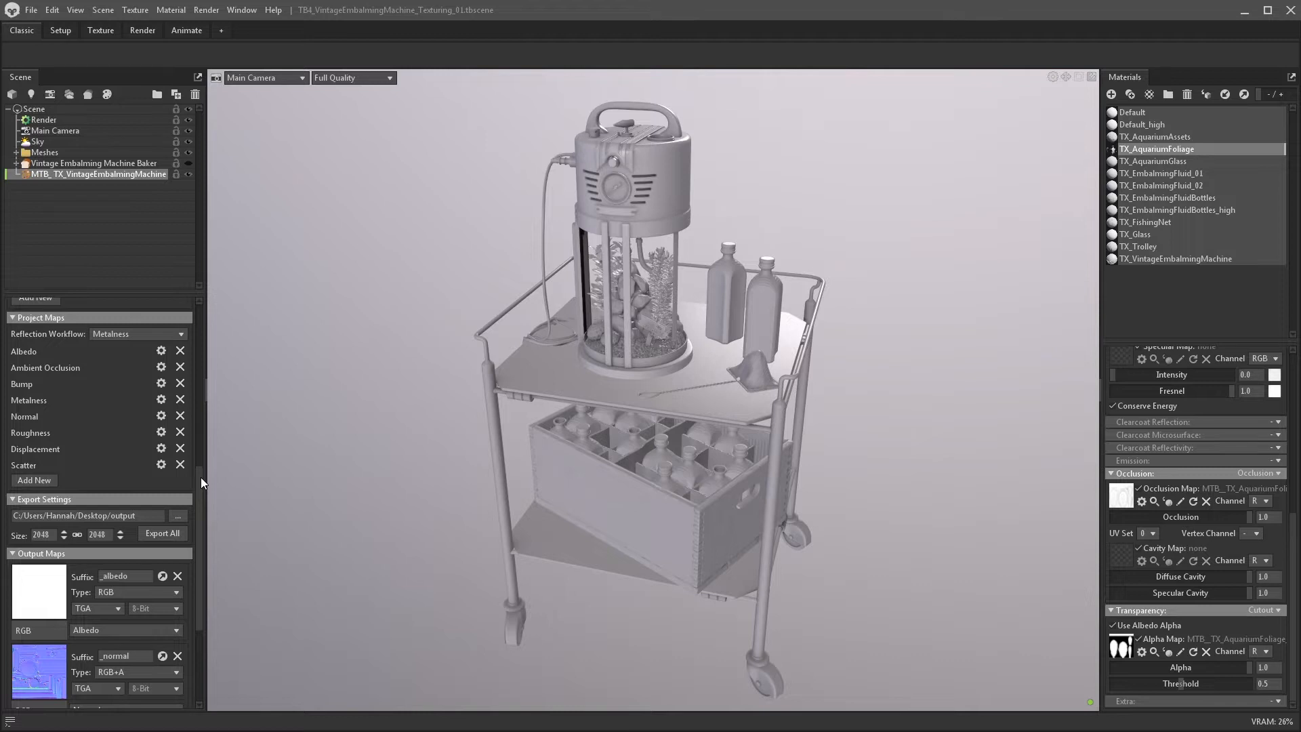
drag(201, 477, 205, 551)
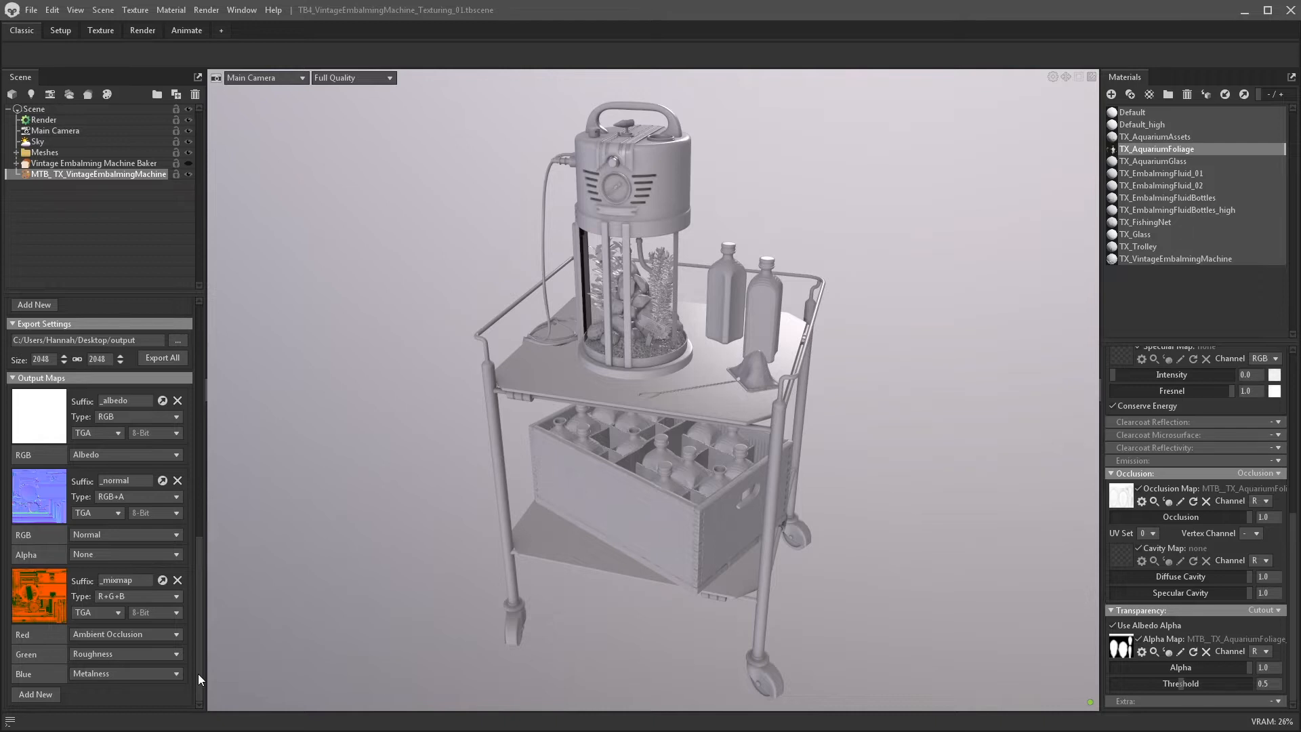
drag(201, 672, 188, 543)
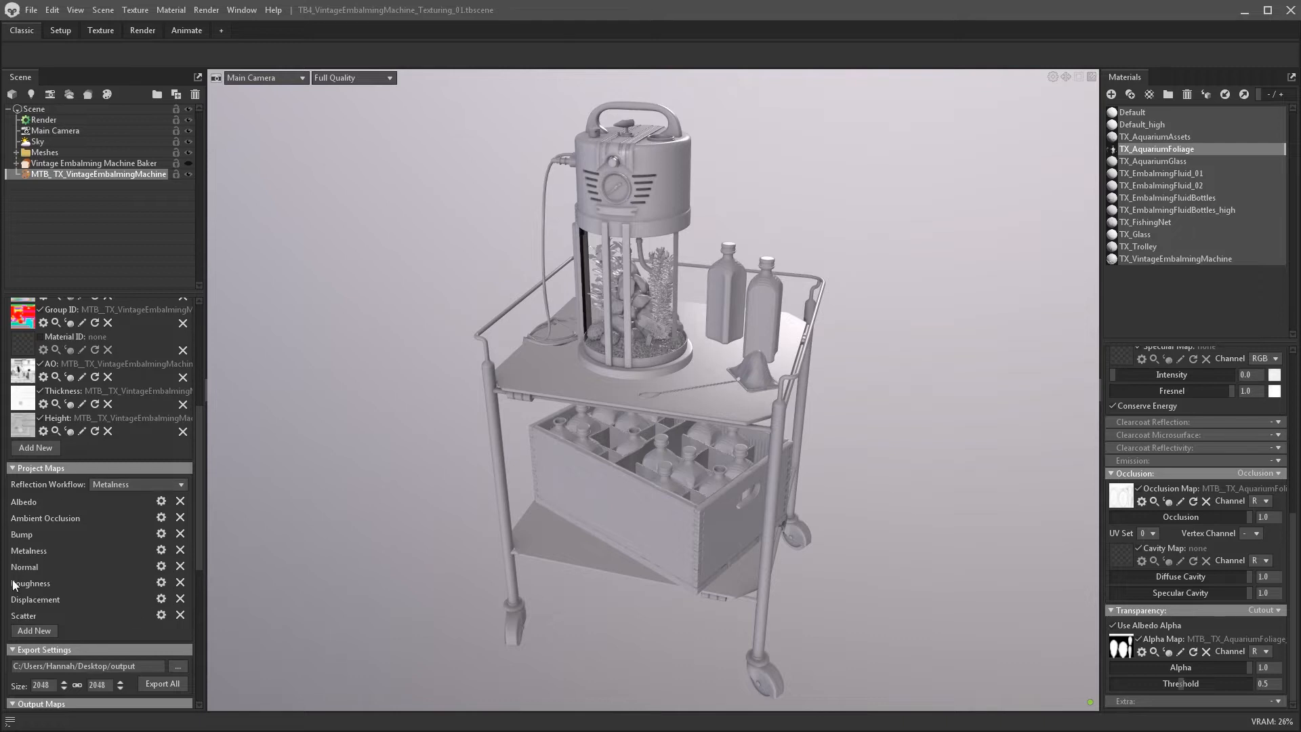
click(150, 479)
click(168, 482)
drag(198, 495, 198, 421)
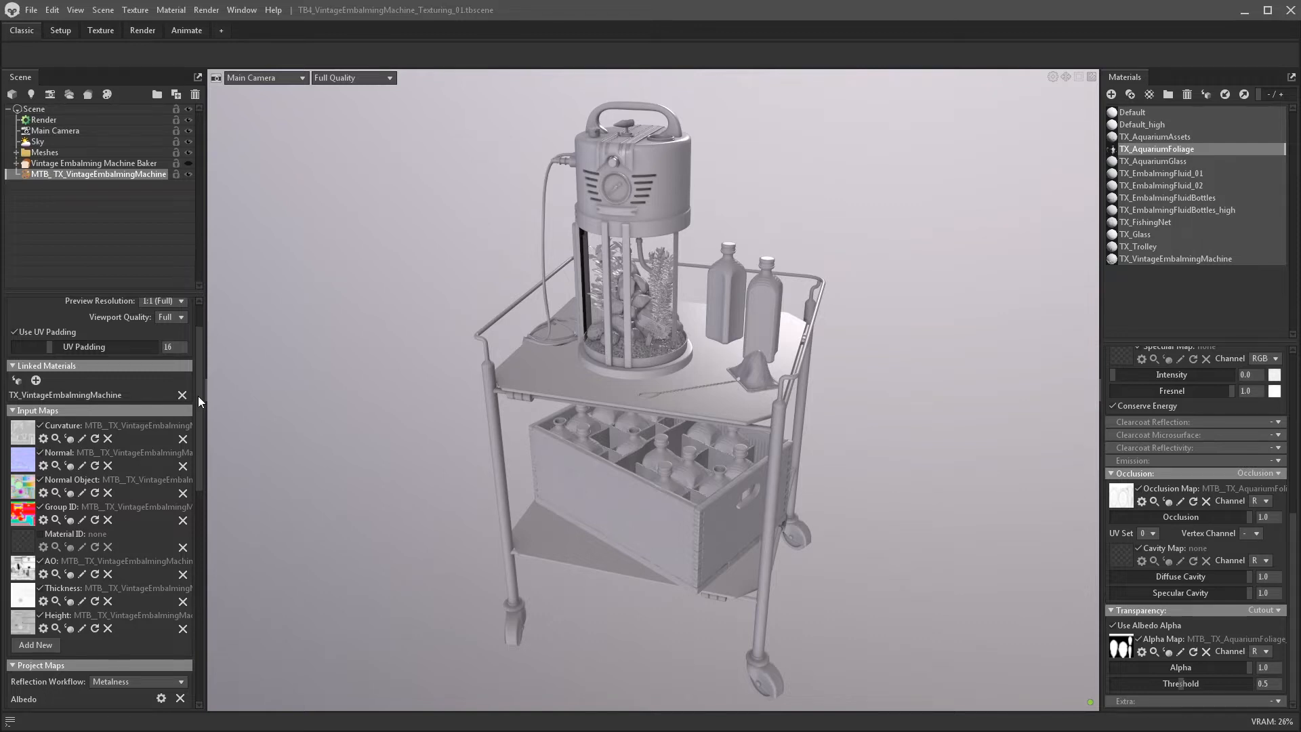
drag(198, 396, 197, 363)
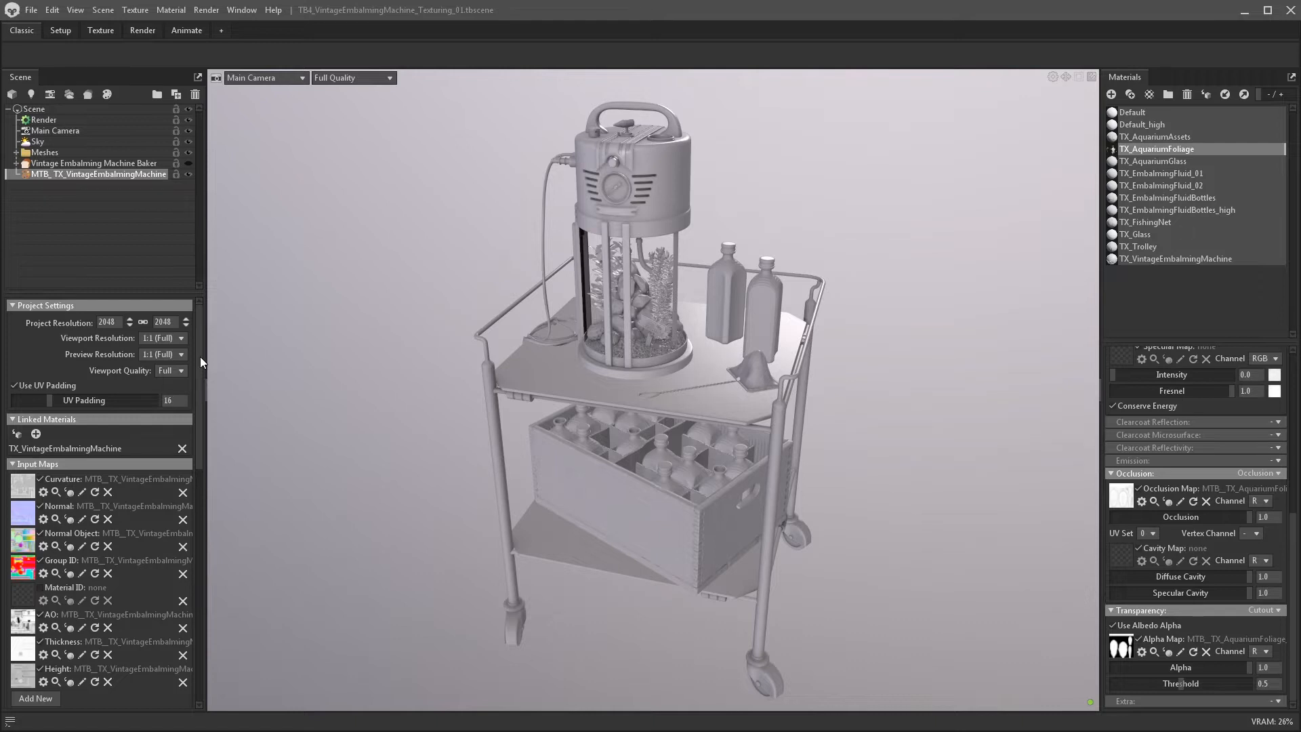
drag(201, 357, 200, 398)
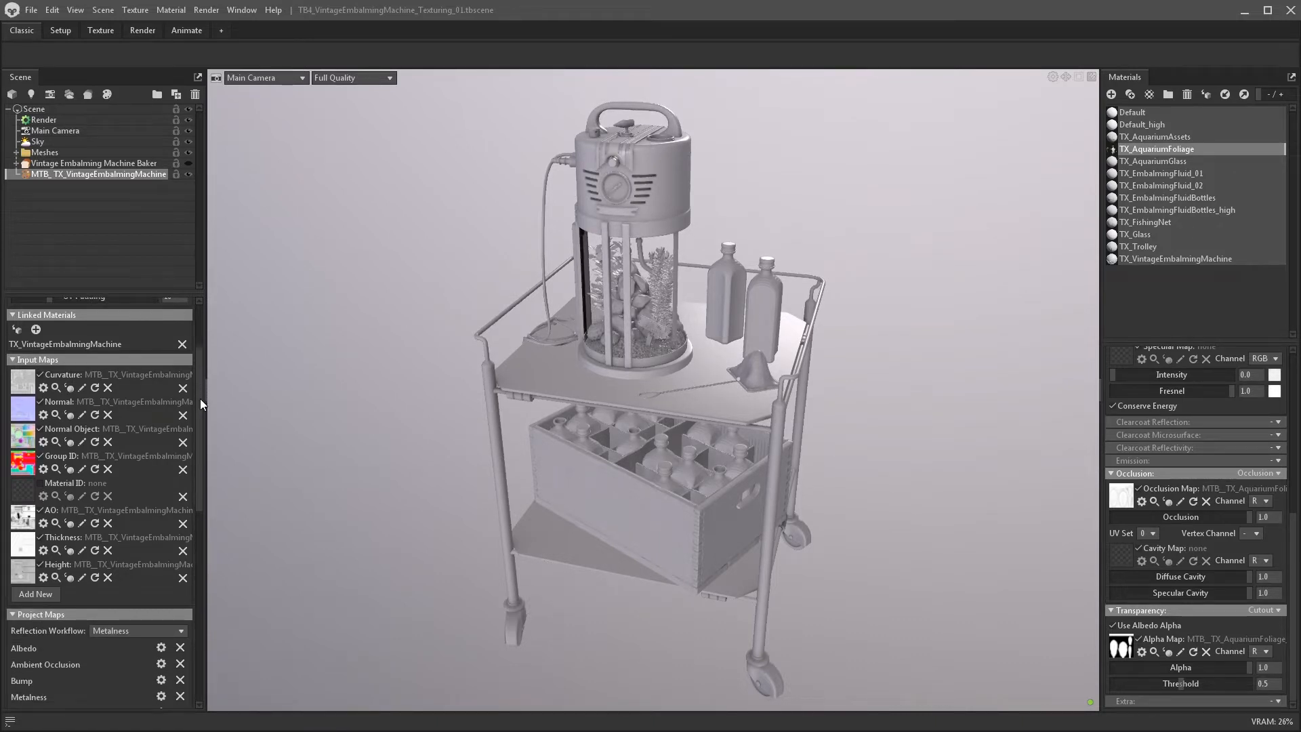
- Switch to the Texture workspace and display the texture project's layers
click(107, 30)
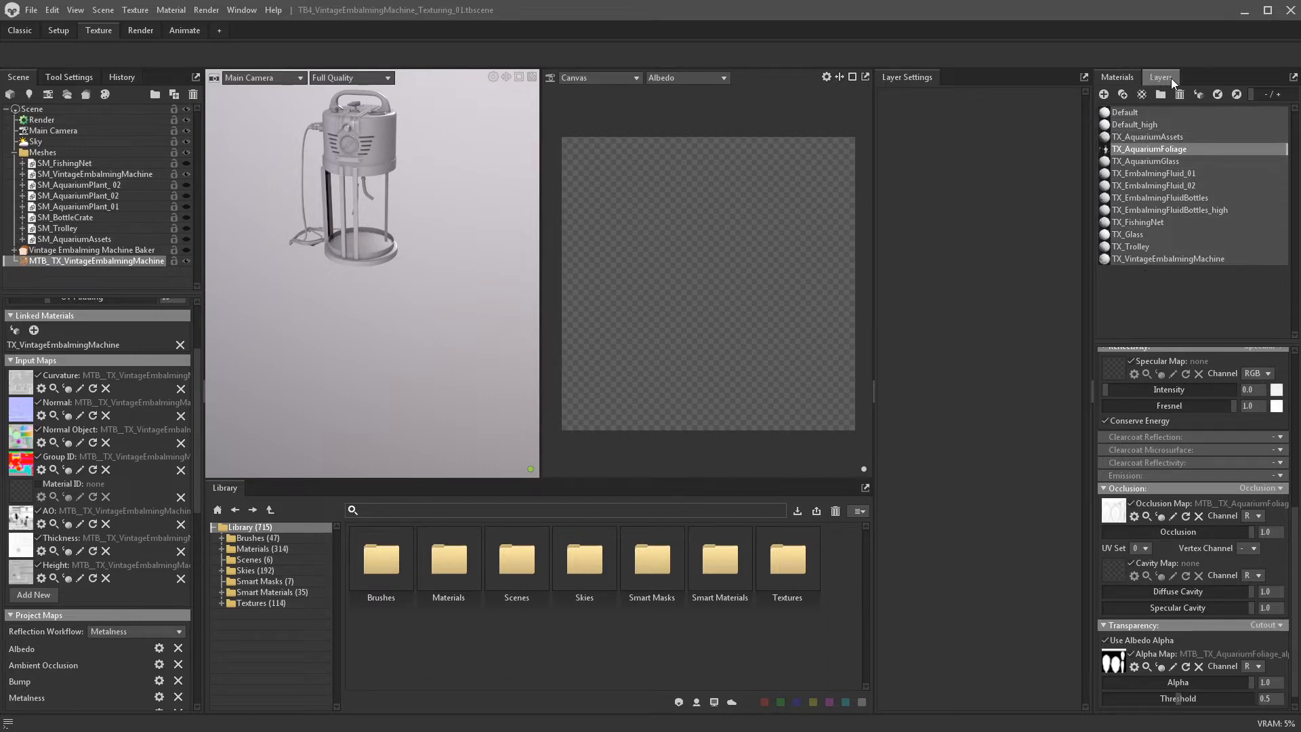
click(1154, 82)
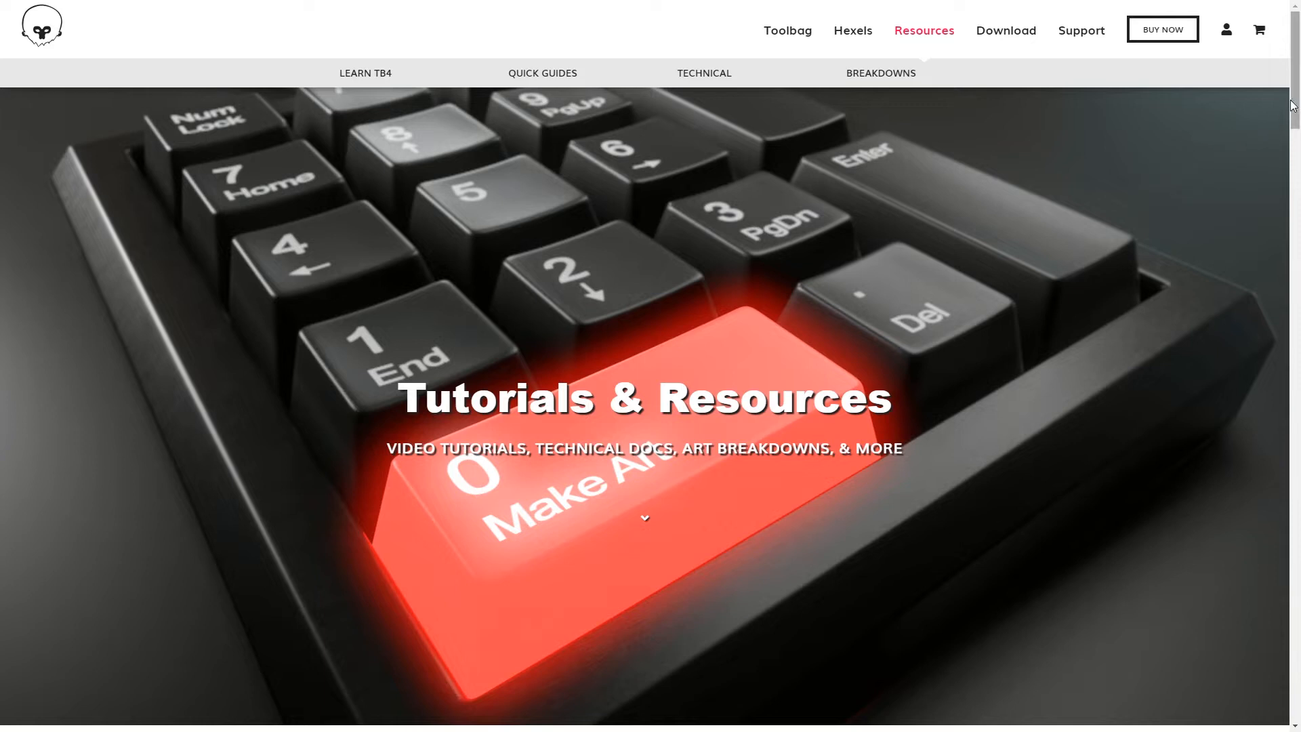
- Browse the Tutorials & Resources page on the Marmoset website
scroll(1292, 141, down, 3)
scroll(1291, 141, down, 7)
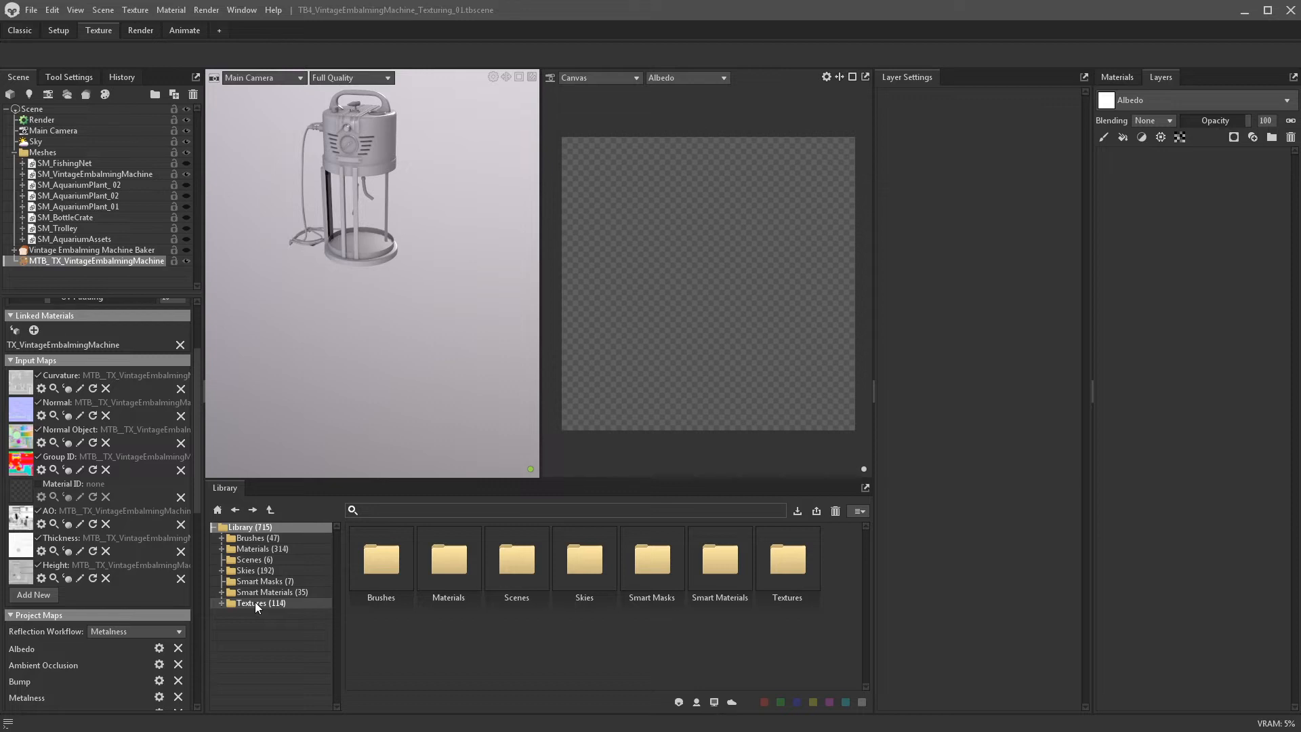
- Switch the 3D viewport to the Perspective camera and frame the whole embalming machine from the front
click(267, 79)
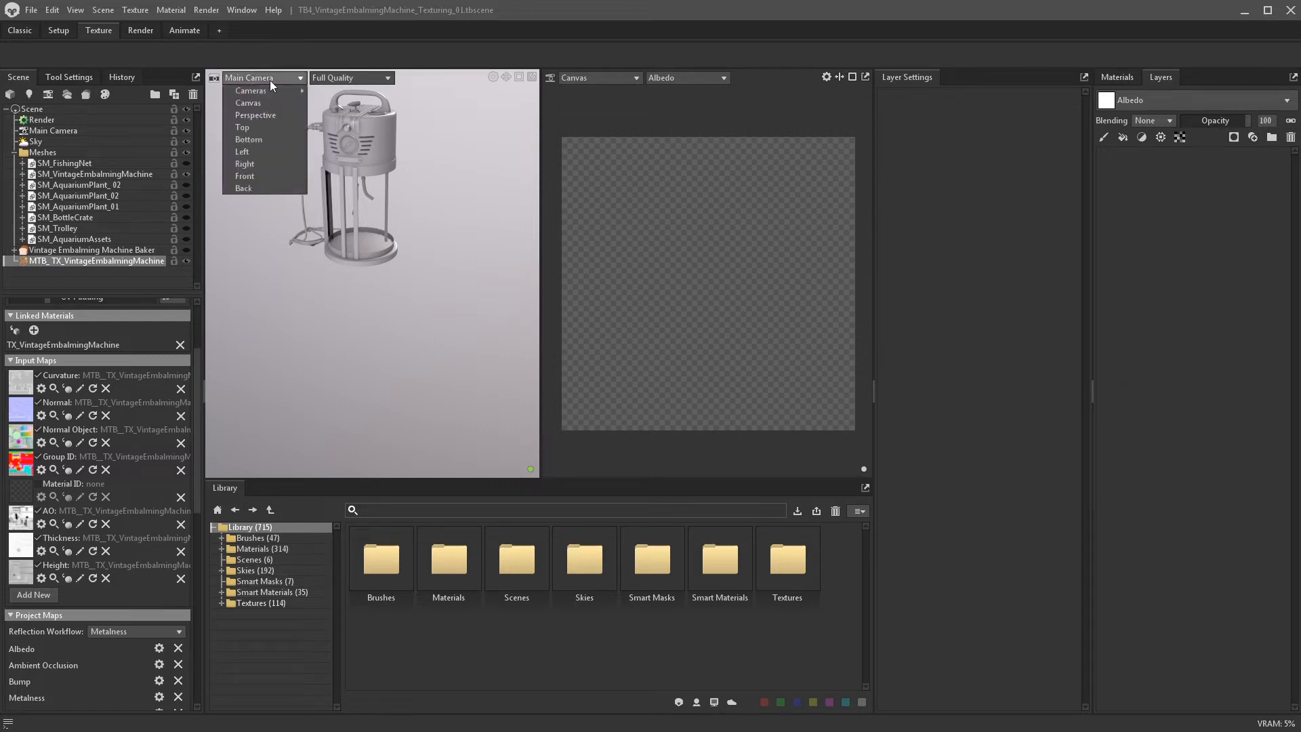
click(255, 116)
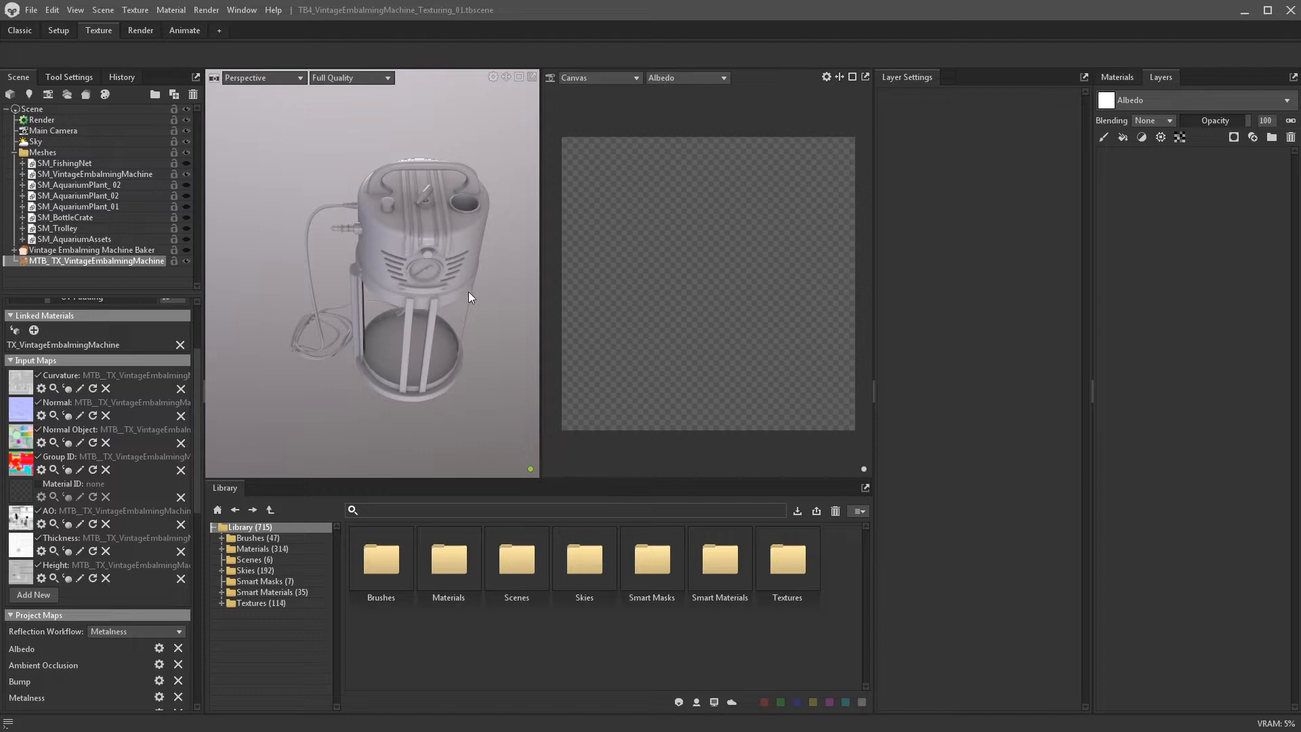
drag(469, 291, 404, 230)
scroll(404, 230, up, 2)
middle_drag(416, 250, 330, 240)
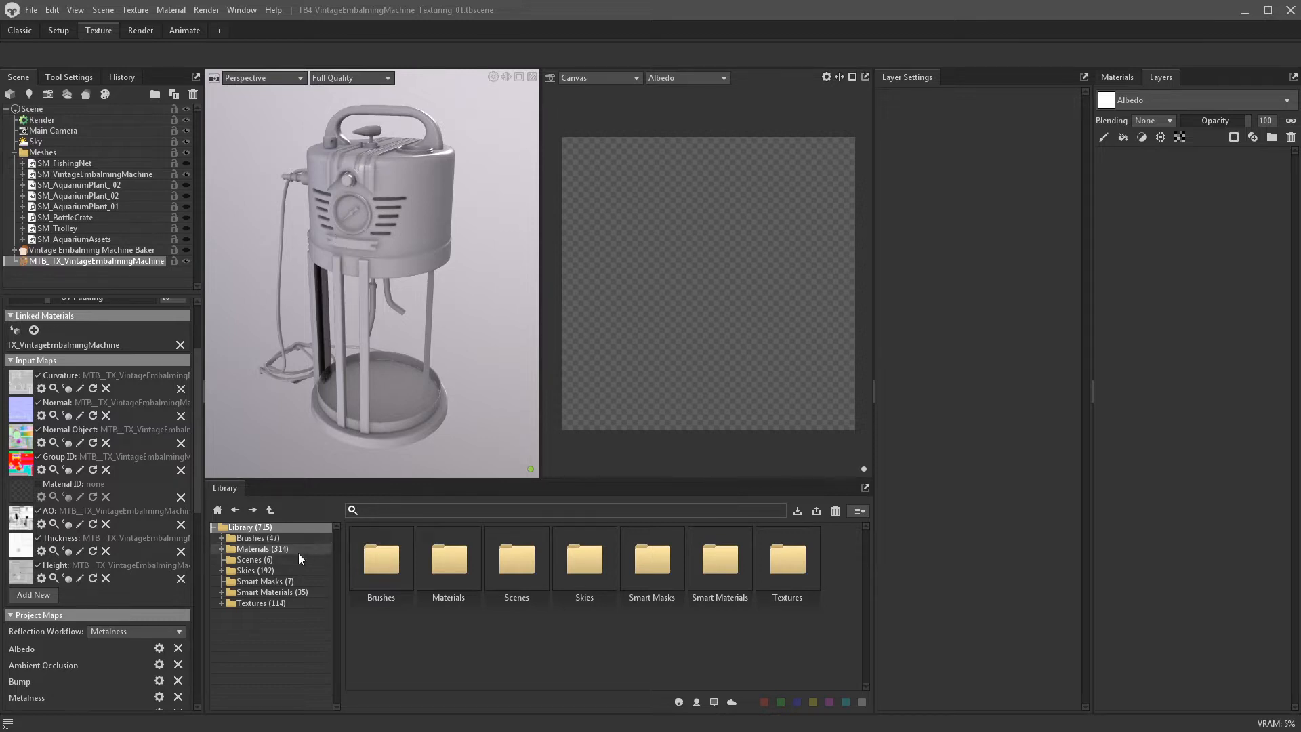
- Open the library's Metal materials and look through the chrome variants, including Chrome and Chrome Dirty
click(222, 549)
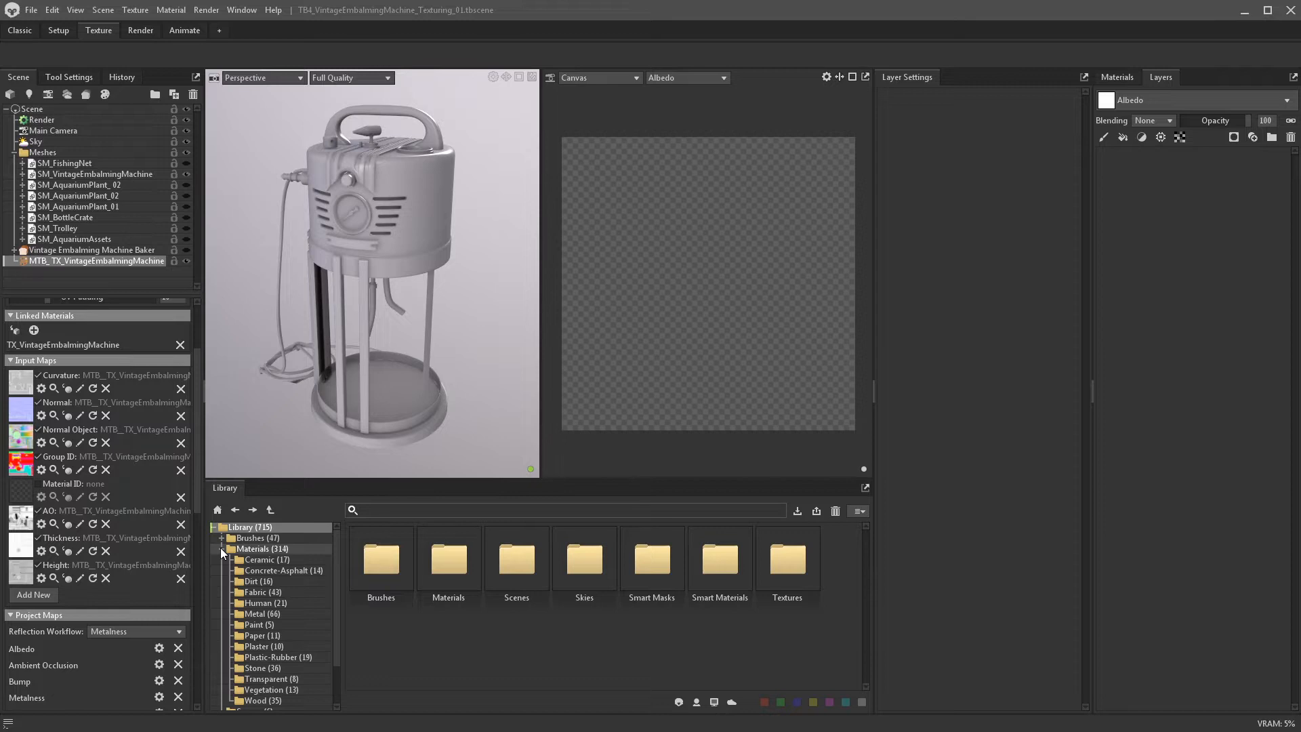
click(263, 615)
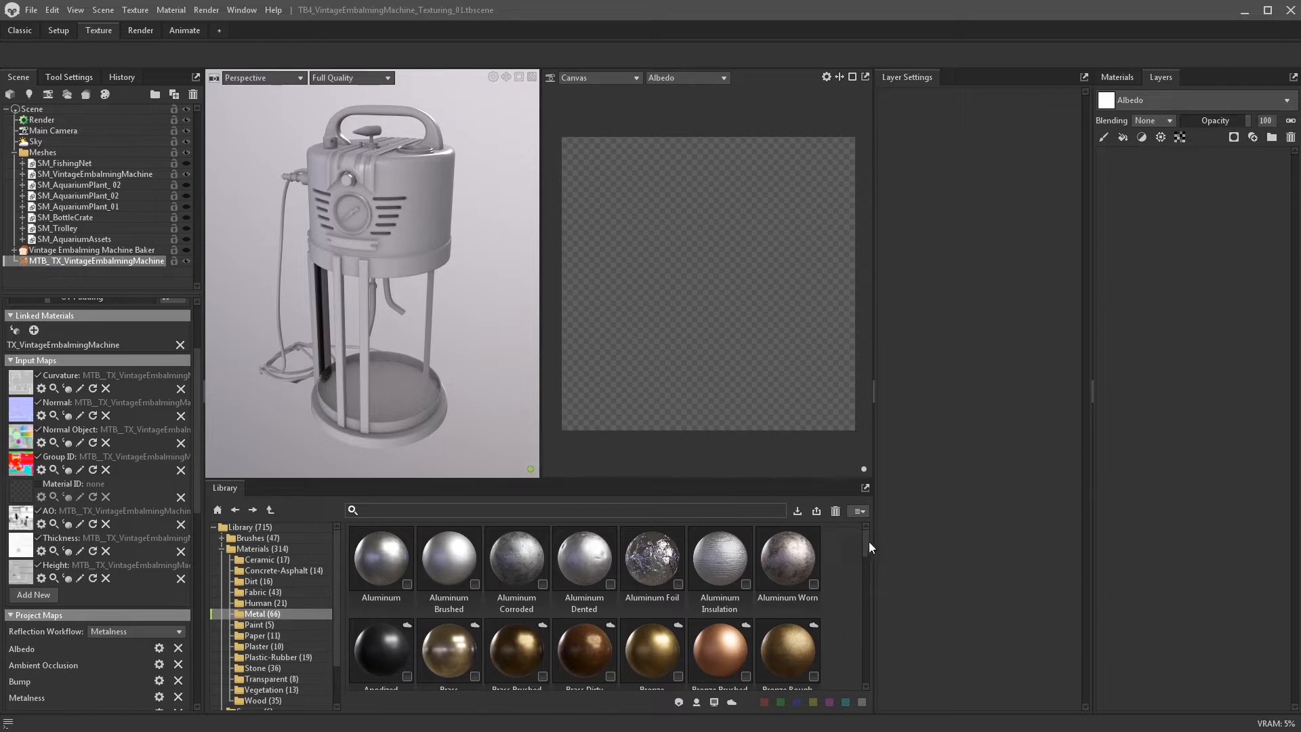
mouse_move(867, 538)
mouse_down()
mouse_move(876, 661)
mouse_move(869, 539)
mouse_up()
scroll(866, 546, down, 3)
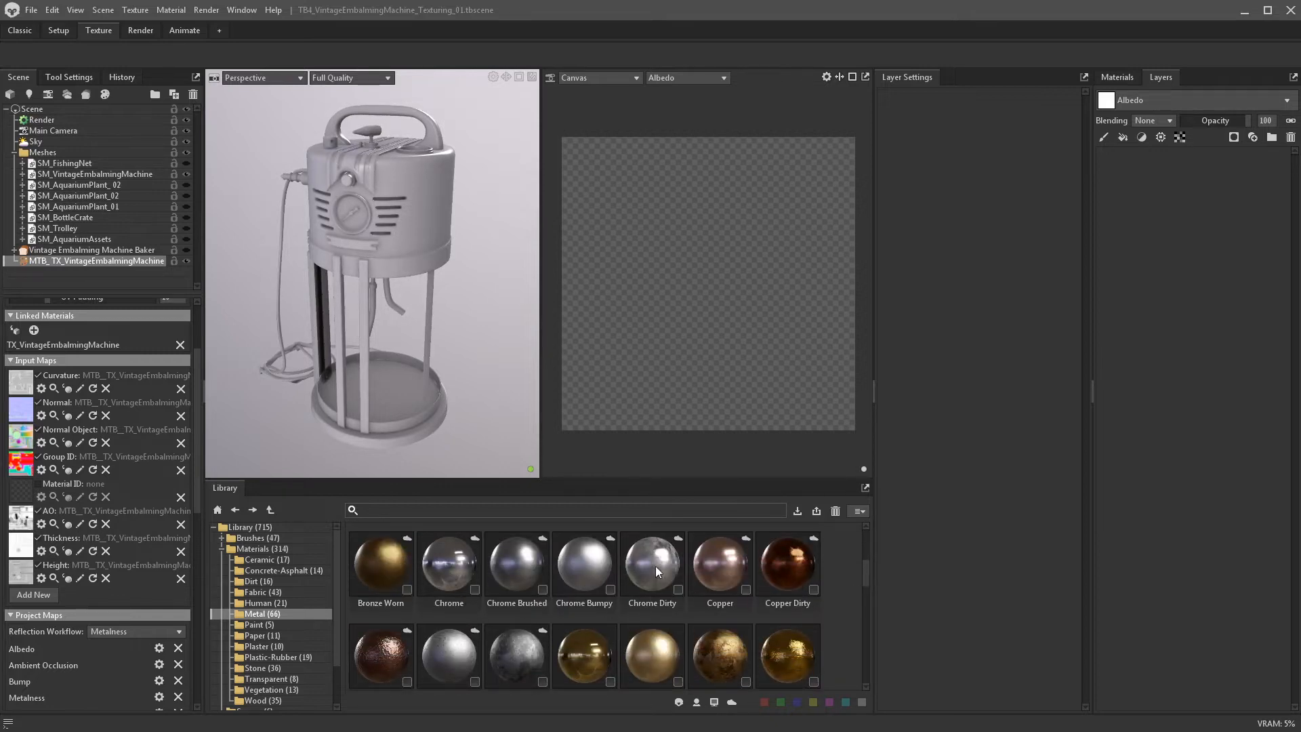
click(450, 560)
scroll(556, 557, down, 1)
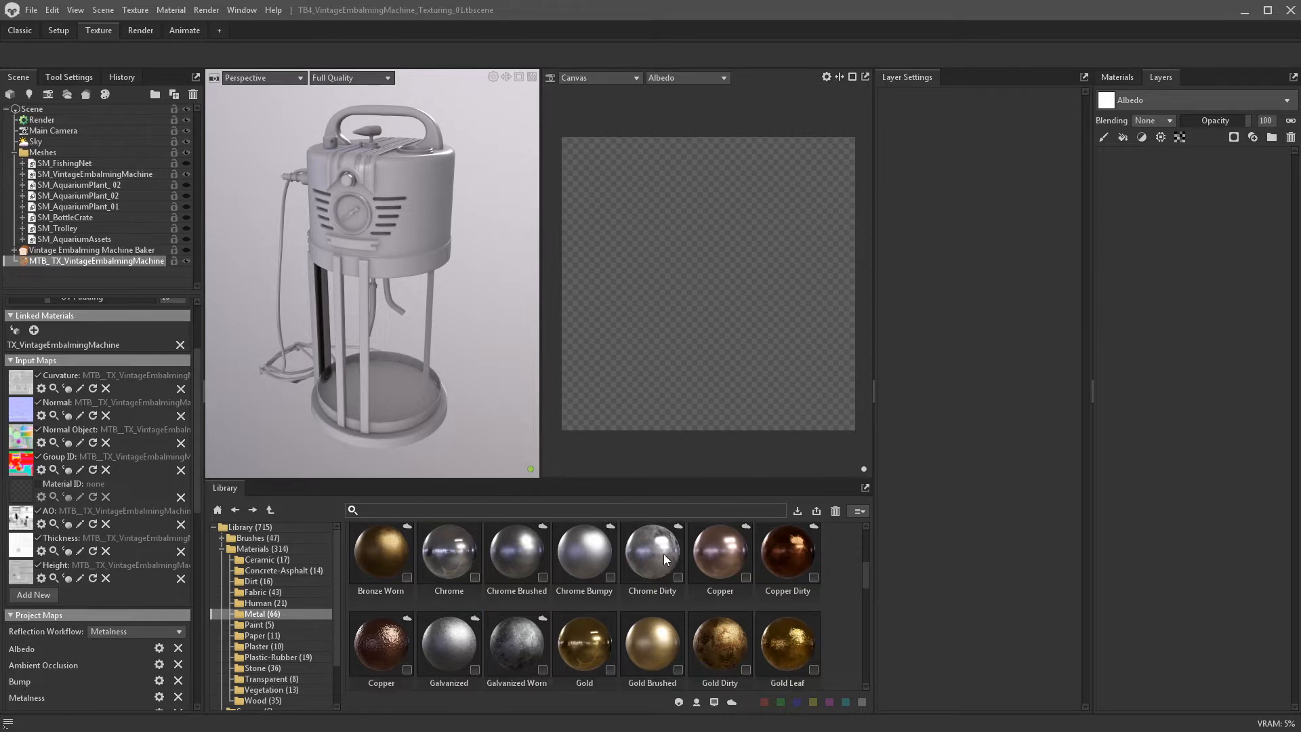
click(664, 557)
scroll(487, 600, up, 1)
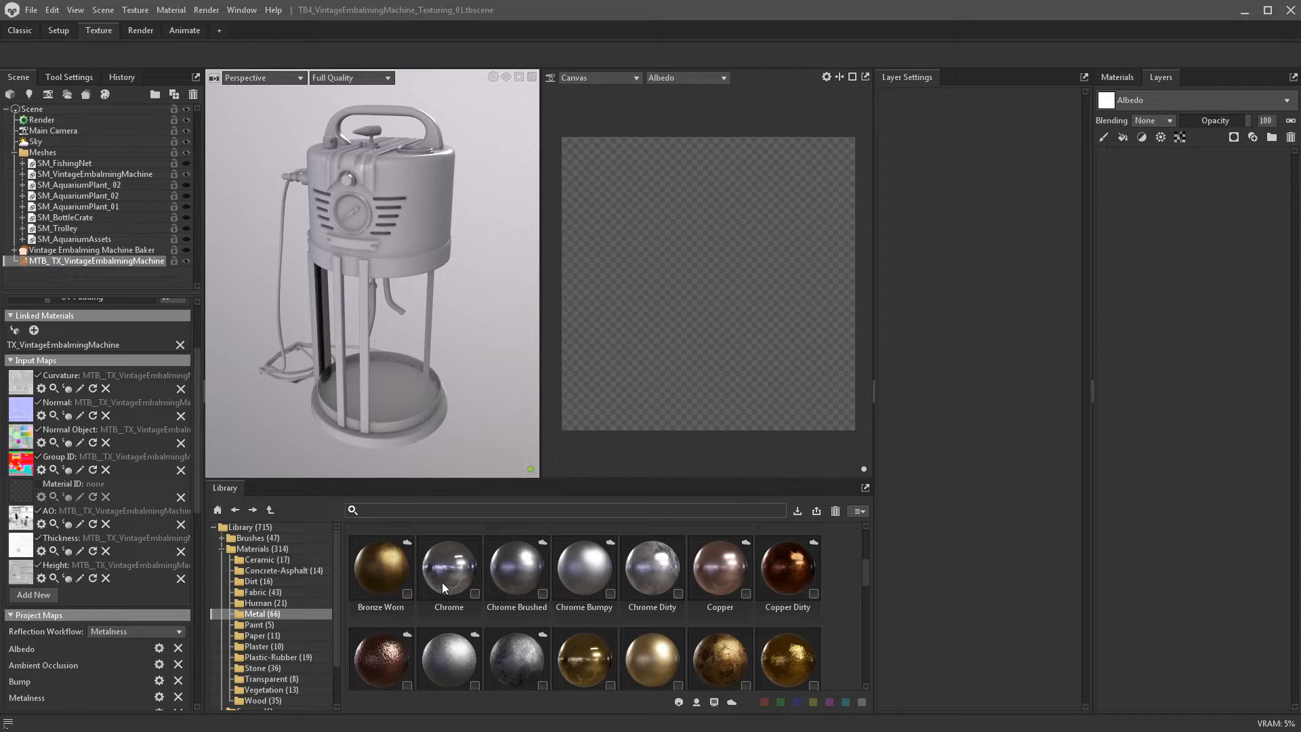
drag(441, 583, 455, 591)
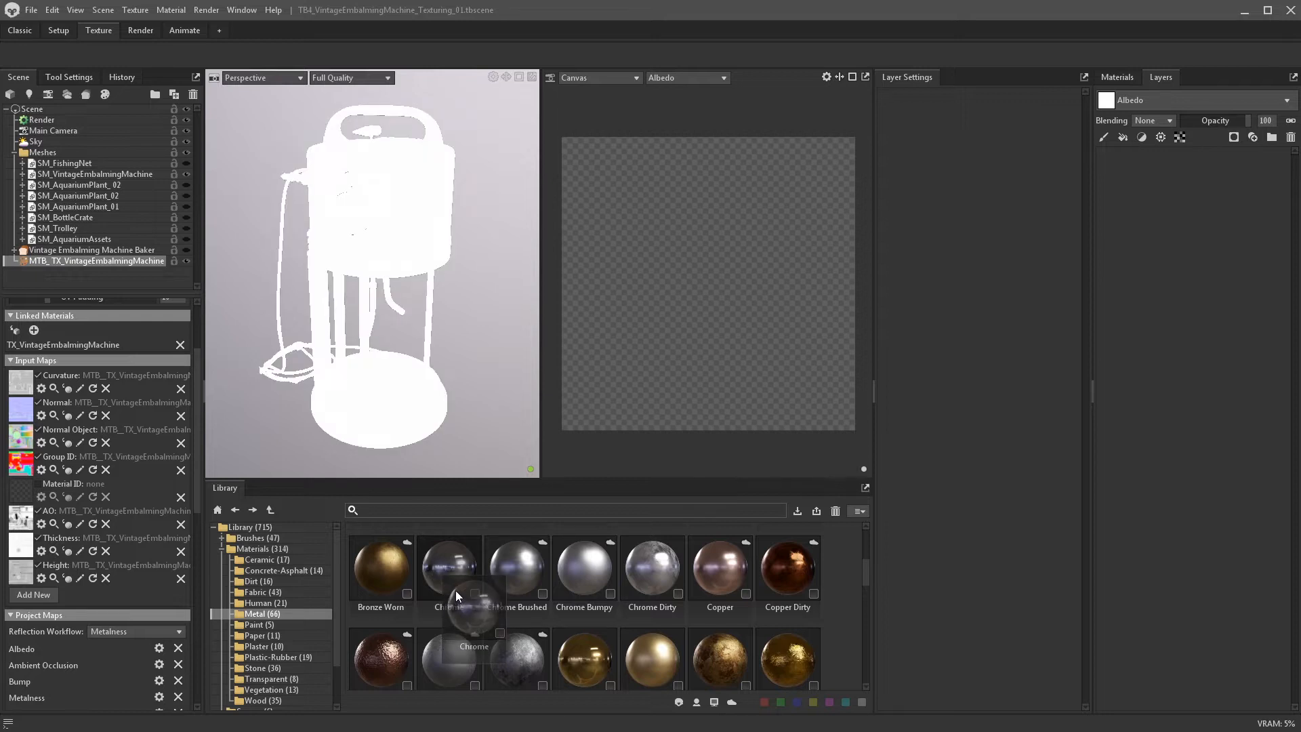
mouse_move(456, 590)
mouse_down()
mouse_move(450, 461)
mouse_move(446, 568)
mouse_up()
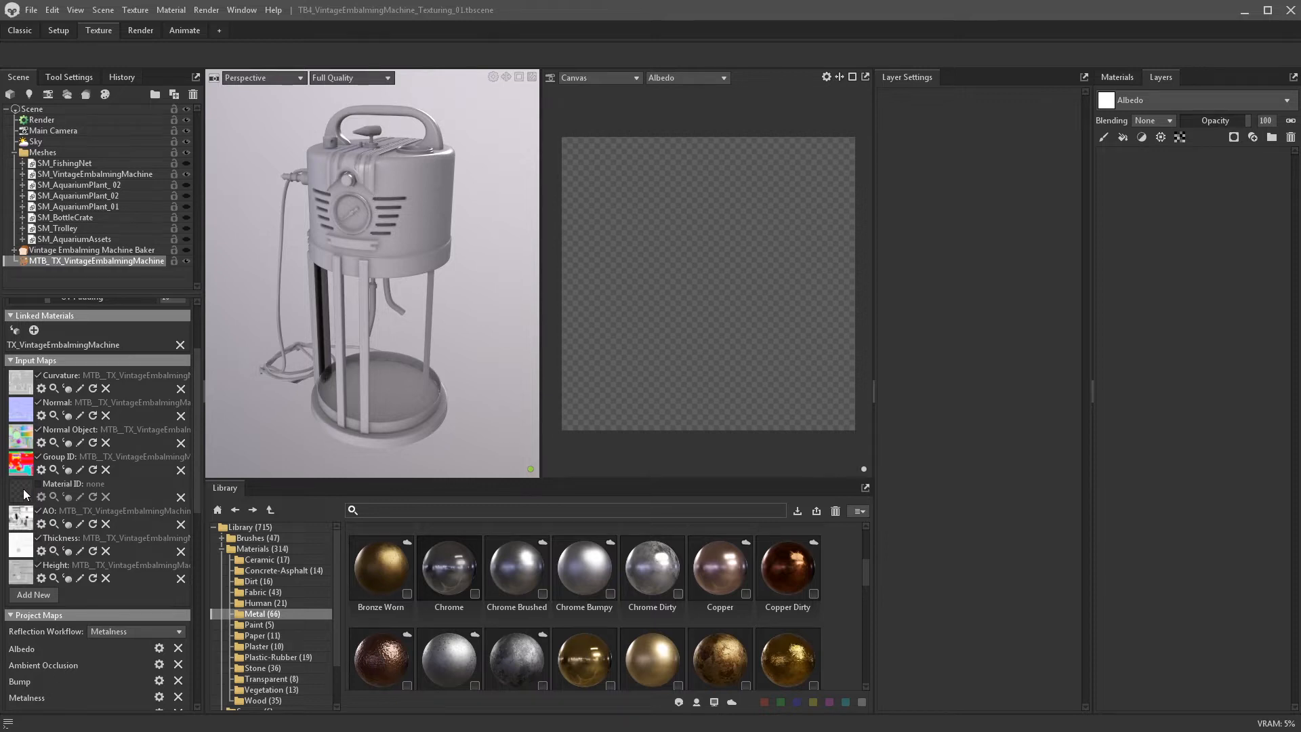
- Load MTB__TX_VintageEmbalmingMachine_grpid from the Output Maps folder as the project's Material ID input map
click(23, 489)
double_click(157, 107)
scroll(578, 122, down, 3)
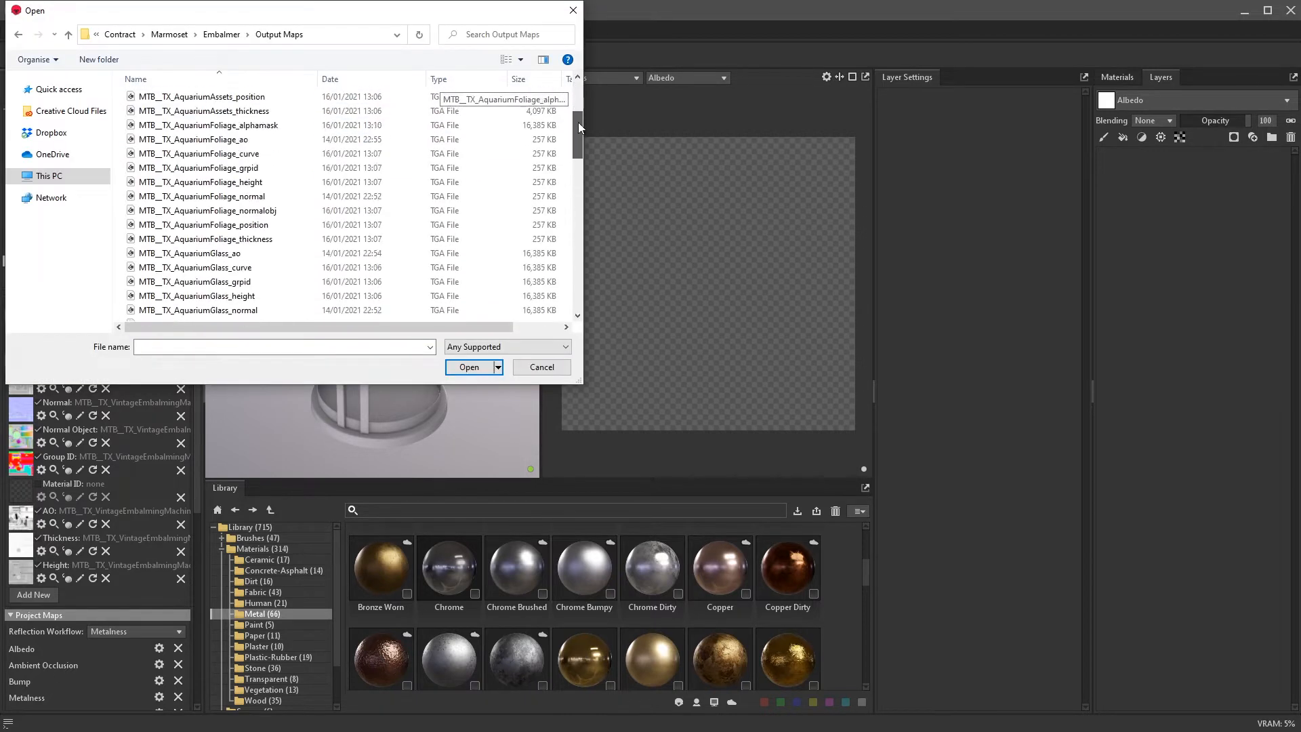
drag(578, 122, 579, 271)
click(217, 242)
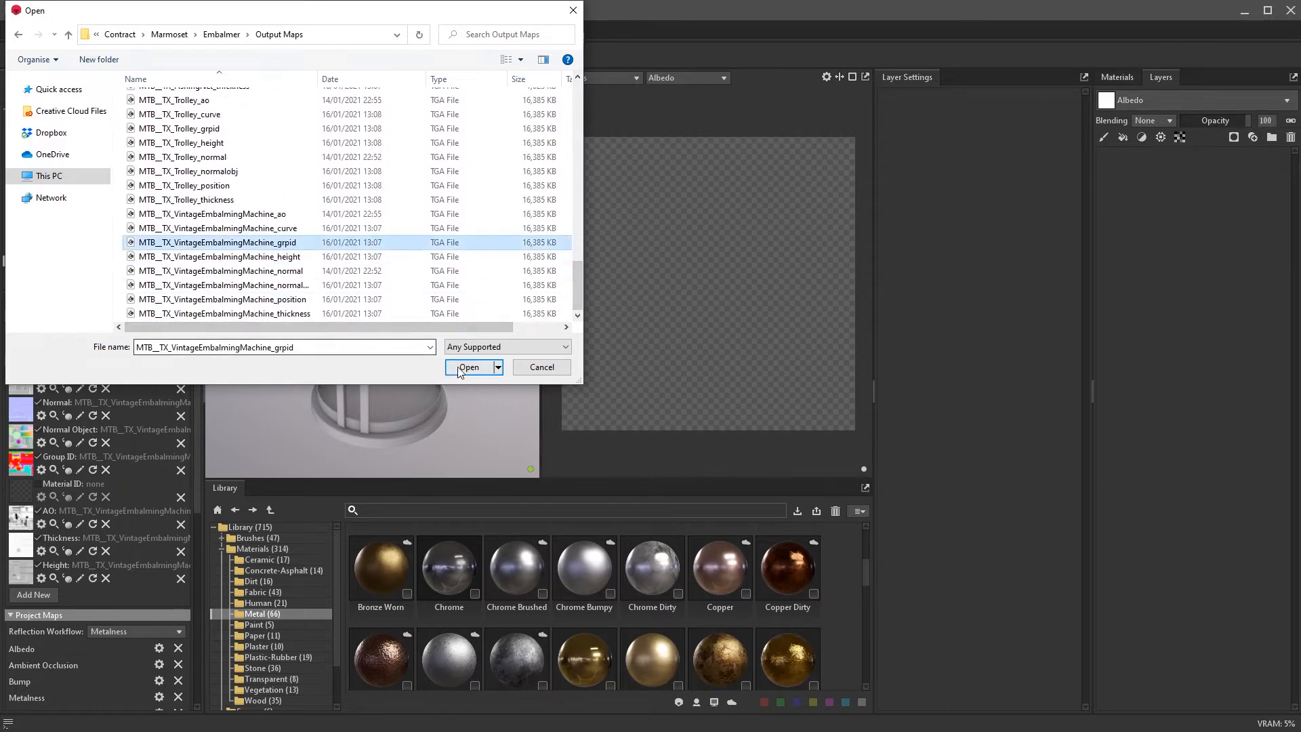
click(469, 367)
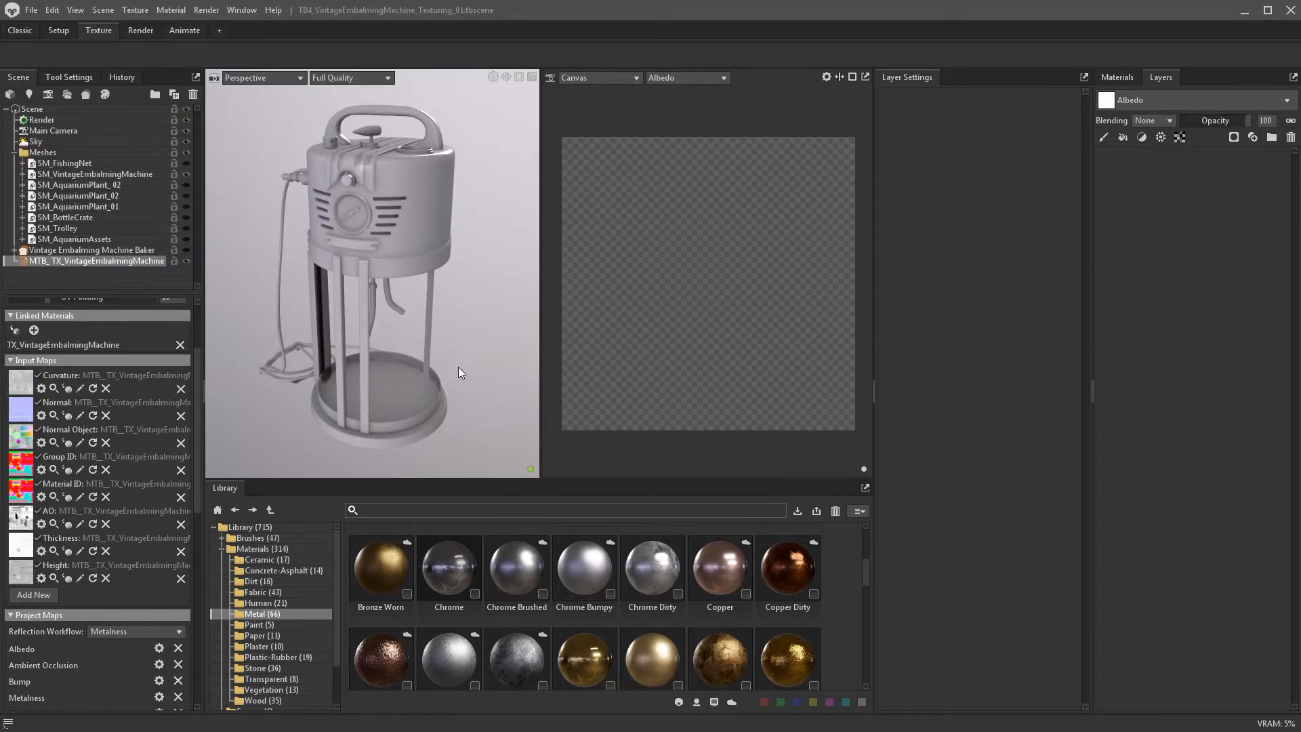
drag(445, 577, 414, 229)
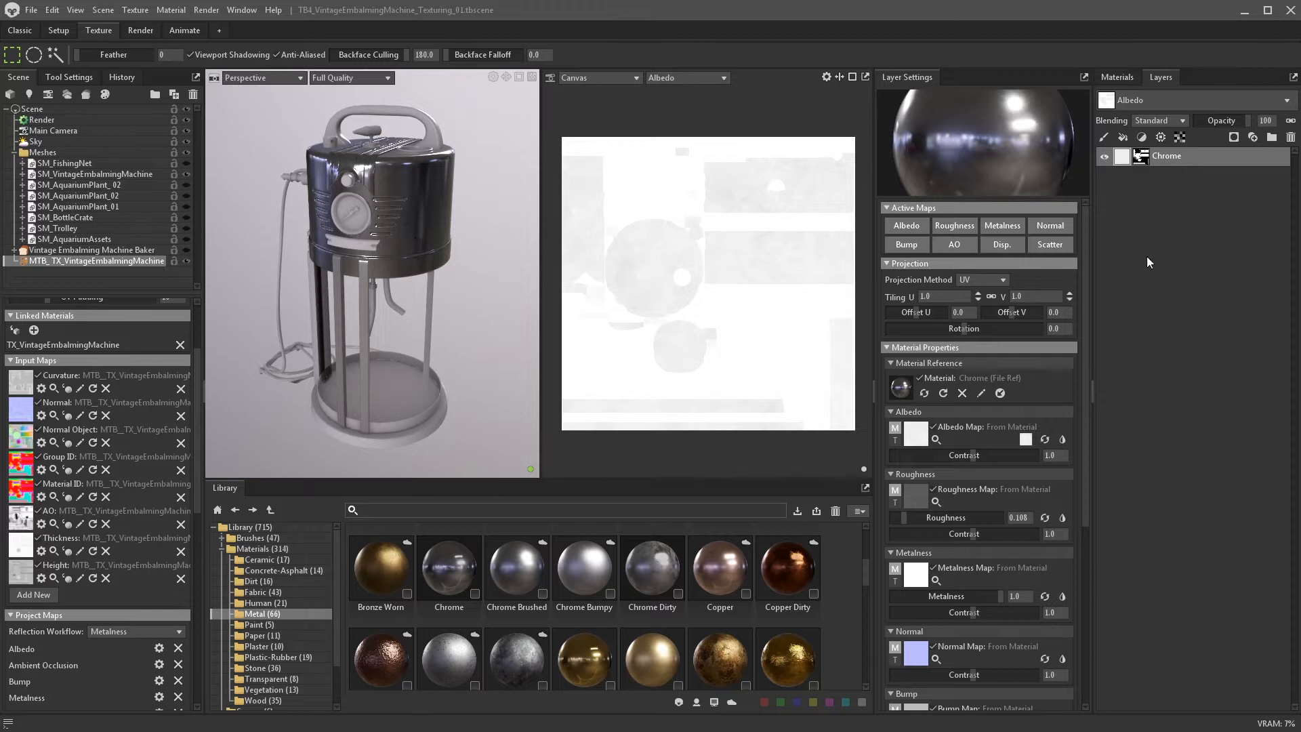
click(1141, 157)
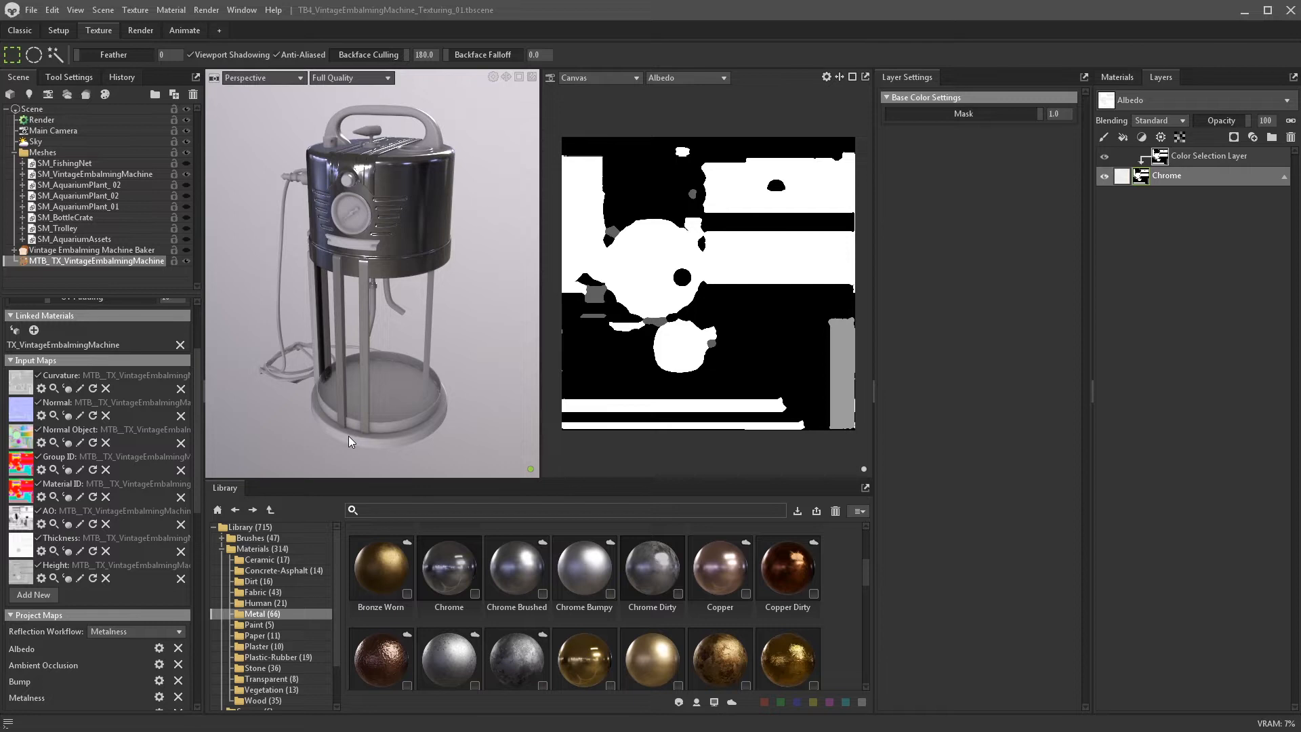
click(1290, 138)
click(1290, 138)
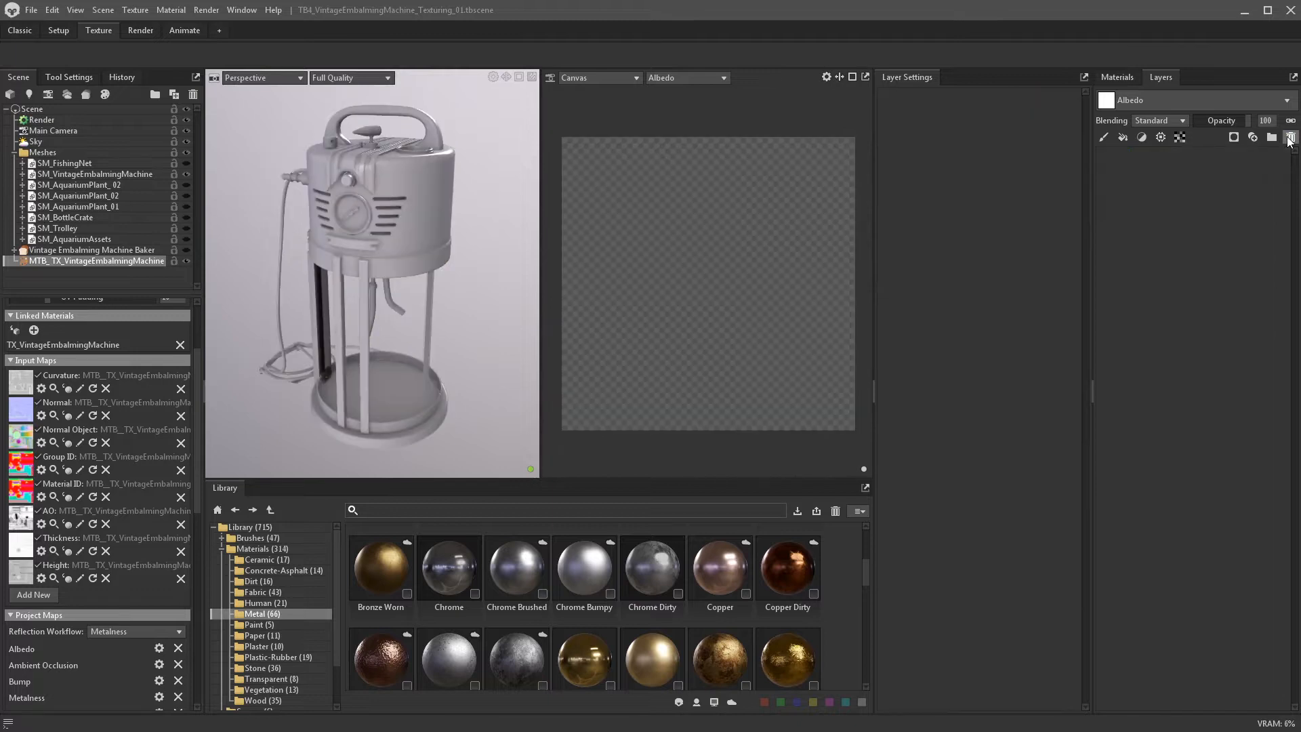
- Add the Chrome and Chrome Dirty library materials as layers, with Chrome Dirty stacked above Chrome
drag(436, 566, 1177, 309)
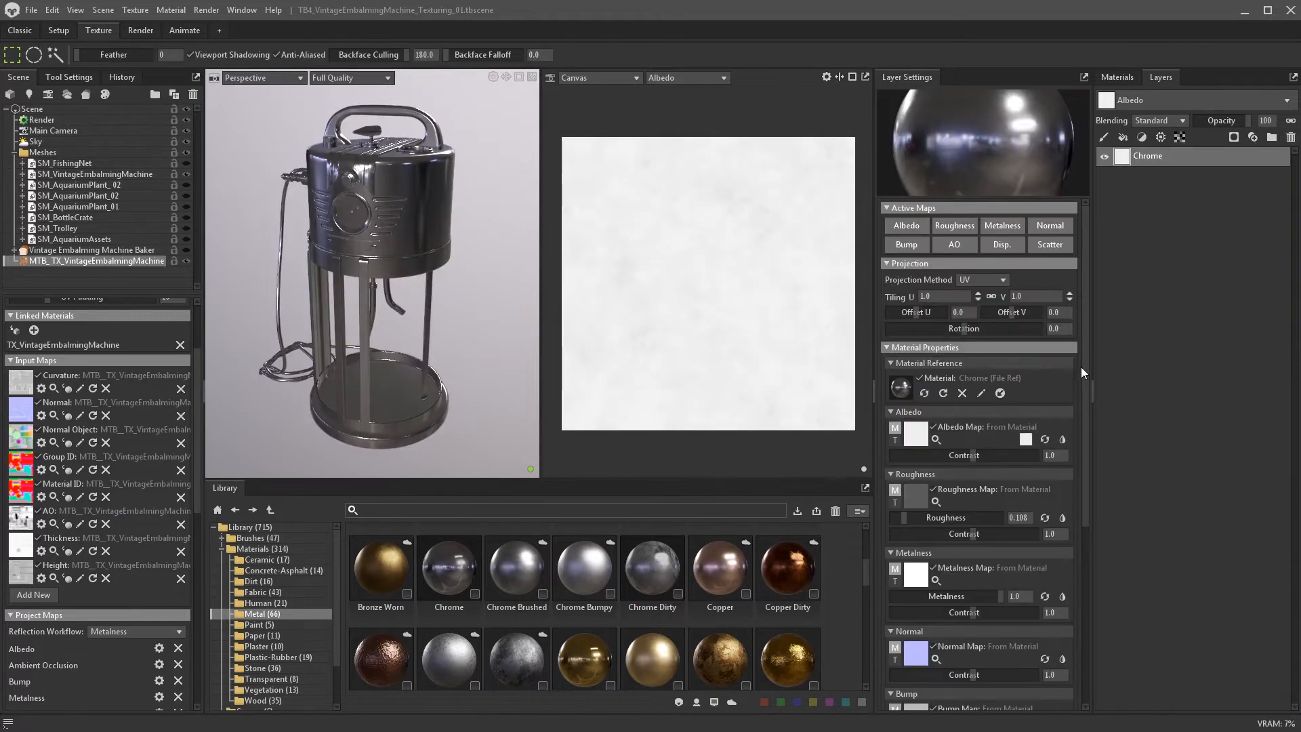
drag(651, 564, 1152, 277)
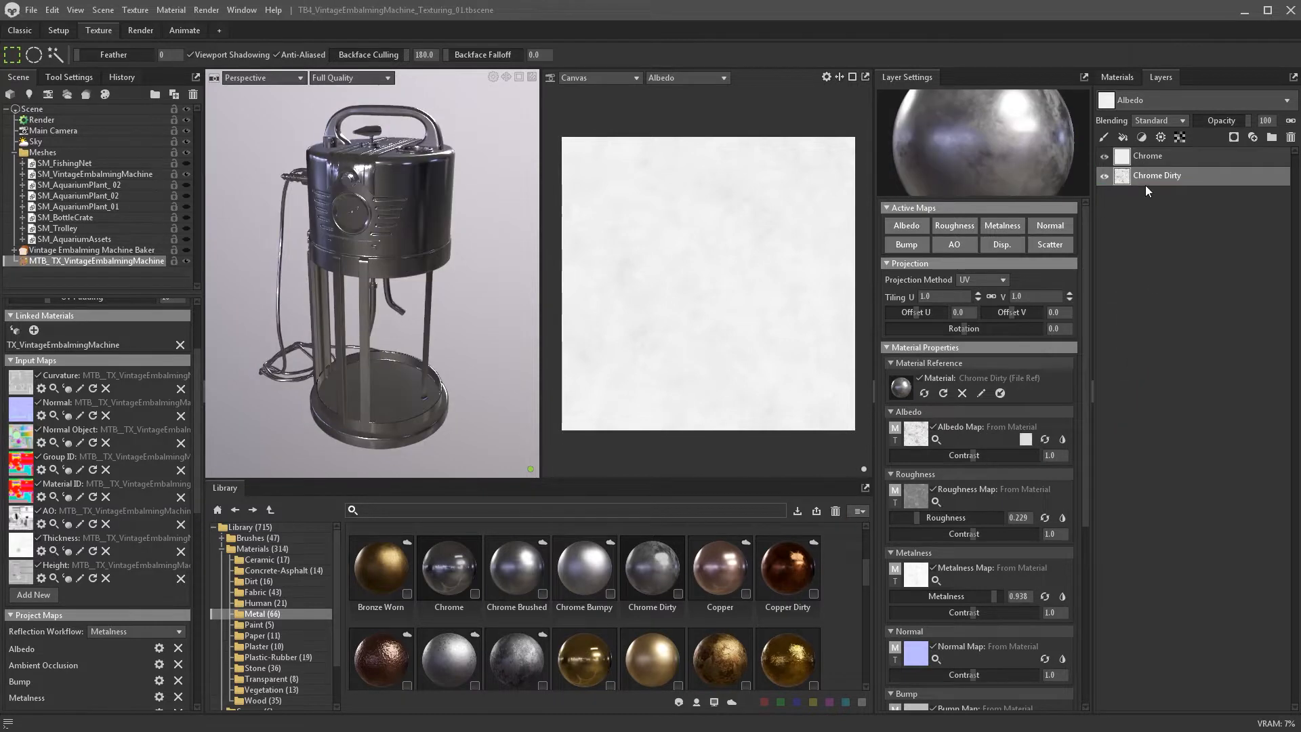
drag(1165, 157, 1173, 202)
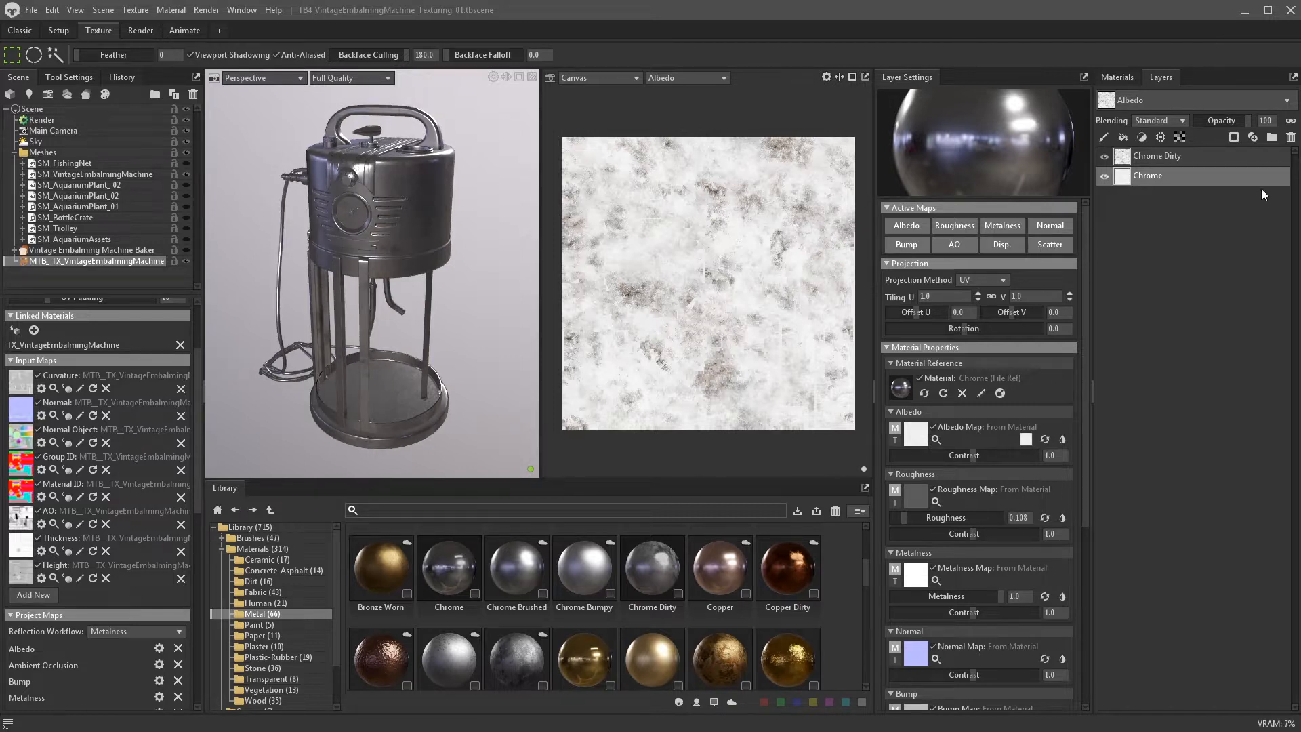
- Create a layer group and place both the Chrome Dirty and Chrome layers inside it
click(1273, 139)
drag(1186, 174, 1125, 198)
click(1170, 157)
shift+click(1157, 177)
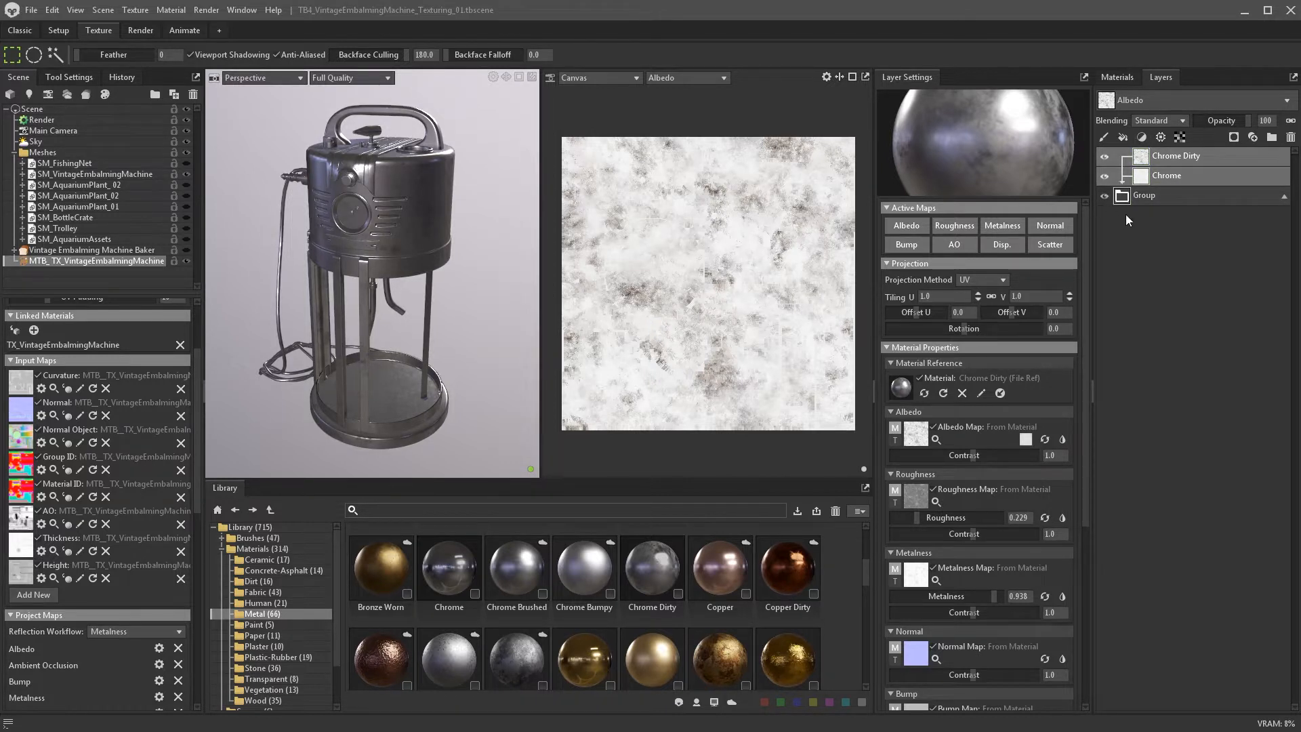
- Rename the layer group as Chrome Components and collapse it
click(1144, 197)
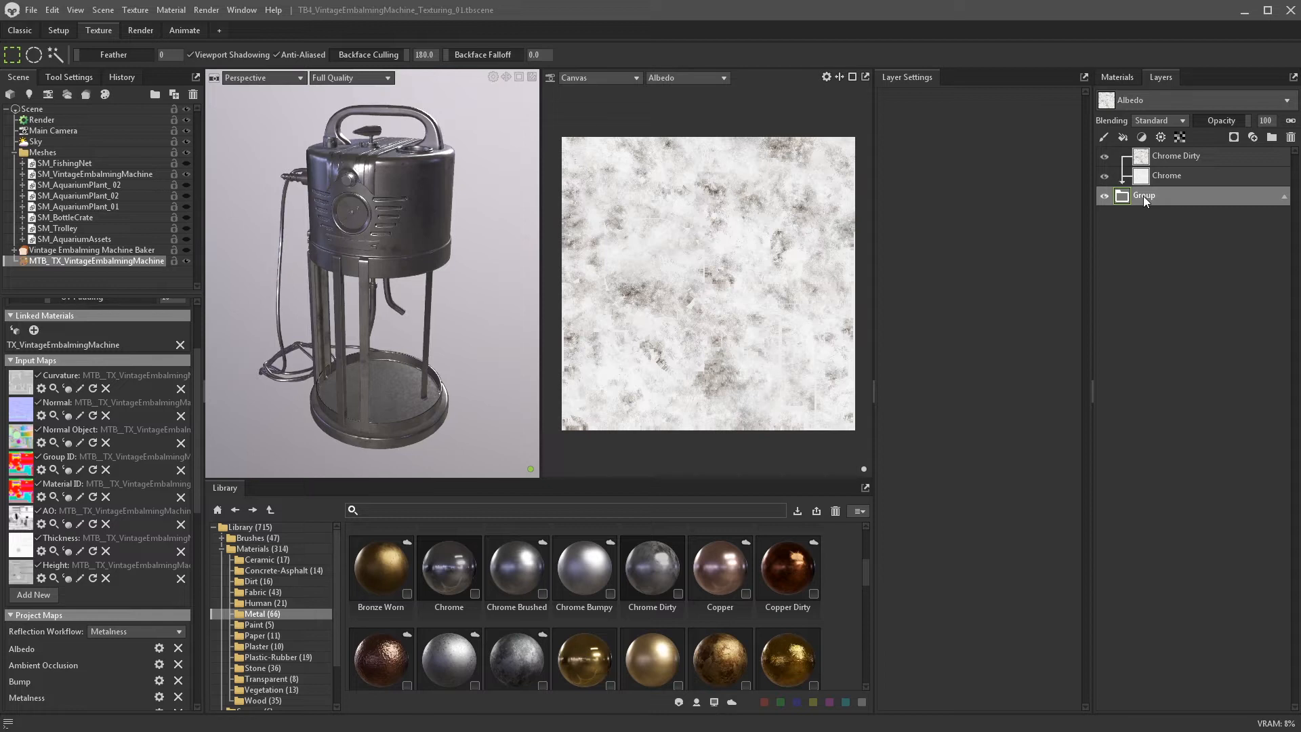
double_click(1144, 197)
text(Chrom)
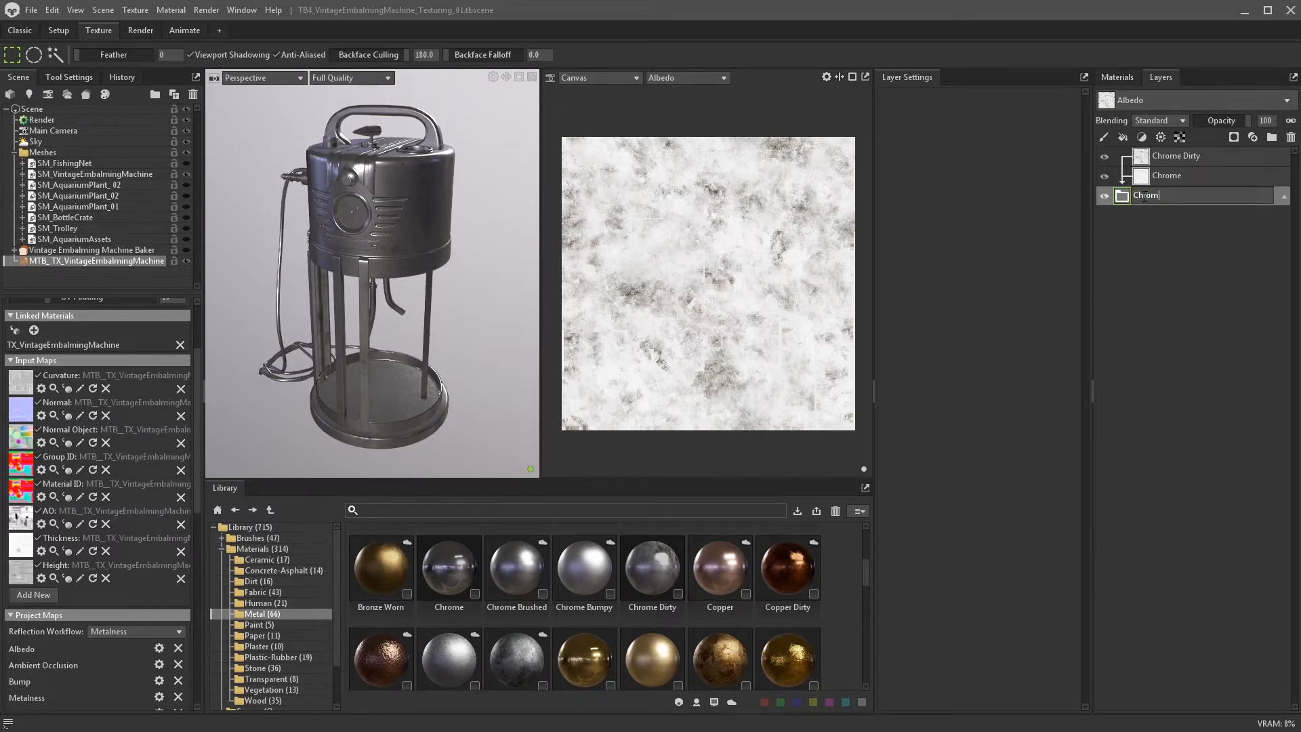
text(e Components)
key(Return)
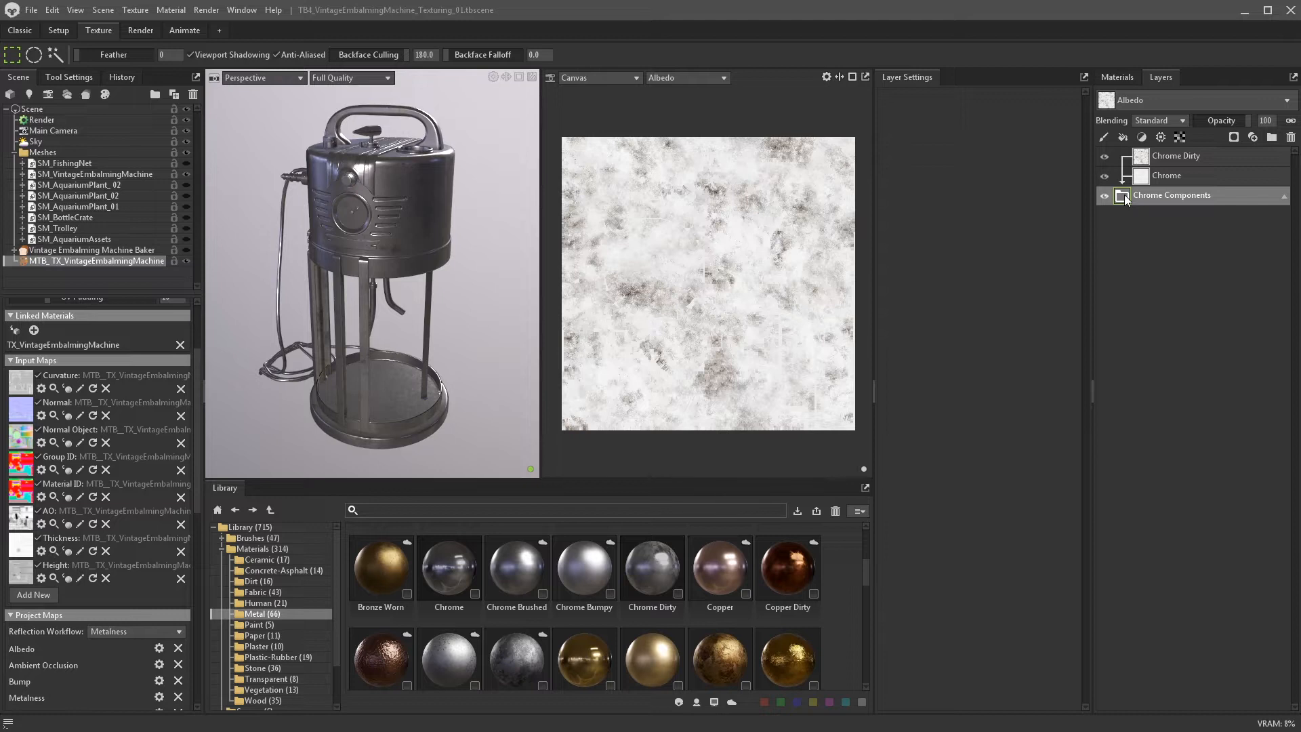
click(1285, 196)
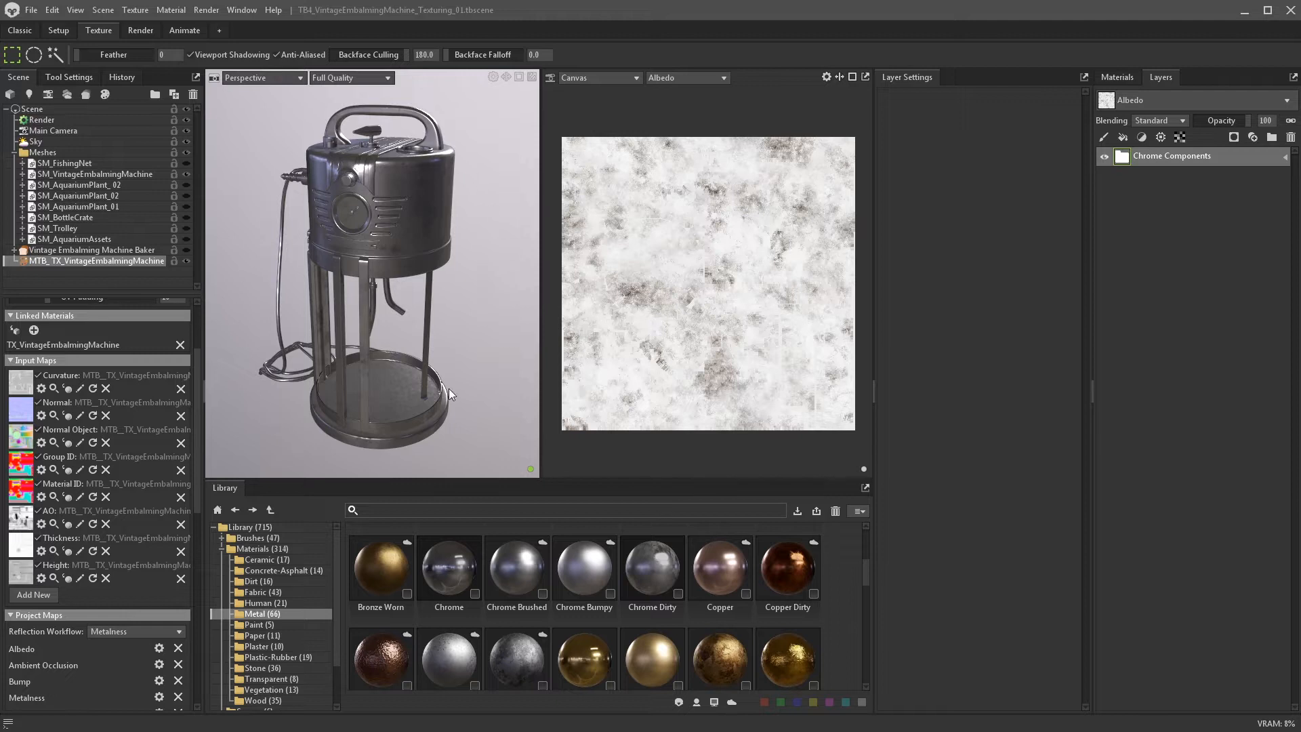
- Give the Chrome Components group a black color mask containing a Color Selection layer with Material ID as its source
click(1234, 137)
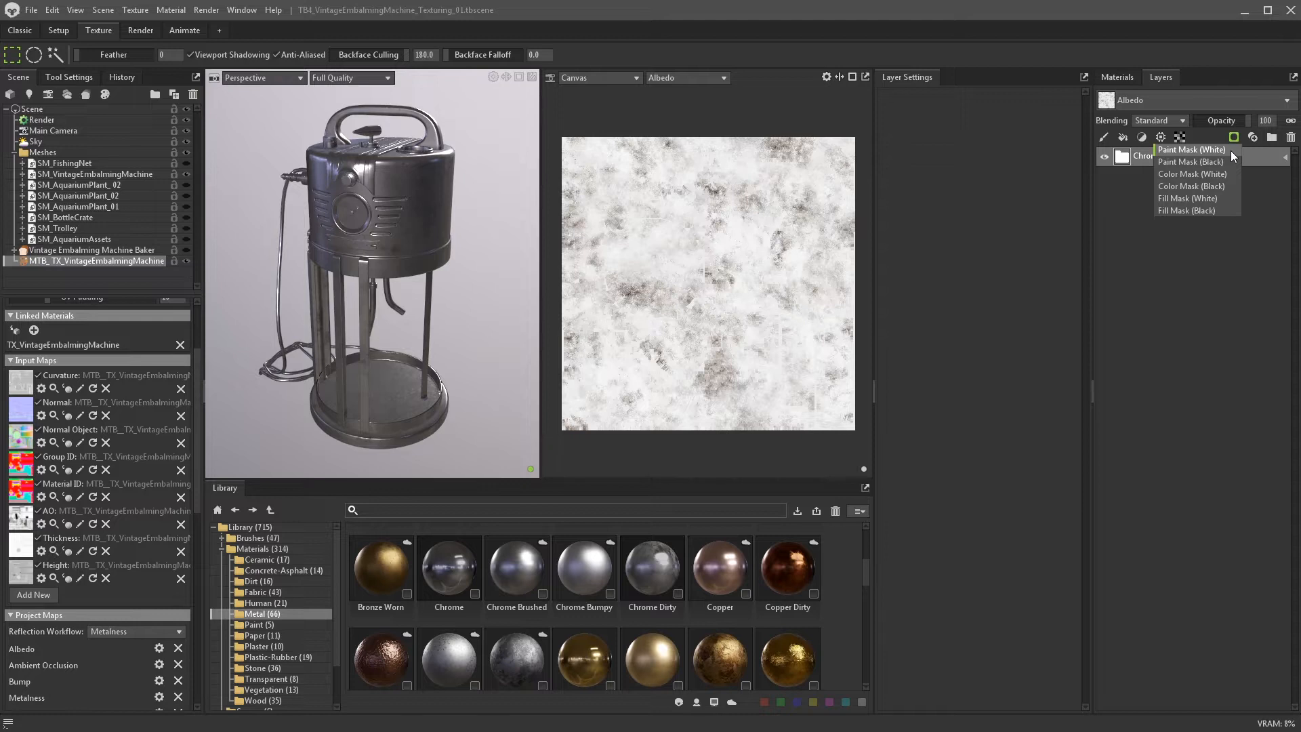
click(1217, 186)
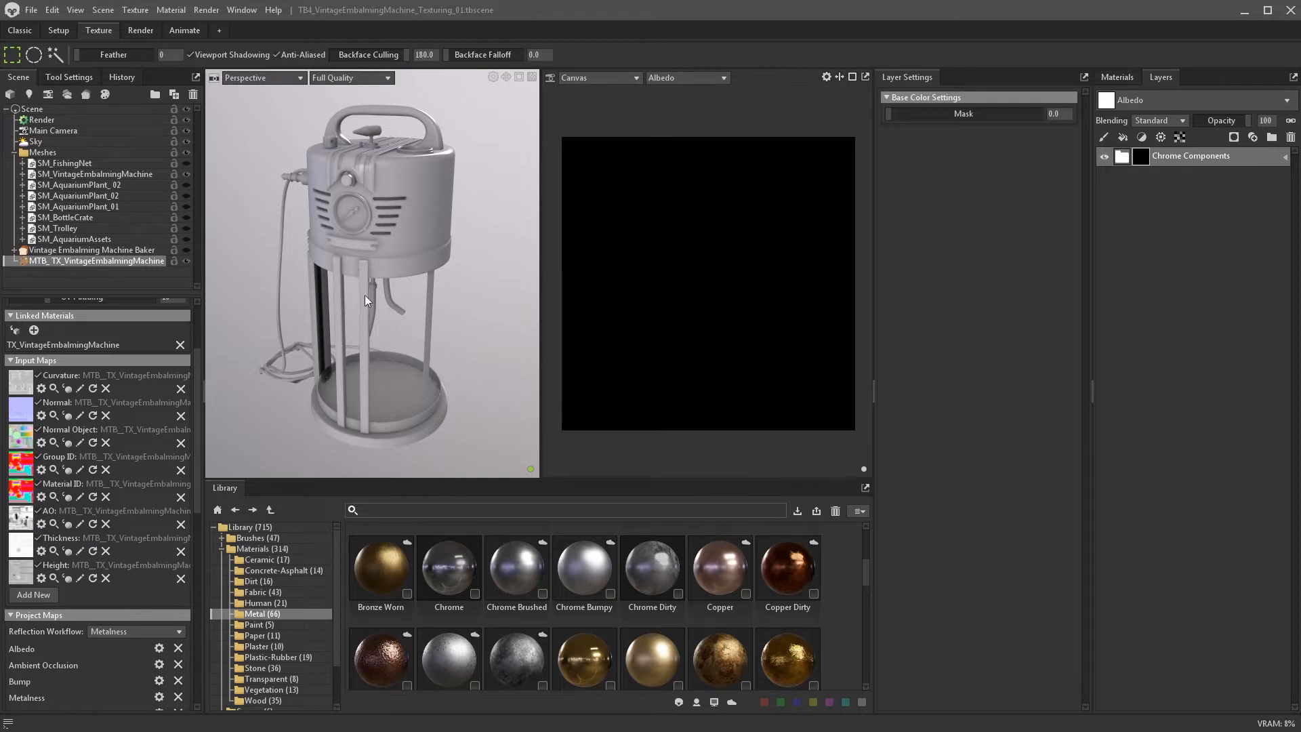
click(1140, 158)
click(1164, 136)
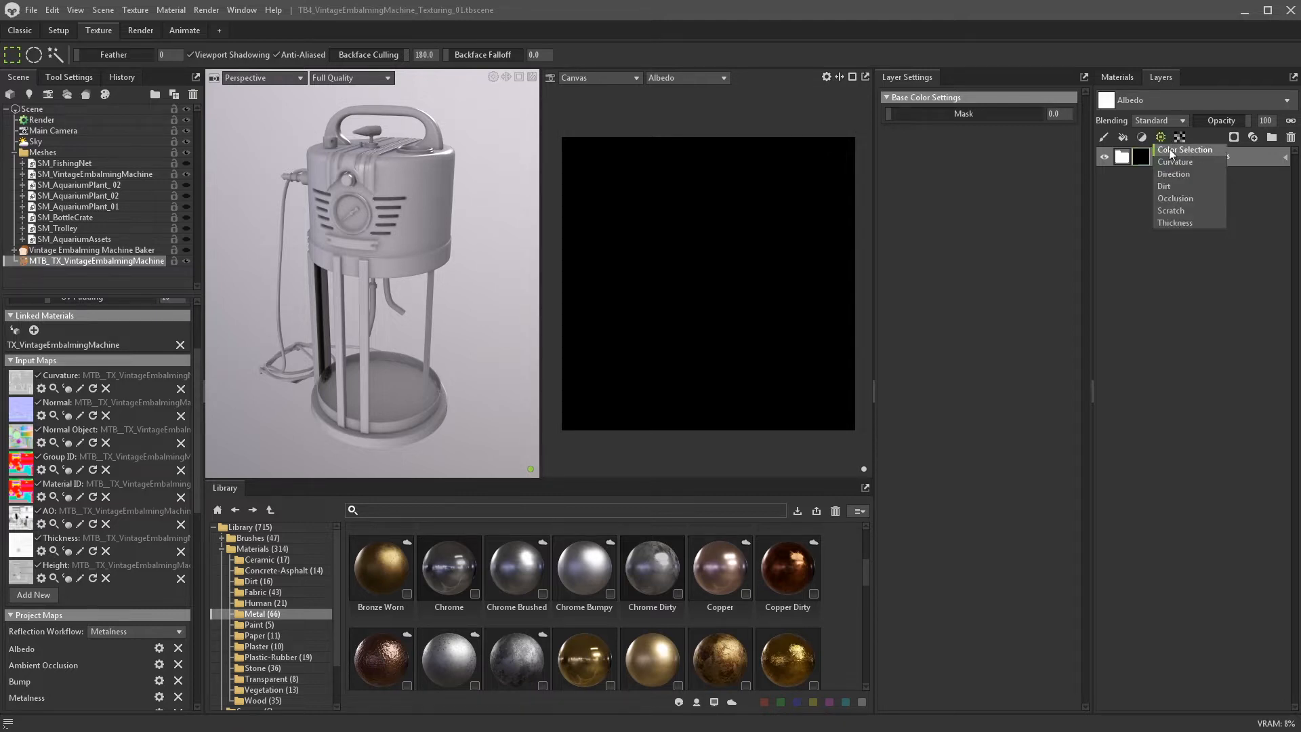
click(1169, 149)
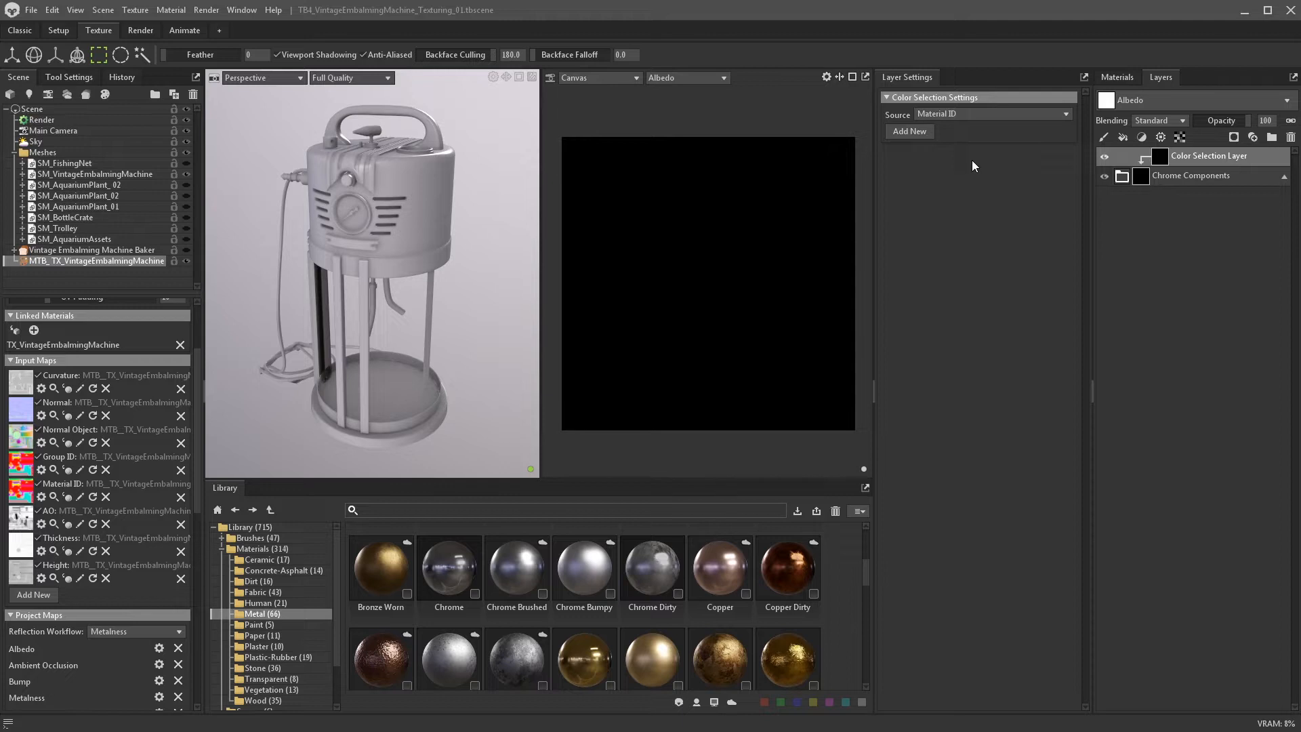
click(1035, 114)
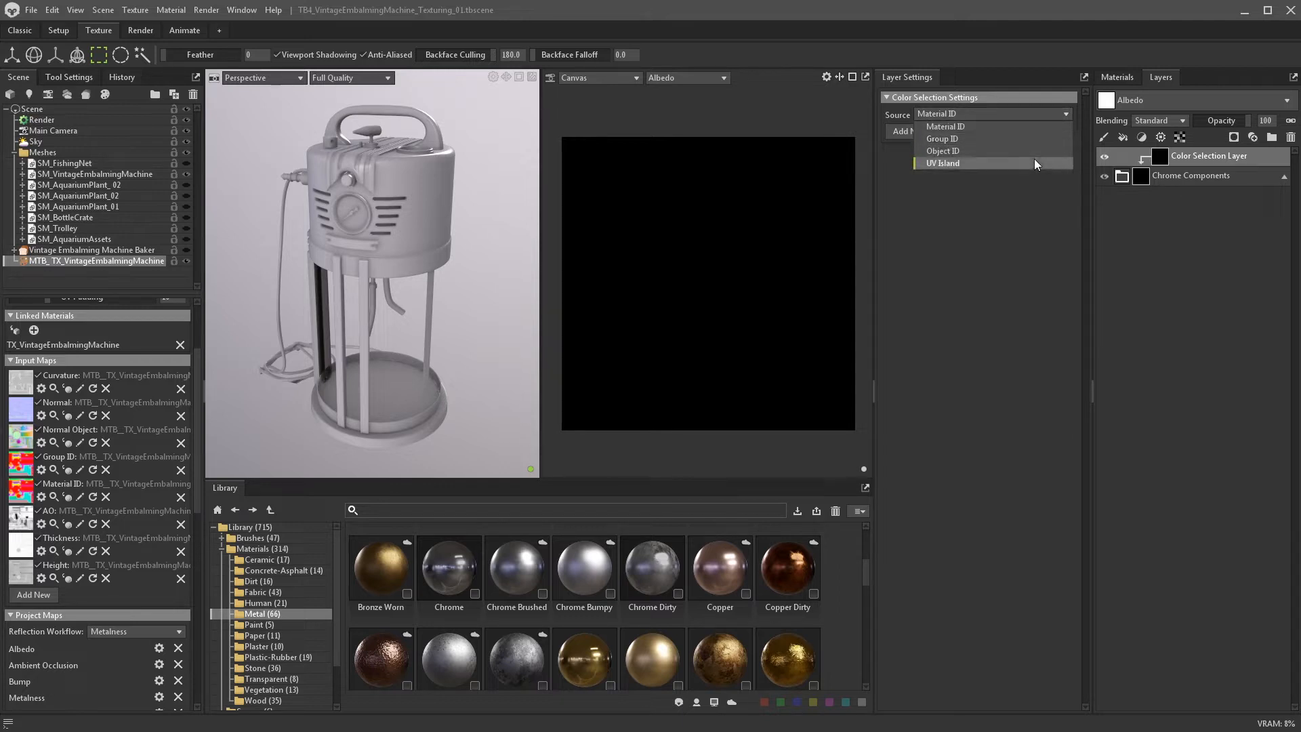
click(1039, 117)
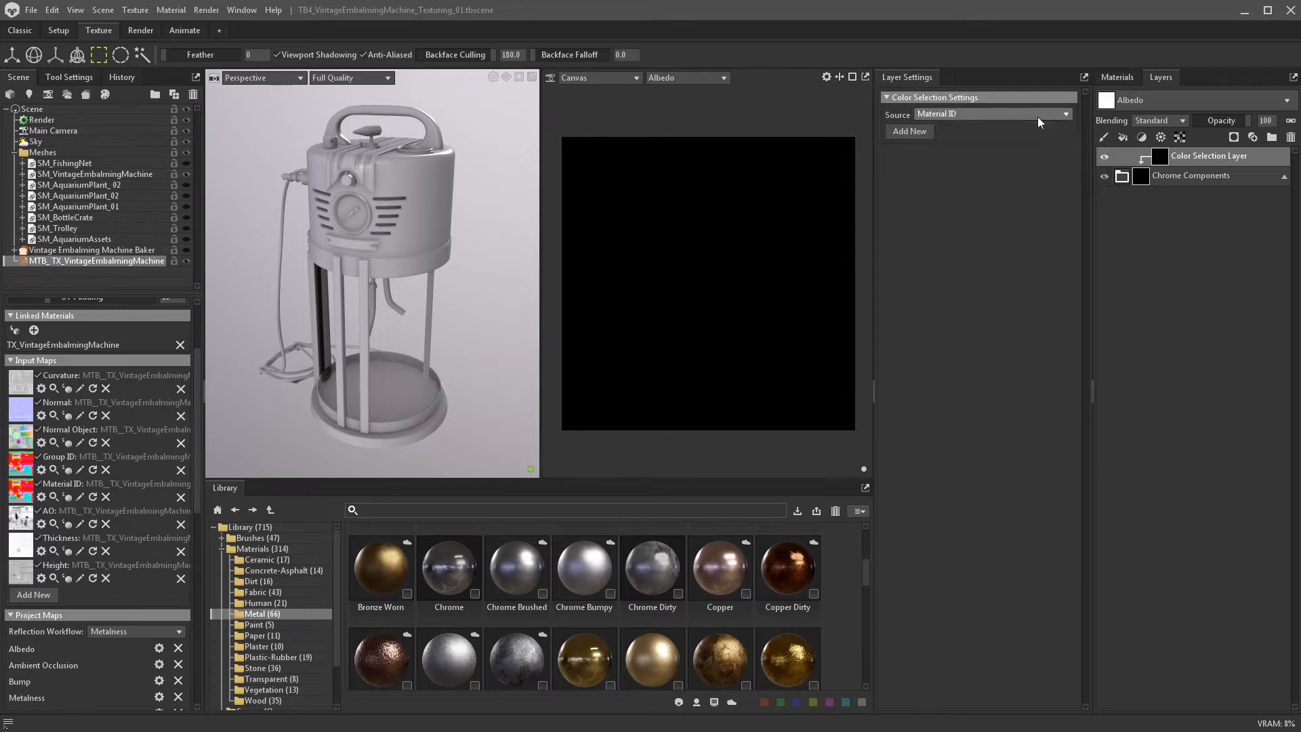
- Add the ID colors of the red body, pink support posts, light blue base plate and pink base rim to the color selection
click(914, 131)
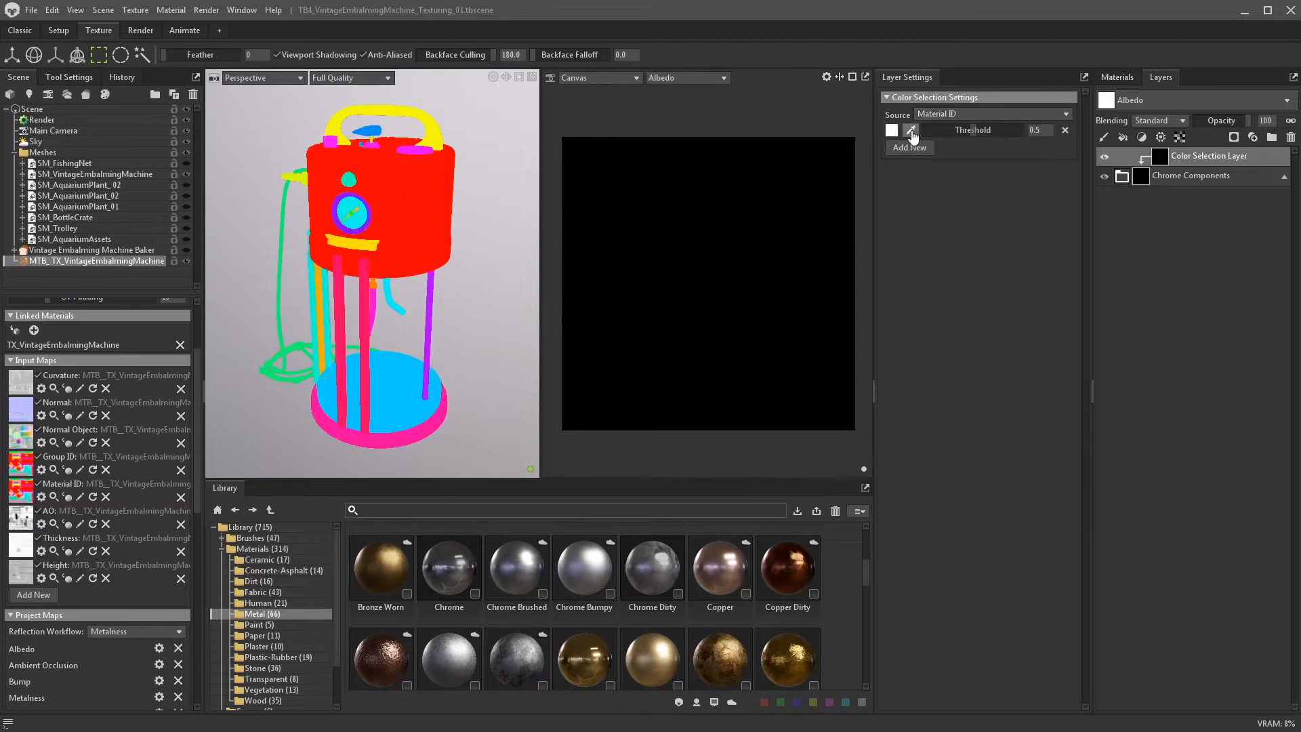
click(912, 130)
click(410, 198)
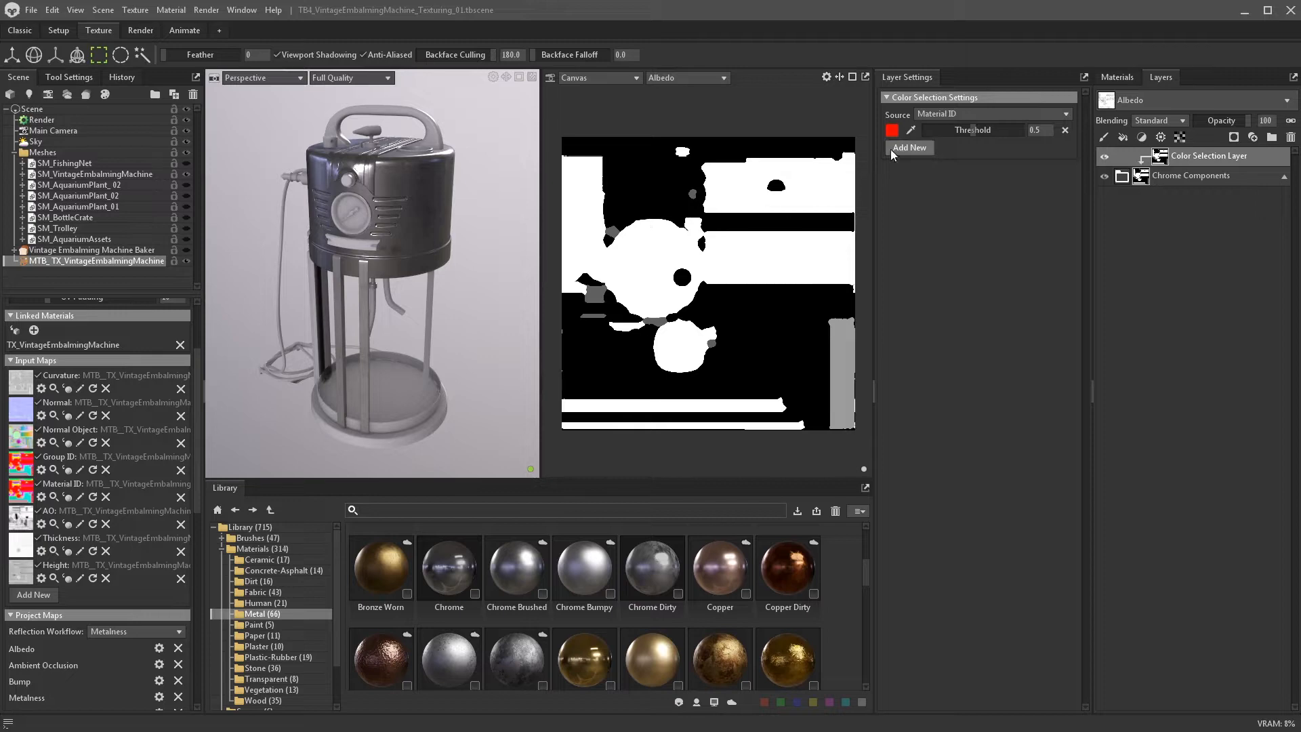
click(914, 146)
click(368, 375)
click(911, 164)
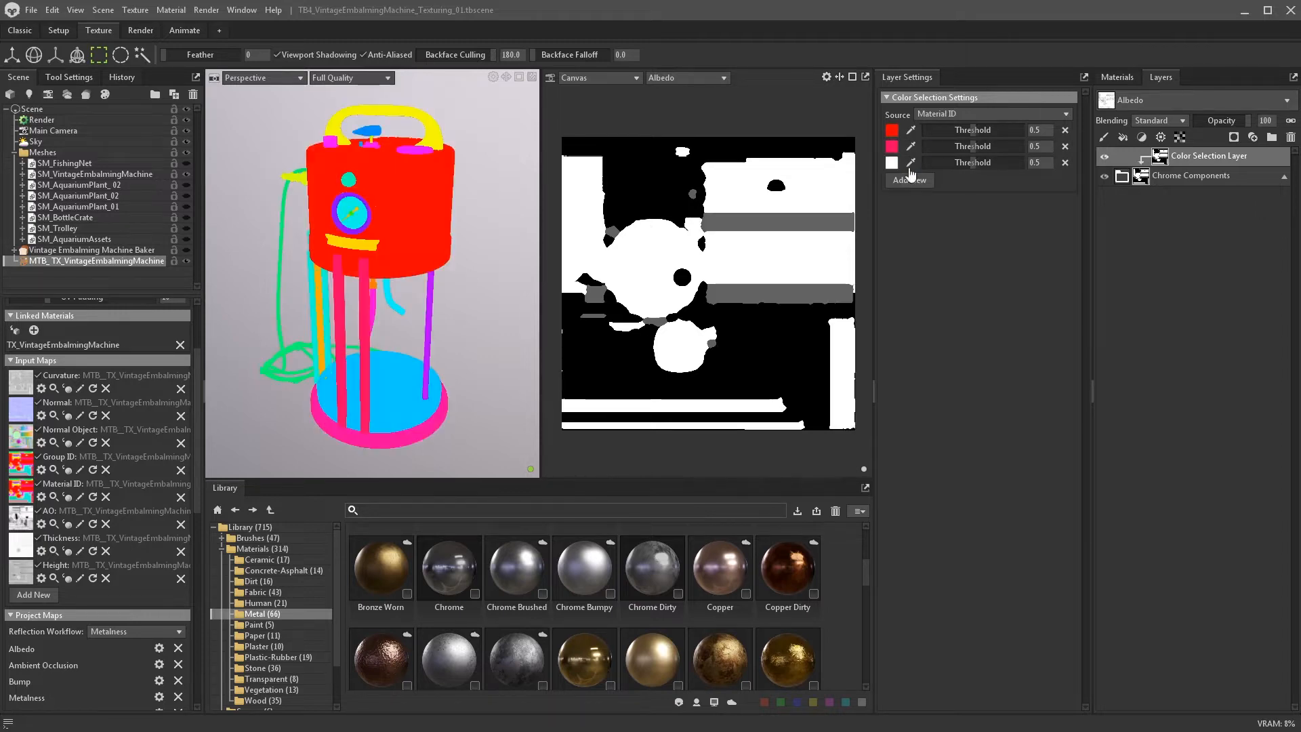
click(400, 412)
click(910, 181)
click(420, 435)
- Add the ID colors of the magenta lid port, blue lever, yellow-green side fitting and teal knob to the color selection
click(911, 197)
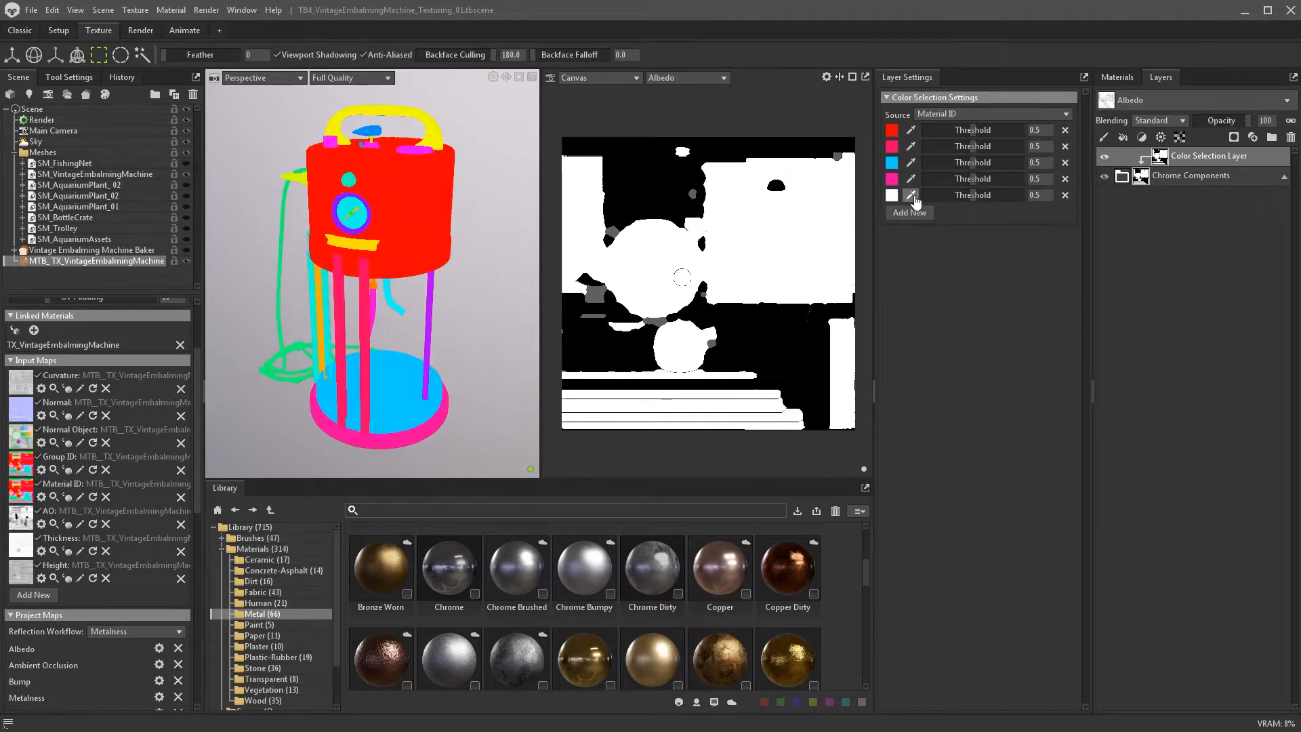
click(411, 154)
click(909, 212)
click(370, 145)
click(909, 228)
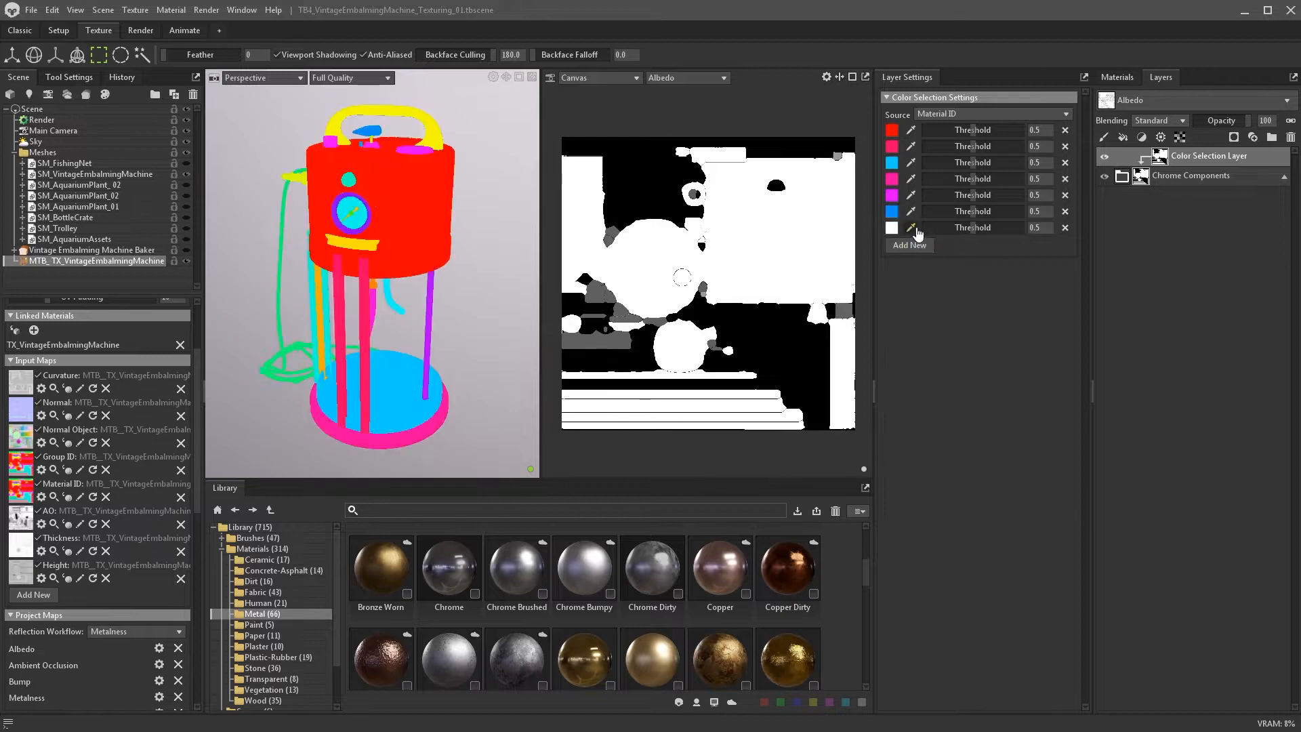
click(298, 185)
click(910, 244)
click(350, 192)
- Add the ID colors of the purple gauge ring, yellow nameplate, orange pipe fitting, cyan rear tube and magenta lid parts to the color selection
click(910, 261)
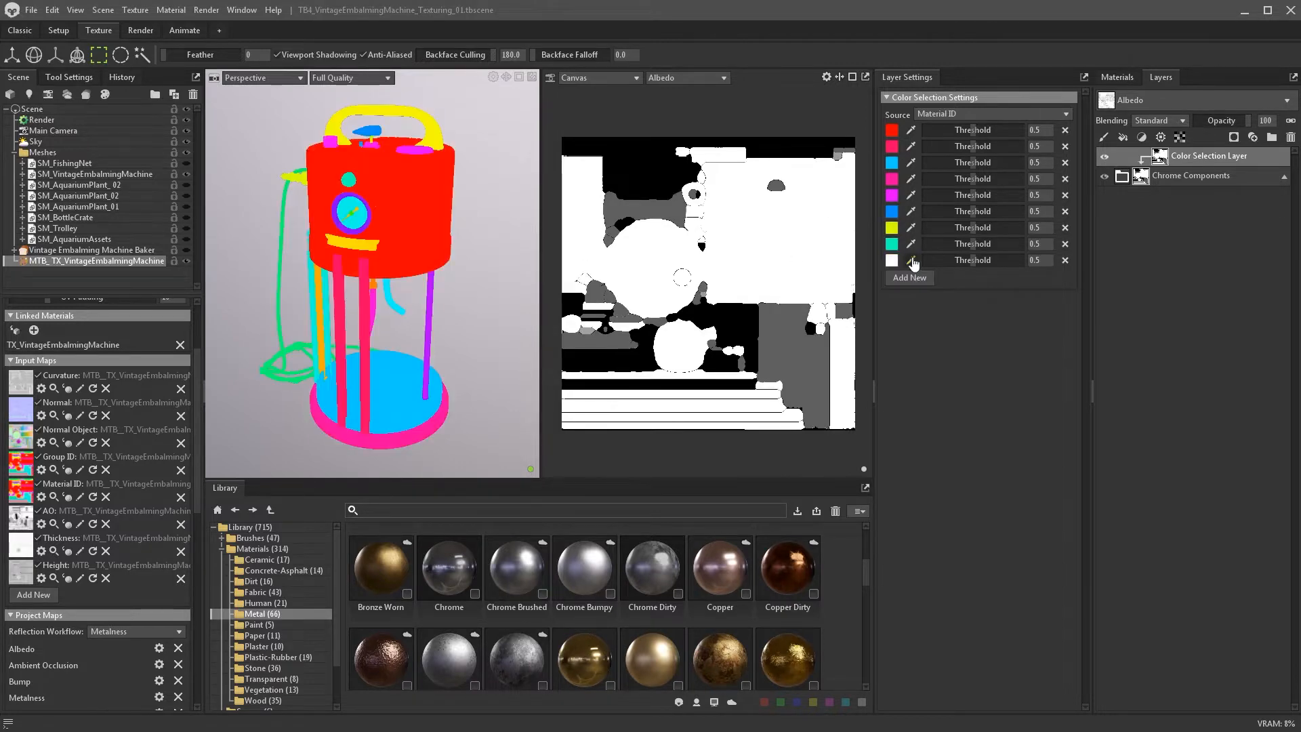
click(357, 239)
click(909, 277)
click(366, 248)
click(909, 294)
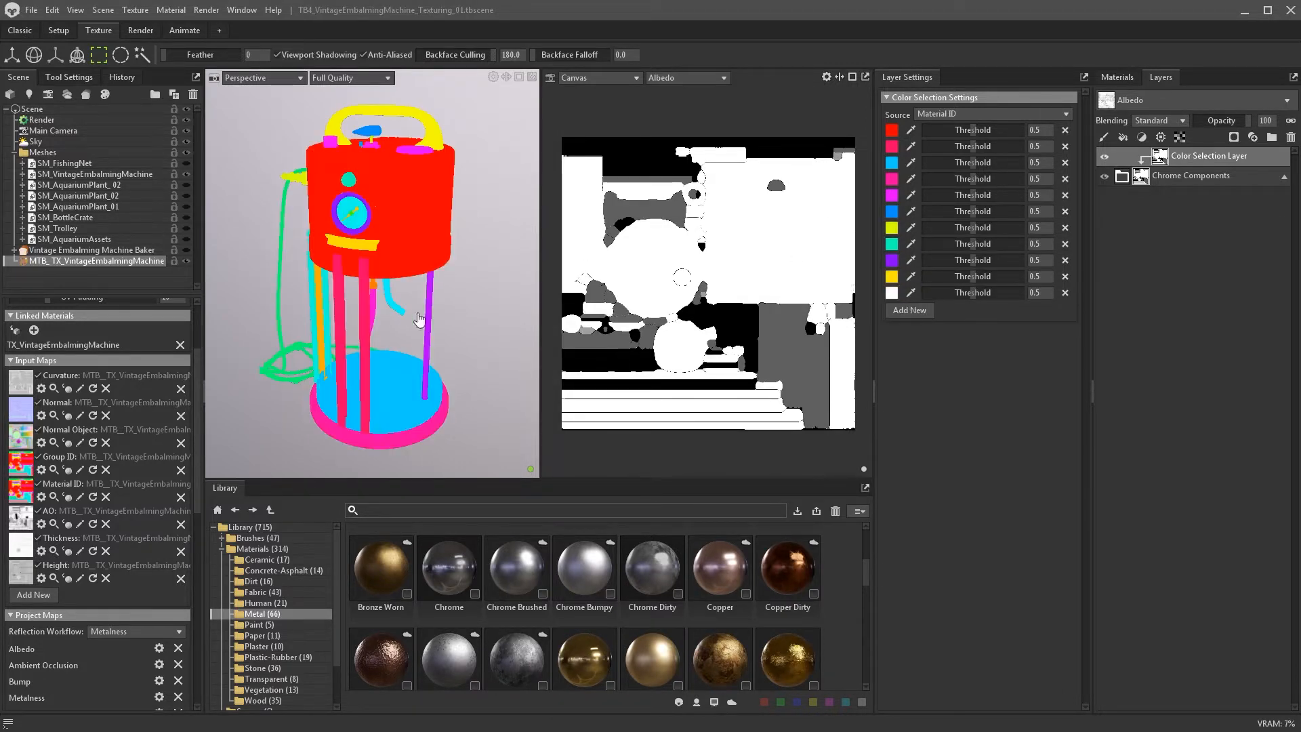
click(383, 290)
click(910, 310)
click(320, 344)
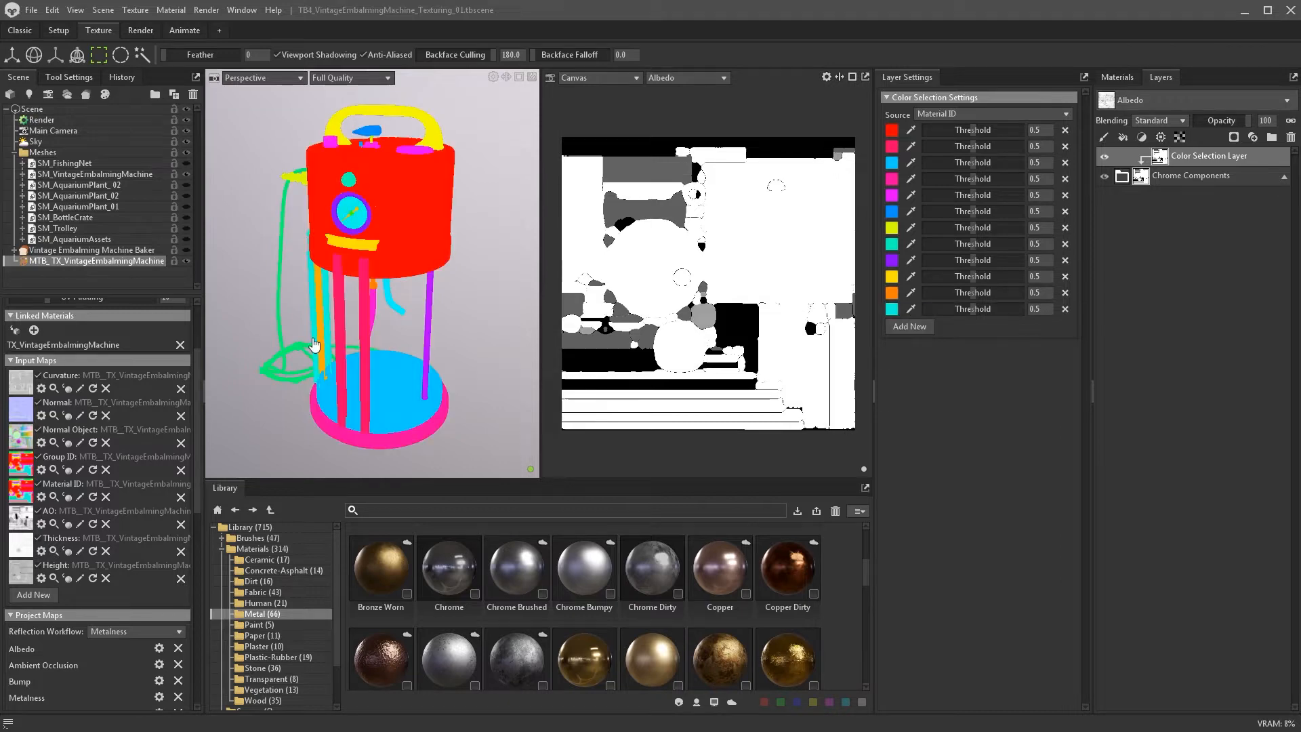
click(913, 328)
click(330, 142)
click(910, 343)
click(370, 145)
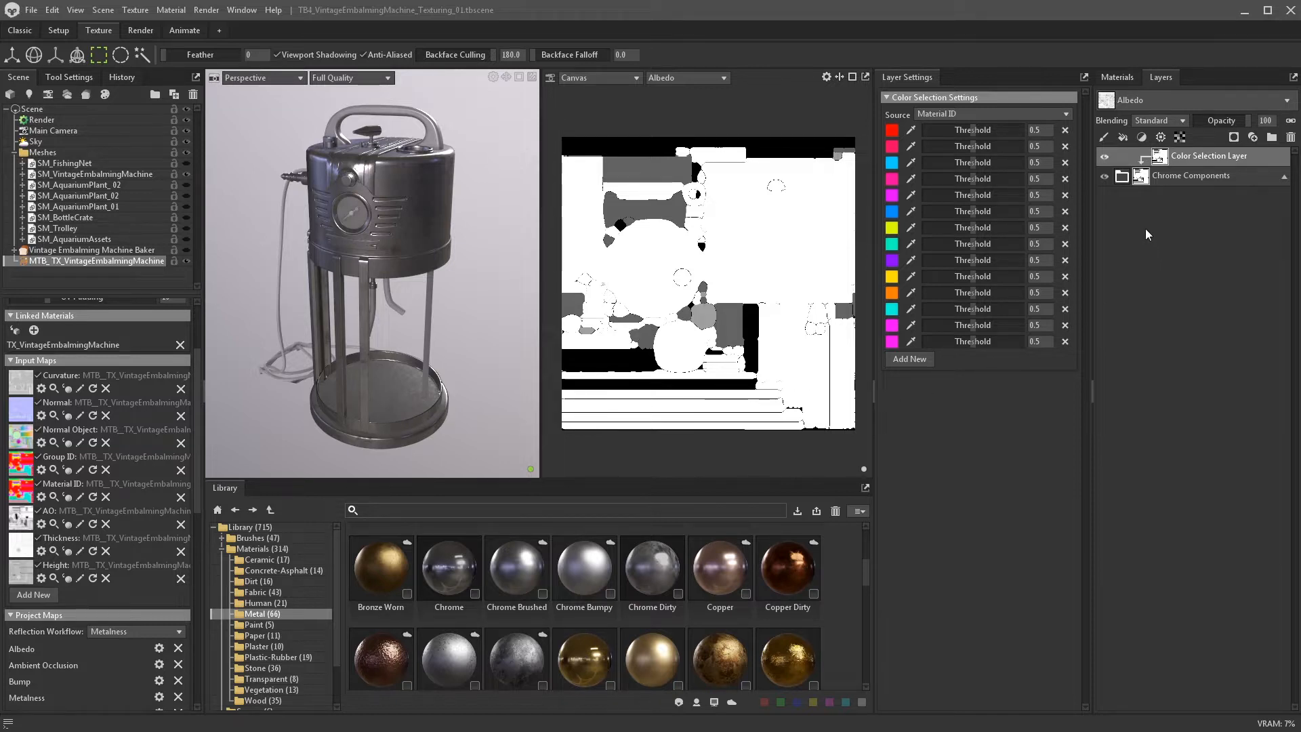
- Expand the Chrome Components group, select its Chrome Dirty layer and examine the dirt on the machine's body and lid
click(1127, 180)
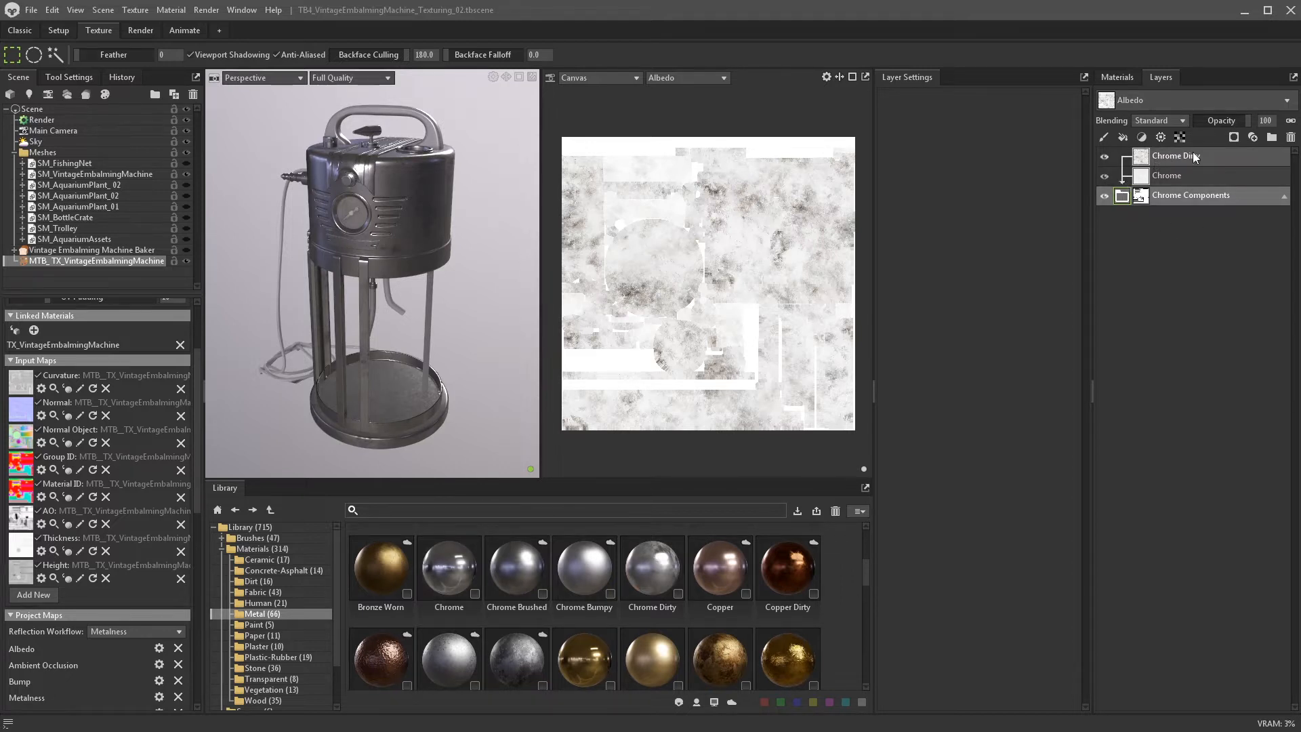
click(1174, 157)
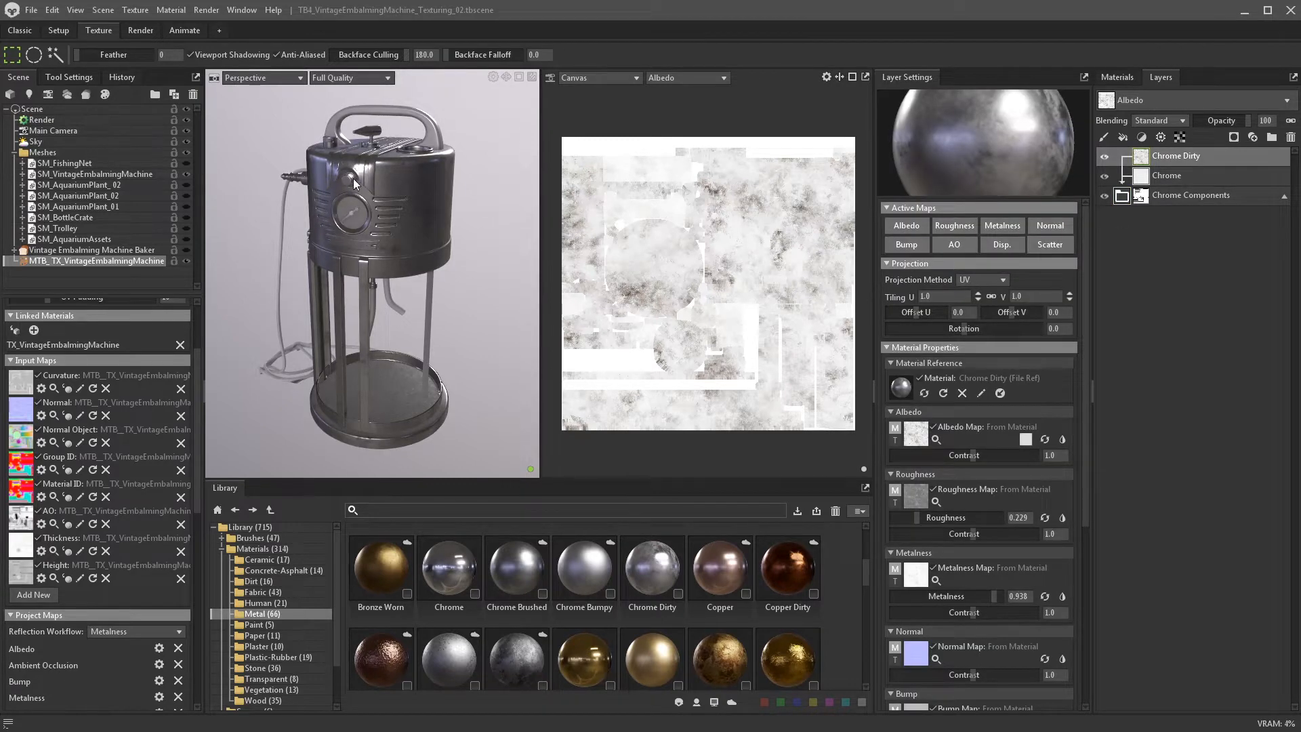
scroll(355, 183, up, 10)
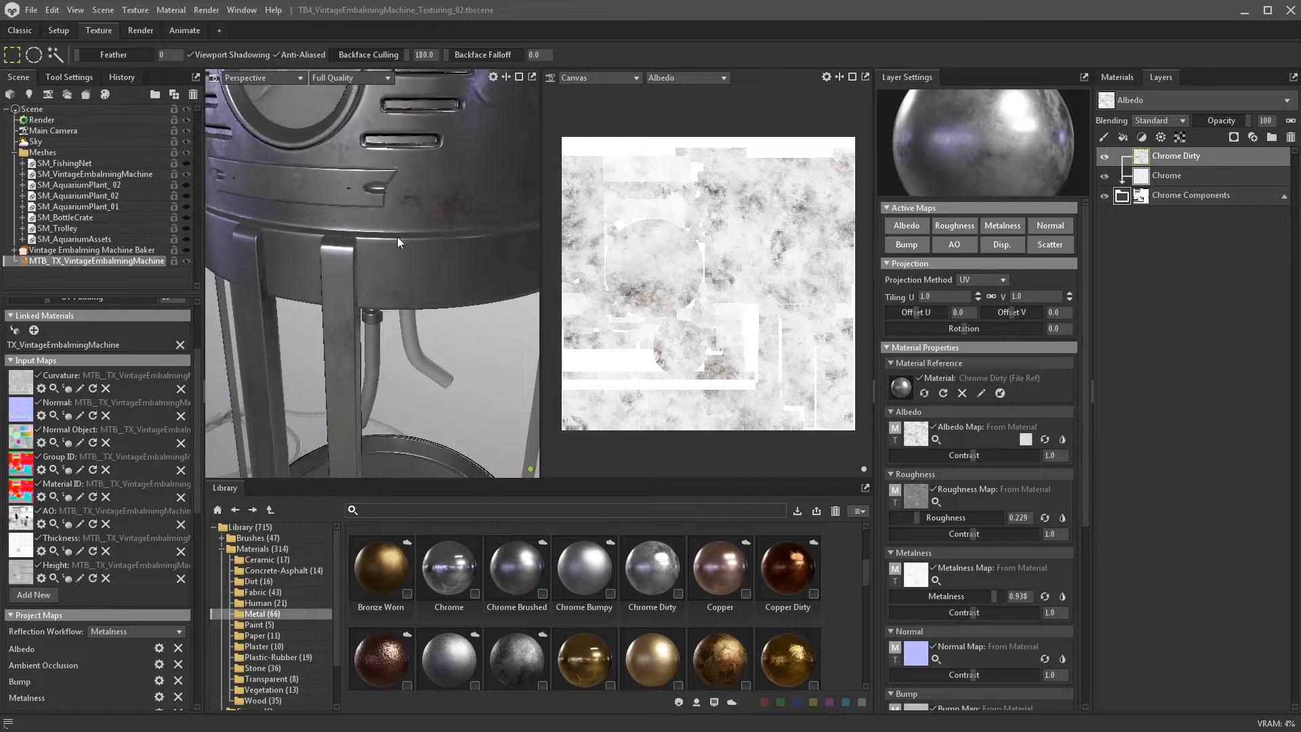
middle_drag(397, 237, 359, 408)
scroll(371, 296, down, 4)
middle_drag(371, 295, 372, 336)
alt+drag(372, 336, 356, 307)
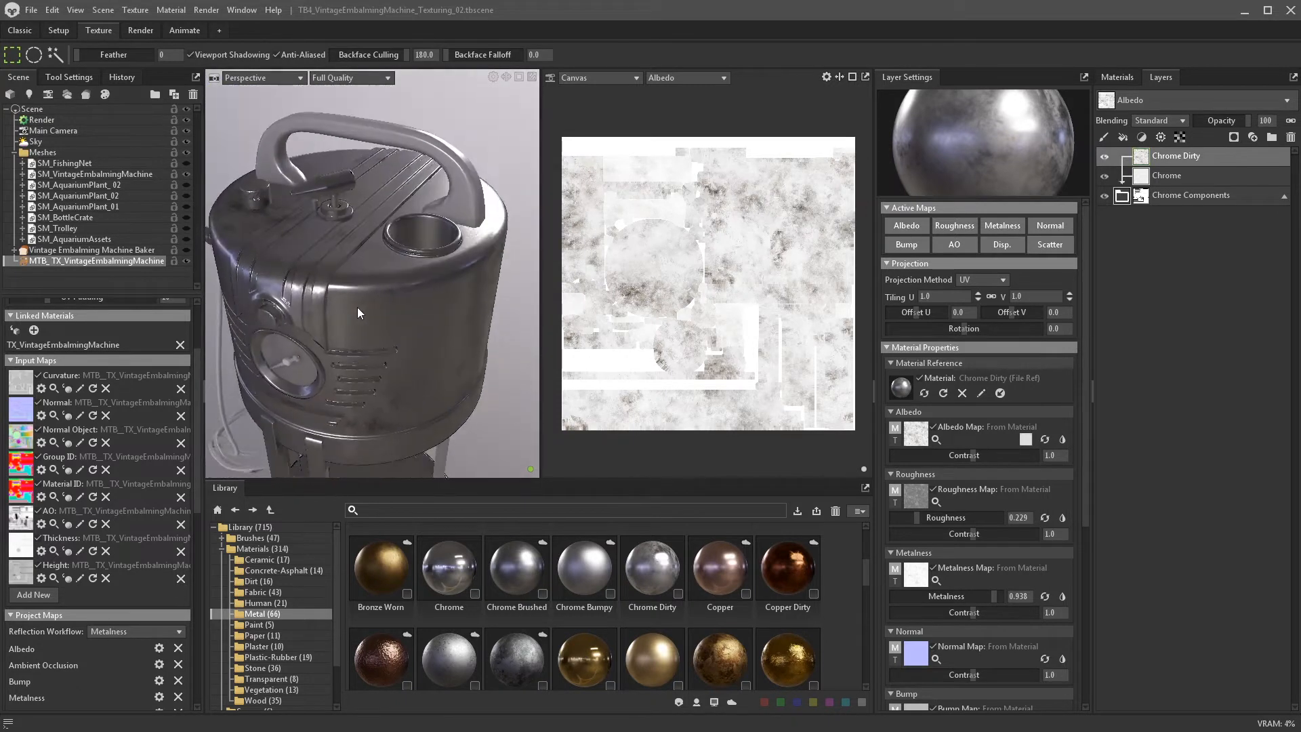
scroll(361, 316, up, 5)
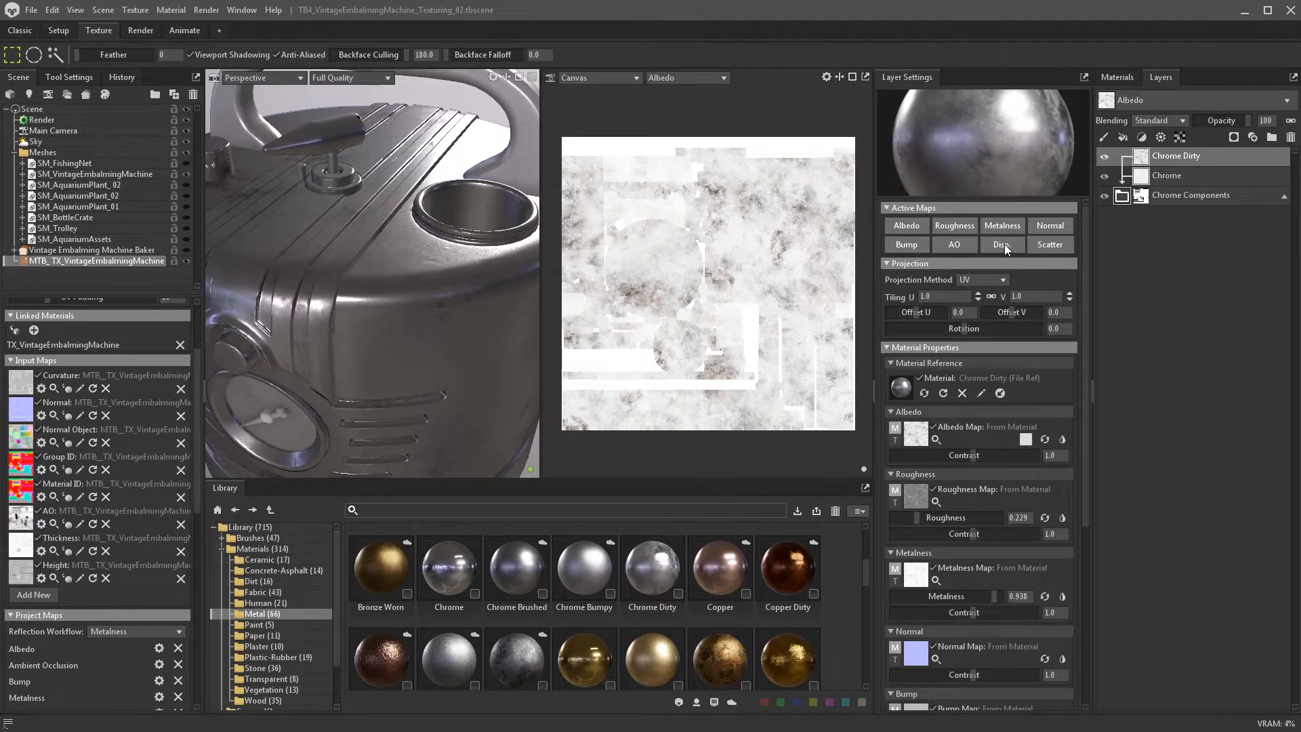
- Give the Chrome Dirty layer a black color mask and add a Curvature layer to that mask
right_click(1177, 156)
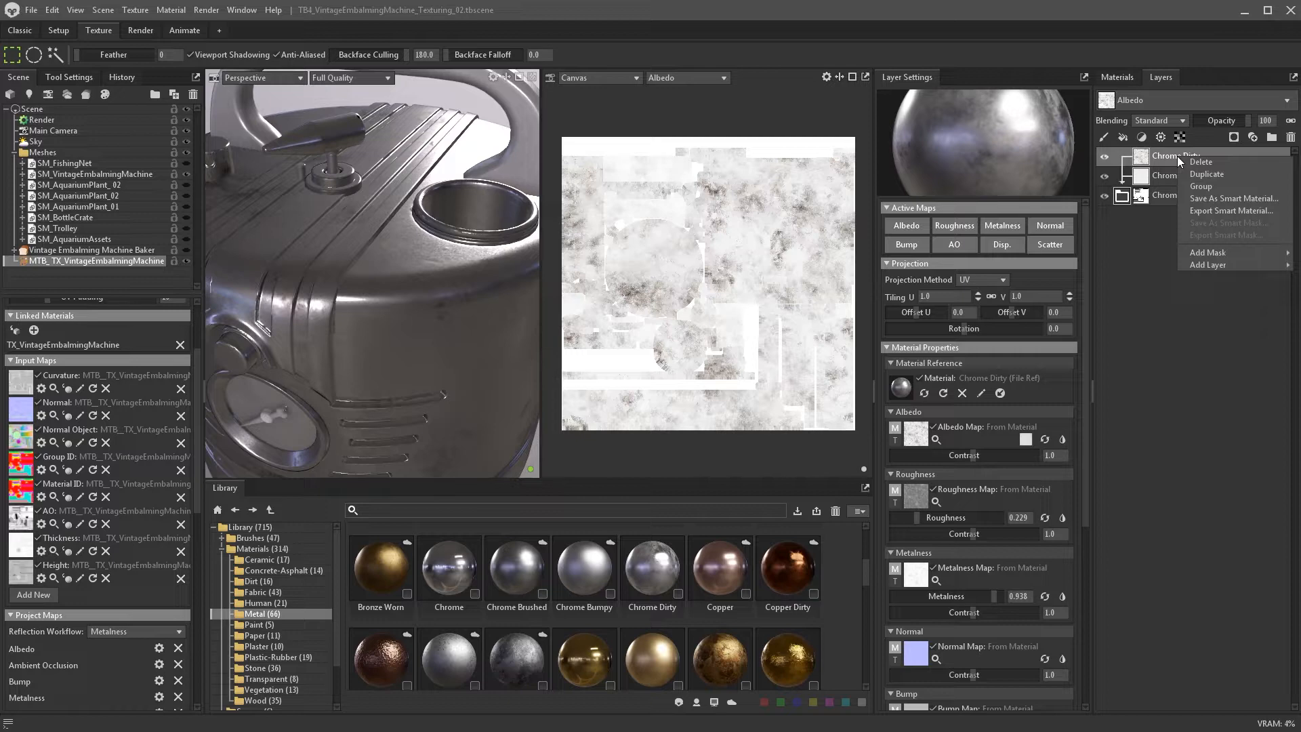
mouse_move(1212, 252)
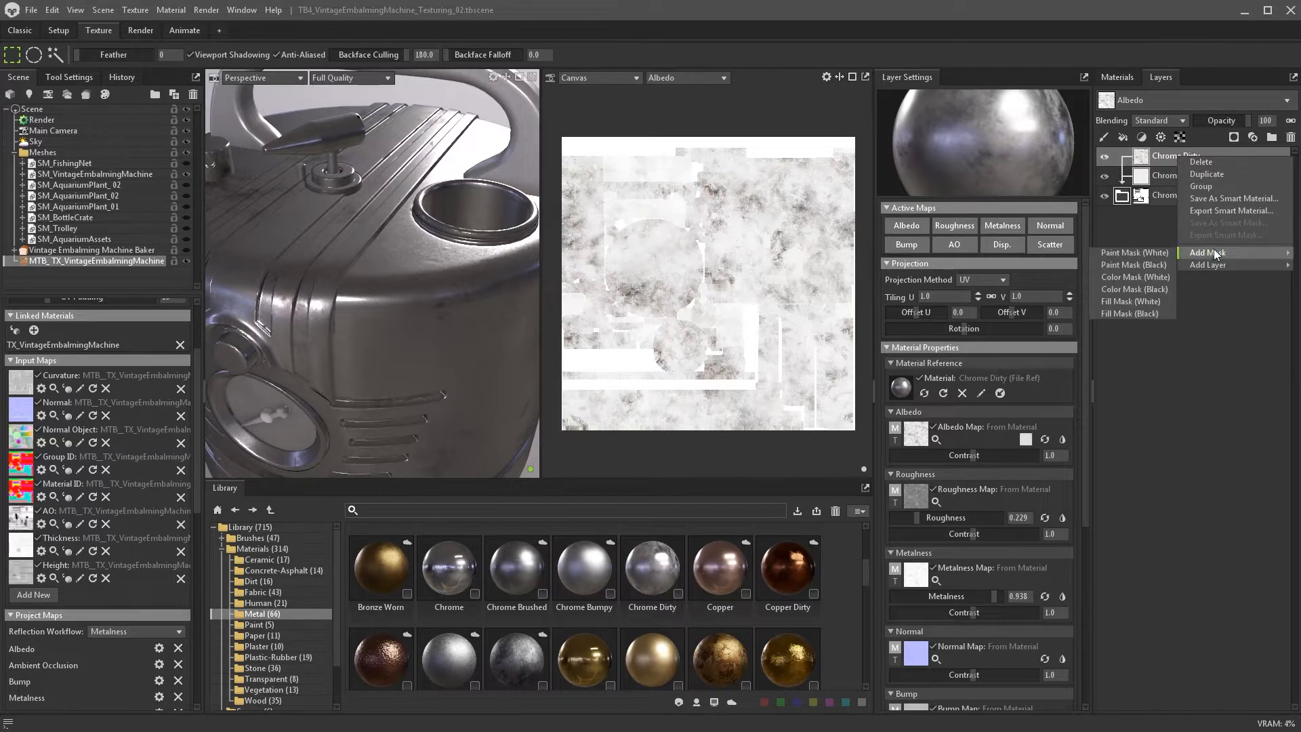
click(1148, 288)
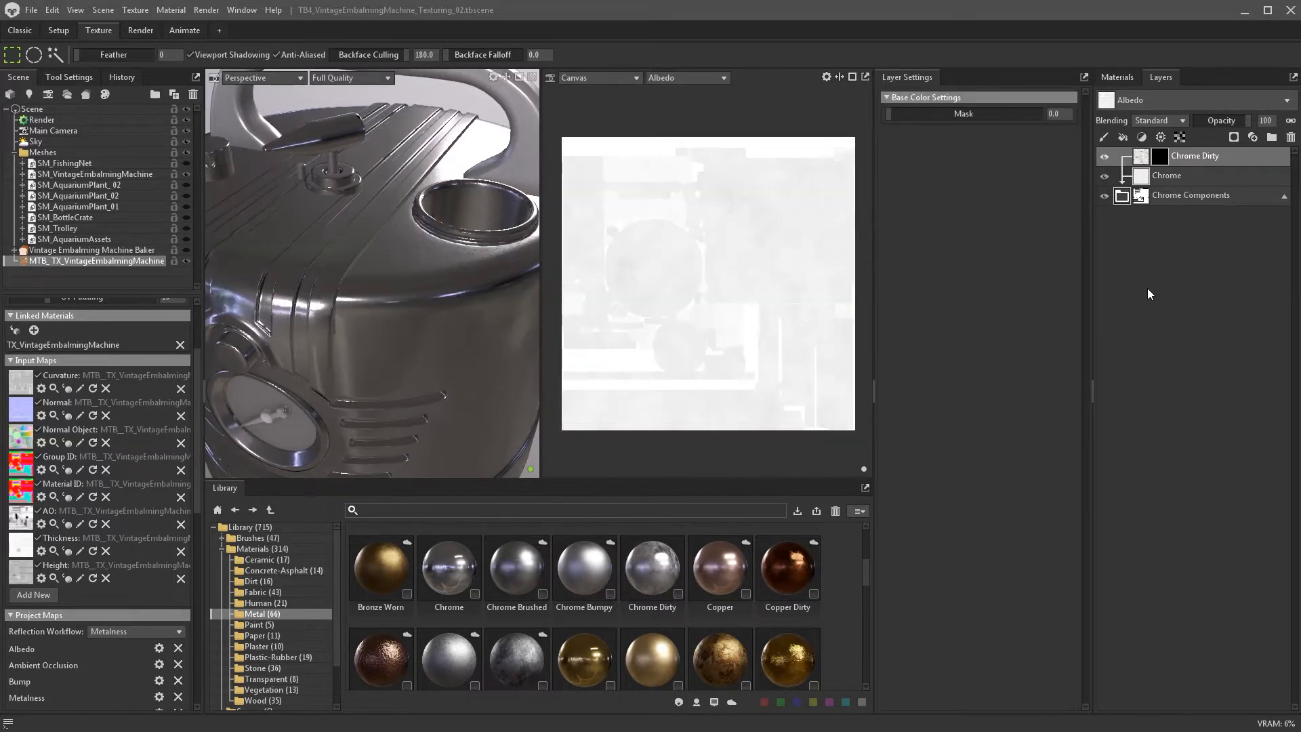
click(1161, 136)
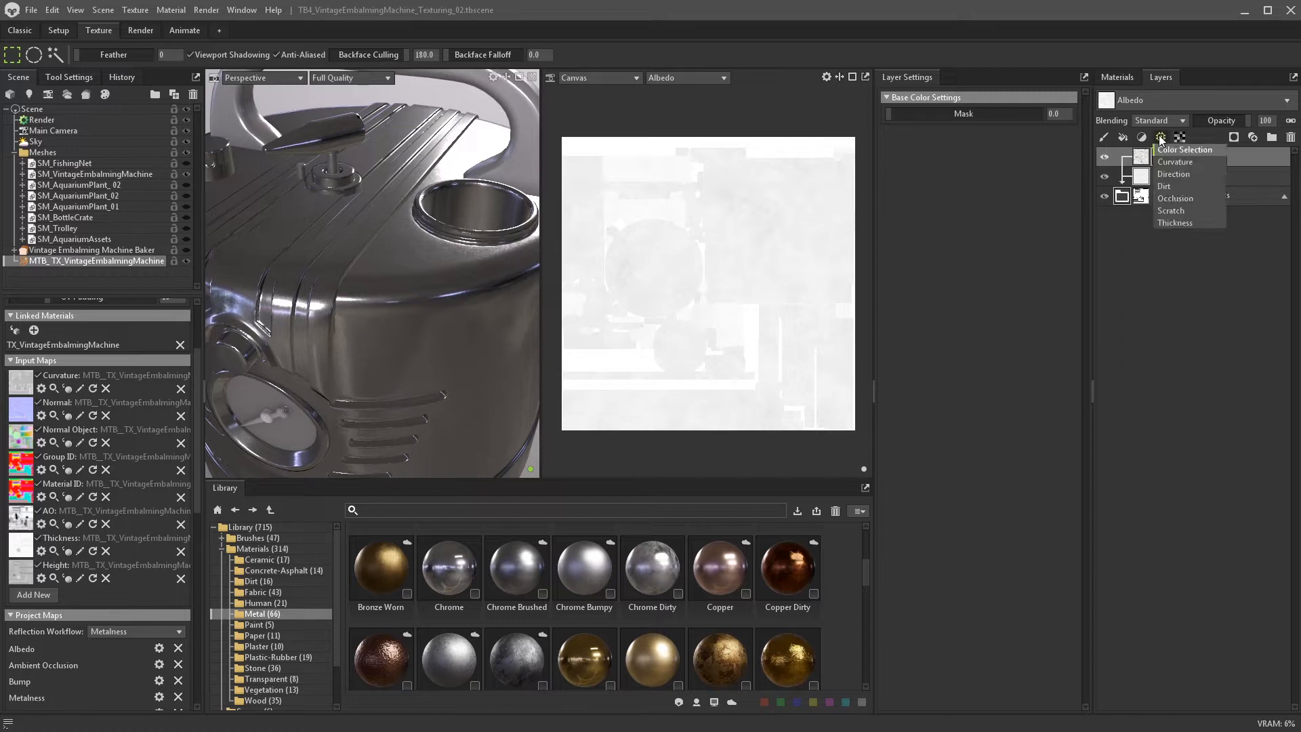
click(1187, 162)
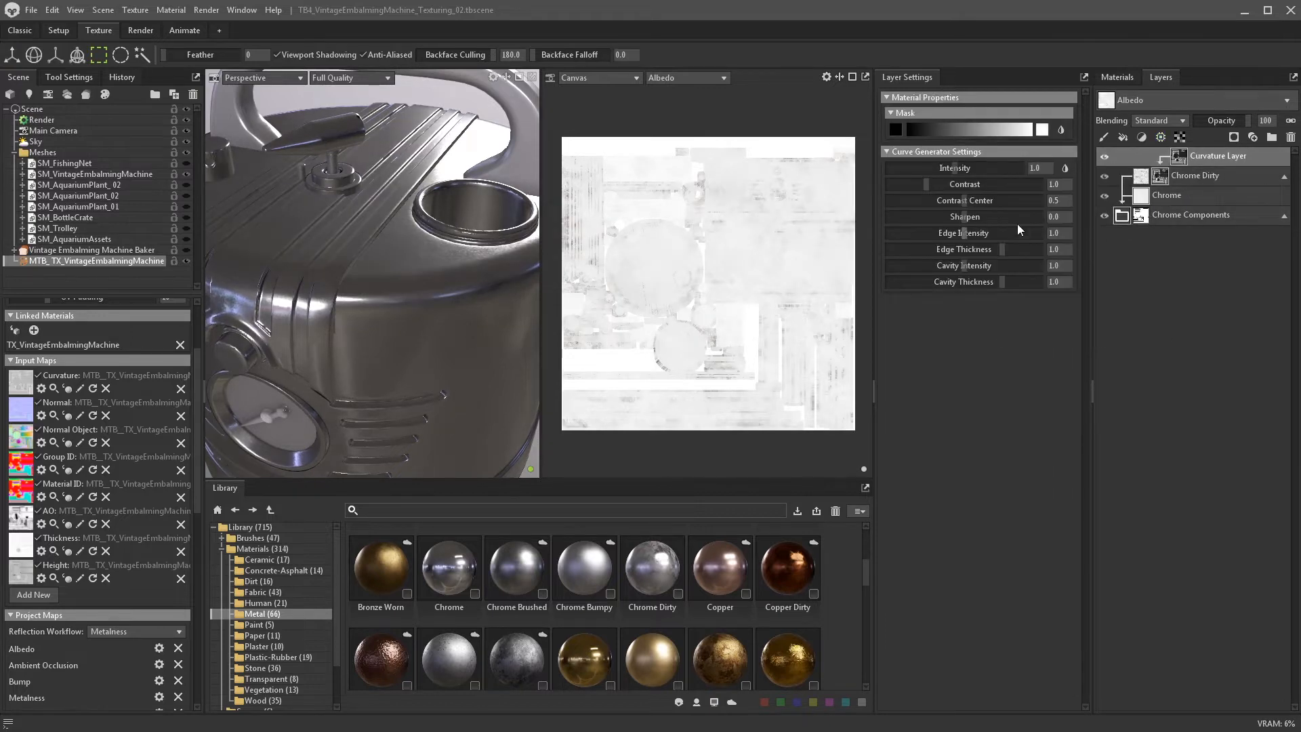
- Set the Curvature layer's intensity to about 0.752 and contrast to about 2.964, and compare the surface with the layer hidden and shown
drag(985, 166, 1014, 168)
alt+drag(325, 339, 315, 363)
drag(1012, 169, 946, 155)
alt+drag(400, 345, 473, 336)
scroll(384, 193, down, 5)
scroll(356, 327, up, 5)
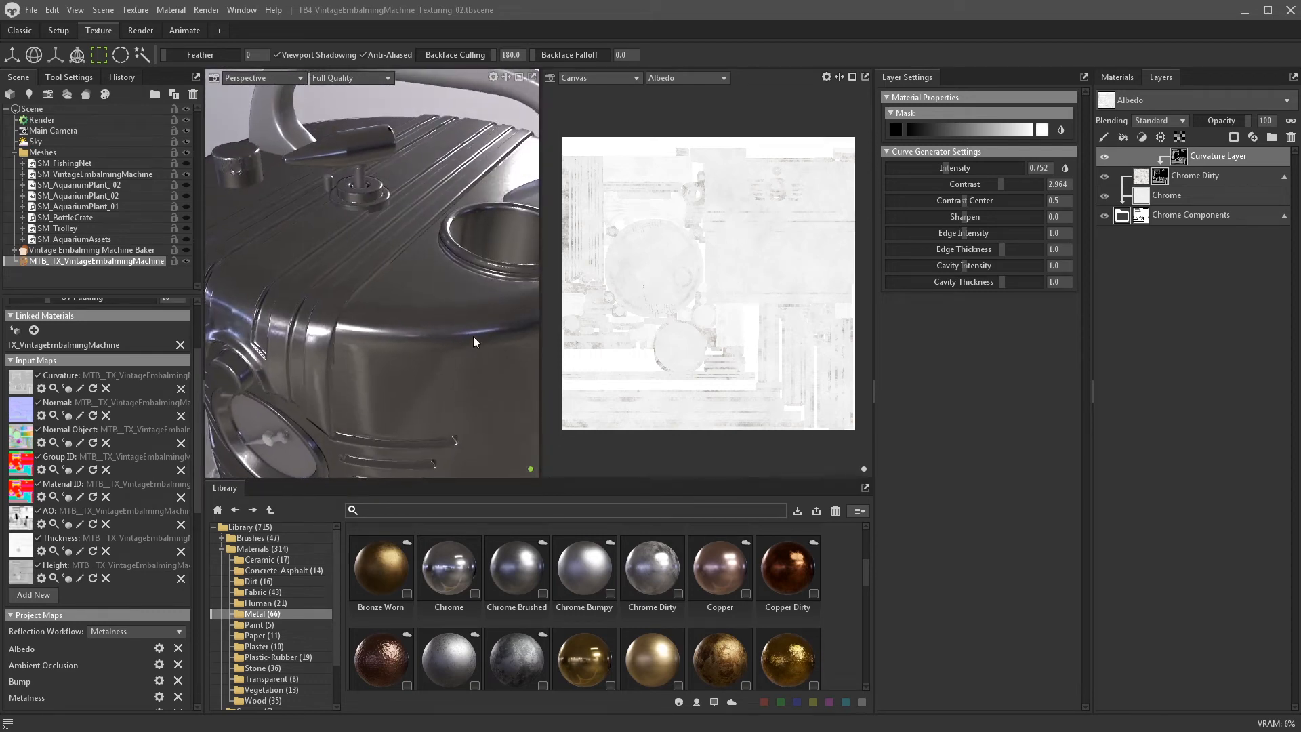
click(1105, 158)
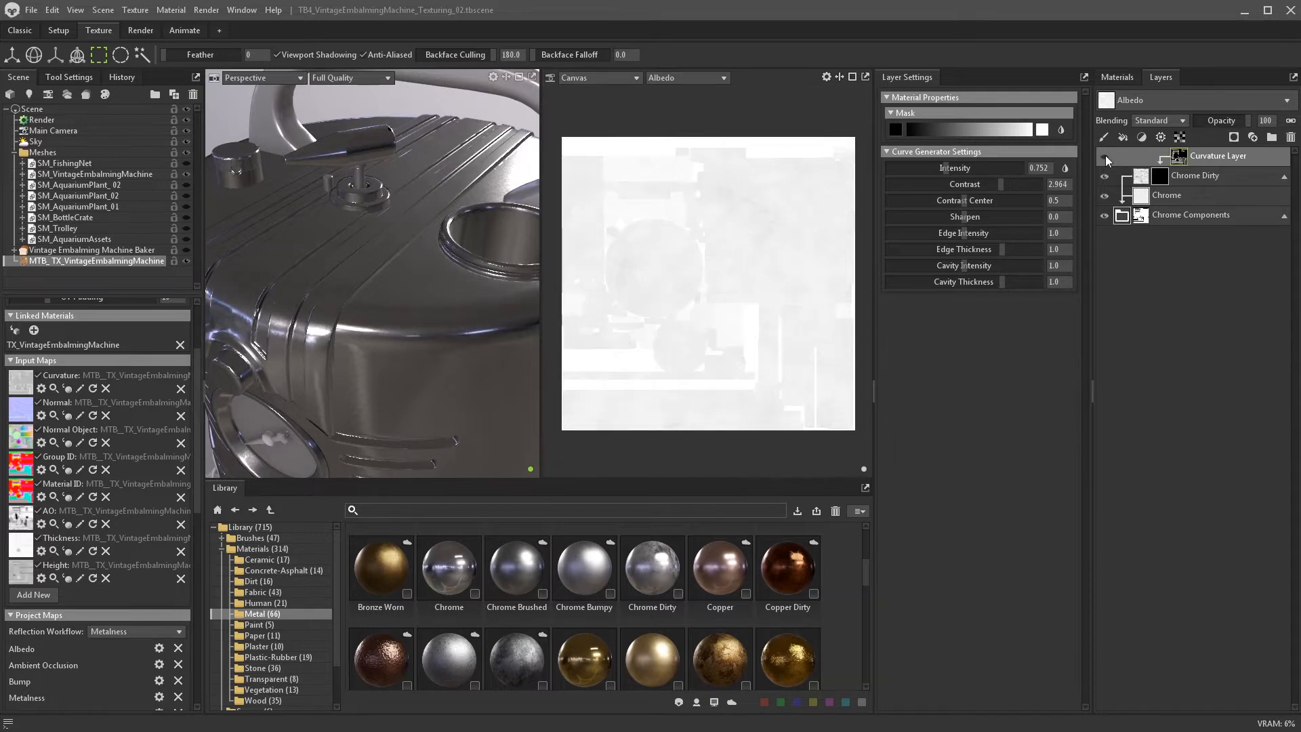
click(1105, 158)
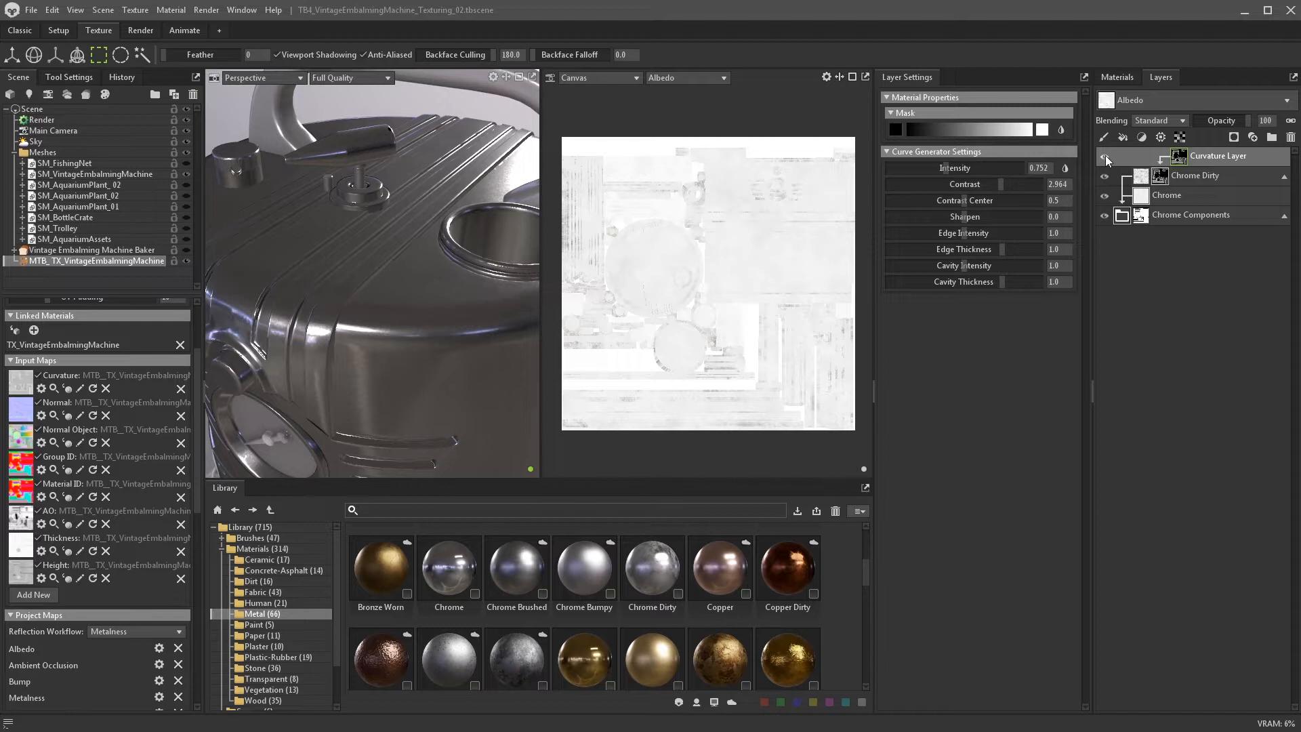
- Add a Dirt layer to the Chrome Dirty mask and hide the Curvature layer
click(1162, 137)
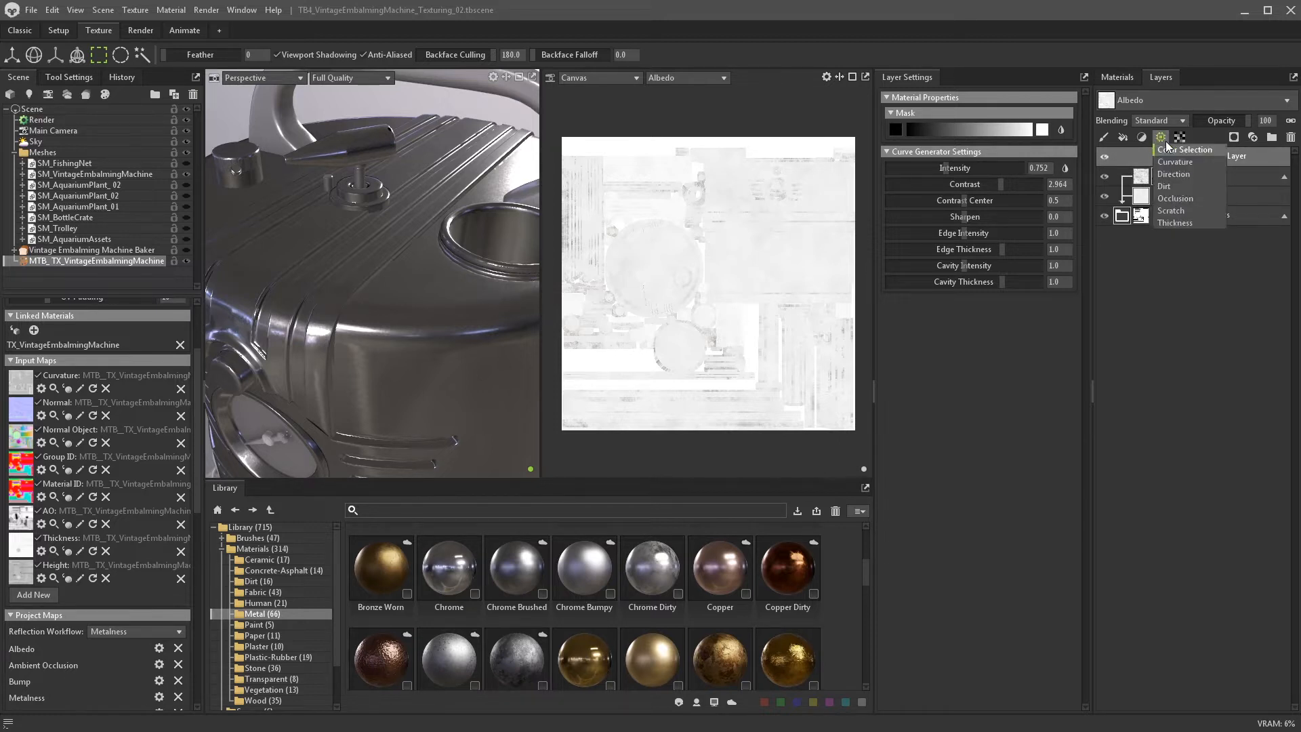
click(1164, 187)
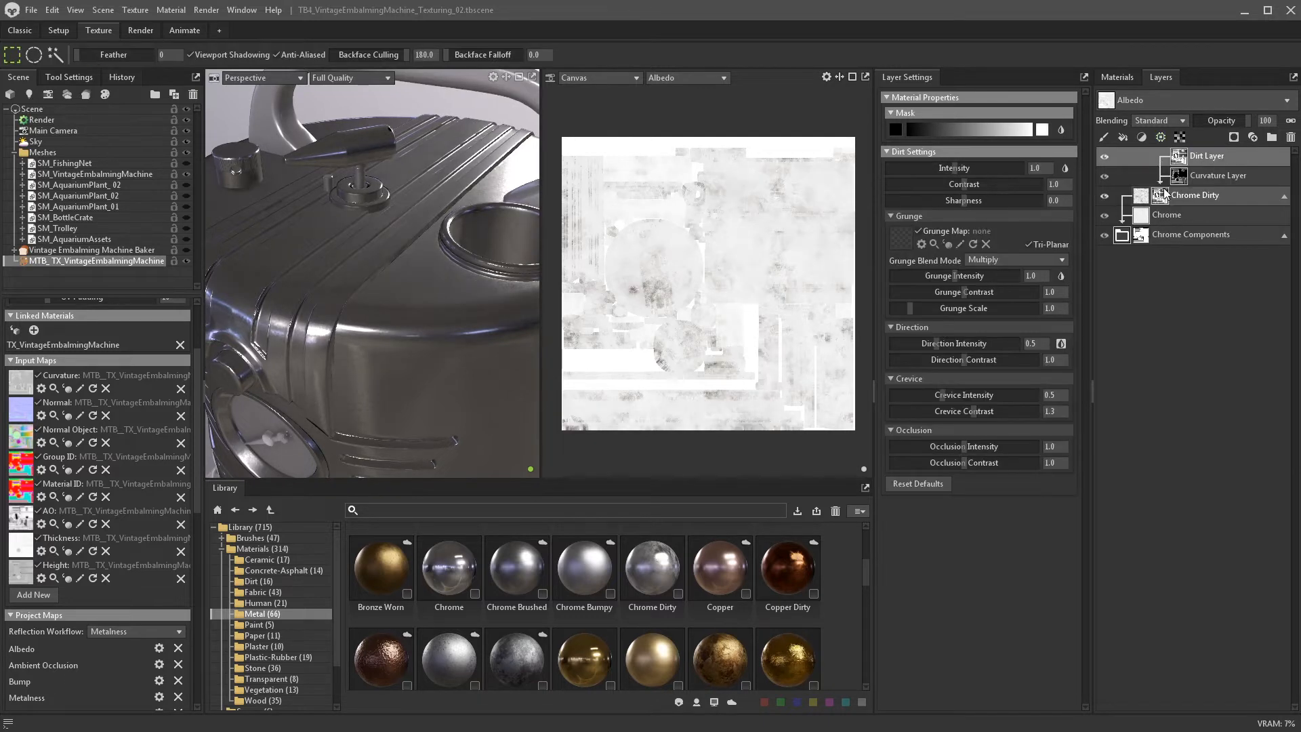
click(1104, 175)
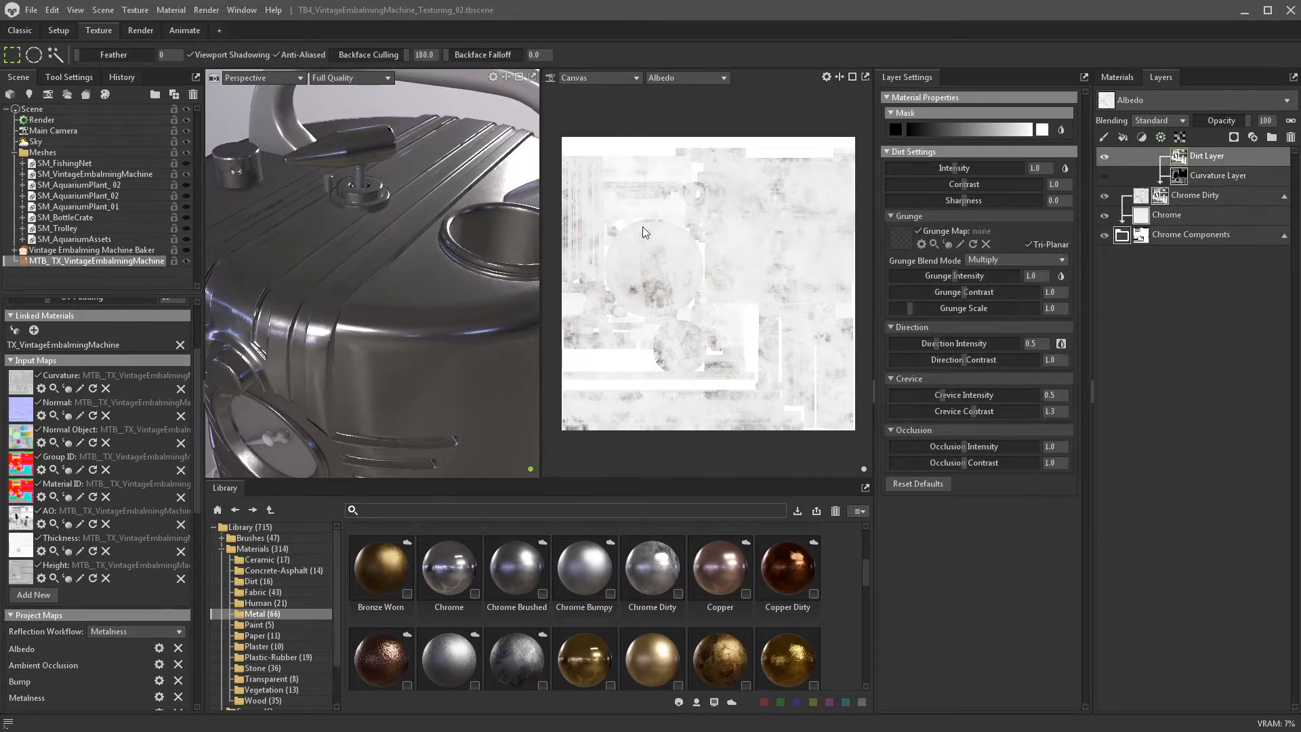
- Raise the Dirt layer's intensity to about 3.68 while checking its effect on the machine body
scroll(501, 308, down, 3)
scroll(501, 305, up, 3)
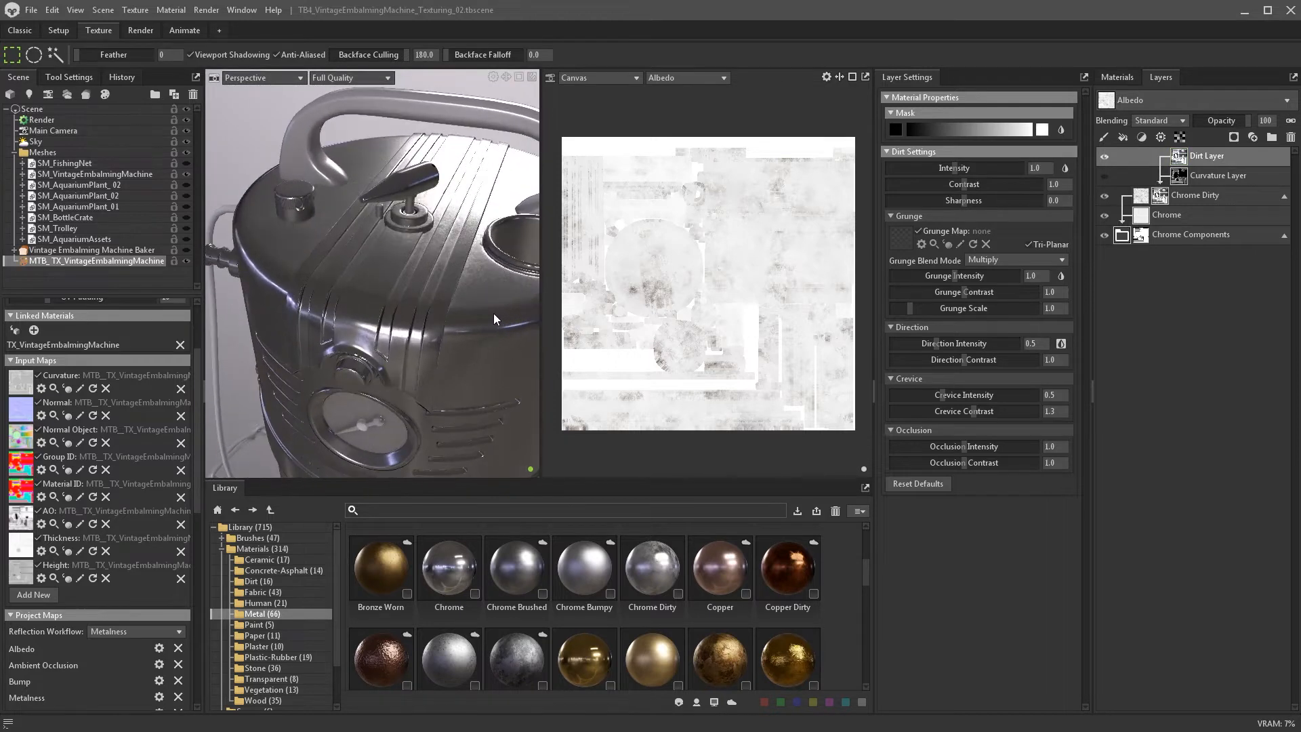
shift+right_drag(469, 331, 316, 340)
alt+drag(456, 344, 336, 344)
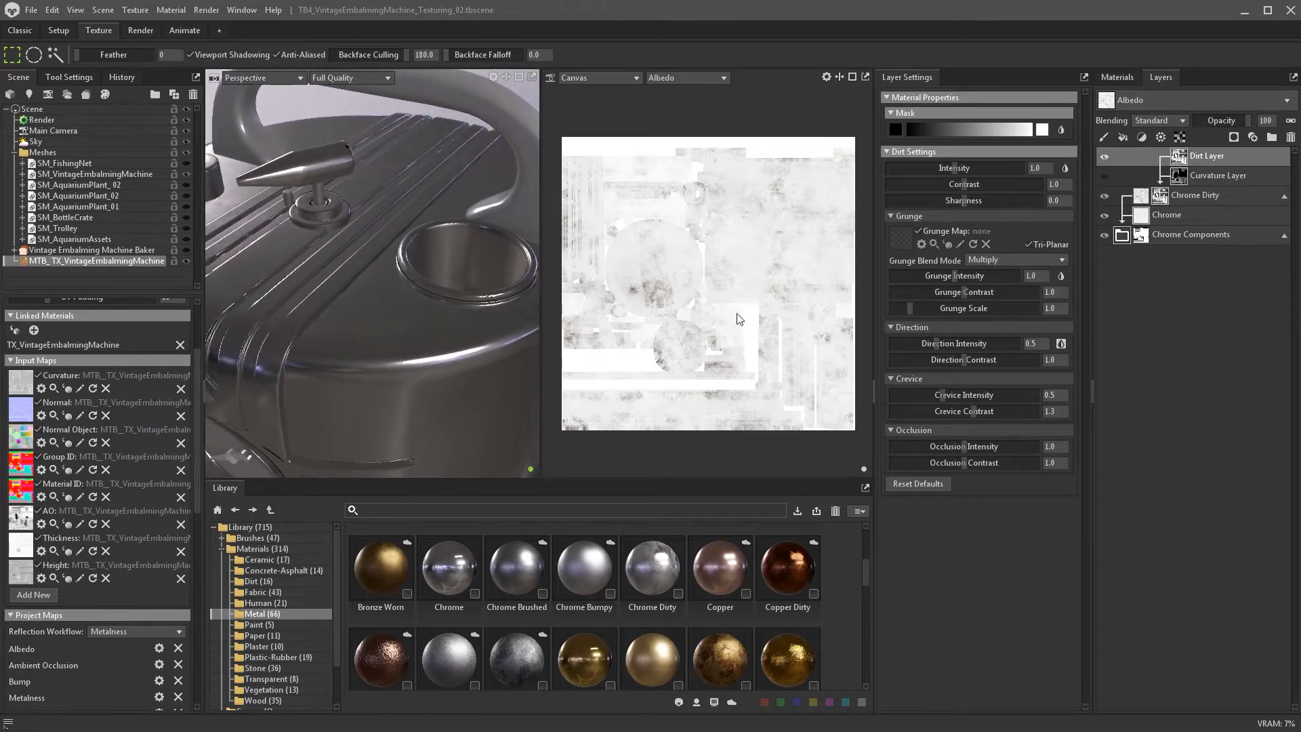
drag(959, 171, 1016, 168)
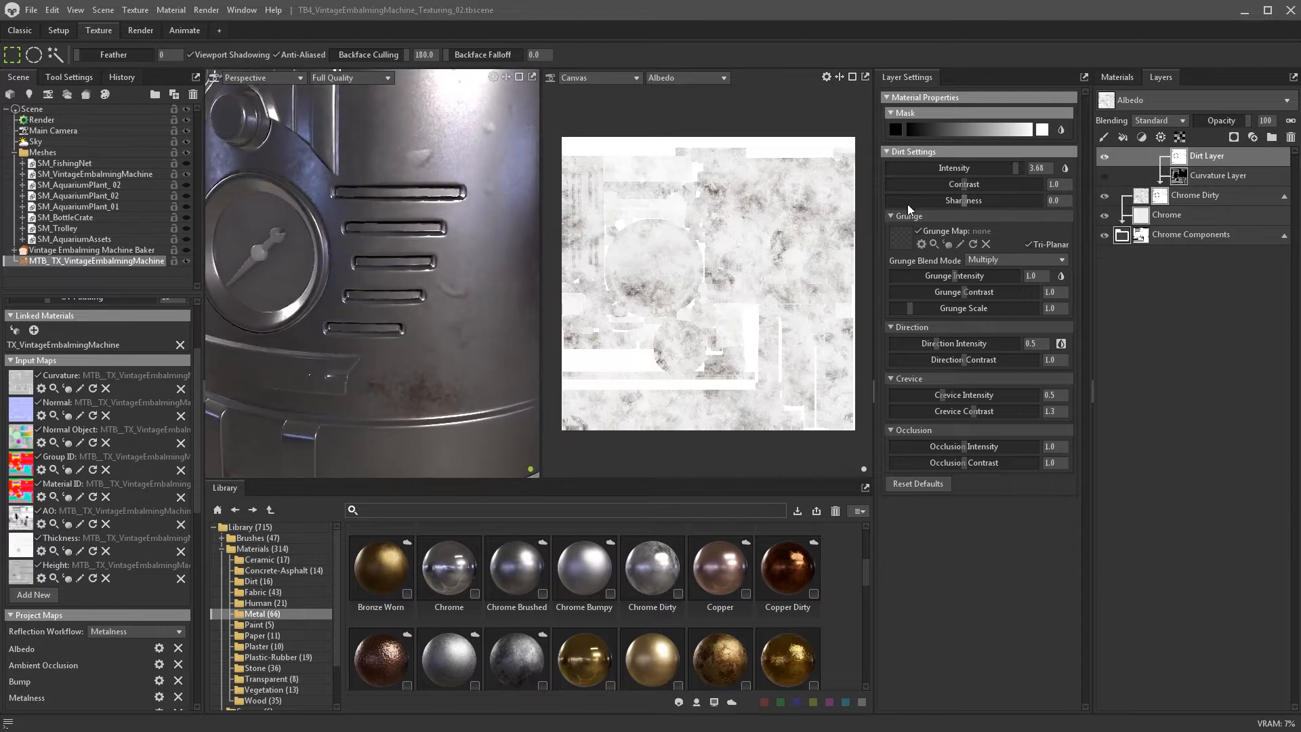
- Set the Chrome Dirty layer's projection method to Tri-Planar with a tiling of 3.0
click(1145, 196)
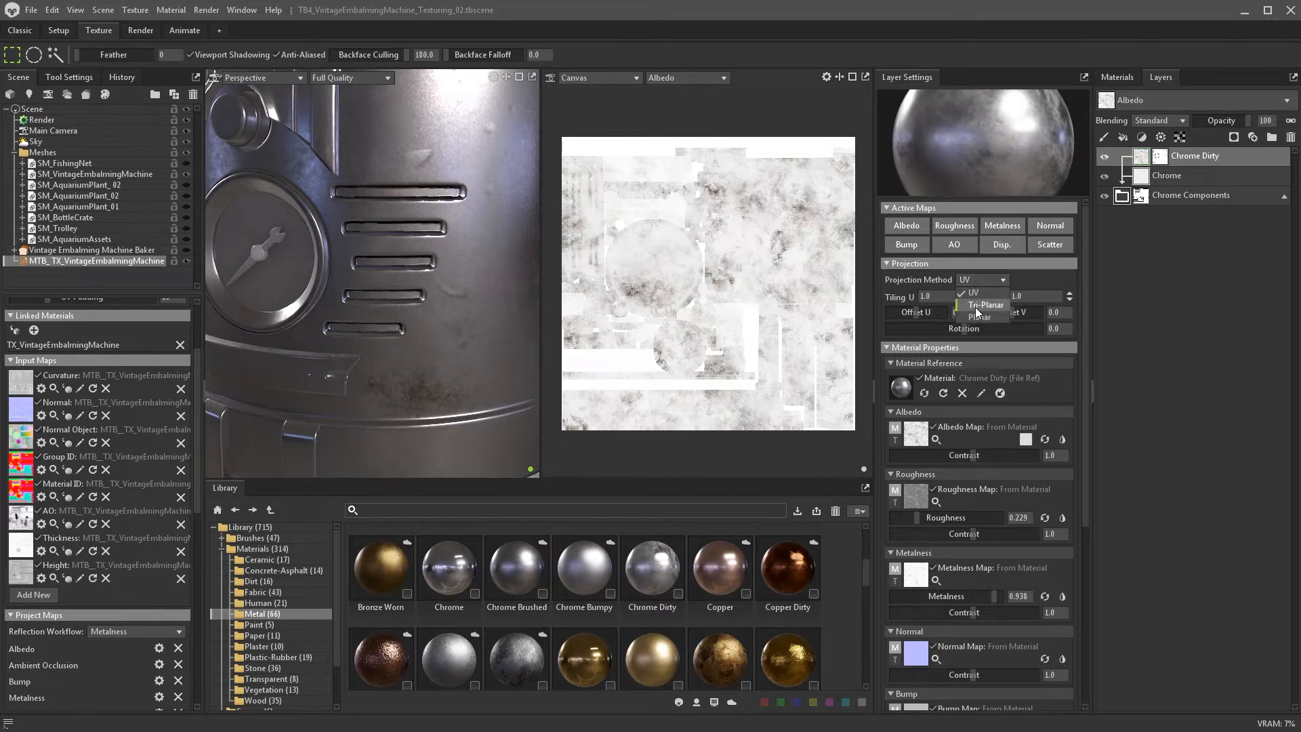
click(977, 308)
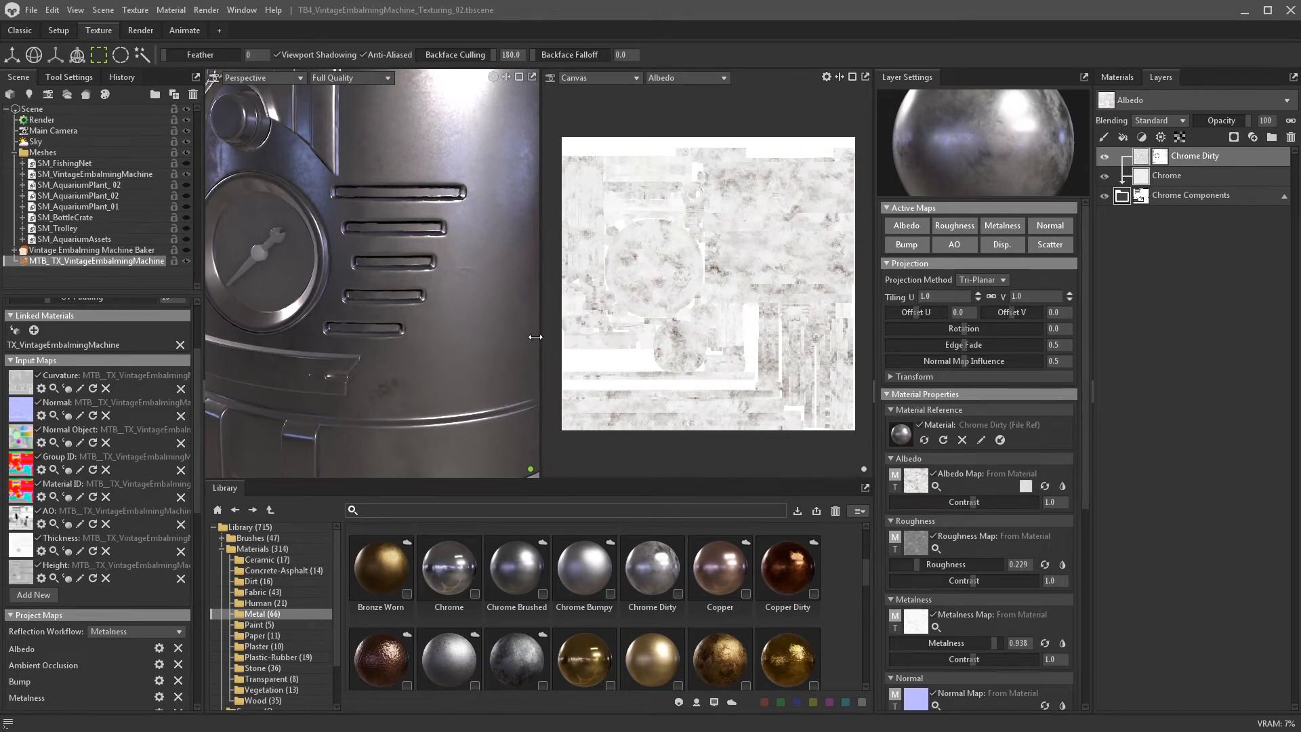
mouse_move(456, 330)
mouse_down()
mouse_move(445, 286)
mouse_move(425, 328)
mouse_move(439, 344)
mouse_up()
click(923, 296)
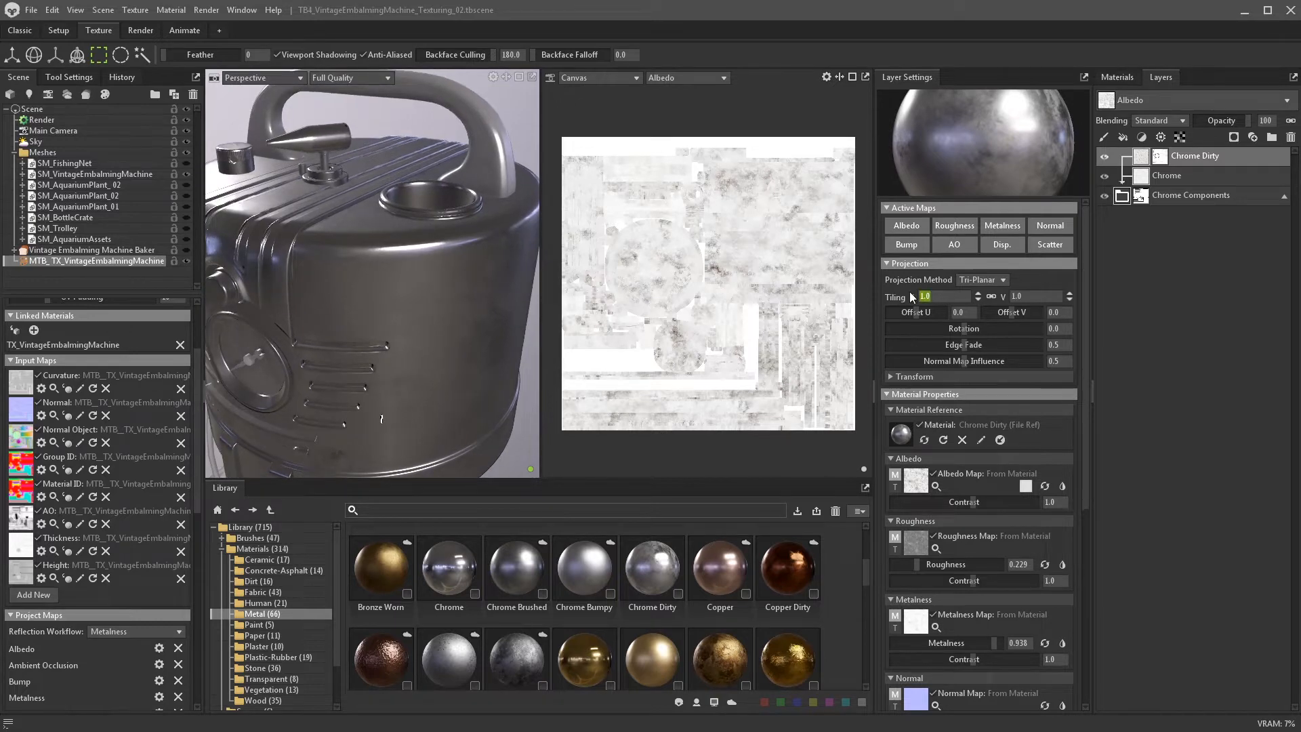
key(Return)
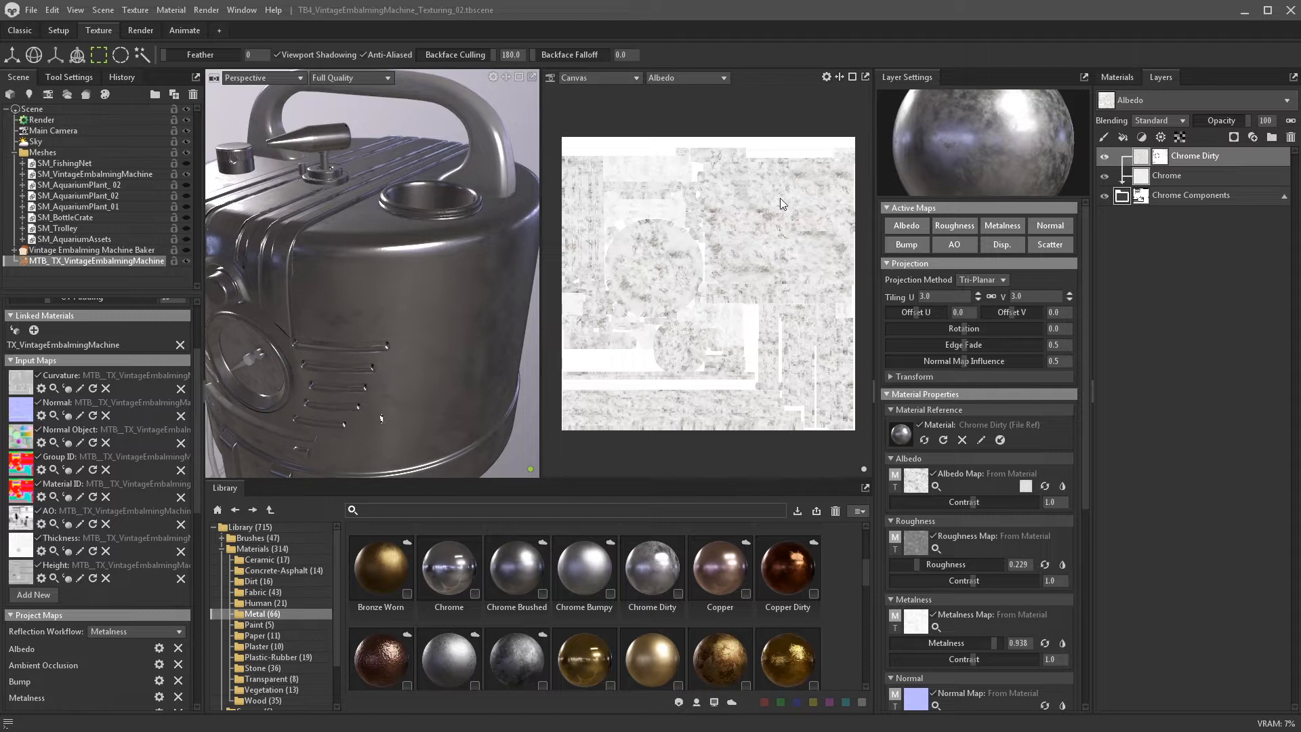
- Set the Dirt layer's contrast to about 1.99 and its intensity to about 1.214
click(1159, 156)
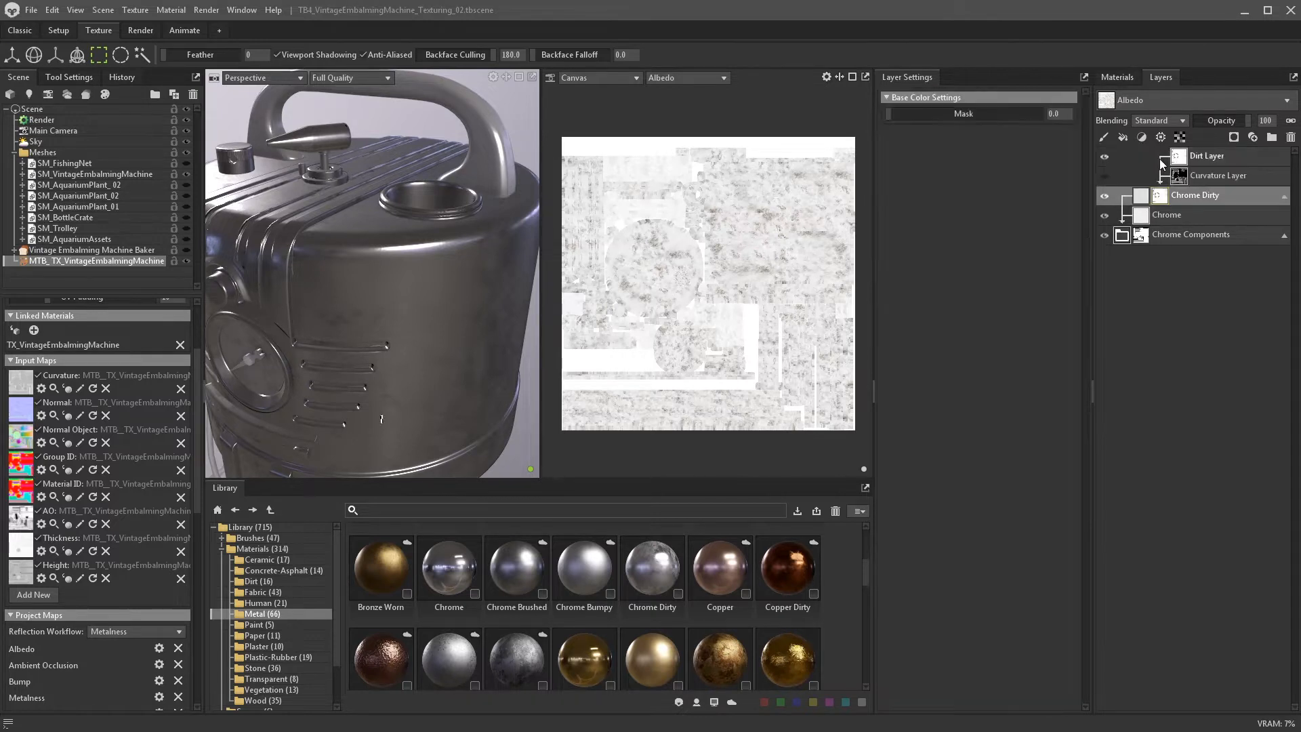
scroll(428, 244, up, 3)
alt+drag(428, 244, 421, 293)
click(1180, 158)
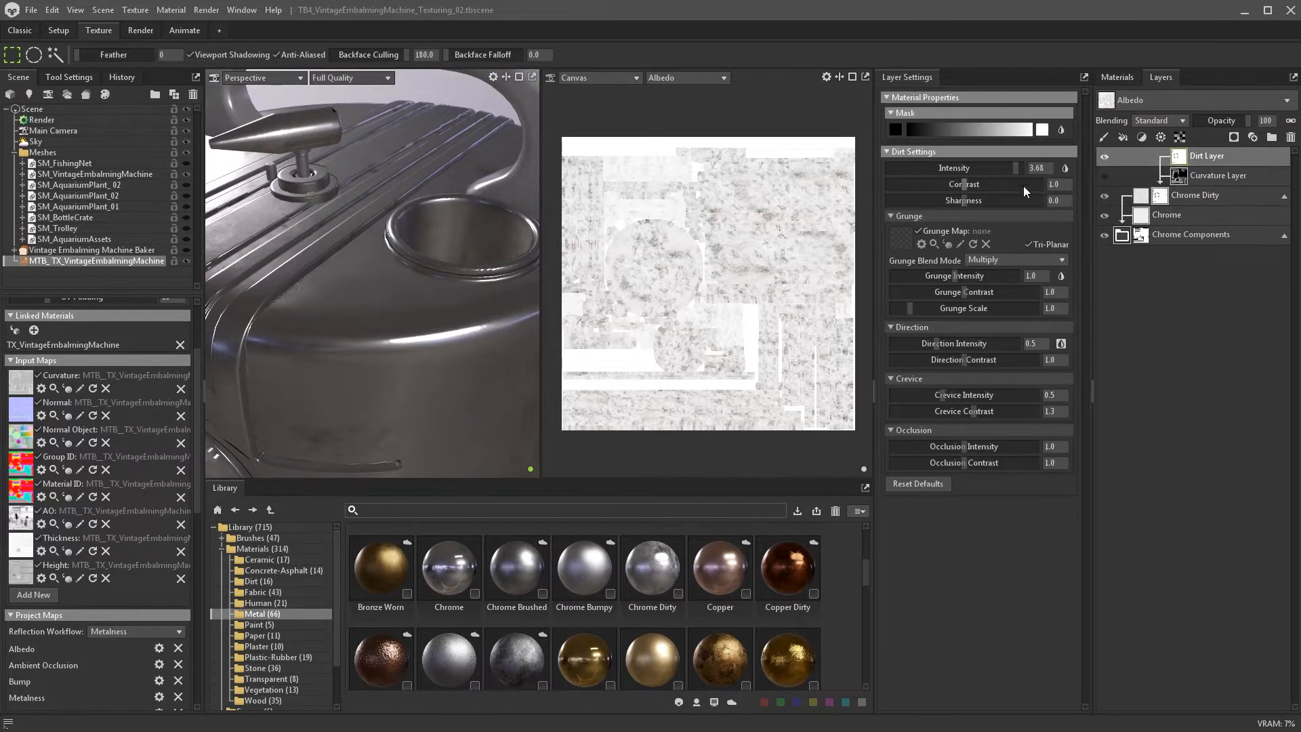
drag(963, 185, 996, 181)
scroll(511, 258, down, 3)
alt+drag(511, 258, 426, 236)
drag(1014, 168, 960, 157)
- Set the Dirt layer's crevice intensity to about 1.218, occlusion intensity to about 1.598 and occlusion contrast to about 1.391
alt+drag(455, 253, 454, 291)
drag(949, 396, 966, 383)
scroll(448, 309, up, 2)
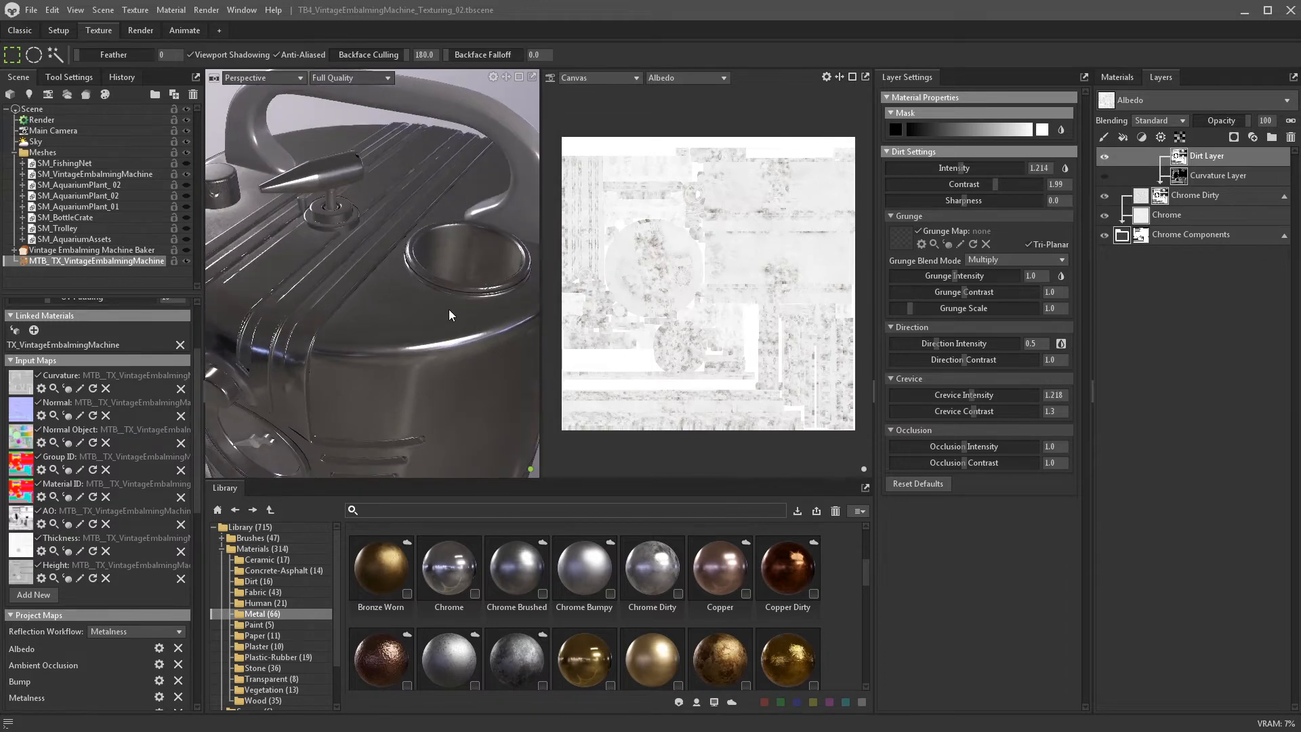
mouse_move(448, 309)
alt+mouse_down()
mouse_move(445, 264)
mouse_move(445, 288)
alt+mouse_up()
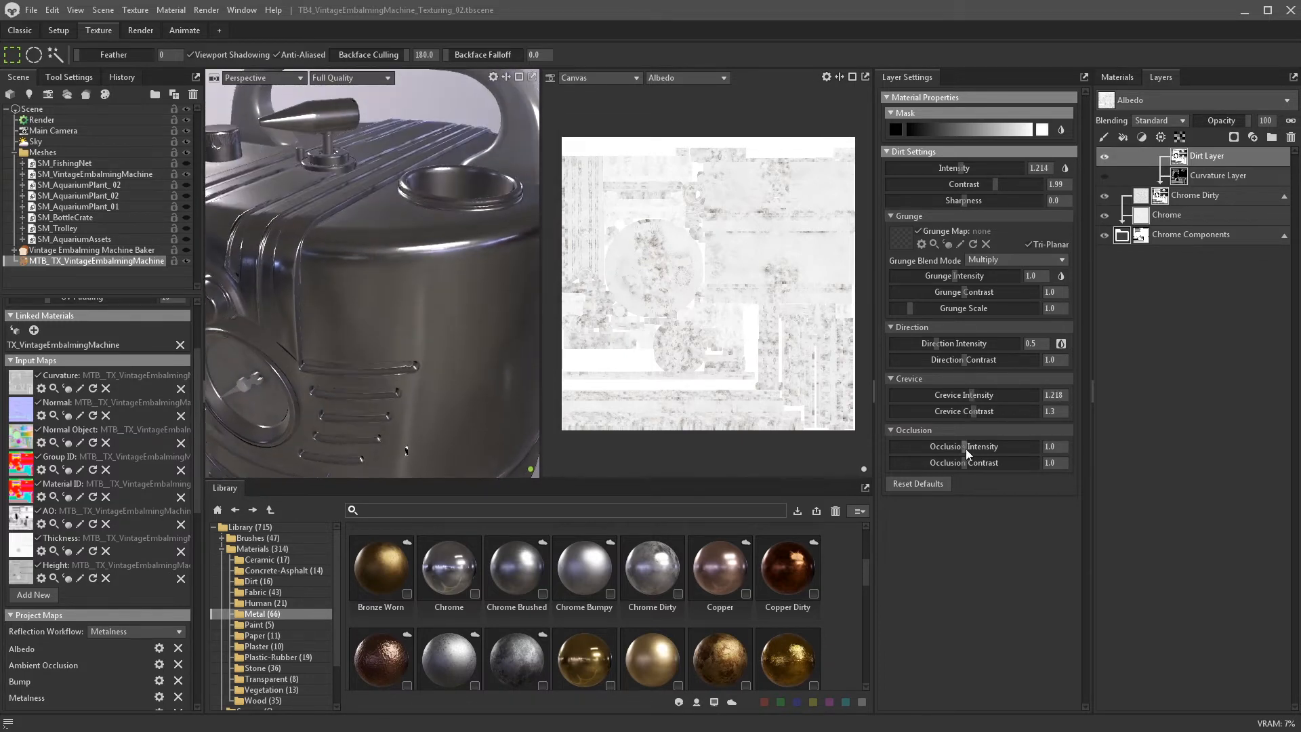
mouse_move(966, 448)
mouse_down()
mouse_move(1001, 445)
mouse_move(984, 445)
mouse_move(999, 465)
mouse_move(972, 454)
mouse_up()
- Raise the Dirt layer's overall intensity to about 1.55 and check the whole upper body
scroll(286, 307, down, 3)
alt+drag(287, 307, 376, 227)
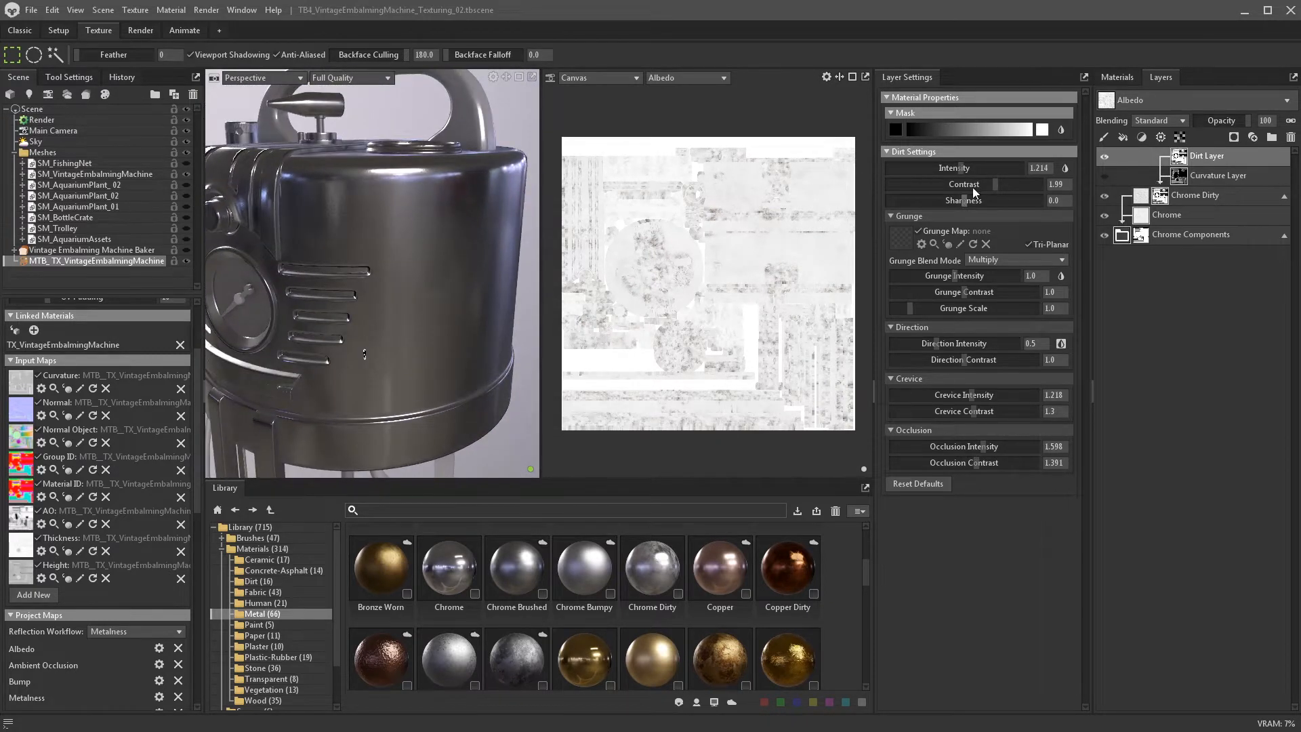
drag(963, 168, 971, 168)
alt+drag(400, 217, 434, 292)
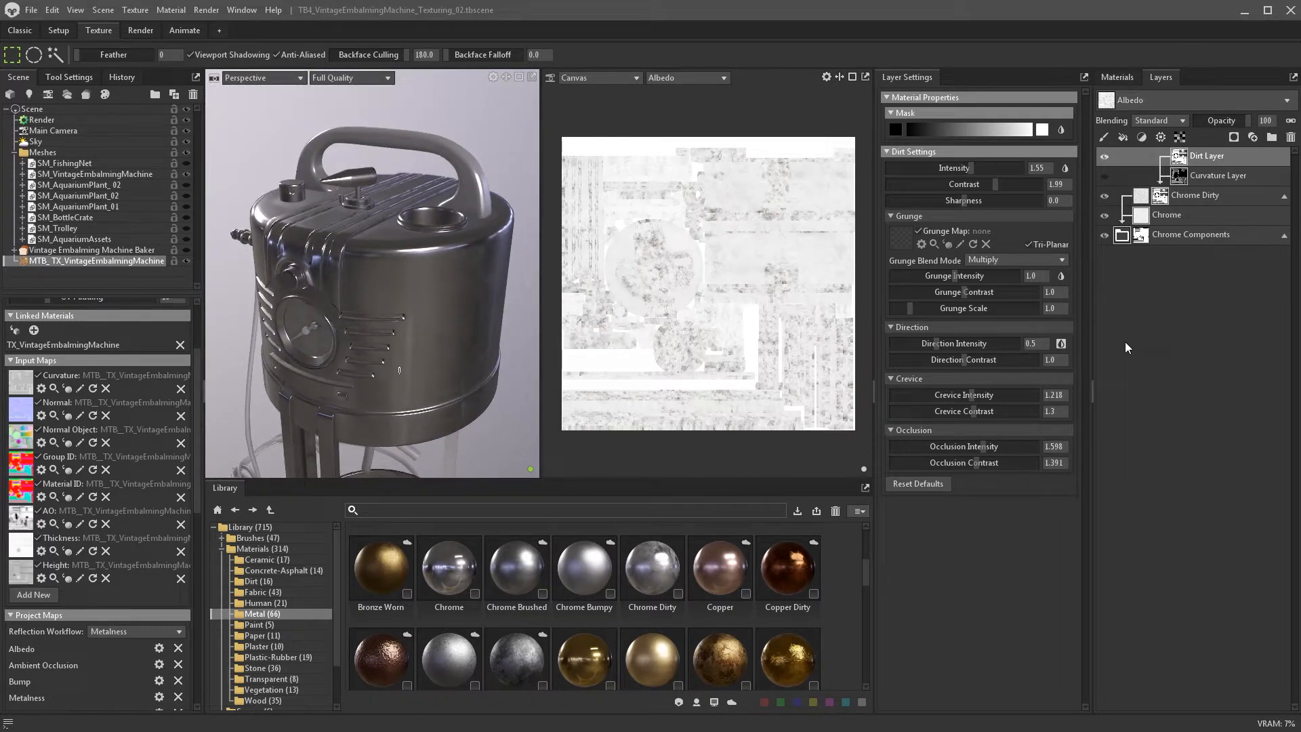
- Add the Galvanized Worn metal material above Chrome Dirty in the Chrome Components group
click(1167, 215)
click(1141, 196)
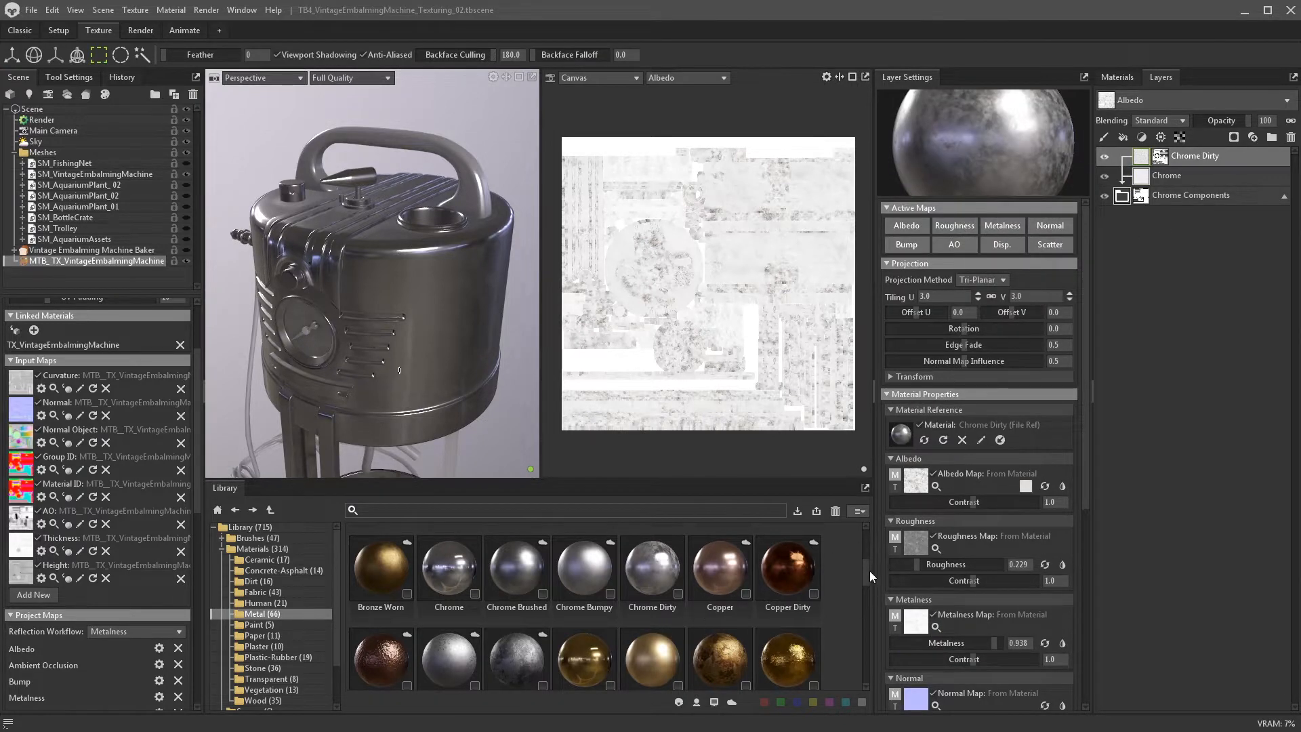
drag(867, 571, 862, 575)
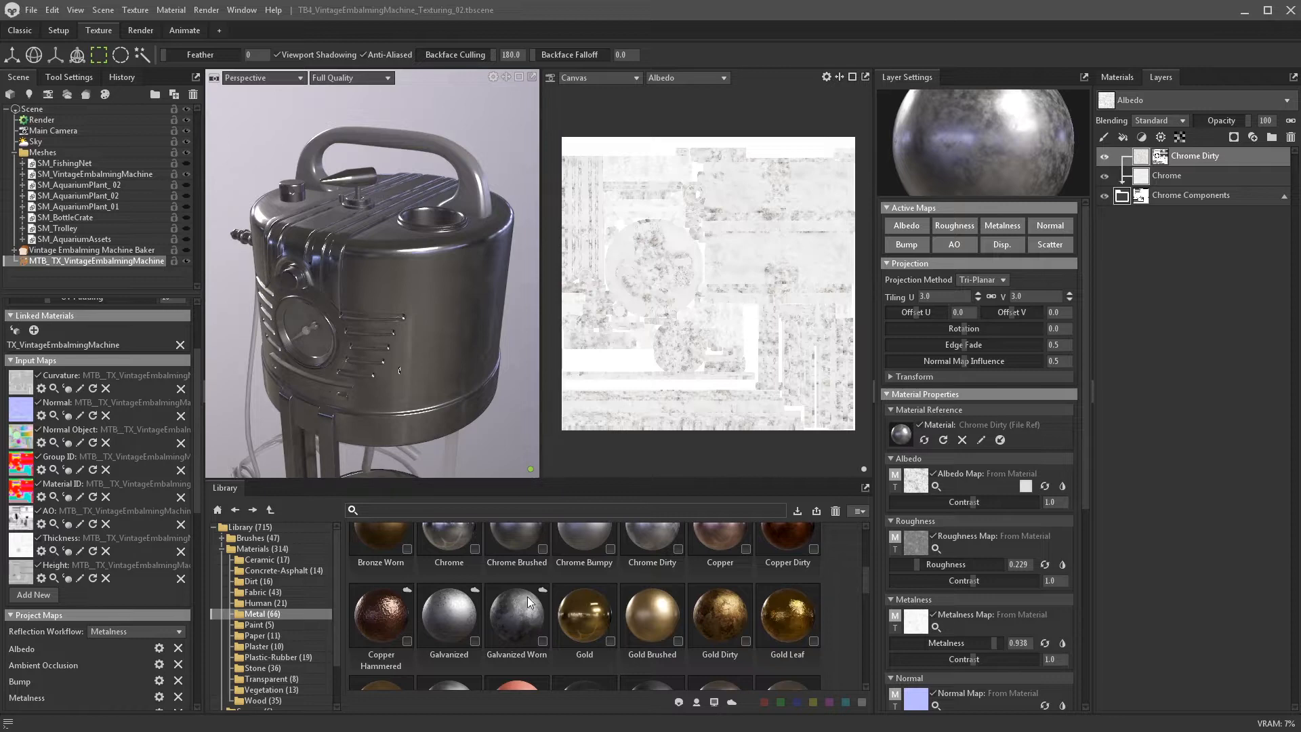
scroll(864, 545, up, 1)
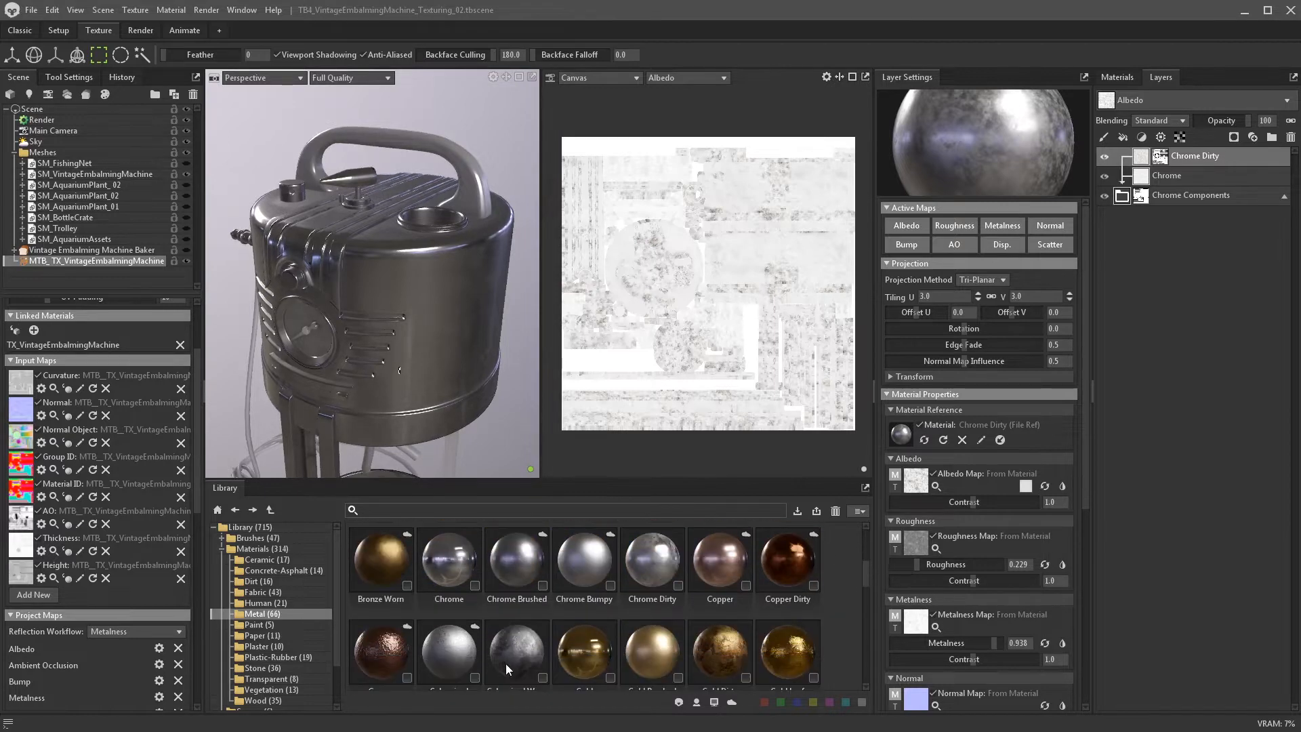
drag(506, 664, 1123, 204)
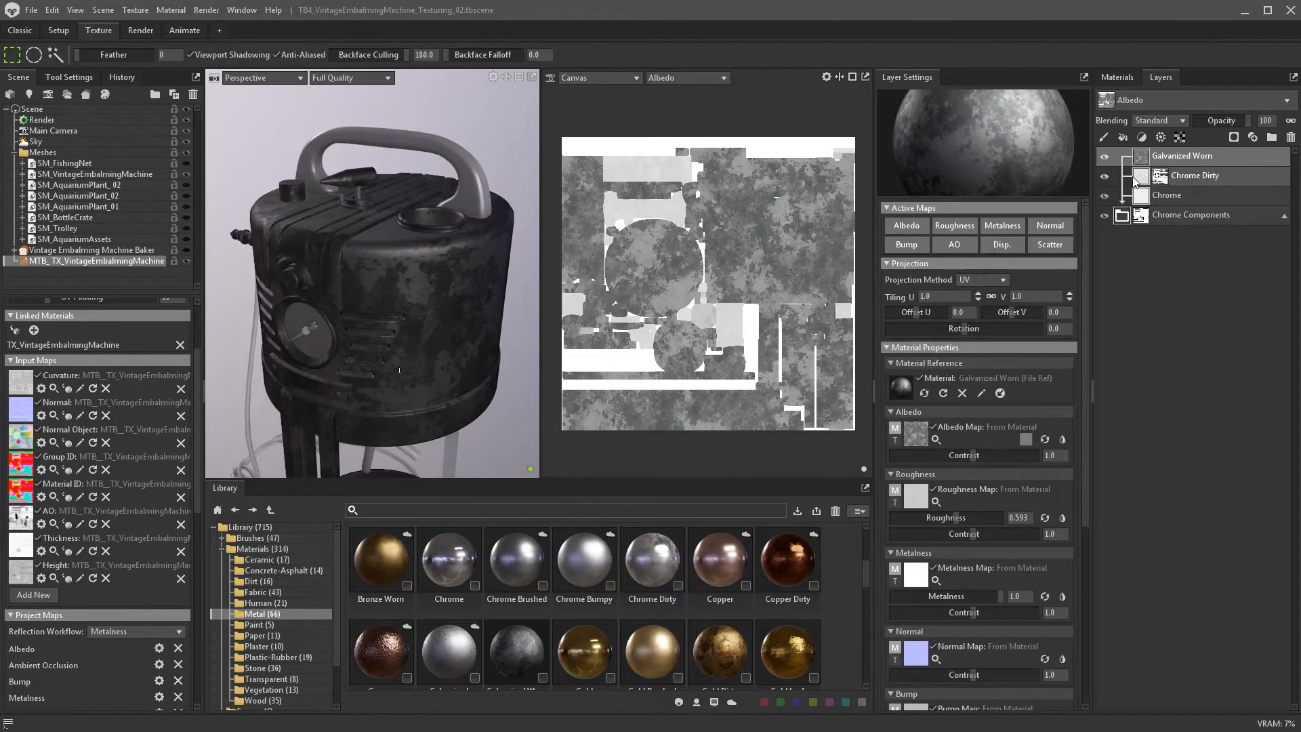
- Set the Galvanized Worn layer's projection method to Tri-Planar with a tiling of 4.0
click(1004, 279)
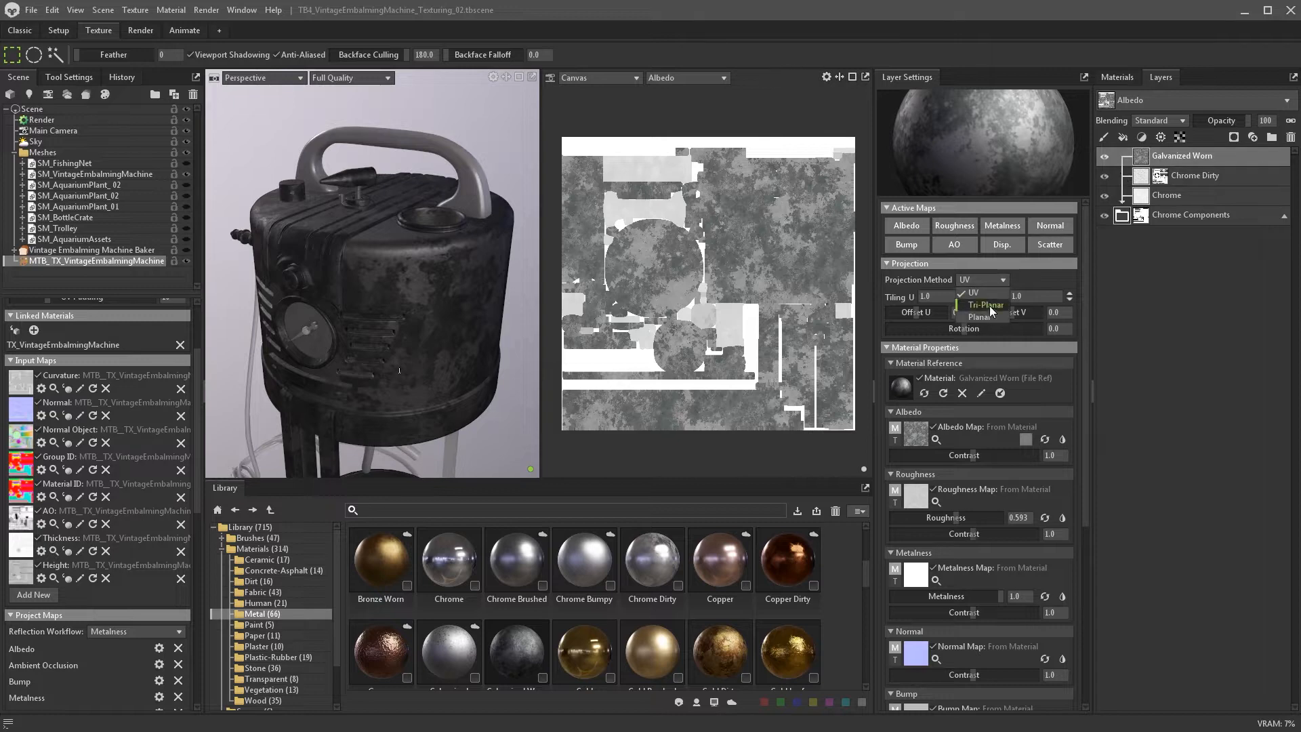
click(977, 294)
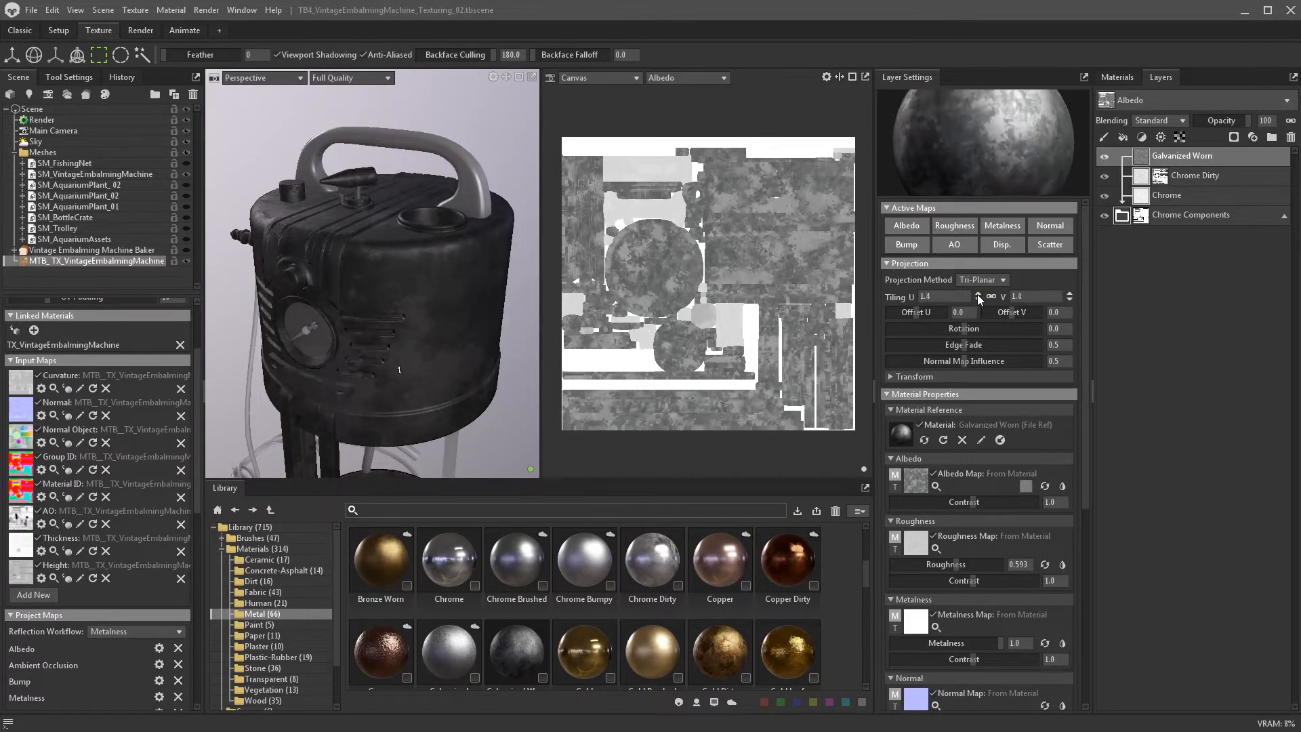
drag(977, 294, 978, 296)
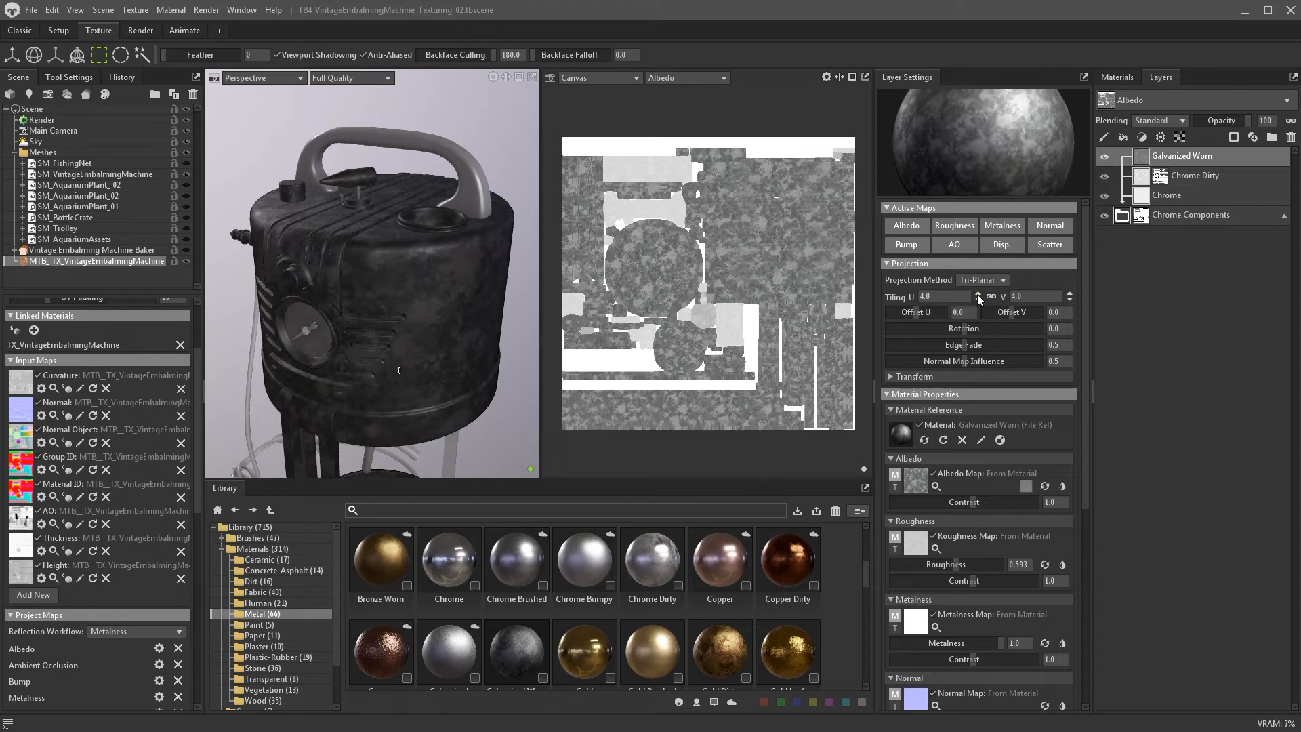
- Lighten the Galvanized Worn layer's albedo colour to the grey b3b5b5
click(1024, 486)
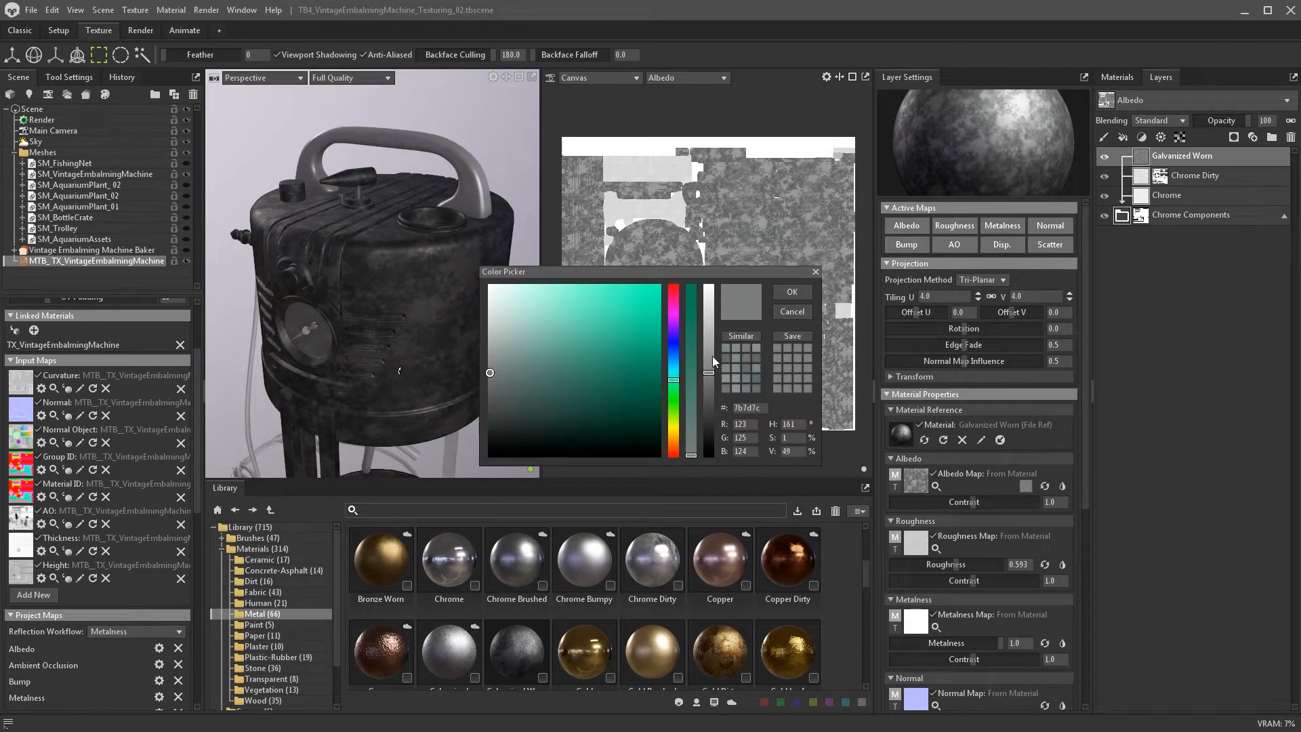
drag(713, 355, 707, 332)
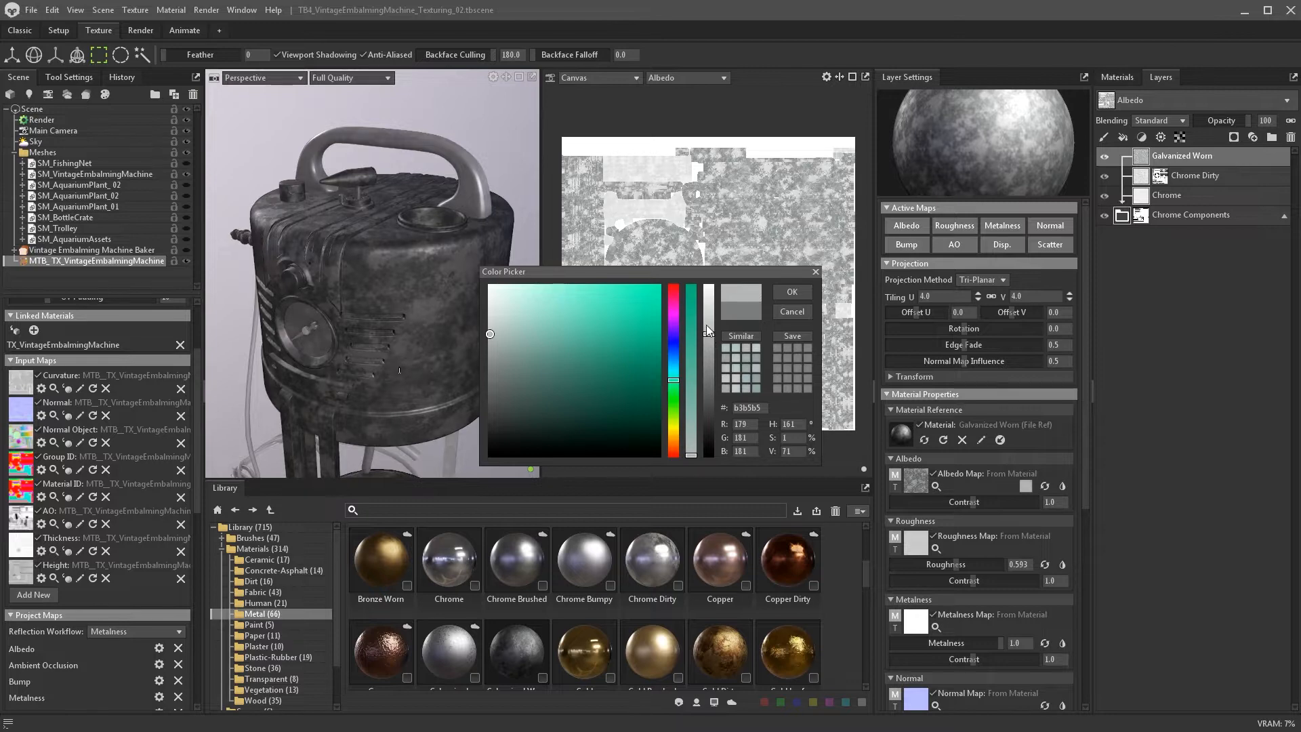
click(793, 293)
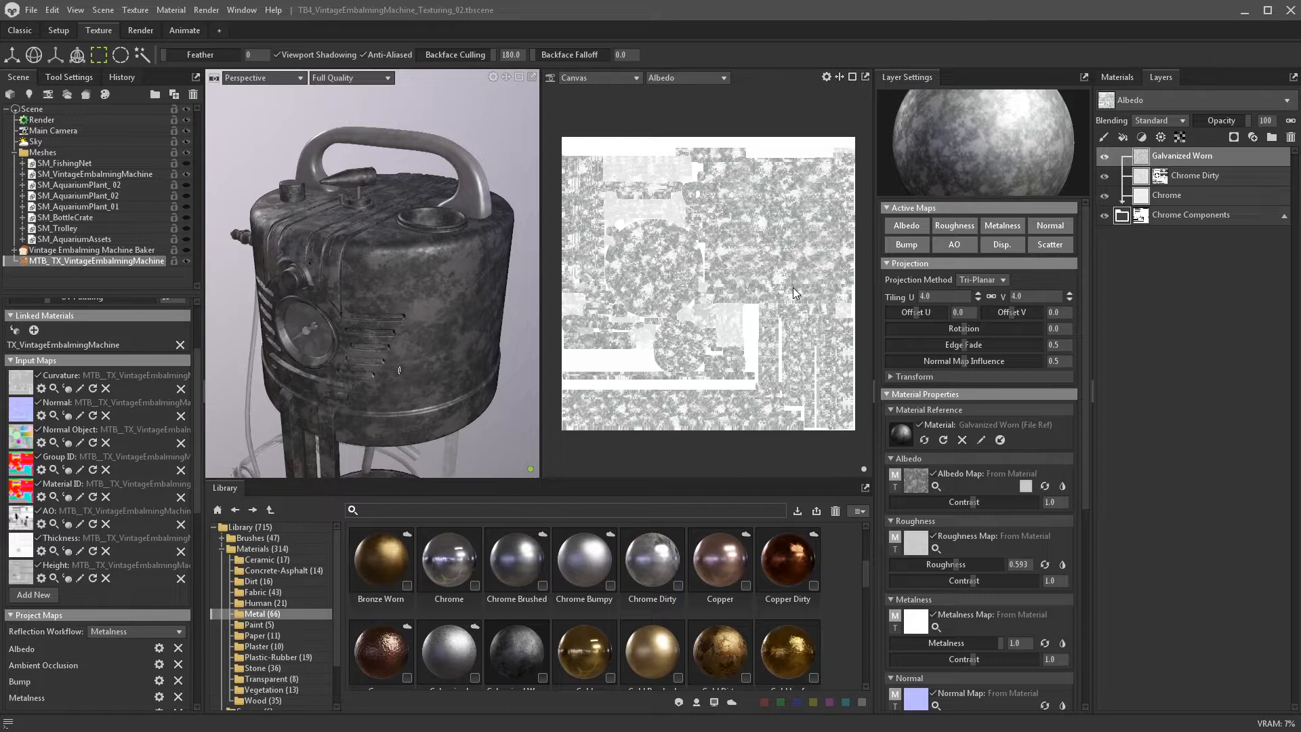
- Add a black mask to the Galvanized Worn layer and apply the Dirt Fine smart mask to it
click(1233, 137)
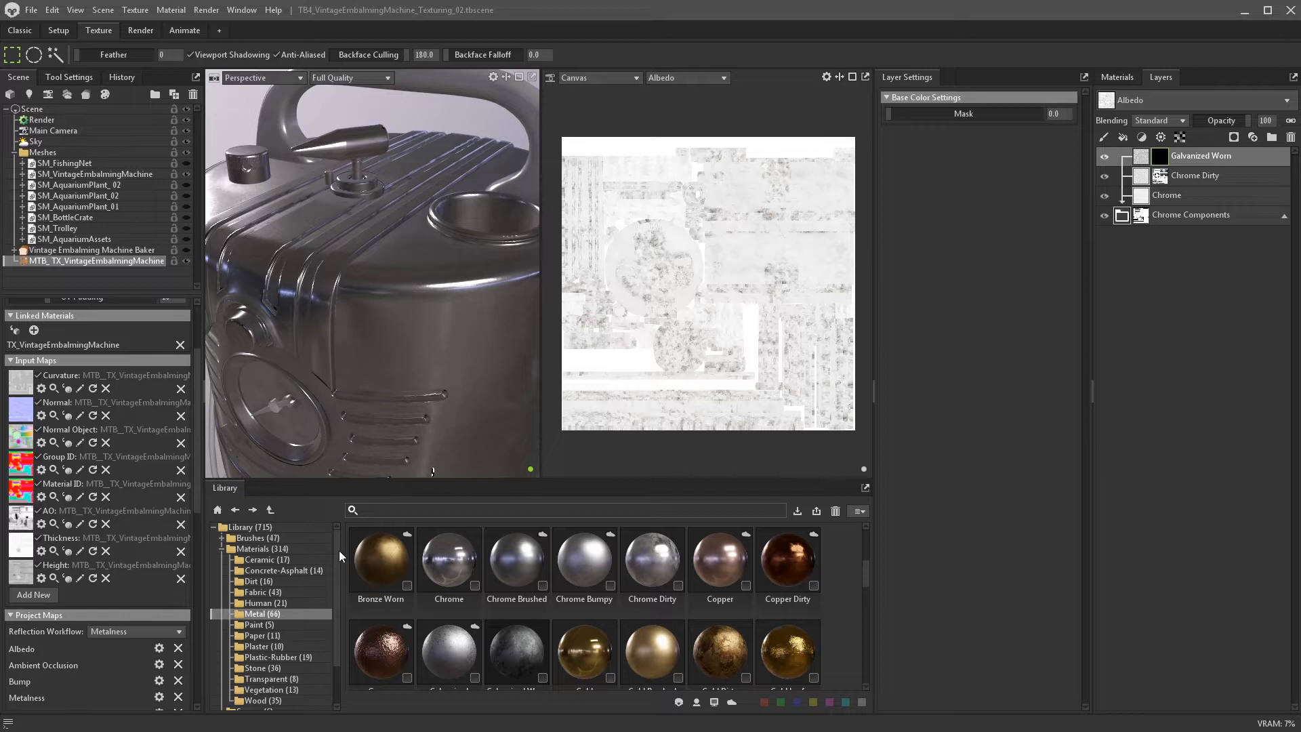
drag(339, 550, 339, 609)
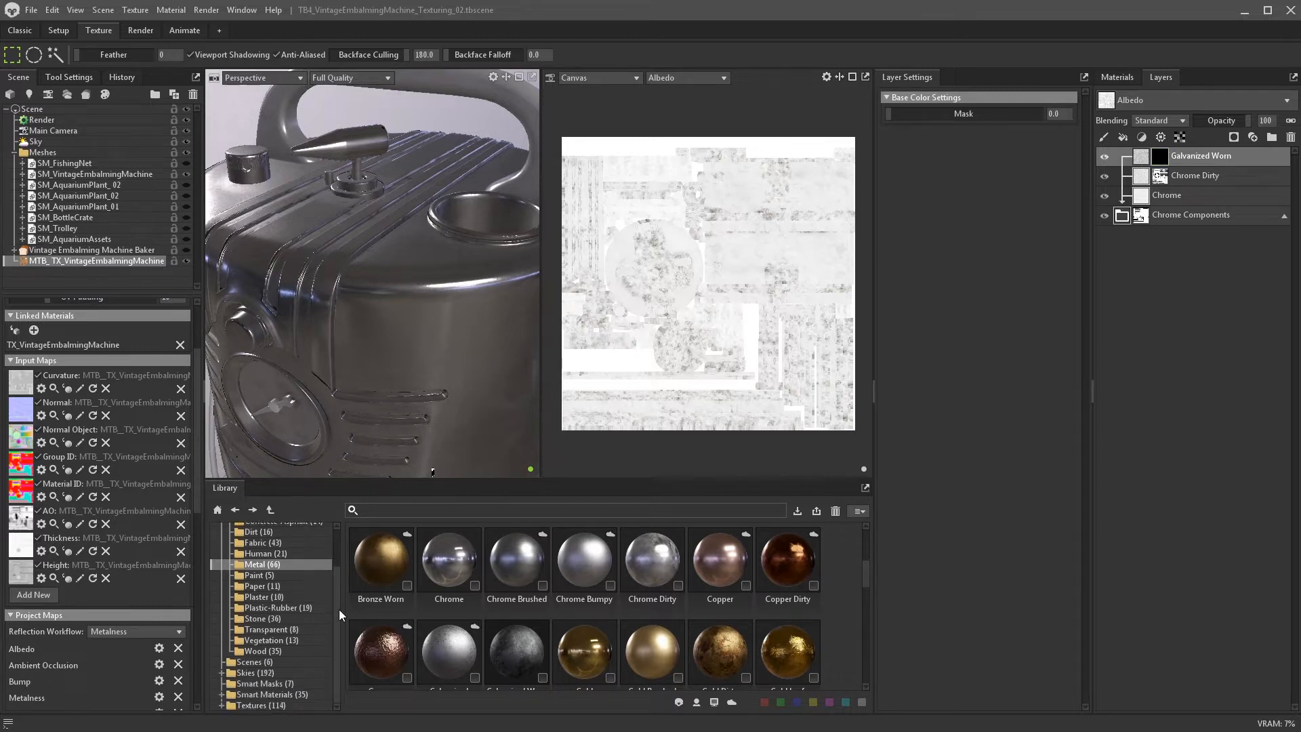
click(301, 684)
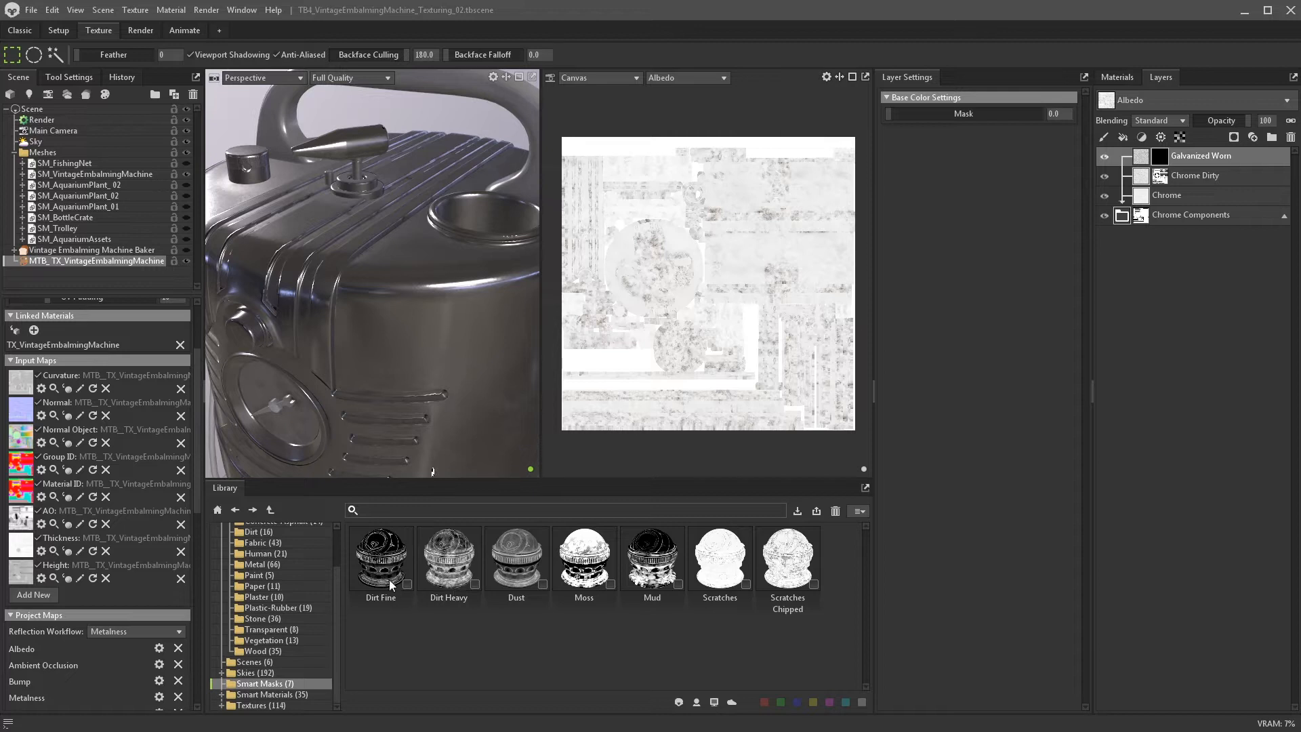
drag(376, 557, 1164, 162)
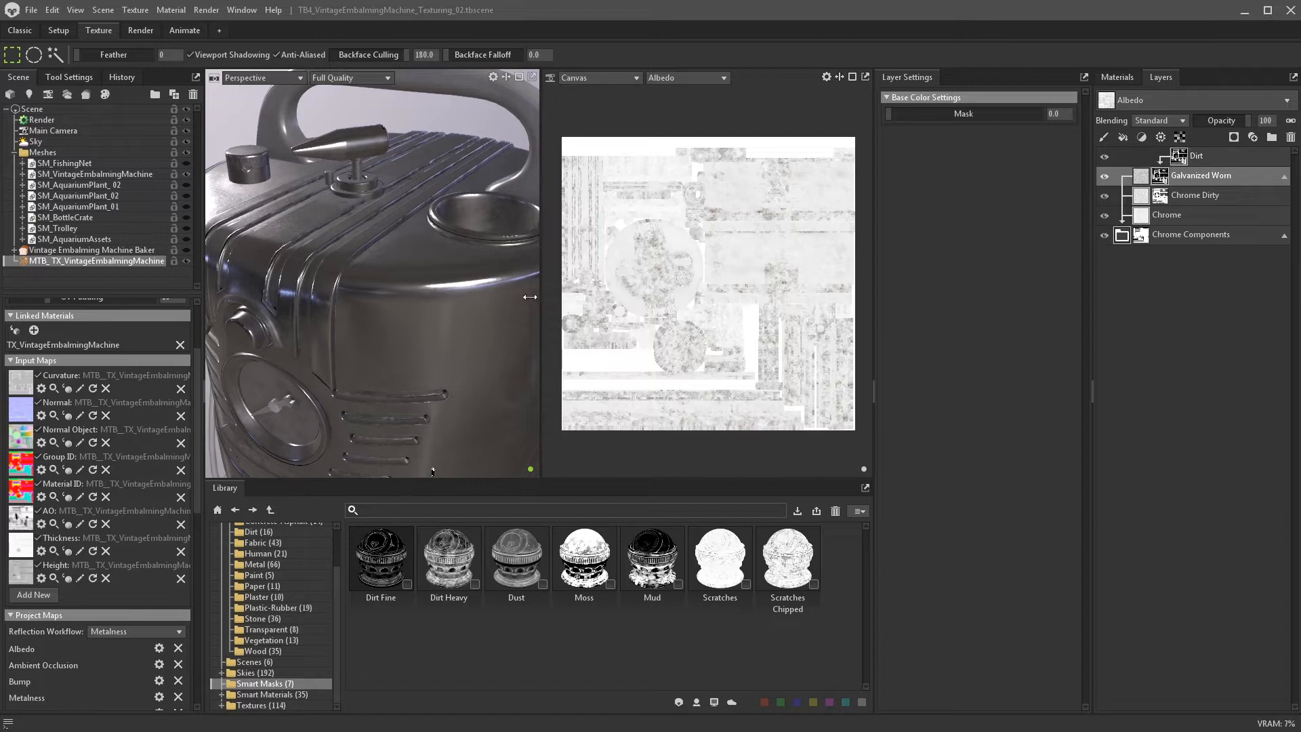
alt+drag(528, 296, 462, 328)
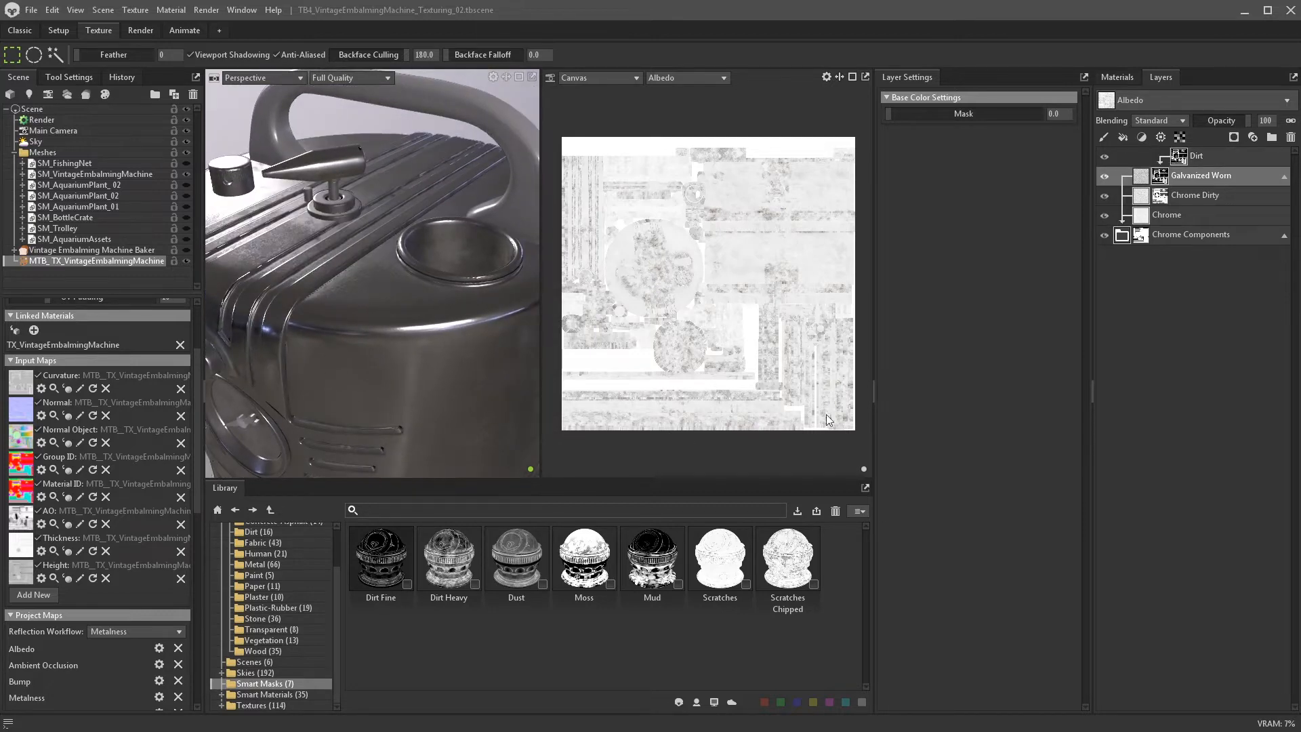
- Lower the Chrome layer's roughness to 0.08 and check the reflections on the whole machine
click(1176, 215)
key(BackSpace)
key(BackSpace)
key(BackSpace)
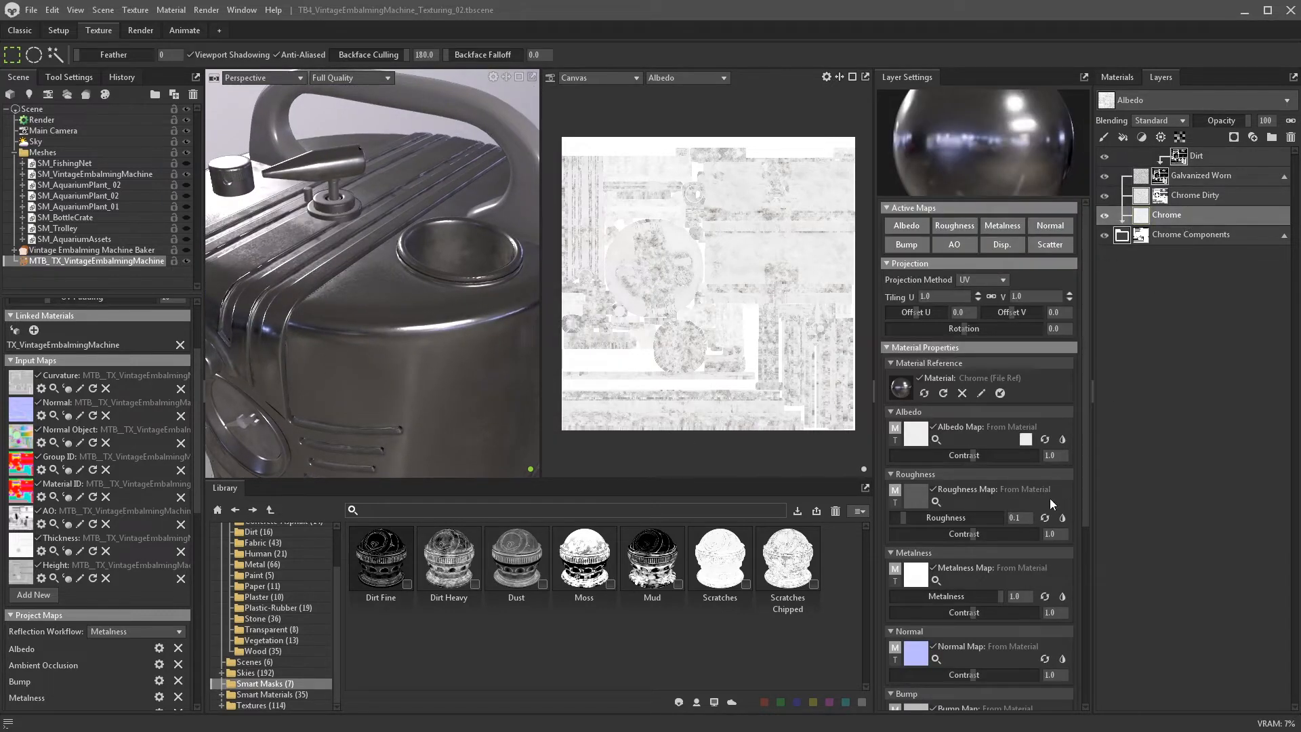
text(08)
key(Return)
scroll(364, 284, down, 5)
scroll(370, 293, up, 5)
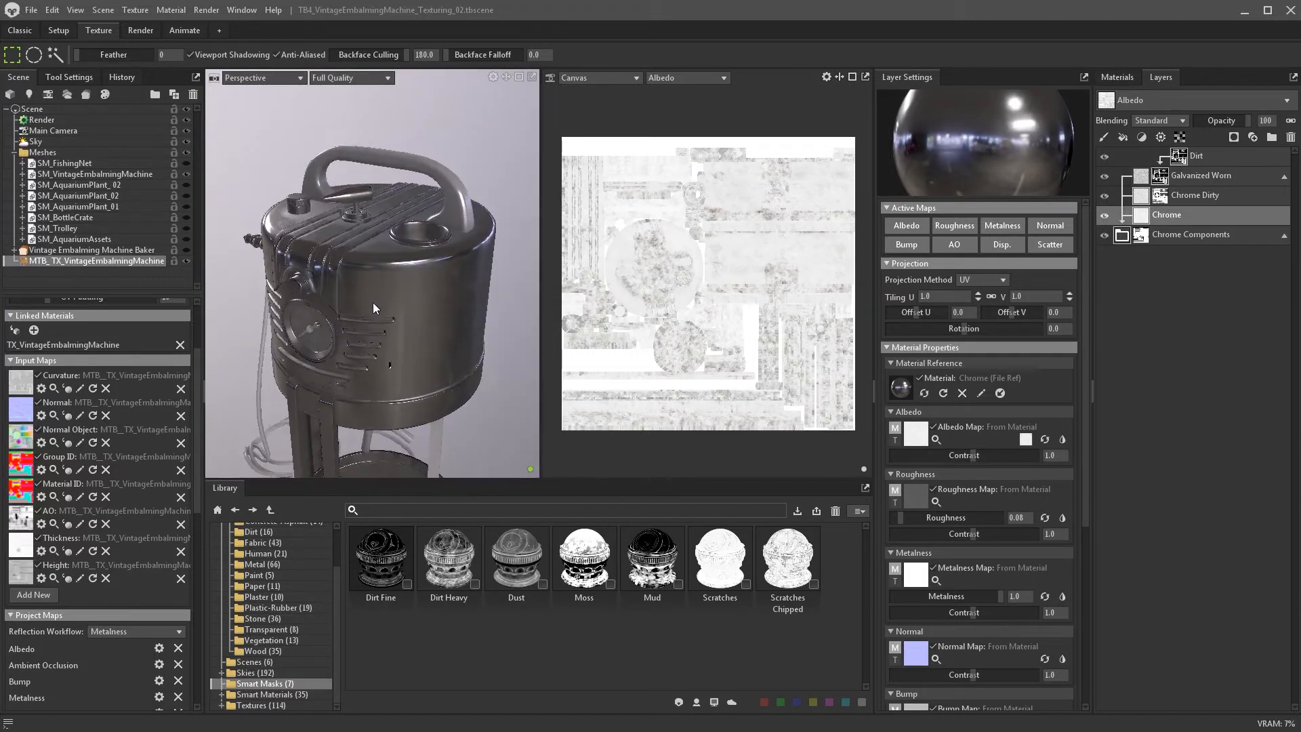
- Compare the machine's surface with the Galvanized Worn layer hidden and shown
click(1196, 175)
click(1104, 157)
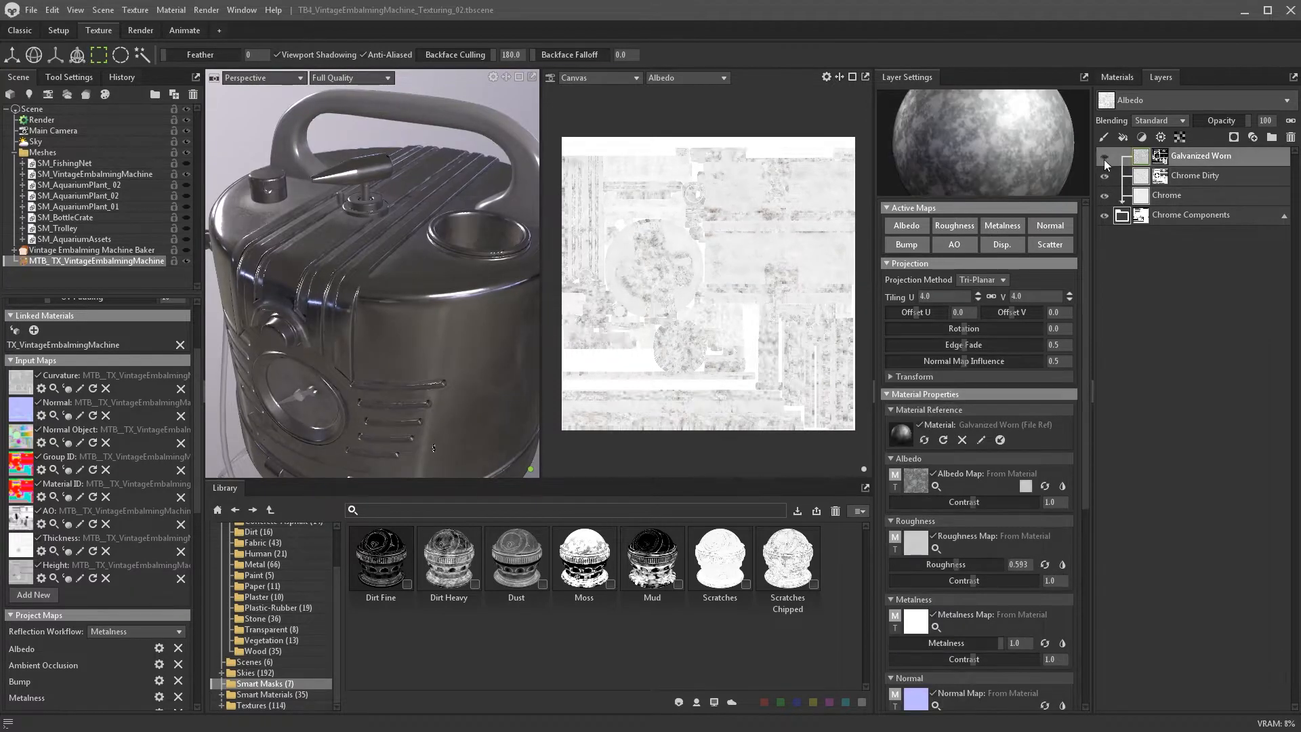
click(1104, 157)
- Add a Levels adjustment above the Dirt layer in the Galvanized Worn mask, with black input about 0.015 and white input about 0.603
click(1157, 158)
click(1176, 159)
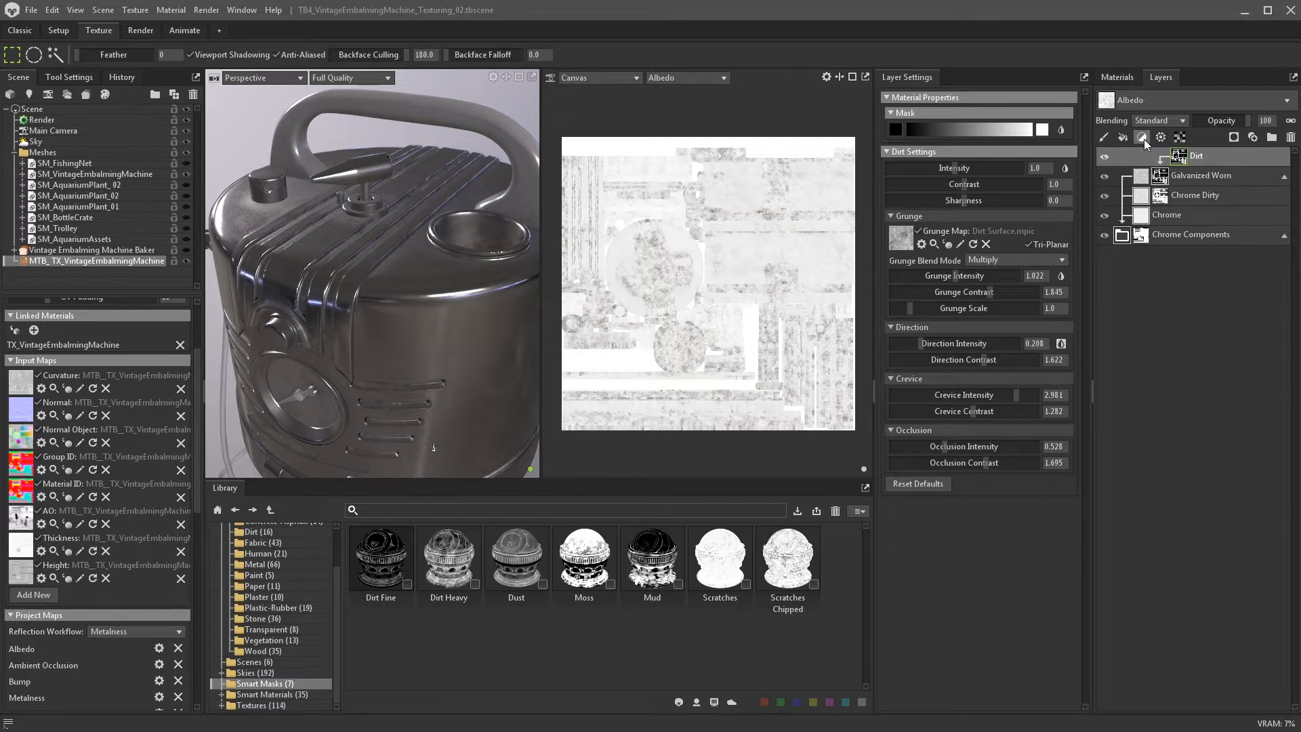
click(1144, 140)
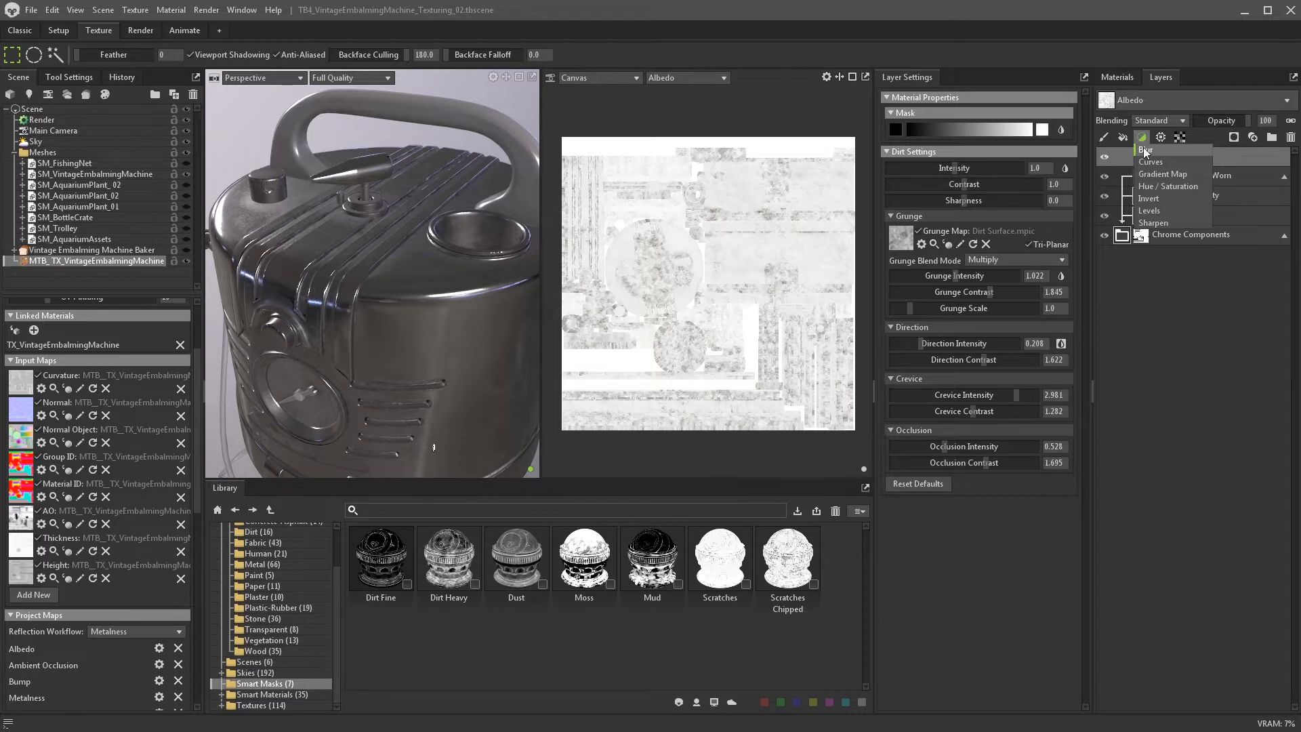
click(1165, 212)
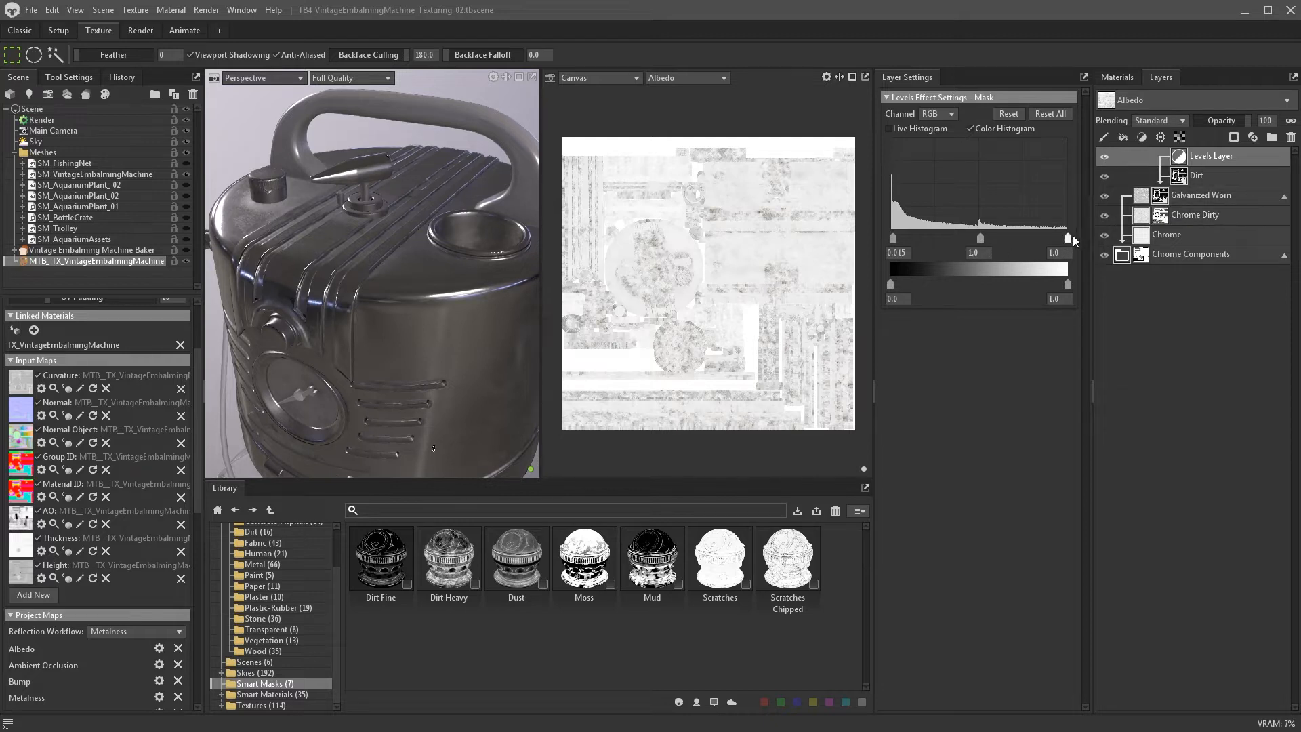
mouse_move(1069, 238)
mouse_down()
mouse_move(973, 237)
mouse_move(997, 237)
mouse_up()
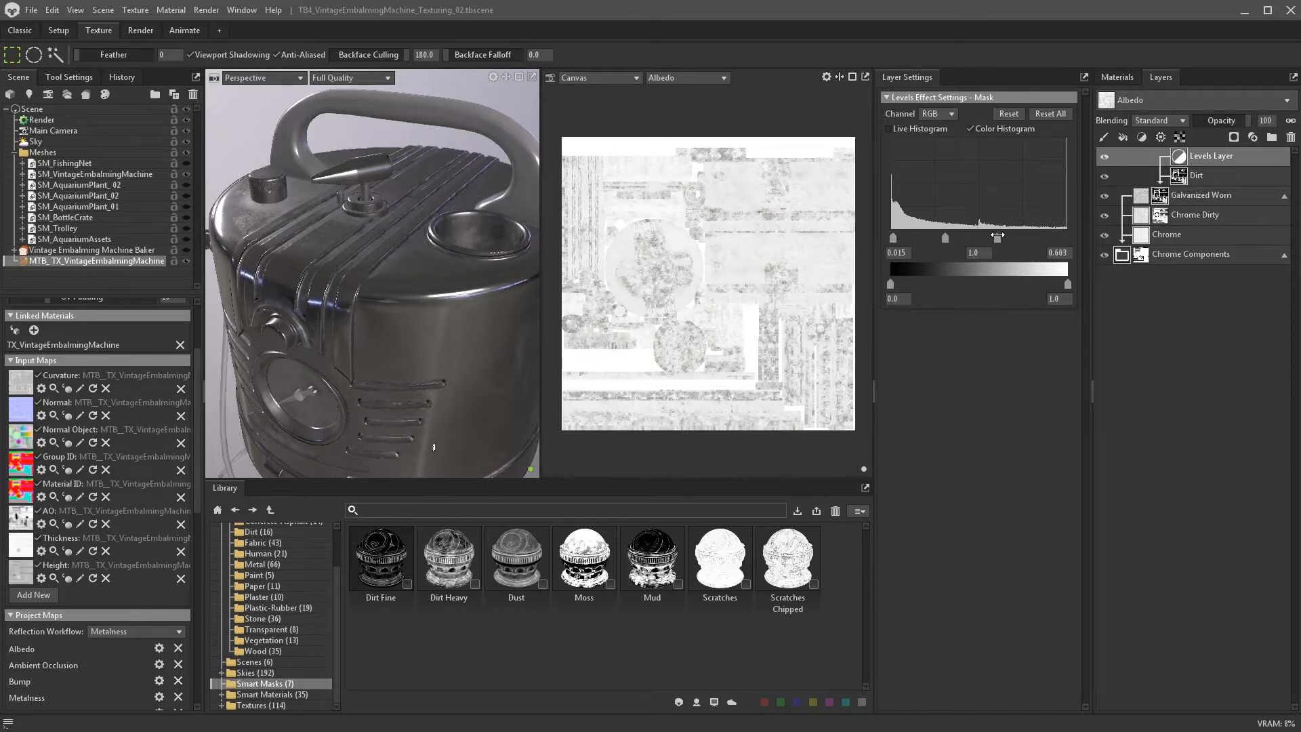
- Raise the intensity of the Dirt layer in the Galvanized Worn mask to about 1.896 and inspect the machine's side
alt+drag(406, 319, 442, 257)
click(1194, 175)
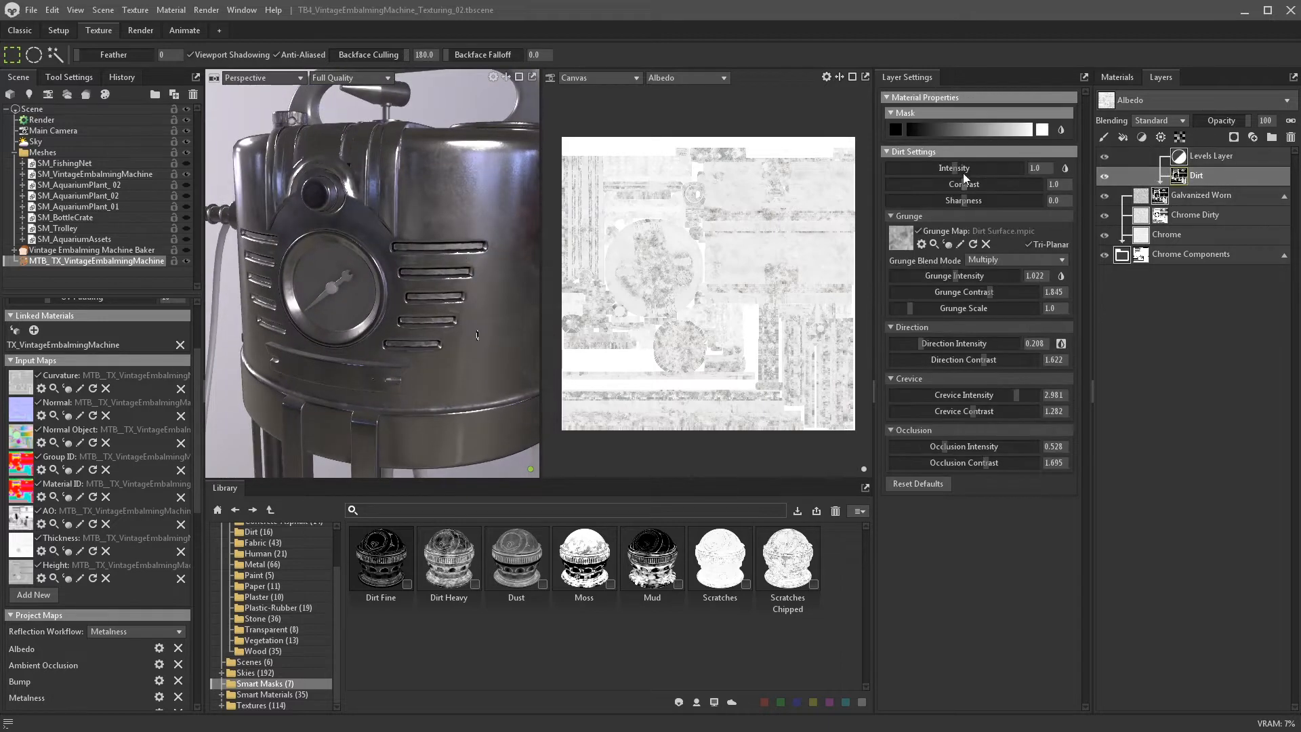
mouse_move(434, 163)
alt+mouse_down()
mouse_move(395, 152)
mouse_move(412, 160)
alt+mouse_up()
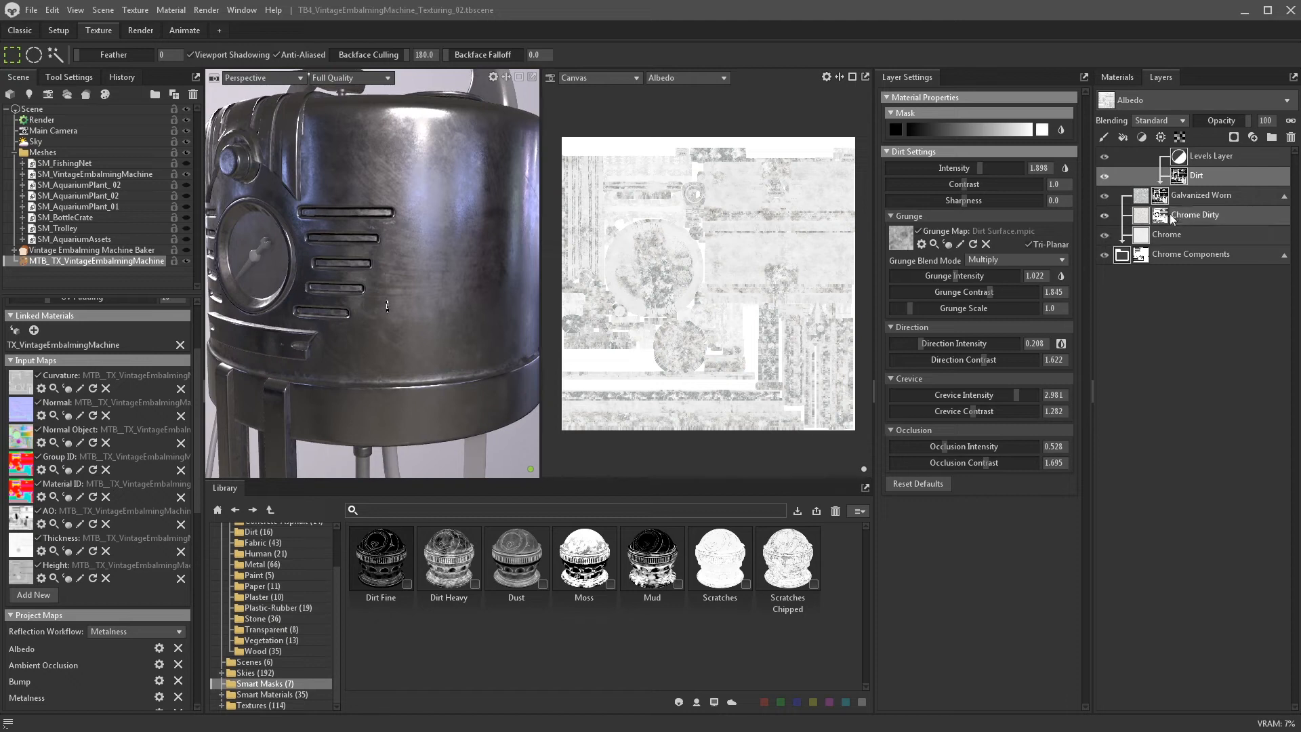
- Add a fill layer above the Levels layer in the Galvanized Worn mask and set its blending to Multiply
click(1180, 164)
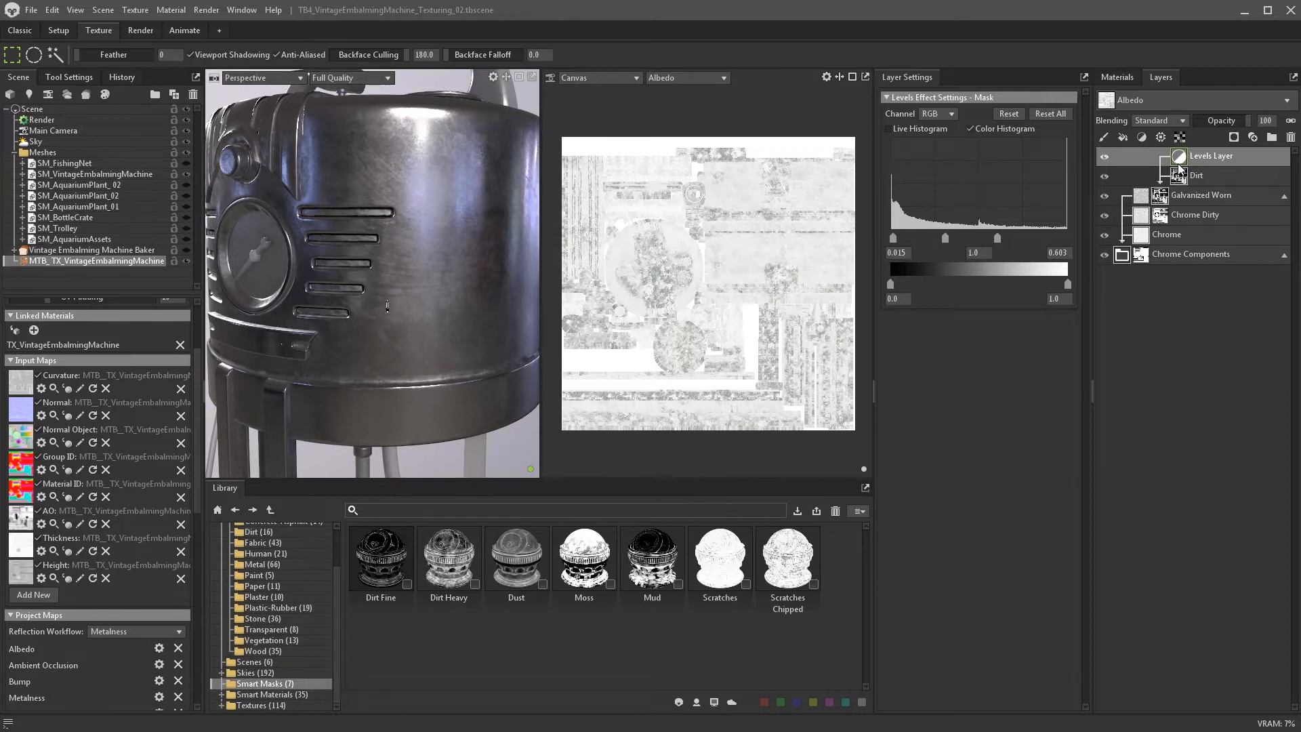
click(1122, 138)
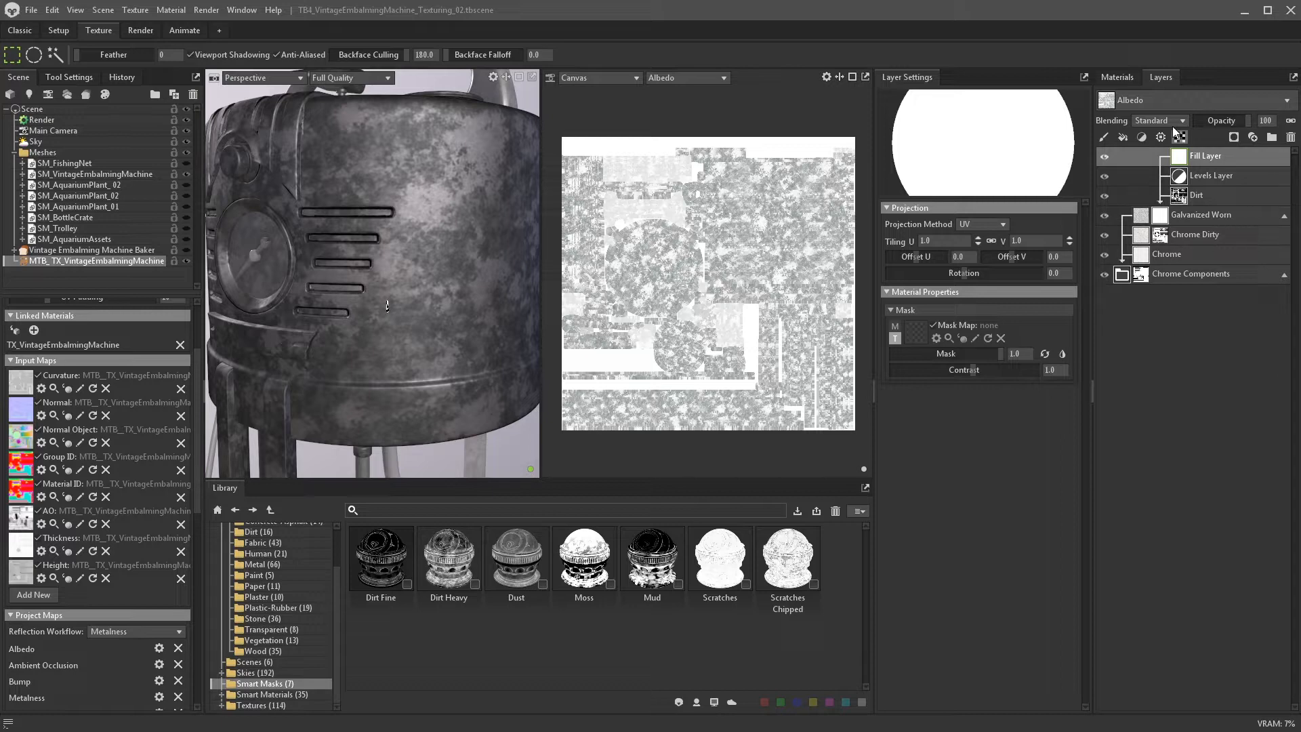
click(1173, 122)
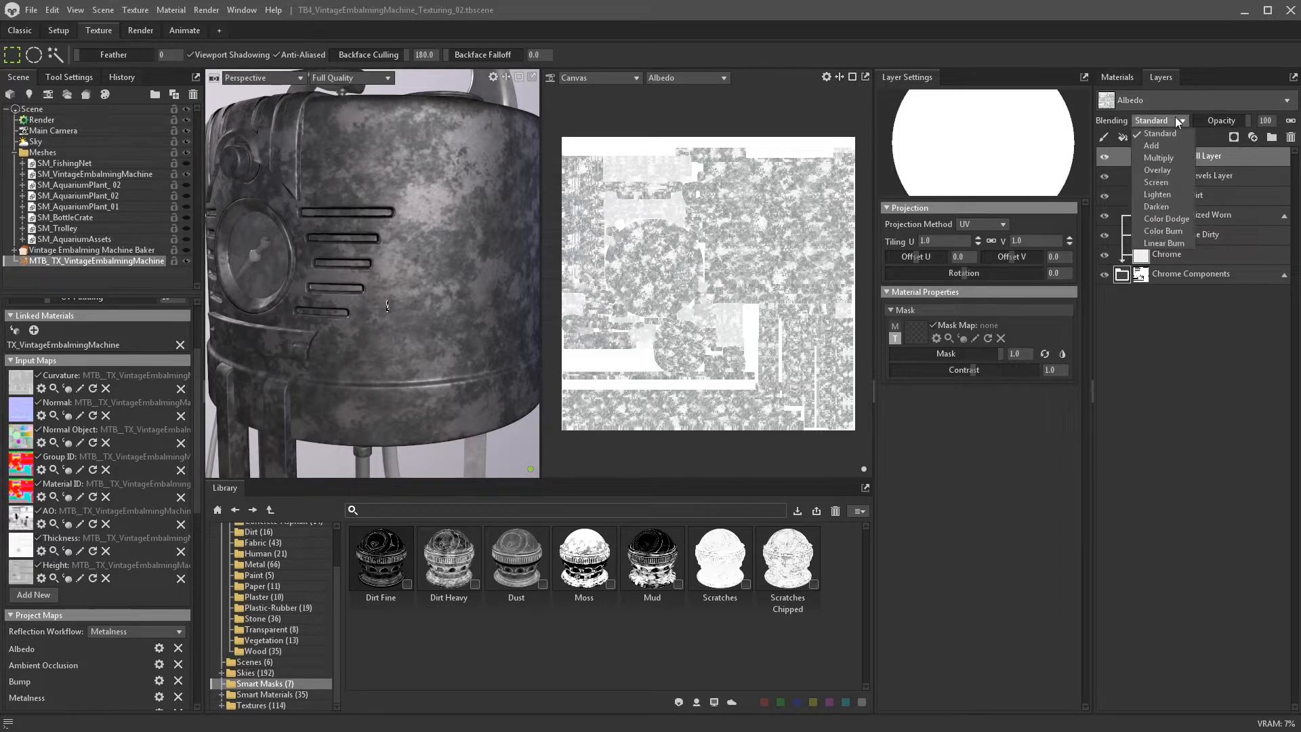
click(1170, 160)
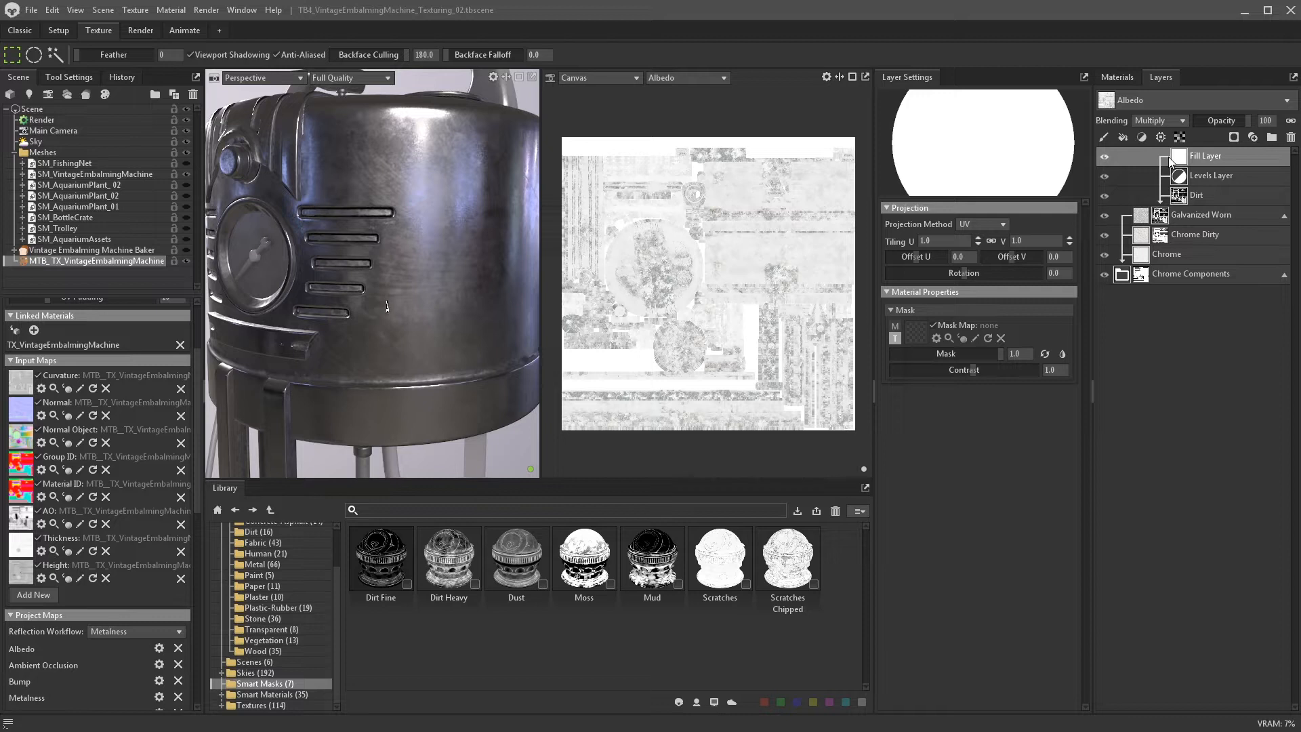
- Assign the Grunge Stains grunge map as the mask fill layer's mask map and set its tiling to 4.0
scroll(339, 649, up, 5)
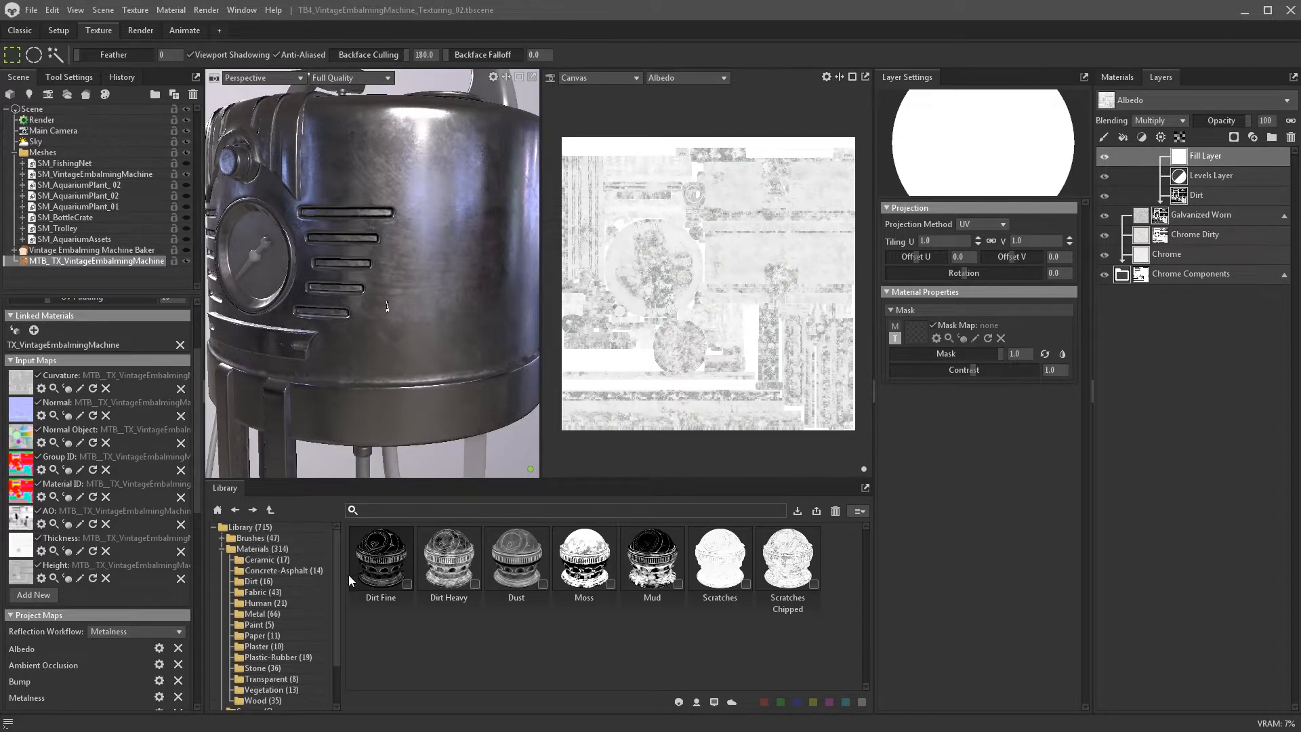
click(221, 548)
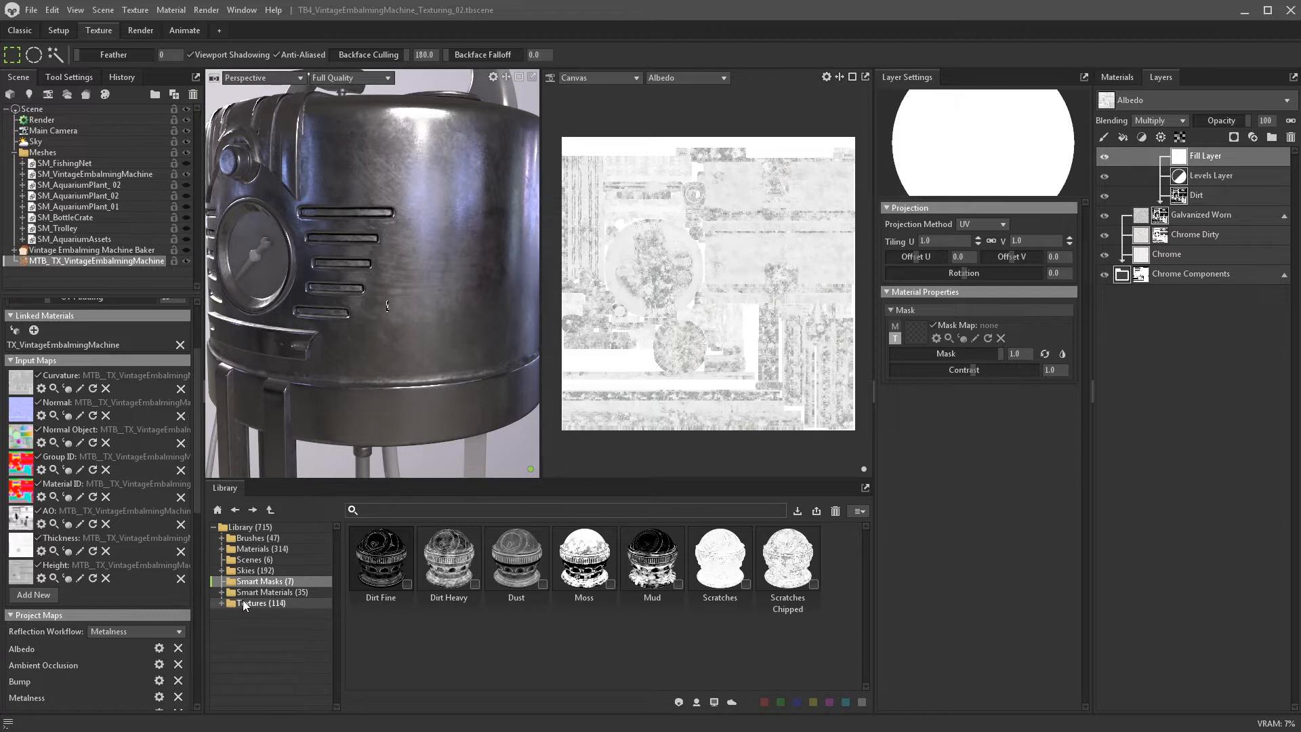
click(221, 603)
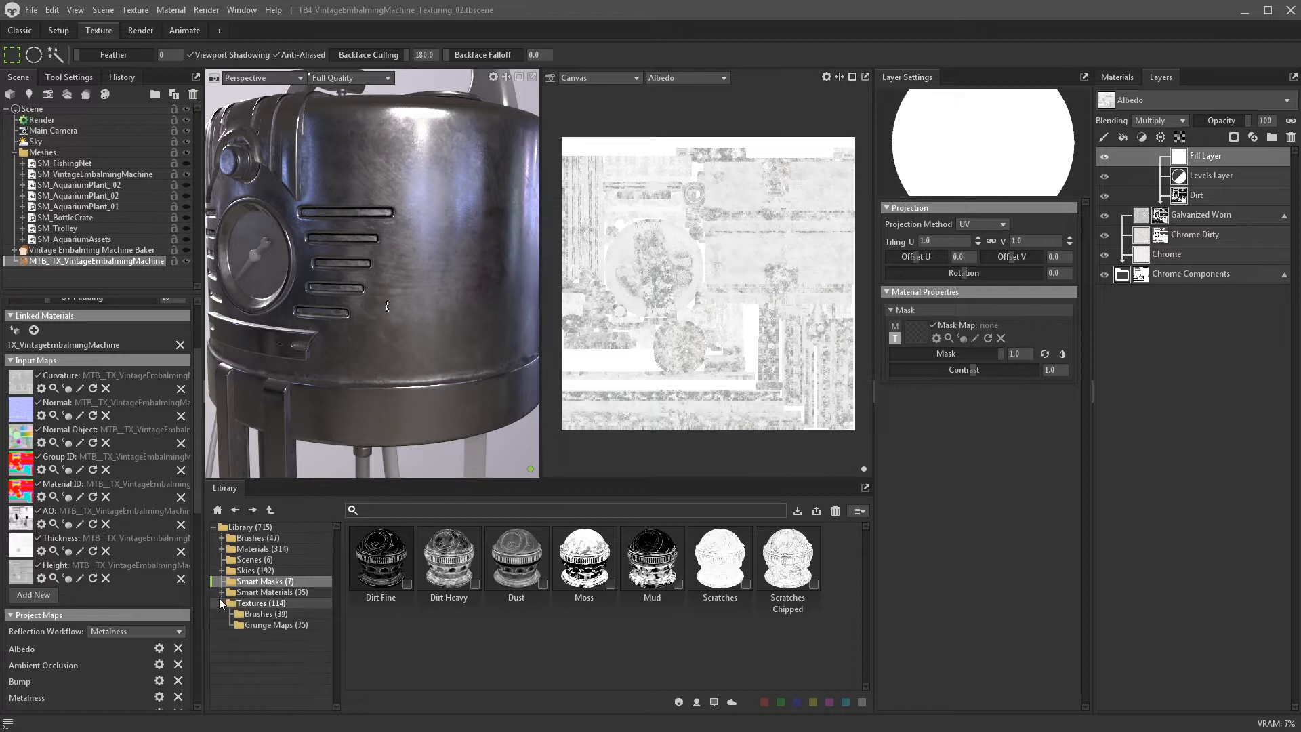
click(283, 628)
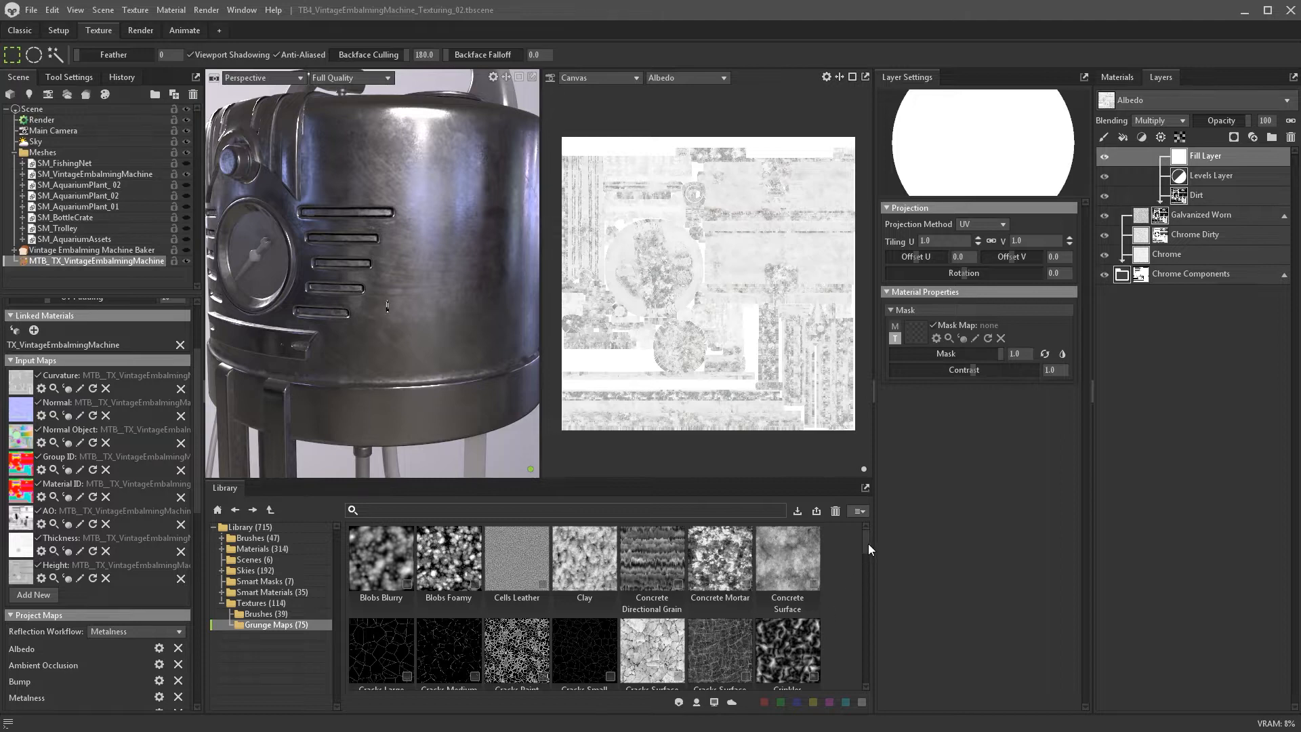
drag(869, 543, 868, 588)
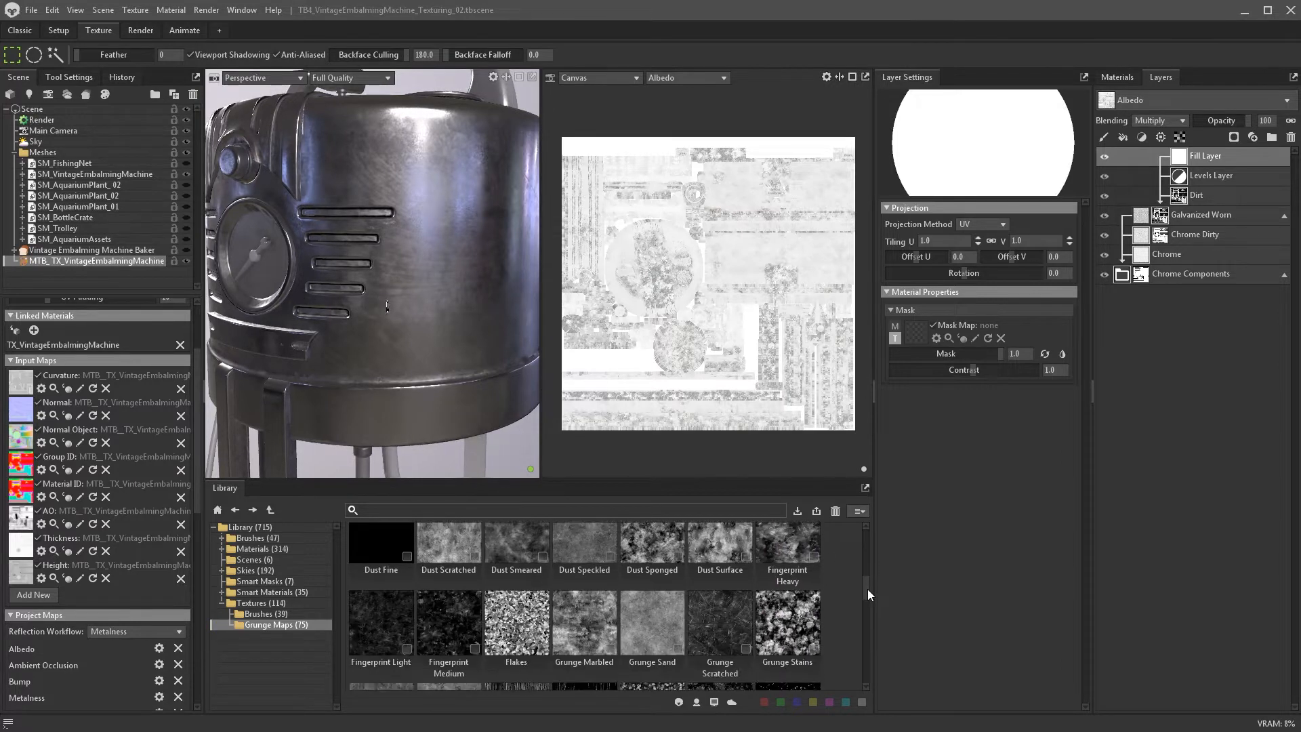
drag(788, 635, 912, 331)
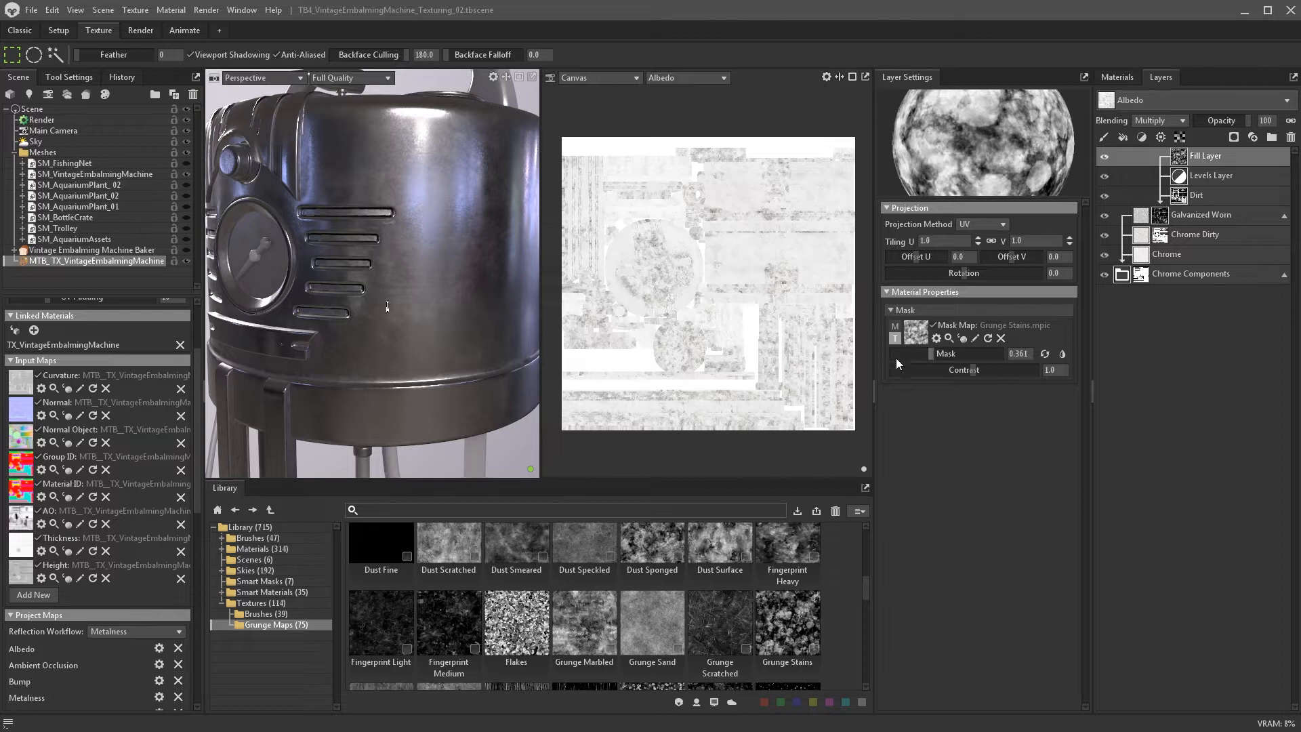
drag(939, 240, 888, 250)
text(4)
key(Return)
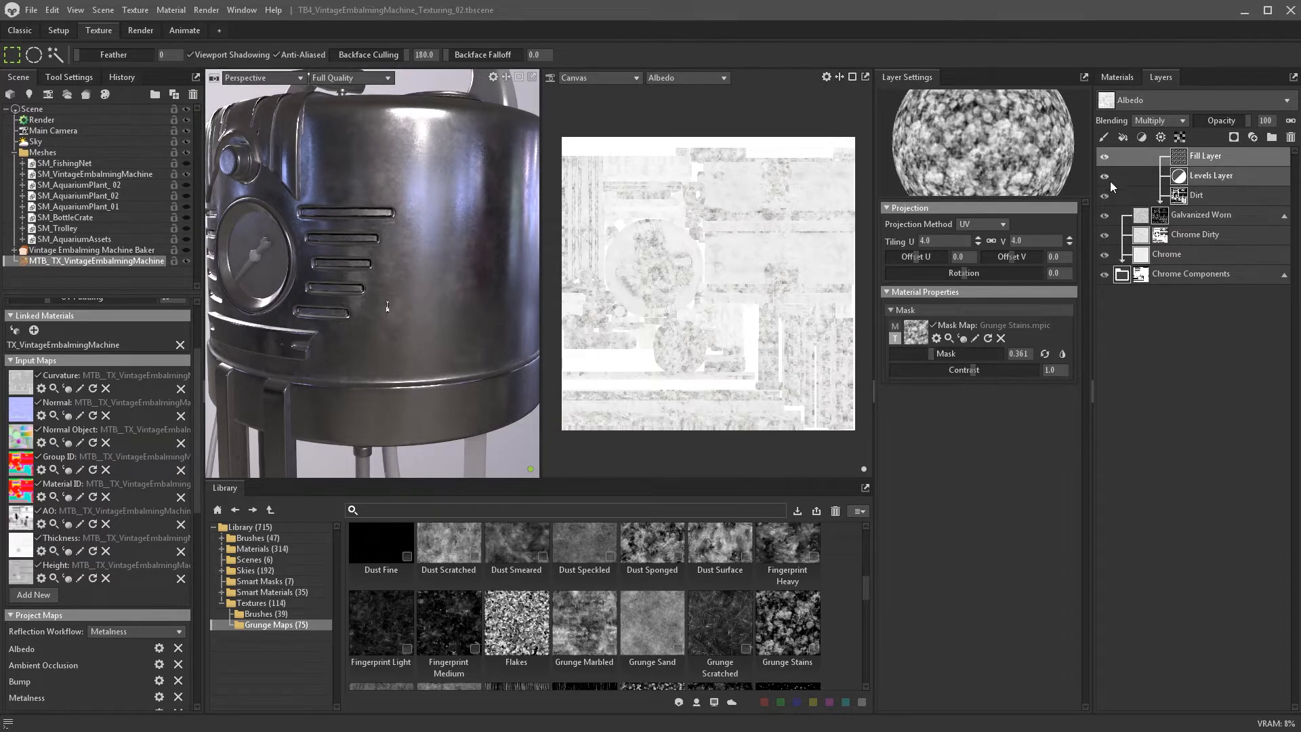
- Switch the mask fill layer to tri-planar projection and raise the Grunge Stains map's mask value to about 0.411 and contrast to about 2.312
click(982, 224)
click(986, 249)
drag(974, 417, 945, 404)
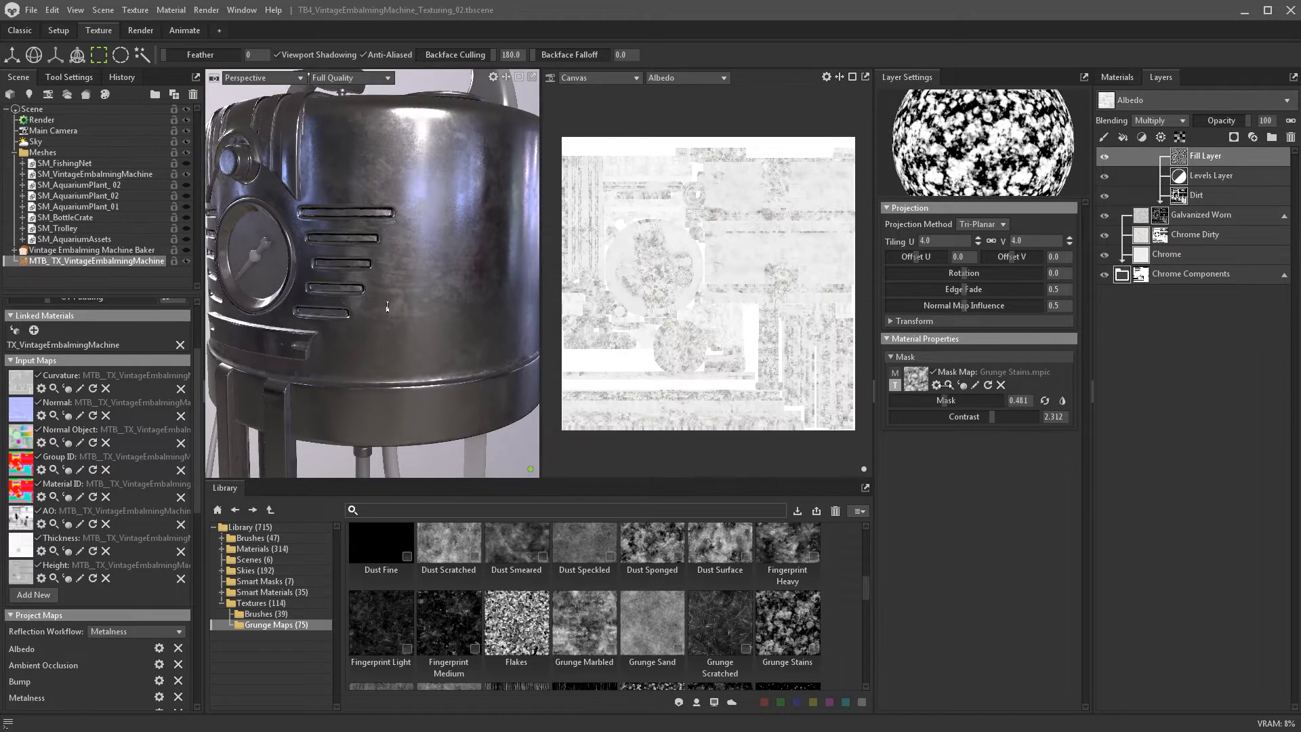
- Replace the fill layer's mask map with Rust Speckles, set its tiling to 2.0 and raise its contrast to about 4.434
mouse_move(525, 380)
alt+mouse_down()
mouse_move(514, 306)
mouse_move(511, 324)
alt+mouse_up()
drag(866, 588, 868, 630)
drag(381, 620, 915, 381)
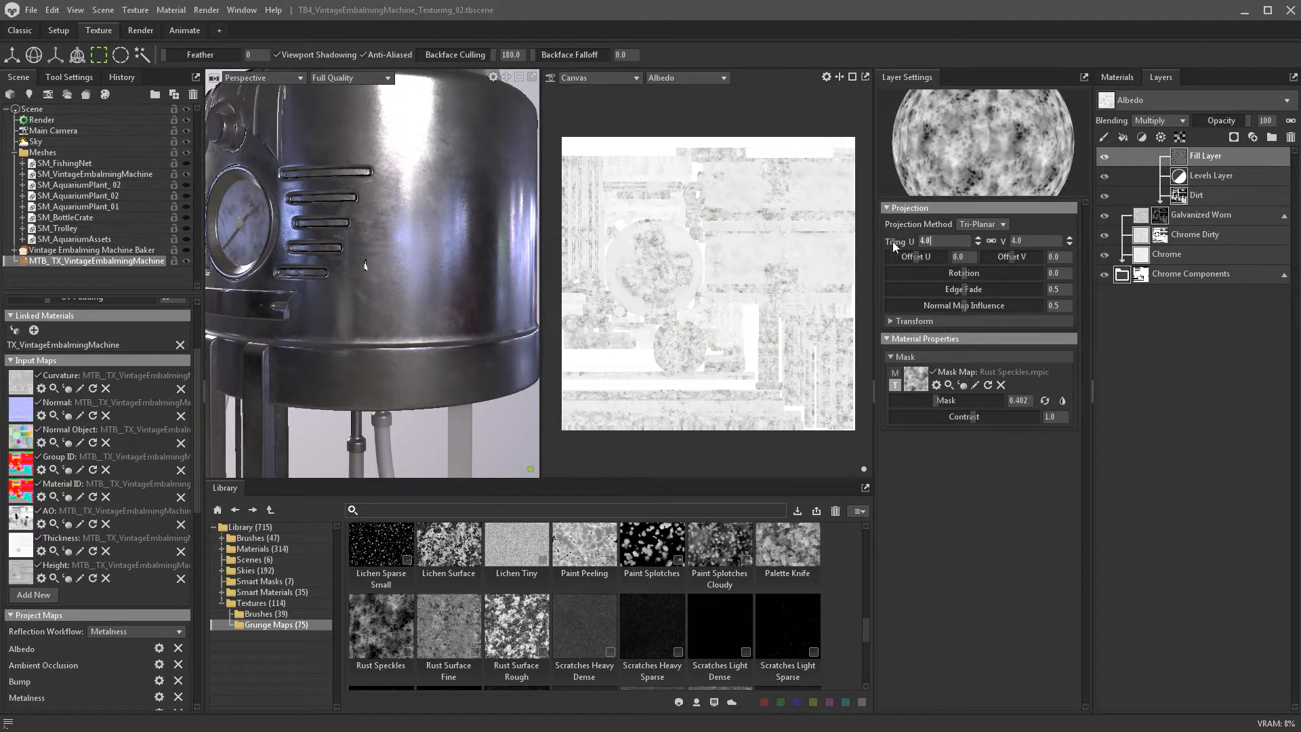
drag(932, 241, 883, 242)
drag(964, 417, 1010, 417)
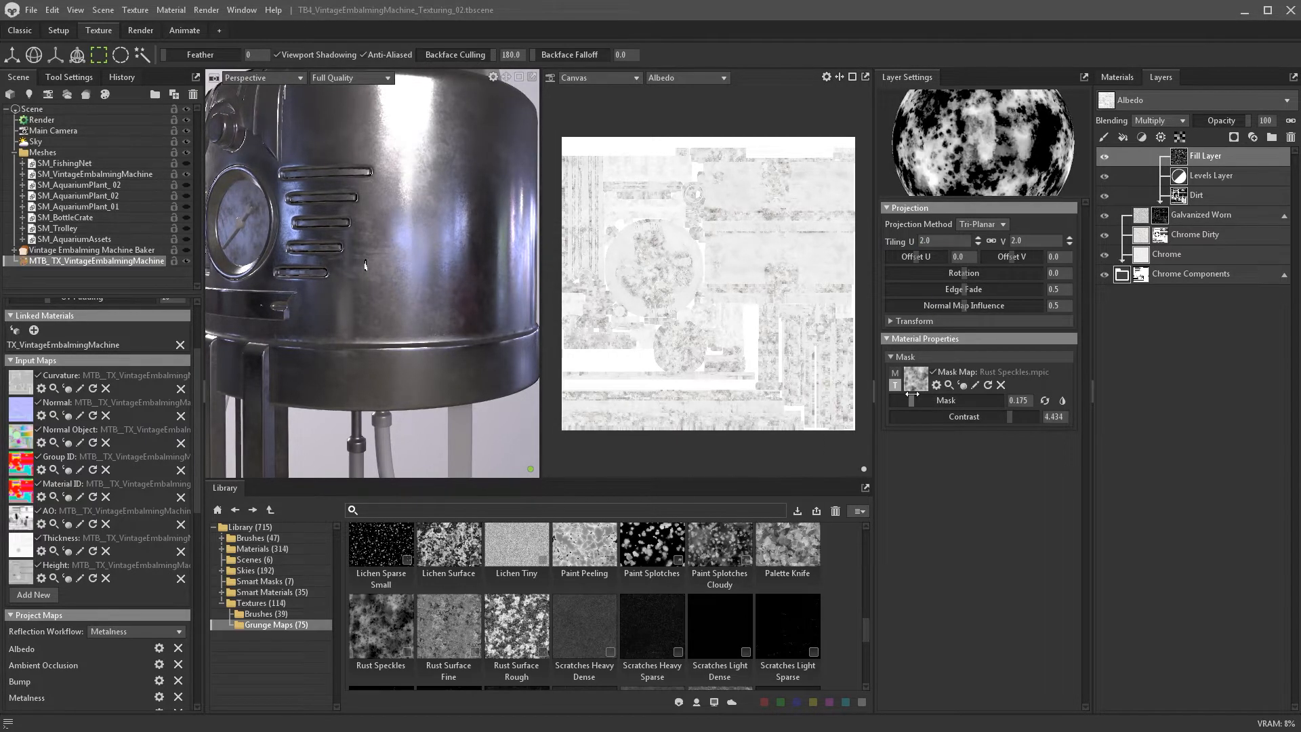
- Try the Rust Speckles map with contrast about 2.574 and mask value about 0.669, comparing the machine with the fill layer hidden and shown
drag(378, 235, 339, 247)
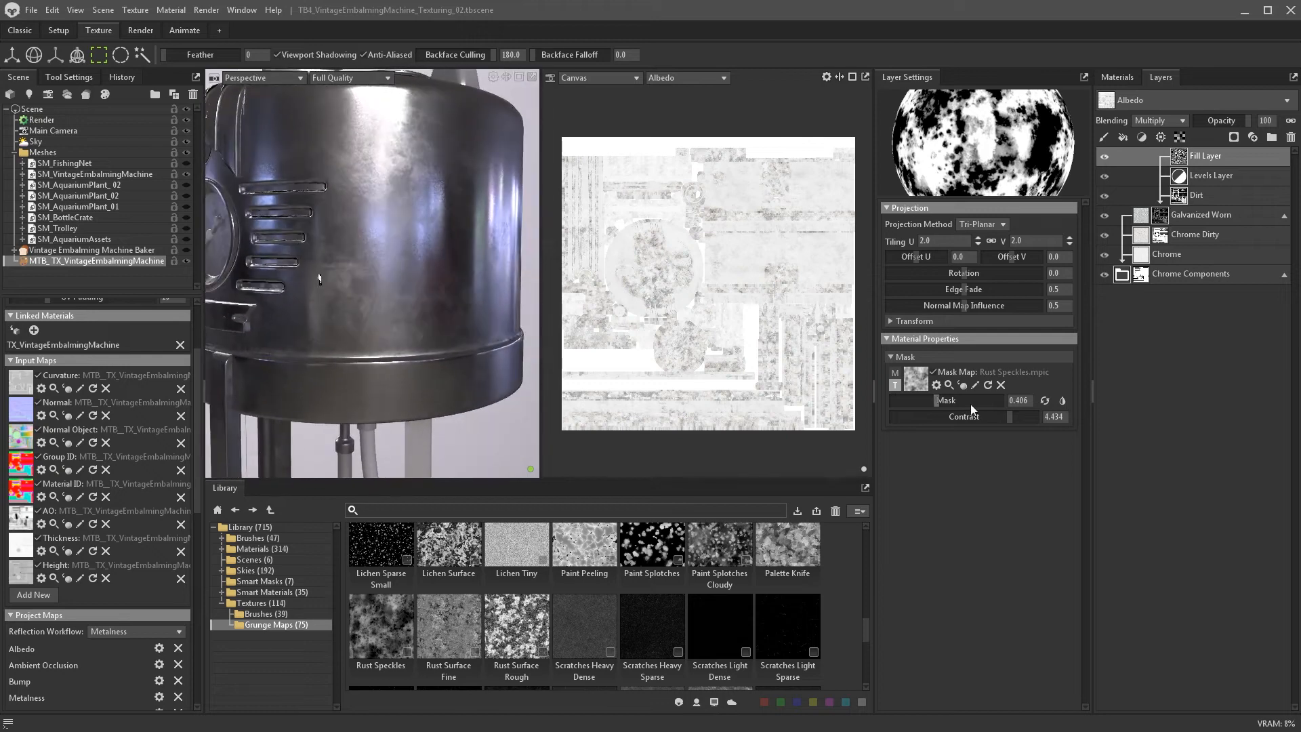
drag(1010, 417, 994, 417)
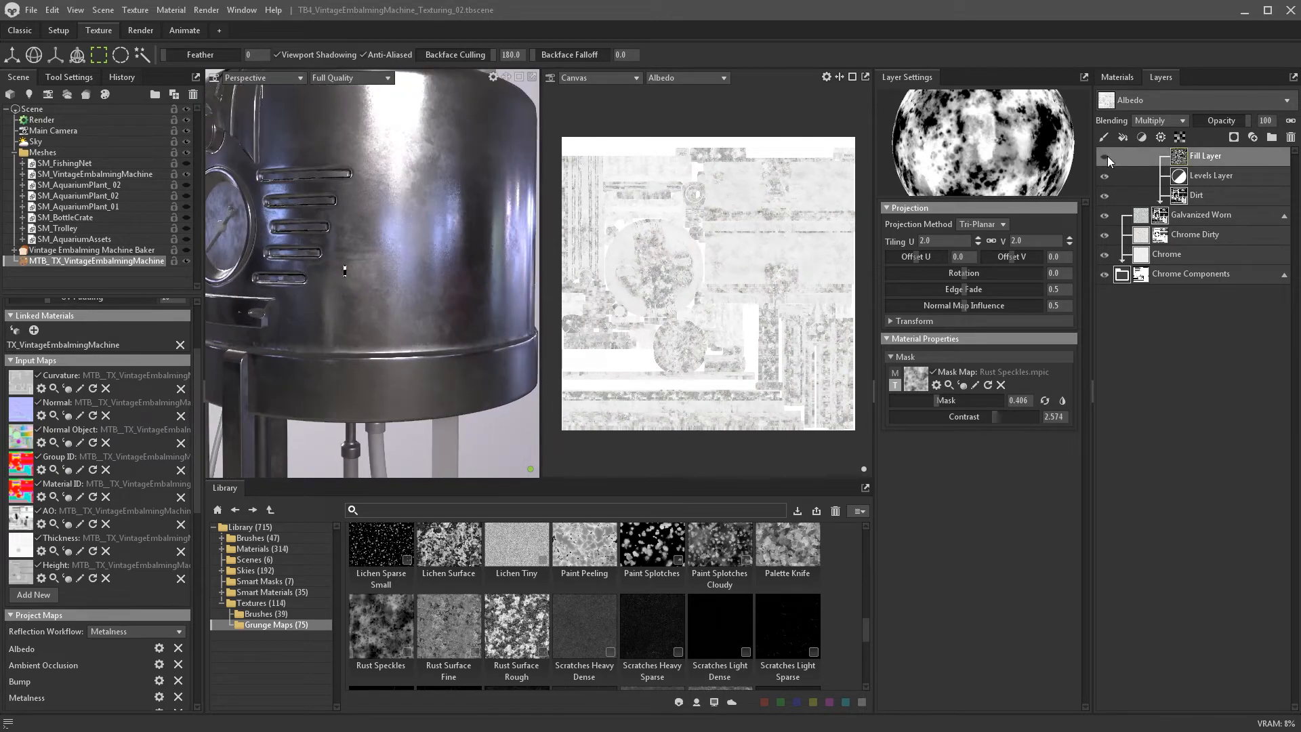
click(1104, 157)
click(1104, 156)
alt+right_drag(492, 282, 454, 257)
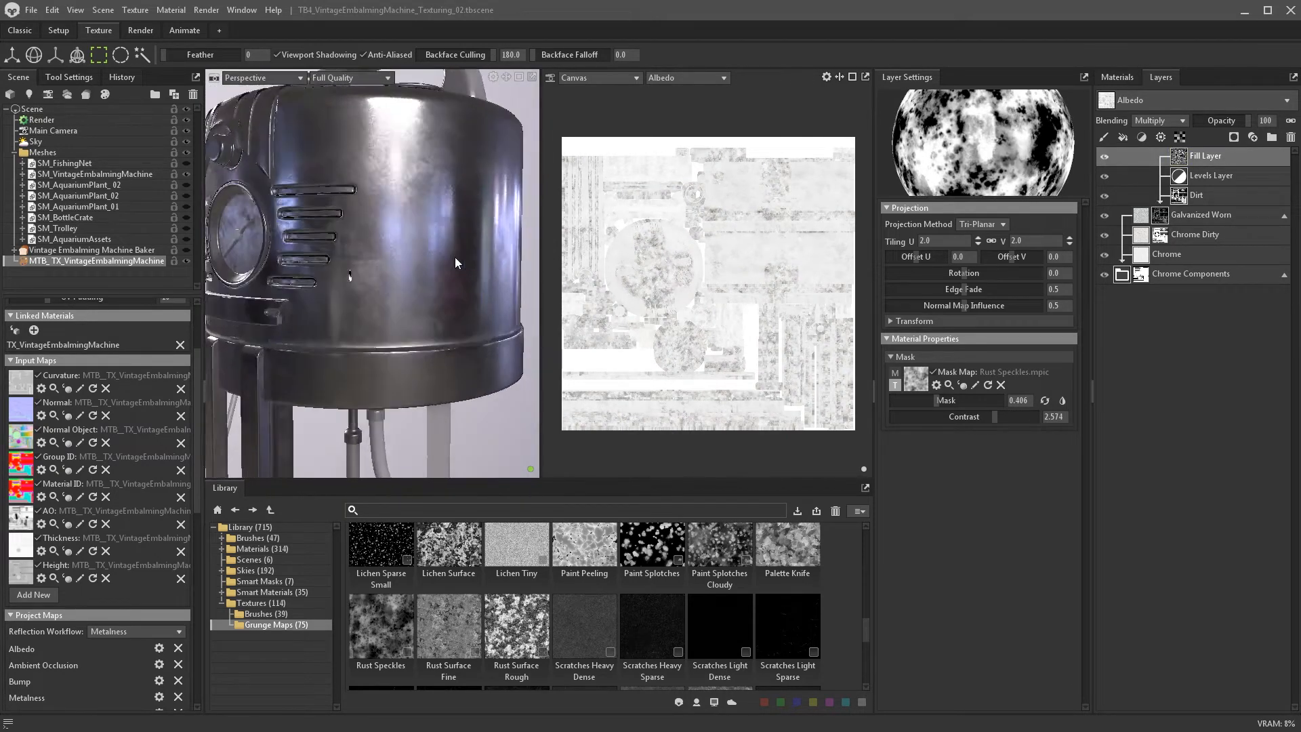
alt+middle_drag(454, 258, 454, 239)
drag(936, 401, 965, 401)
alt+drag(514, 331, 511, 352)
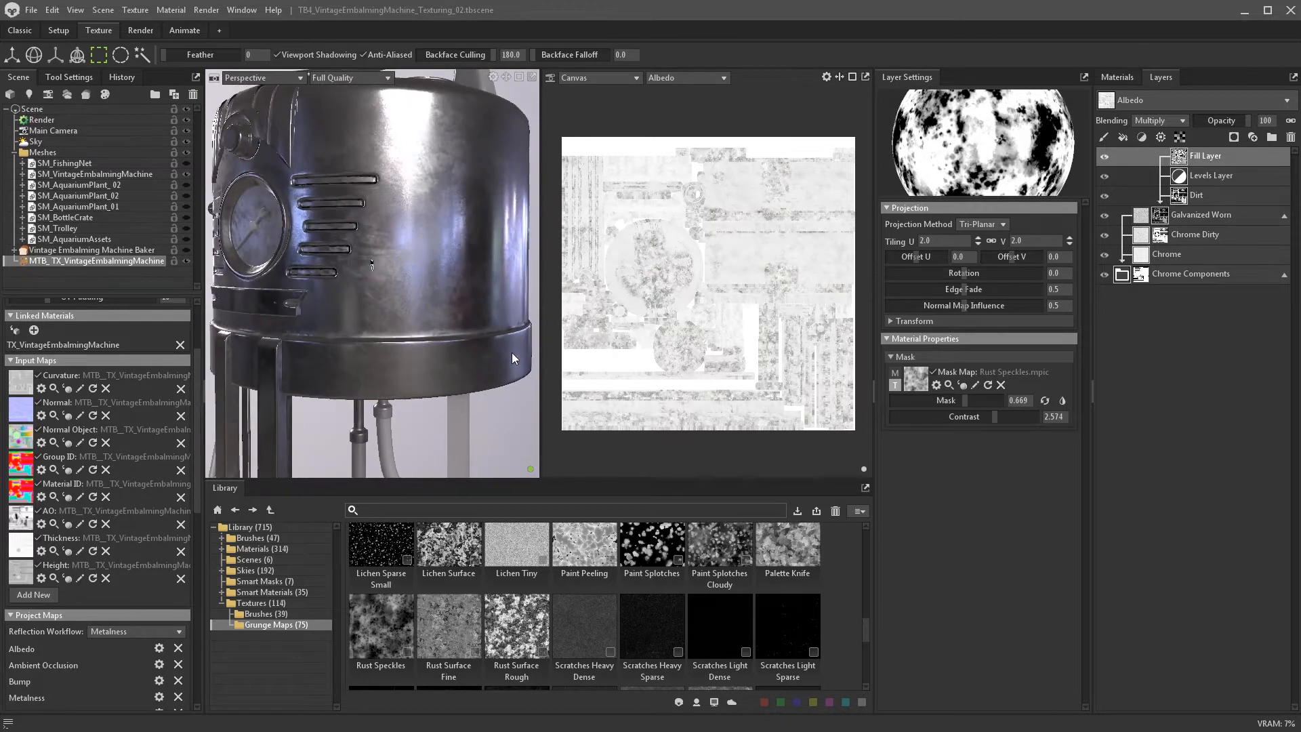
- Assign the Wipes Brushed grunge map as the fill layer's mask map and check its effect on the whole machine
scroll(609, 607, down, 2)
scroll(610, 607, down, 2)
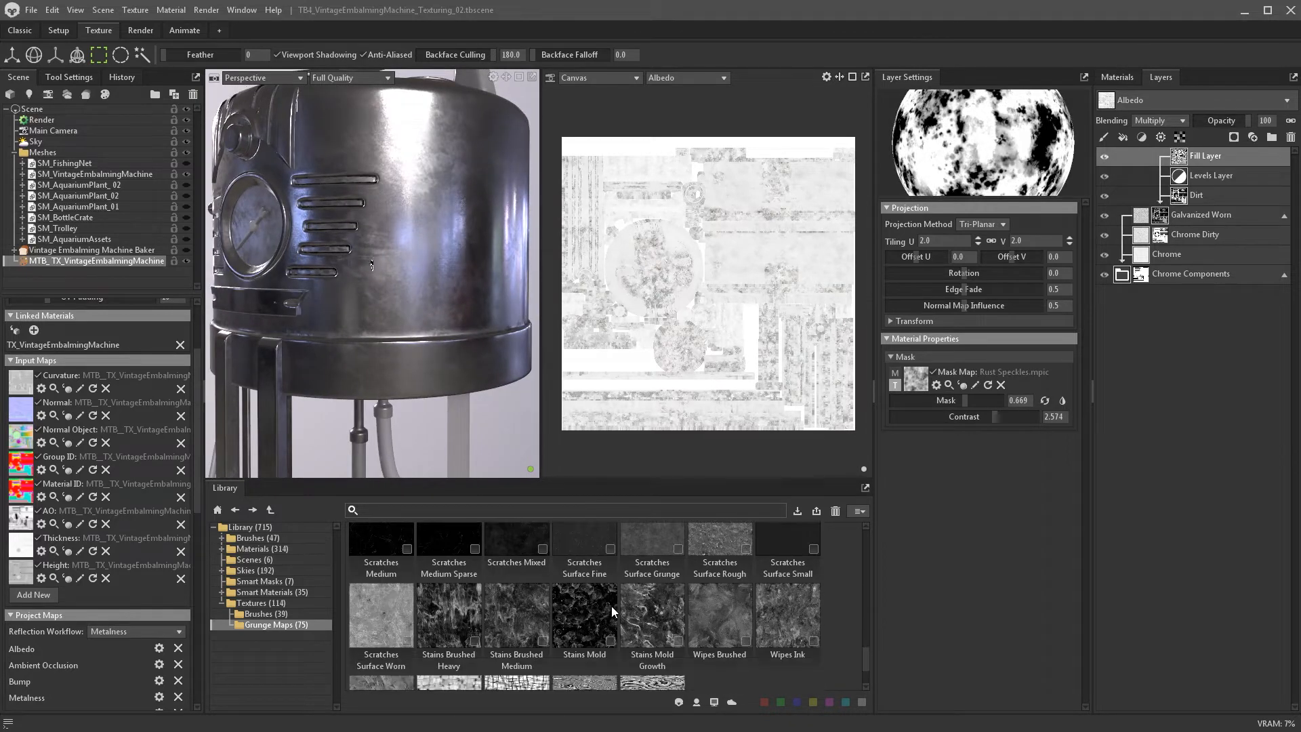
mouse_move(717, 620)
mouse_down()
mouse_move(914, 370)
mouse_move(960, 385)
mouse_up()
click(1105, 157)
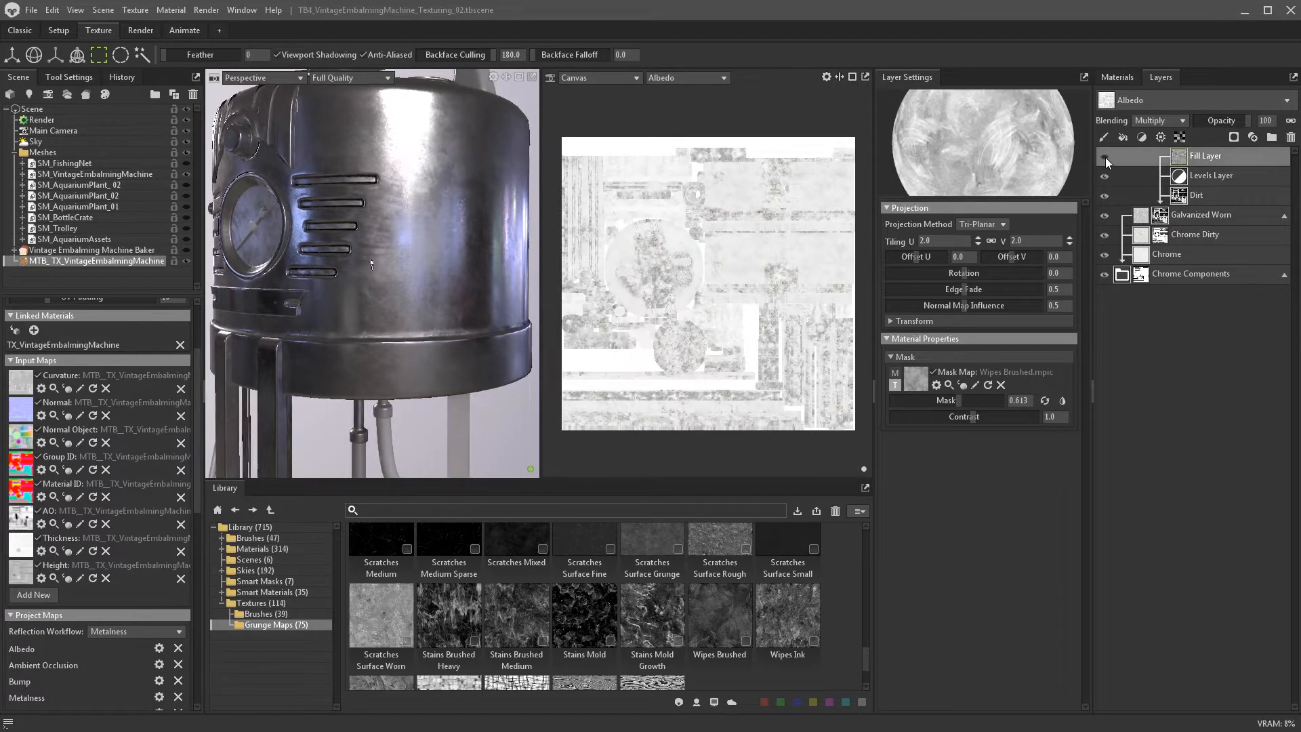
mouse_move(416, 275)
mouse_down()
mouse_move(334, 299)
mouse_move(380, 255)
mouse_move(442, 315)
mouse_move(469, 281)
mouse_move(458, 303)
mouse_move(421, 299)
mouse_up()
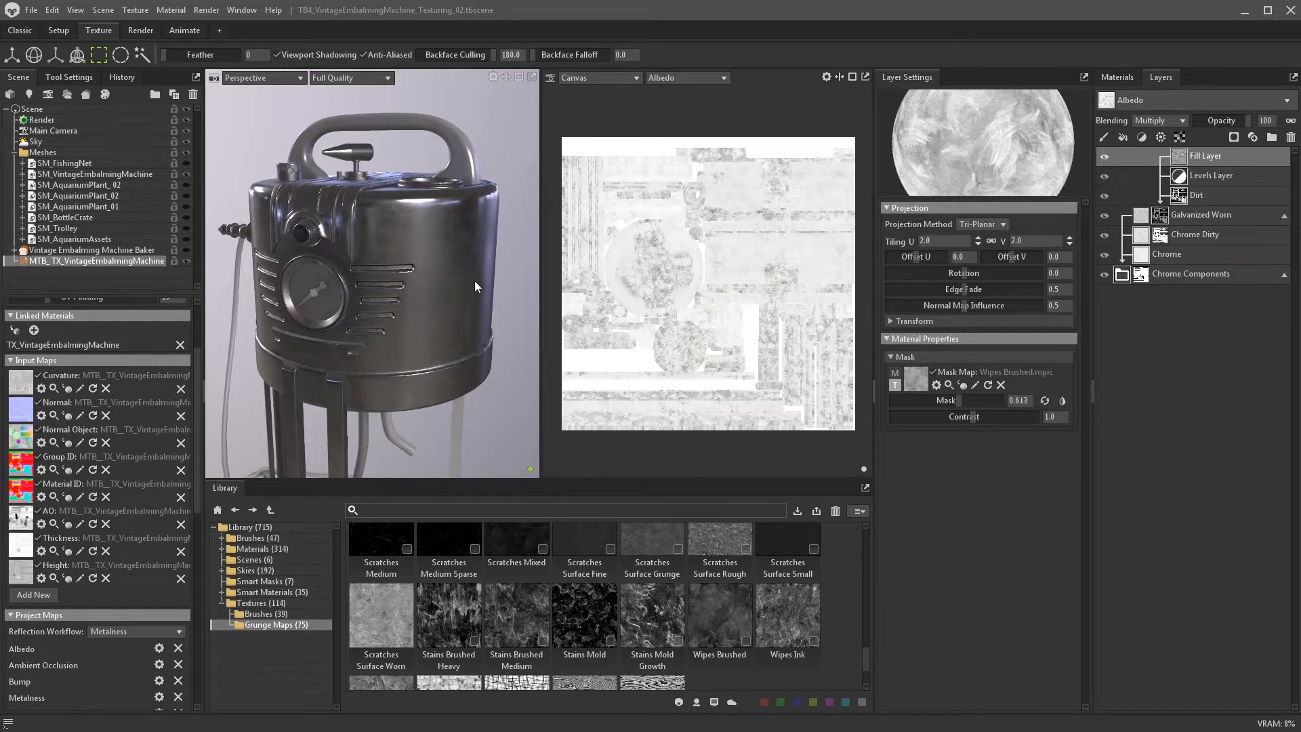
- Rename the Galvanized Worn layer to Galvanised Wipes
click(1141, 217)
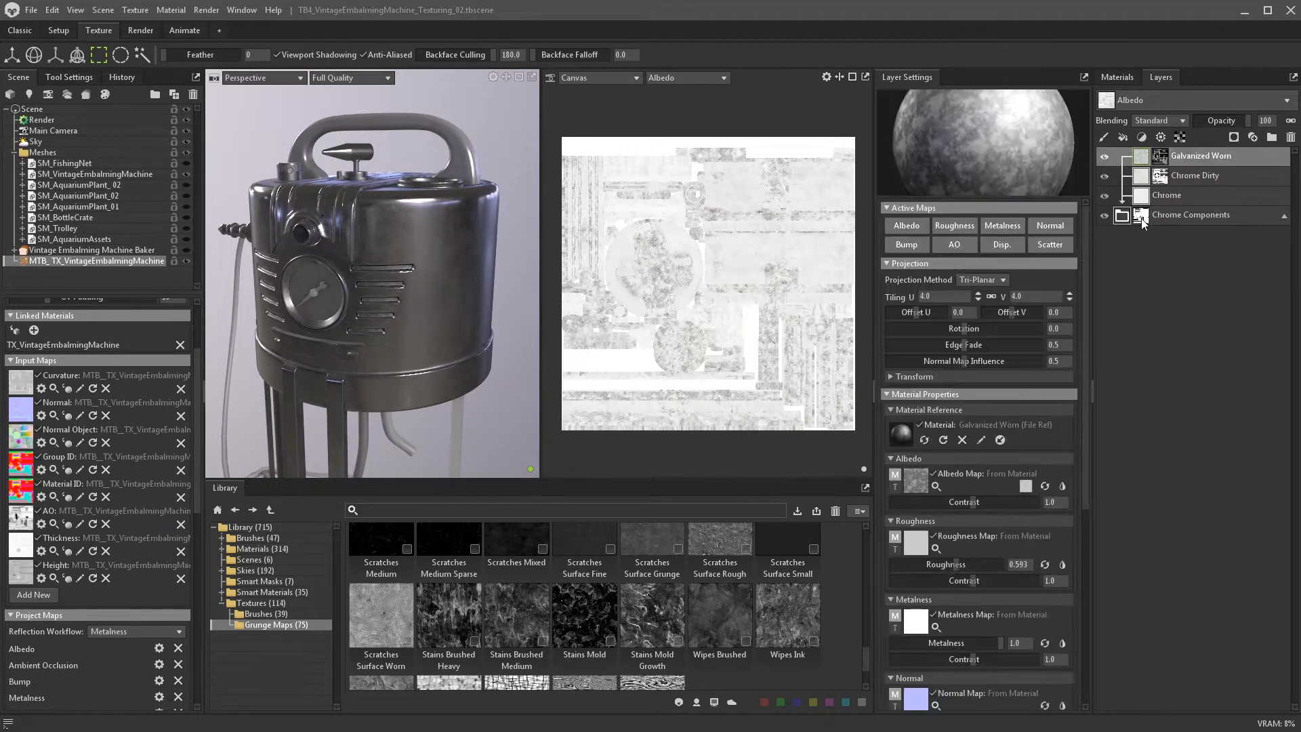
double_click(1193, 156)
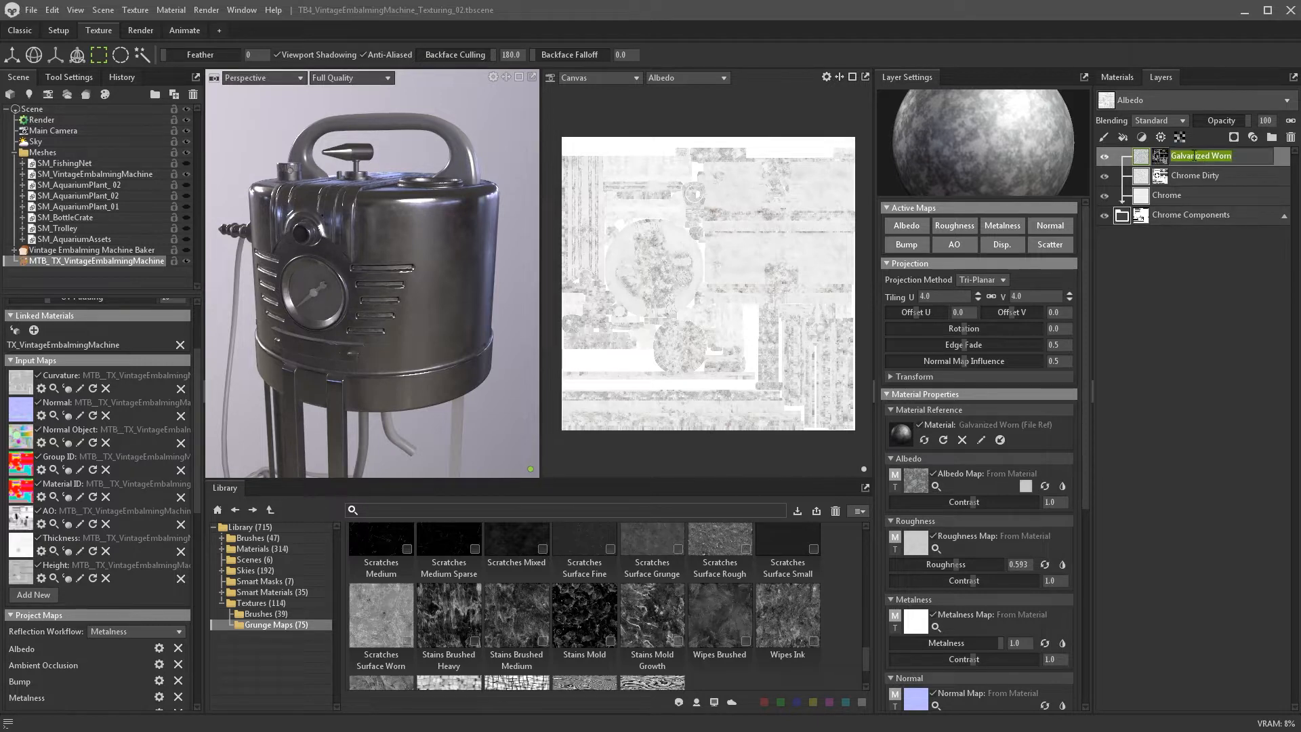
text(W)
text(Galvanised Wipes)
key(Return)
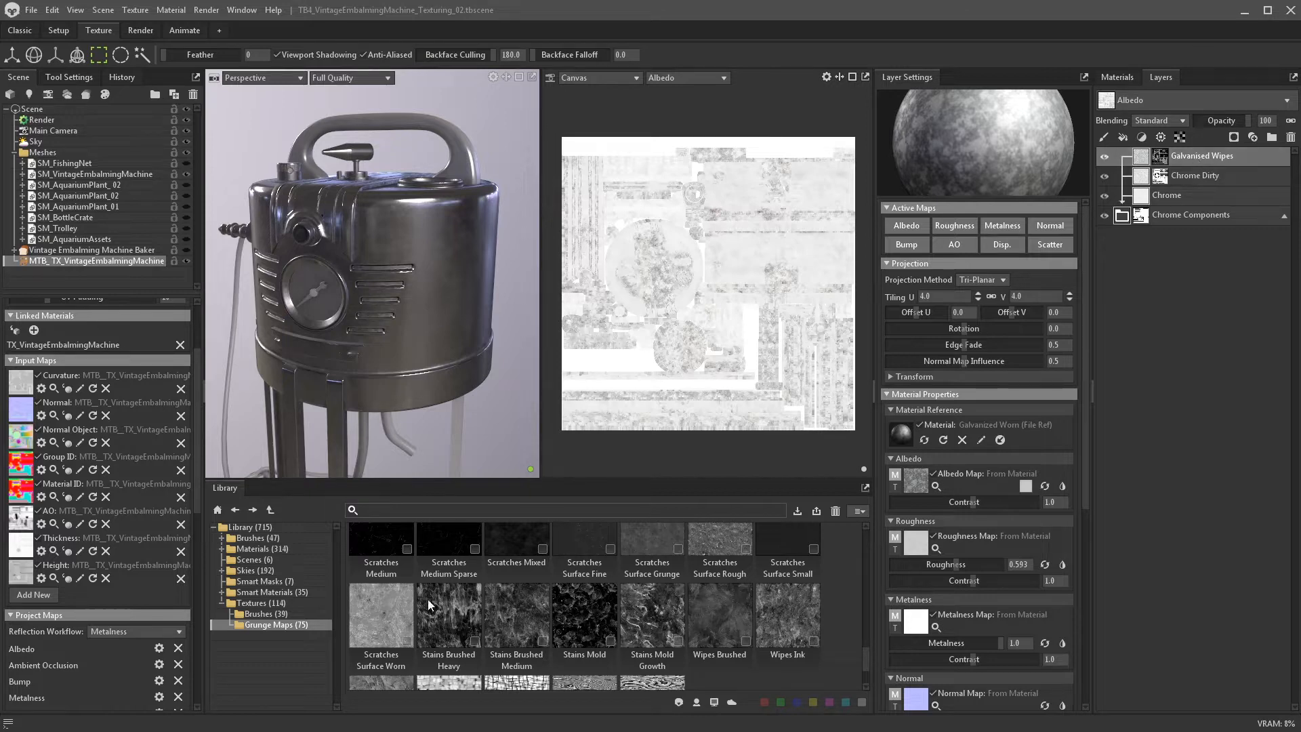
- Add the Nickel Pocked metal material as a new layer above Galvanised Wipes in the Chrome Components group
click(221, 603)
click(222, 549)
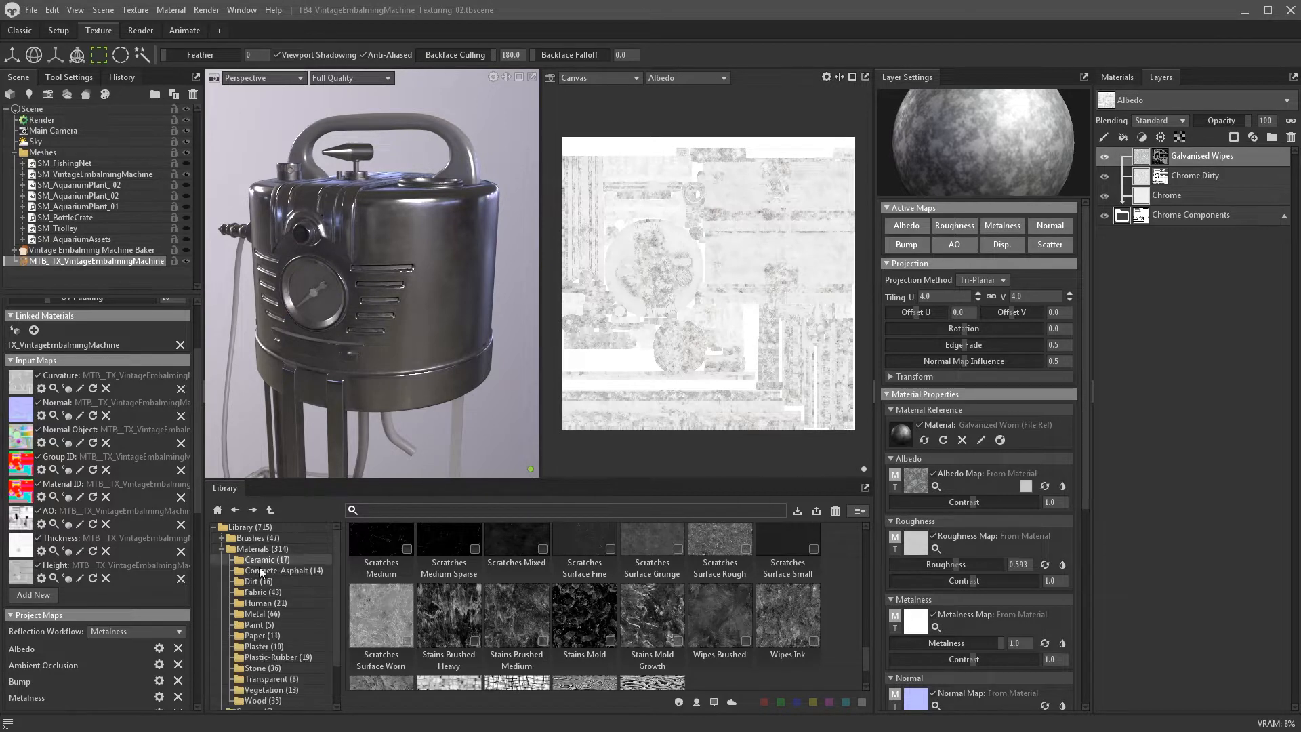
click(254, 613)
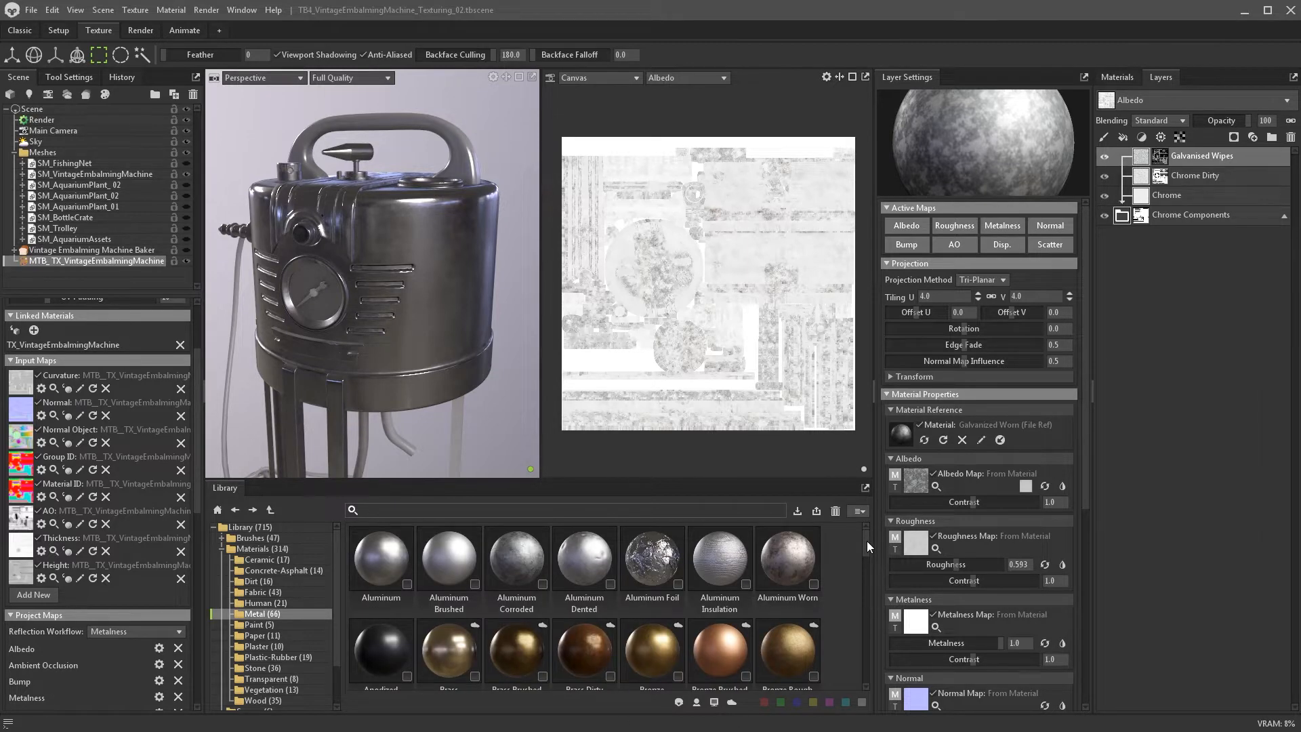
drag(868, 541, 863, 619)
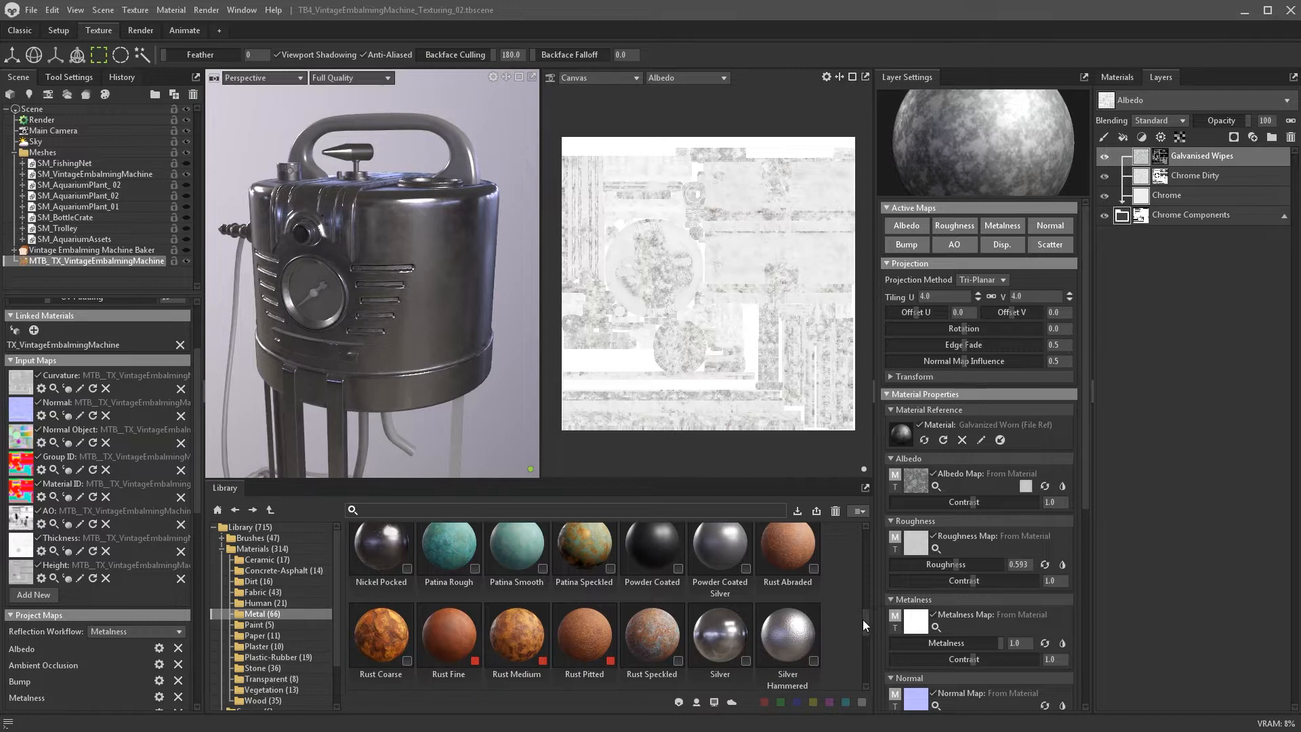
drag(372, 572, 1119, 214)
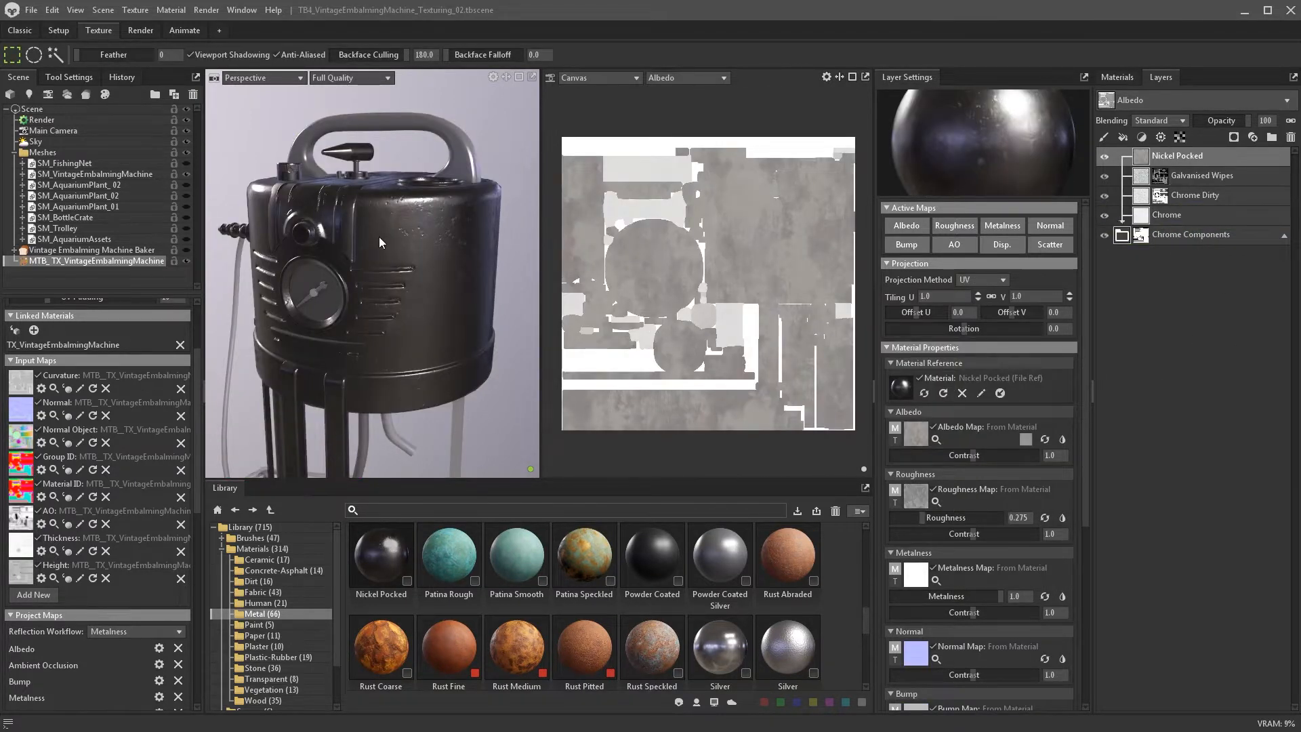
- Disable the albedo and roughness maps of the Nickel Pocked layer and inspect its pitting up close on the machine's side
click(910, 227)
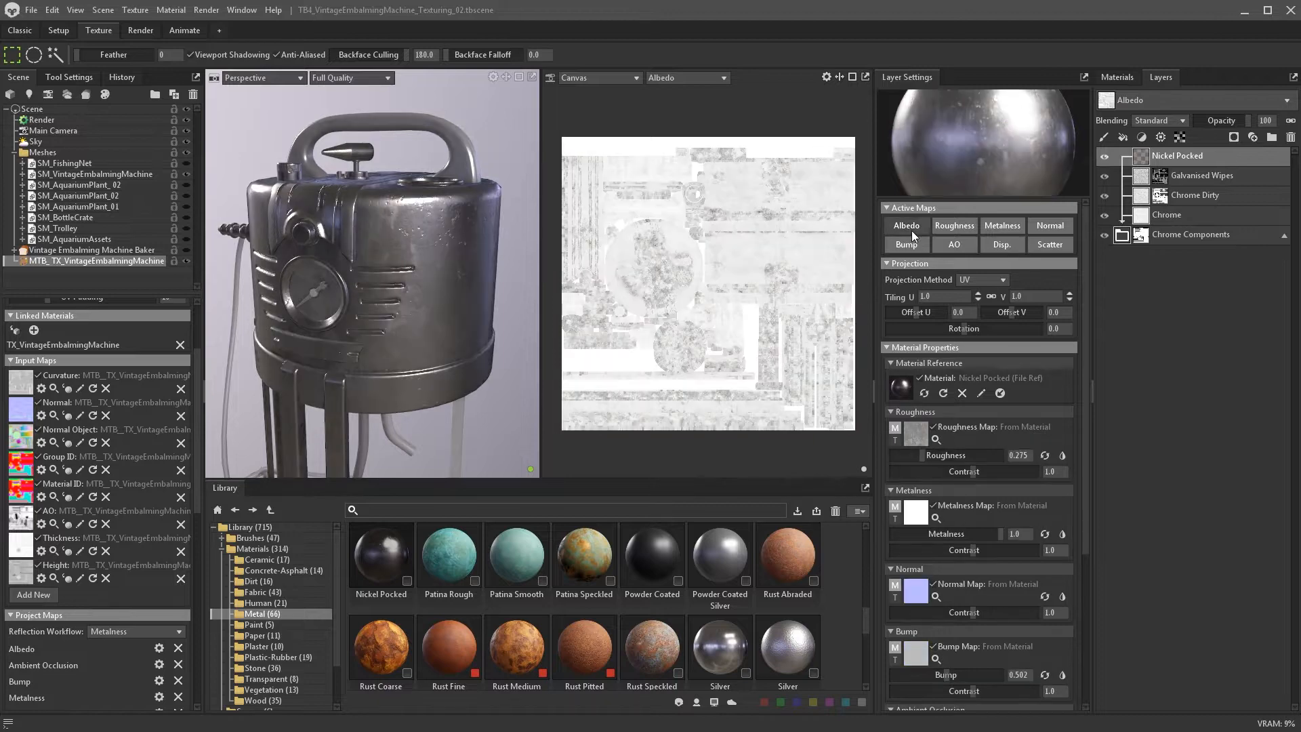
click(947, 226)
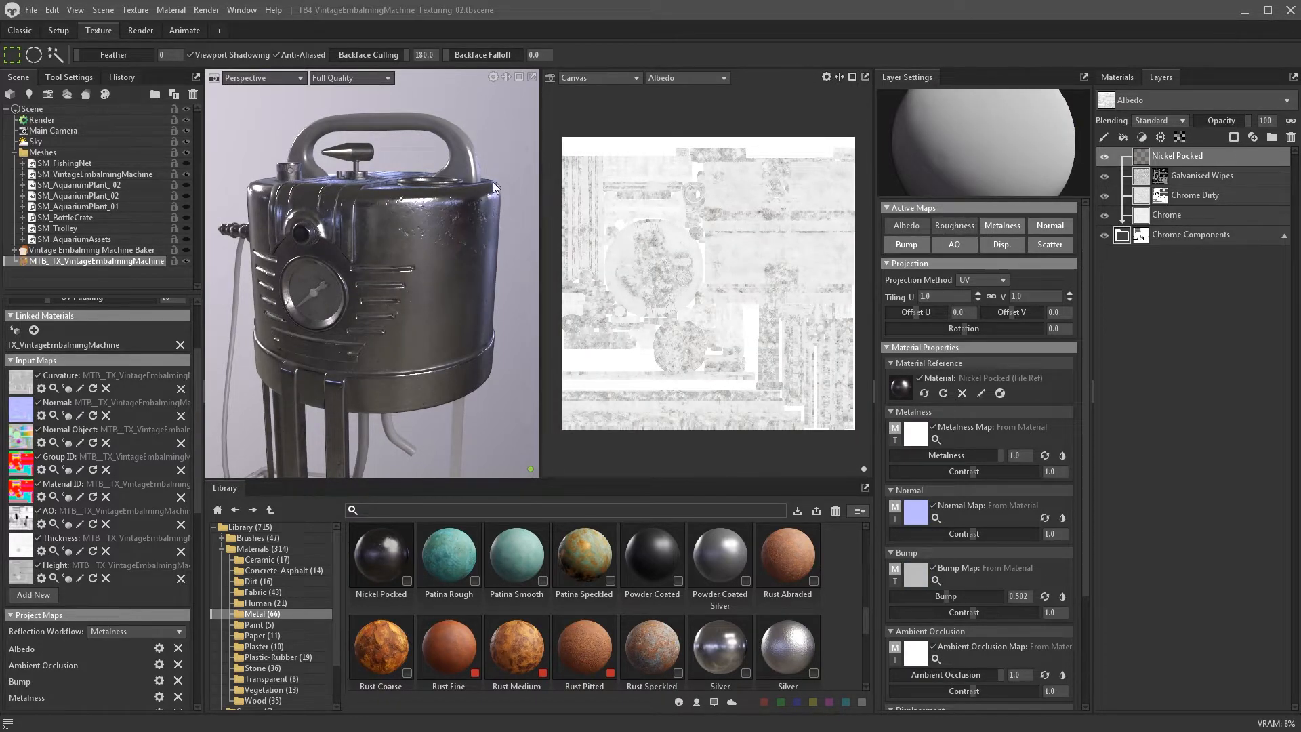
scroll(487, 211, up, 5)
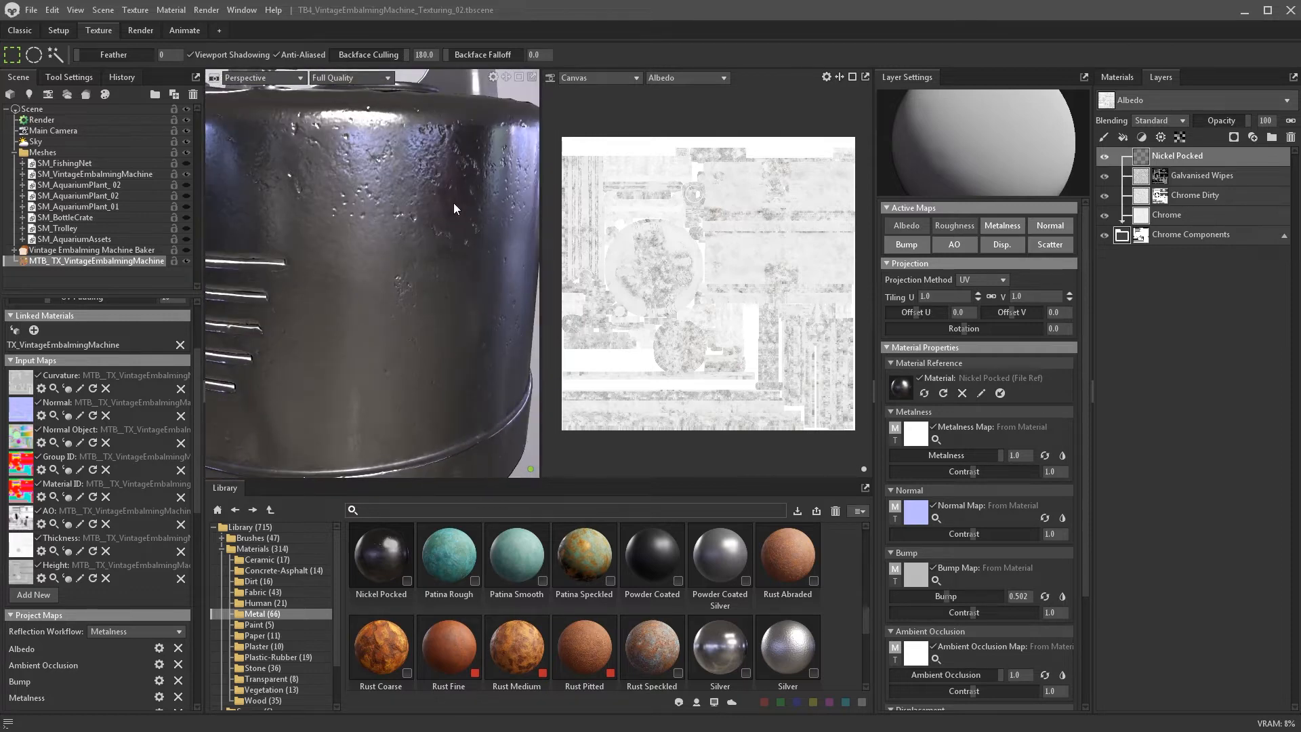
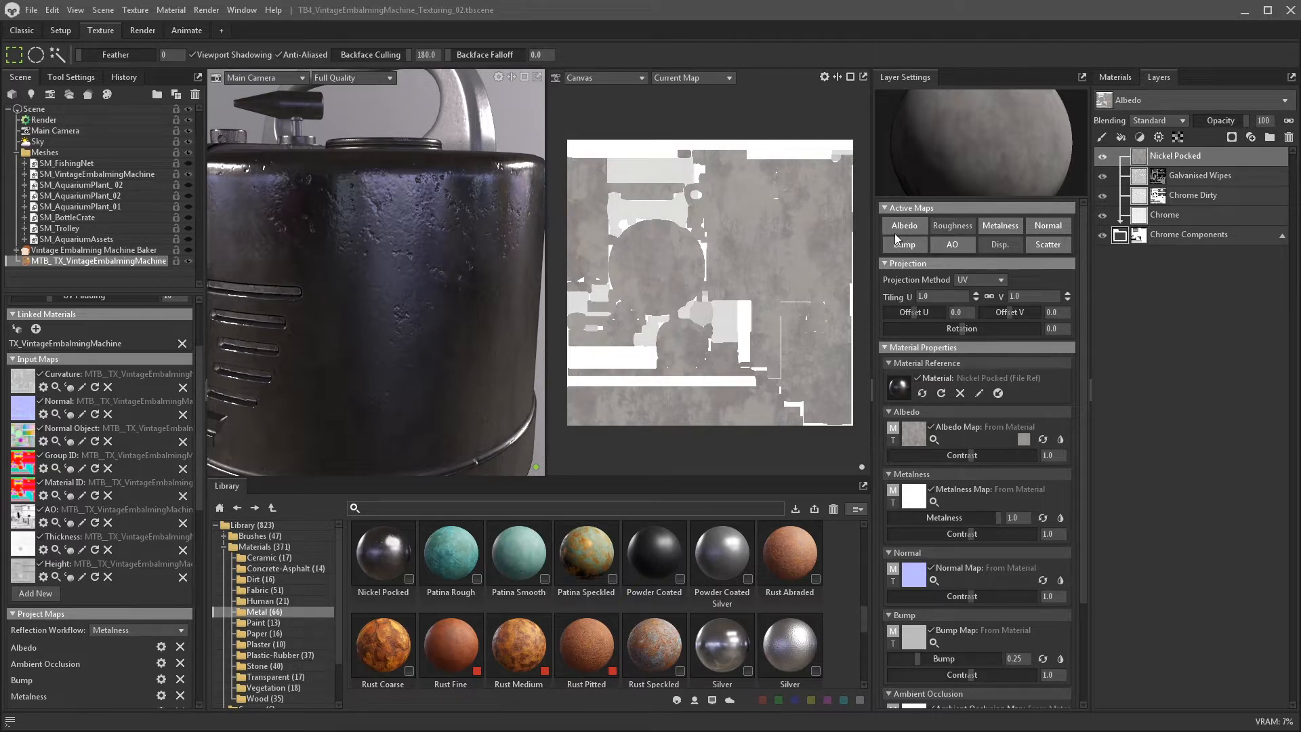
- Lower the Nickel Pocked layer's opacity in the Normal map only, and disable the layer's albedo map
click(1202, 101)
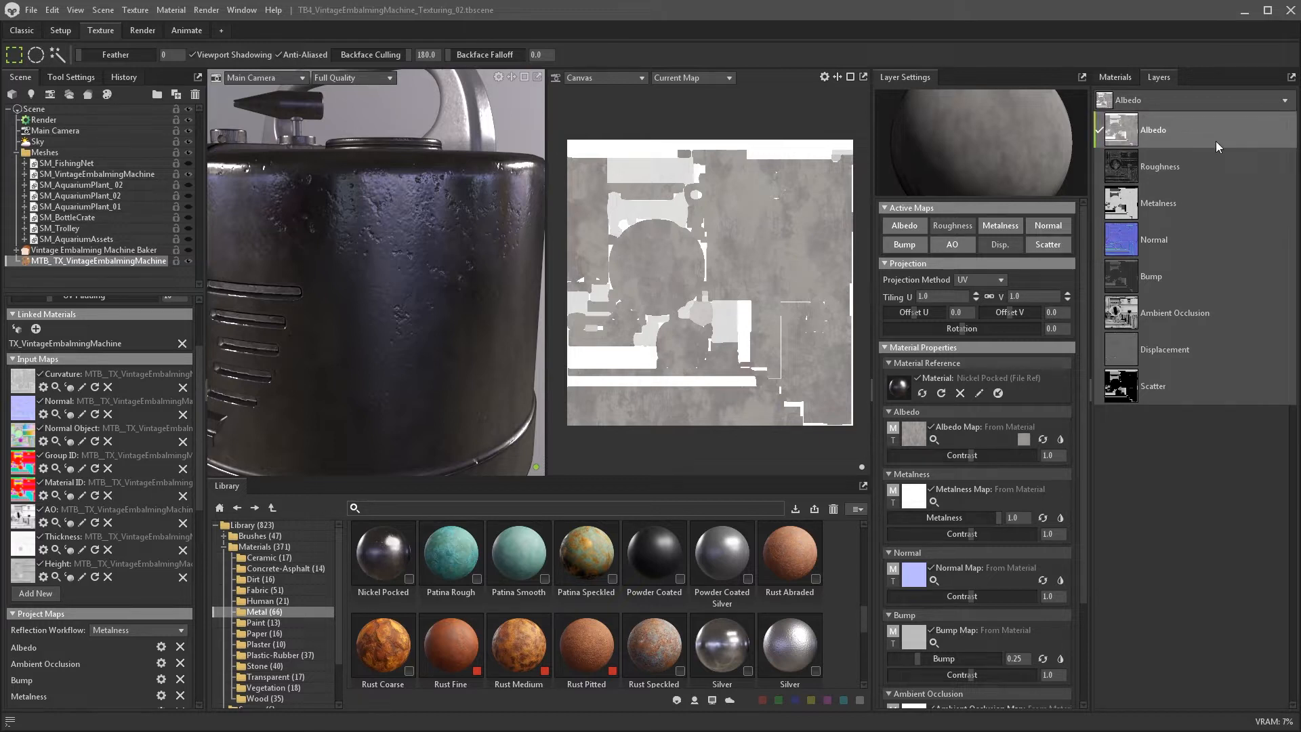
click(1204, 240)
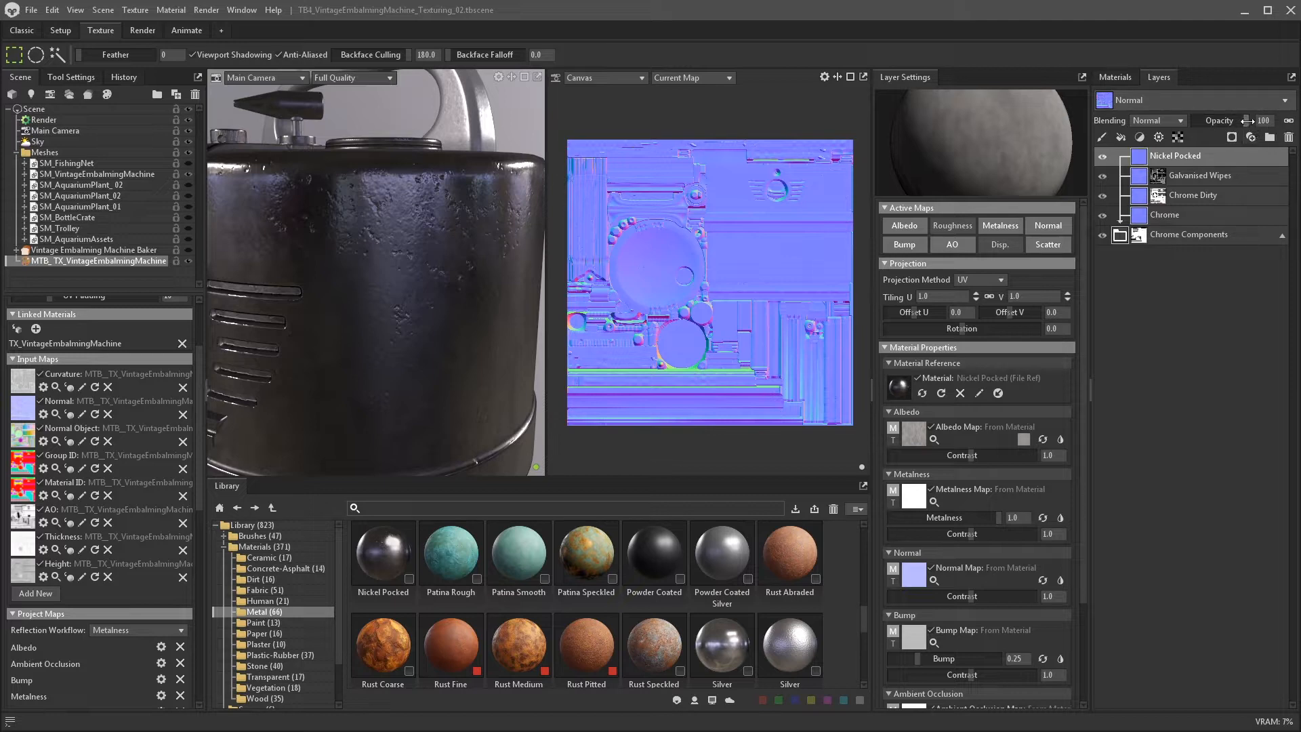
mouse_move(1247, 121)
mouse_down()
mouse_move(1188, 114)
mouse_move(1259, 108)
mouse_up()
drag(1250, 120, 1211, 118)
click(909, 226)
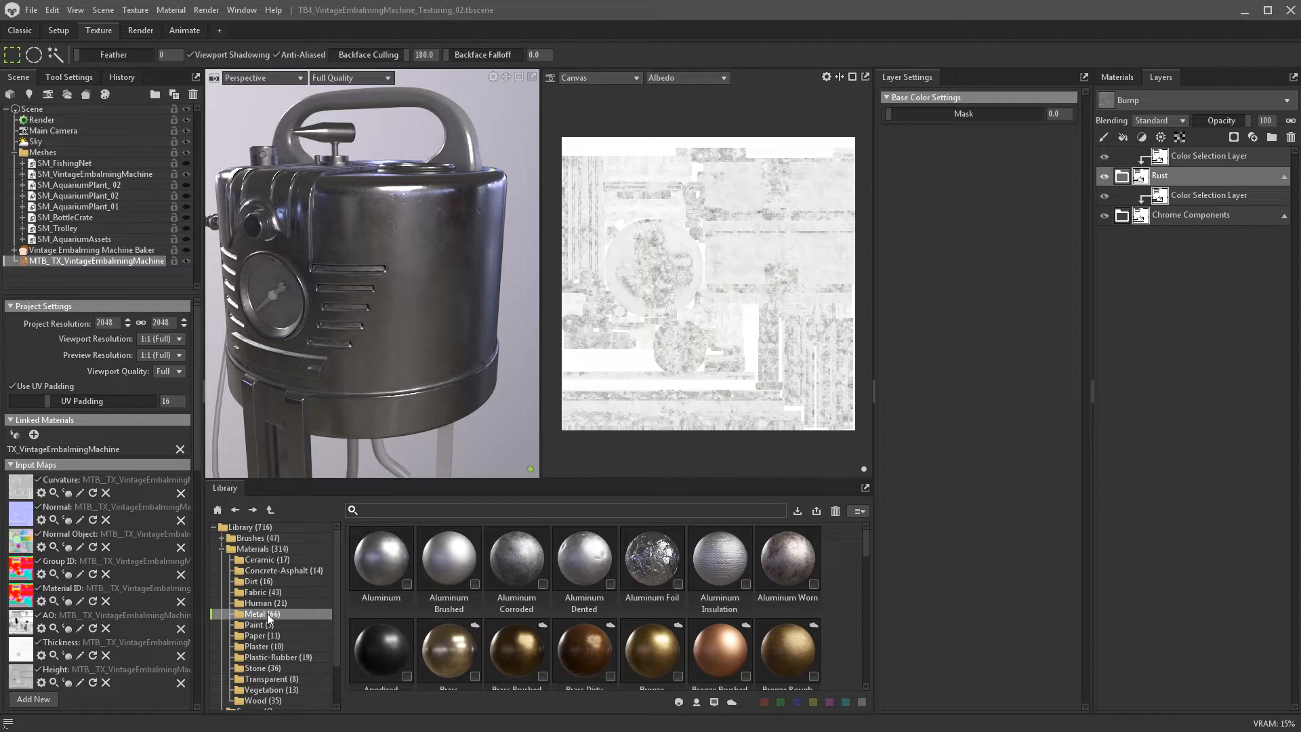
- Find Rust Fine by searching the metal materials for rust, then add it to the Rust group with its displacement map disabled
click(384, 511)
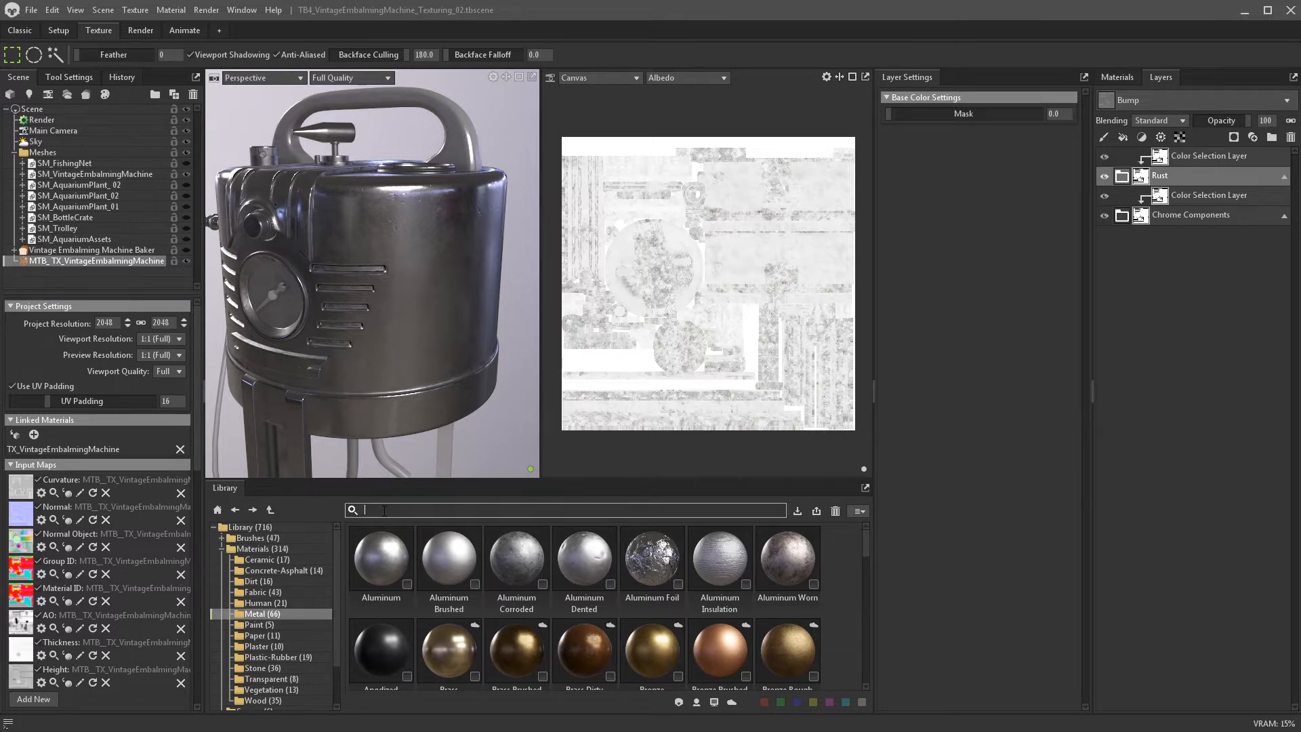
text(rust)
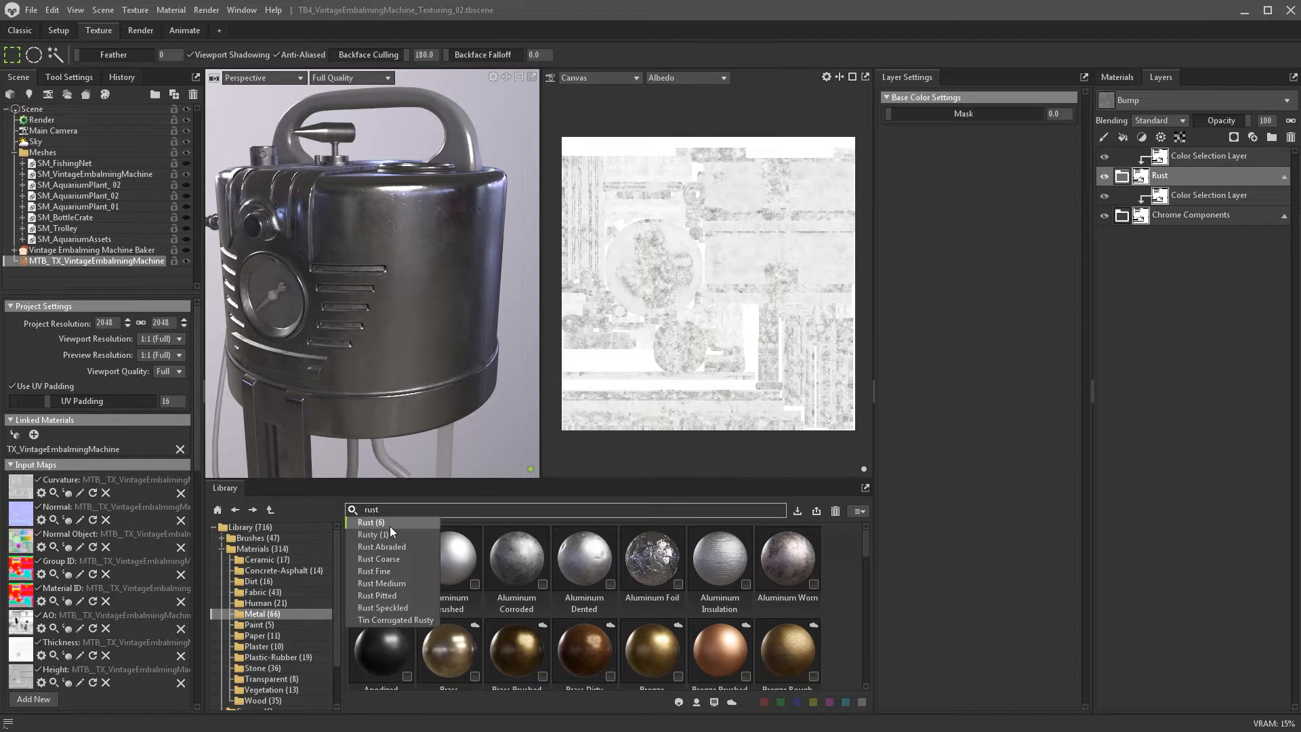
click(392, 522)
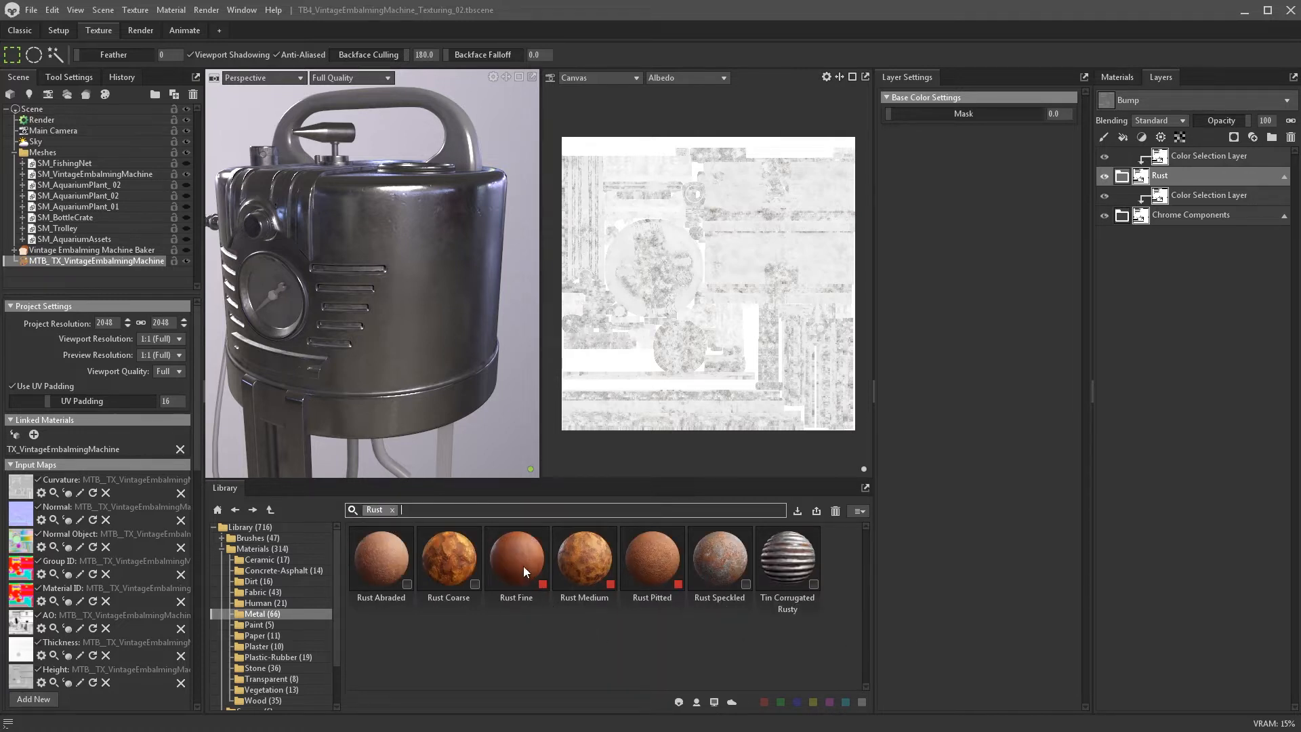
drag(520, 556, 1122, 174)
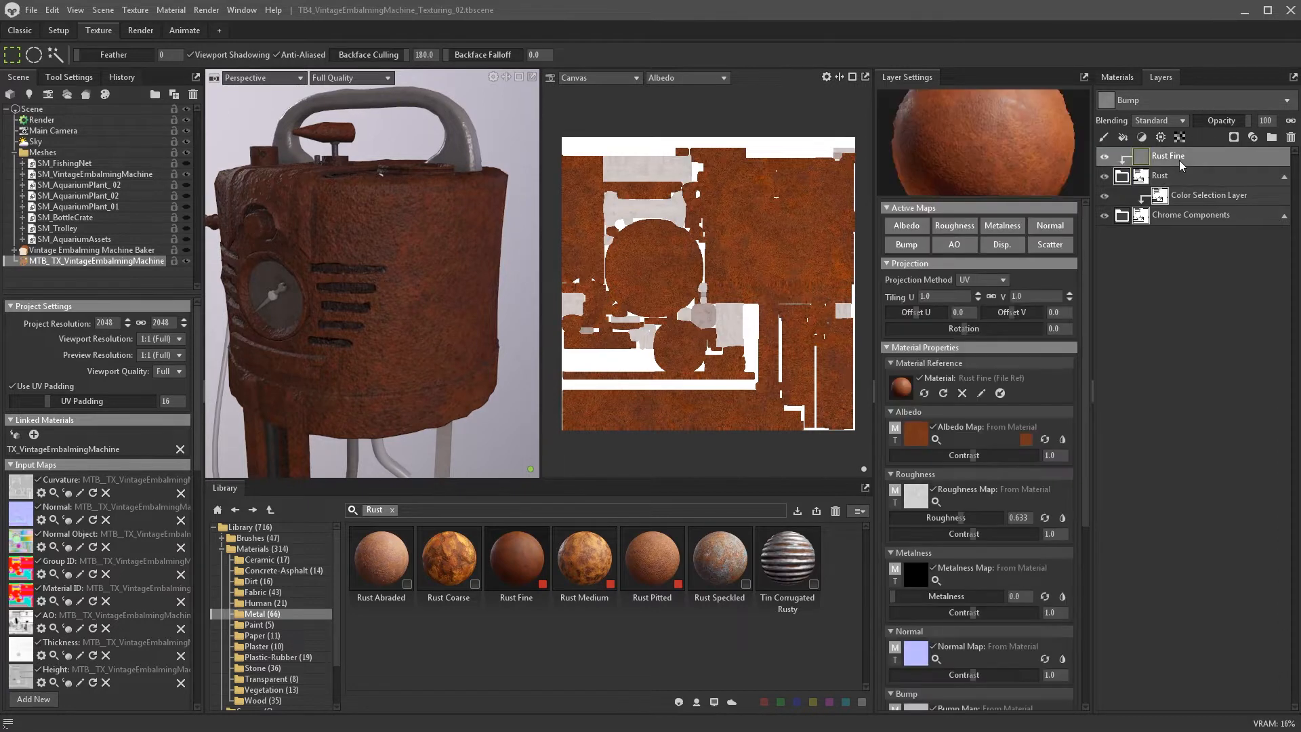
click(1011, 247)
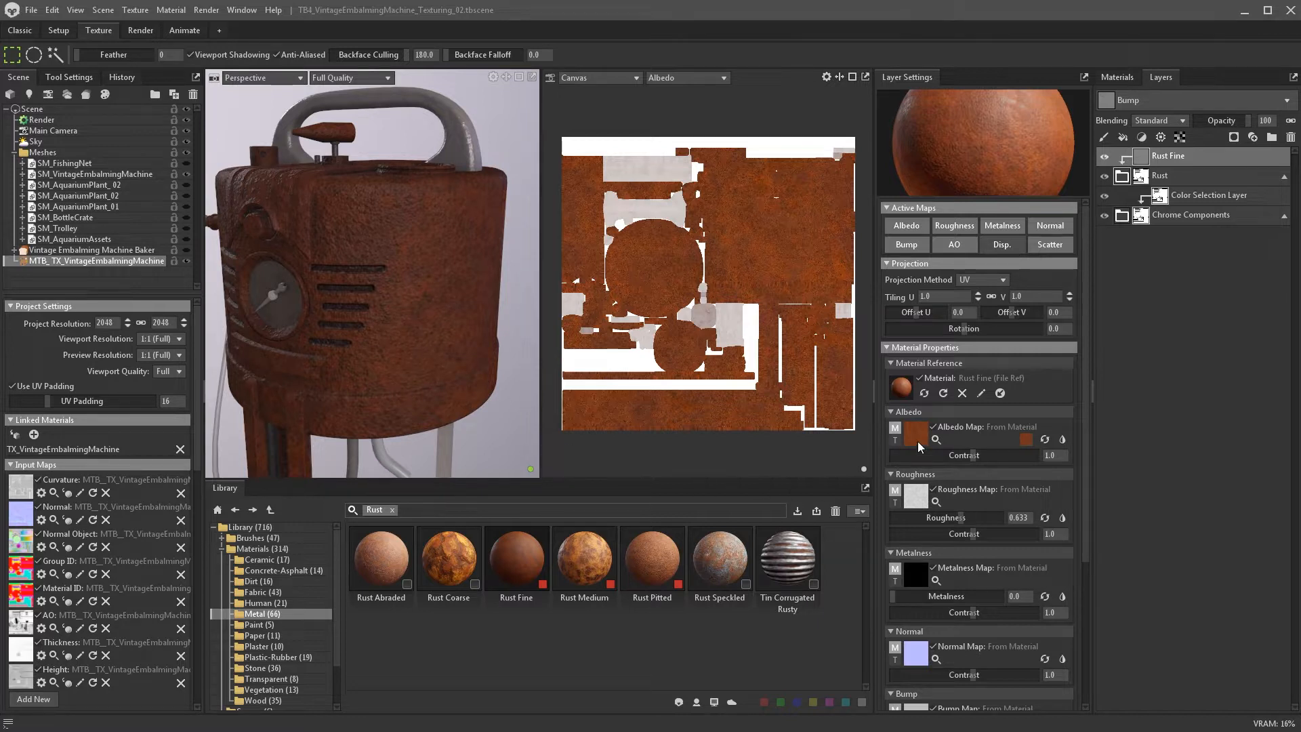
click(1026, 440)
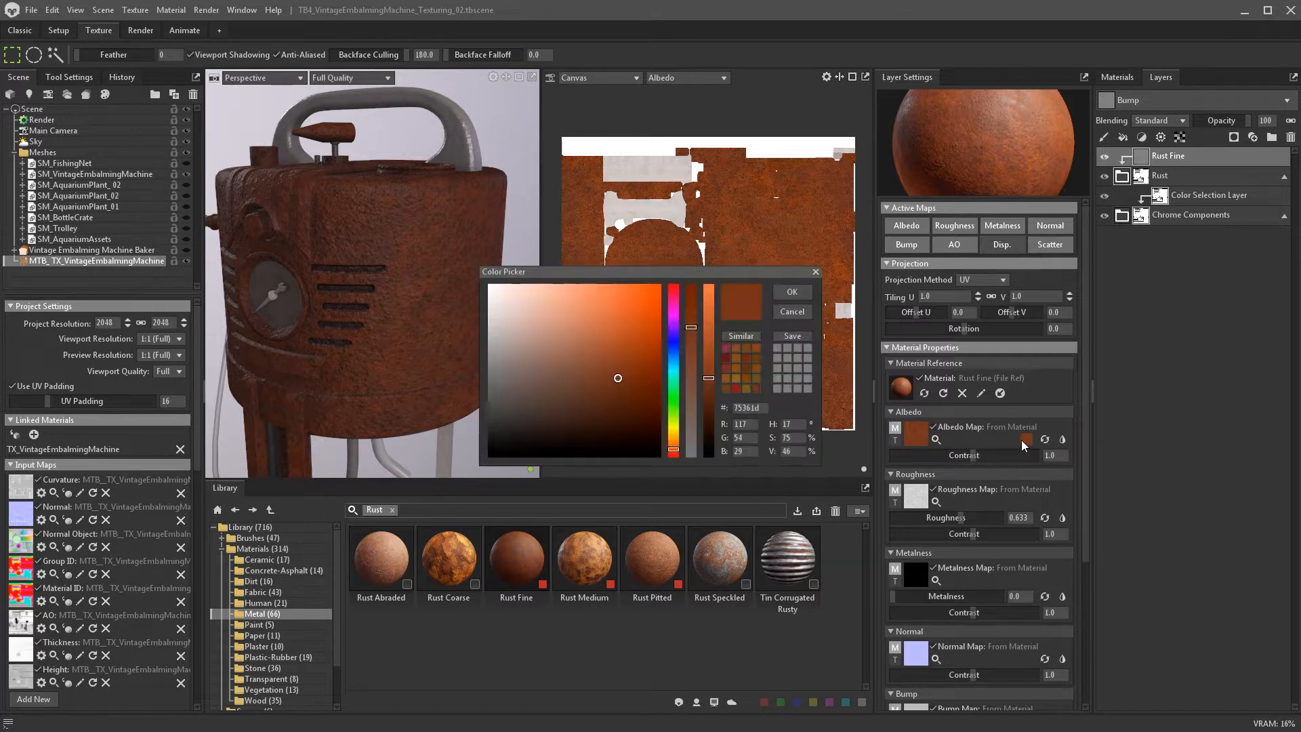
click(803, 317)
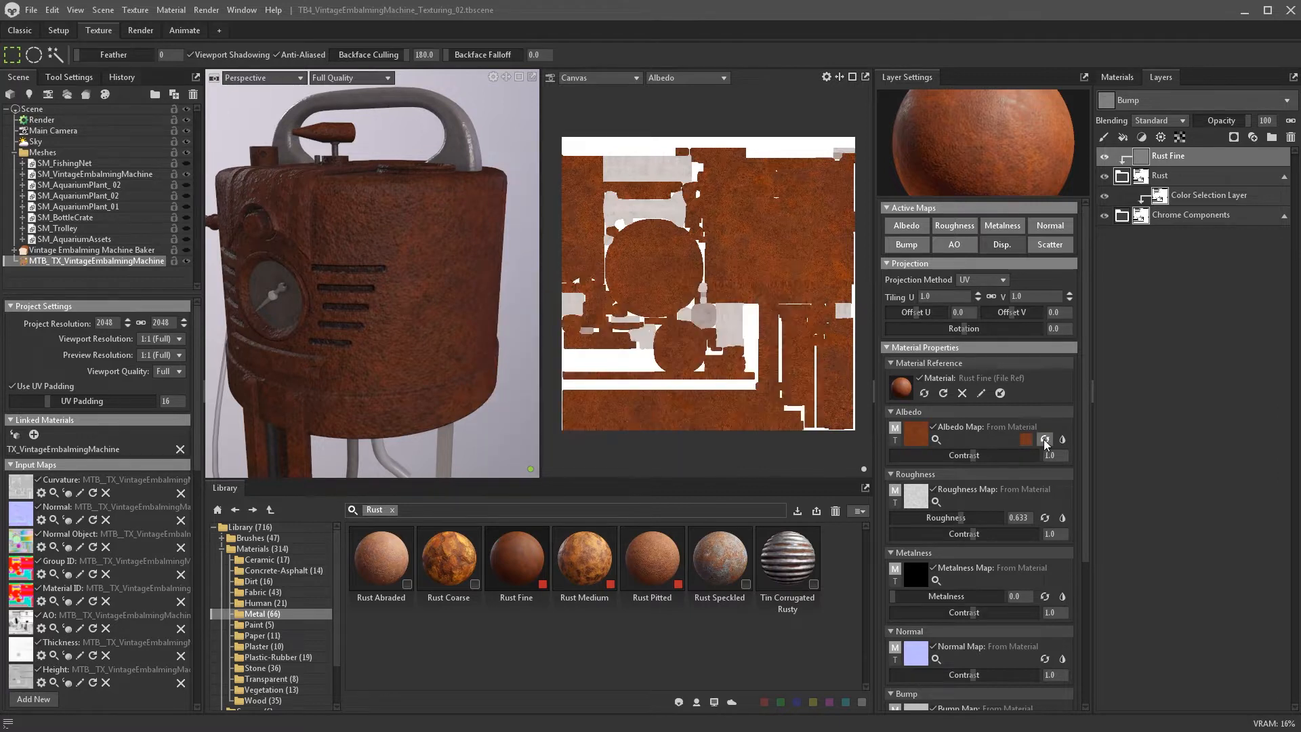
click(1060, 439)
click(1062, 440)
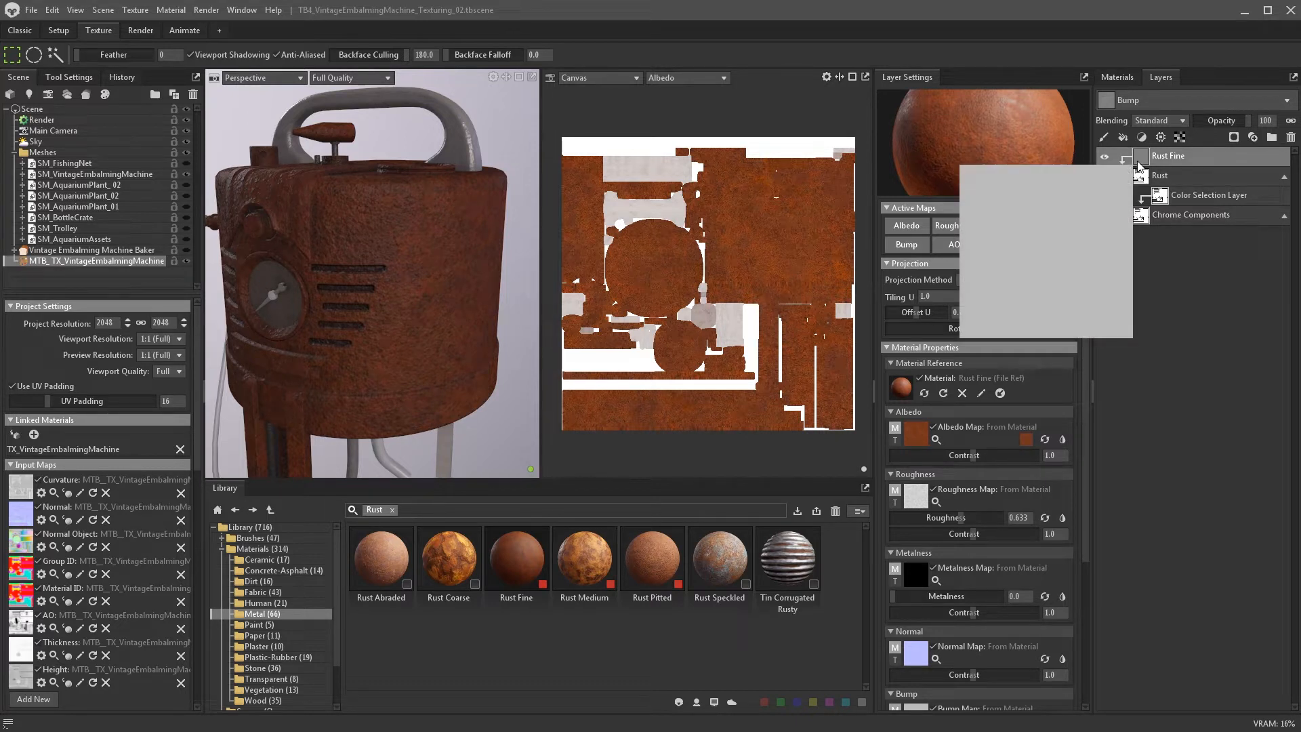
- Display the Albedo channel in the layer stack and add a Hue / Saturation adjustment layer above Rust Fine
click(1149, 100)
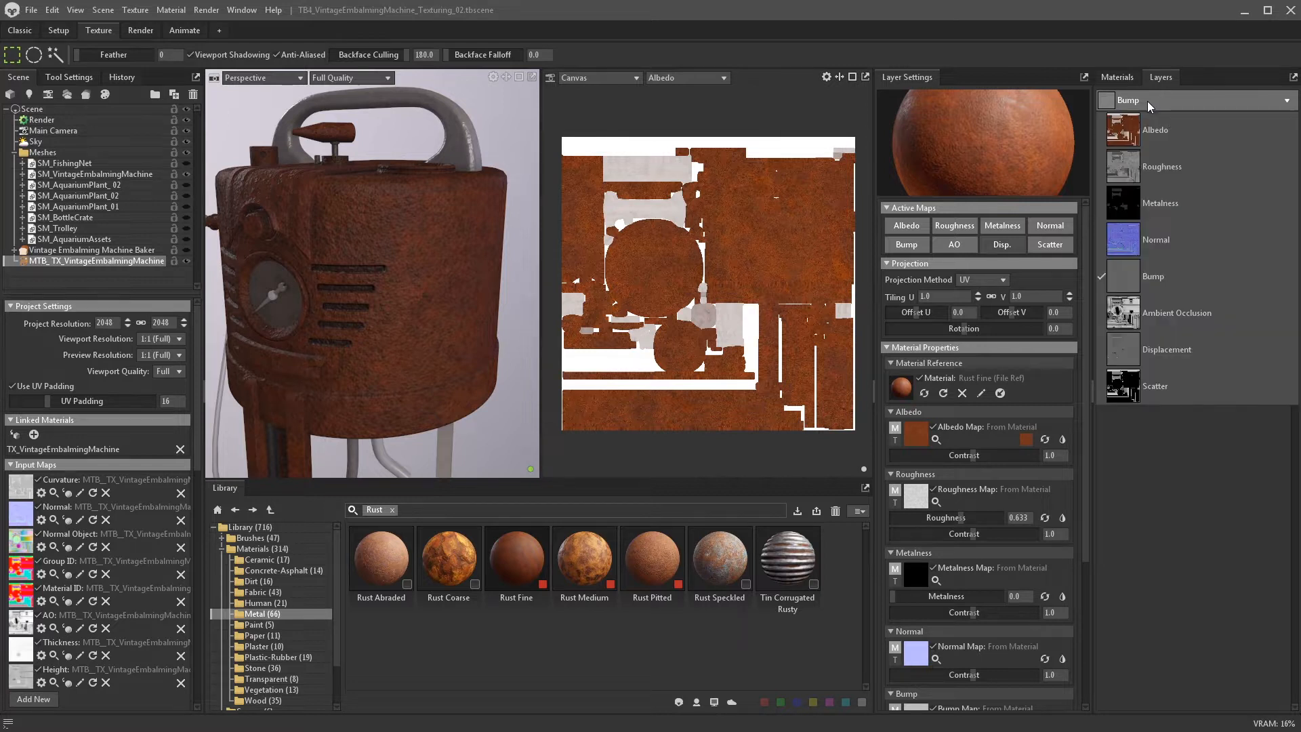
click(1150, 121)
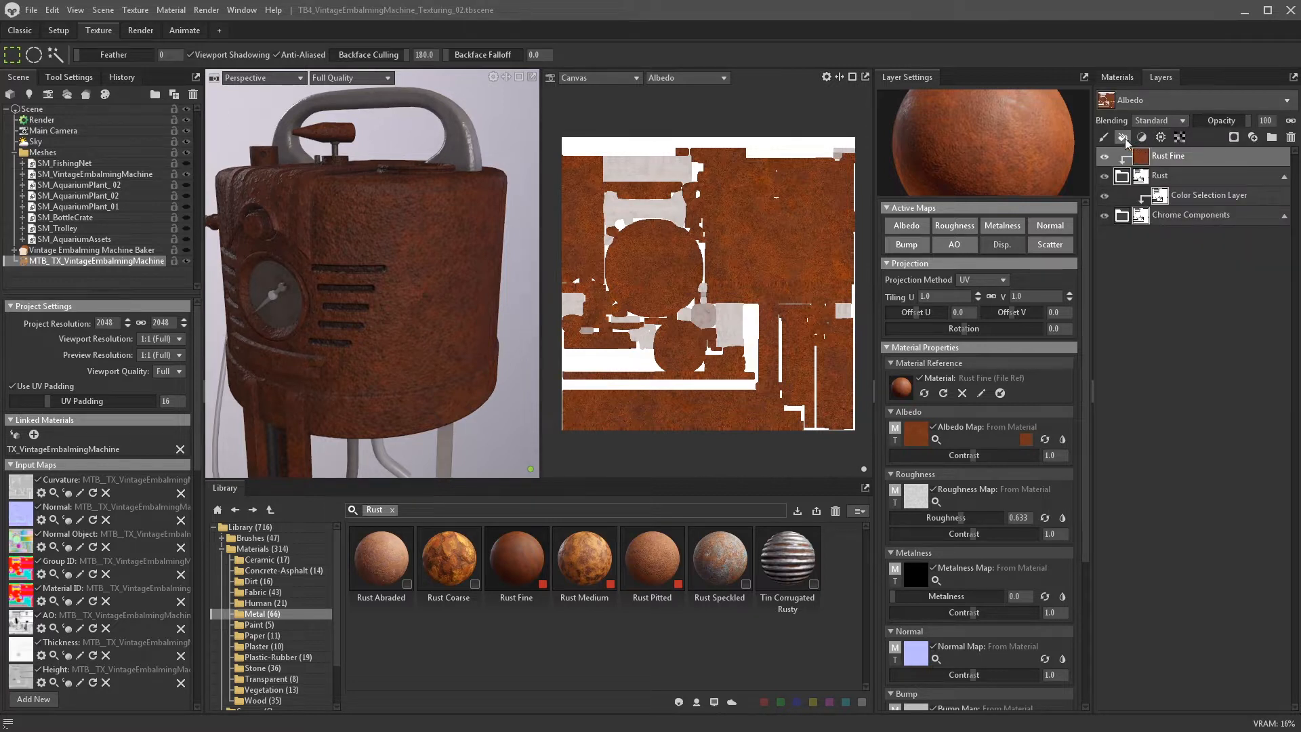
click(1141, 137)
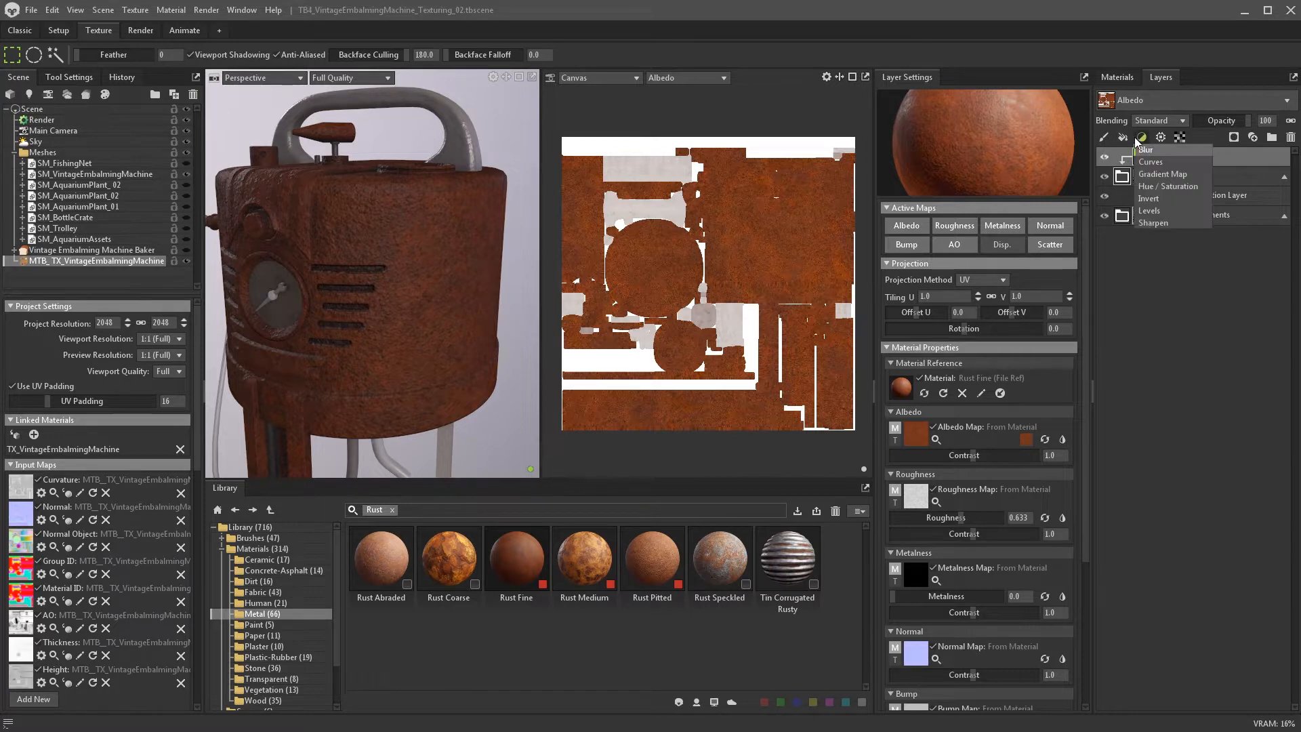
click(1156, 190)
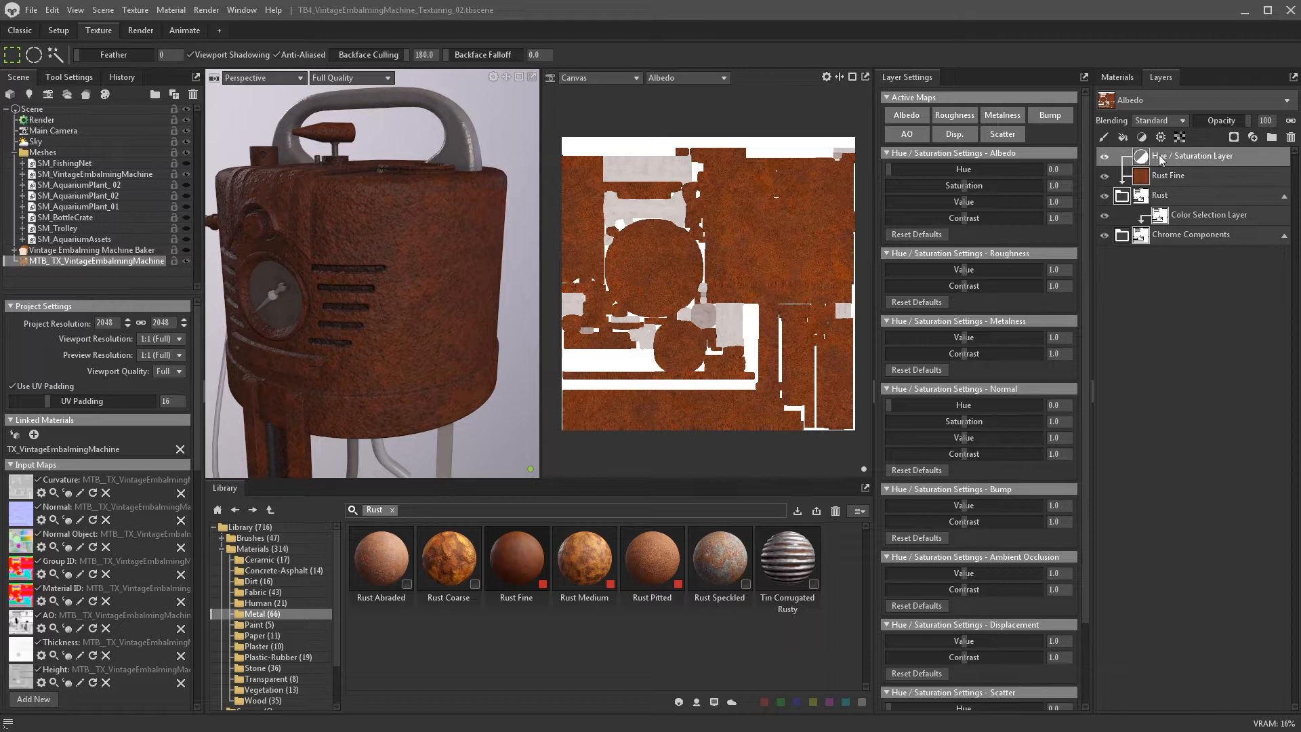
- Restrict the Hue / Saturation layer to the albedo map by disabling its other maps, and reduce its albedo saturation
click(954, 115)
click(921, 137)
click(954, 134)
click(1002, 135)
click(1002, 115)
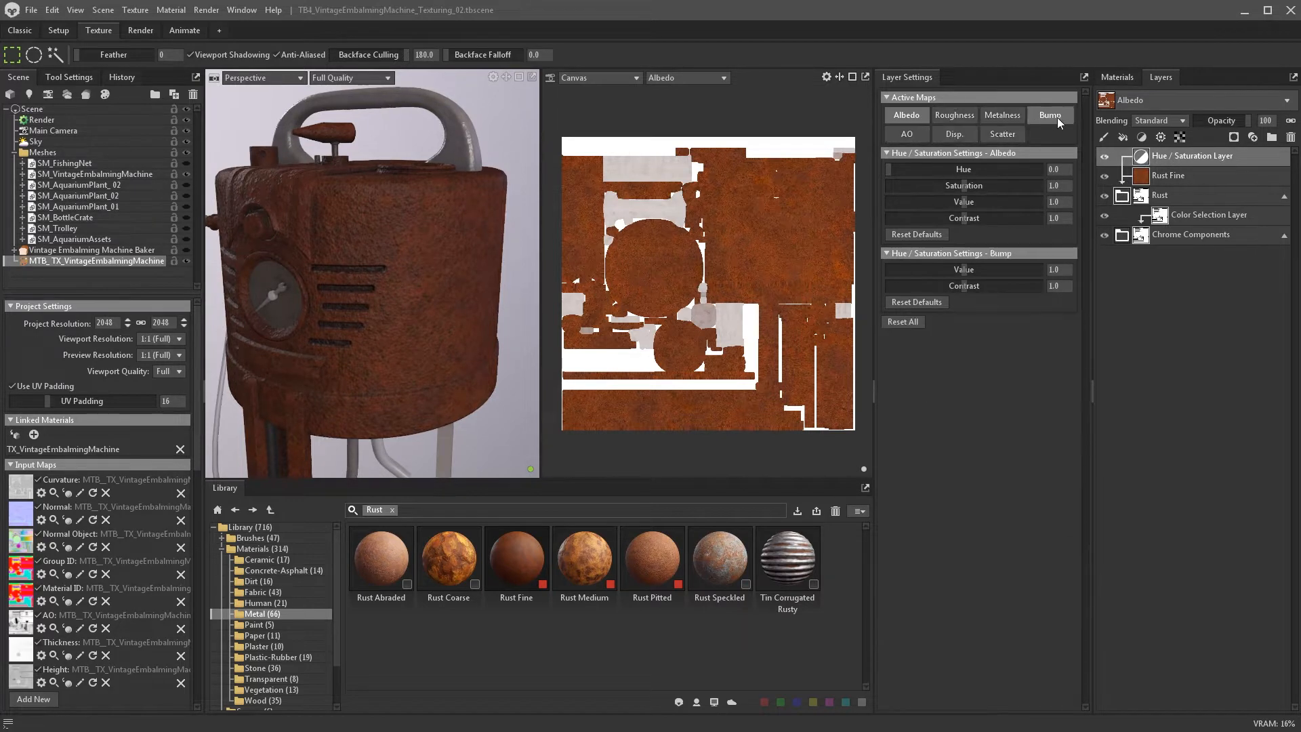
click(1056, 117)
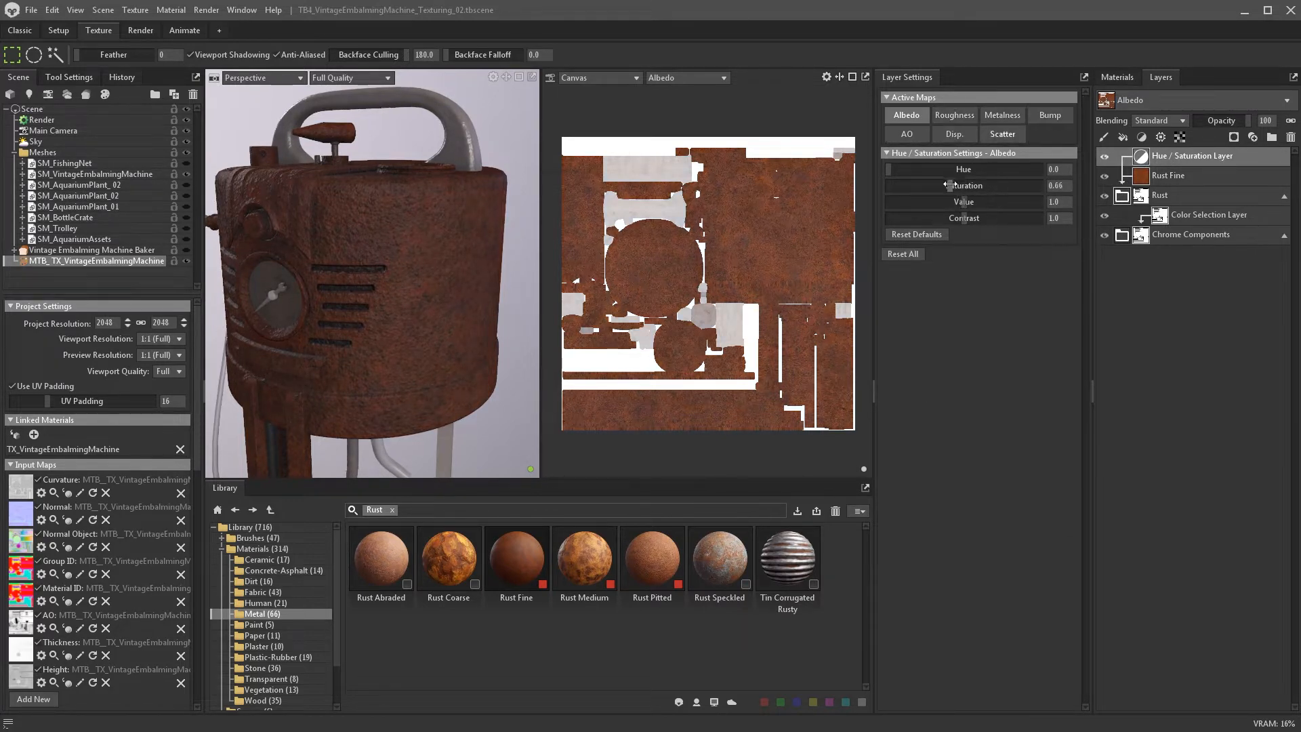
mouse_move(949, 185)
mouse_down()
mouse_move(958, 202)
mouse_move(947, 186)
mouse_up()
- Set the Rust Fine layer to Tri-Planar projection with tiling 2, and add a fill layer to its black mask
click(1168, 176)
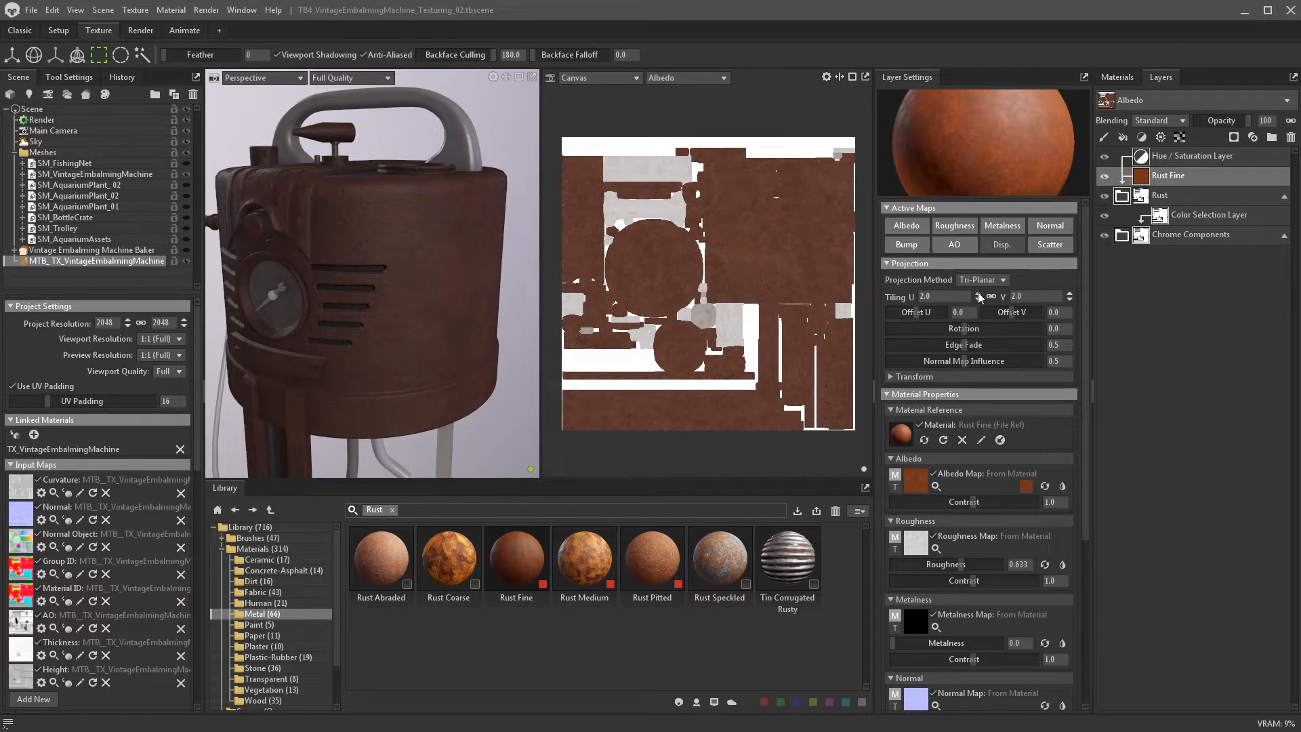
click(1122, 137)
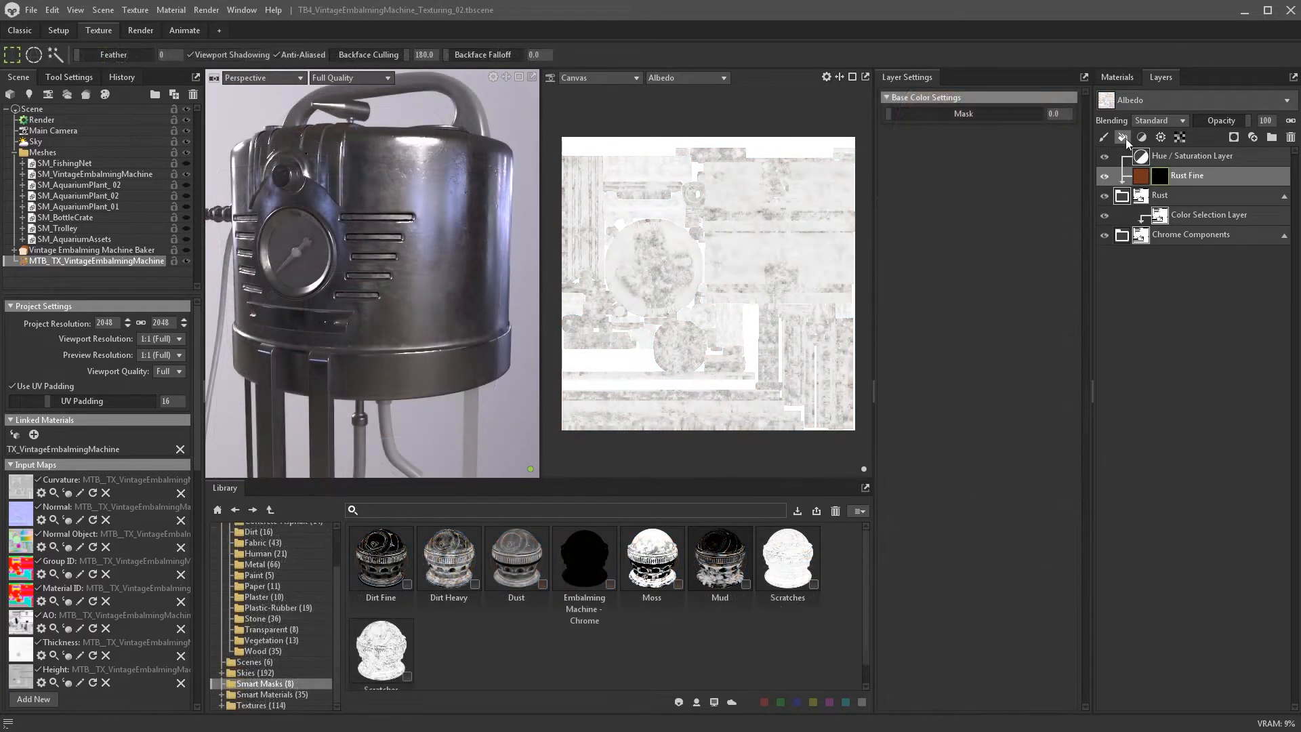
click(1123, 138)
- Assign the Grunge Stains texture from the grunge maps as the mask map of Rust Fine's fill layer
scroll(332, 615, up, 2)
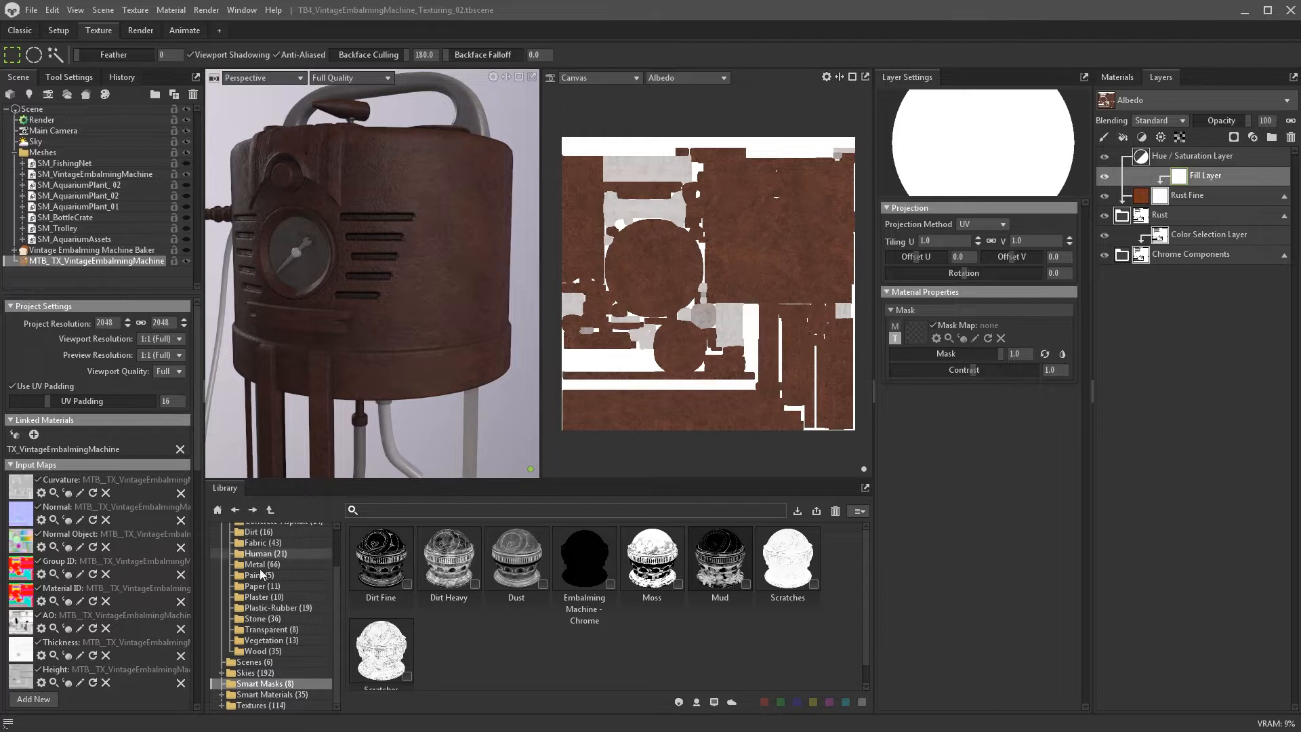
scroll(336, 595, up, 2)
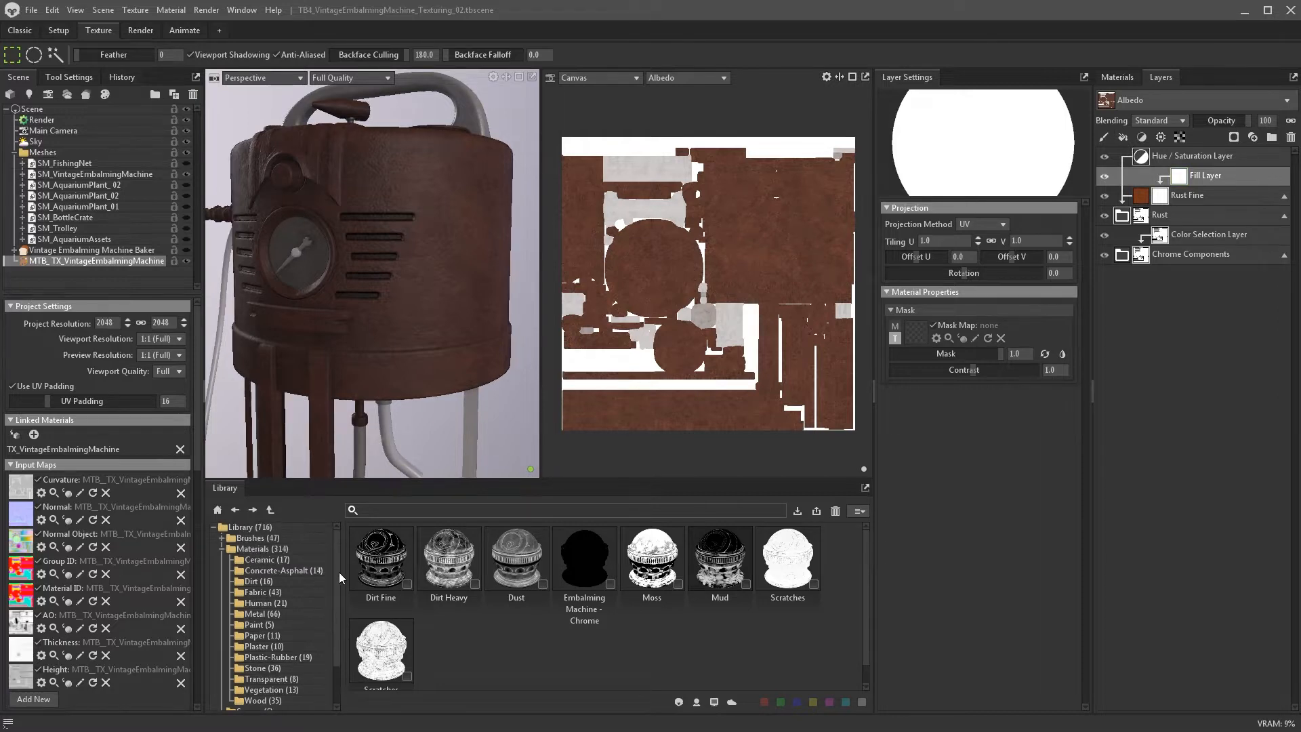
click(221, 550)
click(258, 601)
double_click(258, 602)
click(271, 624)
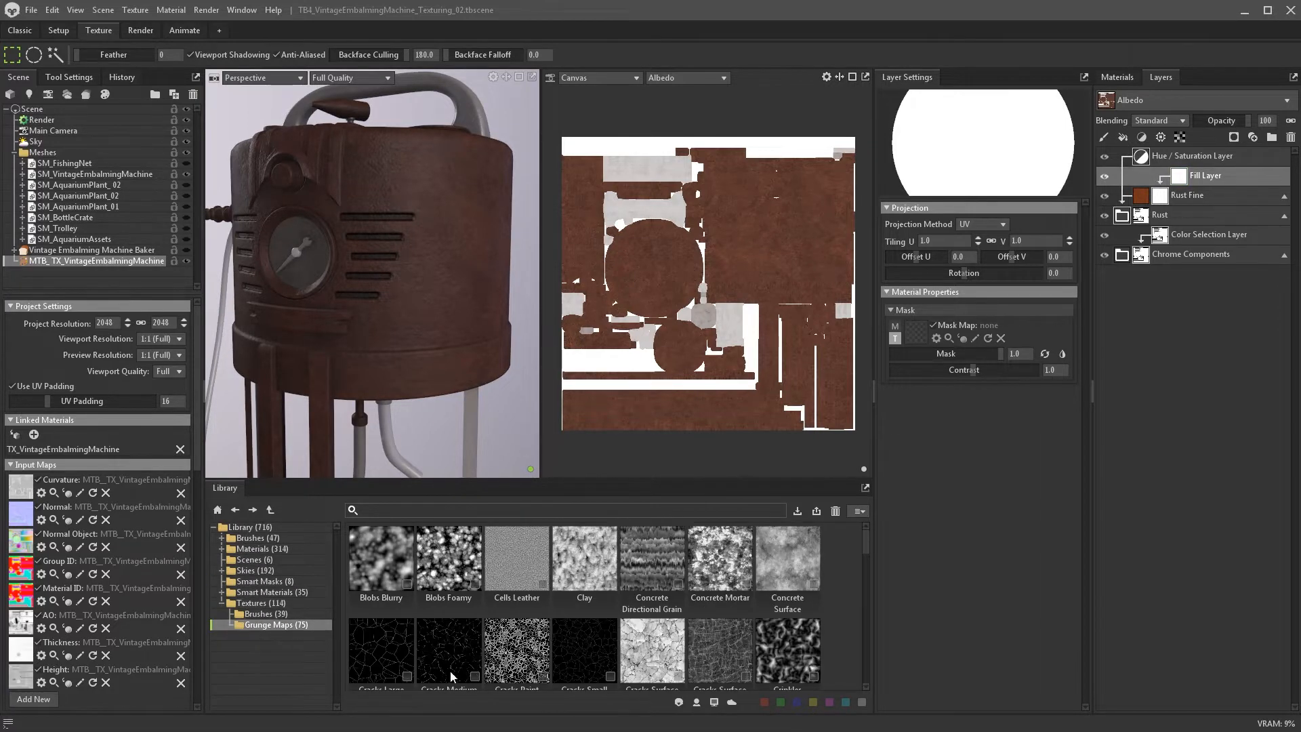
drag(863, 534, 864, 587)
drag(774, 632, 918, 328)
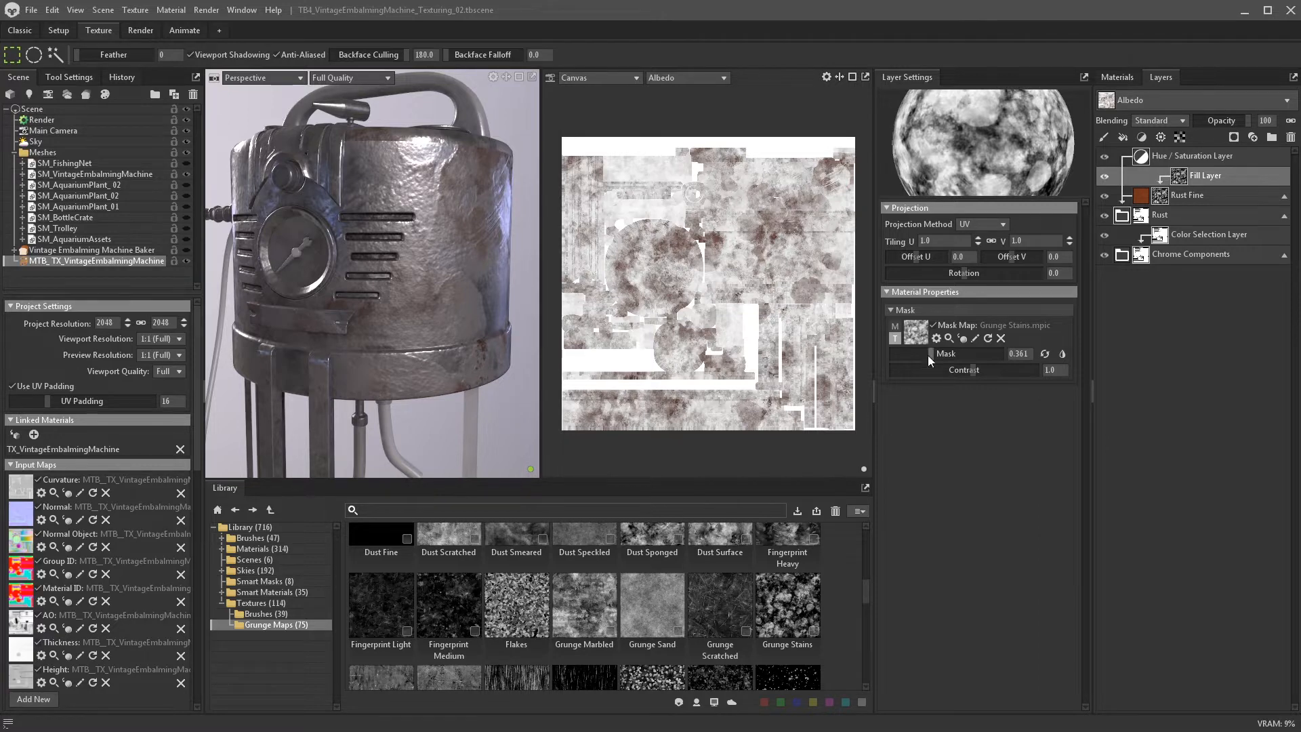
- Set the mask fill's contrast to 3.41 and project it Tri-Planar with a tiling of 5
drag(973, 370, 1003, 368)
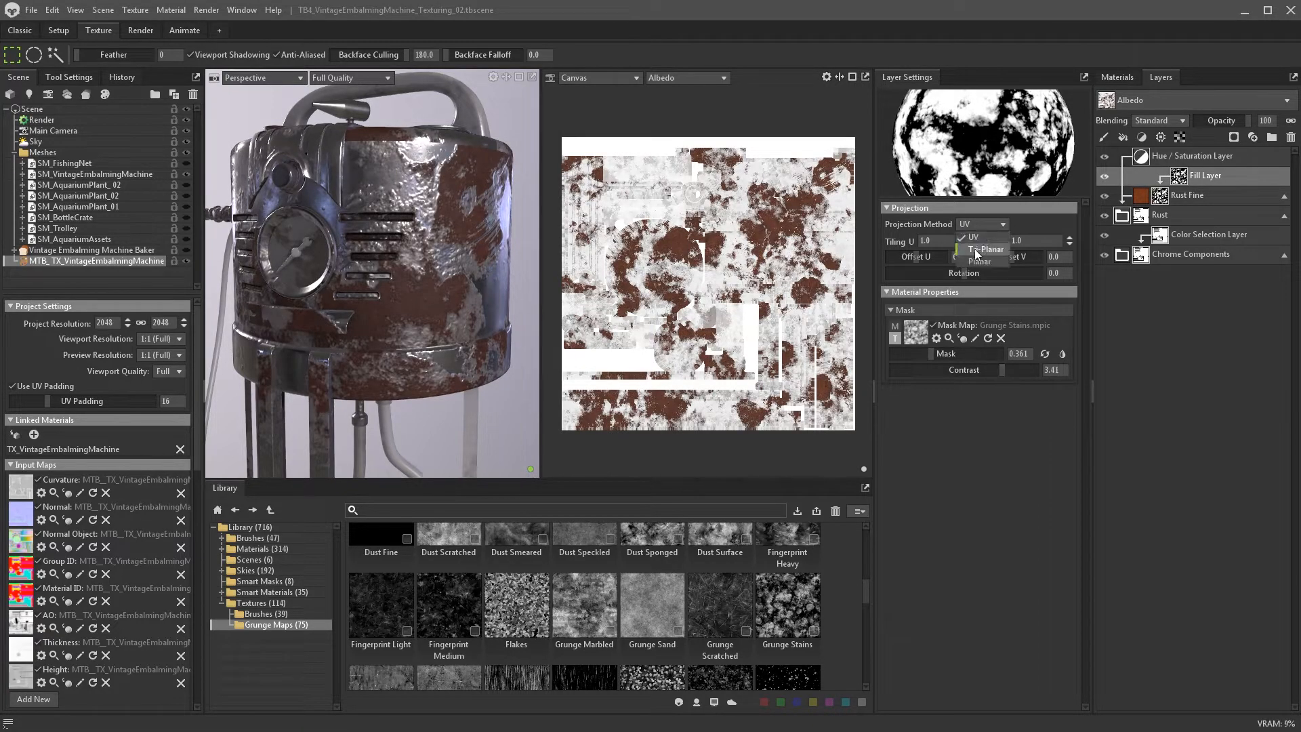
click(975, 250)
drag(938, 241, 893, 237)
text(5)
key(Return)
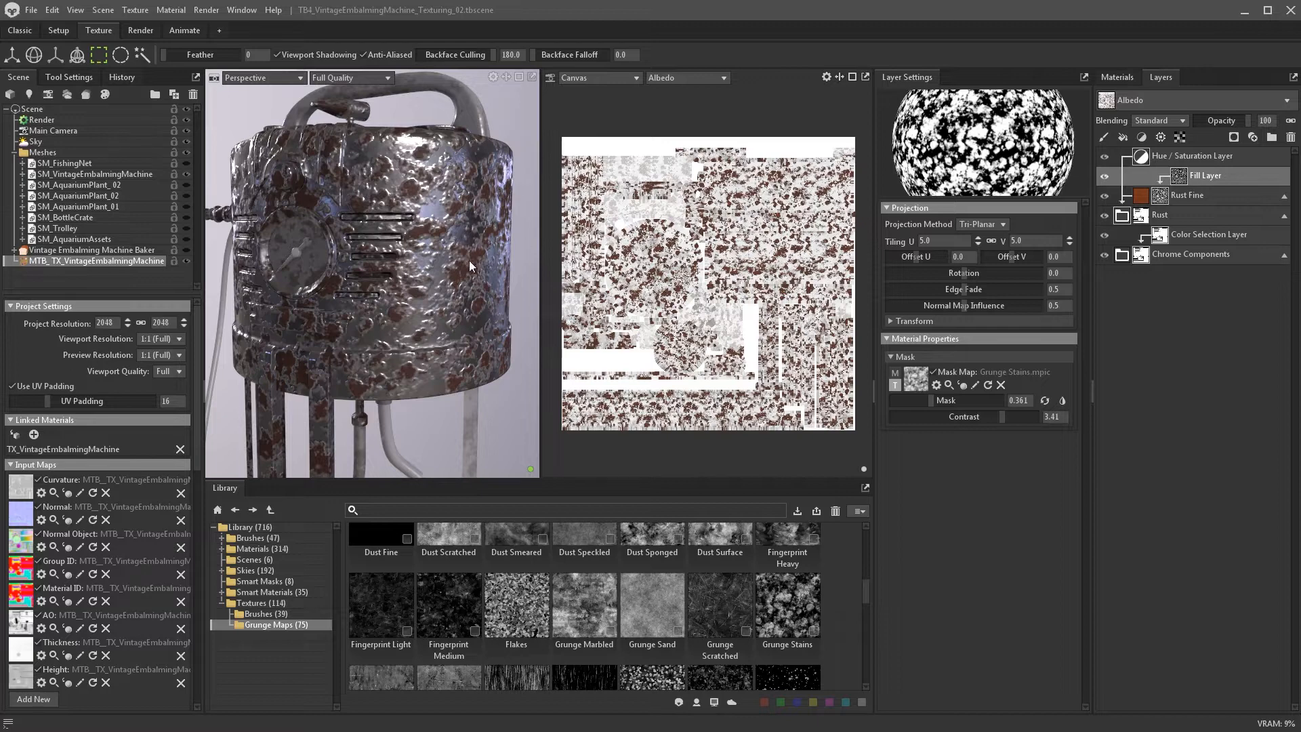
- Disable the Rust Fine layer's bump map and raise the Mask value of its fill layer to 0.456
click(1187, 195)
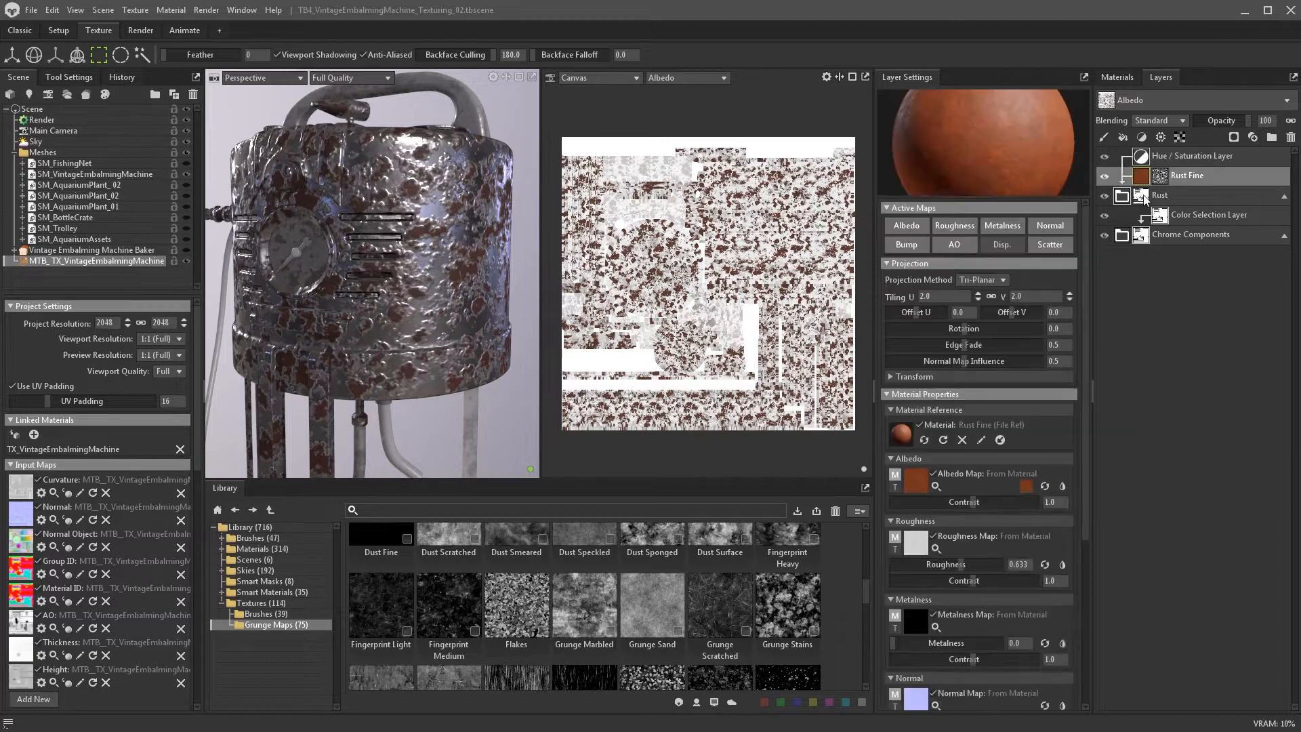
click(903, 245)
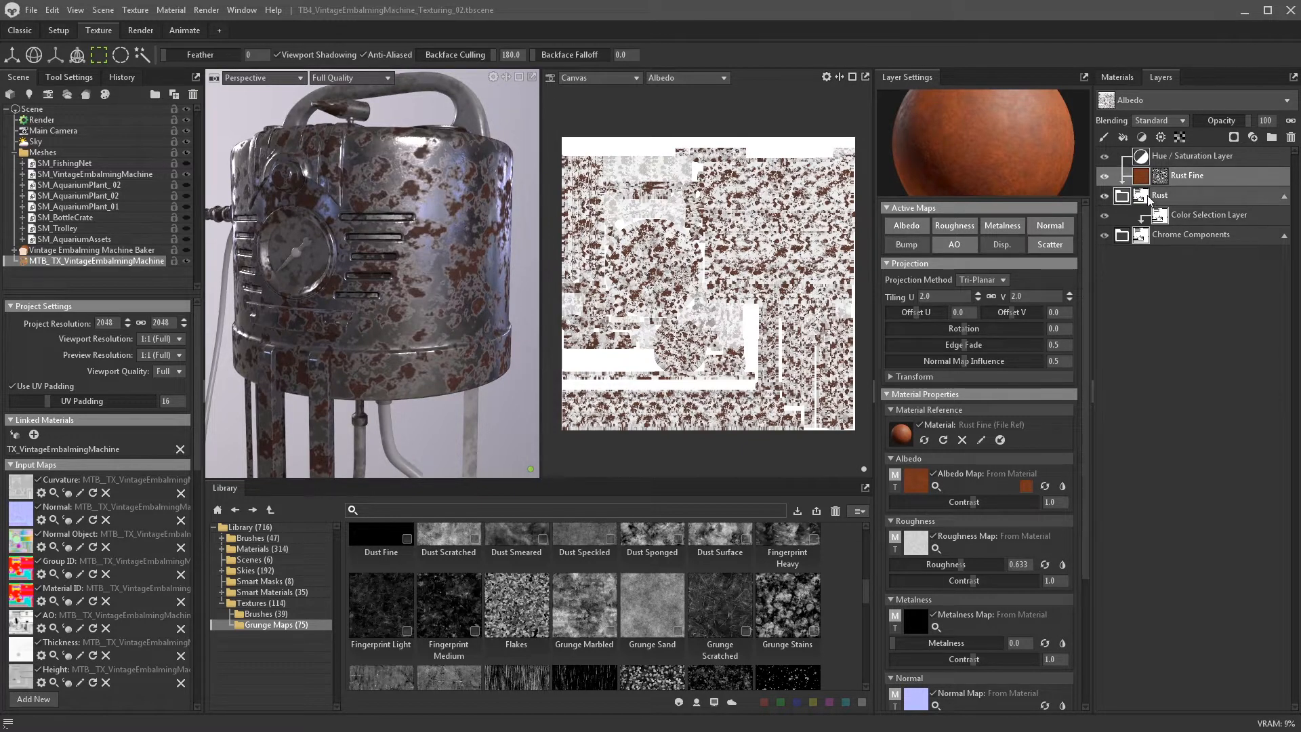
click(1160, 176)
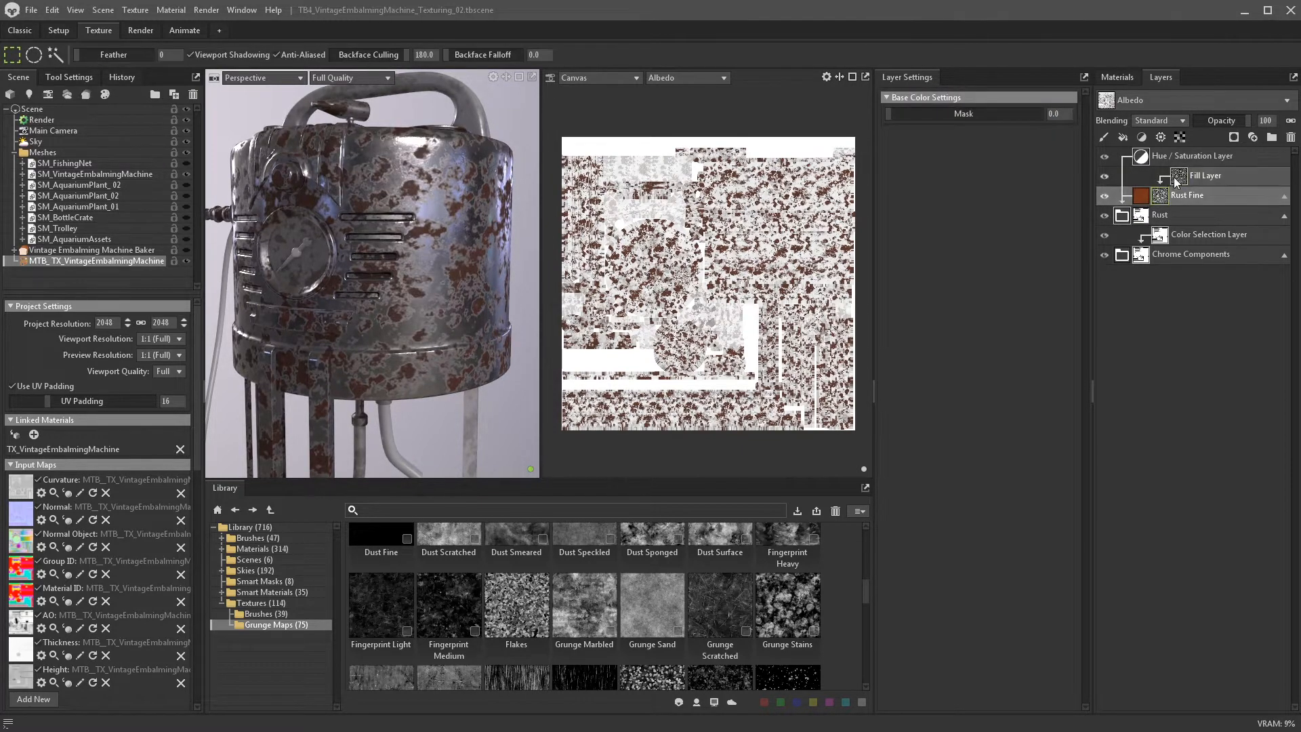
click(1177, 176)
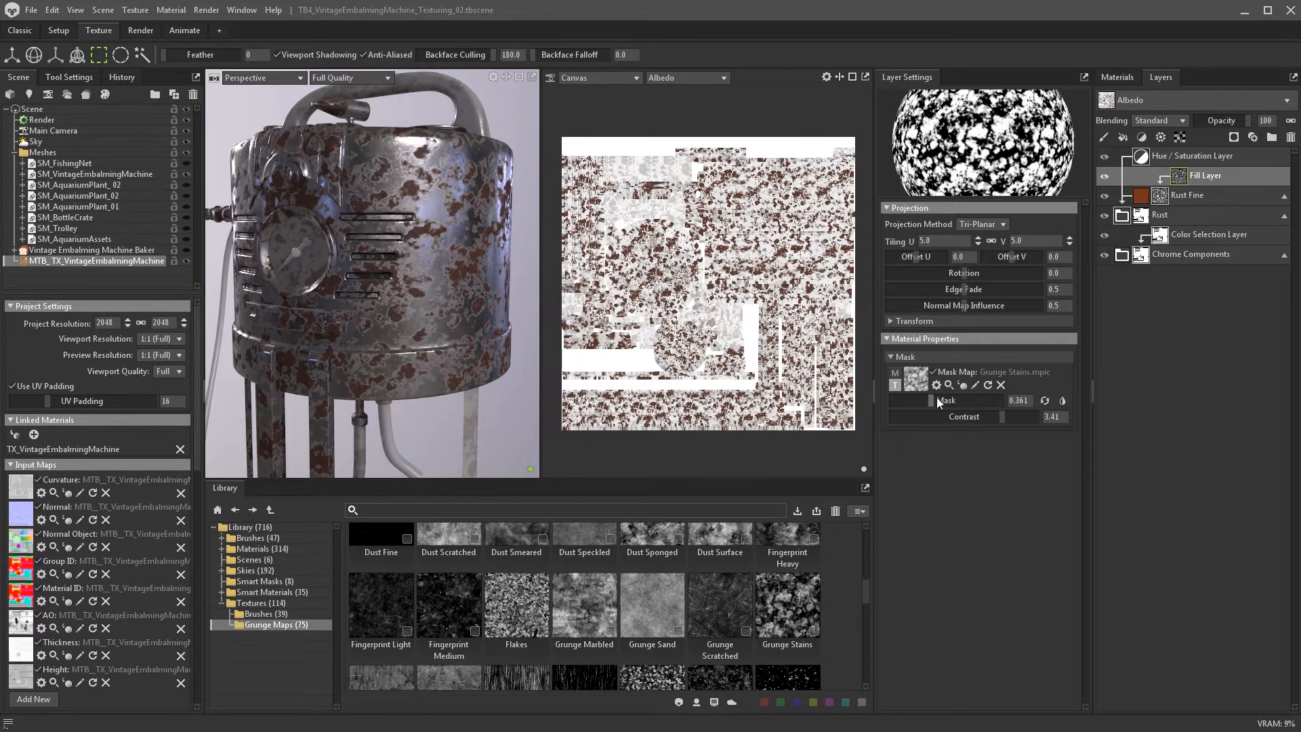
drag(930, 401, 934, 385)
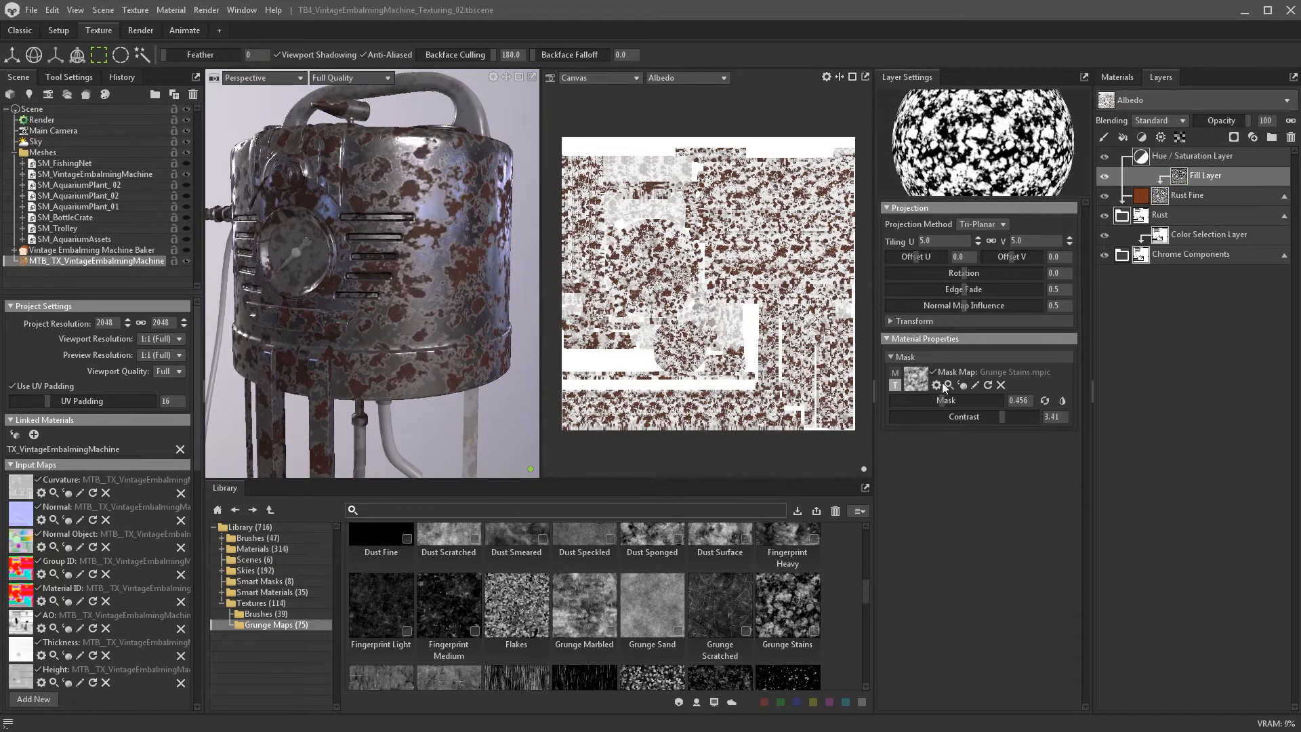
- Add a Dirt layer above the fill in Rust Fine's mask with Add blending and an intensity of 2.041
click(1163, 137)
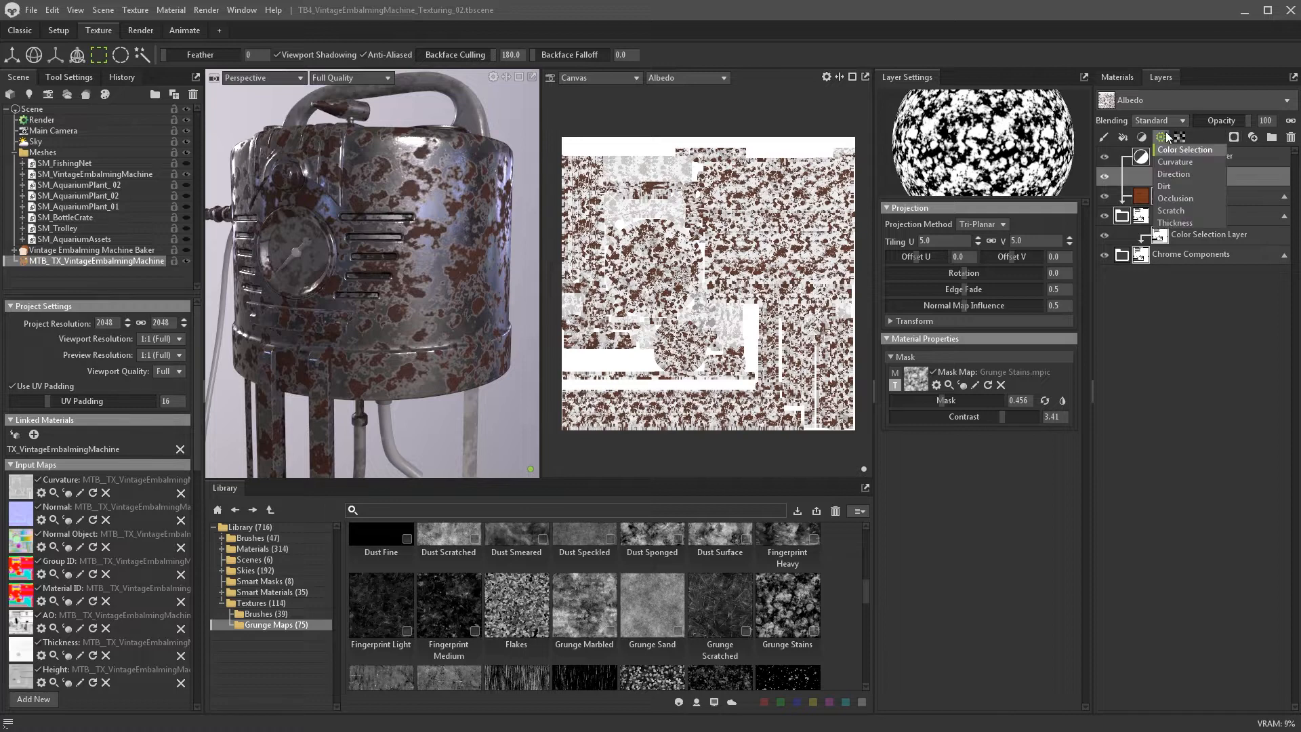
click(1182, 184)
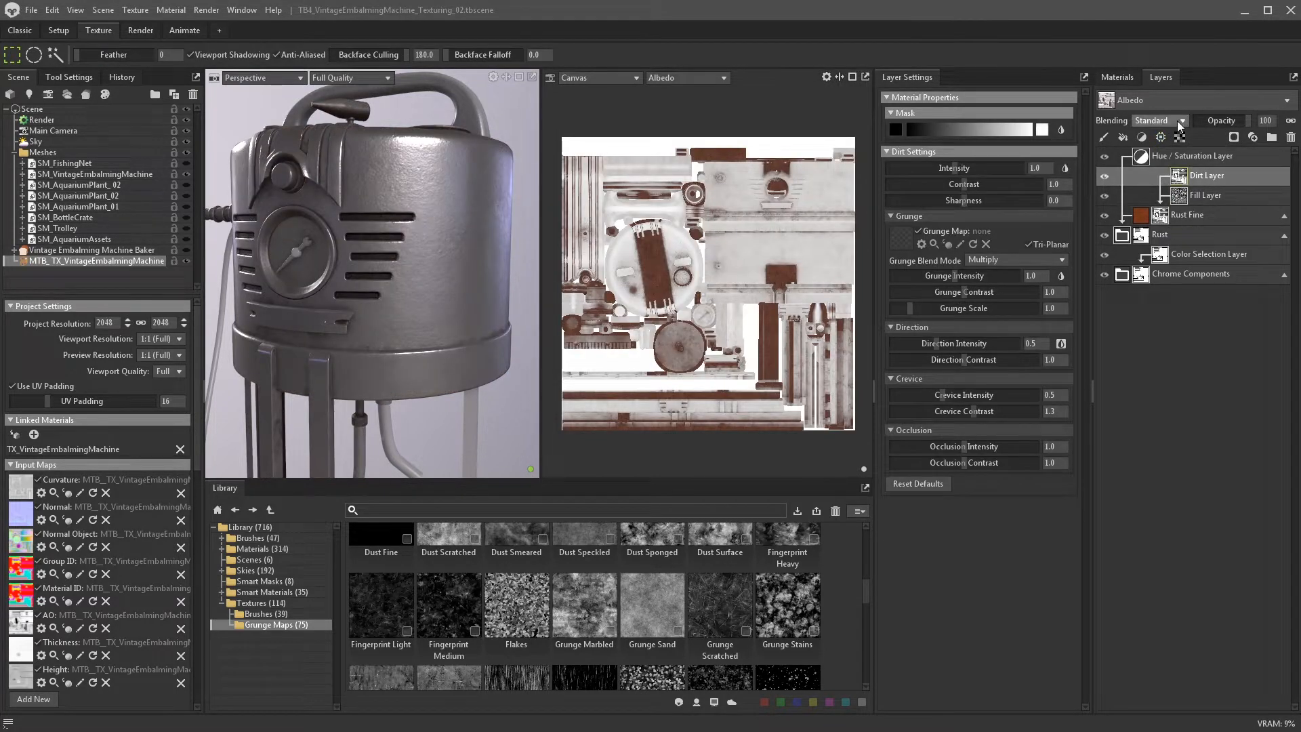
click(1177, 121)
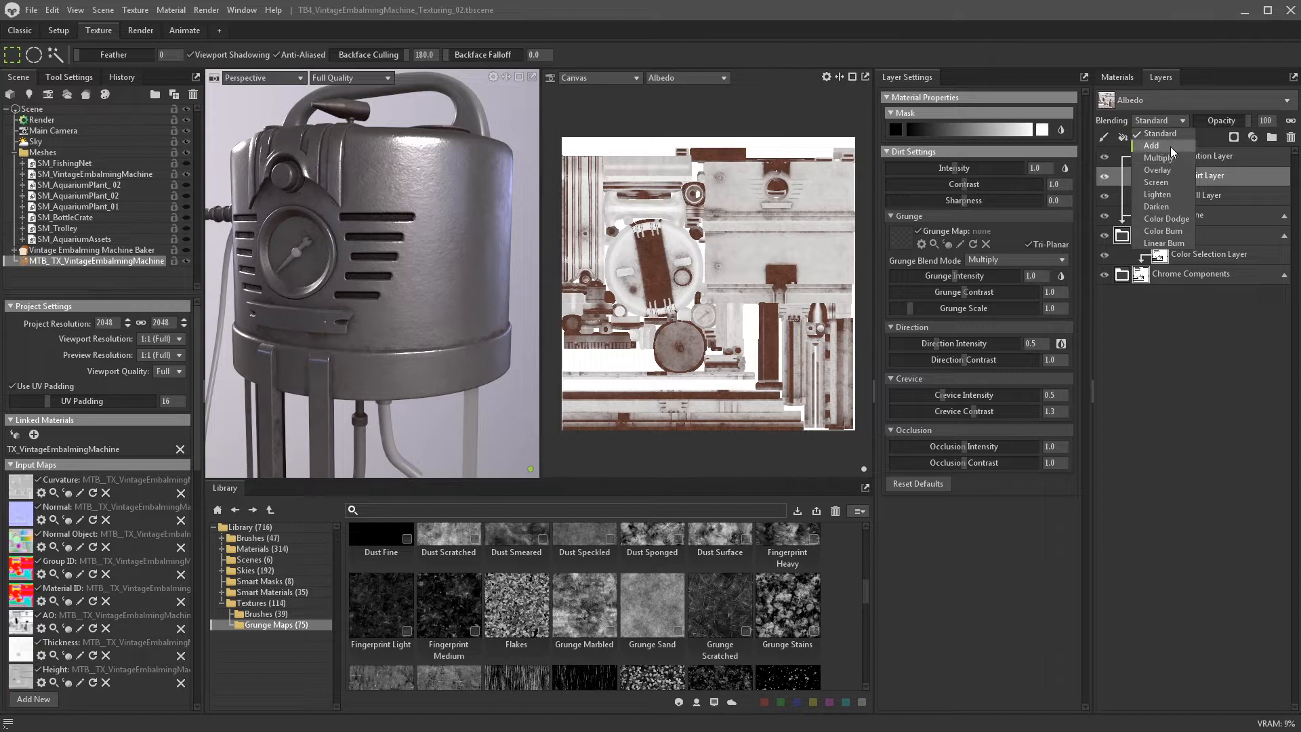
click(1171, 147)
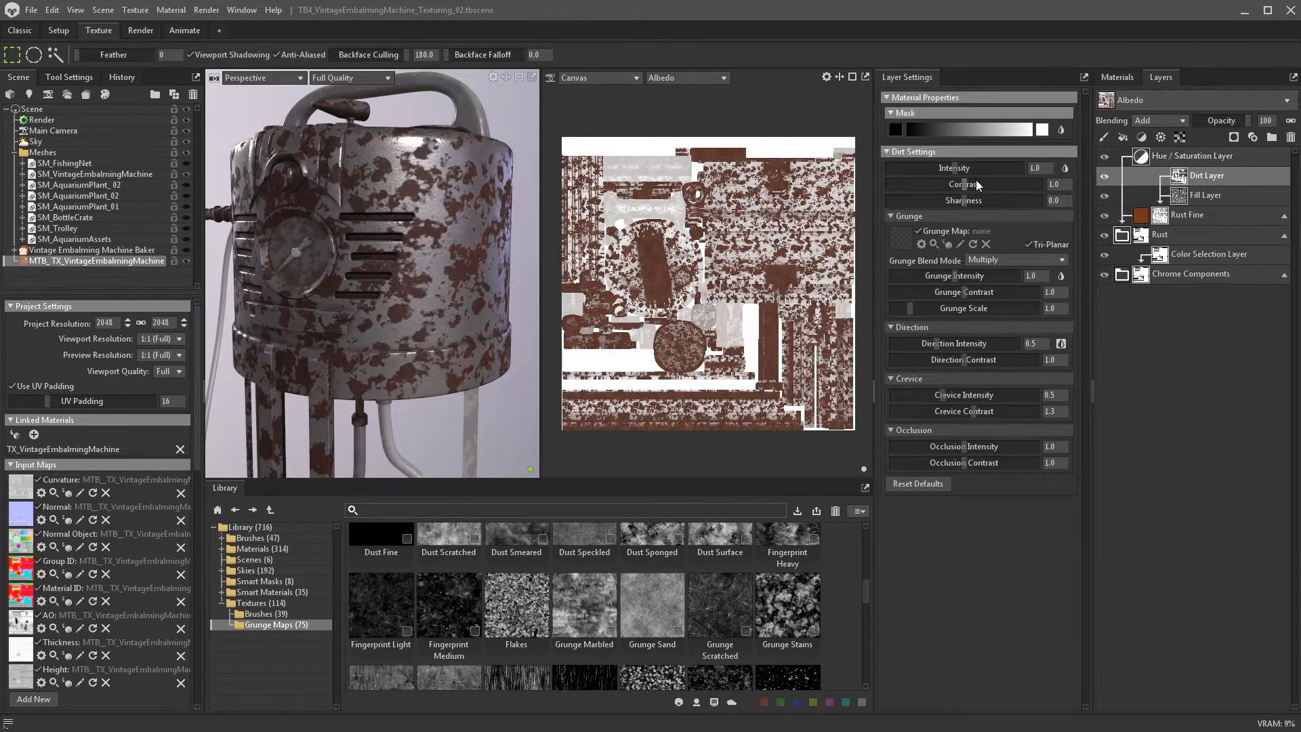
drag(973, 168, 984, 167)
- Assign Rust Surface Rough as the Dirt layer's grunge map with a grunge intensity of 1.59, and adjust its direction intensity
scroll(582, 610, down, 5)
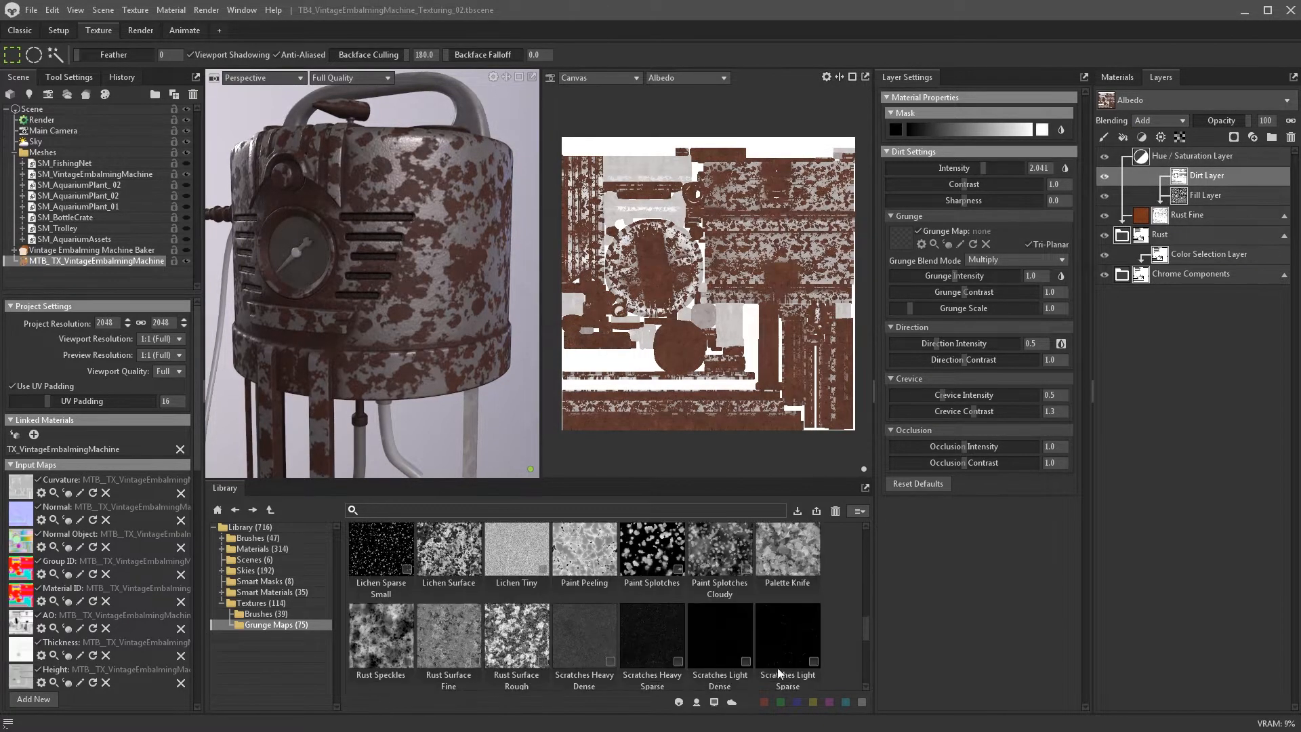
drag(516, 634, 901, 235)
drag(952, 278, 961, 277)
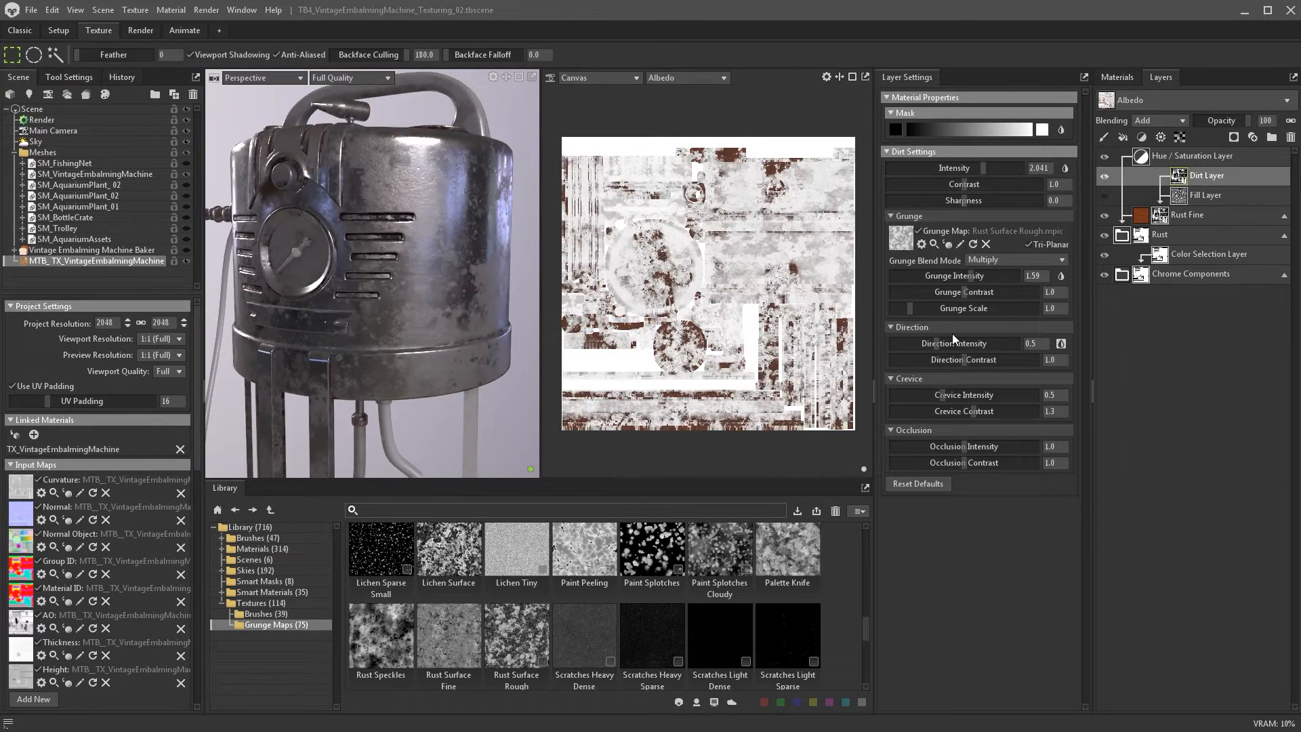
drag(947, 343, 925, 307)
- Lower the Mask value of the Grunge Stains fill layer to 0.15 and check the rust coverage on the machine
click(1205, 195)
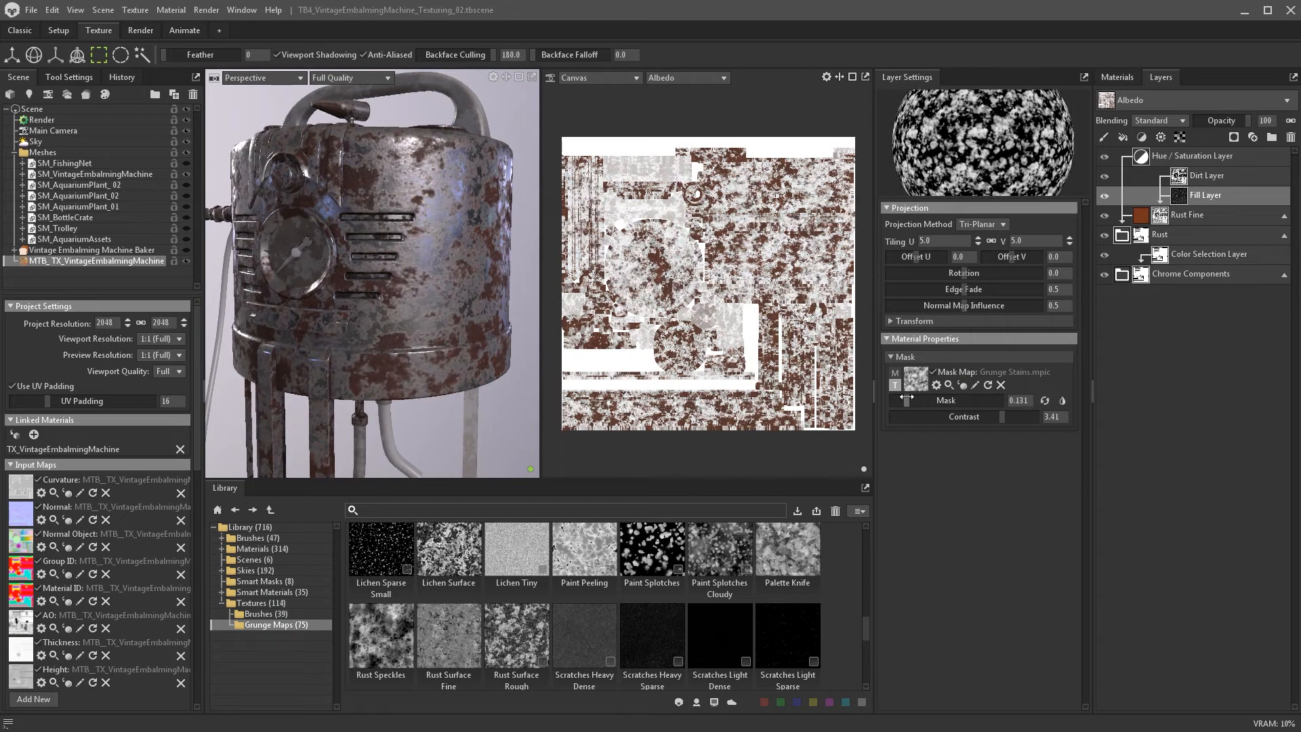
drag(428, 336, 464, 305)
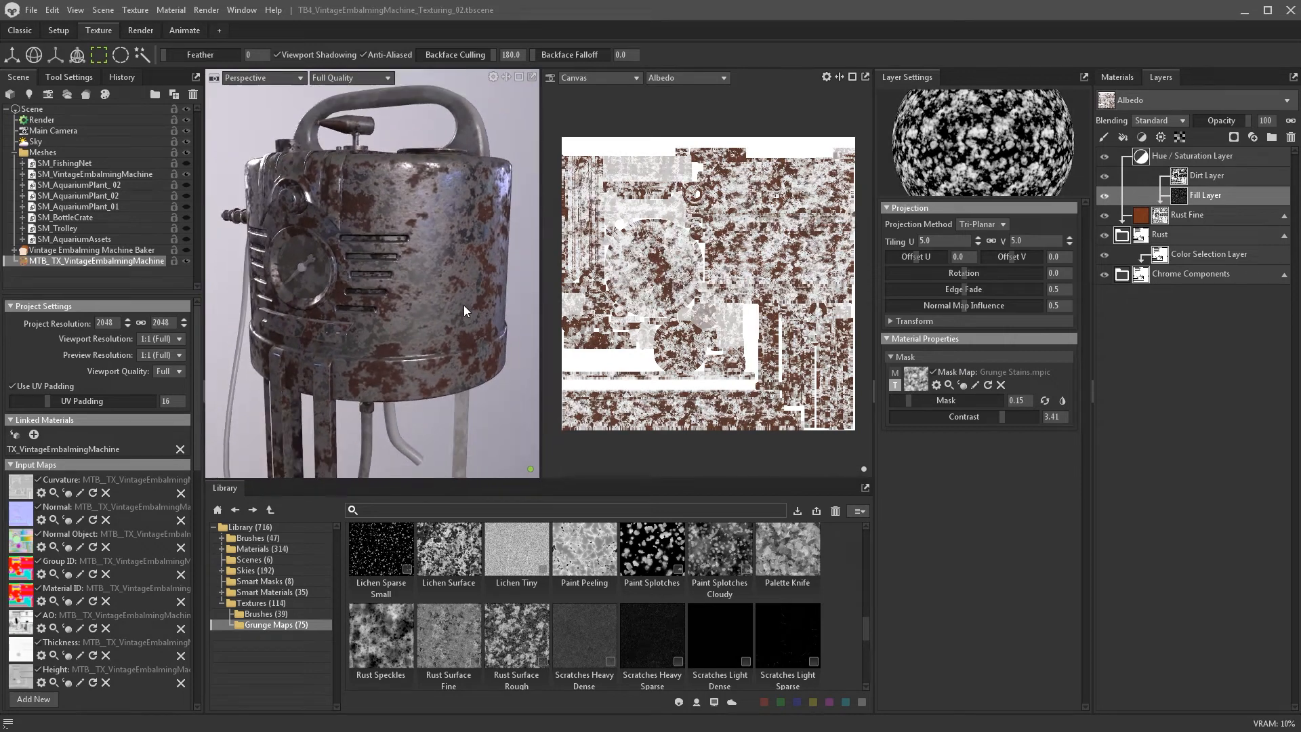
- Add a paint layer on top of the Dirt layer in Rust Fine's mask and activate the Brush tool
click(1183, 177)
click(1166, 215)
click(1102, 134)
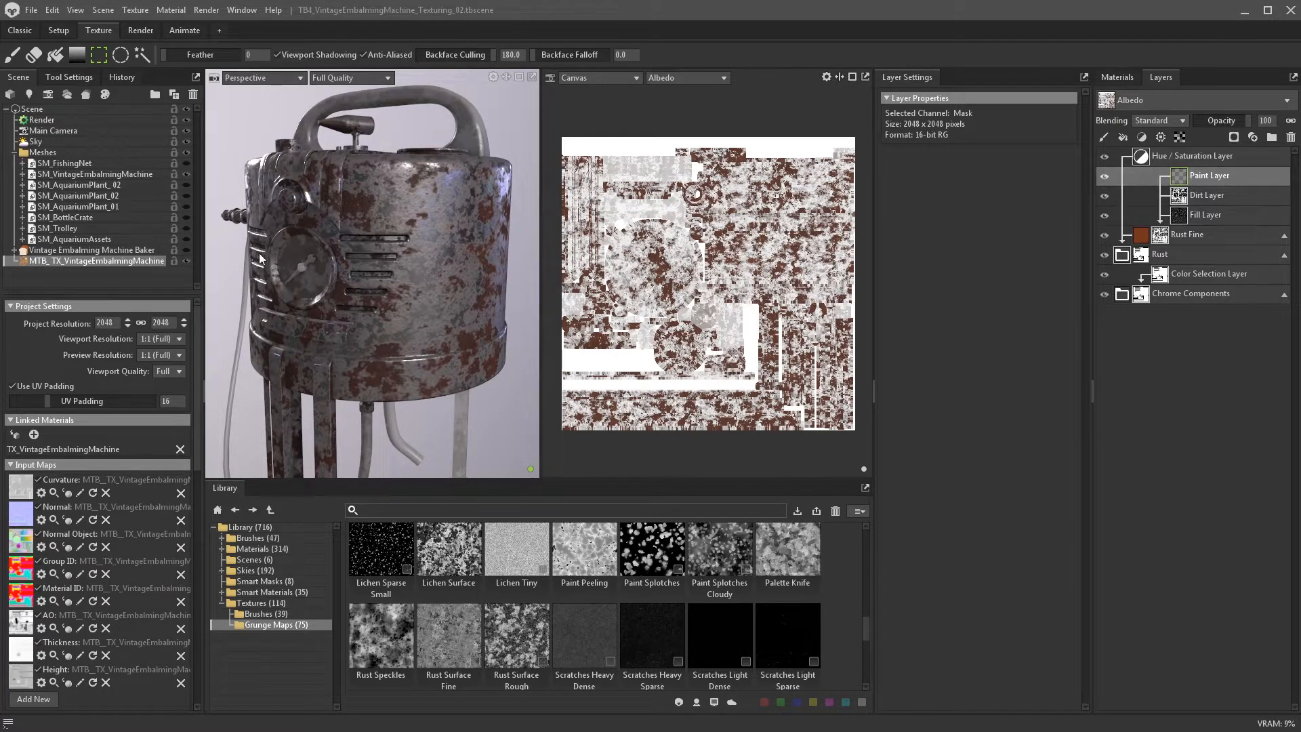
click(12, 54)
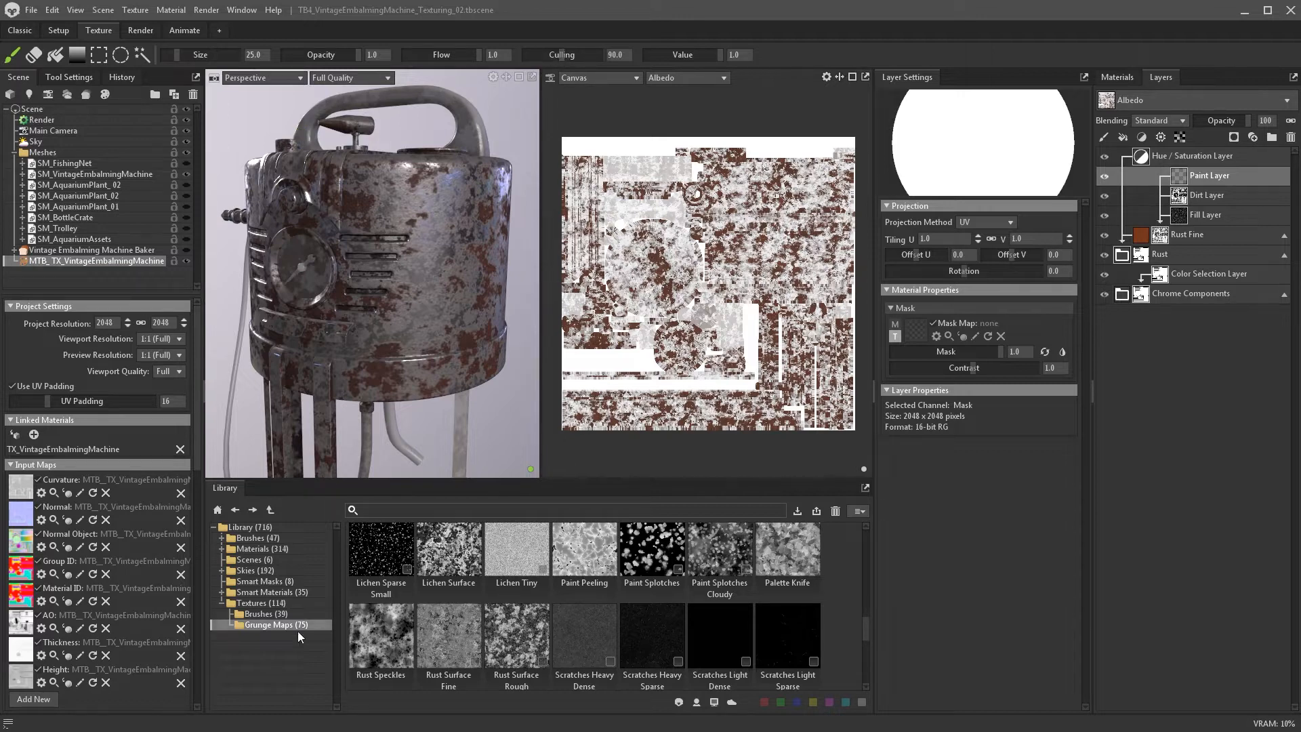
- Find the Grunge Small_8x texture in the library's Brushes textures and assign it as the brush texture
click(263, 614)
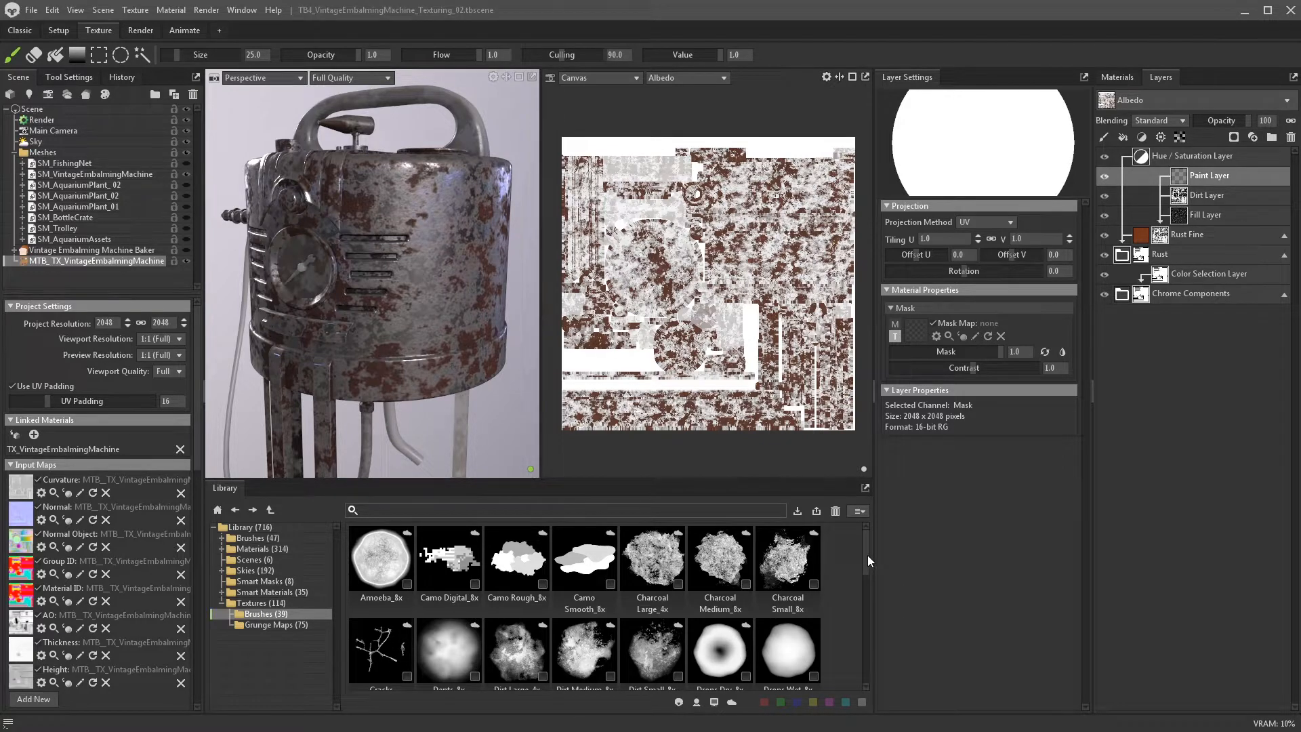
drag(868, 555, 872, 601)
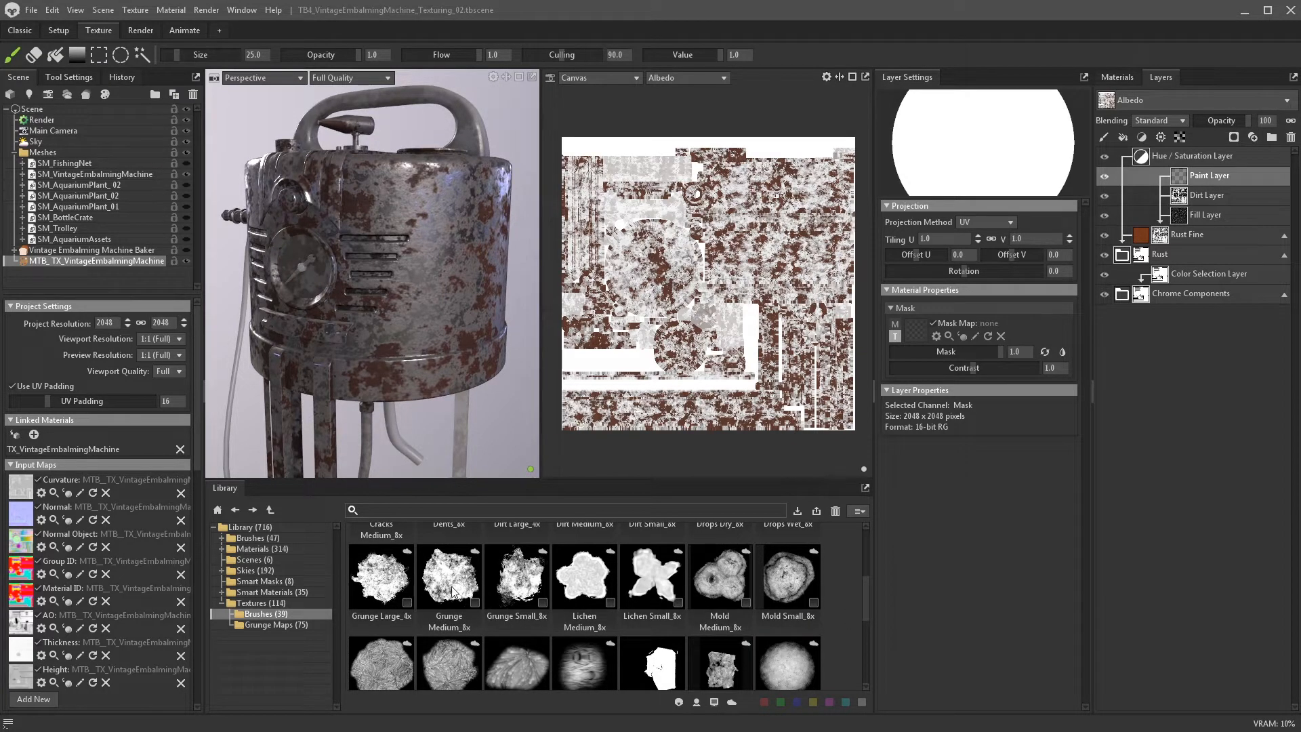
mouse_move(864, 587)
mouse_down()
mouse_move(872, 640)
mouse_move(861, 581)
mouse_up()
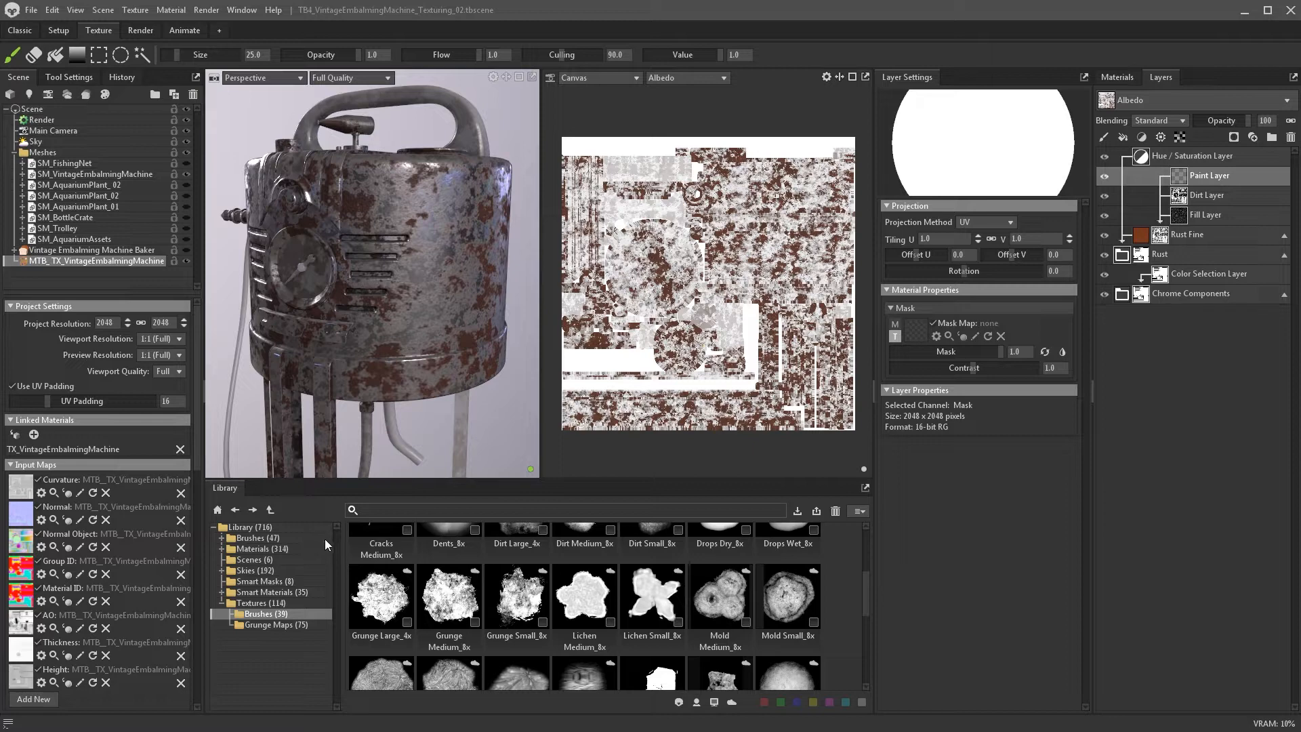
click(511, 597)
scroll(510, 596, up, 2)
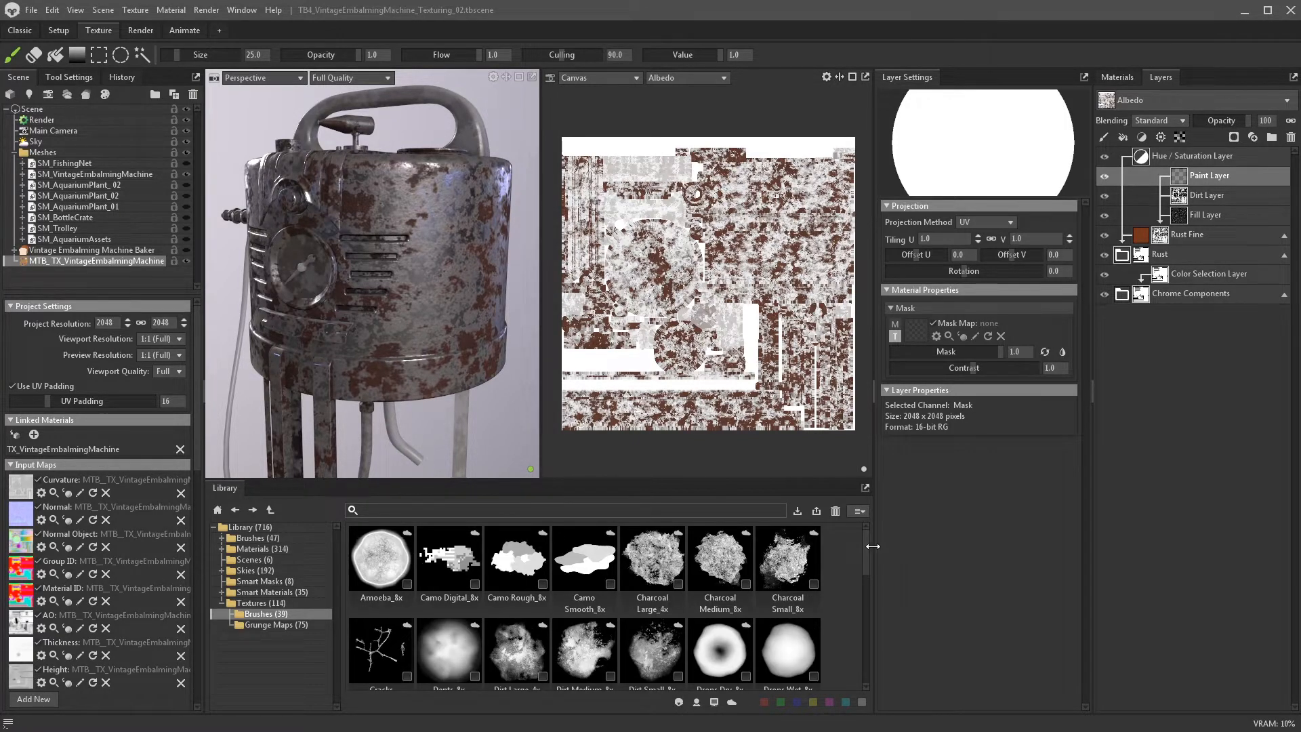
drag(868, 546, 869, 583)
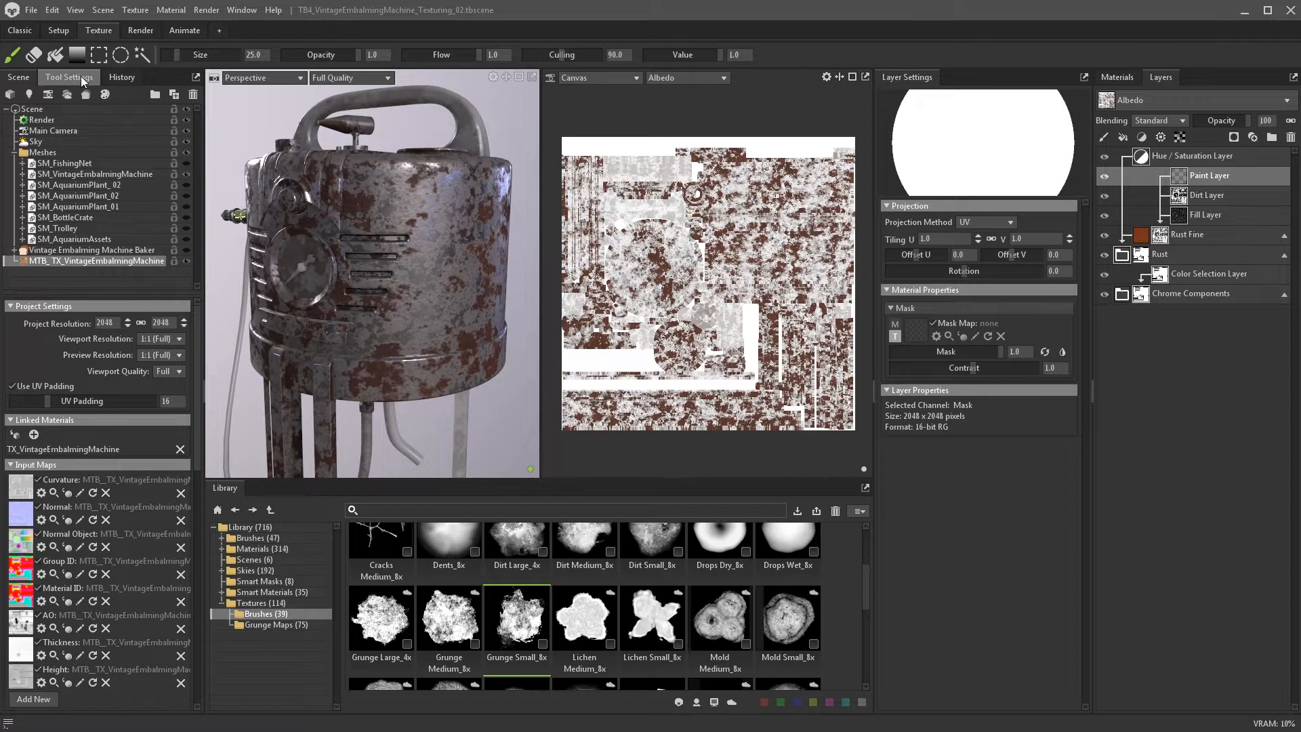
click(54, 76)
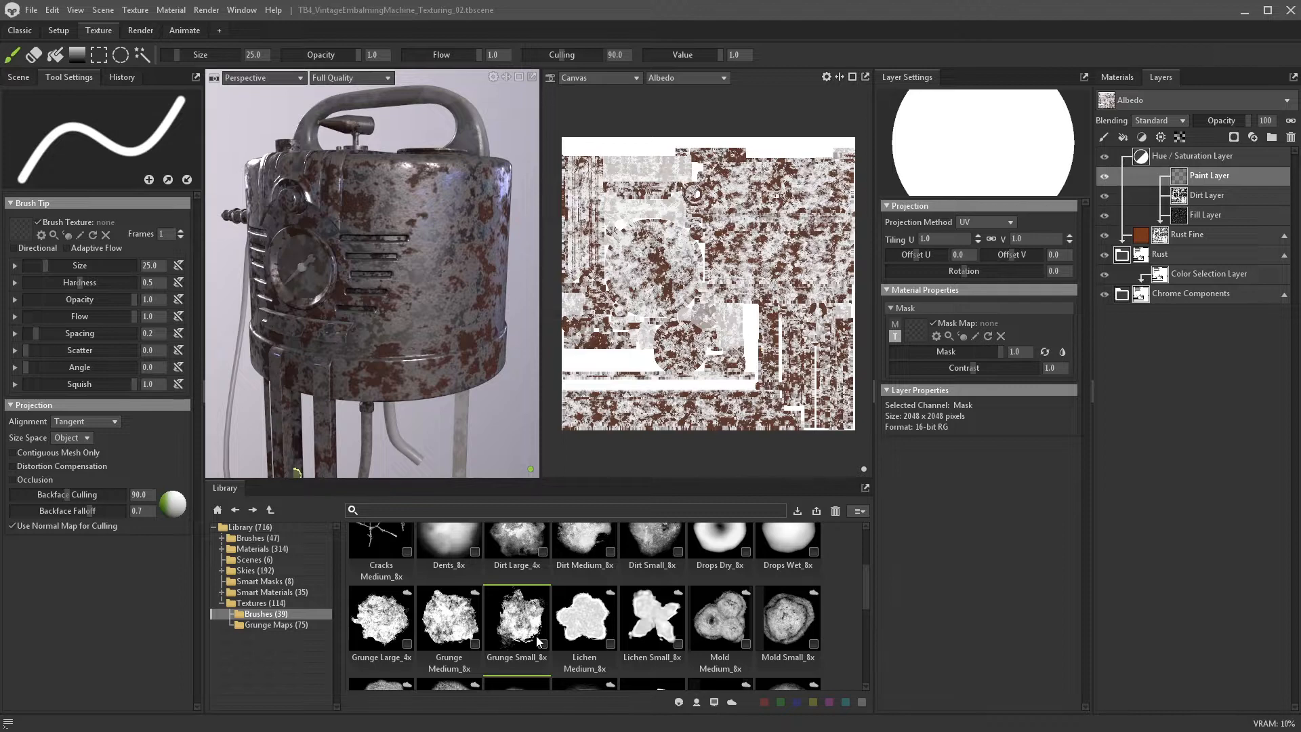
mouse_move(536, 636)
mouse_down()
mouse_move(180, 434)
mouse_move(13, 241)
mouse_move(21, 231)
mouse_up()
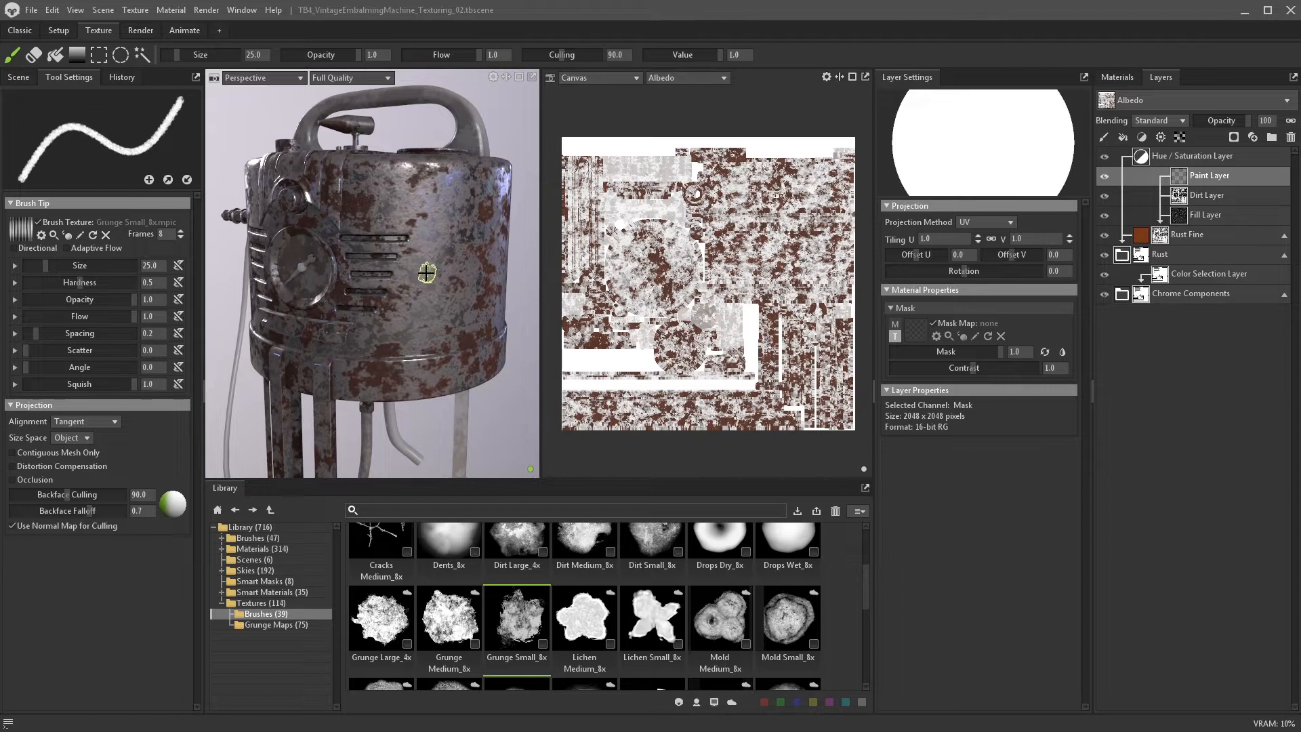
- Increase the brush size to 71
key(bracketright)
key(bracketright)
key(bracketright)
key(bracketright)
key(bracketright)
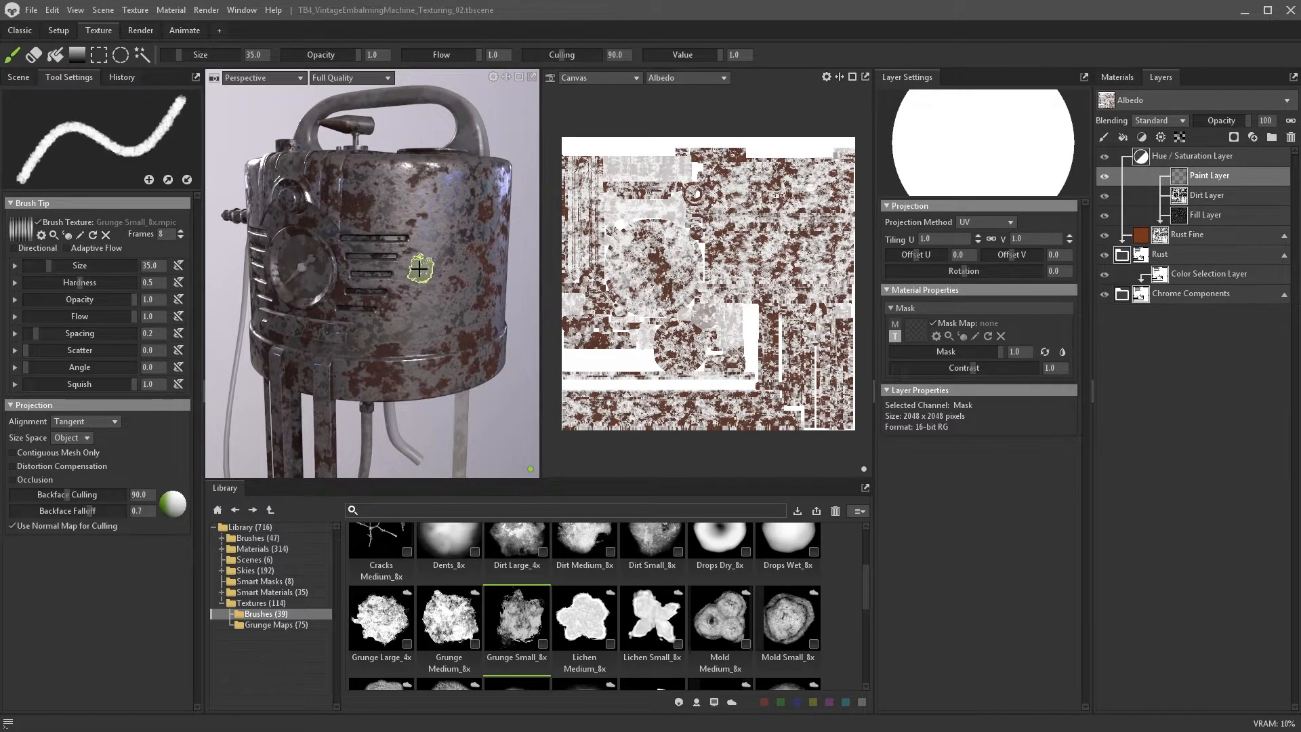
key(bracketright)
key(bracketright)
key(bracketright)
key(bracketright)
key(bracketright)
key(bracketright)
key(bracketright)
key(bracketright)
key(bracketright)
key(bracketright)
key(bracketright)
key(bracketright)
key(bracketright)
key(bracketright)
key(bracketright)
key(bracketright)
key(bracketright)
key(bracketright)
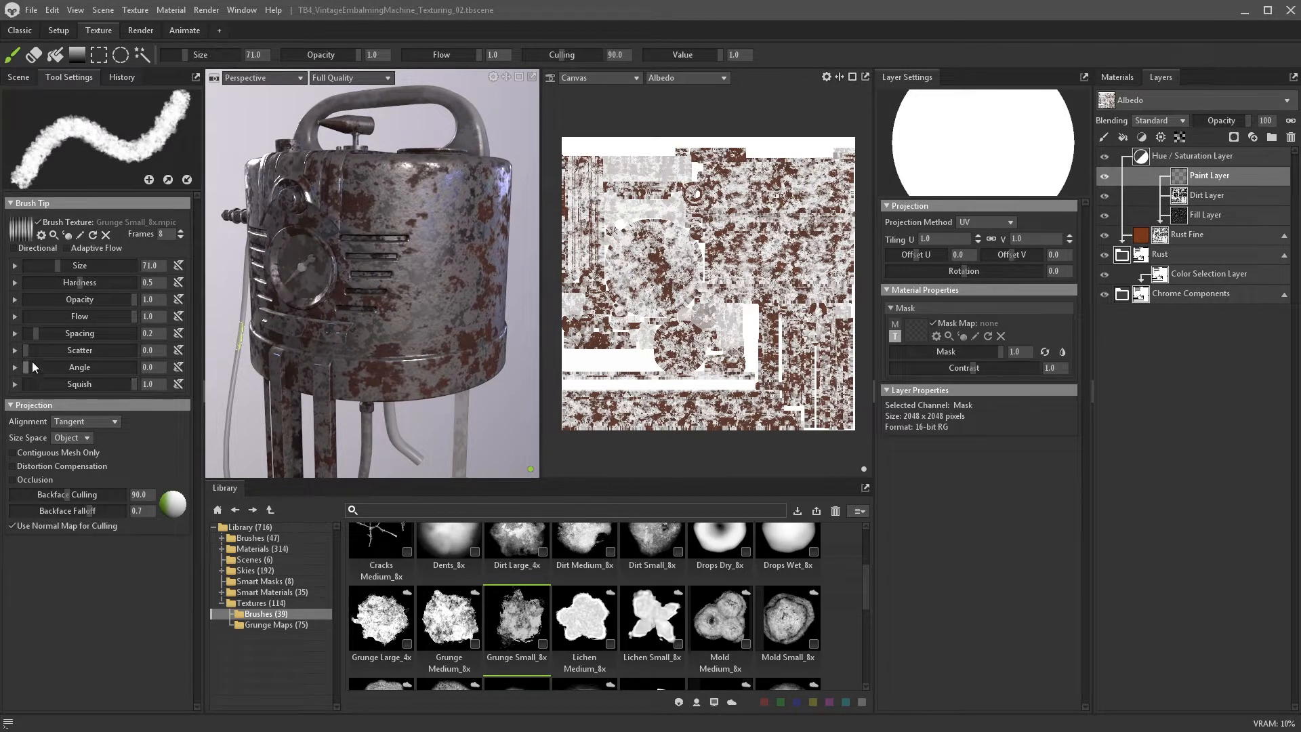
- Set the brush's scatter to 0.056, hardness to 0.563, spacing to 0.246 and angle to 22.5
drag(27, 349, 33, 342)
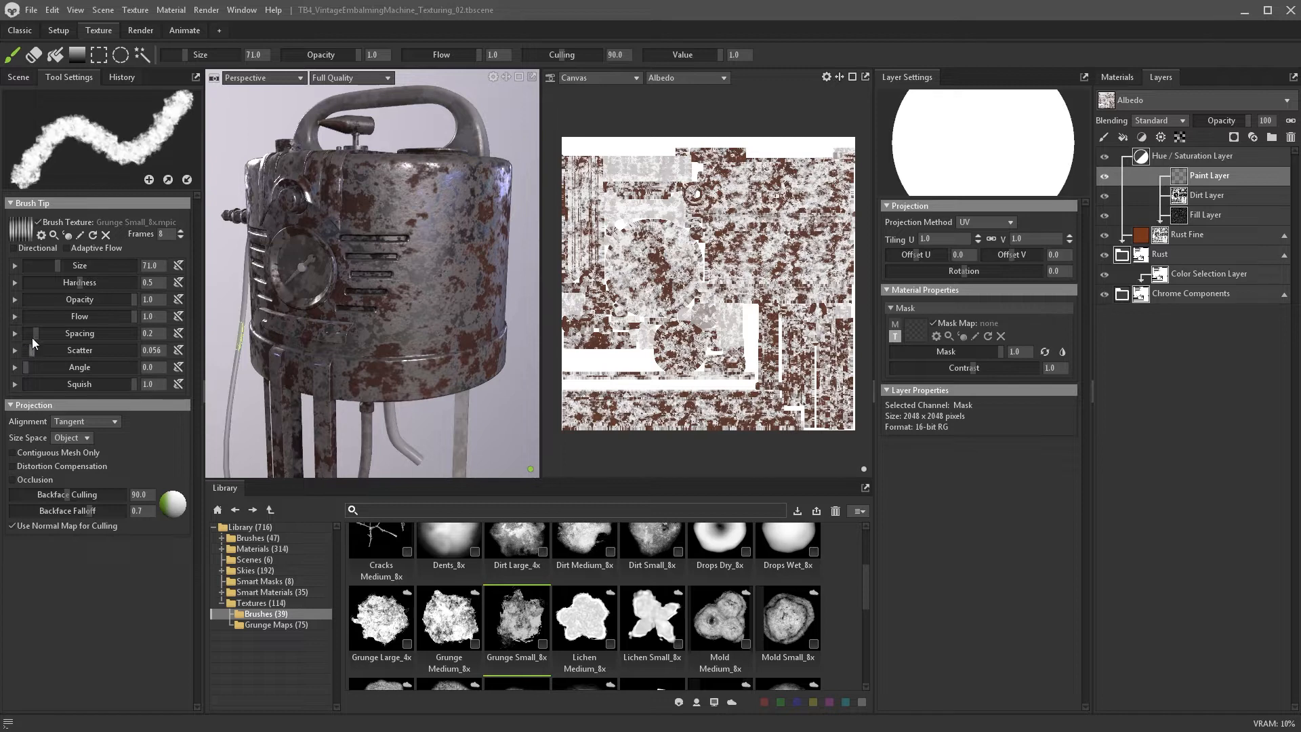
drag(78, 282, 87, 283)
drag(37, 332, 39, 336)
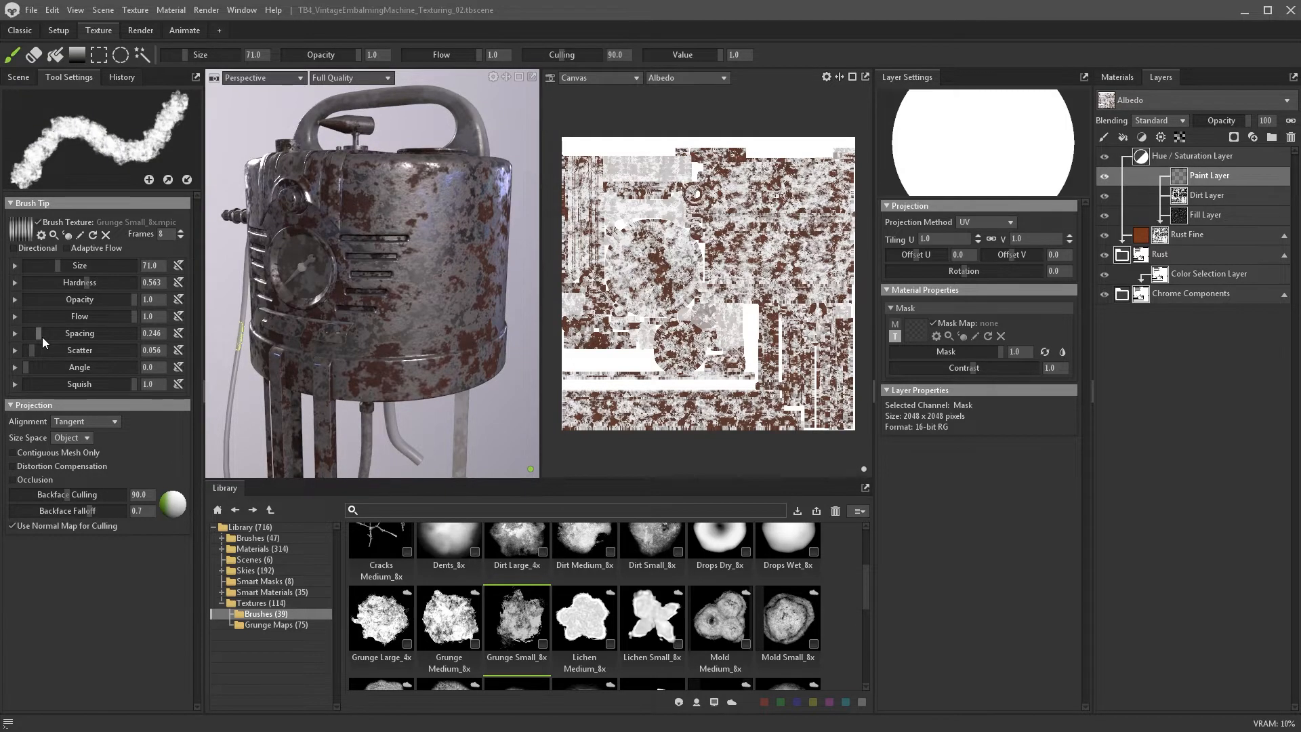
click(15, 335)
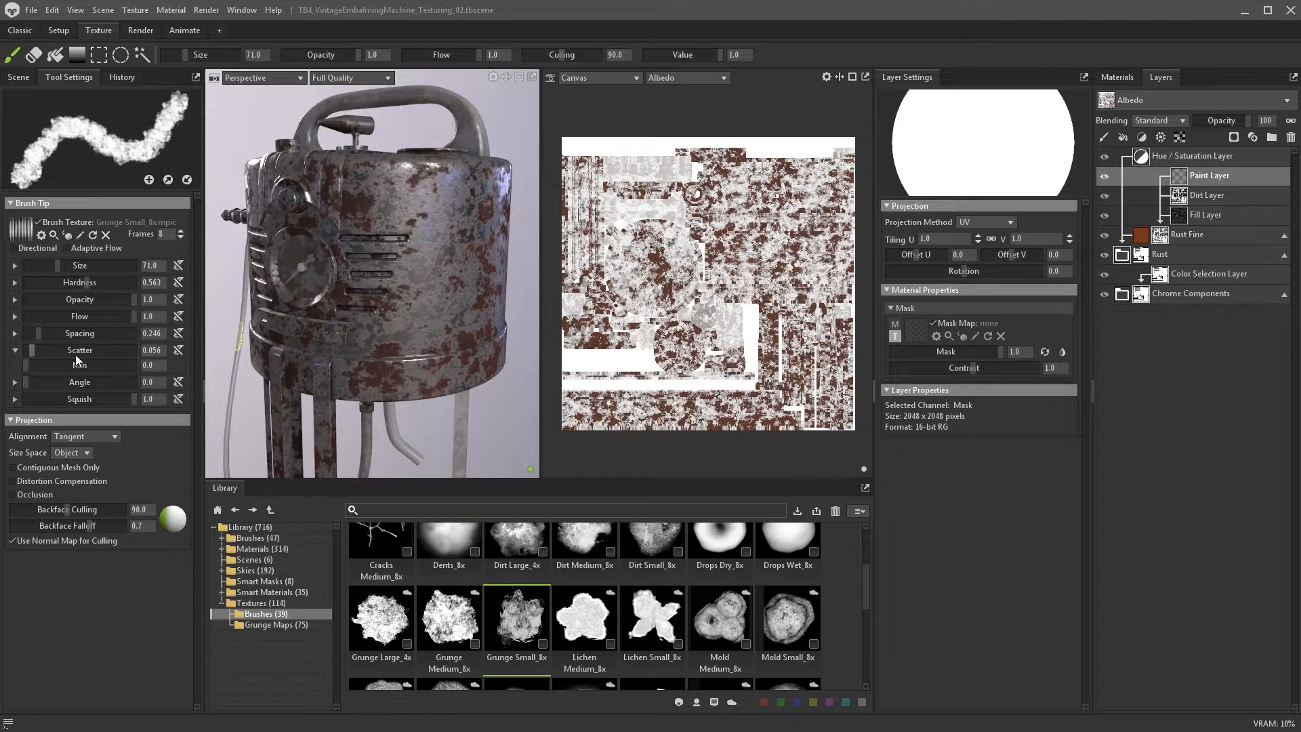
click(15, 333)
mouse_move(26, 367)
mouse_down()
mouse_move(50, 367)
mouse_move(32, 366)
mouse_up()
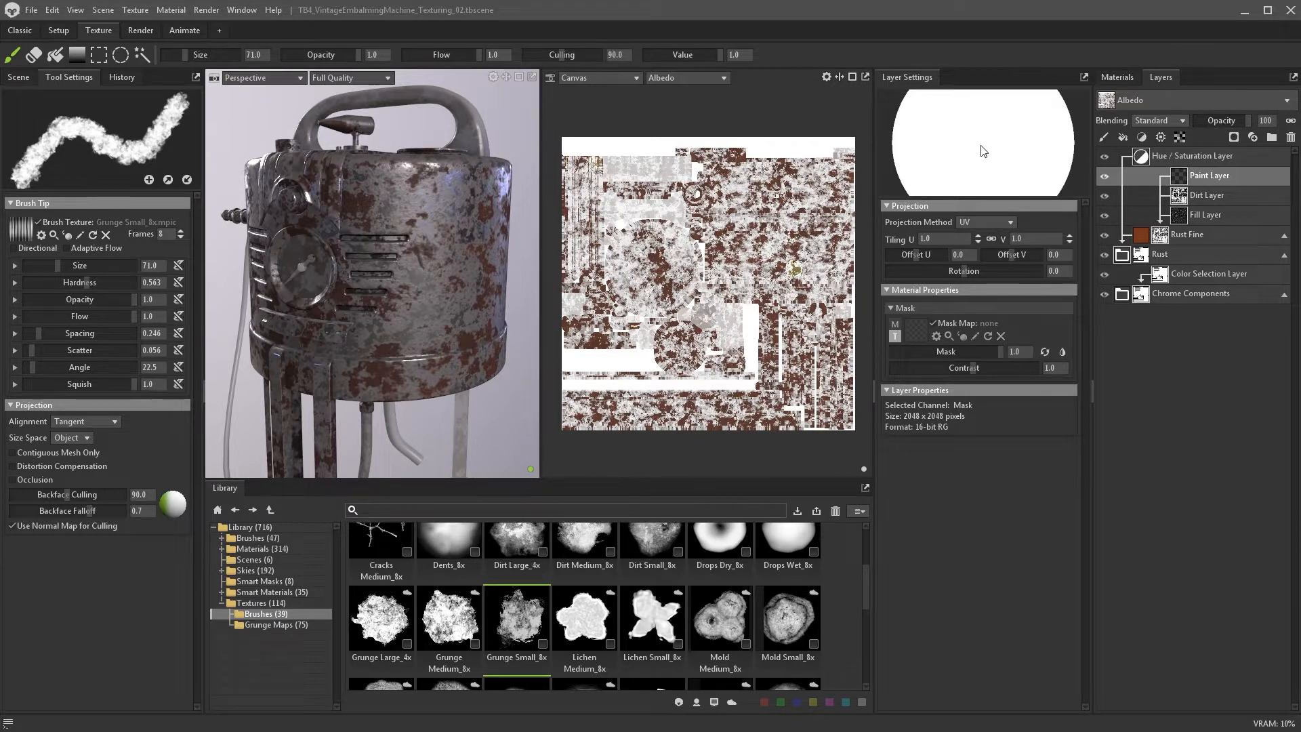
- Invert the paint layer's mask value so the brush paints black
key(ctrl+i)
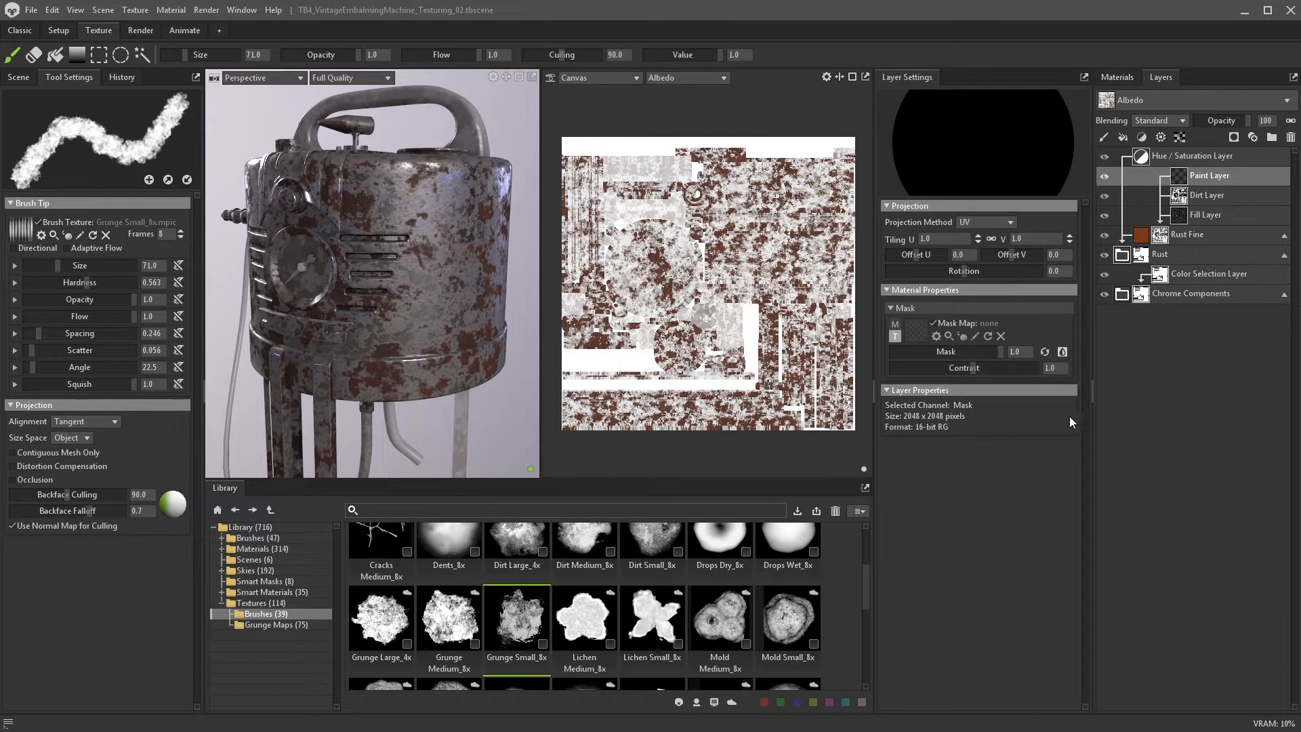
click(1062, 353)
click(1062, 352)
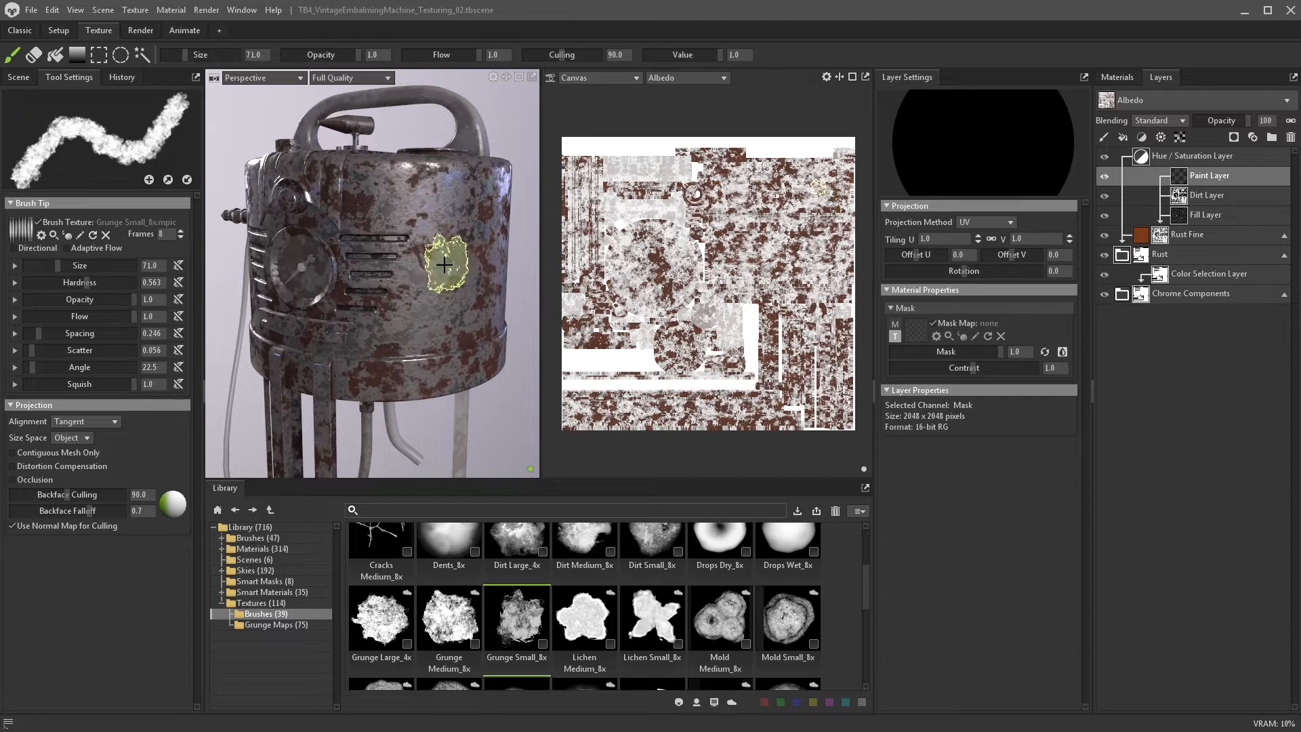
- Set brush hardness to 0.544 and size jitter to 0.412, then paint rust out on the machine's body with progressively smaller brush sizes
drag(422, 247, 470, 267)
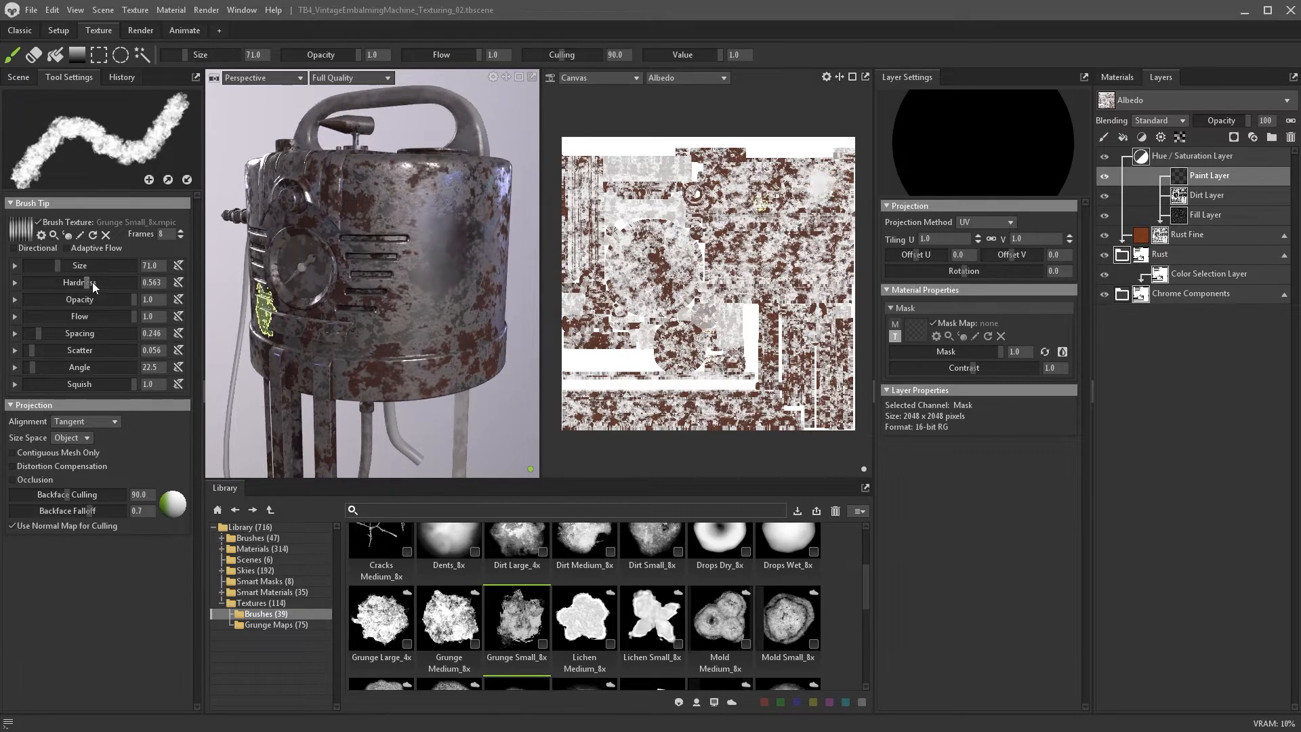
drag(91, 283, 84, 283)
mouse_move(407, 210)
mouse_down()
mouse_move(377, 180)
mouse_move(458, 209)
mouse_up()
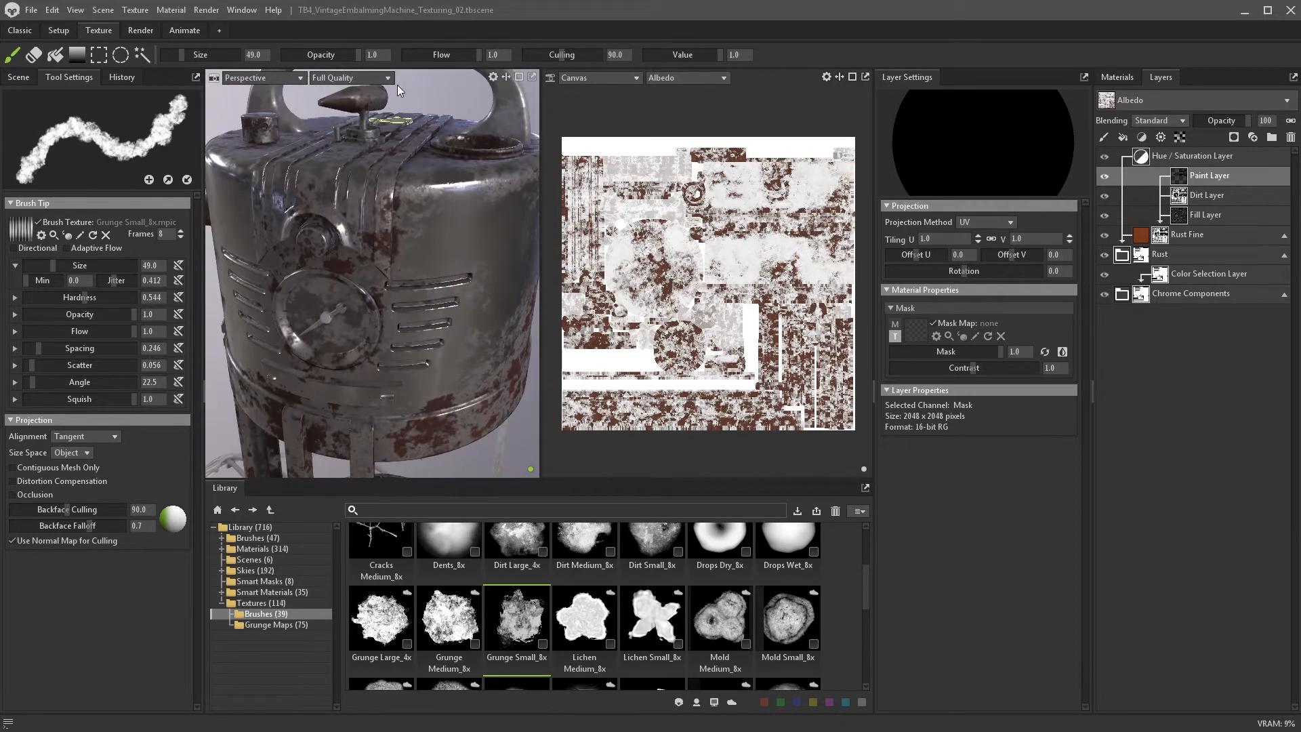
key(bracketleft)
key(bracketleft)
key(bracketleft)
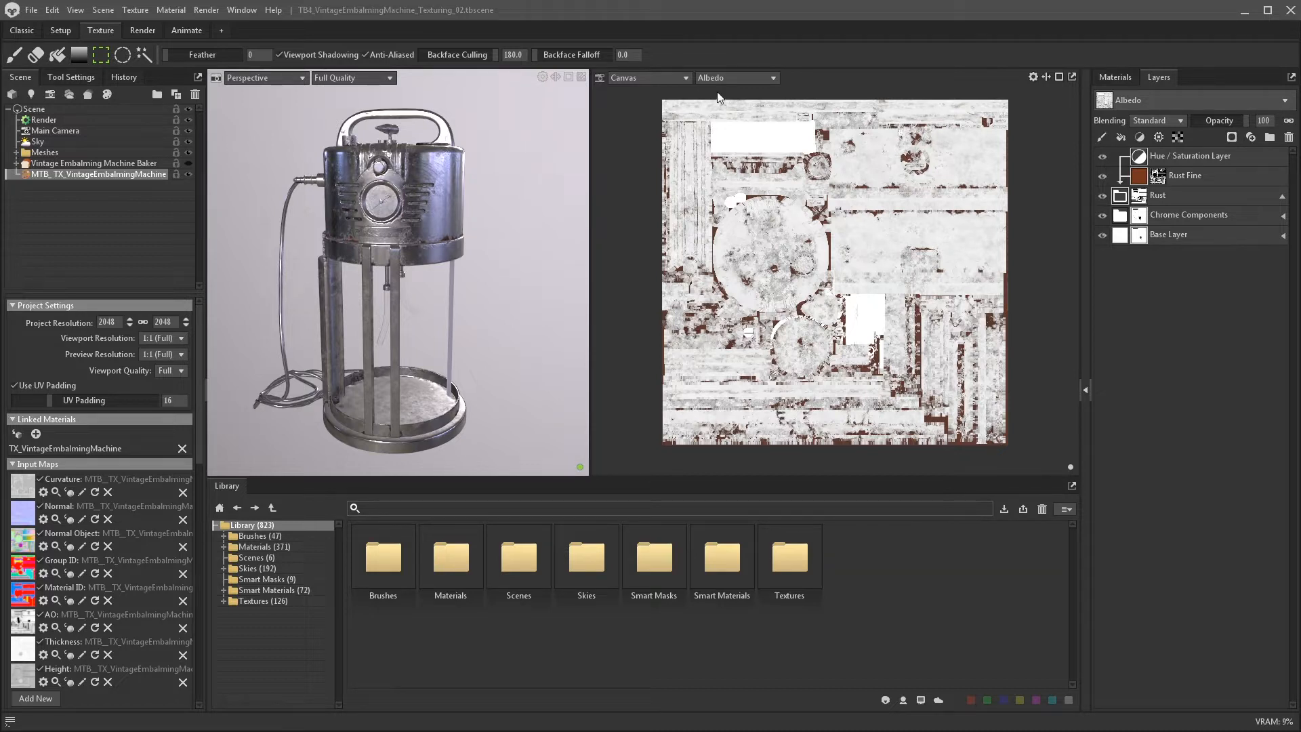
- Switch the canvas display to Mask and examine the masks of Base Layer, Chrome Components and Rust Fine
click(760, 78)
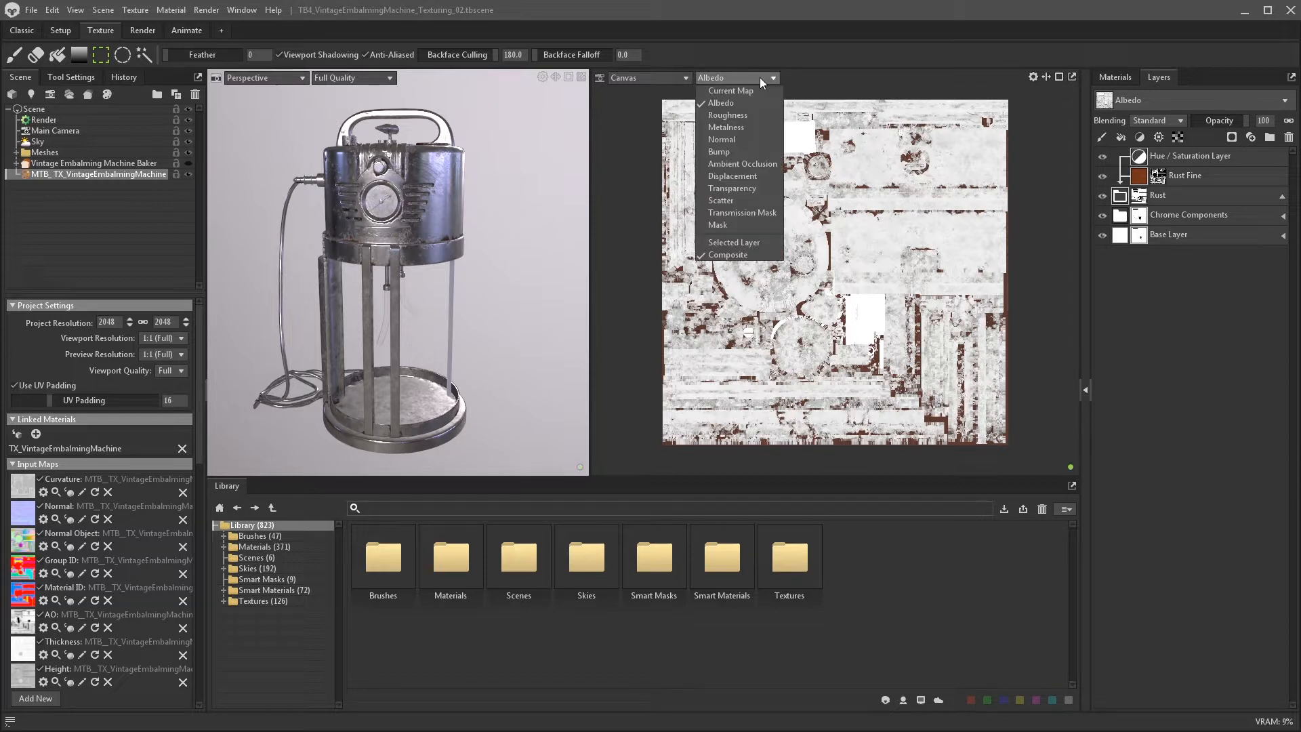
click(736, 224)
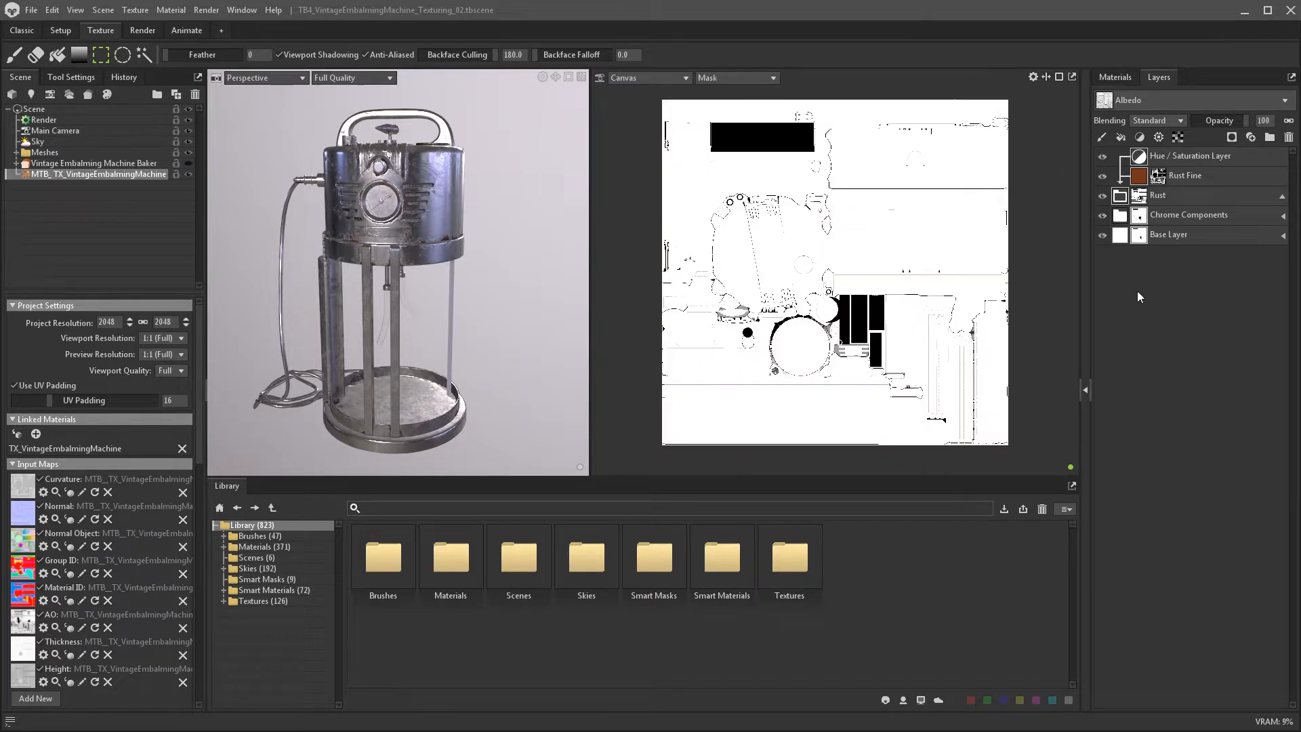
click(1144, 236)
click(1141, 216)
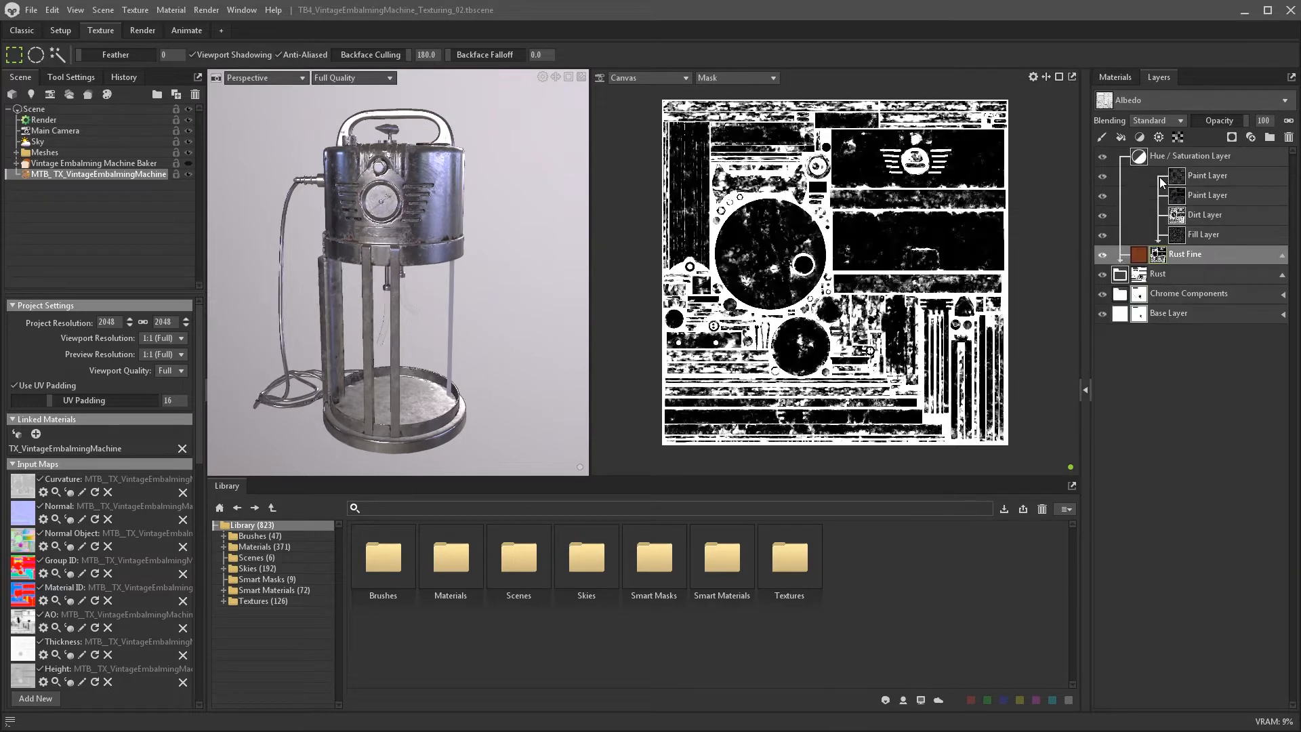
click(1160, 178)
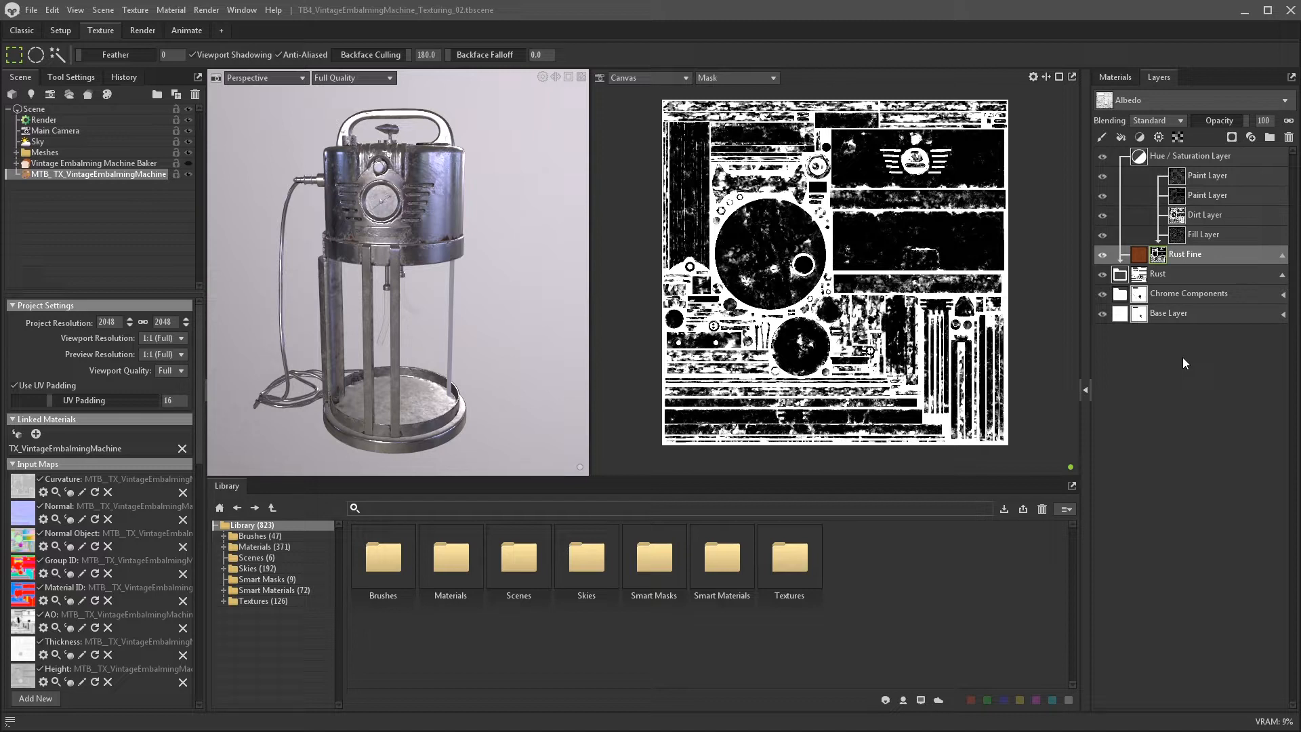
- Set the canvas display to Current Map and compare the views for the Rust group, Rust Fine's mask and Chrome Components
click(734, 78)
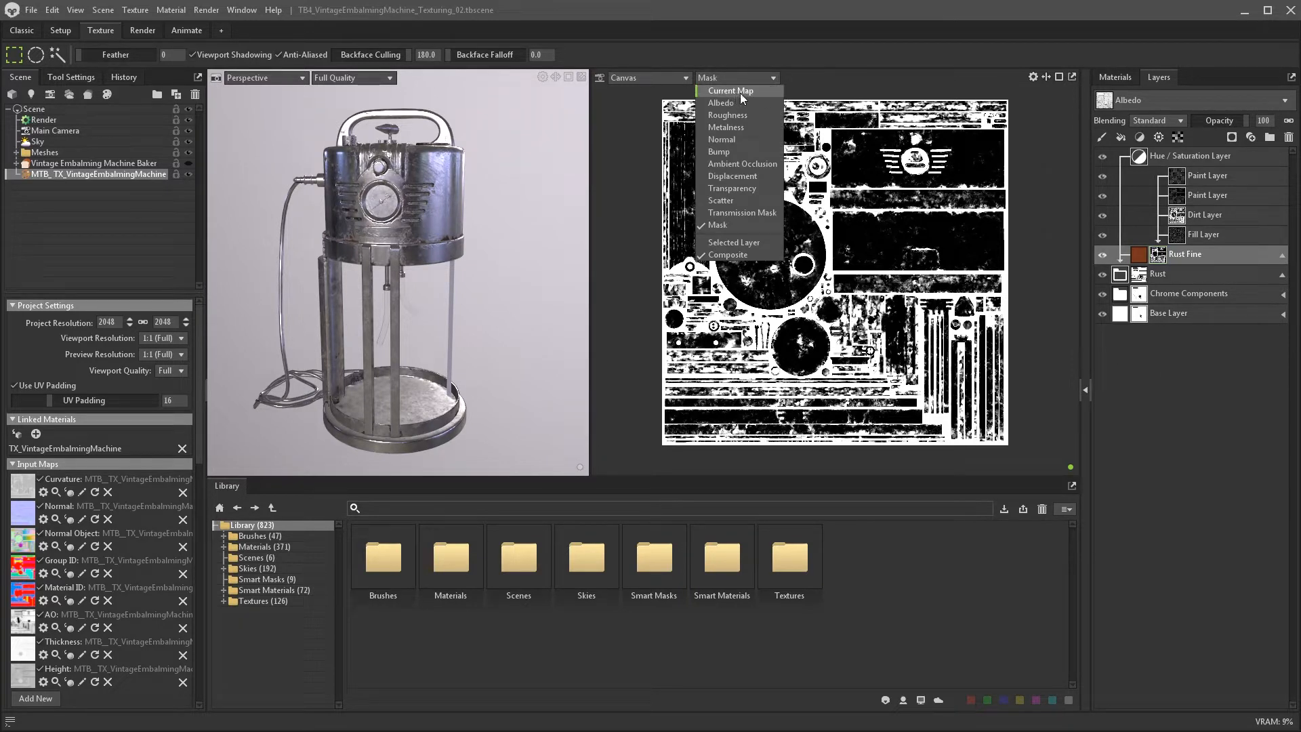
click(731, 91)
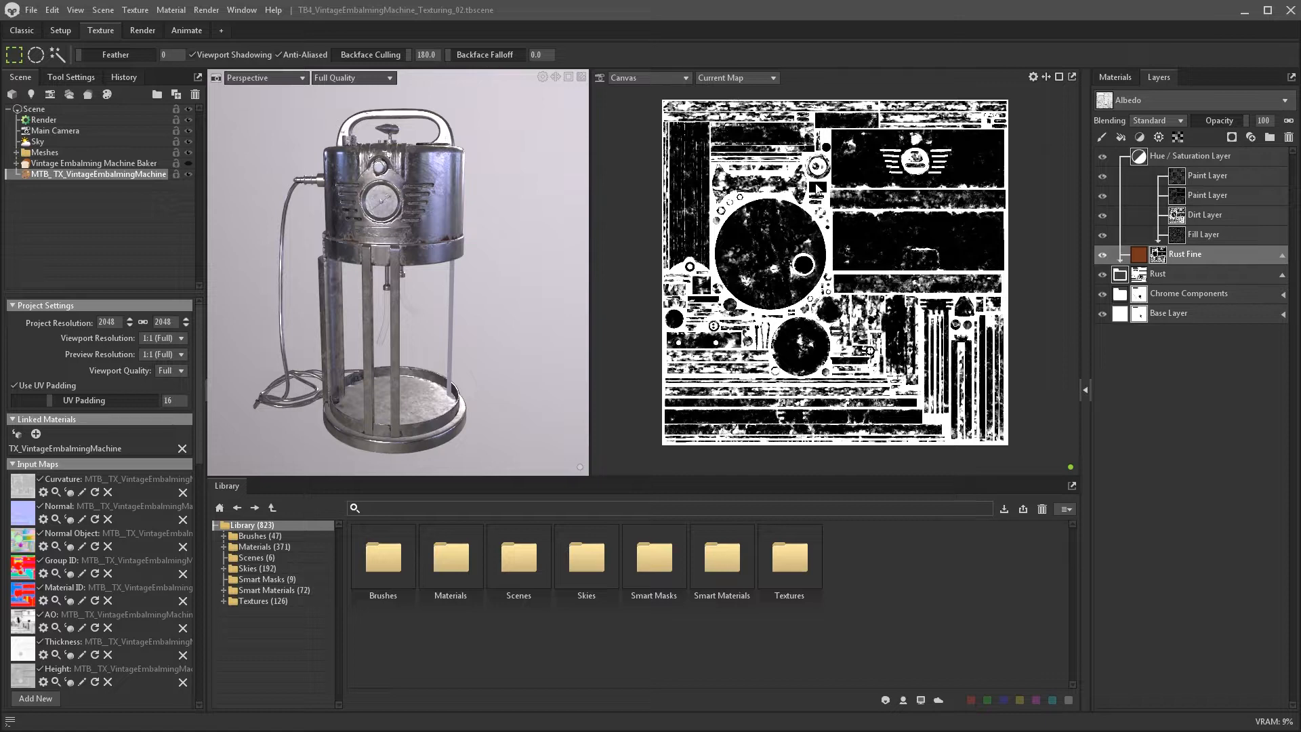
click(1126, 277)
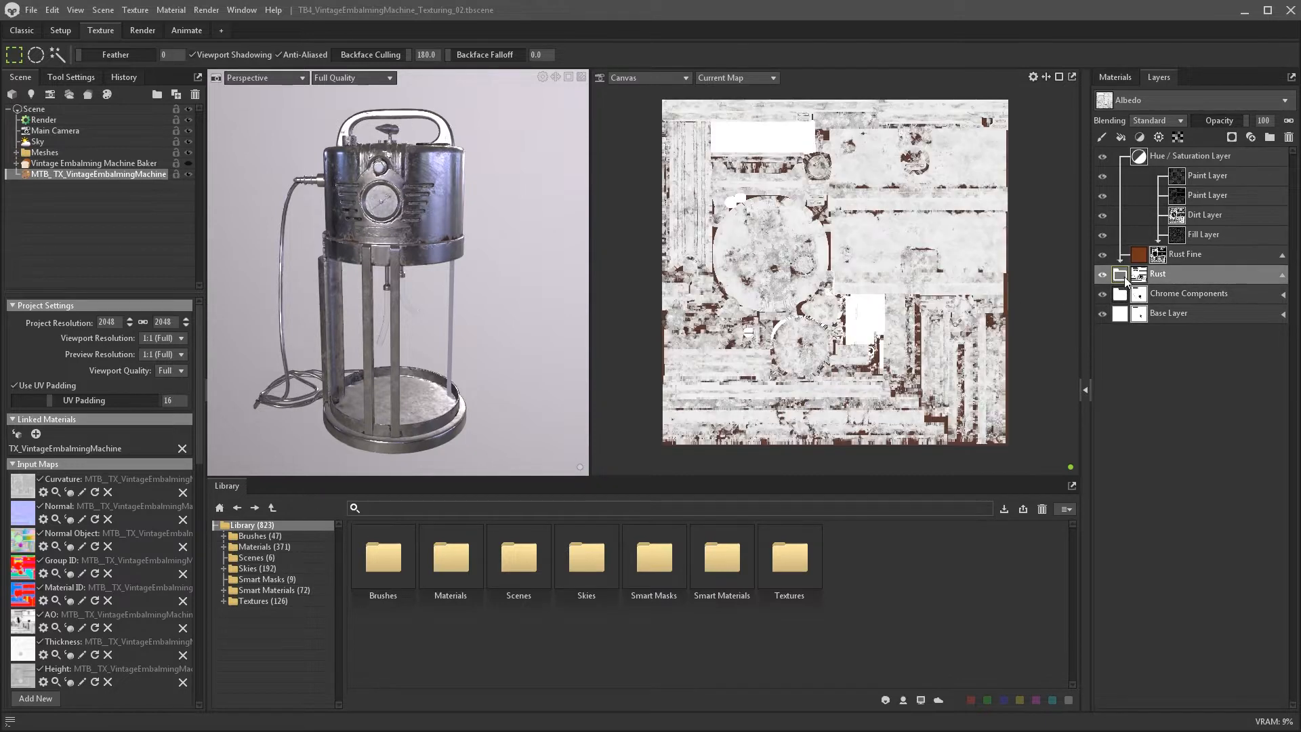
click(1145, 256)
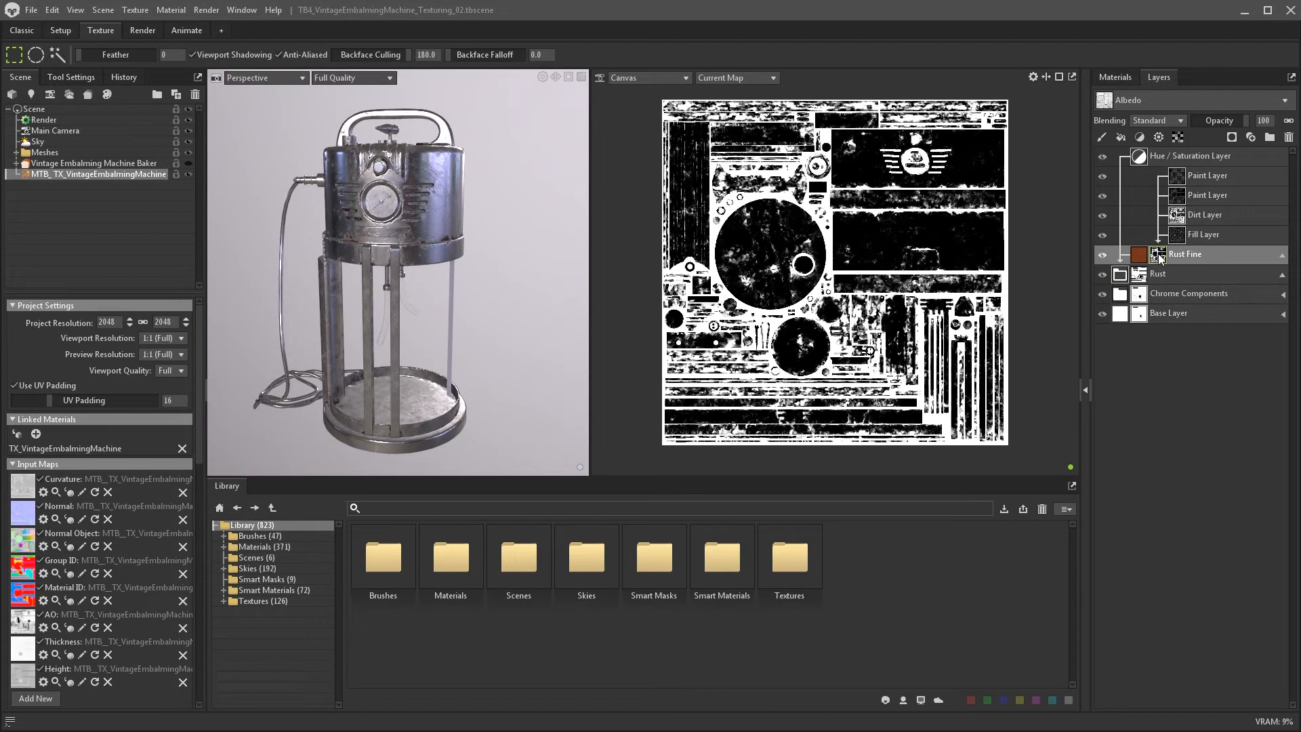
click(1142, 299)
click(1121, 298)
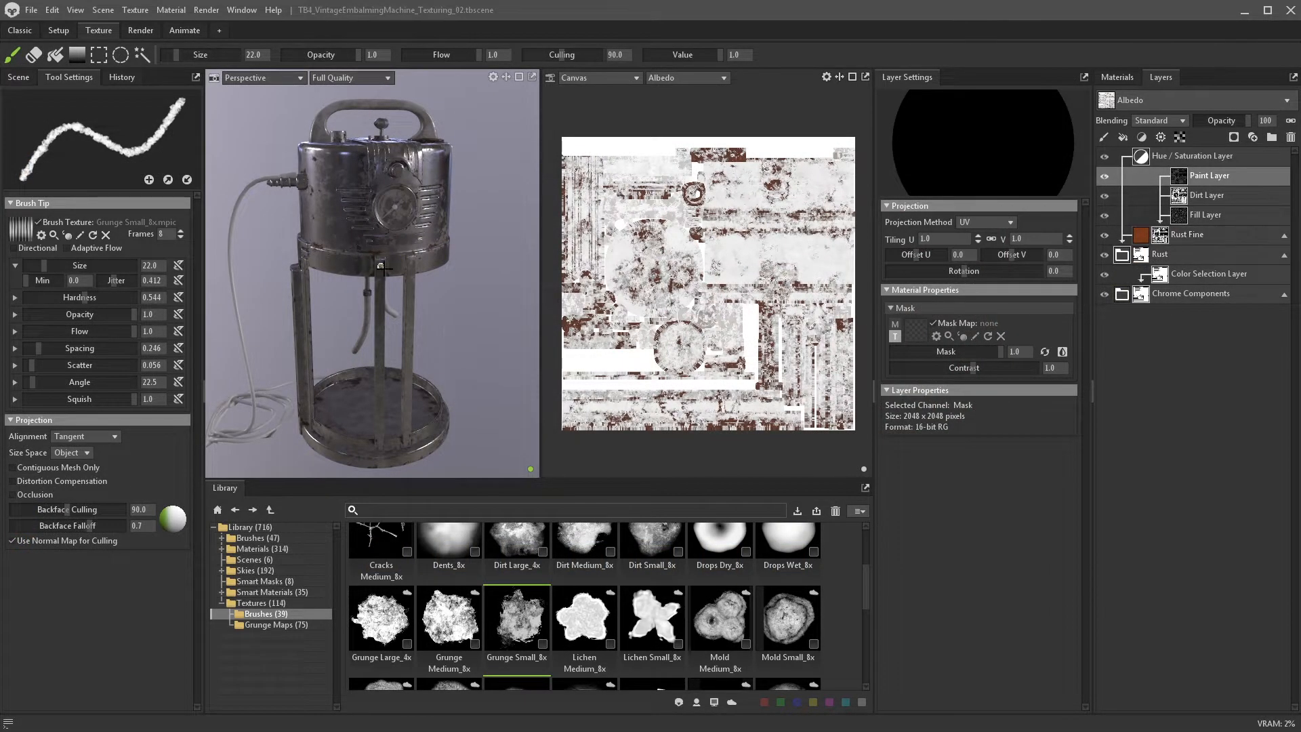
- Enable the Bump map on the Rust Fine layer and set its Bump value to 0.381
click(1188, 234)
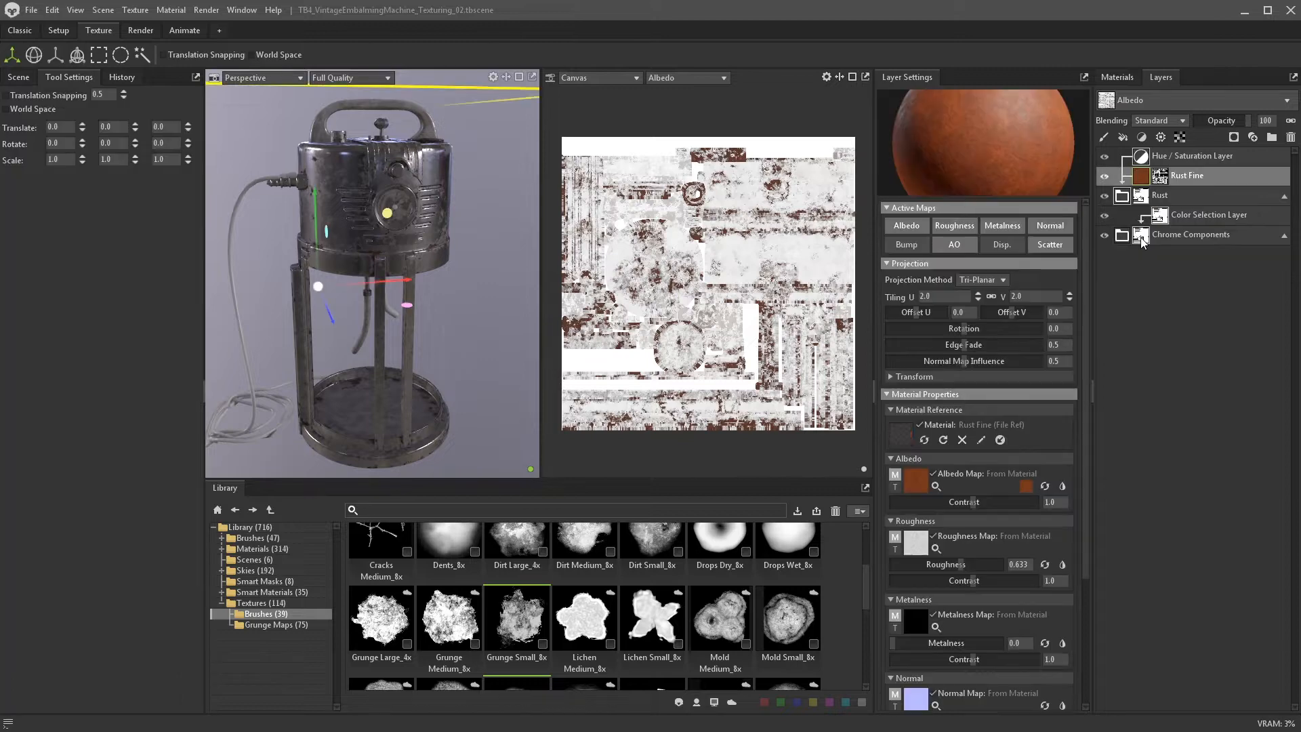
click(906, 247)
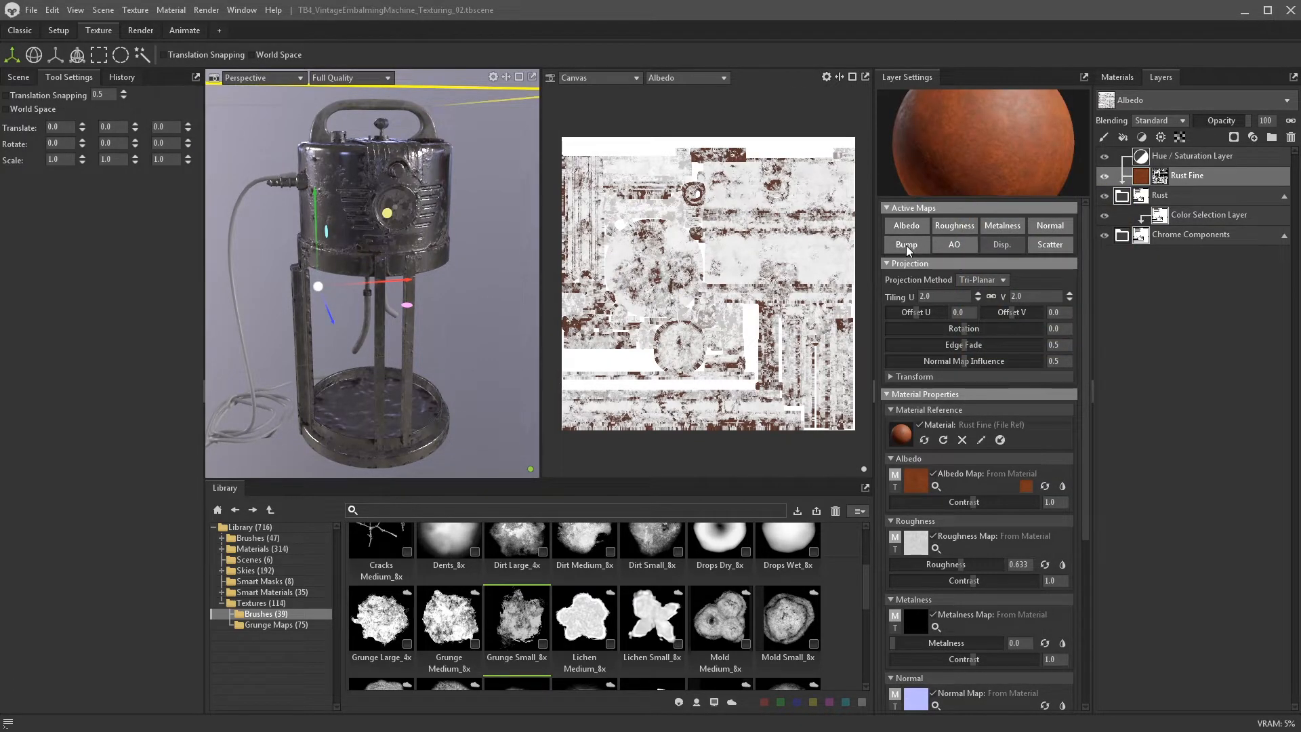
drag(1084, 296, 1105, 453)
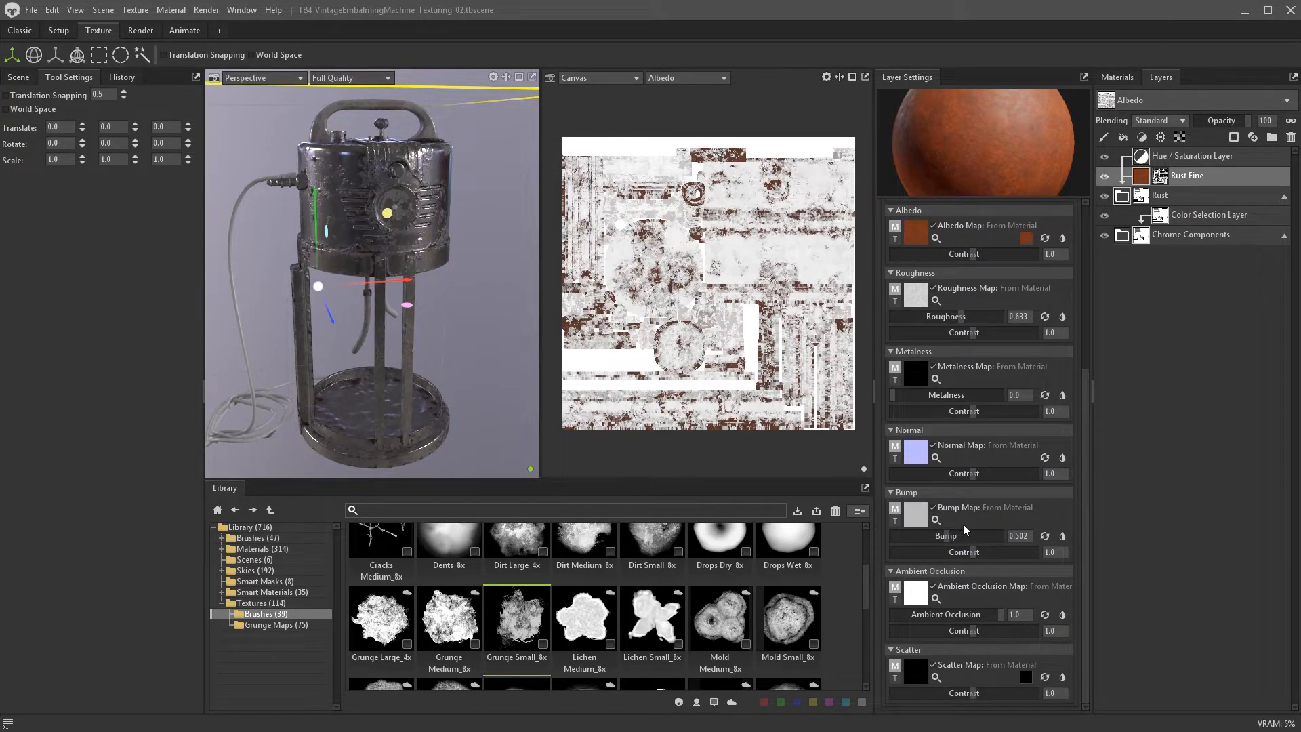
drag(951, 536, 933, 527)
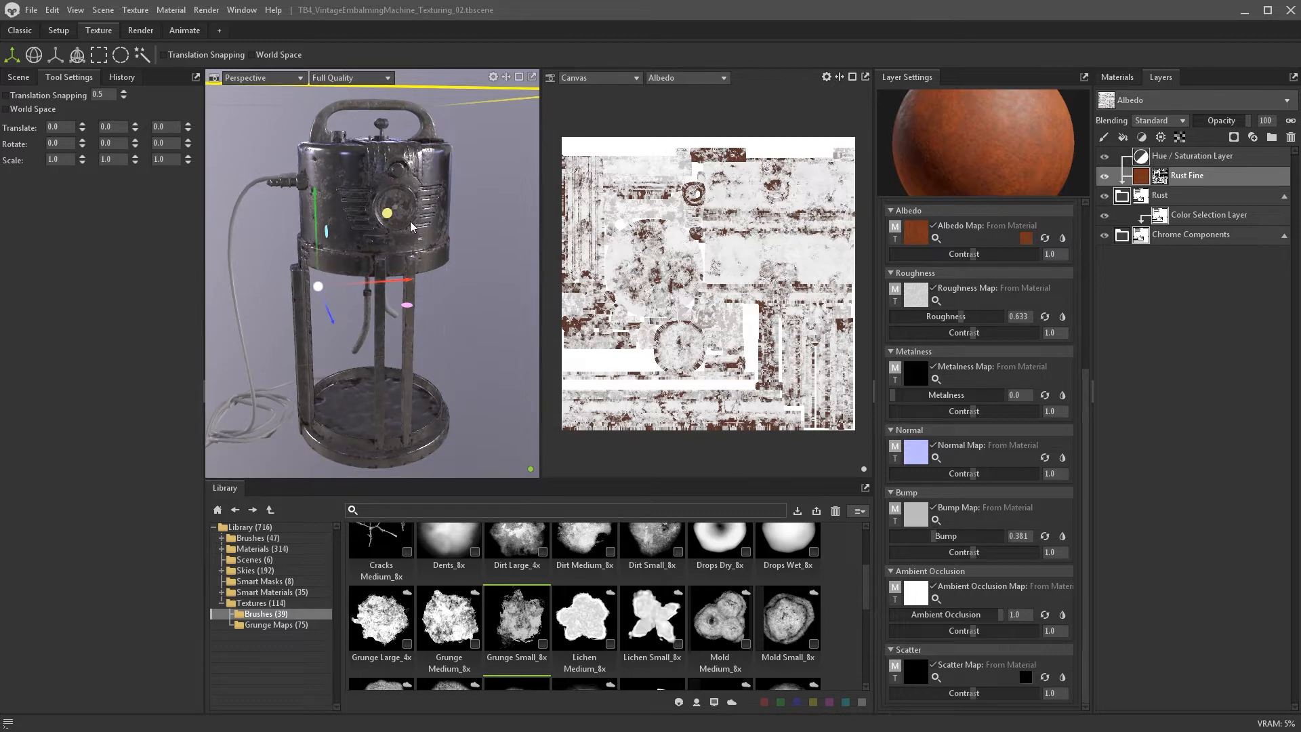
- Check the rust relief on the machine's lower body, and set Rust Fine's bump contrast to 10.0 and Bump to 0.413
alt+right_drag(409, 221, 413, 315)
alt+drag(413, 314, 312, 306)
scroll(395, 234, up, 2)
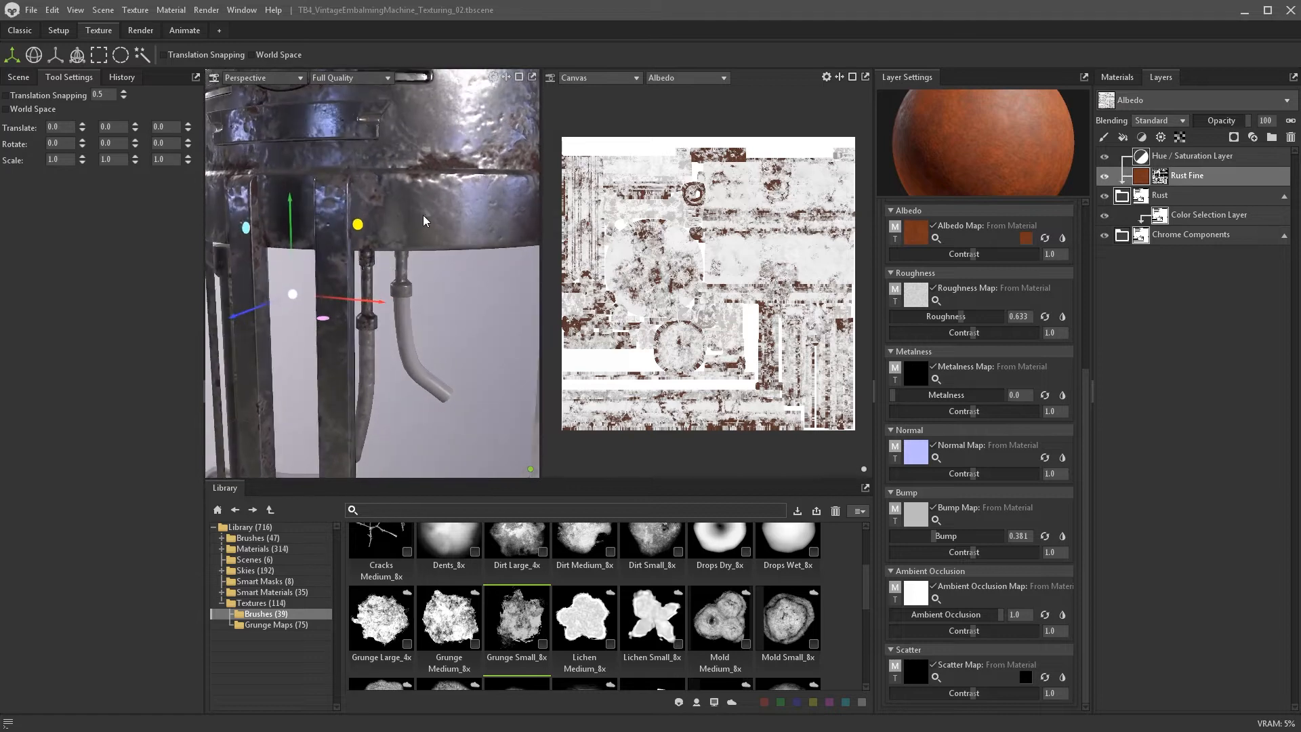
alt+middle_drag(407, 290, 372, 359)
alt+drag(372, 359, 393, 348)
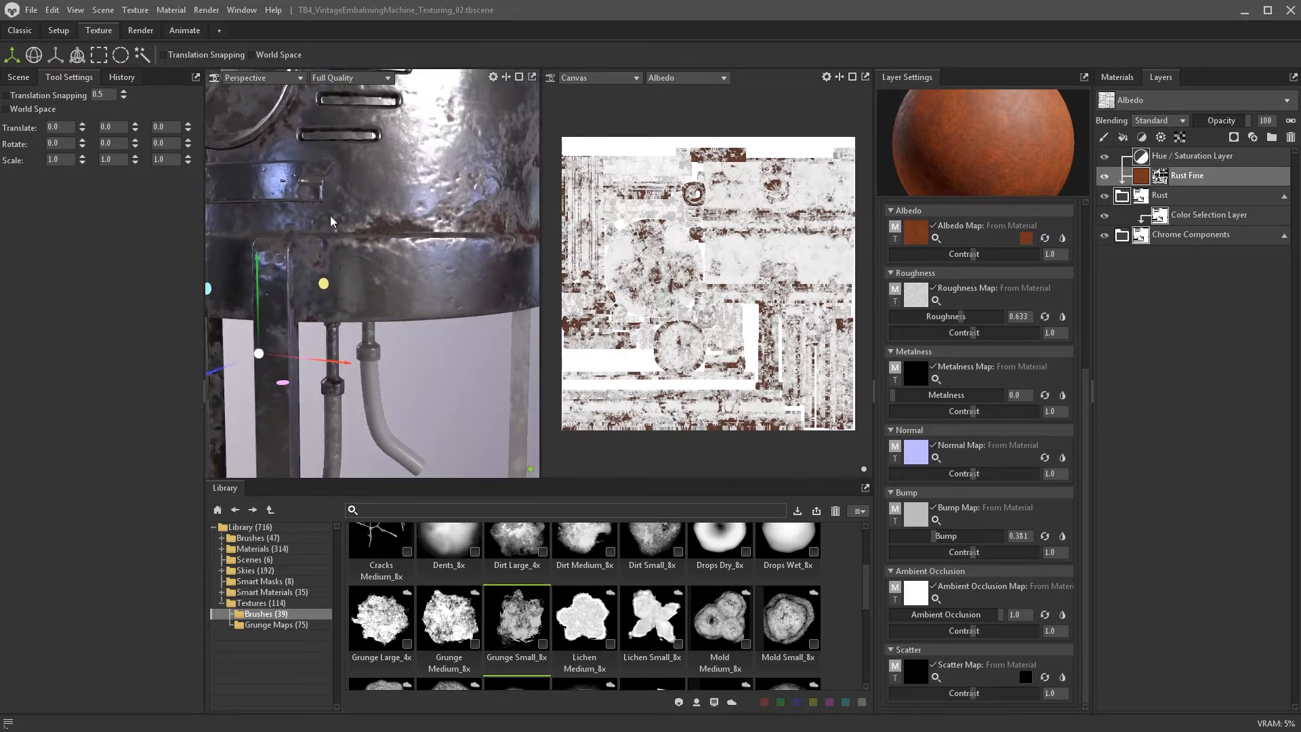
drag(981, 551, 1037, 545)
drag(923, 535, 936, 536)
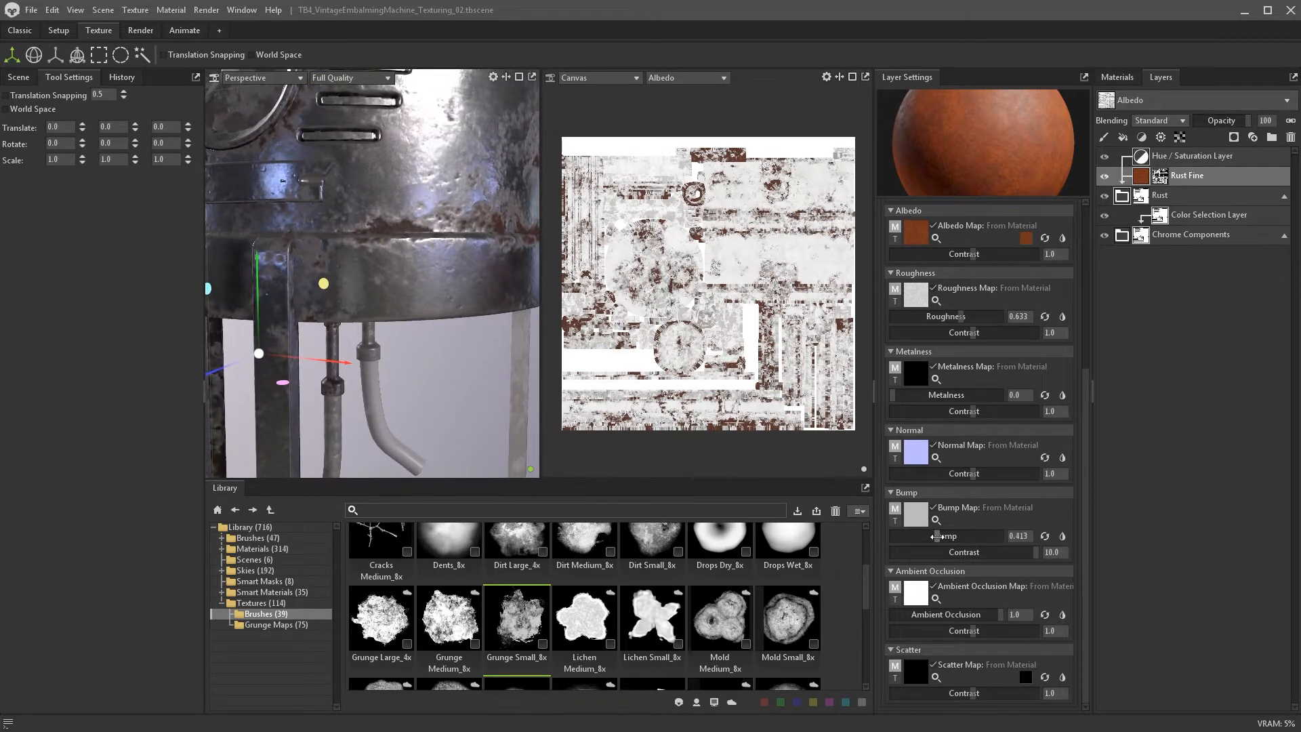
- Select the Paint Layer in Rust Fine's mask and set the Grunge Small brush to size 50
scroll(359, 338, down, 3)
mouse_move(359, 337)
alt+mouse_down()
mouse_move(306, 314)
mouse_move(324, 334)
alt+mouse_up()
click(1160, 176)
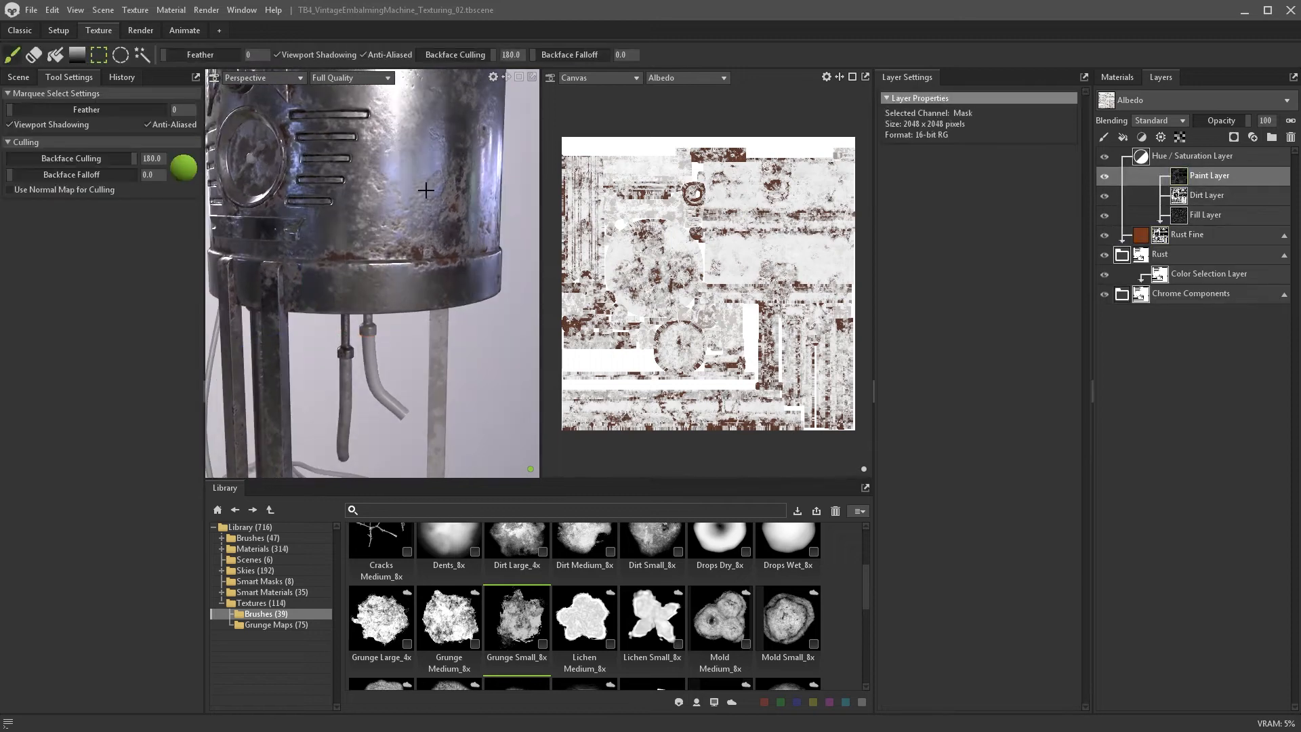
scroll(396, 223, down, 2)
mouse_move(386, 228)
alt+mouse_down()
mouse_move(415, 259)
mouse_move(427, 221)
mouse_move(391, 223)
alt+mouse_up()
key(bracketright)
key(bracketright)
key(bracketright)
alt+drag(397, 325, 352, 232)
alt+drag(366, 173, 385, 343)
- Add a Levels adjustment to Rust Fine's mask and raise its black input level to 0.164
click(1149, 138)
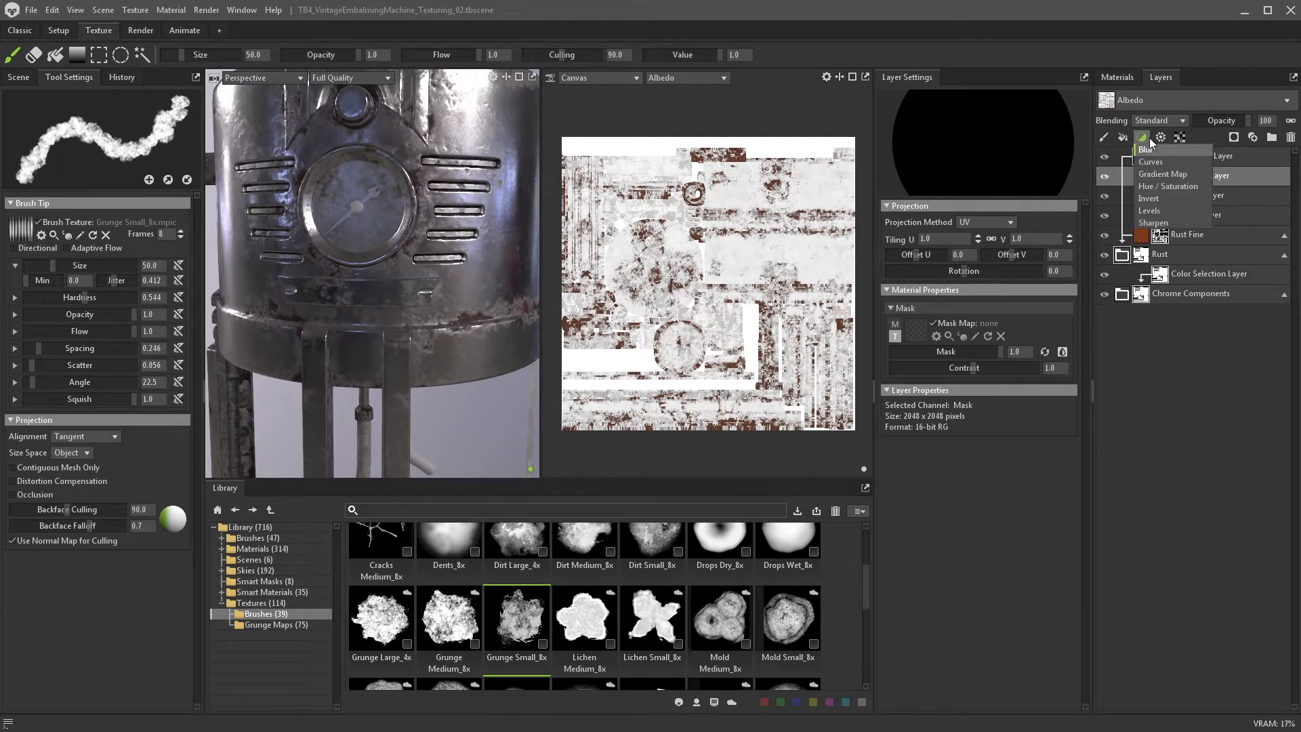
click(1156, 212)
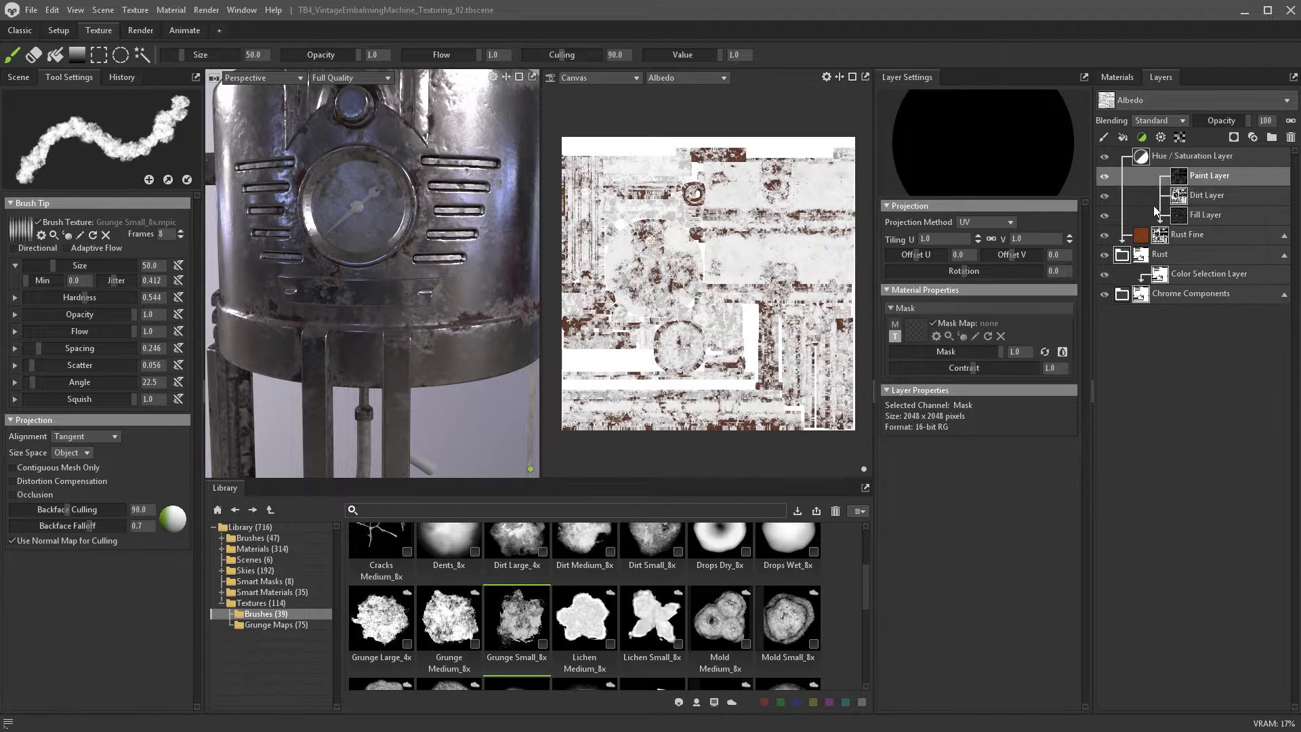
drag(891, 238, 921, 237)
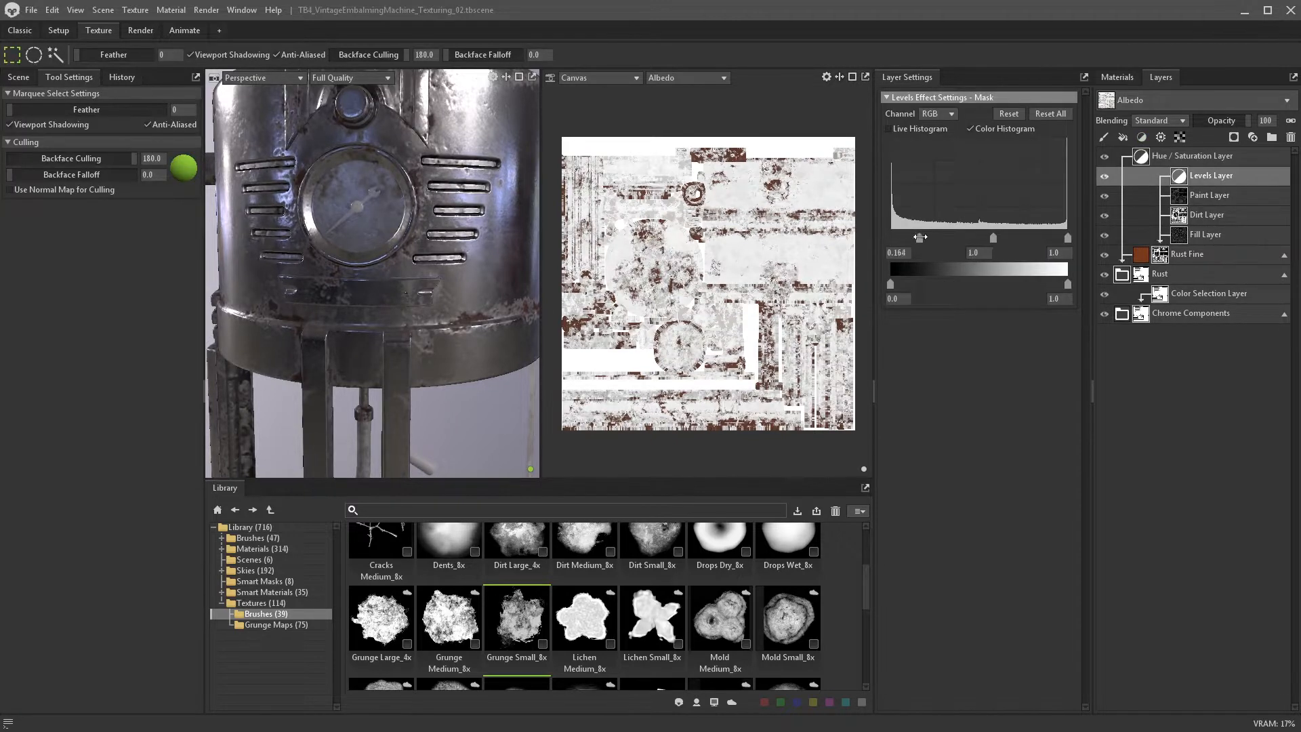
alt+drag(449, 332, 396, 306)
alt+right_drag(396, 307, 392, 244)
alt+drag(392, 242, 444, 266)
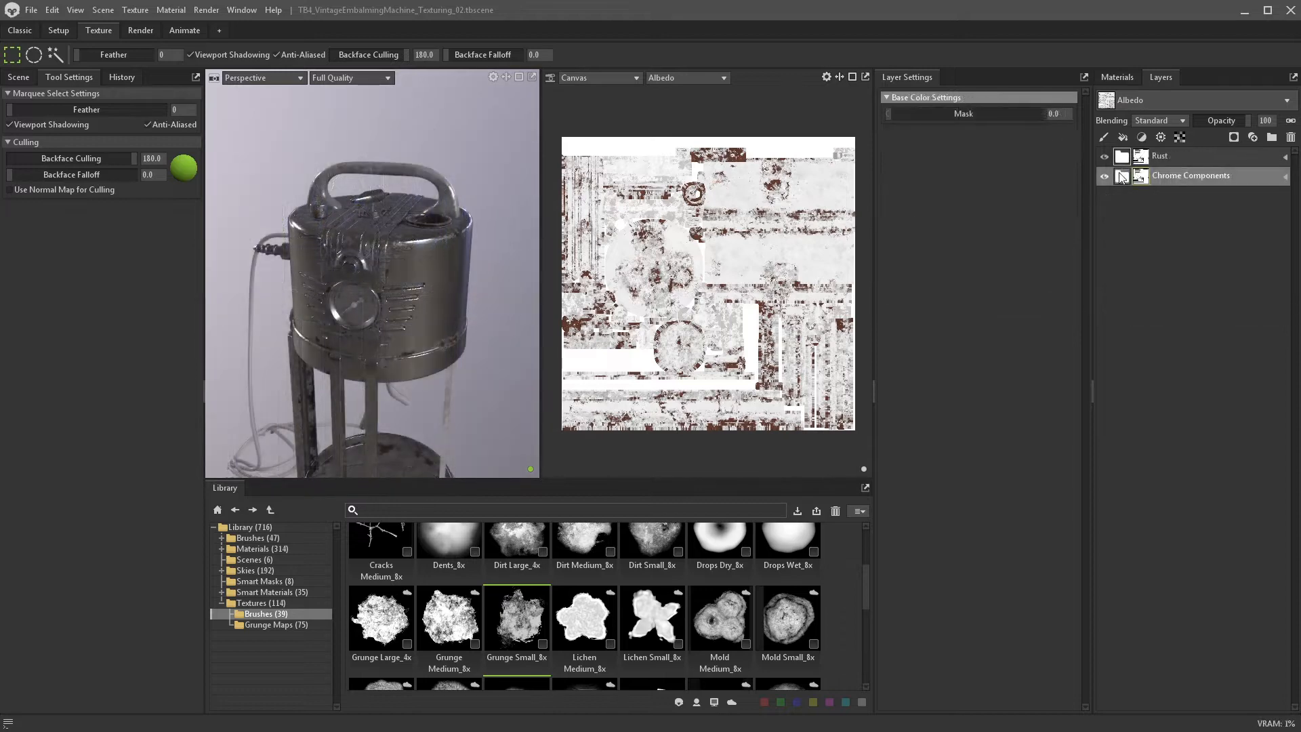
- Expand the Chrome Components group and add the library's Anodized material above Metal Dents
click(1120, 172)
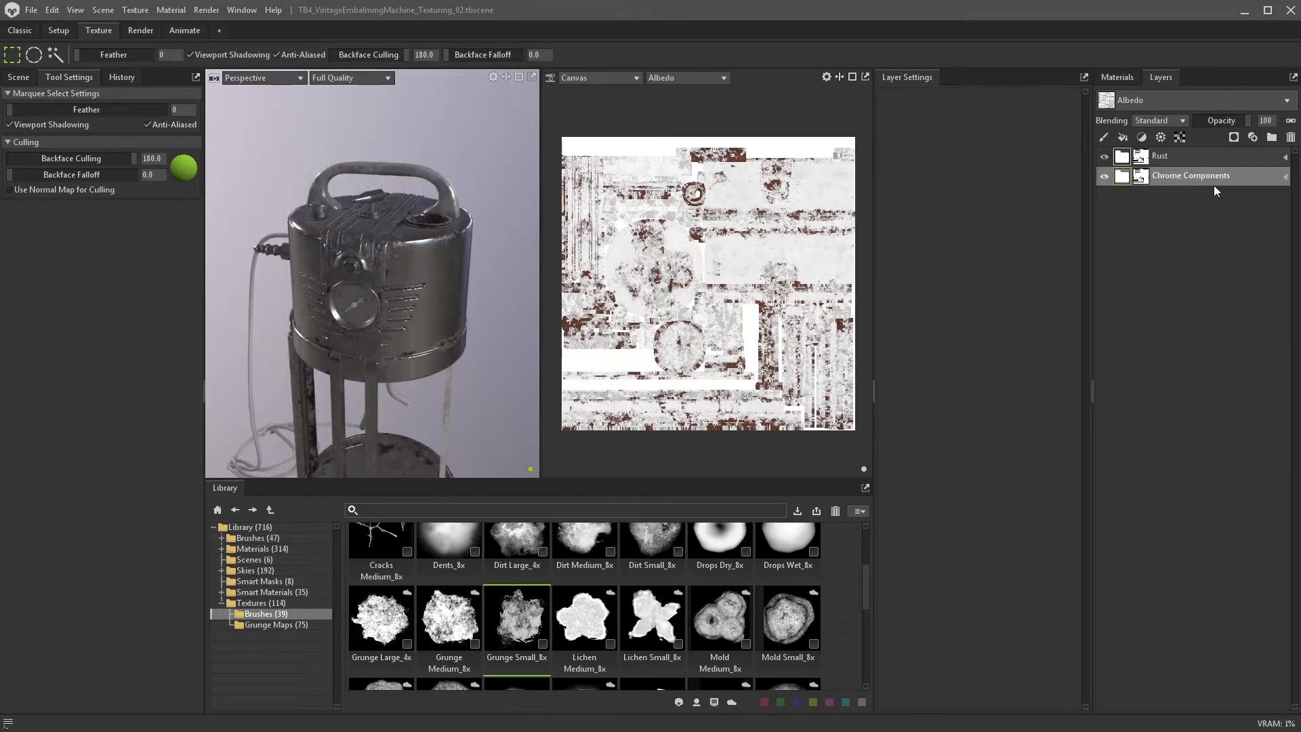
click(1284, 177)
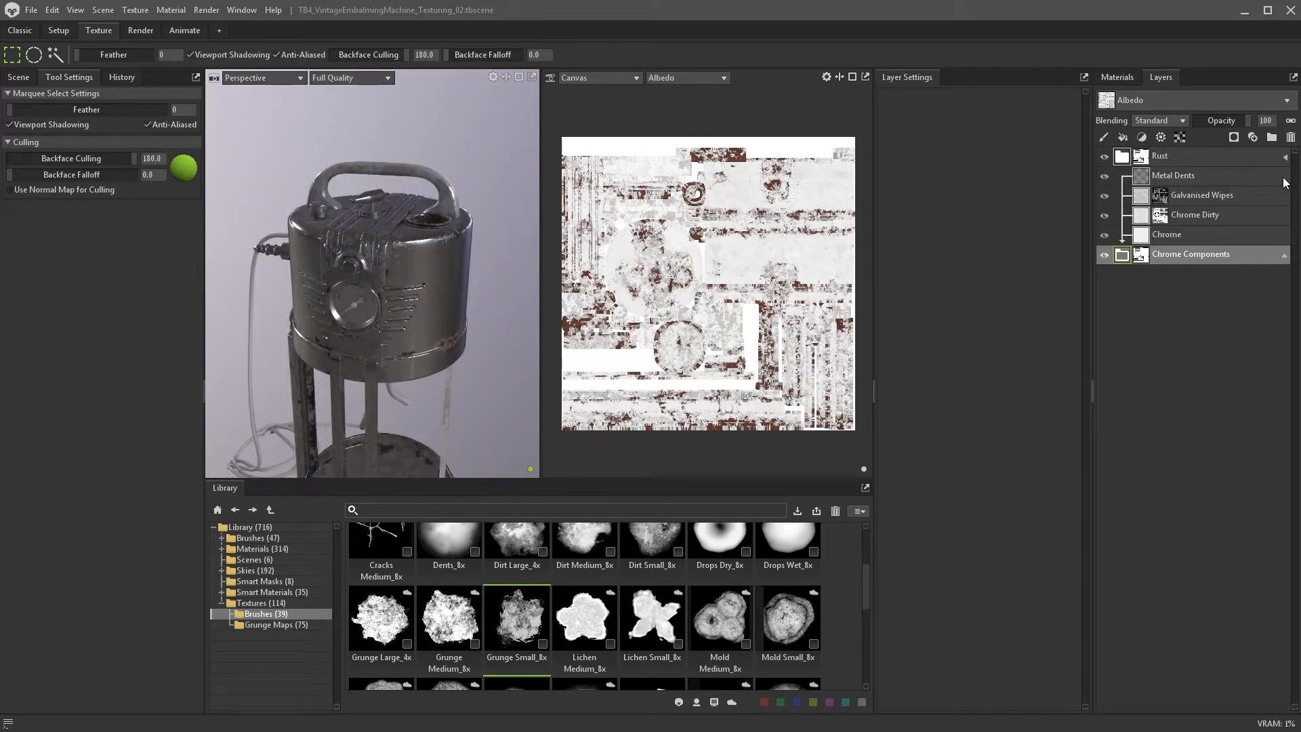
click(1206, 179)
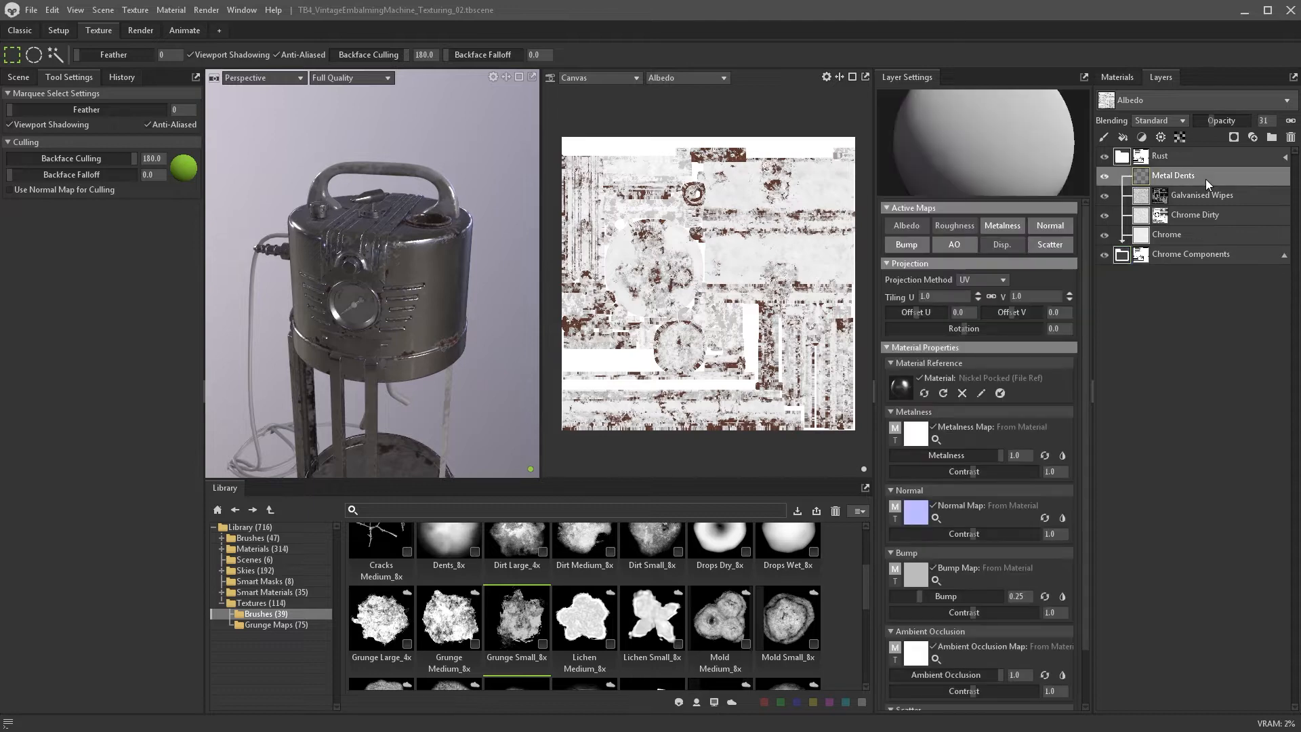
click(260, 551)
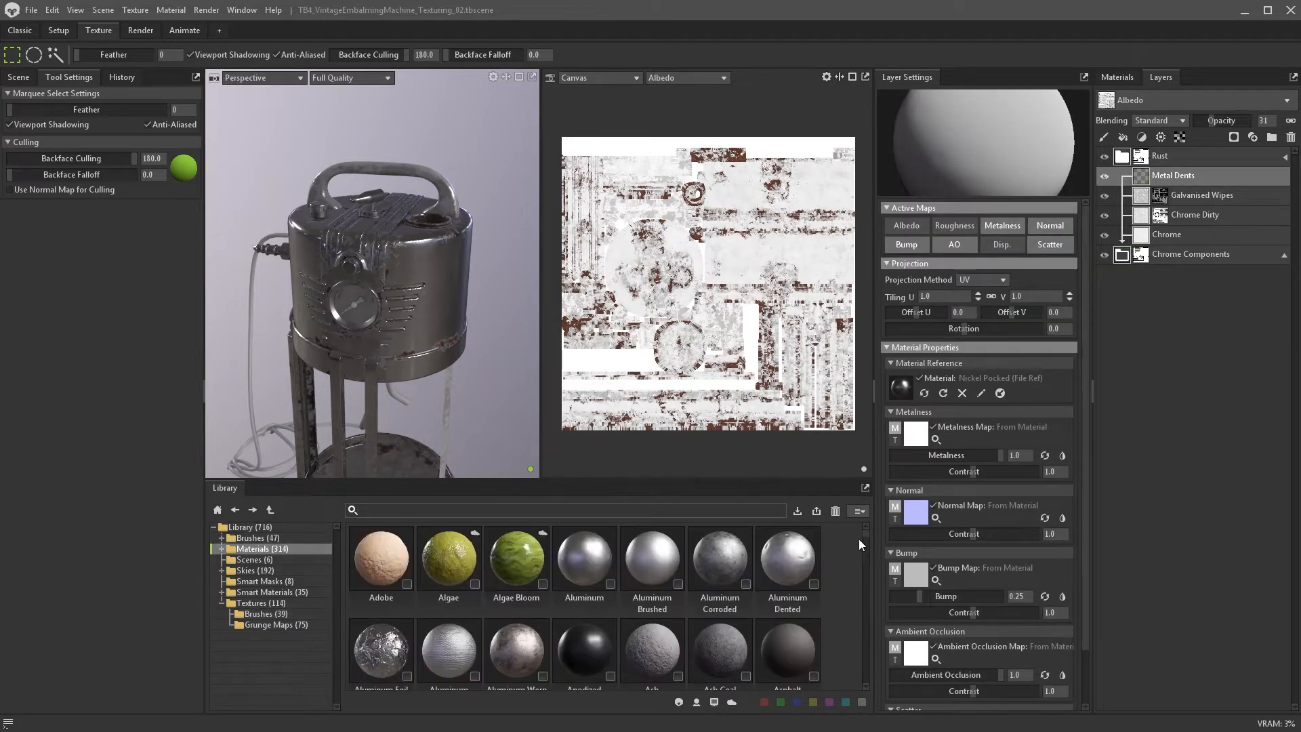
scroll(866, 535, down, 1)
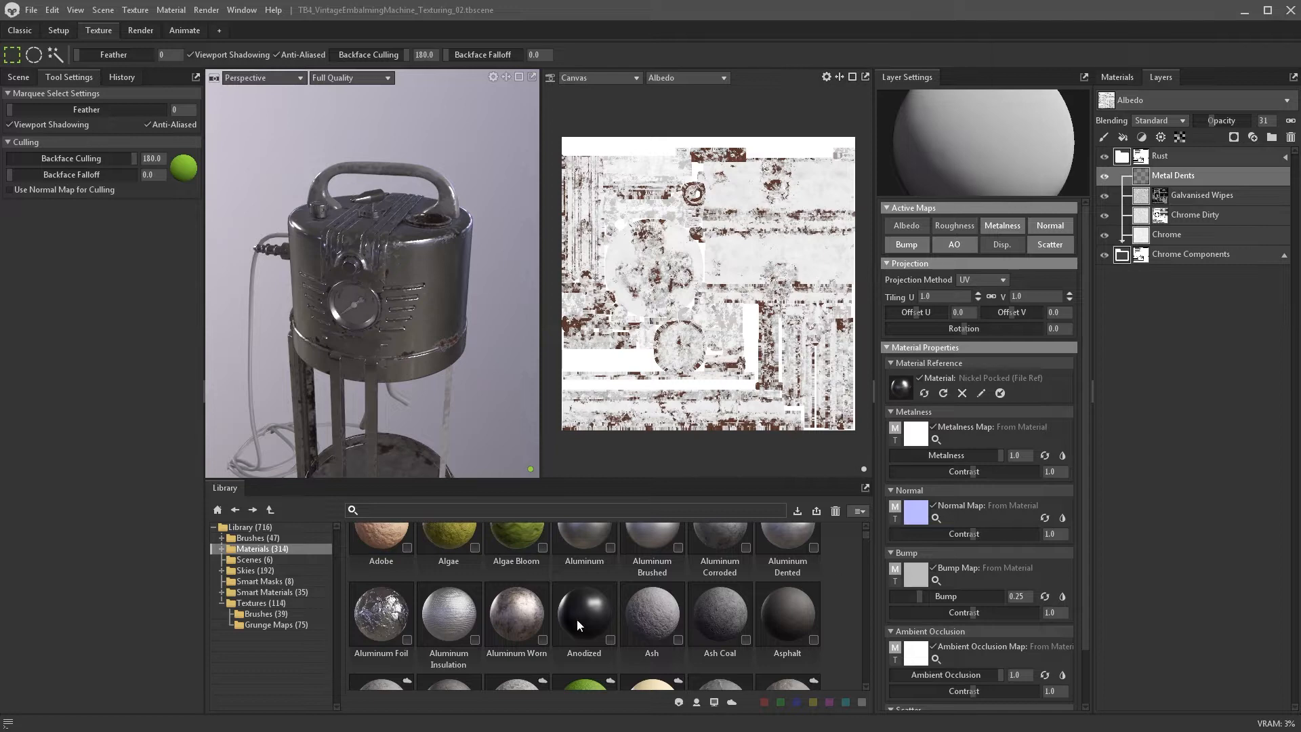
drag(579, 608, 1125, 253)
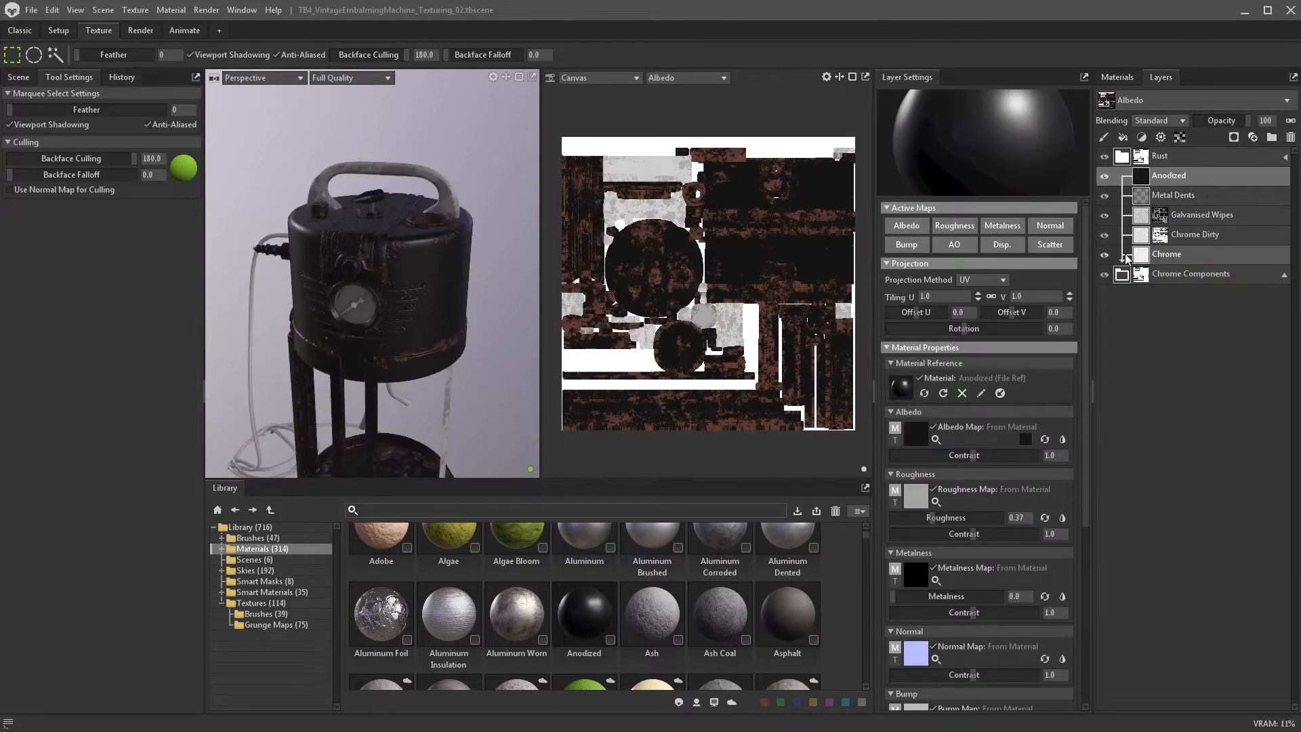
- Give the Anodized layer a black fill mask and add a Dirt effect with intensity 3.525 and contrast 1.054
click(1233, 139)
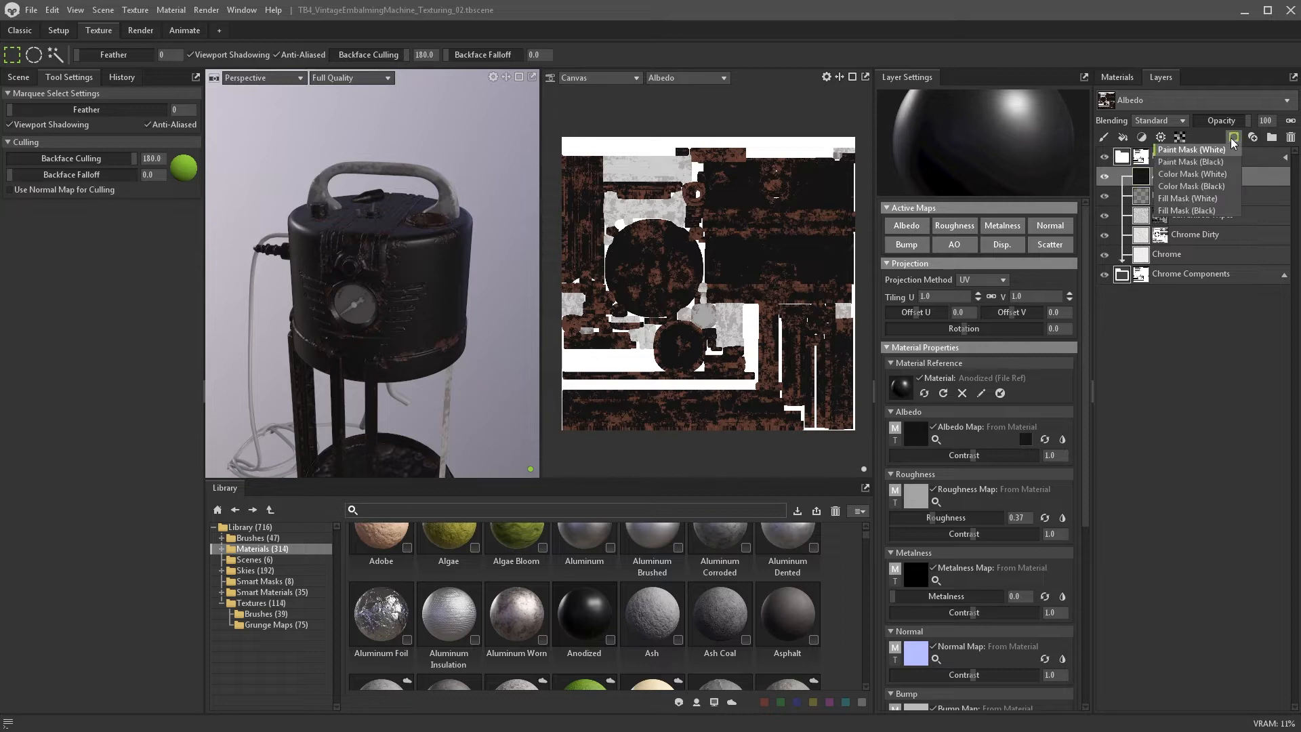
click(1186, 210)
click(1161, 137)
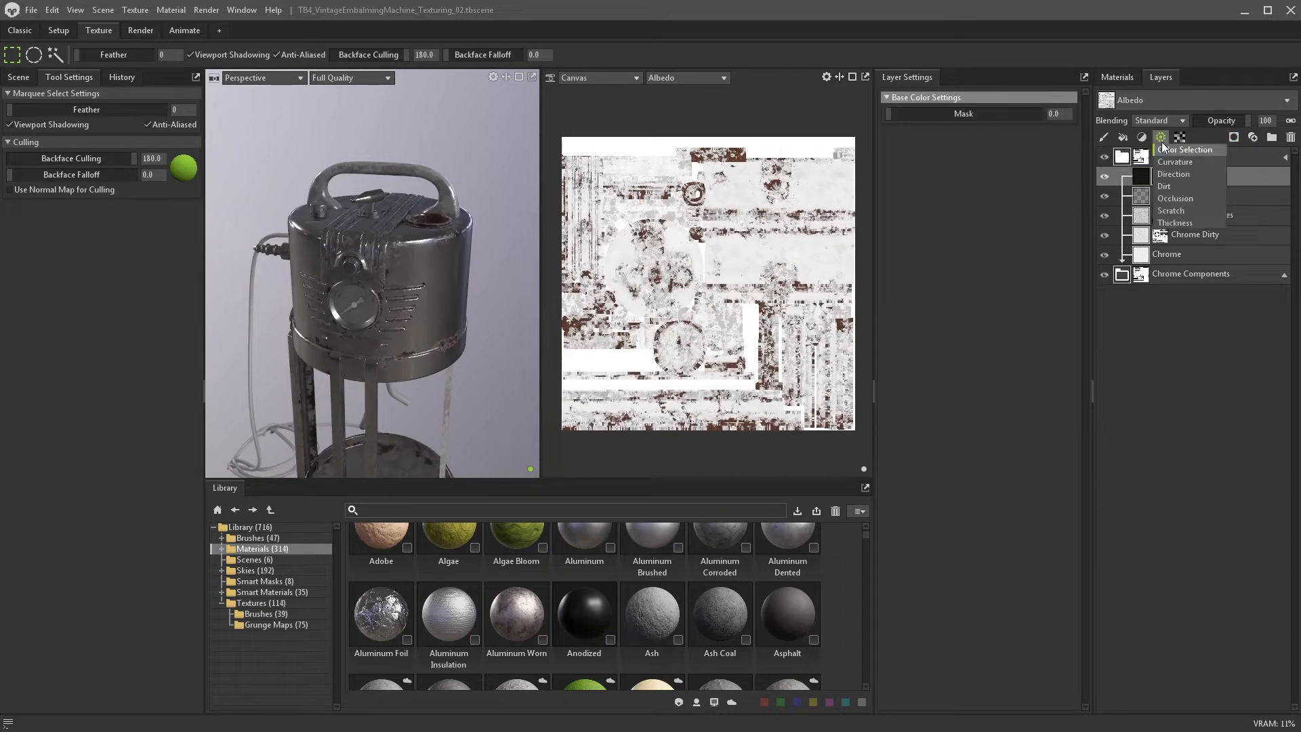
click(1169, 186)
mouse_move(955, 168)
mouse_down()
mouse_move(1017, 167)
mouse_move(933, 183)
mouse_move(966, 184)
mouse_up()
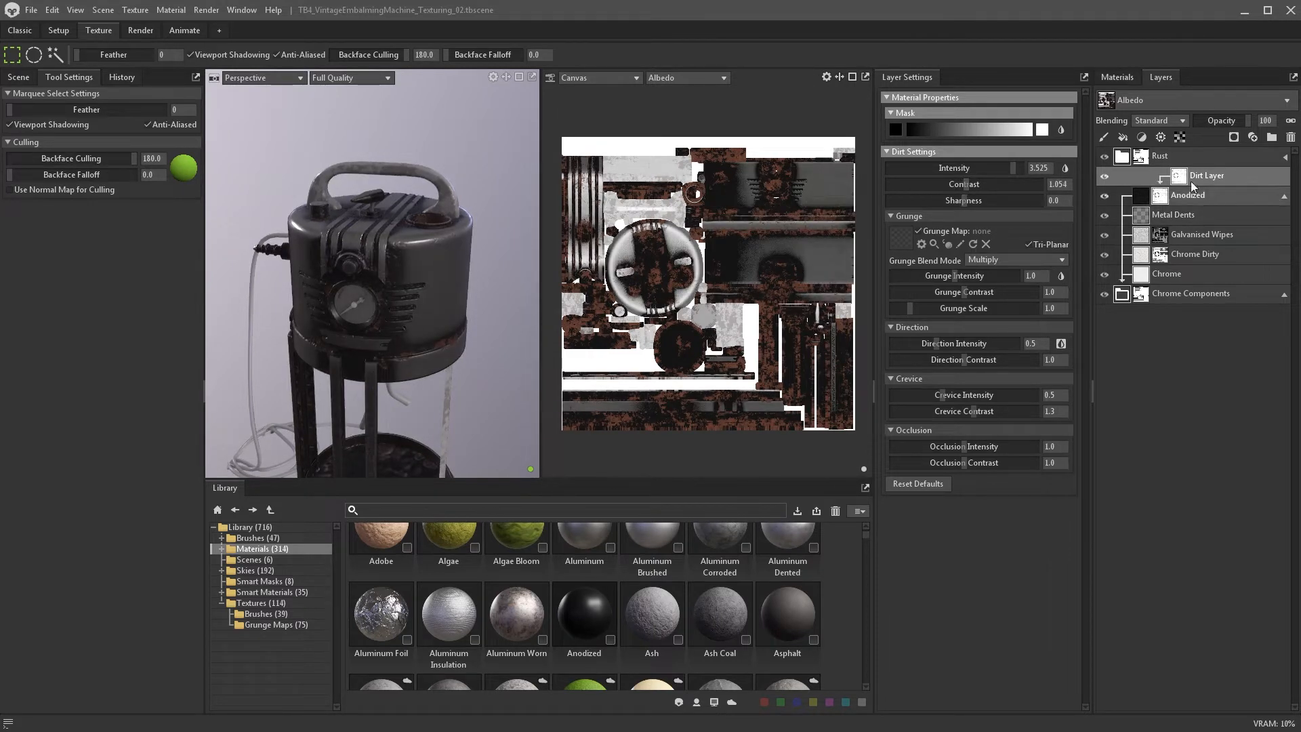
- Add a paint layer to the Anodized mask and fill the main body and lower parts black by contiguous mesh, with tolerance 0.181
click(1104, 136)
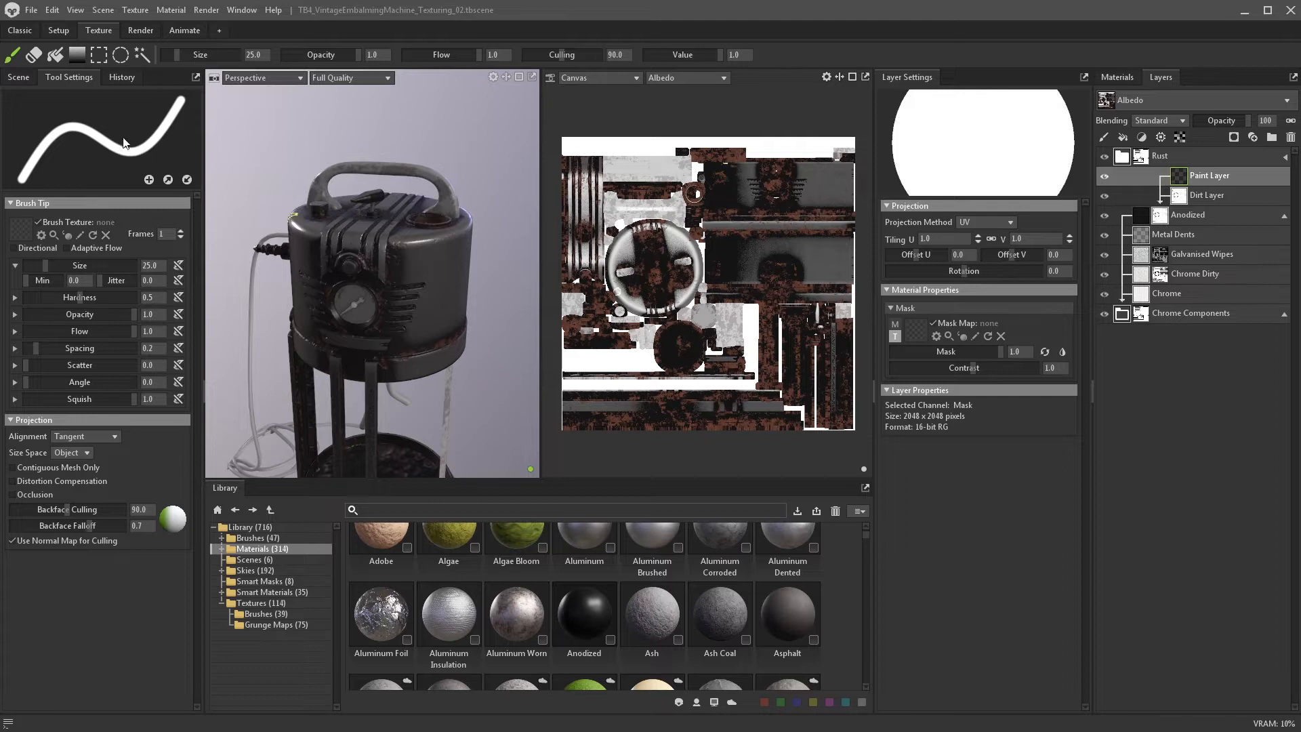
click(63, 63)
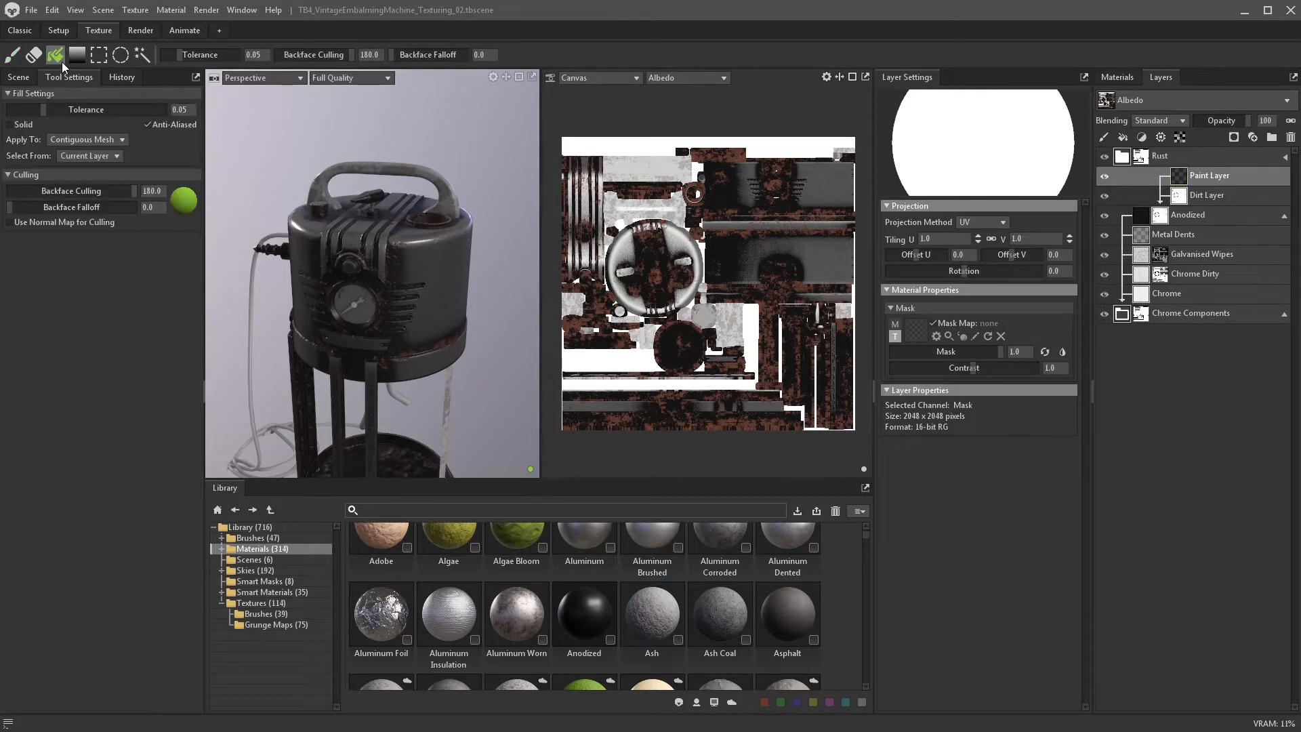
click(470, 307)
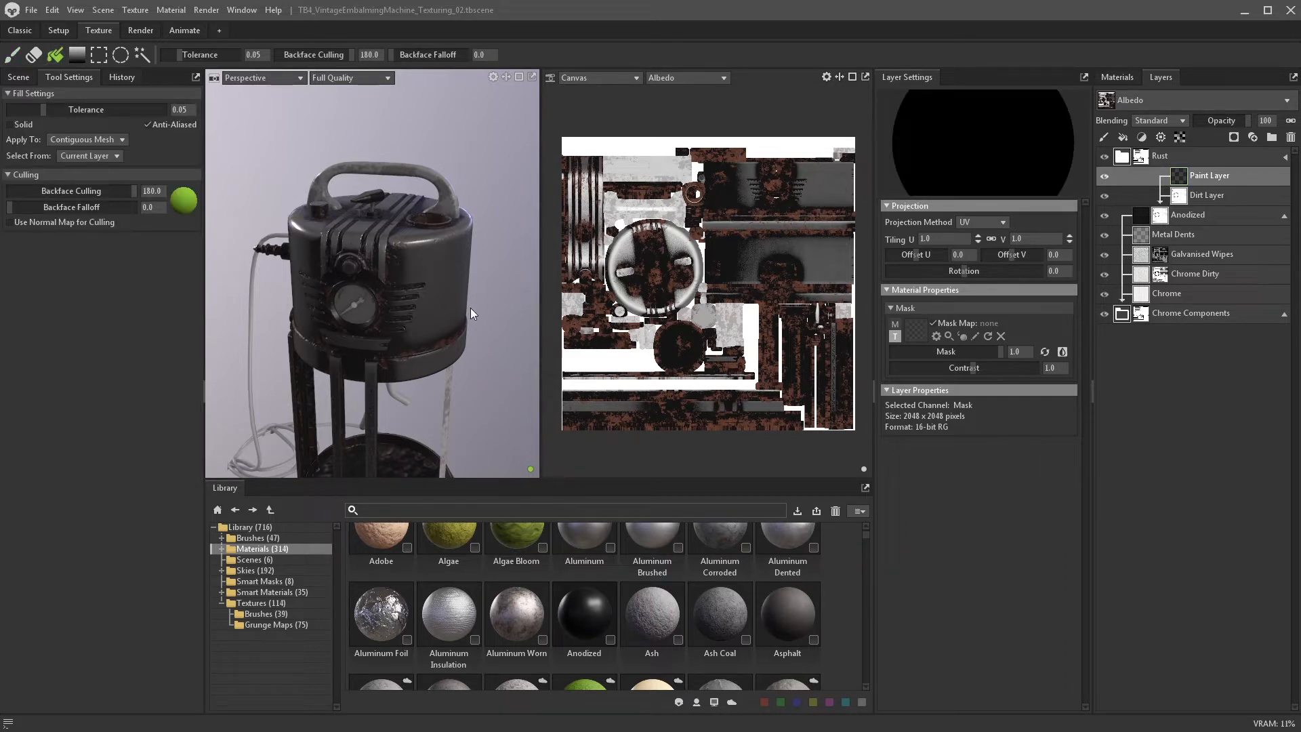
click(429, 242)
scroll(420, 284, down, 1)
middle_drag(414, 325, 414, 244)
click(393, 419)
click(347, 379)
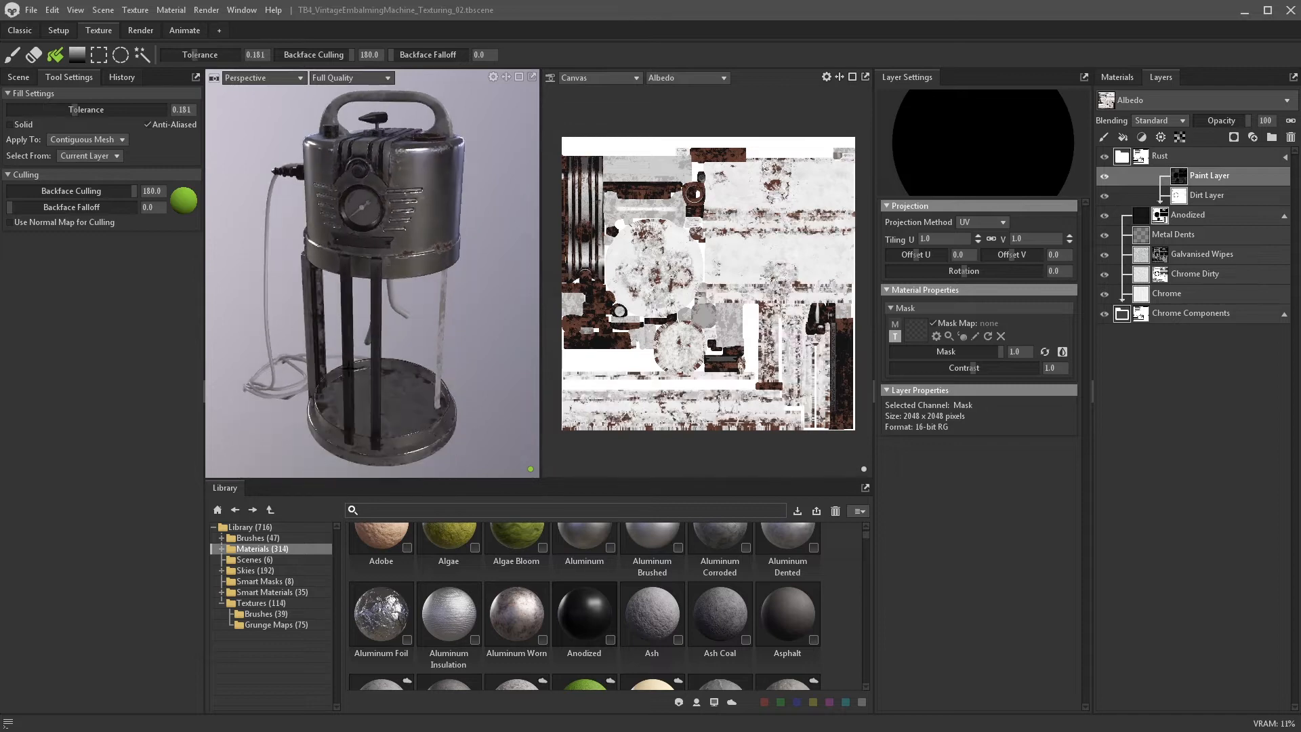
- Fill the legs, side fitting and handle area black in the Anodized mask to remove the dark finish there
click(374, 369)
drag(326, 360, 315, 317)
click(314, 317)
click(293, 172)
click(330, 132)
click(362, 240)
- Mask the Anodized finish off the front knob and the top lever's parts, using a fill tolerance of 0.221
alt+drag(380, 234, 399, 318)
scroll(397, 270, up, 3)
click(343, 330)
click(382, 161)
click(390, 197)
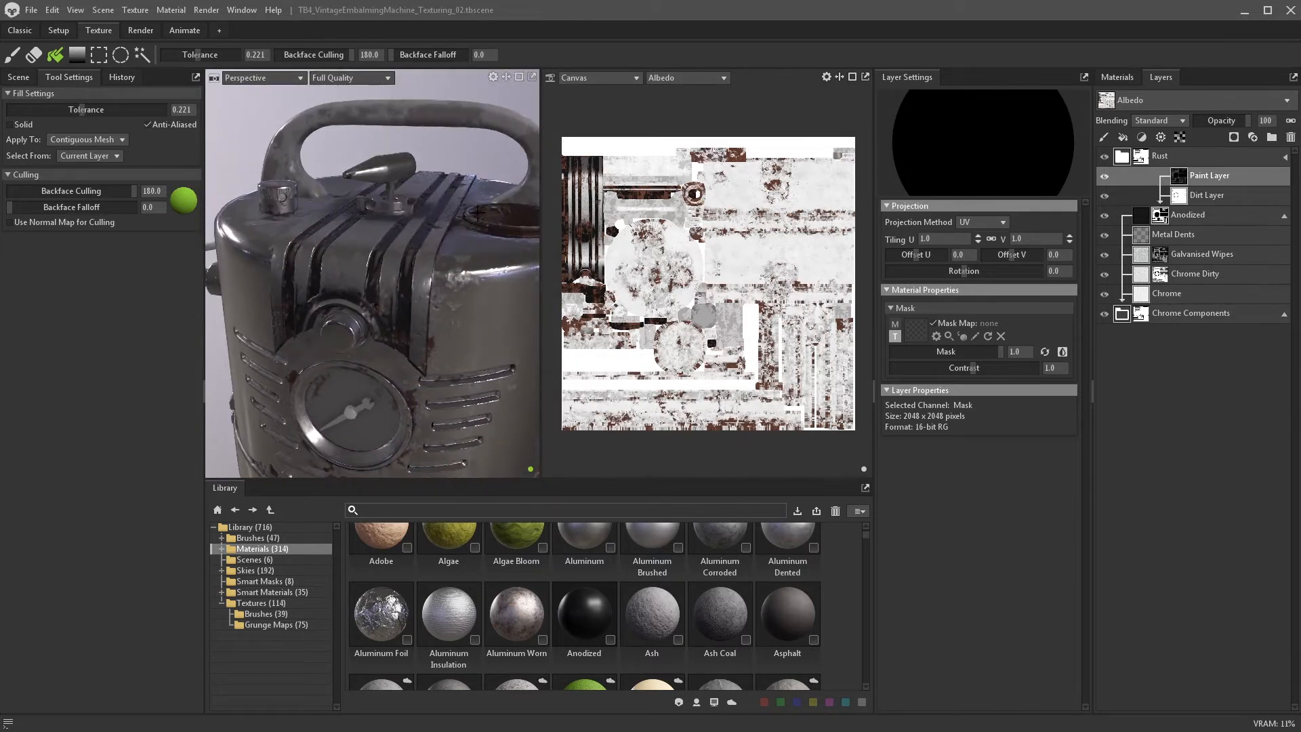
- Set the Dirt intensity in the Anodized mask to 2.699 and reselect the mask's paint layer
alt+drag(391, 197, 461, 389)
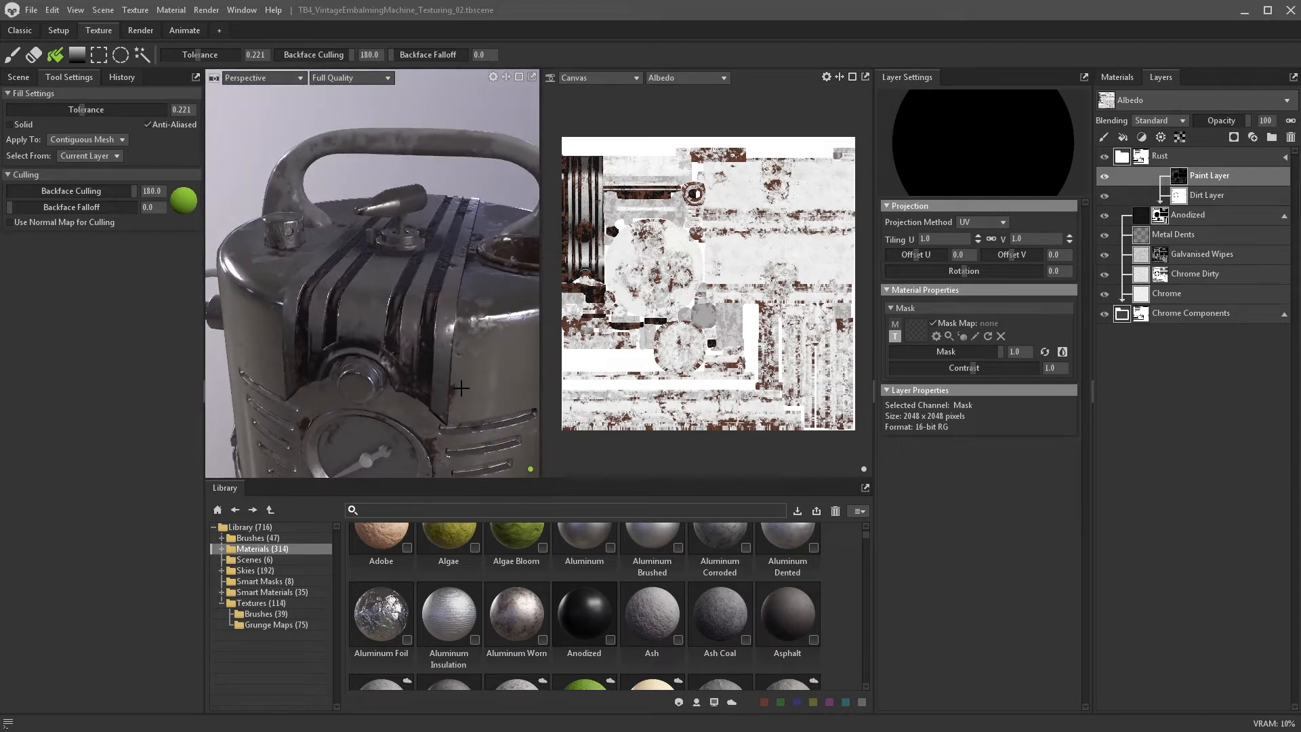
click(1207, 195)
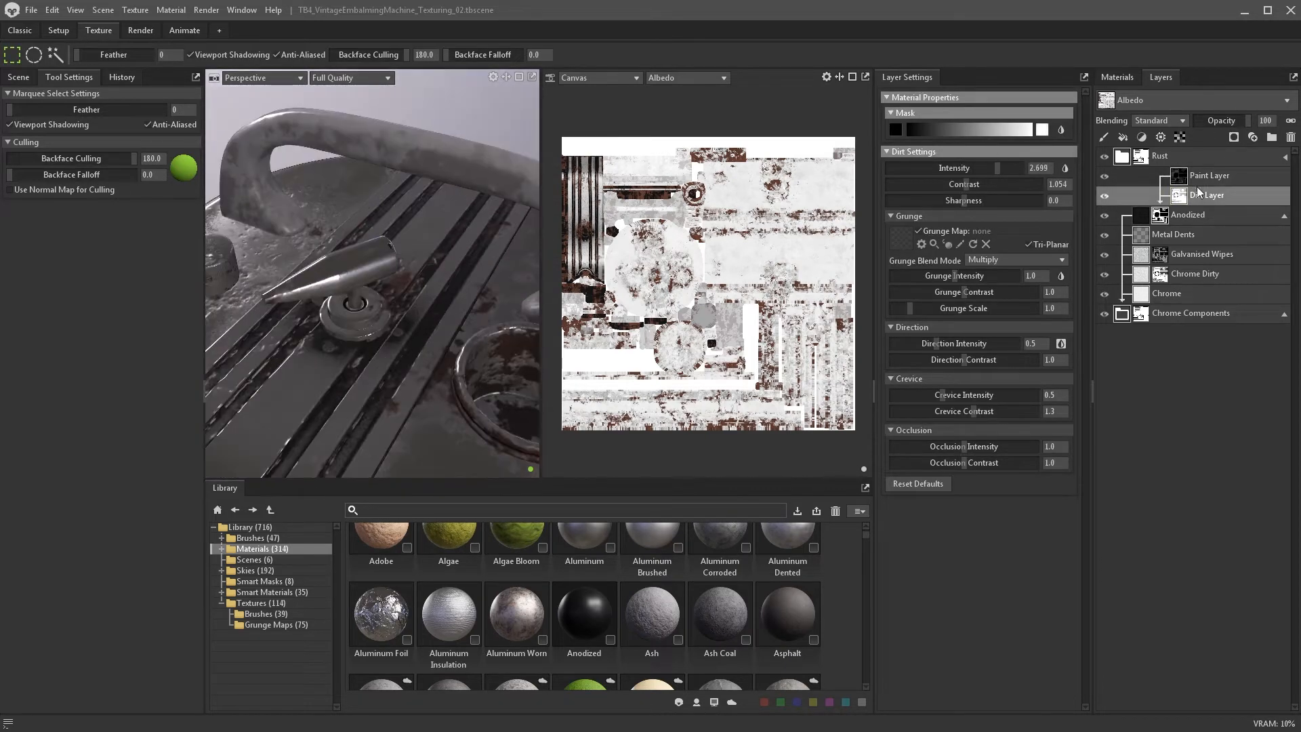
click(1210, 176)
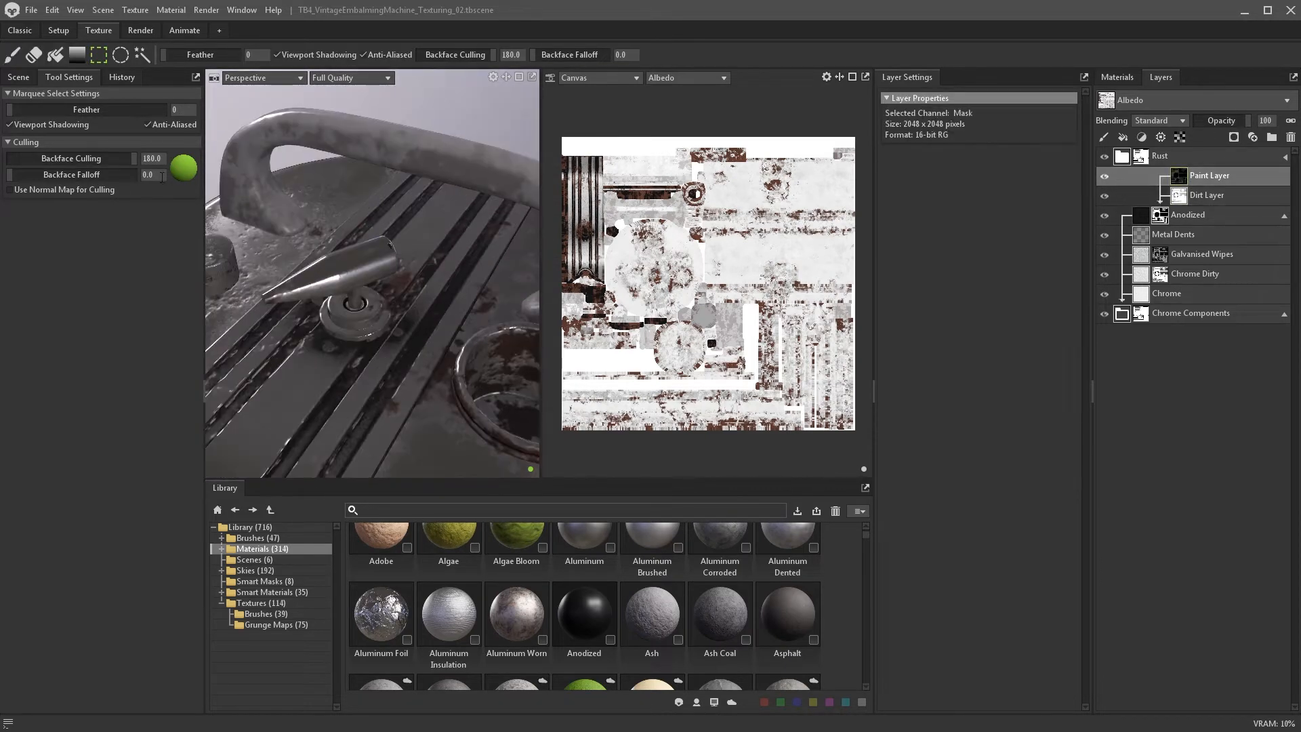
- Set up a soft mask brush with opacity 0.345, hardness 0.0 and size 12
click(12, 54)
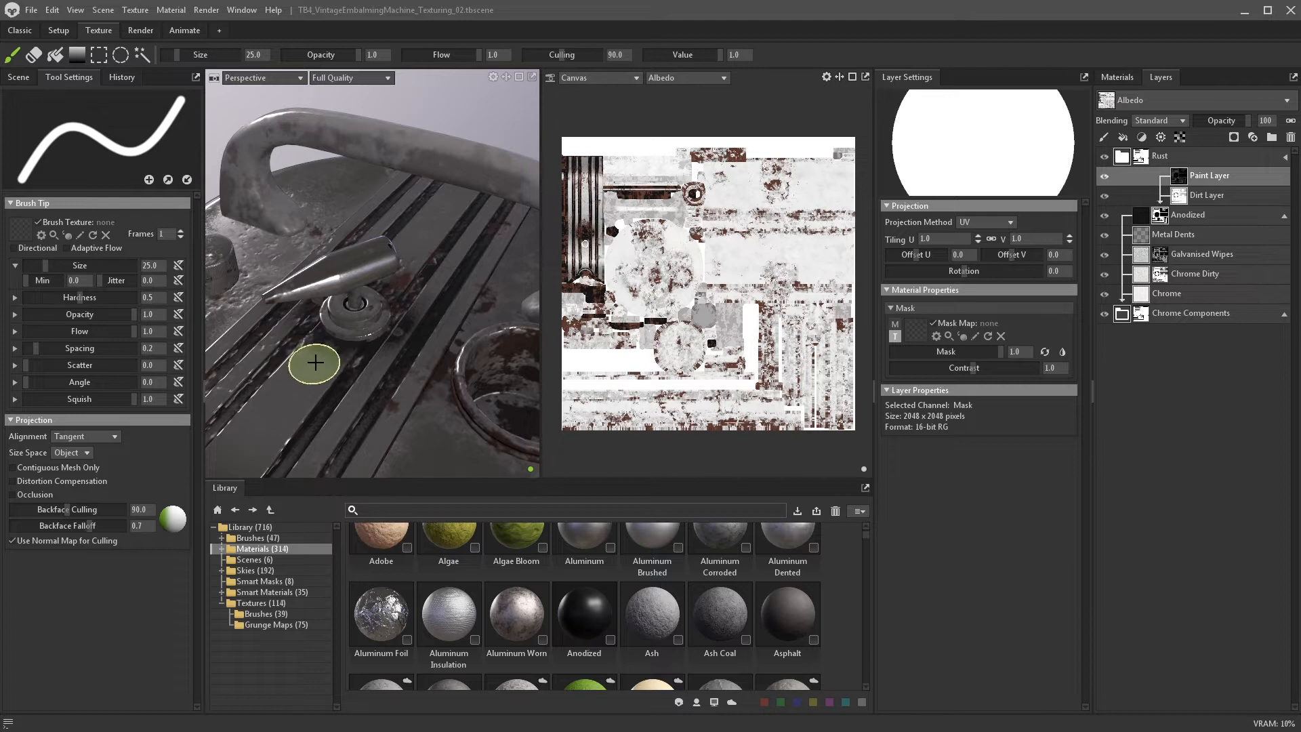
drag(358, 55, 309, 55)
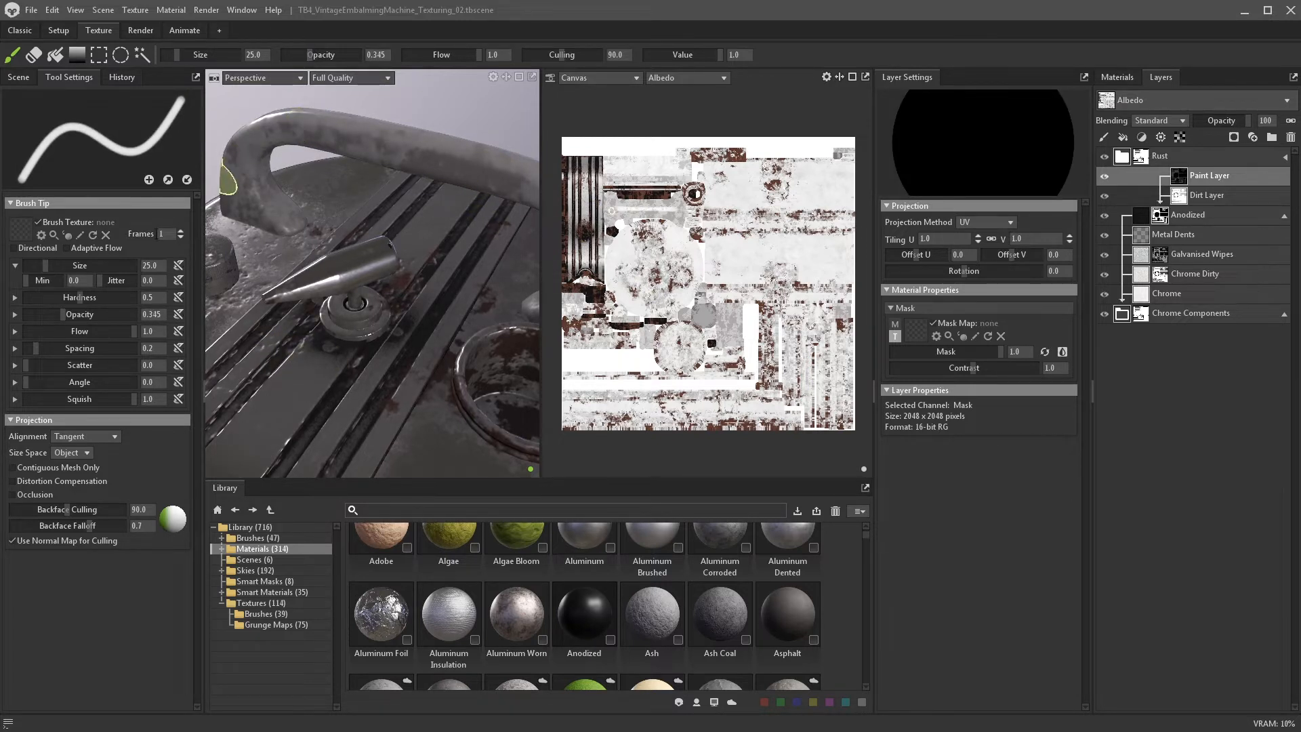
drag(80, 299, 3, 299)
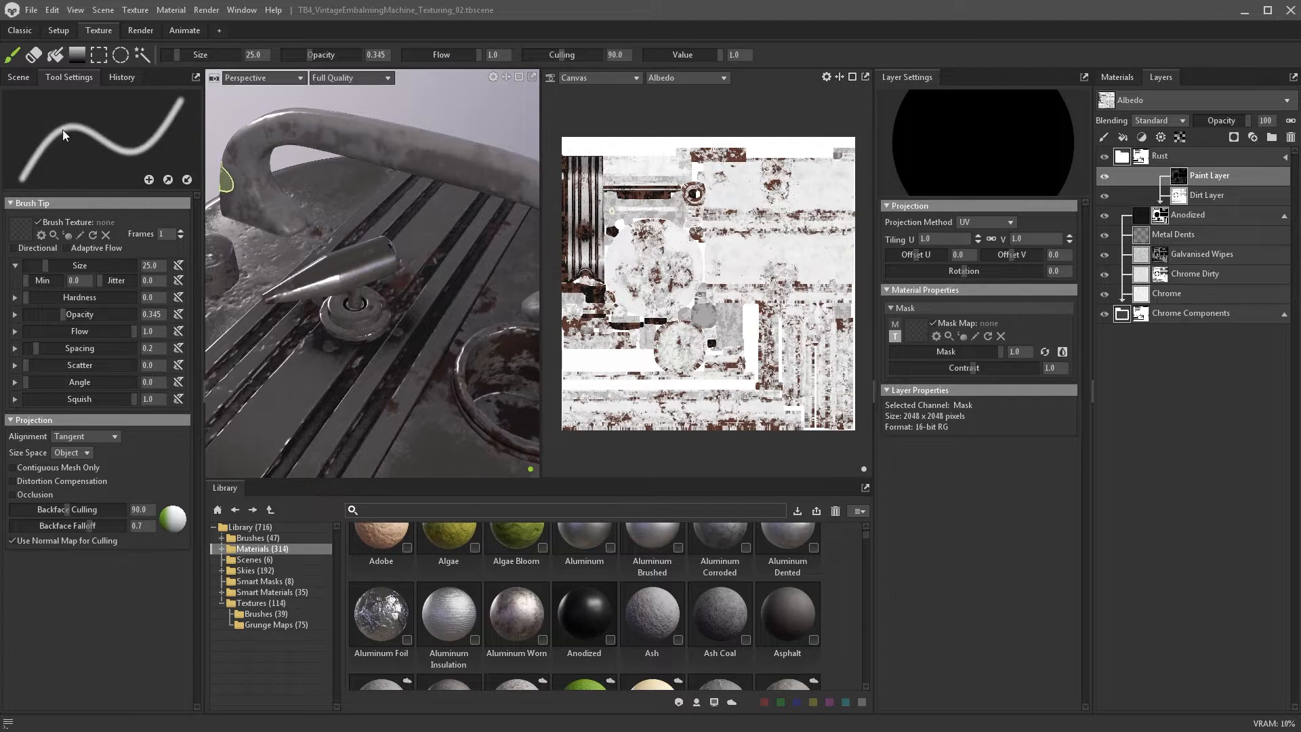
key(bracketleft)
key(bracketleft)
key(bracketleft)
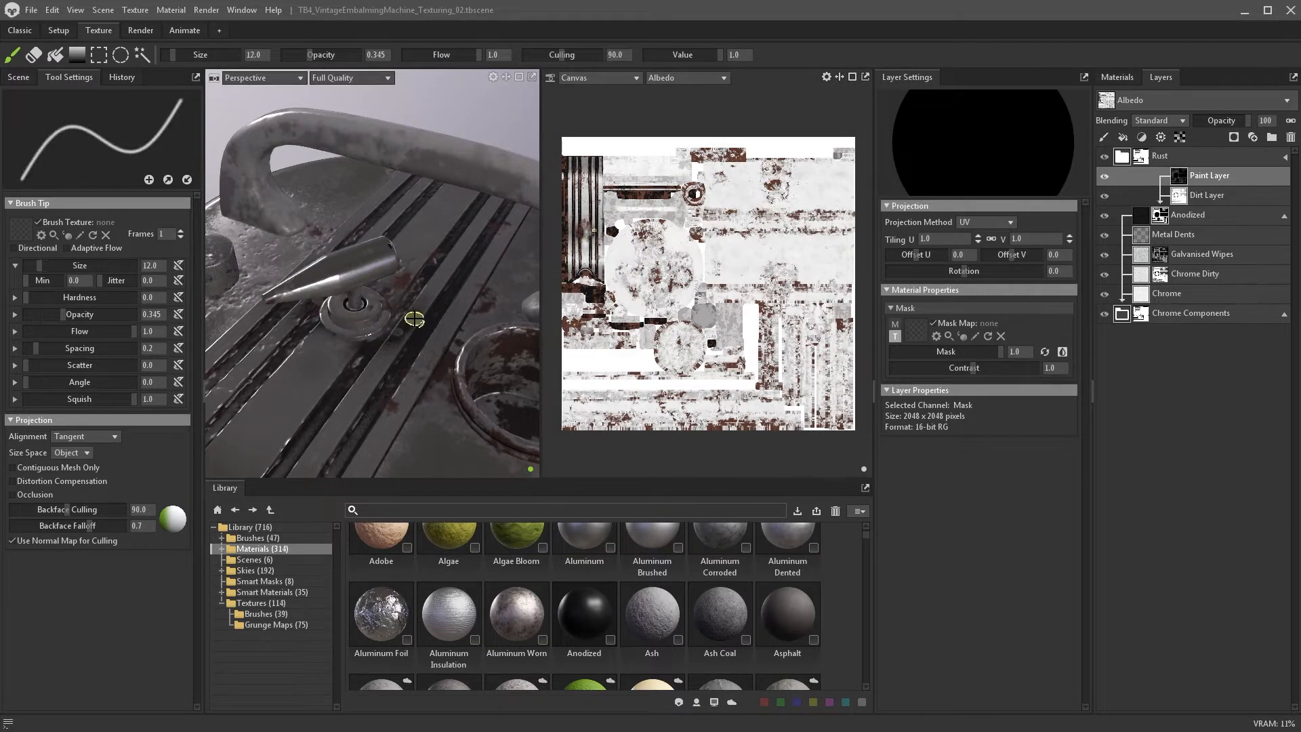
- Enlarge the soft brush to size 19 and inspect the anodized trim on the machine's top and front
mouse_move(407, 327)
alt+mouse_down()
mouse_move(444, 290)
mouse_move(461, 325)
mouse_move(311, 328)
mouse_move(375, 345)
mouse_move(378, 217)
alt+mouse_up()
scroll(453, 342, down, 3)
key(bracketright)
key(bracketright)
key(bracketright)
scroll(386, 220, up, 3)
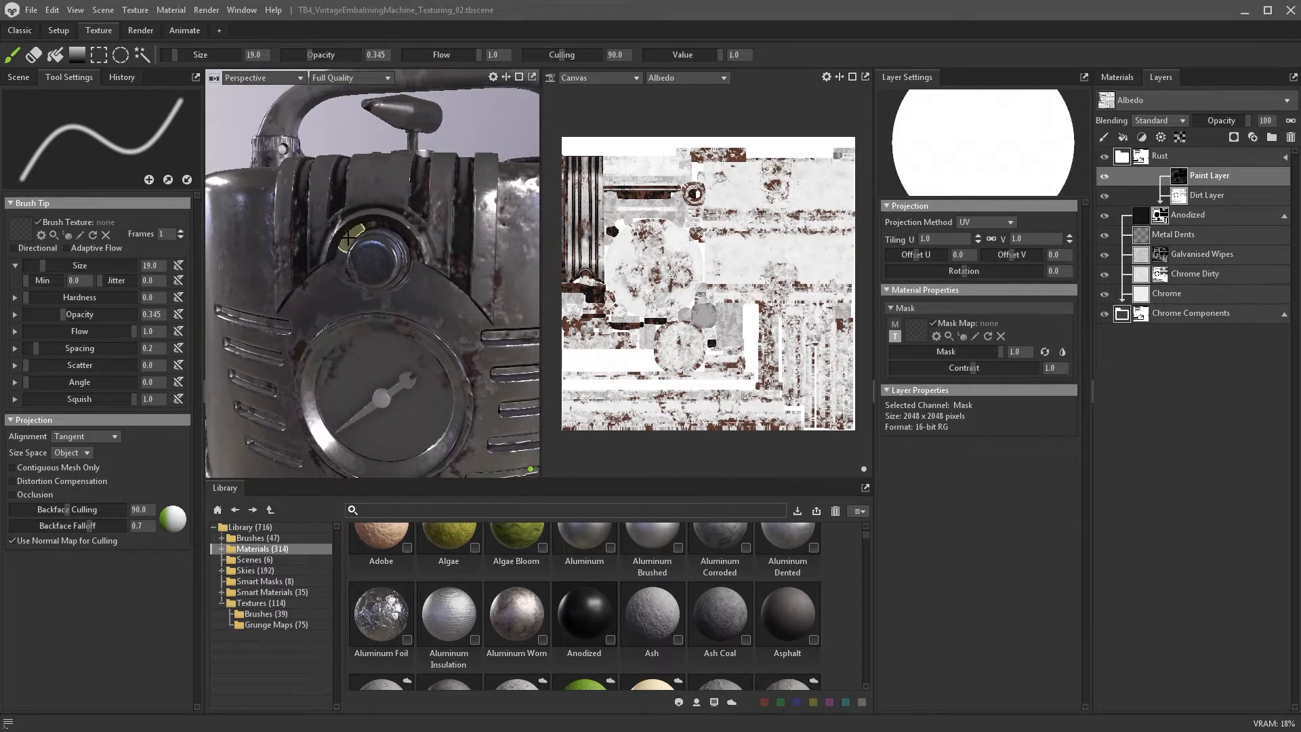
scroll(353, 257, down, 5)
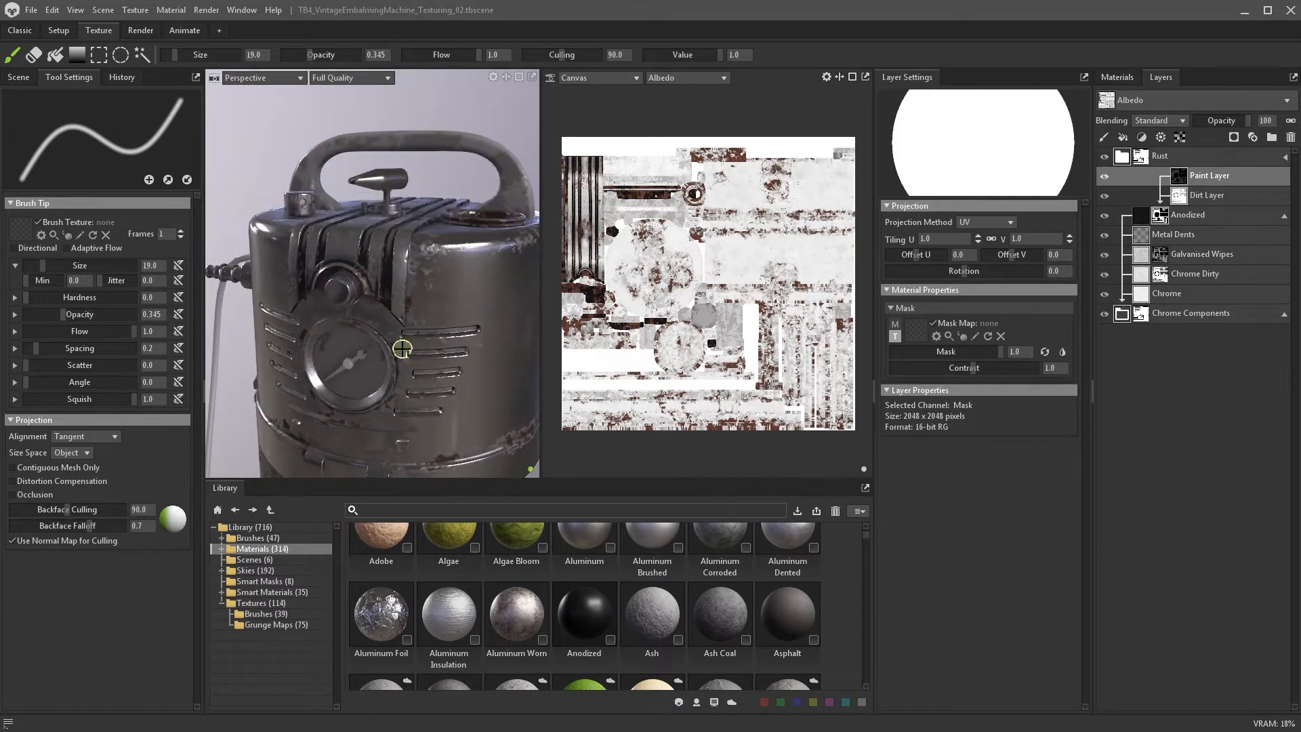
scroll(393, 353, down, 1)
- Collapse the Anodized mask layers and place a new fill layer above Anodized inside the Chrome Components group
click(1283, 215)
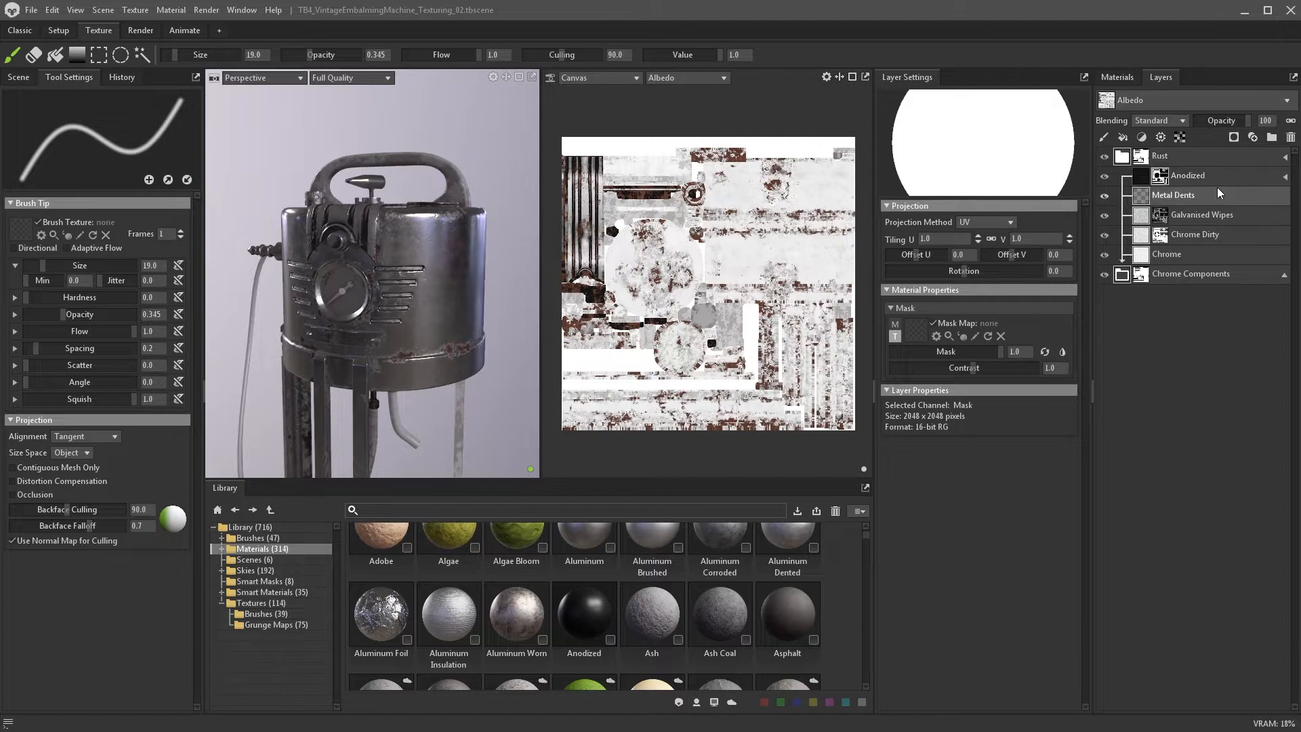
click(1210, 180)
click(1210, 274)
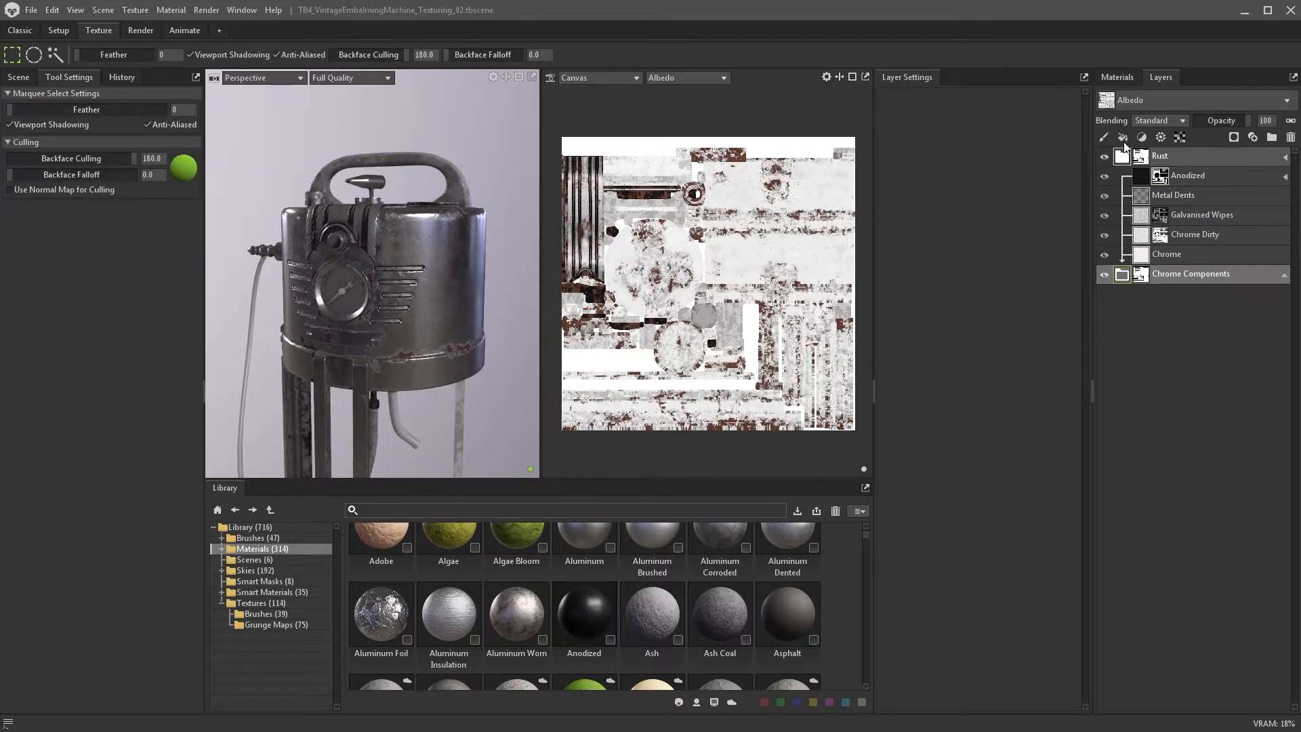
click(1123, 137)
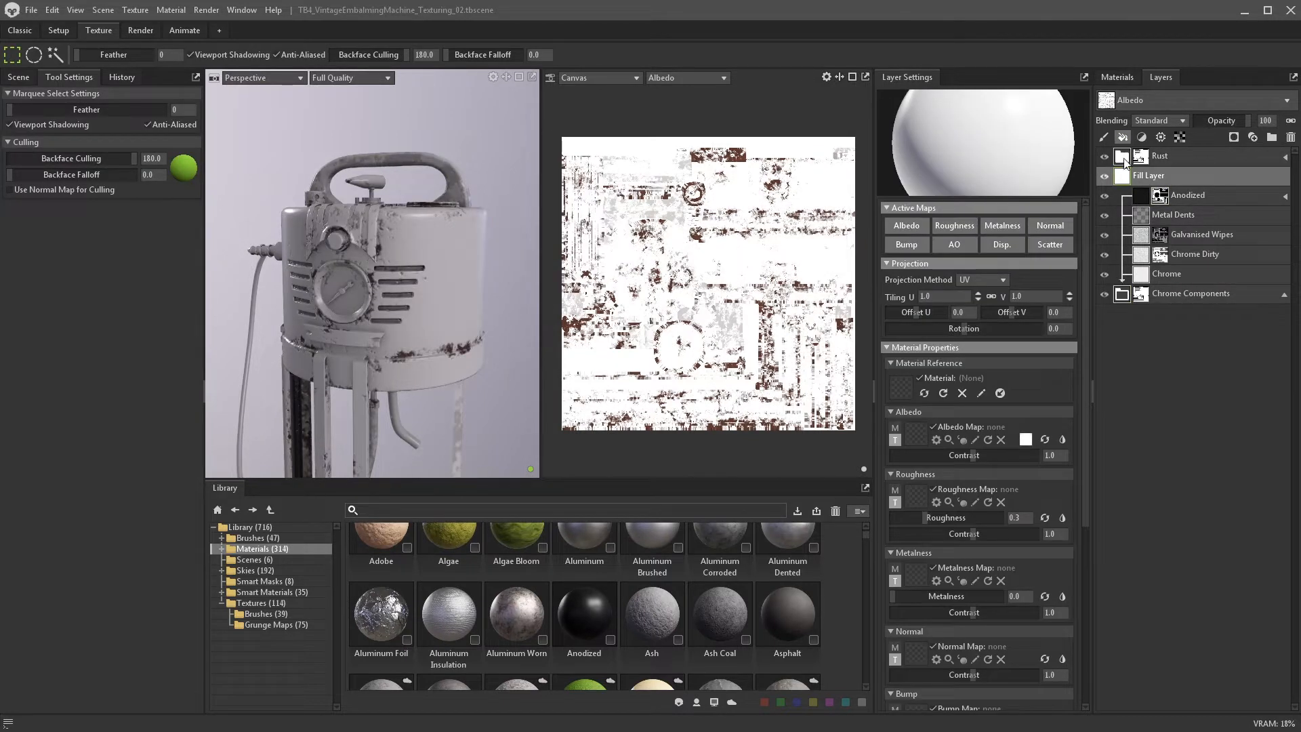
drag(1123, 176, 1121, 301)
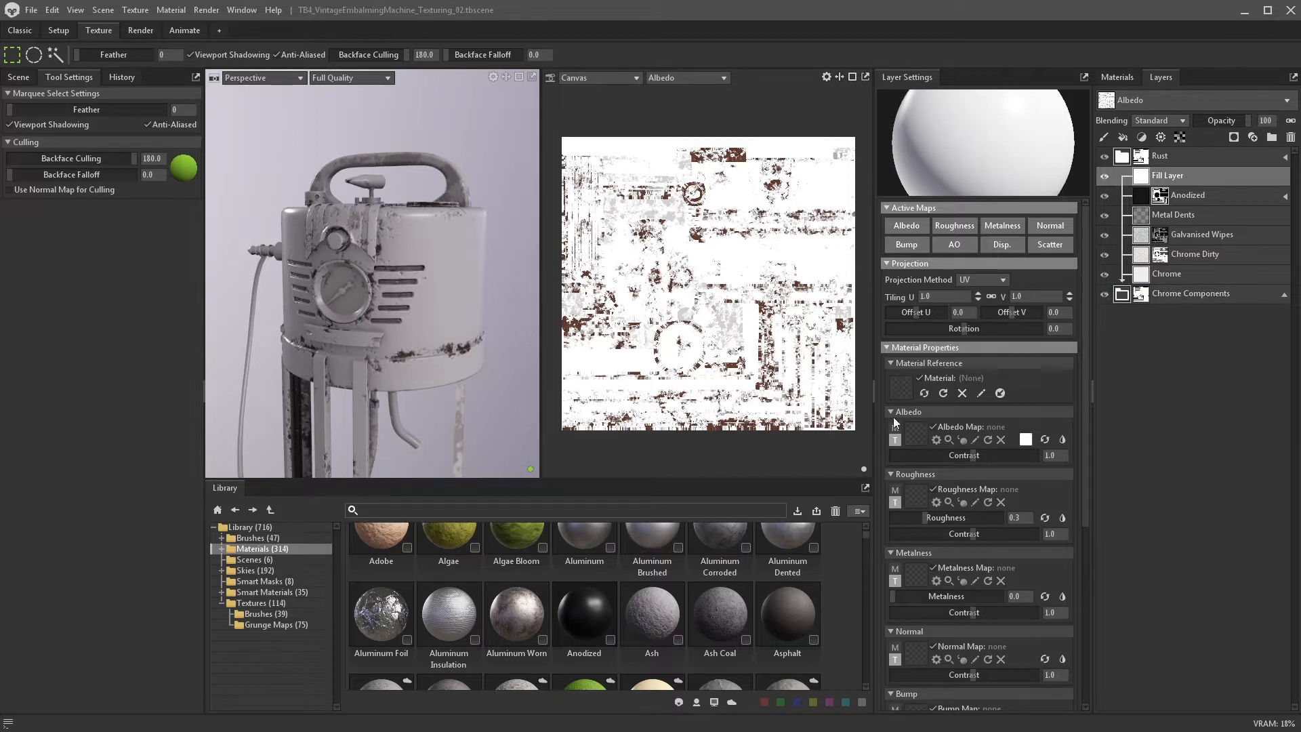
- Set the new fill layer's albedo color to black and its roughness to 1.0
click(1026, 440)
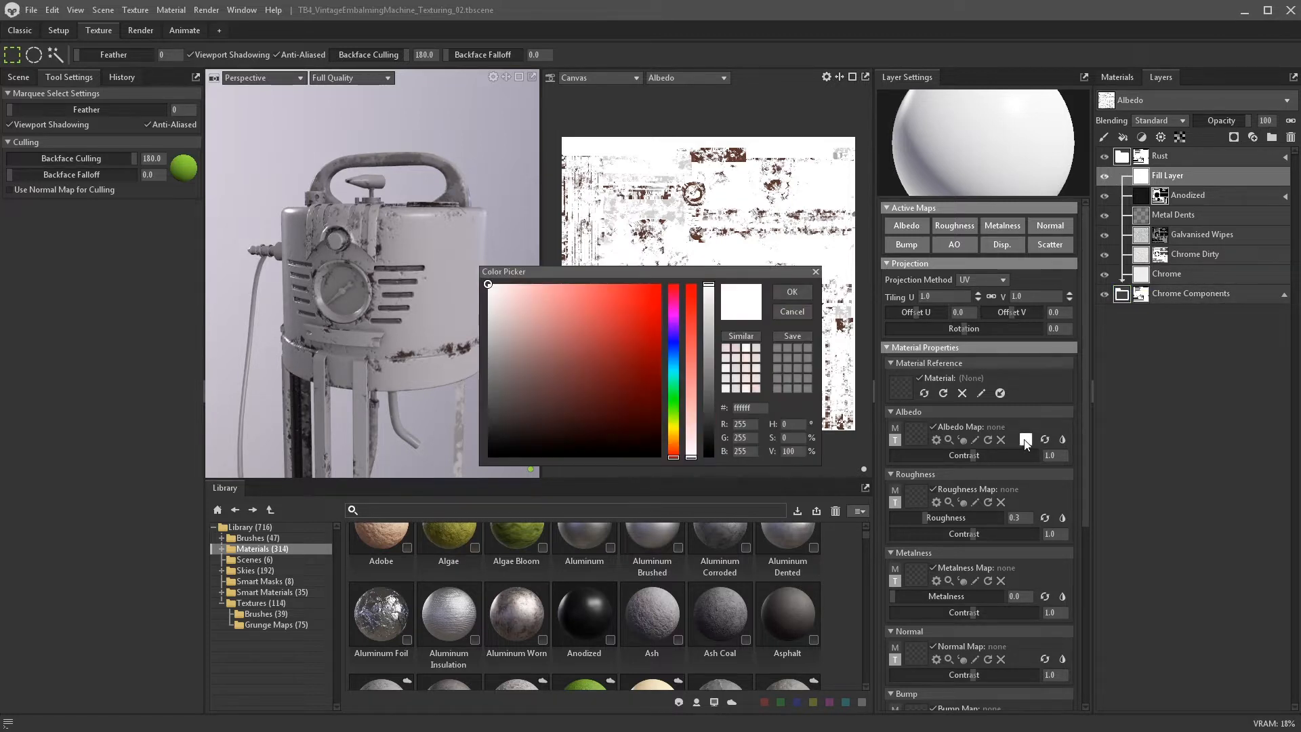
click(582, 440)
click(793, 291)
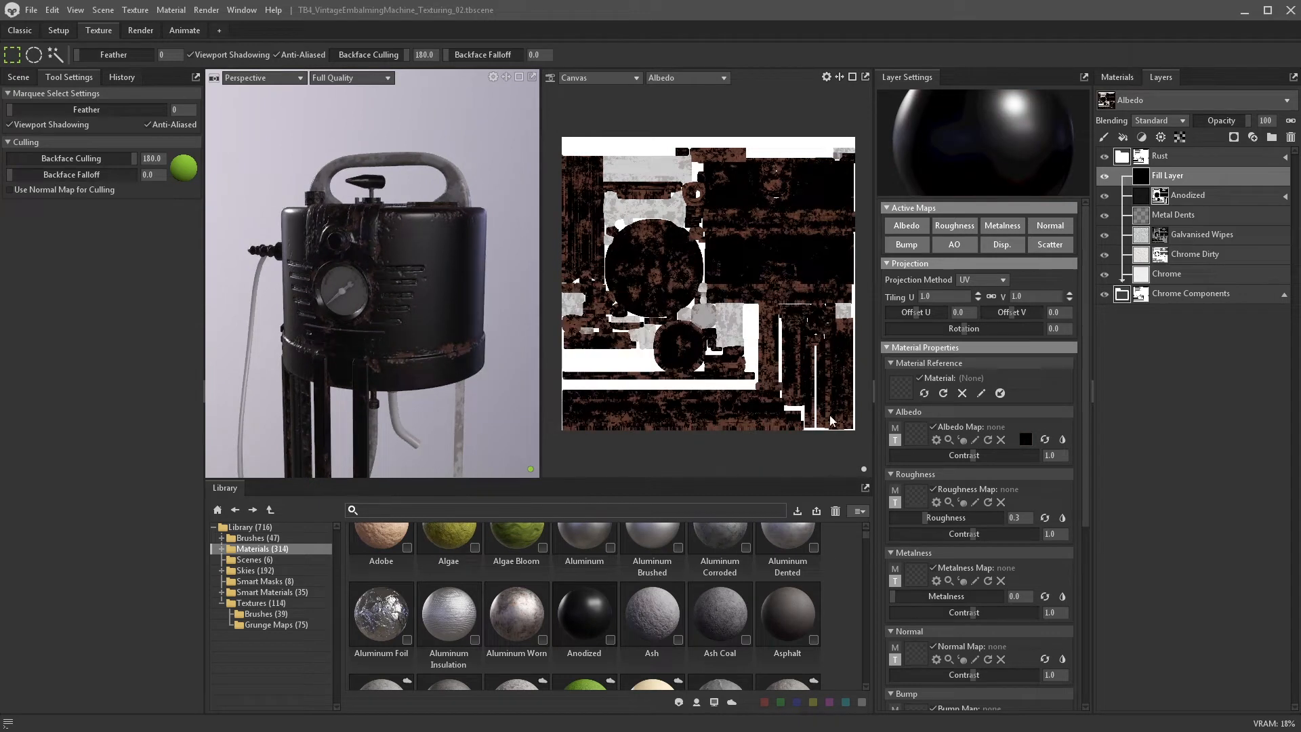
drag(924, 521, 1092, 508)
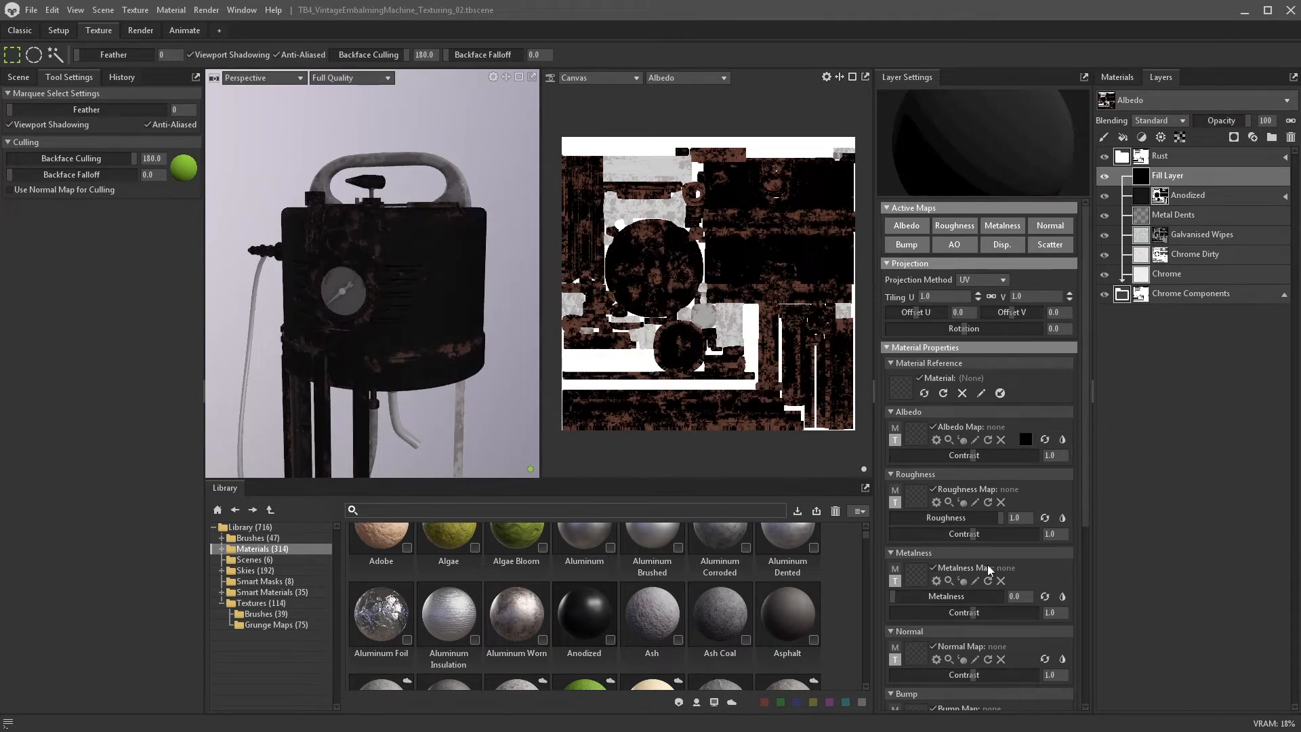
- Set the black fill layer's metalness to 1.0 and give the layer a Color Mask (Black)
drag(919, 601, 1026, 584)
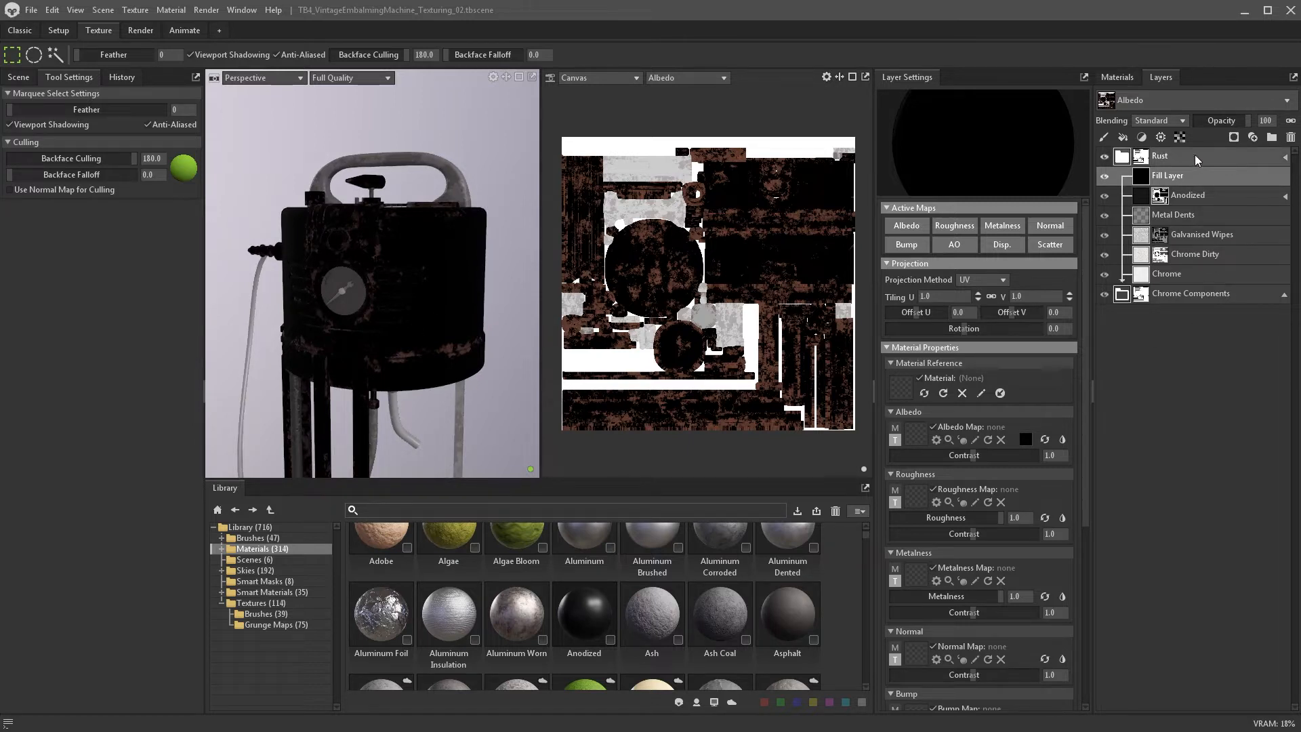
click(1234, 137)
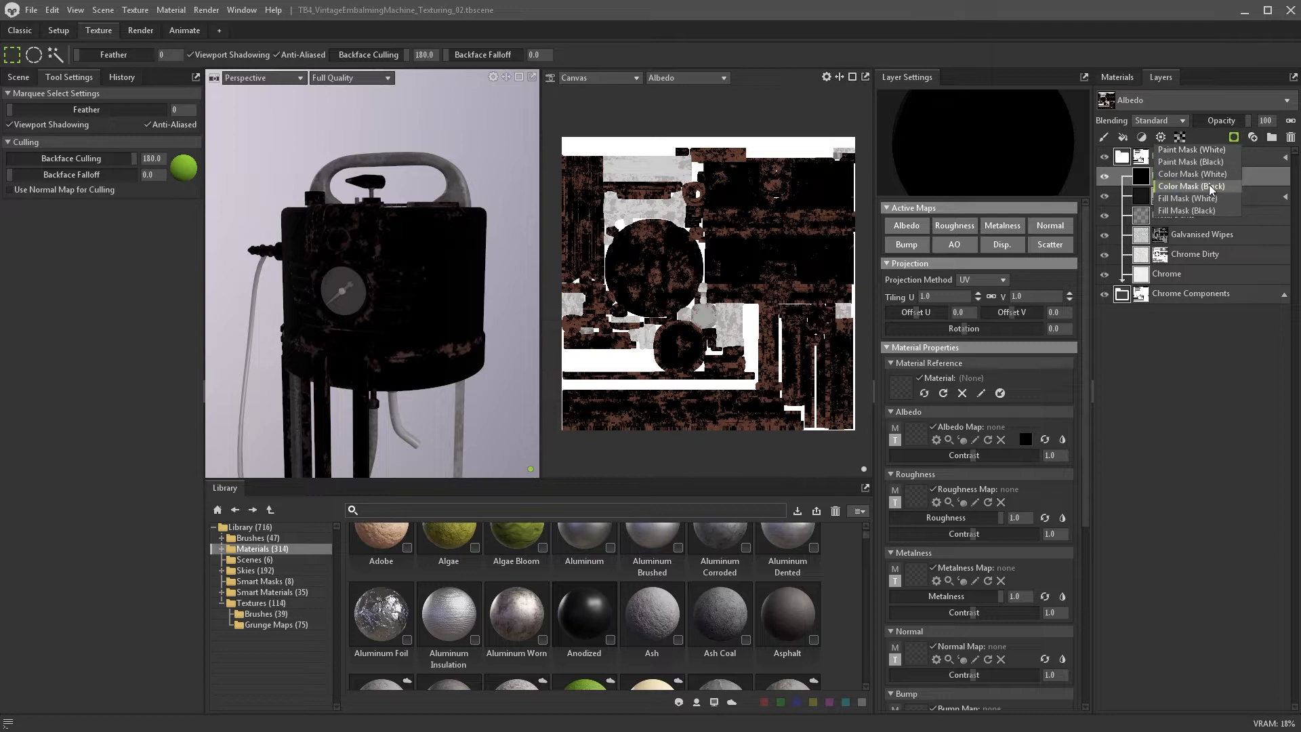
click(1228, 210)
- Add a paint layer to the fill layer's mask and fill the uppermost vent slot beside the gauge with white, applied per UV Island
scroll(408, 311, up, 5)
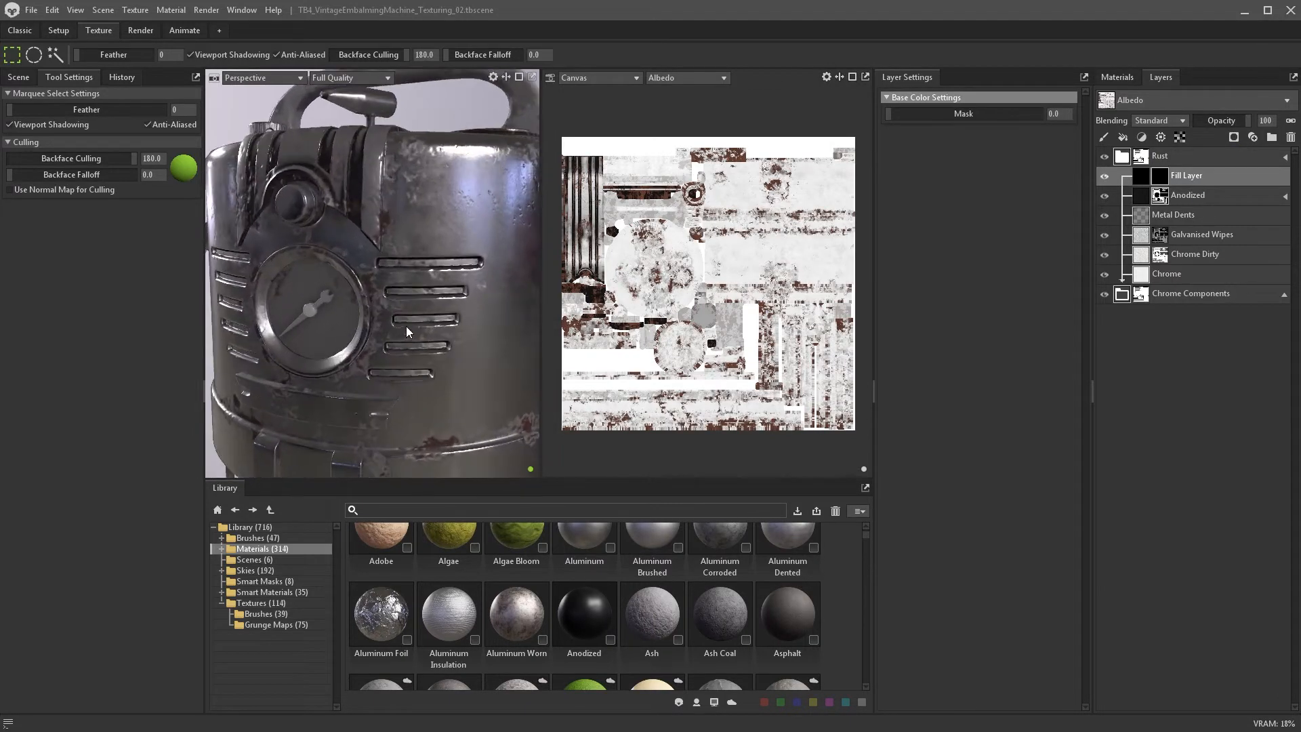
click(1105, 138)
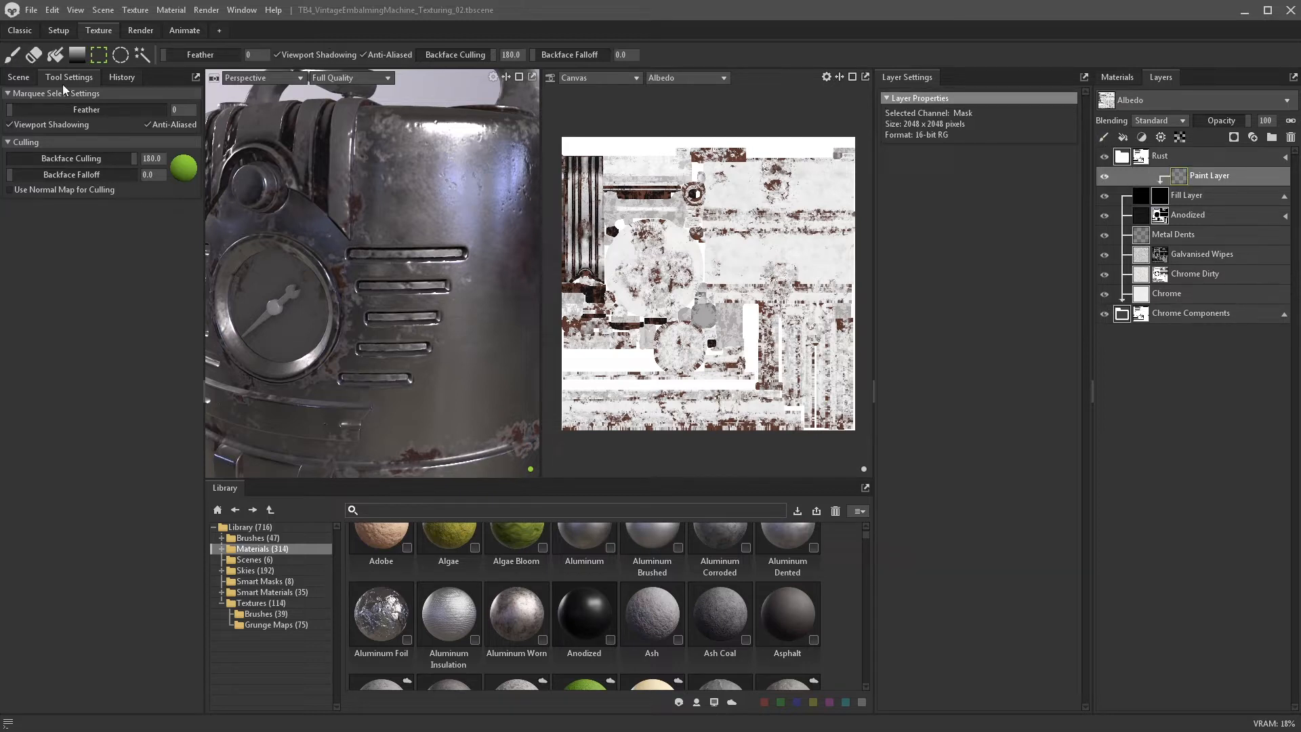
click(57, 57)
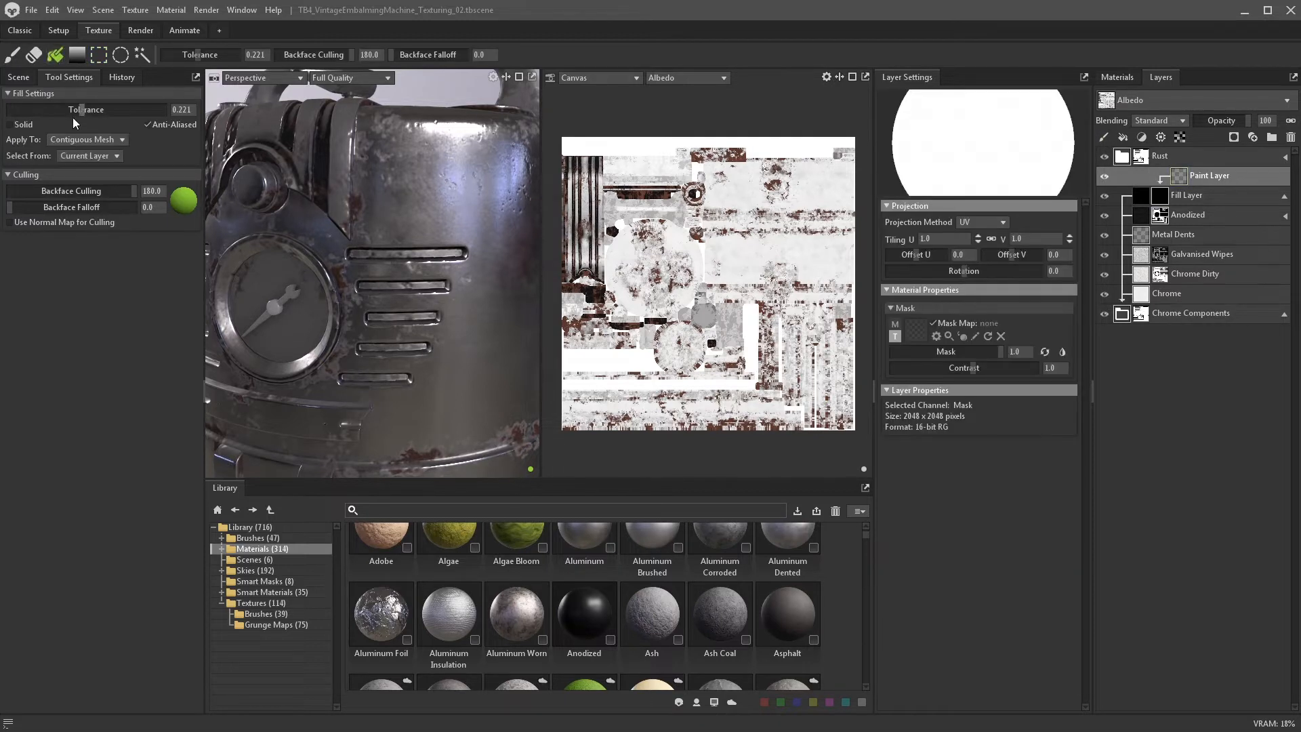
click(77, 139)
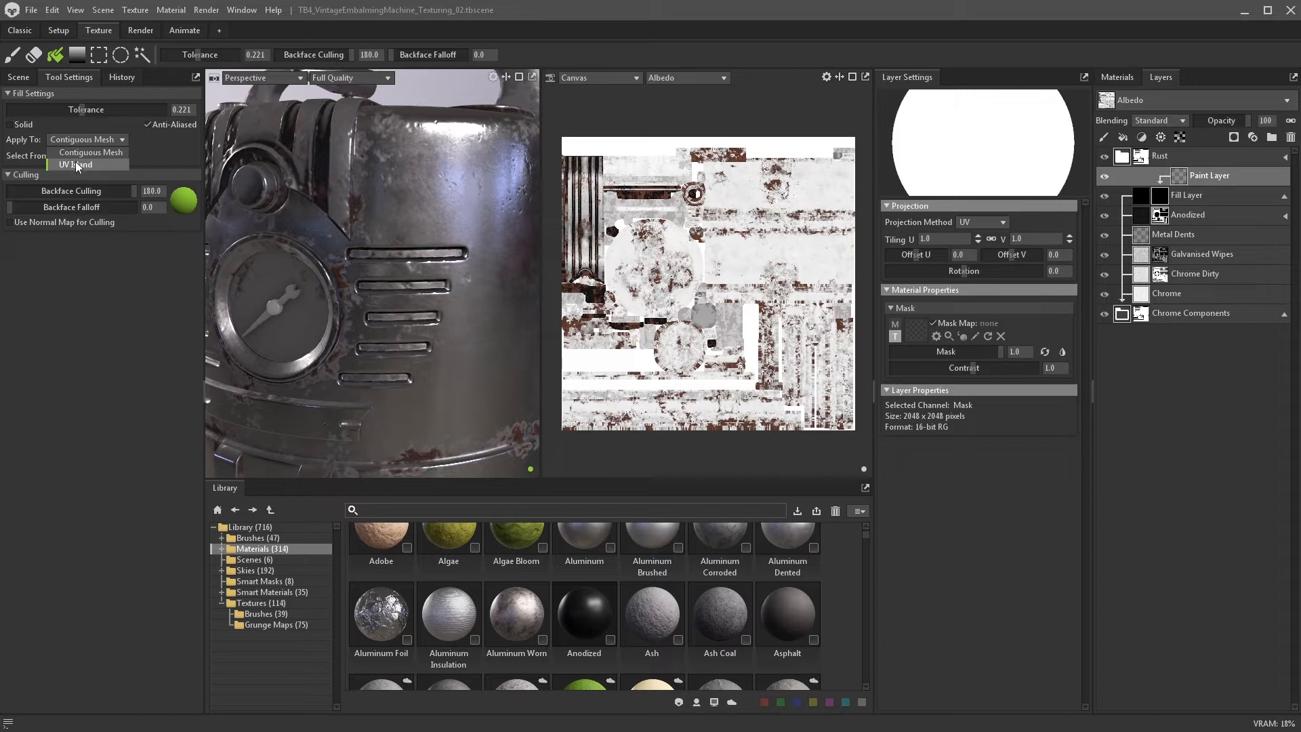
click(76, 166)
click(390, 253)
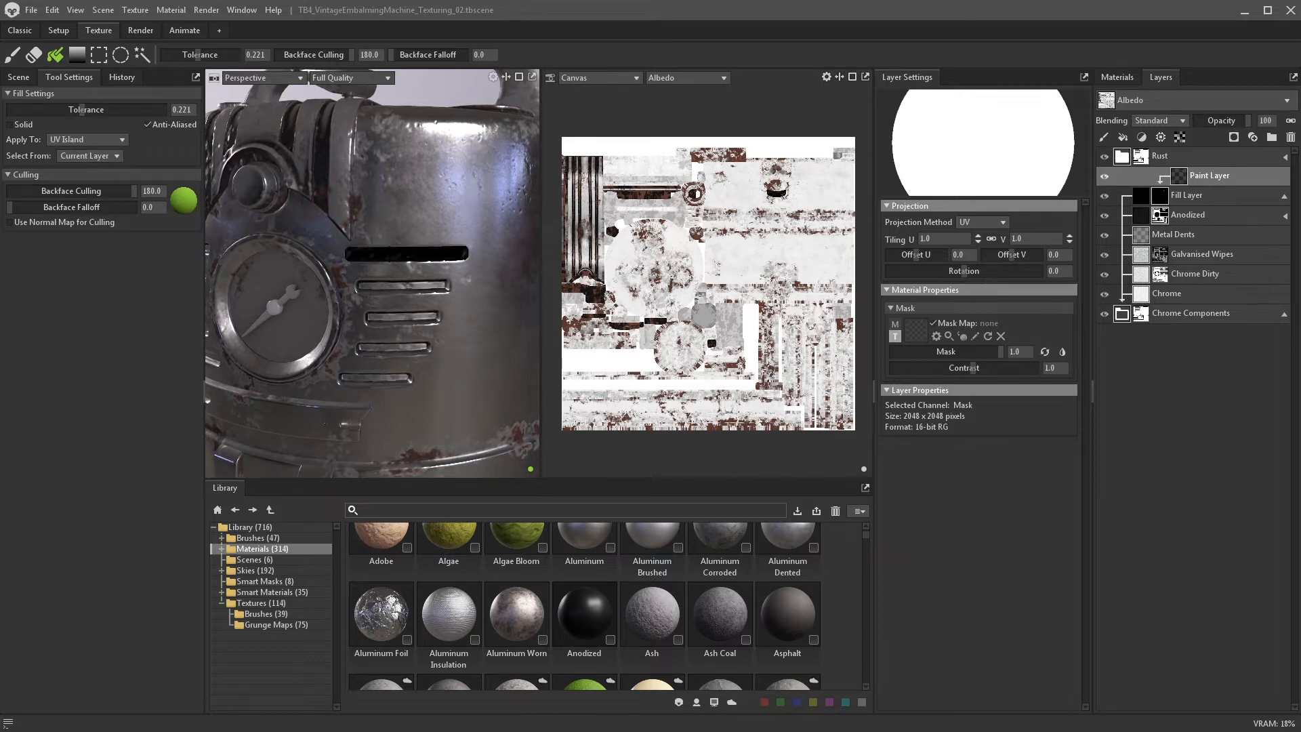
- Fill the vent slots on both sides of the gauge with the Fill tool on the mask's Paint Layer
click(390, 283)
click(392, 315)
click(391, 347)
alt+drag(391, 347, 342, 250)
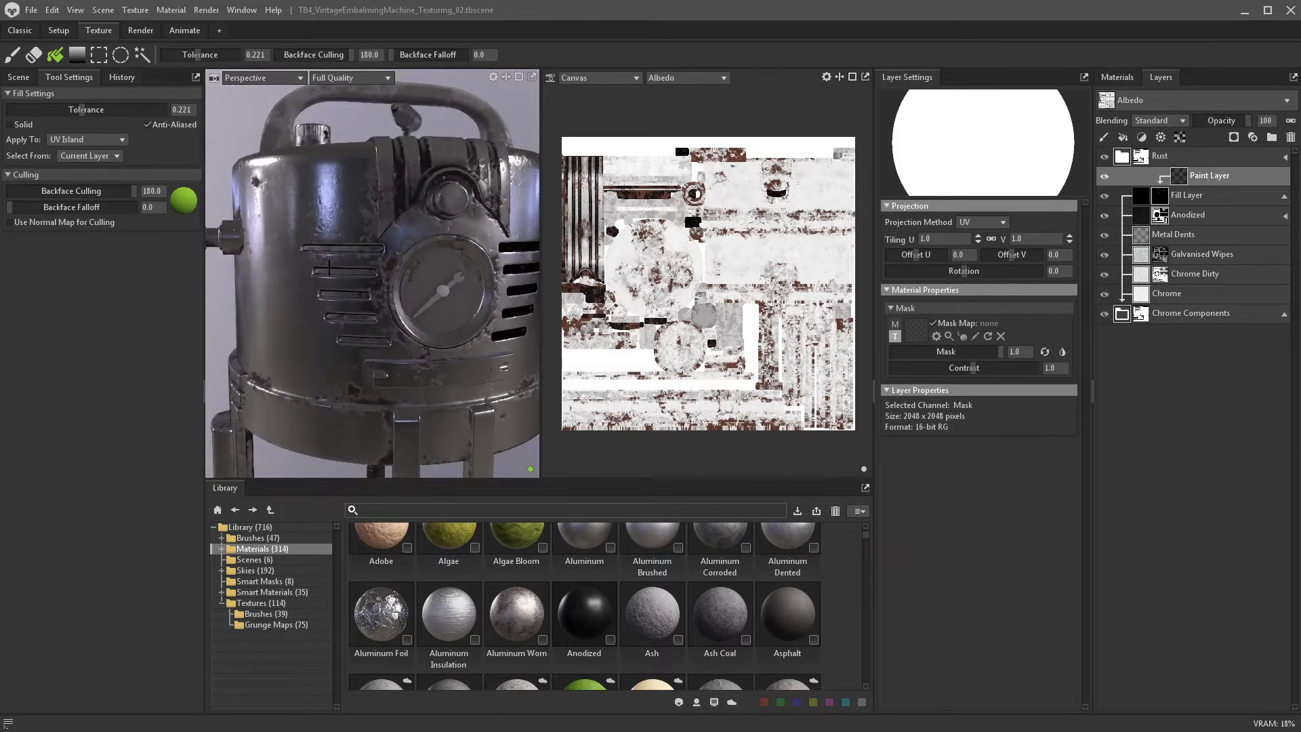
click(343, 249)
click(349, 271)
click(346, 294)
click(351, 318)
click(368, 340)
scroll(370, 339, down, 4)
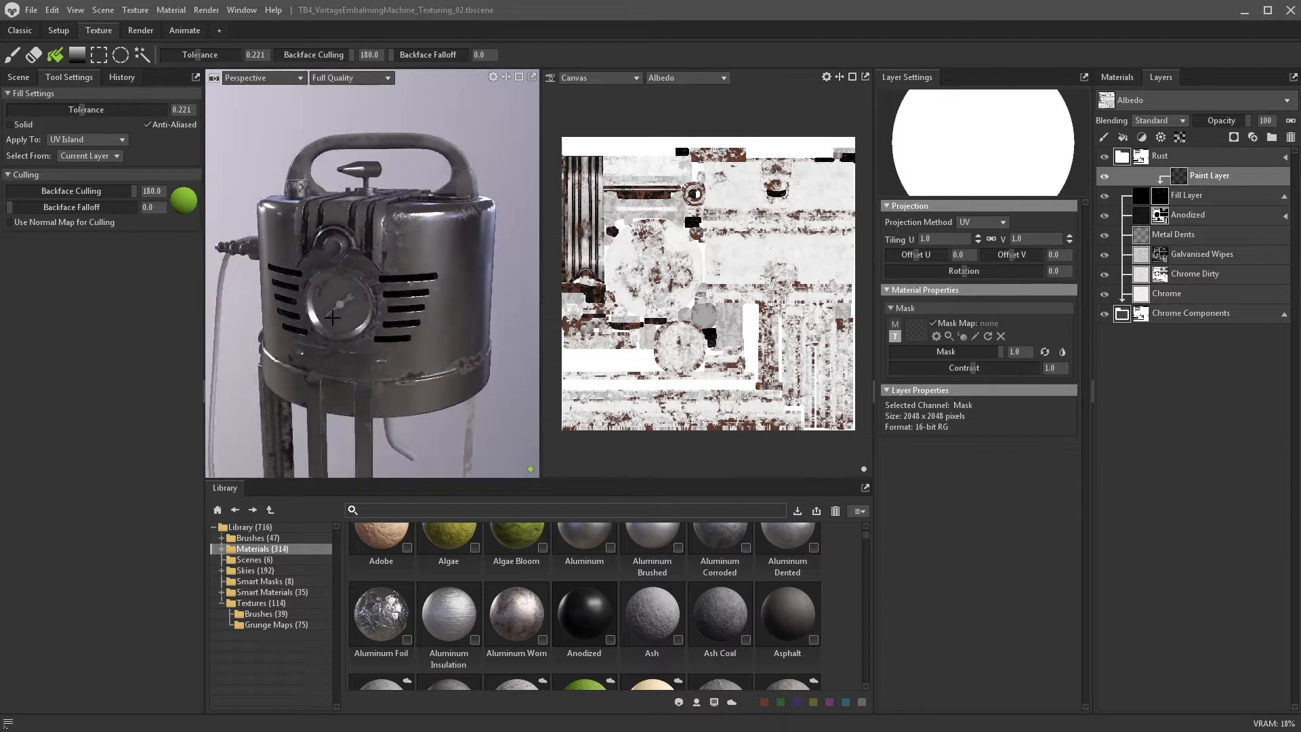
alt+drag(383, 291, 343, 305)
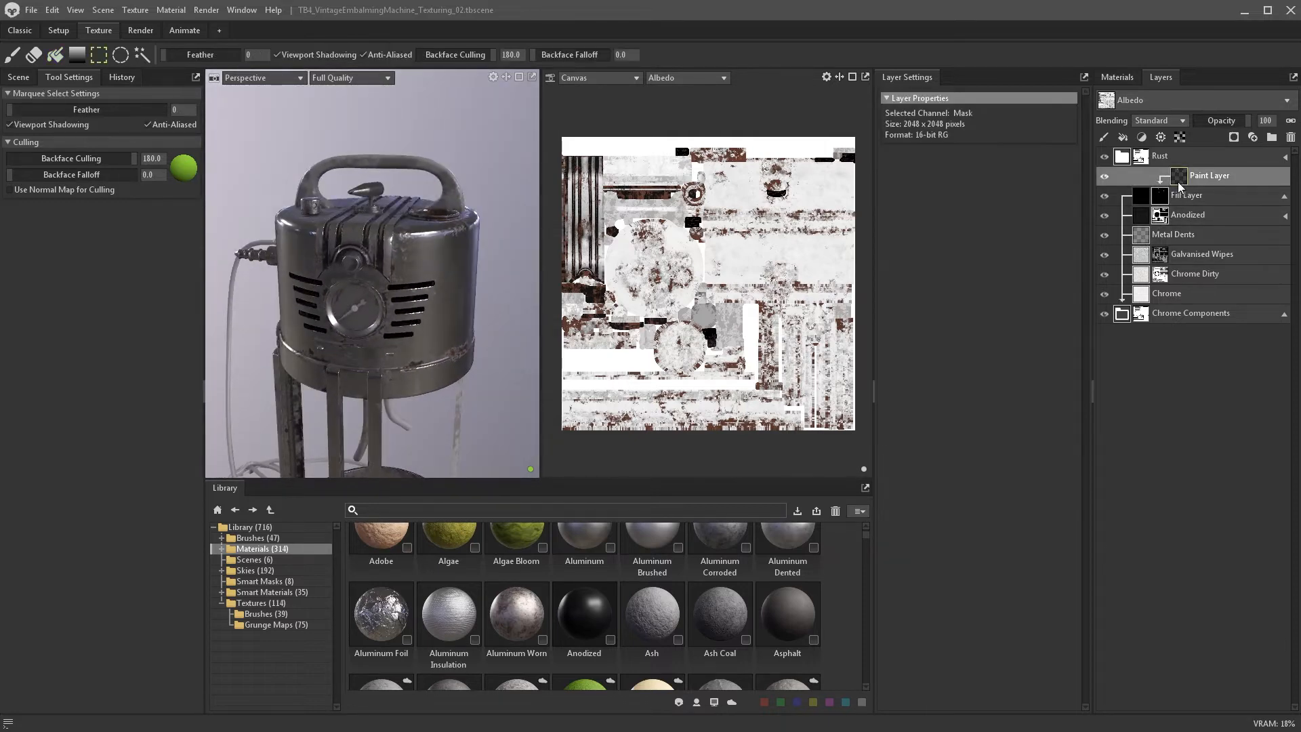
- Add a Levels adjustment above the Paint Layer in the mask and raise its input black point to about 0.832
key(m)
click(1142, 137)
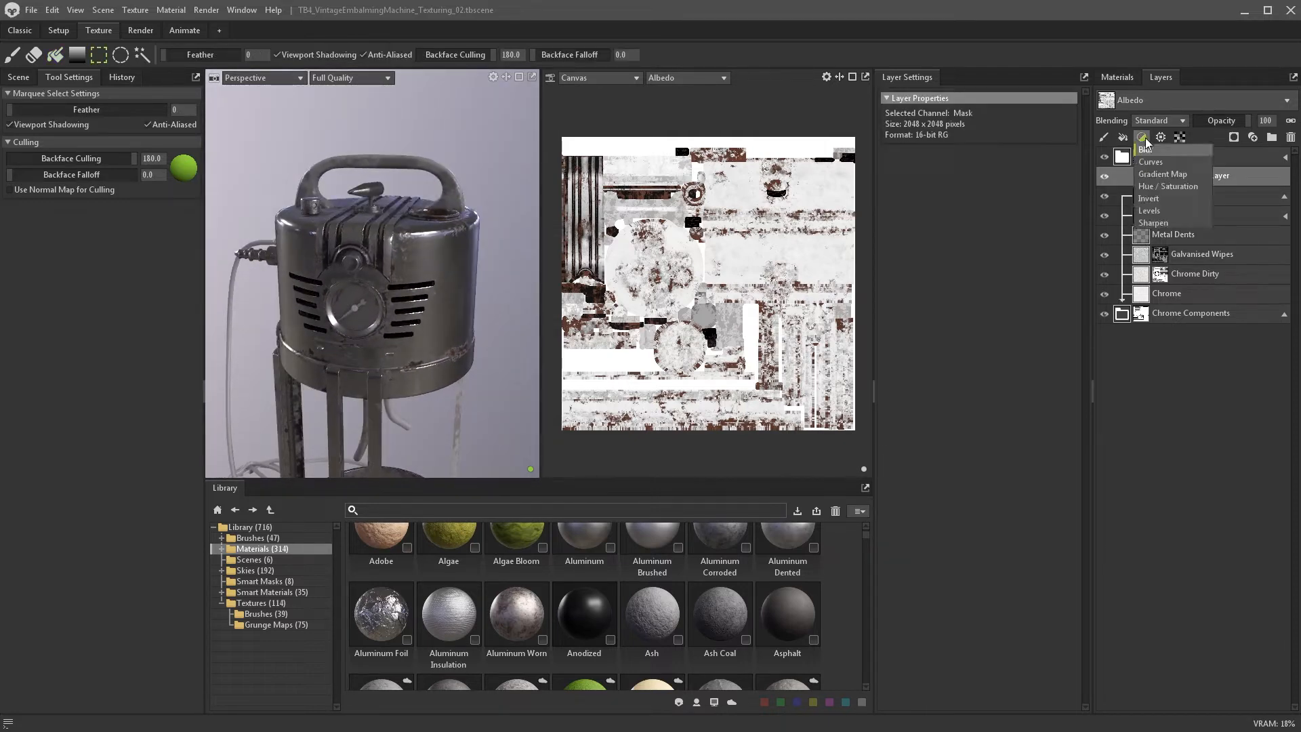
click(1165, 207)
drag(893, 239, 1038, 238)
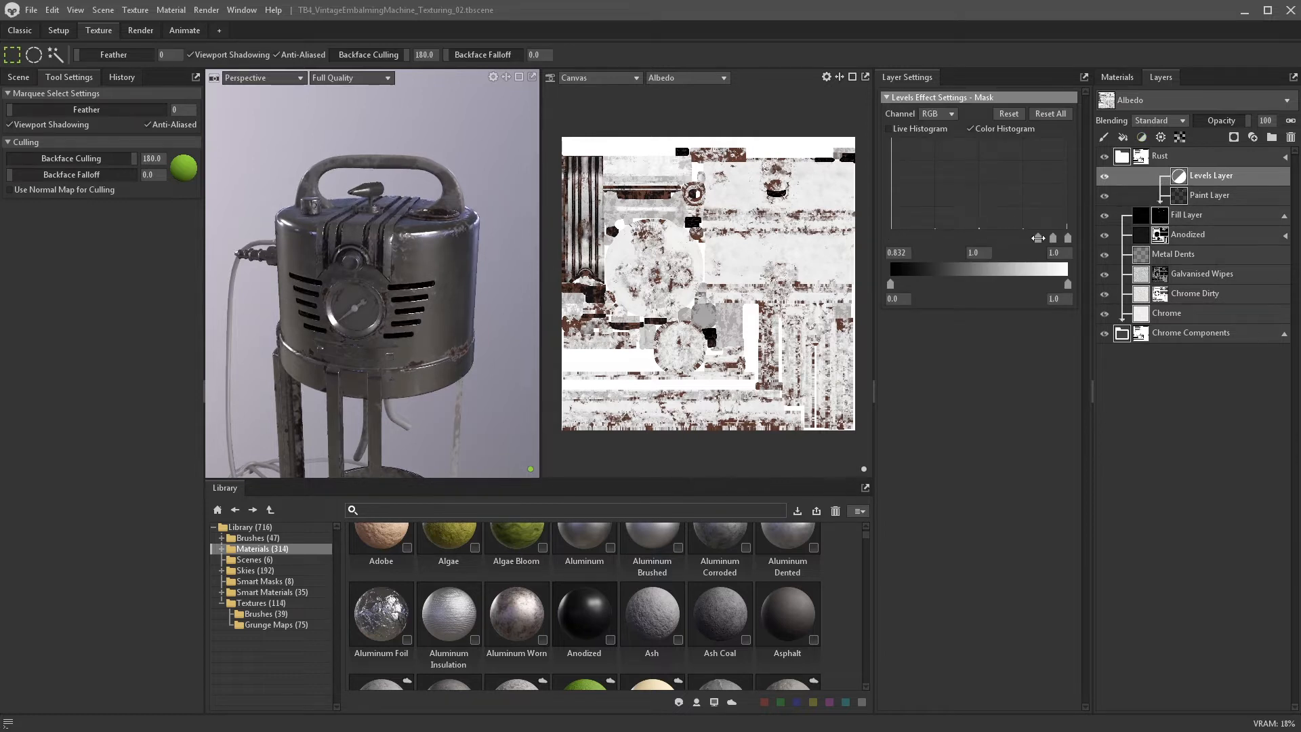
- Insert an Occlusion generator directly above the Paint Layer in the mask and set its blending to Multiply
click(1197, 198)
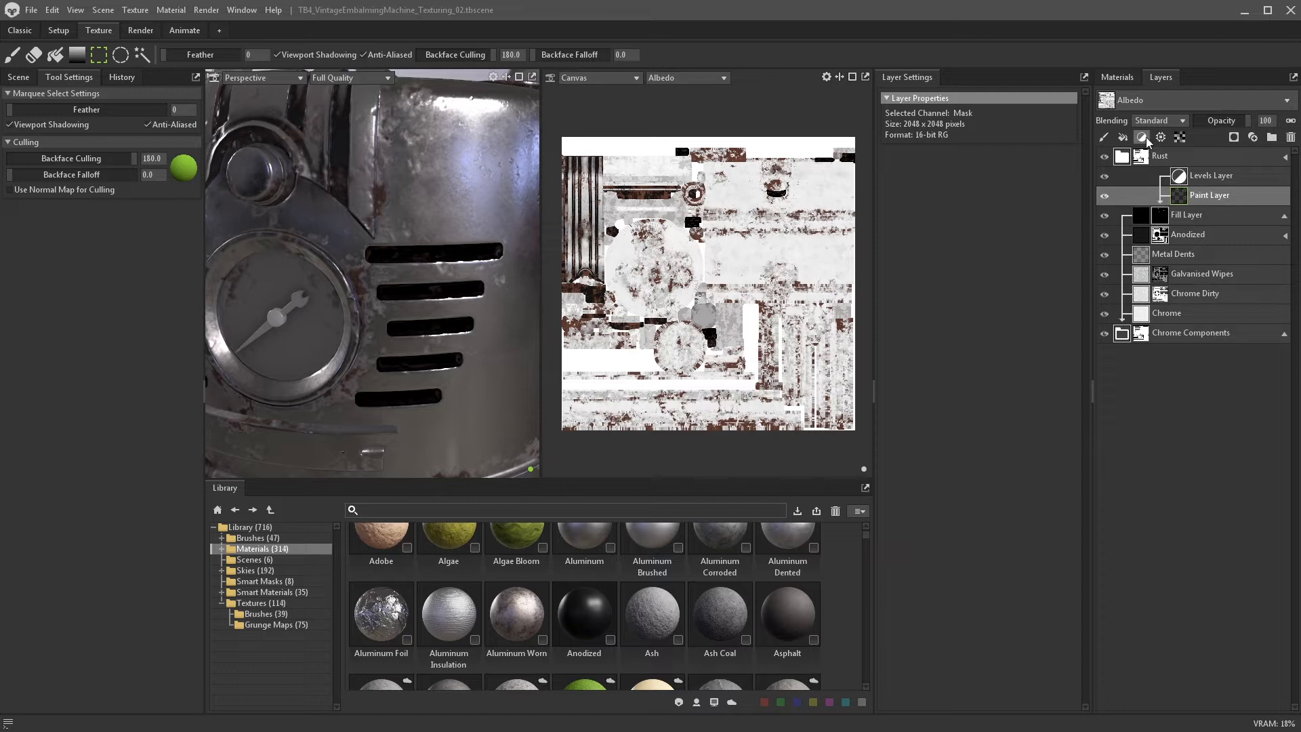
click(1161, 137)
click(1180, 198)
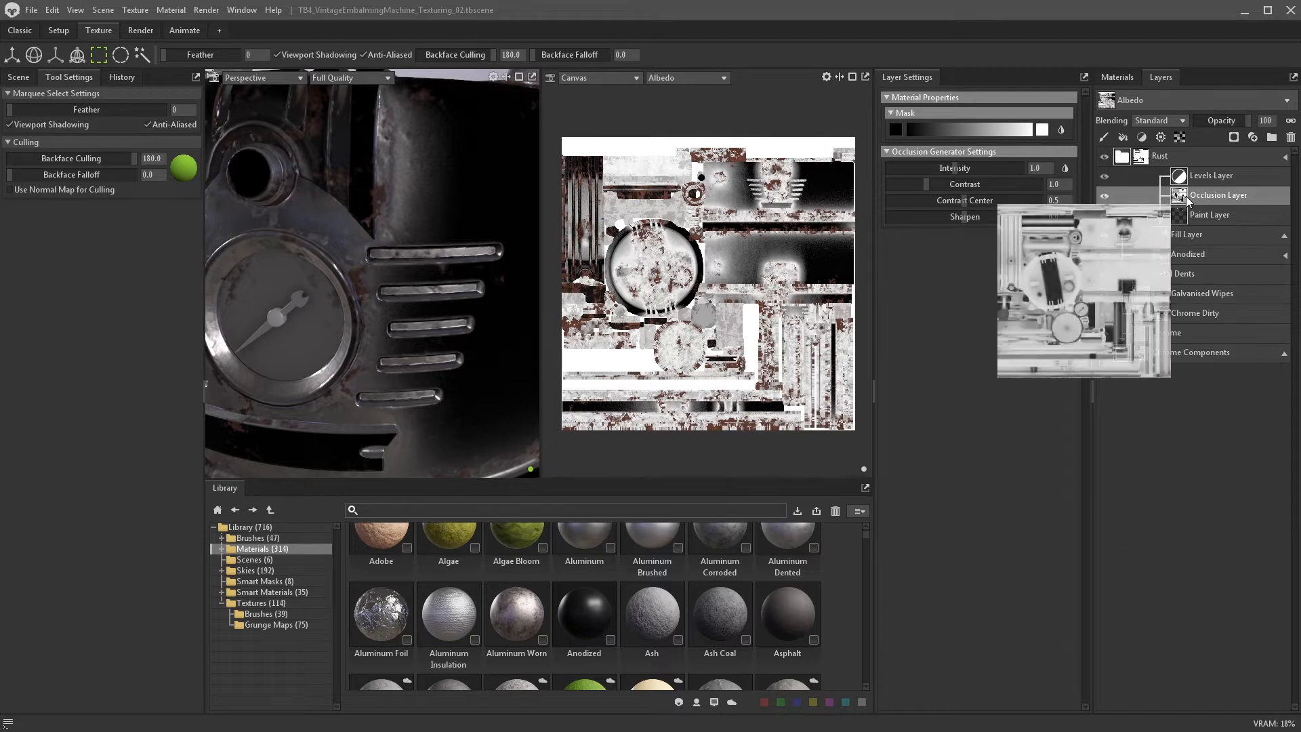
click(1160, 120)
click(1159, 159)
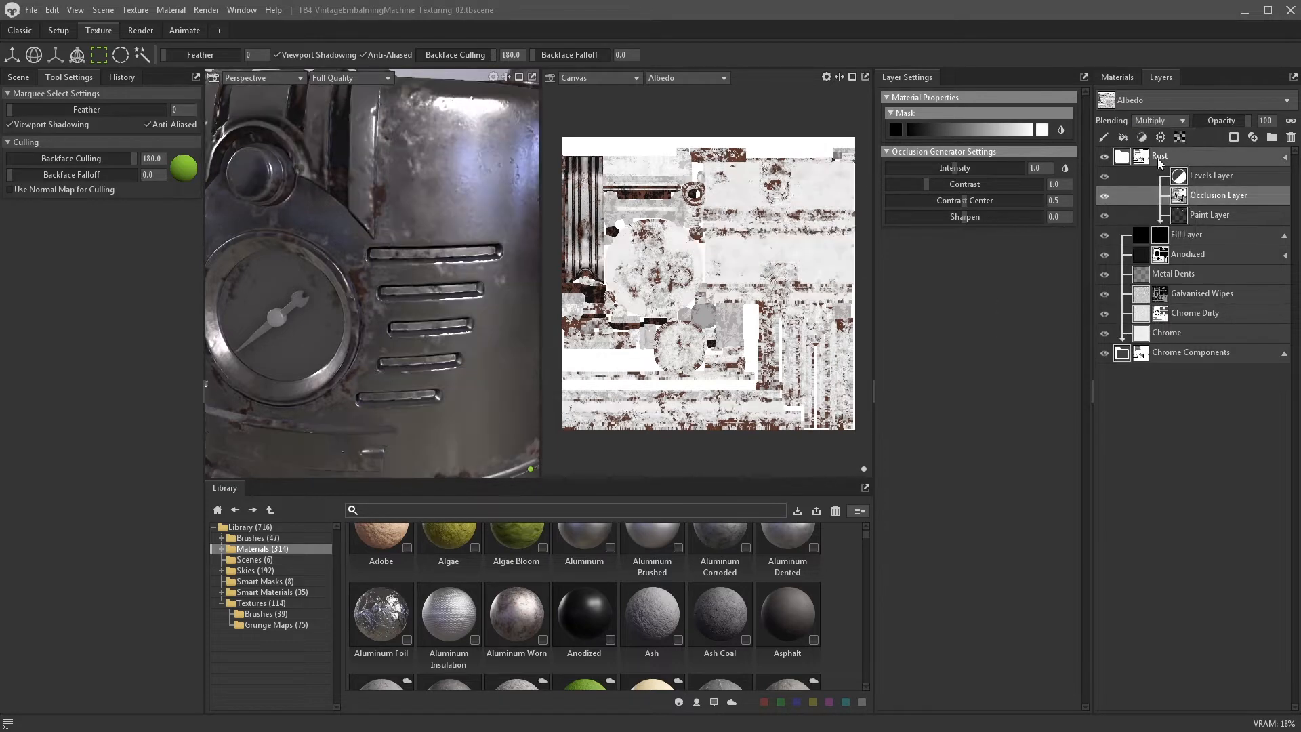
- Lower the Occlusion layer's intensity and try inverting its mask gradient
drag(983, 167, 920, 168)
click(1060, 129)
click(1060, 129)
- Examine the whole machine, then the handle and the top of the body up close
scroll(421, 214, down, 8)
drag(420, 214, 393, 263)
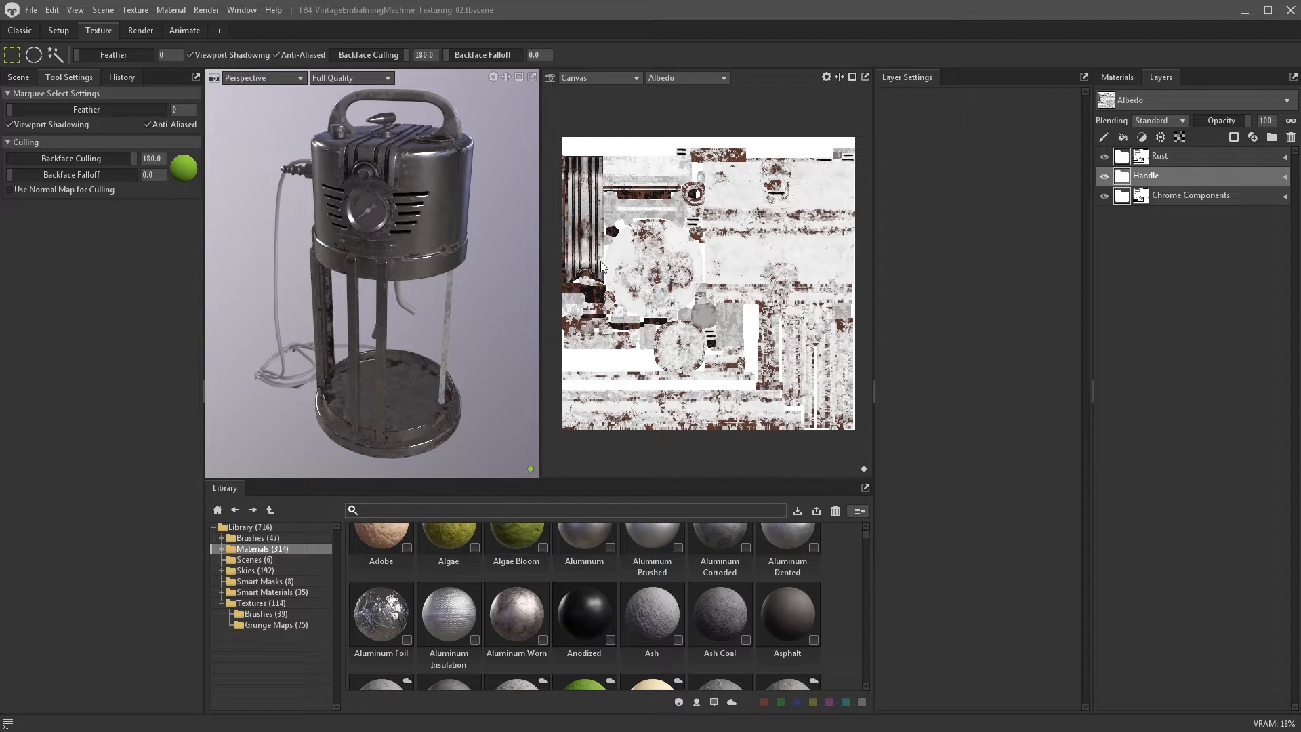
alt+right_drag(384, 176, 440, 165)
alt+middle_drag(440, 166, 413, 329)
alt+right_drag(413, 330, 433, 222)
alt+middle_drag(433, 223, 449, 275)
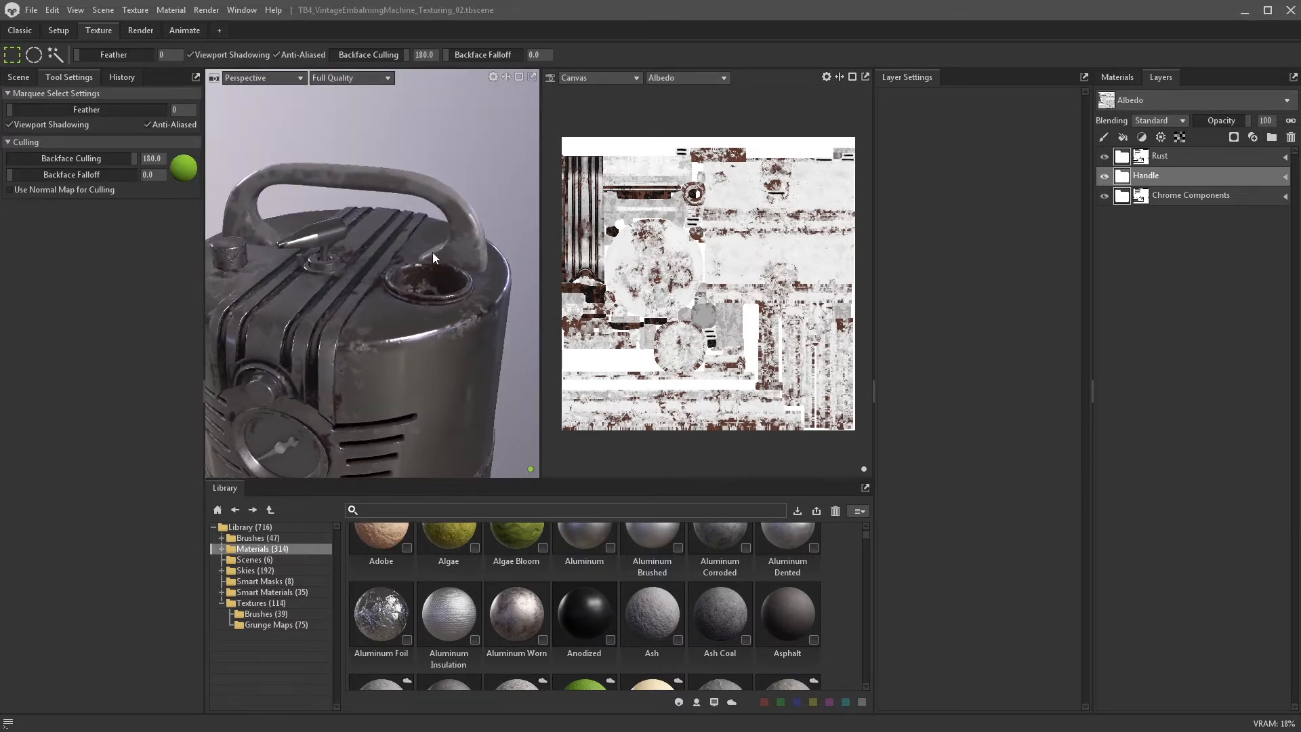
alt+right_drag(432, 252, 431, 256)
alt+drag(431, 256, 420, 274)
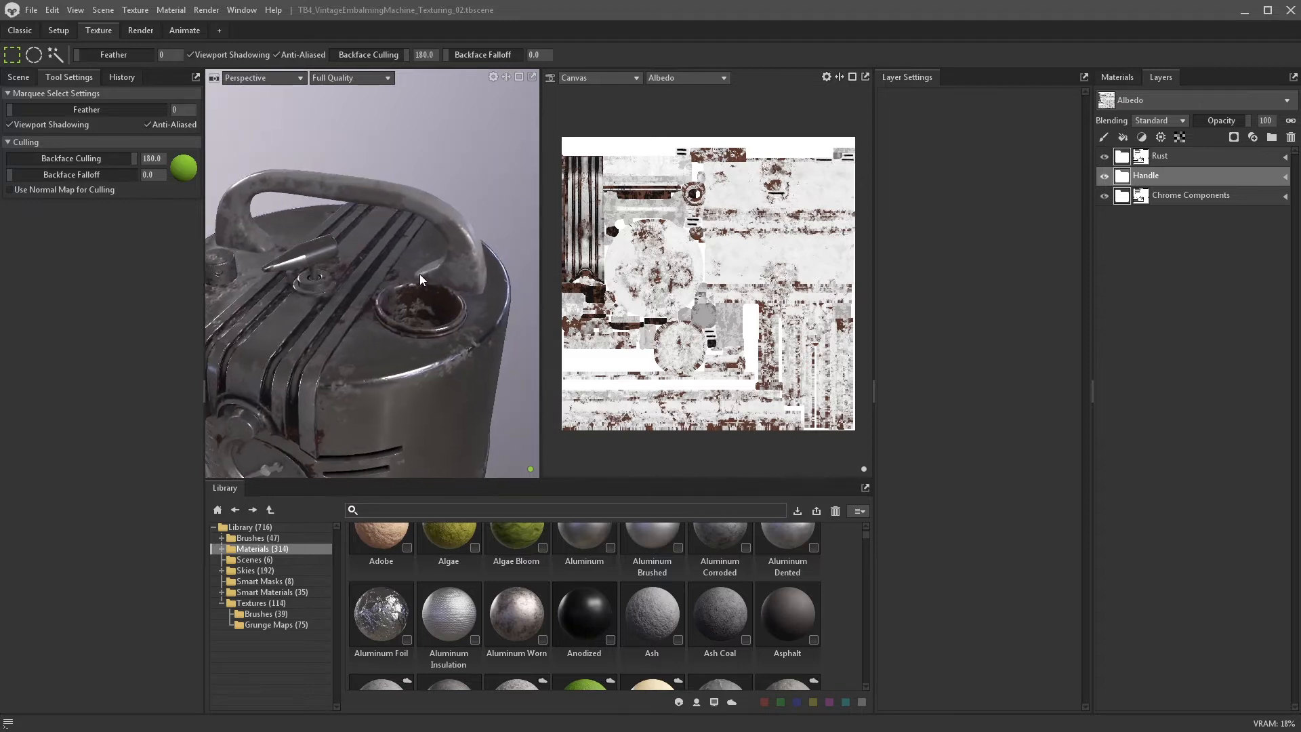
- Search the material library for "wood" and add the Reclaimed material to the Handle group
scroll(627, 595, down, 5)
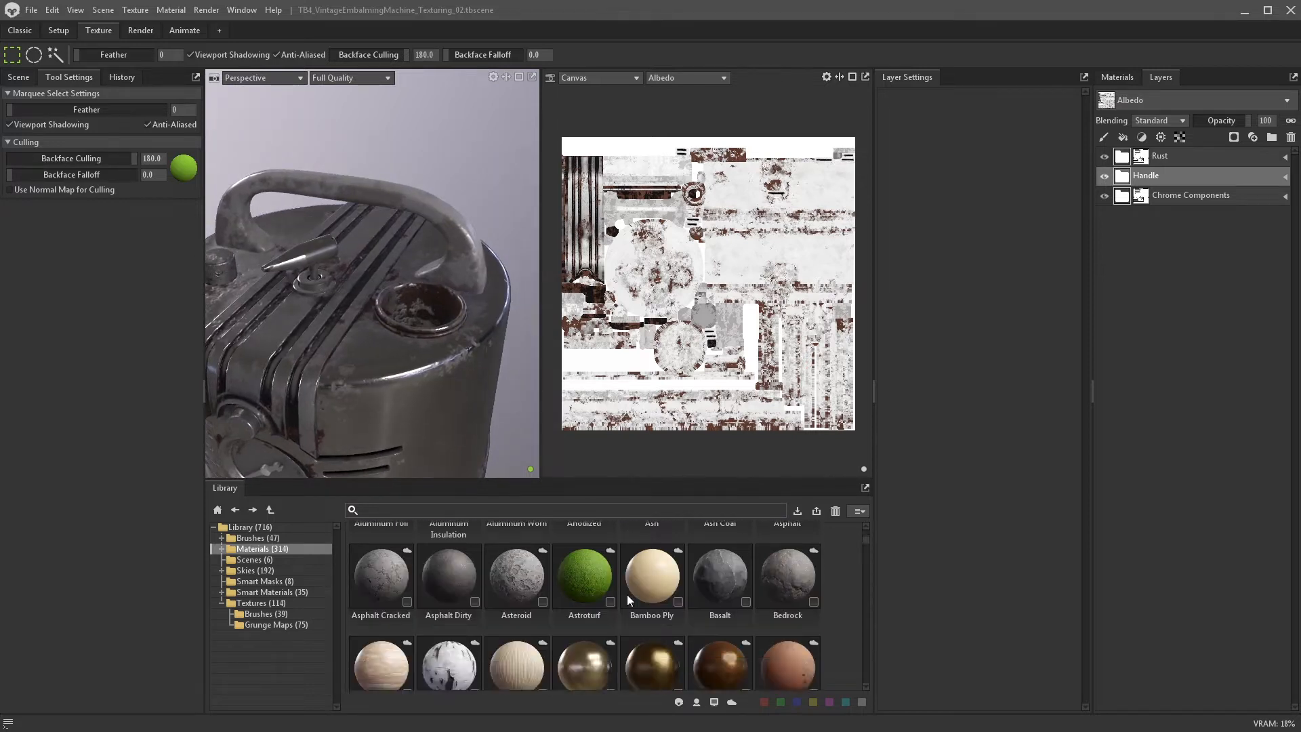
scroll(626, 593, up, 5)
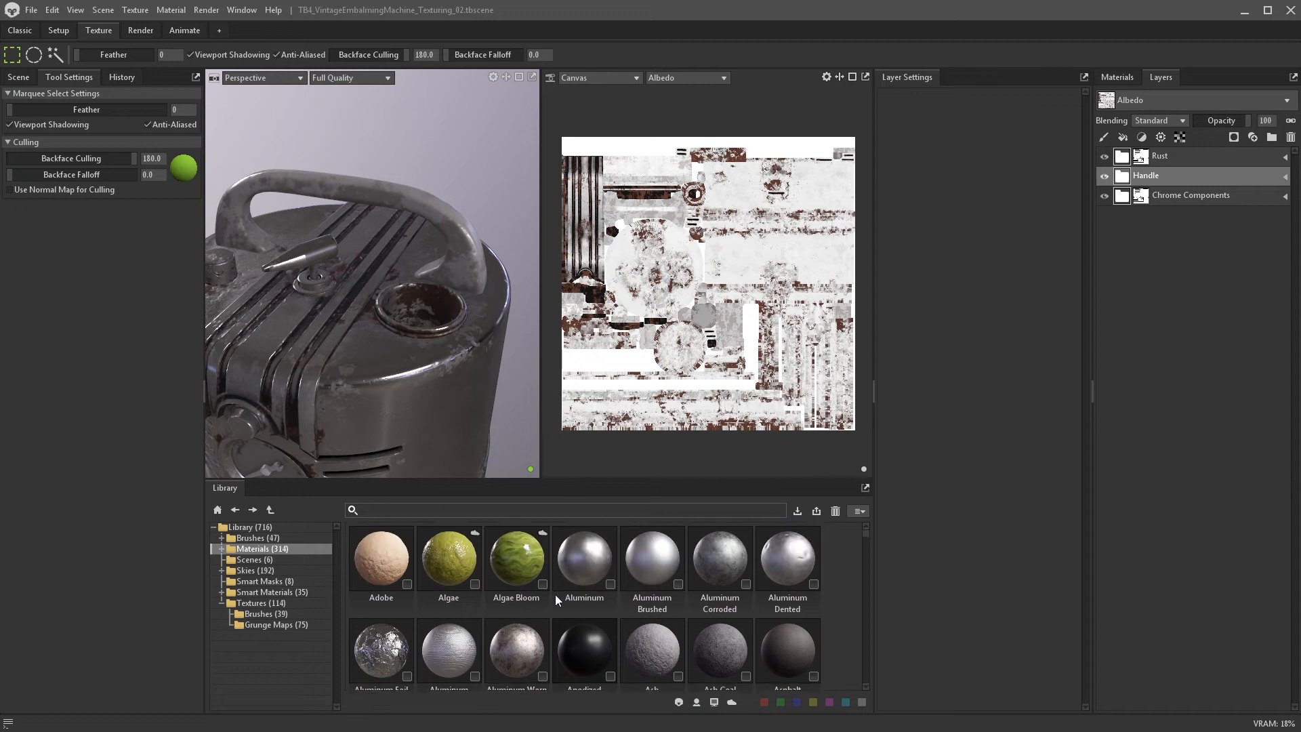
click(426, 510)
text(wood)
key(Return)
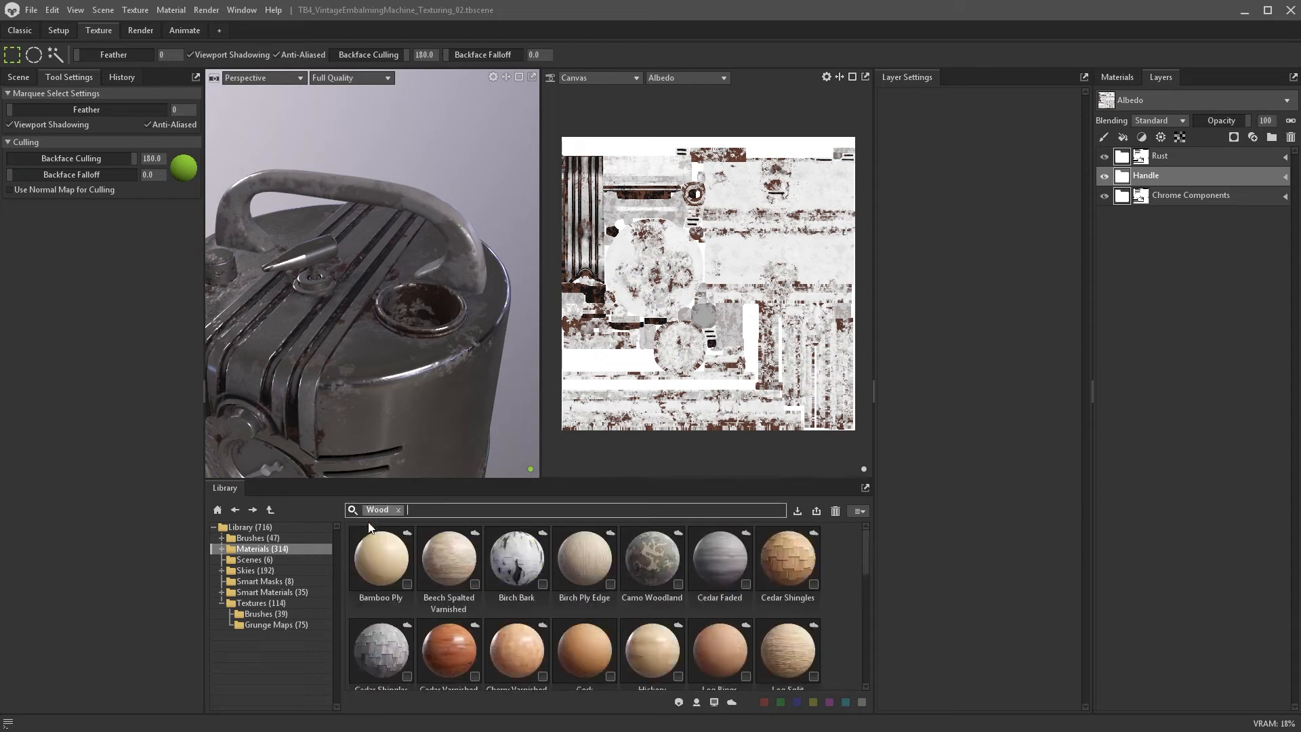
scroll(547, 612, down, 5)
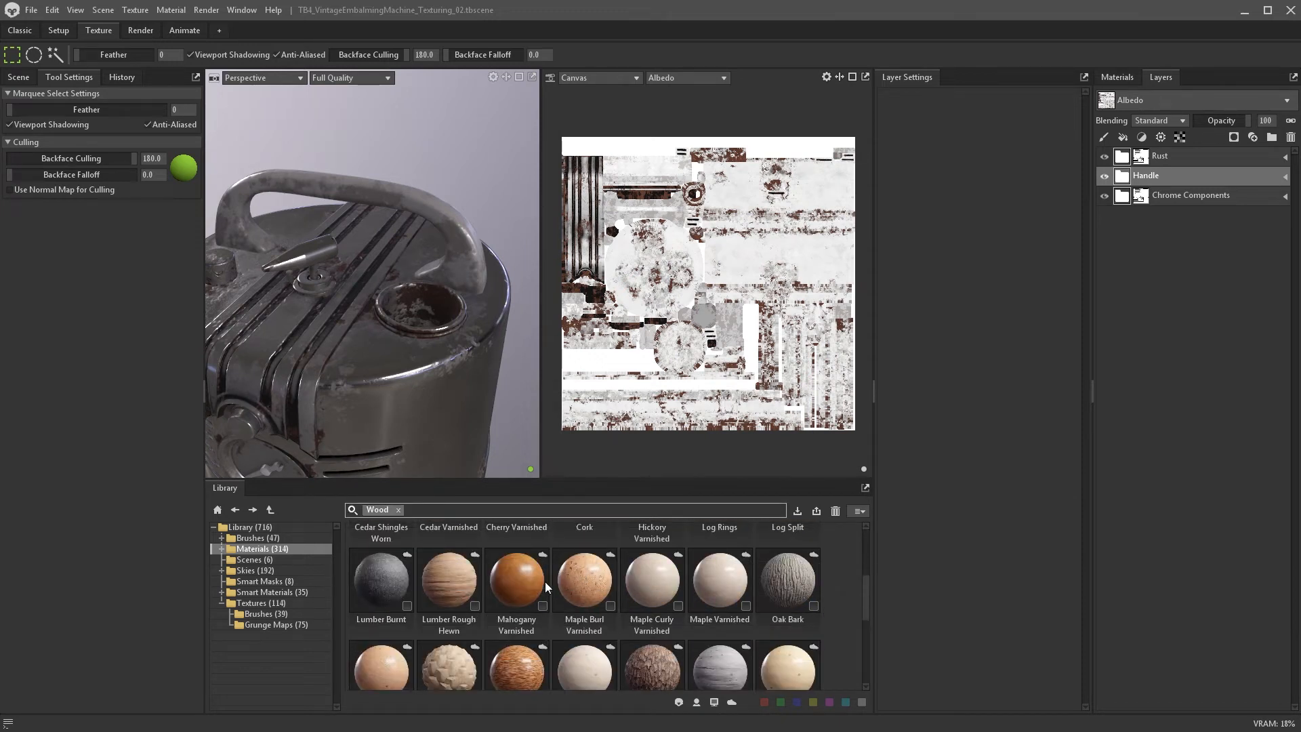
scroll(545, 587, down, 5)
scroll(545, 582, up, 1)
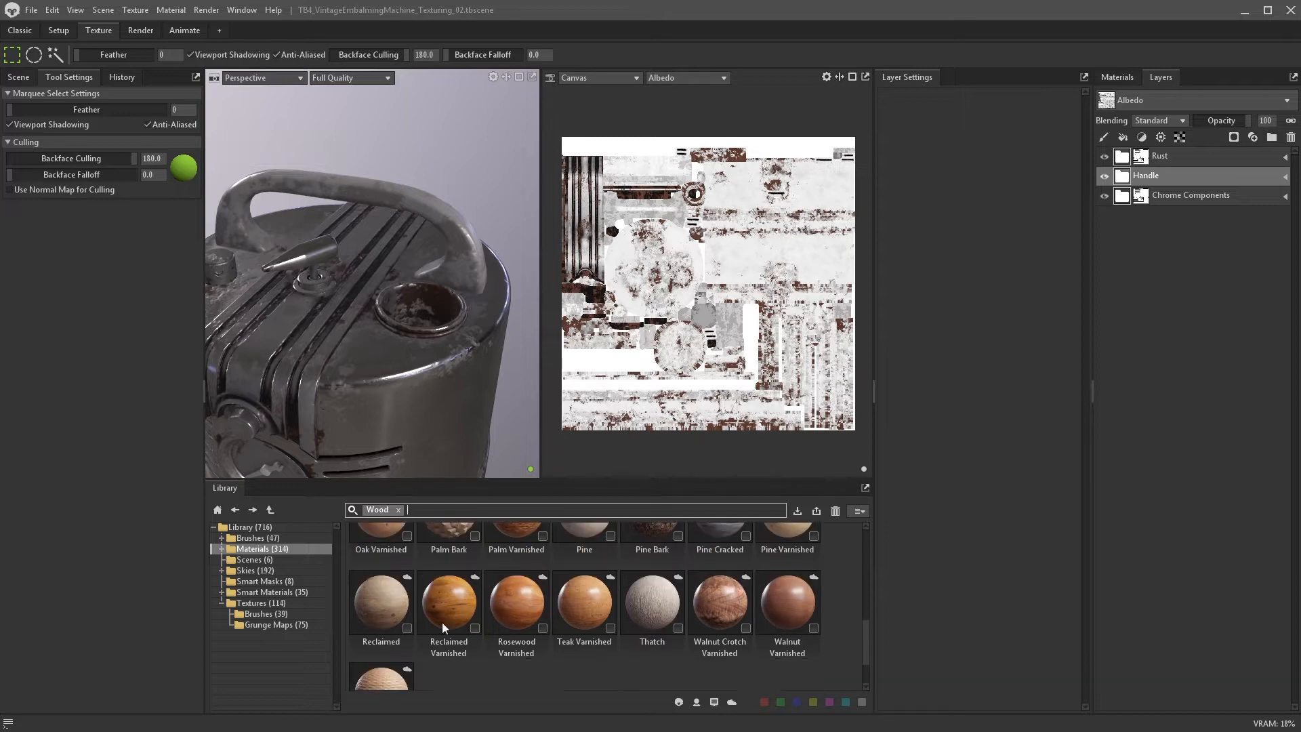
drag(371, 616, 1174, 173)
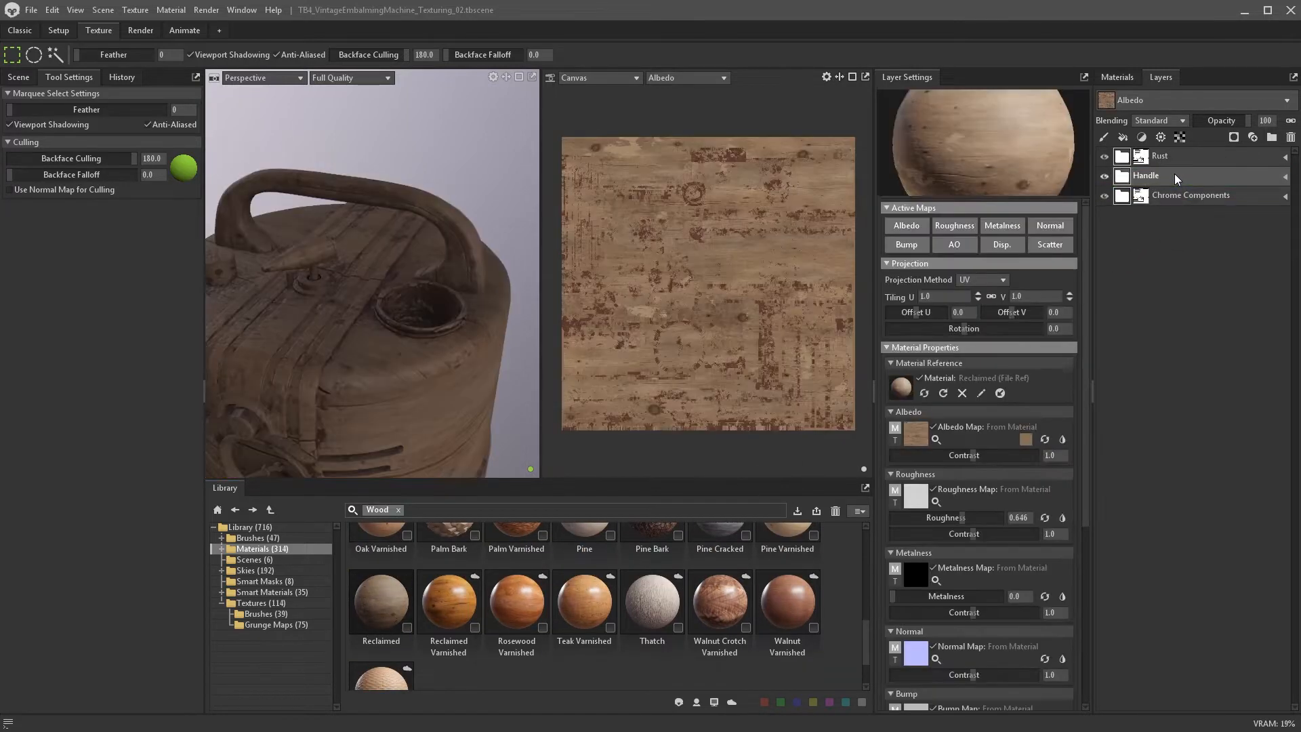
- Mask the Handle group with a Color Selection layer based on Material ID, picking the handle's yellow ID colour
click(1233, 137)
click(1191, 186)
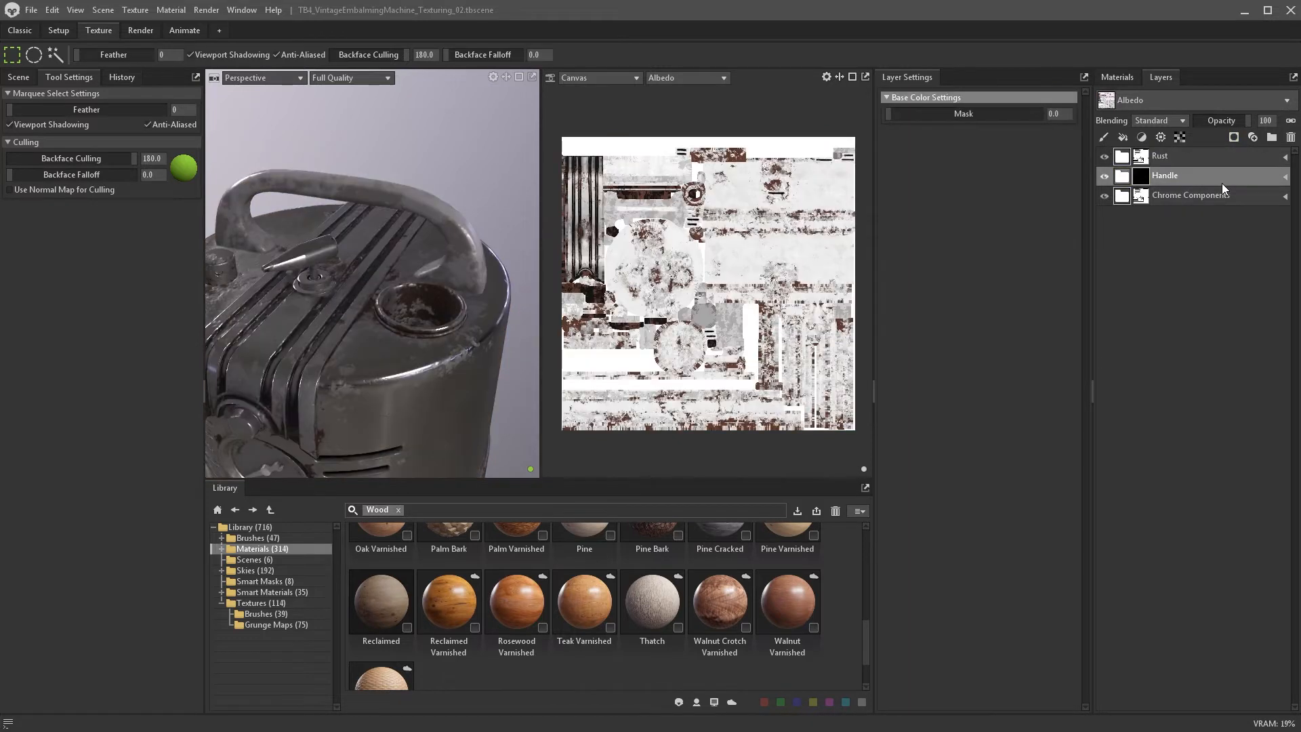
click(1160, 137)
click(1164, 150)
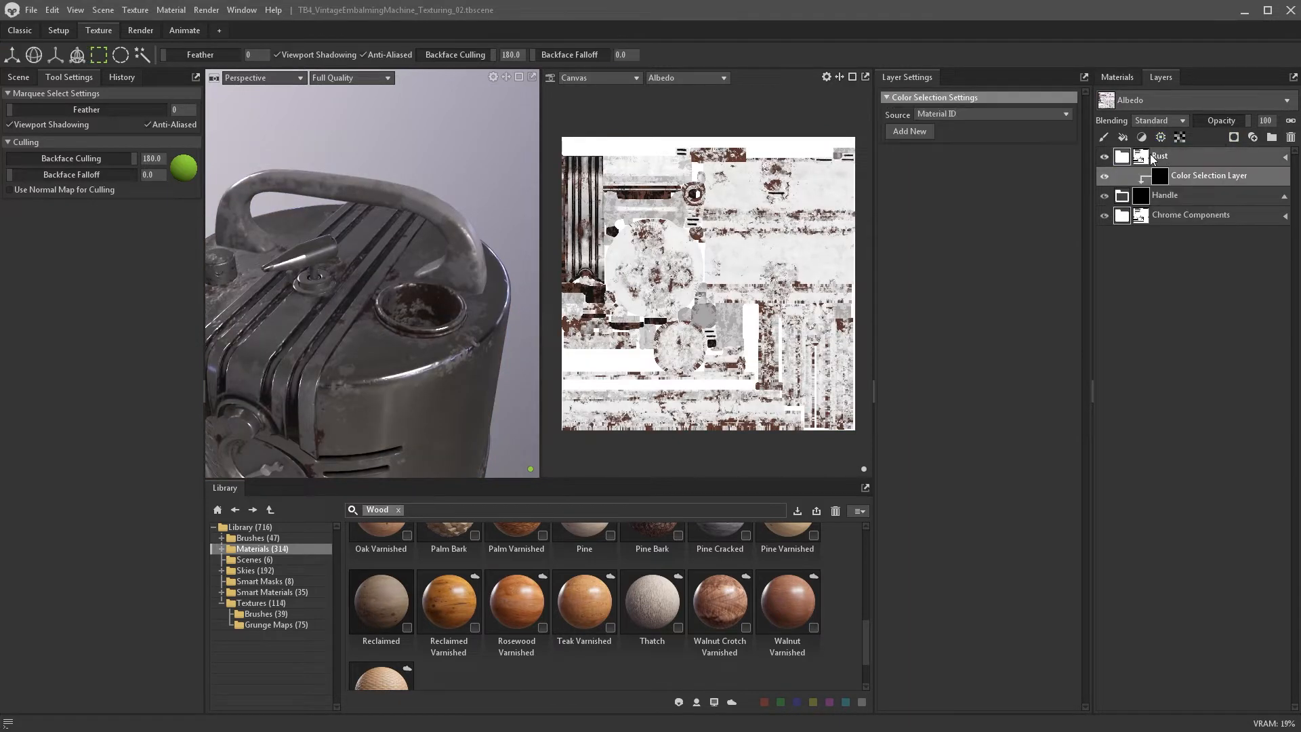
click(908, 131)
drag(407, 231, 321, 344)
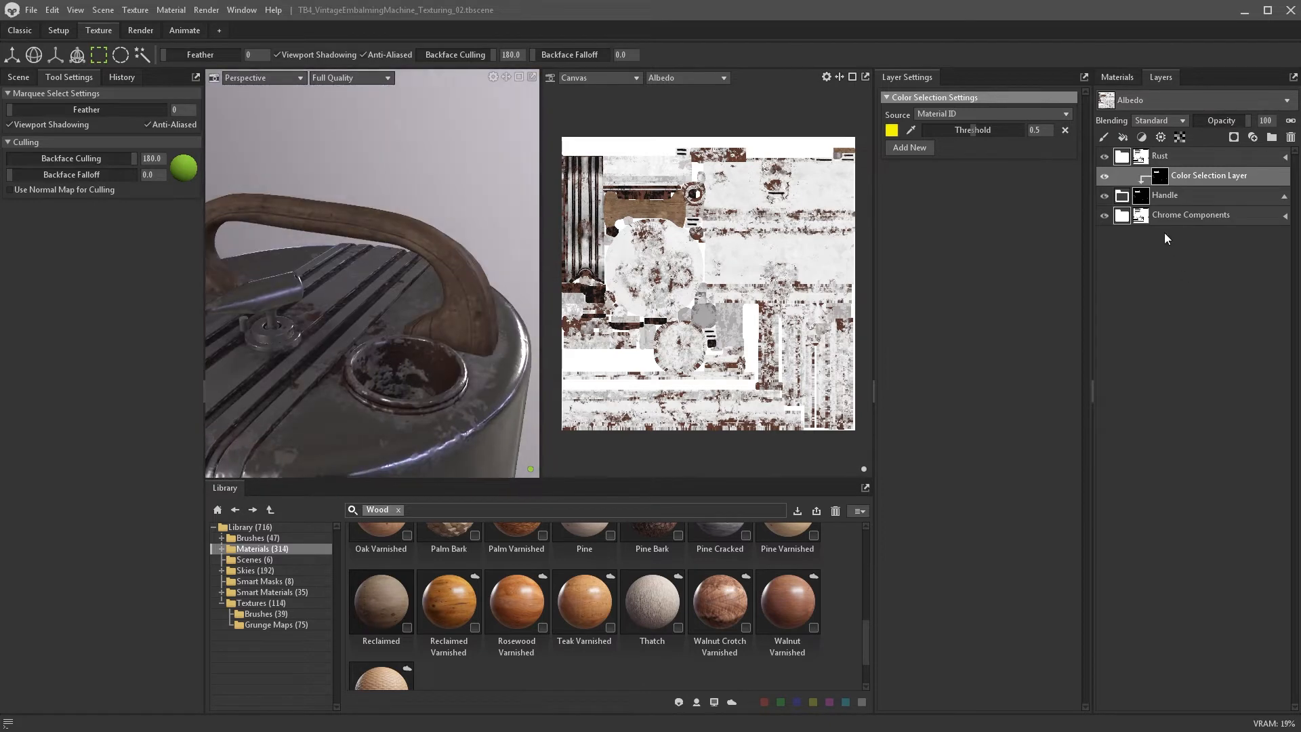
- Switch the Reclaimed wood layer to Tri-Planar projection and set its tiling to 1.4
click(1123, 196)
click(1137, 178)
click(981, 280)
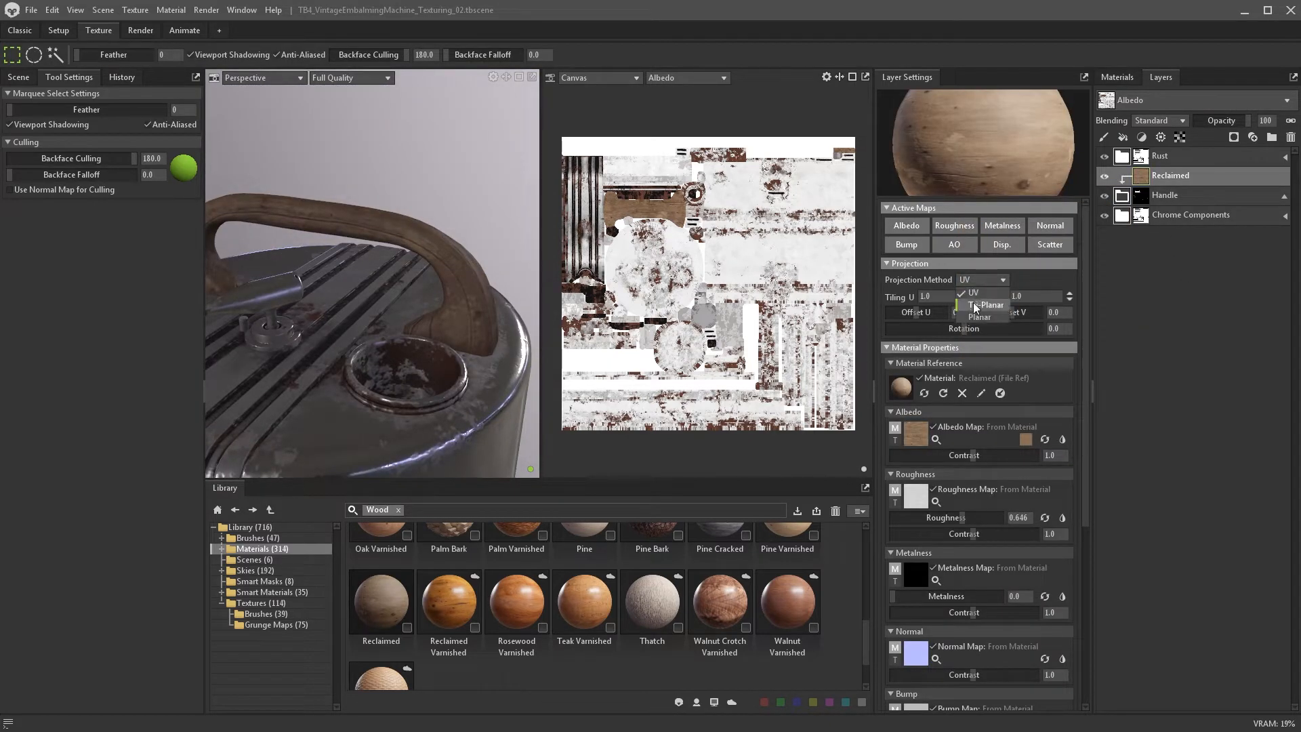
click(975, 305)
click(978, 294)
click(977, 294)
click(977, 295)
click(978, 294)
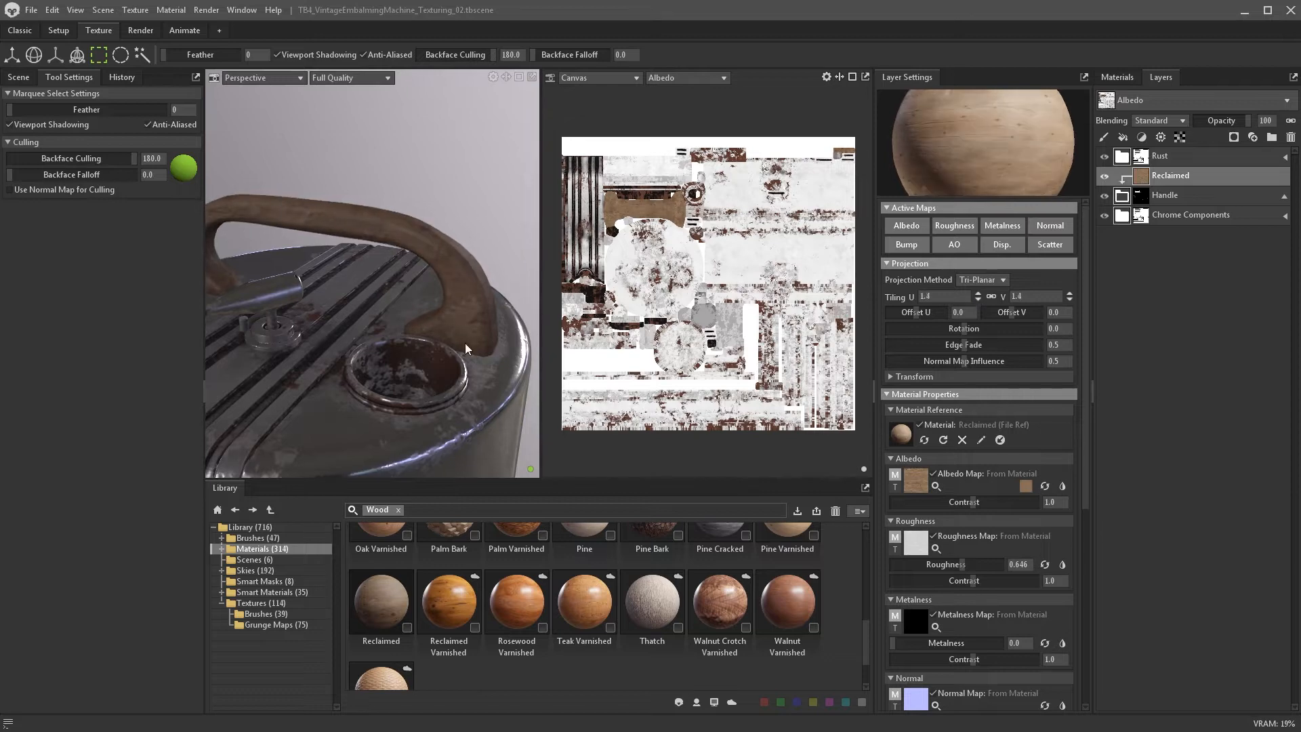
drag(465, 343, 446, 364)
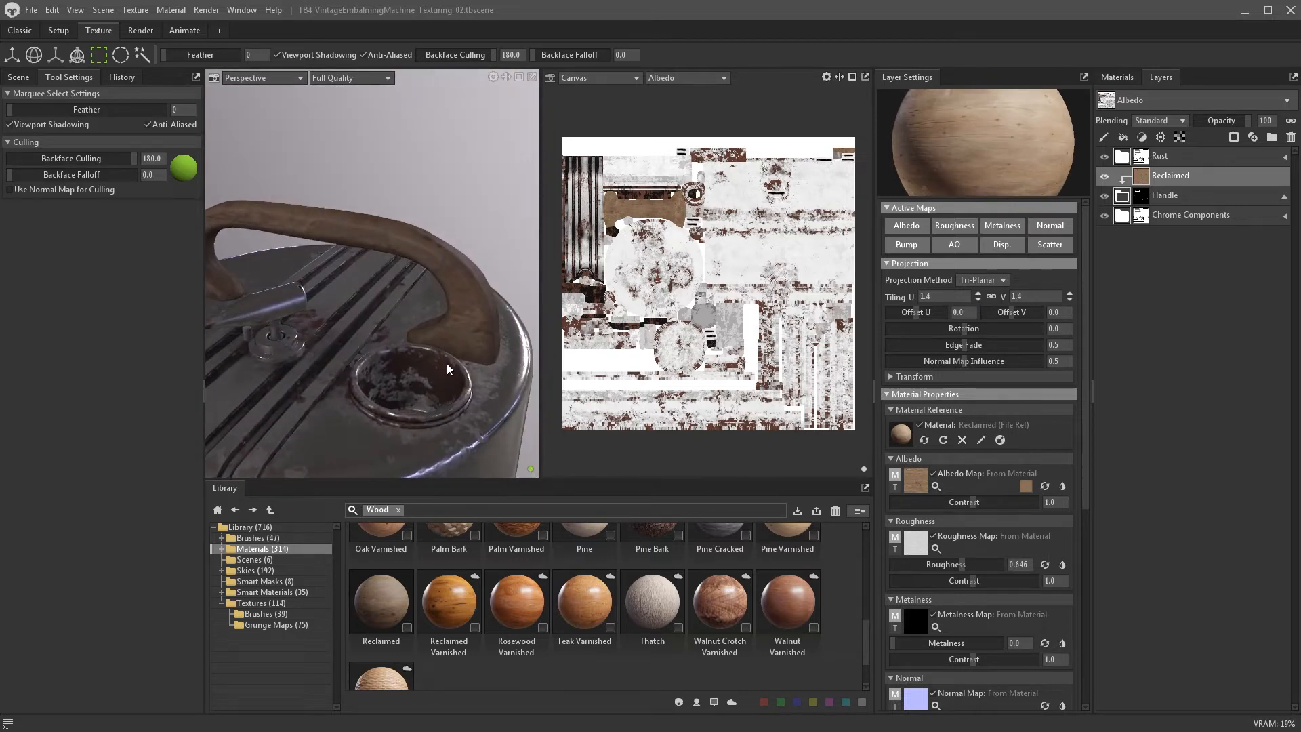
- Search the library for "paint" and add Paint Glossy above Reclaimed in the Handle group, with Tri-Planar projection
click(1176, 195)
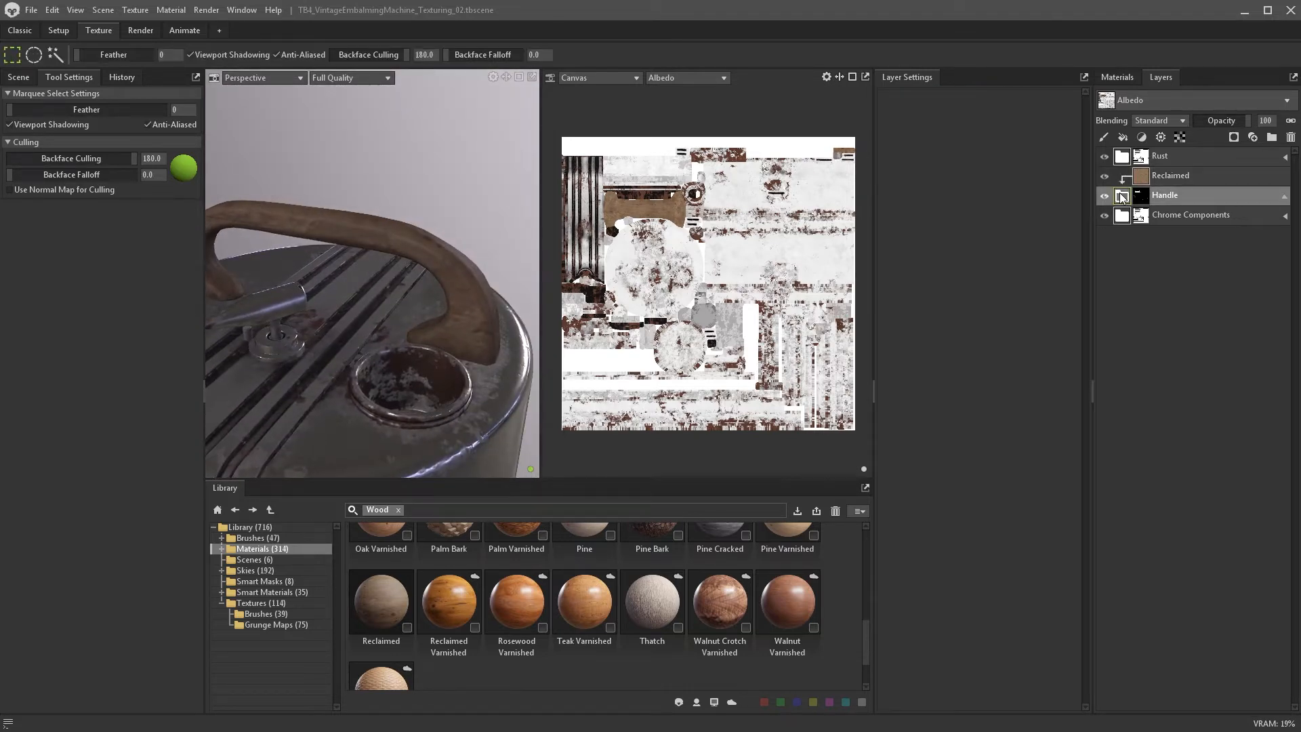
click(398, 510)
text(paint)
click(384, 522)
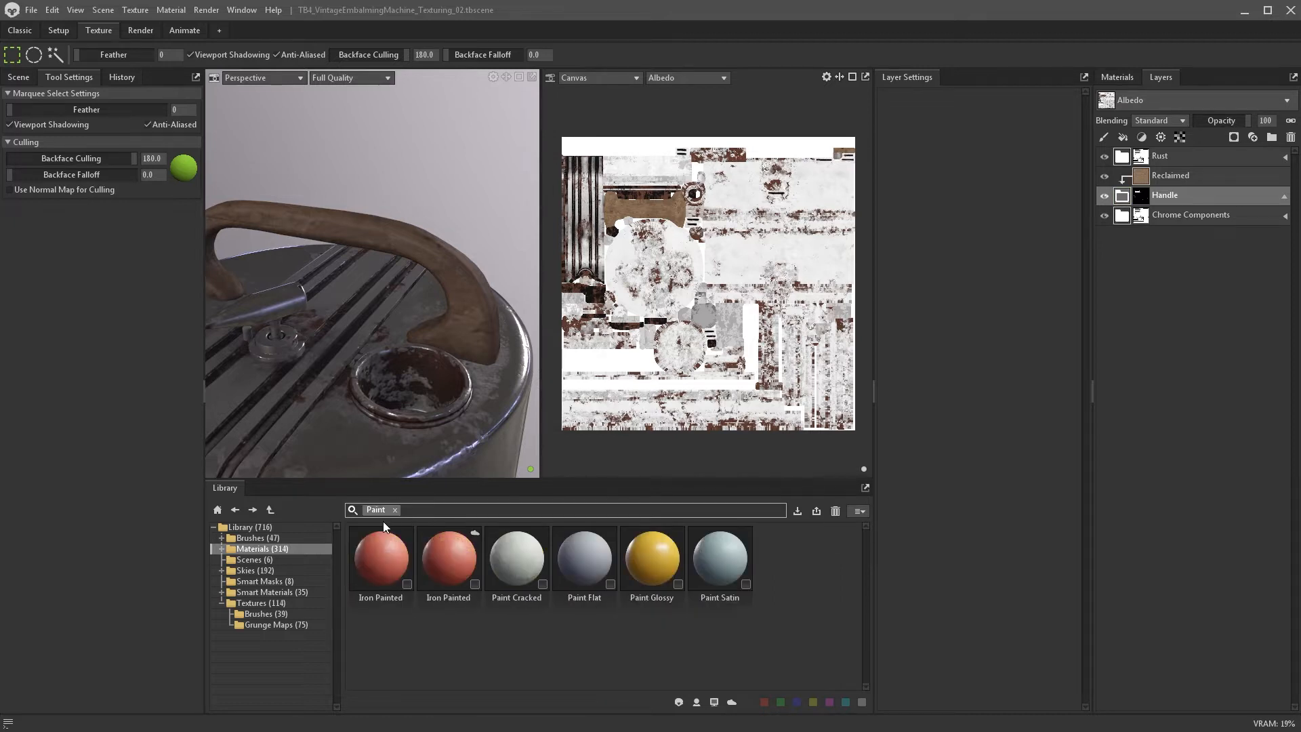
mouse_move(657, 584)
mouse_down()
mouse_move(652, 567)
mouse_move(1042, 405)
mouse_move(1124, 191)
mouse_up()
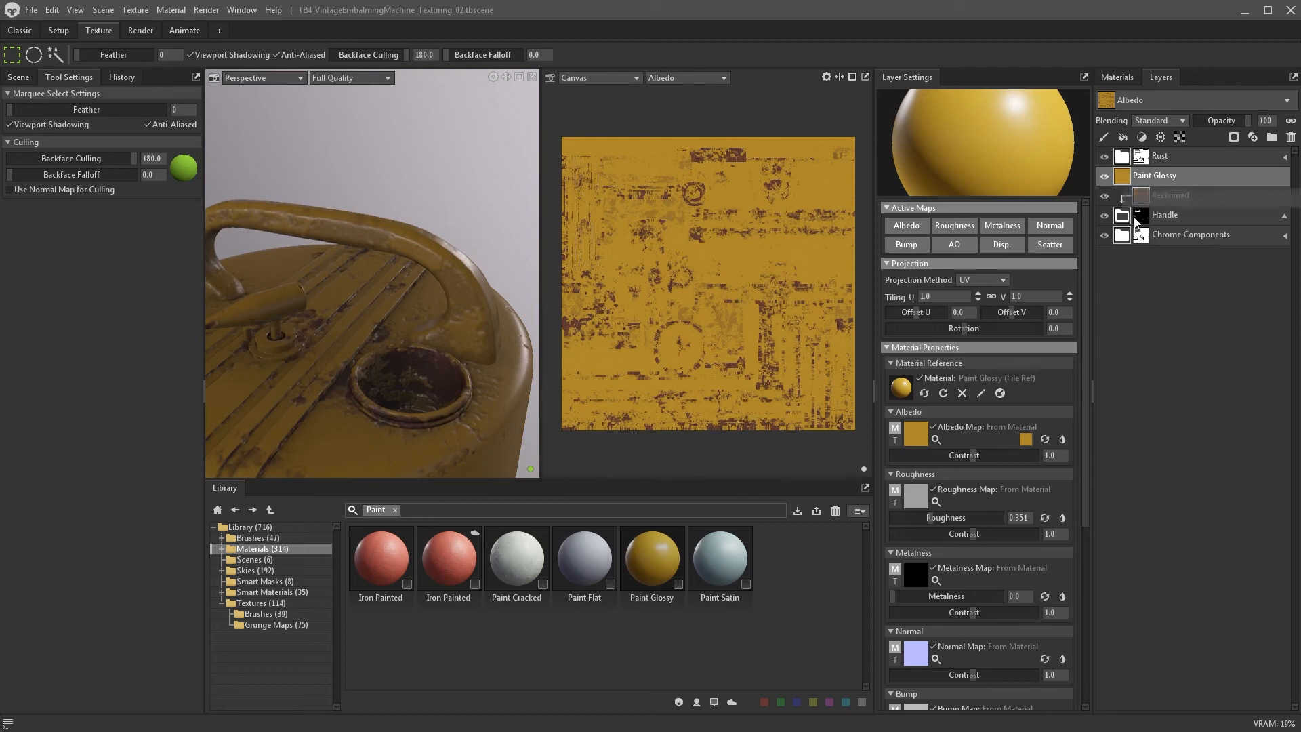
click(983, 279)
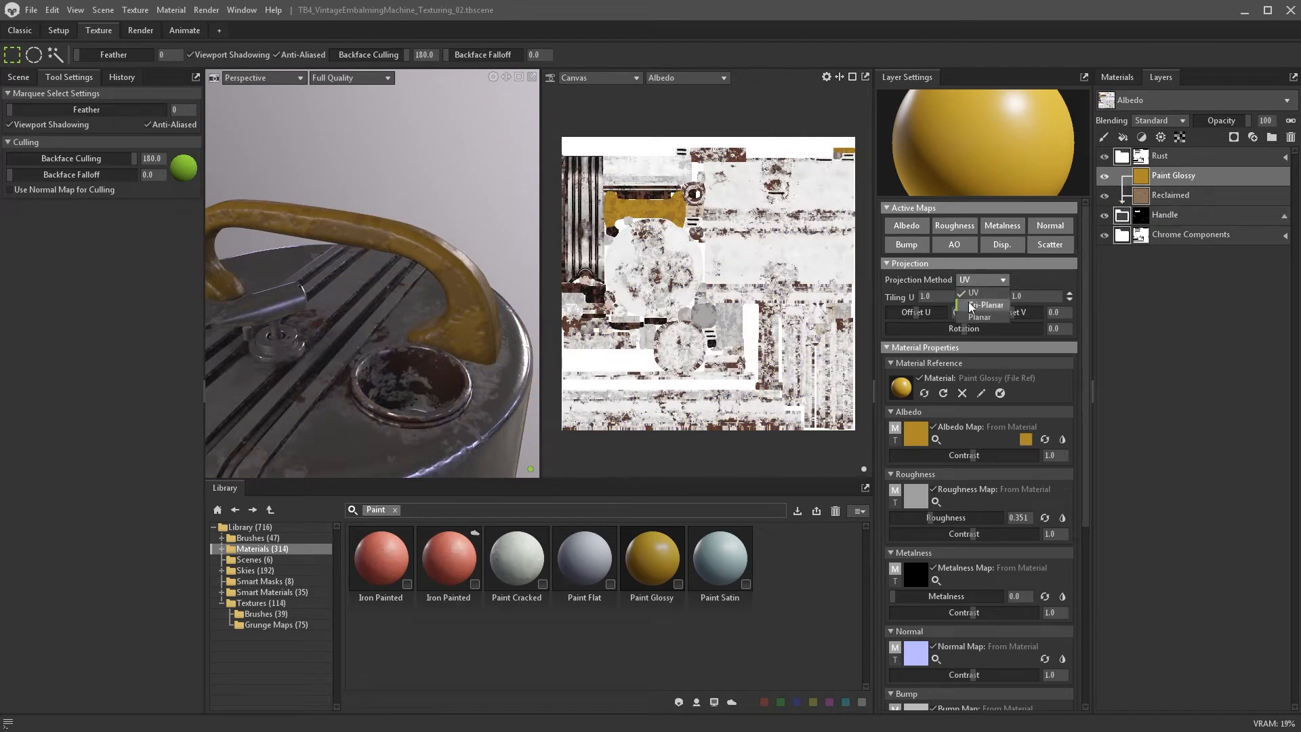
click(971, 302)
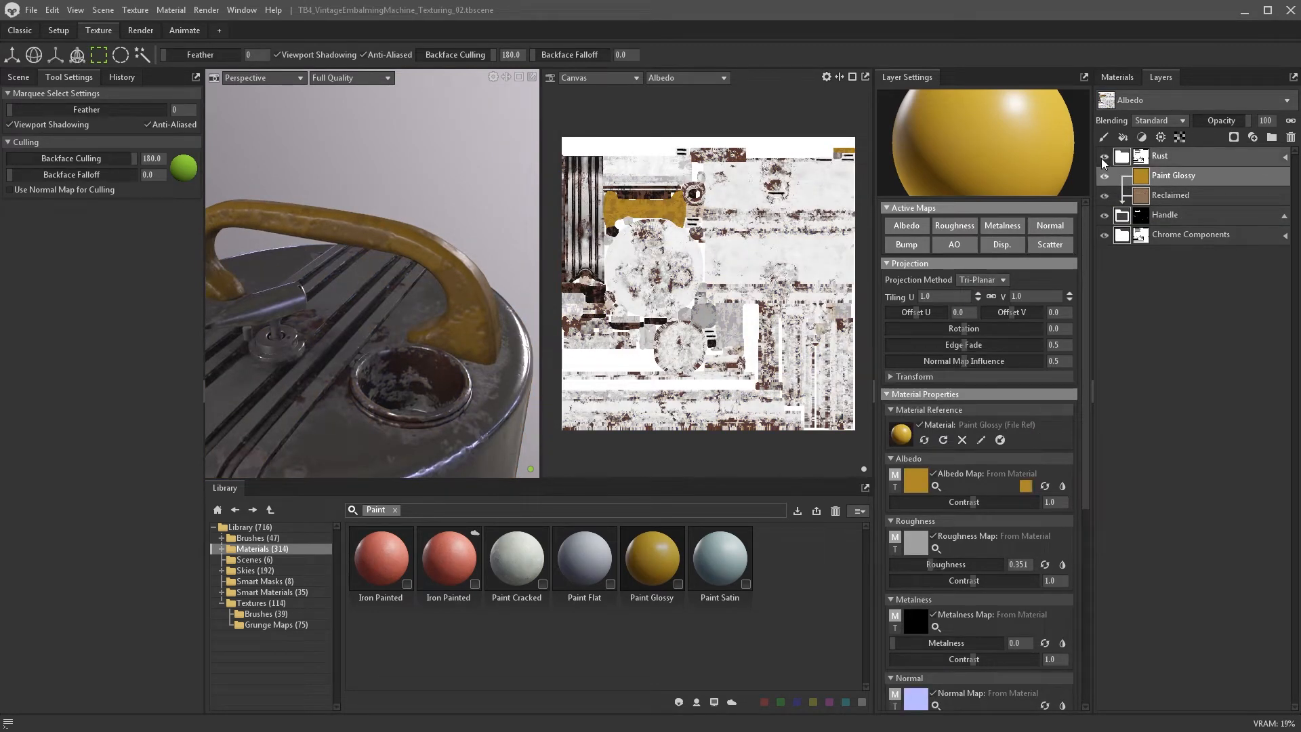
- In the Rust group's Color Selection mask, lower the yellow-green colour's threshold to 0.162 to exclude the handle
click(1142, 159)
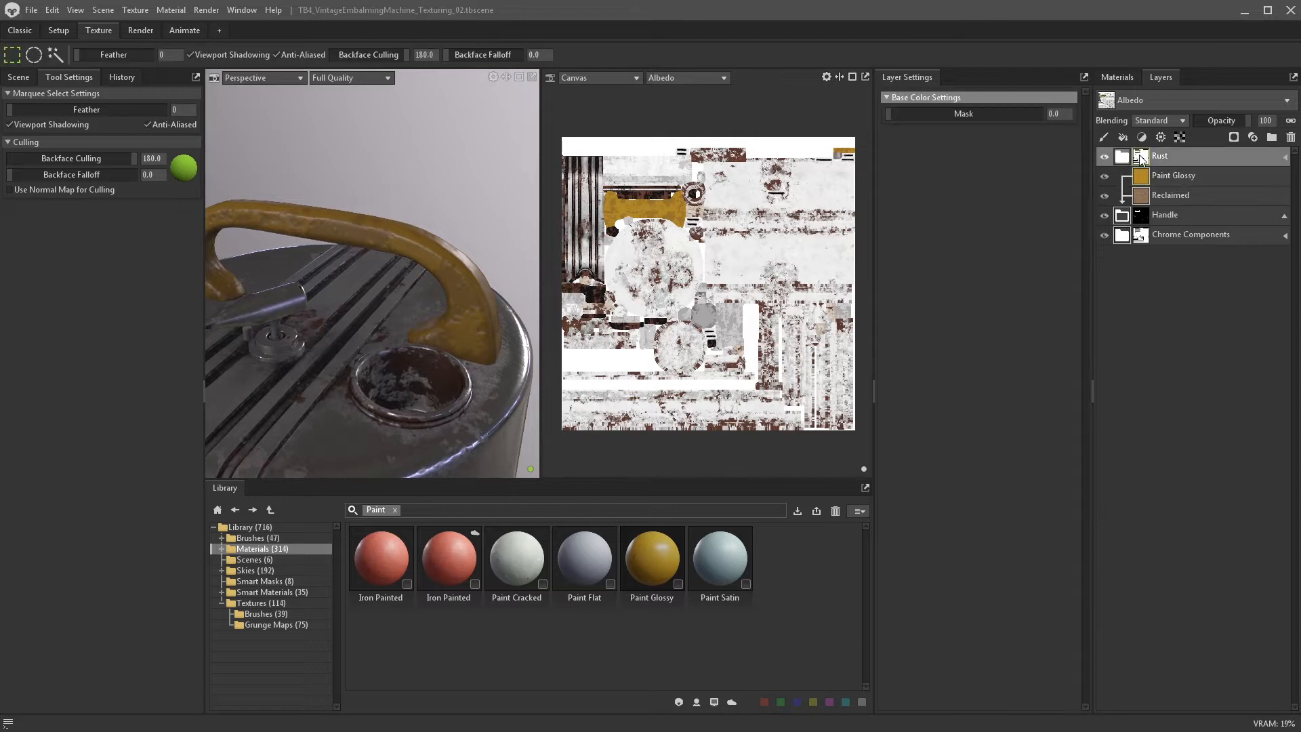
click(1283, 157)
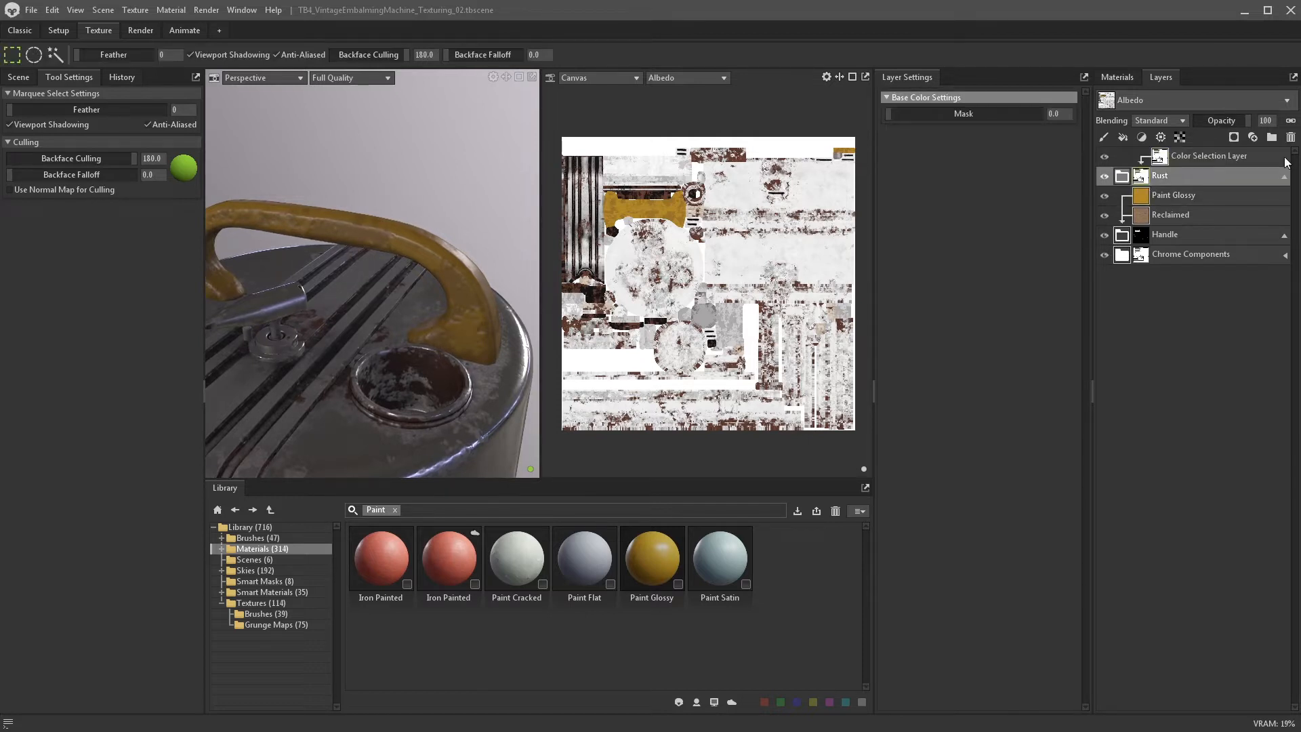
click(1157, 153)
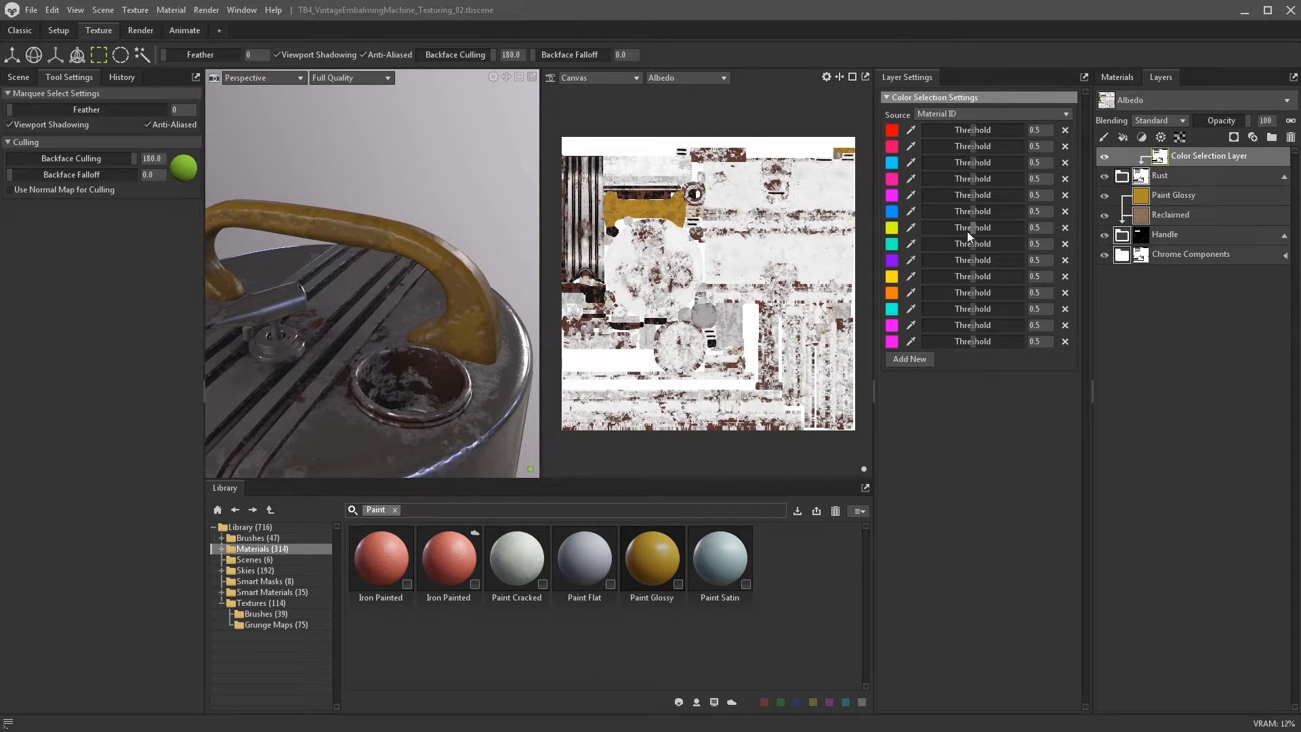
drag(968, 234, 941, 227)
click(1126, 177)
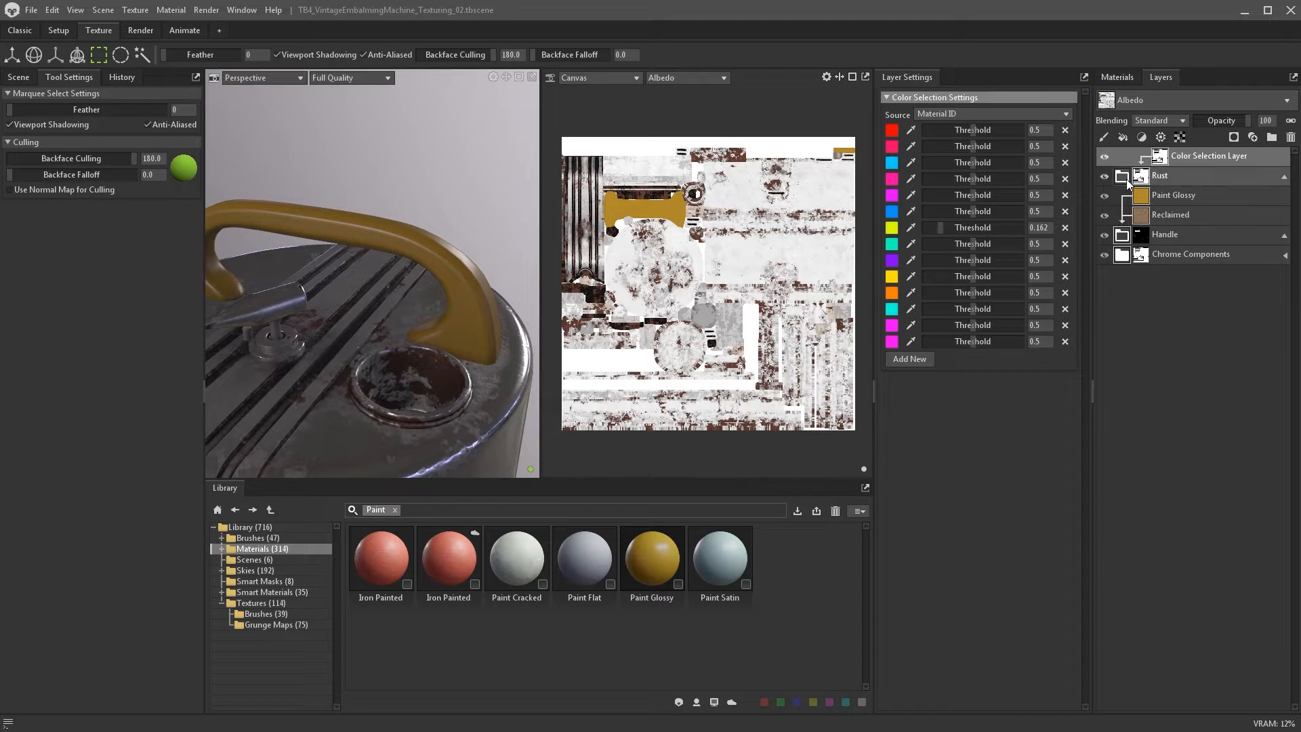
- Recolour the handle's Paint Glossy albedo to near-black #1d1c18 and lower its roughness to about 0.23
click(1125, 214)
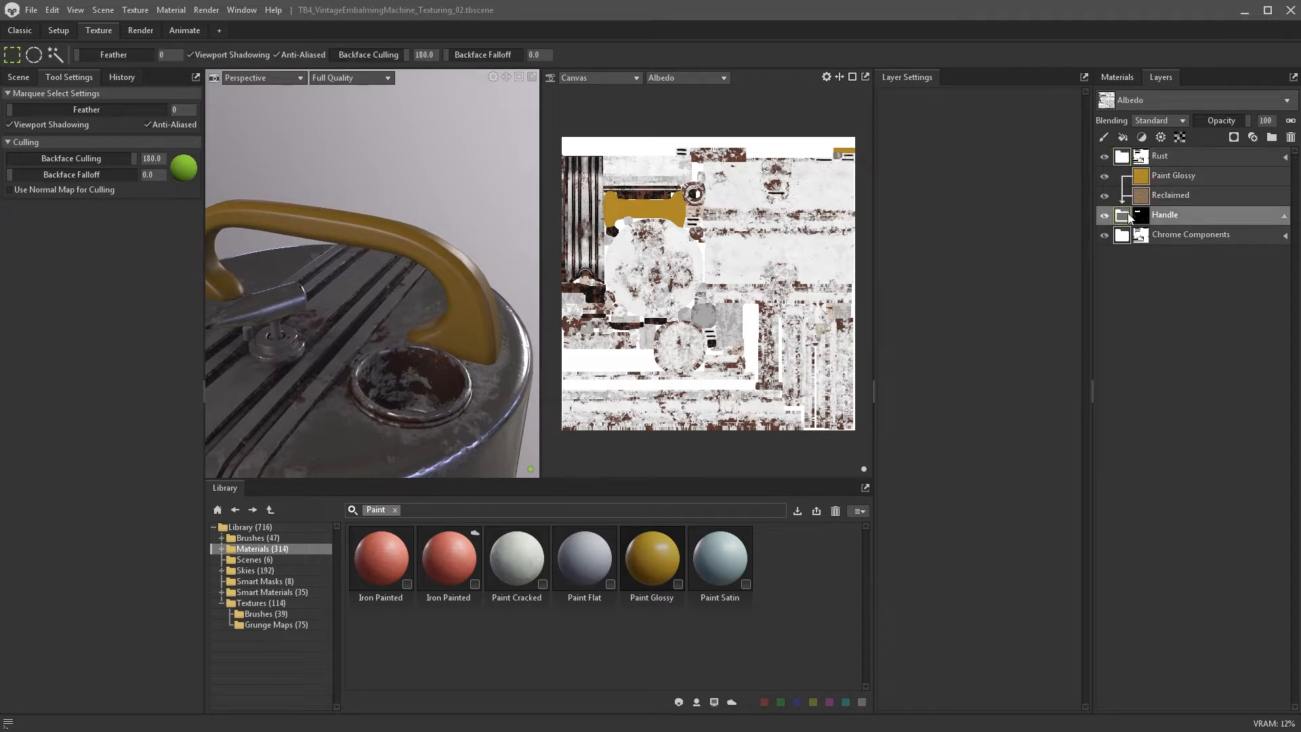
click(1139, 178)
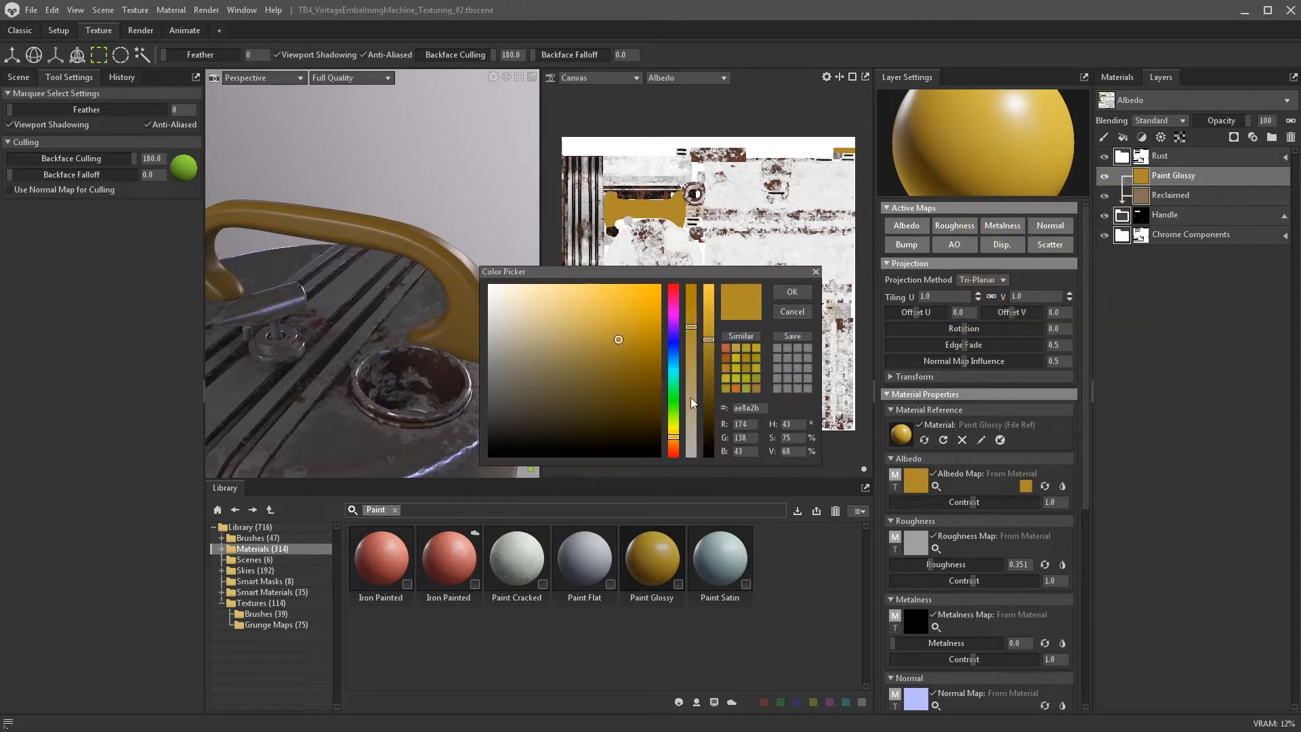
mouse_move(617, 347)
mouse_down()
mouse_move(500, 415)
mouse_move(517, 441)
mouse_up()
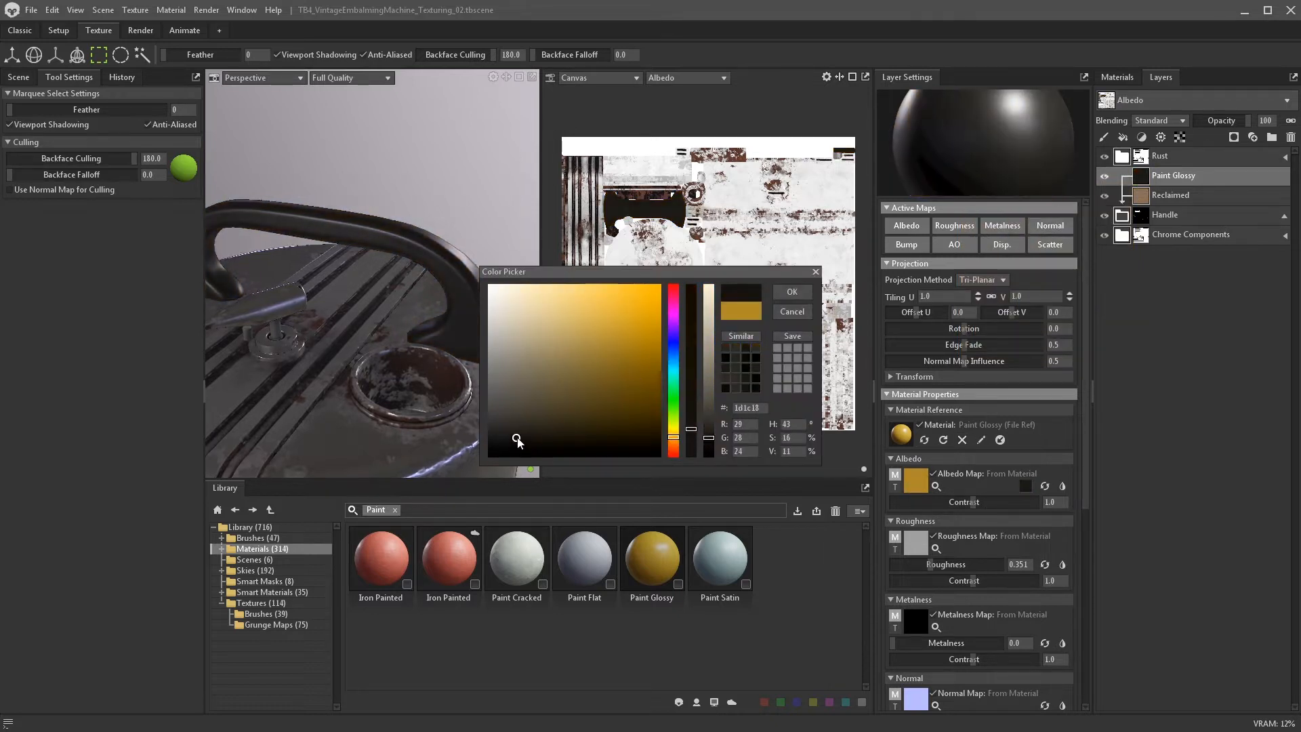
click(792, 291)
drag(930, 564, 916, 564)
alt+drag(433, 366, 523, 166)
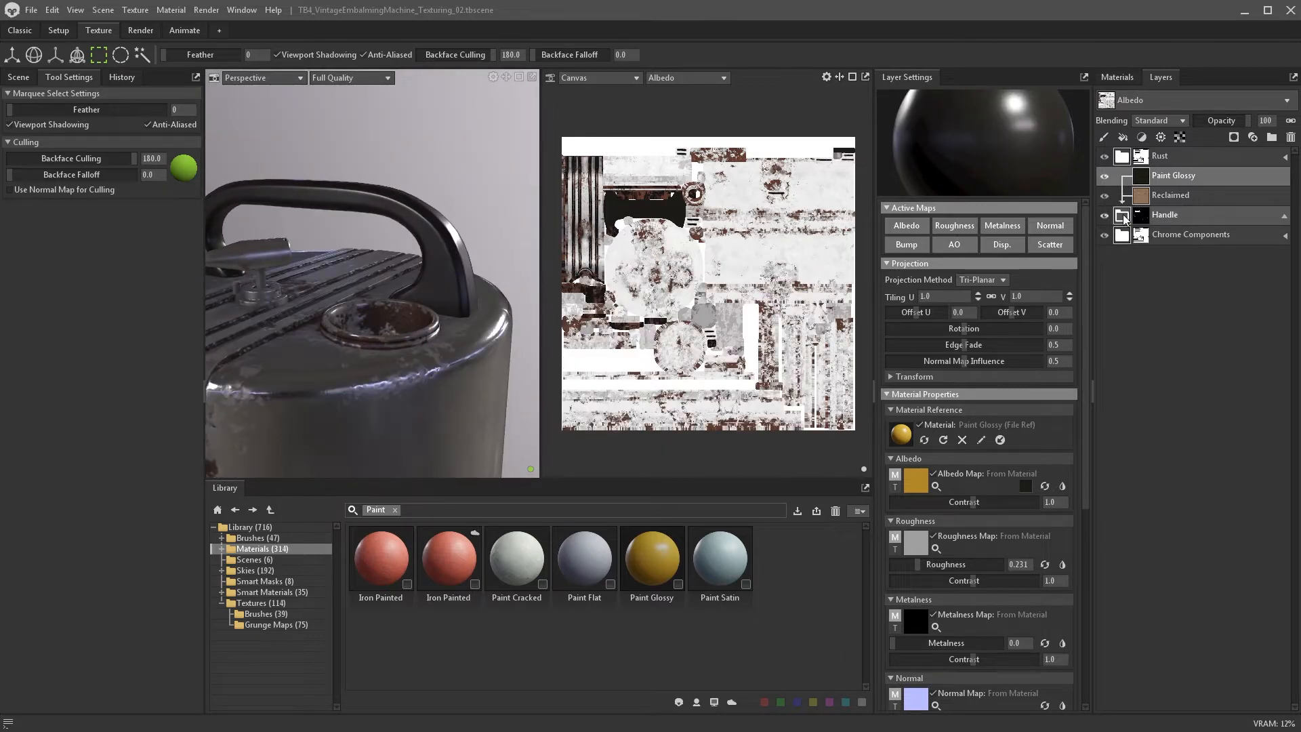
- Add a group named Wear above Paint Glossy inside the Handle group
click(1272, 138)
double_click(1170, 175)
text(Wear)
key(Return)
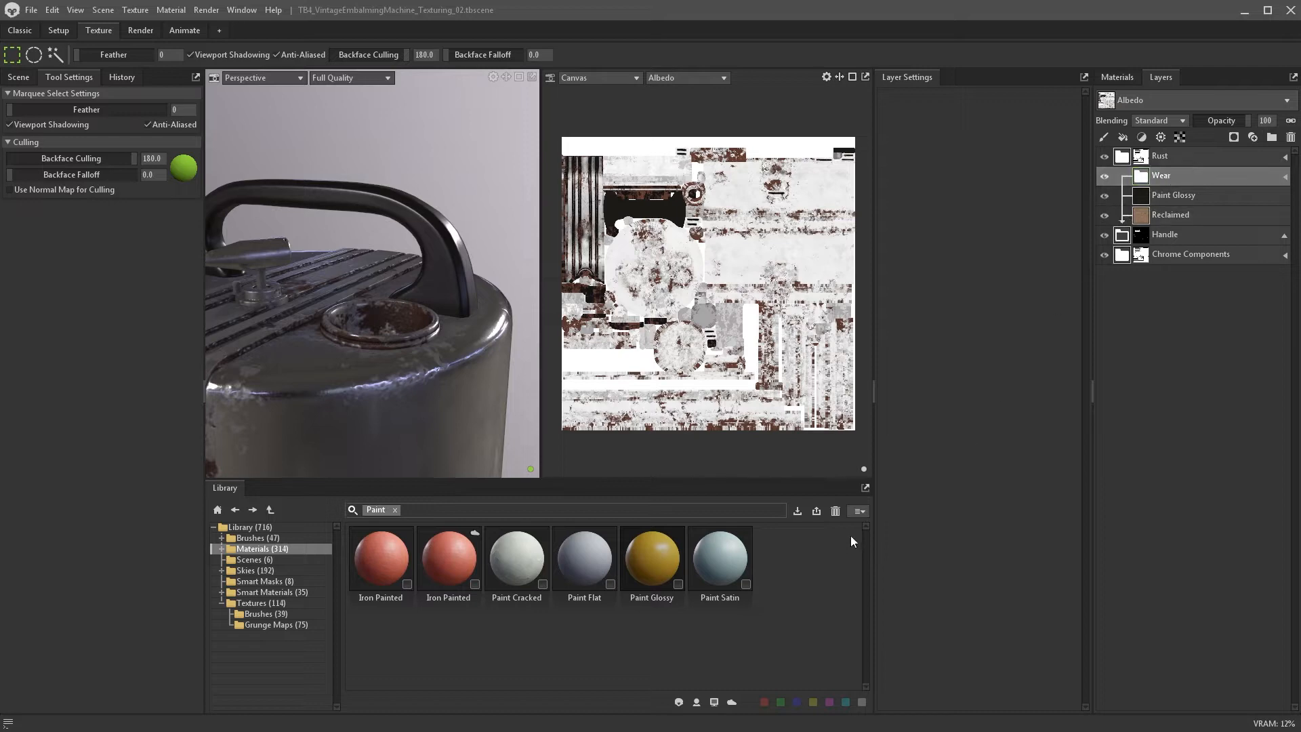
- Add the Paint Cracked material to the Wear group and set its projection to Tri-Planar
mouse_move(505, 548)
mouse_down()
mouse_move(1149, 172)
mouse_move(1158, 202)
mouse_move(1145, 198)
mouse_up()
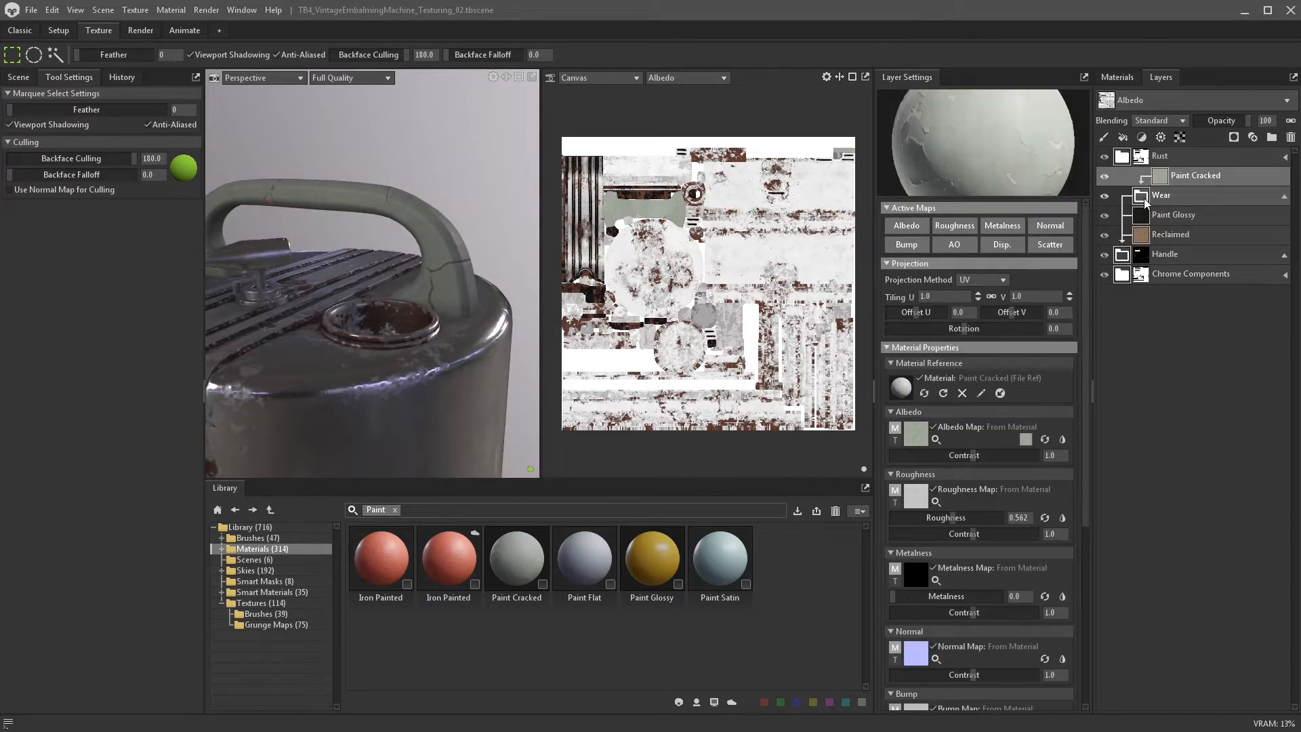
click(982, 280)
click(980, 305)
- Lighten Paint Cracked's albedo to a pale off-white and set its tiling to 1.5
click(1025, 486)
drag(501, 332, 494, 316)
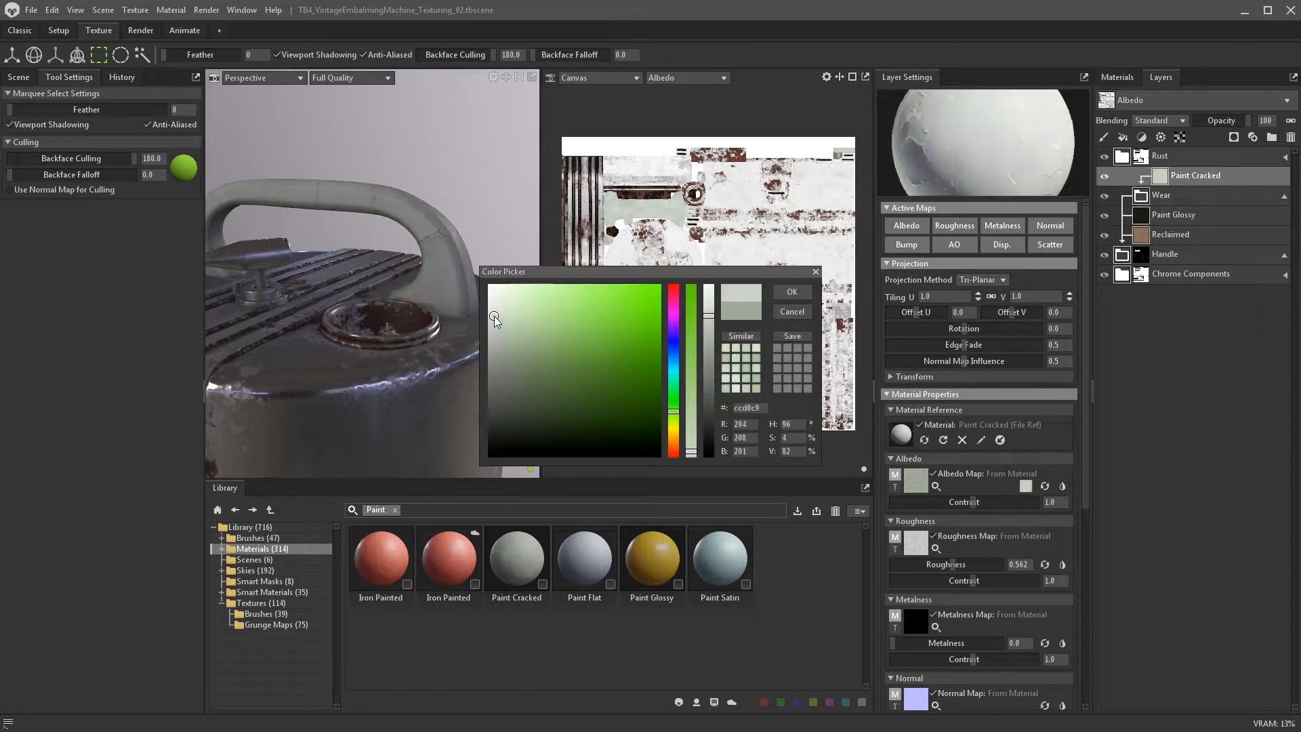
click(673, 430)
click(792, 291)
click(977, 293)
- Give Paint Cracked a black mask and add a fill layer to it with Dust Sponged as the mask map
click(1234, 137)
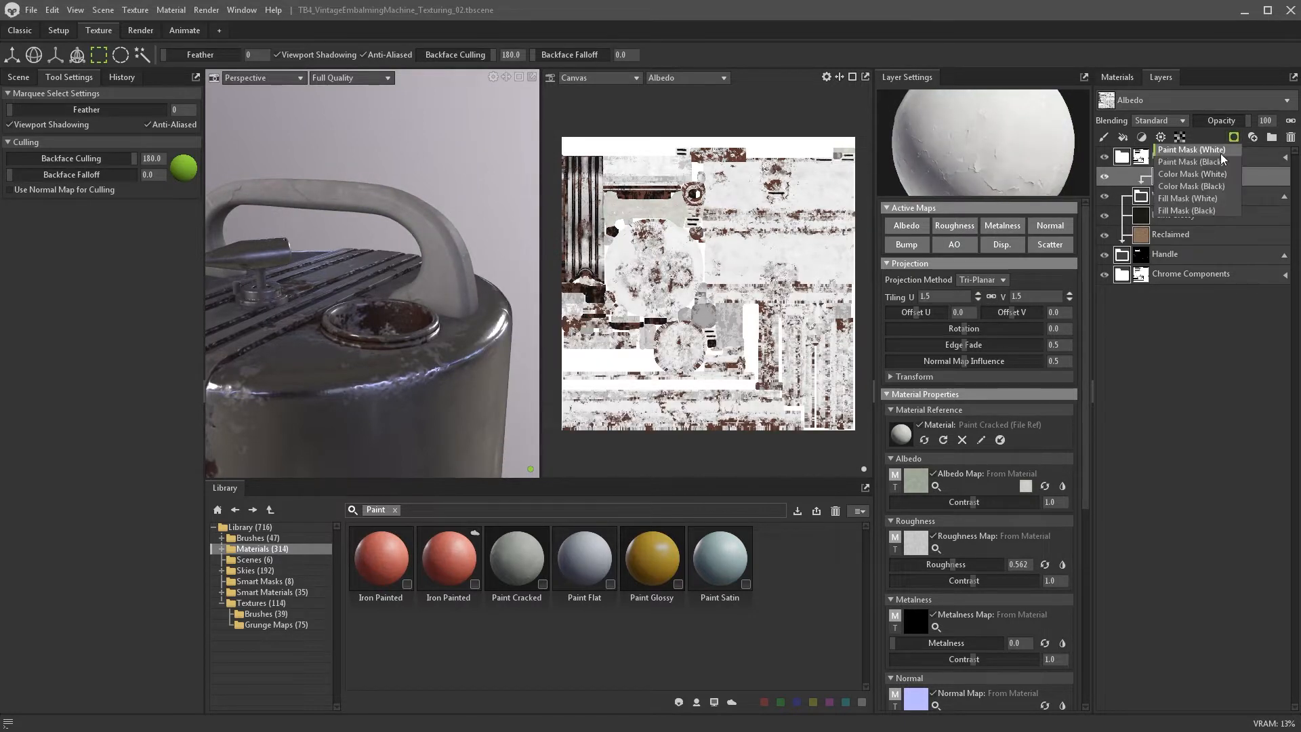
click(1193, 197)
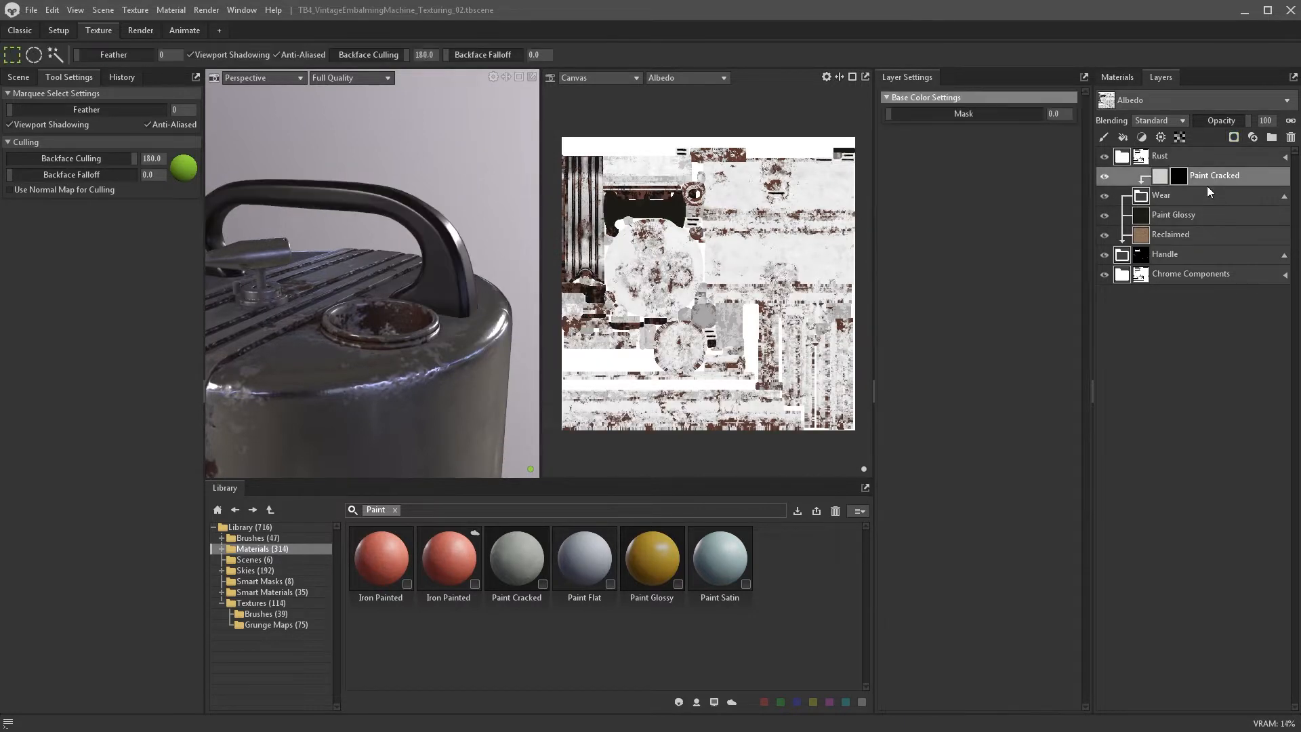
click(302, 603)
click(395, 509)
drag(864, 540, 867, 578)
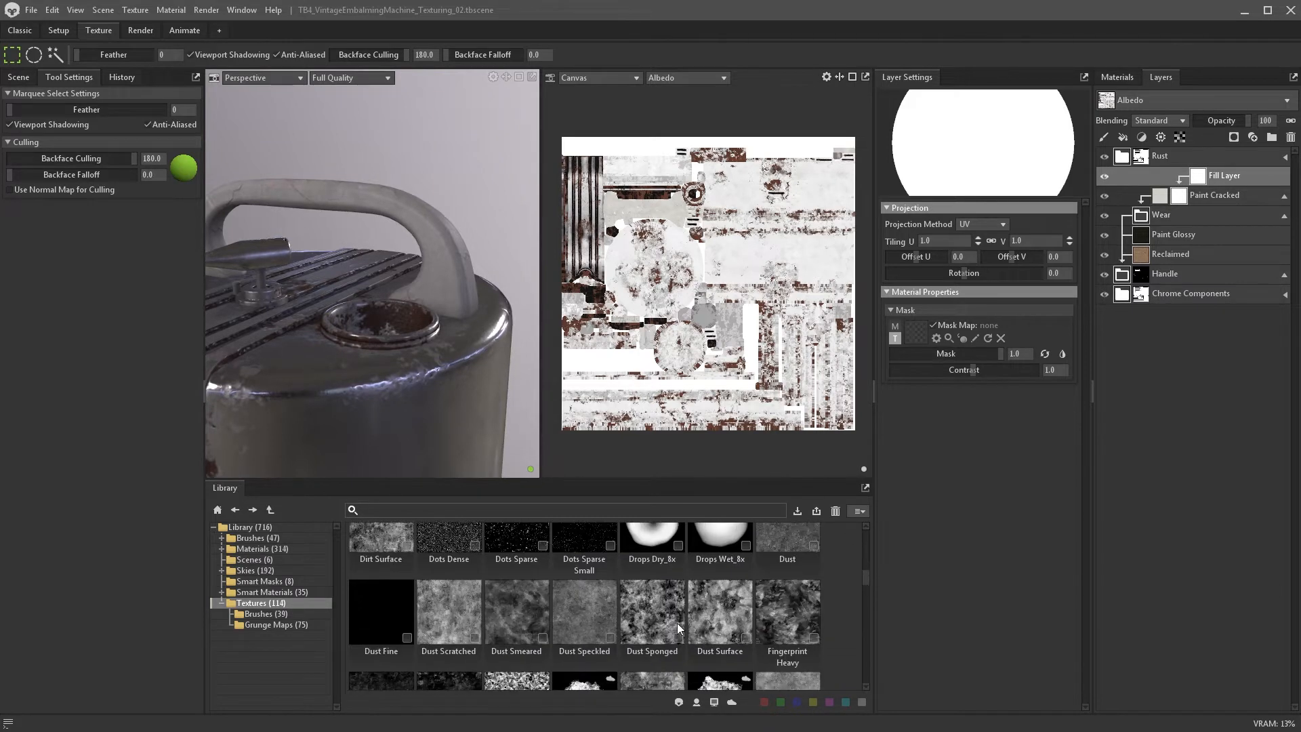
drag(677, 624, 916, 332)
- Set the Dust Sponged fill to Tri-Planar projection with tiling 2.5, mask 0.05 and contrast 8.915
click(982, 224)
click(979, 259)
drag(973, 417, 1022, 417)
drag(1001, 401, 897, 401)
drag(978, 242, 978, 230)
key(Delete)
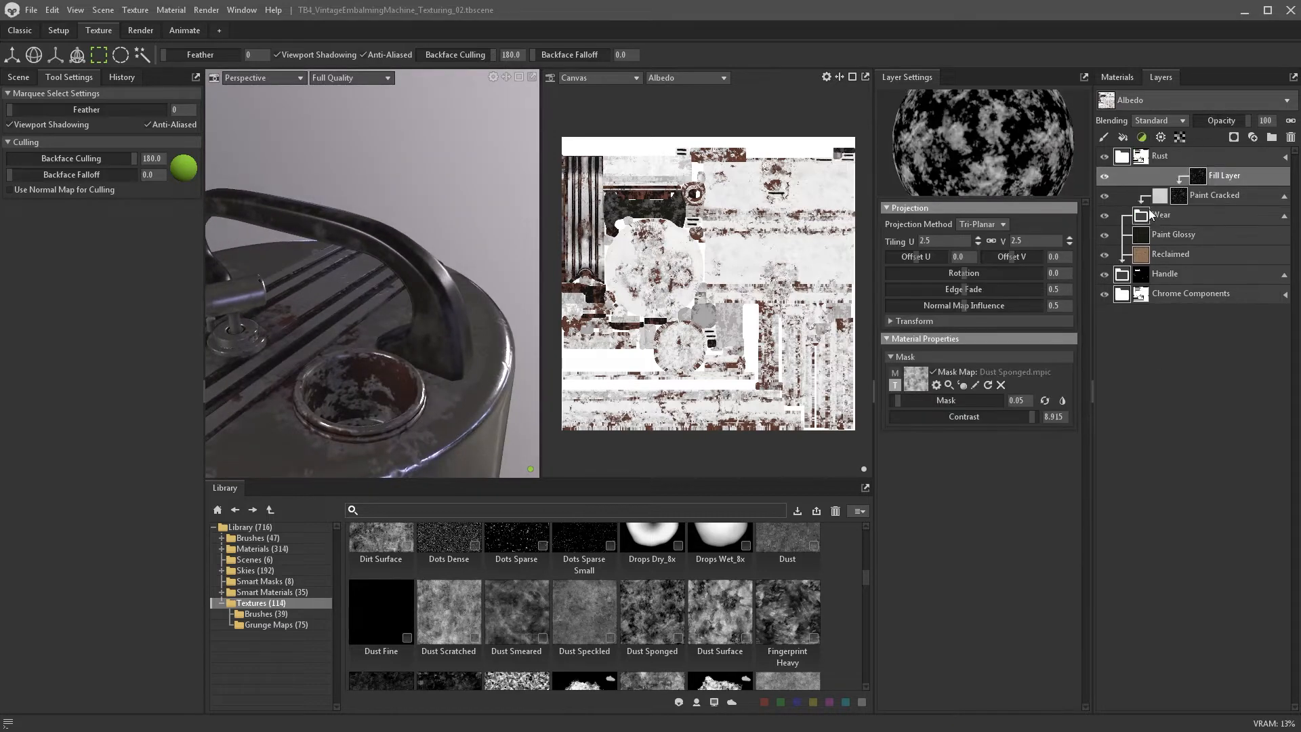
- Adjust the levels of Paint Cracked's mask with a Levels layer and lower Paint Cracked's opacity to 35
drag(893, 238, 912, 238)
drag(1068, 238, 1034, 239)
click(1177, 217)
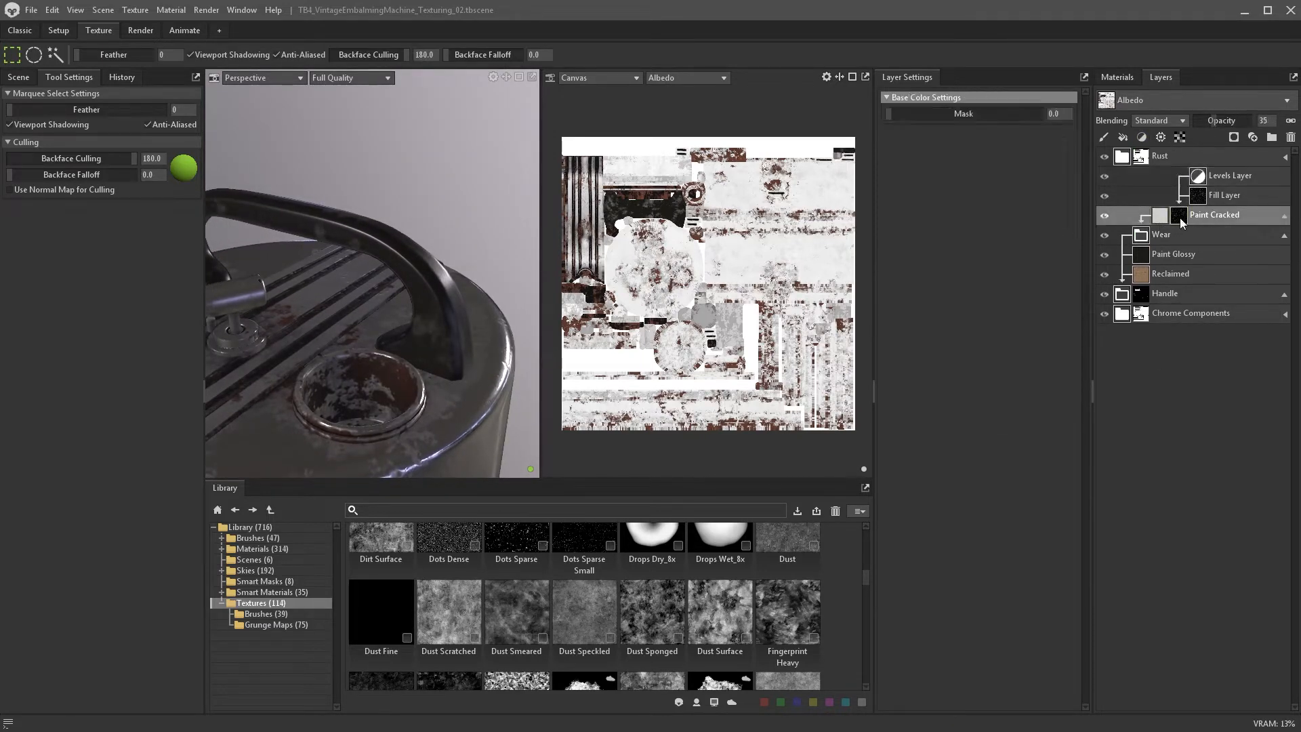
- Add a second fill layer to Paint Cracked's mask using the Stains Mold Growth texture with Tri-Planar projection
click(1180, 174)
click(1123, 137)
drag(868, 580, 868, 668)
drag(365, 639, 914, 327)
click(982, 223)
click(980, 263)
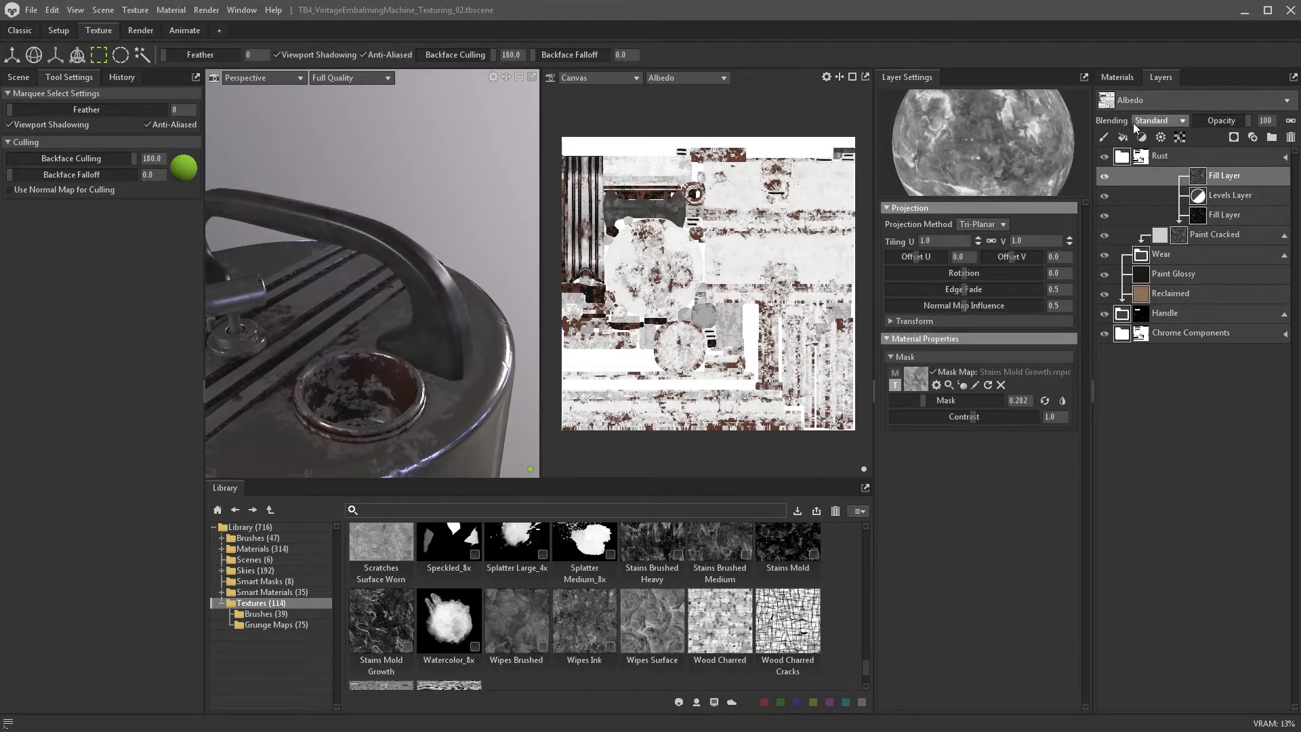
- Blend the Stains Mold Growth fill with Add, setting contrast to 10, mask to 0.019 and tiling to 2
click(1136, 122)
click(1156, 145)
drag(973, 416, 1039, 417)
drag(923, 401, 894, 400)
key(BackSpace)
key(BackSpace)
text(2)
key(Return)
scroll(439, 279, down, 3)
mouse_move(437, 278)
mouse_down()
mouse_move(449, 239)
mouse_move(444, 258)
mouse_up()
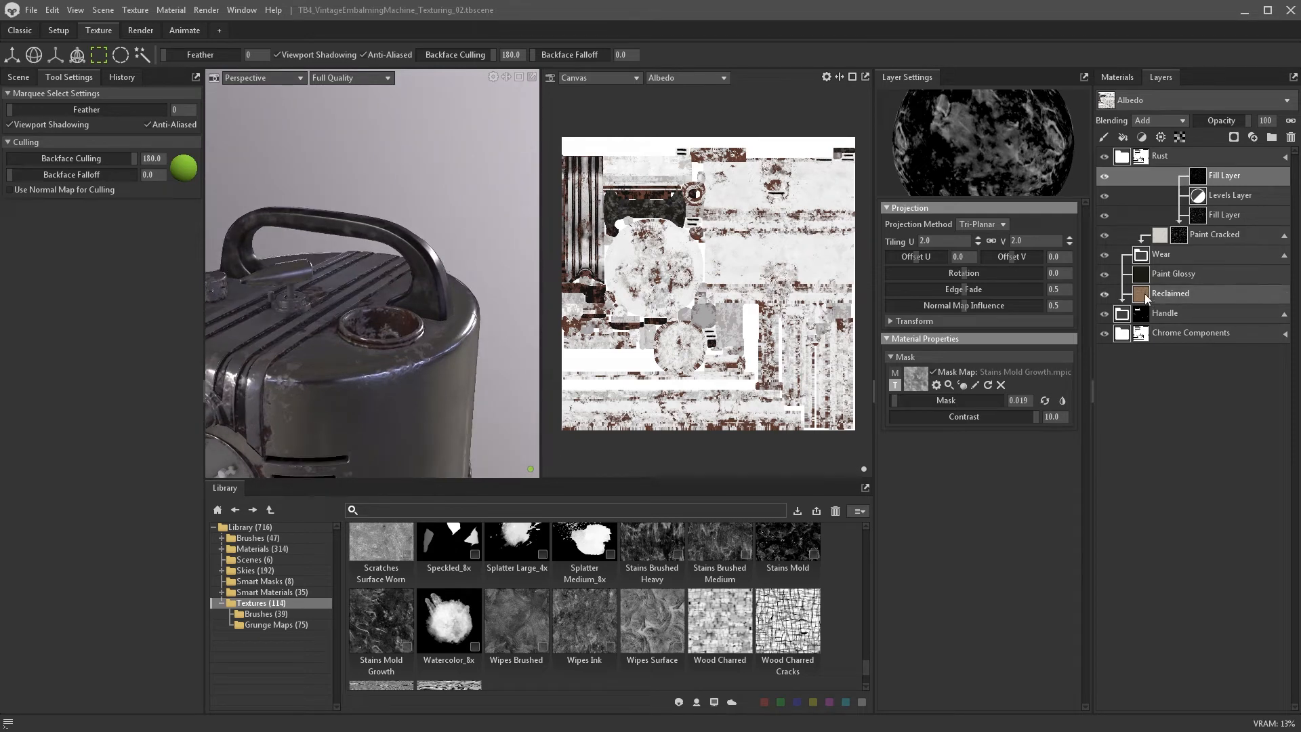
- Add a fill layer above Paint Glossy and assign it the Plastic Grainy material, found by searching materials for "grain"
click(1174, 274)
scroll(366, 256, up, 5)
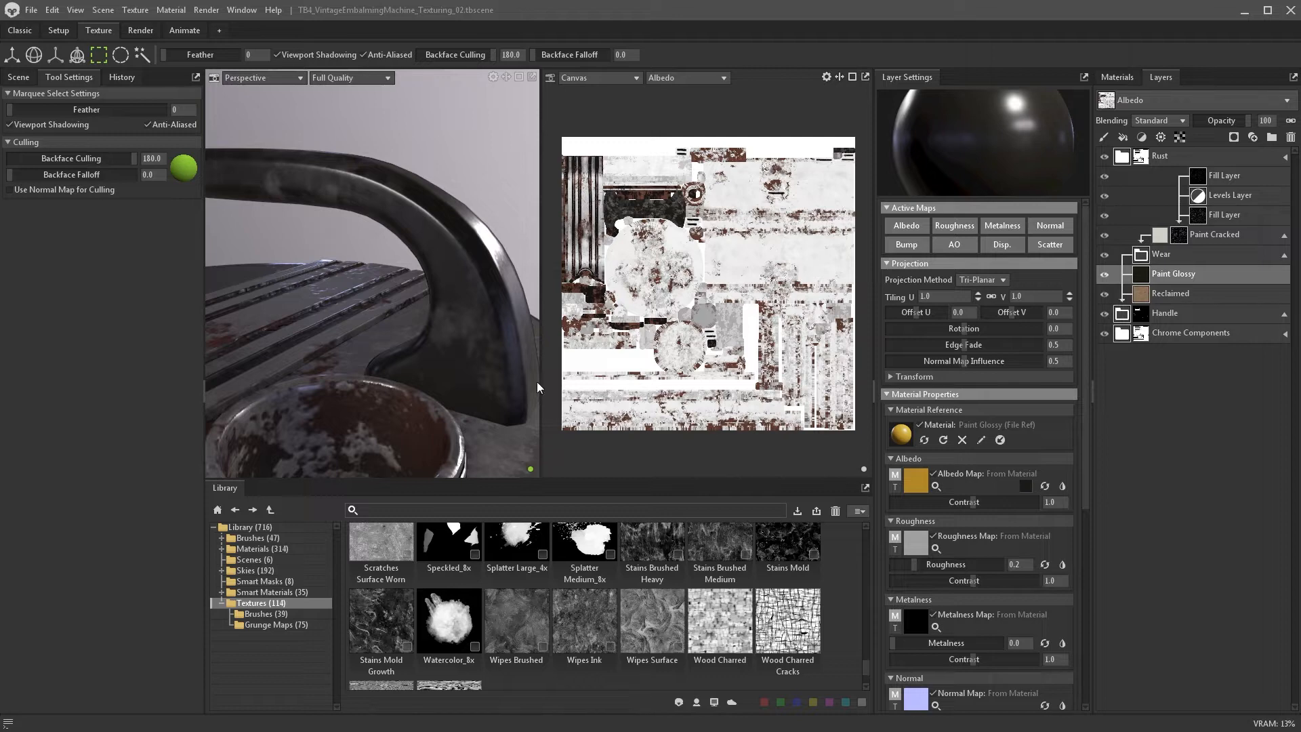
click(1123, 137)
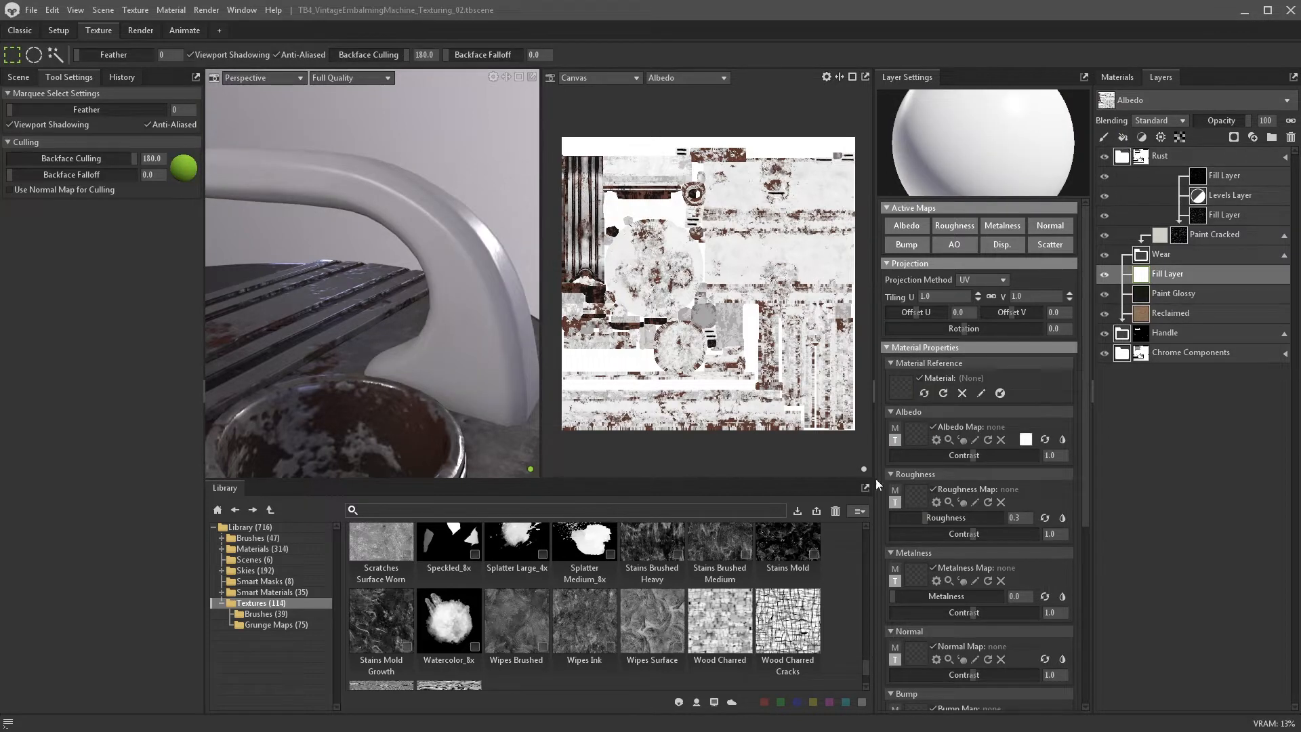
click(262, 549)
click(470, 509)
text(grain)
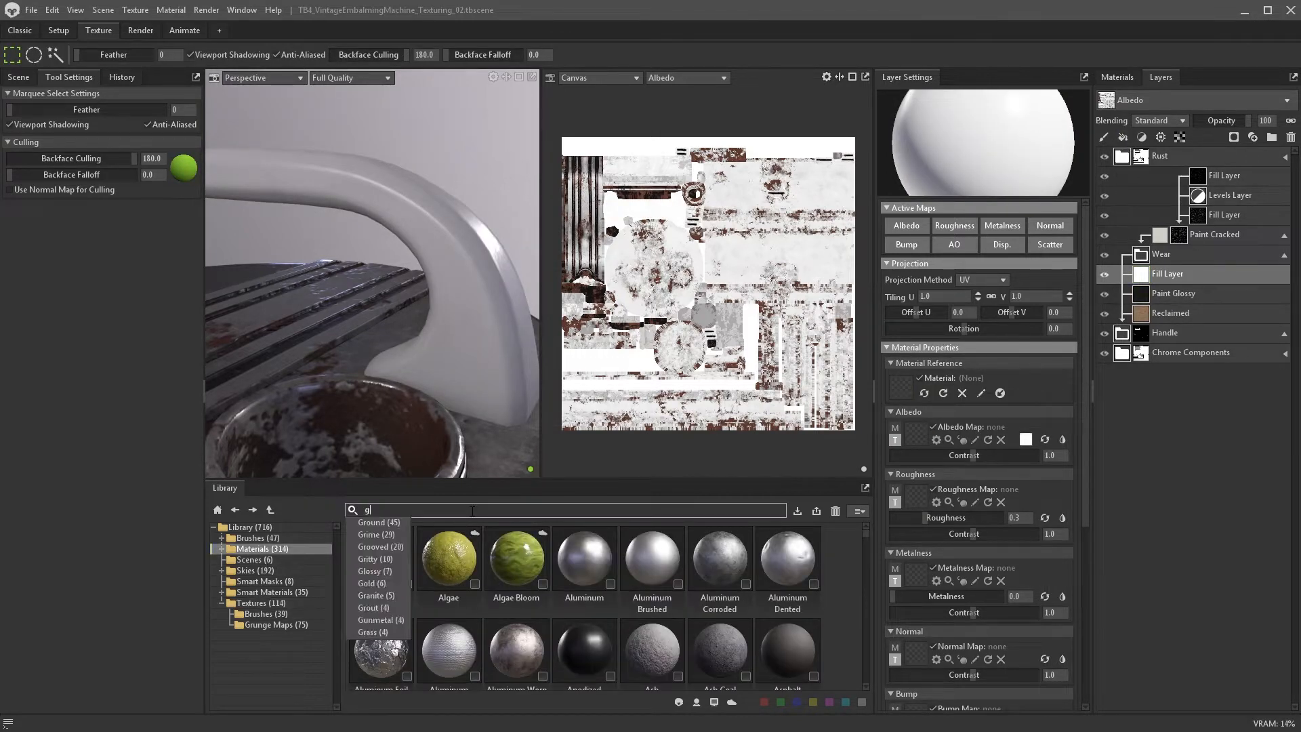
key(Return)
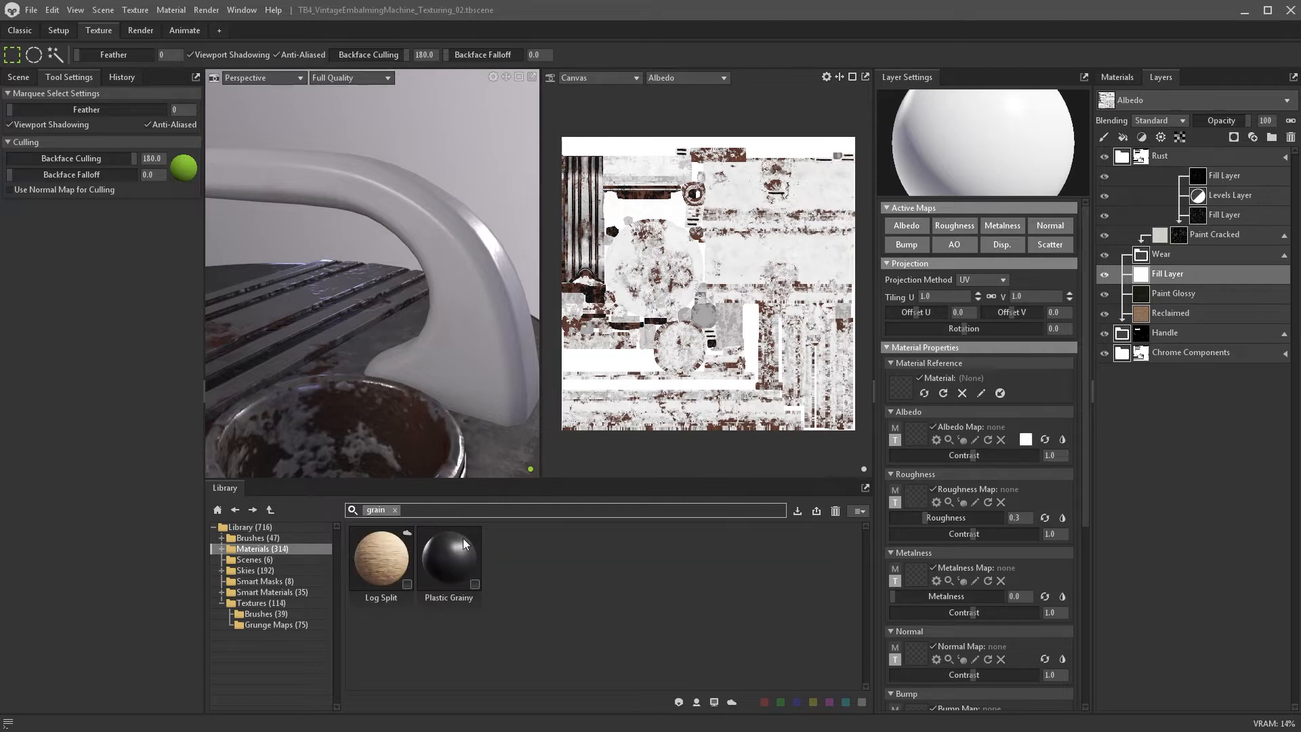
drag(462, 538, 904, 381)
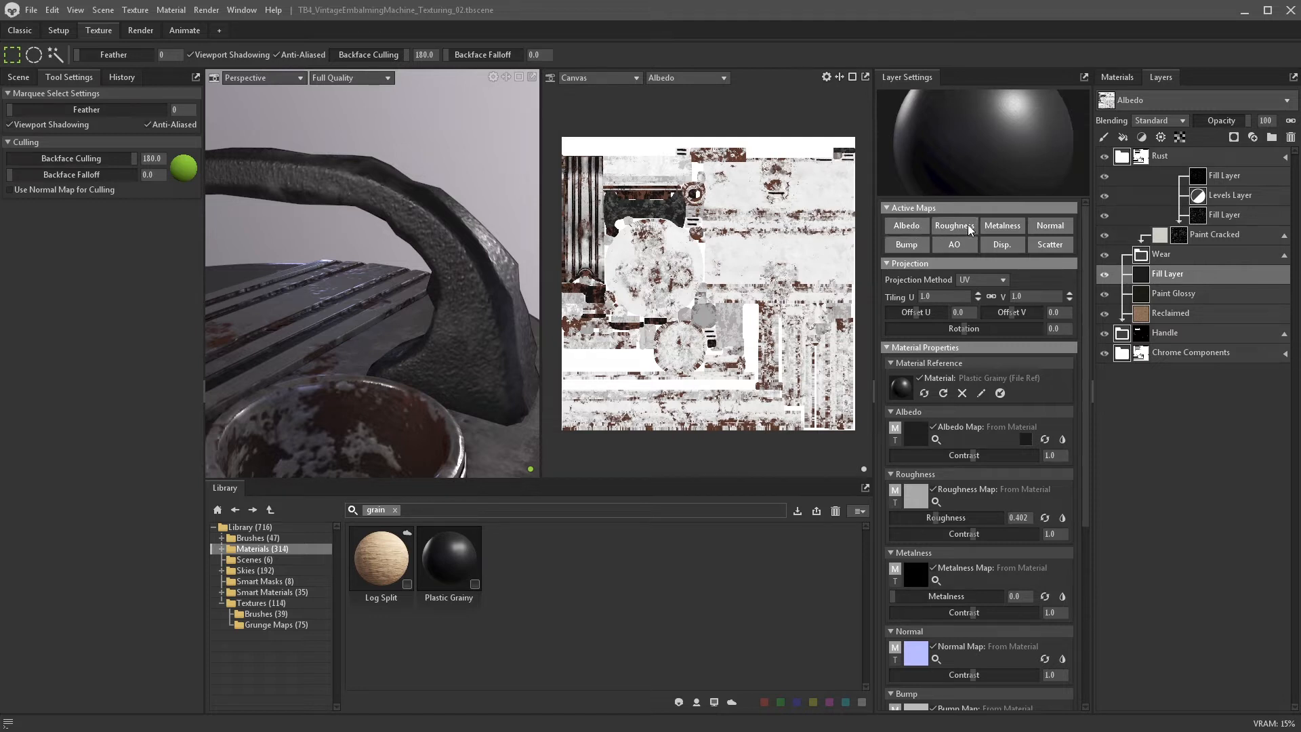
- Limit the Plastic Grainy fill to the Normal map with Tri-Planar projection and 1.5 tiling, and name it Grain
click(1049, 227)
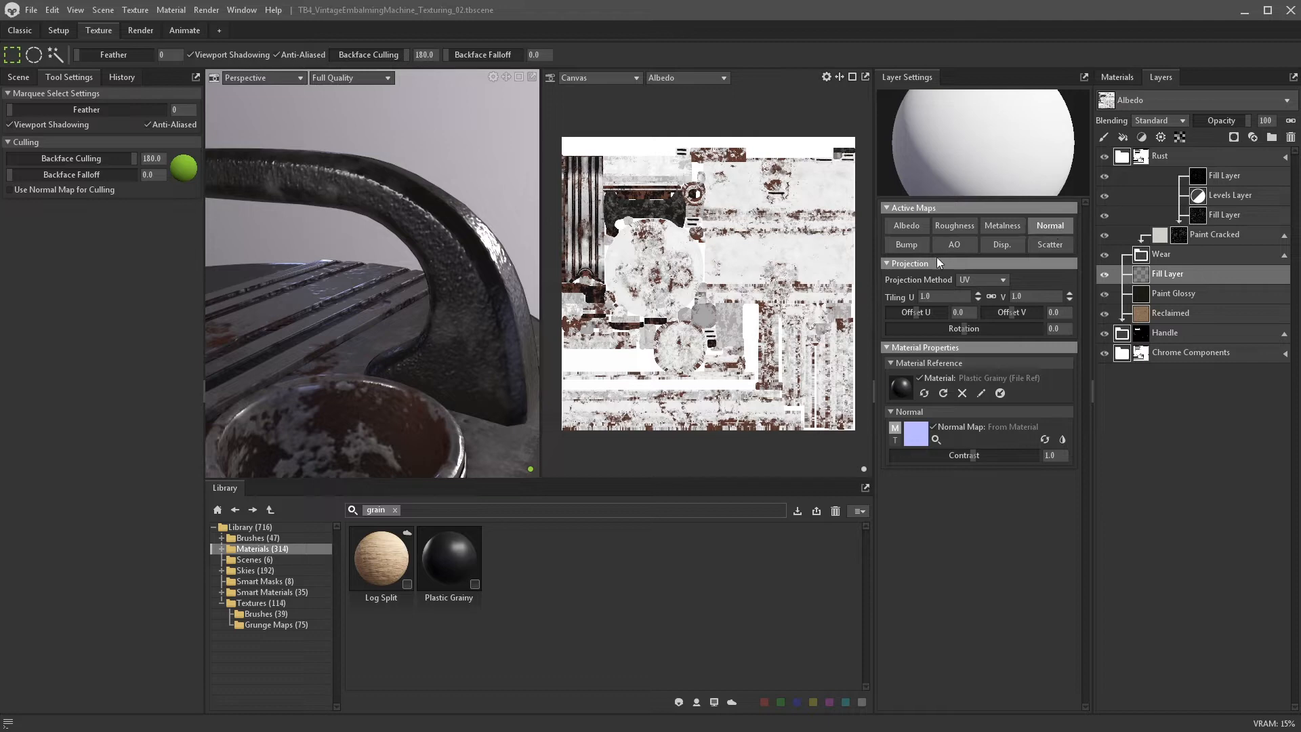
mouse_move(492, 285)
alt+mouse_down()
mouse_move(478, 246)
mouse_move(496, 250)
mouse_move(497, 273)
alt+mouse_up()
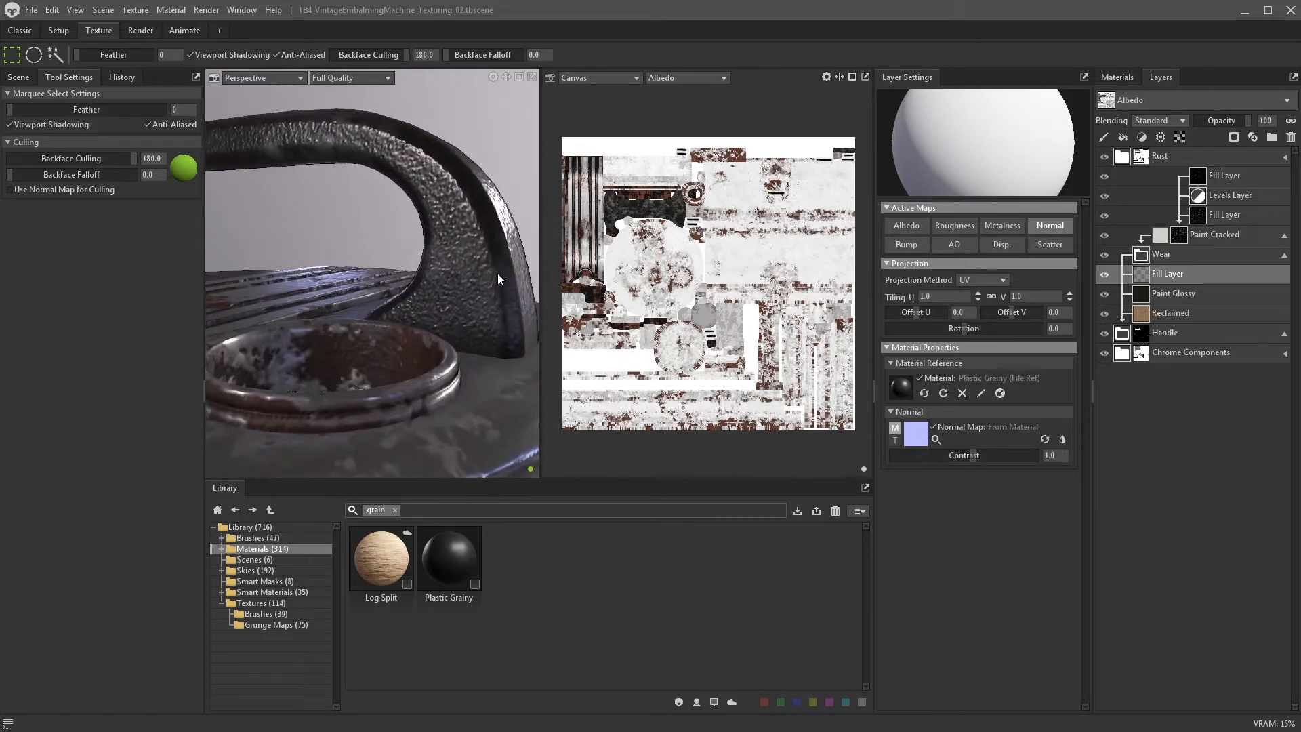
click(982, 279)
click(976, 291)
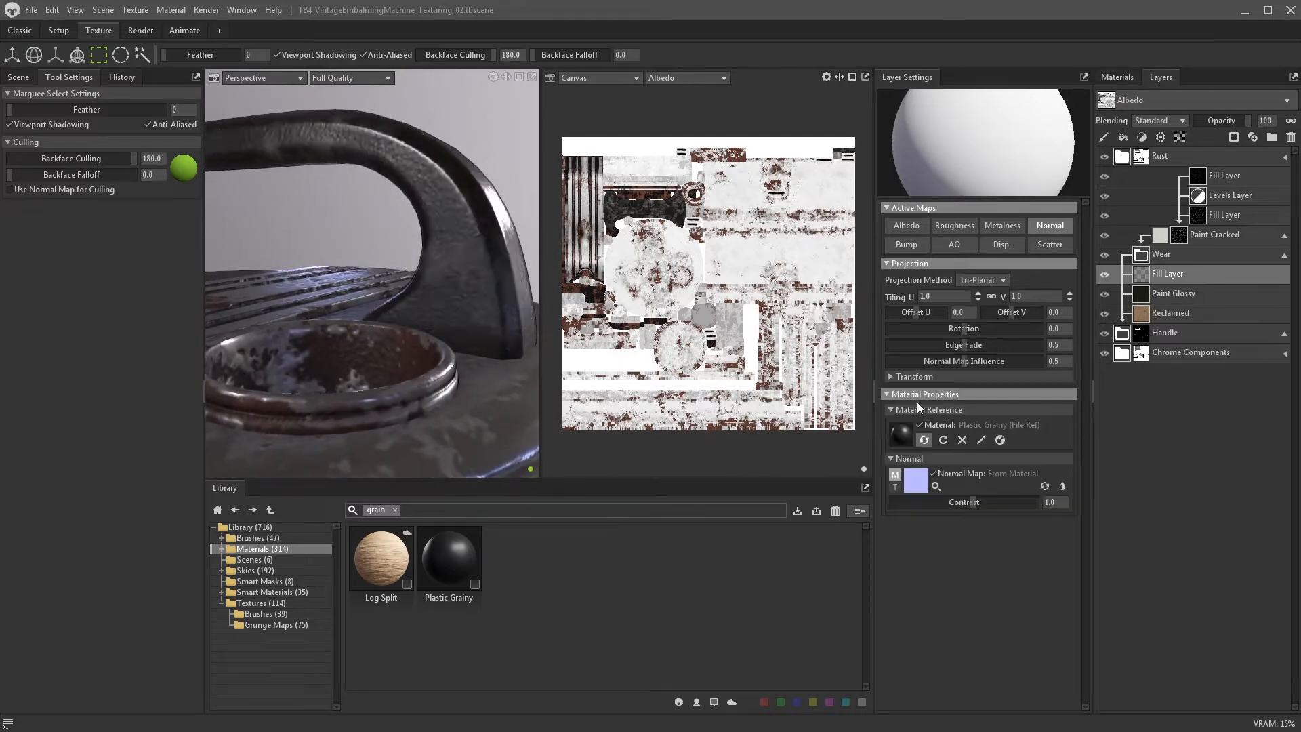
drag(977, 294, 978, 291)
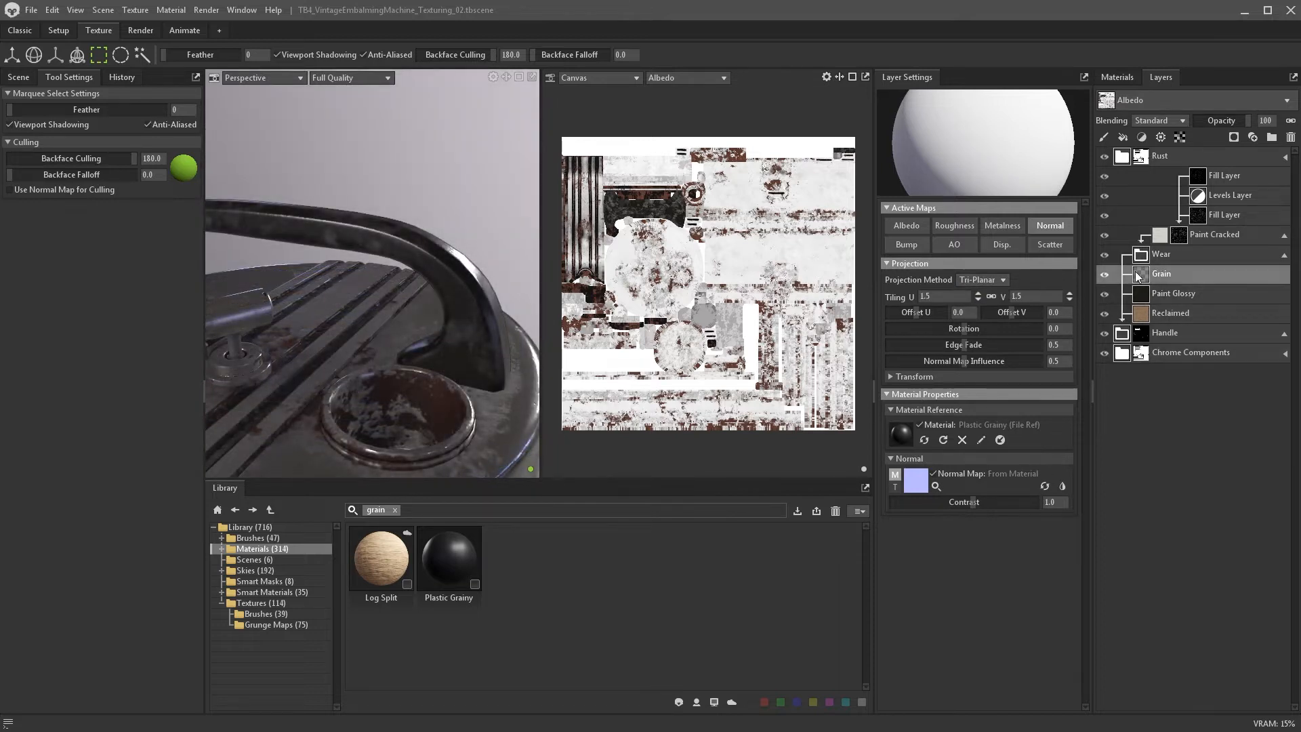
- Add the Ceramic Cracked material above Paint Cracked in the Wear group, with Tri-Planar projection and tiling 5
click(1171, 252)
click(1153, 234)
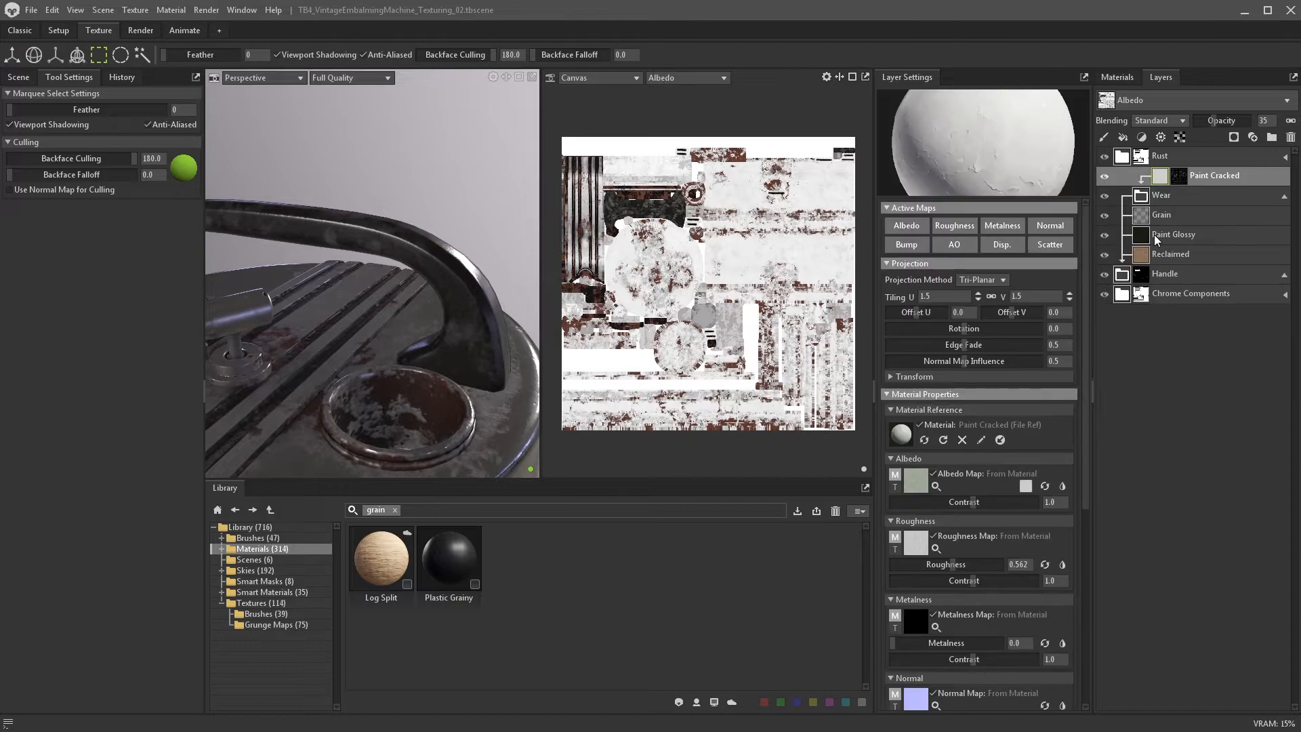
click(395, 509)
scroll(627, 570, down, 10)
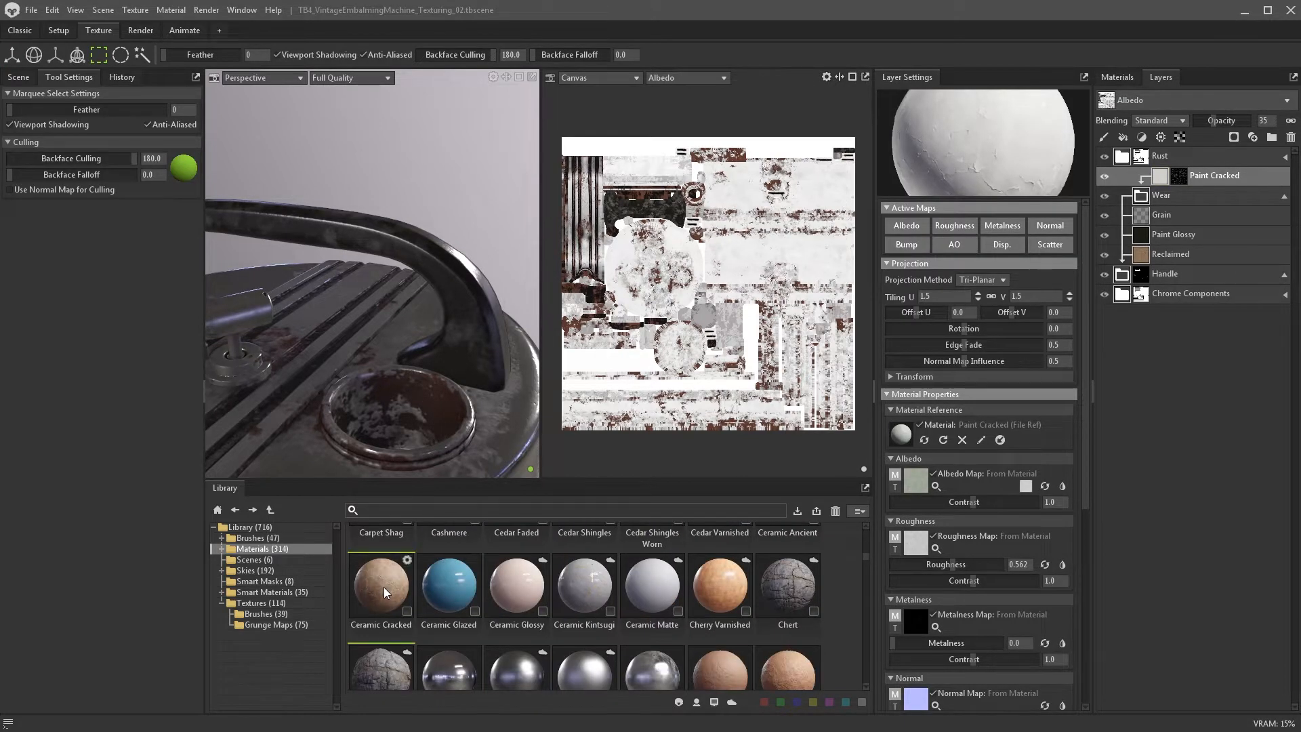
mouse_move(383, 587)
mouse_down()
mouse_move(1133, 349)
mouse_move(1141, 194)
mouse_up()
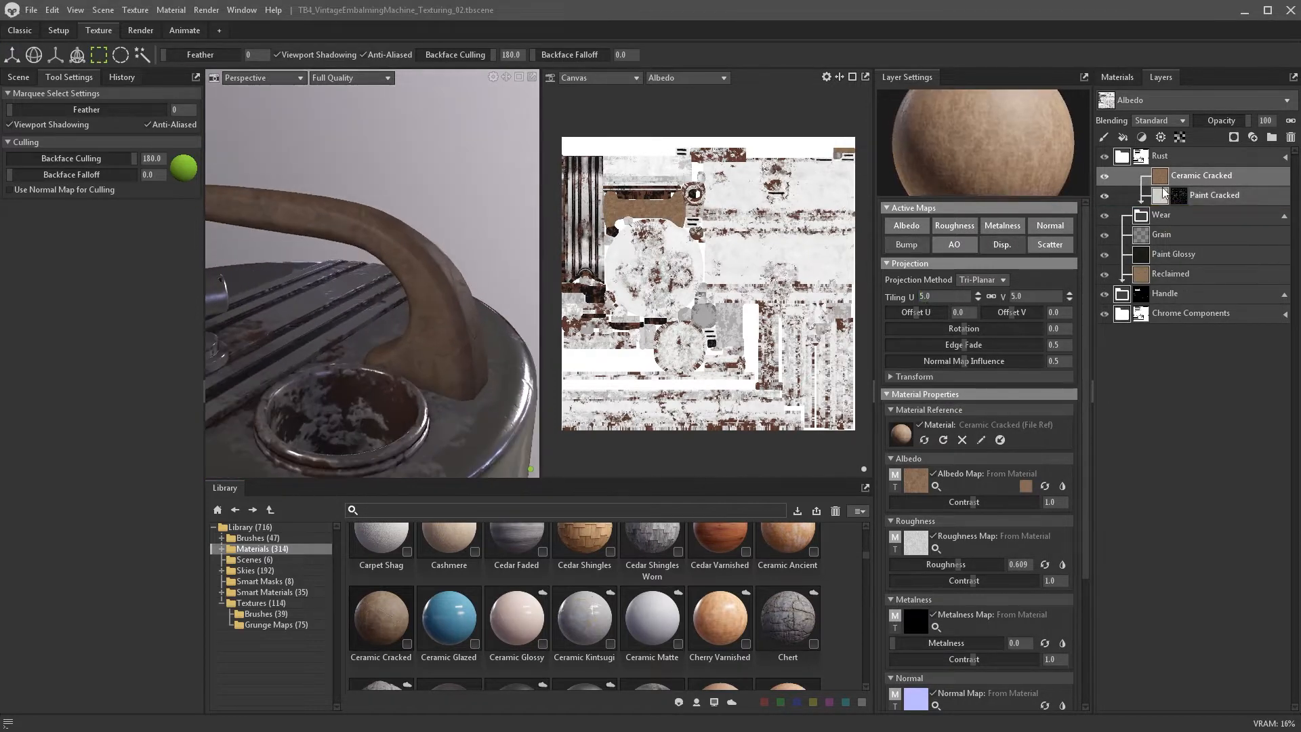
- Give Ceramic Cracked a black color mask with a Dirt layer using Stains Brushed Medium as its grunge map
click(1234, 138)
click(1219, 186)
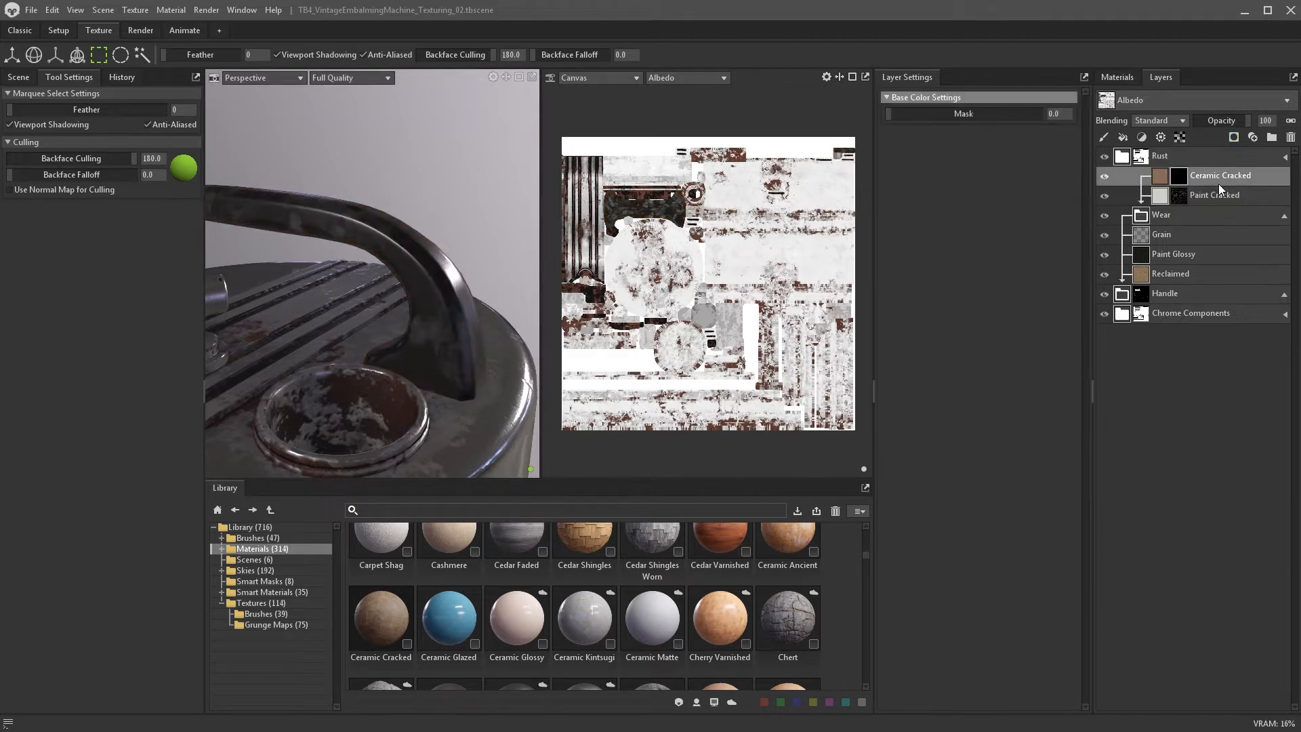
click(1159, 138)
click(1163, 186)
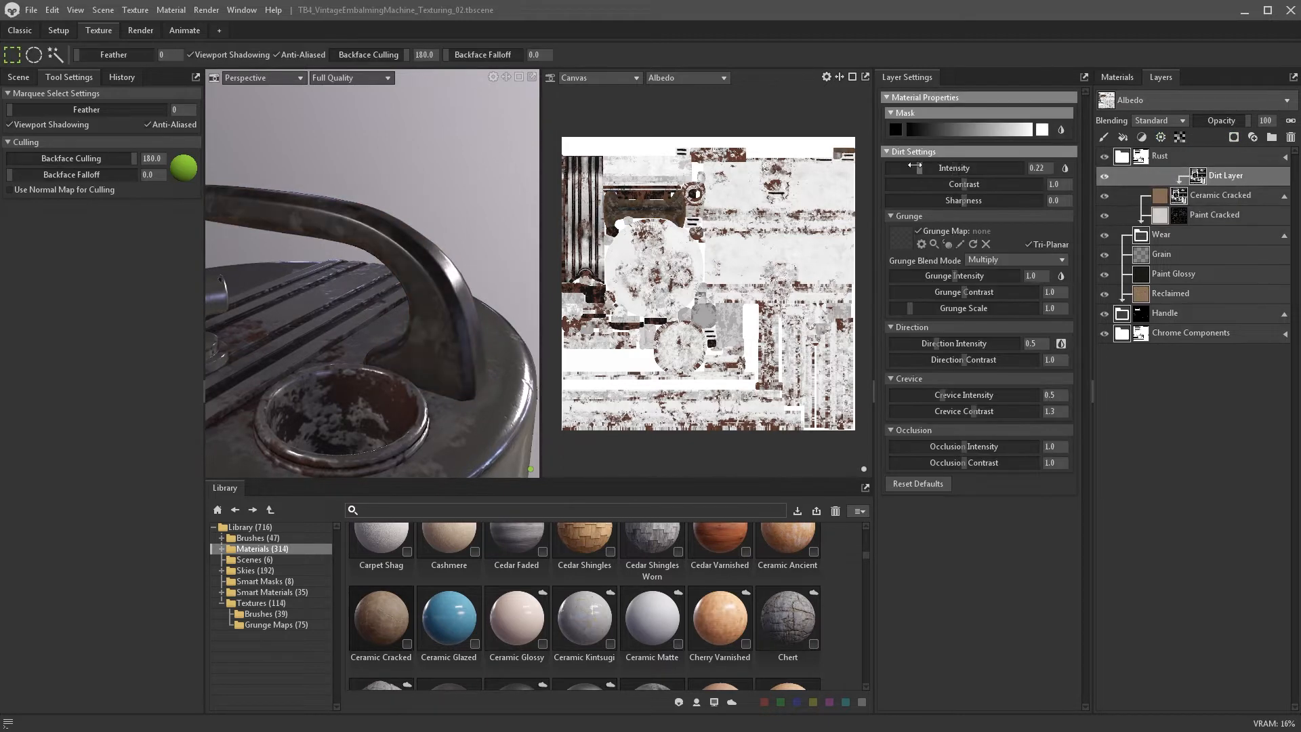
click(261, 602)
scroll(582, 610, down, 15)
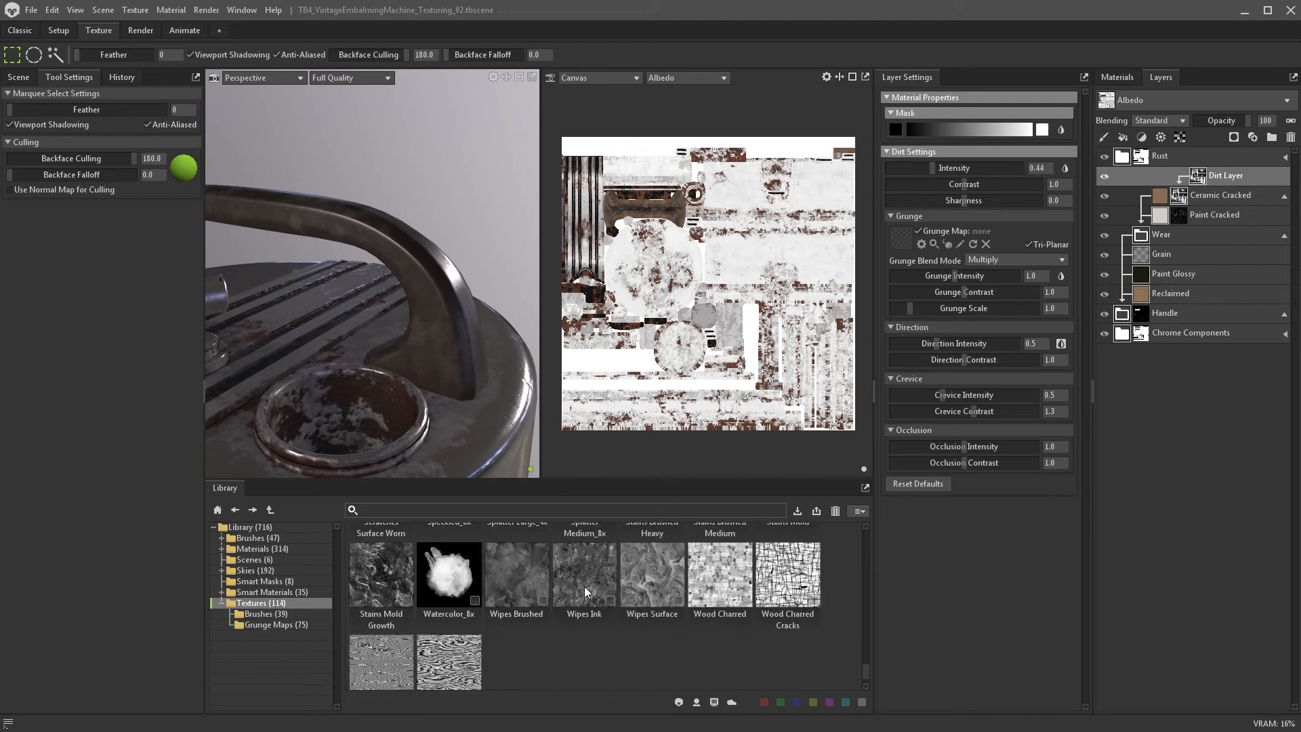
drag(719, 551, 904, 240)
- Try a grunge intensity of 2.766, a larger grunge scale and another grunge blend mode on the Dirt layer
drag(954, 276, 996, 276)
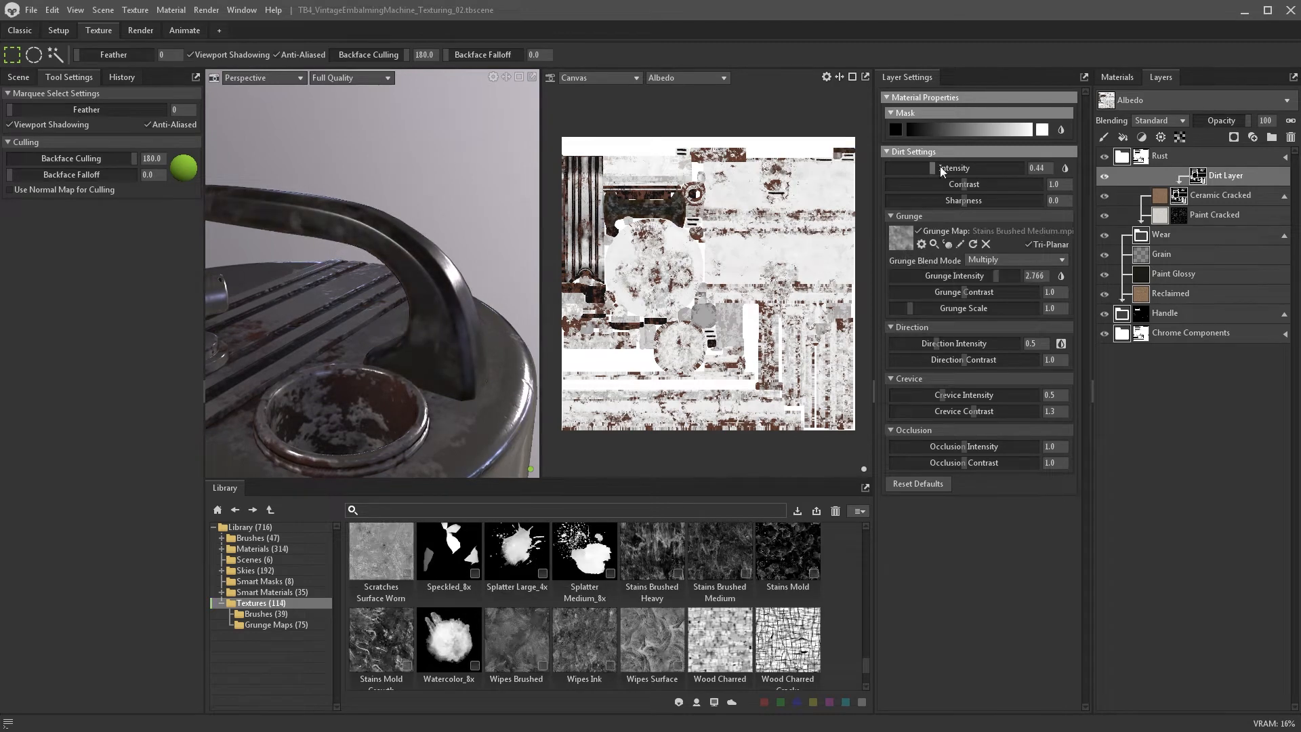
drag(933, 168, 946, 168)
drag(910, 308, 964, 310)
drag(956, 169, 996, 168)
click(992, 259)
click(988, 284)
drag(984, 276, 929, 276)
drag(995, 169, 928, 168)
click(978, 260)
click(981, 297)
- Set the Dirt layer's intensity to 0.98, contrast 2.818, grunge intensity 0.63, grunge scale 5.094 and crevice intensity 1.897
mouse_move(966, 276)
mouse_down()
mouse_move(983, 276)
mouse_move(944, 276)
mouse_up()
drag(978, 395, 993, 395)
drag(966, 185, 1015, 185)
drag(928, 169, 955, 168)
drag(966, 308, 942, 274)
drag(951, 169, 954, 170)
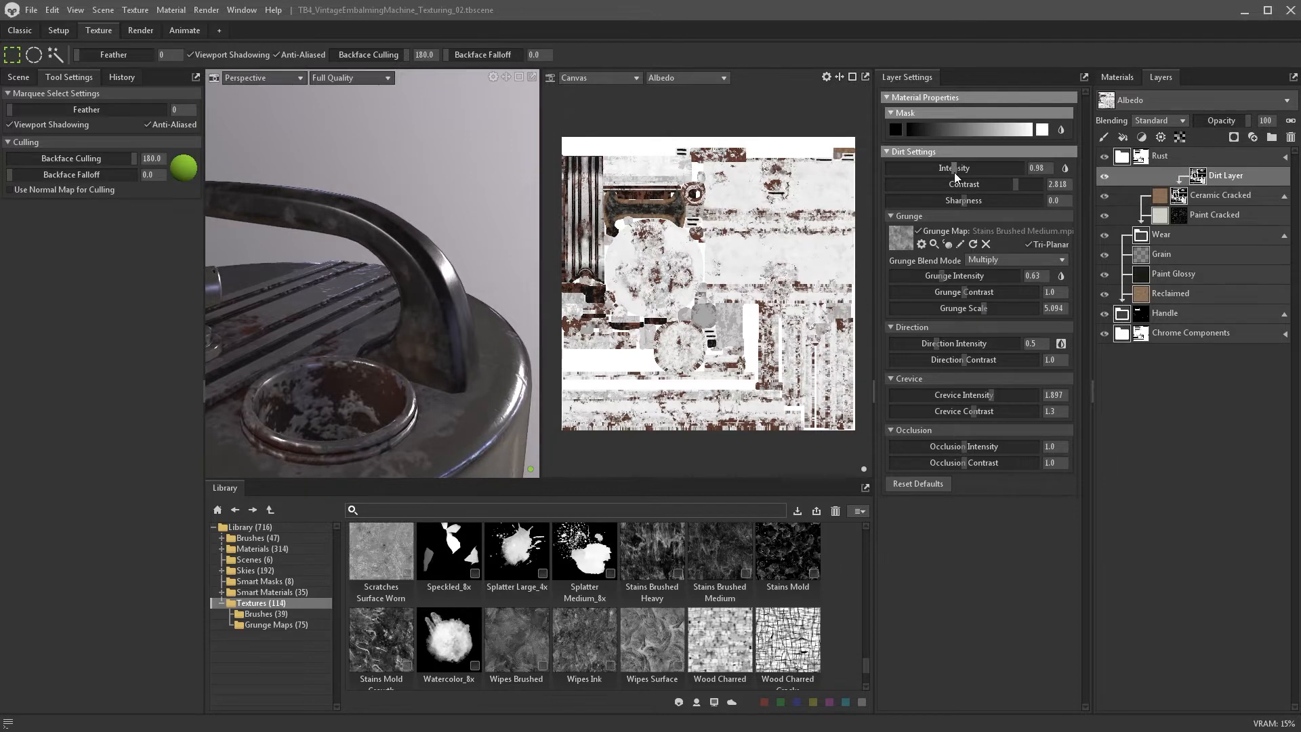
- Set Paint Cracked's roughness to 0.881 and its bump to 0.45
alt+drag(475, 332, 360, 338)
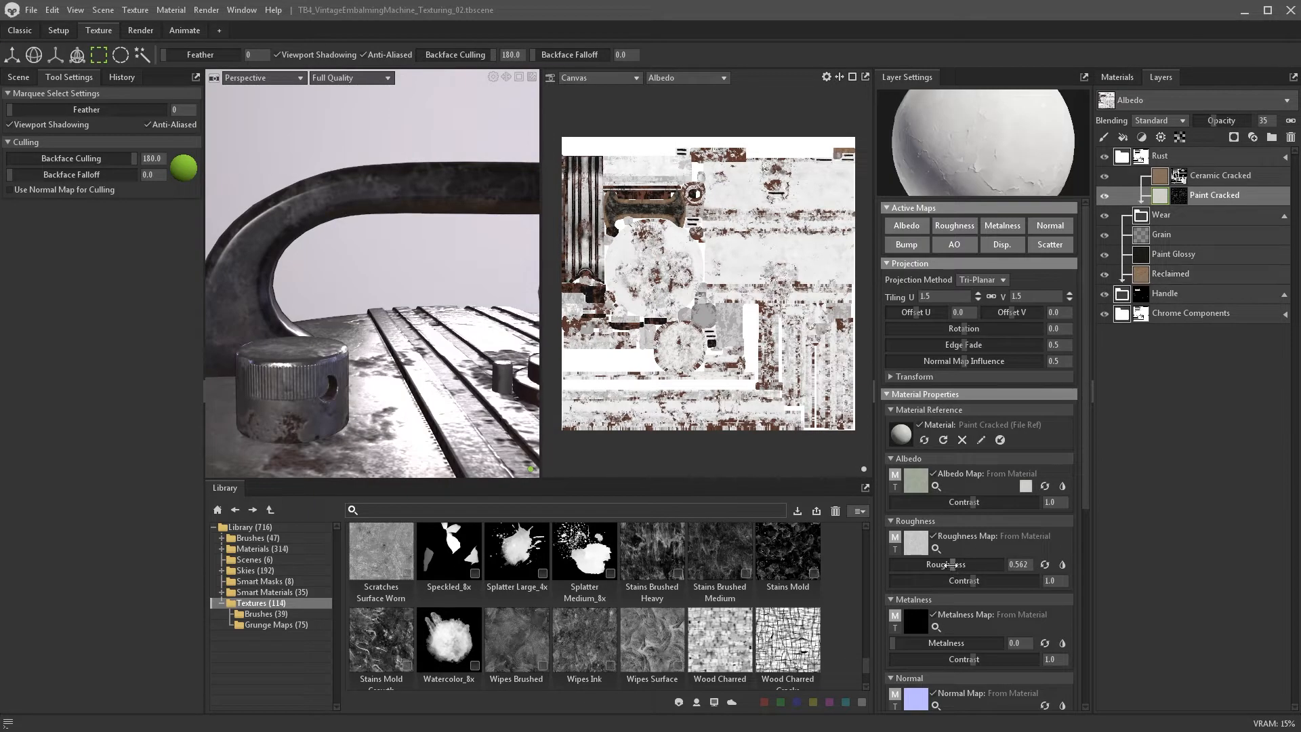
mouse_move(949, 563)
mouse_down()
mouse_move(1005, 564)
mouse_move(990, 574)
mouse_up()
alt+drag(459, 298, 383, 299)
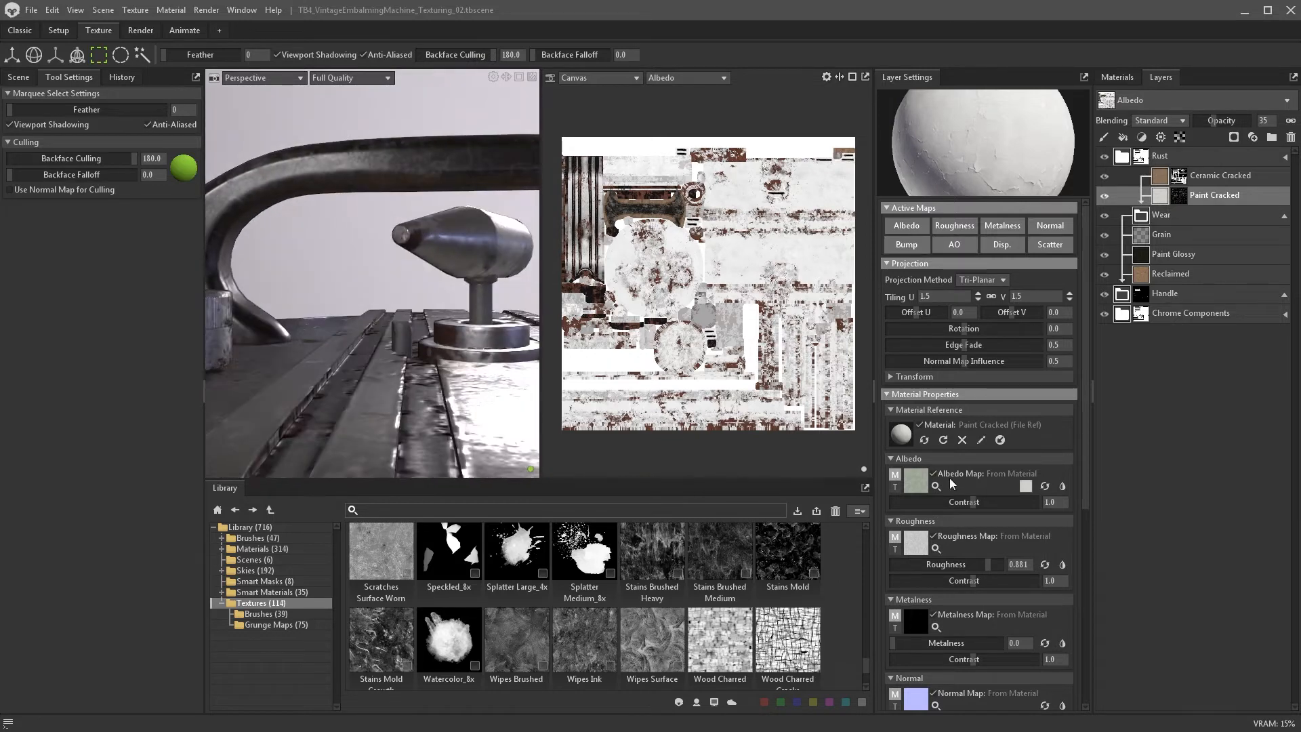
scroll(949, 478, down, 5)
drag(945, 490, 943, 488)
alt+drag(440, 339, 334, 366)
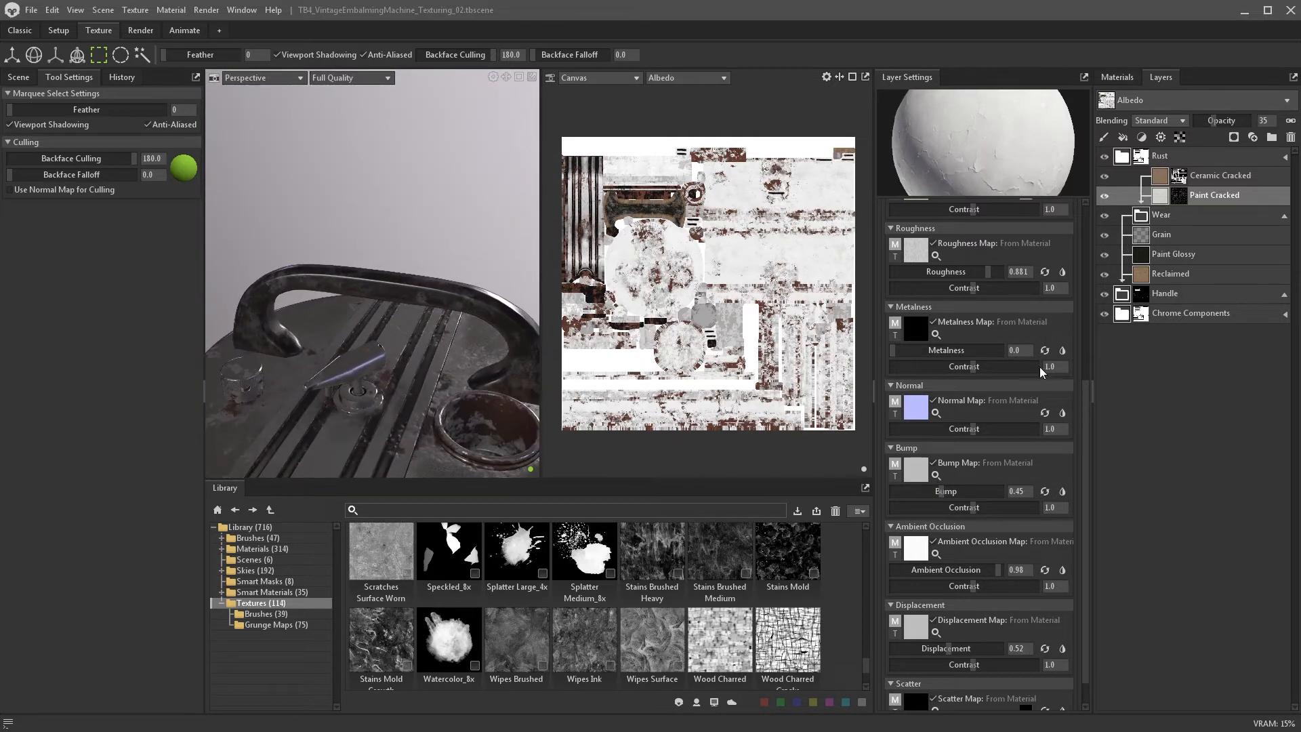
- Add a Paint Layer to Ceramic Cracked's mask, load Dirt Large_4x as its brush texture and swap the paint value
click(1171, 177)
click(1179, 177)
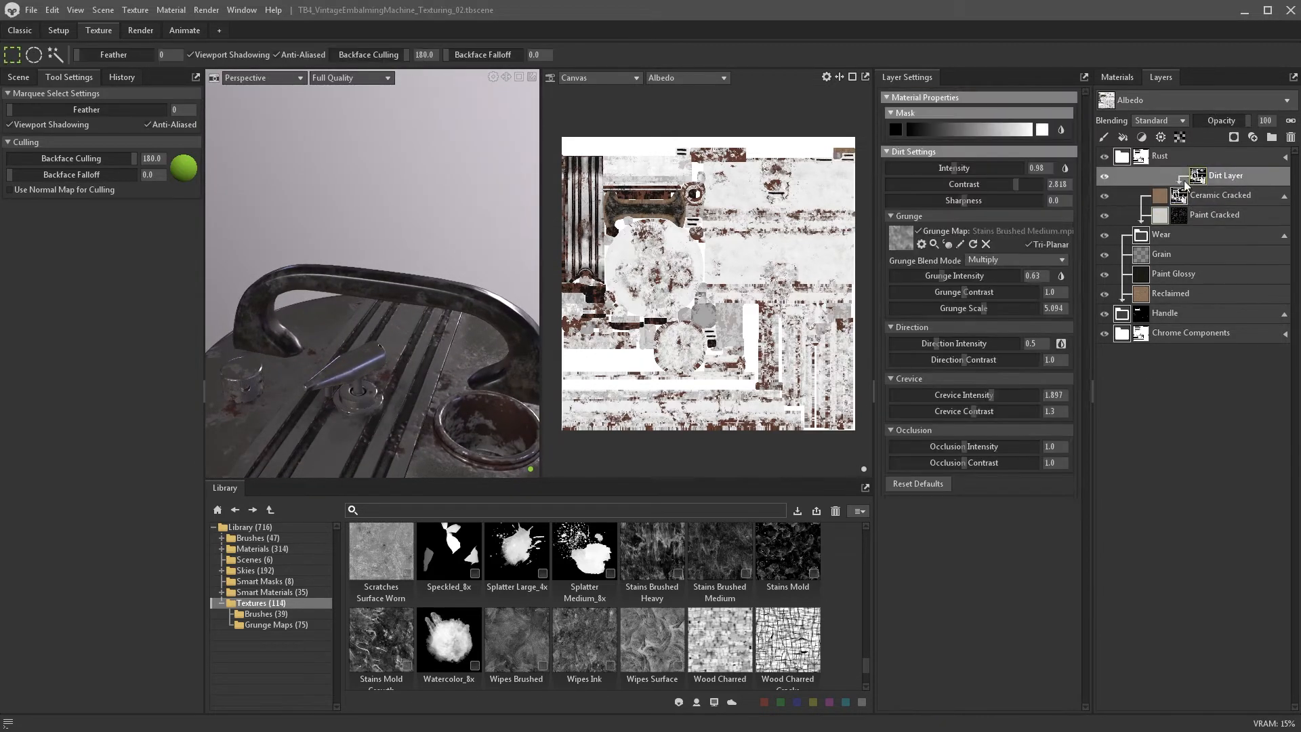
click(1104, 137)
click(266, 613)
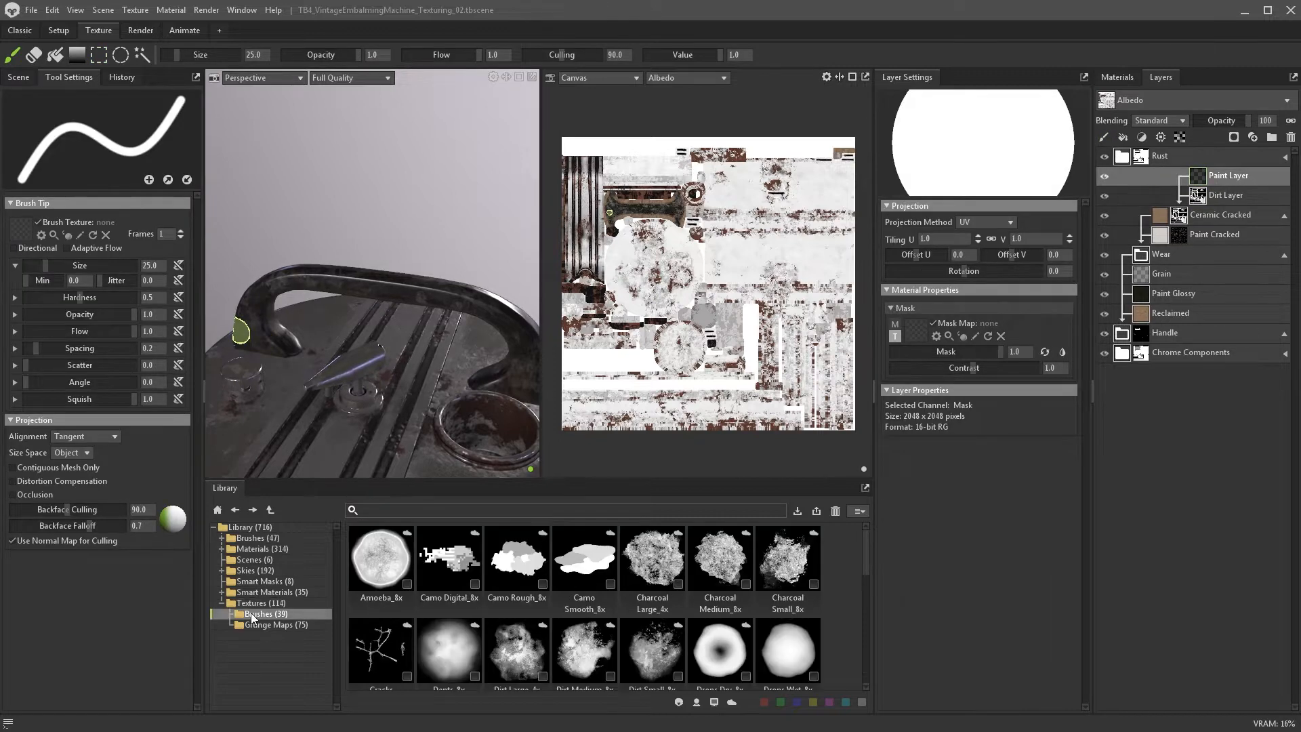
scroll(562, 594, down, 2)
mouse_move(527, 592)
mouse_down()
mouse_move(41, 366)
mouse_move(22, 230)
mouse_up()
scroll(447, 360, up, 3)
mouse_move(352, 346)
alt+mouse_down()
mouse_move(440, 359)
mouse_move(407, 339)
alt+mouse_up()
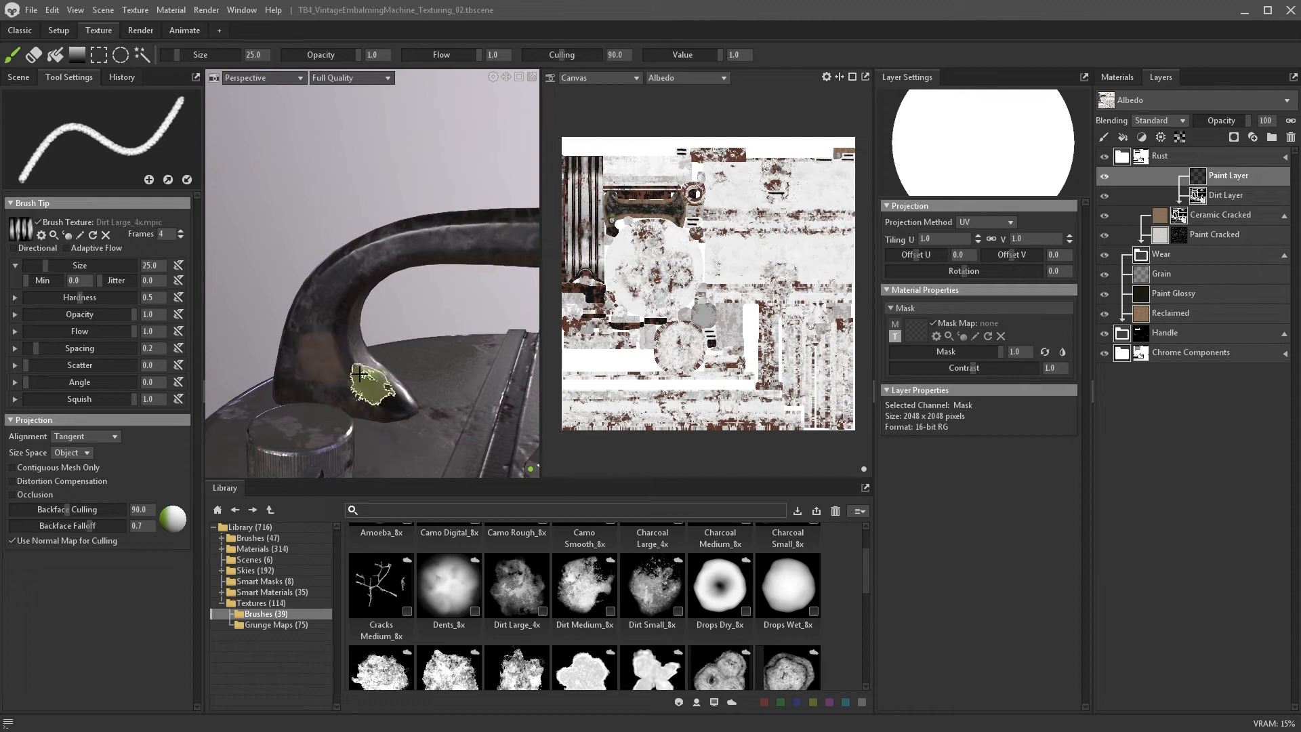
key(x)
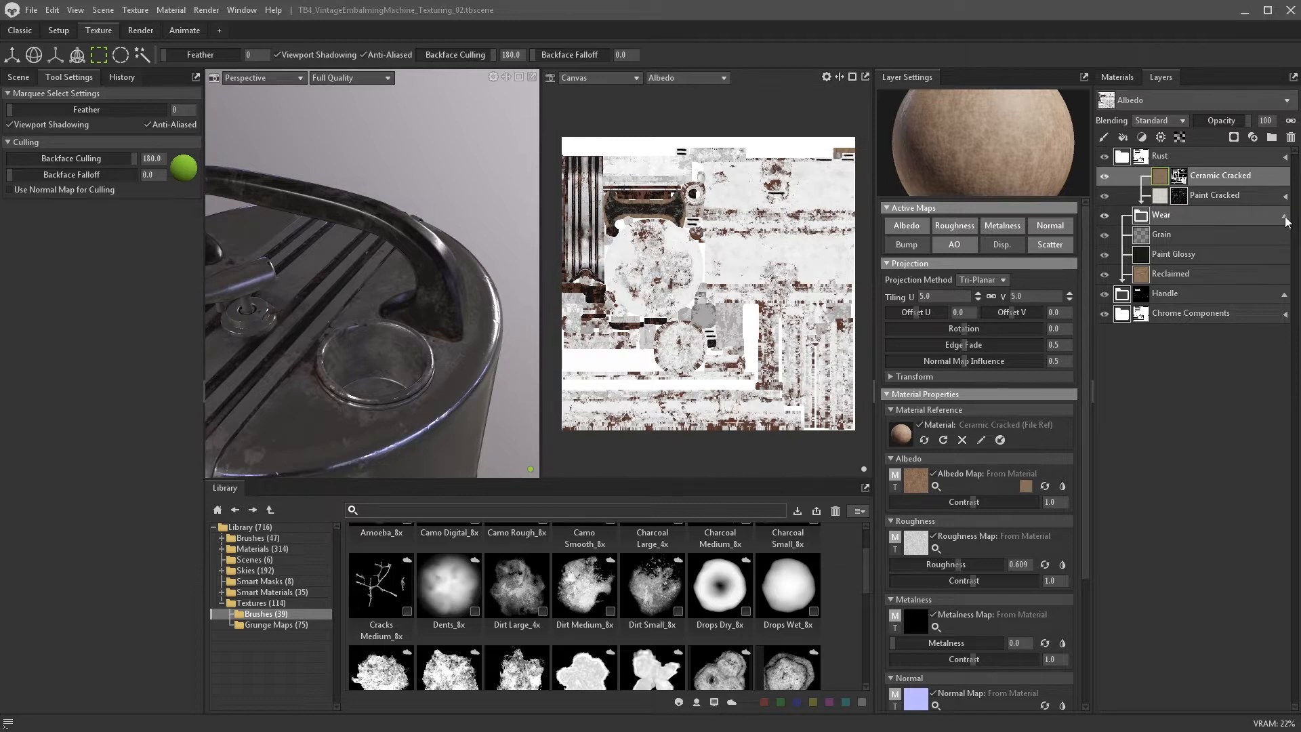
- Give Paint Glossy a black color mask with a Scratch layer in it
click(1285, 219)
click(1182, 218)
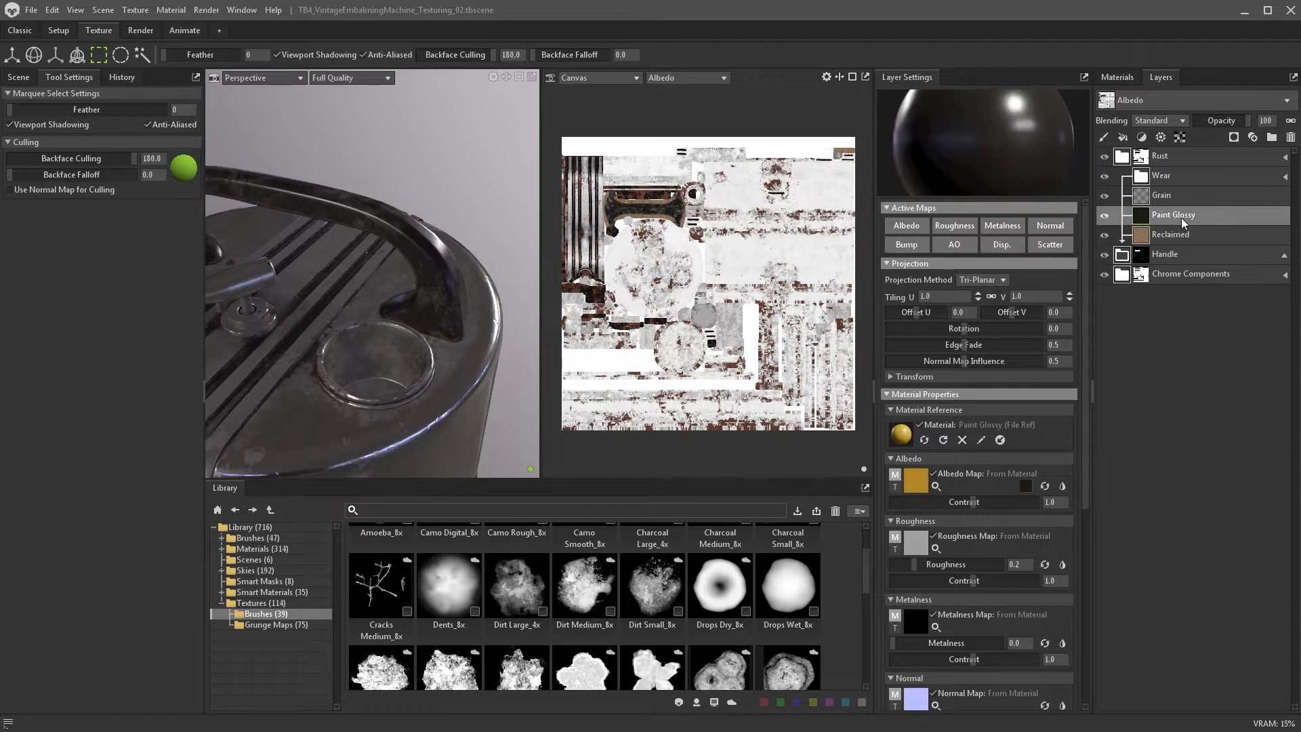
click(1234, 137)
click(1213, 190)
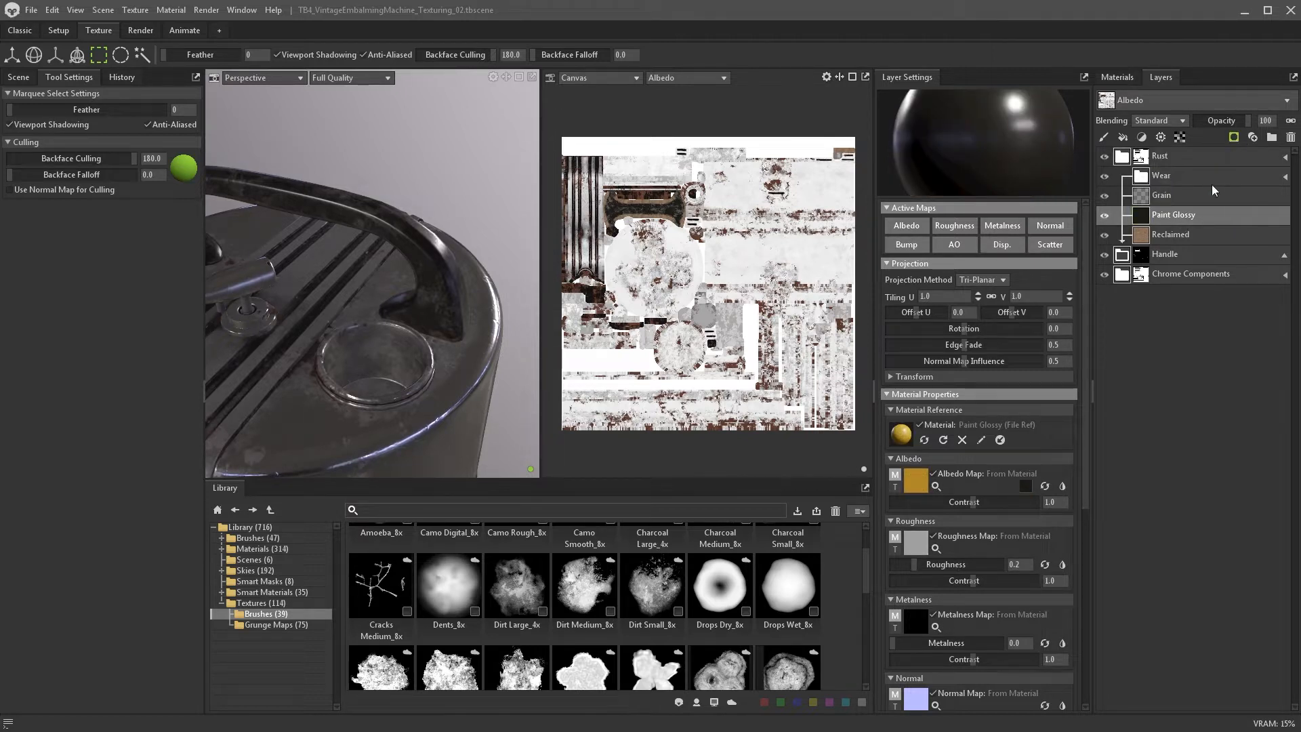
click(1161, 137)
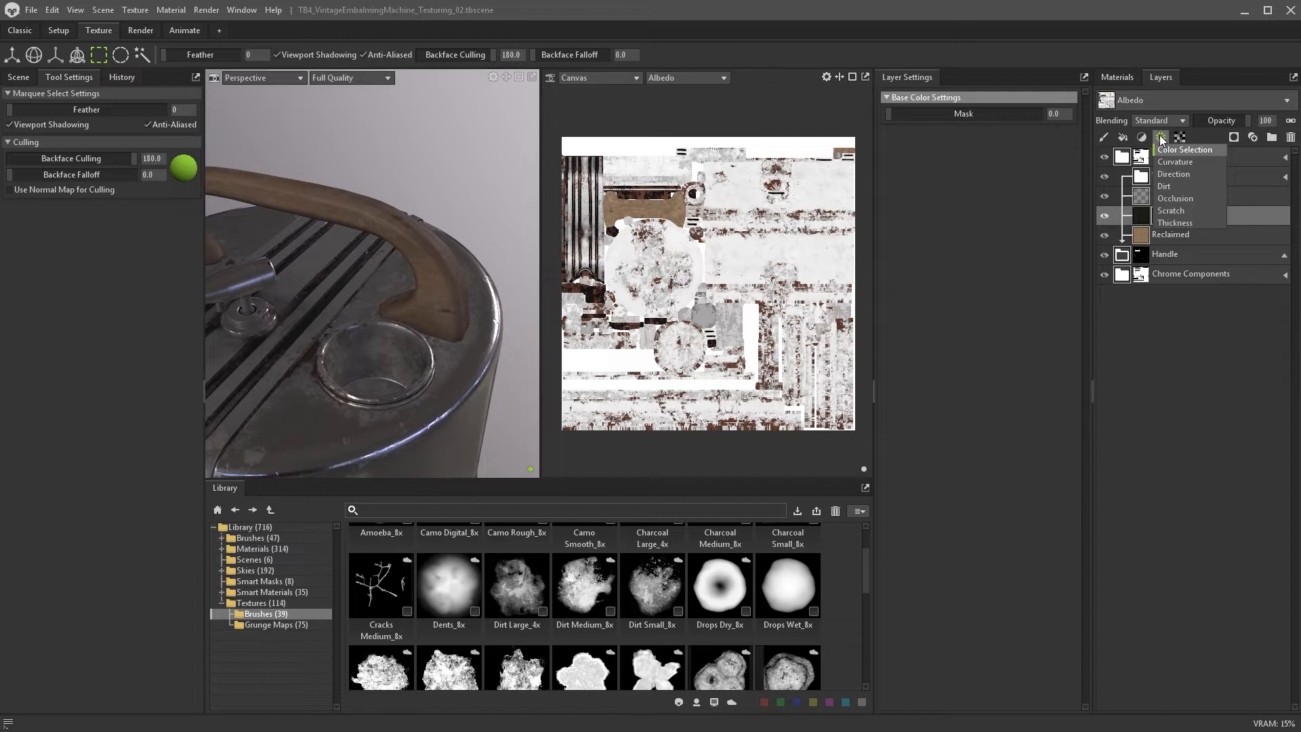
click(1172, 211)
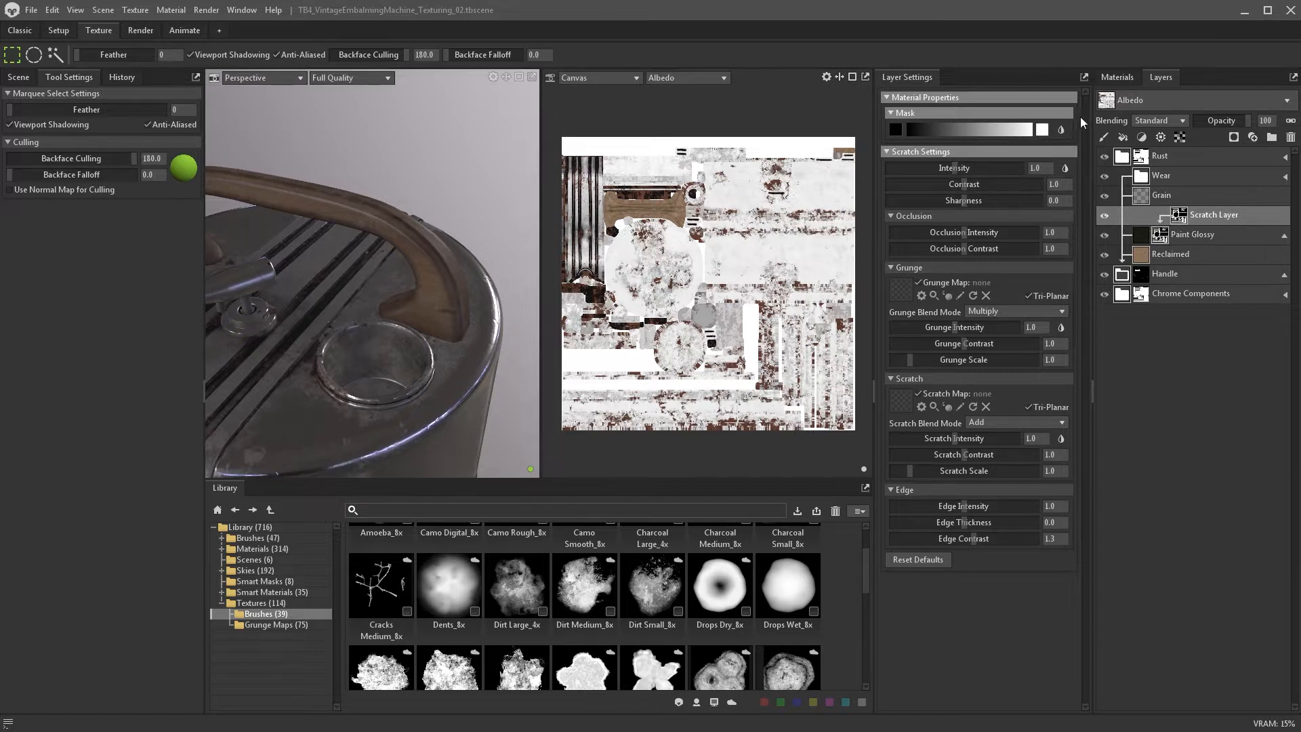
- Invert the Scratch layer's mask and set its intensity to 1.17 and contrast to 3.482
click(1062, 130)
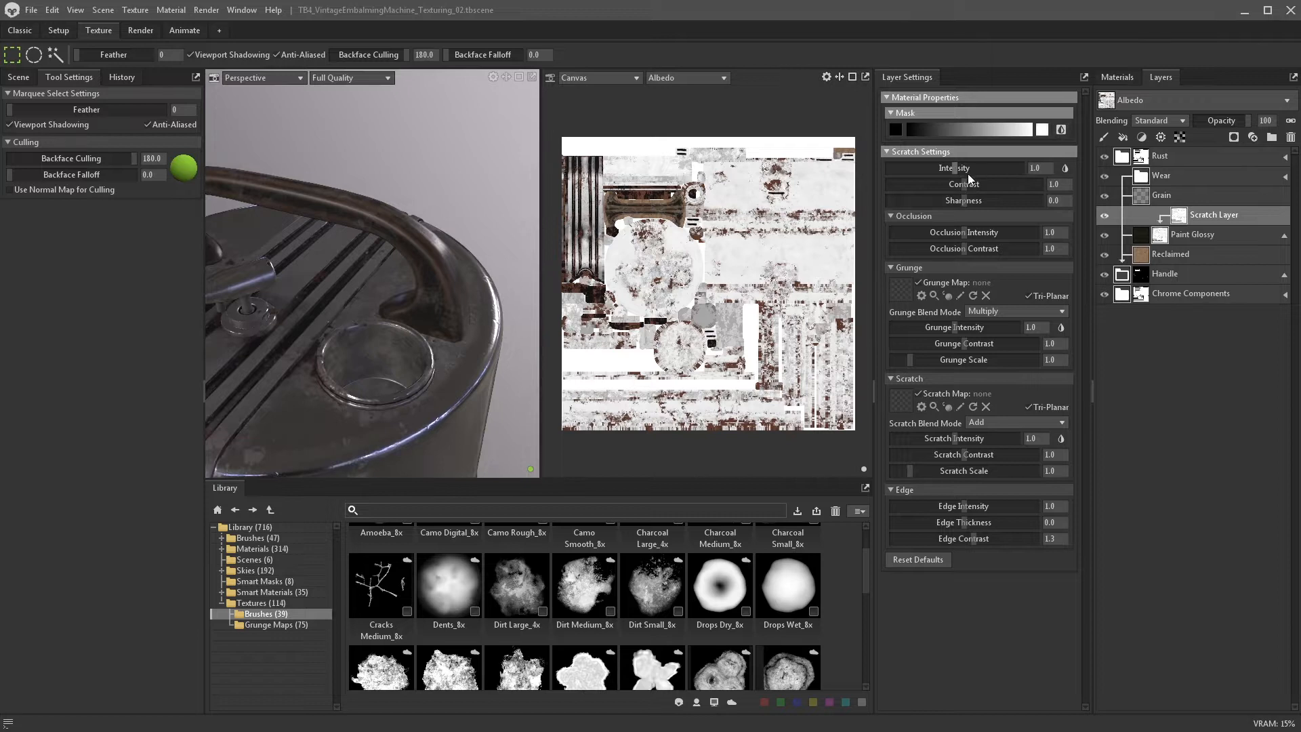
drag(962, 171, 1027, 183)
mouse_move(941, 167)
mouse_down()
mouse_move(983, 168)
mouse_move(961, 166)
mouse_up()
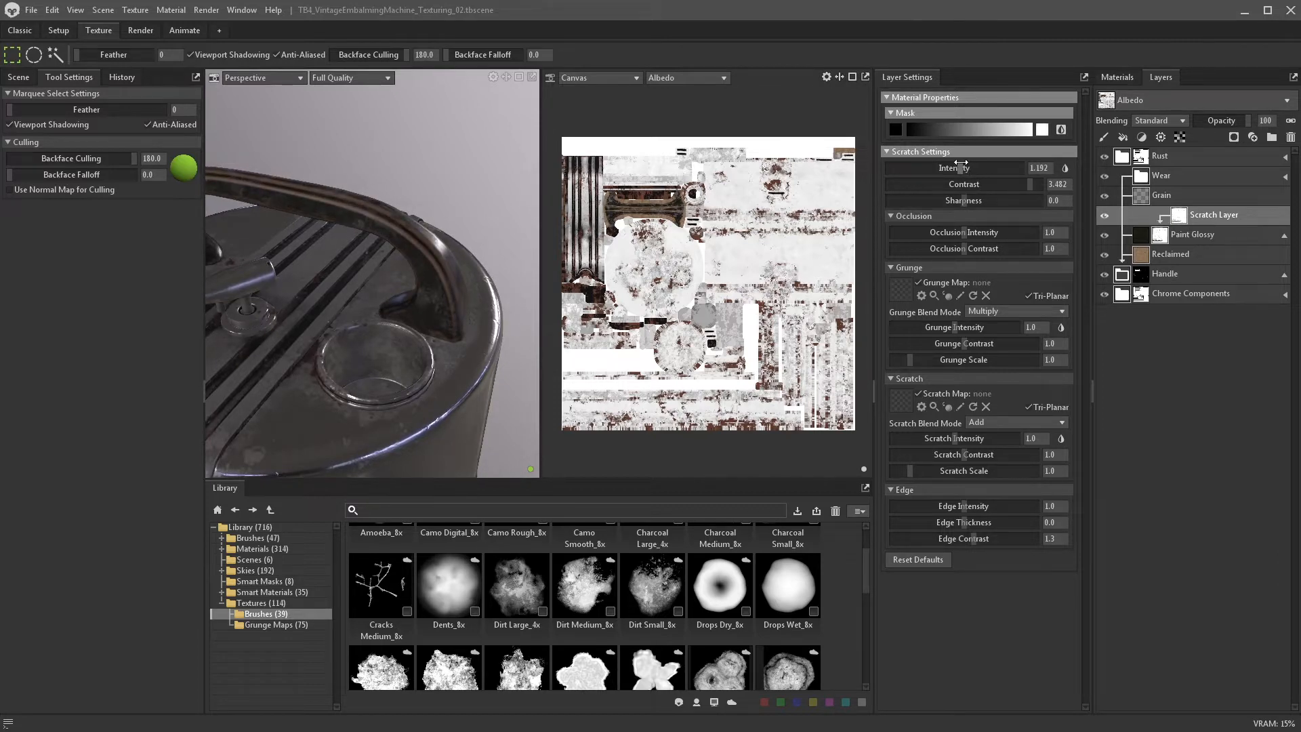
- Use Concrete Mortar as the Scratch layer's grunge map with grunge scale 7 and grunge intensity 0.682
click(310, 604)
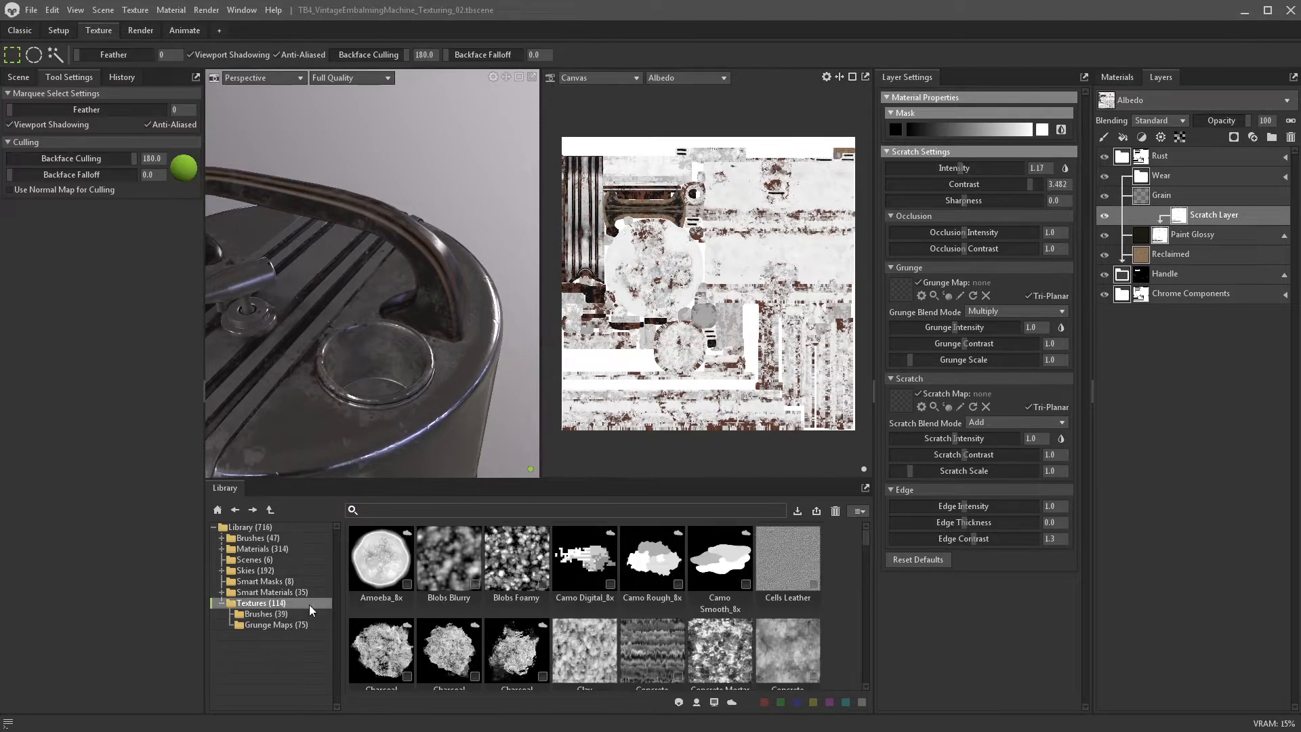
scroll(613, 633, down, 1)
drag(691, 567, 901, 288)
mouse_move(955, 327)
mouse_down()
mouse_move(940, 328)
mouse_move(953, 320)
mouse_up()
text(7)
key(Return)
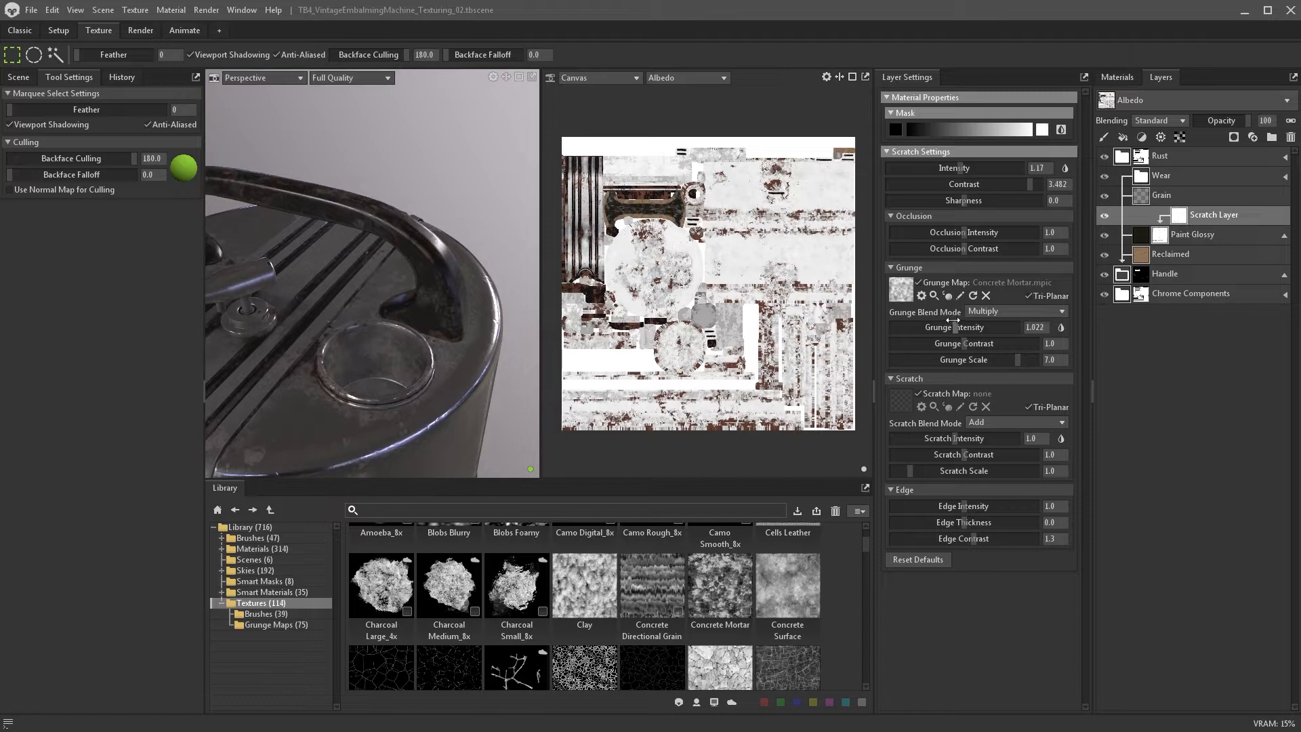
mouse_move(421, 338)
mouse_down()
mouse_move(373, 263)
mouse_move(424, 324)
mouse_up()
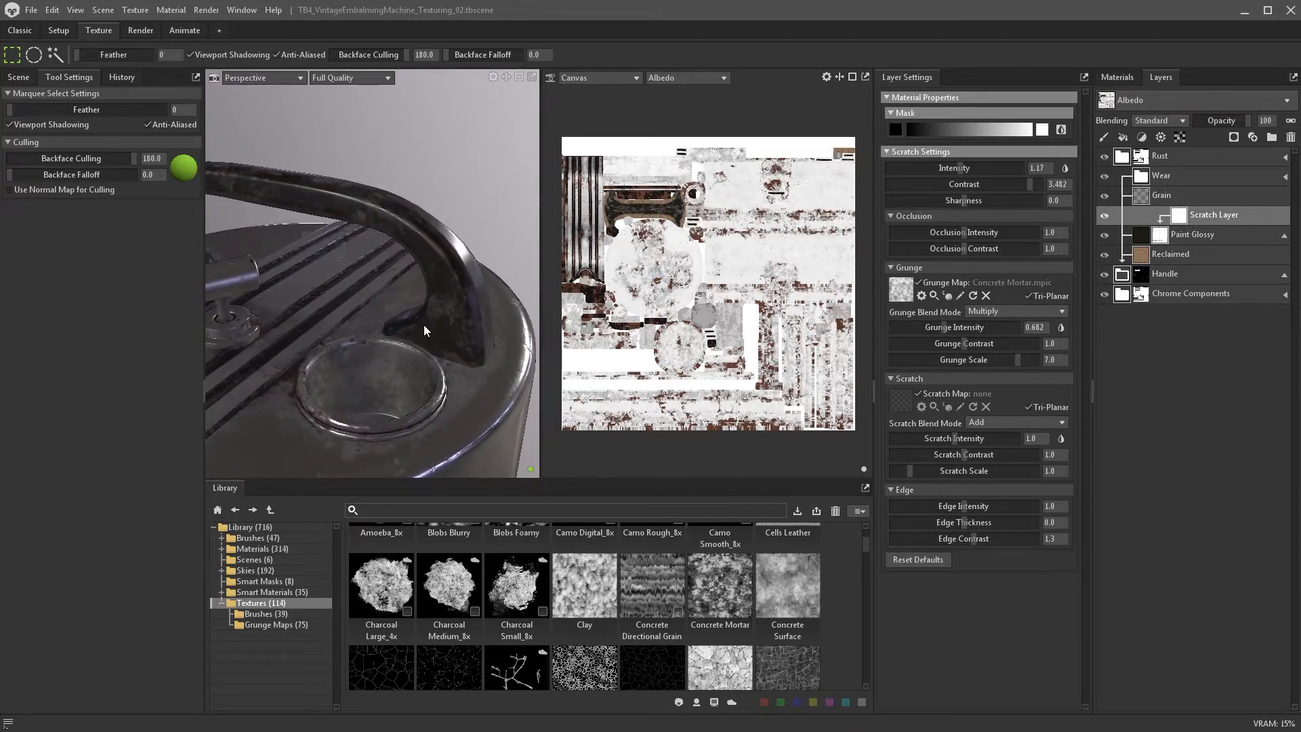
- Set Paint Glossy's bump to 0.544 and its displacement to 0.563
key(Delete)
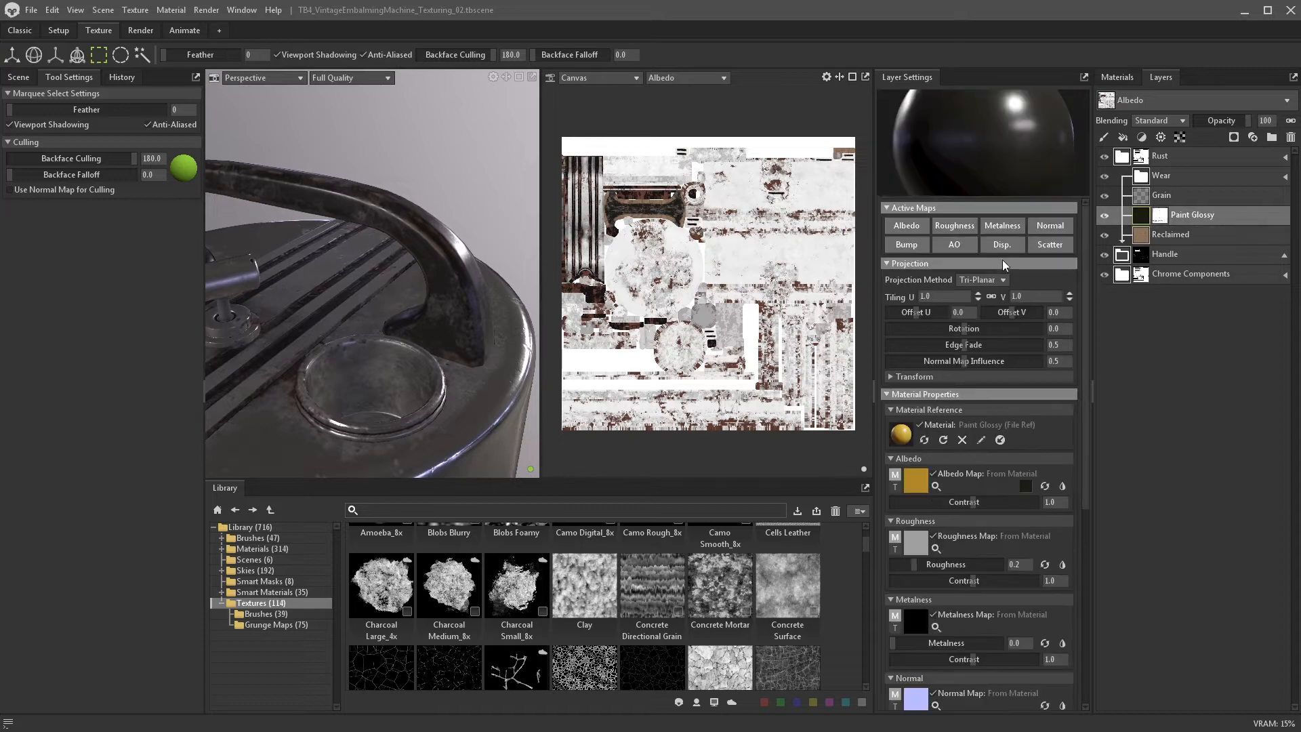
scroll(994, 403, down, 8)
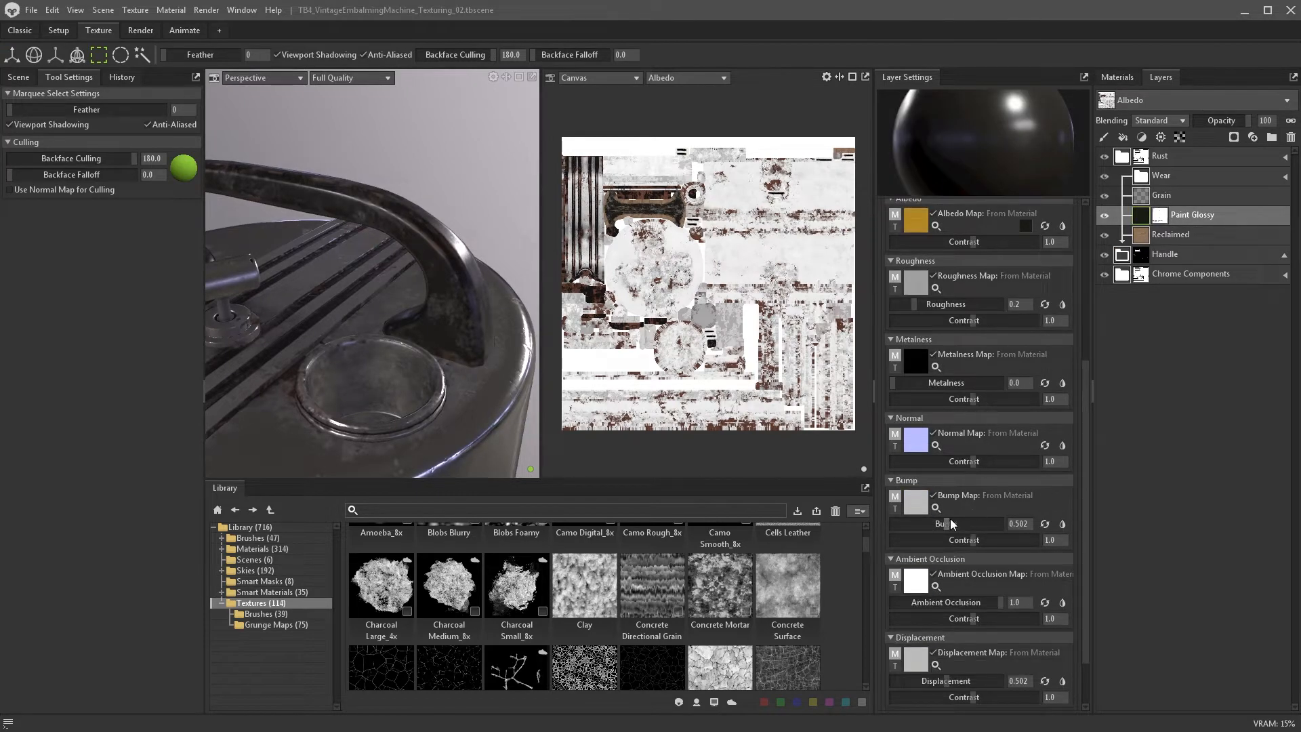
drag(952, 524, 951, 517)
drag(950, 680, 953, 680)
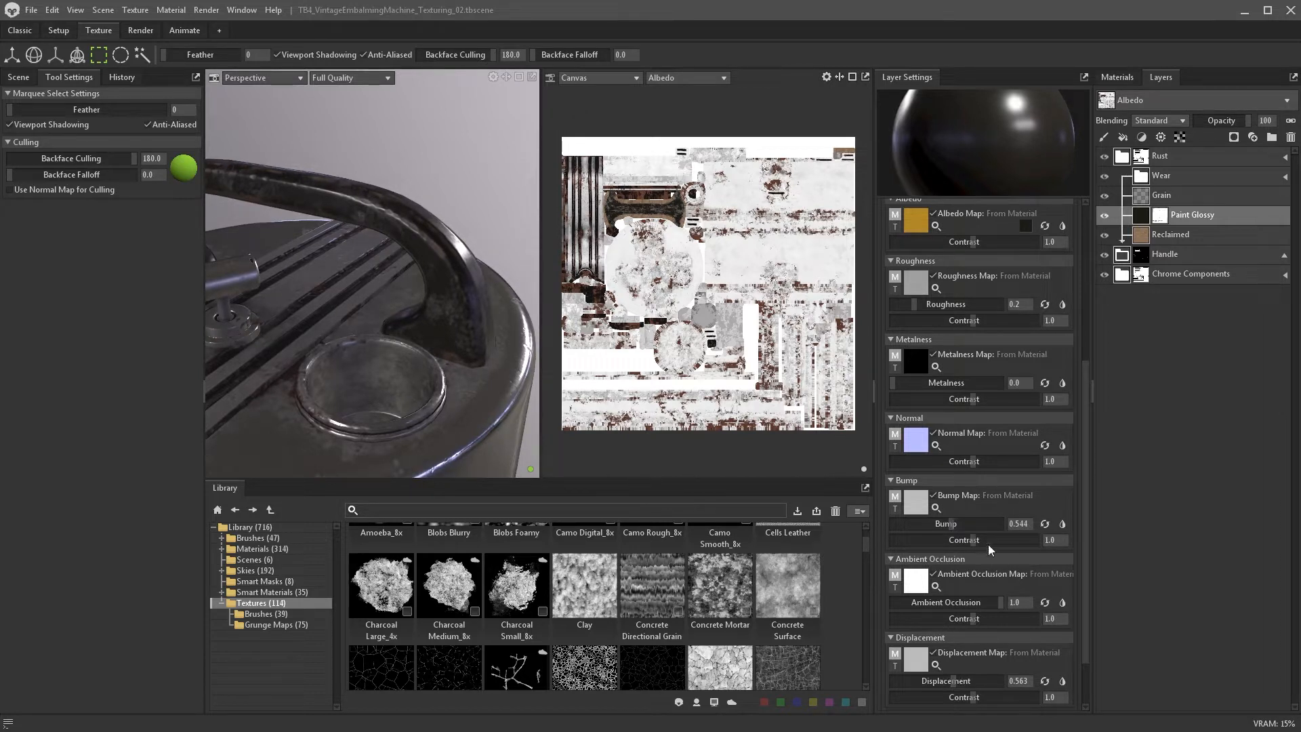
mouse_move(989, 545)
mouse_down()
mouse_move(1031, 541)
mouse_move(961, 528)
mouse_up()
- Desaturate the Reclaimed layer's albedo color to the brown 897562
click(1156, 234)
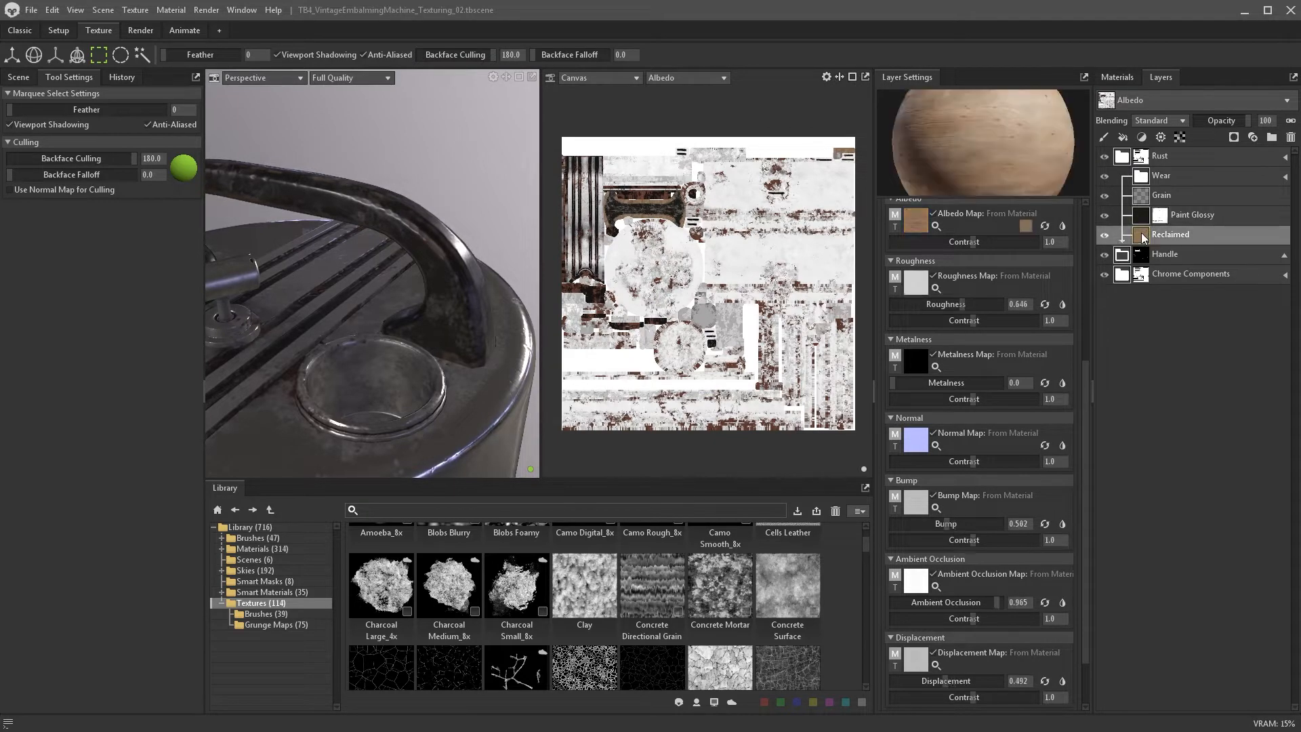
click(1025, 225)
drag(692, 399, 692, 410)
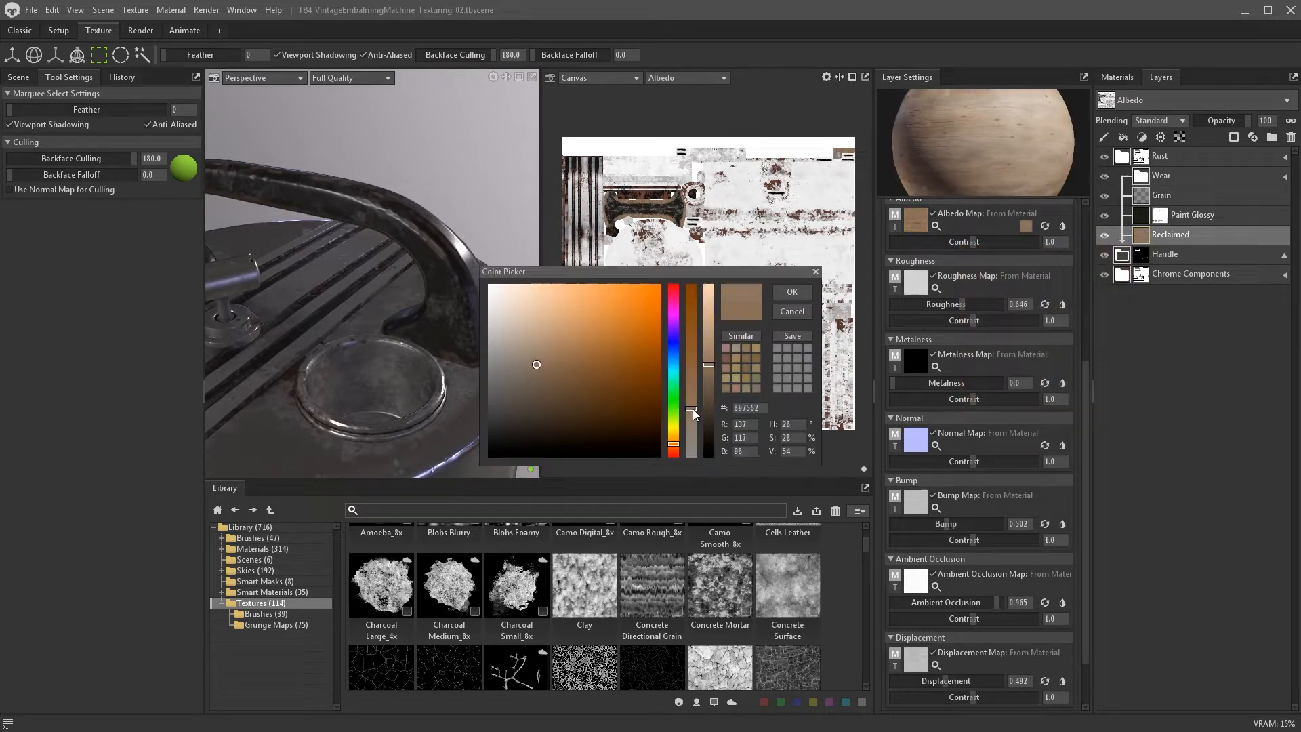
click(793, 294)
- Set the sharpness of the Scratch layer in Paint Glossy's mask to 0.67
click(1147, 215)
click(1159, 216)
click(1173, 215)
drag(967, 200, 1012, 201)
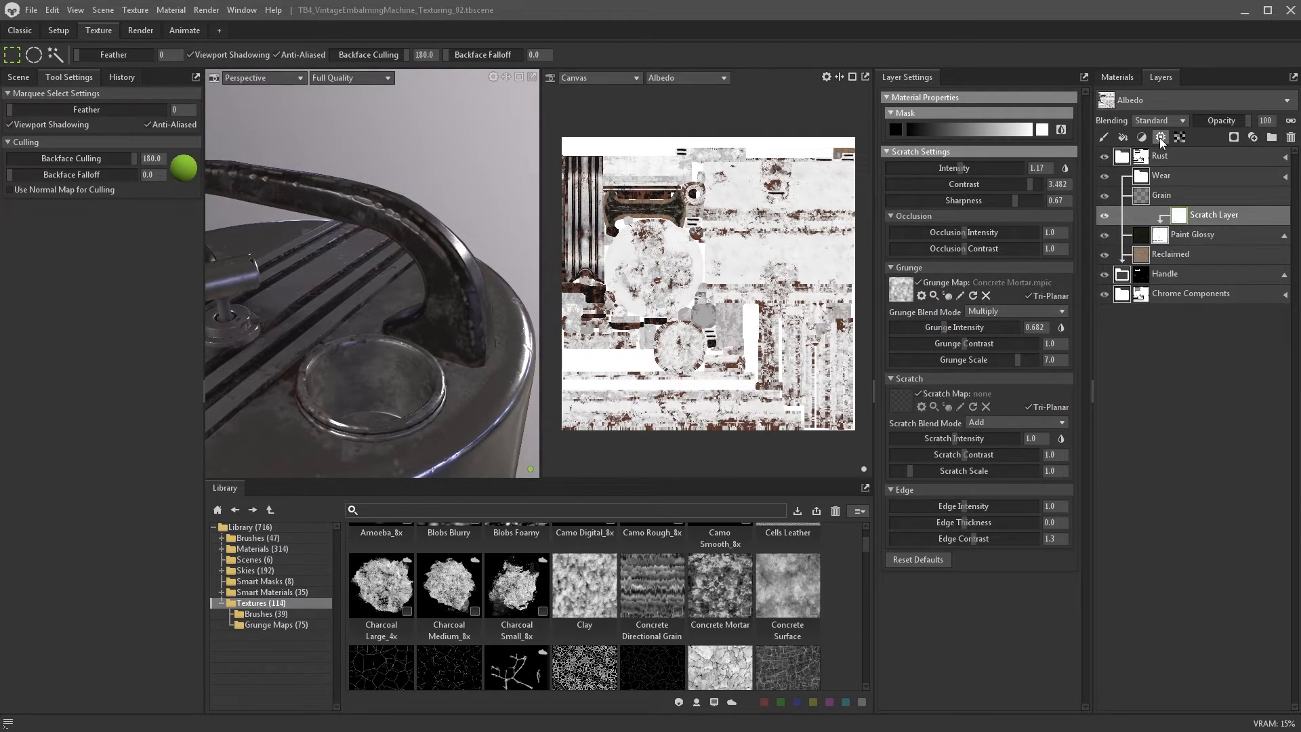
- Add a Turbulence layer above the Scratch layer with scale 663 and intensity 3.291
click(1180, 137)
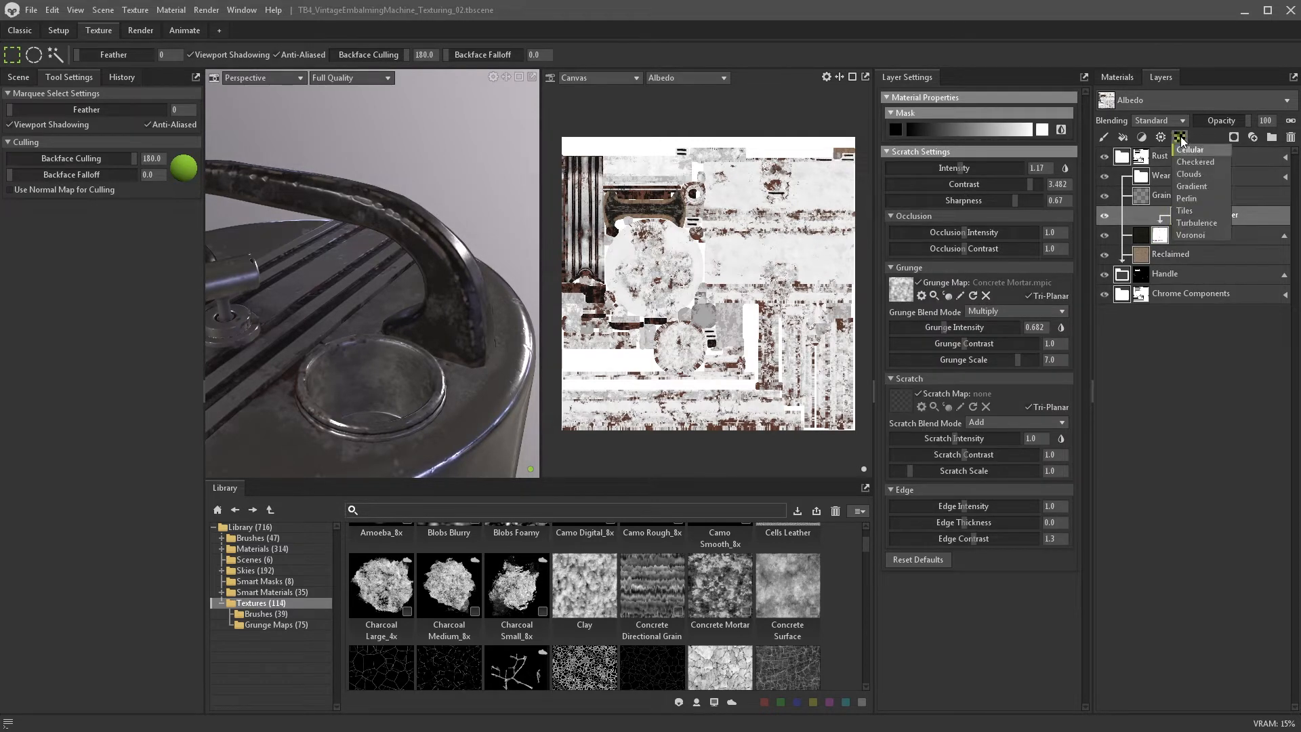
click(1190, 223)
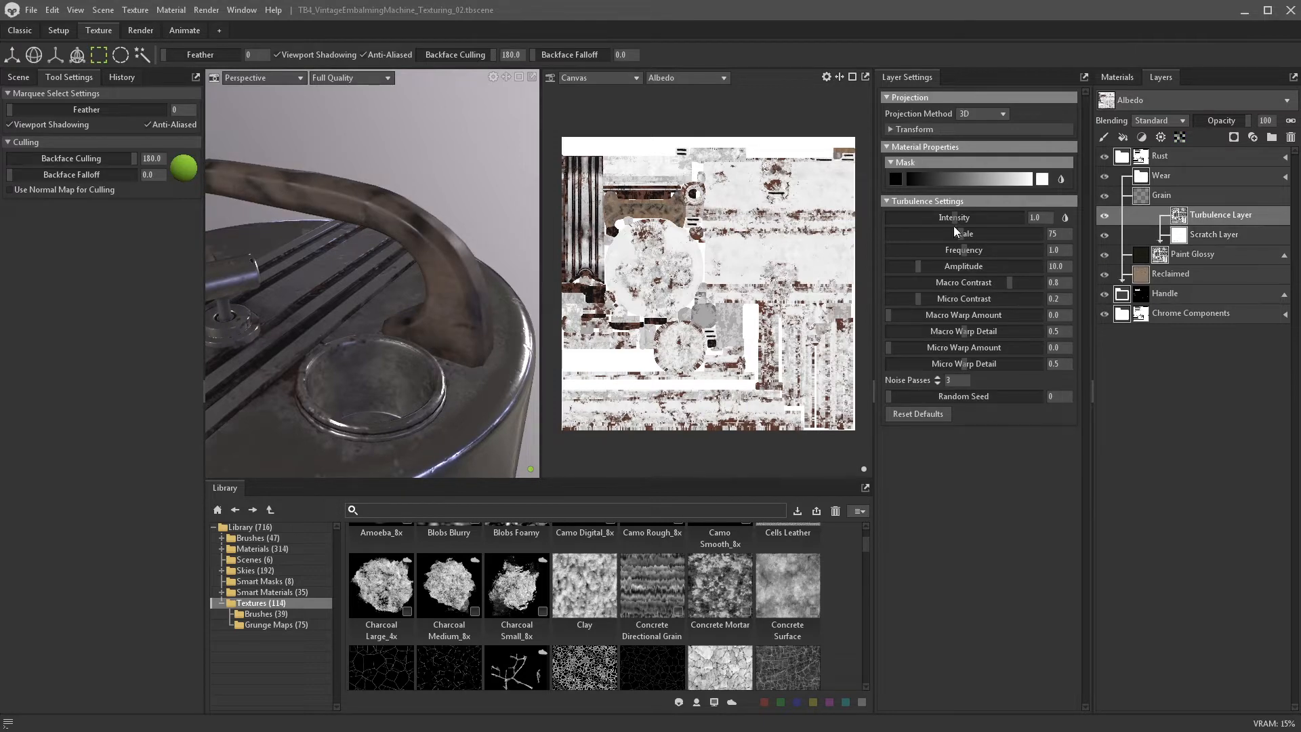
mouse_move(966, 234)
mouse_down()
mouse_move(990, 231)
mouse_move(938, 217)
mouse_move(982, 218)
mouse_up()
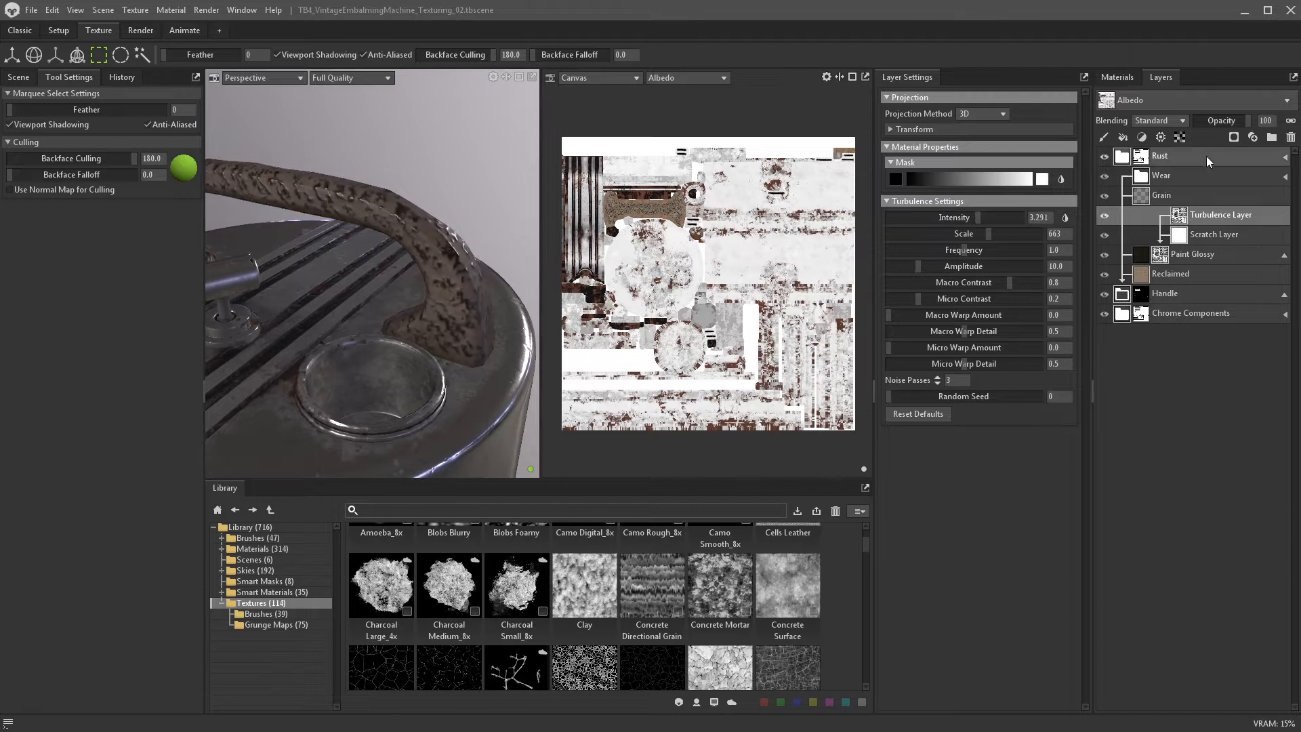
- Try Multiply blending on the Turbulence layer, then set its blending mode to Add and check the handle
click(1178, 125)
click(1157, 157)
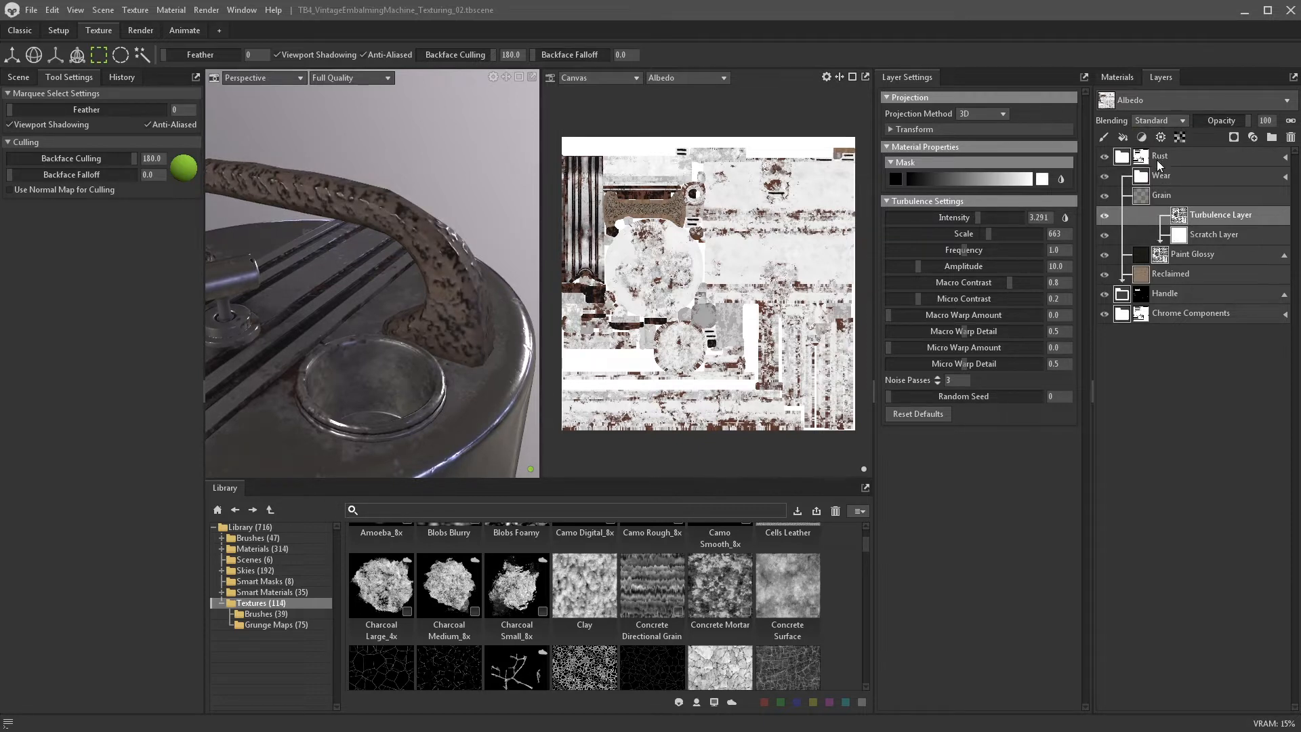
click(1173, 127)
click(1172, 127)
click(1174, 123)
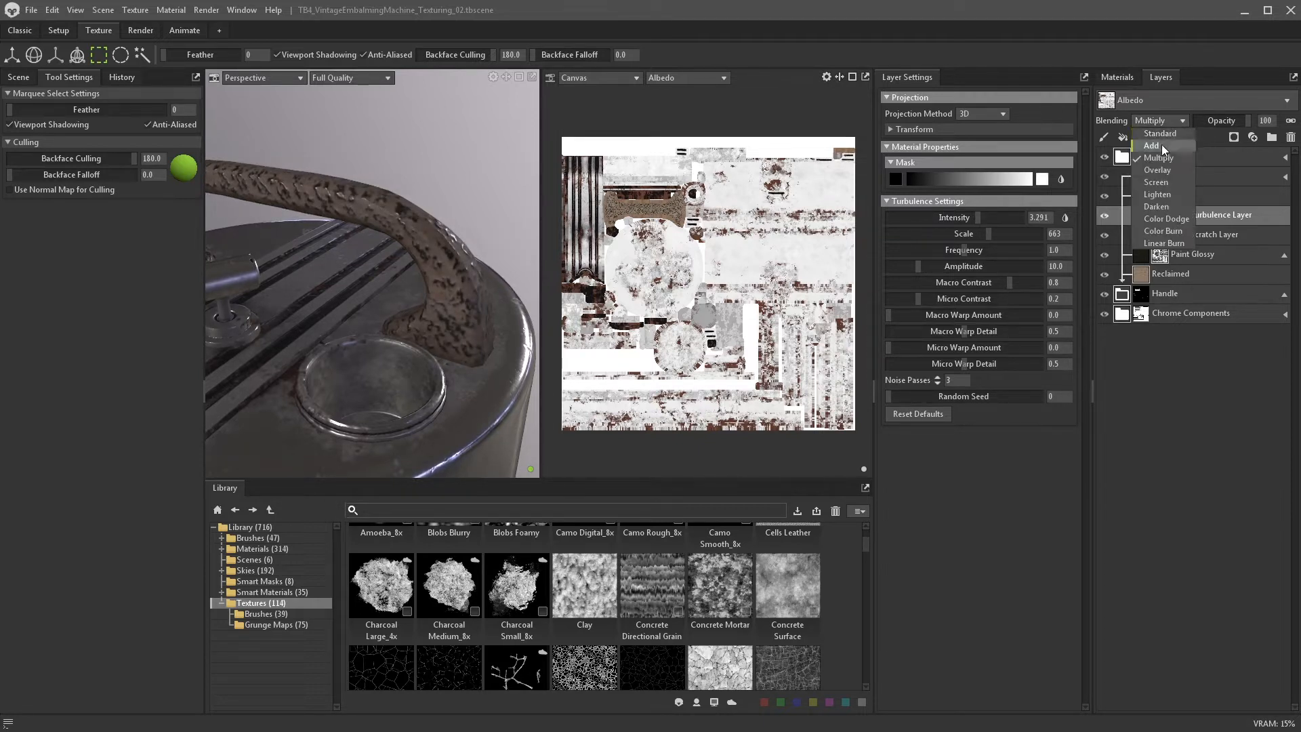
click(1162, 145)
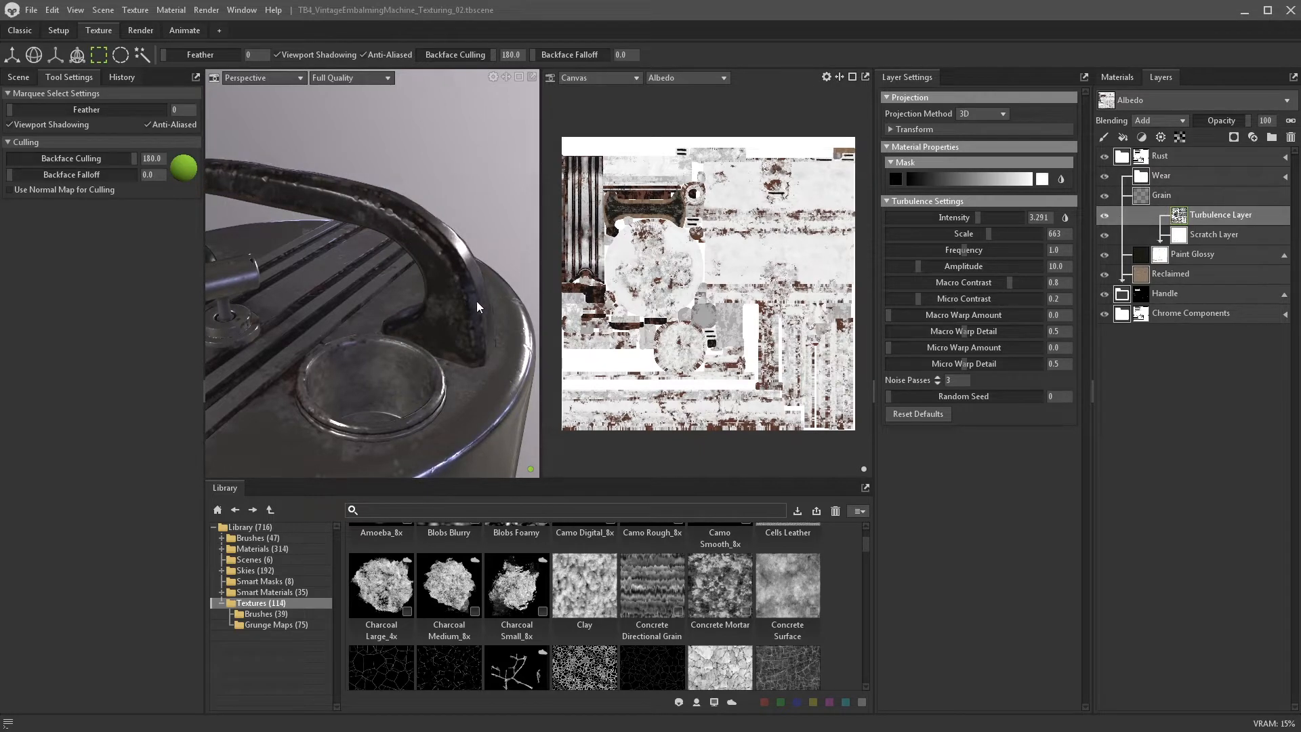
scroll(437, 343, down, 3)
alt+drag(437, 343, 442, 272)
scroll(427, 287, down, 3)
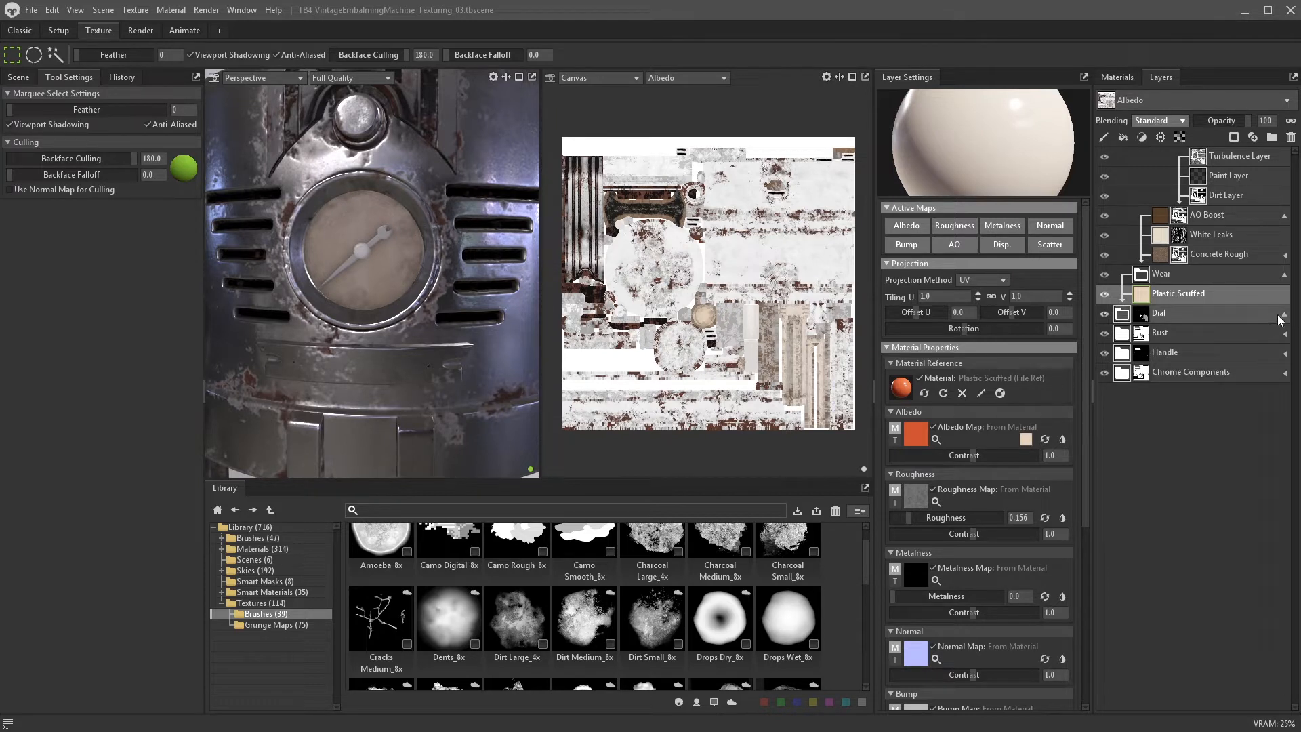
- Add a fill layer with black albedo above Plastic Scuffed in the Dial group and give it a black paint mask
click(1284, 274)
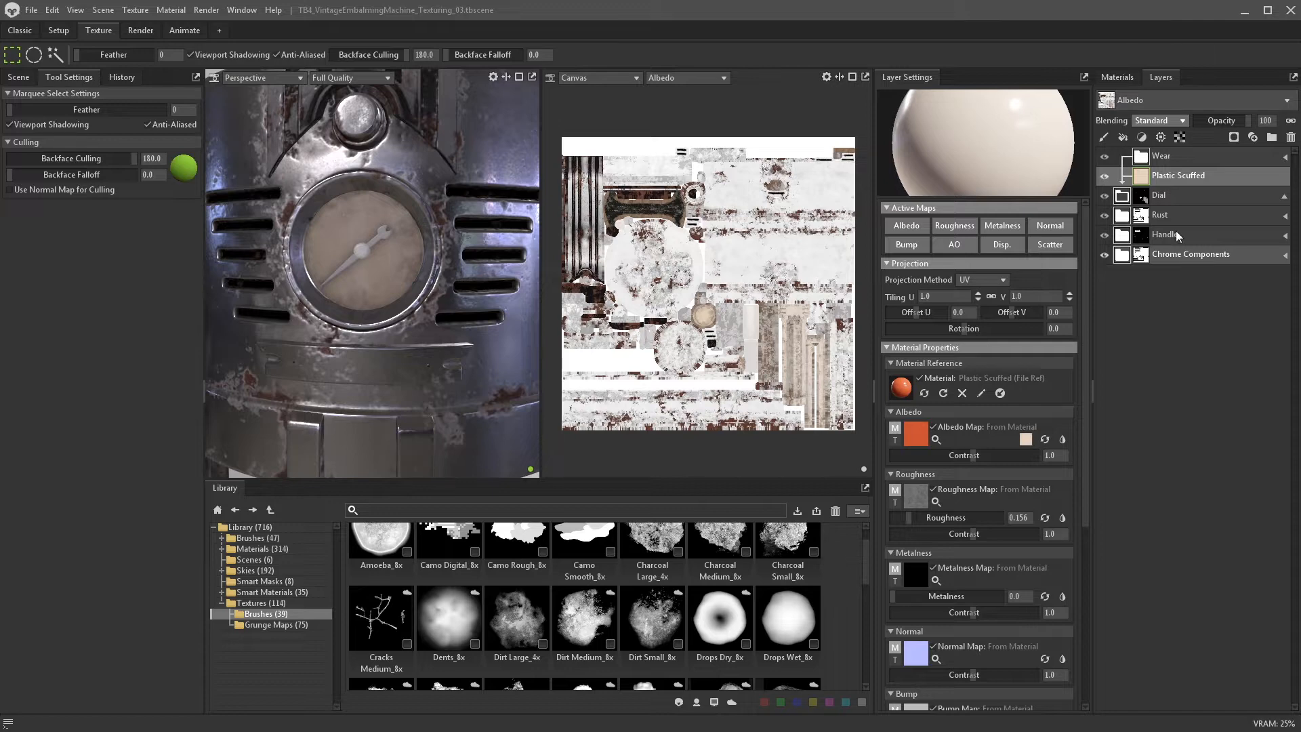
click(1123, 137)
click(1027, 440)
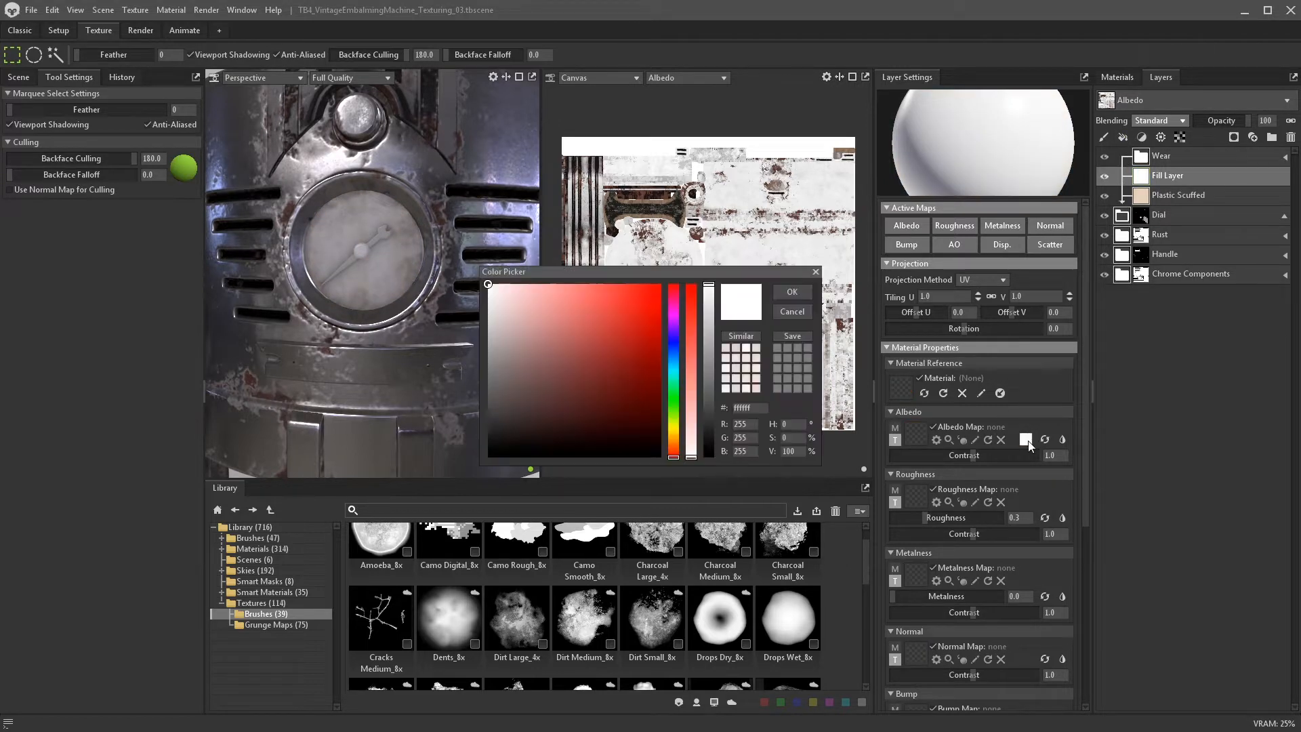
drag(623, 368, 616, 411)
click(792, 292)
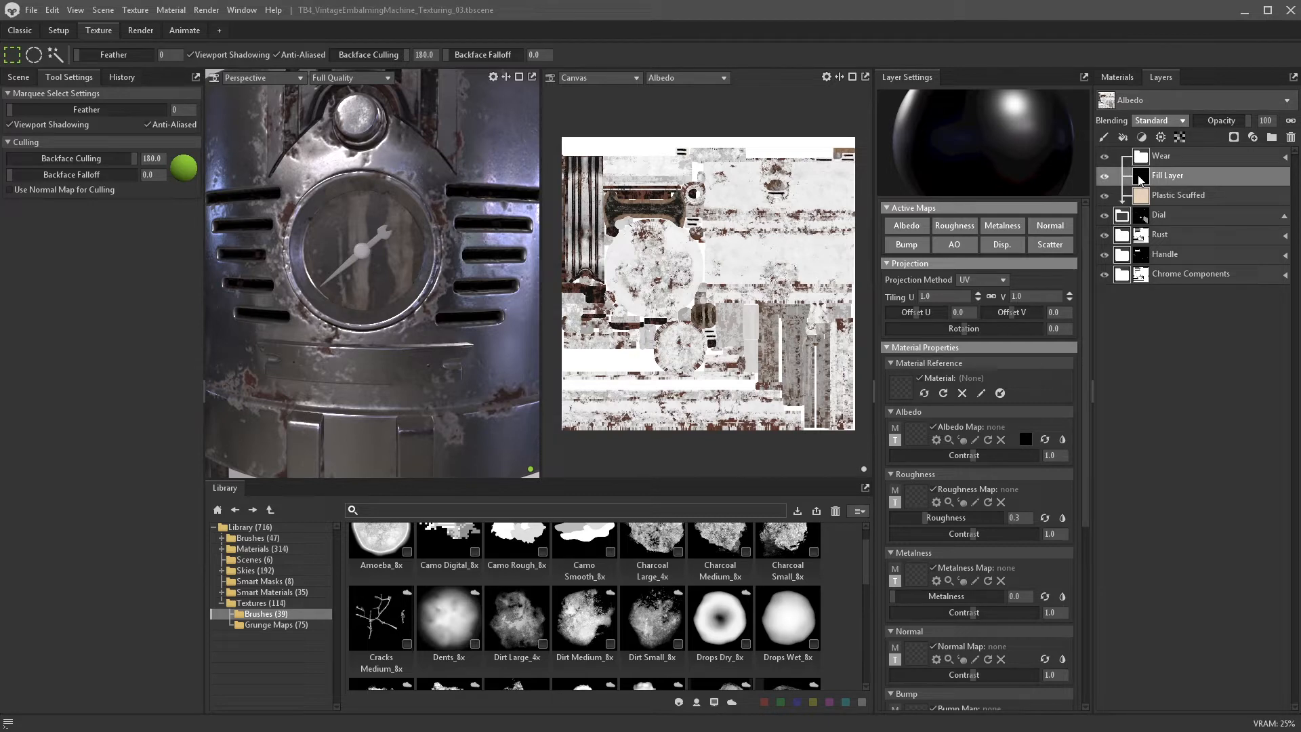
click(1234, 137)
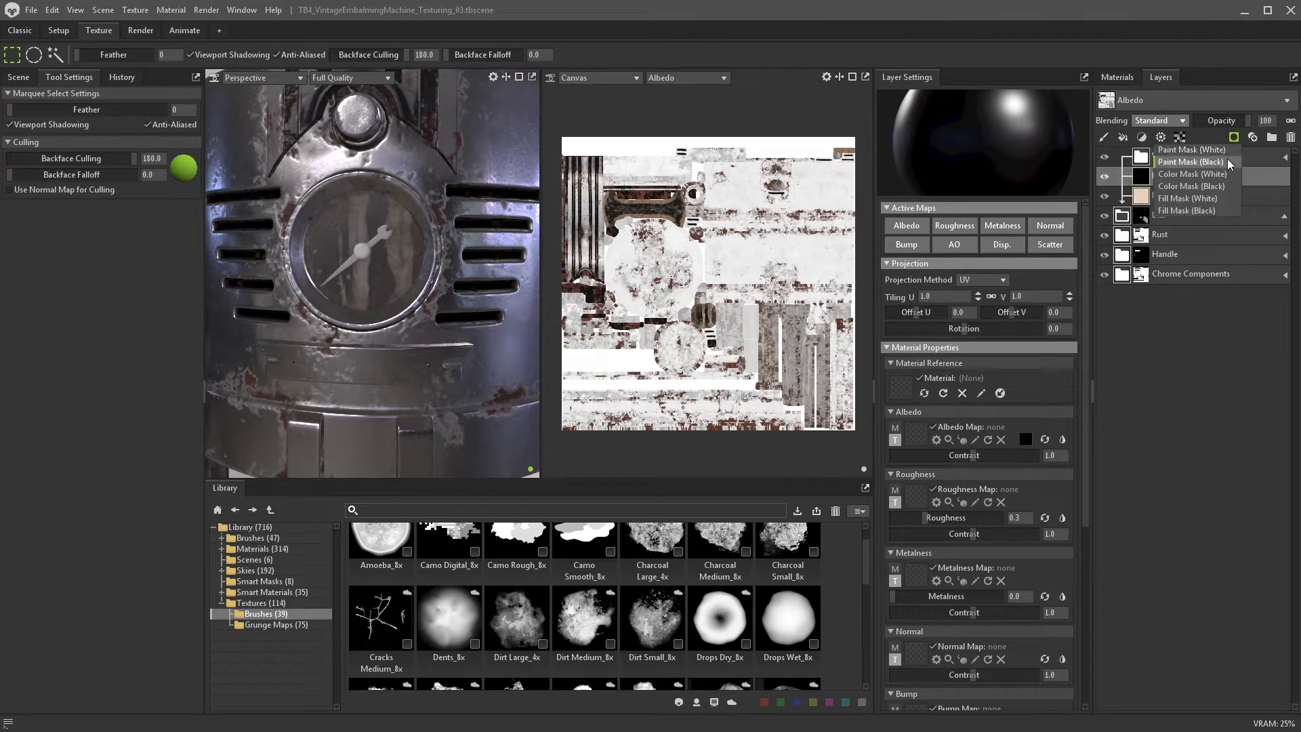
click(1230, 162)
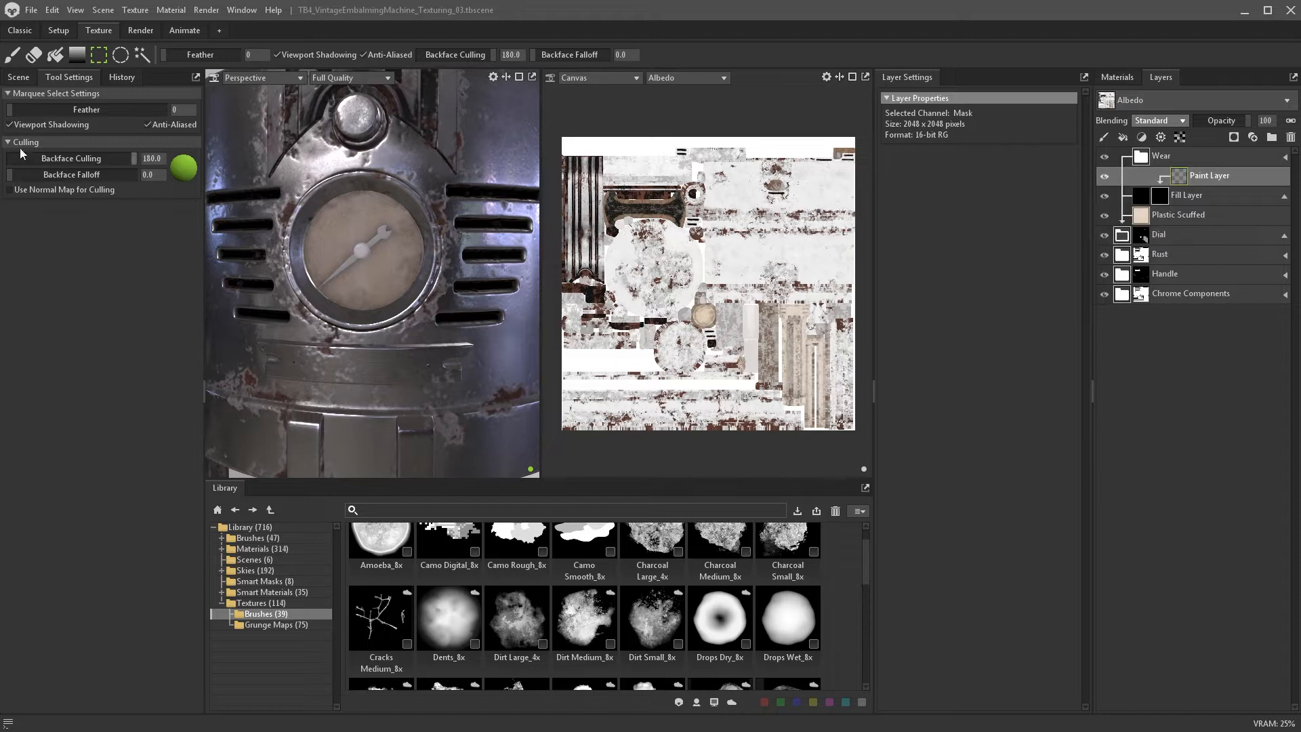
- Load the EmbalmingMachine_Dial image from Source Files as the texture of the paint brush
click(12, 55)
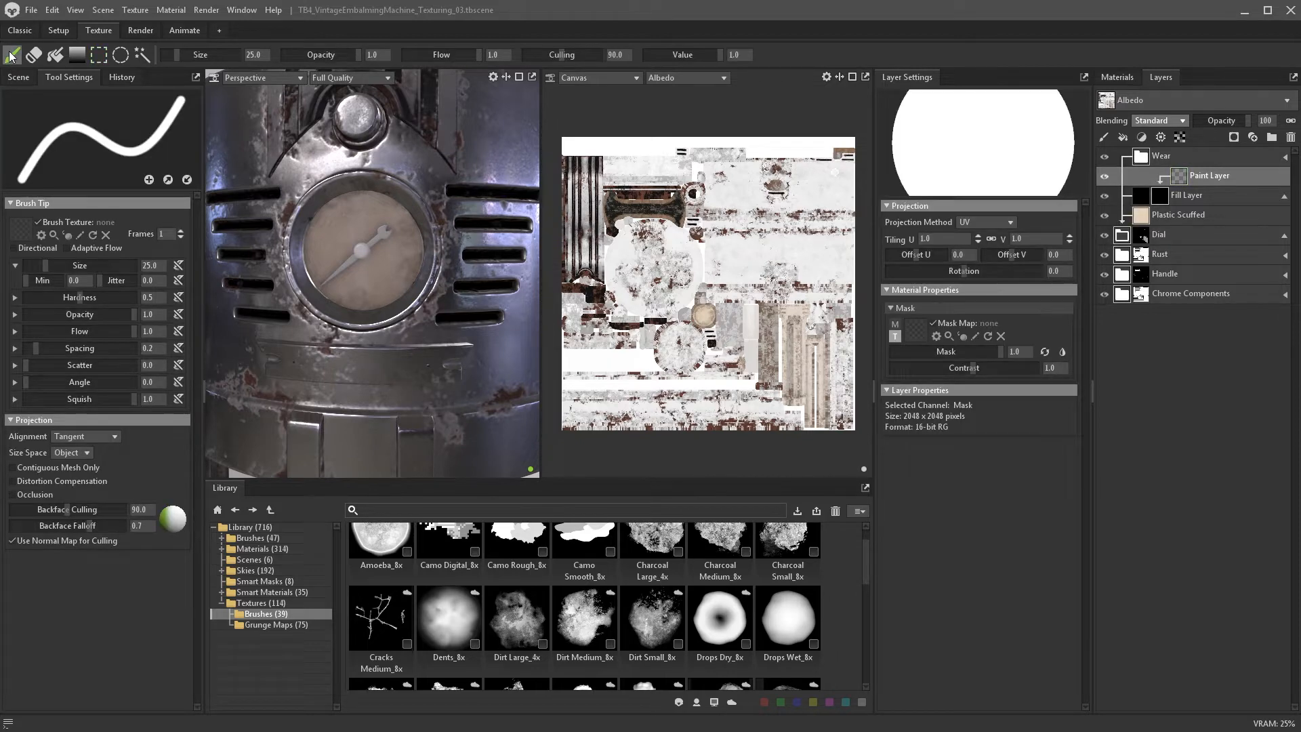
click(25, 235)
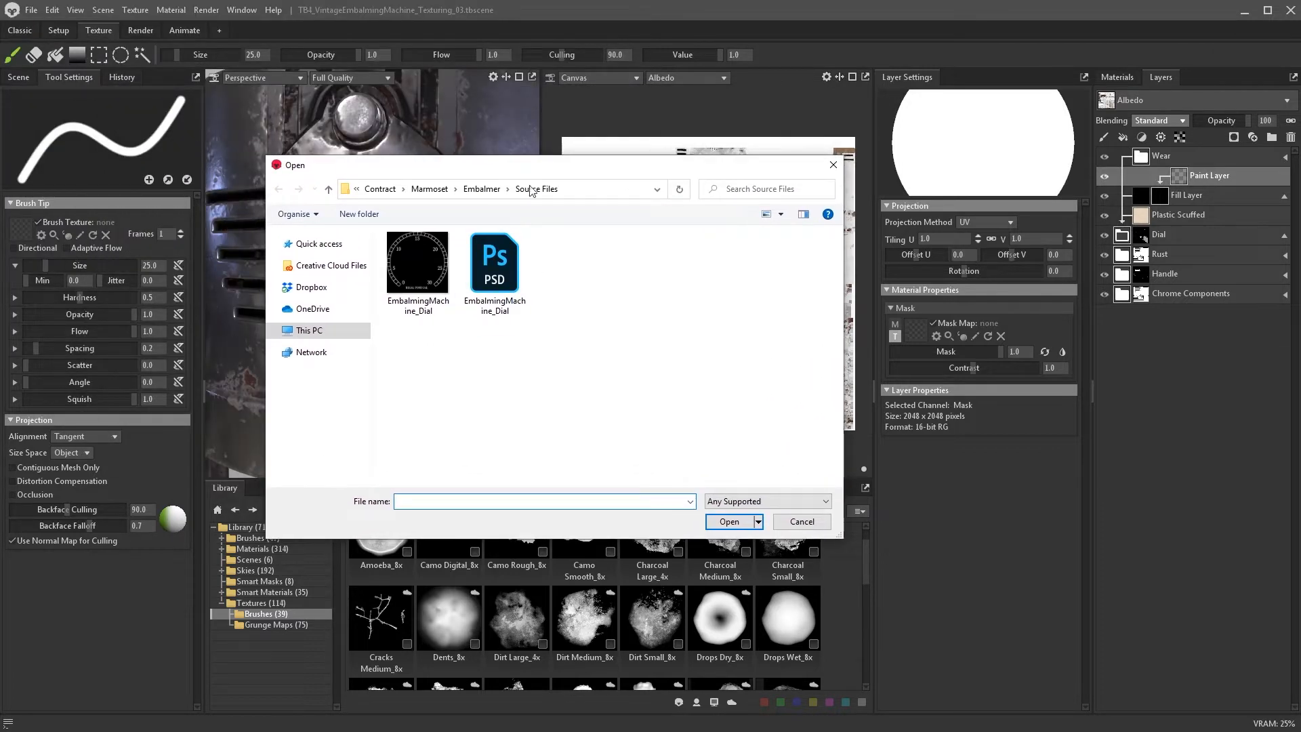
click(417, 272)
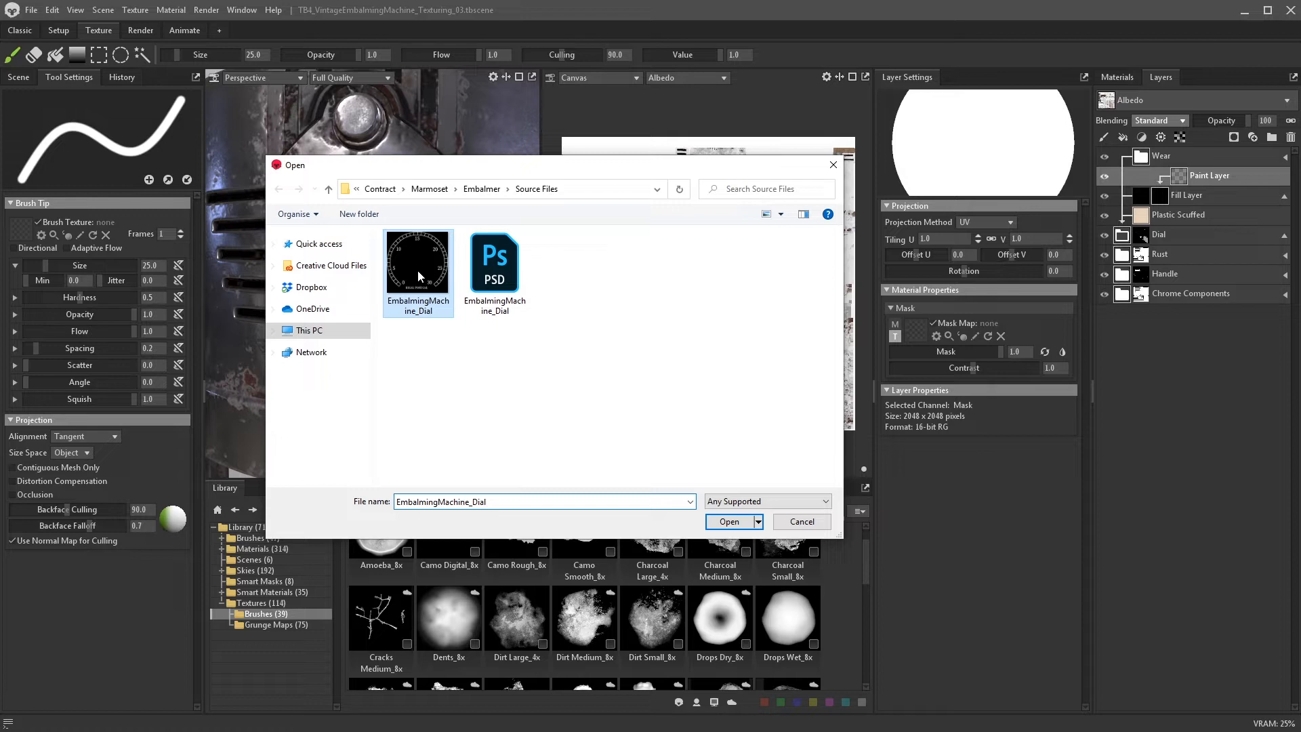
click(724, 525)
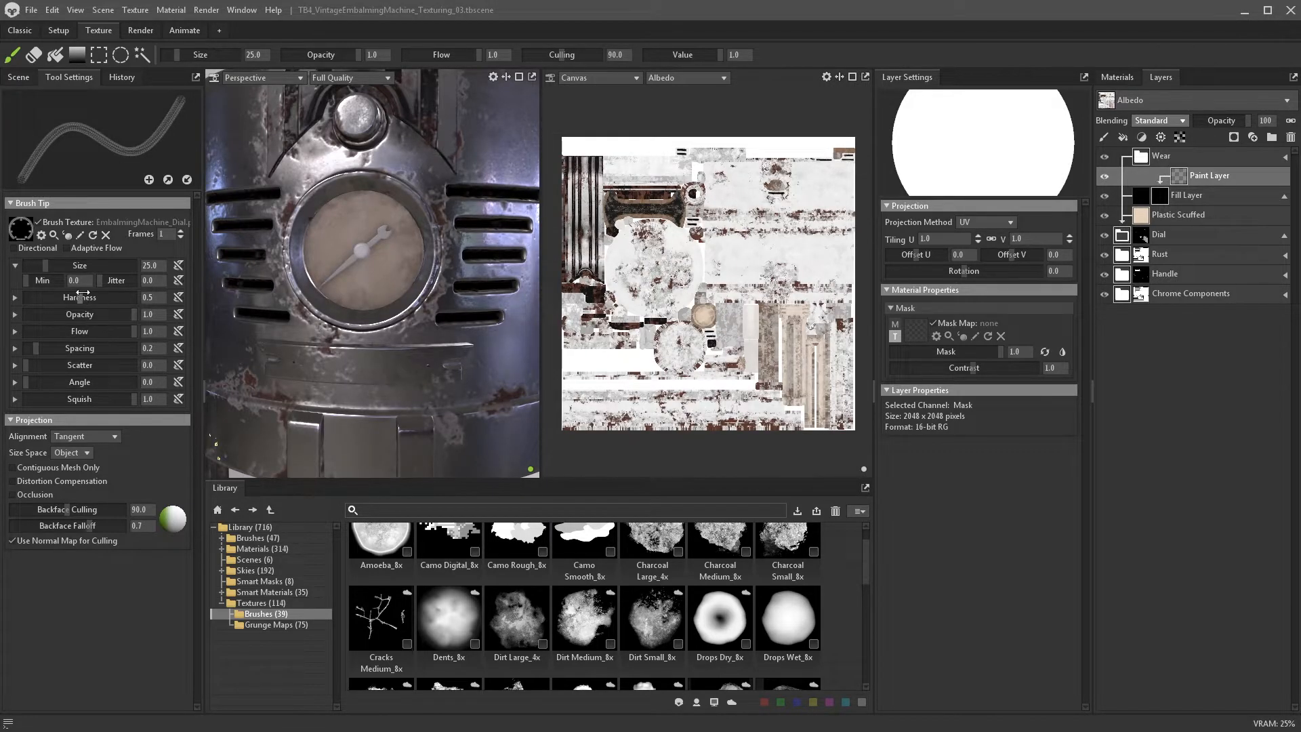
- Set the brush hardness to 1.0, spacing to 0.01 and size to 56, and stamp the gauge markings centred on the dial
drag(82, 293, 156, 290)
drag(41, 351, 20, 353)
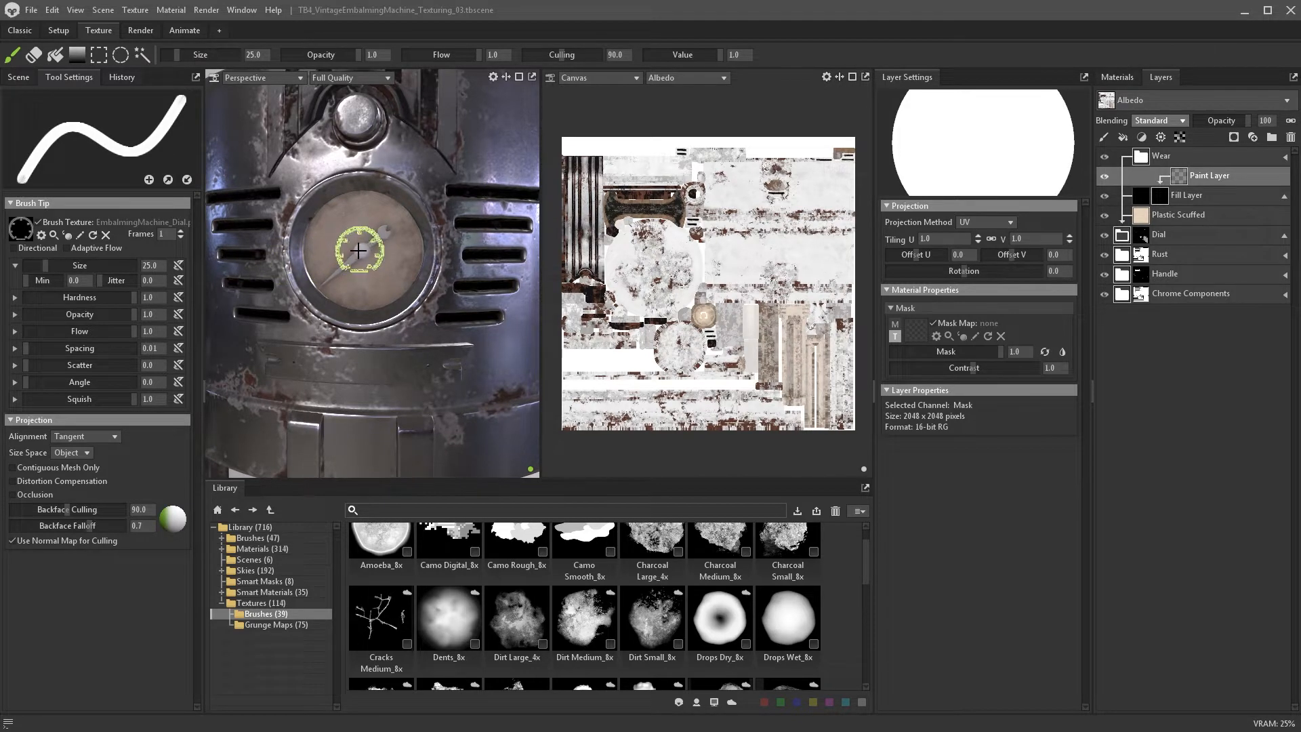
key(bracketright)
key(bracketright)
key(bracketright)
key(bracketright)
key(bracketright)
key(bracketright)
key(bracketright)
key(bracketright)
key(bracketright)
key(bracketright)
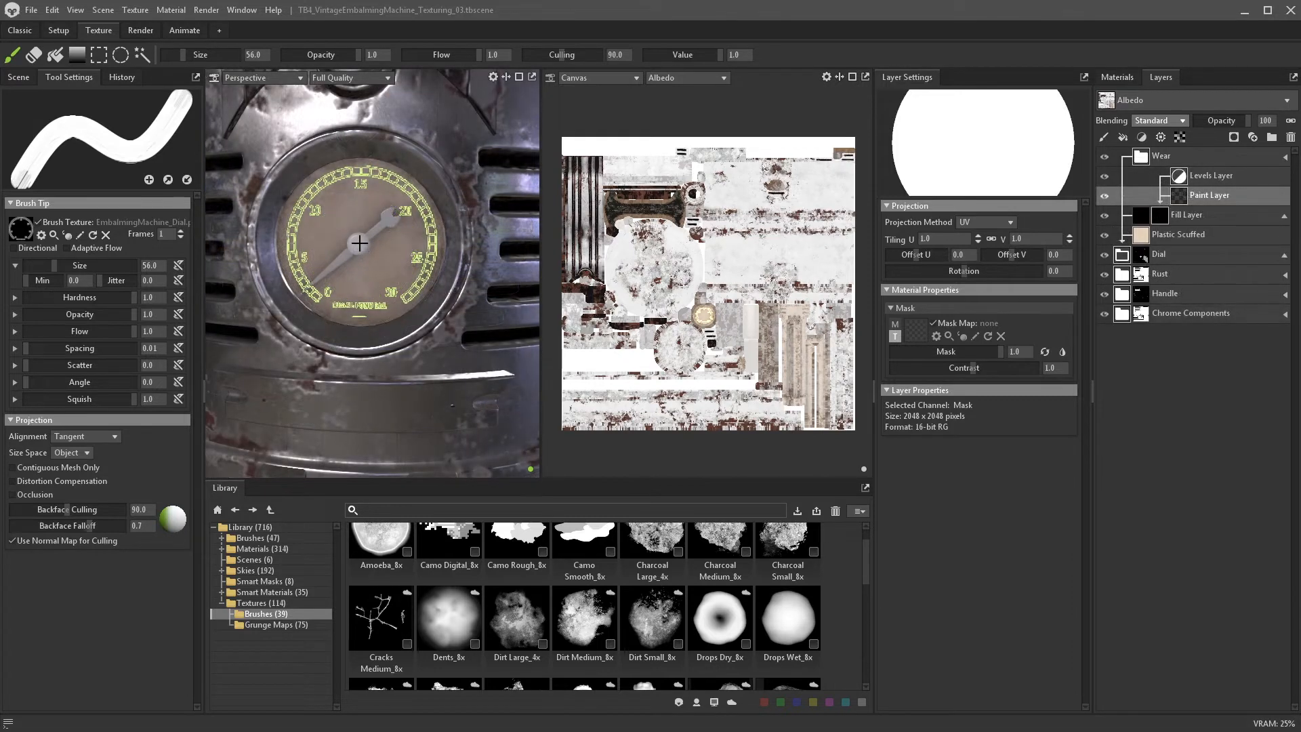
- Limit the dial markings' fill layer to the albedo, roughness, bump and displacement maps
alt+drag(374, 378, 352, 356)
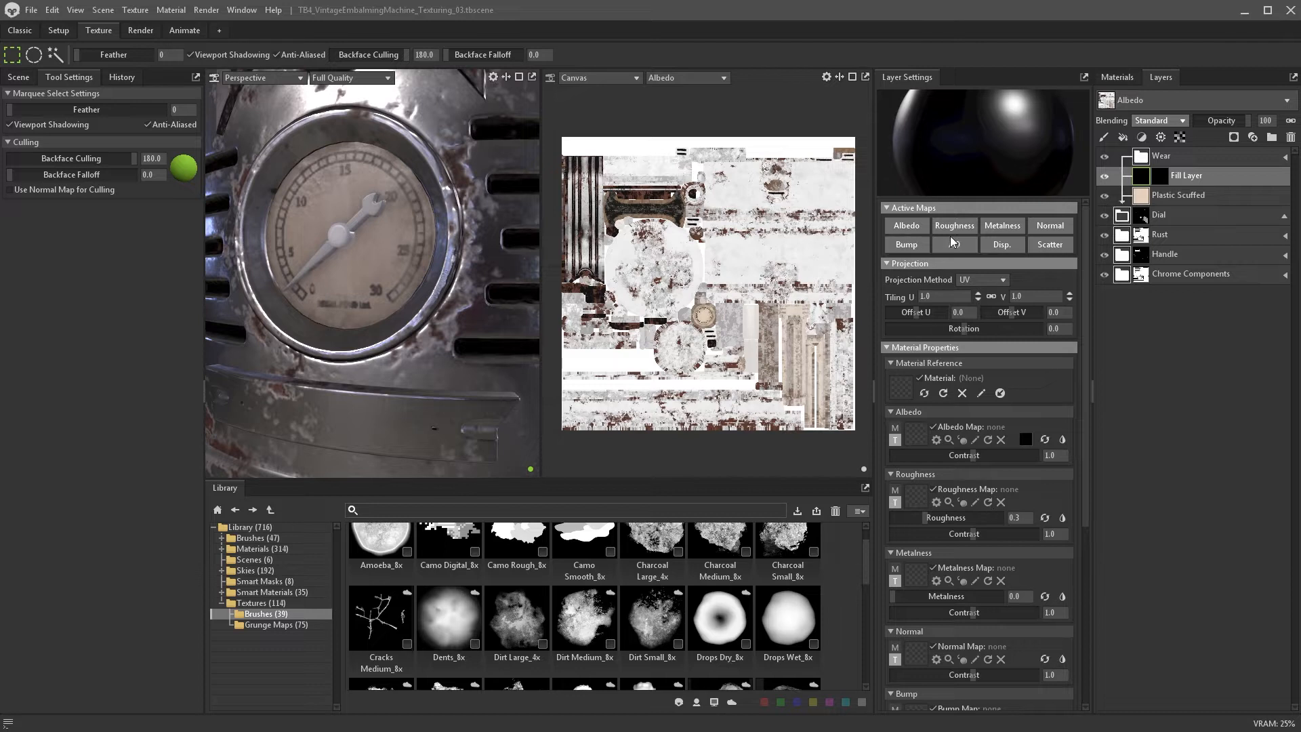
click(1002, 226)
click(1050, 226)
click(1002, 245)
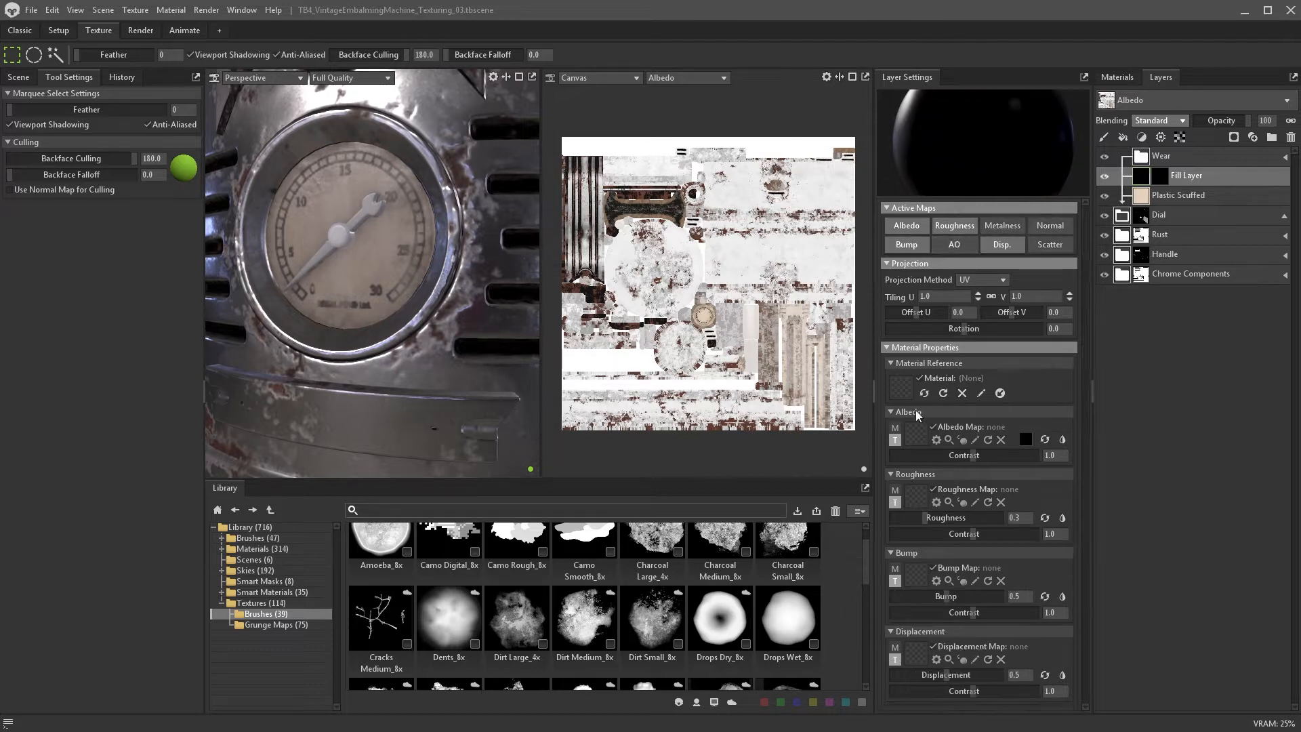
- Set the markings' fill layer to bump 0.531 with contrast 6.728, displacement 0.575 and roughness 0.425
drag(947, 596, 952, 594)
drag(947, 675, 955, 675)
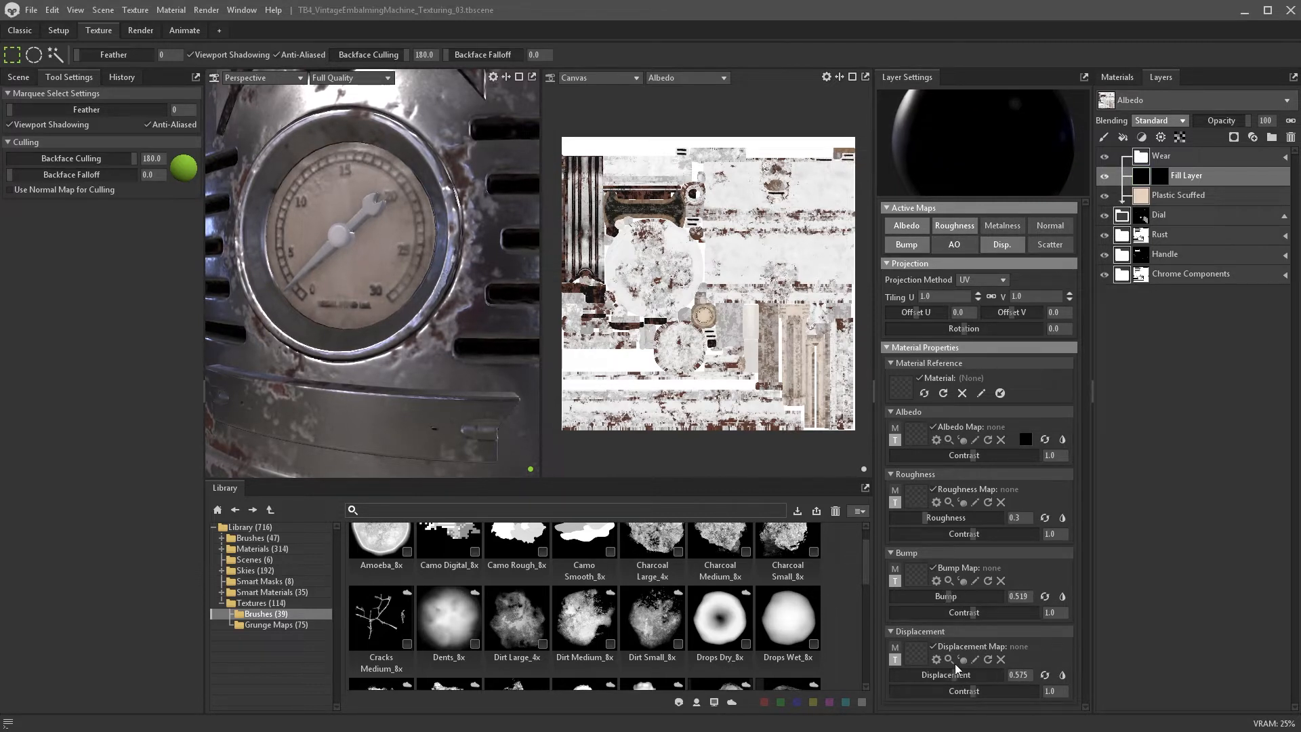
mouse_move(953, 612)
mouse_down()
mouse_move(978, 613)
mouse_move(950, 597)
mouse_up()
drag(956, 518, 940, 518)
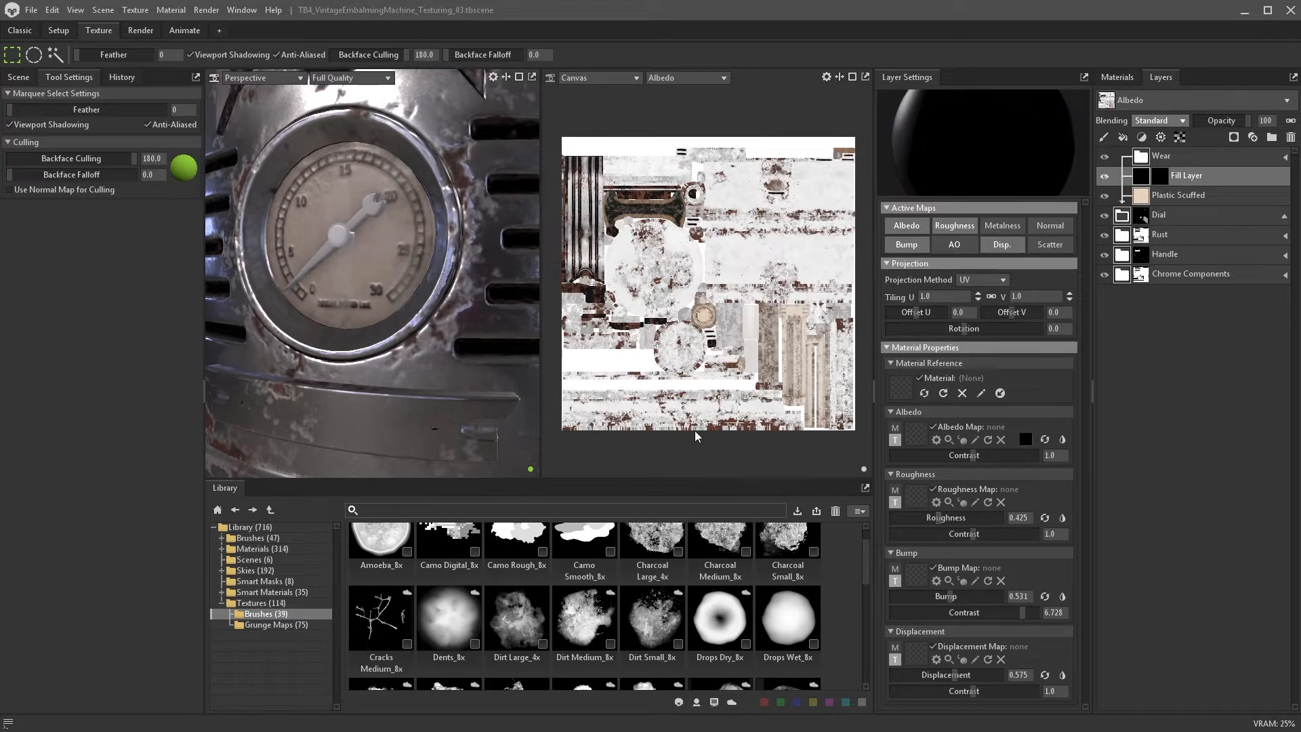
scroll(458, 337, down, 10)
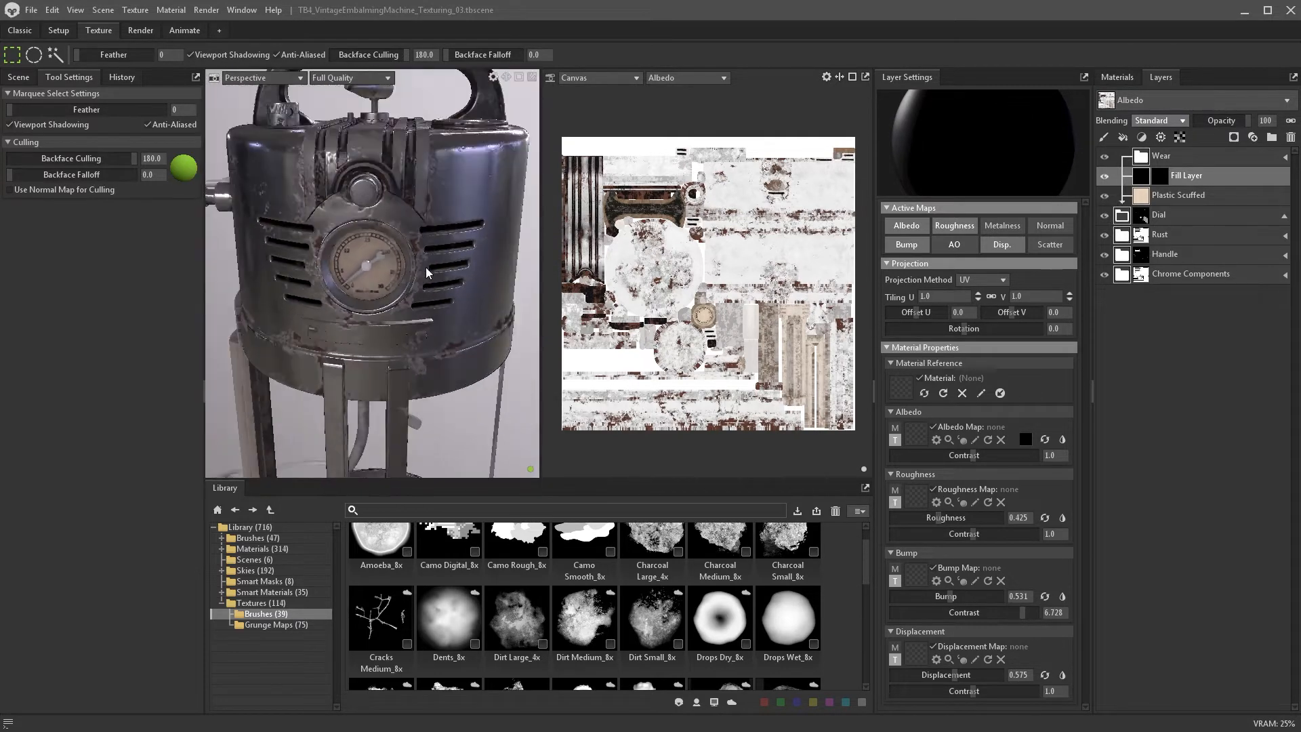
scroll(388, 255, up, 6)
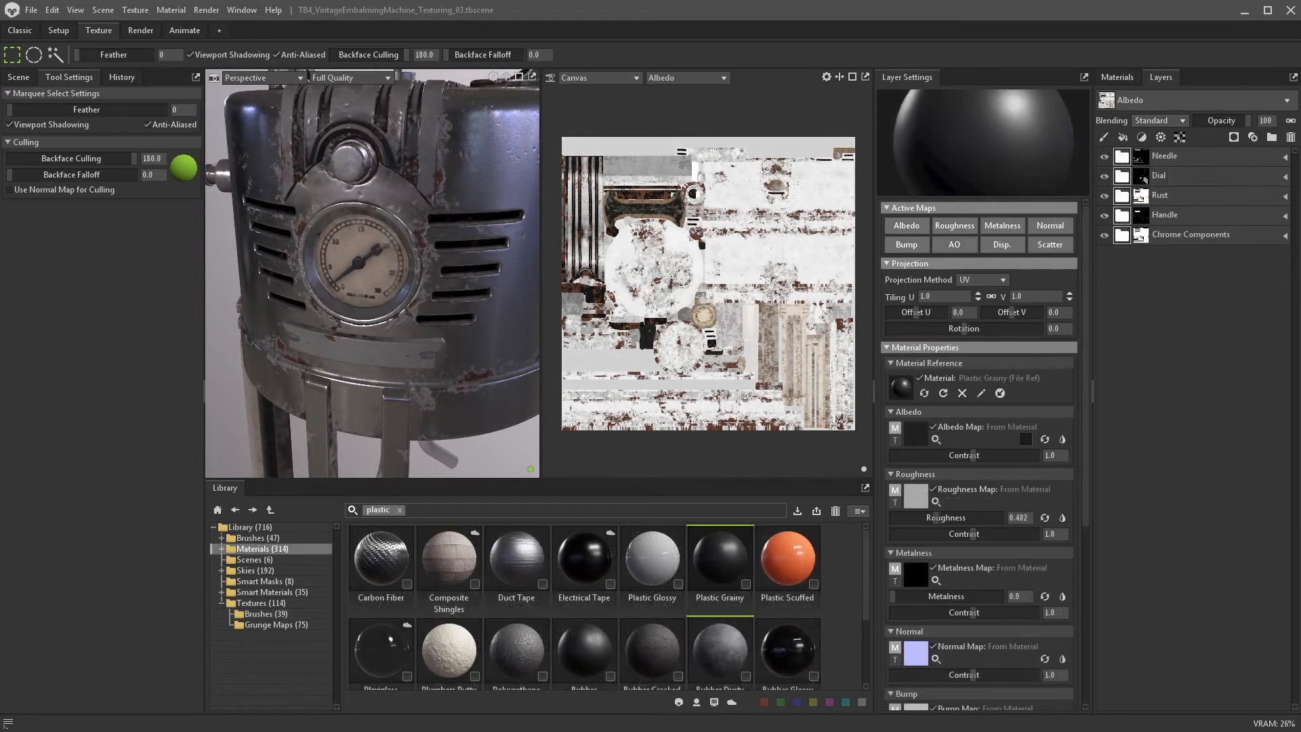
- Create a layer group above the Needle group and name it Dial Frame
click(1238, 154)
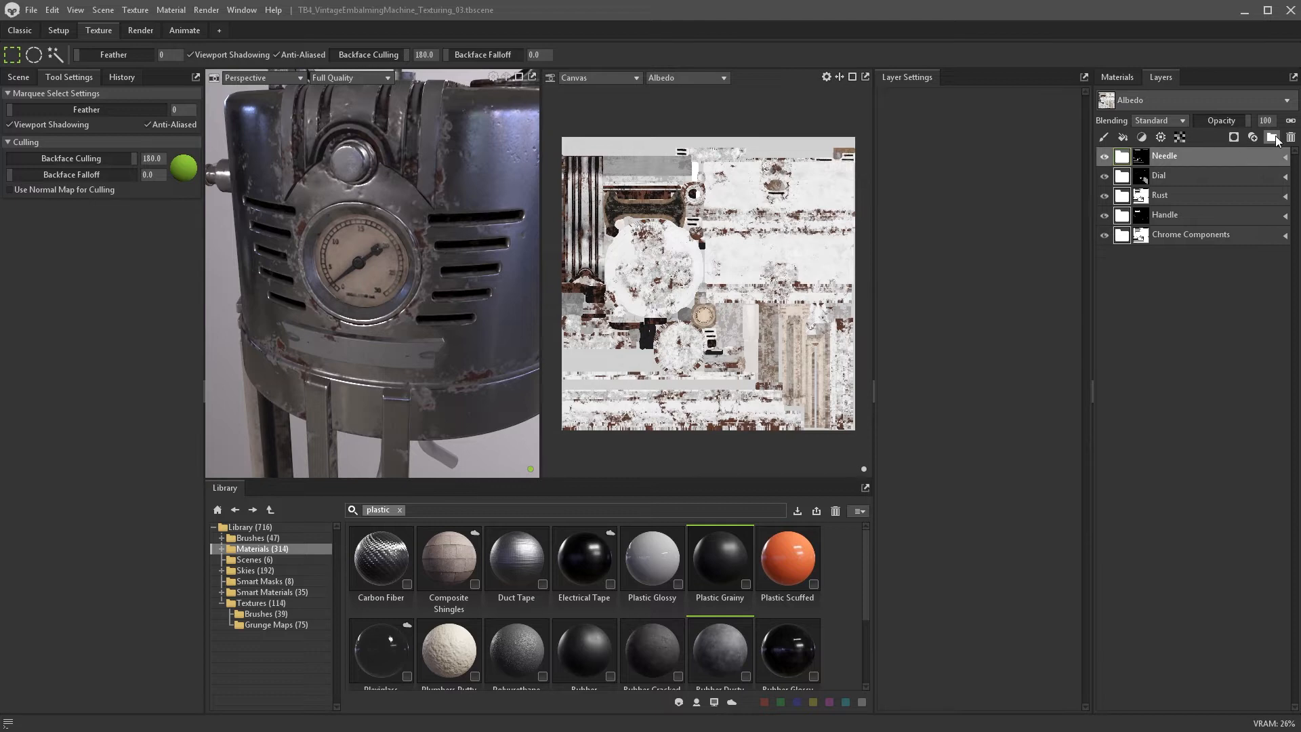
click(1271, 137)
text(Dial Frame)
key(Return)
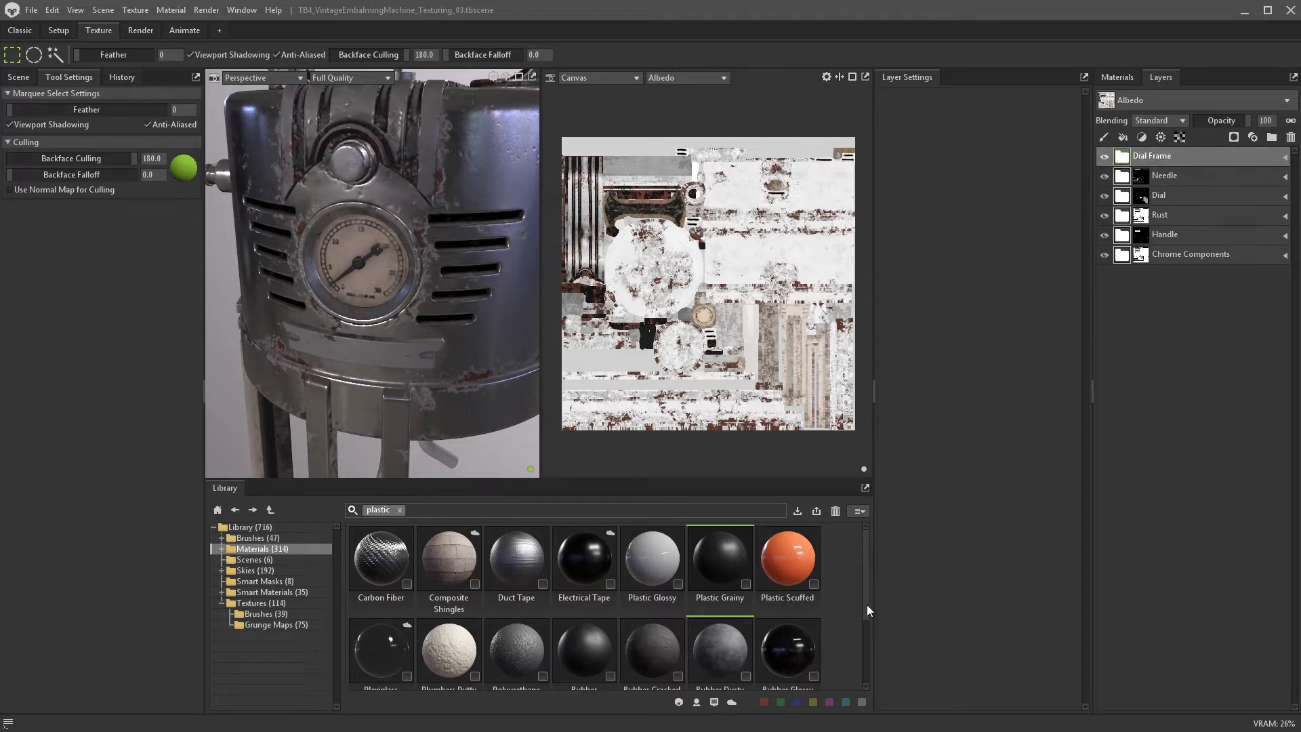
- Add the Rubber Dusty material to the Dial Frame group and restrict the group to the dial's ring with a black paint mask
scroll(867, 610, down, 3)
scroll(869, 678, up, 1)
drag(720, 569, 1193, 157)
click(1231, 155)
click(1235, 137)
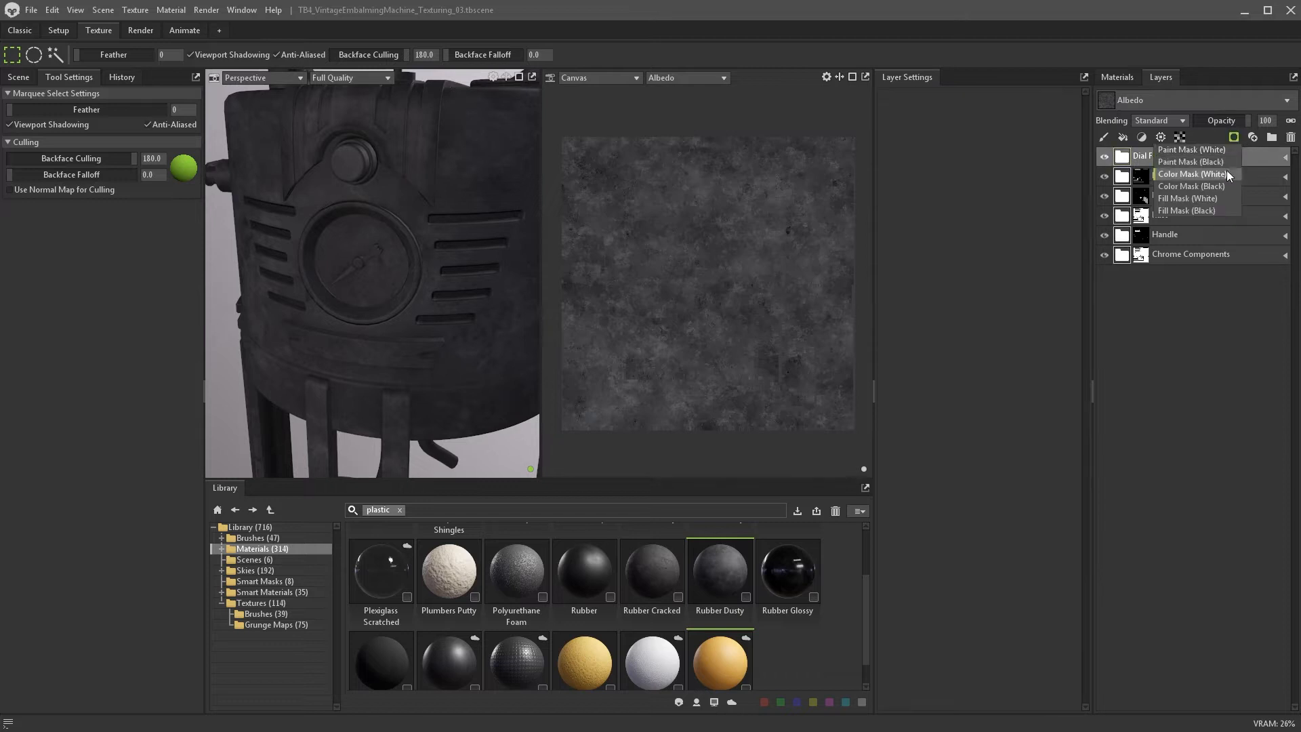
click(1193, 173)
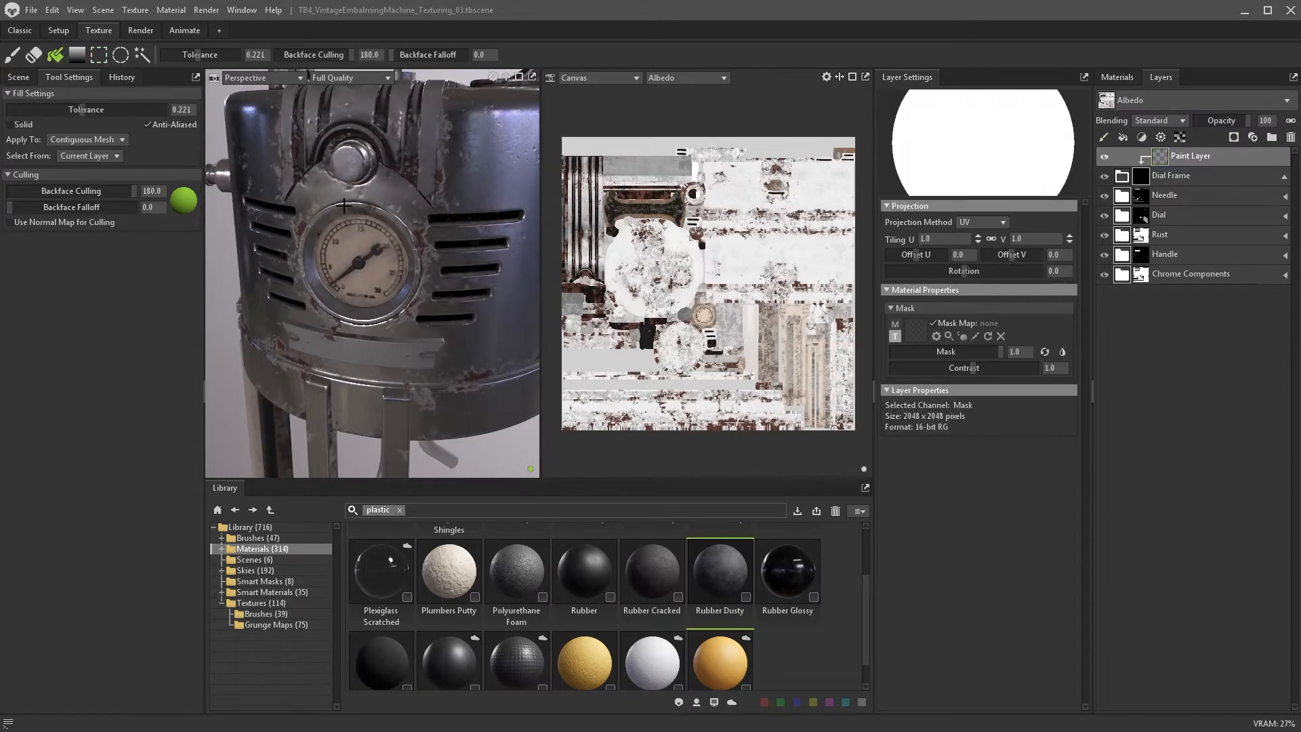
click(1126, 171)
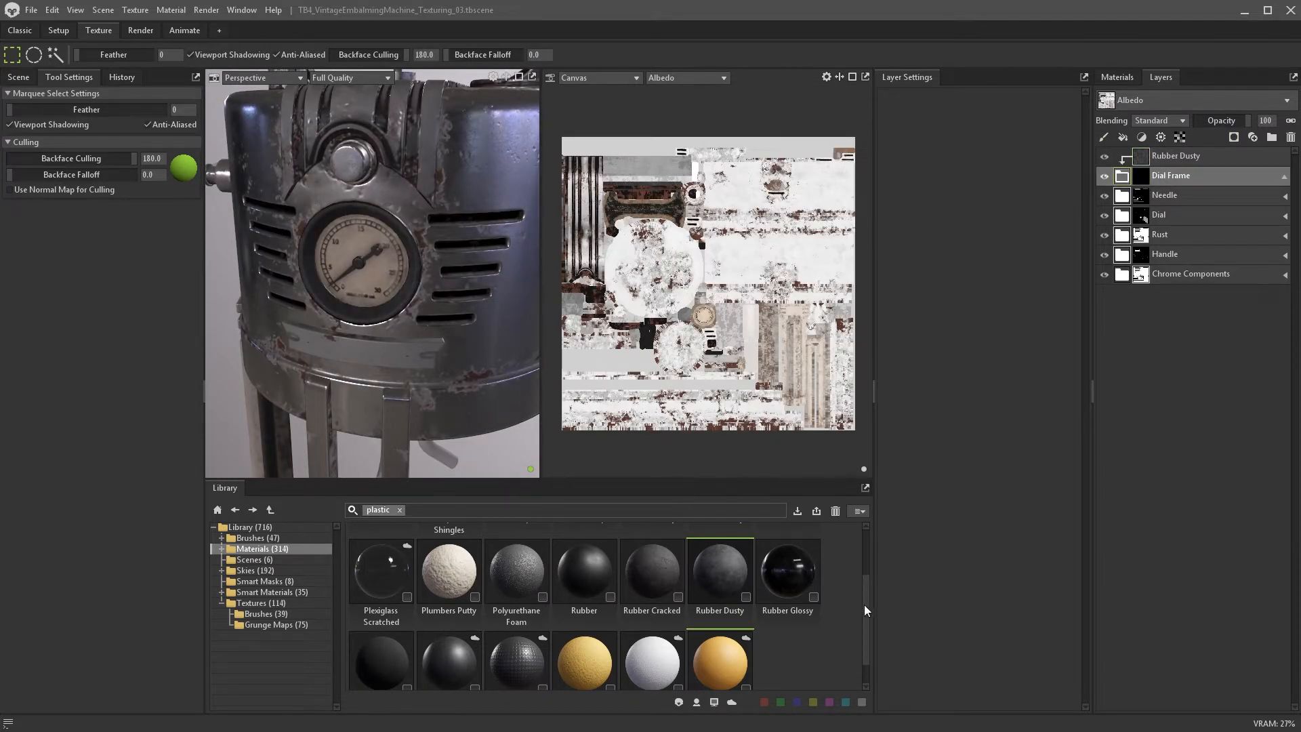
- Add the Plastic Scuffed material above Rubber Dusty in the Dial Frame group and set its albedo colour to 211f1e
scroll(864, 605, up, 2)
drag(787, 559, 1120, 174)
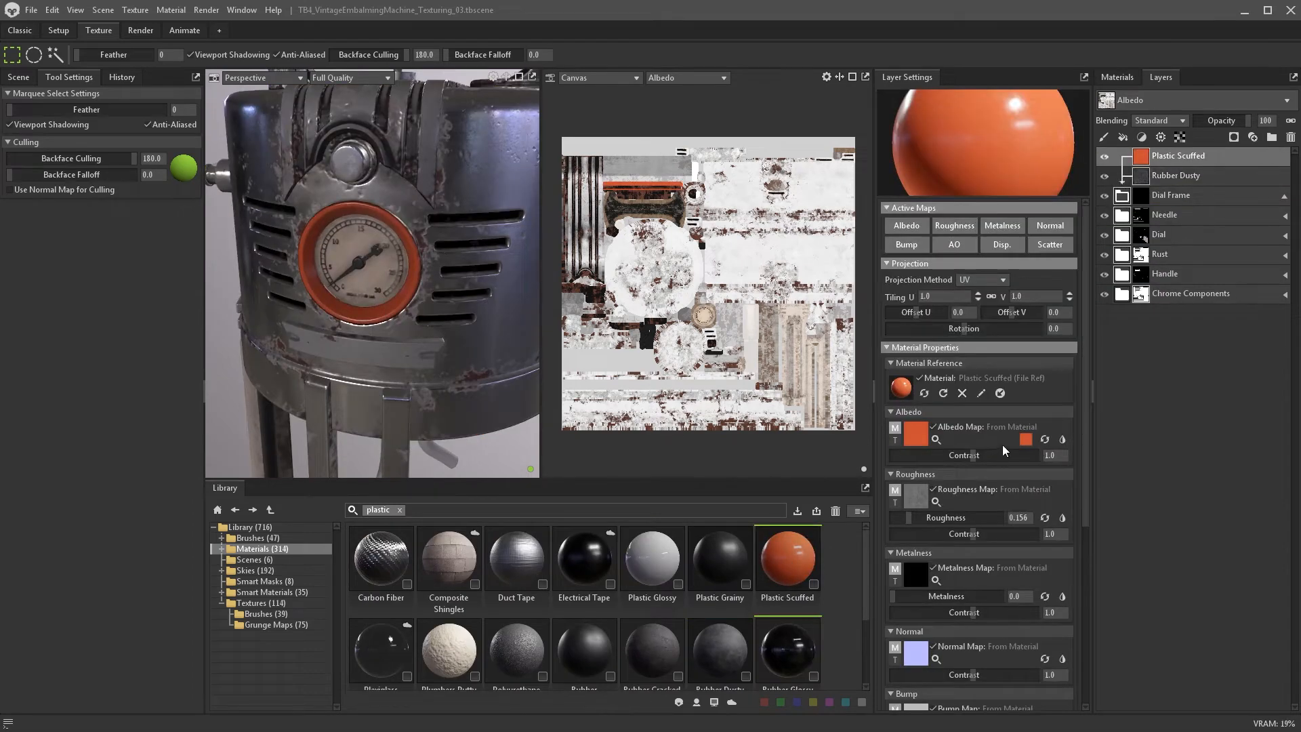
click(1025, 440)
drag(613, 387, 502, 435)
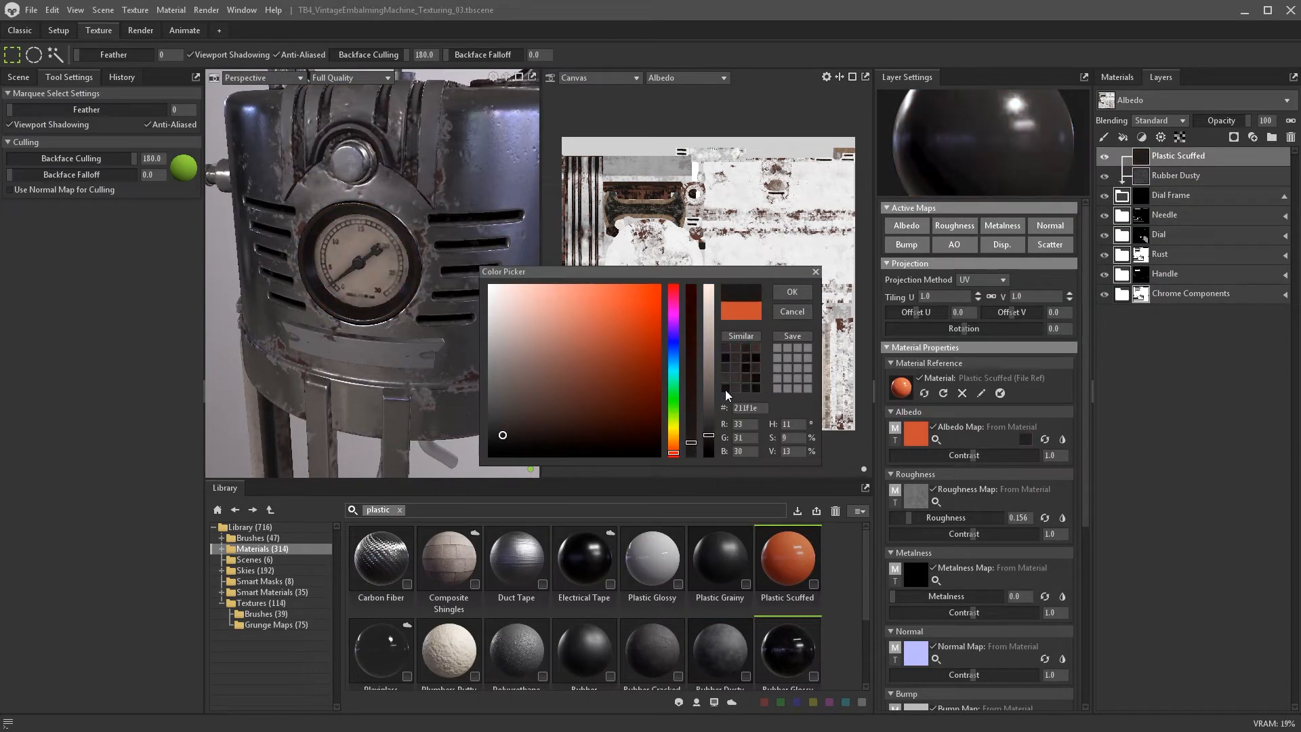
click(792, 291)
- Set the roughness of the dial frame's Plastic Scuffed layer to 0.225 and give the layer a black mask
scroll(353, 245, up, 3)
alt+drag(381, 278, 389, 331)
scroll(369, 284, down, 3)
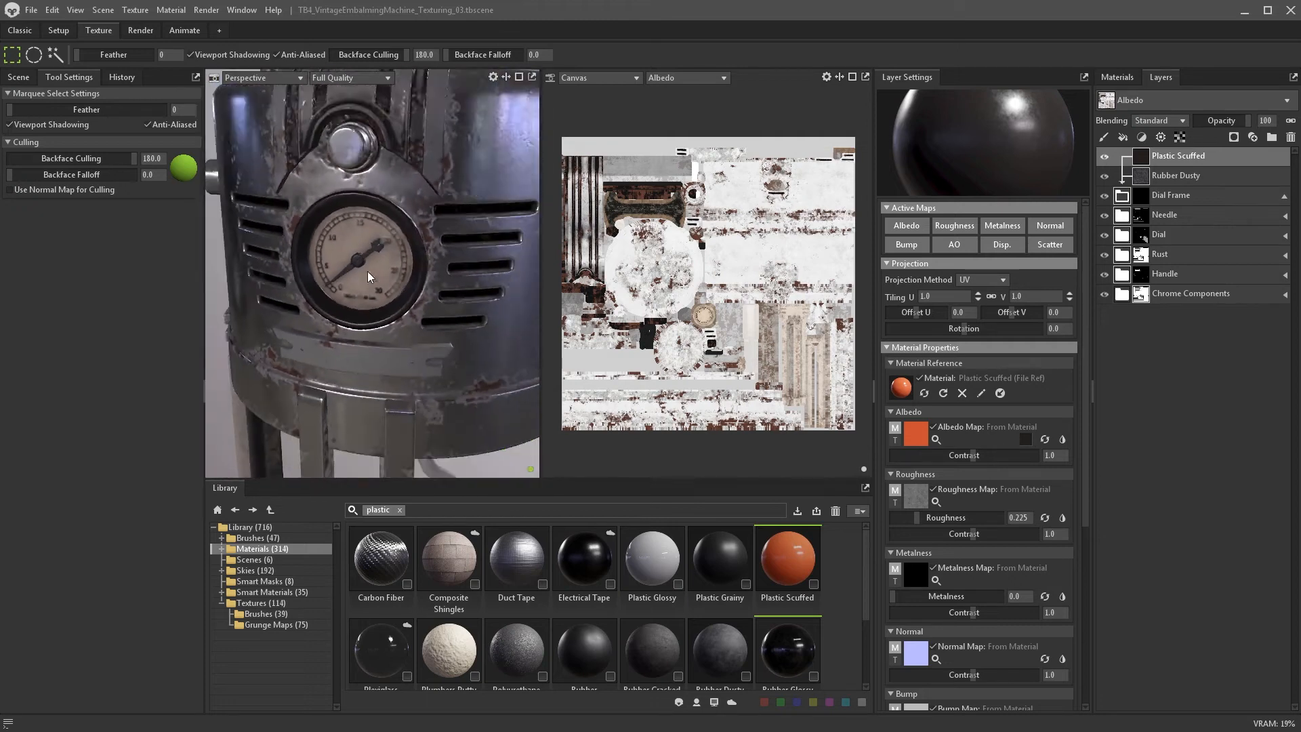
click(1235, 137)
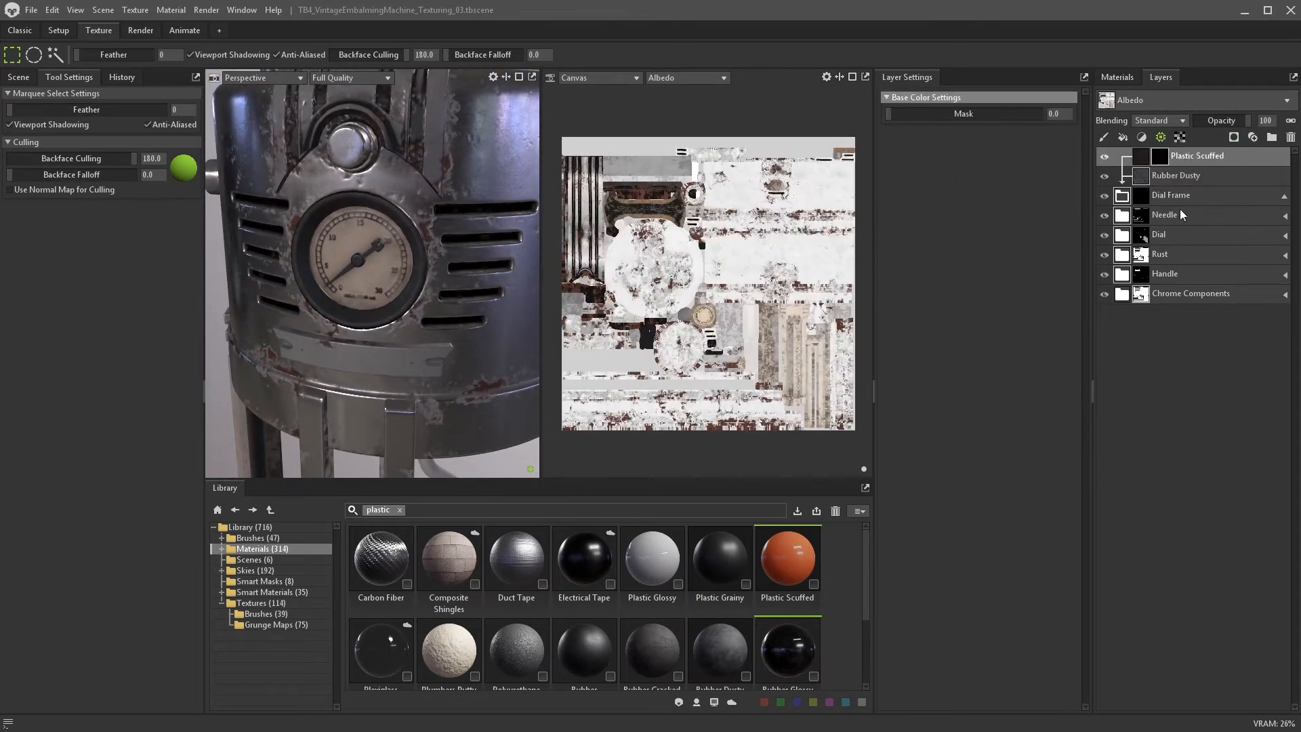
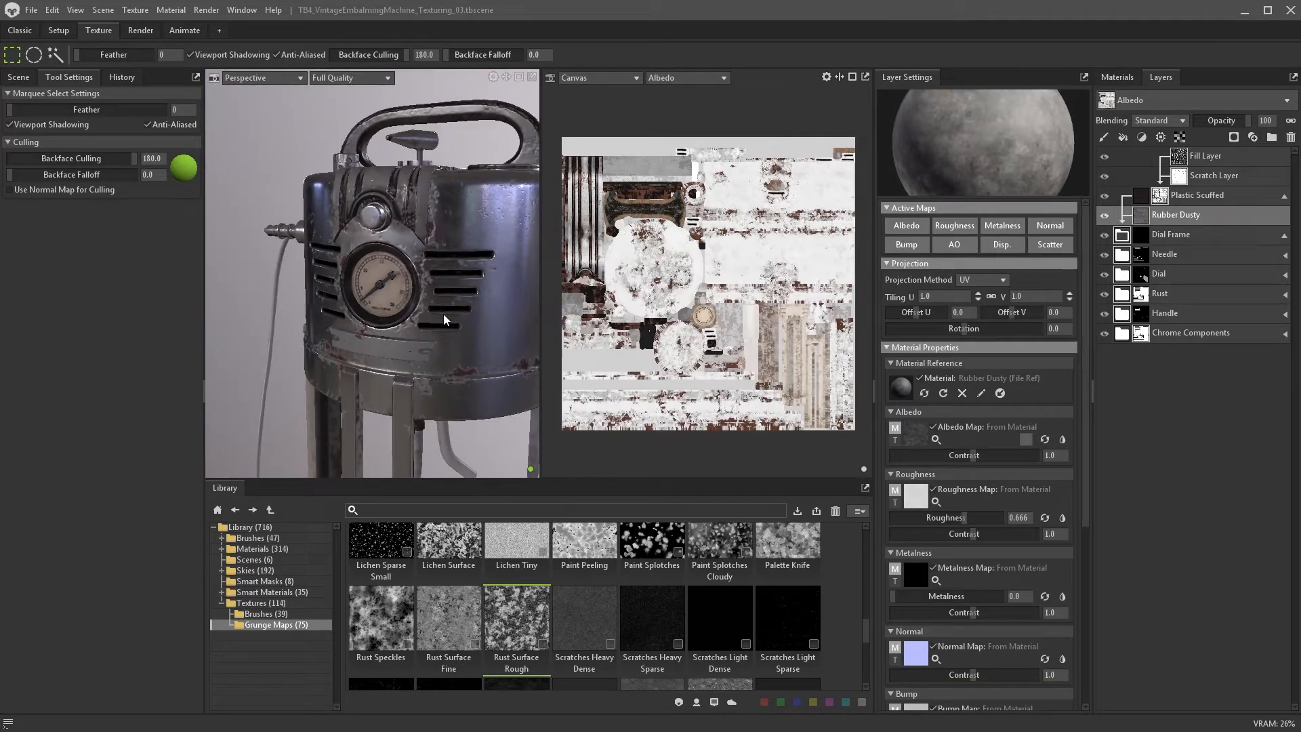
- Duplicate the Anodized layer of the Chrome Components group and move the copy into the Company Plack group
alt+drag(444, 315, 385, 287)
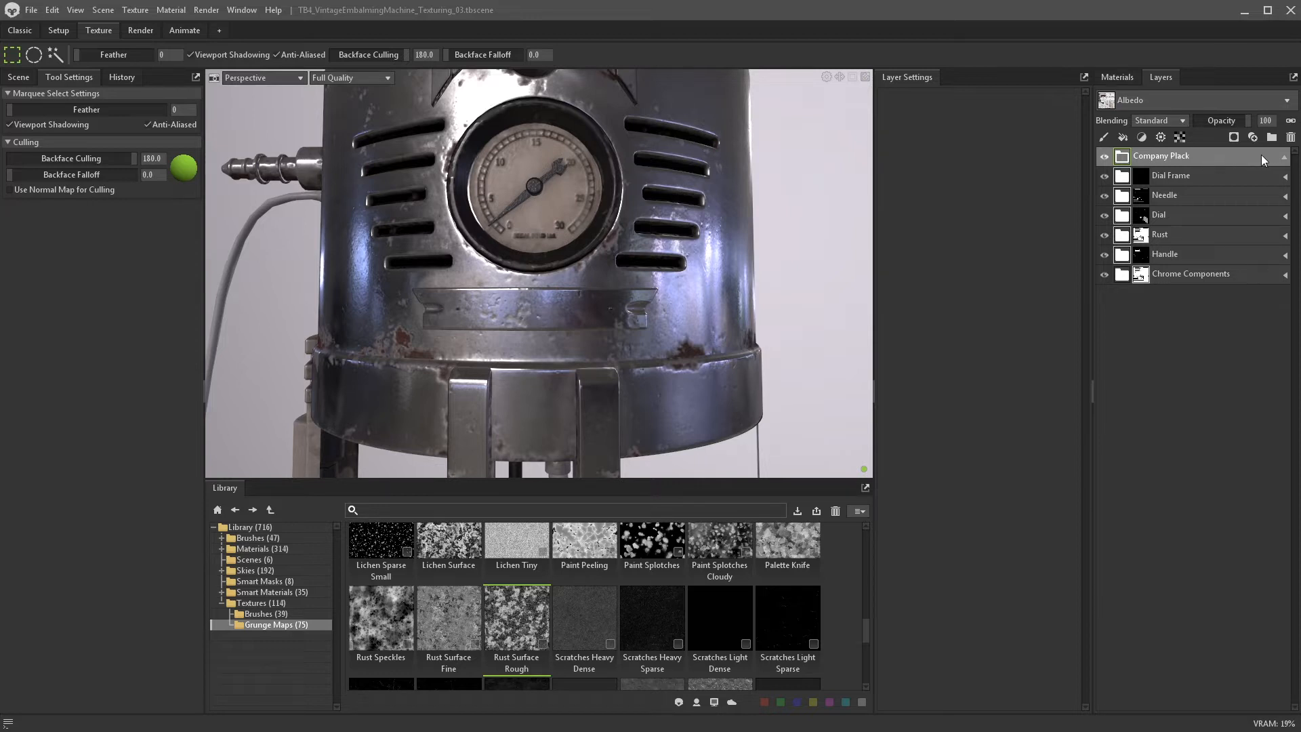
click(1285, 275)
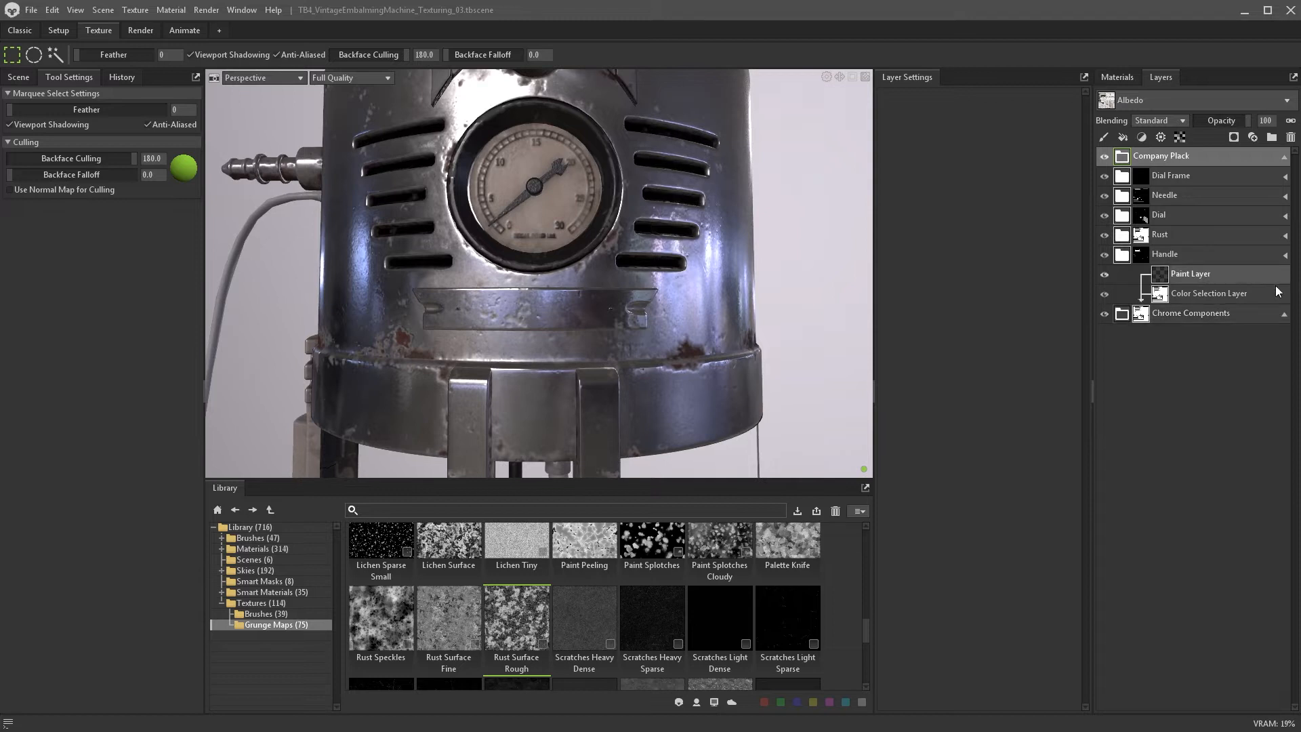
click(1126, 313)
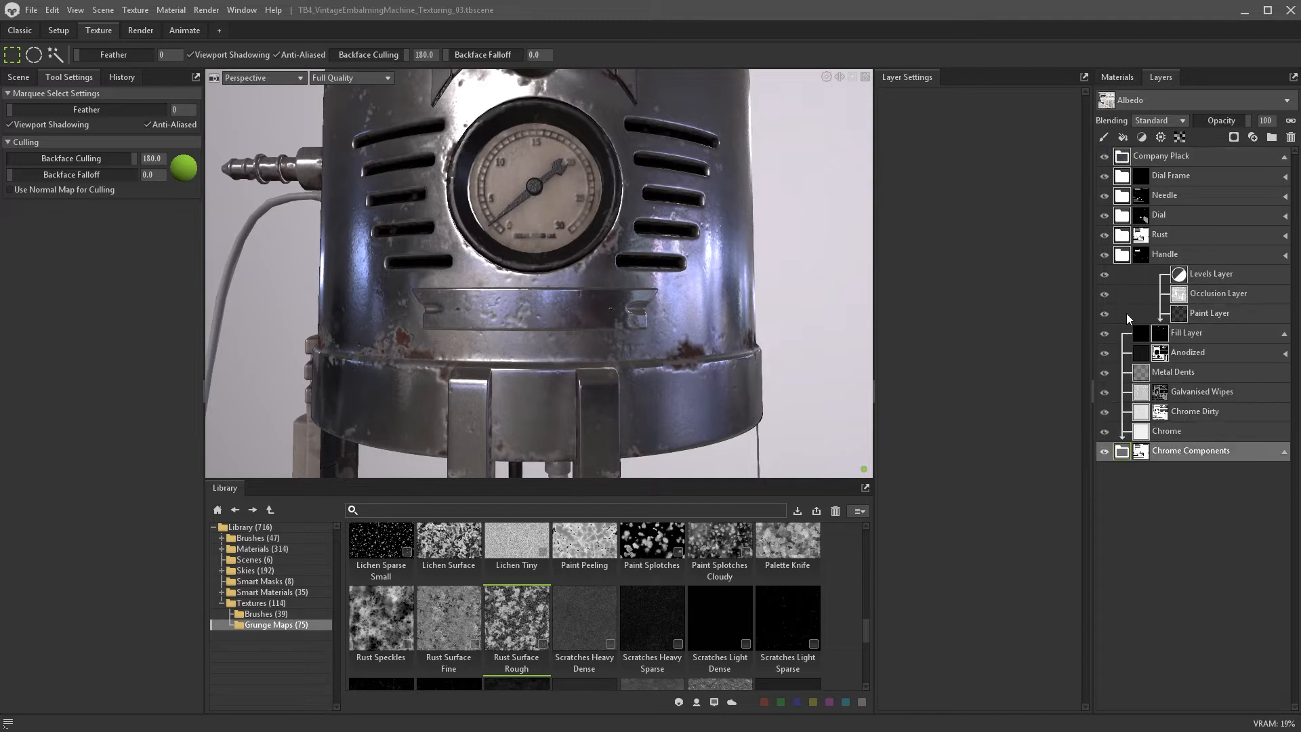
click(1215, 350)
right_click(1214, 350)
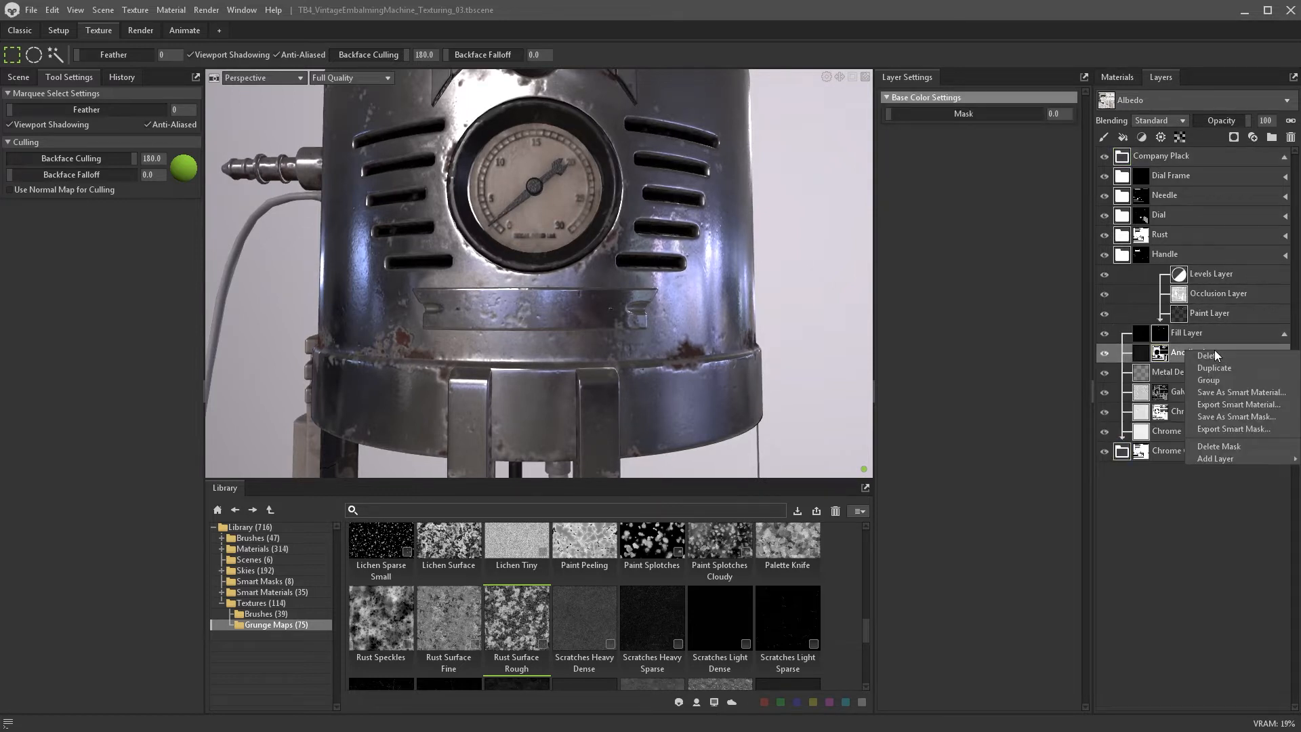
click(1214, 368)
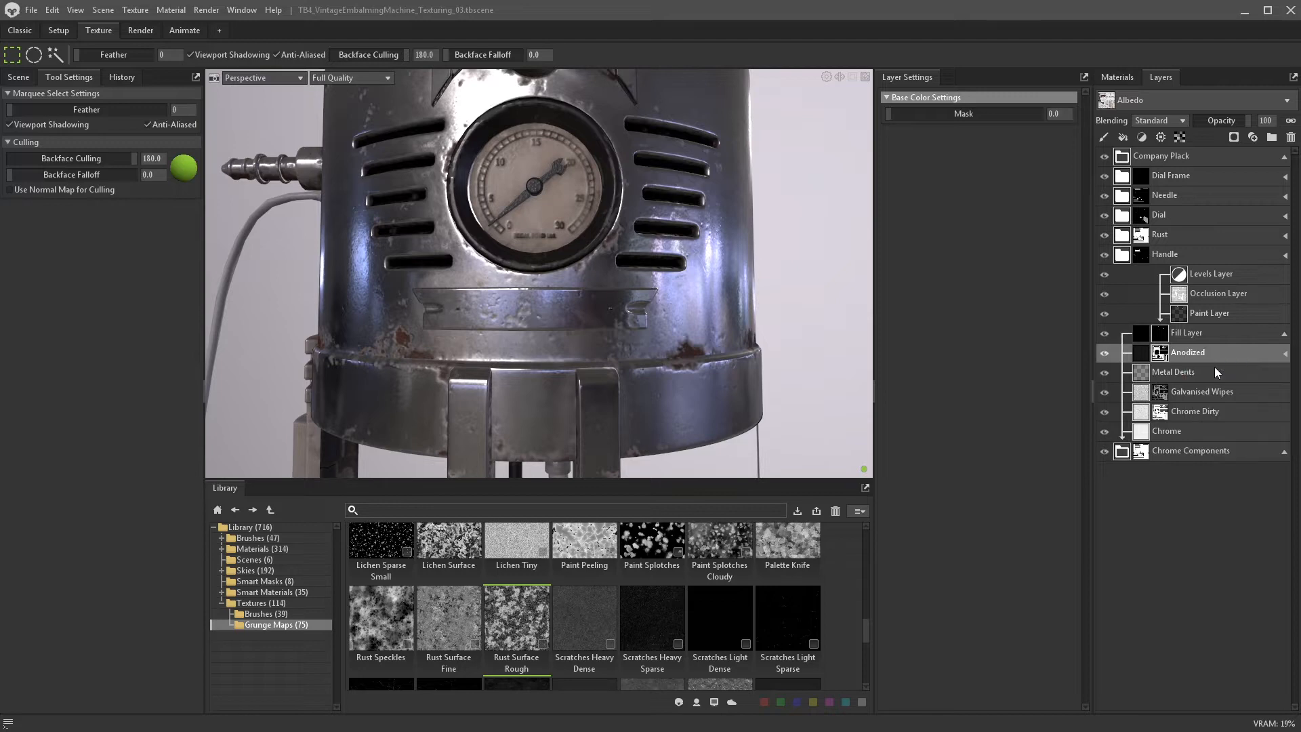
drag(1165, 335, 1160, 158)
click(1283, 472)
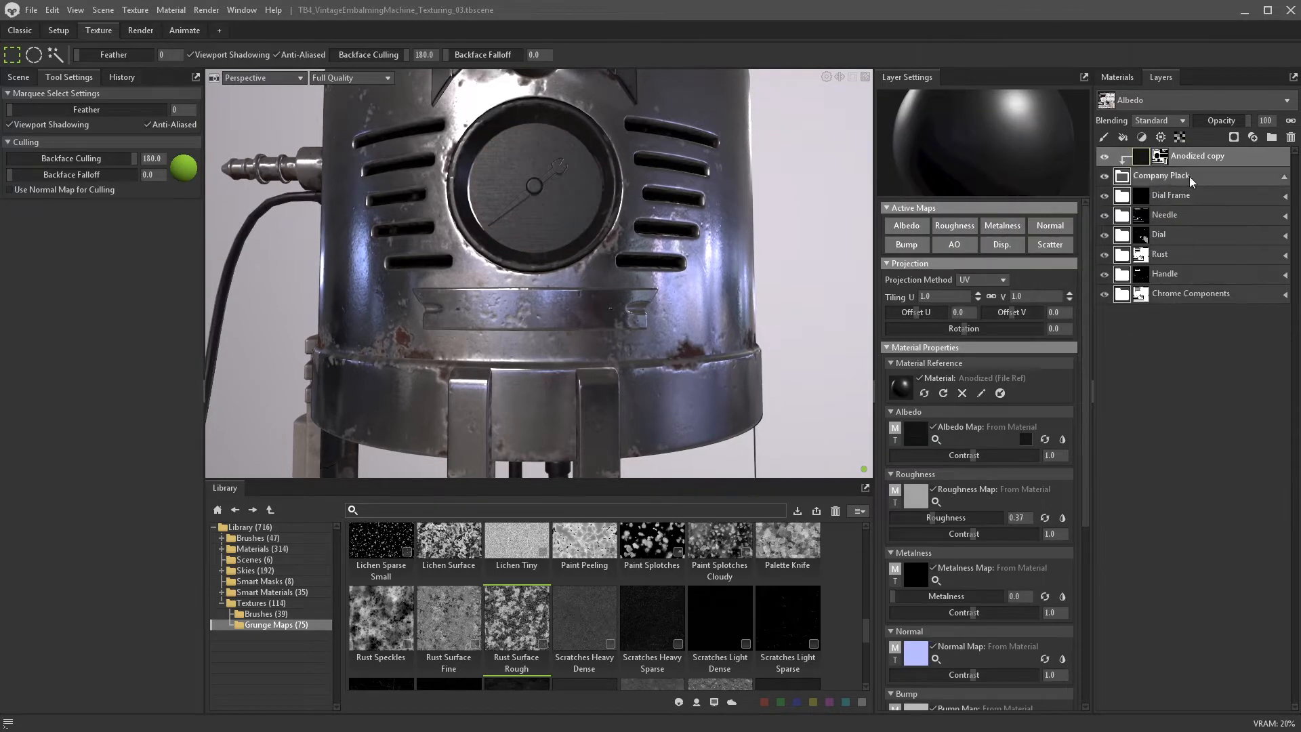
- Delete the Anodized copy's mask and mask the Company Plack group so it covers only the nameplate below the dial
right_click(1163, 158)
click(1174, 253)
click(1155, 180)
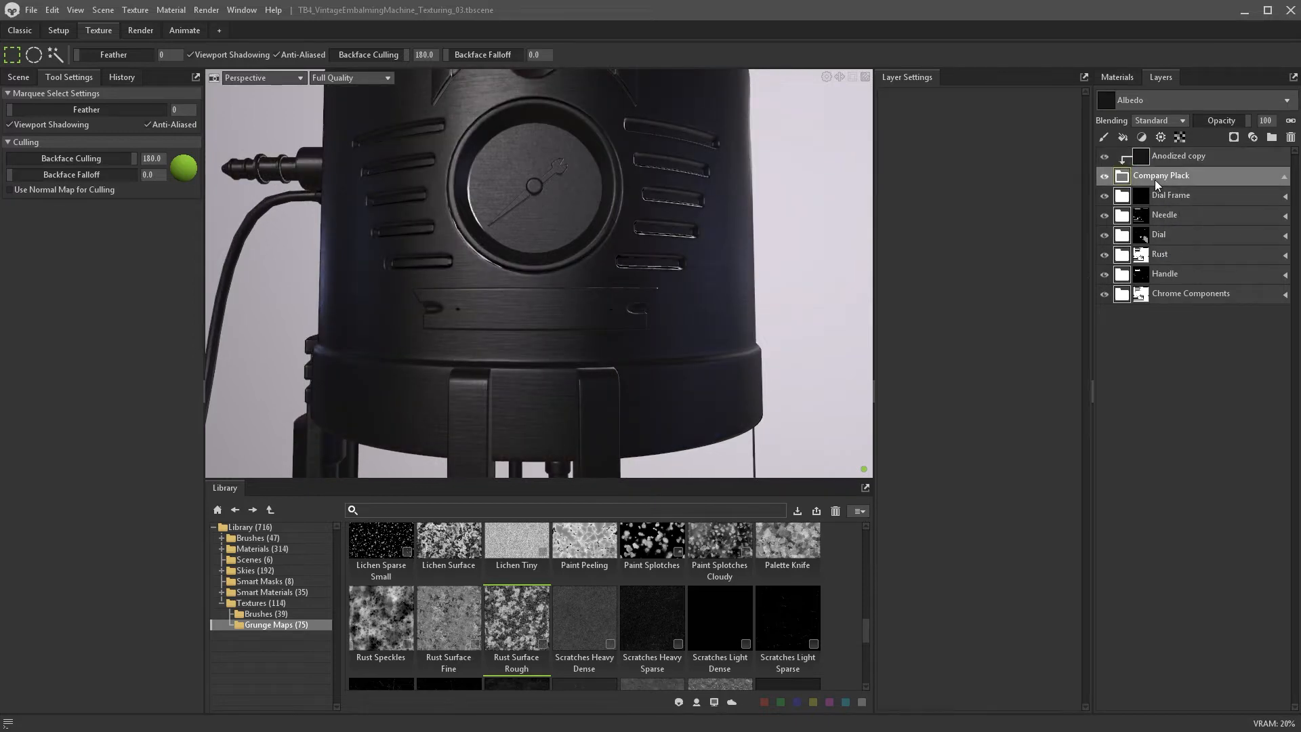
click(1234, 137)
click(1222, 185)
- Rename the Anodized copy layer as Anodized and give it a black paint mask
double_click(1225, 160)
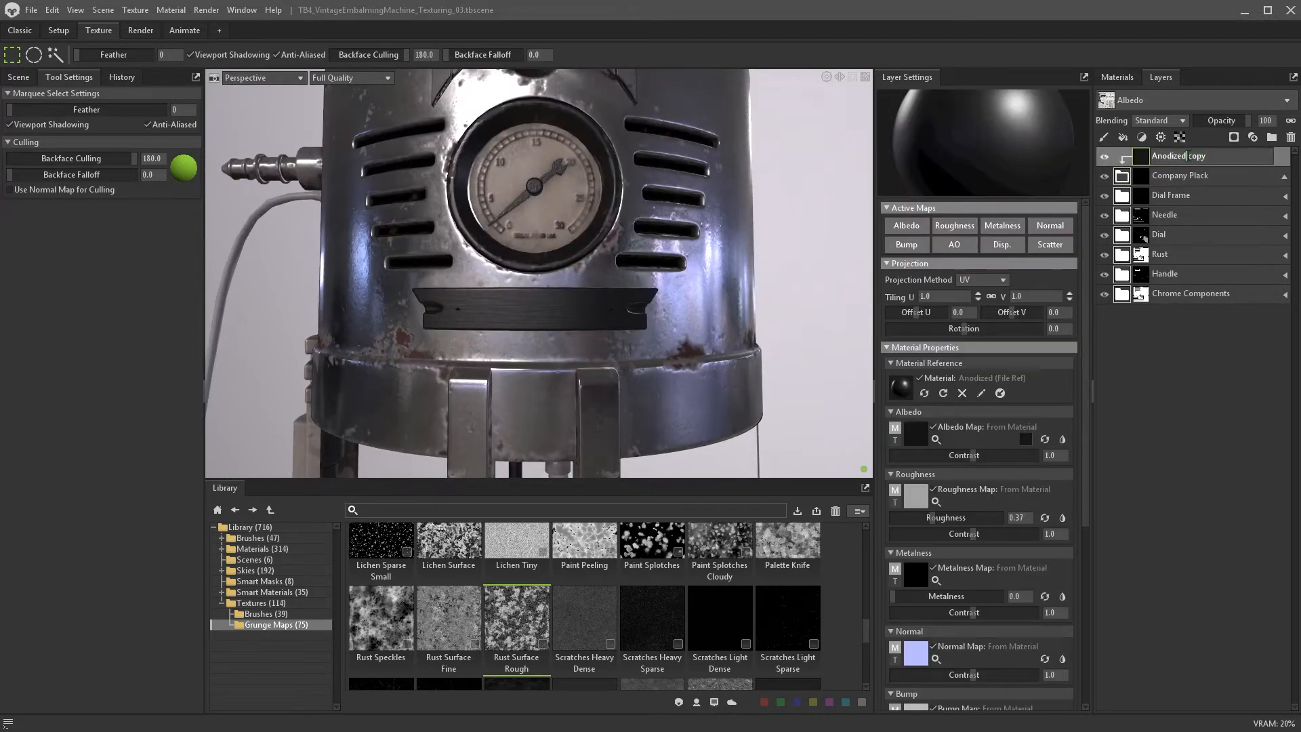
key(BackSpace)
key(BackSpace)
key(BackSpace)
key(BackSpace)
key(BackSpace)
key(Return)
click(1232, 138)
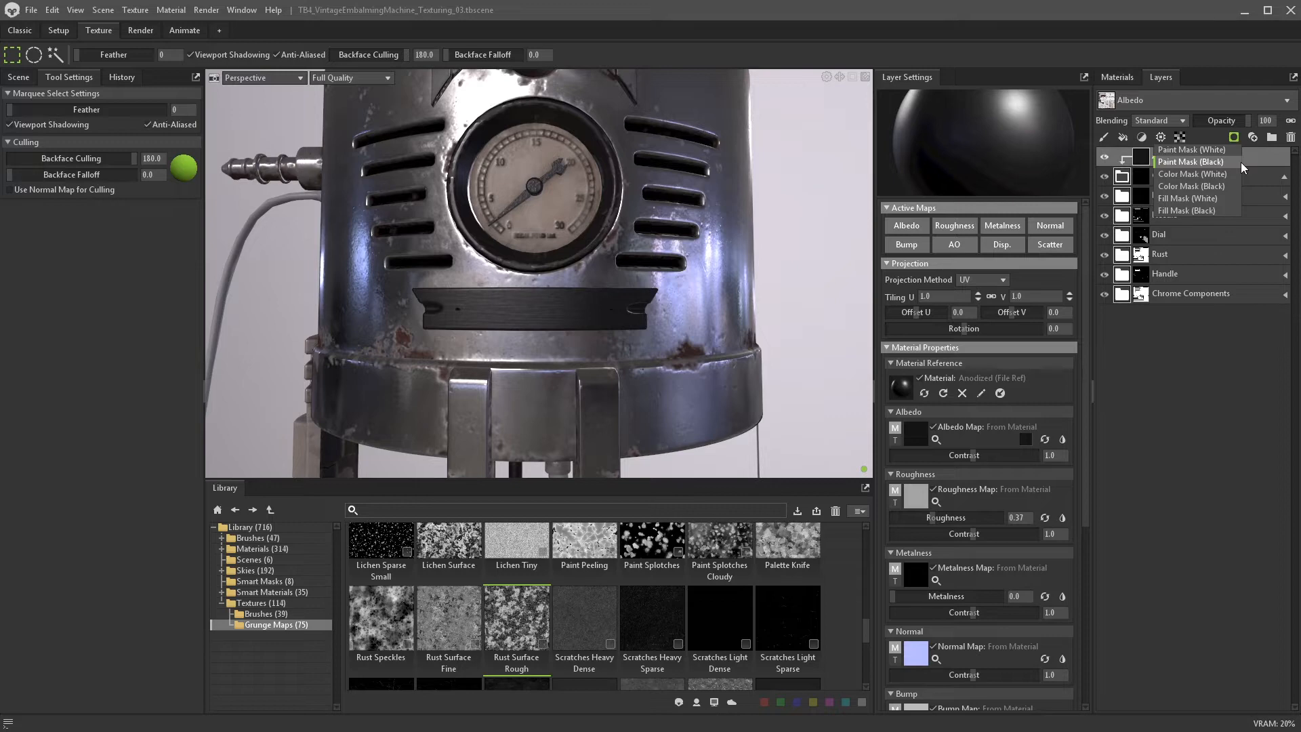
click(1241, 162)
mouse_move(1185, 155)
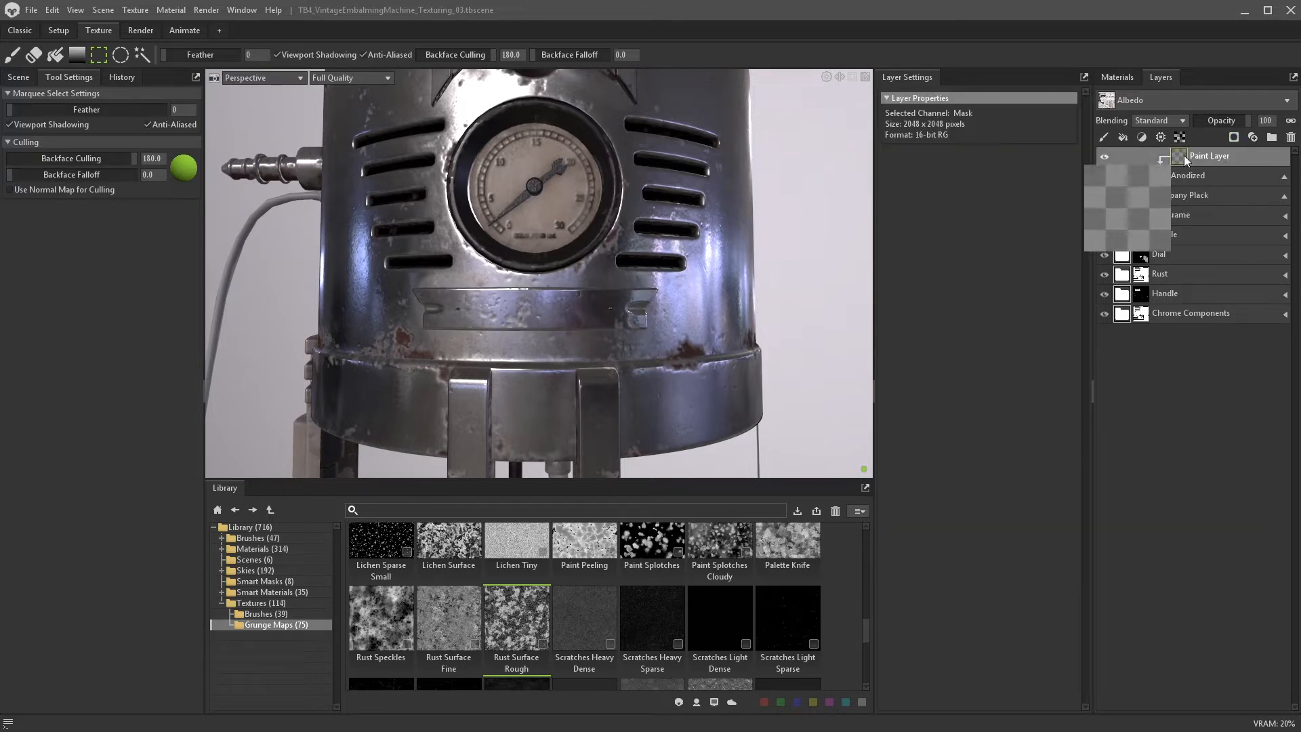
- Load the EmbalmingMachine_RegalGrounds image from Source Files as the texture of the paint brush
click(12, 54)
click(16, 235)
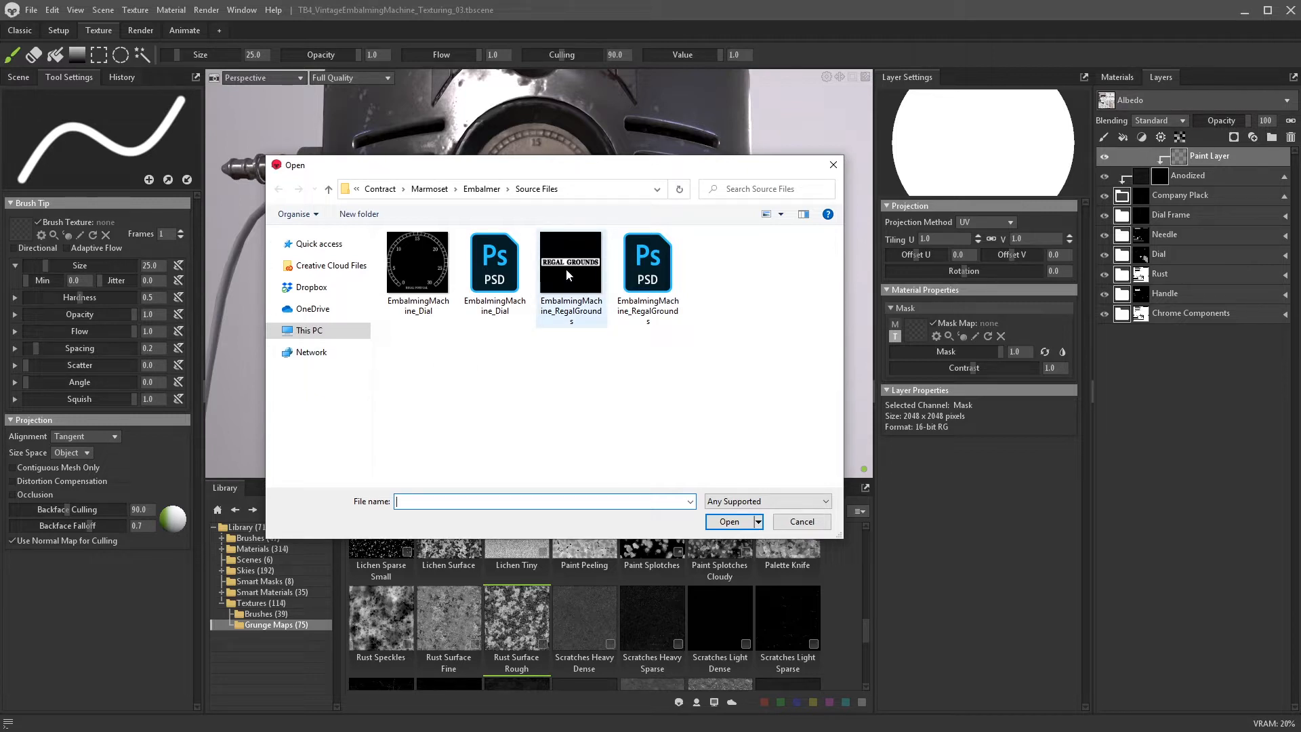
click(567, 268)
click(729, 521)
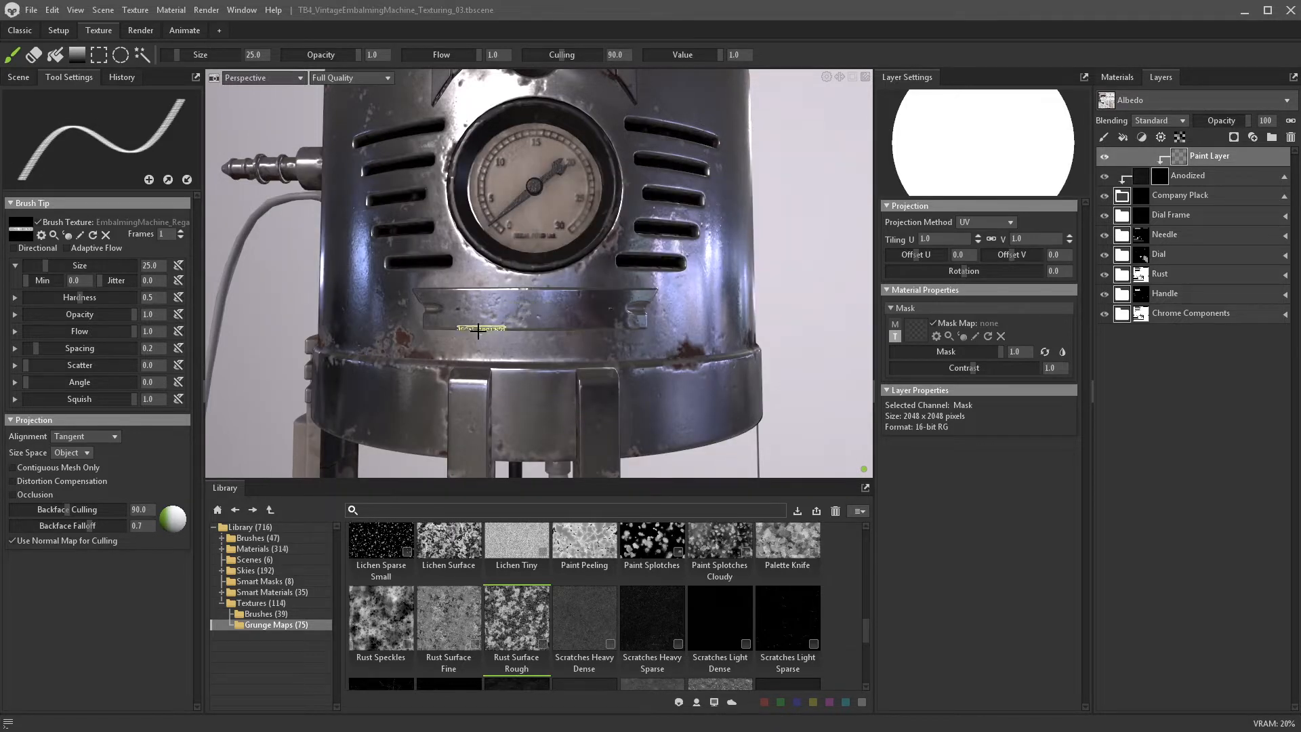
- Set the brush hardness to 0.875, spacing to 0.221 and size to 83, and stamp the REGAL GROUNDS lettering onto the nameplate
drag(85, 300, 120, 299)
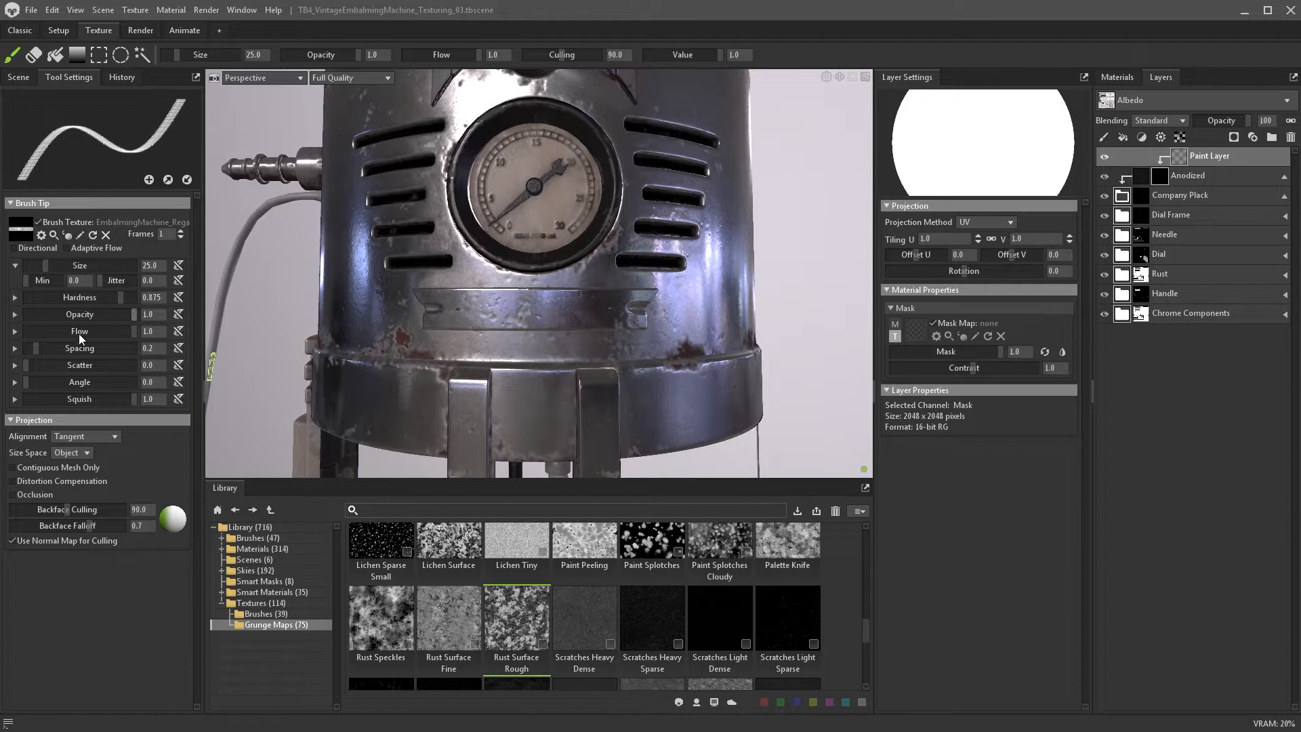
click(37, 348)
drag(46, 266, 54, 266)
key(bracketright)
key(bracketright)
key(bracketright)
key(bracketright)
key(bracketright)
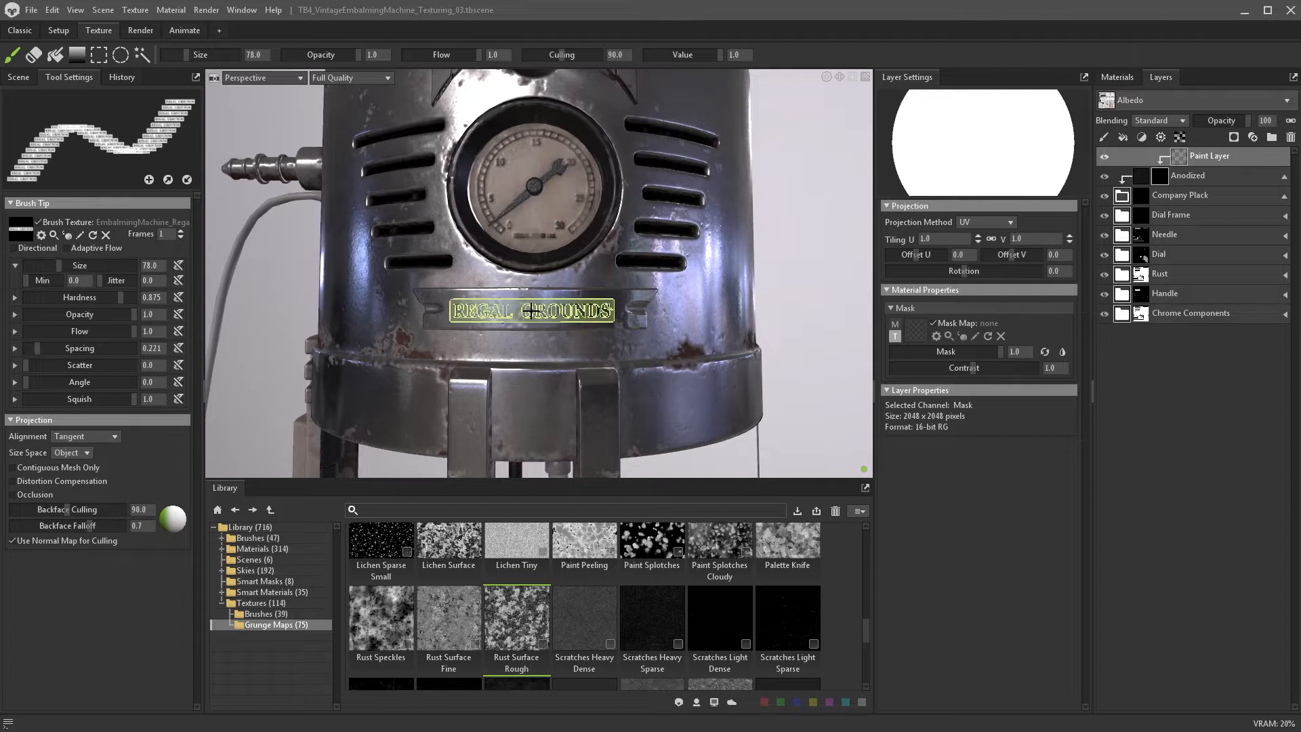
key(bracketright)
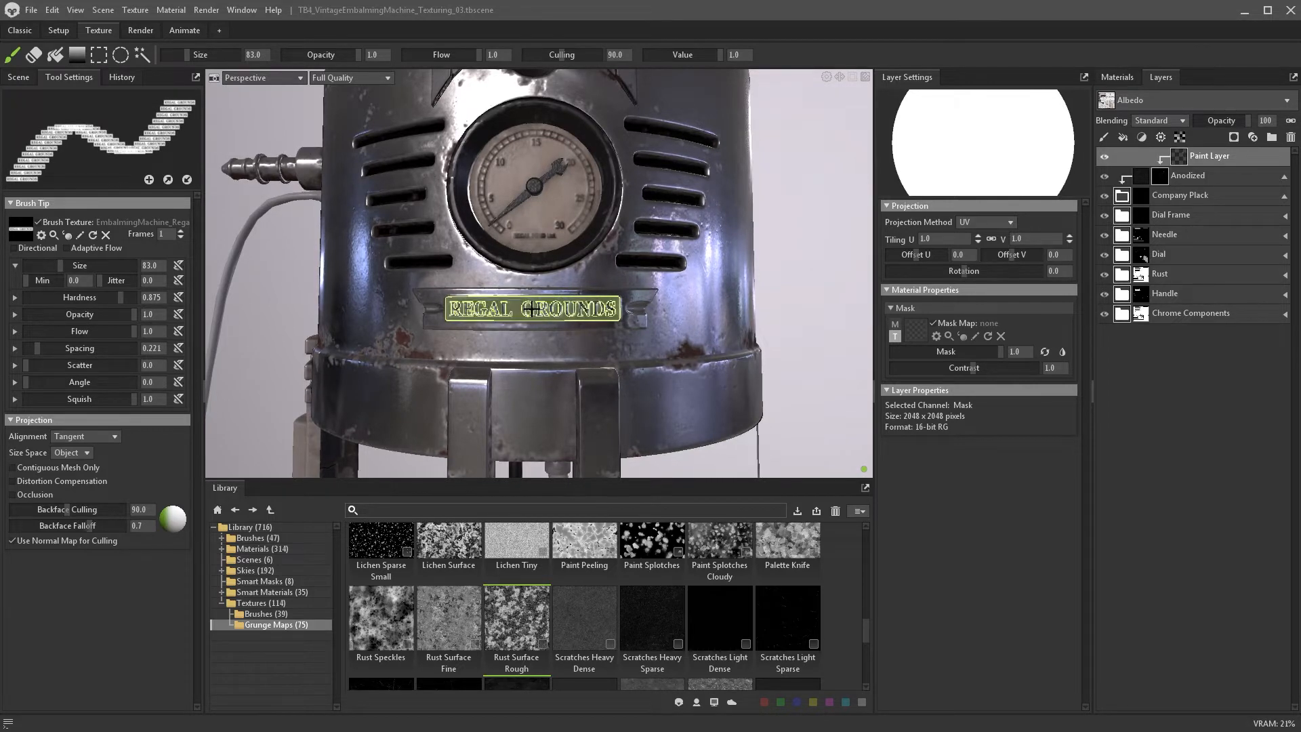
- Set the bump contrast of the Company Plack group's Anodized layer to 1.795
mouse_move(584, 364)
alt+mouse_down()
mouse_move(540, 349)
mouse_move(576, 284)
mouse_move(610, 347)
mouse_move(513, 390)
alt+mouse_up()
scroll(527, 381, up, 2)
key(Delete)
scroll(992, 513, down, 2)
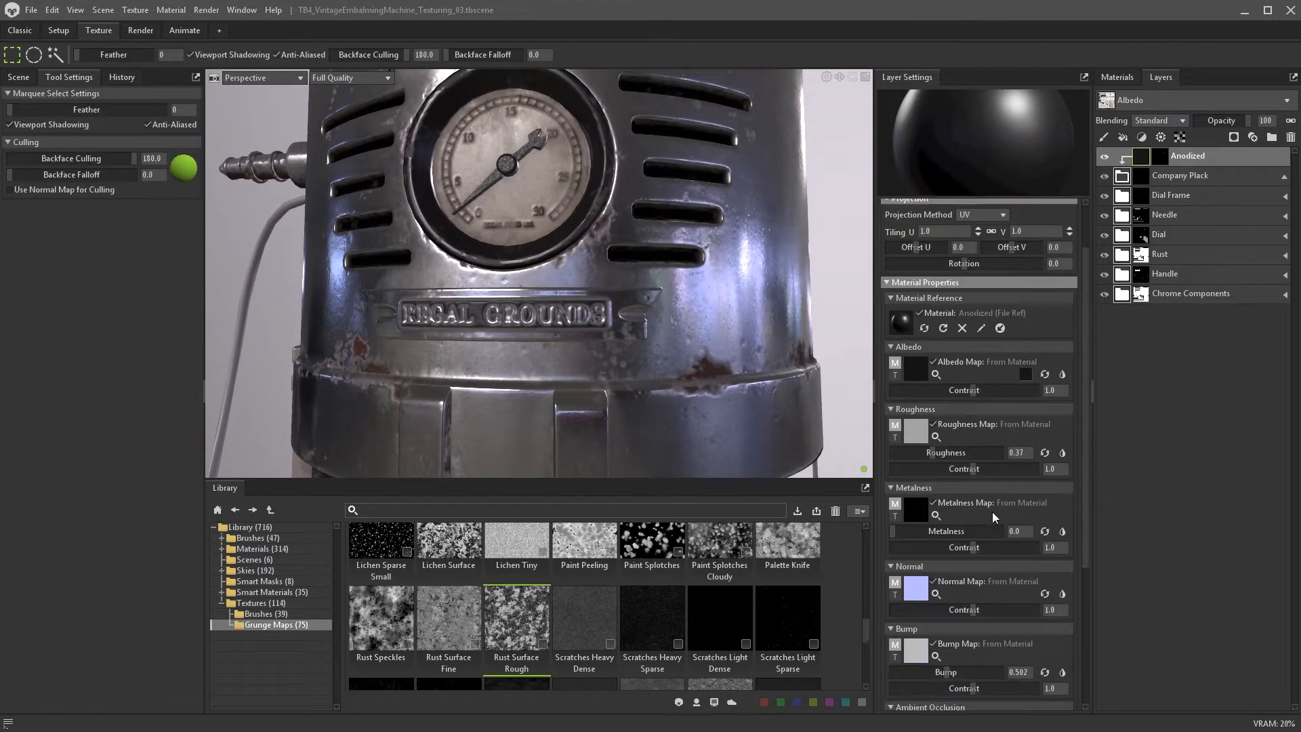
scroll(993, 513, down, 2)
drag(966, 624, 979, 624)
scroll(969, 623, down, 3)
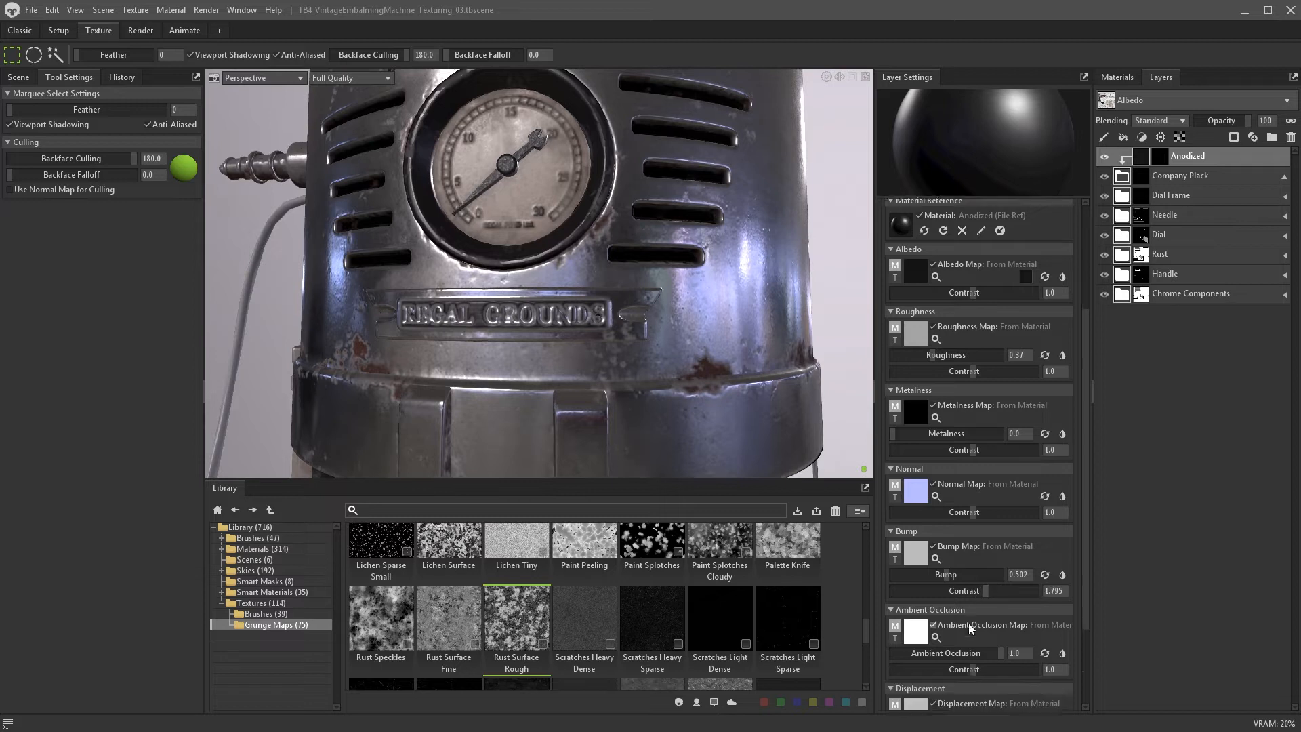
- Set the displacement of the nameplate's Anodized layer to 0.506 and its bump to 0.388
drag(951, 666, 946, 658)
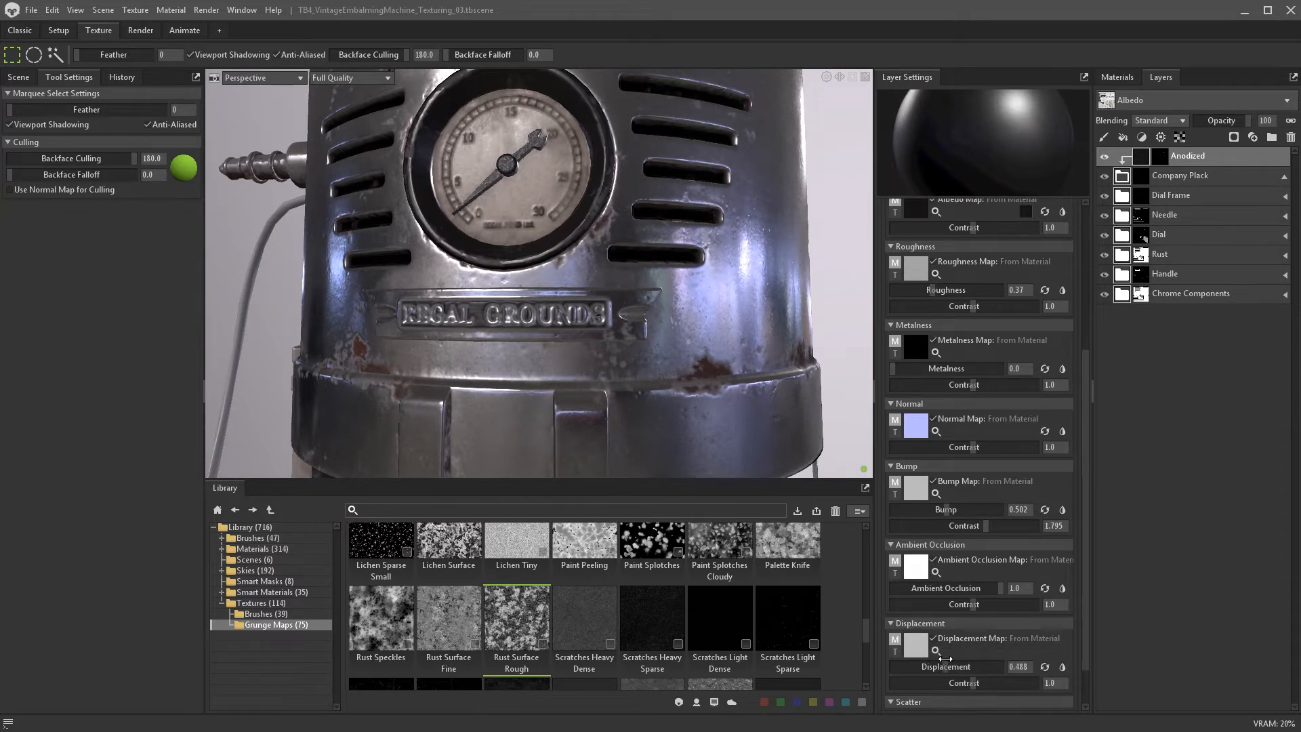
drag(946, 509, 933, 509)
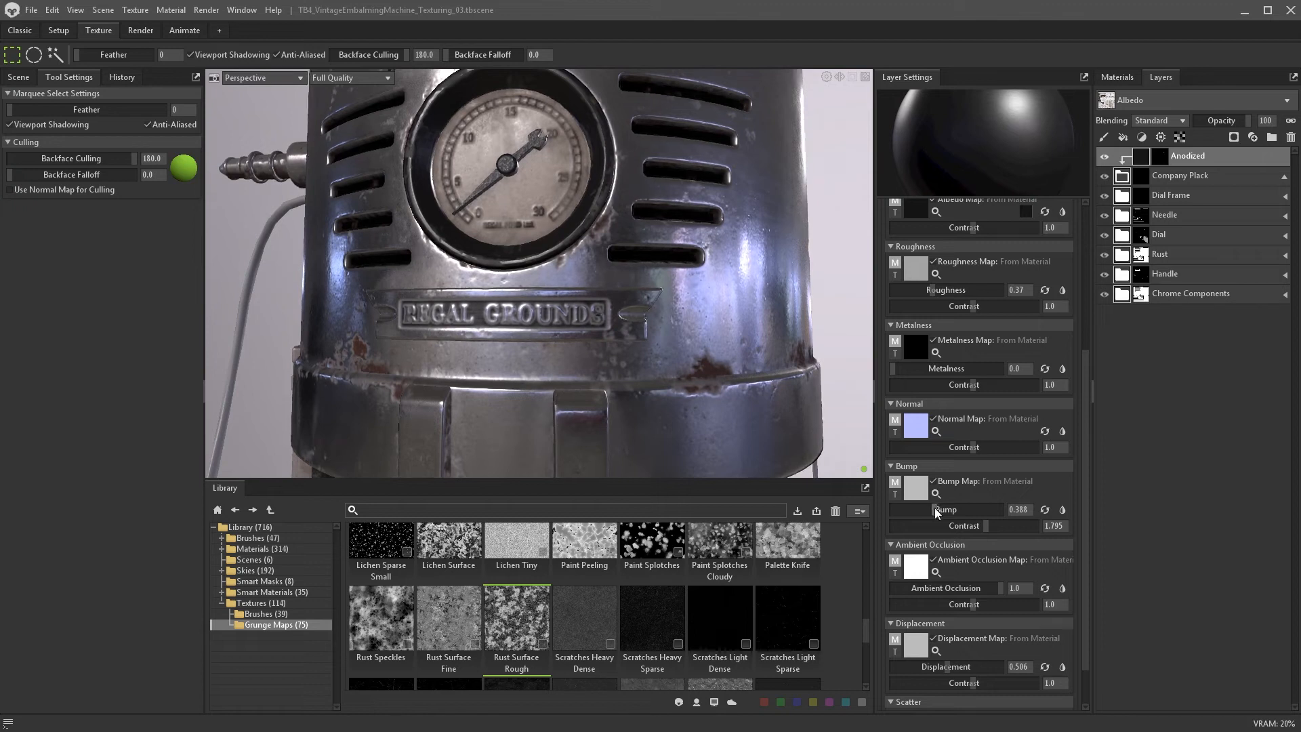
- Add a Levels layer above Anodized that affects only the bump map, with input levels of 0.073 and 0.901
click(1141, 143)
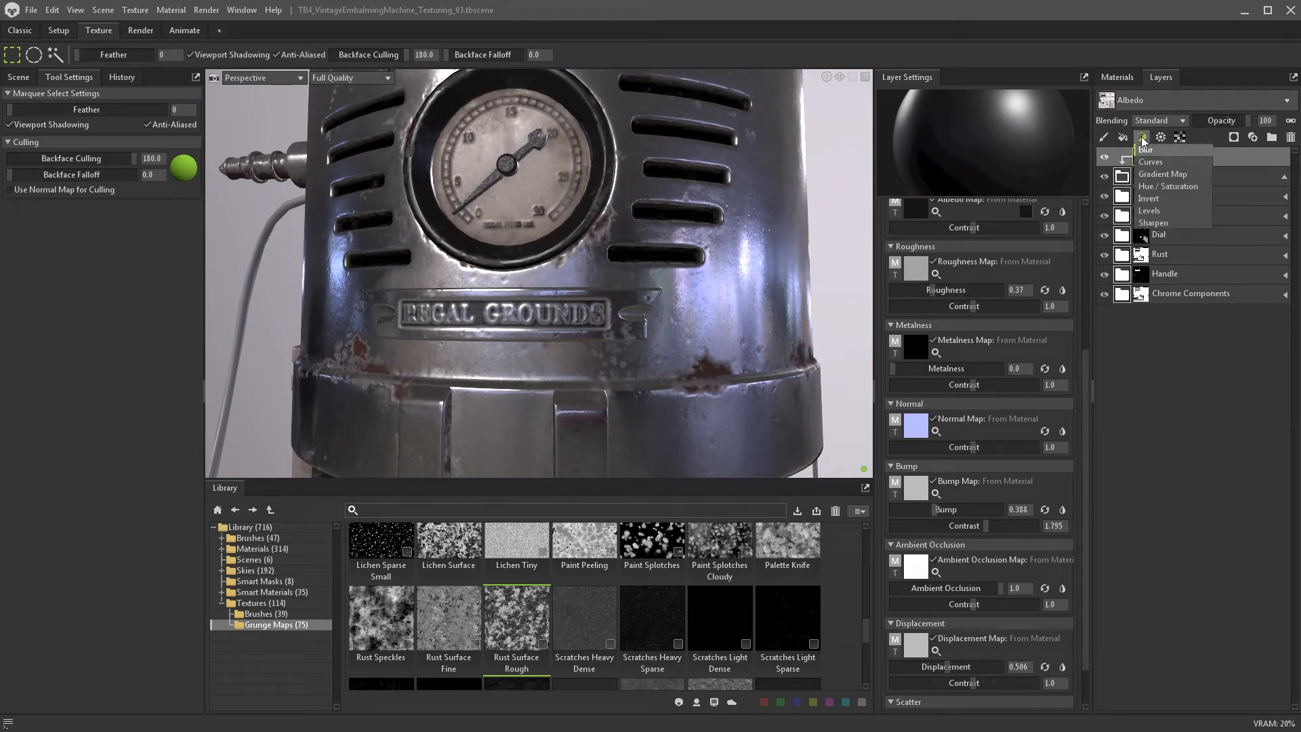
click(1149, 215)
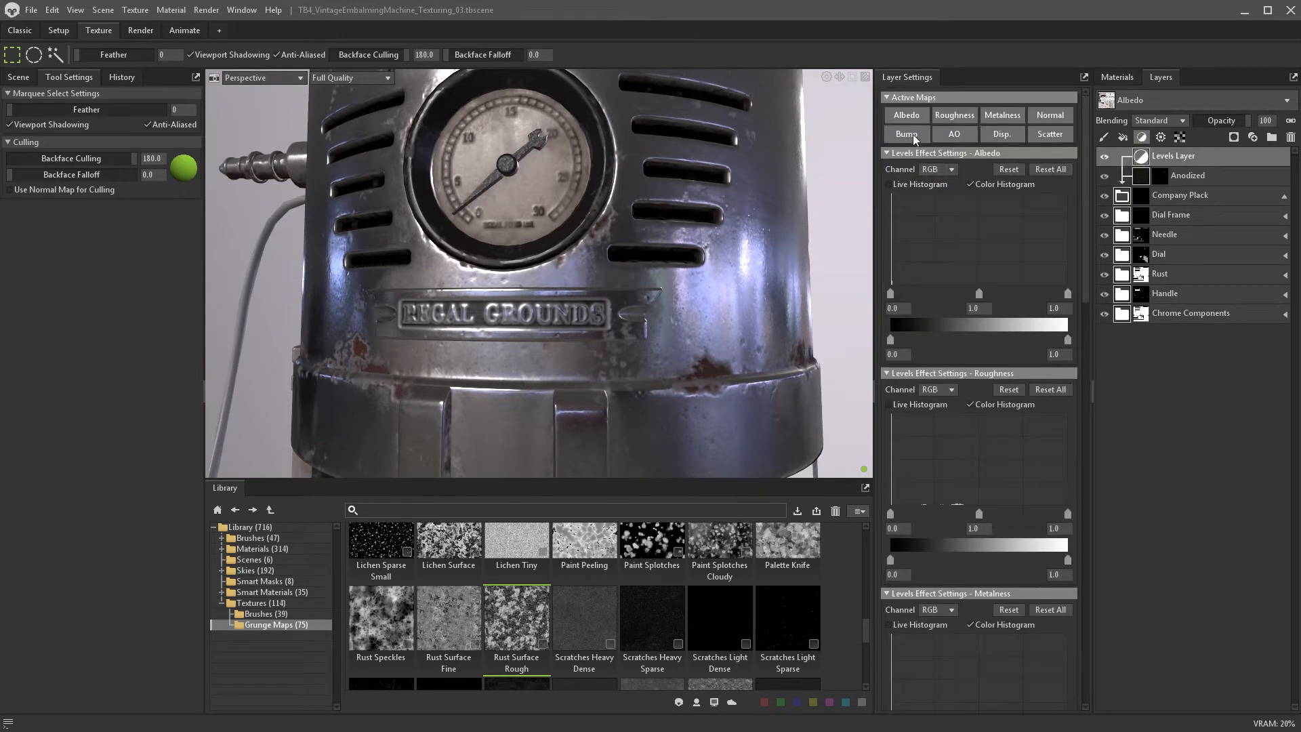
click(907, 134)
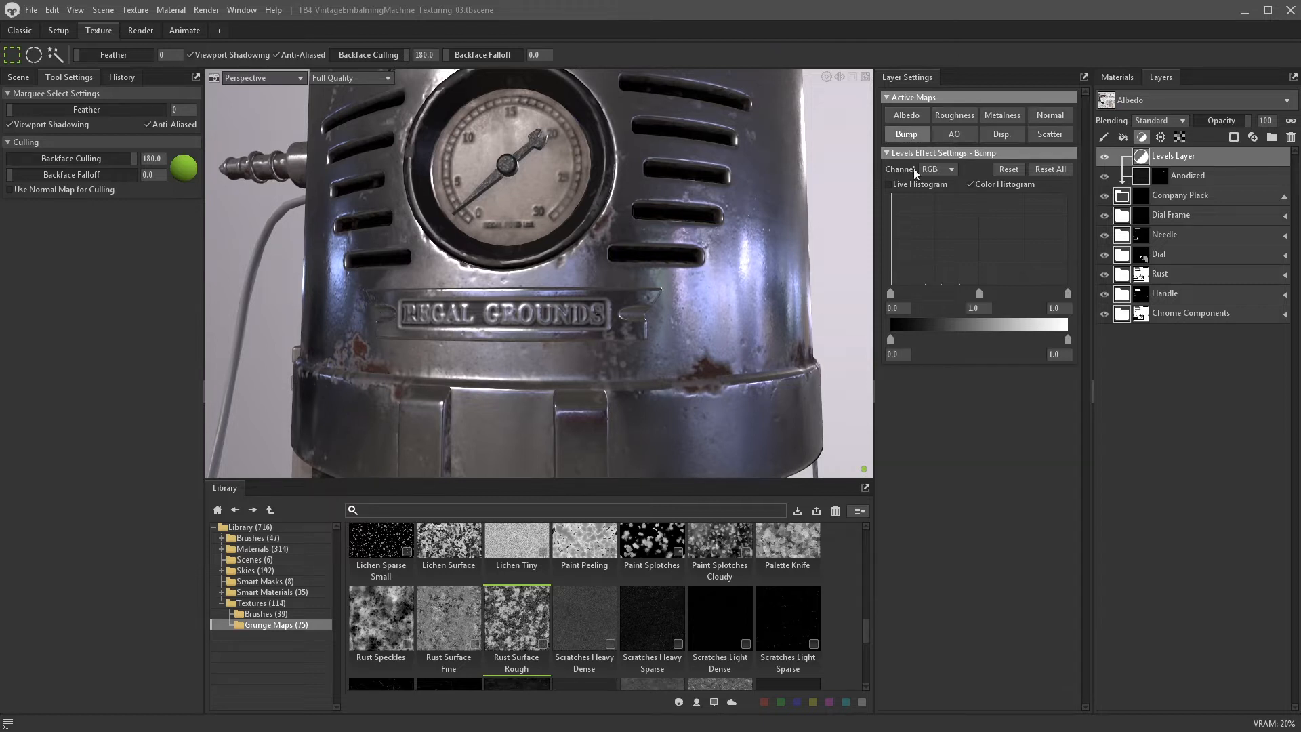
drag(890, 293, 901, 293)
drag(1068, 292, 1050, 293)
- Add a Sharpen layer above the Levels layer with a sharpen strength of 2.25
click(1143, 137)
click(1153, 220)
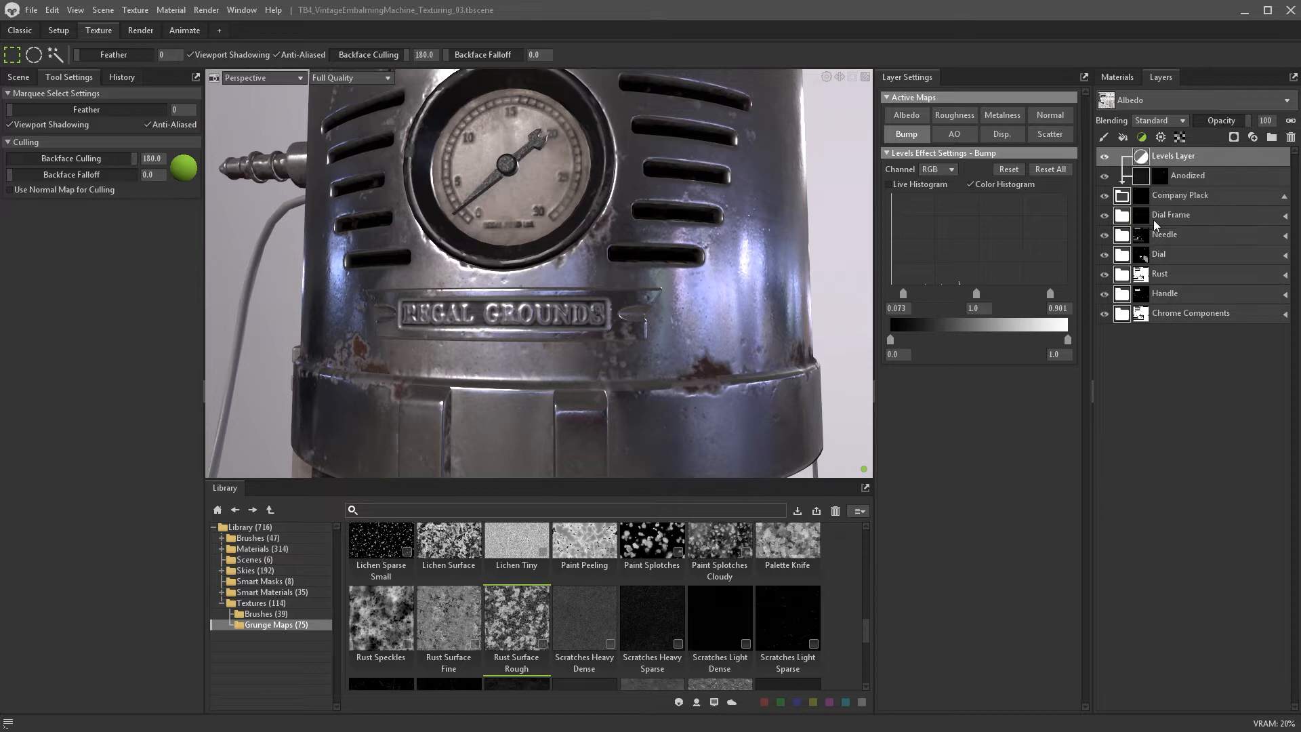
drag(954, 170, 974, 170)
alt+right_drag(734, 283, 723, 231)
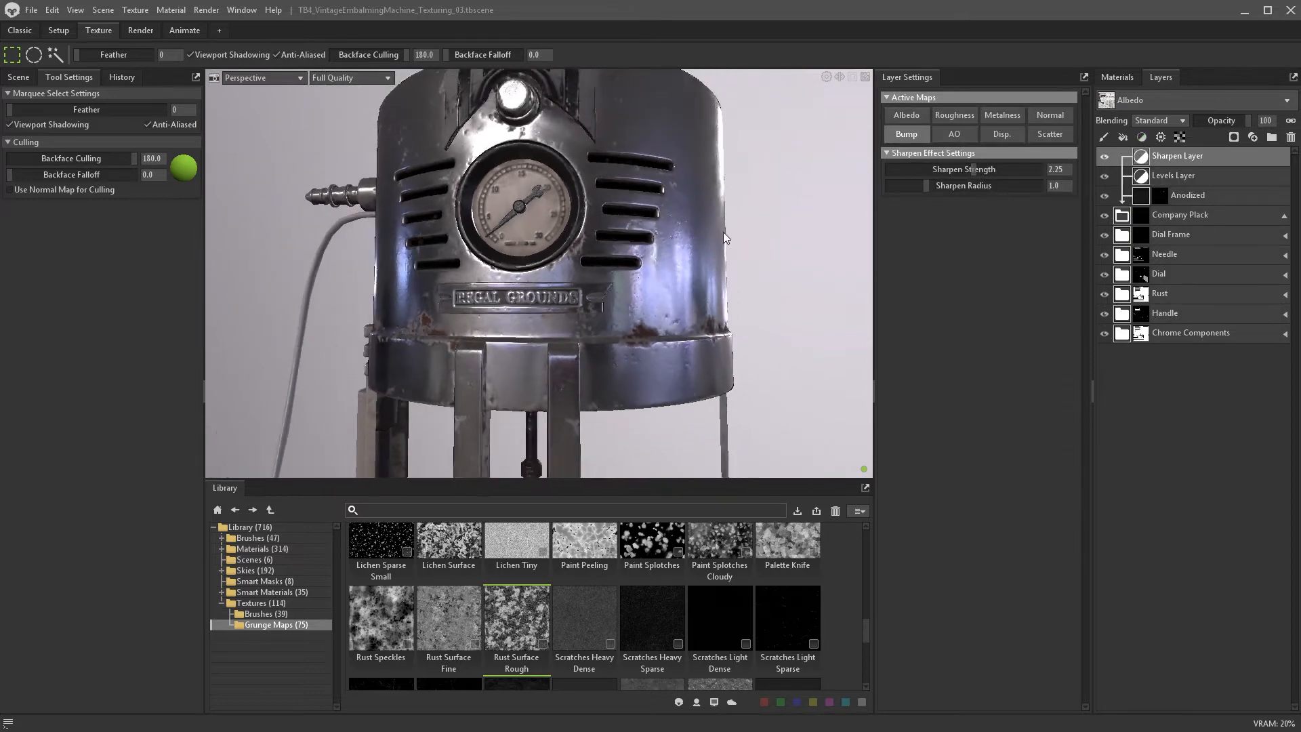
alt+drag(722, 231, 725, 260)
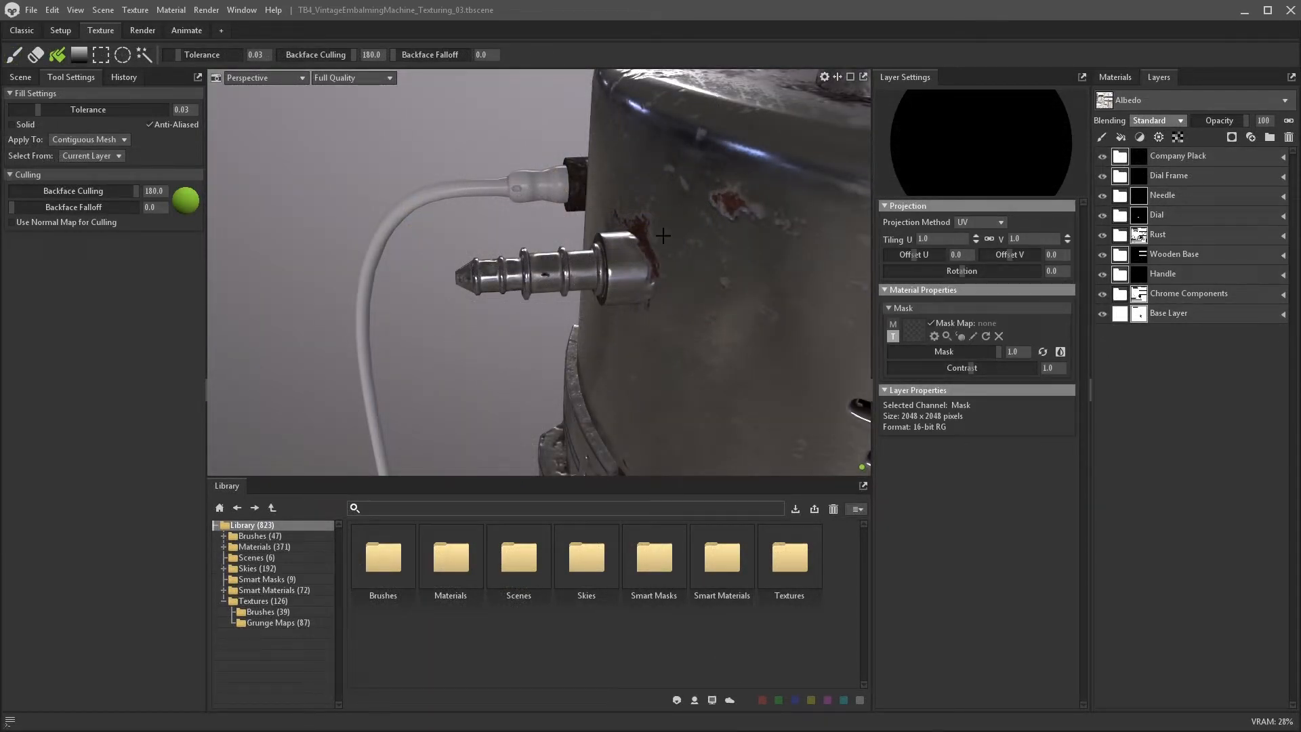
- Find the Brass Dirty material in the library and add it to the Chrome Components group, directly below Cavities
click(224, 547)
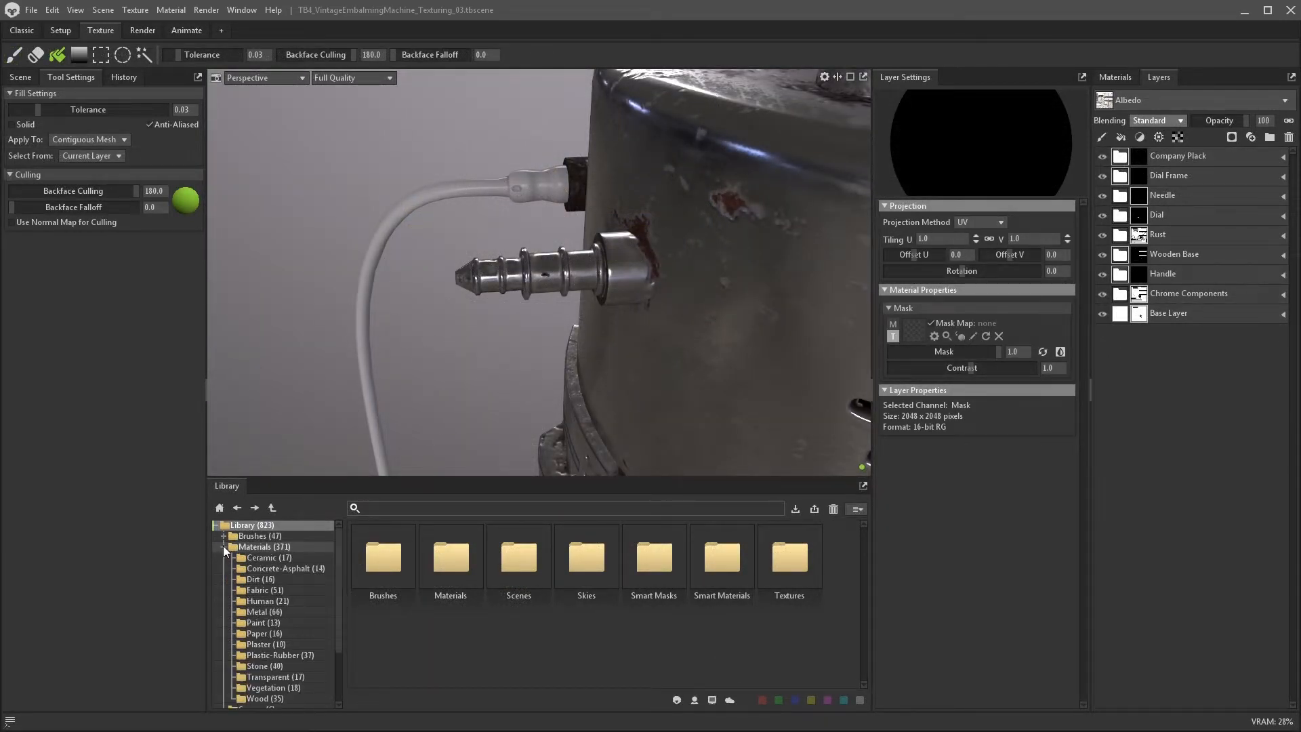
click(242, 547)
click(381, 507)
text(brass)
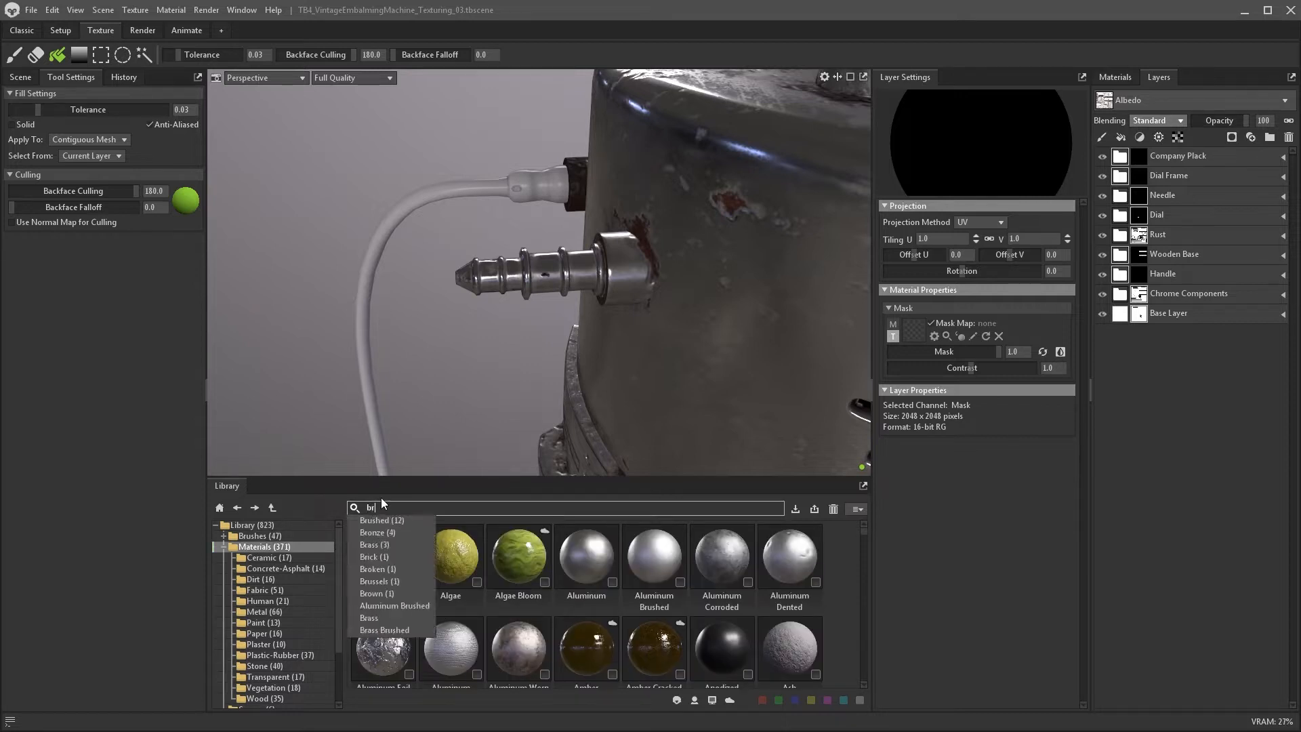
key(Return)
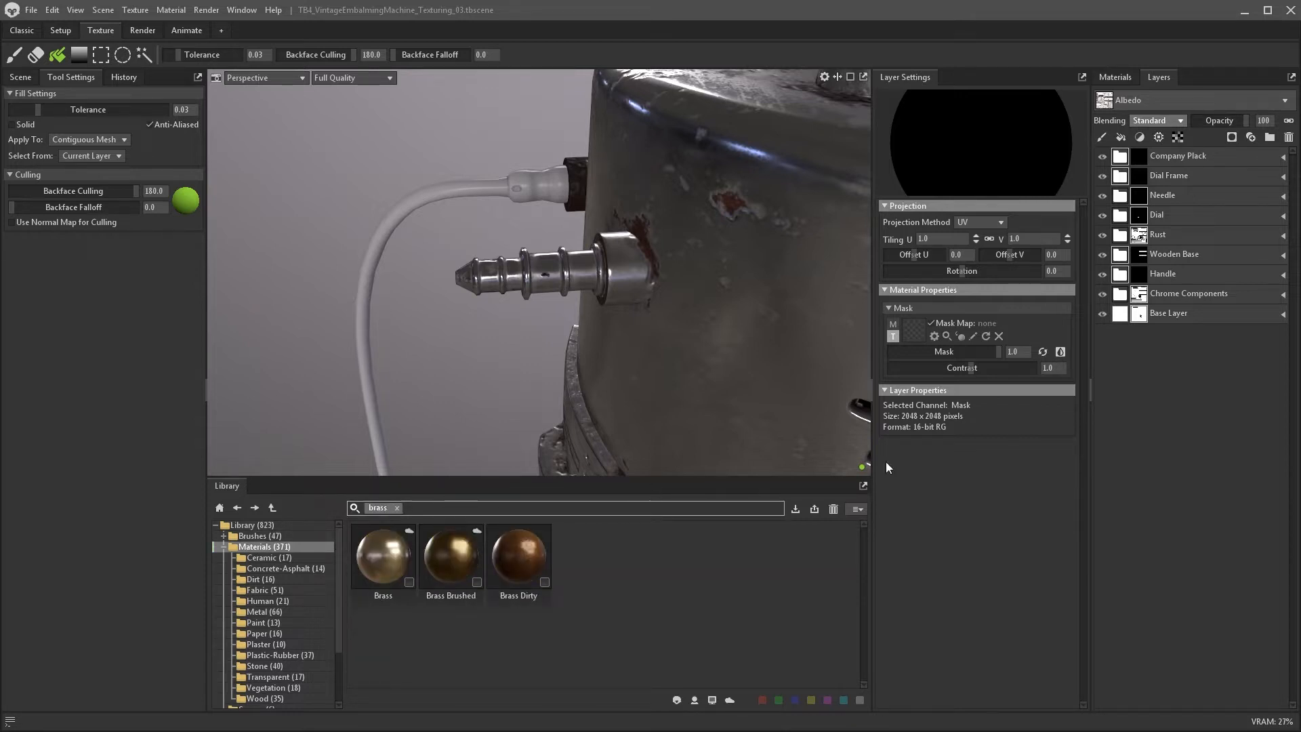
click(1123, 298)
click(1283, 294)
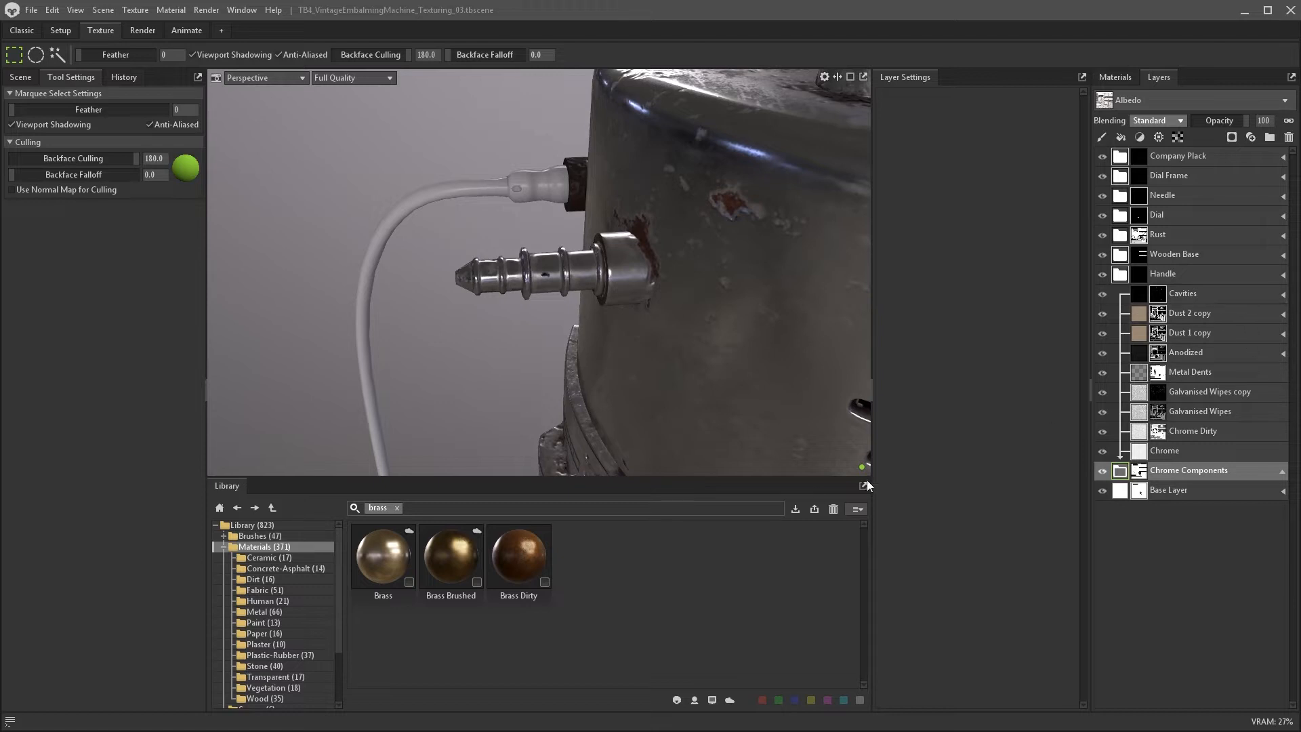
drag(518, 552, 1221, 309)
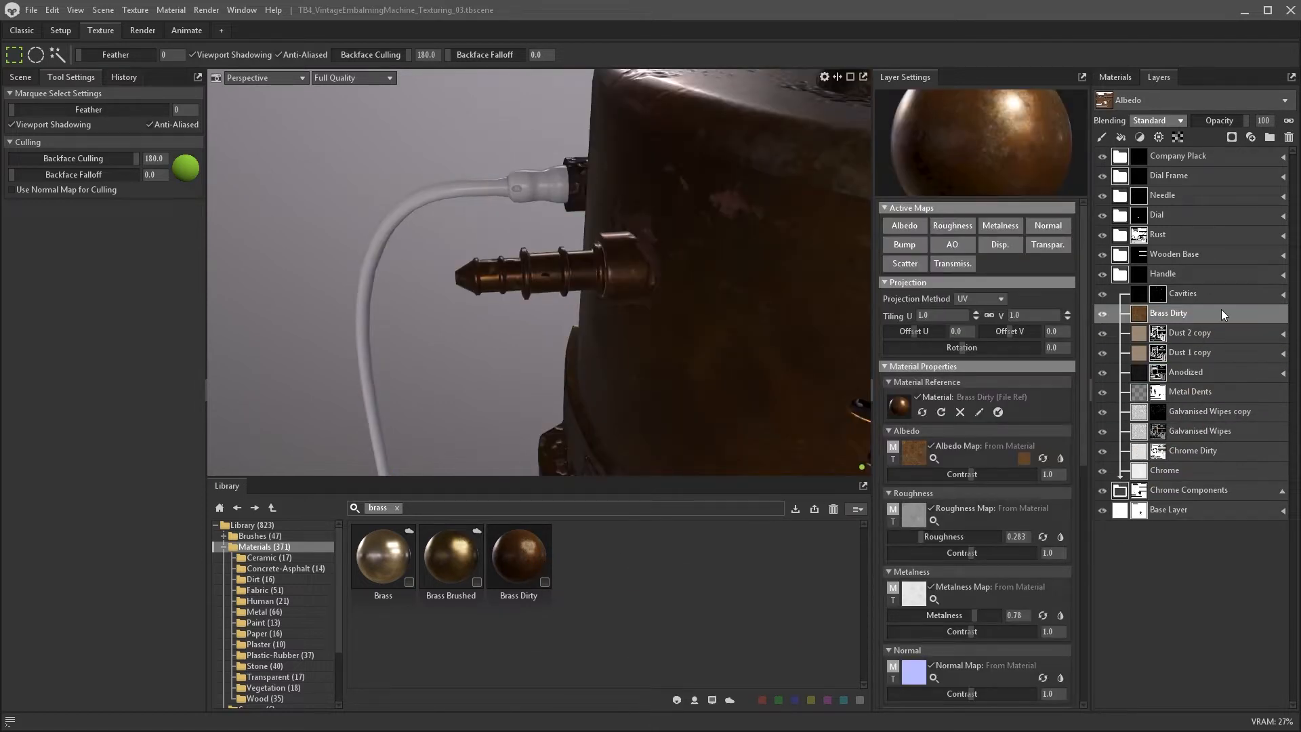
- Change the Brass Dirty layer's albedo colour to a pale, desaturated gold
click(1023, 459)
drag(877, 449, 875, 440)
drag(778, 383, 759, 340)
click(878, 444)
drag(879, 449, 878, 442)
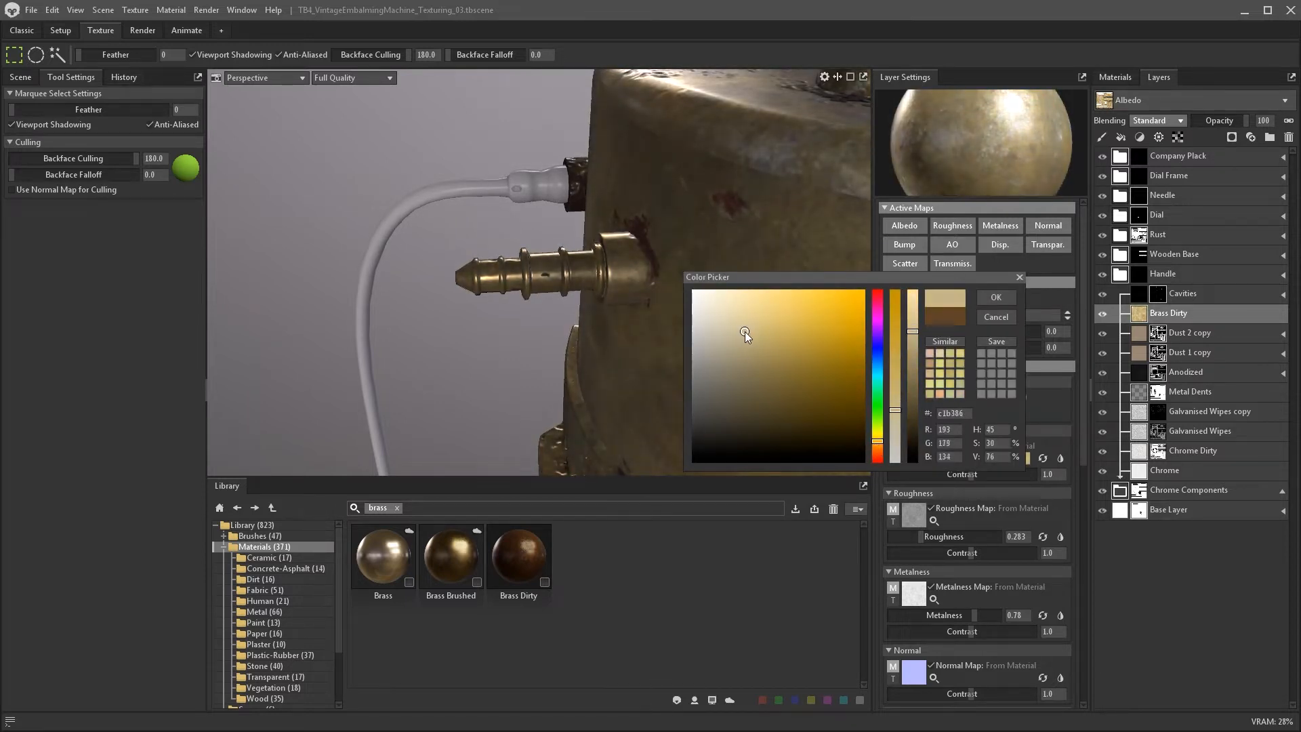
click(756, 344)
click(996, 297)
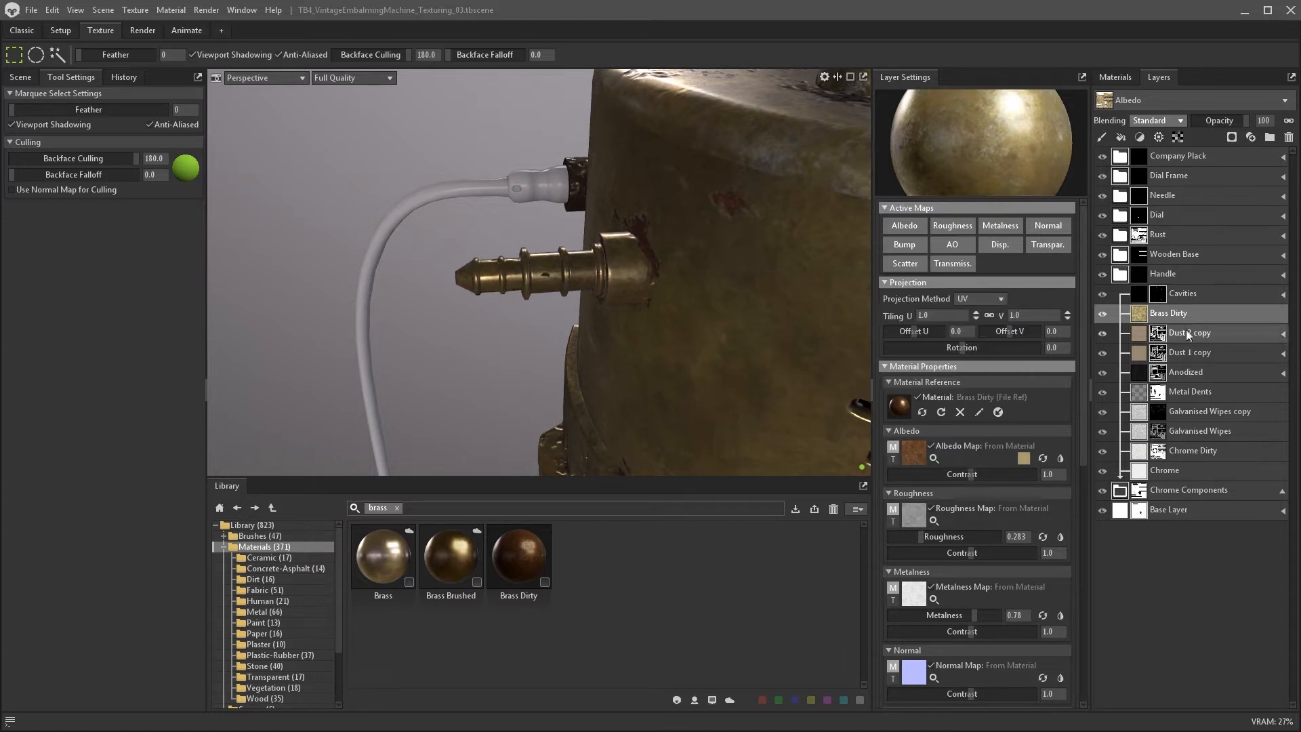
- Rename the Brass Dirty layer as Gold Discolouration and give it a black paint mask that reveals it only on the hose nozzle
double_click(1176, 313)
text(Gold Discolouration)
key(Return)
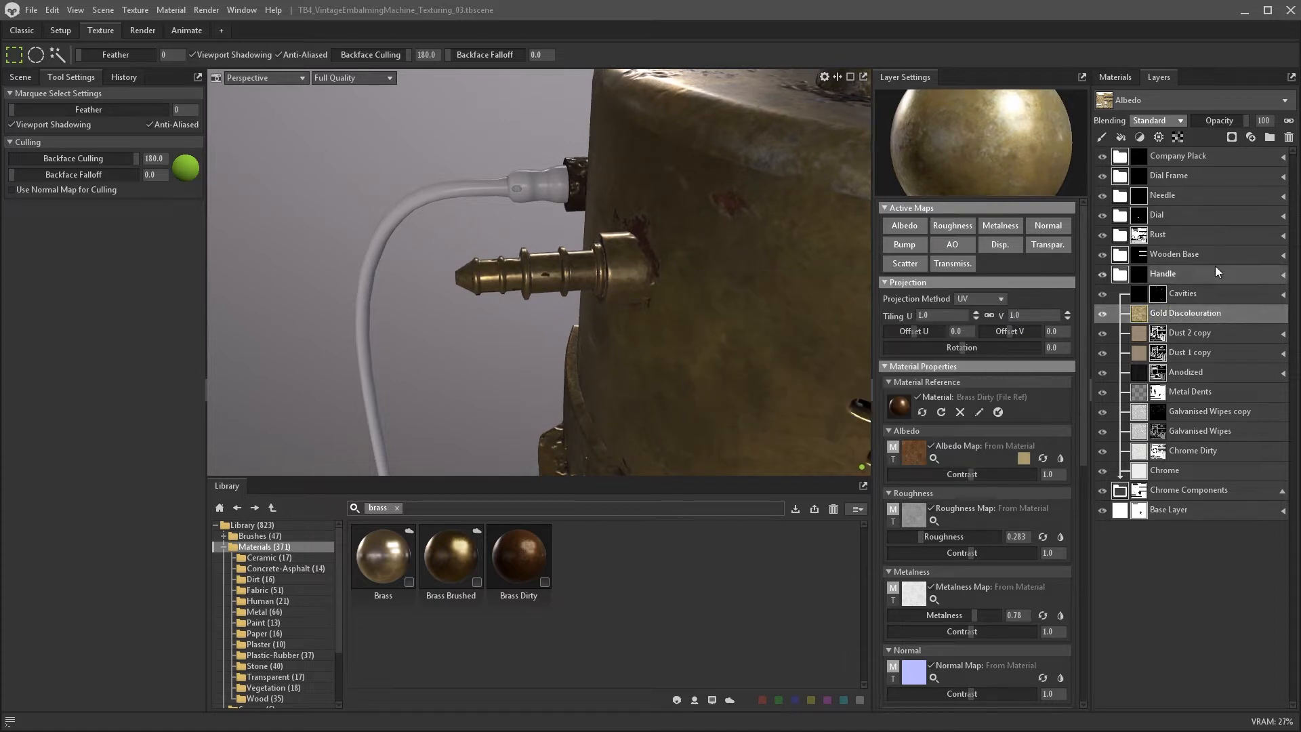
click(1232, 137)
click(1227, 149)
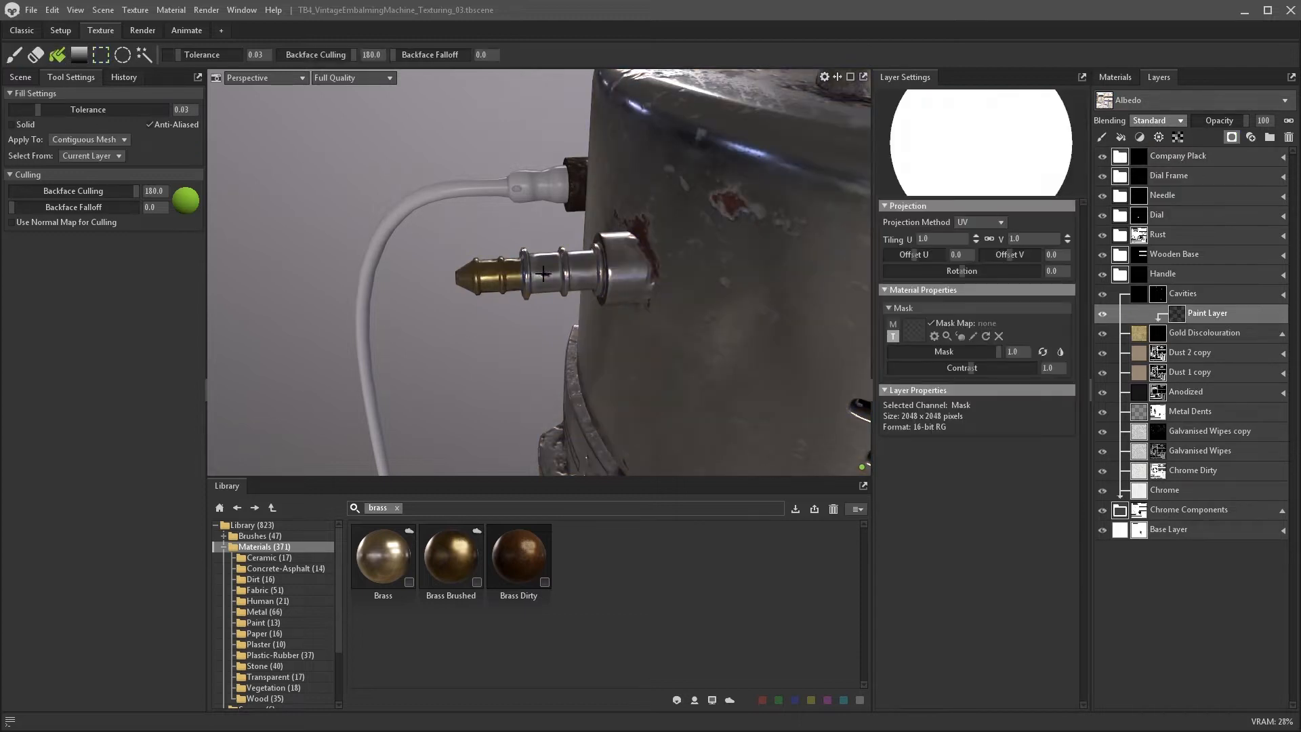
- Add a Dirt layer with Multiply blending to the Gold Discolouration mask, using Dust Sponged as its grunge map
click(1158, 136)
click(1163, 185)
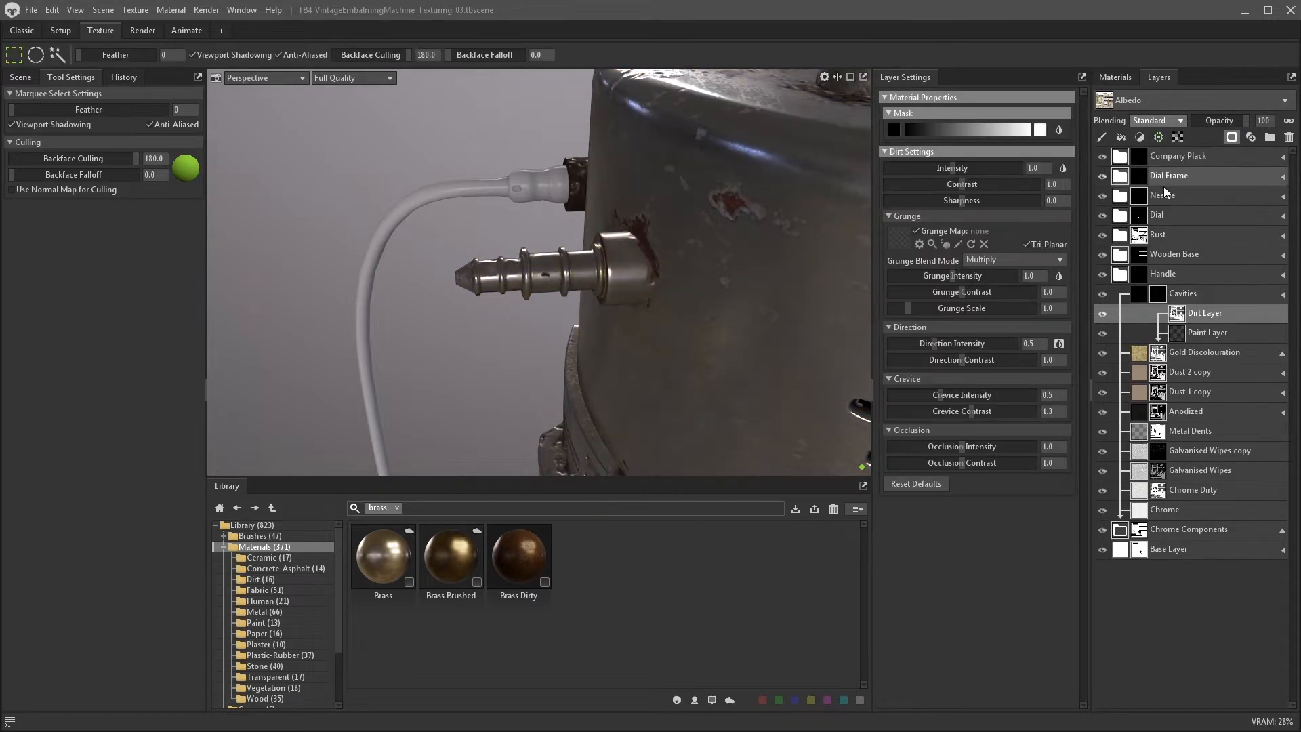
click(397, 508)
click(224, 546)
click(252, 622)
scroll(625, 633, down, 3)
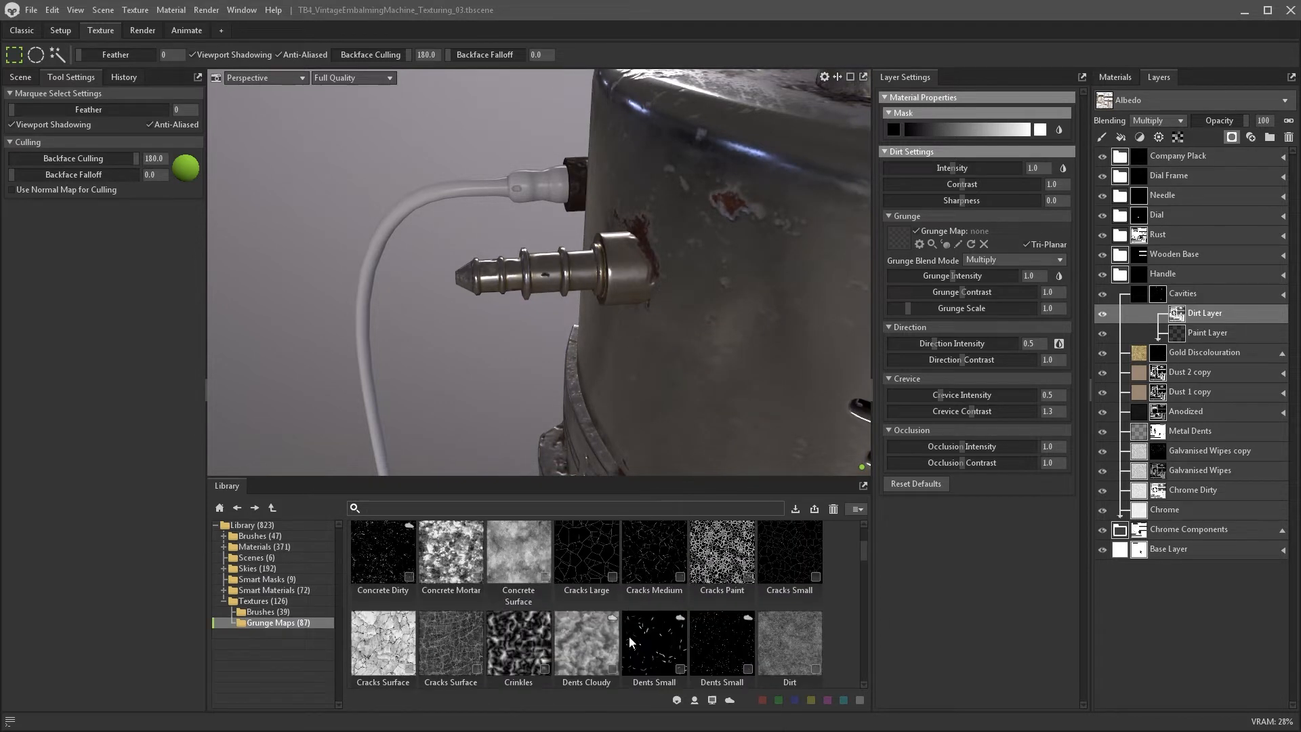
drag(643, 628, 897, 237)
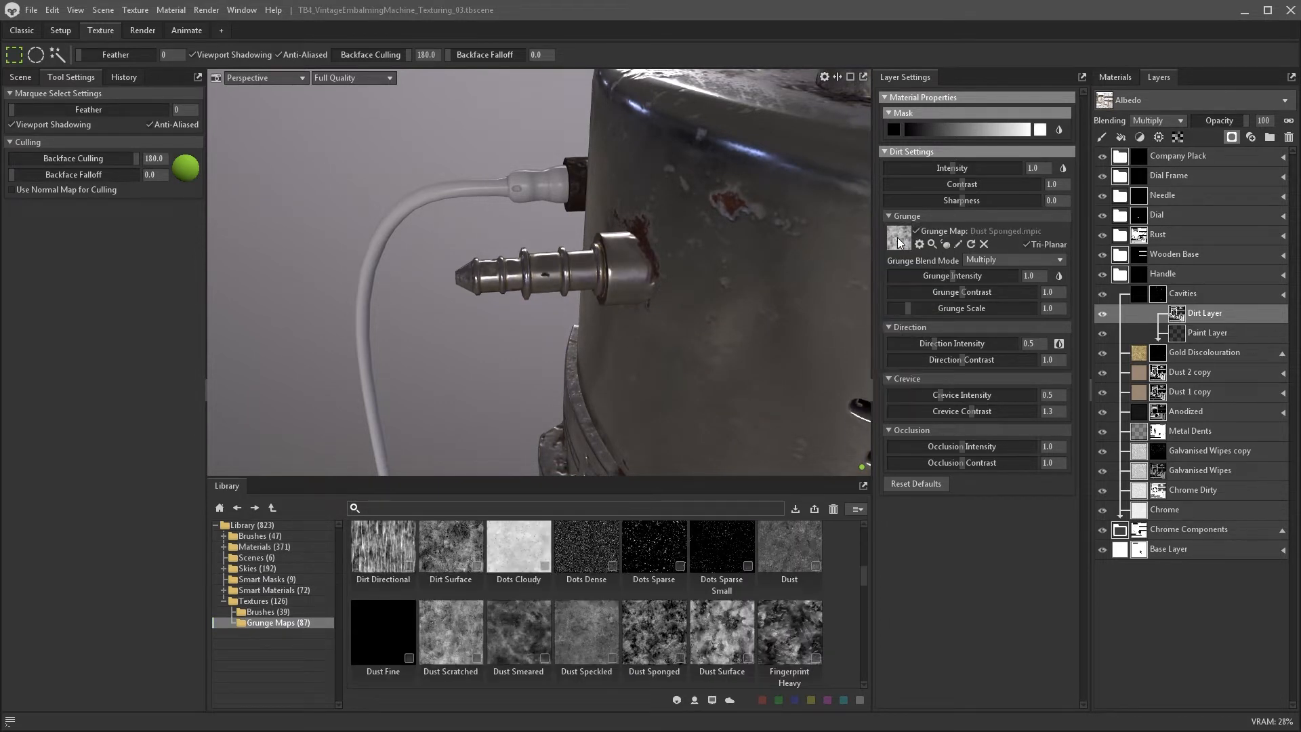
- Set the Dirt layer's intensity to 2.219, grunge intensity to 0.737 and grunge scale to 4.151
click(965, 308)
click(978, 275)
drag(952, 167, 991, 166)
drag(979, 276, 947, 273)
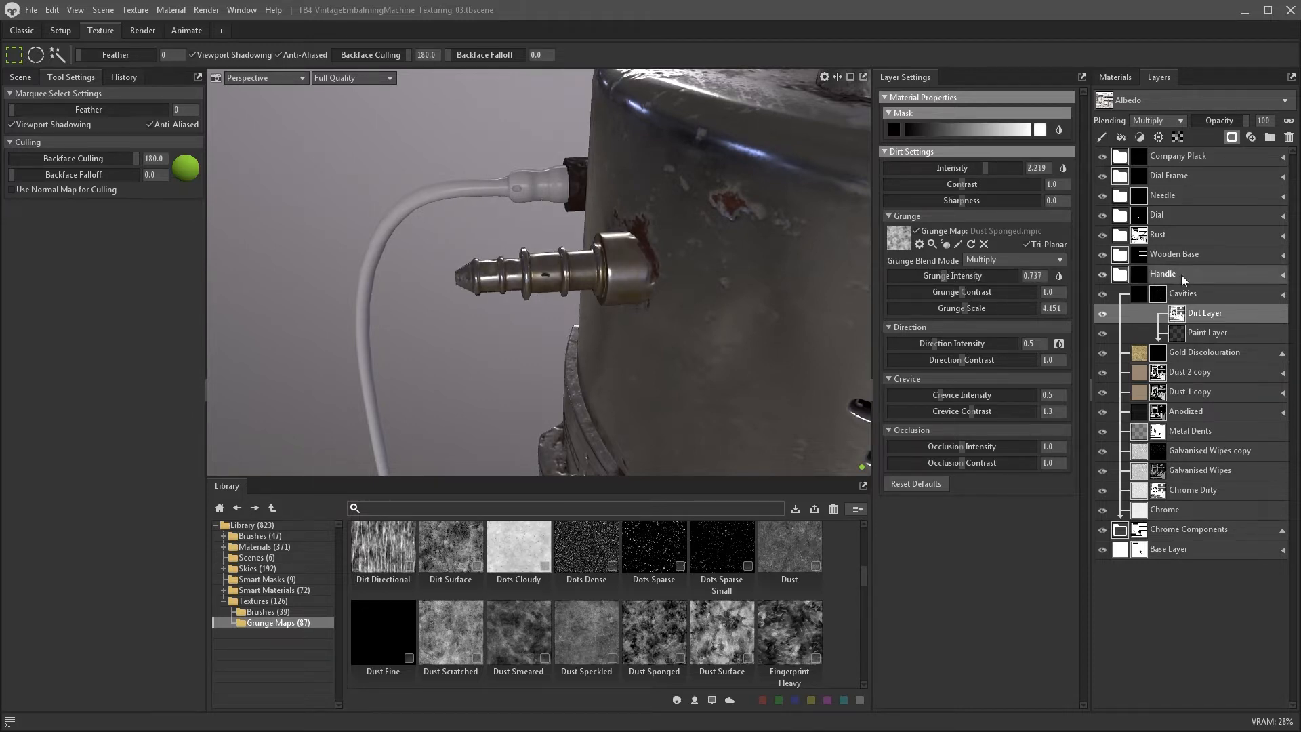
- Add another paint layer to the Gold Discolouration mask and touch up the nozzle with the Dust brush at opacity 0.382, reducing its size to 16
click(1102, 136)
click(587, 555)
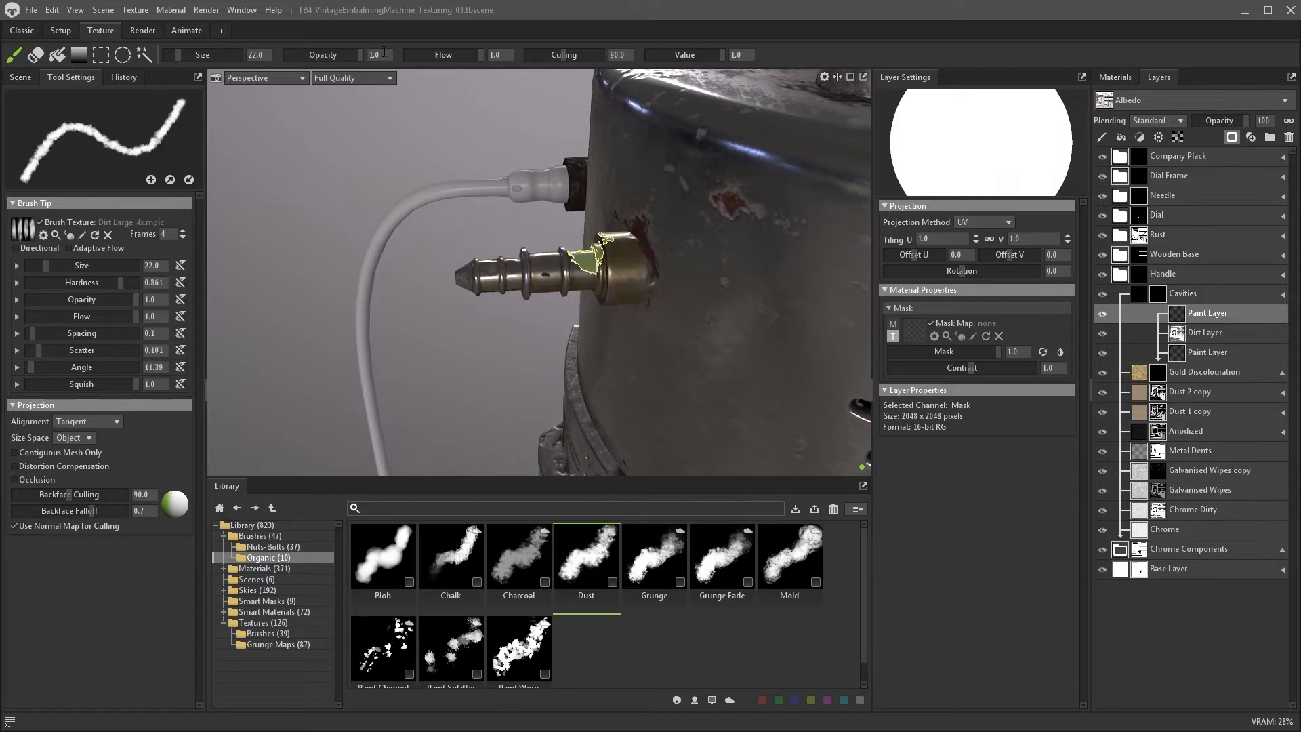
drag(332, 54, 314, 56)
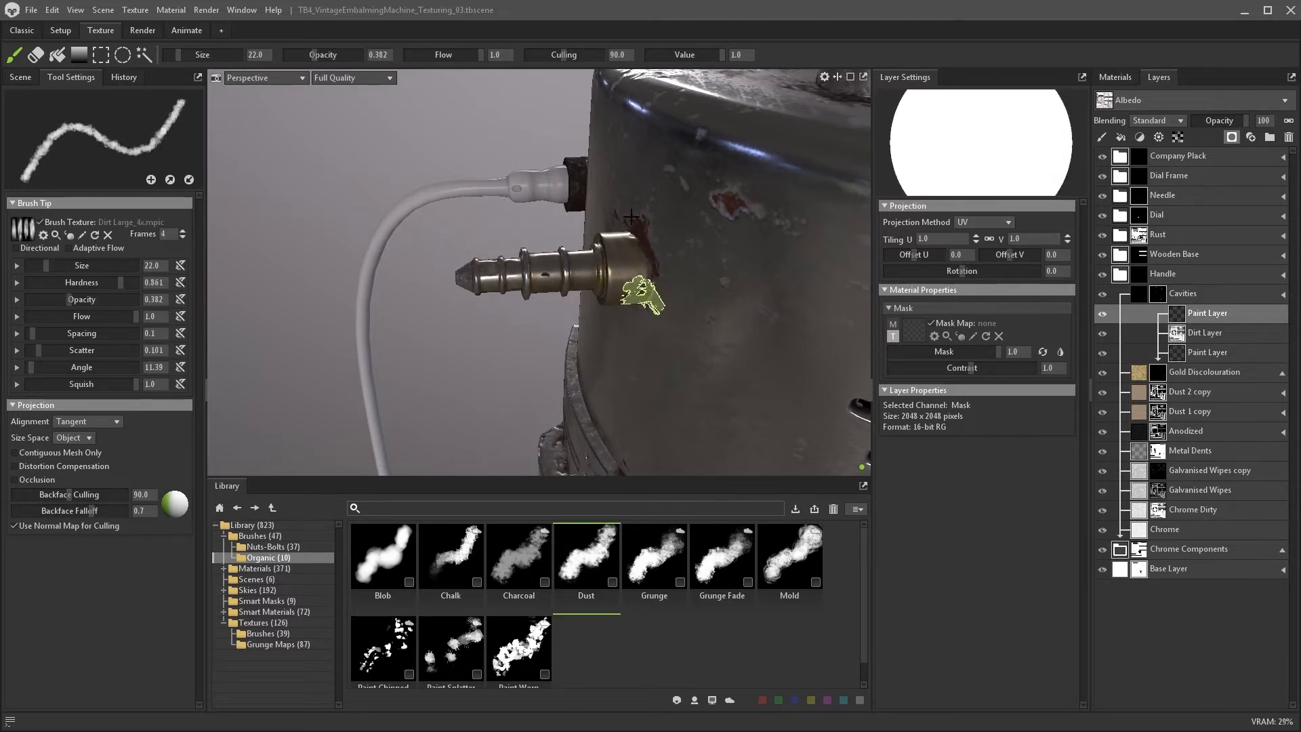
key(x)
mouse_move(538, 302)
alt+mouse_down()
mouse_move(499, 257)
mouse_move(573, 270)
alt+mouse_up()
mouse_move(623, 318)
alt+mouse_down()
mouse_move(489, 334)
mouse_move(500, 353)
alt+mouse_up()
key(bracketleft)
key(bracketleft)
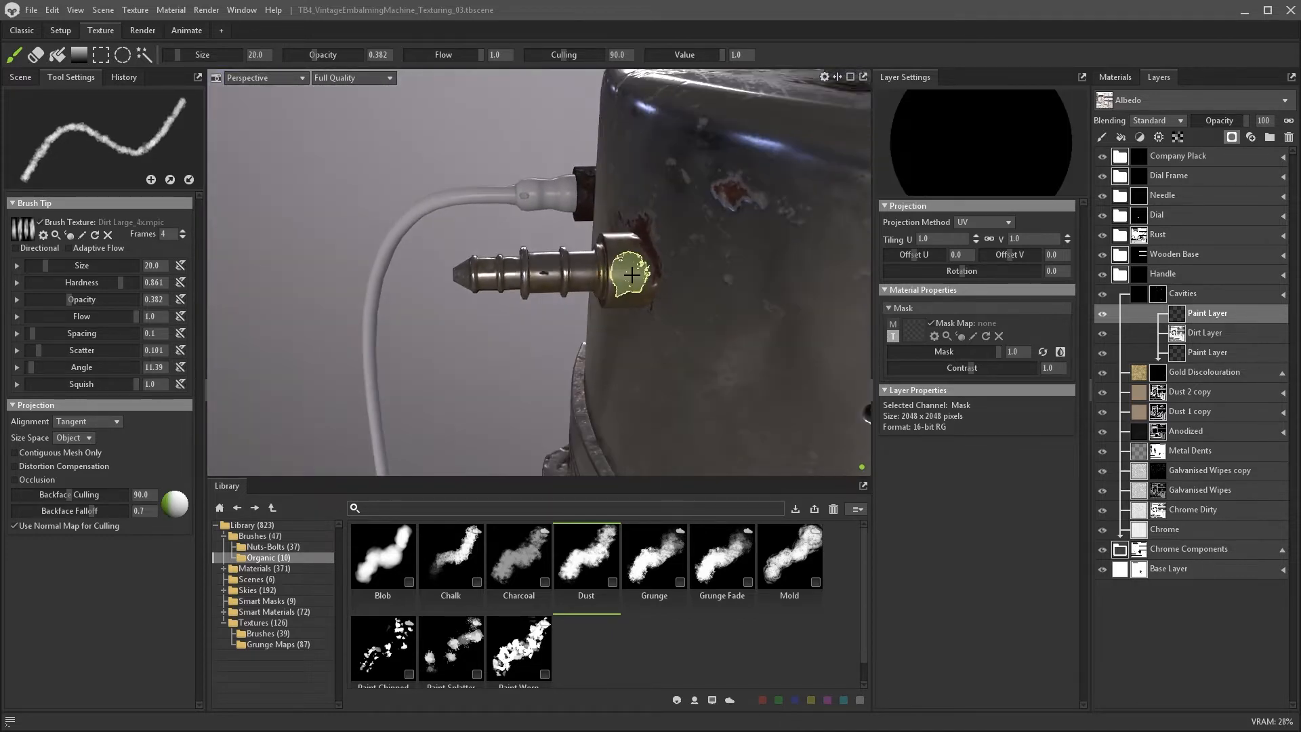
key(x)
key(x)
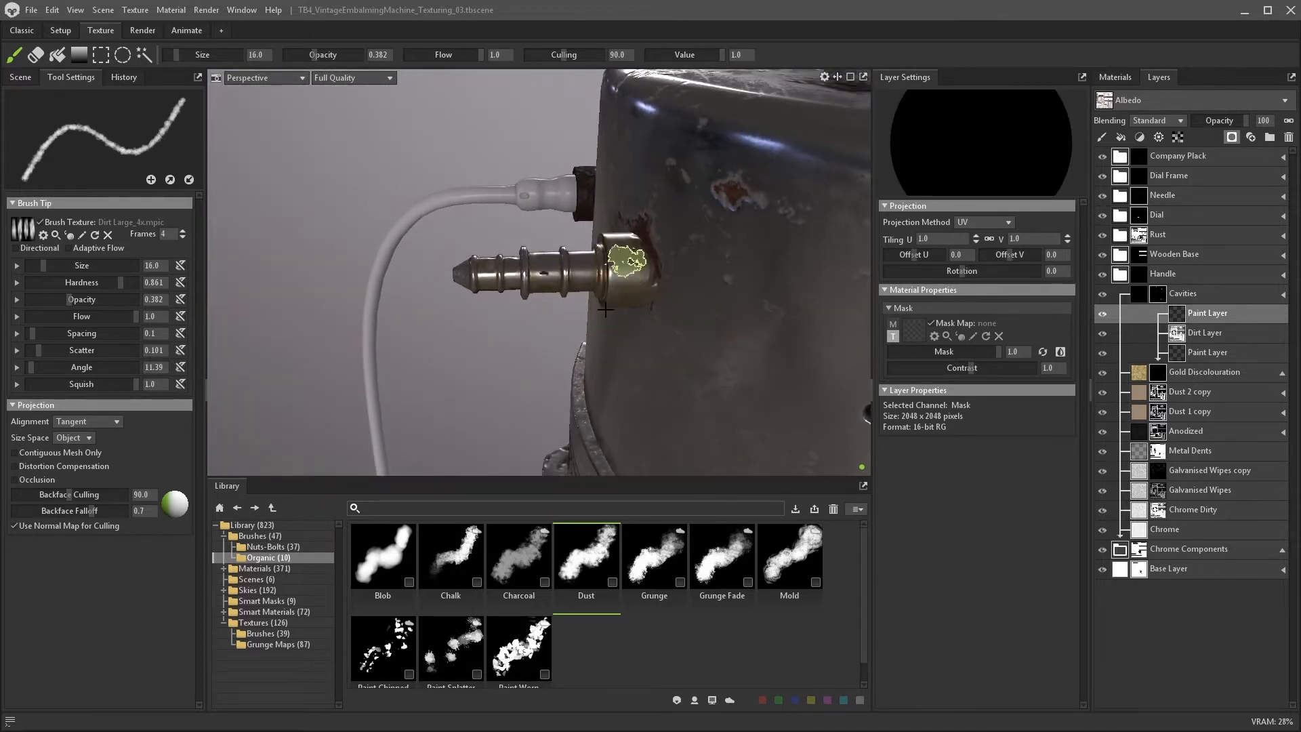
key(x)
alt+drag(543, 333, 530, 339)
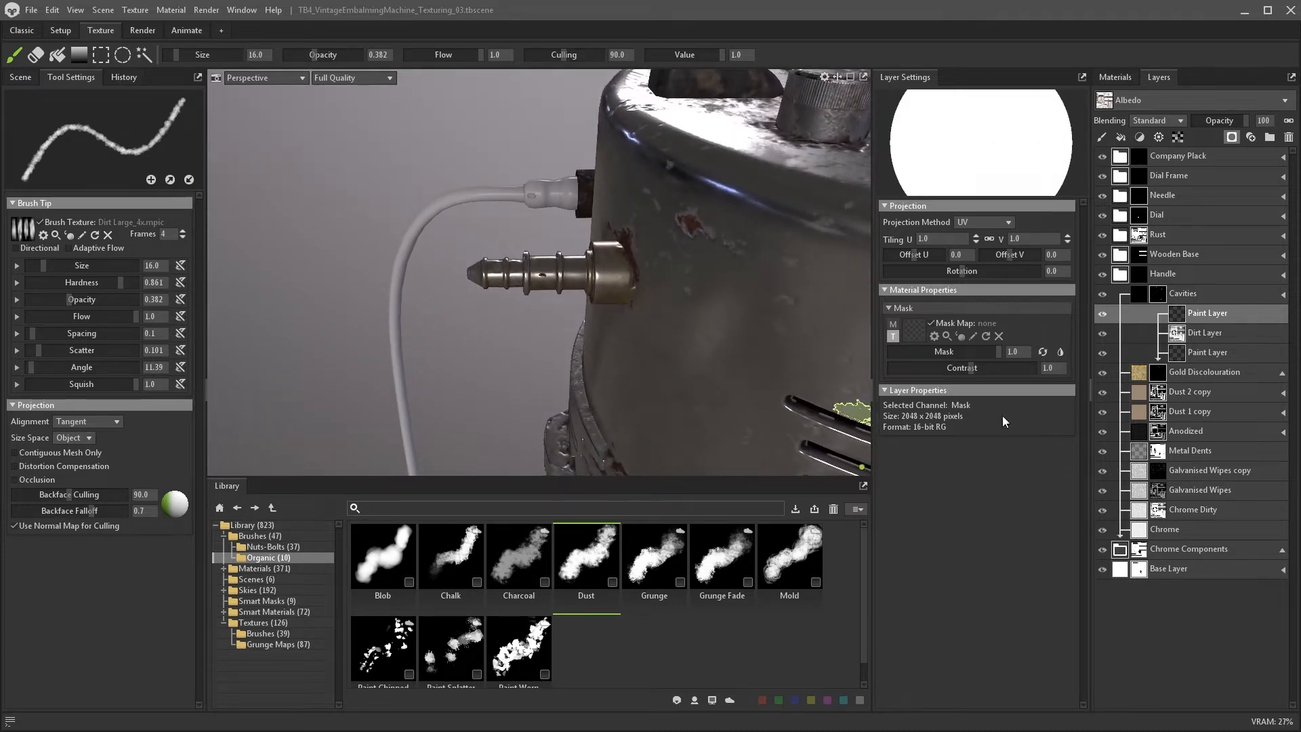
- Collapse the Gold Discolouration mask layers and switch the viewport to the Front view, framed on the nozzle
click(1141, 371)
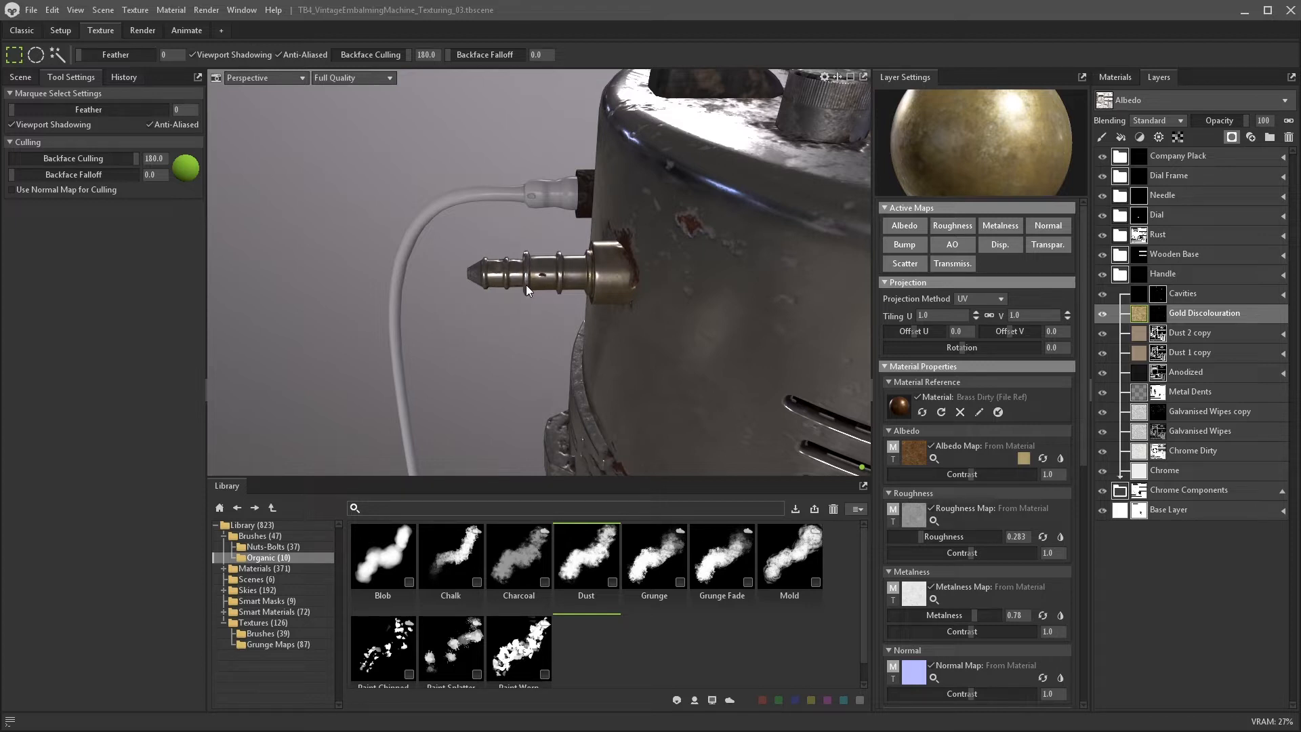
click(270, 80)
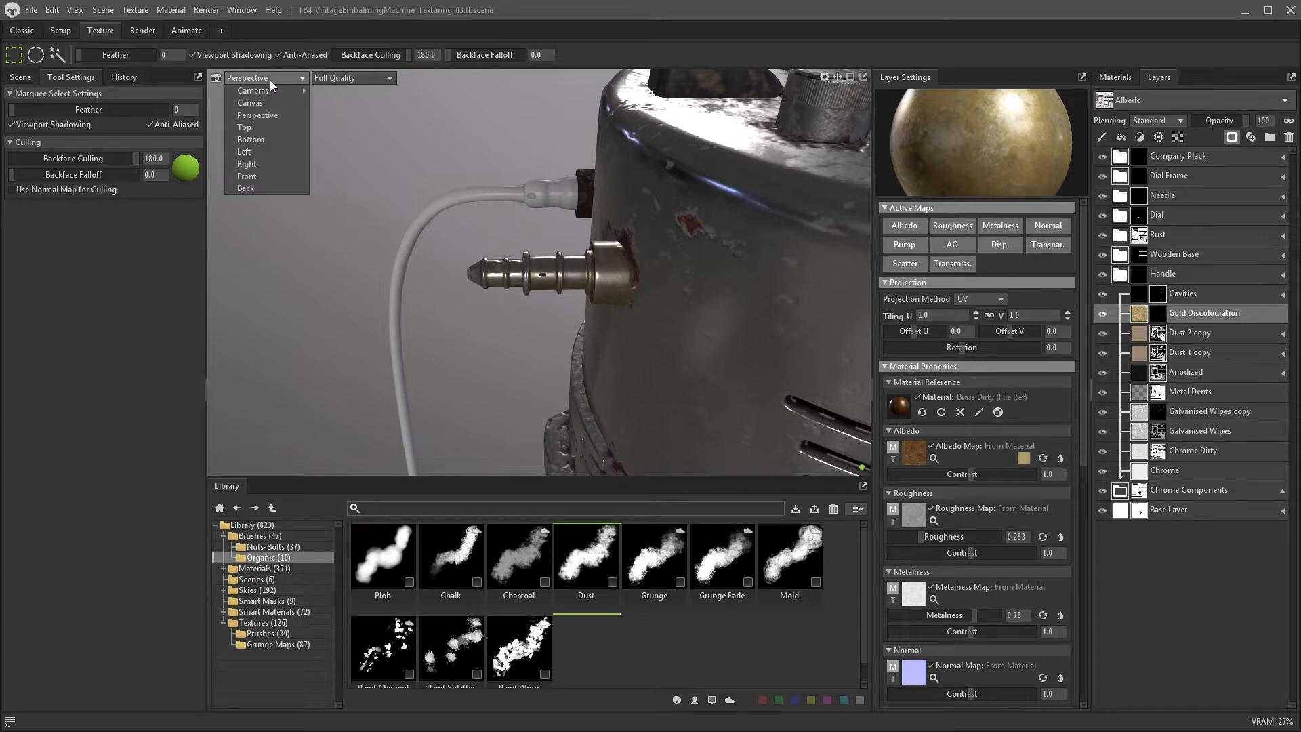
click(258, 176)
scroll(578, 262, down, 5)
middle_drag(610, 156, 518, 353)
scroll(538, 339, up, 4)
- Find the Rubber material in the library, add it above Gold Discolouration and give it a black paint mask
click(264, 568)
click(383, 508)
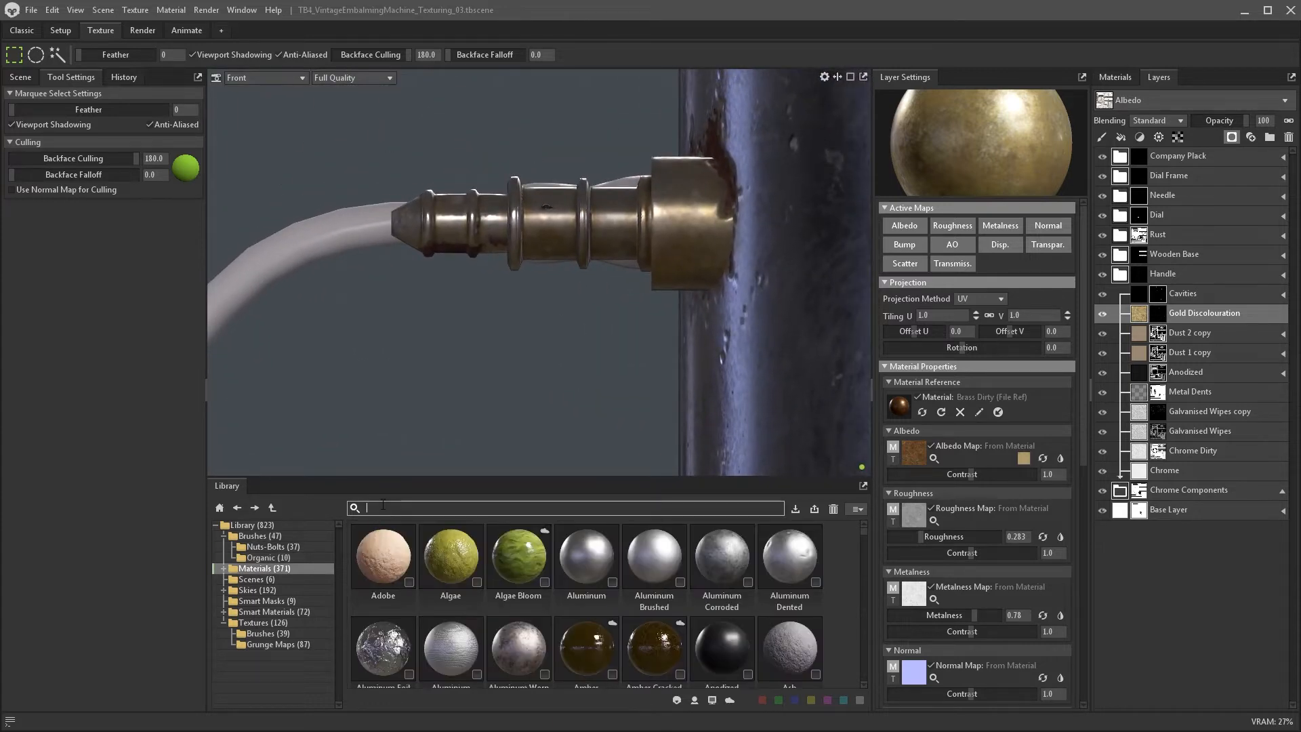
text(rubber)
click(384, 520)
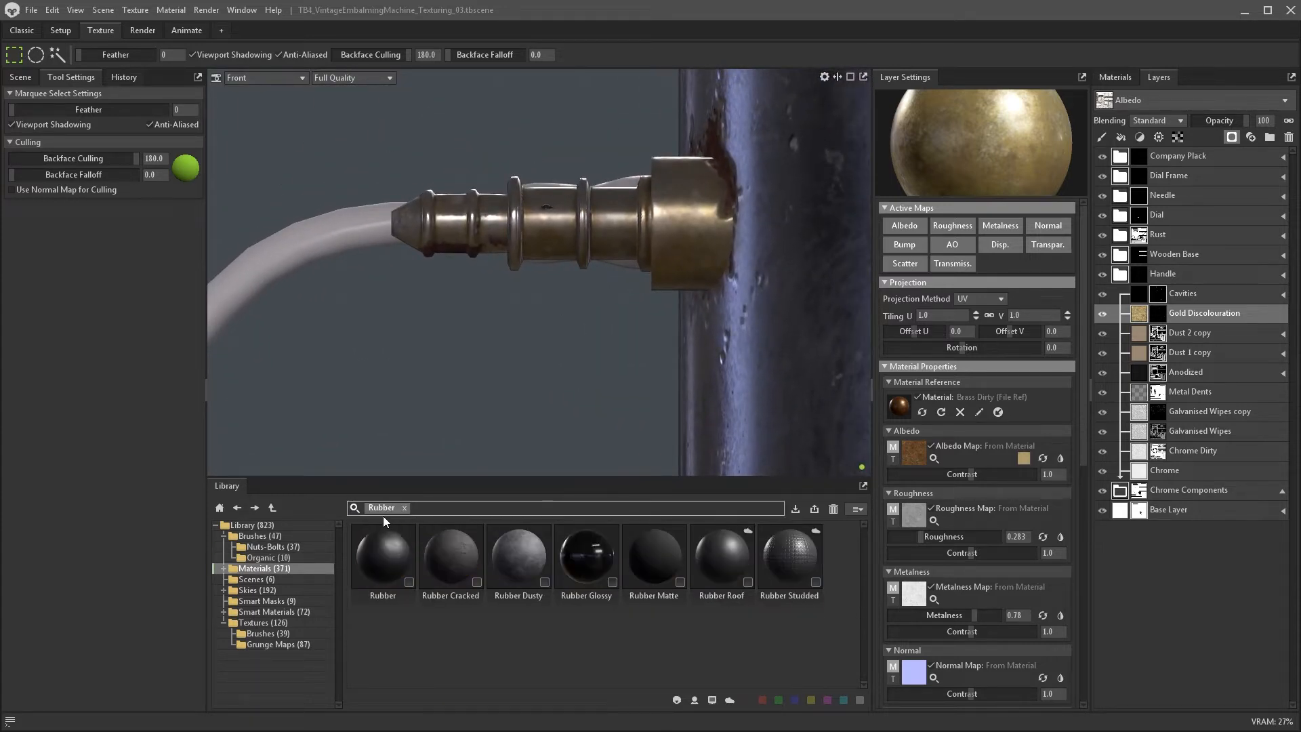
drag(393, 544, 1188, 308)
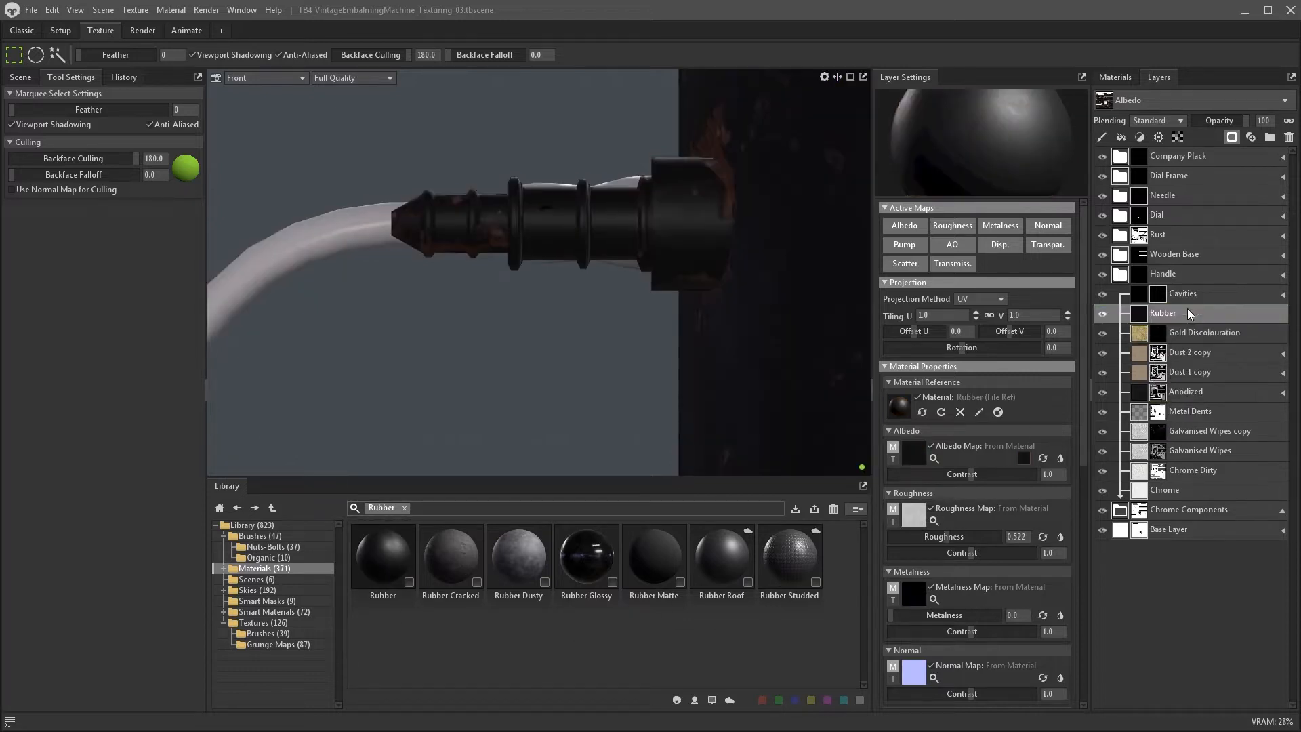
click(1232, 137)
click(1226, 163)
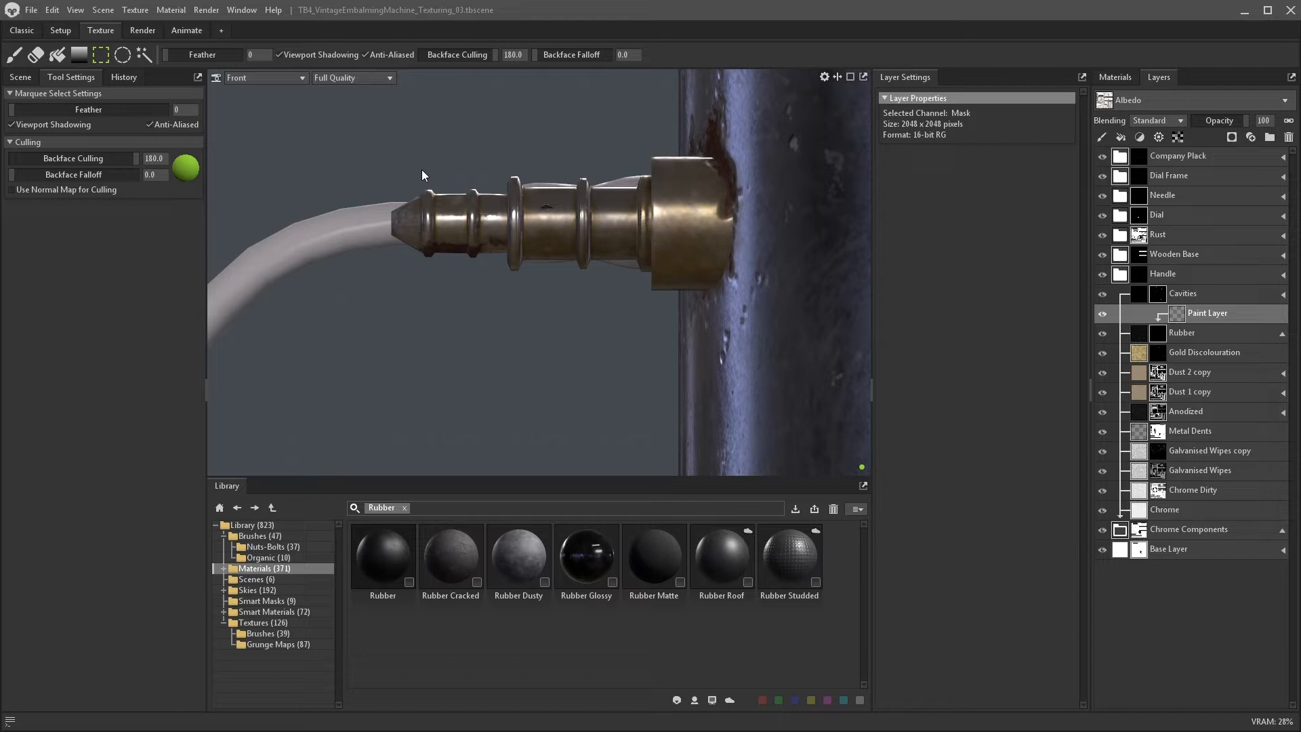
- Marquee-select the five narrow rings along the nozzle on the Rubber layer's mask
drag(422, 165, 434, 288)
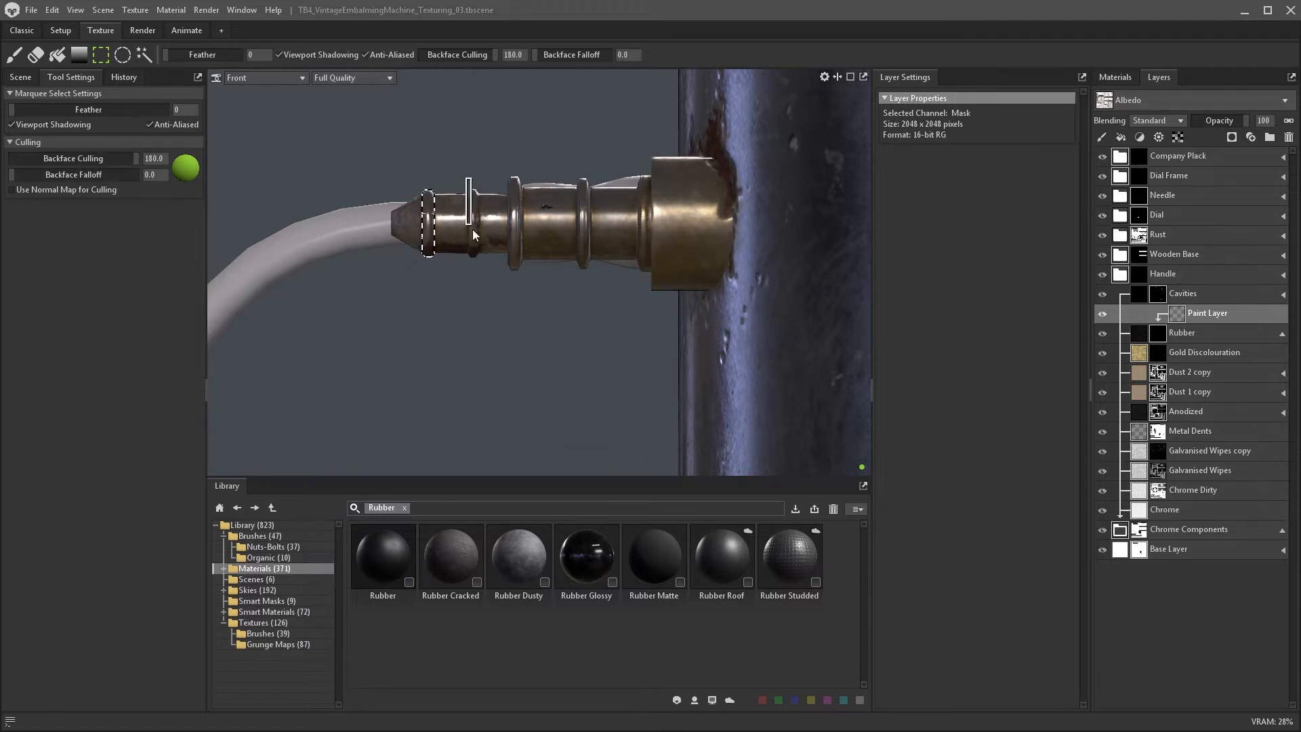
shift+drag(470, 175, 523, 271)
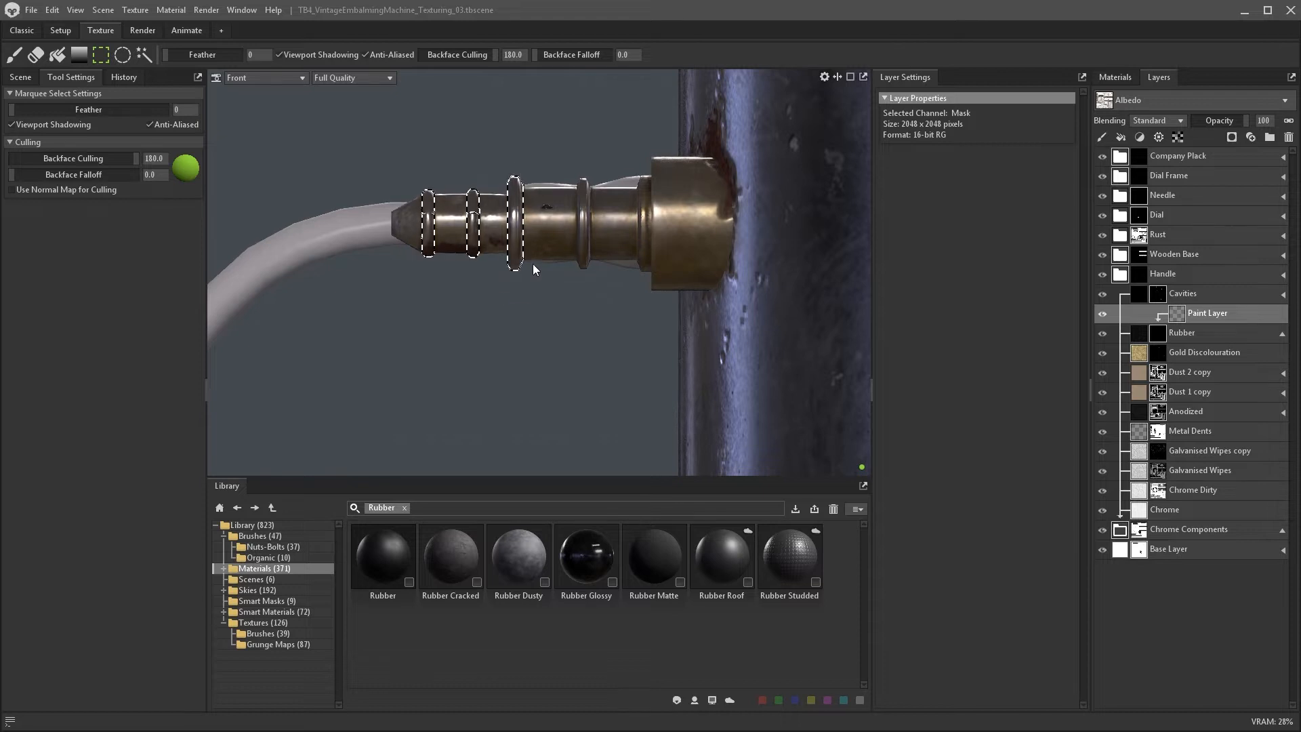
shift+drag(575, 164, 589, 286)
shift+drag(637, 160, 651, 306)
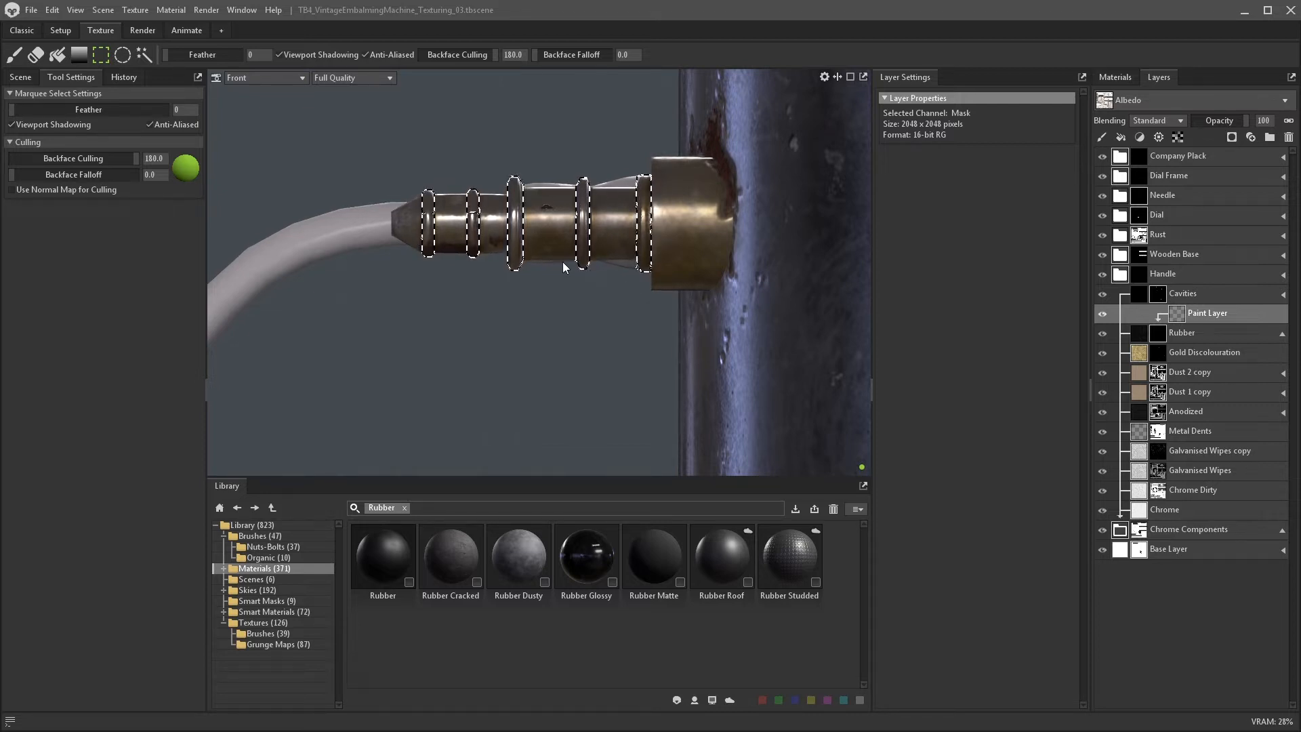
- Inspect the ring selection from the Back view and switch the viewport to Perspective, framed on the brass nozzle
click(270, 78)
click(256, 186)
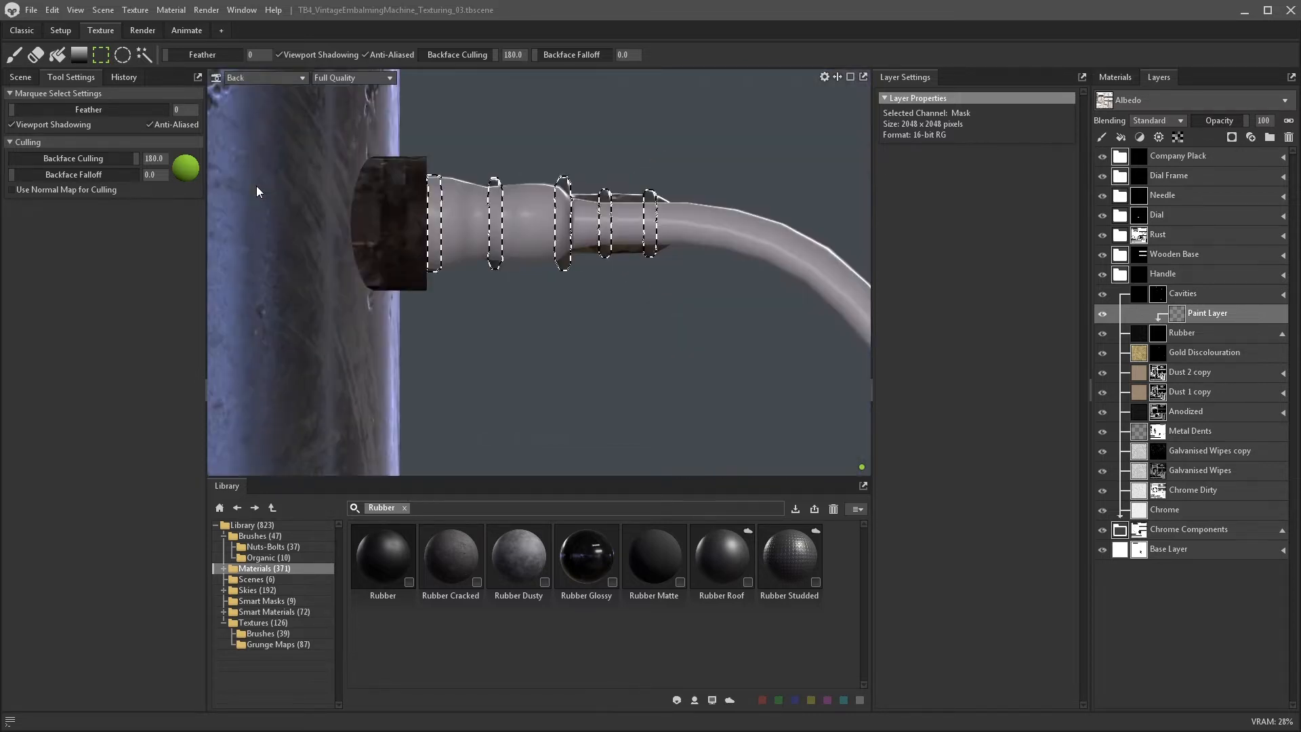
click(279, 77)
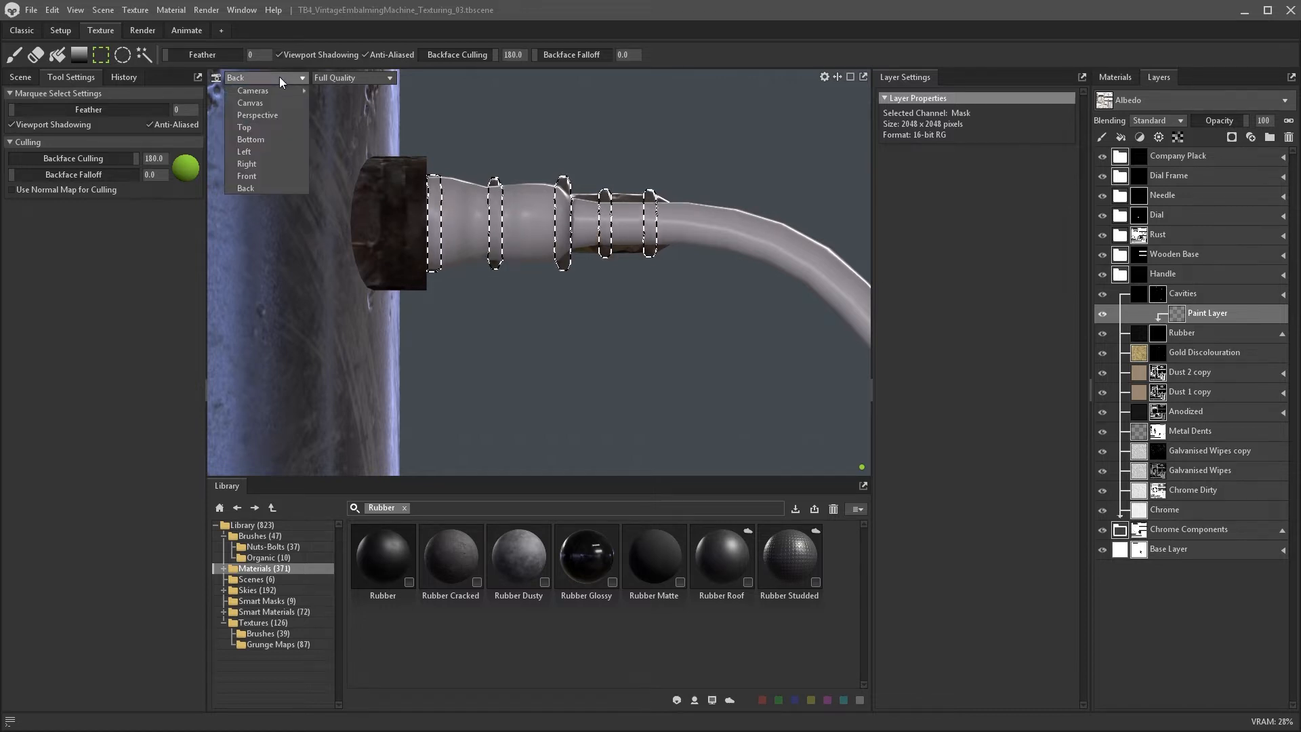
click(274, 111)
scroll(493, 202, up, 8)
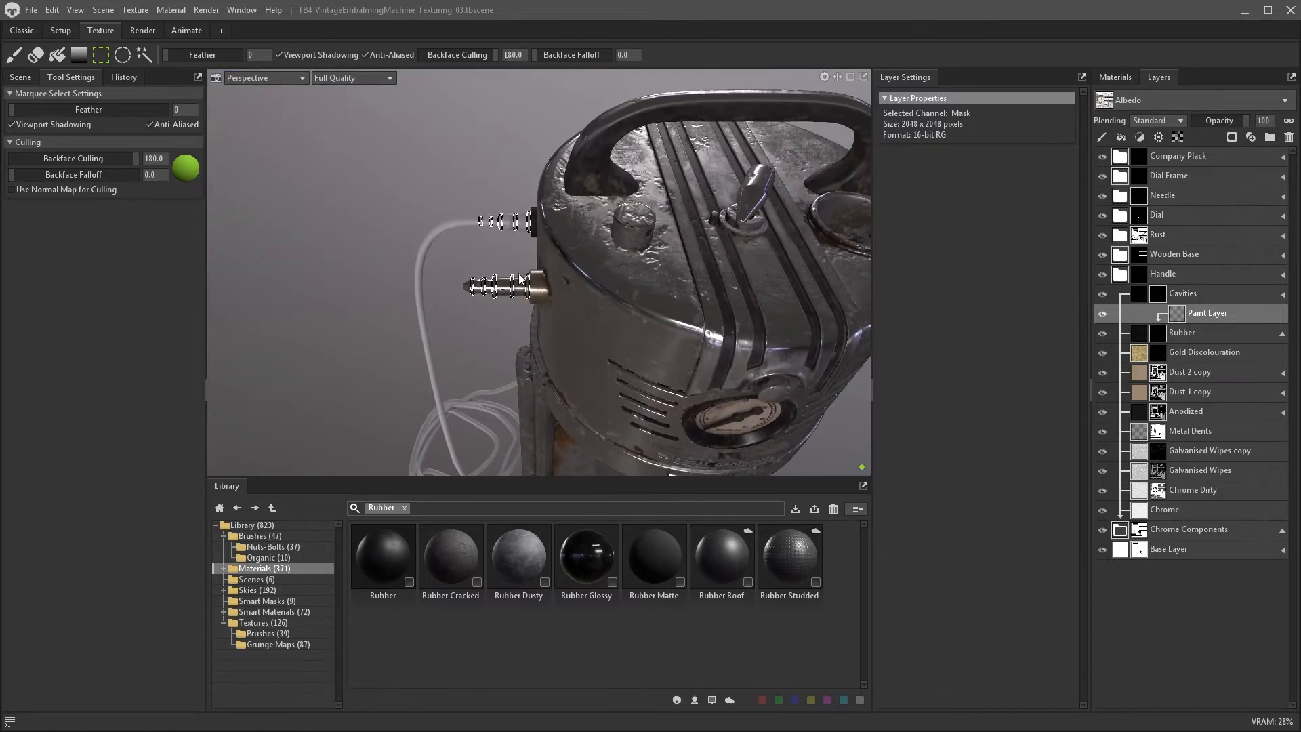
alt+drag(473, 202, 689, 319)
scroll(664, 306, up, 5)
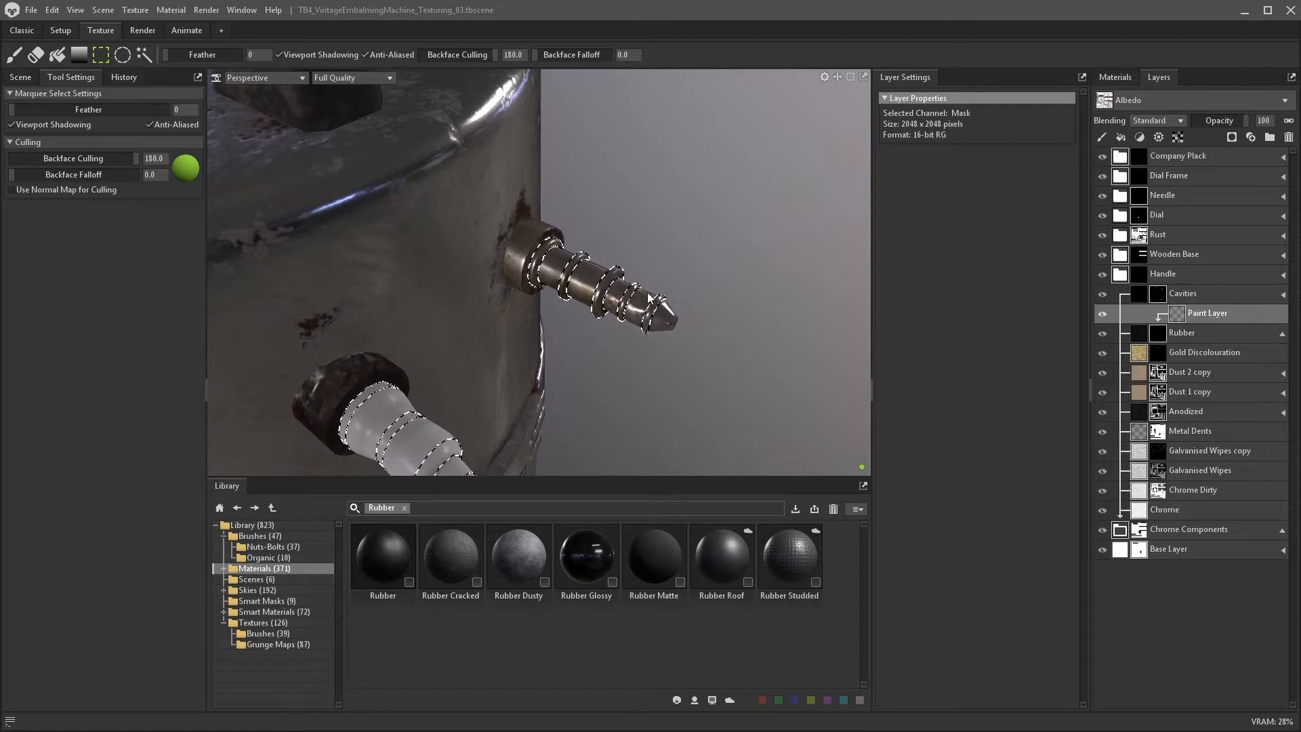
- Paint all around the selected nozzle rings on the Rubber mask with a size 25 brush, and clear the selection
click(13, 54)
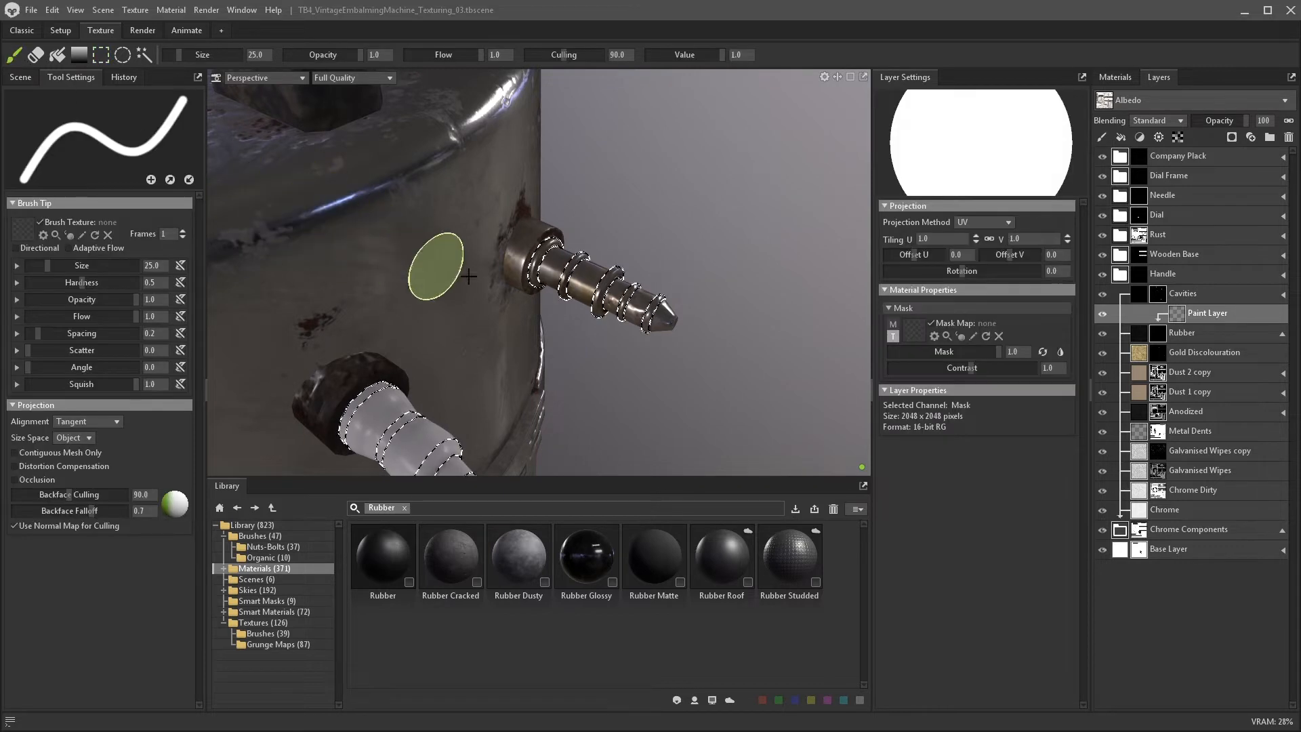
mouse_move(587, 300)
mouse_down()
mouse_move(656, 314)
mouse_move(604, 296)
mouse_move(479, 363)
mouse_move(506, 344)
mouse_up()
scroll(479, 363, down, 4)
scroll(506, 344, up, 4)
alt+middle_drag(506, 344, 545, 402)
mouse_move(569, 344)
mouse_down()
mouse_move(499, 355)
mouse_move(465, 271)
mouse_up()
scroll(465, 285, up, 2)
alt+drag(575, 377, 542, 399)
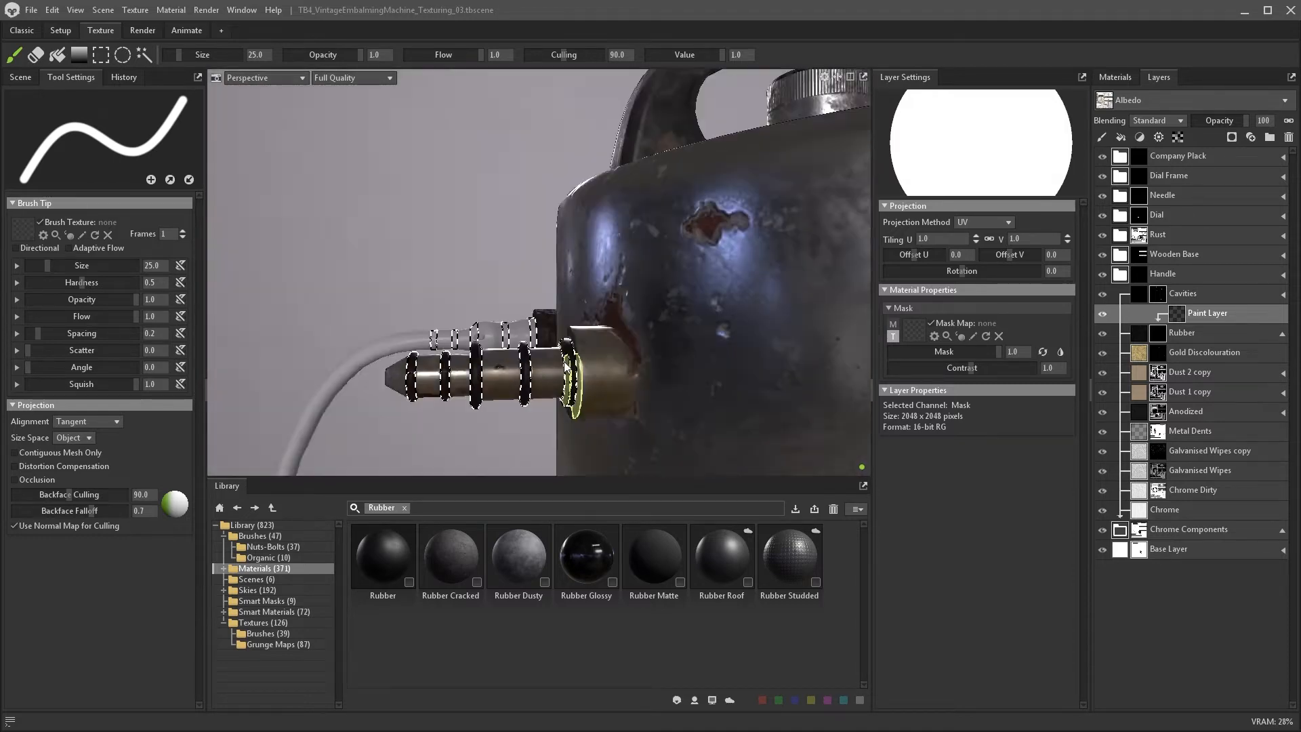
alt+right_drag(542, 400, 188, 144)
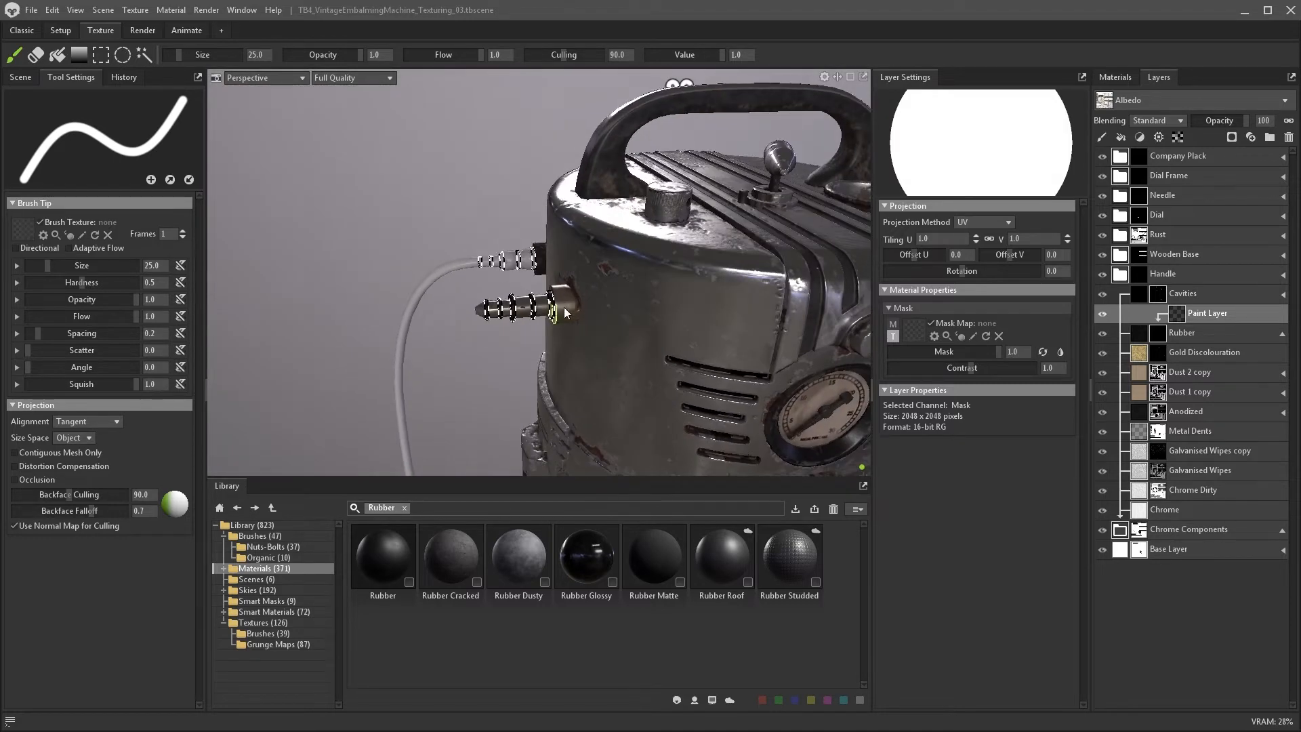
click(101, 55)
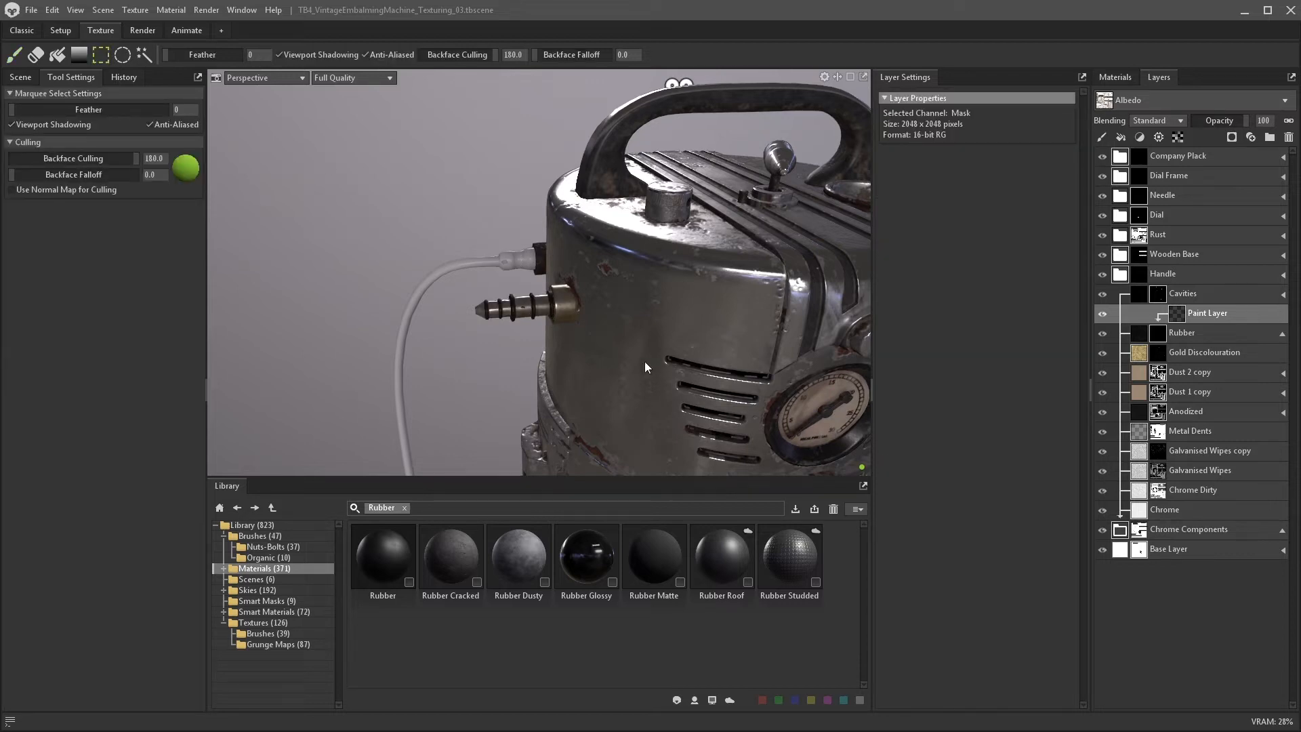
alt+right_drag(644, 361, 631, 313)
alt+middle_drag(631, 313, 621, 260)
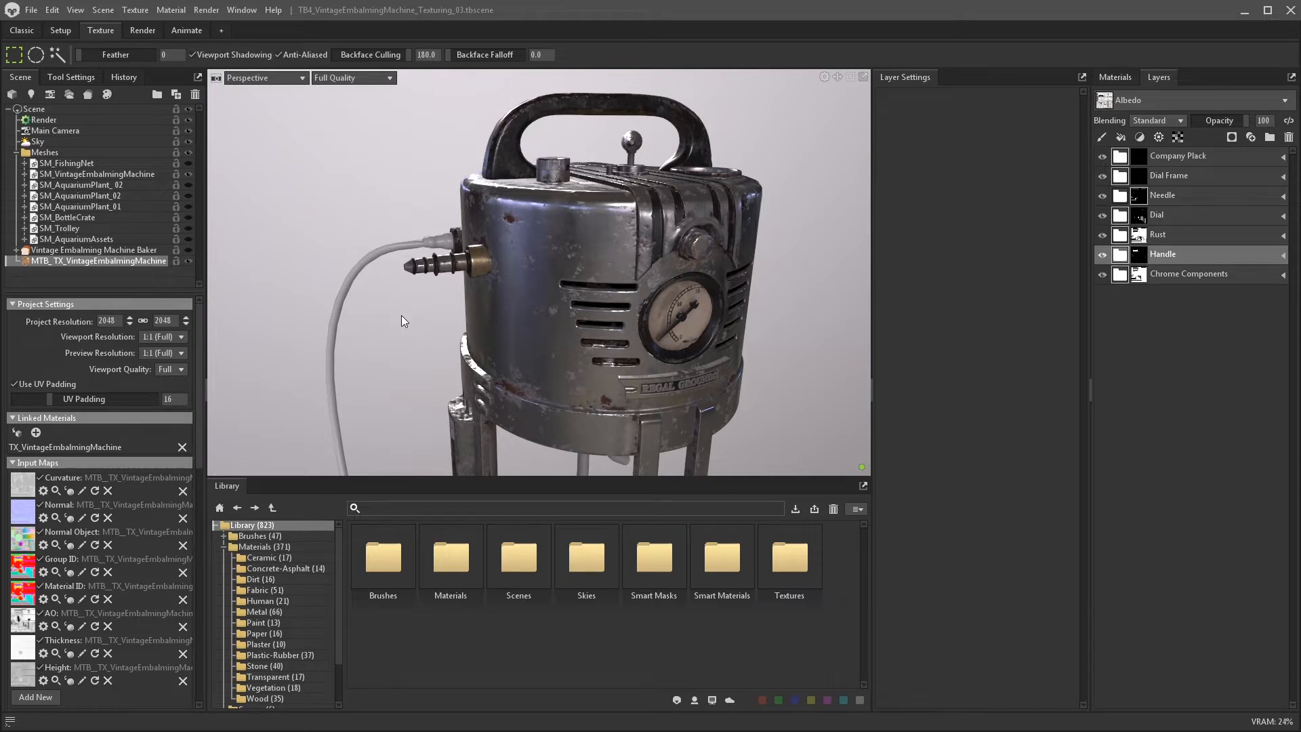
- Search the Smart Materials library for rubber
click(223, 546)
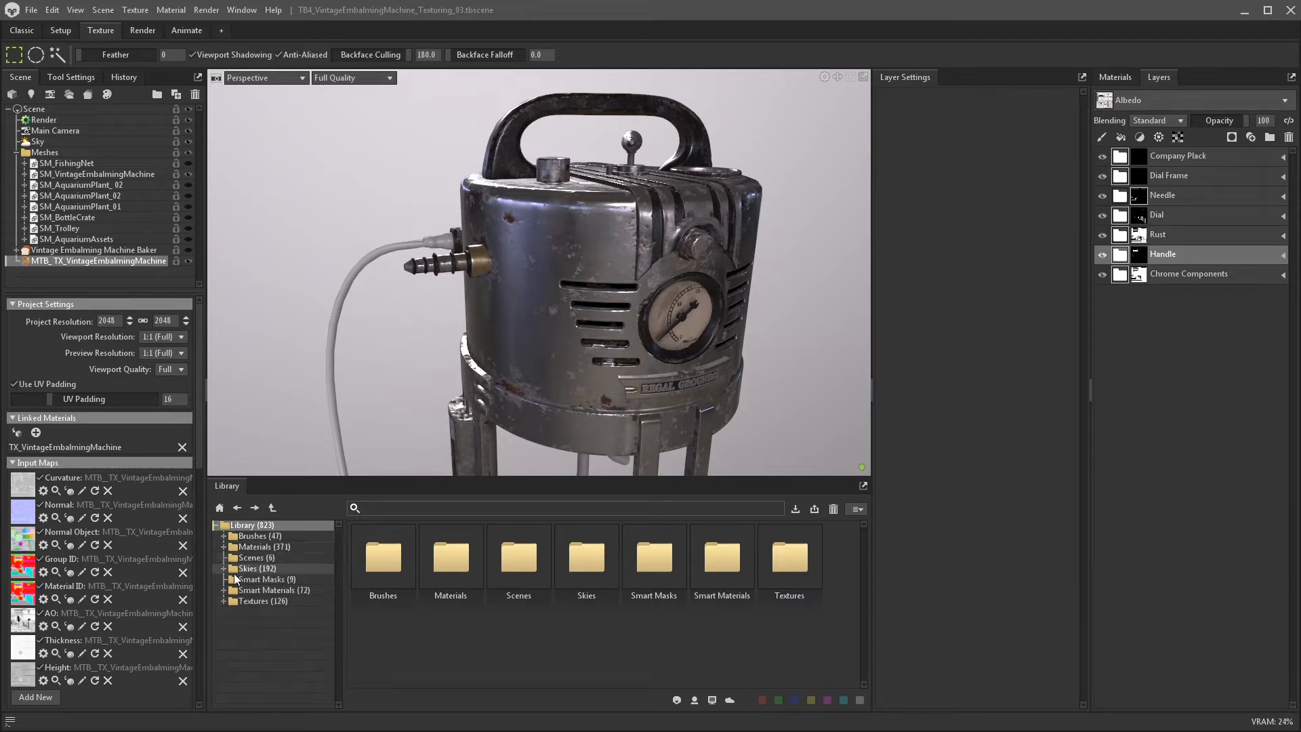
click(275, 590)
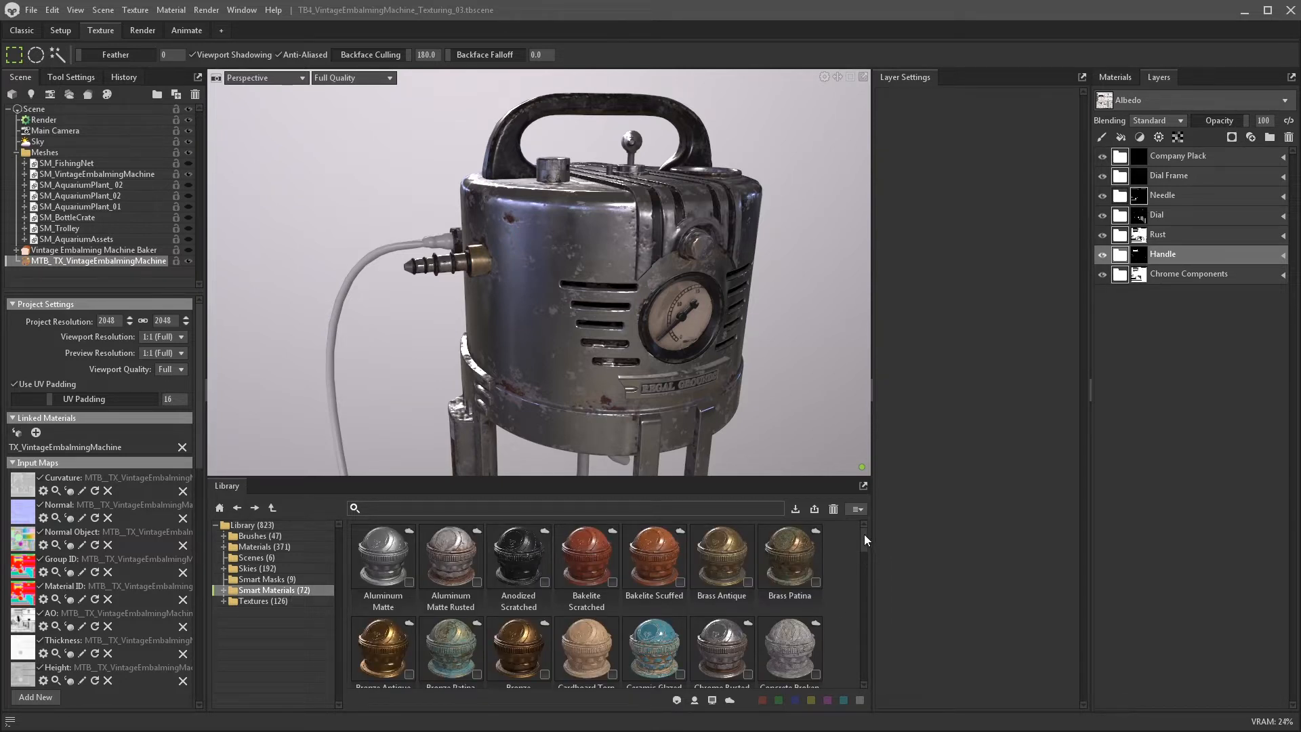
mouse_move(865, 534)
mouse_down()
mouse_move(863, 597)
mouse_move(857, 529)
mouse_up()
click(669, 507)
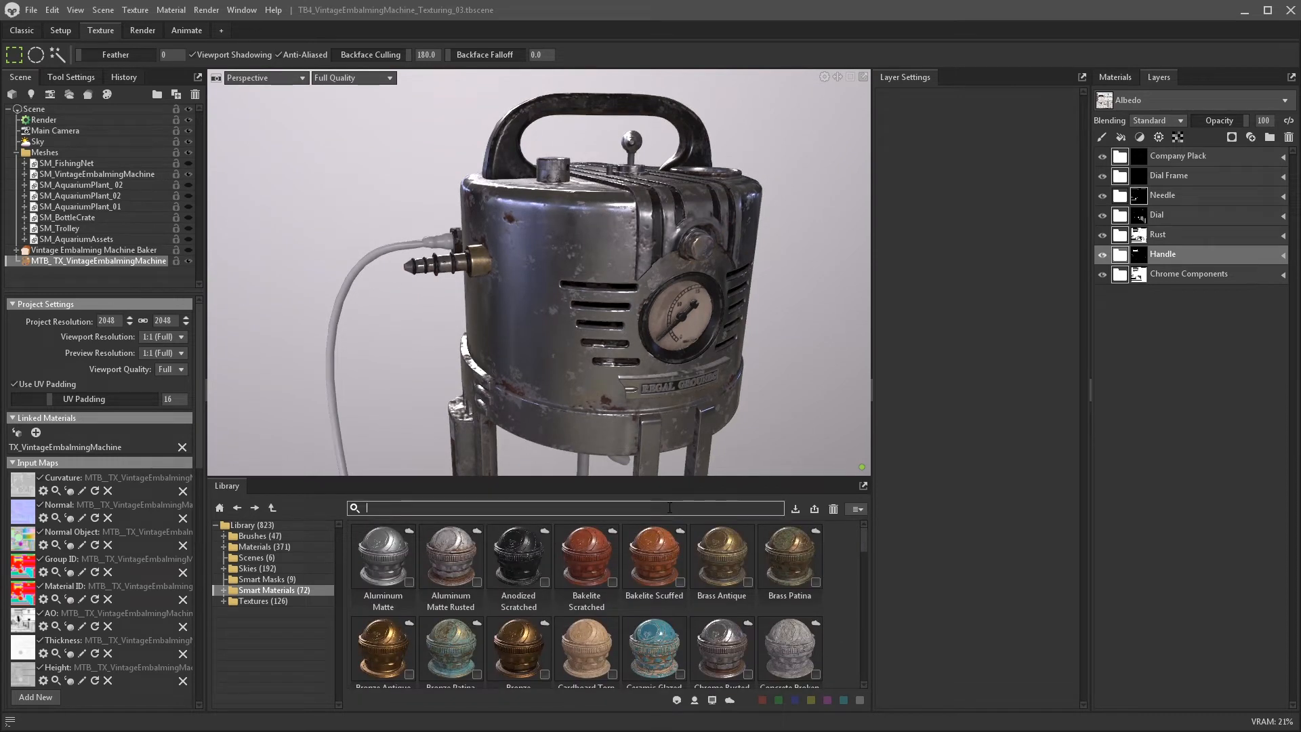
text(rubber)
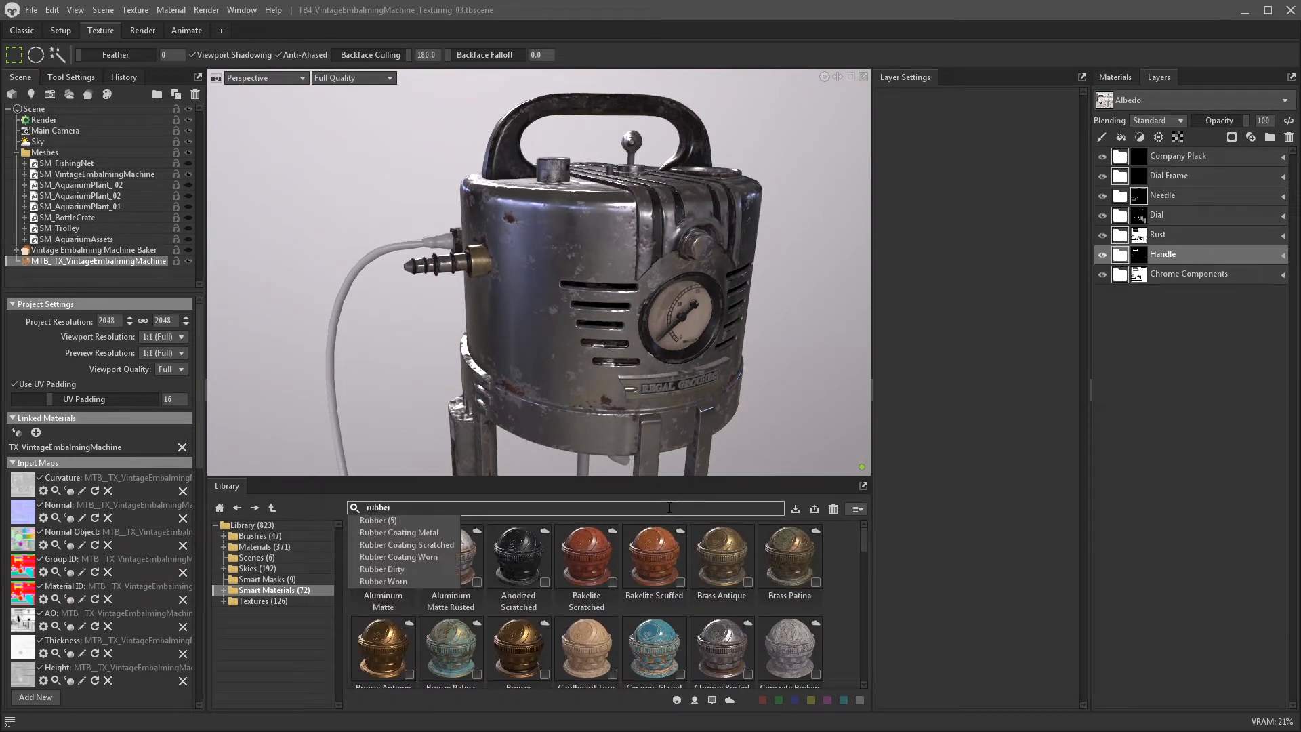
key(Return)
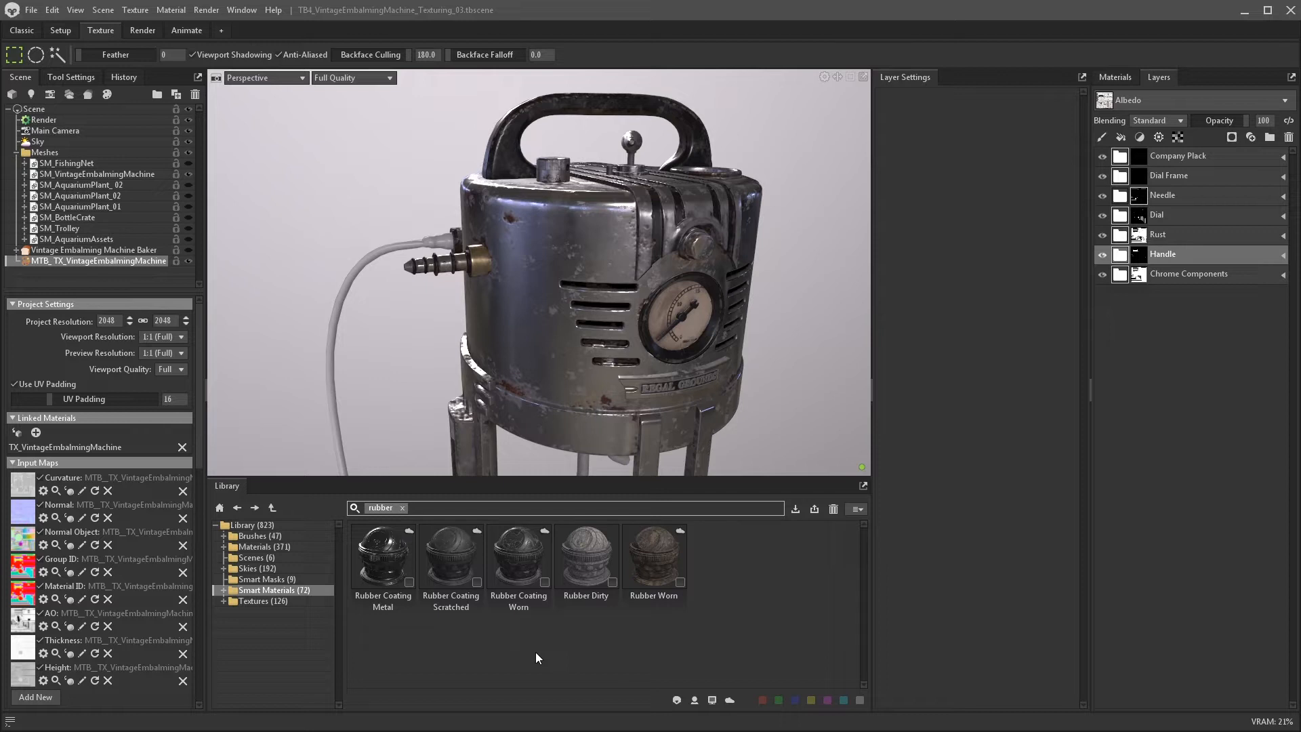
- Apply the Rubber Coating Scratched smart material to the white hose on the machine's side
click(452, 560)
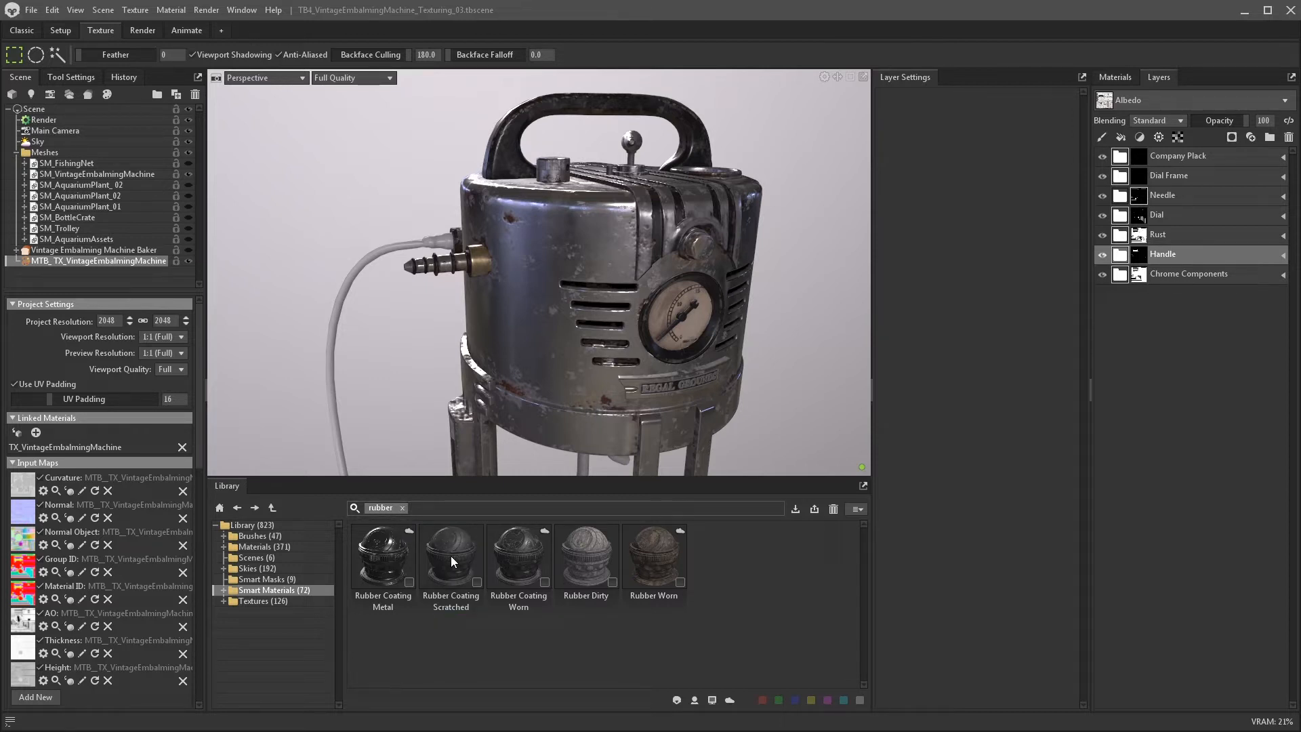
drag(450, 556, 442, 244)
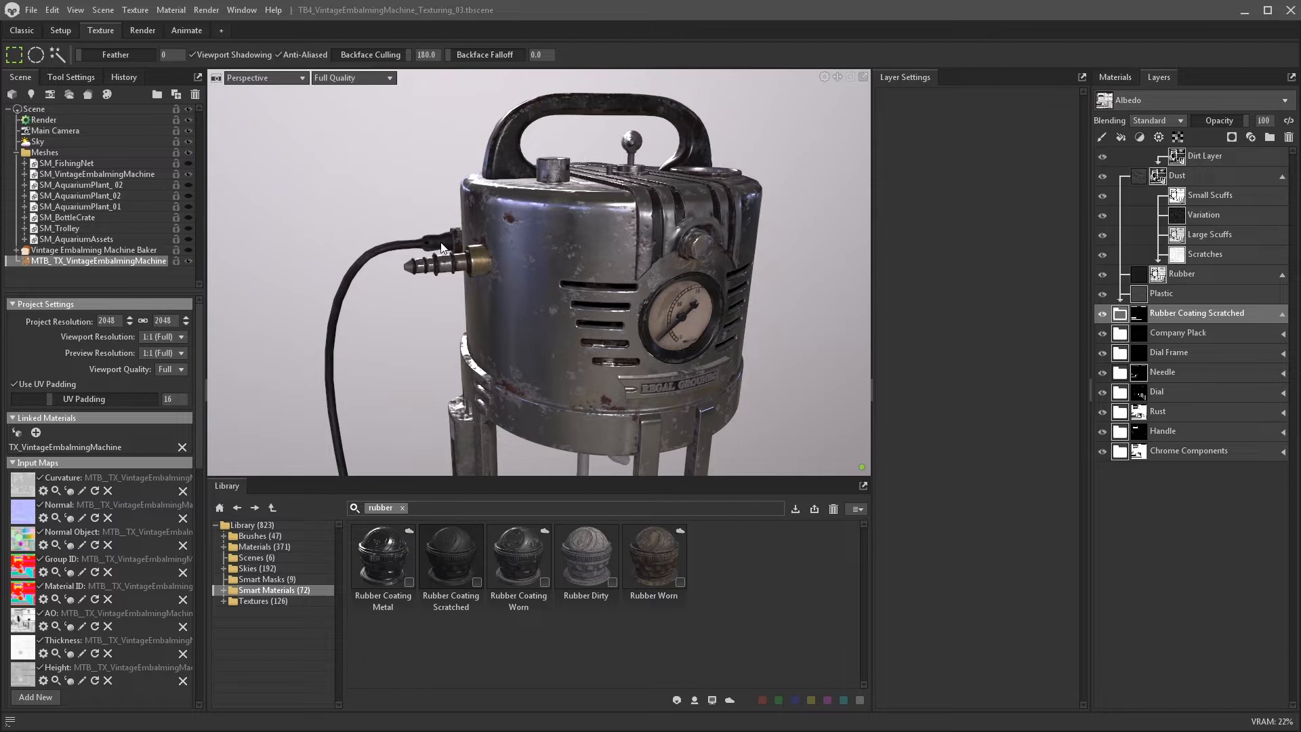
drag(437, 259, 512, 263)
right_drag(512, 263, 494, 347)
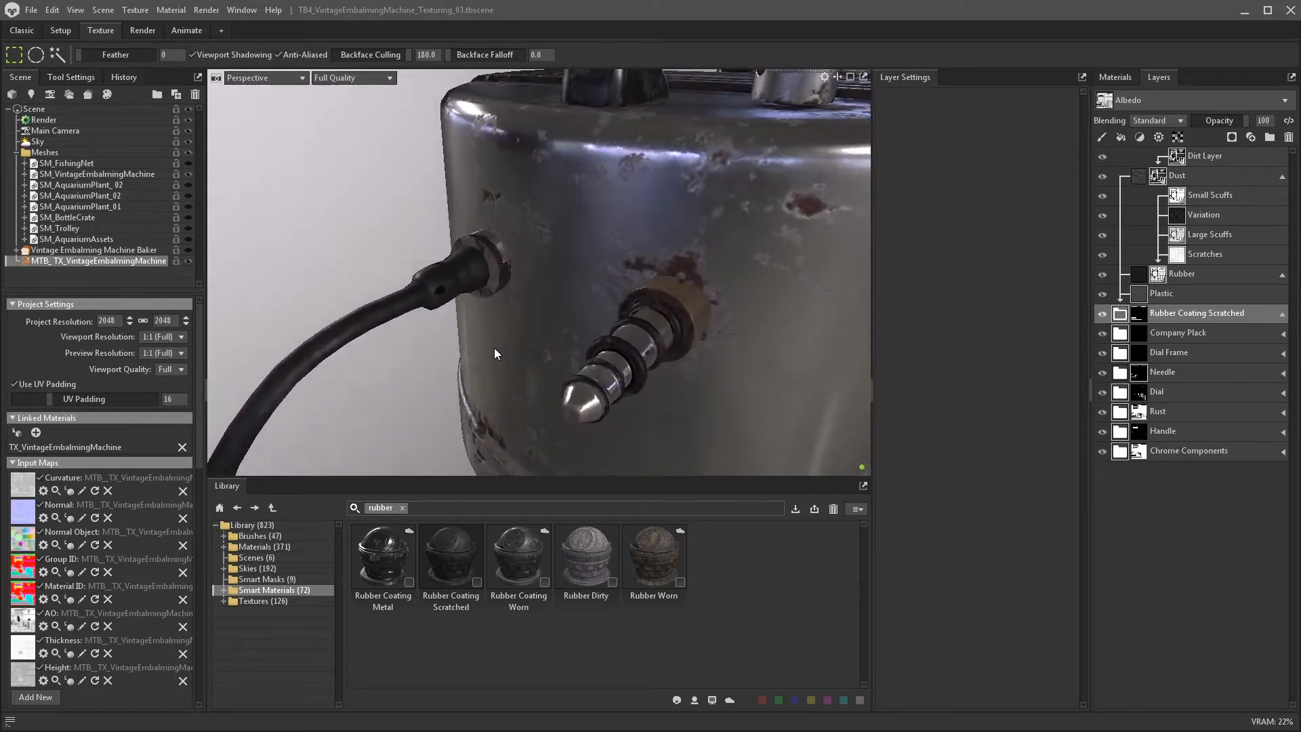
middle_drag(494, 347, 587, 310)
drag(587, 310, 556, 343)
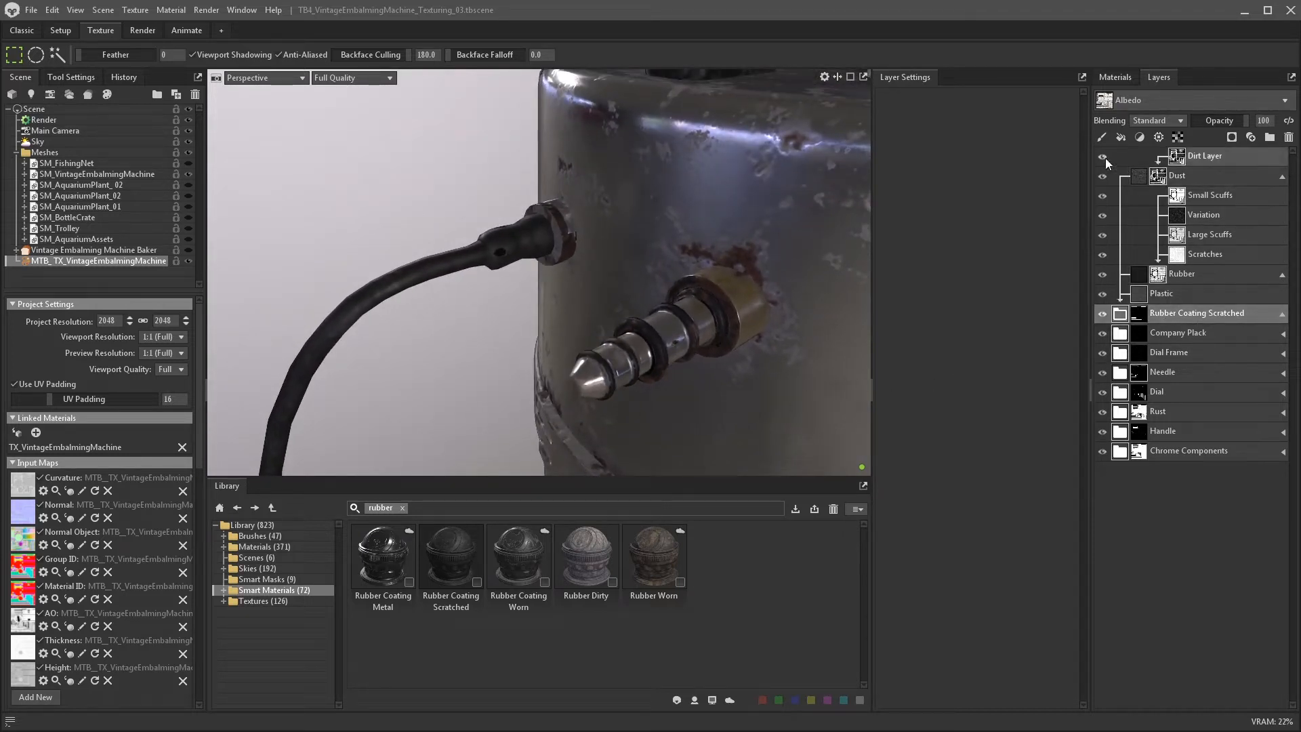
- Hide the Rubber layer's Small Scuffs, Variation, Large Scuffs and Scratches mask layers, keeping Dust and its Dirt Layer visible
drag(1105, 157, 1101, 274)
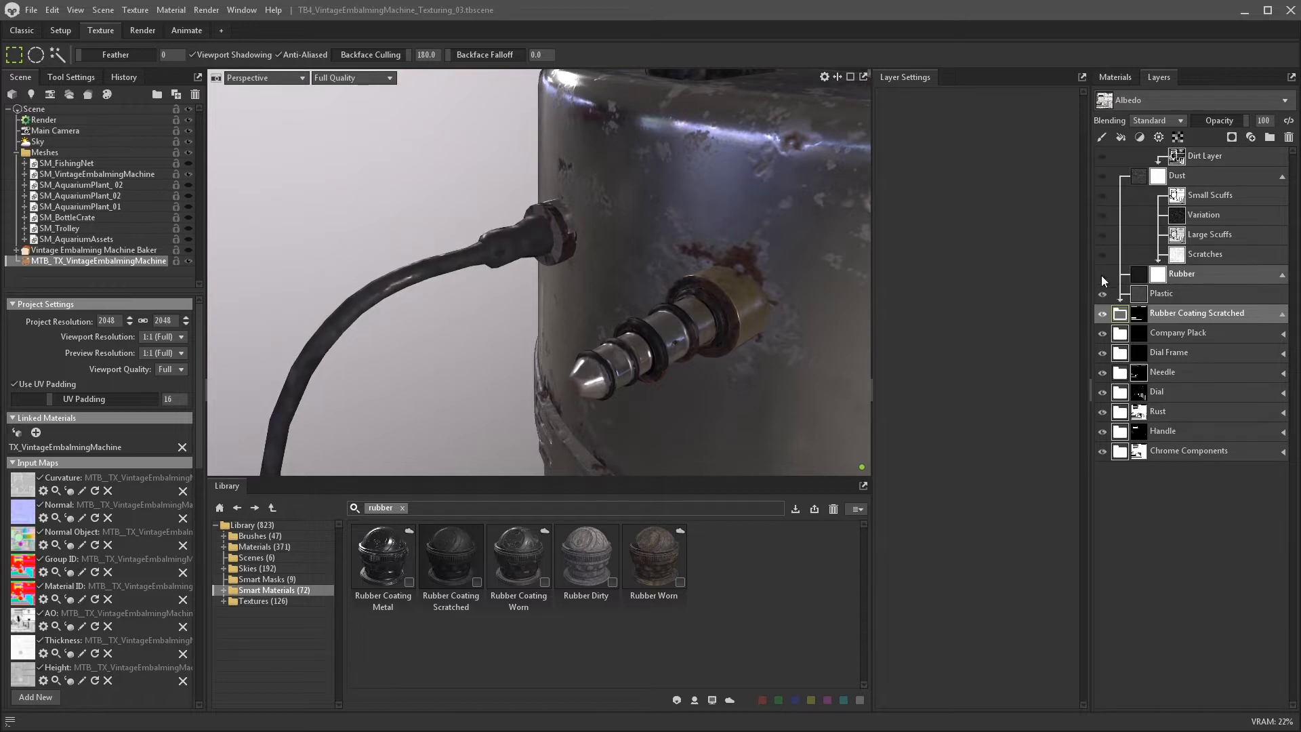
click(1130, 275)
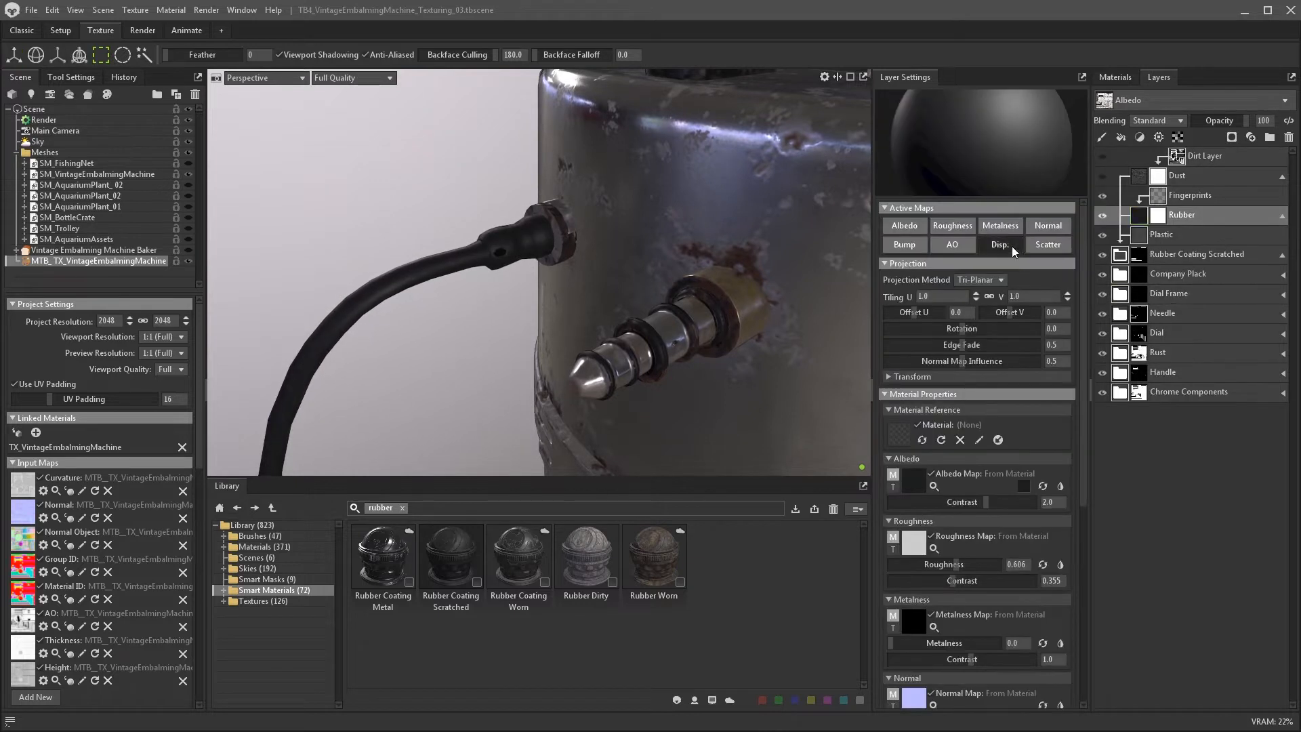
click(1158, 197)
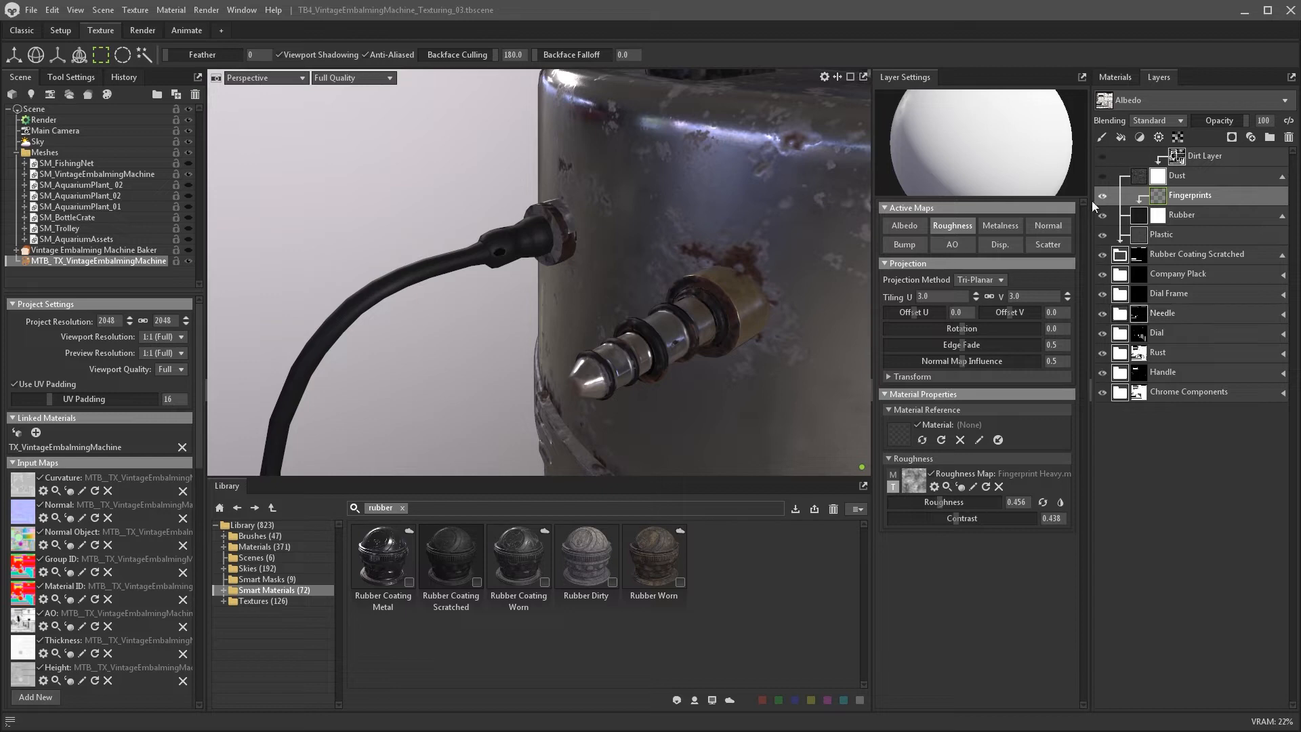
click(1102, 176)
click(1103, 158)
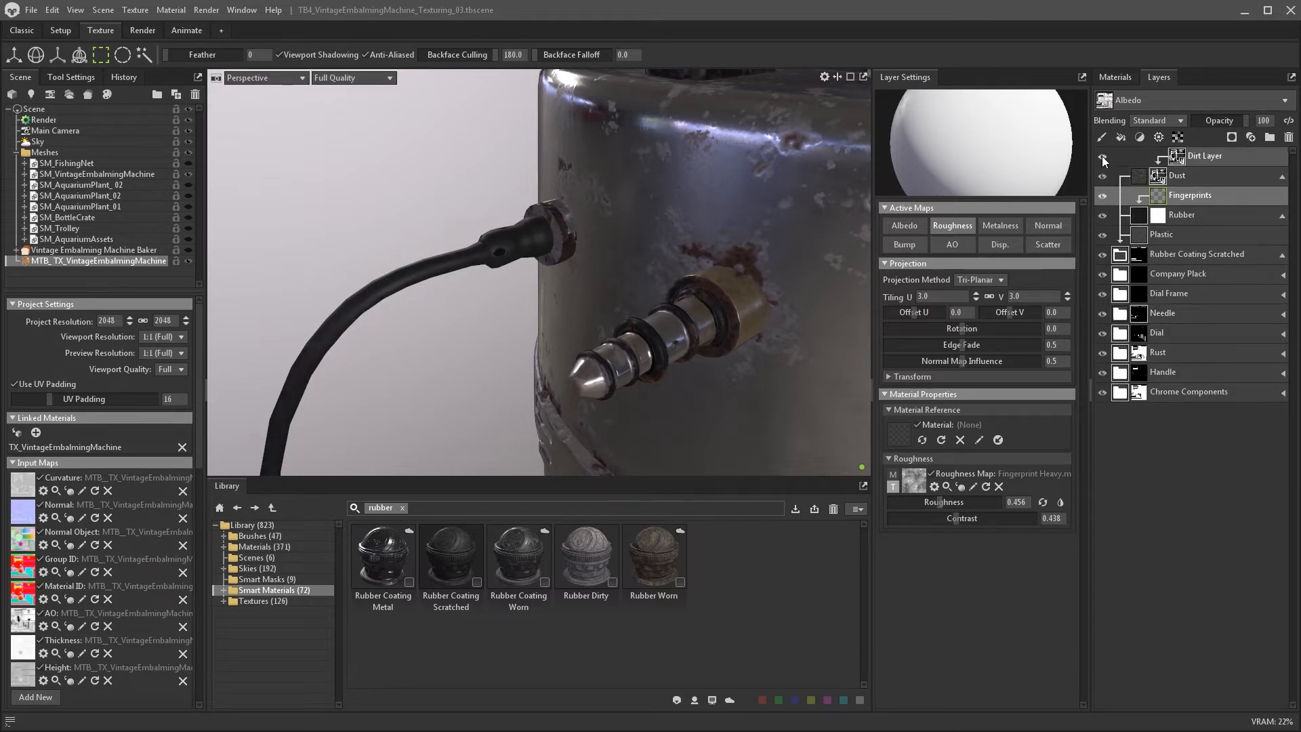
- Set the Dust mask's Dirt Layer to intensity 1.214 and grunge intensity 1.112, and inspect the black hose
click(1191, 158)
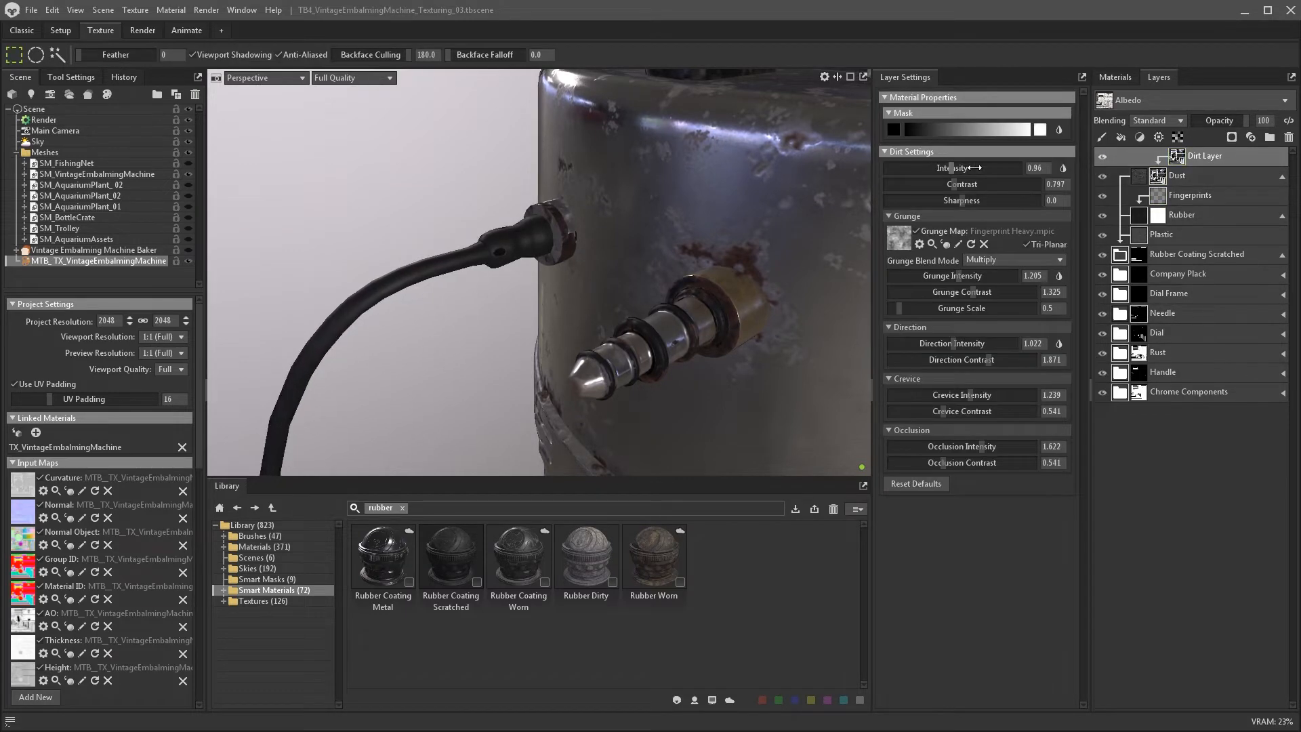
key(Delete)
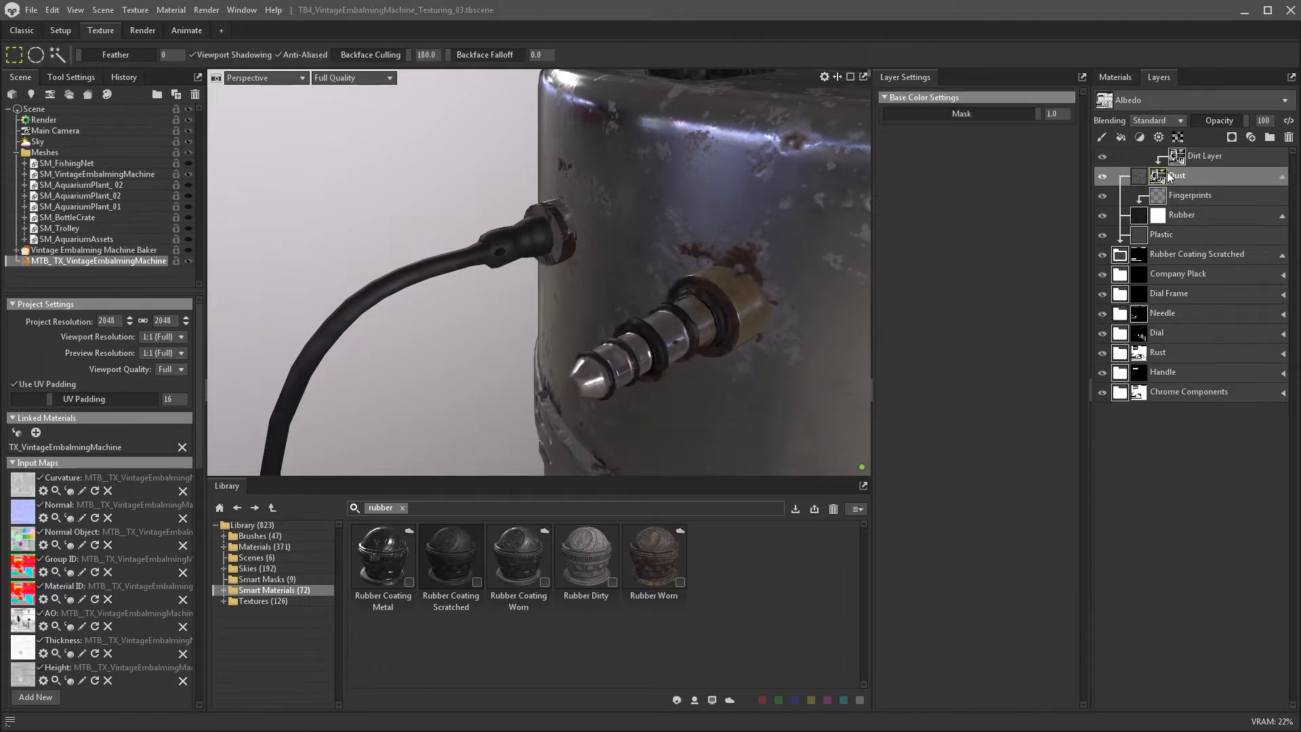
click(1181, 157)
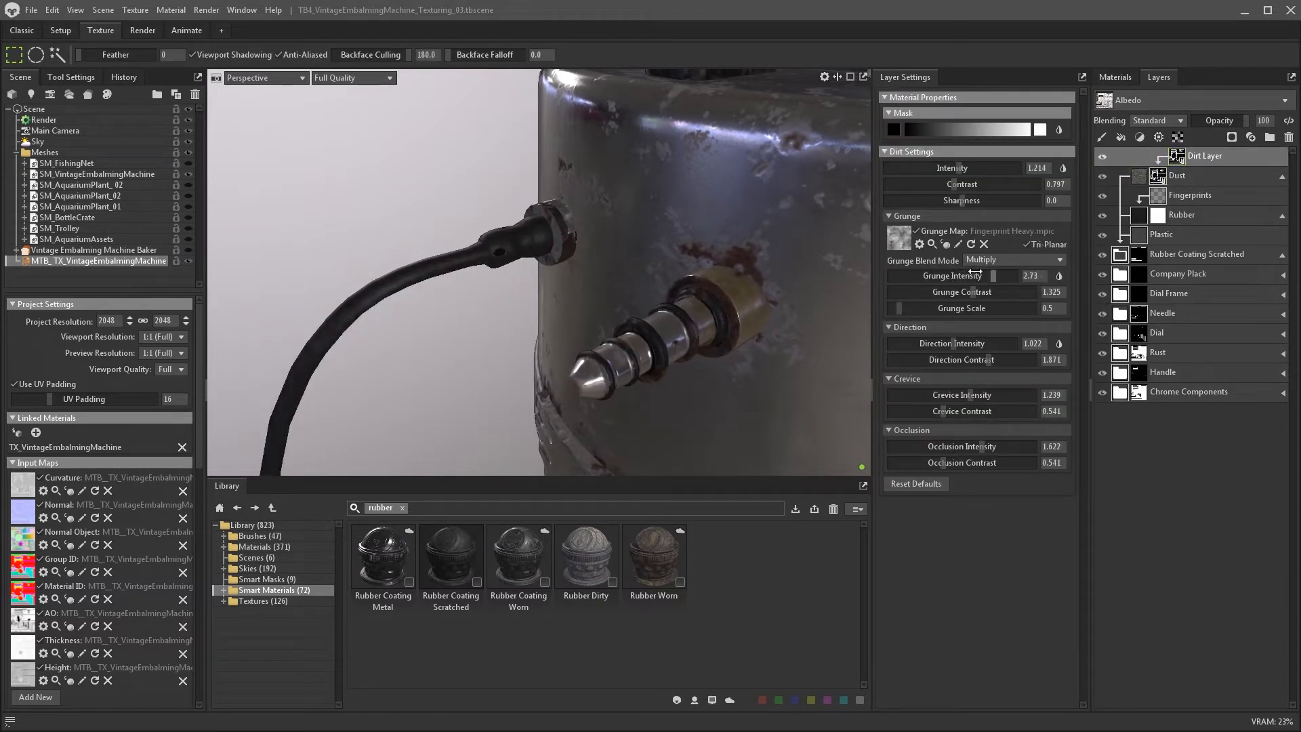
drag(963, 274, 953, 274)
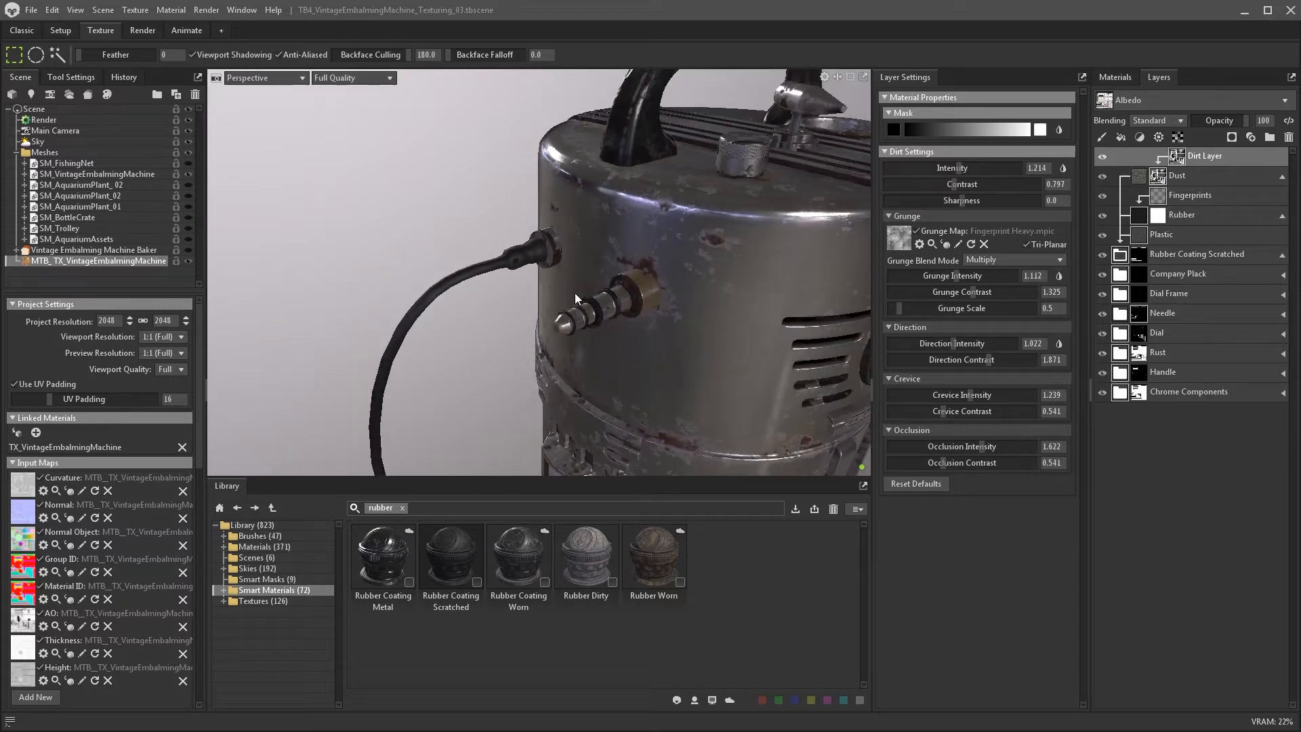
alt+right_drag(575, 294, 550, 243)
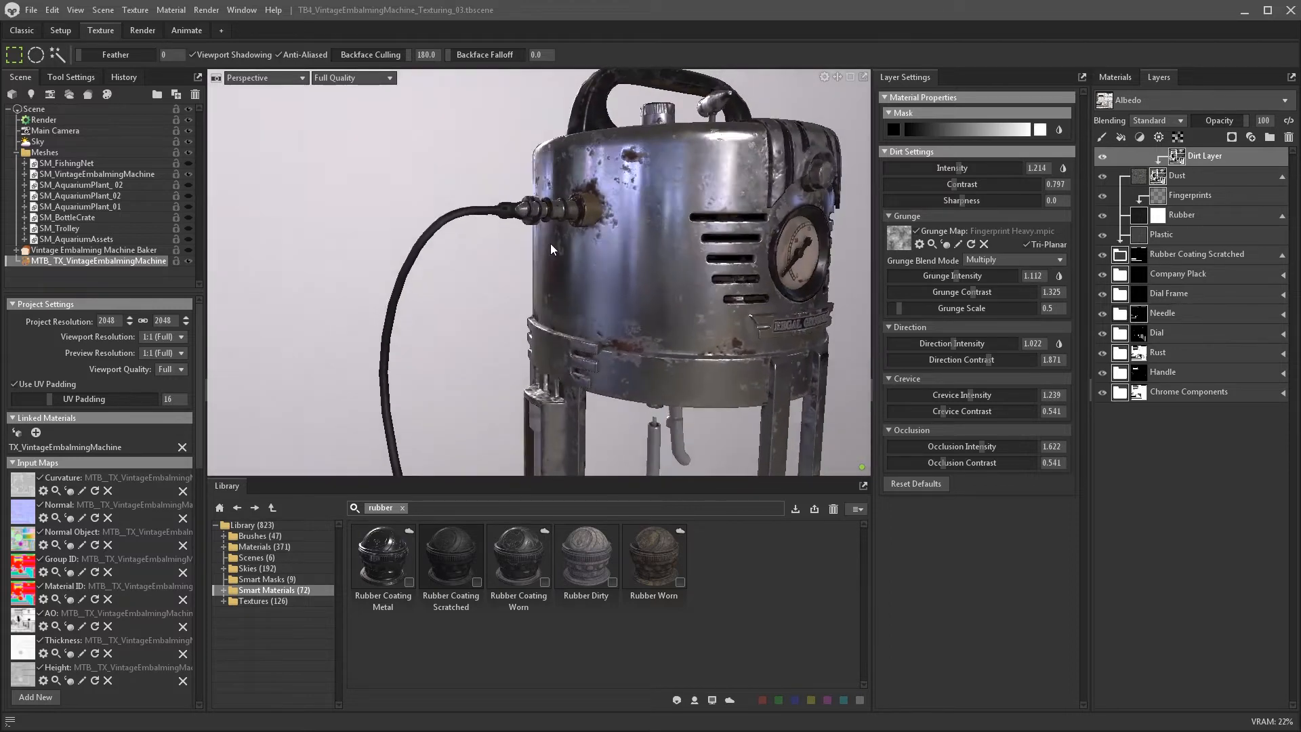
mouse_move(550, 242)
alt+mouse_down()
mouse_move(594, 259)
mouse_move(543, 258)
alt+mouse_up()
alt+right_drag(542, 258, 552, 300)
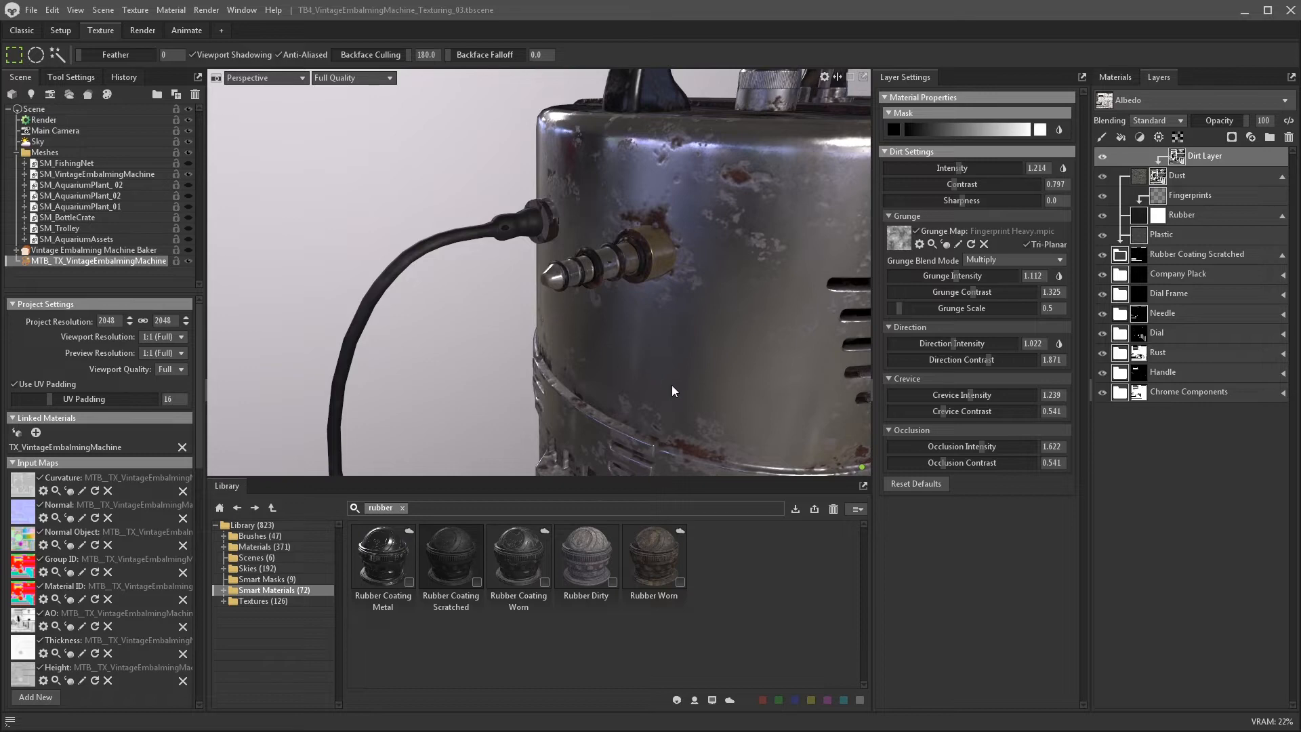
alt+right_drag(673, 385, 657, 303)
mouse_move(657, 303)
alt+mouse_down()
mouse_move(608, 312)
mouse_move(648, 290)
mouse_move(648, 302)
mouse_move(636, 291)
alt+mouse_up()
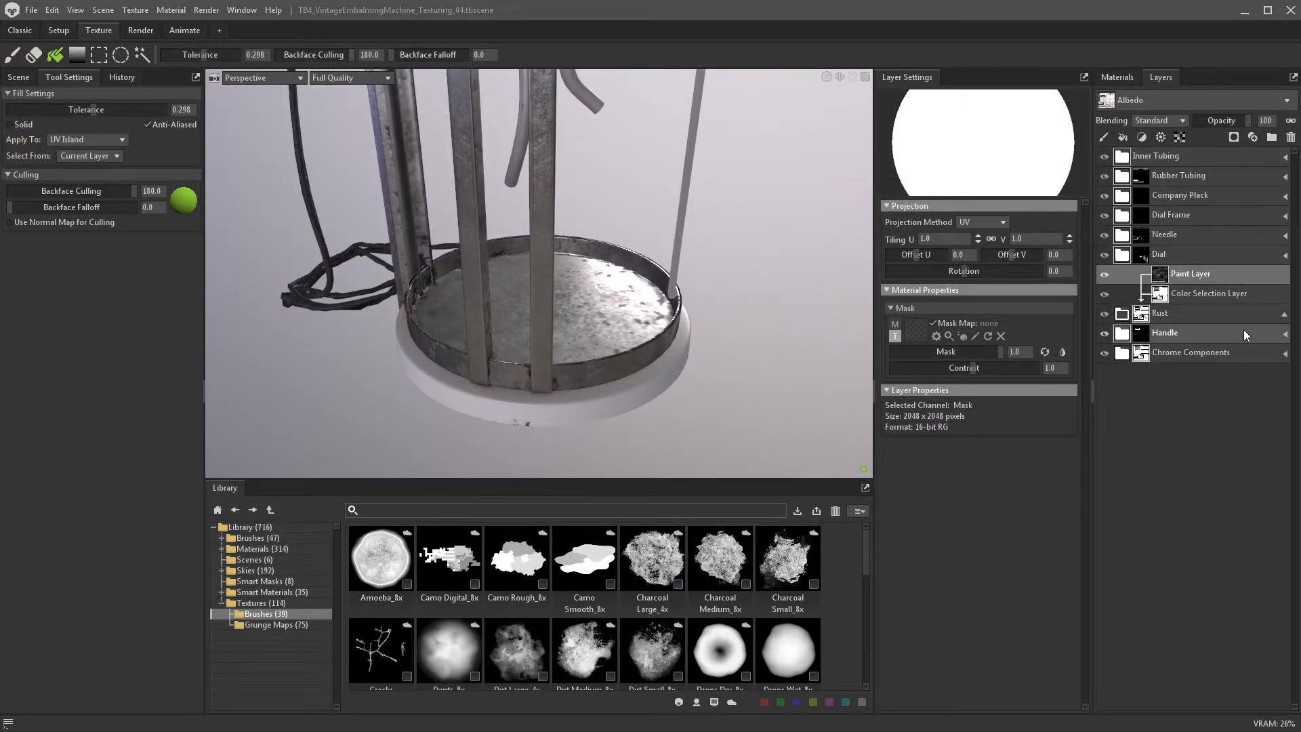
- Duplicate the Handle layer group and delete the copy's mask
click(1243, 329)
right_click(1180, 294)
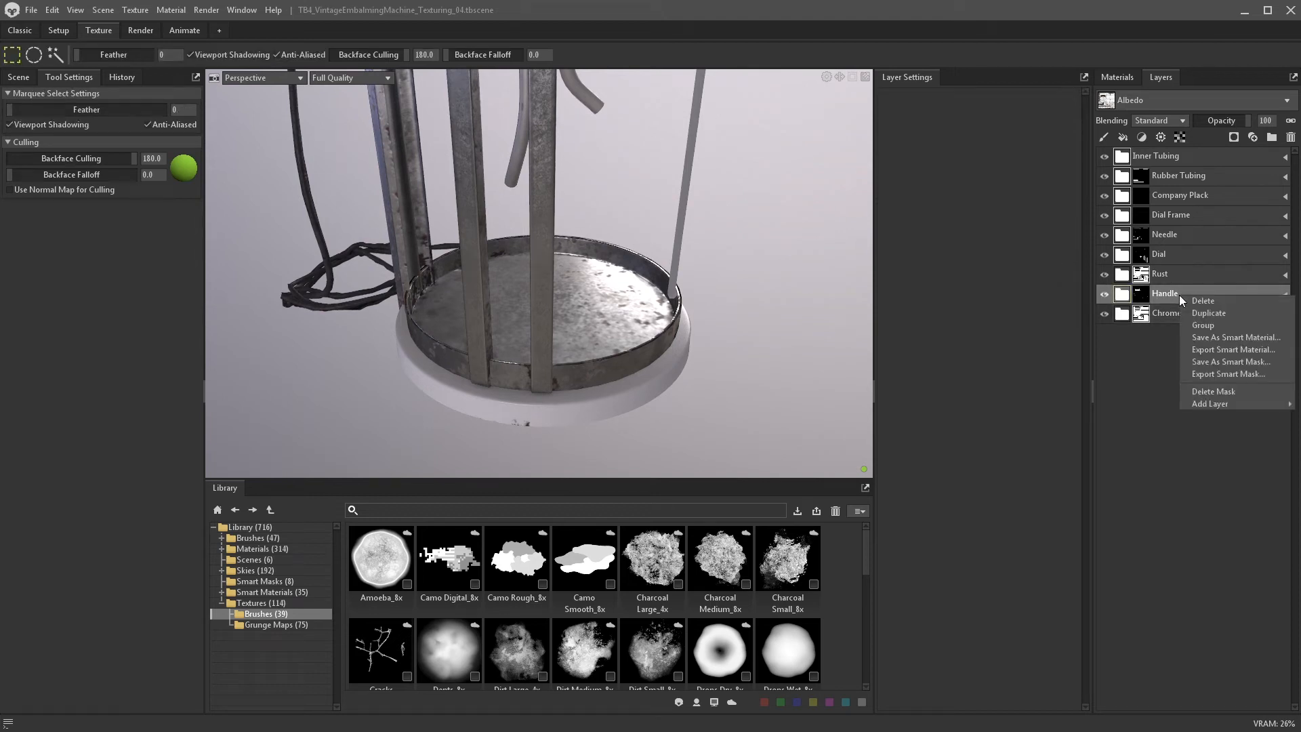
click(1197, 312)
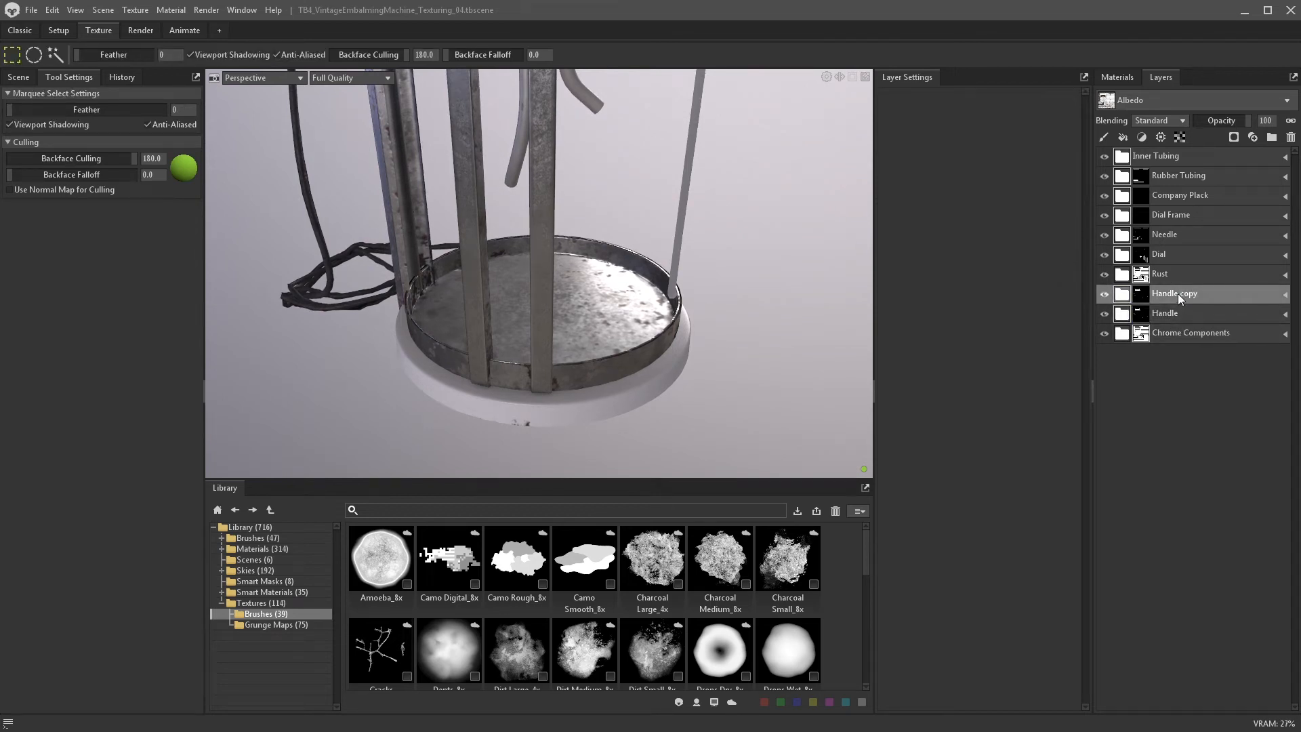
right_click(1145, 296)
click(1157, 388)
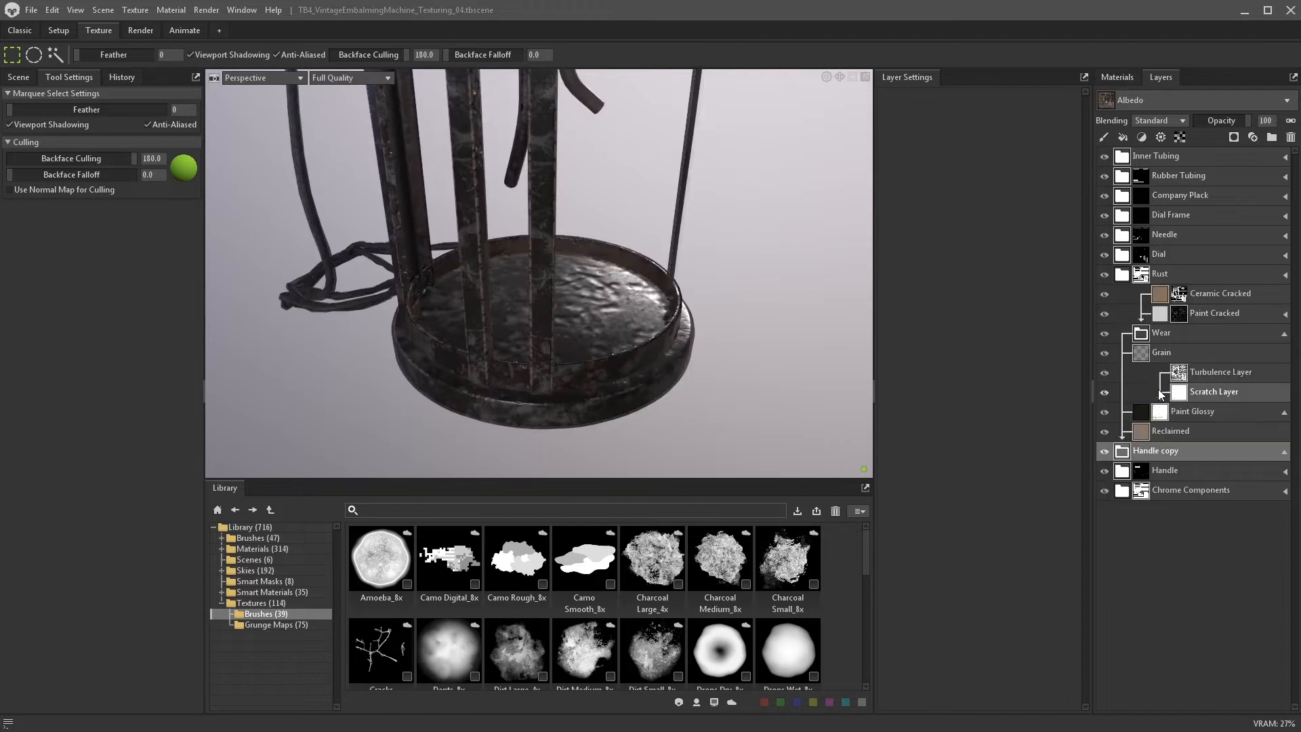
- Restrict the copied Handle group to the round base with a black mask and UV Island fill, and rename it Wooden Base
click(1234, 137)
click(1230, 157)
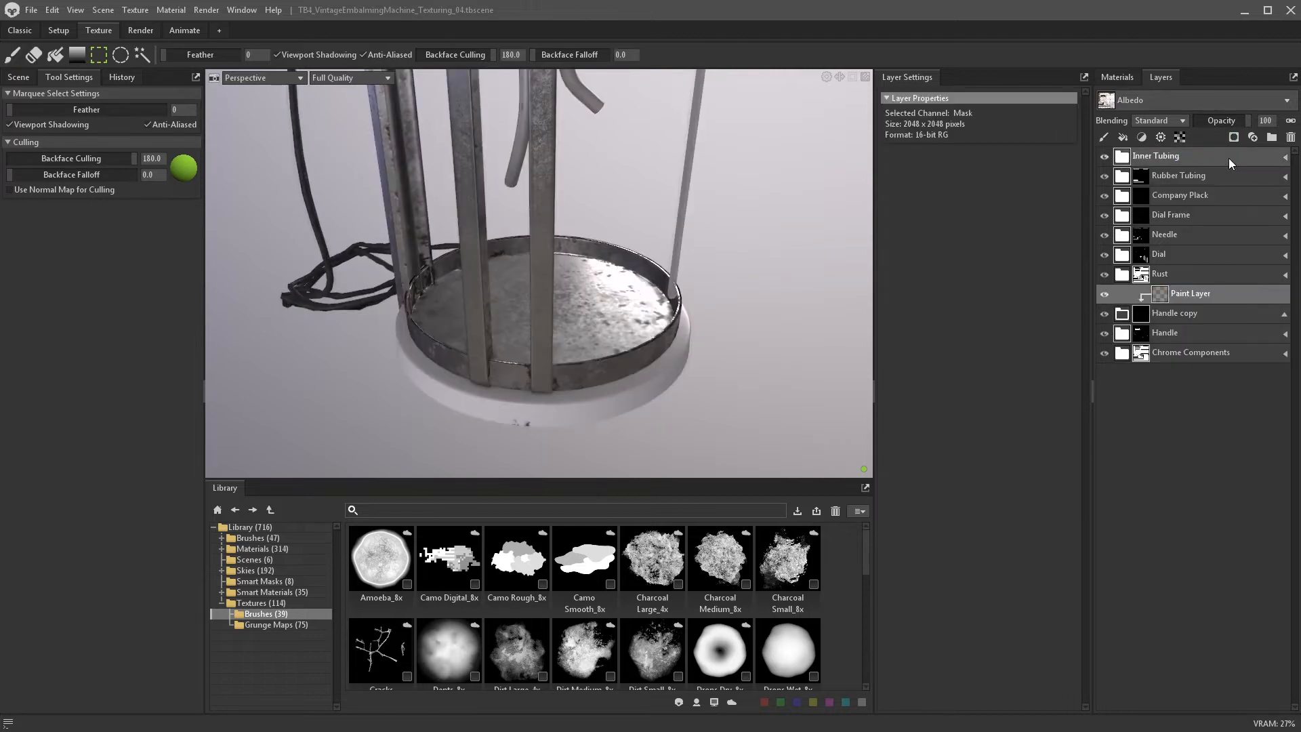
click(57, 54)
click(506, 397)
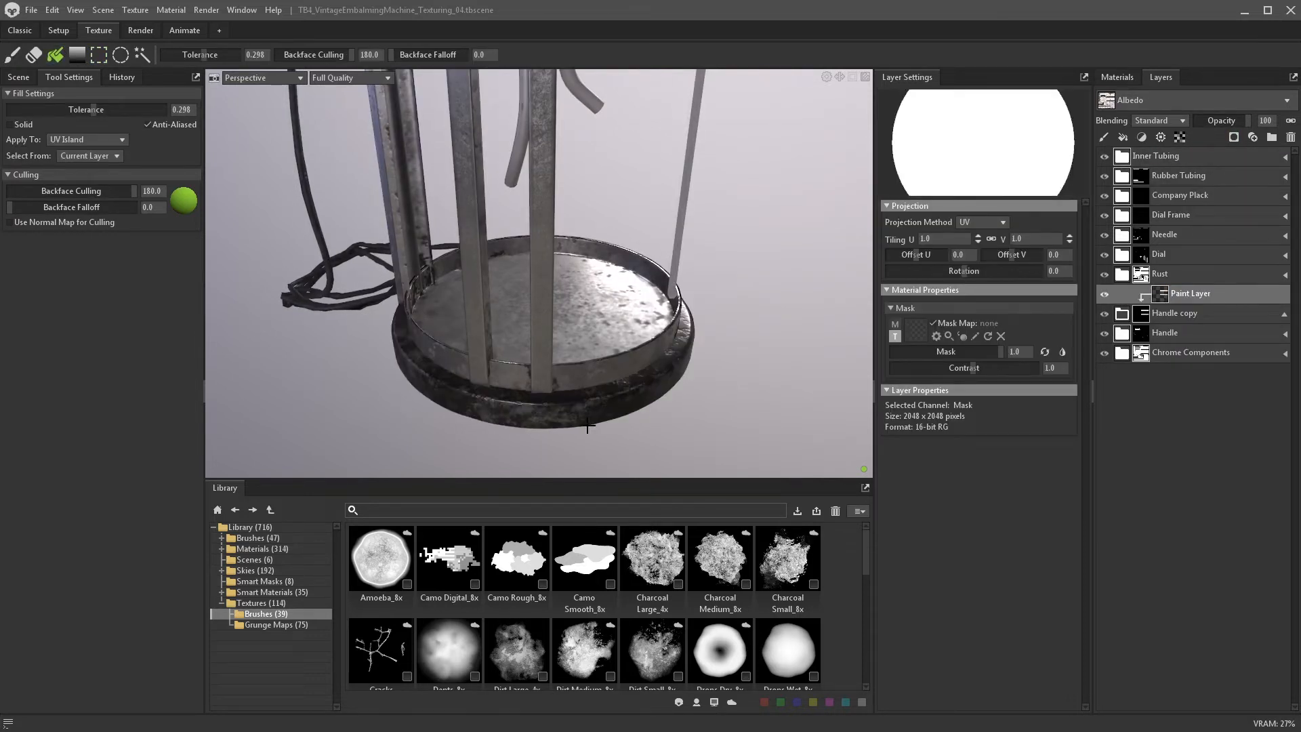
double_click(1175, 313)
text(Wooden Base)
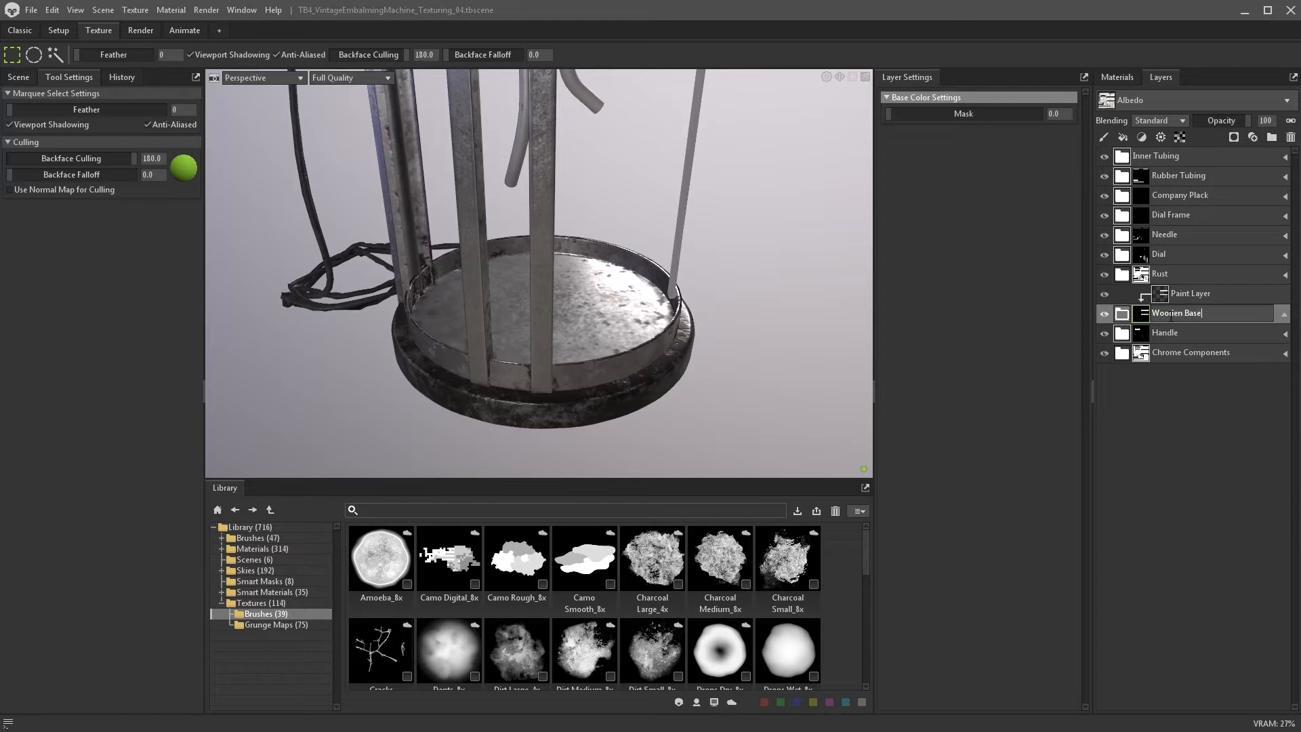
- Expand the Wooden Base group, hide the wear, grain and paint layers above Reclaimed, and select Reclaimed
key(Return)
click(1125, 313)
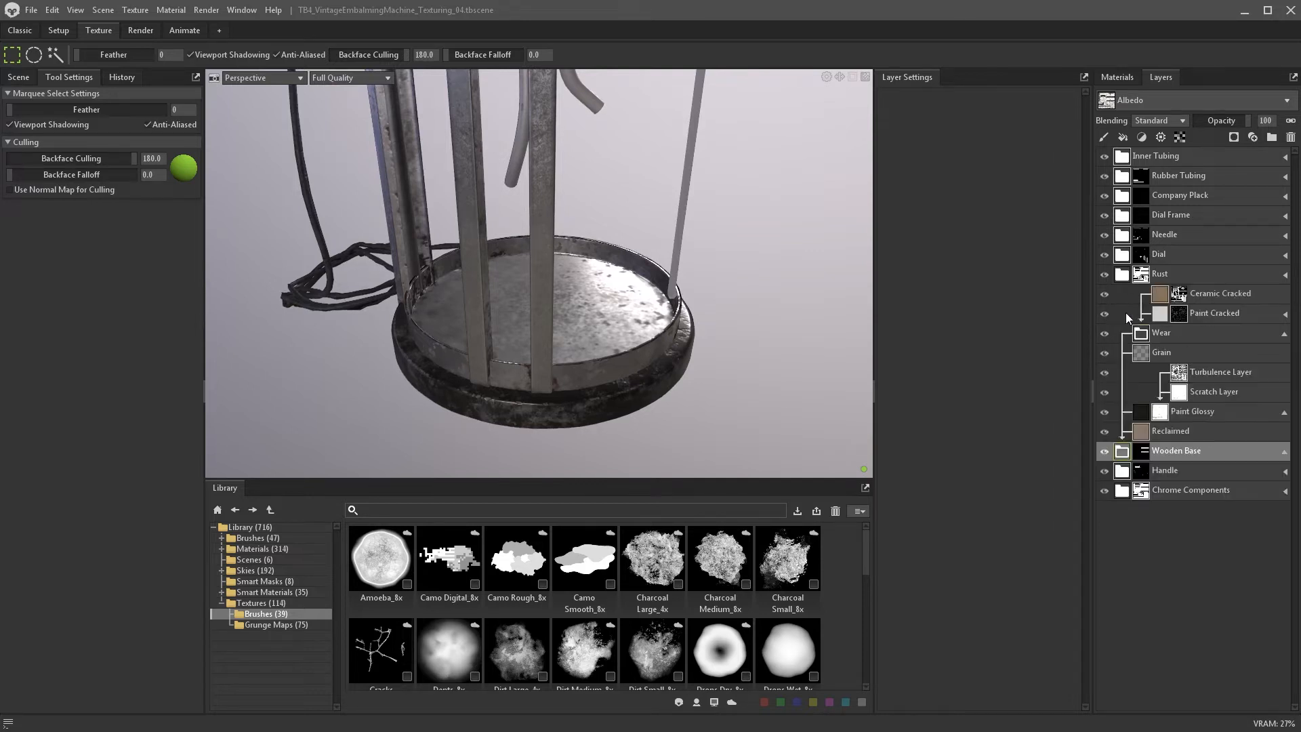
drag(1105, 294, 1104, 412)
click(1164, 429)
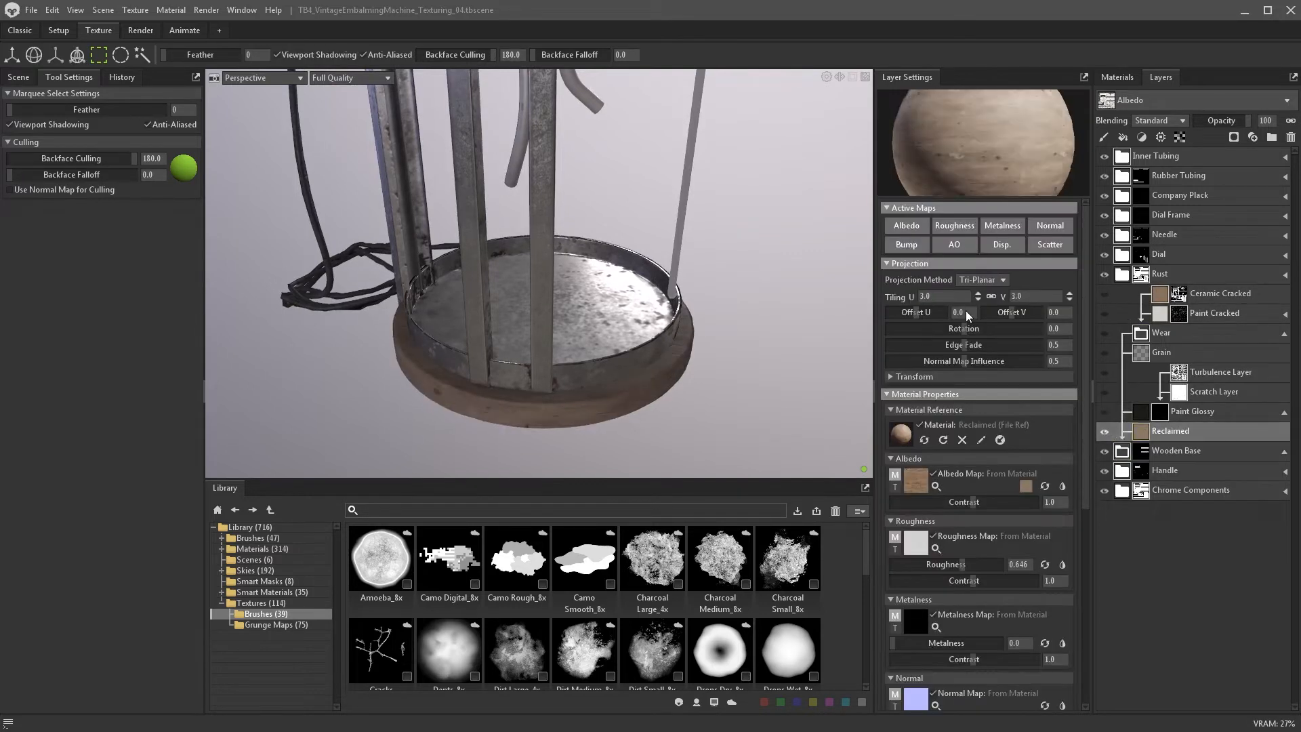
- Adjust the albedo tint of the Reclaimed wood layer on the round base
mouse_move(693, 362)
alt+mouse_down()
mouse_move(690, 324)
mouse_move(690, 349)
alt+mouse_up()
scroll(689, 349, up, 3)
click(1026, 486)
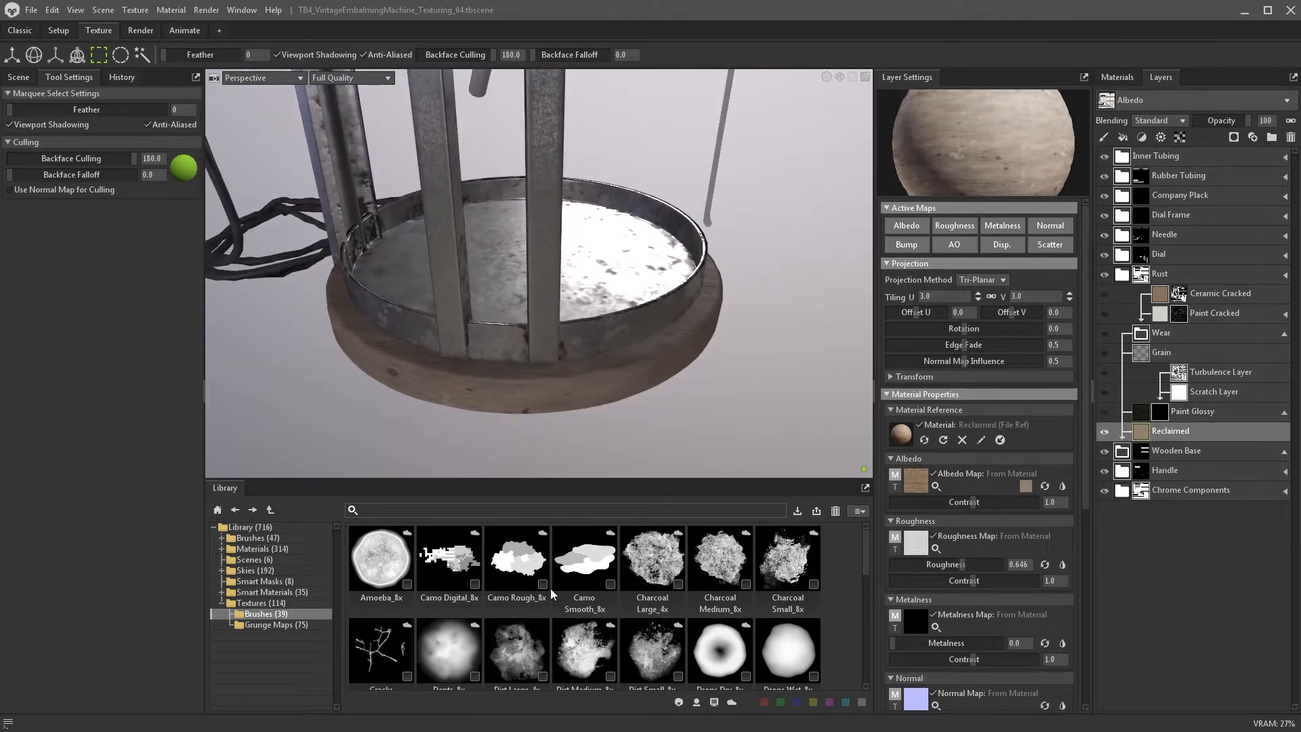
- Find the Paint Flat material in the library, add it above Reclaimed, and lighten its albedo to pale bluish white
click(258, 550)
click(384, 510)
text(paint)
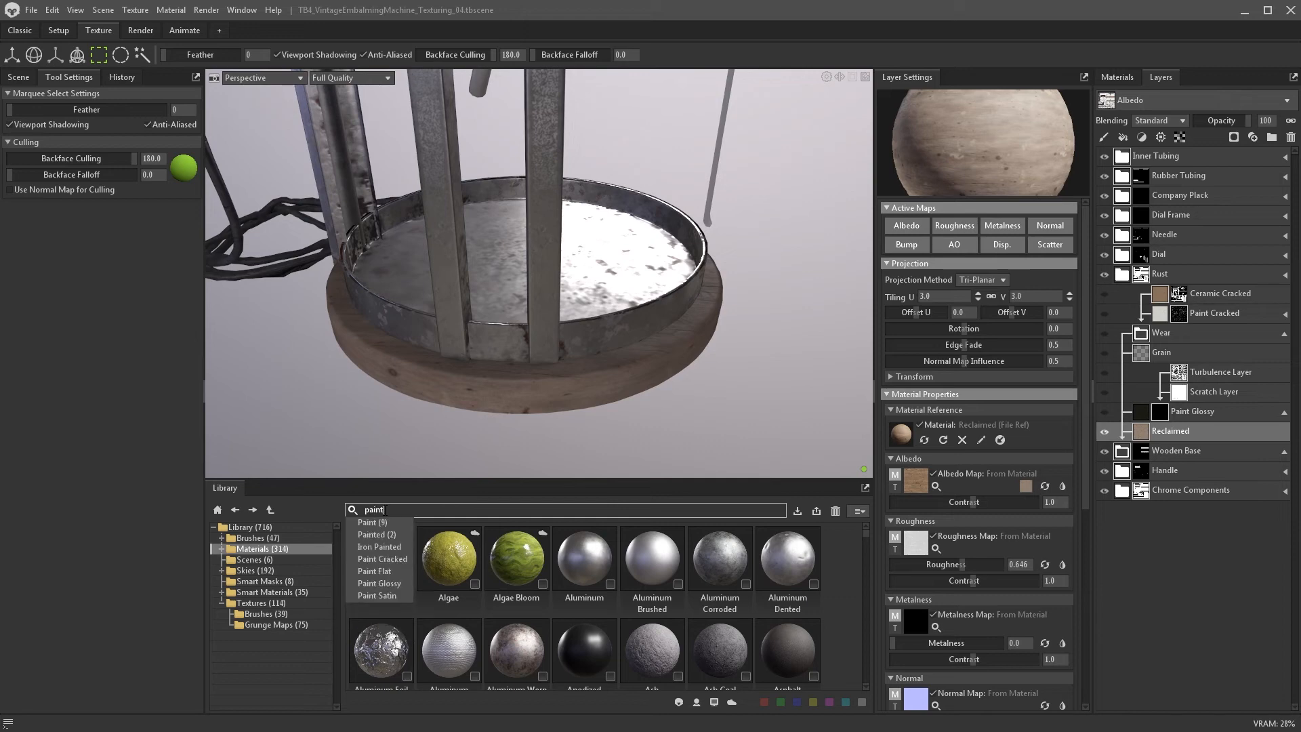
click(377, 522)
mouse_move(576, 585)
mouse_down()
mouse_move(583, 555)
mouse_move(1128, 522)
mouse_move(1144, 432)
mouse_up()
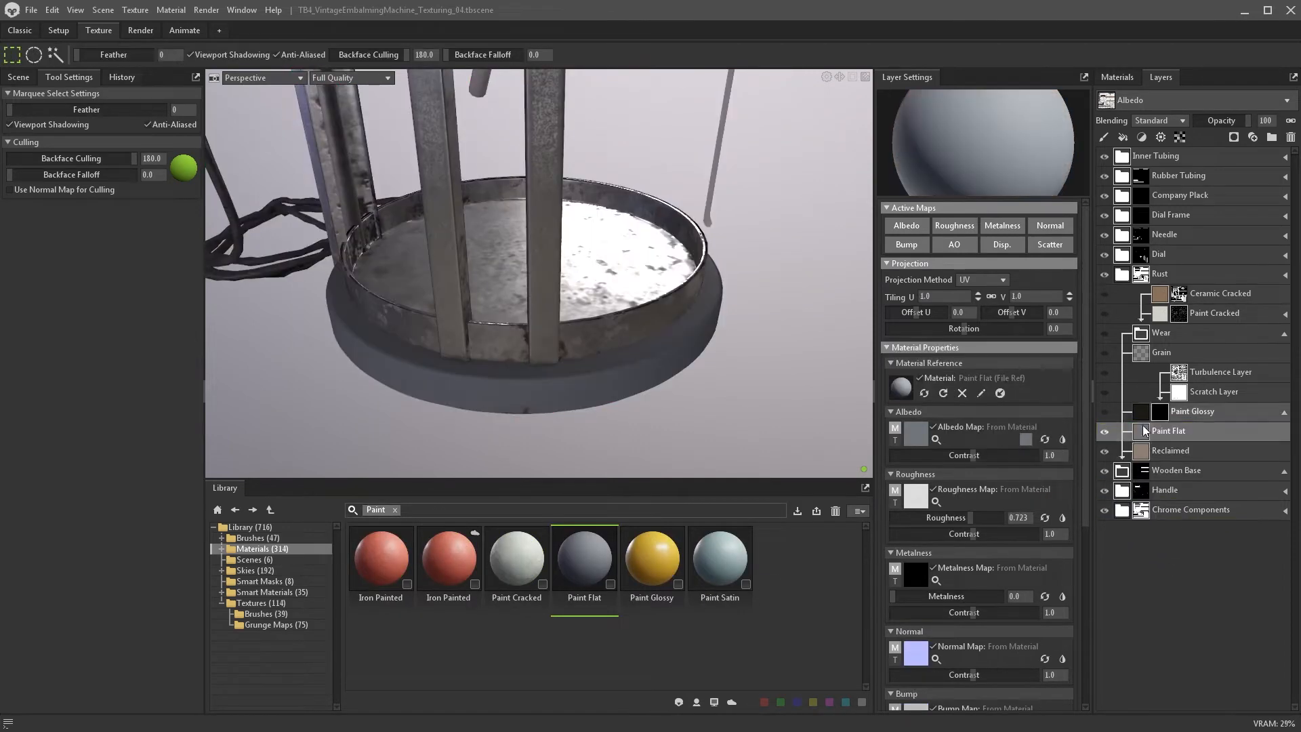
mouse_move(1144, 433)
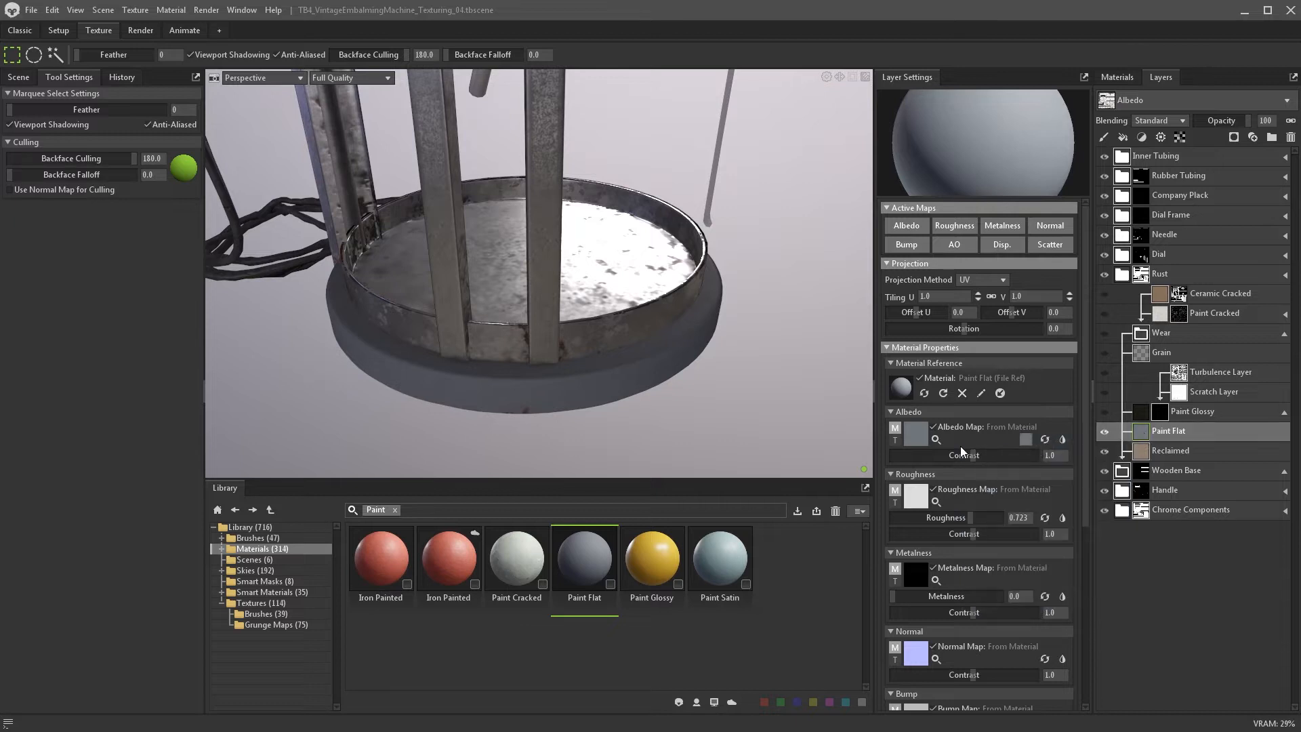
click(1025, 439)
drag(511, 353, 500, 302)
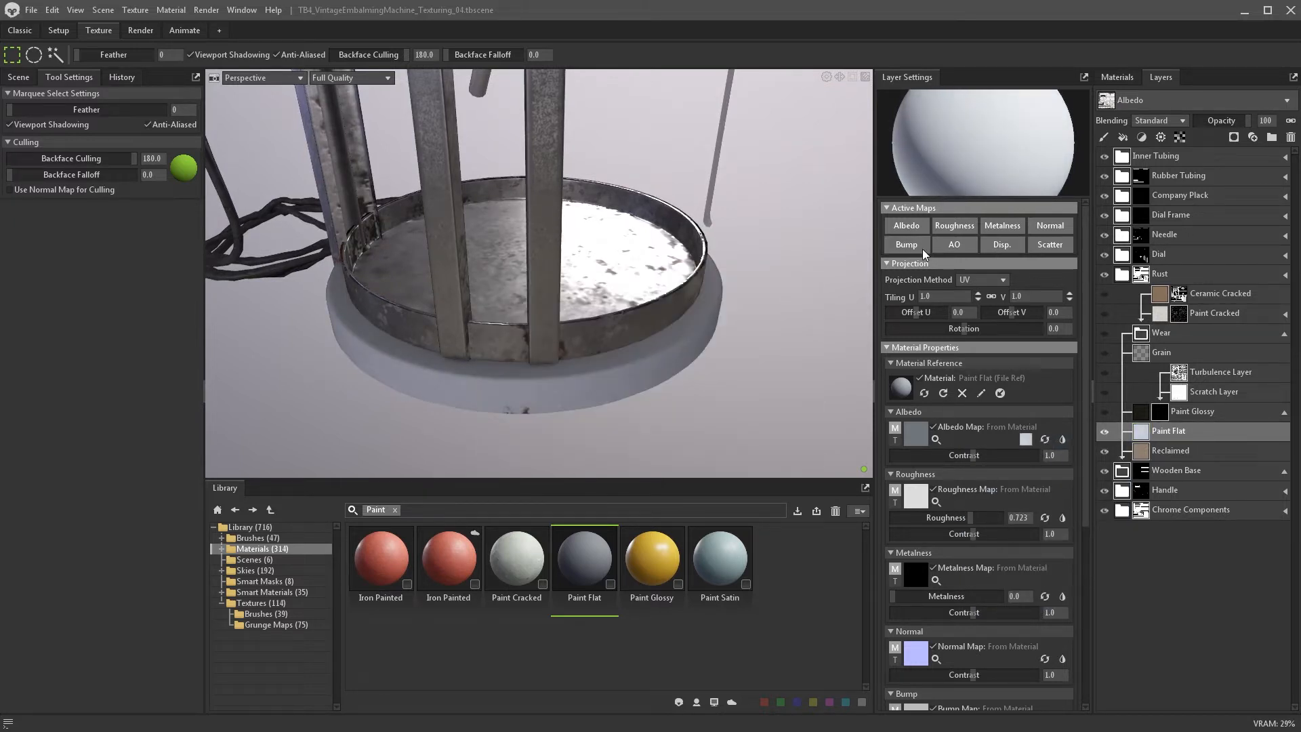
- Give Paint Flat a black color mask containing an inverted Scratch layer with intensity 1.17 and contrast 2.223
click(1234, 138)
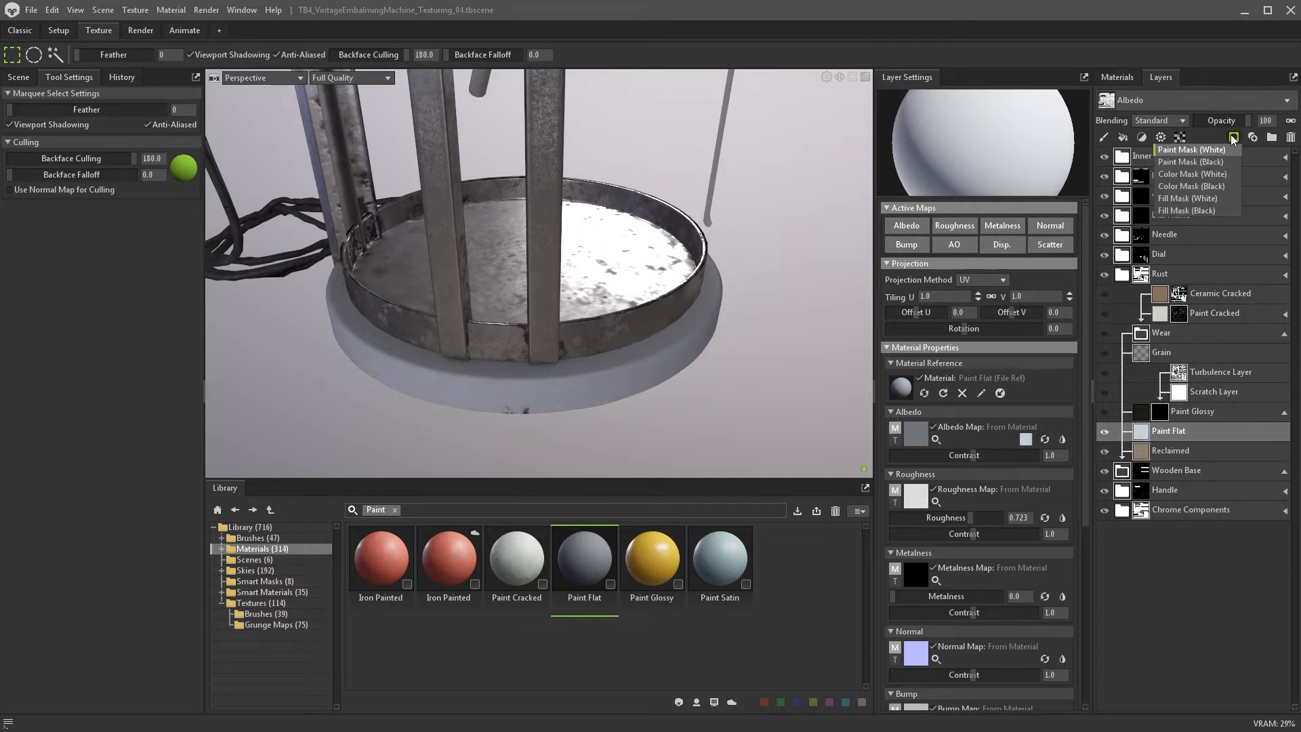
click(1221, 189)
click(1161, 137)
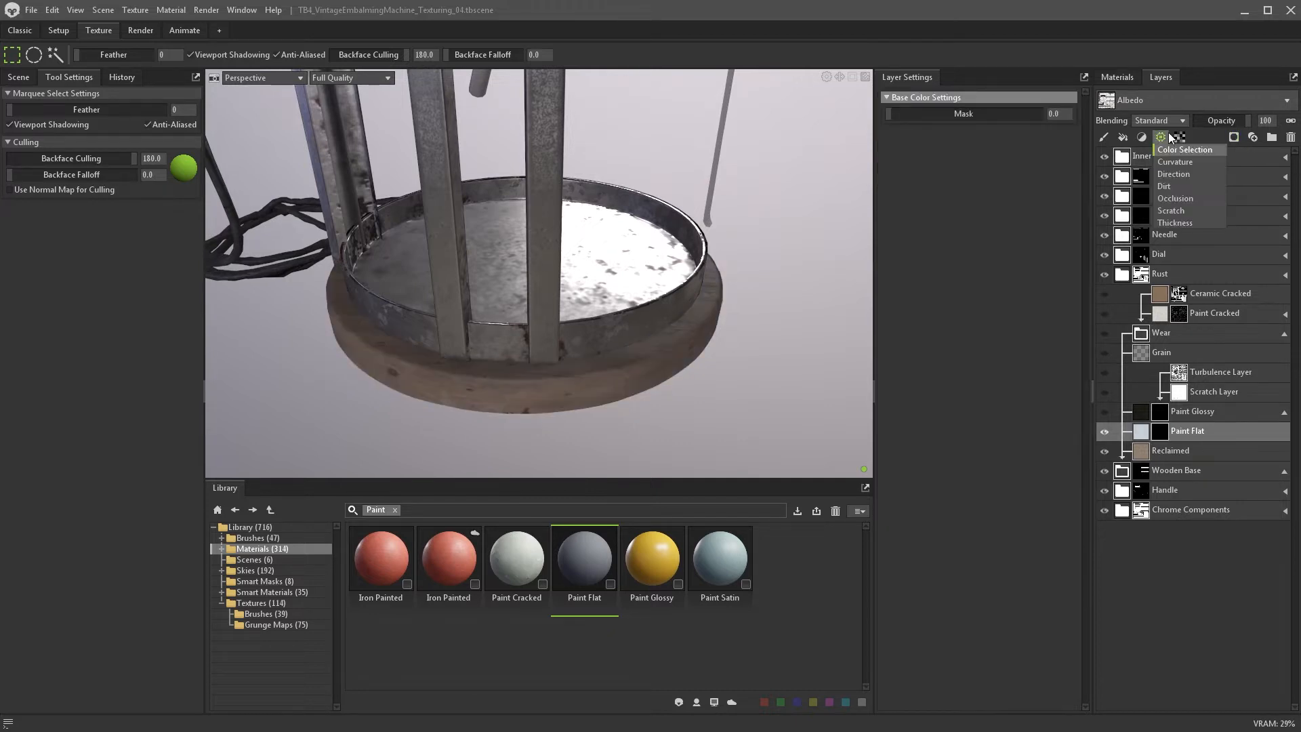
click(1175, 210)
click(1060, 130)
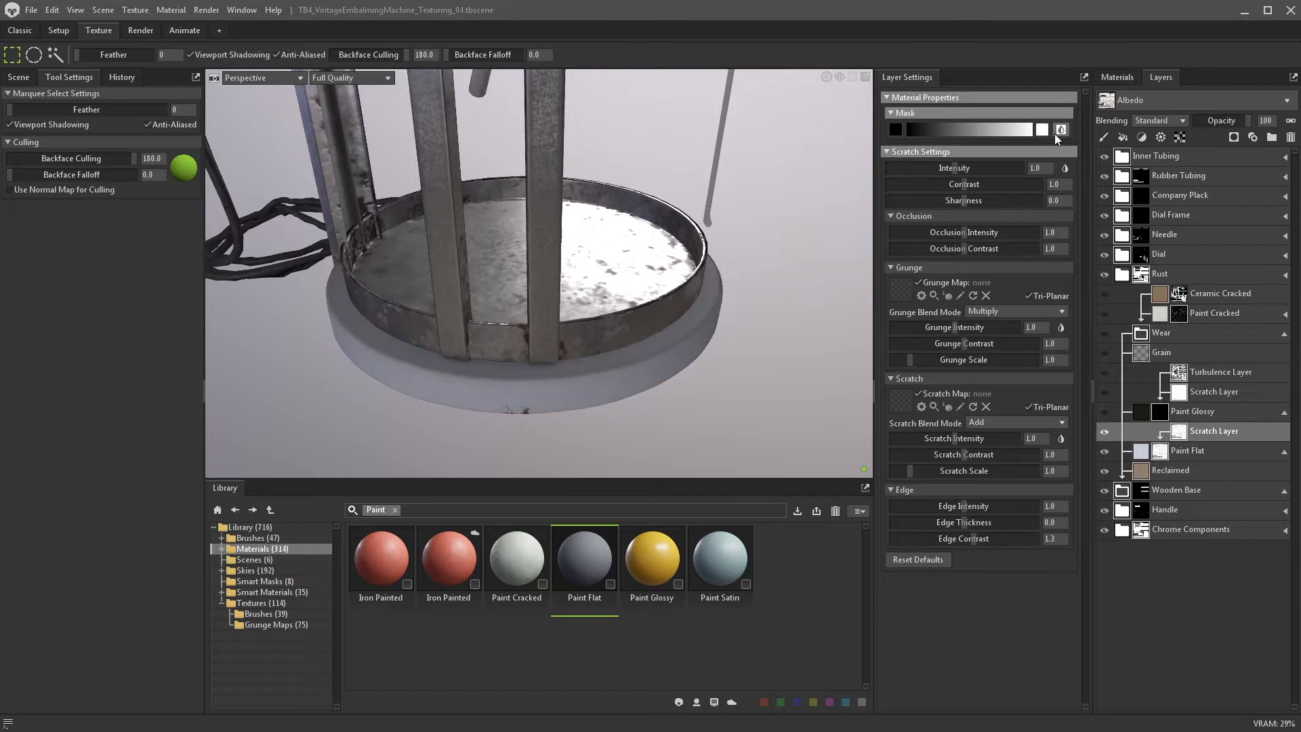
mouse_move(966, 186)
mouse_down()
mouse_move(1002, 185)
mouse_move(960, 168)
mouse_up()
- Assign the Cracks Paint grunge map with intensity 1.55, grunge intensity 0.756, grunge contrast 2.542, scale 0.981 and Multiply blending
click(270, 614)
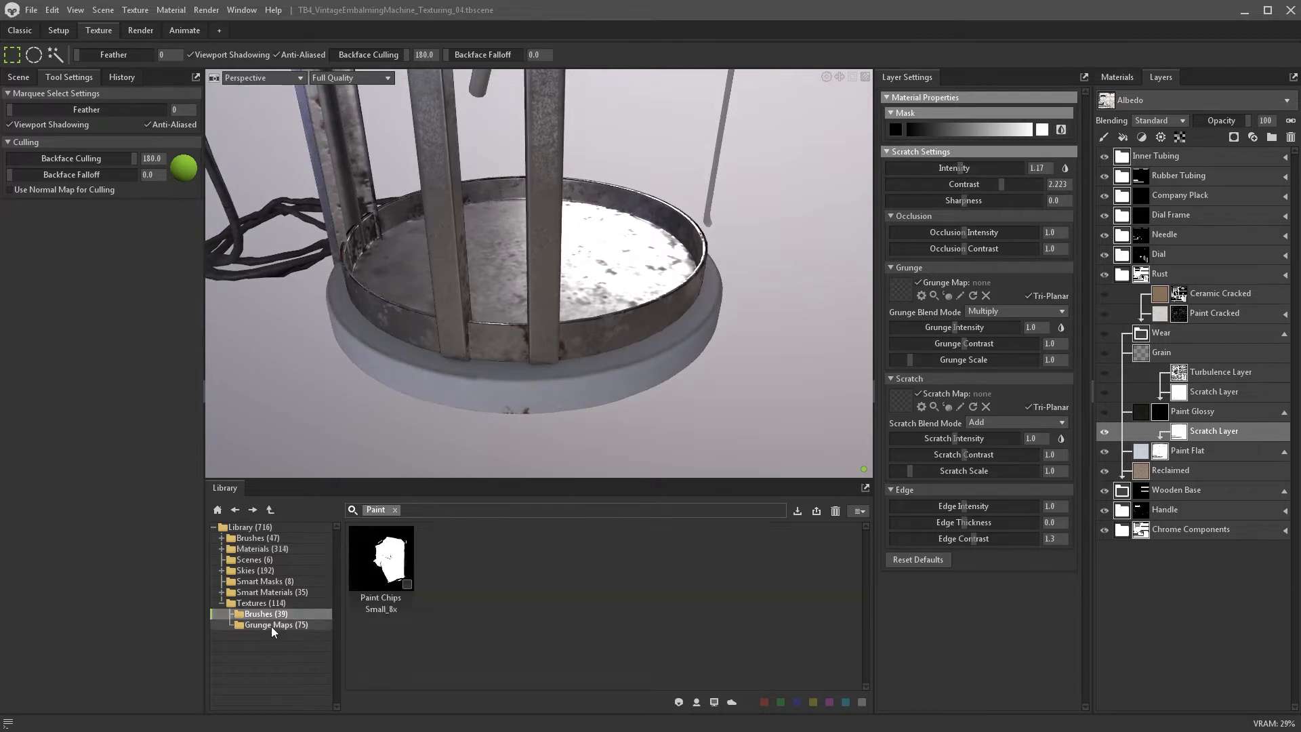
click(274, 625)
click(394, 510)
scroll(522, 640, down, 1)
drag(522, 639, 905, 291)
drag(958, 327, 948, 327)
drag(939, 359, 1007, 343)
drag(958, 168, 971, 168)
click(994, 311)
click(993, 373)
click(990, 311)
click(999, 347)
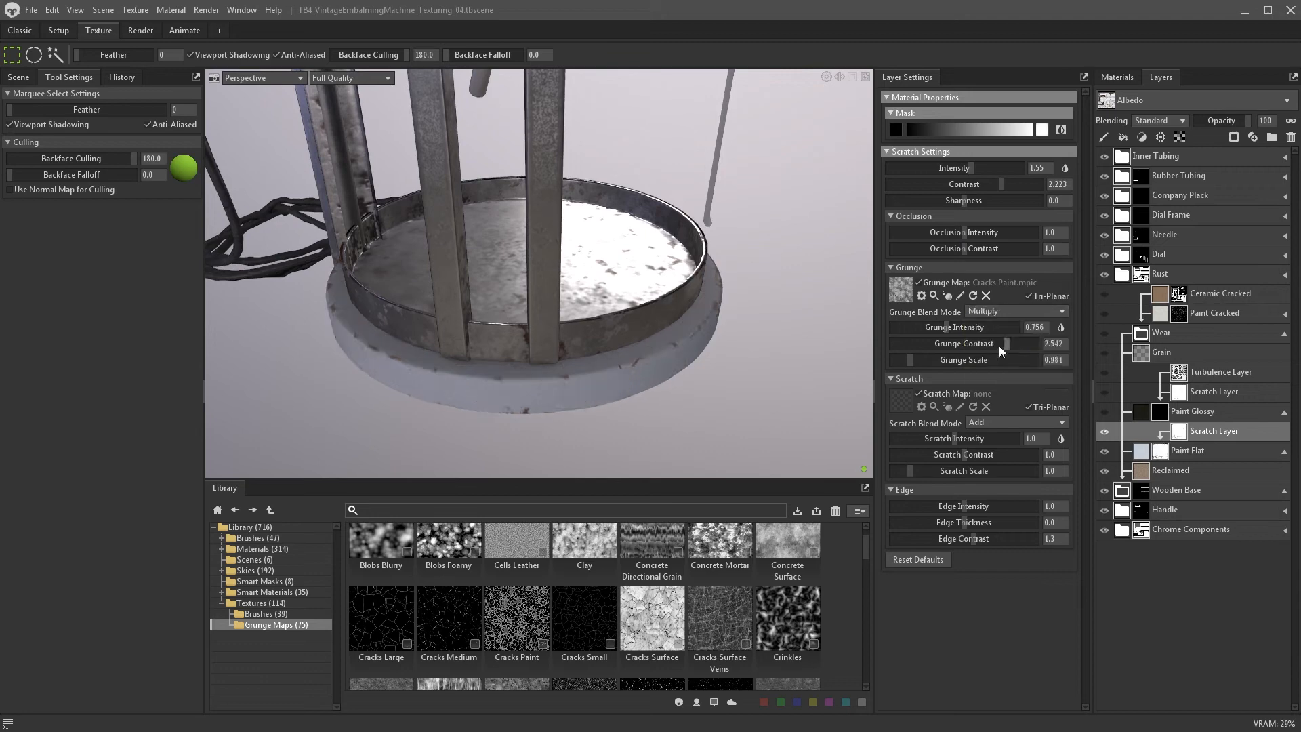
- Replace the grunge map with Dust Sponged, using grunge scale 1.585 and grunge contrast 3.524
drag(910, 360, 921, 360)
scroll(757, 619, down, 1)
scroll(757, 619, down, 2)
drag(652, 605, 904, 291)
drag(1007, 344, 1027, 343)
scroll(610, 603, down, 4)
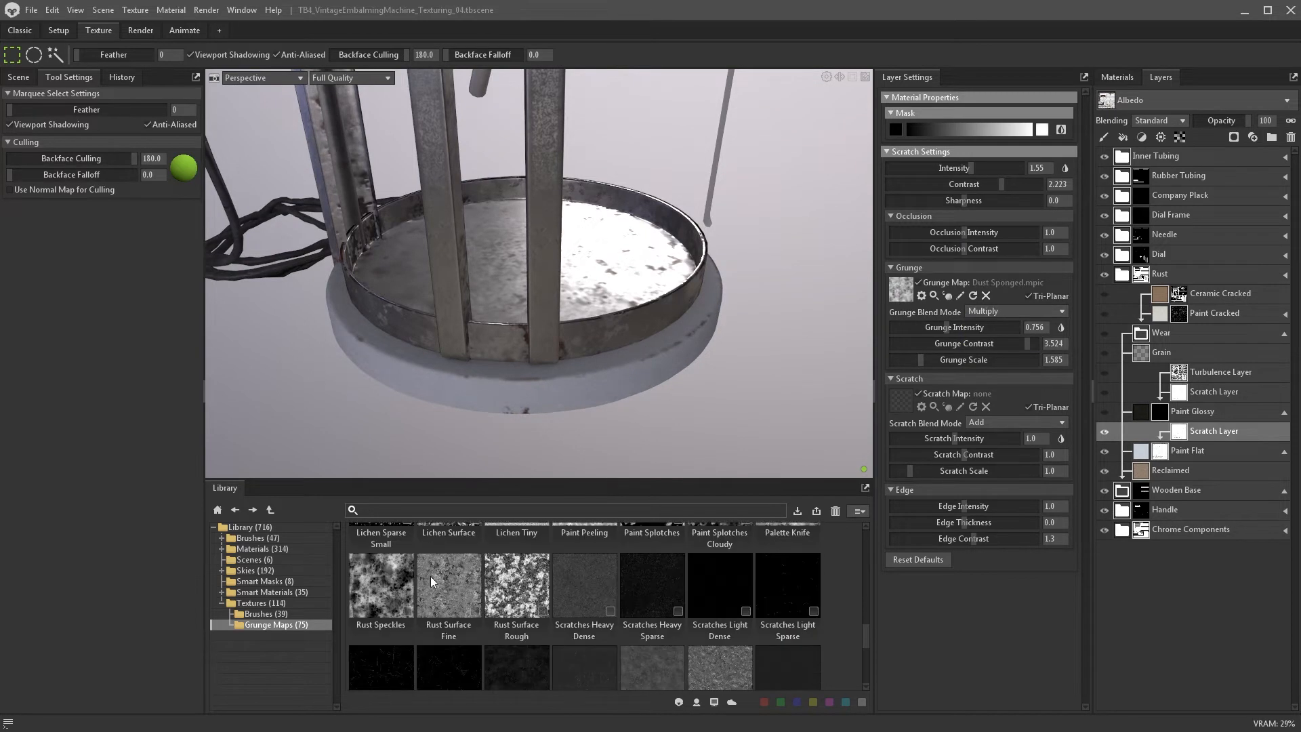
- Assign Scratches Heavy Sparse as the scratch map with scratch intensity 2.059 and contrast 3.146, and raise the grunge intensity
drag(584, 586, 907, 405)
drag(964, 454, 1020, 455)
drag(652, 585, 902, 400)
drag(954, 439, 981, 439)
alt+drag(654, 434, 625, 409)
scroll(625, 409, up, 2)
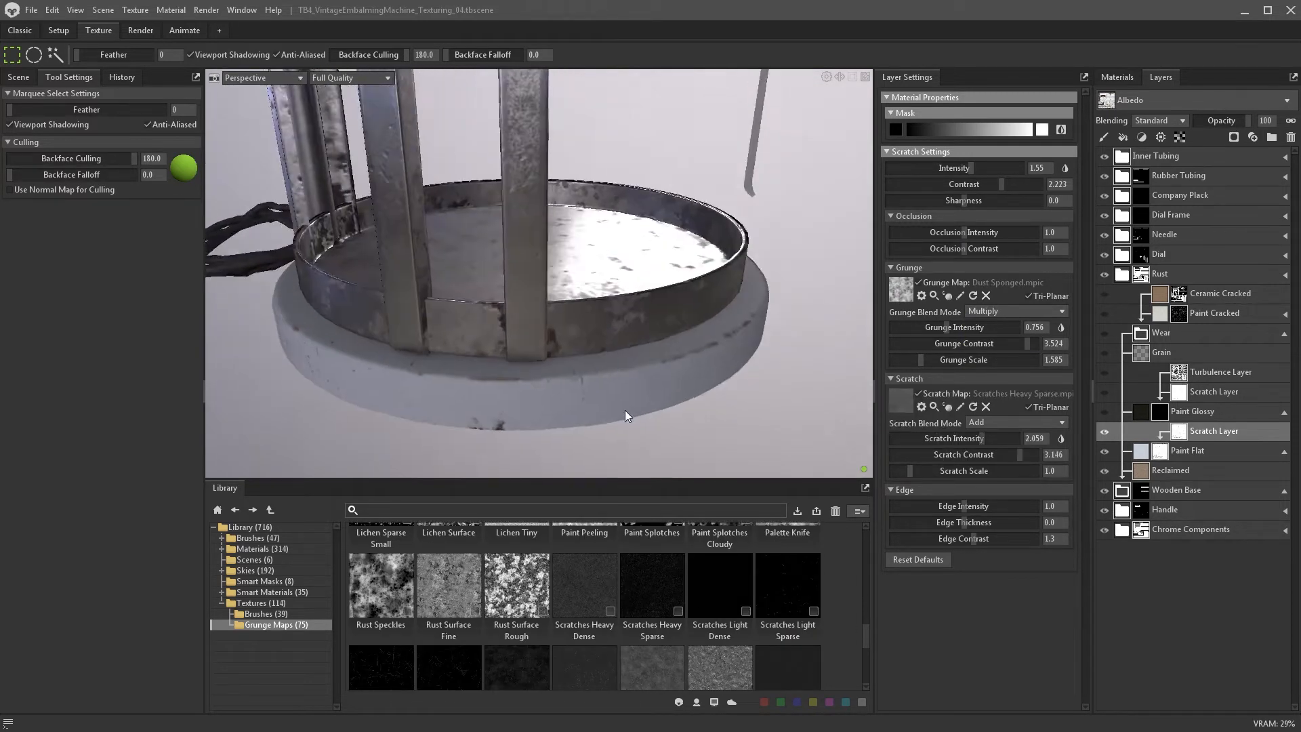
drag(946, 327, 966, 327)
alt+drag(671, 305, 645, 339)
scroll(644, 339, down, 2)
- Add a Multiply fill layer to Paint Flat's mask using the Lichen Surface map, mask 0.4 and contrast 6.317
click(1123, 136)
click(1156, 120)
click(1152, 153)
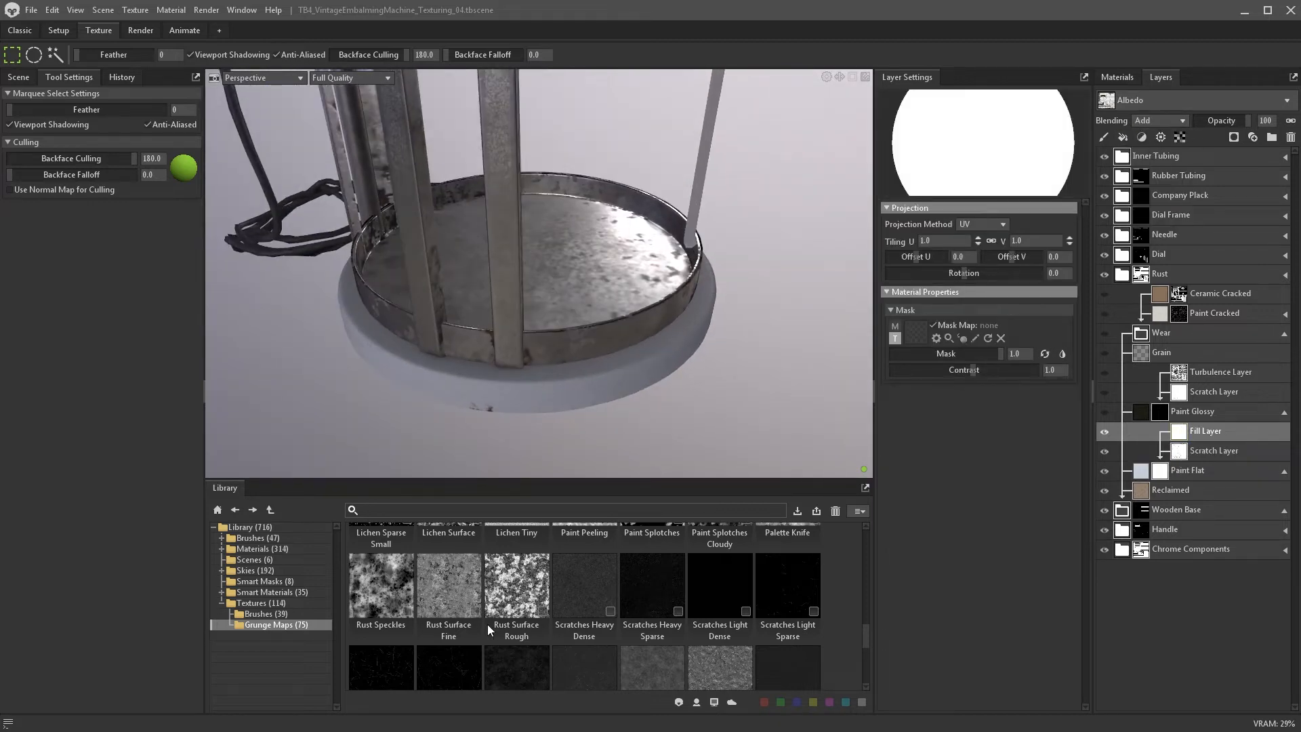
scroll(485, 629, up, 2)
drag(449, 590, 915, 332)
drag(973, 370, 1021, 370)
drag(1000, 353, 936, 354)
click(1159, 120)
click(1156, 210)
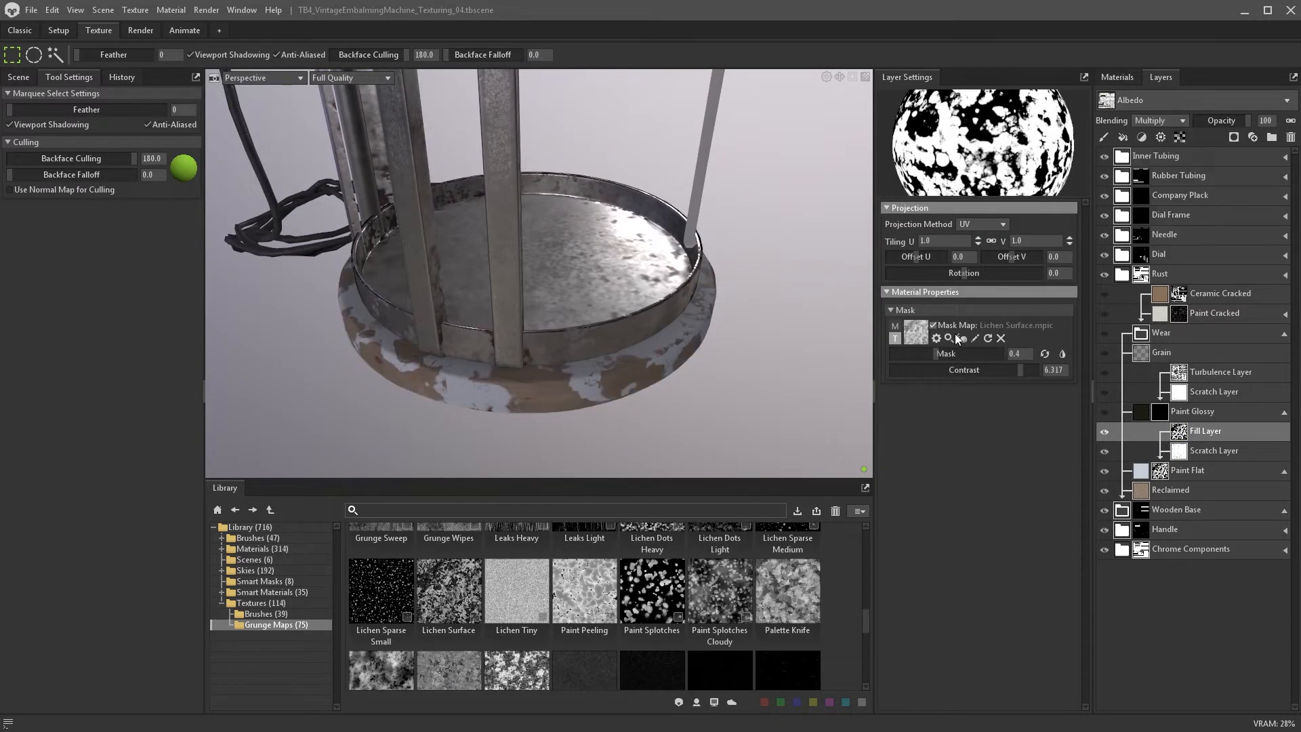
- Set the Lichen Surface fill layer to Tri-Planar projection with tiling 5.0 and mask 0.931
click(982, 224)
click(979, 249)
drag(915, 401, 986, 402)
click(925, 241)
text(3)
key(Return)
- Add a black color mask to the Lichen Surface fill layer
click(1233, 137)
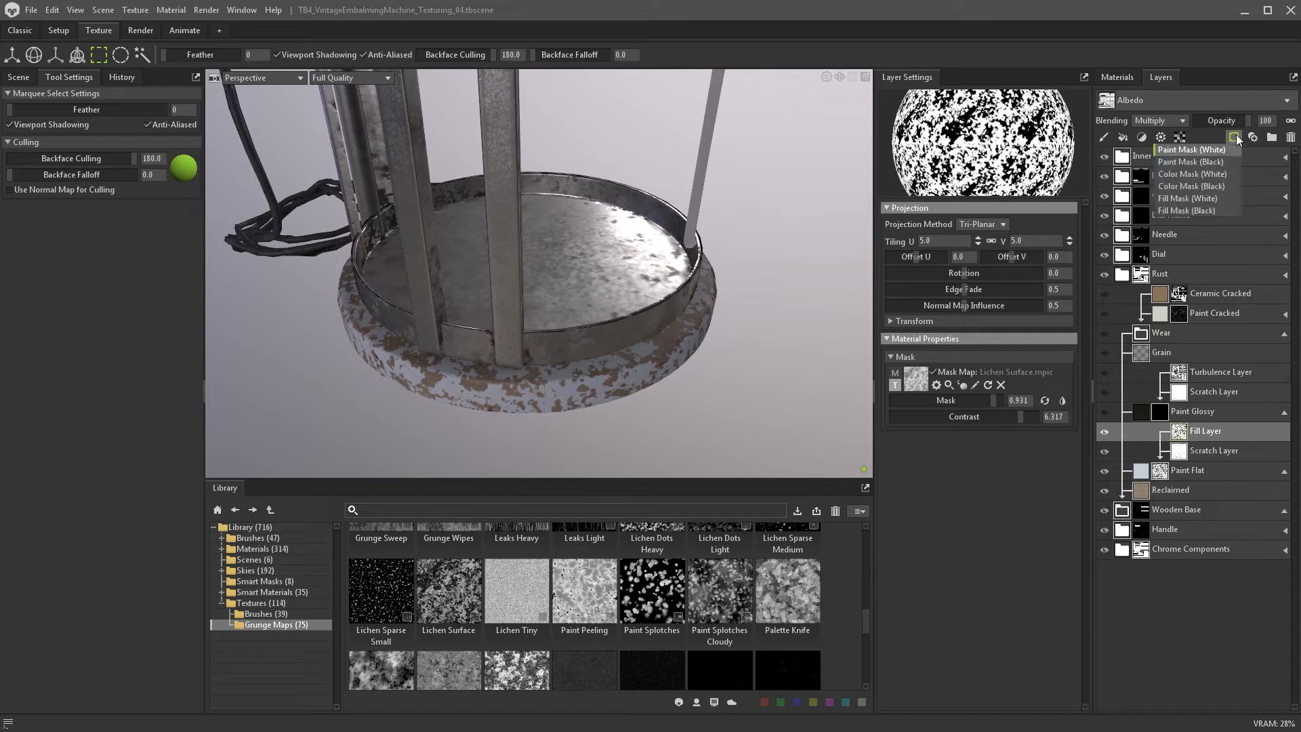
click(1228, 164)
key(ctrl+z)
click(1233, 137)
click(1228, 187)
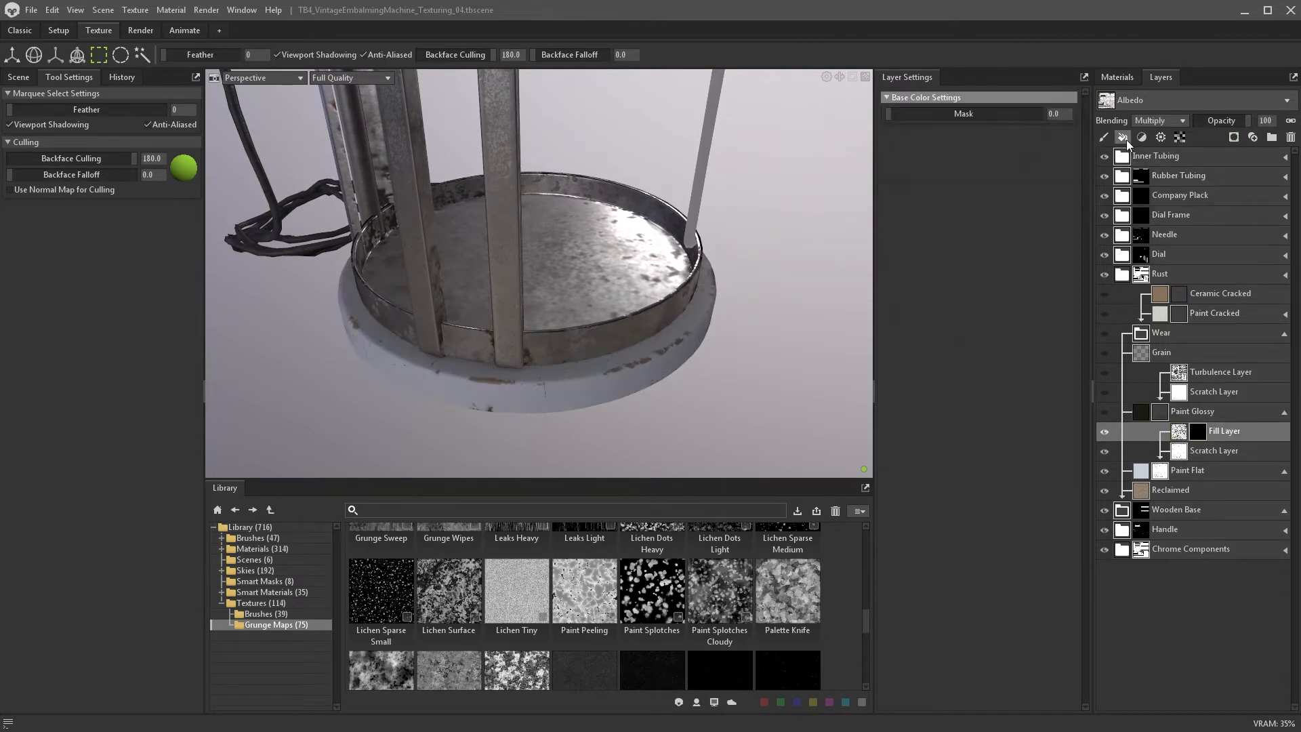
- Add a Tri-Planar fill layer inside the new mask using Paint Splotches, with mask 0.056 and contrast 7.921
click(1125, 137)
mouse_move(435, 573)
mouse_down()
mouse_move(872, 338)
mouse_move(915, 331)
mouse_up()
click(982, 223)
click(979, 249)
drag(1000, 400, 935, 400)
mouse_move(652, 590)
mouse_down()
mouse_move(770, 571)
mouse_move(915, 378)
mouse_up()
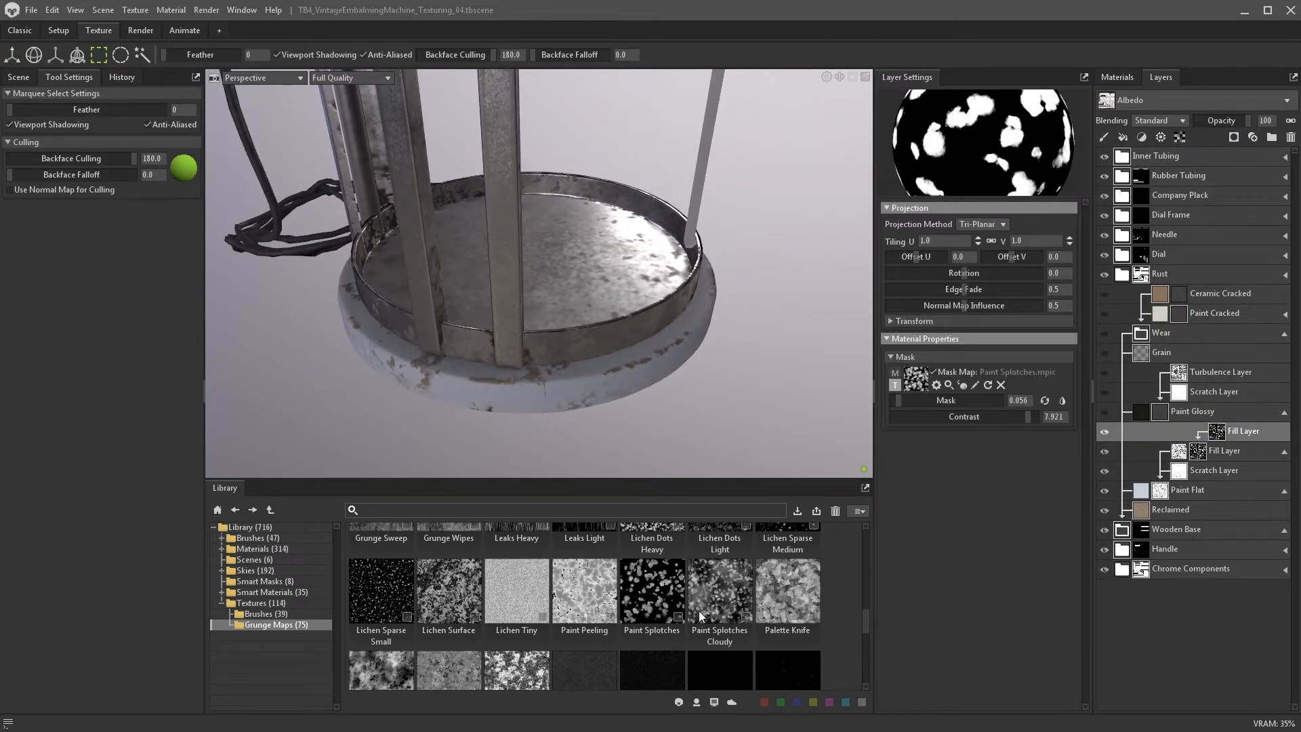
- Replace the nested fill layer's Paint Splotches map with Dots Sparse and check the paint chips on the base
scroll(652, 590, up, 3)
drag(652, 574, 914, 377)
scroll(652, 576, up, 2)
drag(652, 580, 903, 401)
alt+drag(714, 446, 706, 413)
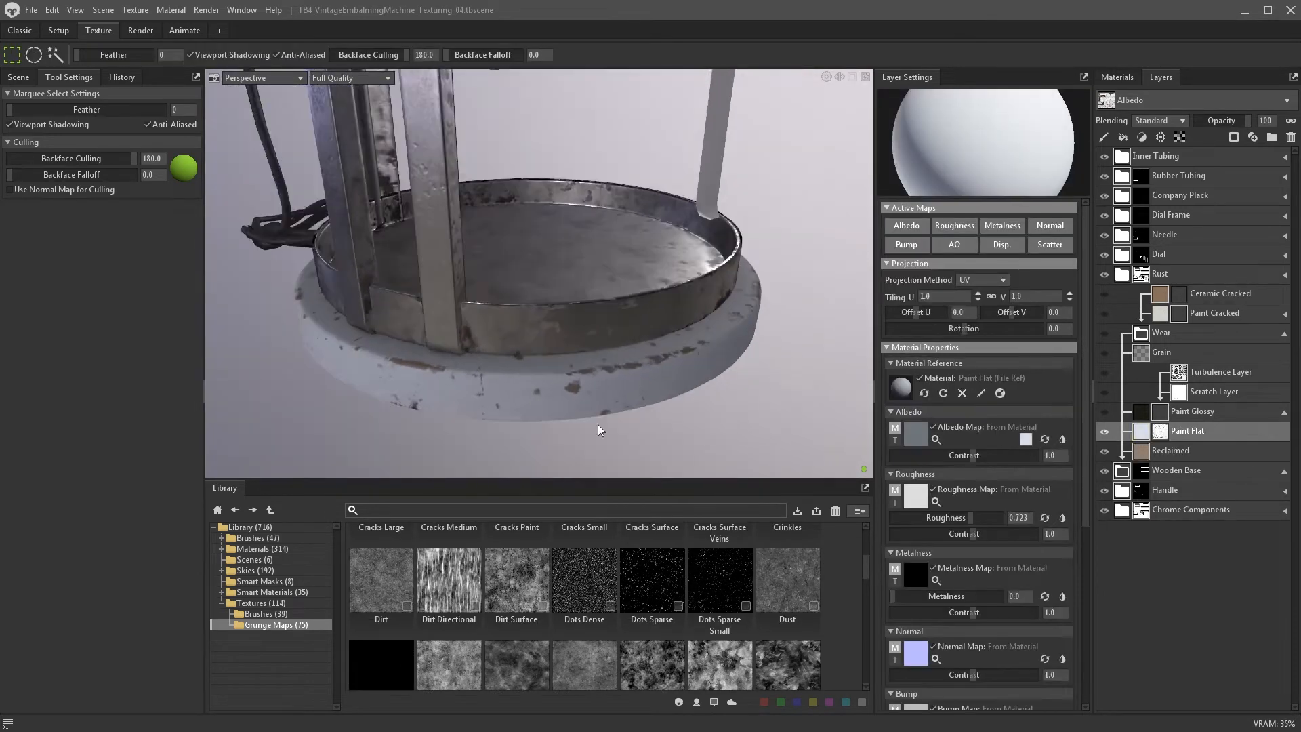
- Add a Levels adjustment, toggle its Bump map, and nest it under the Paint Flat layer
click(1141, 137)
click(1158, 204)
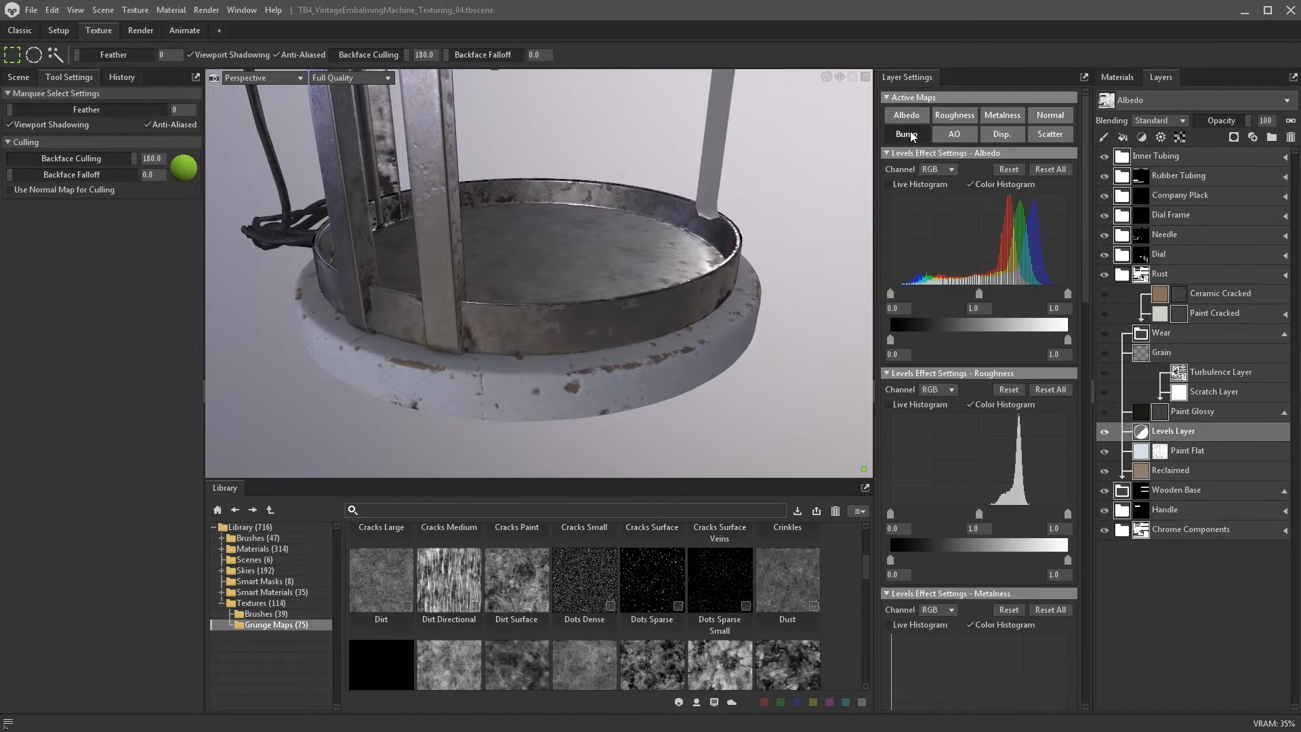
click(906, 134)
mouse_move(1174, 431)
mouse_down()
mouse_move(1174, 449)
mouse_move(1133, 449)
mouse_up()
- Add a Sharpen adjustment above the Levels layer in Paint Flat, toggle its Bump map and adjust its strength
click(1173, 450)
click(1142, 138)
click(1157, 218)
click(906, 134)
mouse_move(927, 169)
mouse_down()
mouse_move(1014, 170)
mouse_move(930, 186)
mouse_up()
- Set Paint Flat's bump to 0.6 and bump contrast to 3.669, and collapse the layer
click(1125, 470)
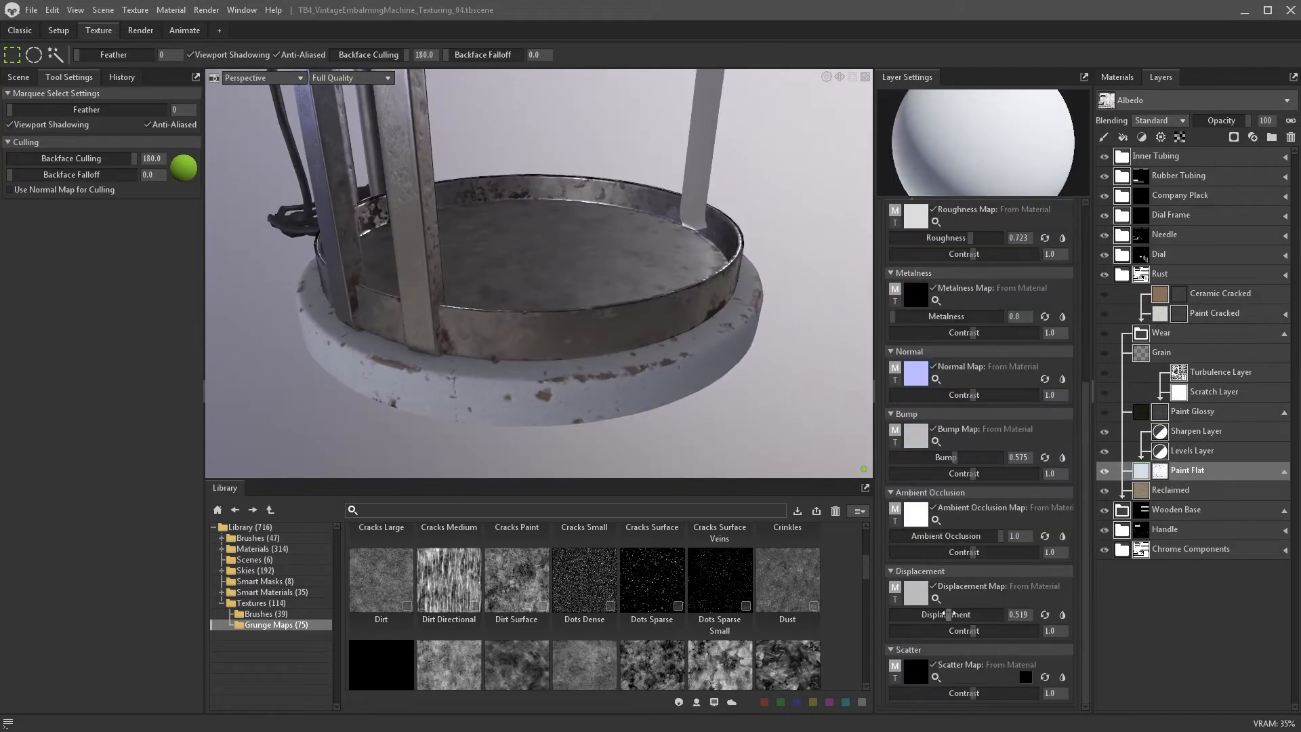
mouse_move(799, 475)
alt+mouse_down()
mouse_move(714, 430)
mouse_move(702, 393)
alt+mouse_up()
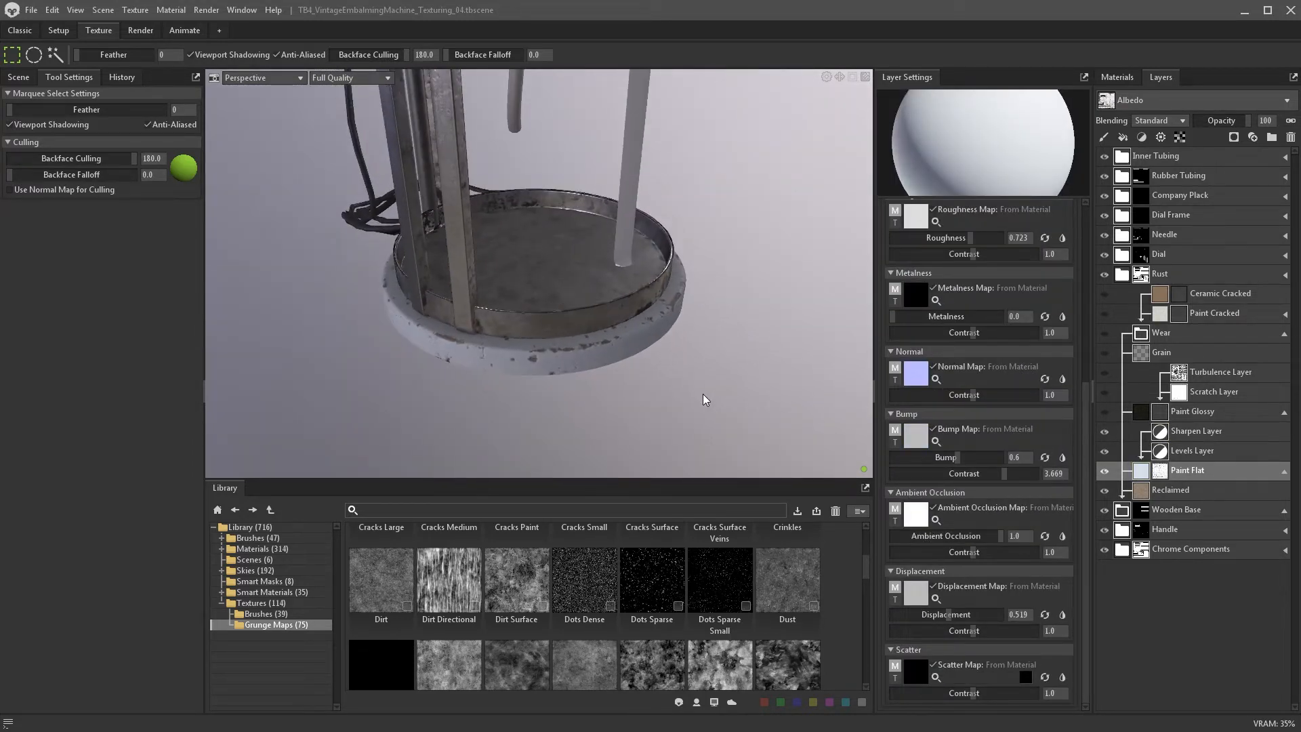
click(1285, 471)
- Collapse the Paint Glossy layer and delete its mask
click(1285, 413)
right_click(1161, 373)
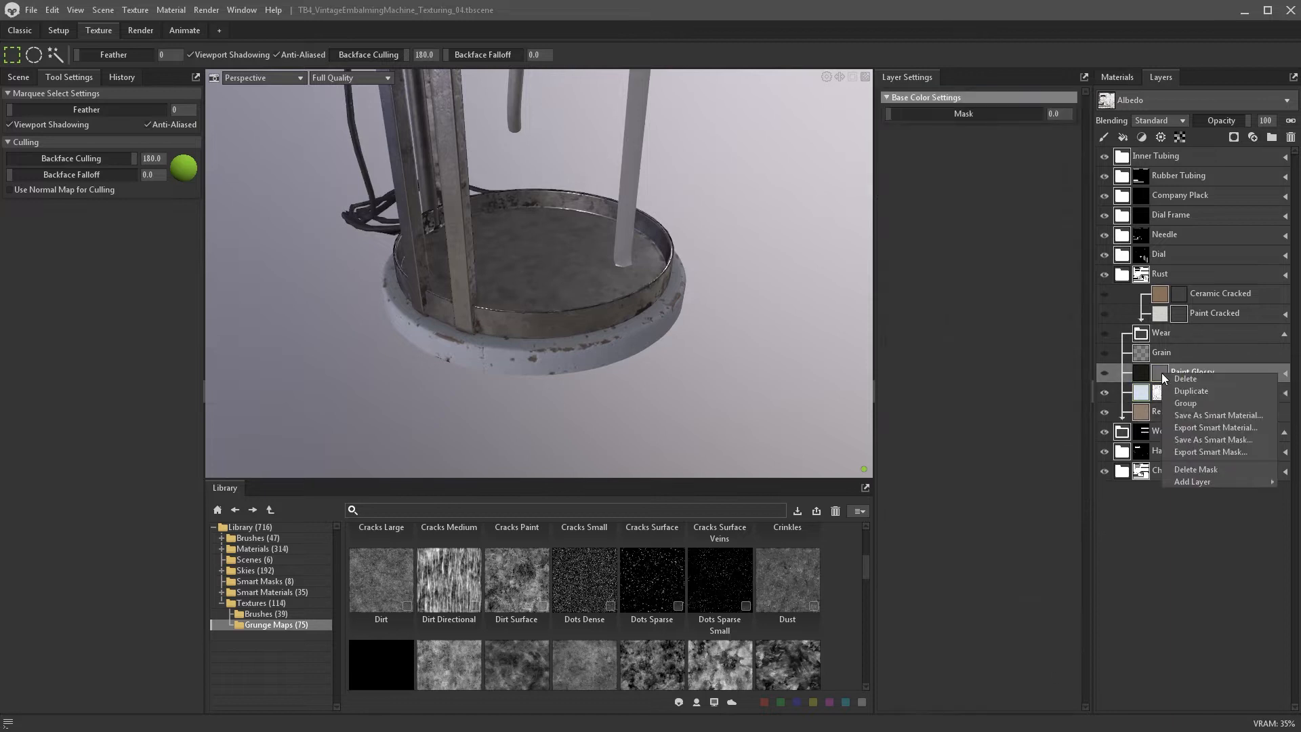
click(1185, 379)
- Save Paint Flat's mask as a smart mask named Chipped Paint 01 with the tags paint and chipped
right_click(1159, 393)
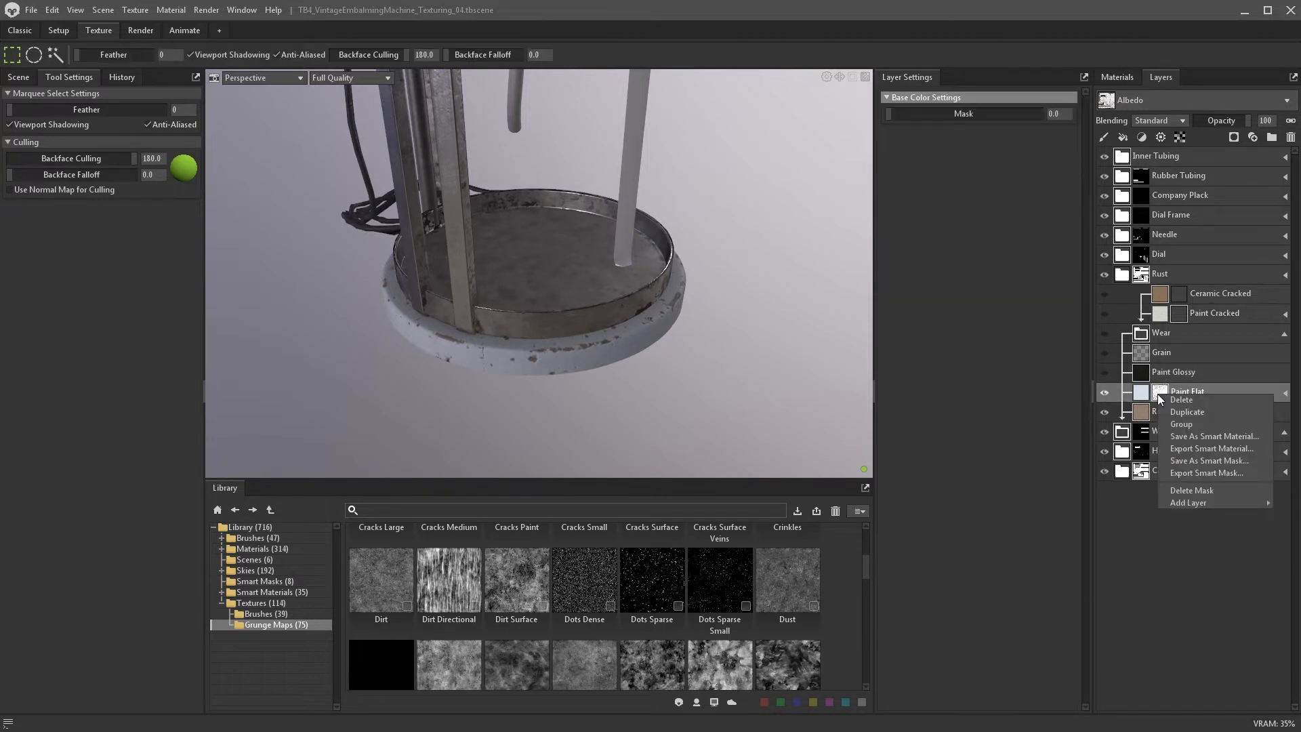
click(1182, 462)
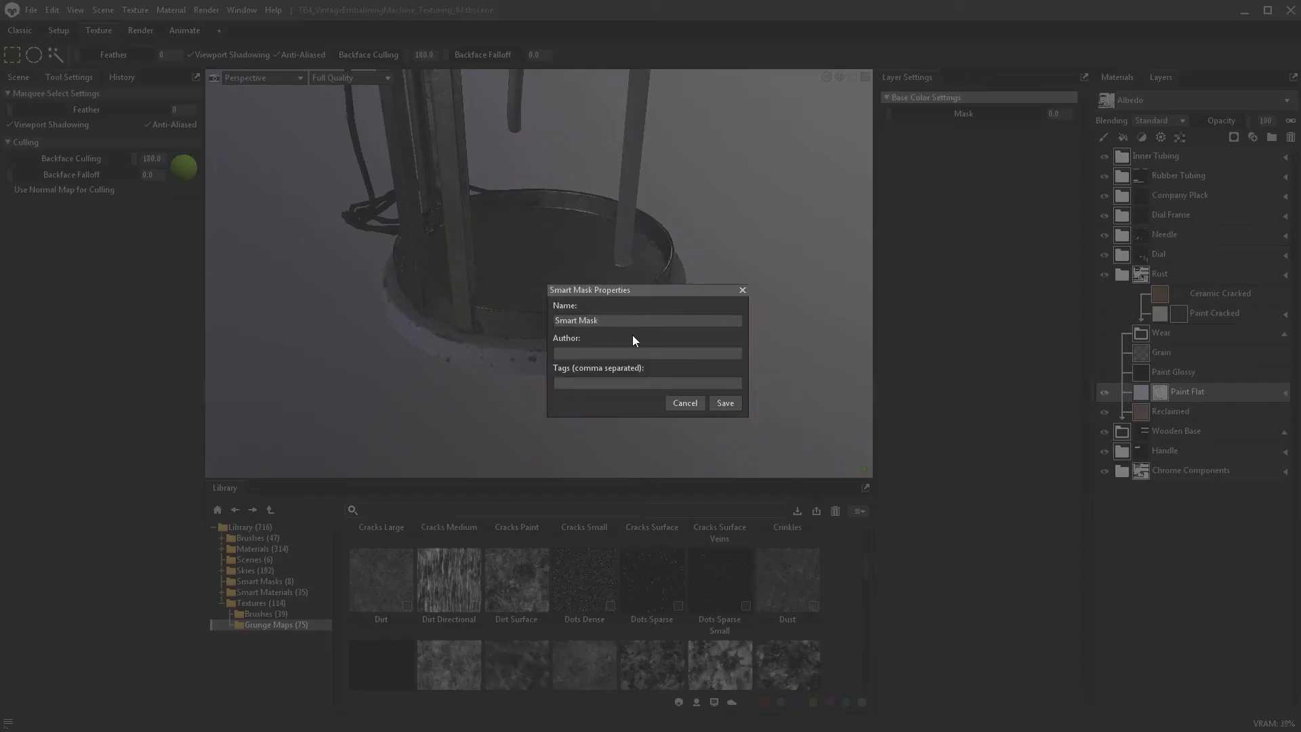
click(581, 324)
text(Chip)
text(paint,chipped)
click(724, 404)
- Show Paint Glossy, add a mask to it, and apply the Chipped Paint 01 smart mask
click(1118, 371)
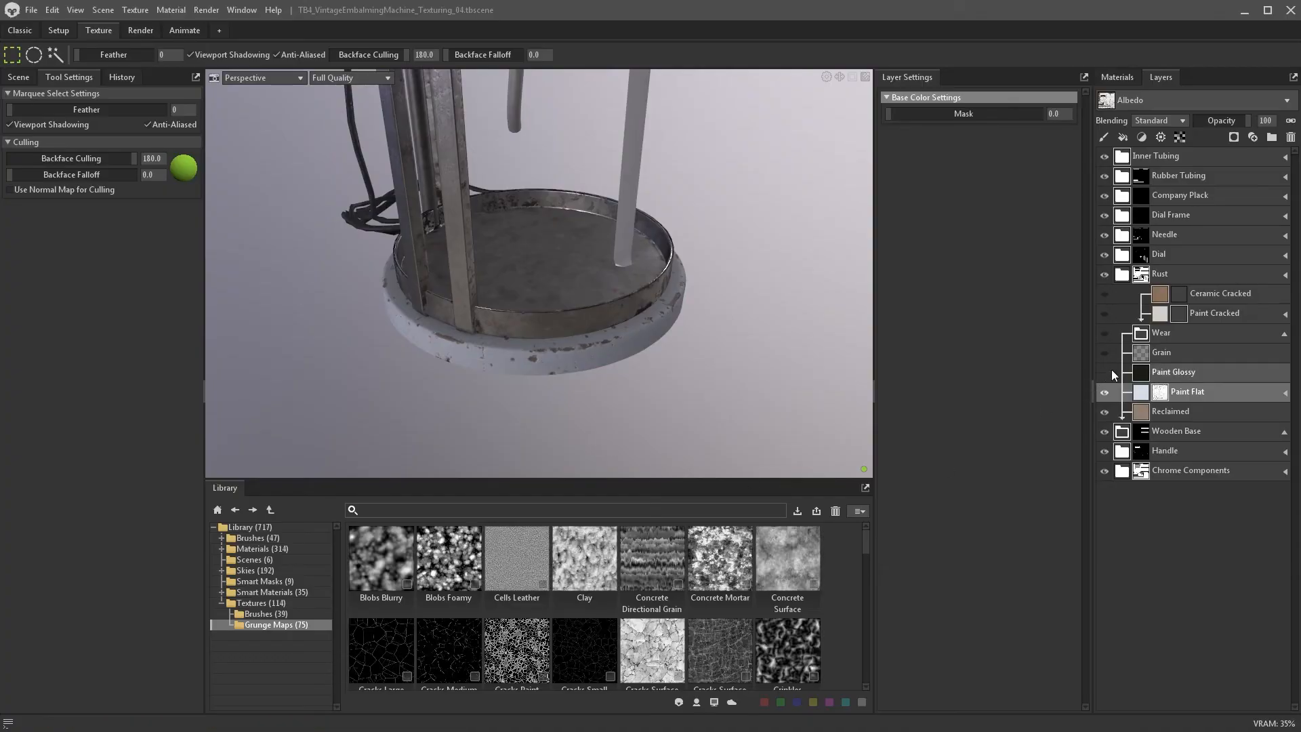
click(1234, 137)
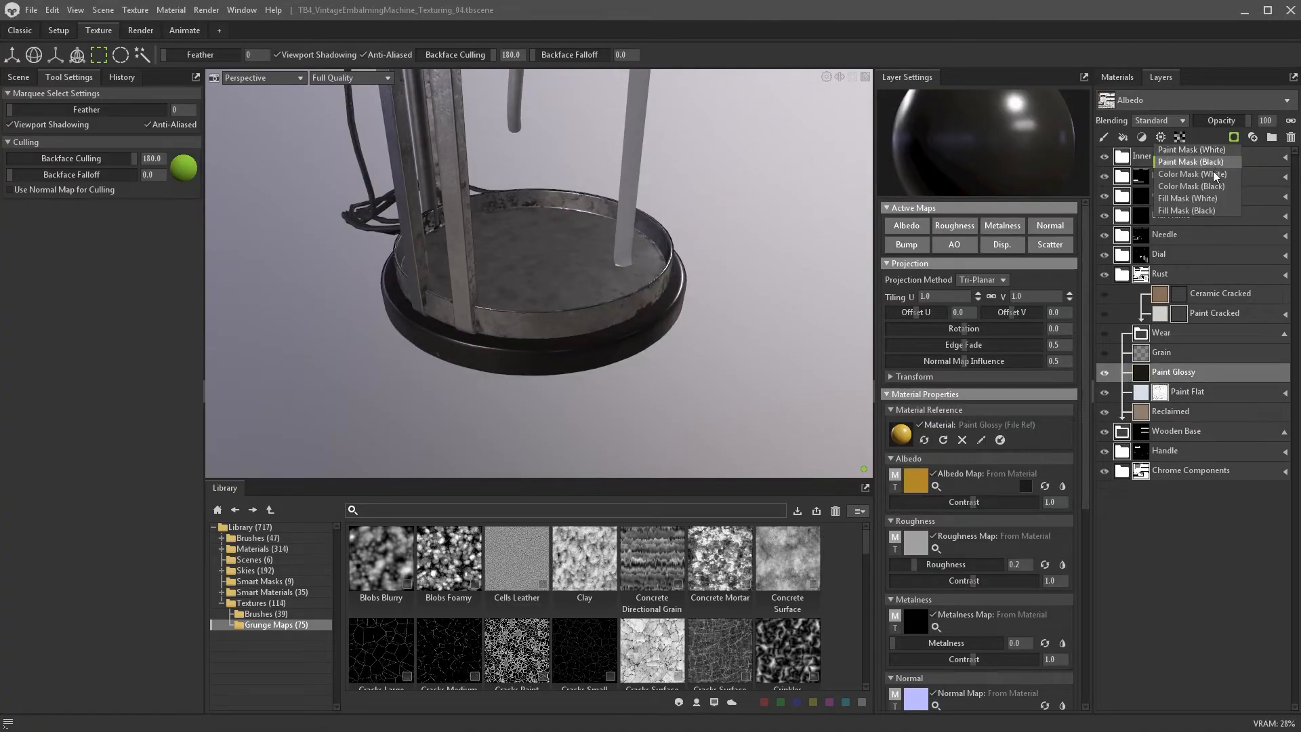
click(1213, 171)
click(259, 582)
mouse_move(389, 559)
mouse_down()
mouse_move(1133, 447)
mouse_move(1163, 371)
mouse_up()
scroll(626, 343, up, 2)
scroll(625, 337, up, 3)
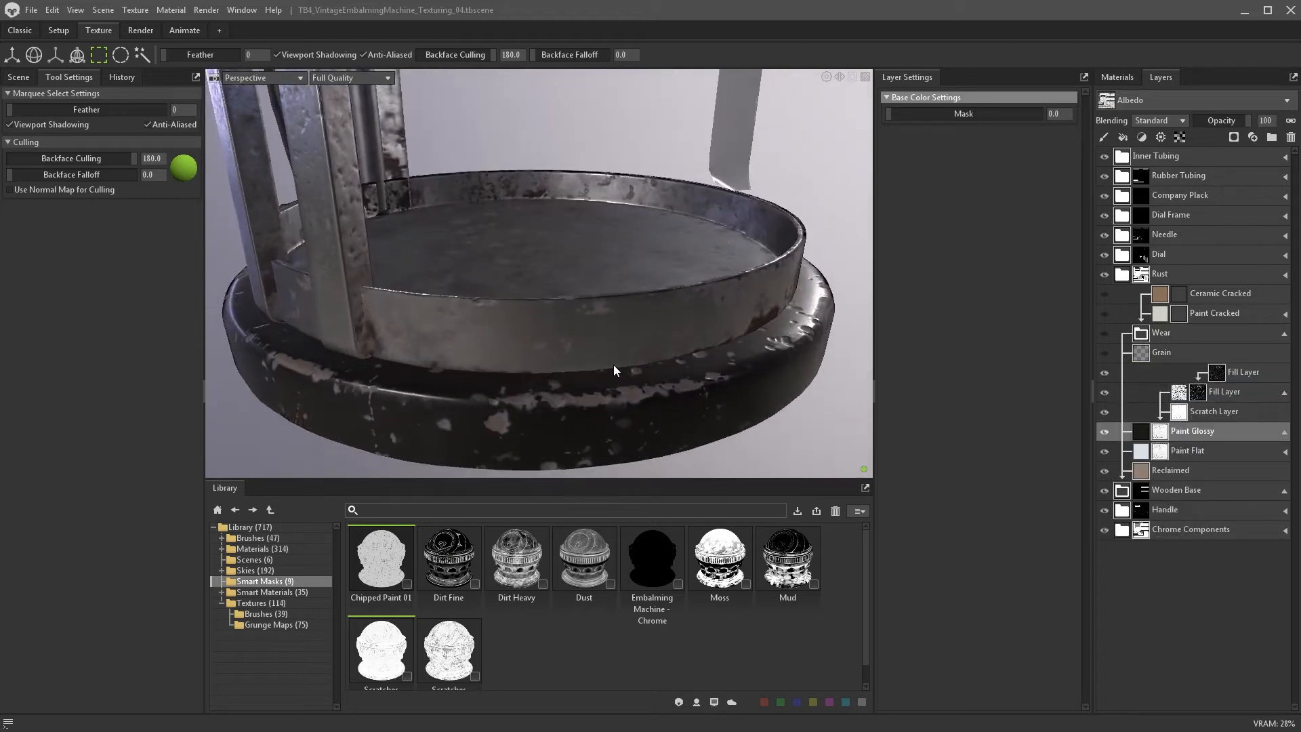
- Delete the nested fill in Paint Glossy's mask and add a Levels layer with black point 0.595 and white point 0.924
click(1219, 375)
key(Delete)
click(1142, 136)
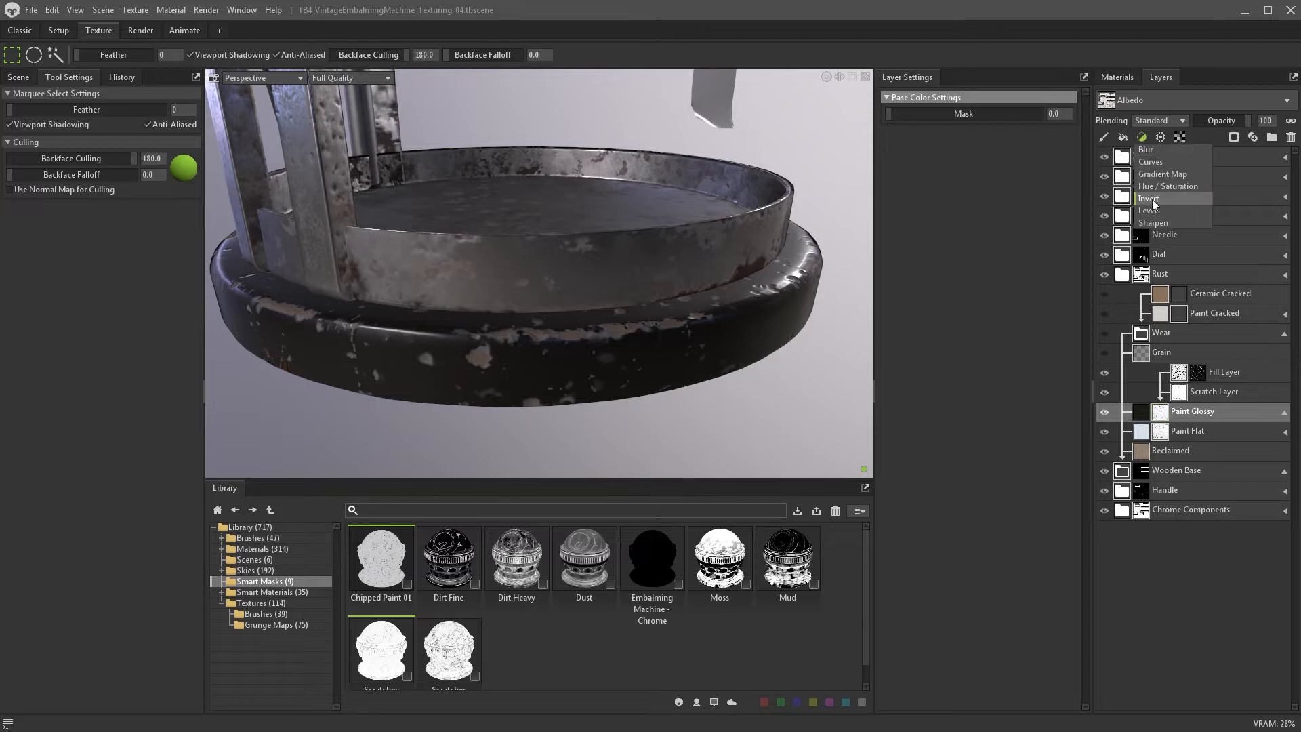
click(1150, 210)
drag(890, 238, 1054, 237)
alt+drag(569, 299, 560, 360)
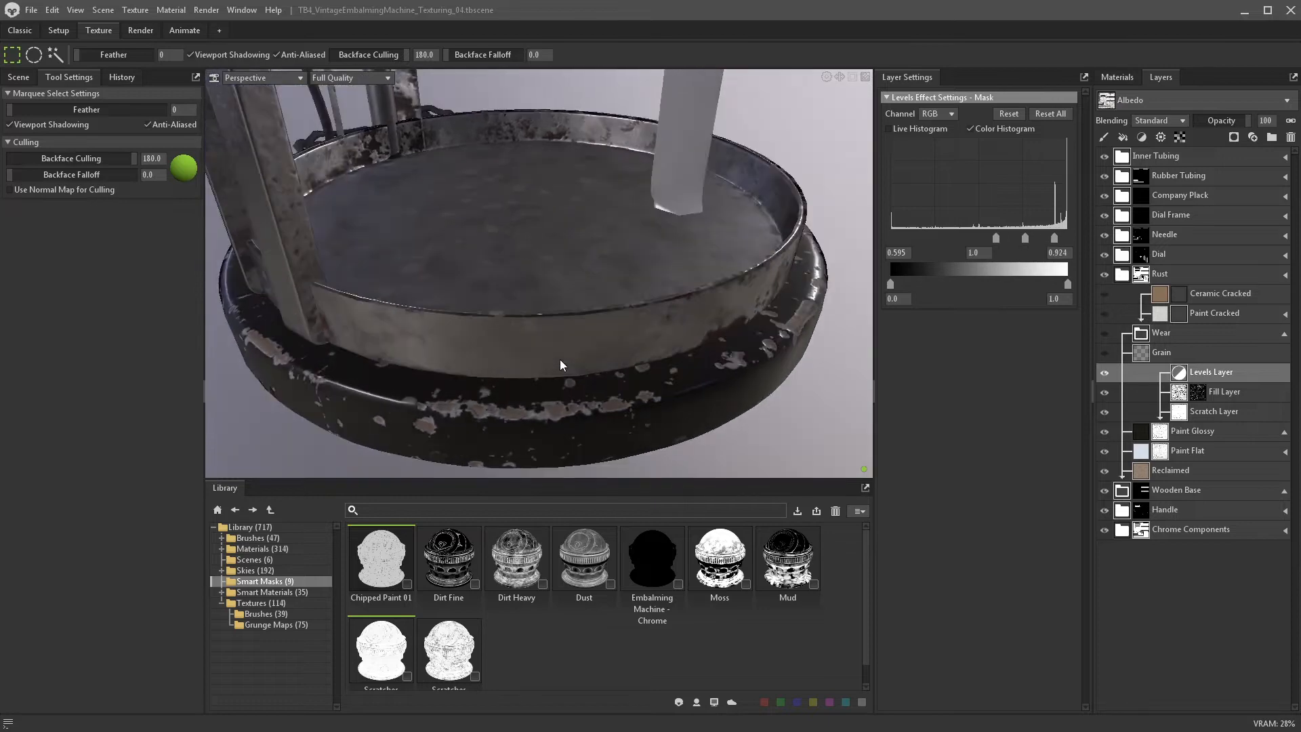
- Inspect the chipped base, expand Paint Flat's mask, and delete the nested fill inside its Lichen Surface fill layer
alt+right_drag(559, 359, 551, 255)
alt+drag(552, 250, 587, 252)
alt+right_drag(587, 252, 599, 328)
mouse_move(599, 328)
alt+mouse_down()
mouse_move(593, 351)
mouse_move(582, 343)
alt+mouse_up()
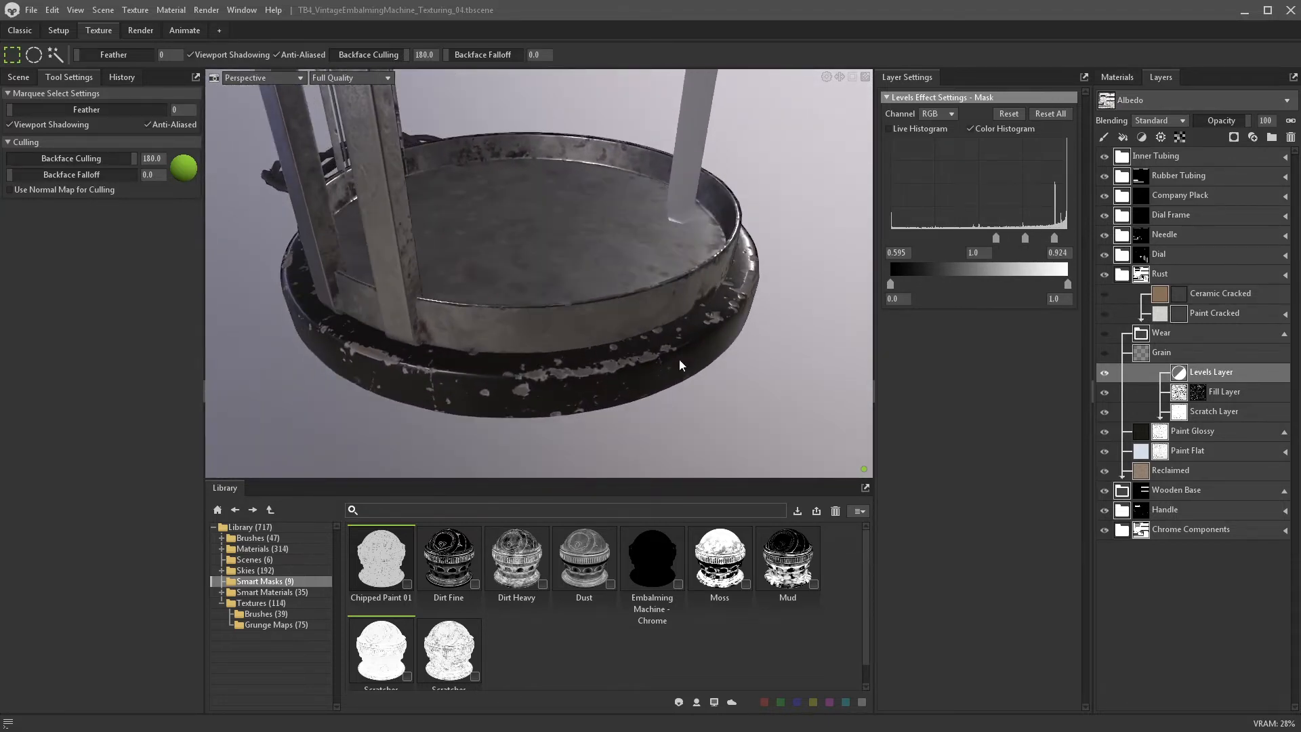
mouse_move(679, 359)
alt+mouse_down()
mouse_move(451, 385)
mouse_move(576, 385)
alt+mouse_up()
click(1162, 453)
click(1284, 451)
click(1241, 451)
key(Delete)
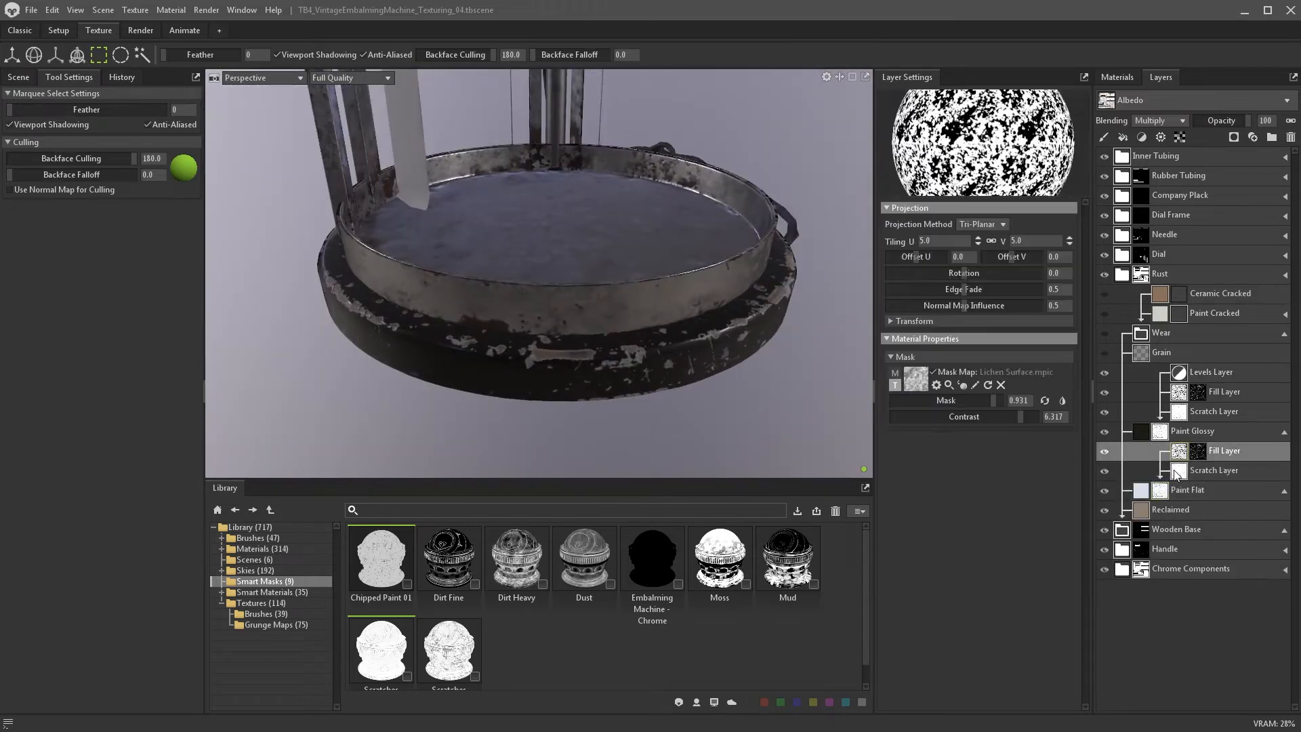
- Add a paint layer to Paint Flat's mask and choose the Grunge Small_8x brush
click(1104, 137)
click(327, 614)
scroll(515, 610, down, 3)
click(517, 609)
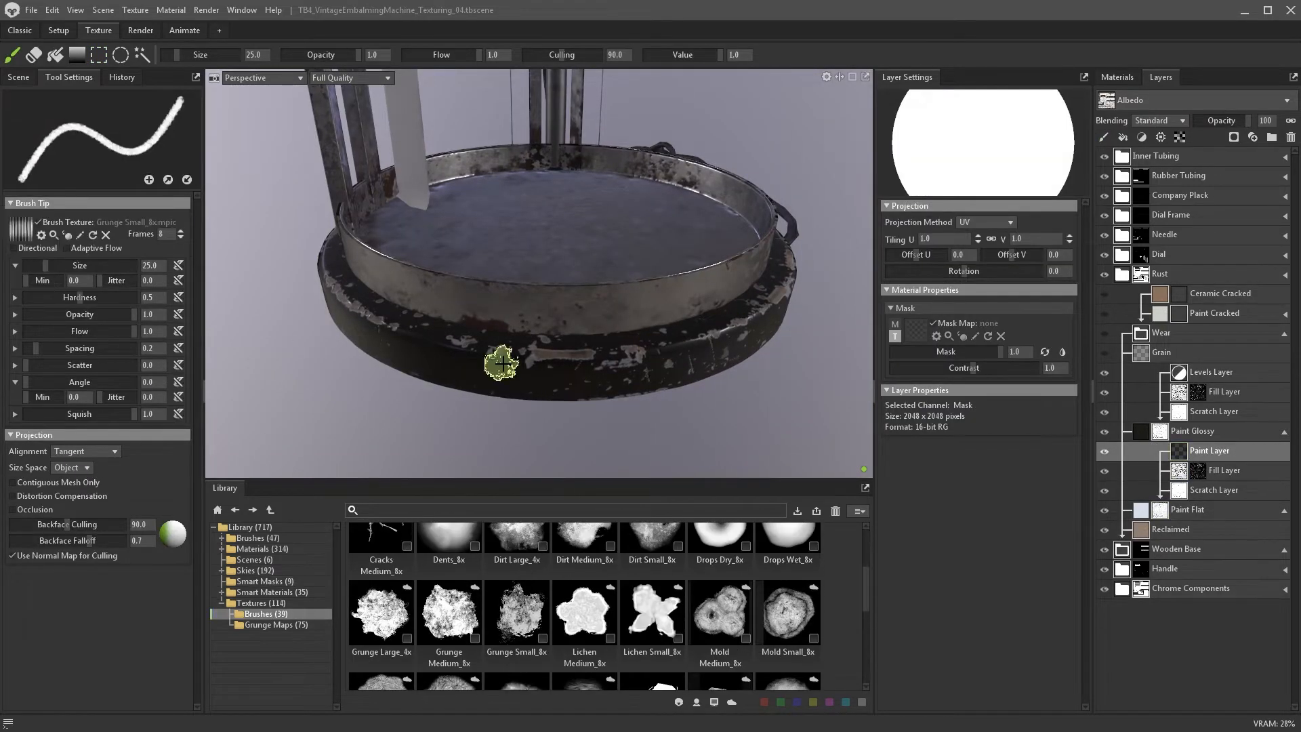
- Configure the brush with size 11, hardness 0.969, spacing 0.396, scatter 0.4, angle 60.75 and angle jitter 38.82
key(x)
click(130, 297)
drag(45, 265, 38, 265)
drag(36, 348, 47, 348)
click(69, 364)
click(105, 397)
click(43, 382)
alt+drag(625, 366, 685, 380)
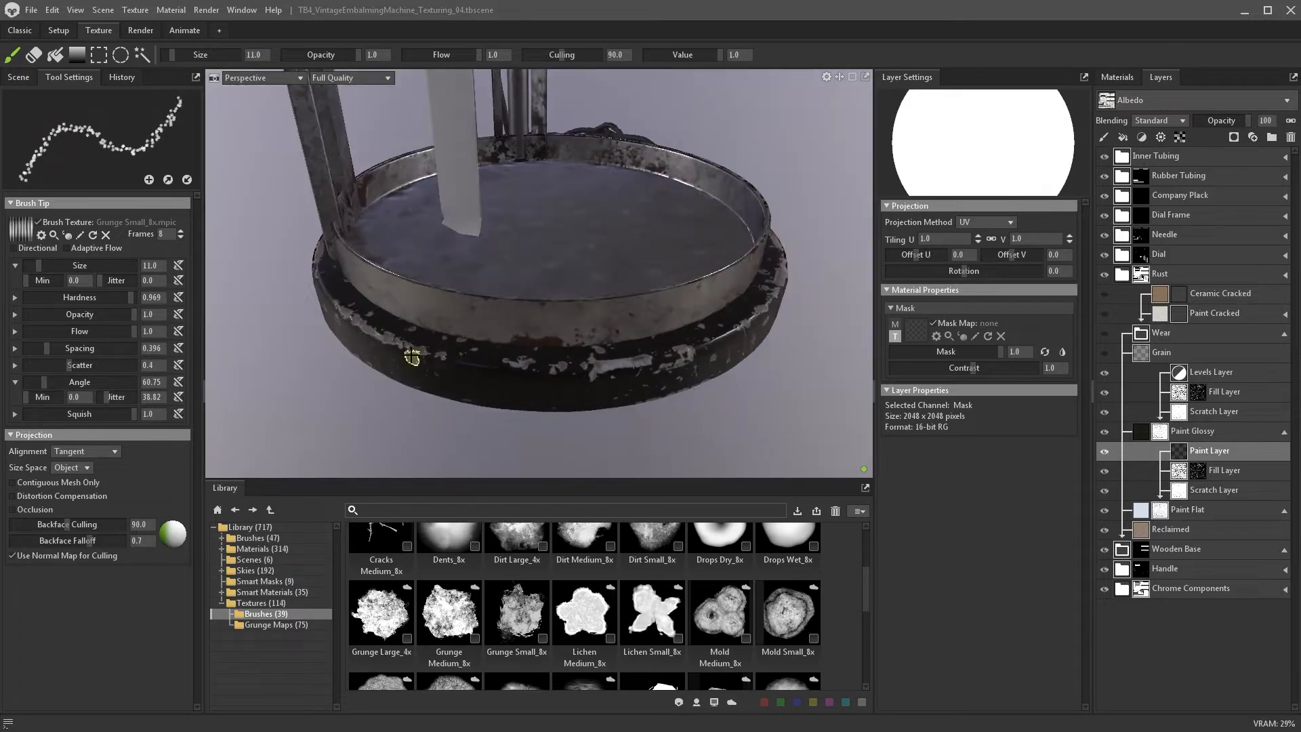
- Add a paint layer above the fill layer in Paint Glossy's mask and prepare a smaller, harder, wider-spaced Grunge Small_8x brush
click(1179, 392)
click(1103, 137)
mouse_move(517, 610)
mouse_down()
mouse_move(55, 313)
mouse_move(24, 229)
mouse_up()
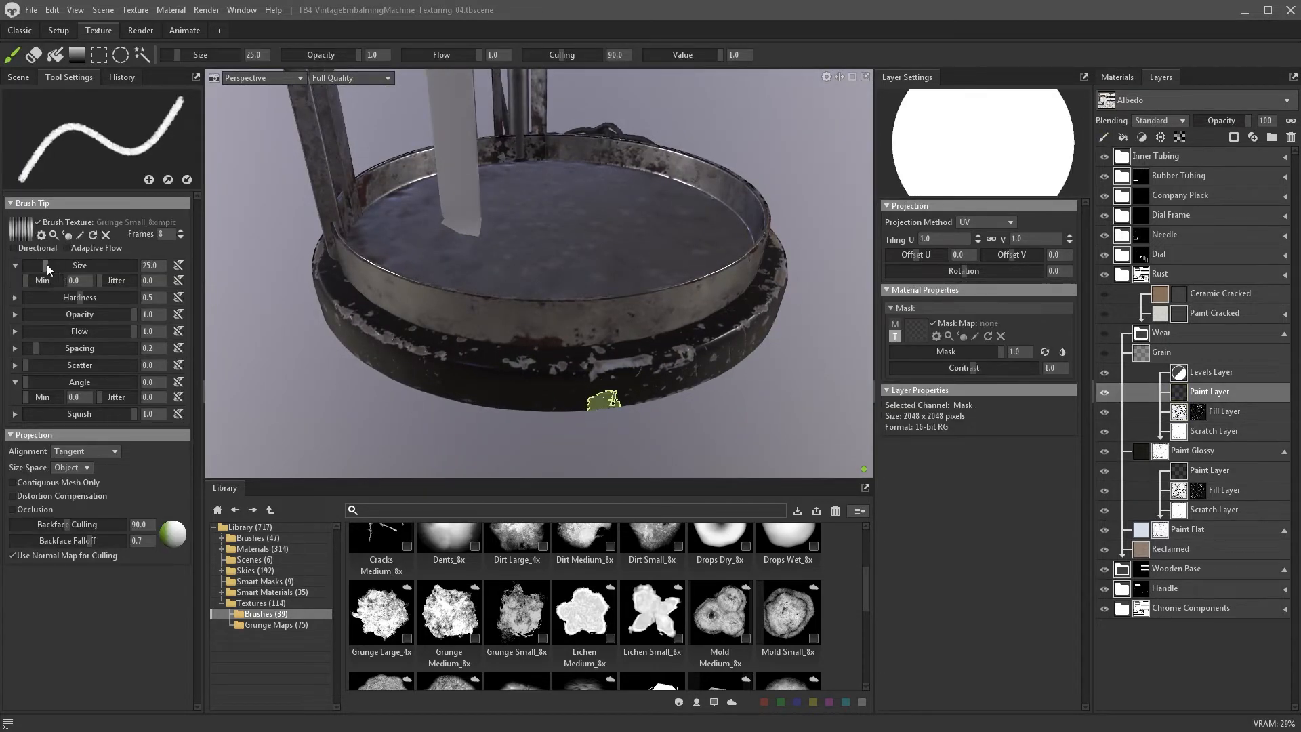
drag(46, 265, 42, 265)
drag(80, 297, 109, 297)
drag(36, 348, 39, 348)
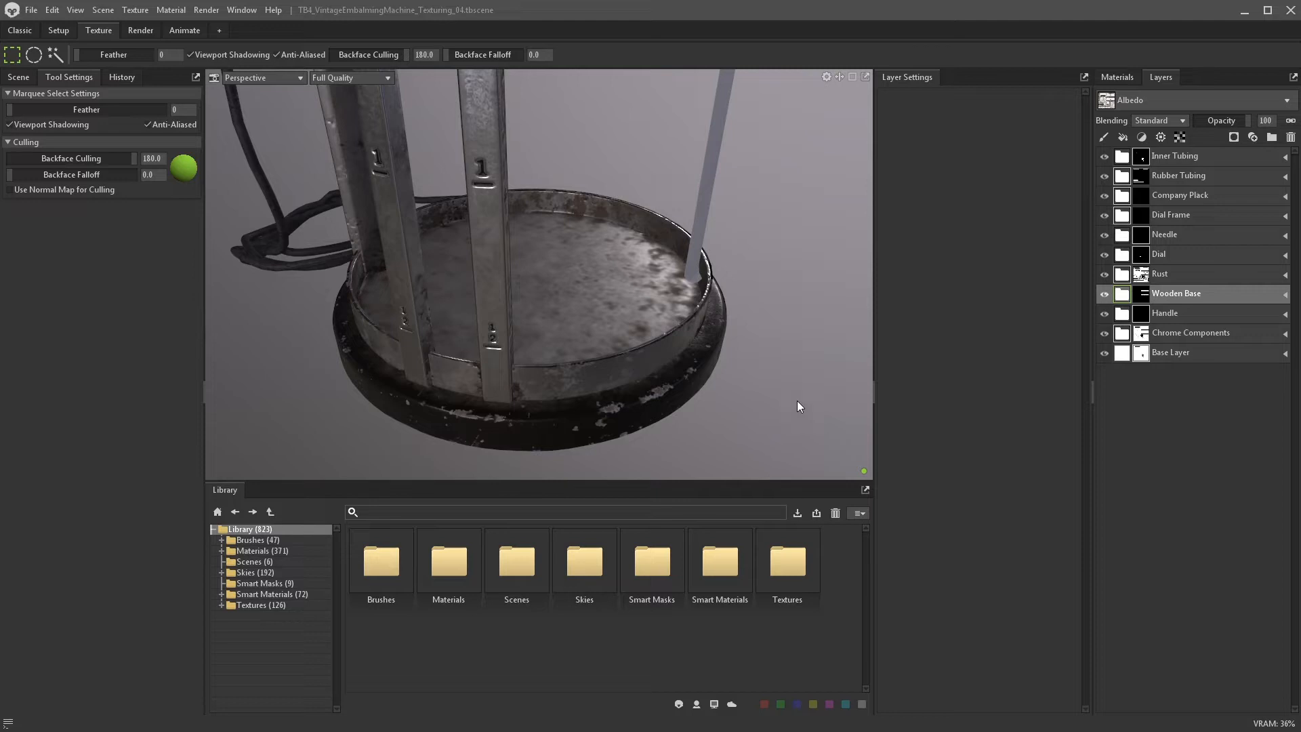
- Delete the Wooden Base group's mask and start saving the group as a smart material named Chipped Painted Wood
right_click(1139, 297)
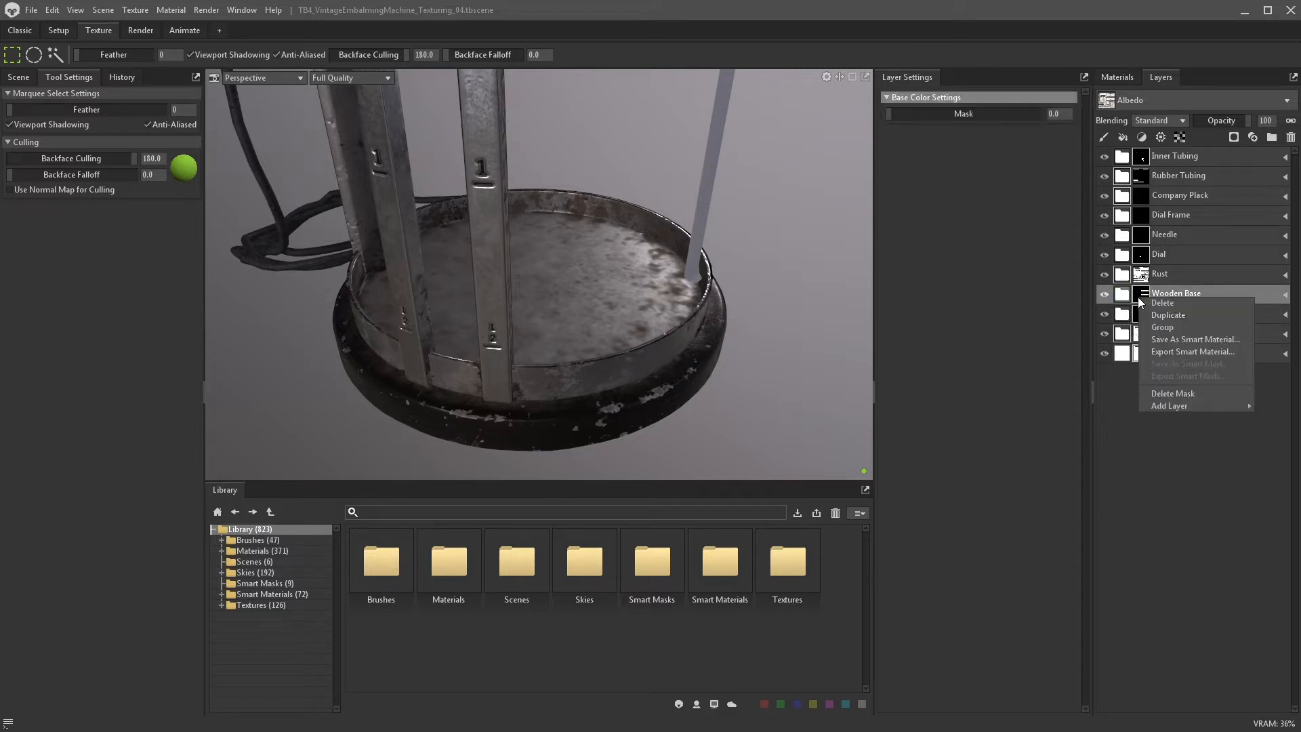
click(1147, 308)
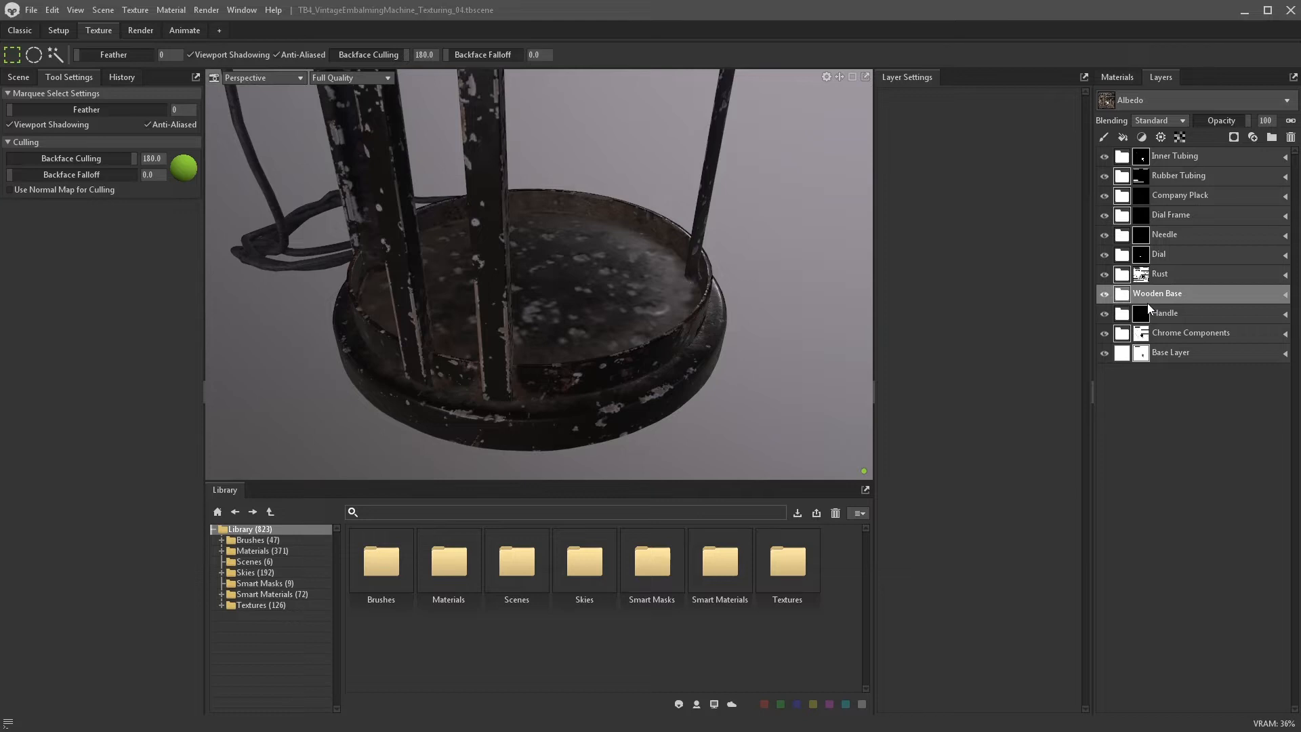
right_click(1242, 299)
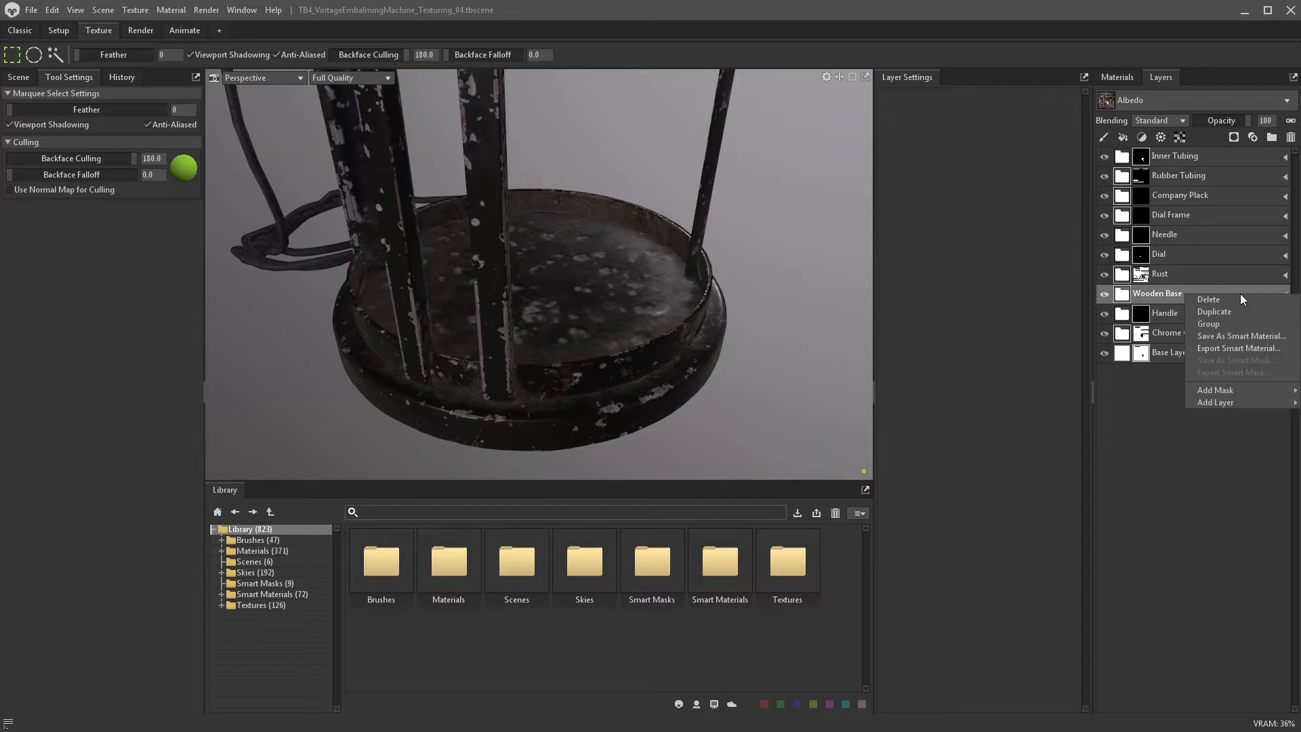
click(1242, 337)
triple_click(592, 323)
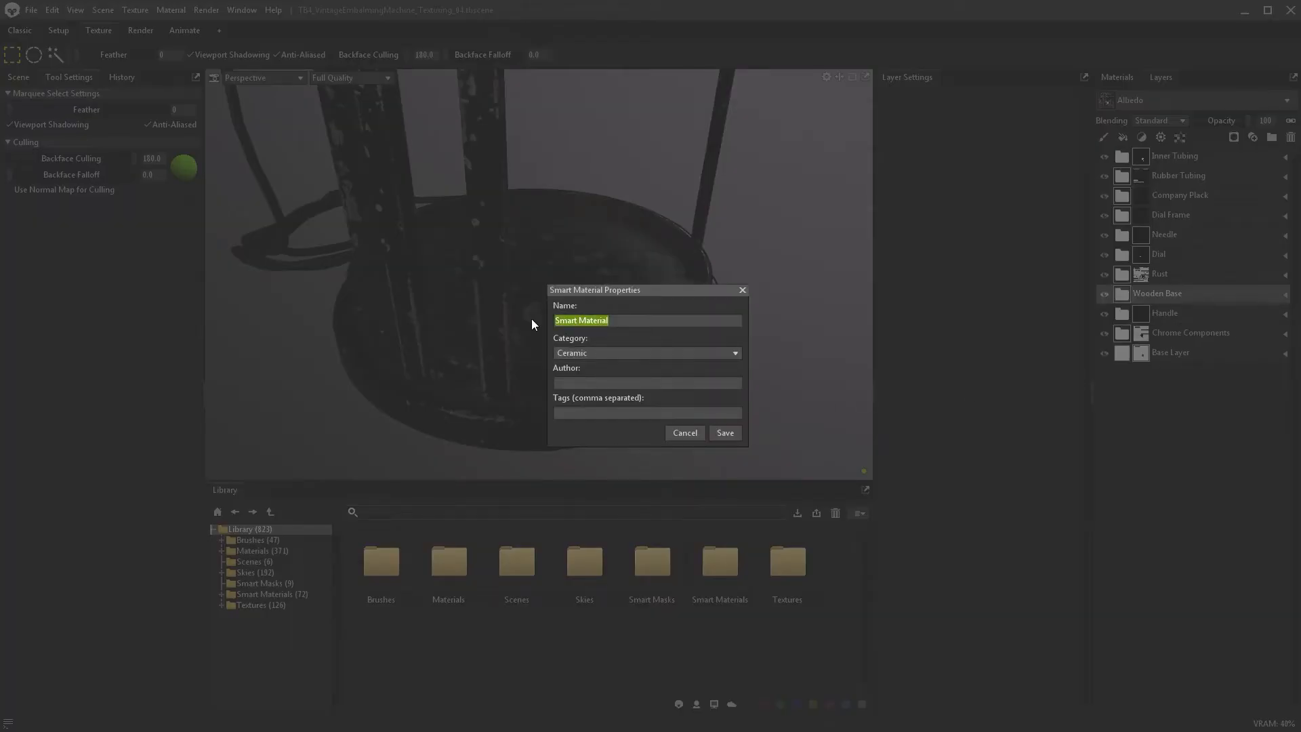
text(Chipped Painted Wood)
- Save the smart material in the Wood category with the author's name and the tags wood,painted
click(736, 353)
click(730, 465)
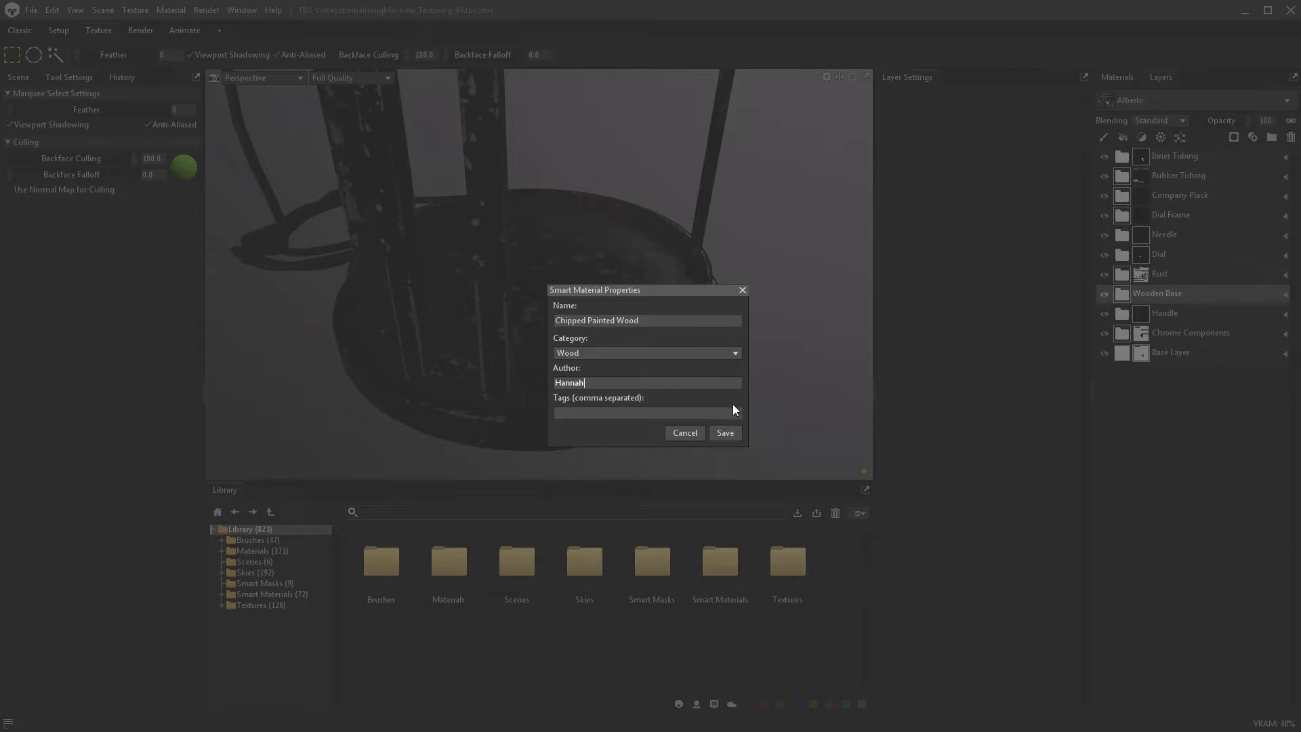
click(736, 411)
text(wood,painted)
click(725, 433)
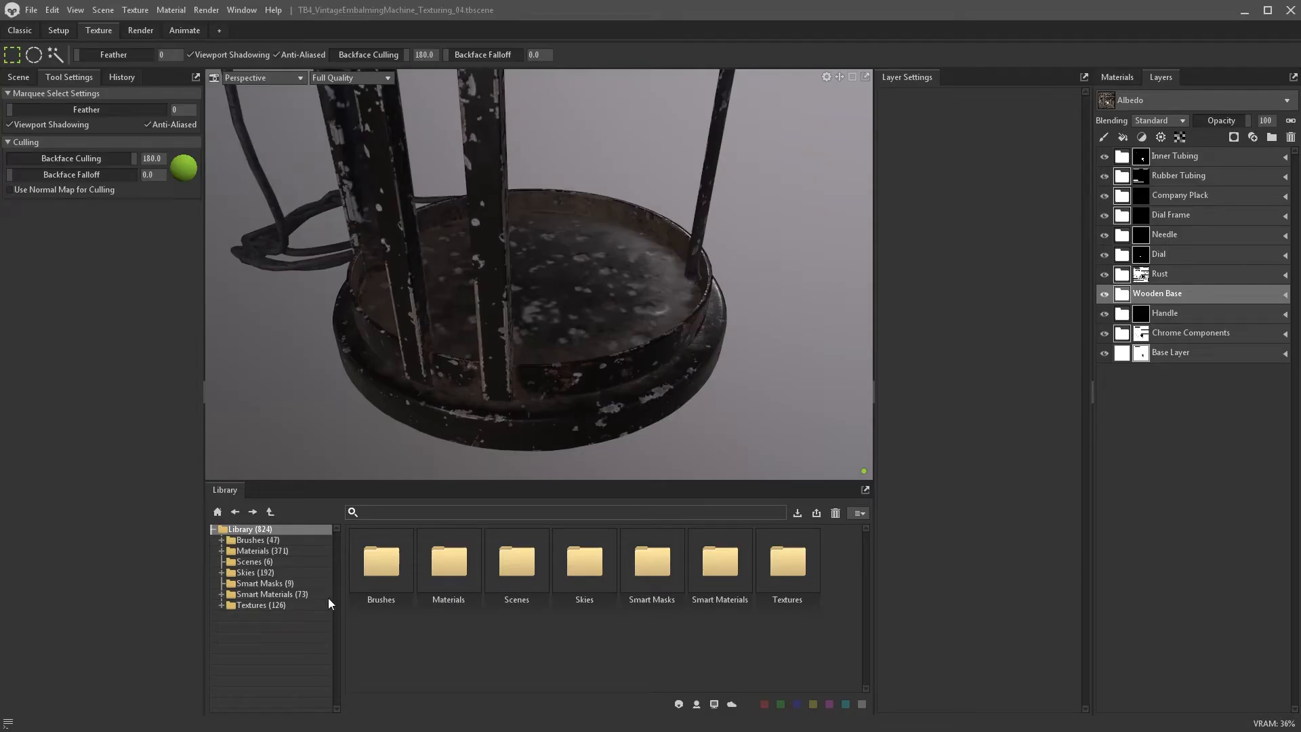
- Hide the Wooden Base group and place the Chipped Painted Wood smart material from the library above it in the layer stack
click(298, 595)
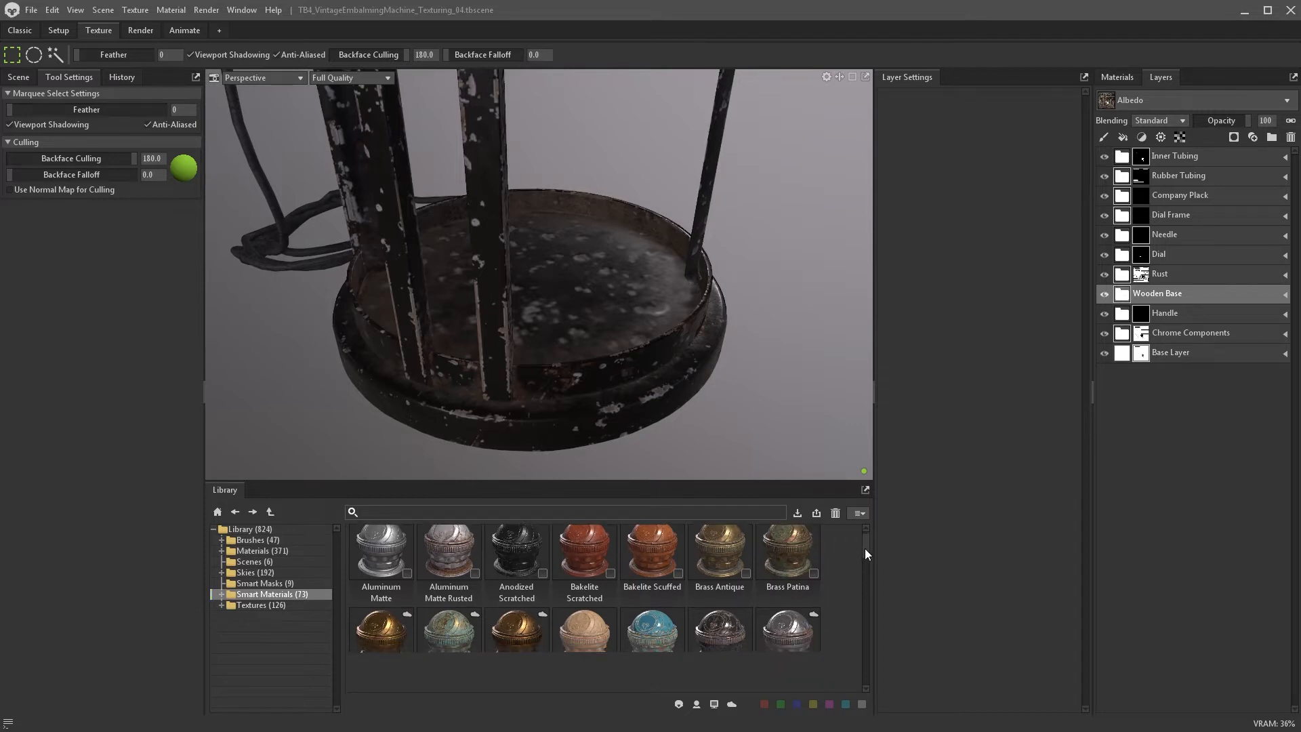
scroll(865, 547, down, 1)
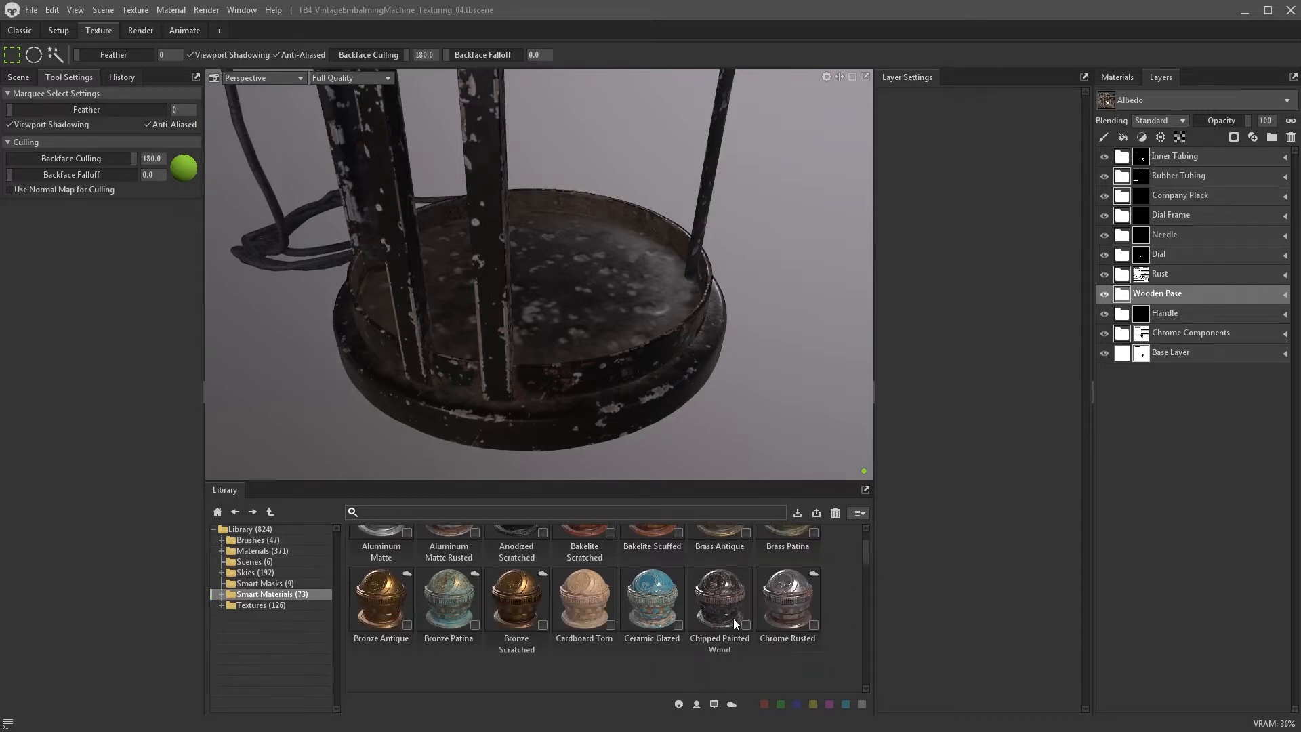
click(1105, 295)
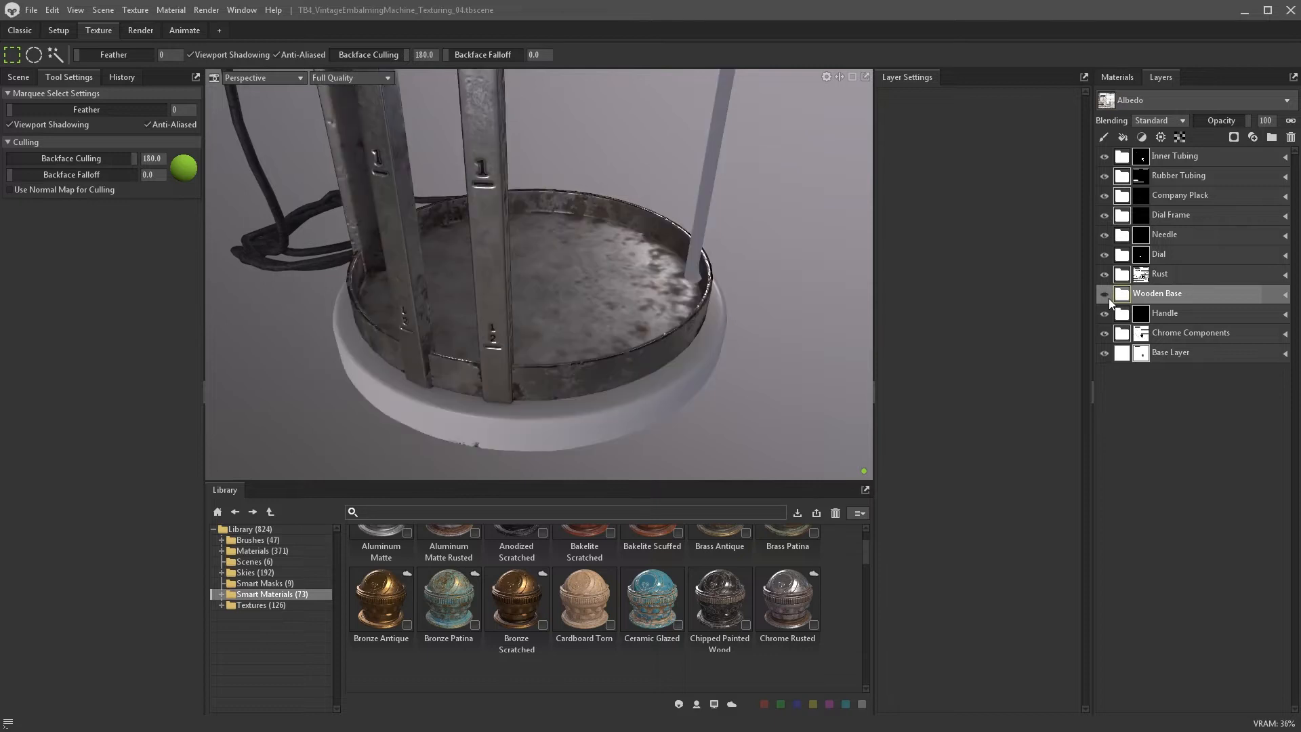
mouse_move(704, 600)
mouse_down()
mouse_move(1095, 399)
mouse_move(1201, 283)
mouse_up()
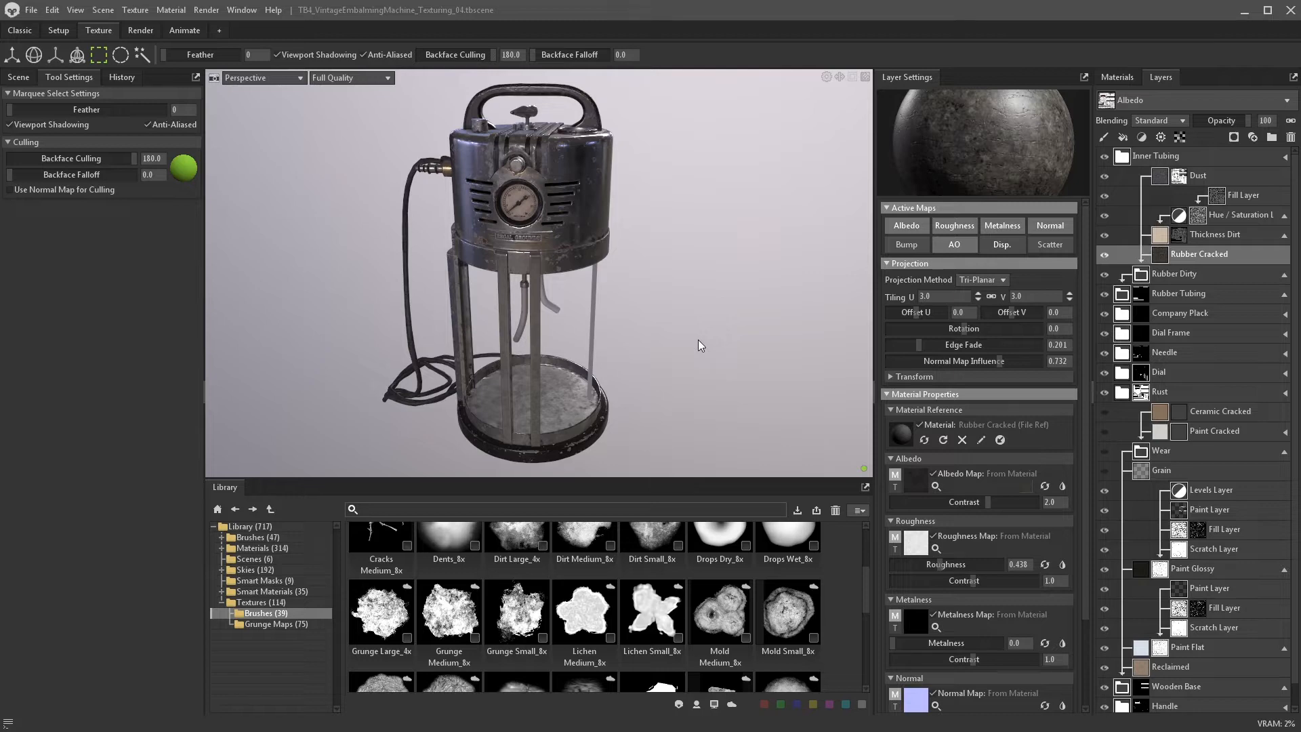
- Frame the paper strip beside the inner tubes and collapse the Rubber Tubing and Wooden Base groups in the layer stack
drag(698, 343, 641, 324)
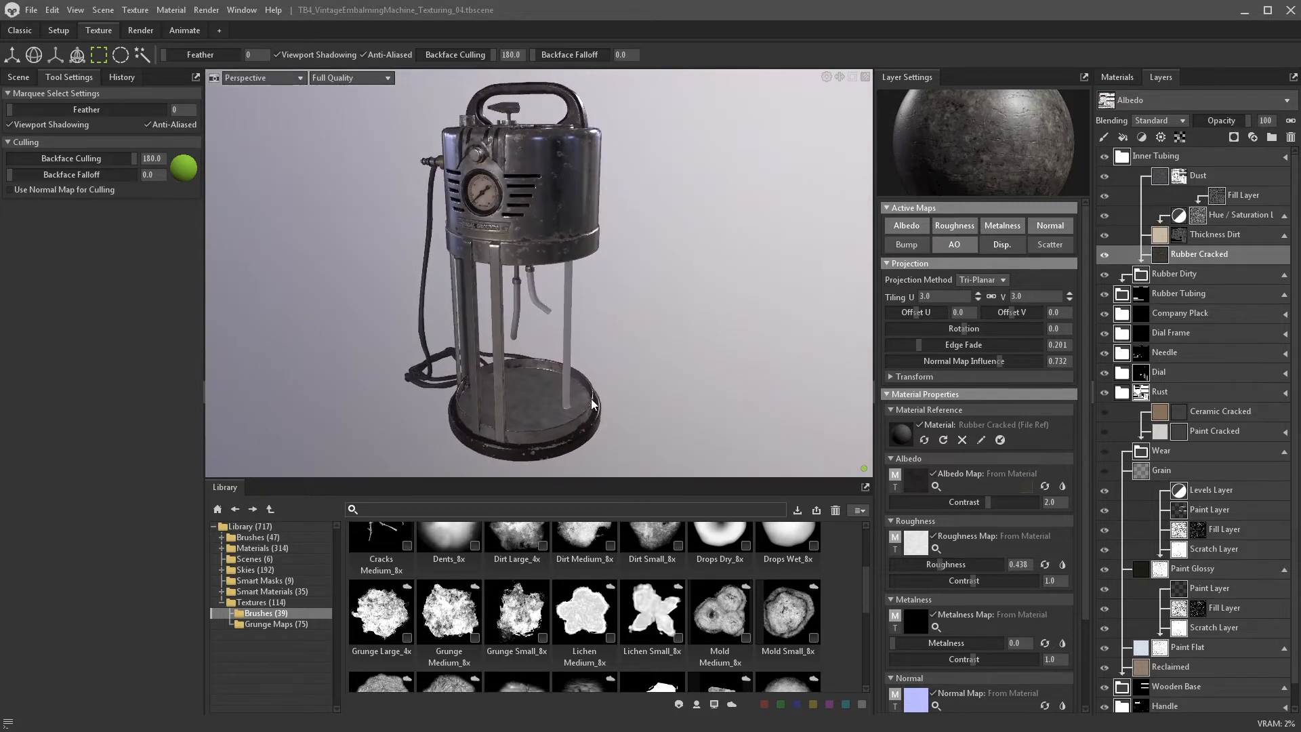
alt+right_drag(628, 315, 624, 368)
alt+drag(623, 368, 587, 336)
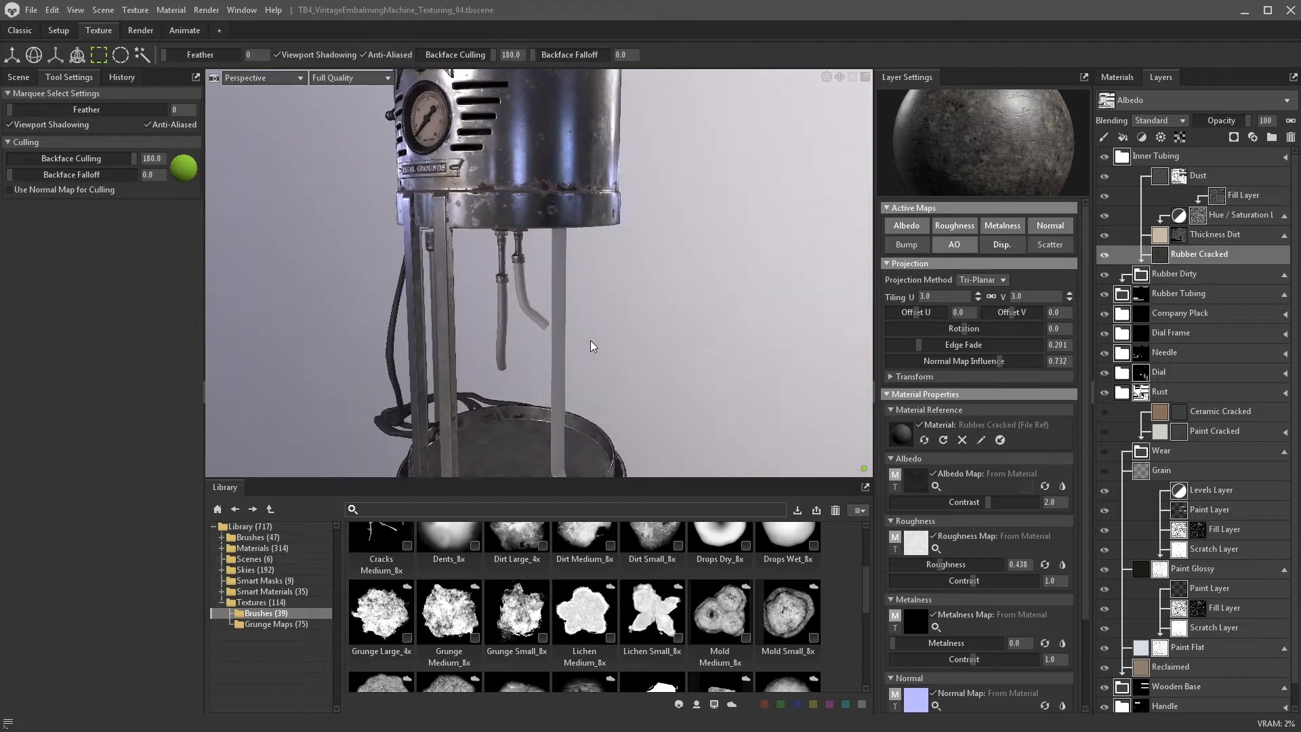
alt+middle_drag(587, 336, 588, 178)
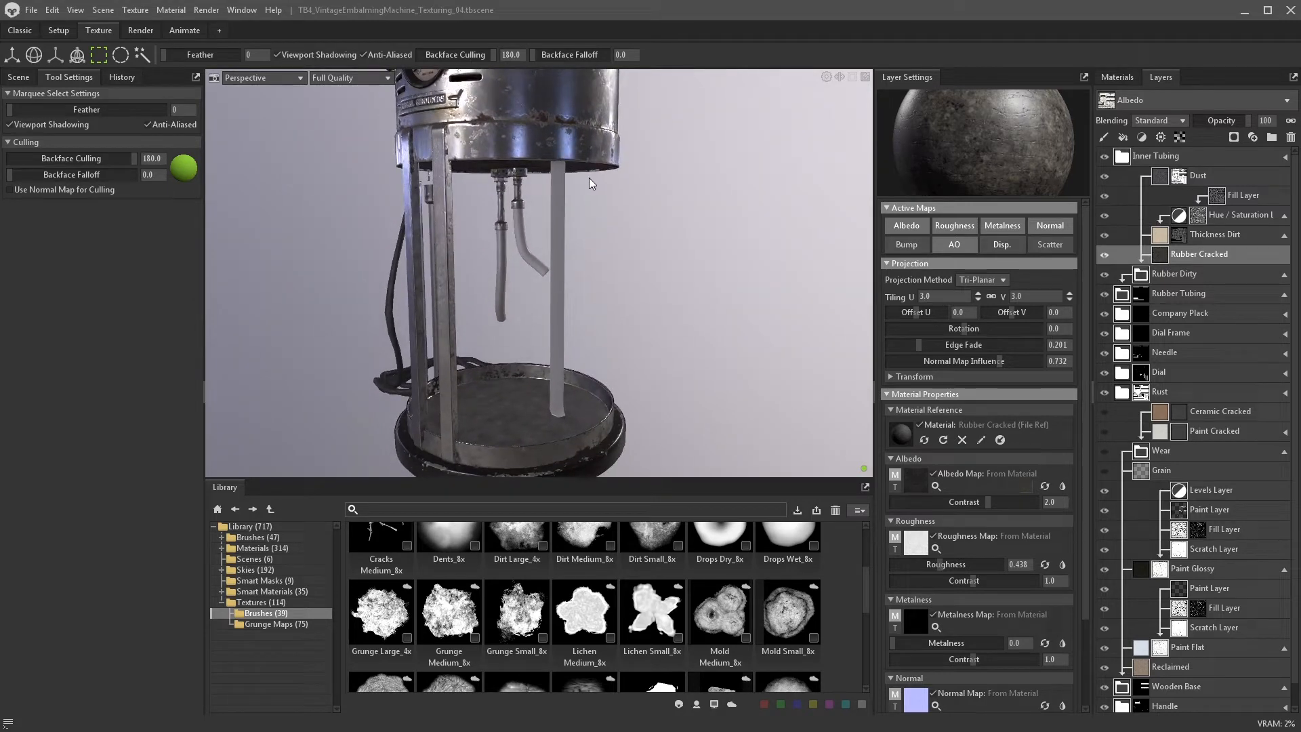
click(1286, 276)
click(1284, 275)
click(1284, 196)
click(1284, 569)
- Create a layer group named Stickers above Inner Tubing
key(ctrl+g)
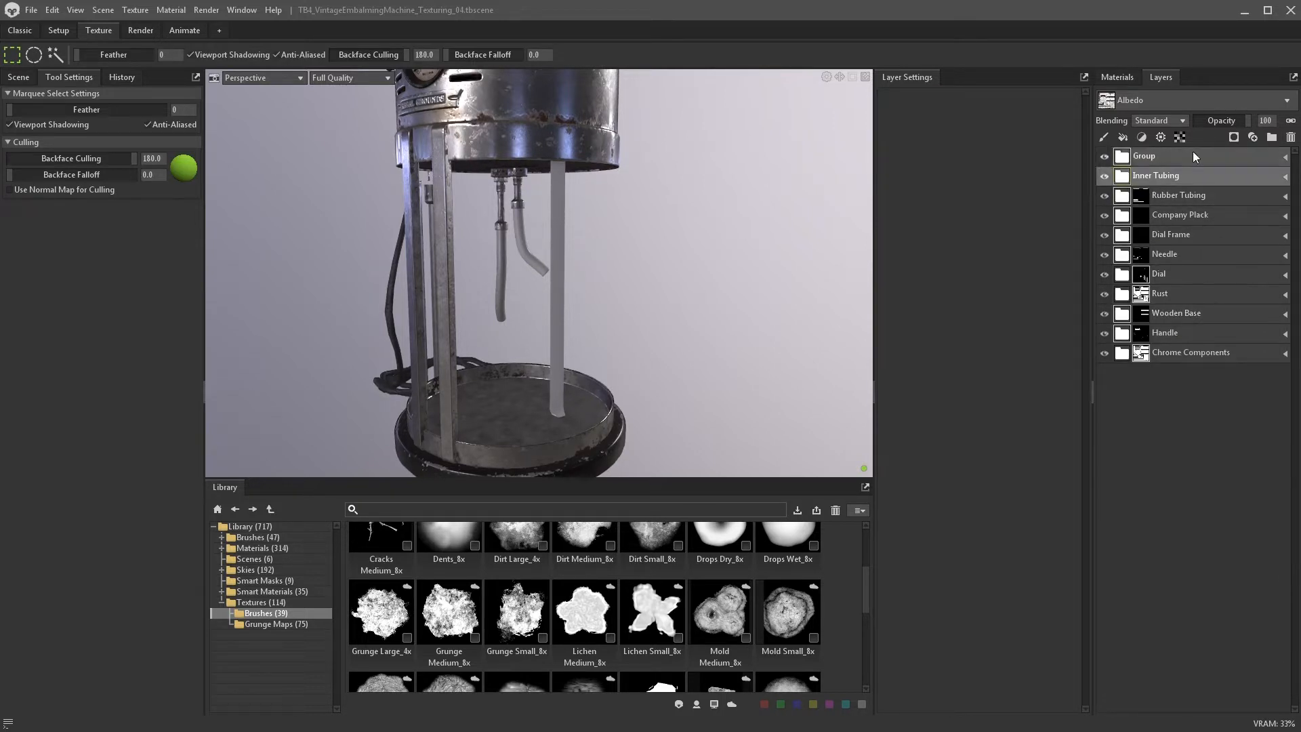
double_click(1152, 154)
text(Stickers)
key(Return)
- Give the Stickers group a black mask and fill the vertical strip's mesh on the mask's paint layer
click(1233, 137)
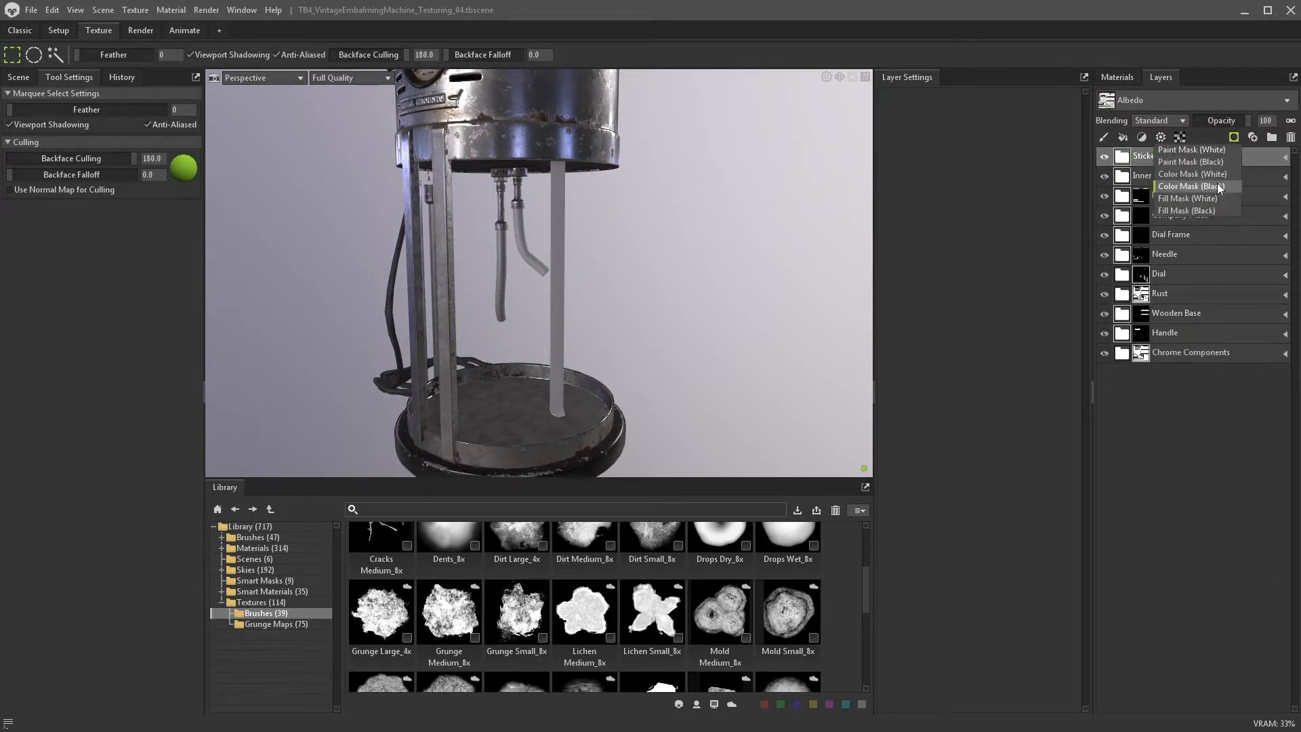
click(1220, 186)
click(1104, 137)
click(60, 57)
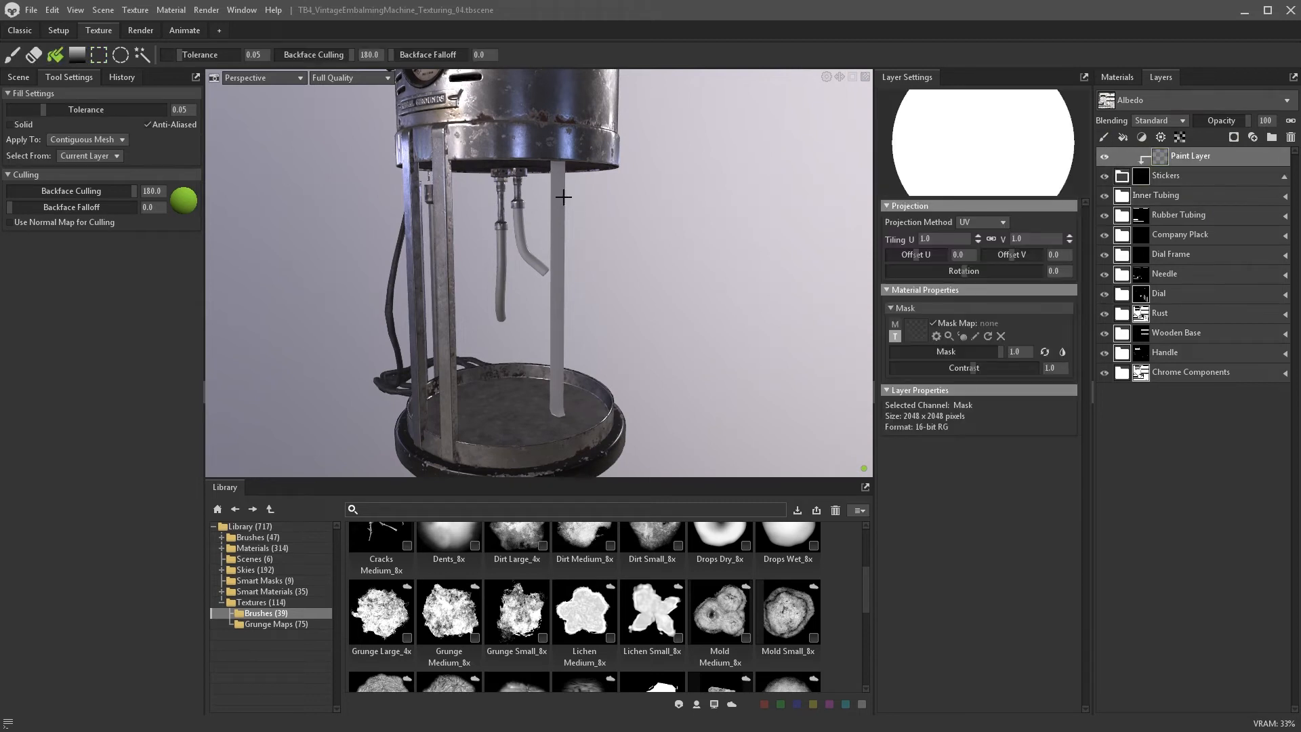
- Search the library materials for paper and add Paper Old to the Stickers group
click(263, 548)
click(370, 509)
text(paper)
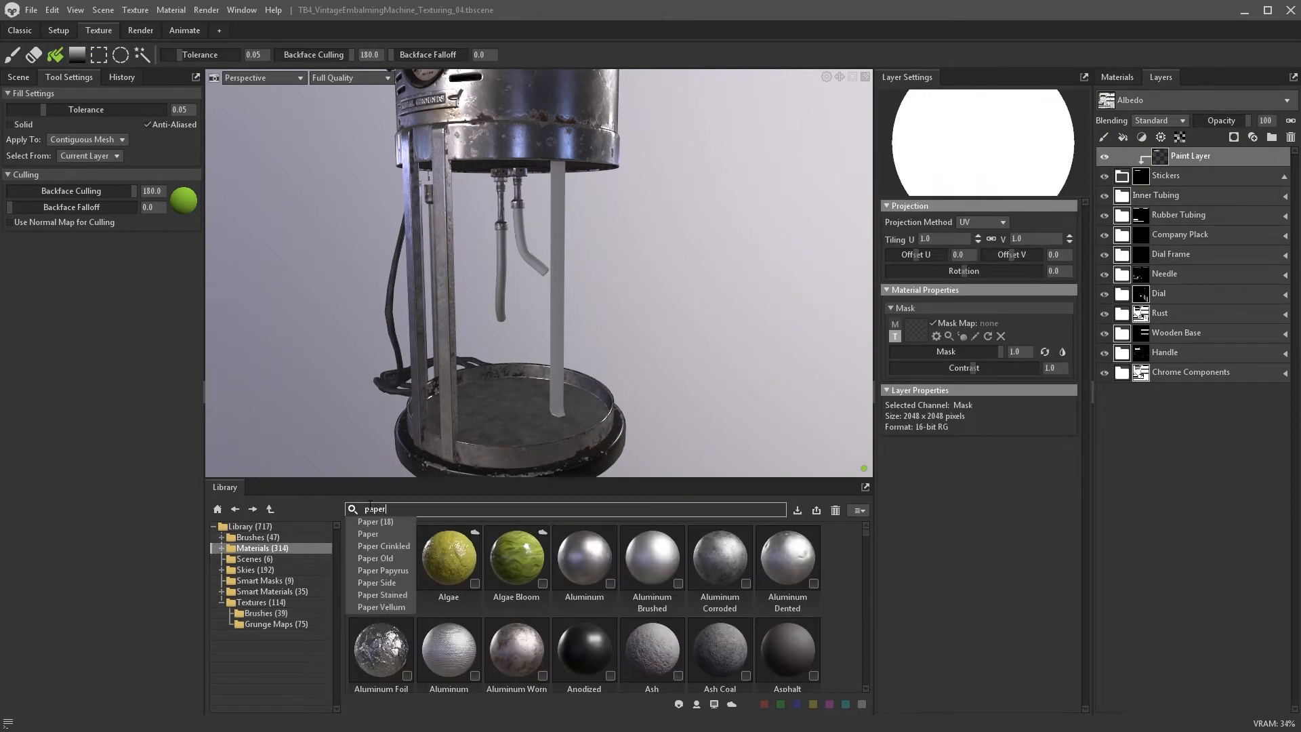
key(Return)
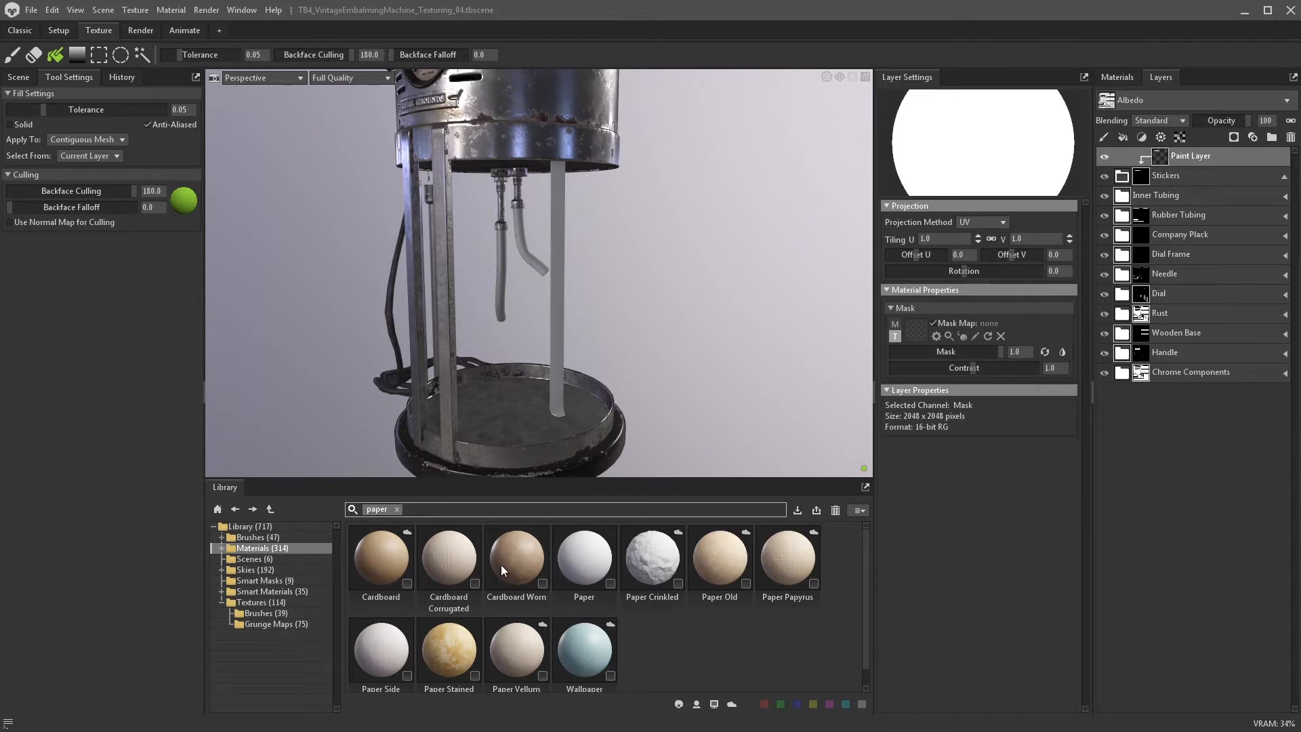
mouse_move(722, 544)
mouse_down()
mouse_move(717, 559)
mouse_move(1123, 177)
mouse_up()
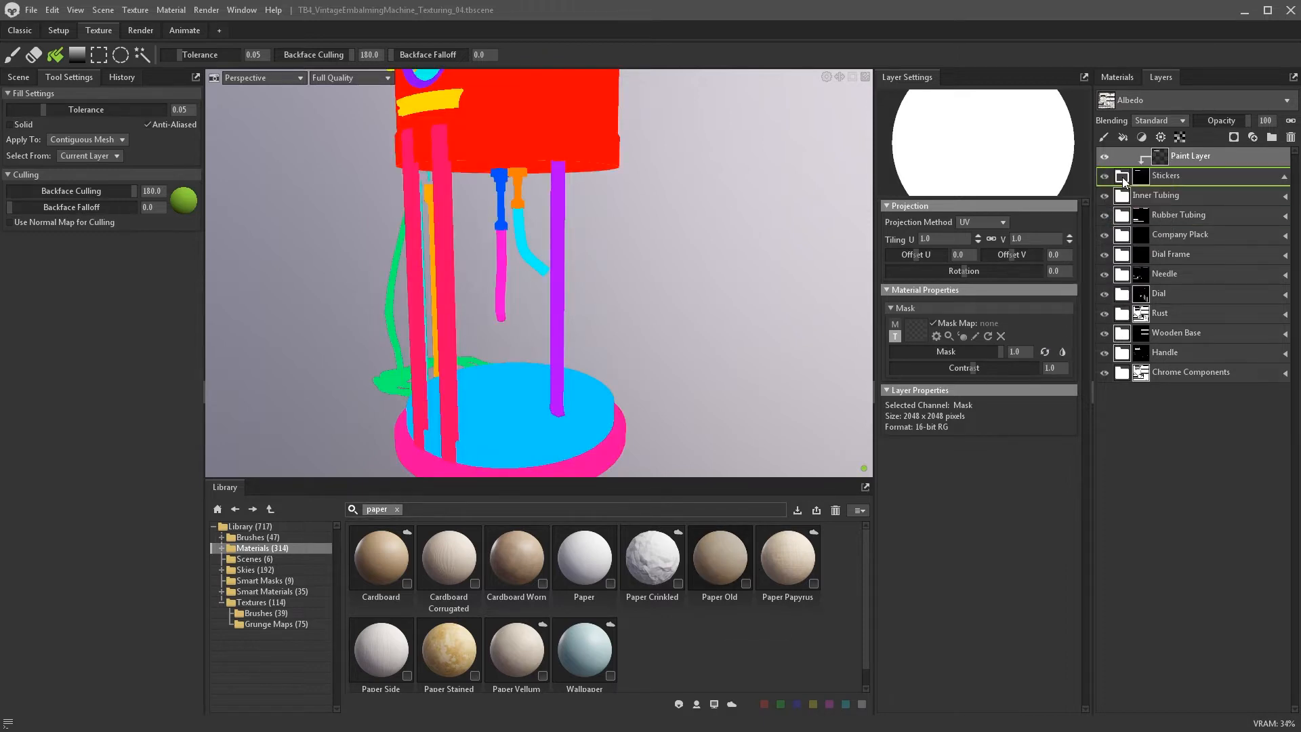
- Lighten Paper Old's albedo colour and set its projection method to Tri-Planar
alt+drag(689, 324, 619, 303)
scroll(619, 304, up, 2)
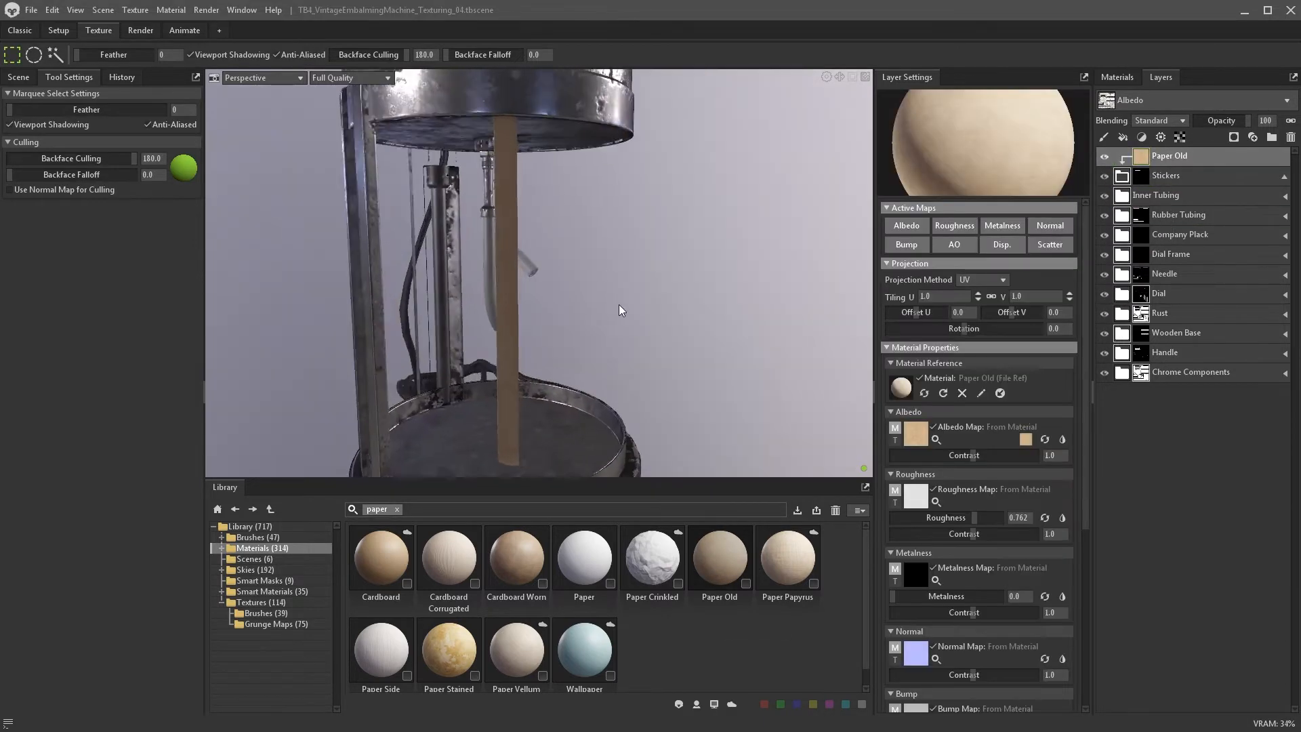
alt+middle_drag(620, 304, 670, 263)
shift+right_drag(669, 262, 578, 265)
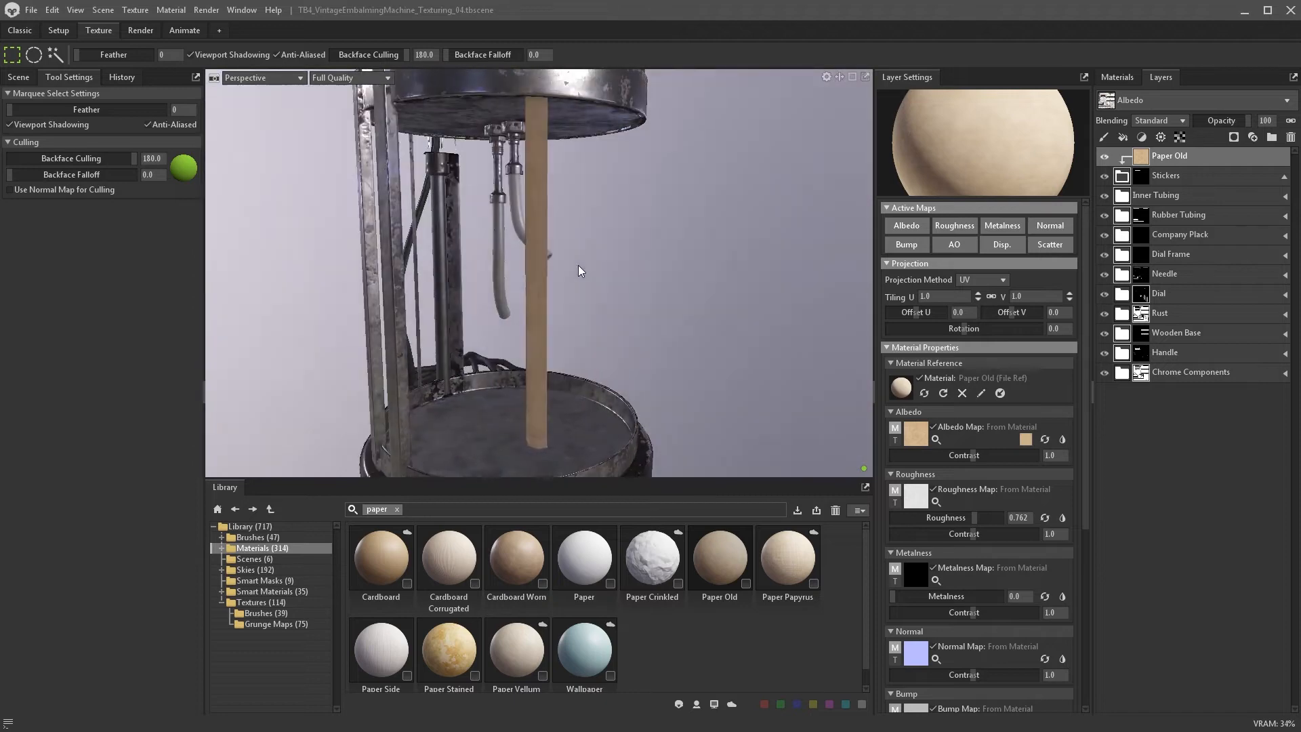
click(1025, 439)
click(524, 296)
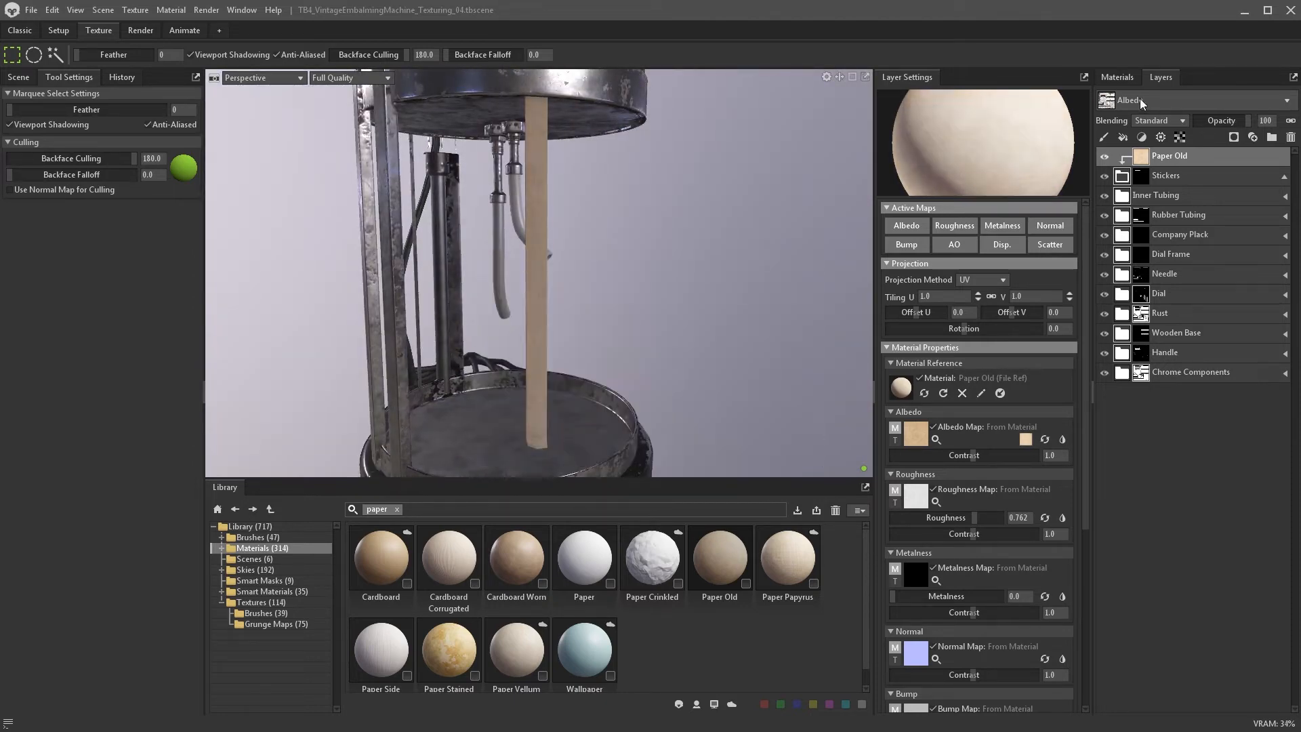
click(983, 279)
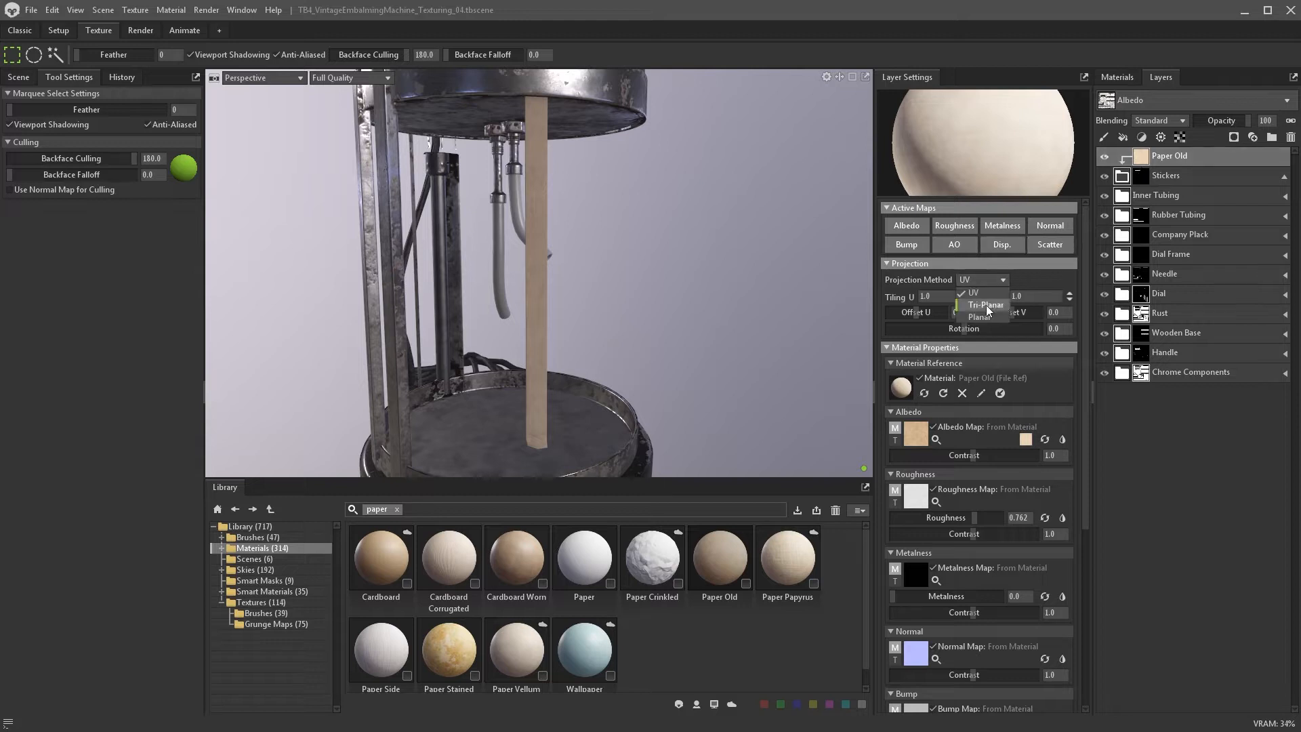
click(966, 299)
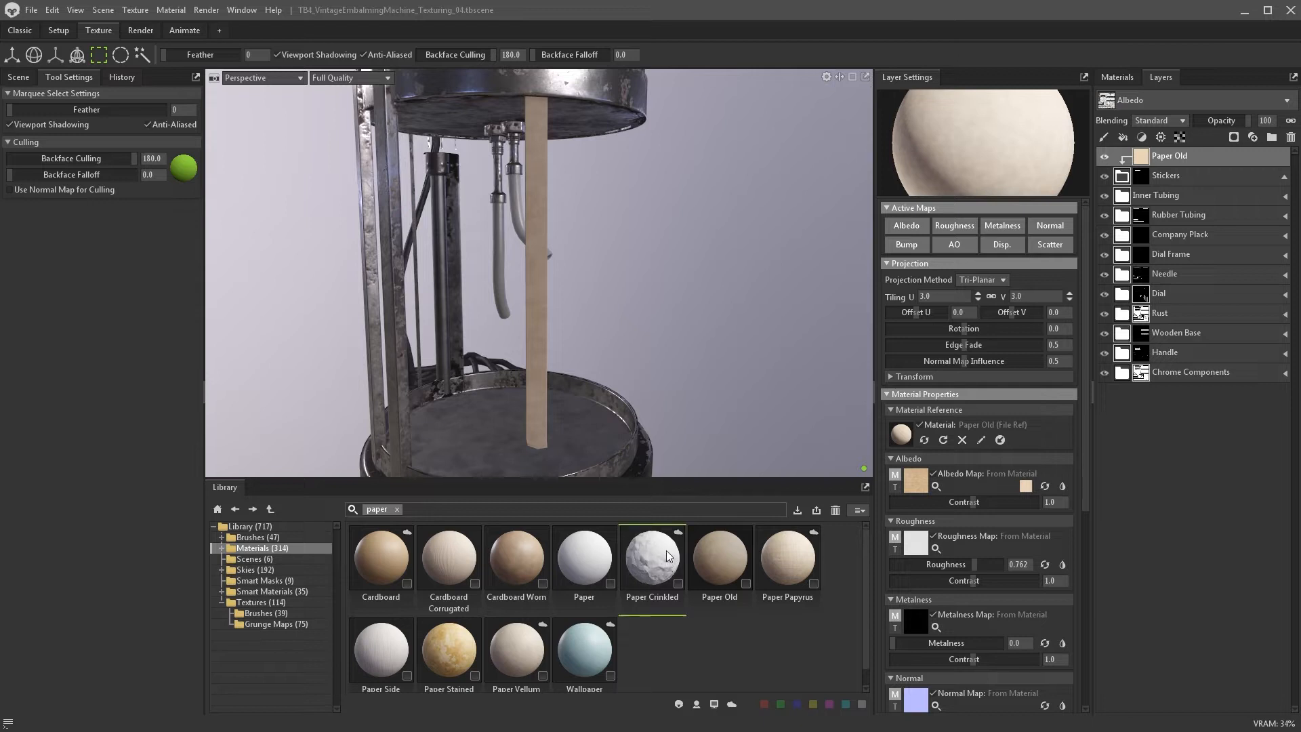
- Add the Paper Crinkled material above Paper Old in the Stickers group and set its projection to Tri-Planar
drag(669, 556, 1121, 177)
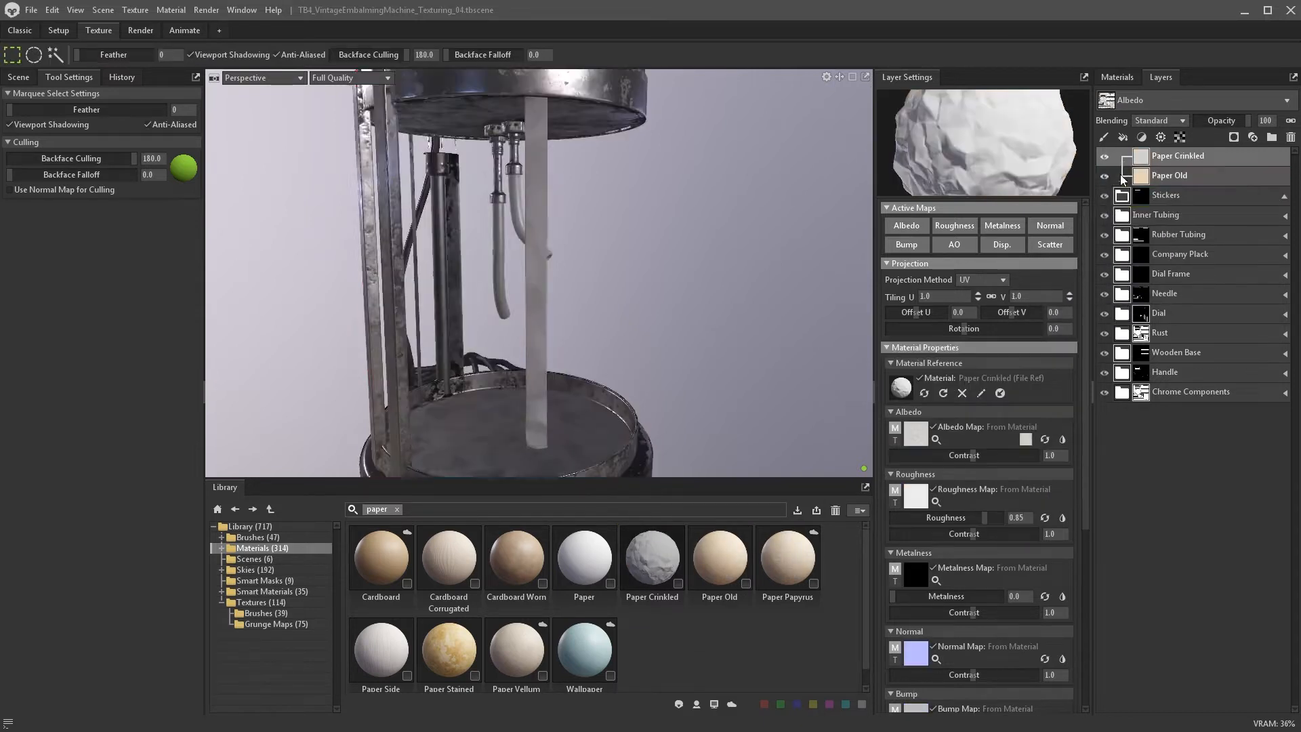
click(971, 280)
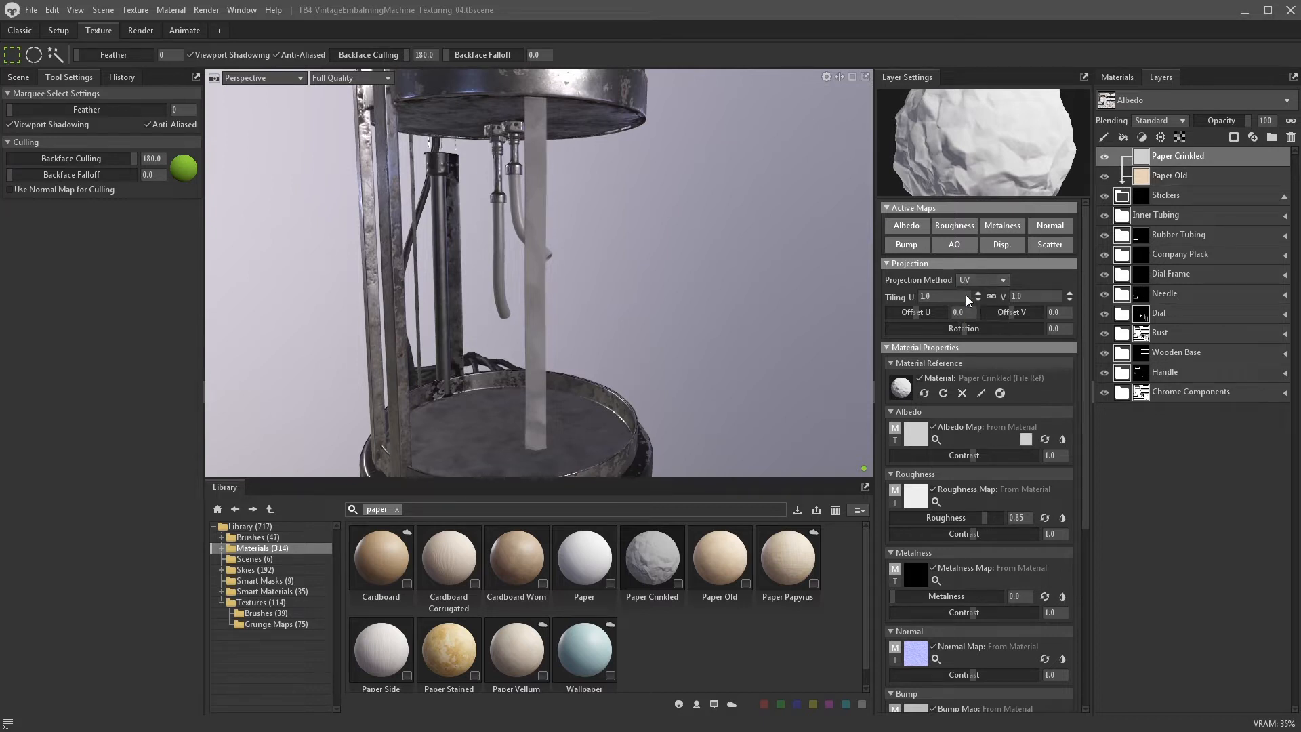
click(965, 298)
- Set Paper Crinkled's U and V tiling to 2.0
click(977, 294)
click(977, 293)
click(978, 293)
click(977, 293)
click(978, 293)
click(978, 293)
click(977, 293)
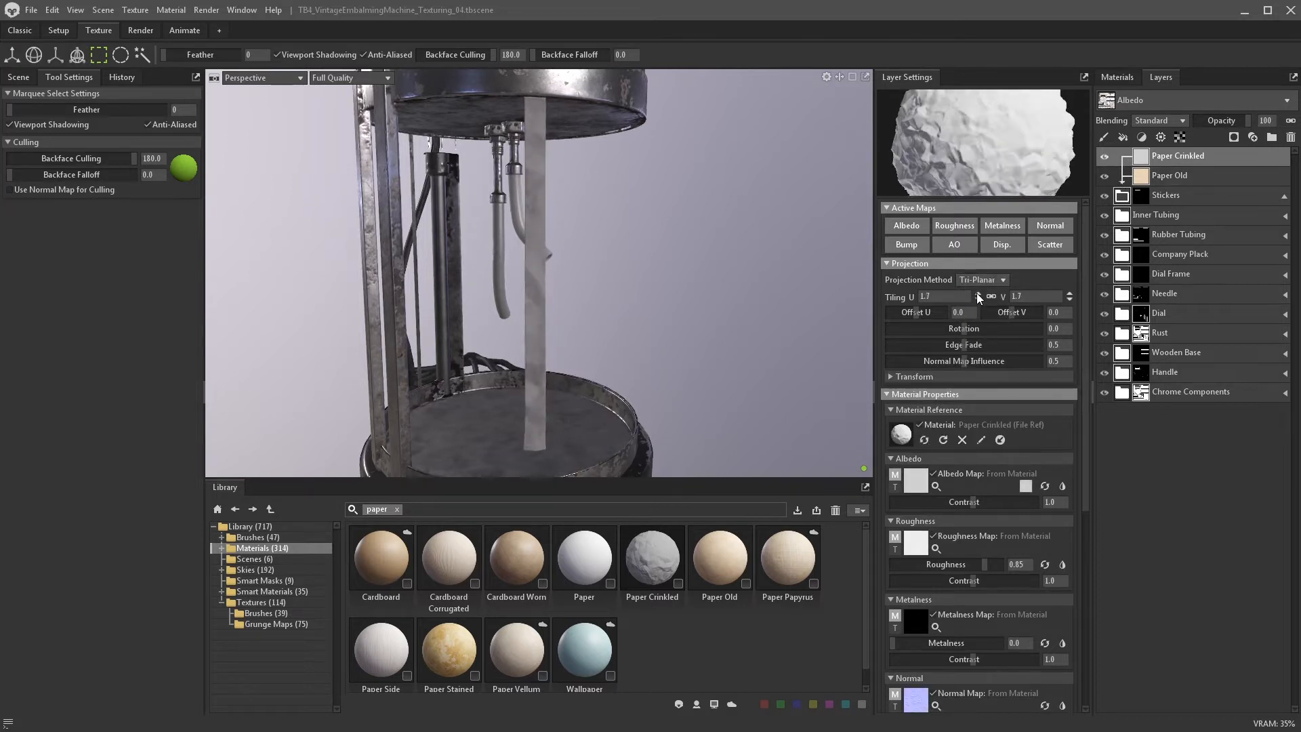
click(977, 294)
click(977, 293)
click(977, 294)
- Disable Paper Crinkled's albedo, roughness and metalness maps so it contributes only normal and bump detail
click(907, 226)
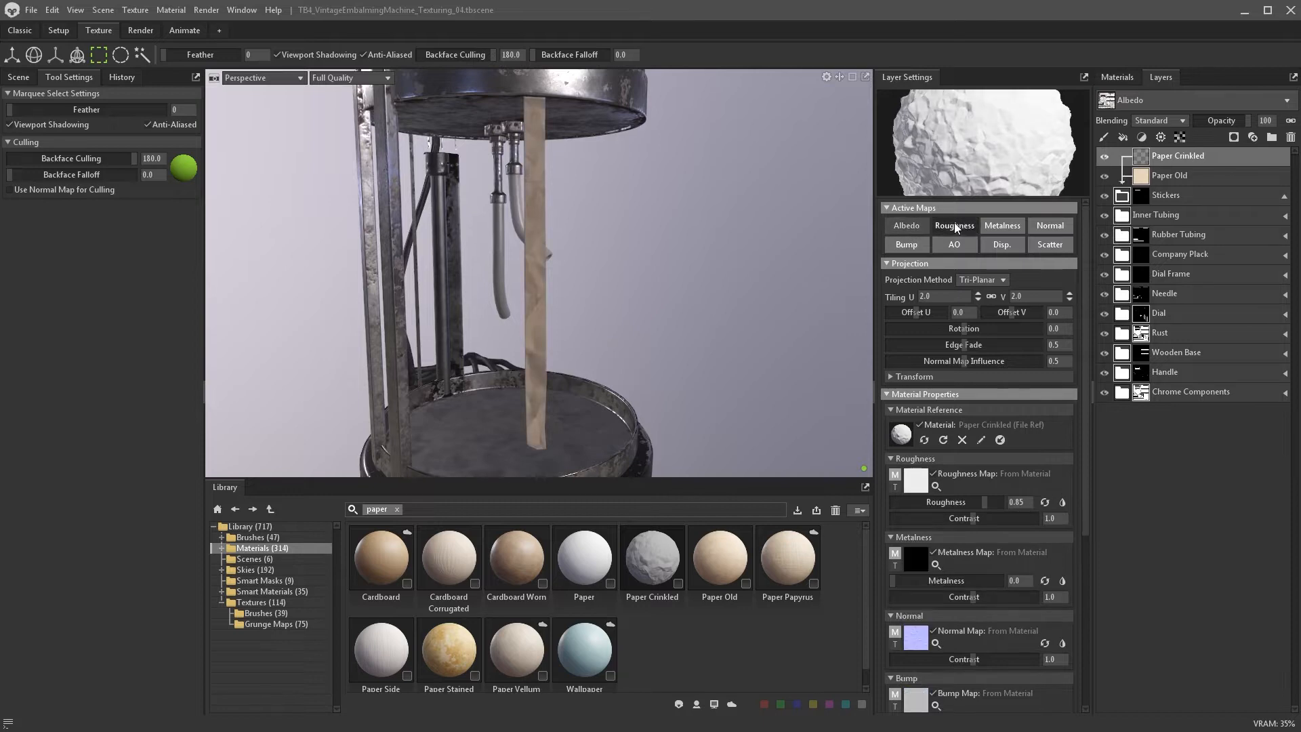
click(955, 226)
click(1002, 226)
- Add a black paint mask to Paper Crinkled with an extra paint layer in it
click(1234, 137)
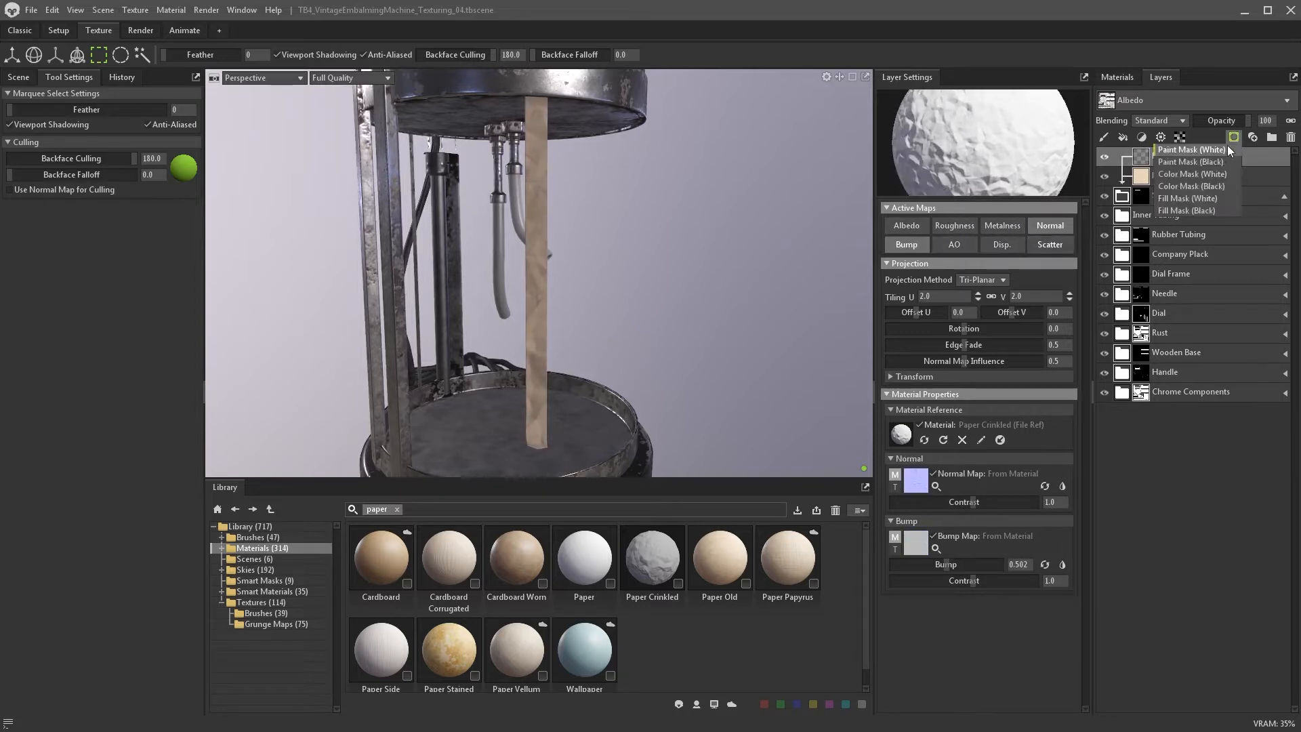
click(1225, 149)
click(1103, 138)
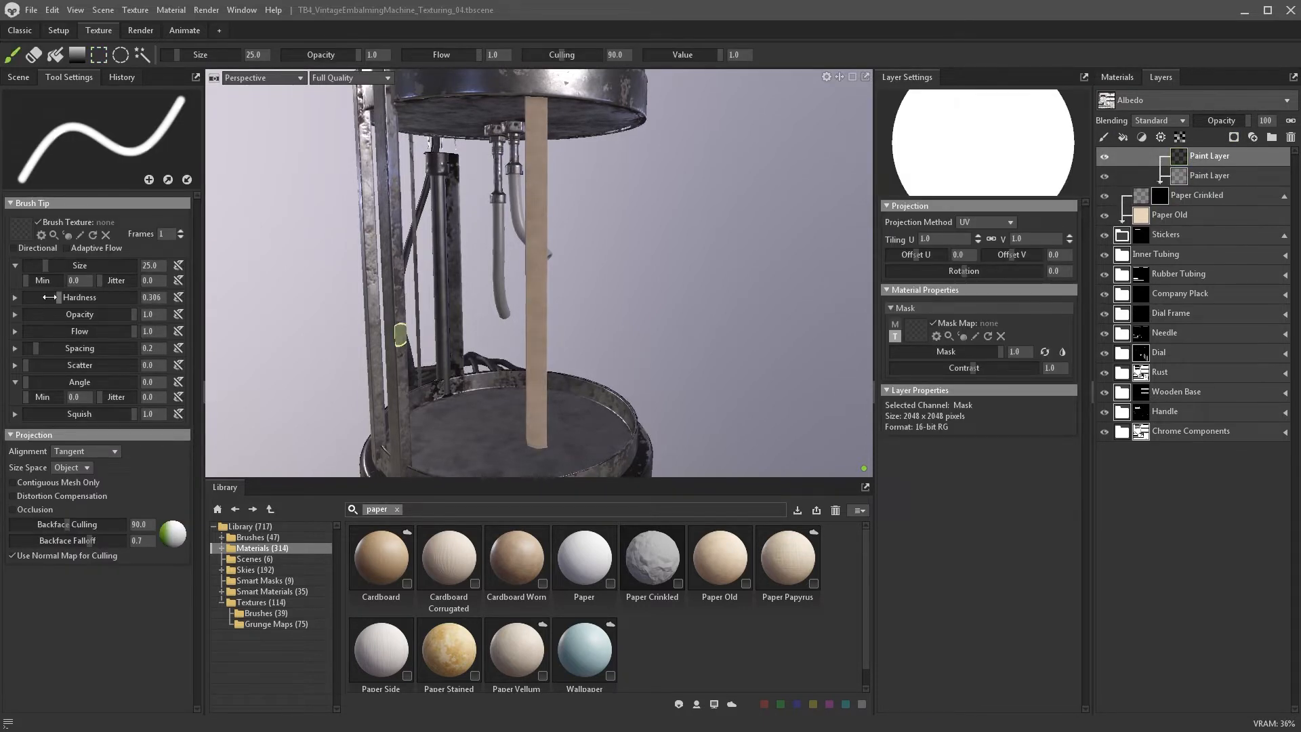
- Set the brush hardness to 0.075 and opacity to 0.364, and paint soft crinkles into the mask along the paper strip's lower end
drag(50, 296, 34, 297)
click(310, 55)
mouse_move(534, 437)
mouse_down()
mouse_move(544, 396)
mouse_move(537, 408)
mouse_up()
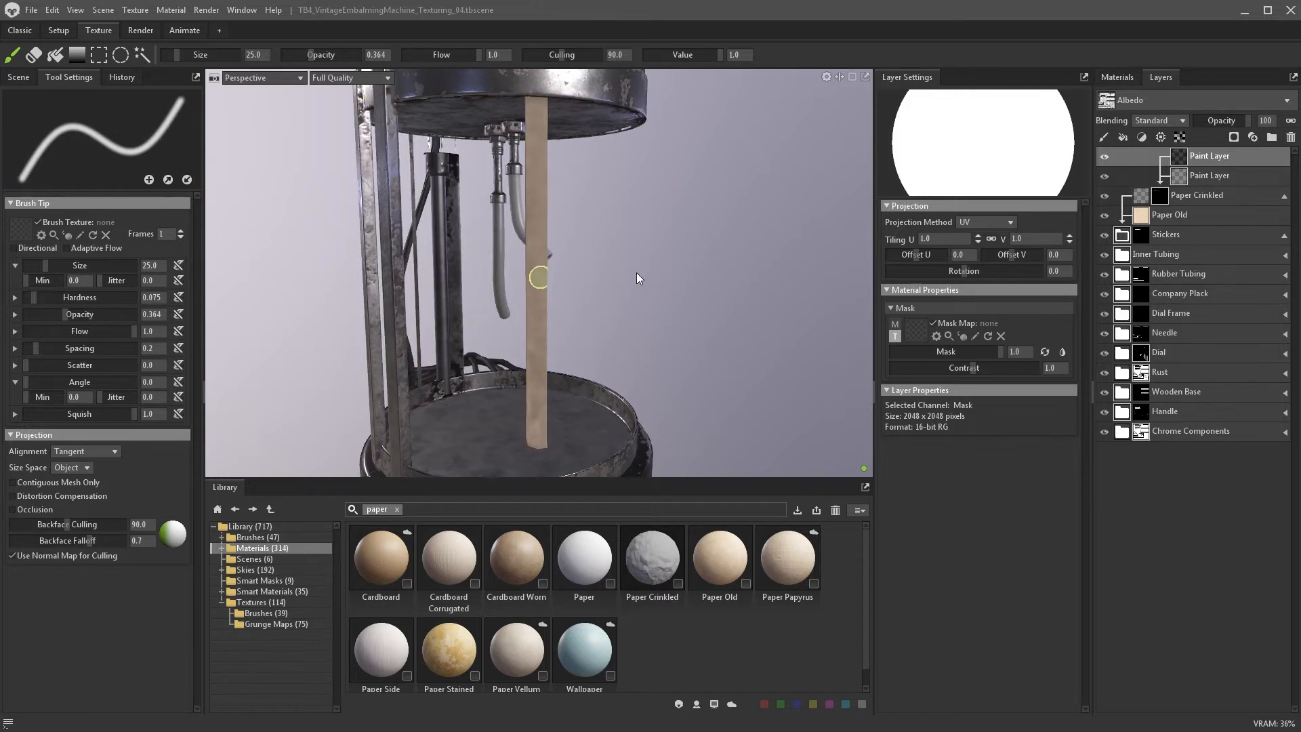
alt+drag(539, 256, 532, 299)
drag(530, 423, 528, 439)
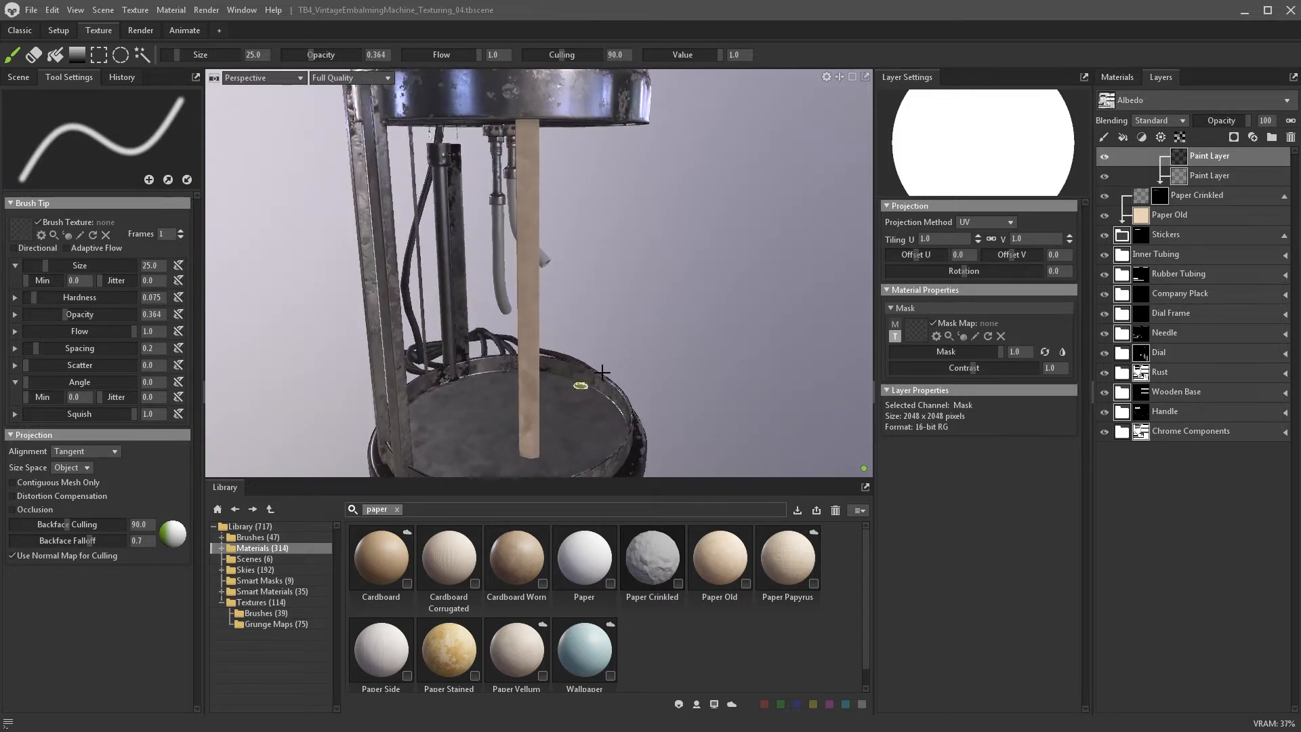
alt+drag(602, 372, 555, 131)
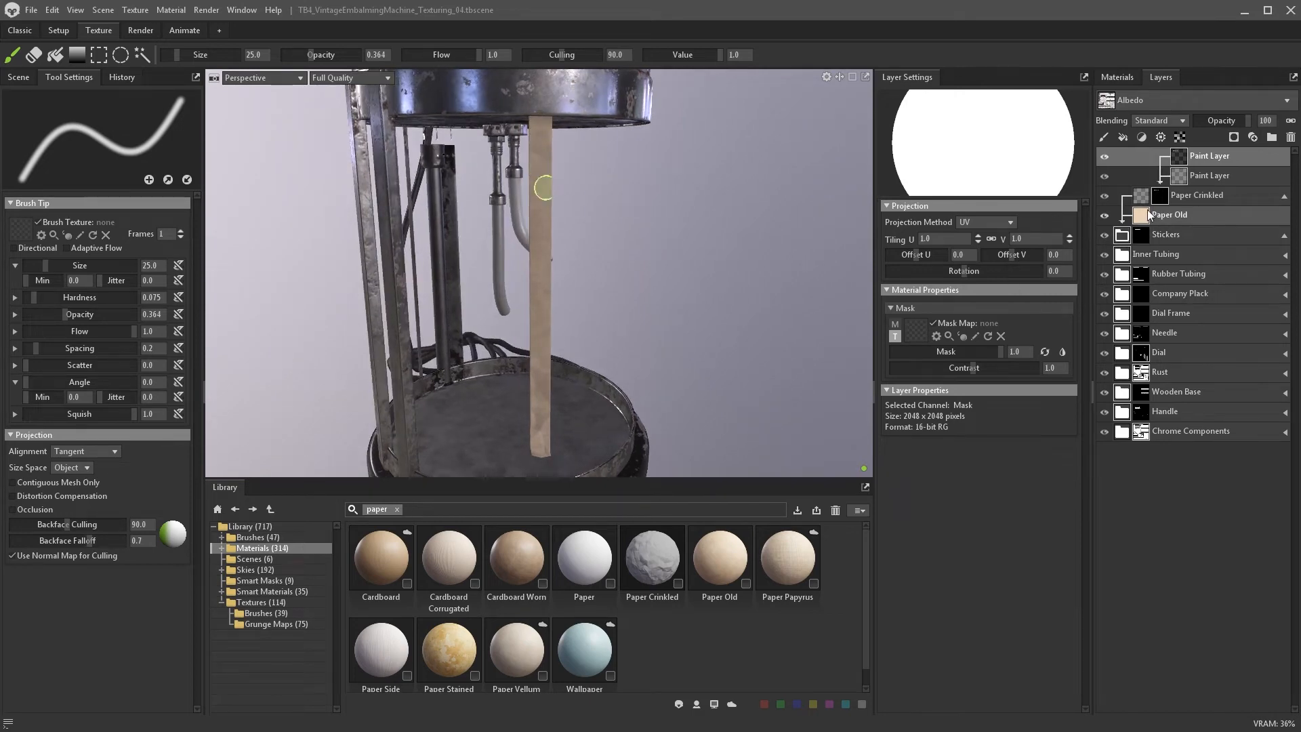
- Remove the separate paint layers from Paper Crinkled's mask
right_click(1186, 177)
click(1197, 191)
key(Delete)
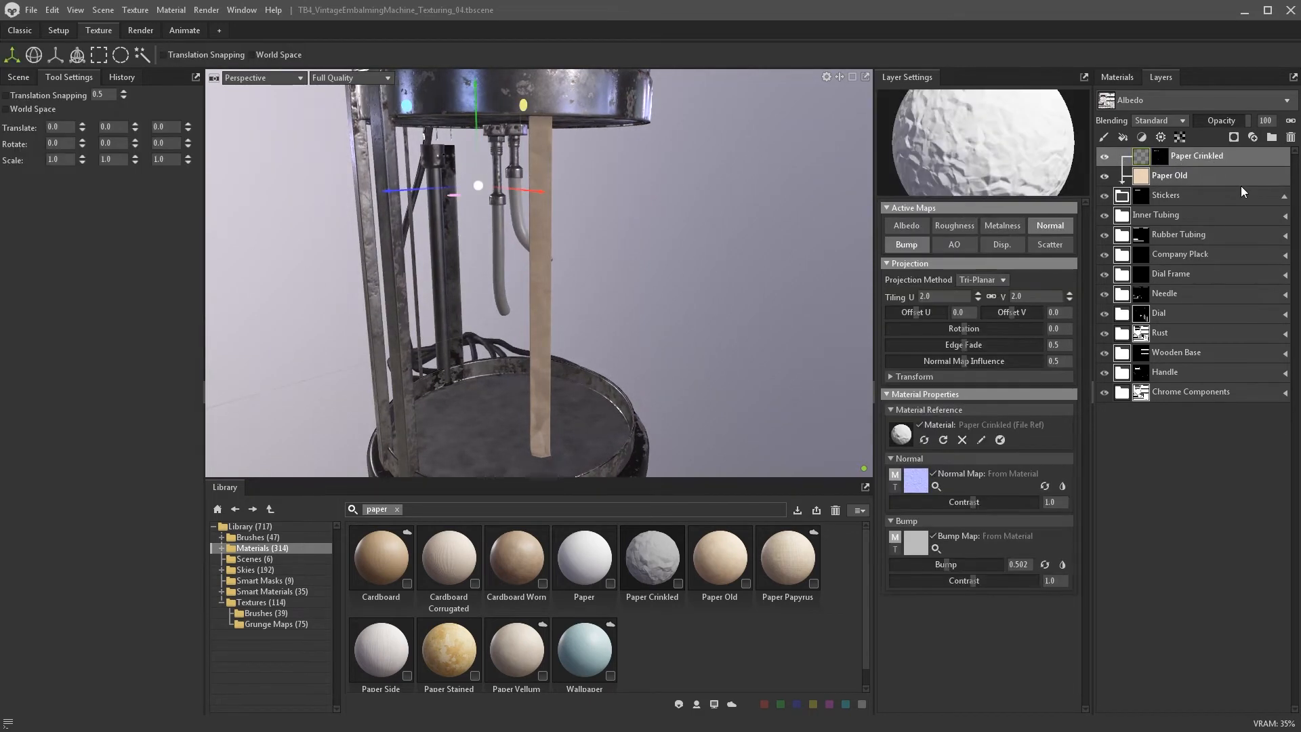
- Create a group above Paper Crinkled in the Stickers group and name it Dirt
click(1133, 193)
click(1271, 138)
drag(1131, 157, 1122, 216)
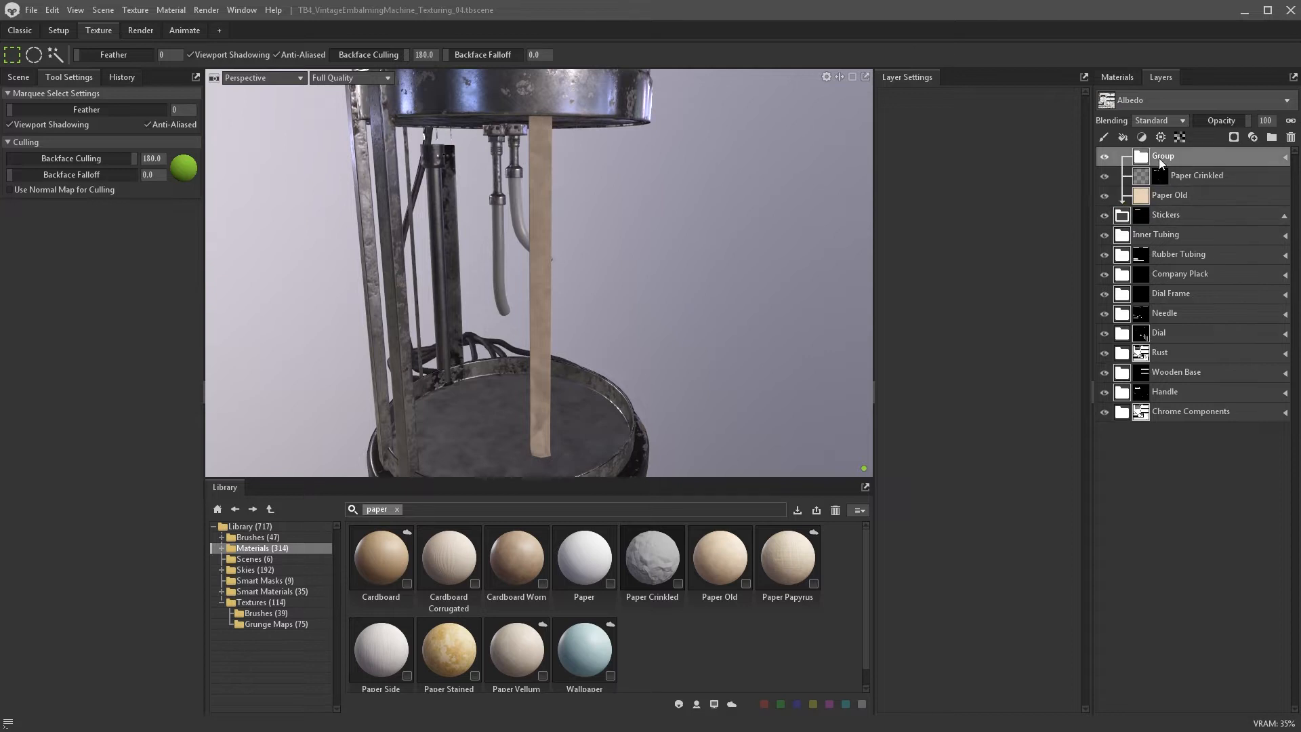
double_click(1161, 156)
text(Dirt)
key(Return)
- Filter the library materials by Concrete-Asphalt and add Concrete Rough to the Dirt group
click(397, 509)
text(c)
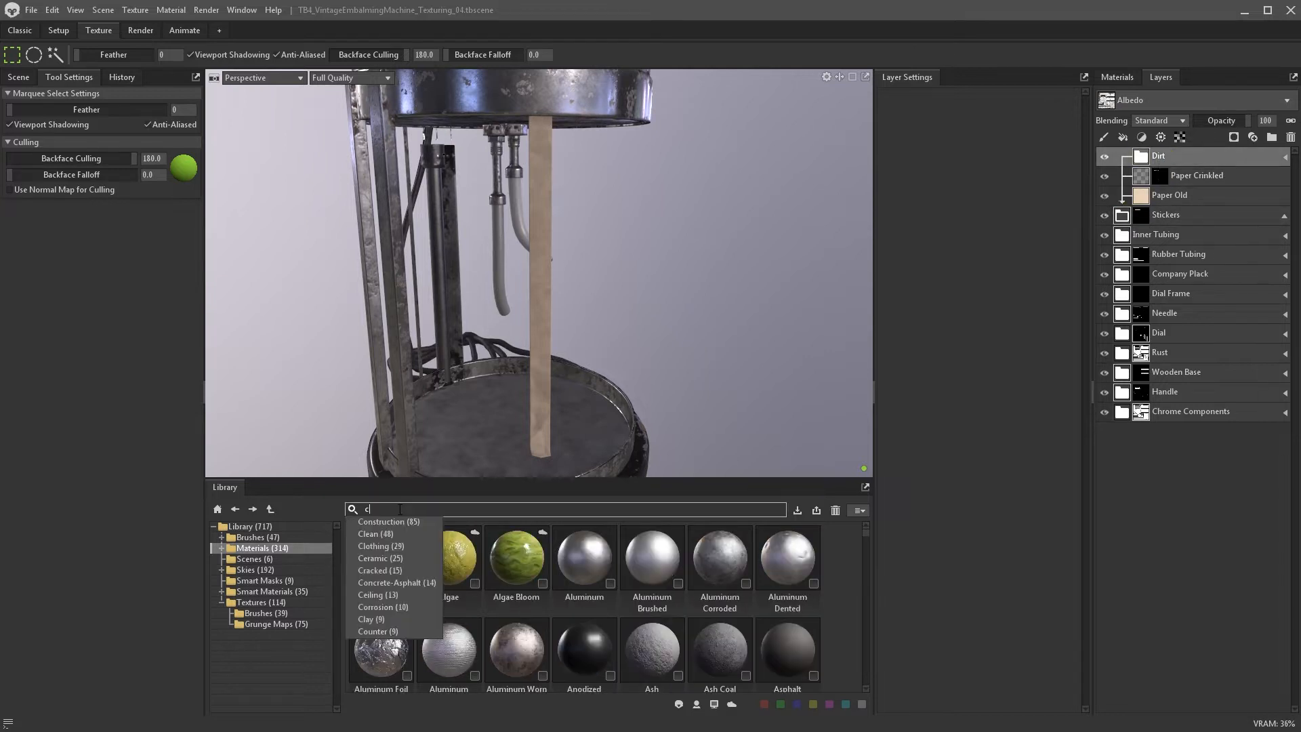
click(397, 582)
scroll(515, 610, down, 1)
drag(516, 630, 1162, 177)
- Change the Concrete Rough layer's albedo colour and its projection method
click(1026, 439)
click(568, 355)
click(792, 291)
click(982, 279)
click(984, 312)
- Add a black mask to the Dirt group and give it a Dirt generator with Intensity 2.189
click(1180, 177)
click(1233, 137)
click(1223, 176)
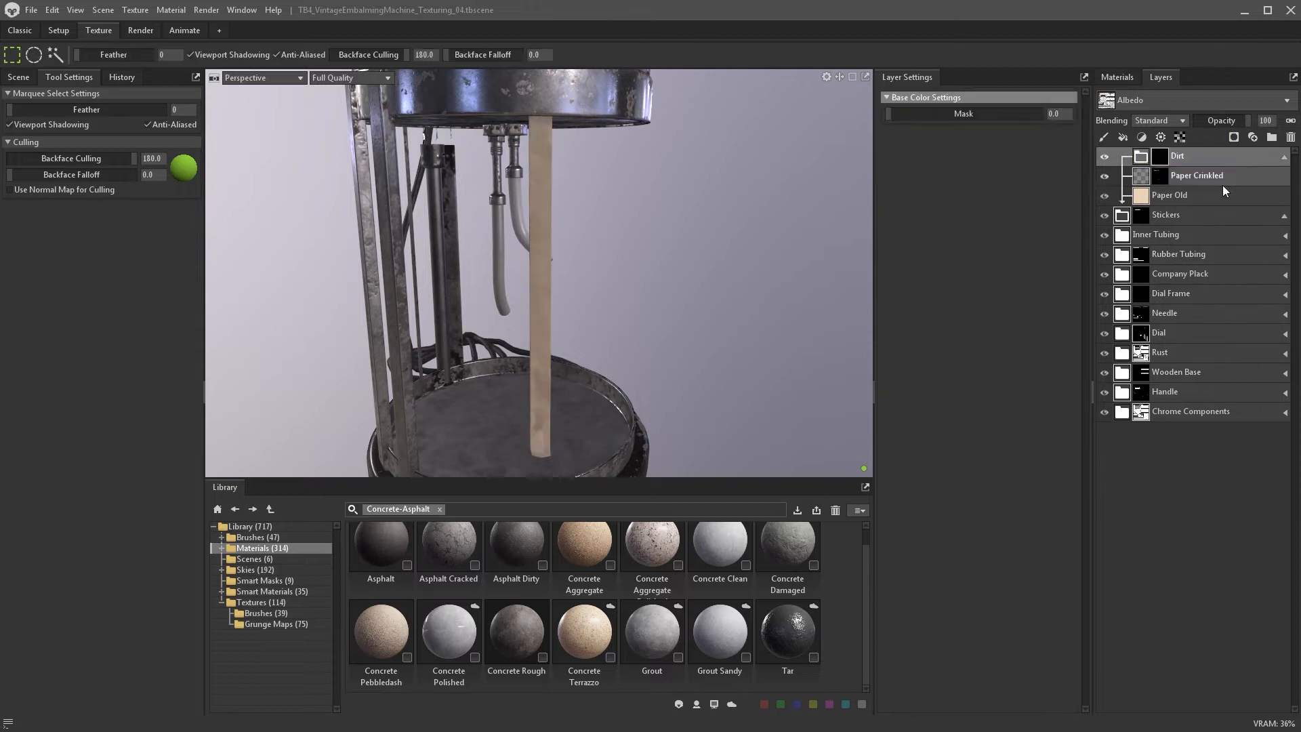
click(1160, 138)
click(1165, 184)
drag(952, 167, 987, 167)
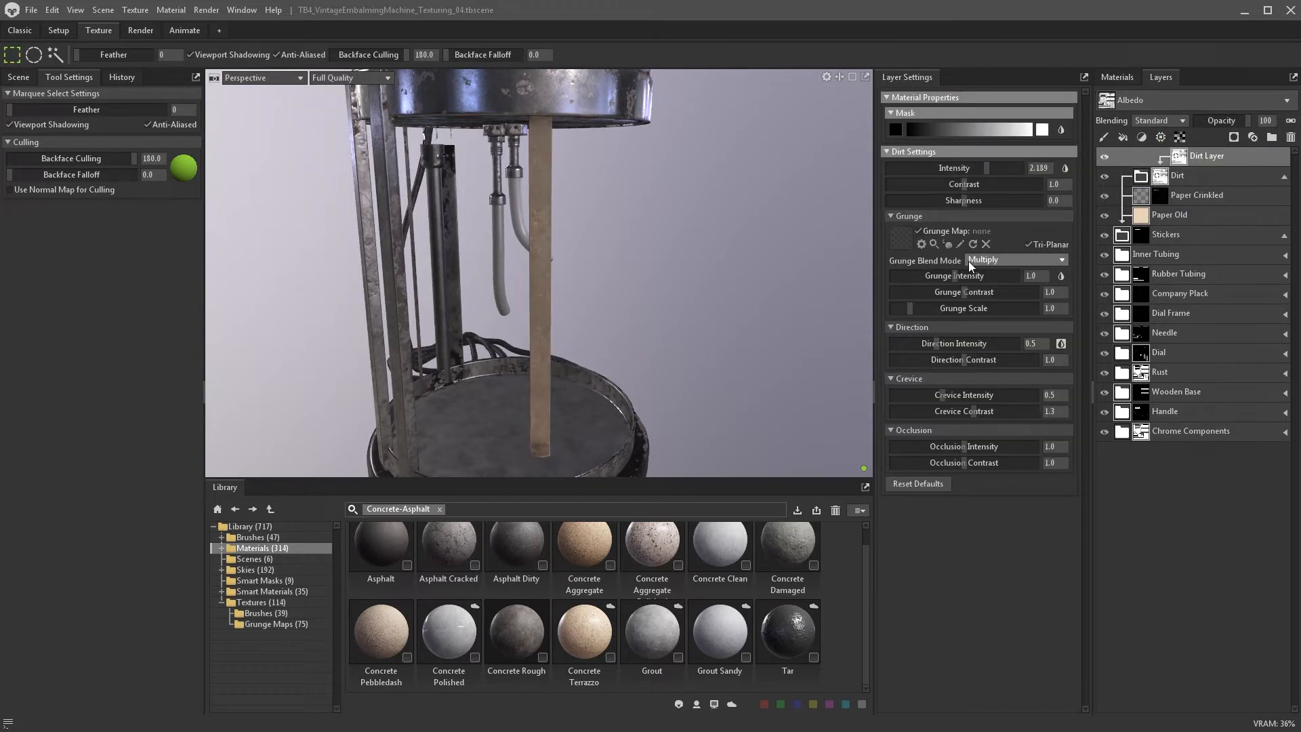
- Hide the Dirt Layer and add a Curvature layer with Intensity 1.474, Contrast 0.518, Contrast Center 0.353, Edge Intensity 1.676 and Edge Thickness 0.214
click(1105, 156)
click(1160, 137)
click(1164, 162)
drag(902, 182, 908, 183)
drag(955, 168, 969, 168)
mouse_move(963, 200)
mouse_down()
mouse_move(929, 201)
mouse_move(941, 201)
mouse_up()
drag(965, 233, 986, 232)
drag(999, 249, 973, 249)
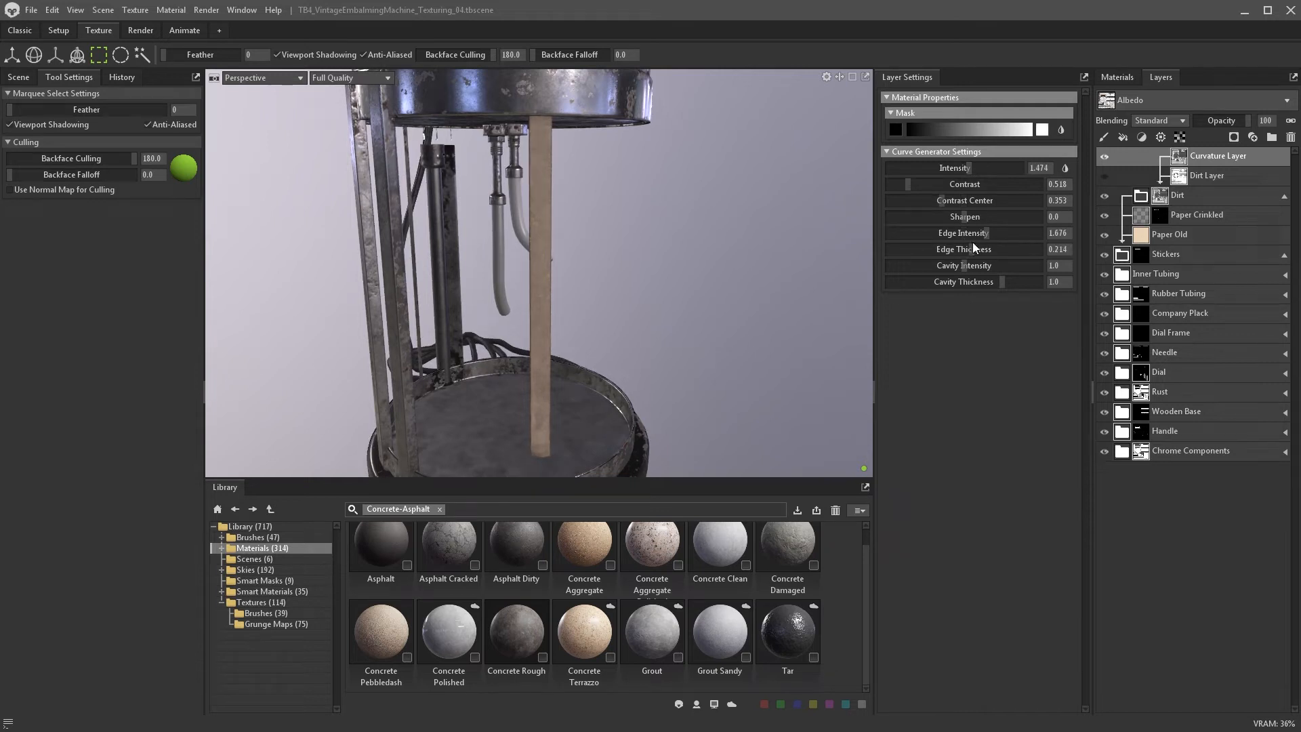
- Mask the Curvature Layer with a Turbulence layer, and set the curvature Contrast to 1.429 and Edge Thickness to 1.071
click(1183, 141)
click(1192, 158)
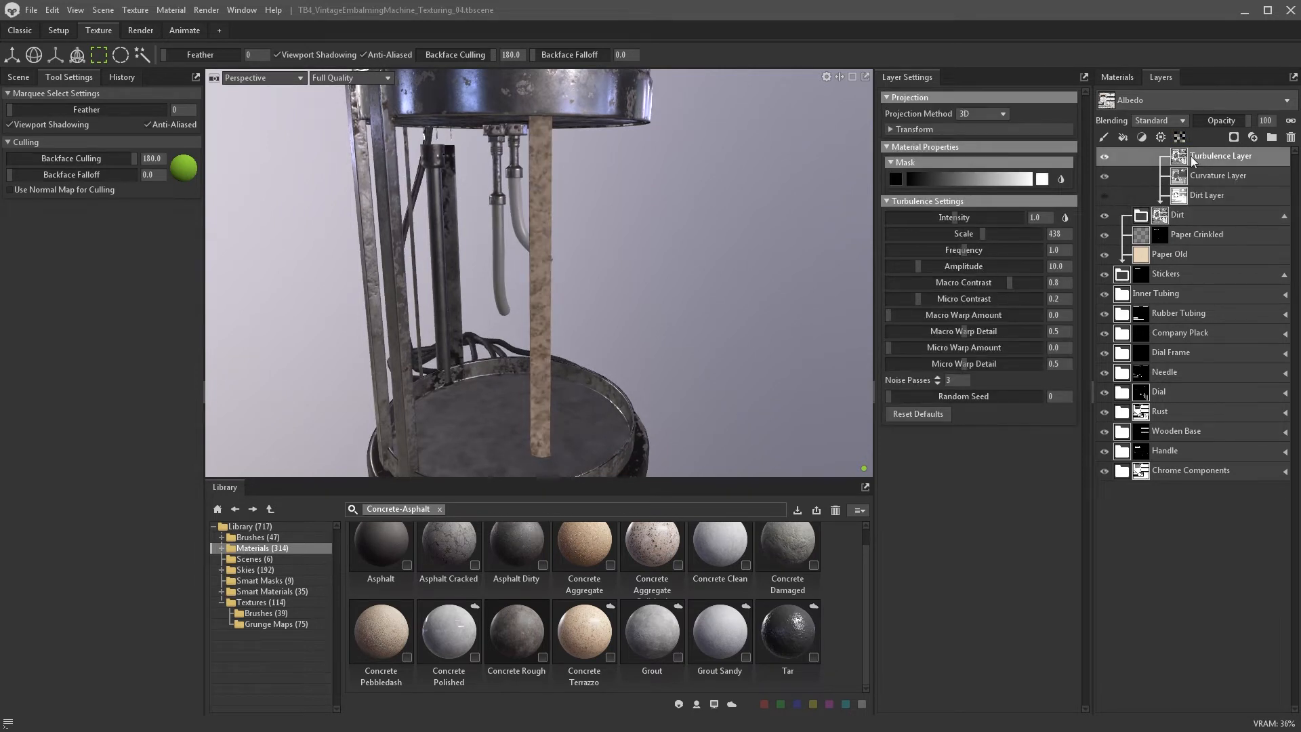
click(1203, 175)
click(1234, 138)
click(1200, 186)
mouse_move(1187, 157)
mouse_down()
mouse_move(1201, 160)
mouse_move(1196, 176)
mouse_up()
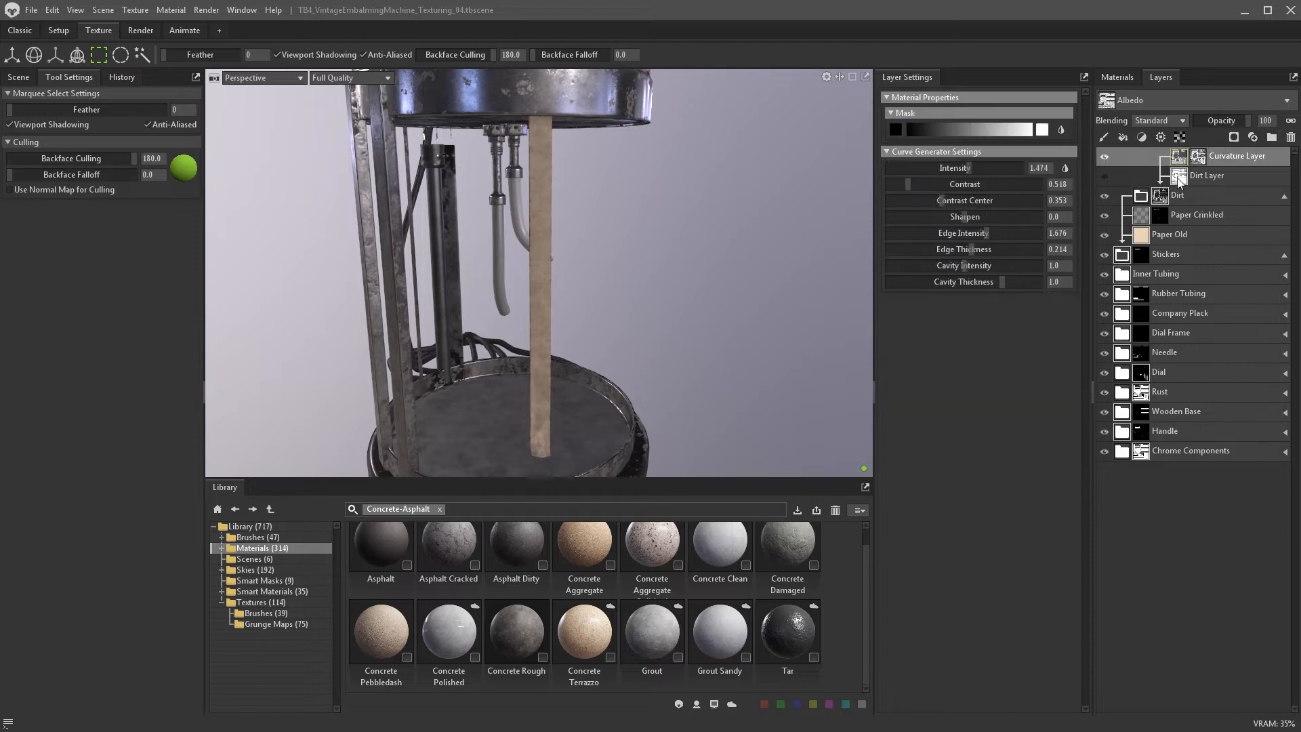
drag(966, 184, 943, 183)
drag(991, 249, 1025, 246)
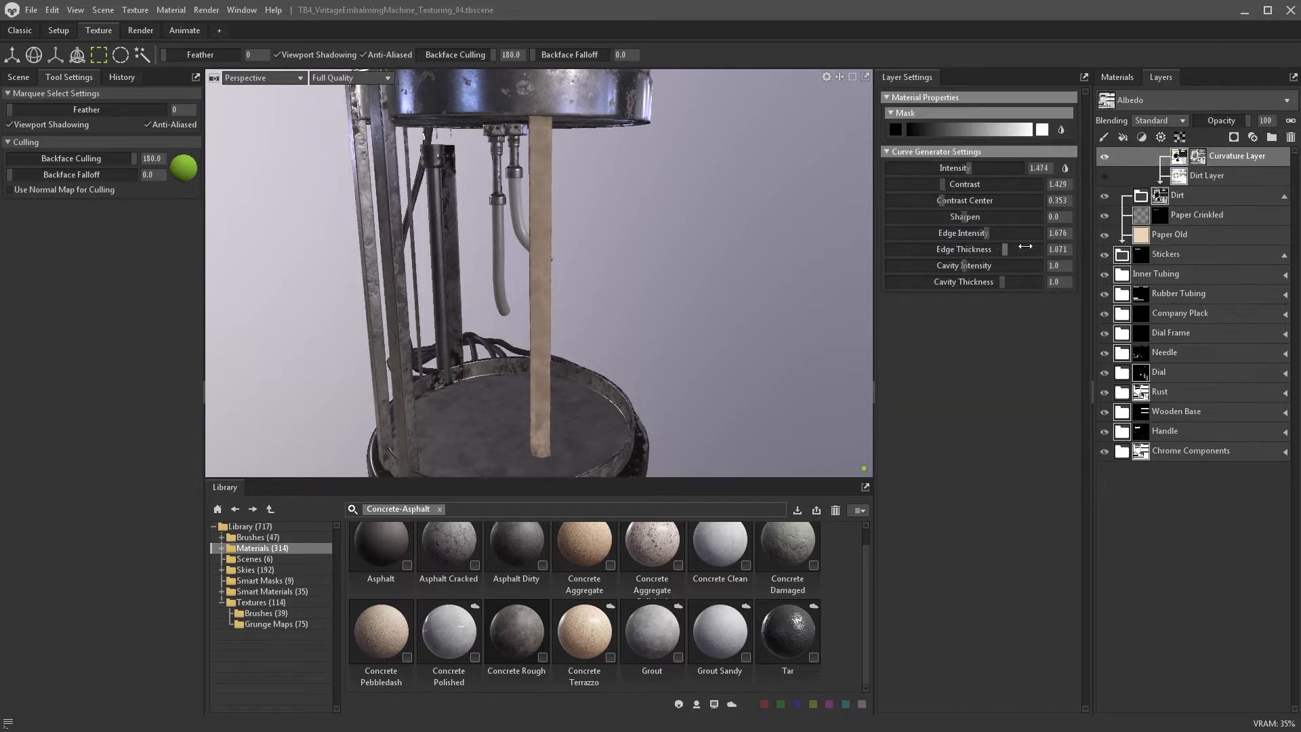
- Add a Perlin layer to the Curvature Layer's mask with Intensity 3.193, Scale 693 and opacity 46
click(1196, 158)
click(1180, 138)
click(1189, 197)
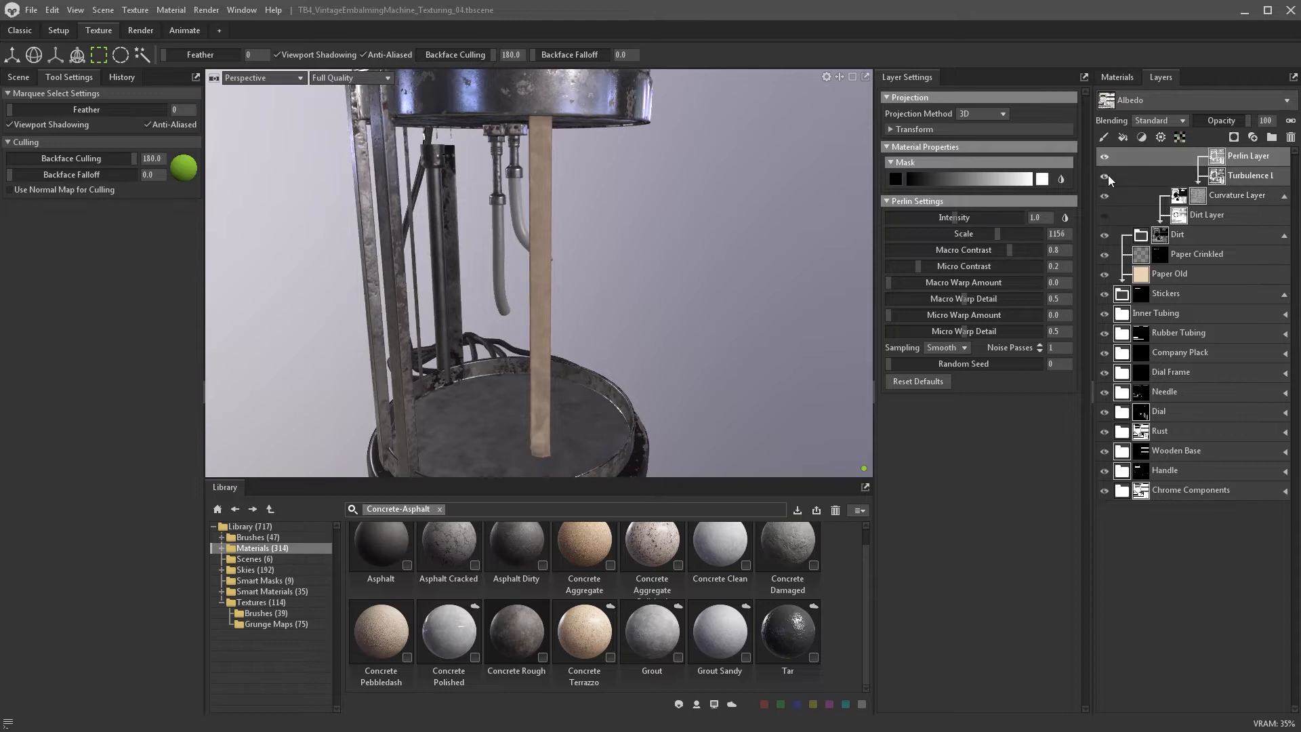
click(1106, 175)
drag(997, 233, 977, 216)
click(1104, 157)
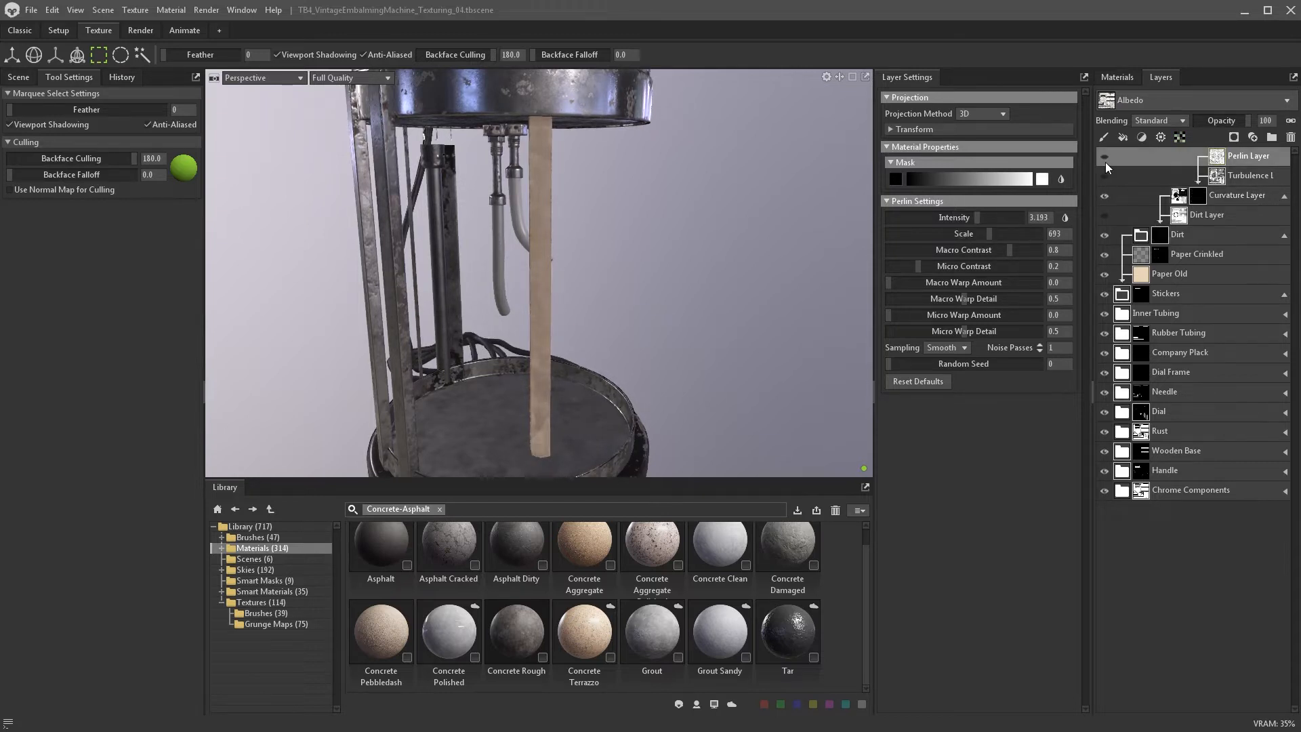
click(1105, 159)
click(1104, 175)
drag(1218, 124, 1220, 122)
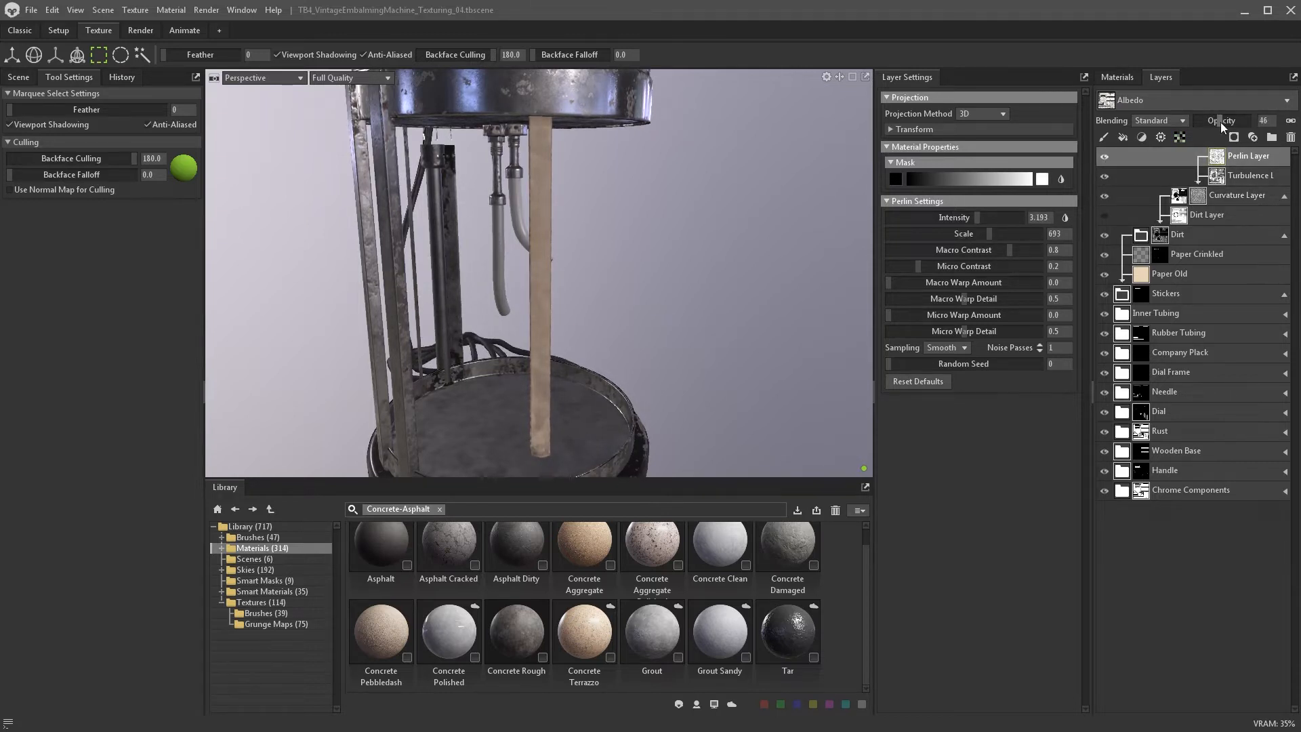
click(1104, 214)
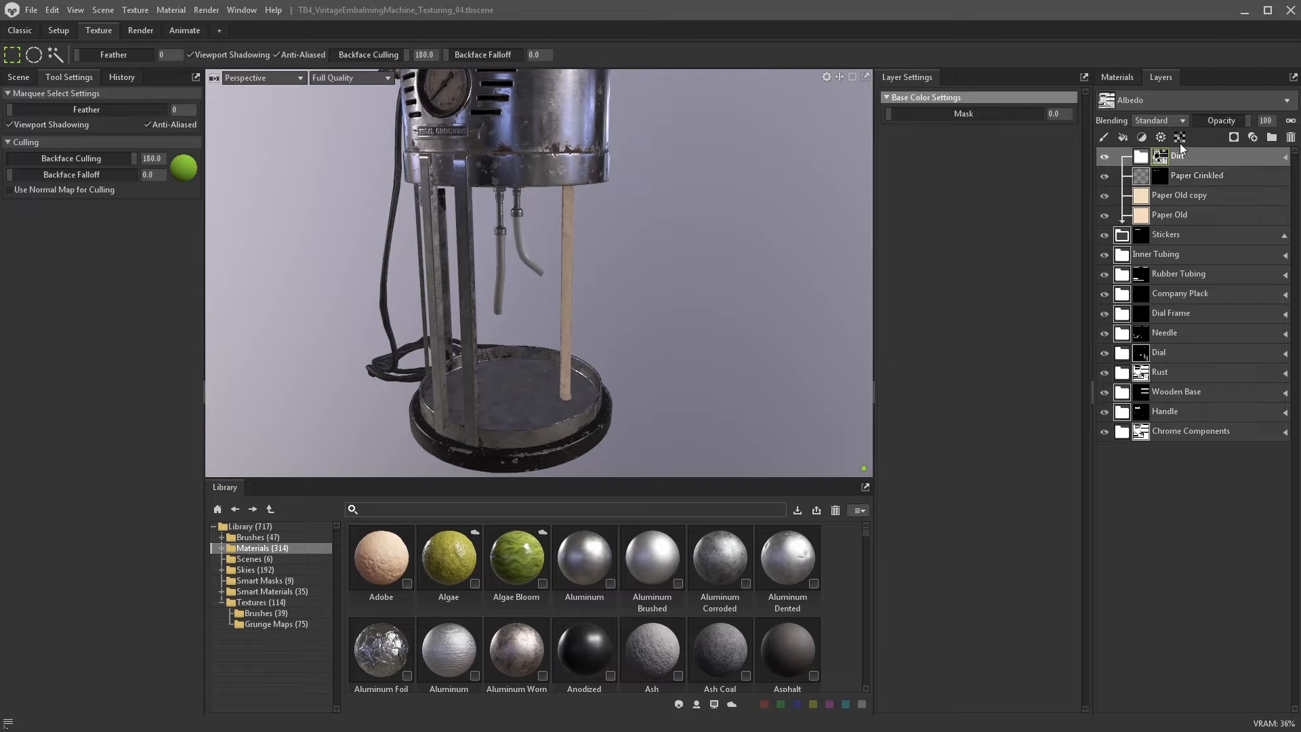
- Add a fill layer directly below the Dirt group and set its albedo to dark navy blue
click(1122, 138)
drag(1118, 159, 1115, 243)
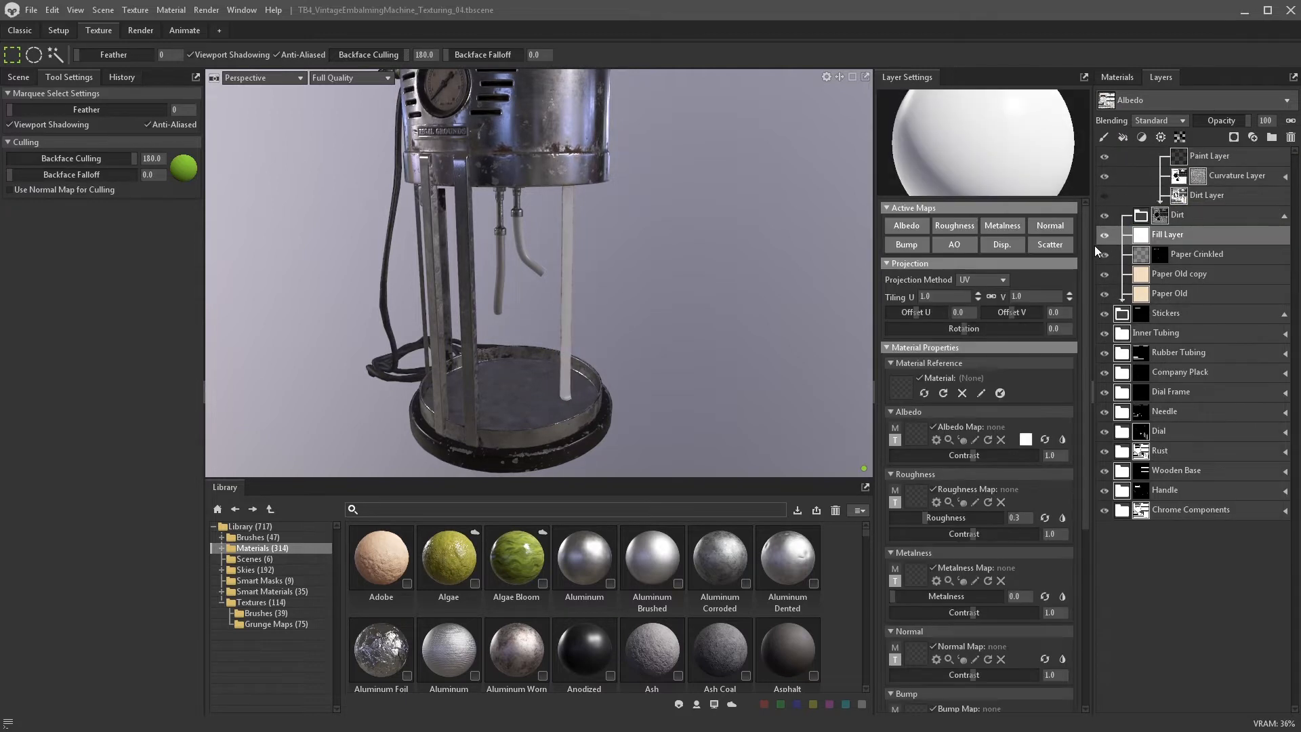
click(1026, 440)
click(674, 352)
click(535, 354)
mouse_move(546, 415)
mouse_down()
mouse_move(573, 418)
mouse_move(560, 411)
mouse_up()
click(795, 293)
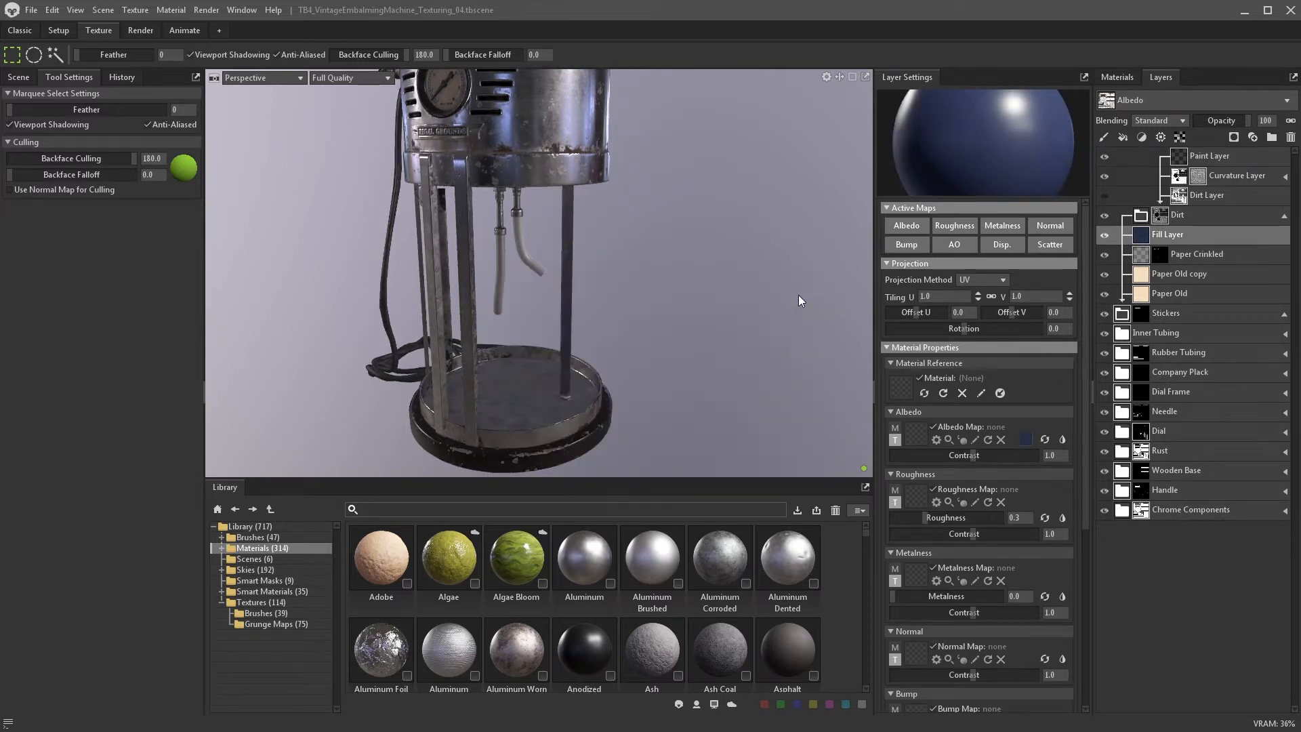
- Disable the fill layer's bump, AO, displacement, scatter, normal and metalness maps, and set its Roughness to 0.231
click(942, 248)
click(916, 246)
click(996, 248)
click(1047, 246)
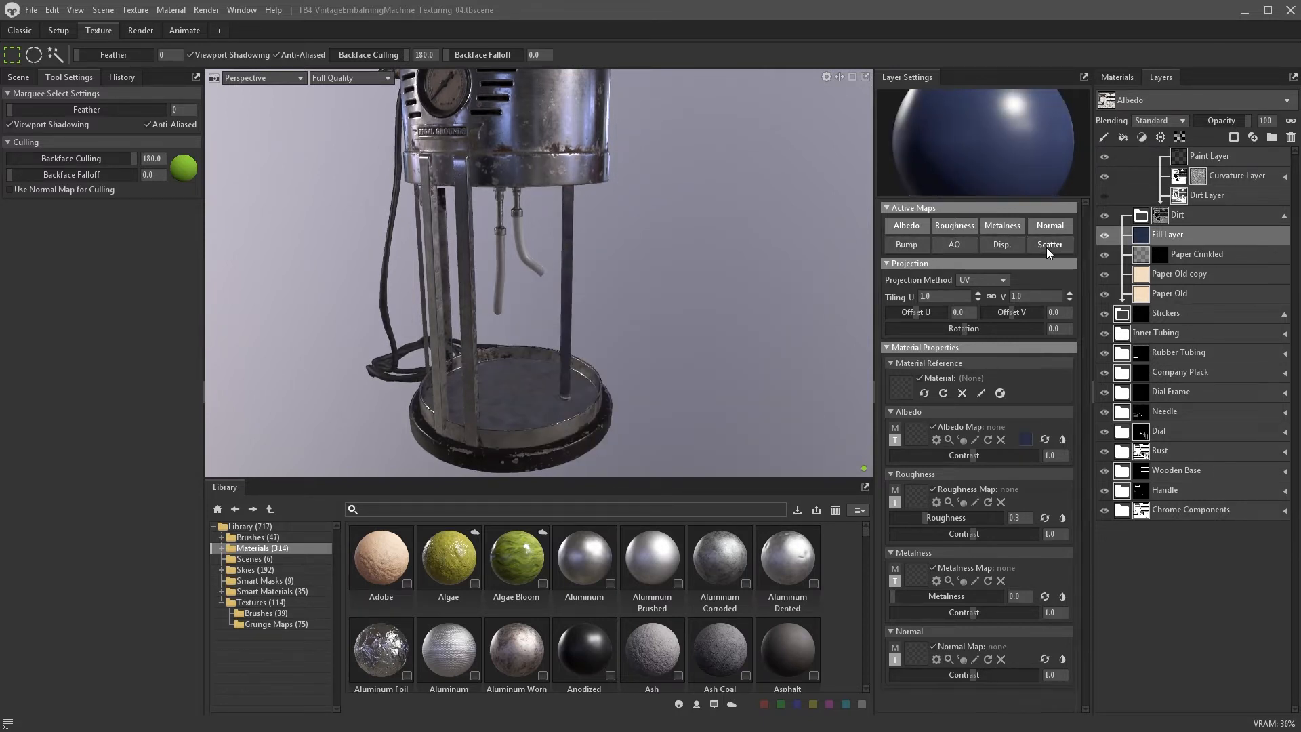
click(1053, 231)
click(1005, 227)
drag(925, 518, 918, 517)
- Rename the navy fill layer Ink and add a black paint mask to it
double_click(1169, 235)
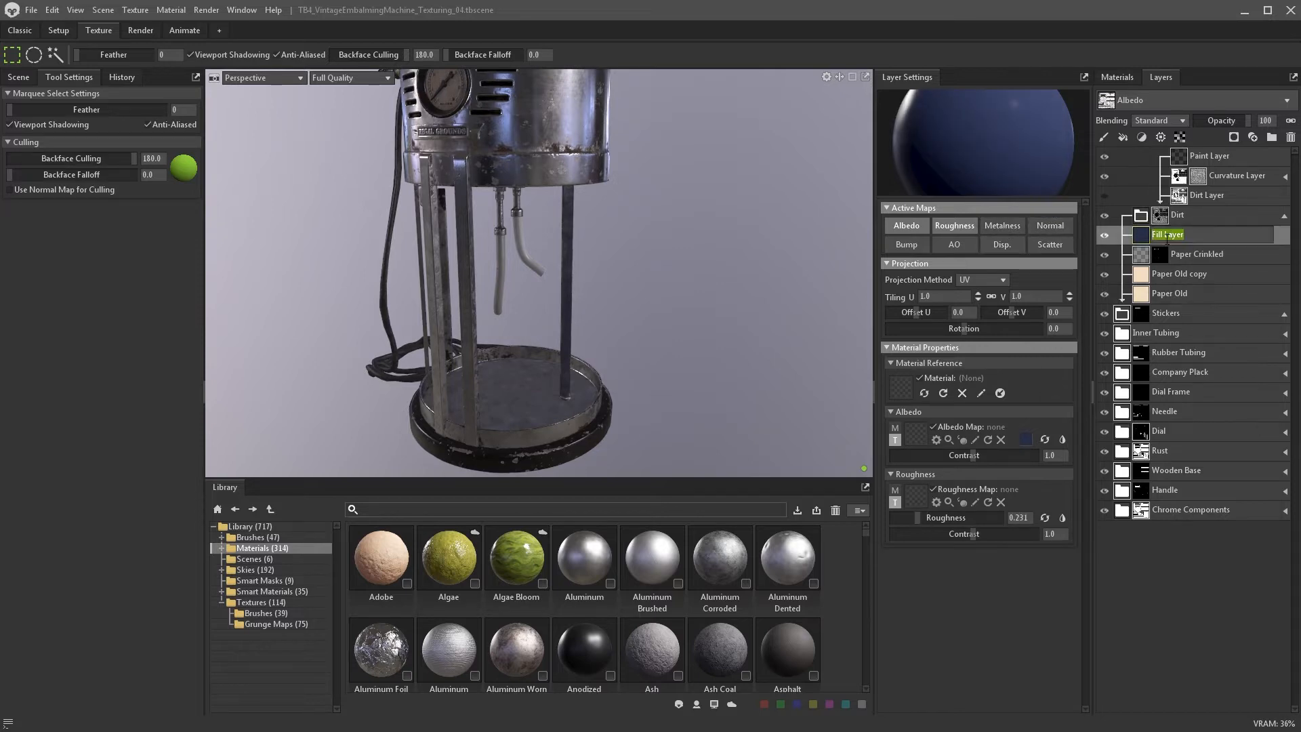
text(Ink)
key(Return)
click(1233, 139)
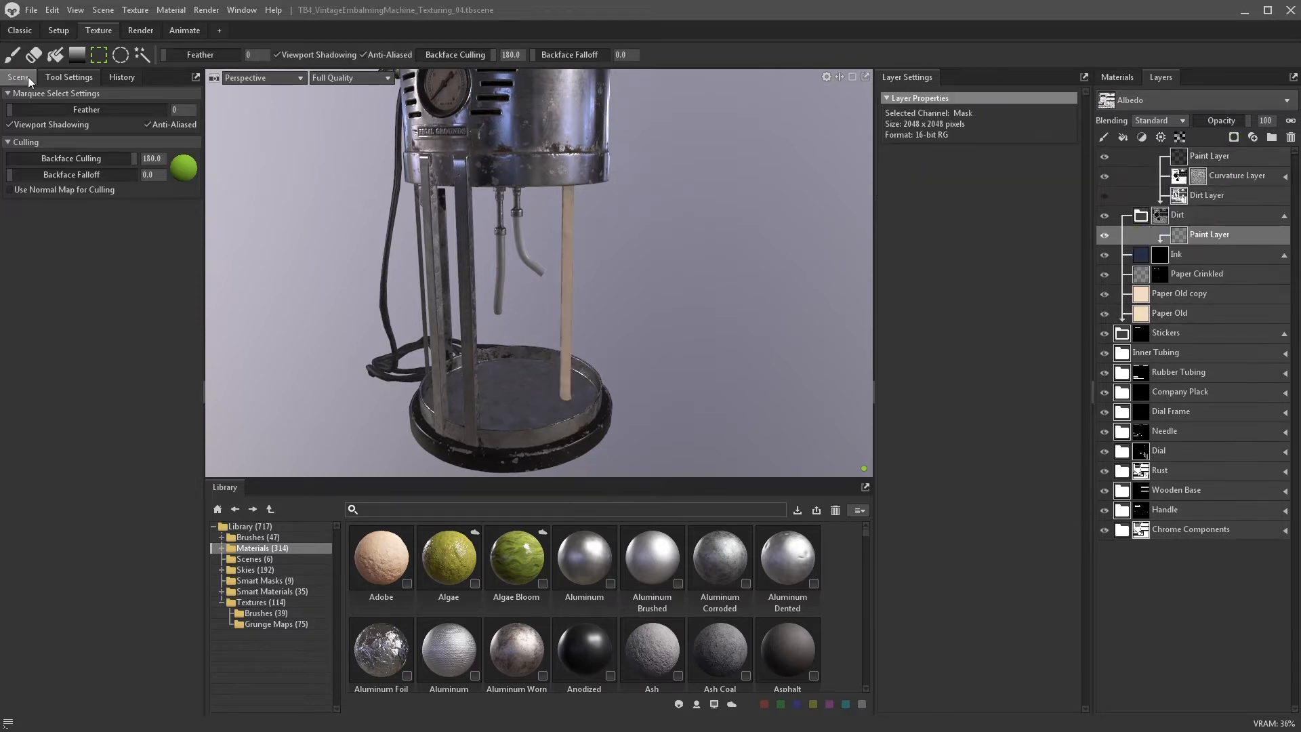
- Load the EmbalmingMachine_HanddrawnMeasurements image from Source Files as the paint brush texture and enlarge the brush to 96
click(13, 56)
click(19, 227)
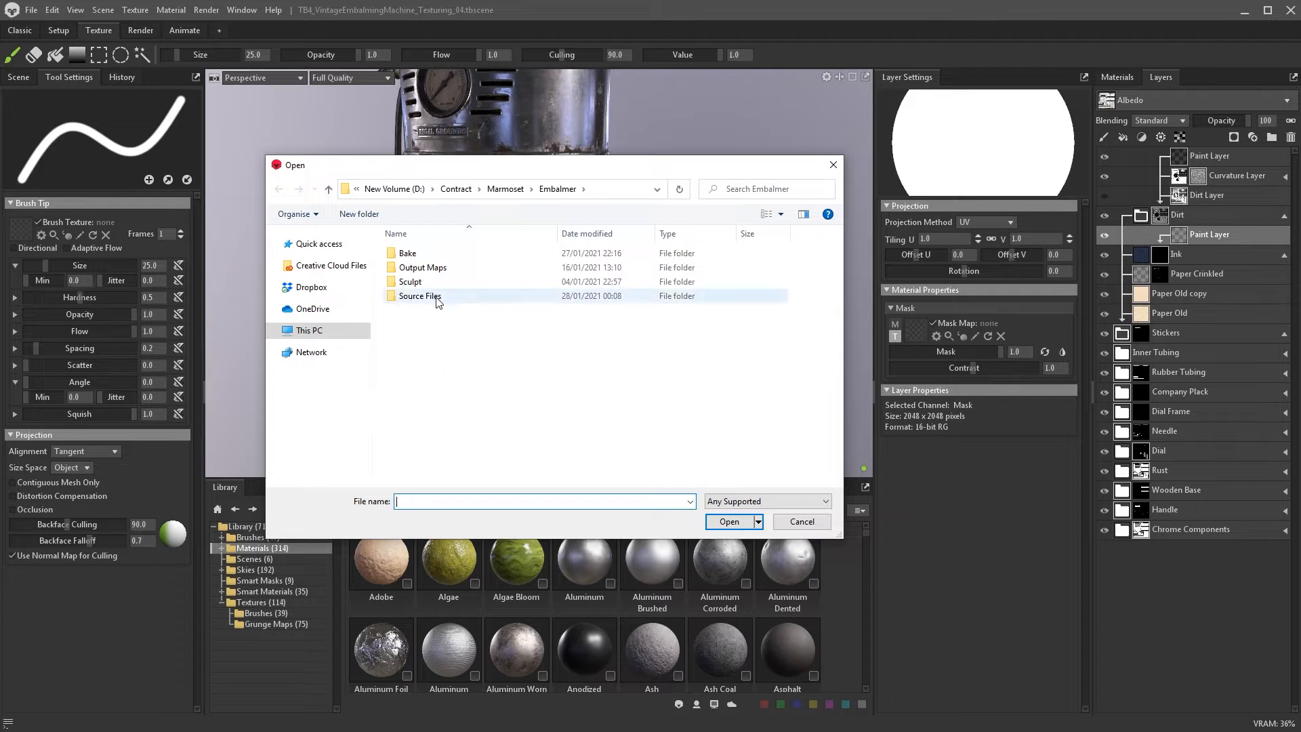
double_click(419, 296)
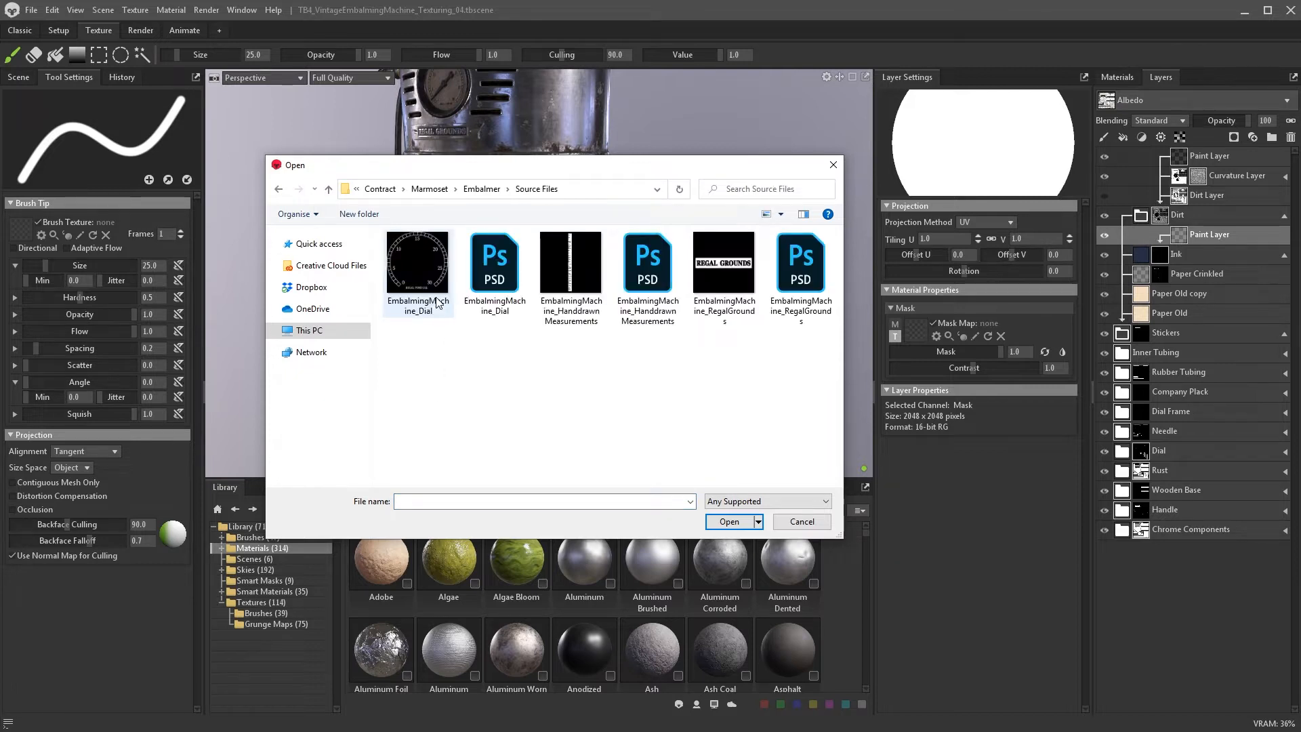
click(572, 296)
click(729, 521)
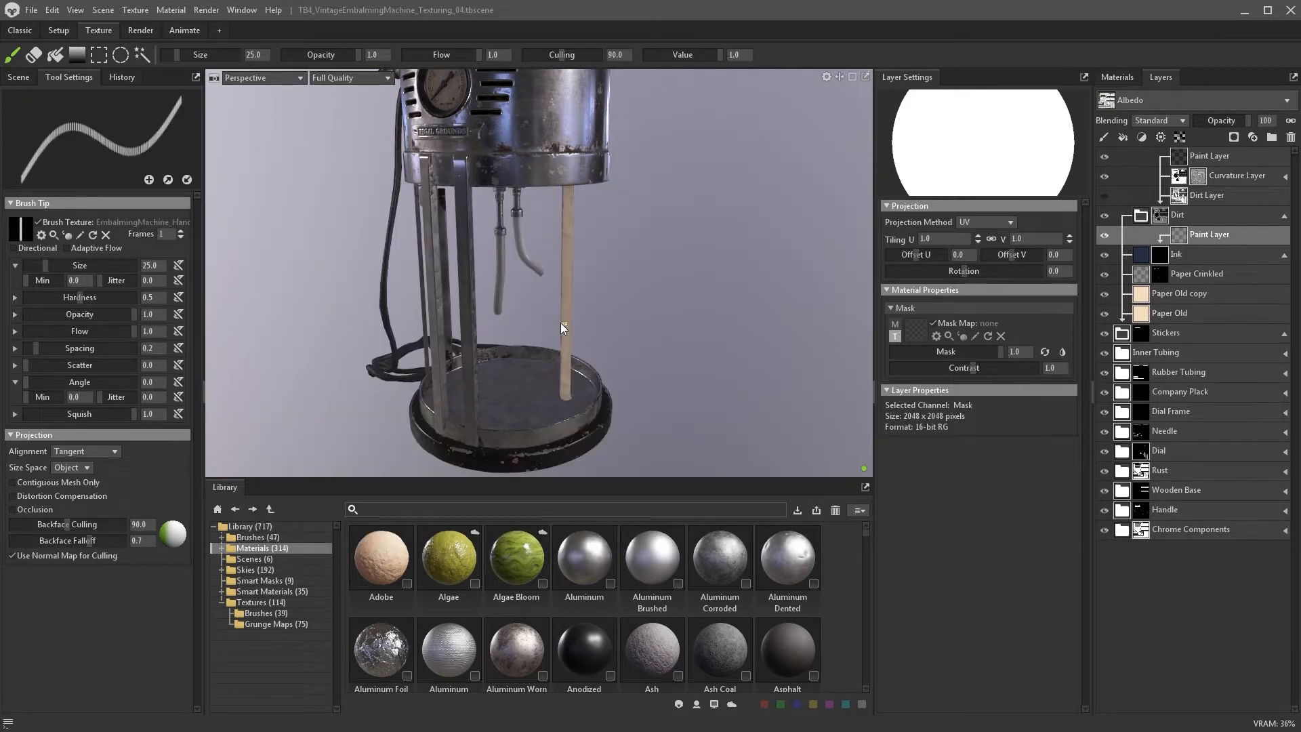
key(bracketright)
key(bracketright)
key(bracketright)
key(bracketright)
key(bracketright)
key(bracketright)
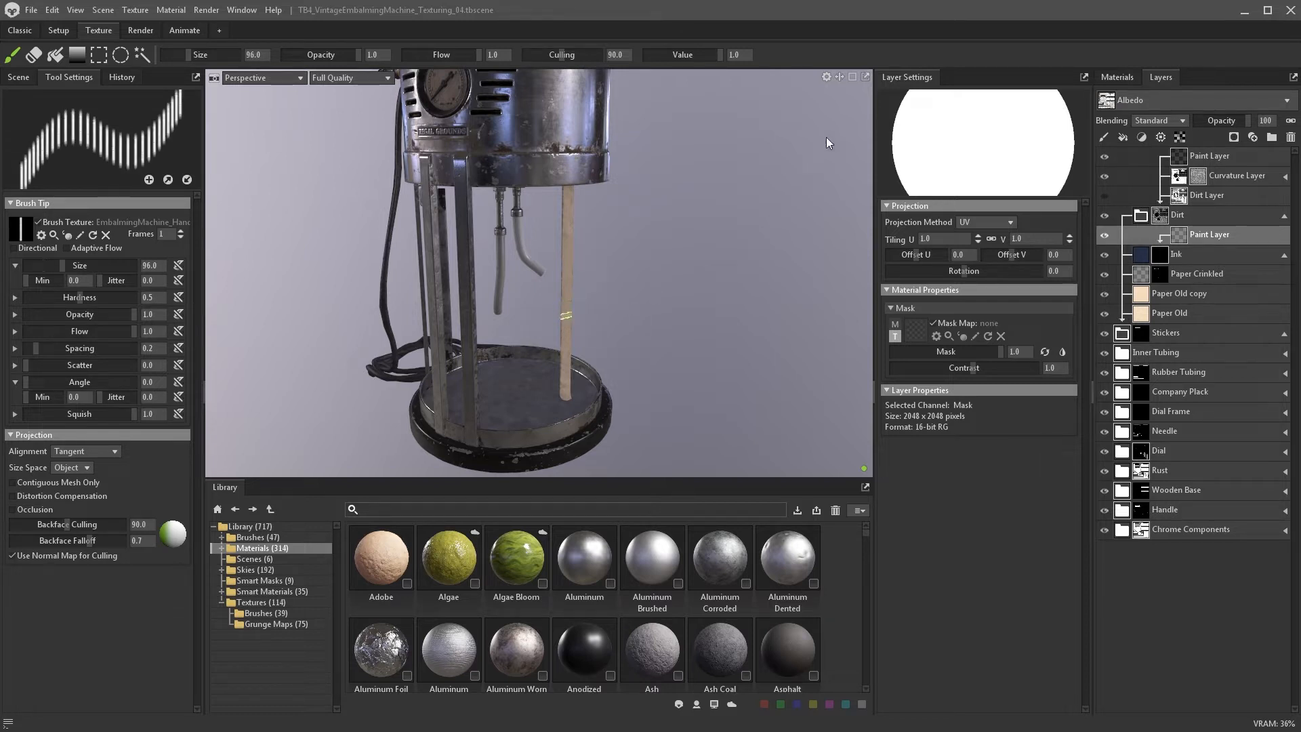
- Split the viewport side by side and set the second view to Canvas showing the Albedo map
click(841, 78)
click(806, 89)
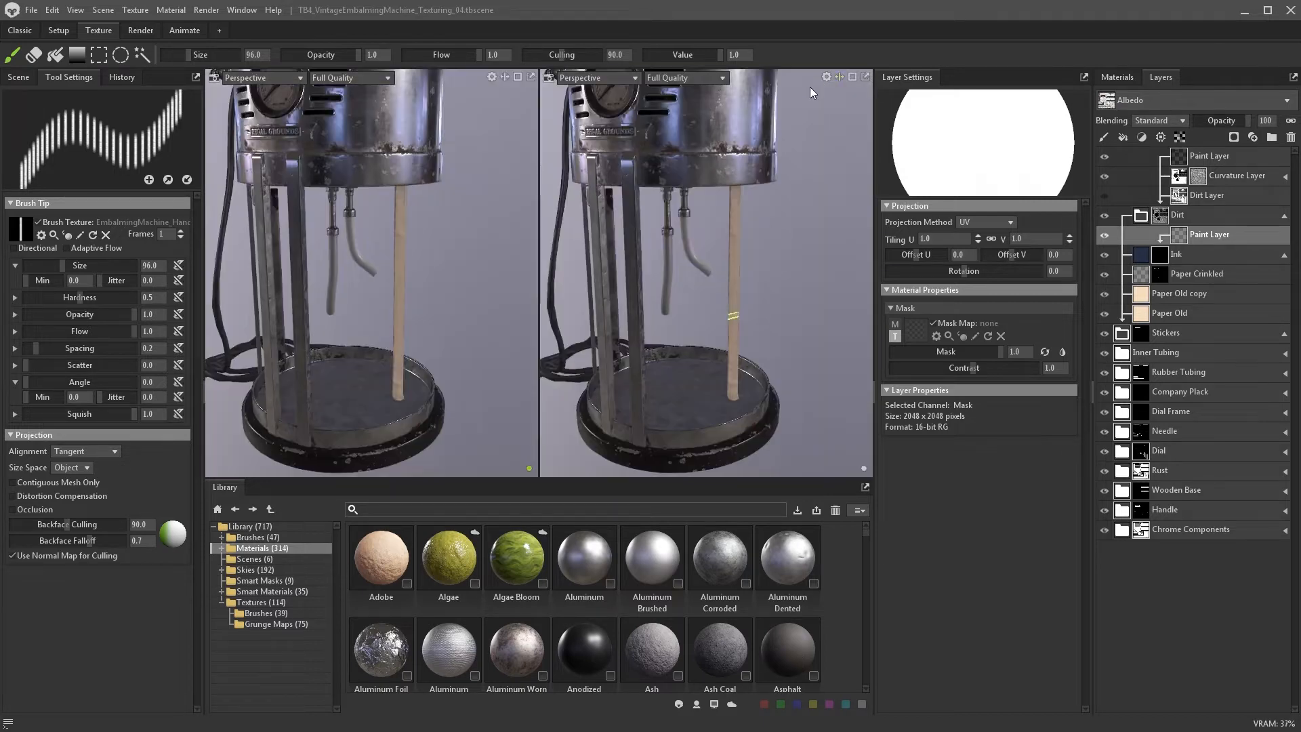
click(636, 78)
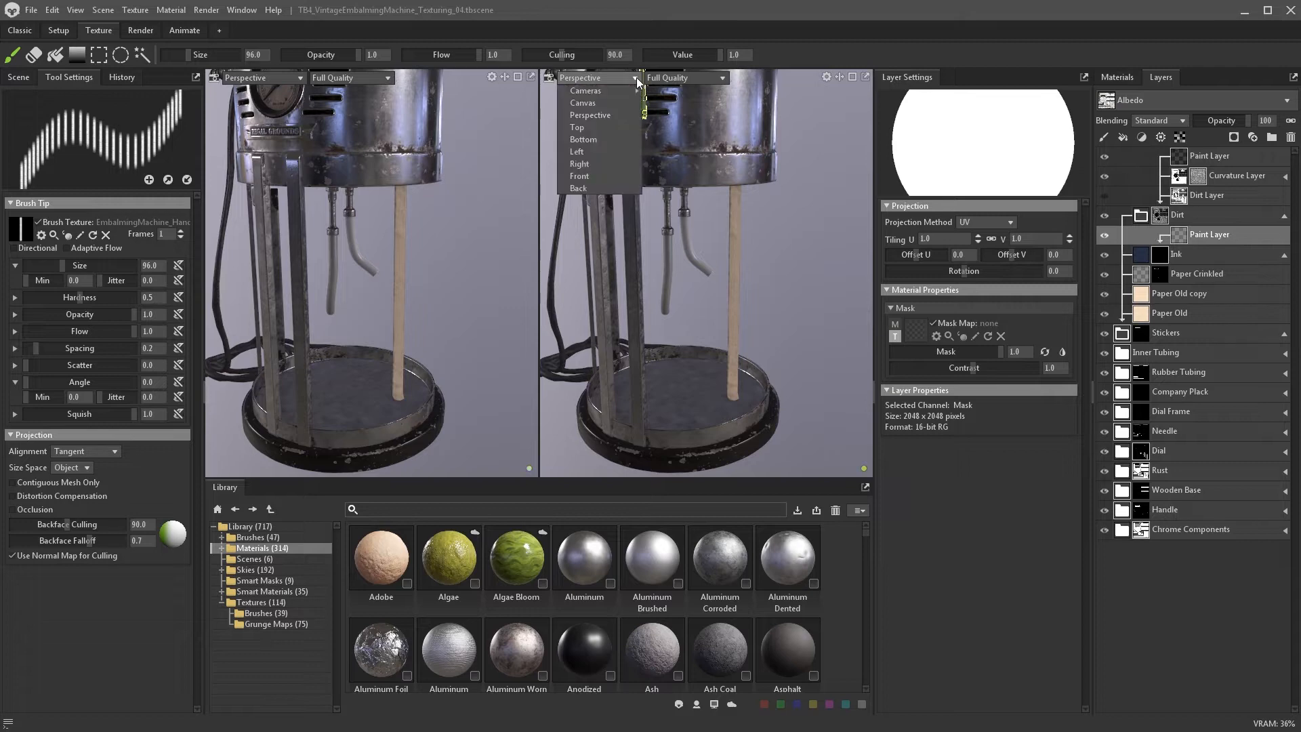
click(621, 103)
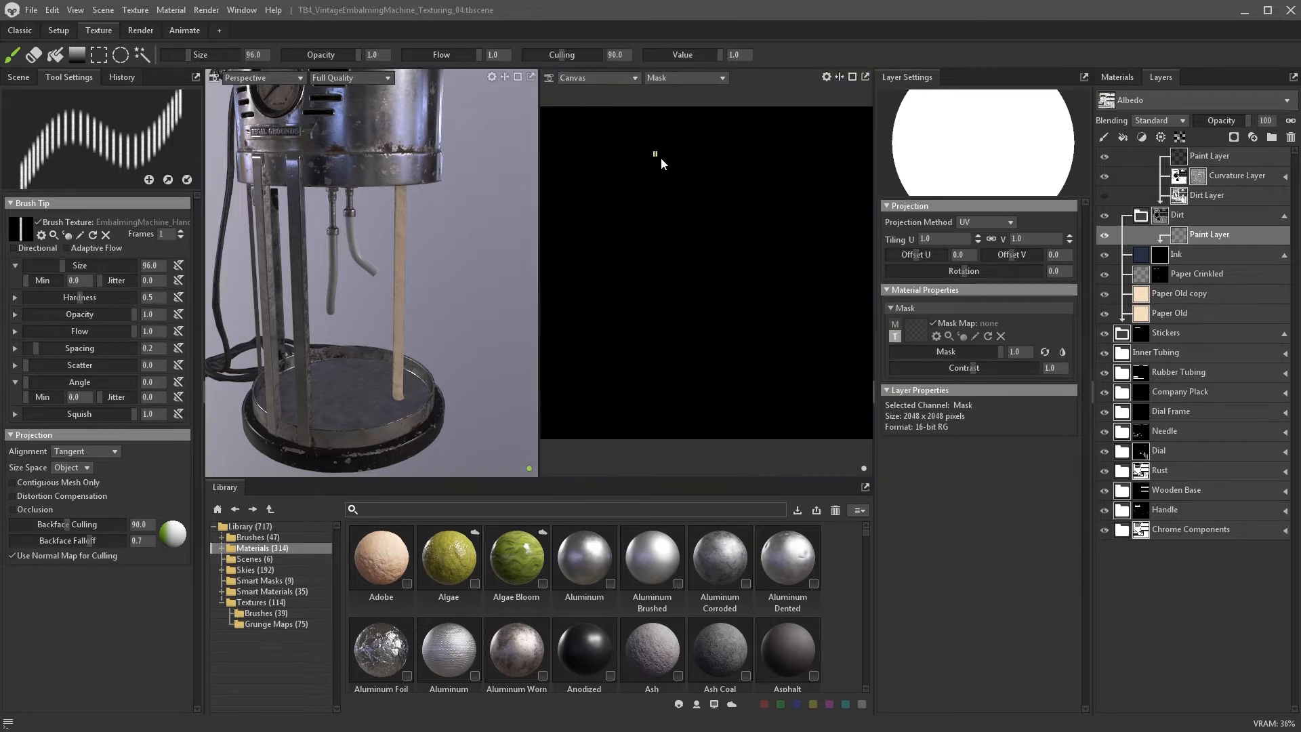
click(654, 79)
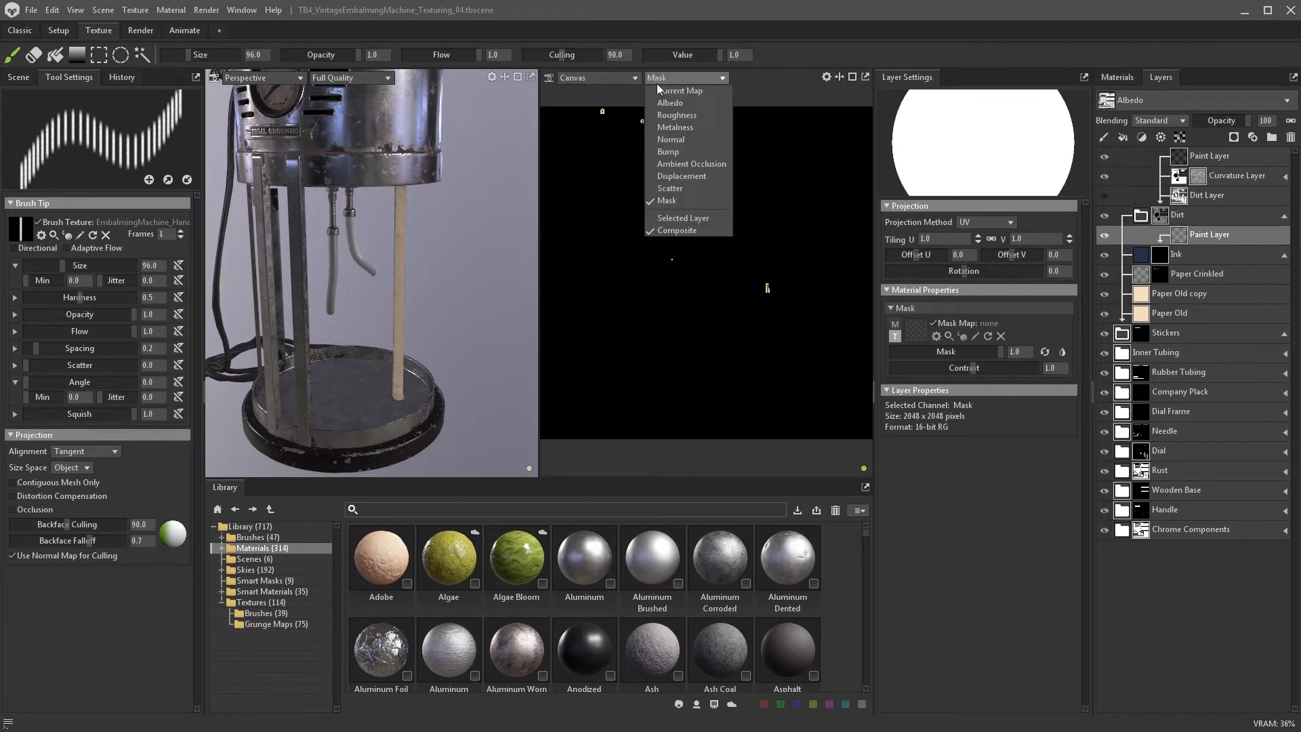
click(663, 102)
- Enlarge the brush to 193 and set its angle to 90
scroll(618, 156, up, 5)
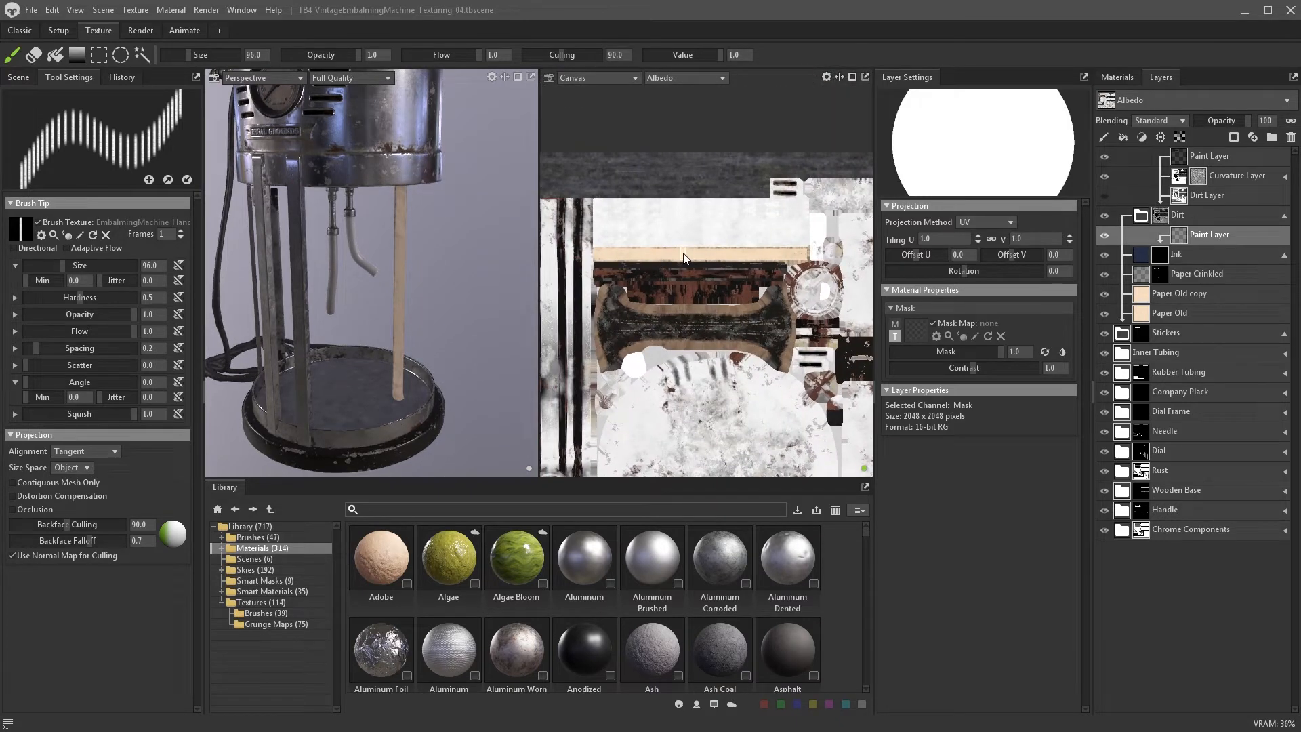
key(])
drag(188, 59, 199, 58)
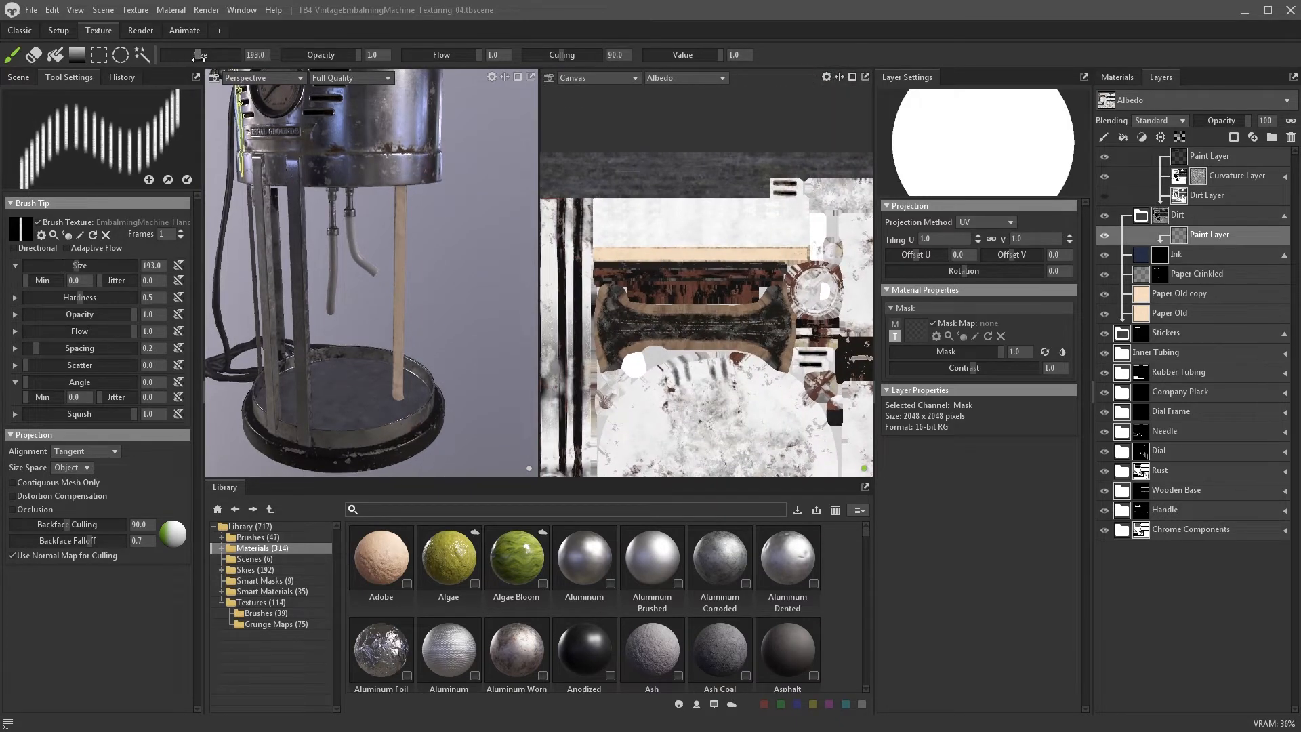
text(90)
key(Return)
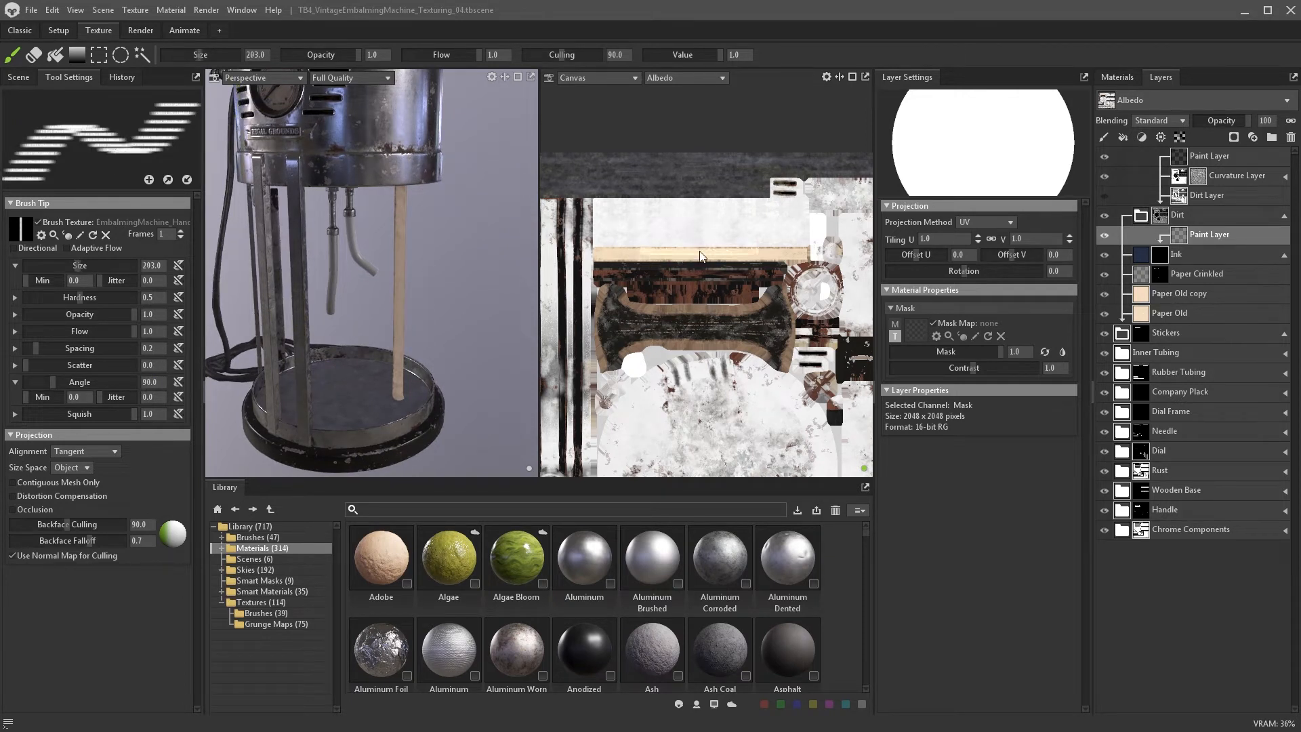
- Set the brush size to 363, spacing to 0.01 and hardness to 1.0
key(])
key(])
key(])
key(])
key(])
key(])
key(])
key(])
key(])
key(])
key(])
key(])
key(])
drag(36, 348, 19, 347)
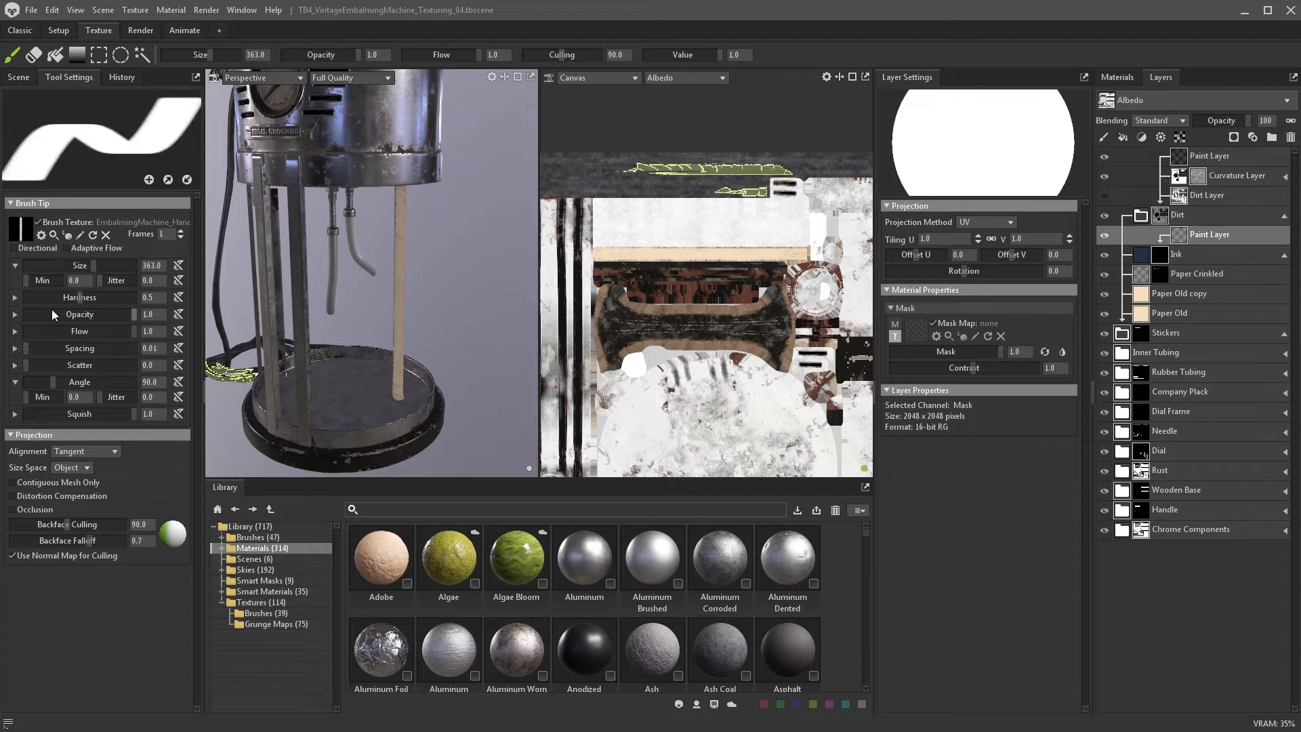
drag(84, 297, 140, 297)
- Stamp the measurement marks onto the paper strip in the canvas view and add an Invert adjustment to Ink's mask
click(702, 256)
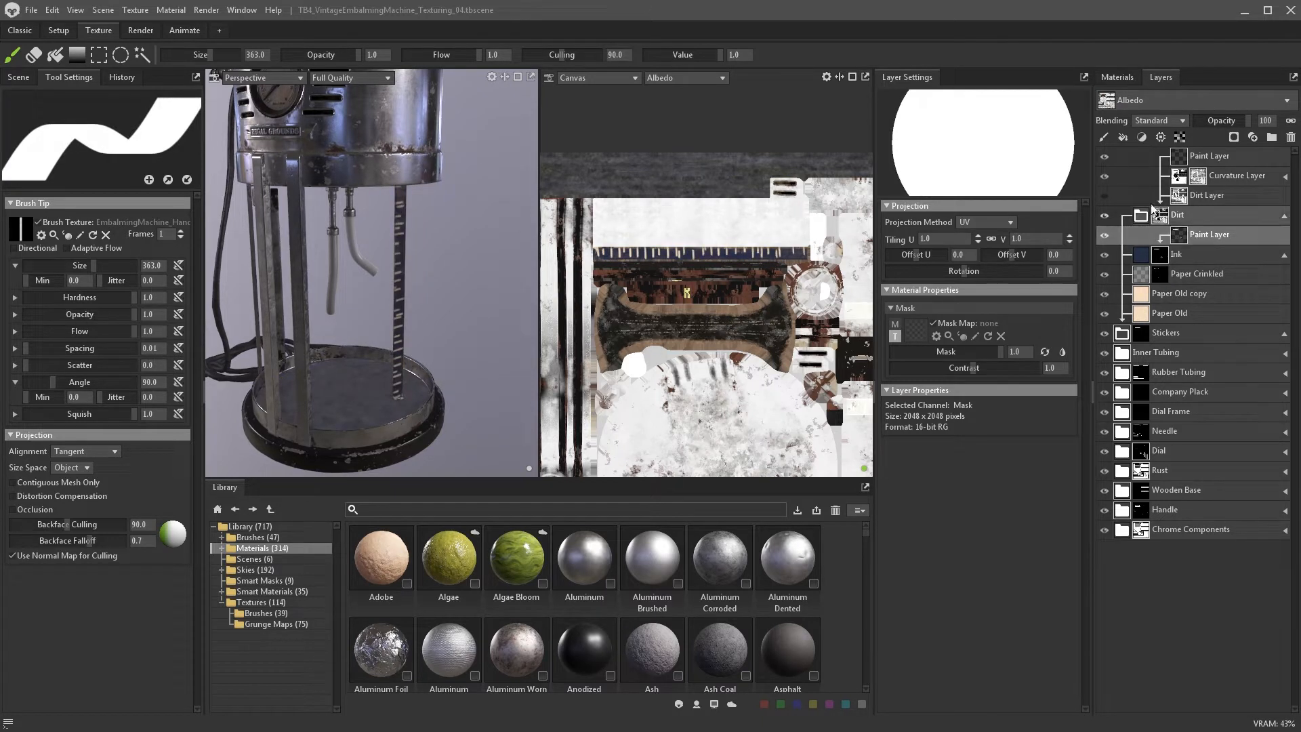
click(1142, 137)
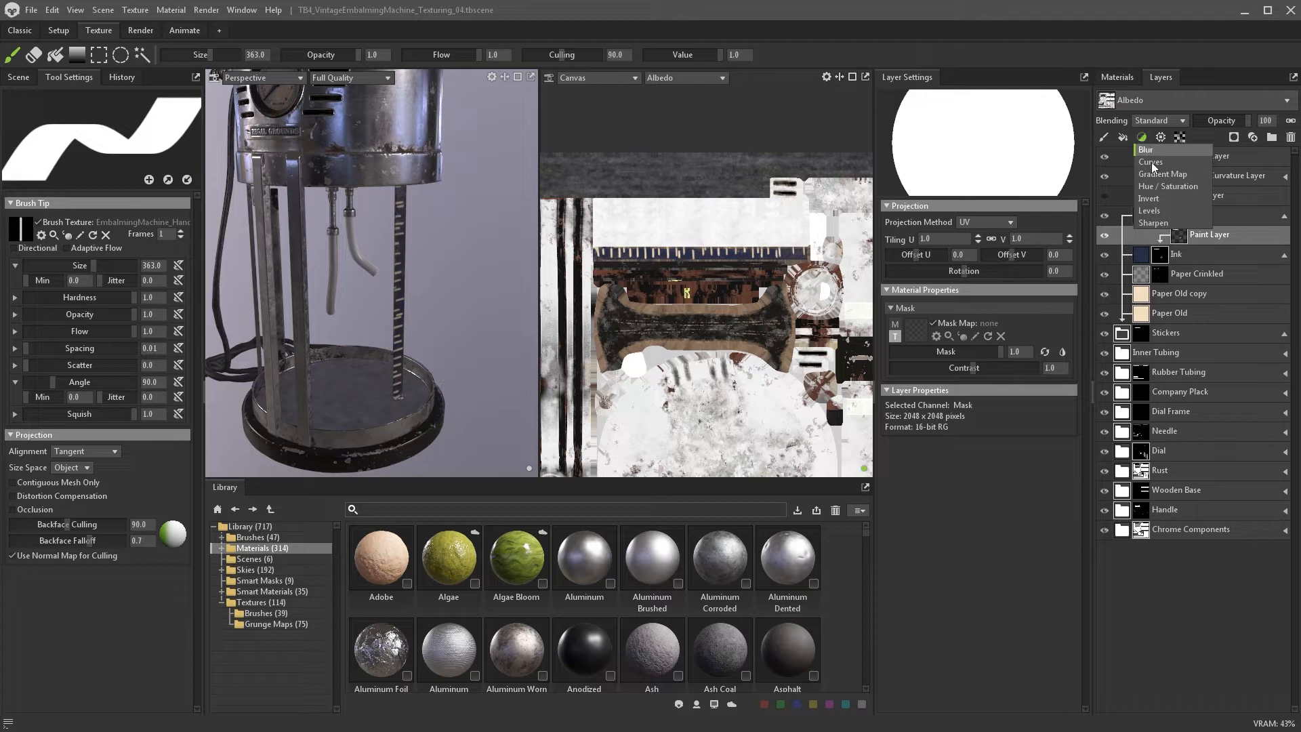
click(1171, 200)
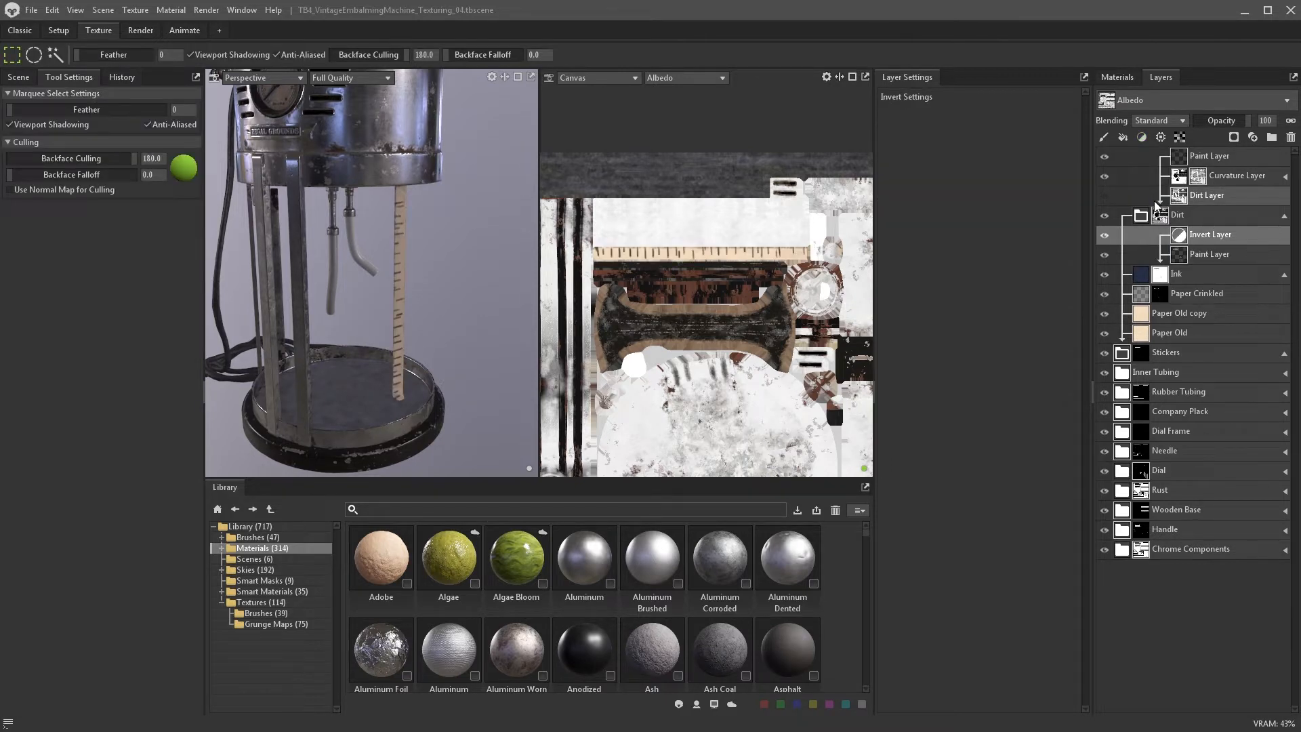
- Add a fill layer above the Invert Layer in Ink's mask and set its blending to Multiply
click(1123, 137)
click(1159, 120)
click(1156, 159)
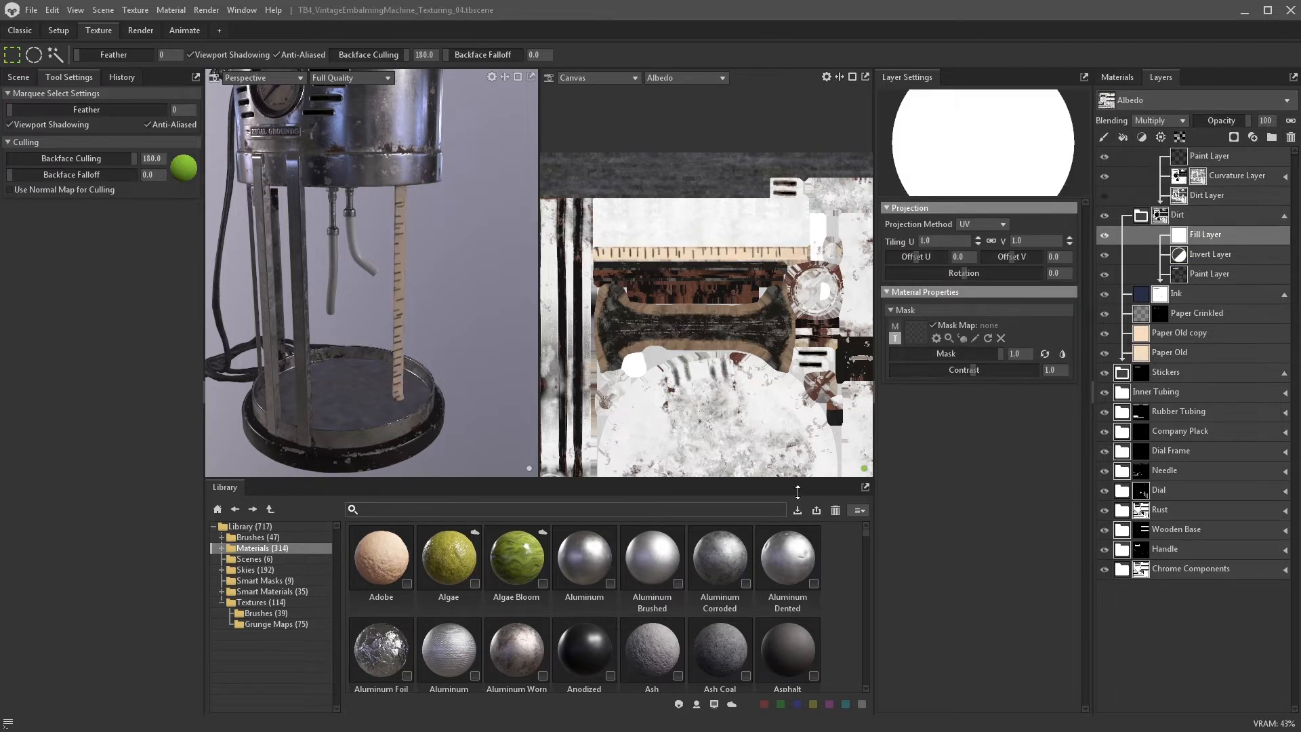
- Apply the Dirt Surface grunge map to the fill layer's mask with Tri-Planar projection, tiling 4.0 and mask value 0.656
click(276, 624)
scroll(515, 610, down, 3)
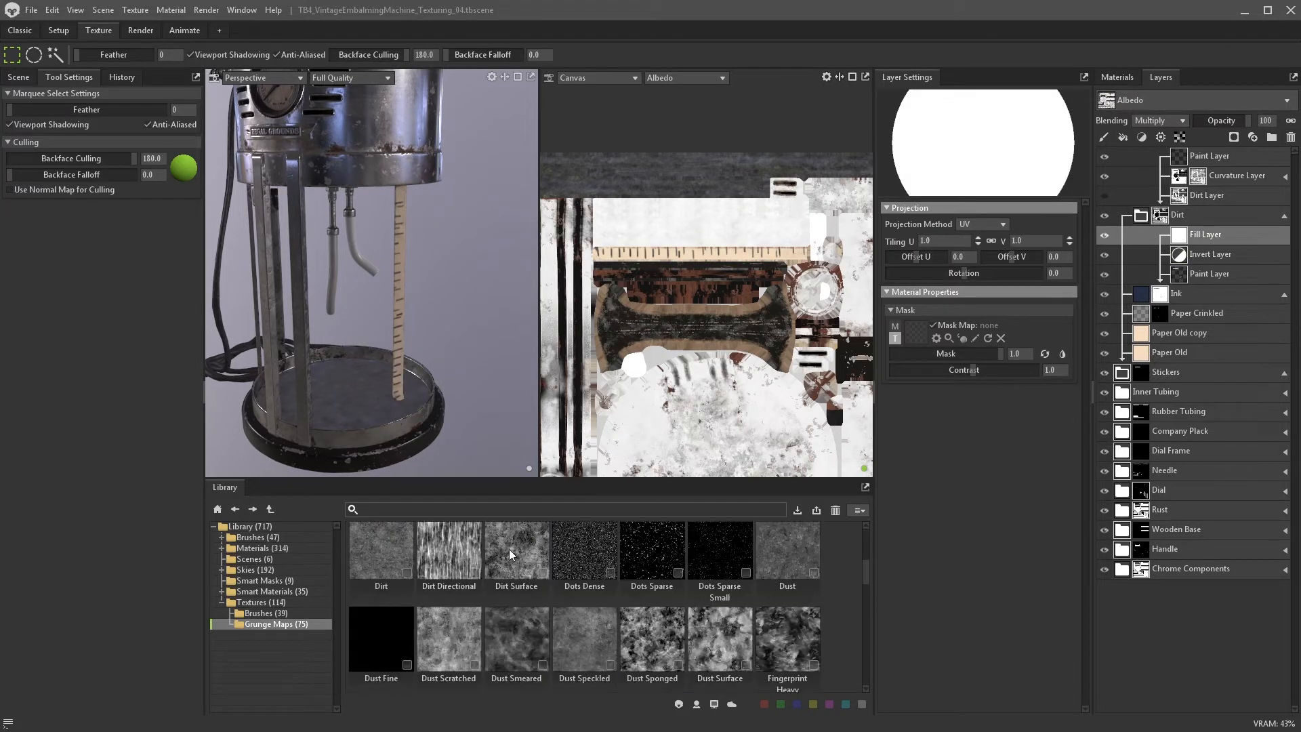
drag(516, 549, 917, 332)
click(982, 224)
click(979, 252)
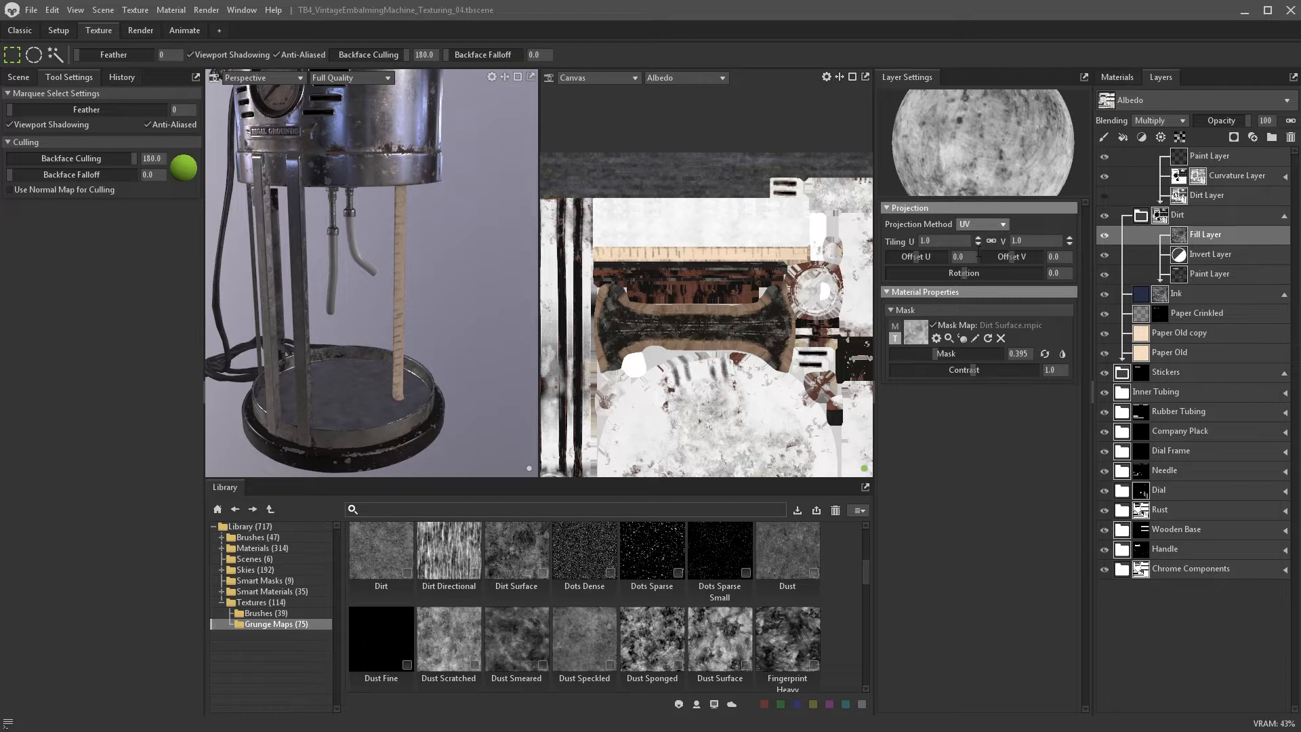
drag(937, 404, 964, 390)
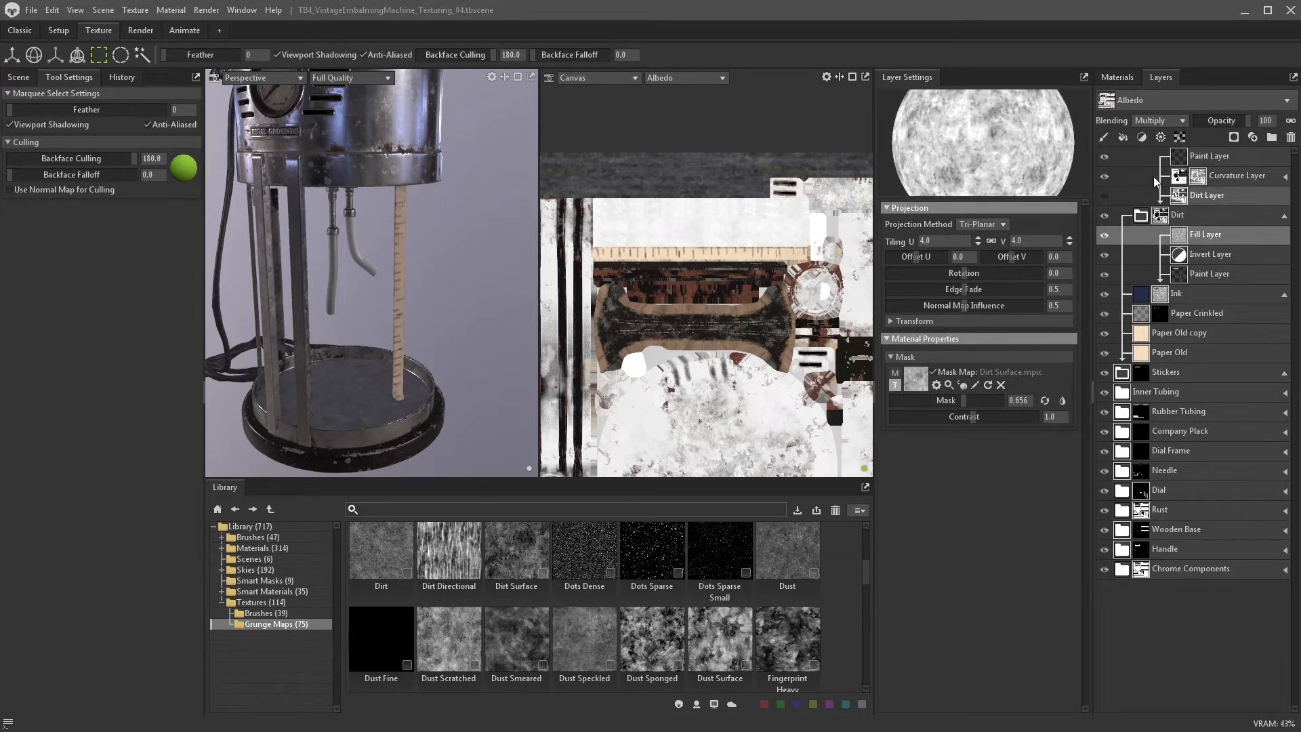
- Add a Sharpen adjustment with strength 1.5 above the fill layer in Ink's mask and close the canvas viewport
click(1145, 138)
click(1156, 216)
click(1061, 114)
key(BackSpace)
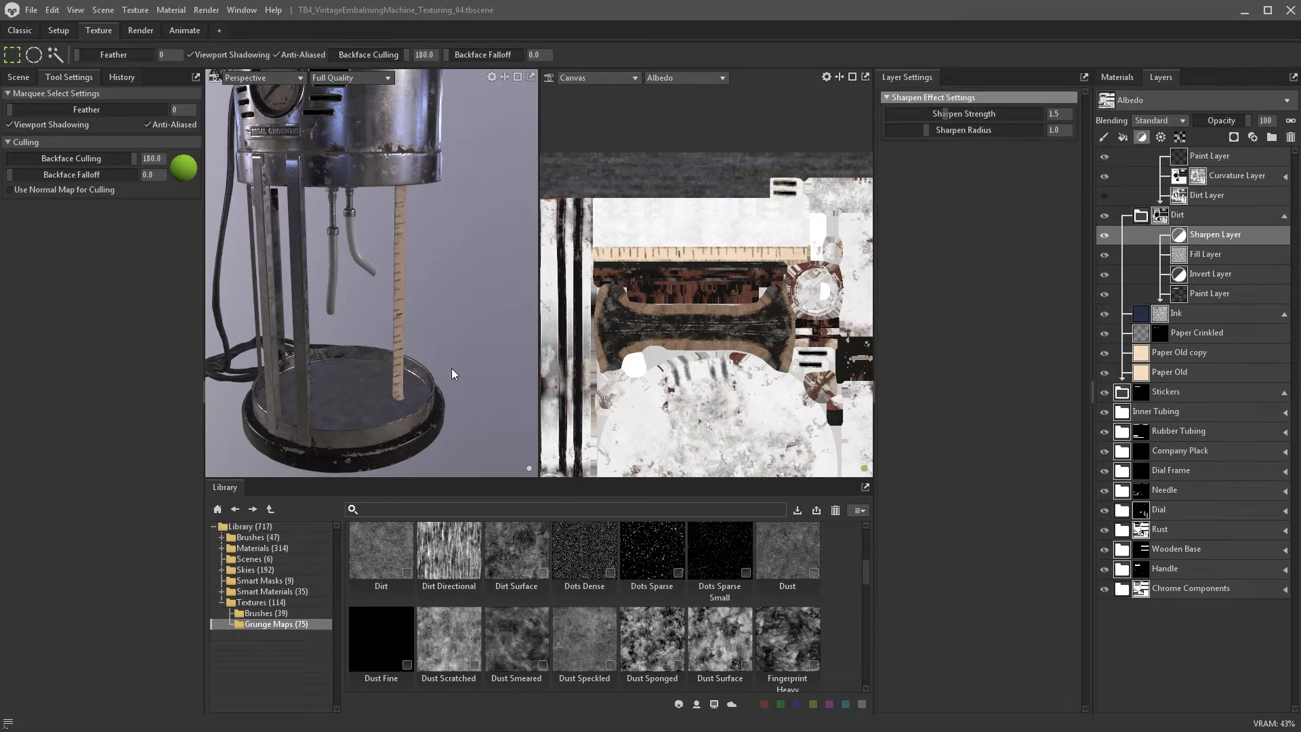
click(866, 77)
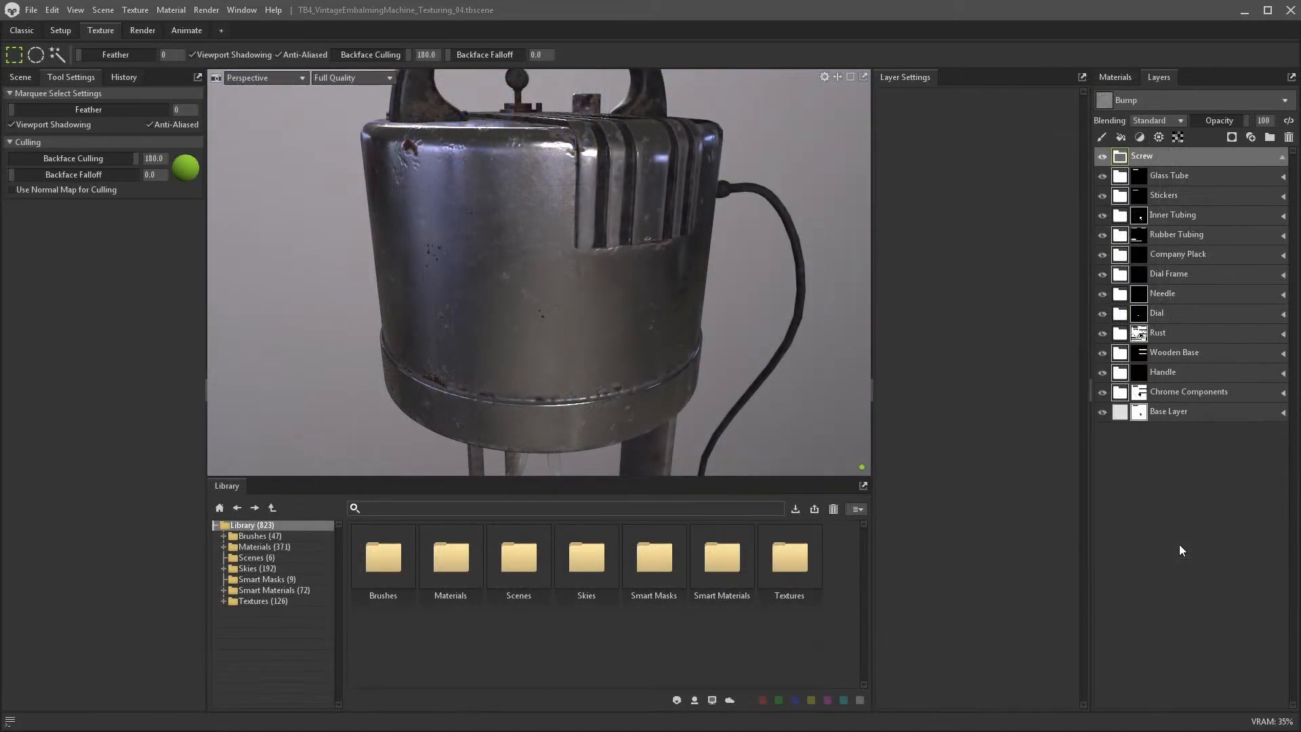
- Browse the library's brush textures and the Organic brush collection
click(220, 601)
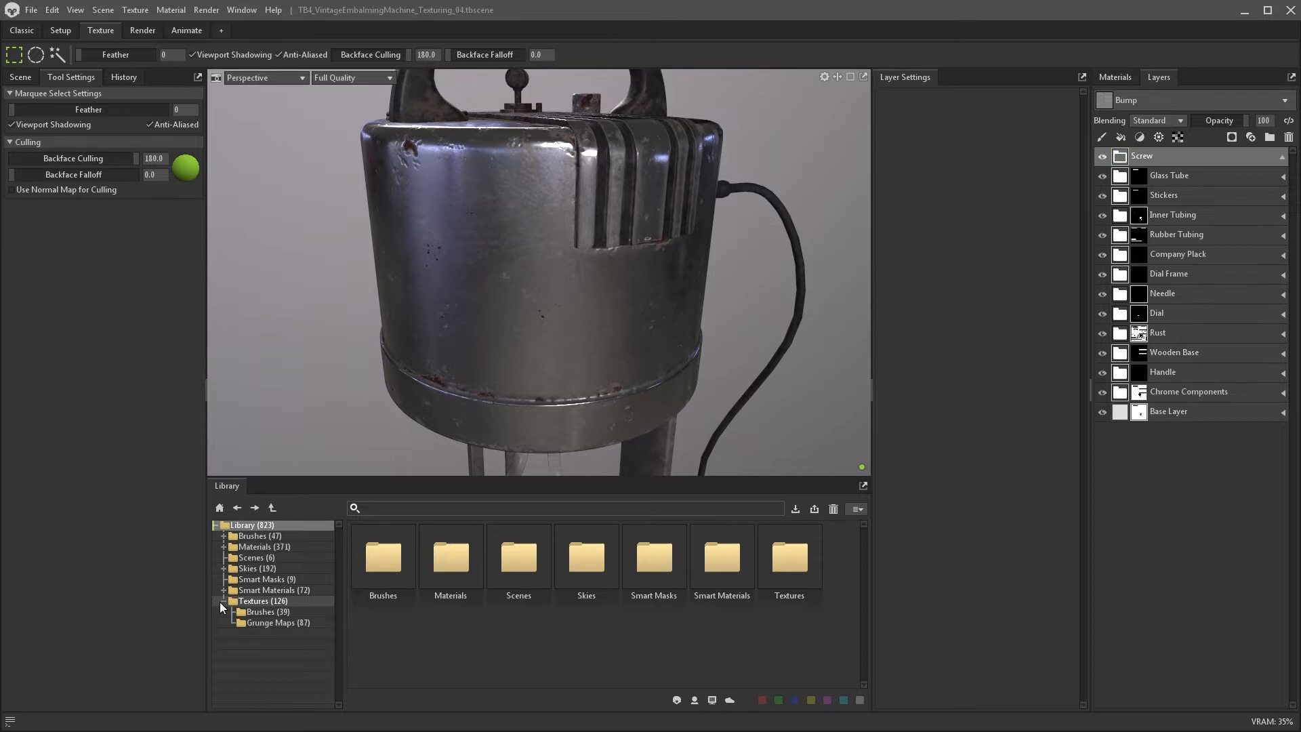
click(230, 611)
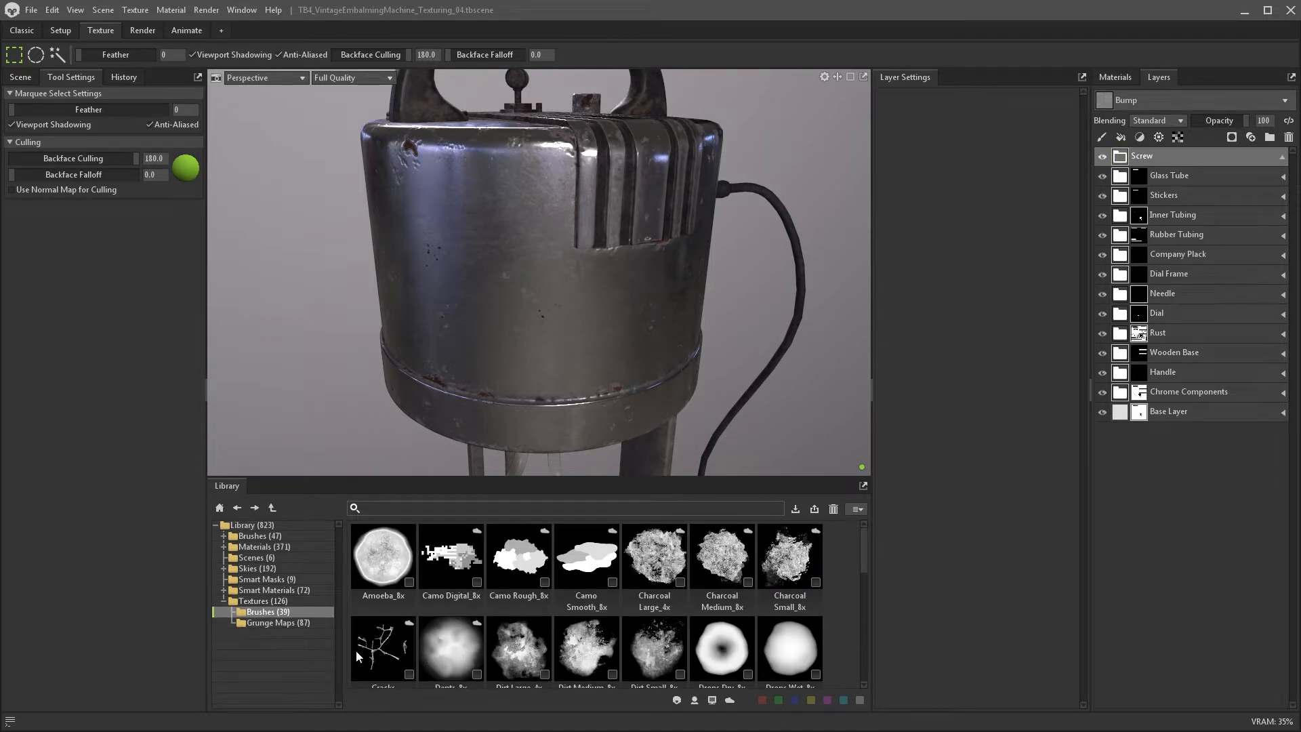
click(224, 601)
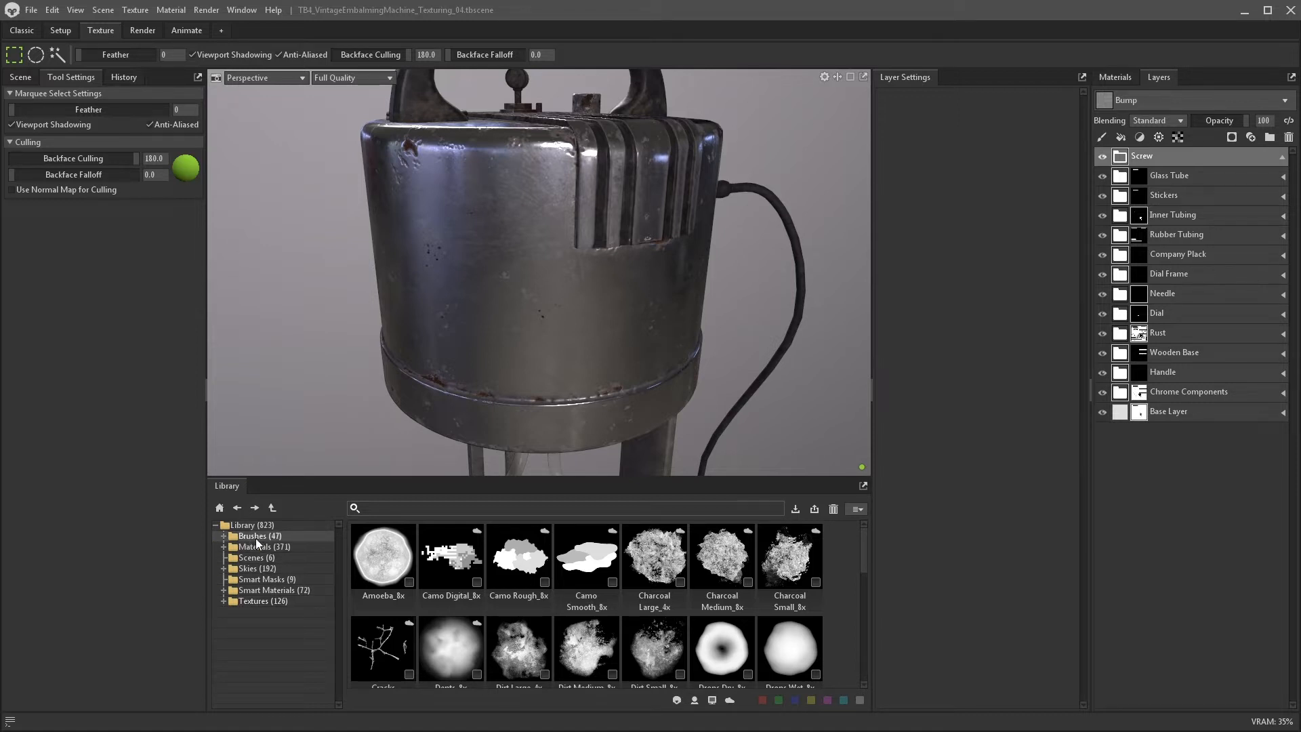
click(224, 536)
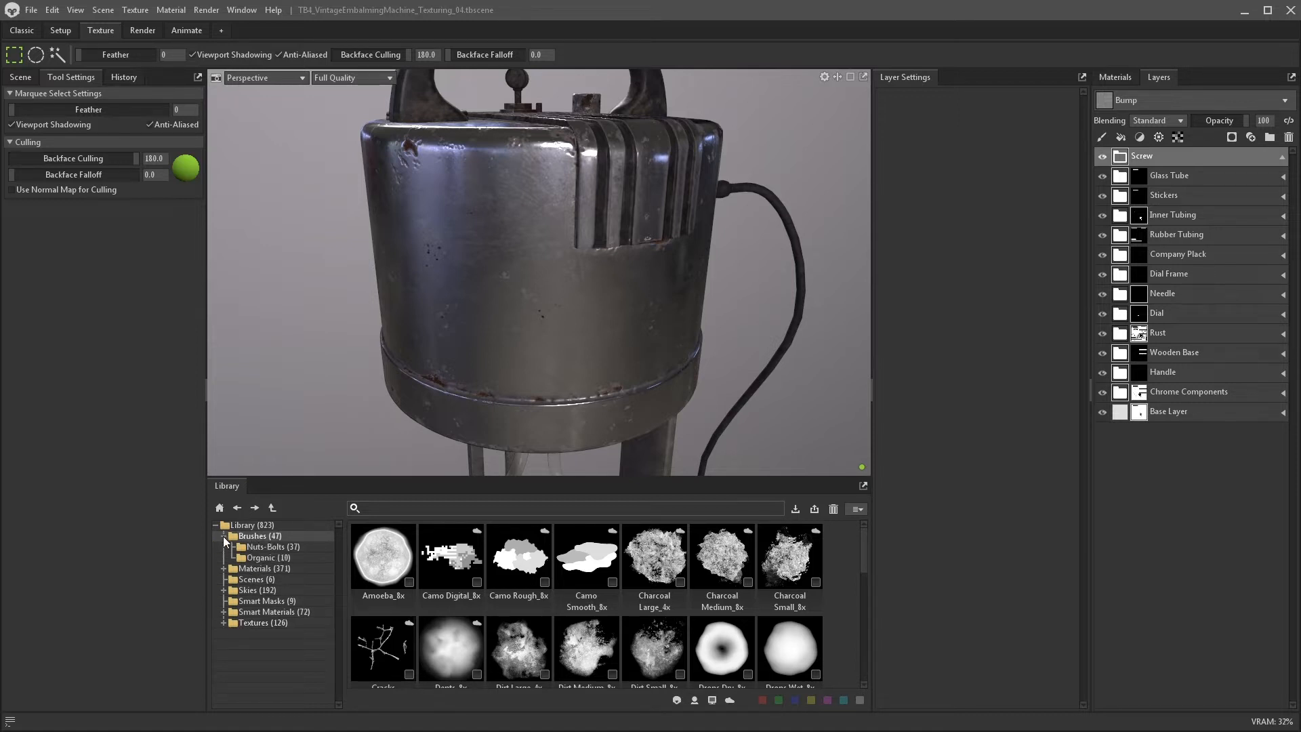
click(312, 558)
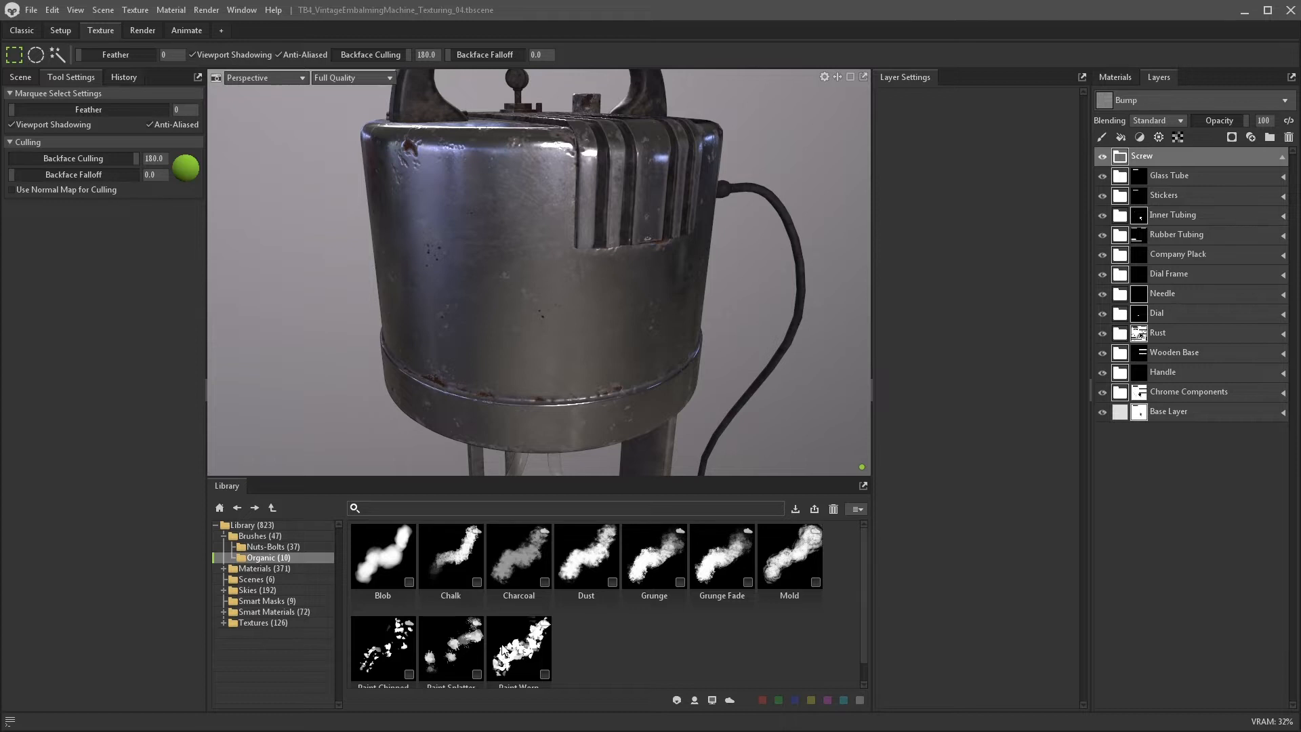
- Add a paint layer inside the Screw group and load the Screw Phillips brush from the Nuts-Bolts collection
click(296, 547)
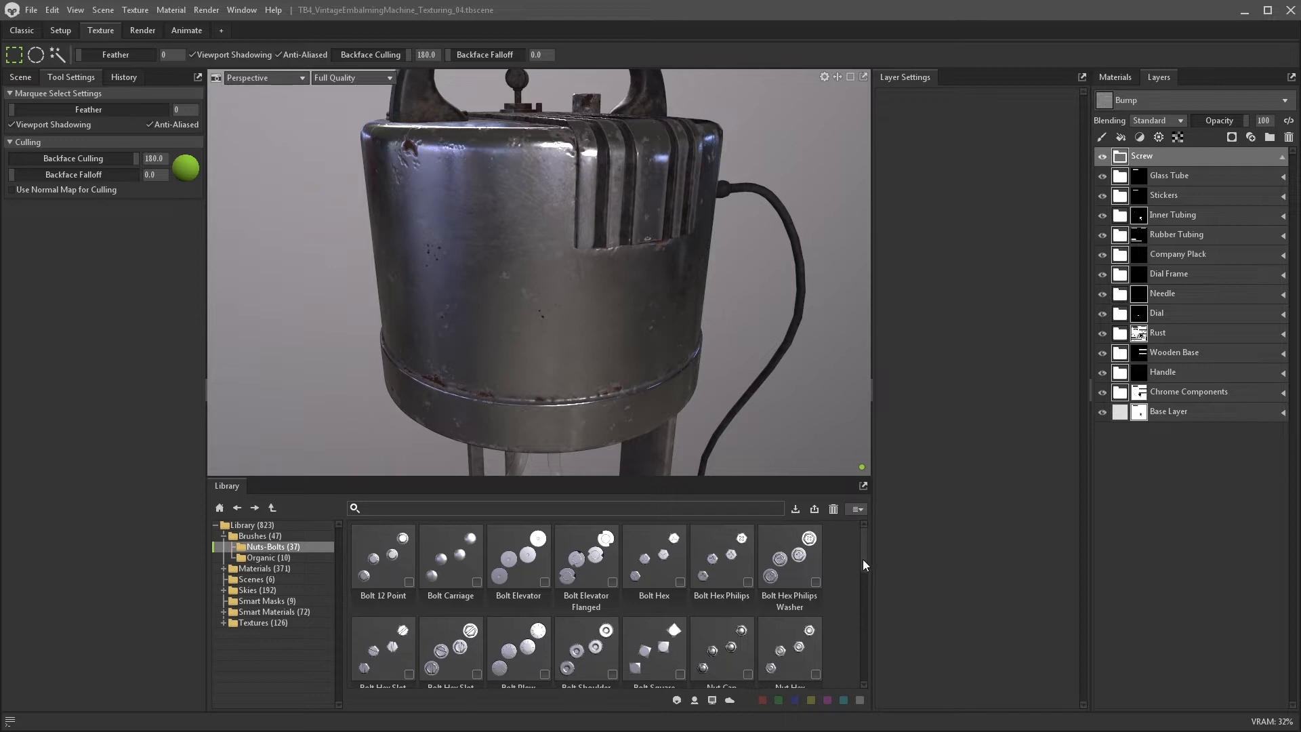
drag(863, 560, 868, 637)
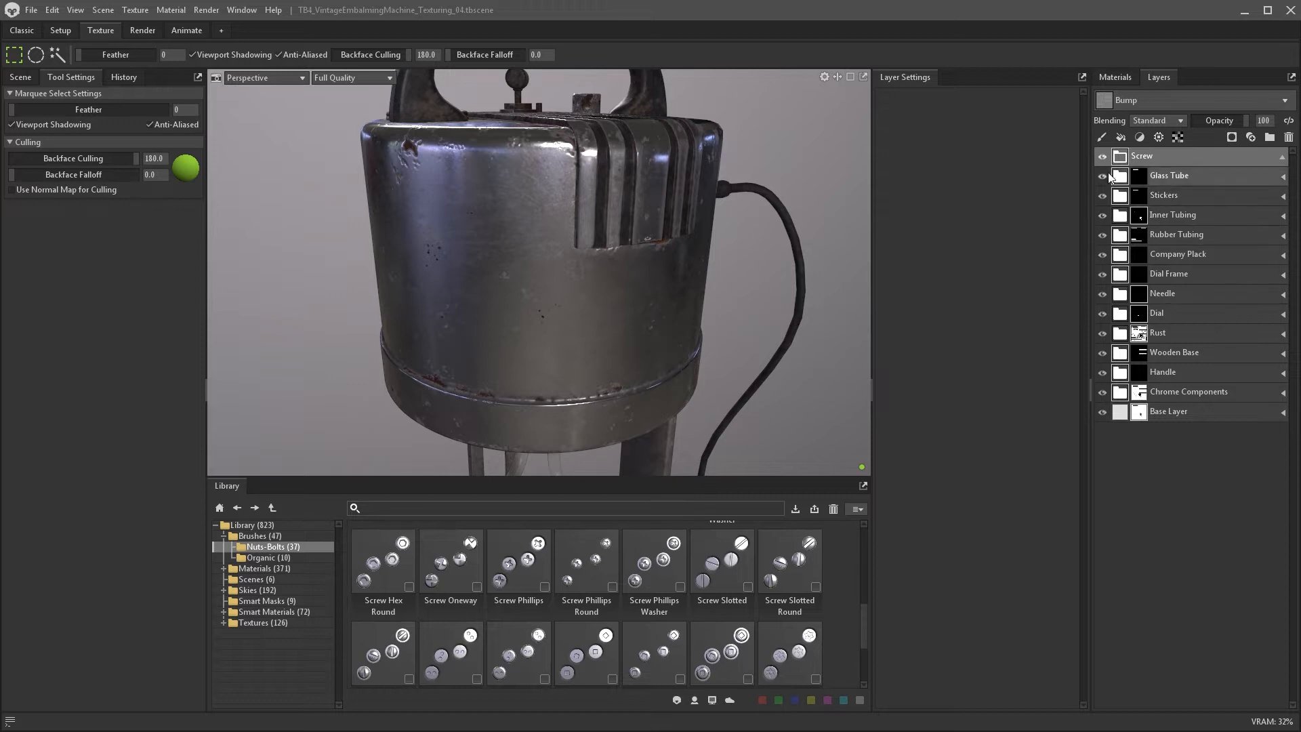
click(1102, 137)
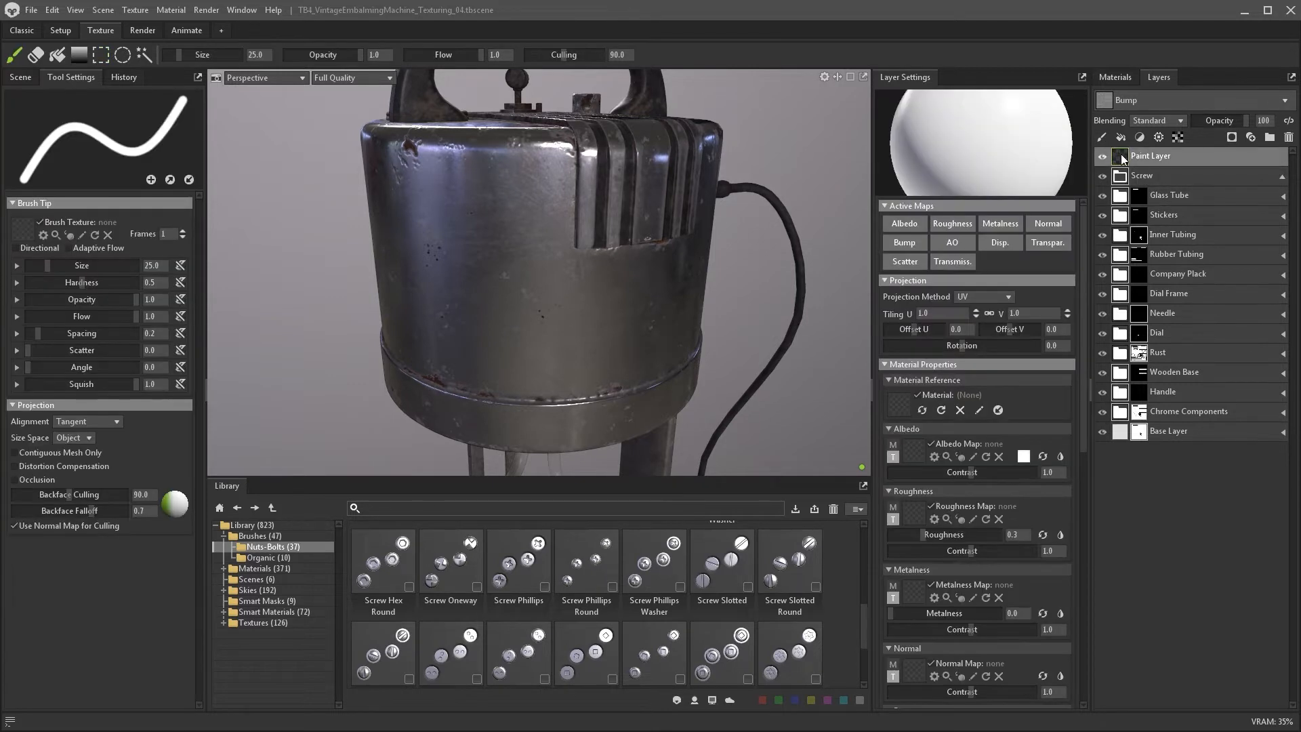
drag(1129, 155, 1124, 177)
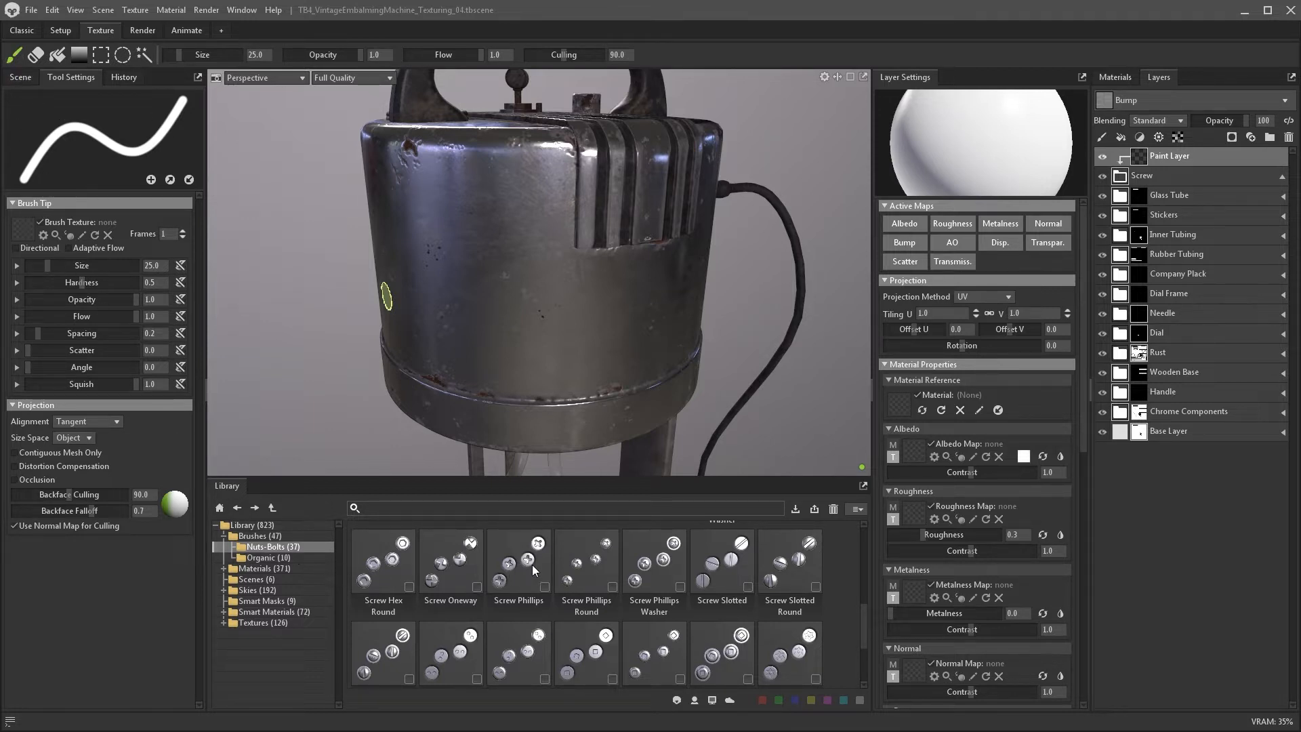
mouse_move(532, 564)
mouse_down()
mouse_move(535, 586)
mouse_move(137, 369)
mouse_move(29, 234)
mouse_up()
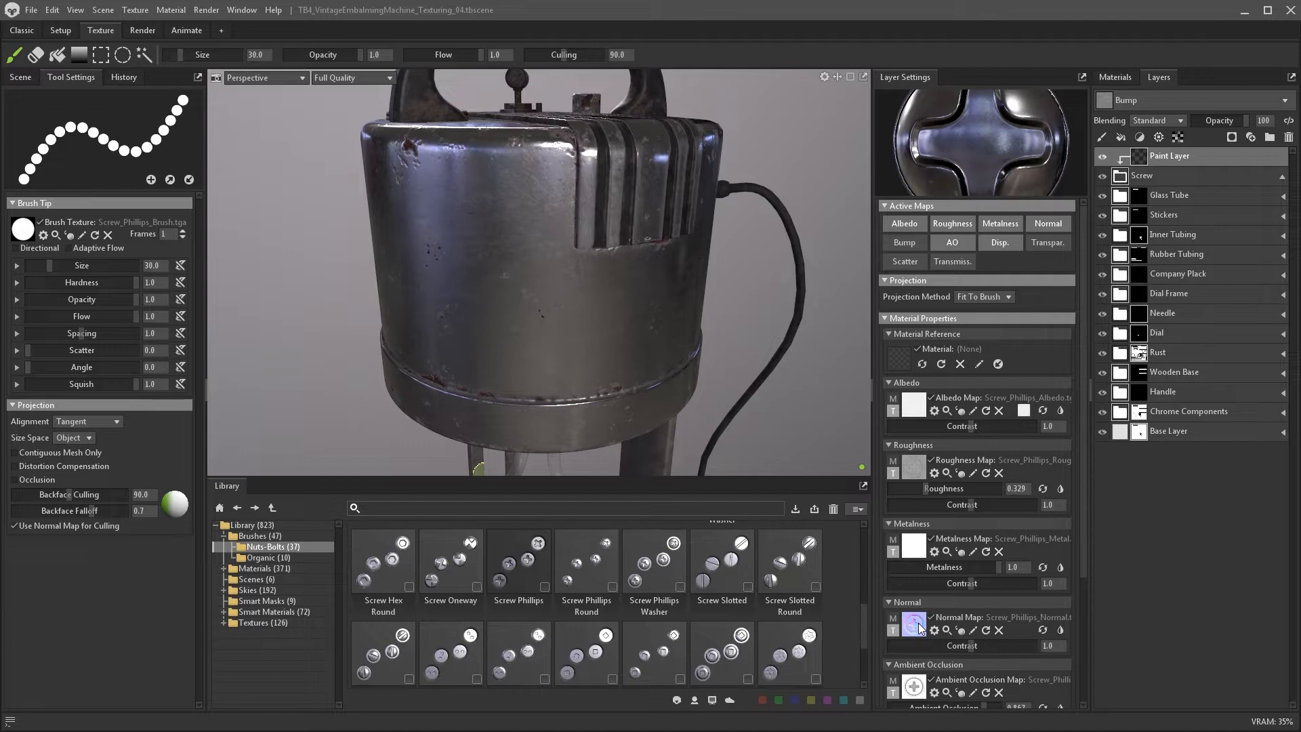
- Reduce the brush size to 15 and stamp one Phillips screw on the ribbed vent panel of the metal drum
alt+drag(709, 286, 663, 276)
alt+right_drag(558, 171, 563, 198)
alt+drag(563, 197, 577, 217)
key(bracketleft)
key(bracketleft)
key(bracketleft)
key(bracketleft)
key(bracketleft)
key(bracketleft)
key(bracketleft)
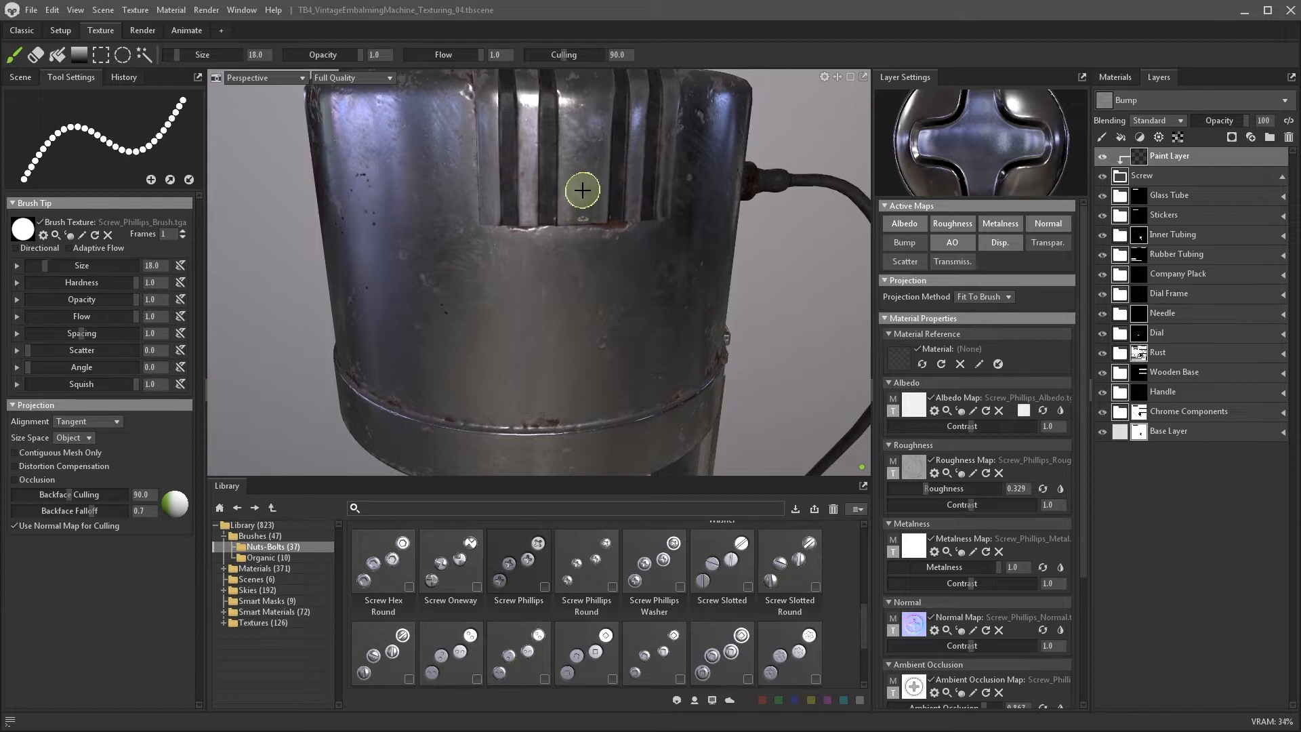
key(bracketleft)
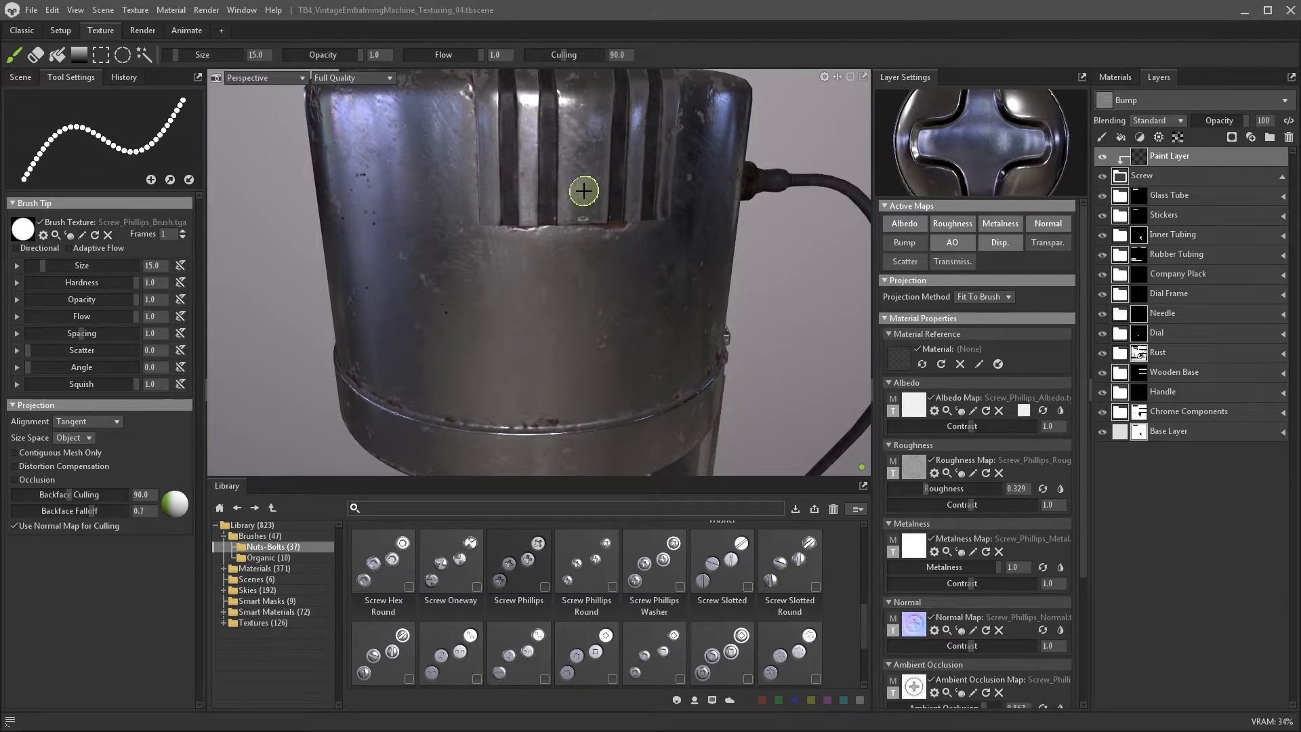
click(584, 191)
mouse_move(614, 278)
alt+mouse_down()
mouse_move(565, 275)
mouse_move(598, 224)
mouse_move(612, 248)
mouse_move(600, 288)
alt+mouse_up()
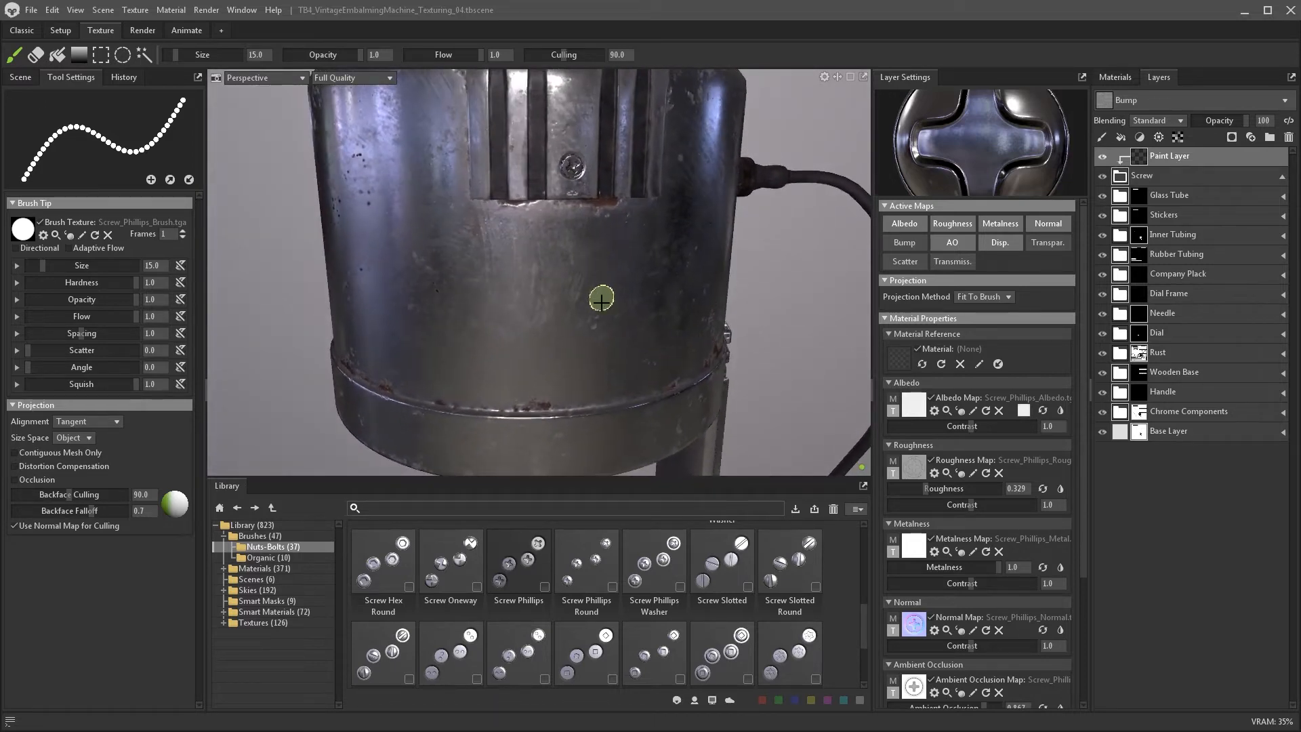
- Replace the current brush with Bolt Carriage from the Nuts-Bolts collection
scroll(745, 621, down, 2)
scroll(747, 625, up, 5)
scroll(747, 625, up, 3)
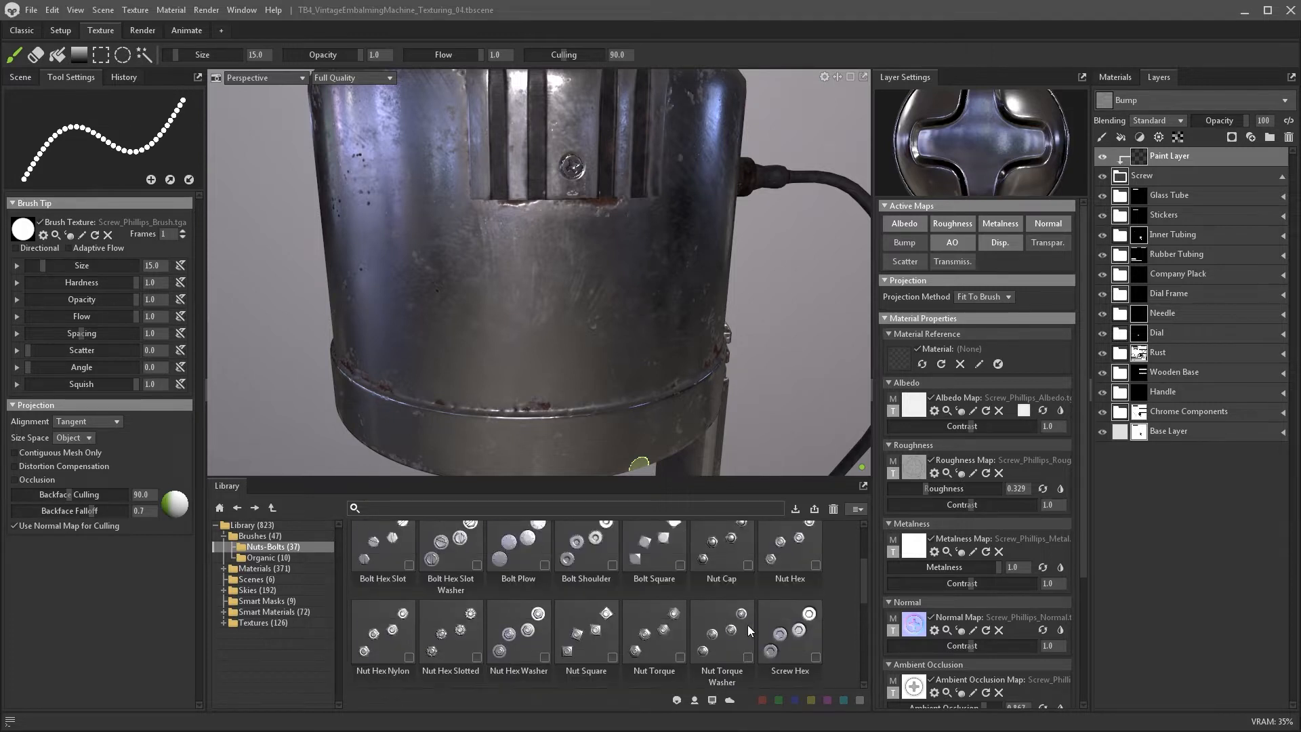
scroll(747, 625, up, 2)
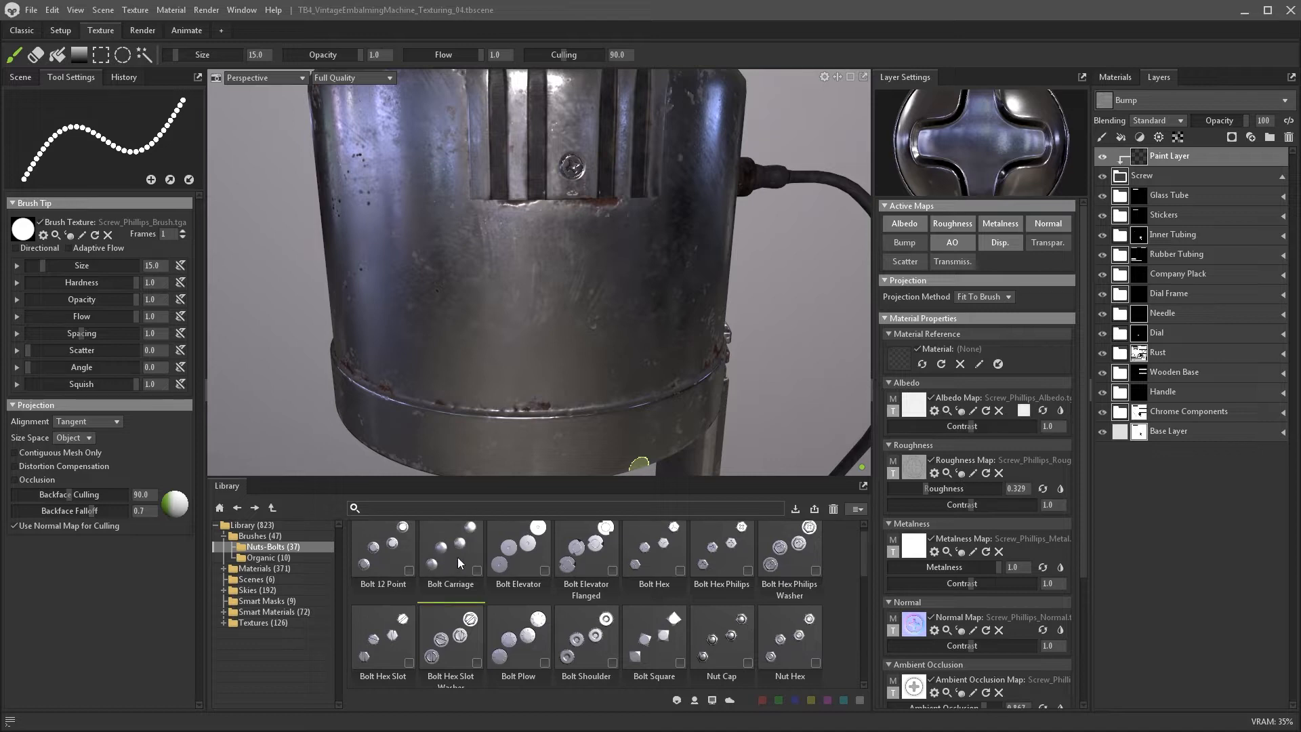
drag(462, 559, 33, 229)
scroll(541, 366, down, 3)
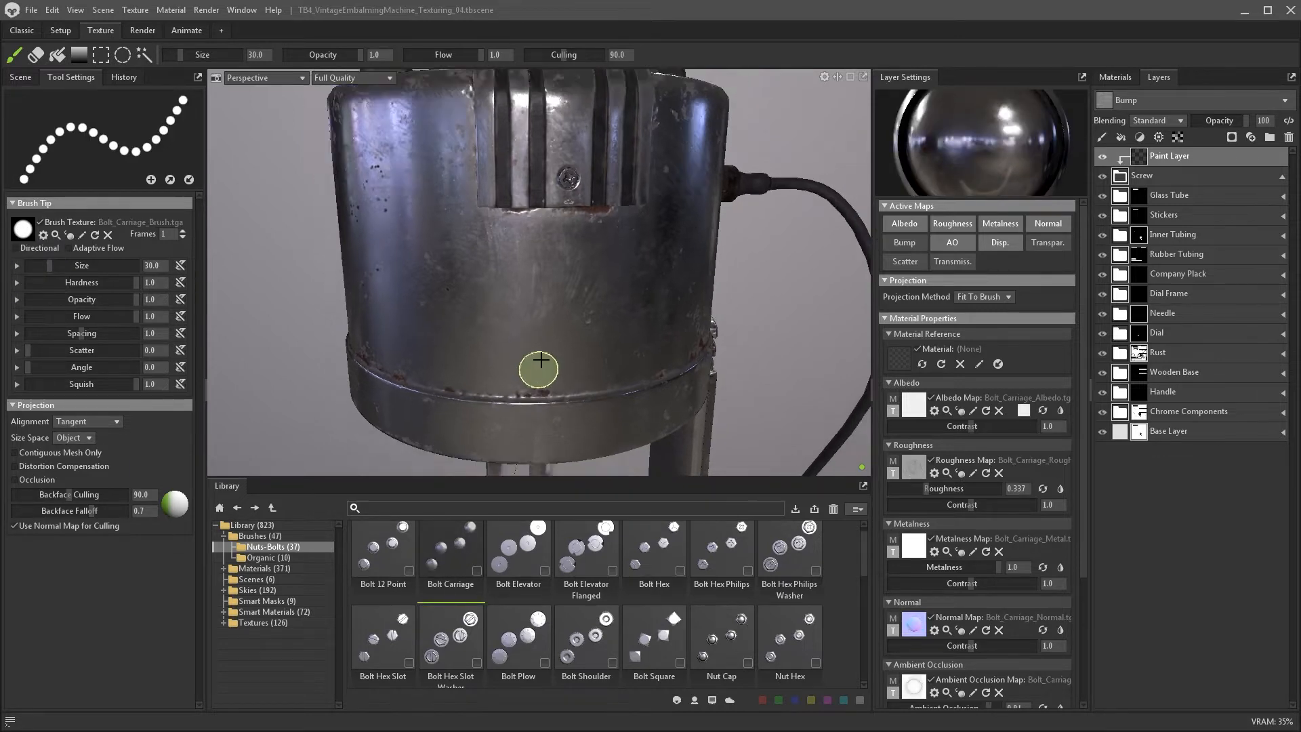
- Reduce the brush size to 13 and stamp two carriage bolts, one above the other, on the drum's lower metal band
alt+drag(540, 366, 712, 275)
alt+right_drag(712, 275, 615, 362)
key(bracketleft)
key(bracketleft)
key(bracketleft)
key(bracketleft)
key(bracketleft)
key(bracketleft)
key(bracketleft)
key(bracketleft)
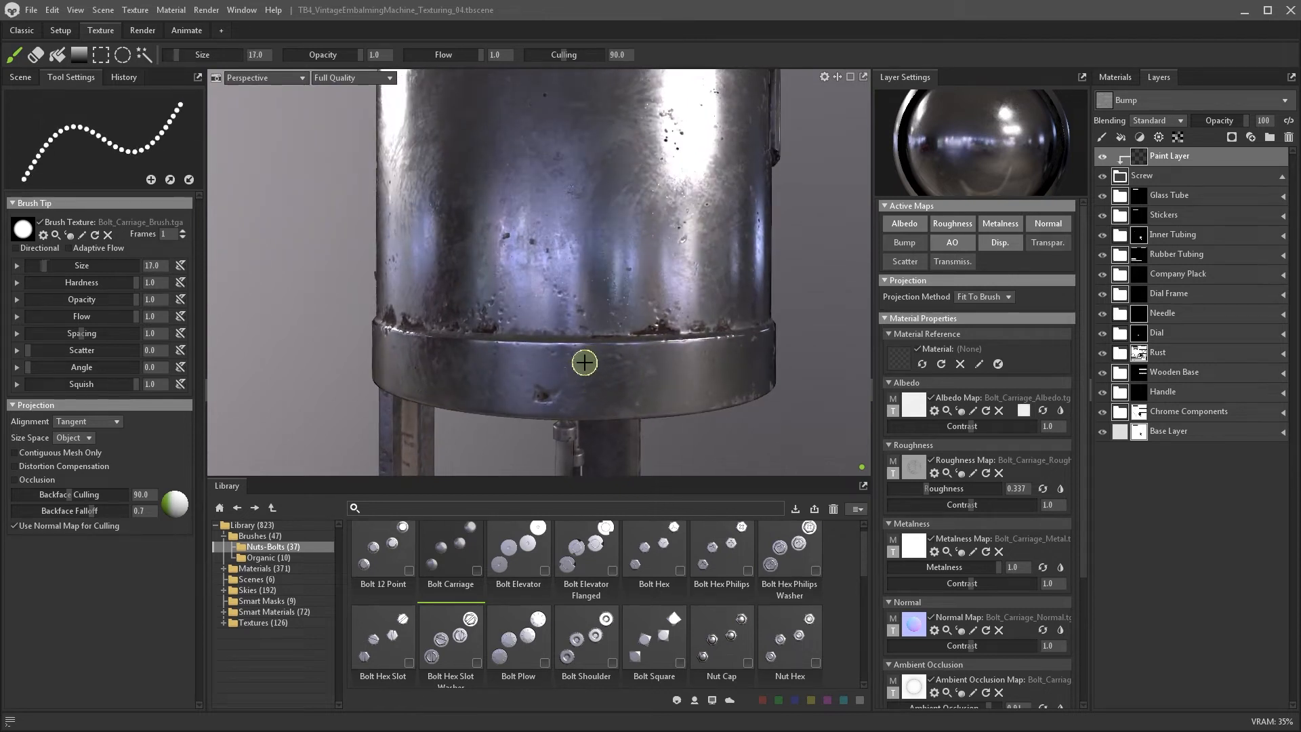
key(bracketleft)
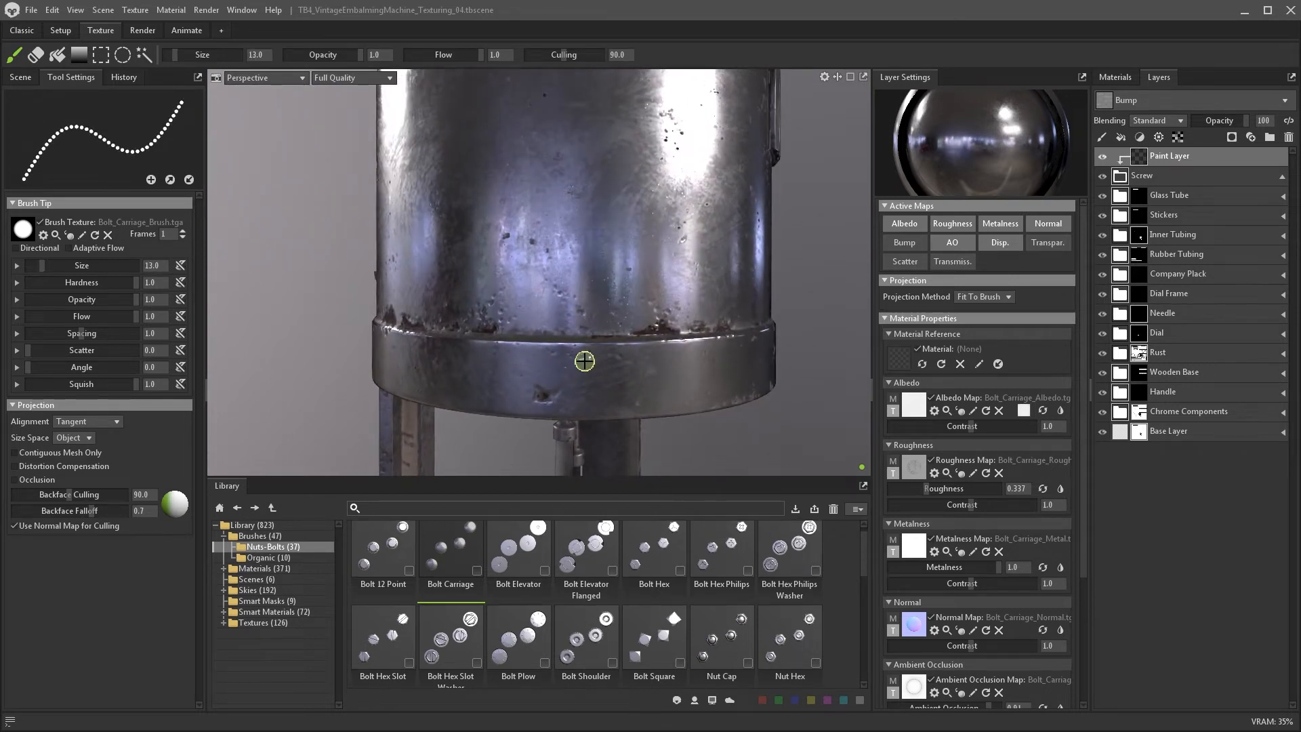
click(584, 360)
click(583, 395)
alt+drag(596, 346, 565, 366)
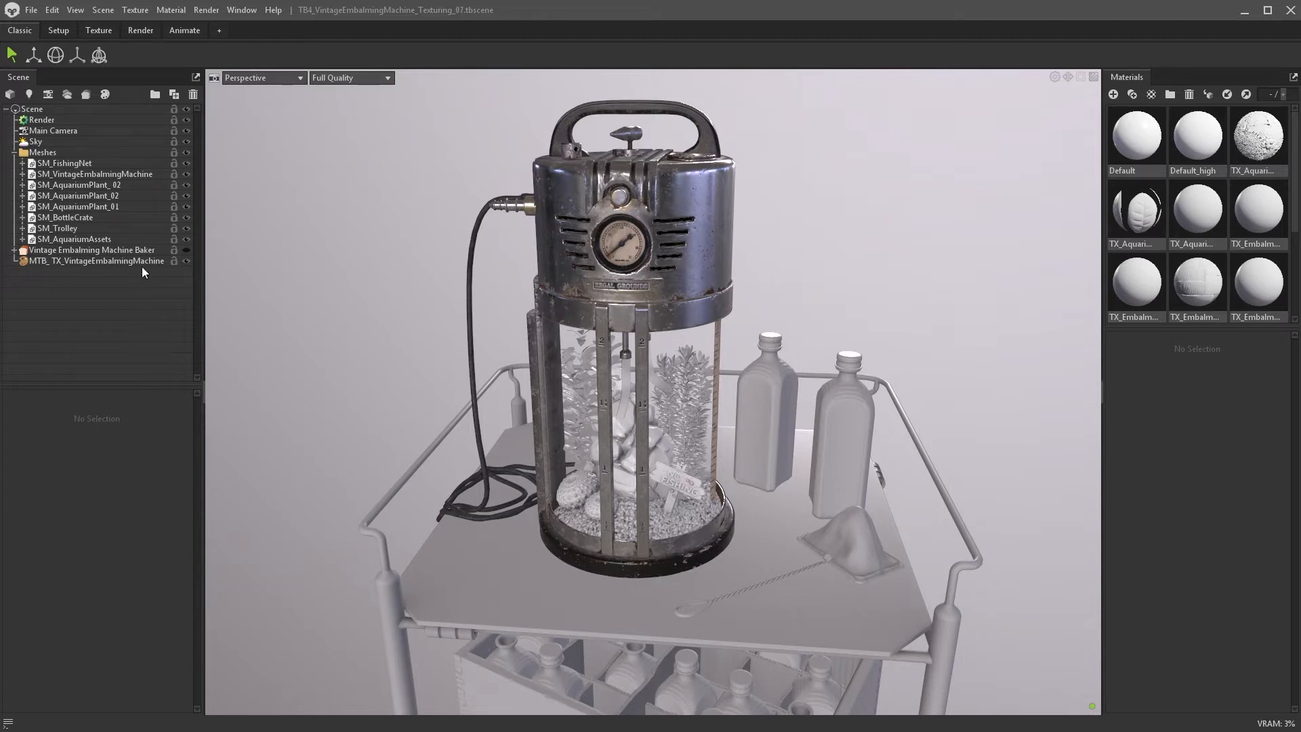
- Link the TX_AquariumAssets texture set in the Vintage Embalming Machine Baker to a new texture project
click(152, 250)
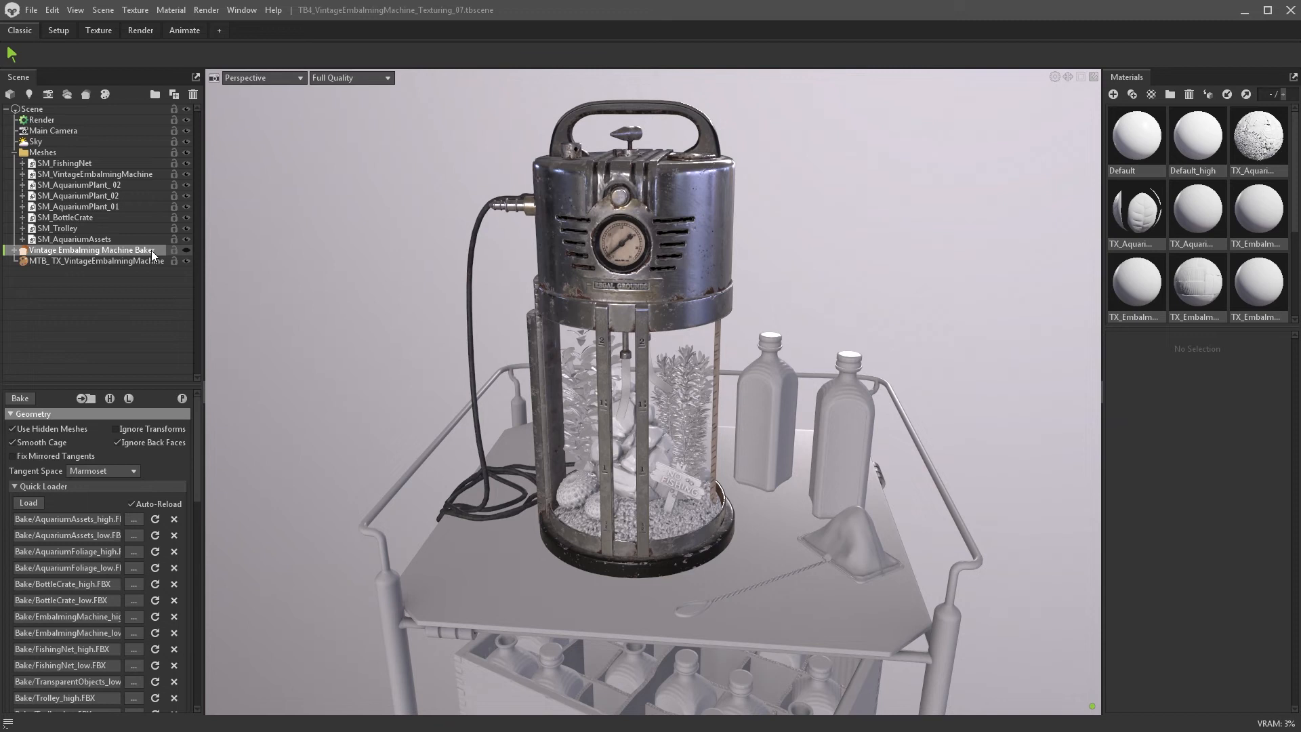
drag(199, 423, 204, 552)
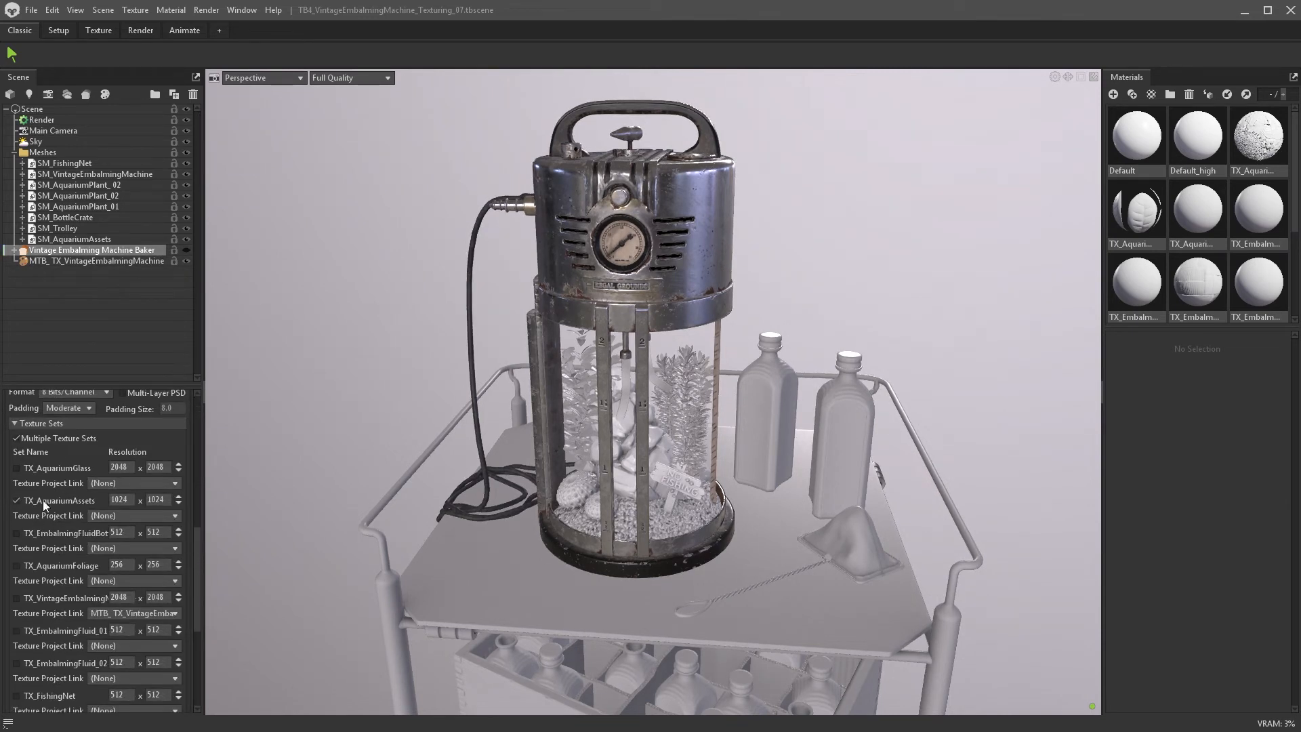
click(117, 516)
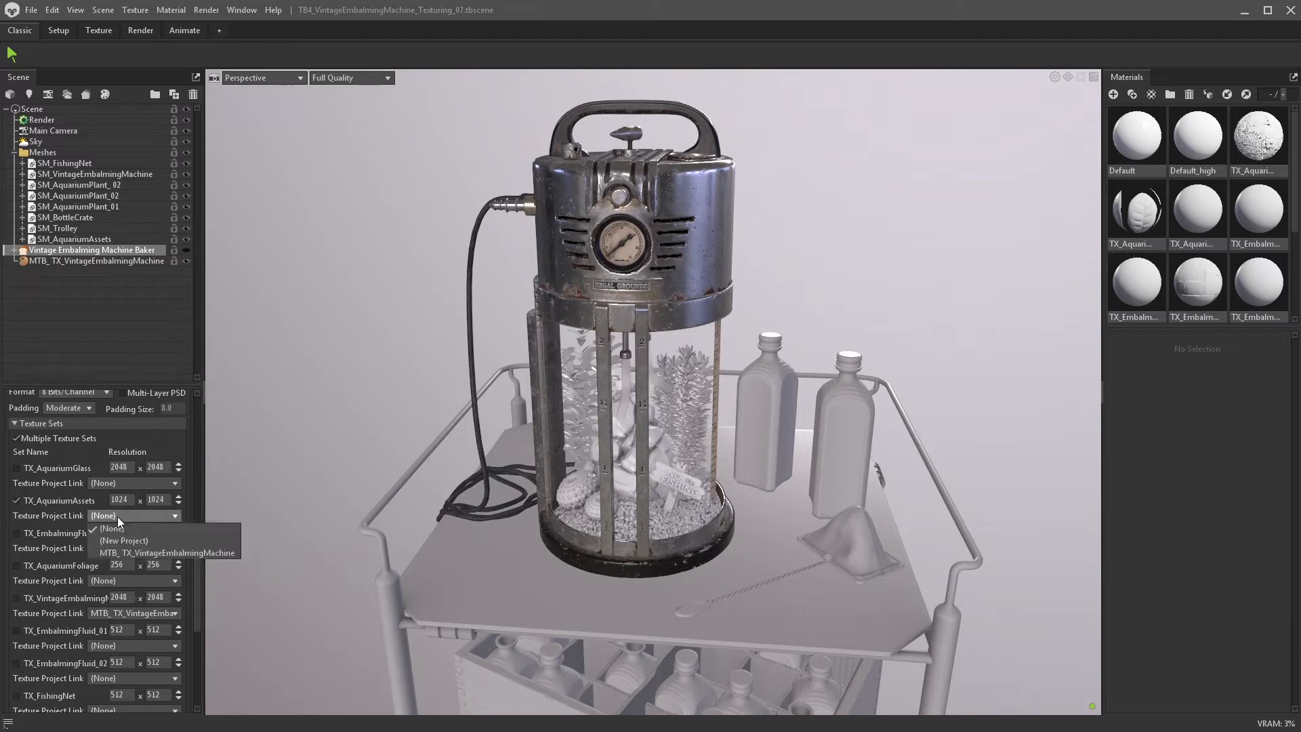
click(115, 541)
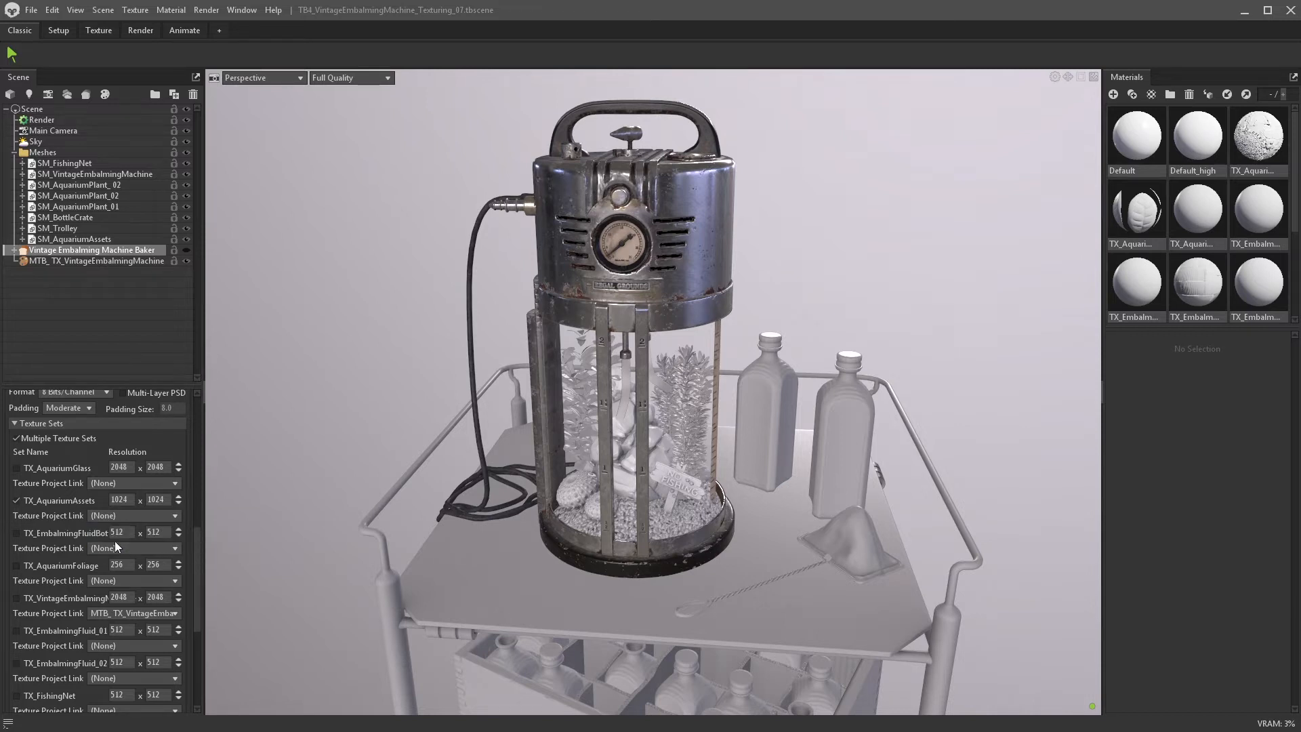
- Remove the Scatter map from the project maps of the MTB_TX_AquariumAssets texture project
click(63, 271)
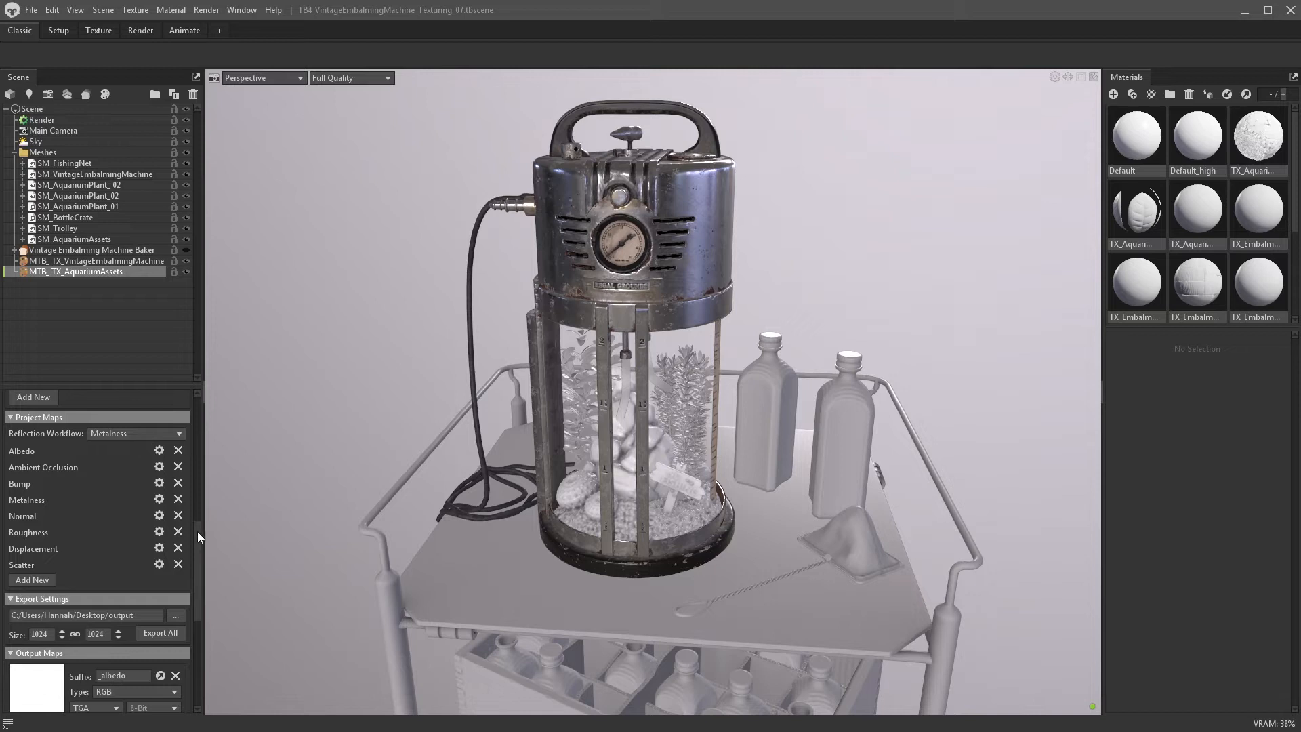
scroll(199, 535, down, 2)
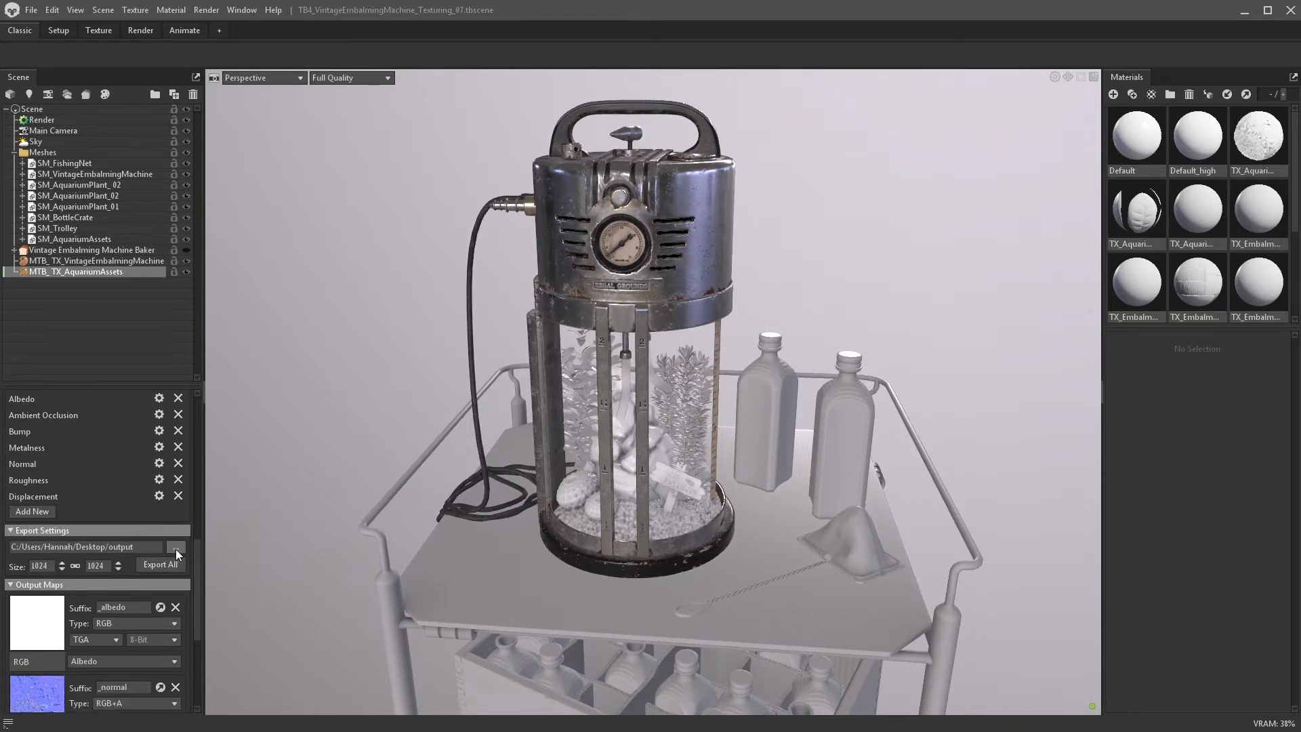
scroll(196, 438, up, 10)
- Set the transmission of the aquarium assets material to None and switch to the Texture workspace
click(1259, 136)
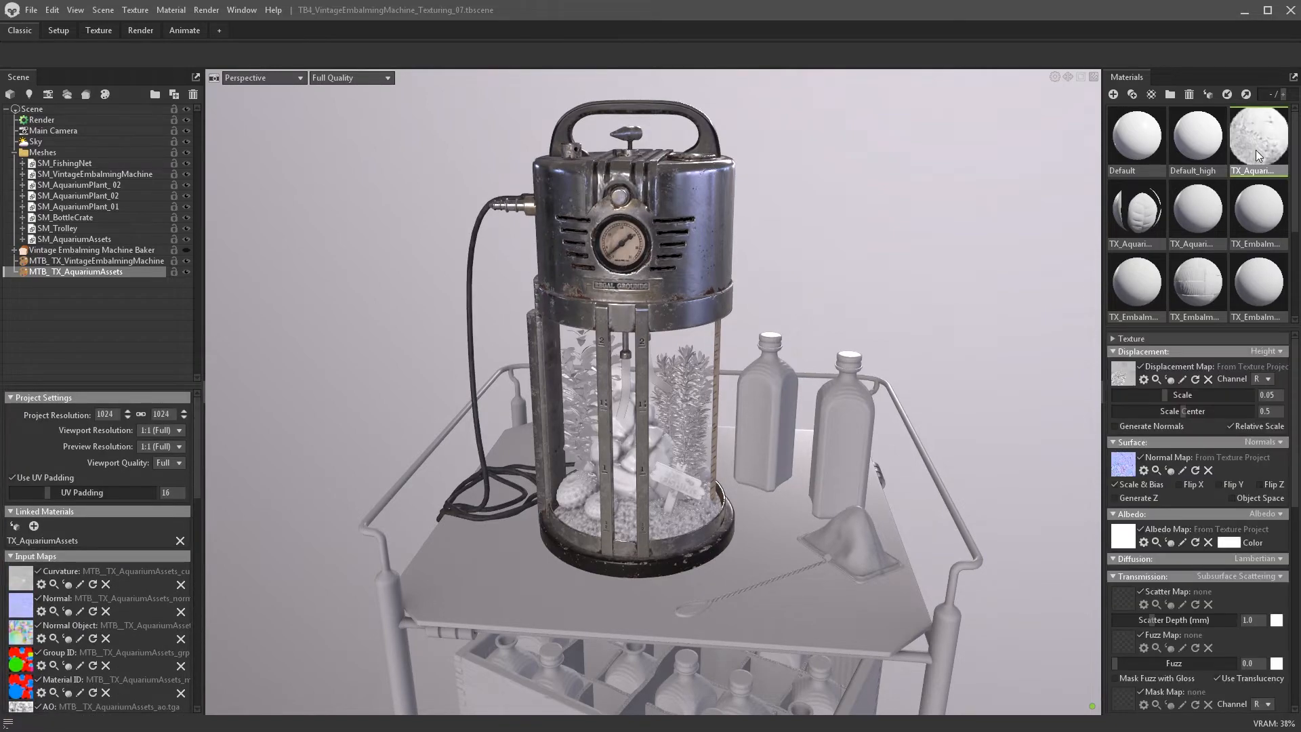
scroll(824, 392, up, 5)
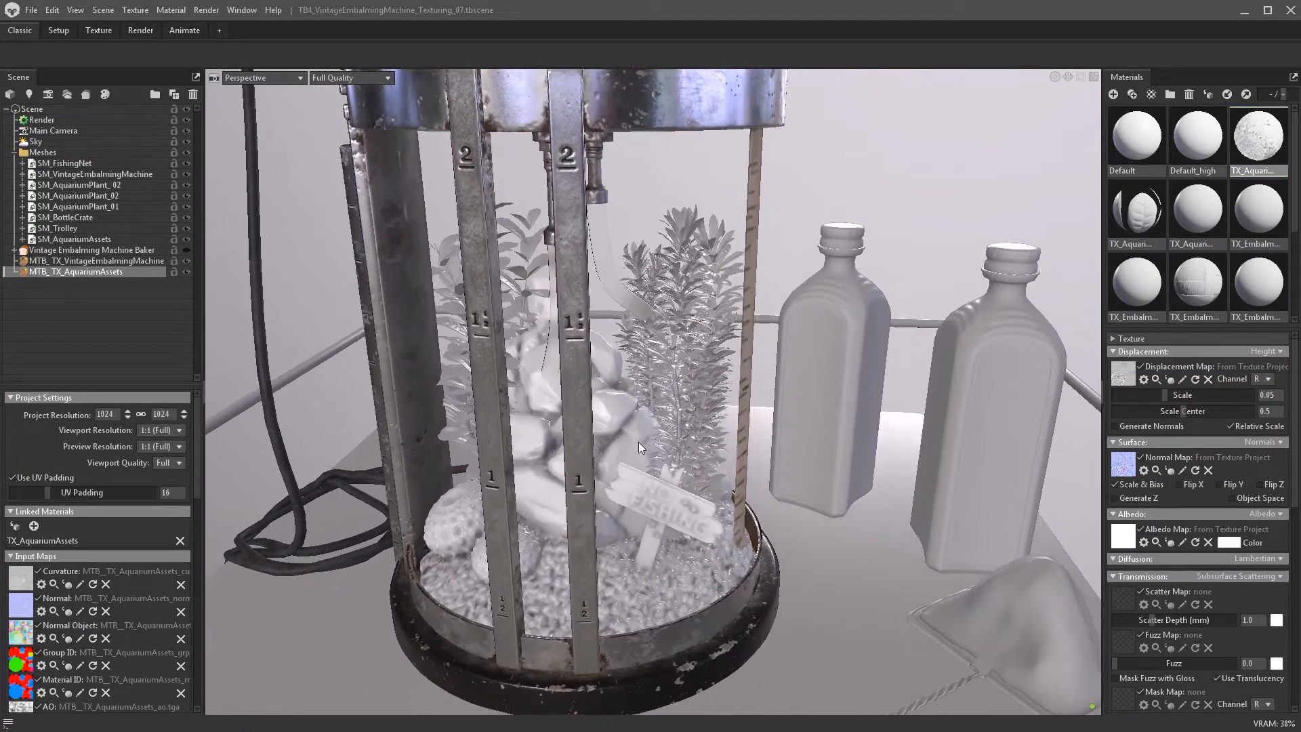
drag(639, 442, 612, 450)
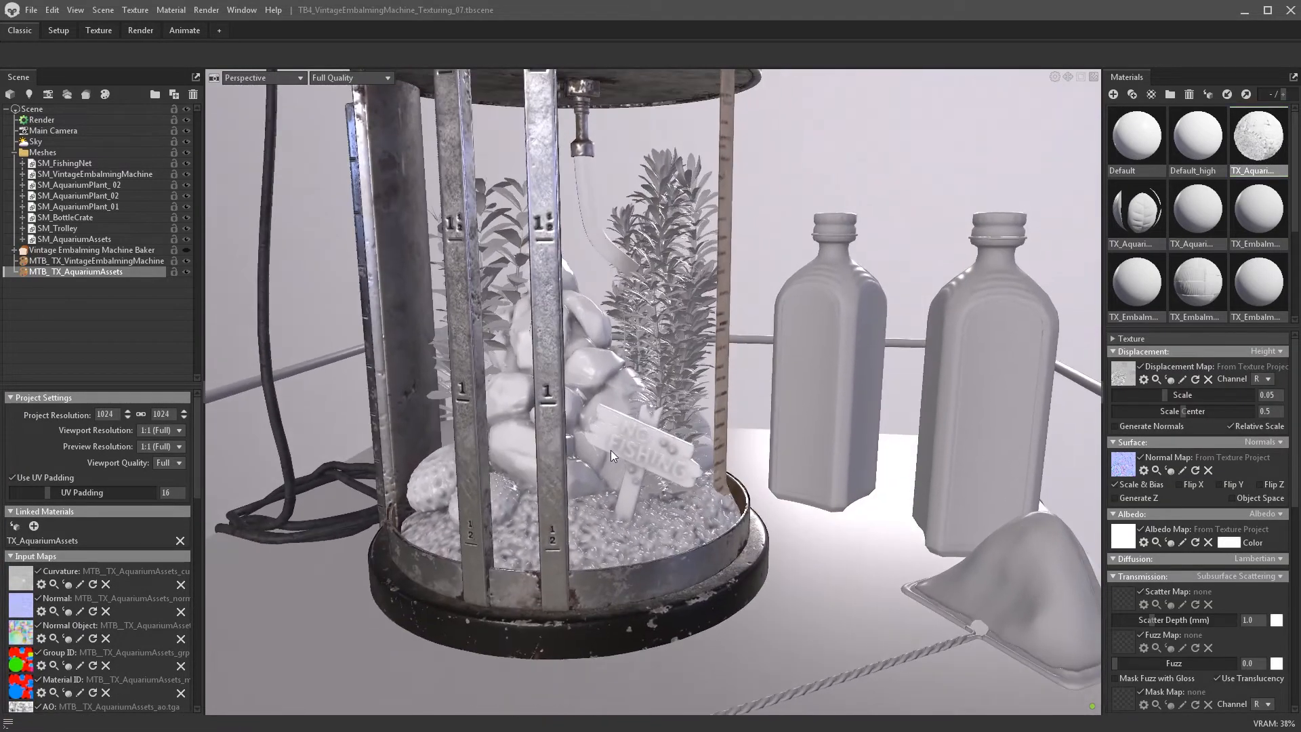
click(1237, 576)
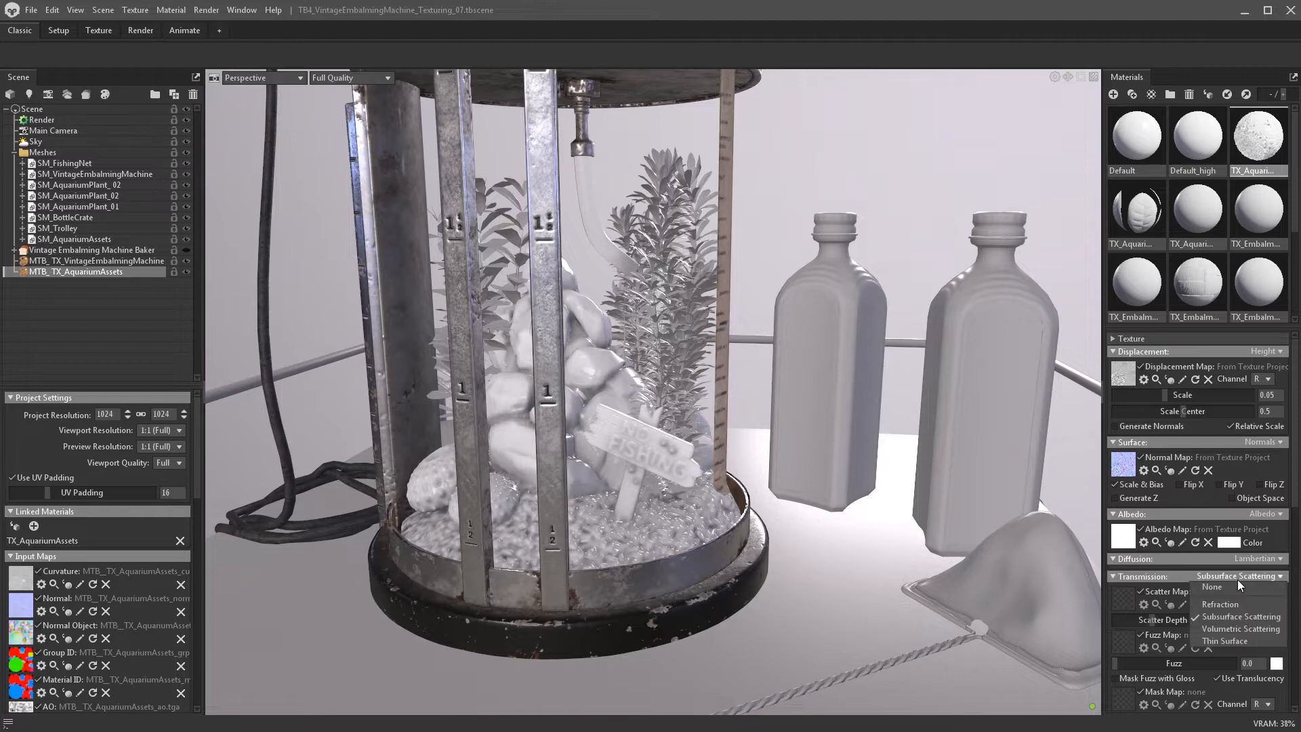
click(1234, 588)
drag(827, 494, 886, 509)
click(98, 30)
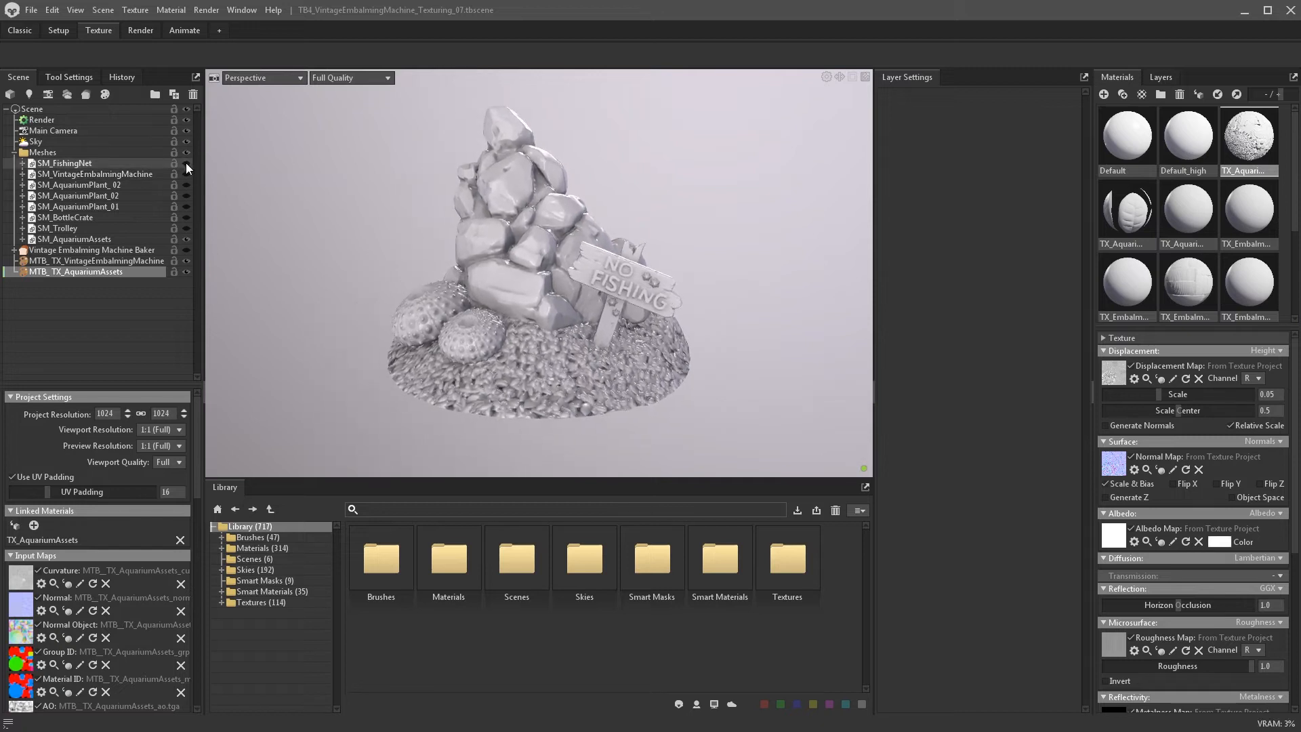
- Create a layer group named Fishing Sign in the MTB_TX_AquariumAssets texture project
click(1161, 76)
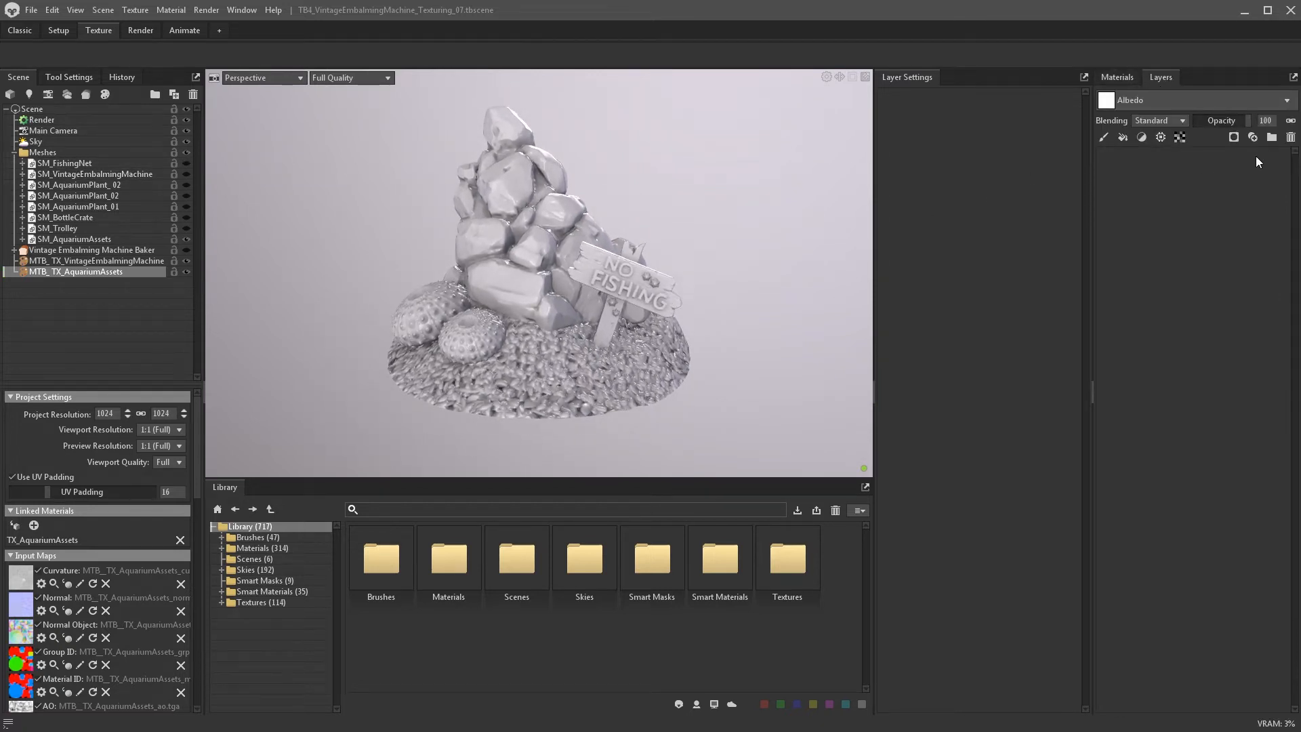
click(1272, 137)
double_click(1145, 155)
text(Fishing Sign)
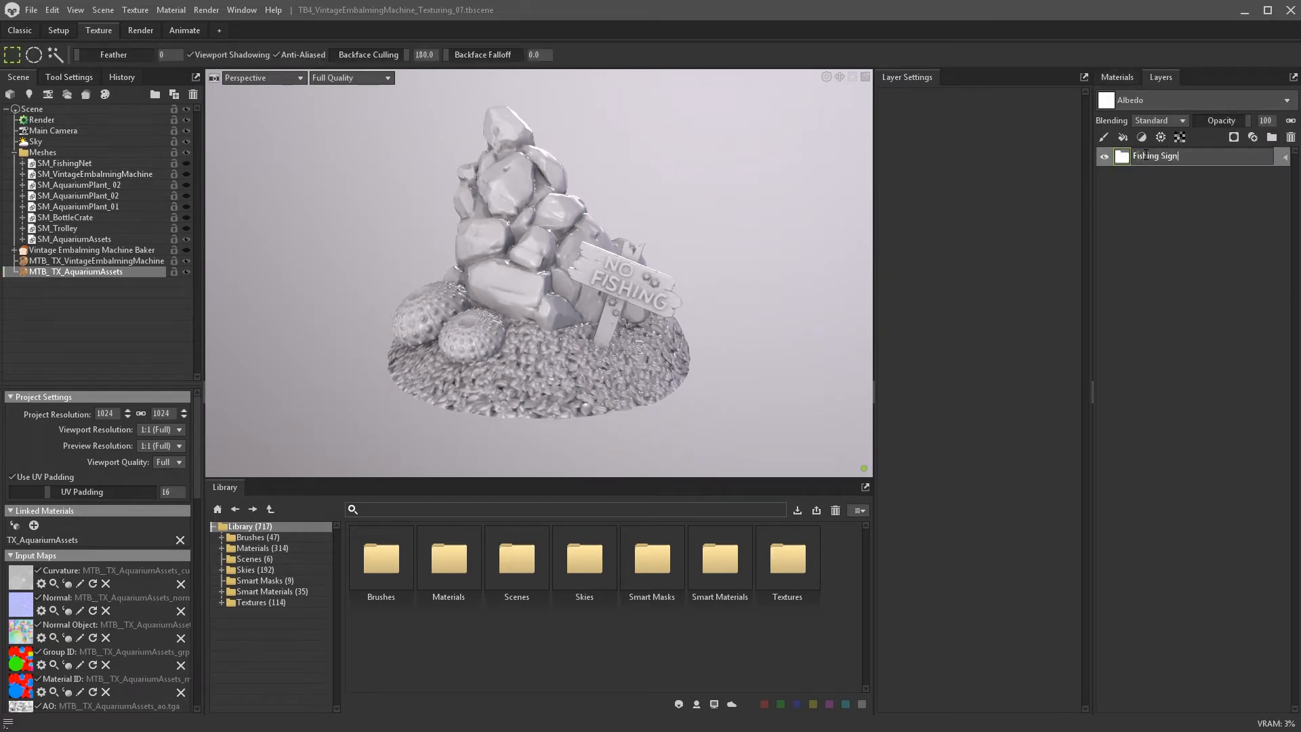
key(Return)
- Add a fill layer below the Fishing Sign group and rename it Base Layer
click(1122, 137)
drag(1142, 156, 1140, 190)
double_click(1148, 175)
text(Base Layer)
key(Return)
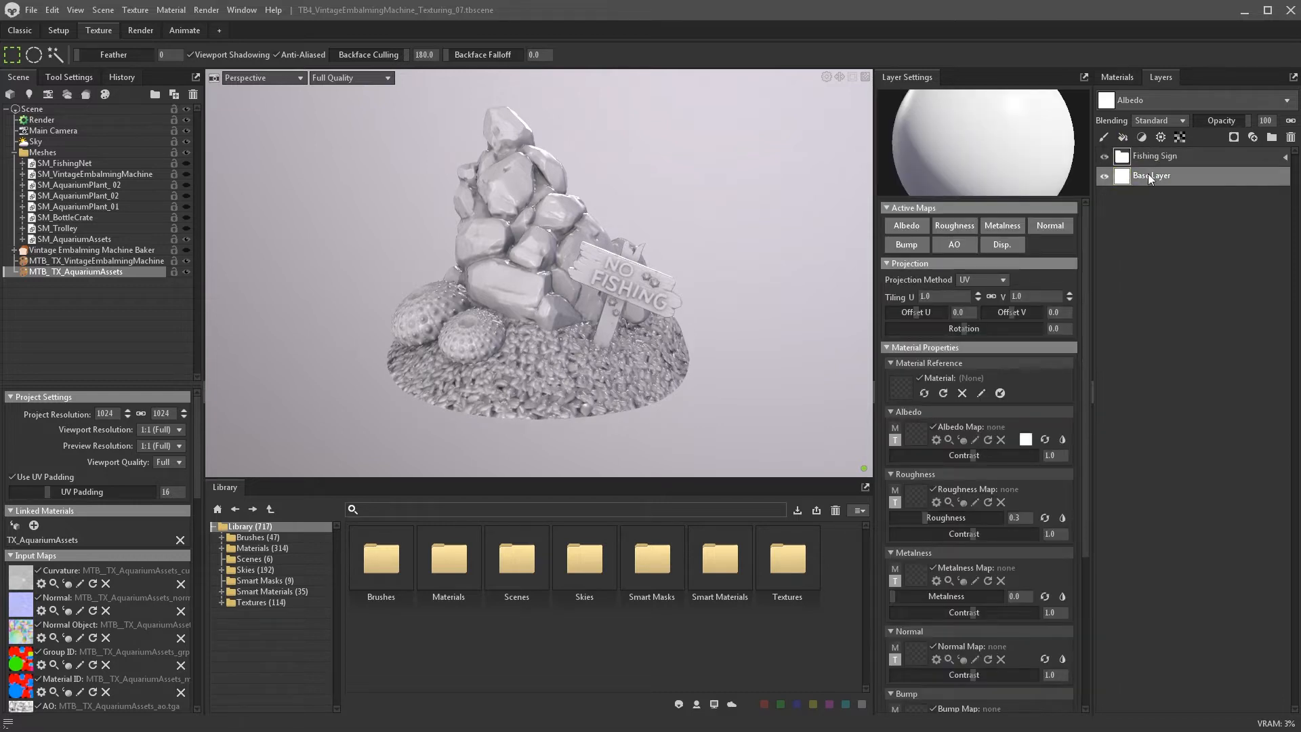
- Add a fill layer inside the Fishing Sign group with a light brown albedo and a roughness of 0.506
click(1165, 157)
click(1122, 137)
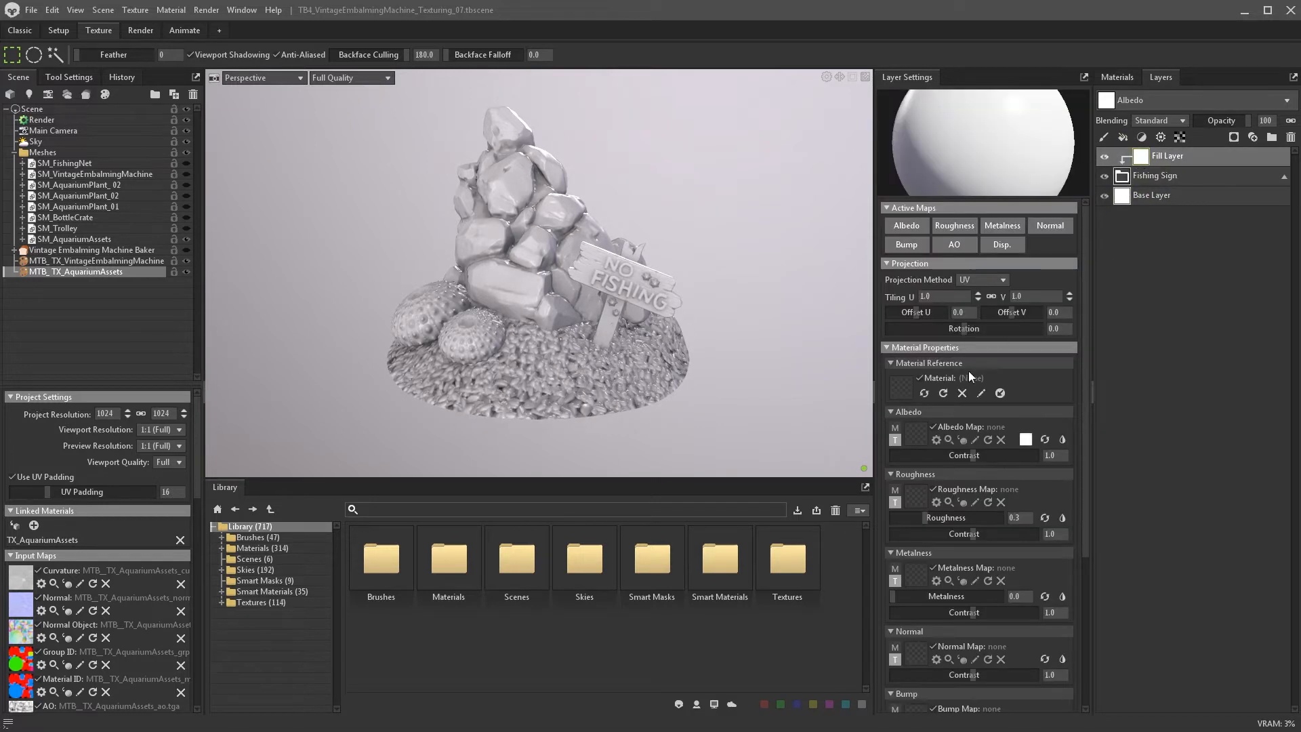
click(1025, 439)
click(543, 322)
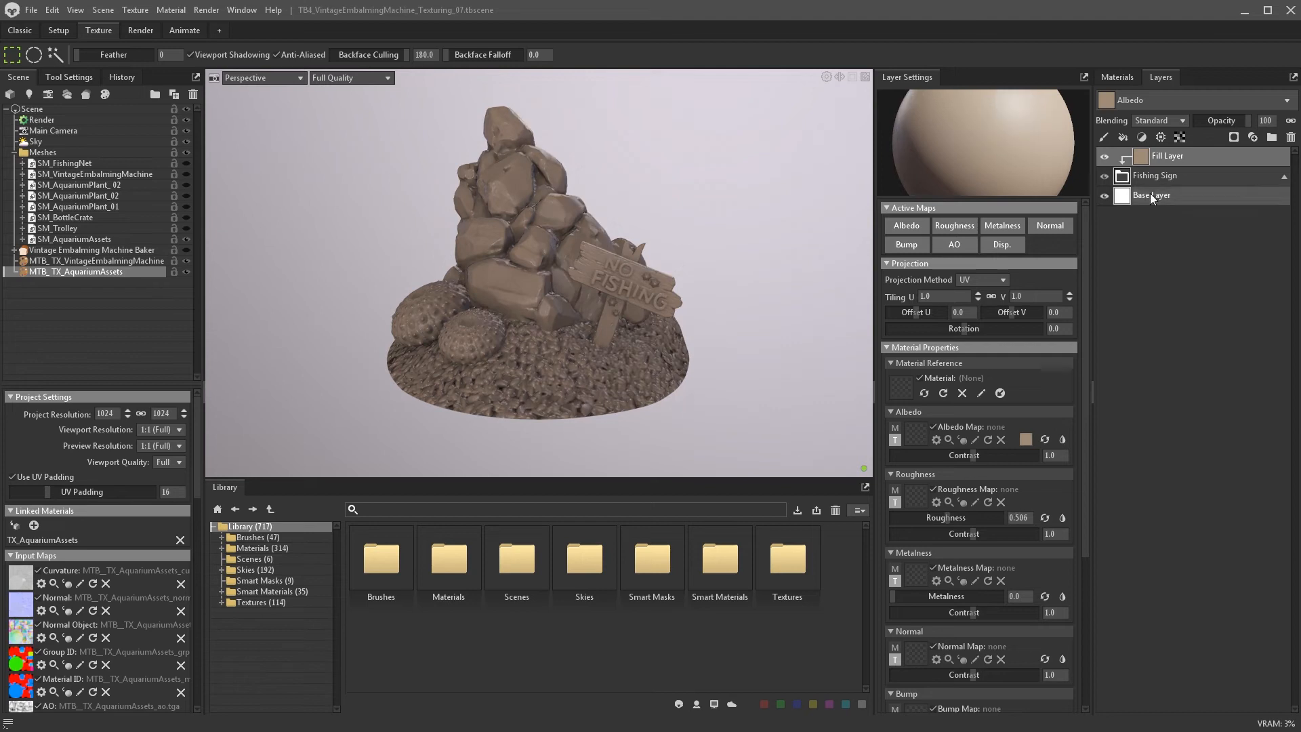
- Add a black mask with a Color Selection layer to the Fishing Sign group, using Object ID as the source
click(1159, 177)
click(1234, 137)
click(1213, 185)
click(1162, 137)
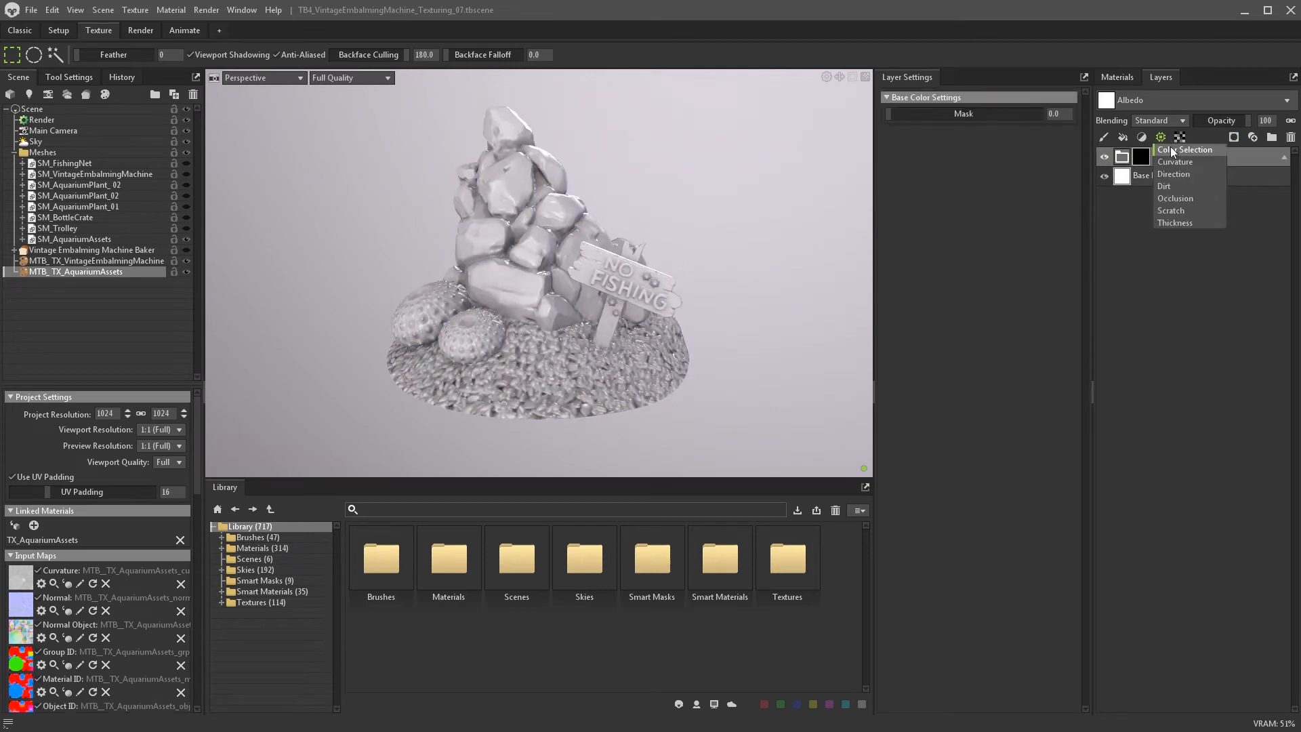
click(1170, 149)
click(943, 115)
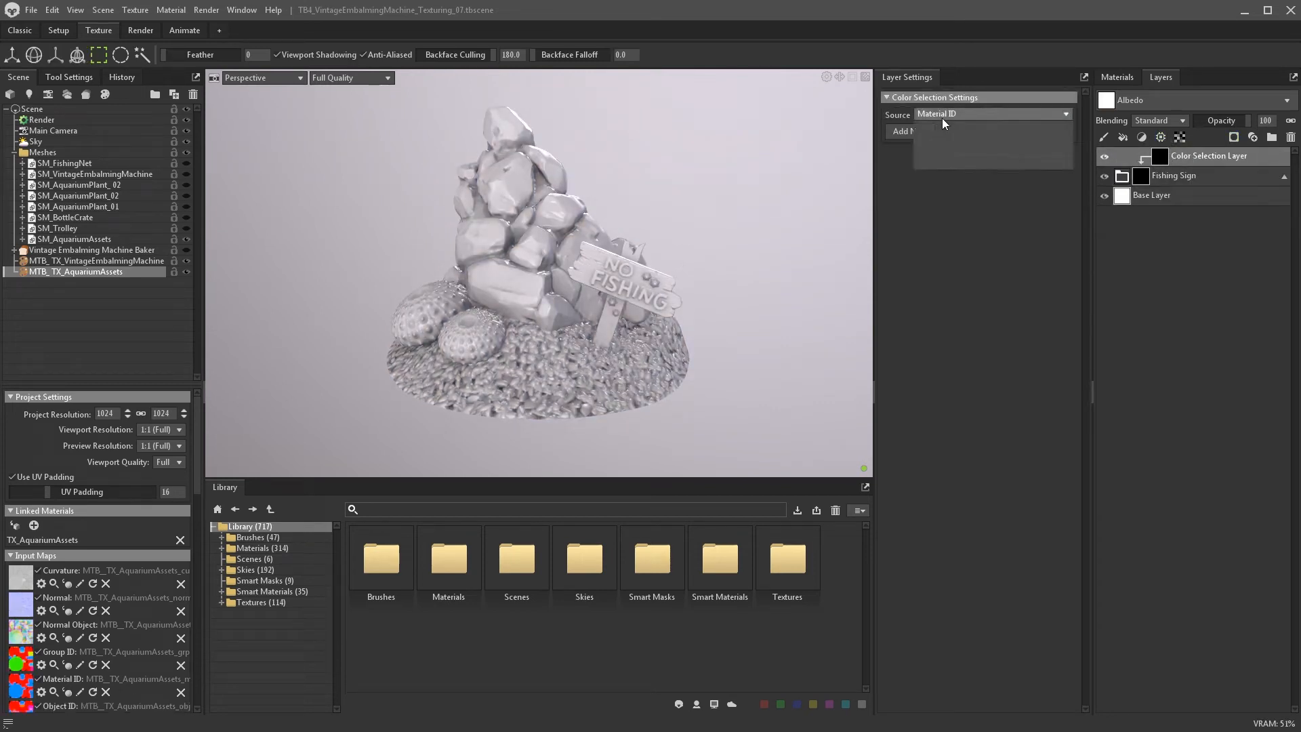
click(942, 150)
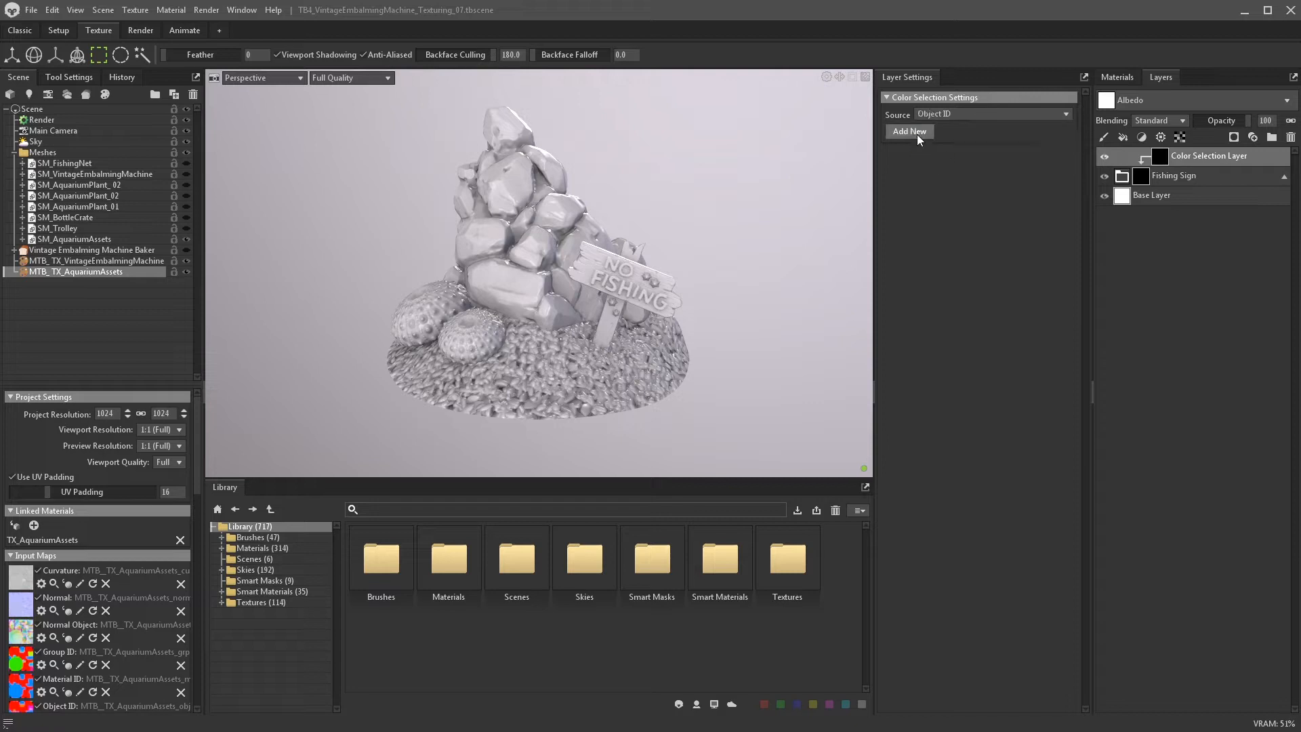
- Pick the Object ID colours of the sign board and its post for the Fishing Sign mask
click(912, 131)
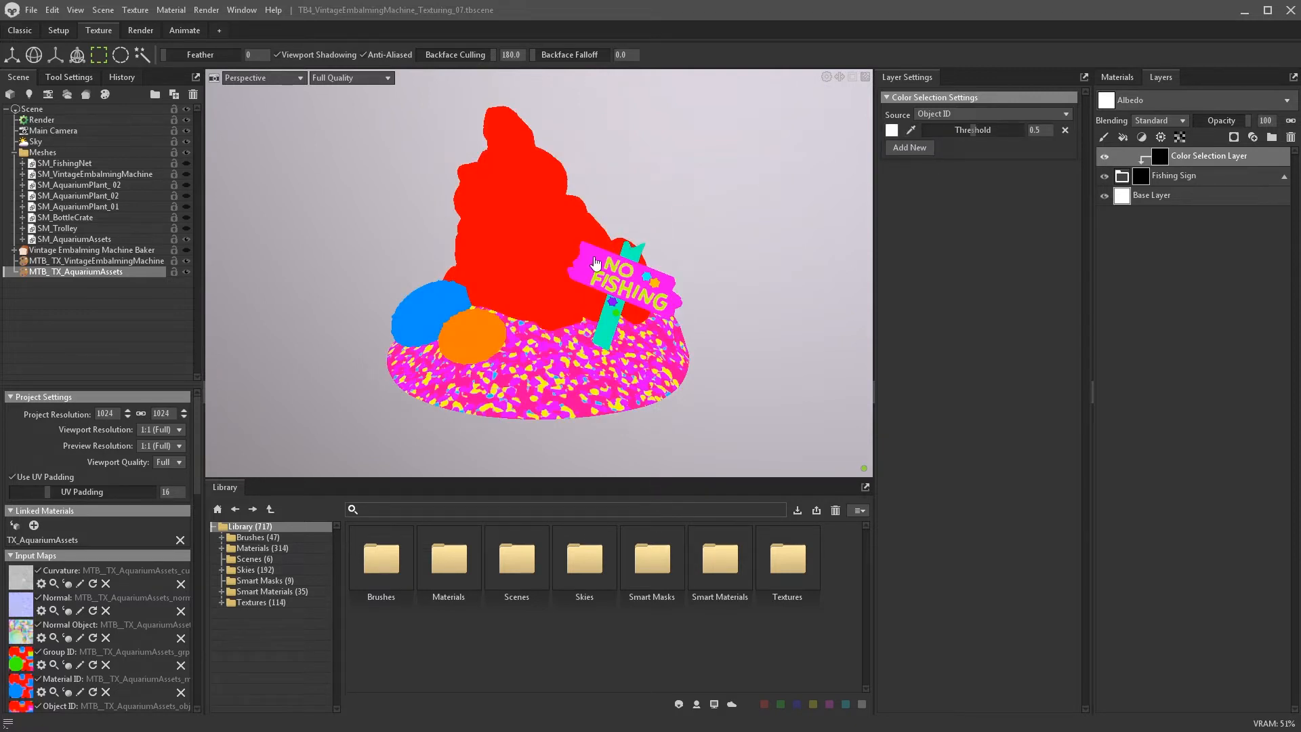
click(594, 262)
click(910, 148)
click(608, 319)
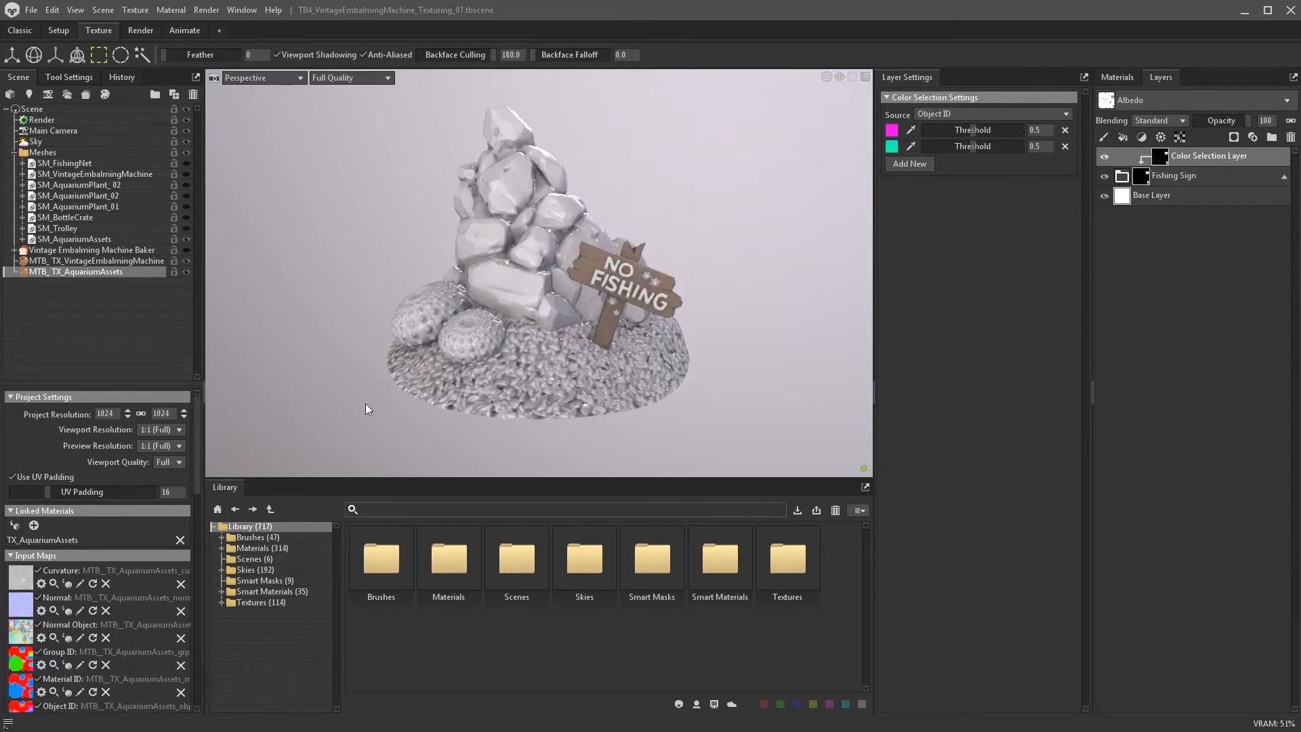
scroll(136, 461, down, 5)
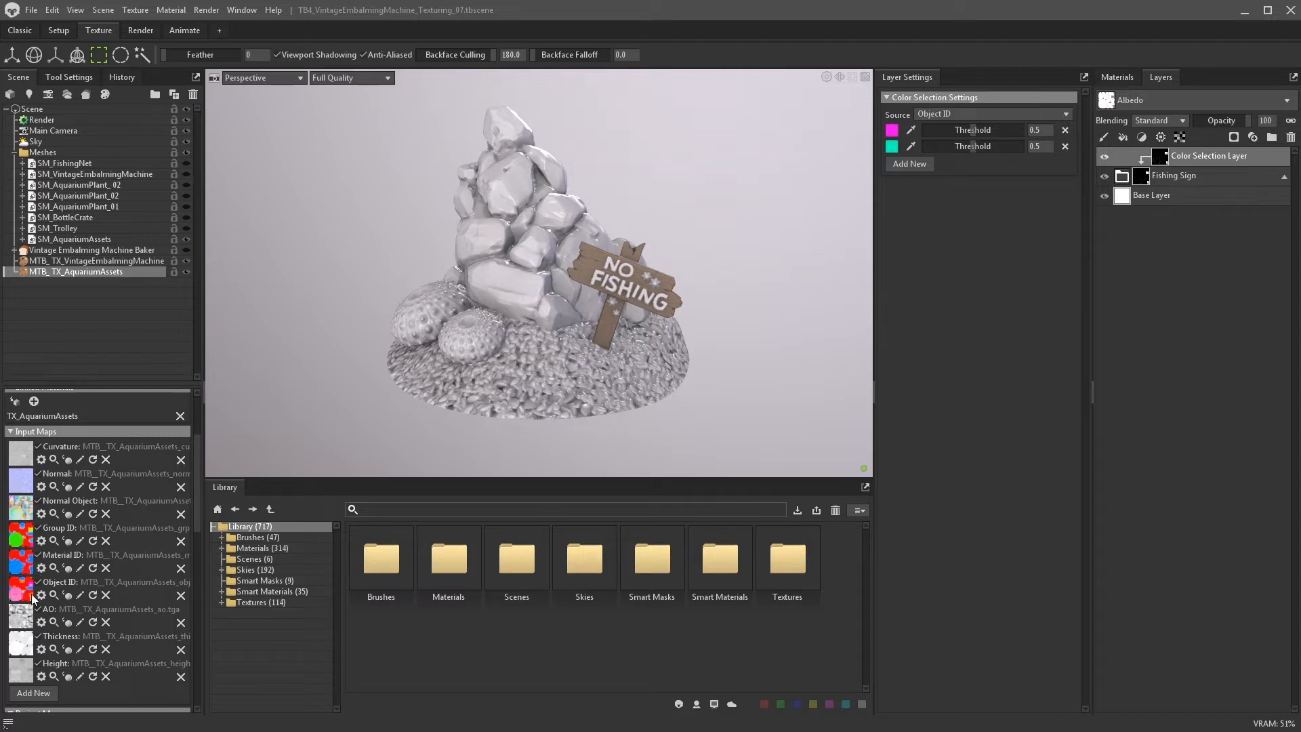
scroll(197, 466, up, 5)
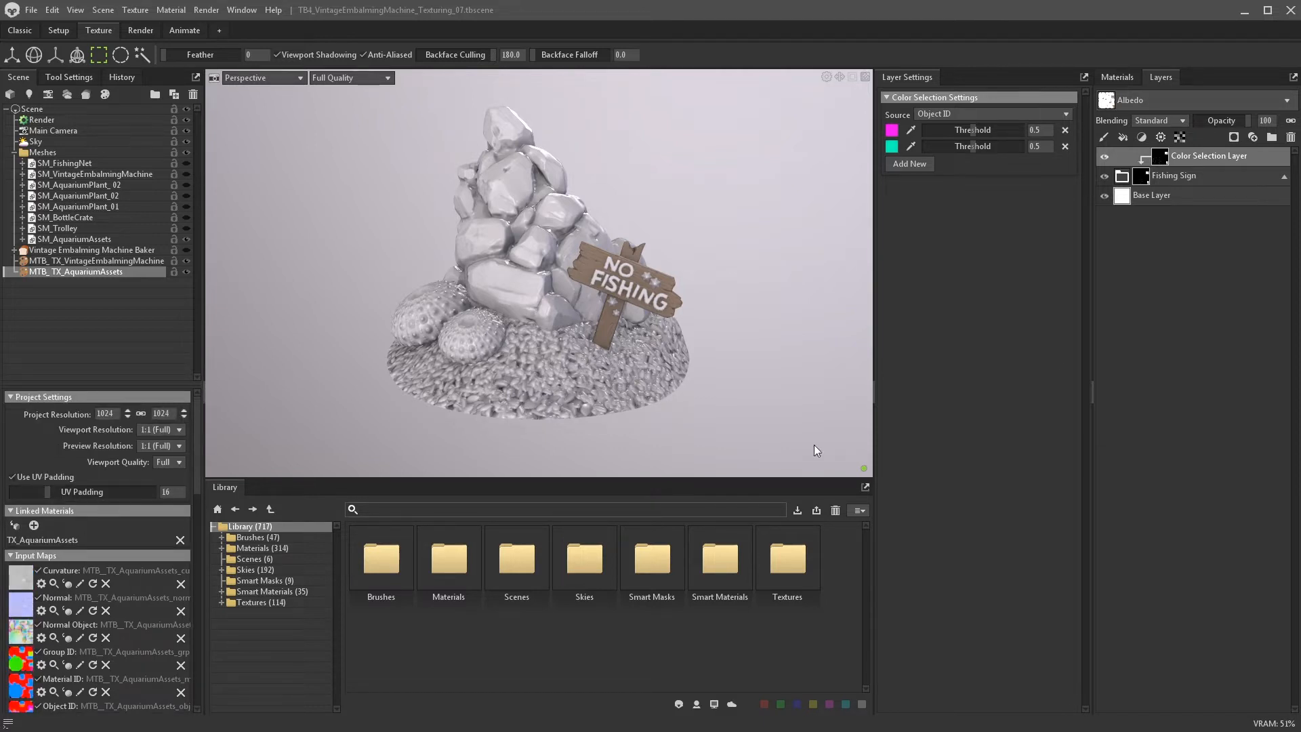
- Collapse the Fishing Sign group and create a new layer group named Urchin above it
click(1285, 176)
click(1272, 136)
double_click(1149, 160)
text(Urchin)
key(Return)
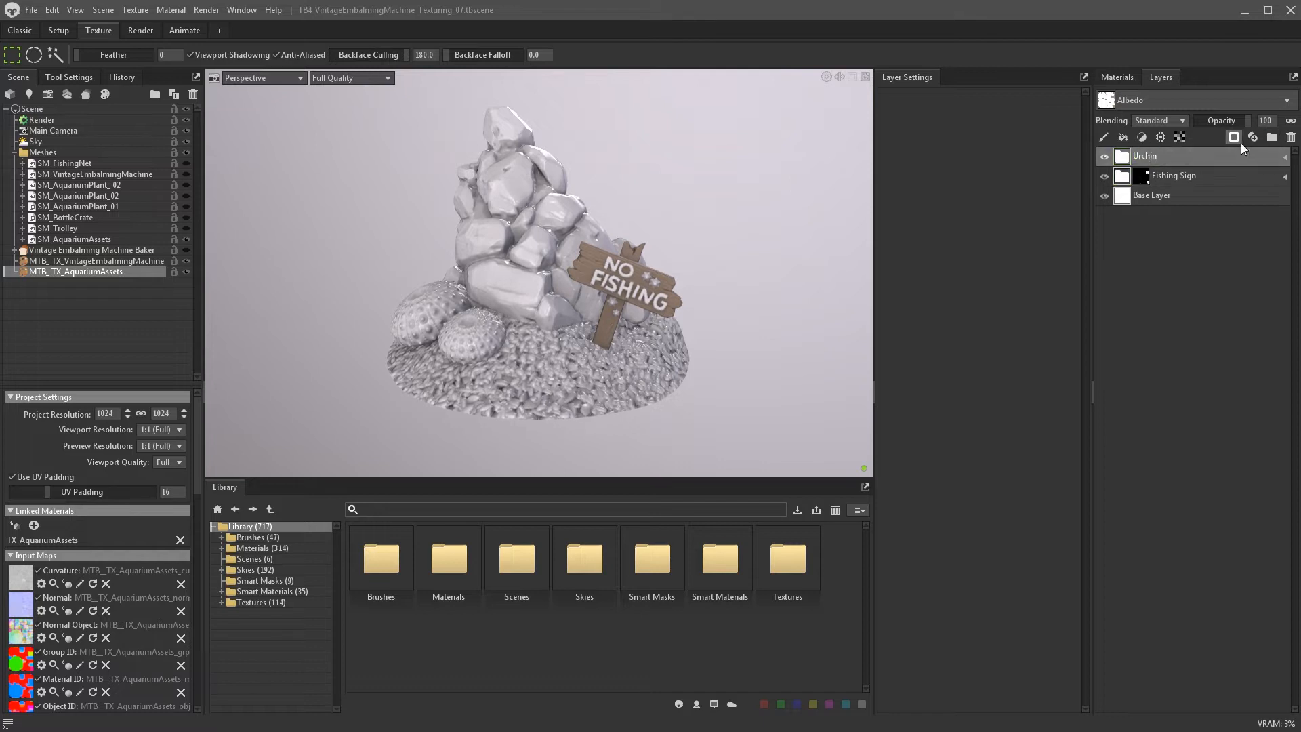
- Give the Urchin group a black mask and a fill layer with a muted purple albedo
click(1238, 140)
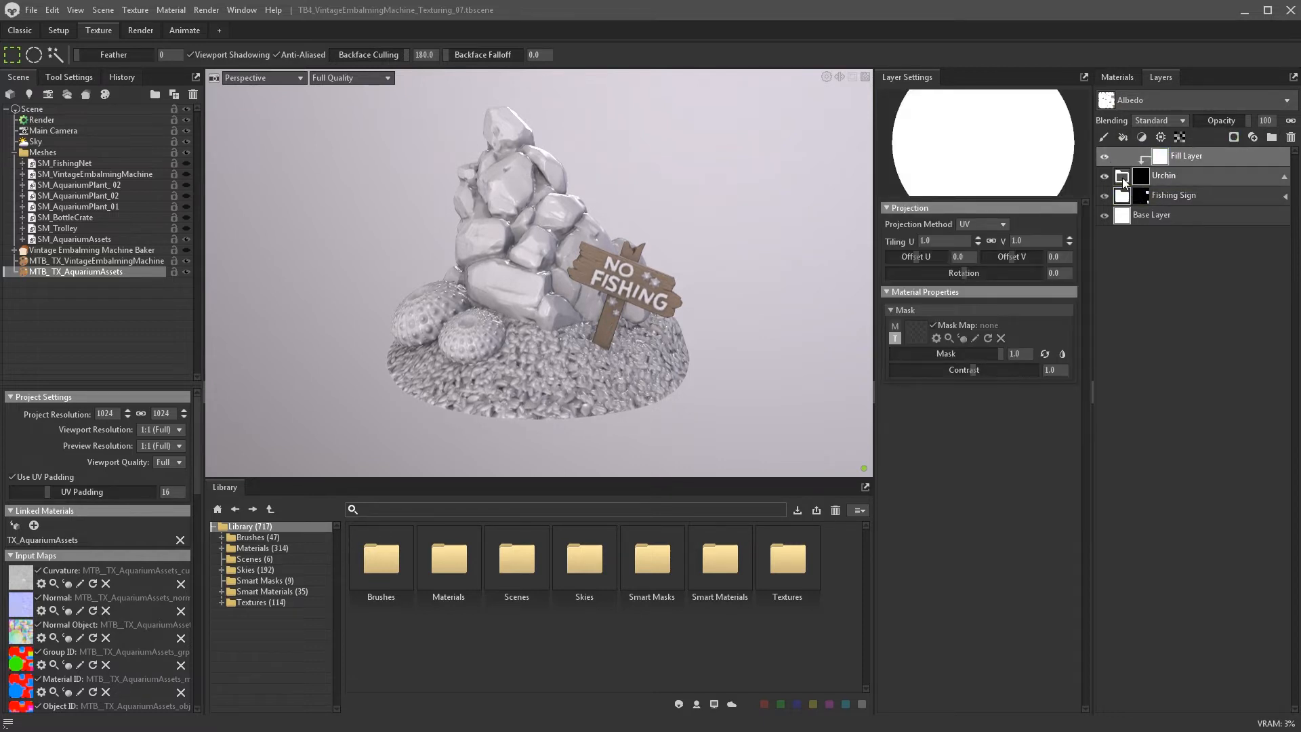
click(1026, 439)
click(674, 319)
drag(535, 314, 523, 324)
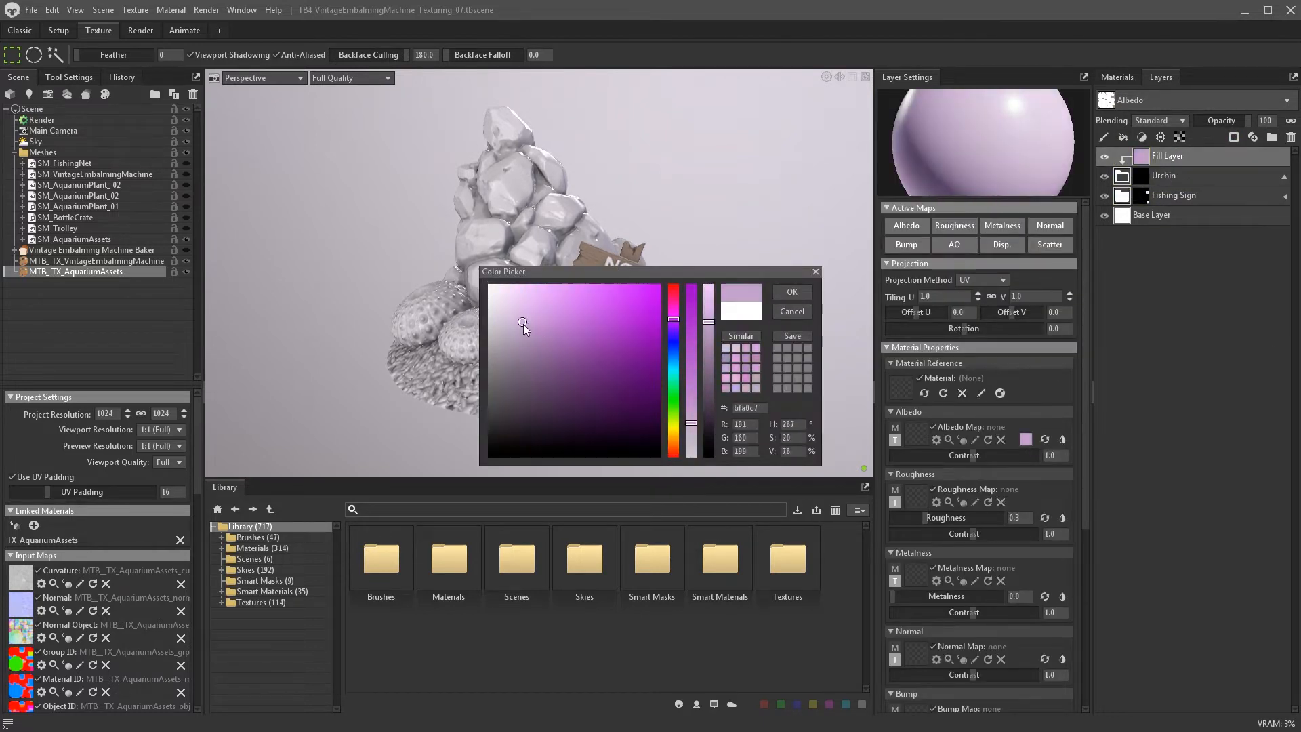
click(791, 292)
- Add a Color Selection layer to the Urchin group's mask and set its source to Object ID
click(1140, 176)
click(1161, 138)
click(1181, 150)
click(909, 131)
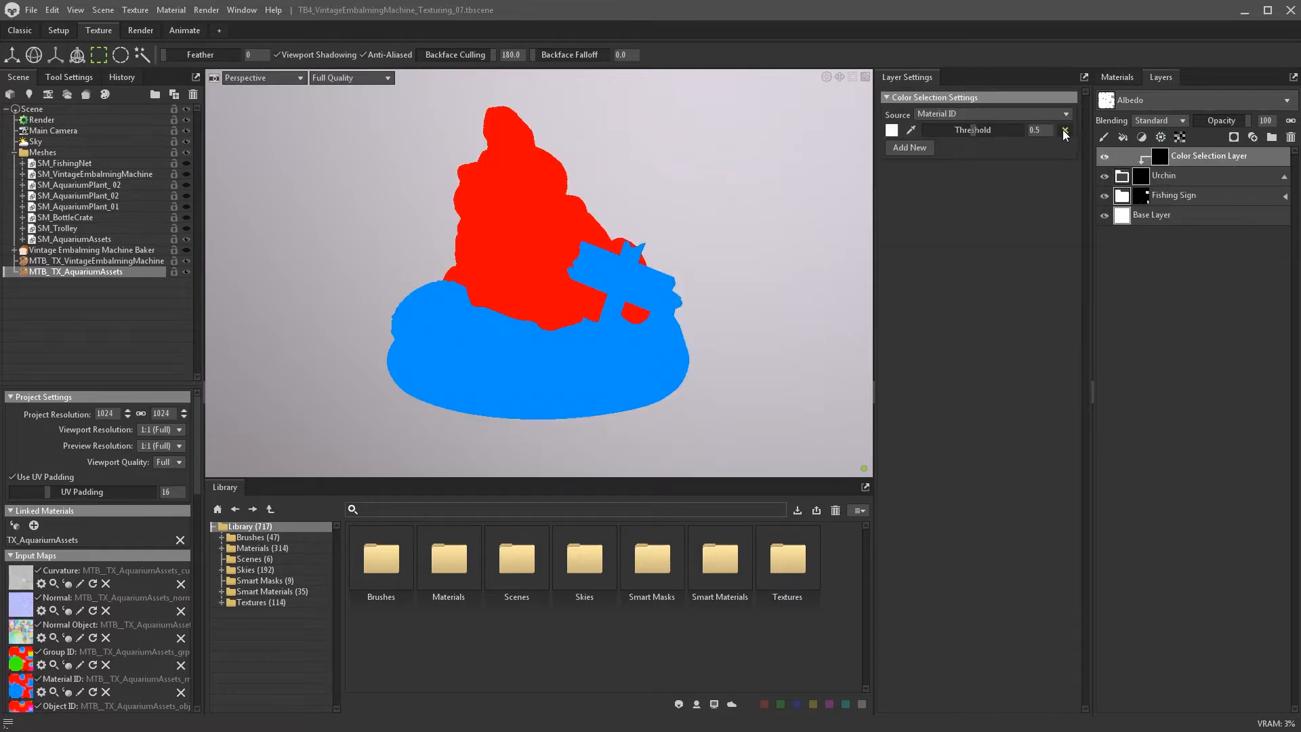
click(1064, 132)
click(1044, 114)
click(935, 148)
- Pick both urchins' ID colours for the Urchin mask and raise the roughness of the purple fill layer
click(917, 135)
click(427, 311)
click(915, 149)
click(472, 336)
click(1123, 175)
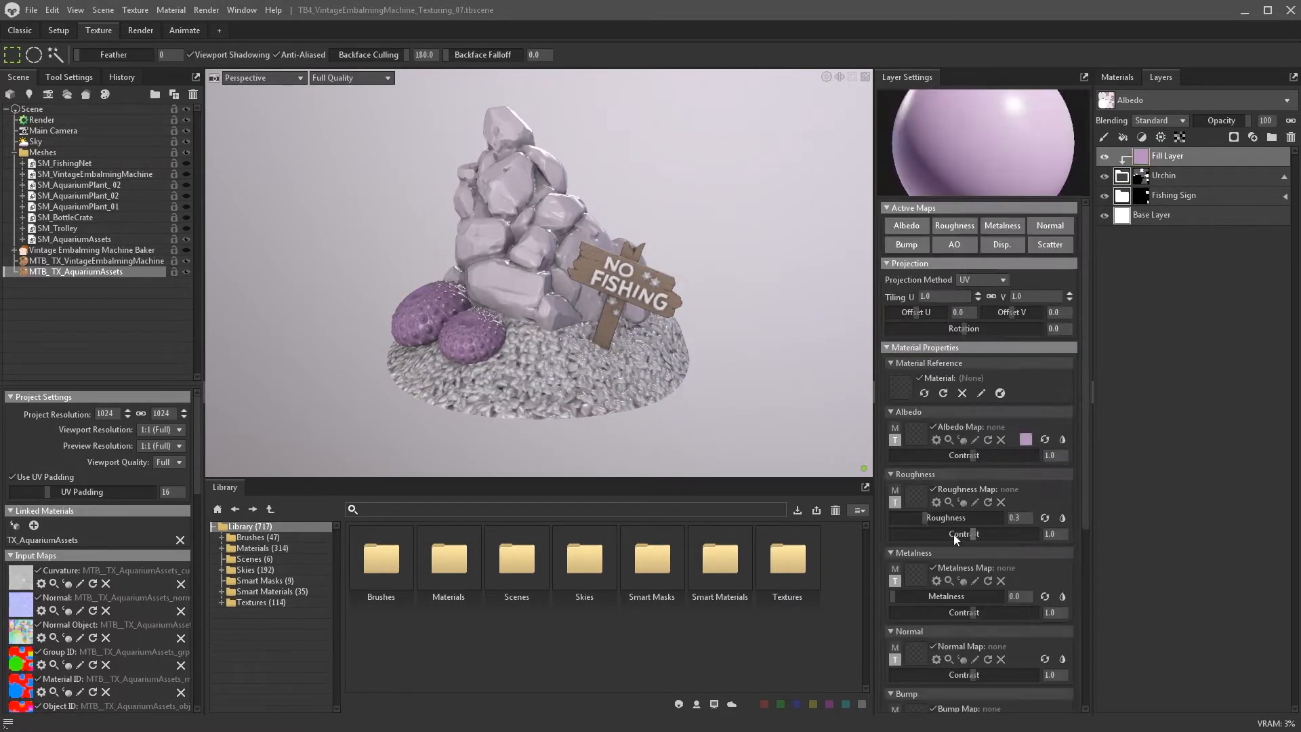
click(957, 518)
- Collapse the Urchin group and create a new layer group named Rock above it
click(1122, 176)
click(1271, 137)
double_click(1144, 157)
text(Rock)
key(Return)
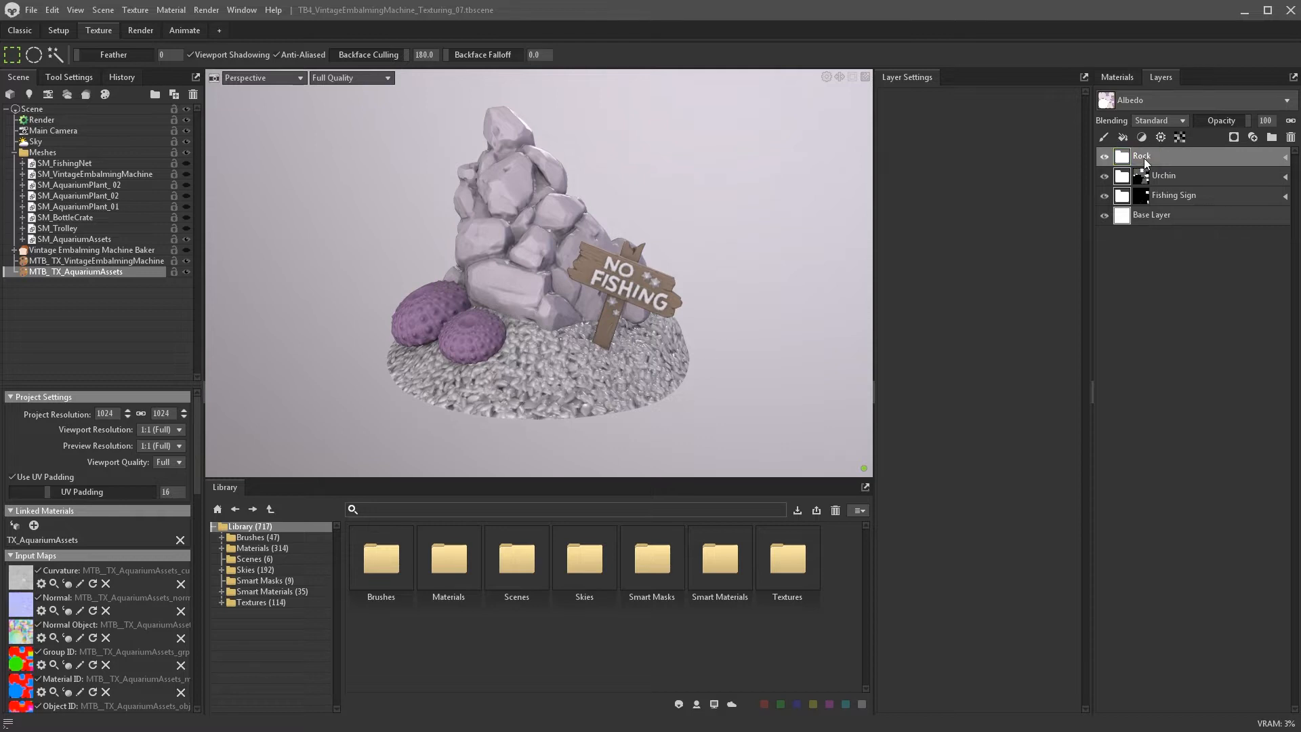
- Place a new fill layer inside the Rock group and give the group a black mask
click(1123, 137)
drag(1152, 156, 1144, 176)
click(1136, 175)
click(1233, 137)
click(1161, 137)
click(1179, 163)
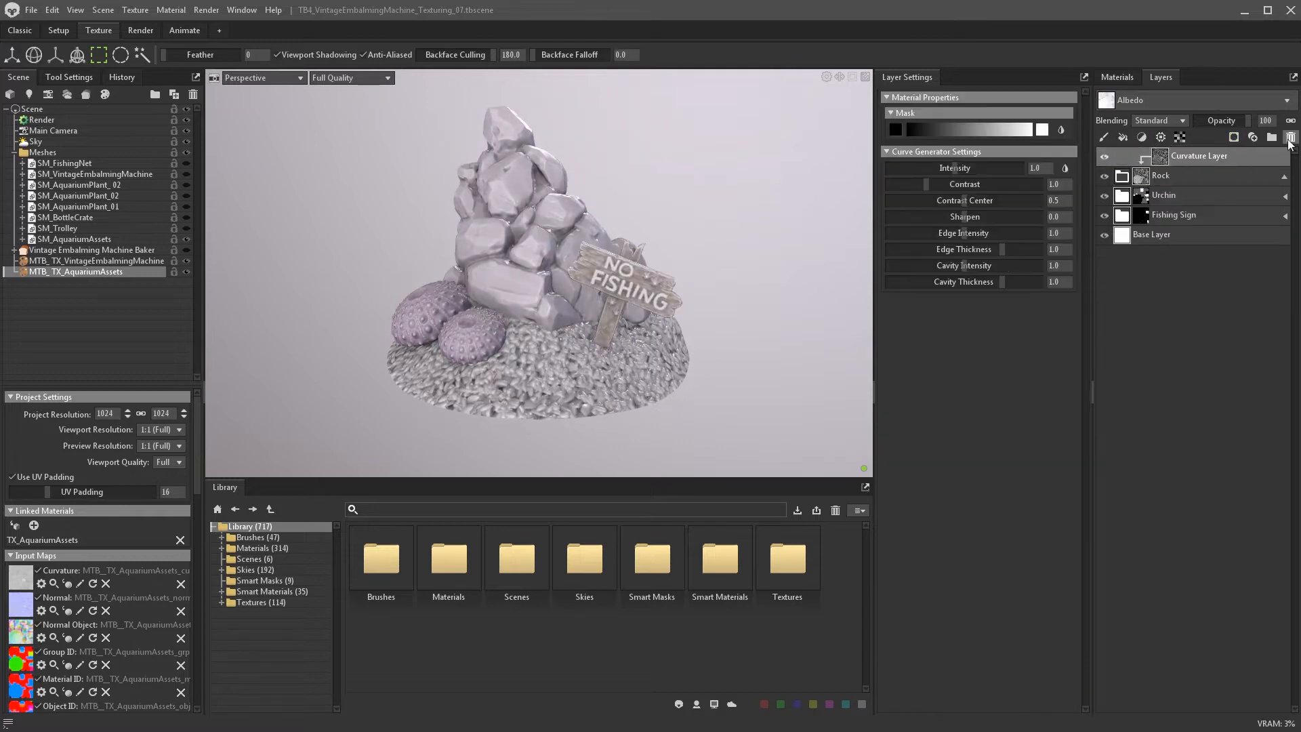
click(1290, 139)
- Mask the Rock group with a Color Selection layer sourced from Object ID, picking the colour of the rock pile
click(1161, 136)
click(1179, 150)
click(968, 112)
click(935, 151)
click(912, 133)
click(573, 202)
- Set the Rock fill layer's albedo to a dark brown, raise its roughness, and collapse the group
click(1124, 177)
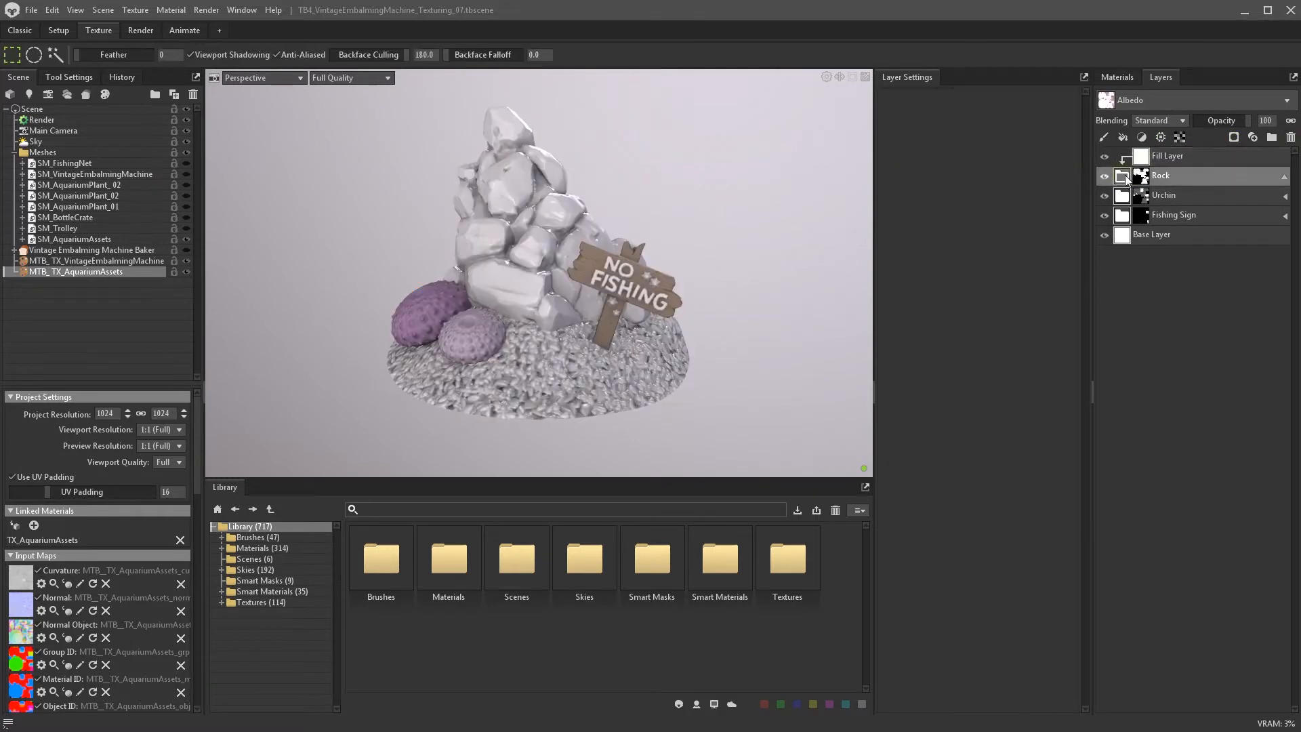
click(1167, 156)
click(1026, 440)
click(673, 441)
drag(499, 335, 523, 372)
click(791, 292)
click(968, 517)
click(1283, 175)
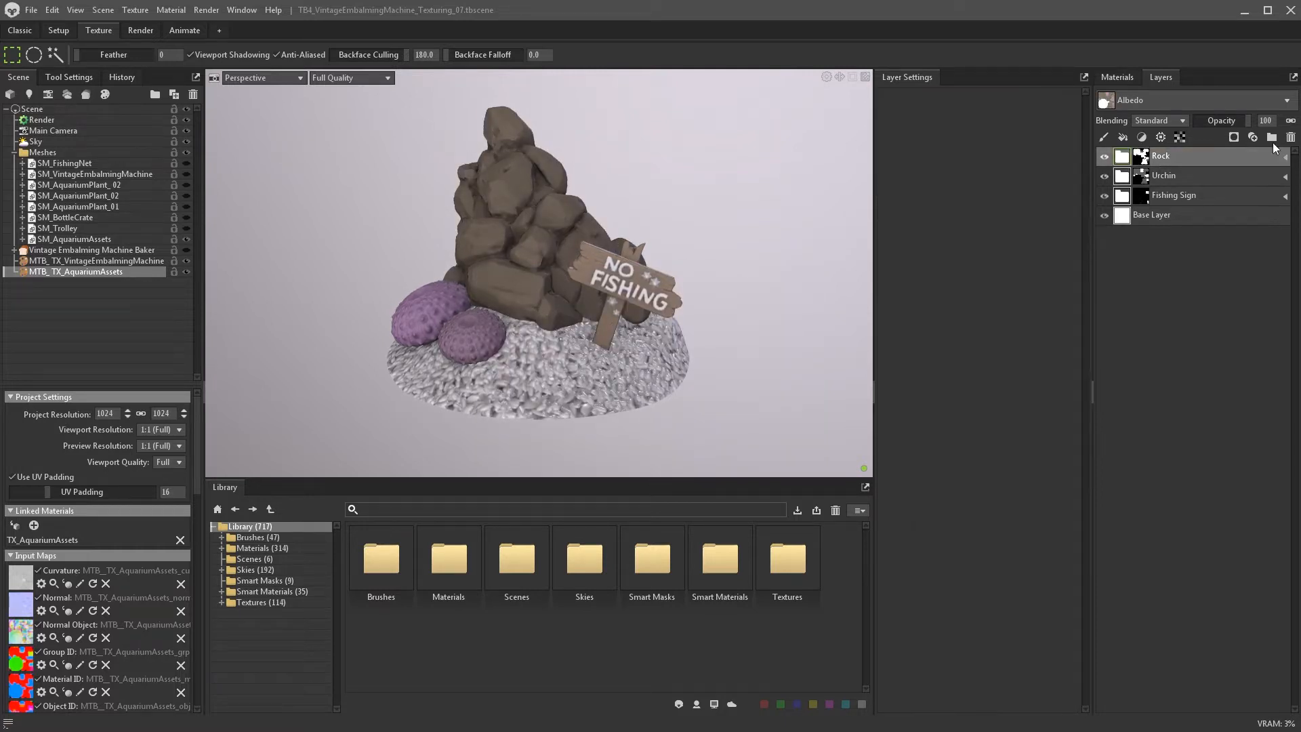
- Create a layer group named Pebbles with a nested group named Colour 01 inside it
click(1272, 137)
text(Pebbles)
key(Return)
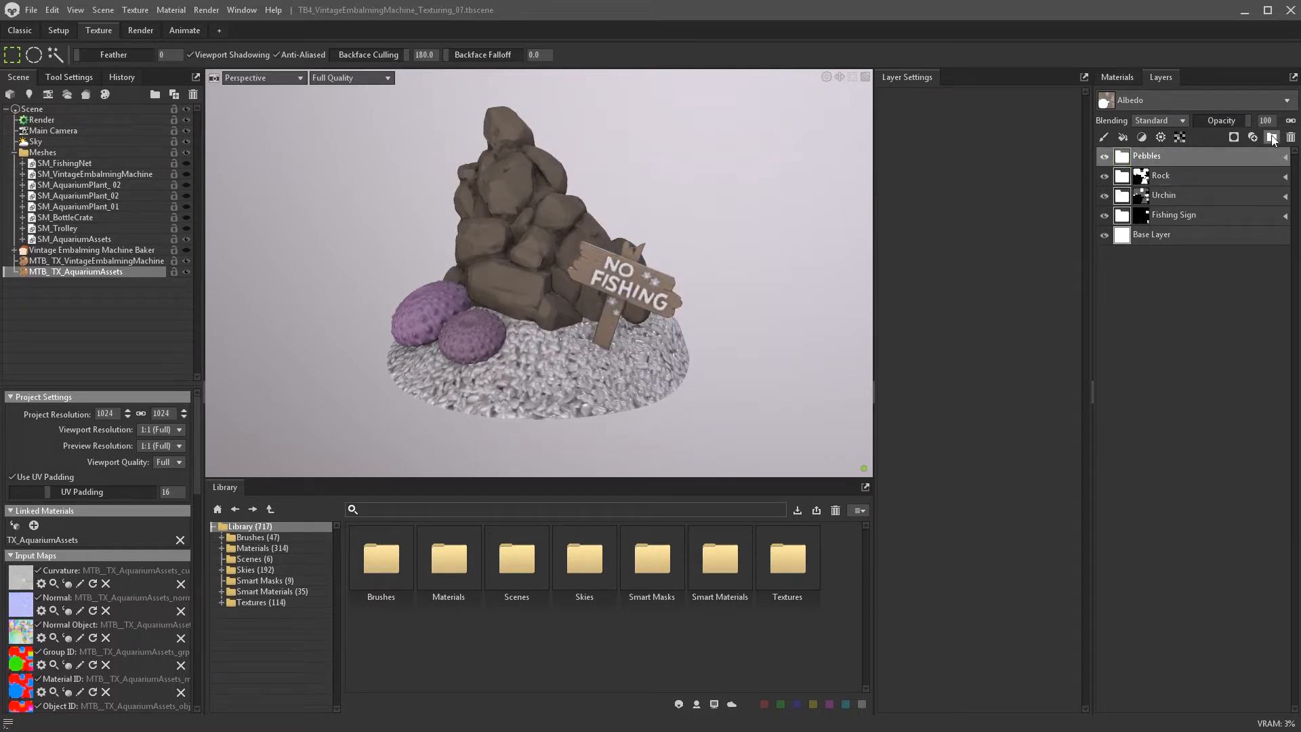
click(1272, 138)
drag(1127, 156, 1128, 179)
double_click(1154, 157)
text(Colour 01)
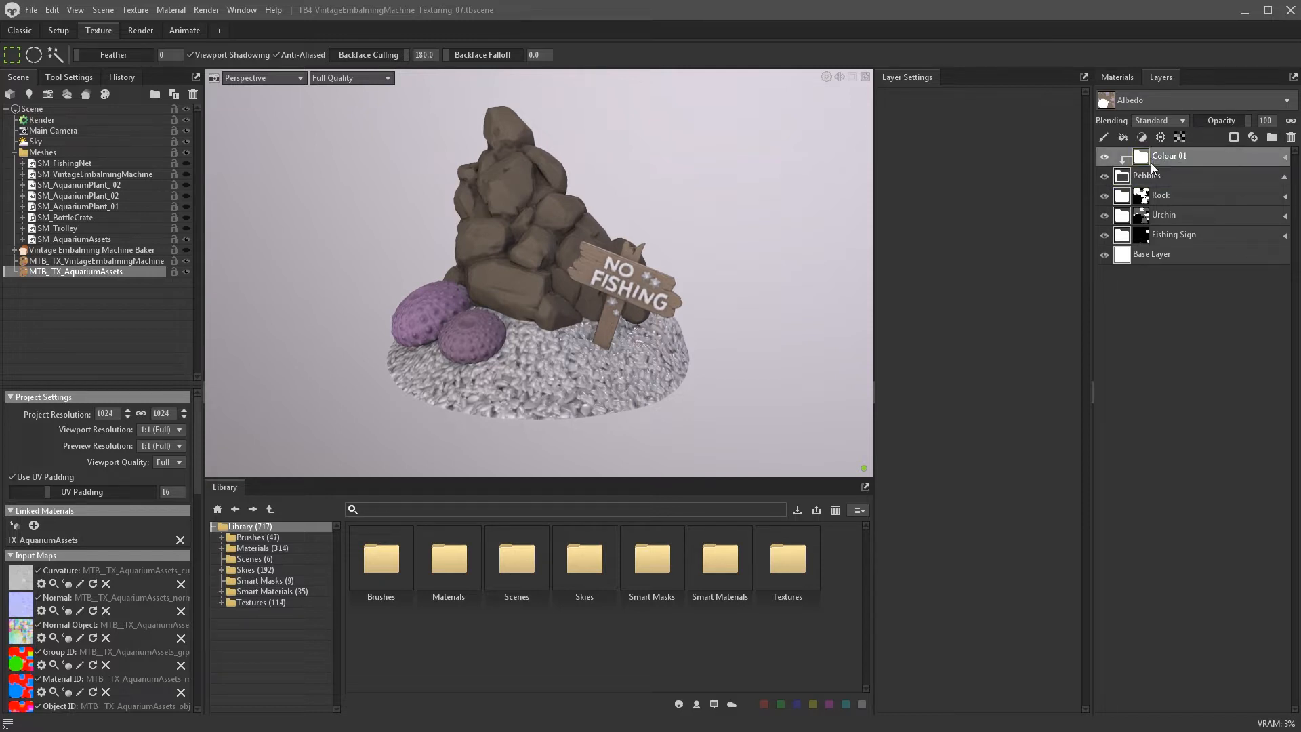
key(Return)
- Add a fill layer inside Colour 01 with the blue albedo 316dca and a roughness of 0.675
click(1123, 137)
drag(1152, 156, 1143, 180)
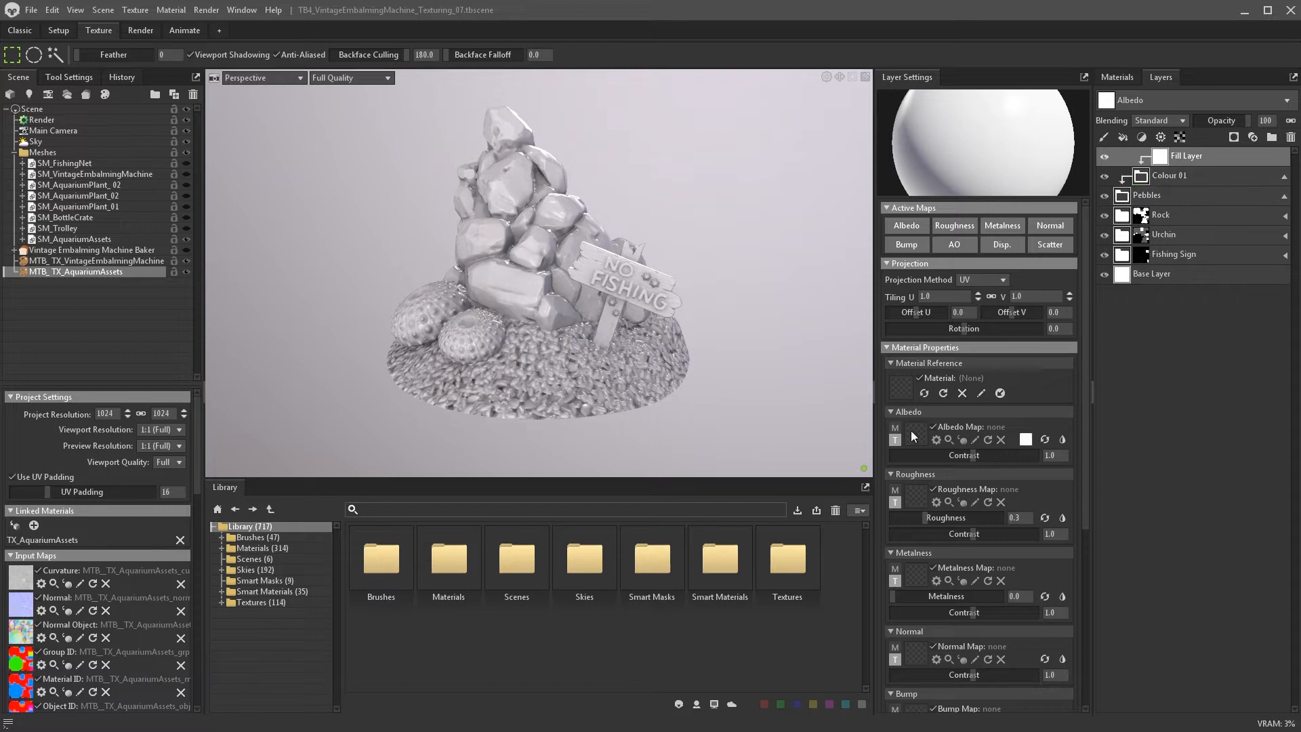
click(1025, 439)
click(673, 355)
click(628, 337)
click(792, 292)
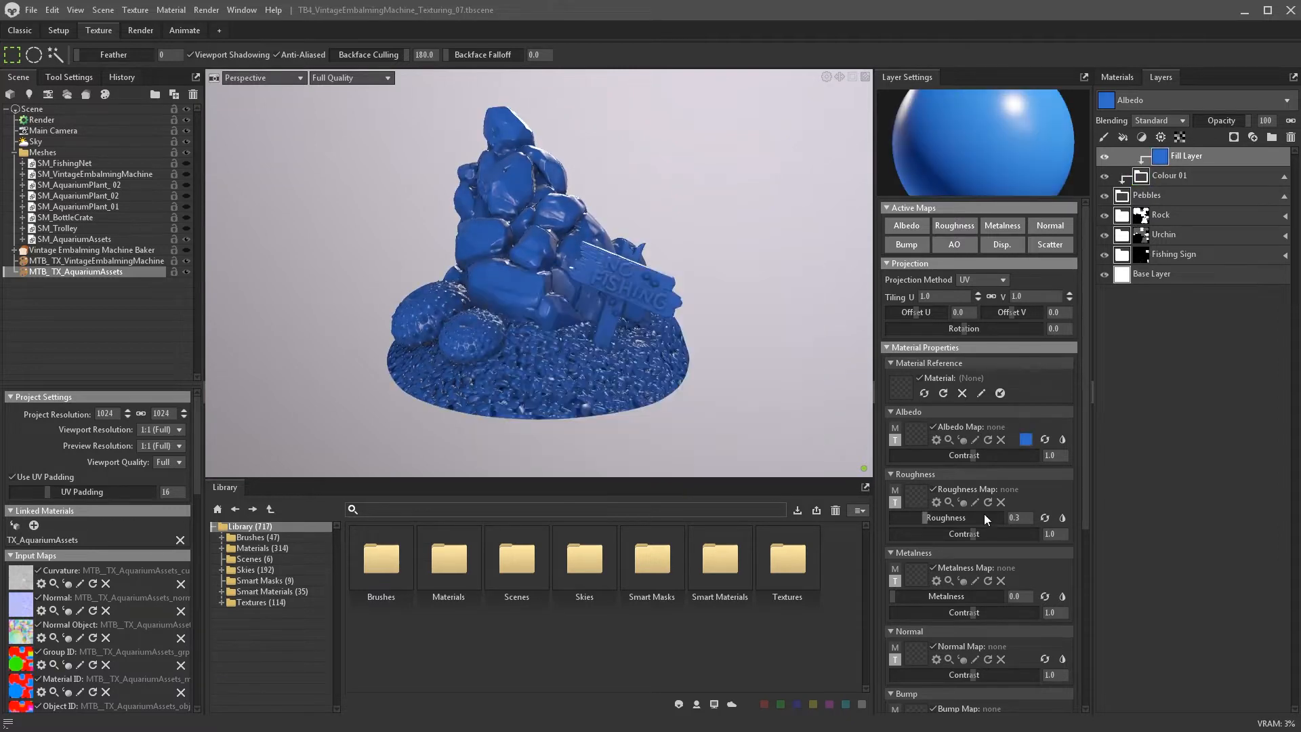
click(984, 517)
- Mask Colour 01 with a black mask and an Object ID Color Selection layer picking the pink-red ID colour of the pebbles
click(1186, 176)
click(1234, 137)
click(1179, 186)
click(1161, 138)
click(1165, 149)
click(952, 149)
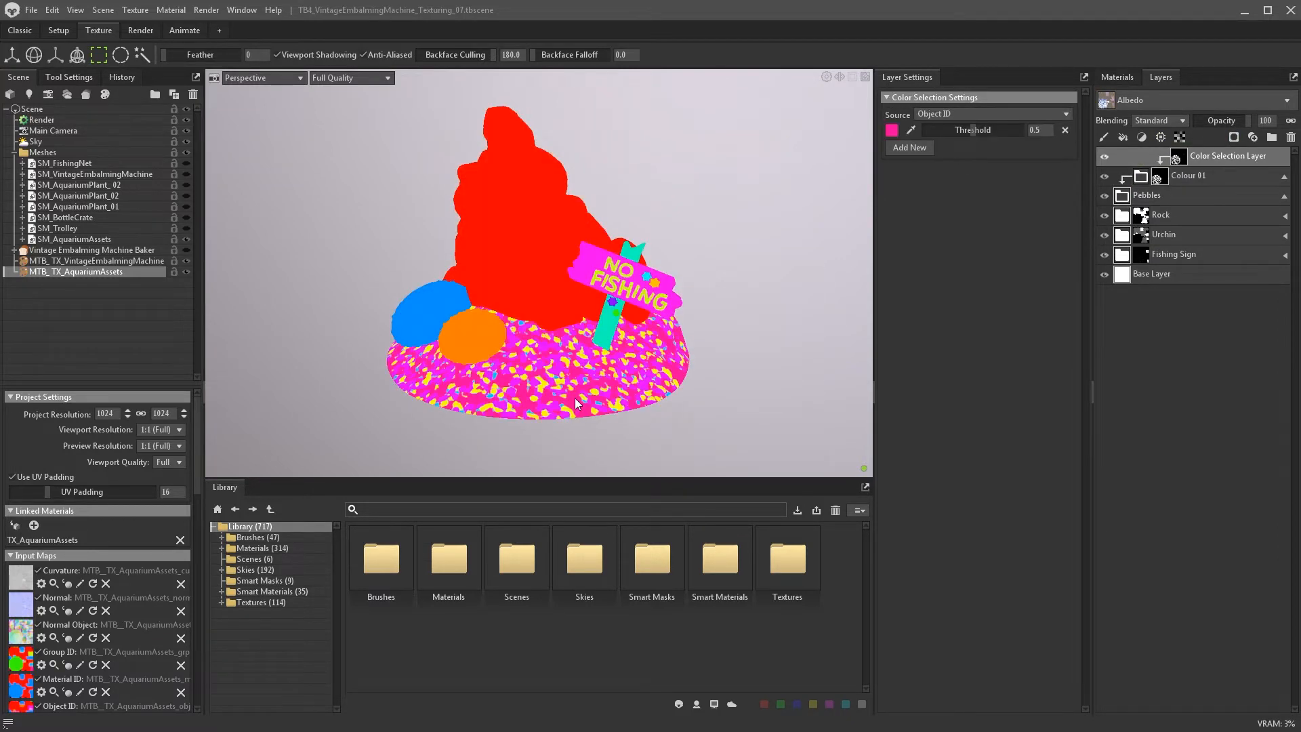
click(575, 397)
- Duplicate the Colour 01 pebble group twice
right_click(1237, 156)
click(1214, 171)
right_click(1230, 157)
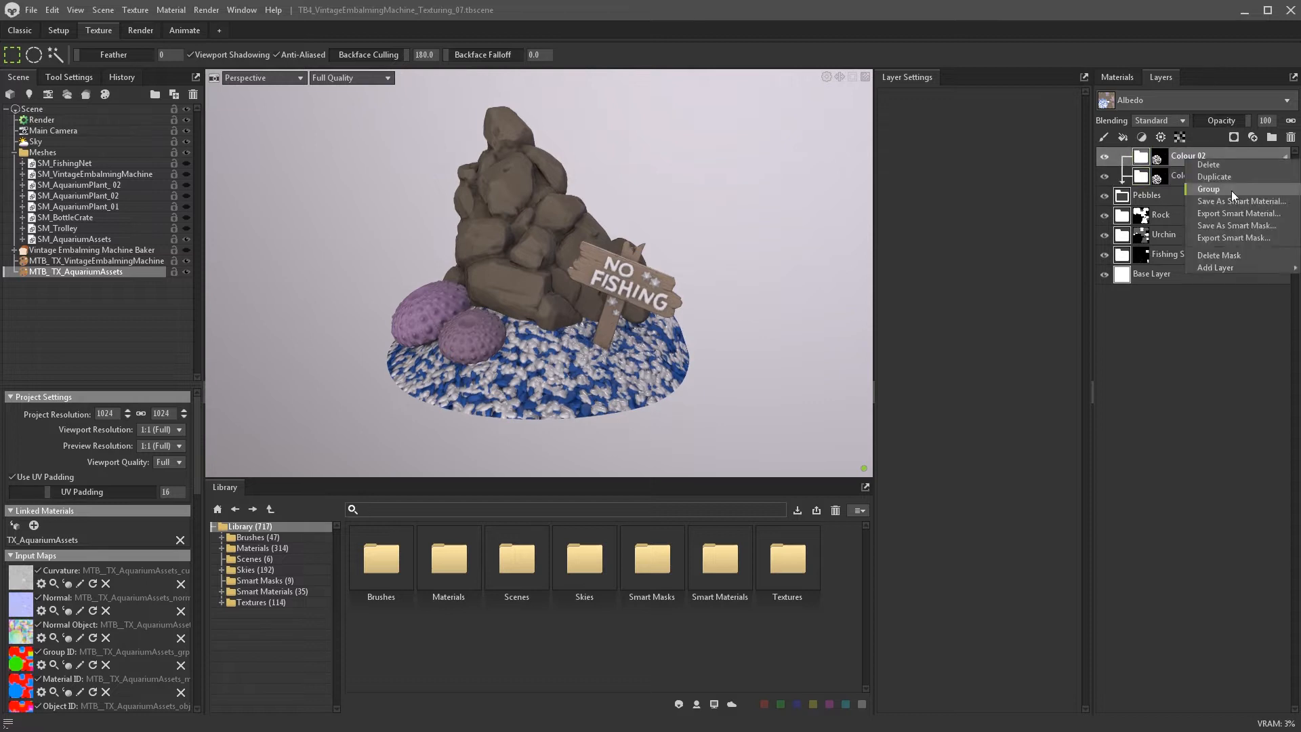
click(1214, 170)
- Change the albedo of the Colour 02 group's fill layer to red
click(1026, 439)
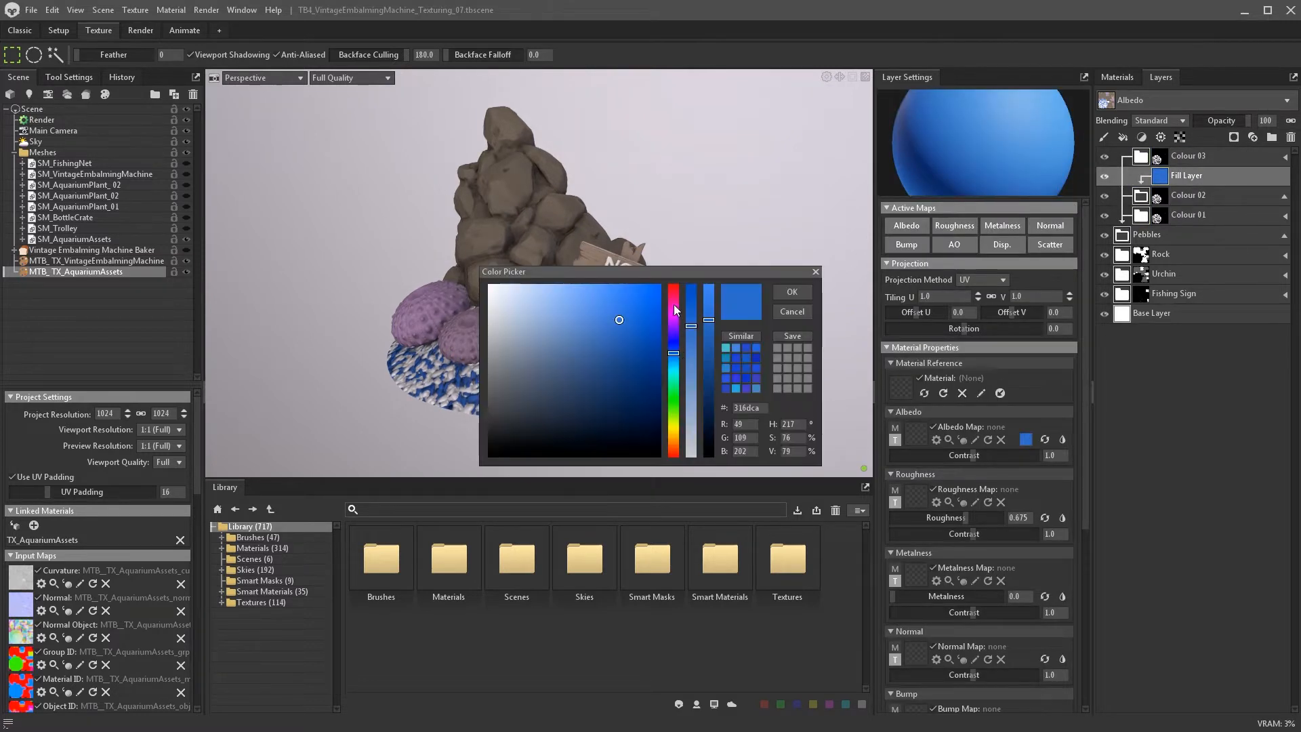
drag(674, 304, 677, 288)
click(610, 295)
click(790, 290)
- Replace the Object ID colour in Colour 02's Color Selection mask with a different pebble colour and collapse the group
click(1159, 198)
click(1213, 176)
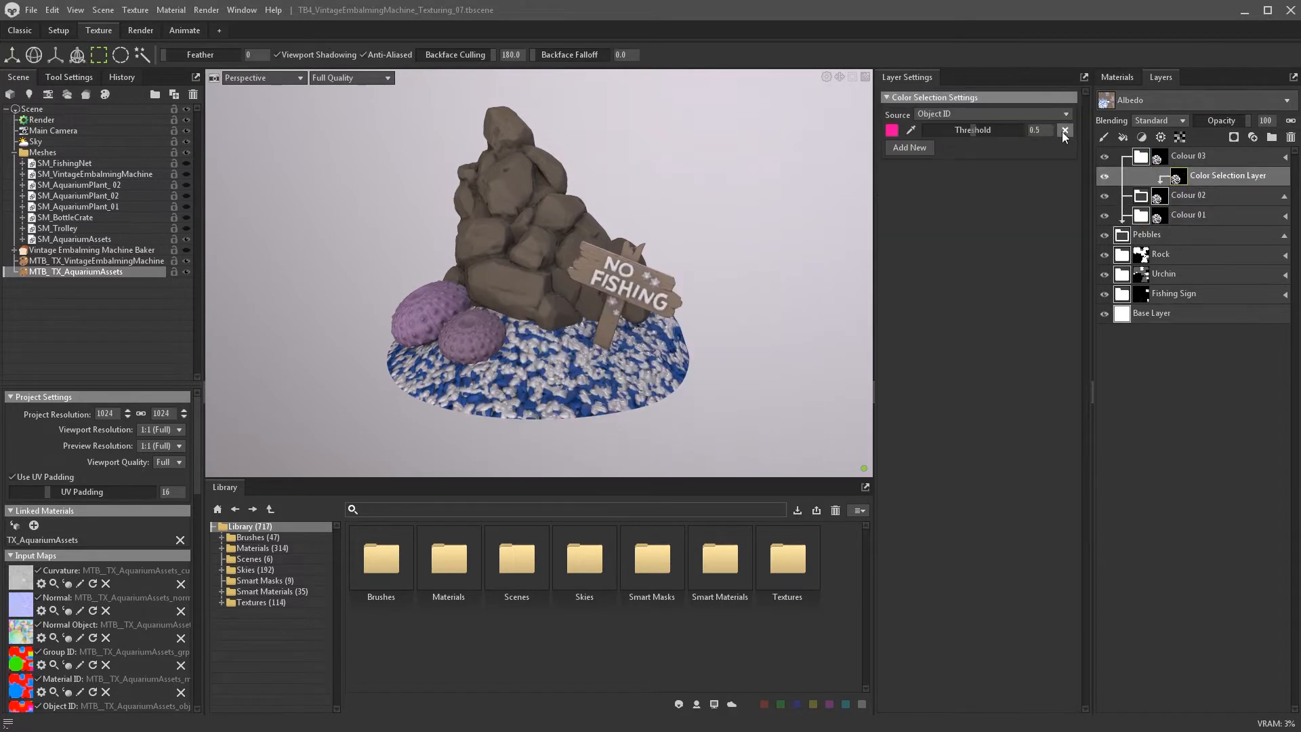
click(911, 130)
click(564, 360)
click(1141, 196)
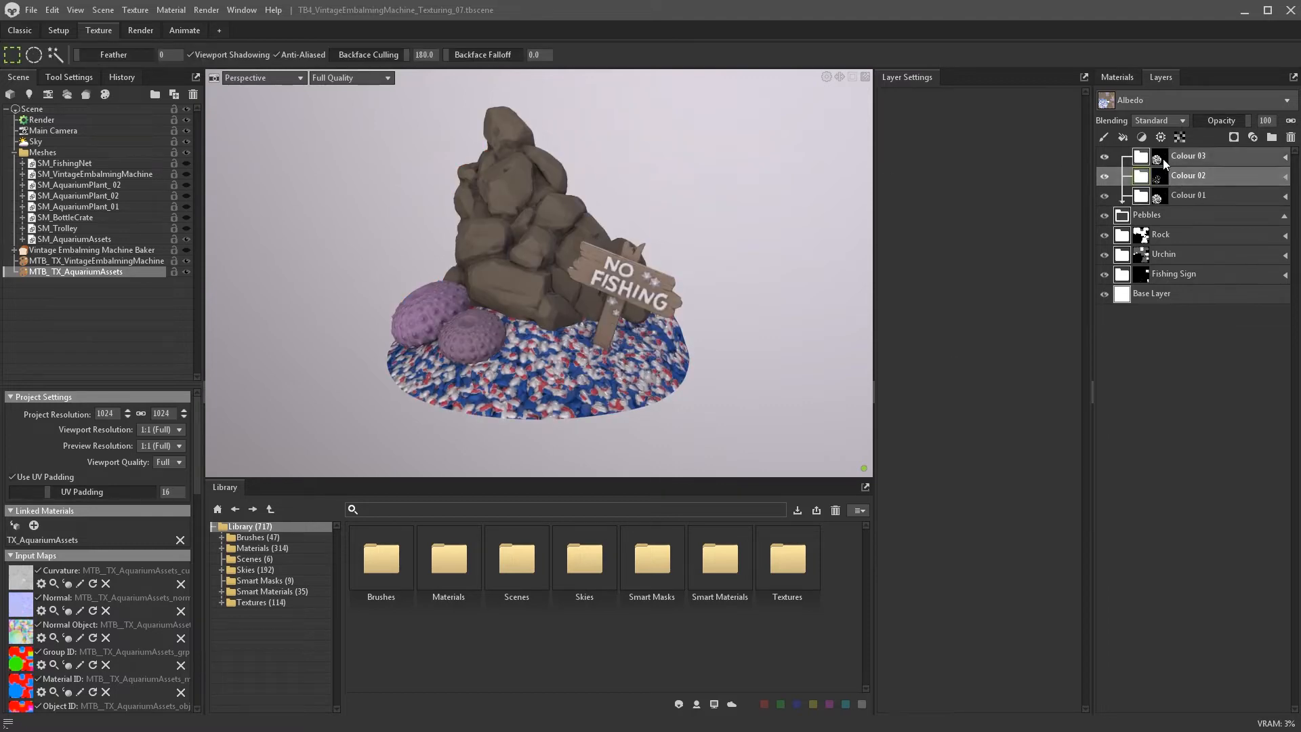
- Replace the Object ID colour in Colour 03's Color Selection mask with another set of pebbles
click(1156, 157)
click(1181, 156)
click(911, 130)
click(542, 385)
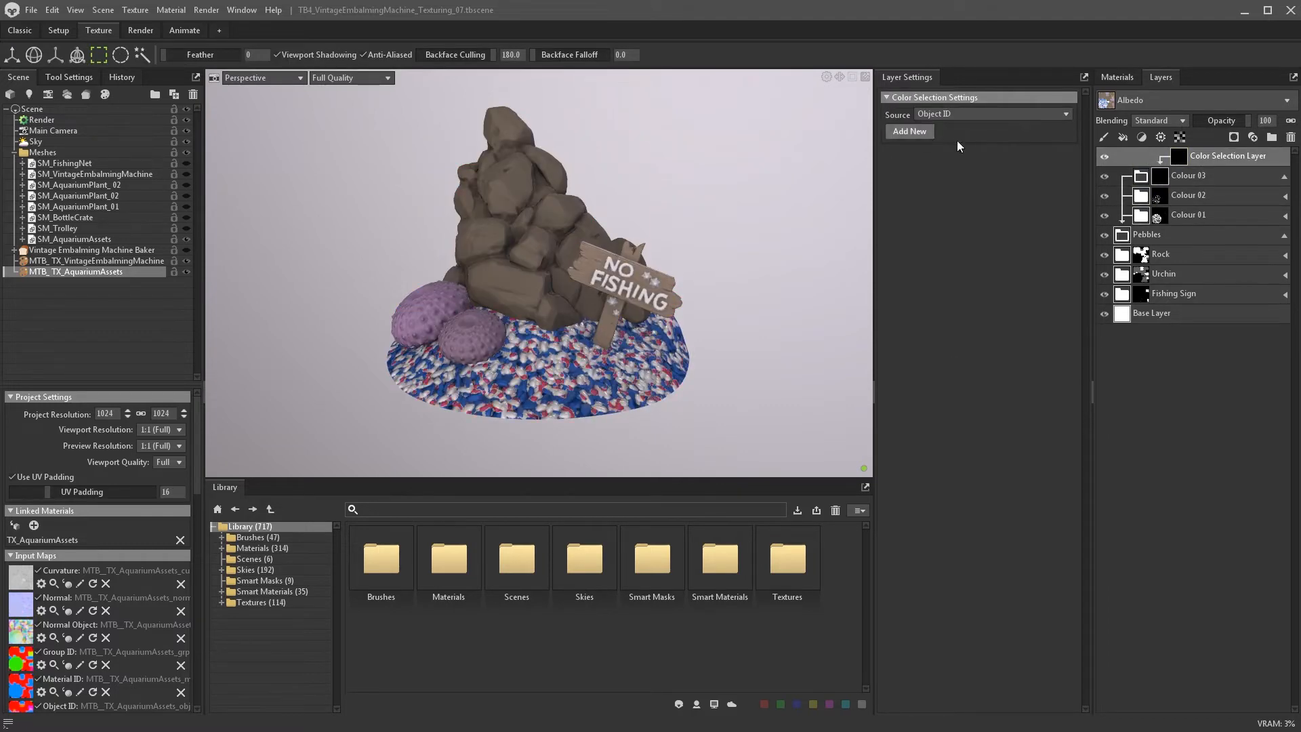
click(911, 129)
click(514, 345)
- Change the albedo of the Colour 03 group's fill layer to yellow and collapse the group
click(1159, 157)
click(1027, 439)
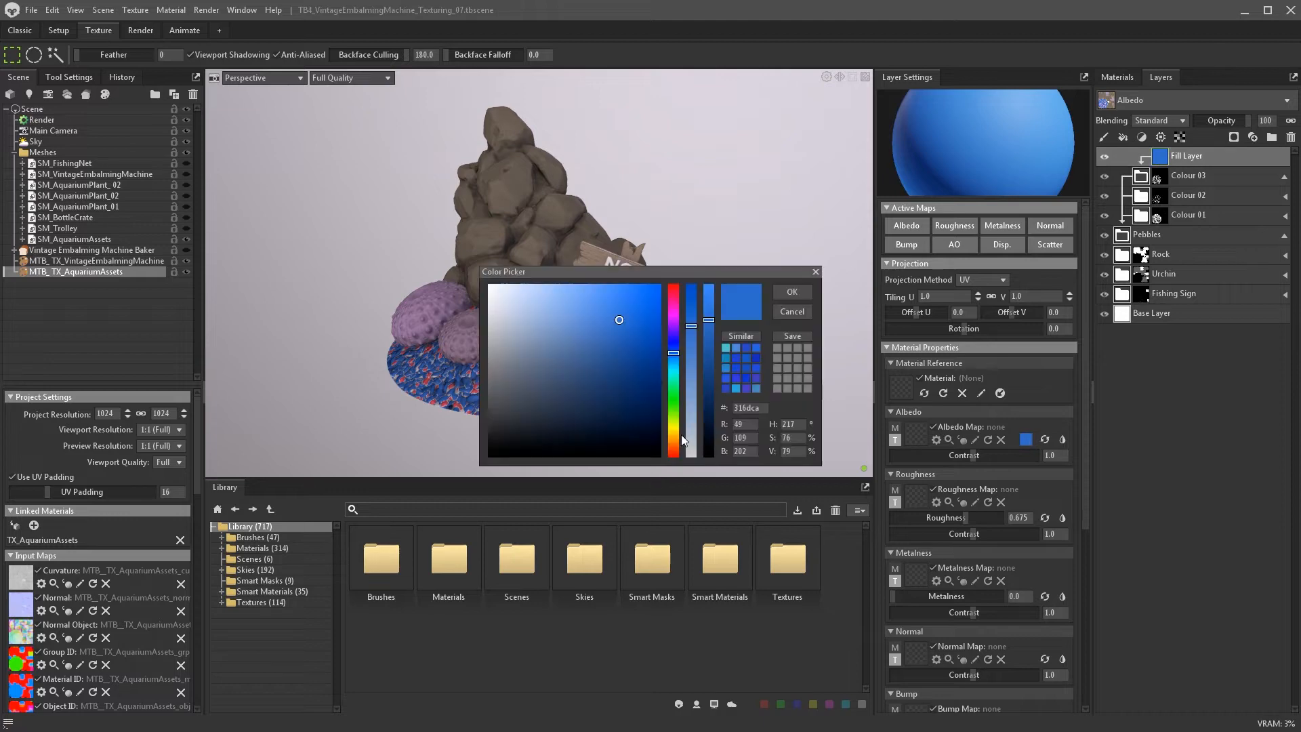
click(675, 421)
drag(638, 271, 845, 279)
click(840, 309)
click(1001, 301)
click(1144, 177)
click(1284, 176)
- Duplicate the Colour 03 pebble group
right_click(1180, 157)
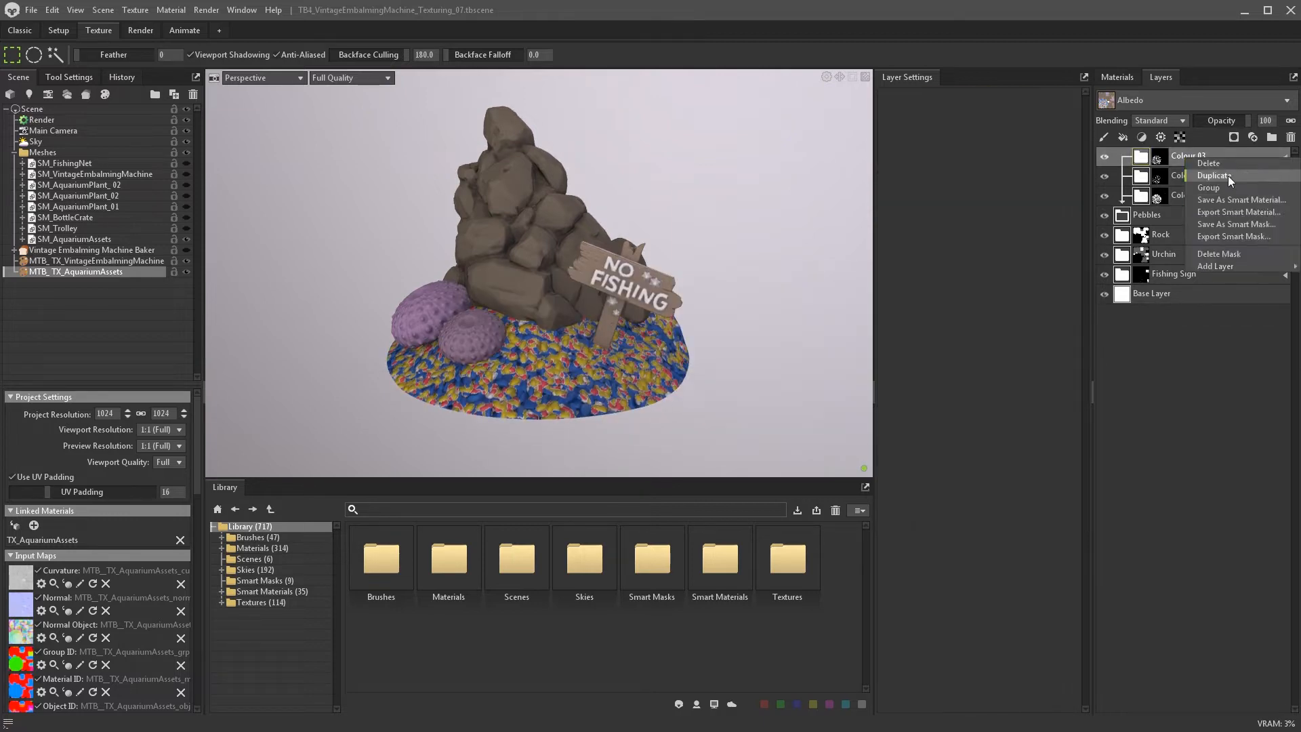
- Duplicate the Colour 03 folder inside the Pebbles group
click(1228, 176)
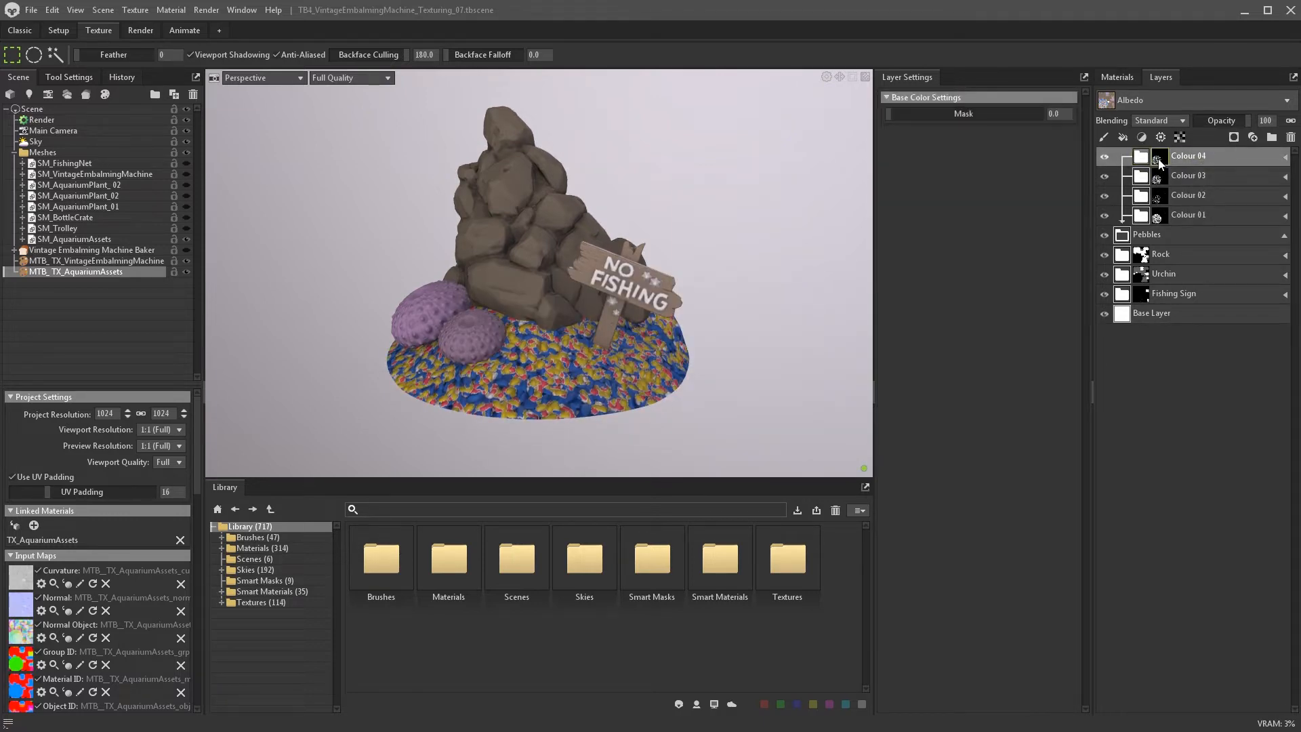
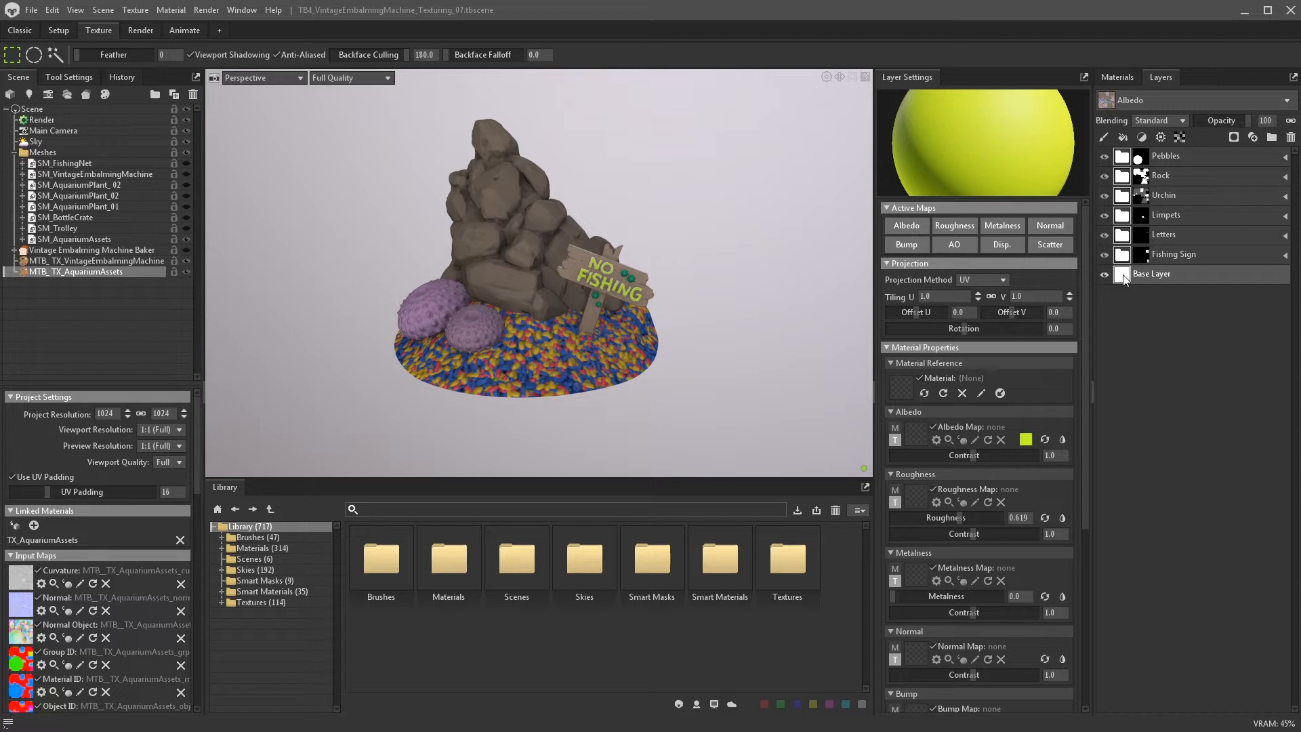
- Expand the Fishing Sign layer group and select its folder
click(1286, 254)
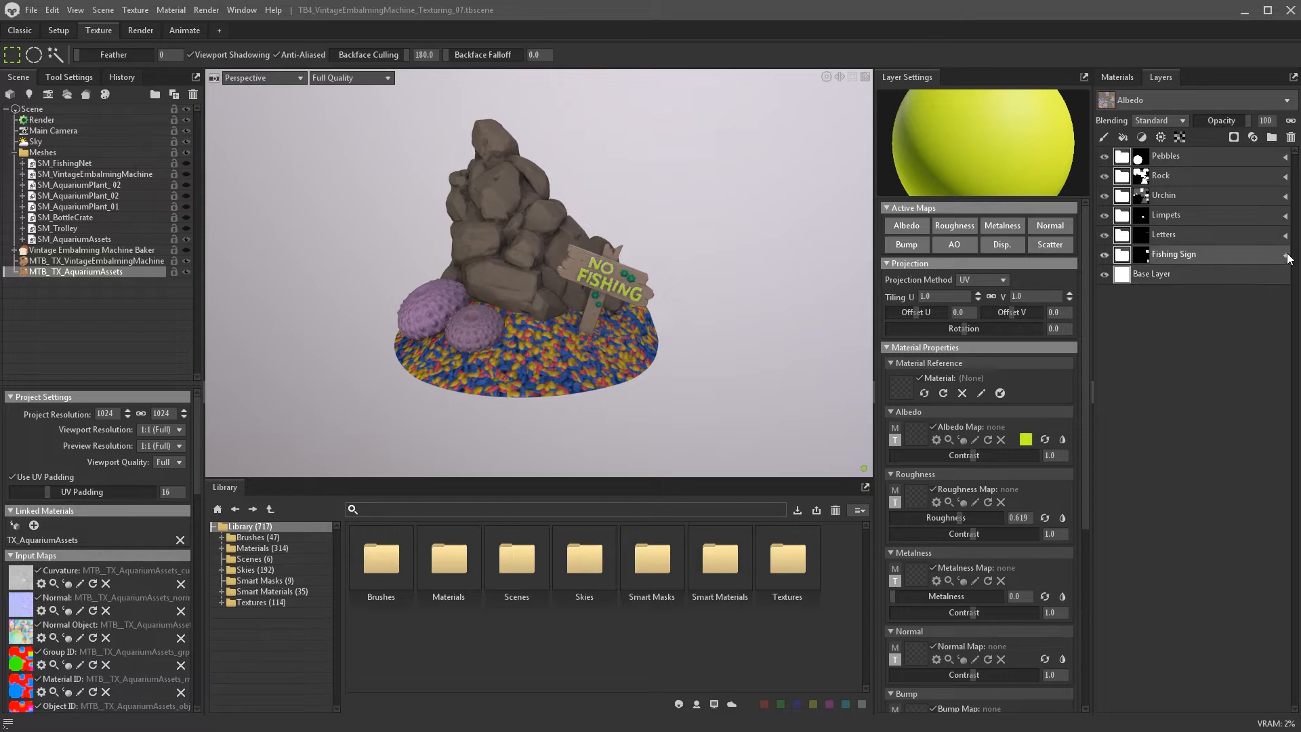
click(1121, 276)
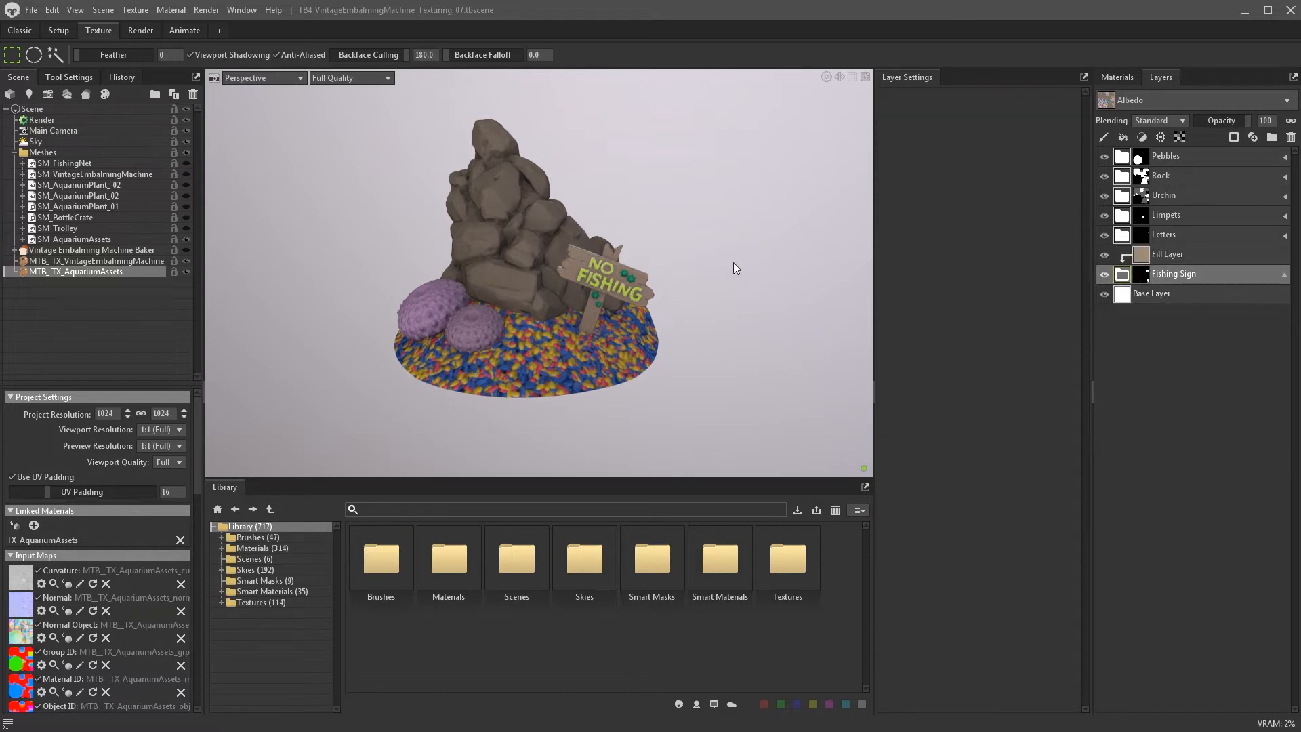
alt+right_drag(715, 241, 730, 326)
alt+middle_drag(730, 326, 565, 267)
alt+right_drag(565, 267, 600, 311)
mouse_move(601, 310)
alt+middle_down()
mouse_move(620, 292)
mouse_move(615, 307)
alt+middle_up()
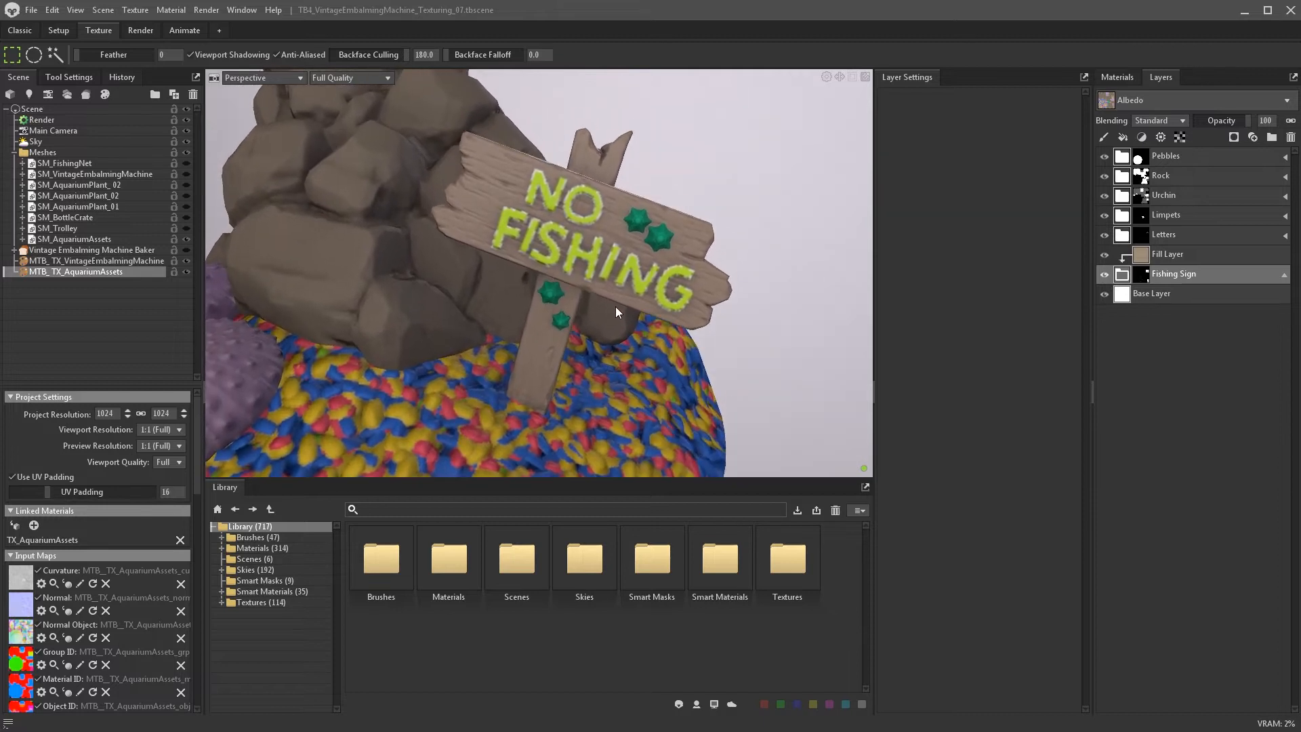
click(1141, 274)
click(1123, 275)
alt+middle_drag(805, 280, 791, 286)
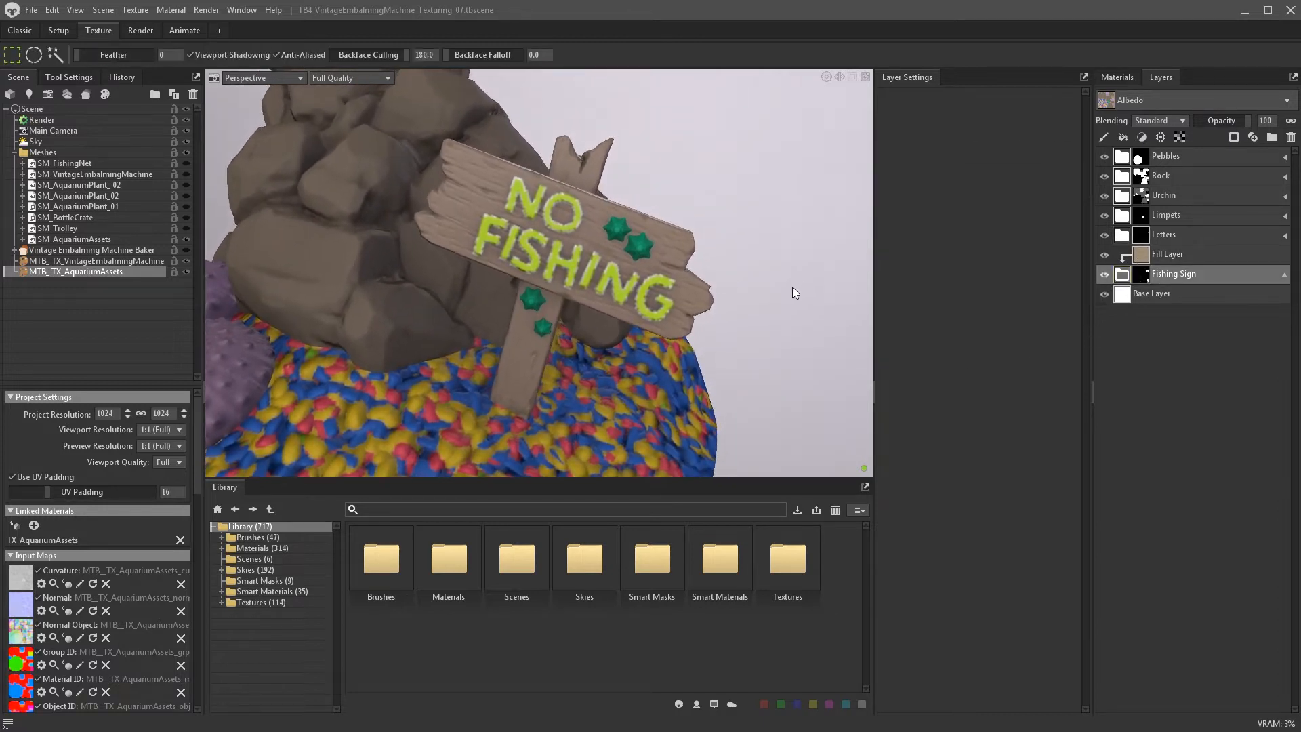
alt+right_drag(791, 286, 801, 302)
- Search the library's materials for wood and add Lumber Rough Hewn as a layer in the Fishing Sign group
click(267, 547)
click(391, 508)
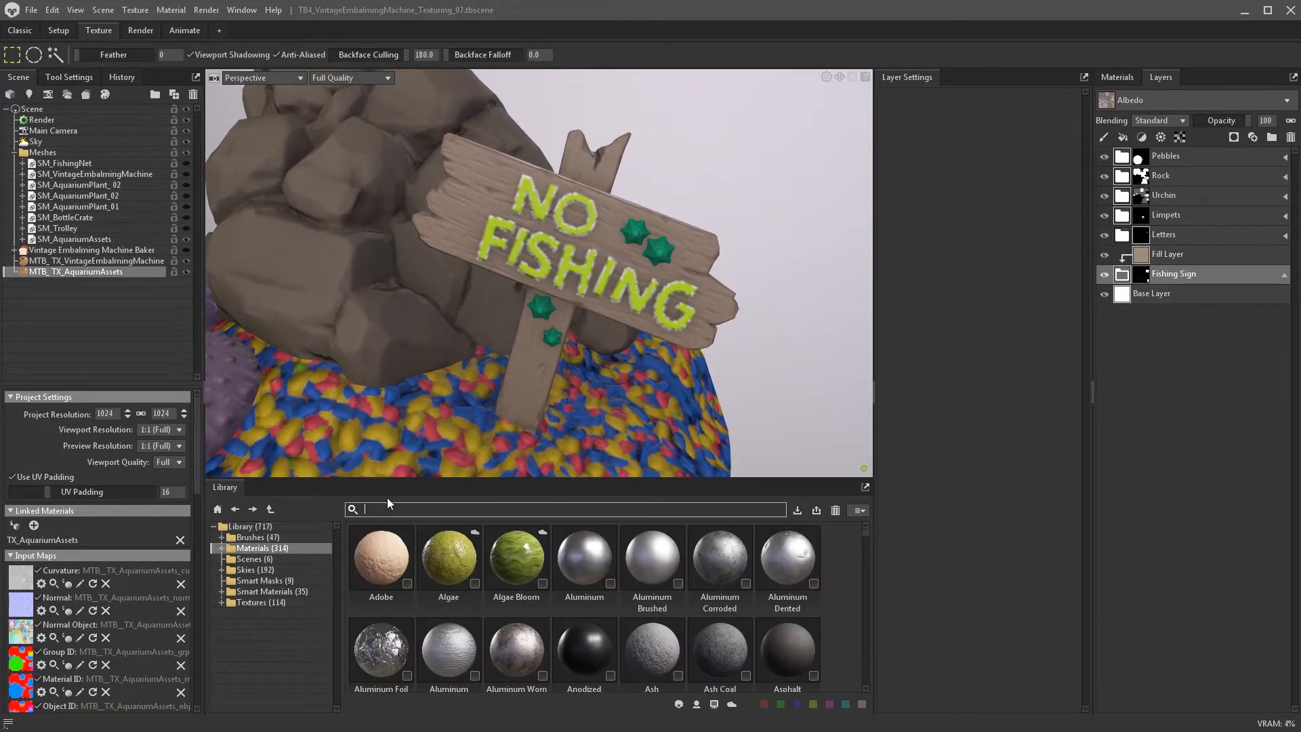
text(wood)
key(Return)
scroll(572, 603, down, 3)
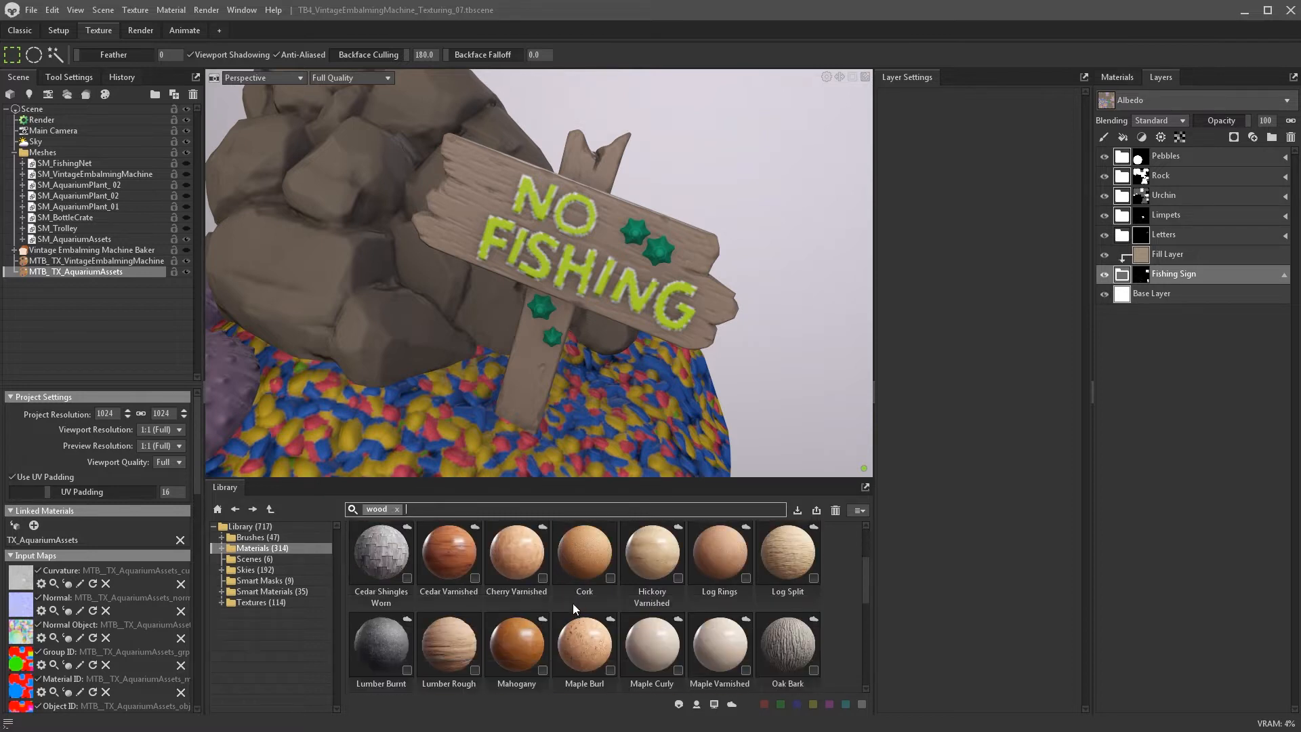
drag(438, 590, 1119, 274)
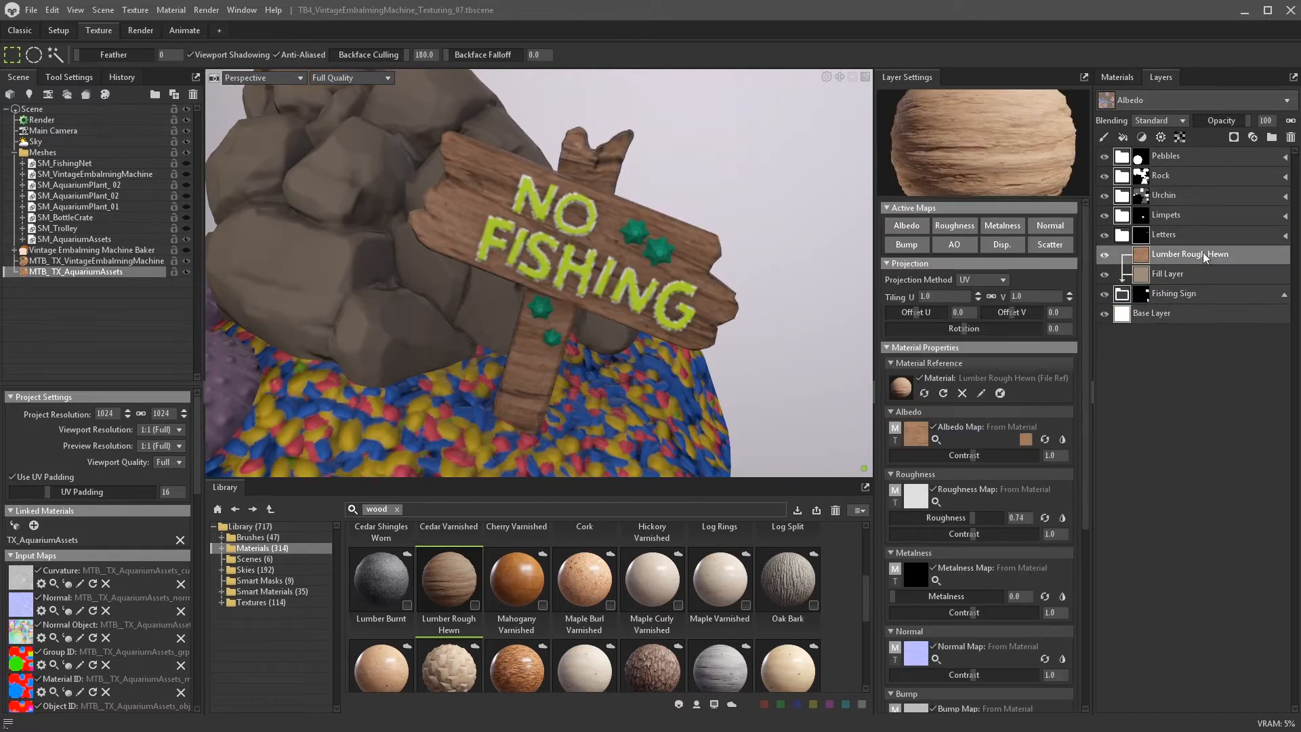
- Create a folder named "Wood Grain - H" in the Fishing Sign group and place the Lumber Rough Hewn layer inside it
click(1233, 138)
double_click(1163, 254)
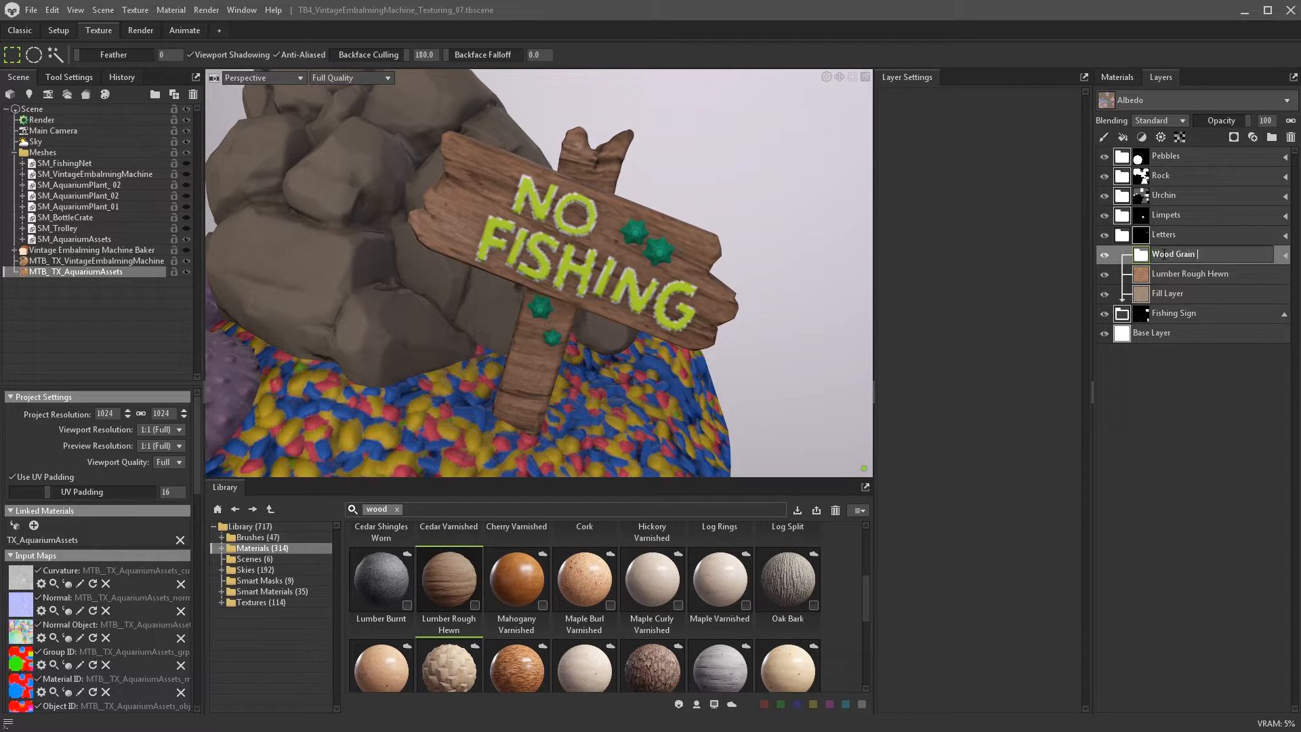
text(Wood Grain - H)
key(Return)
click(1162, 273)
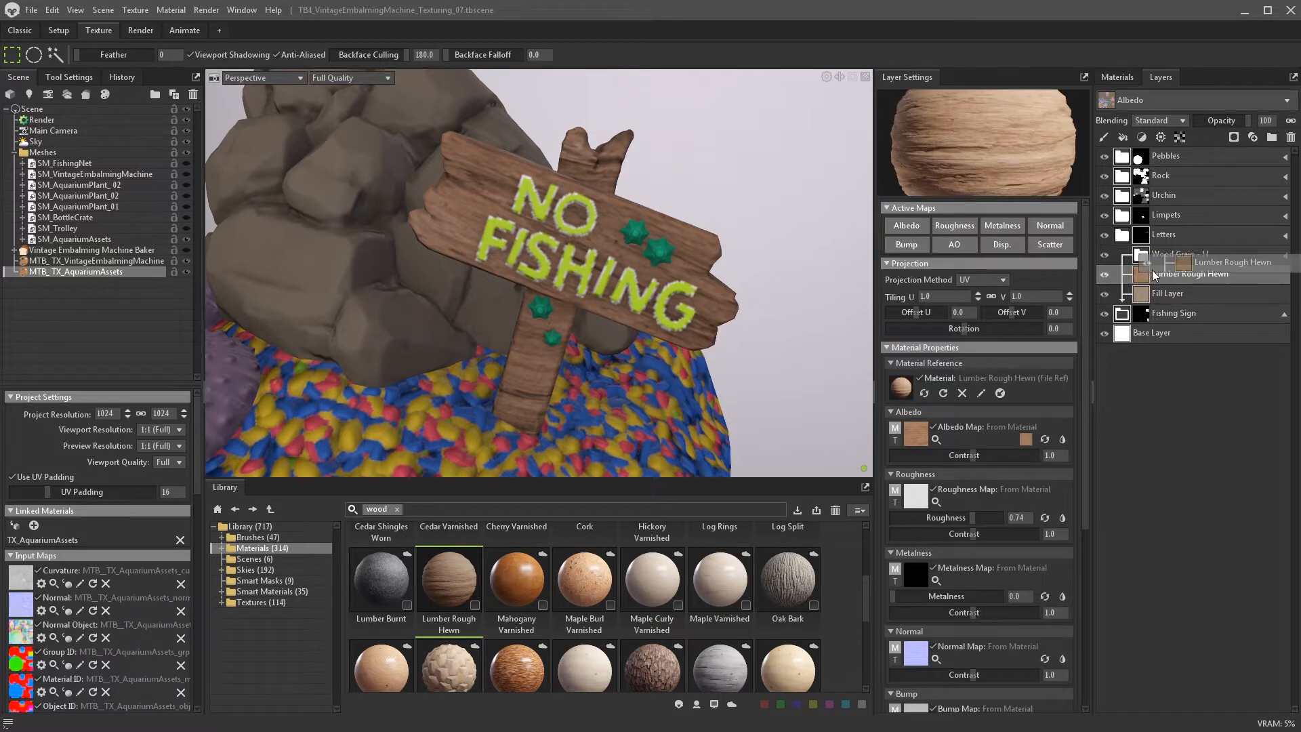
drag(1145, 261, 1146, 261)
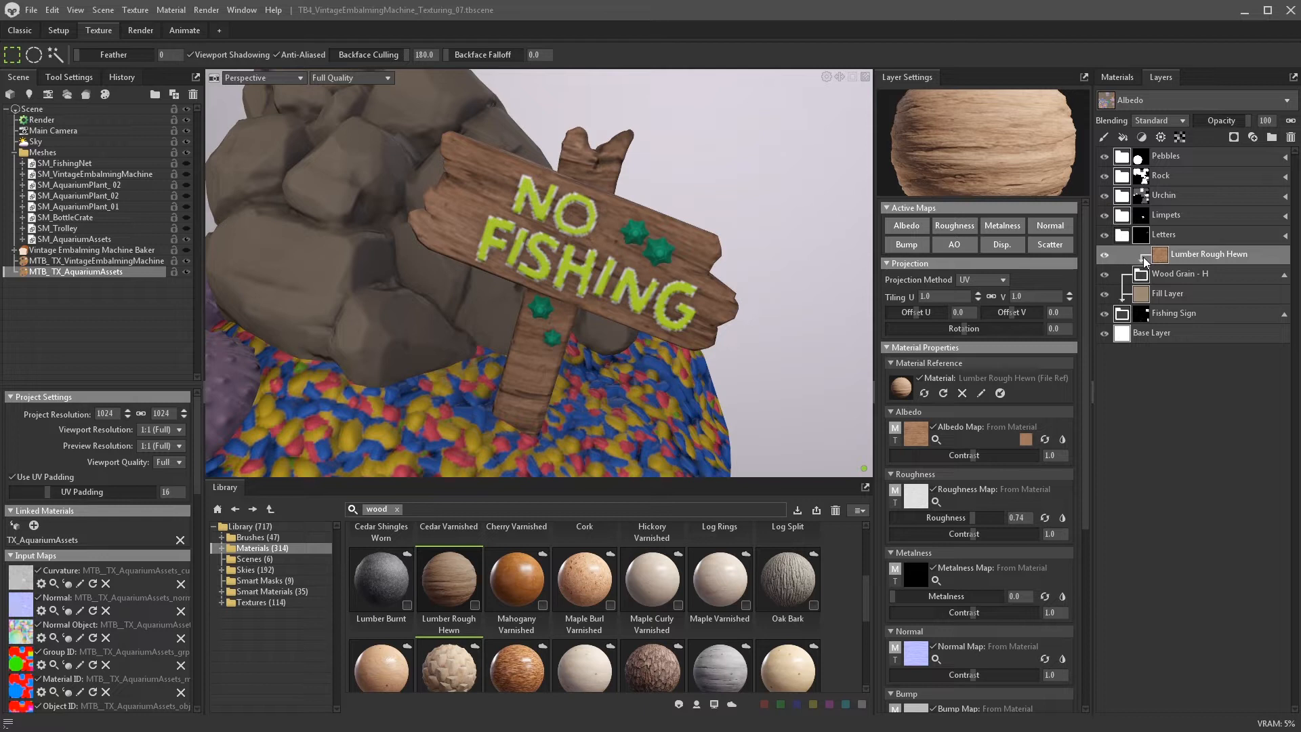
- Give the Wood Grain - H folder a black mask with a paint layer and fill the horizontal plank white
click(1163, 271)
click(1234, 137)
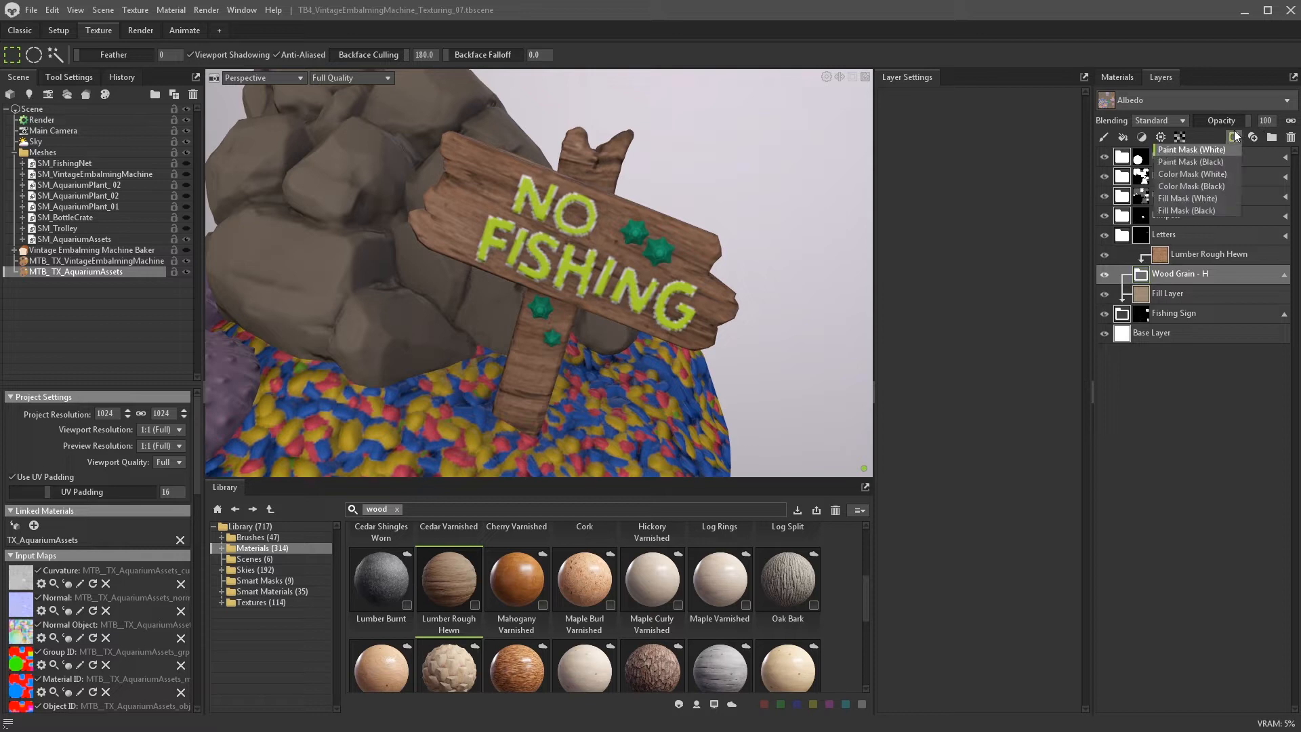
click(1232, 149)
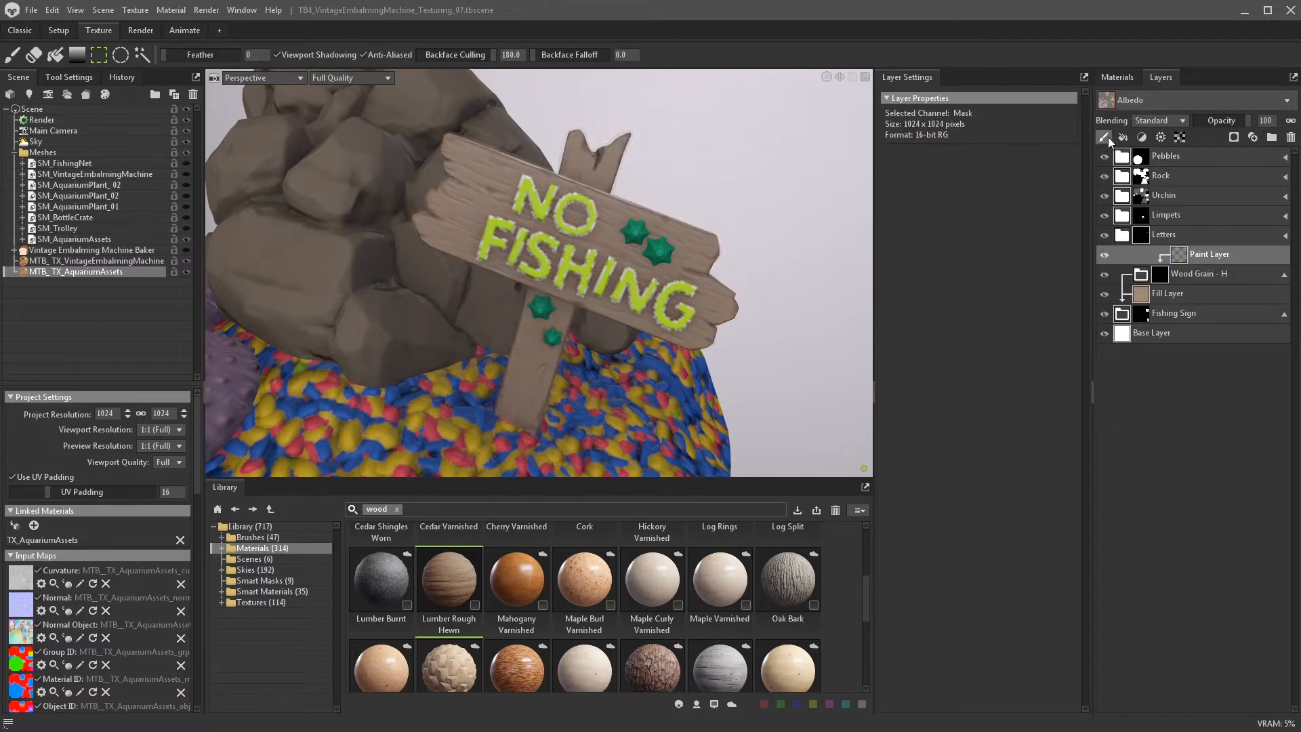
click(55, 54)
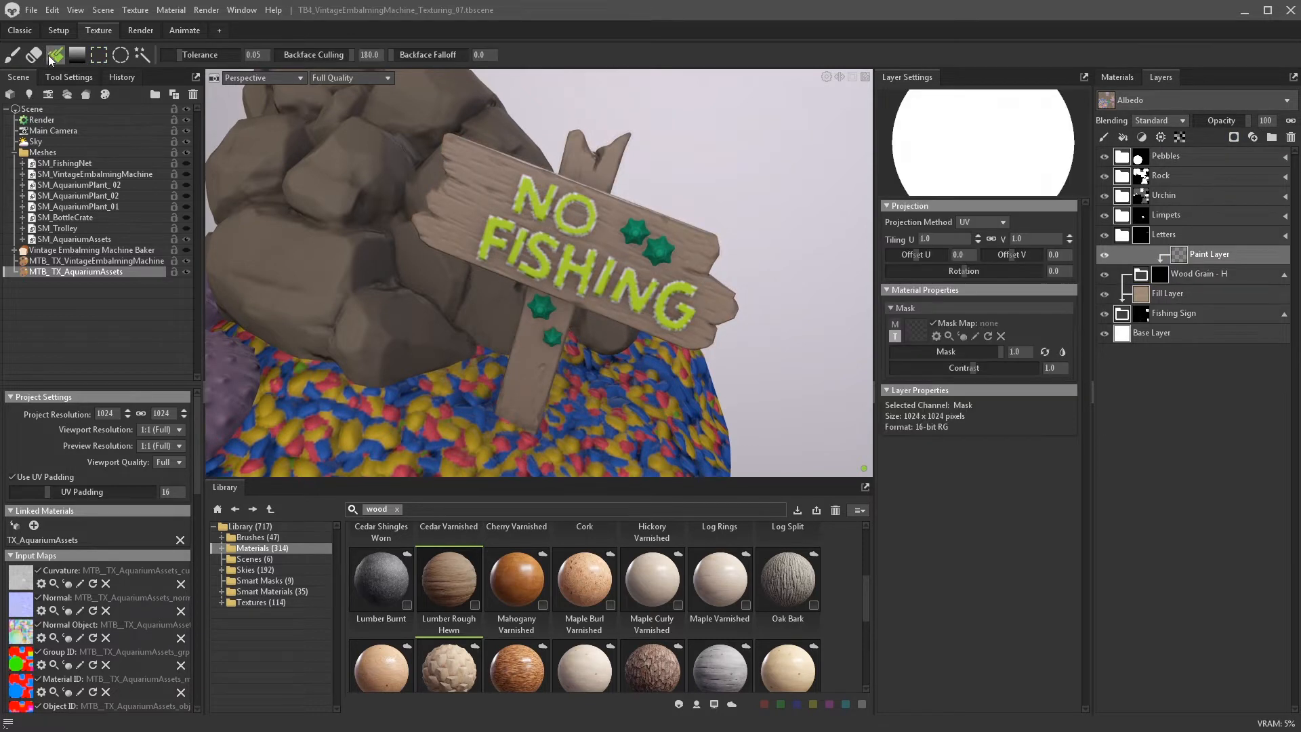
key(x)
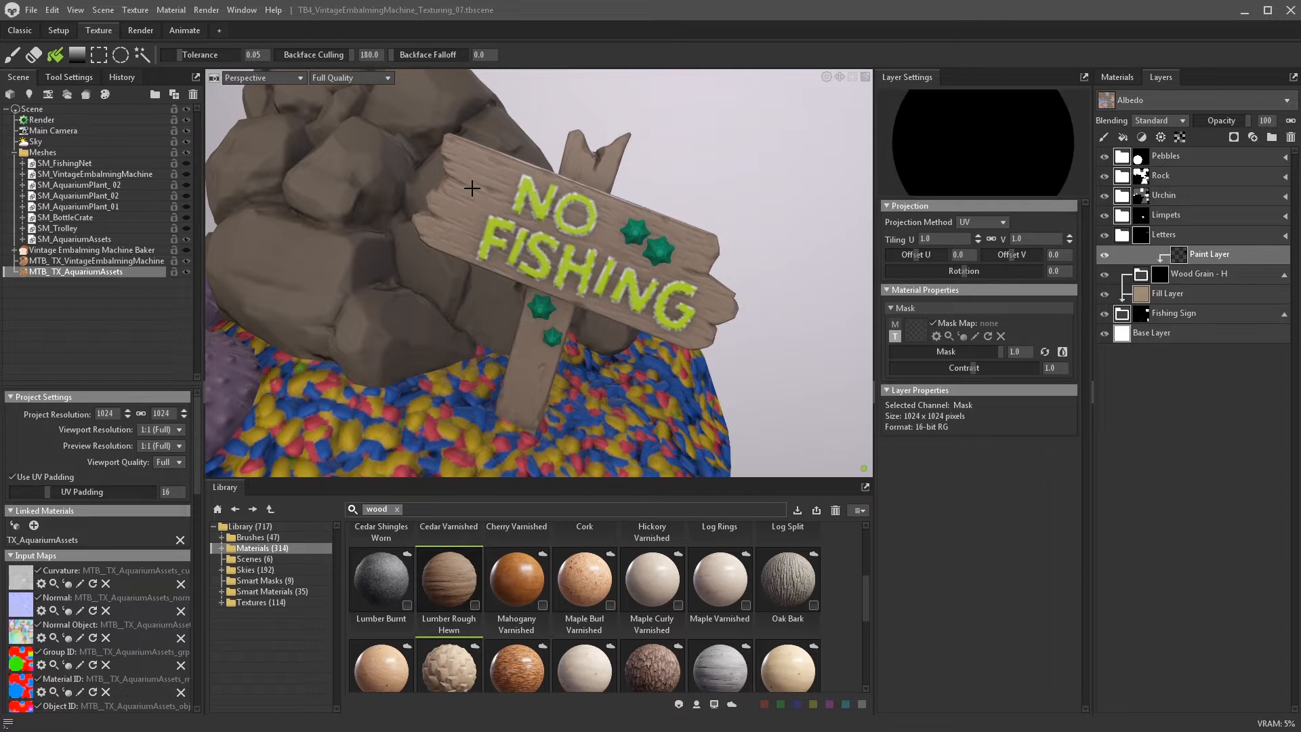
key(x)
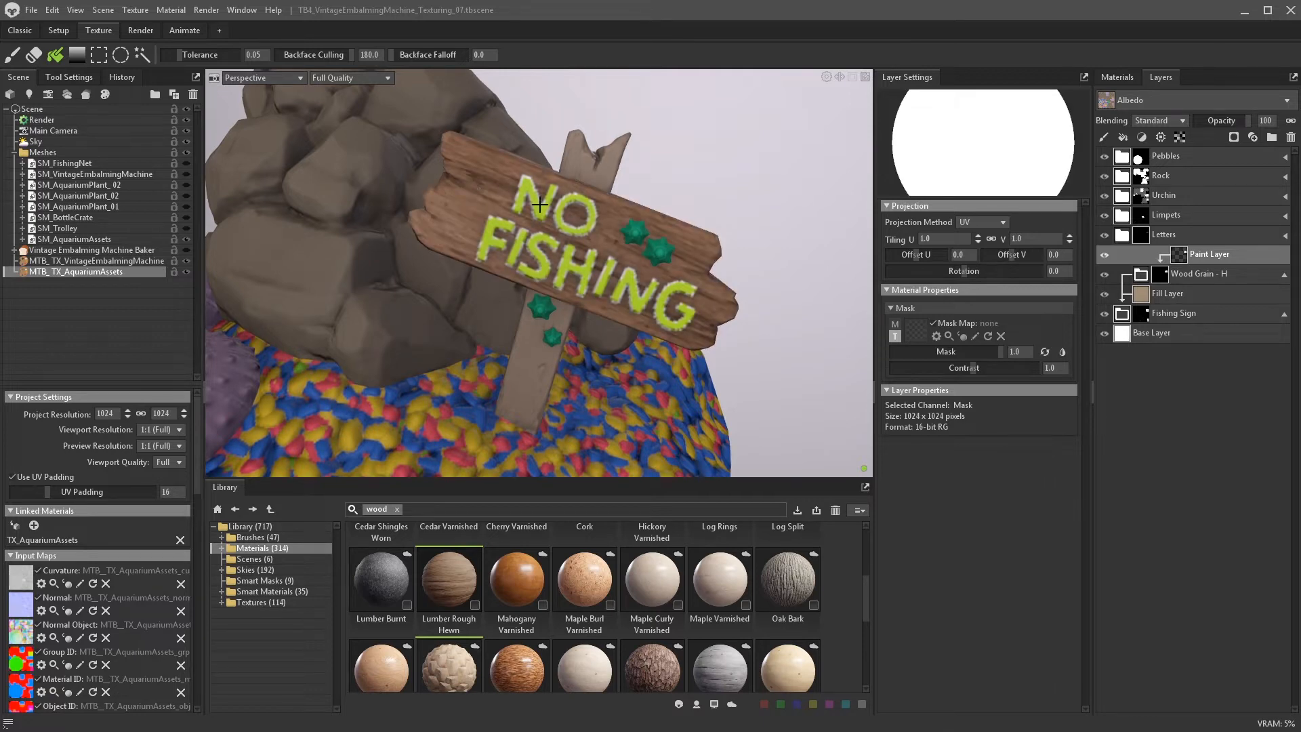
- Set the Lumber Rough Hewn layer's U and V tiling to 2.4
click(1142, 275)
click(1157, 255)
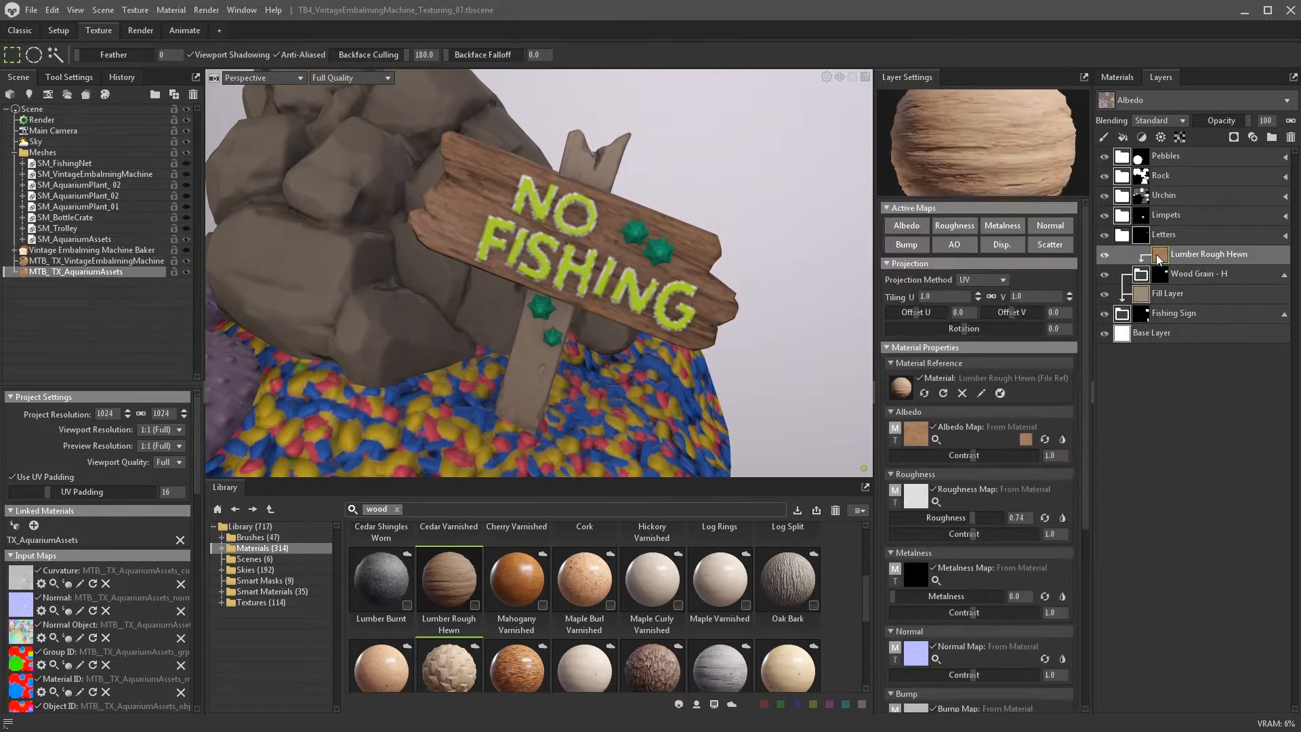
click(977, 294)
click(977, 294)
click(977, 294)
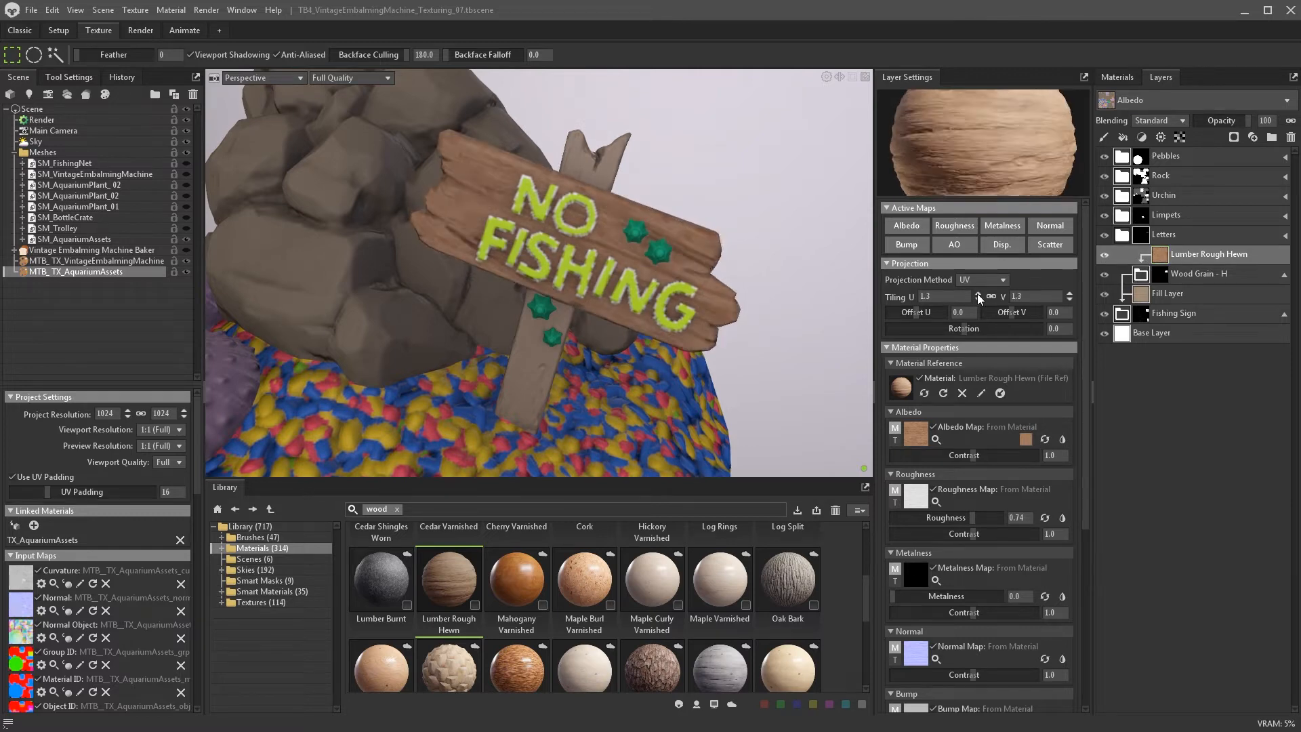
click(978, 294)
click(978, 294)
click(978, 294)
click(977, 294)
click(977, 294)
click(977, 294)
click(977, 294)
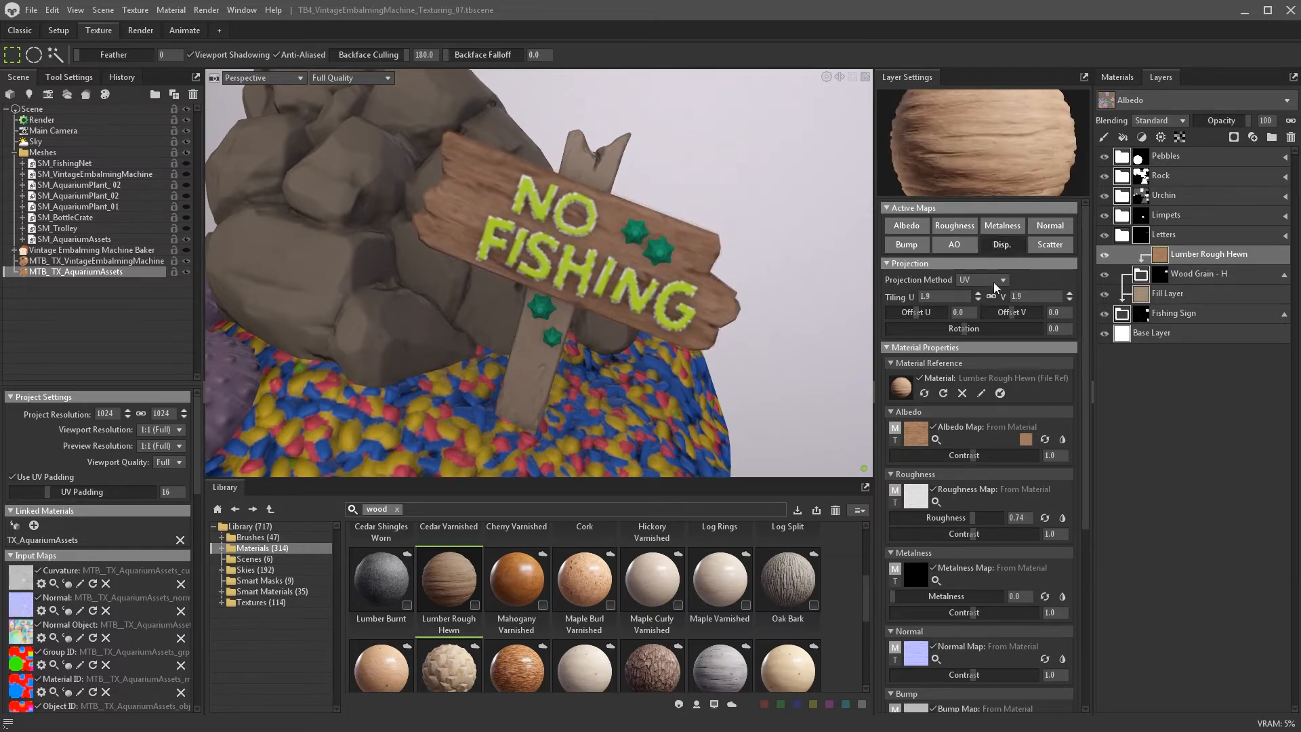
click(977, 293)
click(976, 292)
click(975, 292)
click(976, 292)
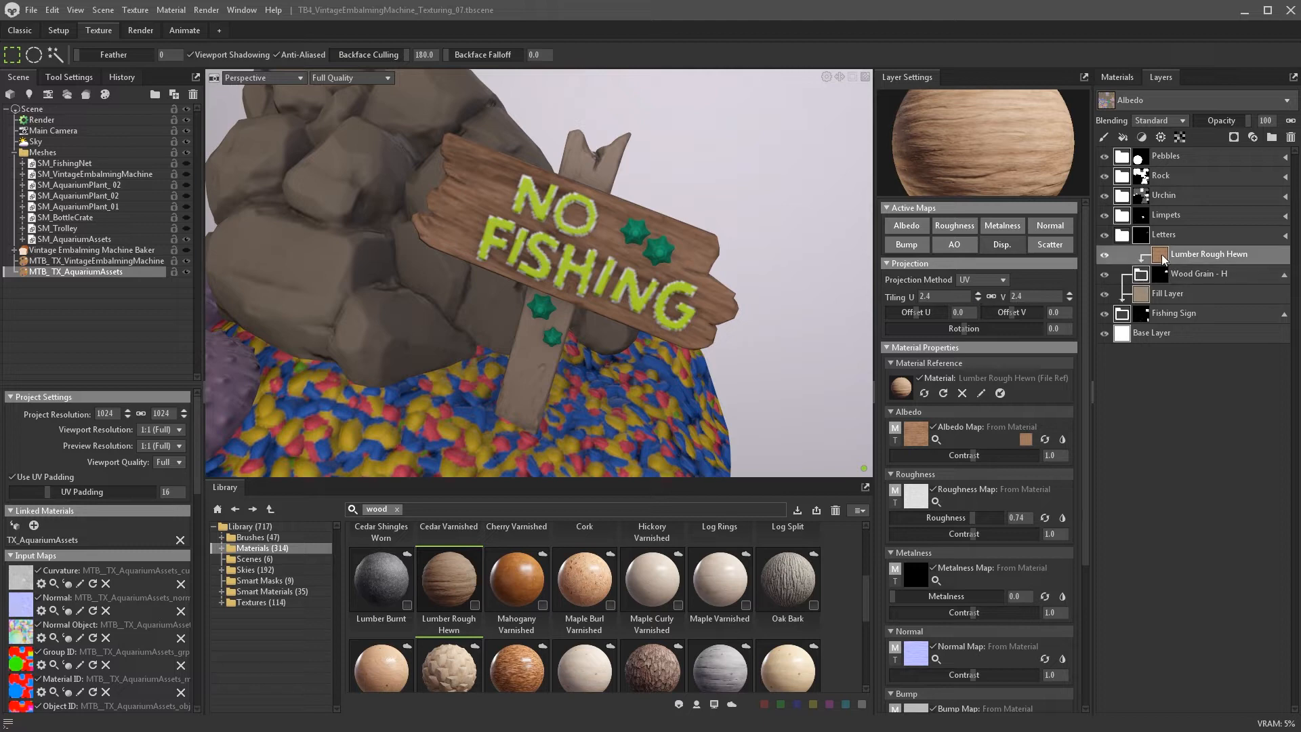
- Add a Sharpen and a Levels adjustment to the Lumber Rough Hewn layer, with Levels above Sharpen
click(1142, 136)
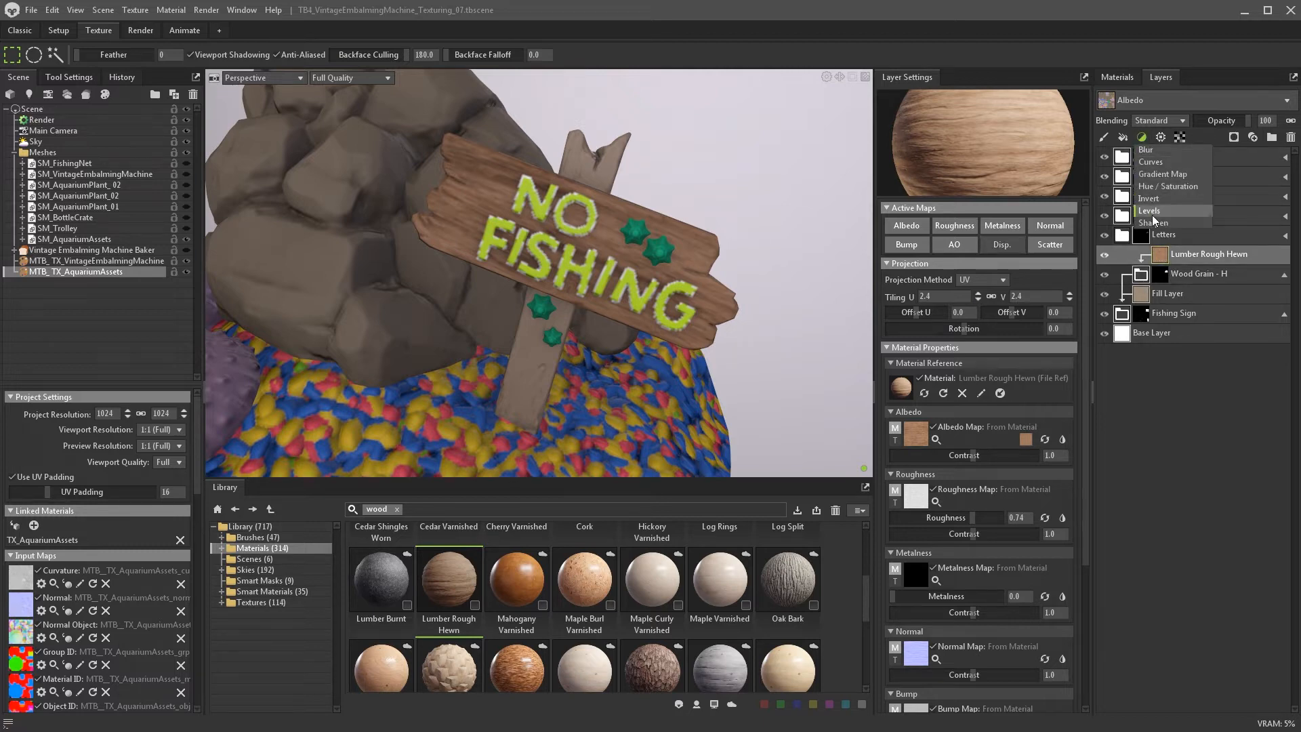
click(1152, 222)
click(1142, 137)
click(1150, 211)
drag(1163, 271, 1160, 293)
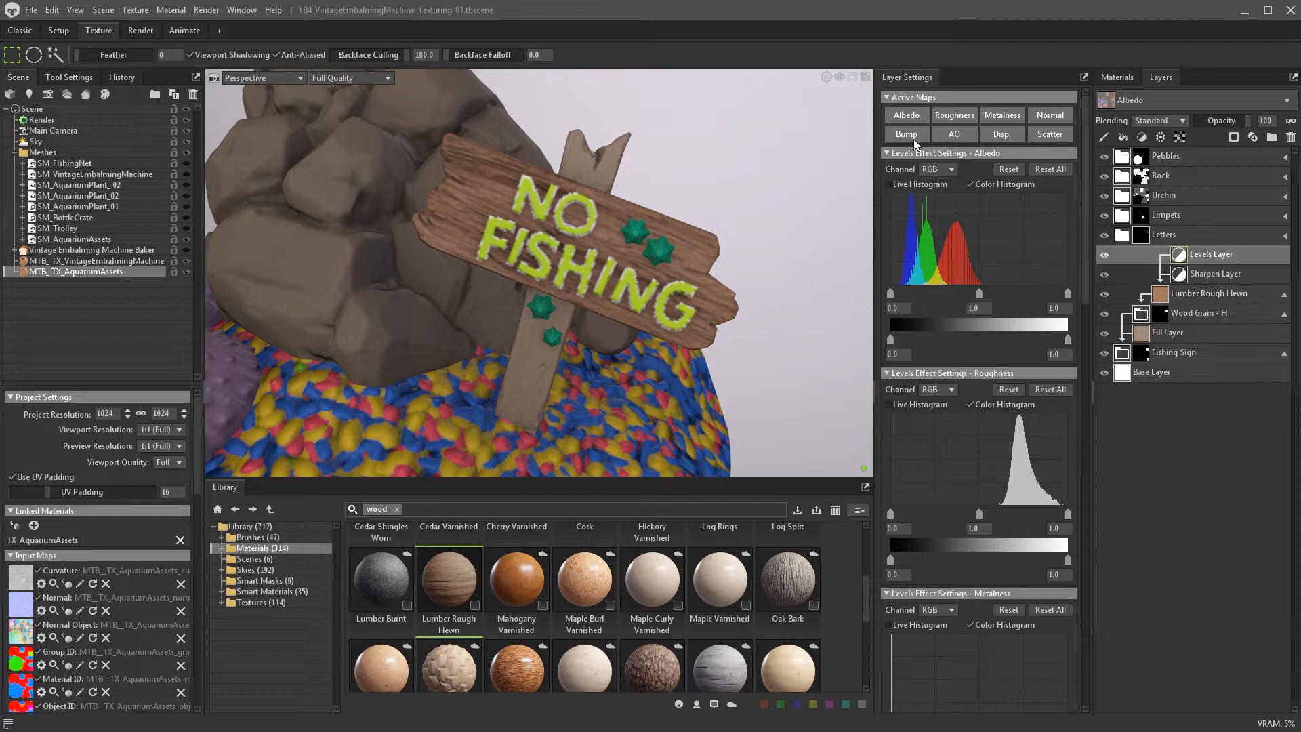
- Limit the Levels layer to albedo with a slightly lowered white input, and set the Sharpen layer's strength to 4.0
drag(914, 138, 954, 115)
mouse_move(892, 294)
mouse_down()
mouse_move(917, 294)
mouse_move(885, 294)
mouse_up()
drag(1067, 293, 1061, 292)
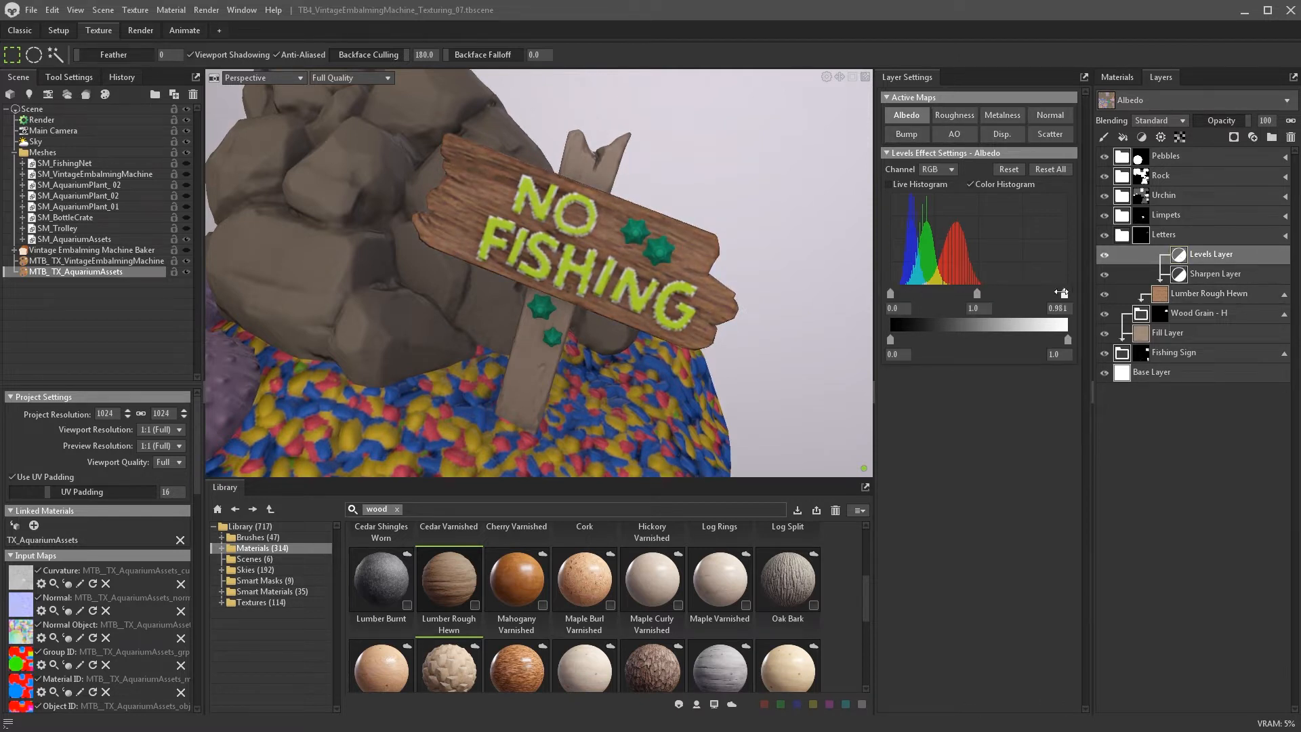
click(1216, 274)
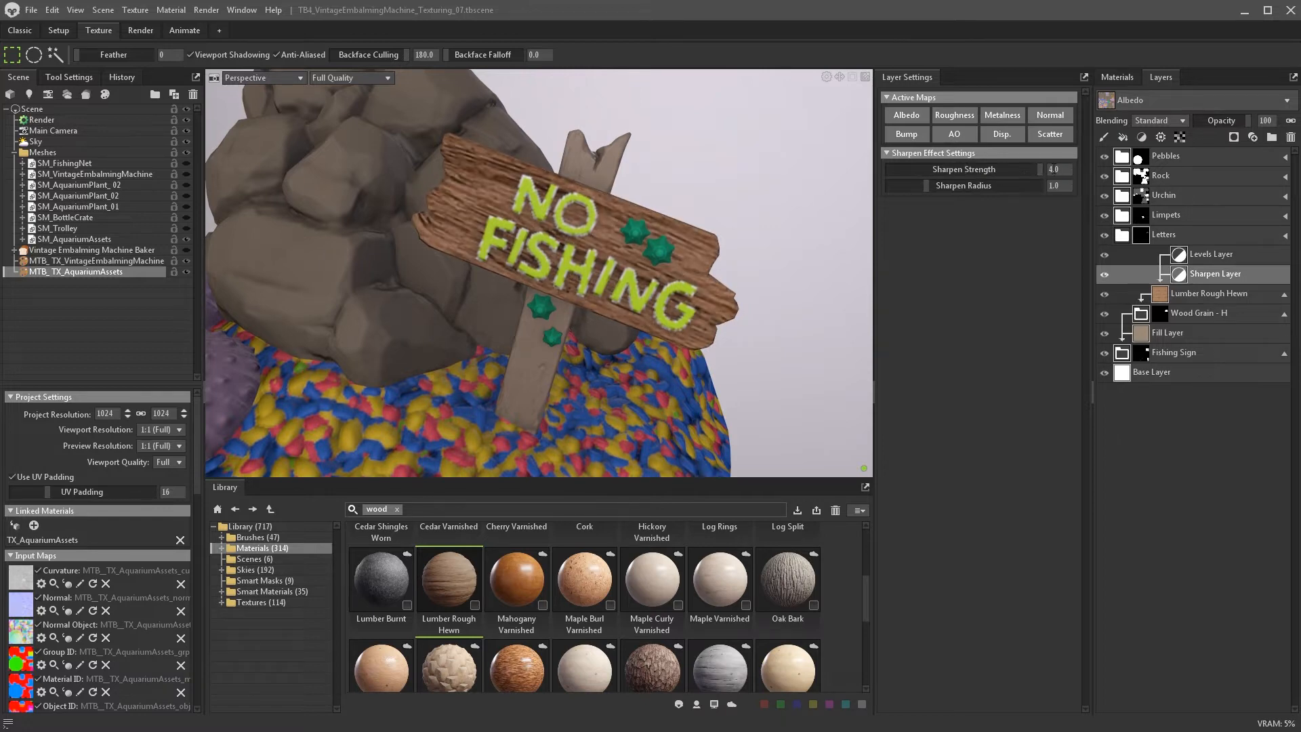
- Collapse the Lumber Rough Hewn layer's adjustments and set its ambient occlusion to about 0.906
click(1246, 295)
click(1284, 294)
scroll(990, 540, down, 4)
drag(992, 615, 990, 613)
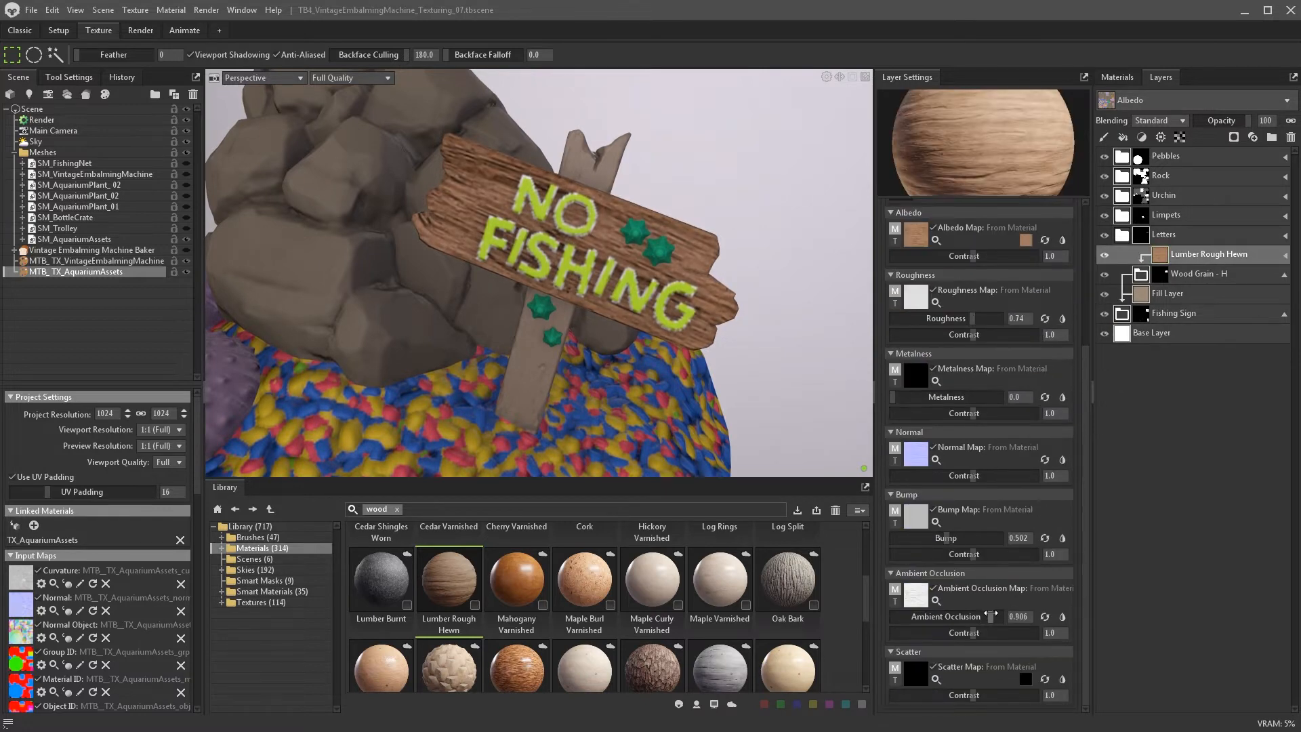
- Add a Hue / Saturation layer above Lumber Rough Hewn, limit it to albedo and adjust the wood's saturation
click(1169, 256)
click(1142, 137)
click(1160, 191)
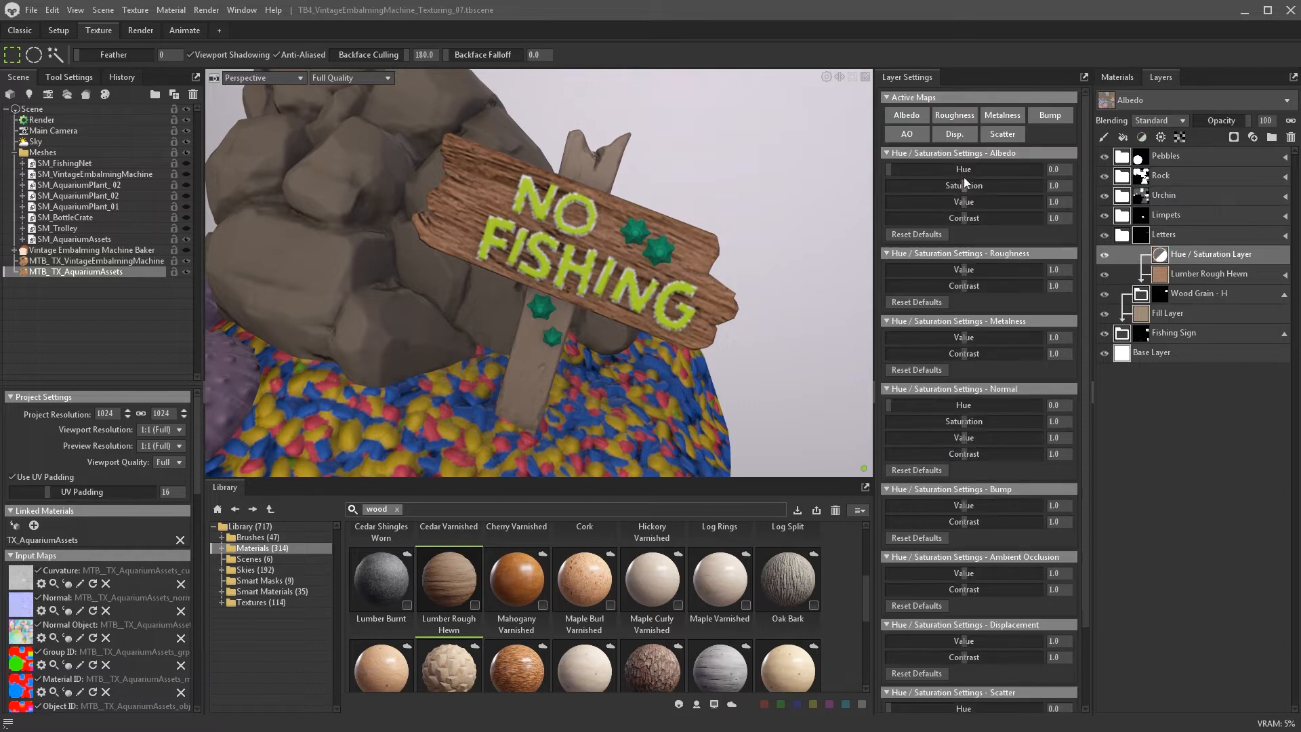
alt+click(906, 115)
drag(952, 184, 967, 186)
- Add a fill layer above the collapsed Wood Grain - H folder, limited to albedo and roughness, with roughness about 0.394
click(1193, 313)
click(1284, 294)
click(1193, 294)
click(1123, 137)
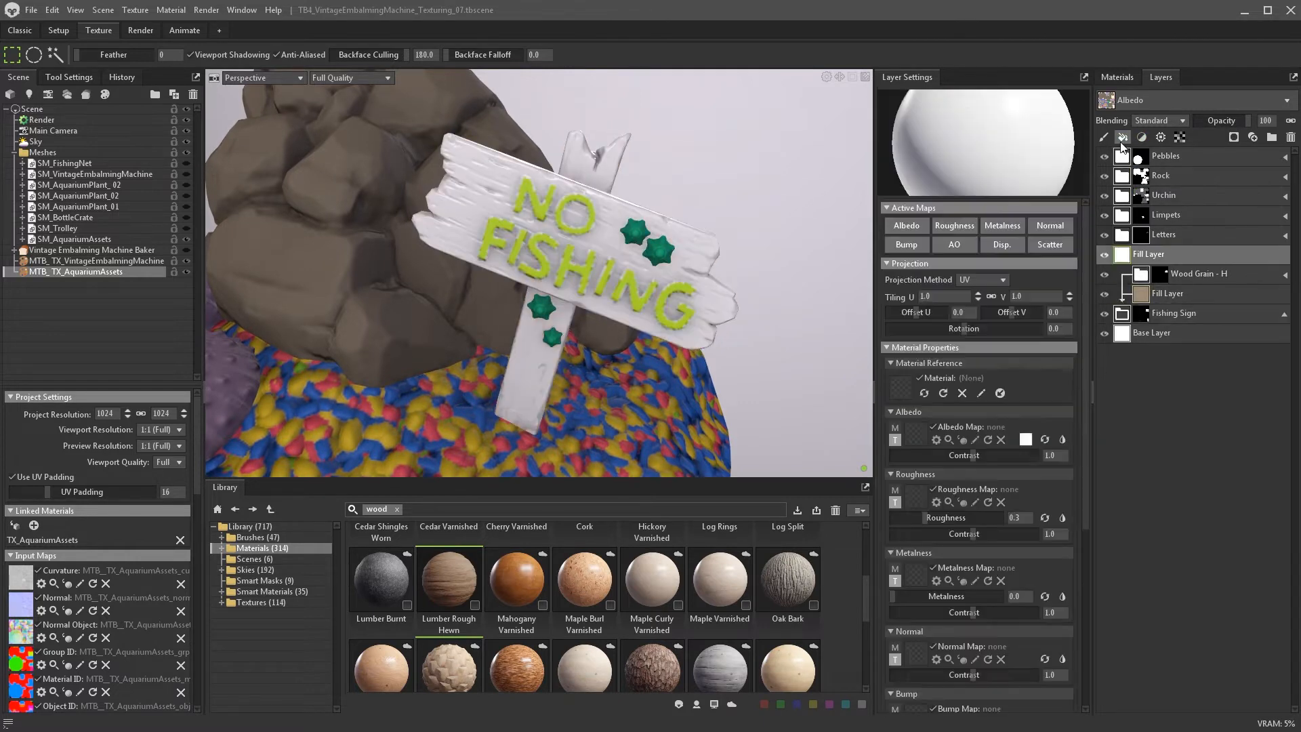
alt+click(904, 227)
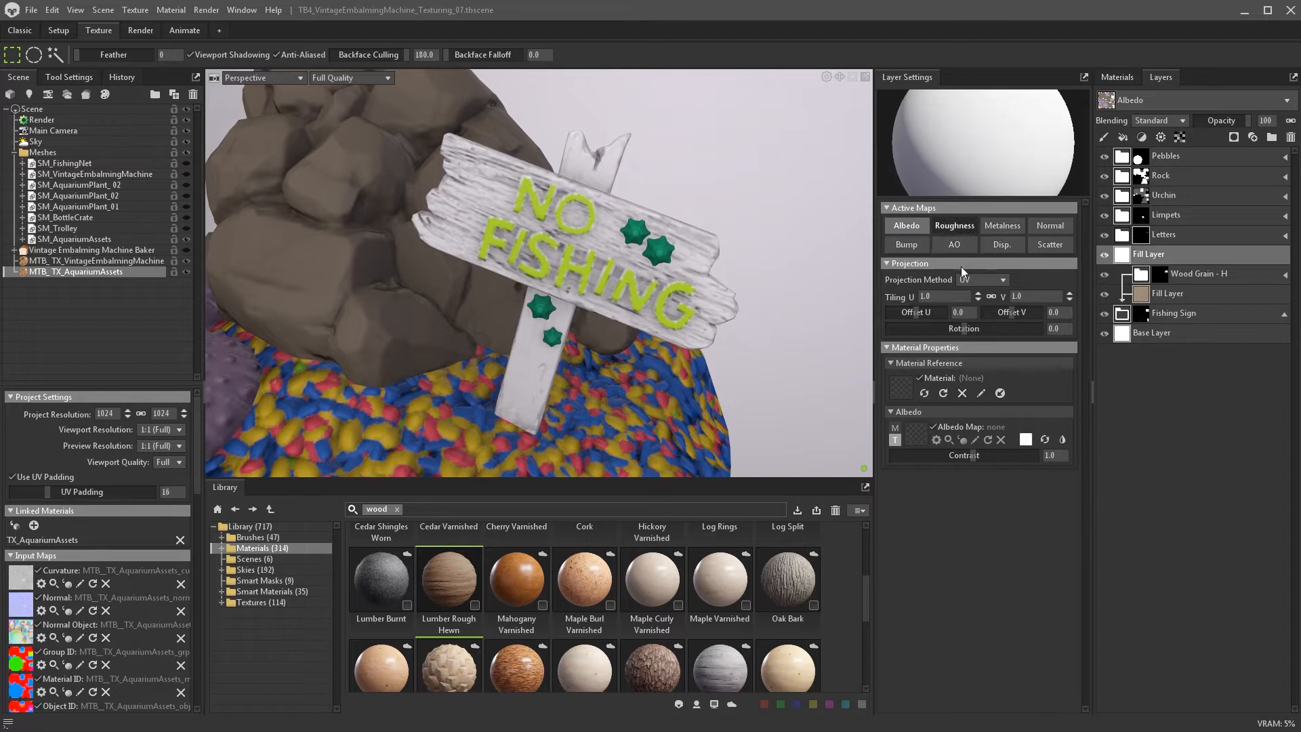
click(954, 226)
drag(930, 518, 935, 517)
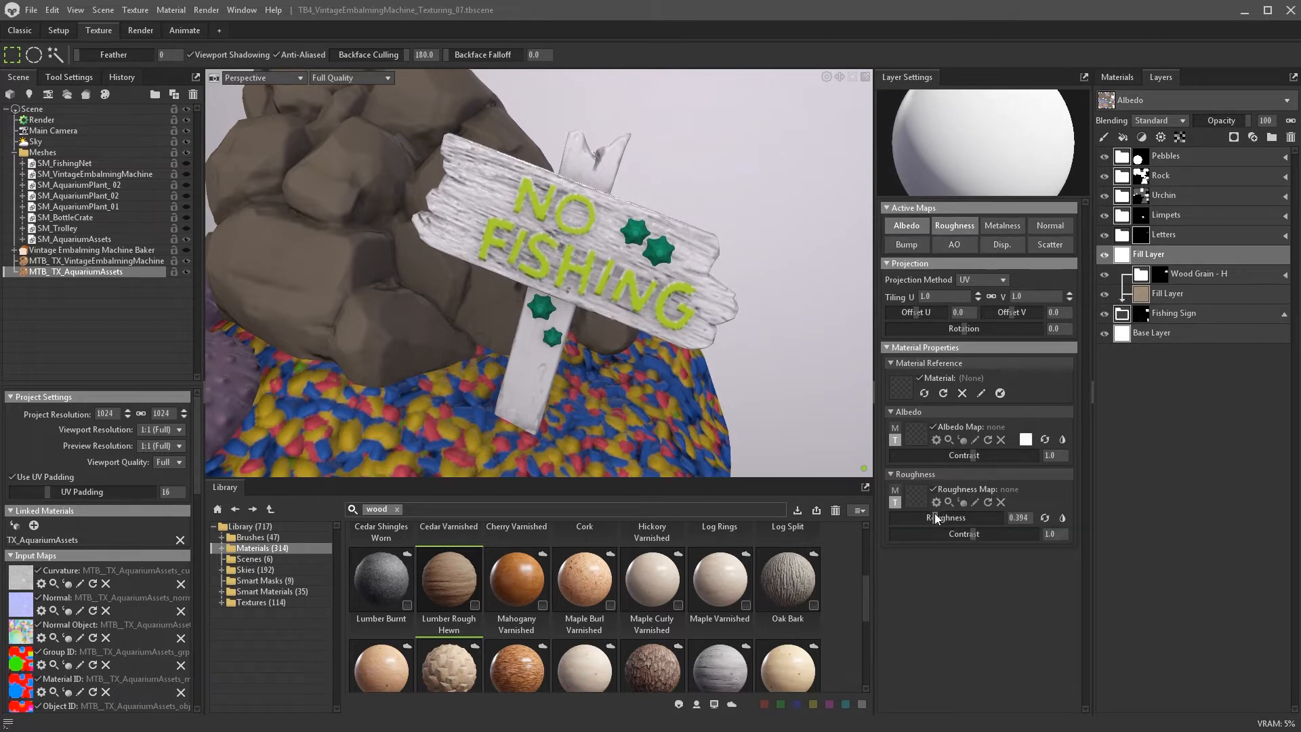
- Set the new fill layer's albedo color to a light beige
click(1025, 439)
drag(884, 363, 879, 453)
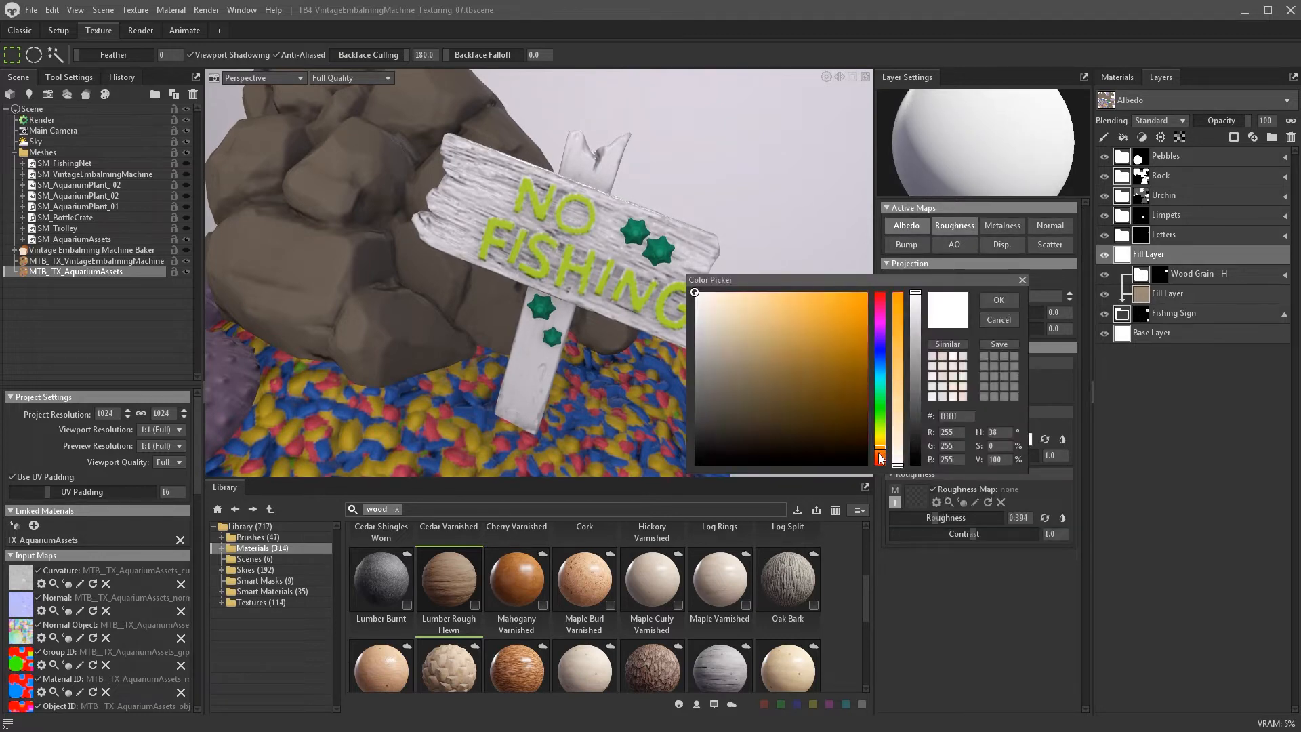
mouse_move(732, 319)
mouse_down()
mouse_move(726, 306)
mouse_move(742, 308)
mouse_move(734, 325)
mouse_up()
click(999, 300)
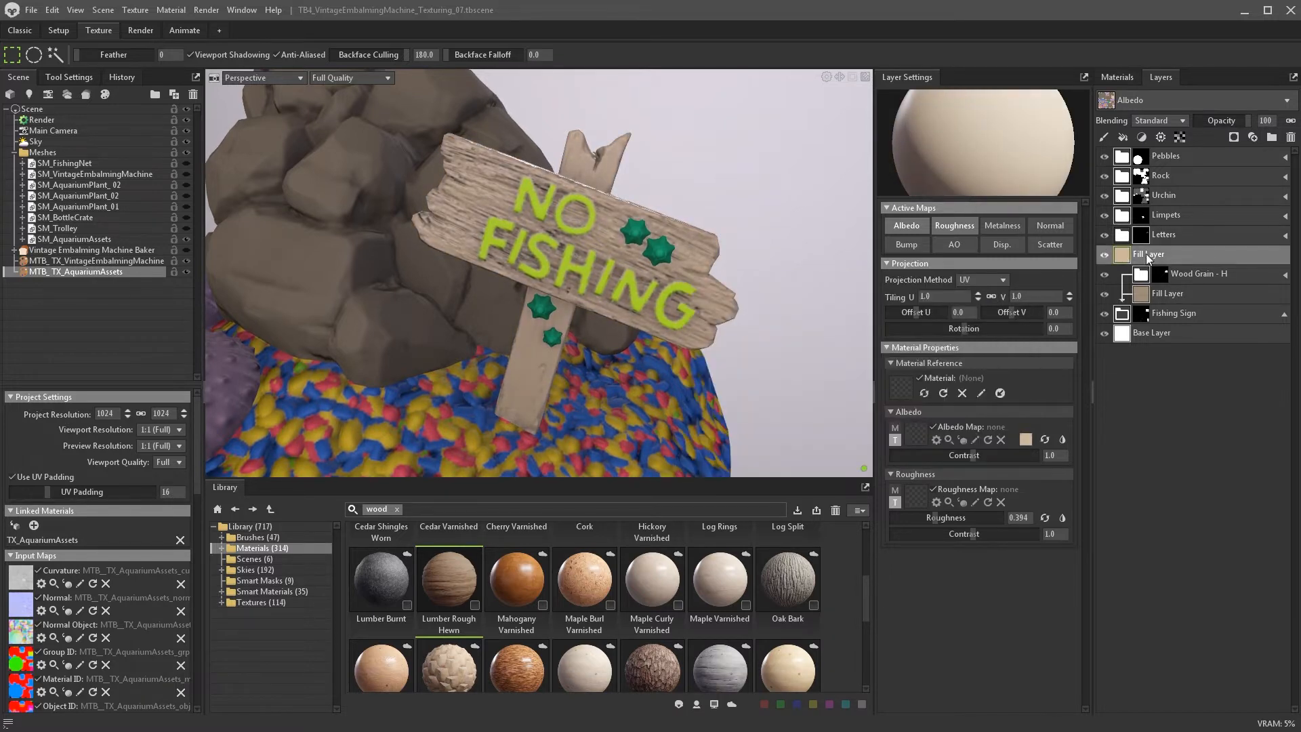
- Rename the beige fill layer "Edges" and give it a black fill mask
double_click(1146, 254)
text(Edges)
key(Return)
click(1233, 136)
click(1207, 211)
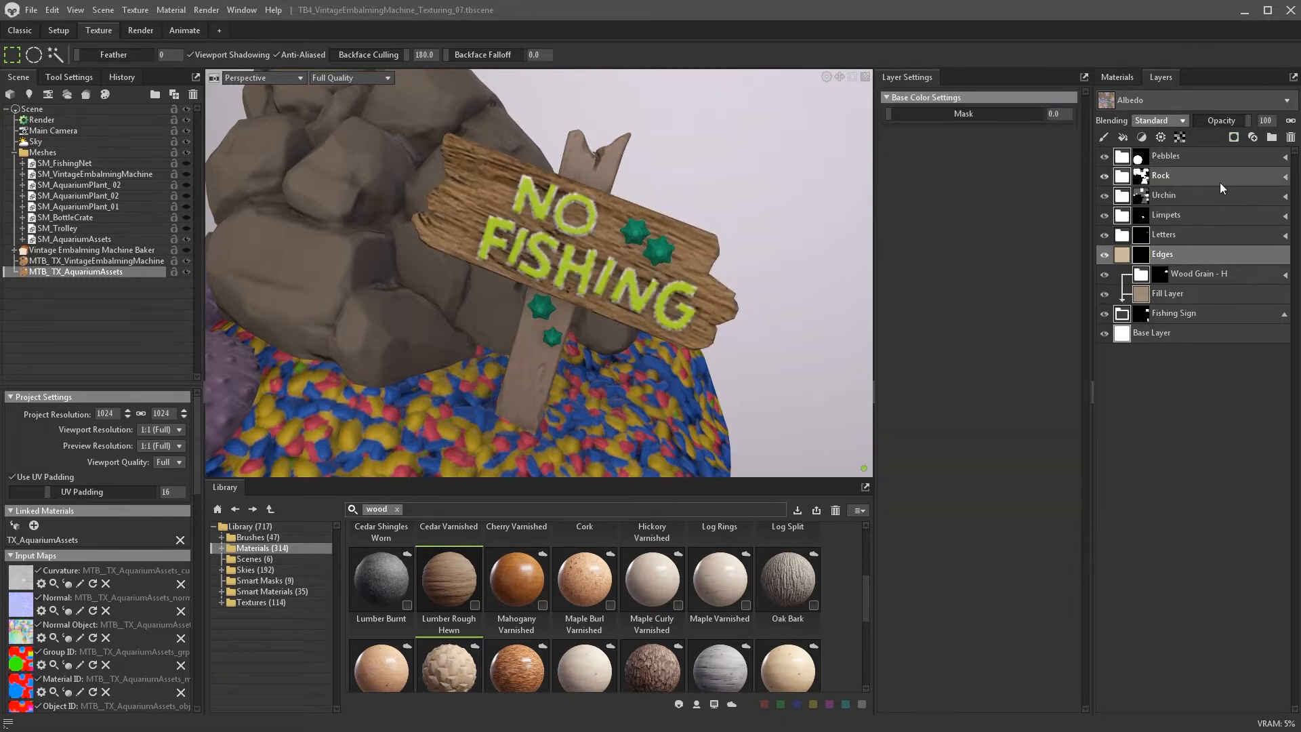
- Add a Curvature generator to the Edges mask with contrast 3.75, edge thickness 0.554 and cavity intensity 0.675, topped by a 1 px Blur layer
click(1161, 137)
click(1164, 161)
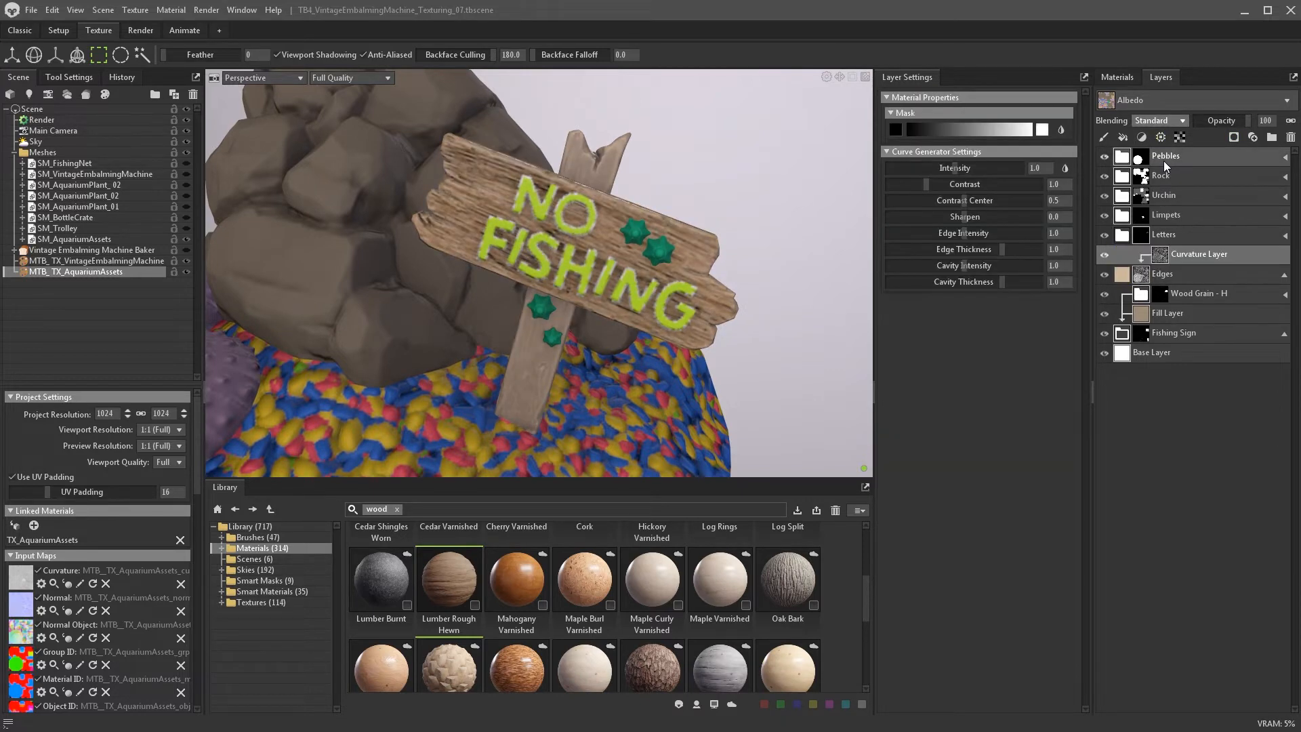
mouse_move(947, 188)
mouse_down()
mouse_move(974, 183)
mouse_move(943, 168)
mouse_up()
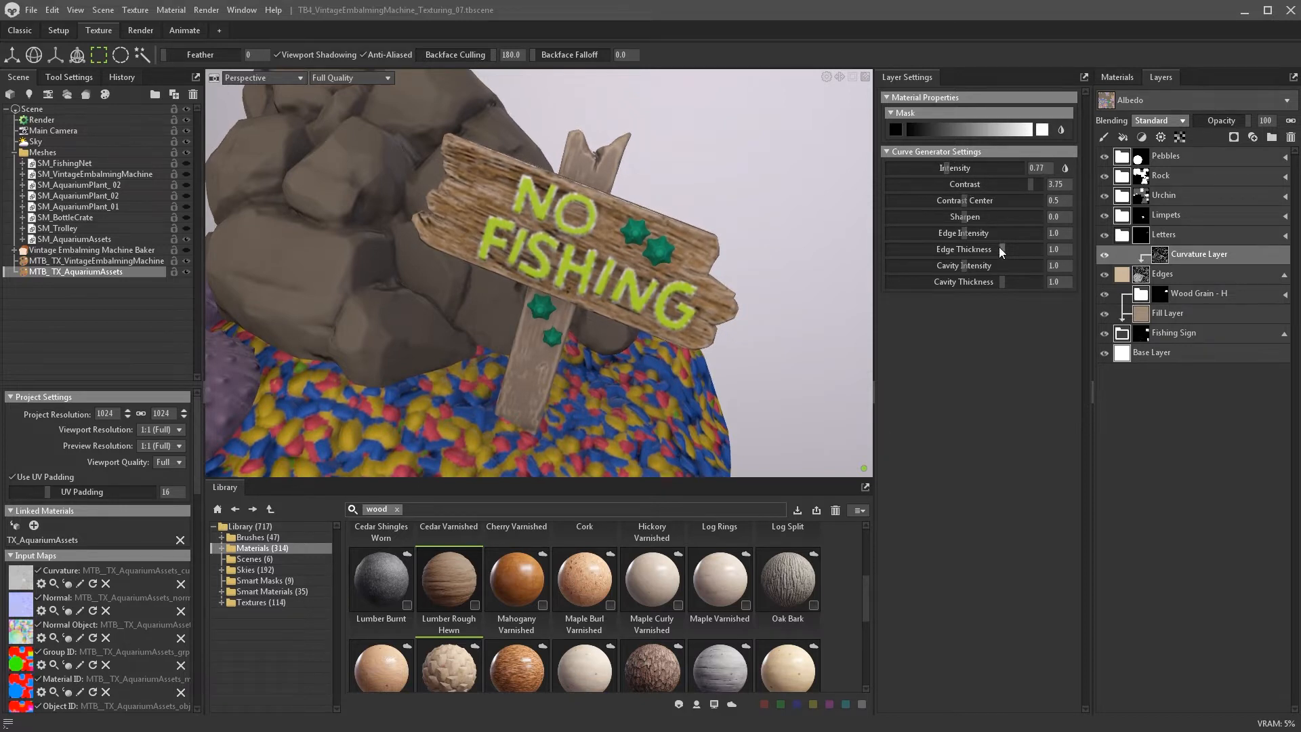
drag(1001, 252, 951, 266)
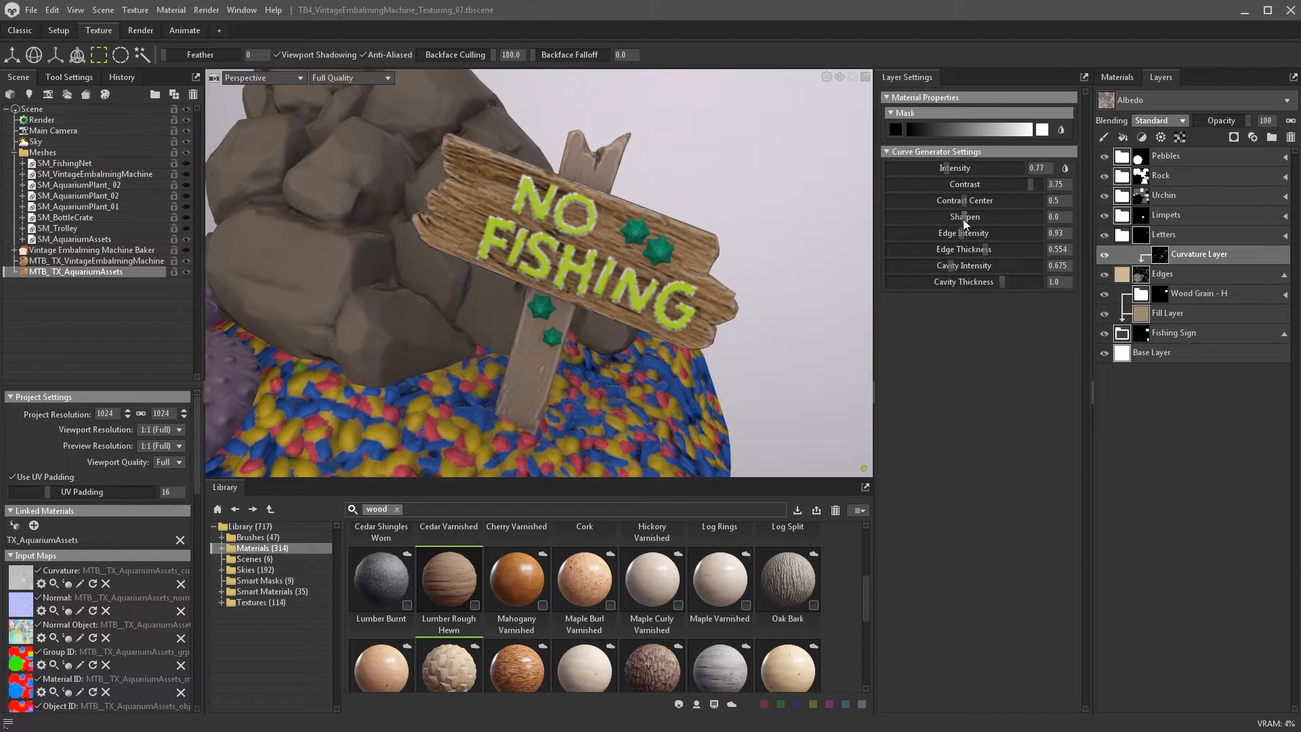
drag(954, 169, 959, 171)
click(1142, 136)
click(1142, 154)
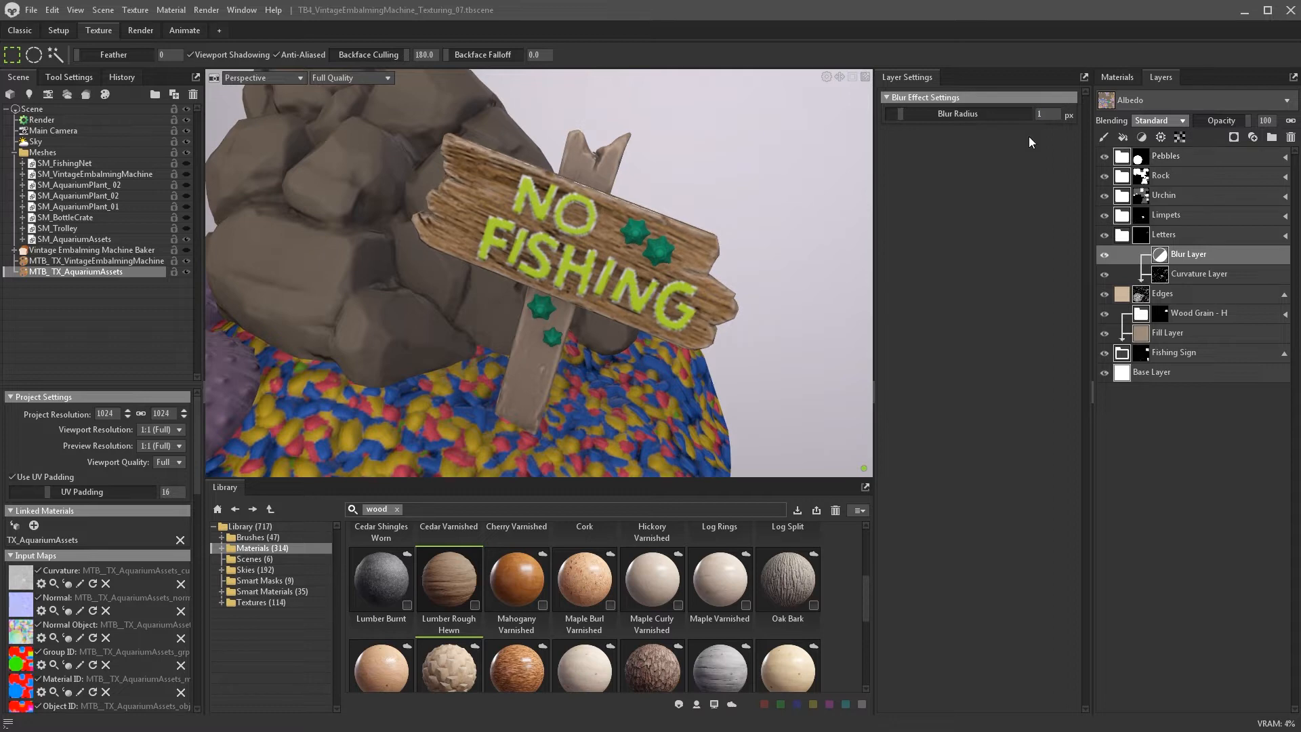
- Nest the Hue / Saturation layer under Lumber Rough Hewn in the Wood Grain - H folder, above its Levels and Sharpen layers
click(1231, 316)
click(1286, 313)
click(1285, 333)
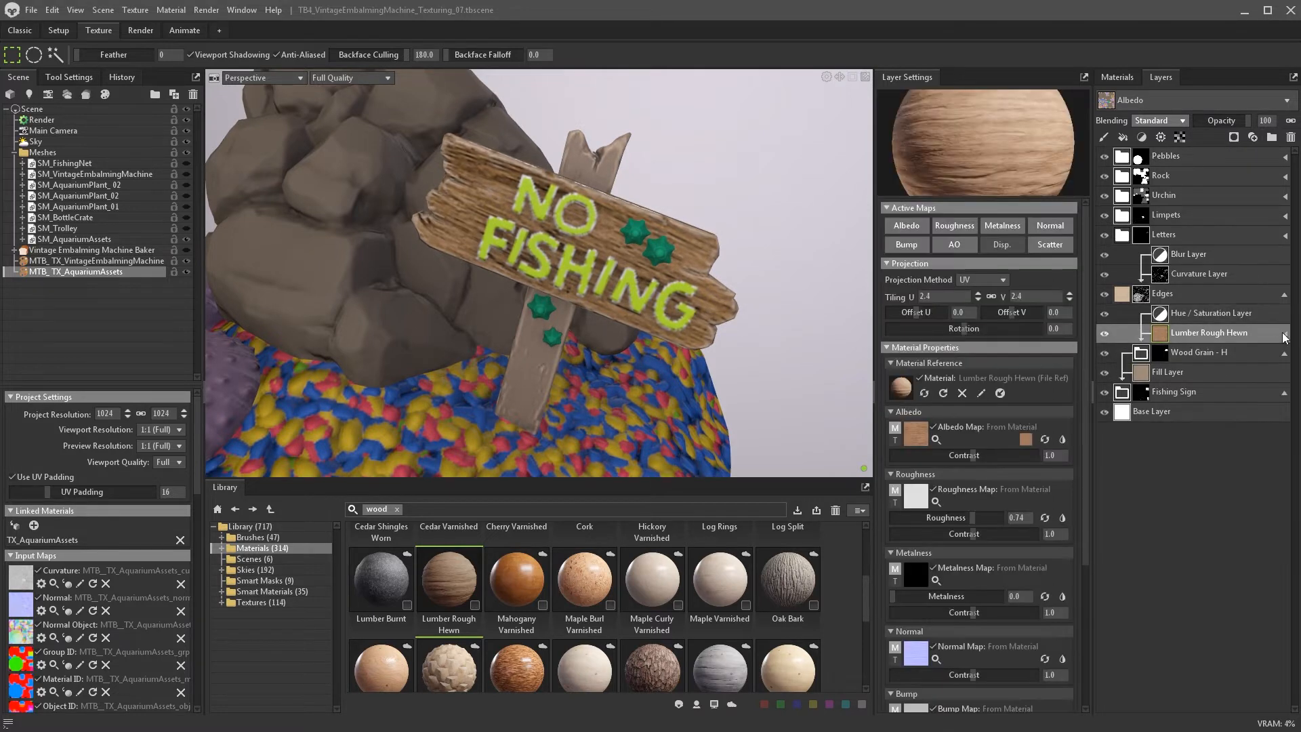
click(1159, 314)
drag(1158, 314, 1173, 330)
click(1181, 352)
click(1065, 170)
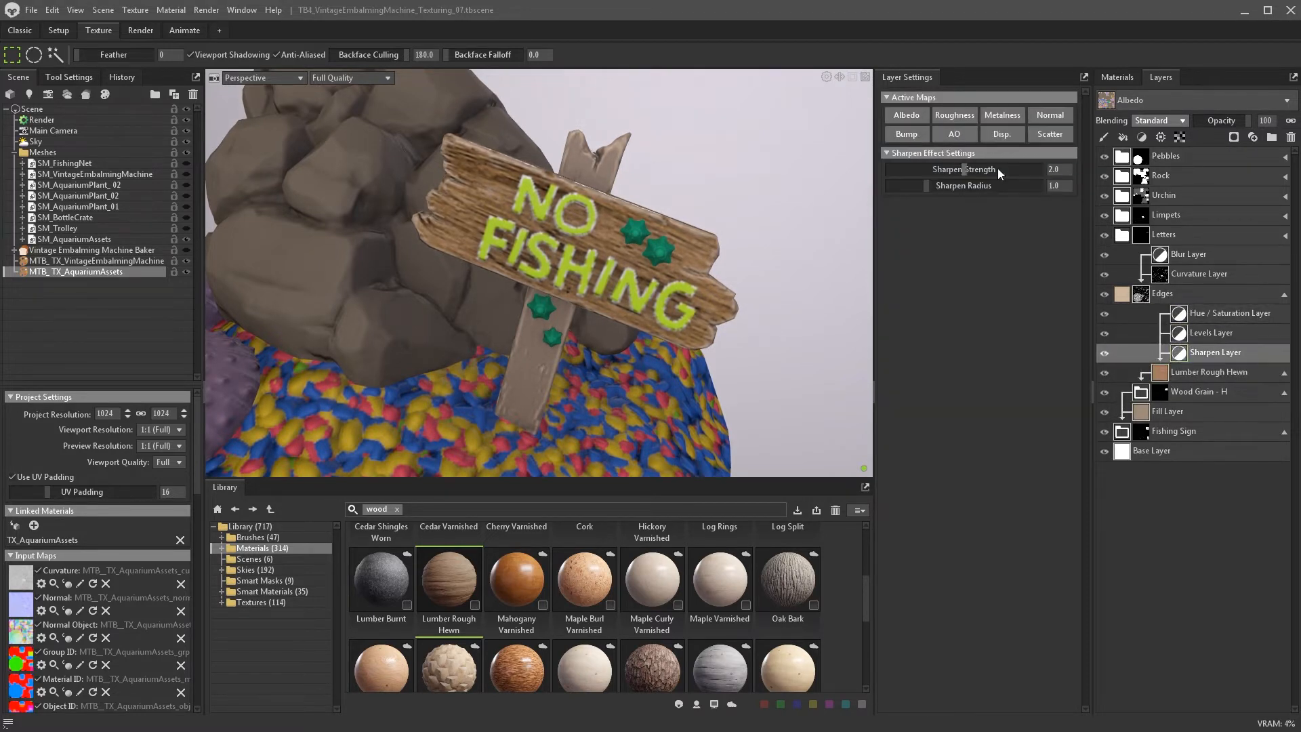
- Collapse the Wood Grain - H folder, rename the brown fill layer beneath it "Base" and collapse the mask layers of Edges
click(1285, 392)
double_click(1168, 334)
text(Bas)
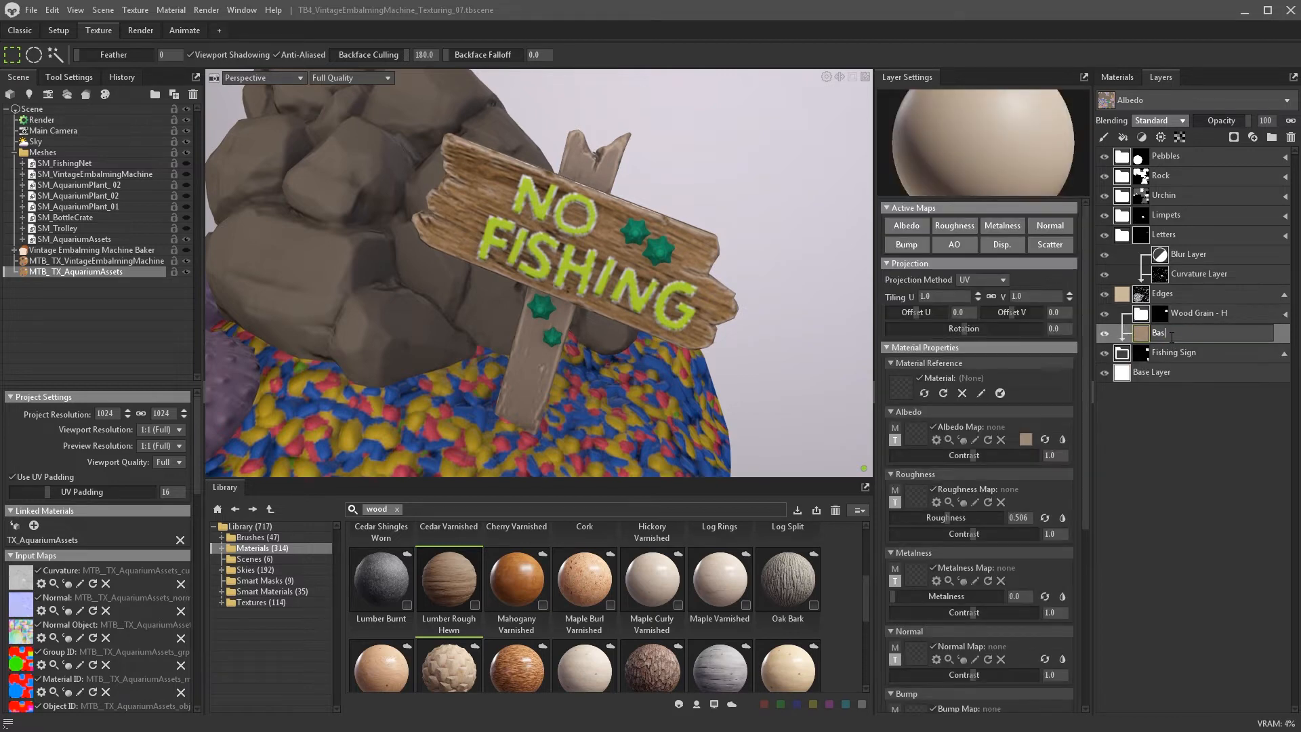
text(e)
key(Return)
click(1285, 294)
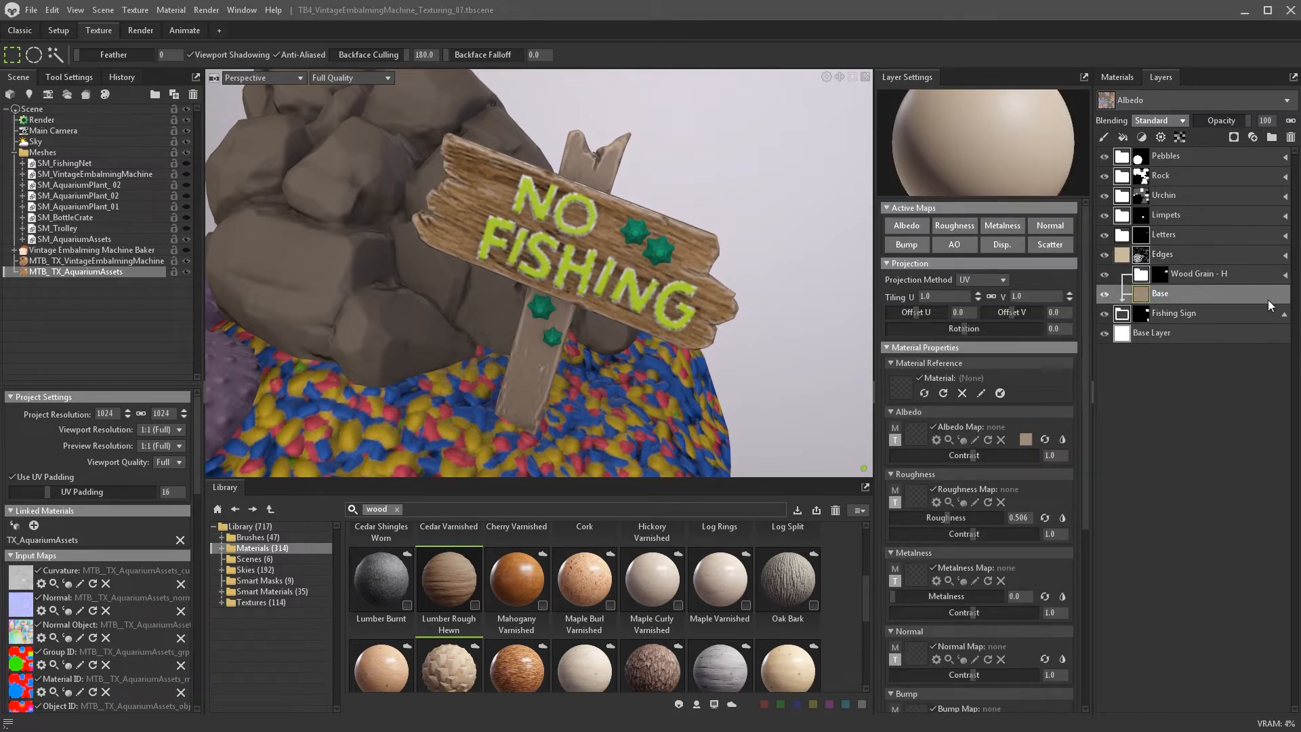
- Add an albedo-only fill layer inside the Wood Grain - H folder, above Lumber Rough Hewn
click(1235, 281)
click(1284, 274)
click(1150, 292)
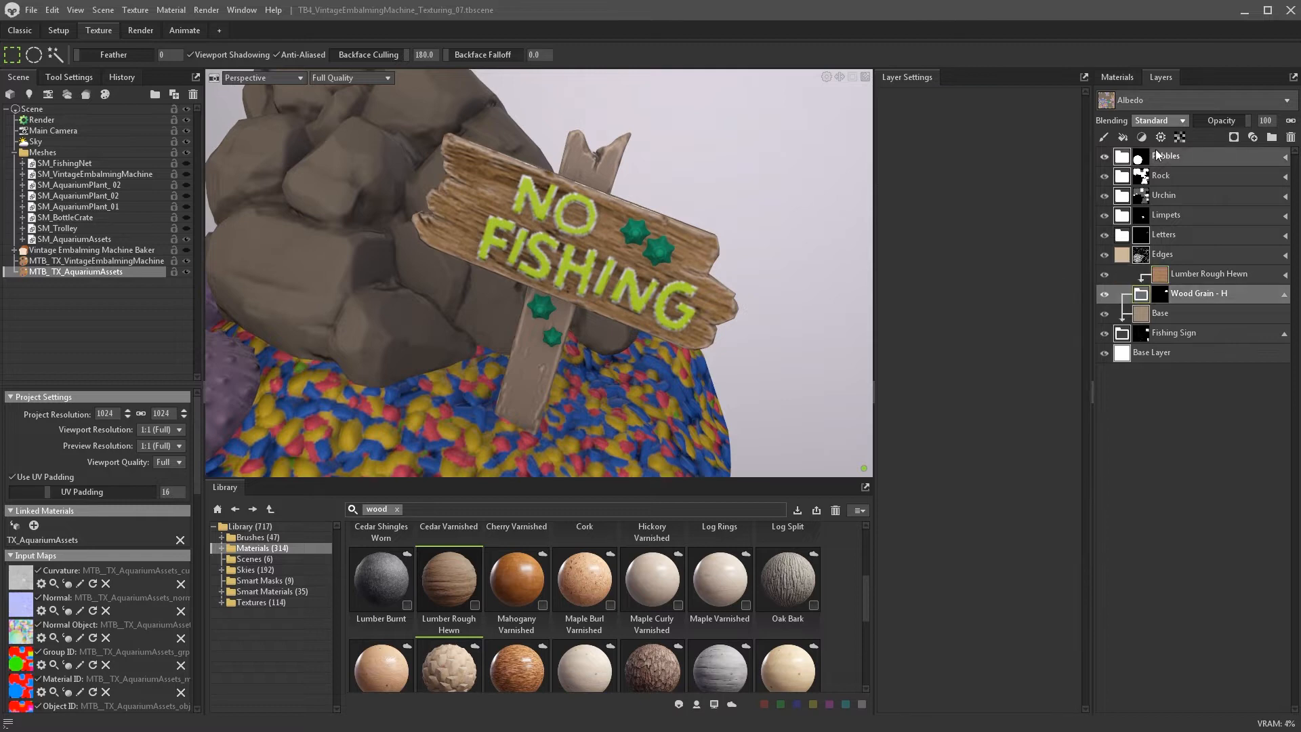
click(1123, 137)
alt+click(906, 225)
drag(1172, 275, 1164, 309)
- Set the new fill layer's albedo color to golden yellow and rename it "Yellow Discolouration"
click(1025, 439)
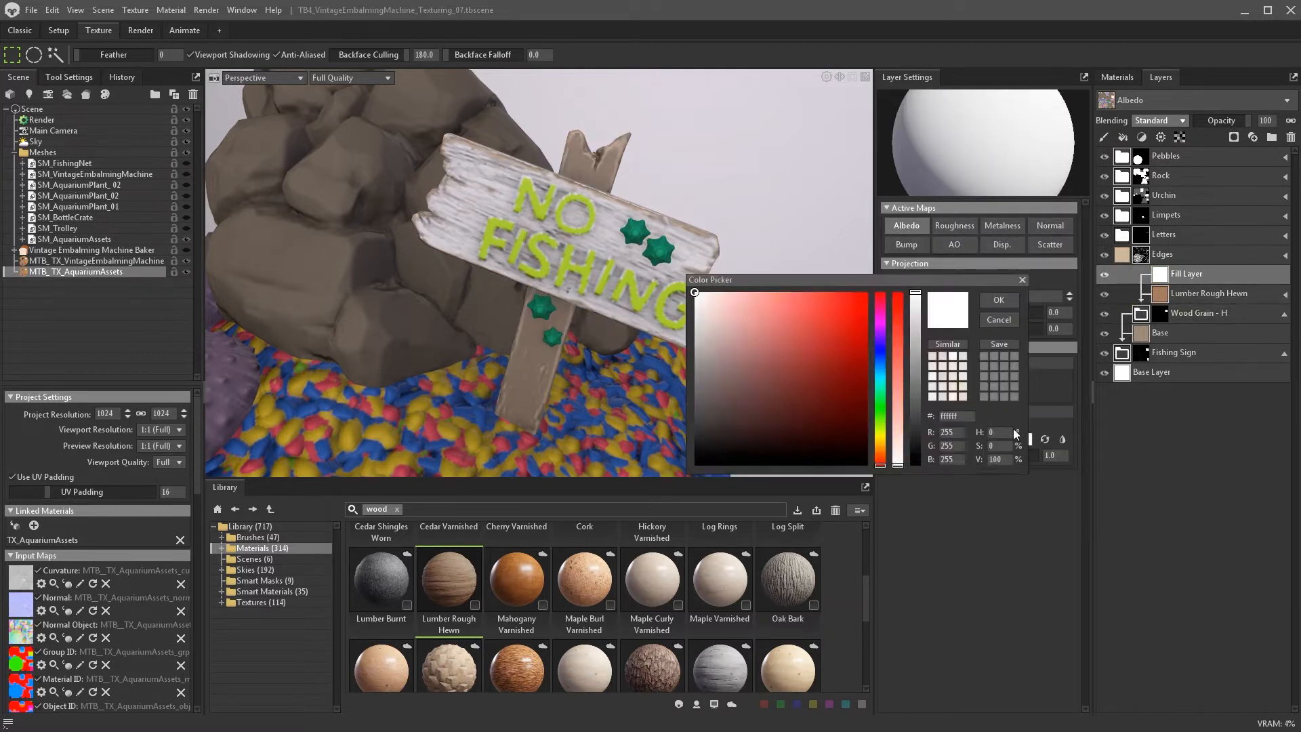
click(879, 447)
click(771, 295)
click(879, 444)
click(807, 298)
click(998, 300)
double_click(1187, 275)
text(Yellow Discoloura)
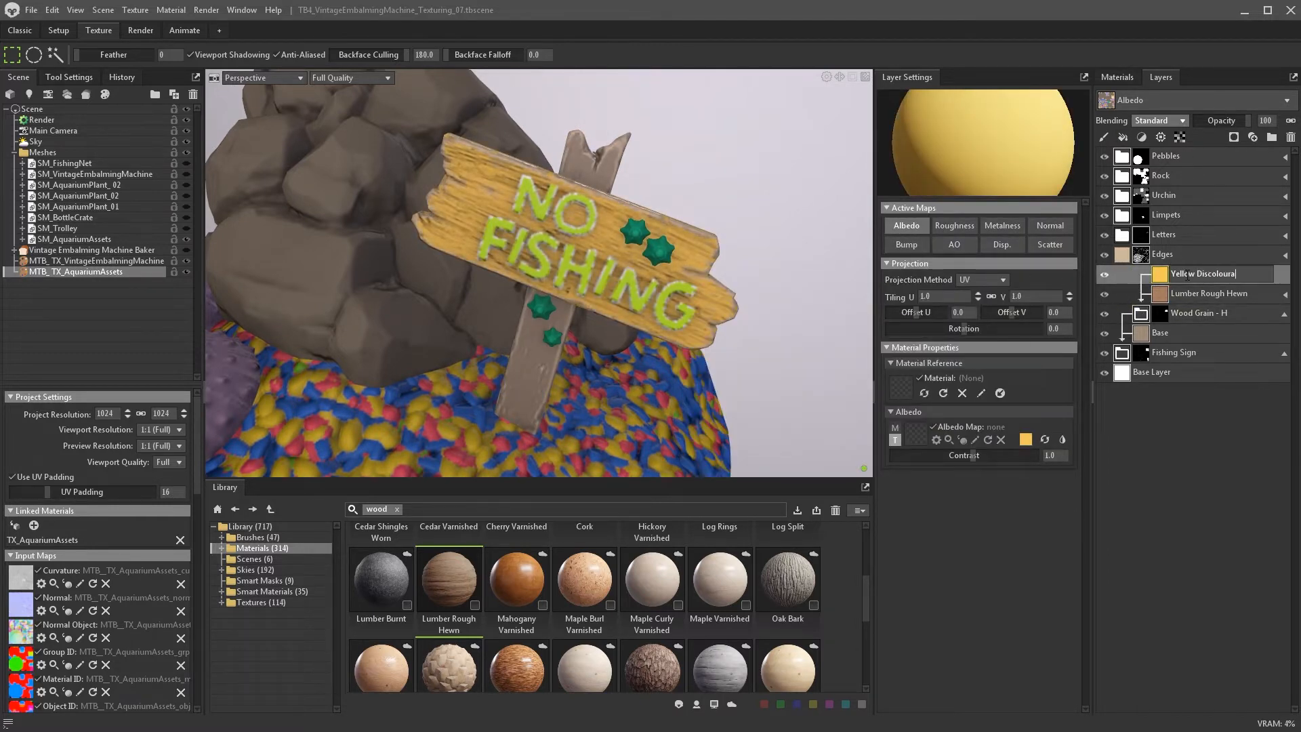
text(tion)
key(Return)
- Mask Yellow Discolouration with a fill layer using the Wood Grain Wide grunge map, and reduce the yellow layer's opacity to 35
click(1233, 137)
click(1123, 137)
click(396, 510)
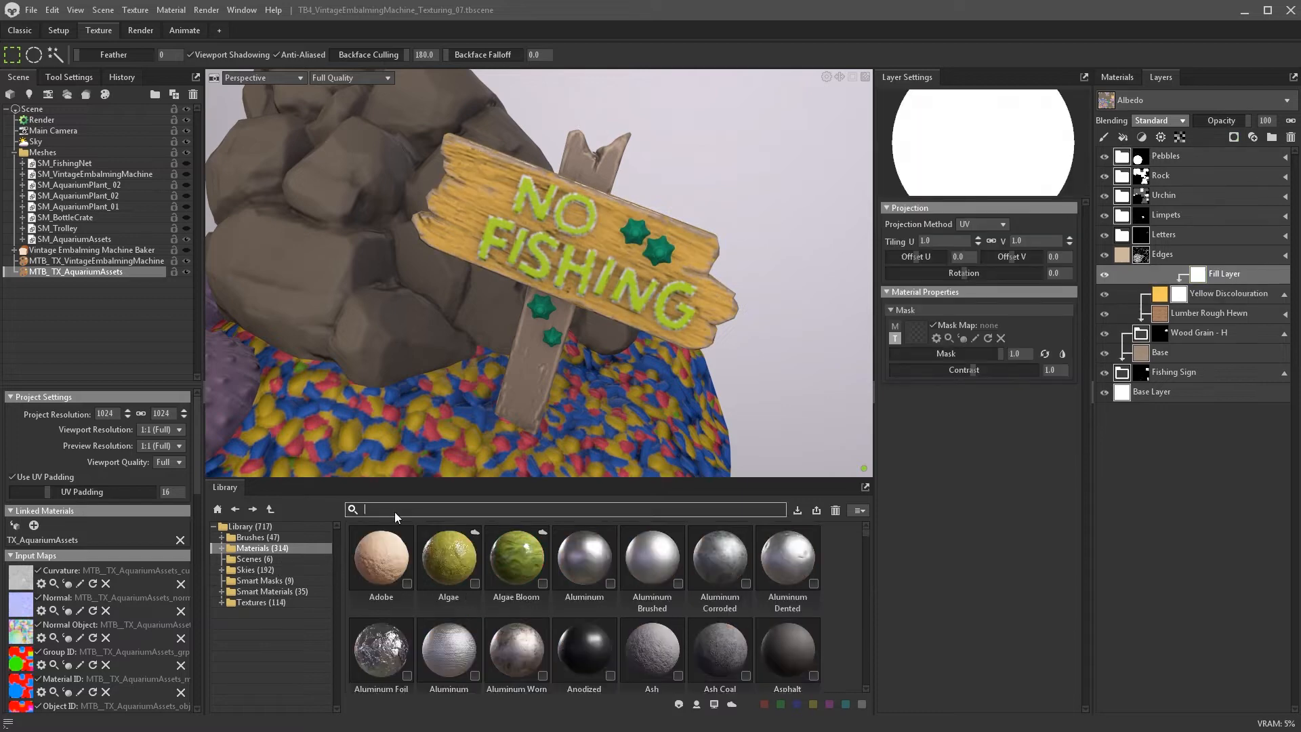
click(221, 603)
click(274, 623)
scroll(689, 588, down, 8)
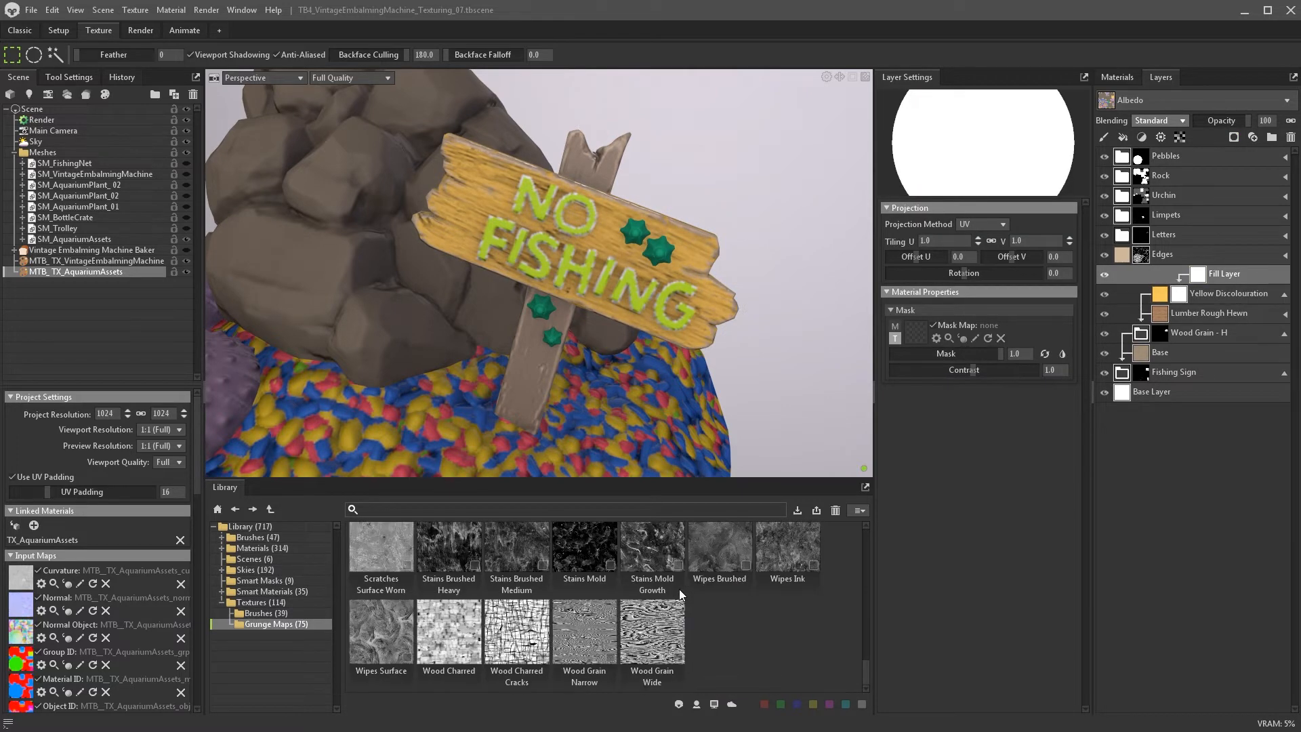
drag(641, 634, 1000, 370)
click(978, 238)
click(978, 236)
key(Delete)
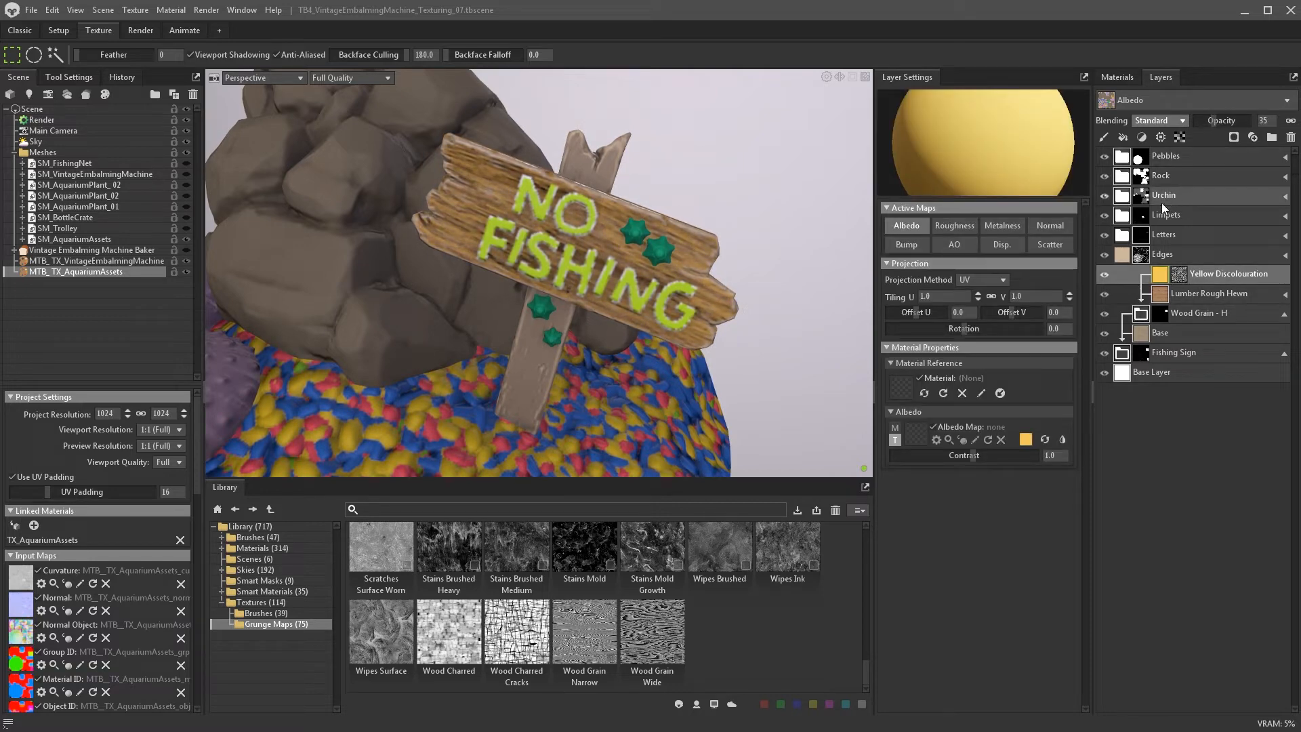
- Move Edges into the Fishing Sign folder and add a fill layer named "AO" above it
click(1181, 255)
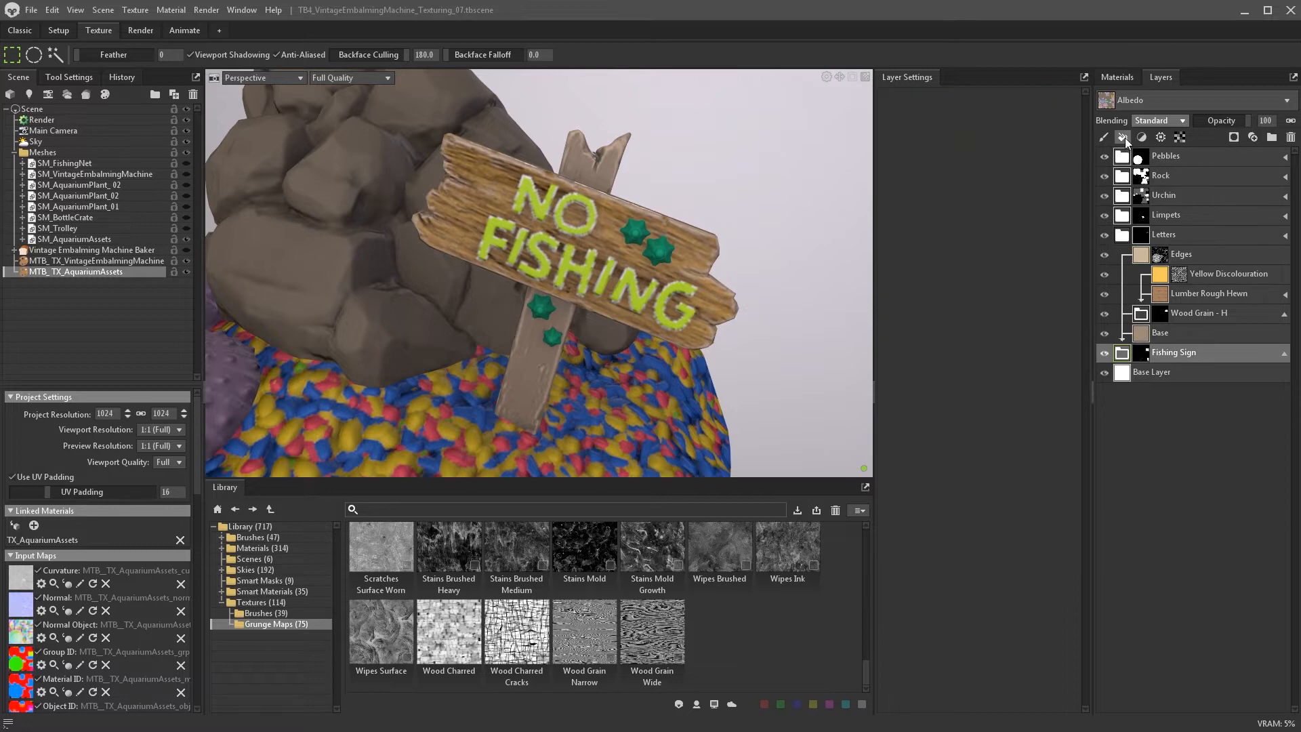
click(1122, 137)
drag(1148, 254, 1122, 373)
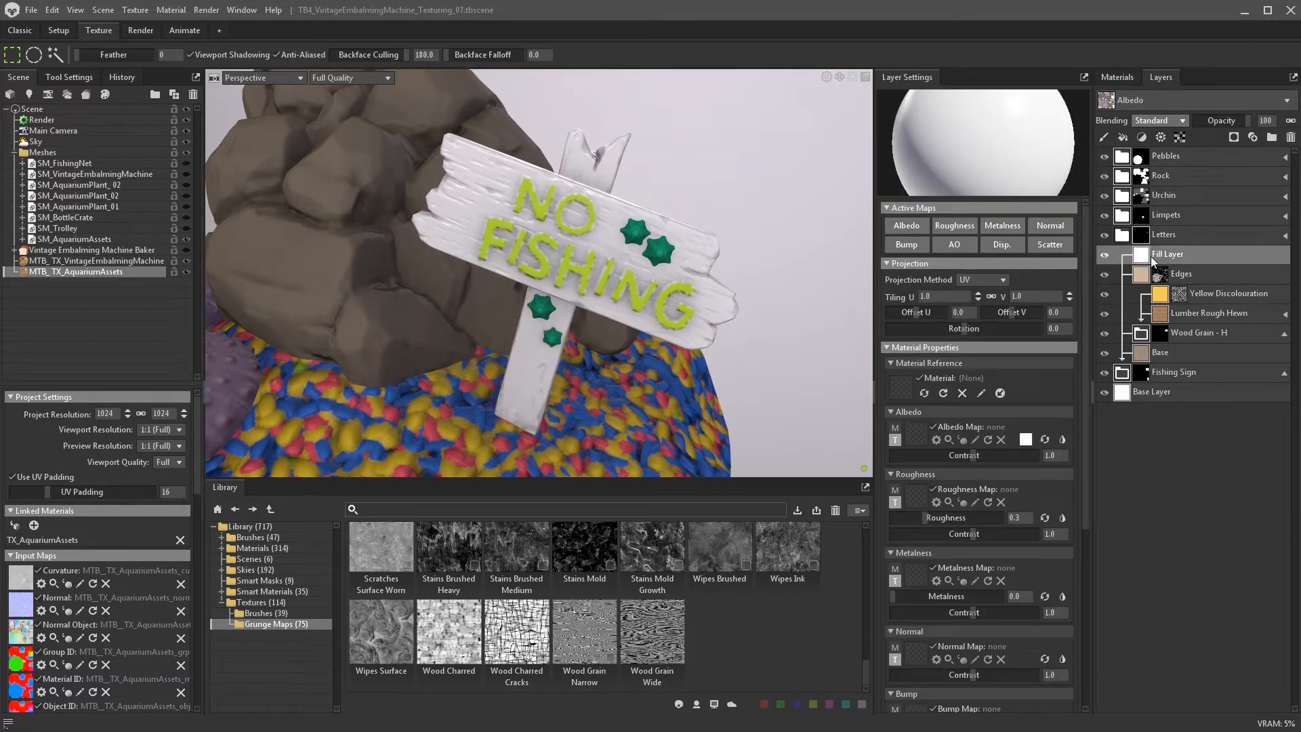
double_click(1164, 256)
text(AO)
key(Return)
- Limit the AO layer to albedo and roughness, with roughness about 0.644 and a dark brown albedo color
alt+click(909, 231)
click(945, 231)
click(962, 518)
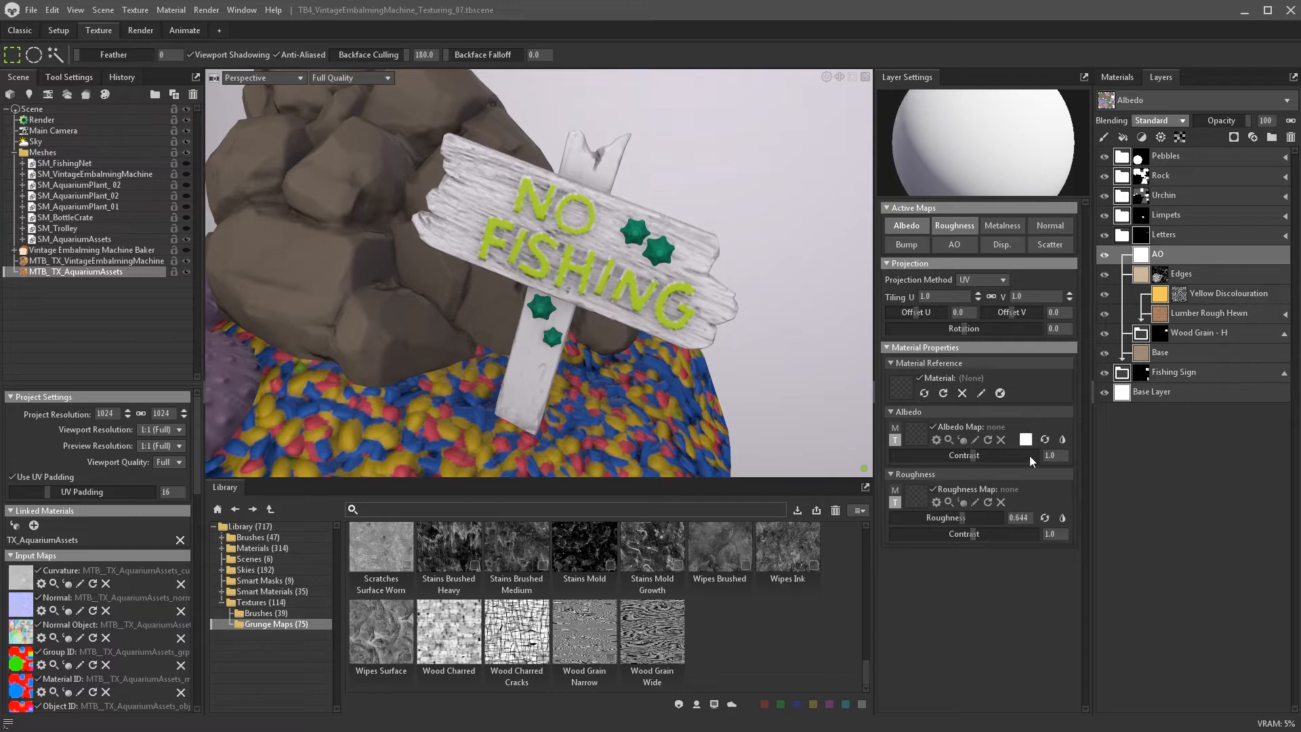
click(1026, 439)
click(880, 447)
click(807, 412)
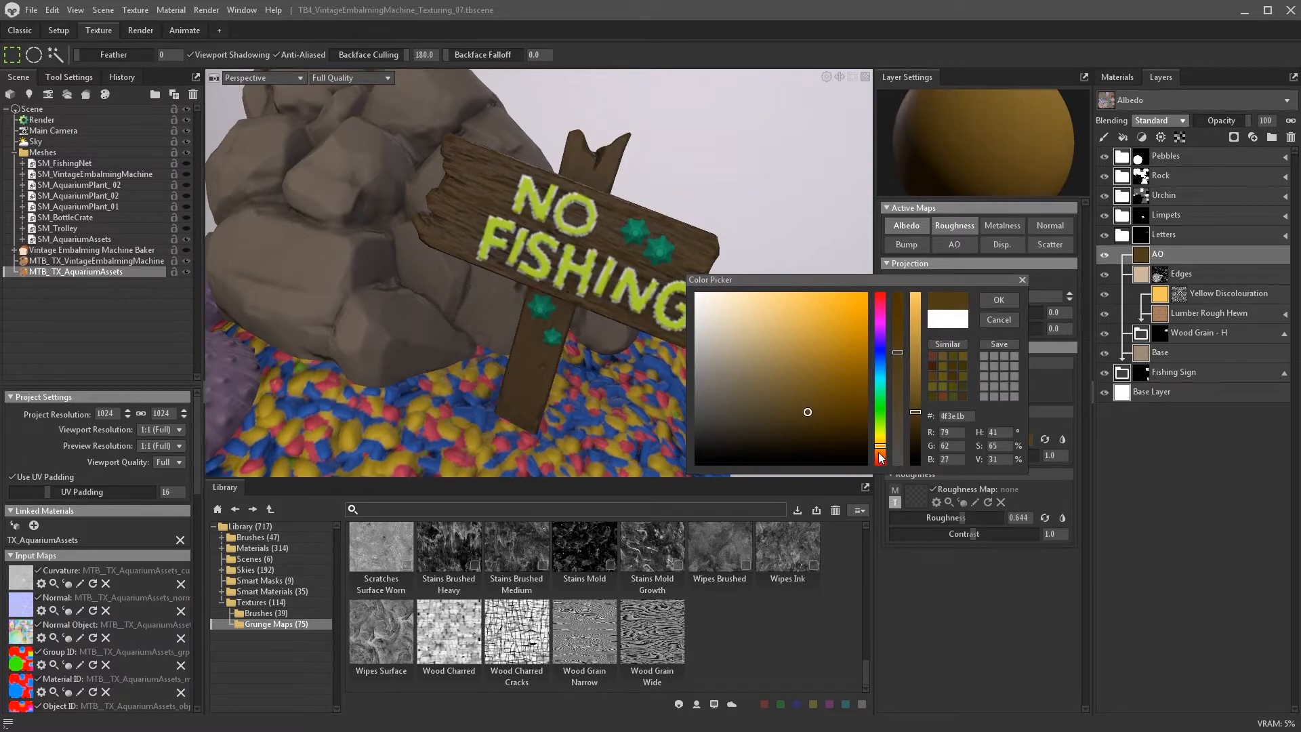
click(999, 302)
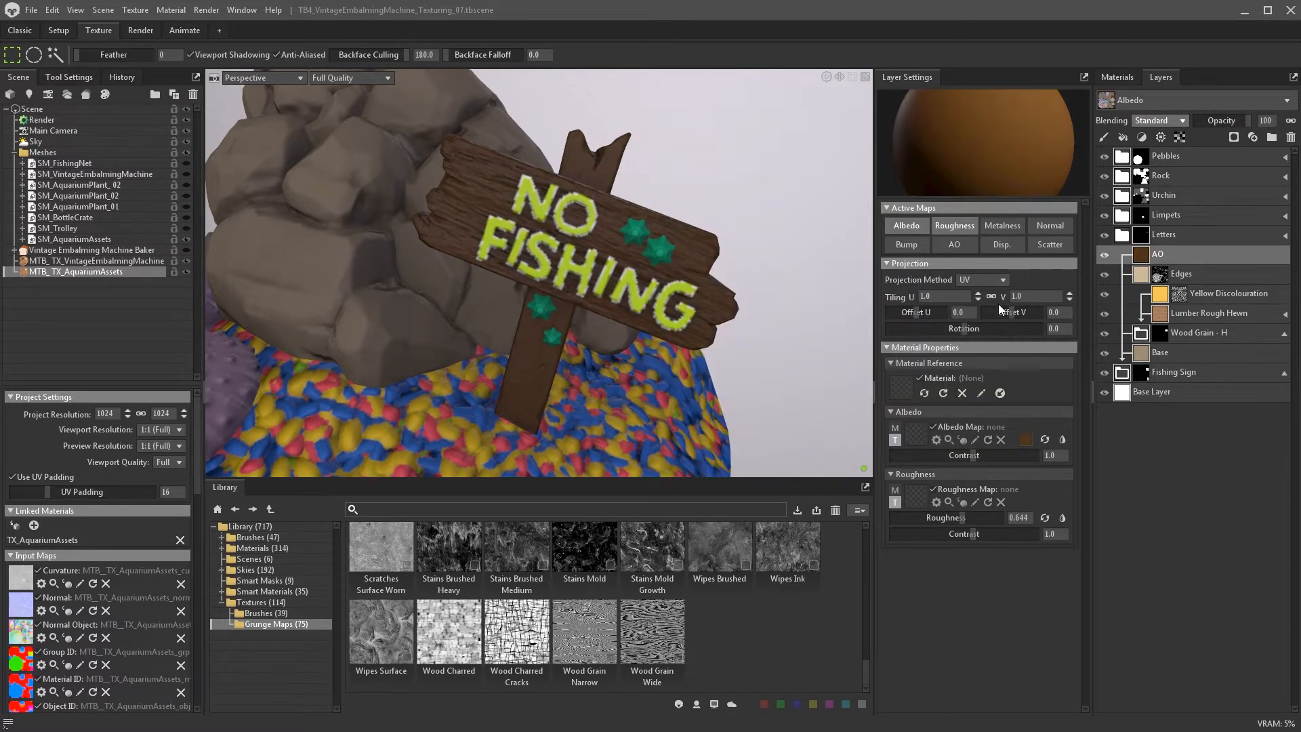
- Give AO a black fill mask and add an Occlusion generator with intensity about 1.76 and contrast about 2.714
click(1161, 136)
click(1186, 175)
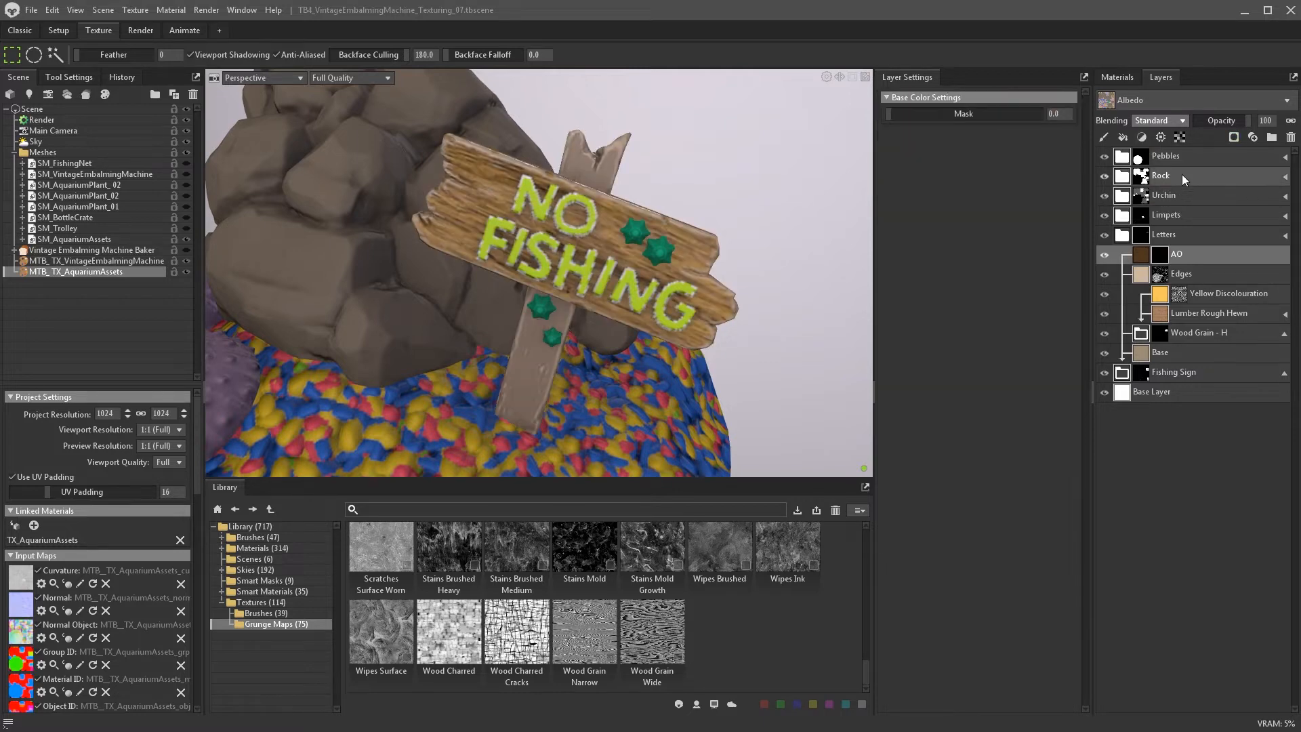
click(1161, 137)
click(1168, 198)
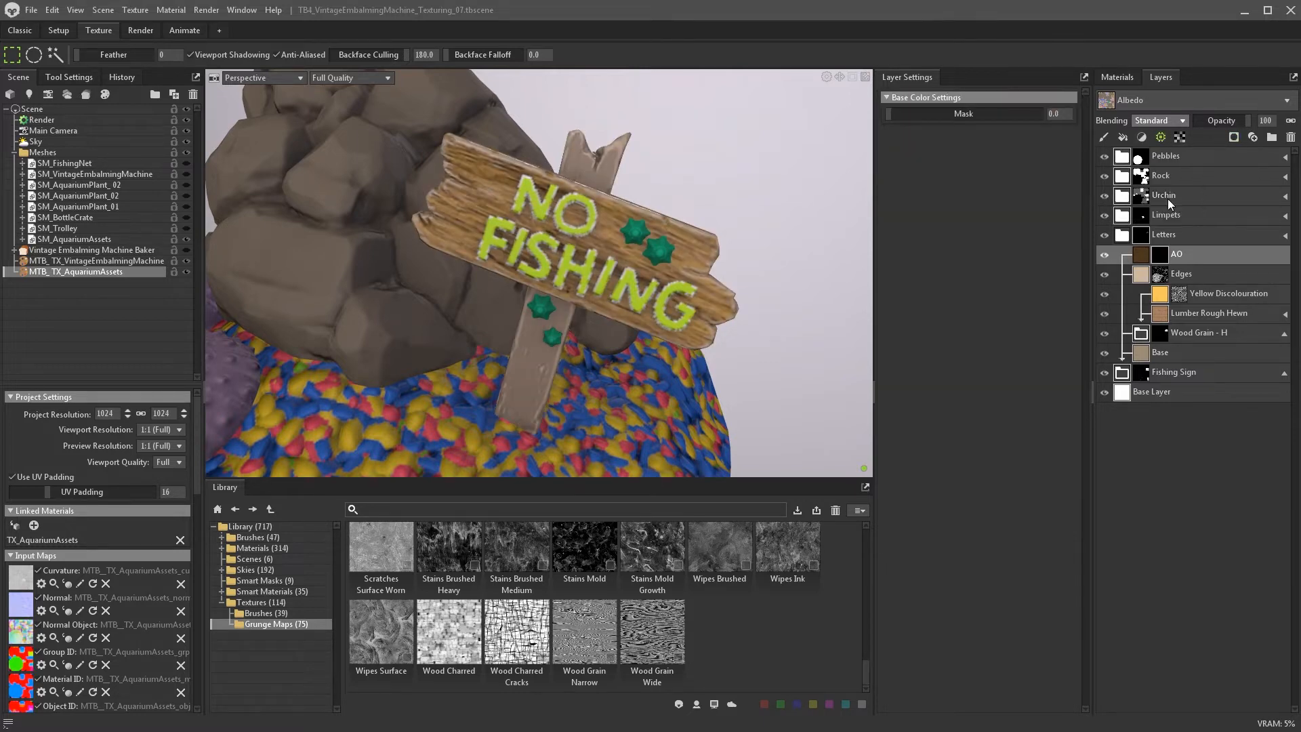
mouse_move(925, 172)
mouse_down()
mouse_move(991, 184)
mouse_move(930, 168)
mouse_move(982, 168)
mouse_move(969, 165)
mouse_up()
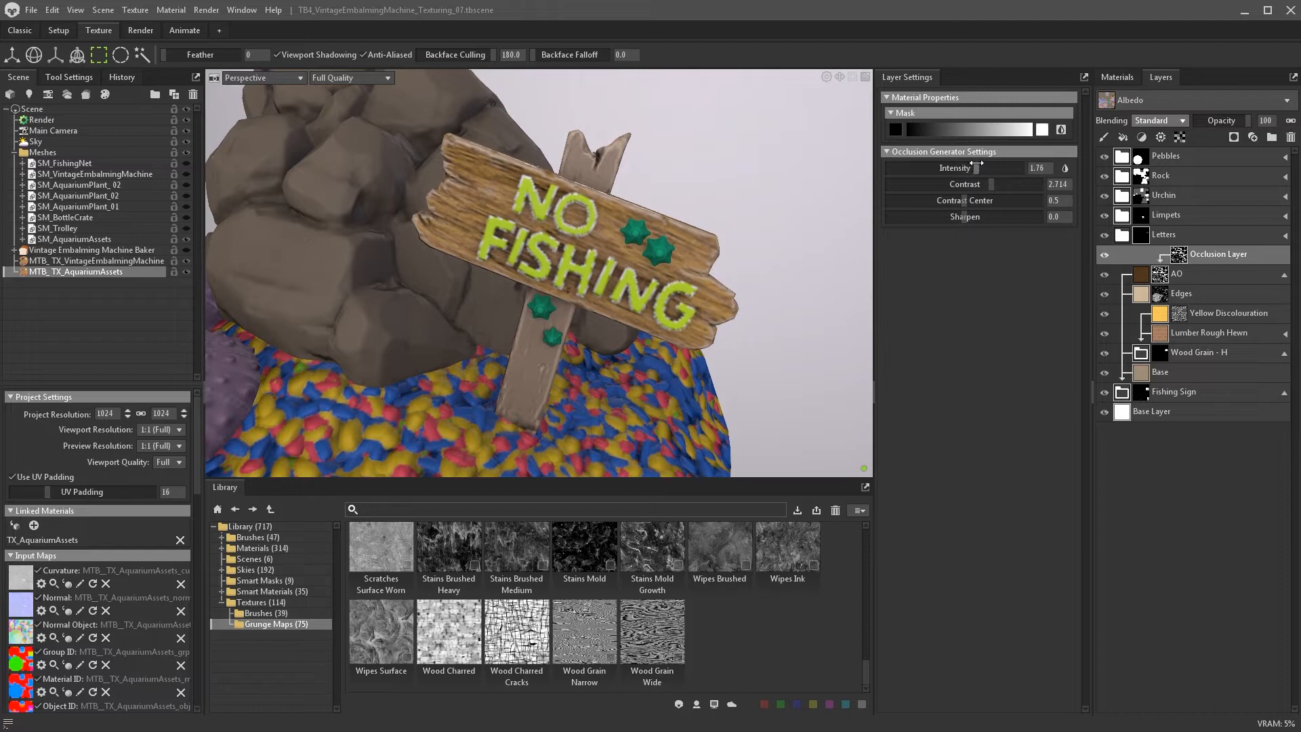
- Change the Edges layer's blending mode to Screen and lower its opacity
click(1254, 296)
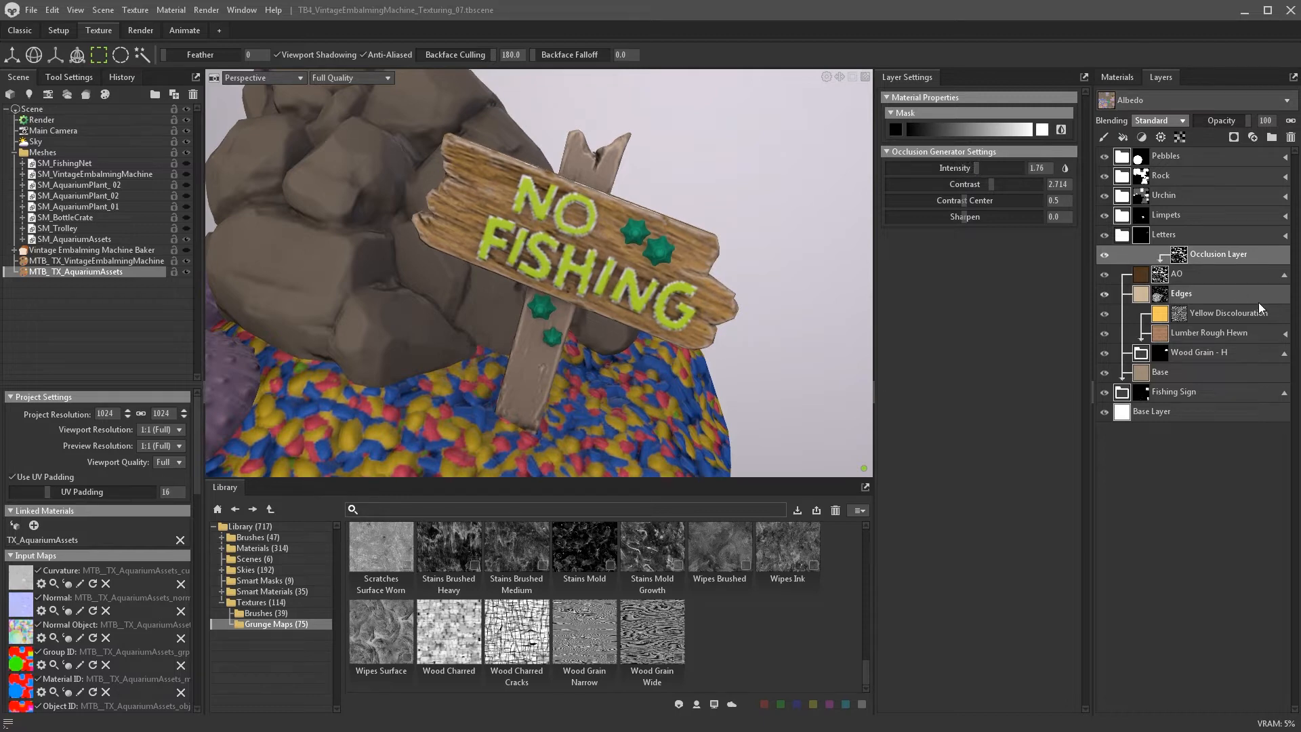
click(1175, 120)
click(1152, 177)
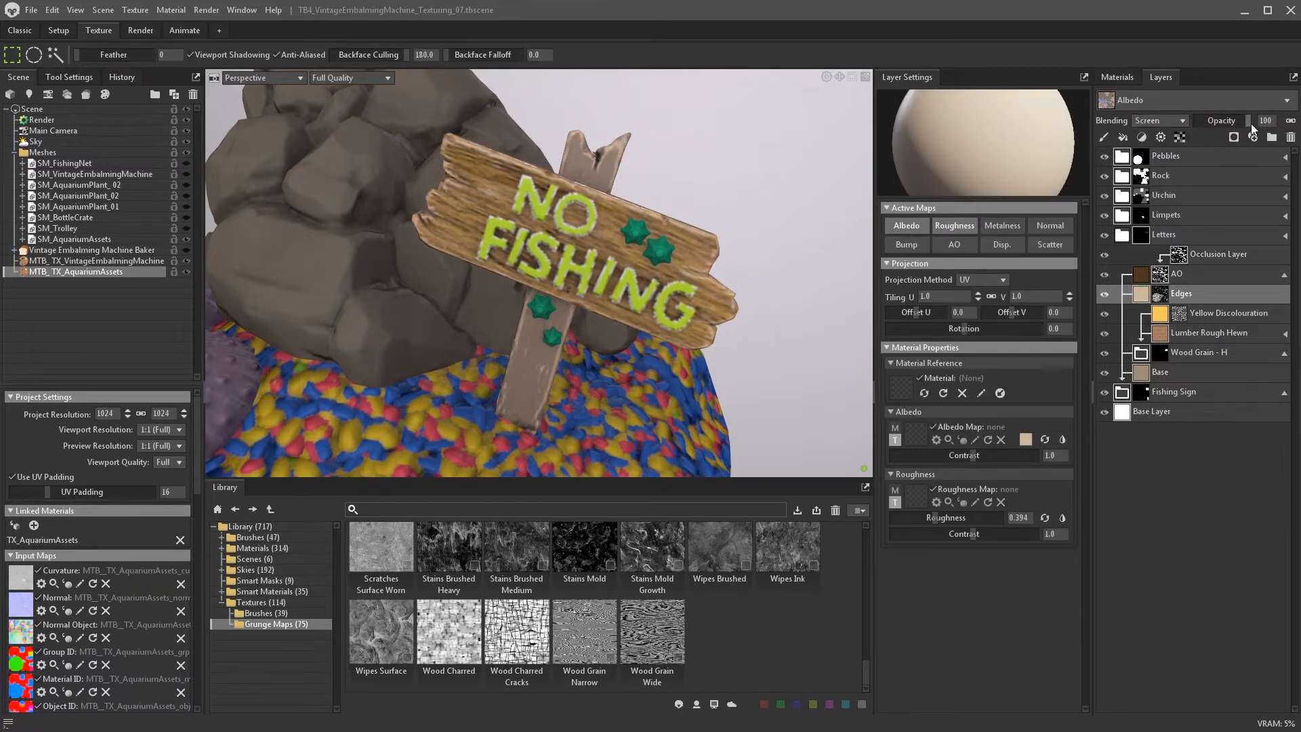
drag(1251, 123, 1230, 123)
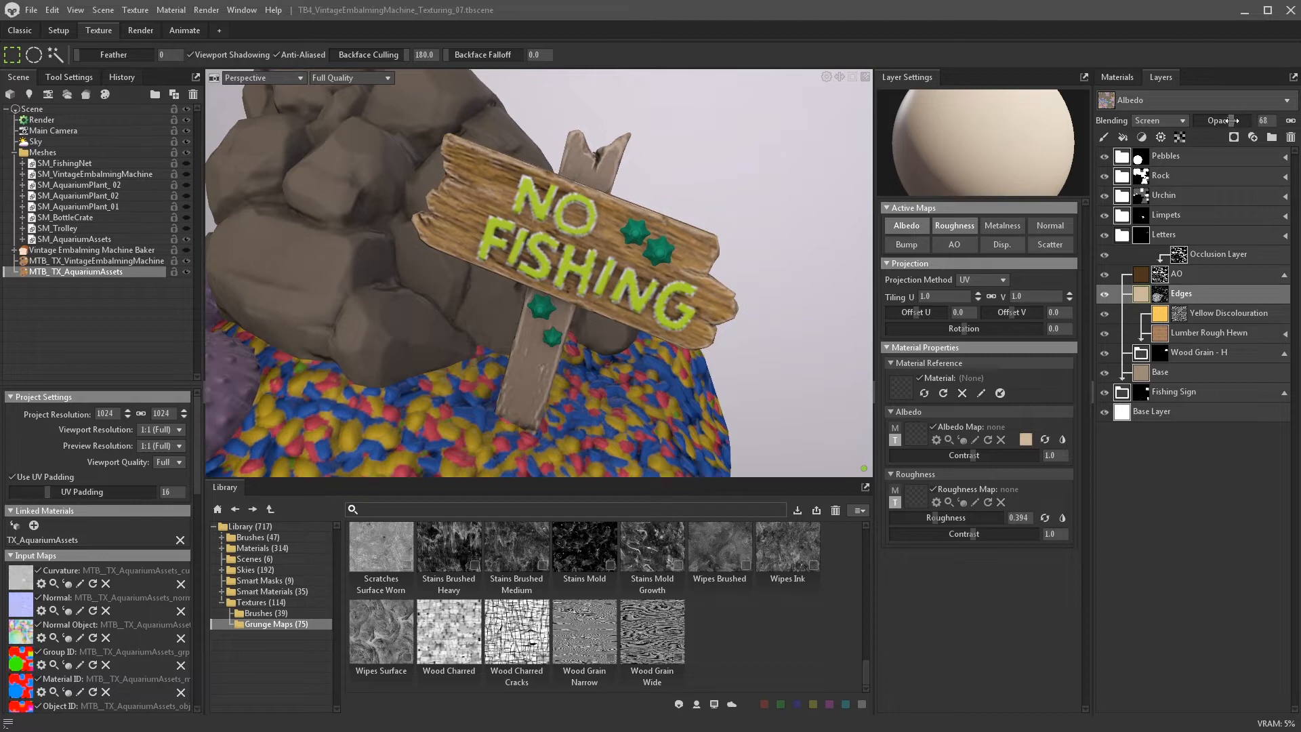
- Hide the Letters folder and add a Dirt generator to the AO mask with its blending mode set to Add
click(1193, 276)
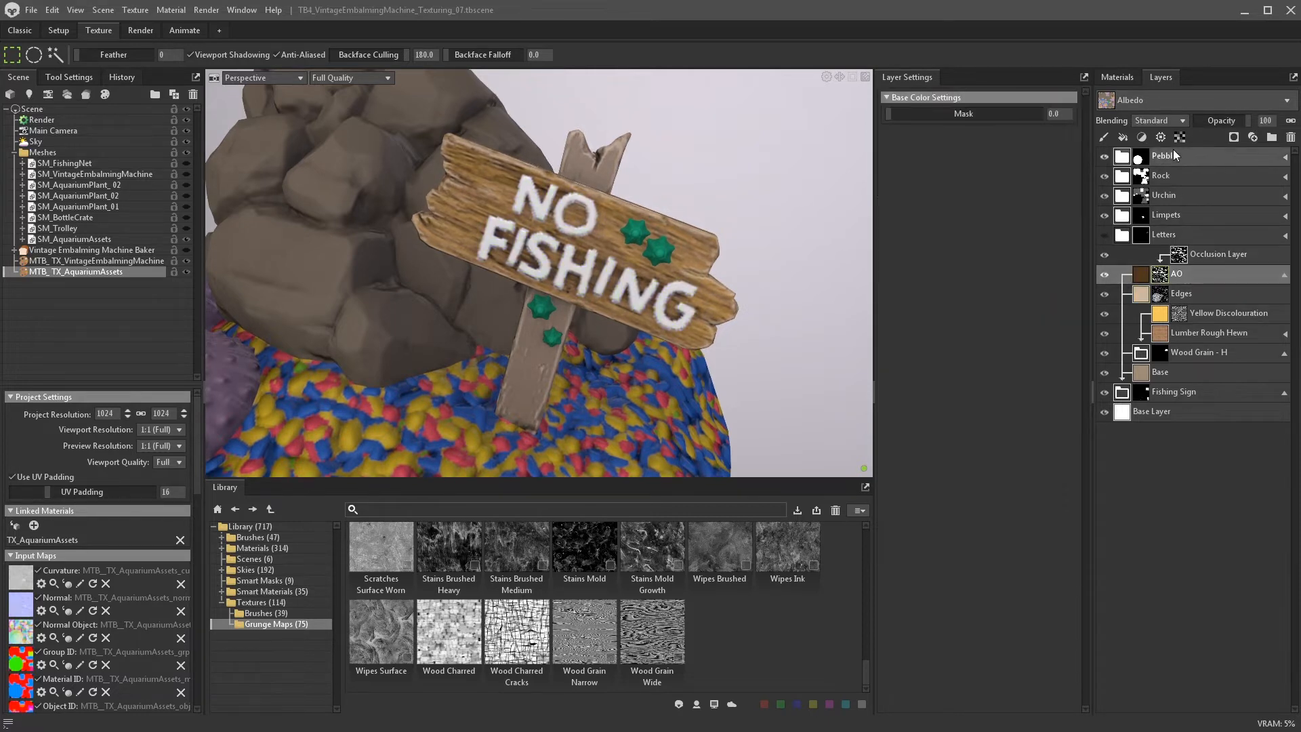
click(1160, 137)
click(1166, 189)
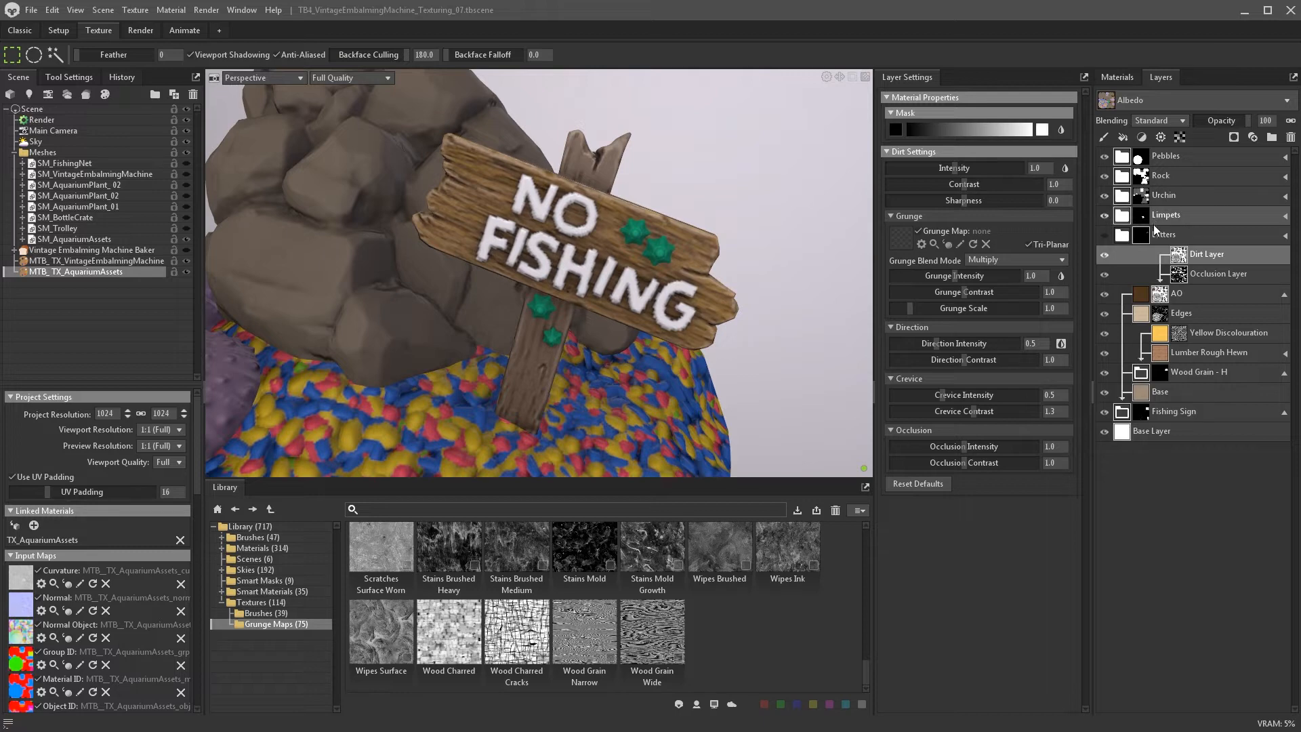
click(1173, 122)
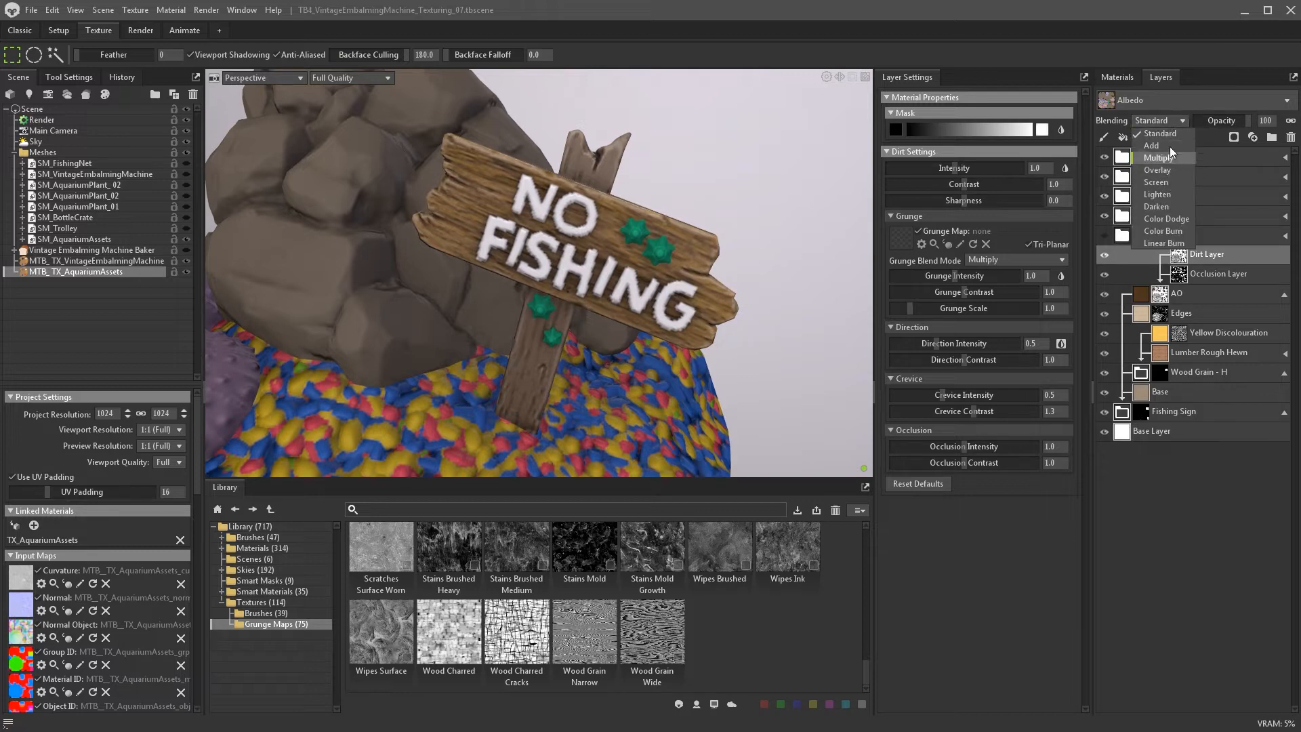
click(1151, 146)
- Hide the Occlusion Layer and set the Dirt generator's grunge intensity to about 0.088, crevice intensity to 2.664 and intensity to 0.57
click(1106, 274)
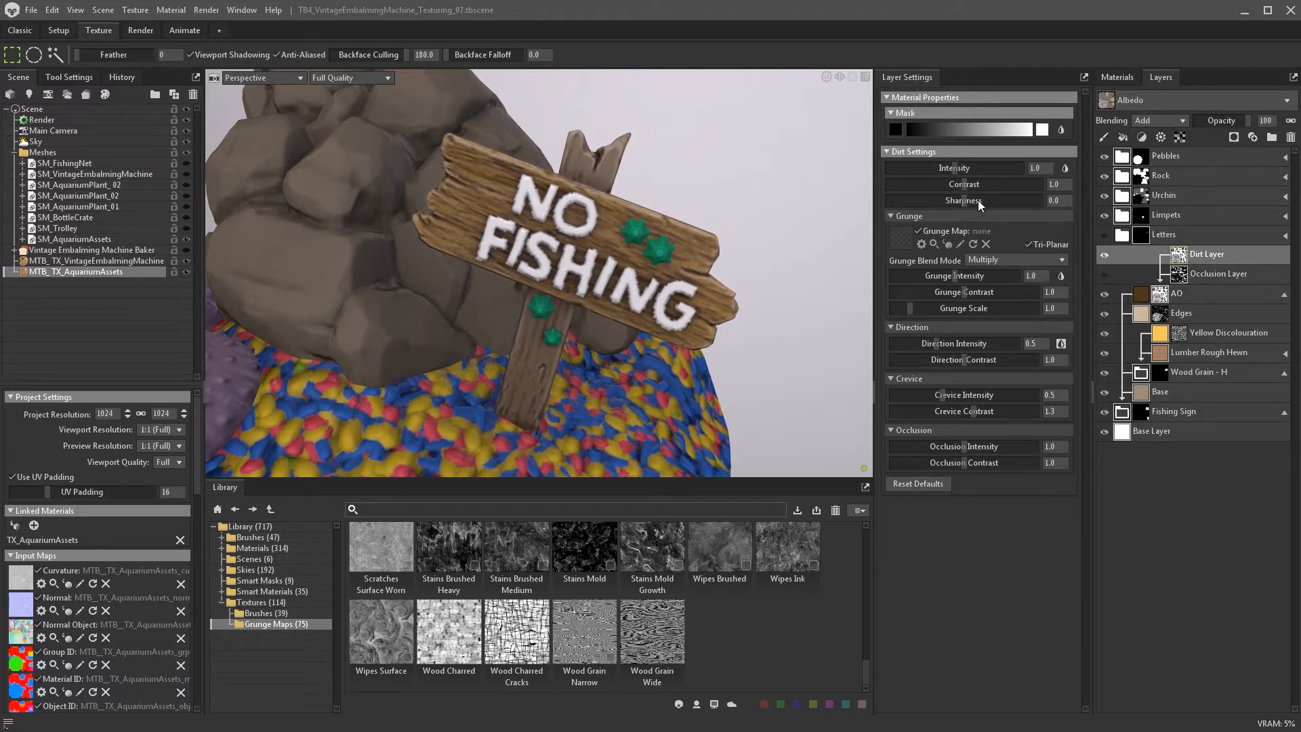
drag(957, 274, 896, 275)
drag(964, 394, 1021, 394)
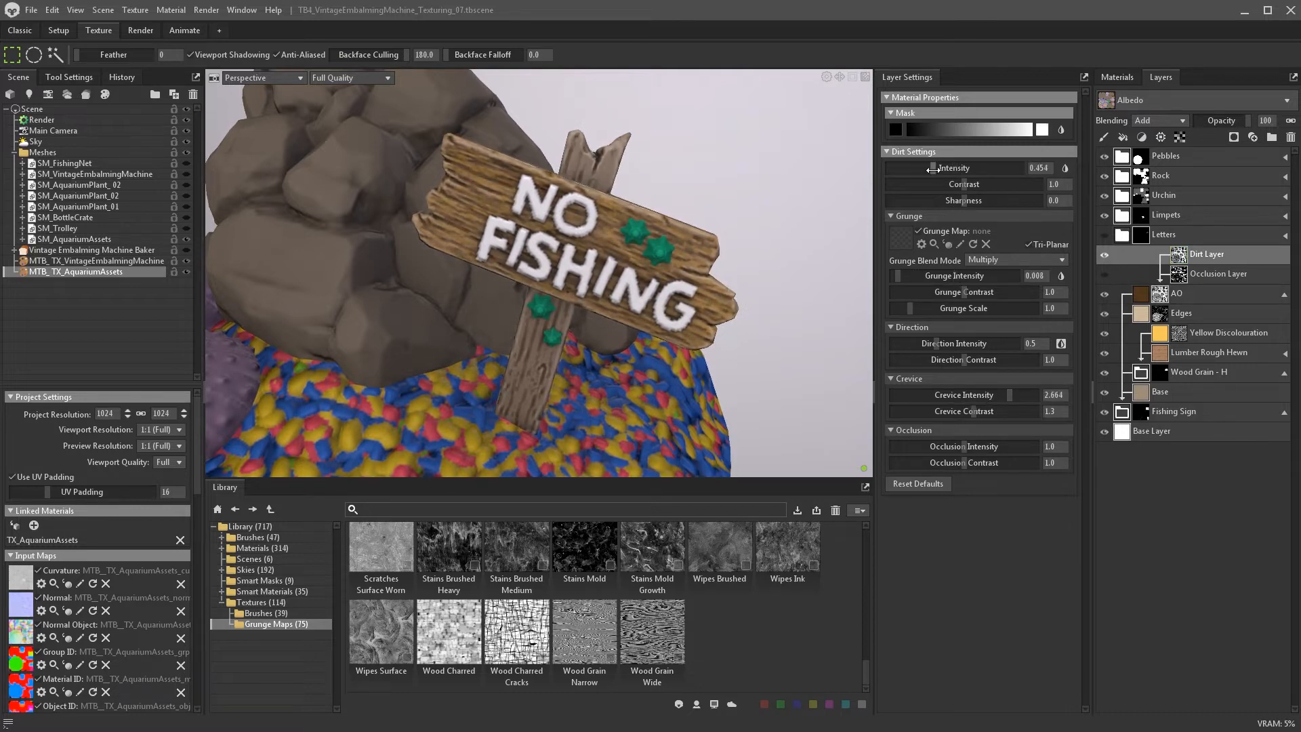
drag(955, 168, 940, 173)
- Add a Blur layer with a 2 px radius above the Dirt Layer and show the Occlusion Layer again
click(1149, 139)
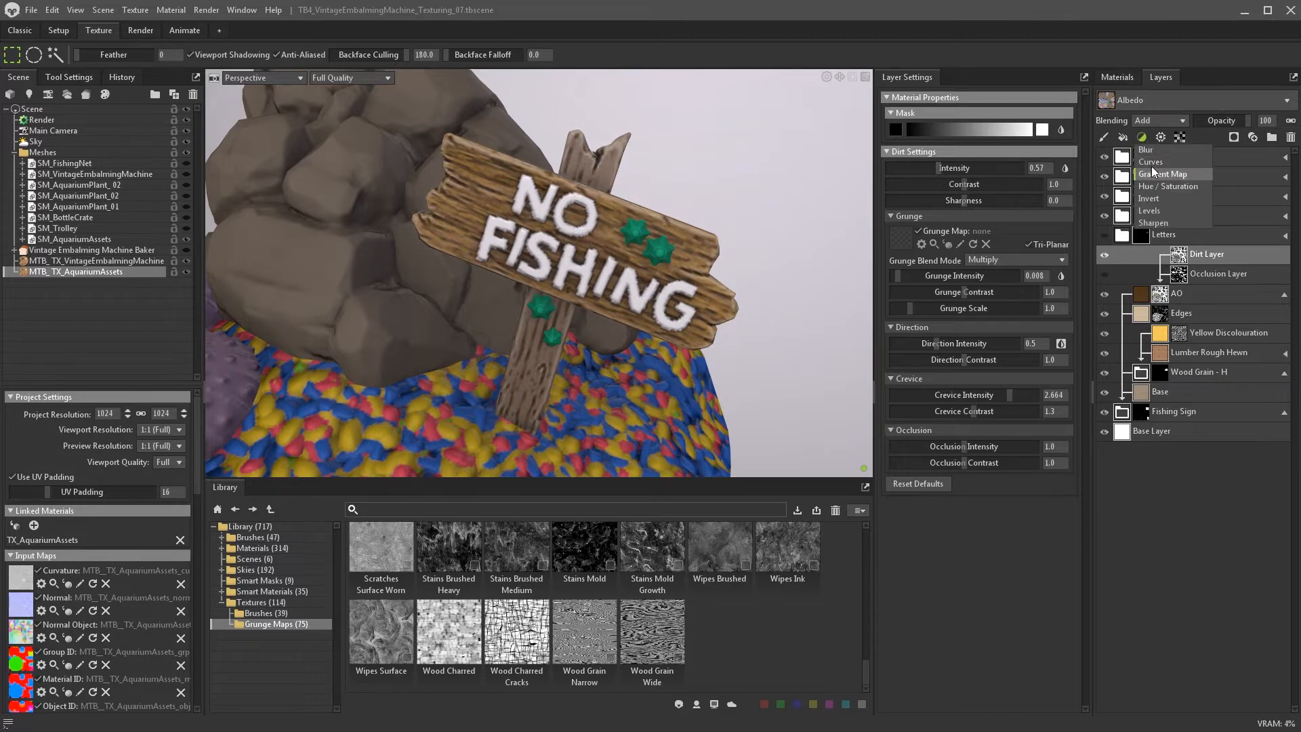
click(1156, 174)
click(1105, 294)
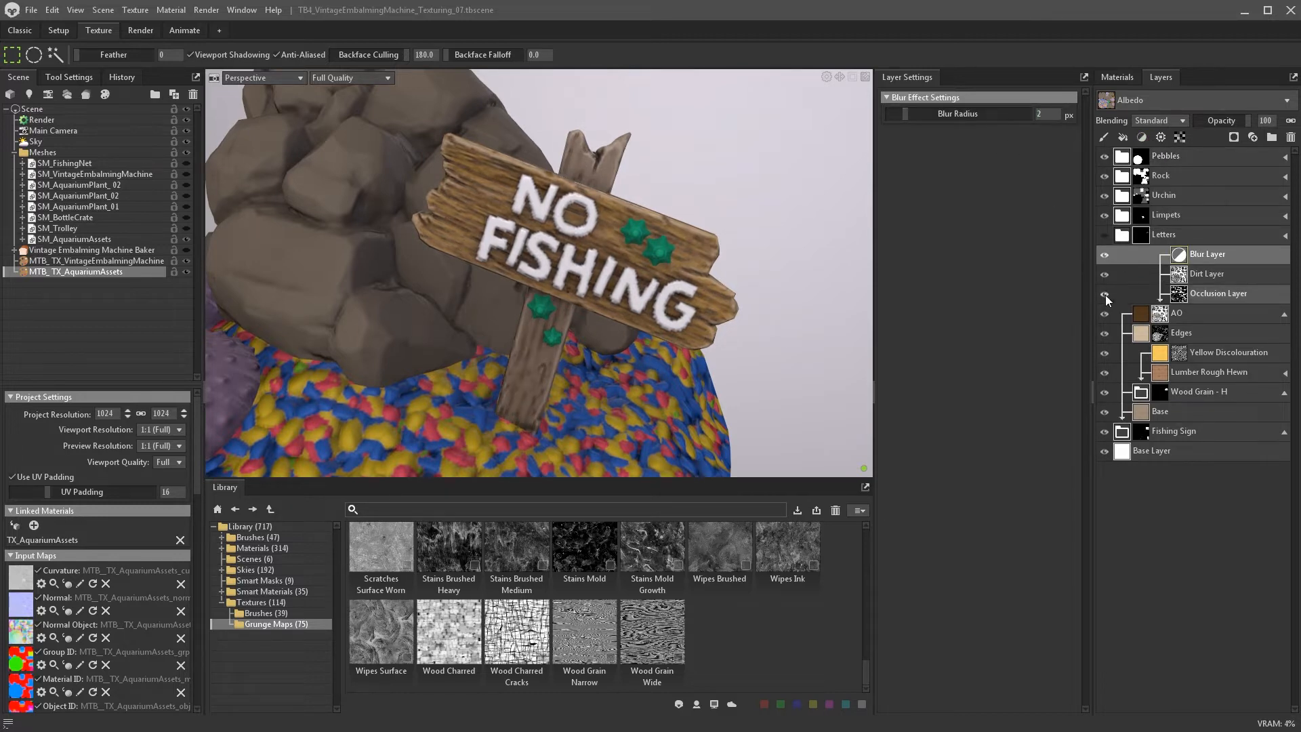
- Collapse the AO layer and the Wood Grain - H folder, and duplicate that folder
click(1284, 313)
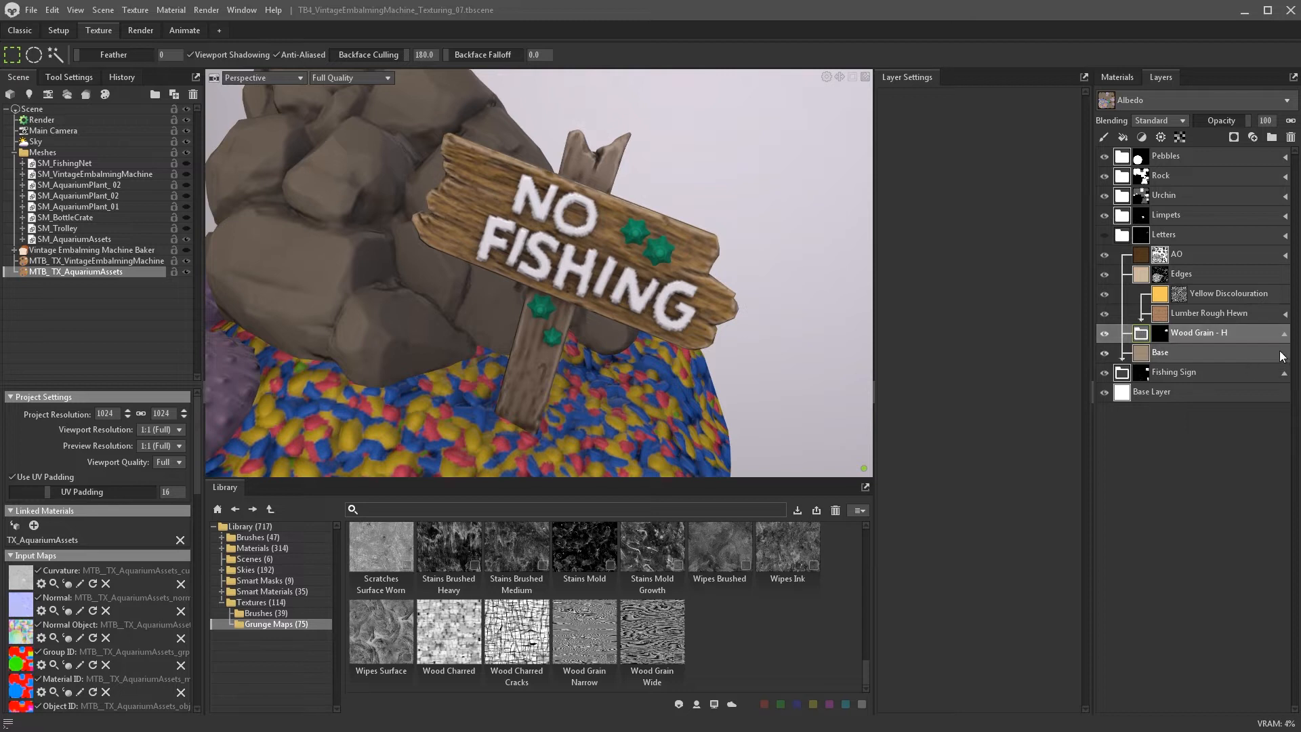
click(1141, 333)
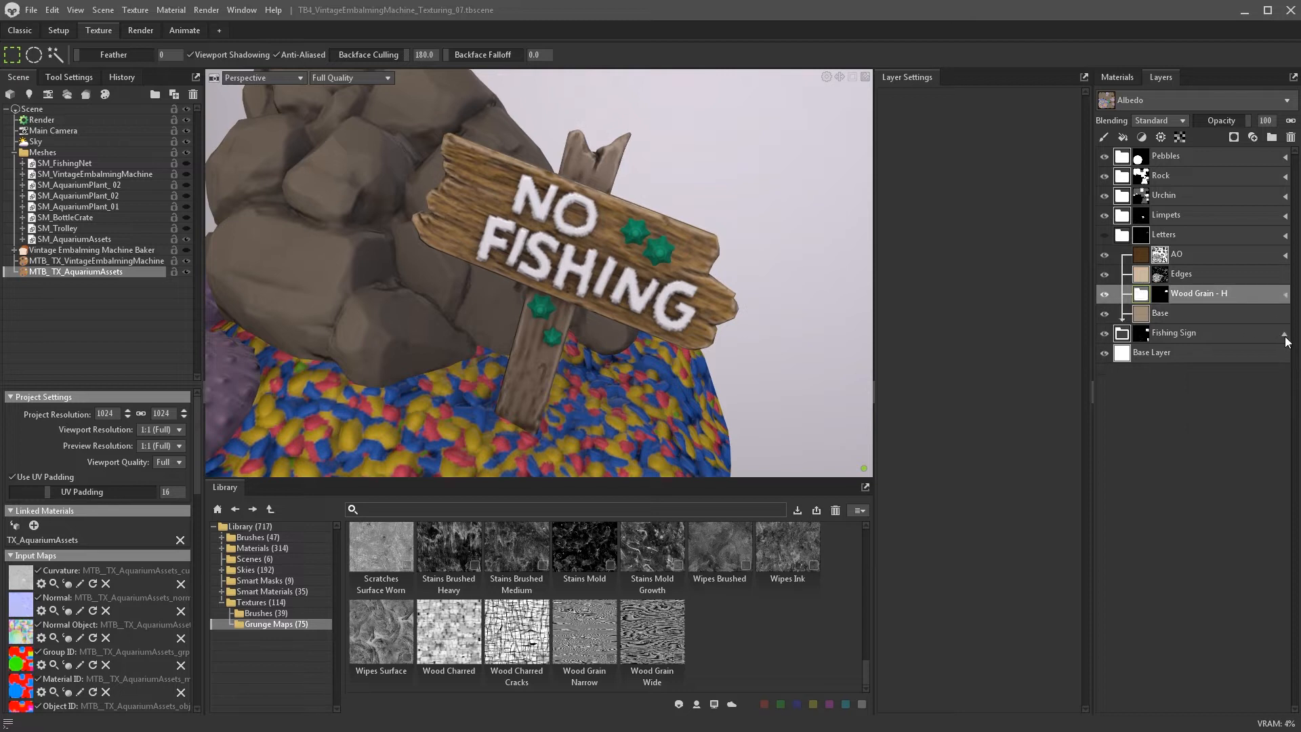
right_click(1181, 294)
click(1206, 310)
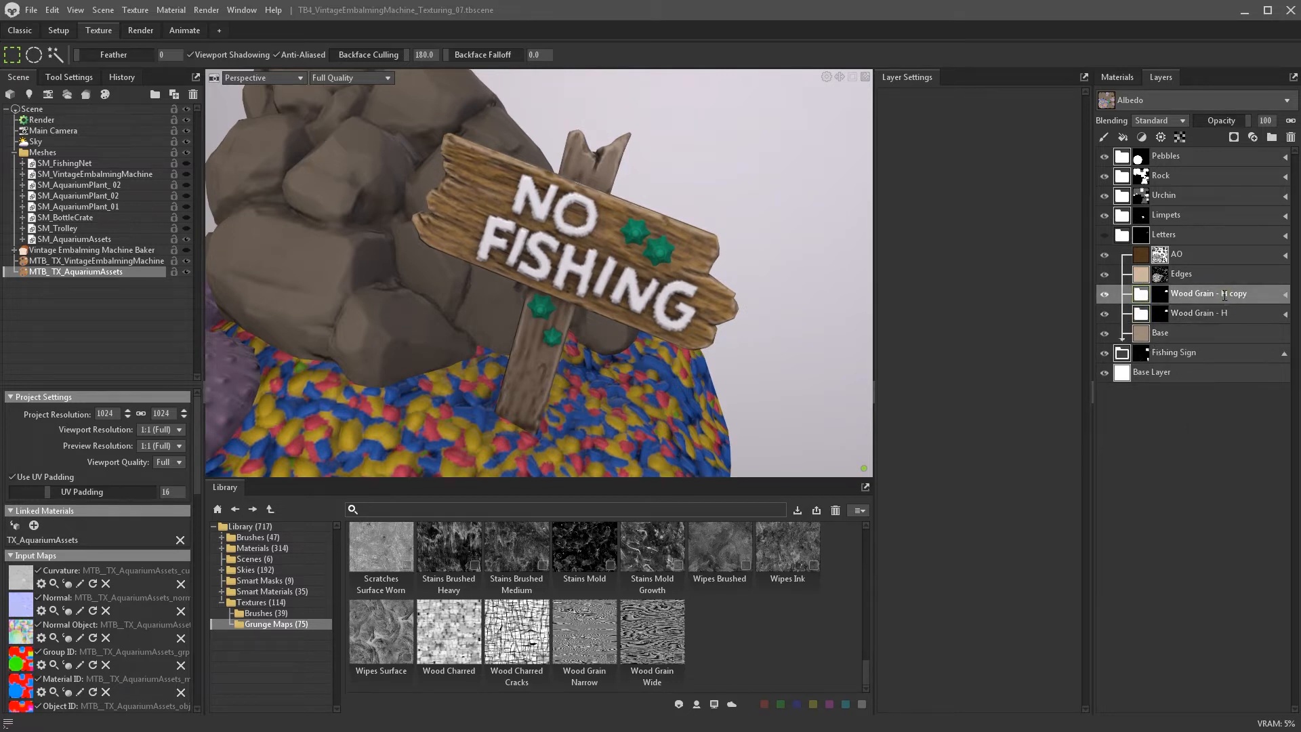
- Rename the duplicated wood grain folder as Wood Grain - V, expand it and open the yellow discolouration layer's mask contents
double_click(1225, 294)
key(Return)
click(1285, 294)
click(1165, 314)
click(1160, 333)
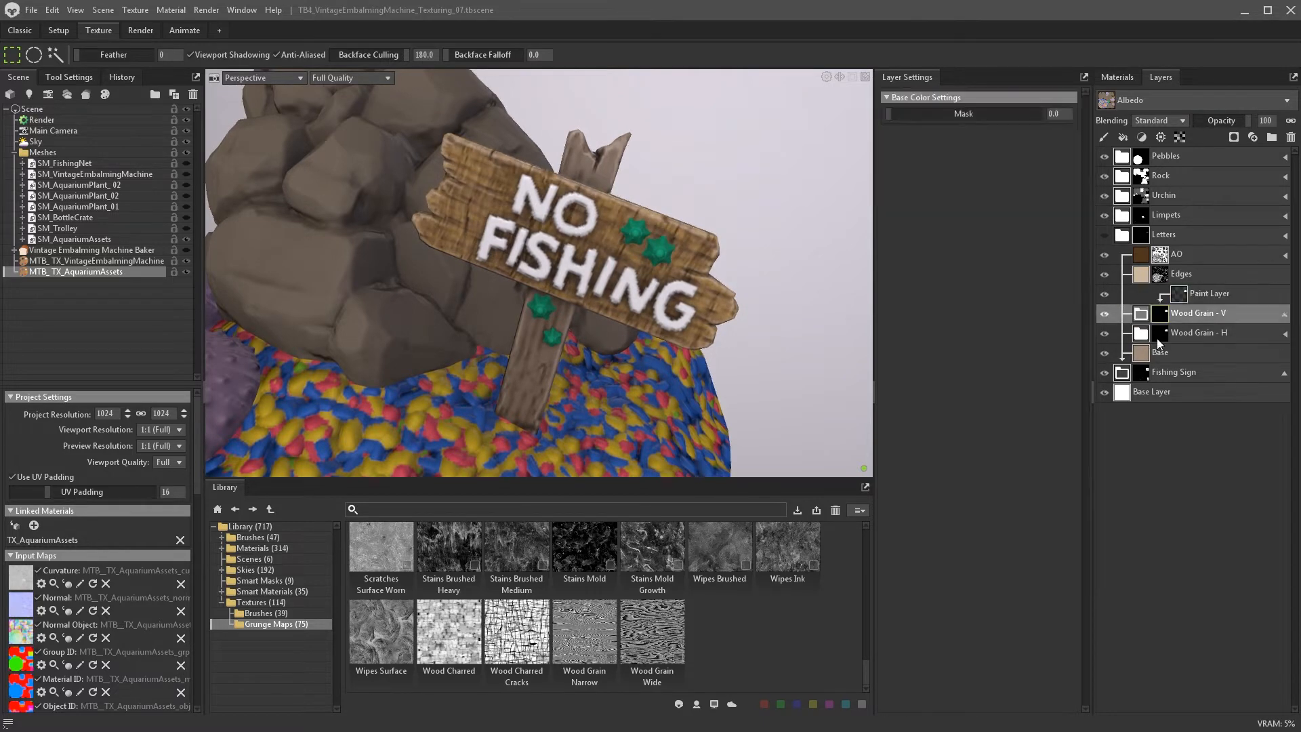
click(1181, 294)
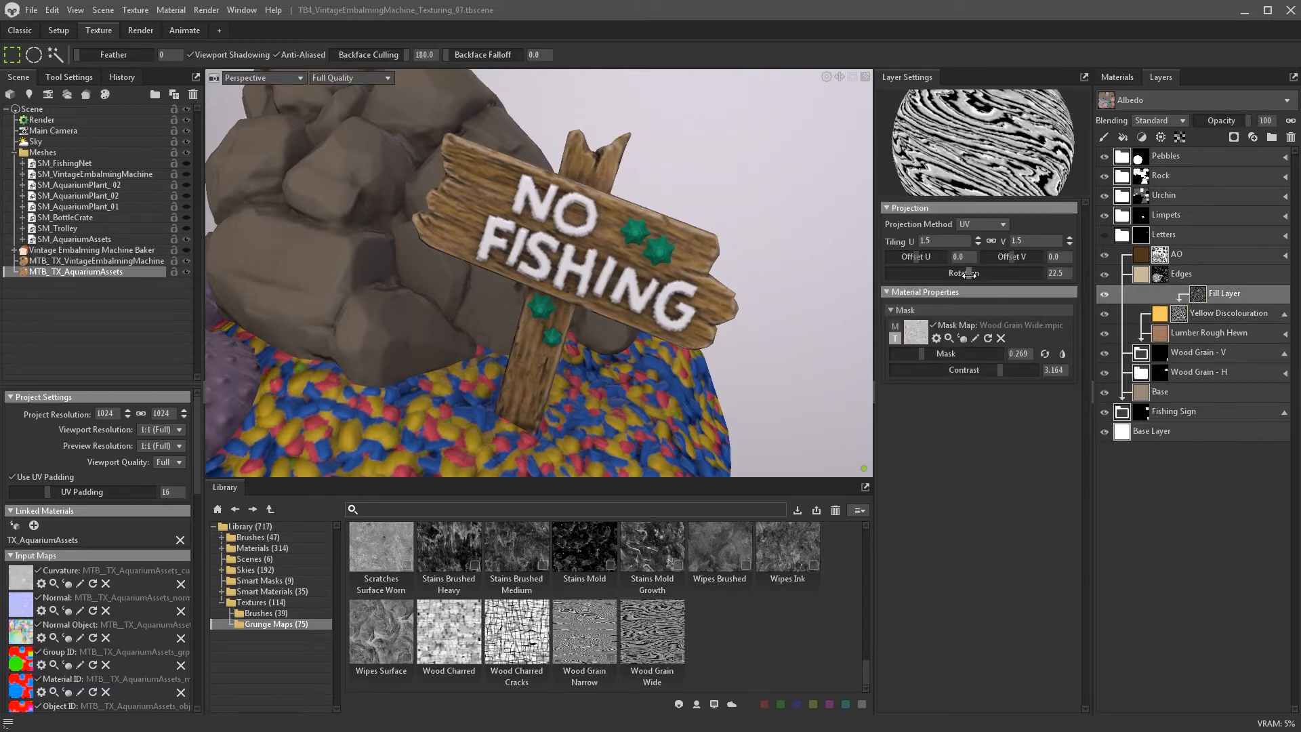
- Rotate the Yellow Discolouration grain mask, set Lumber Rough Hewn's rotation to 83.57 in Wood Grain - V, and collapse the Fishing Sign folder
drag(969, 273, 984, 274)
click(1162, 332)
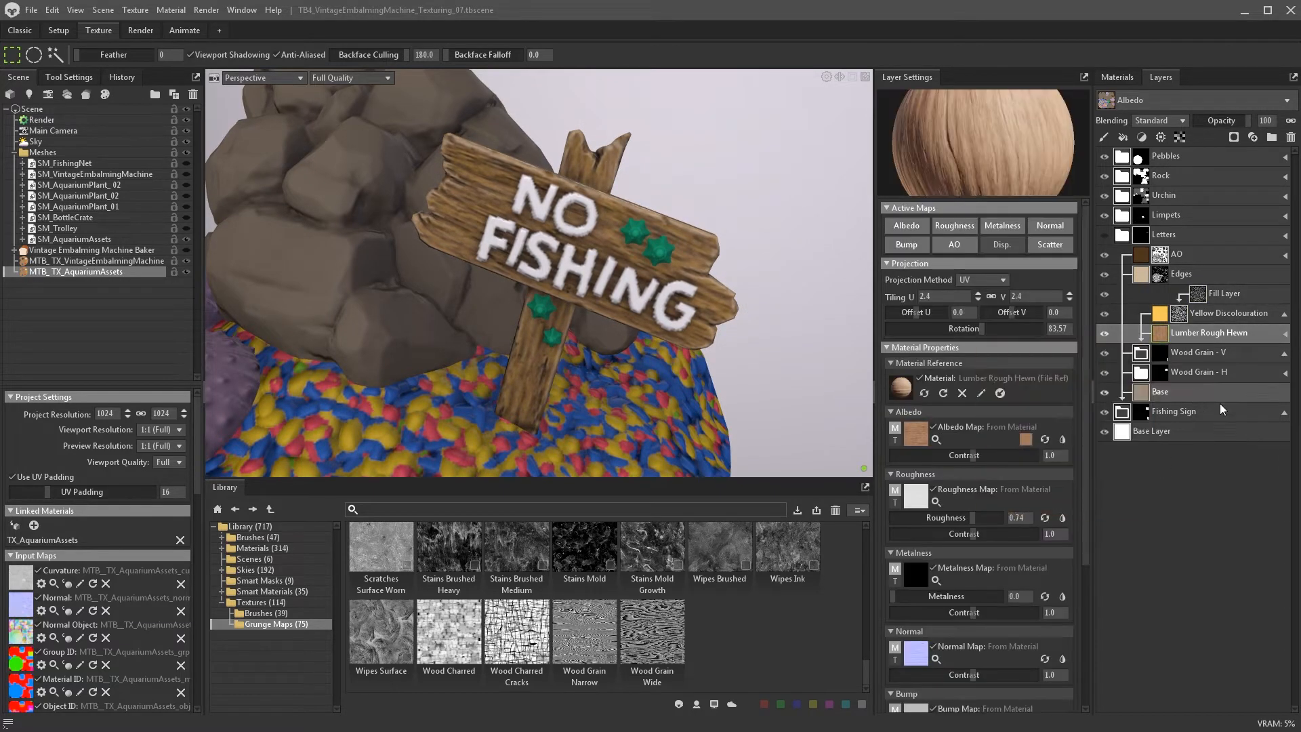
click(1213, 411)
click(1285, 412)
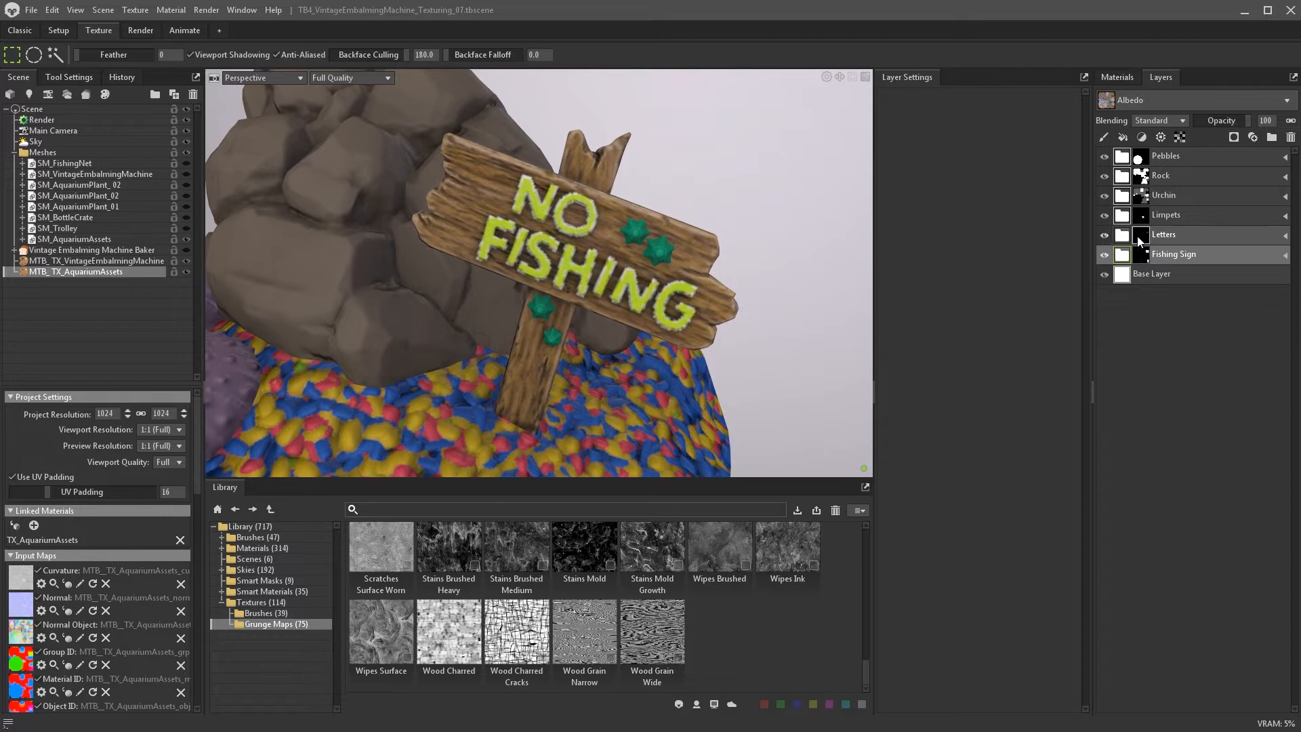
- Add a Blur with a 2 px radius to the Letters mask, duplicate the Letters folder and place the copy below the original
click(1142, 137)
click(1146, 149)
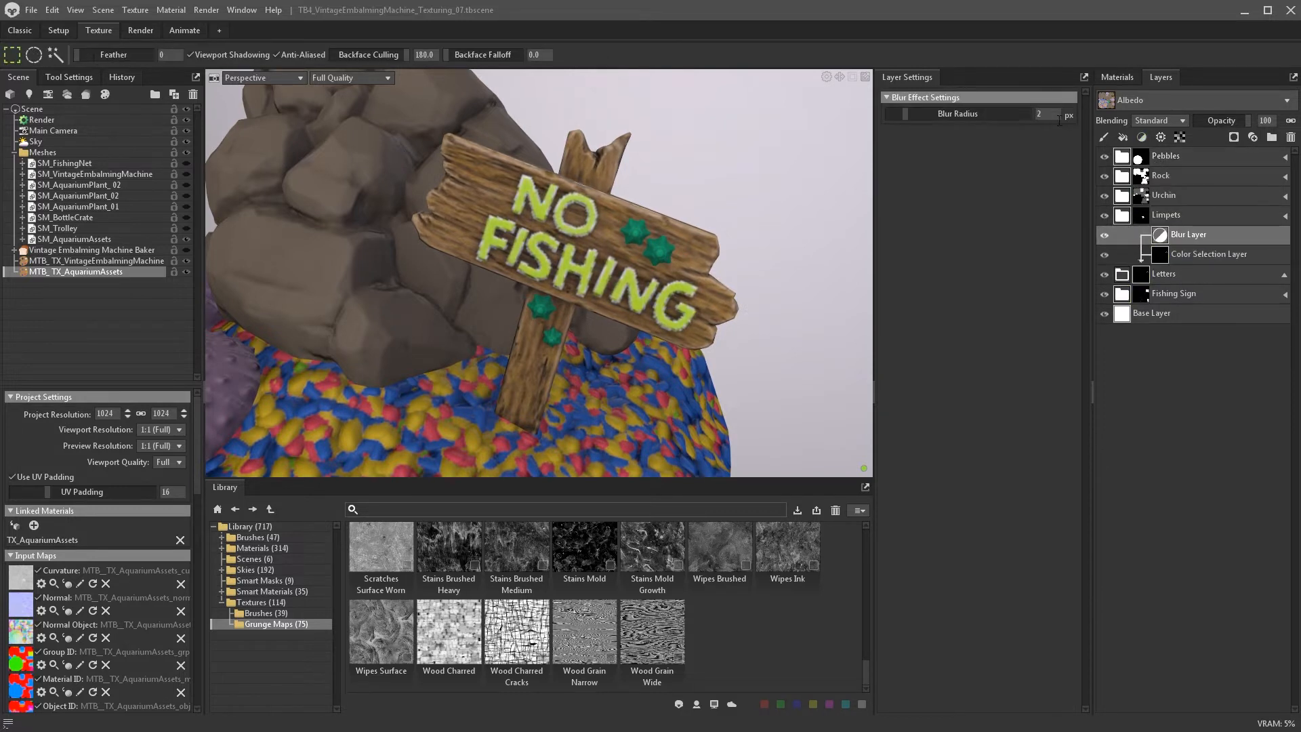
click(1283, 274)
click(1178, 233)
key(ctrl+d)
drag(1178, 235, 1195, 265)
- Set the fill layer colour in the Letters copy folder to black (000000)
click(1286, 255)
click(1122, 294)
click(1143, 255)
click(1025, 439)
click(695, 465)
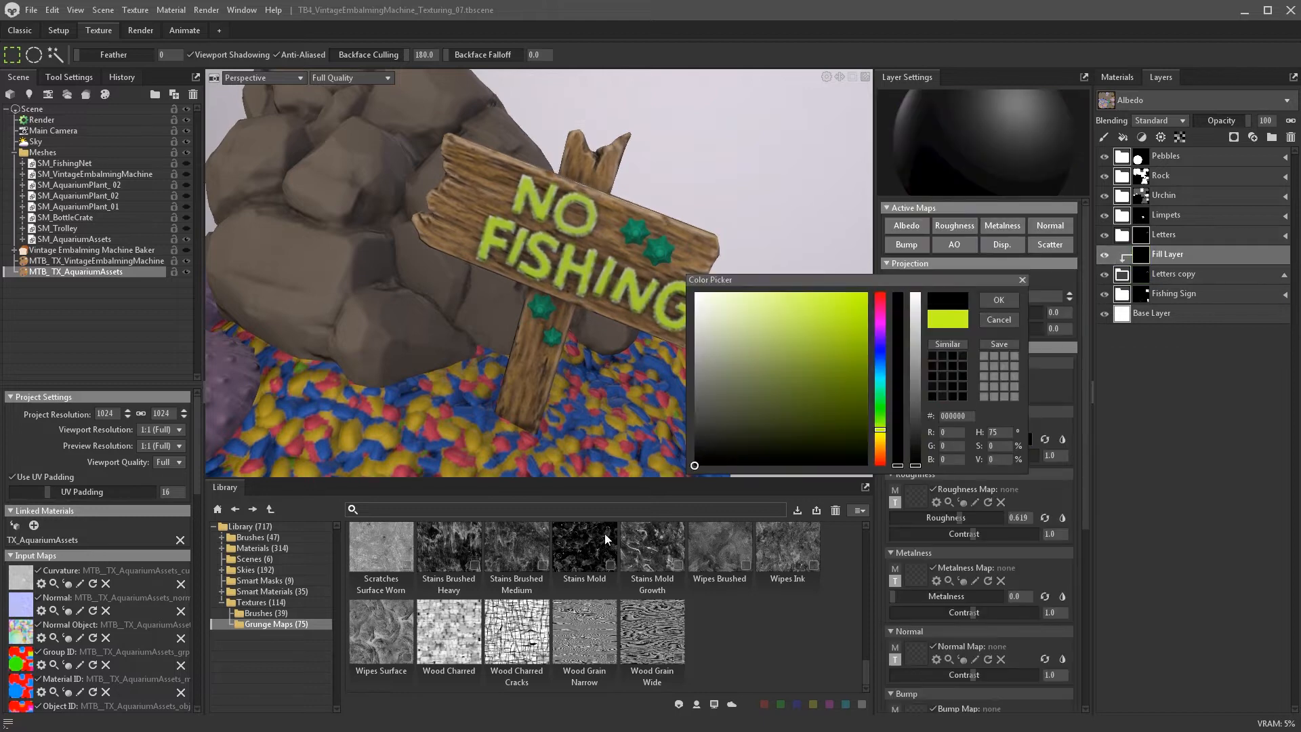
click(998, 300)
- Add a Levels layer above the Color Selection Layer in the Letters copy mask, with an input range of 0.134 to 0.309
click(1142, 274)
click(1162, 275)
click(1141, 136)
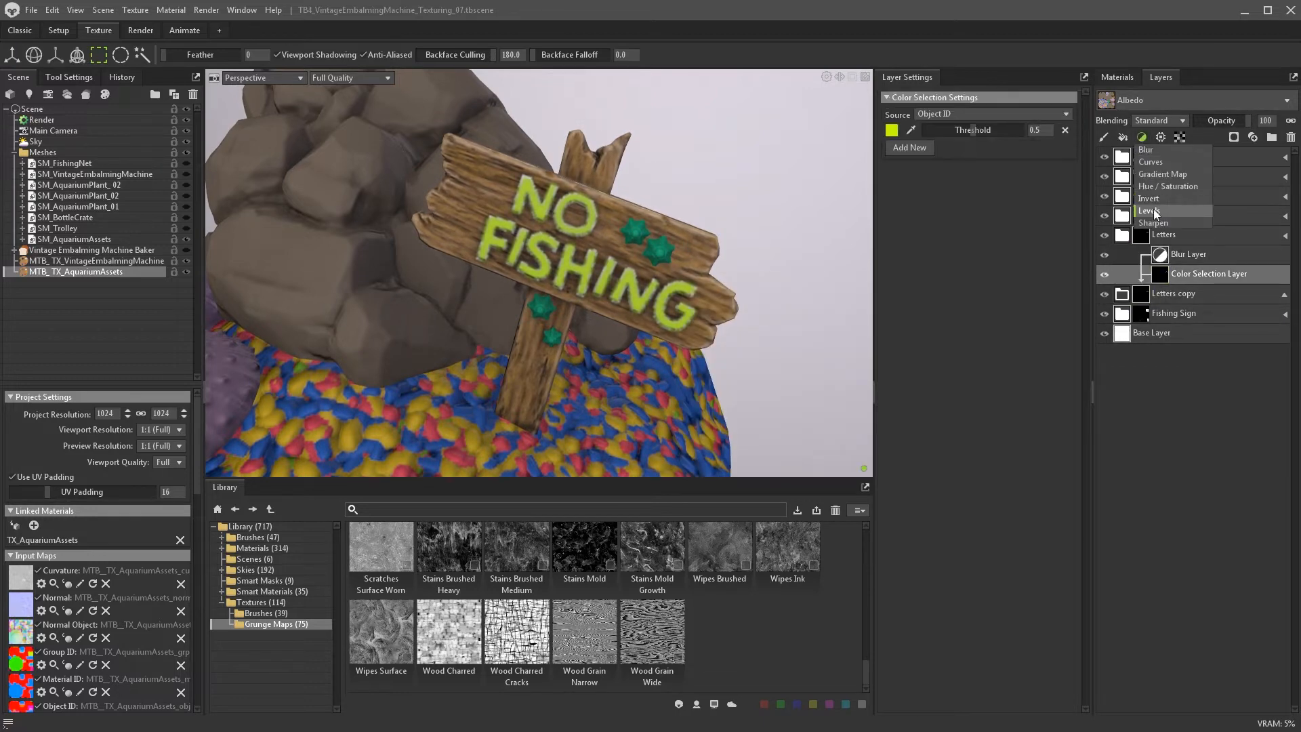
click(1152, 210)
drag(1067, 238, 947, 245)
- Add a Dirt generator above the Levels Layer with contrast 1.54, direction intensity 0.295 and crevice intensity about 2.056
click(1161, 137)
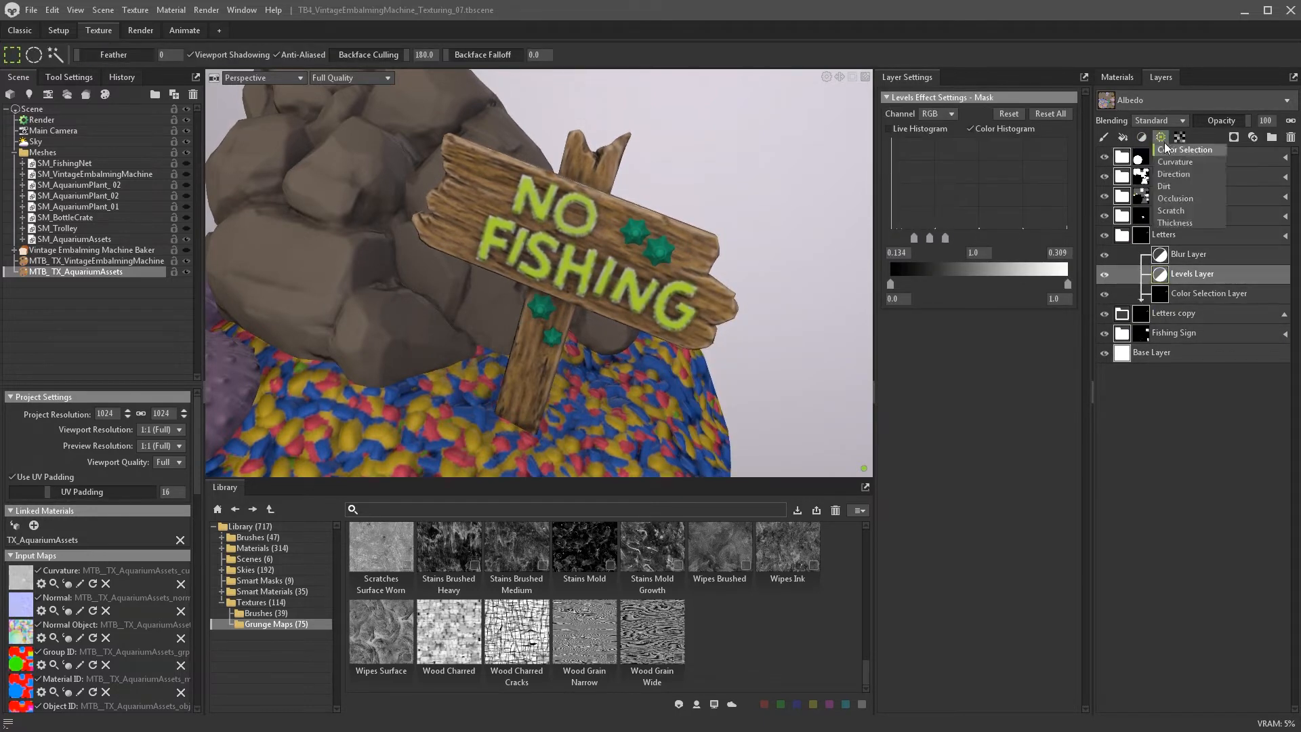
click(1173, 176)
drag(955, 168, 932, 168)
drag(910, 396, 995, 395)
mouse_move(961, 185)
mouse_down()
mouse_move(983, 185)
mouse_move(971, 174)
mouse_up()
click(1105, 274)
click(1105, 274)
drag(953, 346, 942, 347)
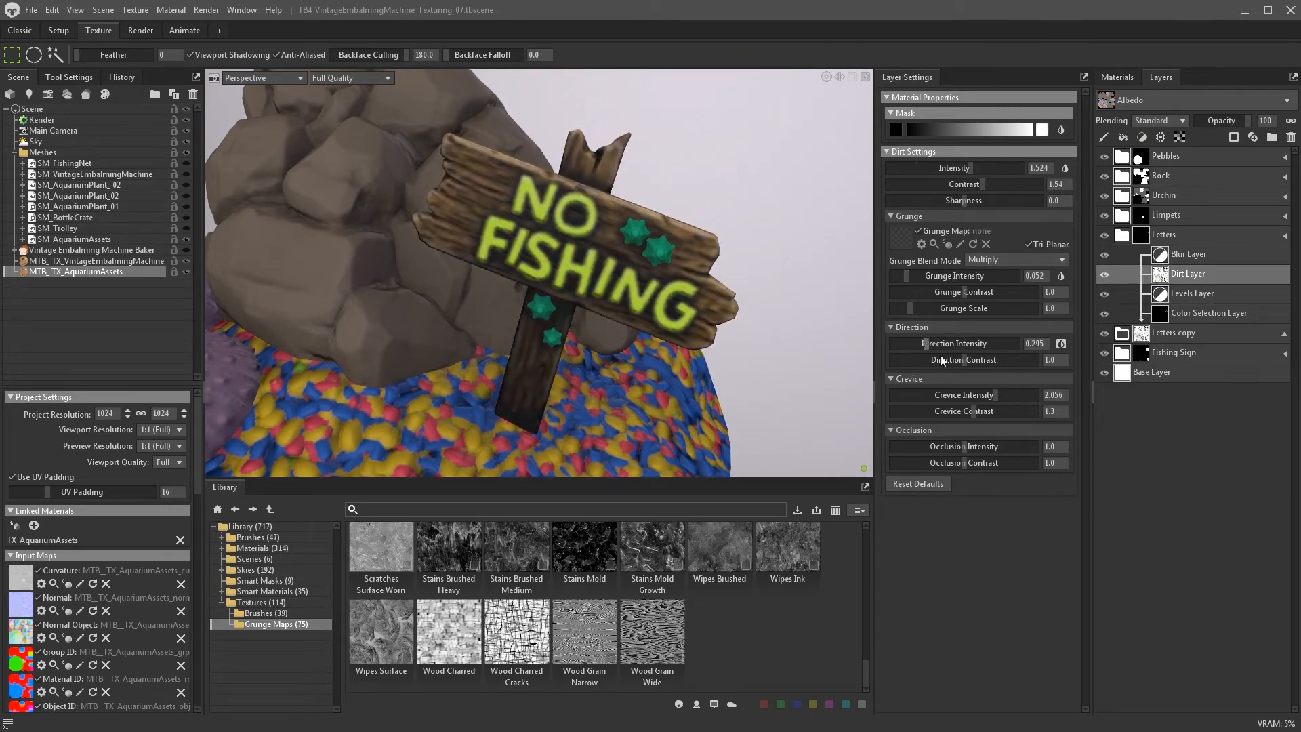
- Refine the Dirt generator to intensity 1.26, grunge intensity 0, crevice intensity 1.82, occlusion intensity 1.038 and occlusion contrast 2.512
drag(996, 395, 990, 396)
mouse_move(964, 447)
mouse_down()
mouse_move(931, 447)
mouse_move(1006, 463)
mouse_up()
drag(931, 446, 969, 444)
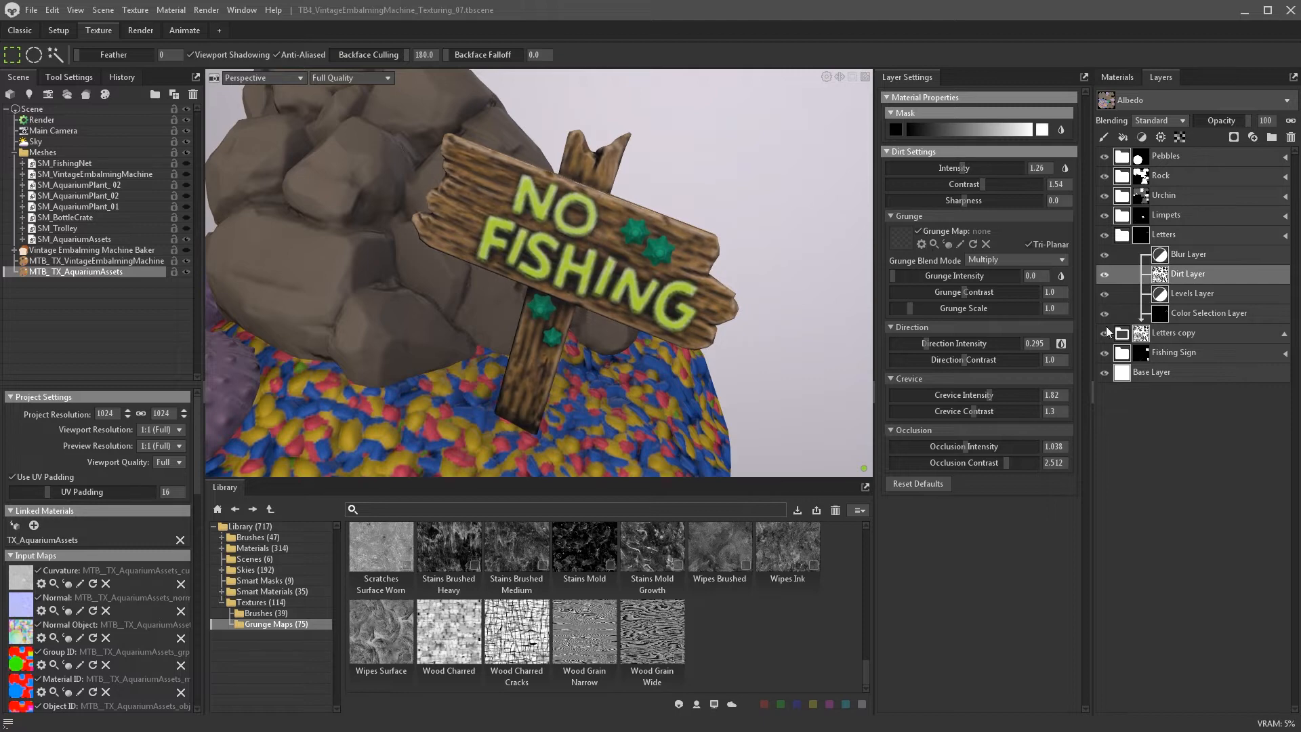
- Add a Paint Layer above the Dirt Layer in the Letters copy mask and flood-fill the sign's wood with black
click(1103, 137)
key(g)
key(x)
click(497, 176)
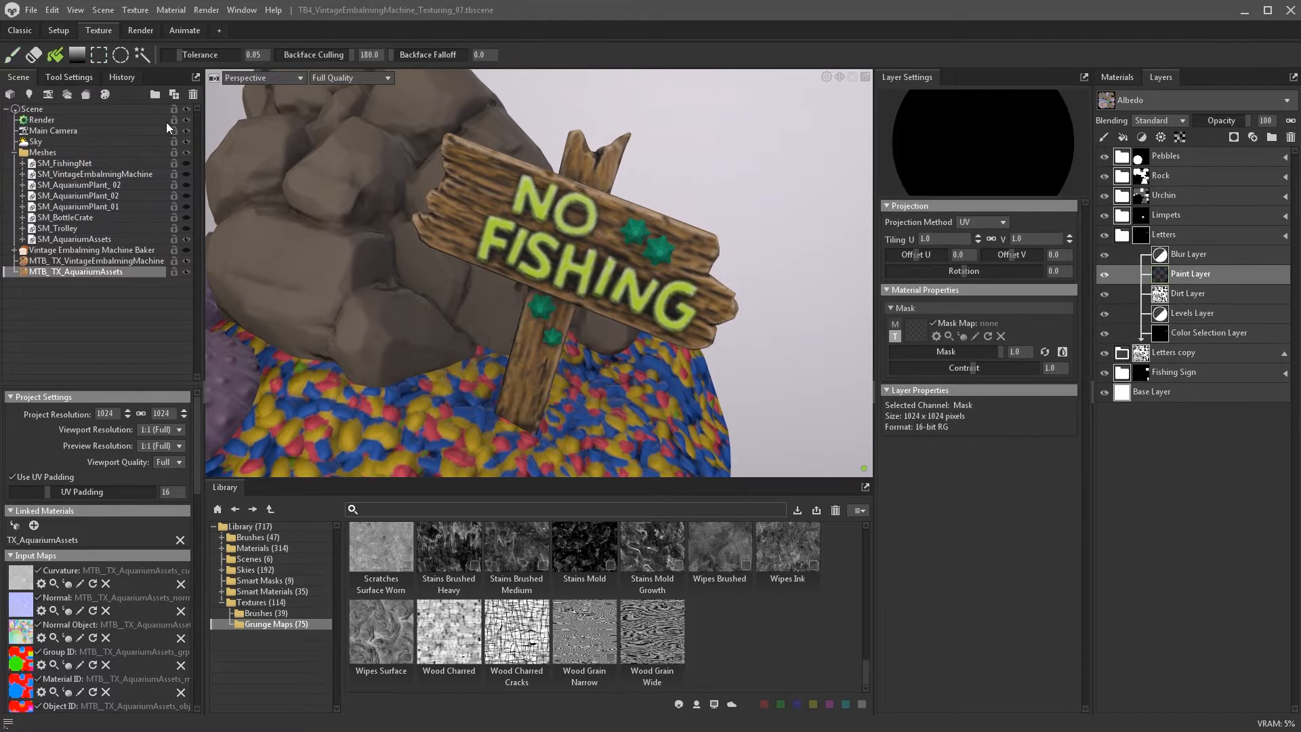
key(b)
key(x)
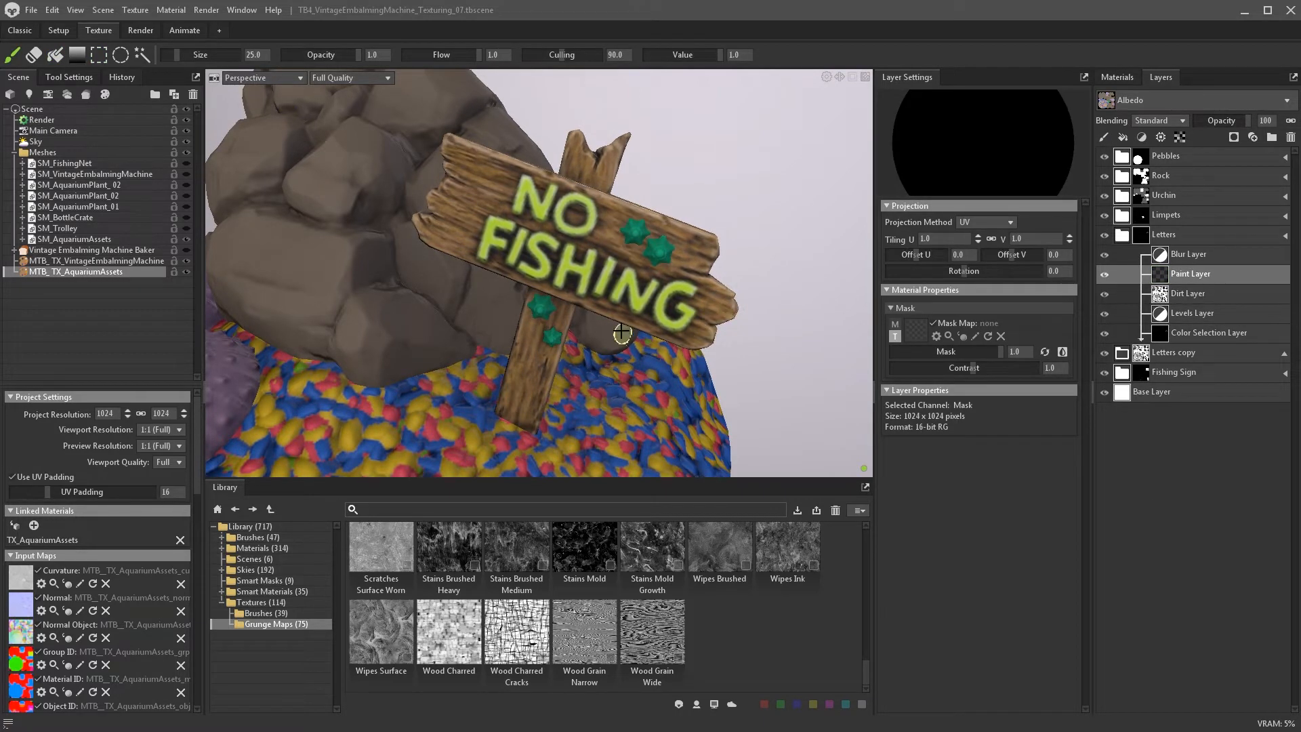
- Rename the Letters copy folder as Letters - Black Outline
double_click(1169, 350)
drag(1178, 353, 1261, 360)
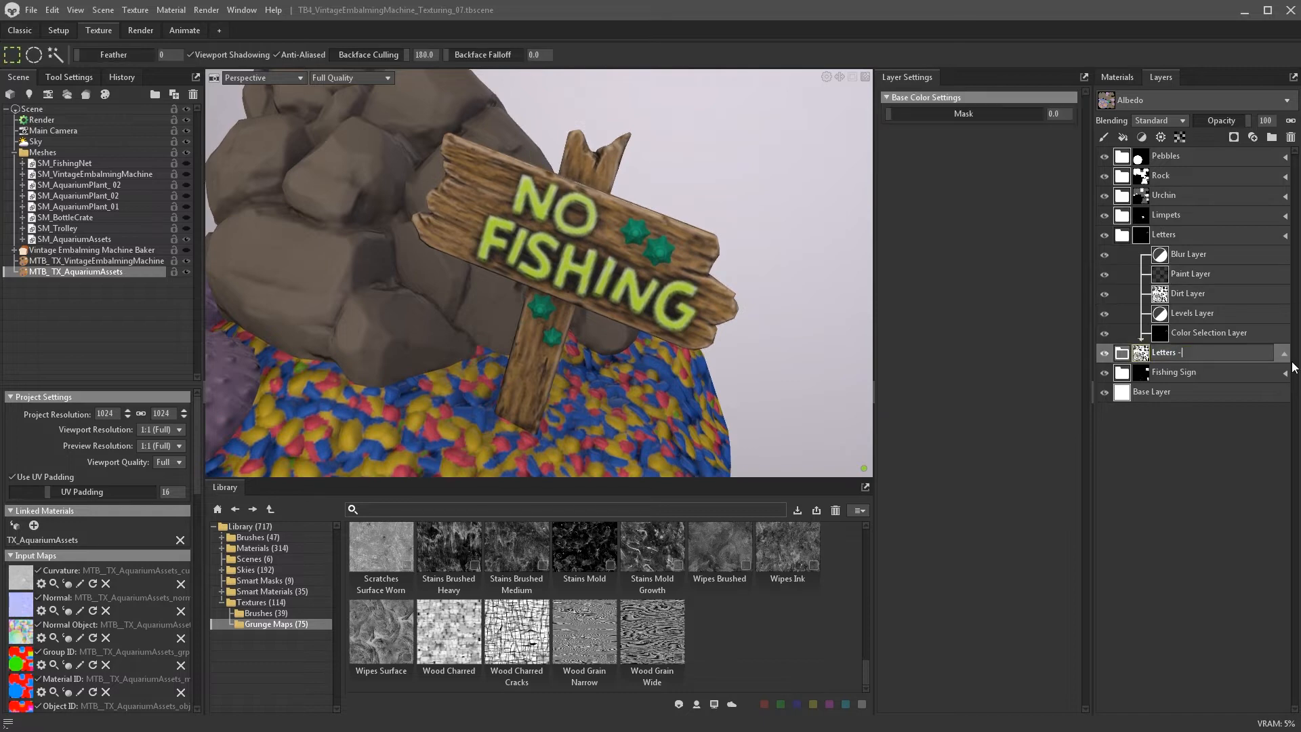
text(- Black Outline)
key(Return)
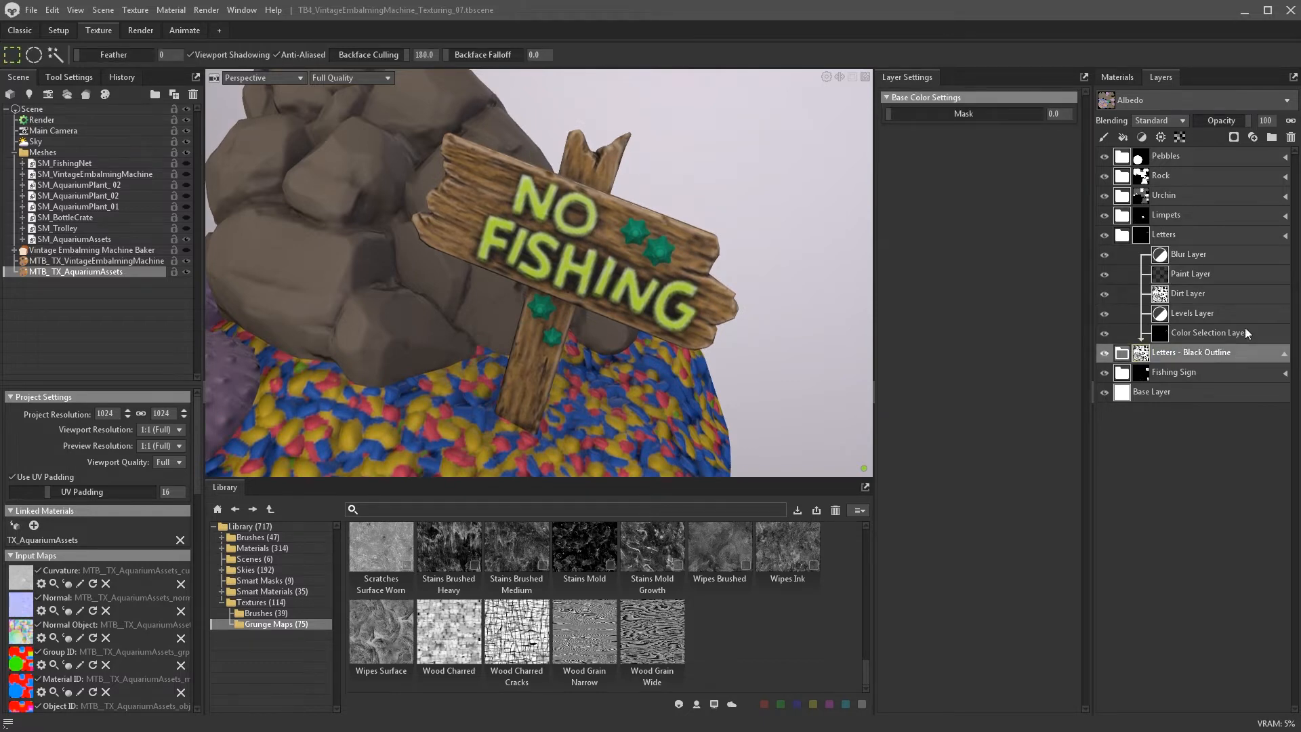
- Add a Levels layer with an input range of 0.336 to 0.756 atop the outline mask and set the Dirt Layer's intensity to about 0.825
click(1141, 137)
click(1145, 211)
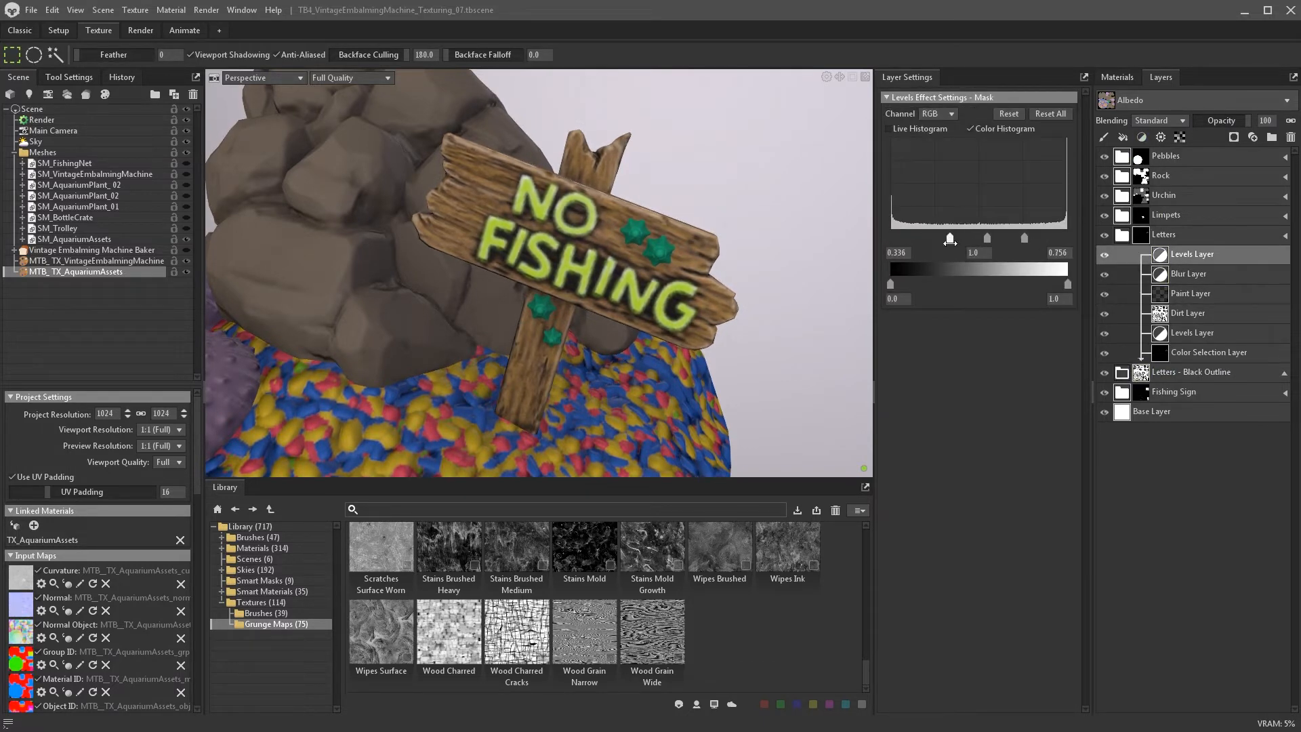
click(1192, 313)
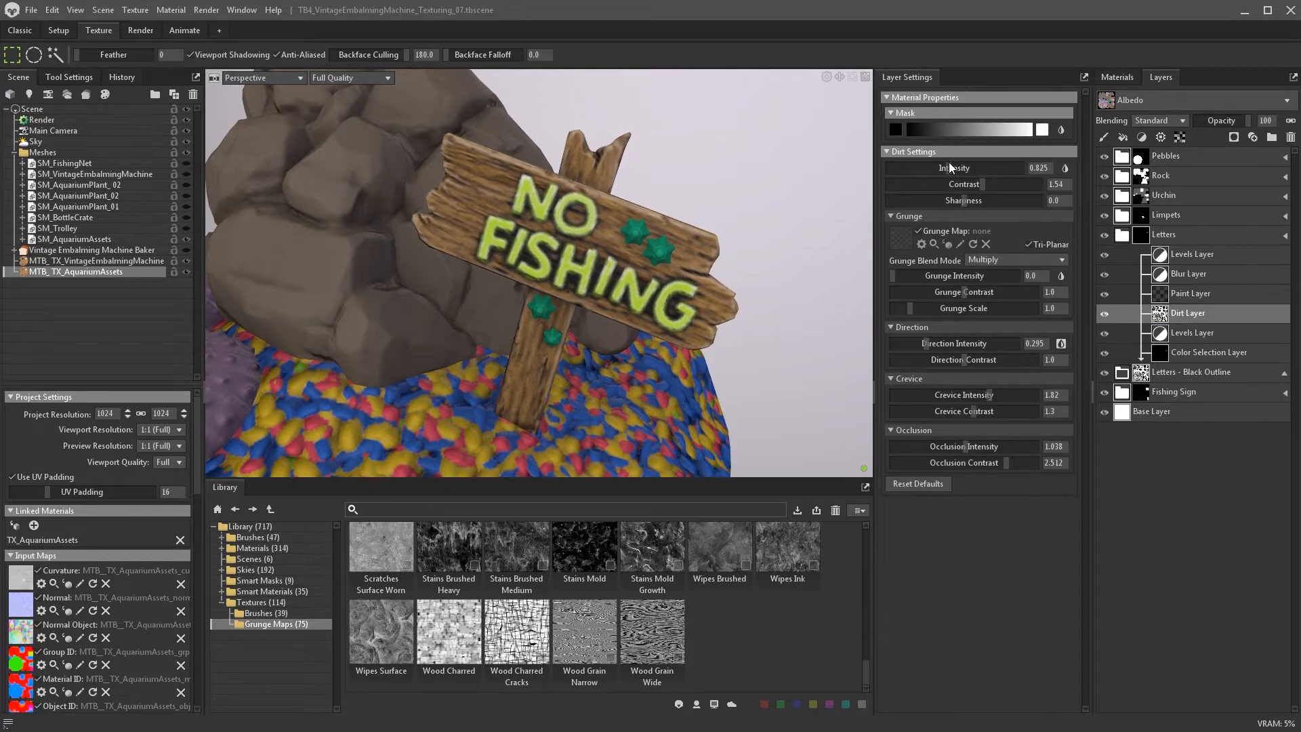
click(1285, 235)
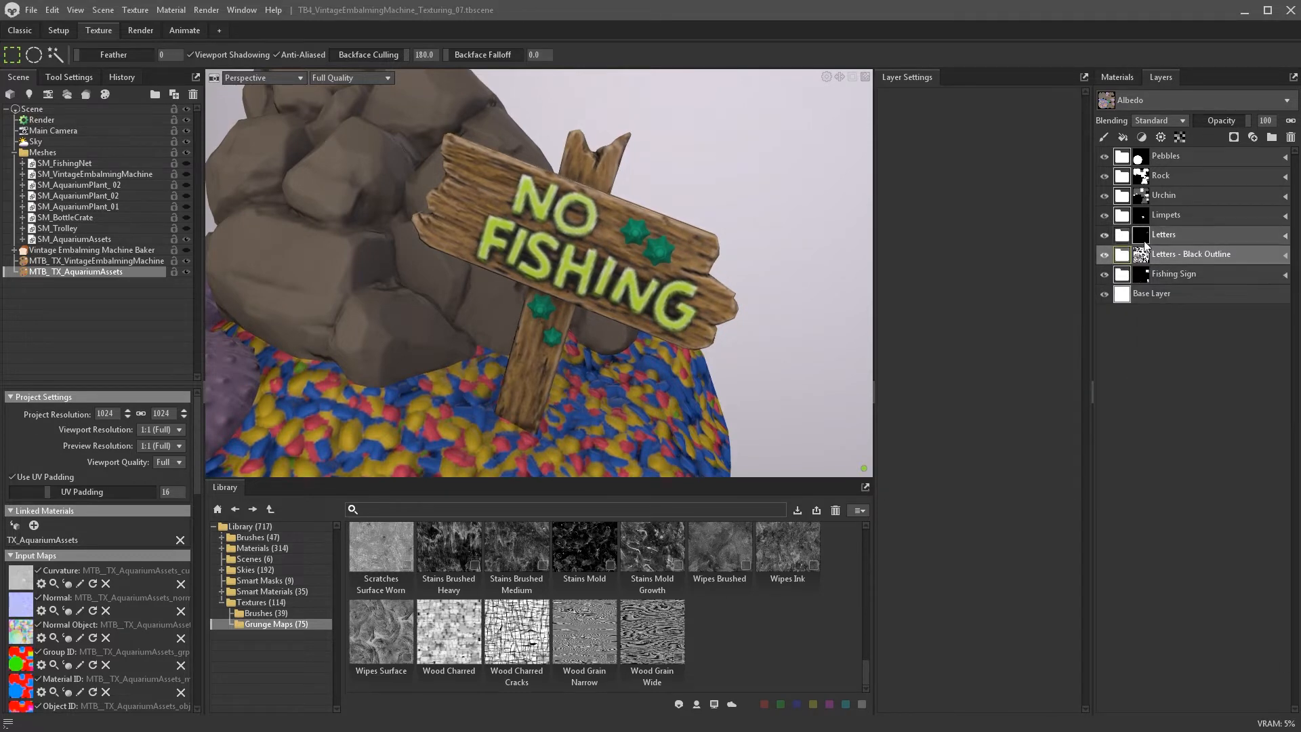
- Change the Letters folder's fill colour to orange and set its mask's Color Selection threshold to about 0.556
click(1285, 236)
click(1142, 234)
click(1025, 439)
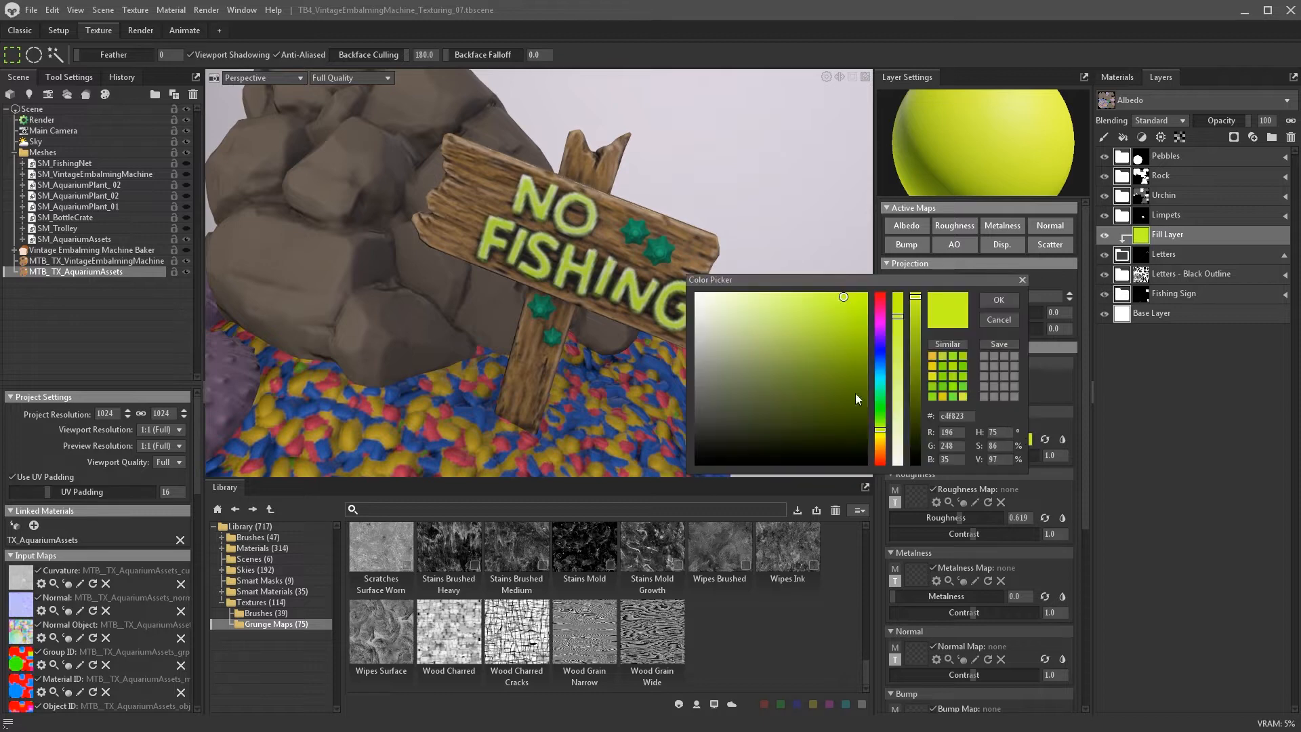
click(880, 444)
mouse_move(745, 325)
mouse_down()
mouse_move(729, 311)
mouse_move(843, 306)
mouse_up()
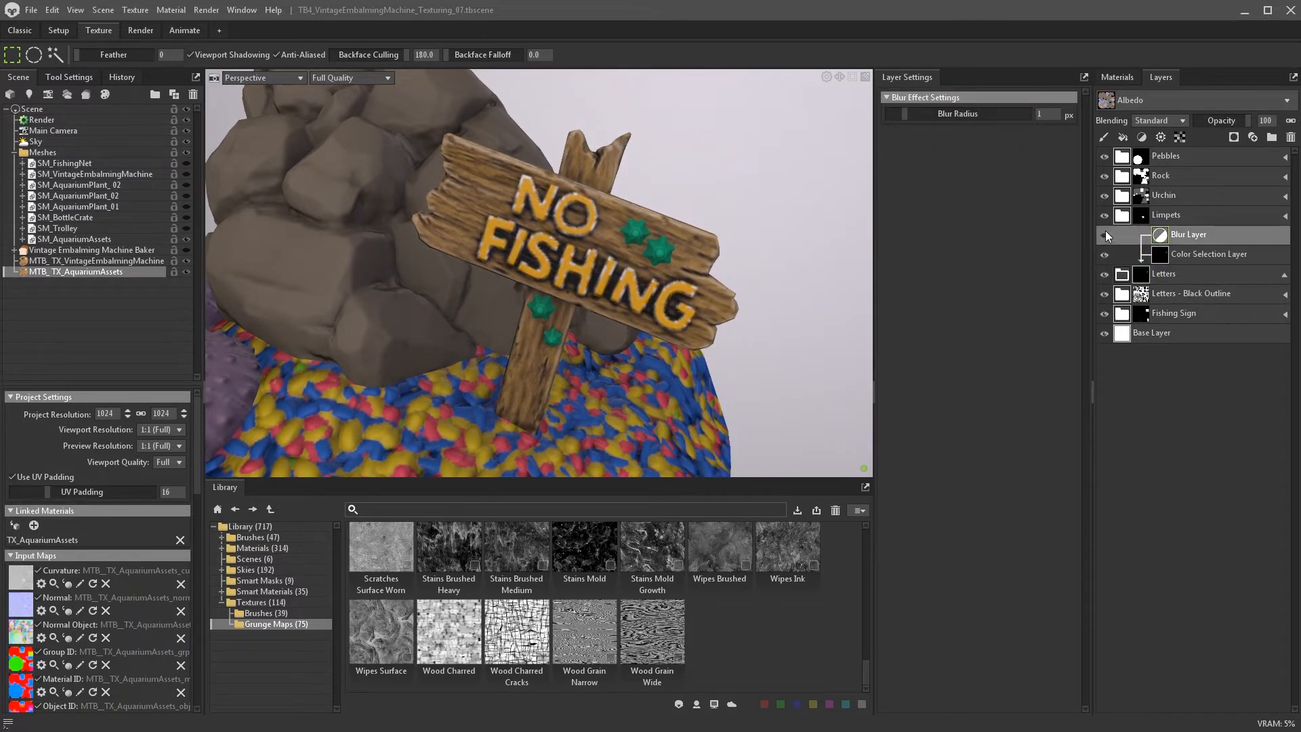
click(1155, 255)
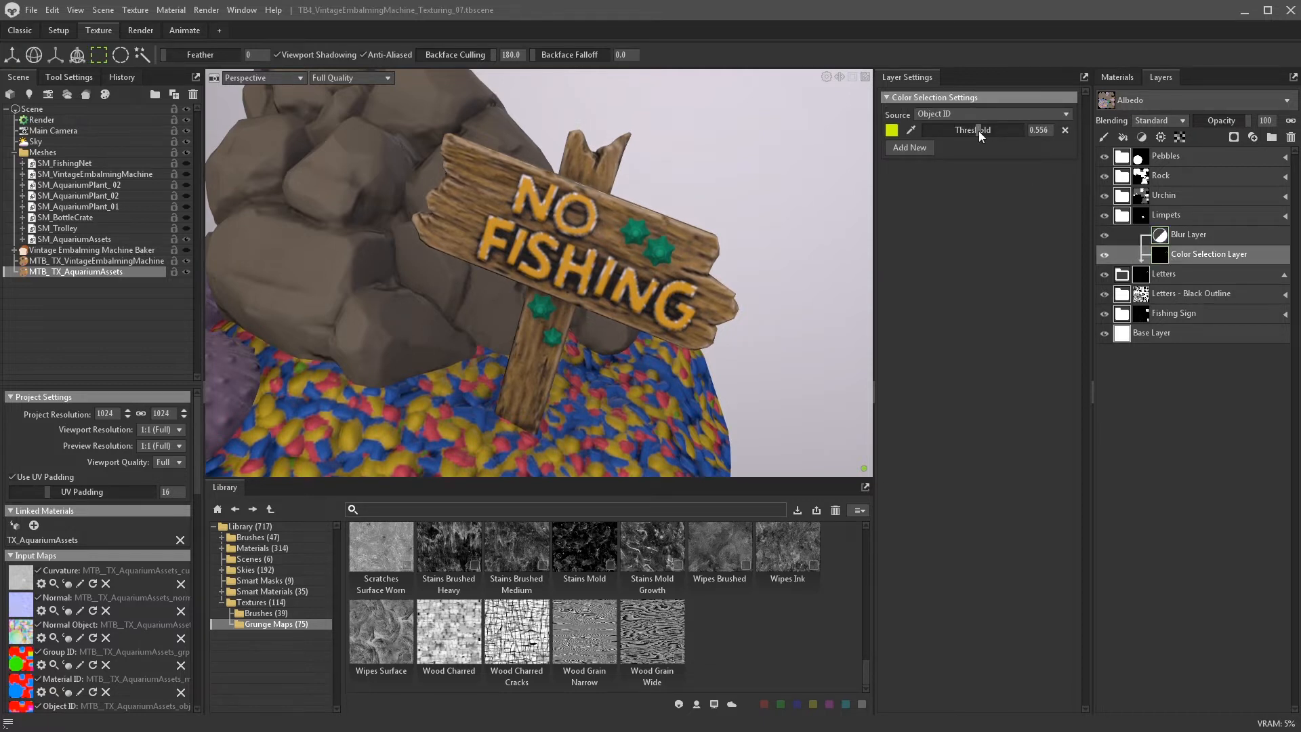
click(1158, 234)
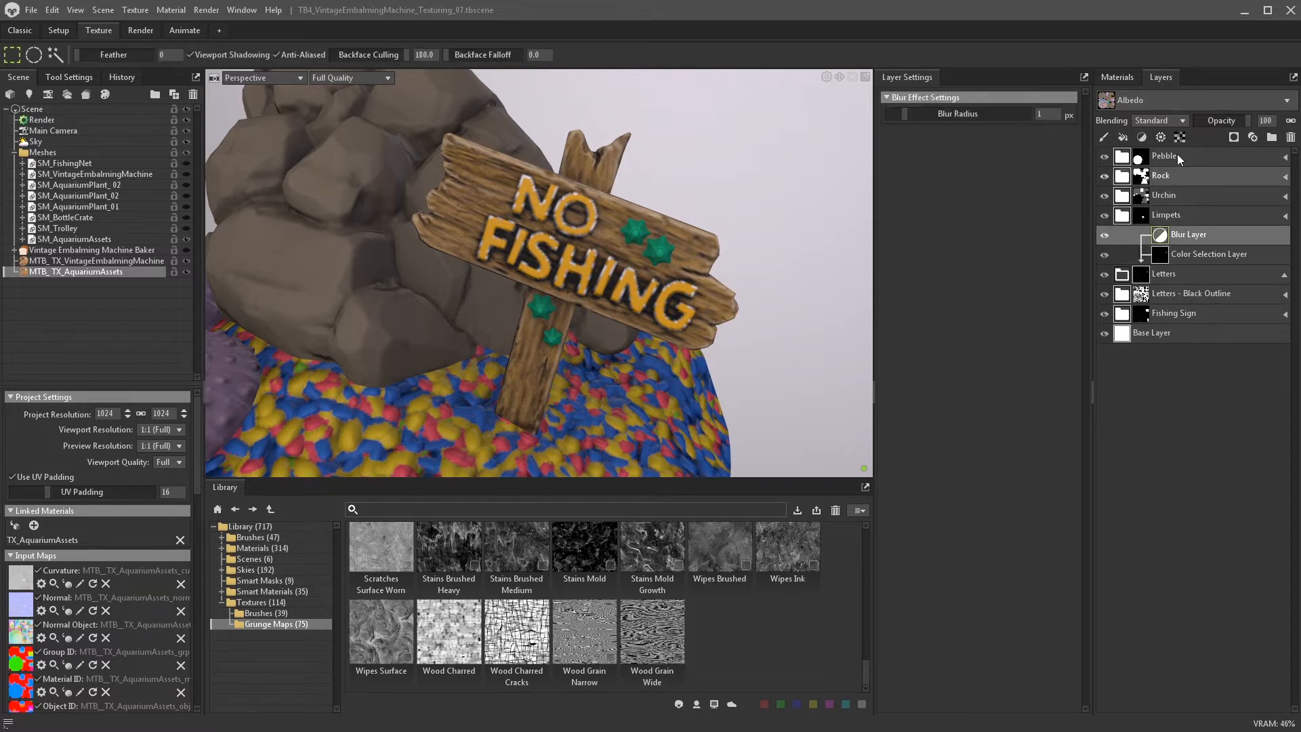
- Add a Paint Layer above the Blur Layer in the Letters mask and brush over the jagged edges of the sign's lettering
click(1103, 136)
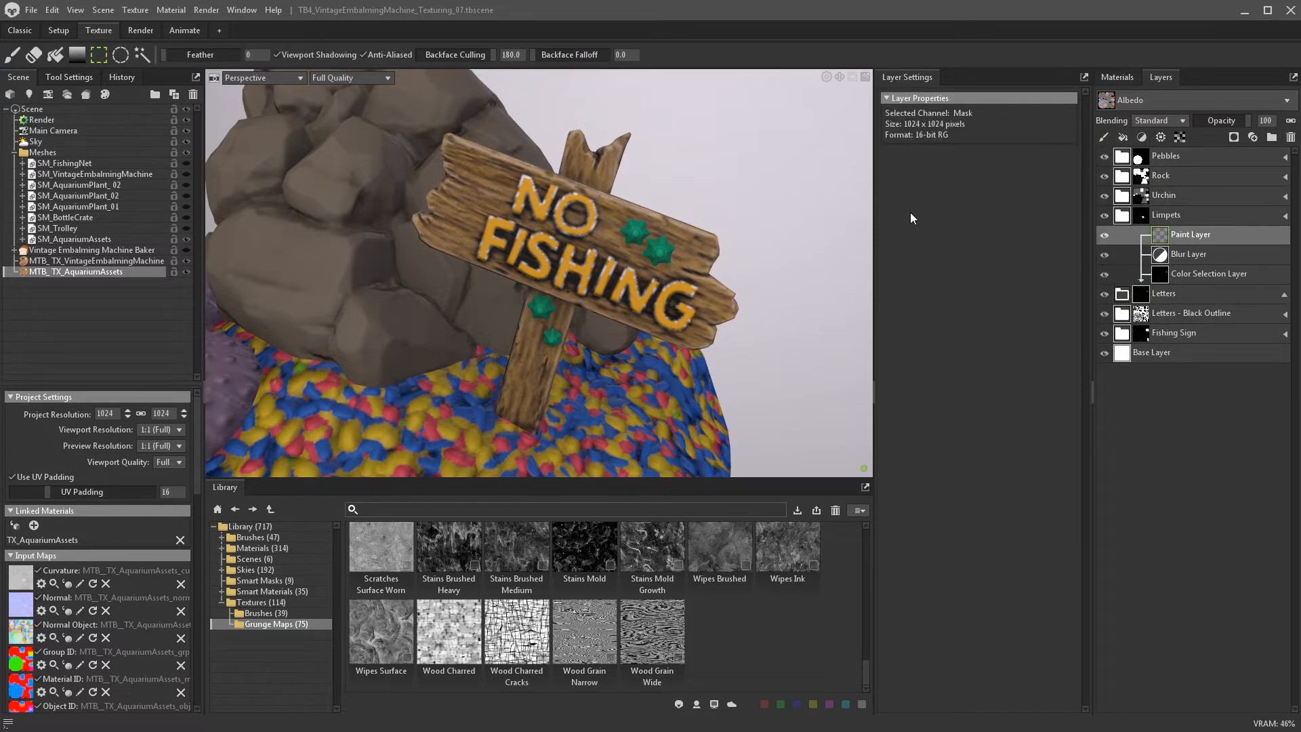
scroll(519, 164, up, 5)
key(b)
key(bracketleft)
key(bracketleft)
key(bracketleft)
drag(458, 148, 450, 179)
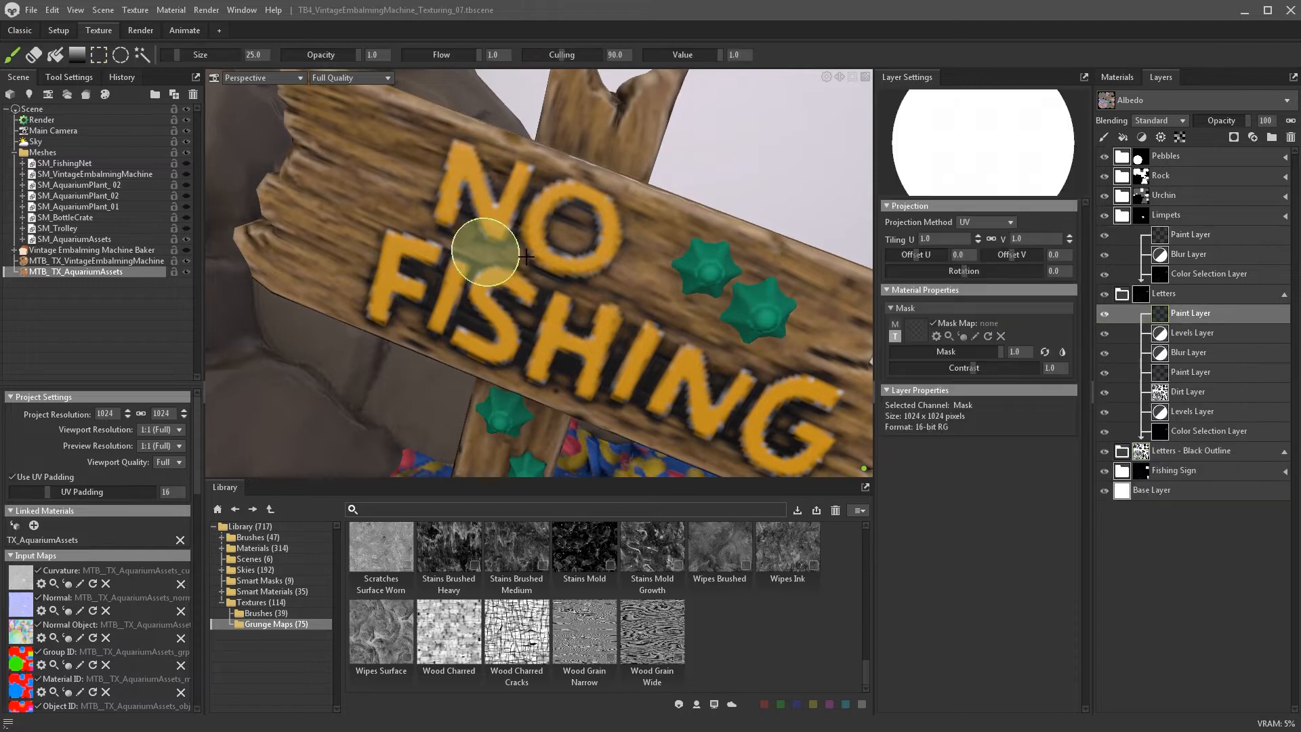
- Paint in the outline mask's upper Paint Layer around the word NO with a size 7 brush at about 0.409 opacity
key(bracketleft)
key(bracketleft)
key(bracketleft)
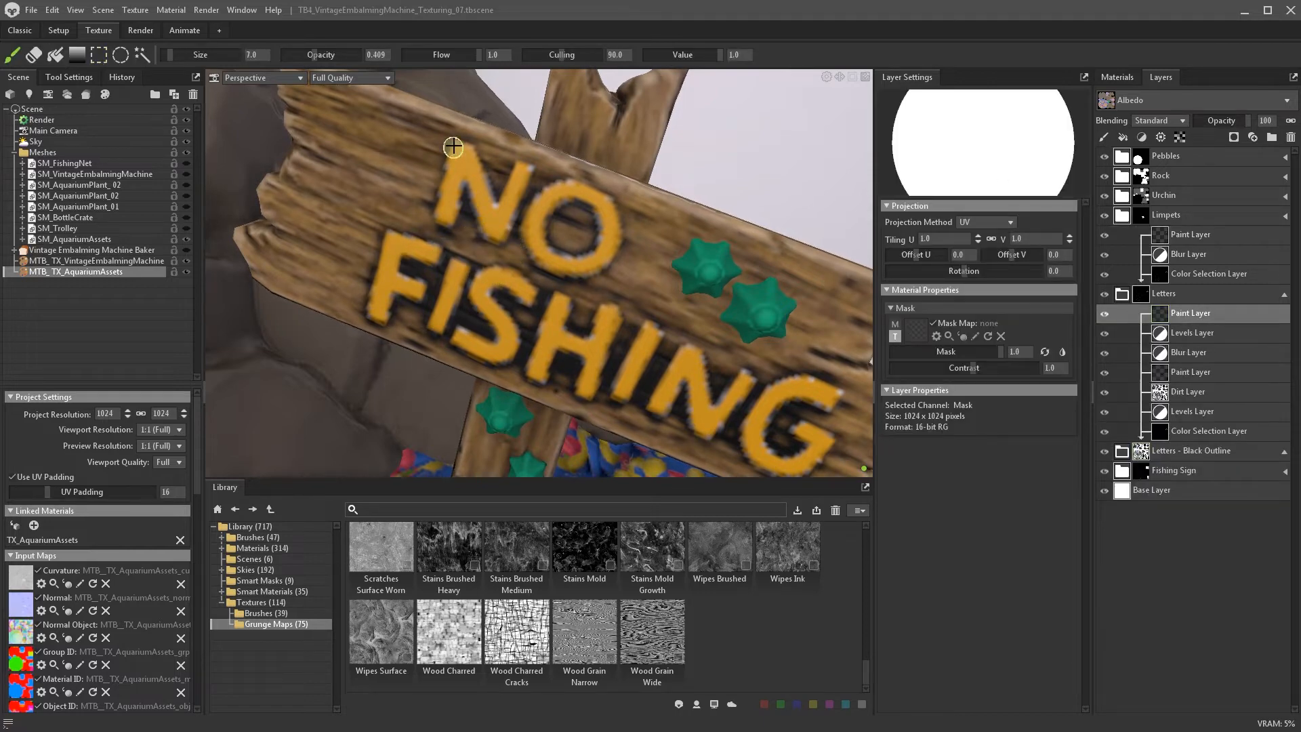
drag(453, 147, 459, 145)
mouse_move(547, 175)
mouse_down()
mouse_move(609, 212)
mouse_move(531, 267)
mouse_move(572, 264)
mouse_up()
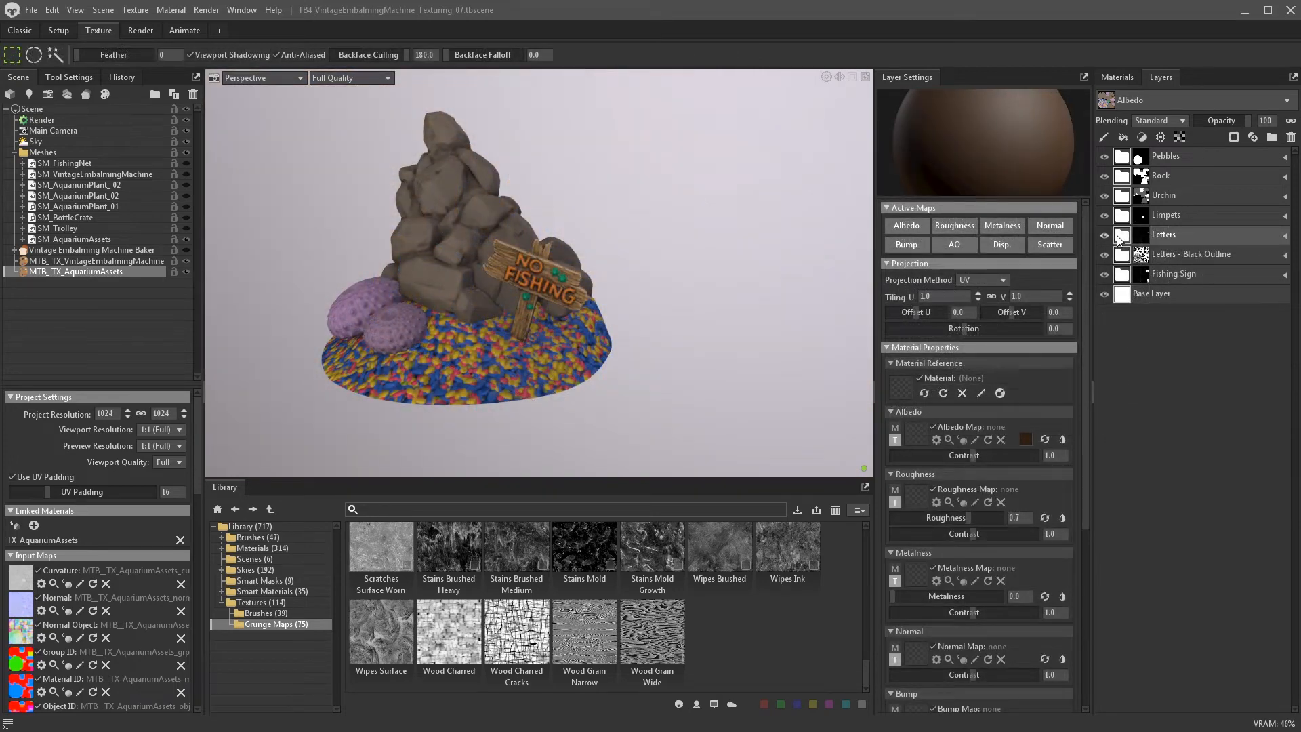
- Expand the Urchin folder and rename its fill layer as Base
scroll(424, 351, up, 2)
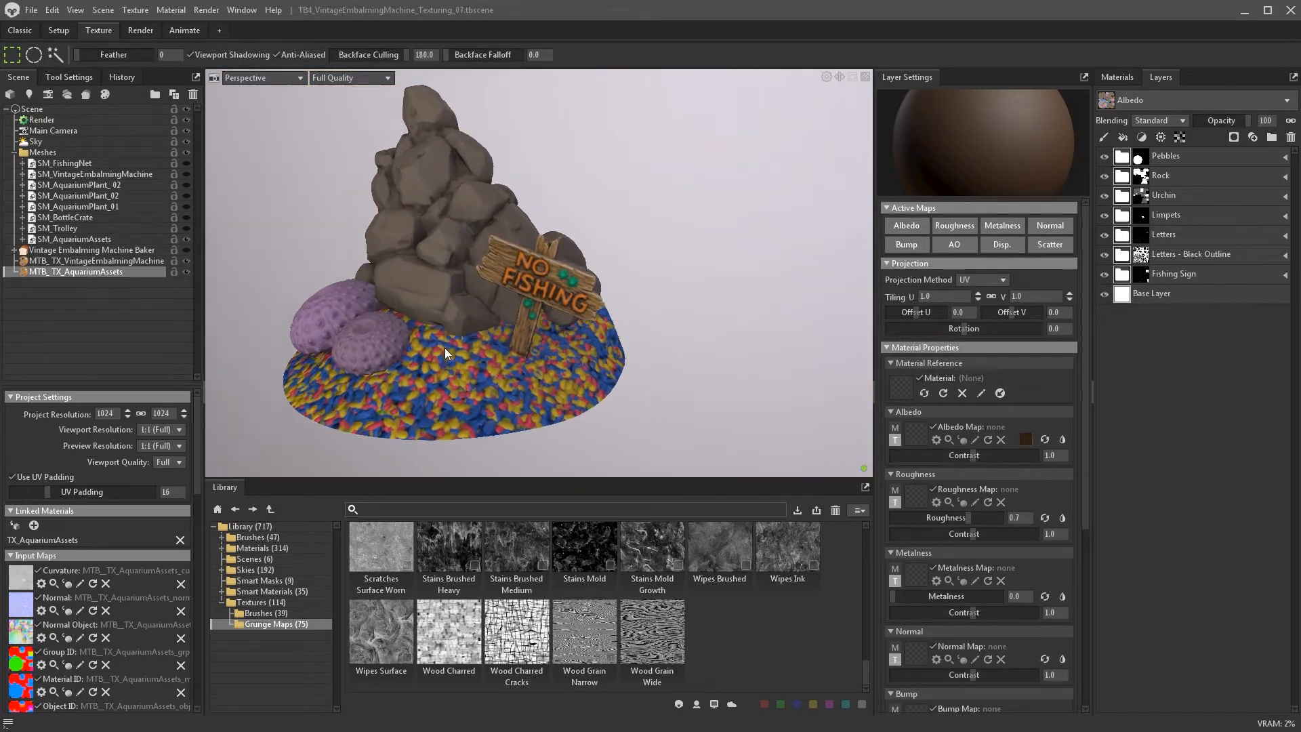
alt+drag(444, 348, 552, 296)
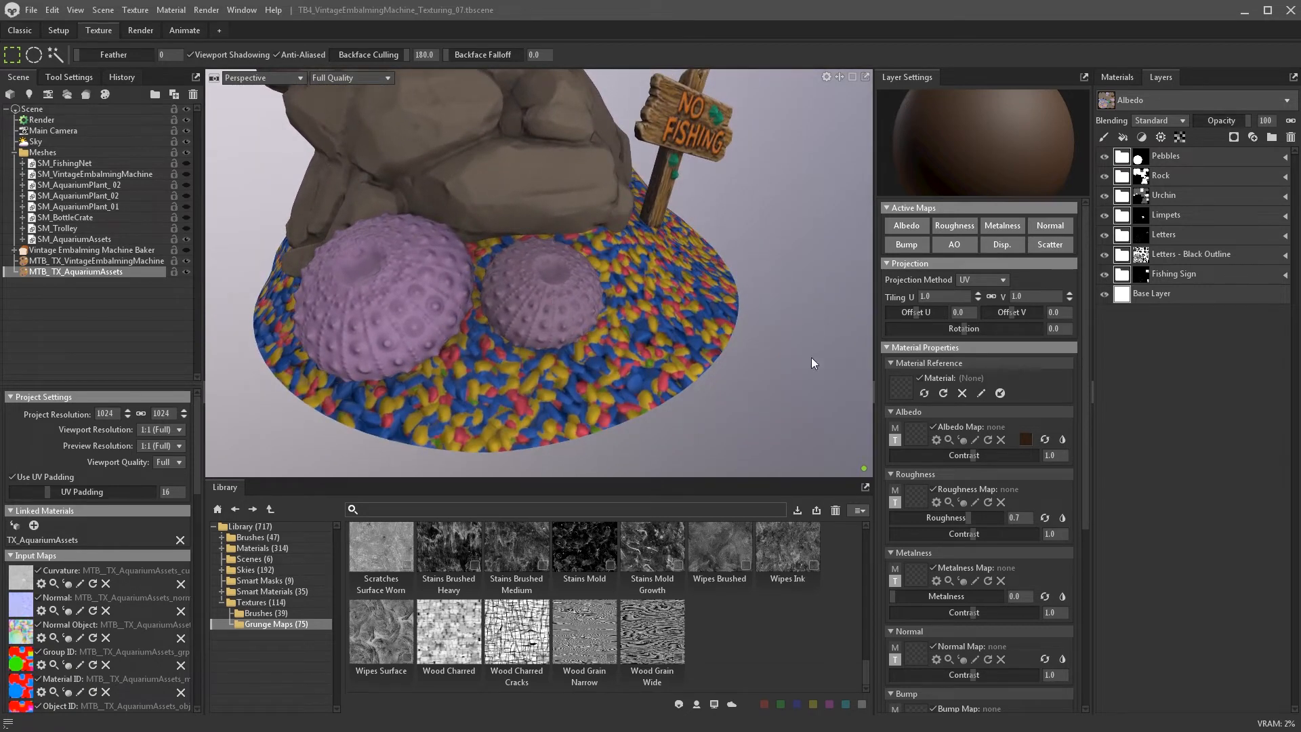
click(1285, 195)
click(1220, 195)
key(Delete)
double_click(1163, 196)
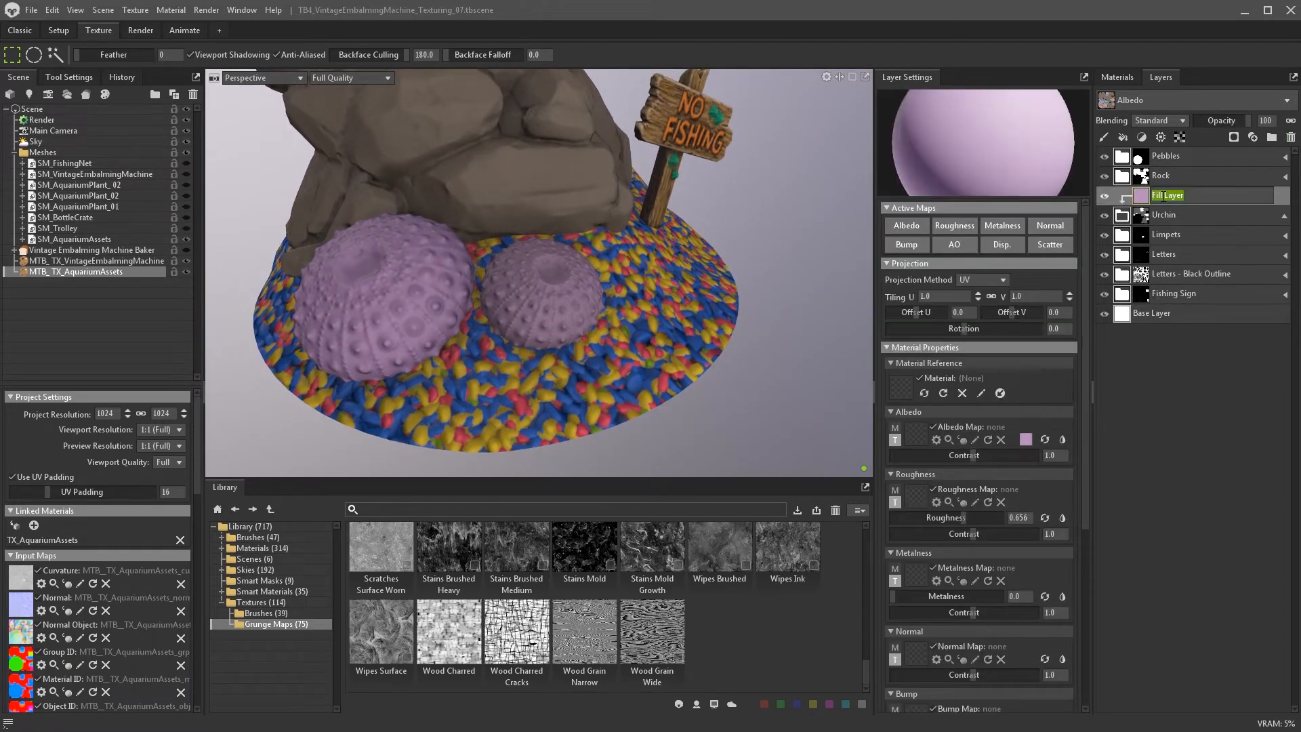
text(Base)
key(Return)
- Lighten the urchins' Base fill colour to a pale lilac
click(1026, 439)
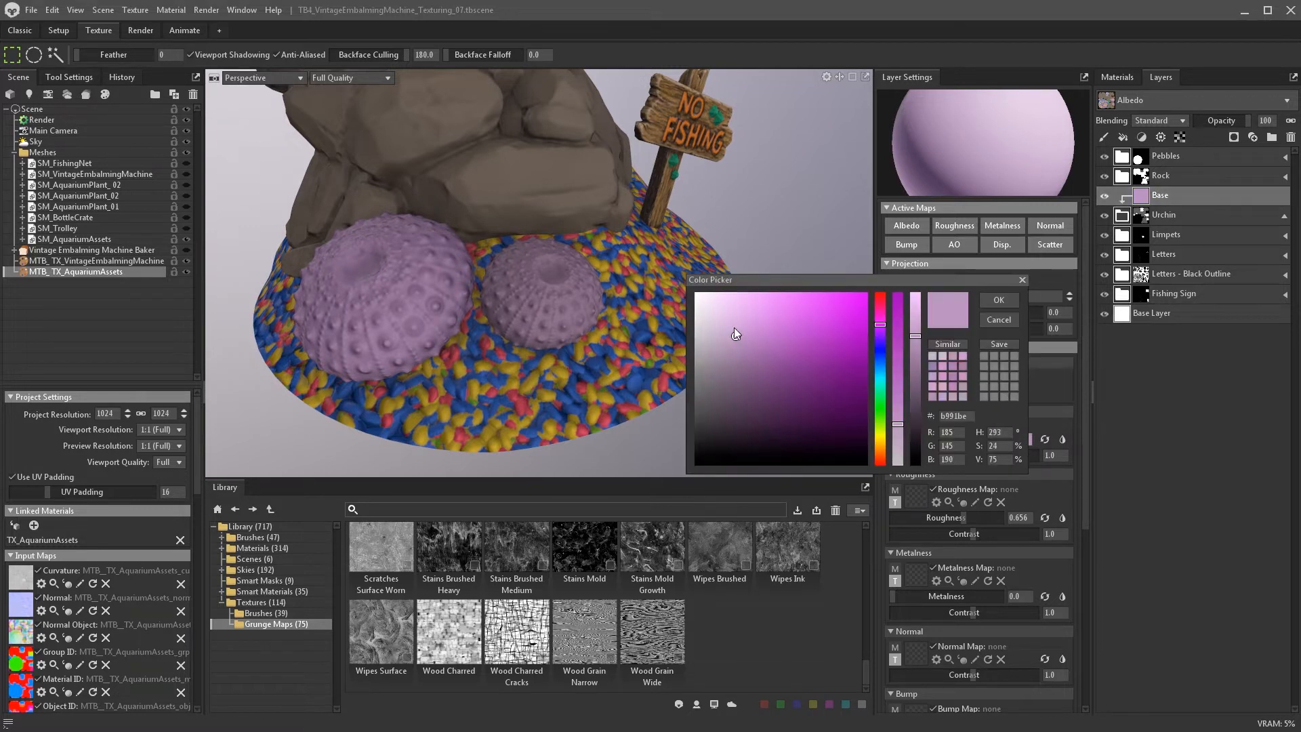
drag(734, 328, 726, 313)
click(999, 299)
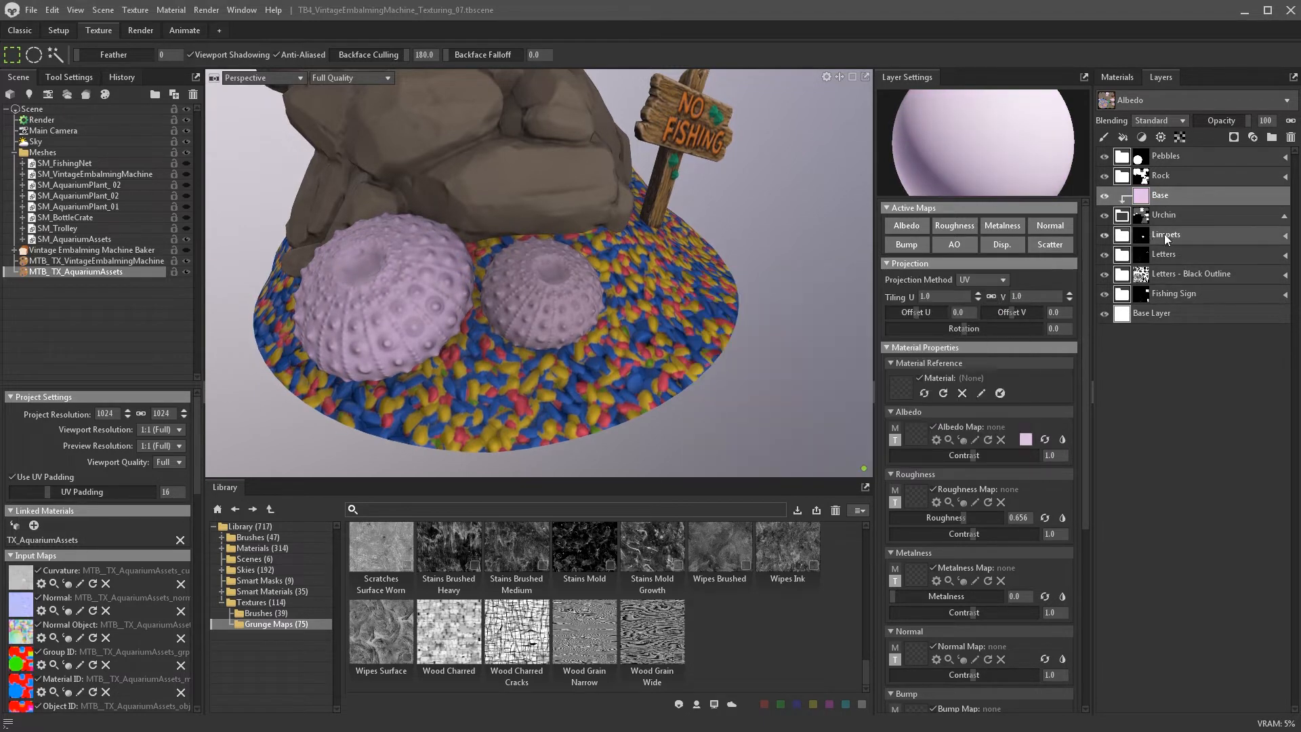
- Create a folder named Colour Variations above the Base layer inside the Urchin folder
click(1187, 213)
key(ctrl+g)
drag(1173, 197, 1156, 221)
double_click(1161, 216)
text(C)
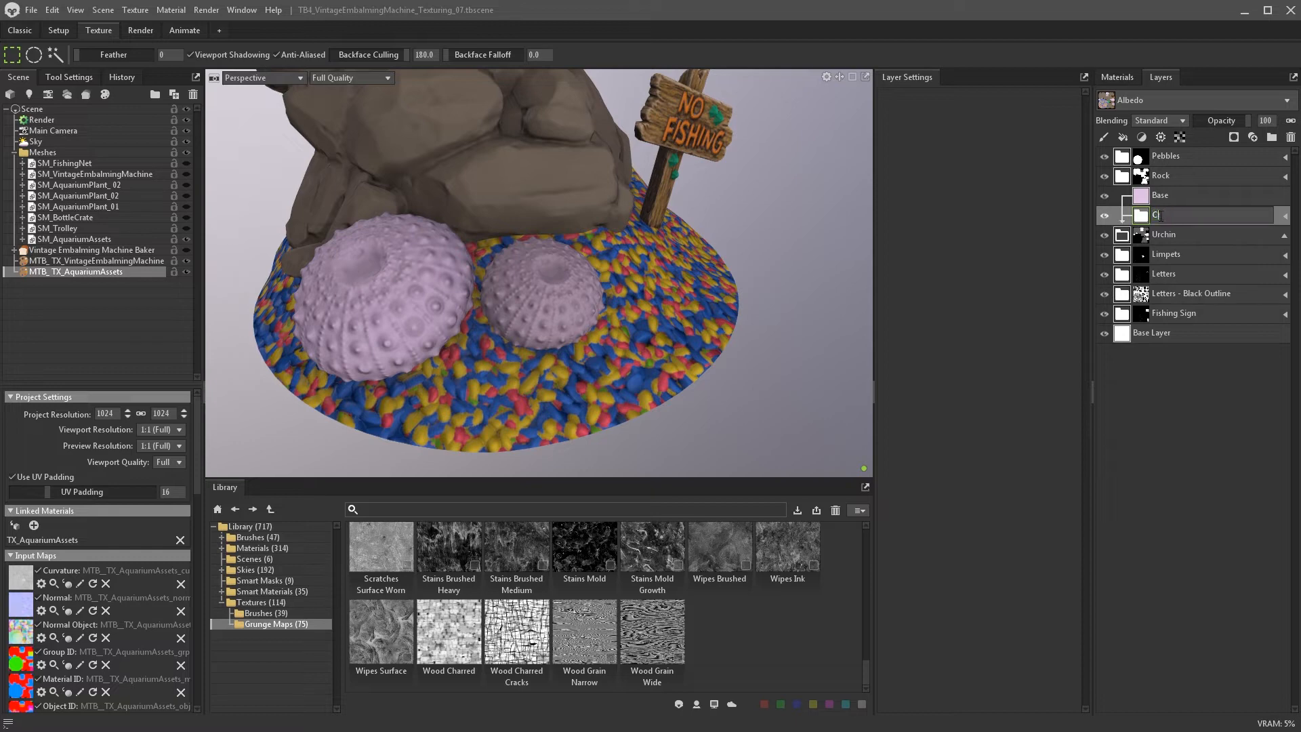
text(olour Variations)
key(Return)
- Add a salmon pink (cf8686) fill layer to the Urchin folder and keep only its Albedo map active
click(1124, 137)
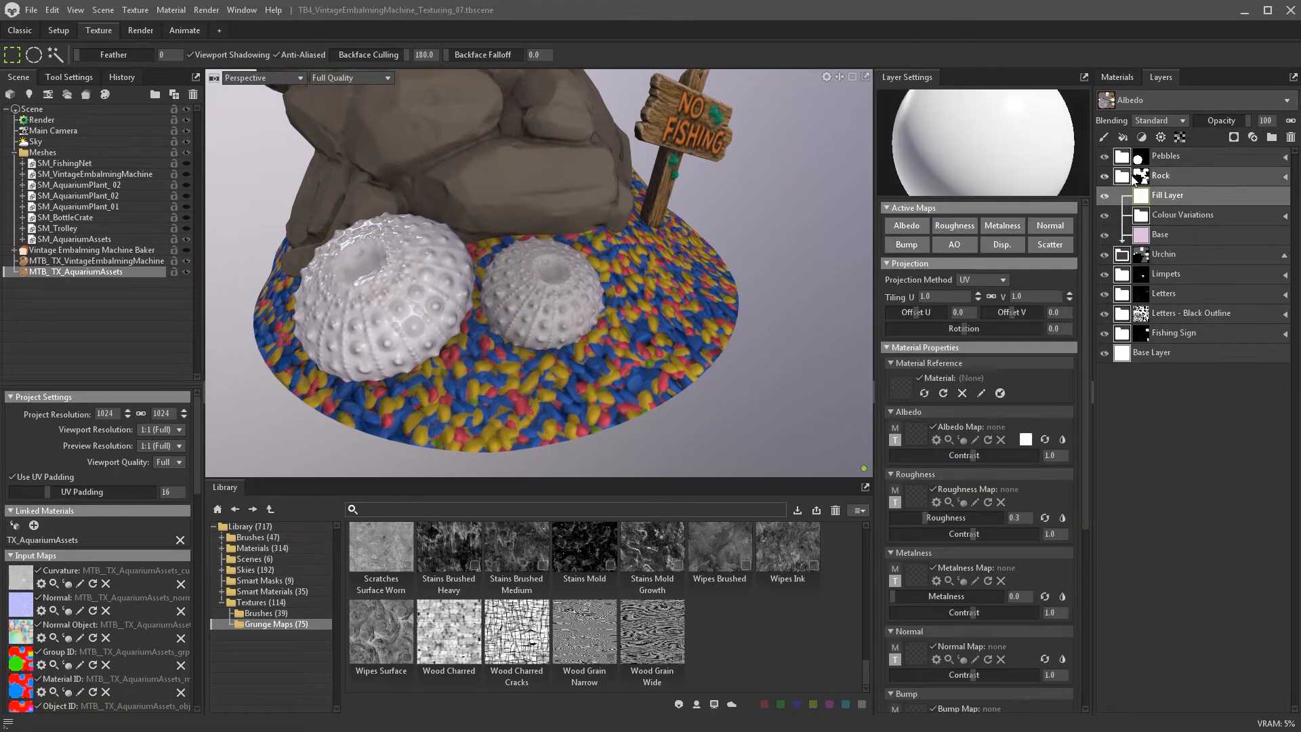
click(1028, 437)
drag(814, 400, 755, 324)
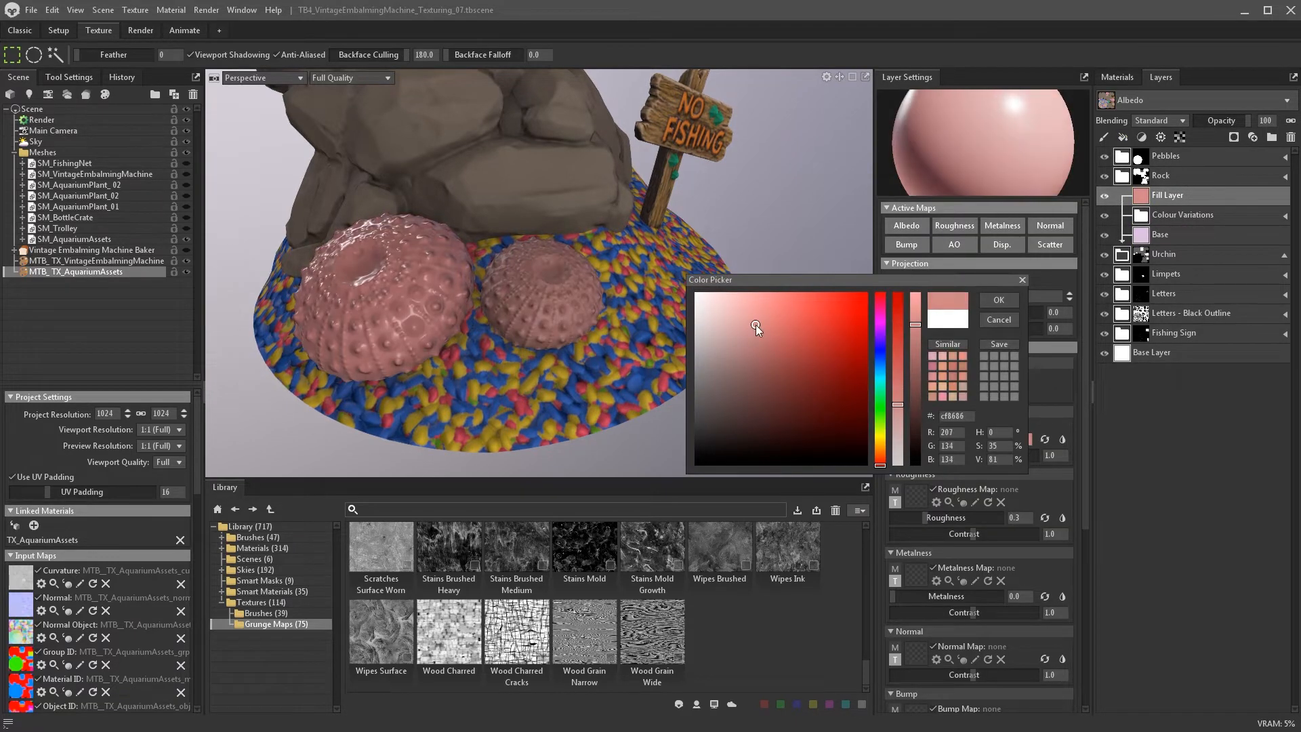
click(997, 300)
click(979, 518)
alt+click(915, 228)
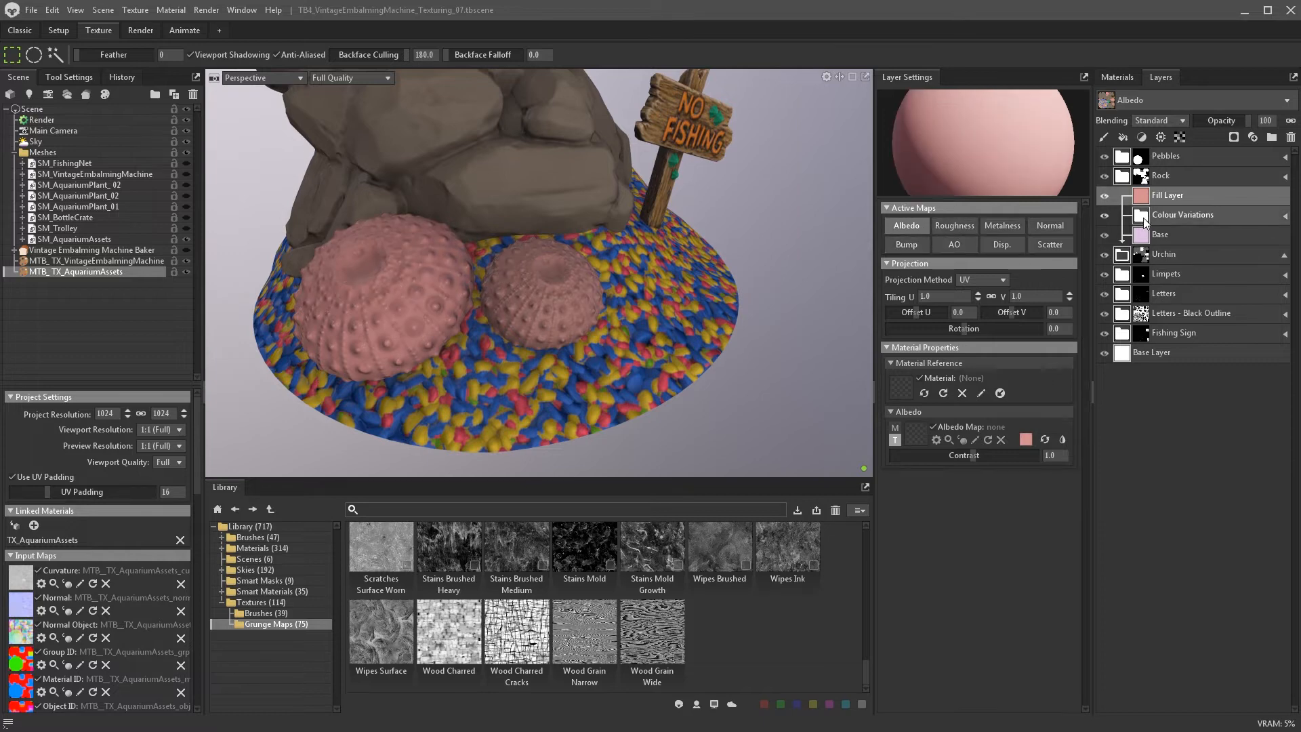
- Move the salmon fill layer into the Colour Variations folder and give it a black colour mask with a Direction generator
drag(1167, 198, 1145, 218)
click(1233, 138)
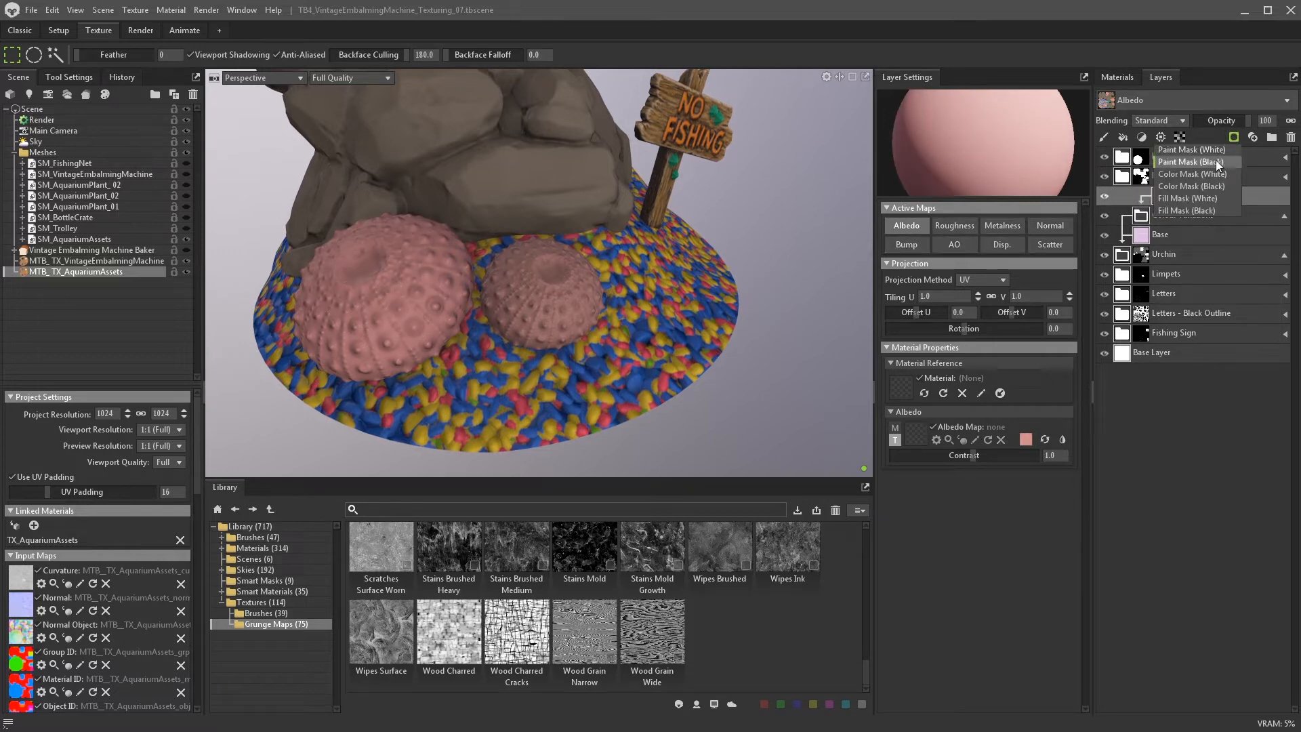
click(1217, 186)
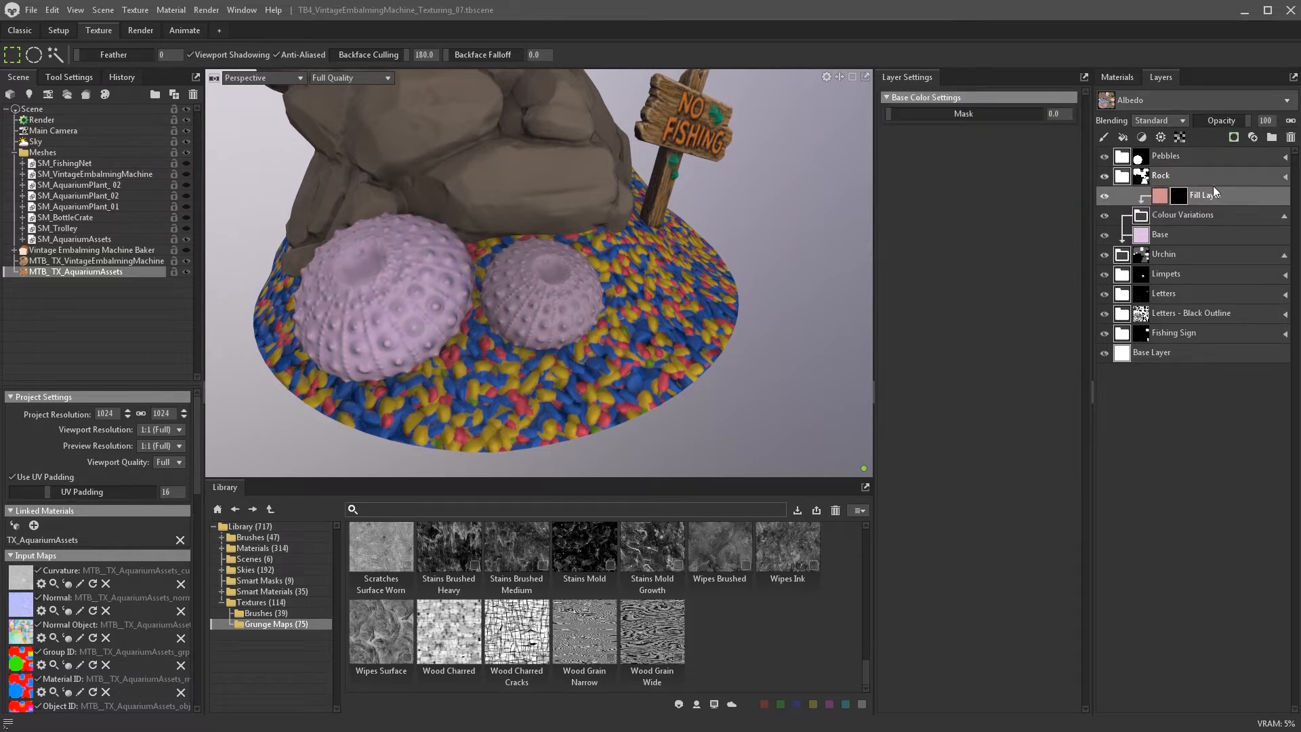
click(1161, 138)
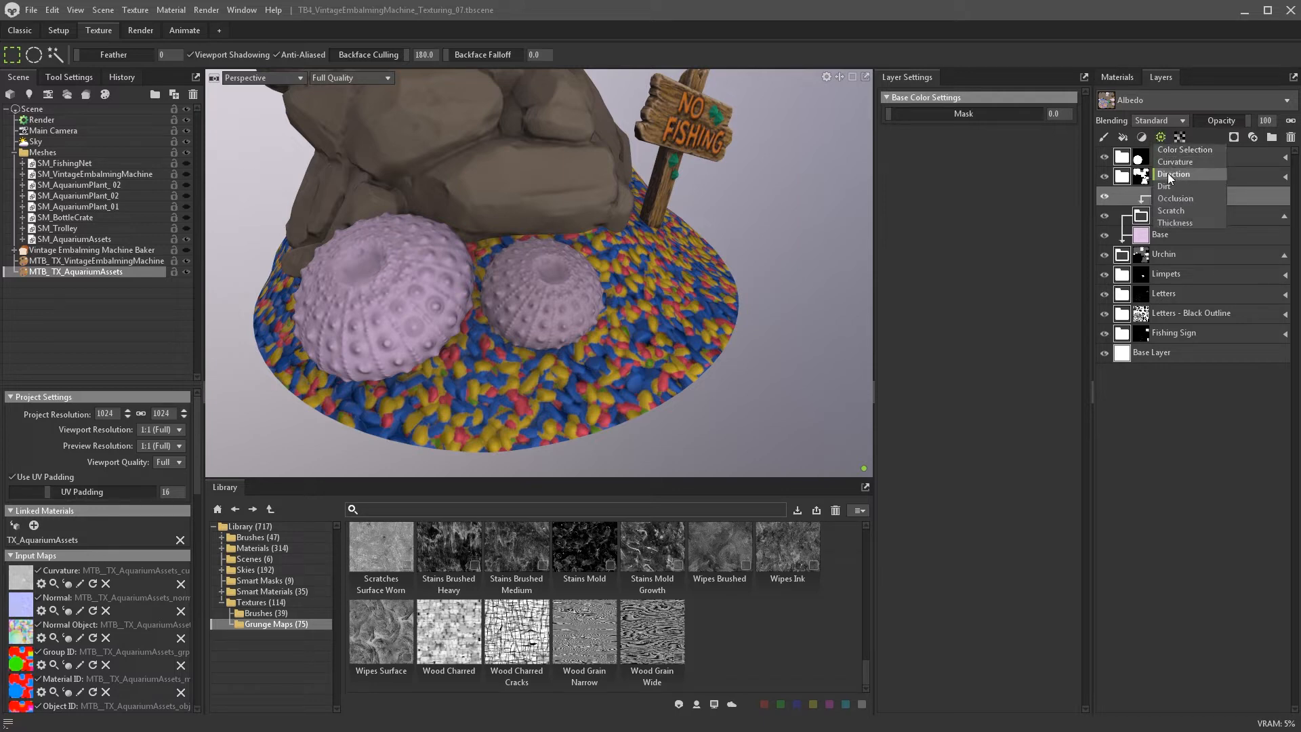
click(1168, 175)
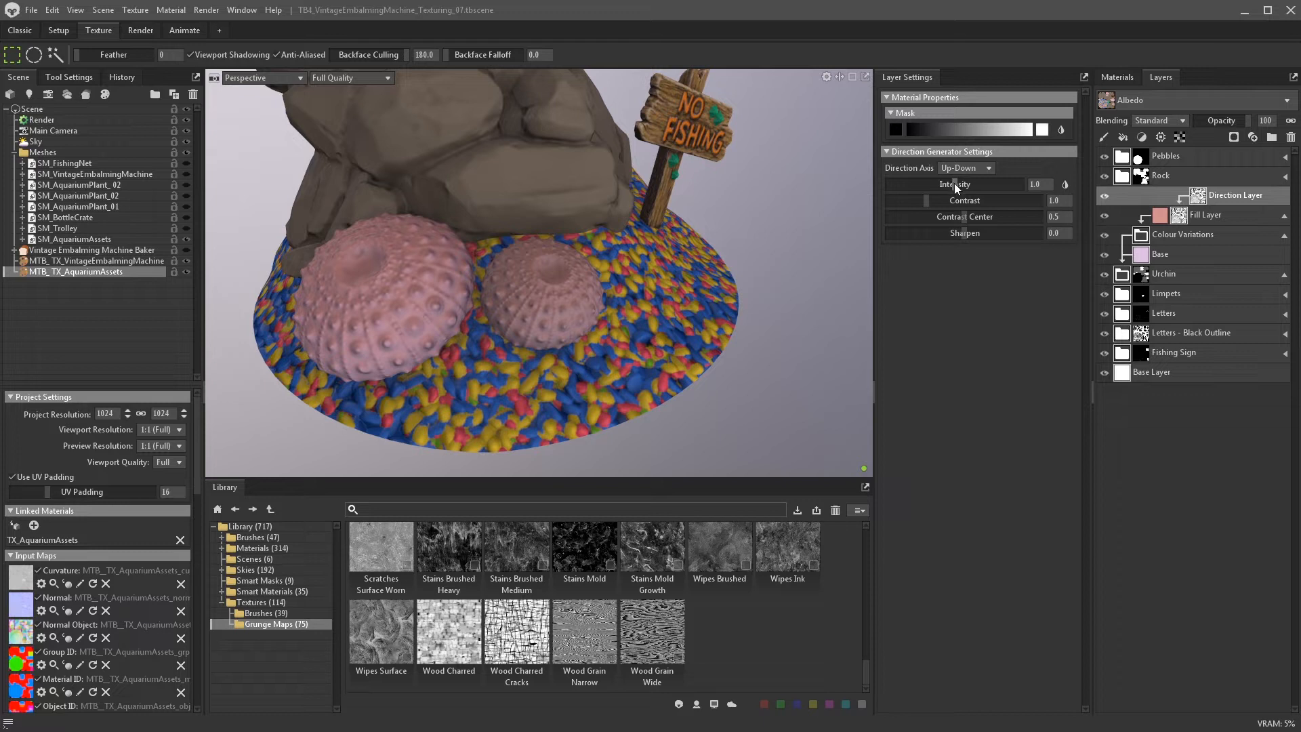
- Set the Direction mask's intensity to 0.862, contrast to 2.946 and contrast center to 0.384, and the salmon fill's opacity to 84
drag(954, 183, 955, 180)
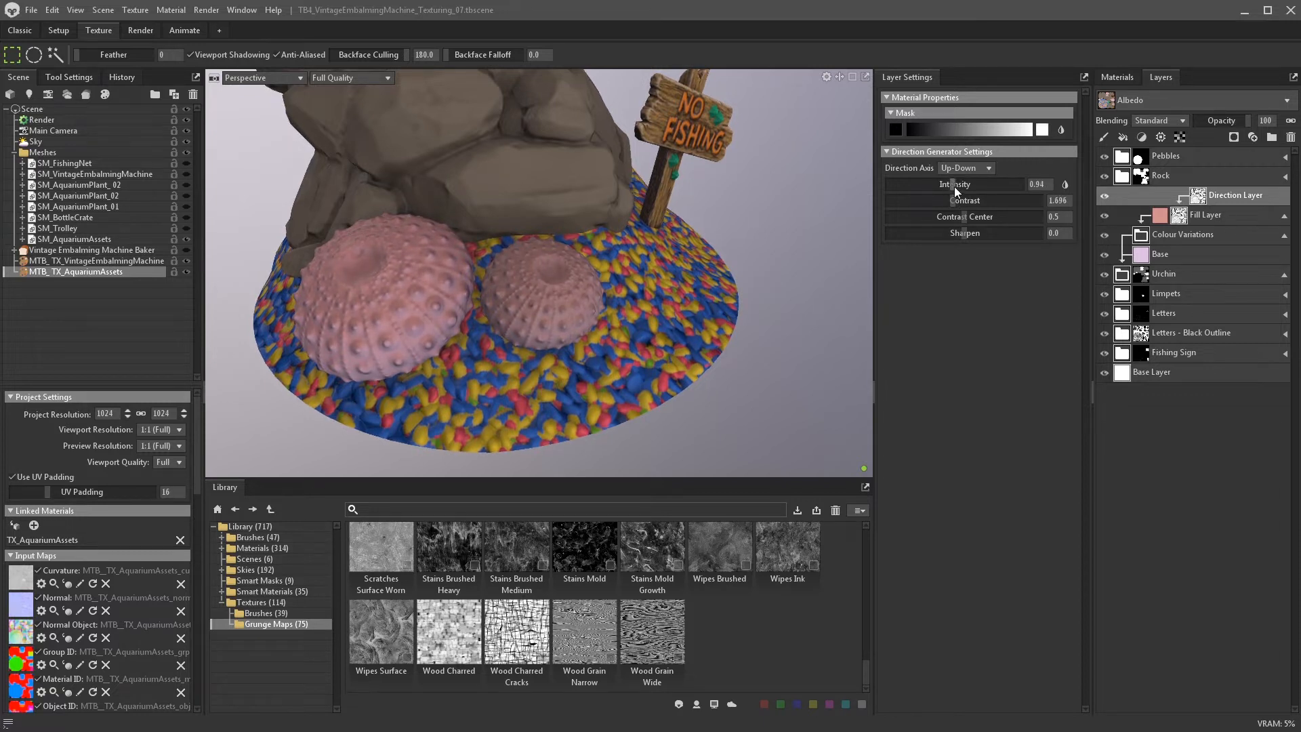
mouse_move(954, 185)
mouse_down()
mouse_move(939, 184)
mouse_move(949, 185)
mouse_up()
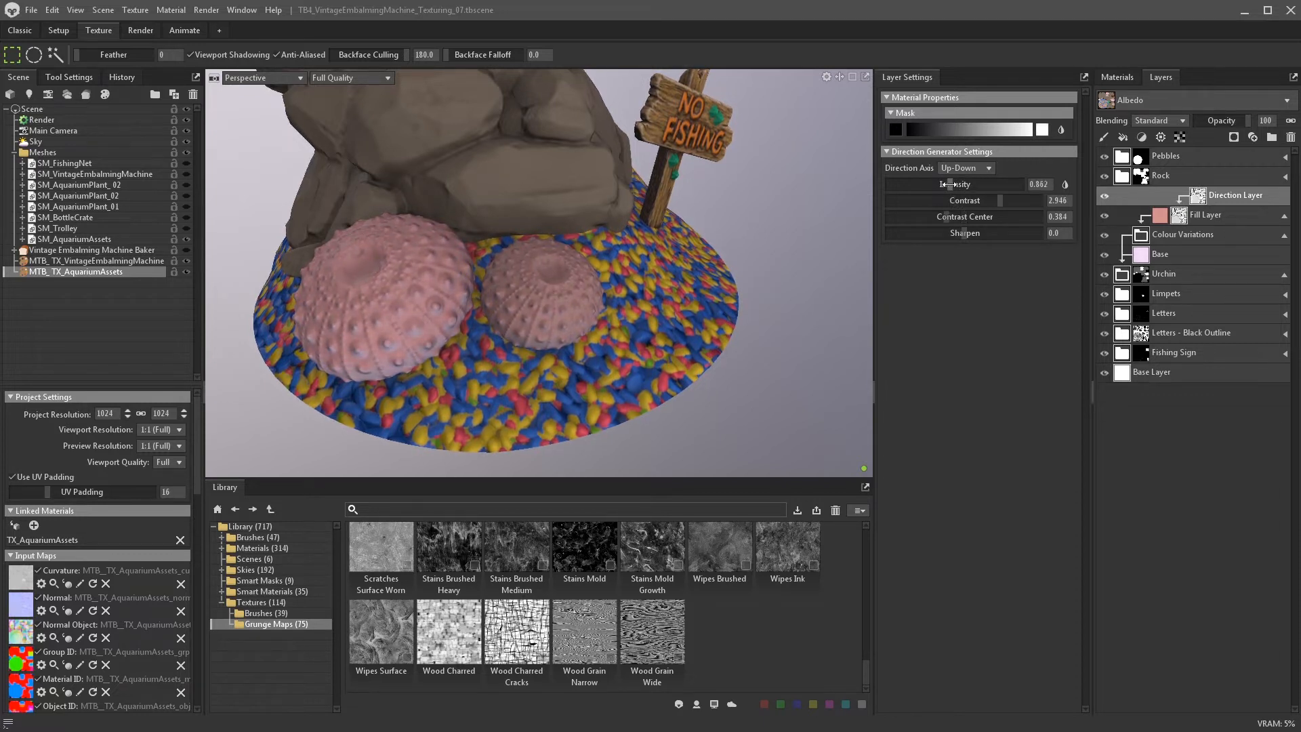
click(1158, 214)
drag(1233, 120, 1228, 121)
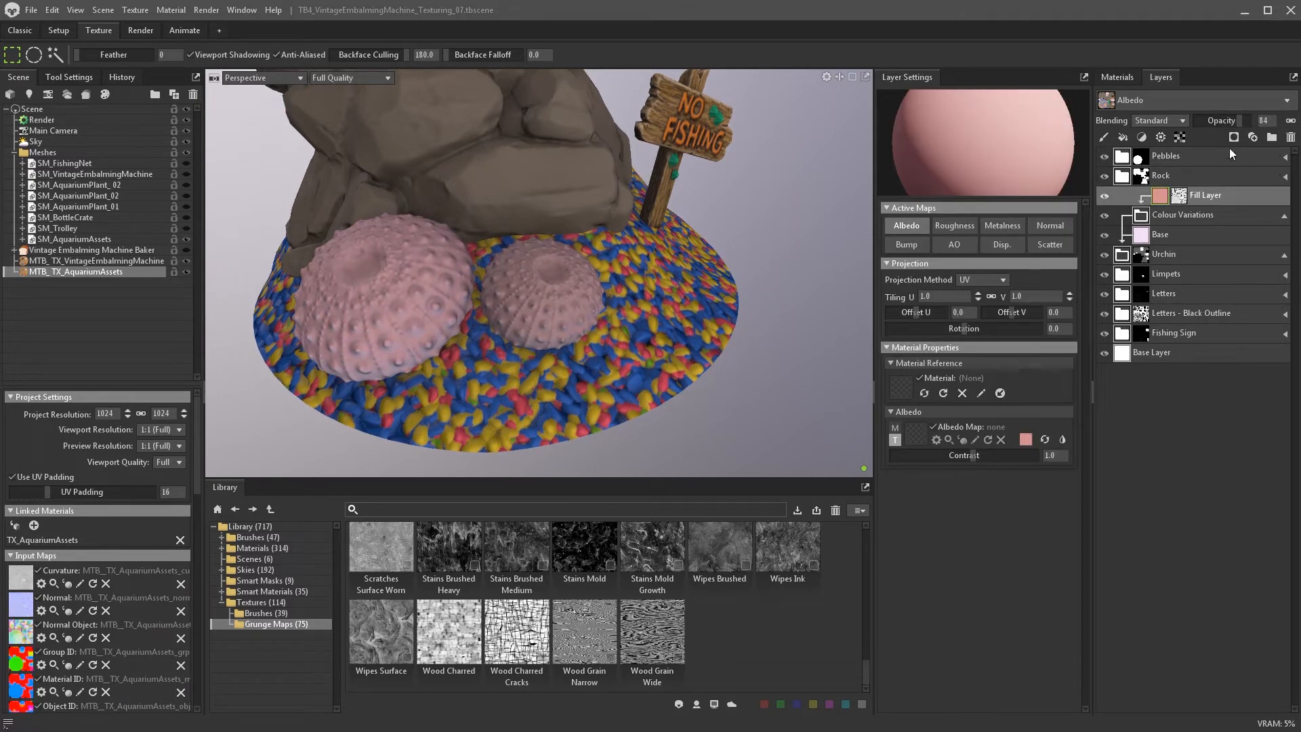
- Duplicate the salmon fill layer, remove the copy's mask and recolour the copy to cream (f5efd7)
right_click(1160, 198)
click(1194, 216)
right_click(1191, 199)
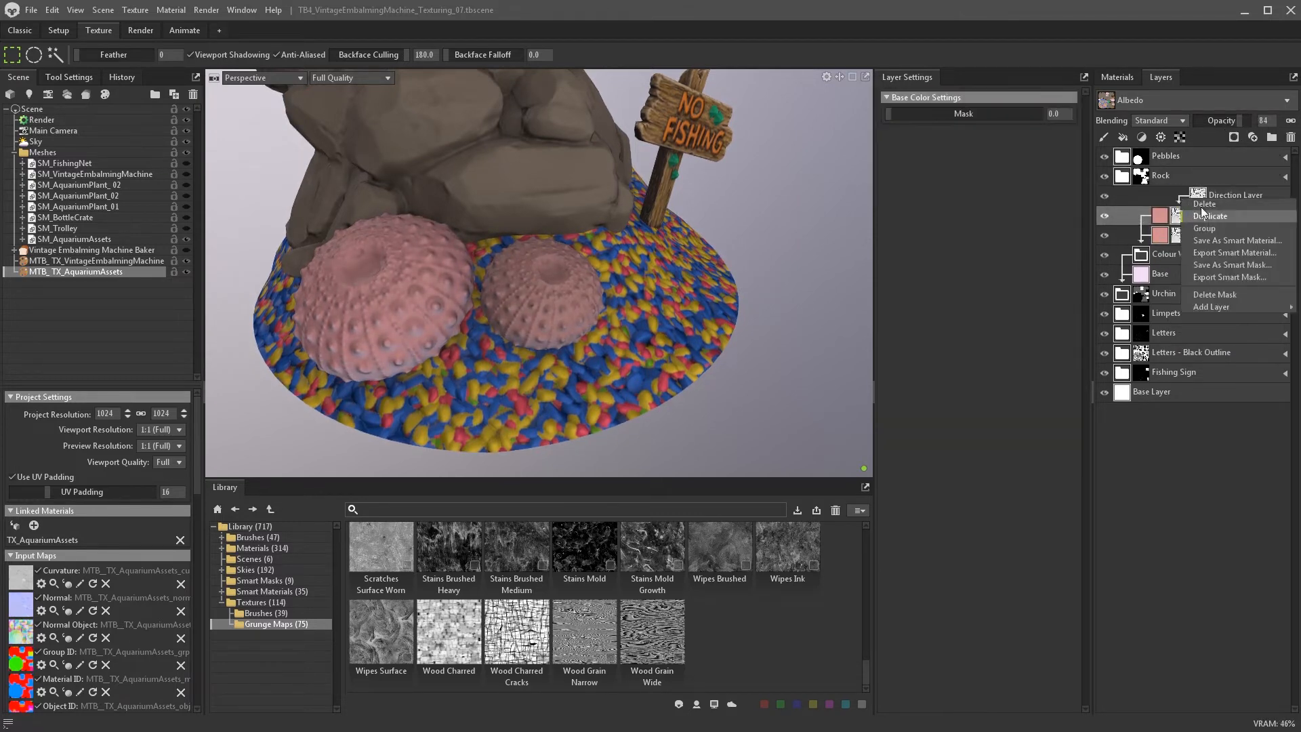
click(1204, 205)
click(1031, 439)
drag(753, 321, 716, 299)
click(881, 443)
click(997, 301)
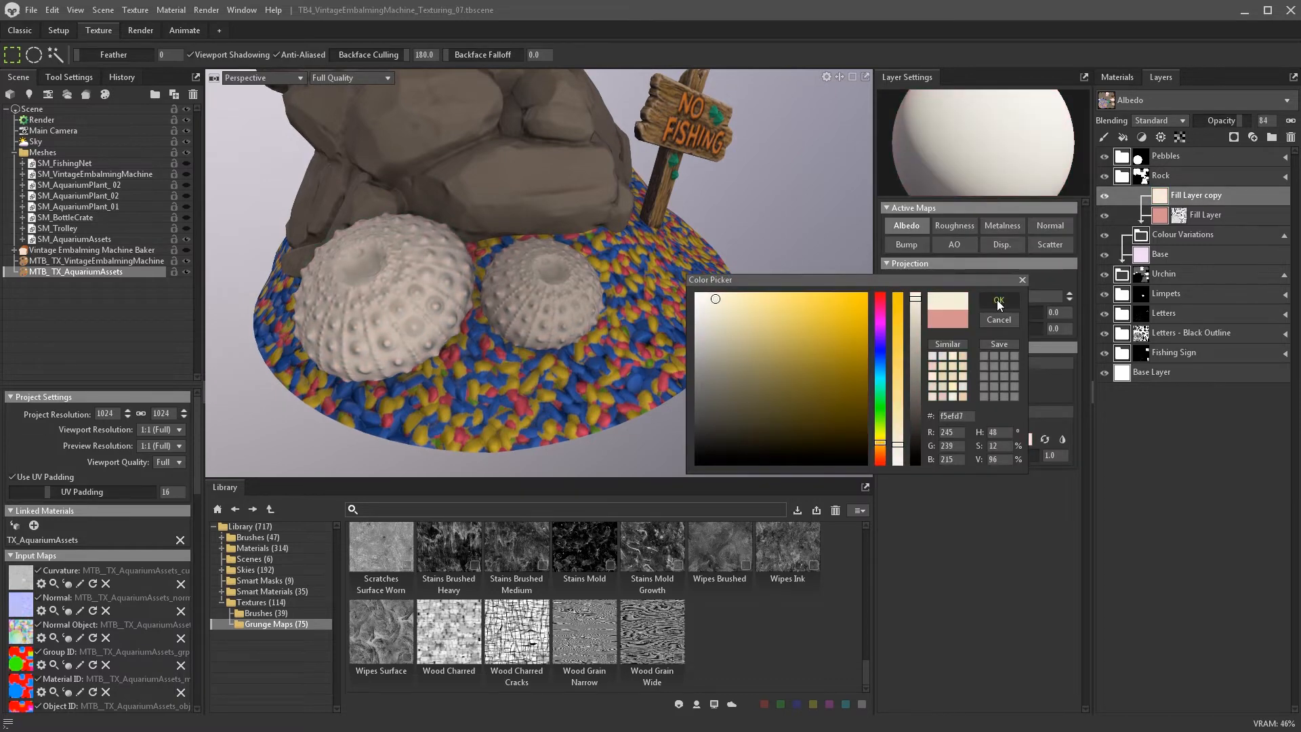
- Give the cream fill layer a black paint mask and add a Curvature generator to it
click(1234, 137)
click(1228, 160)
click(1161, 138)
click(1167, 162)
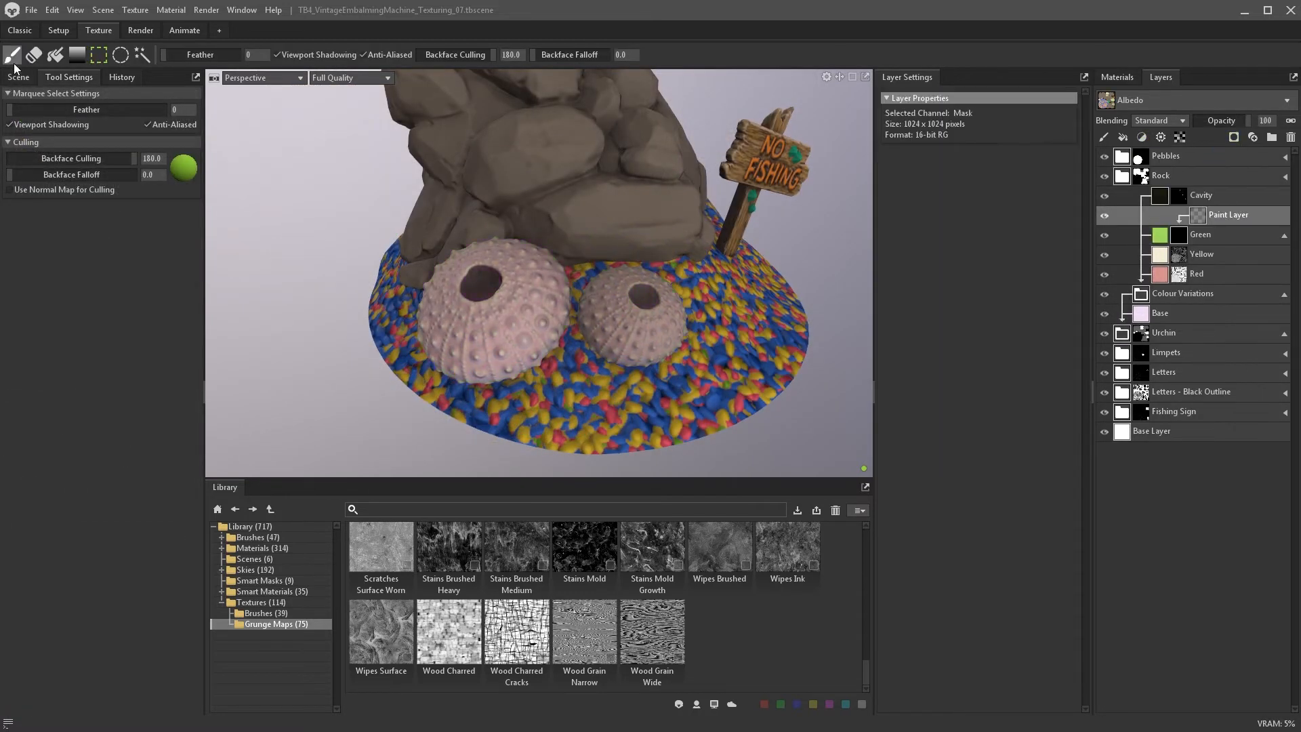
- Brush the Green layer's mask around the urchins' openings with a soft brush, using size 50 and opacity 0.382 on the first urchin
click(12, 57)
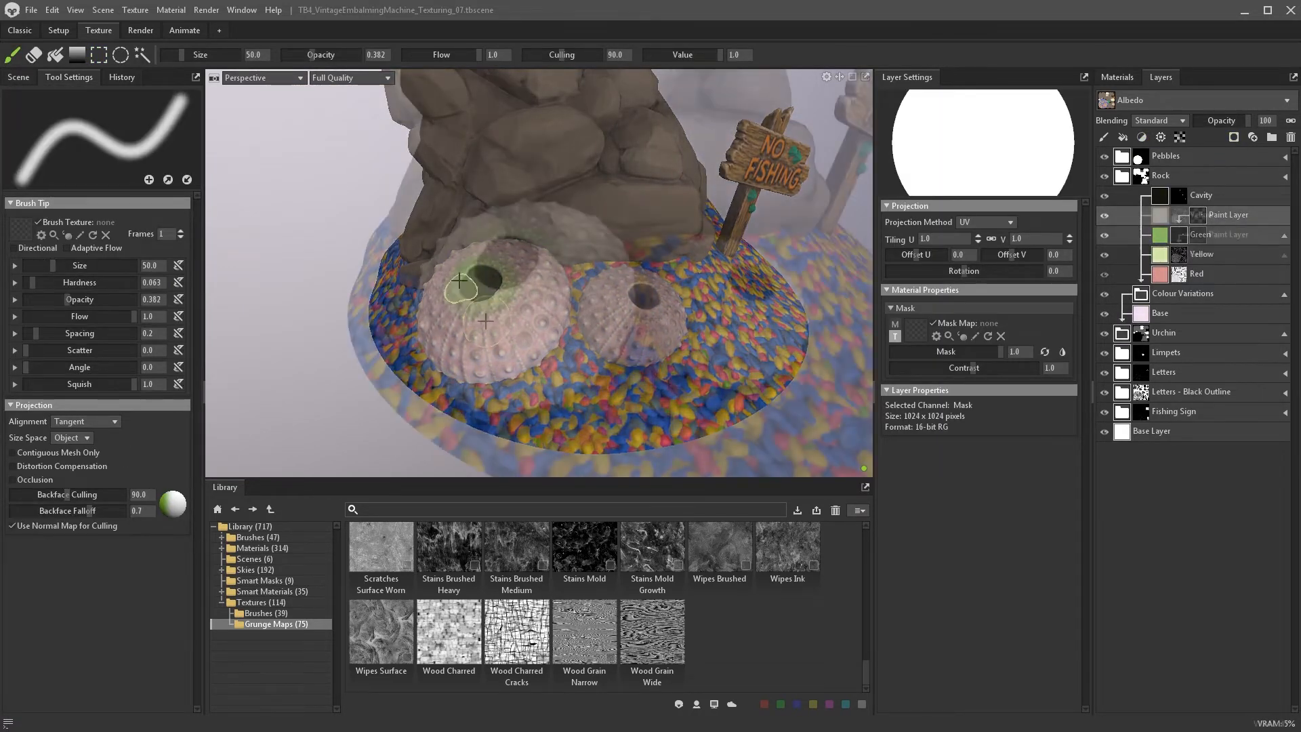
mouse_move(542, 296)
mouse_down()
mouse_move(451, 287)
mouse_move(471, 242)
mouse_move(501, 319)
mouse_move(431, 319)
mouse_up()
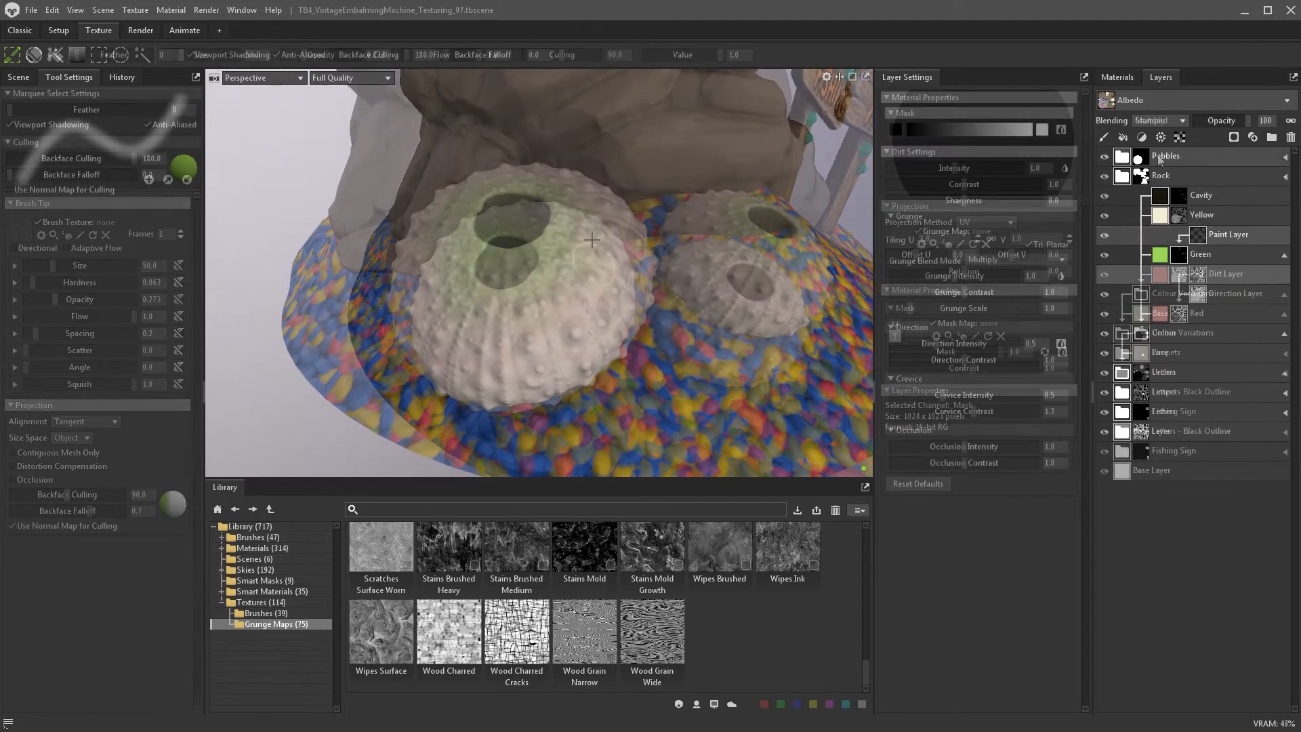
drag(947, 171, 954, 164)
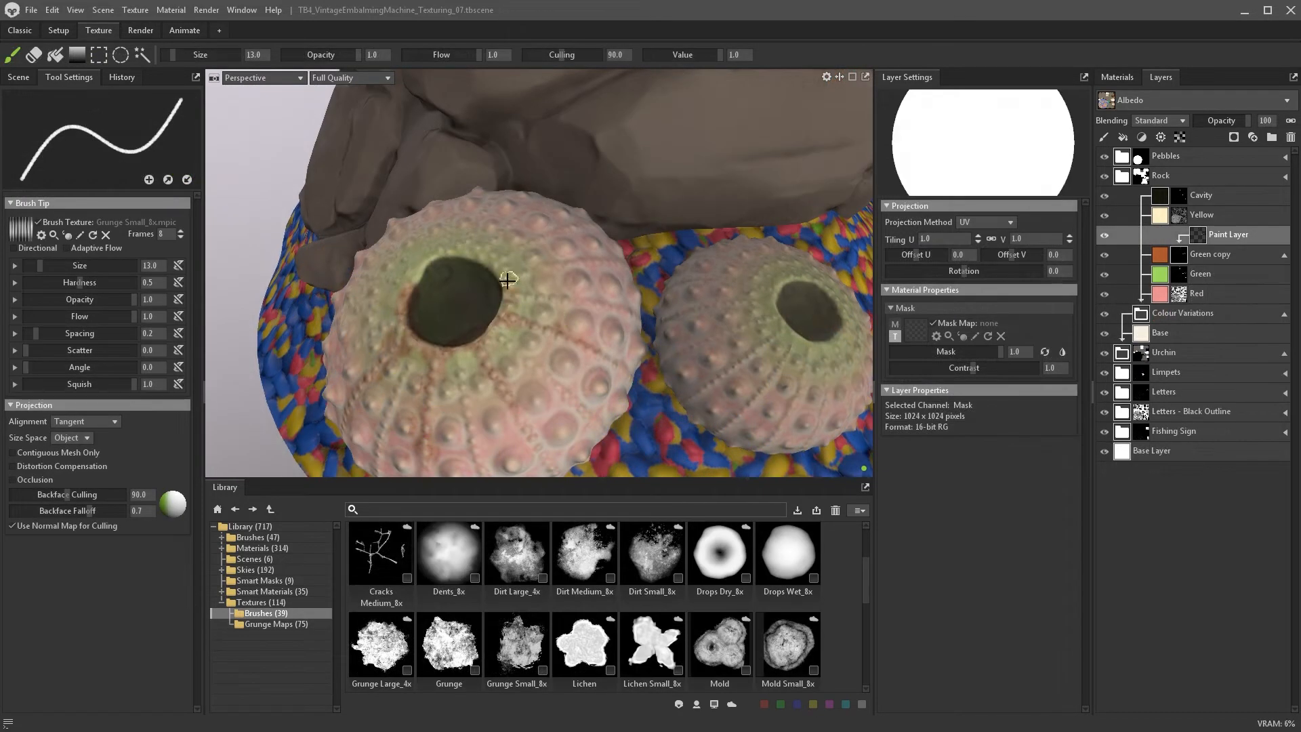
scroll(536, 272, down, 1)
mouse_move(536, 272)
alt+mouse_down()
mouse_move(523, 297)
mouse_move(587, 287)
alt+mouse_up()
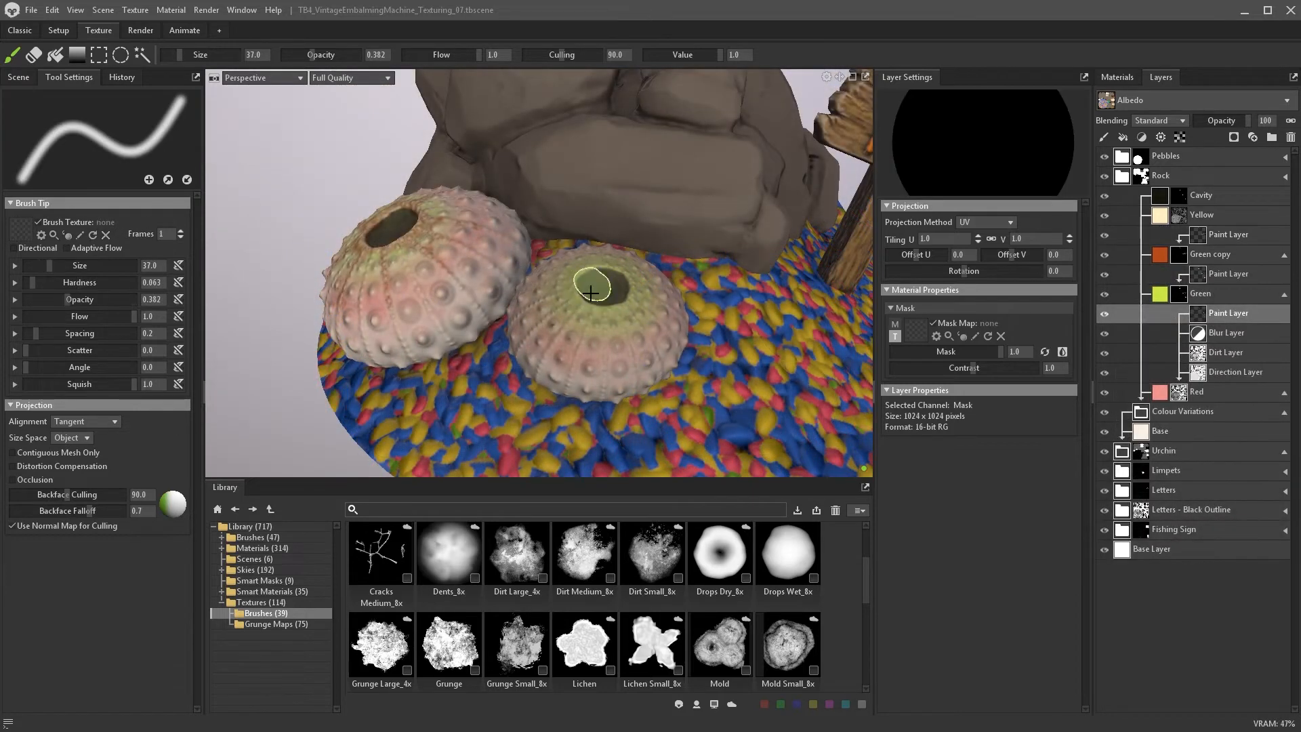
click(1228, 274)
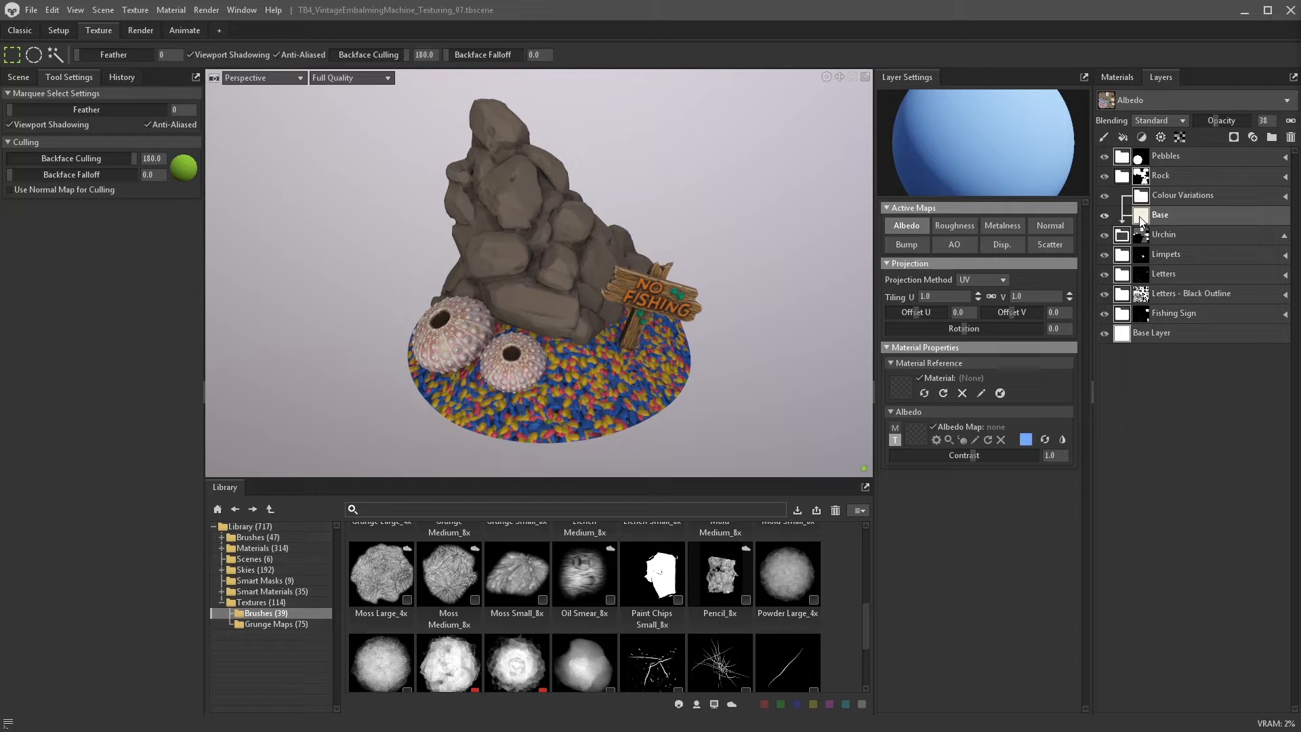
- Filter the library's materials by Rock and add Rock Porous to the Urchin folder, directly above the Base layer
click(1136, 234)
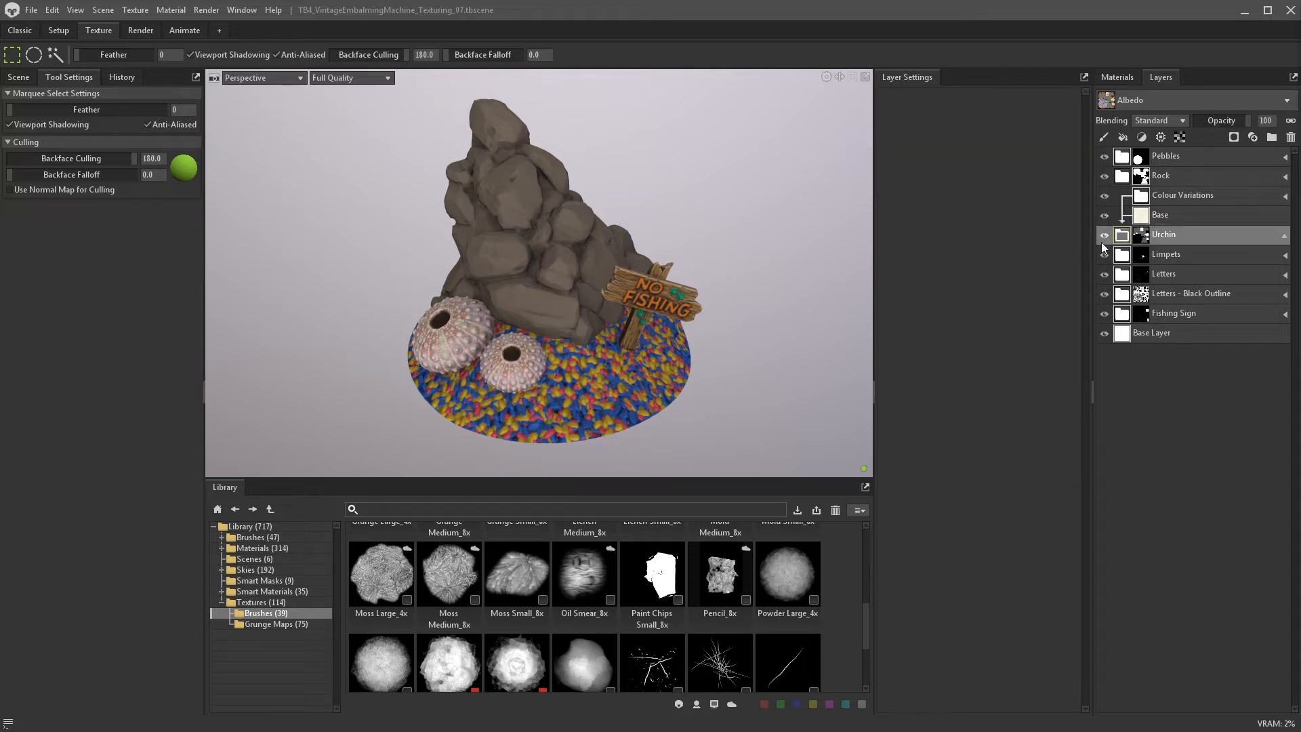
click(278, 548)
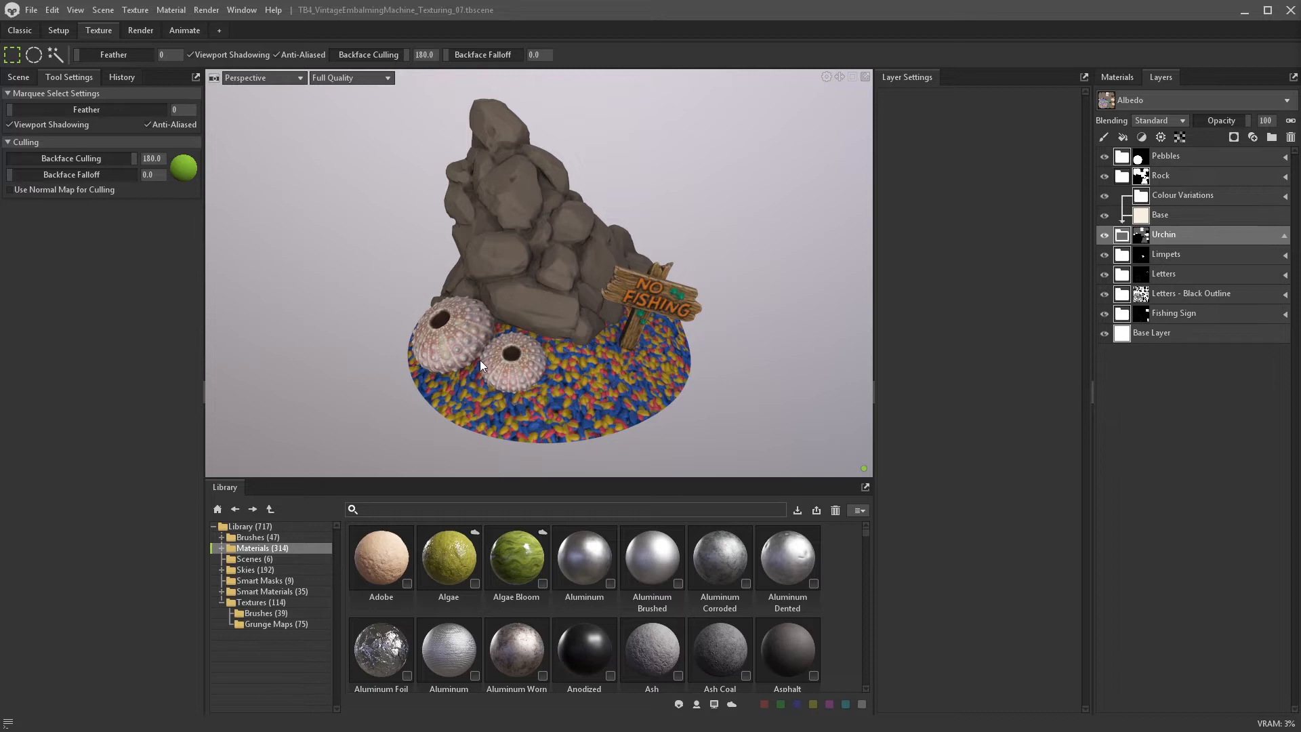
alt+right_drag(480, 360, 477, 408)
alt+drag(478, 408, 551, 331)
alt+right_drag(551, 330, 552, 380)
alt+middle_drag(552, 379, 670, 330)
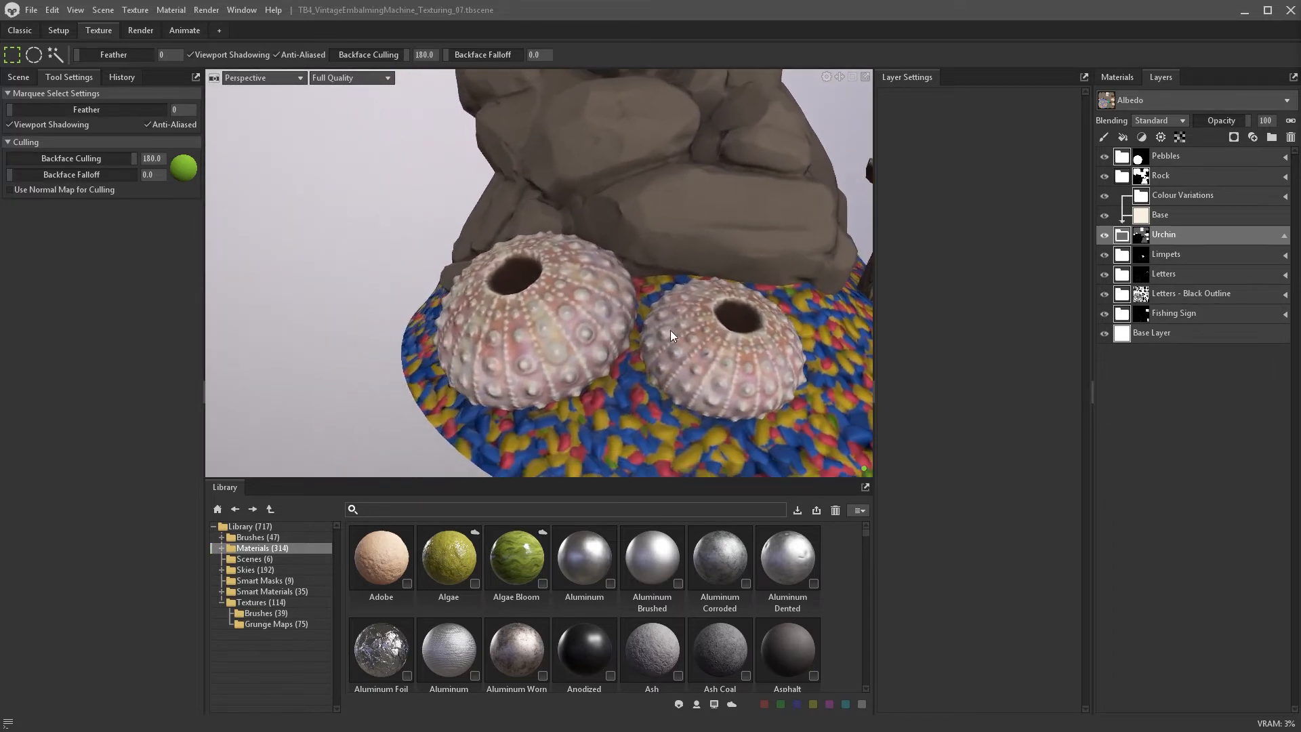
click(507, 508)
text(rock)
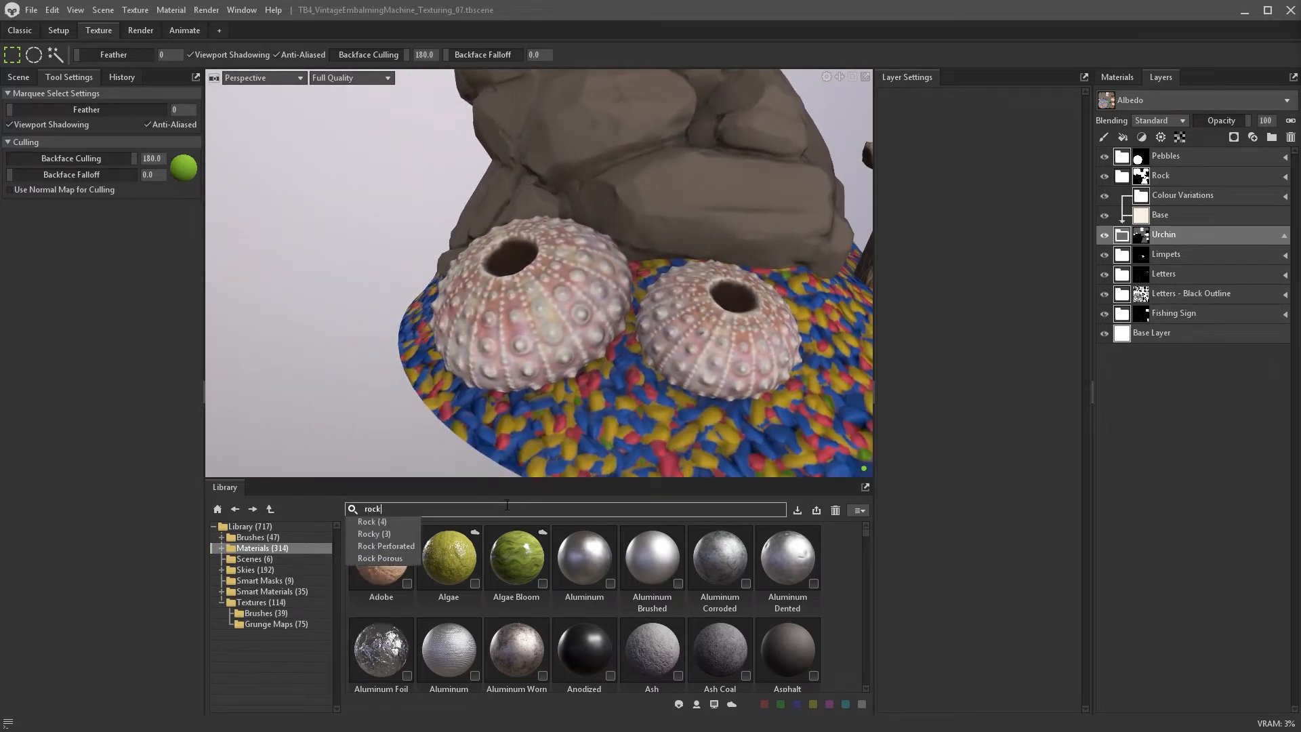
click(380, 522)
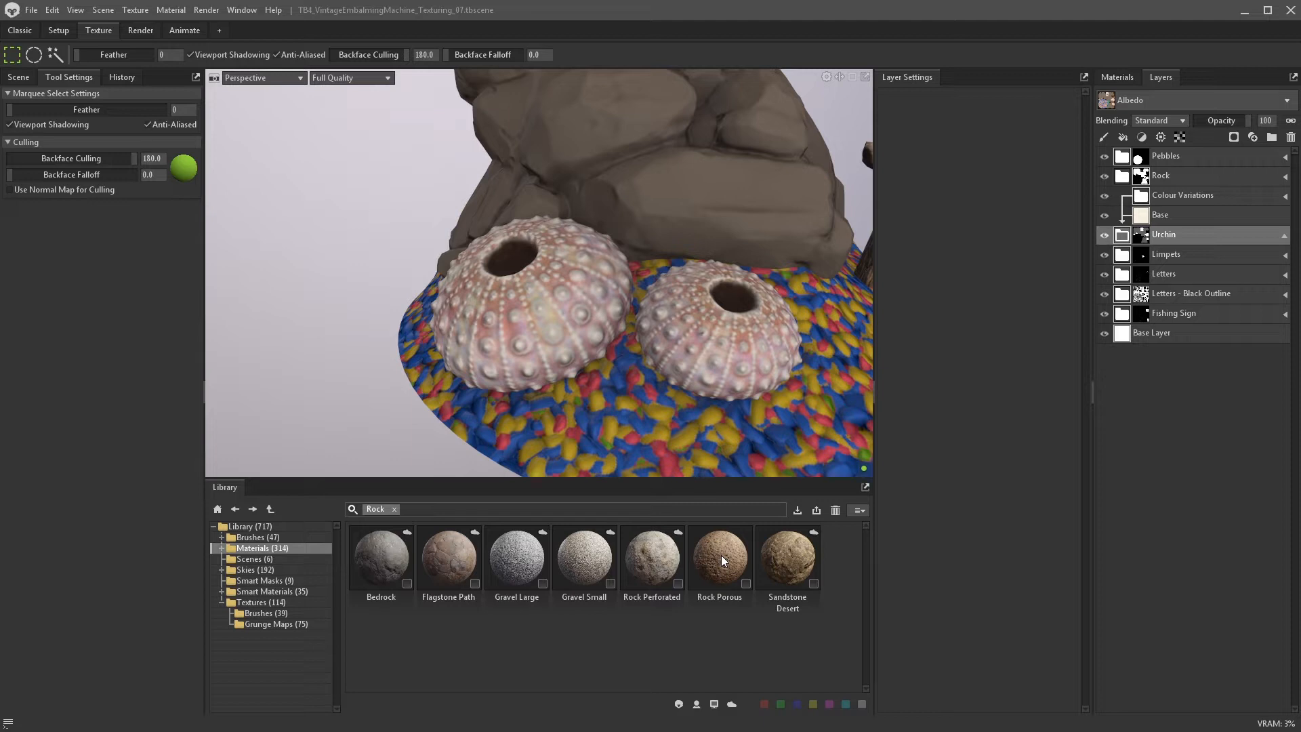
drag(722, 560, 1138, 216)
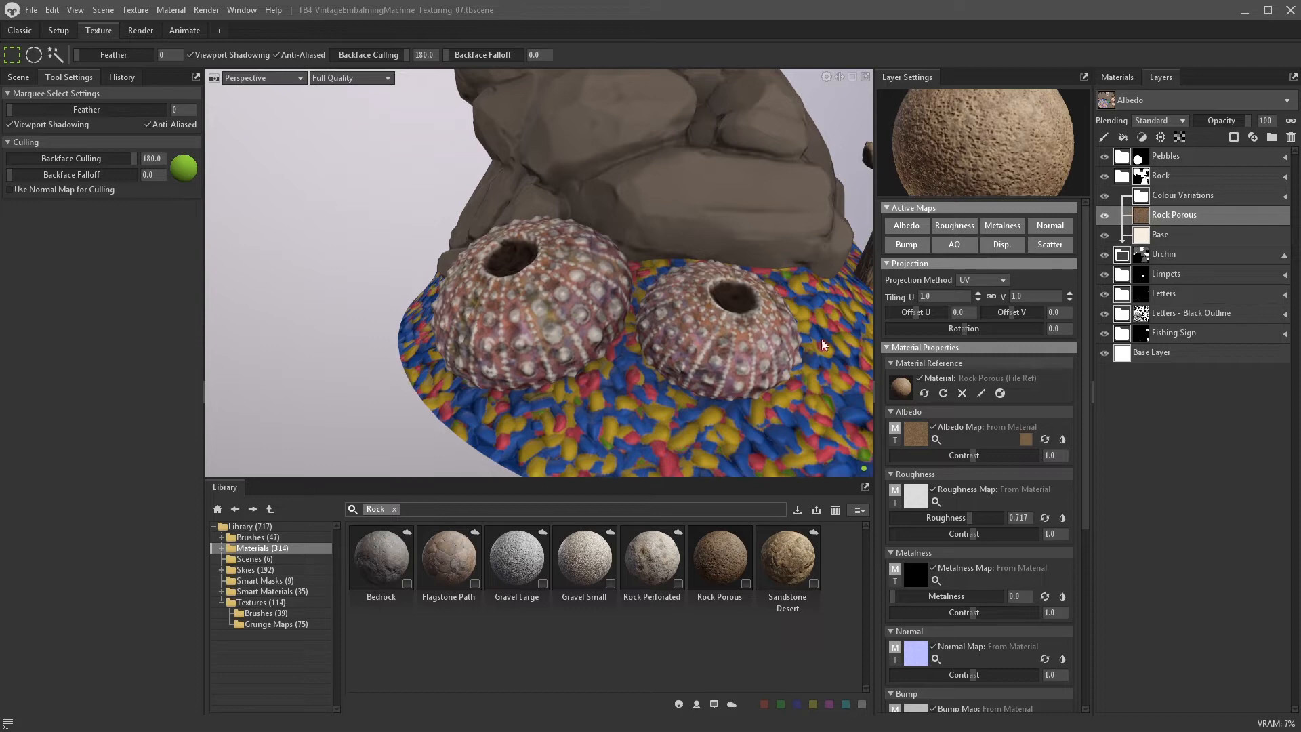
- Keep only the Rock Porous layer's Normal and Roughness maps active and set its projection to Tri-Planar
click(1041, 226)
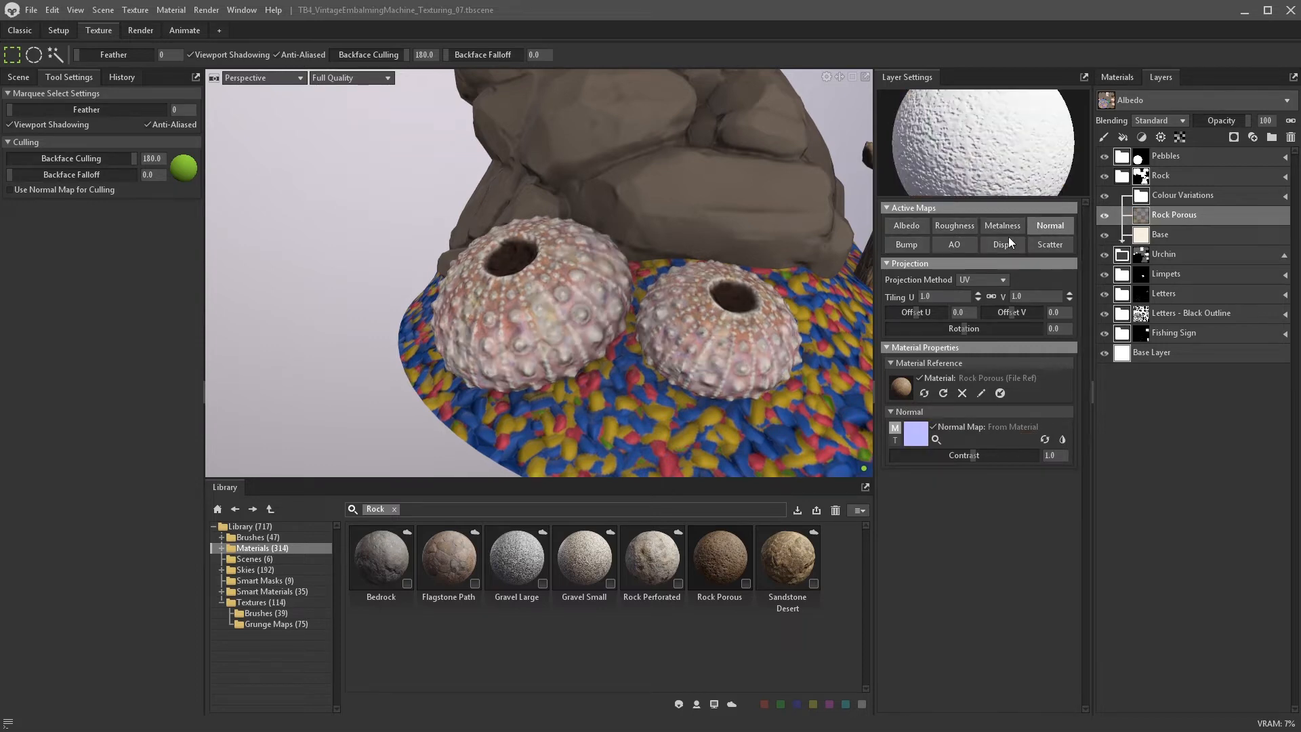
click(950, 226)
click(987, 278)
click(978, 302)
- Activate the Rock Porous layer's Bump map and set its tiling to 3 and its normal contrast to 1.744
click(977, 293)
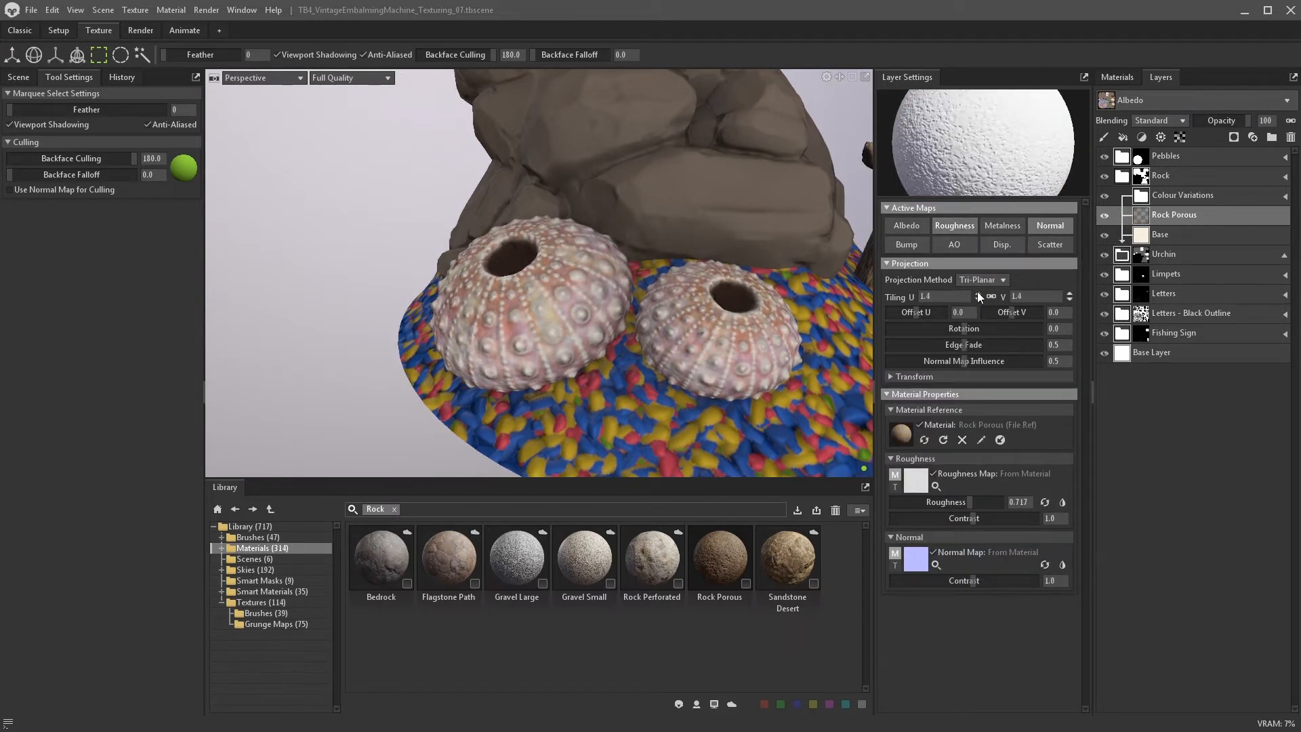
click(977, 293)
click(977, 292)
click(977, 293)
click(905, 250)
drag(935, 296, 886, 290)
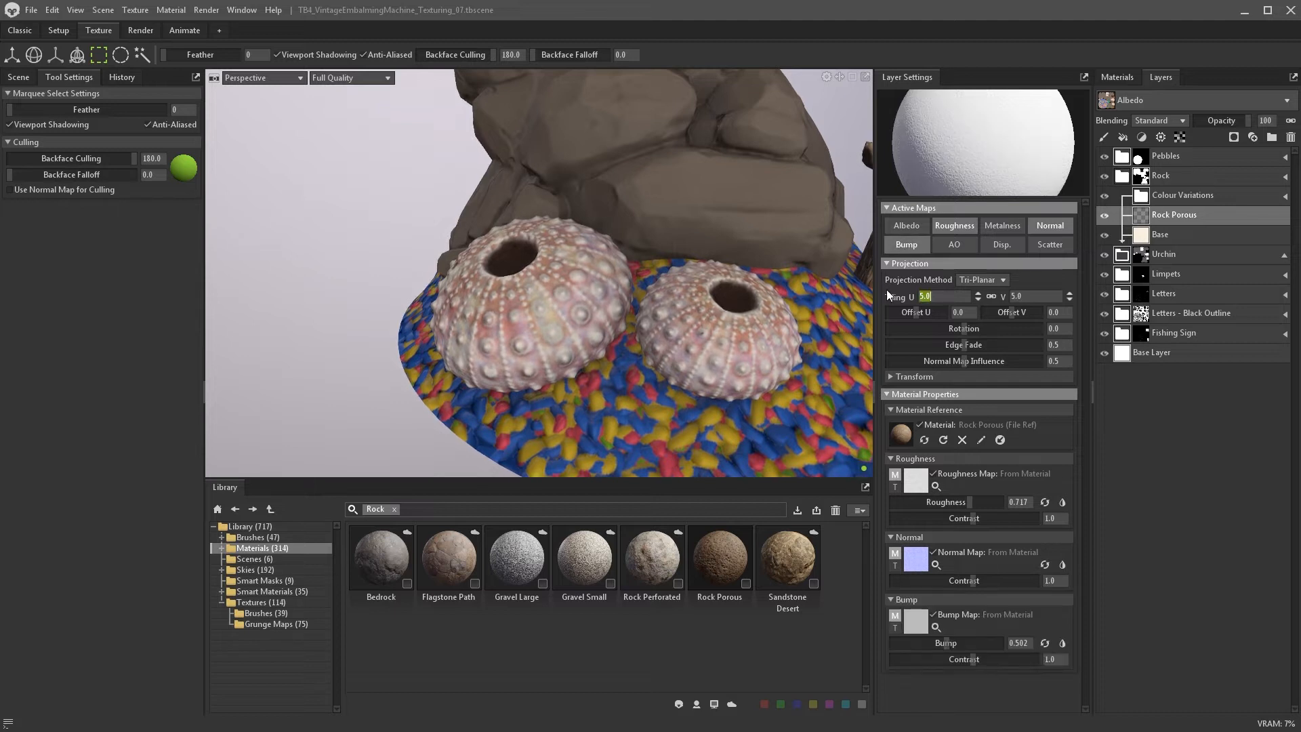
text(3)
key(Return)
drag(973, 581, 975, 580)
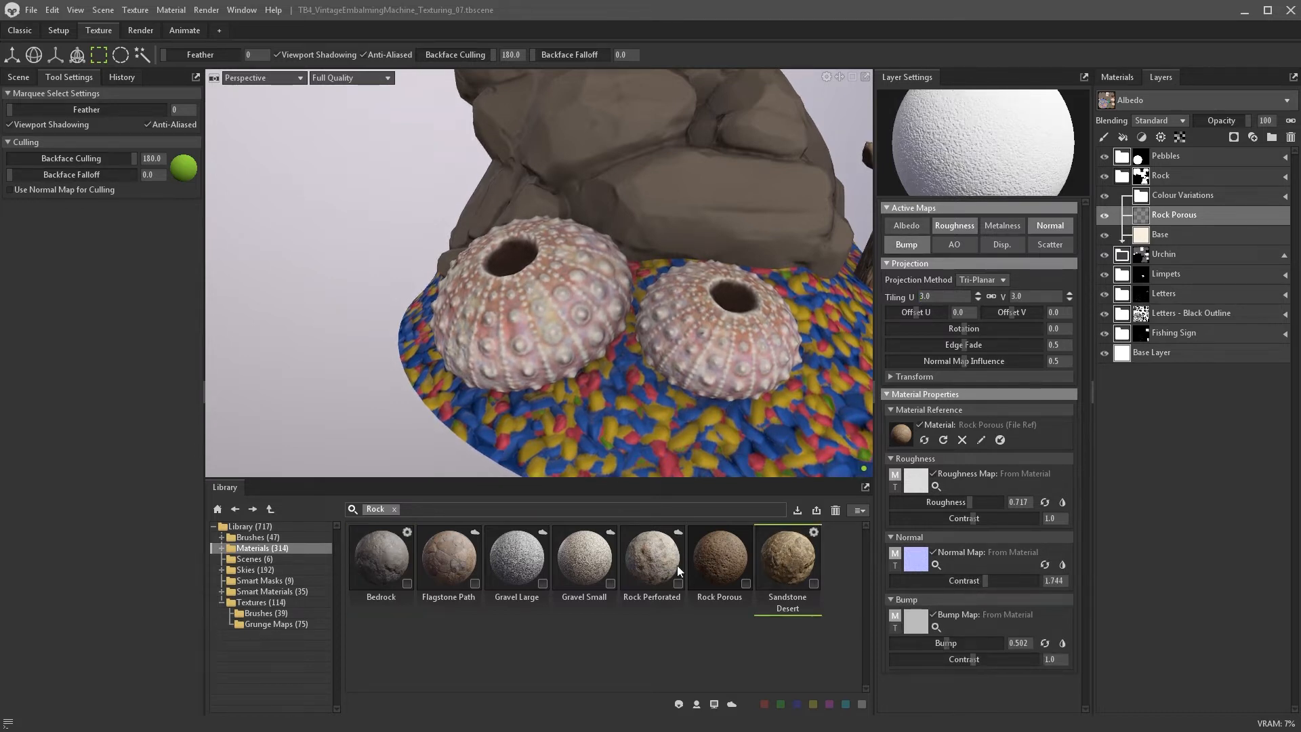
- Add the Bedrock material below Colour Variations in the Urchin folder, with Albedo disabled and Tri-Planar projection
drag(384, 565, 1117, 254)
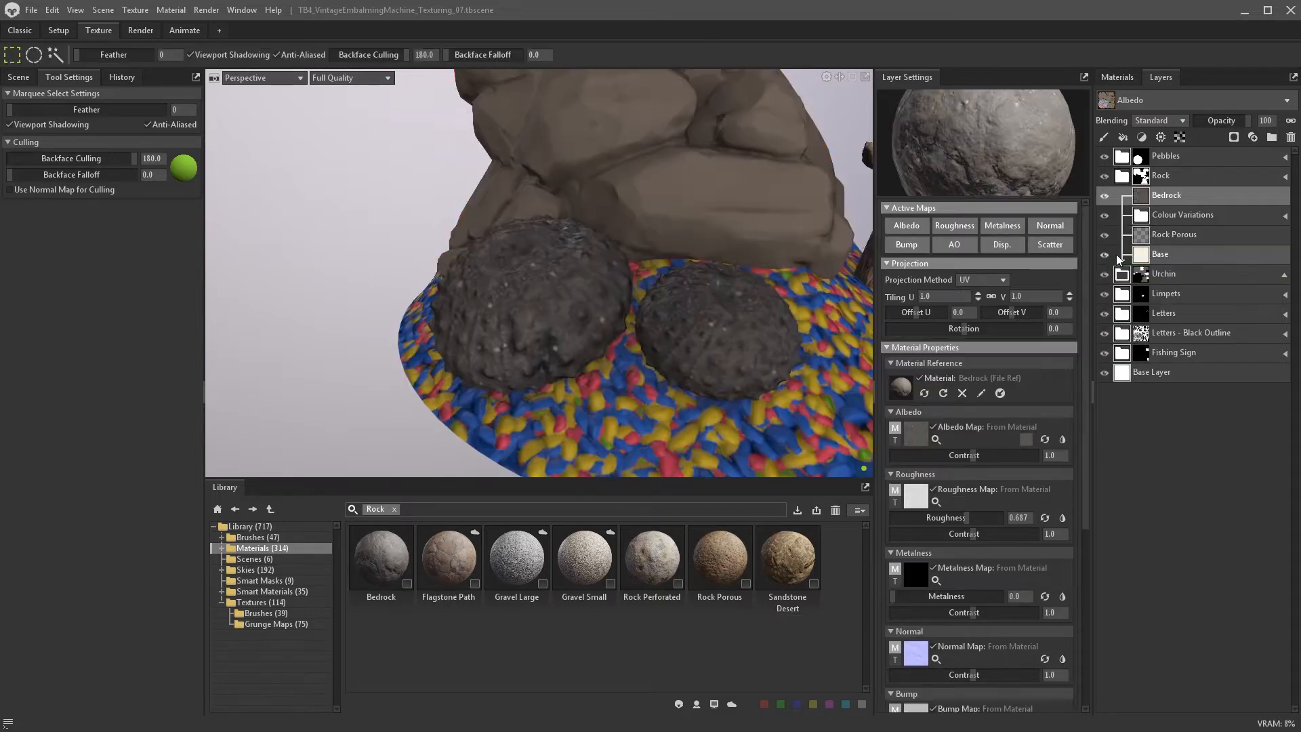
click(918, 226)
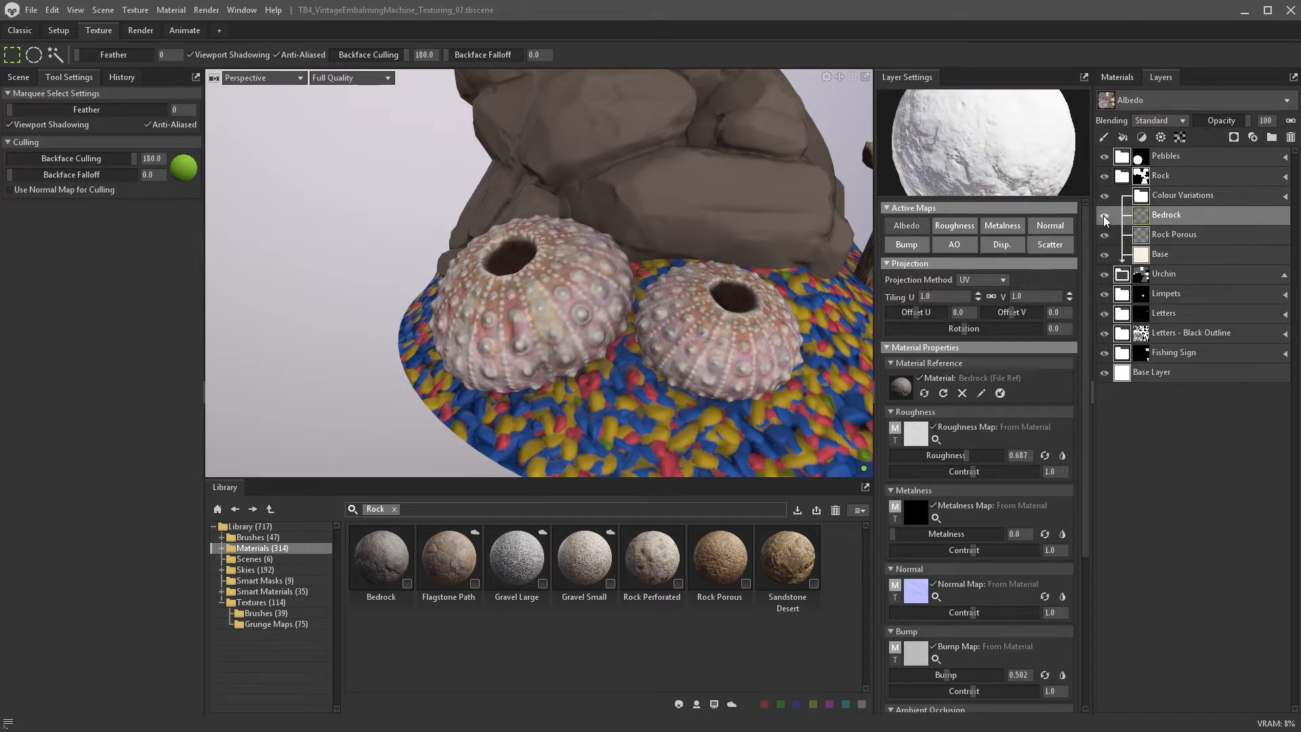
click(982, 280)
click(974, 299)
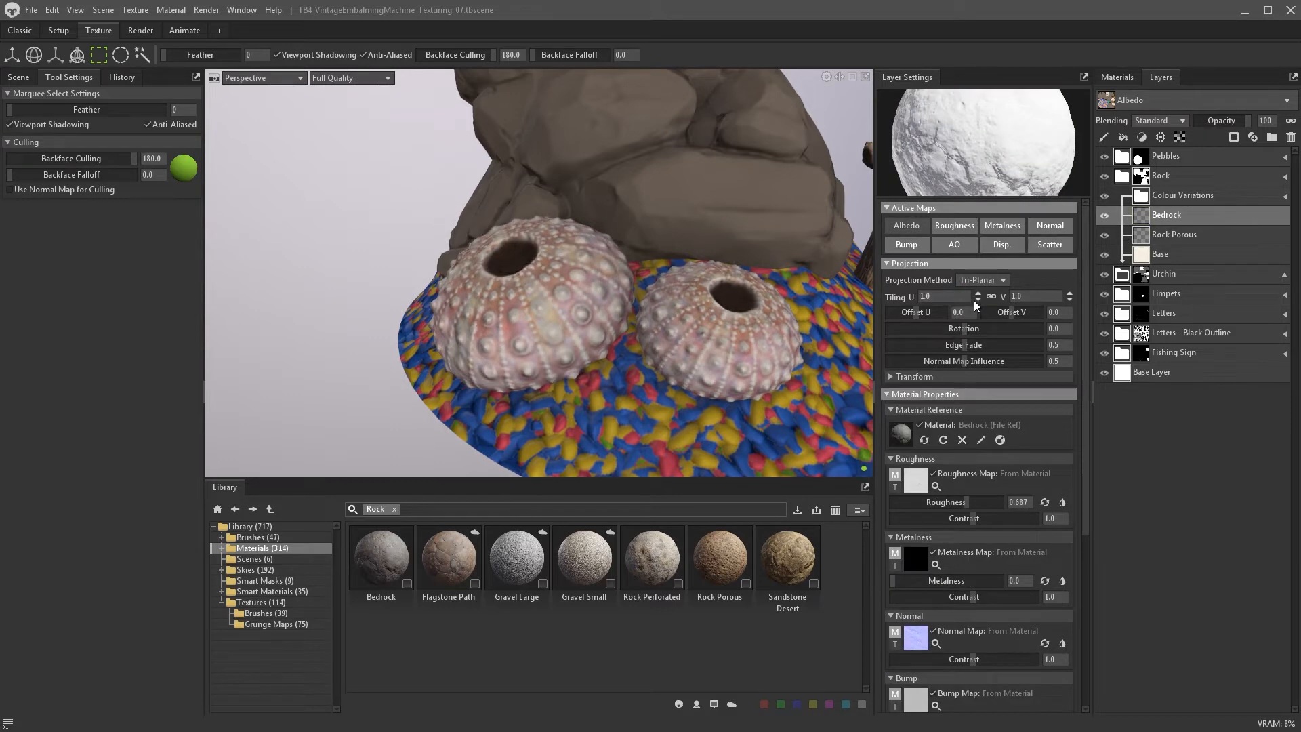
- Compare the urchins with the Bedrock layer hidden and shown, and inspect their surface detail from another angle
click(1108, 214)
click(1108, 214)
scroll(760, 321, down, 2)
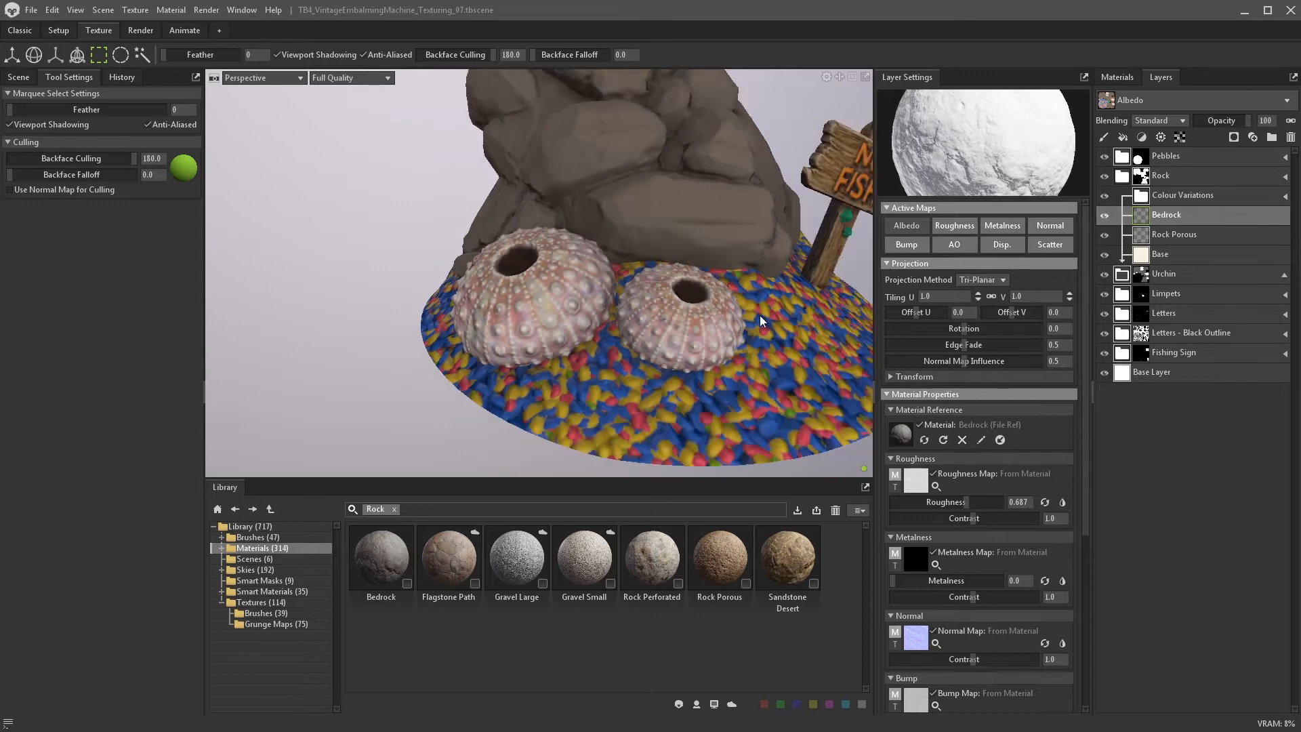
scroll(761, 315, down, 3)
alt+drag(760, 315, 717, 250)
scroll(713, 332, up, 3)
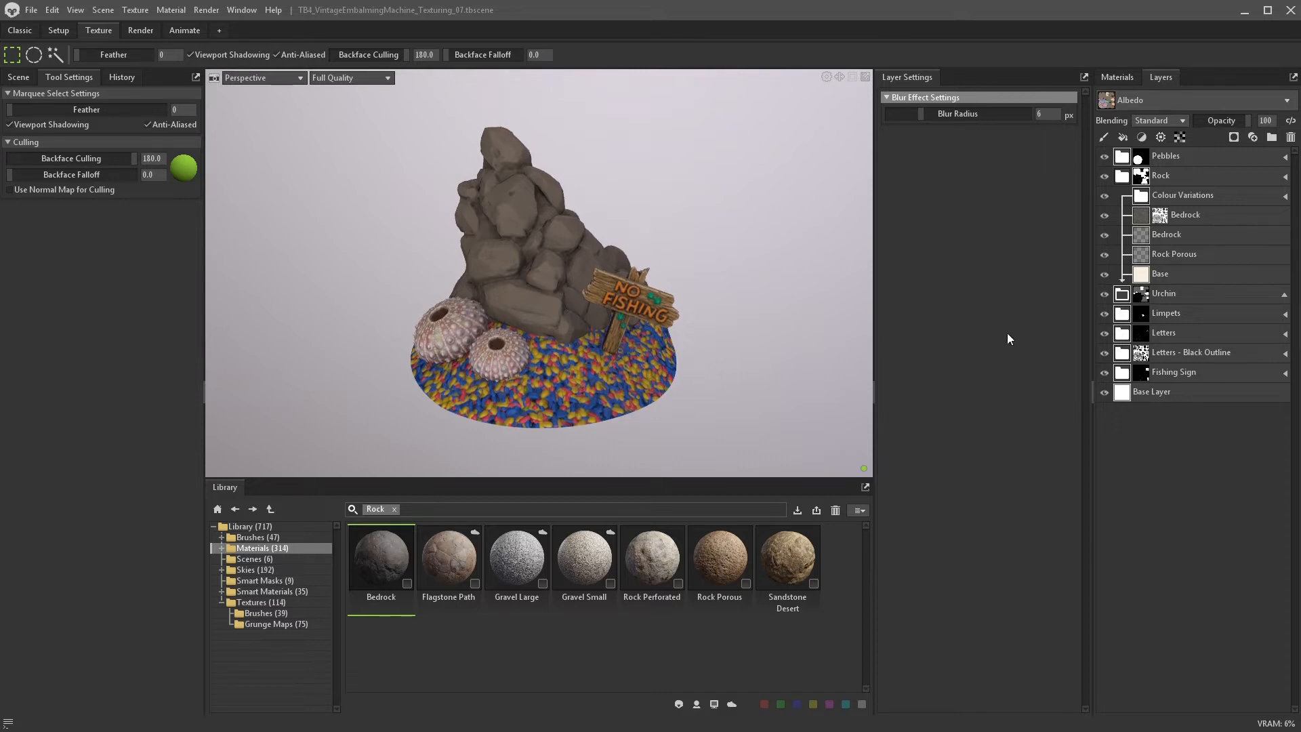
- Collapse the Urchin folder, rename the Rock folder's fill layer as Base, and select the Rock folder
click(1123, 293)
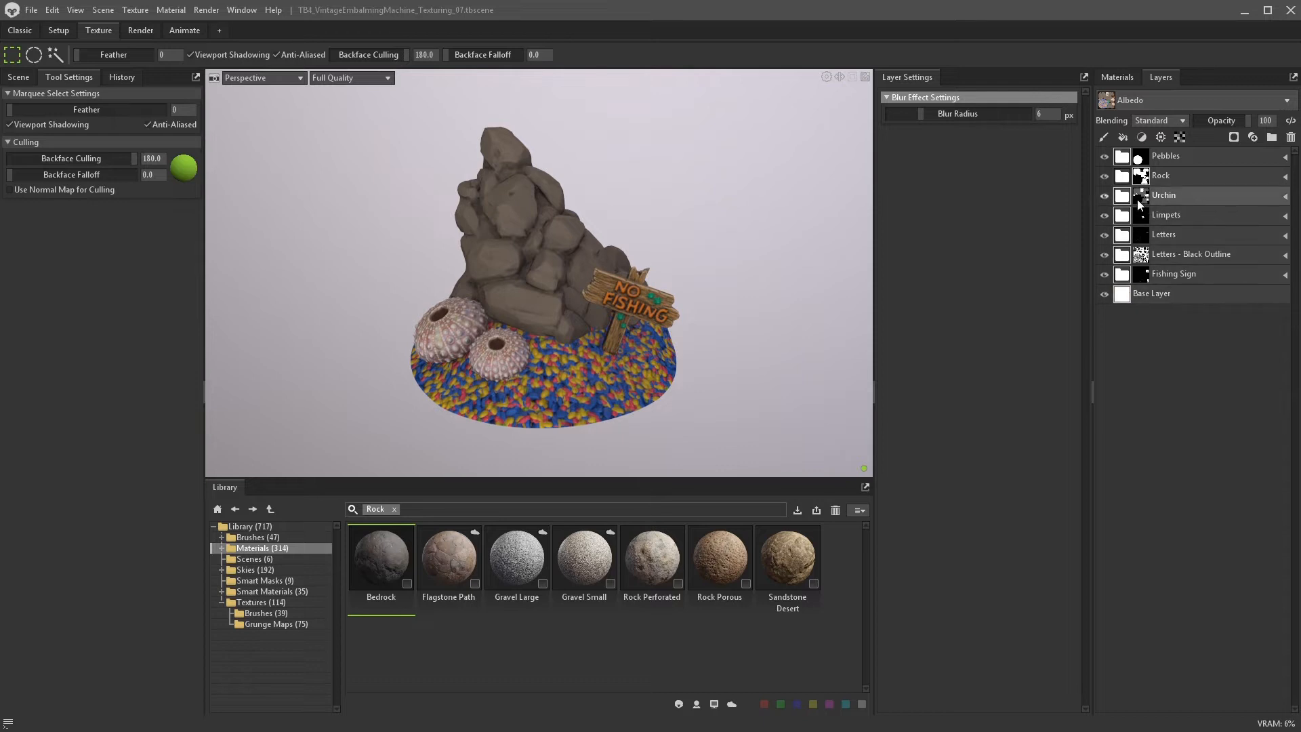
click(1126, 182)
click(1284, 177)
double_click(1168, 174)
text(Base)
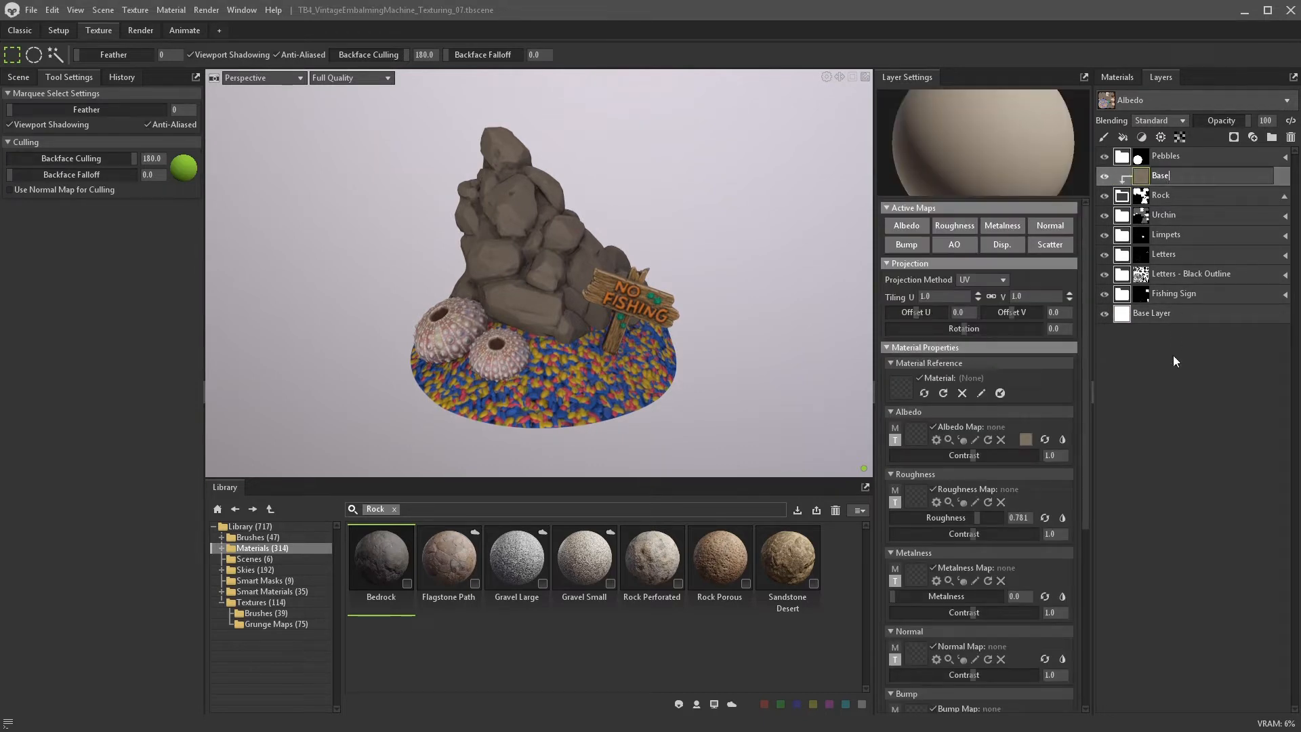
key(Return)
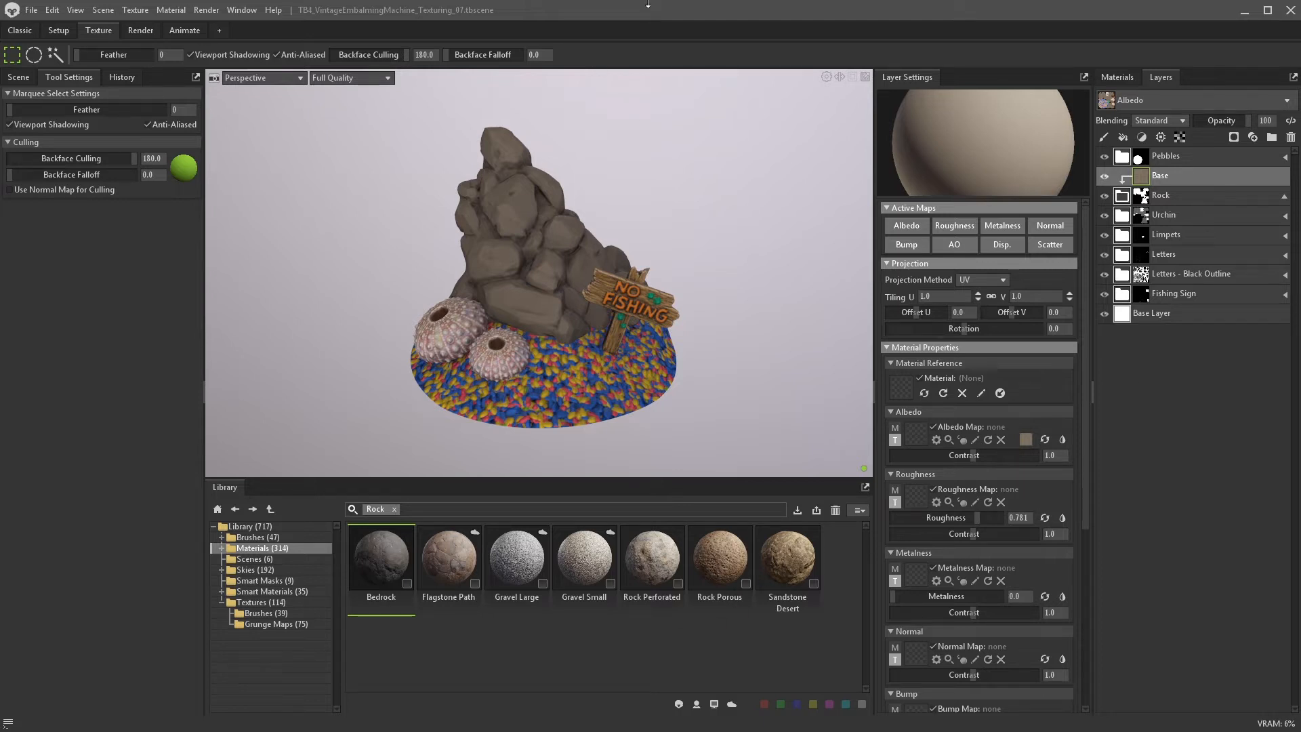
scroll(681, 263, up, 5)
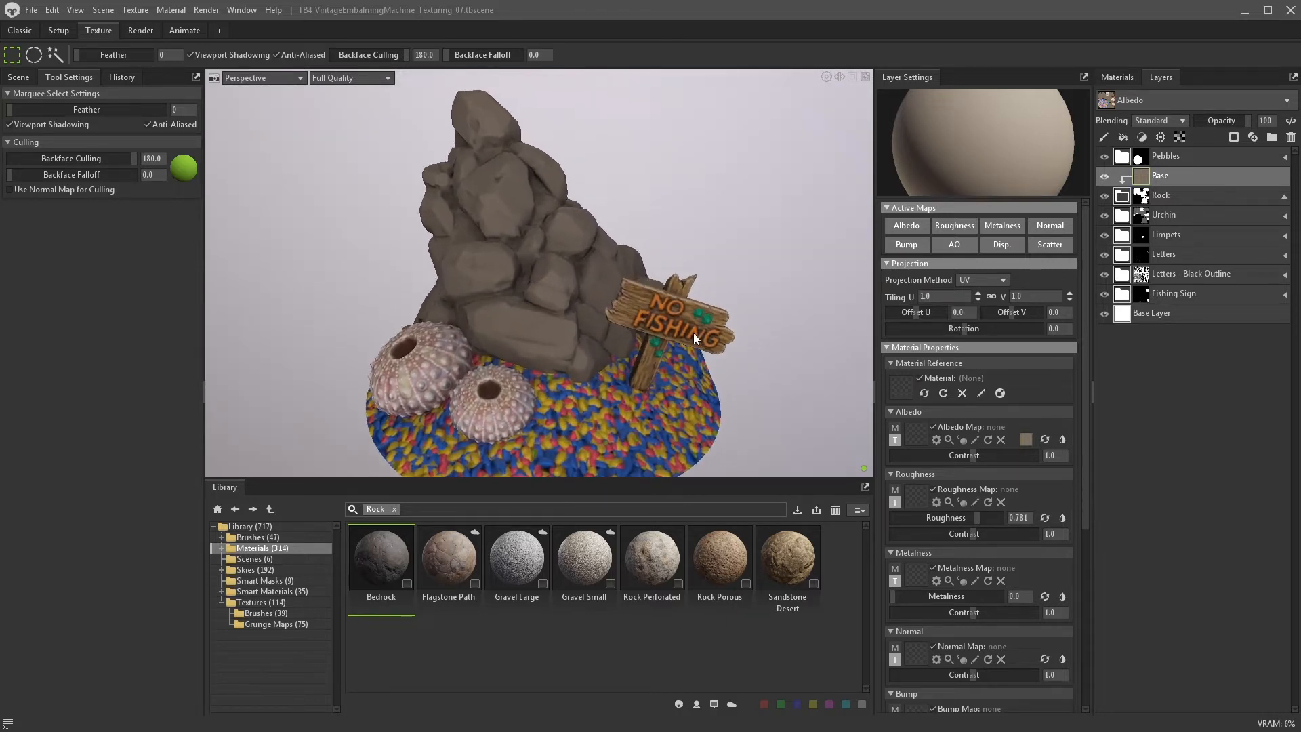
click(1123, 201)
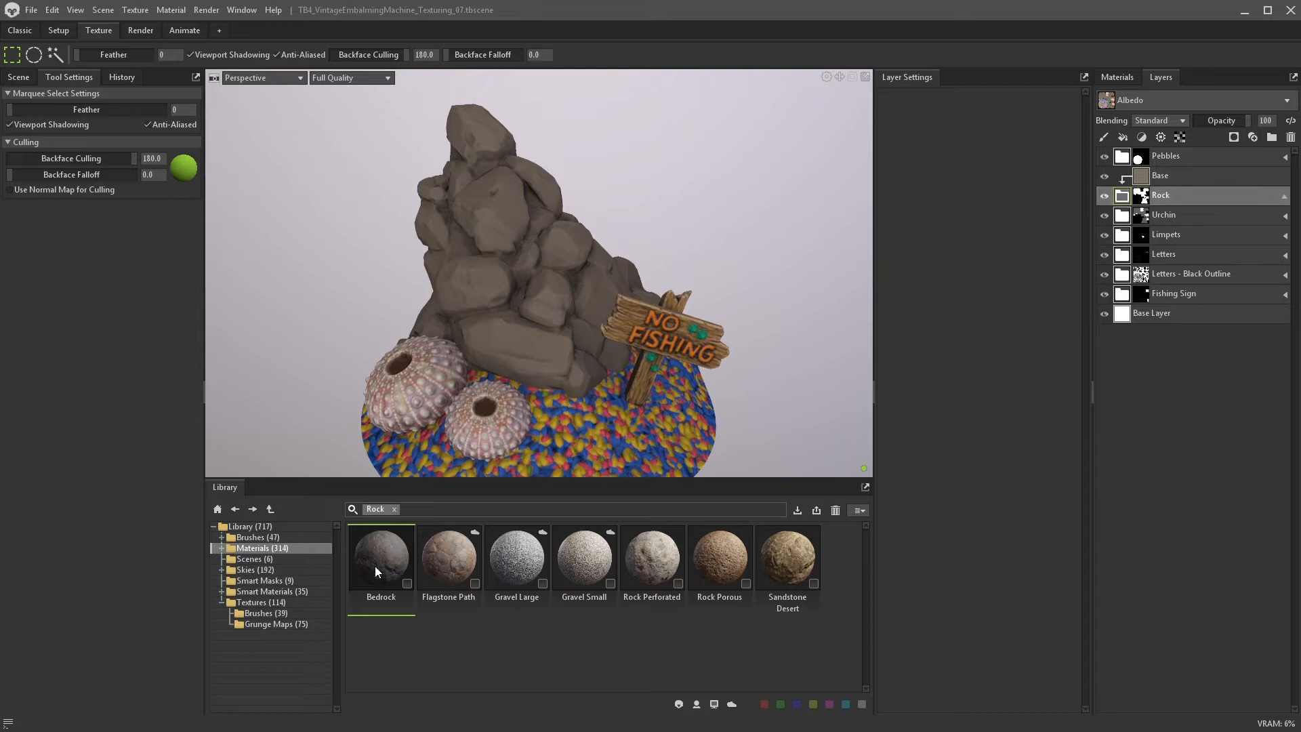
- Add the Bedrock material above Base in the Rock folder and hide the new layer
drag(377, 571, 1125, 193)
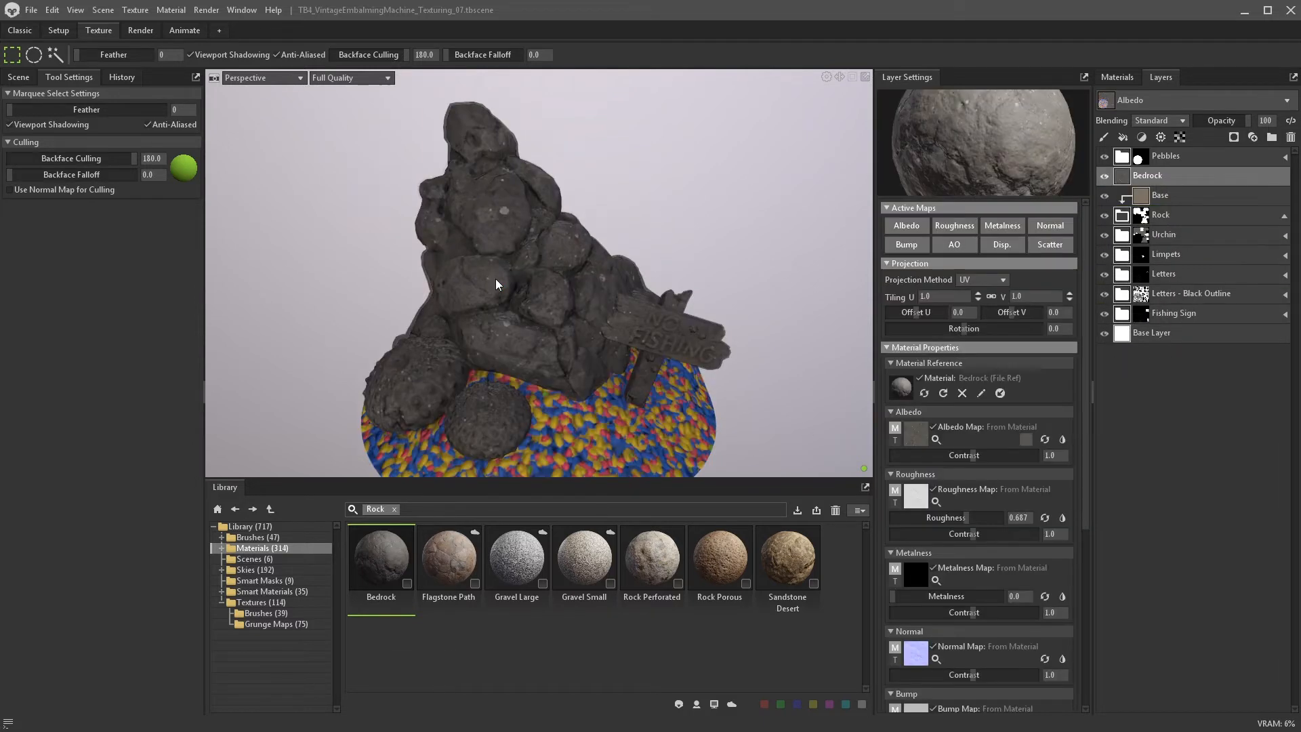
mouse_move(496, 285)
alt+mouse_down()
mouse_move(589, 206)
mouse_move(552, 283)
mouse_move(505, 290)
alt+mouse_up()
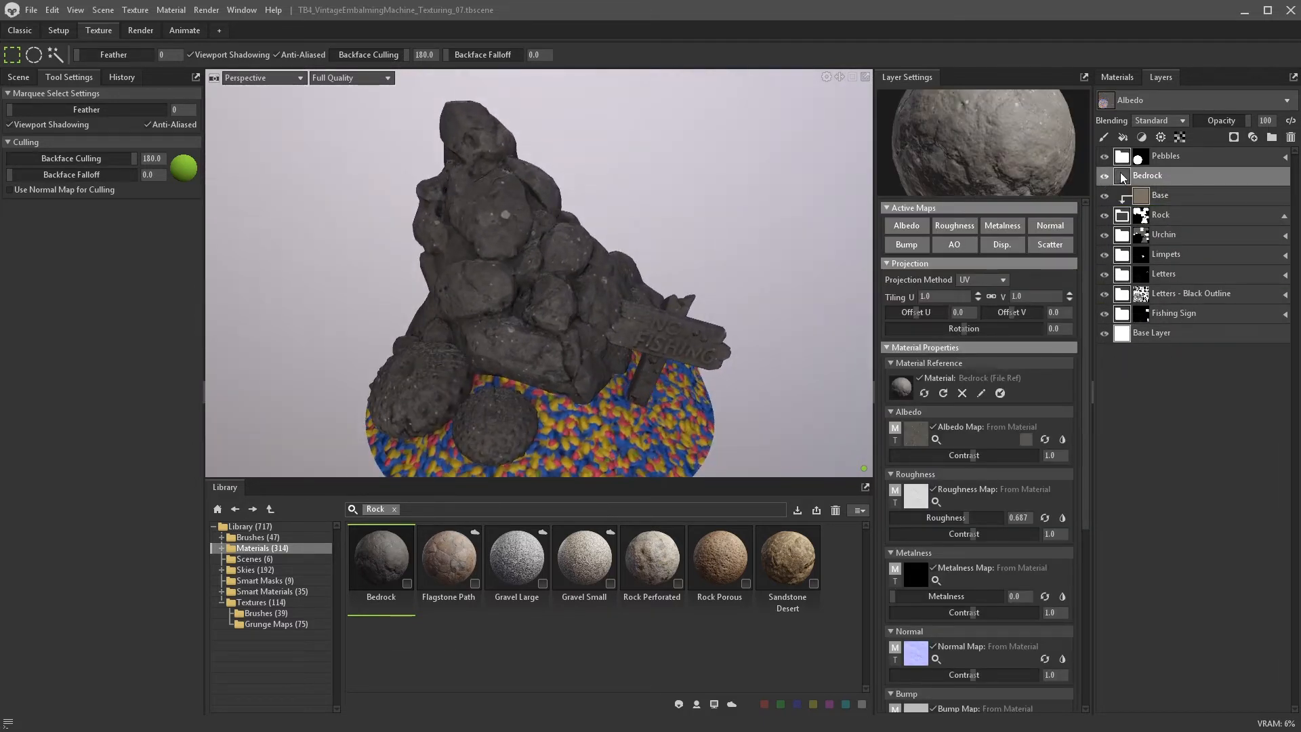
click(1104, 175)
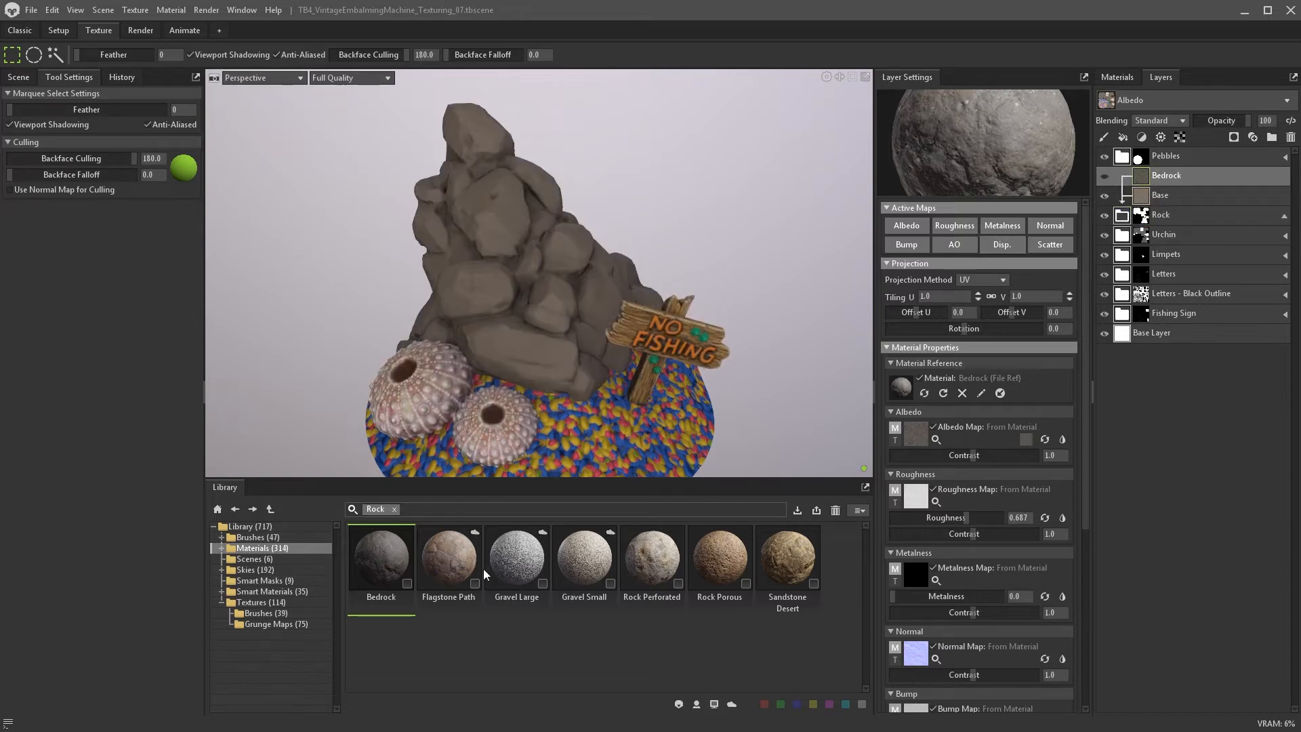
- Add the Sandstone Desert material above Bedrock in the Rock folder, with Tri-Planar projection and Displacement disabled
drag(787, 560, 1133, 178)
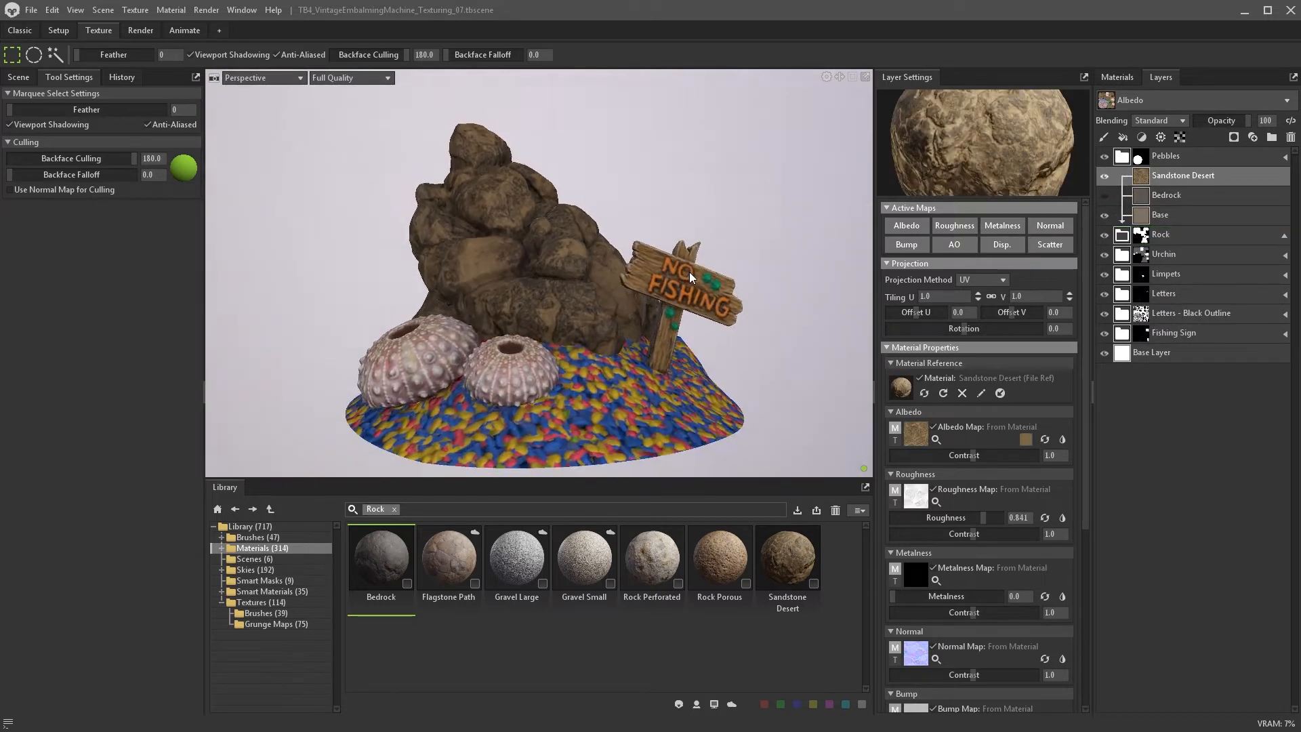
alt+drag(690, 276, 637, 281)
click(983, 279)
click(990, 301)
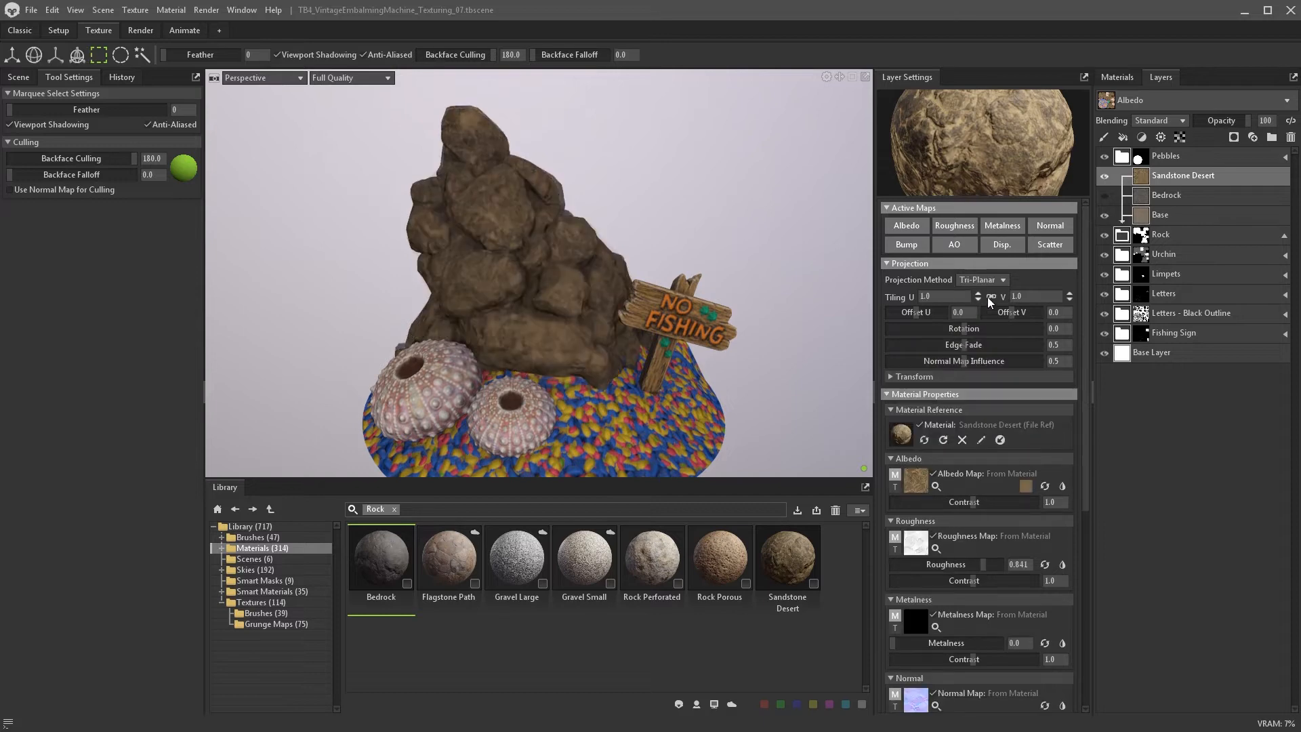
click(1002, 245)
alt+drag(779, 299, 763, 319)
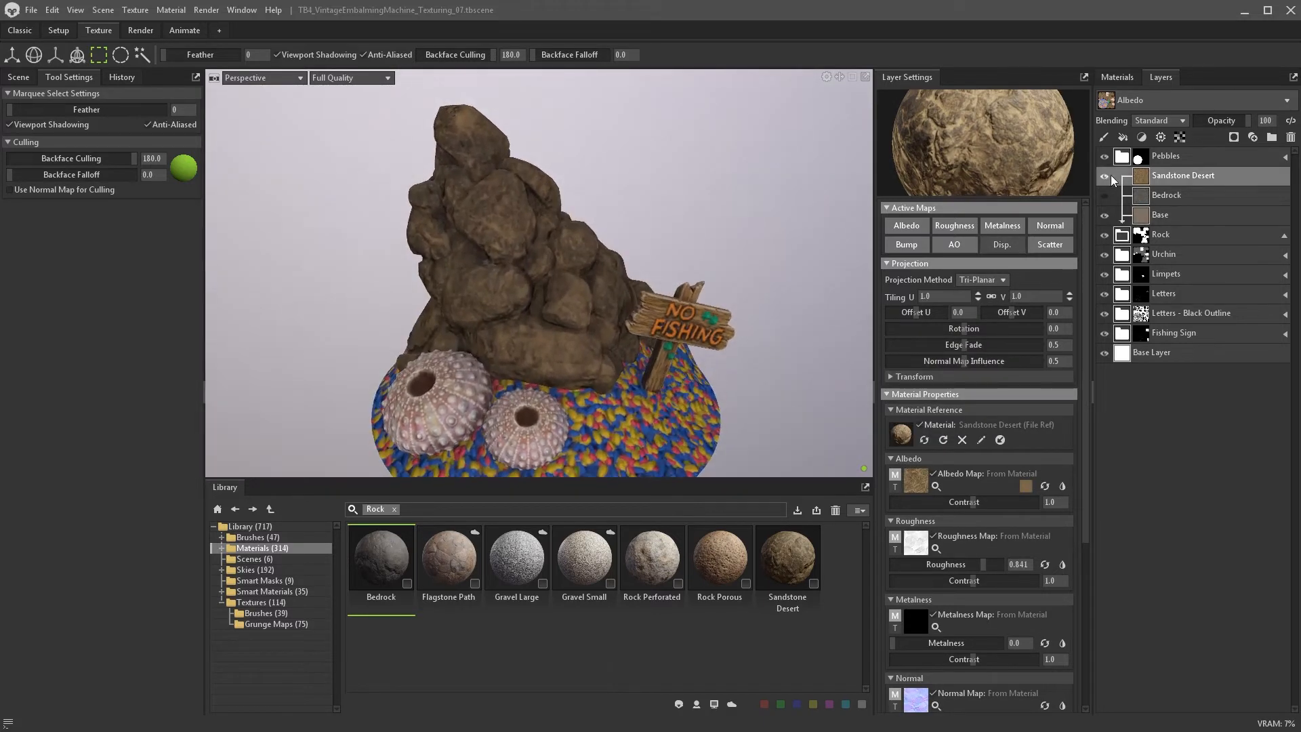
- Add the Rock Porous and Rock Perforated materials to the Rock folder, placing Rock Porous directly above Base with Displacement disabled and tiling 1.1
drag(732, 559, 1121, 255)
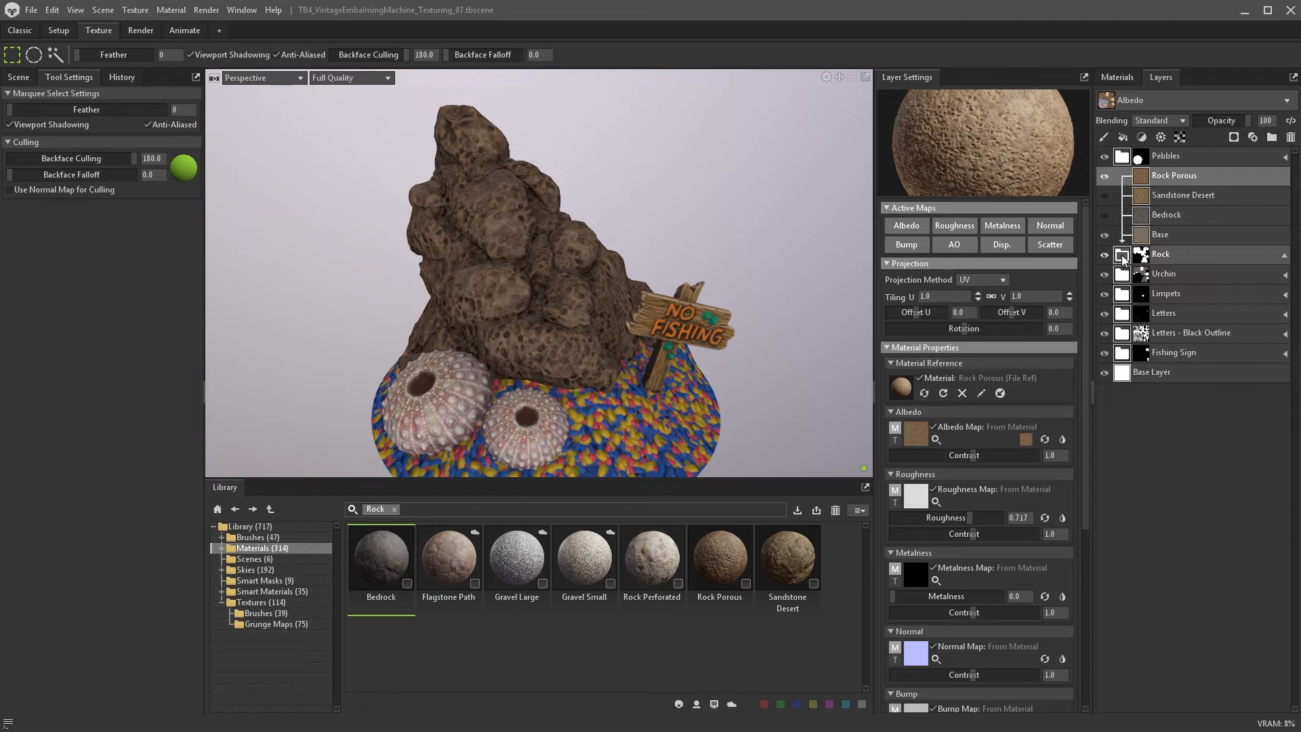
click(1008, 252)
mouse_move(801, 335)
alt+mouse_down()
mouse_move(816, 269)
mouse_move(823, 327)
alt+mouse_up()
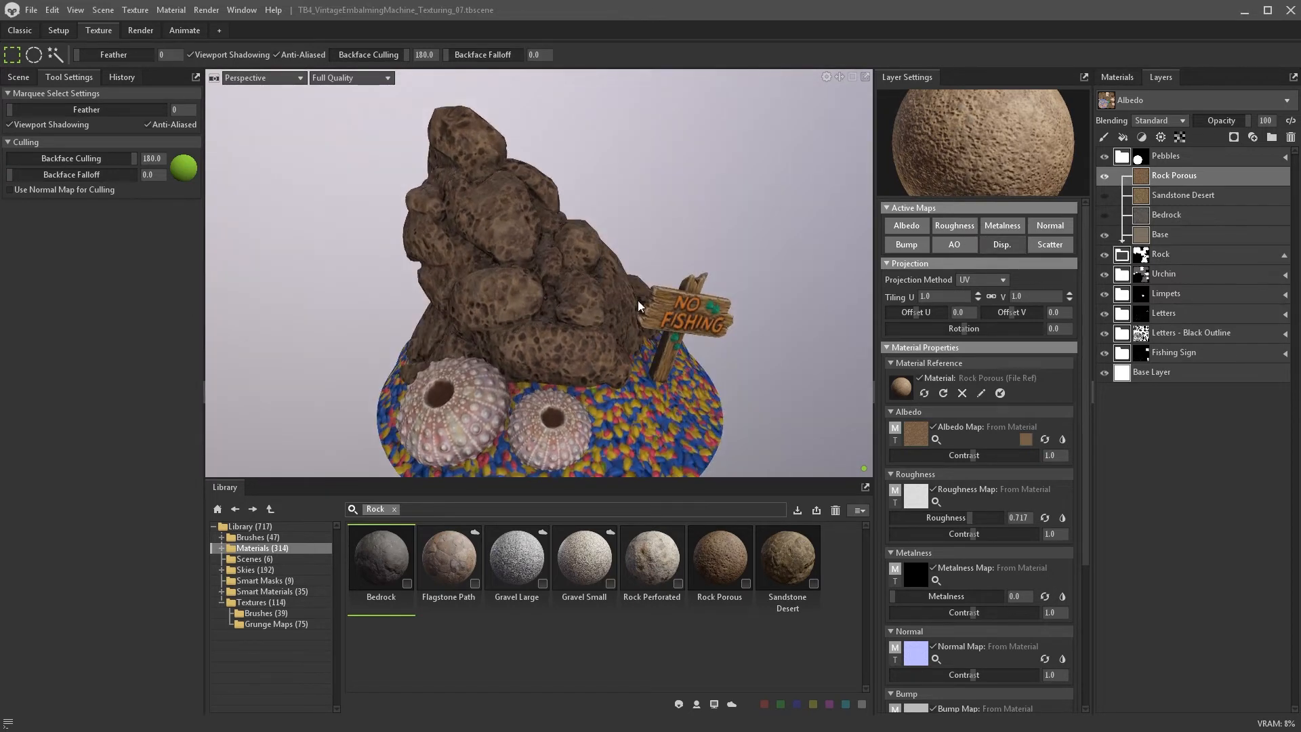
alt+drag(753, 385, 661, 390)
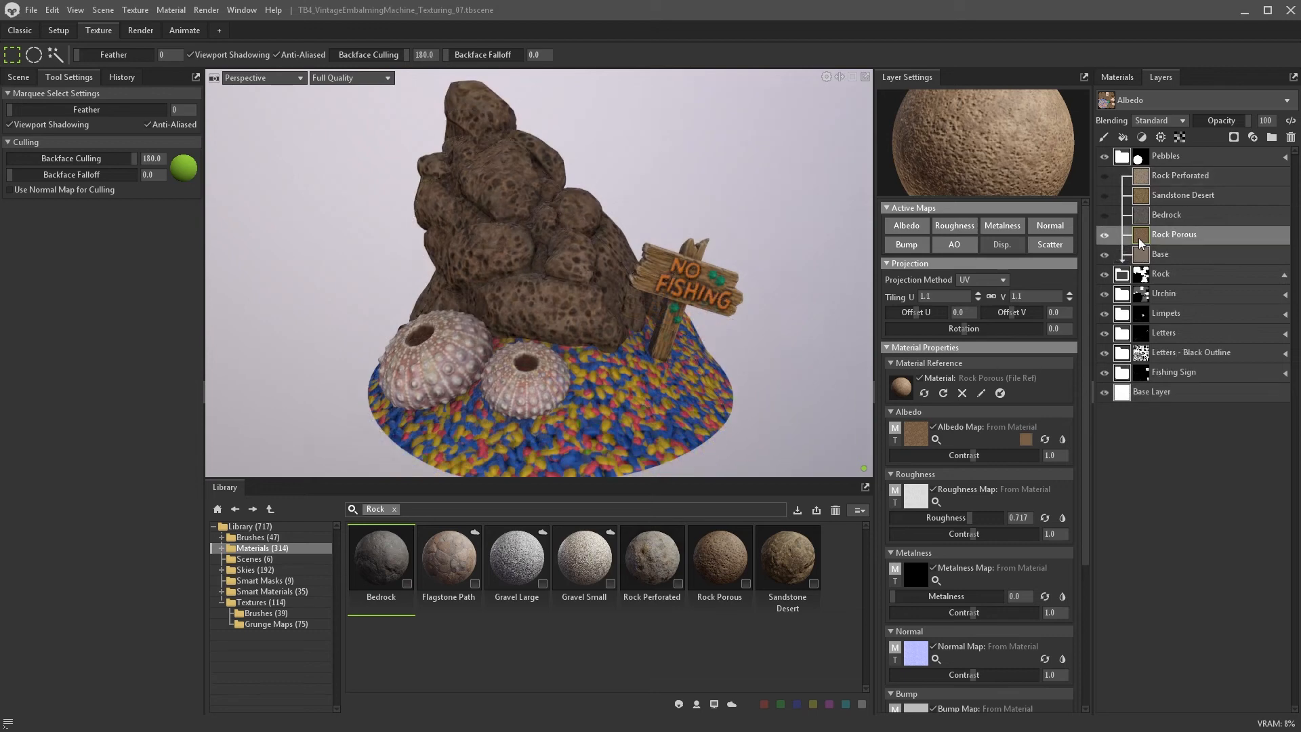
- Tint the Rock Porous albedo greyish brown (806e5d) and give the layer a black color mask containing a Turbulence layer
click(1026, 439)
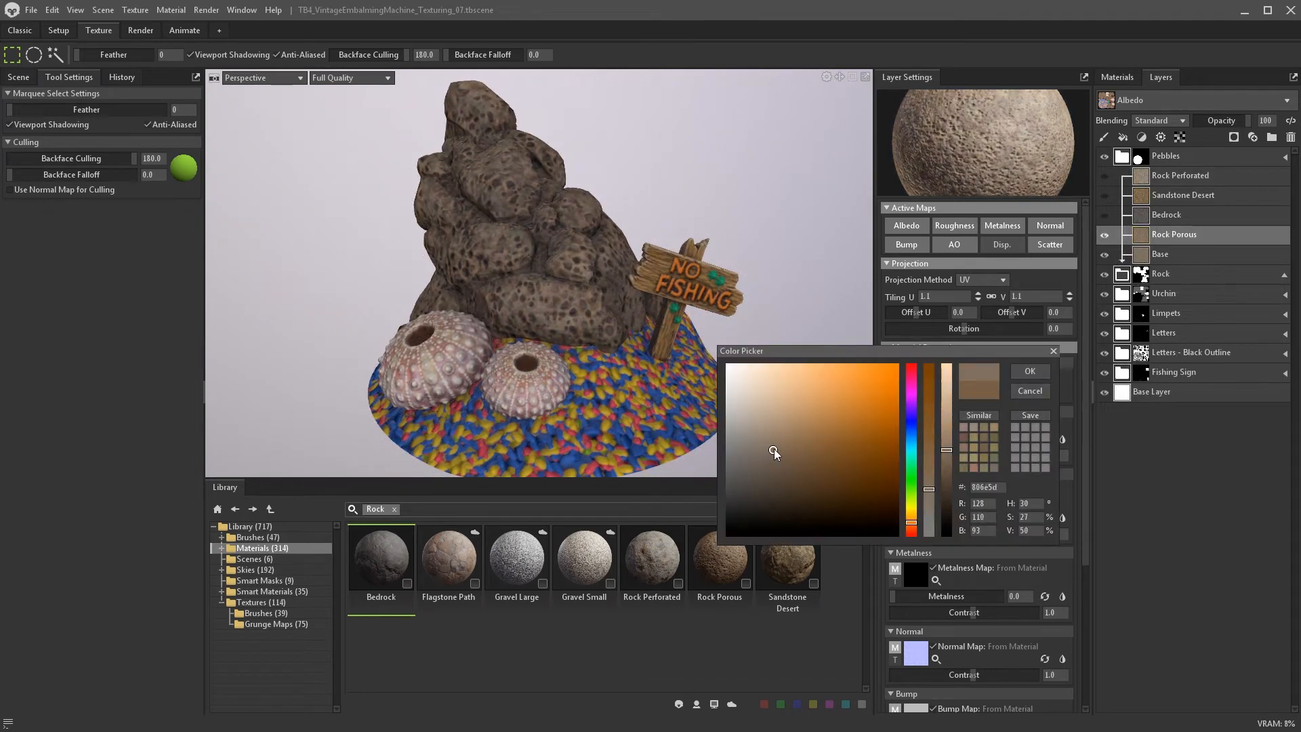
click(1030, 371)
click(1234, 137)
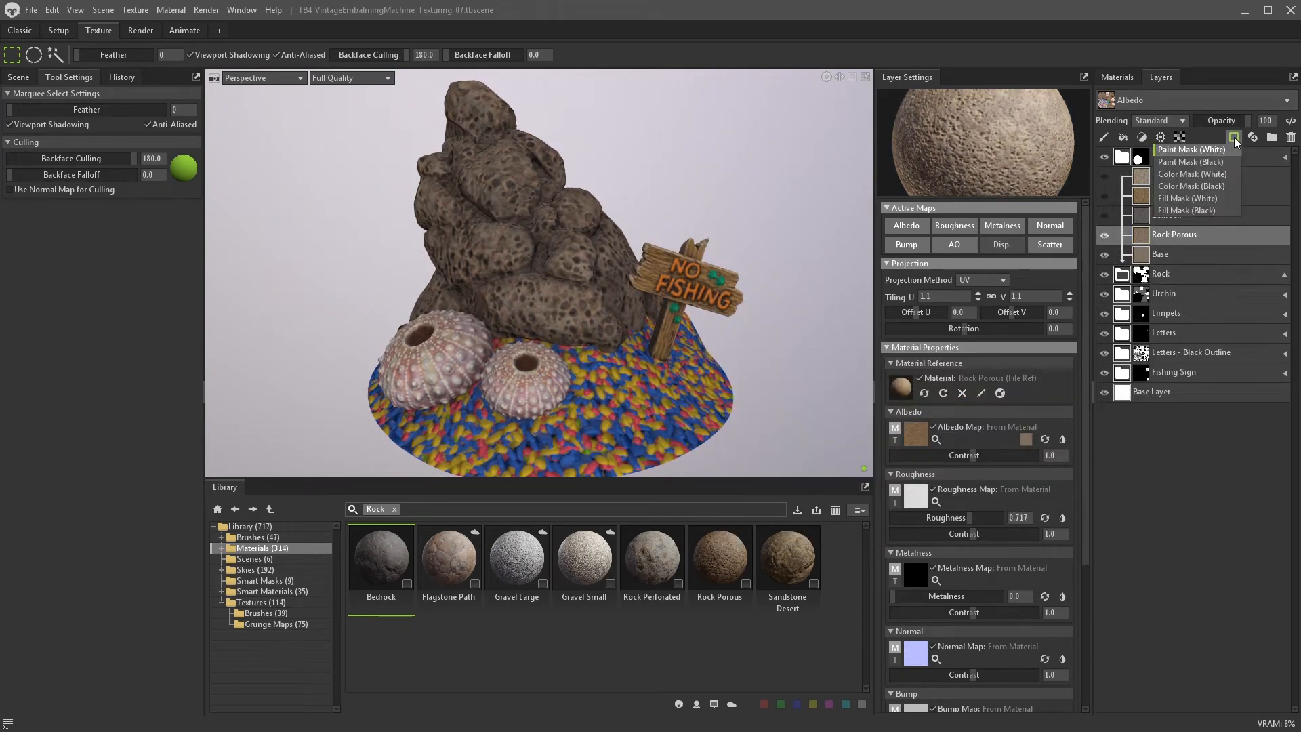
click(1213, 185)
click(1176, 140)
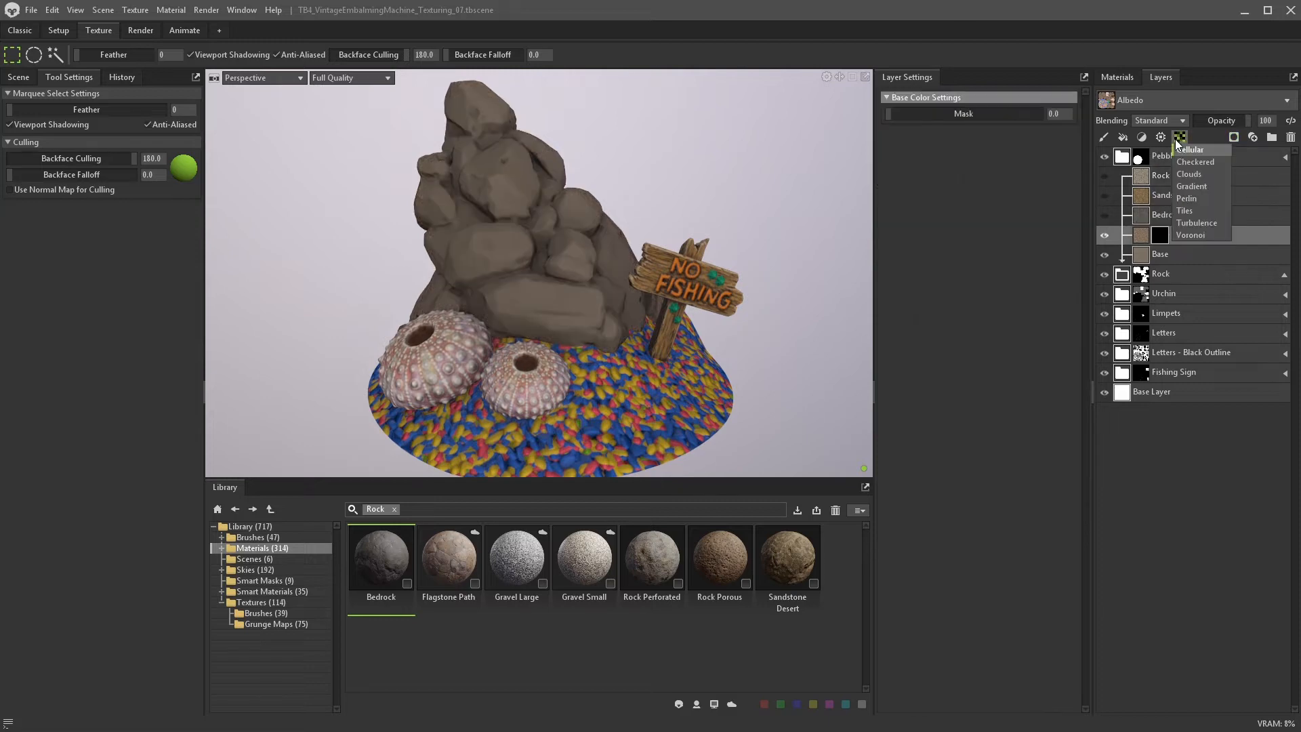
click(1197, 223)
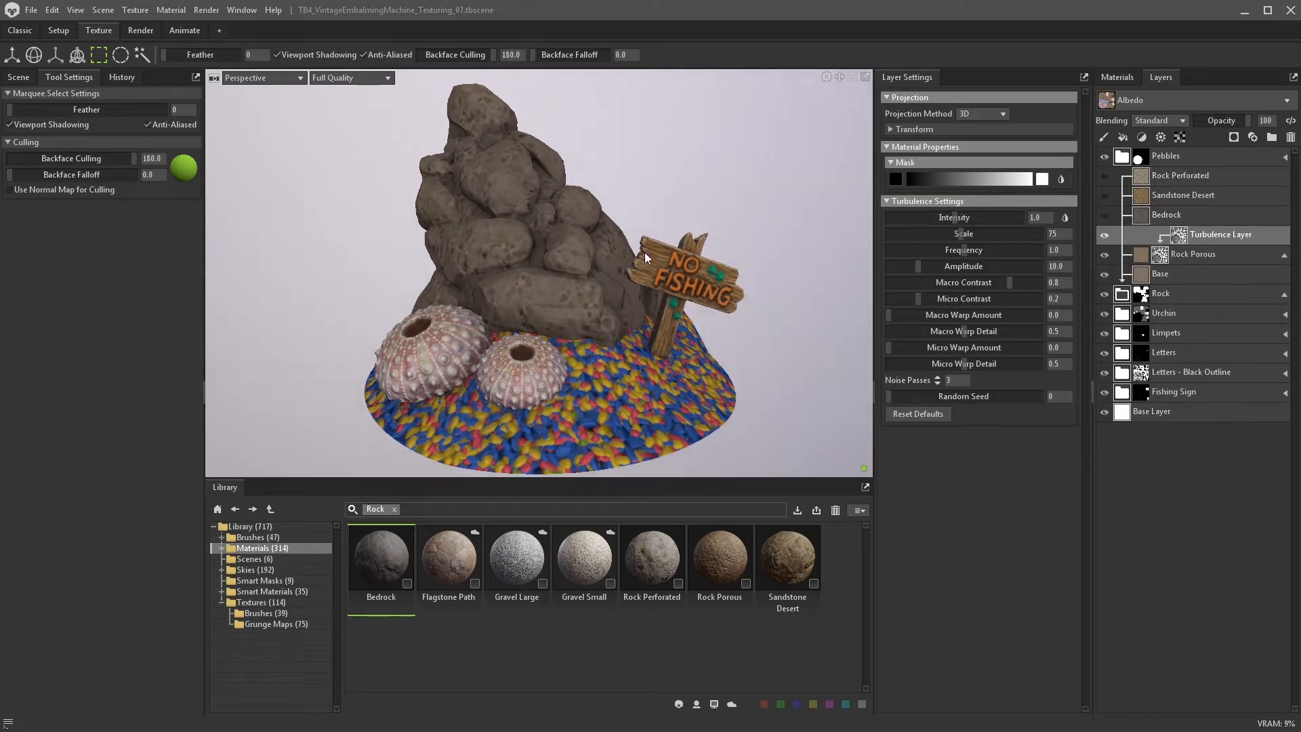
- Raise the Macro Contrast of the Turbulence layer in the Rock Porous mask and fine-tune its Intensity and Scale
alt+drag(645, 258, 642, 291)
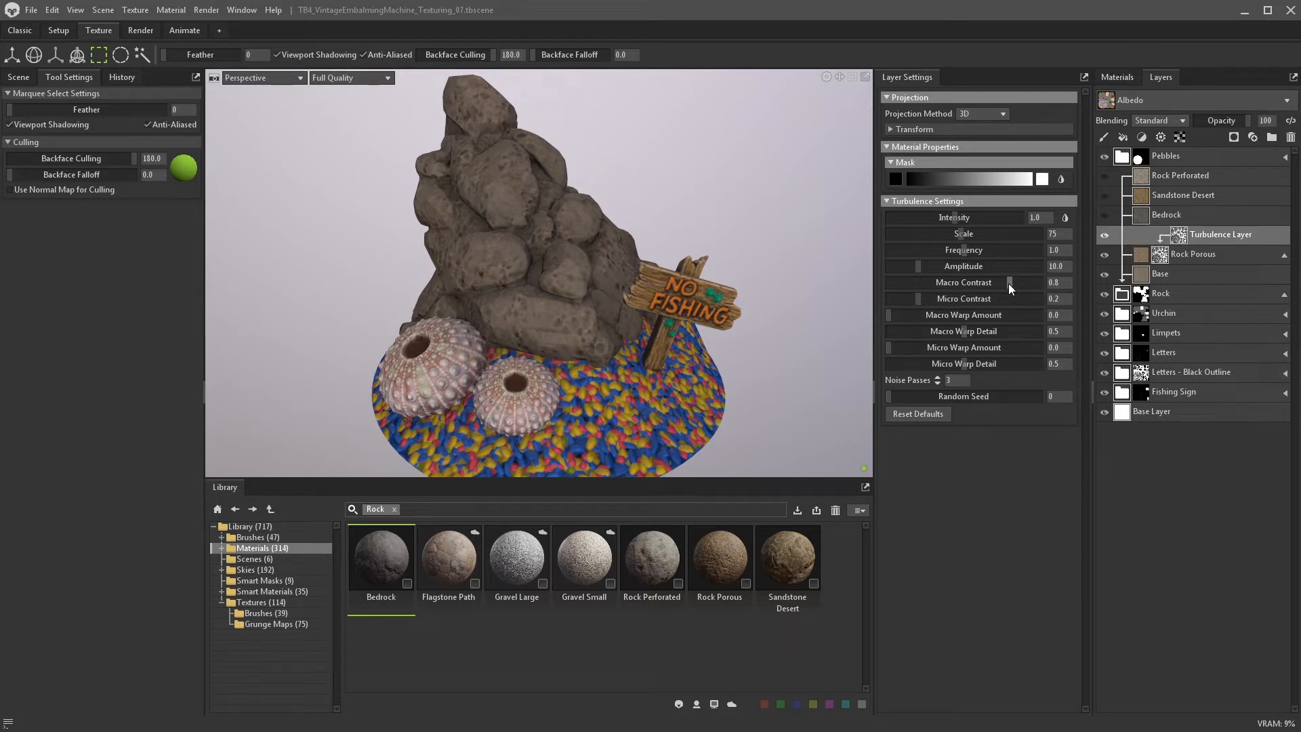
drag(1009, 283, 1027, 283)
drag(959, 221, 969, 236)
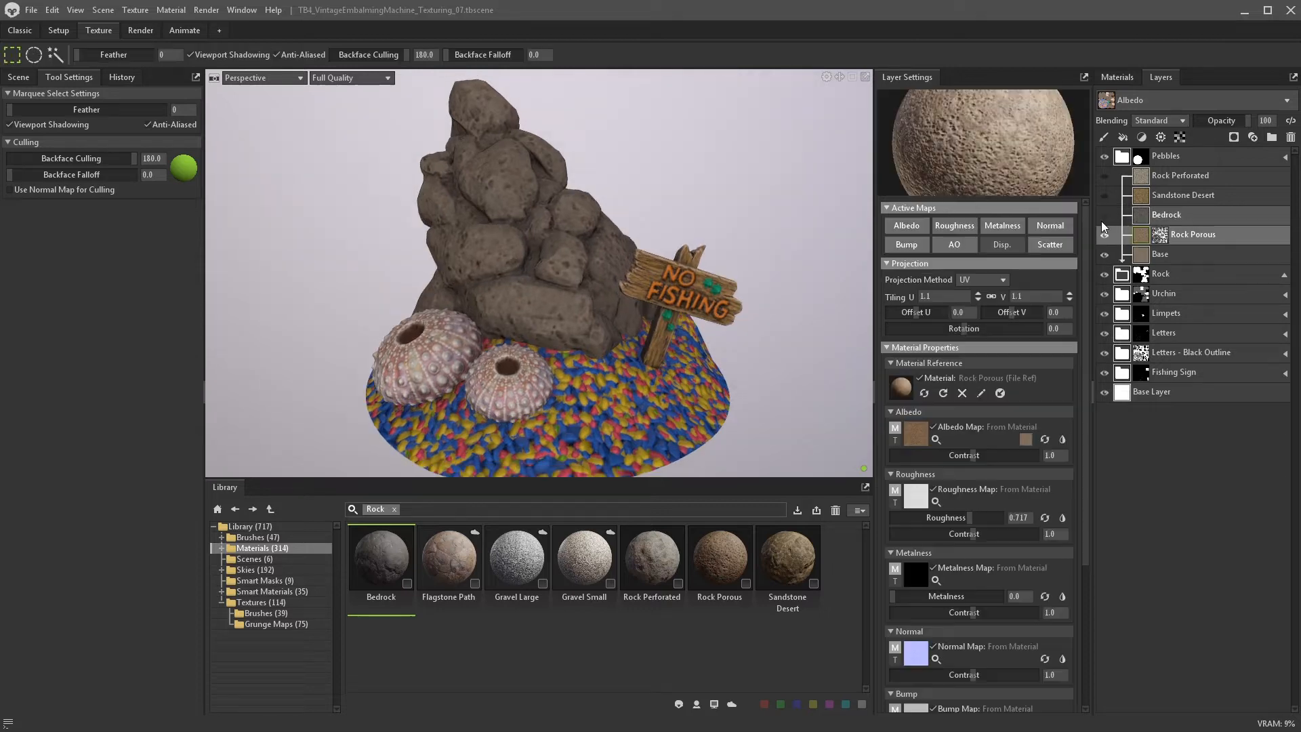
- Show the Bedrock layer, set its blending to Overlay with opacity 23, and place it below Rock Porous
click(1105, 216)
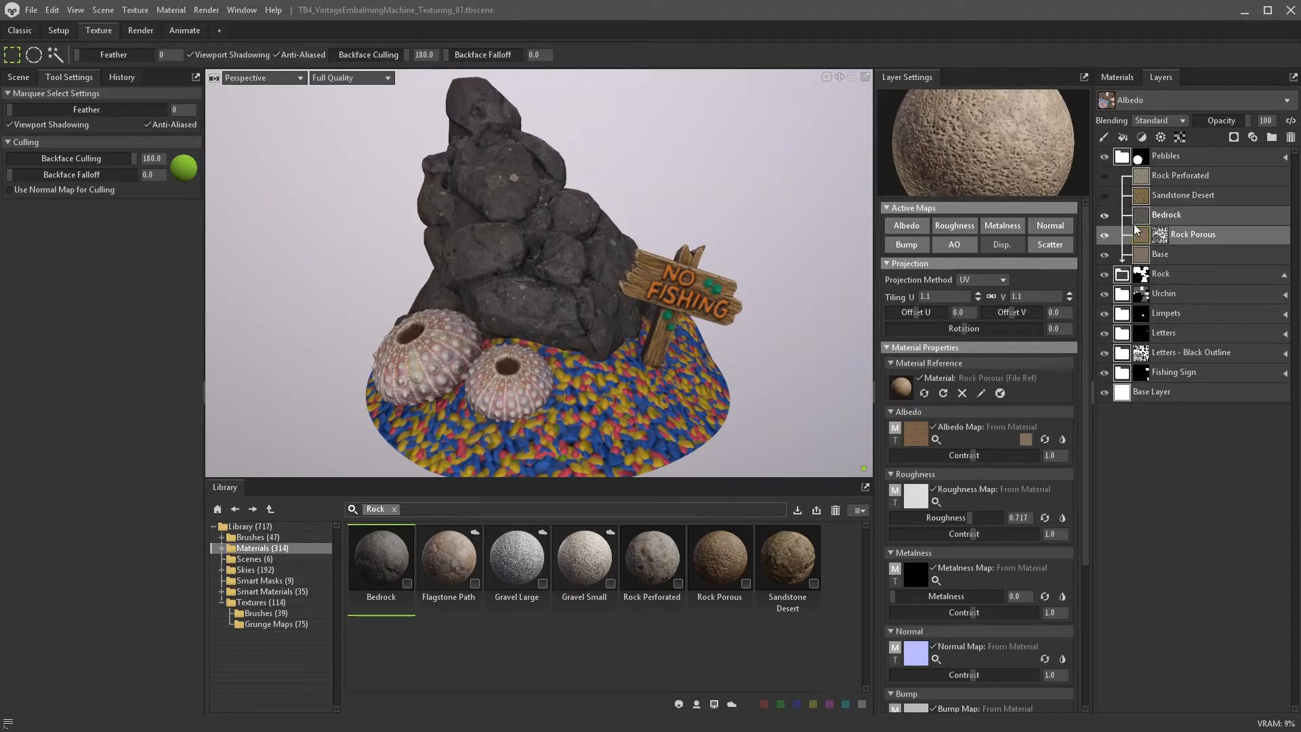
click(1141, 220)
click(1161, 120)
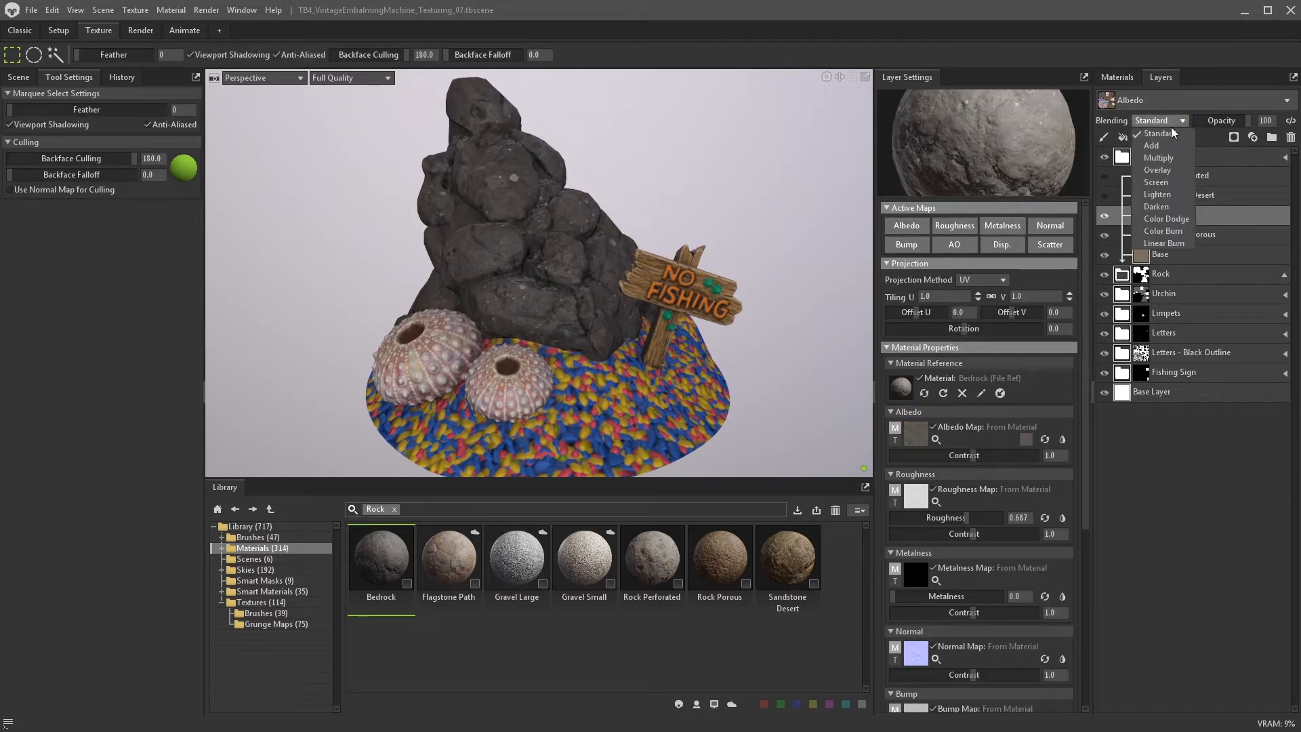
click(1164, 171)
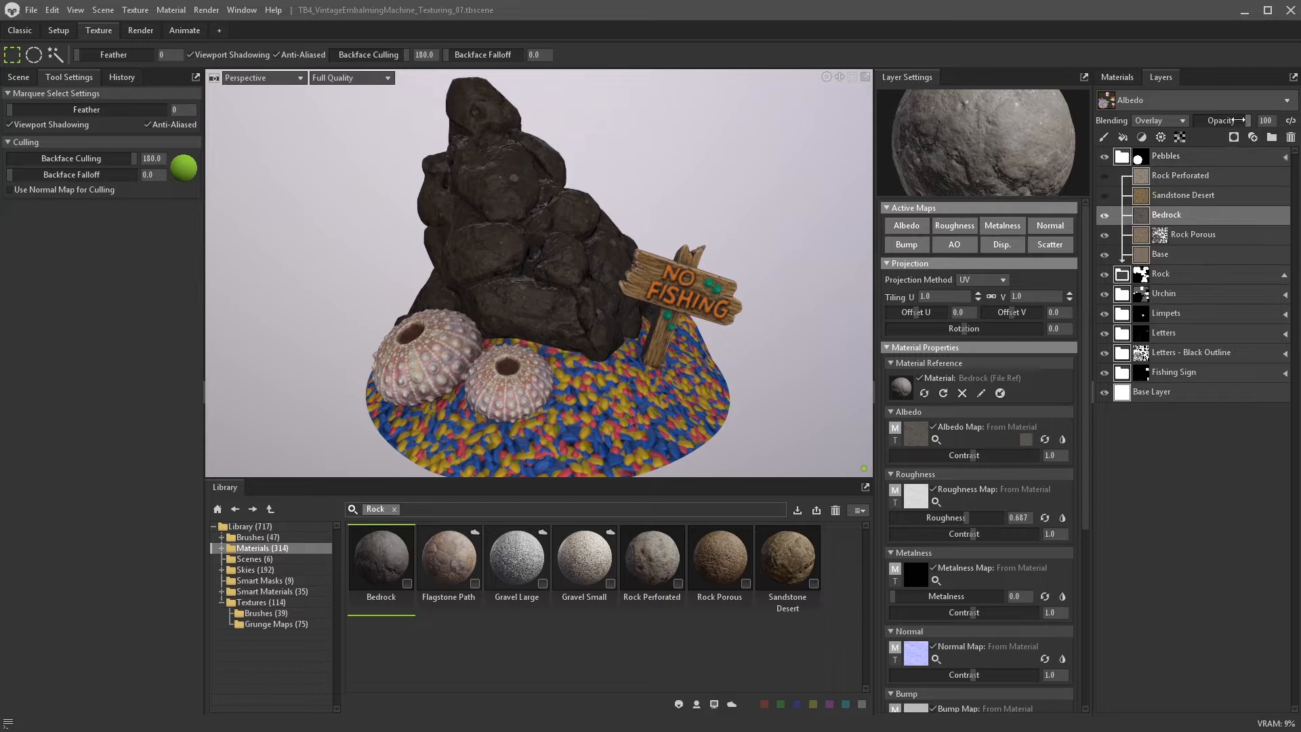
drag(1246, 122, 1205, 127)
drag(1151, 214, 1145, 248)
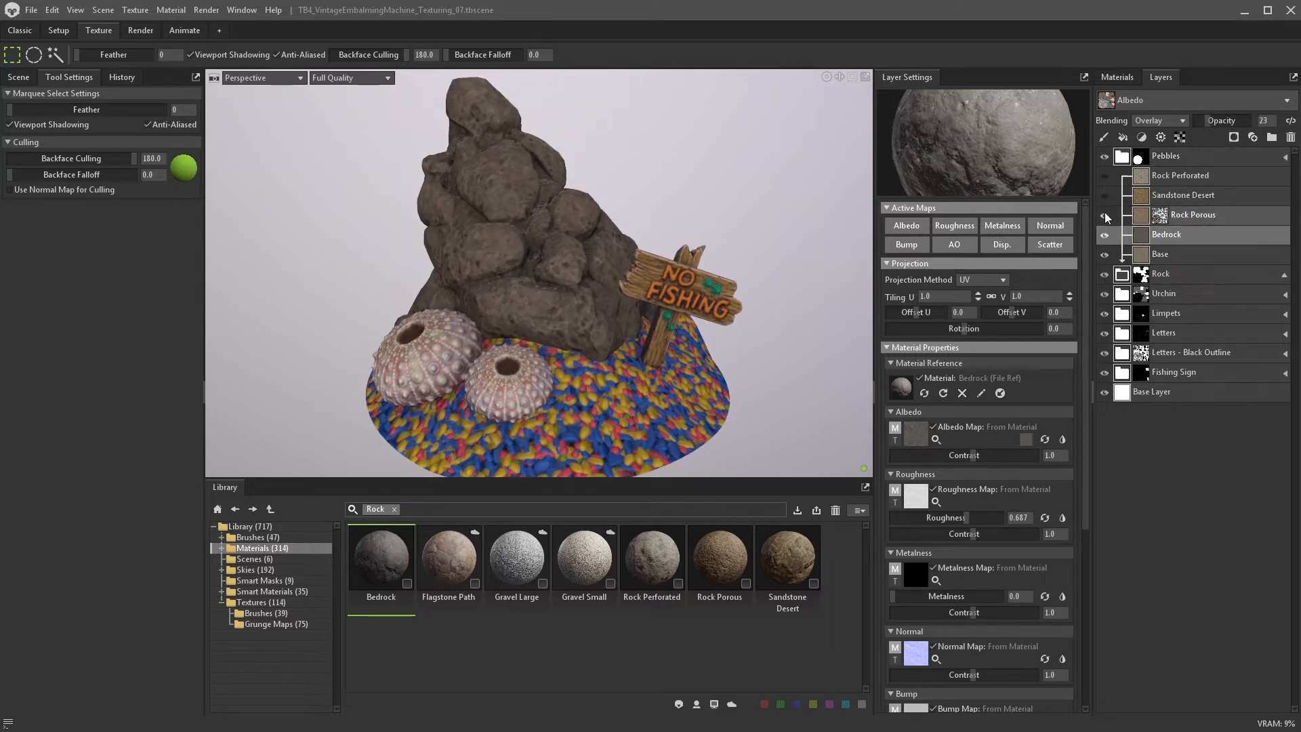
- With Rock Porous hidden, tint the Bedrock layer's albedo light grey and raise its opacity to 61
click(1174, 121)
click(1173, 120)
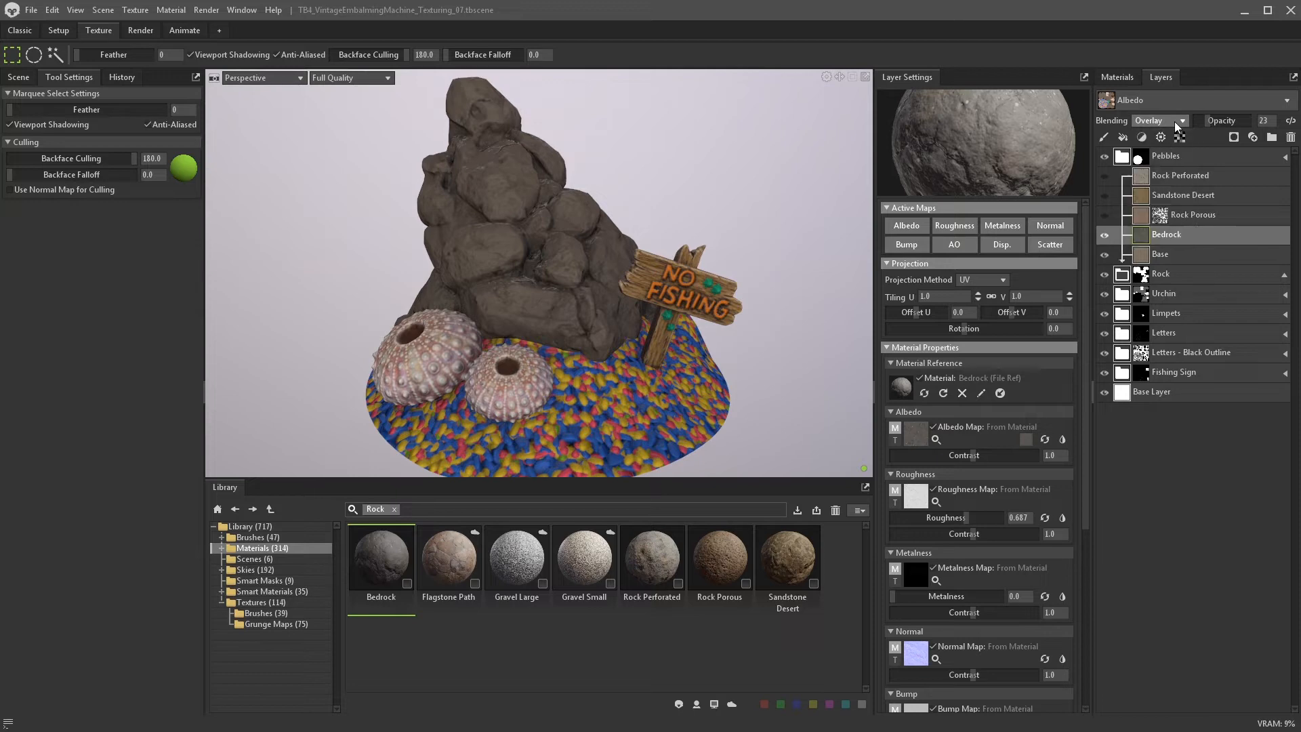
click(1027, 438)
drag(744, 471, 713, 437)
click(1028, 372)
drag(1218, 127, 1229, 128)
alt+drag(749, 254, 759, 210)
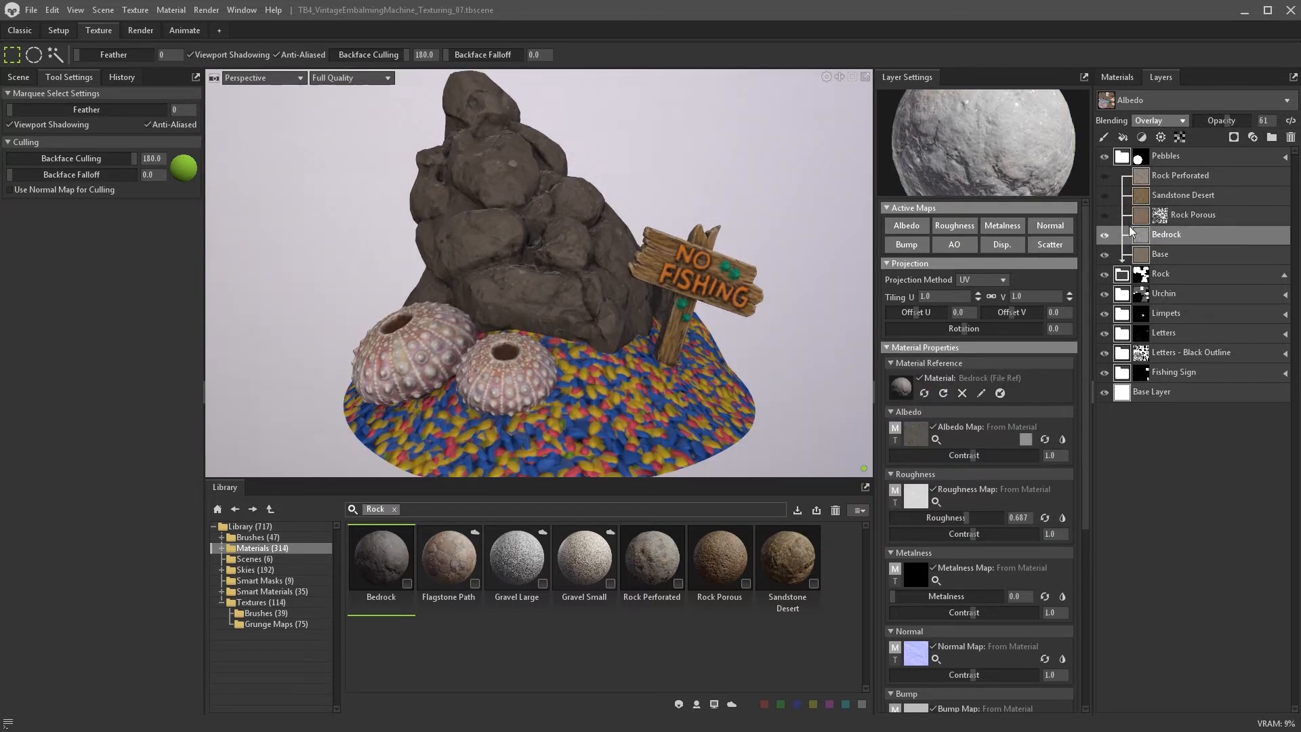
- Show the Rock Porous and Rock Perforated layers again and add a black color mask to Rock Perforated
click(1105, 215)
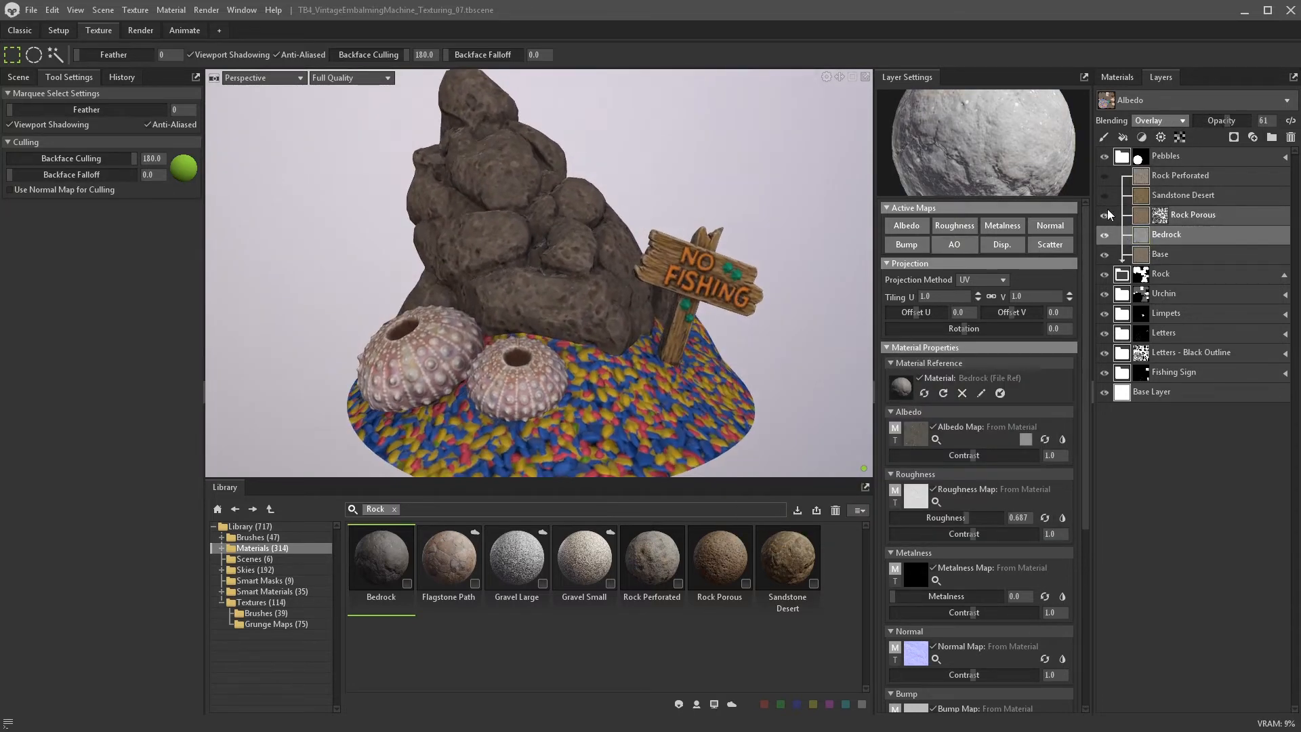
click(1105, 176)
click(1143, 176)
click(1235, 136)
click(1204, 189)
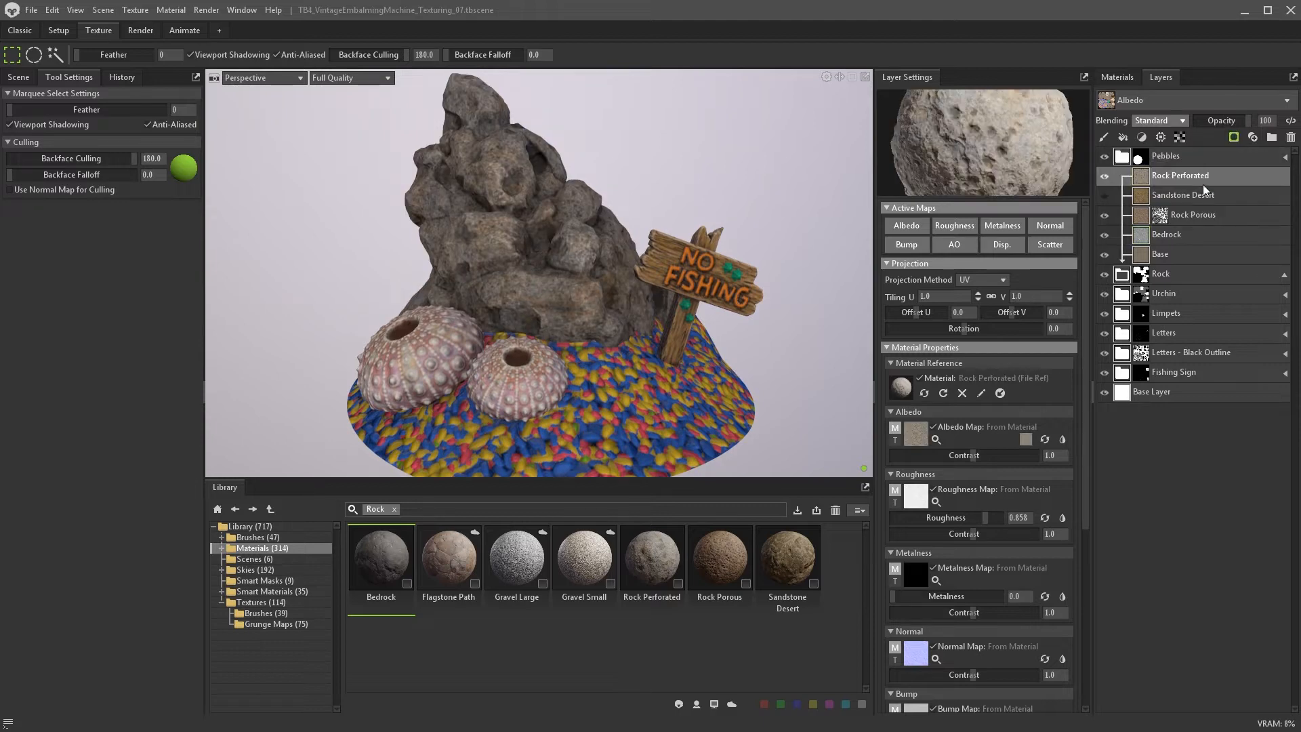
- Add a Scratch layer to the Rock Perforated mask with its Intensity set to 2.567
click(1161, 137)
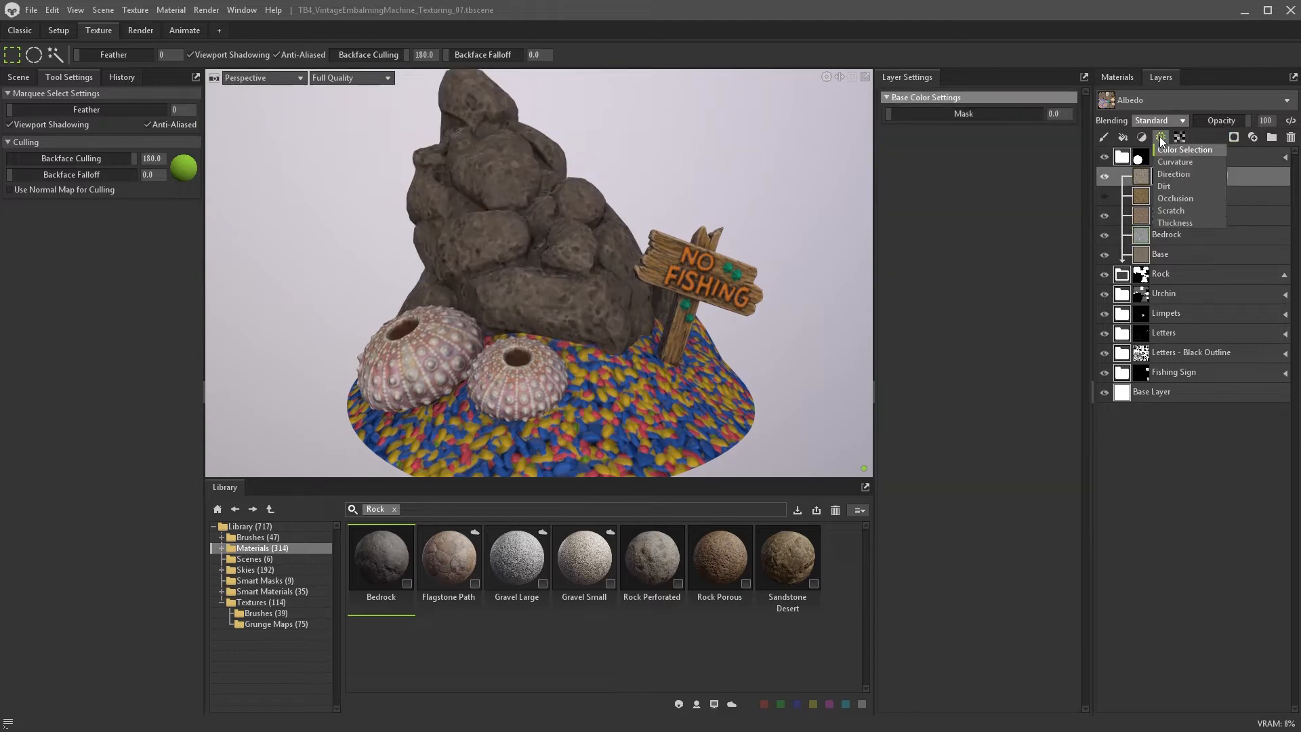
click(1168, 214)
drag(960, 167, 995, 167)
alt+drag(681, 291, 703, 329)
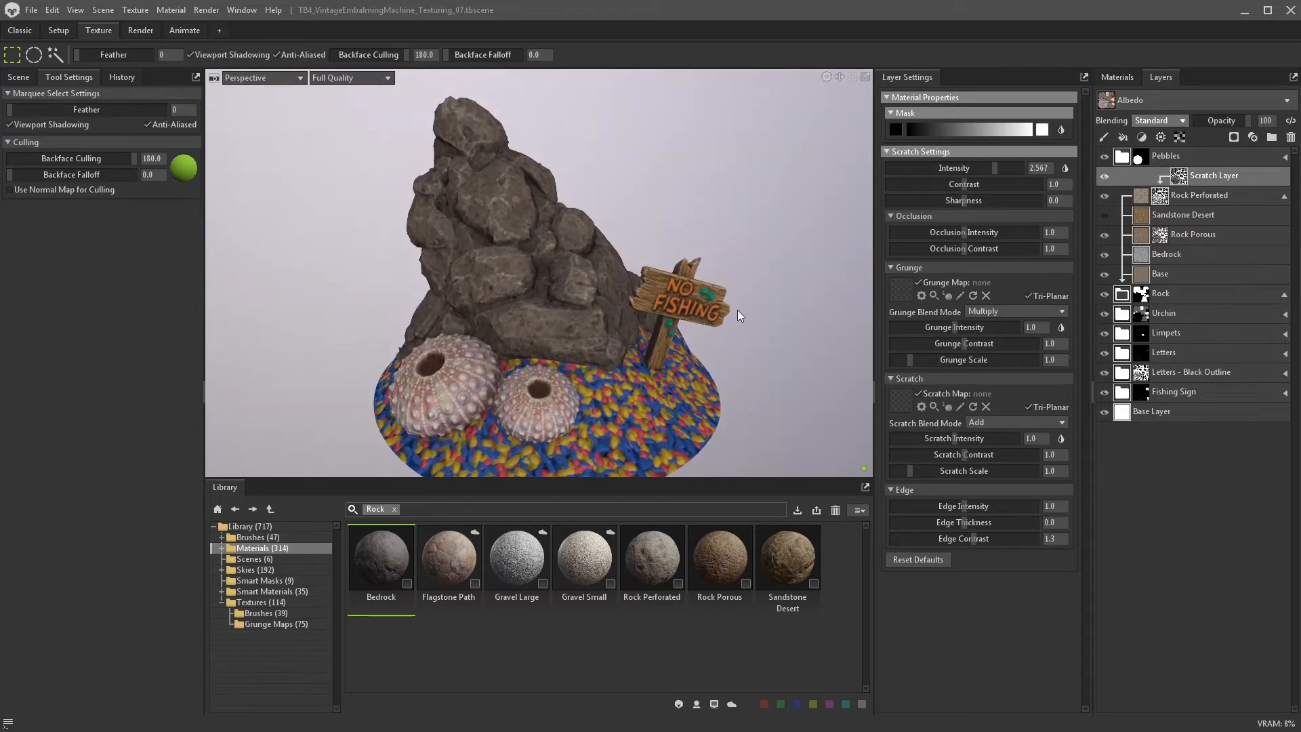
- Duplicate the Rock Perforated layer, keep only the copy's Albedo and Roughness maps active, and reduce its mask to plain black
click(1140, 194)
key(ctrl+d)
click(989, 223)
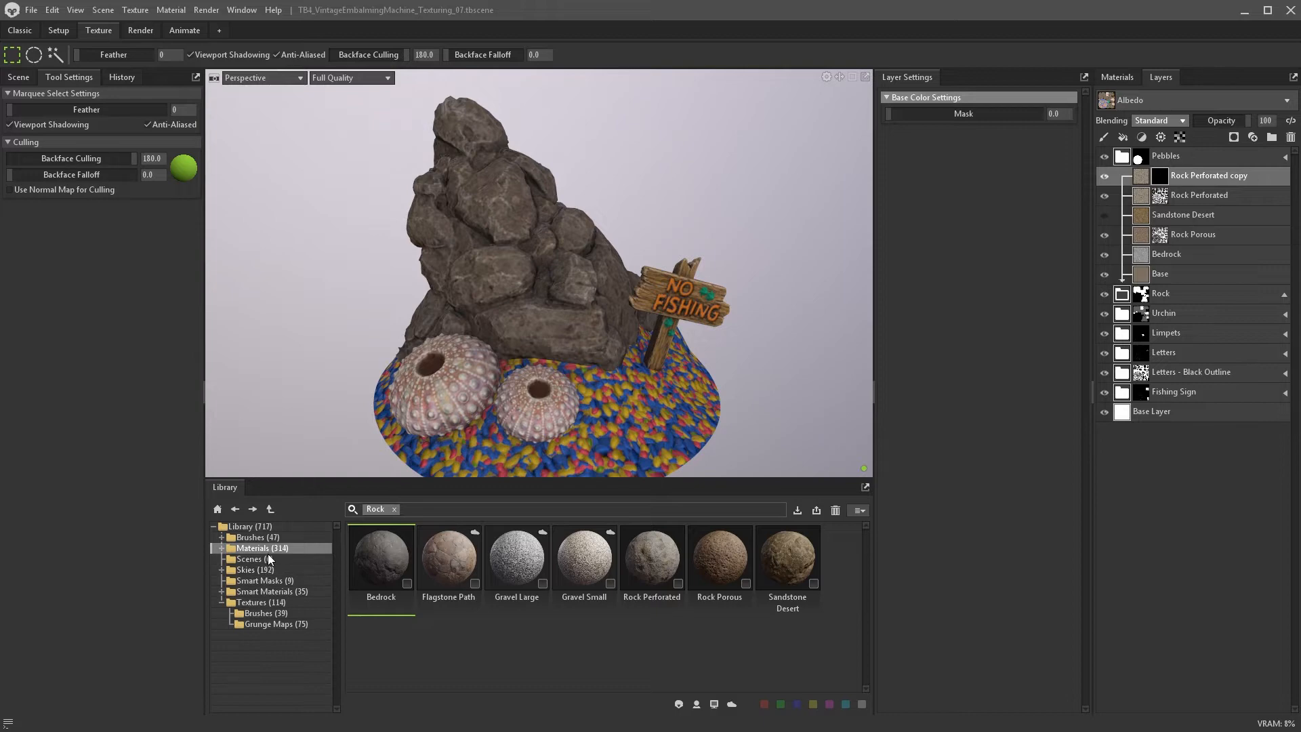
- Add a fill layer to the Rock Perforated copy's mask and assign the Dust Sponged grunge map to it
click(275, 624)
click(394, 509)
scroll(595, 600, down, 3)
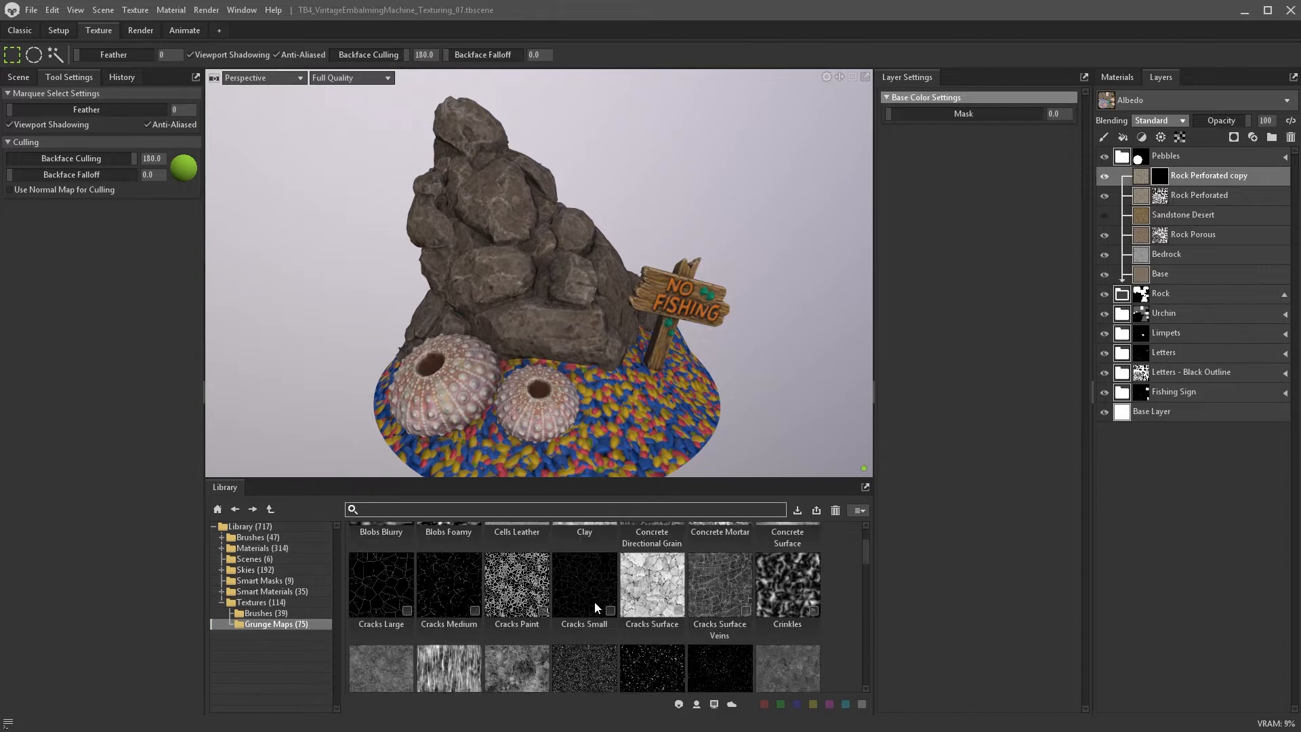
click(1122, 137)
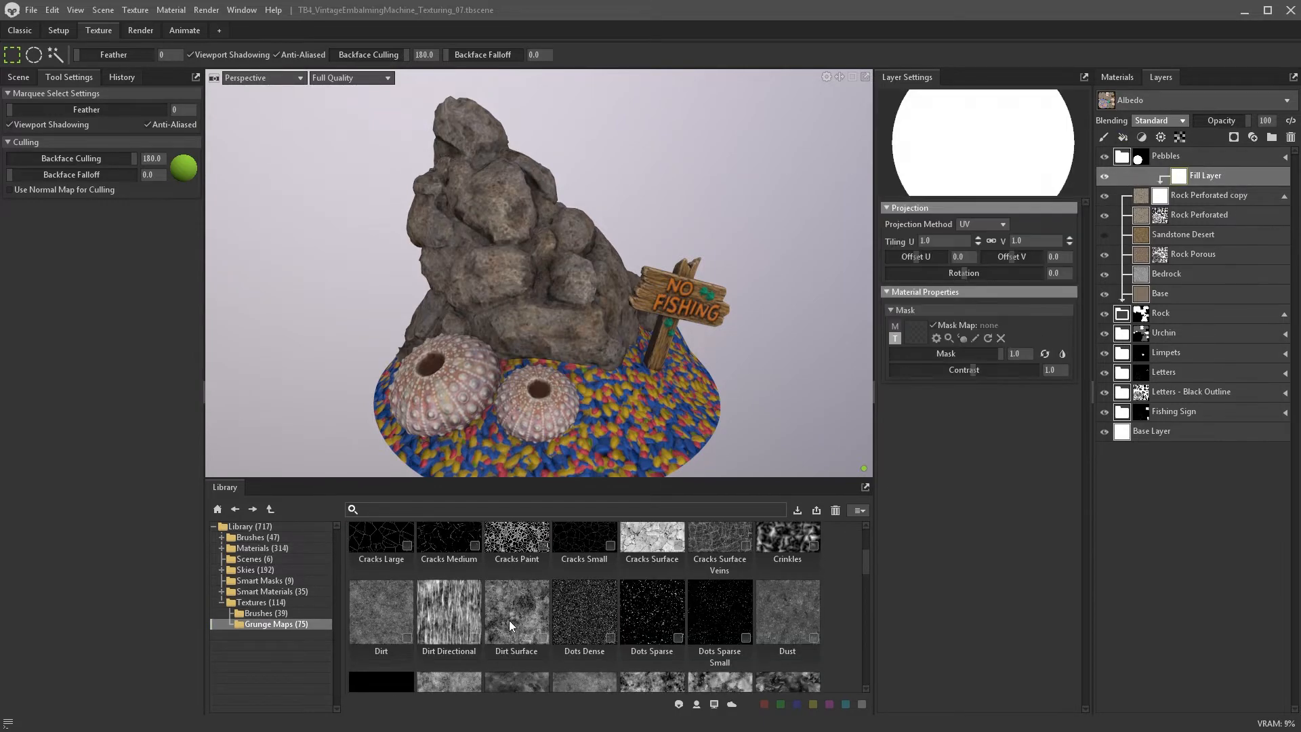
scroll(509, 622, down, 1)
drag(637, 630, 916, 332)
- Set the mask's fill layer to Tri-Planar projection with tiling 1.9, Mask 0.263 and Contrast 6.184
drag(1001, 353, 936, 354)
drag(914, 370, 1013, 370)
click(982, 224)
click(969, 239)
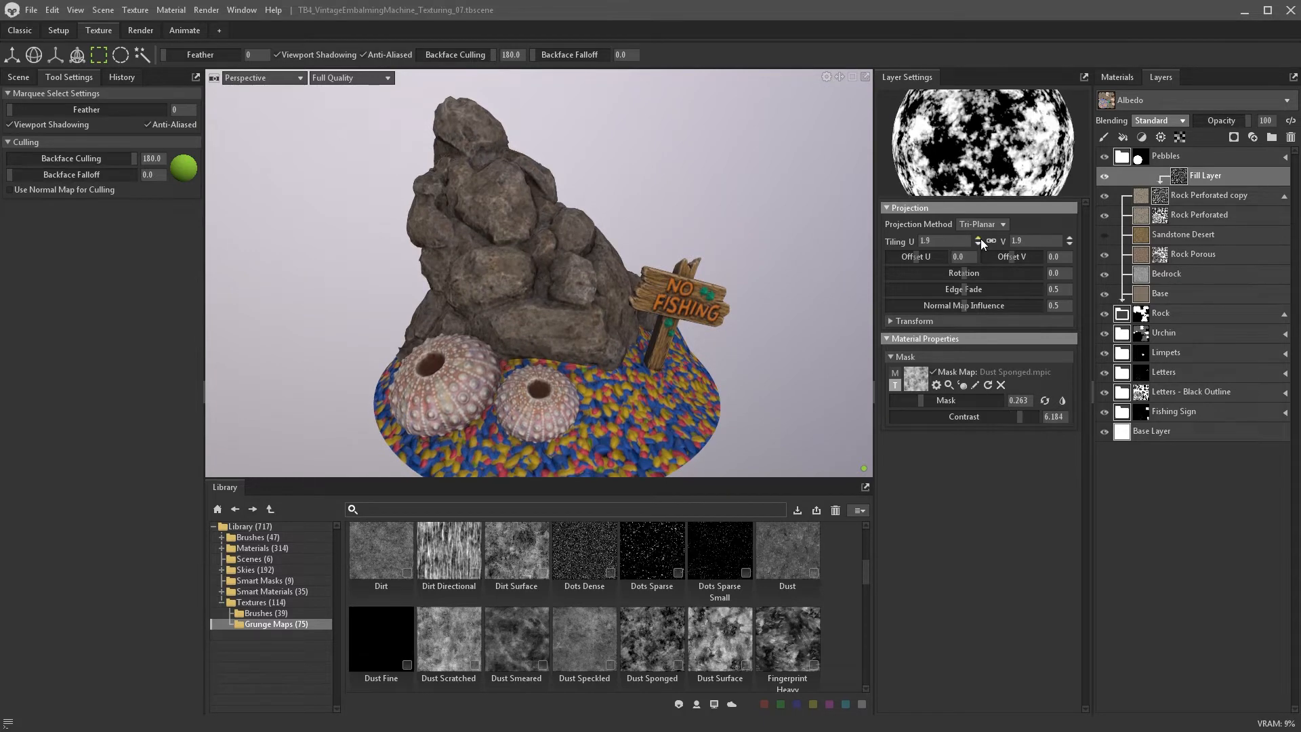
- Attach a Levels layer to the Rock Perforated copy, affecting only Albedo, with the white input level at 0.844
click(1138, 192)
click(1142, 137)
click(1163, 196)
click(954, 115)
click(1002, 115)
drag(1067, 294, 1045, 294)
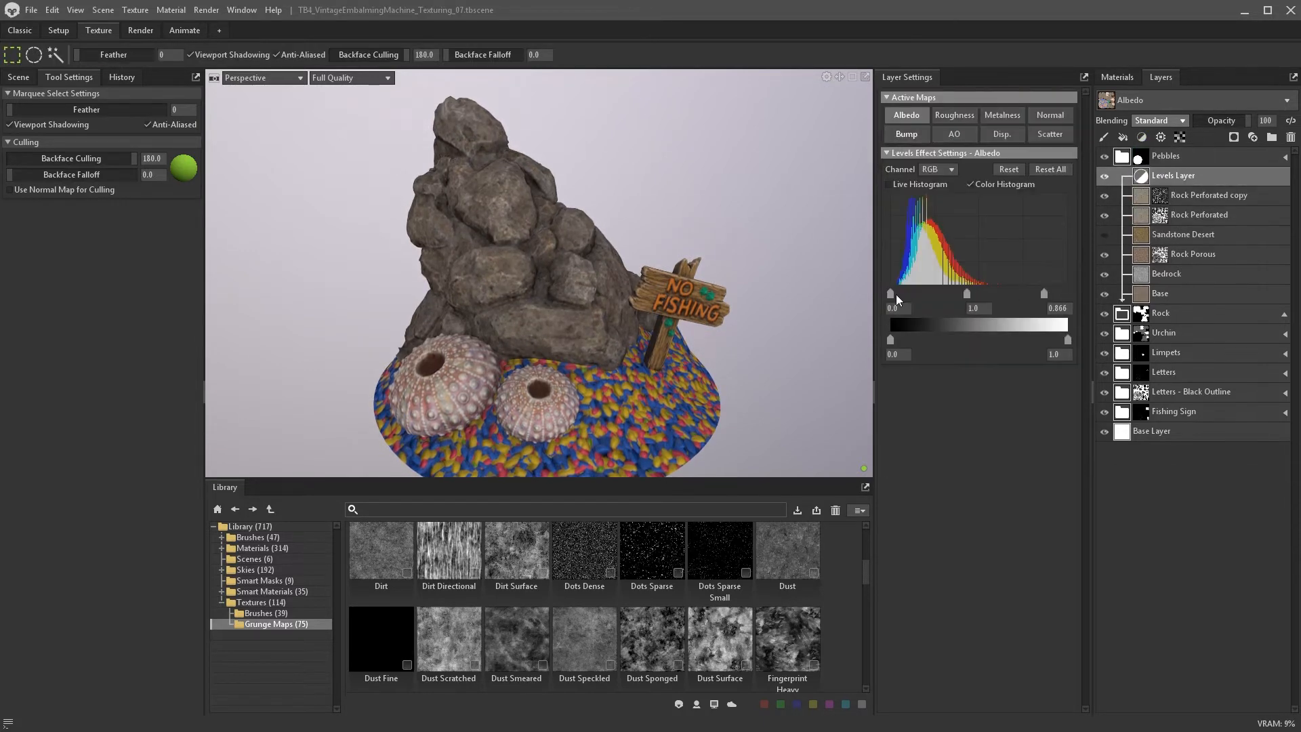
drag(1173, 175, 1160, 195)
- Compare the rock without and with the Rock Perforated copy, and rename the copy Rock Perforated Noise and the original Edges
click(1106, 193)
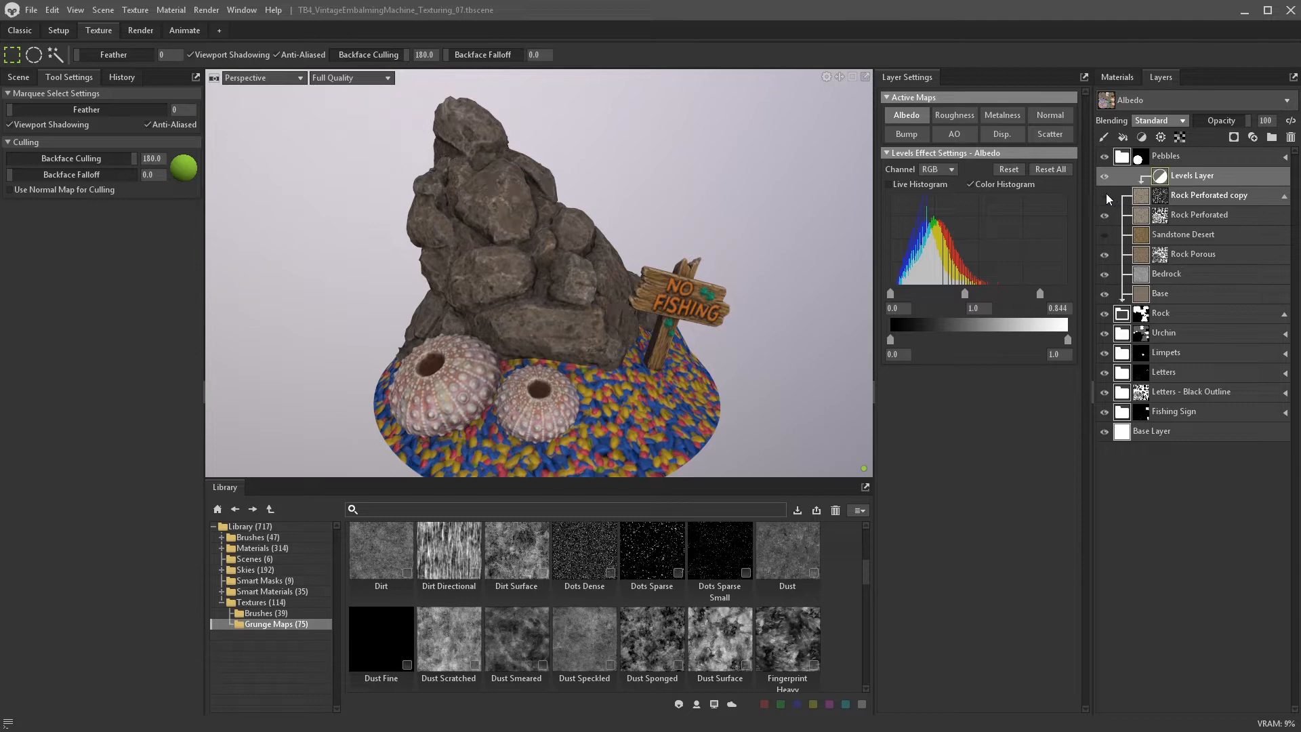
click(1106, 193)
drag(723, 336, 661, 288)
click(1144, 197)
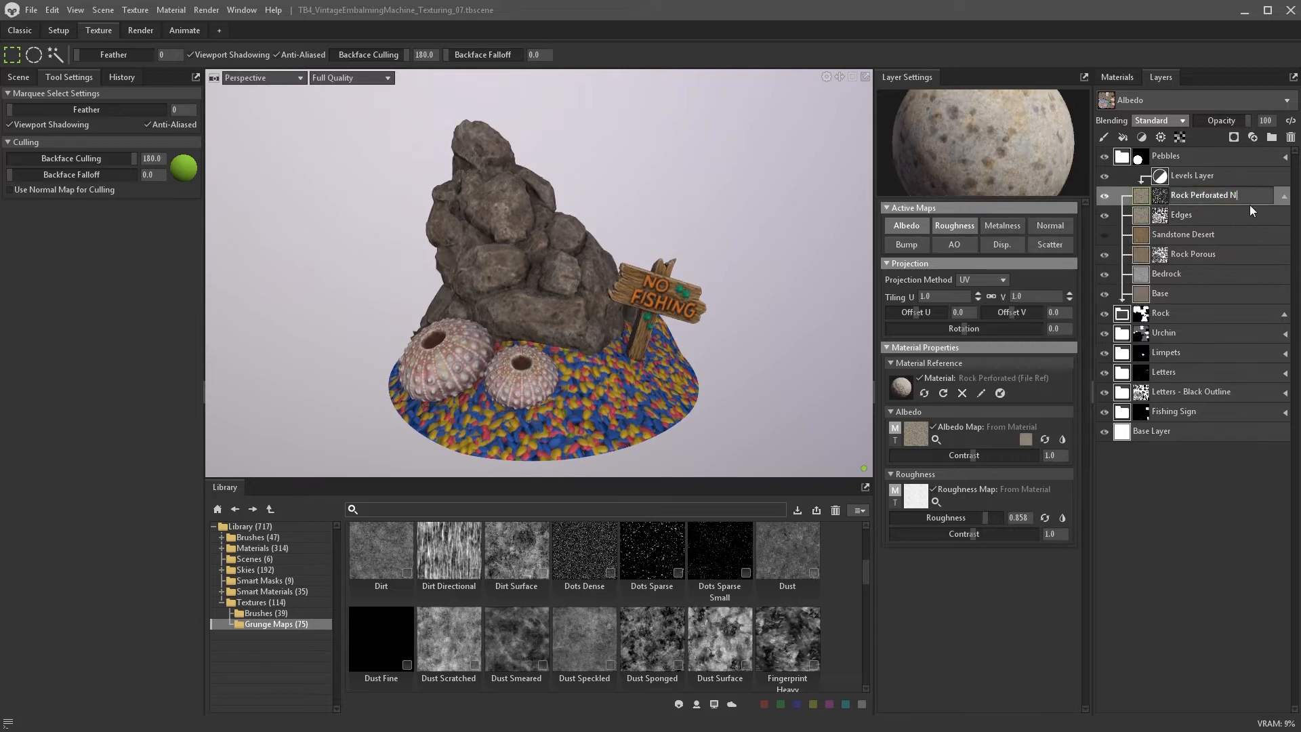
- Show the Sandstone Desert layer, blend it with Screen and set its albedo tint to 998a72
click(1193, 233)
click(1104, 236)
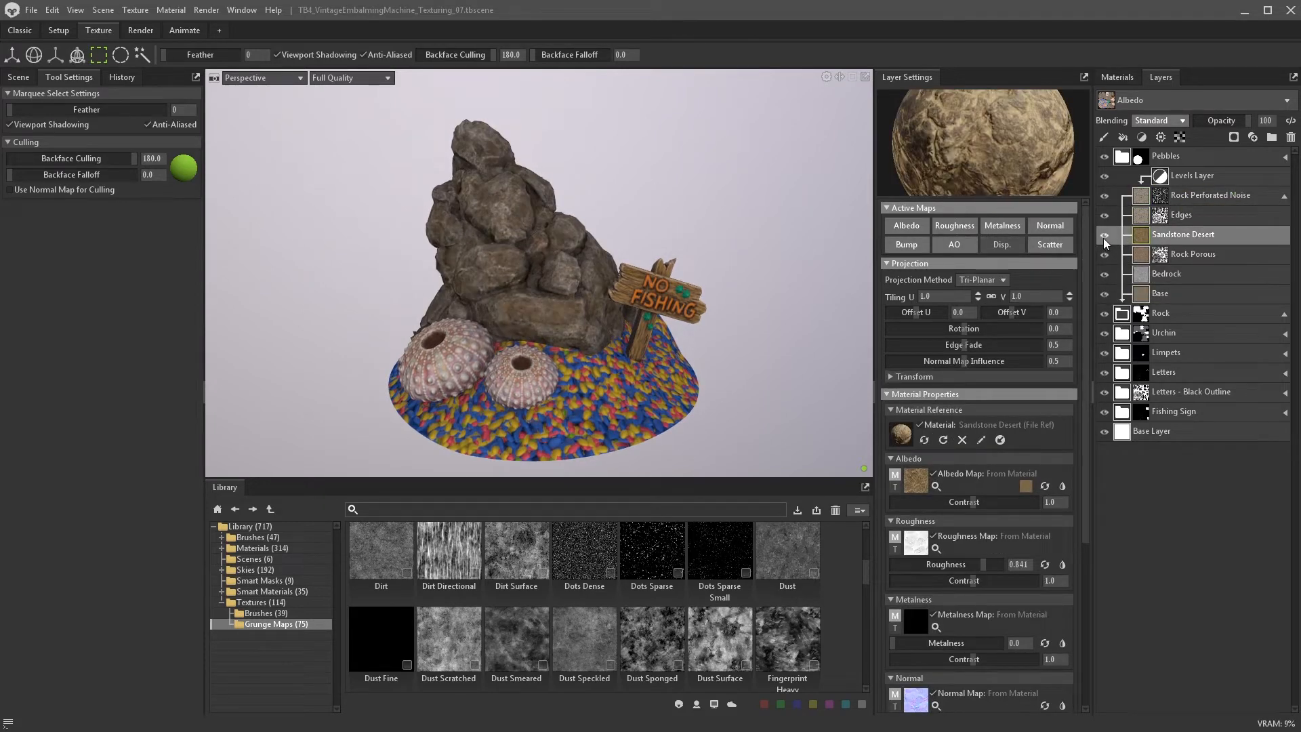
click(1182, 121)
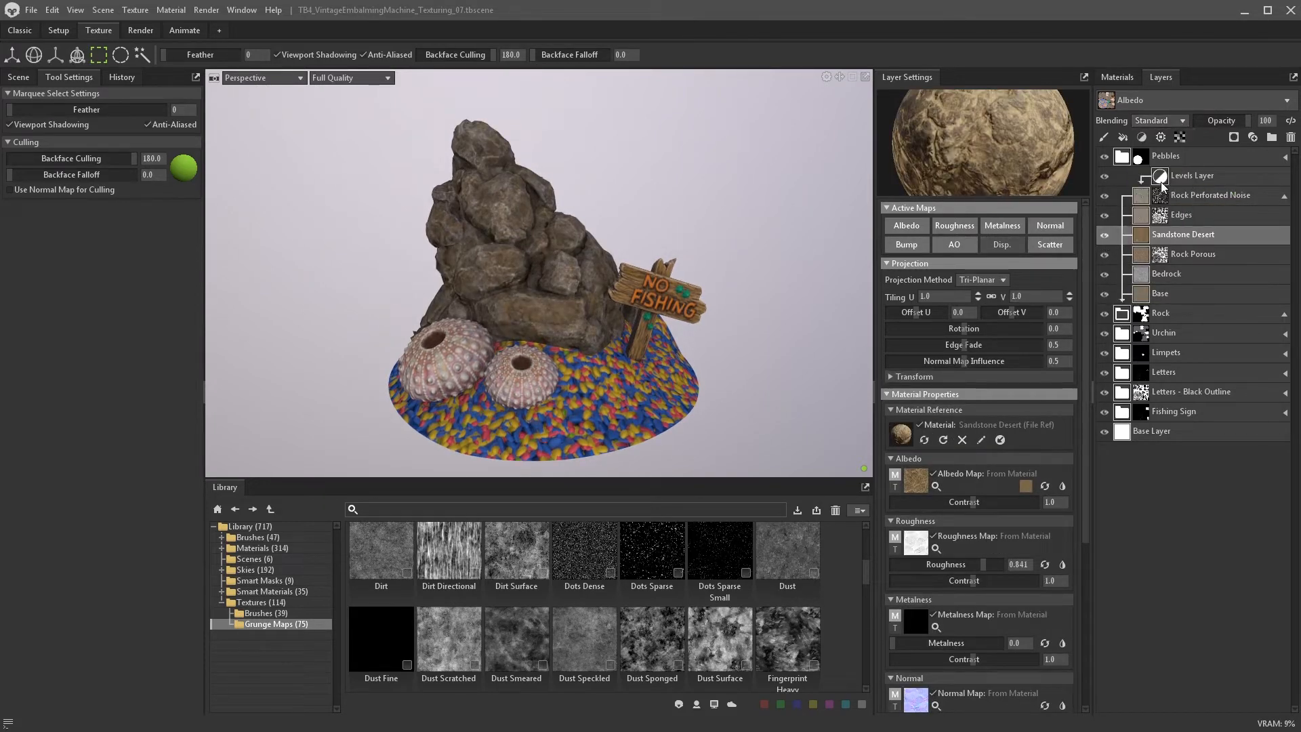
click(1157, 182)
click(1022, 485)
click(770, 432)
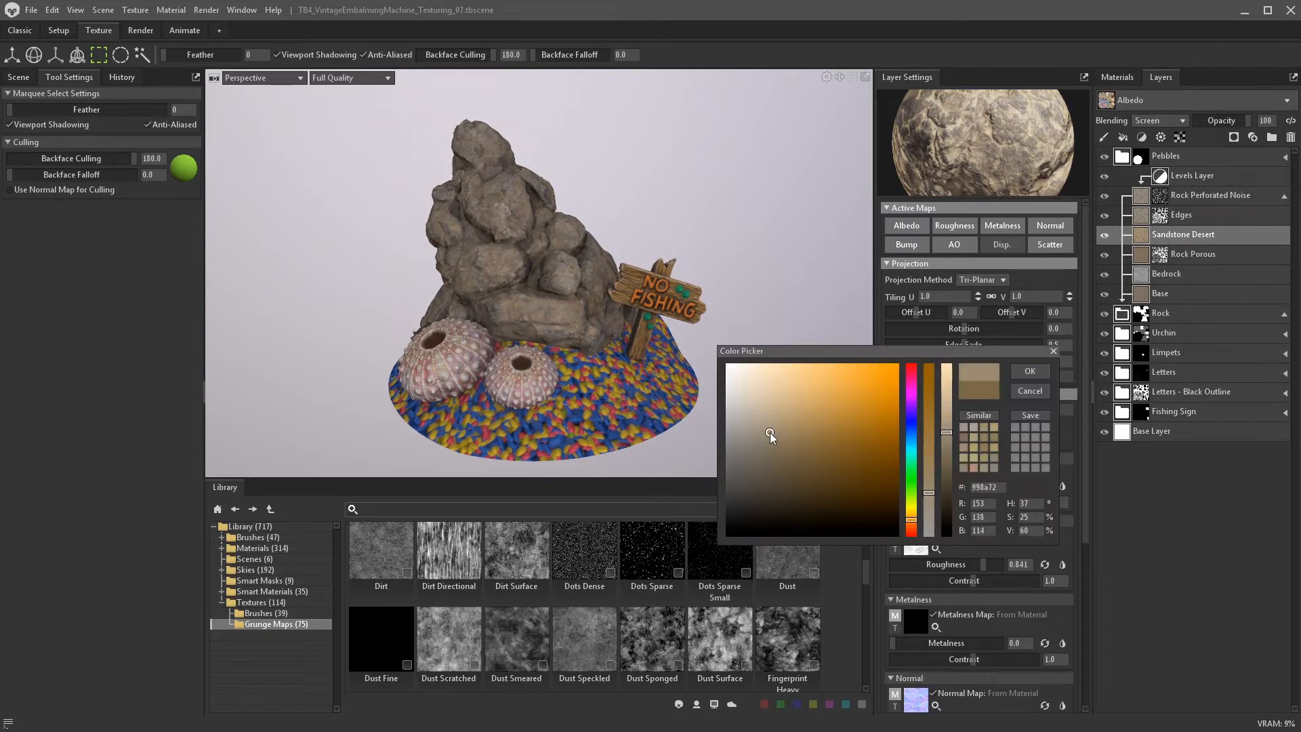
click(1032, 373)
- Add a black mask to the Sandstone Desert layer and fill it with a processor layer
click(1234, 137)
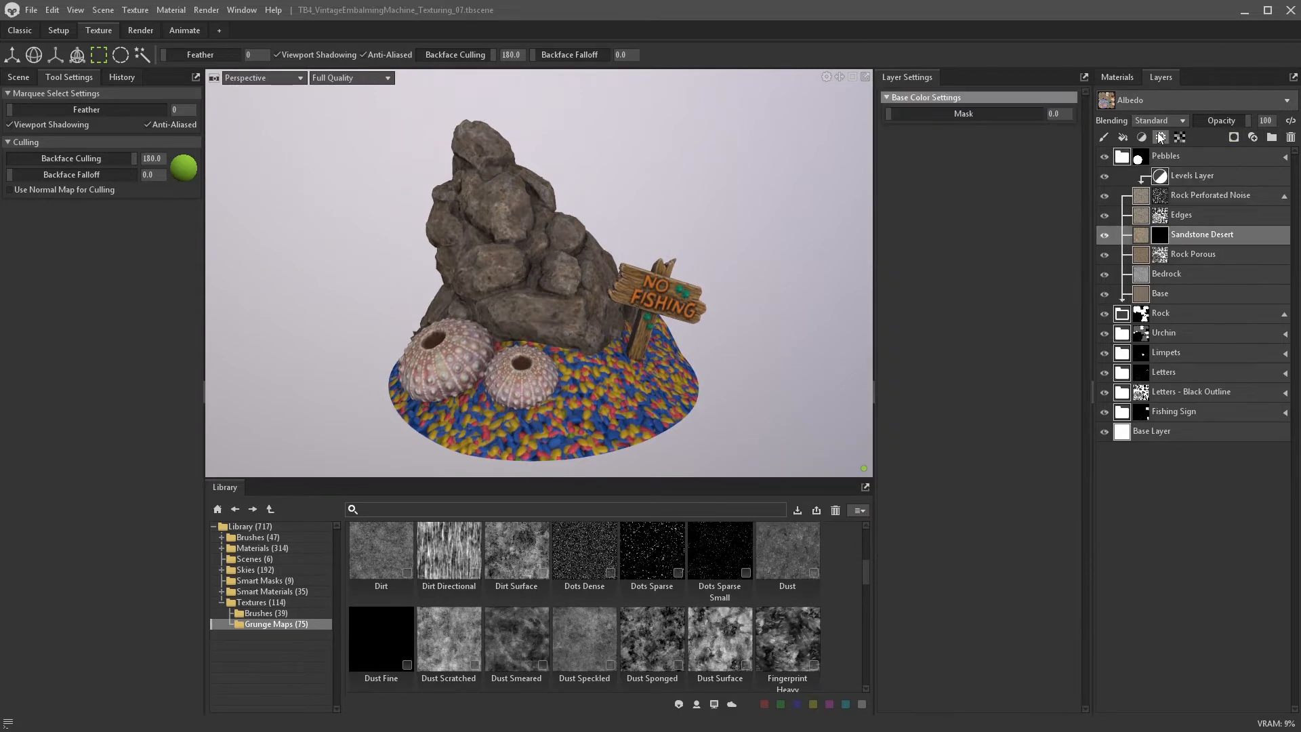
click(1161, 137)
click(1167, 186)
- Darken the Sandstone Desert albedo tint to 453d32, change the layer's blending mode and lower its opacity
click(1144, 256)
click(1025, 486)
drag(790, 468, 774, 489)
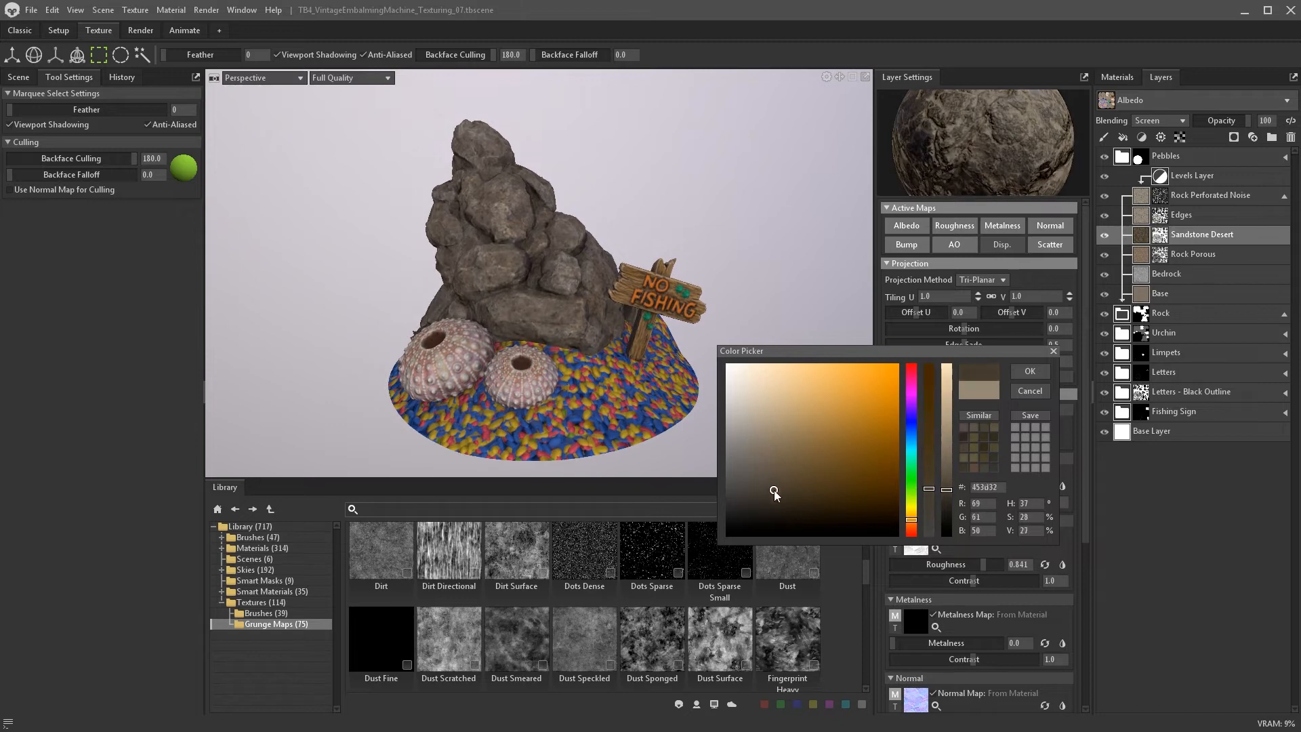
click(1030, 370)
click(1159, 121)
click(1156, 156)
drag(1224, 120, 1206, 121)
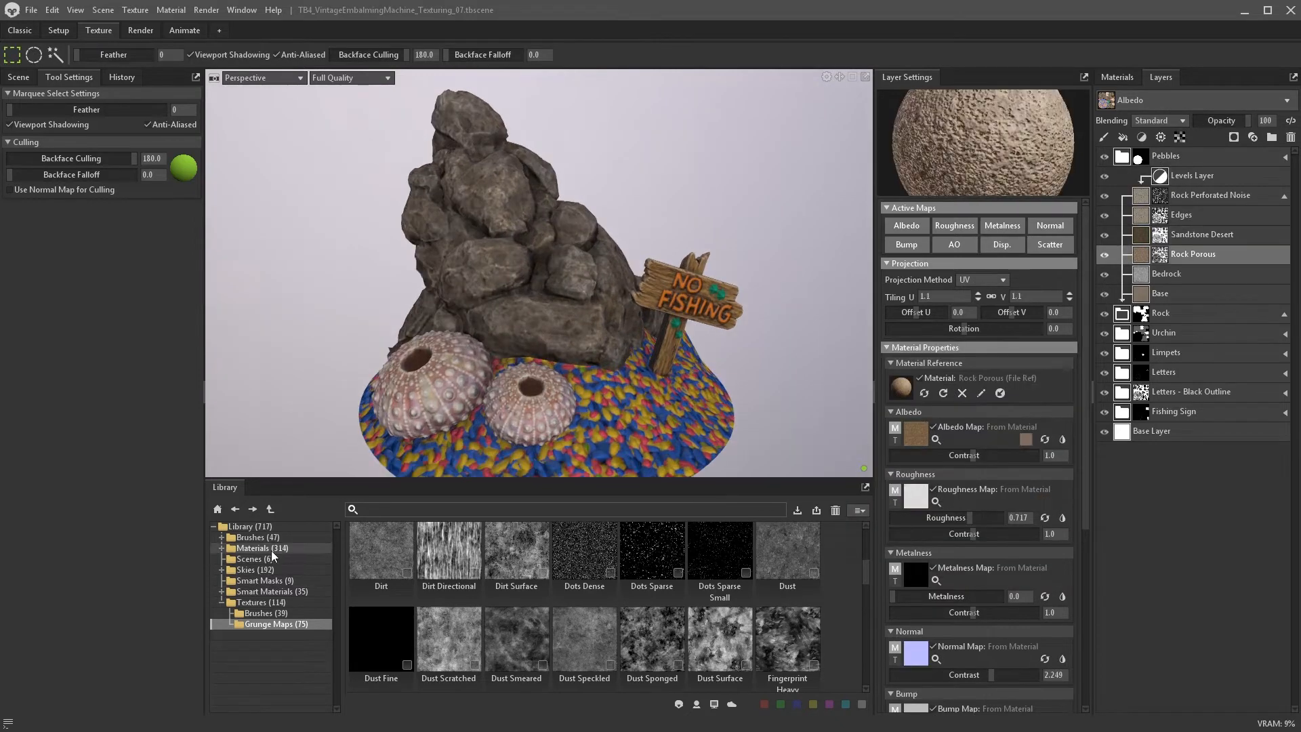
- Add the Asteroid material from the library to the rock's layer stack
click(262, 548)
drag(521, 581, 1131, 192)
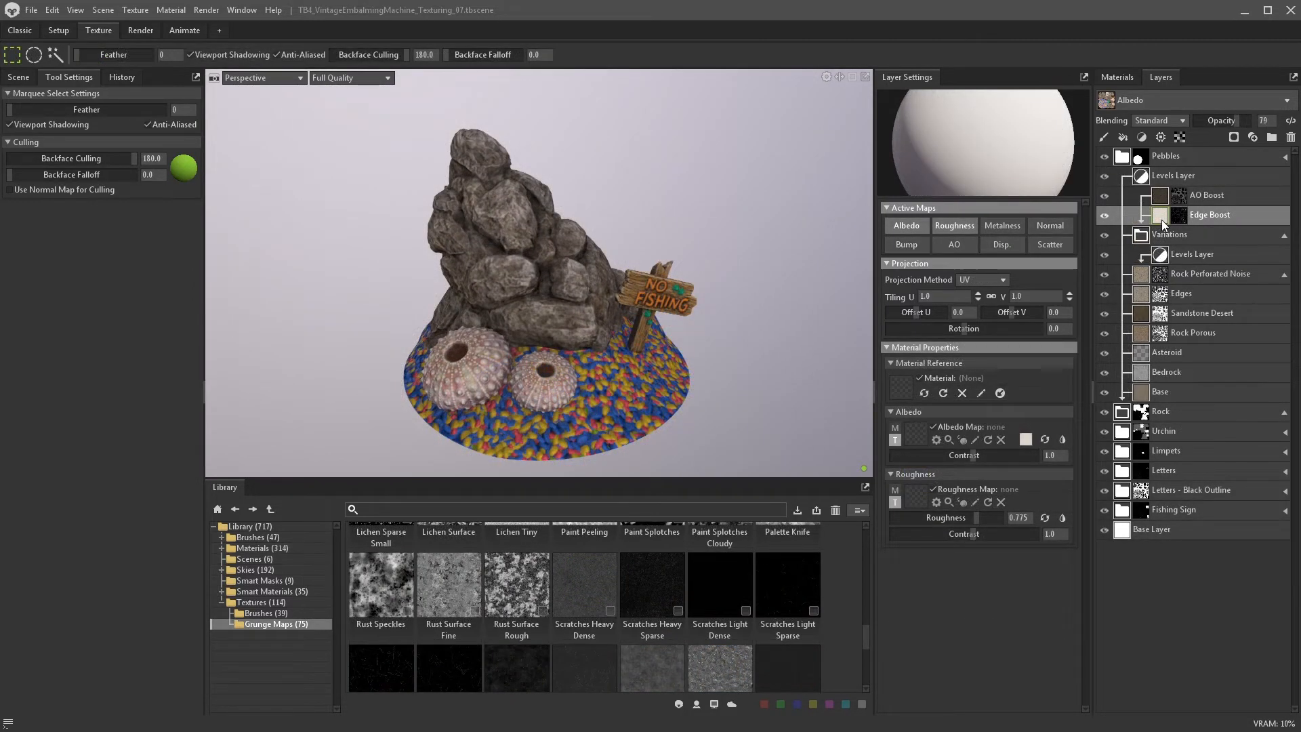
- Duplicate the Edge Boost layer, clear the copy's mask contents and rename the copy White Flecks
right_click(1162, 220)
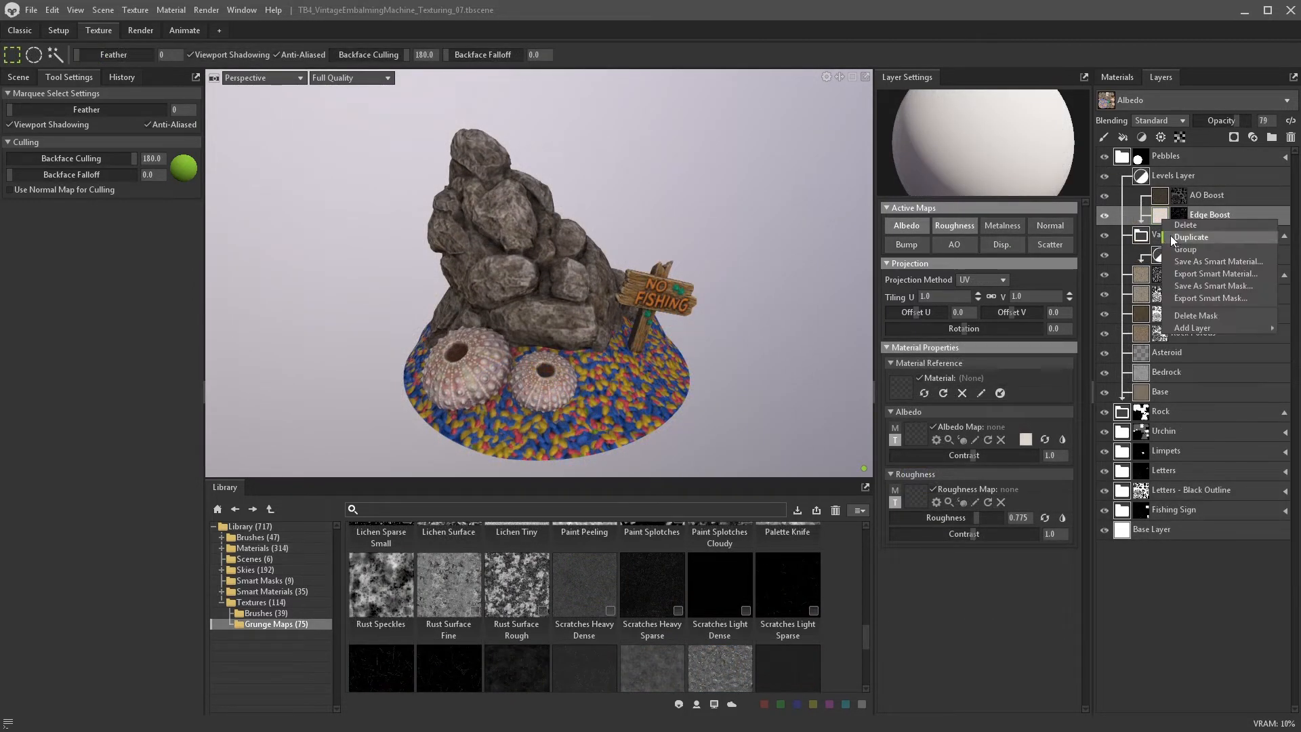
click(1171, 236)
right_click(1180, 271)
click(1206, 275)
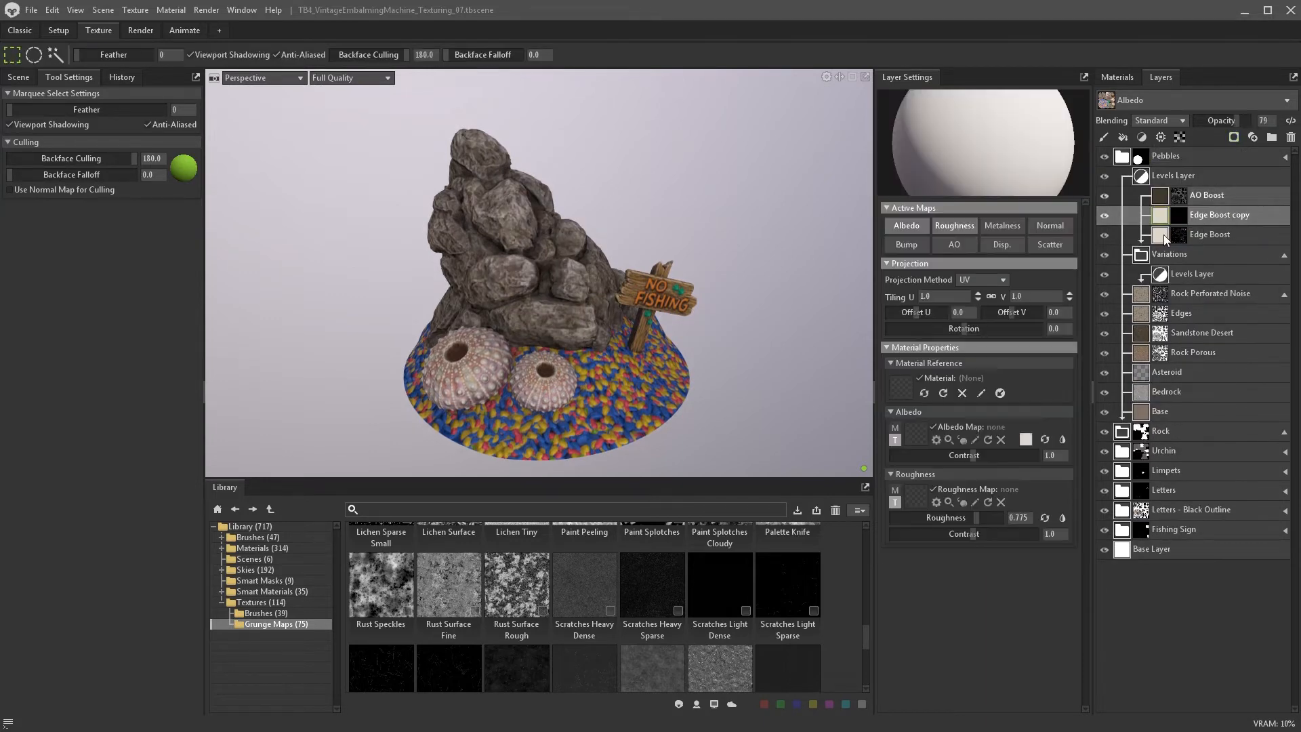
double_click(1225, 214)
text(White Flecks)
key(Return)
- Lighten the White Flecks layer's albedo tint to a near-white
click(1025, 440)
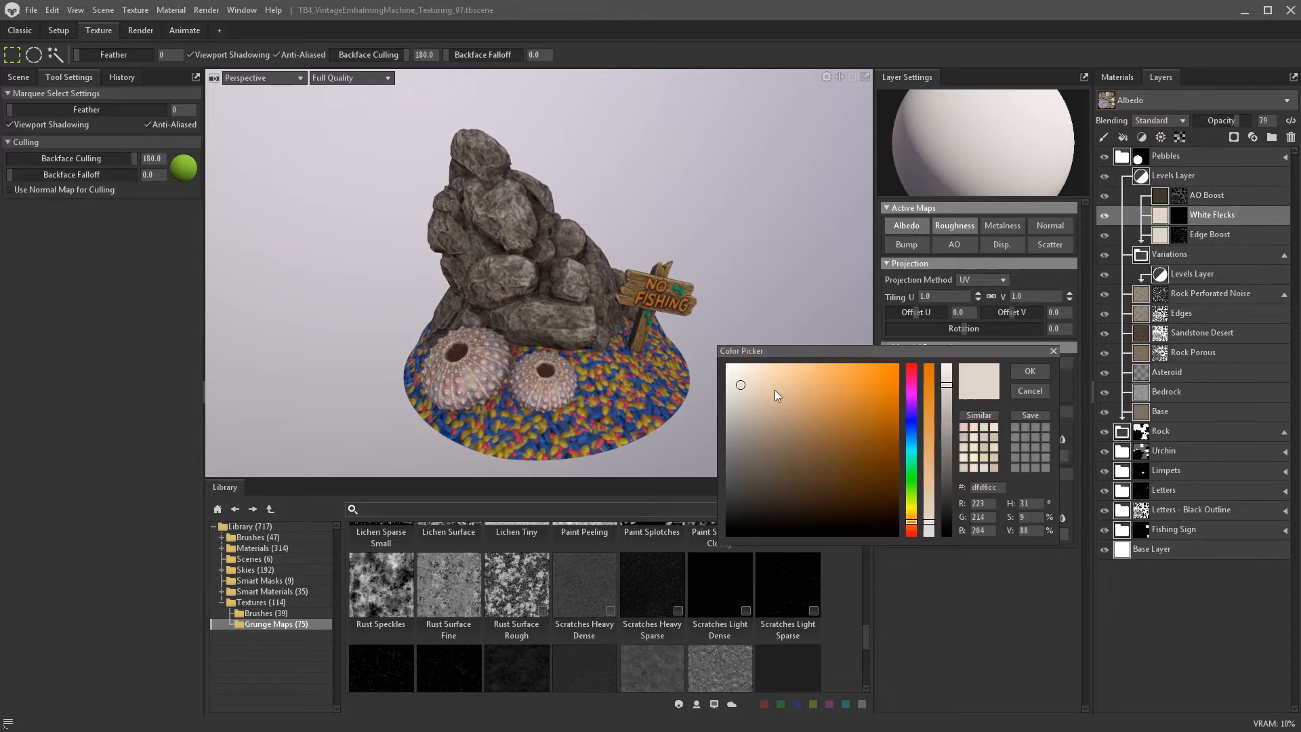
click(739, 370)
click(1029, 371)
- Add a fill layer to the White Flecks mask and assign the Lichen Sparse Medium grunge map to it
click(1123, 137)
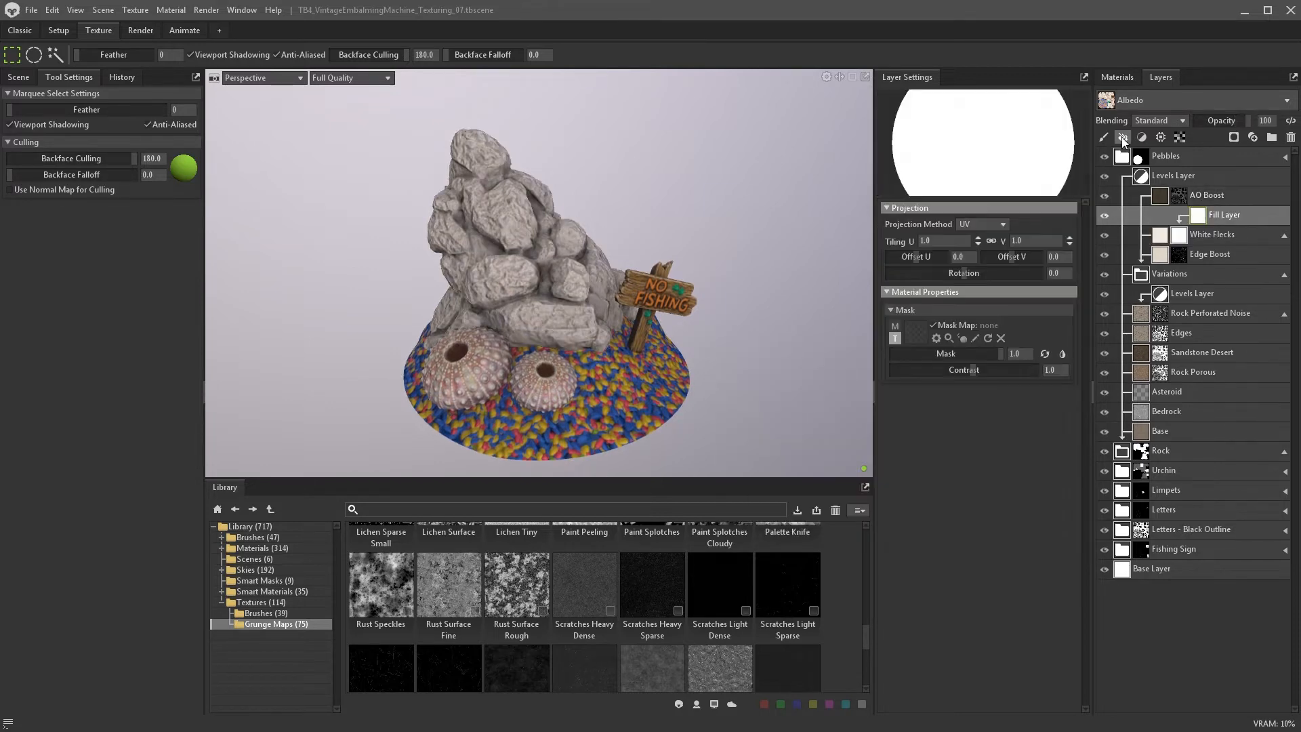
scroll(715, 630, up, 2)
scroll(714, 630, up, 1)
drag(714, 630, 916, 332)
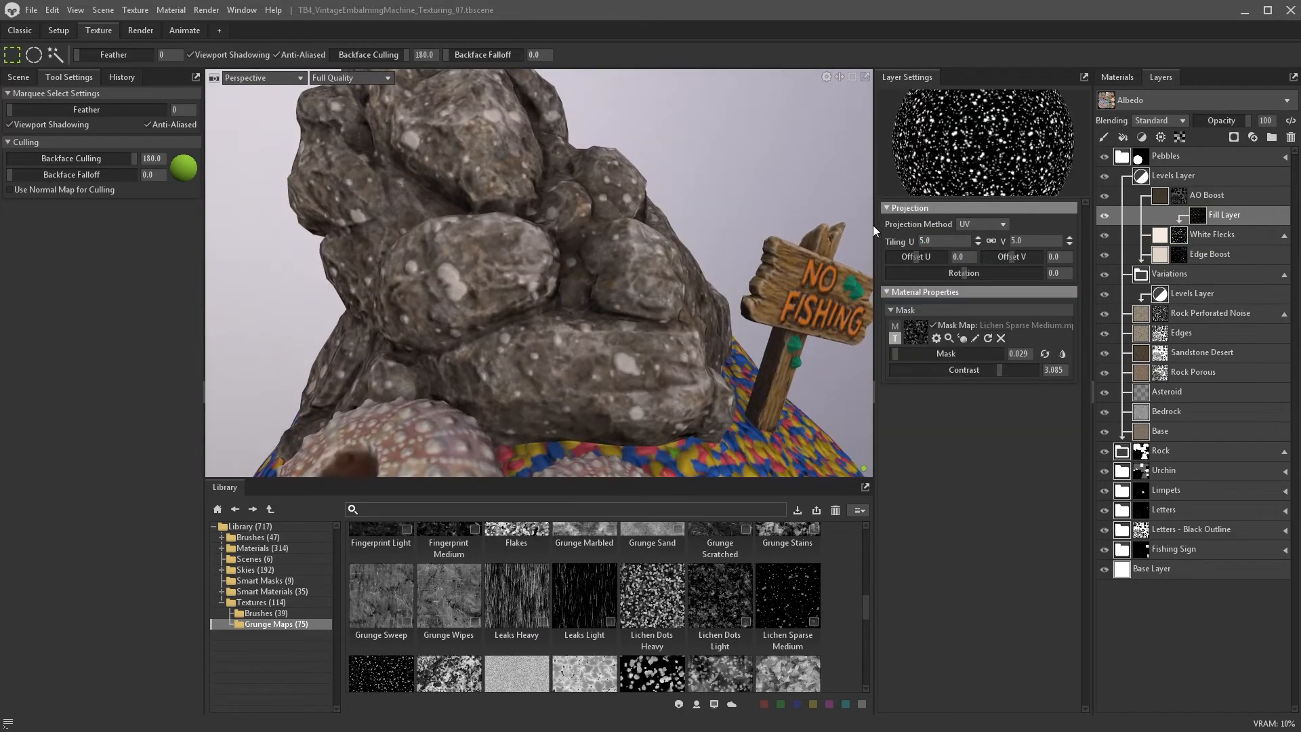
- Add a Turbulence layer to the White Flecks mask, reduce its scale and swap the brush value for painting the mask
click(1179, 137)
click(1195, 223)
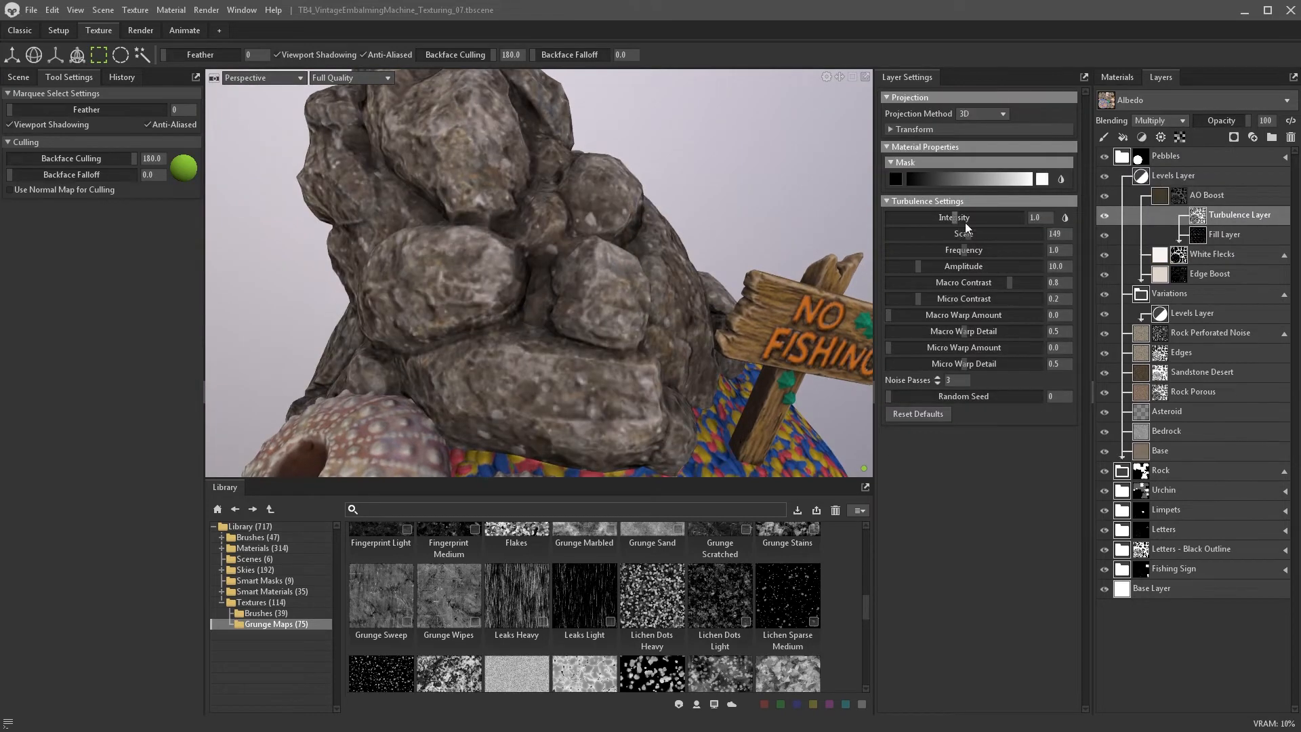
drag(969, 232, 961, 233)
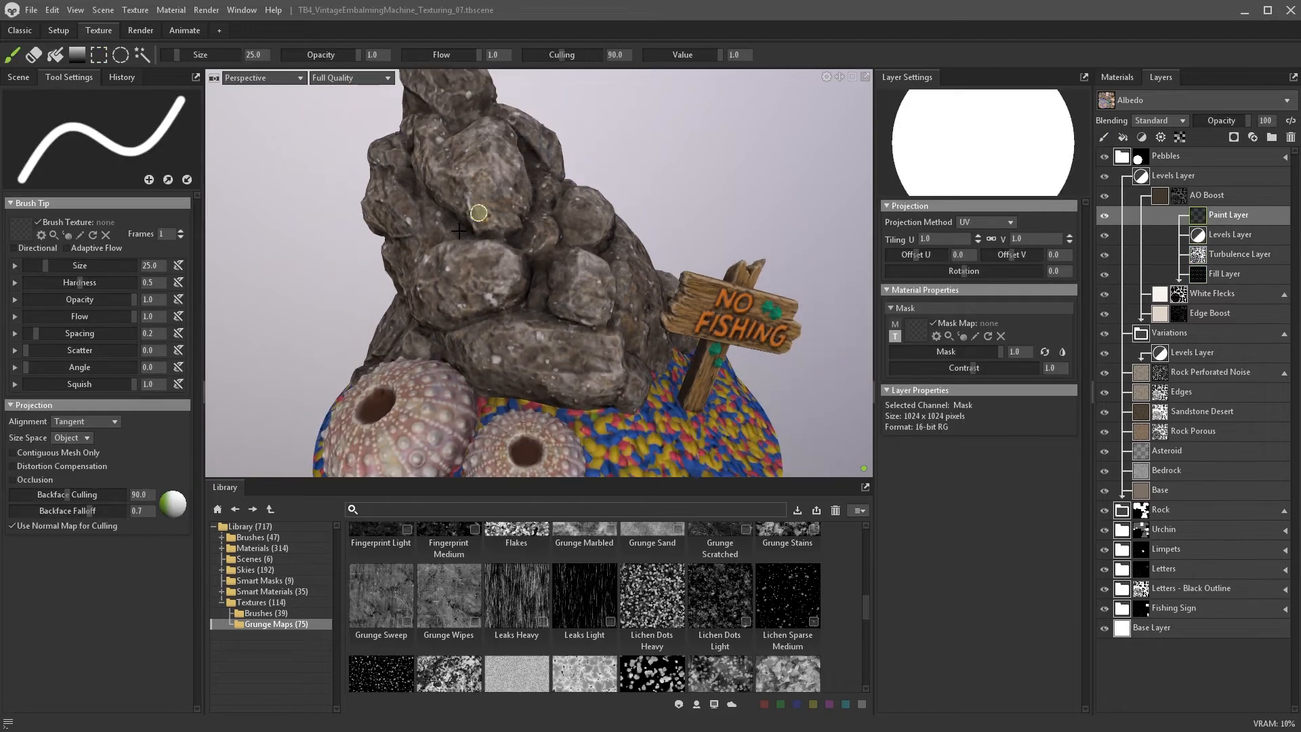
key(x)
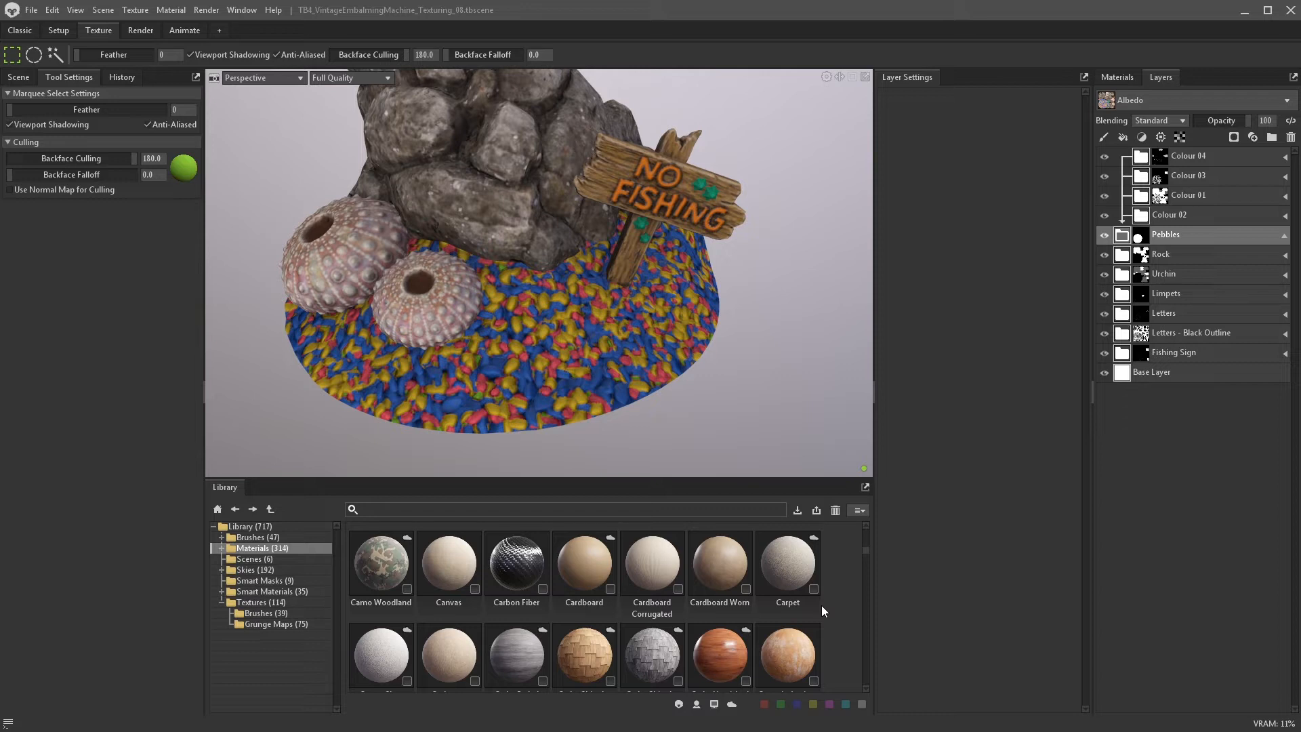
- Add the Clay Wet material to the Pebbles group with Albedo and Roughness disabled, and compare the pebbles without and with it
scroll(821, 605, down, 5)
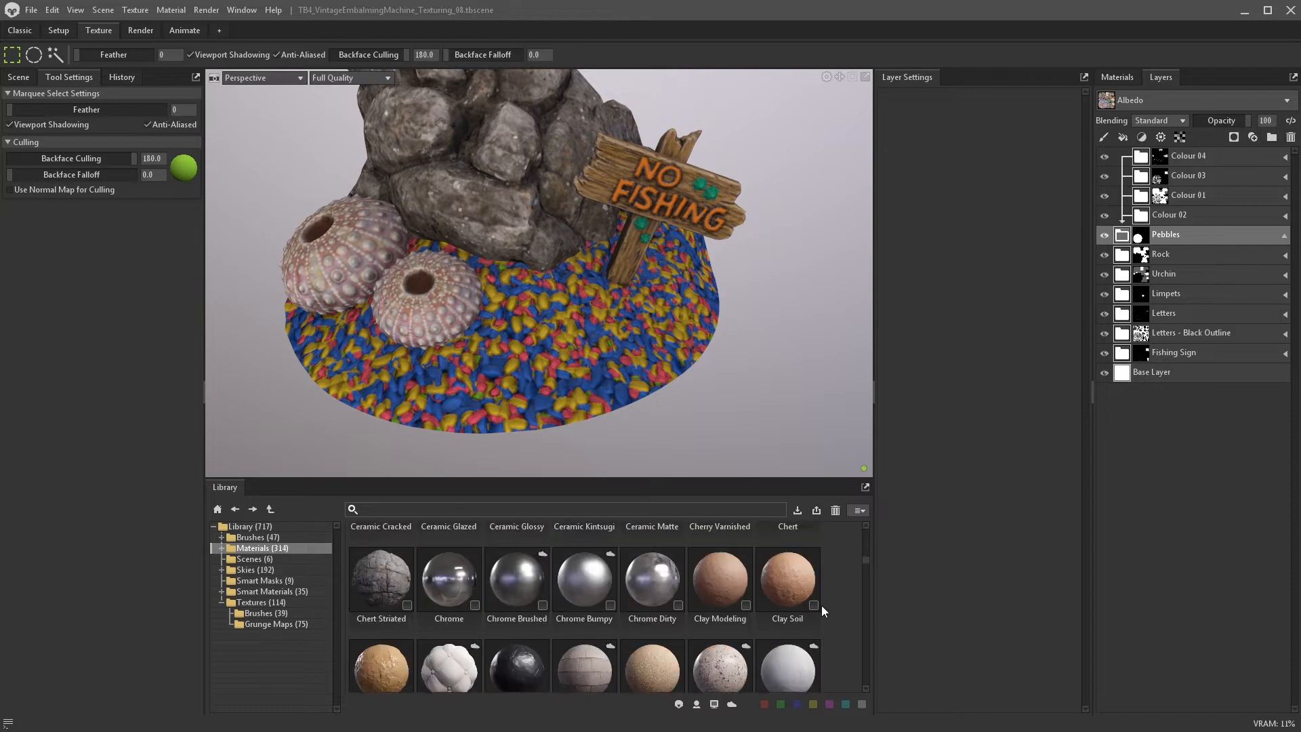
scroll(740, 583, down, 1)
drag(374, 612, 1125, 234)
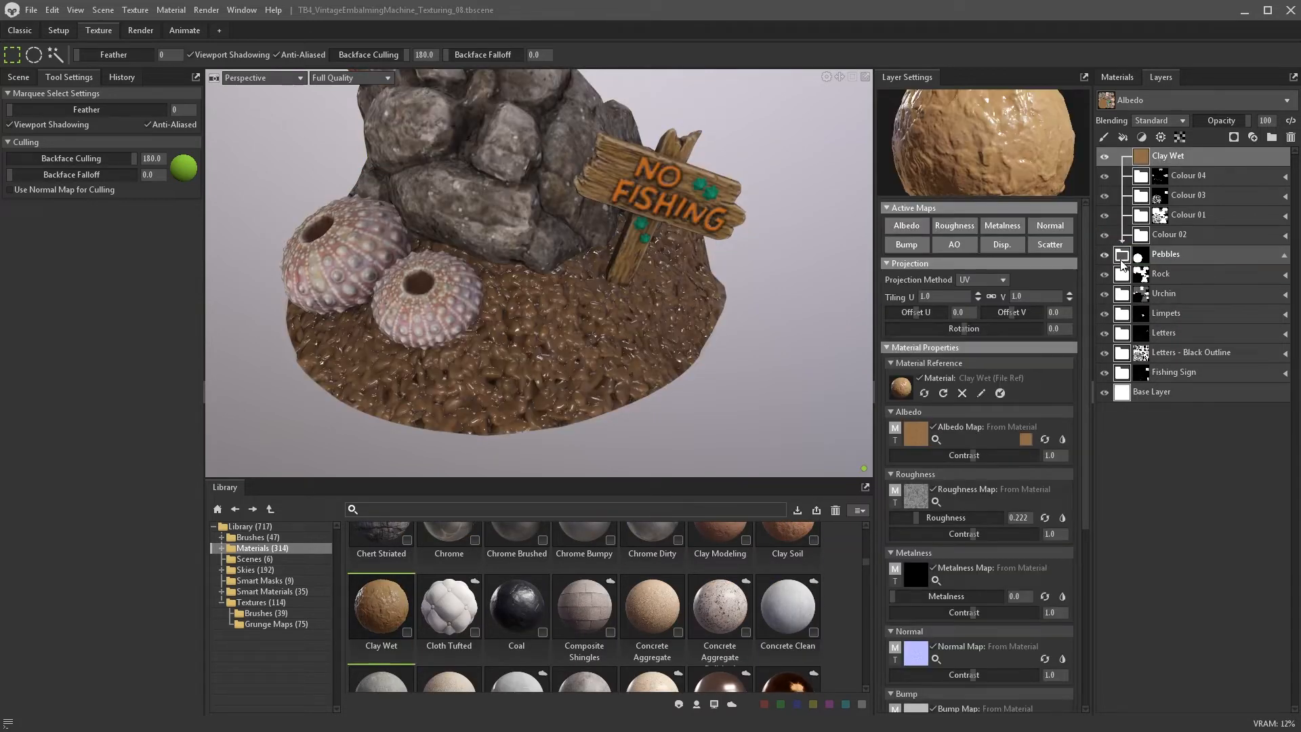
click(947, 229)
scroll(630, 360, up, 5)
alt+drag(630, 360, 671, 273)
click(1104, 156)
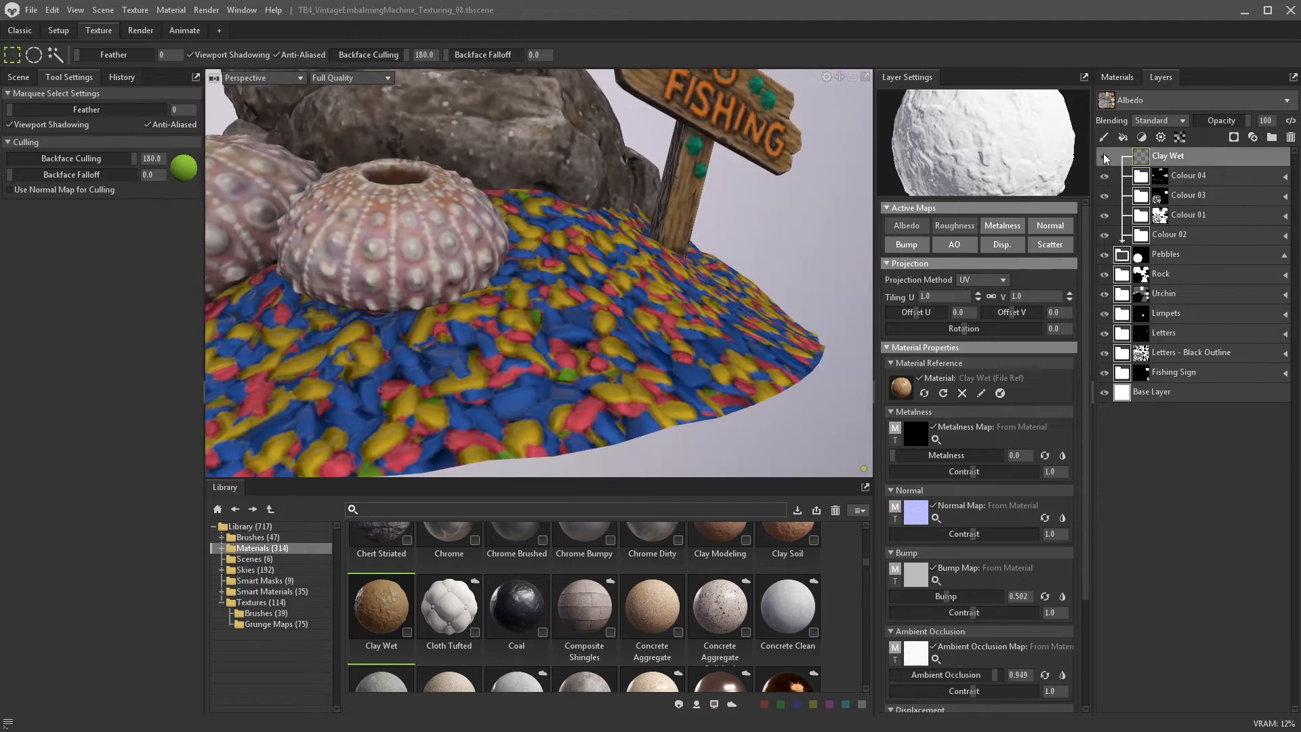
click(1104, 156)
- Replace the Clay Wet layer's material with Concrete Aggregate and set its tiling to 5
scroll(699, 585, down, 1)
drag(652, 548, 900, 388)
alt+drag(671, 338, 626, 393)
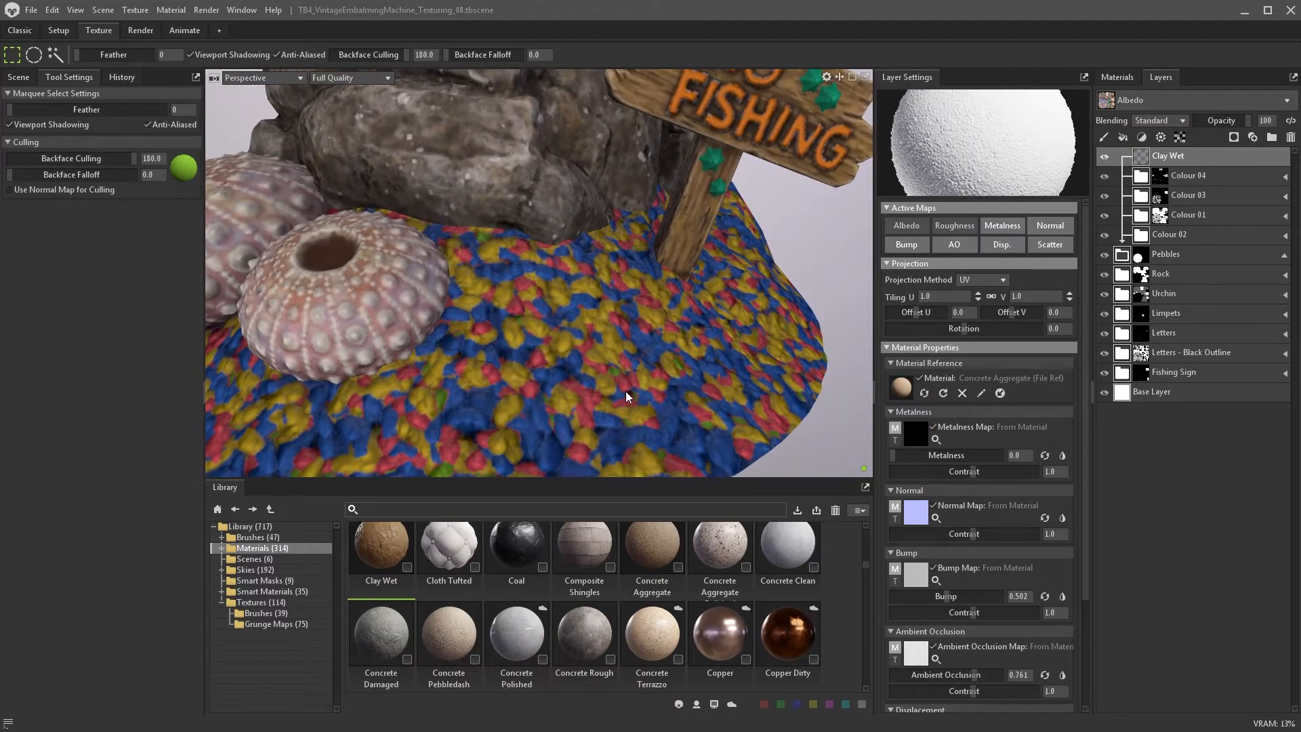
drag(938, 297, 880, 290)
text(5)
key(Return)
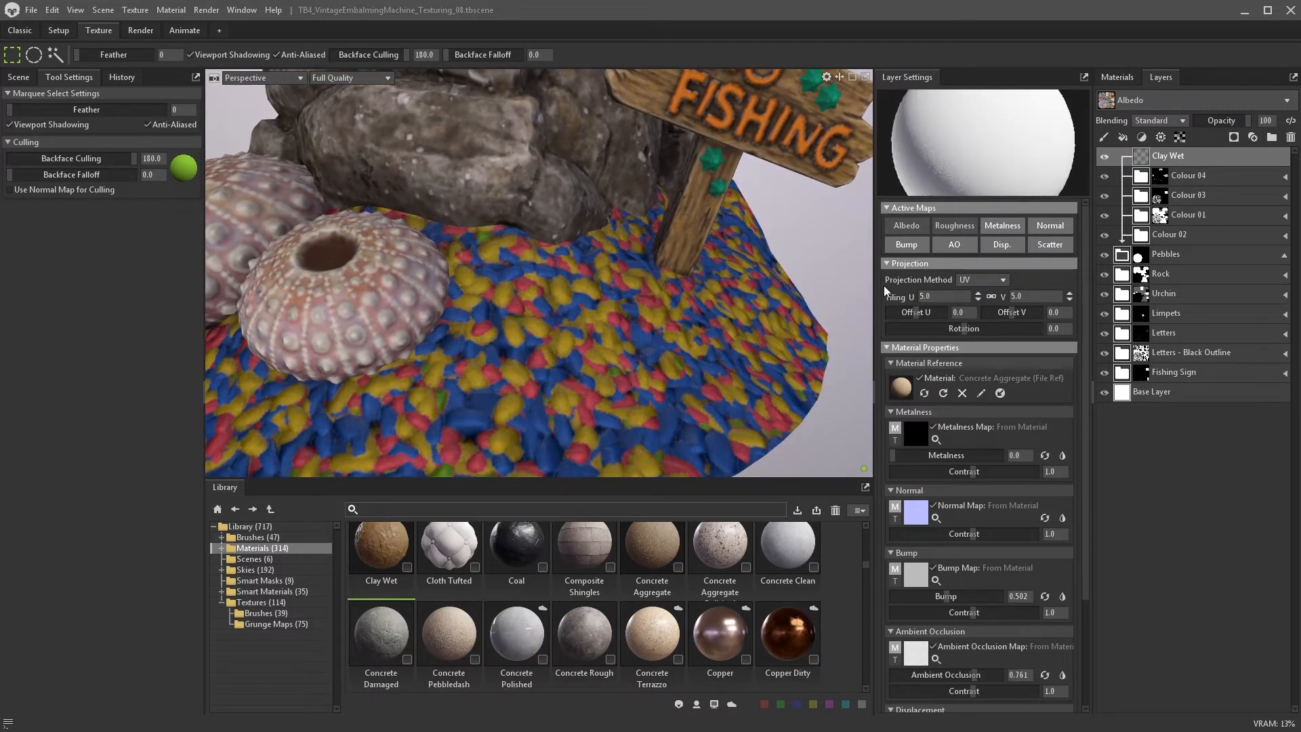
- Disable Displacement and enable Roughness on the Clay Wet layer, and replace its material with Concrete Pebbledash
click(1015, 248)
click(956, 227)
scroll(671, 326, down, 3)
alt+drag(661, 338, 620, 469)
drag(455, 638, 908, 397)
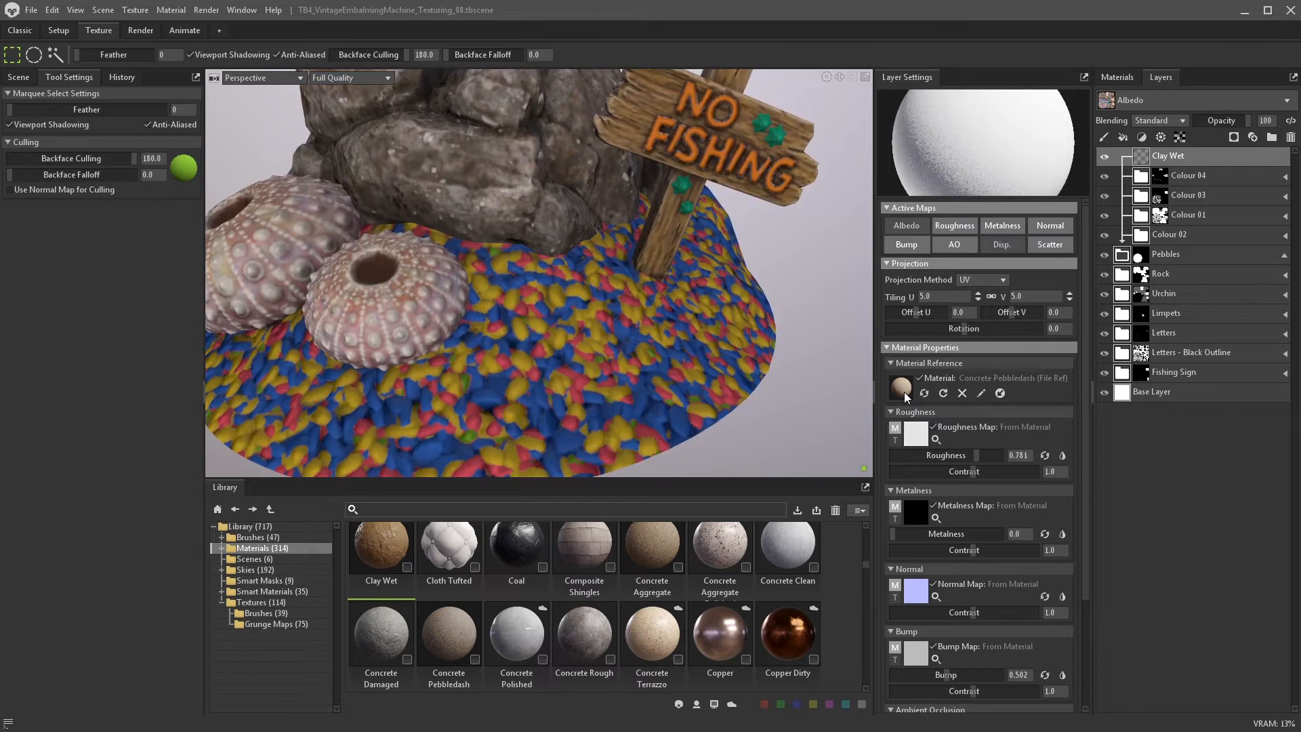
- Hide the Colour 01 to Colour 04 groups to examine the Concrete Pebbledash surface detail alone
click(1104, 177)
click(1104, 196)
click(1104, 216)
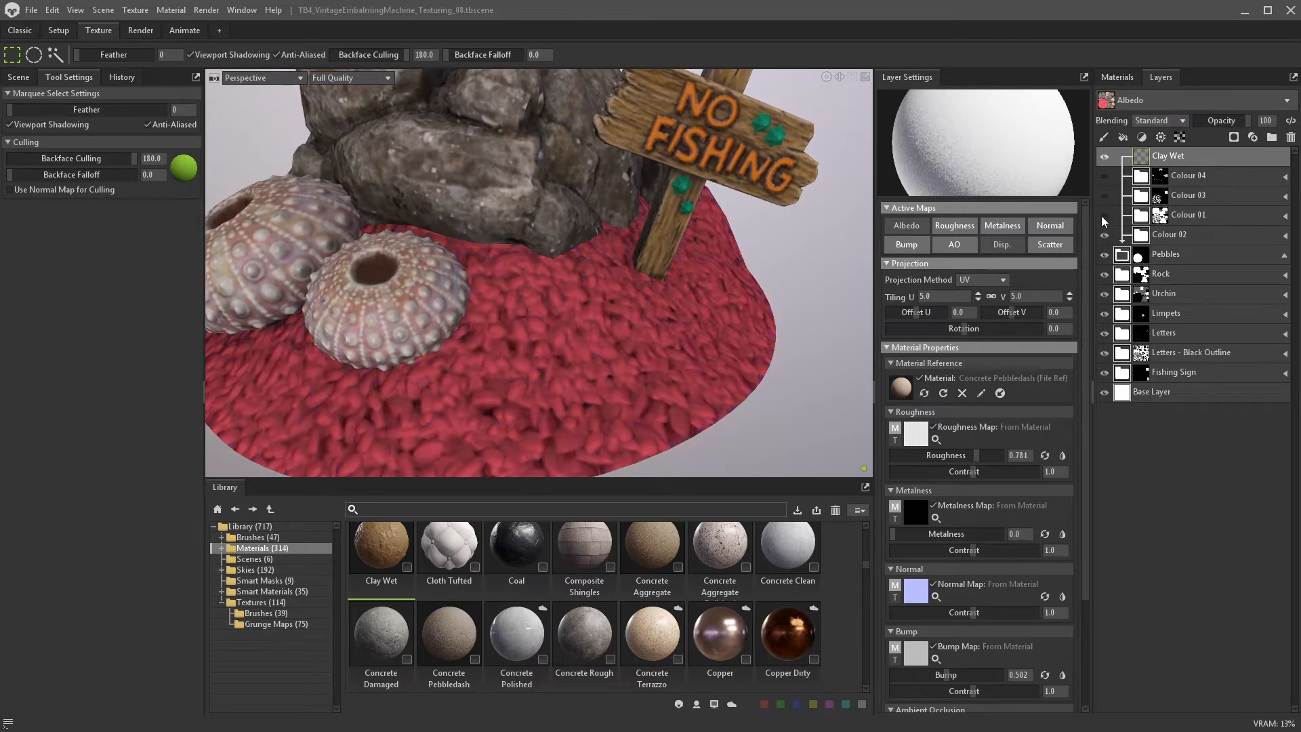
click(1103, 235)
click(1105, 157)
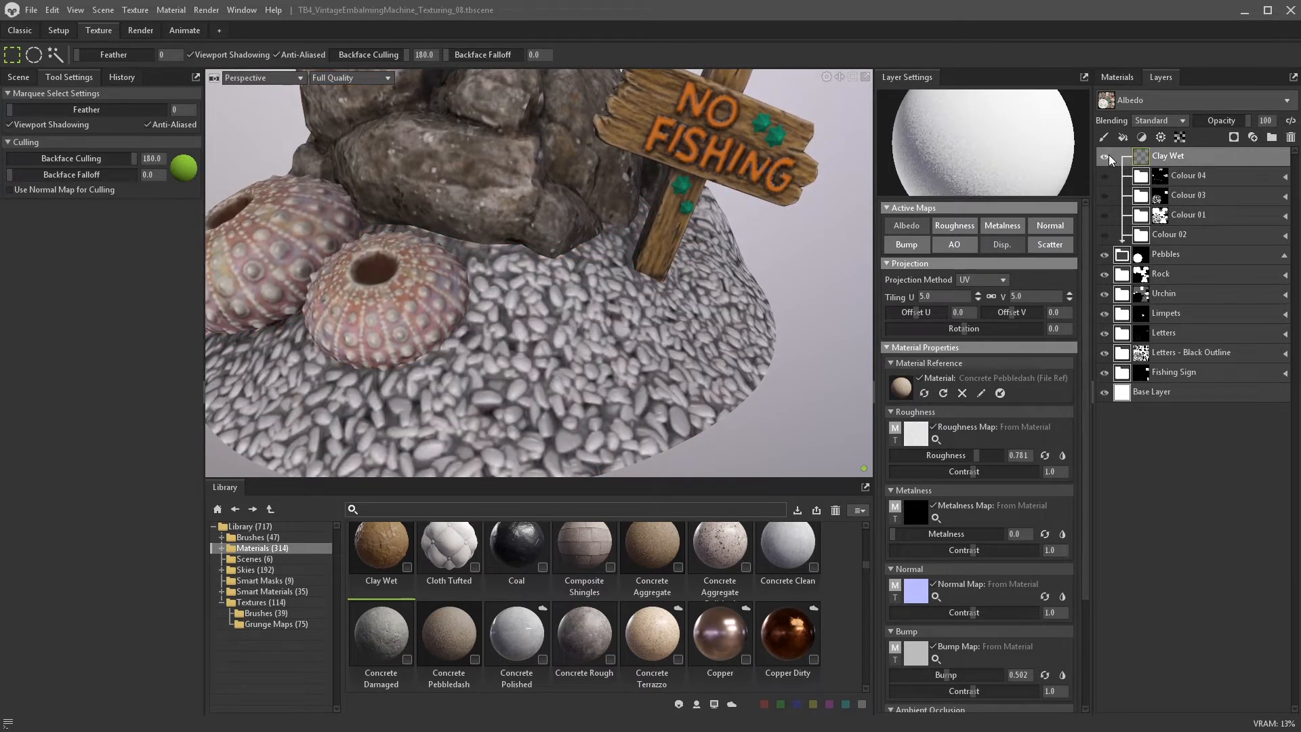
- Set the Concrete Pebbledash layer's Normal contrast to 4.538 and its tiling to 5.5
scroll(973, 603, down, 1)
drag(974, 581, 1012, 586)
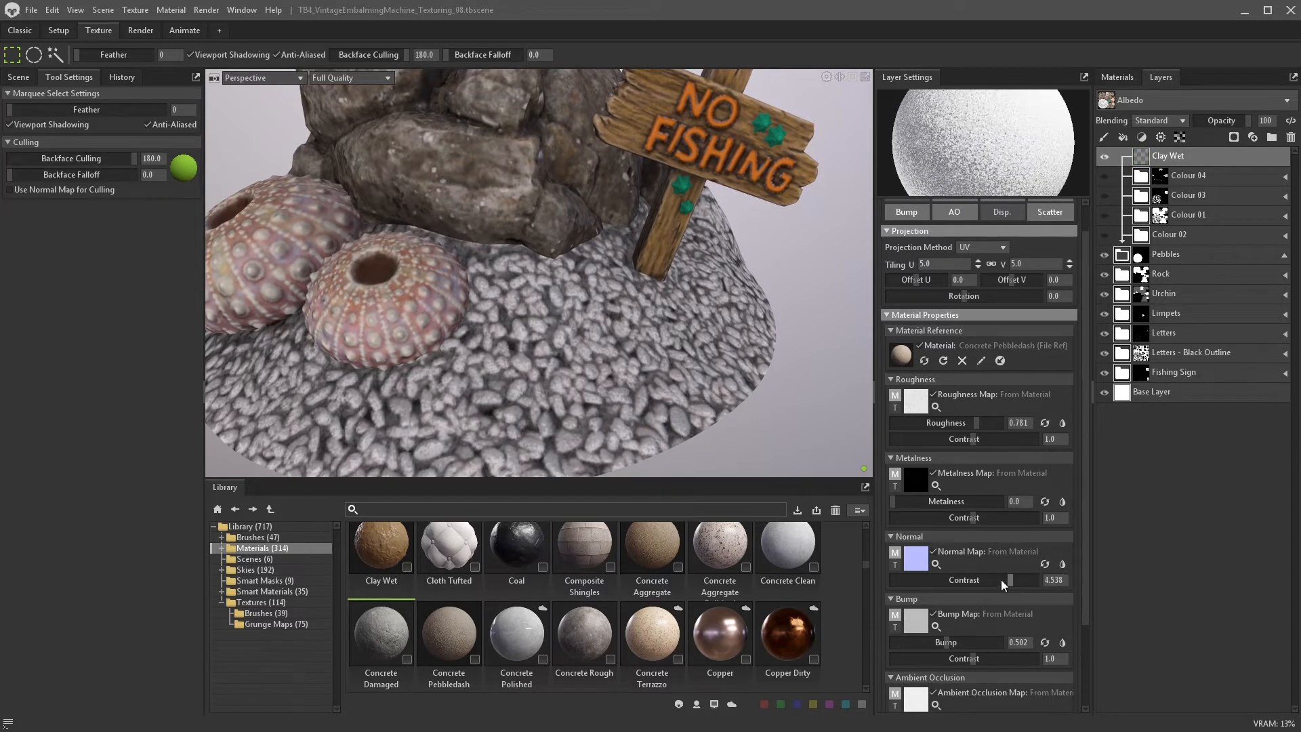
alt+drag(631, 407, 725, 356)
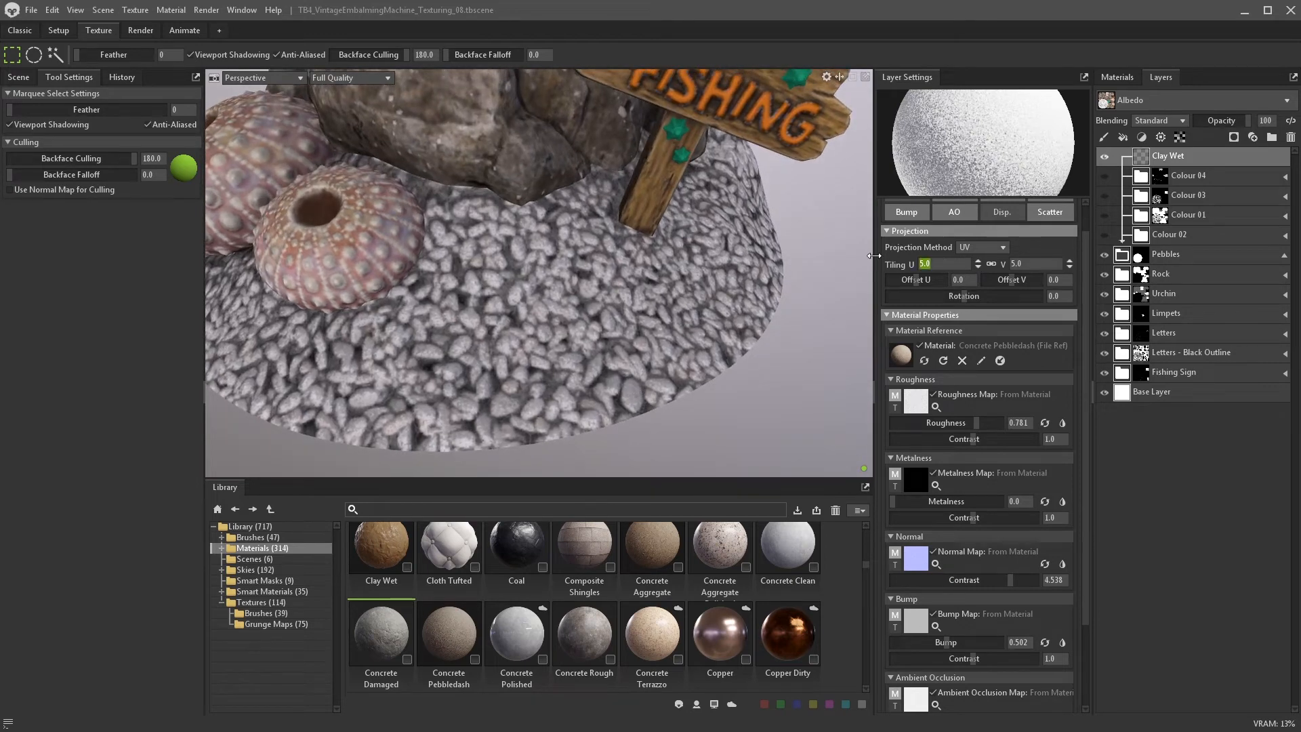
text(6)
key(Return)
text(5.5)
key(Return)
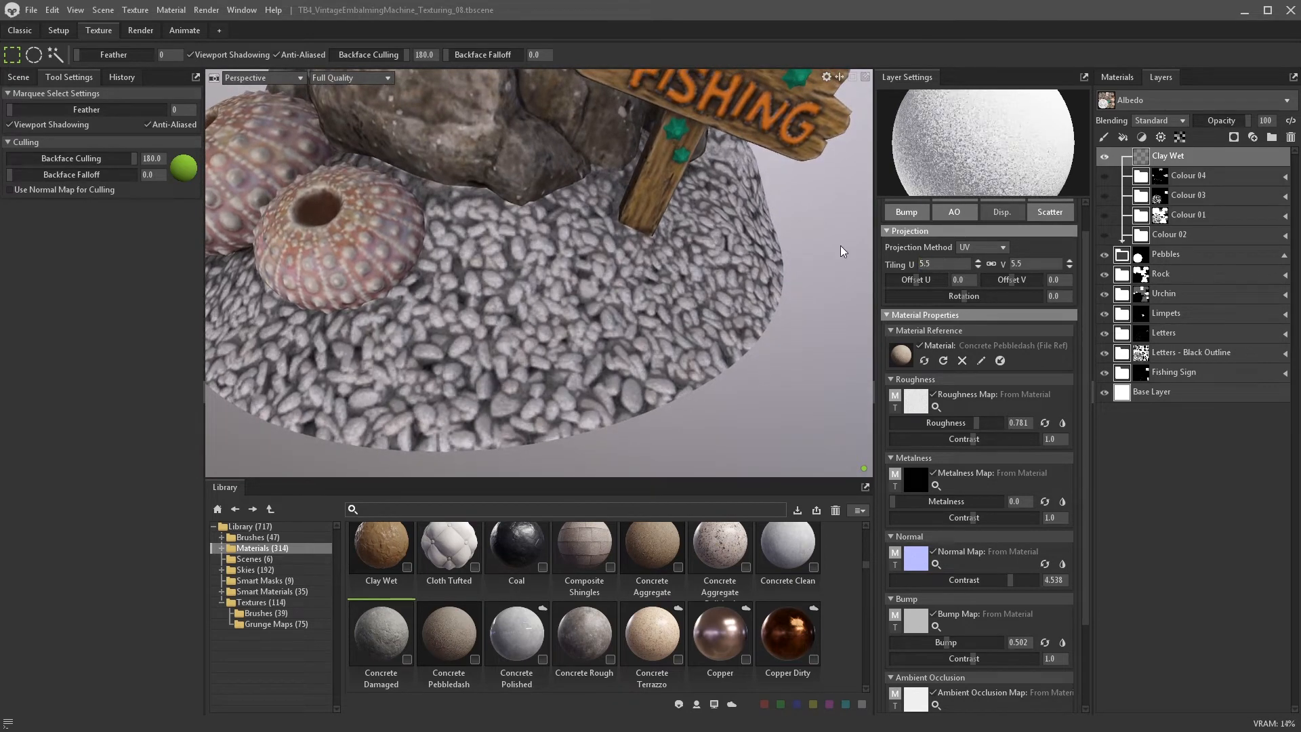
alt+drag(840, 252, 800, 227)
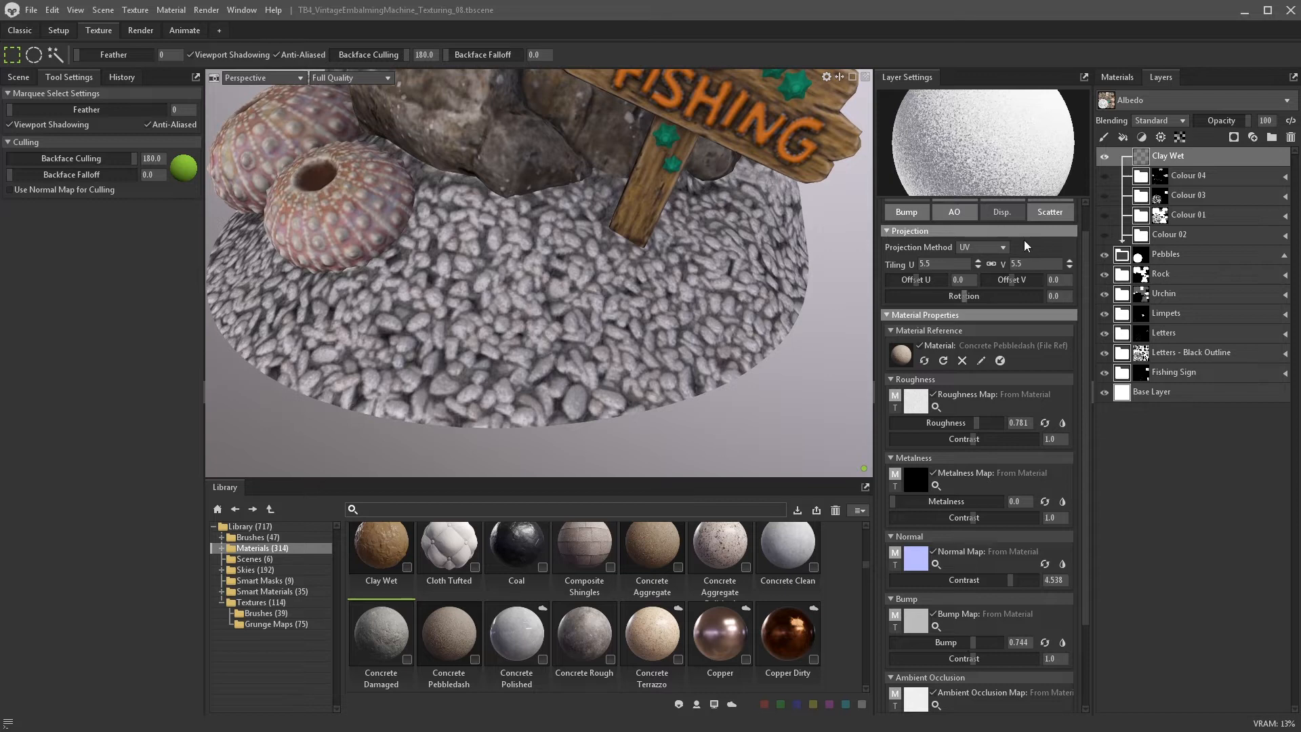
- Show the Colour 01 to Colour 04 groups again and disable Bump on the Concrete Pebbledash layer
scroll(1025, 245, up, 1)
drag(1107, 176, 1107, 235)
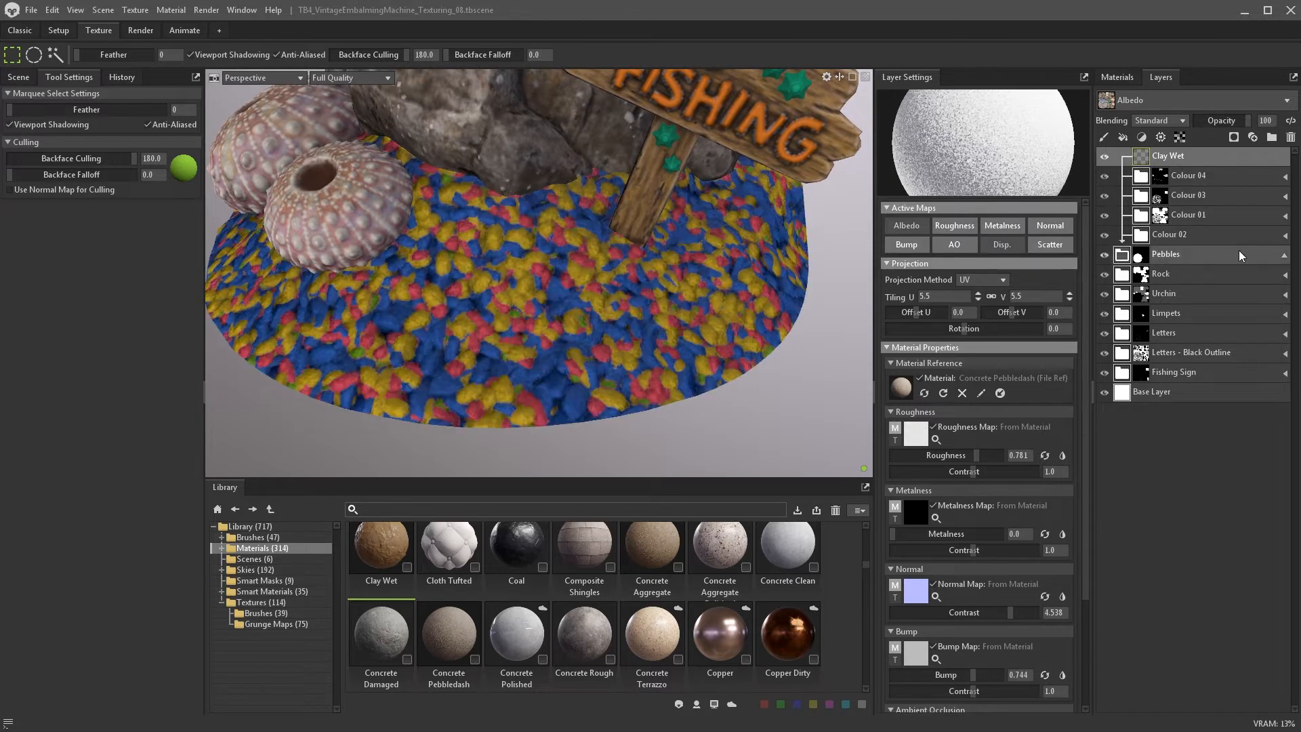
click(906, 248)
alt+drag(698, 339, 729, 366)
- Rename the Clay Wet layer Porous
double_click(1180, 156)
text(Porou)
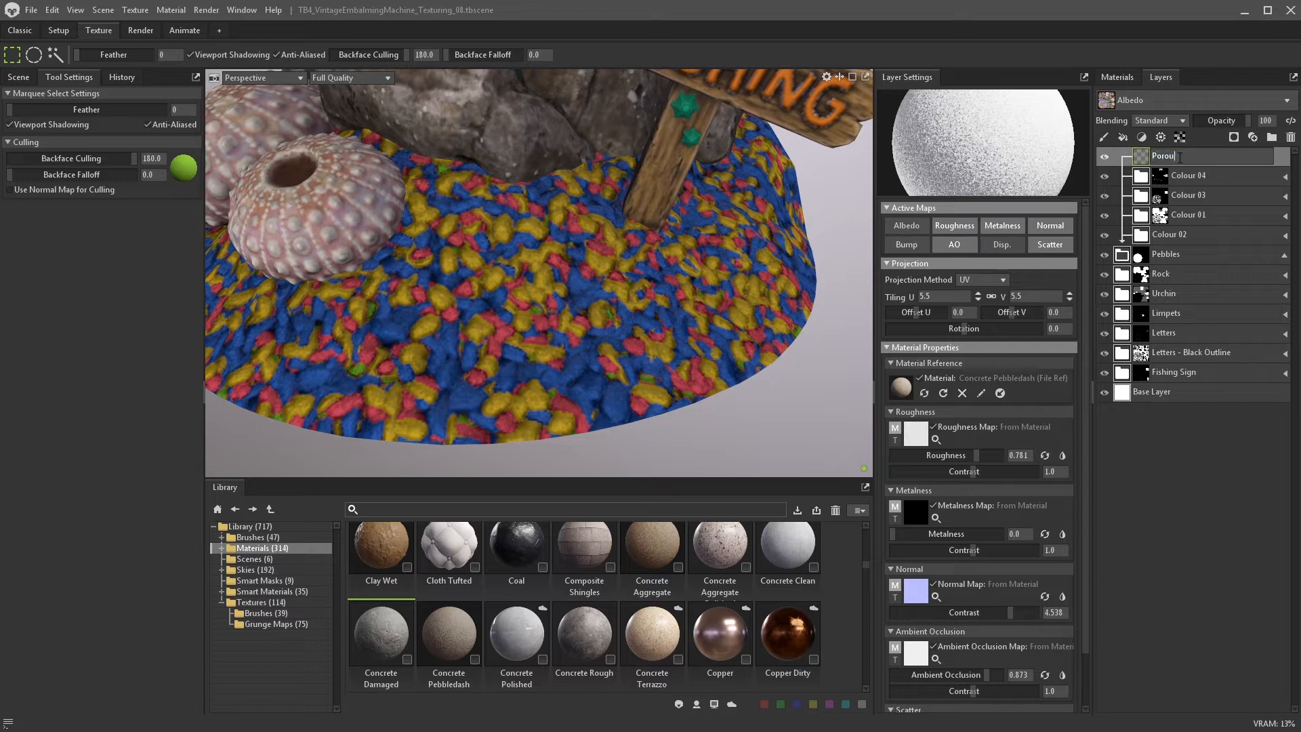
text(s)
key(Return)
- Add the Gravel Small material above the Porous layer in the Pebbles group and set its tiling to 5
scroll(586, 602, down, 5)
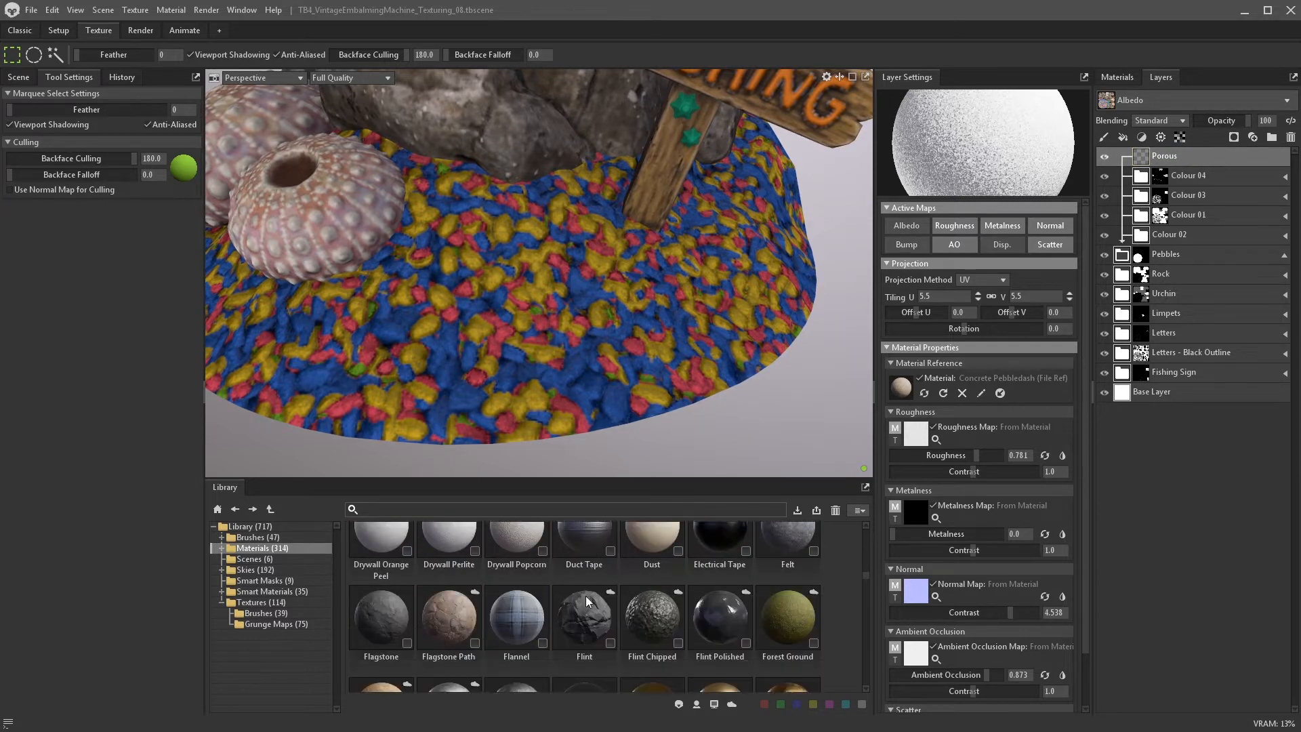
scroll(587, 602, down, 5)
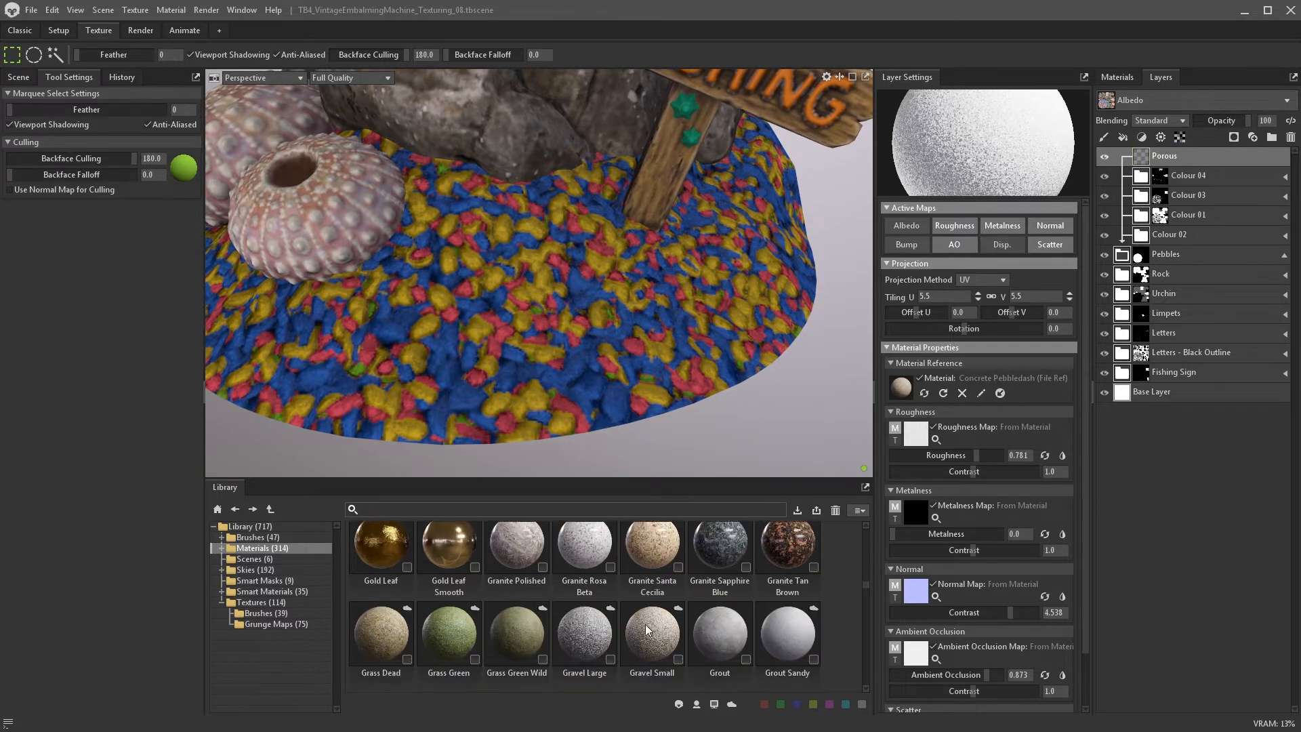
drag(662, 634, 1123, 263)
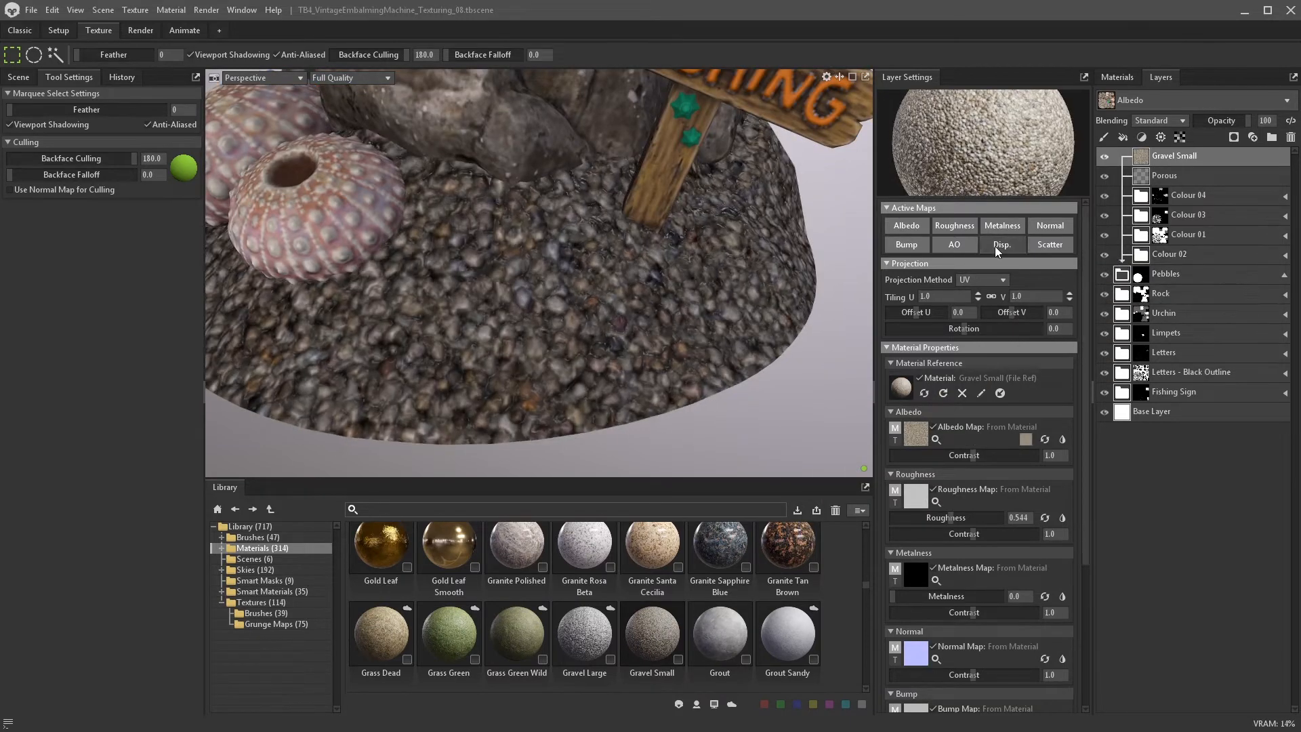
click(906, 296)
text(5)
key(Return)
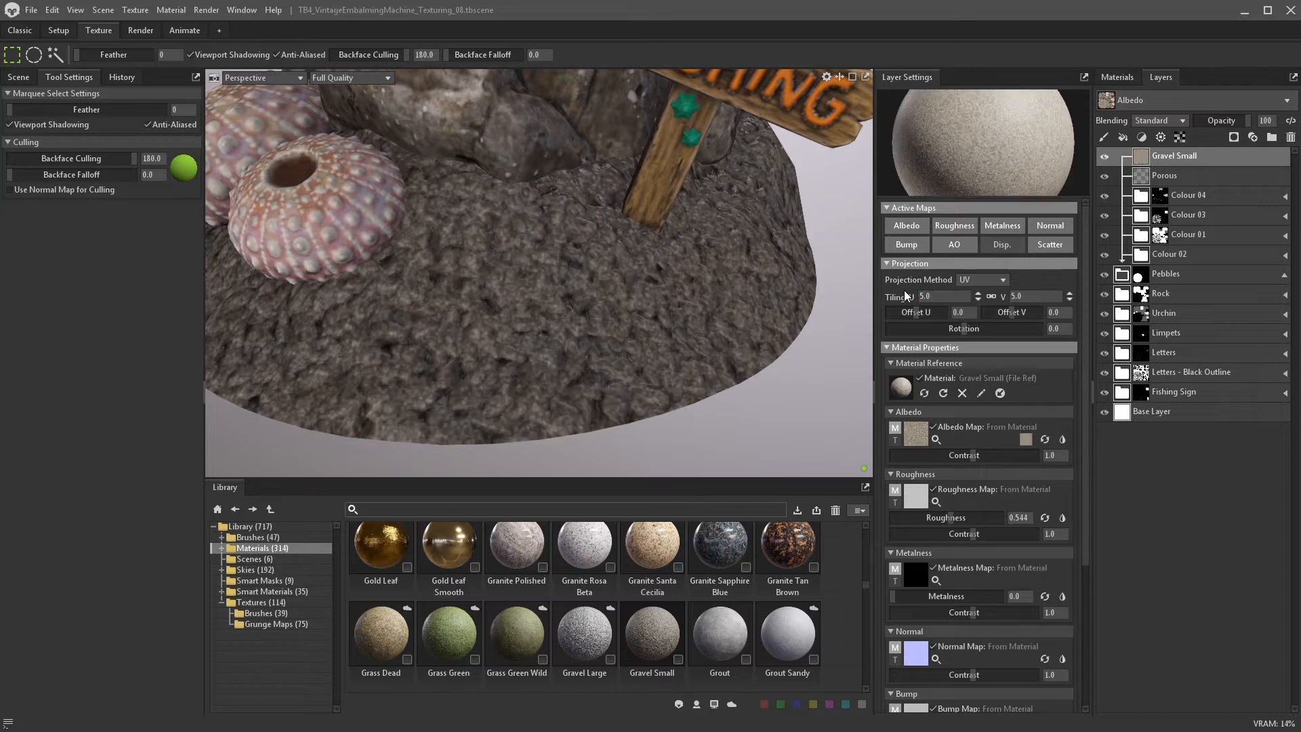
- Disable Albedo on the Gravel Small layer after inspecting the pebbles up close
alt+drag(580, 304, 721, 278)
scroll(627, 278, up, 3)
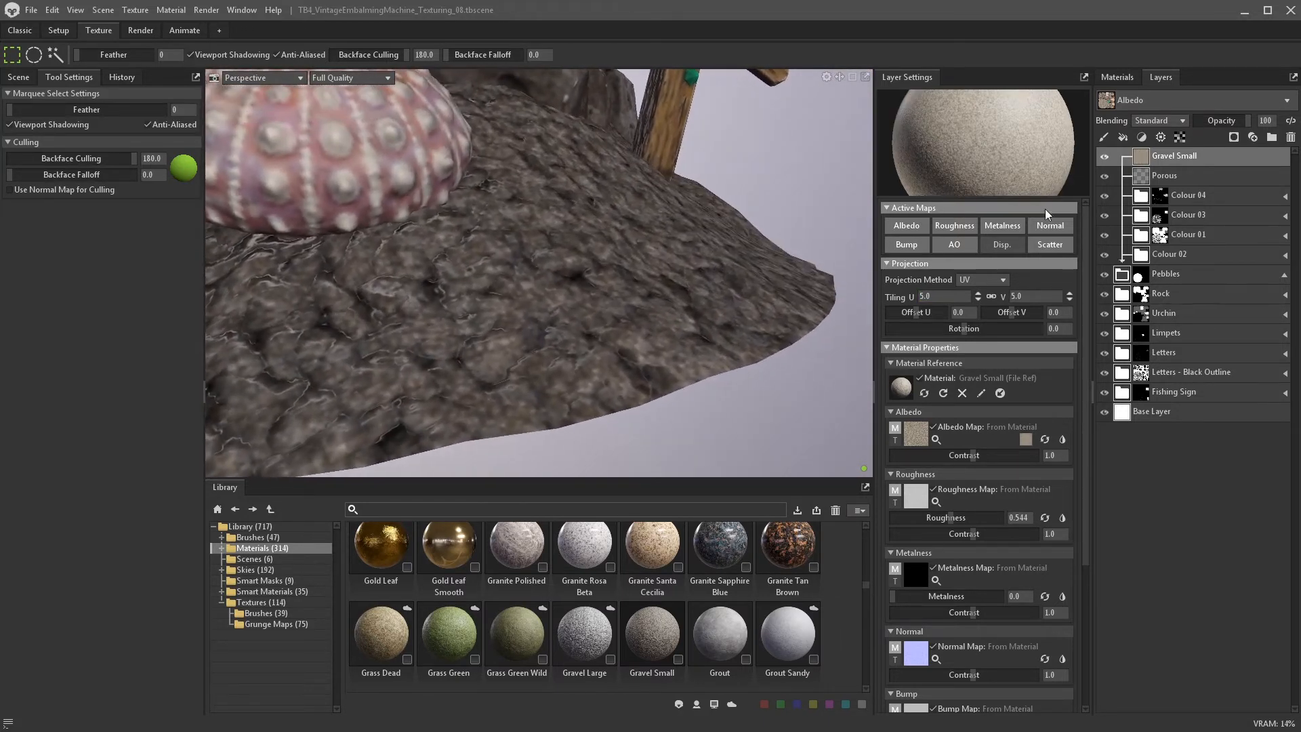
click(898, 229)
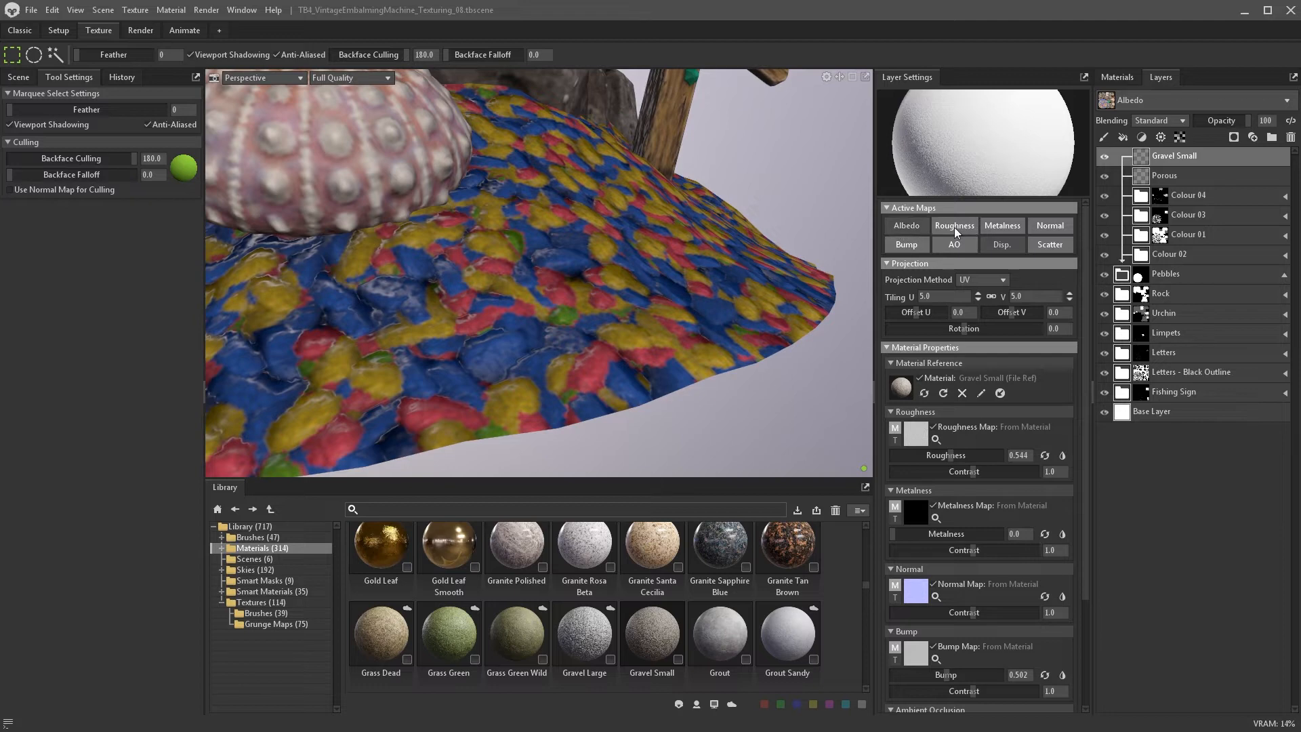
- Add a Levels adjustment layer above the Gravel Small layer and limit it to the Roughness map
click(1142, 137)
click(1157, 212)
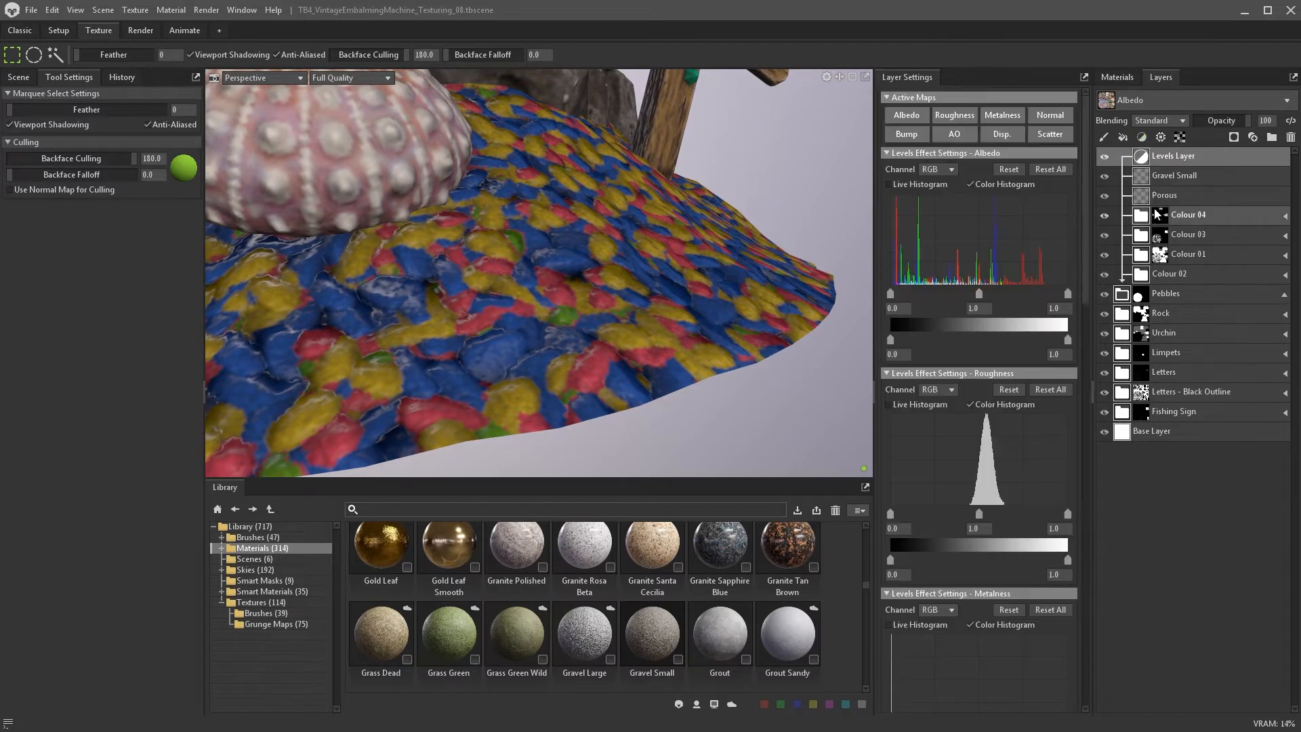
click(954, 115)
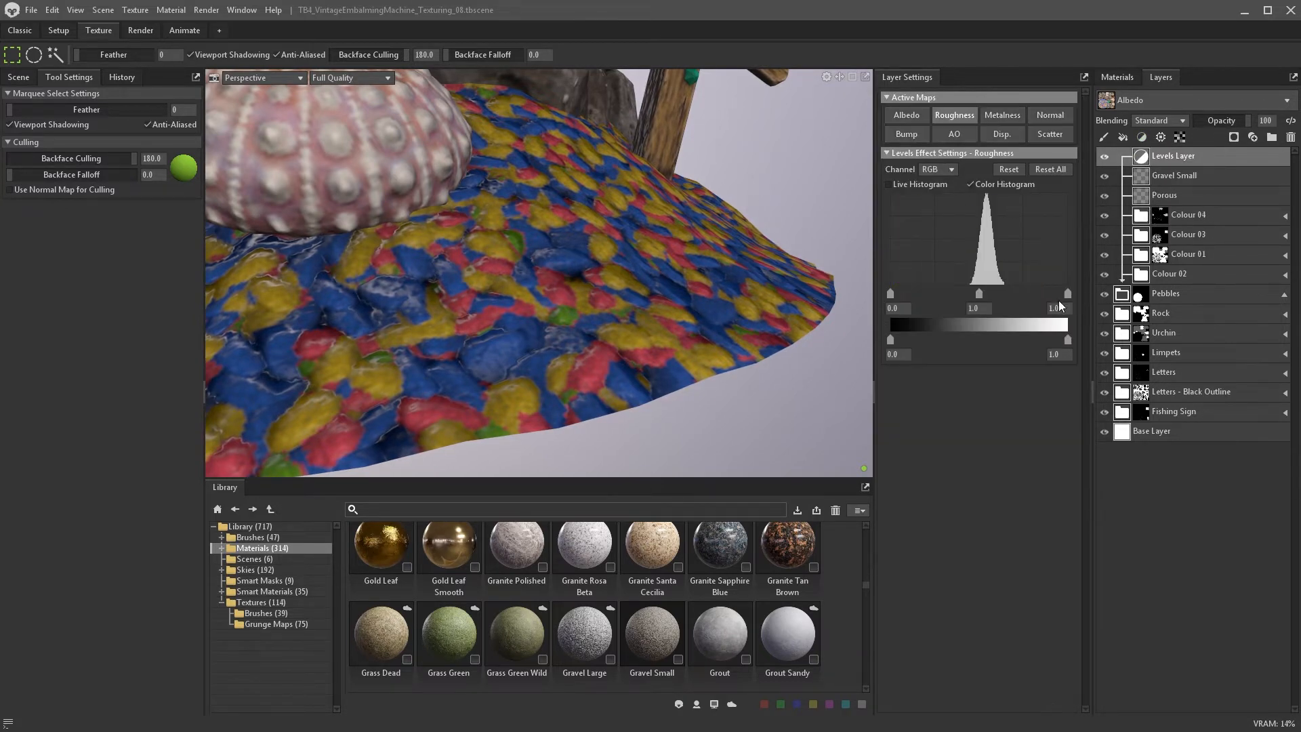
- Tighten the Levels Layer's Roughness input range to 0.24 for the low end and 0.775 for the high end
drag(1068, 293, 1023, 293)
drag(891, 294, 933, 295)
alt+drag(656, 296, 529, 297)
drag(1036, 294, 1028, 293)
alt+drag(718, 305, 732, 389)
scroll(732, 389, down, 3)
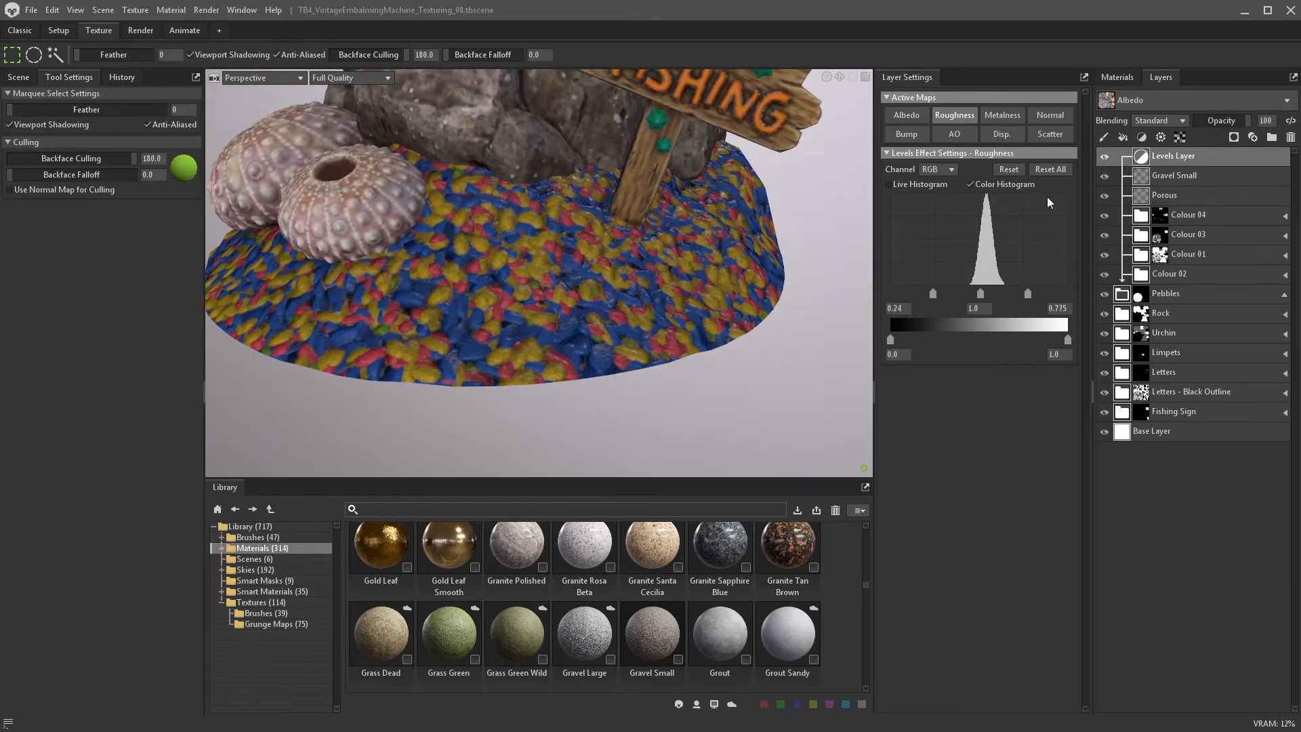
- Nest the Levels Layer inside Gravel Small so it affects only that layer, and disable Bump on Gravel Small
drag(1152, 156, 1171, 175)
click(1108, 180)
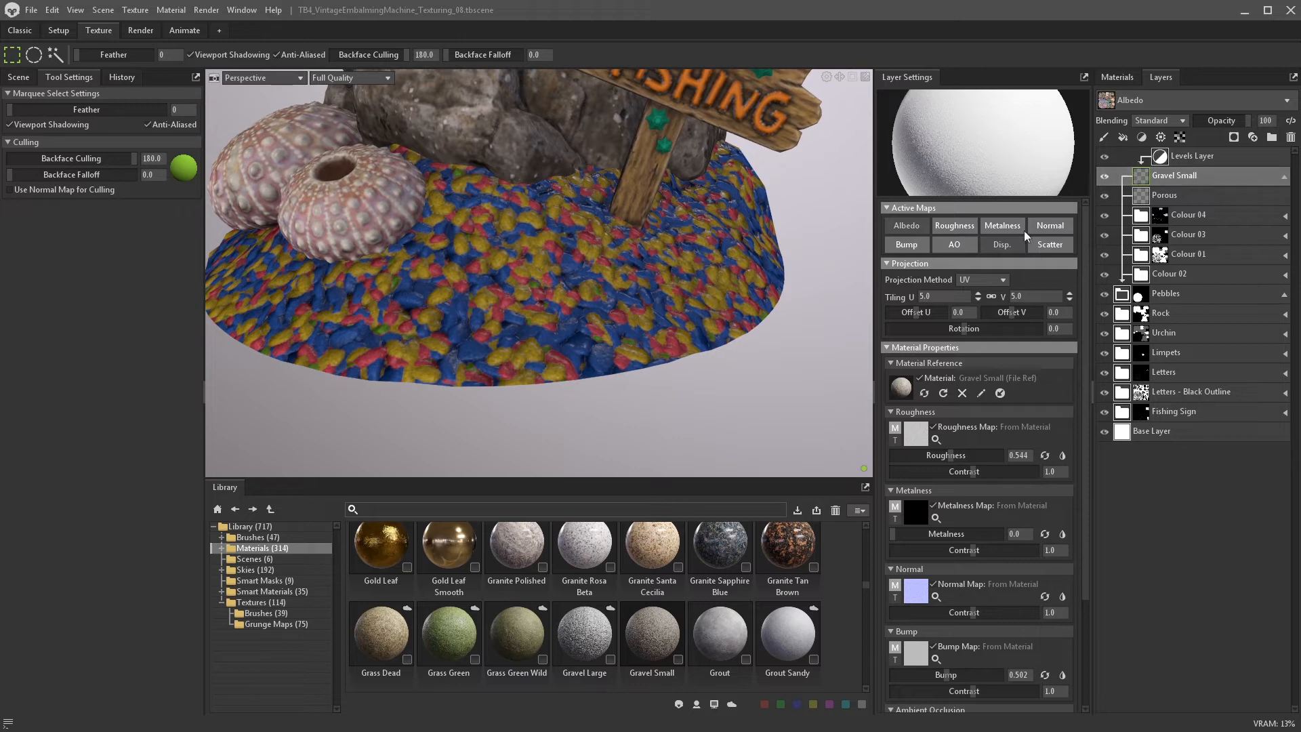
click(905, 247)
alt+drag(800, 285, 738, 266)
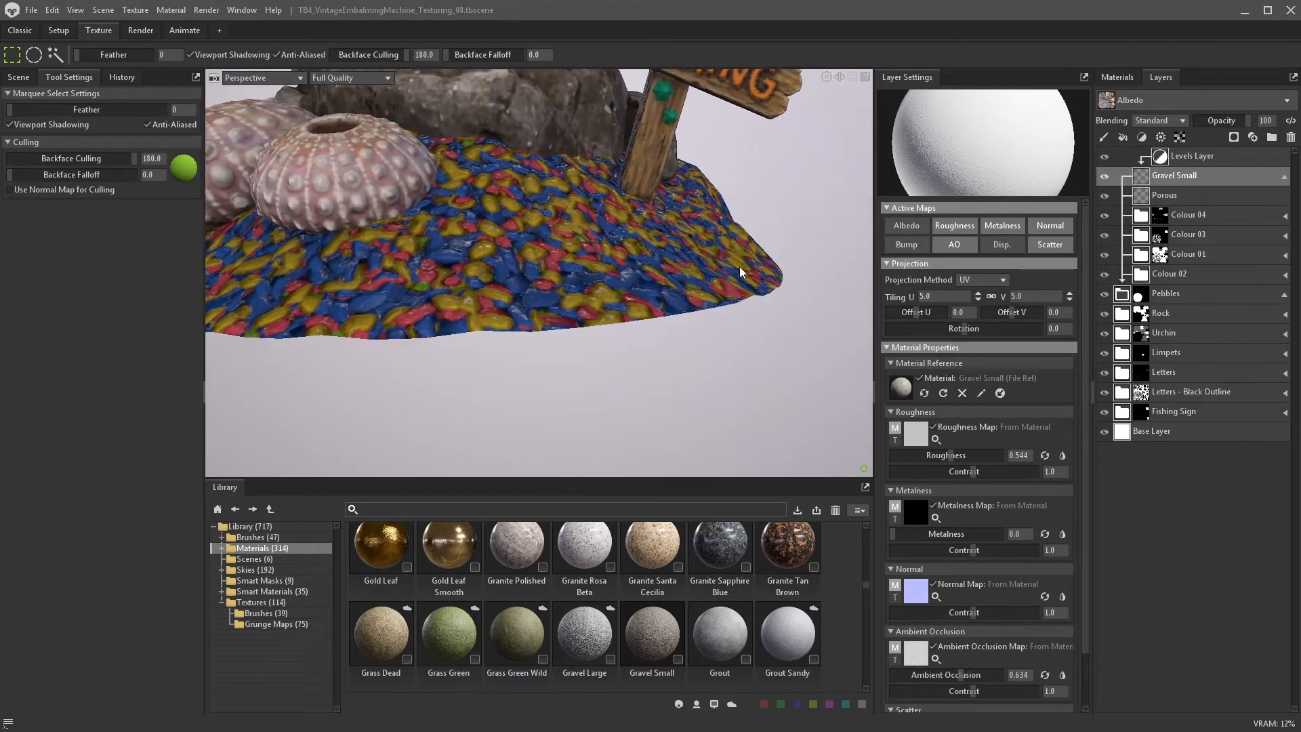
scroll(788, 253, up, 3)
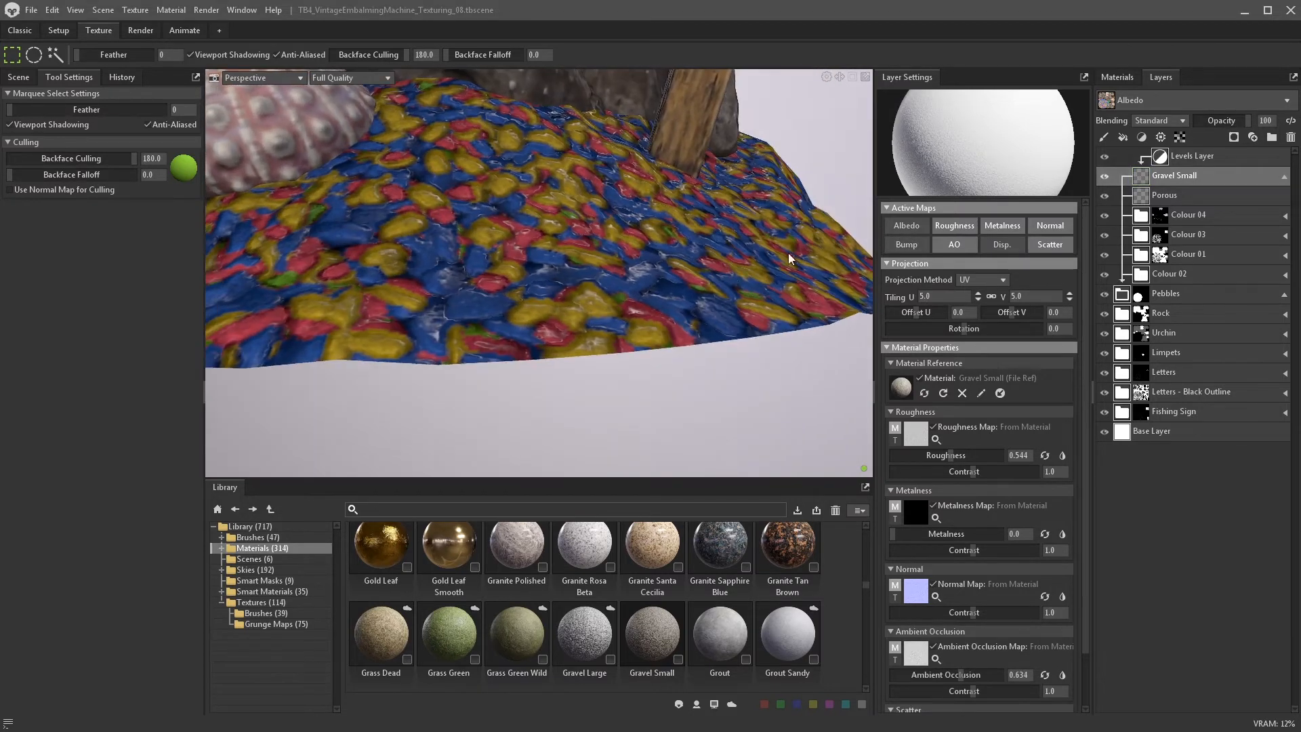
click(1104, 176)
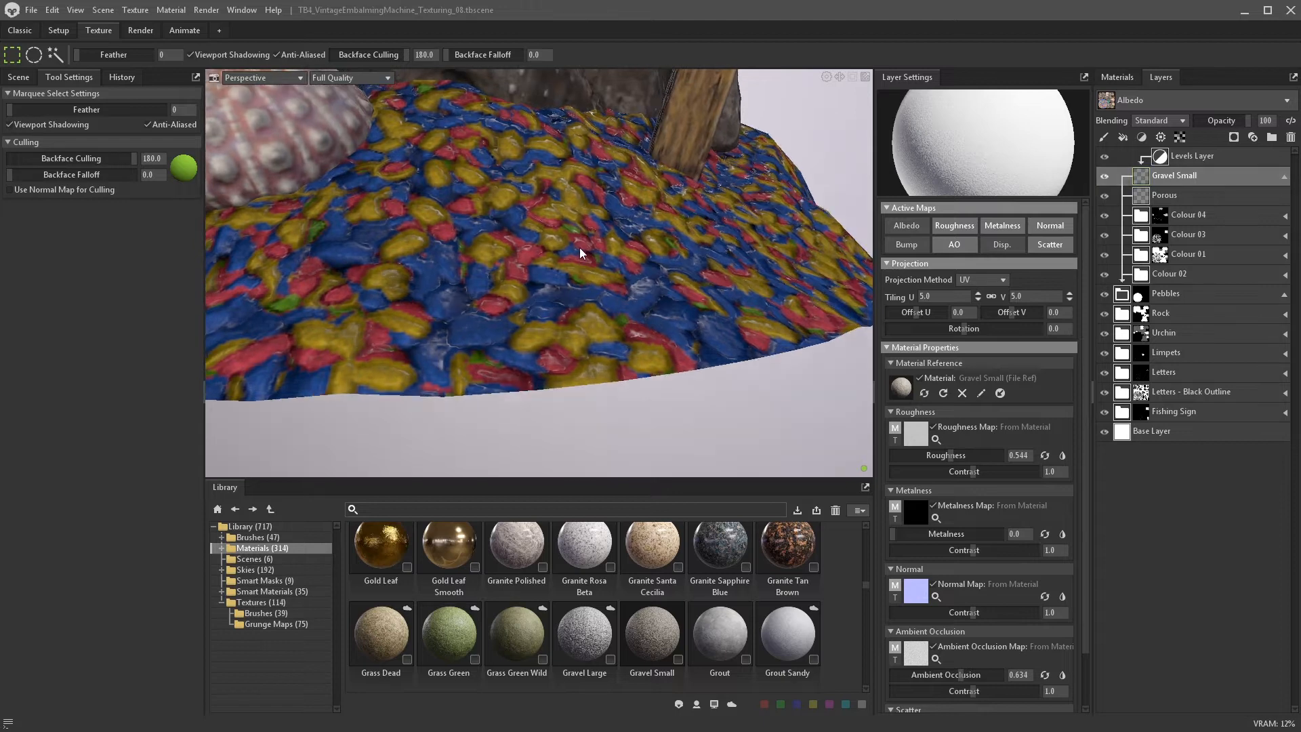
scroll(569, 258, down, 5)
click(323, 78)
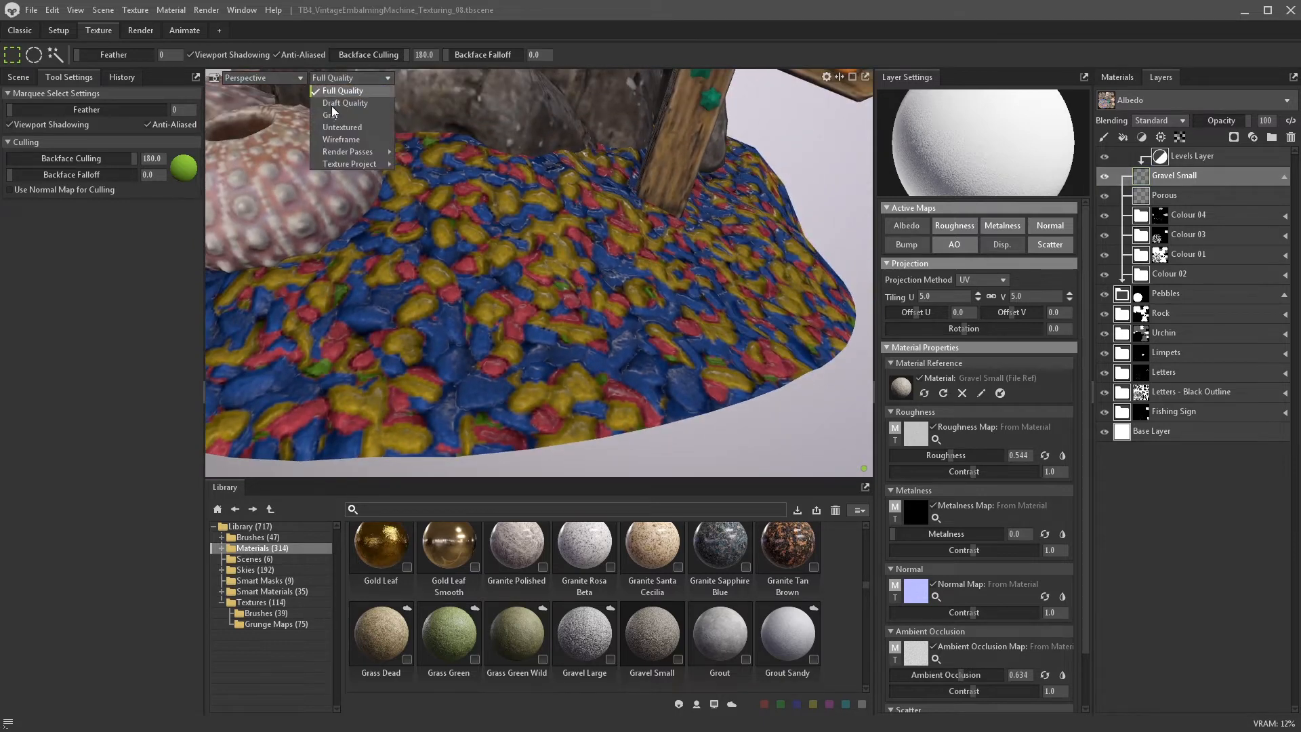
mouse_move(337, 164)
click(420, 188)
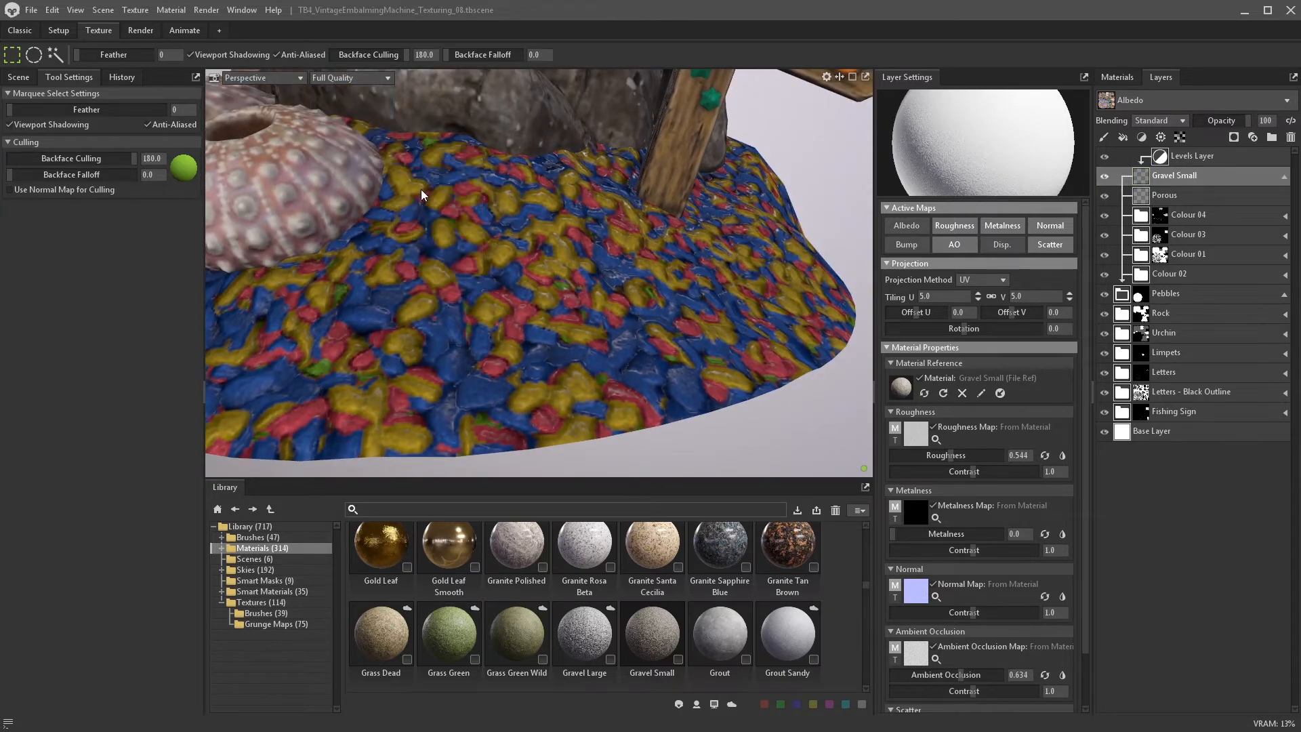
mouse_move(492, 278)
alt+mouse_down()
mouse_move(477, 320)
mouse_move(466, 265)
mouse_move(487, 230)
mouse_move(502, 271)
alt+mouse_up()
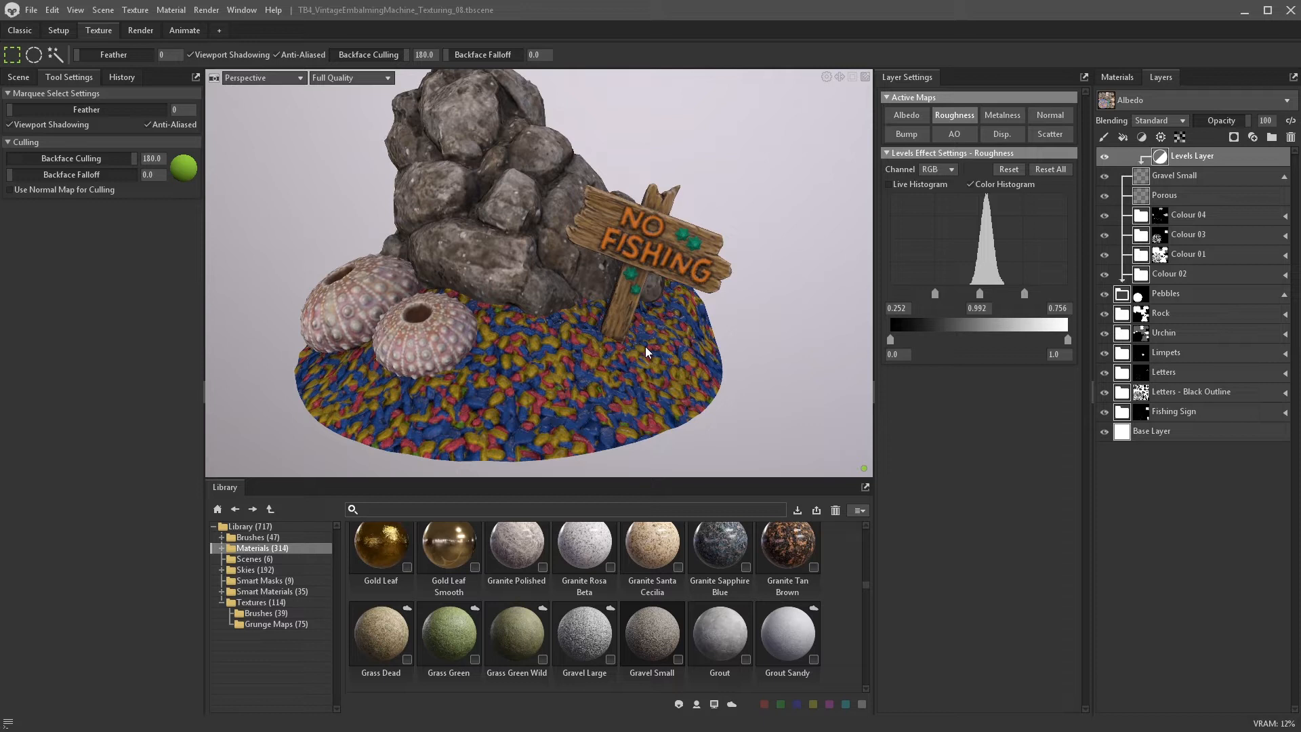
- Add an Emissive map to the MTB_TX_AquariumAssets texture project's project maps
click(20, 79)
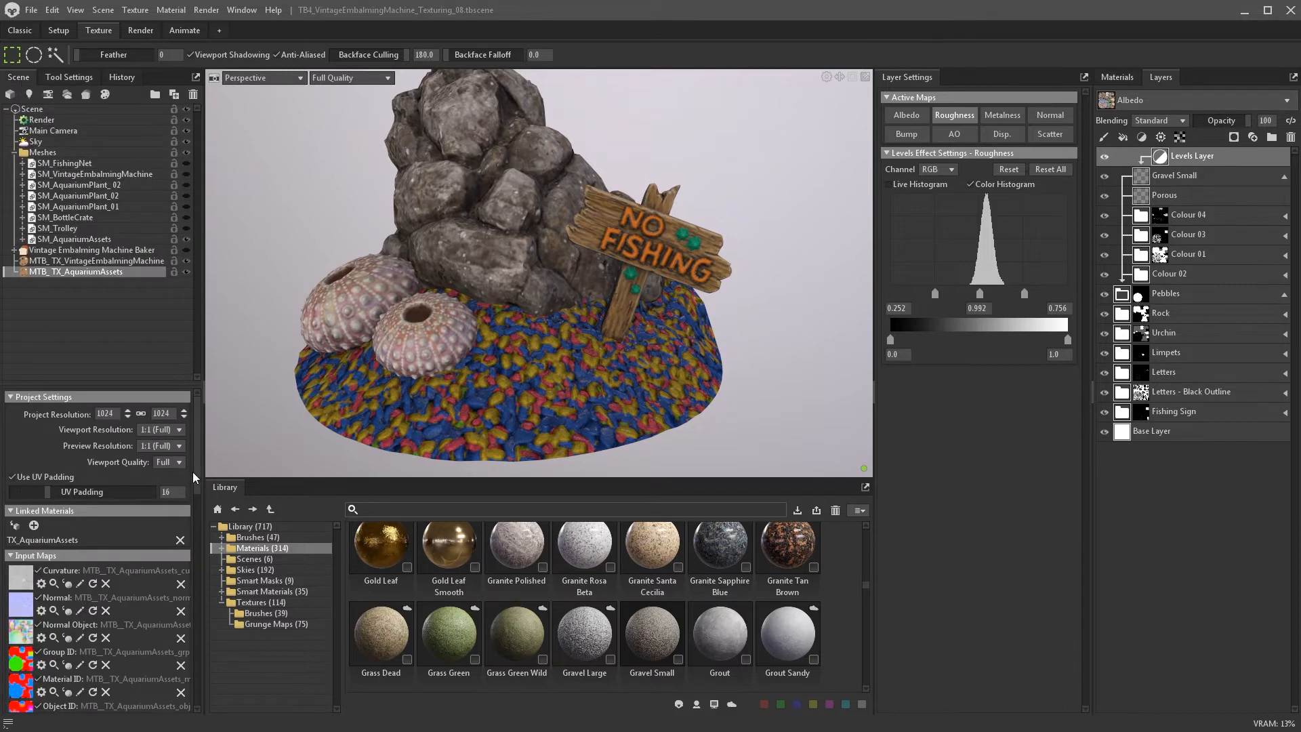
scroll(192, 471, down, 8)
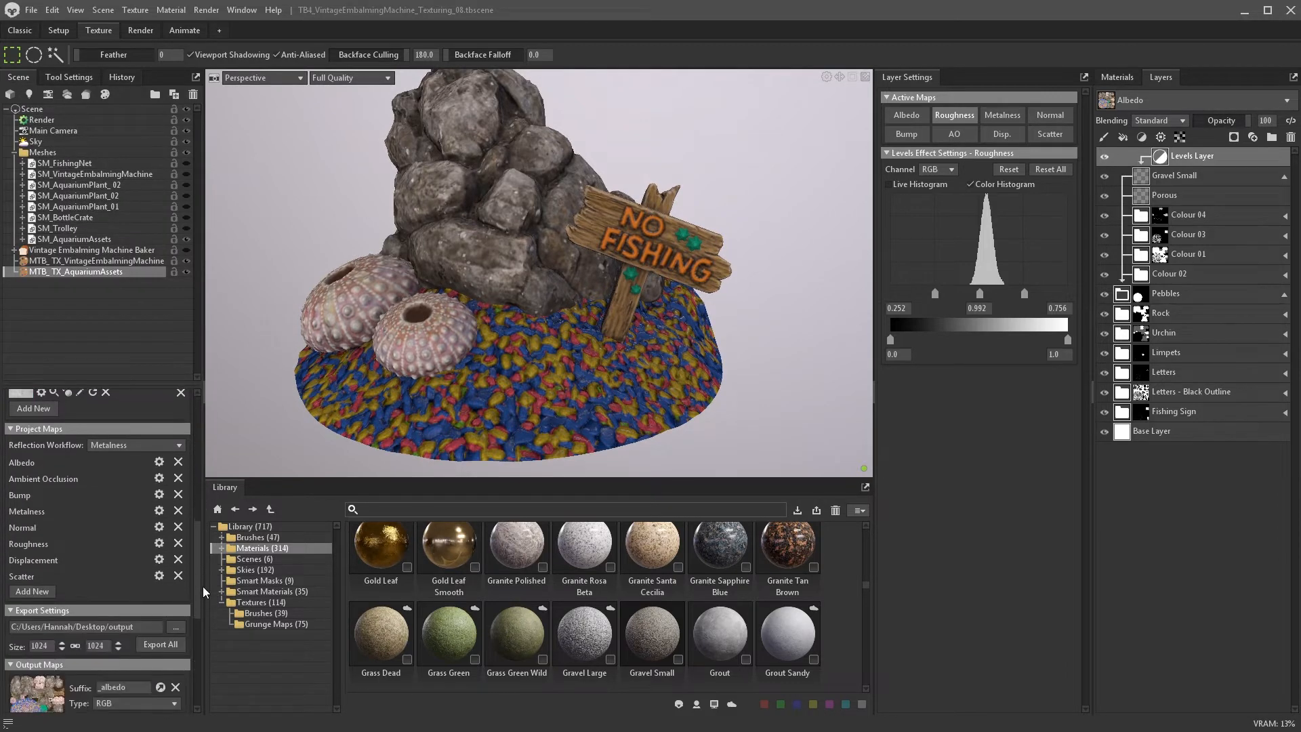
click(22, 592)
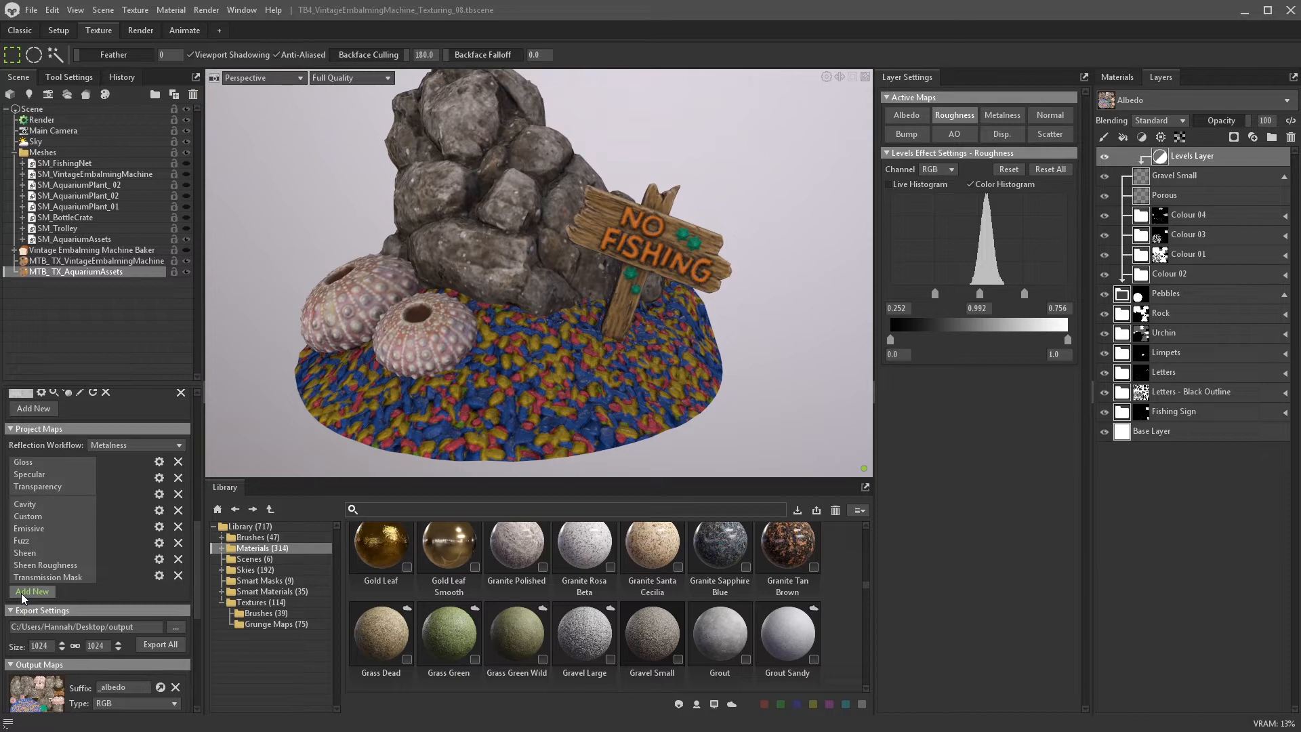
click(35, 528)
- Add an output map to the texture project with Emissive as its RGB source and the suffix _emissive
scroll(35, 530, down, 4)
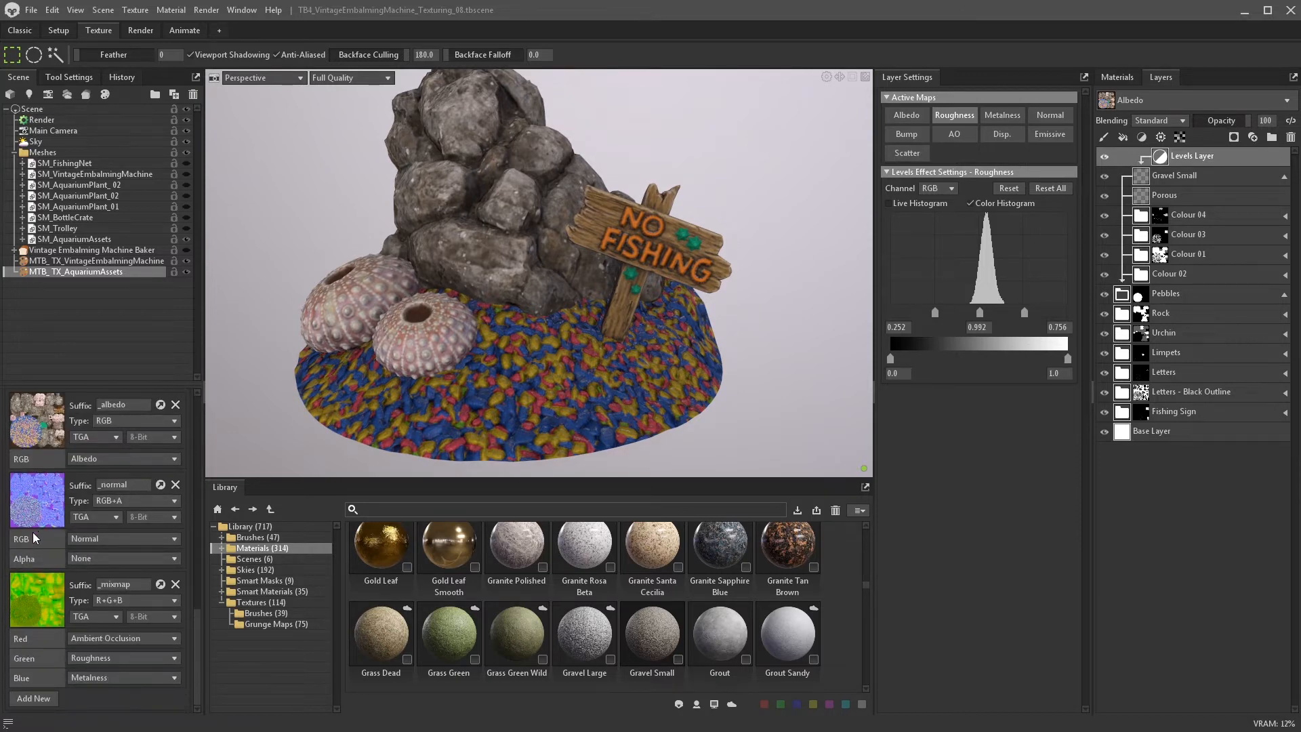
click(47, 697)
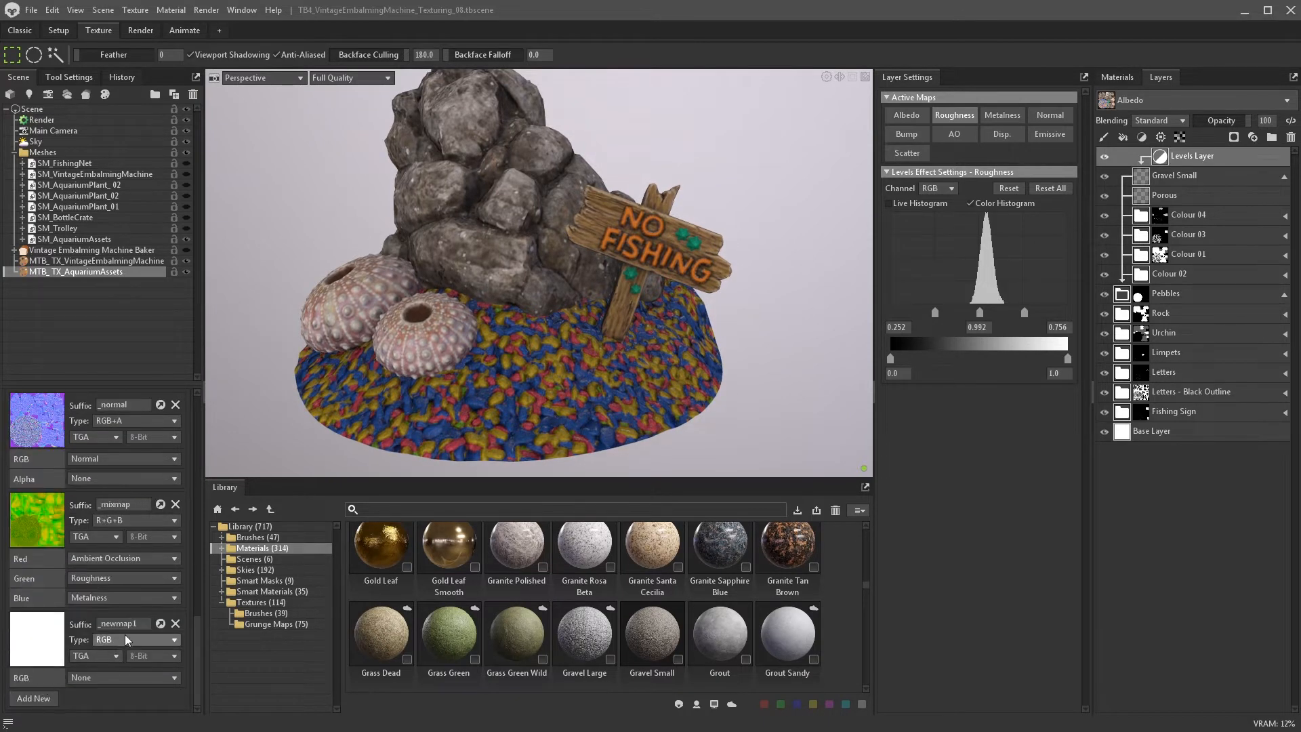
click(116, 678)
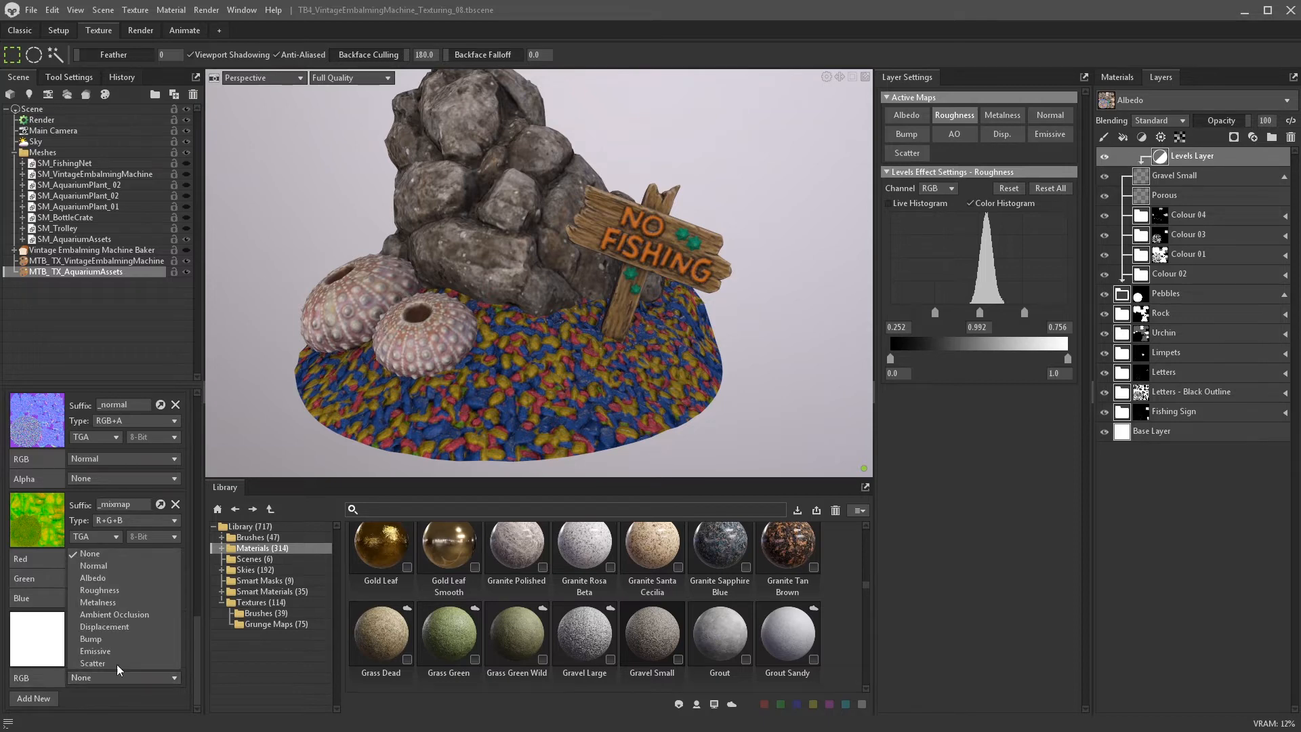
click(117, 651)
double_click(105, 618)
text(emissive)
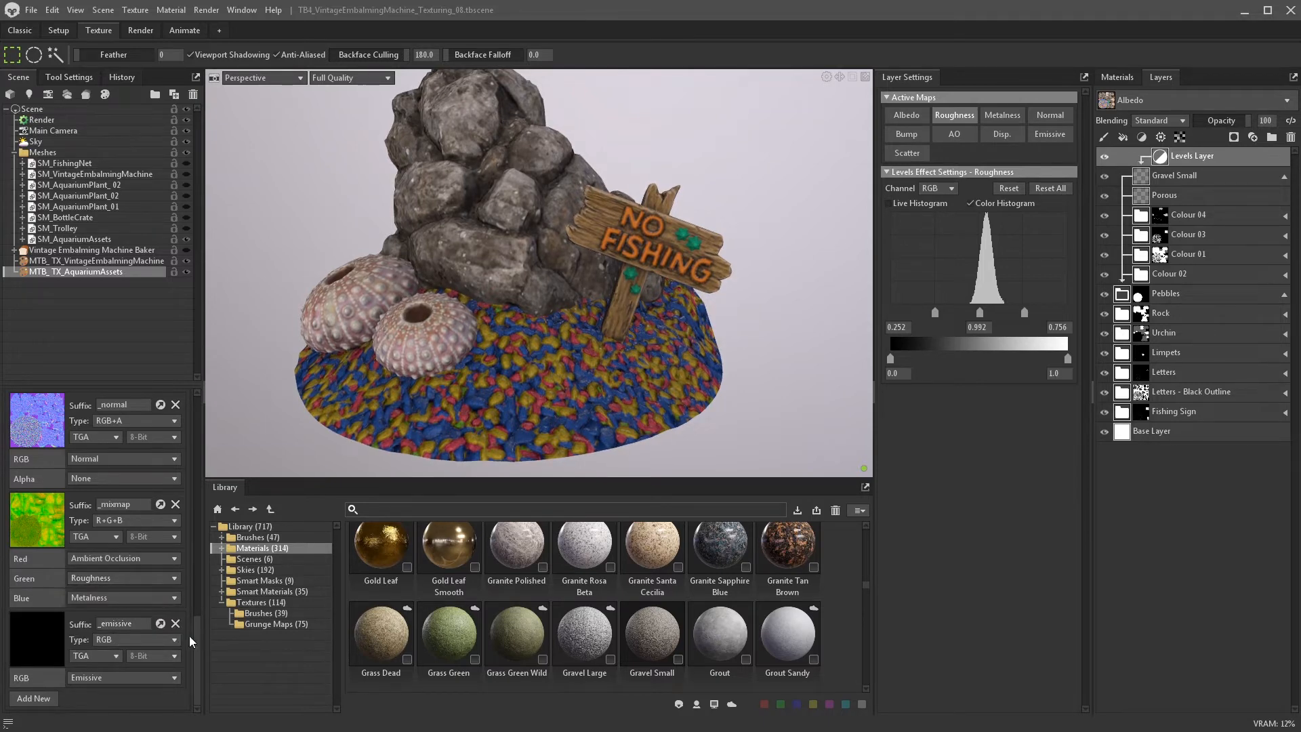
drag(196, 633, 197, 408)
click(71, 78)
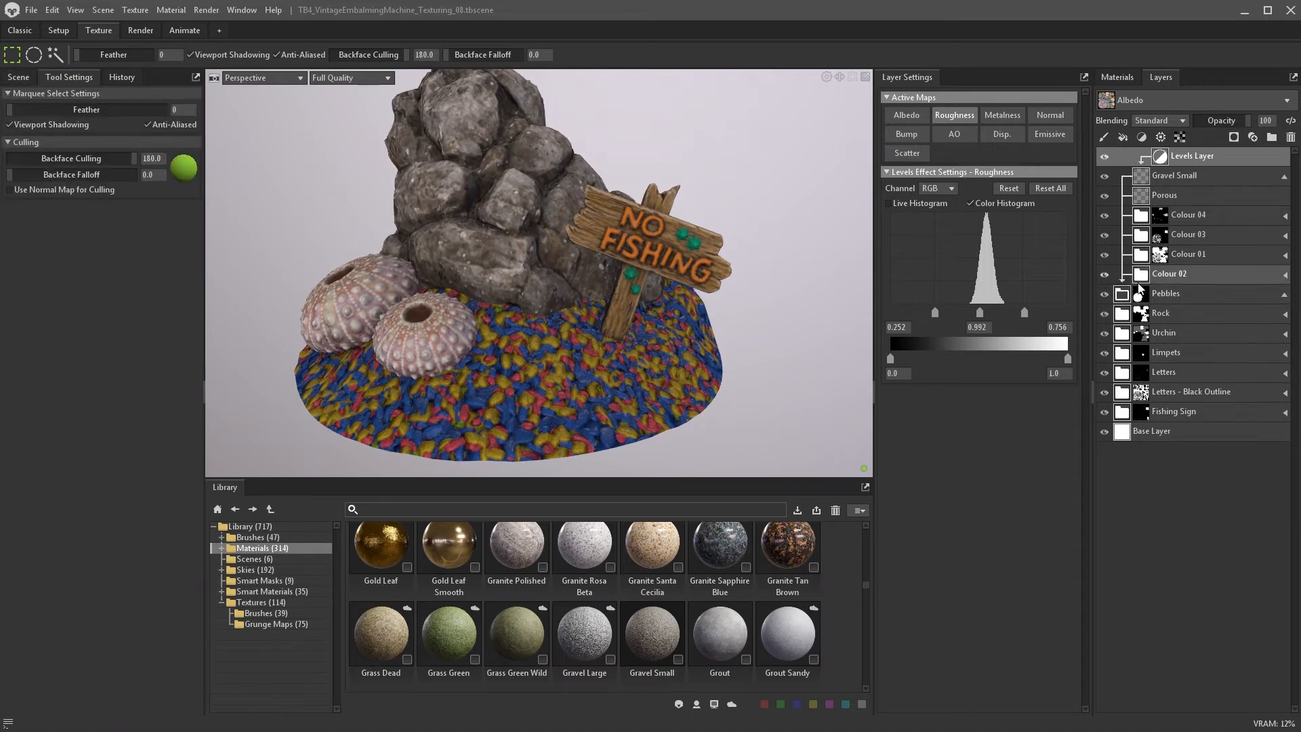
- Recolour the Albedo of the fill layer in the Colour 02 group to near-black and set its Roughness to 0.9
click(1169, 294)
click(1154, 435)
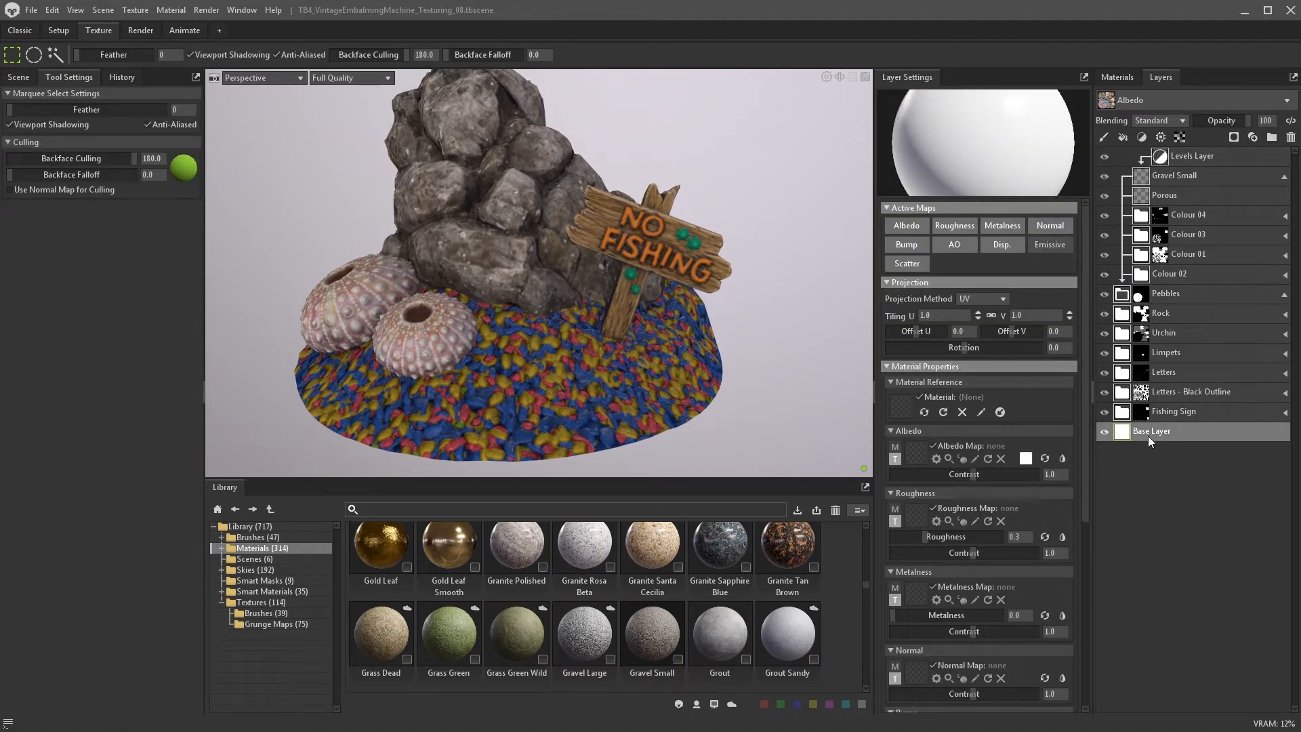
scroll(1016, 407, down, 5)
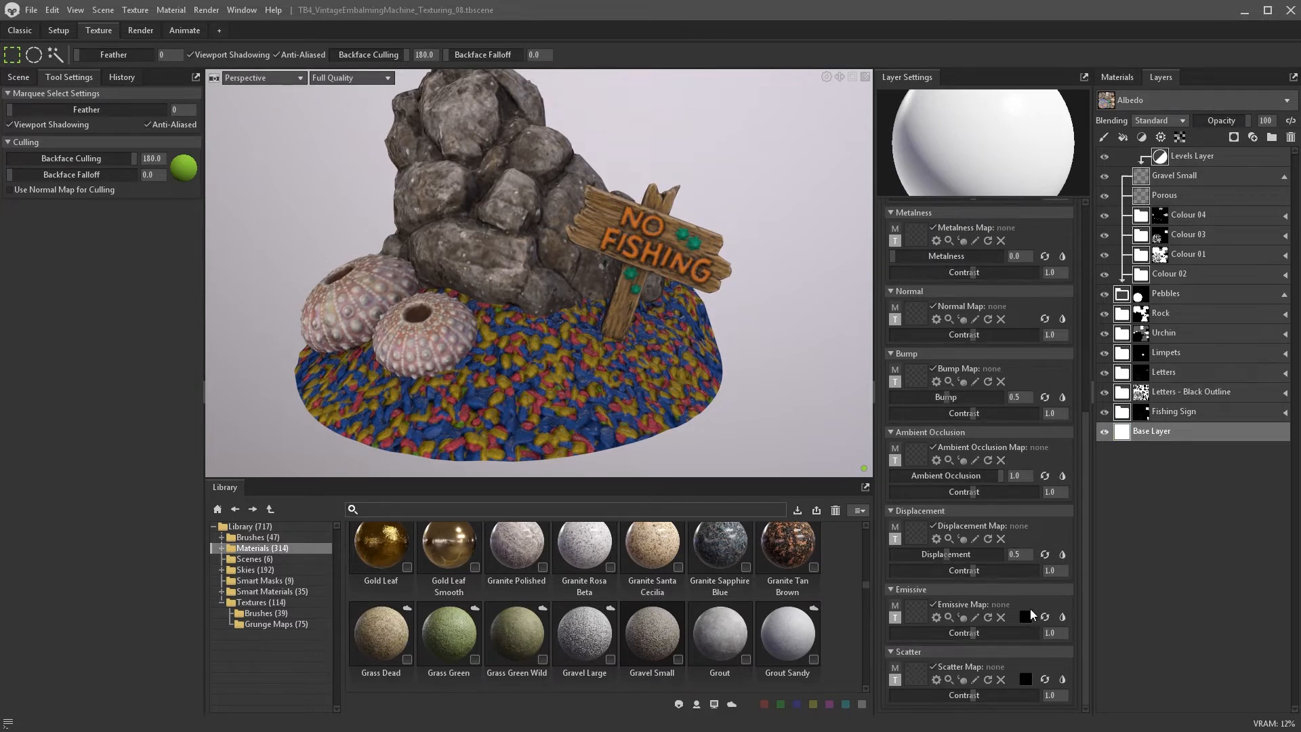
scroll(1015, 582, up, 5)
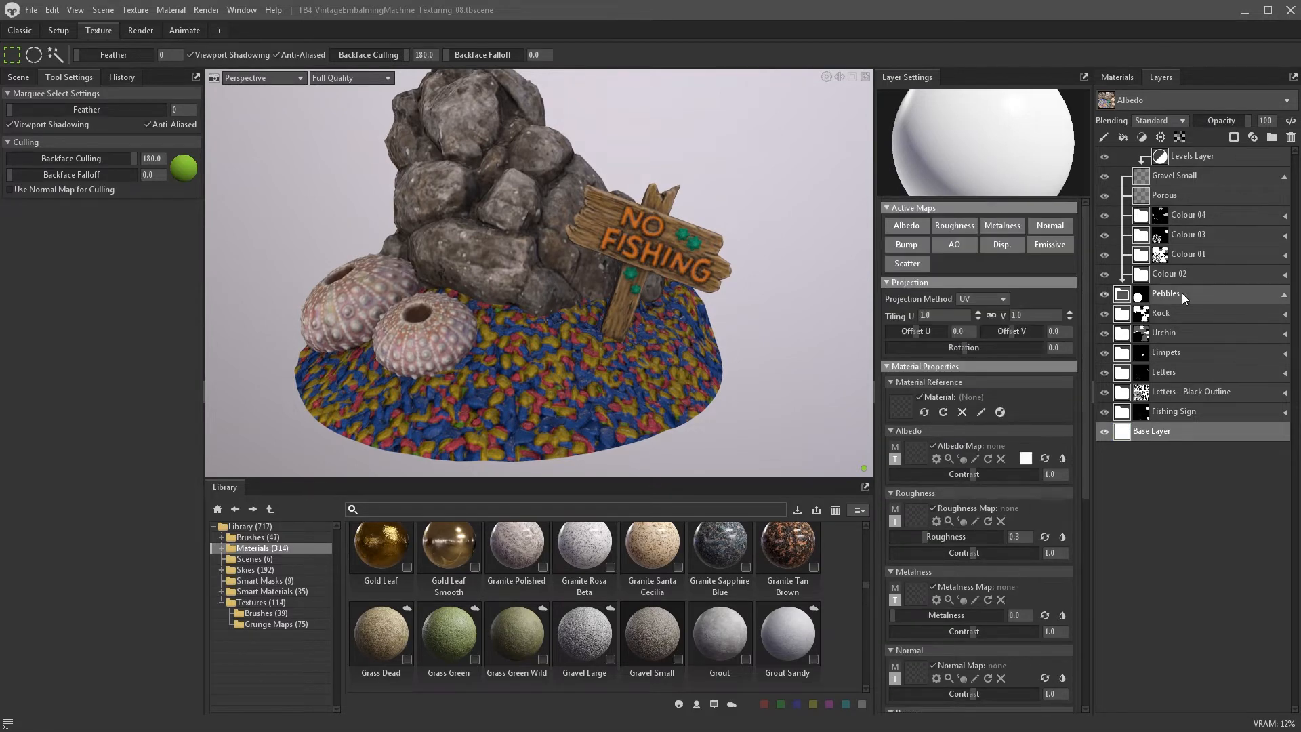
click(1271, 275)
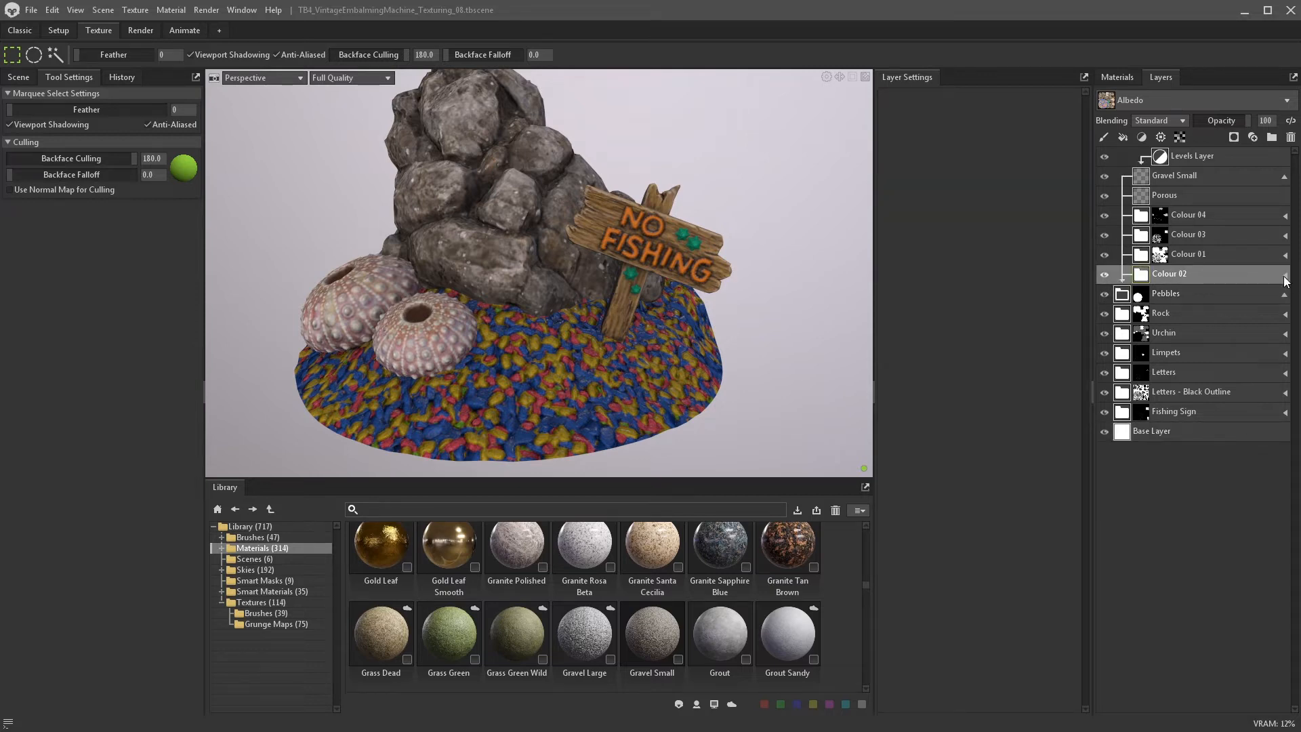
click(1284, 275)
click(1162, 278)
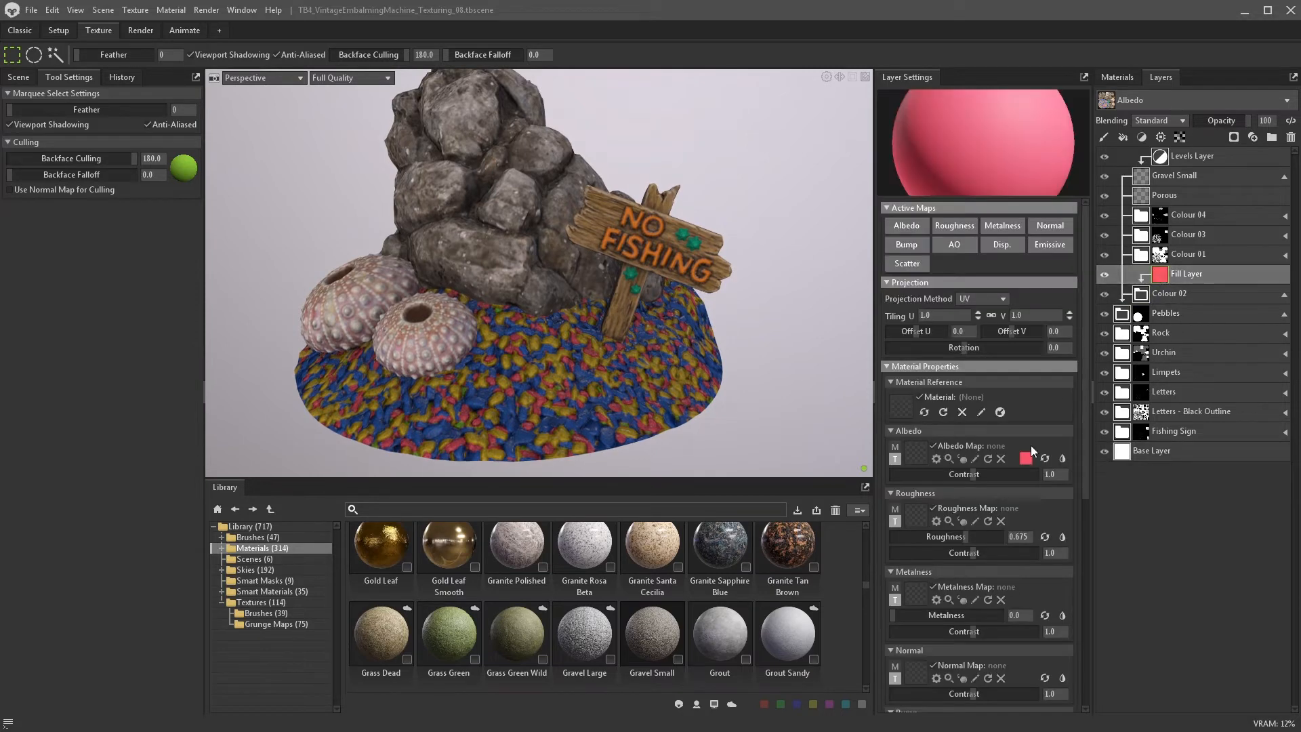
click(1029, 459)
click(781, 486)
mouse_move(777, 498)
mouse_down()
mouse_move(761, 521)
mouse_move(779, 517)
mouse_up()
click(1030, 370)
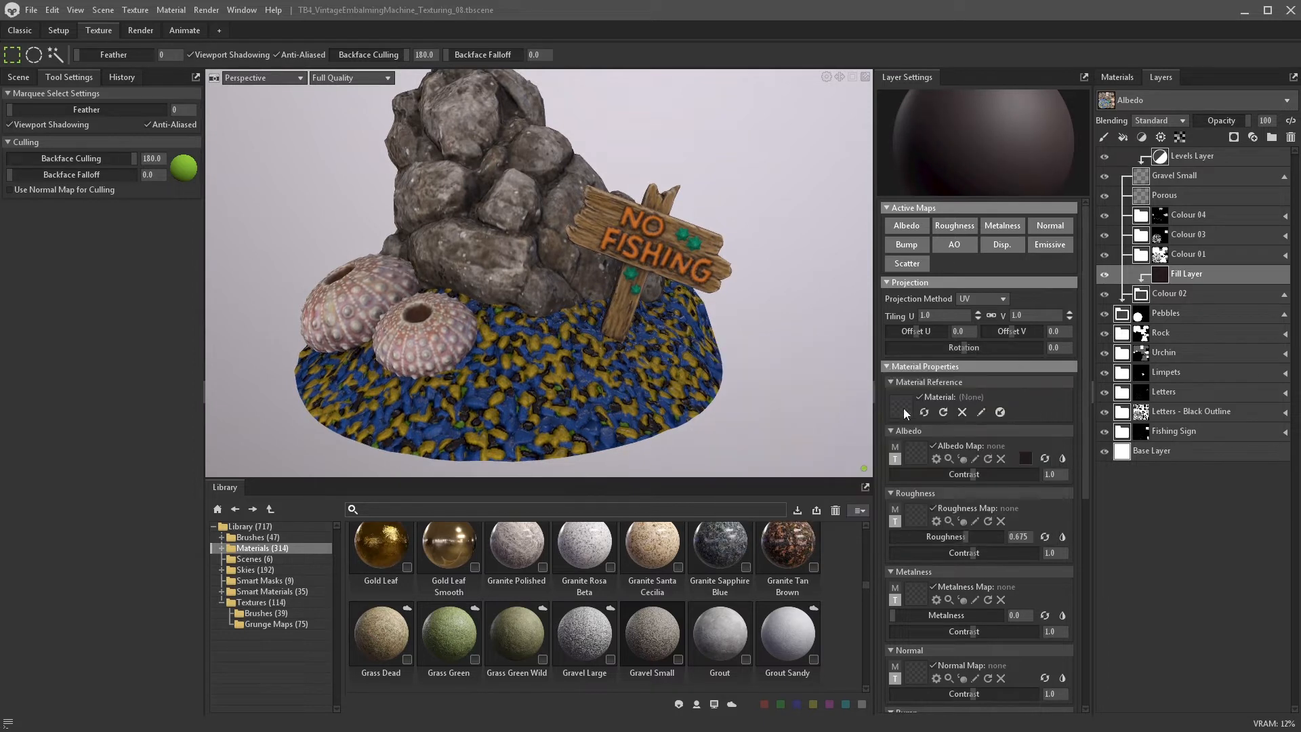
drag(987, 539, 990, 535)
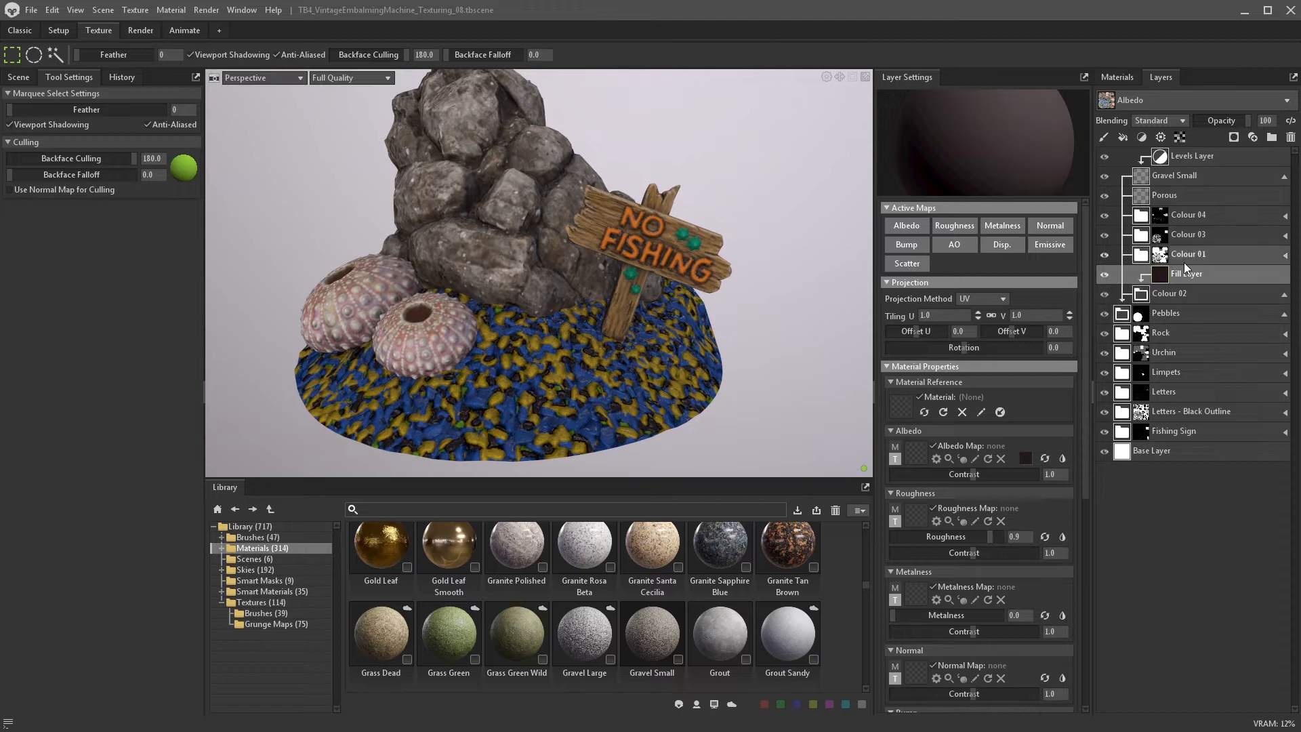
- Change the Albedo of the fill layer in the Colour 01 group to a deeper, saturated blue
click(1141, 254)
click(1172, 255)
click(1026, 462)
click(839, 373)
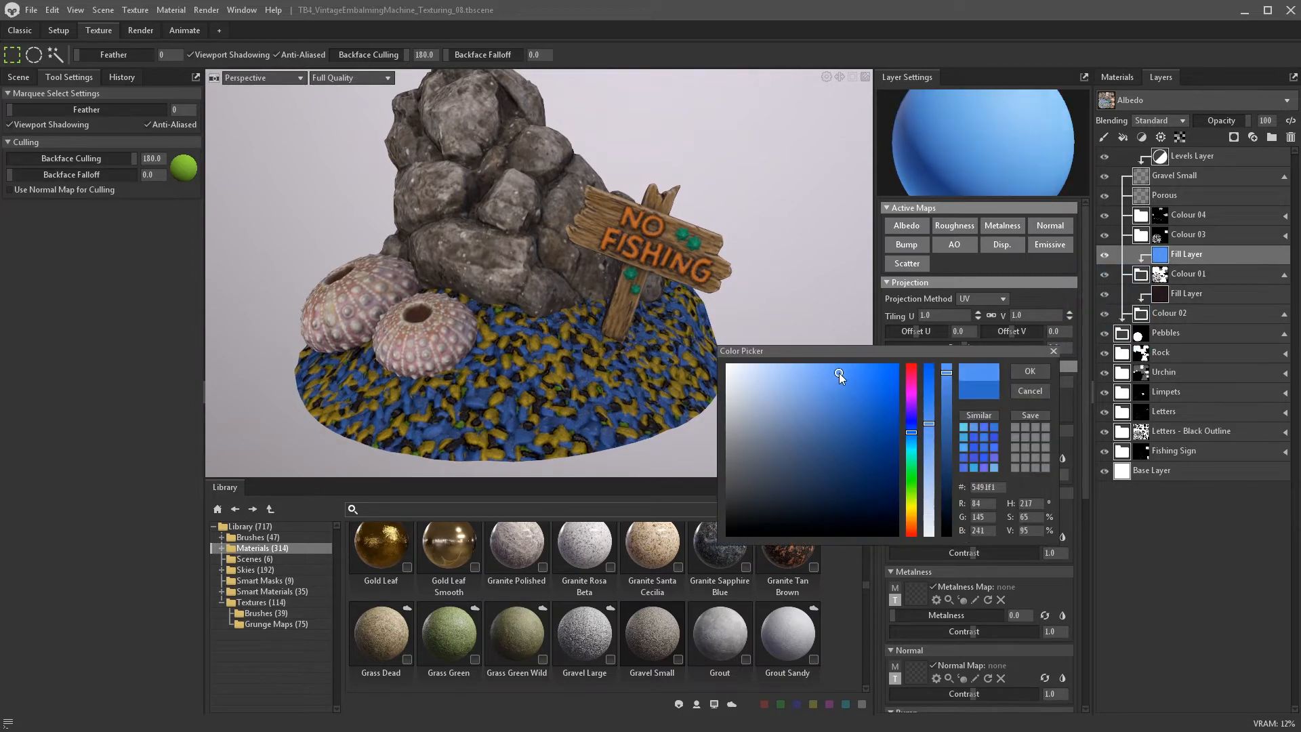
drag(911, 490, 912, 440)
mouse_move(847, 397)
mouse_down()
mouse_move(870, 415)
mouse_move(850, 388)
mouse_move(862, 461)
mouse_up()
click(912, 423)
click(871, 398)
click(1023, 371)
- Set the Emissive colour of the Colour 01 fill layer to dark blue, #191e71
scroll(1003, 434, down, 5)
click(1025, 683)
click(912, 423)
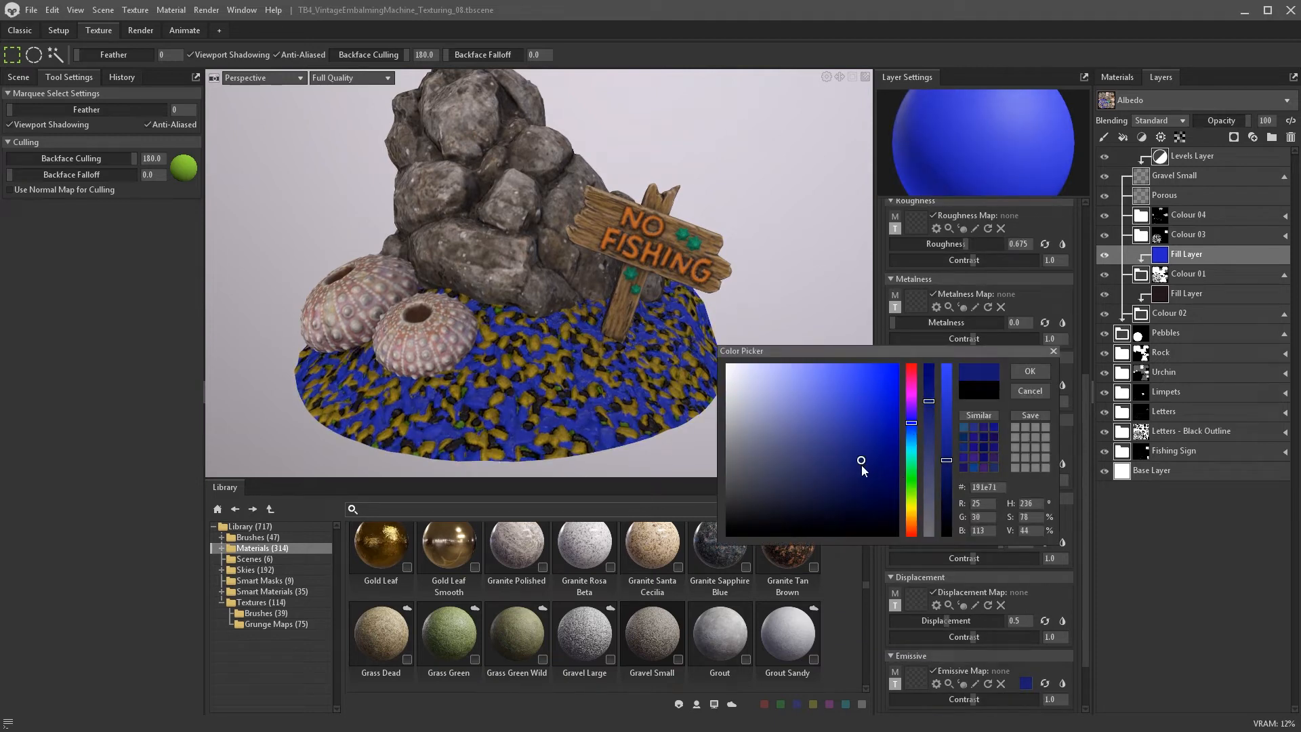
click(1030, 370)
- Change the Albedo of the fill layer in the Colour 03 group from yellow to bright magenta-pink
click(1141, 215)
click(1179, 234)
click(1028, 460)
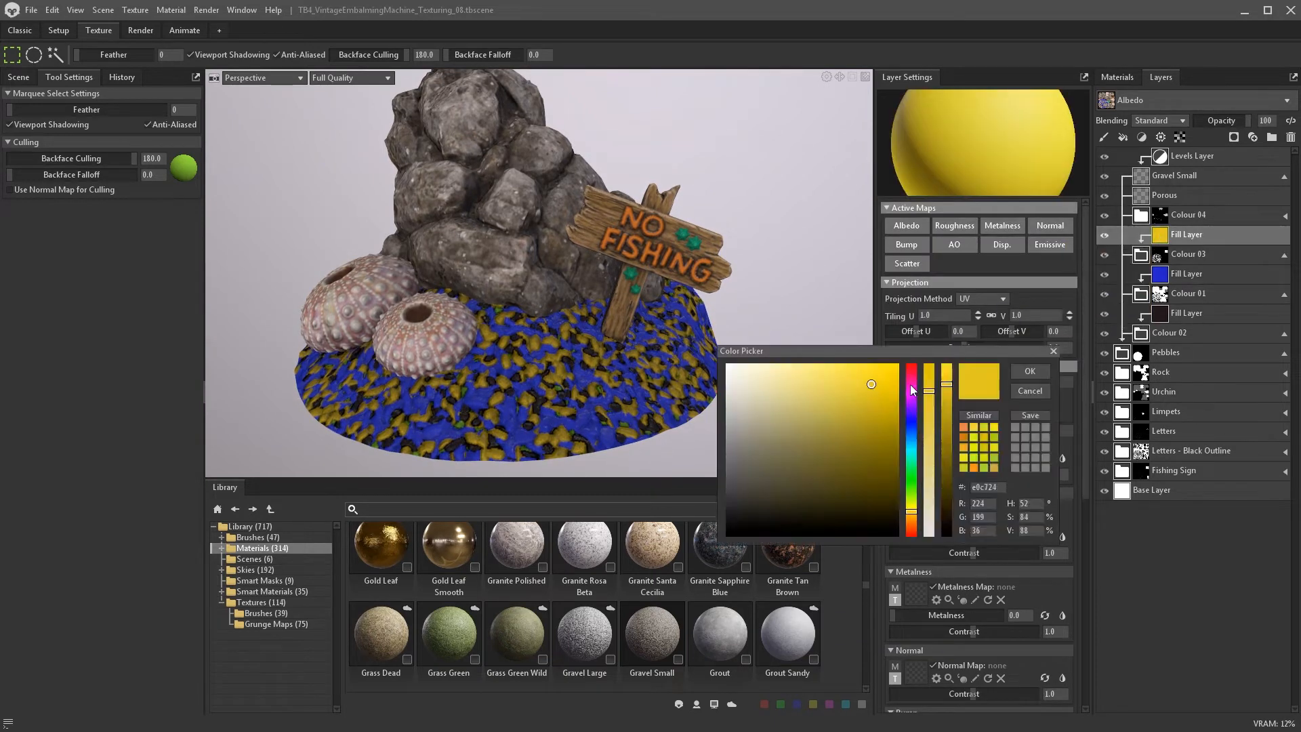
click(912, 391)
click(1030, 371)
scroll(982, 434, down, 5)
click(1026, 617)
click(813, 392)
click(1029, 390)
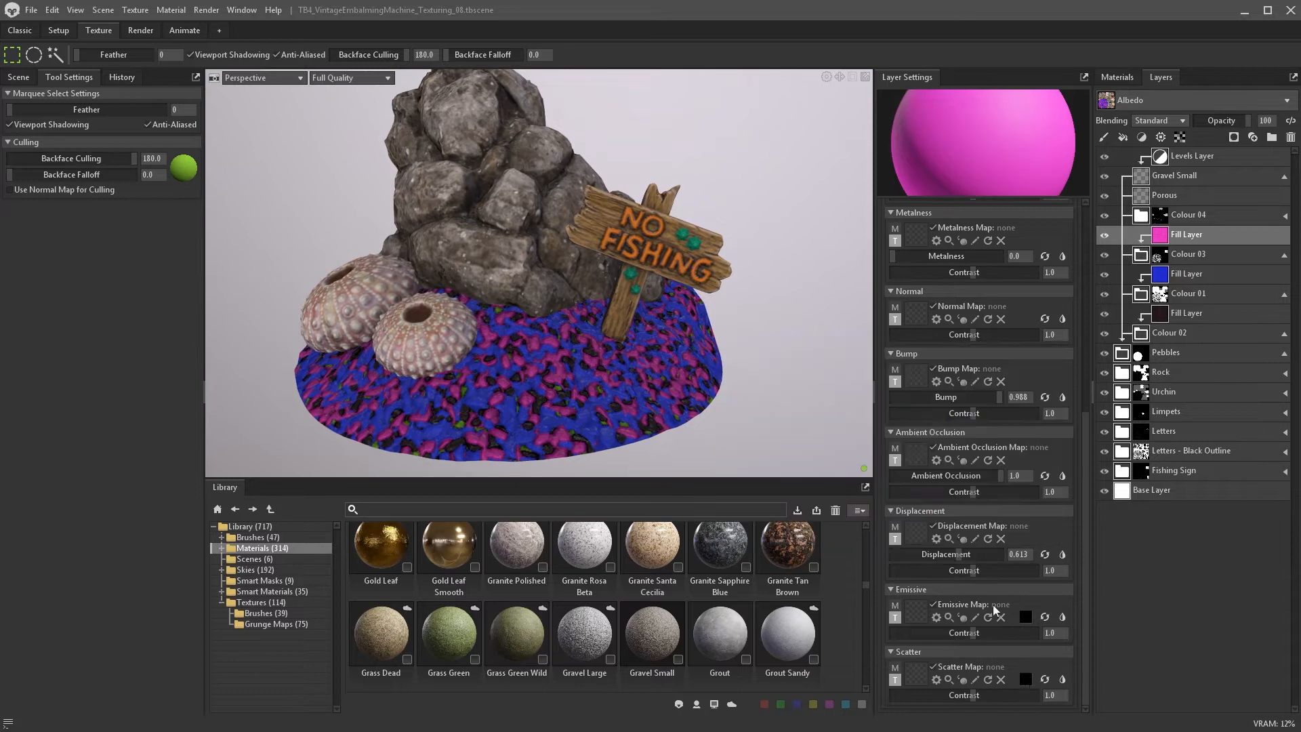
- Disable Scatter on the Colour 03 fill layer and set its Emissive colour to dark magenta, #280828
scroll(994, 596, up, 5)
click(917, 262)
scroll(963, 339, down, 5)
click(1025, 679)
click(911, 398)
drag(840, 406, 863, 509)
click(913, 394)
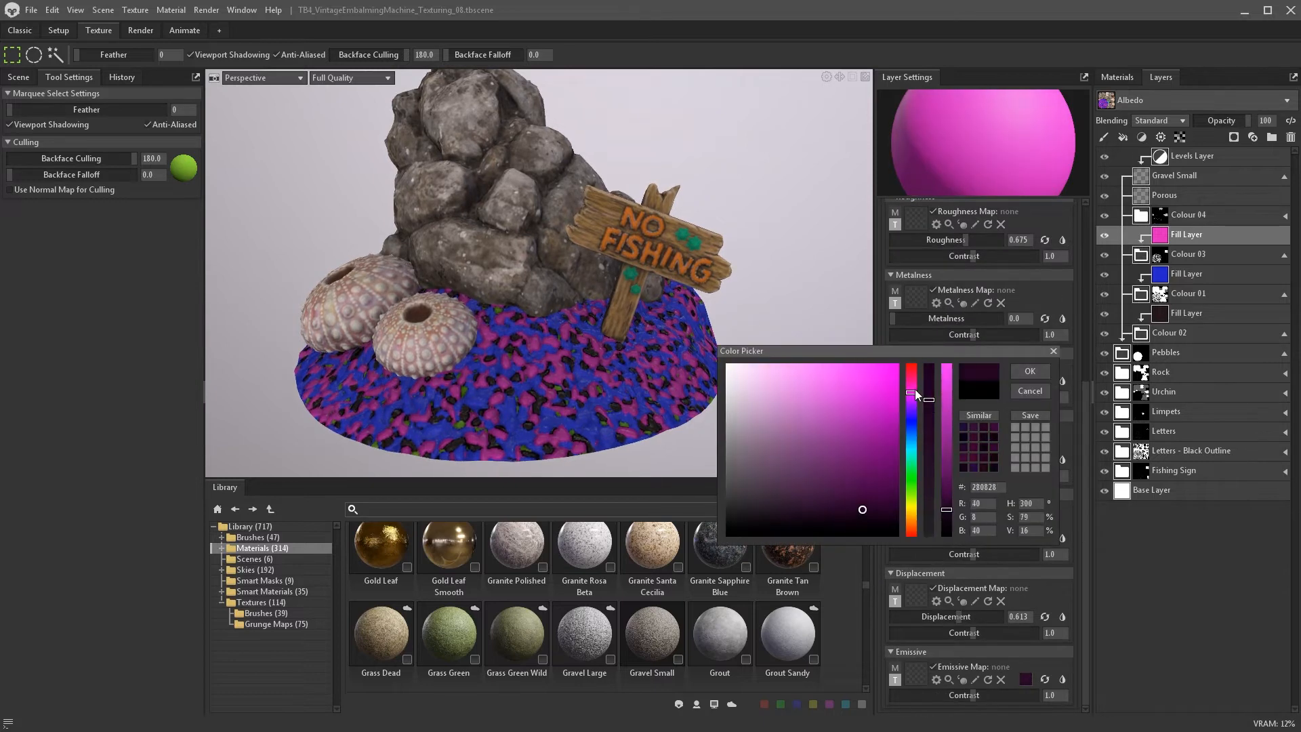
click(1017, 373)
- Give the fill layer in the Colour 04 group a green Emissive colour and check the pebbles from a distance
click(1285, 215)
click(1173, 214)
scroll(1003, 535, down, 5)
scroll(1004, 540, down, 1)
click(1026, 679)
click(916, 498)
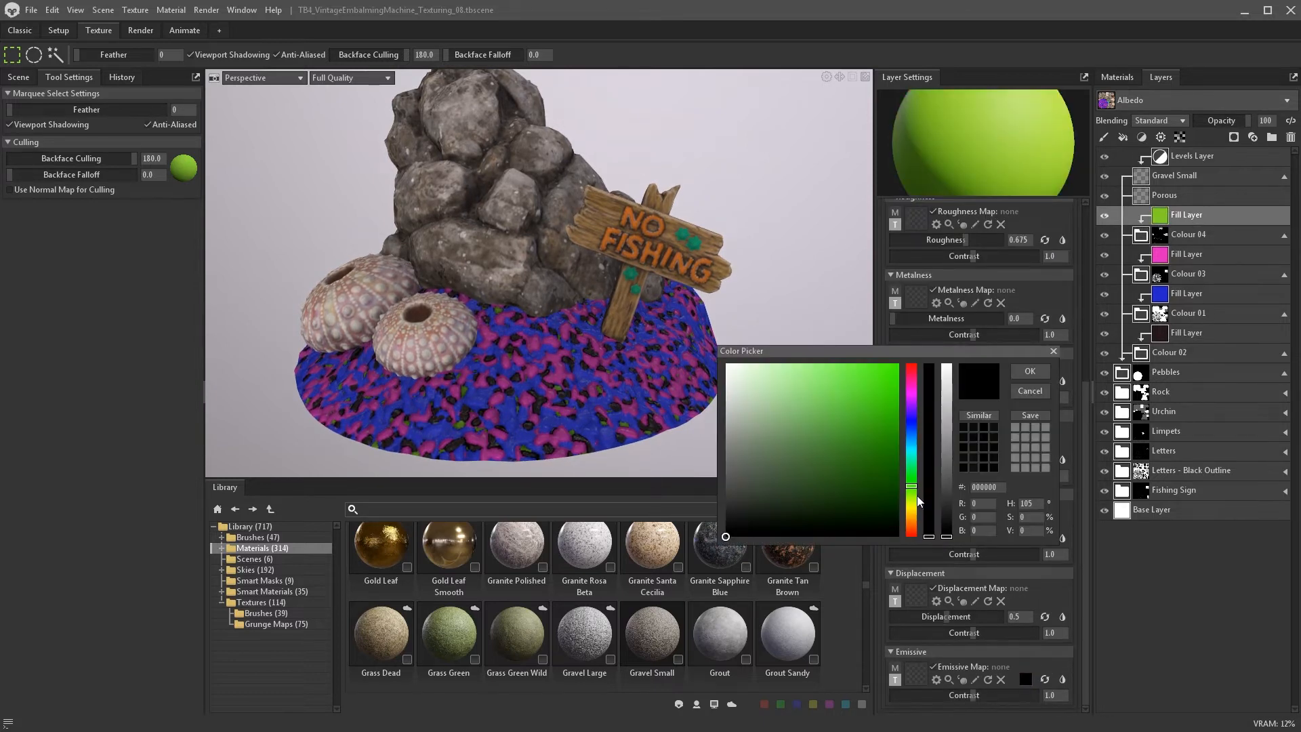
drag(862, 400, 845, 428)
click(1028, 372)
scroll(644, 293, down, 5)
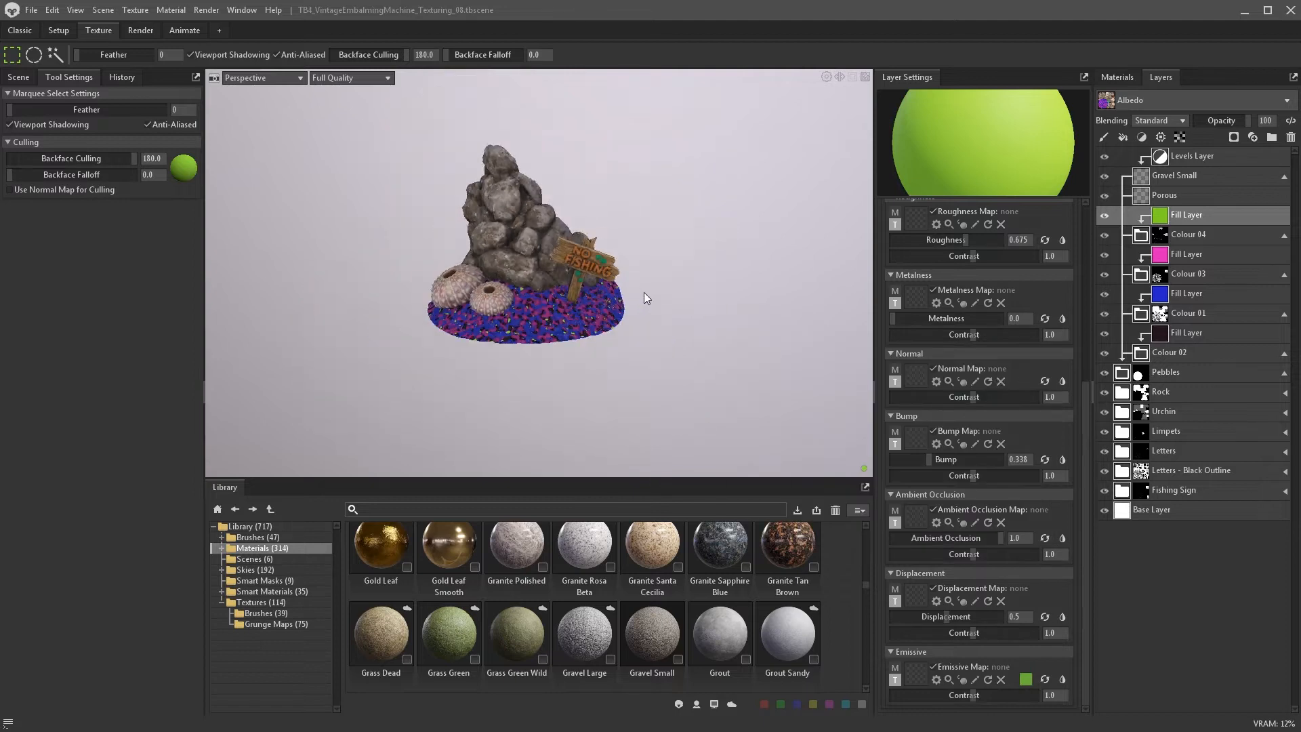
alt+drag(644, 293, 640, 321)
scroll(640, 320, up, 5)
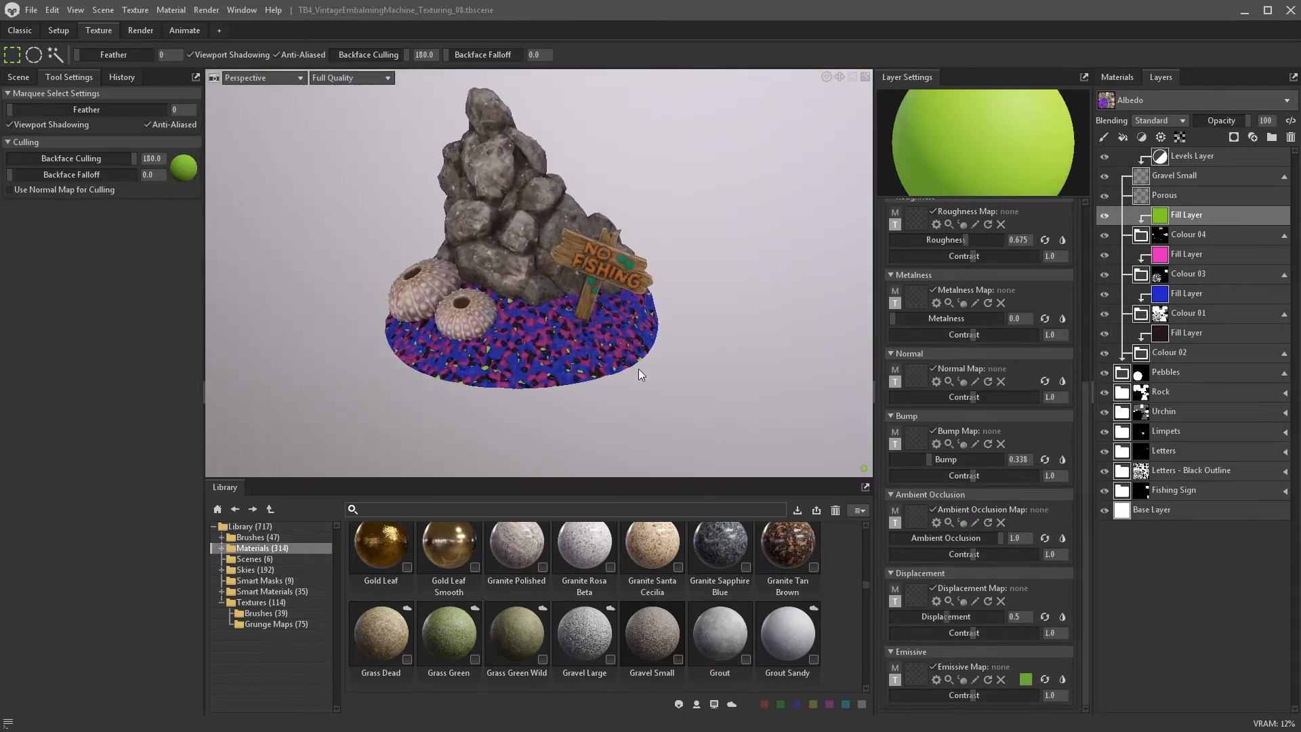
- Duplicate the pink fill layer in the Colour 03 group
click(1143, 277)
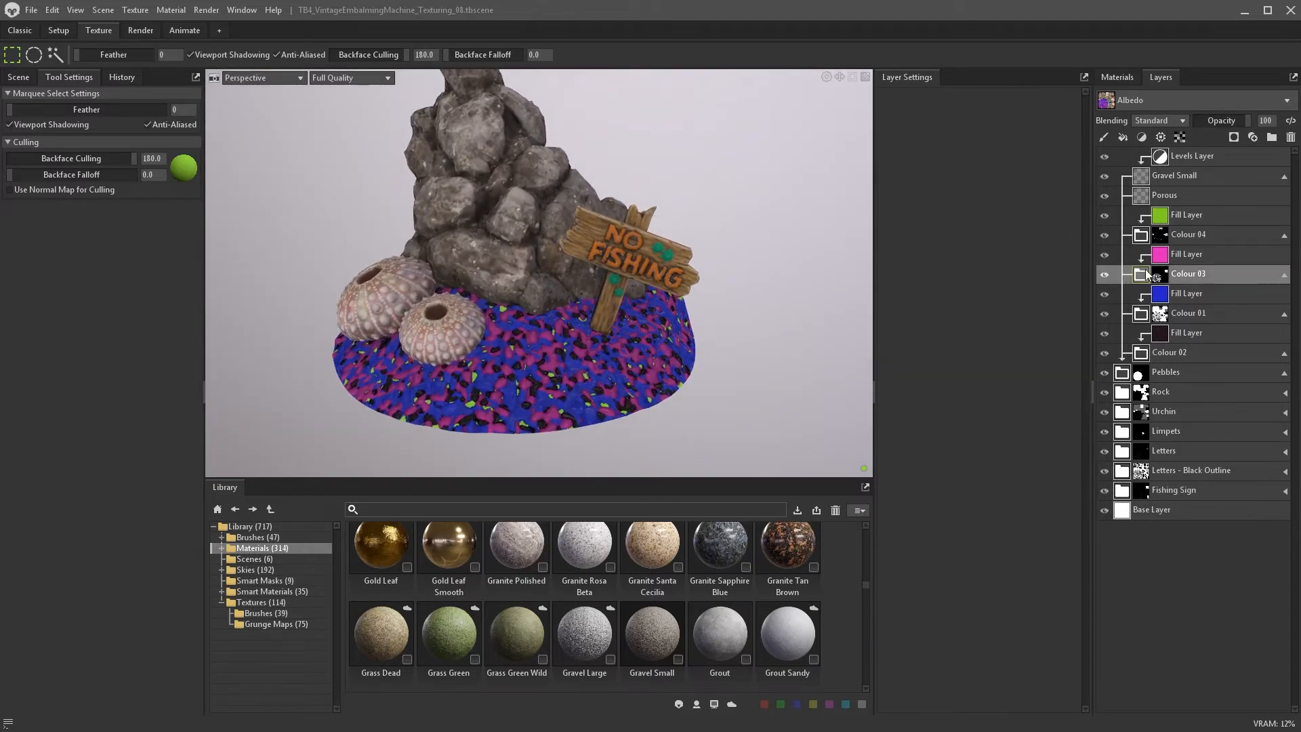
right_click(1157, 255)
click(1177, 274)
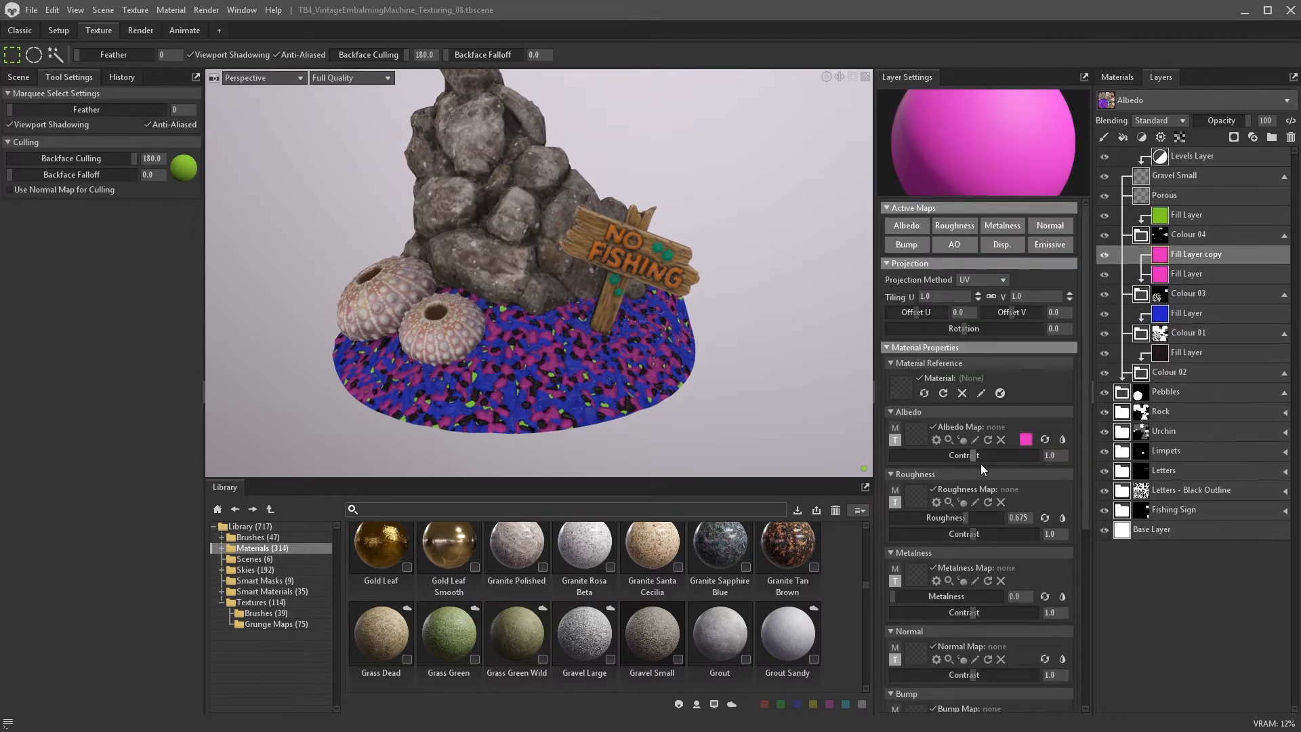
- Brighten the Emissive magenta of the duplicated pink fill layer in Colour 03 and rename the layer Pink Speckles
scroll(983, 469, down, 5)
click(1026, 680)
mouse_move(853, 477)
mouse_down()
mouse_move(857, 438)
mouse_move(857, 452)
mouse_up()
click(1029, 373)
double_click(1185, 255)
text(Pink Speckles)
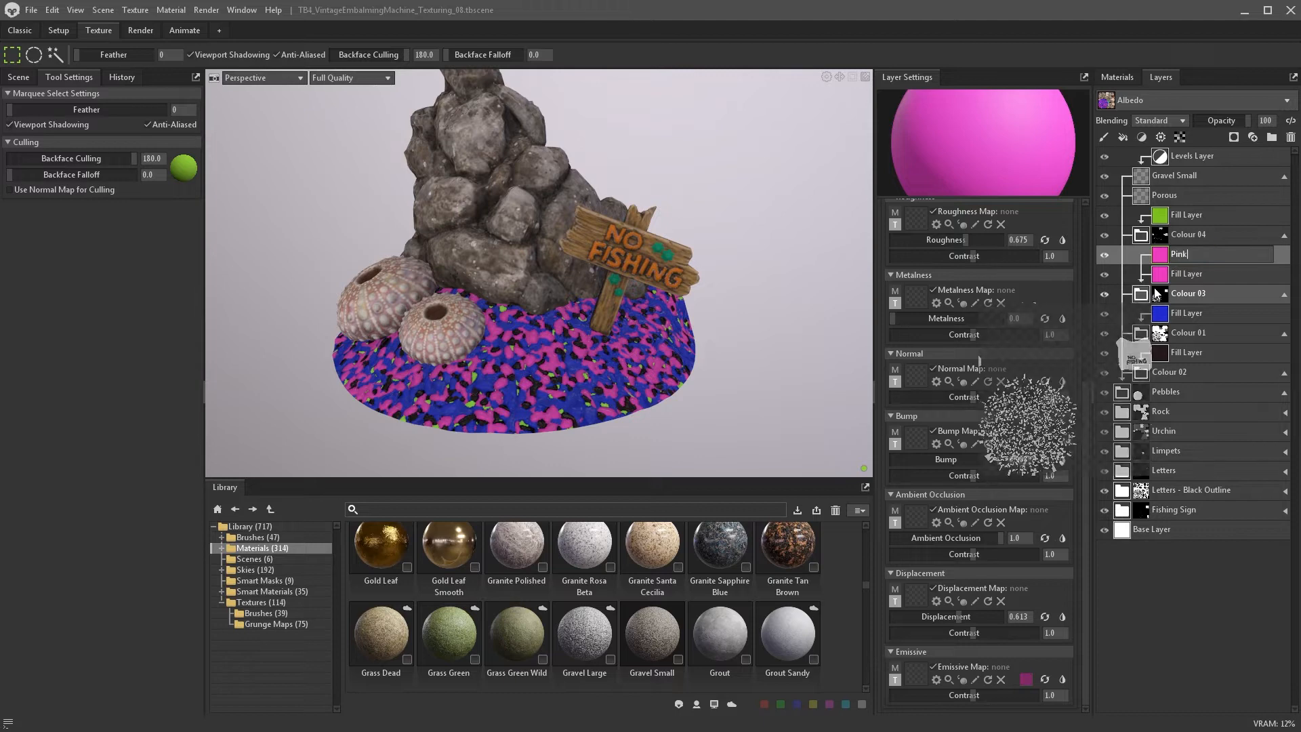
key(Return)
- Add a black mask to Pink Speckles and fill it with the Lichen Sparse Small grunge map
click(1235, 139)
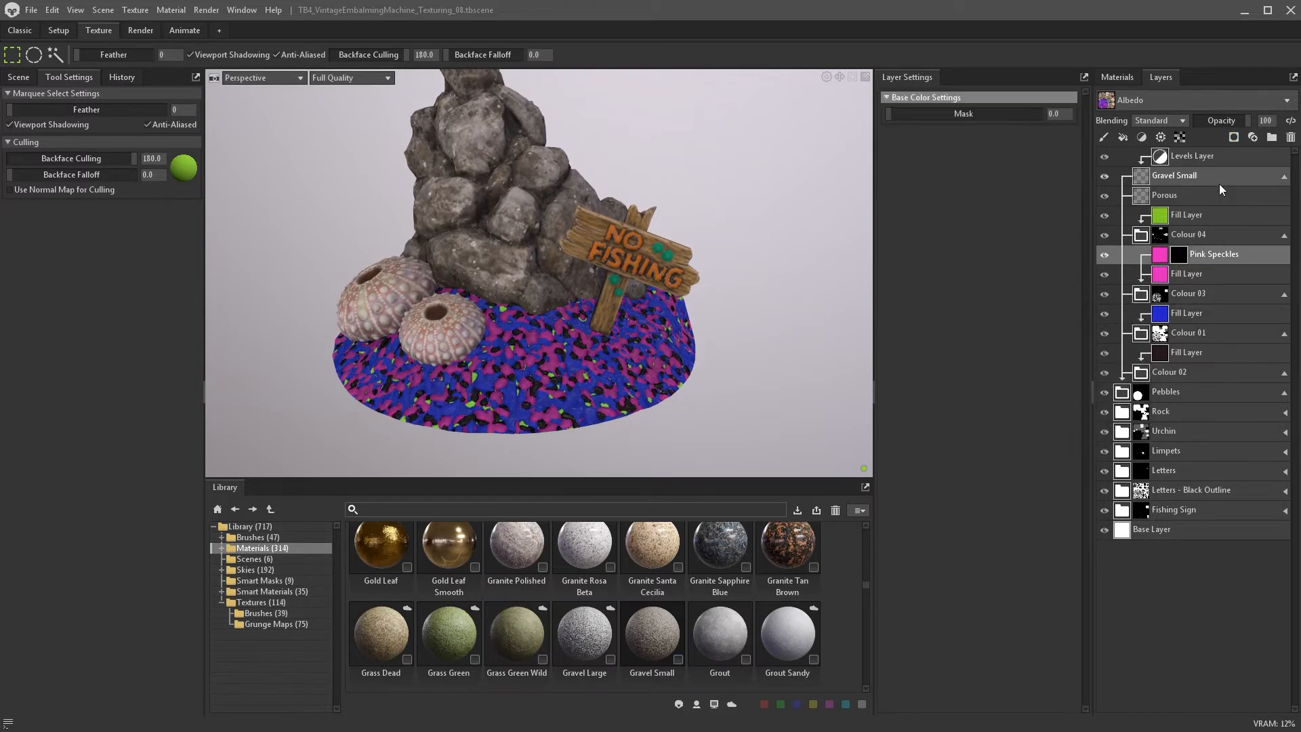
click(272, 624)
click(1122, 138)
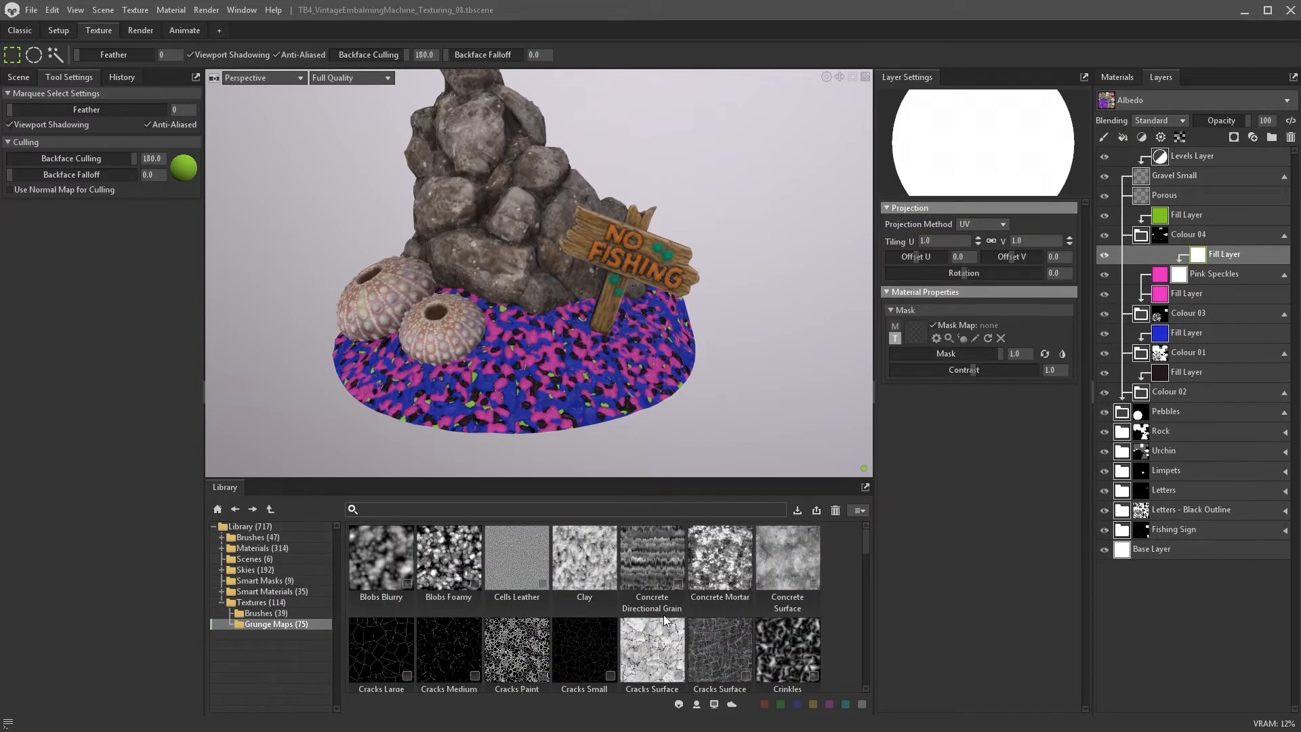
scroll(681, 617, down, 5)
drag(400, 607, 915, 332)
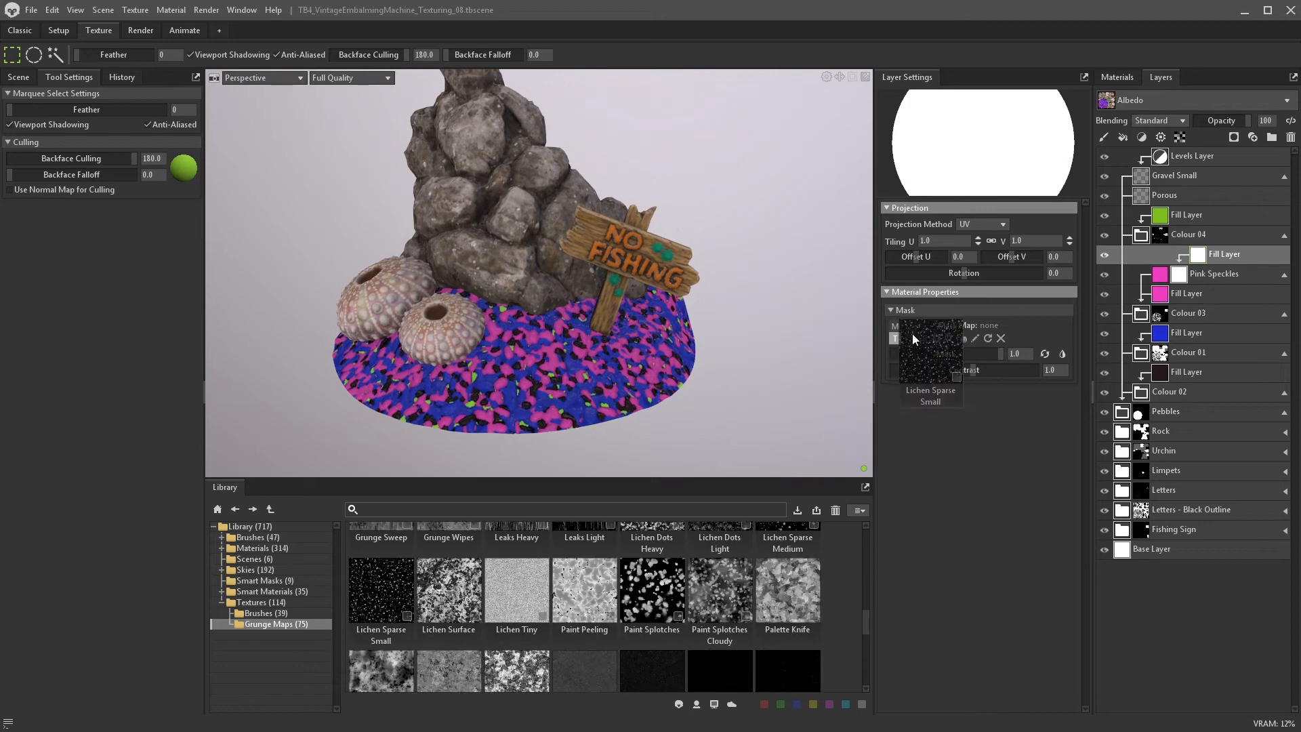
- Set the speckle mask's tiling to 10, its contrast to about 7.456 and its mask value to about 0.588
text(10)
key(Return)
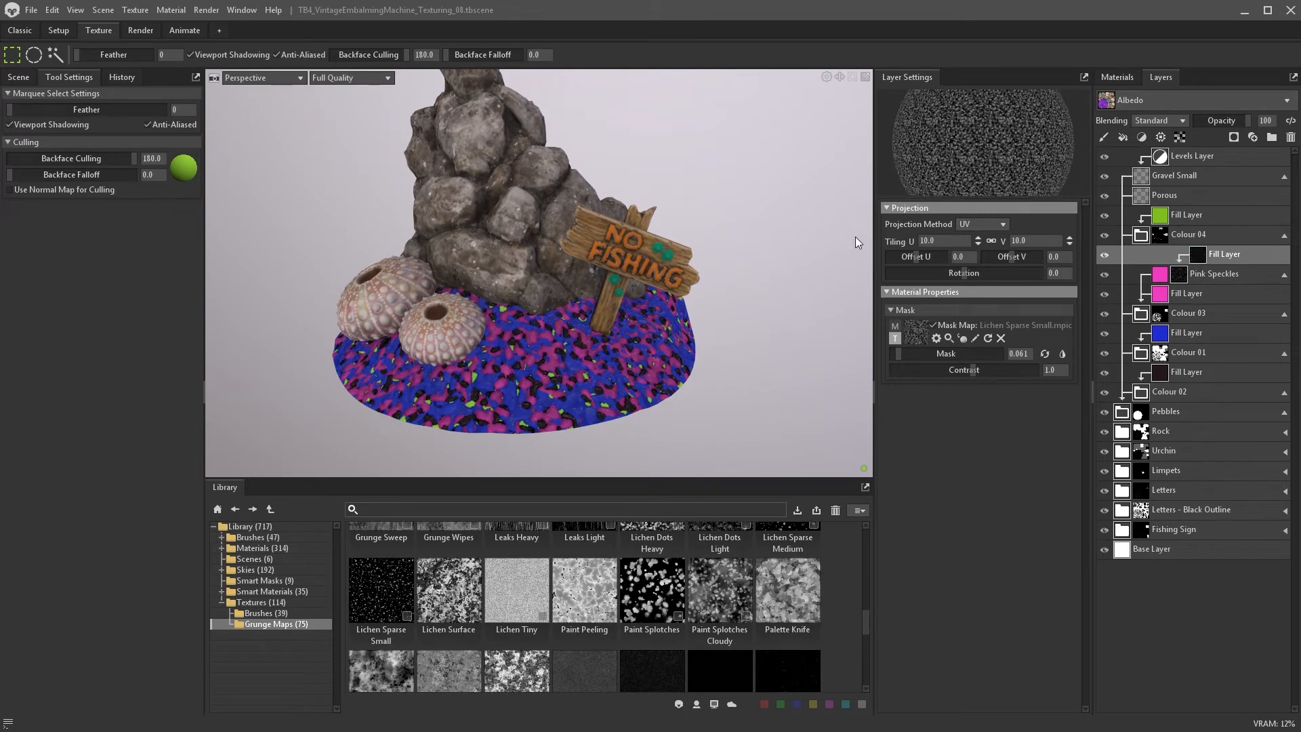
click(1026, 370)
drag(938, 354, 956, 349)
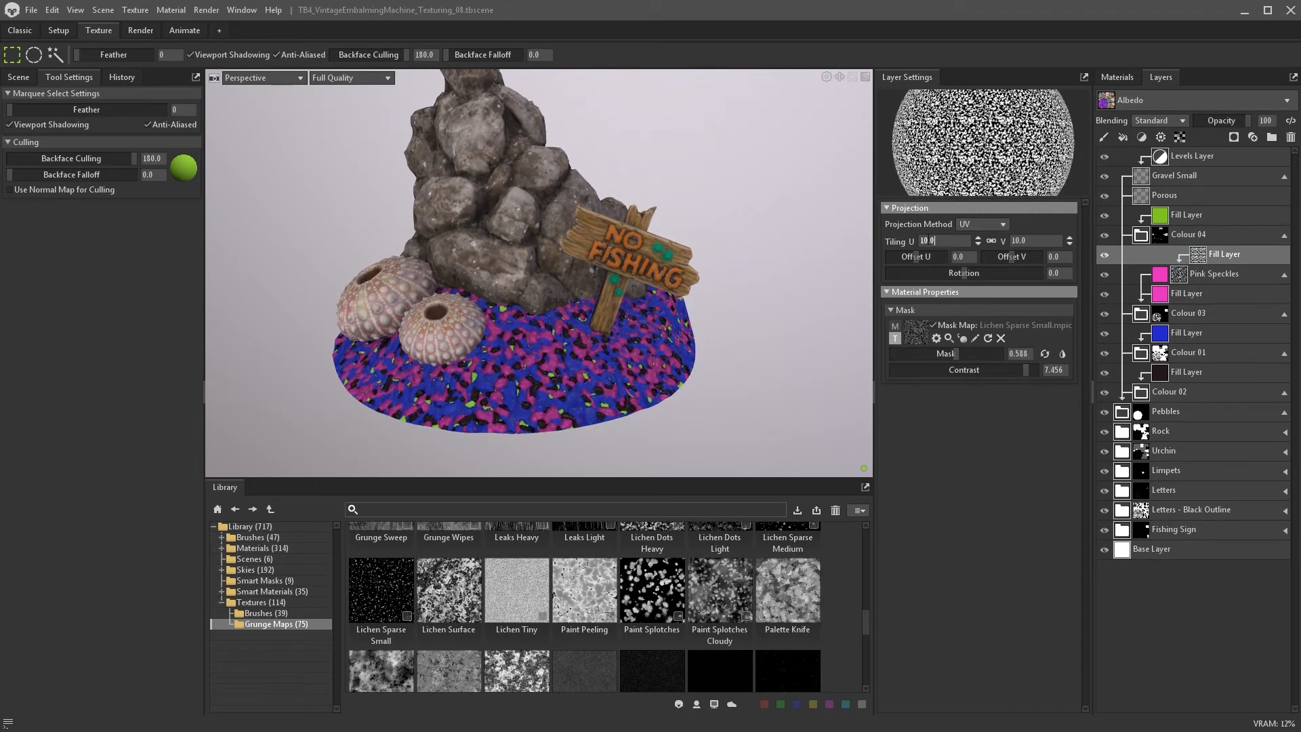
- Try a mask tiling of 20, then settle on 30 and lower the speckle mask value to about 0.094
drag(929, 241, 889, 237)
text(20)
key(Return)
drag(974, 354, 902, 354)
text(30)
key(Return)
scroll(521, 410, up, 4)
scroll(619, 323, down, 5)
scroll(619, 323, up, 3)
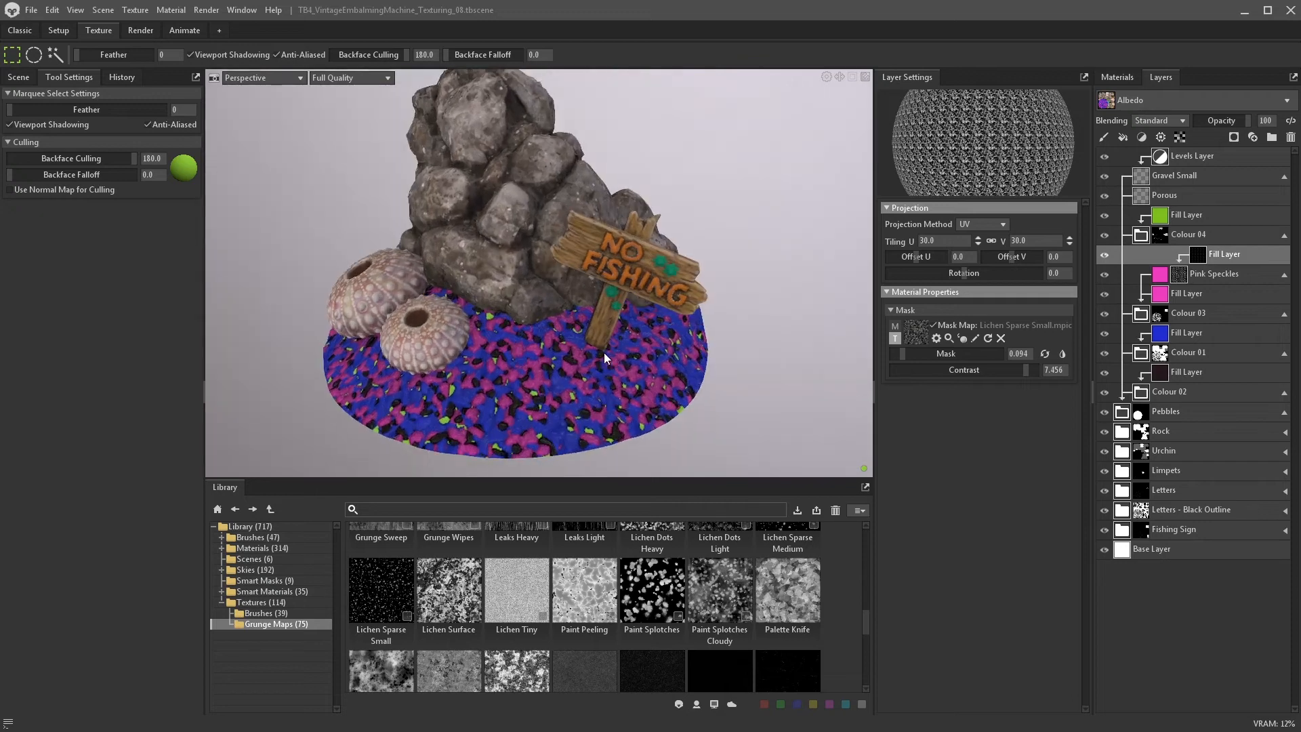
- Duplicate Pink Speckles into the Colour 01 group above its blue fill and rename the copy Blue Speckles
click(1160, 274)
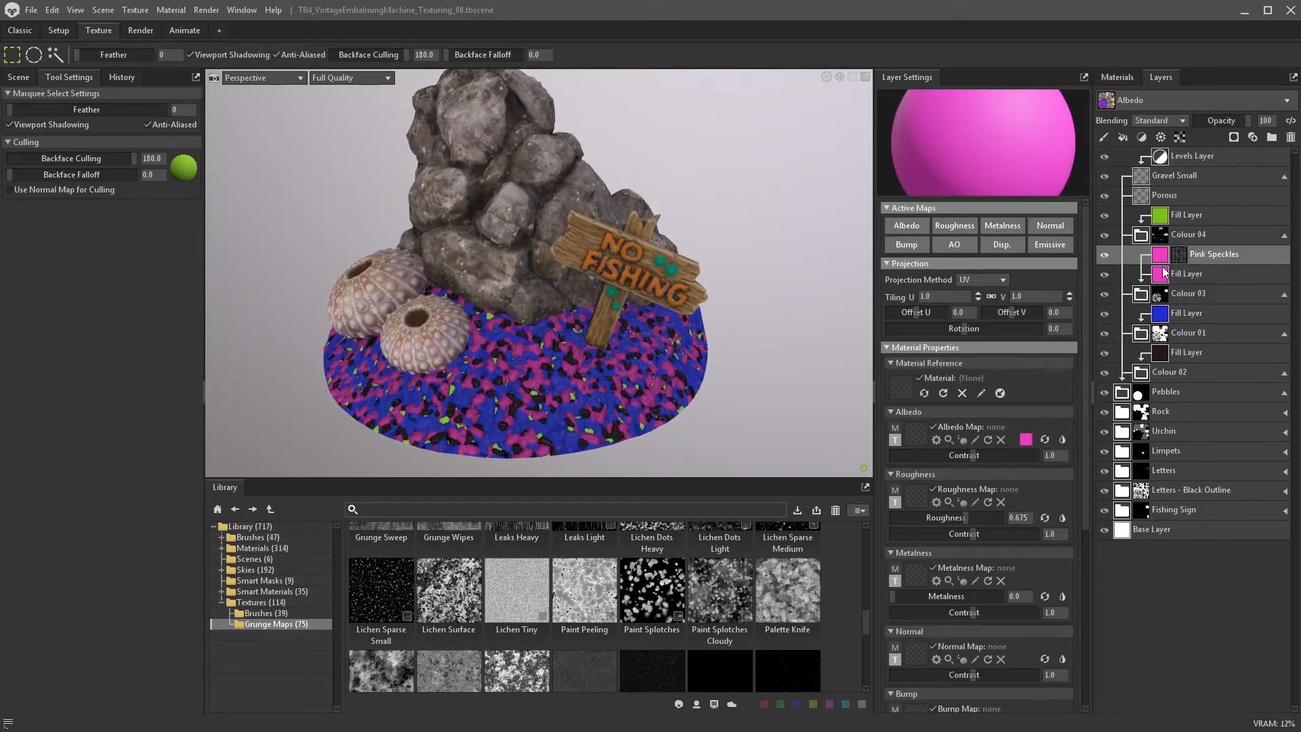
key(ctrl+d)
drag(1162, 259, 1162, 325)
double_click(1234, 314)
text(Blue Speckles)
key(Return)
- Change the Blue Speckles layer's Albedo to light blue and its Emissive colour to dark blue
click(1026, 440)
click(911, 441)
click(871, 384)
click(1031, 371)
scroll(982, 610, down, 5)
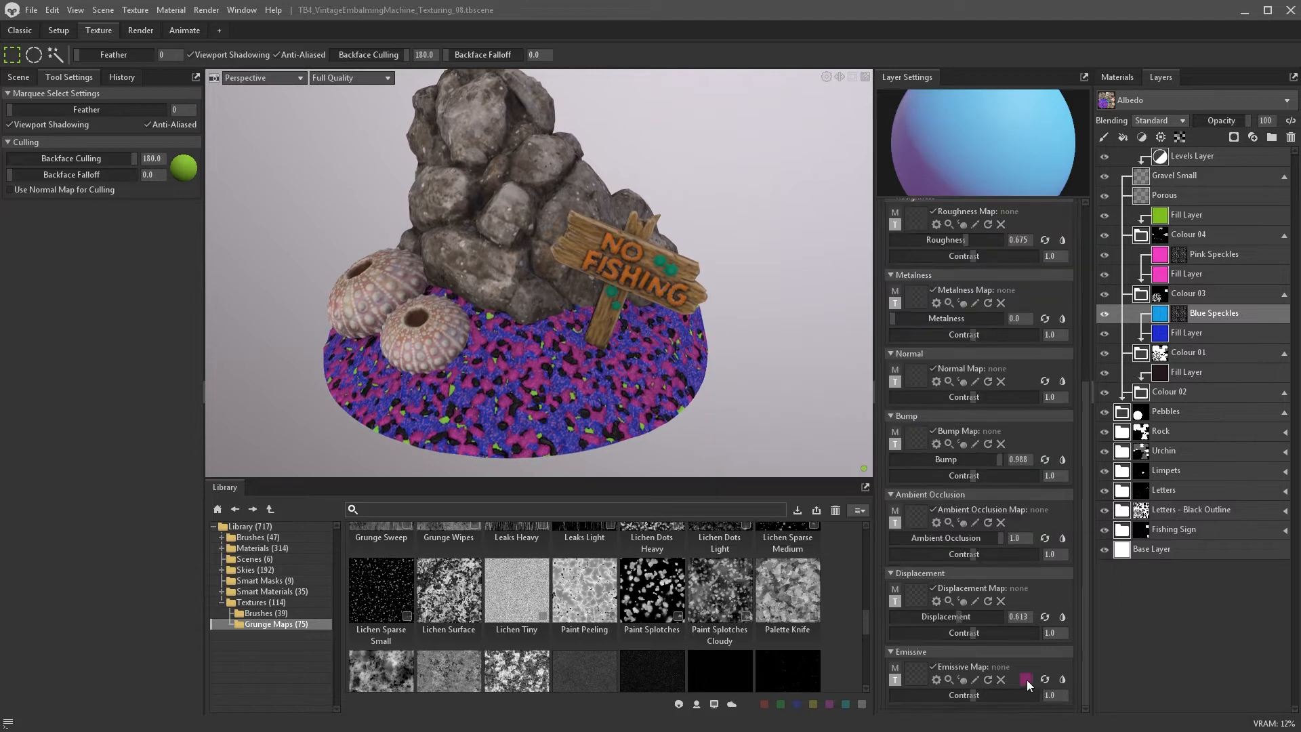
click(1026, 679)
mouse_move(840, 468)
mouse_down()
mouse_move(864, 482)
mouse_move(860, 467)
mouse_up()
click(1033, 371)
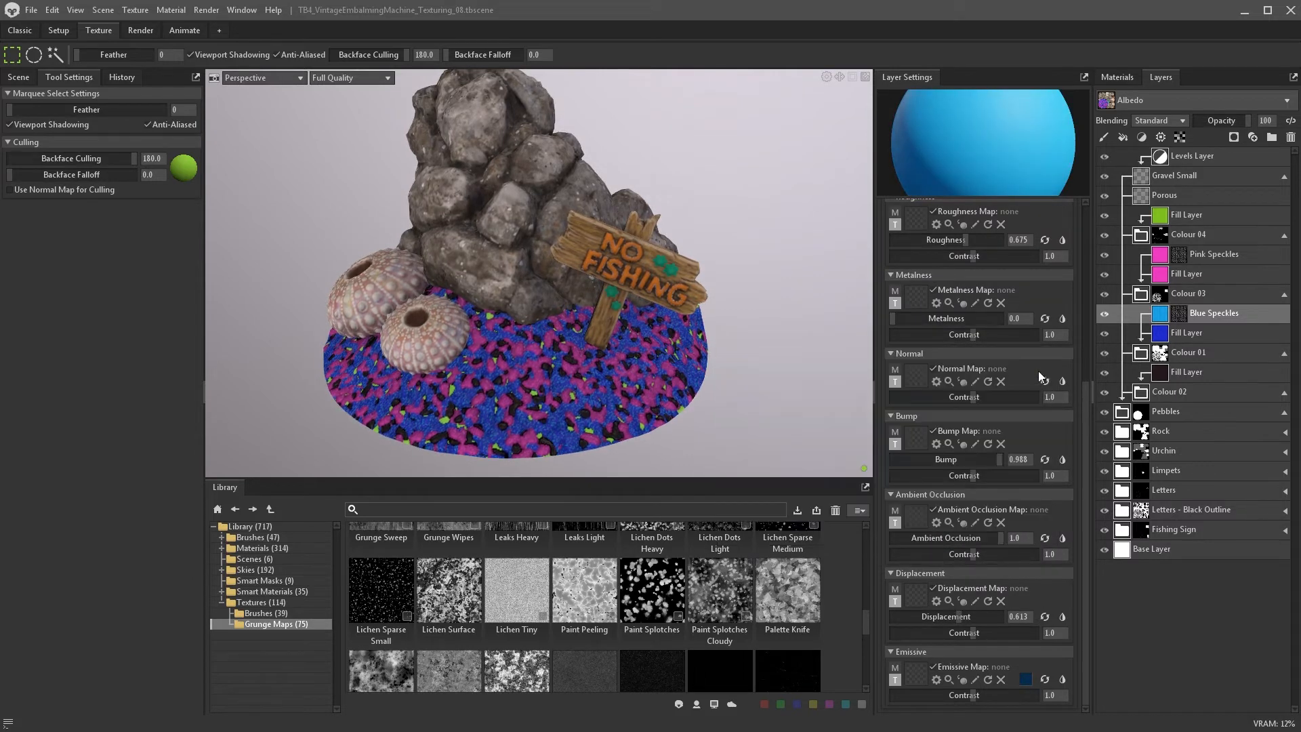
- Add a Multiply Turbulence layer to the Blue Speckles mask with scale 327, macro contrast 0.554 and micro contrast 0.612
click(1179, 314)
click(1204, 315)
click(1180, 137)
click(1188, 220)
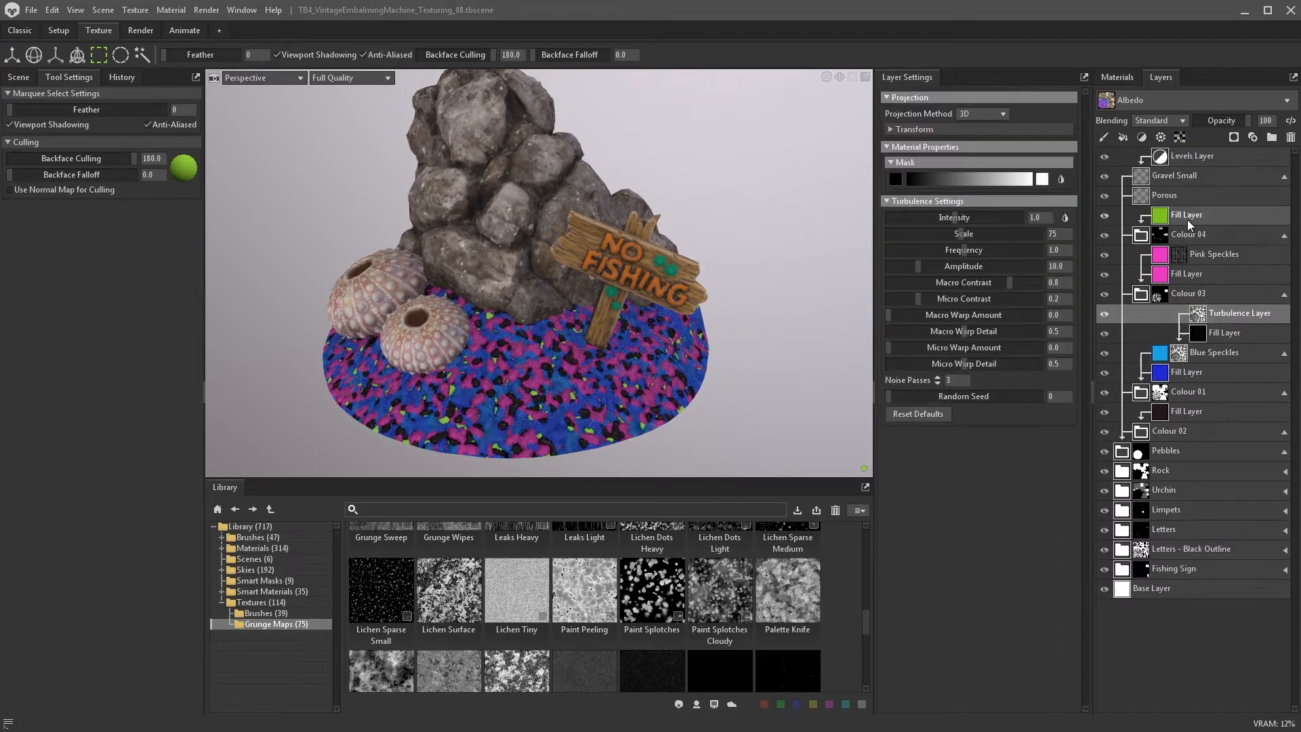
drag(994, 299, 972, 282)
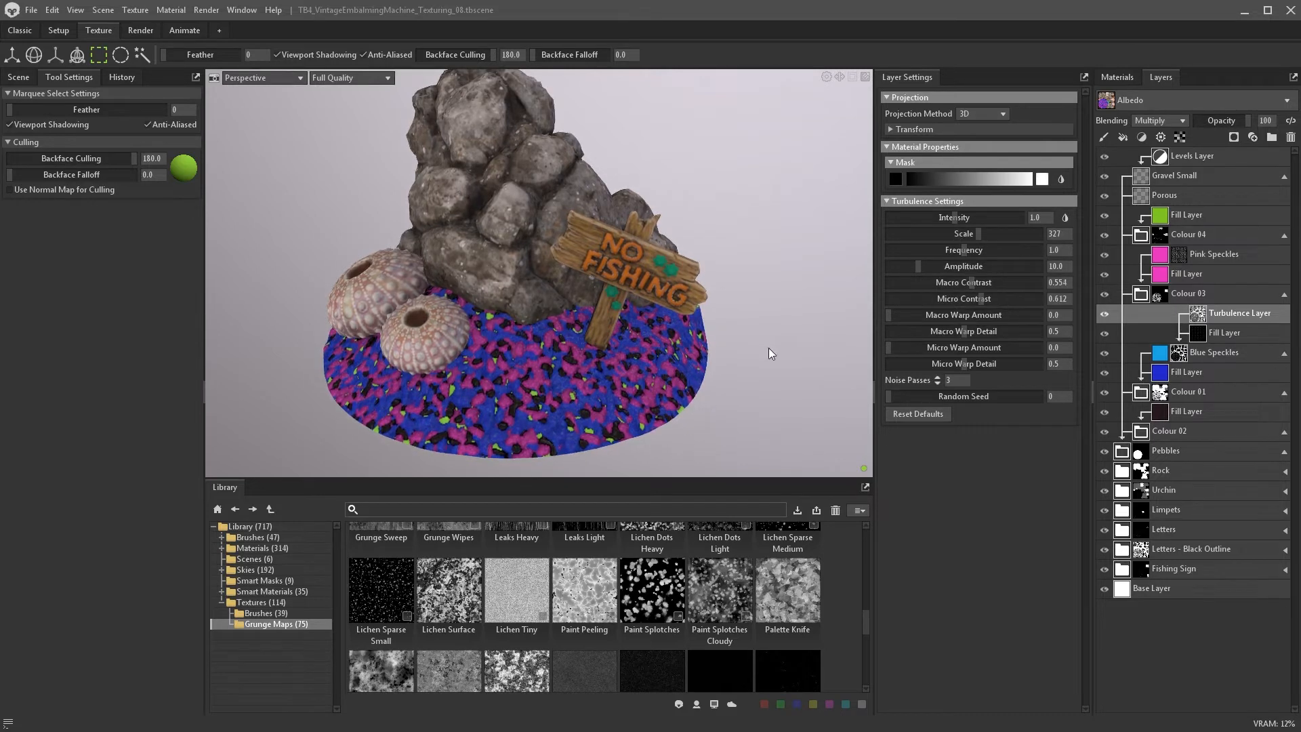
- Add a fill layer atop the Pebbles group, affecting only Albedo, Roughness and Emissive, with Roughness about 0.819
click(1143, 393)
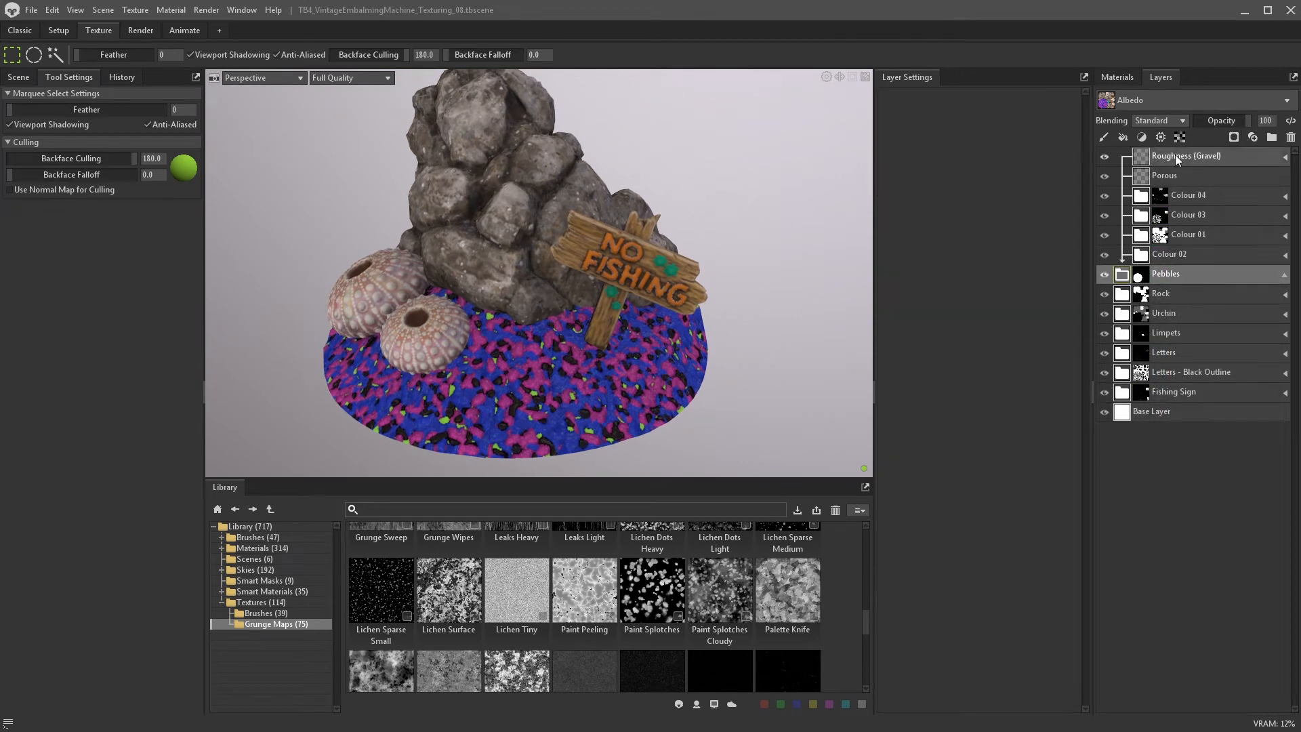
click(1122, 137)
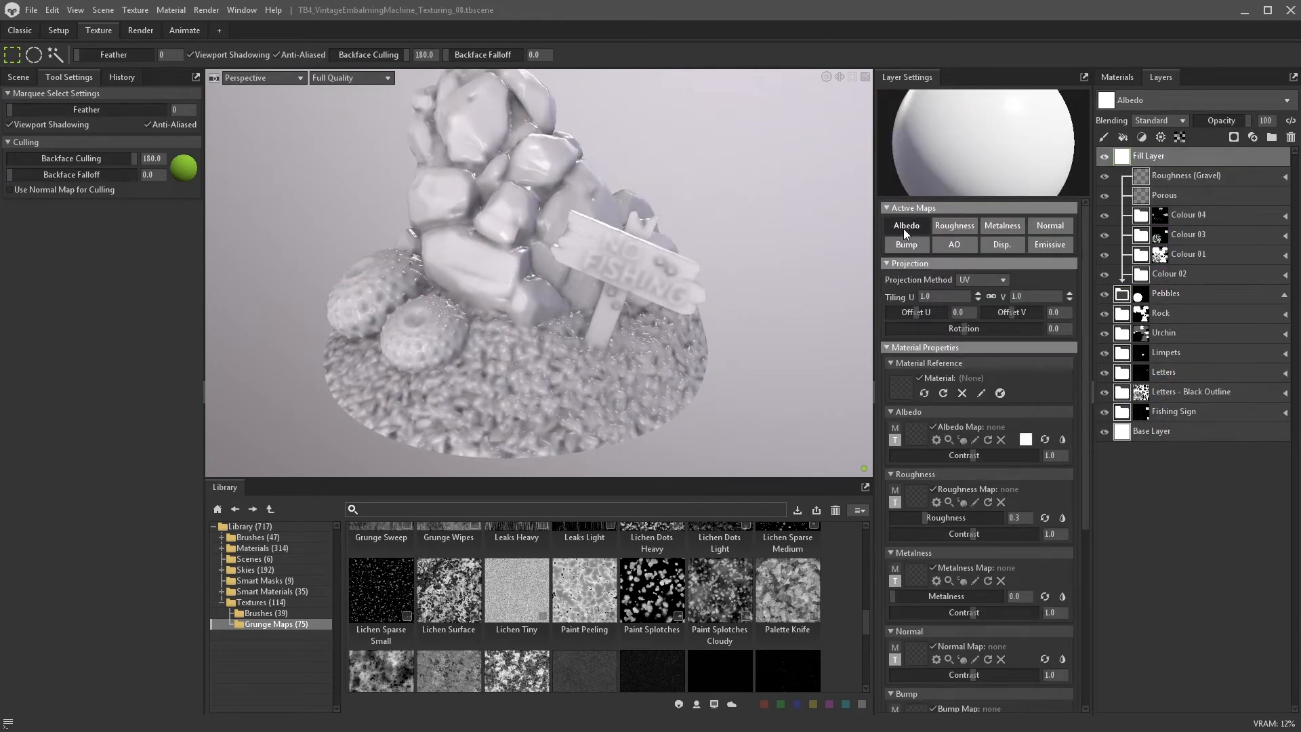
click(904, 229)
click(1052, 245)
click(955, 225)
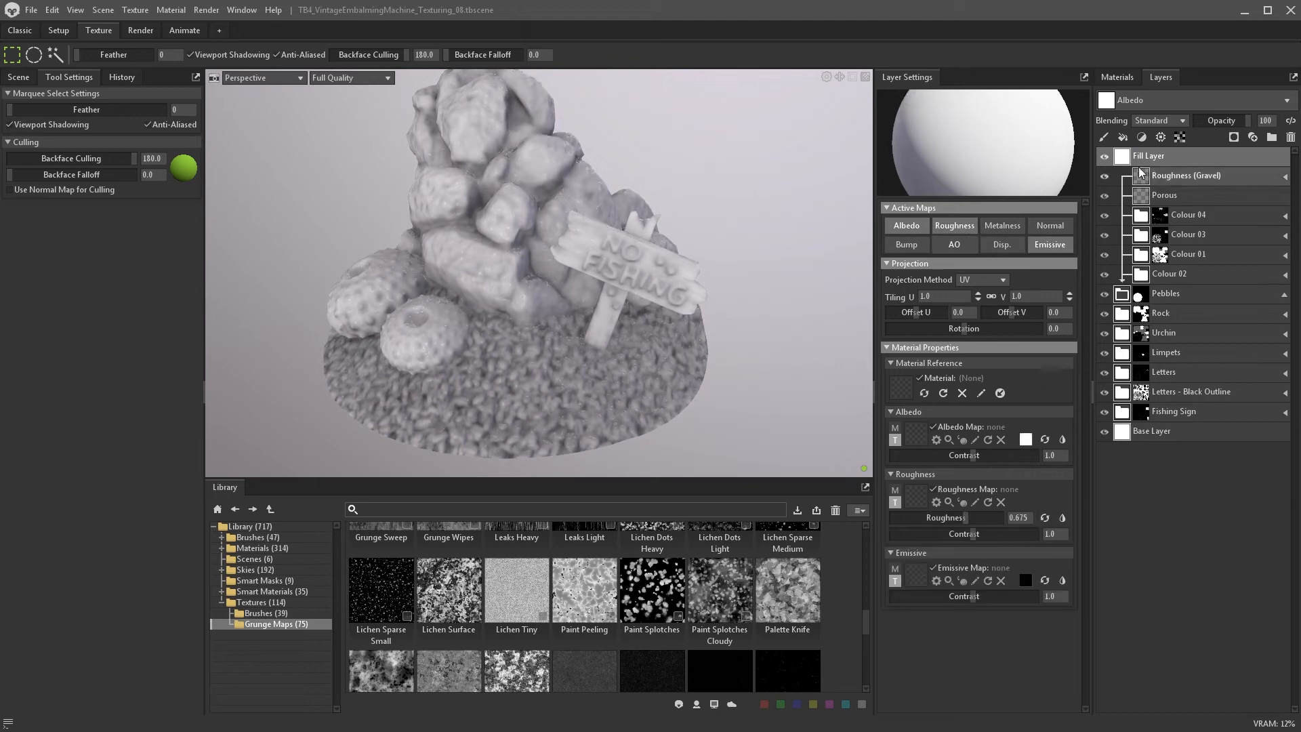
drag(967, 519, 982, 519)
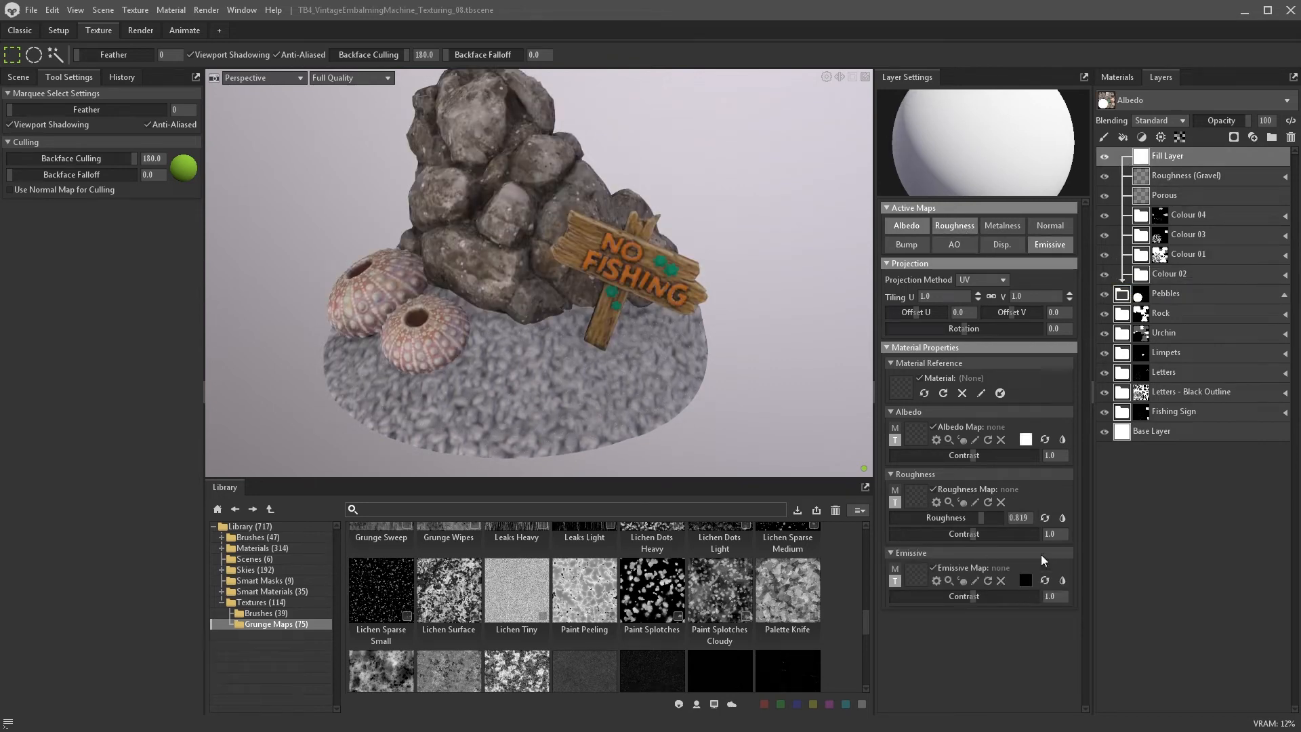
- Set the new fill layer's Albedo to dark brown, #362828, and rename the layer Crevices
click(1025, 439)
drag(793, 453, 772, 501)
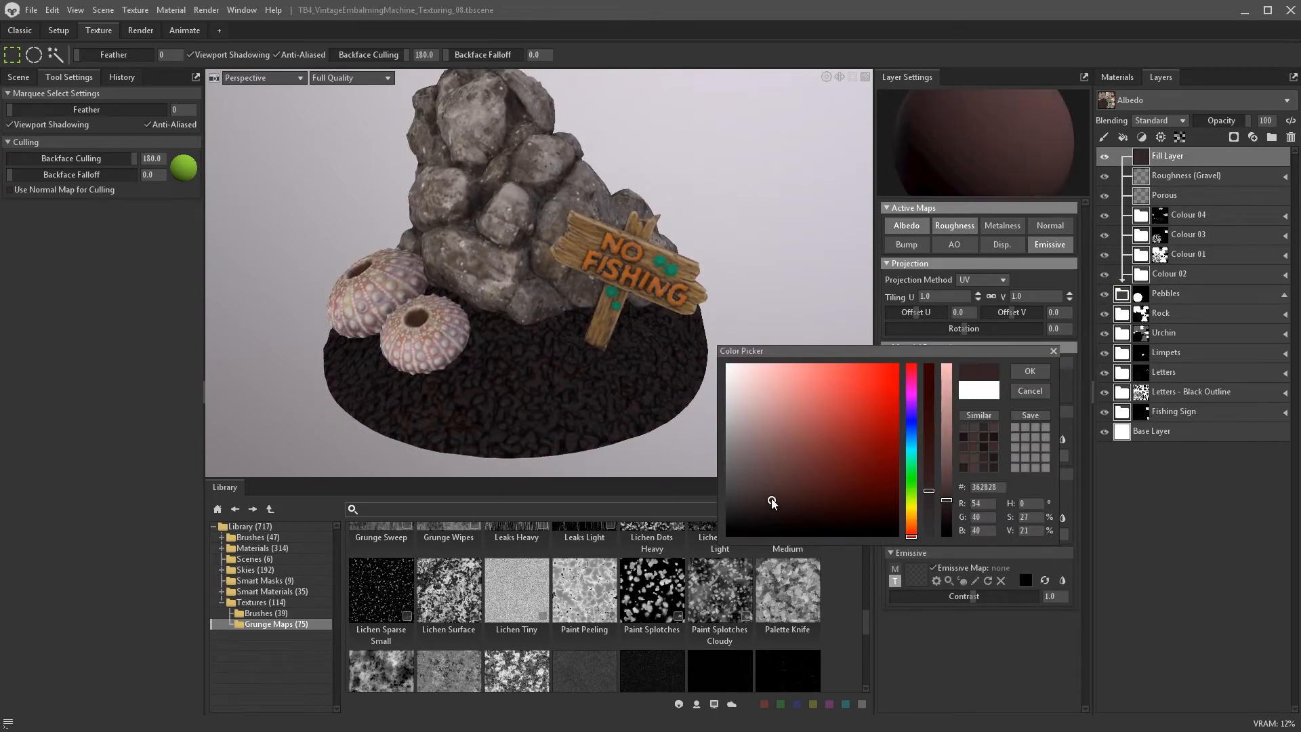
double_click(1180, 155)
text(Crevic)
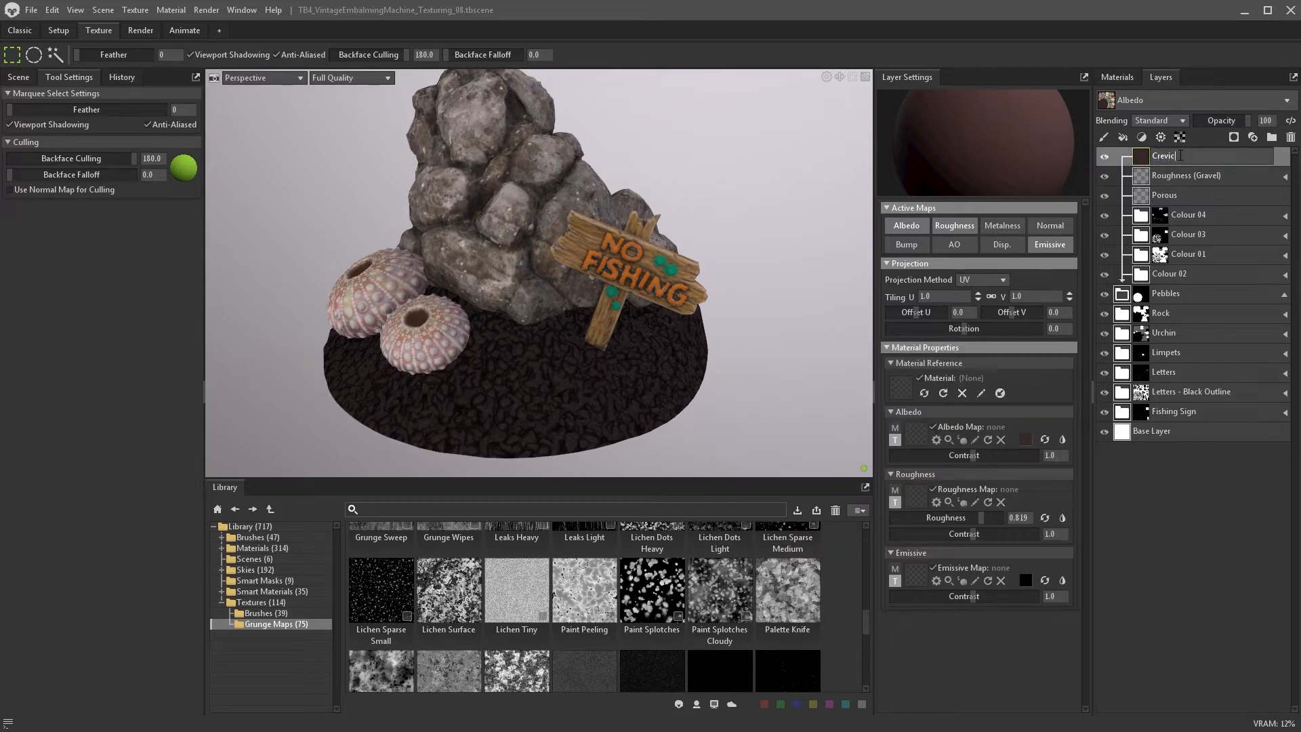
text(e)
key(Return)
- Give Crevices a black colour mask and add a Scratch layer to it with intensity 4.0 and contrast 4.0
click(1233, 138)
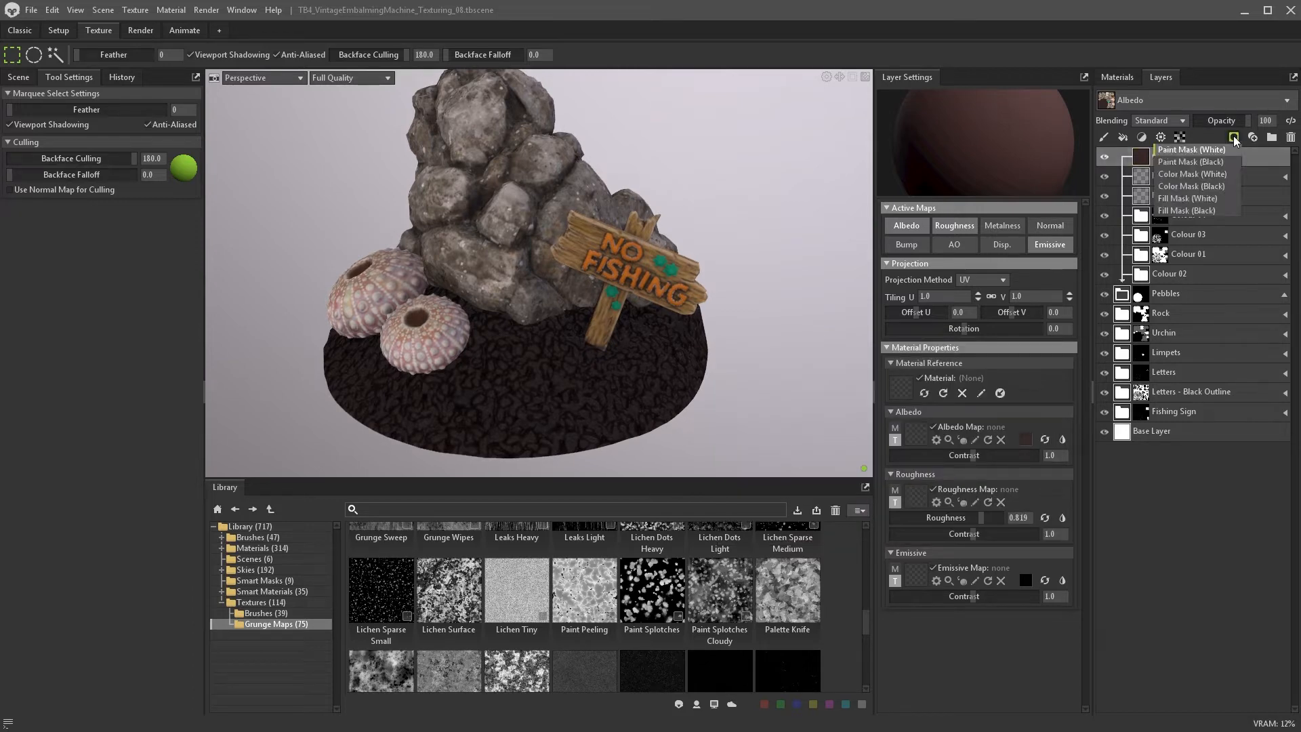
click(1196, 185)
click(1161, 137)
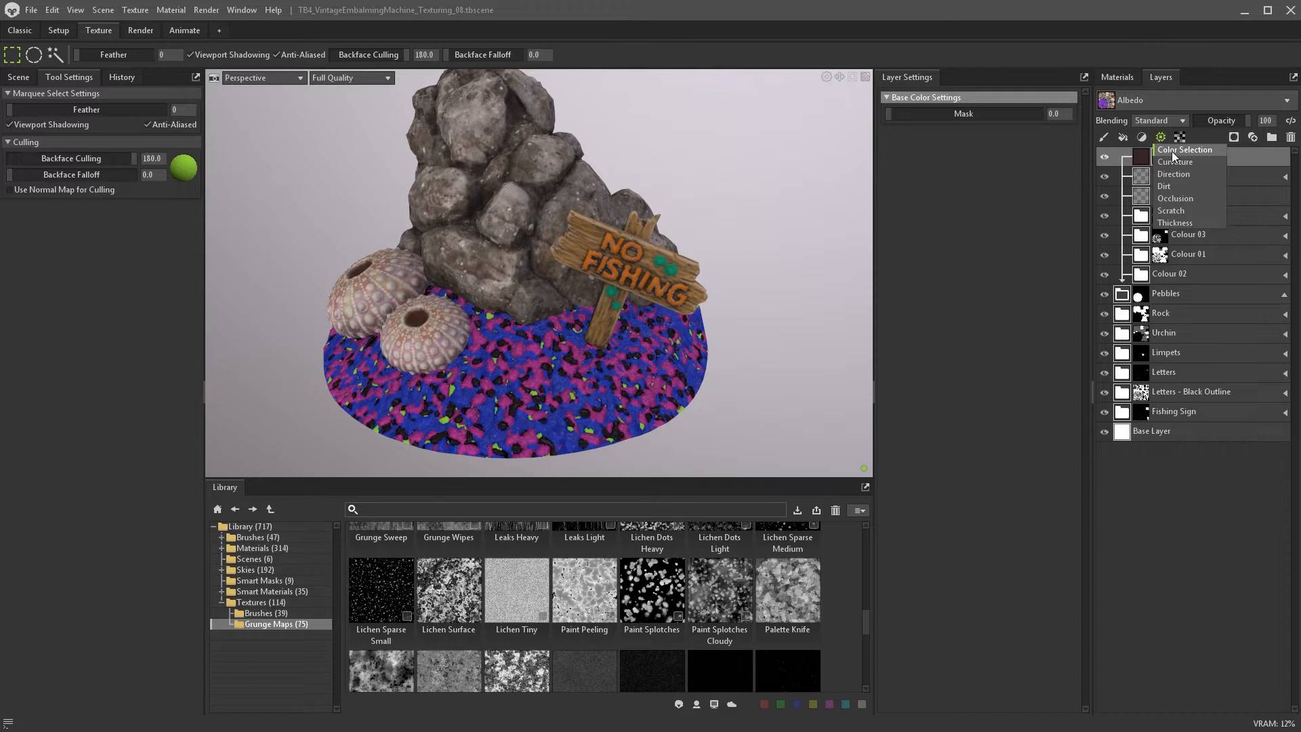
click(1171, 210)
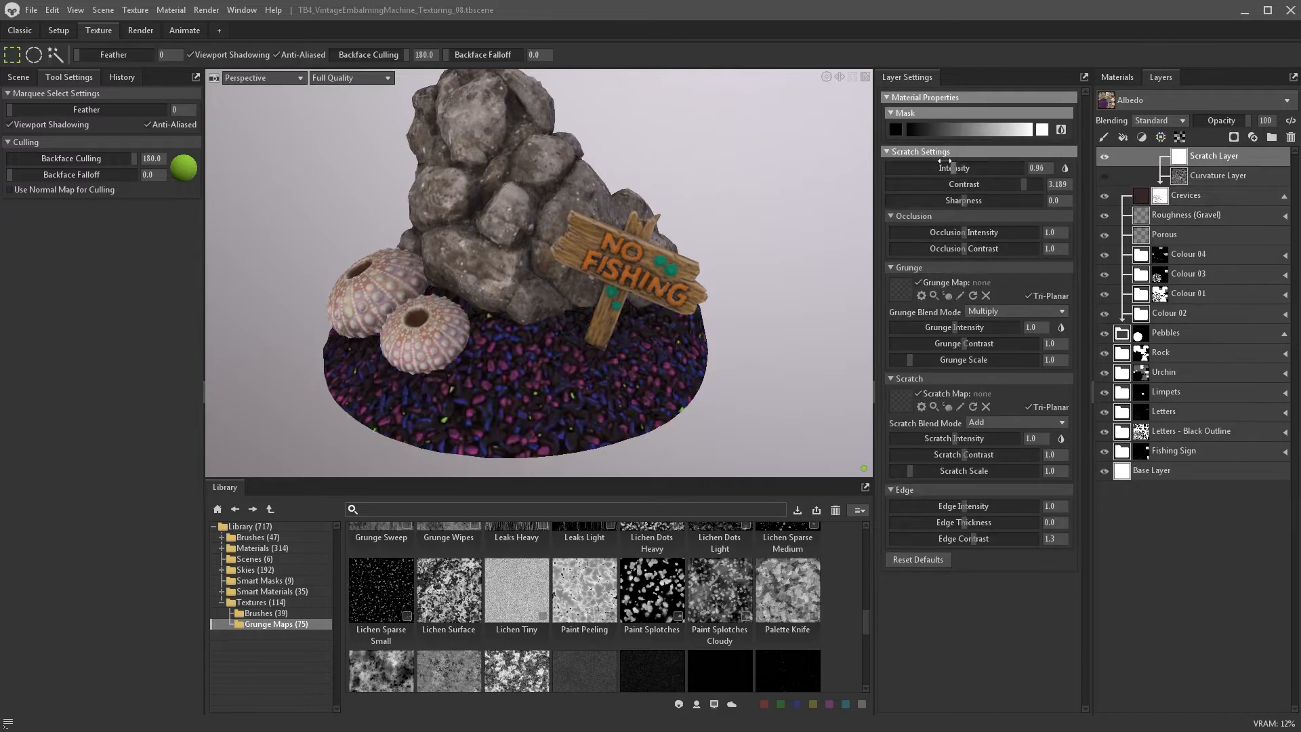
drag(944, 162, 1024, 168)
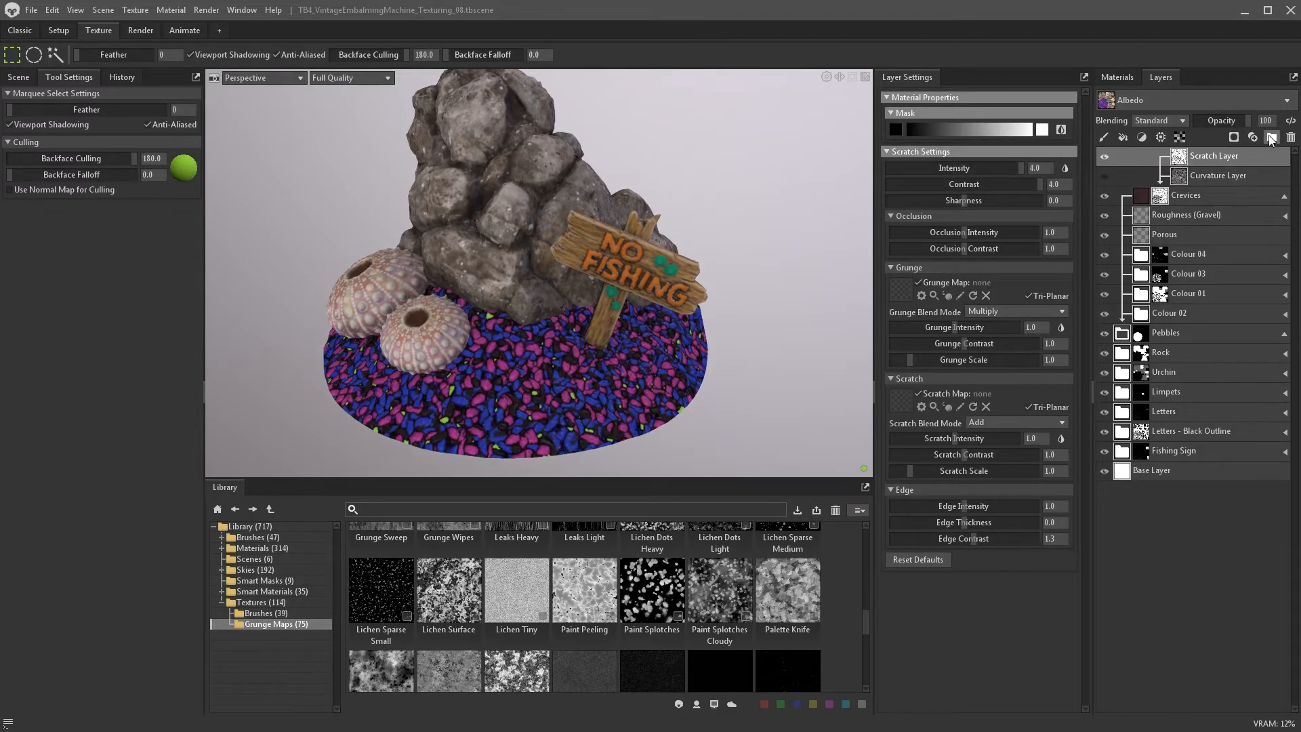
drag(1250, 121, 1243, 122)
- Add Blur and Levels effects above the Scratch layer in the Crevices mask and raise the Levels input black point to about 0.477
click(1141, 137)
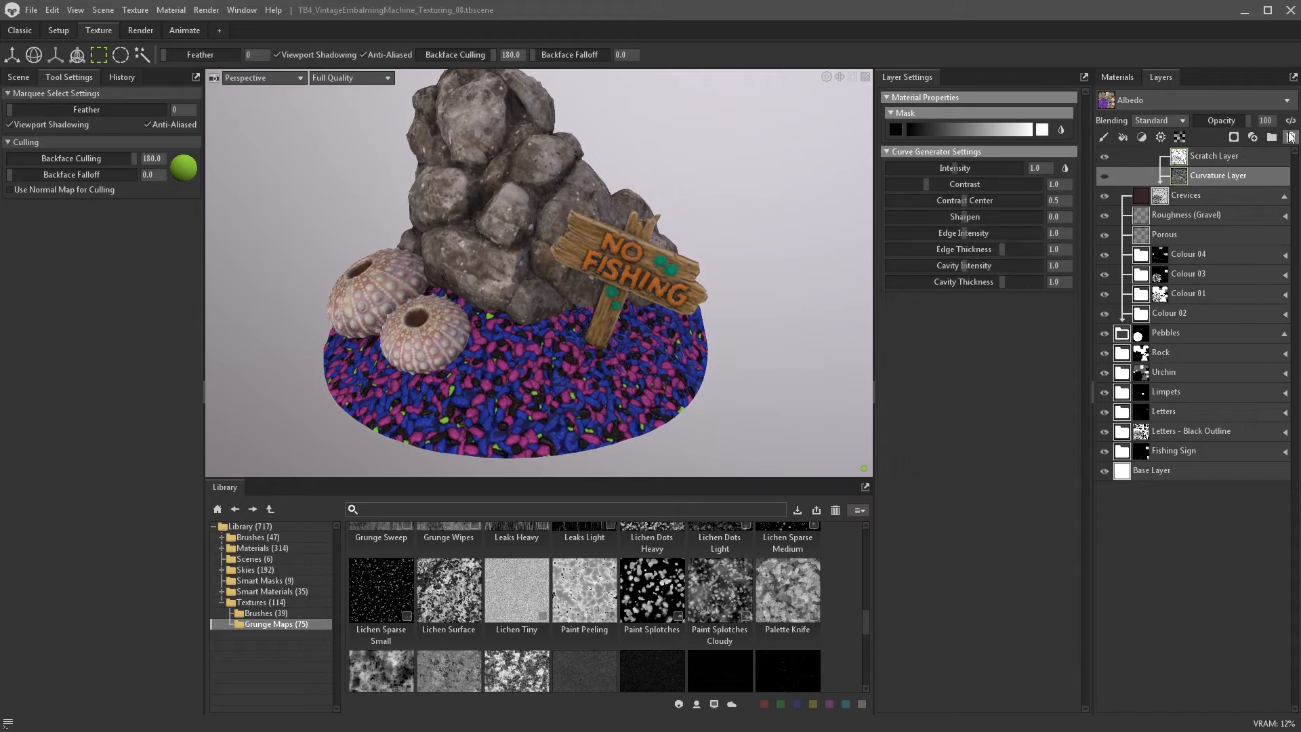
click(1154, 149)
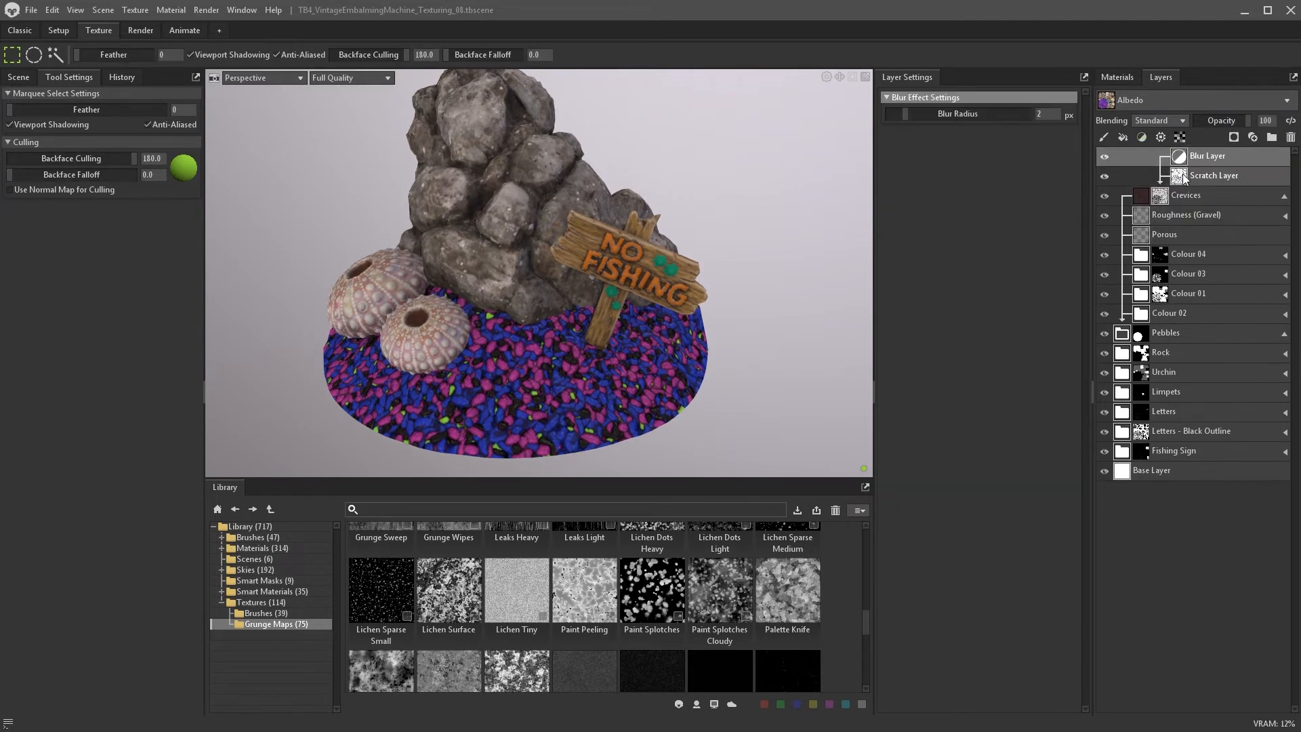
click(1151, 176)
click(1142, 137)
click(1149, 210)
drag(890, 284, 917, 285)
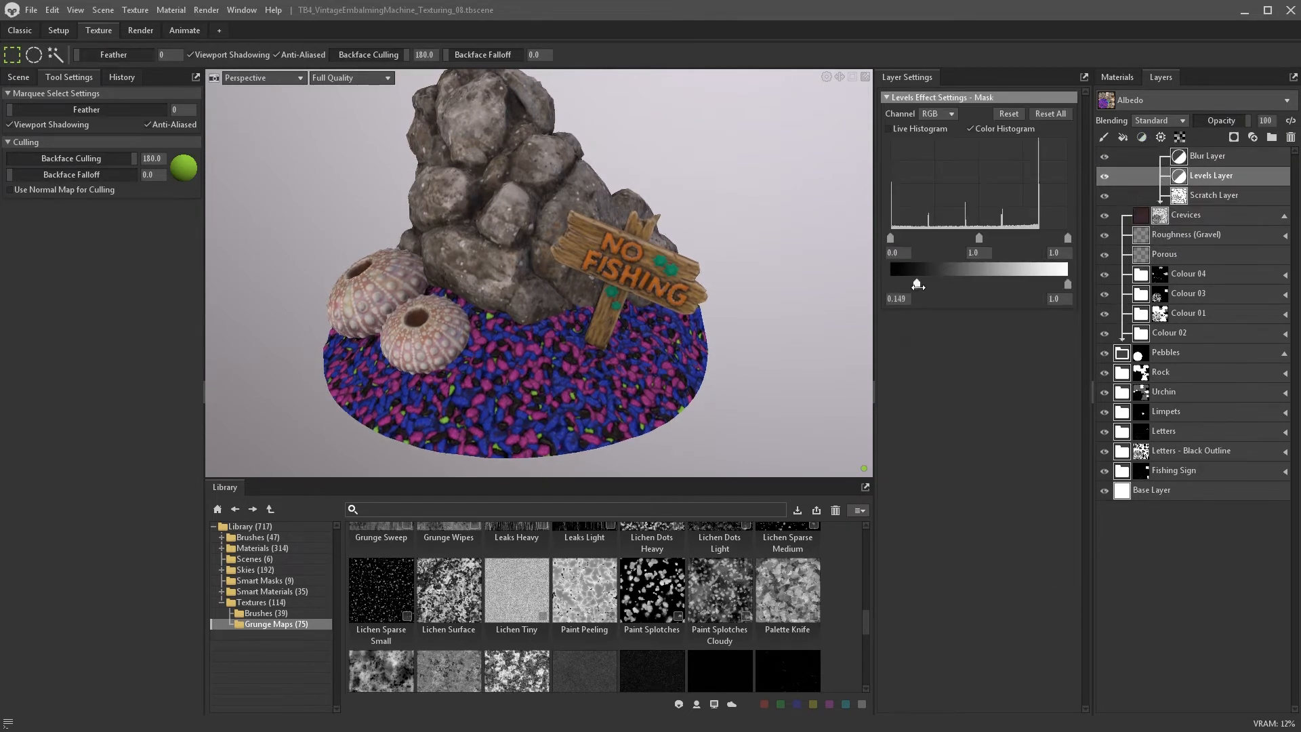
drag(892, 237, 981, 237)
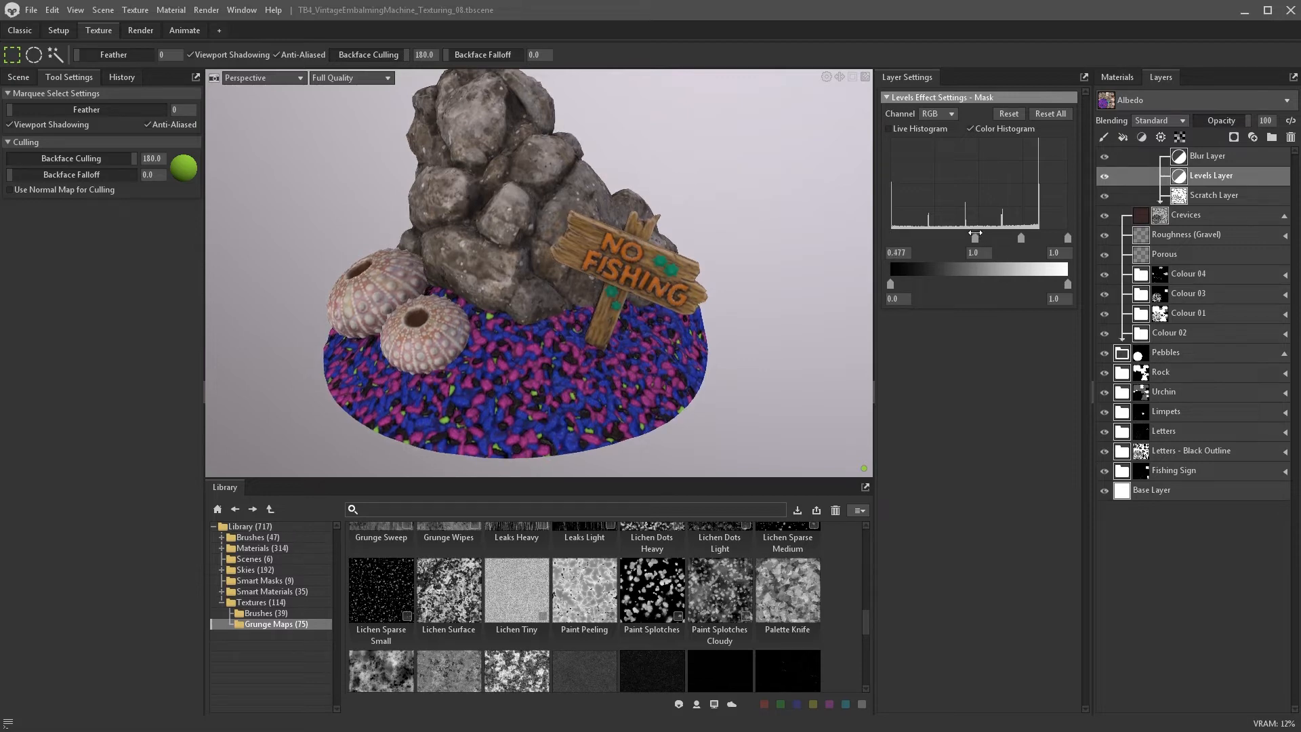
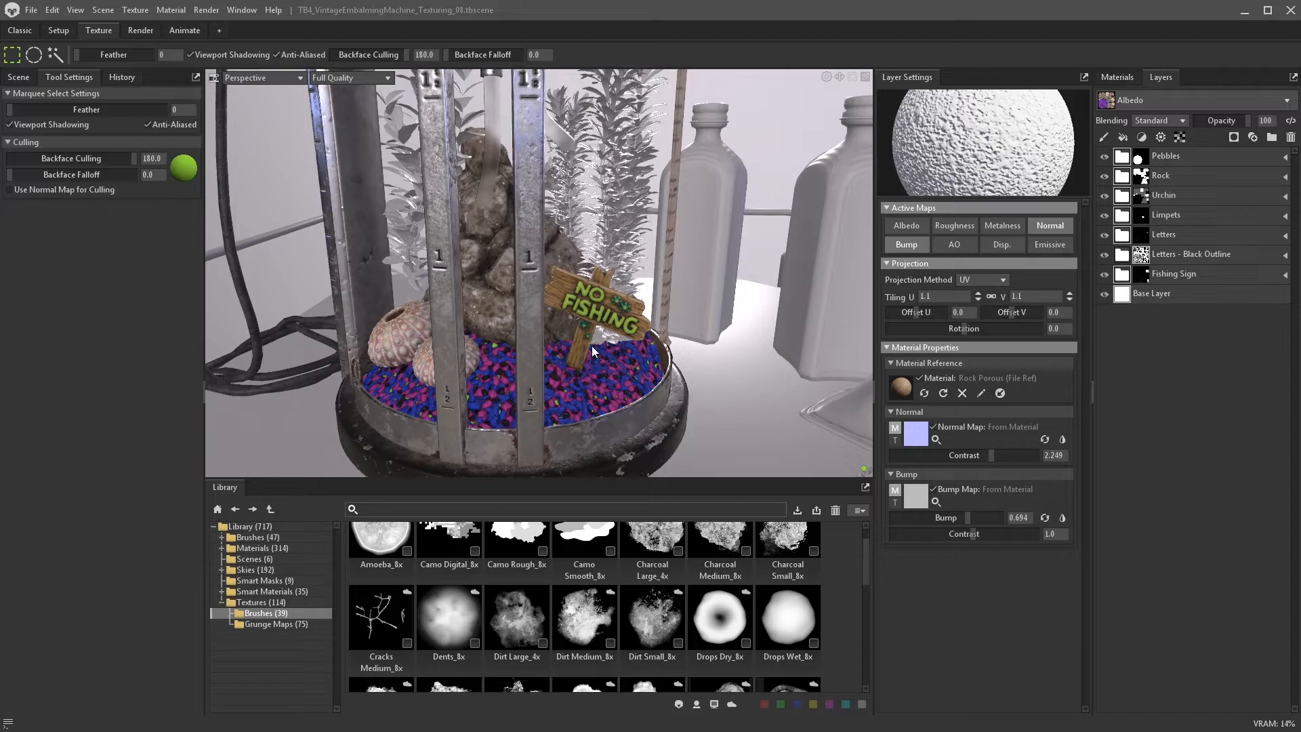
- Create a group named Faked Glow at the top of the Rock group
alt+drag(591, 346, 512, 332)
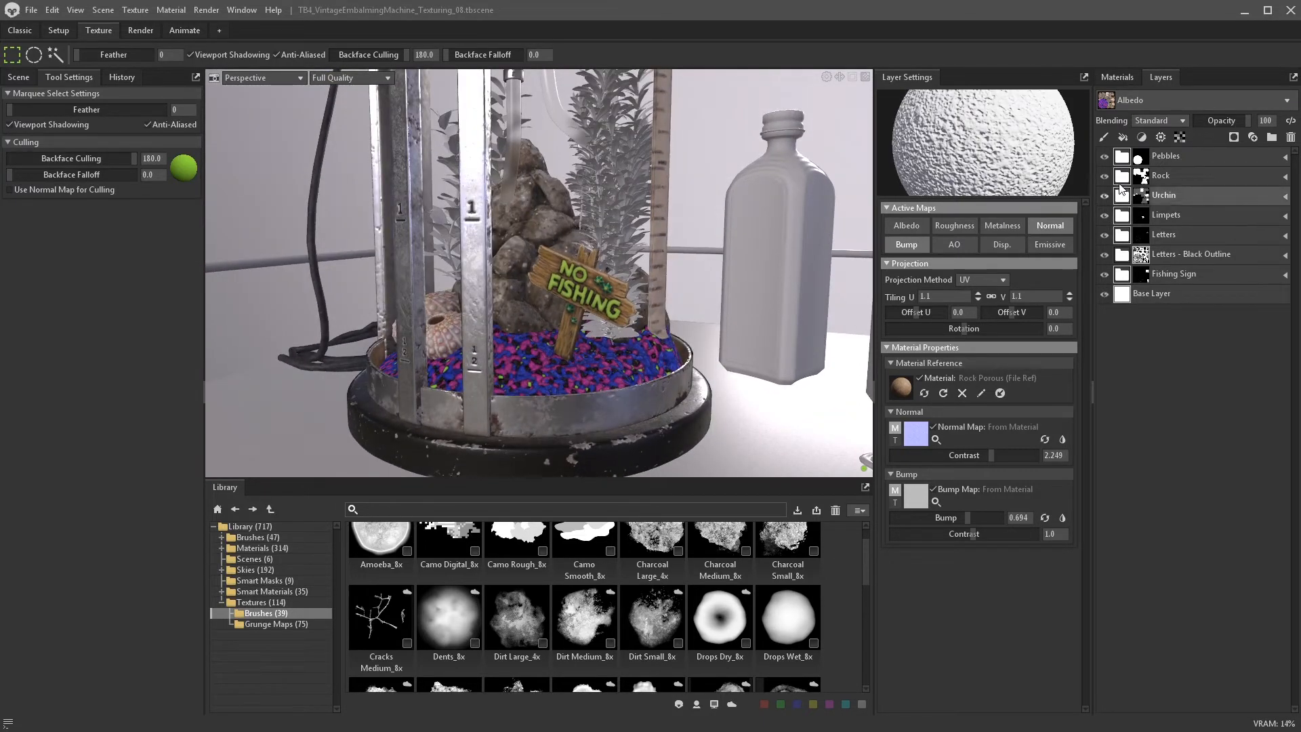
click(1282, 175)
double_click(1163, 175)
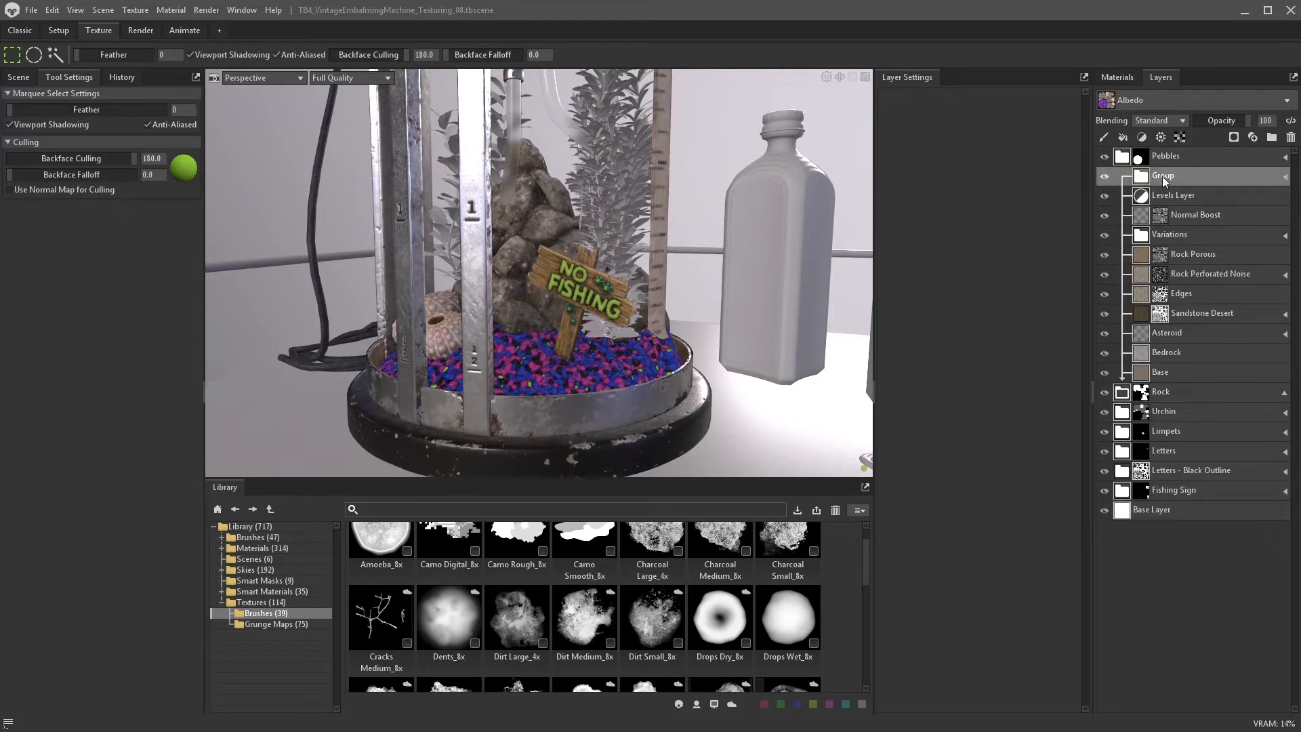
text(Faked G)
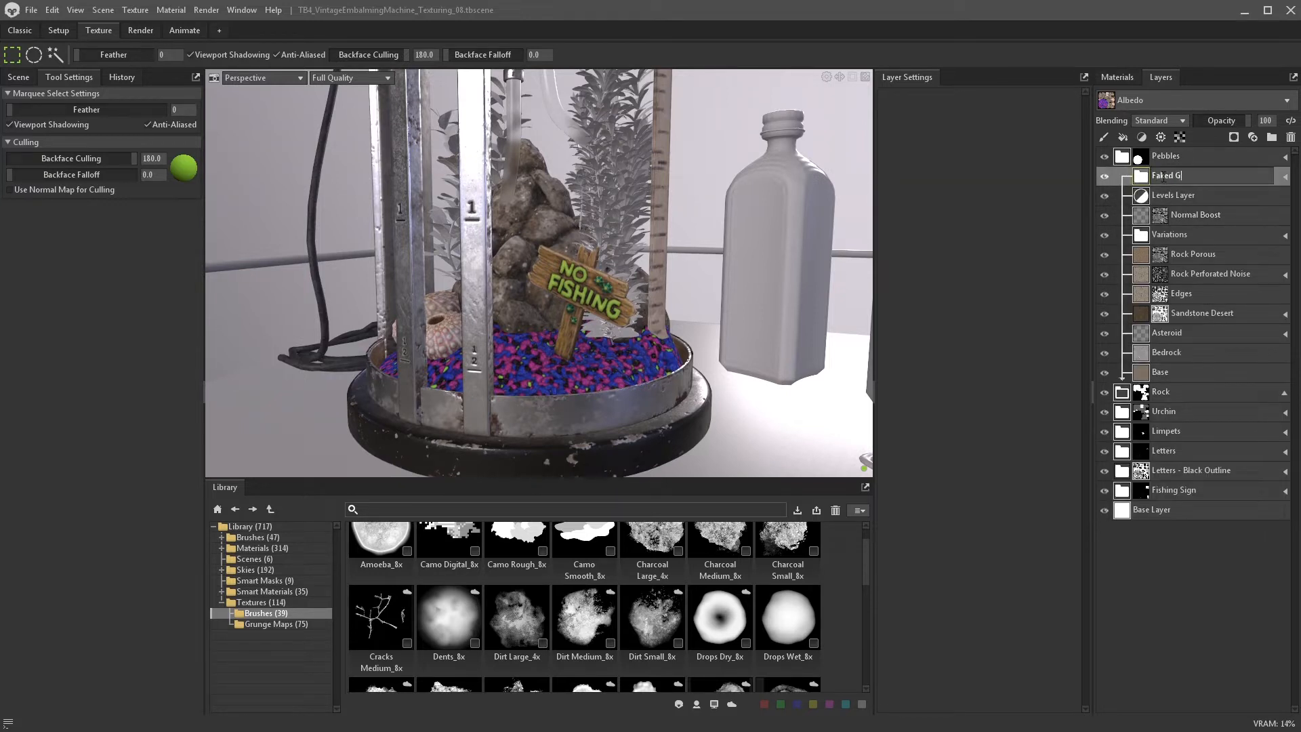
text(low)
key(Return)
- Add a fill layer for the Faked Glow group with only Emissive active and set its emissive colour to dark pink, about RGB 128, 52, 110
click(1123, 139)
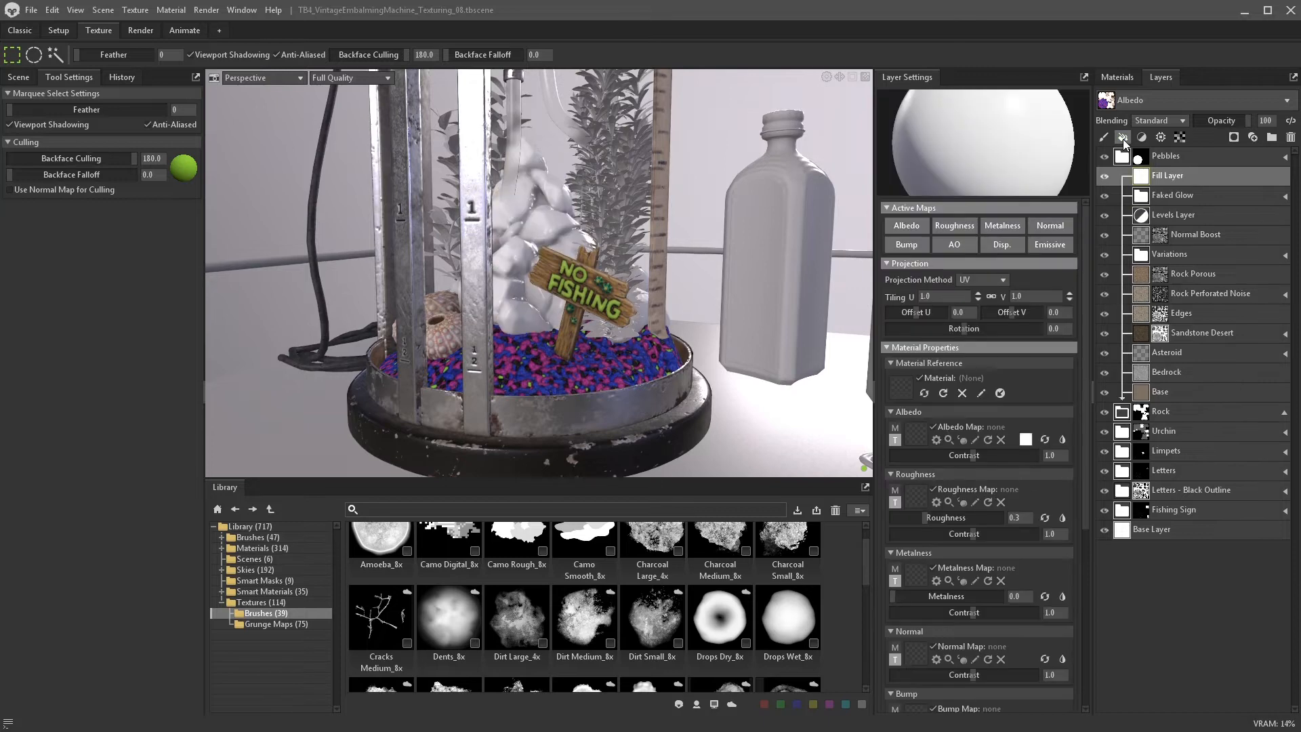
alt+click(1046, 246)
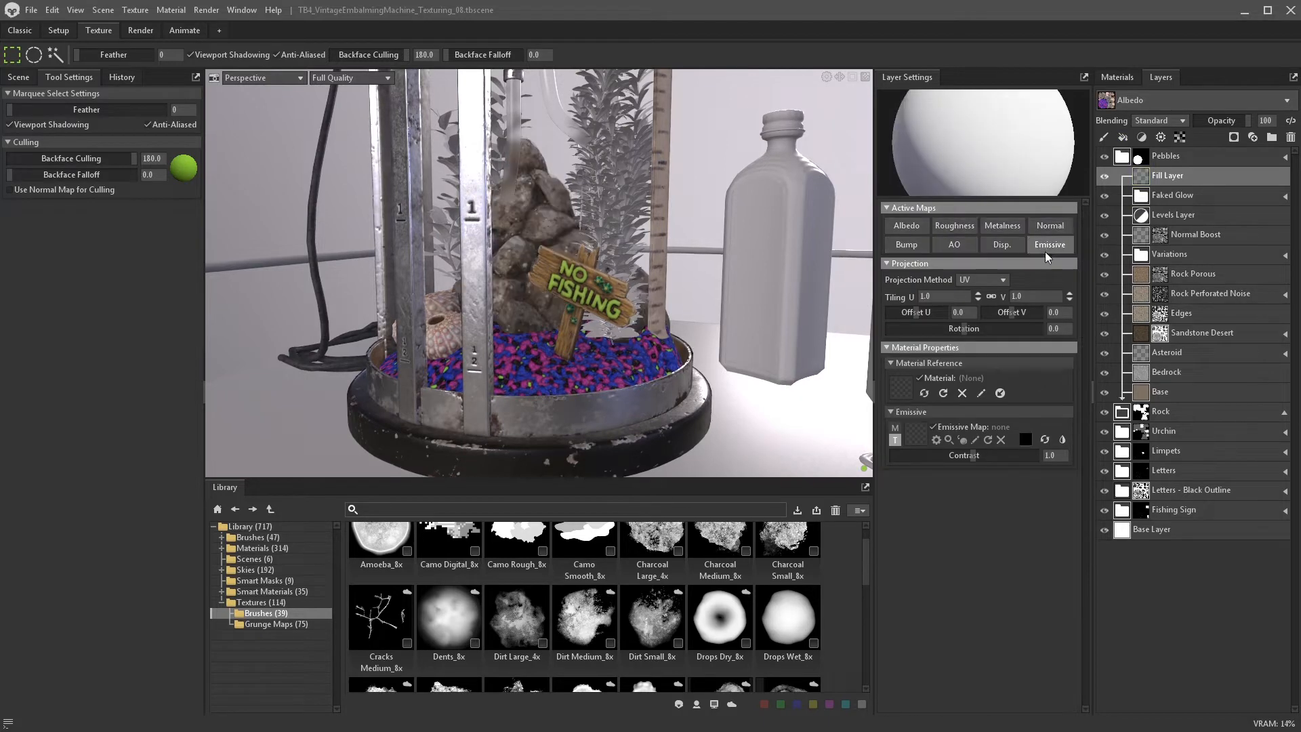
click(1026, 441)
click(674, 320)
click(588, 298)
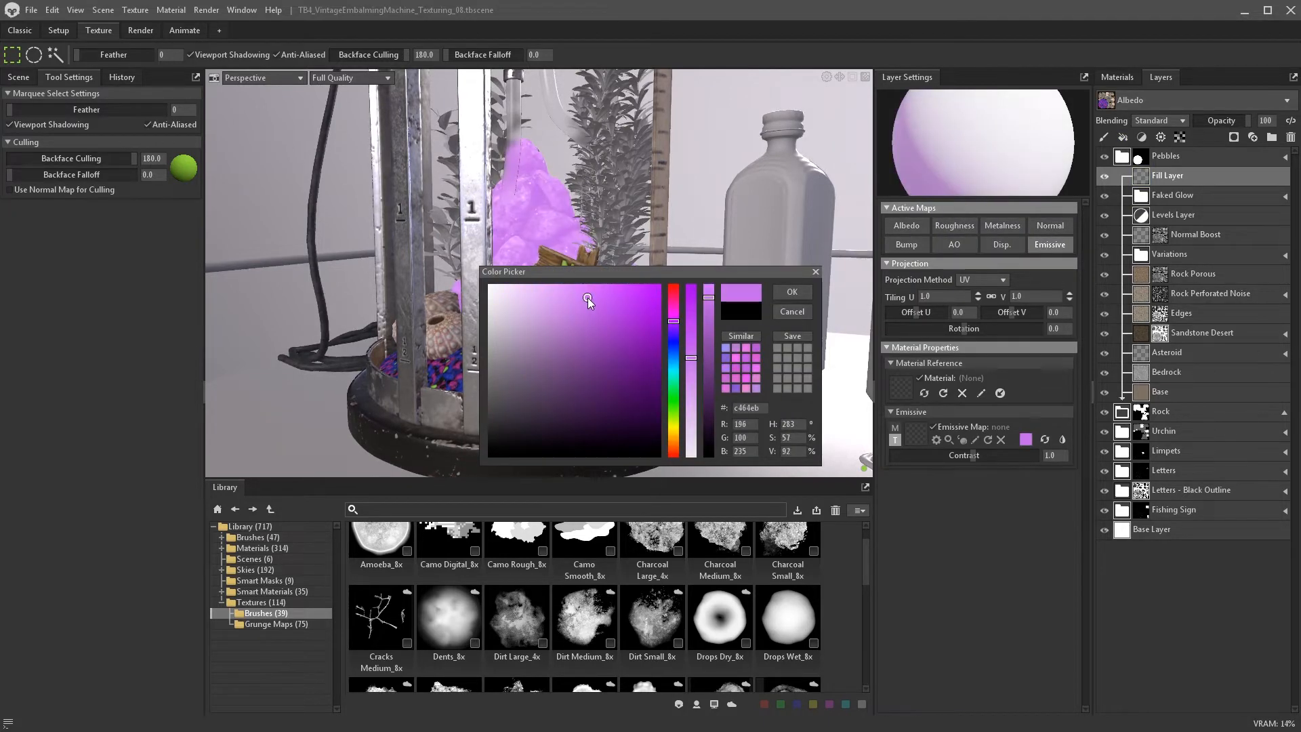
drag(673, 314, 831, 286)
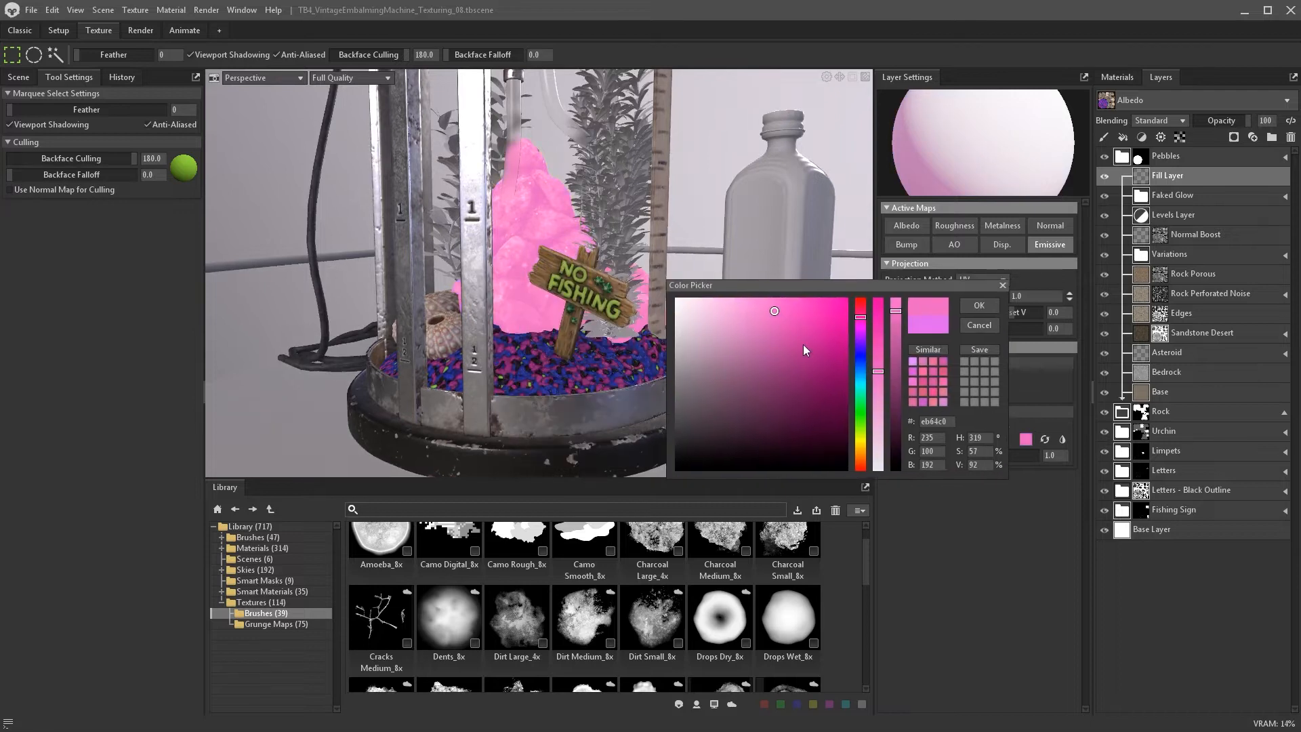
drag(805, 349, 808, 363)
click(801, 384)
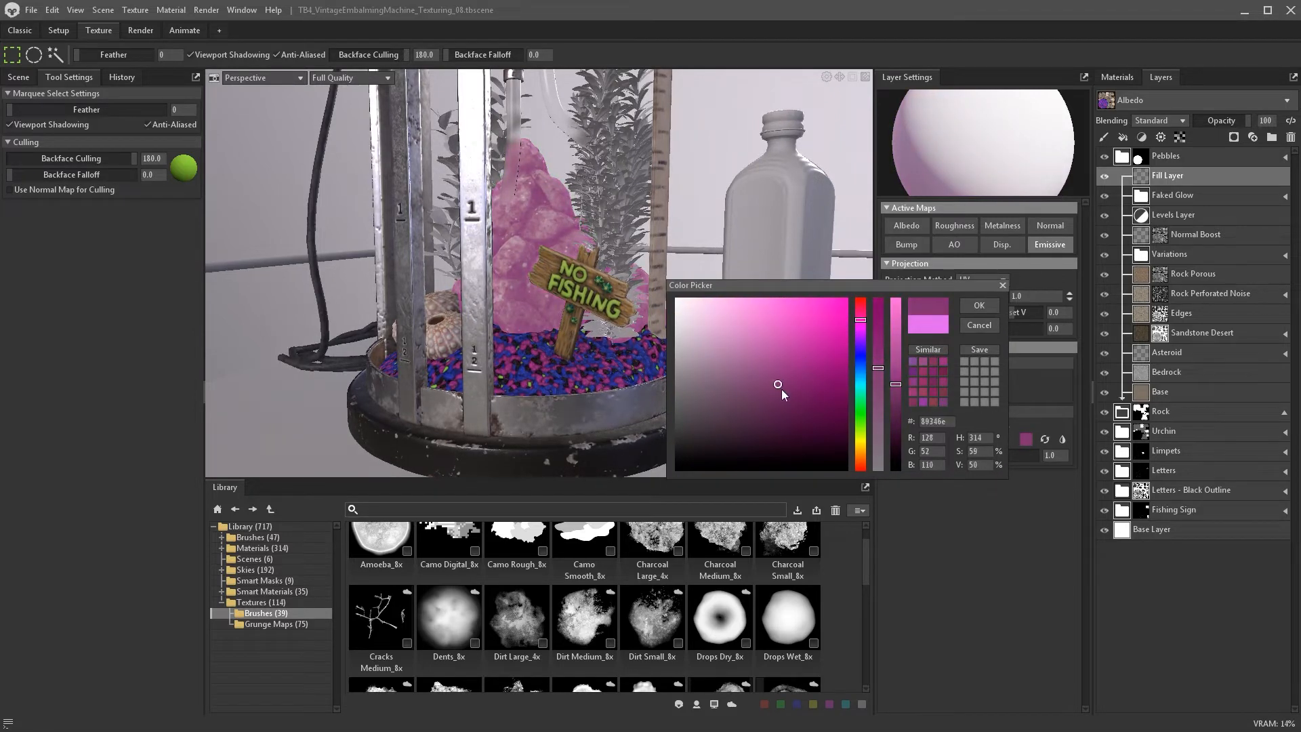
click(979, 306)
- Rename the fill layer in the Faked Glow group Pink and give it a black colour mask
double_click(1173, 175)
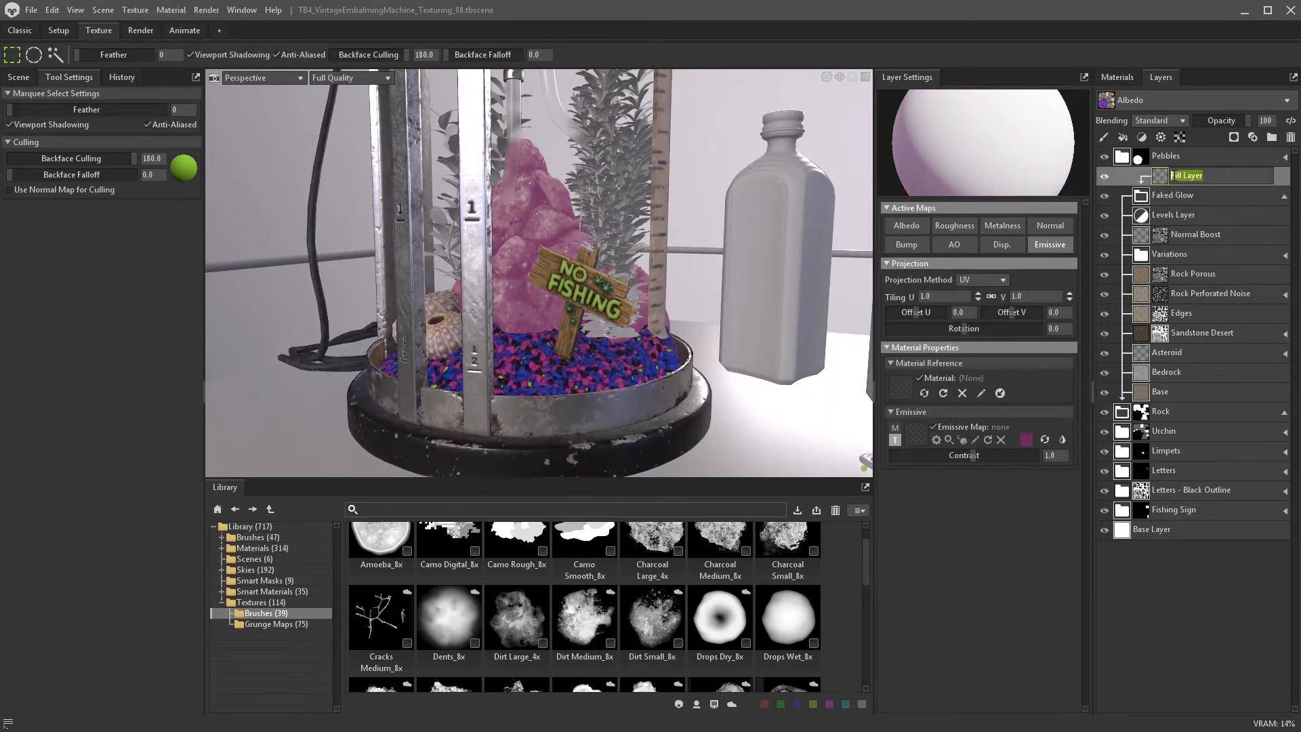
text(Fink)
key(Return)
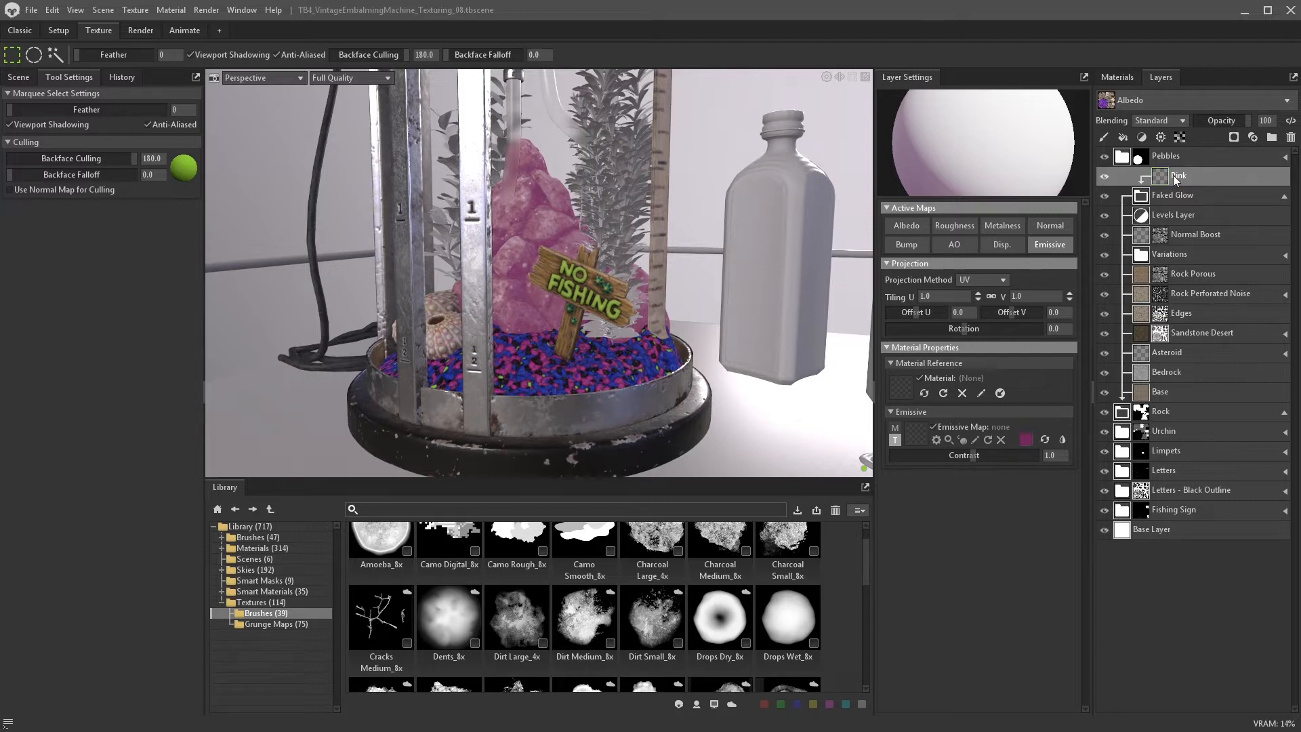
click(1234, 137)
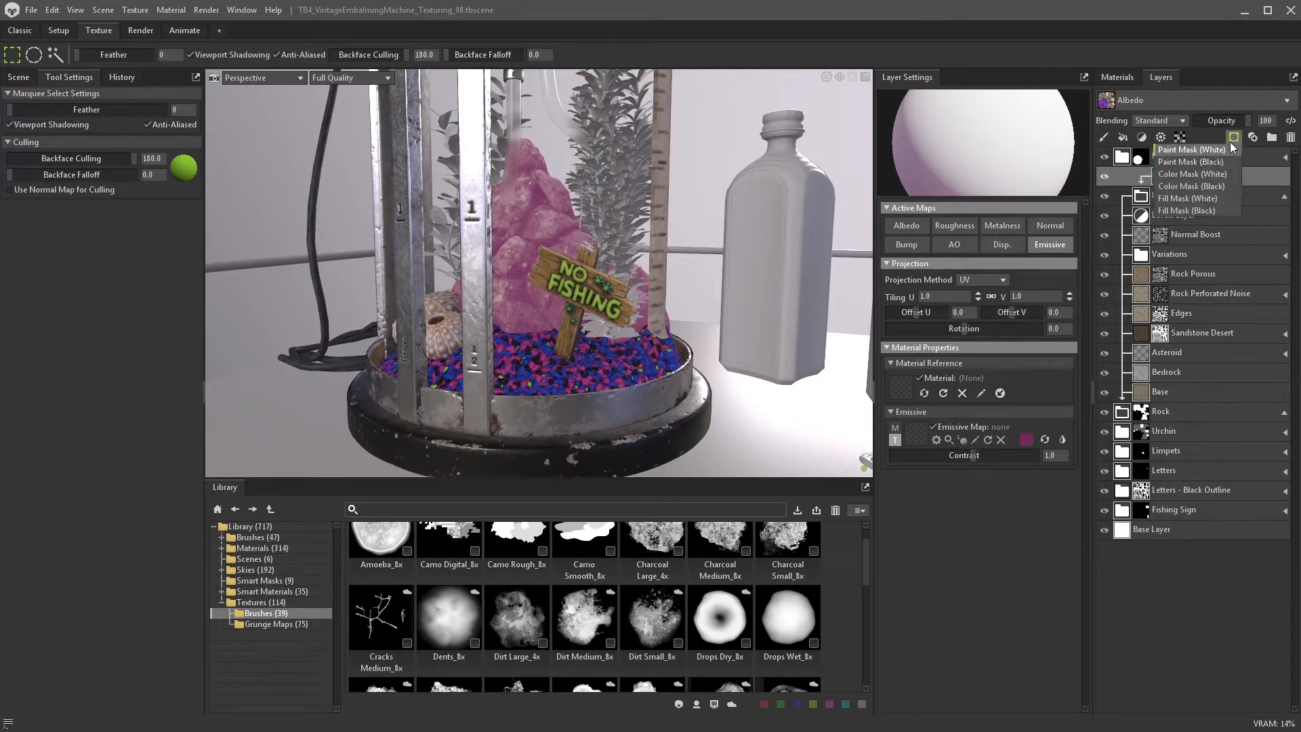
click(1218, 188)
- Add a Direction layer to the Pink mask using the Up-Down axis, with intensity about 1.653 and contrast about 0.554
click(1161, 137)
click(1169, 173)
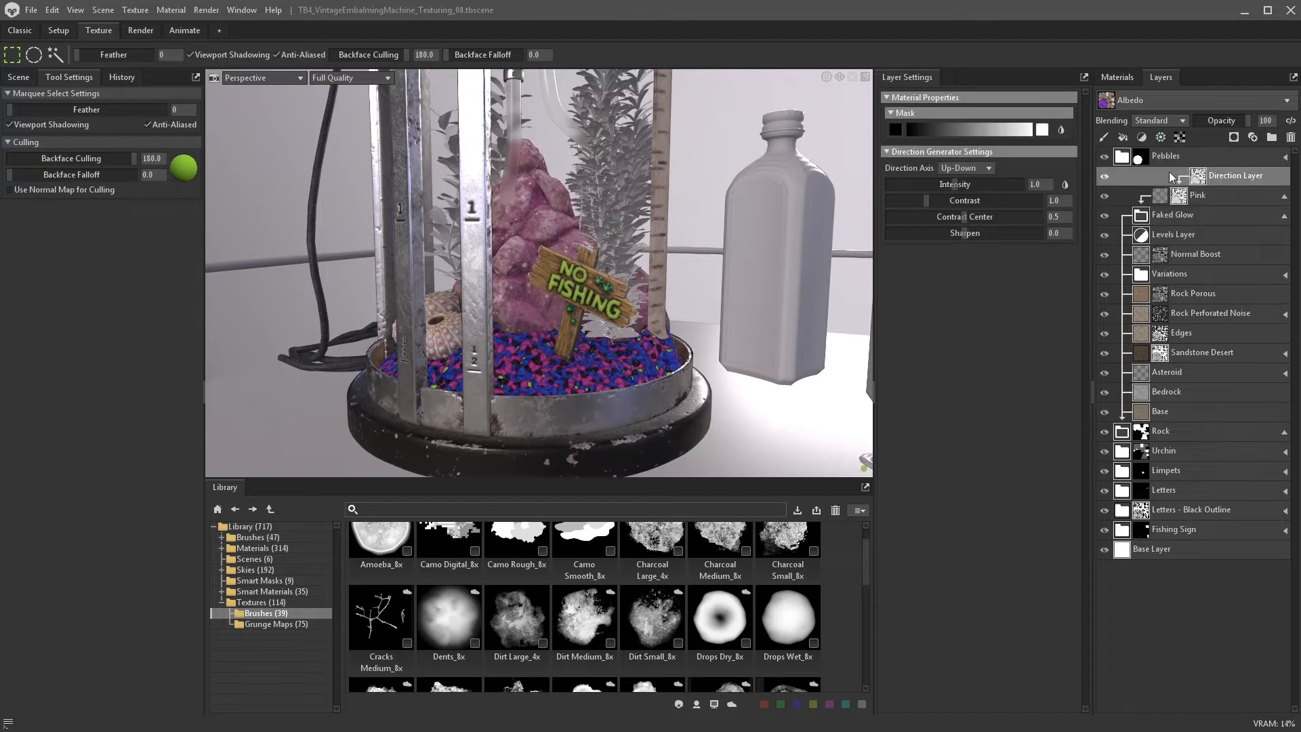
click(961, 169)
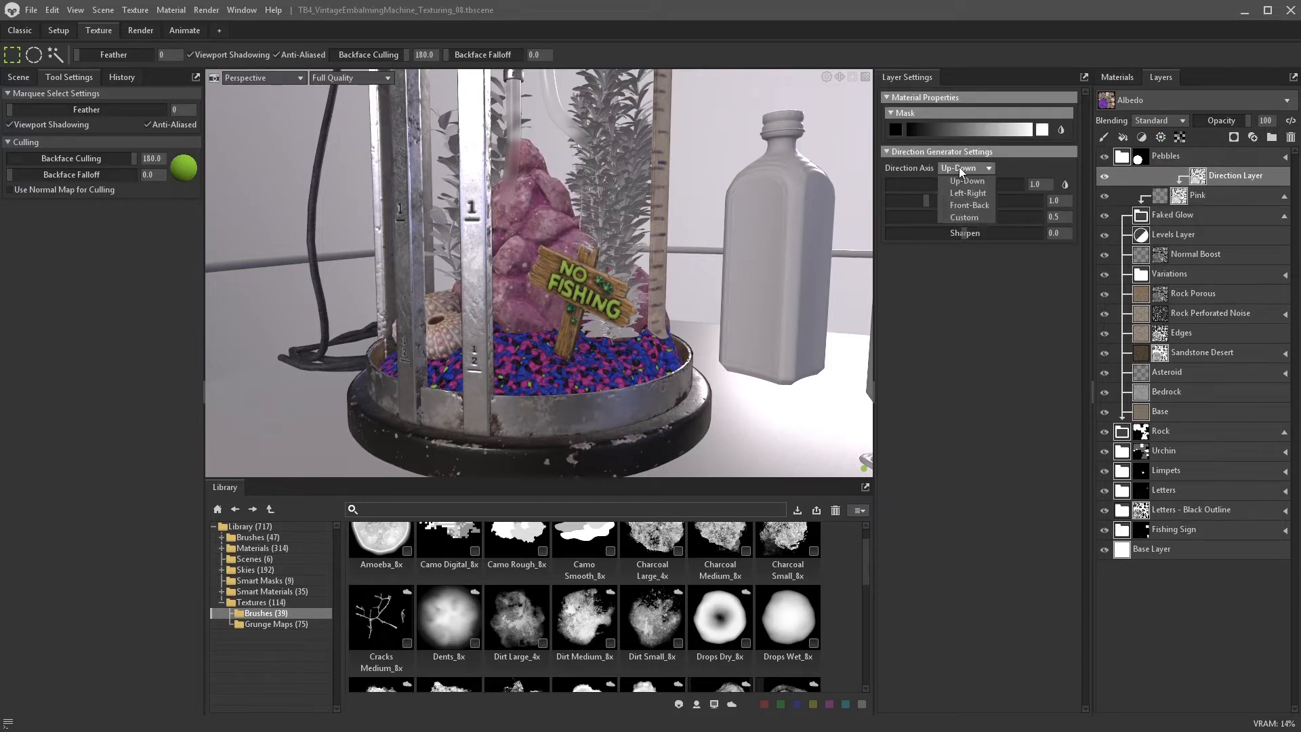
click(967, 181)
drag(965, 188, 907, 198)
mouse_move(732, 284)
alt+mouse_down()
mouse_move(775, 227)
mouse_move(732, 308)
alt+mouse_up()
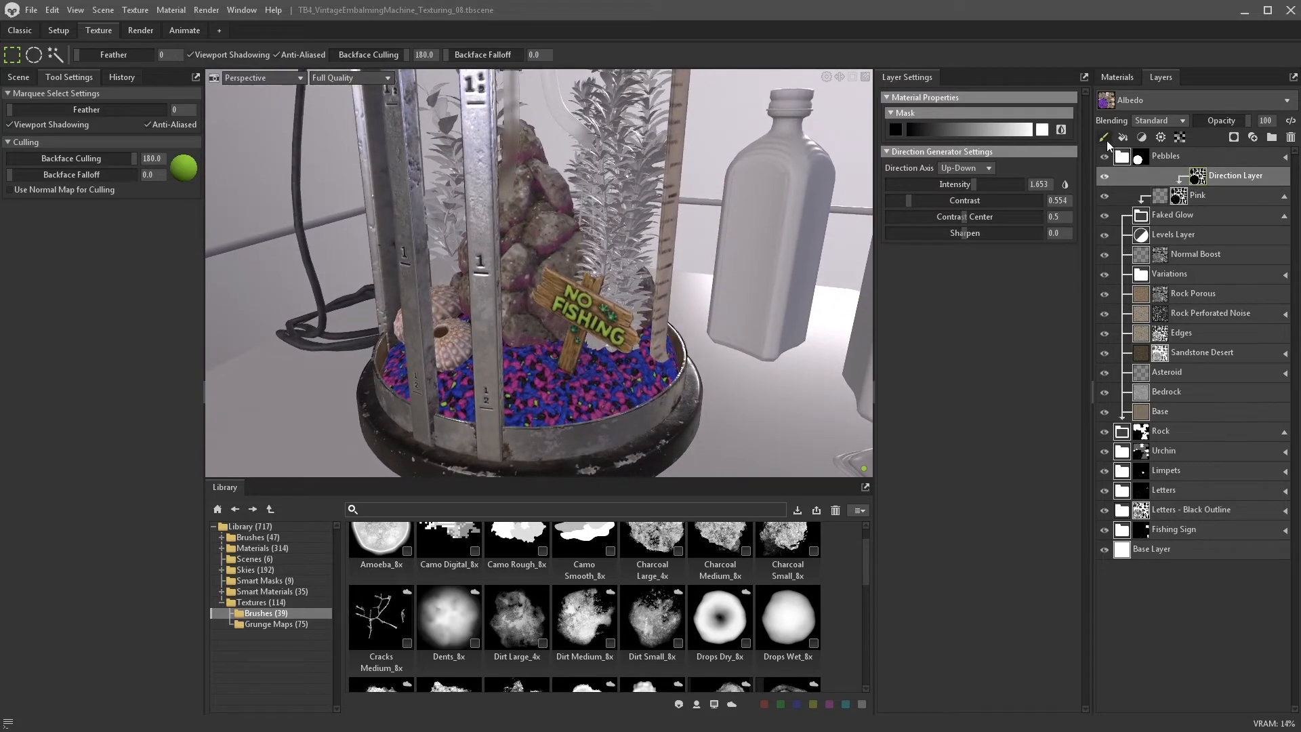
- Add a Paint layer above the Direction layer and brush over the rock's upper part at size 129 and opacity about 0.356
click(1105, 138)
drag(60, 268, 67, 267)
click(64, 299)
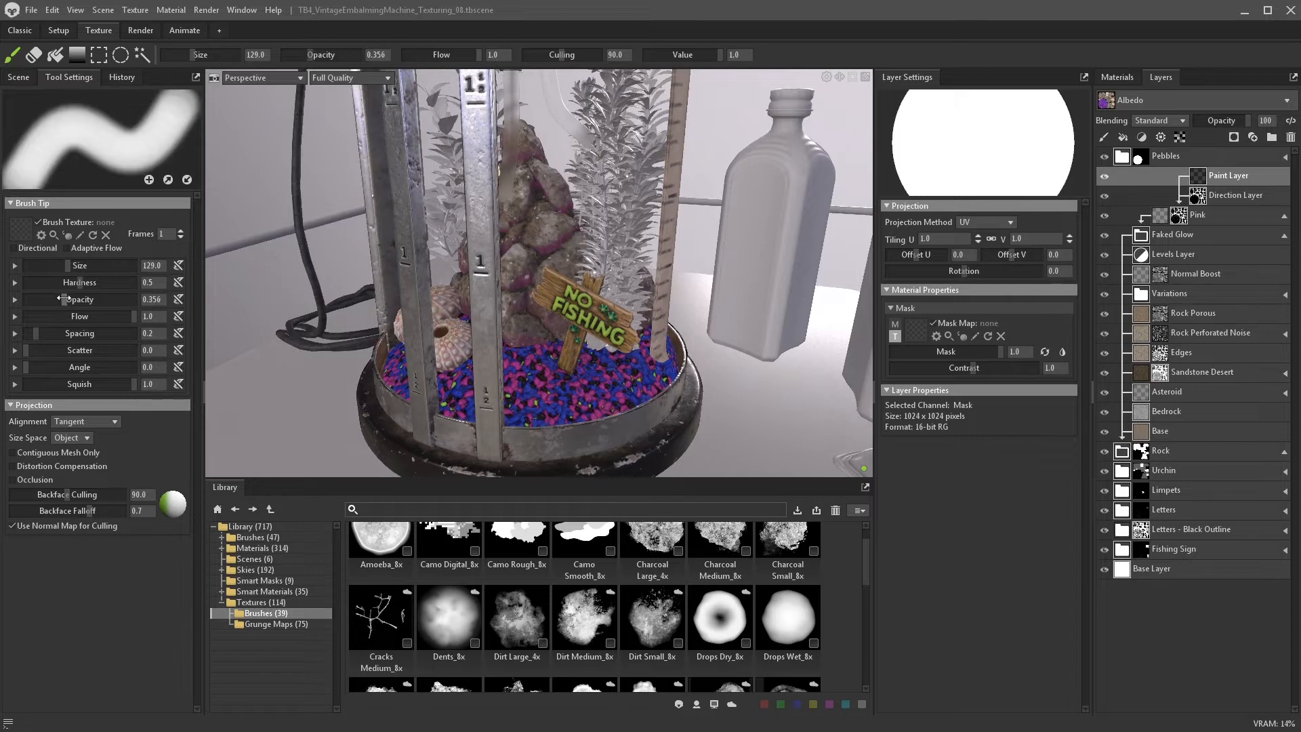
key(x)
mouse_move(534, 165)
mouse_down()
mouse_move(571, 129)
mouse_move(517, 216)
mouse_move(488, 137)
mouse_move(525, 191)
mouse_up()
mouse_move(437, 227)
alt+mouse_down()
mouse_move(613, 222)
mouse_move(641, 243)
alt+mouse_up()
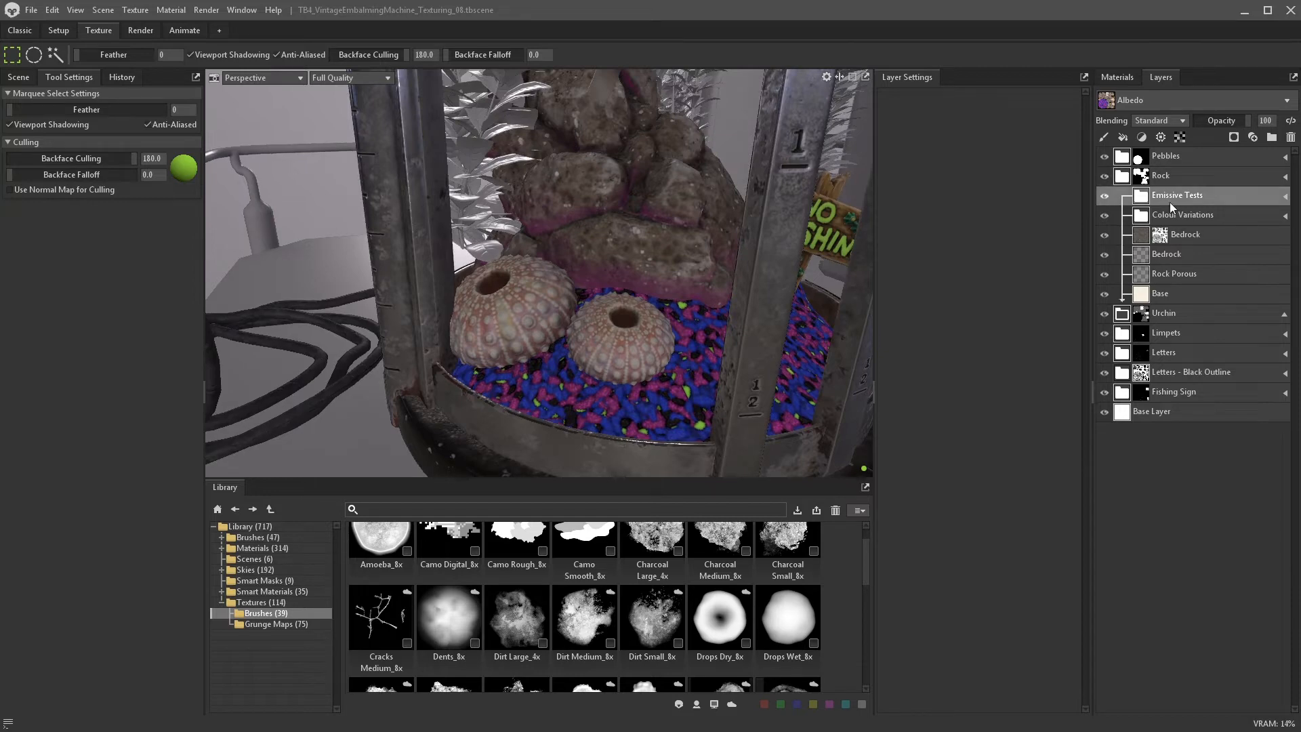
- Add a fill layer inside the Emissive Tests group with only the Albedo and Emissive maps active
click(1123, 137)
drag(1145, 197, 1147, 220)
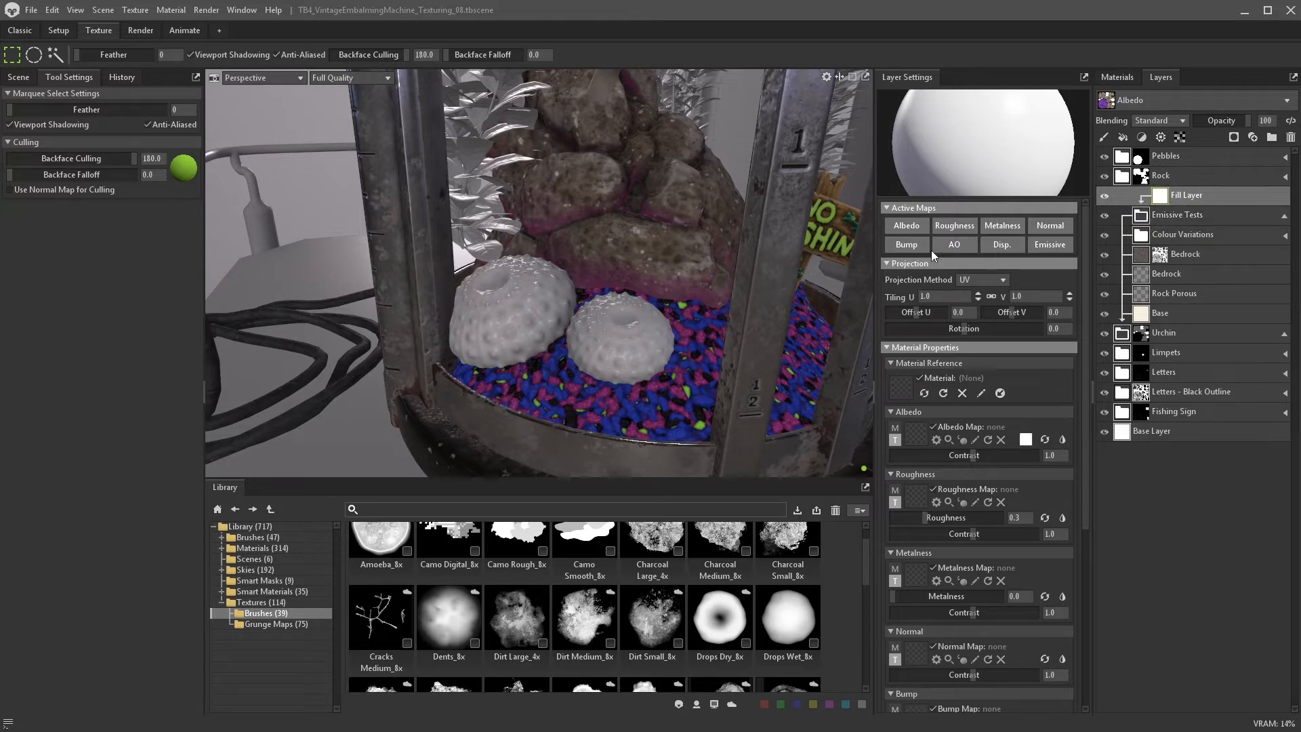
alt+click(922, 229)
click(1057, 246)
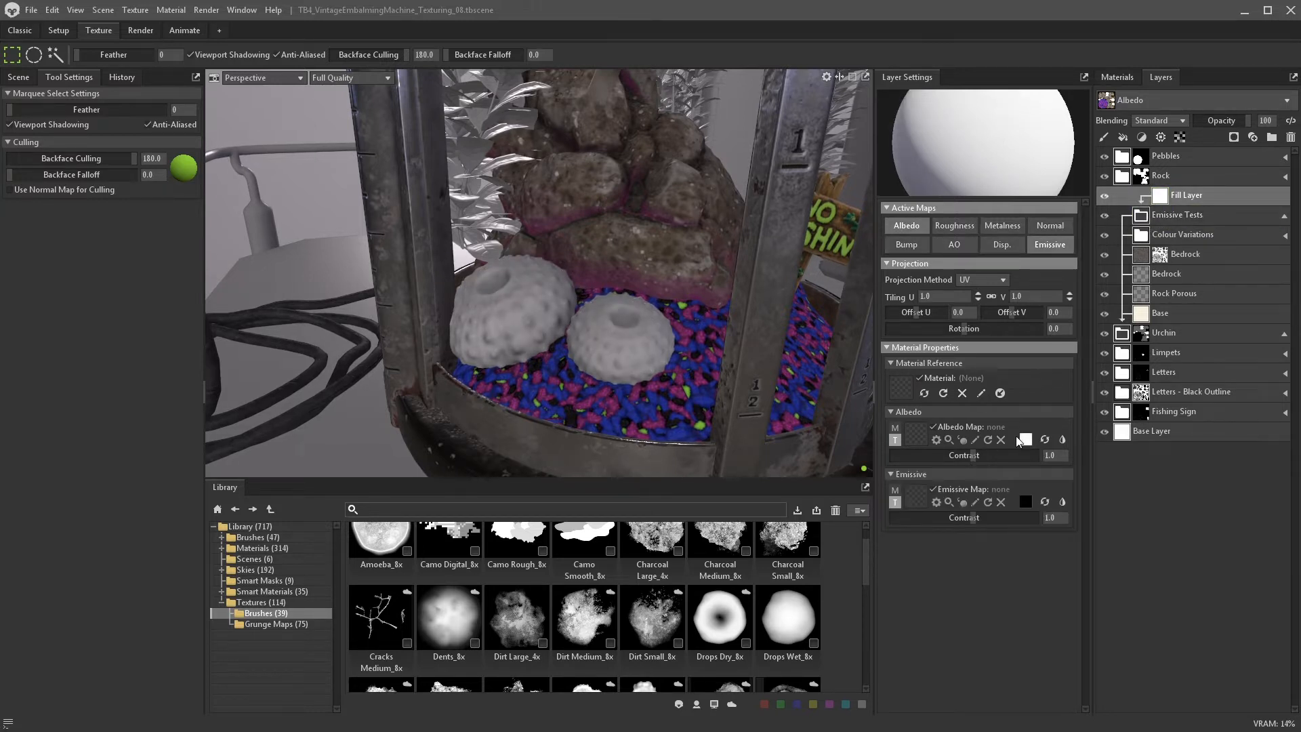
- Set the fill layer's Albedo to turquoise, #21eac9, and its Emissive to a darker shade of the same turquoise
click(1023, 440)
click(799, 320)
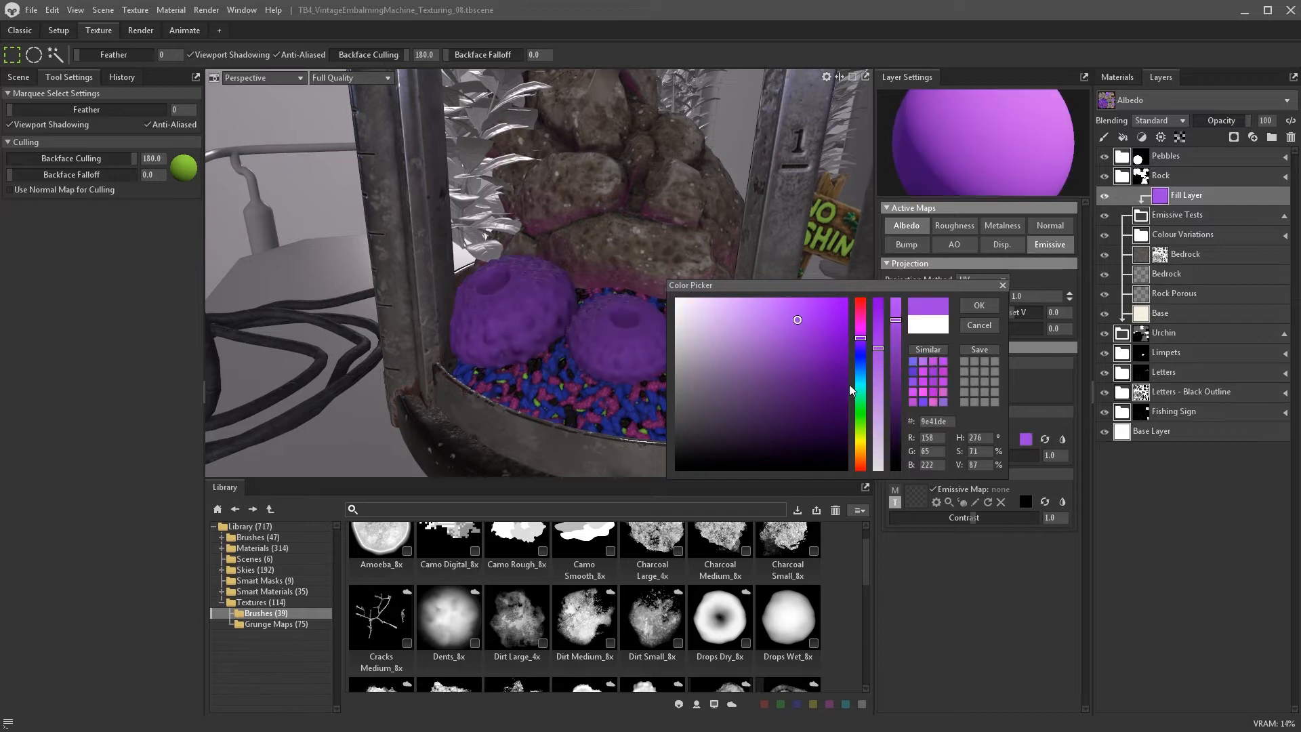
click(860, 323)
mouse_move(781, 340)
mouse_down()
mouse_move(824, 305)
mouse_move(860, 342)
mouse_move(866, 390)
mouse_up()
drag(821, 306, 823, 312)
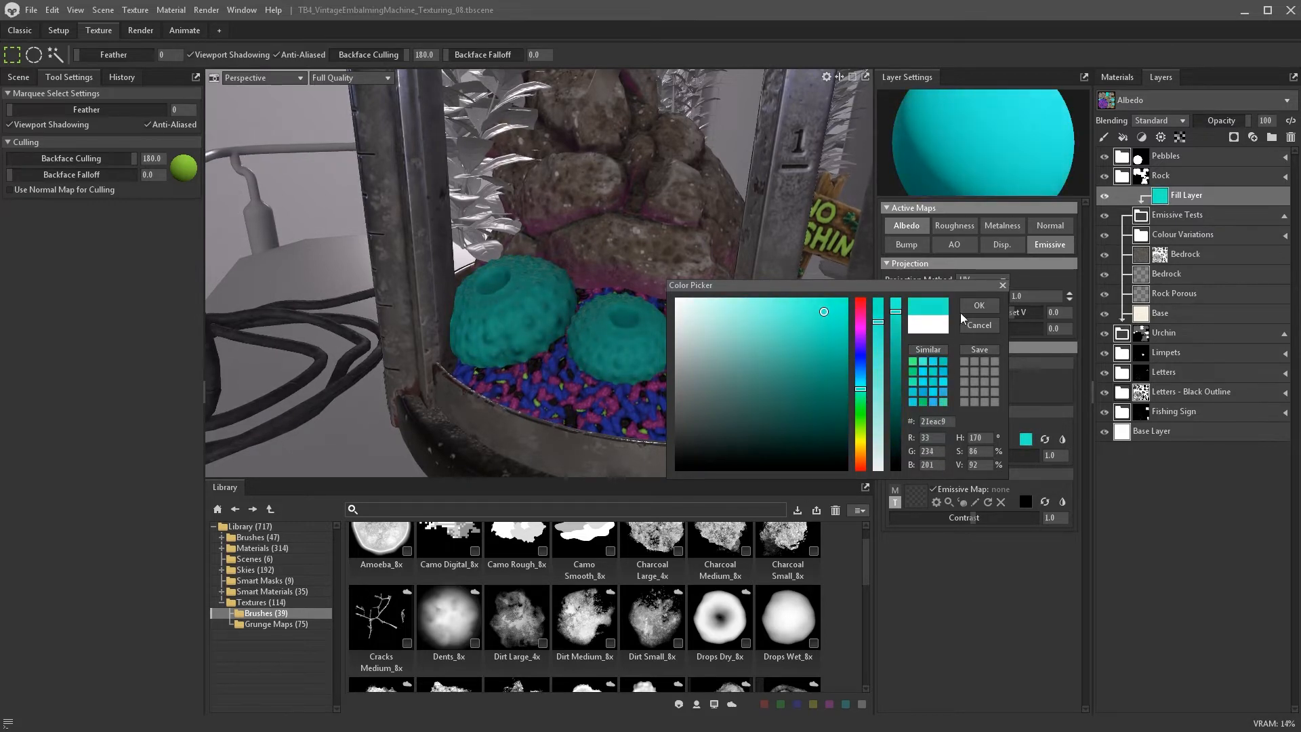
click(969, 309)
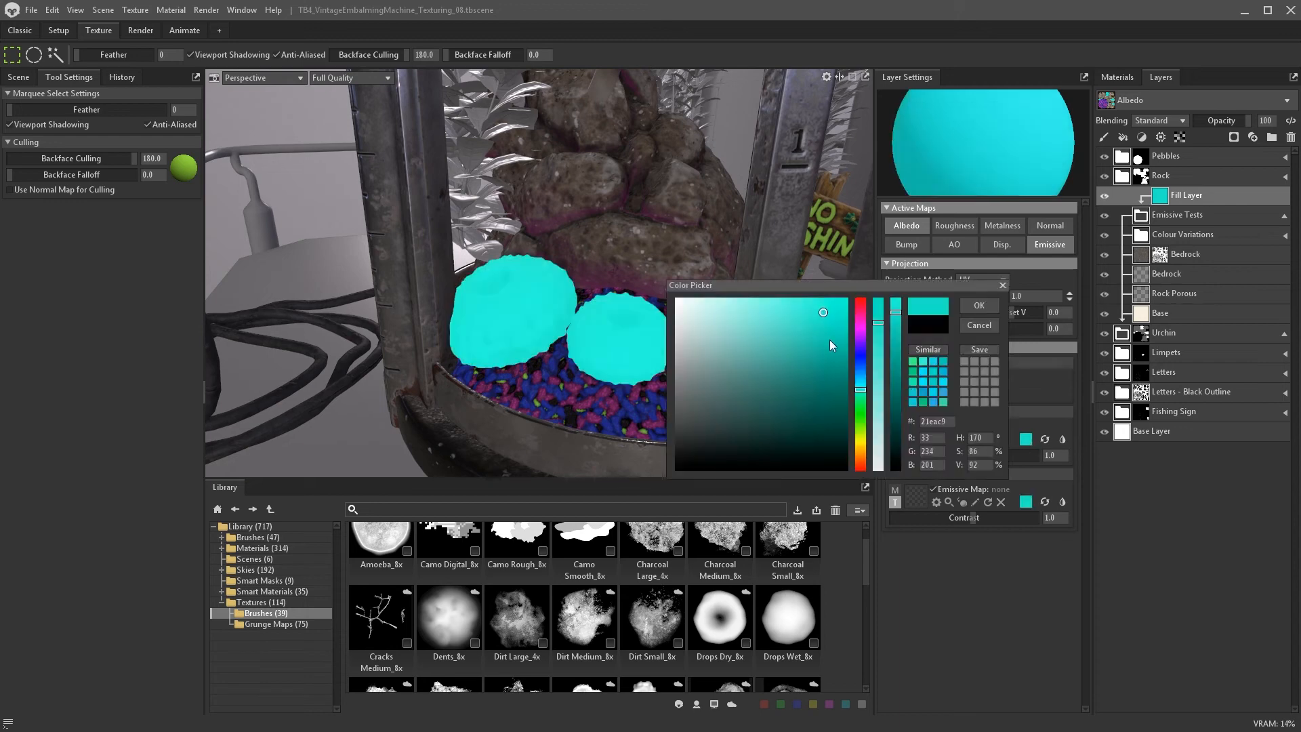
click(807, 375)
click(979, 306)
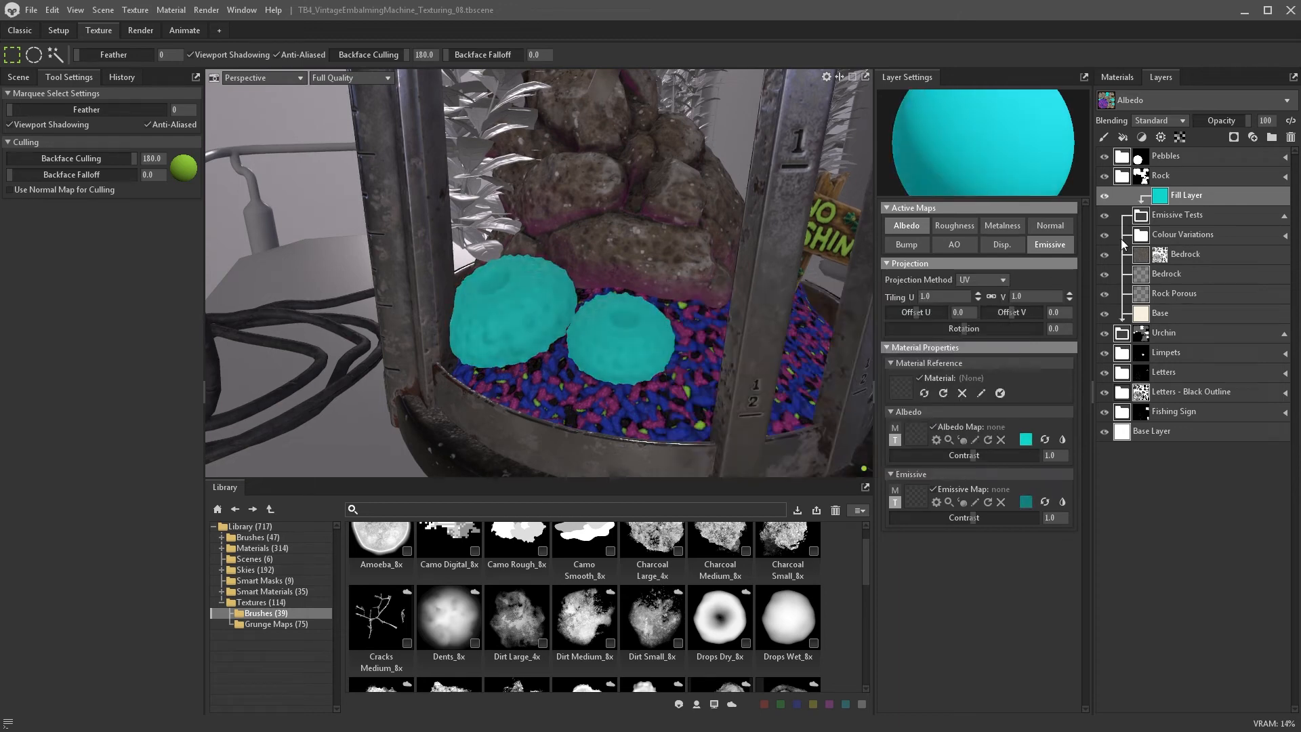
- Give the turquoise fill layer a black colour mask and add a Scratch layer with intensity about 1.733 and contrast about 2.441
click(1233, 138)
click(1212, 178)
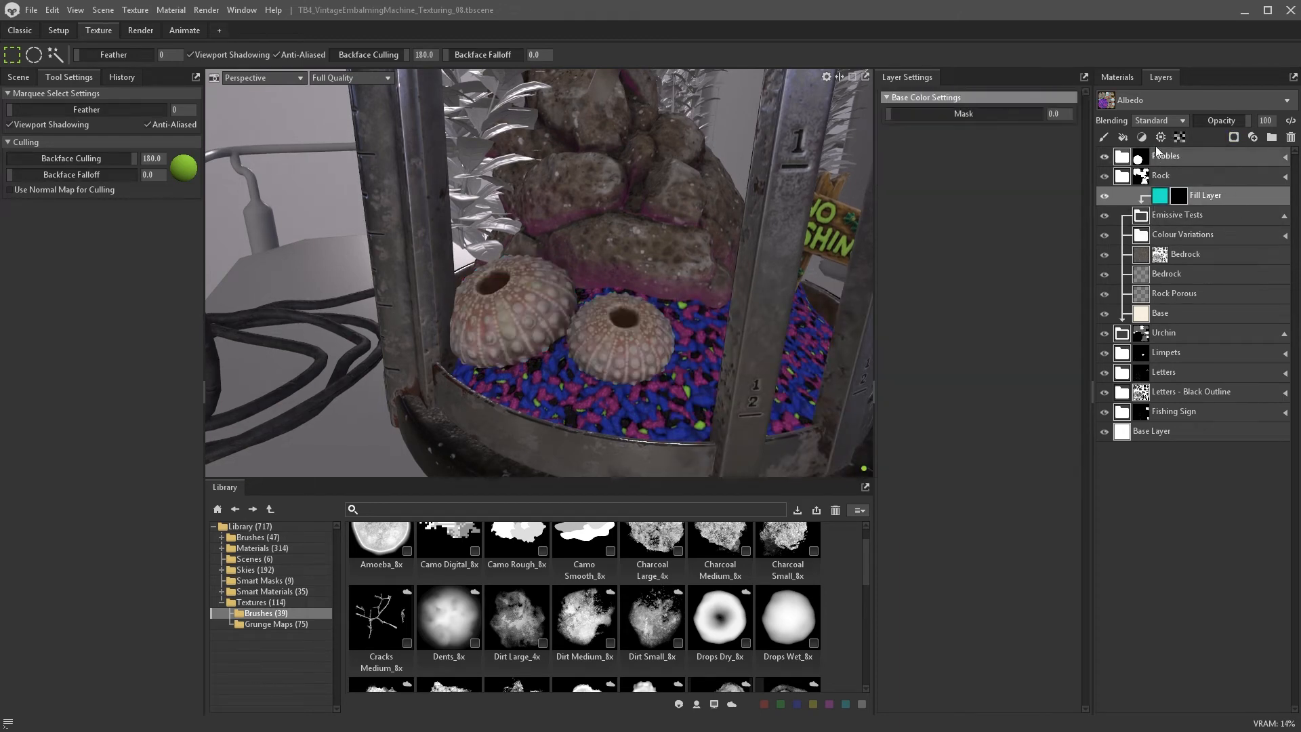
click(1160, 138)
click(1163, 211)
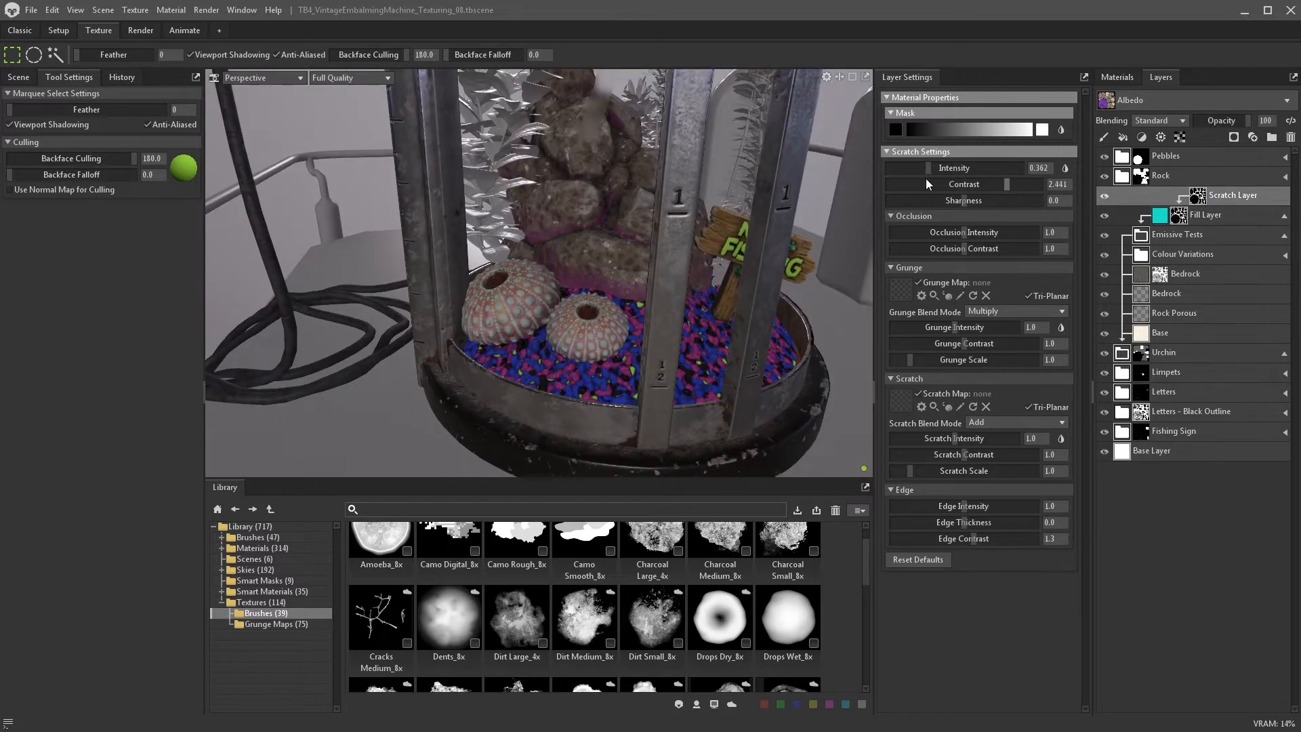
drag(959, 168, 971, 168)
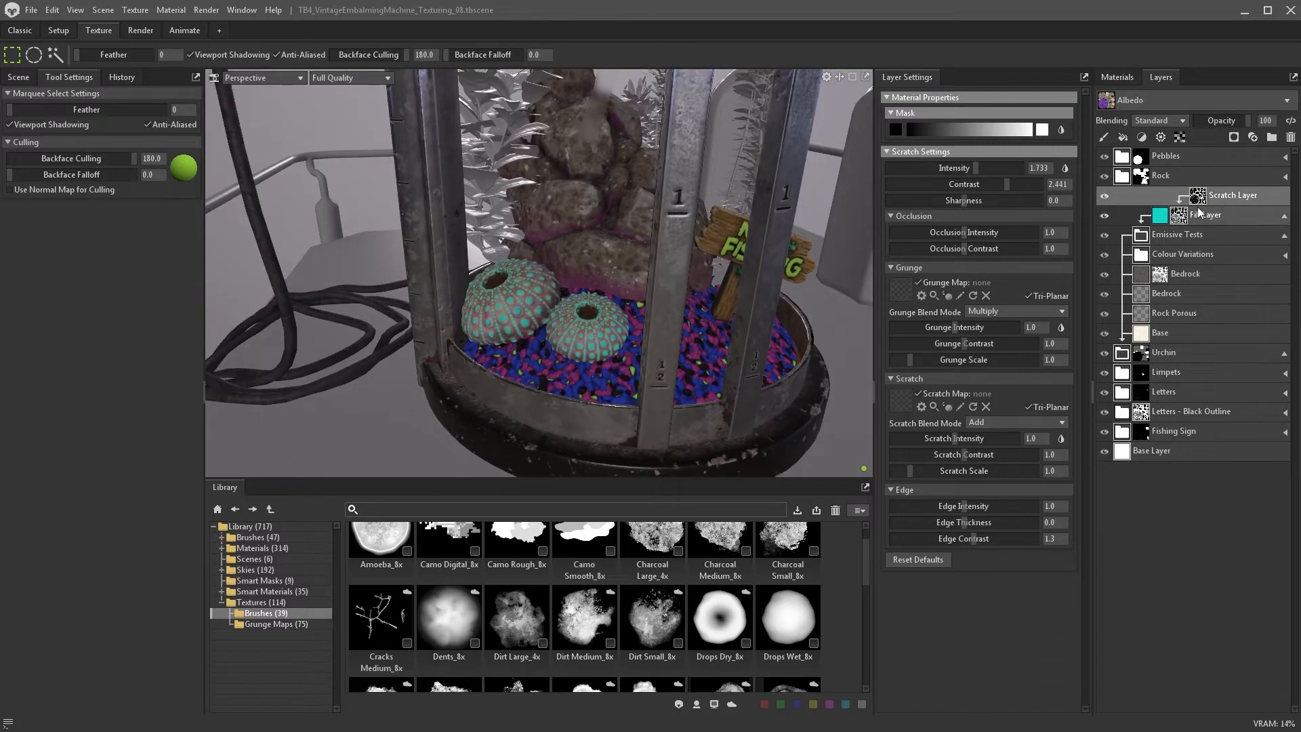
- Add a Paint layer above the Scratch layer in the turquoise fill's mask and reduce the brush size
click(1104, 137)
key(bracketleft)
key(bracketleft)
key(bracketleft)
key(bracketleft)
key(bracketleft)
key(bracketleft)
key(bracketleft)
key(bracketleft)
key(bracketleft)
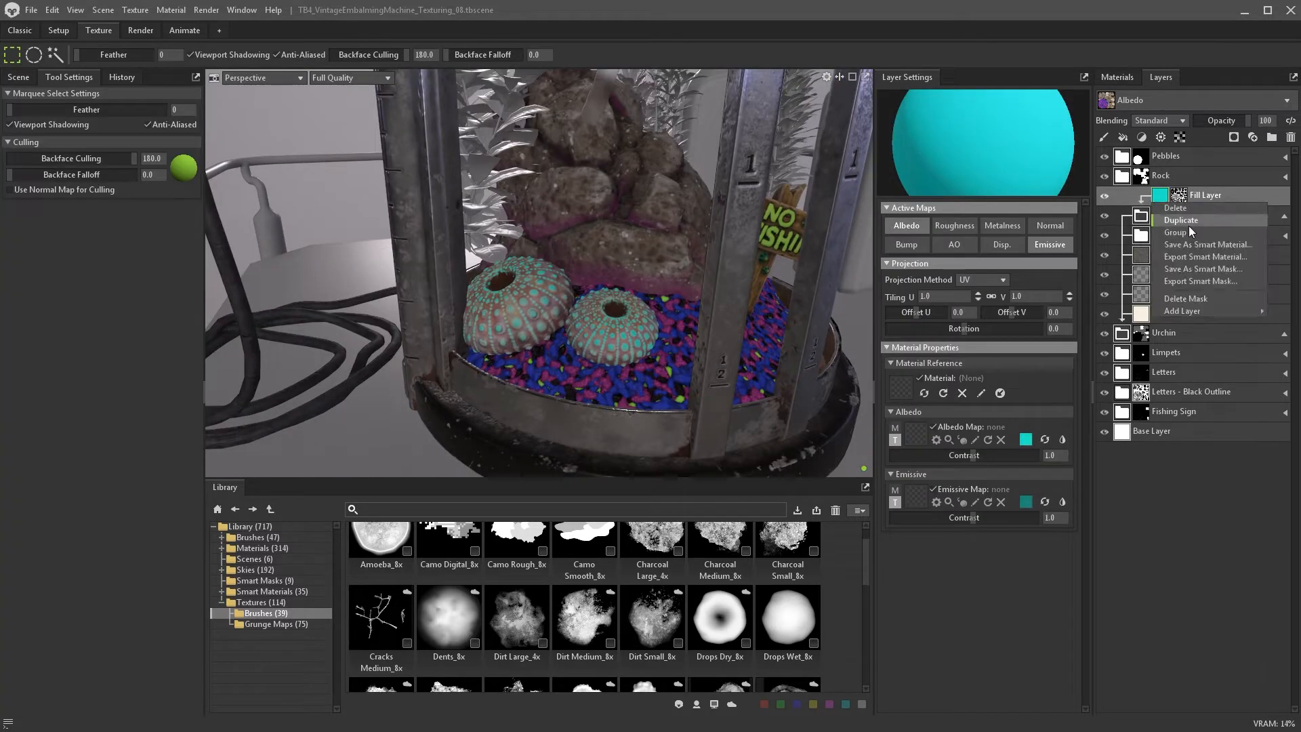
- Duplicate the turquoise fill layer and paint black over the near urchin's large bumps in the copy's mask, using brush sizes 12 and 8
key(ctrl+d)
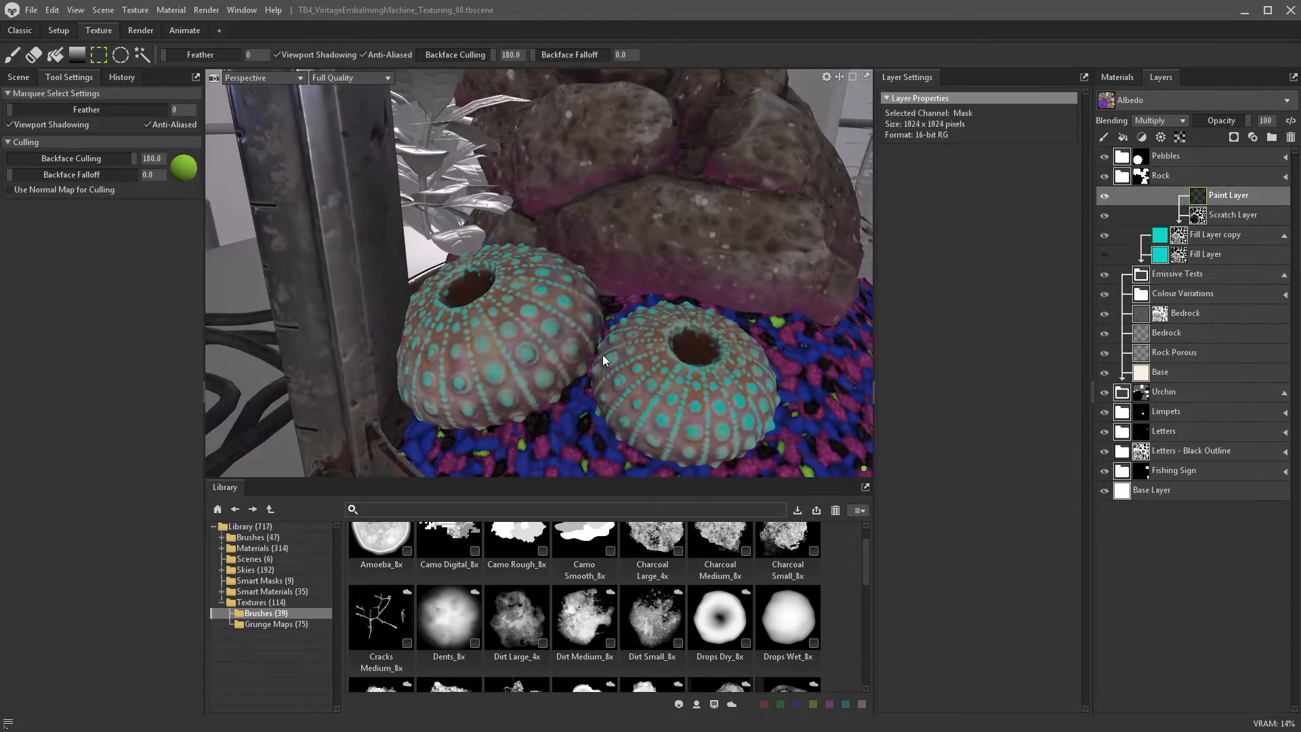
key(b)
key(bracketleft)
key(x)
click(661, 419)
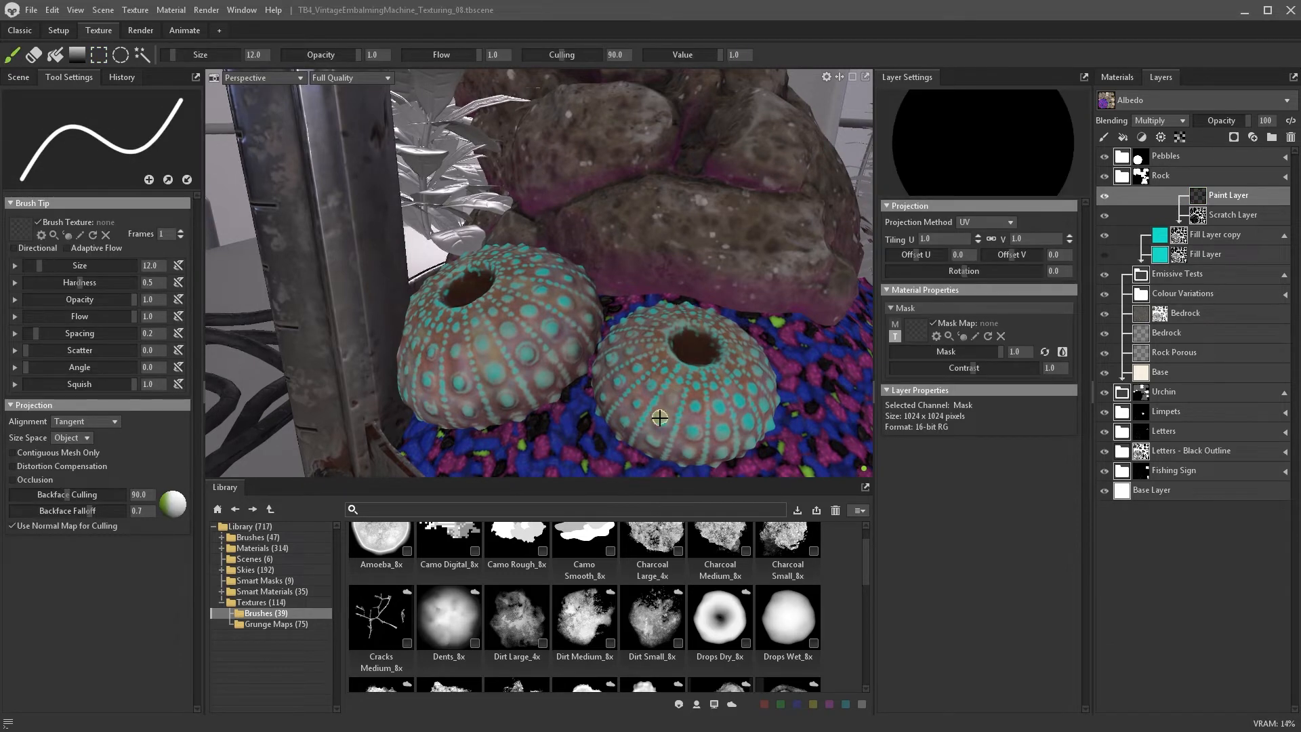
click(691, 405)
click(695, 384)
click(692, 434)
click(715, 401)
click(724, 434)
key(bracketleft)
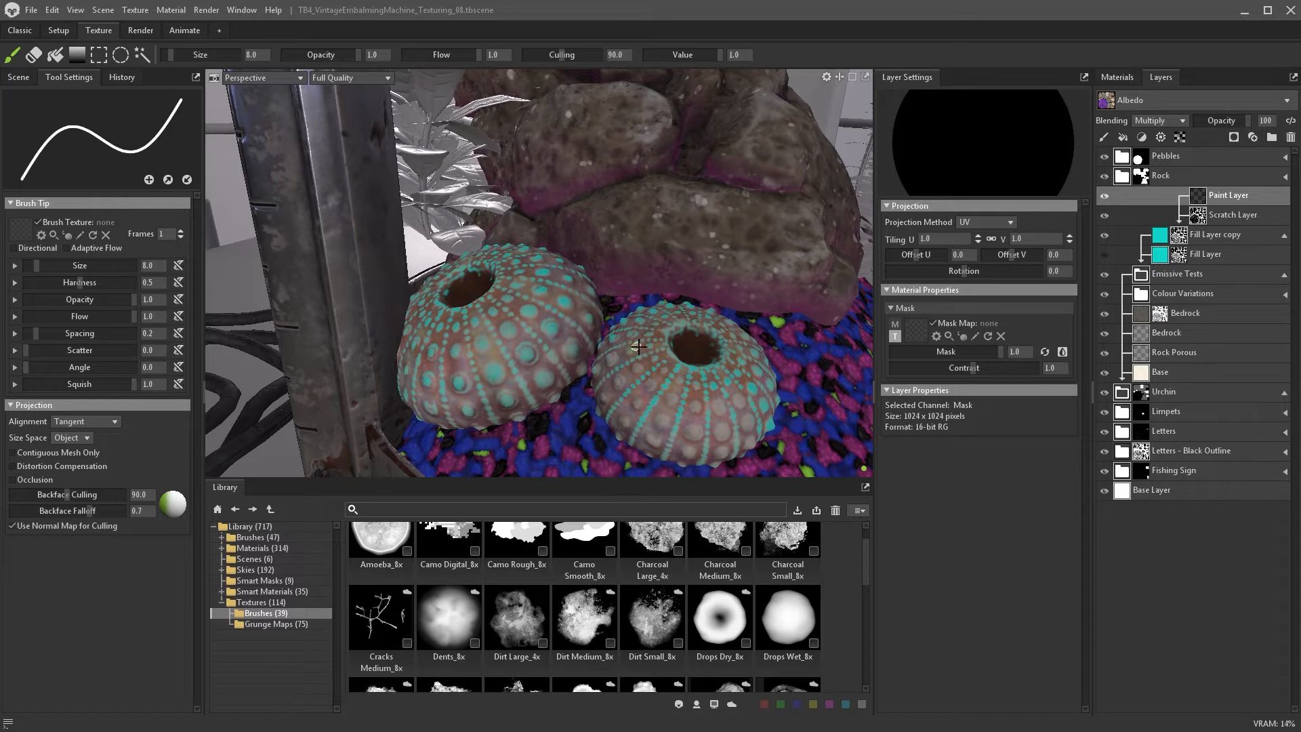
- Shift the Emissive colour of the duplicated fill layer from turquoise to blue
alt+drag(635, 348, 522, 361)
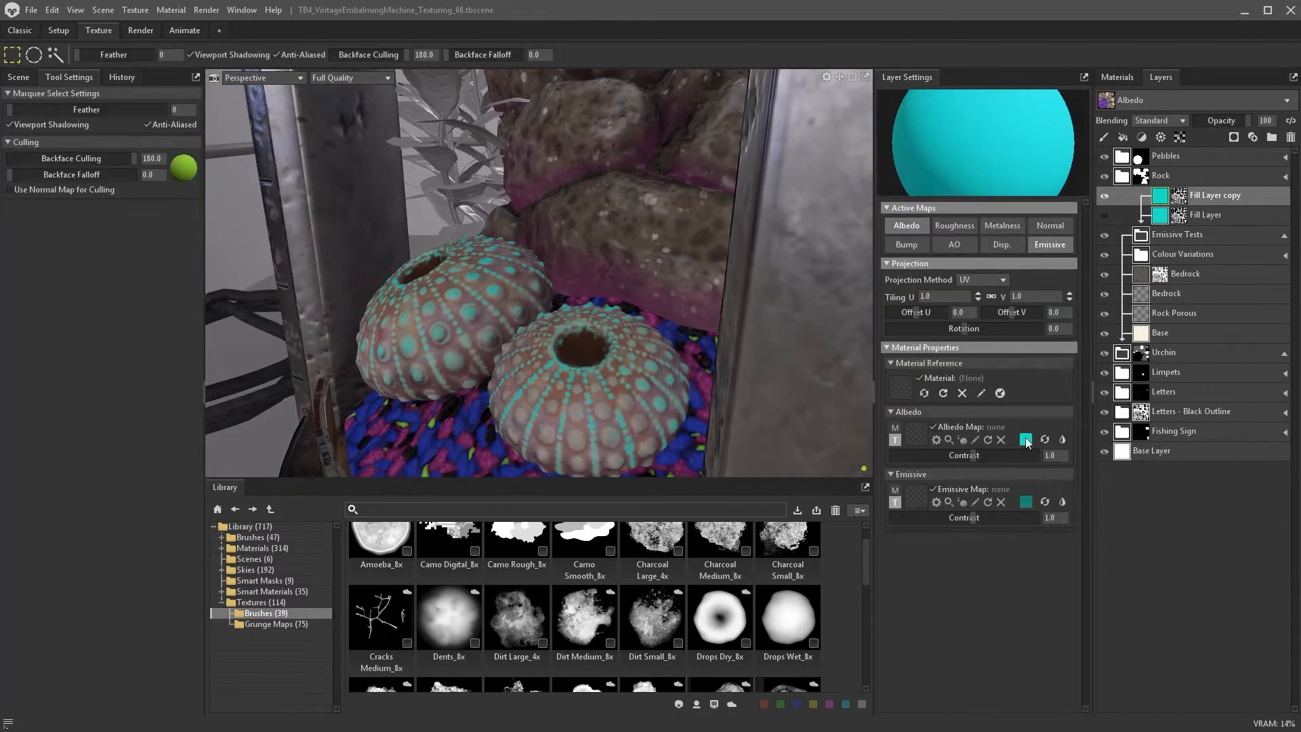
click(1026, 501)
drag(860, 381, 893, 328)
click(981, 305)
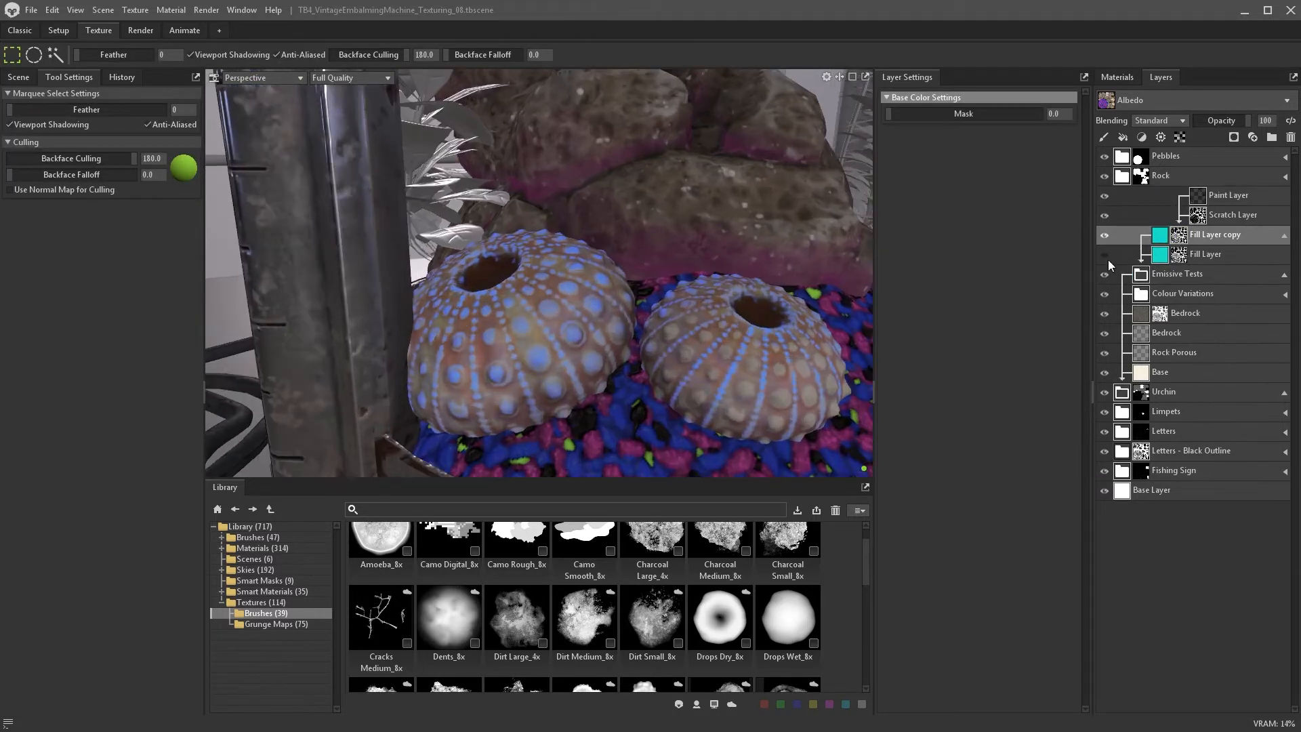
- Mask out the remaining large bumps around both urchins in the copy's Paint layer with a size 8 black brush
key(b)
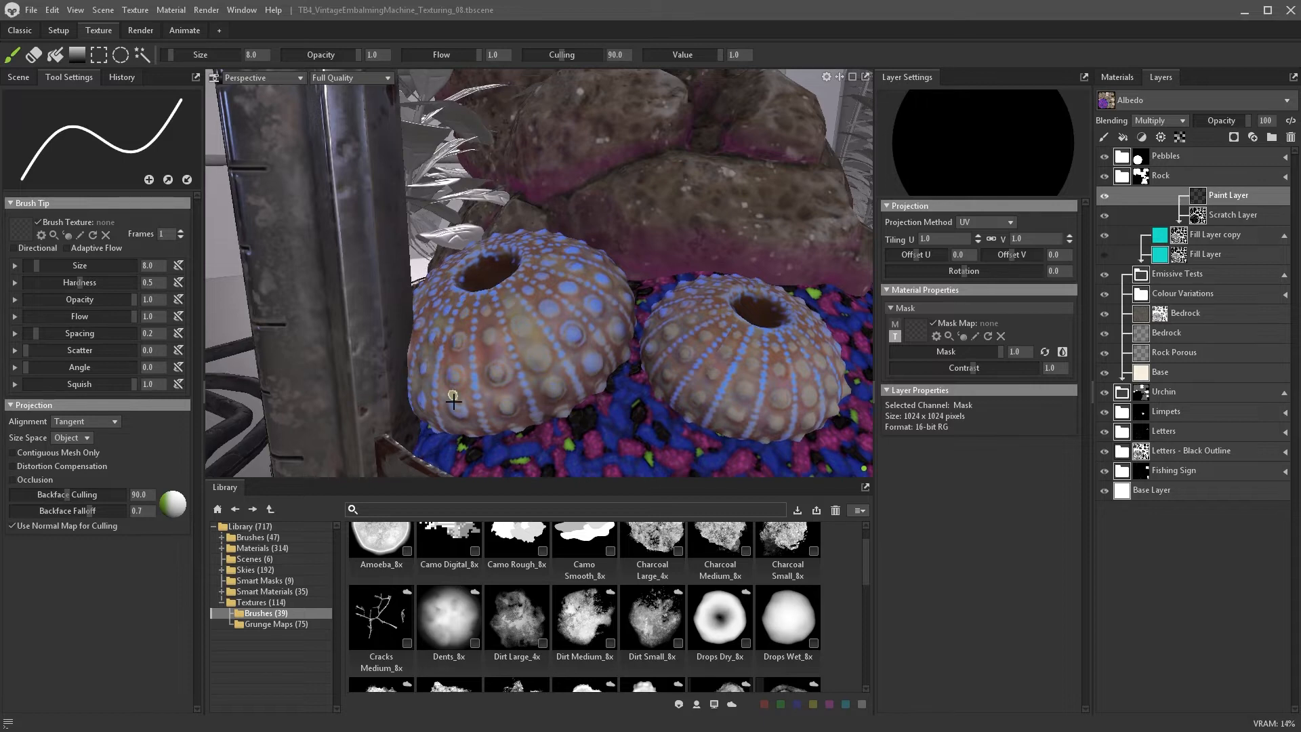
scroll(424, 380, down, 5)
alt+drag(424, 379, 332, 349)
scroll(332, 349, up, 5)
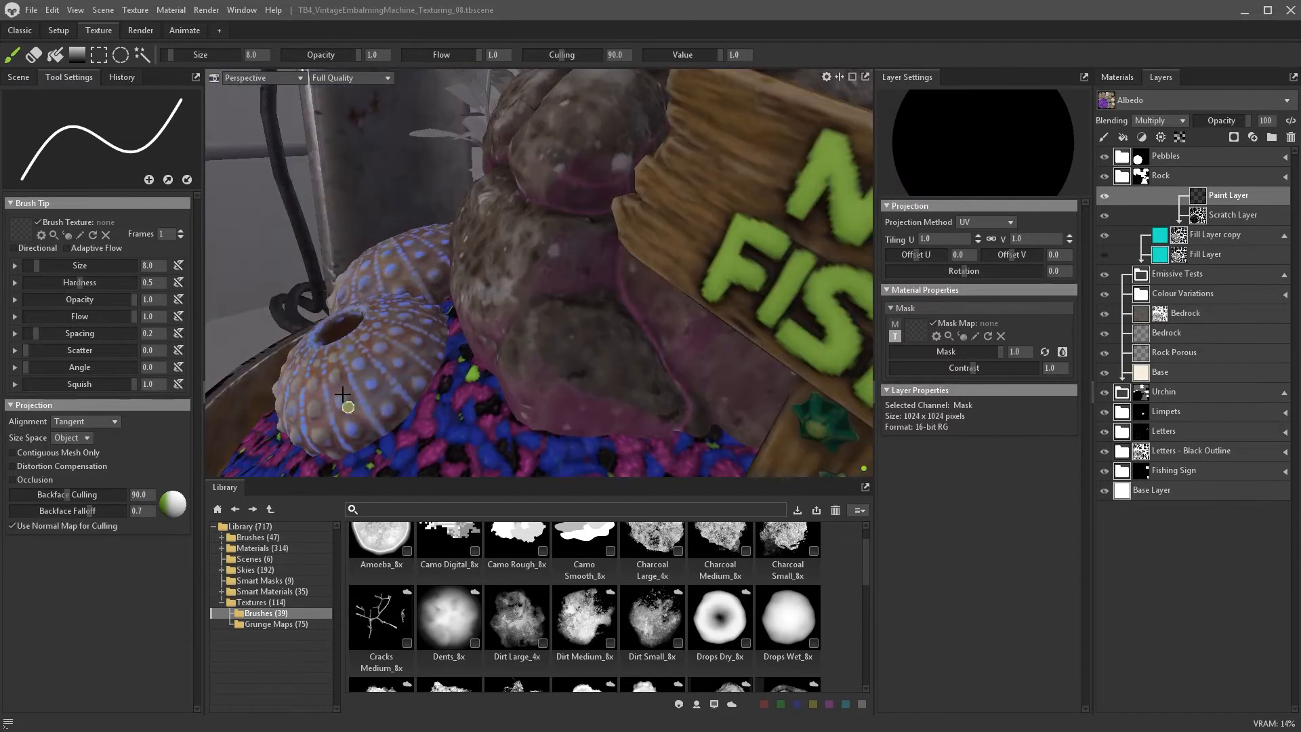
scroll(367, 381, down, 5)
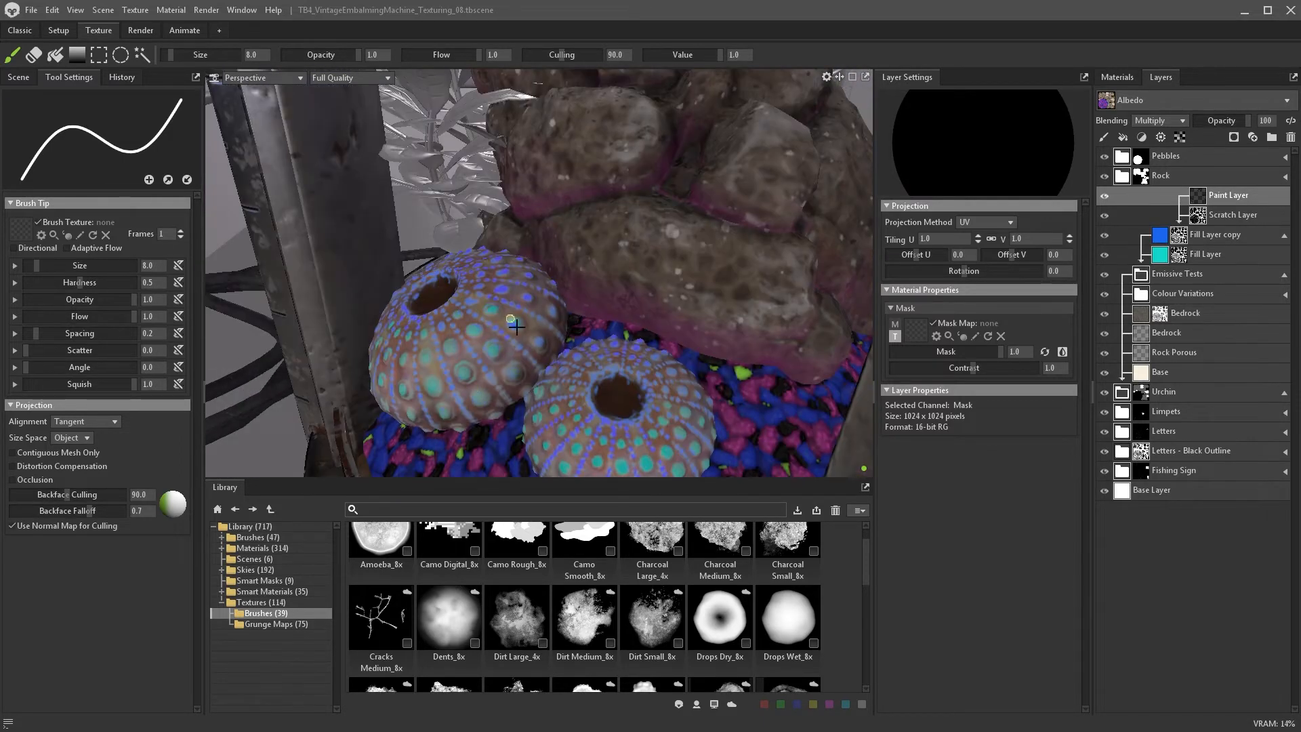
scroll(528, 332, up, 5)
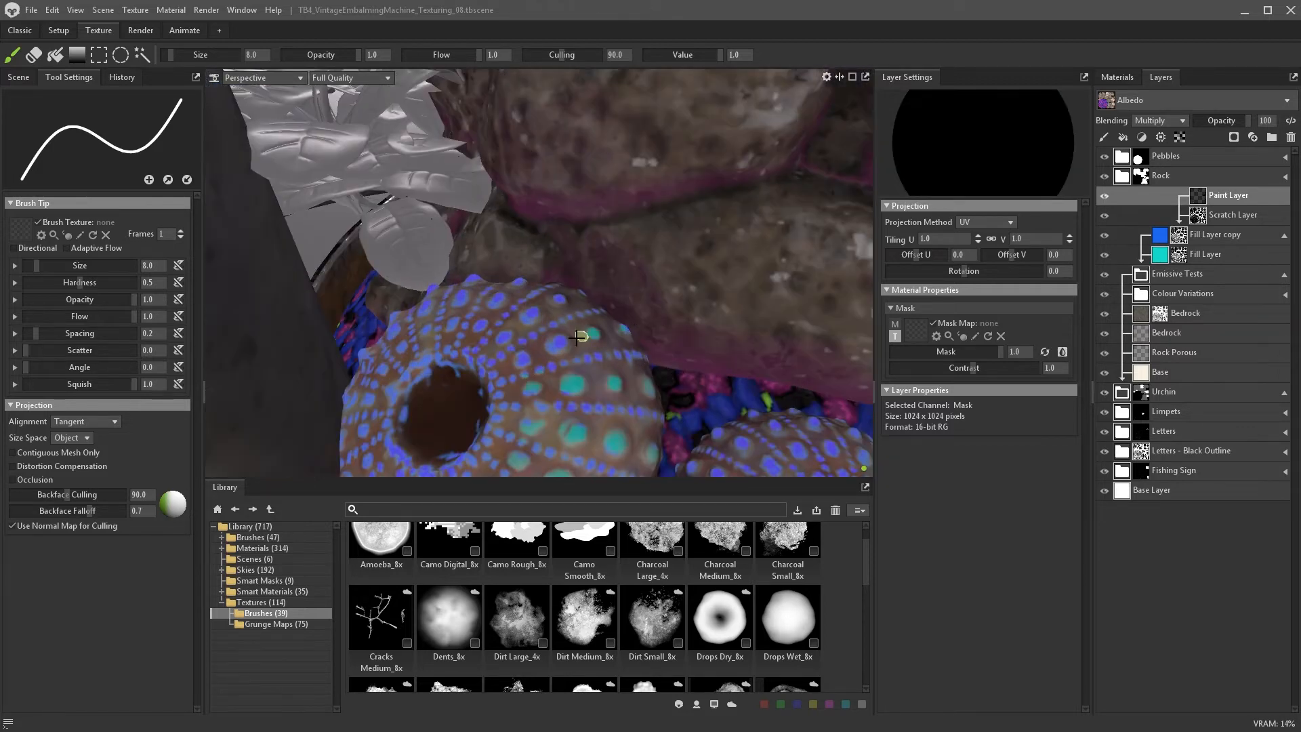
click(504, 294)
click(468, 292)
alt+drag(468, 292, 434, 319)
click(400, 332)
click(380, 391)
click(364, 419)
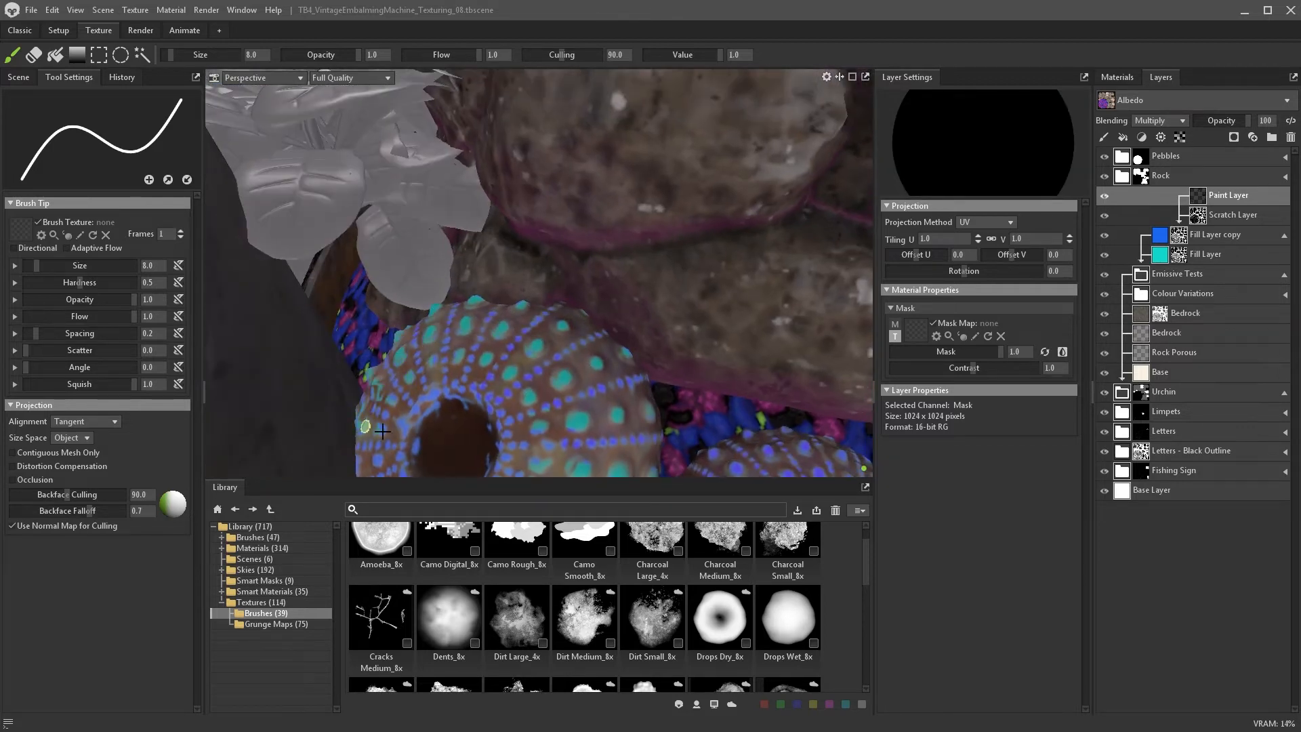
alt+middle_drag(364, 419, 422, 216)
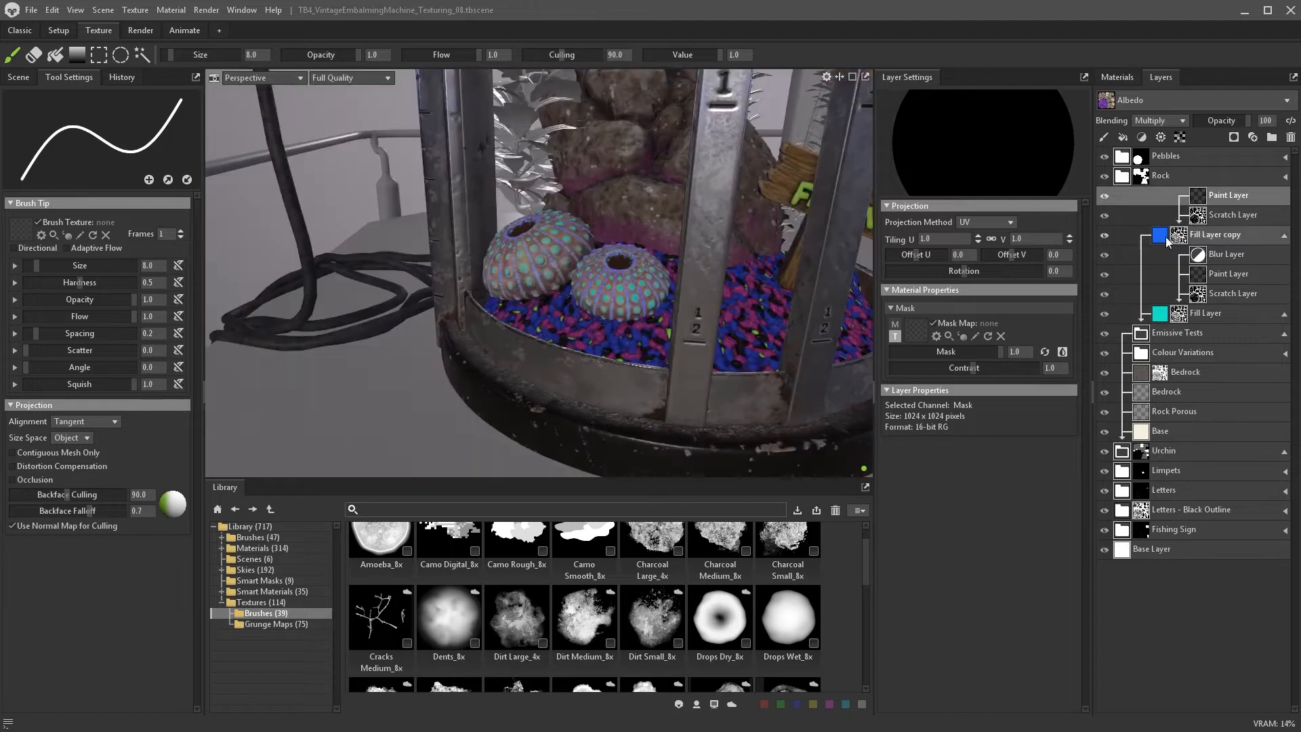
- Duplicate the blue urchin fill layer and change the copy's Emissive and Albedo colours to pink
click(1166, 241)
key(ctrl+d)
click(1026, 502)
drag(860, 348, 860, 321)
click(819, 300)
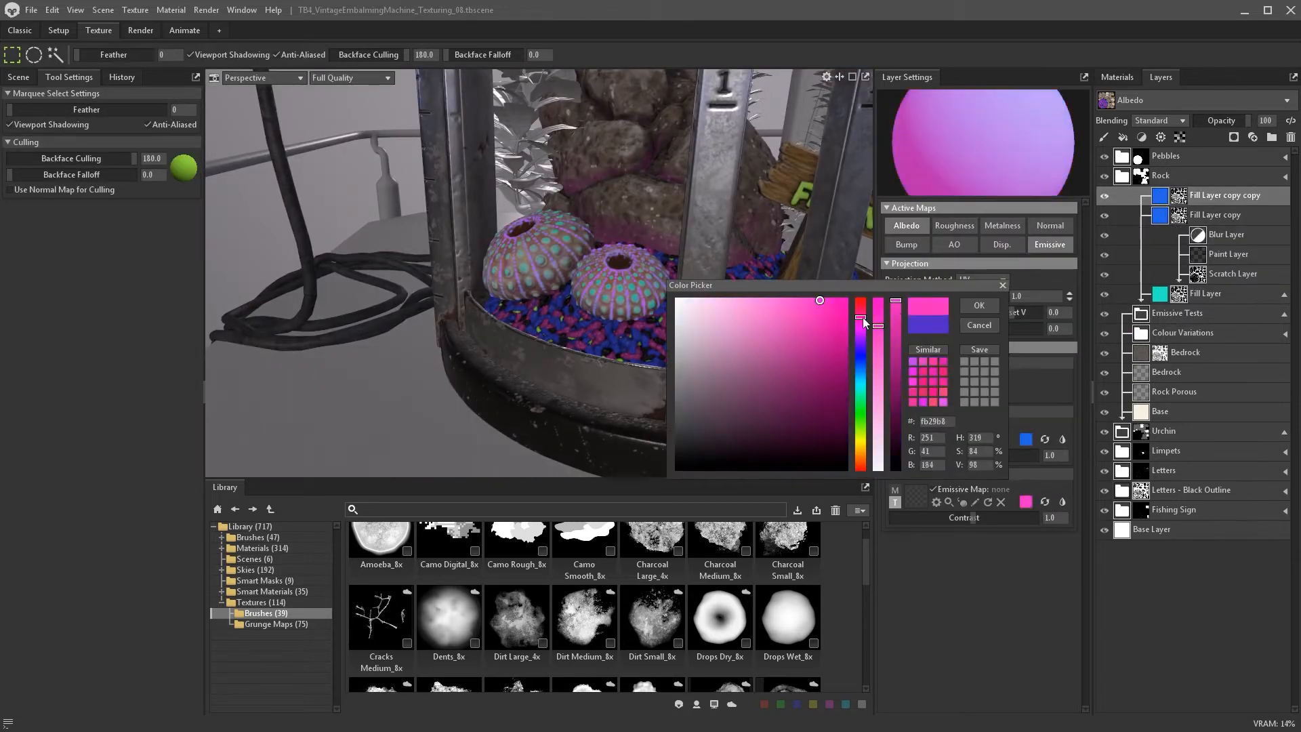
click(978, 305)
click(1026, 440)
click(860, 318)
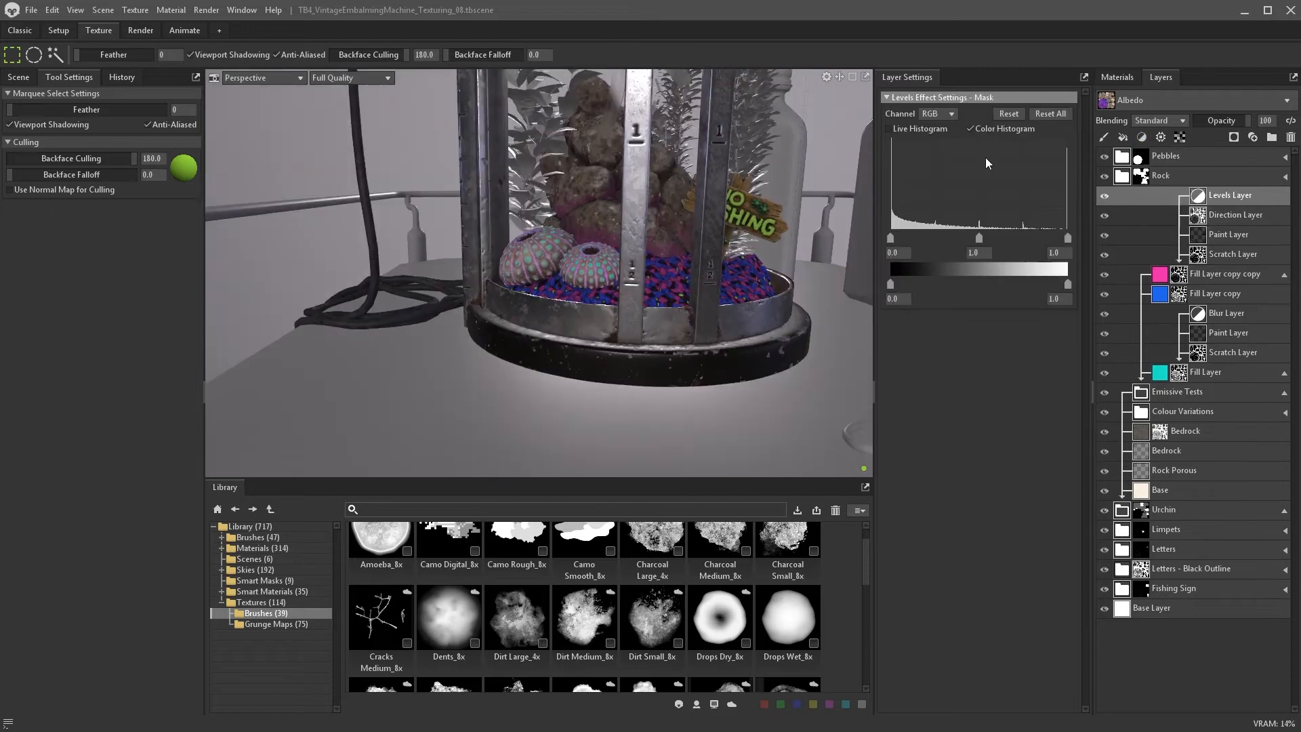
- In the pink fill's mask Levels, lower the white input point to about 0.65 and raise the black input point
drag(1068, 238, 1007, 238)
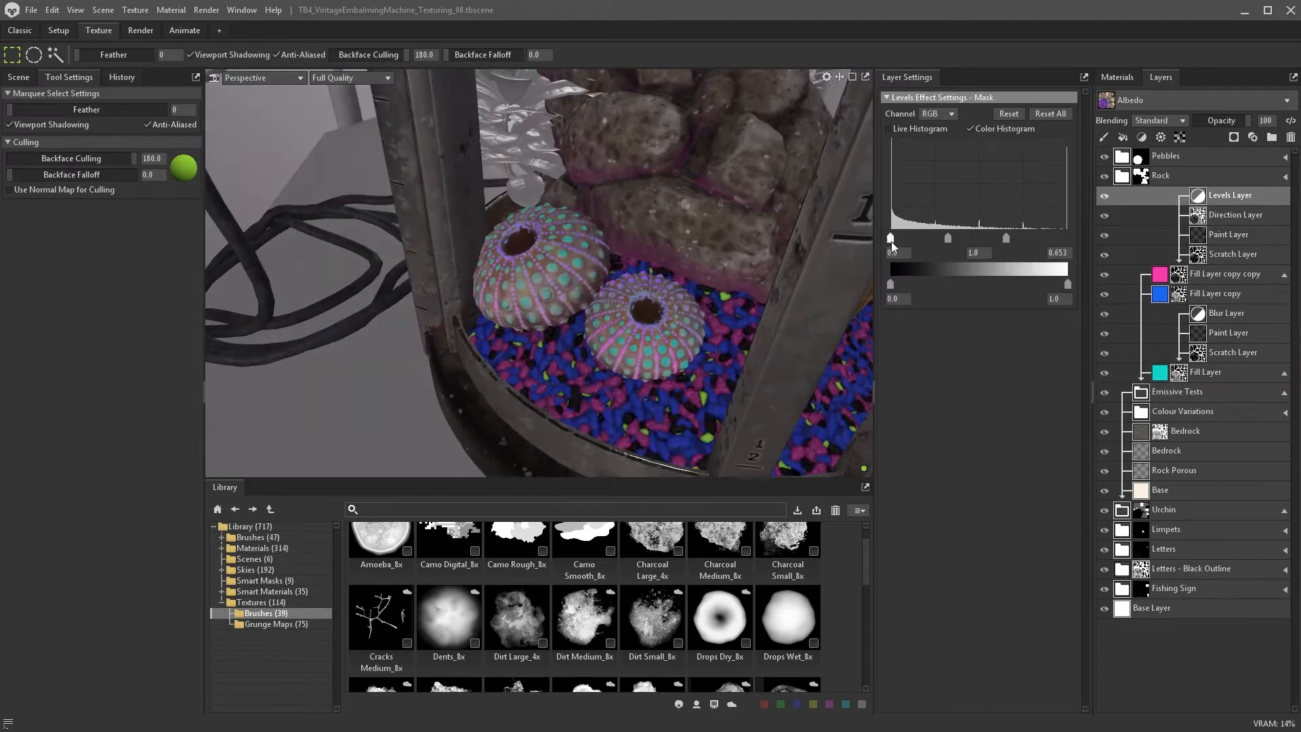
drag(891, 238, 919, 238)
scroll(576, 325, down, 8)
alt+drag(580, 227, 533, 448)
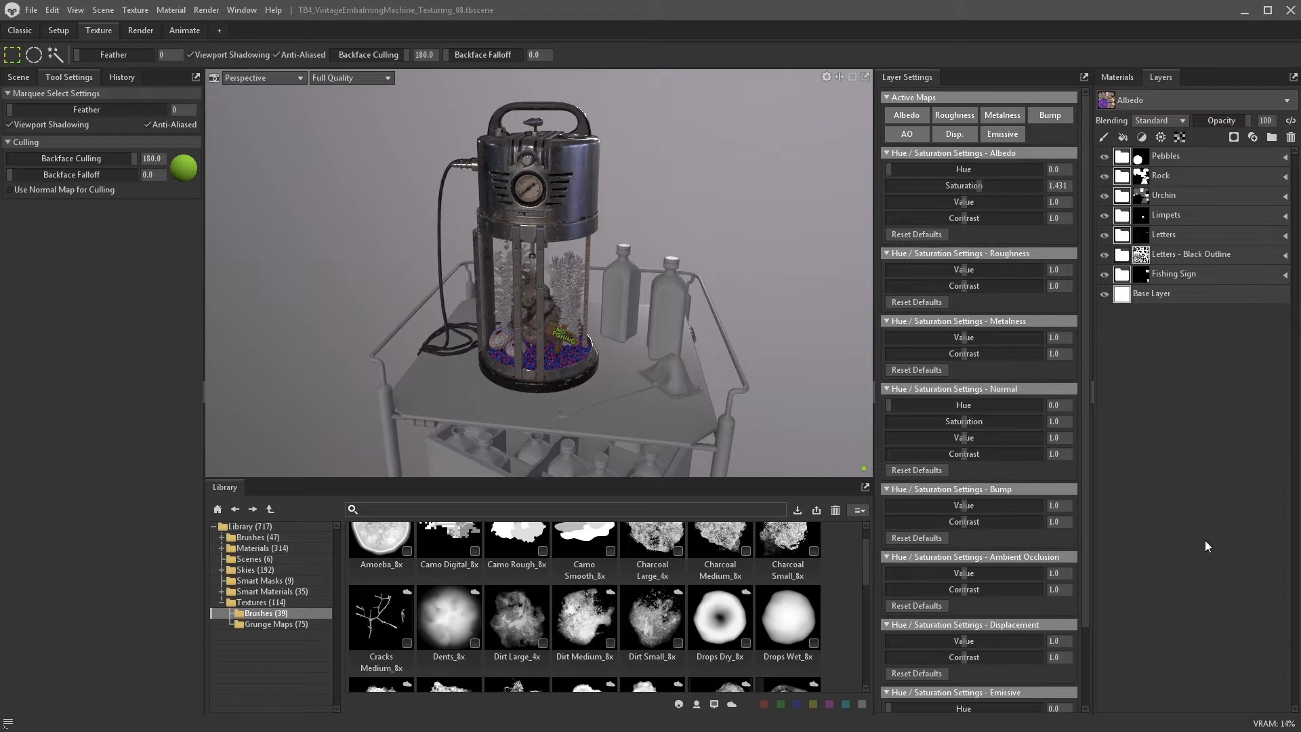
- Dim the Sky light to a brightness of about 0.33, then enter a replacement brightness value
click(18, 77)
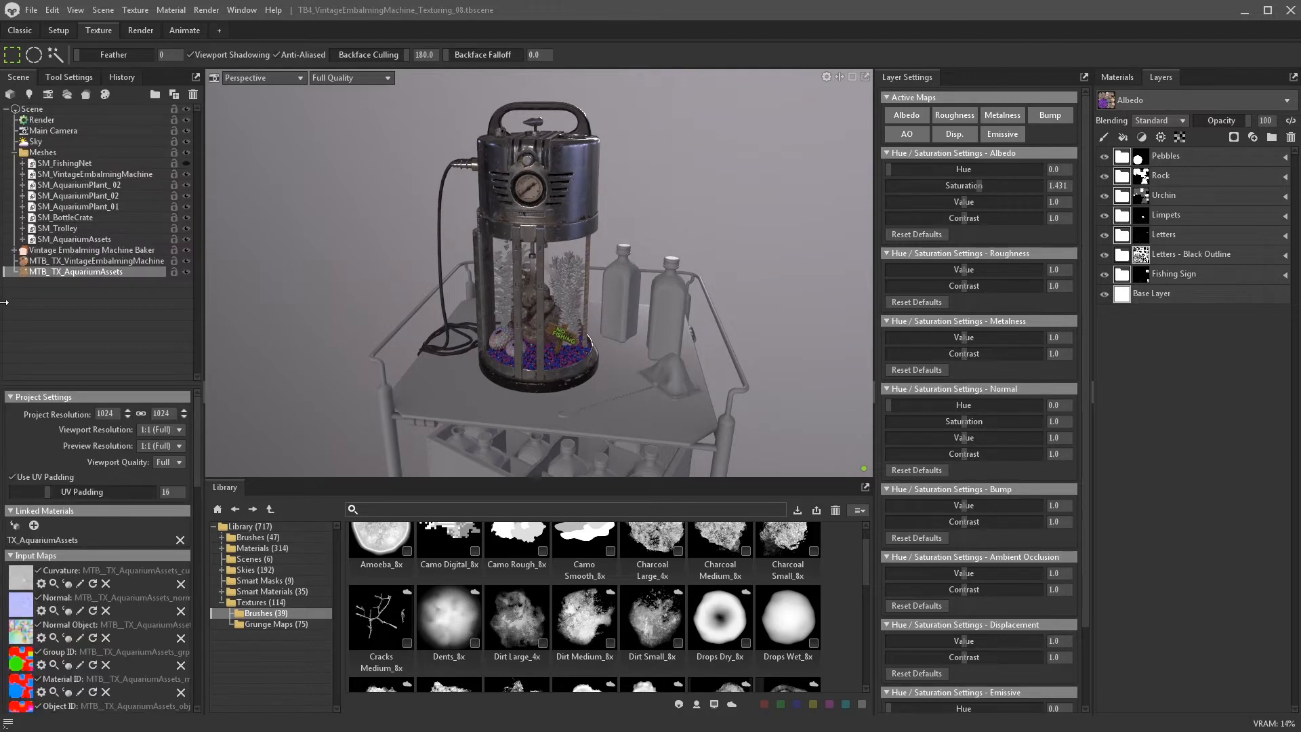
click(72, 143)
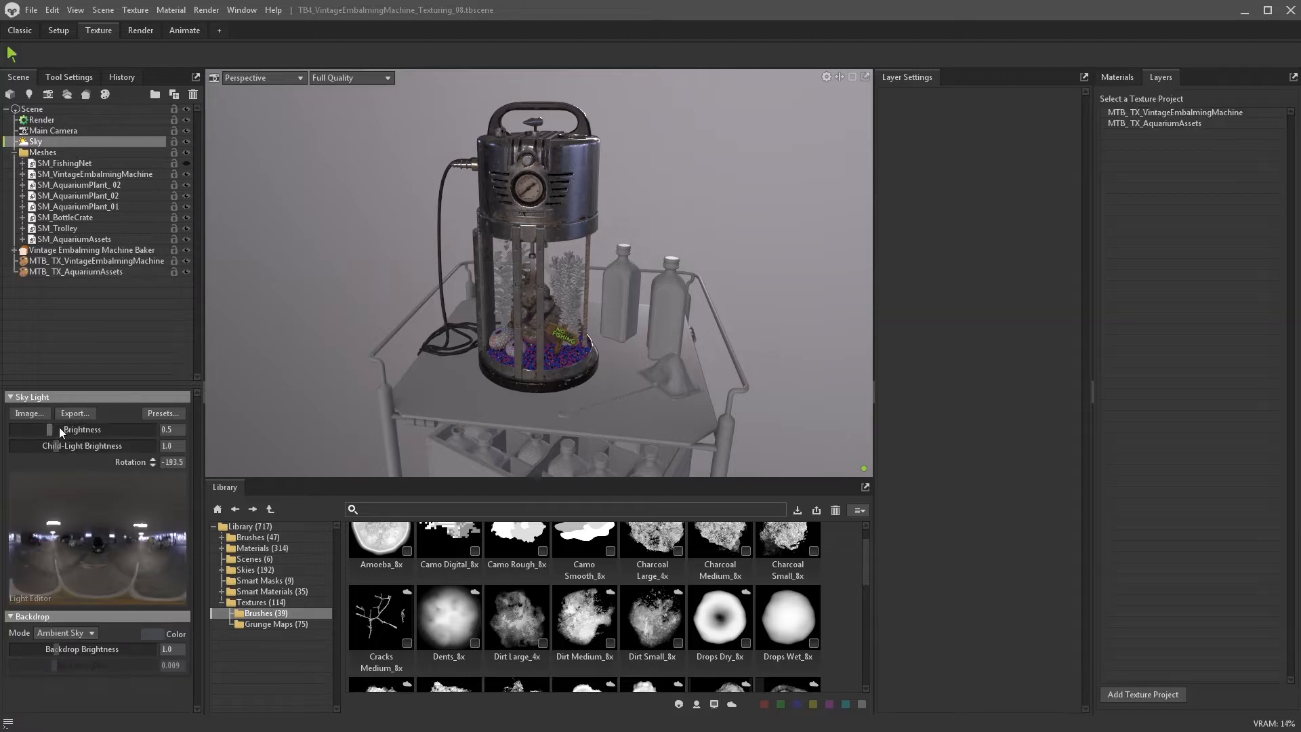
mouse_move(60, 428)
mouse_down()
mouse_move(29, 422)
mouse_move(45, 429)
mouse_up()
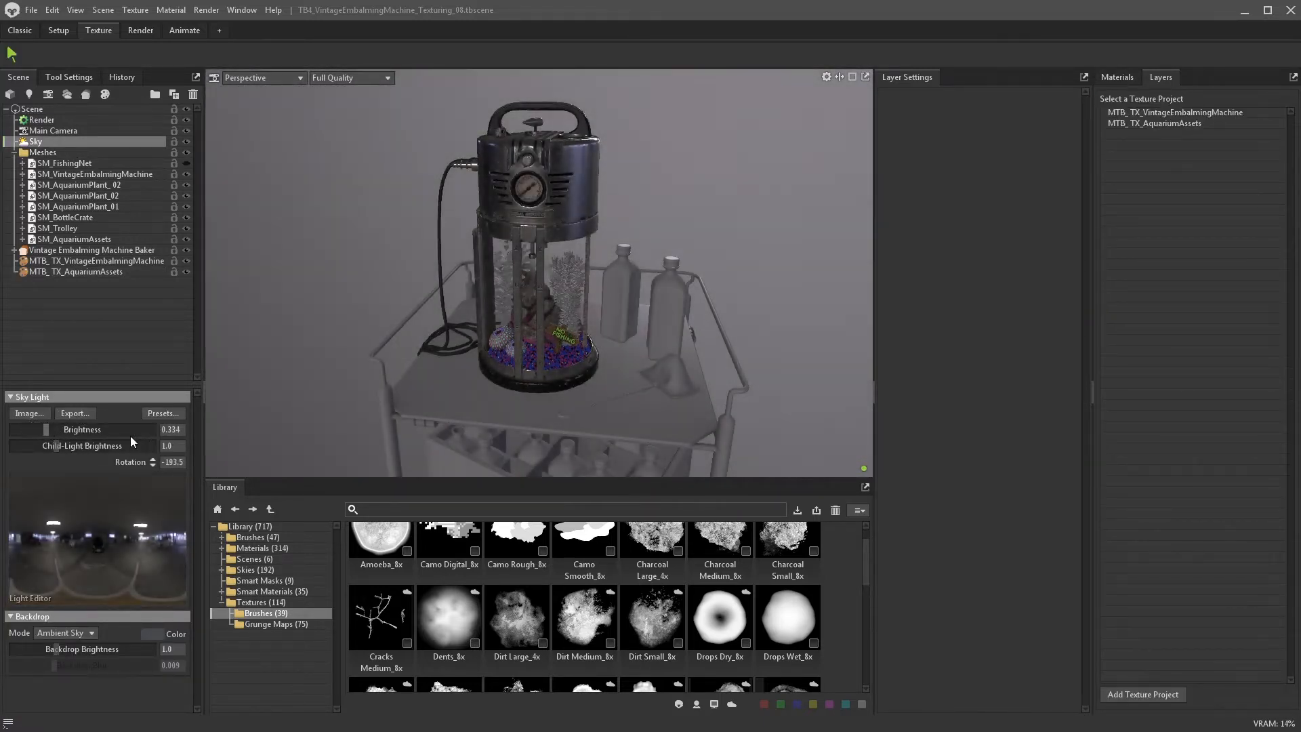
text(5)
key(Return)
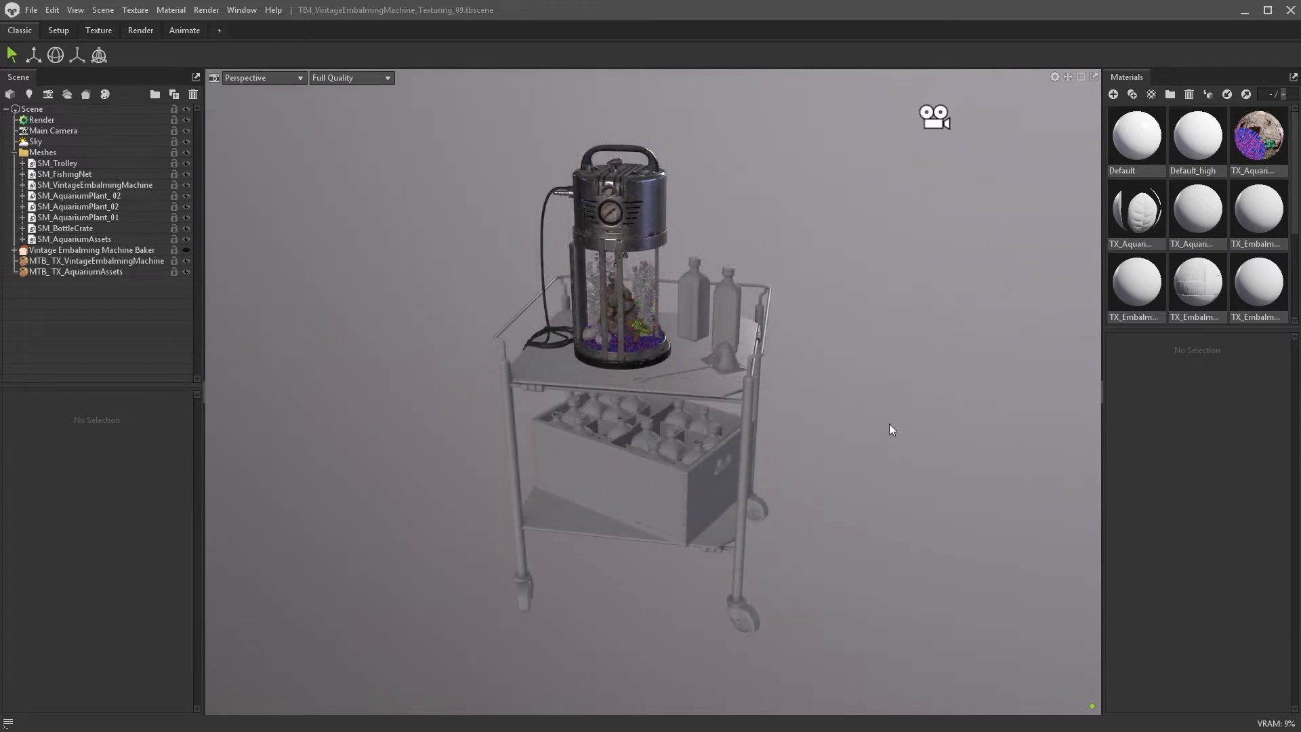
- In the Vintage Embalming Machine Baker, create and link a new texture project for the TX_Trolley texture set
click(123, 251)
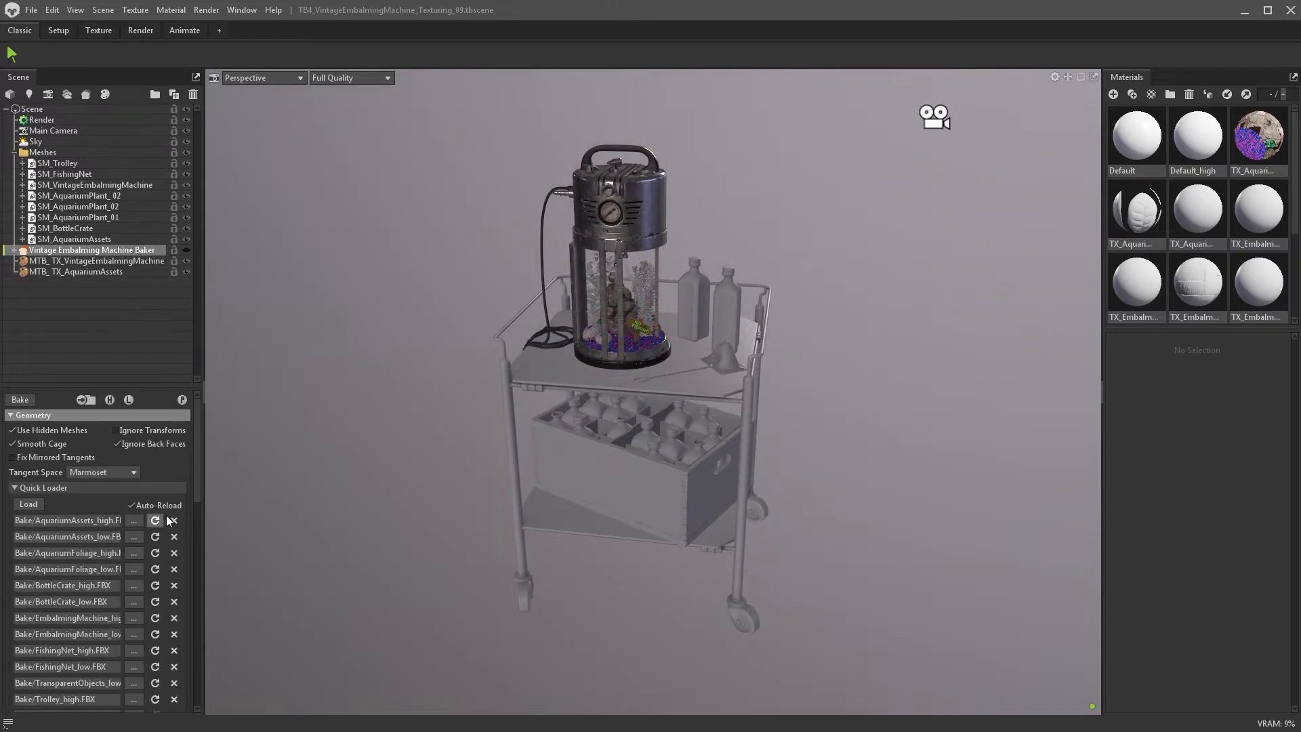
scroll(165, 515, down, 10)
scroll(196, 575, down, 8)
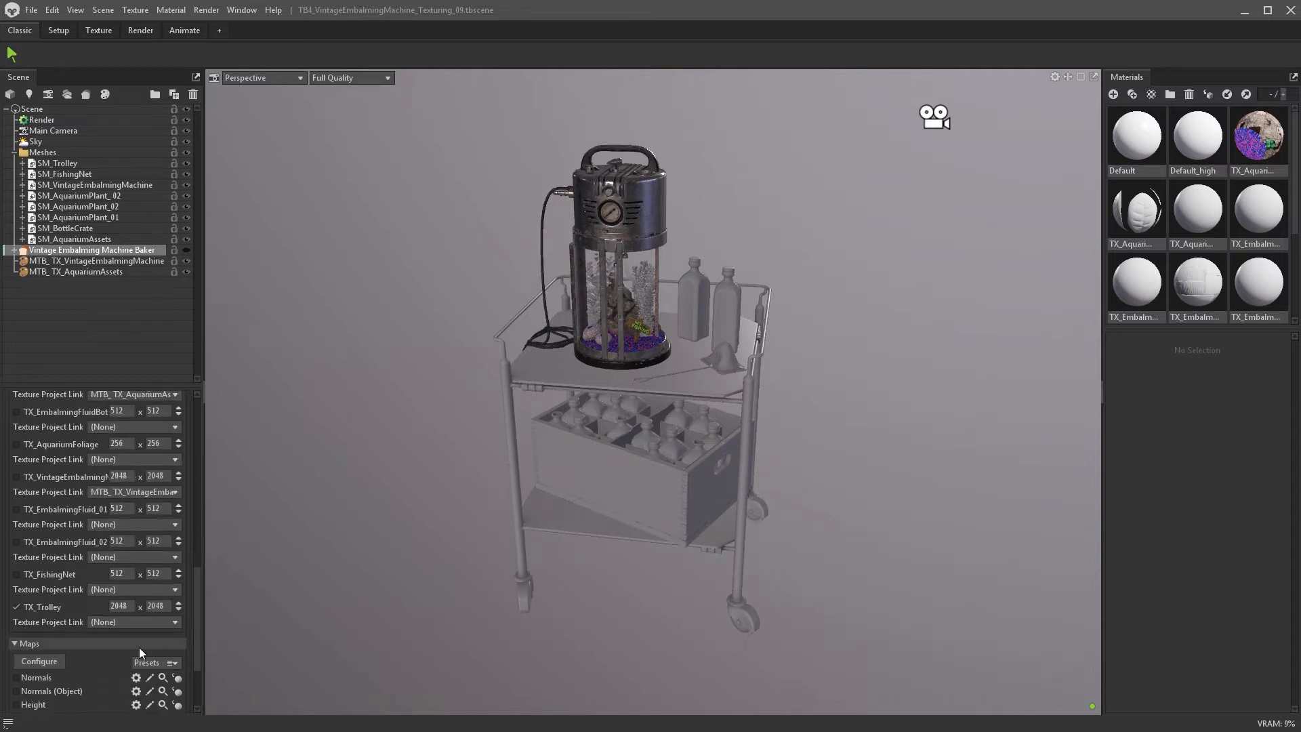
click(124, 622)
click(124, 648)
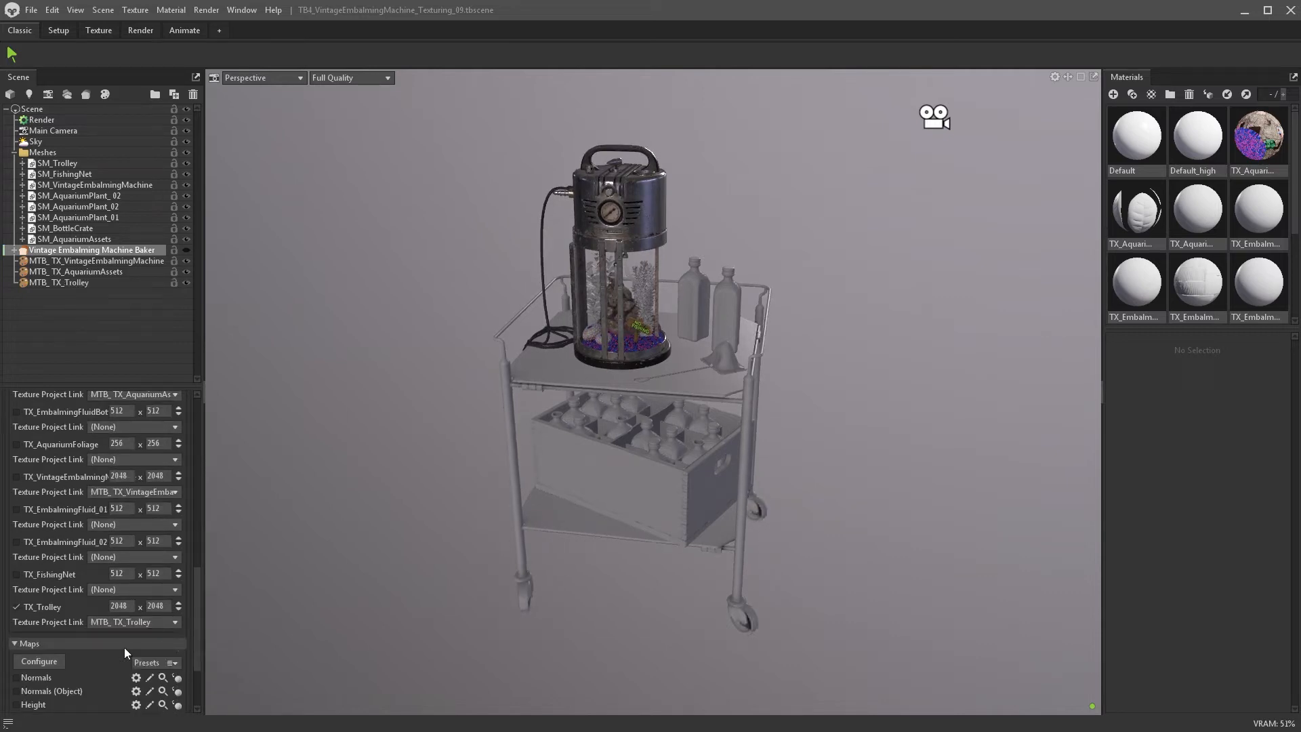
- Add a Transmission Mask project map to the MTB_TX_Trolley texture project and show the TX_Trolley material's properties
click(71, 285)
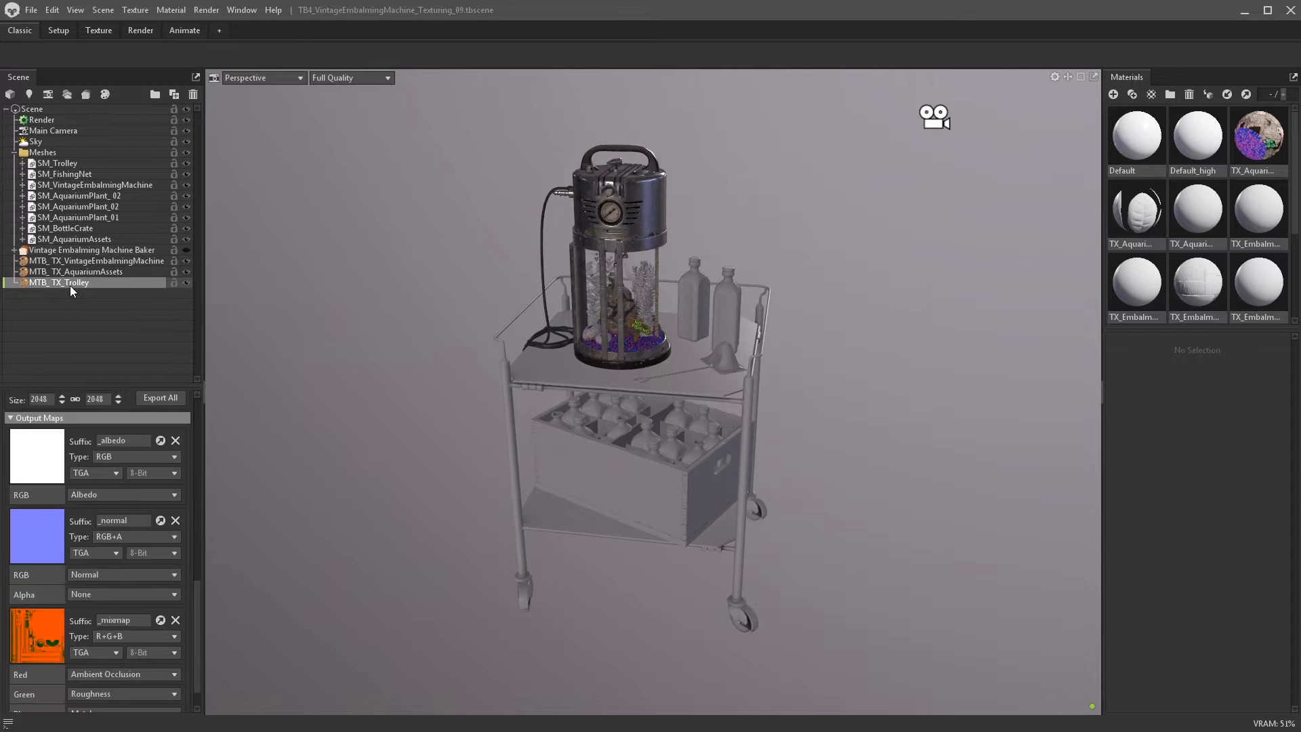
scroll(1268, 230, down, 2)
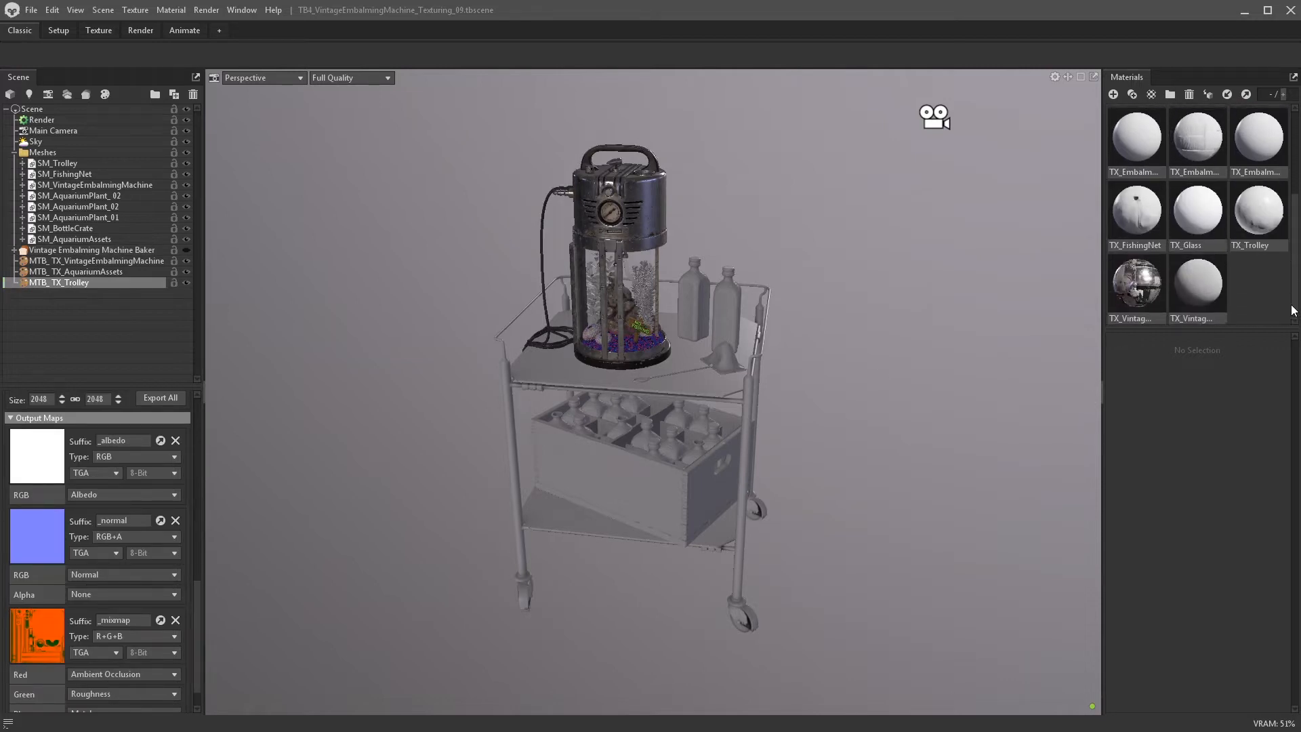
click(1262, 220)
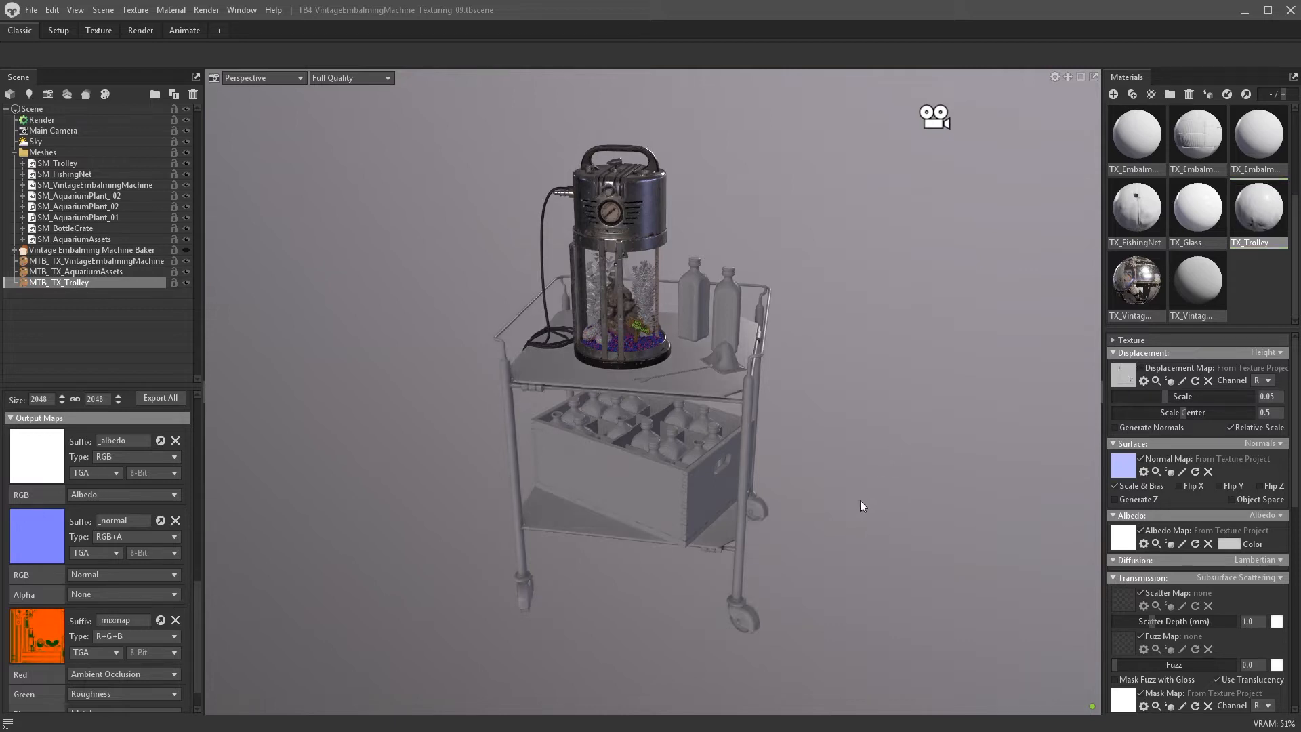
drag(200, 602, 206, 530)
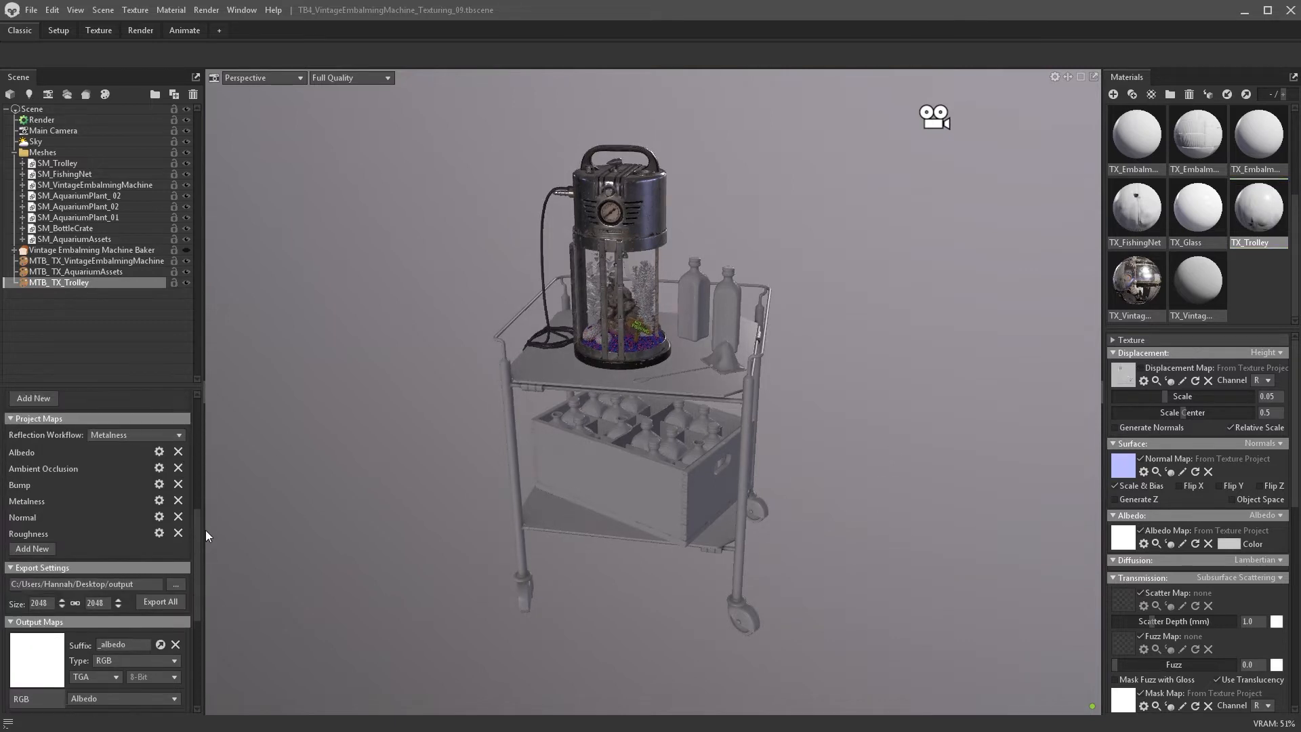
scroll(56, 613, up, 2)
click(38, 620)
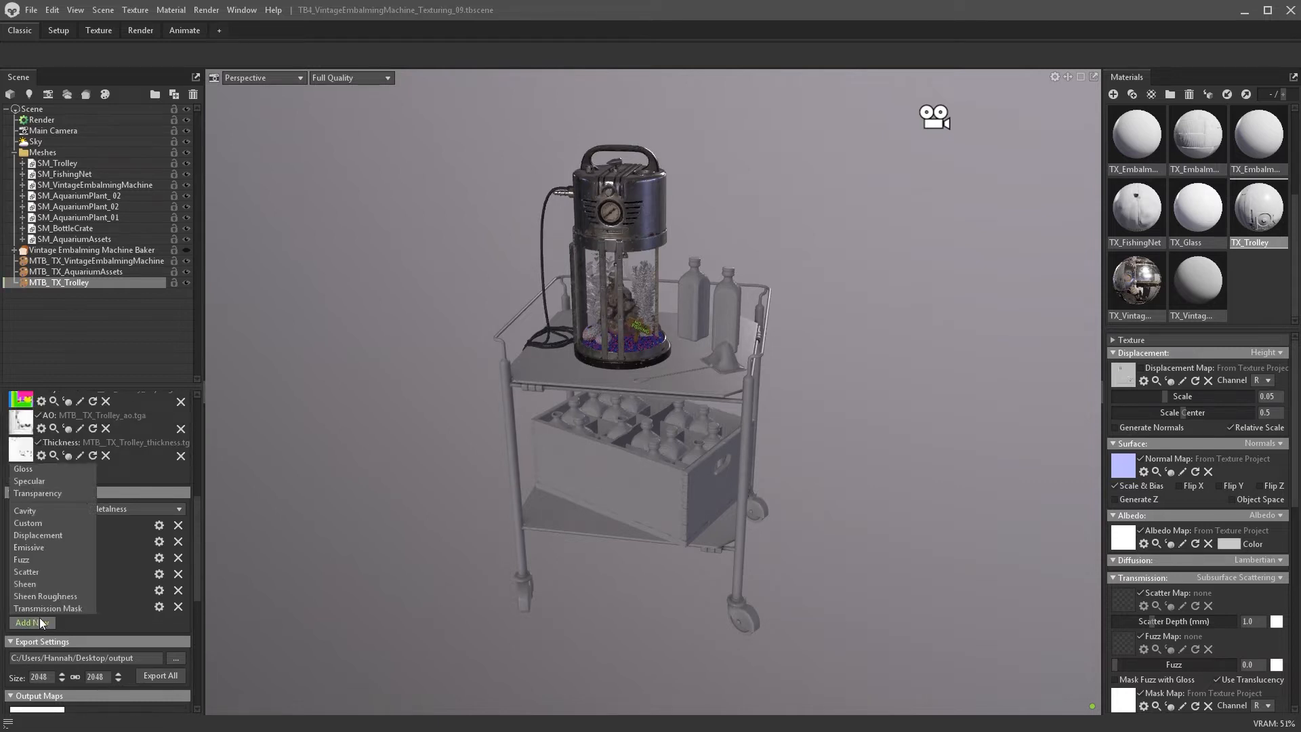
click(48, 607)
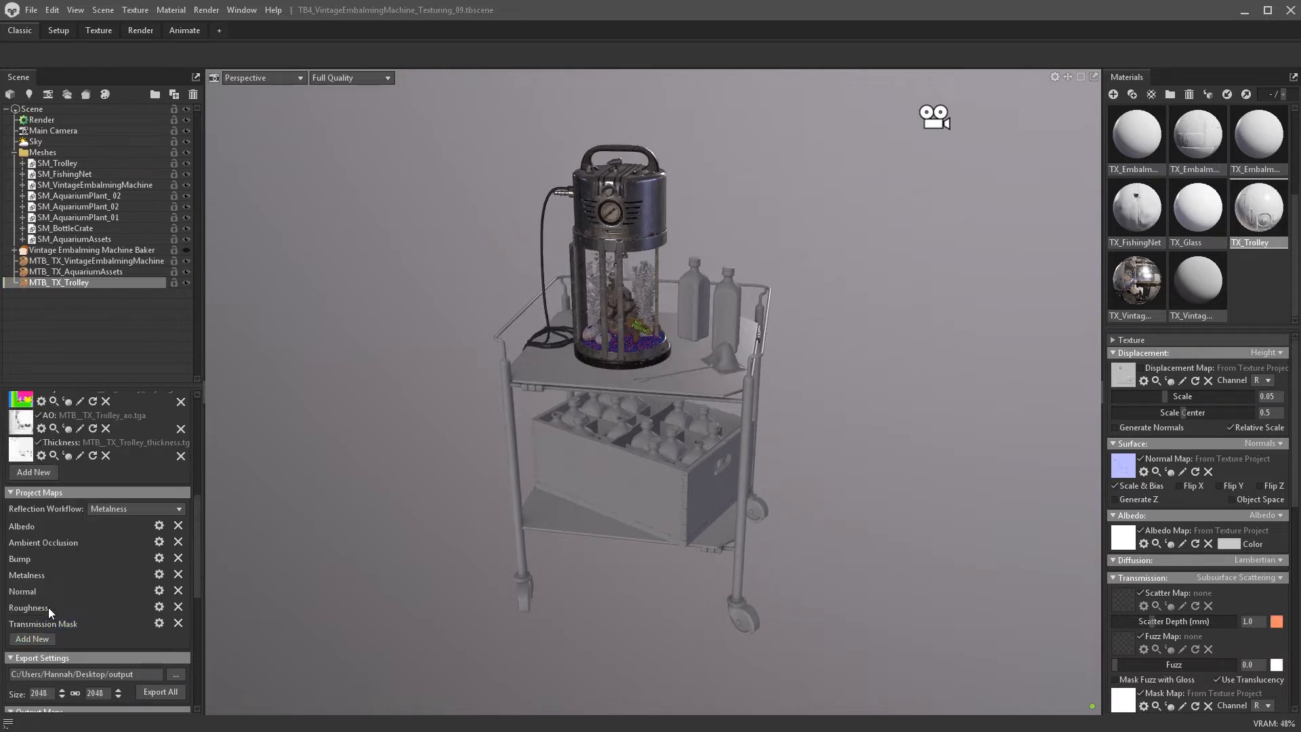
- Change the TX_Trolley material's Transmission model to Refraction
scroll(48, 610, up, 5)
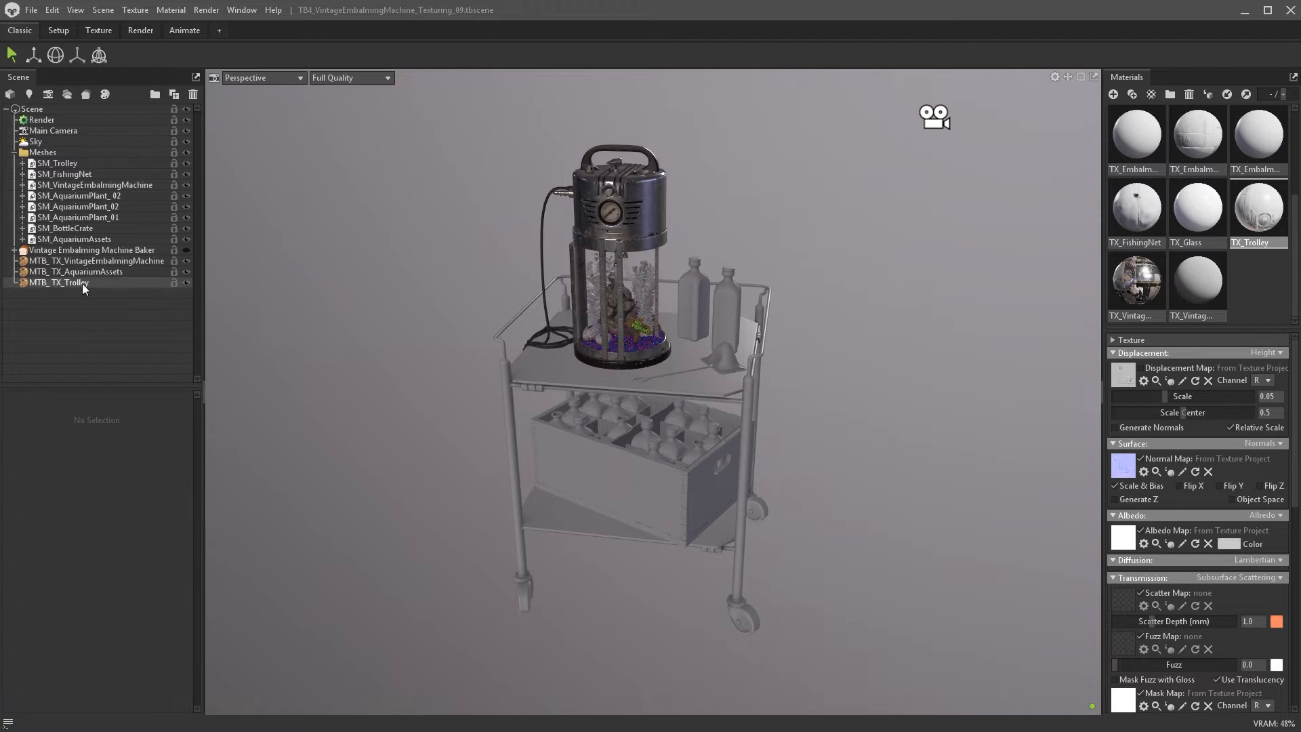
click(1245, 577)
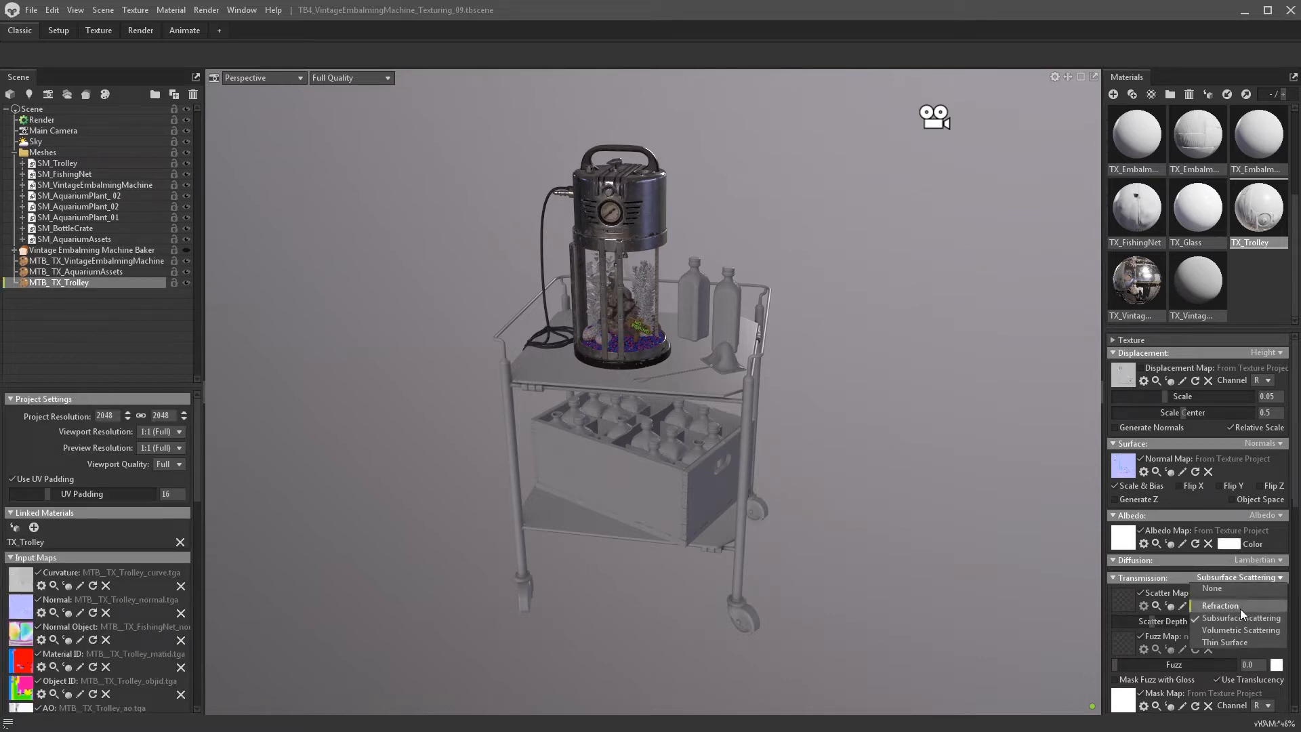
click(1240, 607)
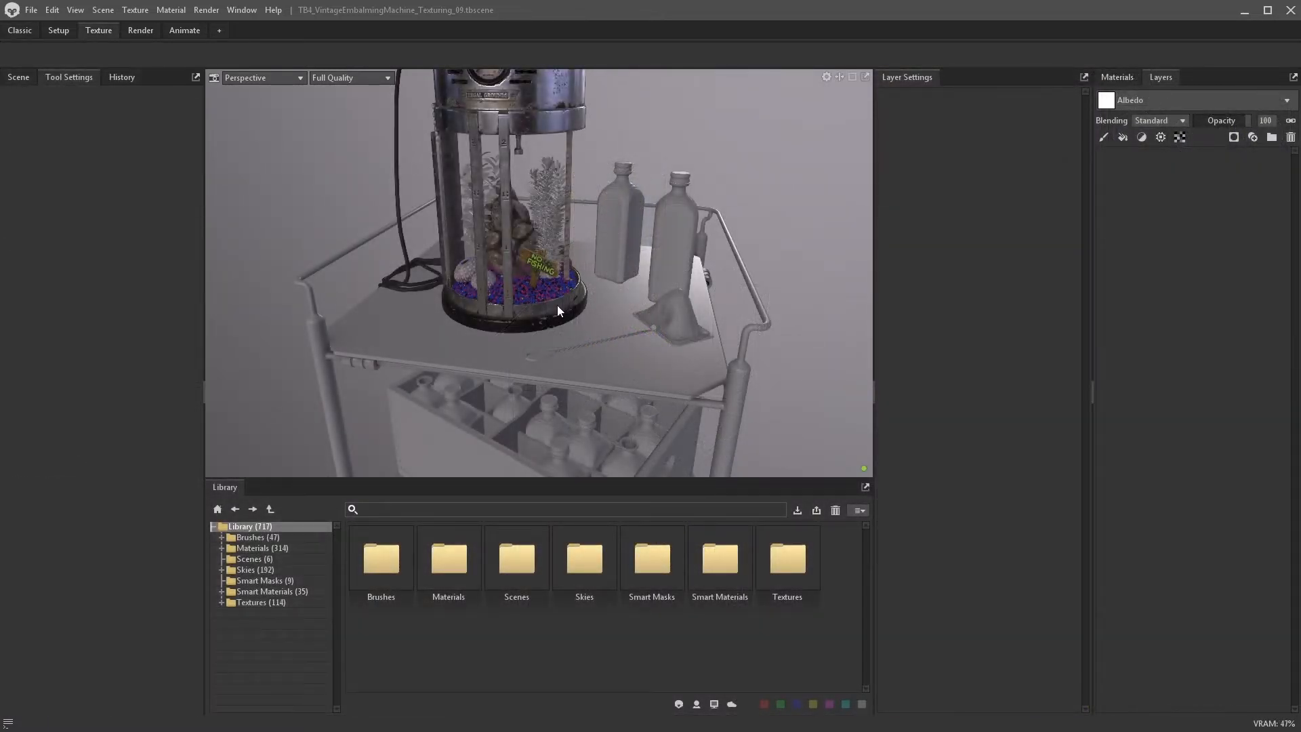
- Set up the trolley's layer groups, naming them Glass, Frame, Wheels and Foam Supports
click(1146, 158)
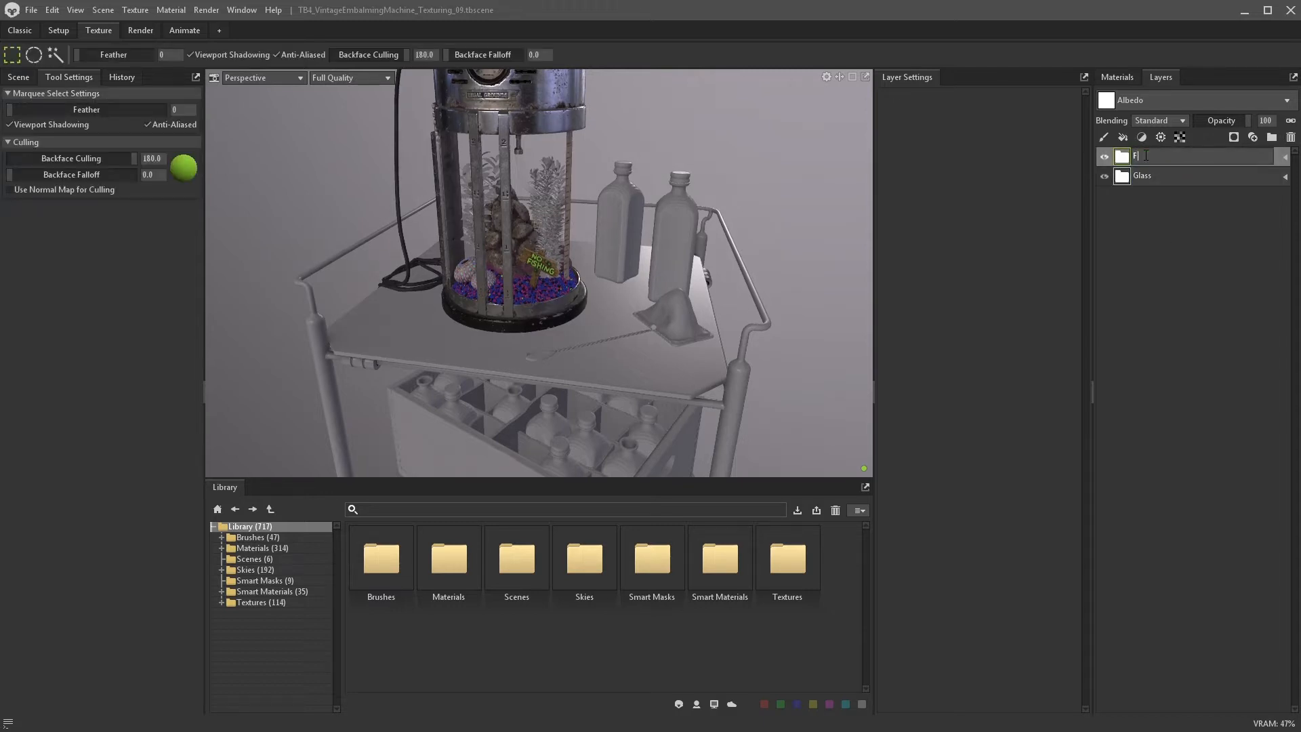
click(1272, 137)
double_click(1148, 157)
text(Wheels)
key(Return)
click(1271, 137)
double_click(1152, 156)
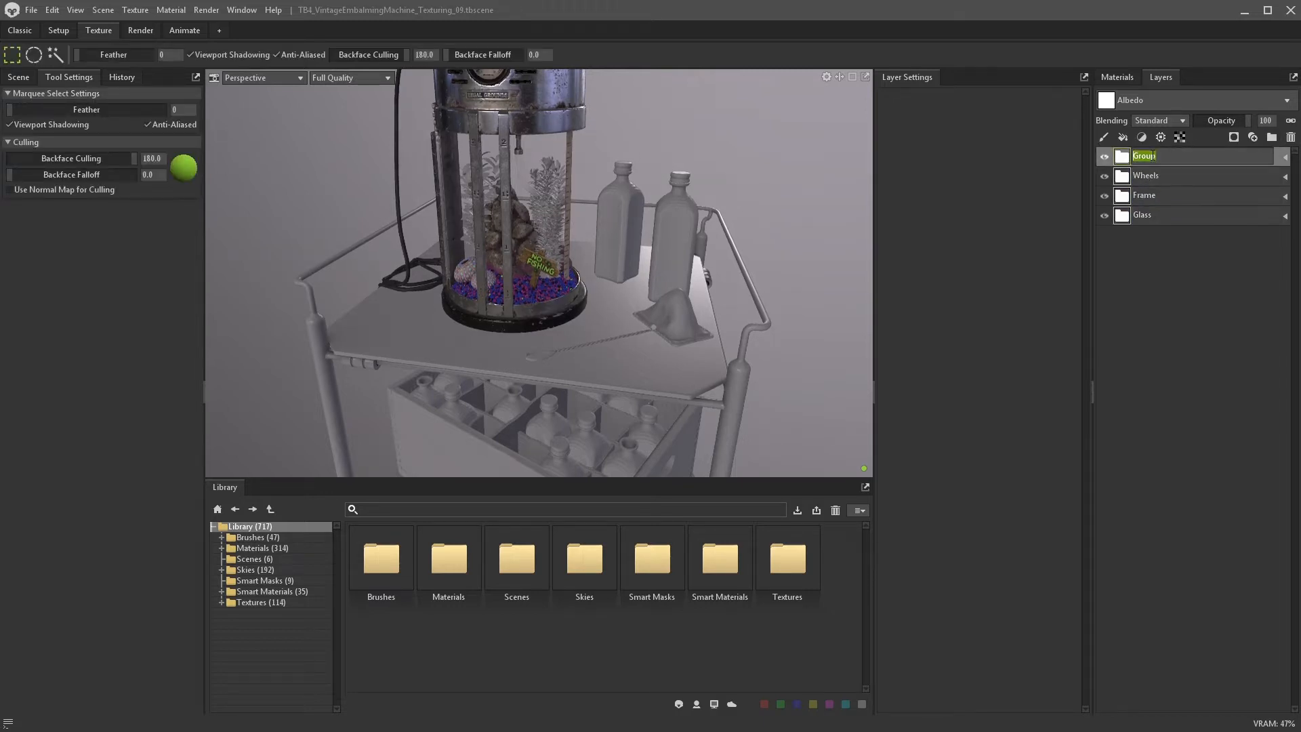
key(Return)
- Add a black colour mask to the Glass group with Object ID as its source and pick the trolley's pink-coded shelf
scroll(564, 360, down, 3)
alt+middle_drag(560, 410, 564, 359)
scroll(564, 360, up, 3)
click(1144, 221)
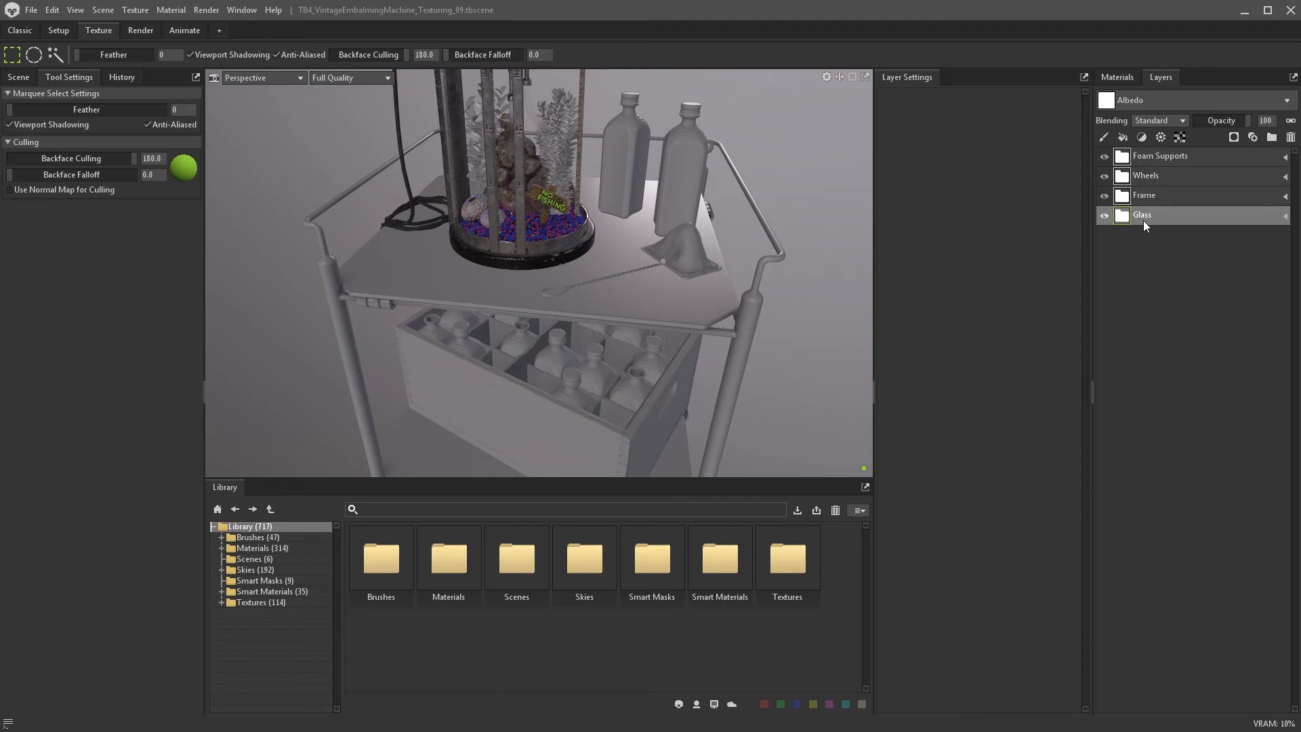
click(1234, 137)
click(1165, 153)
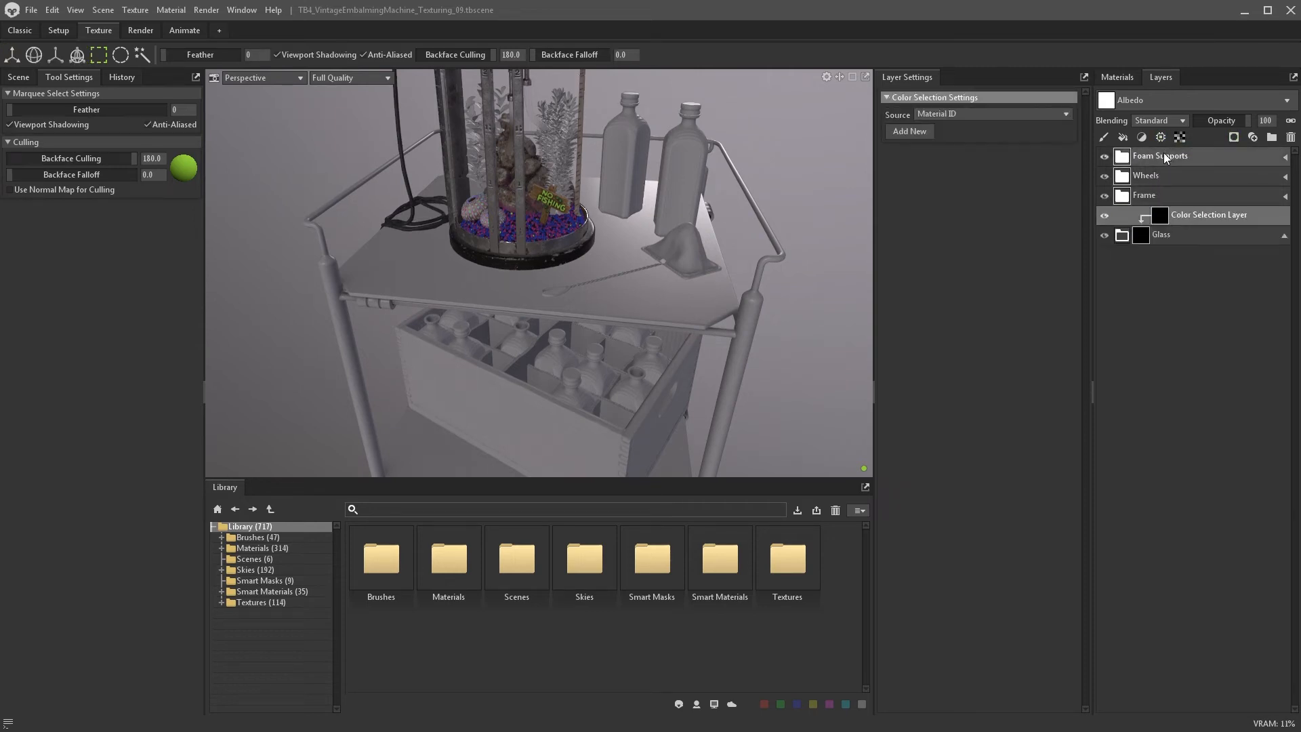
click(992, 114)
click(951, 151)
click(905, 132)
click(705, 285)
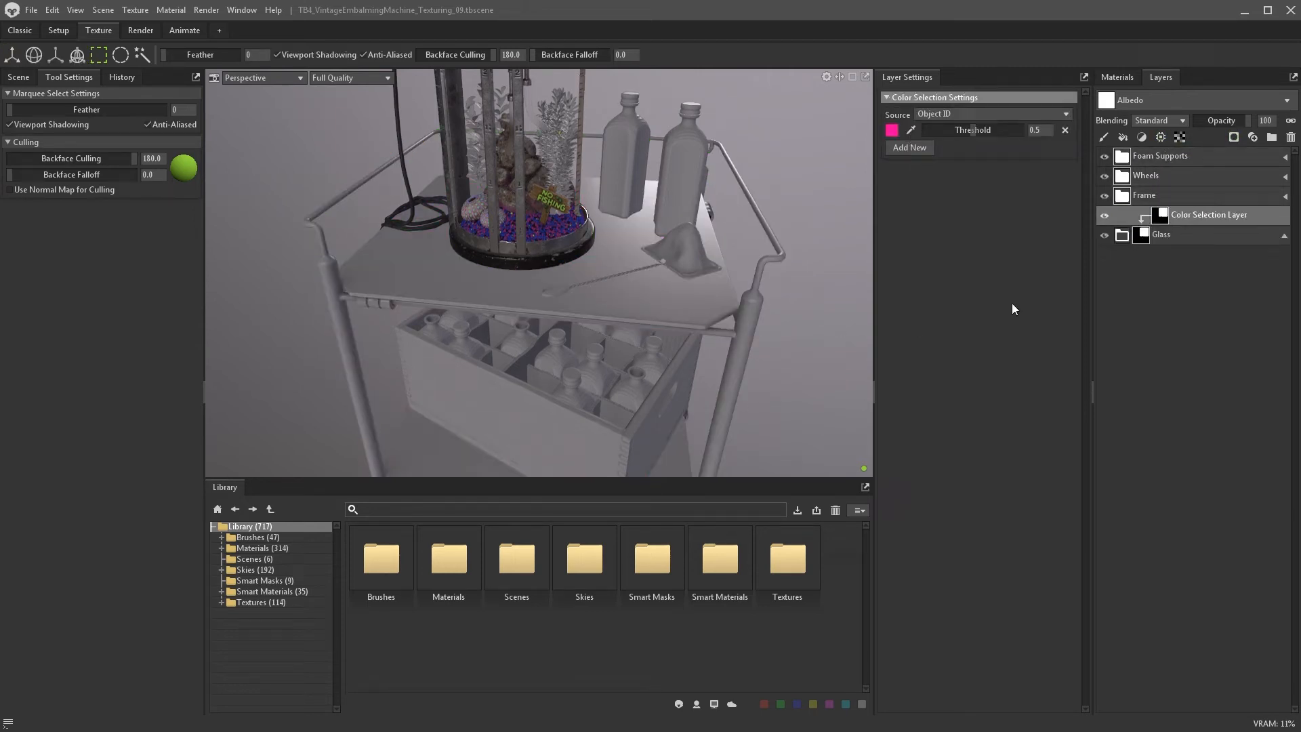
- Search the material library for glass and place the Glass material inside the Glass group
click(1123, 235)
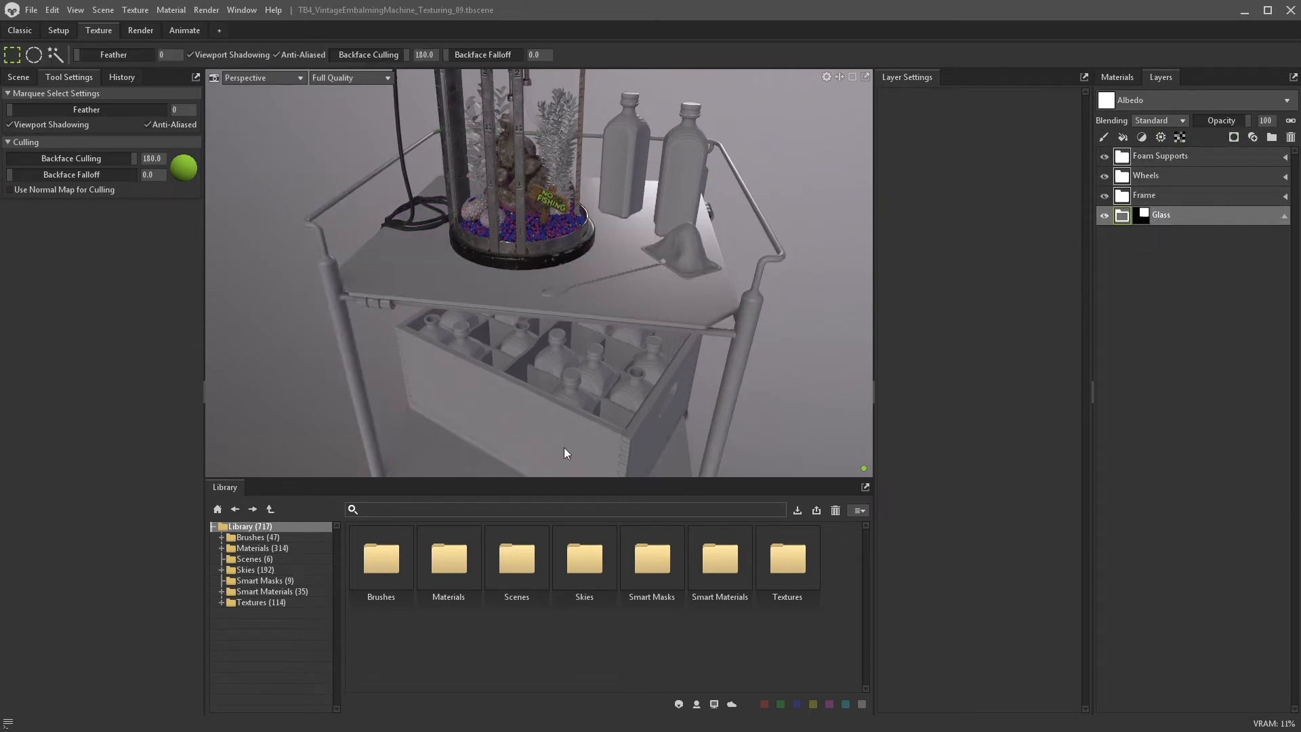
click(372, 513)
text(glass)
key(Return)
drag(388, 546, 1131, 275)
- Name the fill layer beneath the groups Base and lower its Transmission Mask value all the way
text(Base)
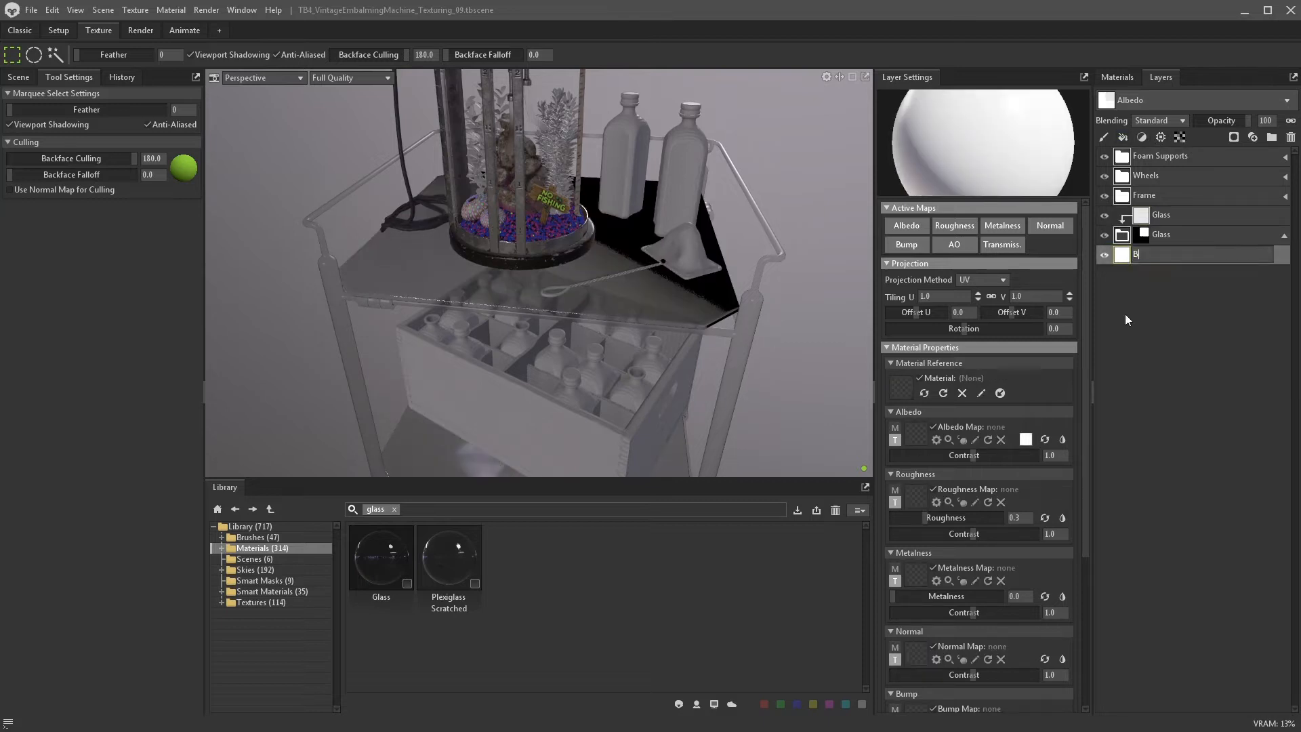
key(Return)
scroll(1027, 488, down, 5)
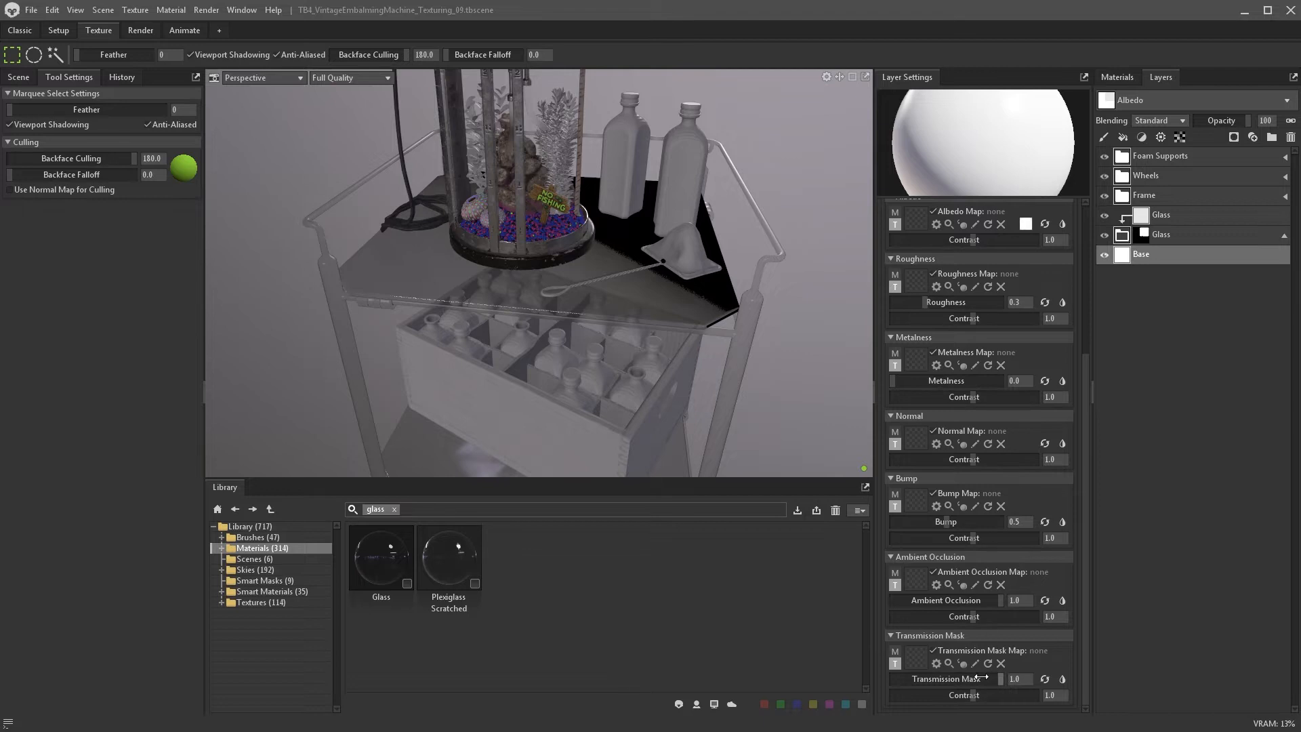
drag(981, 678, 802, 658)
- Check the glass shelf on the trolley and hide the Glass material layer in the Glass group
click(1126, 237)
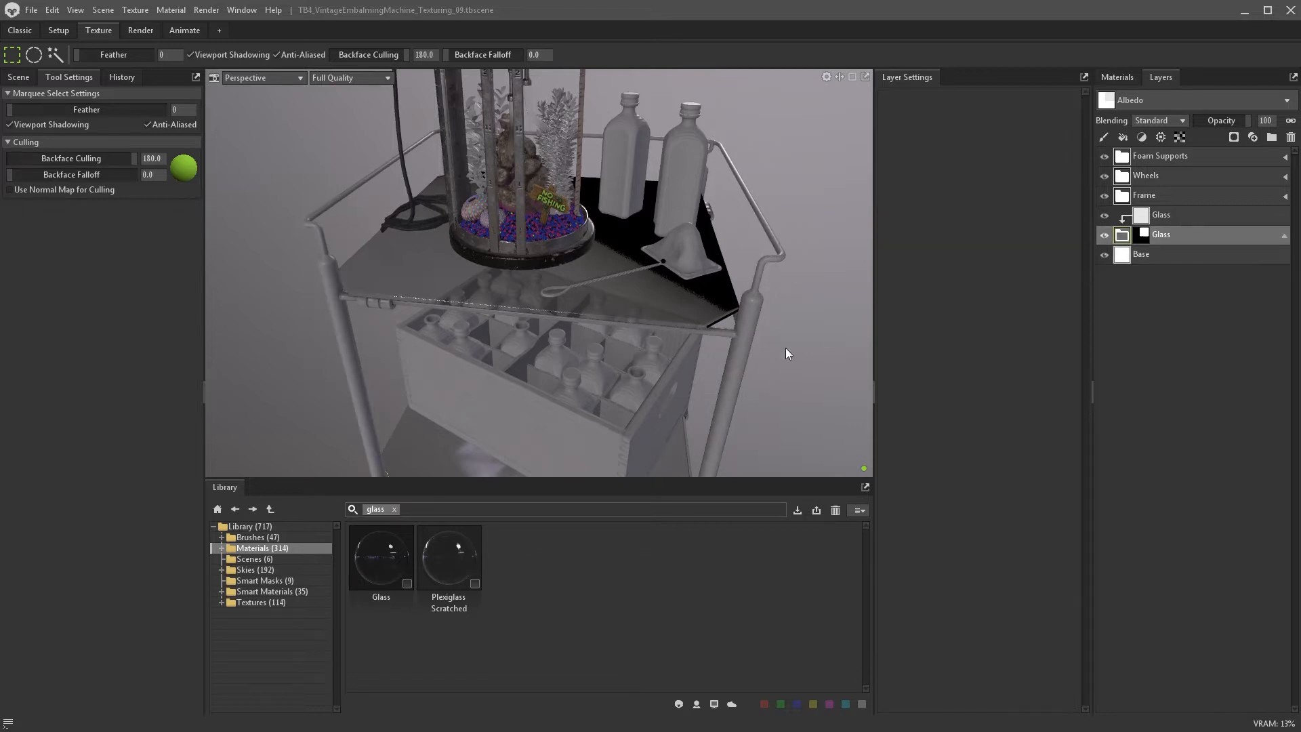
scroll(688, 292, down, 4)
alt+drag(687, 288, 722, 395)
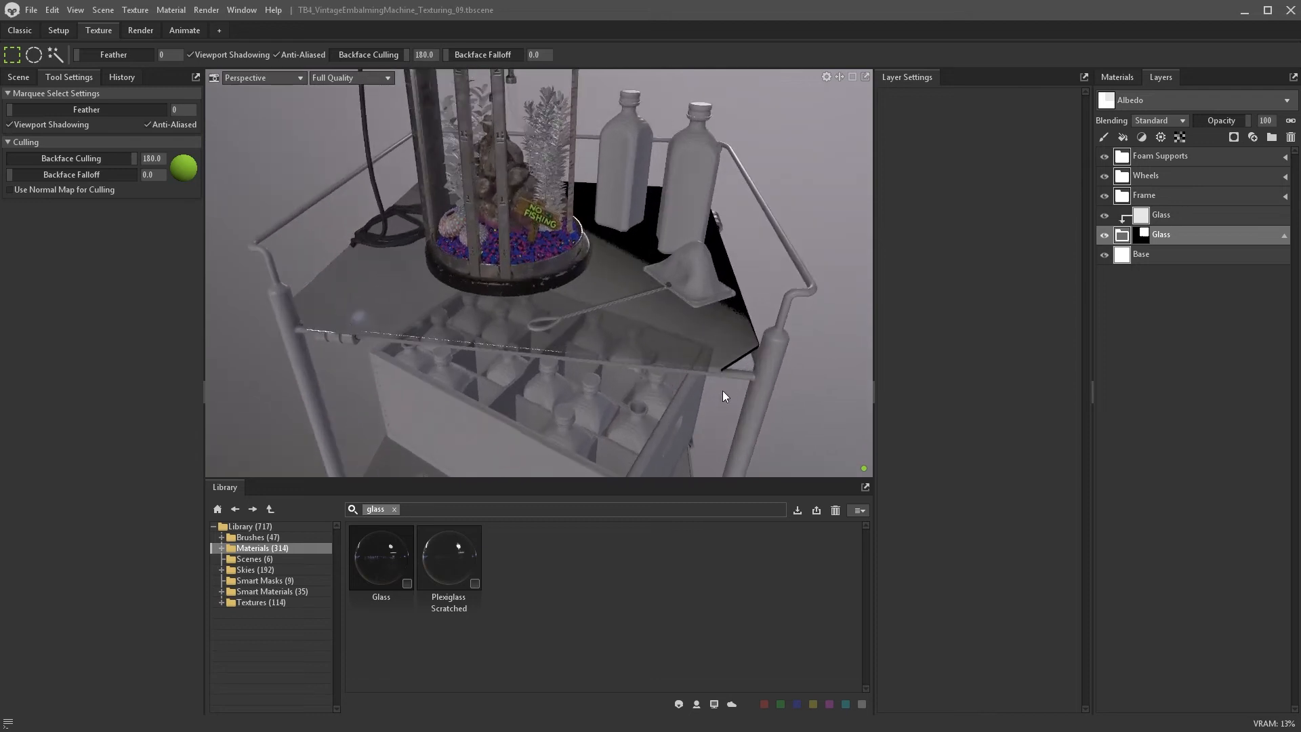
click(1104, 214)
- Add a black colour mask to the Frame group with Object ID as its source and pick the trolley's metal frame
click(1157, 194)
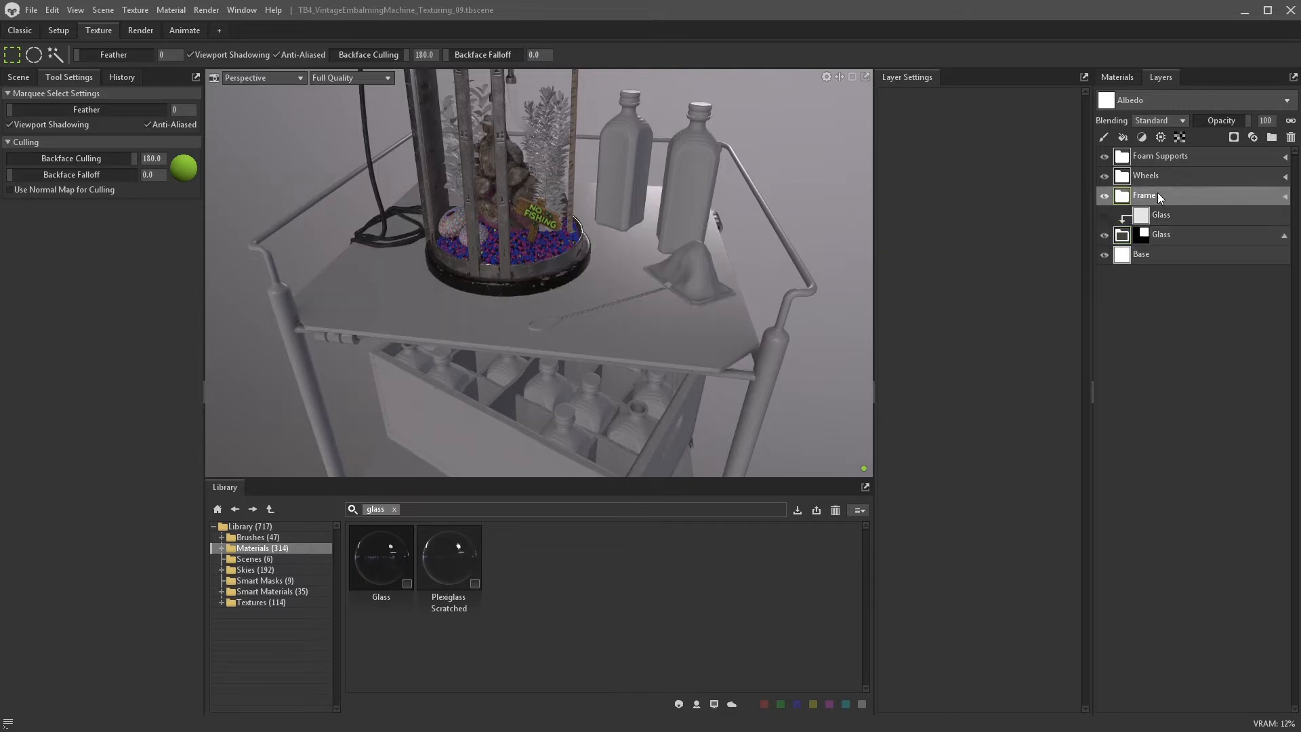
click(1235, 140)
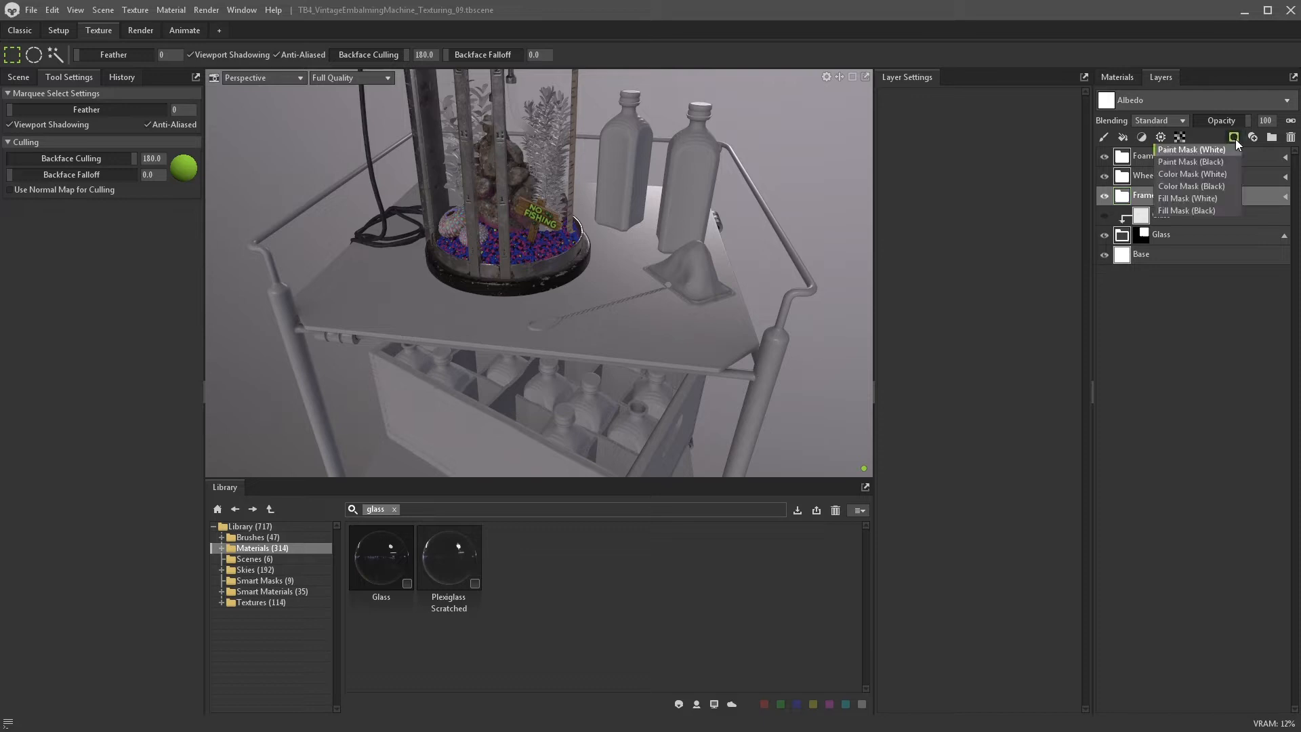
click(1226, 184)
click(1163, 139)
click(1171, 155)
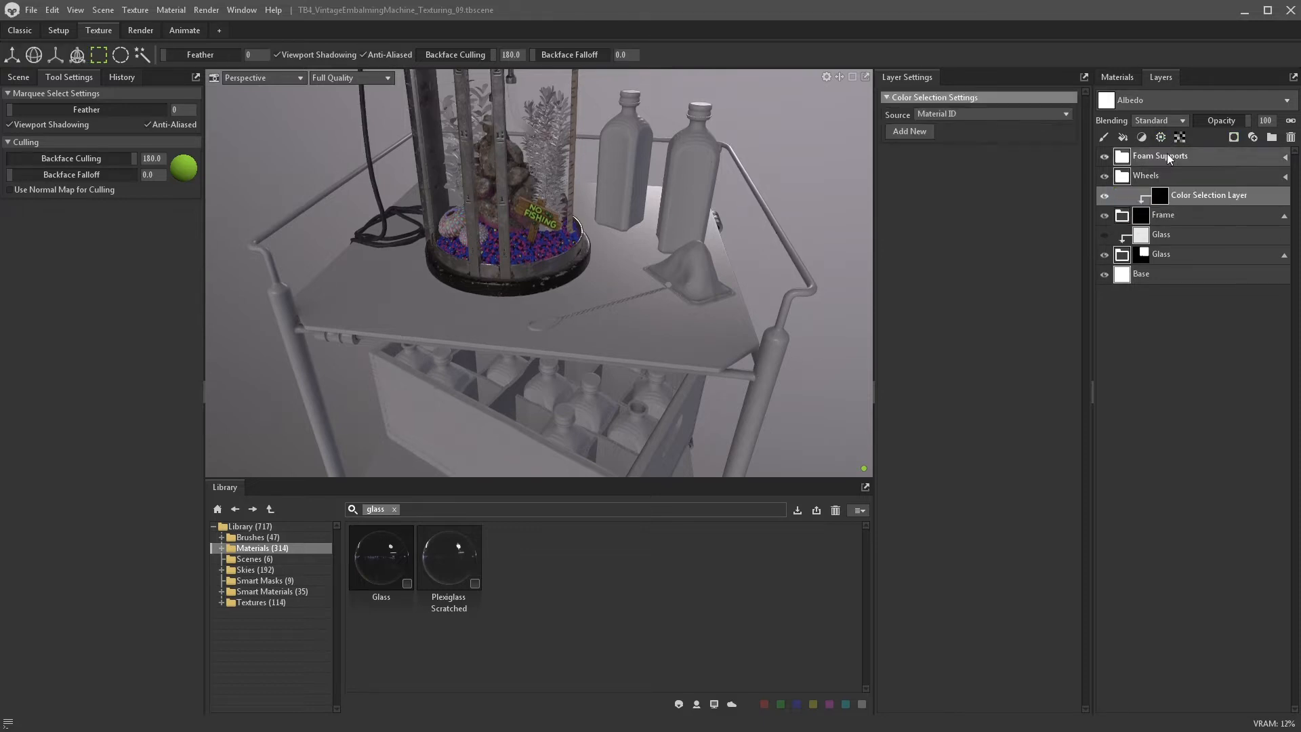
click(908, 132)
click(962, 113)
click(948, 151)
click(768, 354)
click(1065, 130)
- Add a black colour mask with Object ID as its source to the Wheels group and pick the casters' yellow housing
click(1153, 176)
alt+middle_drag(637, 447, 633, 389)
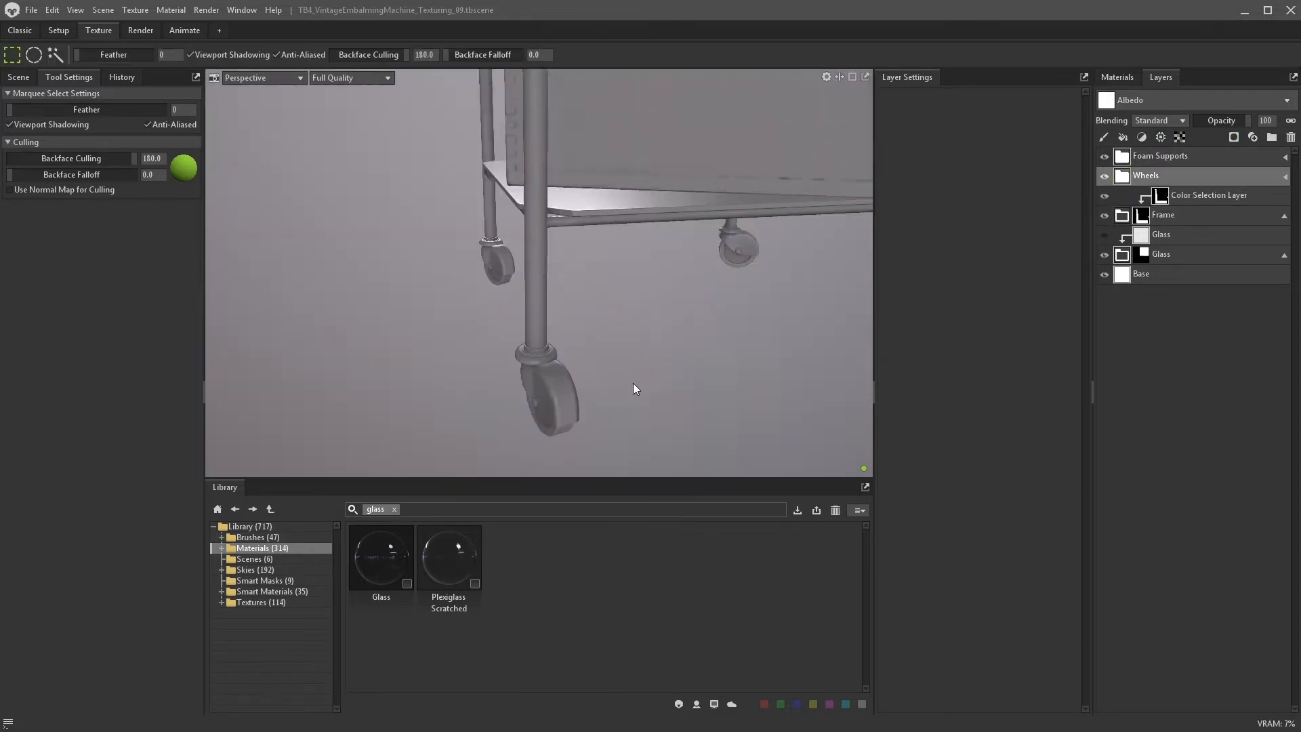
alt+drag(633, 389, 685, 382)
click(1234, 137)
click(1220, 183)
click(1162, 138)
click(1171, 155)
click(910, 131)
click(949, 114)
click(919, 138)
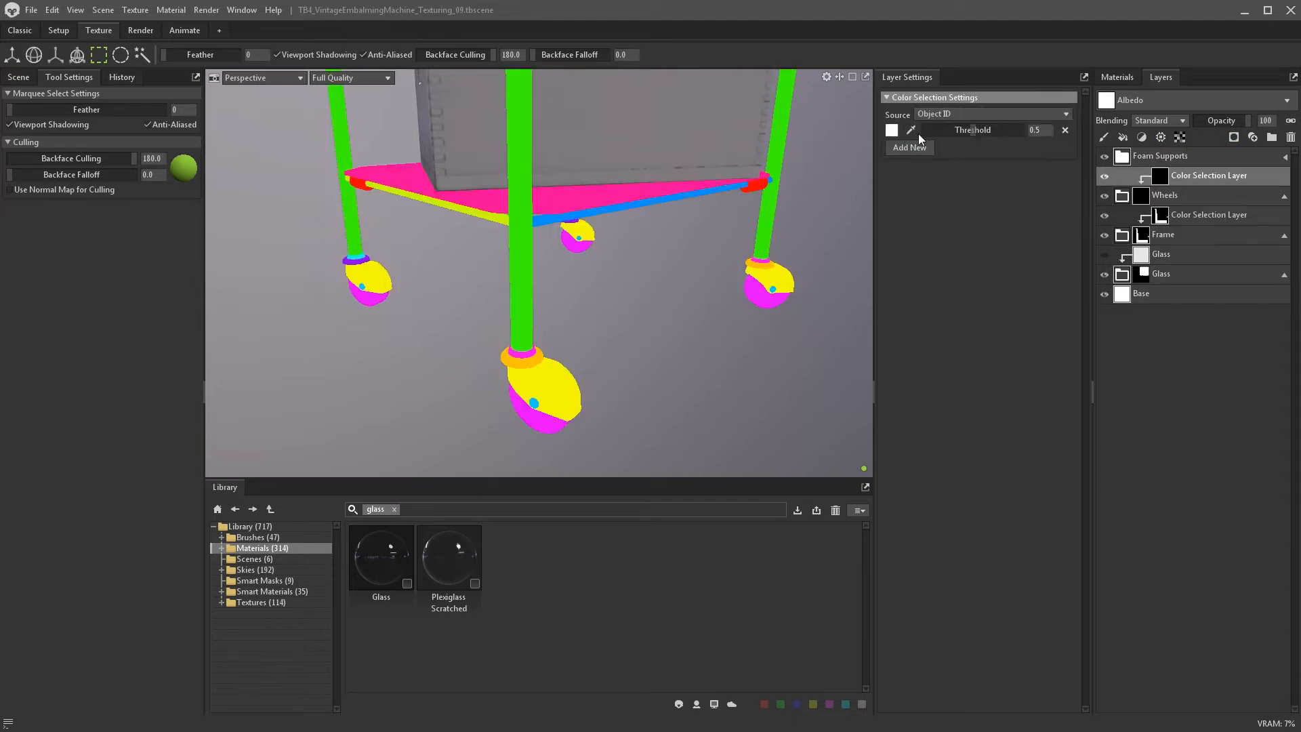
click(551, 386)
- Rename the masked group Wheel Casings and add the remaining caster collar and axle colours to its Object ID mask
double_click(1166, 195)
text(Wheel Casings)
key(Return)
click(1161, 178)
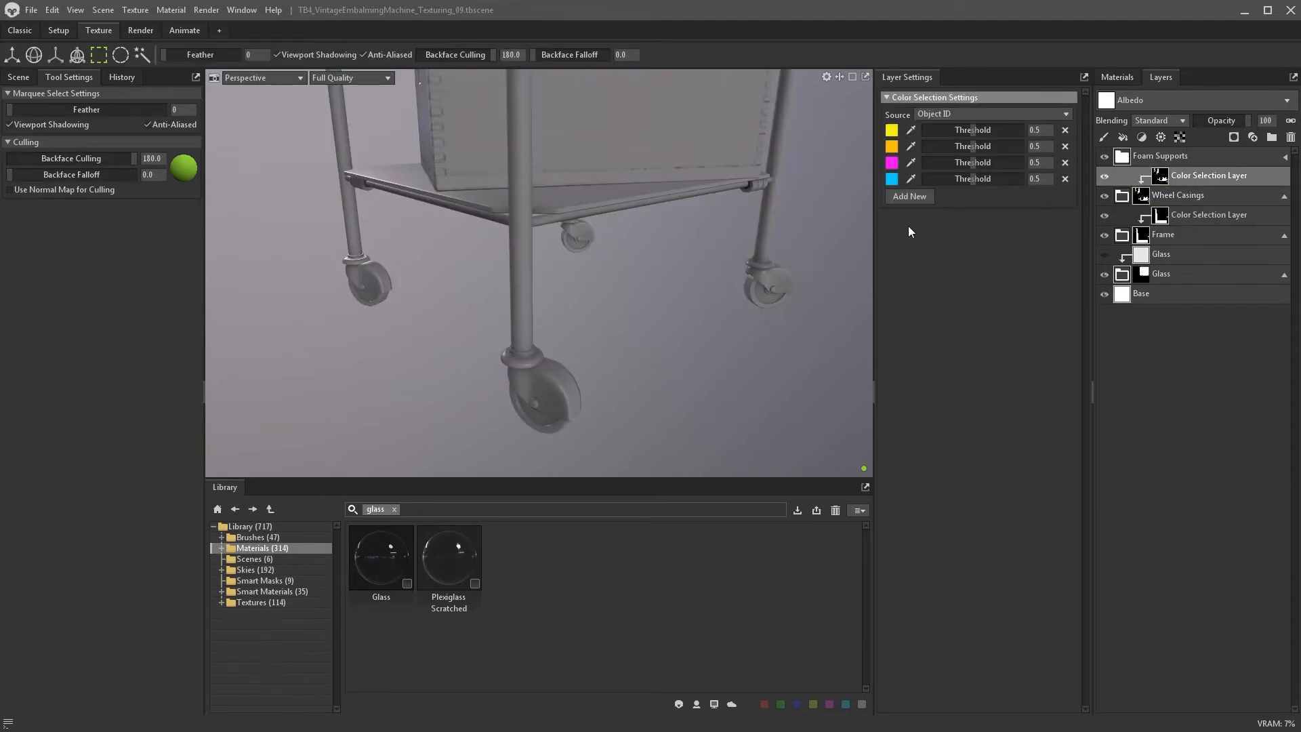
click(909, 196)
click(911, 195)
click(357, 261)
click(910, 213)
click(910, 212)
click(356, 269)
click(1283, 235)
click(1283, 195)
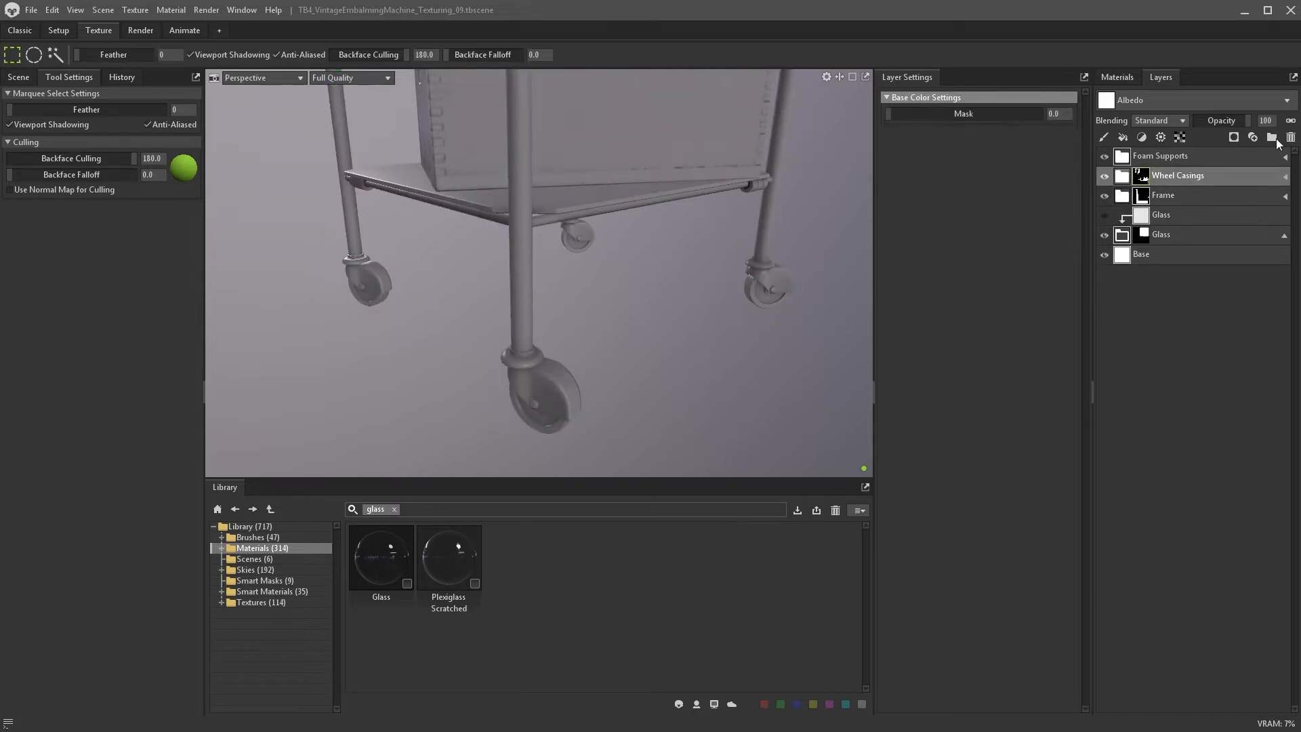
- Create a Wheels group above Wheel Casings and give it a black colour mask limited to the caster wheels
click(1272, 138)
double_click(1151, 177)
text(Wheels)
key(Return)
click(1234, 137)
click(1217, 189)
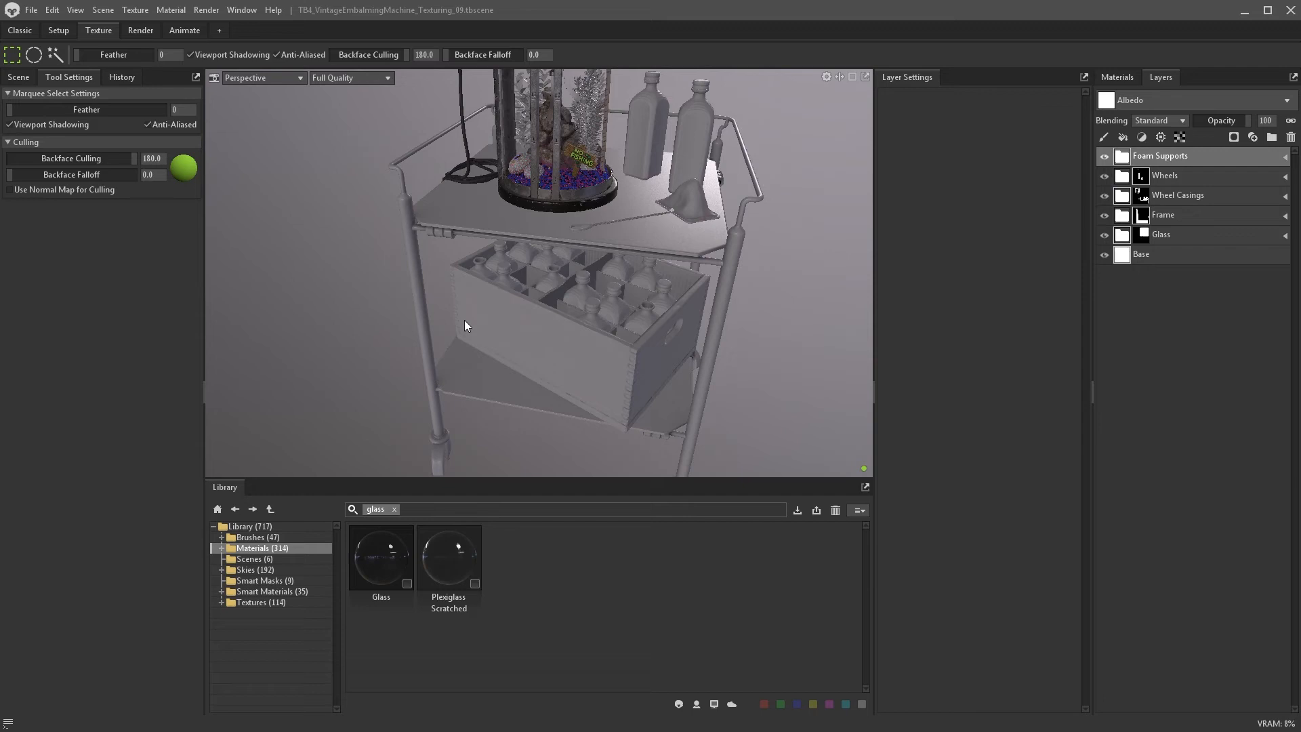
- Give the Foam Supports group a black mask and fill the foam support meshes on its paint layer
click(1233, 137)
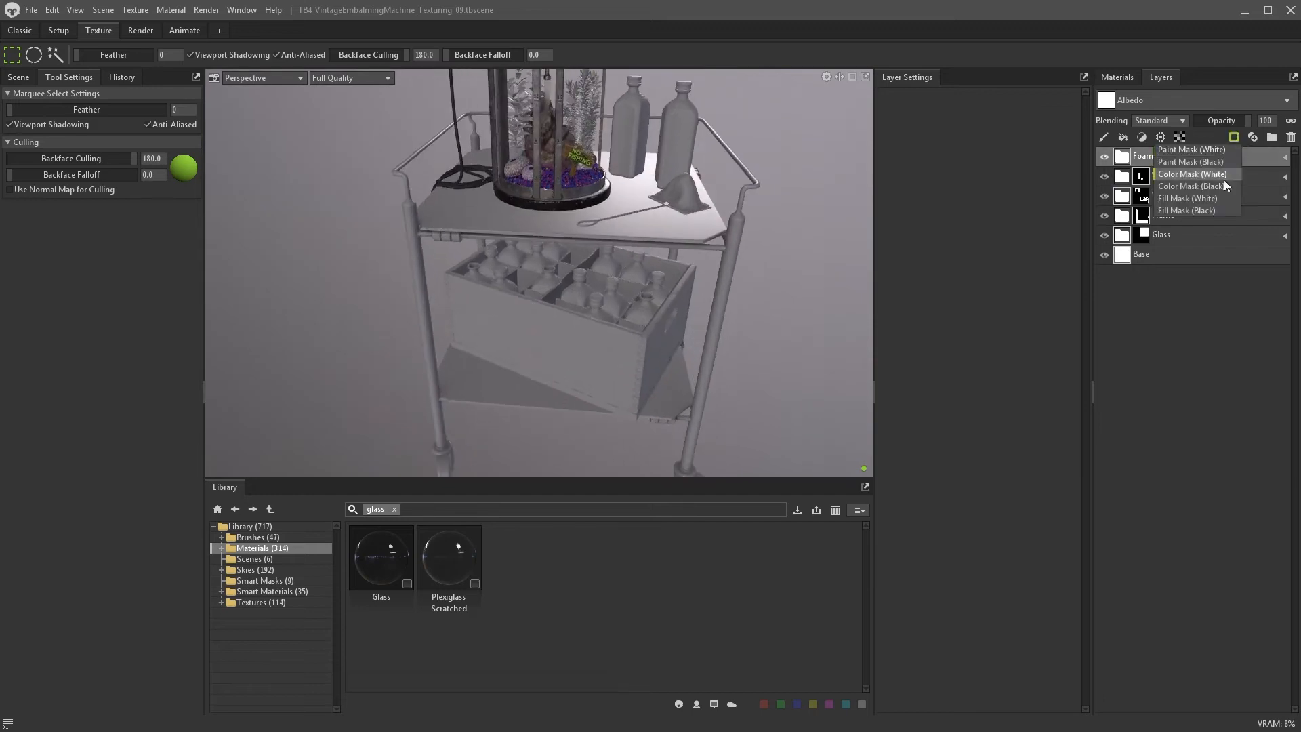
click(1224, 180)
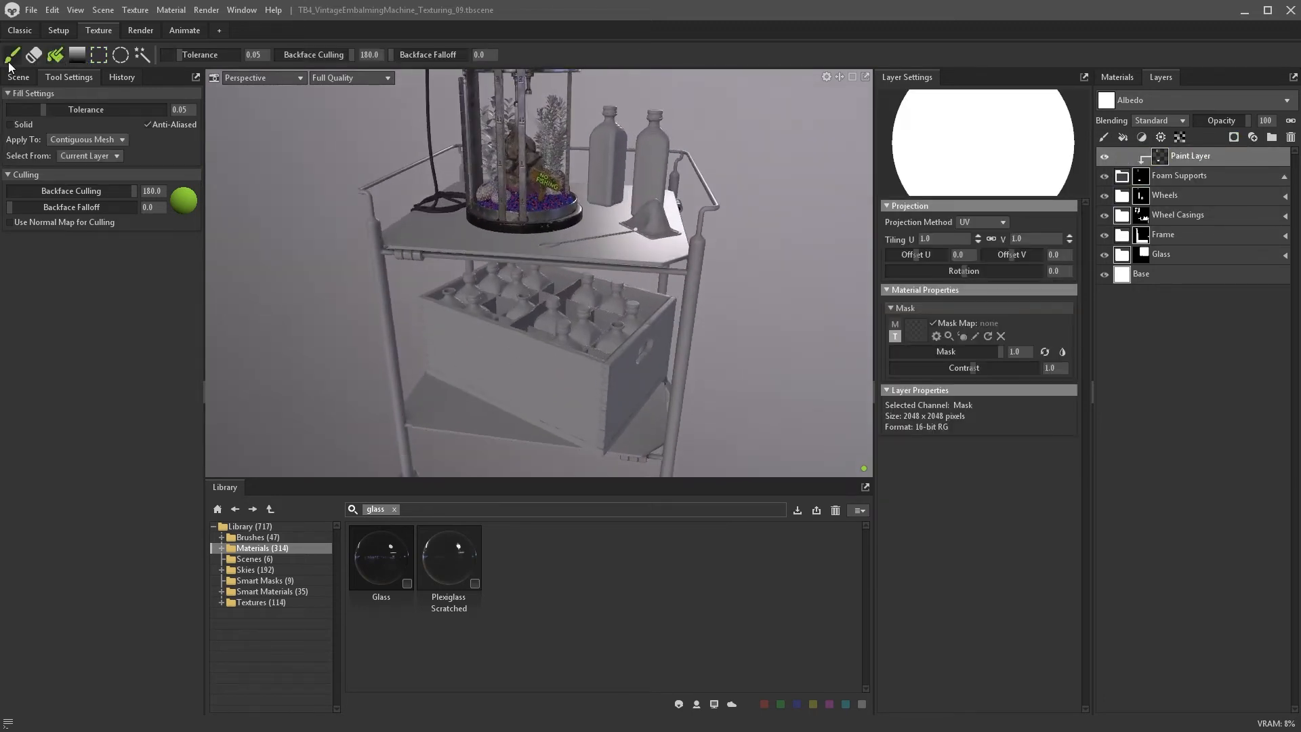
click(13, 55)
click(1284, 176)
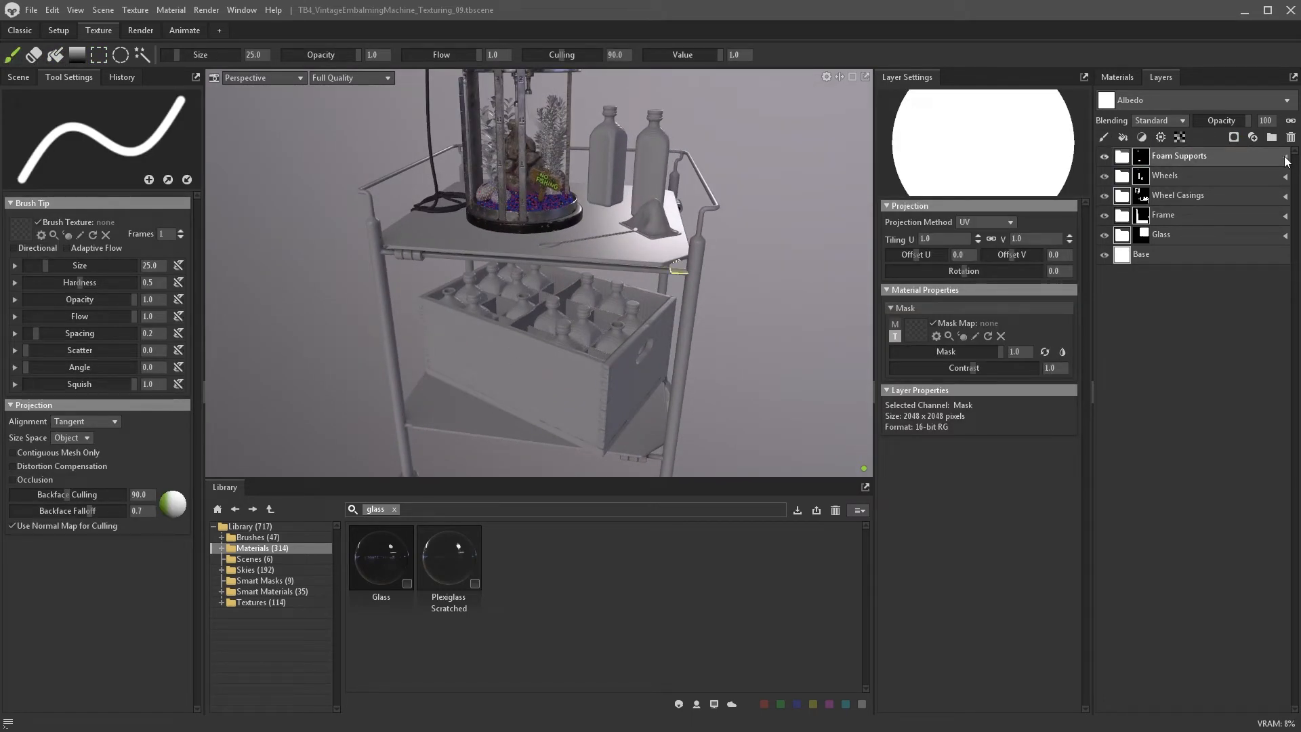
- Search the material library for metal and choose the Aluminum Dented material
click(394, 509)
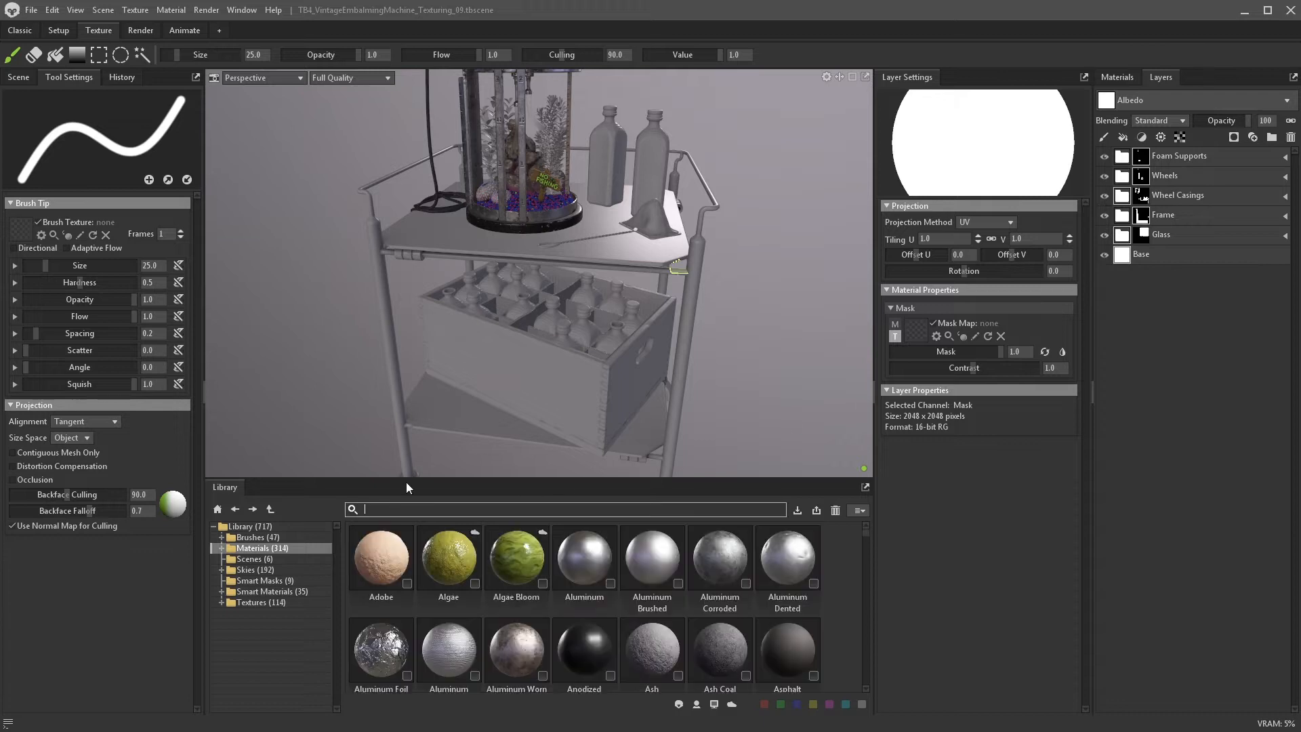
text(metal)
key(Return)
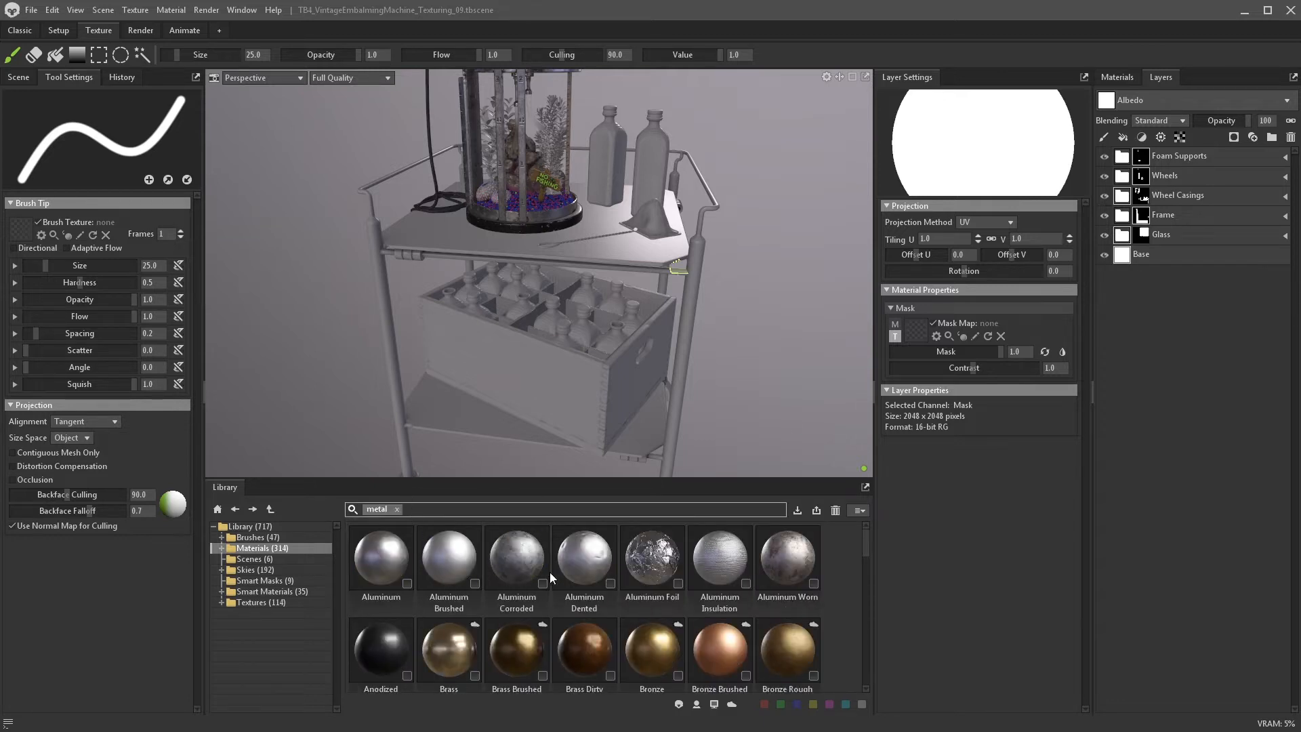
click(584, 560)
- Create a Base Metal group inside the Frame group and place the Aluminum Dented material in it
click(1167, 215)
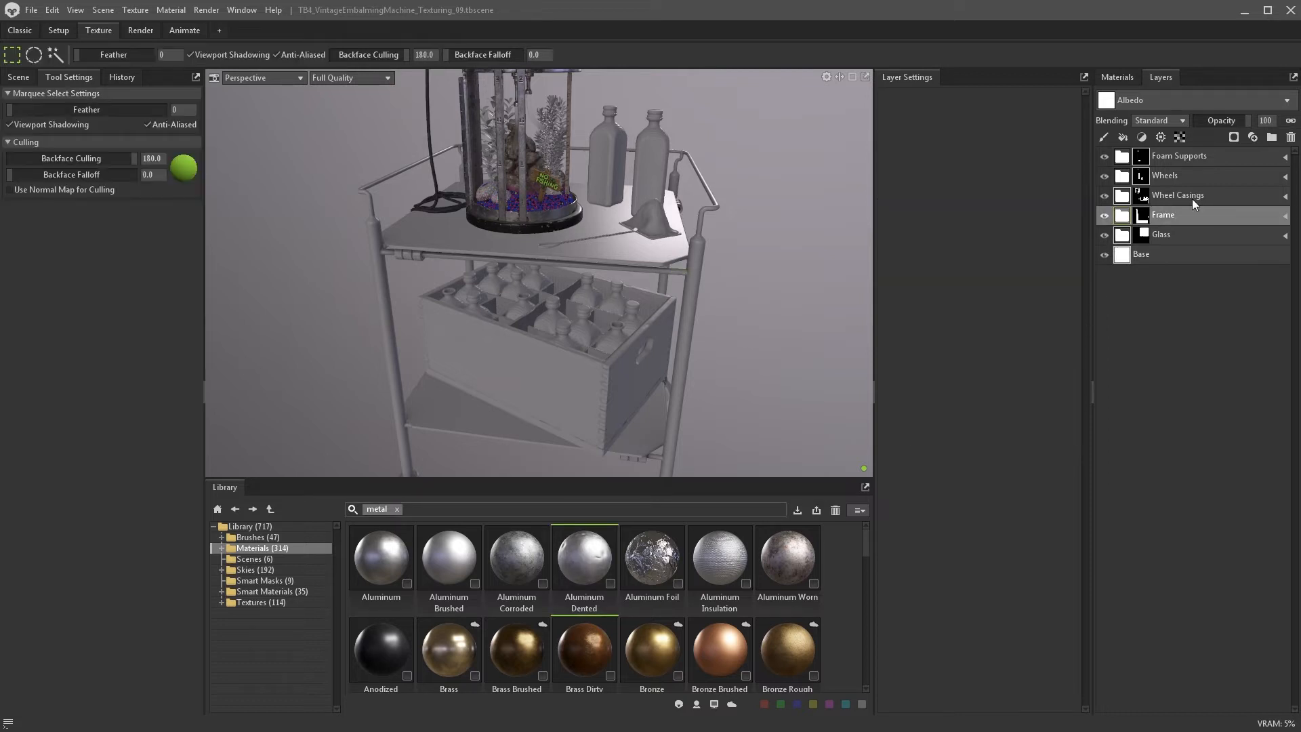
click(1284, 215)
click(1162, 215)
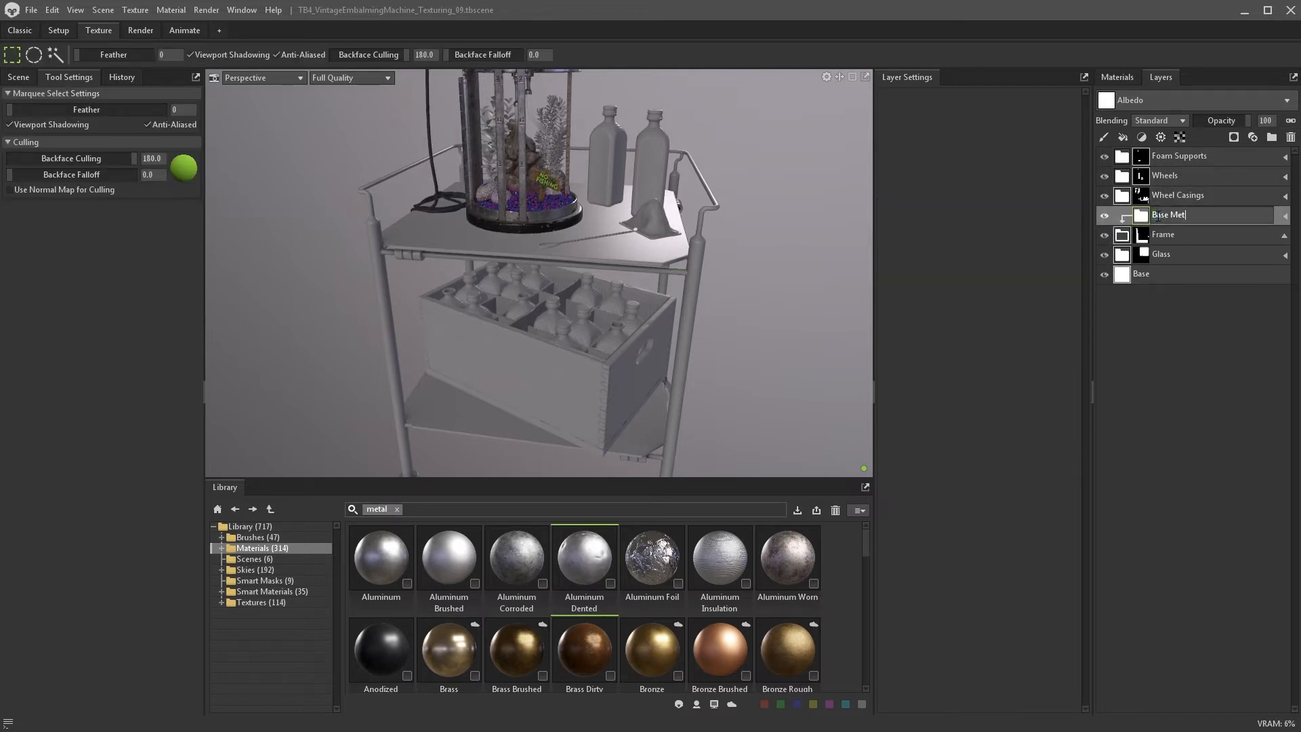
drag(587, 564, 1140, 214)
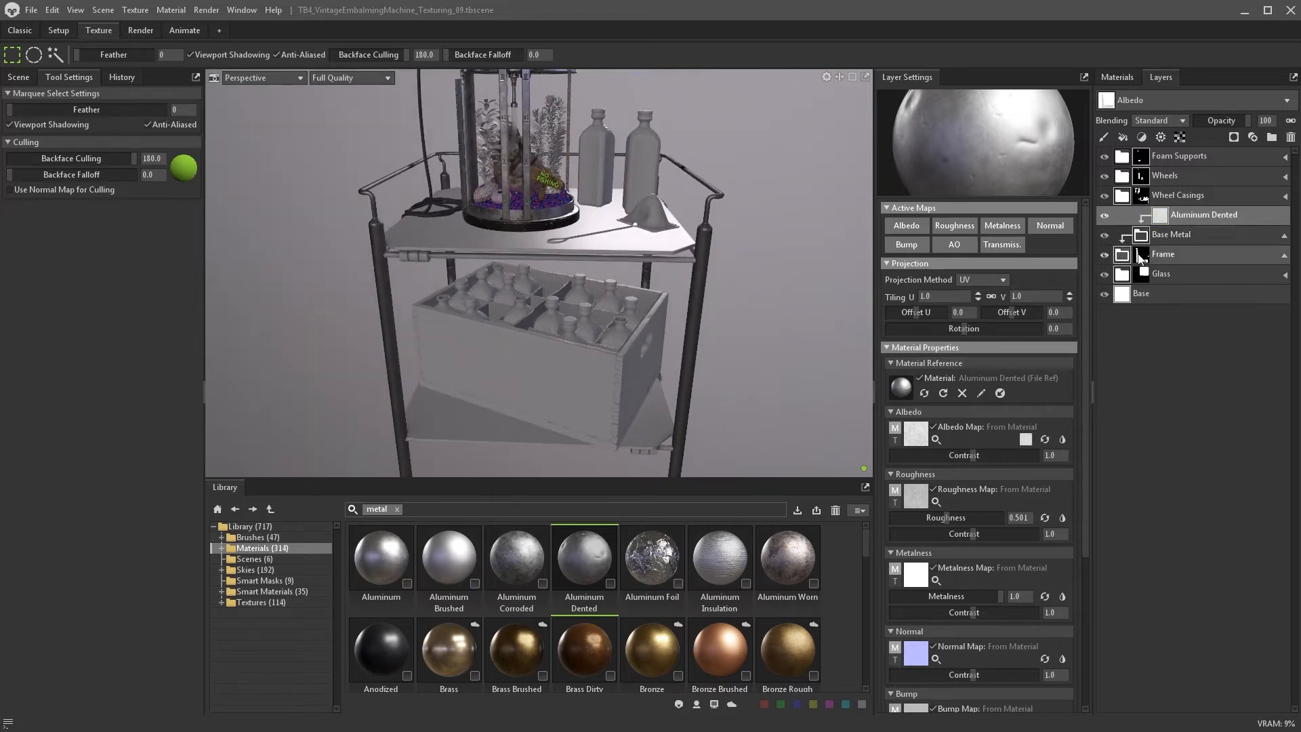
- Add the shelves' blue and yellow support rails to the Frame group's Object ID colour mask
click(1207, 215)
click(918, 154)
click(671, 257)
alt+drag(825, 238, 760, 239)
click(918, 166)
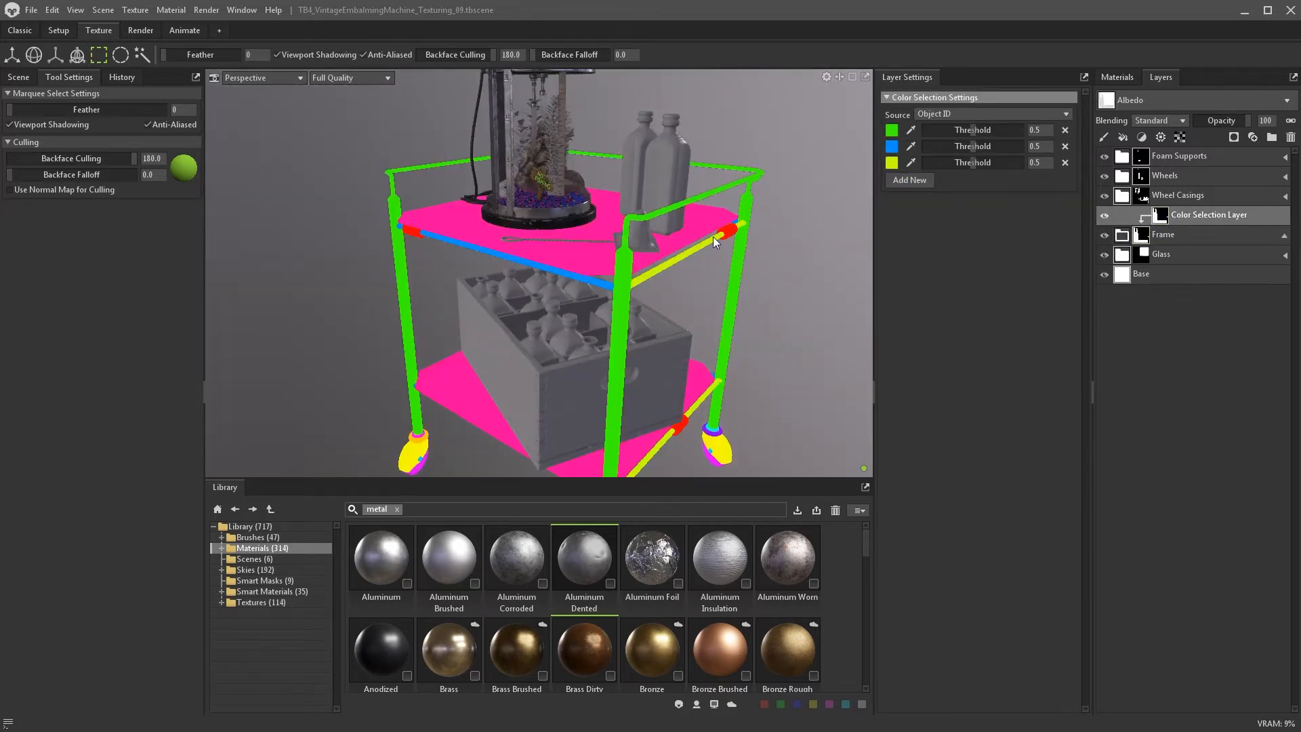
click(713, 237)
- Place the Chrome material in the Base Metal group and arrange it beneath Aluminum Dented
alt+drag(694, 296, 763, 273)
alt+right_drag(763, 272, 730, 331)
alt+middle_drag(730, 332, 528, 308)
alt+drag(529, 308, 609, 321)
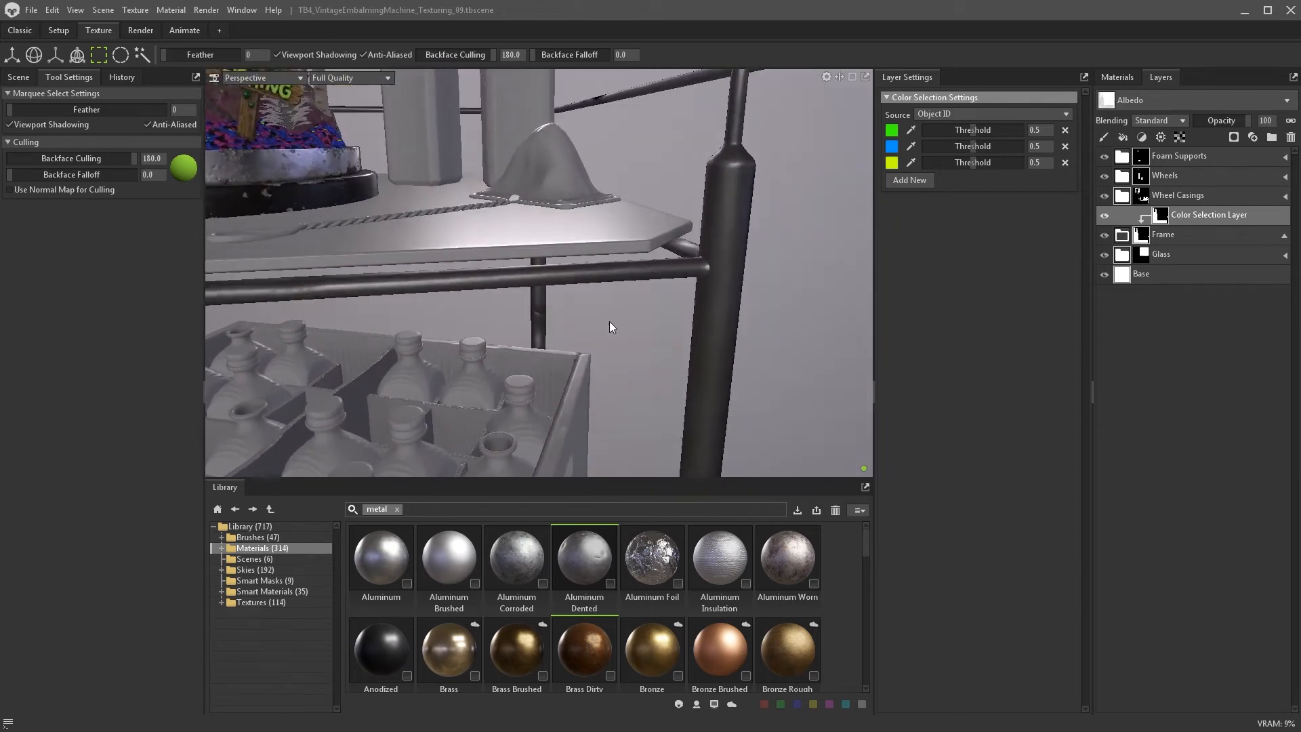
alt+right_drag(609, 321, 745, 303)
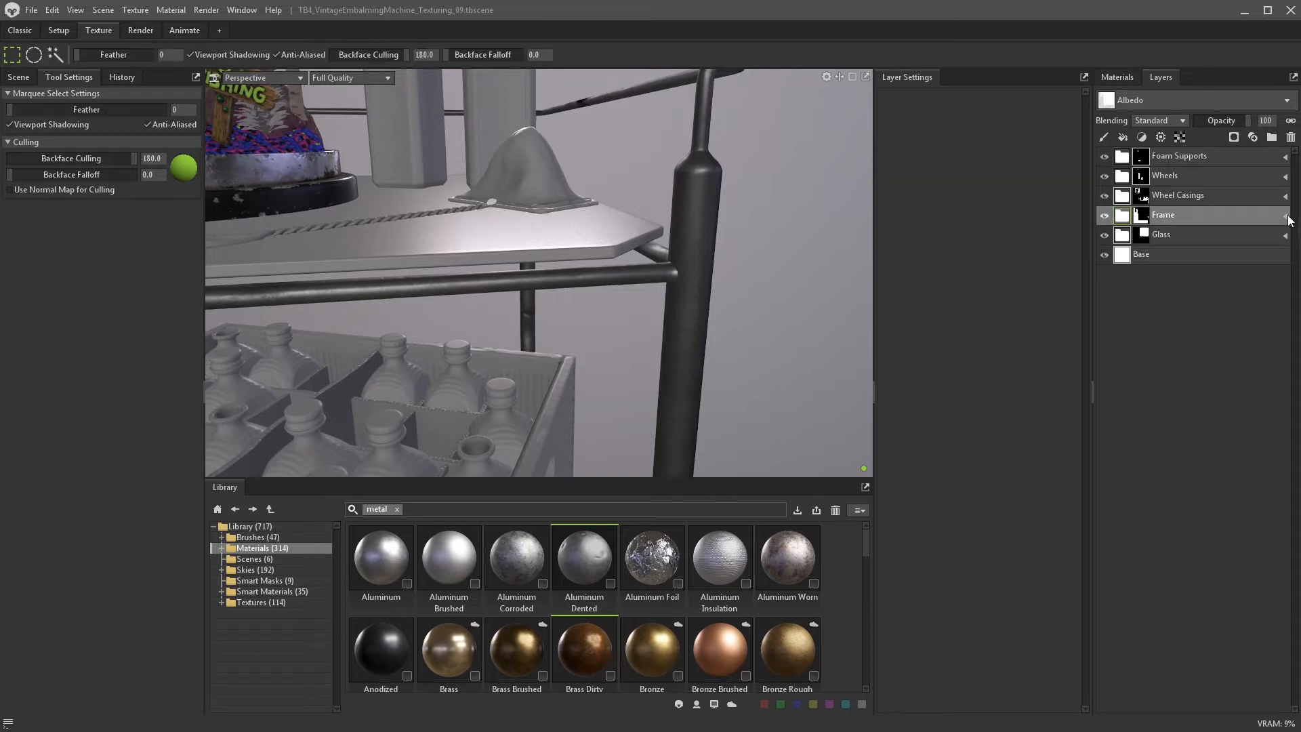
click(1147, 252)
click(1160, 215)
scroll(685, 563, down, 2)
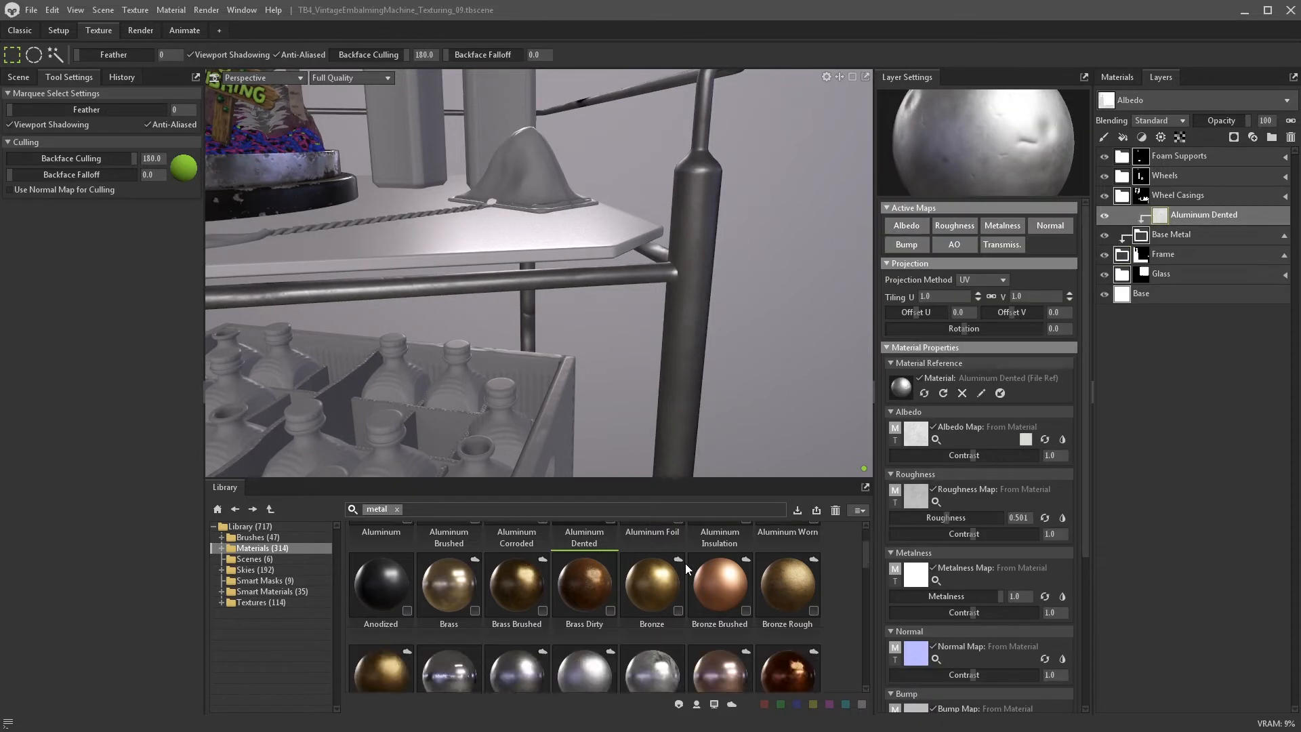
scroll(431, 673, down, 1)
drag(431, 624, 1146, 224)
alt+drag(801, 328, 786, 353)
drag(1160, 234, 1166, 210)
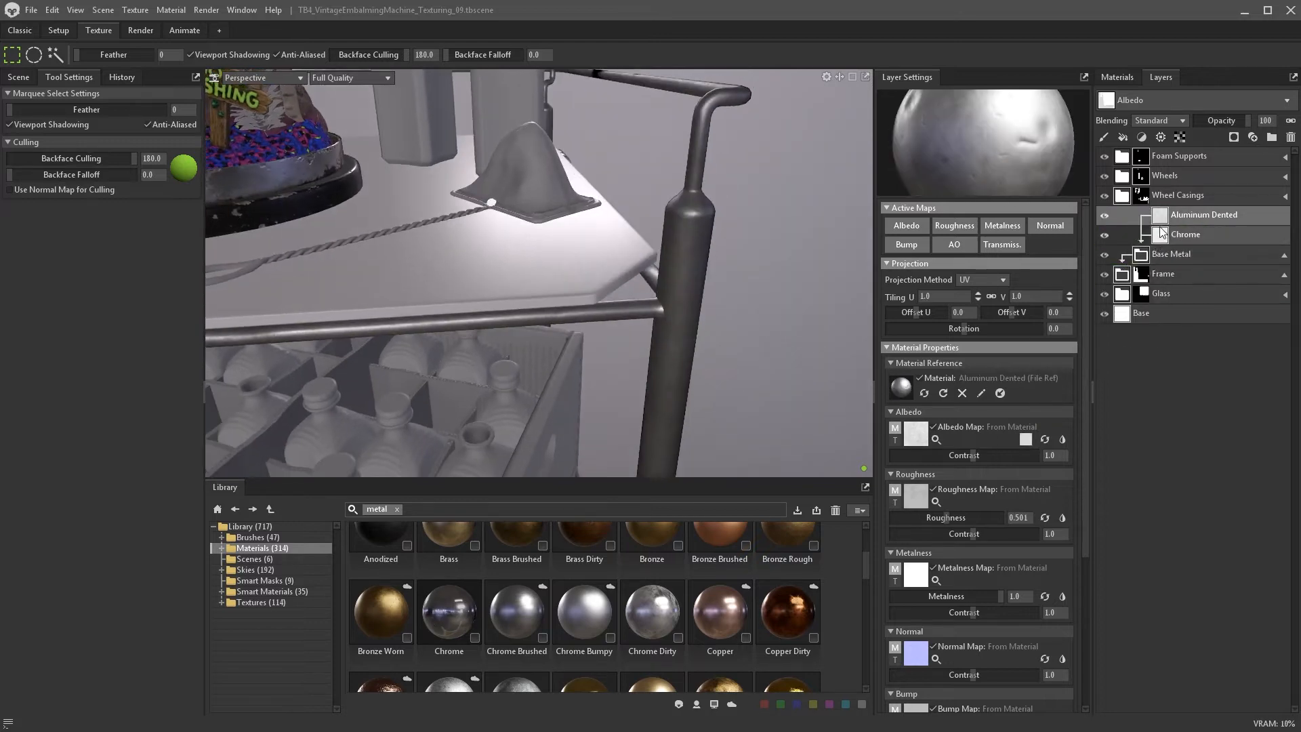
- Add a fill mask to the Aluminum Dented layer and use the Grunge Marbled texture as its mask map
click(1233, 137)
click(1218, 209)
click(221, 602)
click(261, 623)
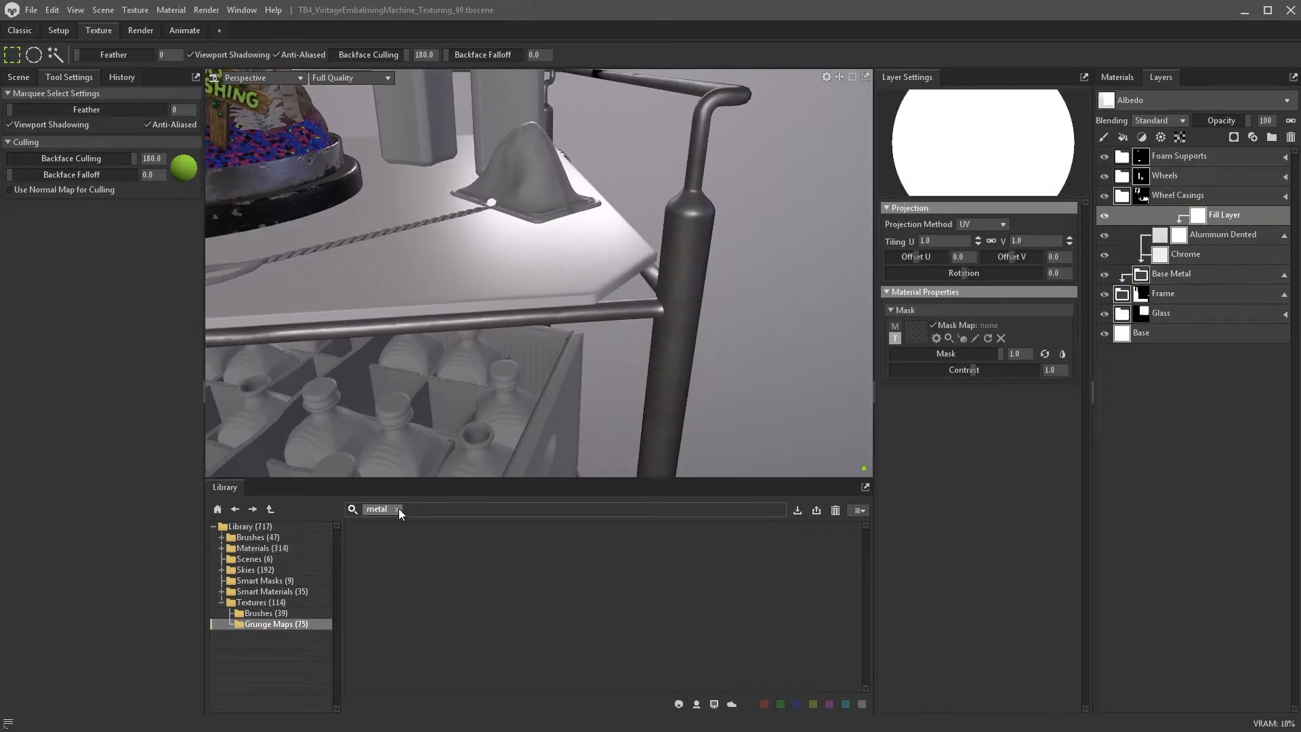
click(397, 509)
scroll(566, 572, down, 1)
scroll(564, 575, down, 3)
drag(582, 599, 915, 330)
alt+drag(780, 336, 752, 366)
key(Delete)
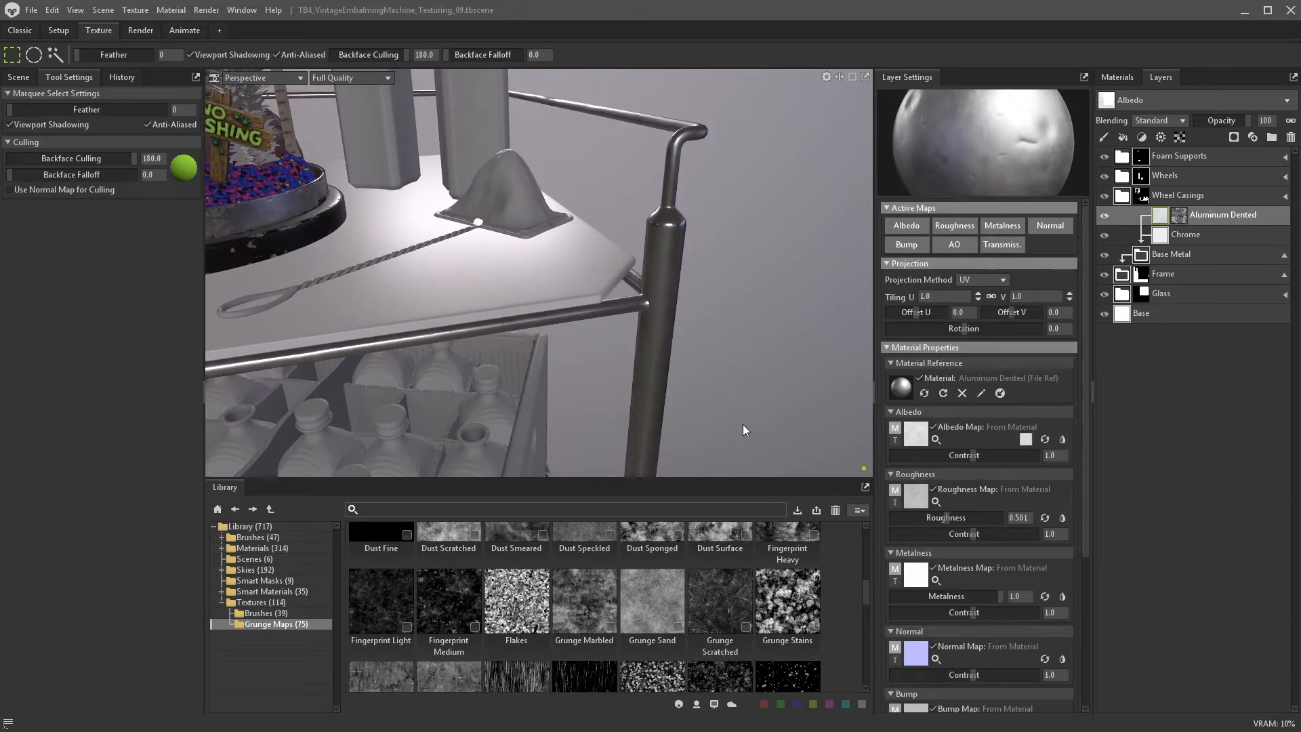
alt+drag(742, 424, 671, 369)
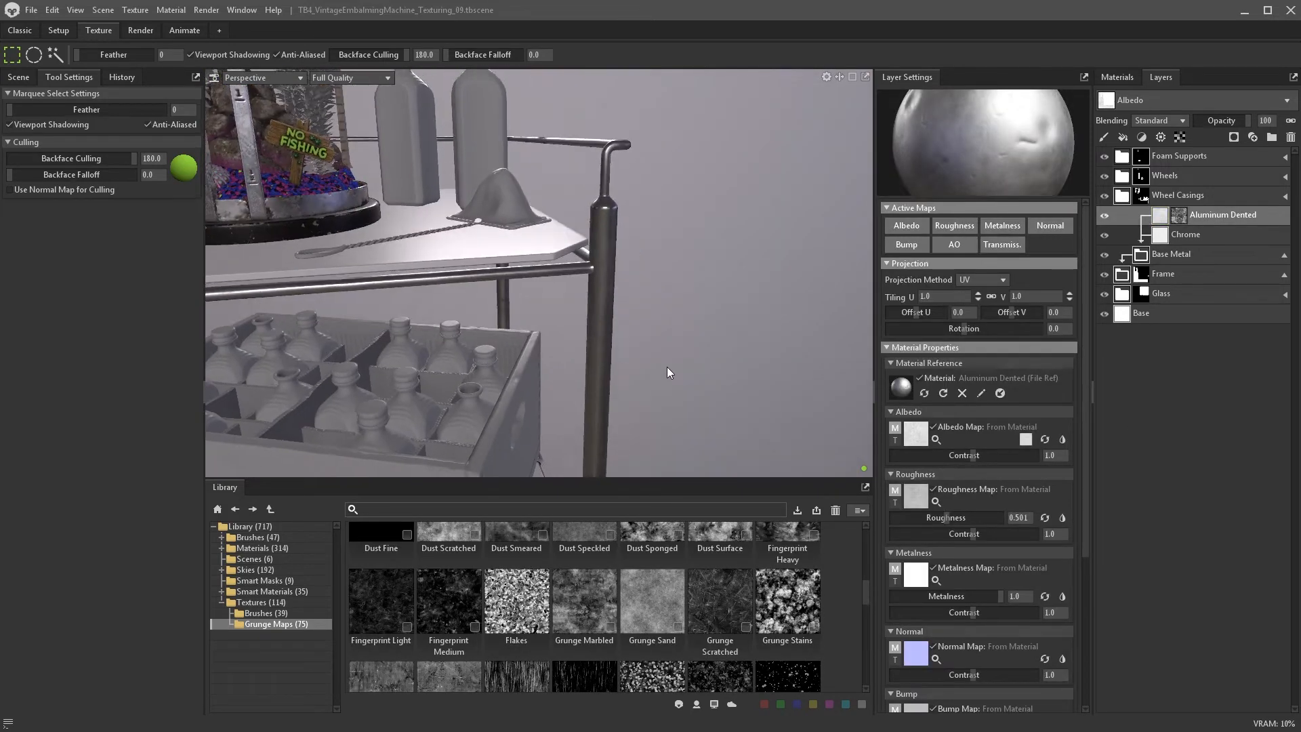
- Search the materials for dent and place Copper Hammered at the top of the Base Metal group
click(1143, 261)
click(263, 547)
click(384, 510)
text(d)
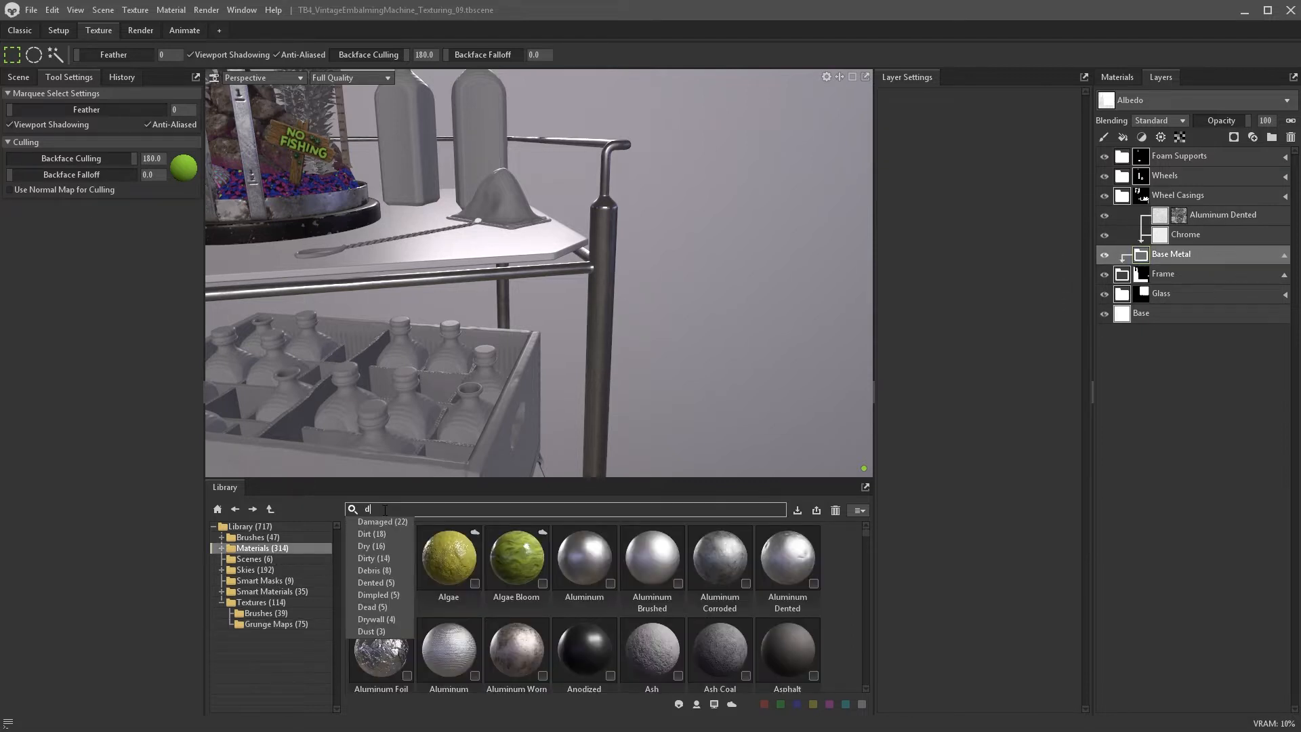
text(ent)
key(Return)
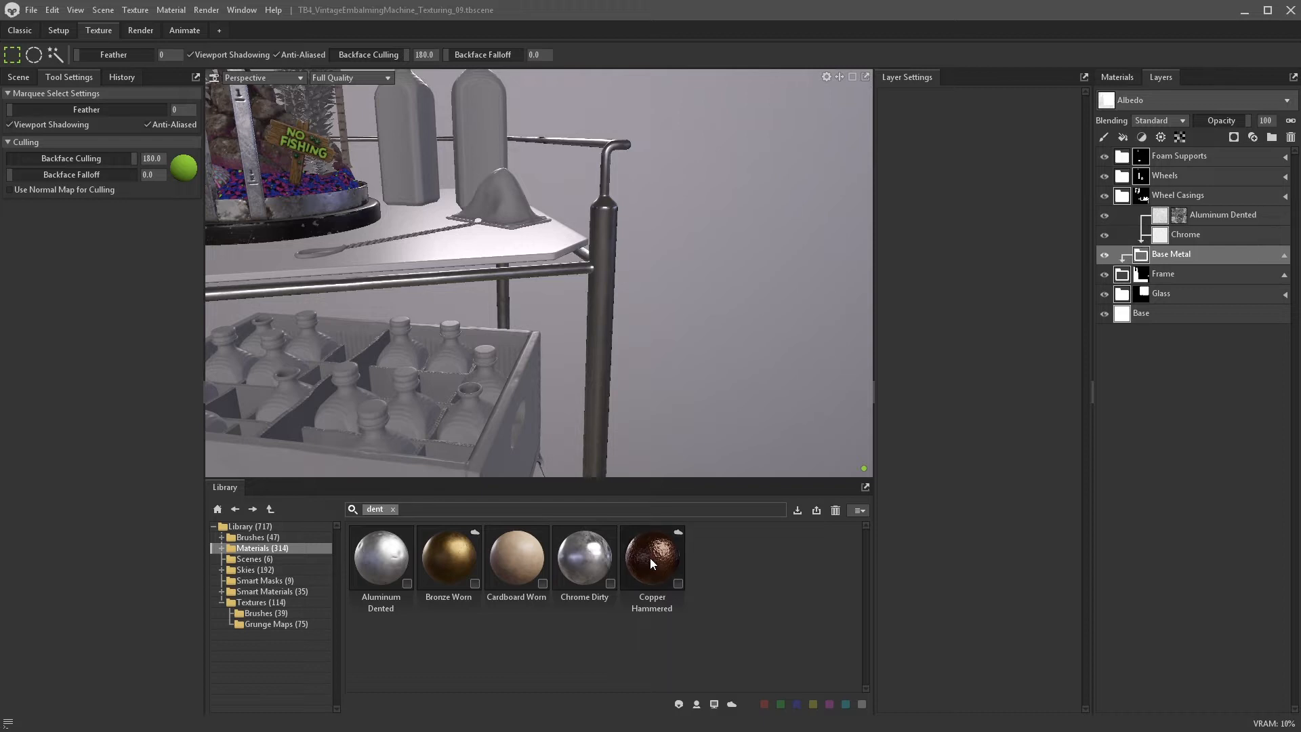
drag(649, 558, 1129, 263)
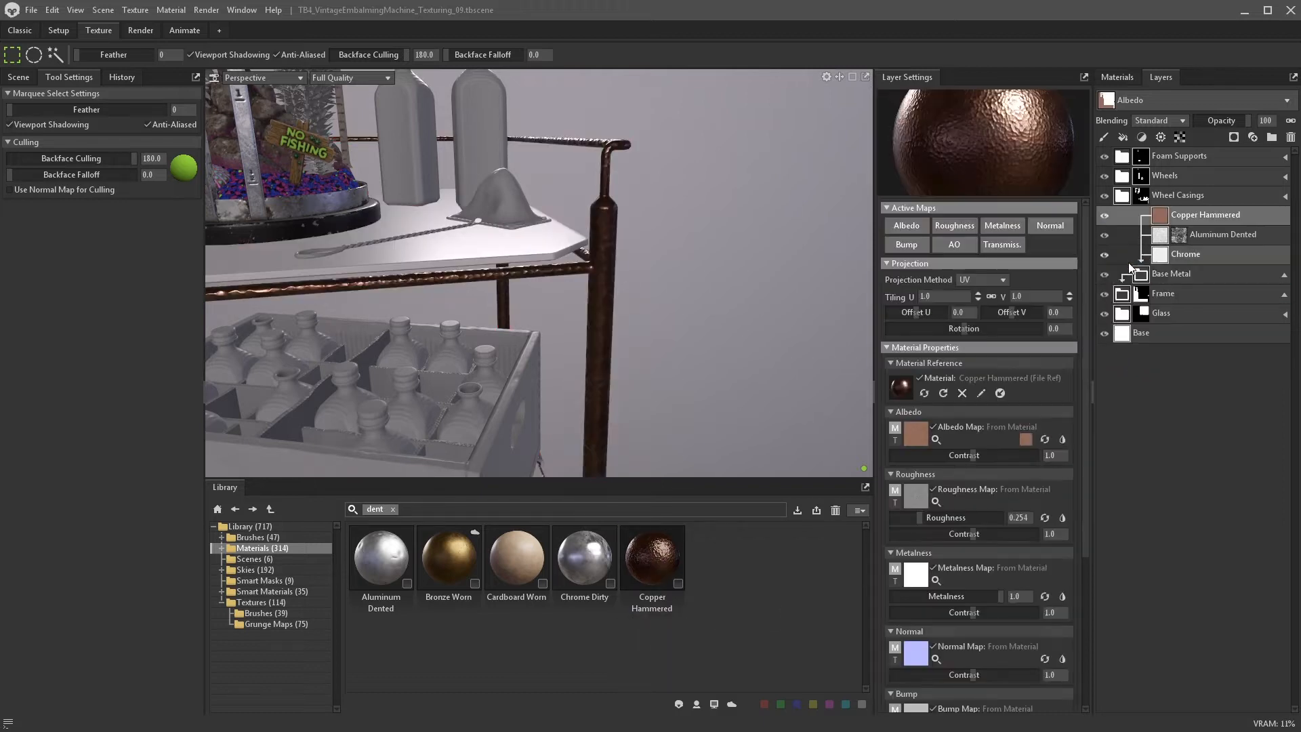
- Replace the Copper Hammered layer's material with Aluminum Dented and set Tri-Planar projection with a tiling of 5
alt+drag(646, 363, 645, 254)
drag(380, 545, 1158, 216)
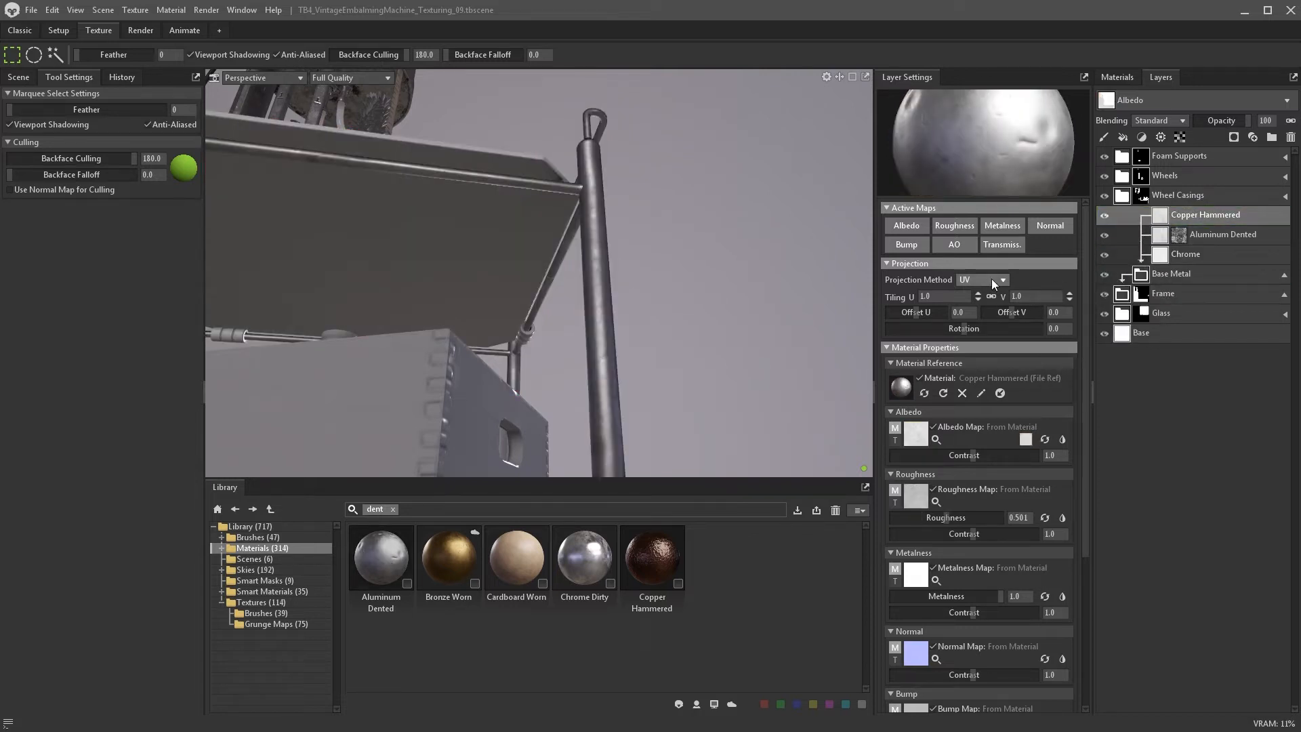
click(983, 304)
click(942, 296)
text(5)
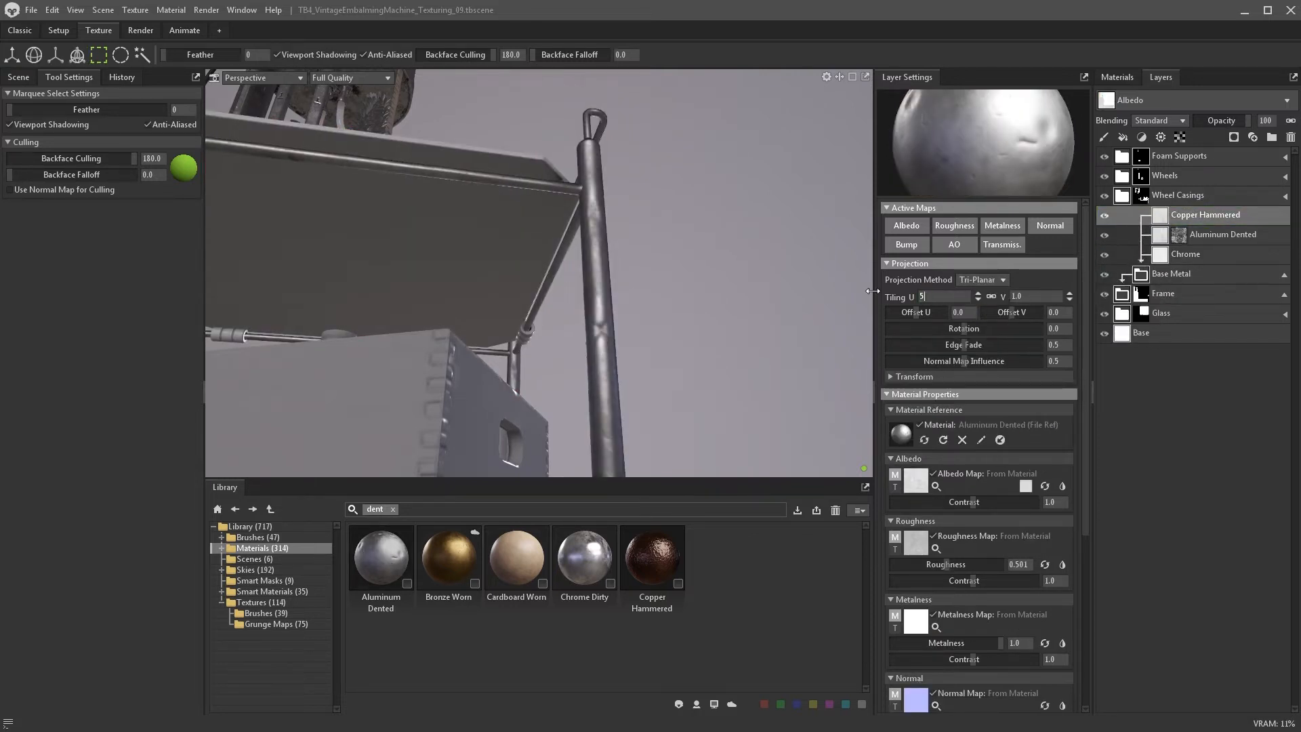
key(Return)
mouse_move(786, 288)
alt+mouse_down()
mouse_move(746, 254)
mouse_move(766, 291)
alt+mouse_up()
- Keep only the Normal map active on the Tri-Planar Aluminum Dented layer and set its tiling to 6
alt+click(1049, 231)
drag(938, 296, 894, 295)
text(6)
key(Return)
alt+drag(648, 284, 739, 264)
- Rename the layer Dents and add a white fill mask driven by the Grunge Stains texture
double_click(1206, 214)
text(Dents)
key(Return)
click(1233, 137)
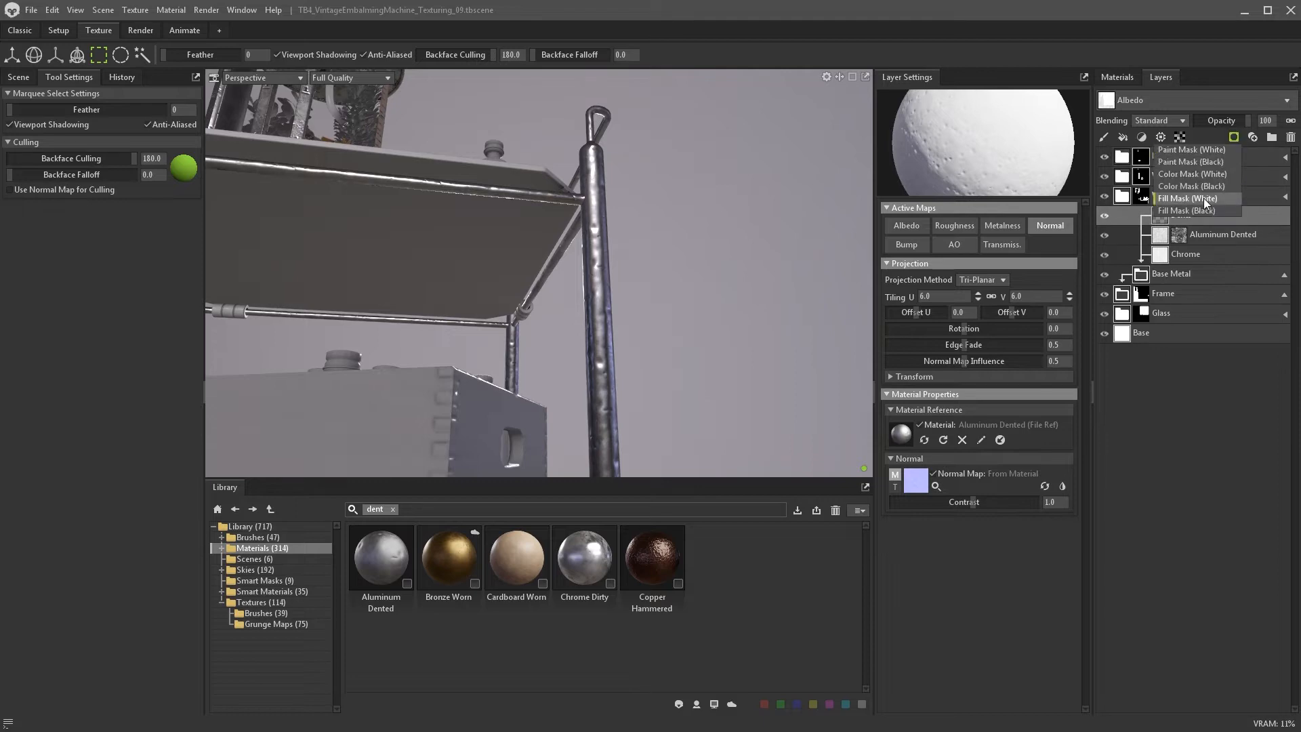
click(1203, 196)
click(256, 622)
click(392, 509)
scroll(552, 579, down, 2)
scroll(552, 579, down, 3)
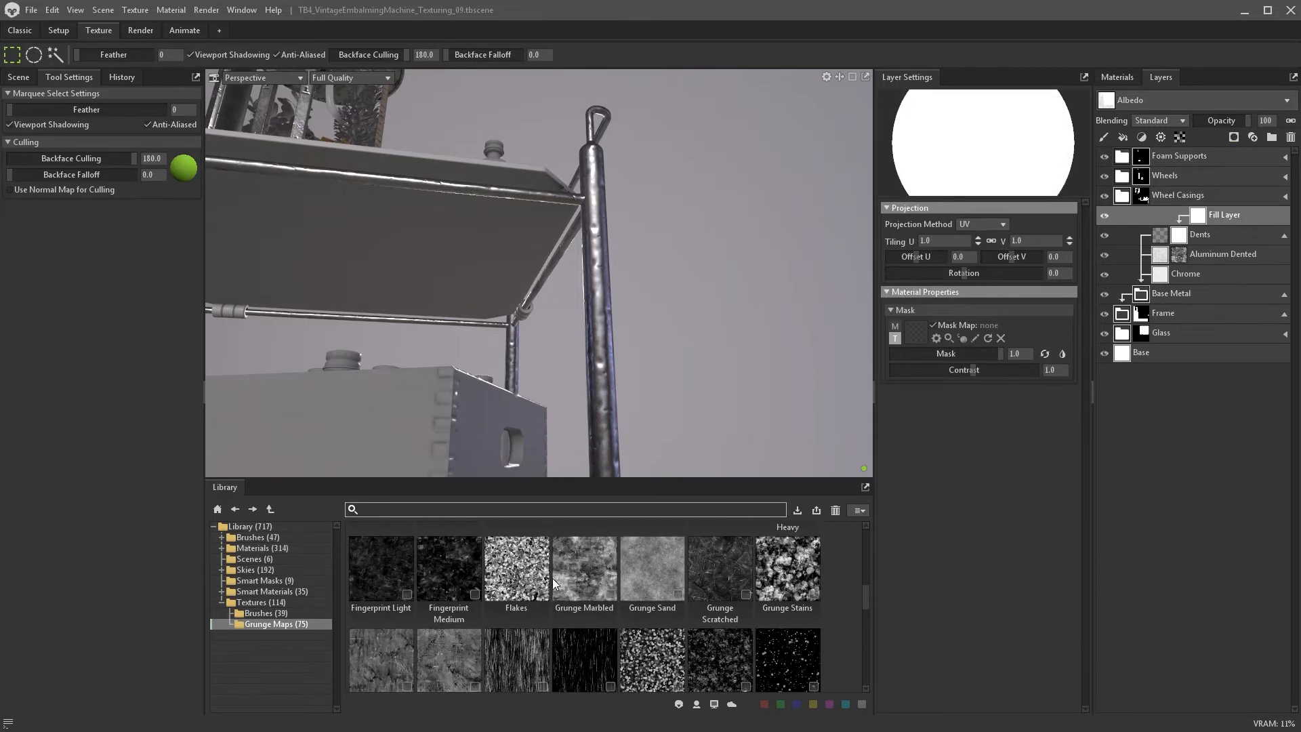
drag(788, 569, 922, 334)
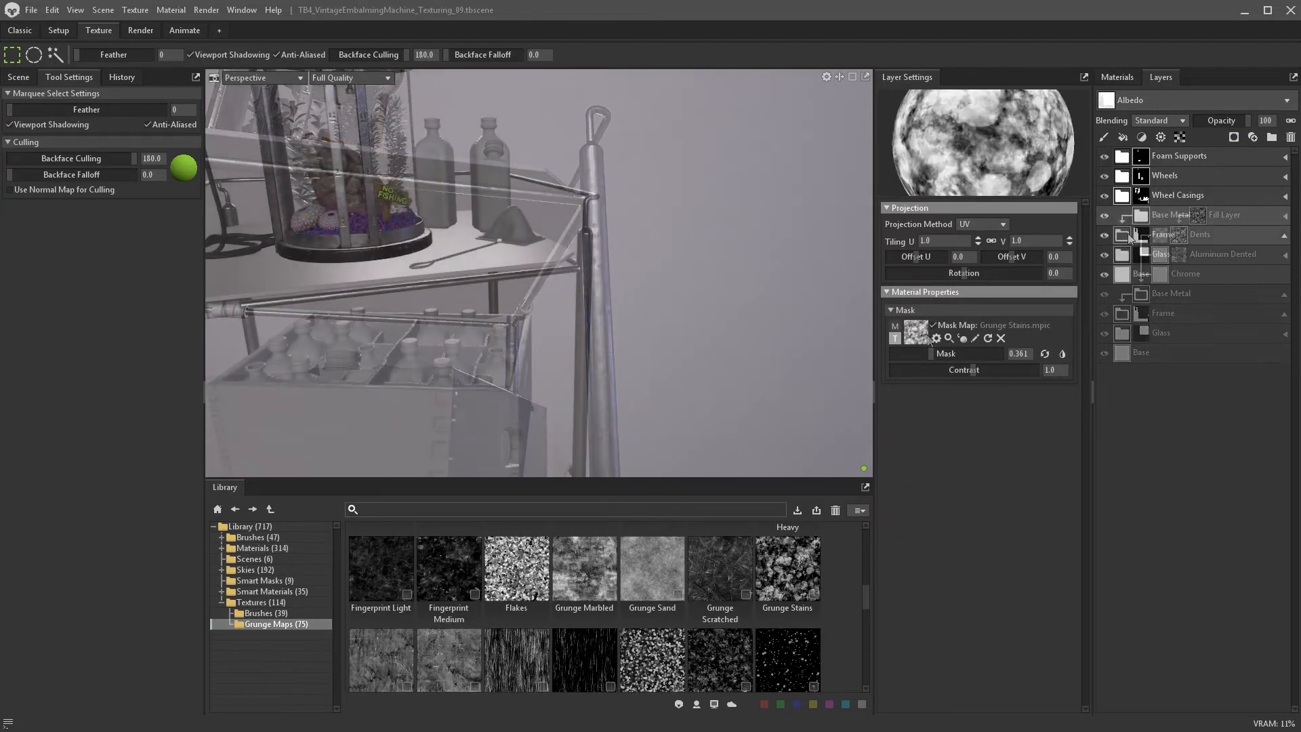
- Create a group named Paint above Base Metal inside the Frame group
click(1129, 236)
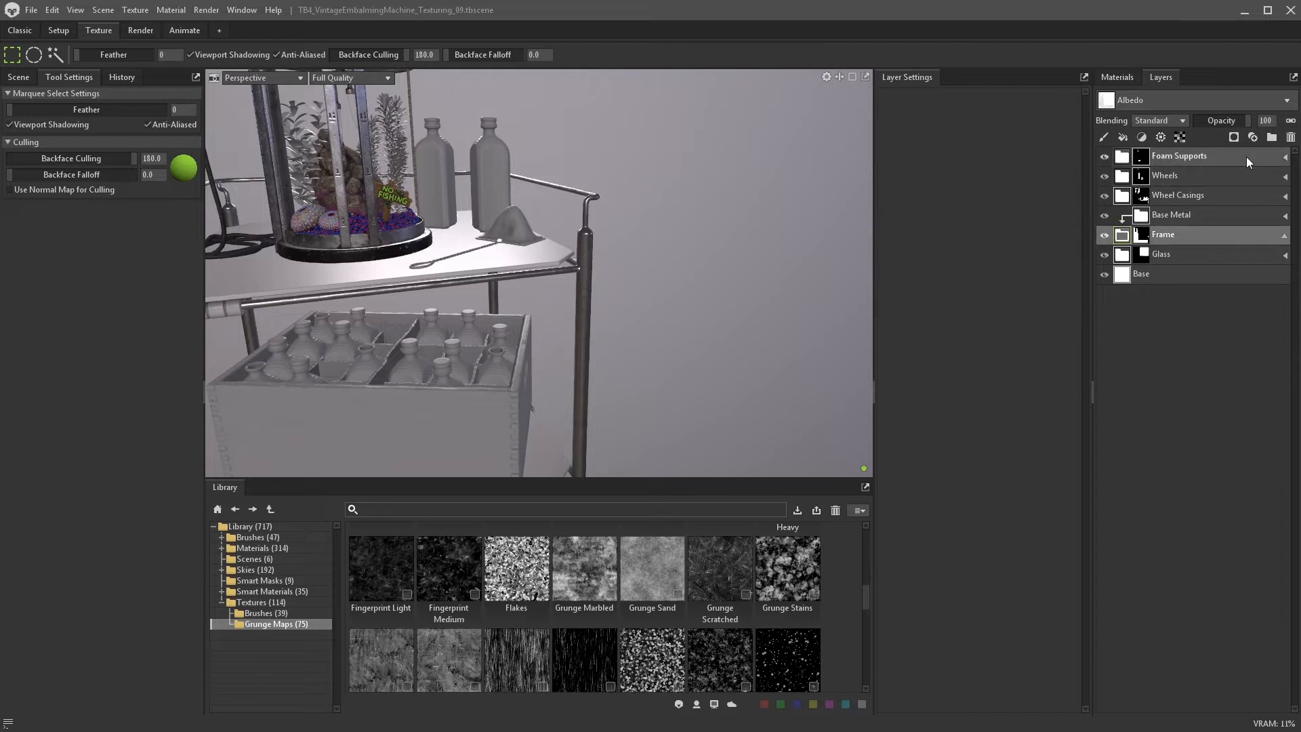
click(1271, 137)
drag(1137, 217, 1120, 254)
double_click(1163, 214)
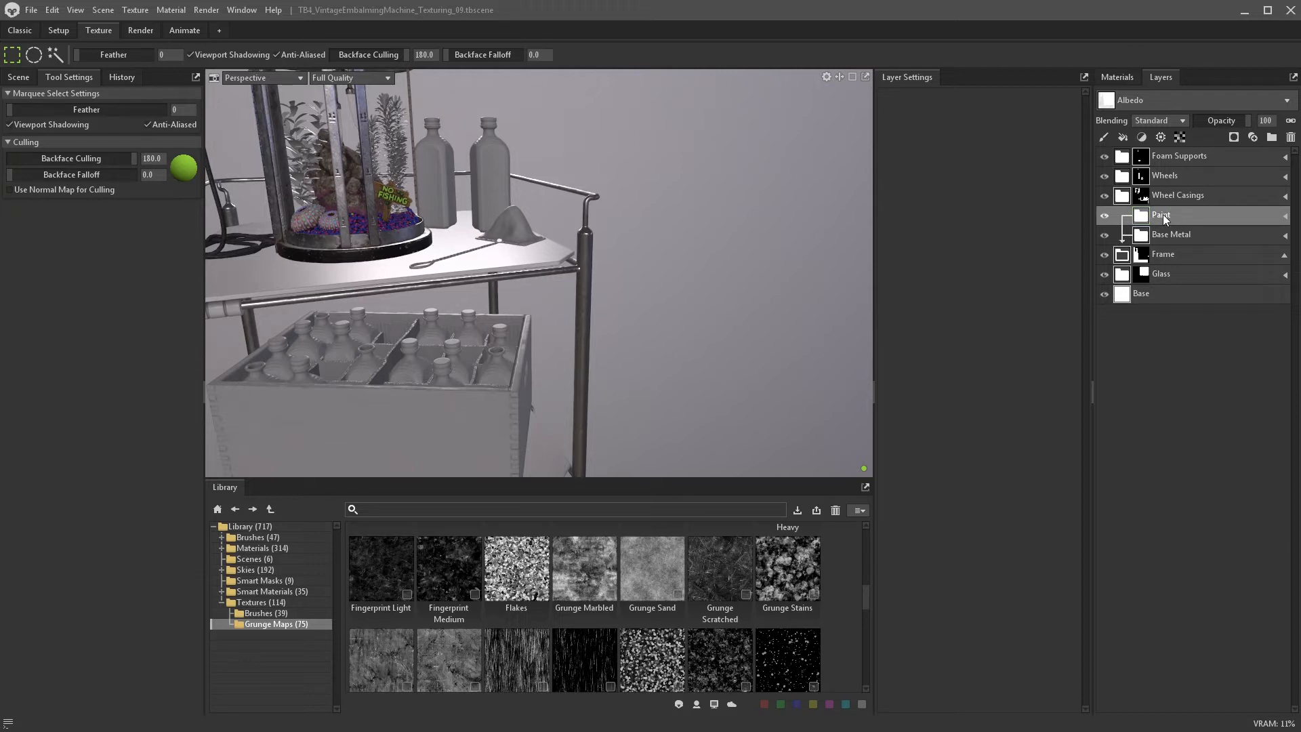
- Search the material library for paint, place Iron Painted in the Paint group and check it on the trolley frame
click(281, 548)
click(366, 509)
text(paint)
key(Return)
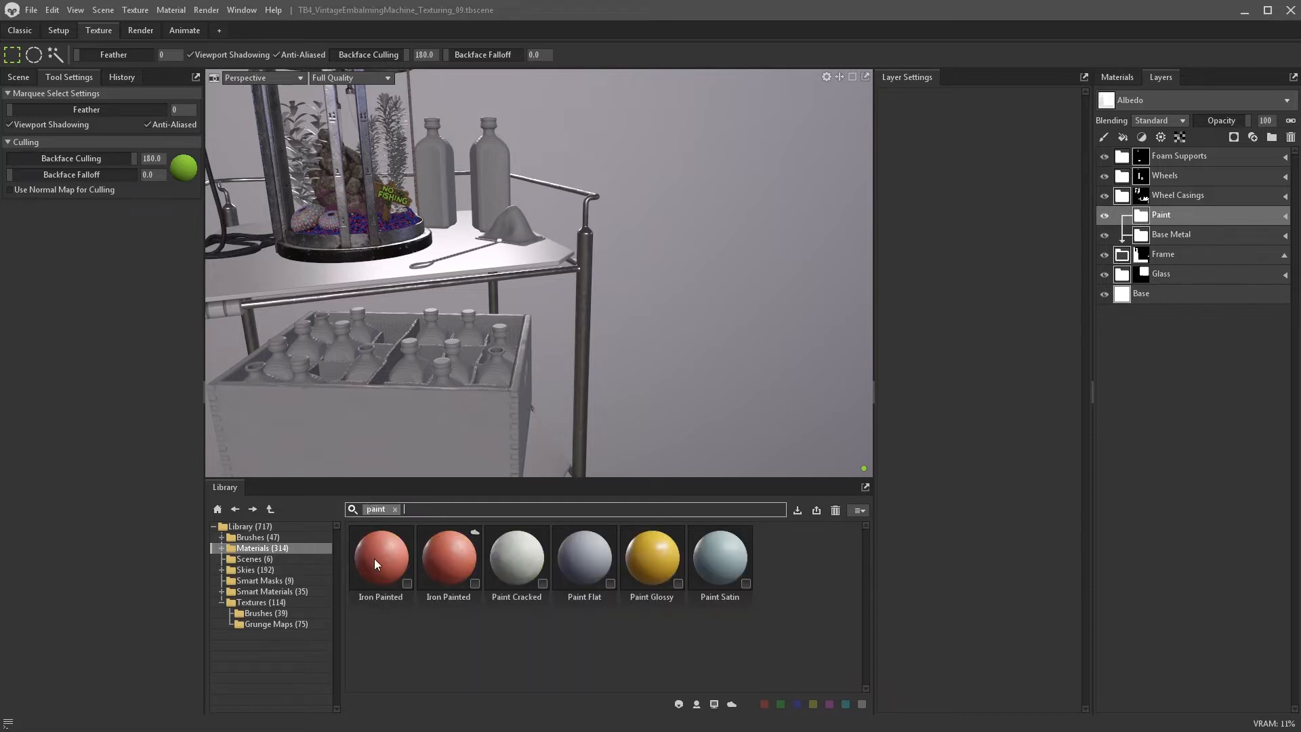
mouse_move(374, 559)
mouse_down()
mouse_move(587, 530)
mouse_move(1147, 233)
mouse_move(1145, 216)
mouse_up()
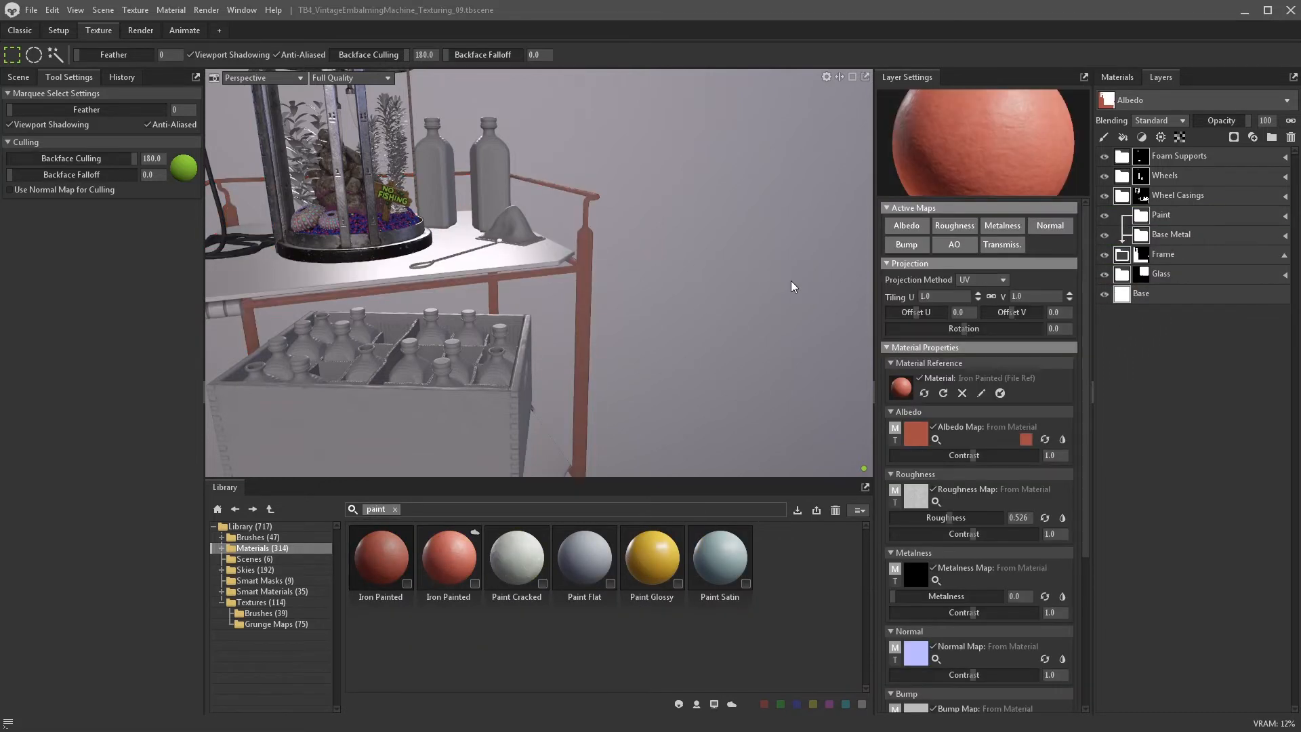
scroll(734, 266, up, 4)
alt+drag(702, 278, 683, 320)
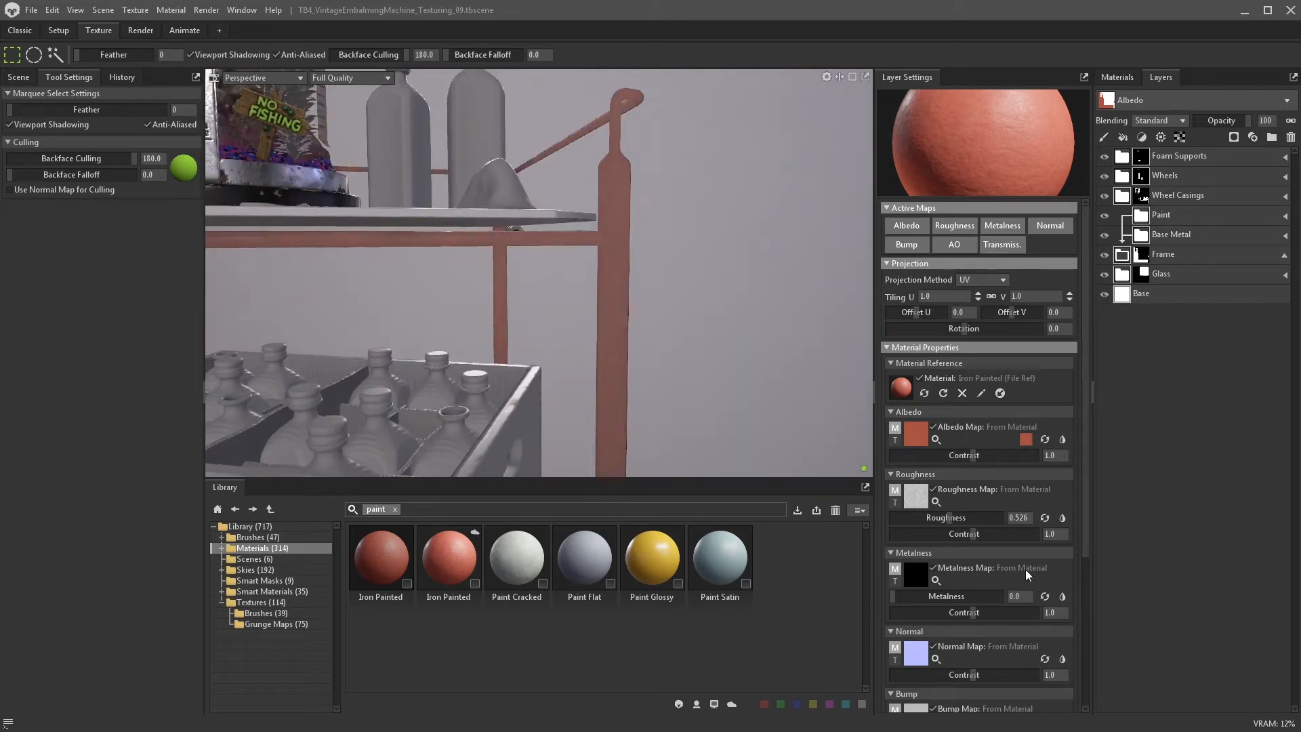
scroll(1026, 569, down, 3)
alt+drag(740, 324, 739, 236)
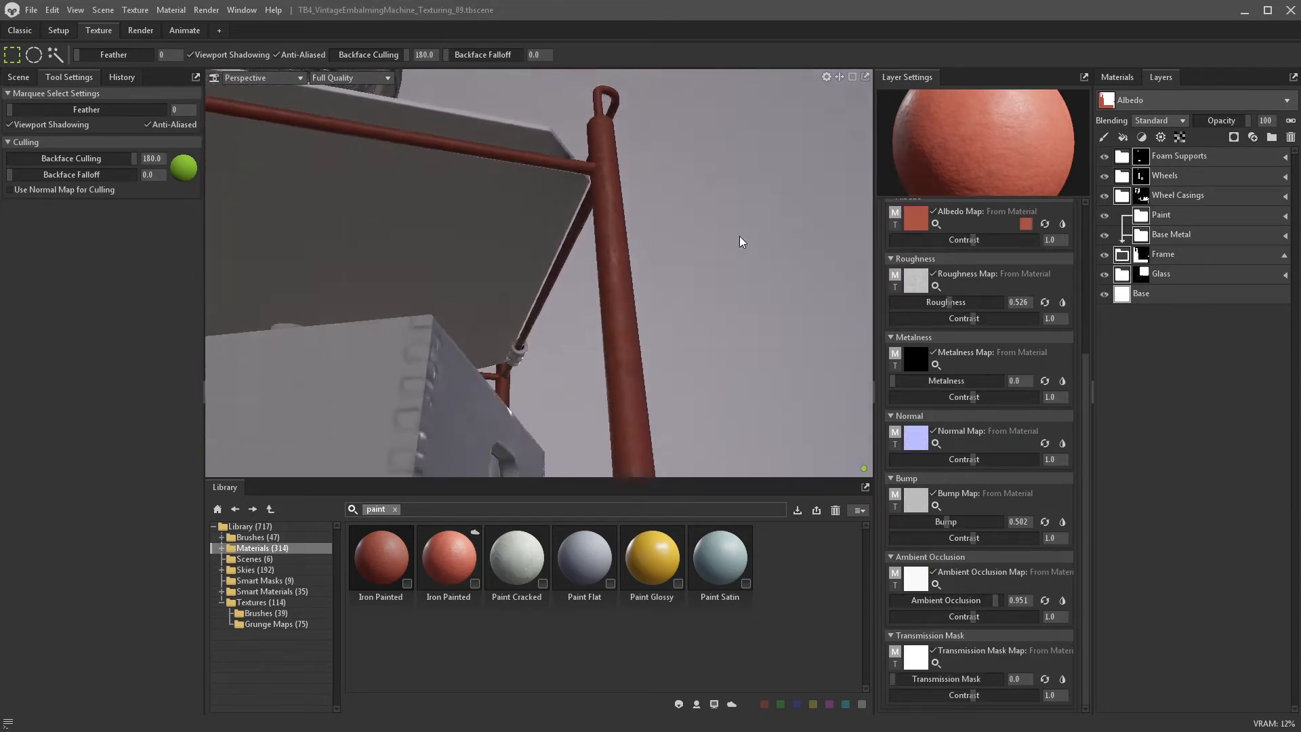
- Recolour the Iron Painted layer's albedo from red to a light mint green
scroll(930, 290, up, 2)
scroll(930, 291, up, 2)
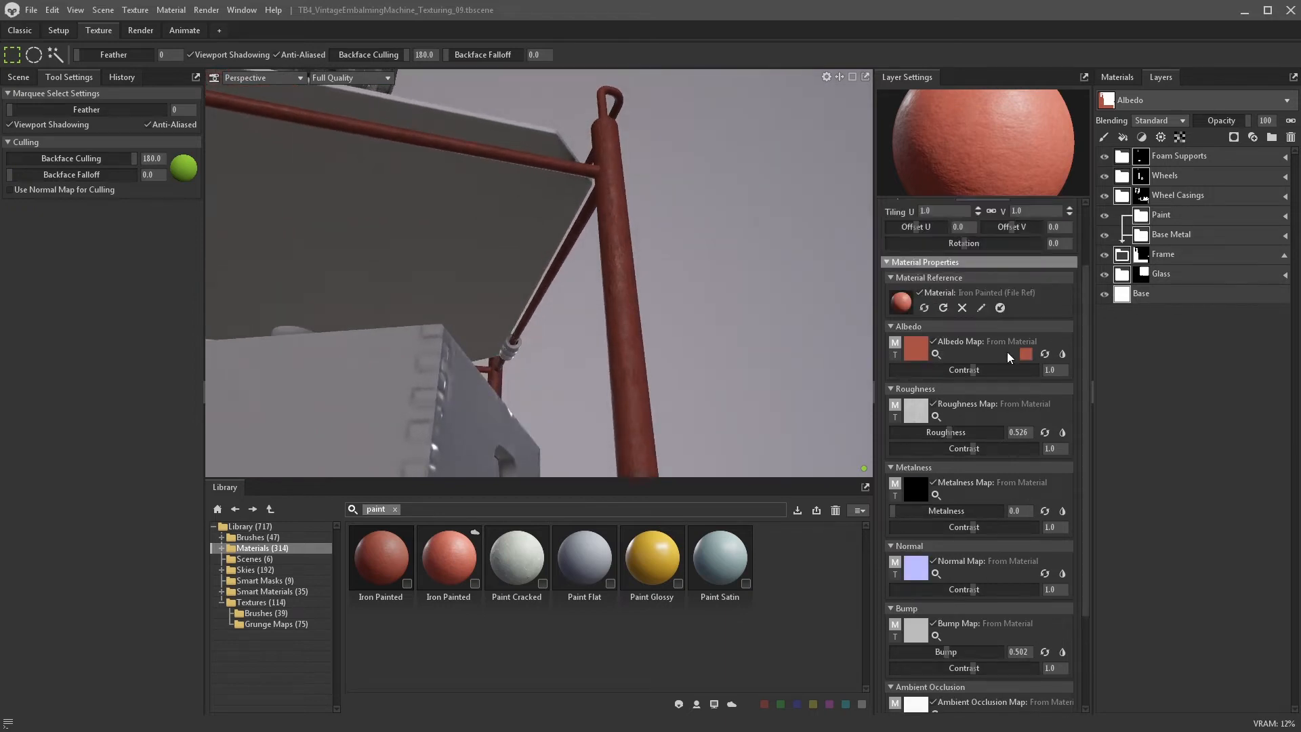
click(1026, 353)
click(674, 383)
click(562, 321)
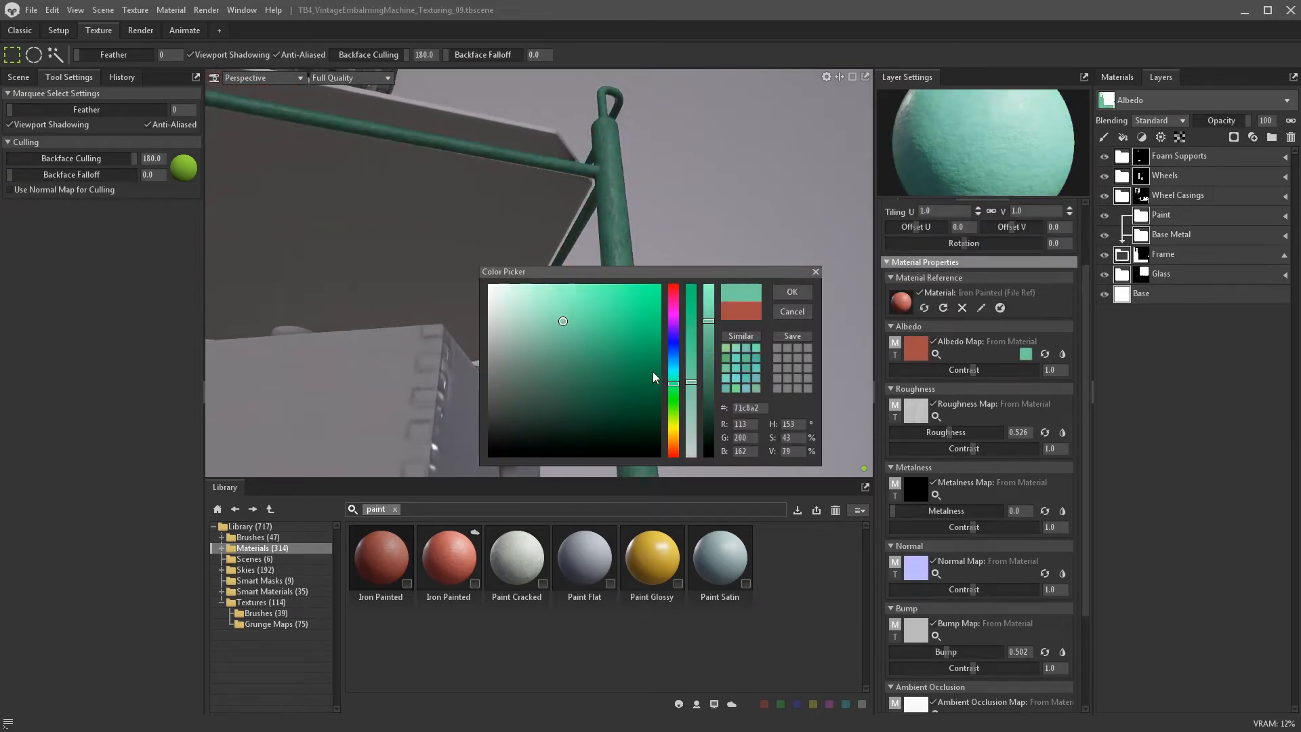
click(547, 292)
click(792, 291)
scroll(969, 284, up, 3)
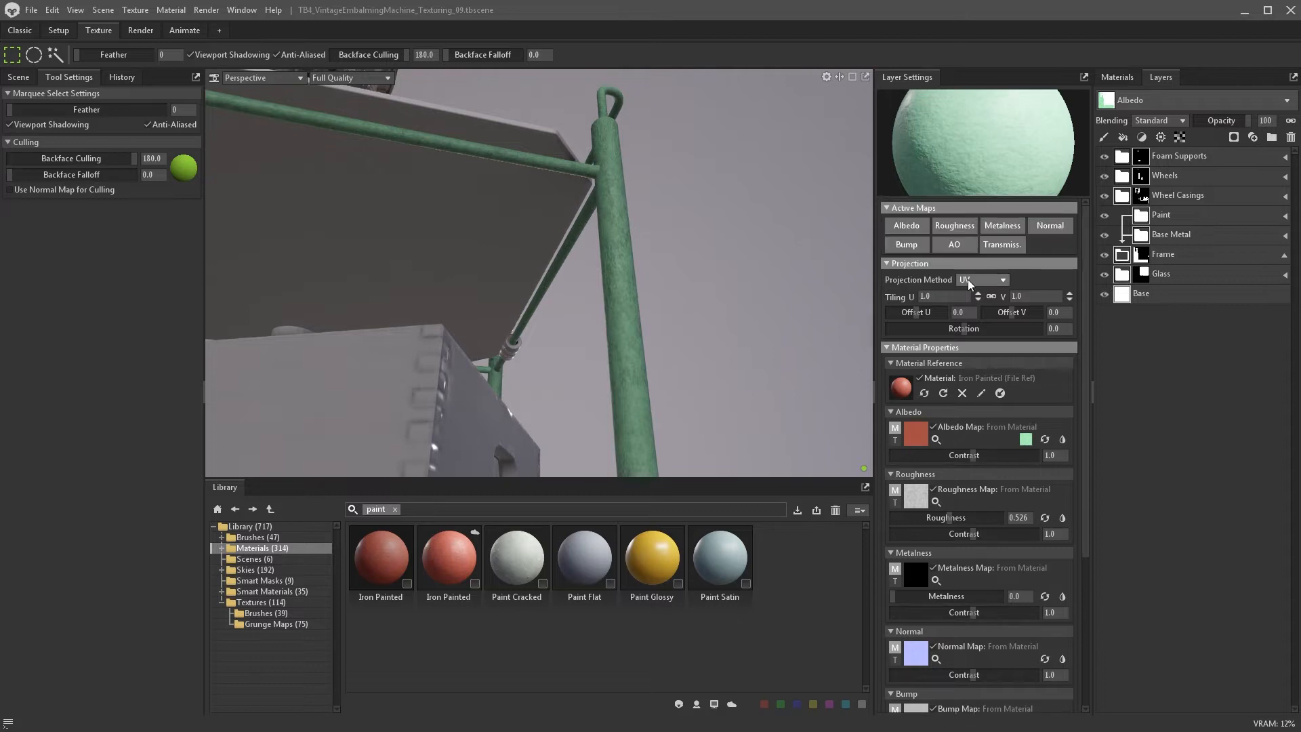
- Lower the Iron Painted layer's roughness to about 0.3 and inspect the paint's sheen on the trolley frame
alt+drag(745, 284, 574, 323)
alt+right_drag(575, 323, 950, 482)
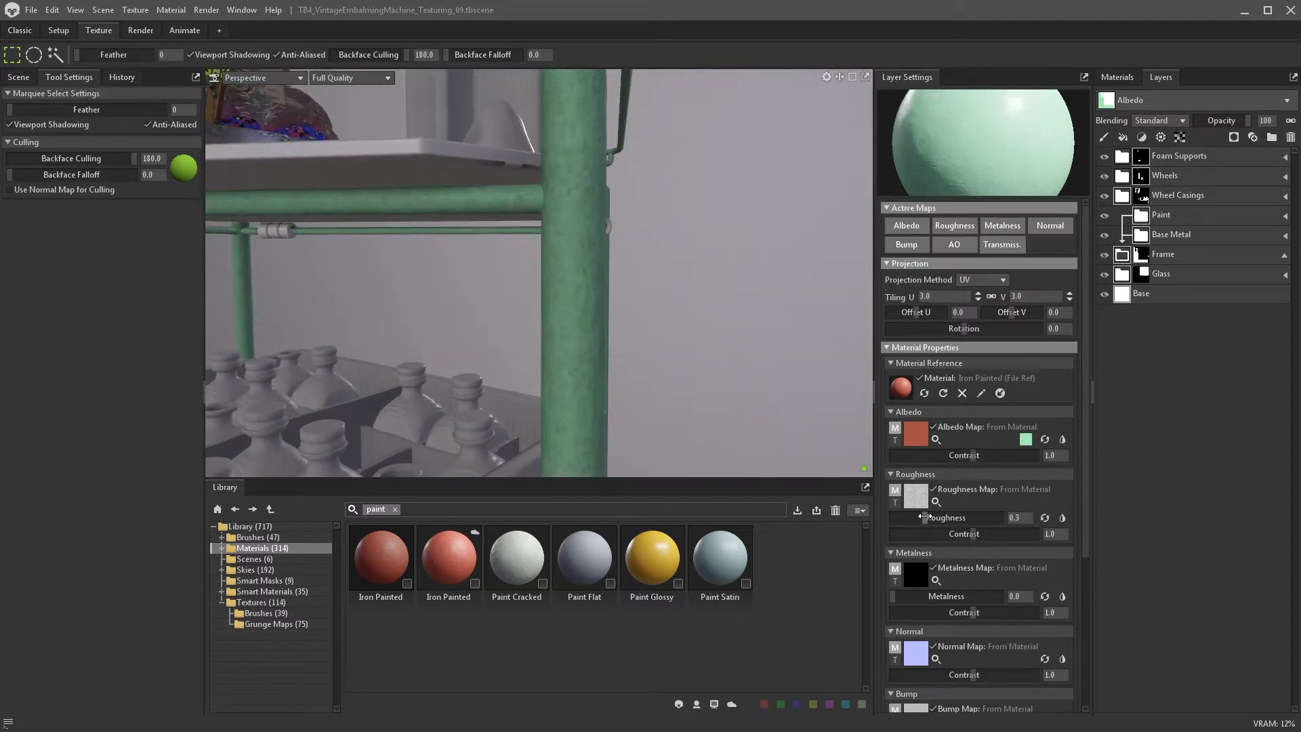
alt+drag(835, 453, 601, 245)
- Expand the Paint group and add the Paint Glossy material as a layer above Iron Painted
double_click(1145, 216)
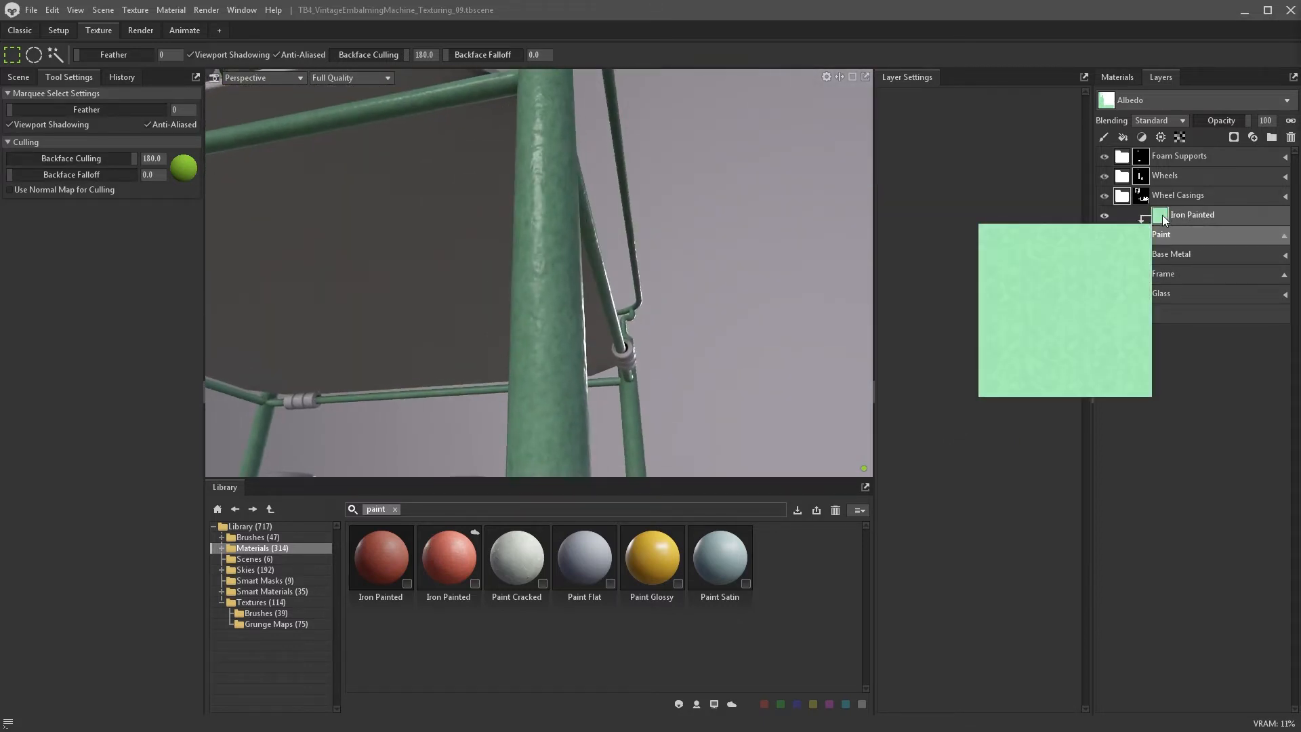
mouse_move(663, 565)
mouse_down()
mouse_move(1177, 250)
mouse_move(1171, 216)
mouse_up()
drag(1140, 259, 1141, 258)
- Set the Paint Glossy layer's transmission mask to 0 and its albedo to the same mint green as Iron Painted
scroll(977, 651, down, 5)
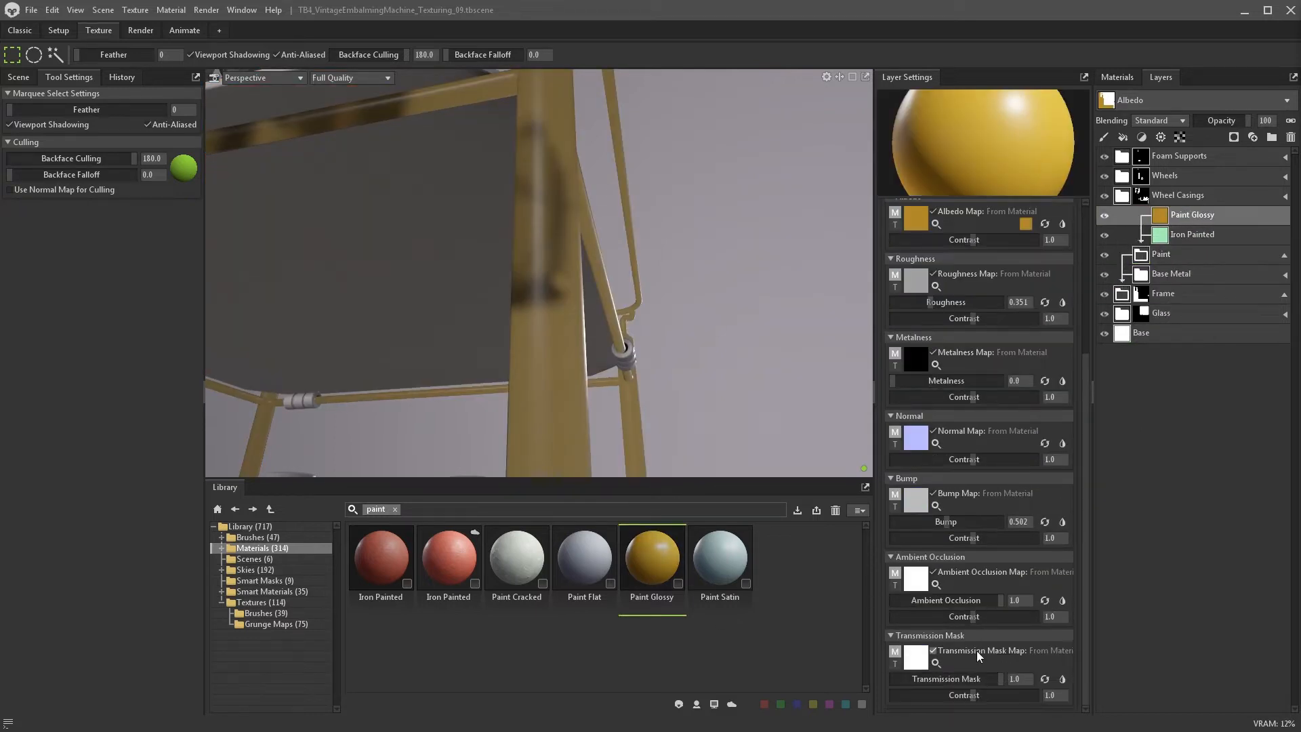
click(1160, 215)
click(749, 407)
key(ctrl+v)
click(795, 292)
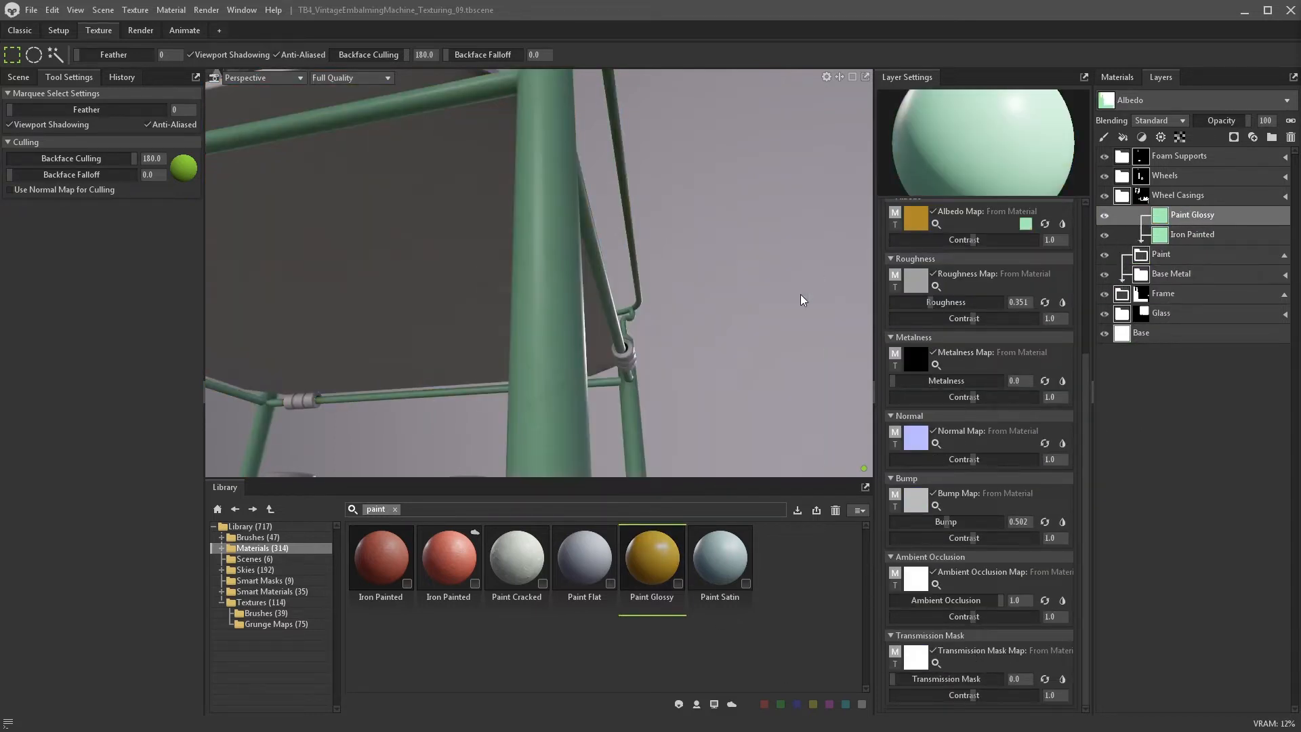
- Add a fill mask to the Paint Glossy layer using the Rust Surface Rough grunge map, with Mask 0.6 and Contrast 0.311
click(1234, 137)
click(276, 623)
click(394, 510)
scroll(498, 591, down, 16)
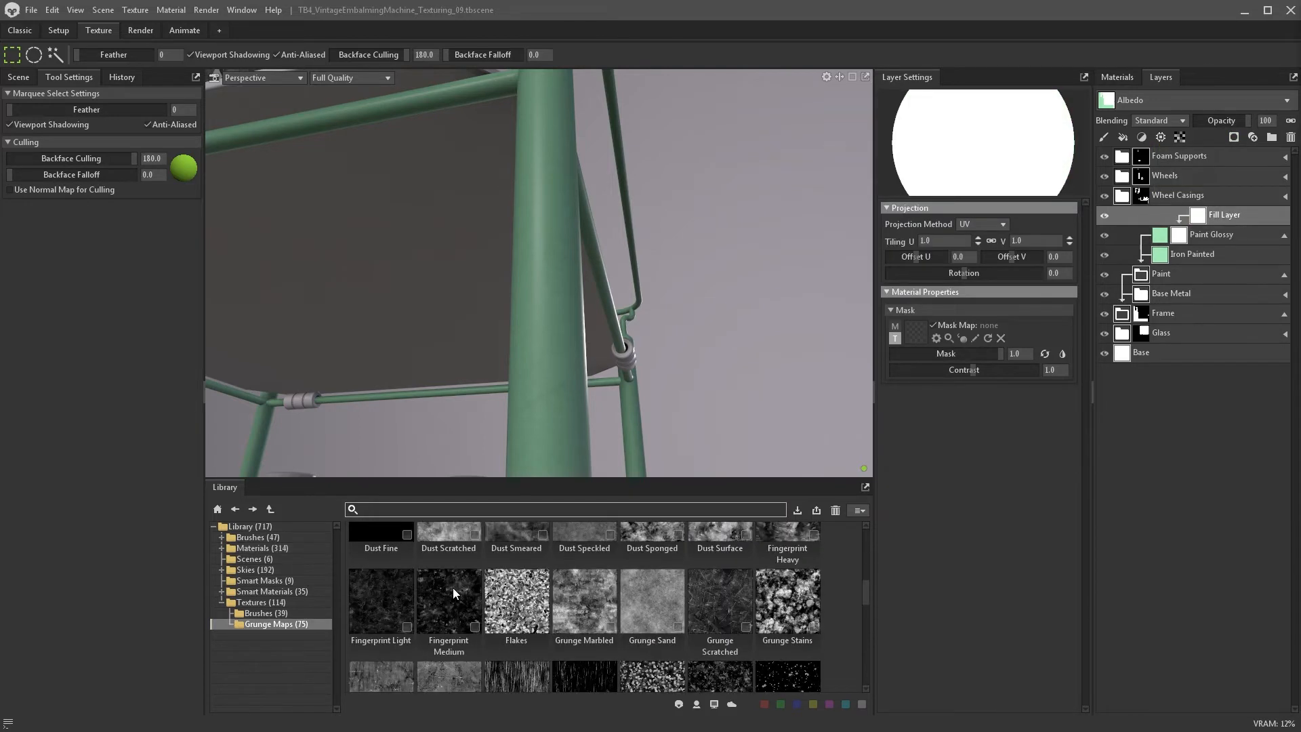
drag(509, 614, 902, 353)
drag(901, 353, 911, 334)
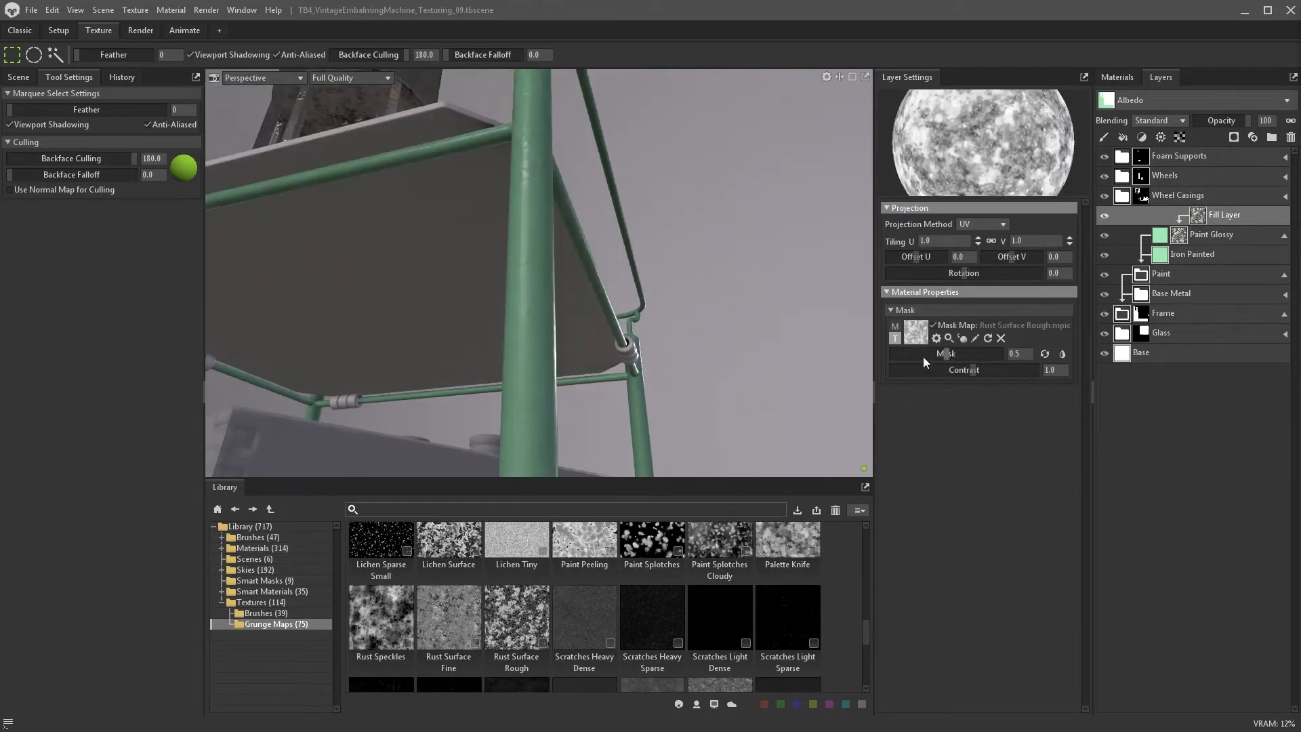
drag(996, 354, 953, 373)
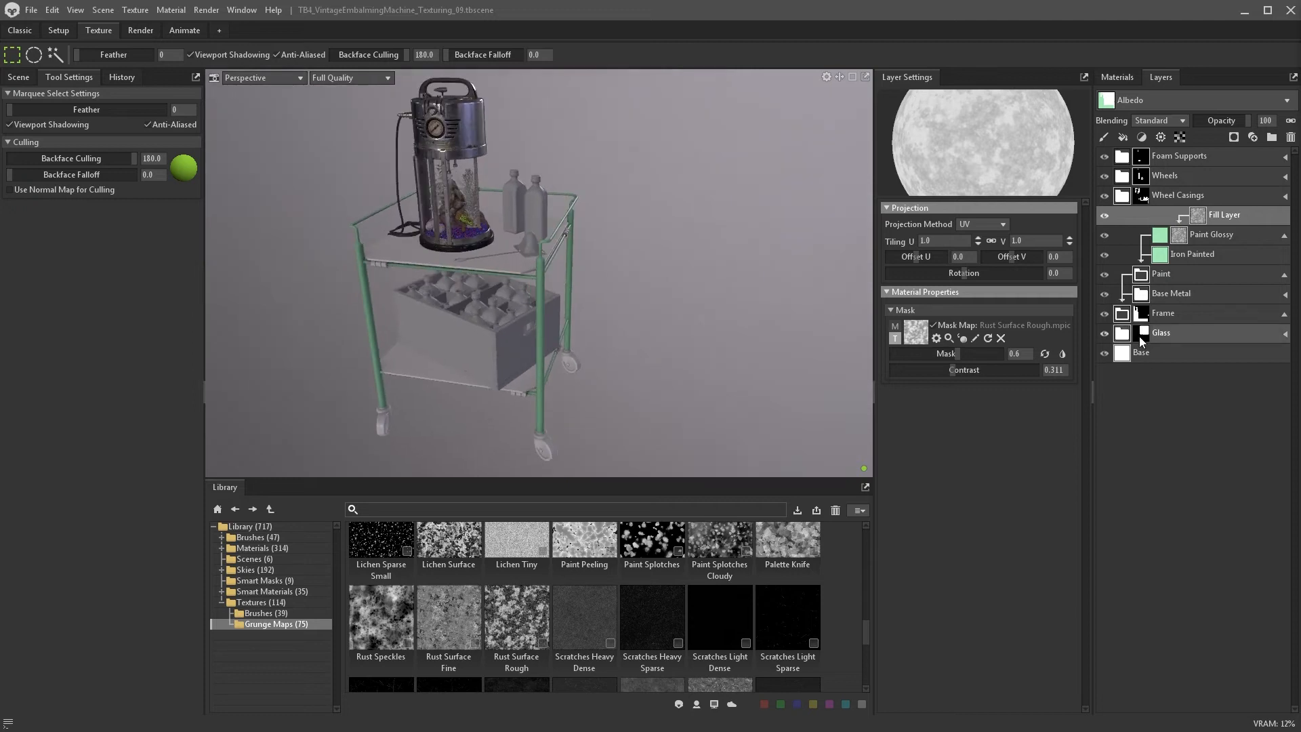
- Add a black color mask to the Paint folder and a Scratch layer in that mask, raising its Intensity to about 3.08
double_click(1140, 333)
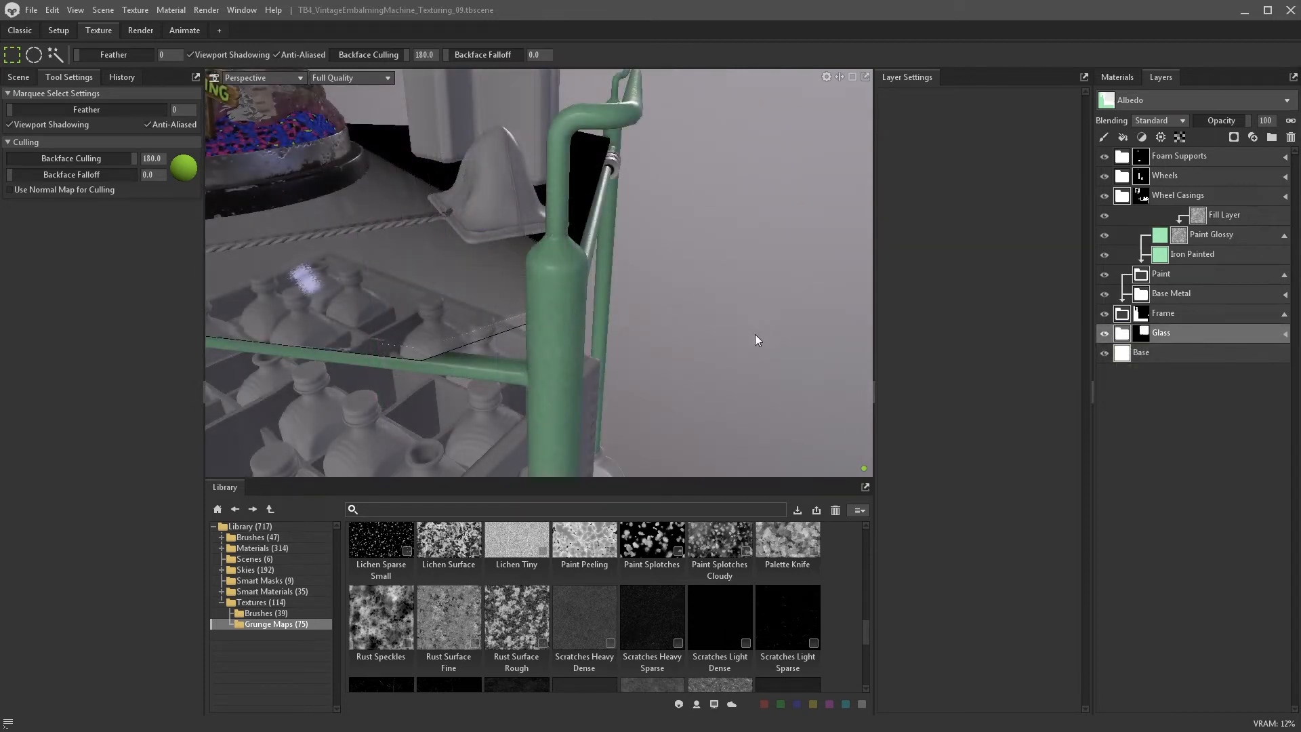
click(1167, 274)
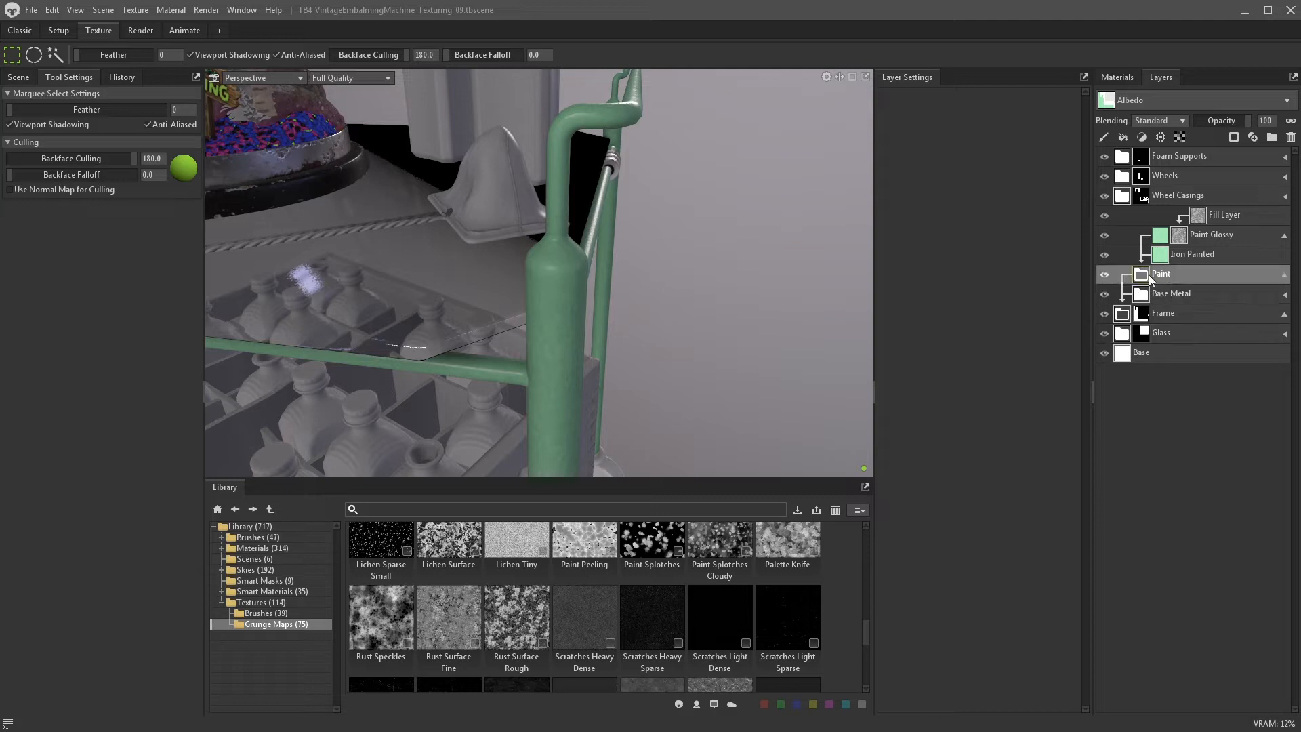
click(1234, 137)
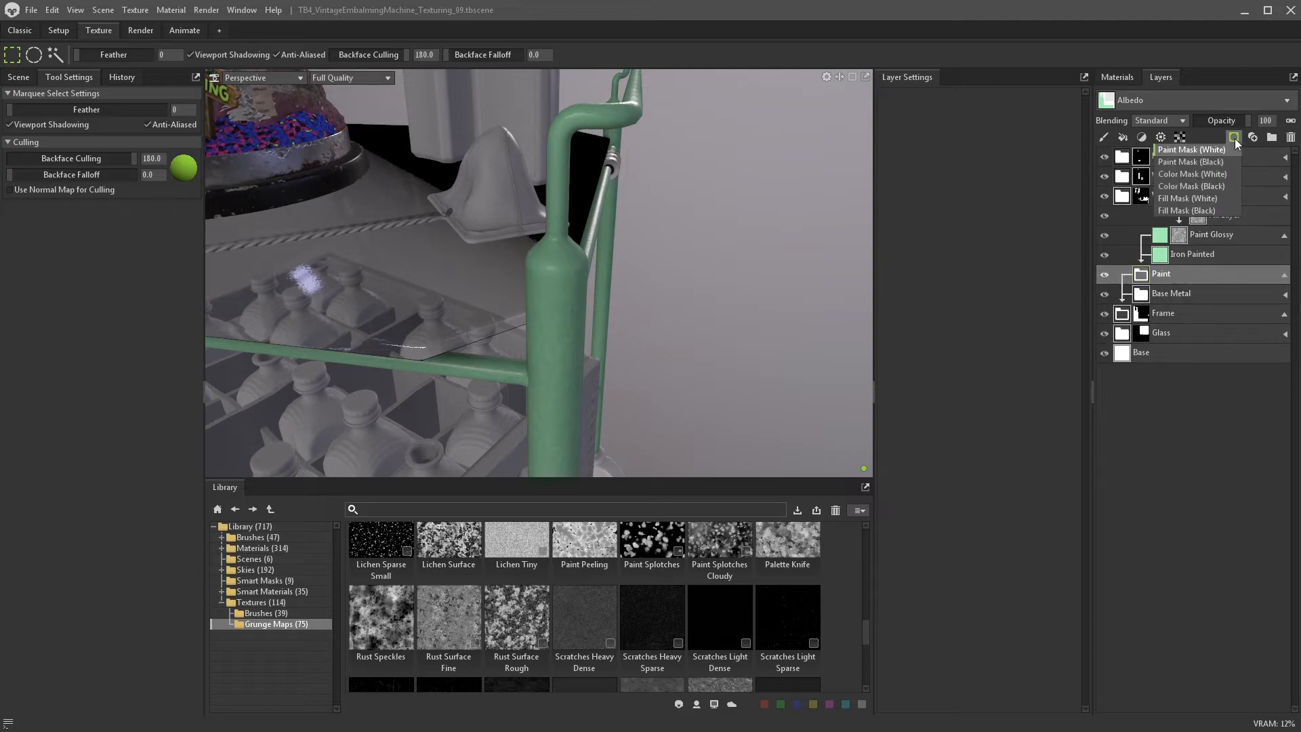
click(1224, 185)
click(1161, 138)
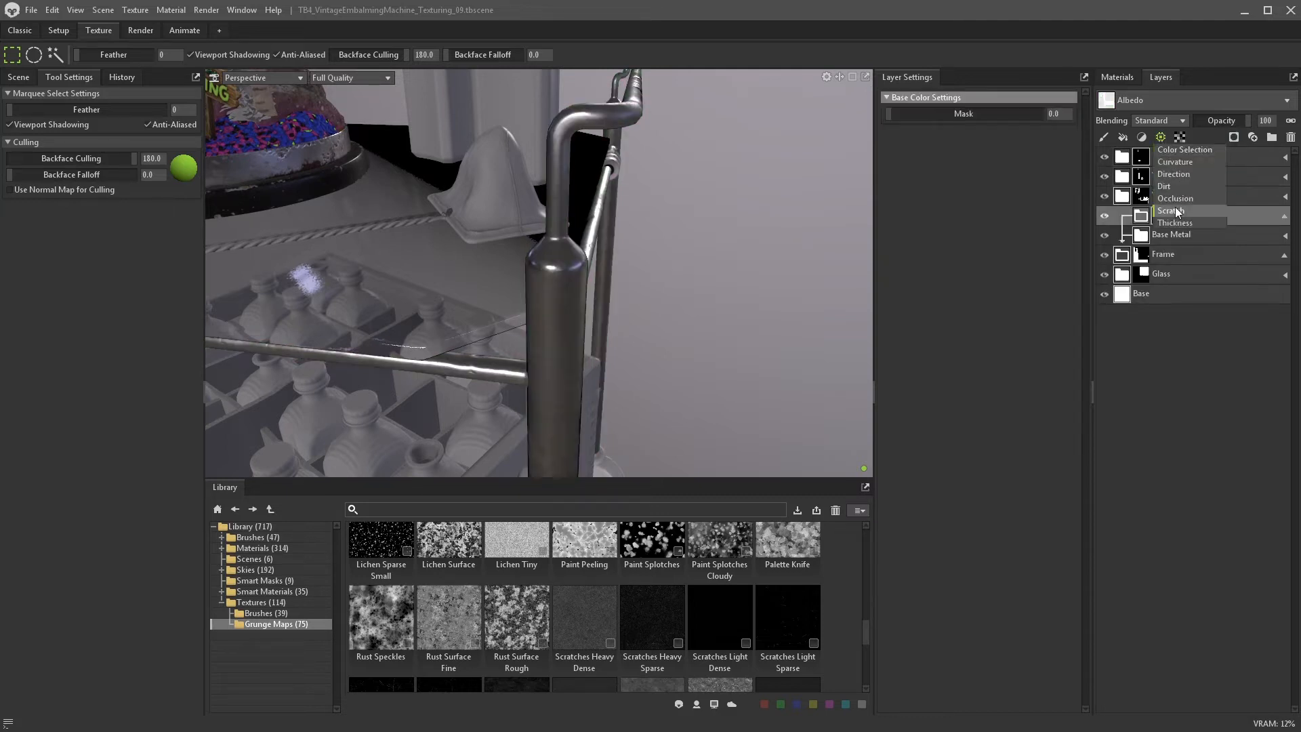
click(1178, 214)
drag(955, 168, 1014, 168)
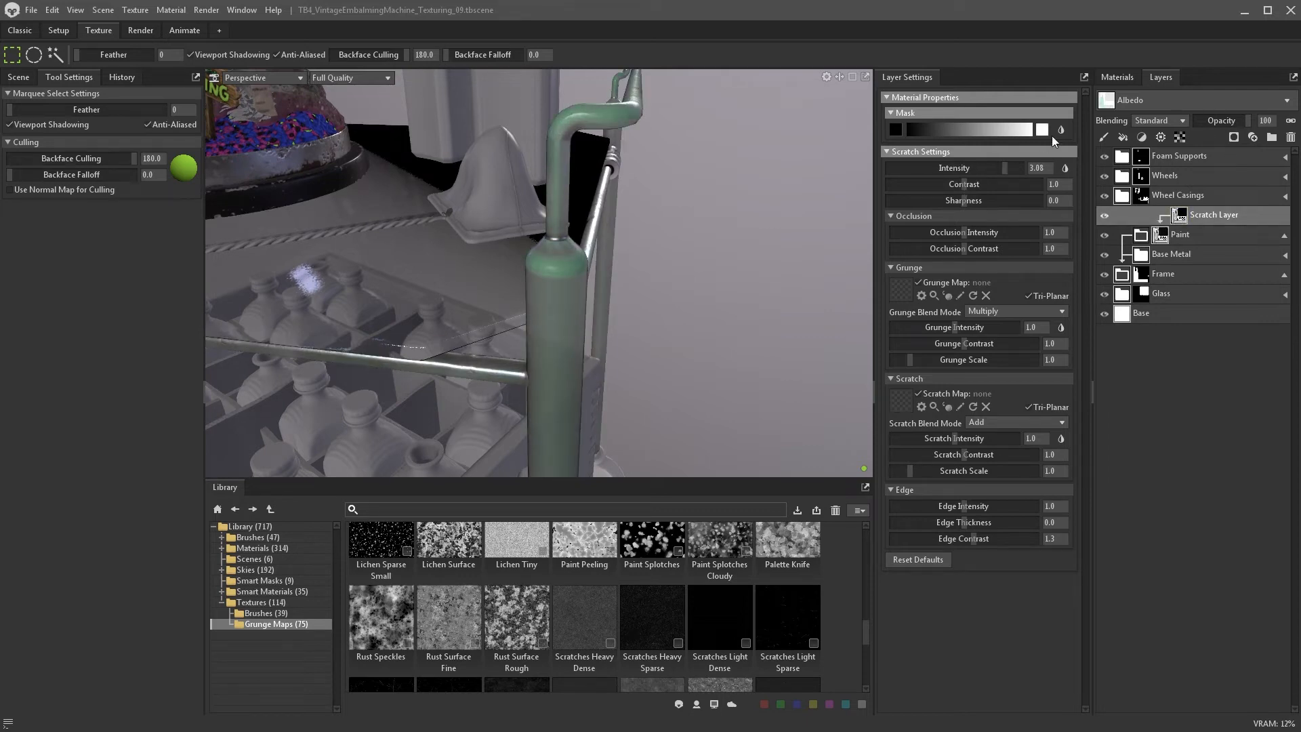
- Assign Scratches Heavy Sparse as the scratch map and Rust Surface Fine as the grunge map of the Scratch layer
scroll(759, 284, down, 3)
alt+drag(759, 284, 895, 418)
scroll(660, 552, down, 2)
drag(661, 552, 900, 400)
scroll(633, 303, up, 3)
scroll(448, 610, up, 2)
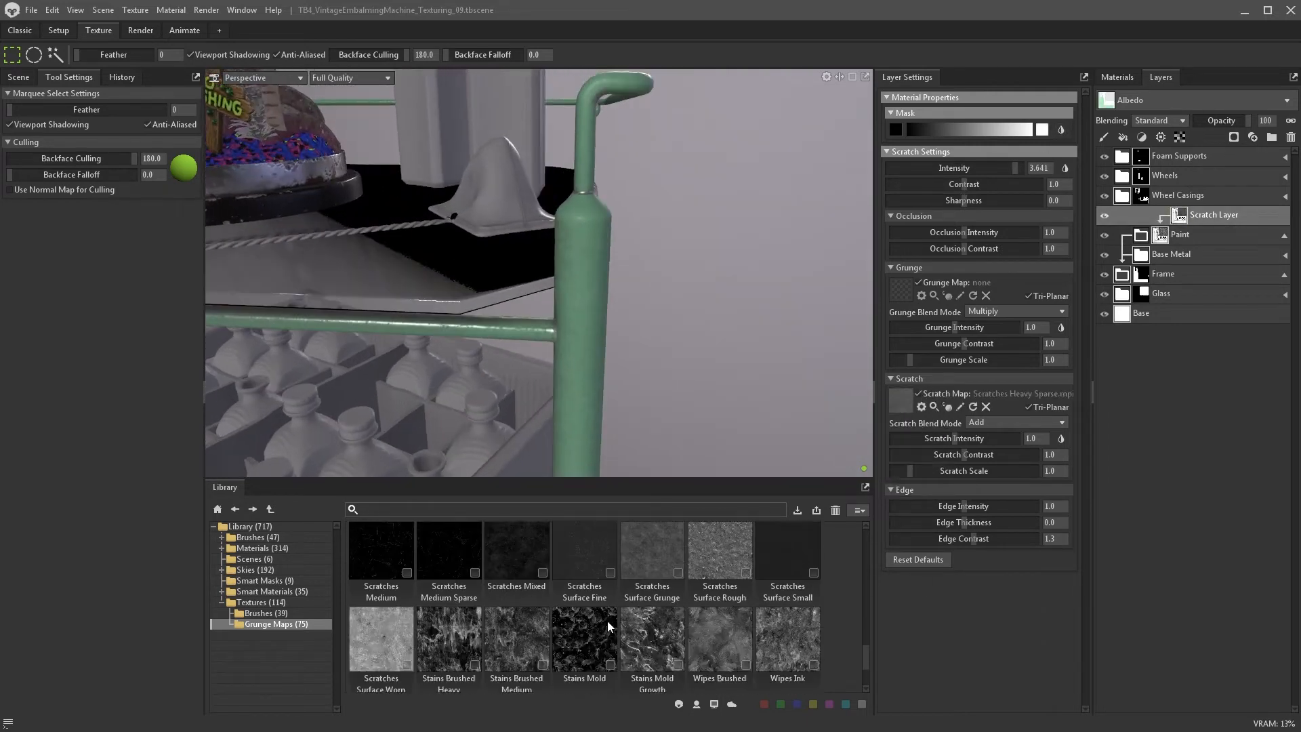
drag(449, 616, 960, 327)
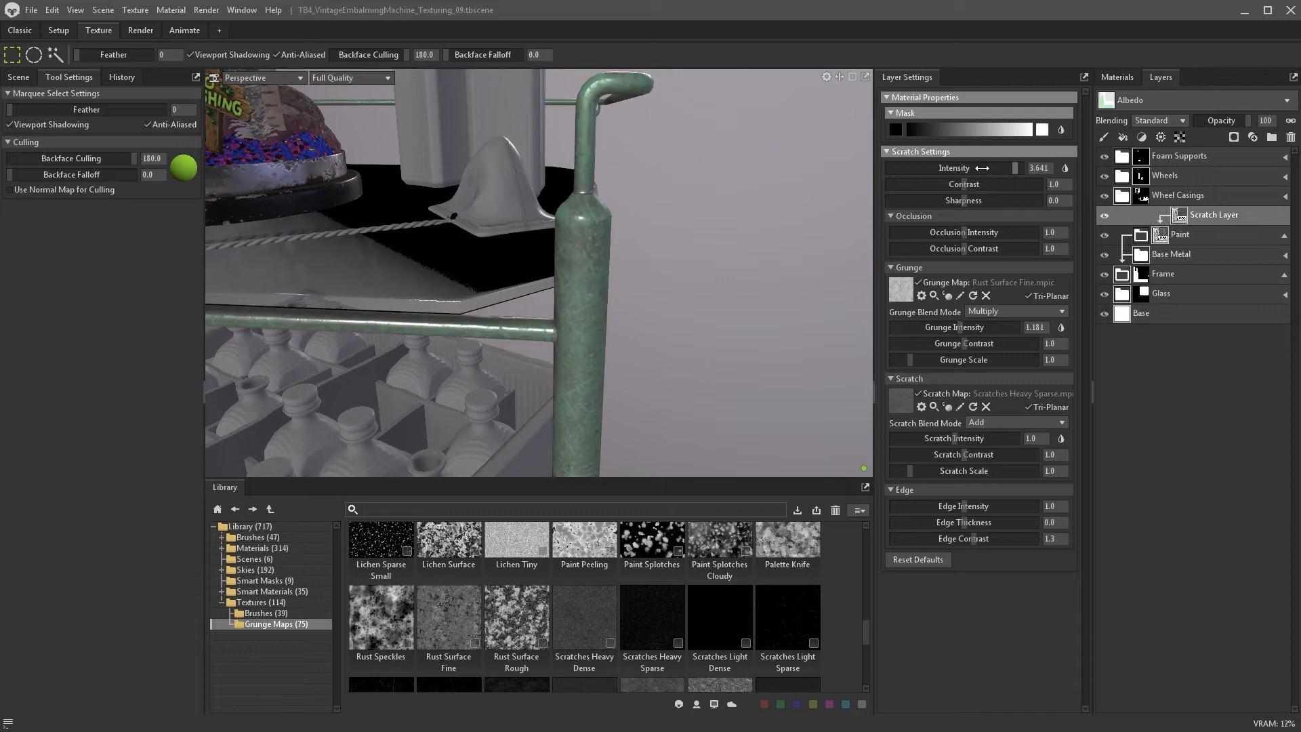
- Tune the Scratch layer to Intensity 4.0, Scratch Intensity about 2, Grunge Intensity 0.854, Grunge Contrast 1.504 and Edge Intensity about 1.77
drag(983, 168, 1022, 168)
drag(955, 439, 990, 439)
alt+drag(718, 380, 685, 366)
drag(991, 439, 981, 439)
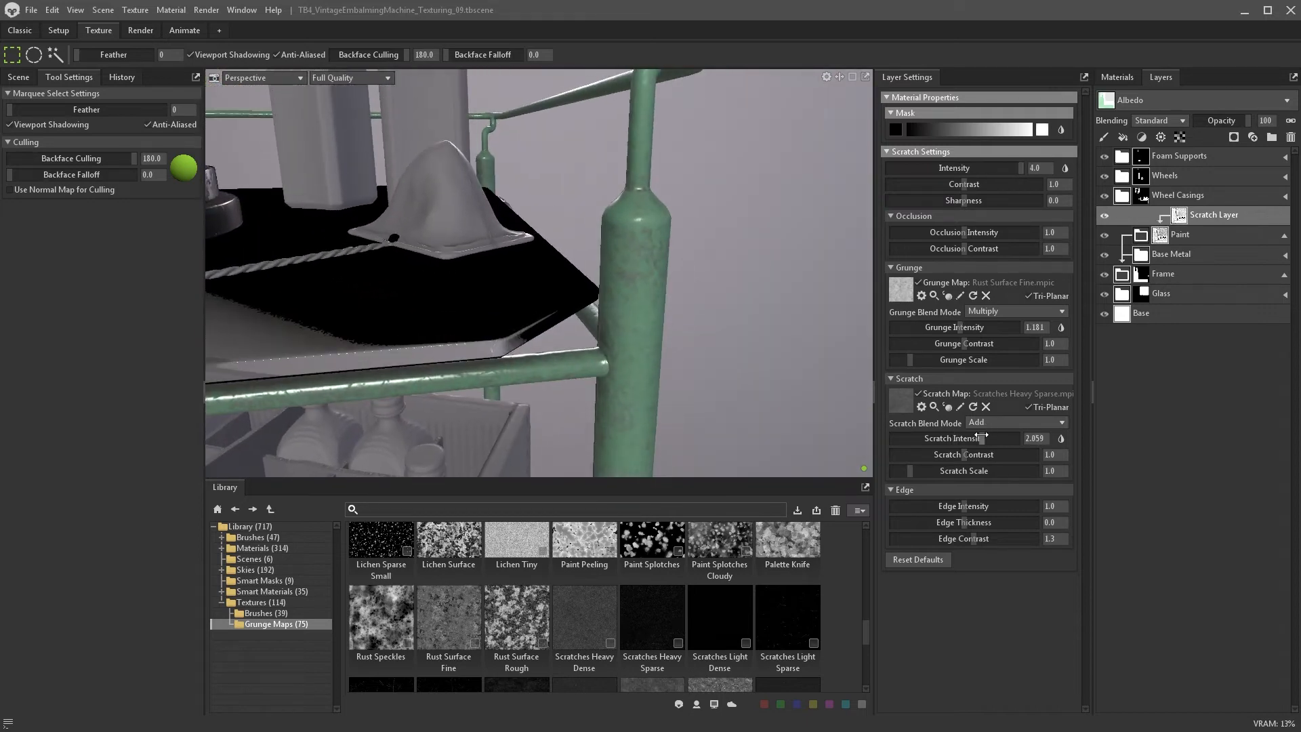
drag(963, 328, 951, 327)
drag(940, 502, 973, 502)
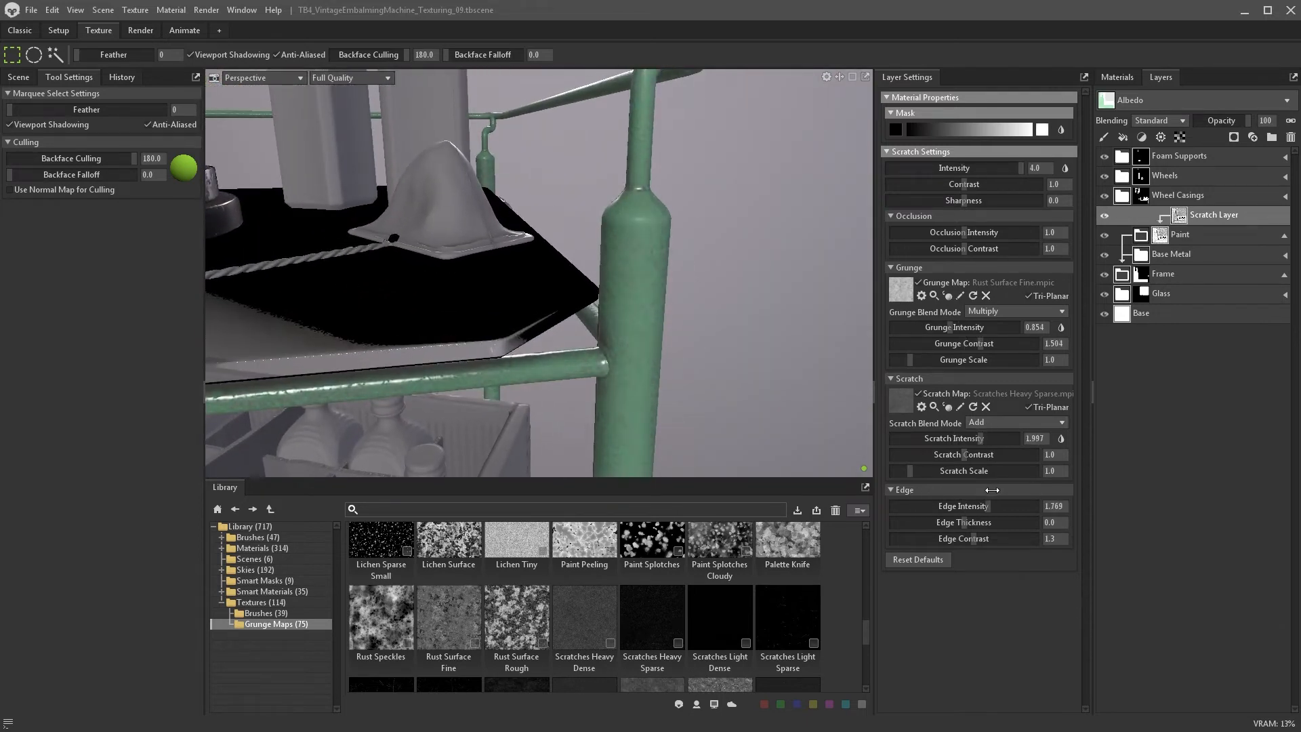
- Add a paint layer to the Paint folder's mask and brush a band of bare metal across the post's shoulder
scroll(717, 363, up, 3)
alt+drag(717, 363, 637, 364)
click(1103, 137)
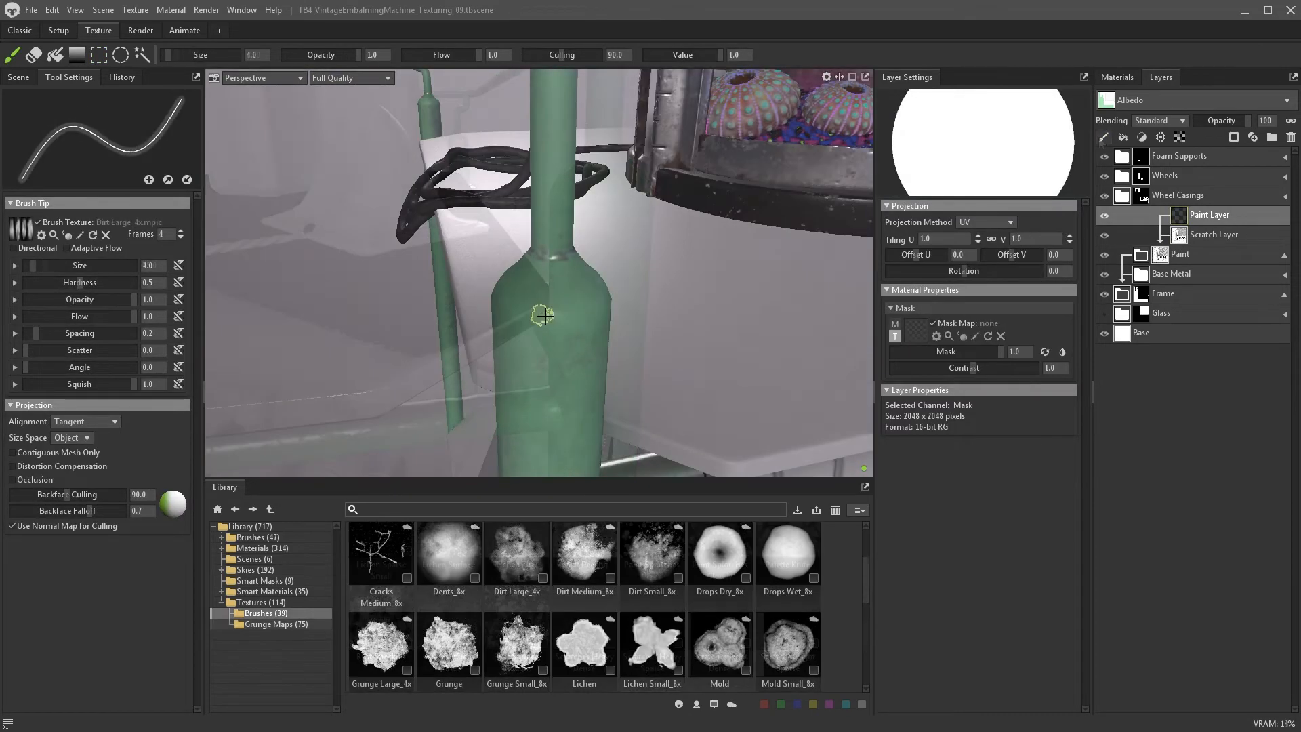
drag(600, 305, 512, 309)
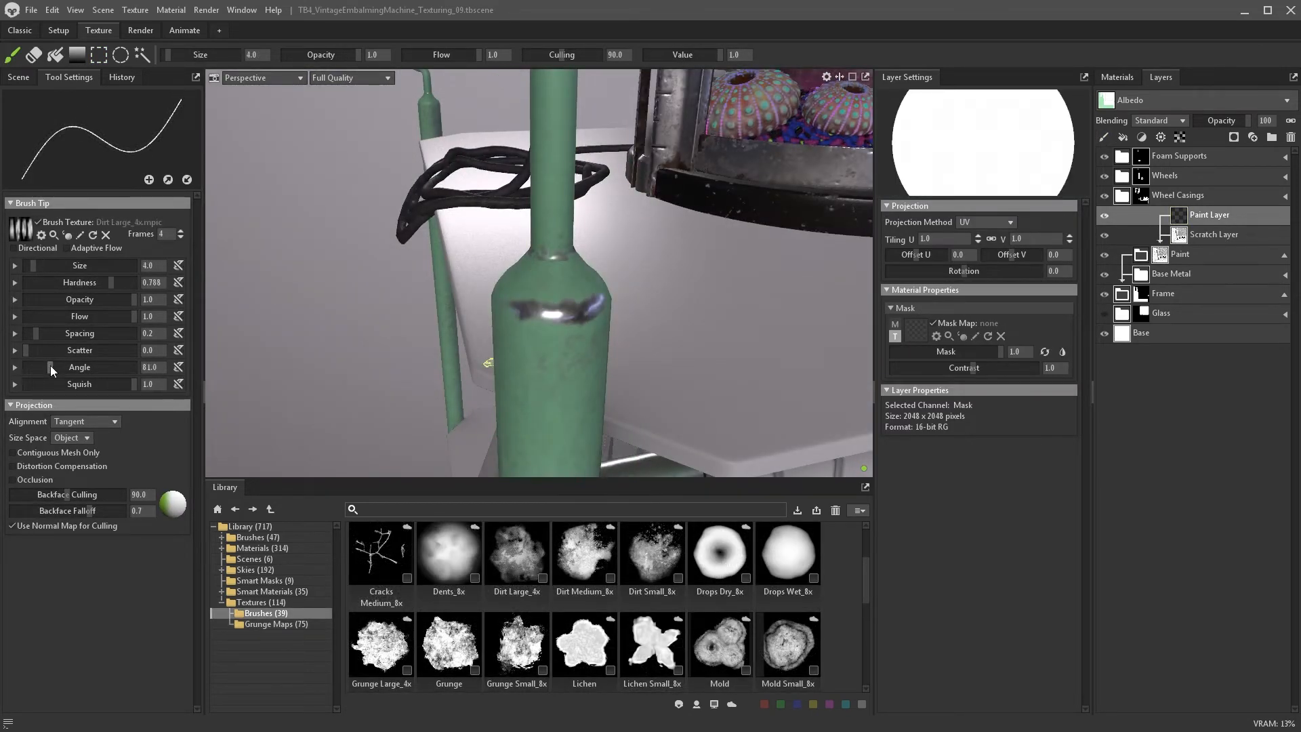
- Give the brush a spacing jitter of 0.314 and an angle jitter of 81.18, and break up the wear on the post's shoulder
click(15, 367)
click(15, 333)
drag(99, 348, 110, 349)
click(15, 364)
click(15, 364)
click(534, 309)
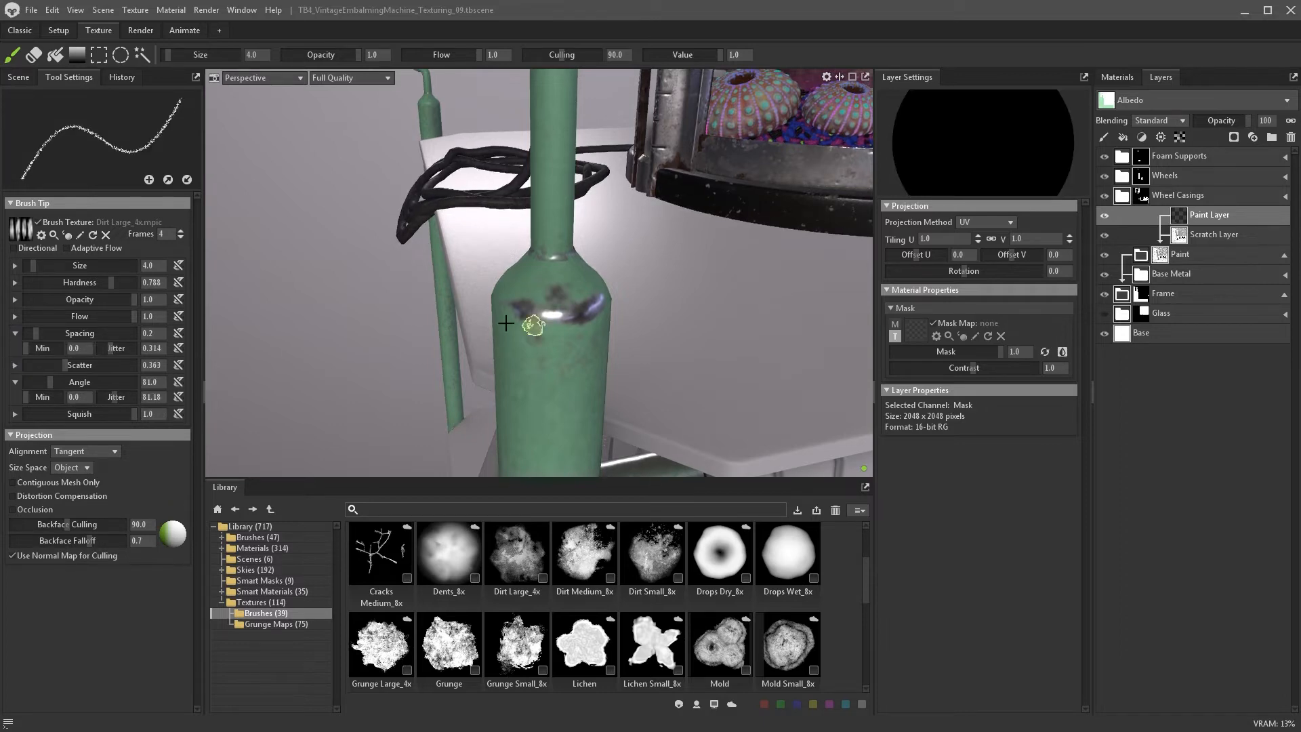
mouse_move(563, 290)
mouse_down()
mouse_move(581, 324)
mouse_move(575, 302)
mouse_up()
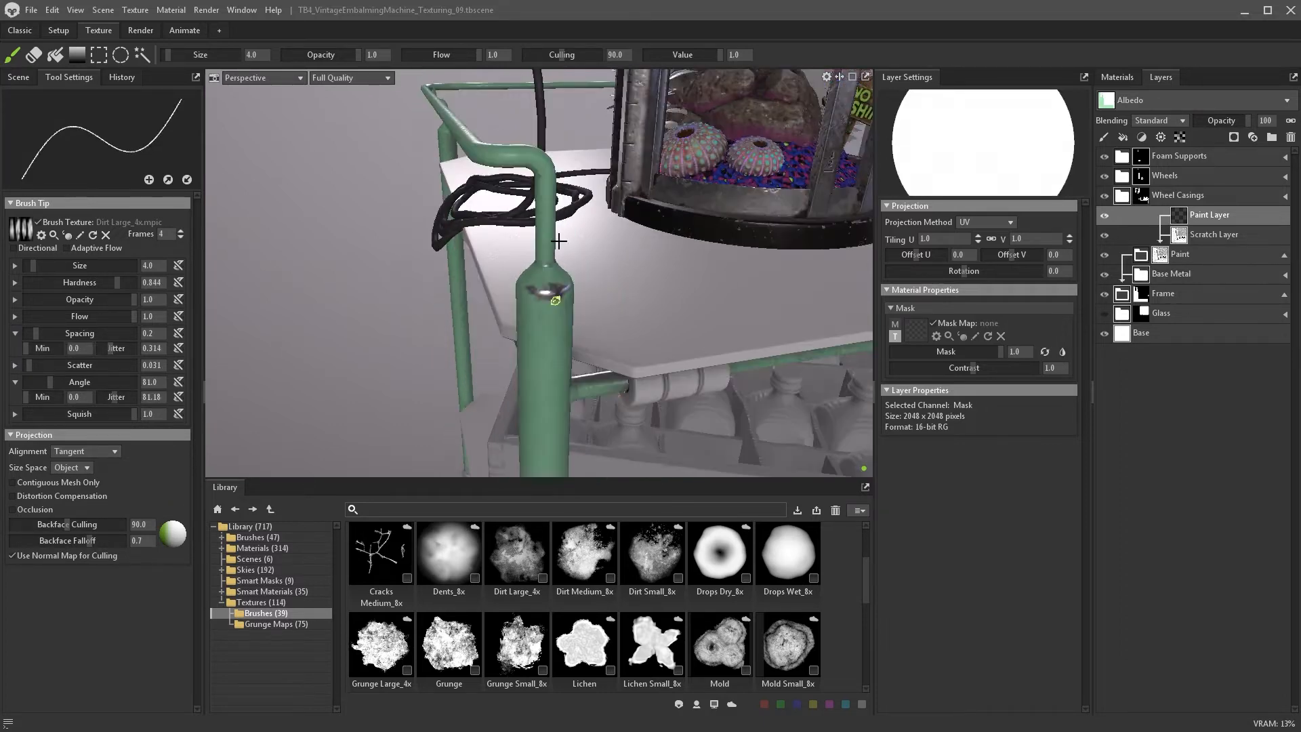
- Enlarge the brush to size 7 and chip the paint on the post's shoulder and the tube above it
key(x)
mouse_move(558, 241)
alt+mouse_down()
mouse_move(552, 275)
mouse_move(379, 267)
mouse_move(385, 291)
alt+mouse_up()
key(bracketright)
key(bracketright)
key(bracketright)
mouse_move(385, 291)
alt+mouse_down()
mouse_move(430, 251)
mouse_move(540, 218)
mouse_move(628, 343)
mouse_move(312, 271)
mouse_move(566, 282)
mouse_move(601, 369)
mouse_move(575, 351)
alt+mouse_up()
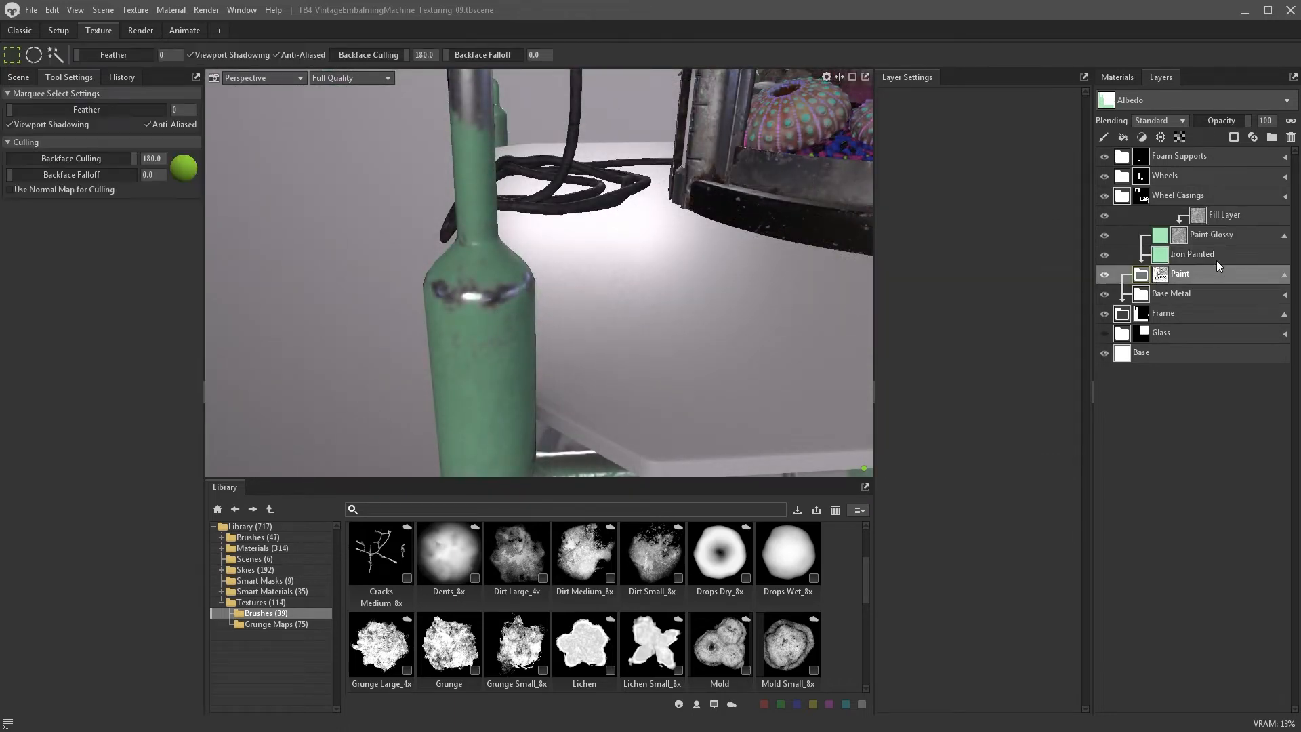
- Add a fill layer to the Paint folder with only the Bump and Transmission maps active, and set Bump to about 0.64
click(1167, 255)
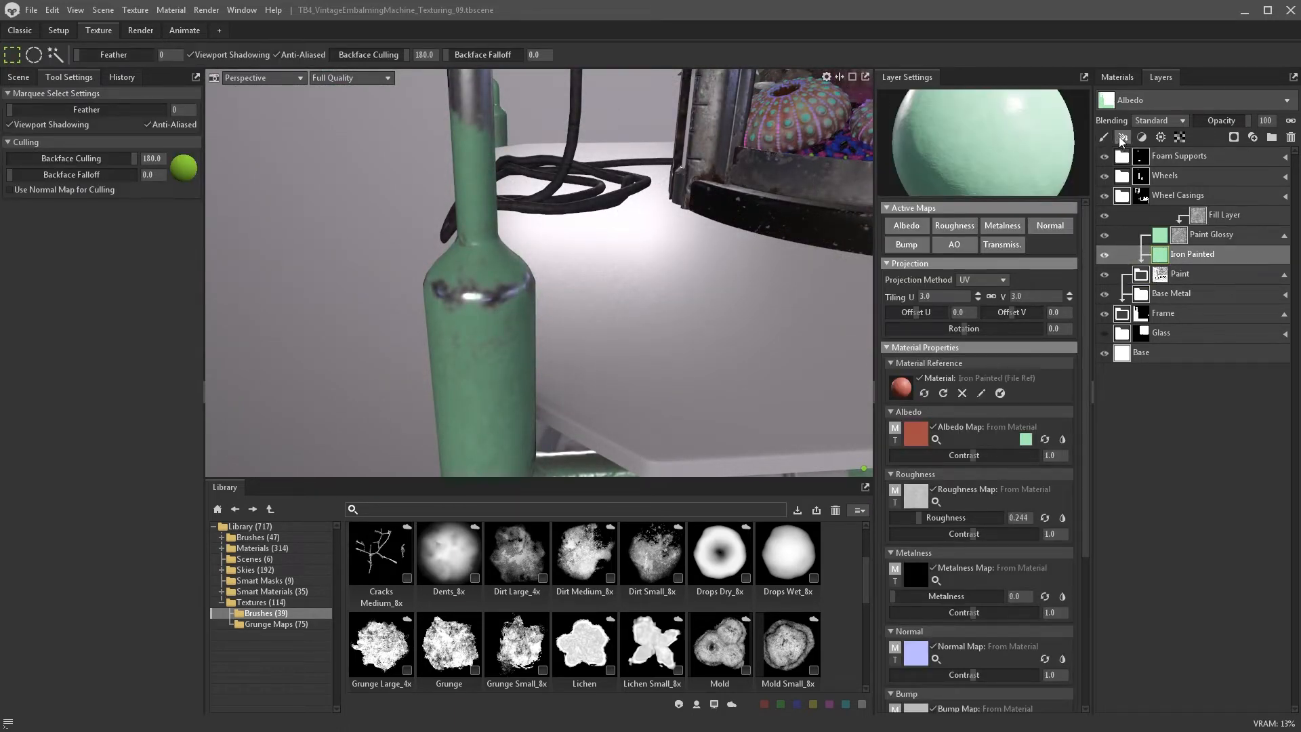
click(1121, 138)
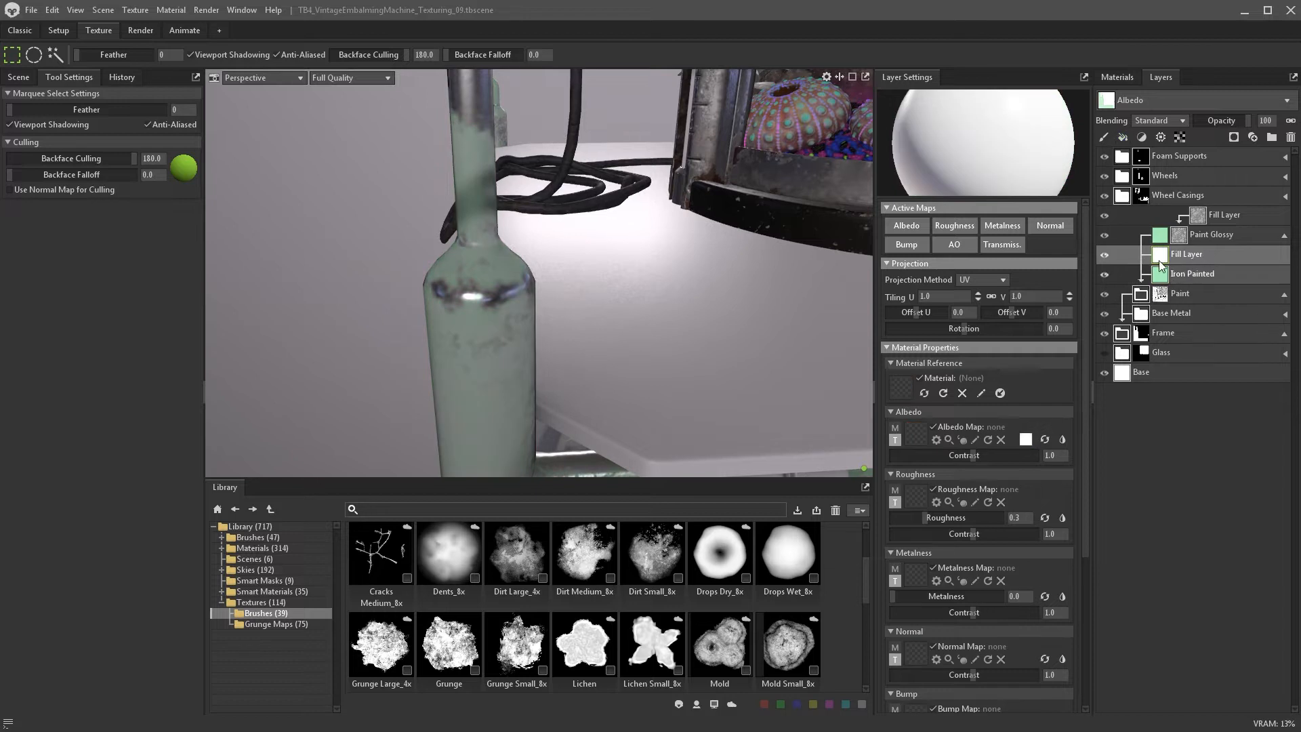
click(908, 244)
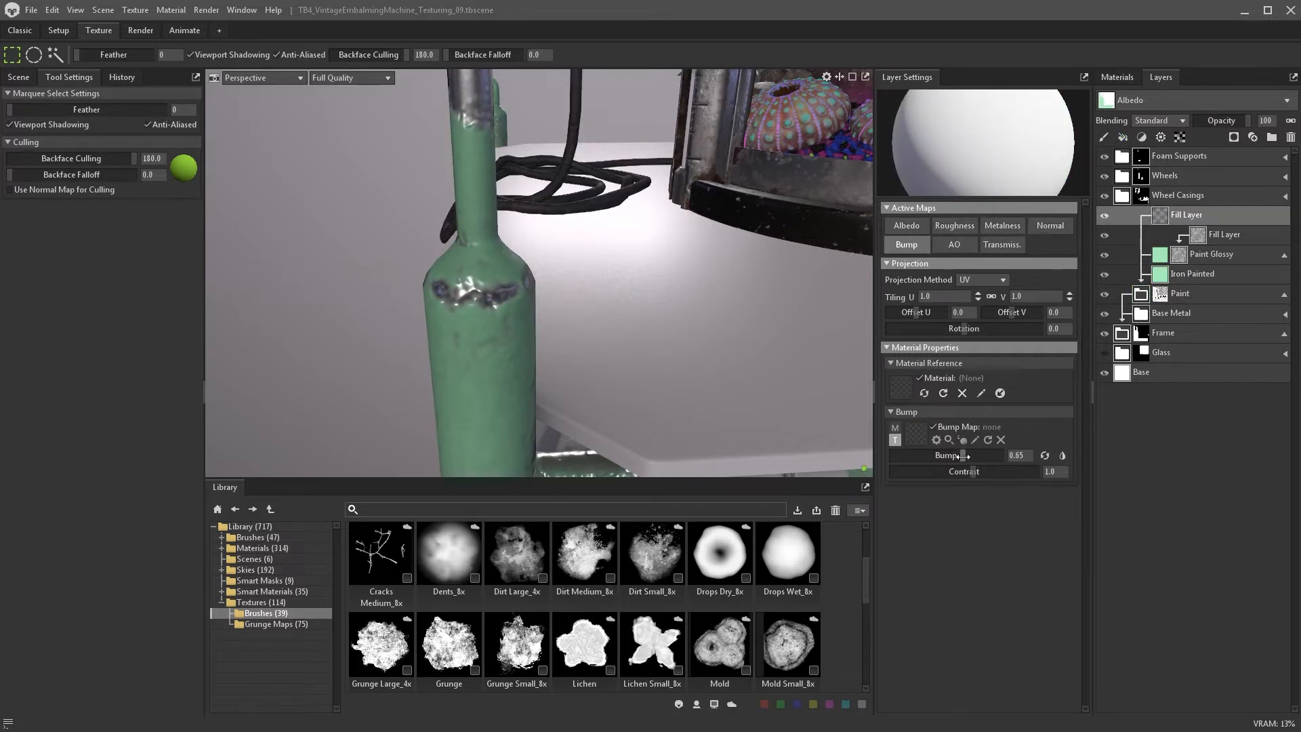
click(1002, 245)
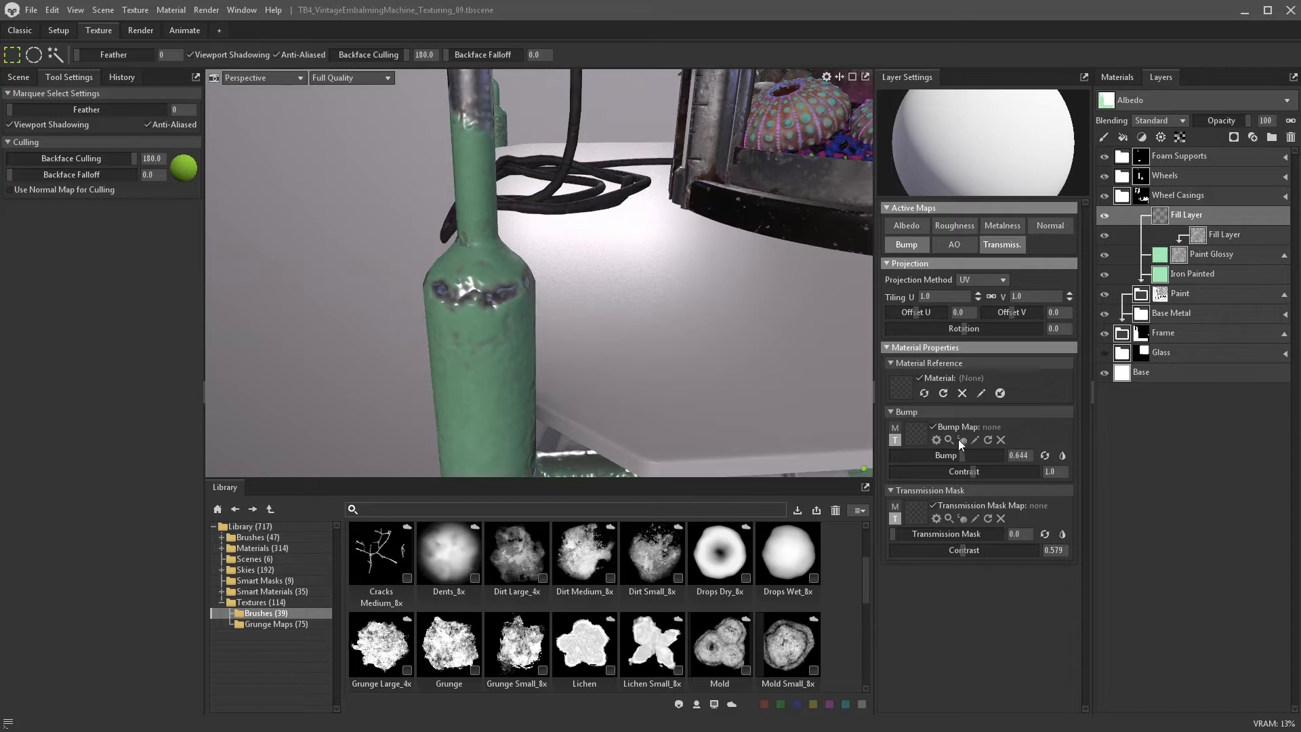
drag(963, 457, 958, 455)
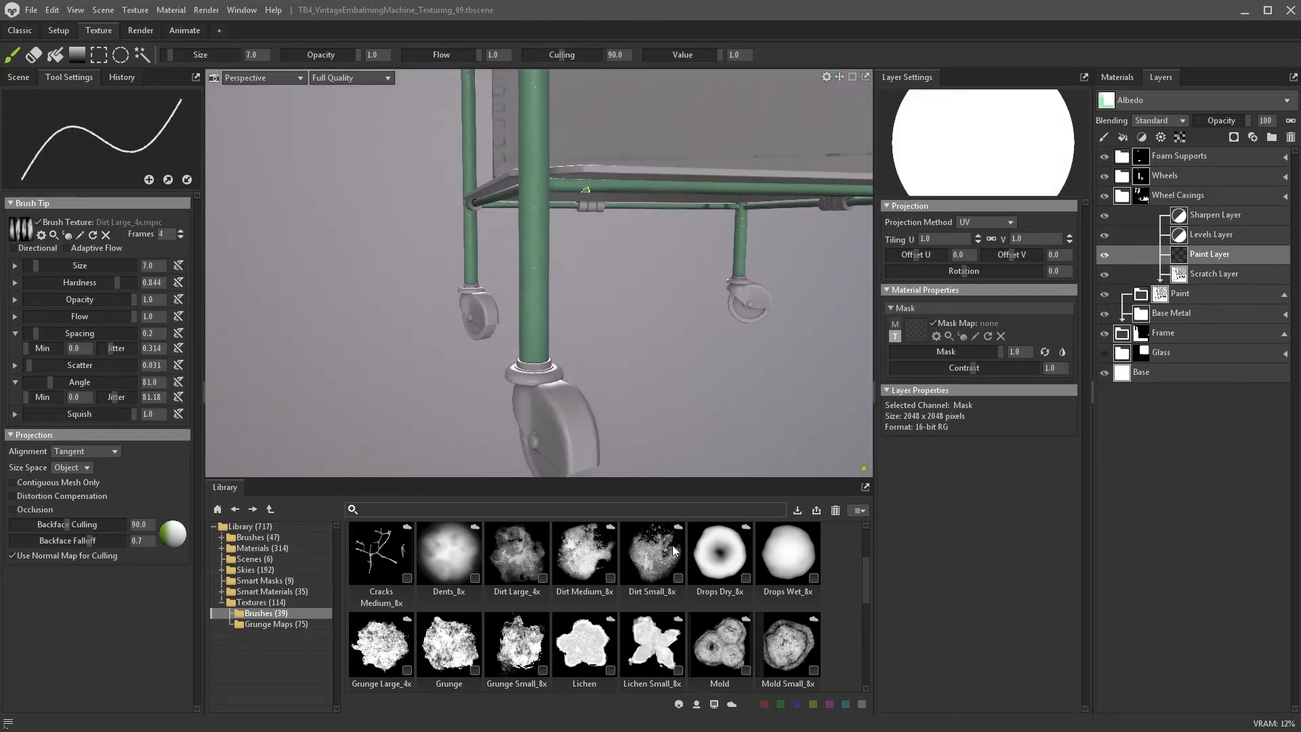
- Load the Scratches Chipped_8x brush texture at size 70 and scratch the paint on the leg above the caster wheel
scroll(673, 546, down, 5)
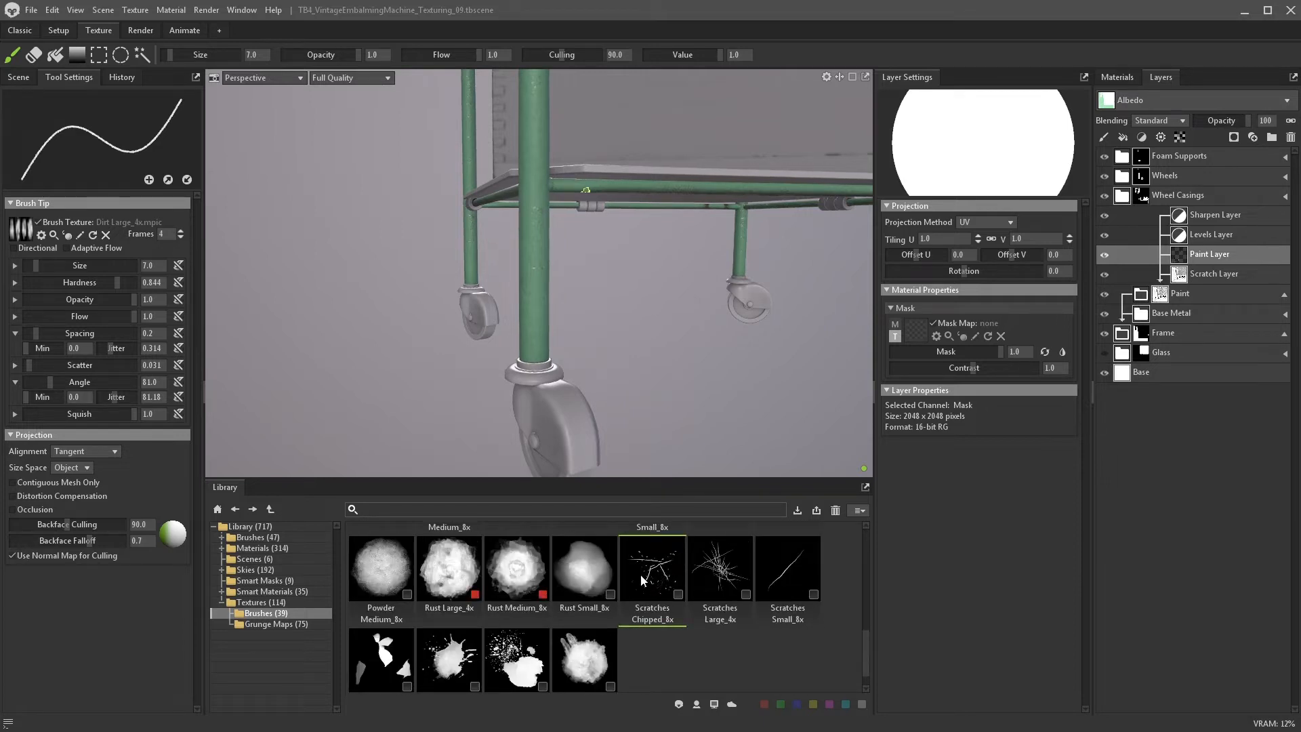
mouse_move(641, 580)
mouse_down()
mouse_move(12, 240)
mouse_move(20, 229)
mouse_up()
alt+drag(563, 345, 502, 352)
scroll(502, 352, up, 3)
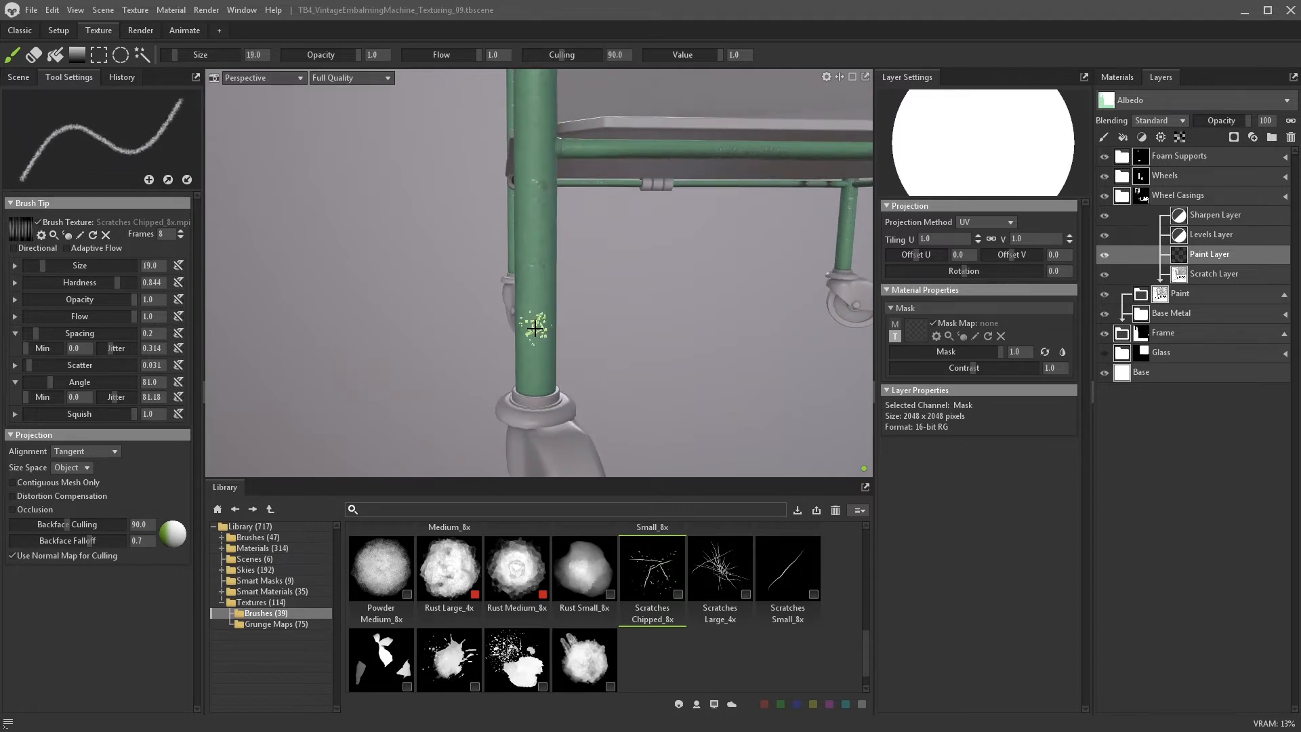
key(bracketright)
key(bracketright)
key(bracketright)
key(bracketright)
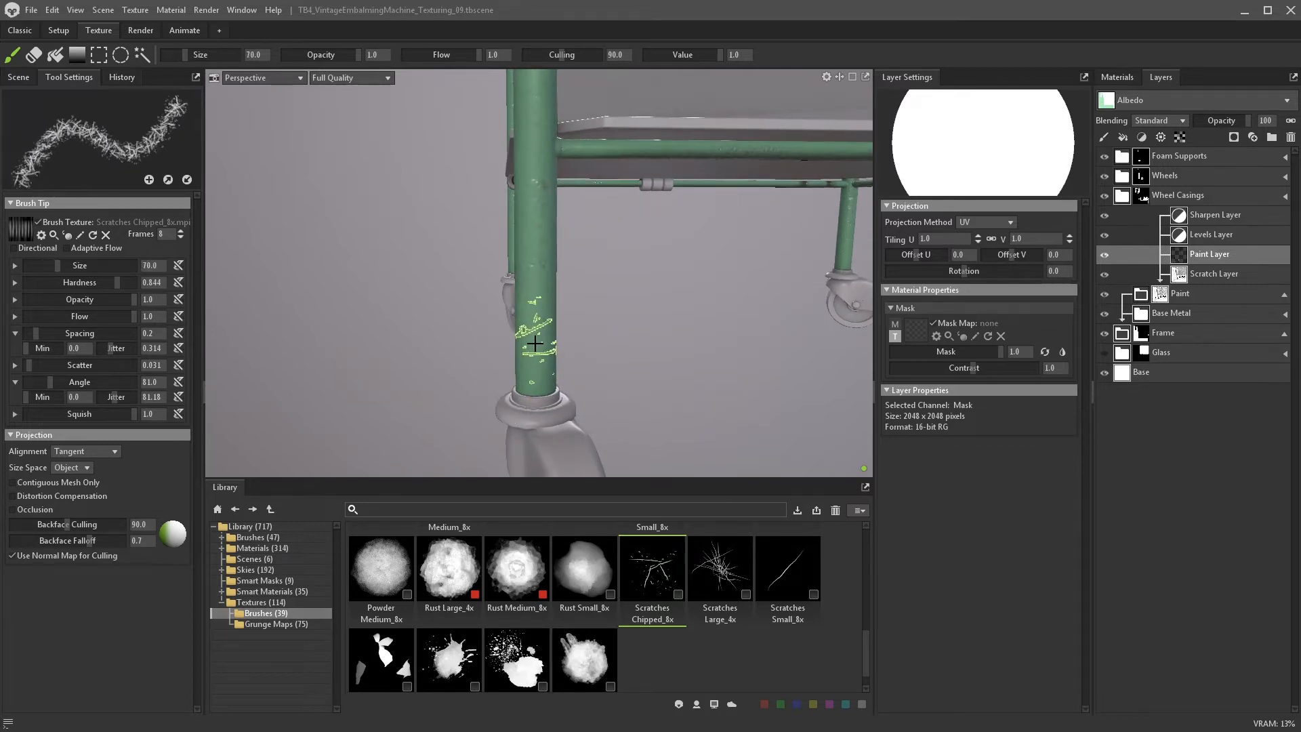
key(x)
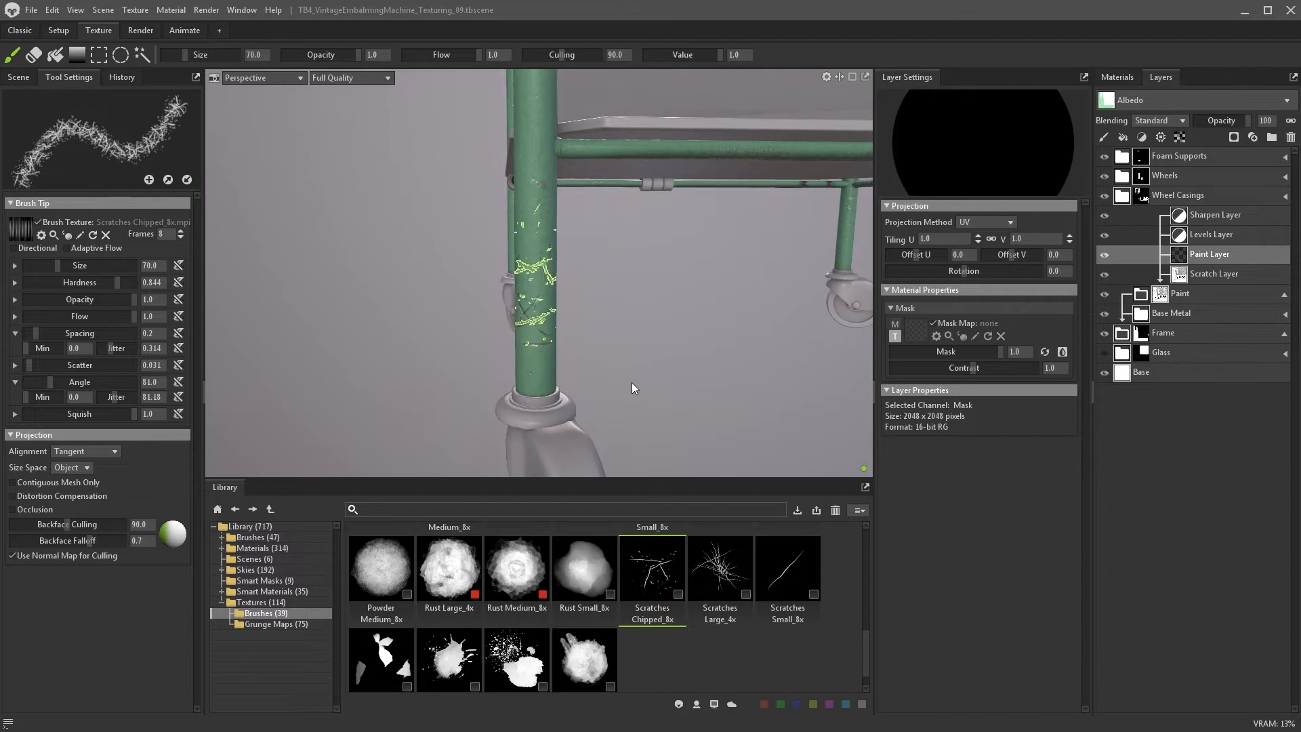
- Reduce the brush to size 19 and paint small chipped scratches on the upper post below its shoulder
alt+drag(544, 374, 400, 346)
key(bracketleft)
key(bracketleft)
key(bracketleft)
key(bracketleft)
key(bracketleft)
key(bracketleft)
scroll(486, 349, down, 2)
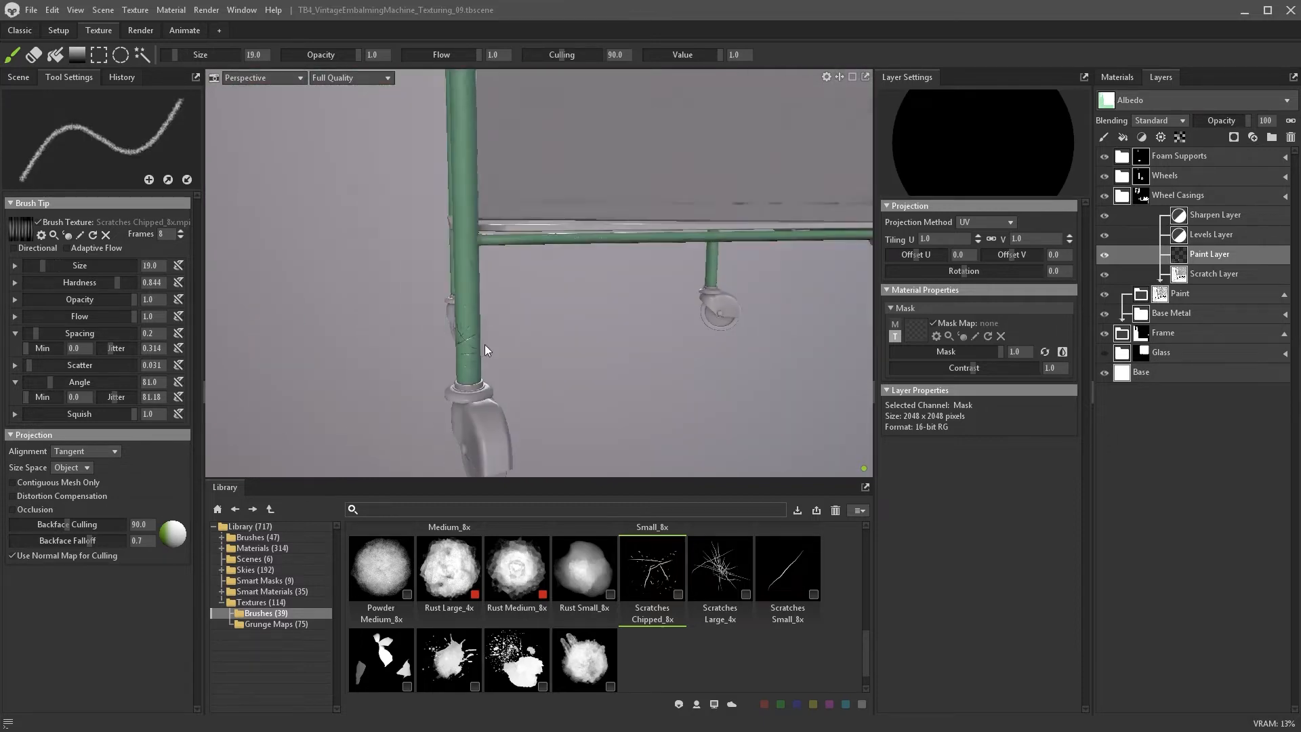
scroll(491, 258, up, 5)
alt+middle_drag(485, 176, 500, 328)
scroll(698, 607, up, 1)
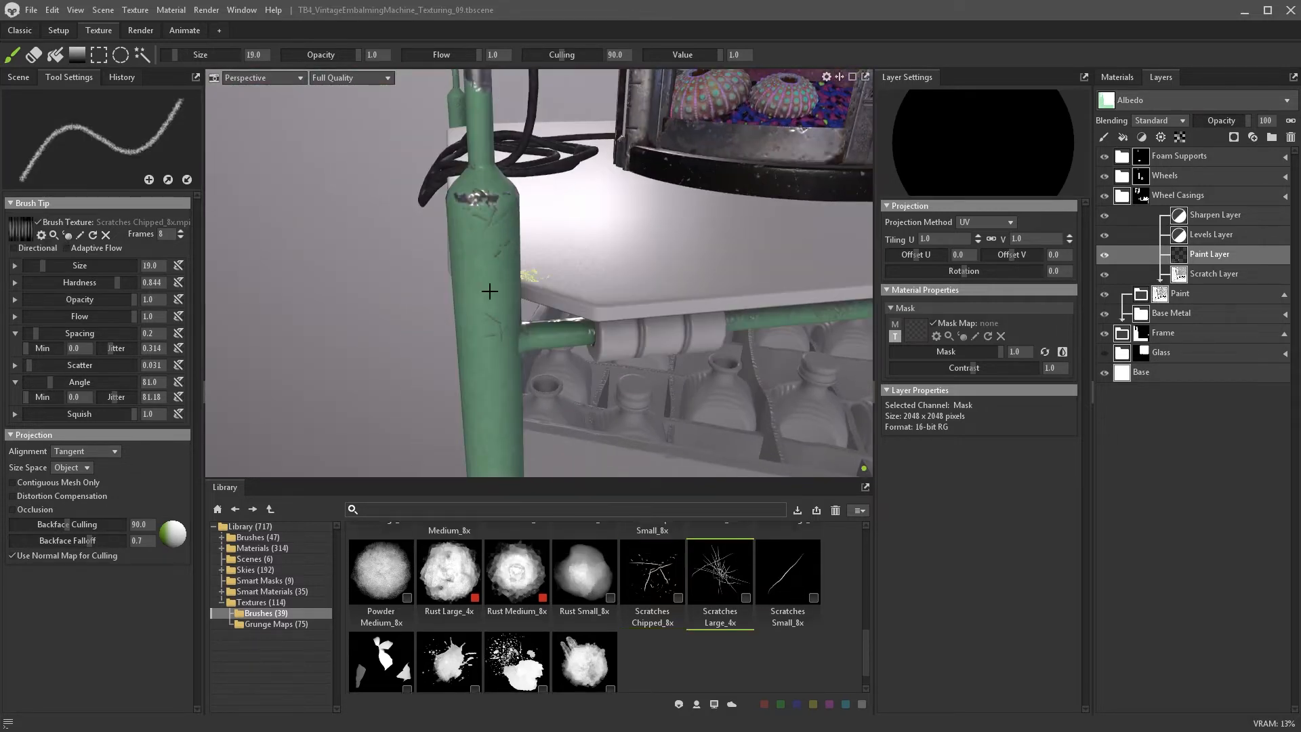
alt+drag(490, 292, 447, 298)
alt+middle_drag(447, 299, 468, 262)
scroll(475, 596, up, 7)
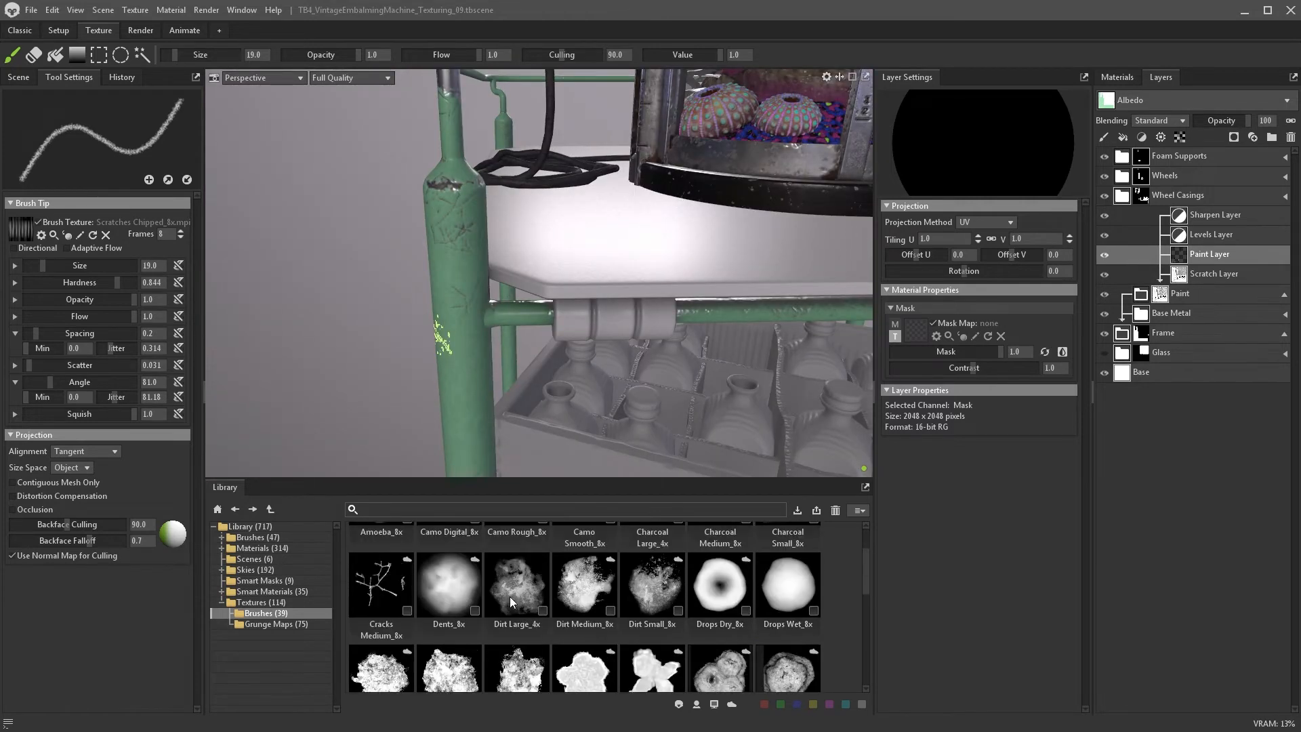
- Switch to the Dirt Large_4x brush texture at a smaller size and wear the paint off the rail beside the clamp
double_click(510, 597)
click(453, 238)
key(bracketleft)
key(bracketleft)
key(bracketleft)
alt+drag(452, 238, 587, 291)
scroll(586, 290, up, 4)
alt+middle_drag(587, 290, 492, 291)
drag(393, 291, 478, 289)
scroll(570, 299, down, 6)
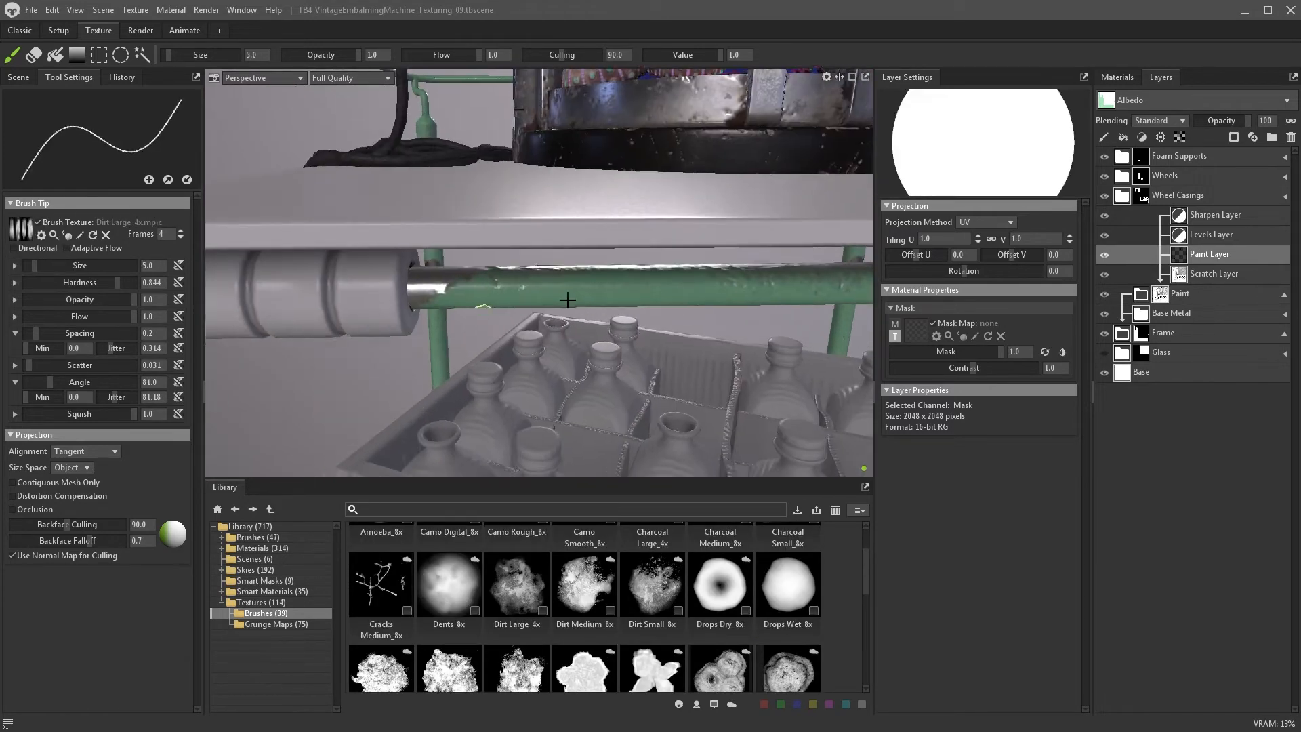
- Set the brush's angle jitter to 91.76 and paint chipped wear where the shelf rail meets the post
scroll(331, 380, up, 5)
key(bracketleft)
key(bracketleft)
key(bracketleft)
mouse_move(569, 299)
alt+mouse_down()
mouse_move(331, 380)
mouse_move(493, 387)
alt+mouse_up()
scroll(384, 319, down, 3)
scroll(338, 309, up, 5)
mouse_move(383, 319)
alt+mouse_down()
mouse_move(337, 309)
mouse_move(463, 363)
alt+mouse_up()
alt+middle_drag(464, 363, 422, 285)
ctrl+drag(415, 351, 443, 328)
drag(115, 396, 117, 397)
alt+drag(395, 338, 379, 313)
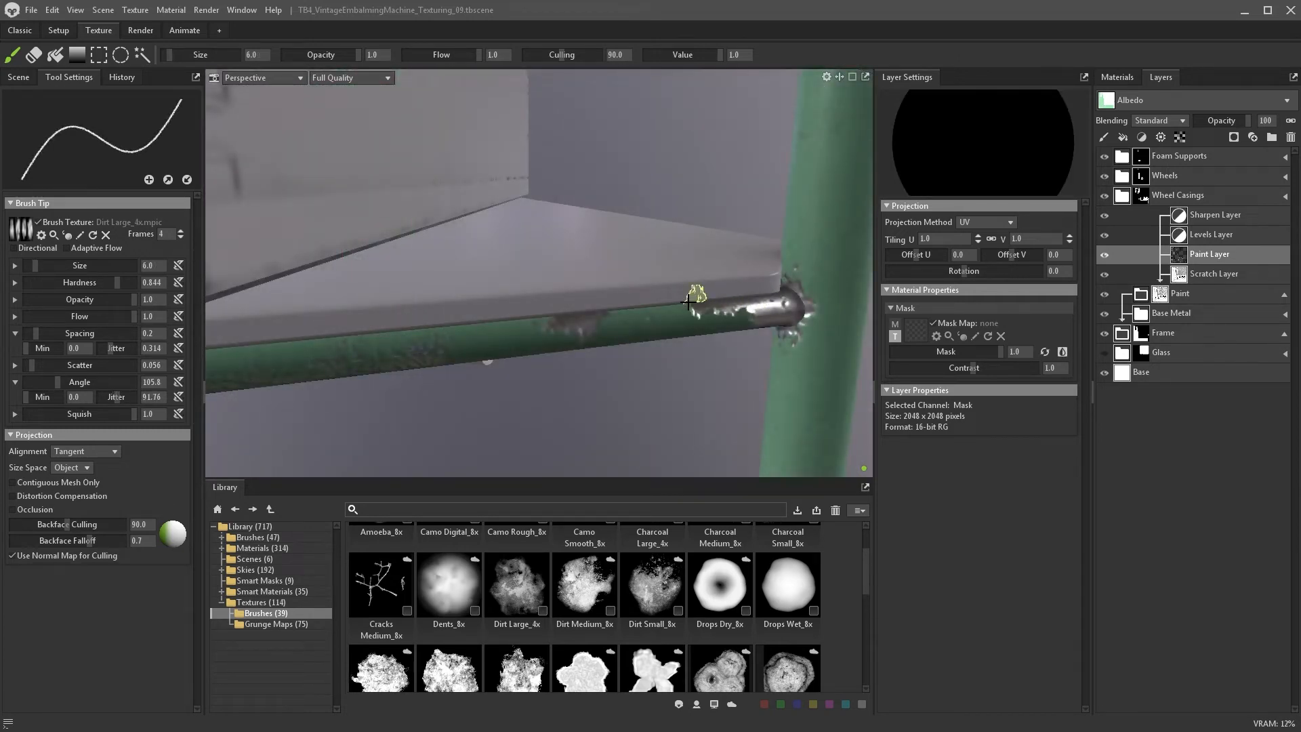
drag(689, 303, 720, 314)
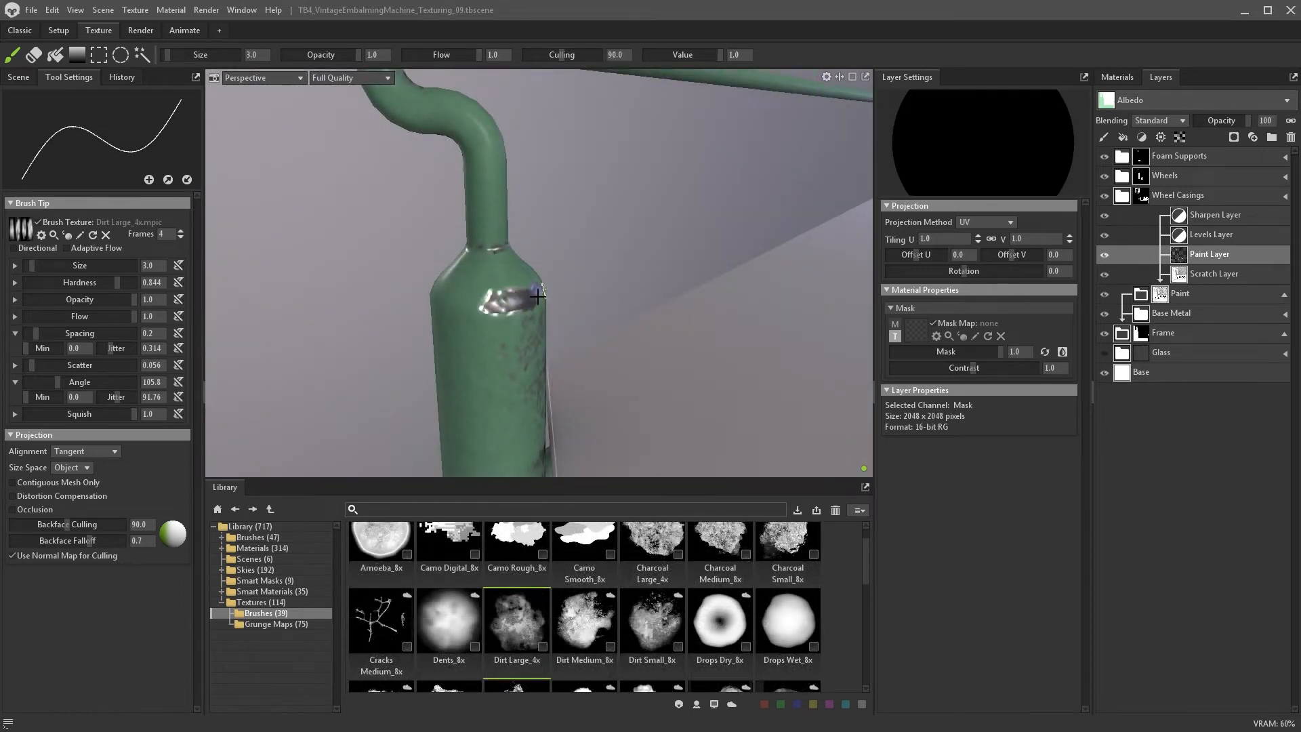
- Wear the paint off the post's shoulder and along the curved top rail, using the Dirt Small_8x brush for the rail
drag(434, 302, 473, 313)
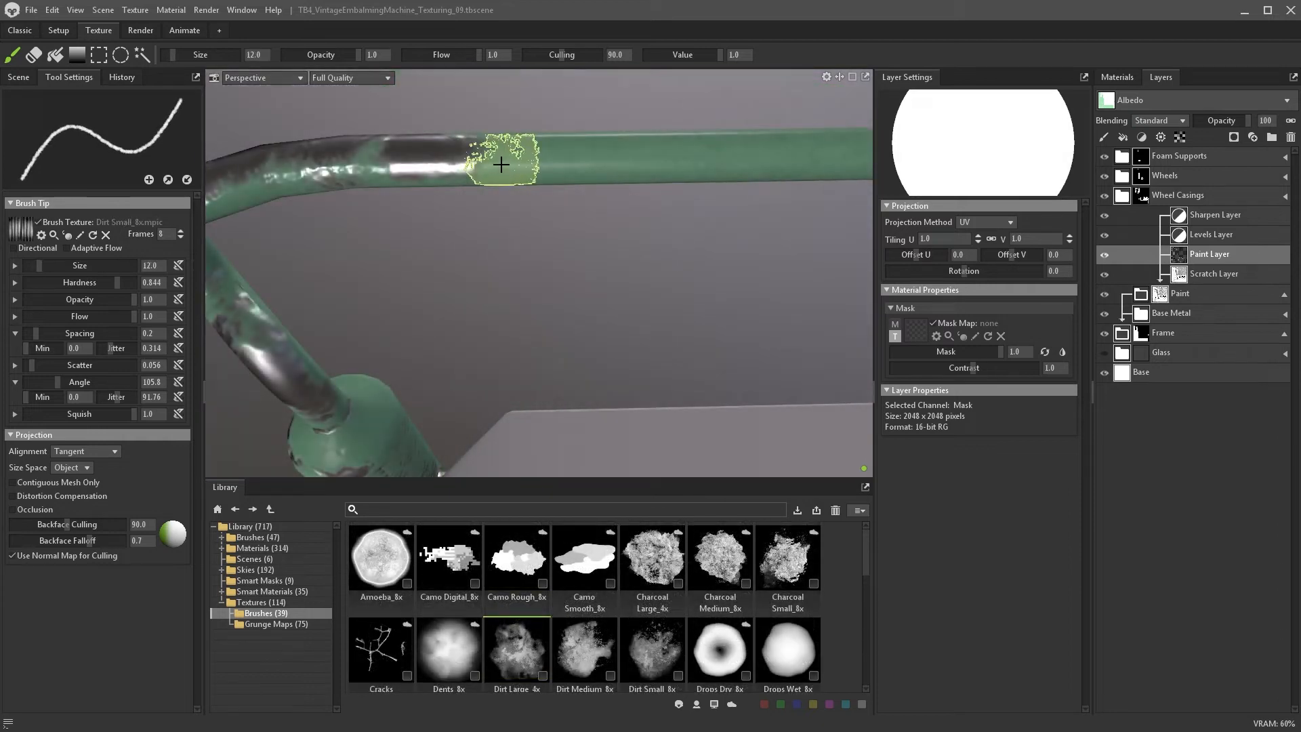
drag(508, 165, 431, 182)
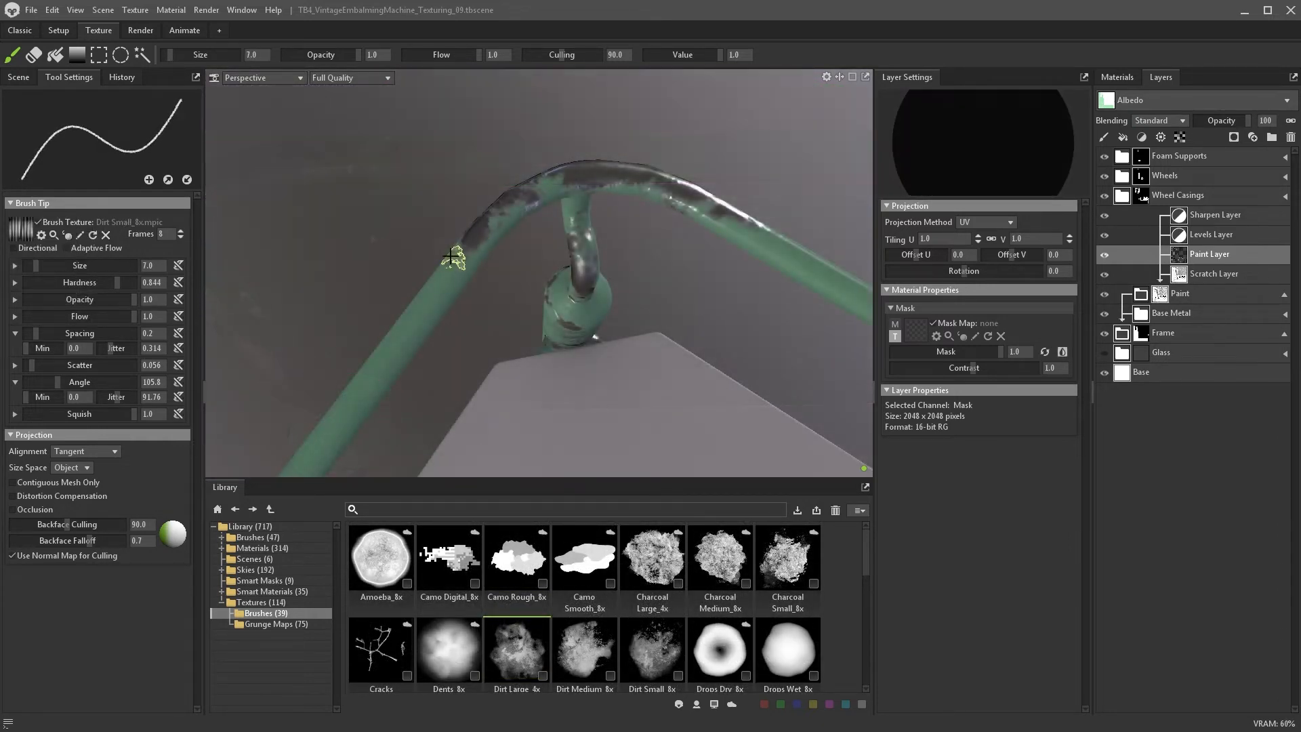
key(x)
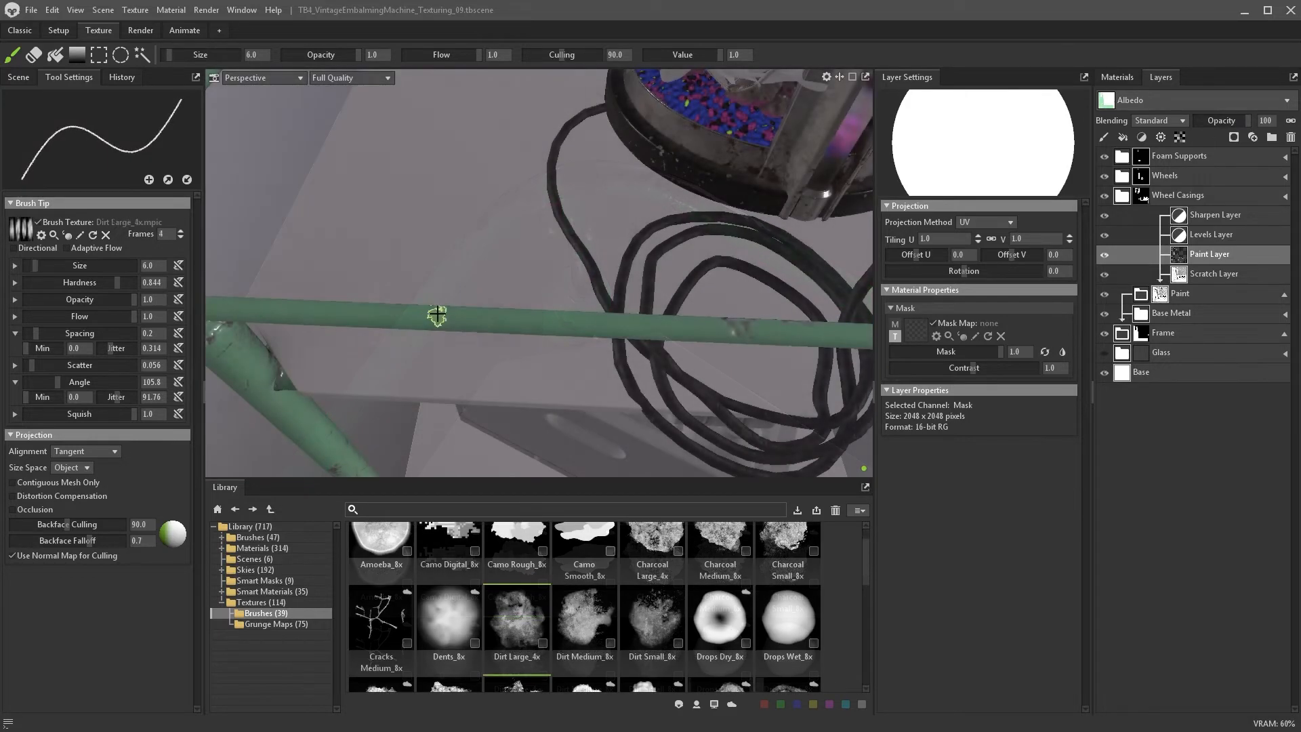
- Paint chipped wear along the thin green rail beside the coiled cable with the Dirt Large_4x brush at size 6
drag(436, 314, 502, 317)
key(x)
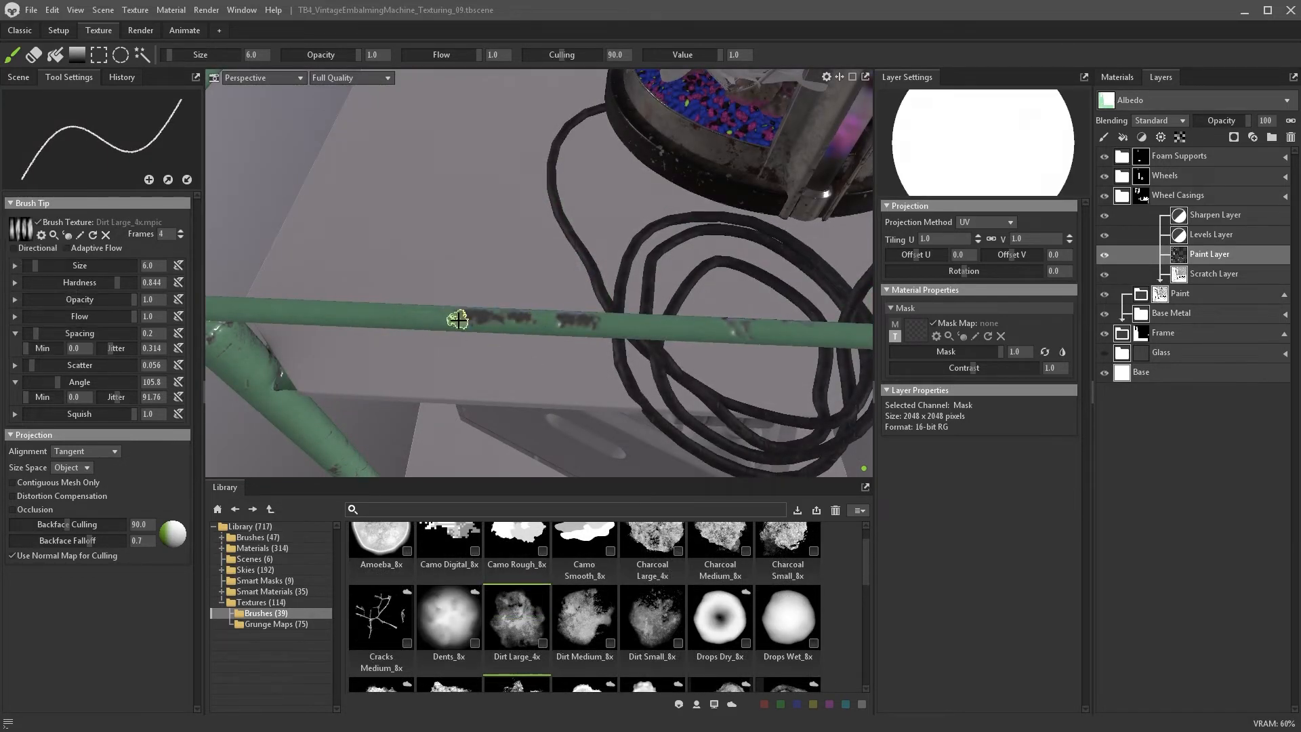
key(x)
key(x)
key(x)
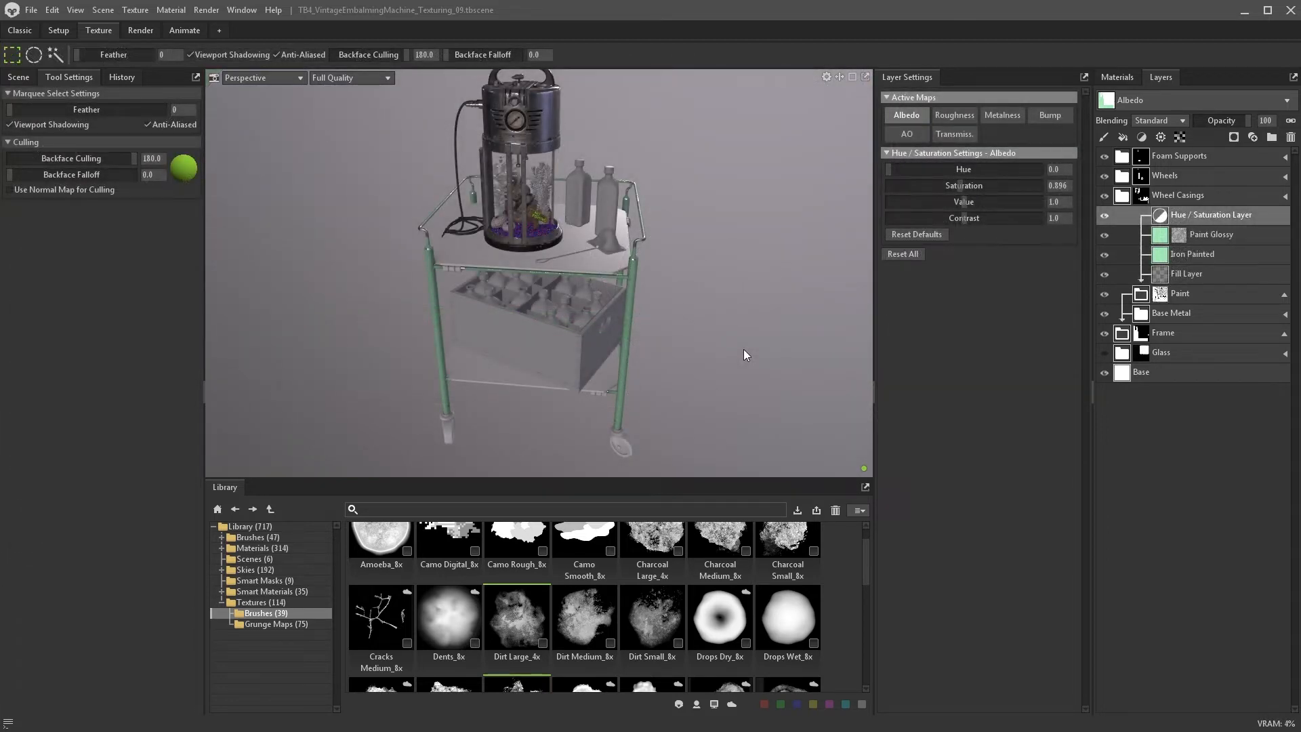
- Collapse the Paint group and create a new group named Worn Metal above it
click(1140, 294)
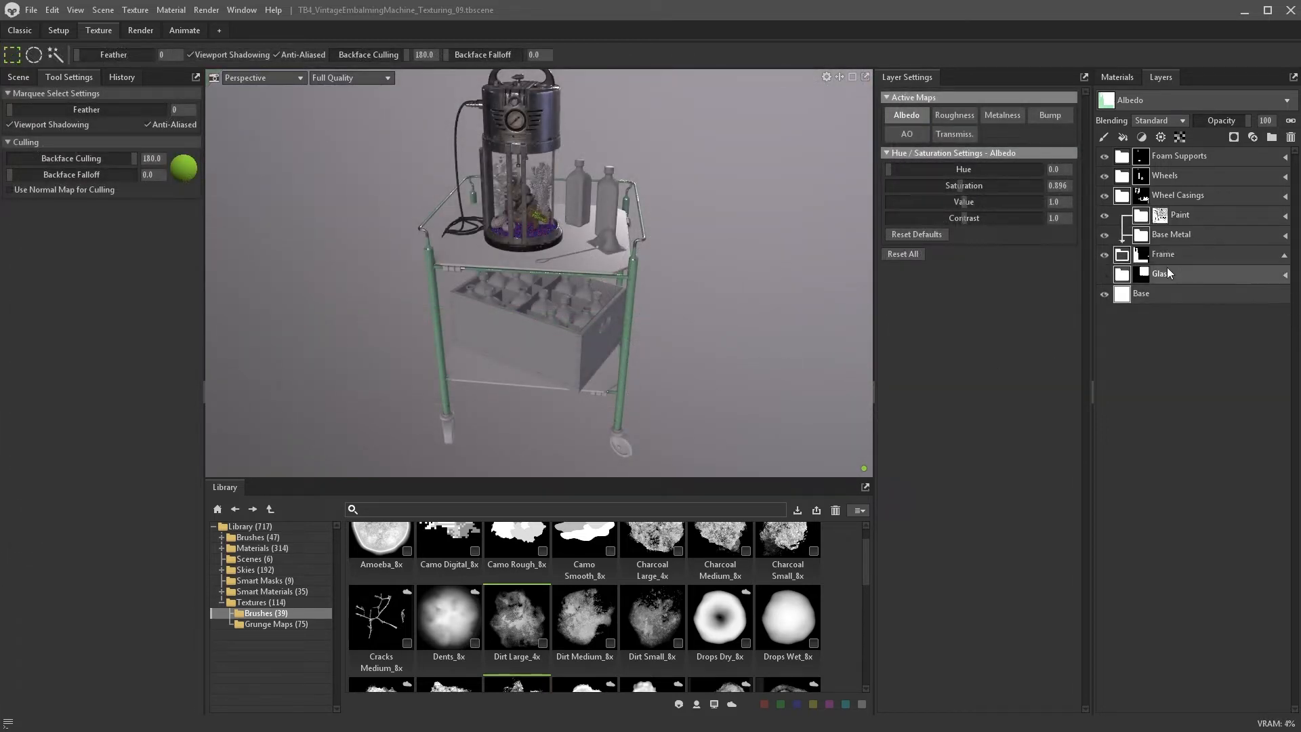
click(1201, 216)
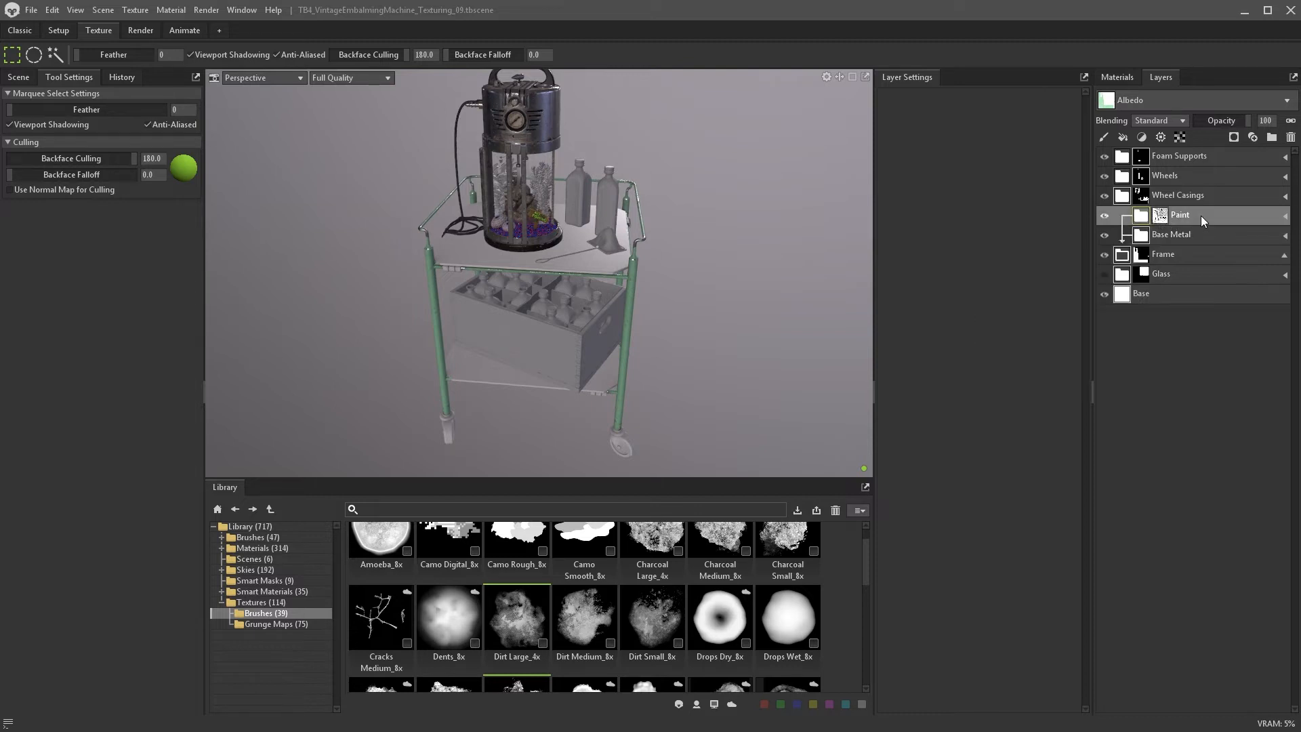
key(ctrl+g)
double_click(1163, 216)
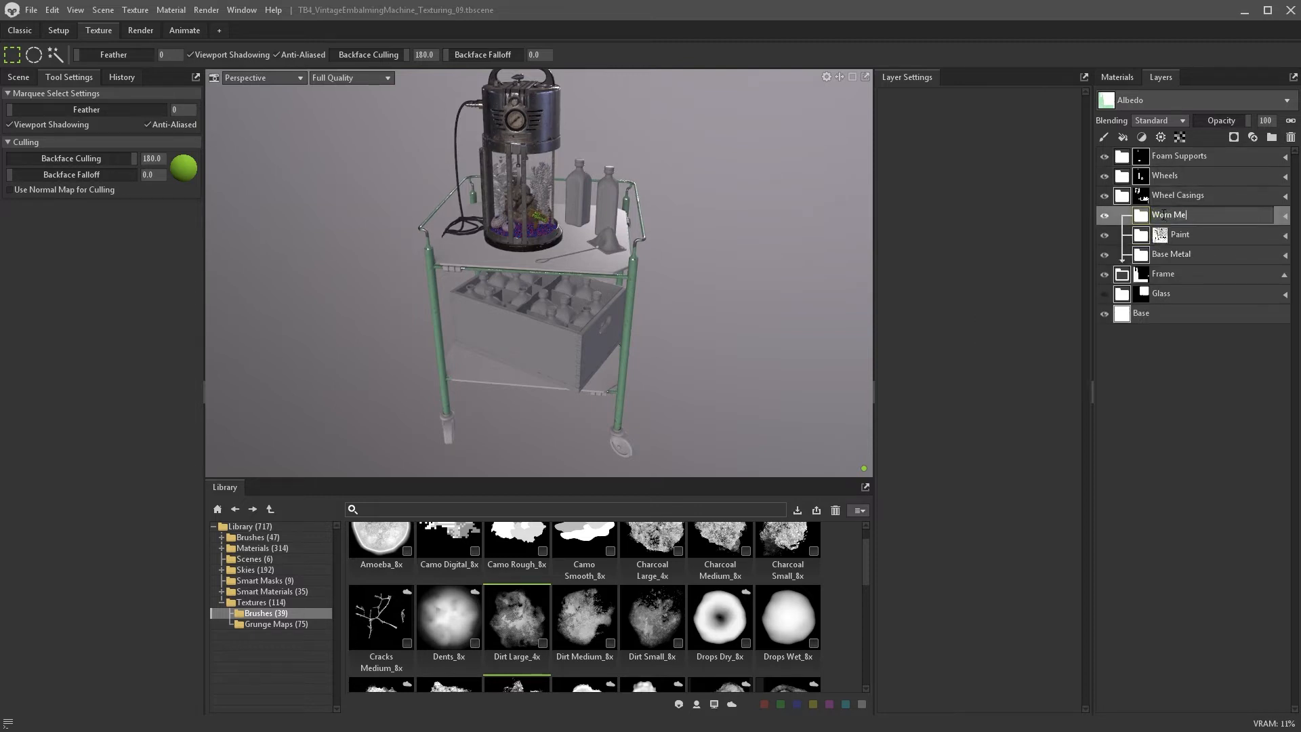
- Search the material library for "metal", add Iron Polished to the Worn Metal group and lighten its albedo colour
click(292, 548)
click(375, 521)
scroll(584, 607, down, 5)
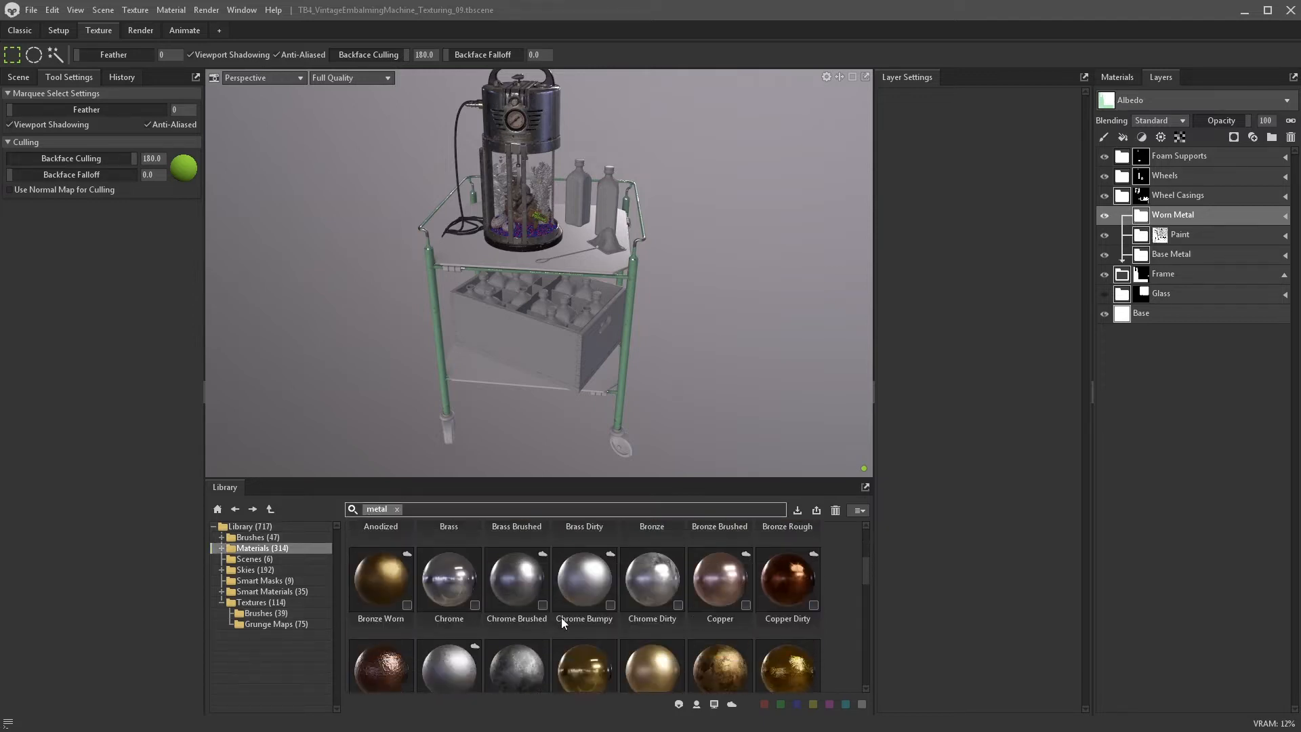
drag(585, 599, 1096, 255)
click(1026, 439)
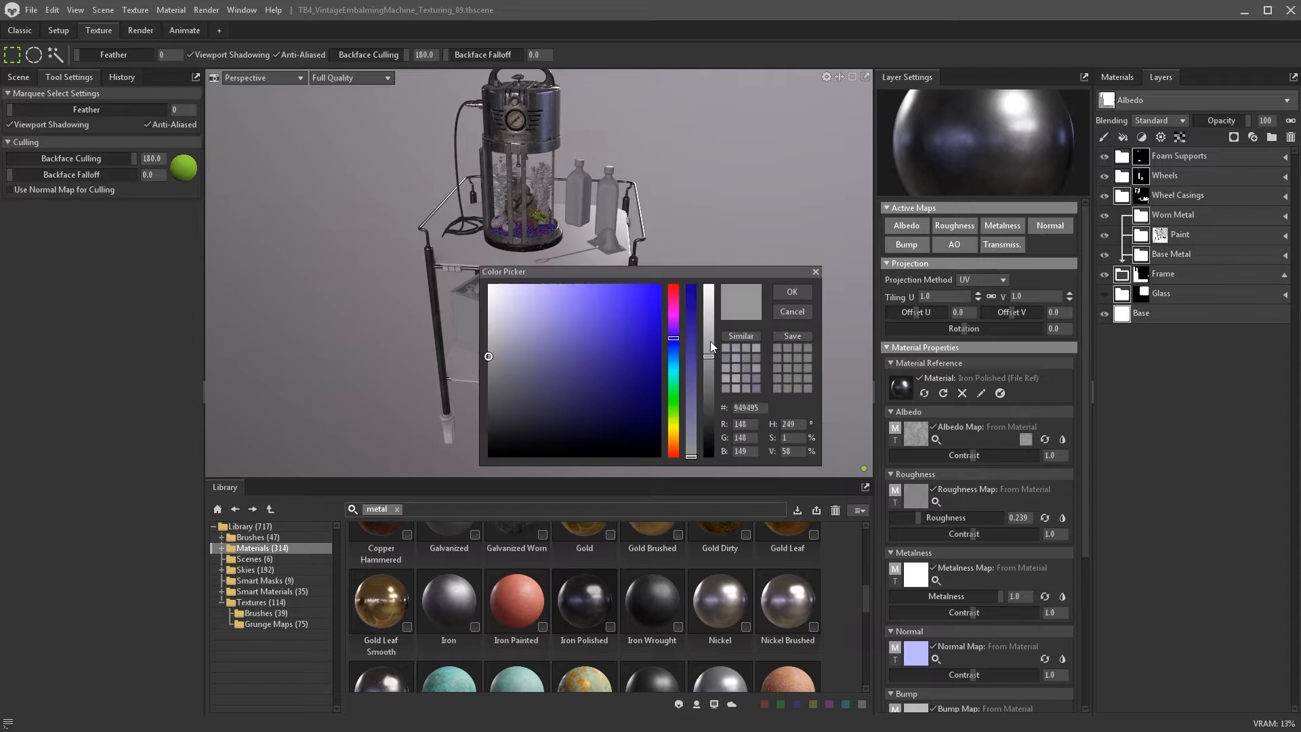
drag(712, 347, 709, 322)
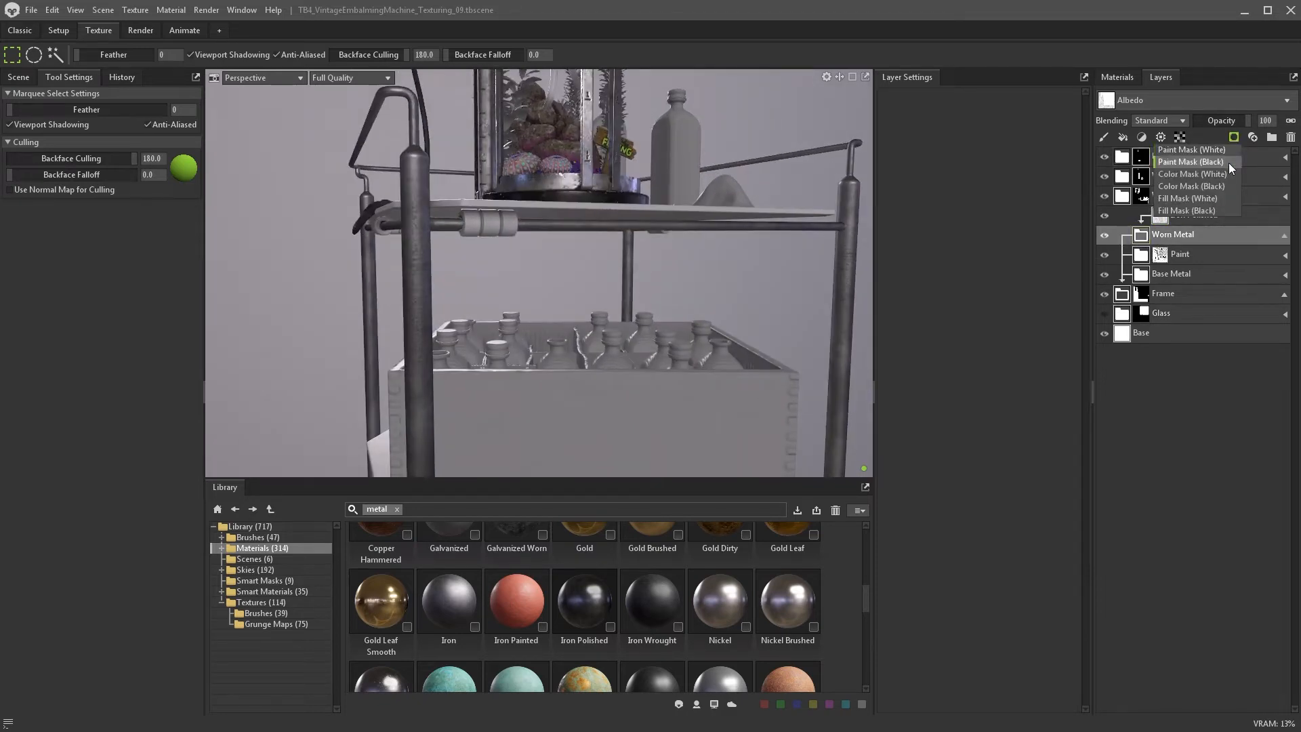
- Add a black paint mask to the Worn Metal group and an extra paint layer in that mask
click(1229, 162)
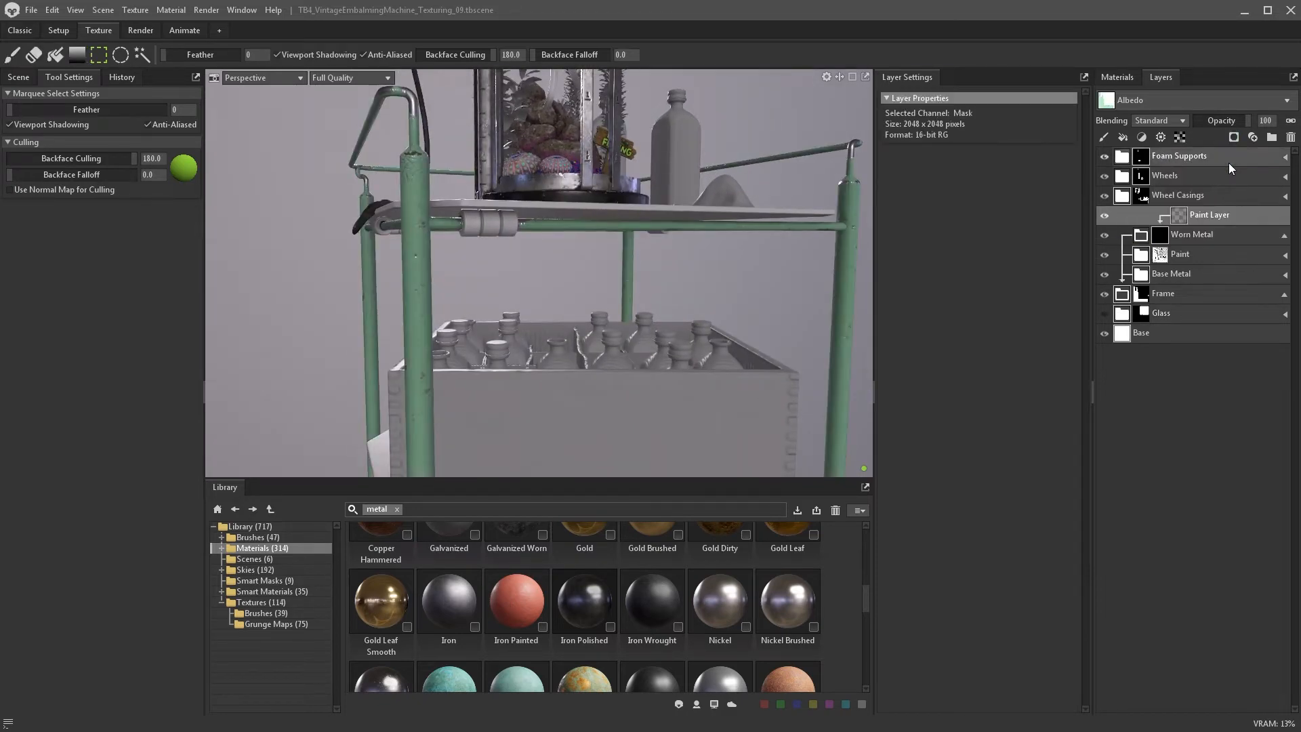
scroll(678, 297, down, 2)
alt+drag(678, 297, 519, 160)
click(1101, 140)
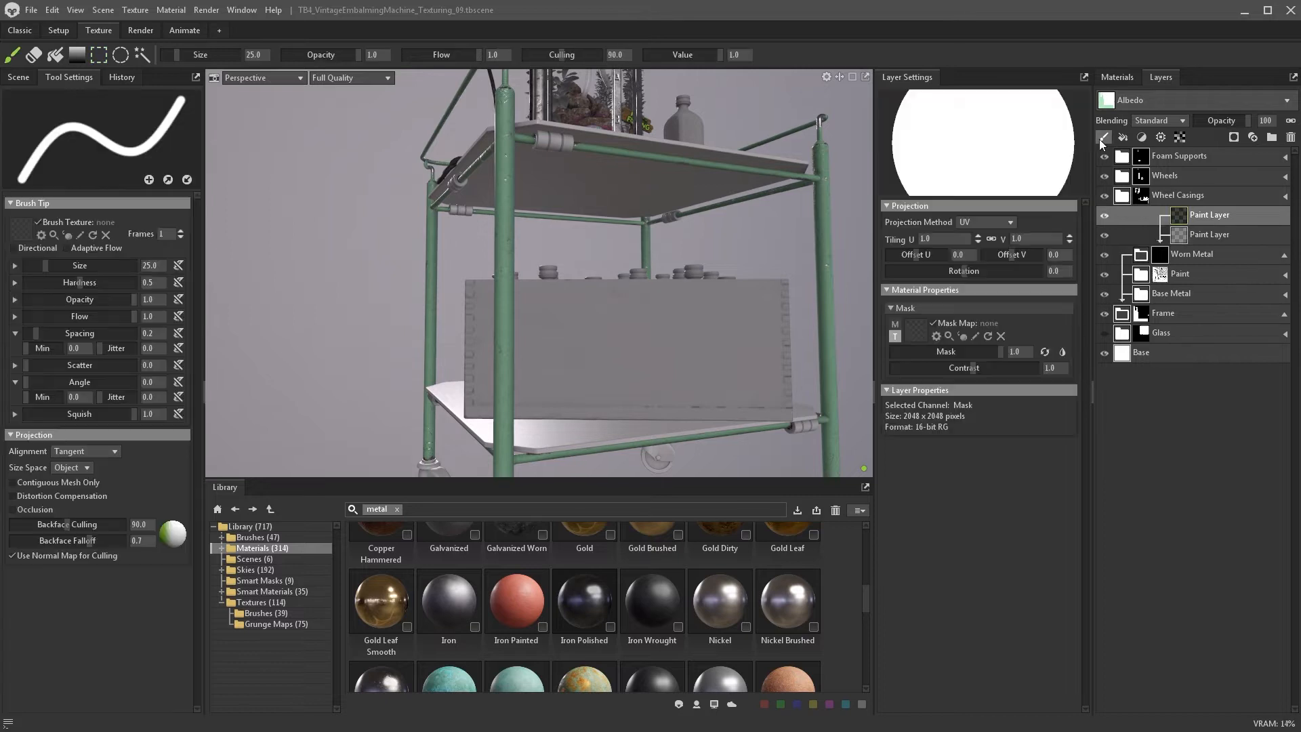
- Set the brush size to 37 and assign the Powder Medium_8x texture to the brush
key(x)
key(bracketright)
key(bracketright)
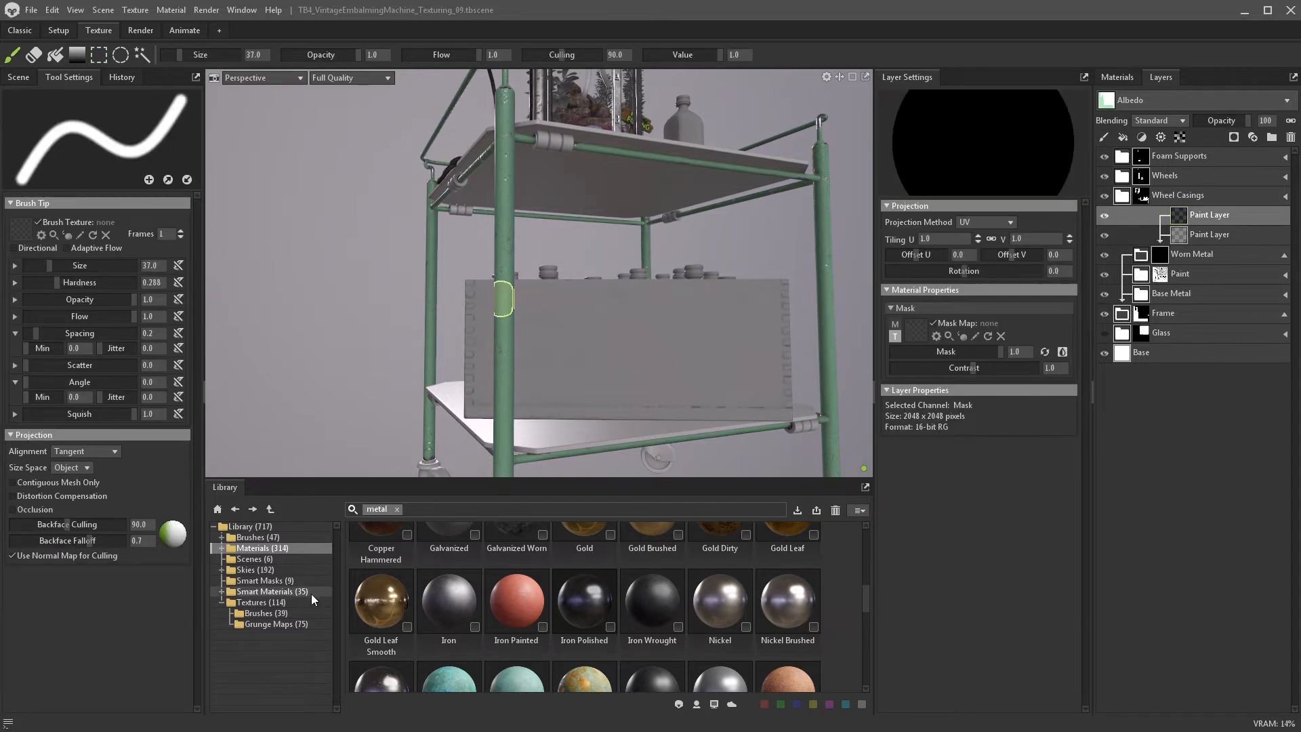
click(287, 613)
click(397, 509)
scroll(565, 584, down, 3)
scroll(565, 584, down, 1)
mouse_move(381, 572)
mouse_down()
mouse_move(339, 587)
mouse_move(22, 229)
mouse_up()
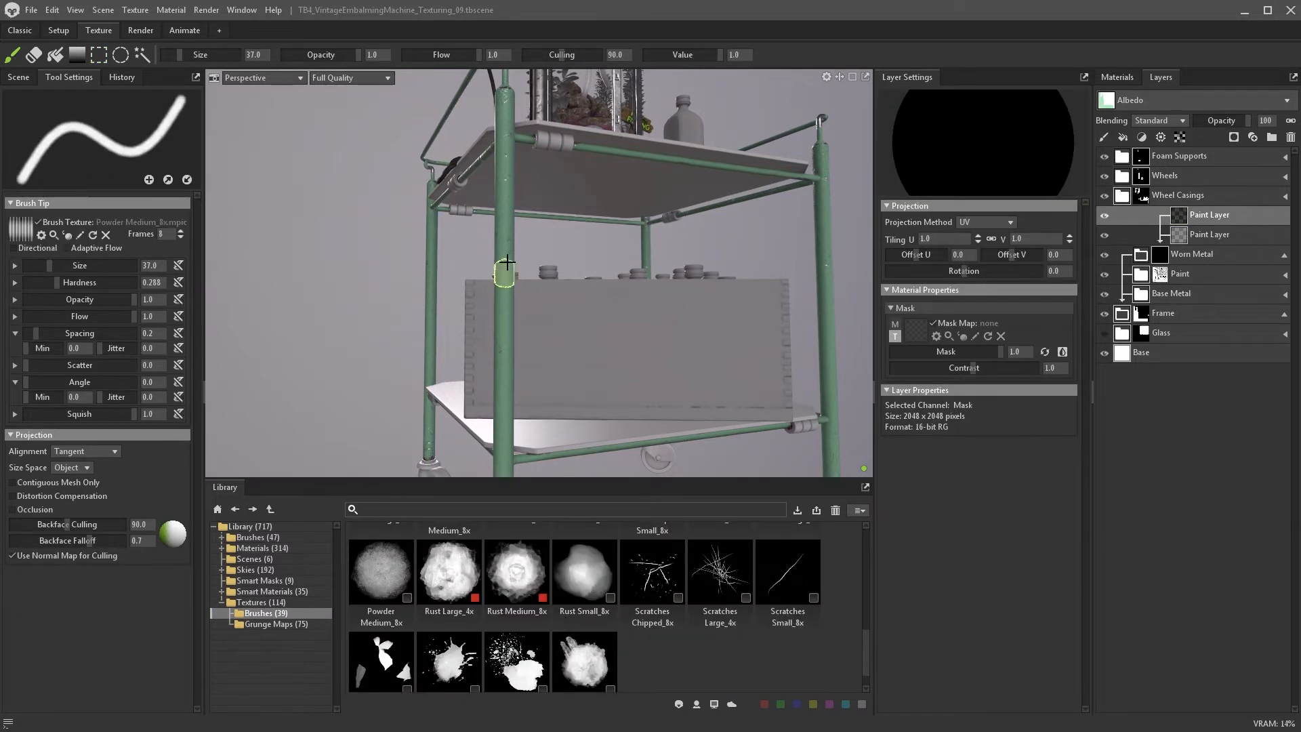
- Paint soft patches of worn metal on the front post beside the crate with a slightly larger brush
key(x)
drag(503, 270, 503, 312)
scroll(500, 312, up, 1)
key(bracketright)
key(bracketright)
mouse_move(497, 224)
mouse_down()
mouse_move(511, 406)
mouse_move(703, 276)
mouse_move(702, 242)
mouse_up()
- Reduce the brush to size 16 and paint a worn metal streak down the post beside the crate, trimming its edges
scroll(500, 368, down, 2)
scroll(703, 276, up, 2)
alt+drag(730, 307, 375, 216)
scroll(366, 214, up, 2)
key(bracketleft)
key(bracketleft)
key(bracketleft)
scroll(374, 215, up, 1)
key(bracketleft)
key(bracketleft)
key(bracketleft)
drag(377, 211, 385, 326)
key(x)
drag(380, 325, 377, 310)
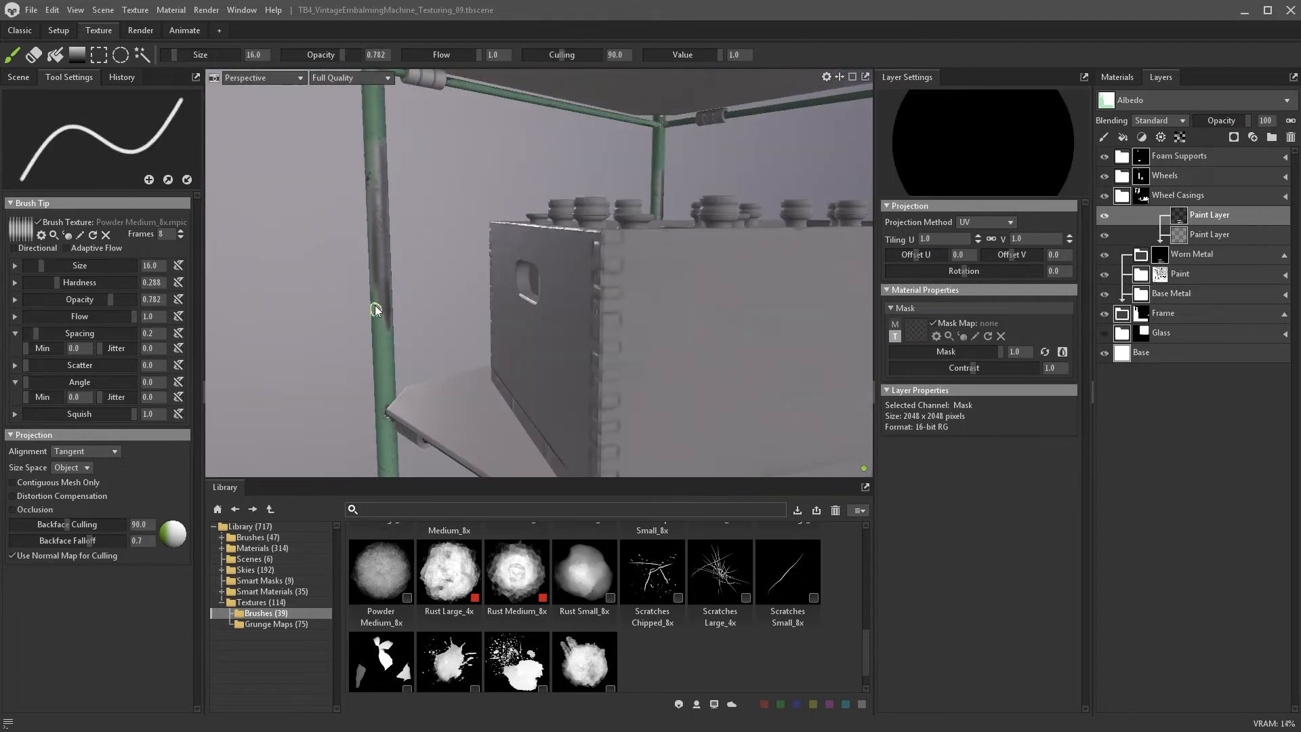
- Paint worn metal along the curved end of the top rail with the brush at size 19
key(bracketright)
mouse_move(366, 237)
alt+mouse_down()
mouse_move(348, 267)
mouse_move(500, 187)
mouse_move(540, 271)
alt+mouse_up()
key(x)
key(x)
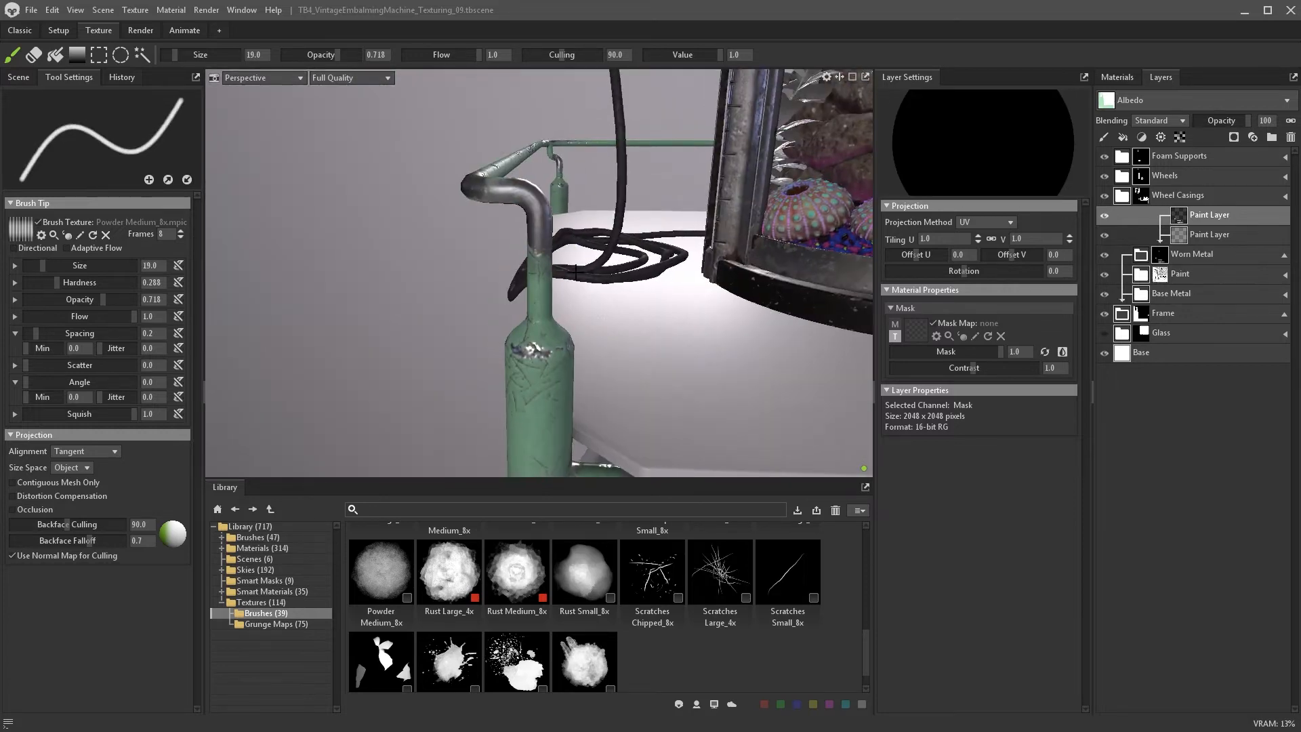
key(x)
- Touch up the worn metal on the upper post below the curved rail with a smaller brush
mouse_move(531, 348)
alt+mouse_down()
mouse_move(602, 349)
mouse_move(548, 217)
mouse_move(479, 253)
mouse_move(502, 216)
alt+mouse_up()
scroll(479, 252, up, 2)
key(x)
key(bracketleft)
key(bracketleft)
key(bracketleft)
alt+drag(557, 206, 558, 395)
key(x)
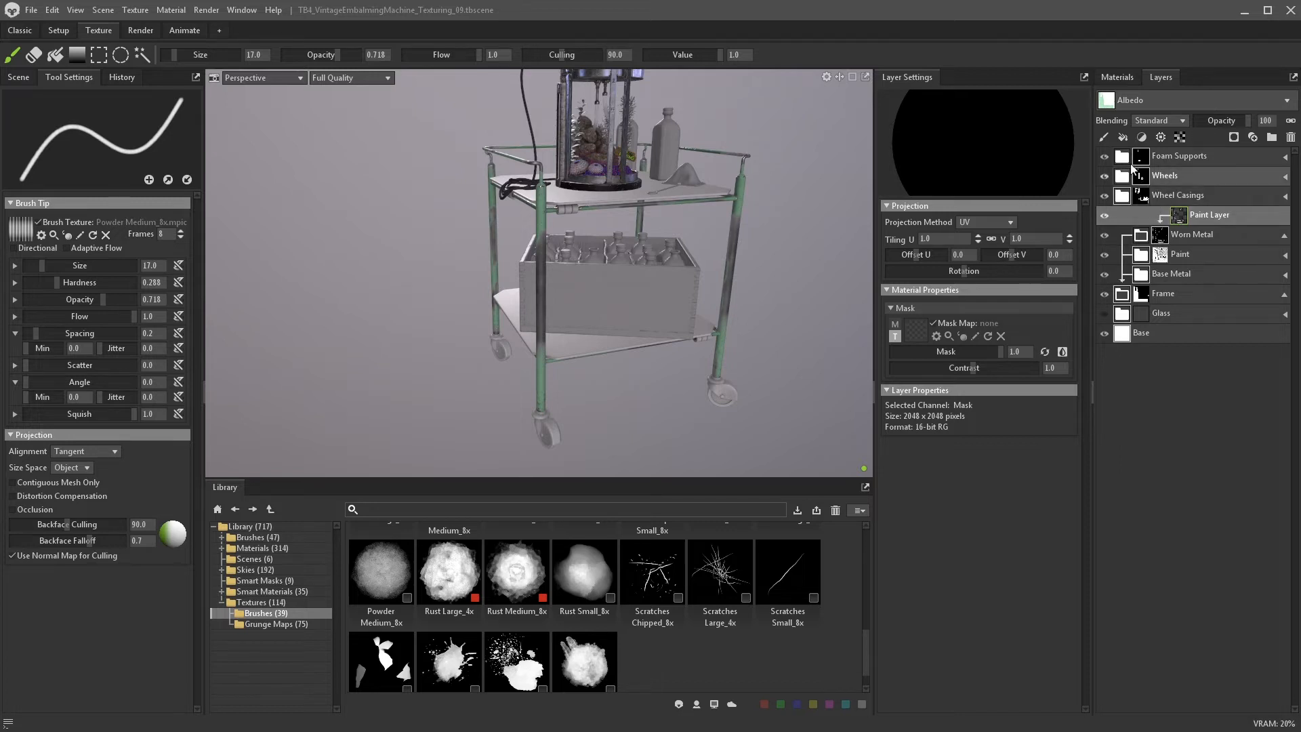
- Add a fill layer with Multiply blending to the Worn Metal mask and assign the Dirt Directional grunge map
click(1123, 137)
click(1169, 122)
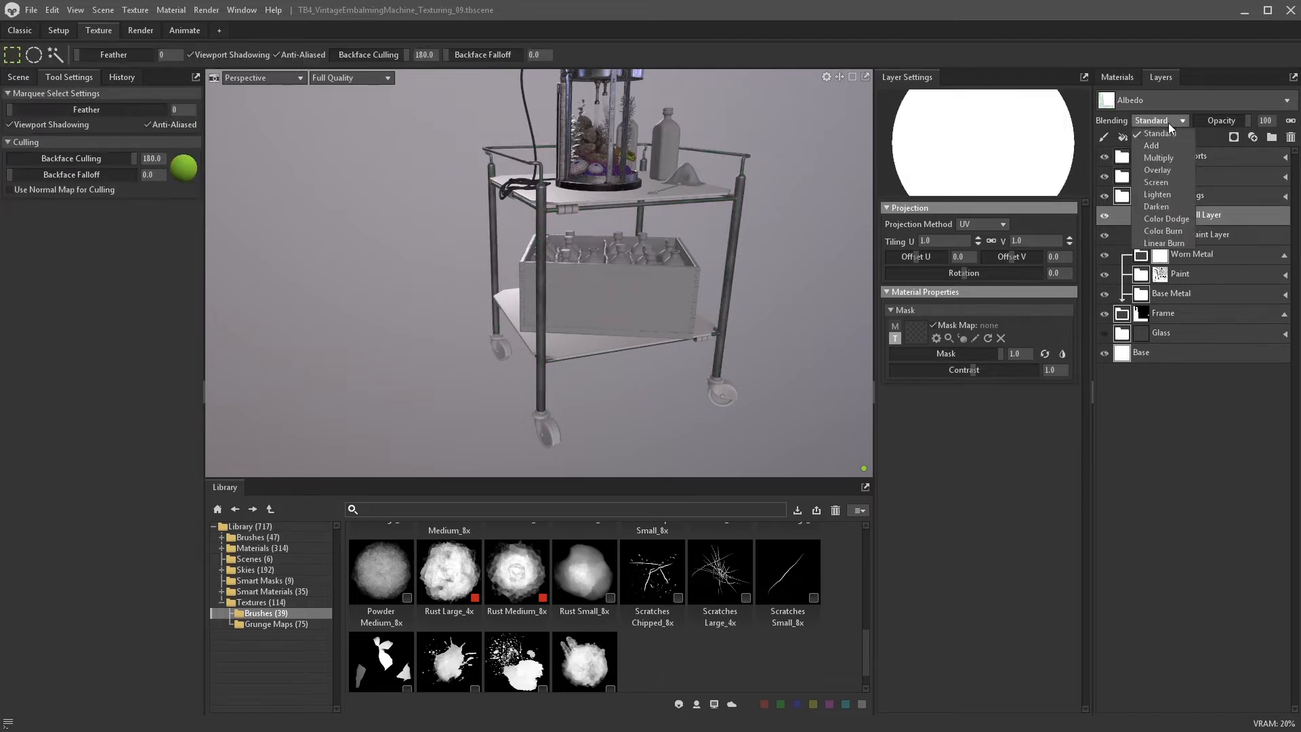
click(1160, 158)
click(274, 623)
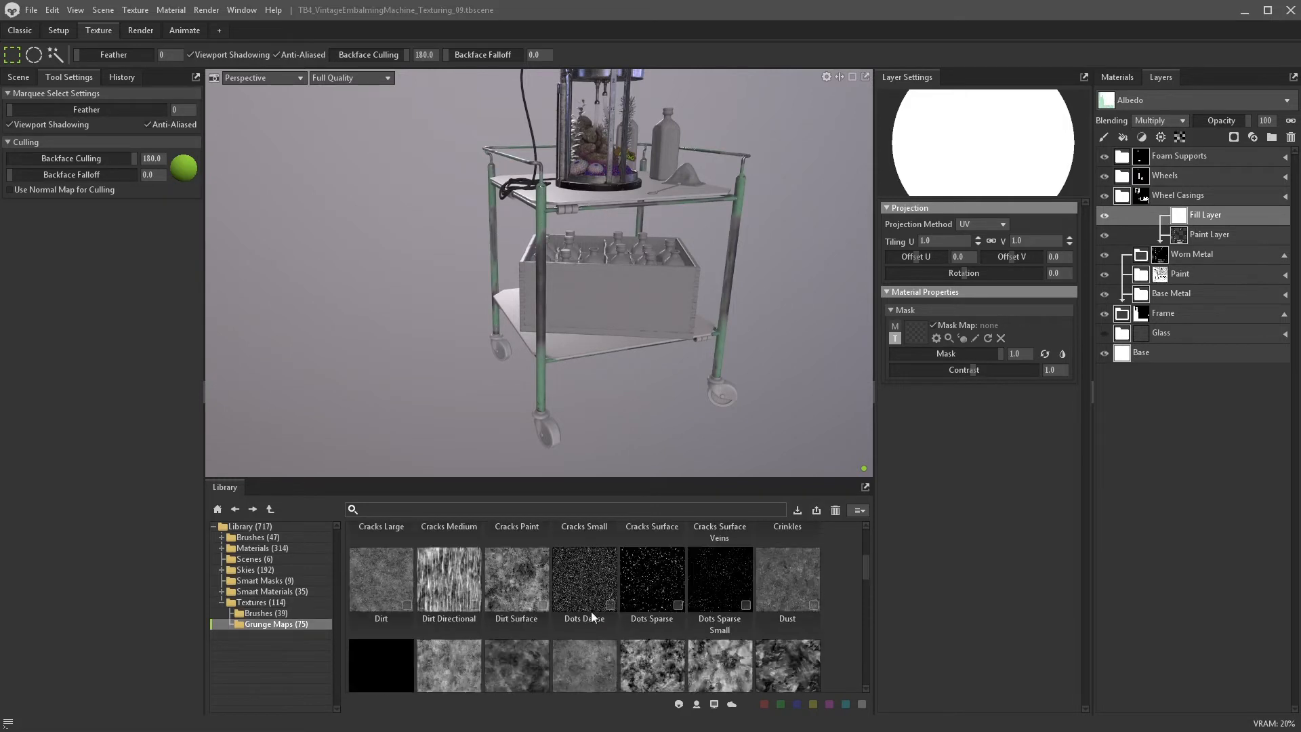
drag(449, 580, 915, 332)
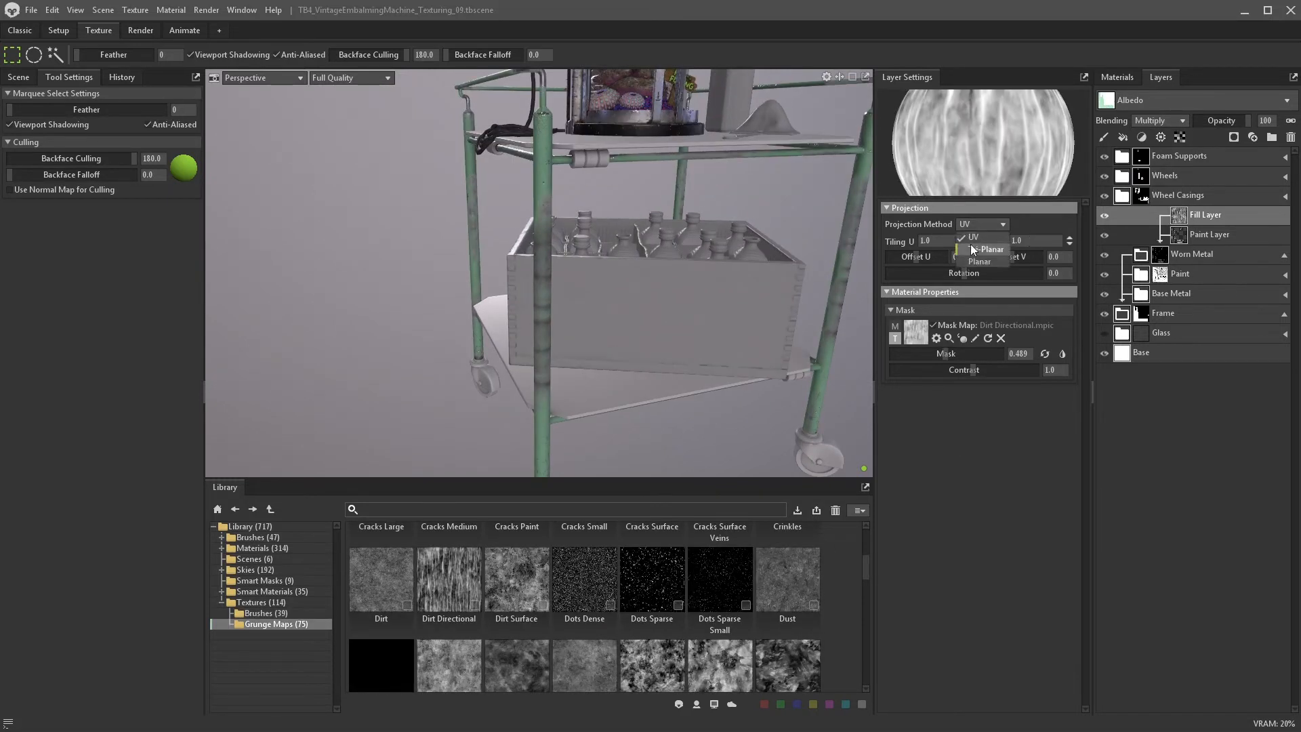
- Set the Dirt Directional fill to Tri-Planar projection with tiling 3 and mask value 0.9, and adjust its contrast
click(974, 249)
text(4)
key(Return)
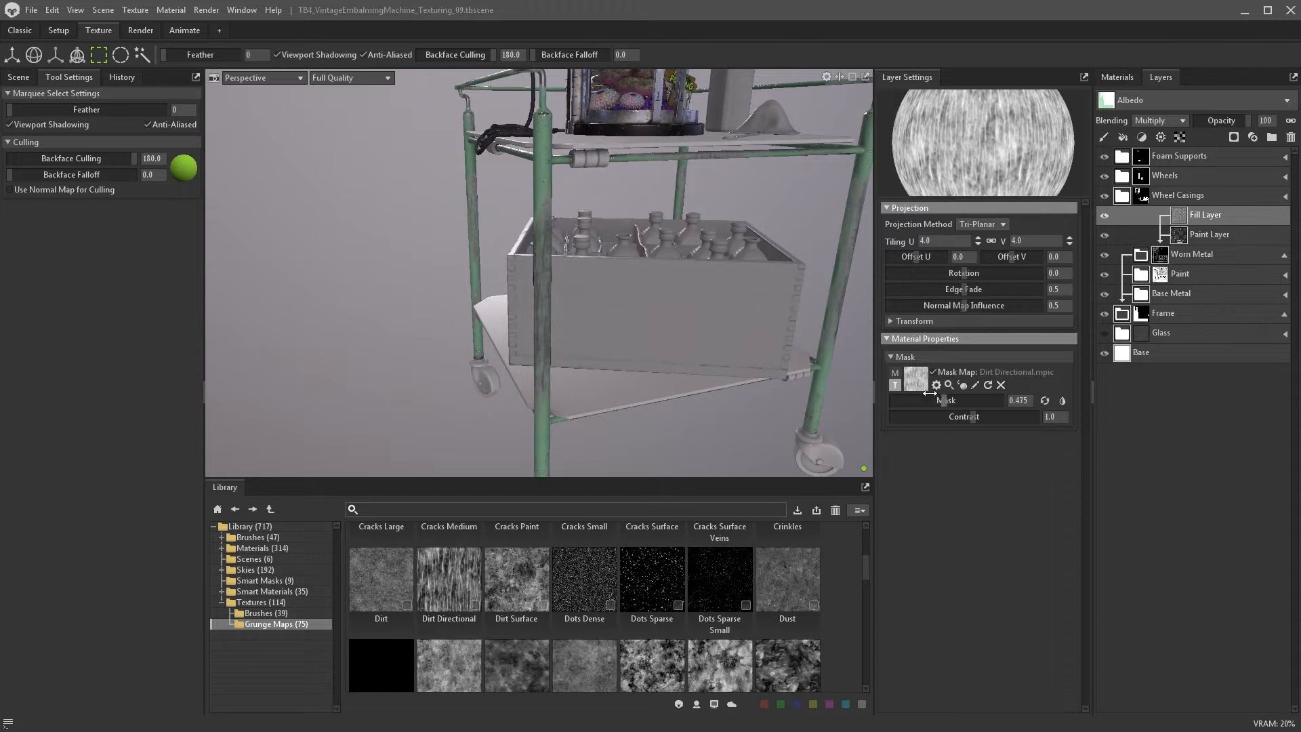
mouse_move(930, 393)
mouse_down()
mouse_move(1000, 386)
mouse_move(994, 416)
mouse_up()
key(Return)
drag(934, 241, 906, 242)
text(3)
key(Return)
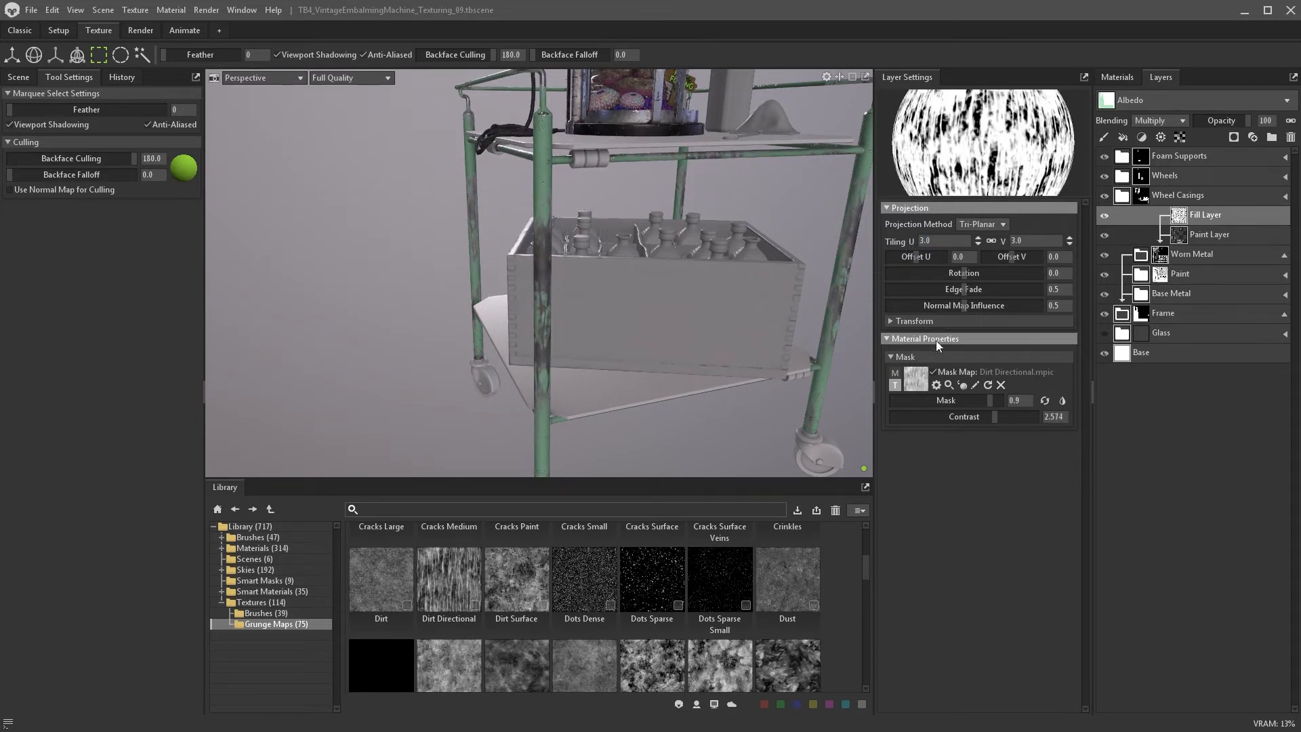
drag(994, 416, 974, 416)
- Blend worn metal around the base of the leg above the caster with the Powder Medium_8x brush at size 17
scroll(512, 314, up, 5)
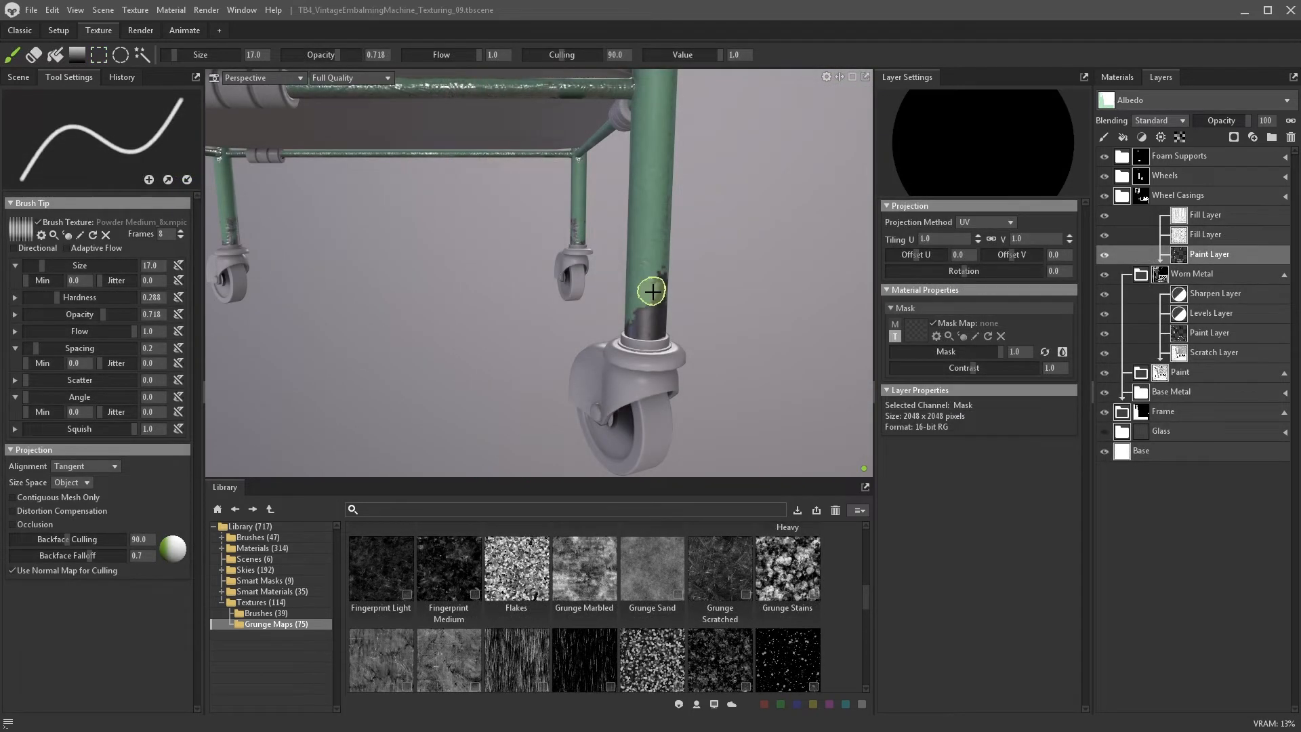
mouse_move(652, 292)
mouse_down()
mouse_move(642, 299)
mouse_move(643, 261)
mouse_move(656, 255)
mouse_move(655, 281)
mouse_move(645, 174)
mouse_move(561, 325)
mouse_up()
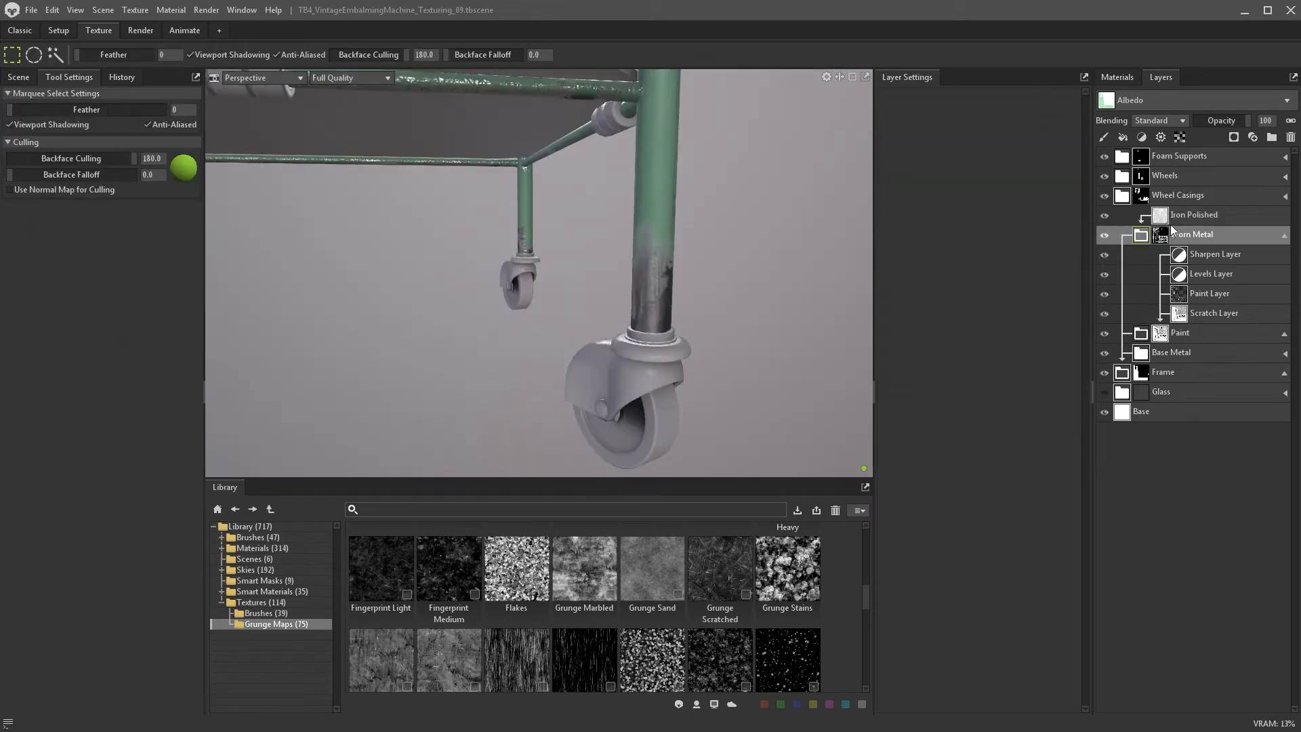
- Change the Iron Polished layer's albedo colour to a darker, warmer tone
click(1180, 216)
click(1022, 439)
drag(588, 269, 823, 341)
click(905, 502)
click(905, 509)
drag(726, 376, 726, 398)
click(1026, 363)
alt+drag(640, 320, 704, 316)
- Refine the worn metal where the curved rail meets the post's neck with the brush at size 10
click(1186, 332)
click(1210, 293)
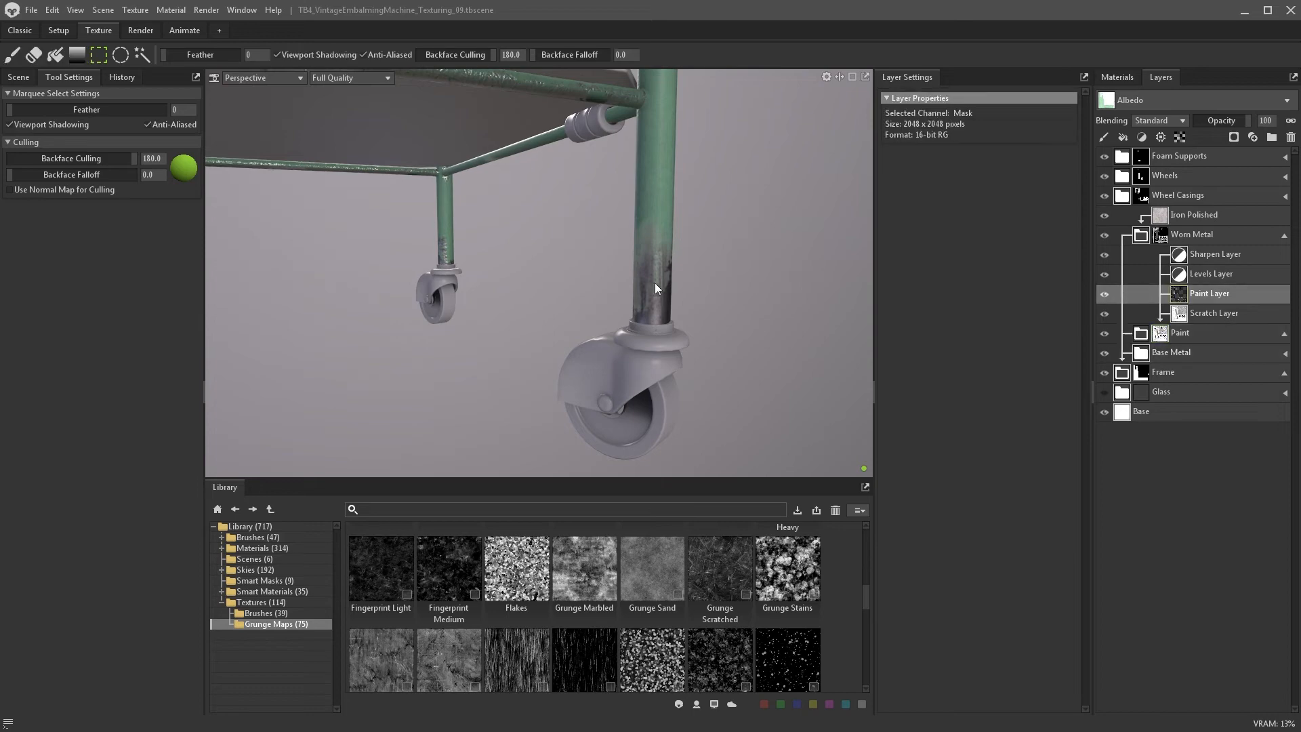
click(12, 55)
key(x)
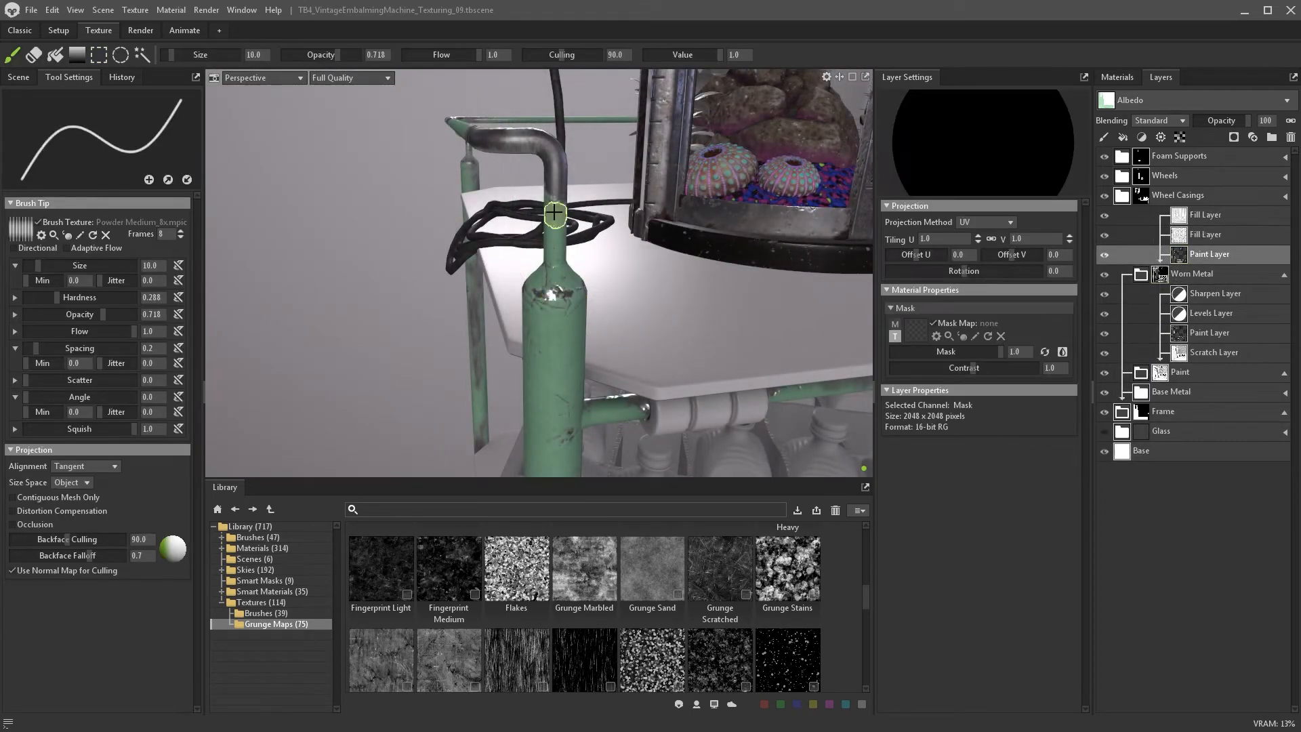
key(x)
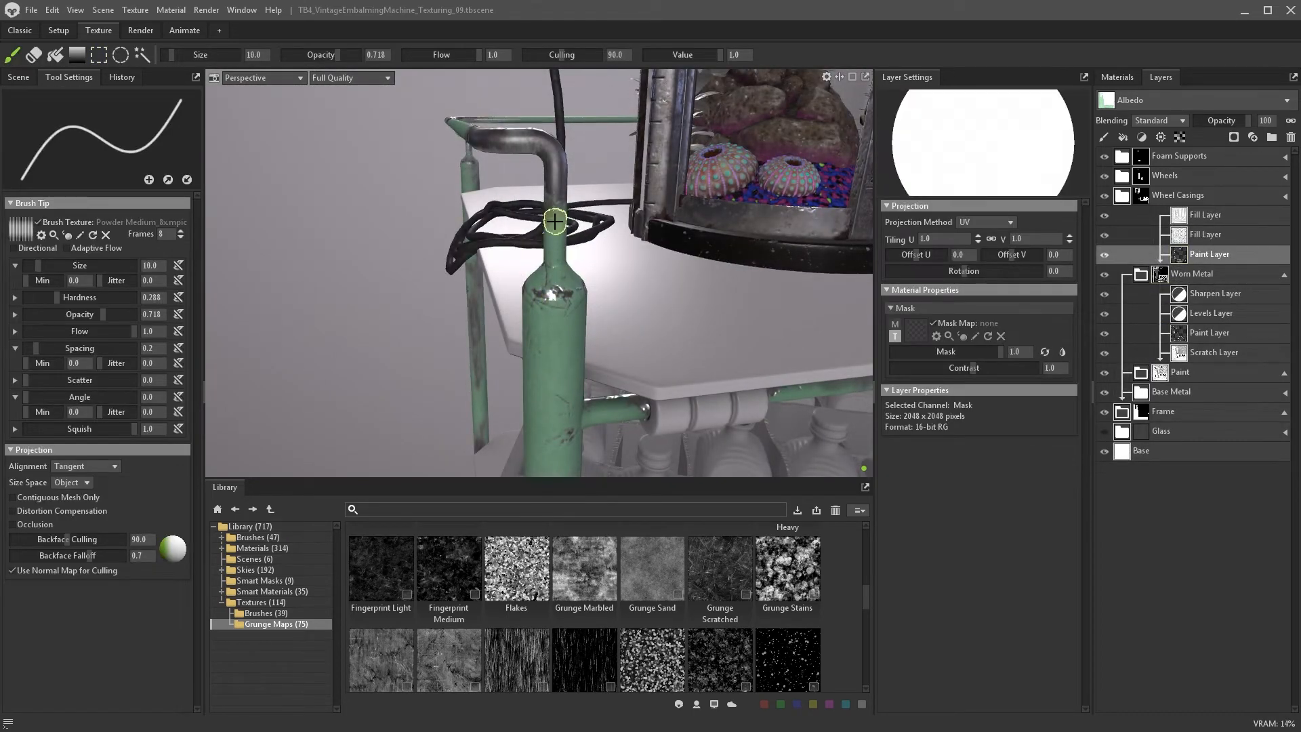
- Touch up the wear on the post's shoulder, then along the post beside the crate using the Drops Wet_8x brush at size 14
alt+drag(554, 214, 400, 278)
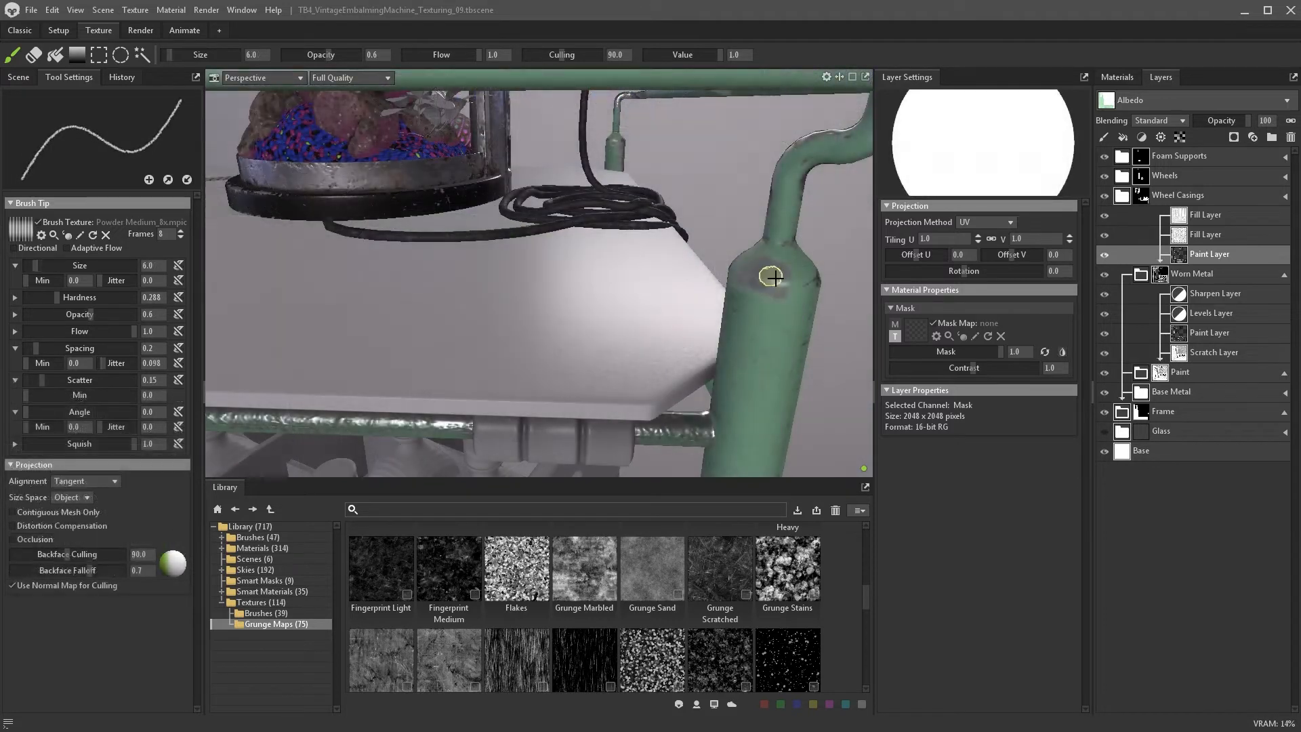
mouse_move(761, 279)
alt+mouse_down()
mouse_move(691, 244)
mouse_move(699, 182)
alt+mouse_up()
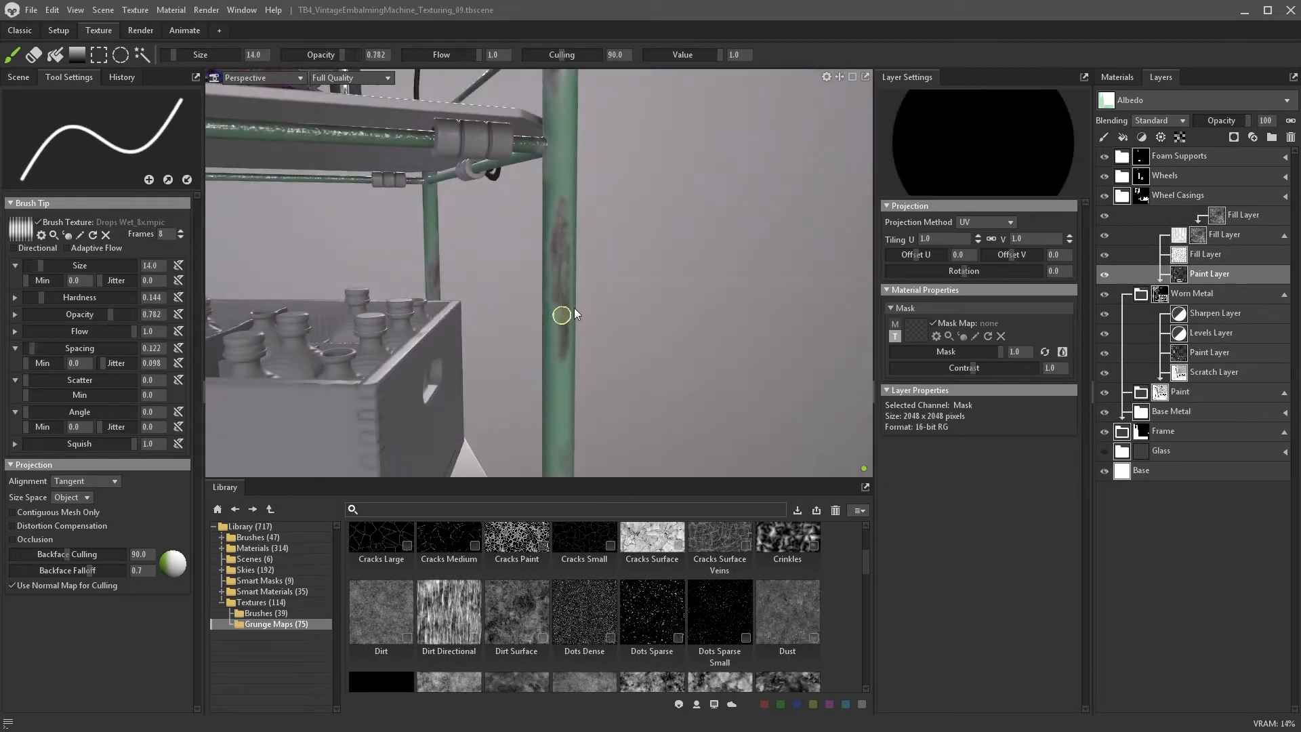
drag(562, 315, 561, 410)
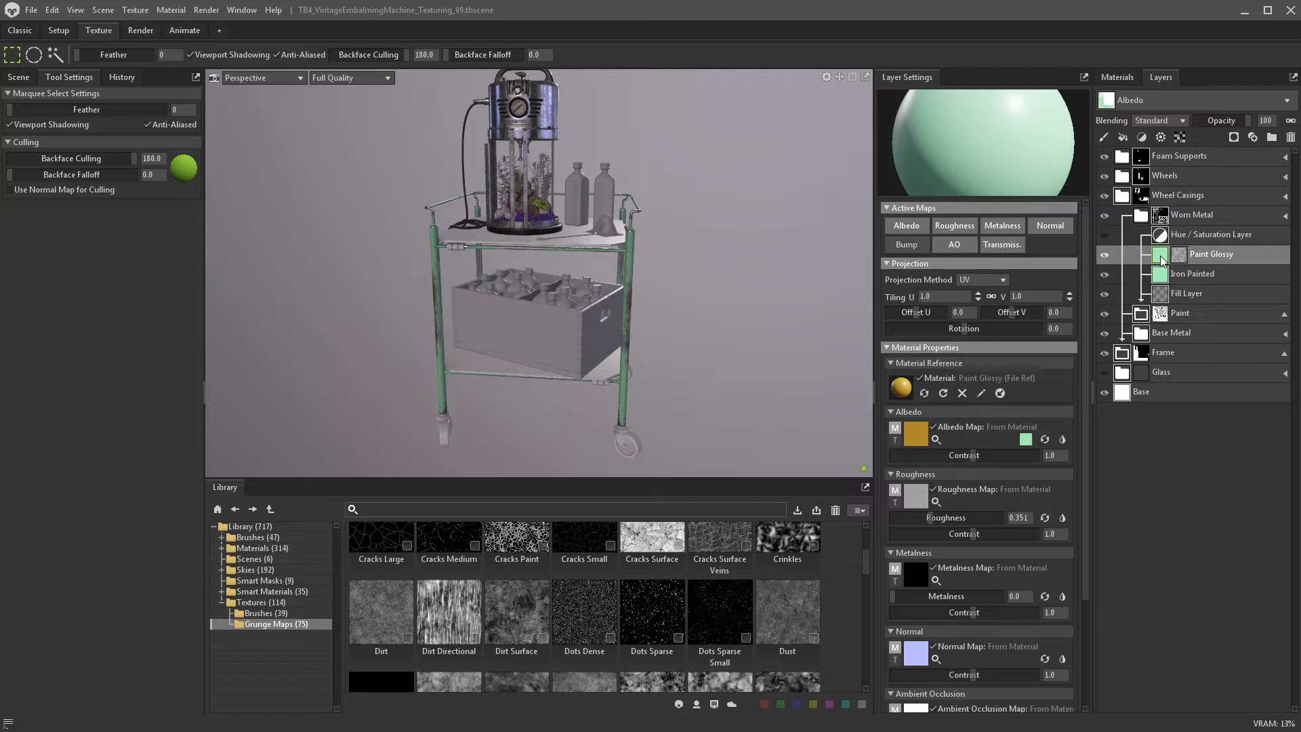
- Create a group named Discolouration attached to the Paint Glossy layer and place a new fill layer inside it
click(1272, 137)
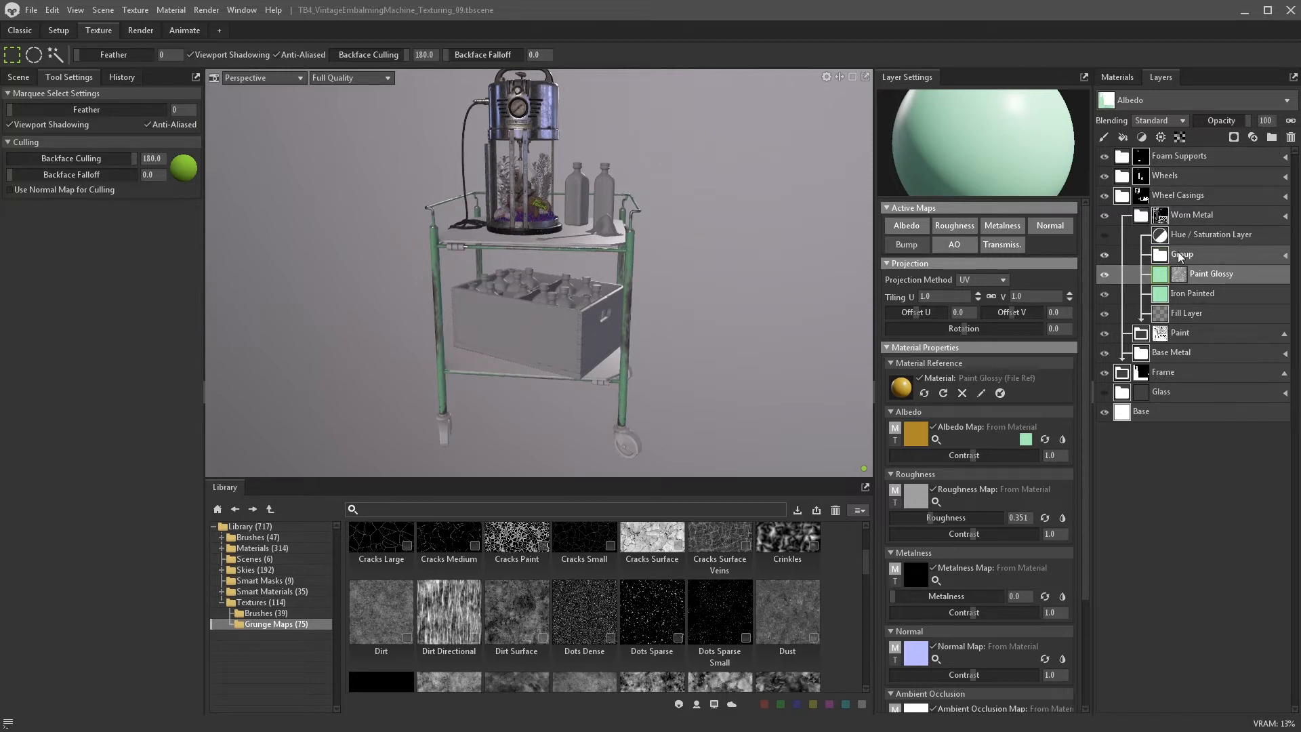
double_click(1181, 255)
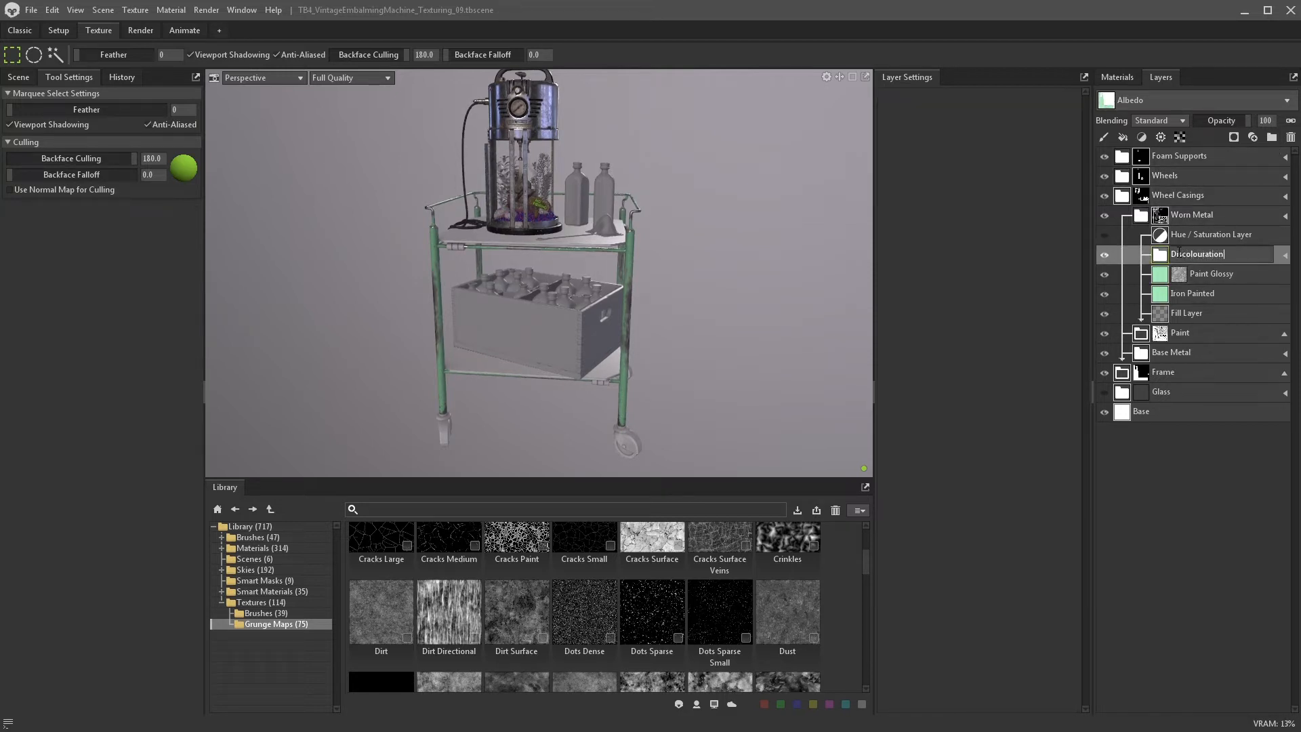
click(1123, 137)
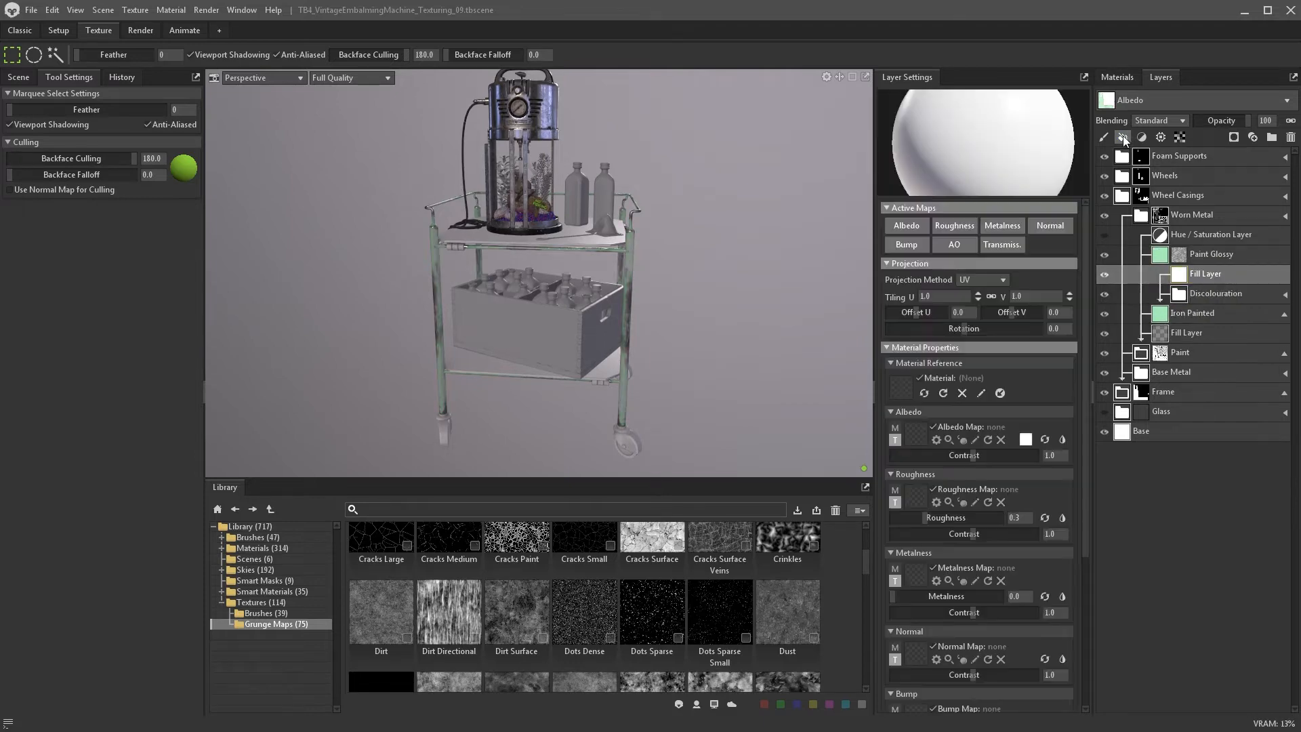
drag(1159, 274, 1177, 296)
- Limit the new Discolouration fill layer to the Albedo map, disabling all its other maps
scroll(421, 373, up, 5)
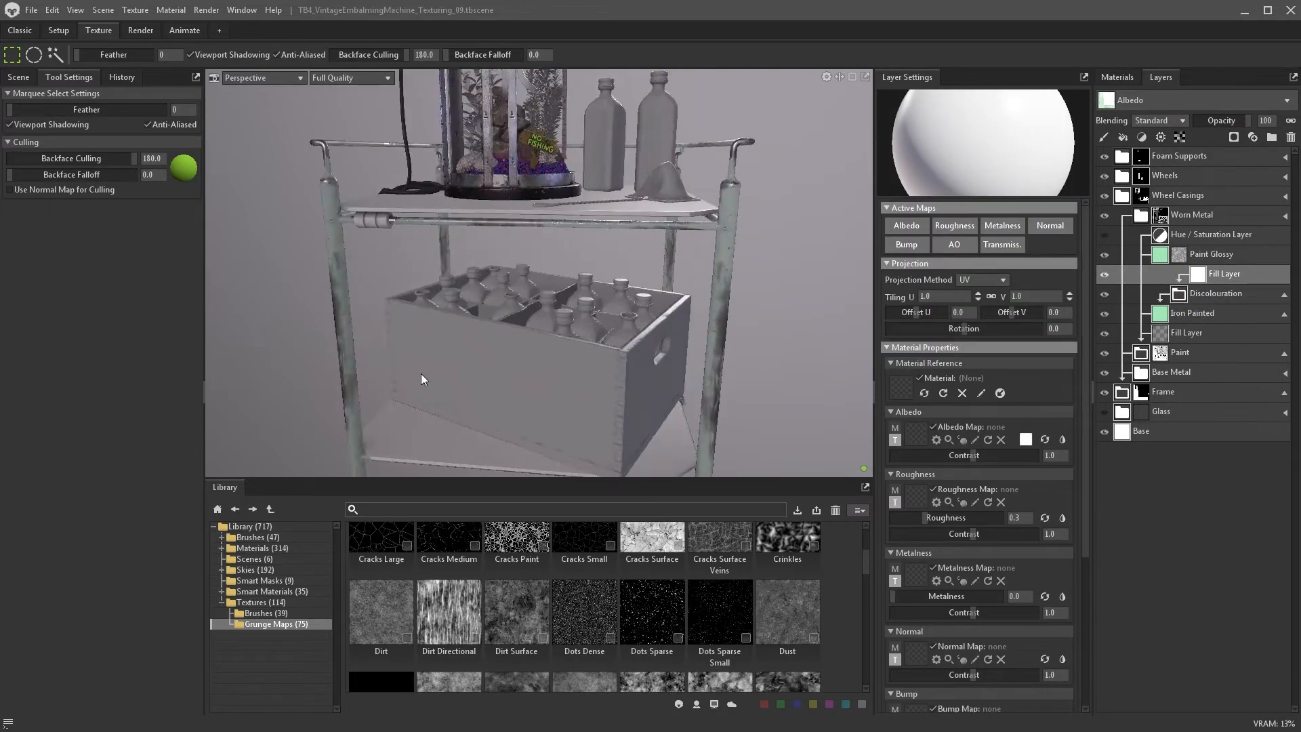
alt+drag(420, 373, 614, 313)
scroll(613, 313, up, 2)
click(1000, 246)
click(953, 245)
click(905, 246)
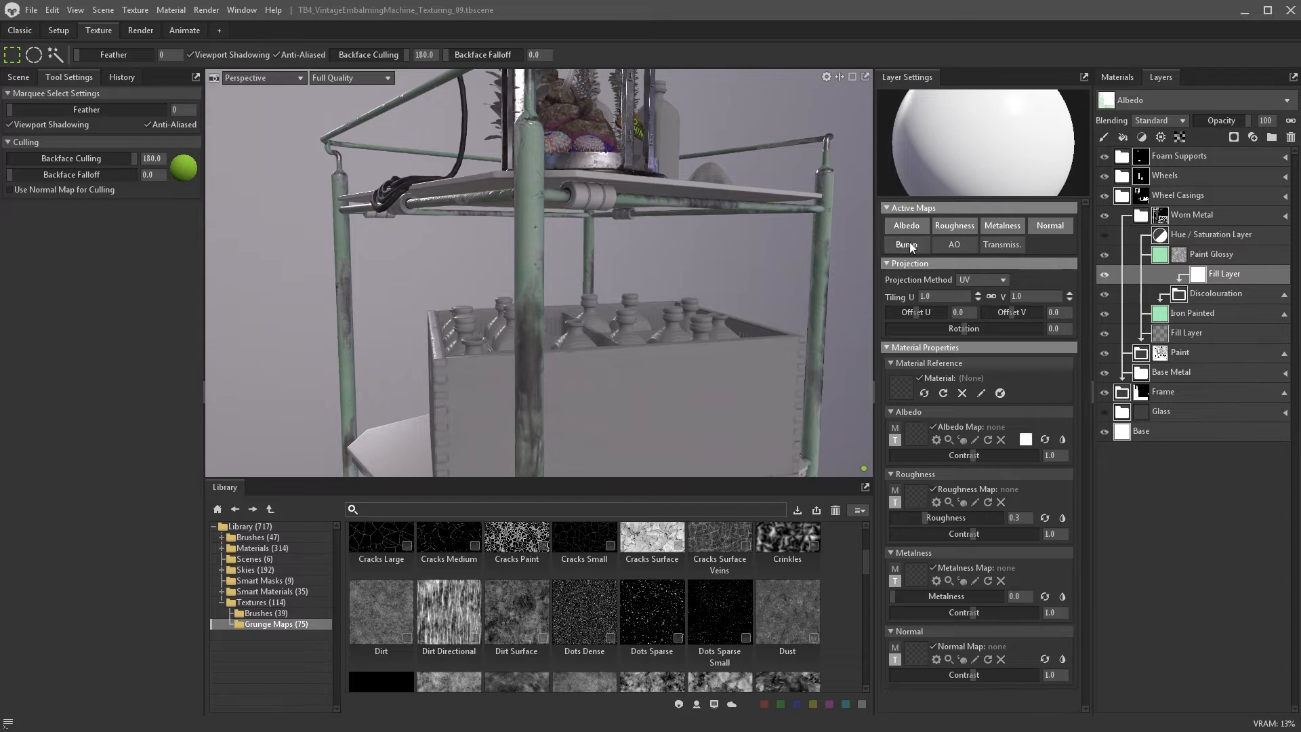
click(953, 227)
click(1001, 228)
click(1032, 231)
- Set the fill layer's albedo colour to a muted yellow and rename the layer Yellowing
click(1025, 440)
click(906, 501)
mouse_move(793, 393)
mouse_down()
mouse_move(802, 378)
mouse_move(811, 408)
mouse_up()
click(1025, 360)
double_click(1225, 274)
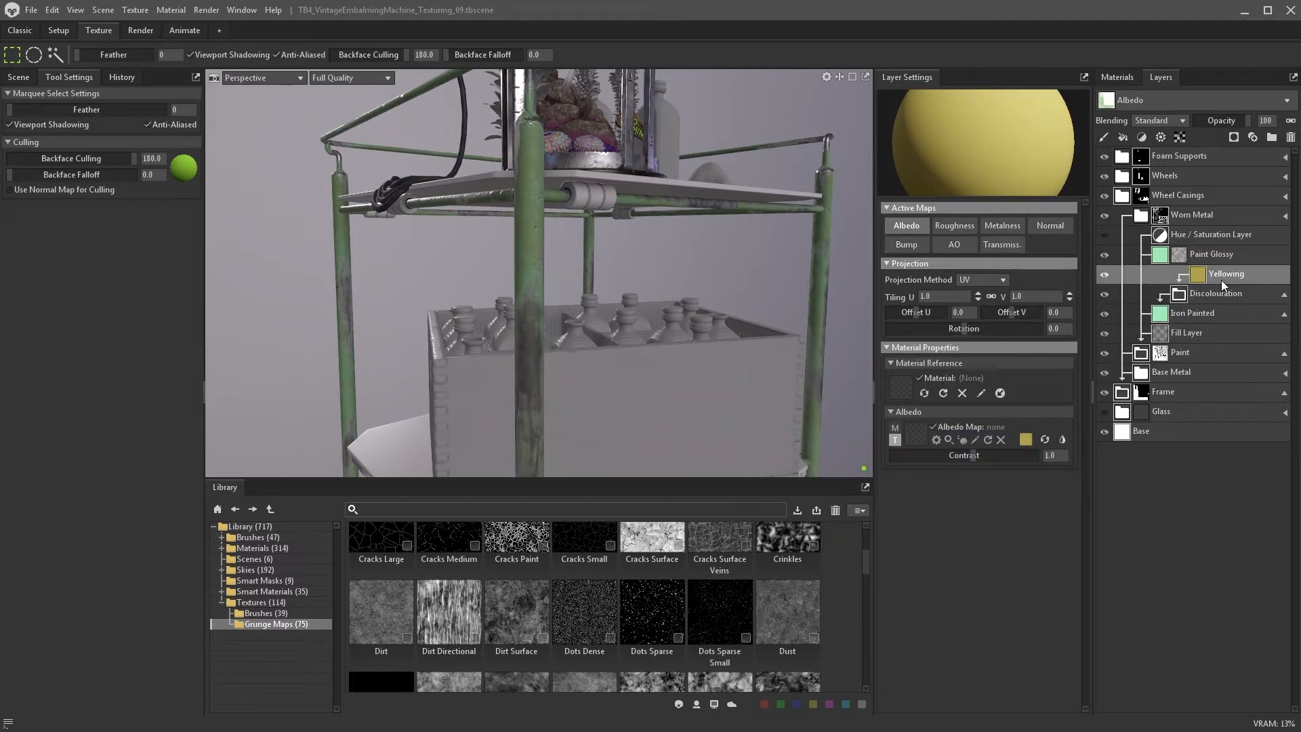
- Add a fill mask to the Yellowing layer and assign the Dust Sponged grunge map to it
click(1233, 137)
click(1224, 202)
scroll(574, 621, down, 2)
drag(652, 573, 916, 332)
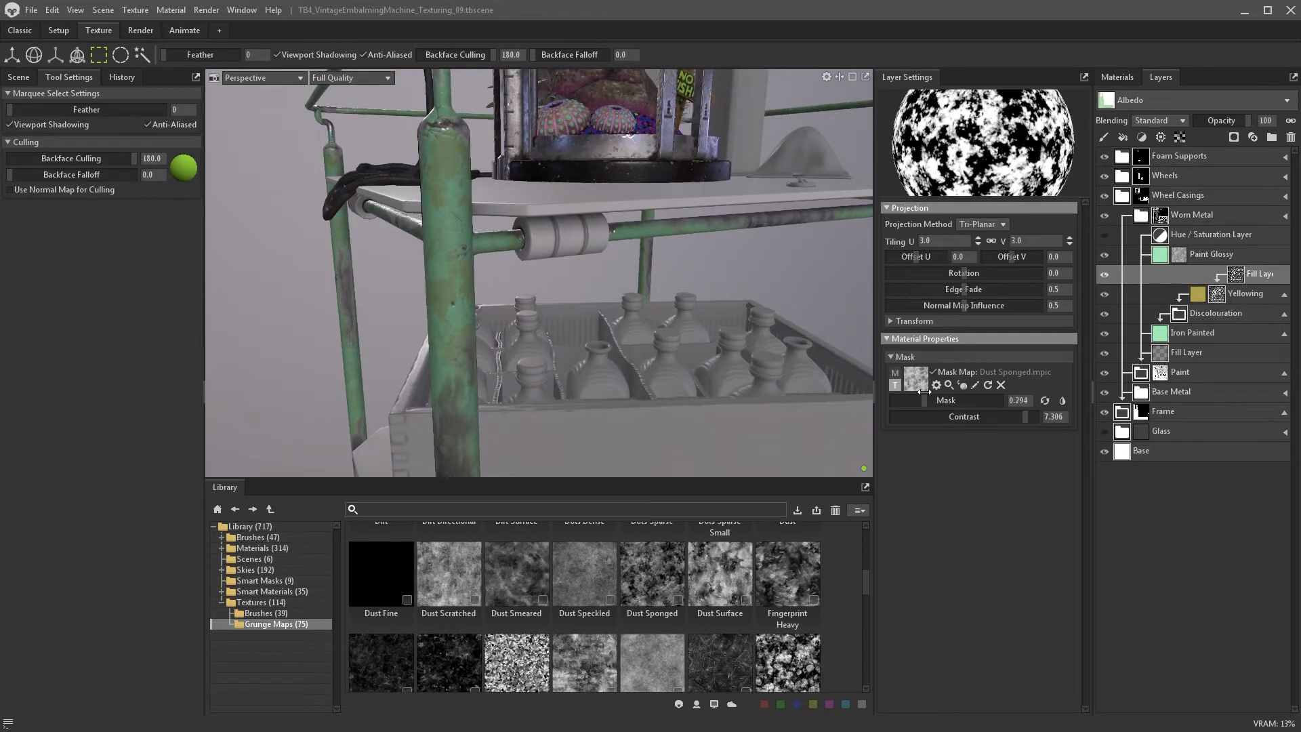
- Add a nested fill mask to the Yellowing mask and assign Grunge Stains with Tri-Planar projection, tiling 3.0, mask 0.106 and contrast 7.158
click(1234, 137)
click(1224, 210)
scroll(719, 603, down, 1)
drag(719, 601, 1282, 277)
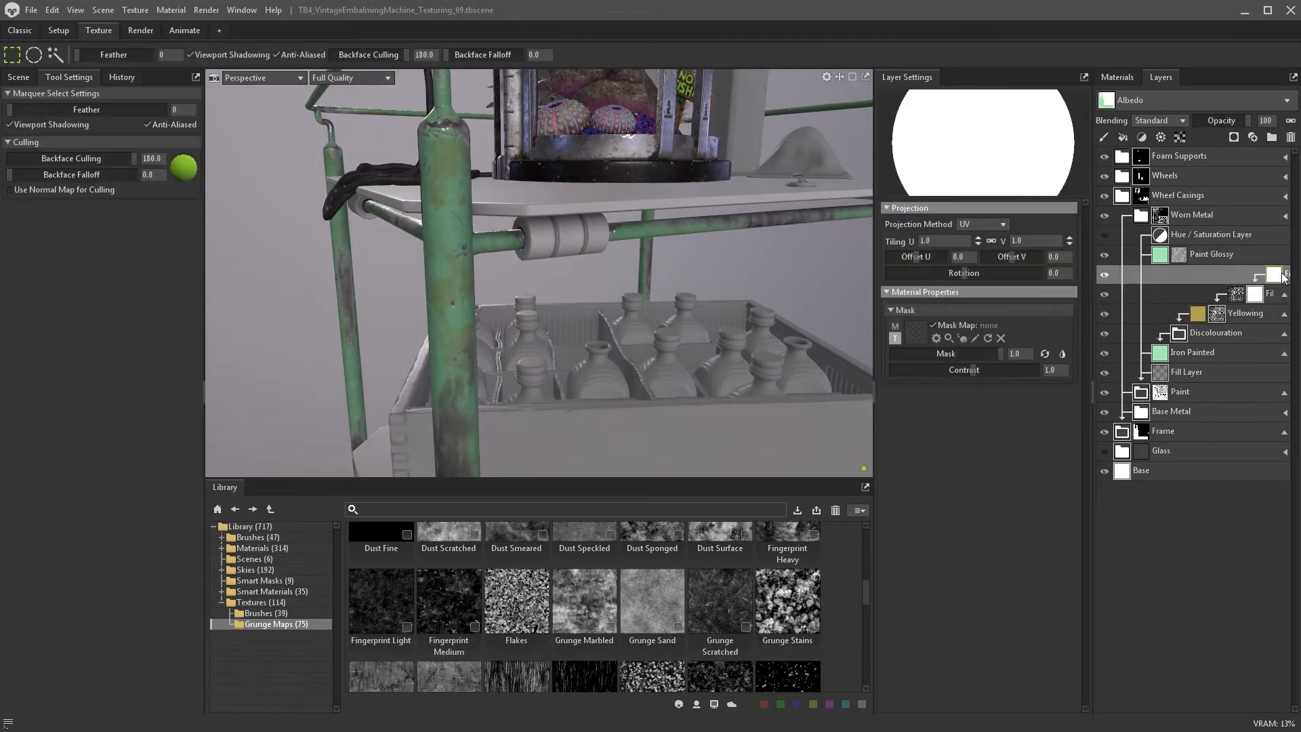
scroll(772, 586, down, 1)
drag(788, 543, 915, 332)
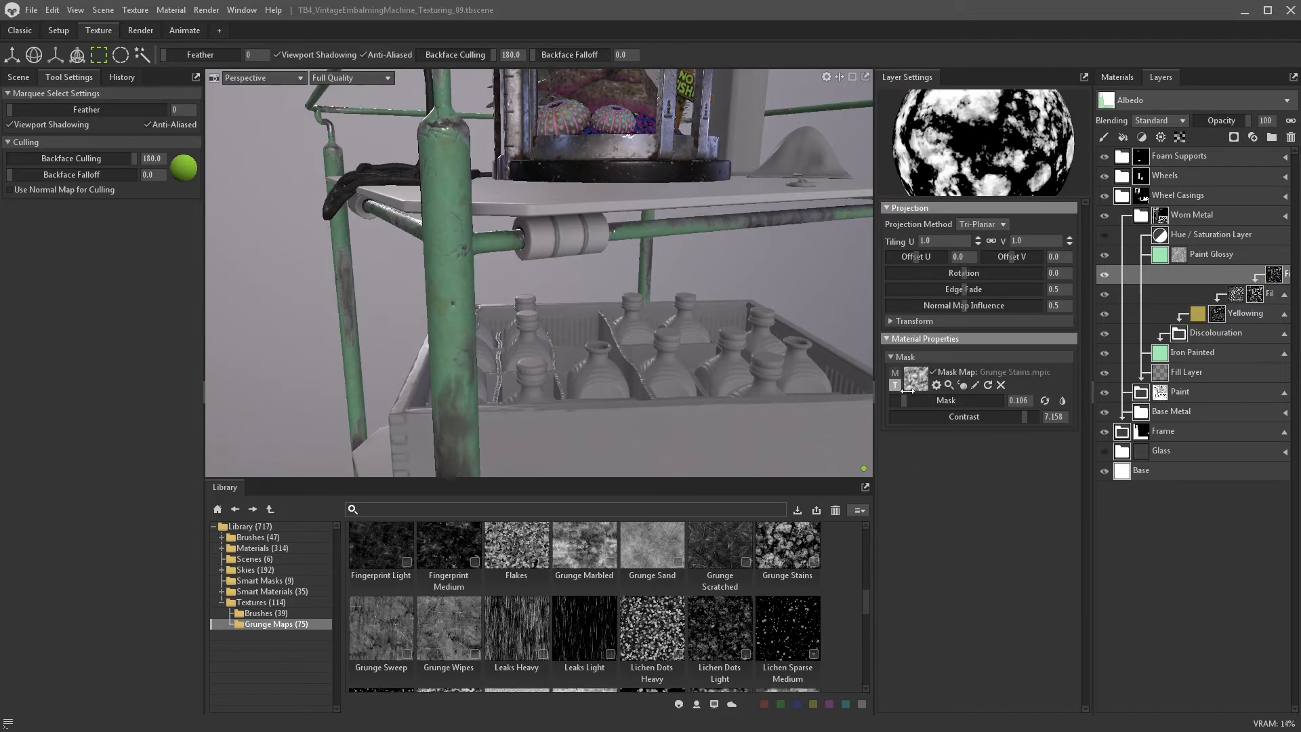
- Duplicate the Yellowing layer and set the copy's albedo colour to a pale yellow-green
click(1246, 313)
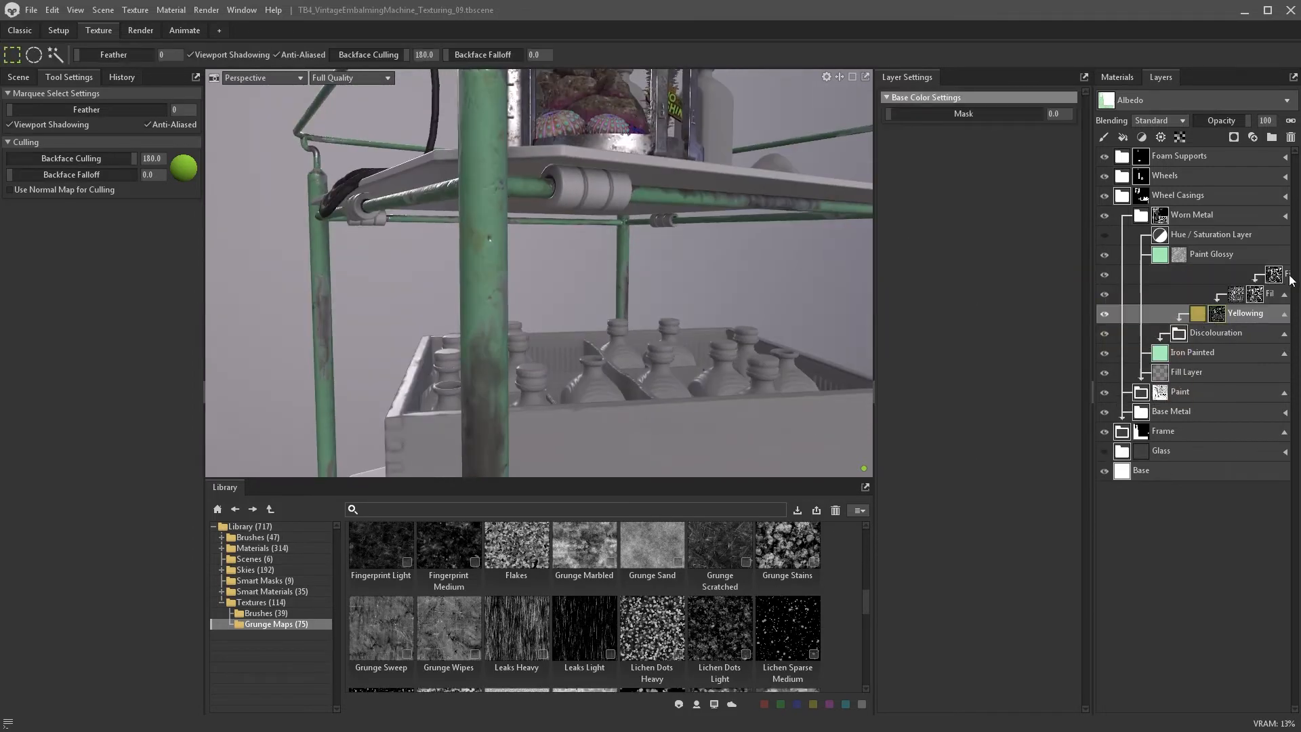
click(1288, 275)
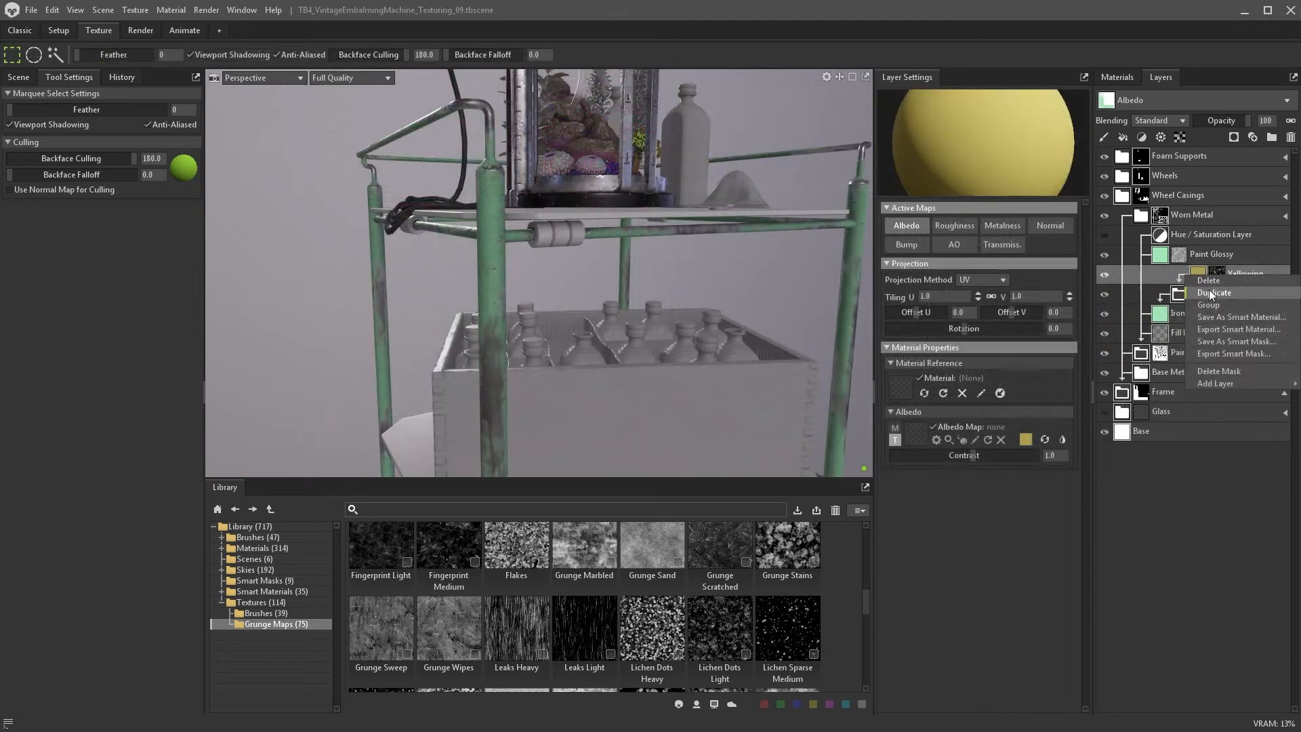
click(1025, 440)
click(784, 368)
drag(783, 364, 787, 362)
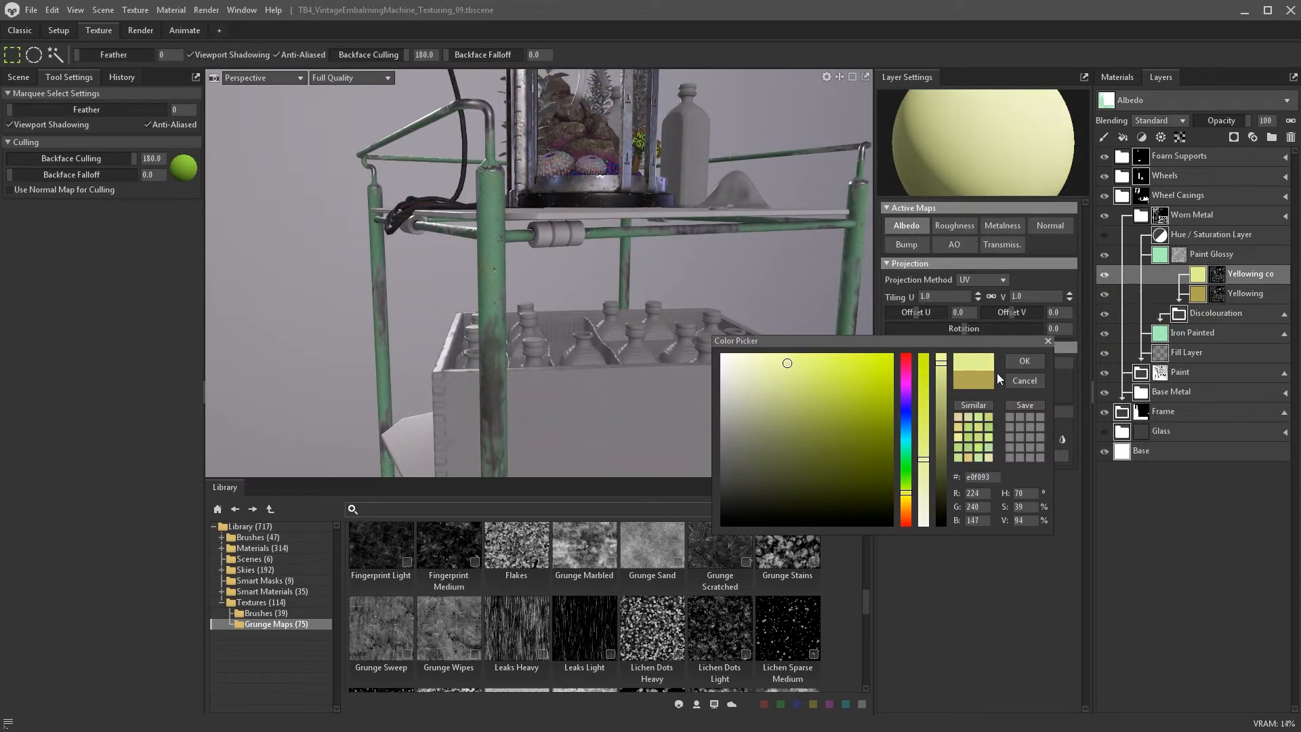
click(968, 427)
click(1024, 360)
- Delete the nested Grunge Stains mask from the mask of the duplicated Yellowing layer
click(1217, 274)
click(1247, 274)
key(Delete)
scroll(398, 593, down, 1)
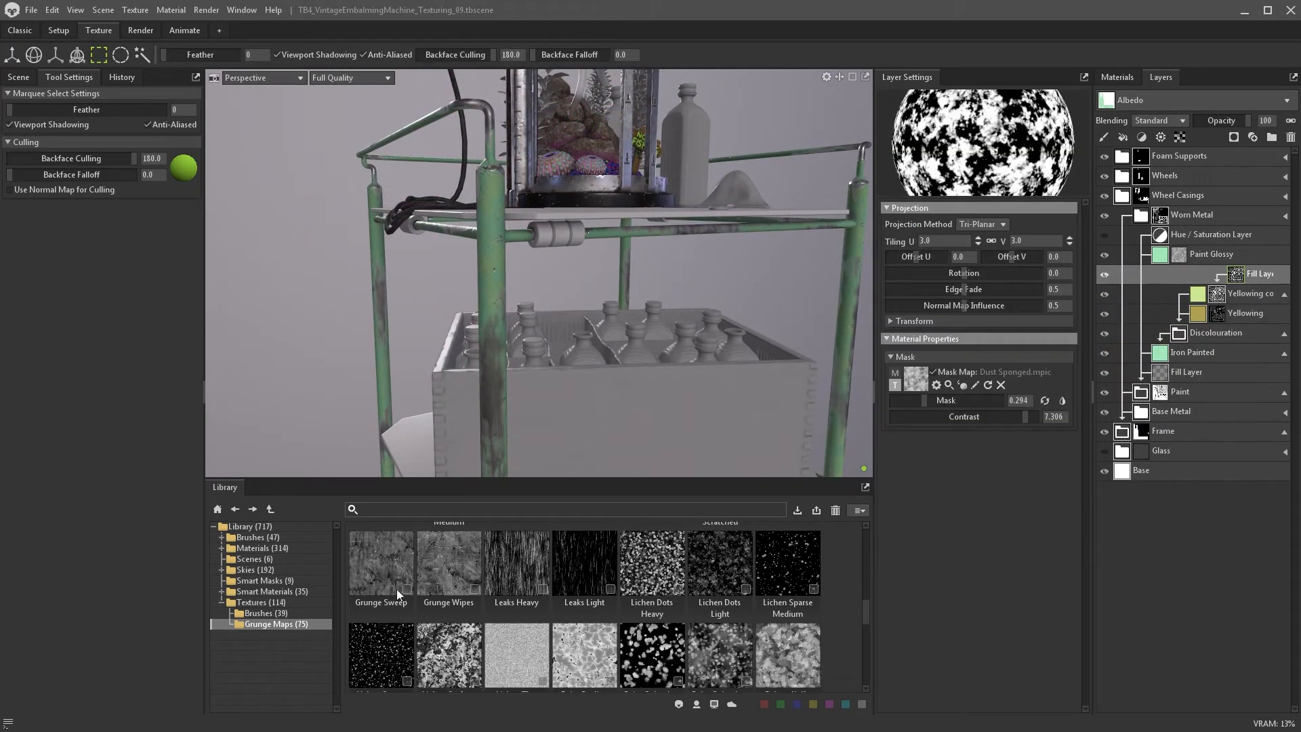
- Set the duplicated Yellowing layer's Dust Sponged mask to tiling 4.0 and a mask value of 0.156
alt+drag(489, 269, 494, 308)
scroll(493, 308, up, 3)
mouse_move(925, 400)
mouse_down()
mouse_move(894, 407)
mouse_move(919, 401)
mouse_up()
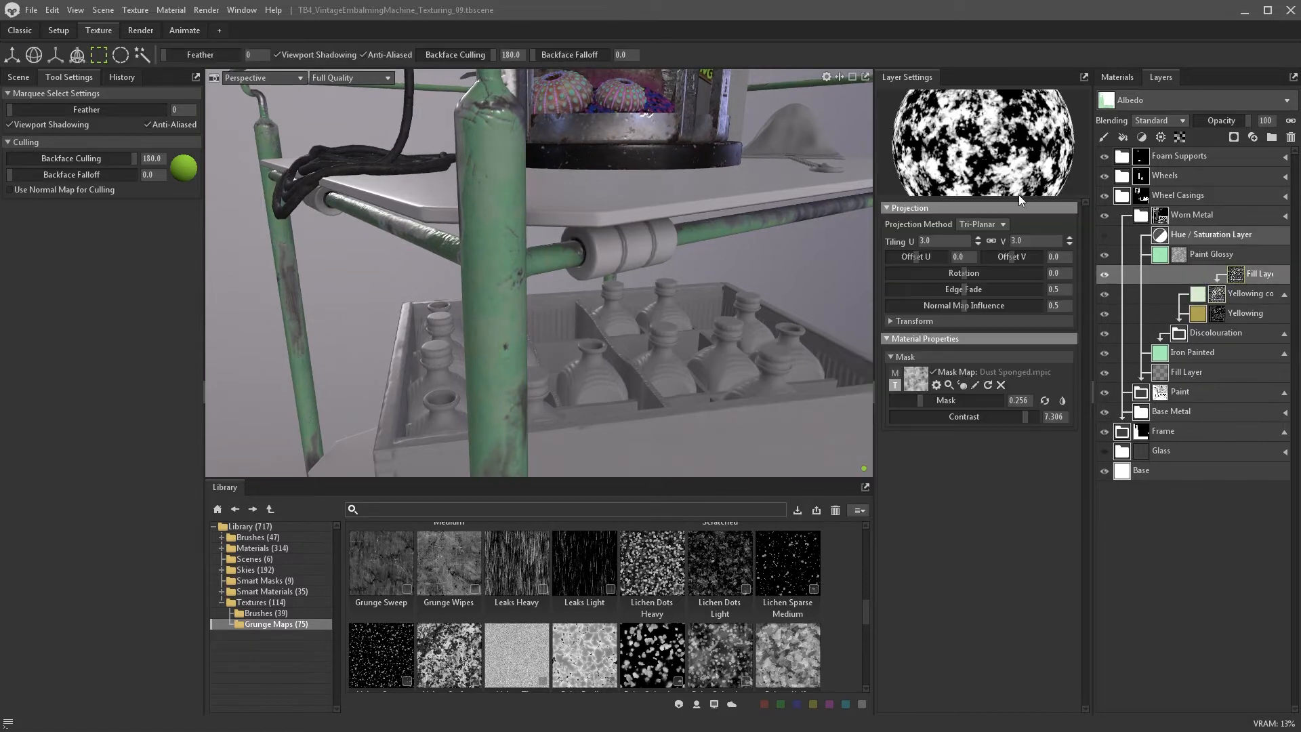
click(933, 241)
text(4)
key(Return)
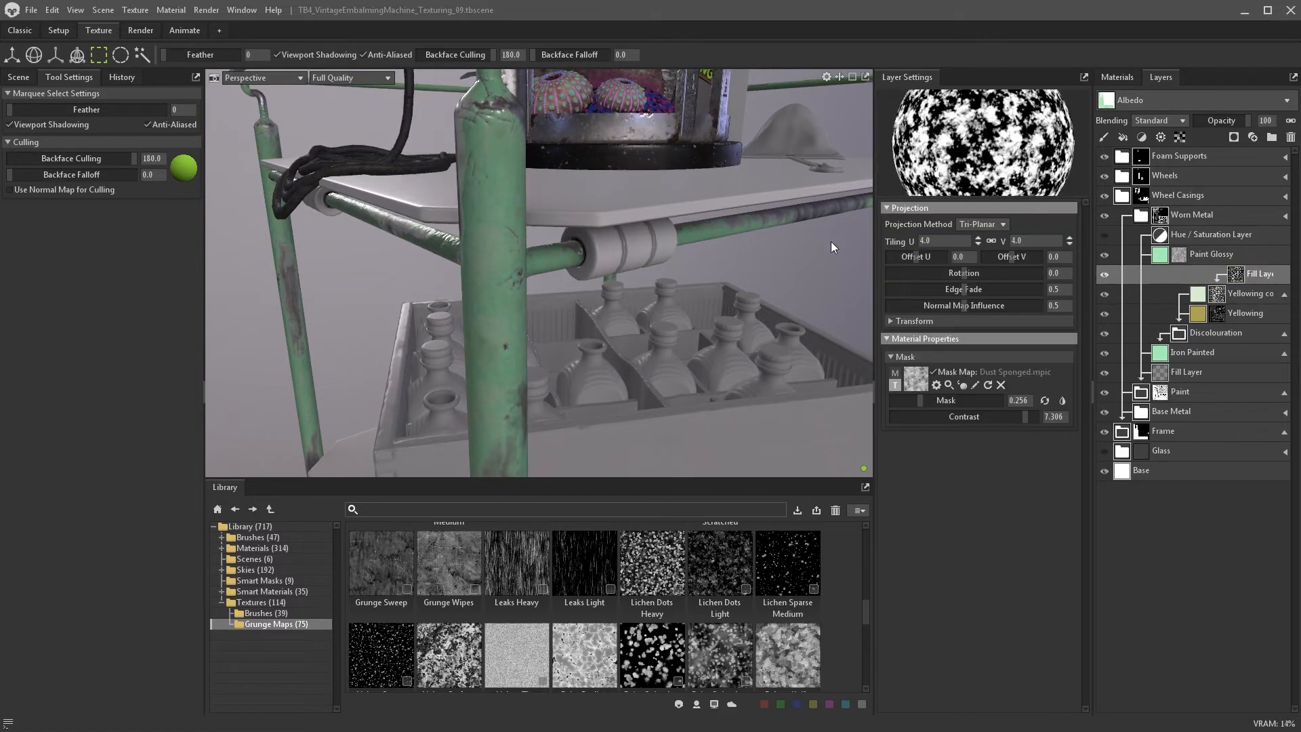
drag(923, 405, 585, 332)
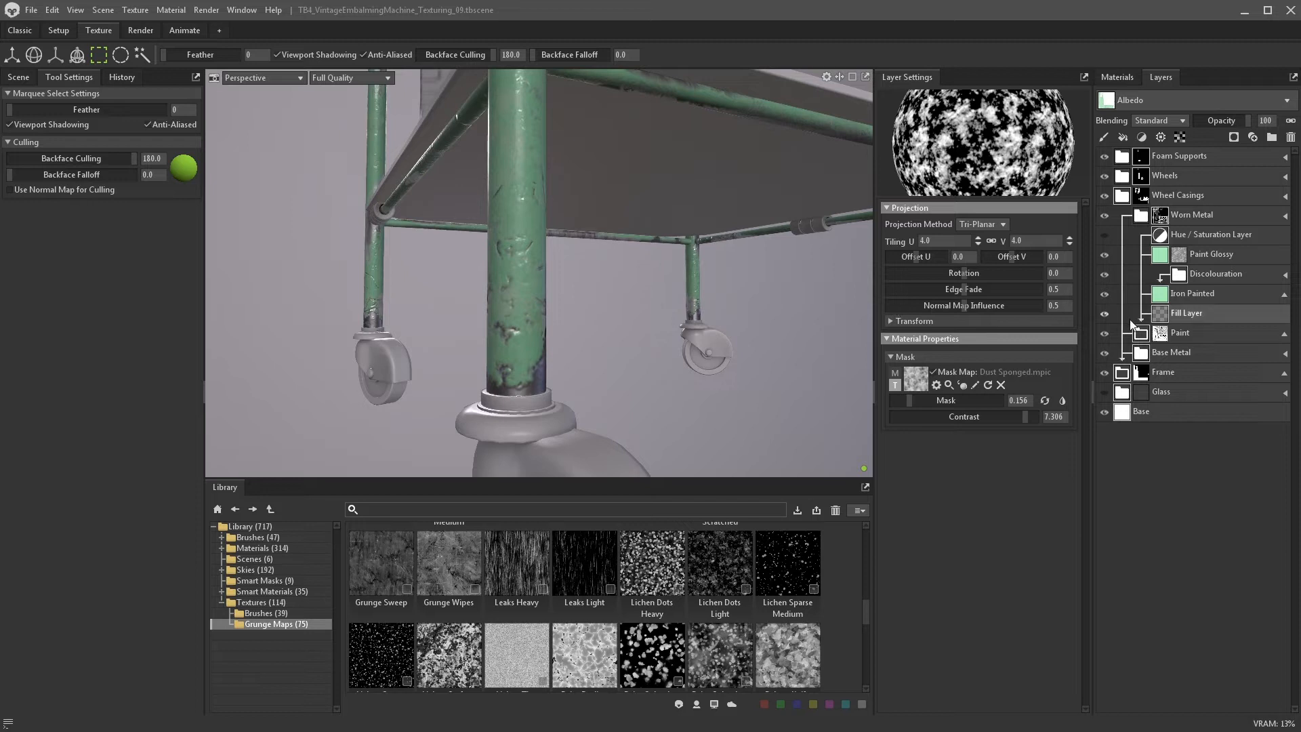
- Collapse and hide the Paint group, and expand the Base Metal group to show its layers
click(1259, 332)
click(1284, 333)
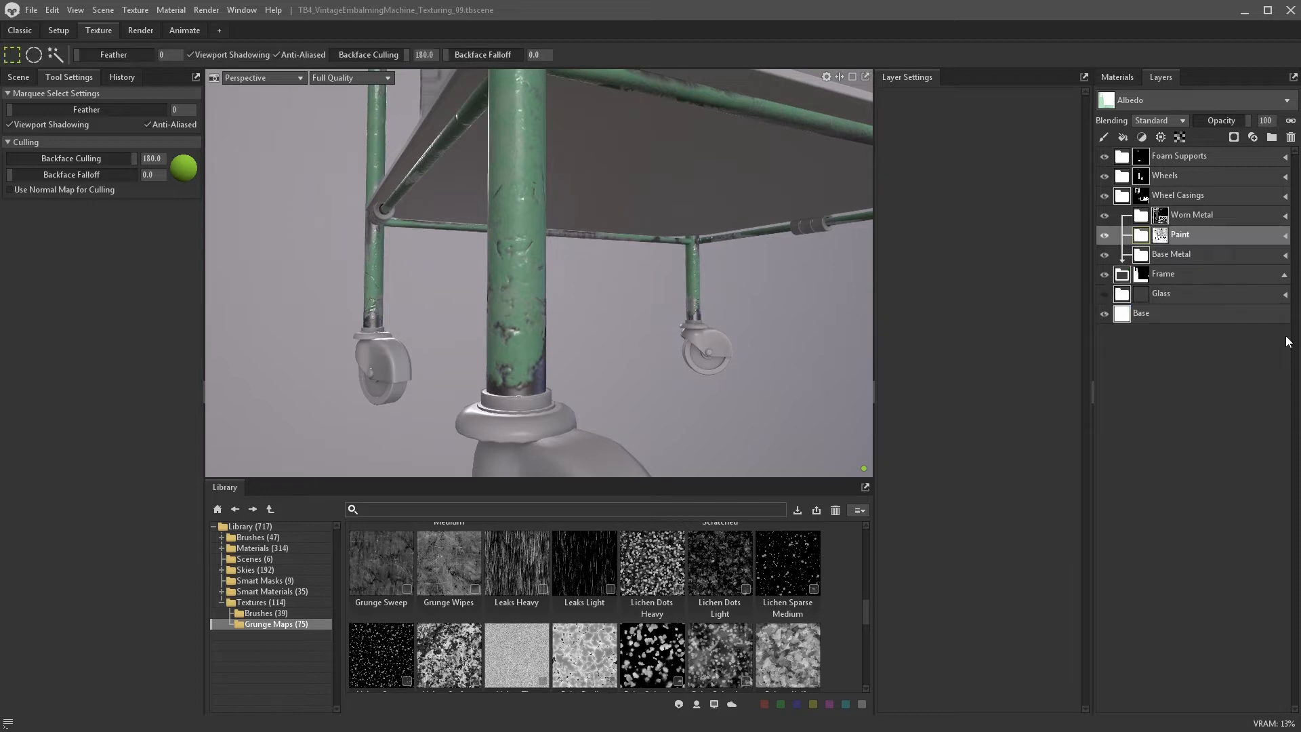
click(1105, 234)
click(1144, 256)
click(1284, 255)
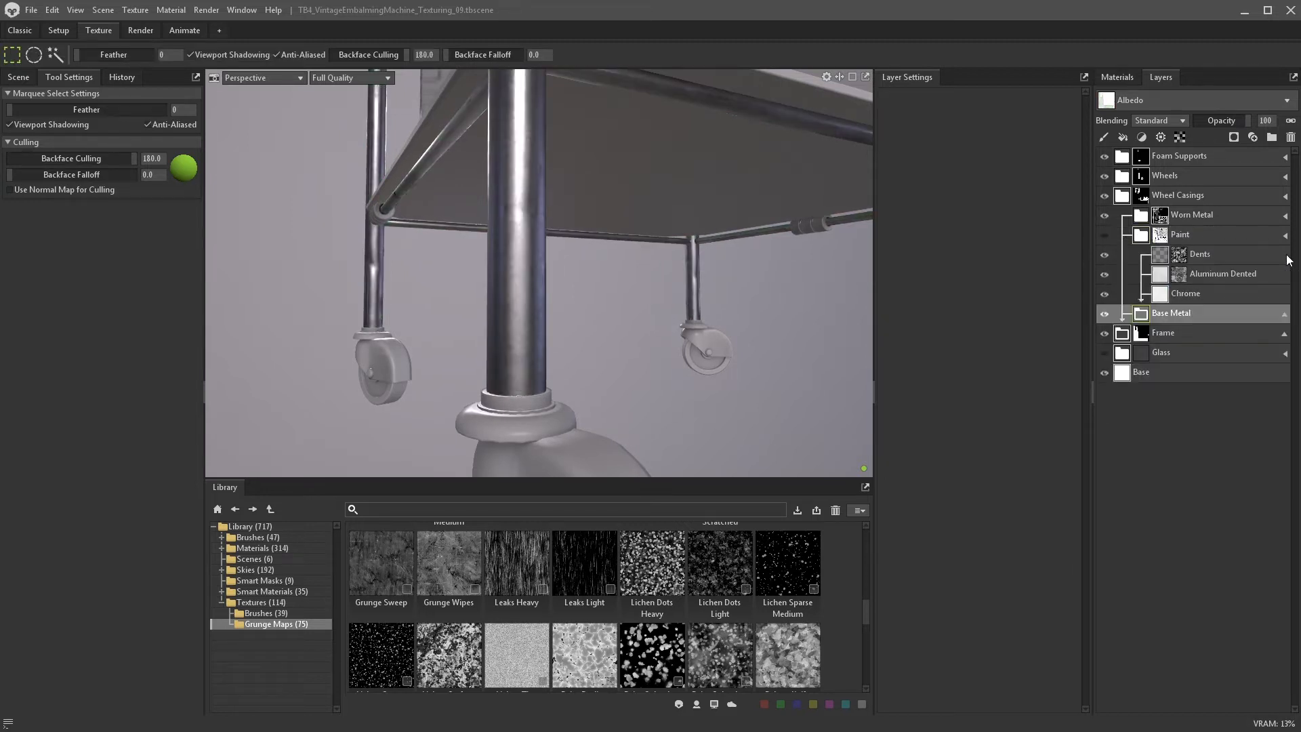
- Create a new group inside Base Metal just above the Chrome layer and name it Rust
click(1272, 137)
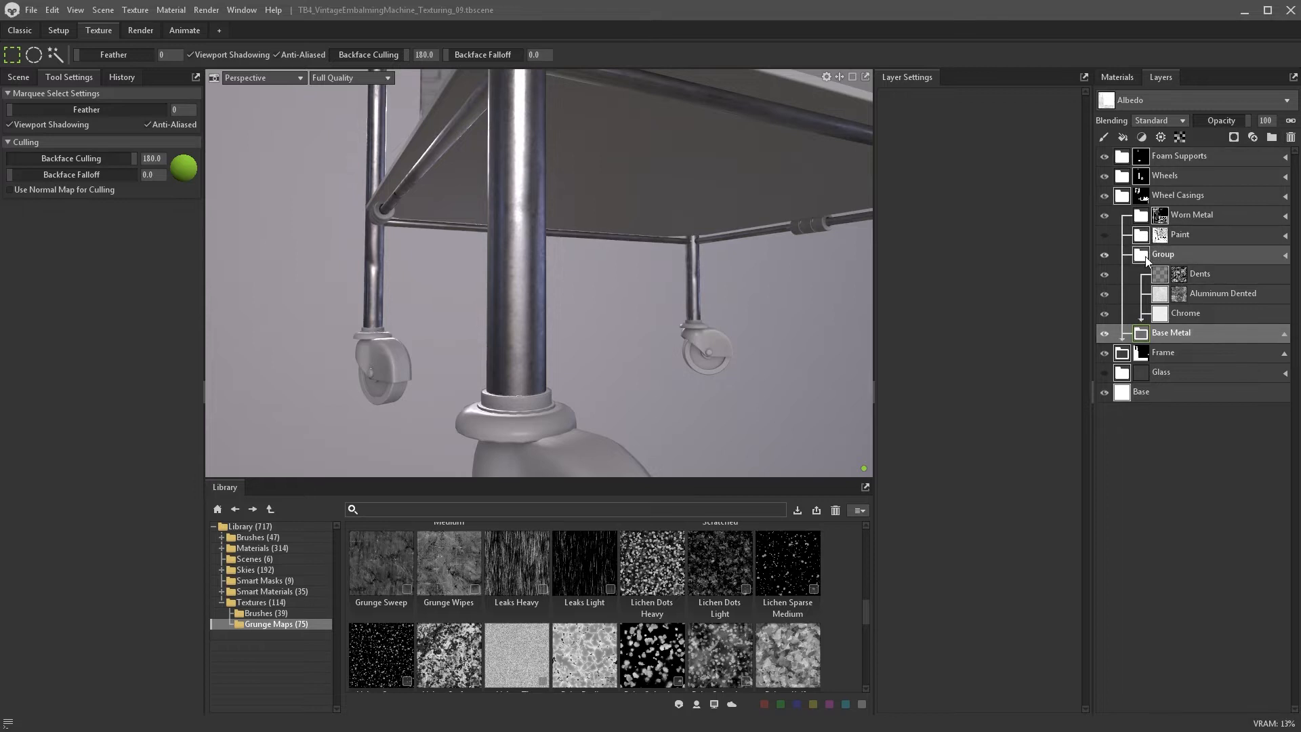
drag(1144, 255, 1154, 304)
click(1197, 262)
double_click(1182, 293)
text(R)
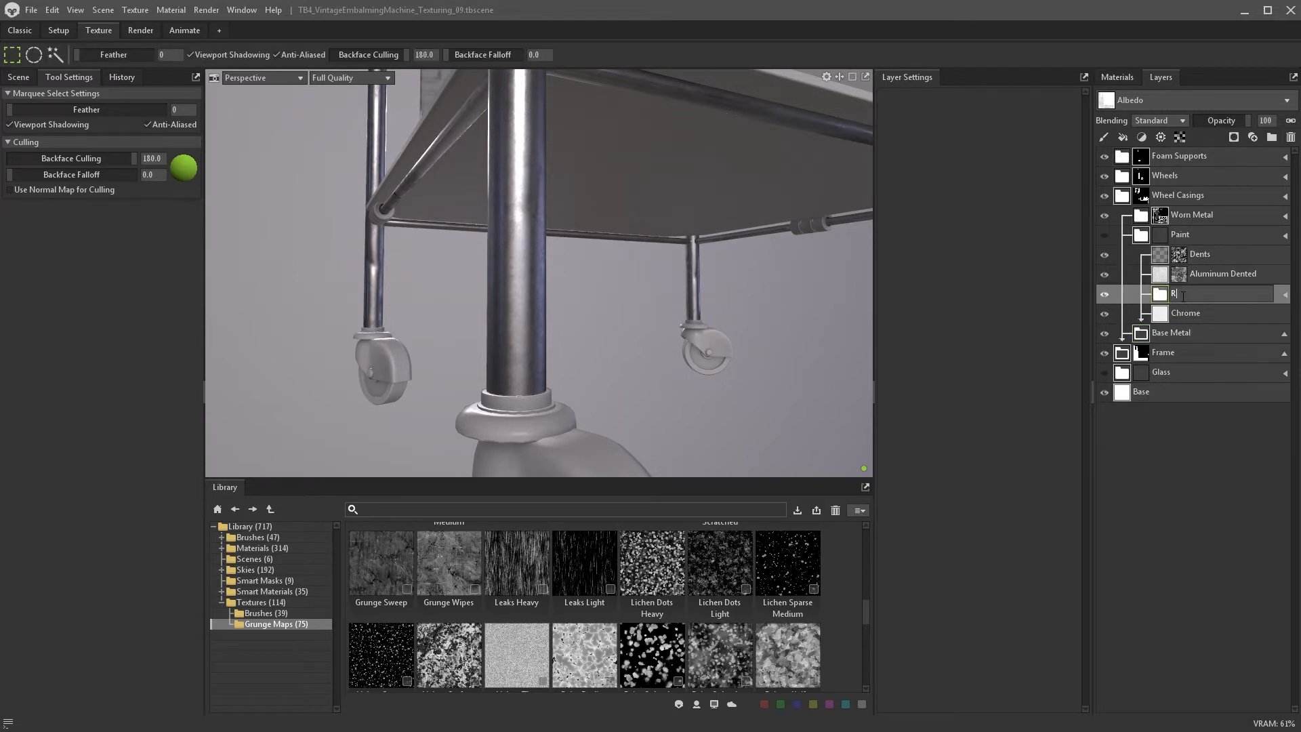
text(ust)
key(Return)
- Search the library materials for "rust" and add the Rust Abraded material to the Rust group
click(262, 548)
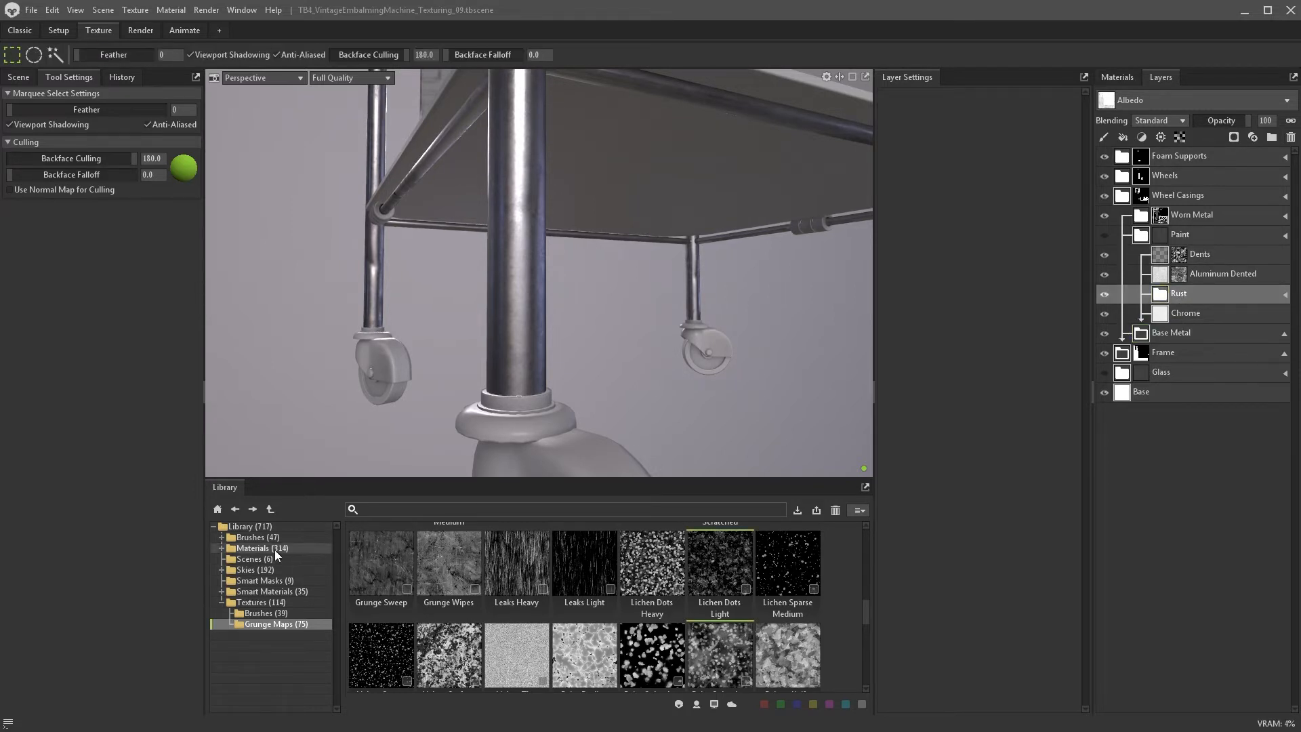
click(378, 510)
text(rust)
key(Return)
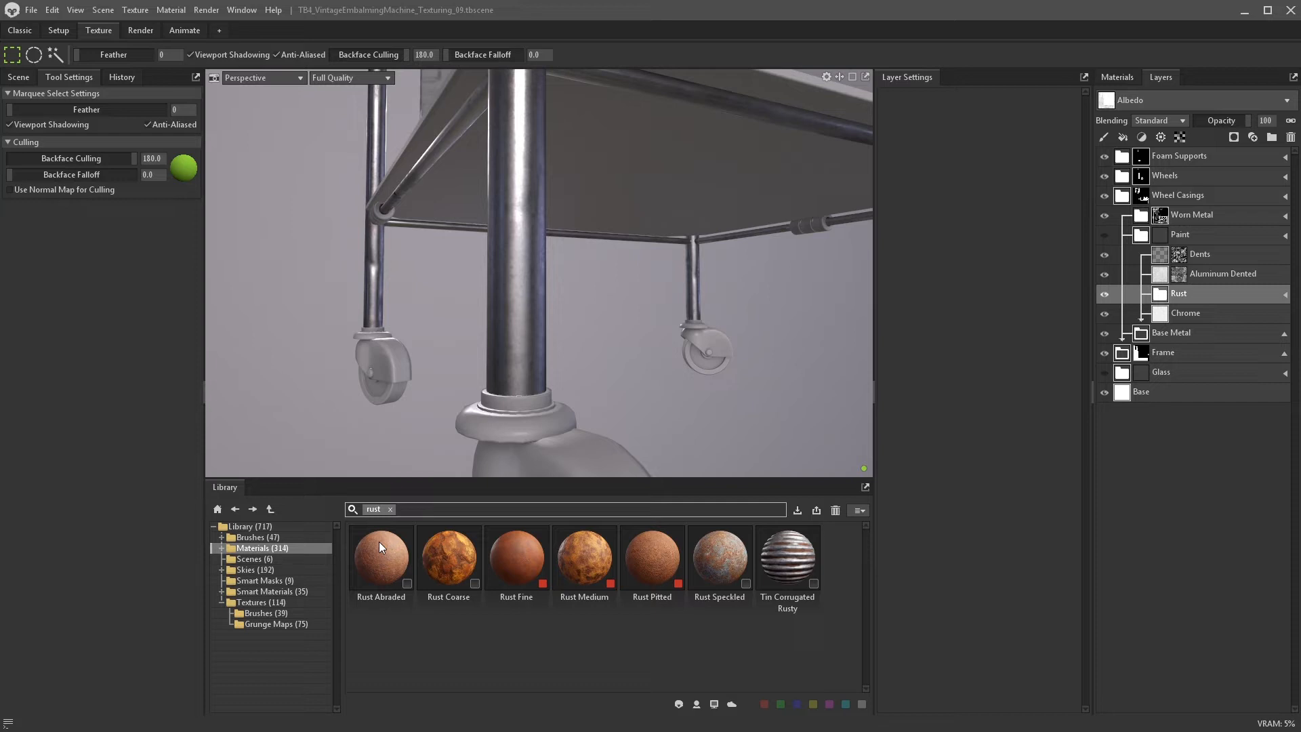
drag(391, 558, 1177, 296)
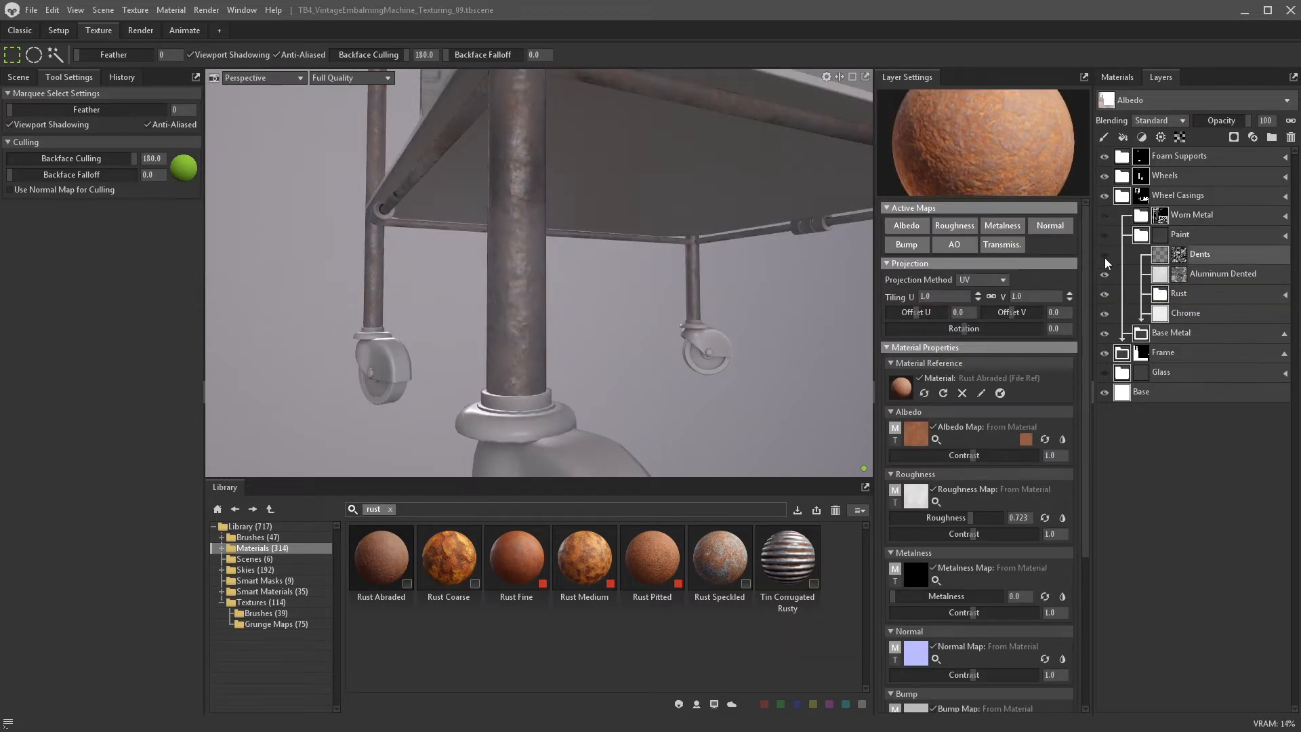
- Hide the Aluminum Dented layer and set the Rust Abraded material's transmission mask to 0.0
click(1104, 274)
scroll(966, 677, down, 4)
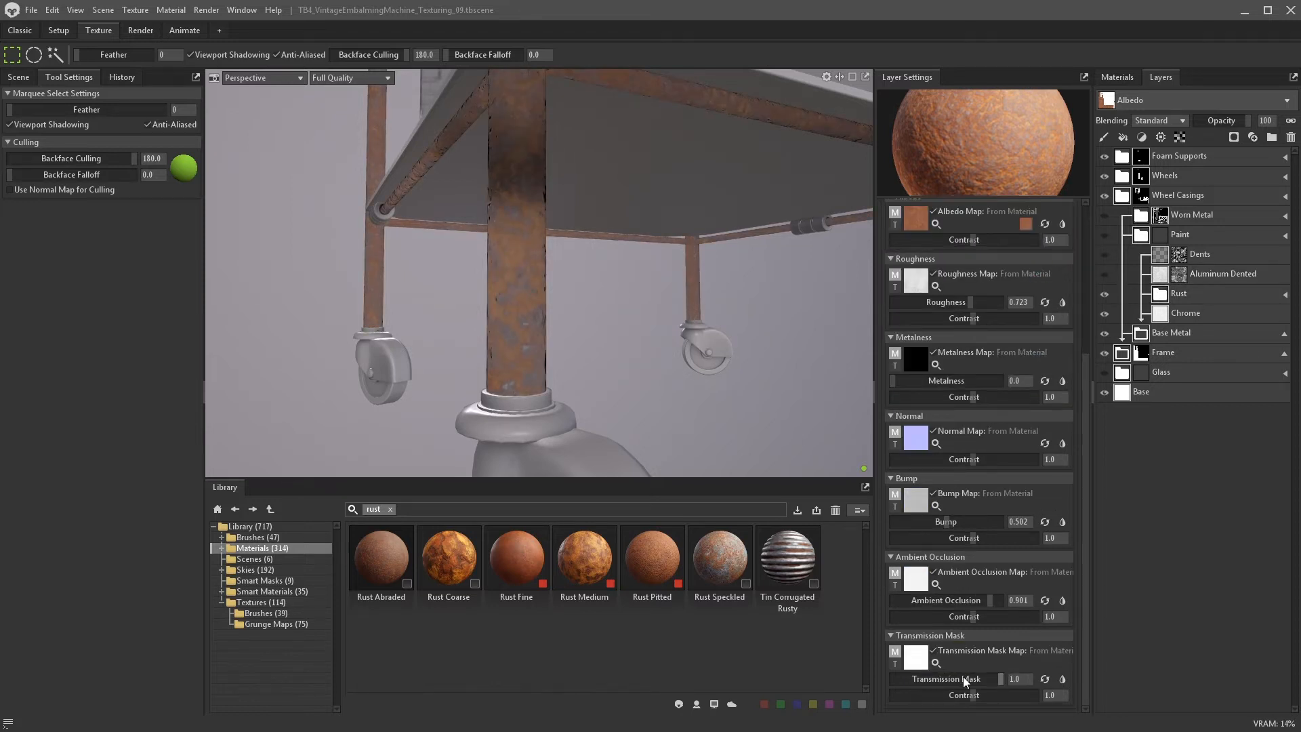
scroll(657, 365, down, 3)
alt+drag(656, 366, 664, 361)
scroll(999, 503, up, 3)
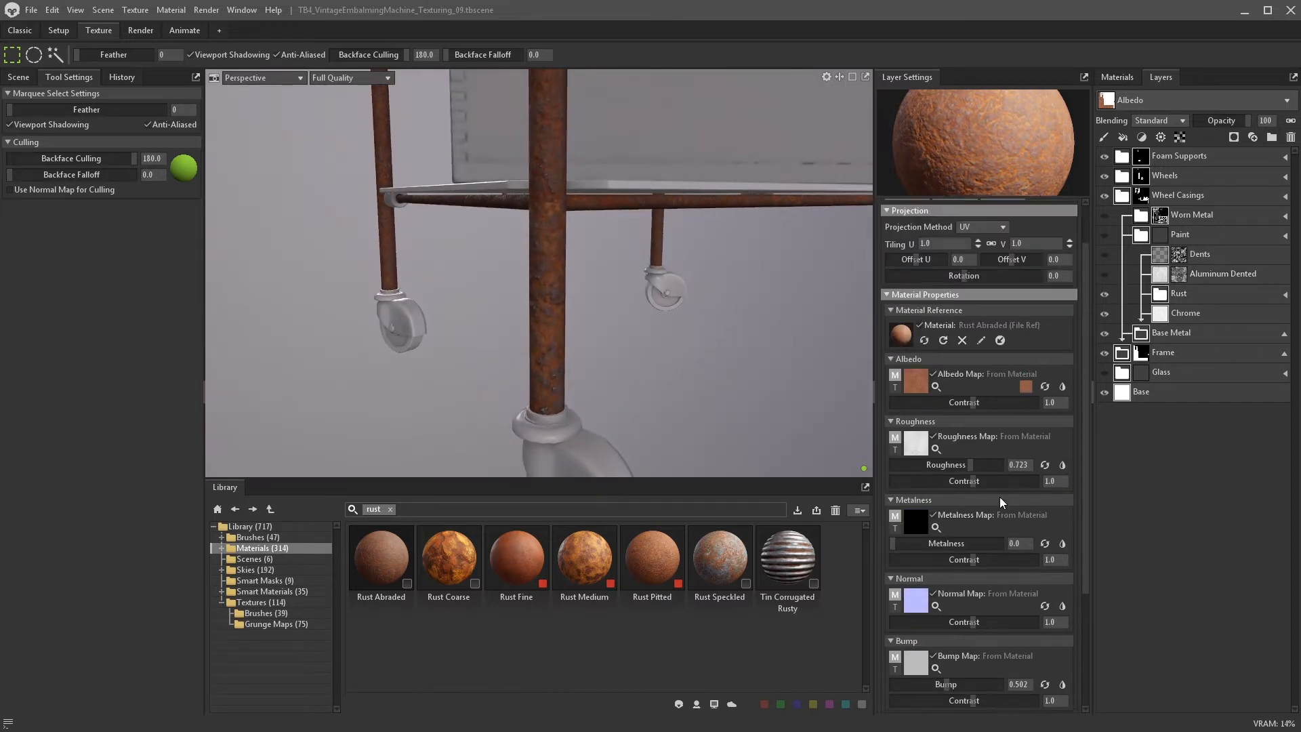
- Set the Rust Abraded layer to Tri-Planar projection with tiling 3.0 and adjust its albedo colour to a muted brown
scroll(1002, 502, up, 1)
click(982, 279)
click(982, 298)
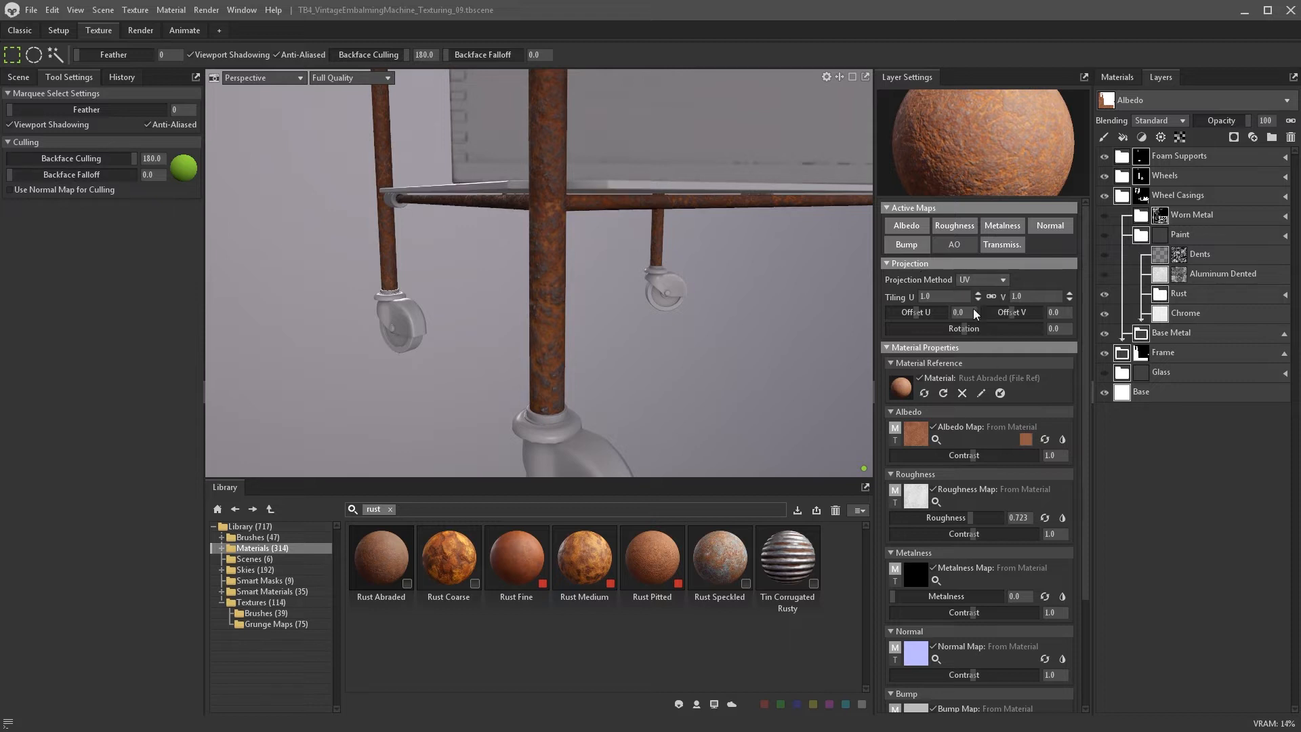
click(1026, 486)
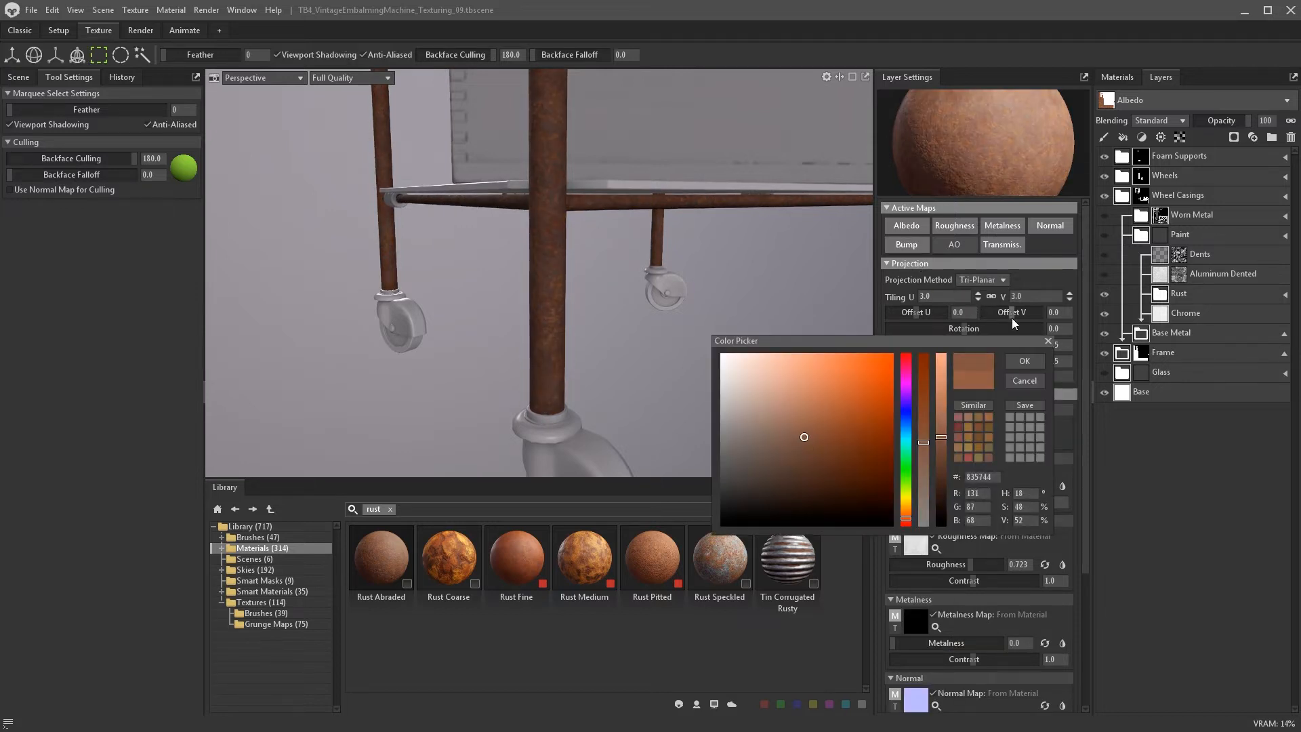
- Give the Rust Abraded layer a black mask with a paint layer, and move the Rust group above Dents
click(1285, 293)
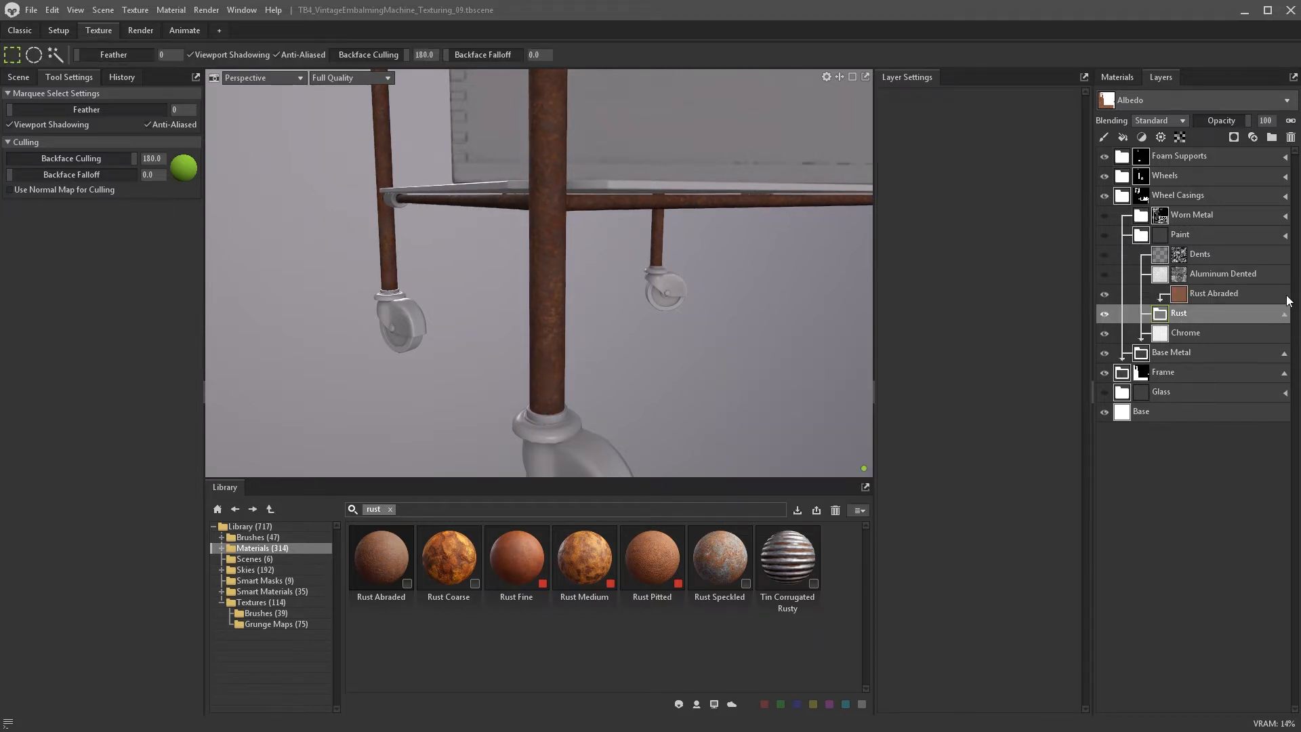
click(1260, 294)
click(1234, 137)
click(1228, 167)
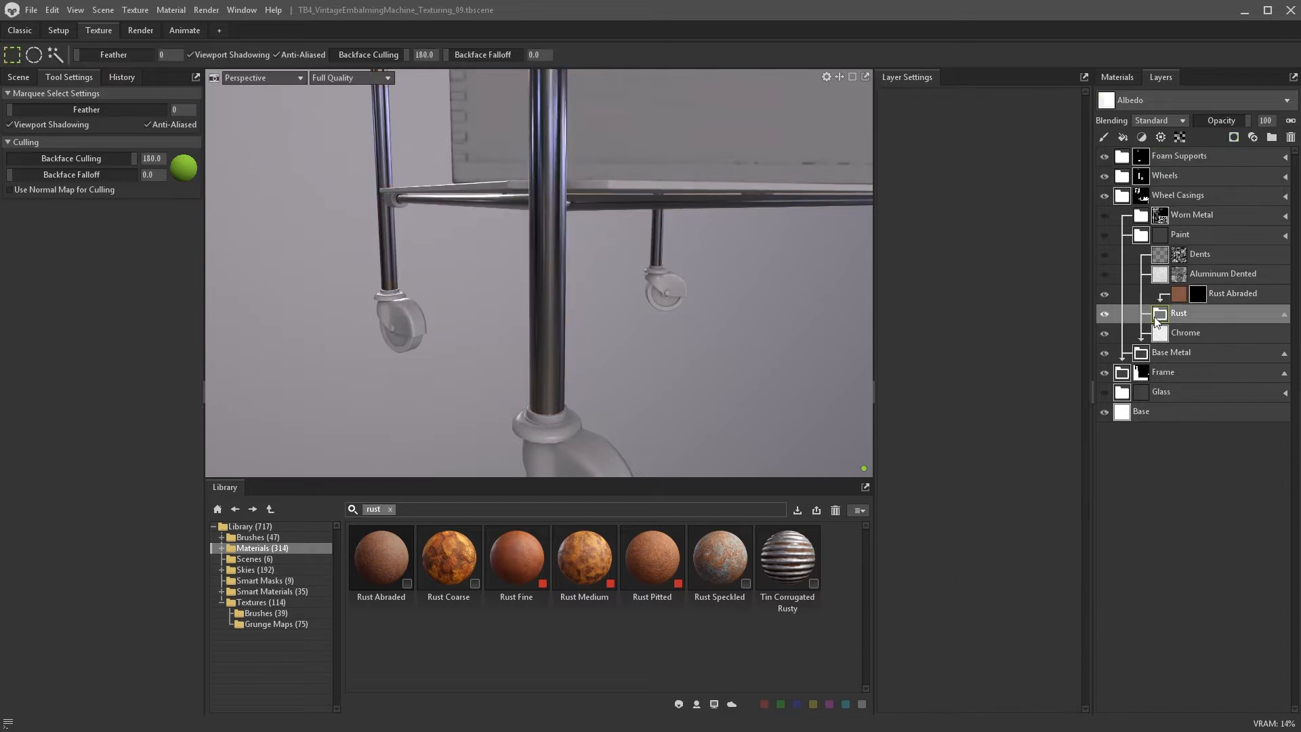
click(1198, 254)
click(1105, 137)
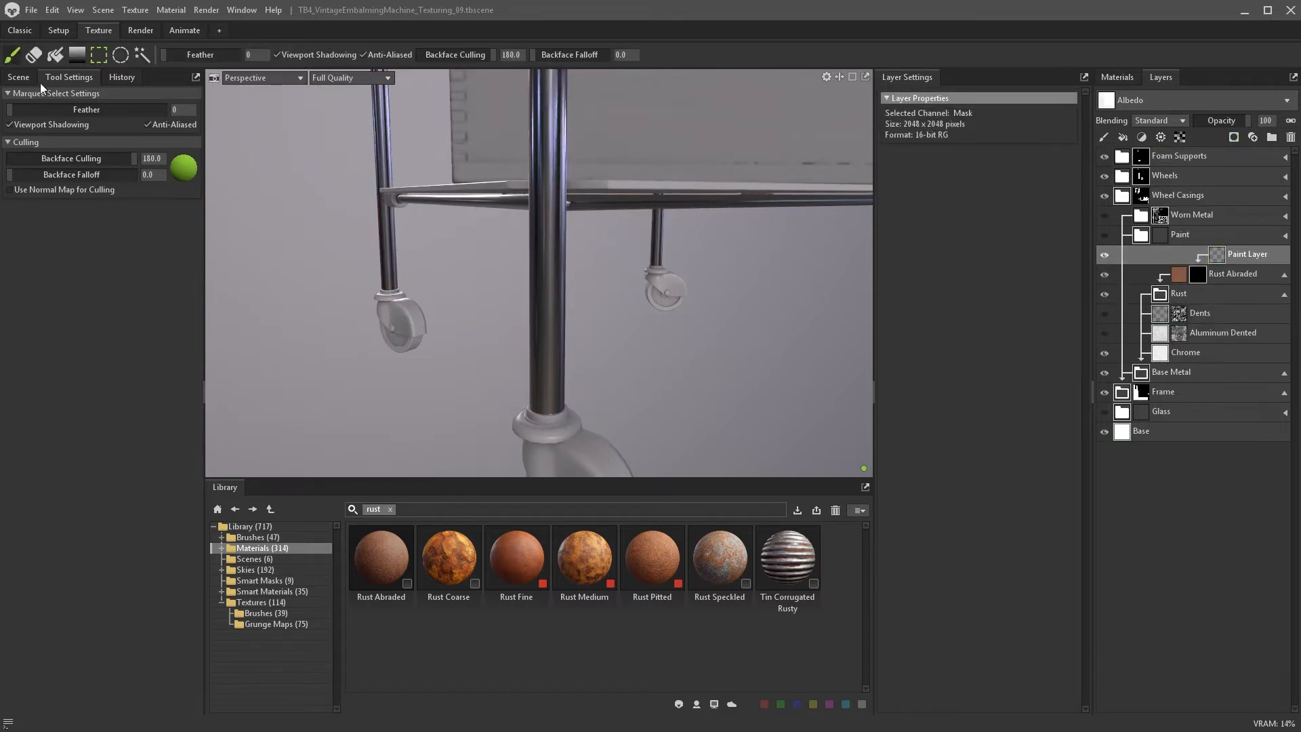
- Assign Rust Medium_8x as the brush texture, and set the brush size to 9.0 and scatter to 0.1
mouse_move(546, 420)
alt+mouse_down()
mouse_move(526, 405)
mouse_move(601, 401)
mouse_move(610, 383)
alt+mouse_up()
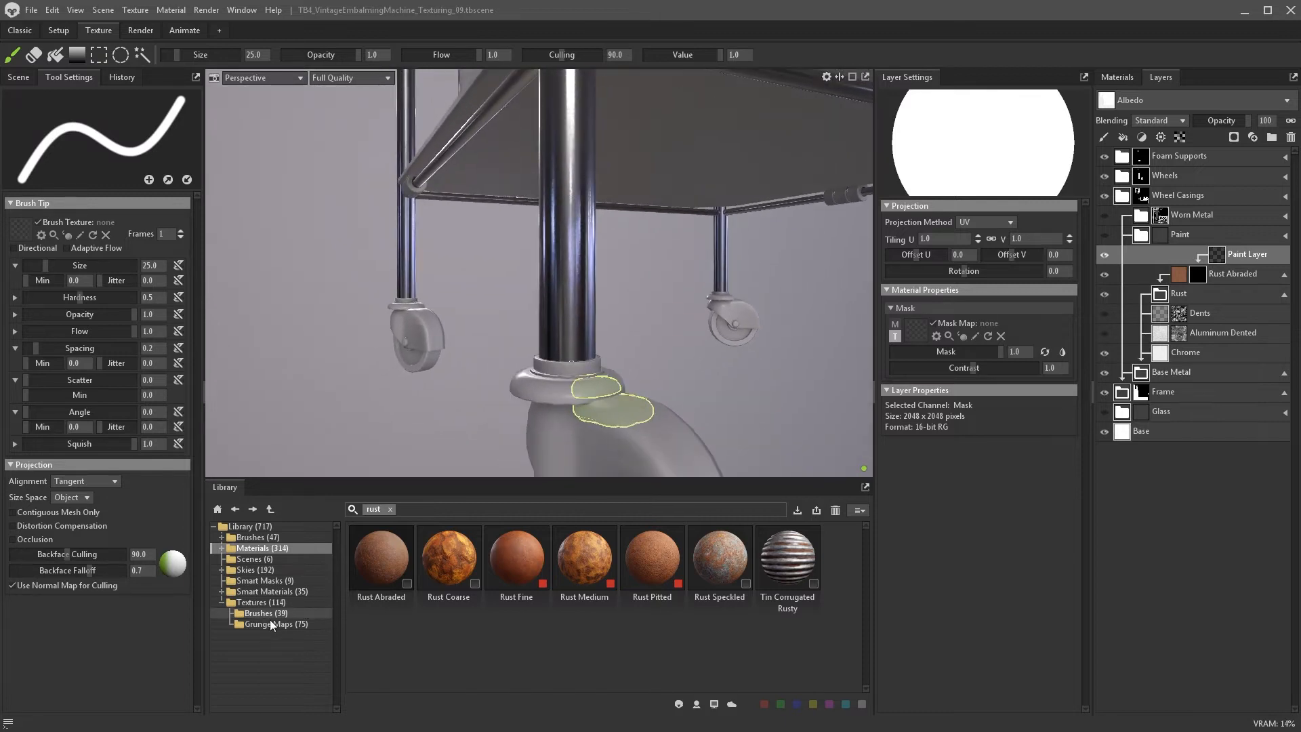
click(274, 613)
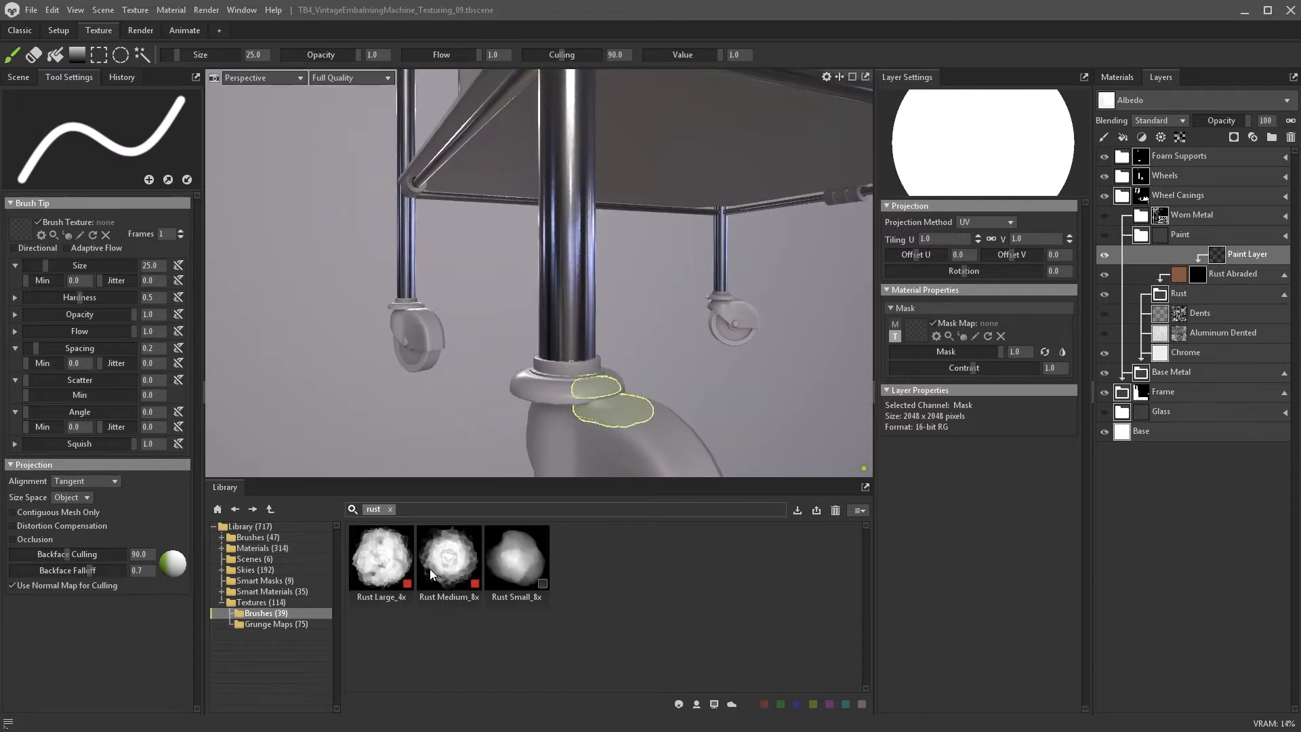
mouse_move(429, 568)
mouse_down()
mouse_move(60, 307)
mouse_move(32, 242)
mouse_up()
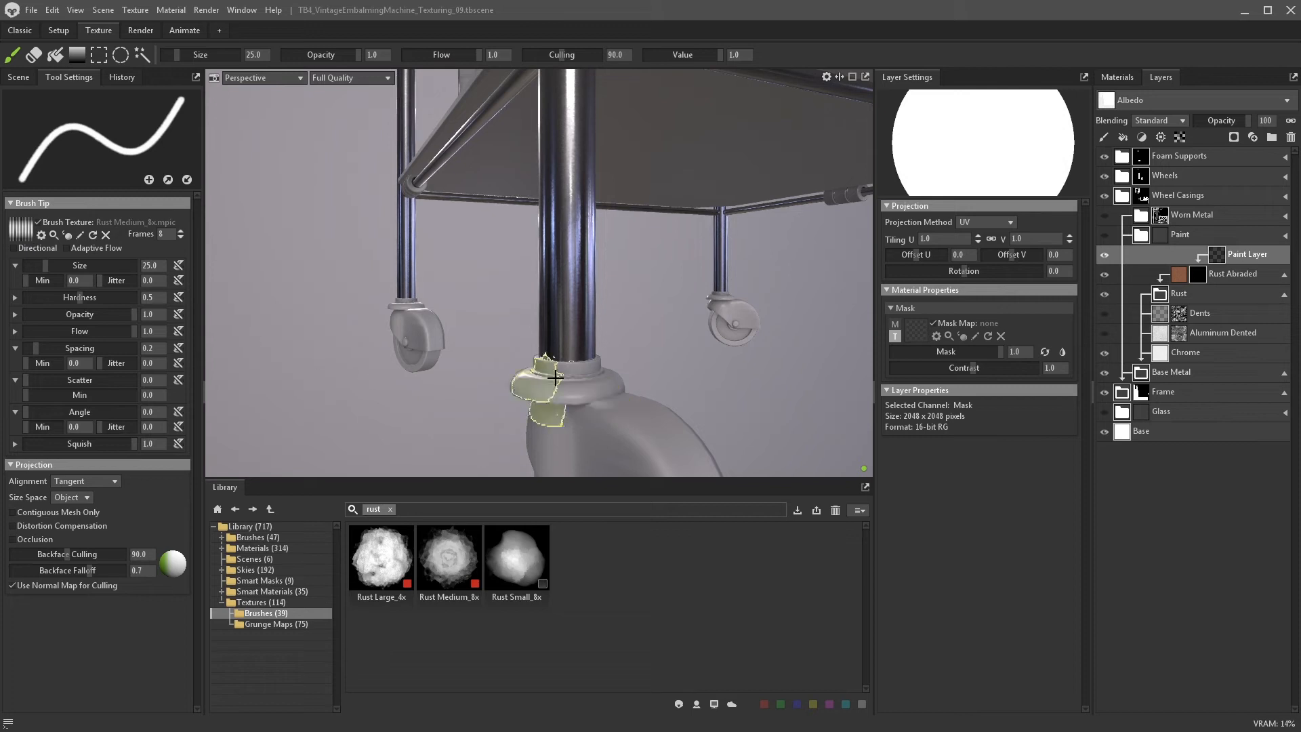
key(bracketleft)
key(bracketleft)
key(bracketleft)
key(bracketleft)
key(bracketleft)
drag(27, 380, 36, 380)
- Paint the first rust patches around the base of the cart leg, just above the wheel casing
mouse_move(558, 354)
mouse_down()
mouse_move(576, 359)
mouse_move(561, 360)
mouse_up()
mouse_move(561, 359)
alt+mouse_down()
mouse_move(636, 404)
mouse_move(657, 359)
alt+mouse_up()
mouse_move(658, 359)
mouse_down()
mouse_move(642, 337)
mouse_move(464, 364)
mouse_move(741, 411)
mouse_up()
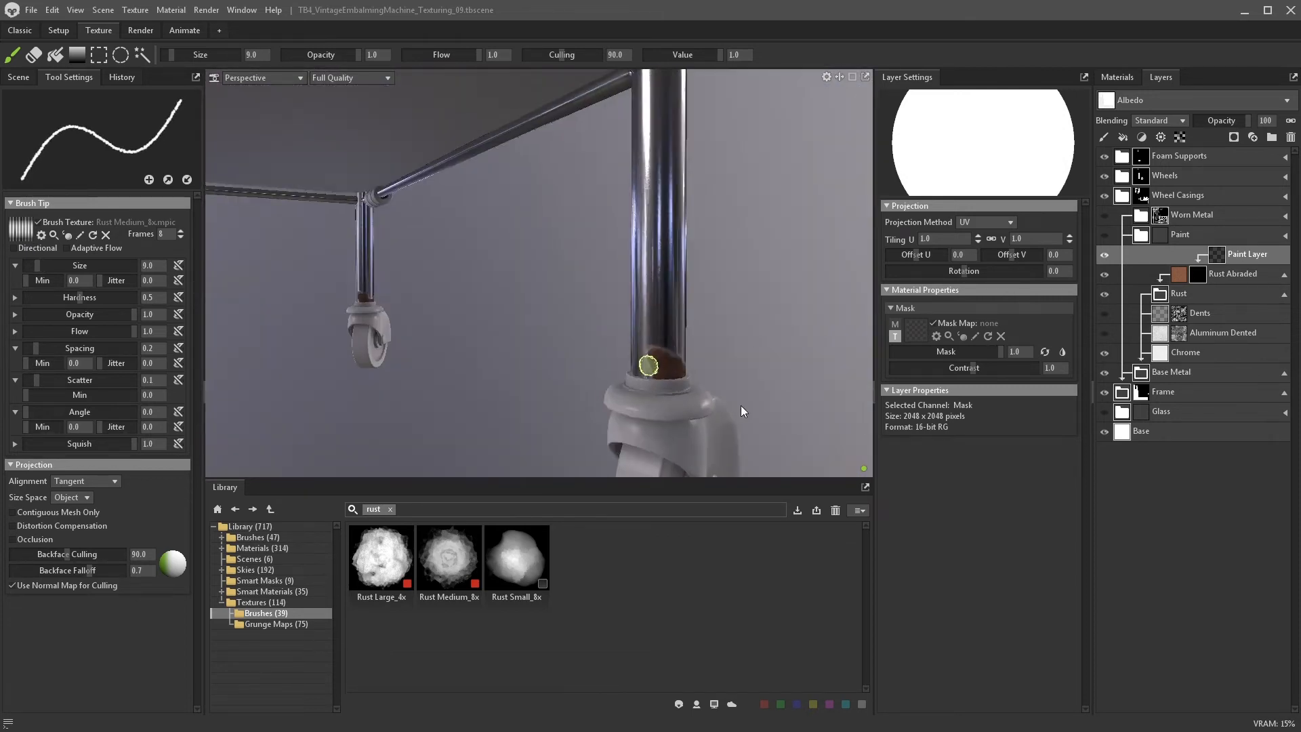
scroll(742, 411, up, 3)
- Refine the rust brush with hardness 0.856, scatter 0.131, angle jitter 52.94 and size jitter 0.216, testing it on the leg
drag(80, 298, 122, 308)
click(15, 411)
click(15, 412)
drag(100, 427, 110, 427)
drag(37, 380, 40, 380)
drag(656, 383, 648, 405)
key(x)
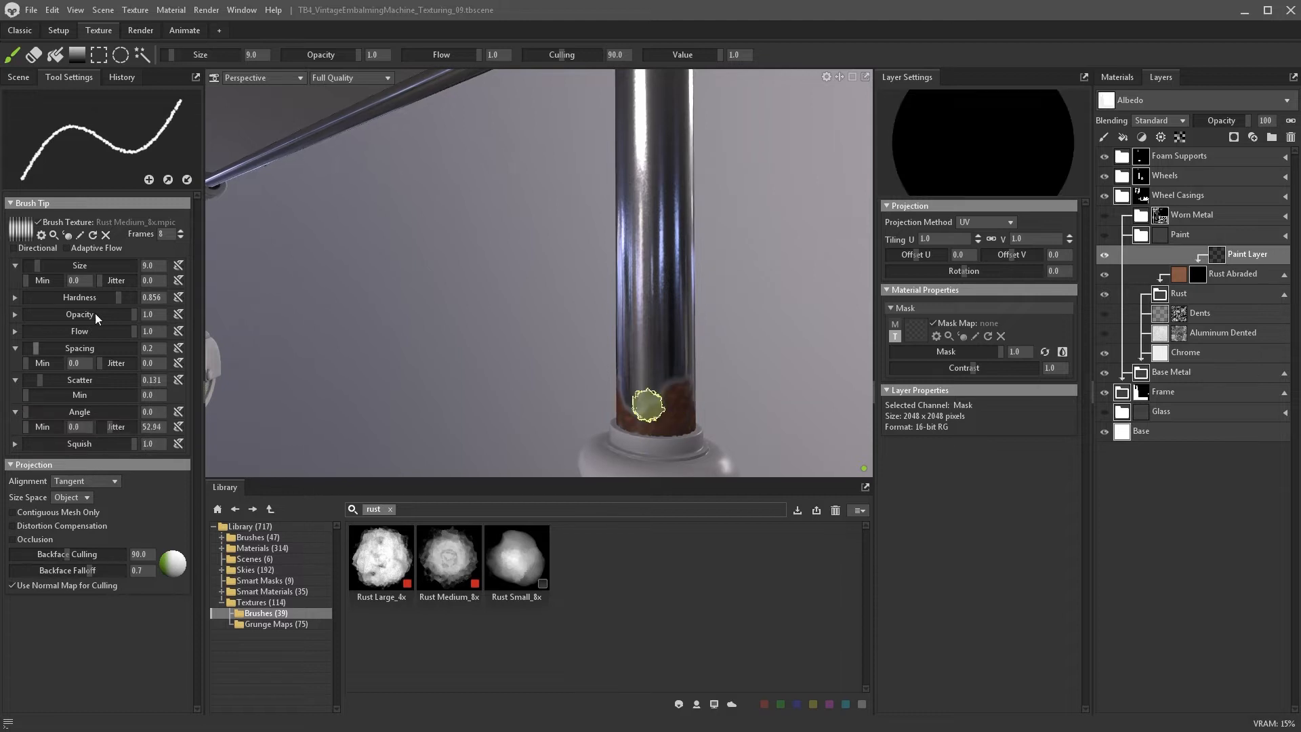
drag(101, 280, 109, 280)
- Alternate between adding and removing rust around the leg's base to break up the edge of the rust band
mouse_move(665, 381)
alt+mouse_down()
mouse_move(529, 357)
mouse_move(546, 363)
mouse_move(436, 318)
mouse_move(439, 297)
mouse_move(689, 396)
mouse_move(674, 357)
mouse_move(667, 382)
mouse_move(406, 385)
mouse_move(334, 369)
mouse_move(314, 398)
mouse_move(327, 384)
alt+mouse_up()
key(x)
key(x)
key(x)
key(x)
key(x)
key(x)
key(x)
key(x)
key(x)
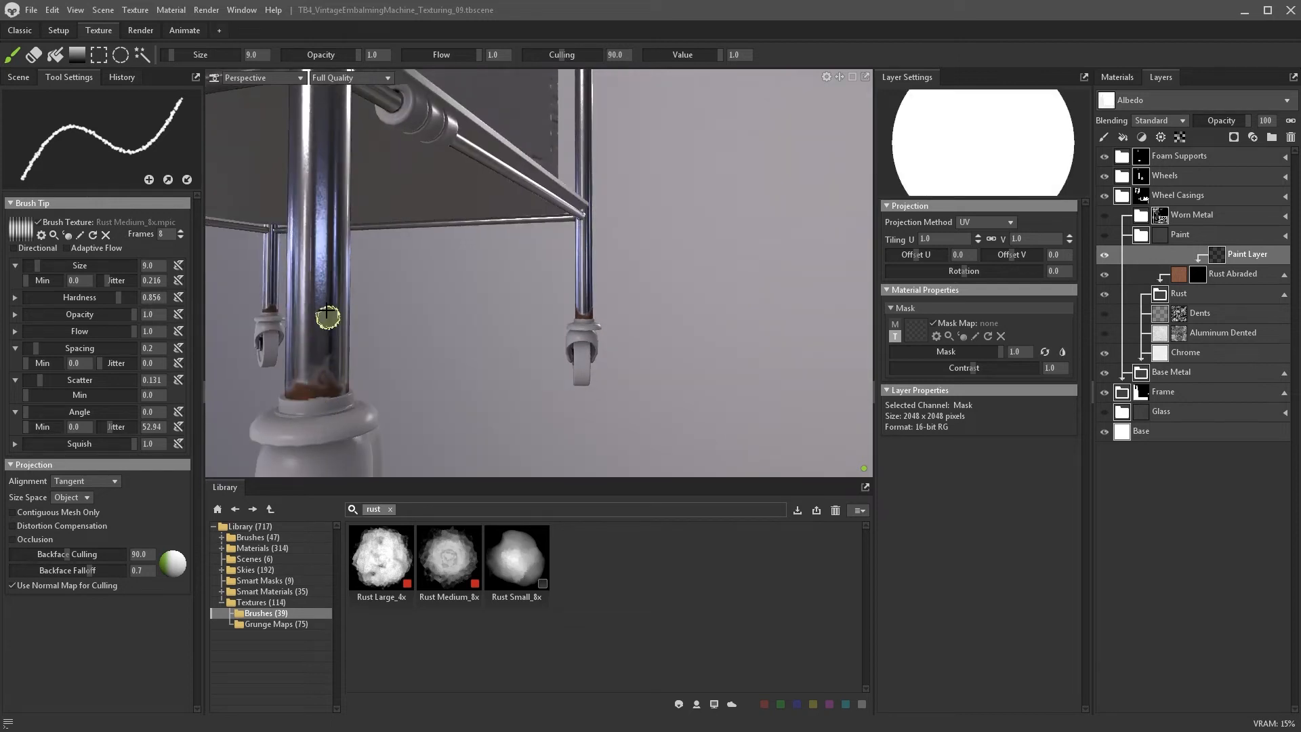
key(x)
drag(326, 311, 331, 286)
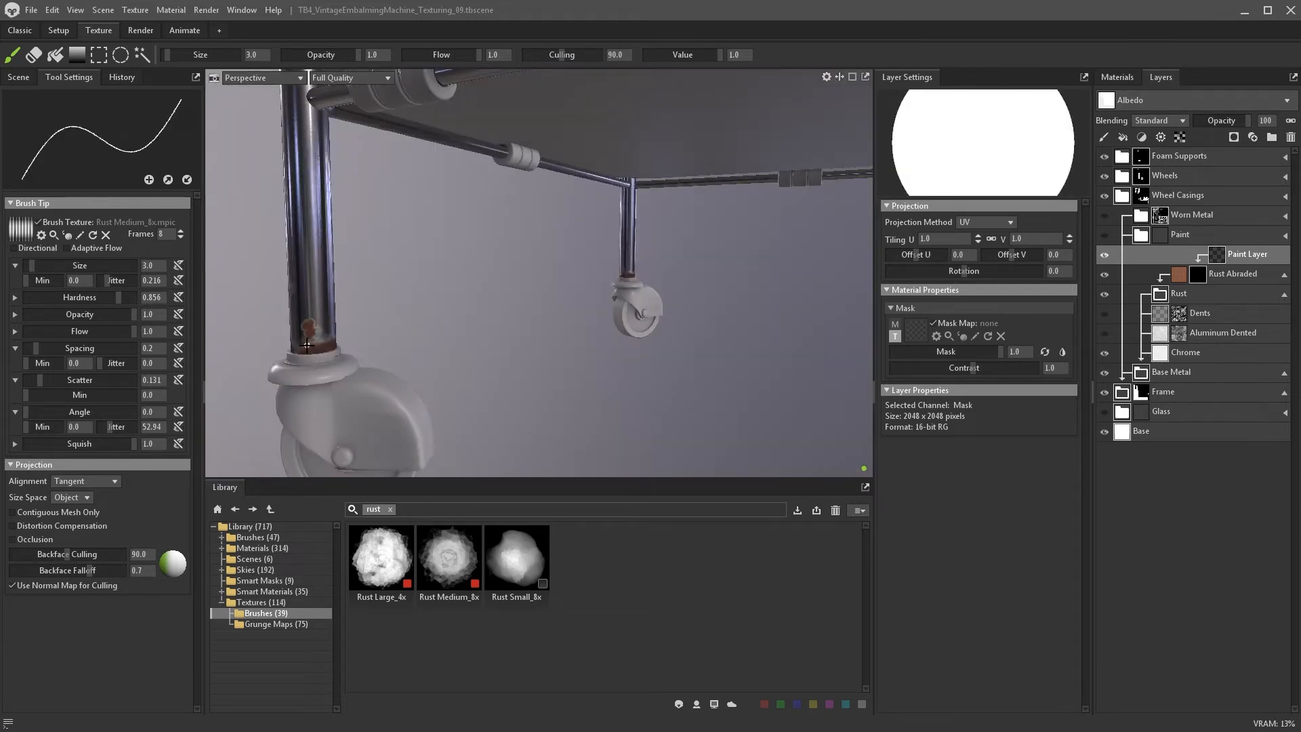
- Paint and erase finer rust streaks climbing the leg from its base, using brush sizes 3.0 and 6.0
key(x)
mouse_move(309, 342)
mouse_down()
mouse_move(313, 332)
mouse_move(314, 345)
mouse_up()
key(x)
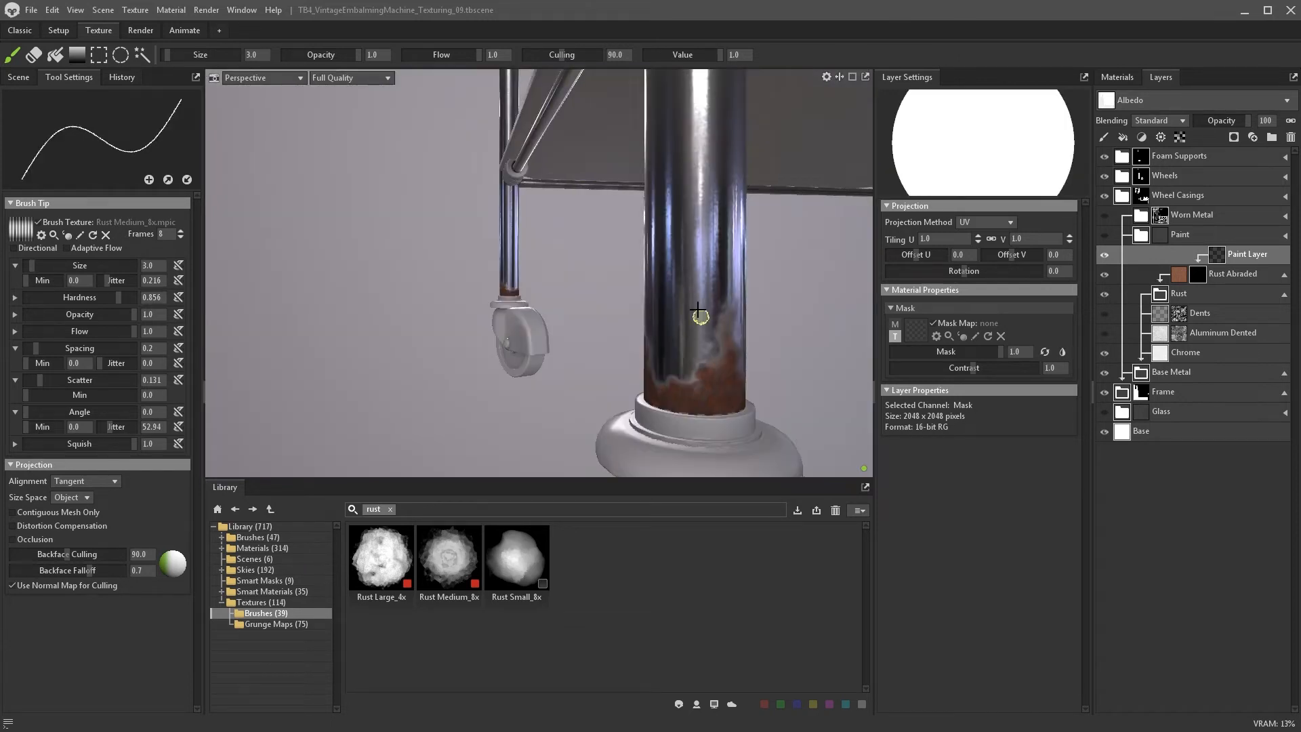
key(x)
mouse_move(698, 311)
mouse_down()
mouse_move(673, 368)
mouse_move(682, 401)
mouse_up()
key(x)
key(x)
key(x)
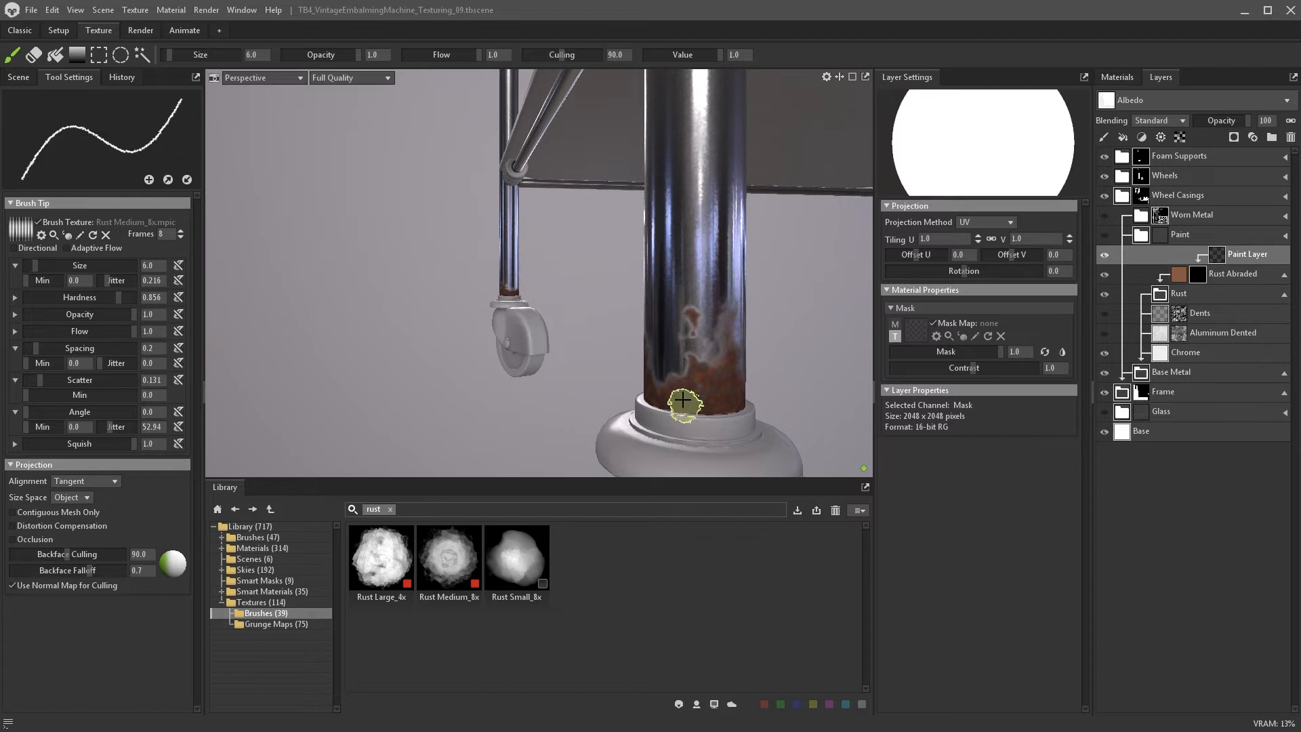
key(x)
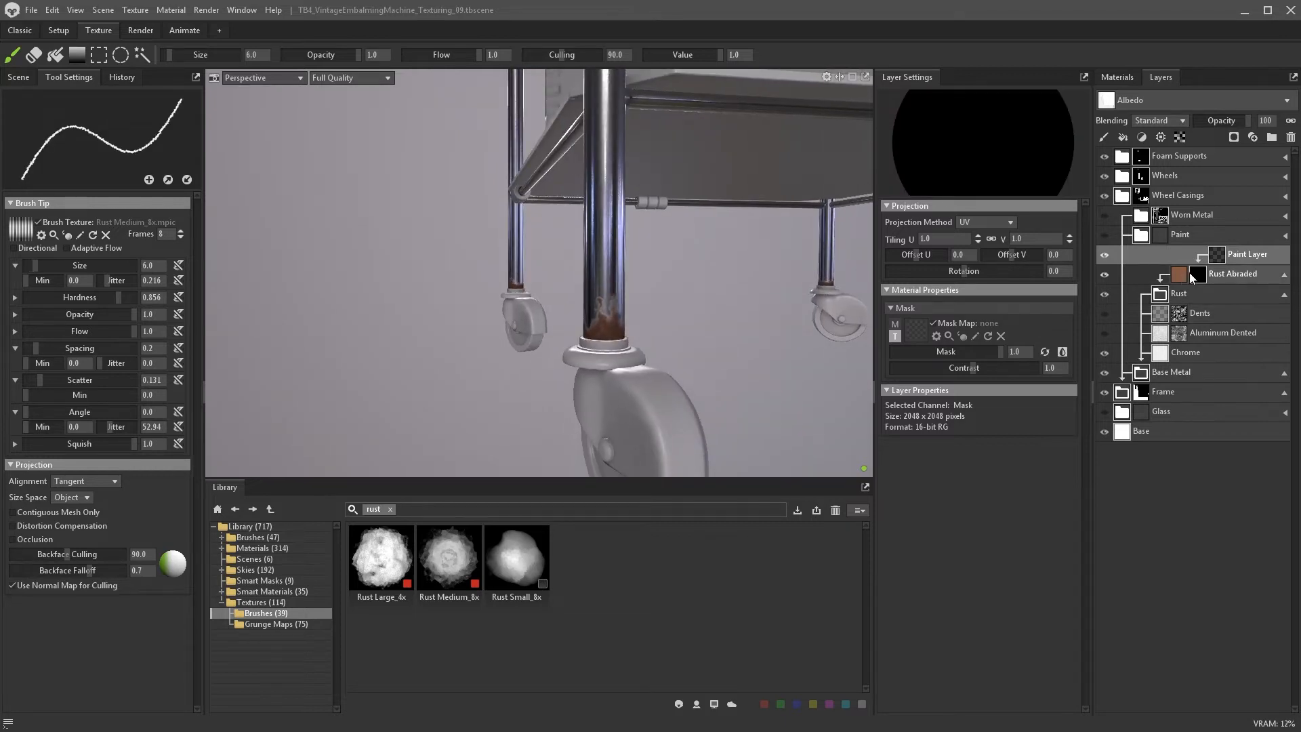
- Set the Rust Abraded material's bump strength to 0.4 while checking the rust at the leg's base
click(1180, 273)
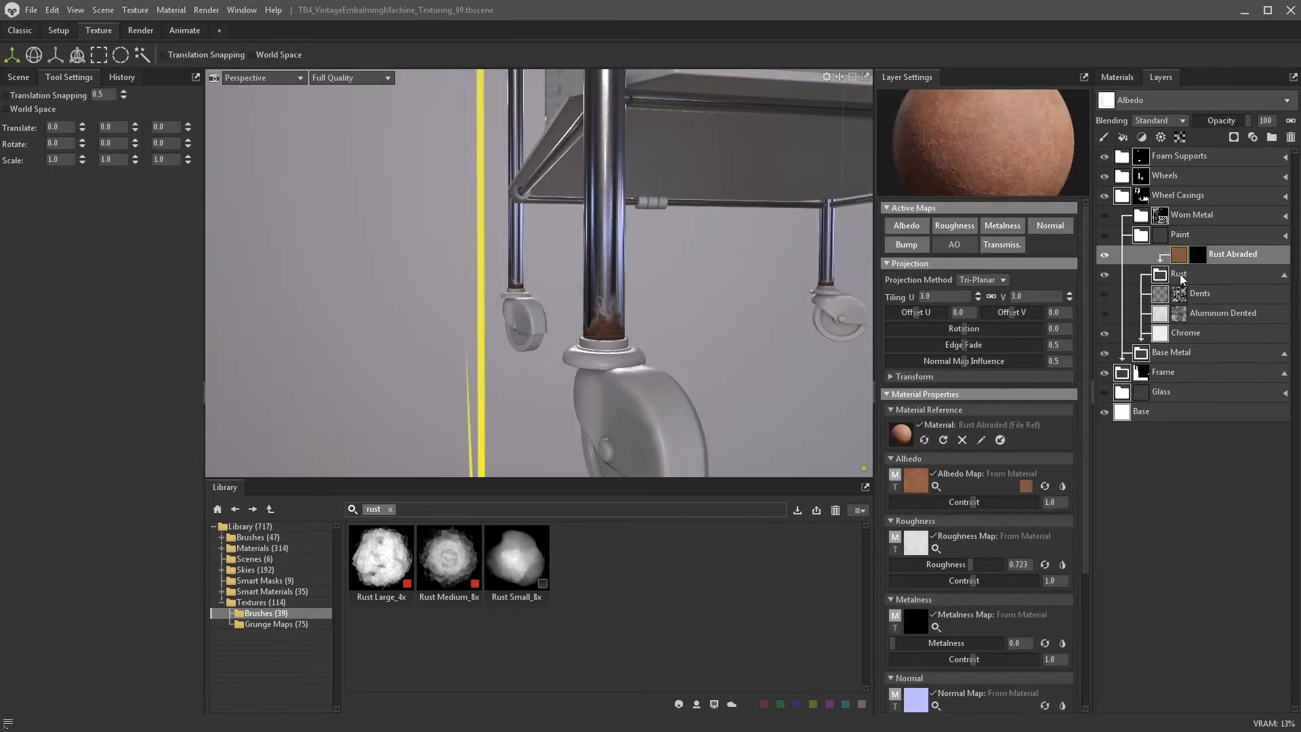
scroll(994, 539, down, 3)
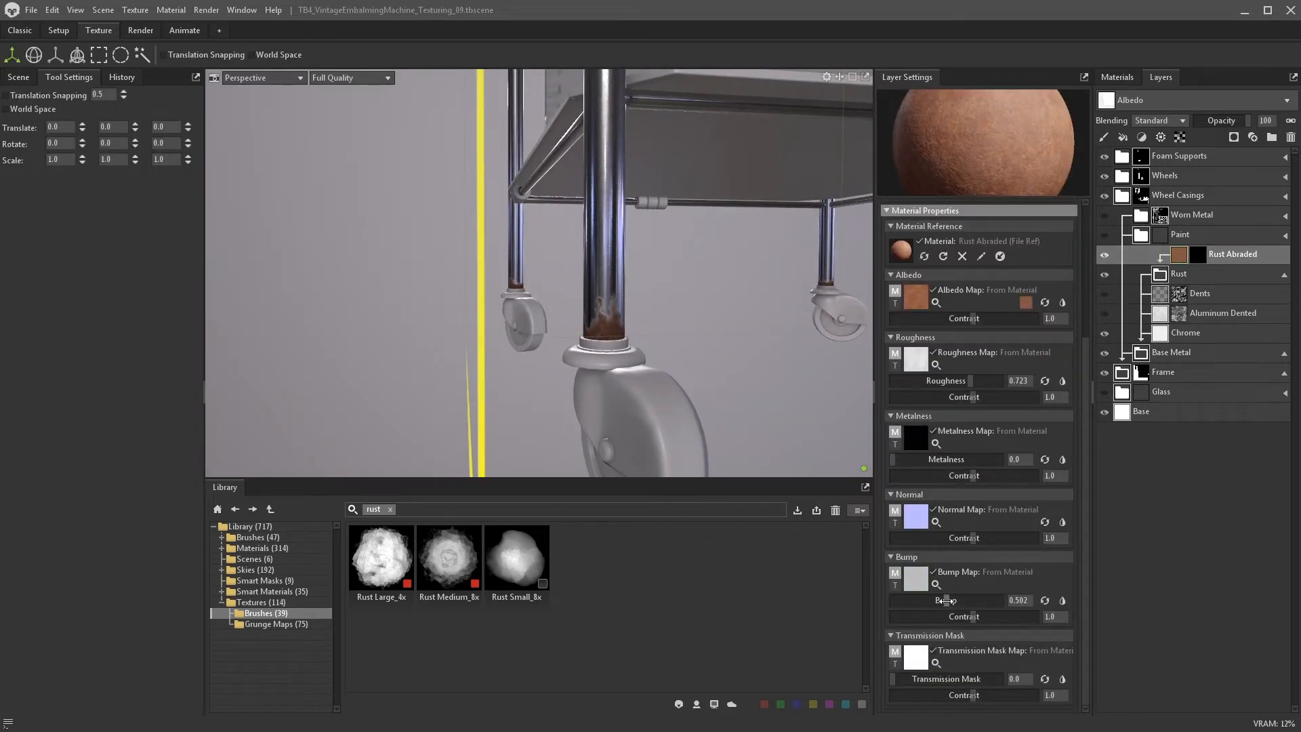
alt+drag(753, 425, 772, 446)
scroll(729, 373, up, 3)
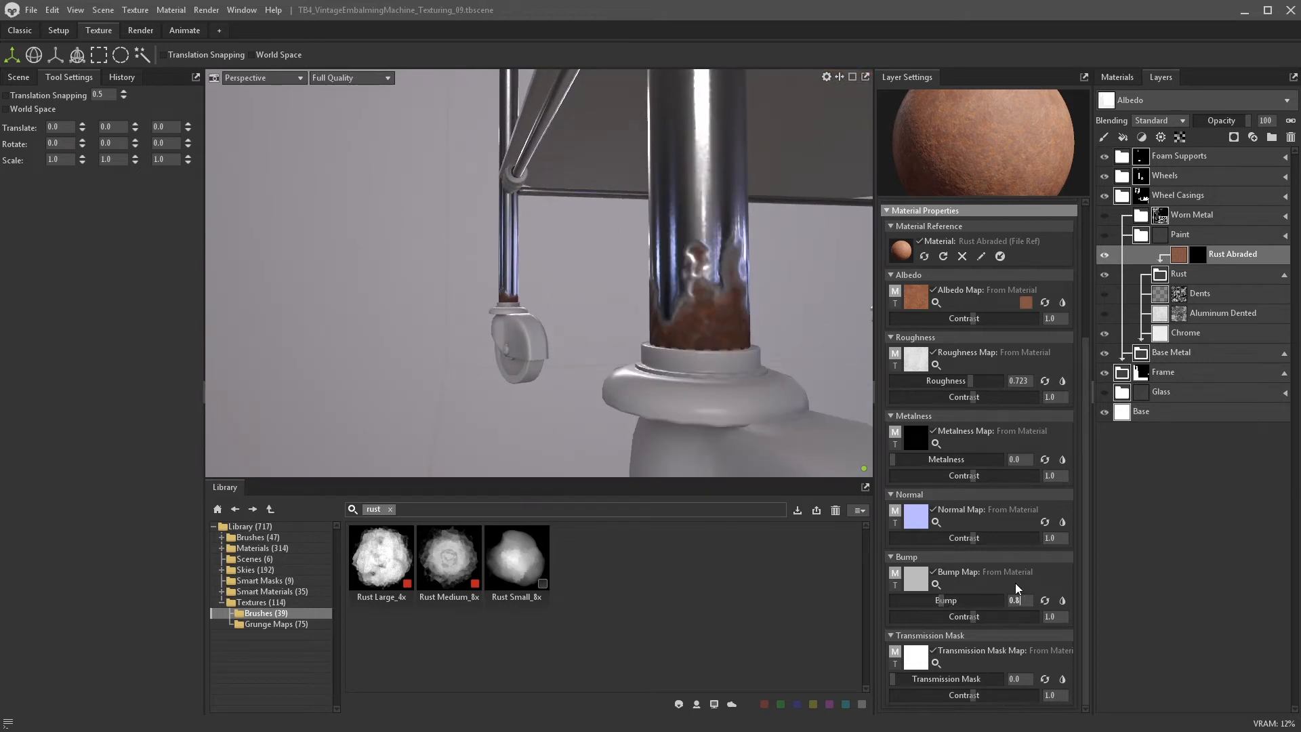
key(BackSpace)
text(4)
key(Return)
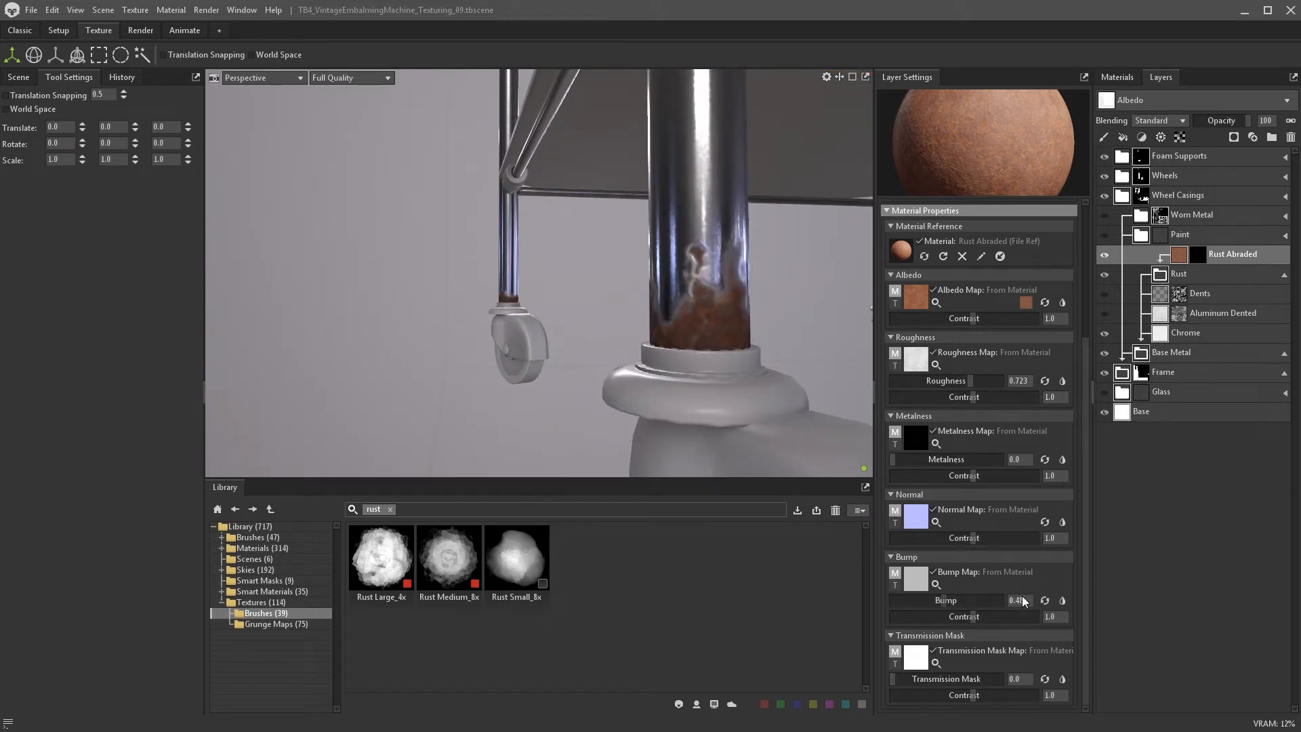
alt+drag(752, 373, 725, 413)
- Add a Turbulence layer to the Rust Abraded mask and nest it under the mask's Paint Layer
click(1198, 254)
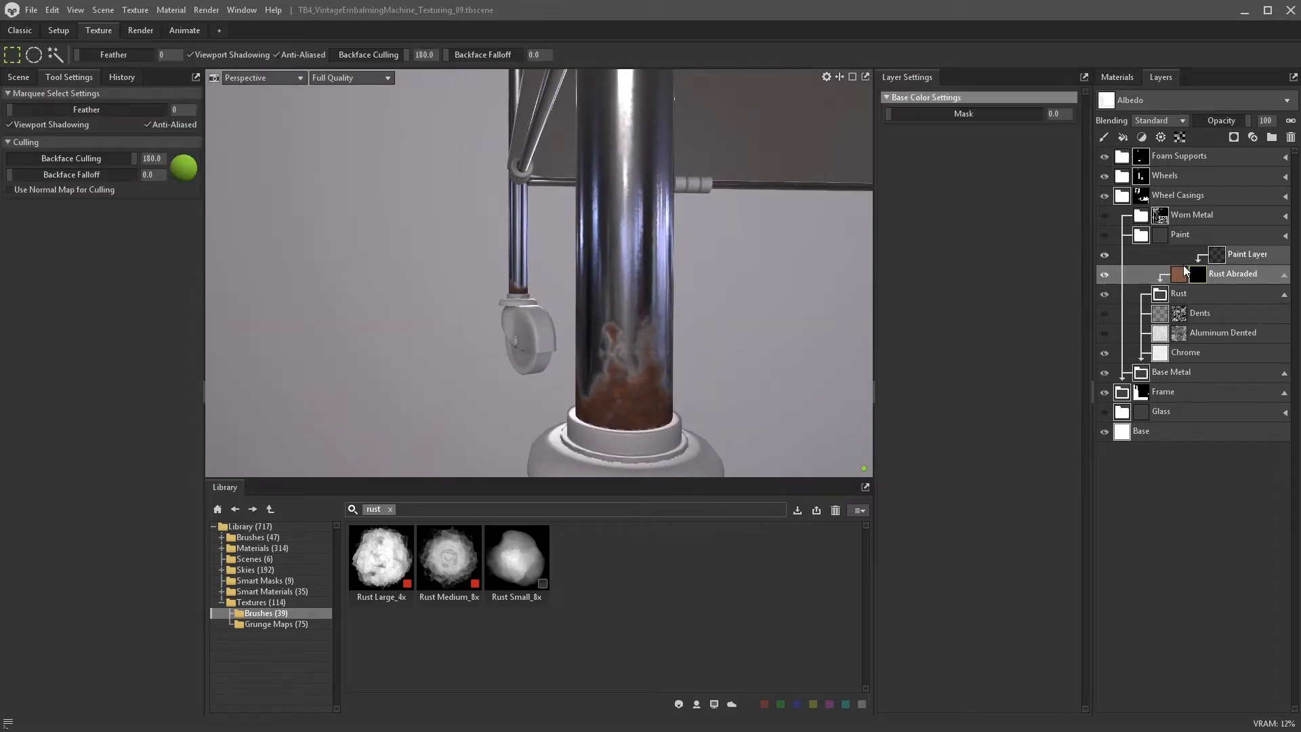
drag(1205, 261, 1182, 249)
click(1180, 136)
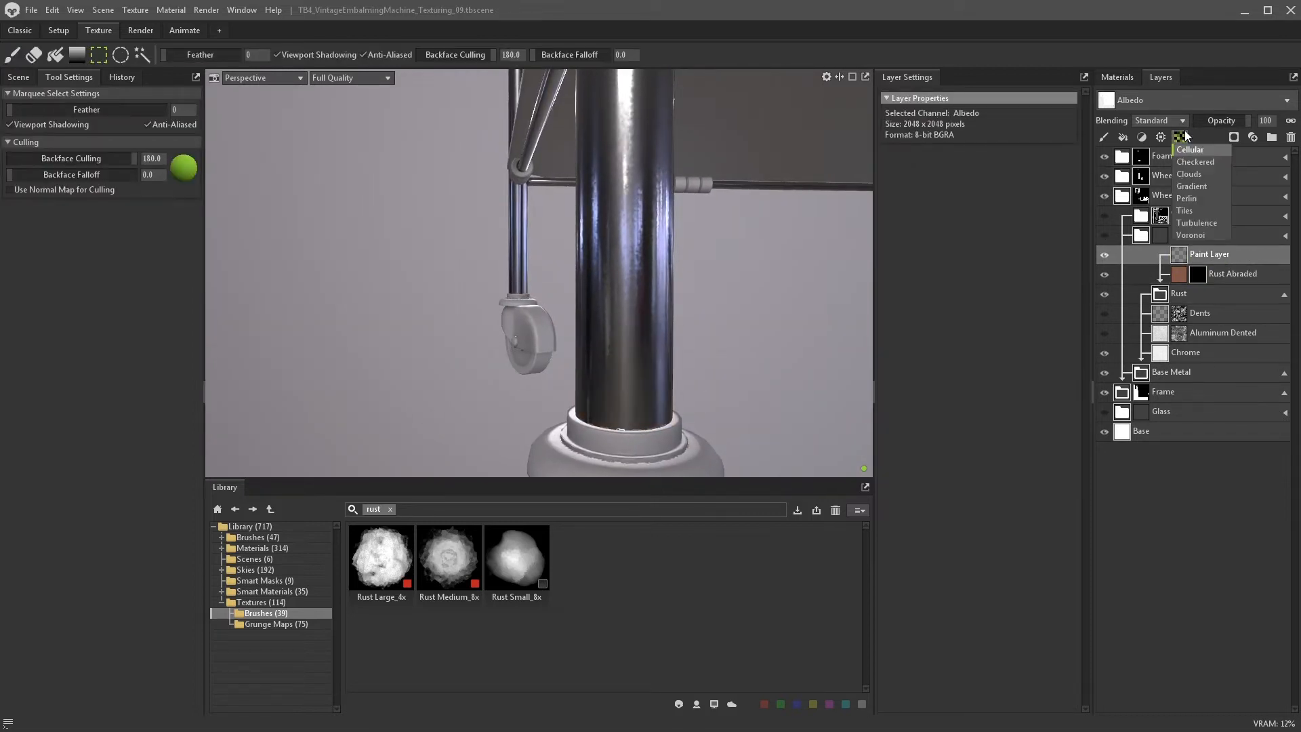
click(1206, 223)
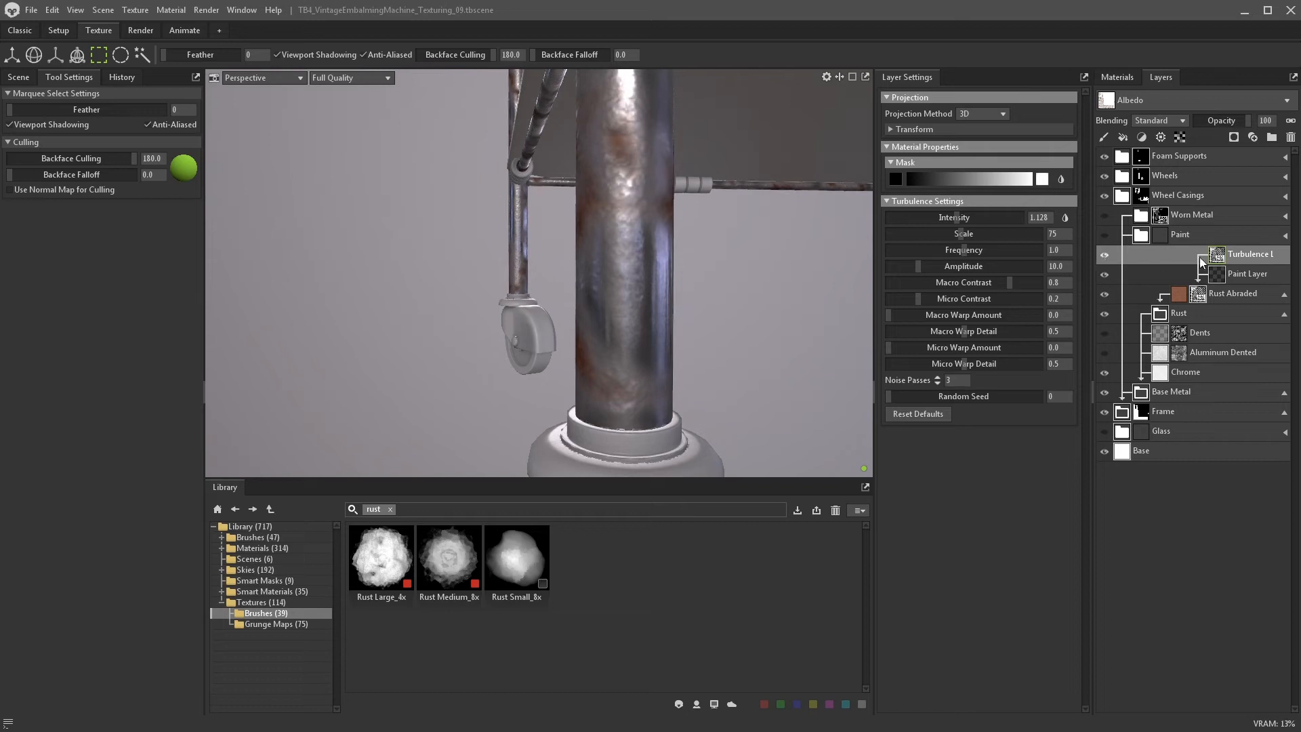
drag(1216, 273, 1220, 276)
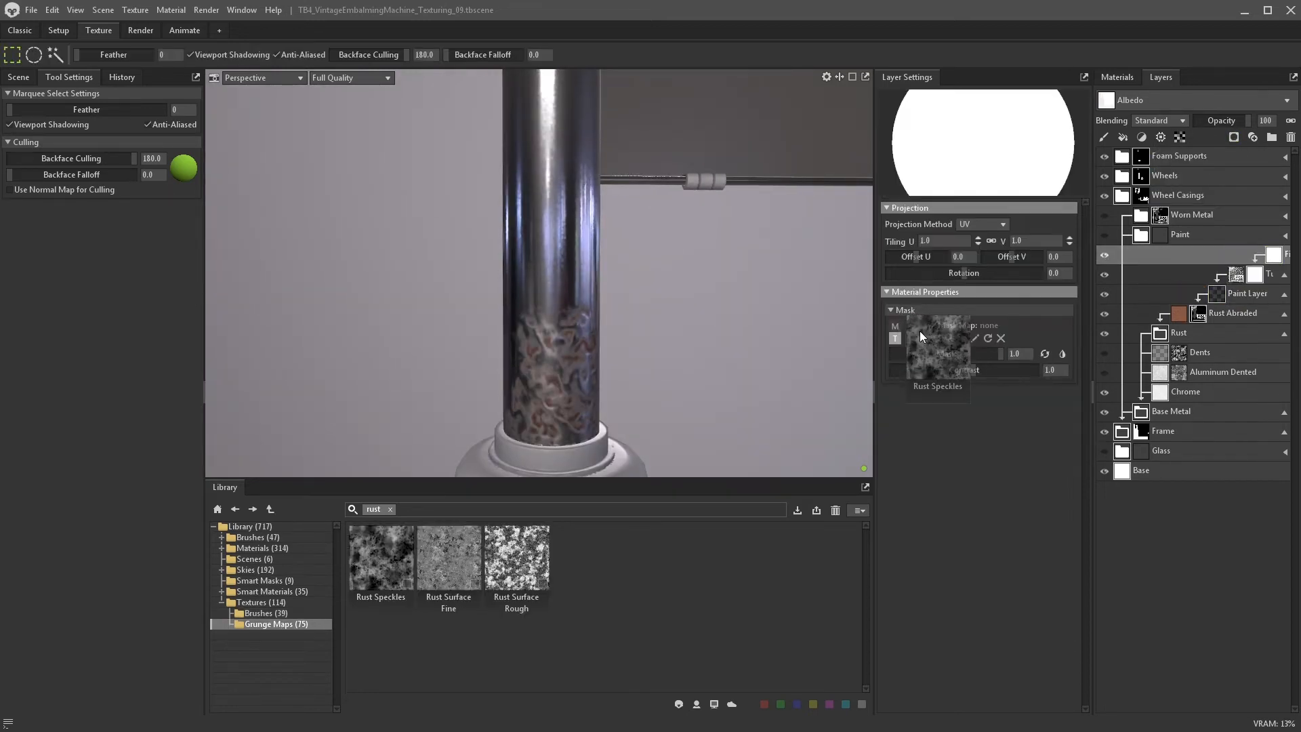
- Apply the Rust Speckles grunge map to the fill layer masking the Turbulence layer and adjust its strength and contrast
drag(996, 370, 1016, 375)
click(910, 353)
click(1027, 373)
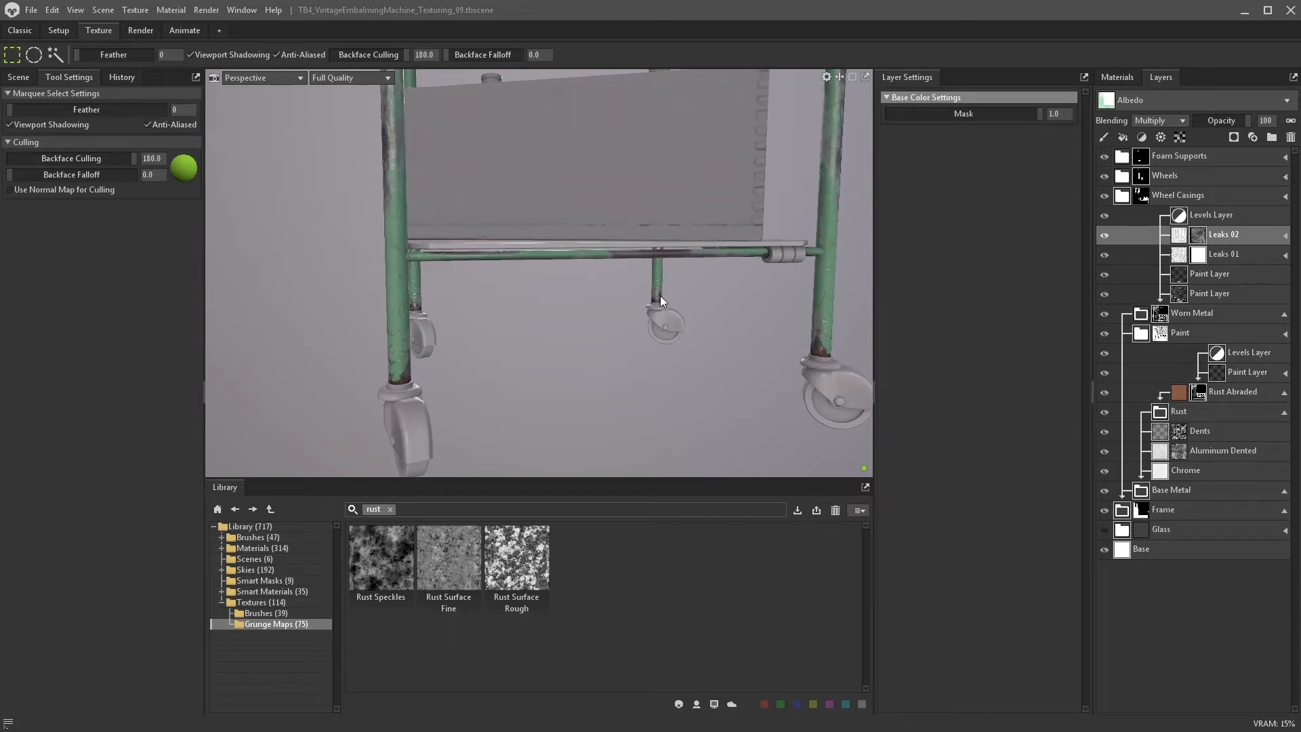
- Duplicate the Rust group and move the copy above Worn Metal, directly inside the Frame group
click(1284, 313)
click(1226, 313)
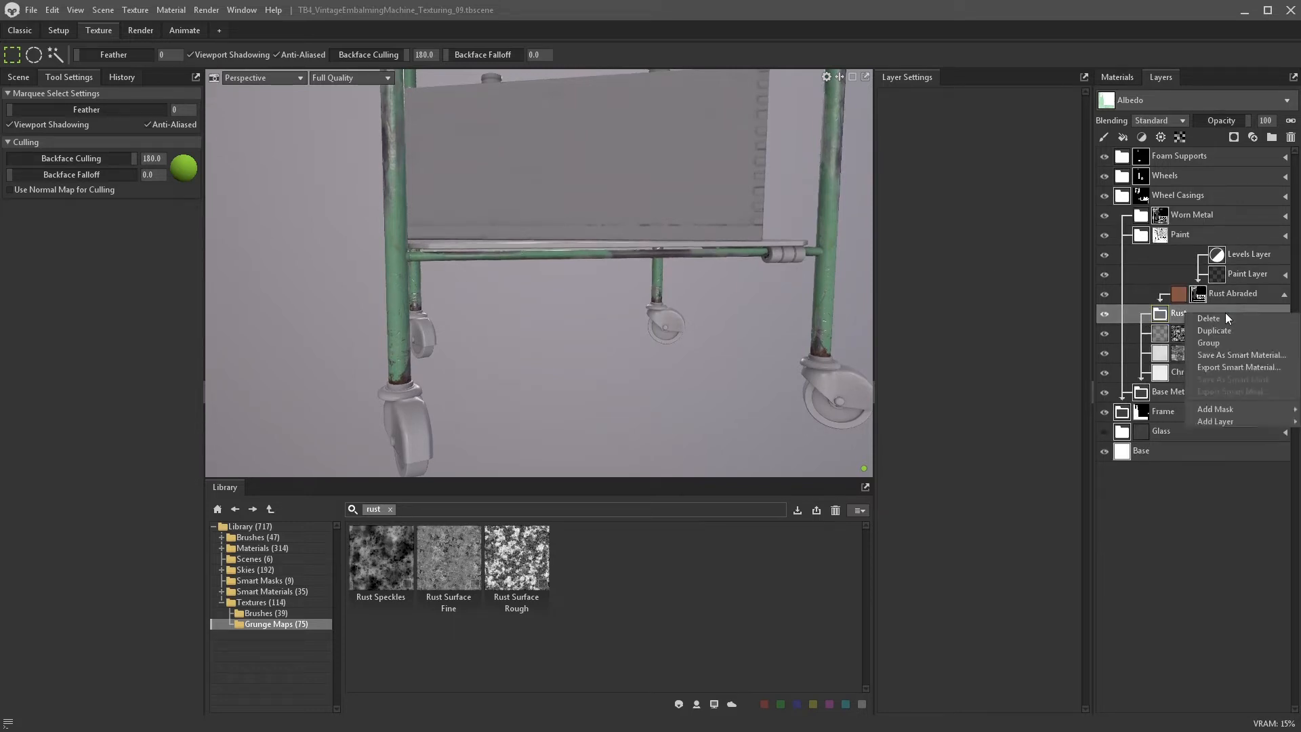
key(ctrl+d)
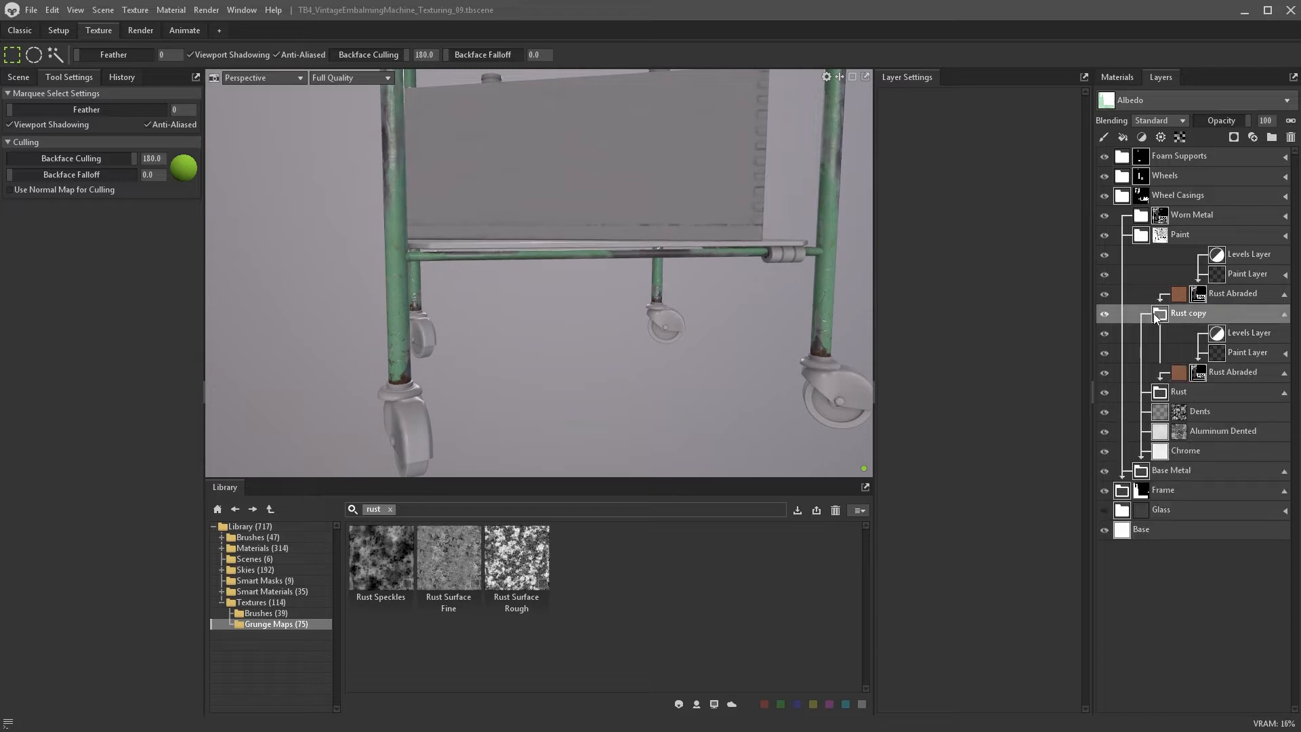
drag(1183, 315, 1120, 490)
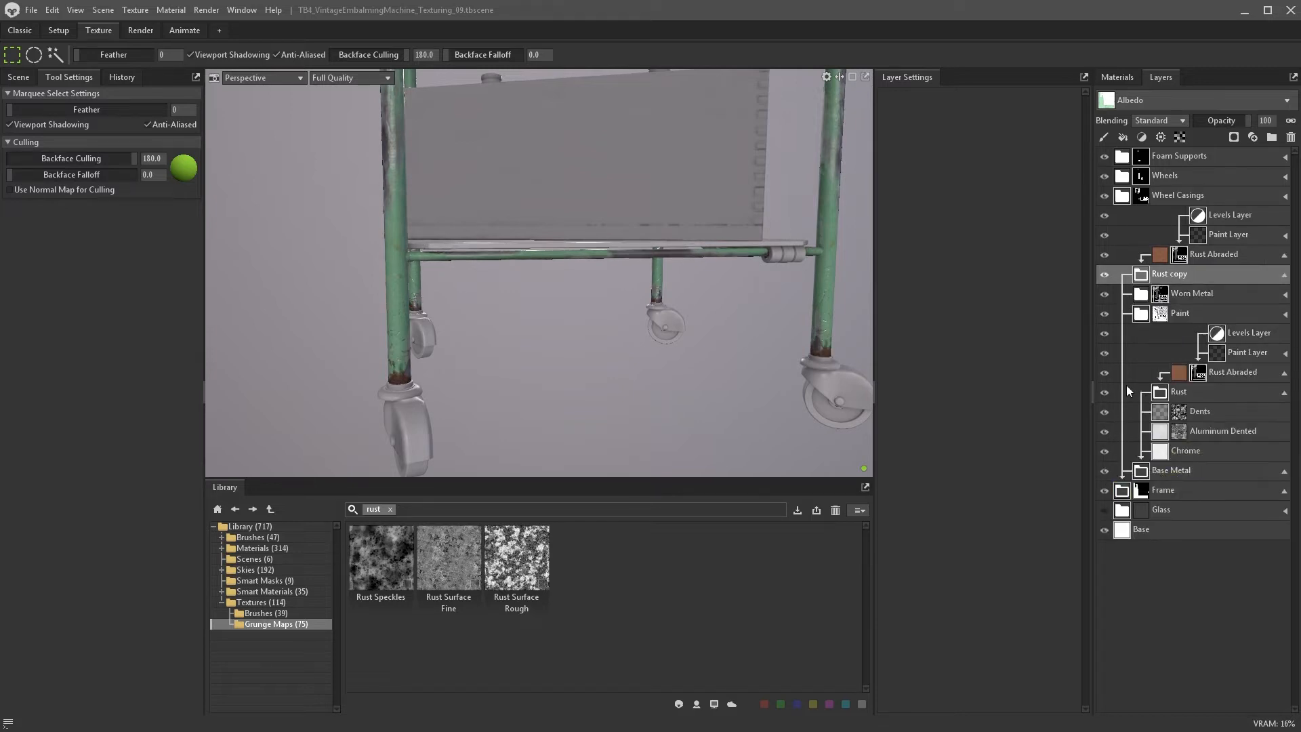
- Collapse the rust groups and rename the duplicated group as Rust Flecks
click(1284, 273)
click(1285, 332)
double_click(1170, 215)
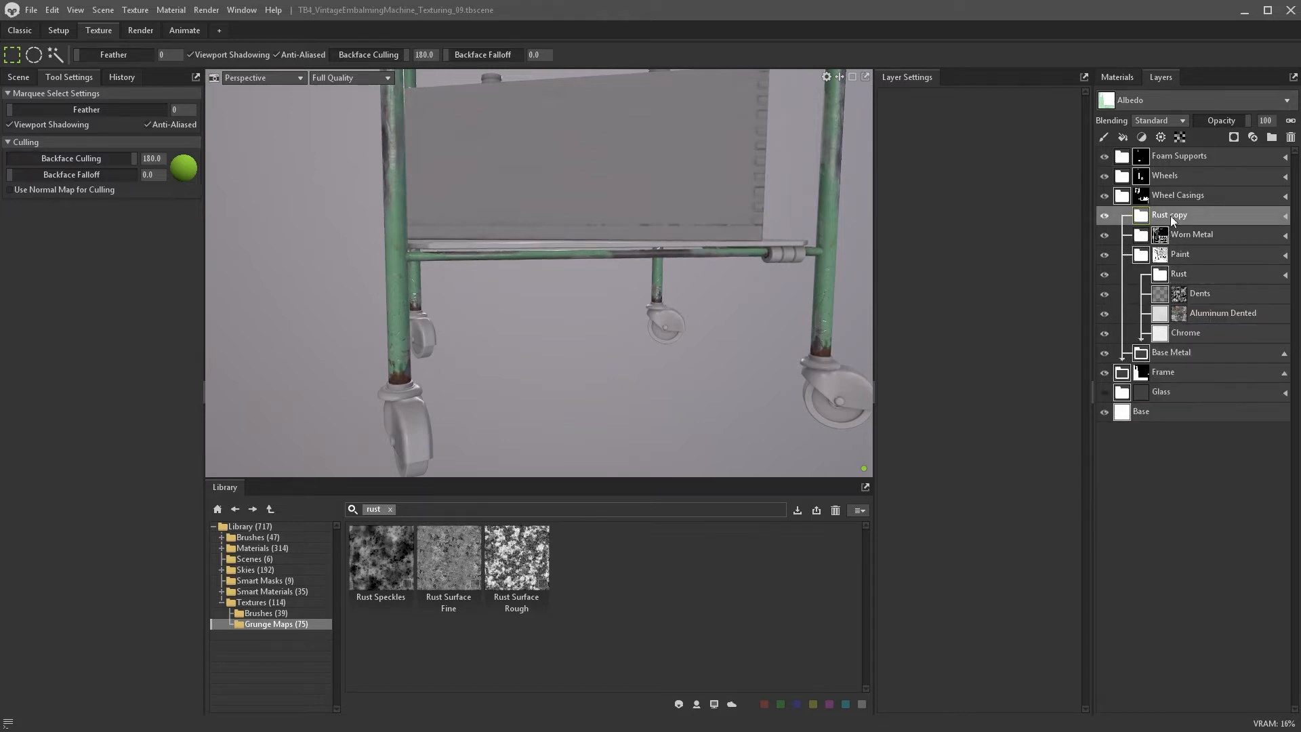
text(R)
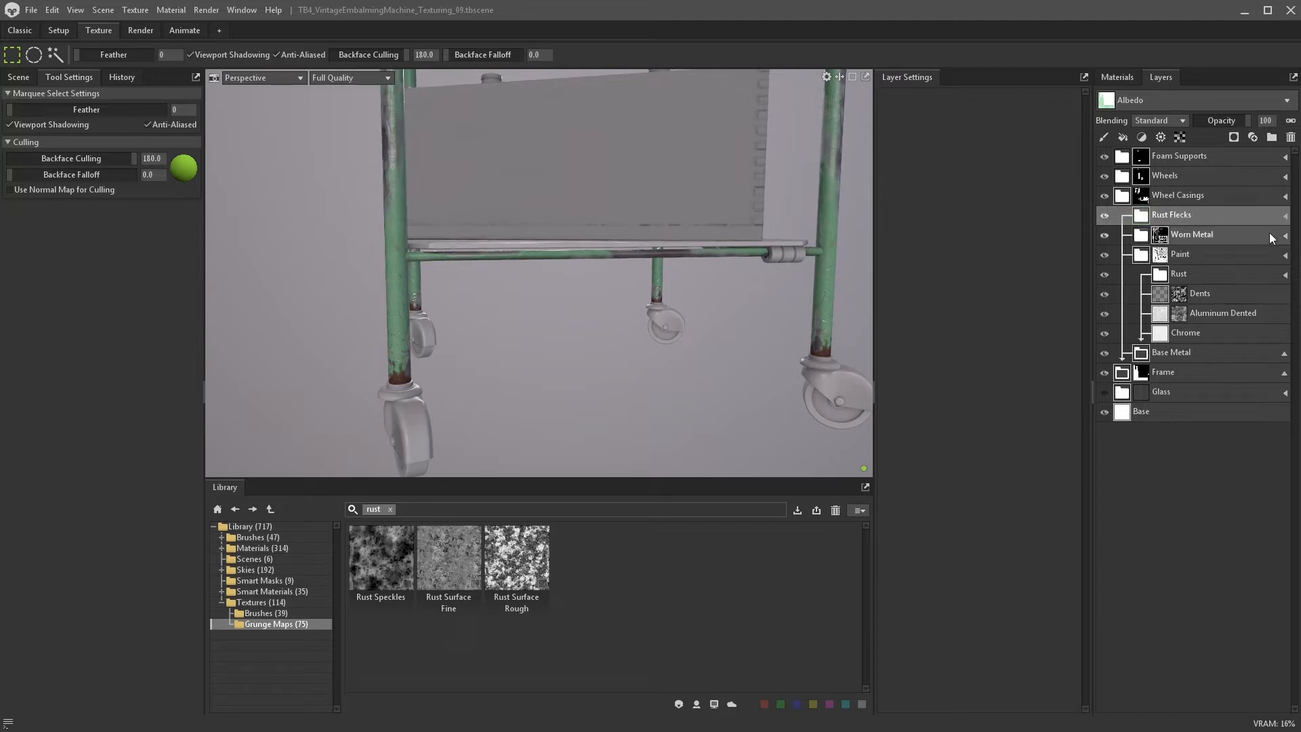
- Replace the mask on the Rust Abraded layer in Rust Flecks with a white fill mask
click(1285, 215)
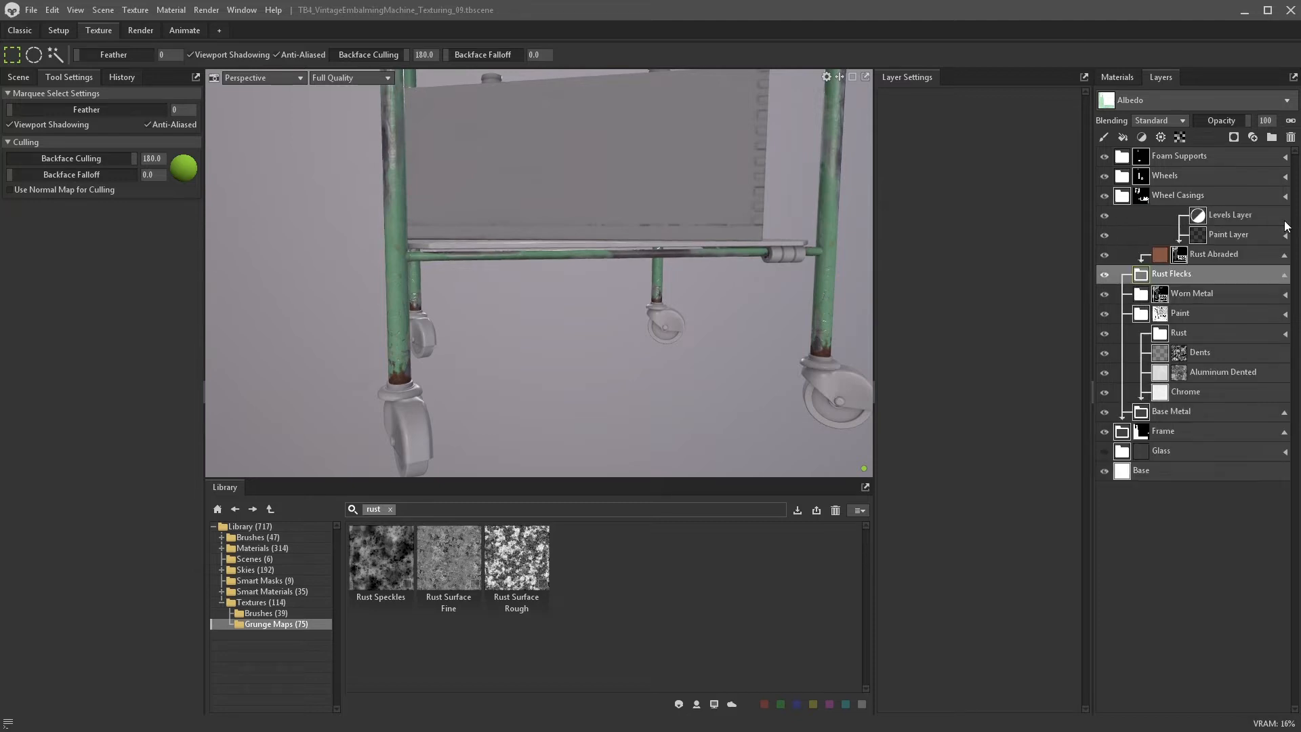
click(1194, 252)
click(1234, 138)
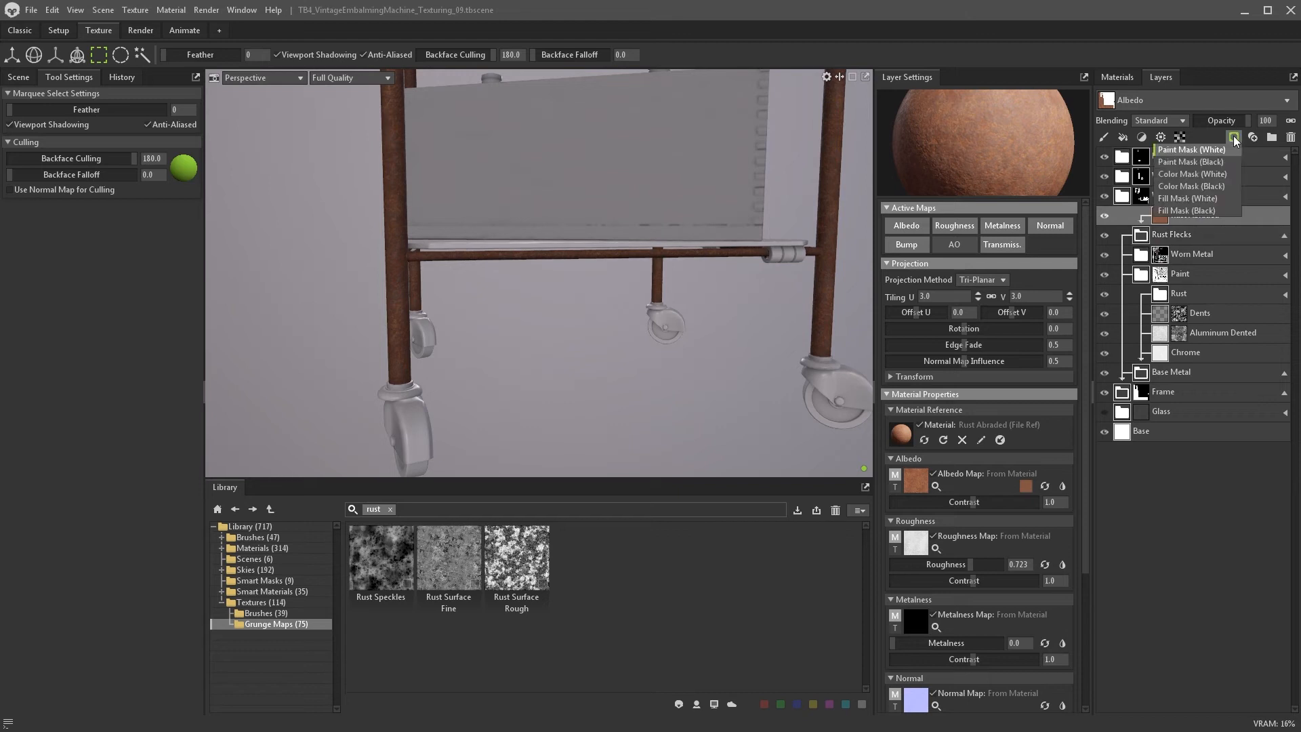
click(1200, 199)
scroll(469, 335, up, 3)
alt+drag(469, 335, 685, 331)
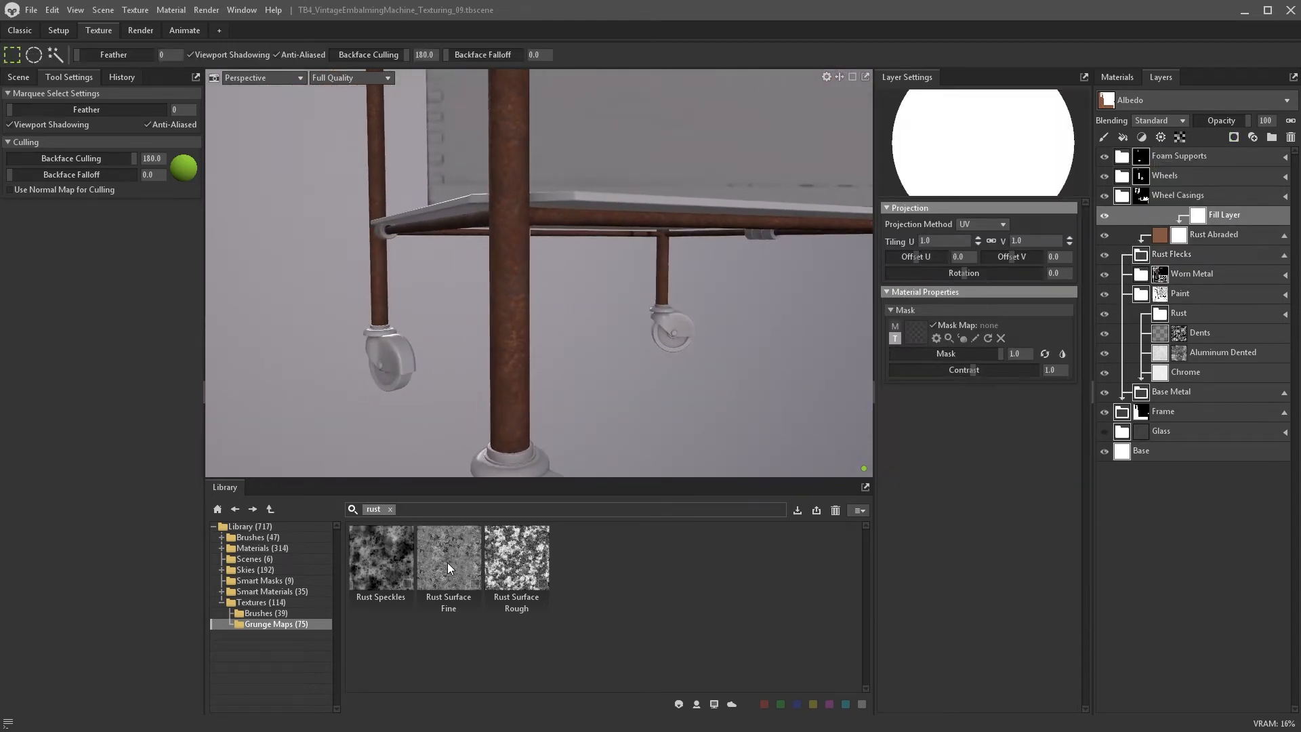
- Assign Rust Surface Fine to the fill mask with strength 0.46, contrast 8.407, Tri-Planar projection and tiling 2.0
drag(447, 563, 915, 337)
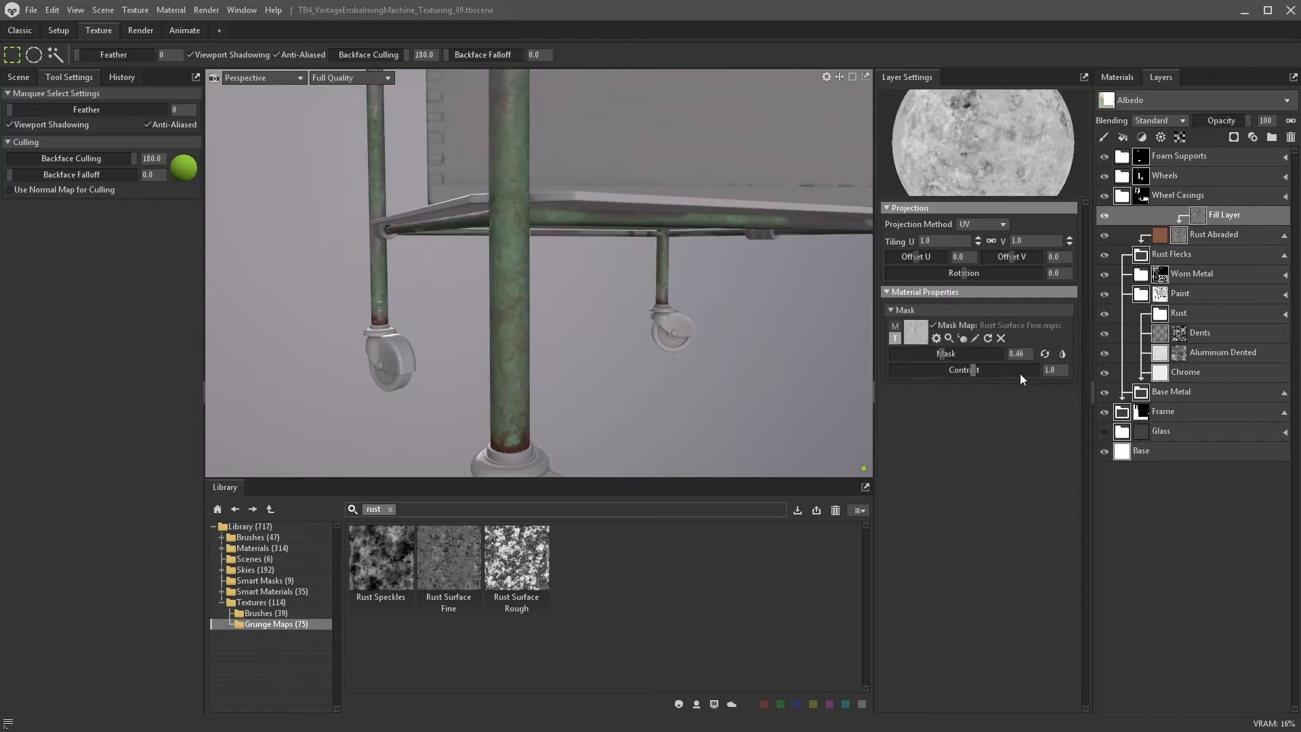
drag(1020, 372, 1031, 372)
click(977, 227)
click(948, 251)
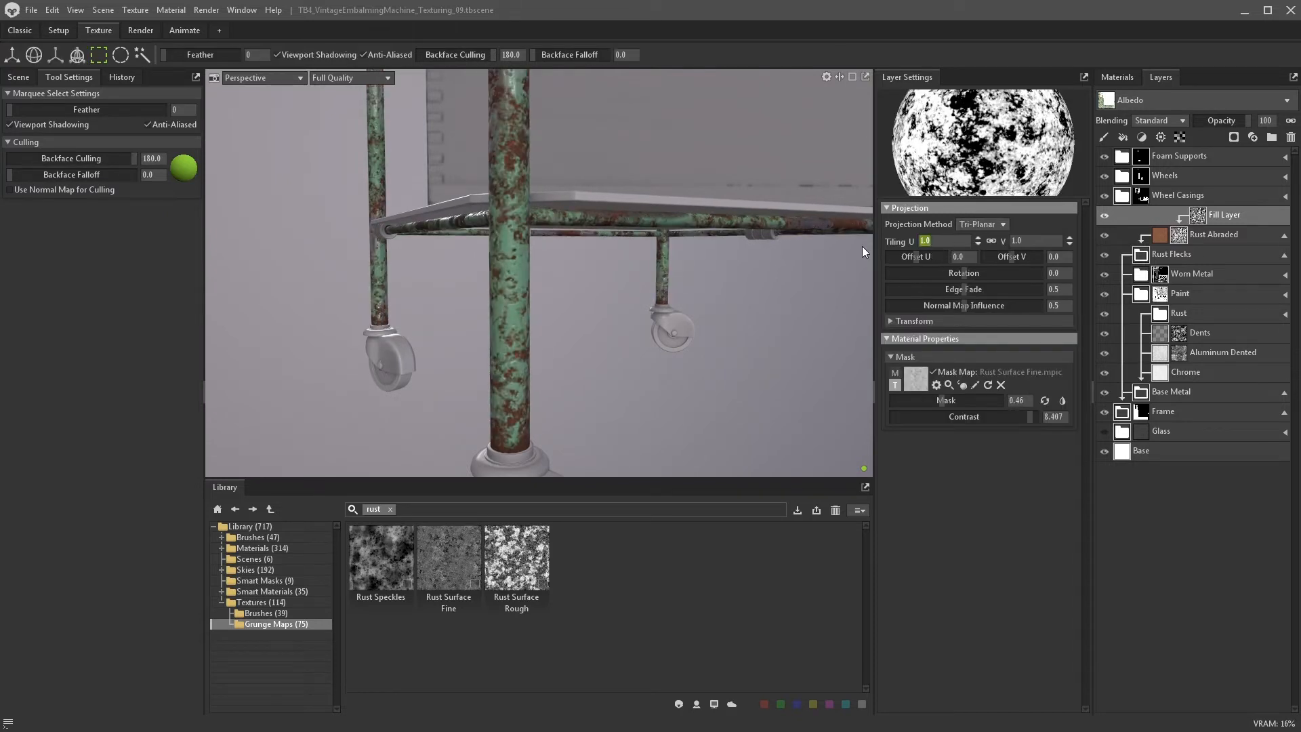
- Rename the rust mask's fill layer as Speckles
double_click(1217, 213)
text(Speckles)
key(Return)
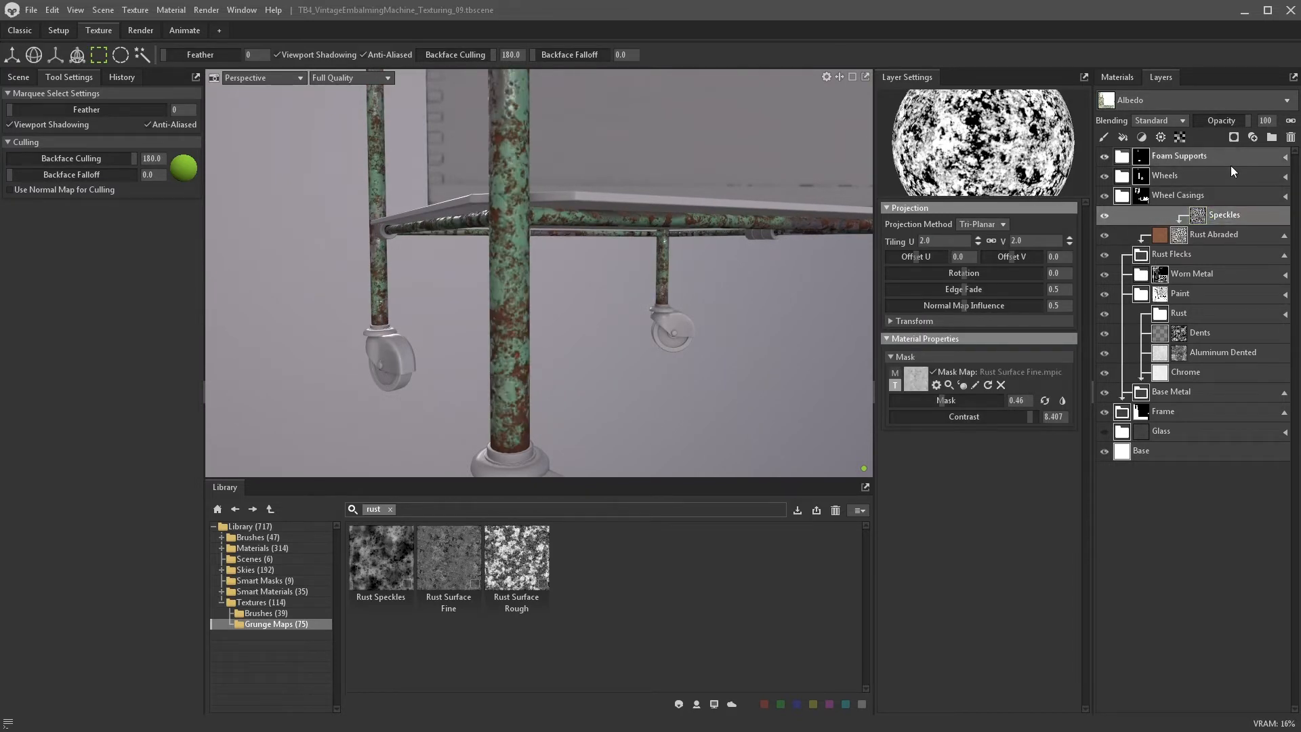
- Add a black paint mask to Speckles containing a Rust Surface Fine fill layer with Tri-Planar projection and tiling 2.0
click(1234, 137)
click(1216, 160)
click(1122, 137)
drag(448, 557, 915, 333)
drag(1015, 370, 1025, 370)
drag(963, 354, 919, 354)
click(981, 225)
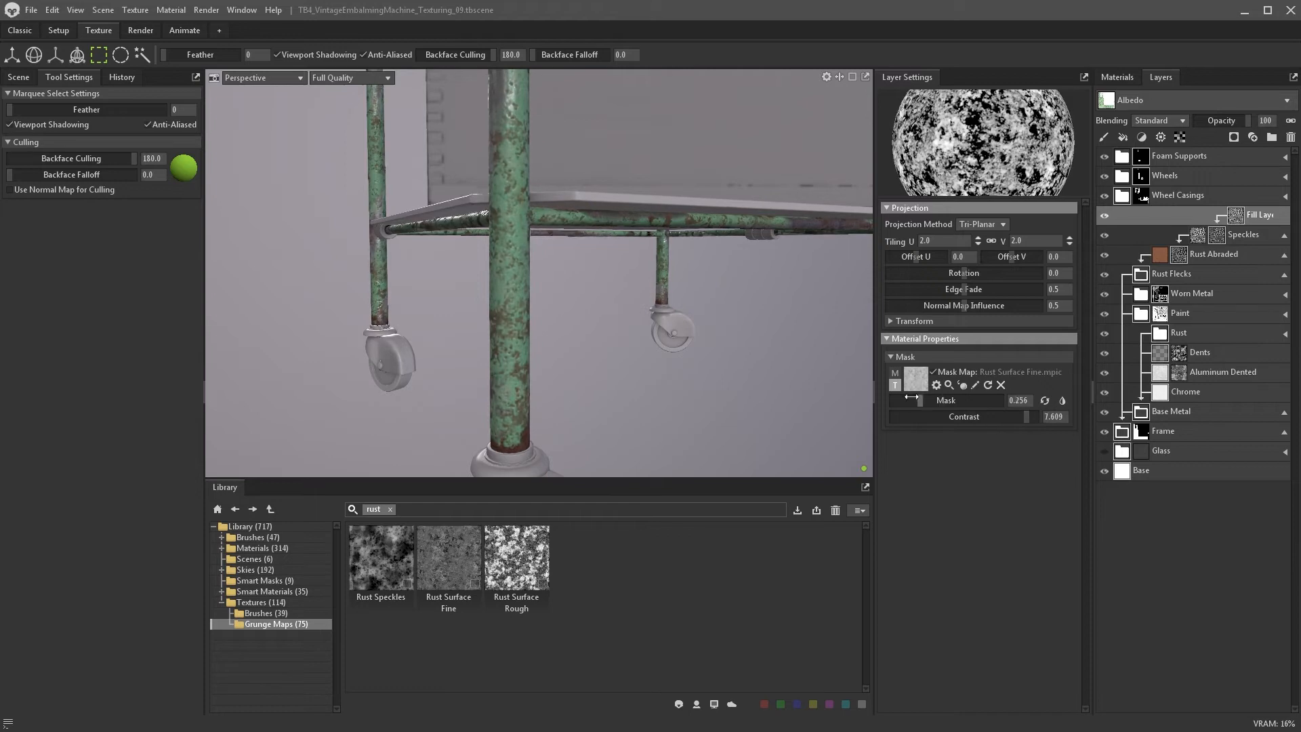
- Swap the fill's map for Dots Dense and add a Multiply fill layer above it using Lichen Sparse Medium at tiling 3.0
click(390, 509)
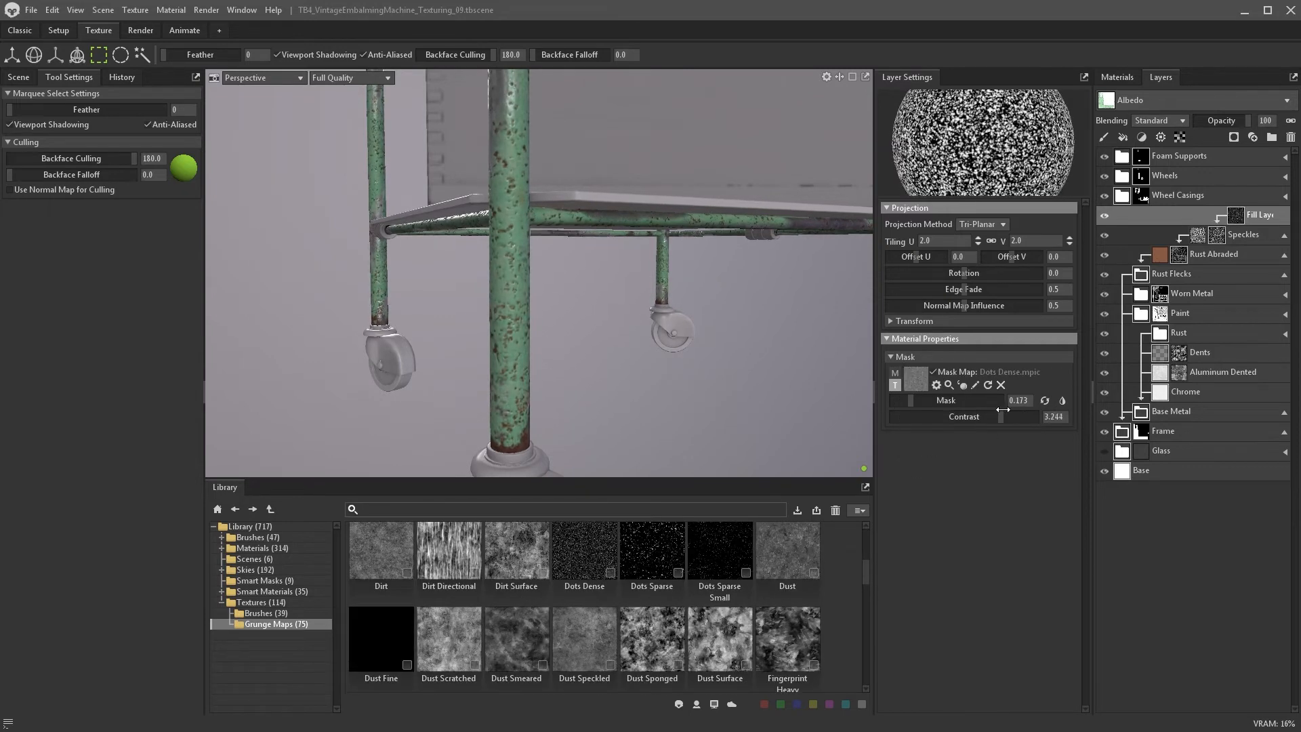
click(1235, 229)
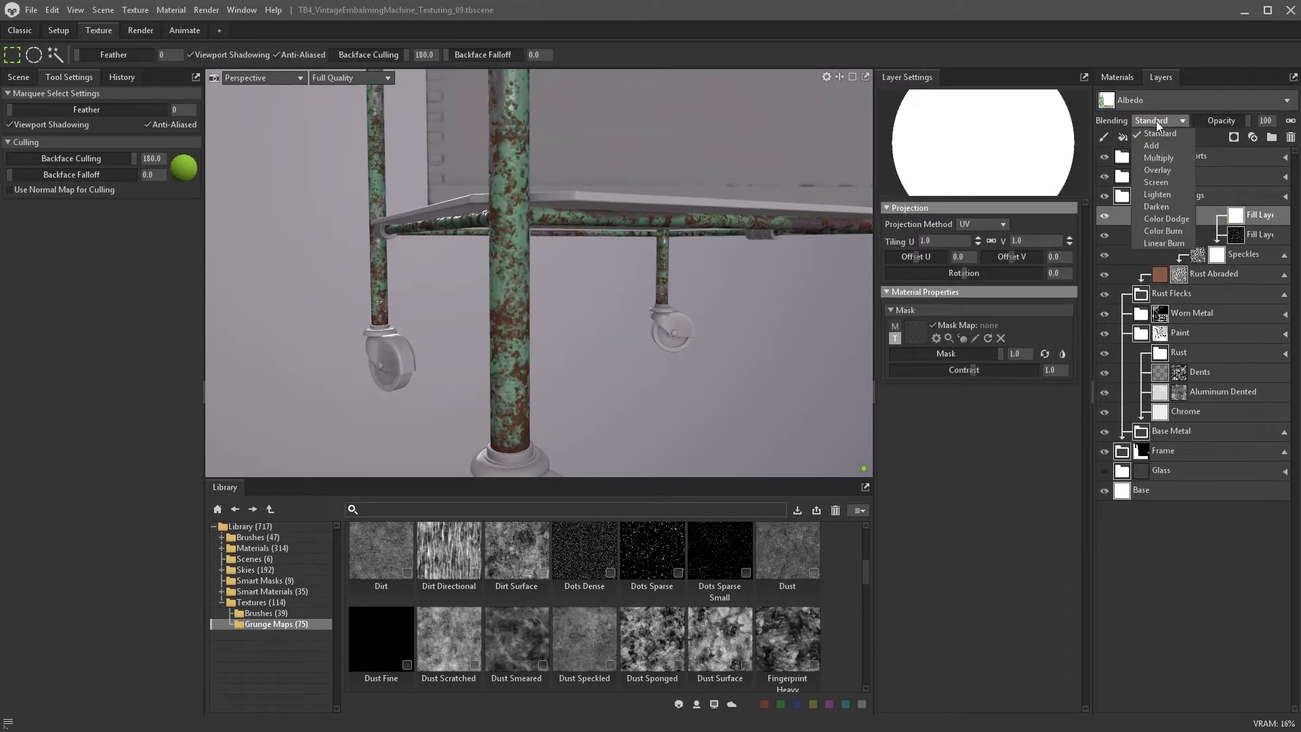
scroll(606, 610, down, 5)
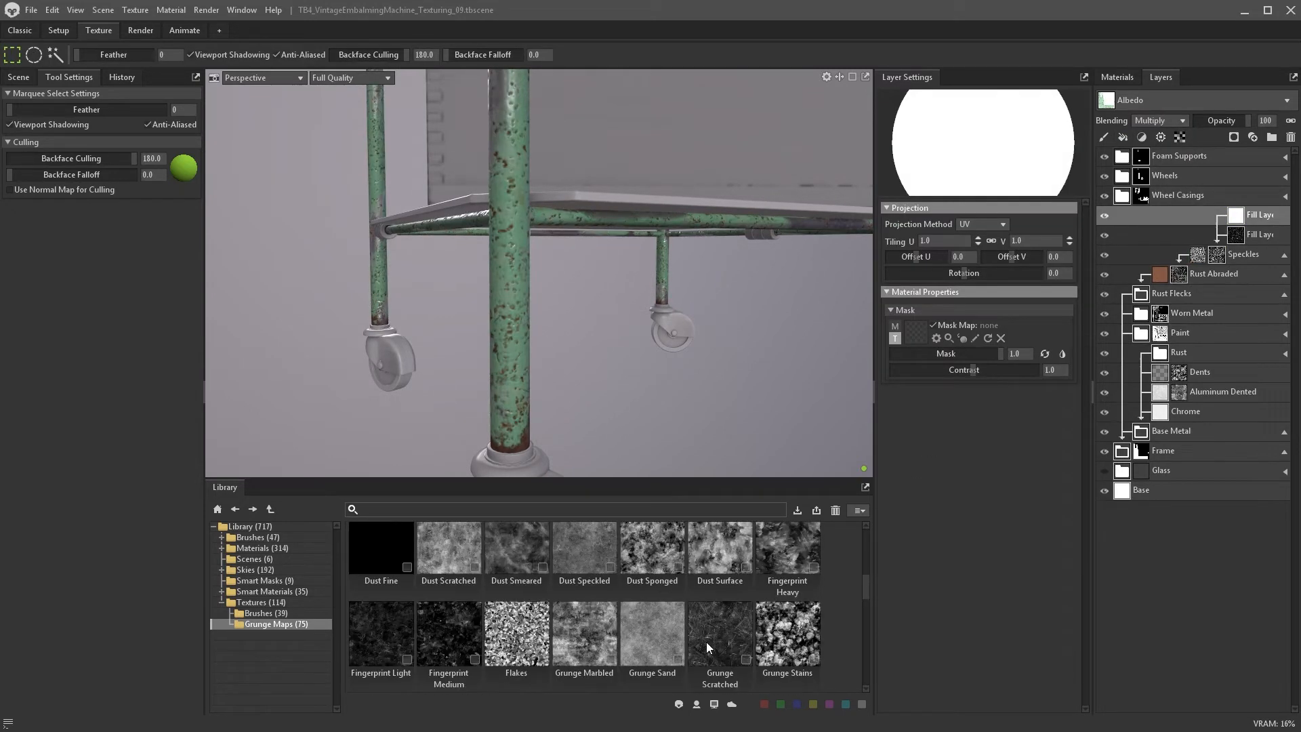
drag(788, 629, 917, 331)
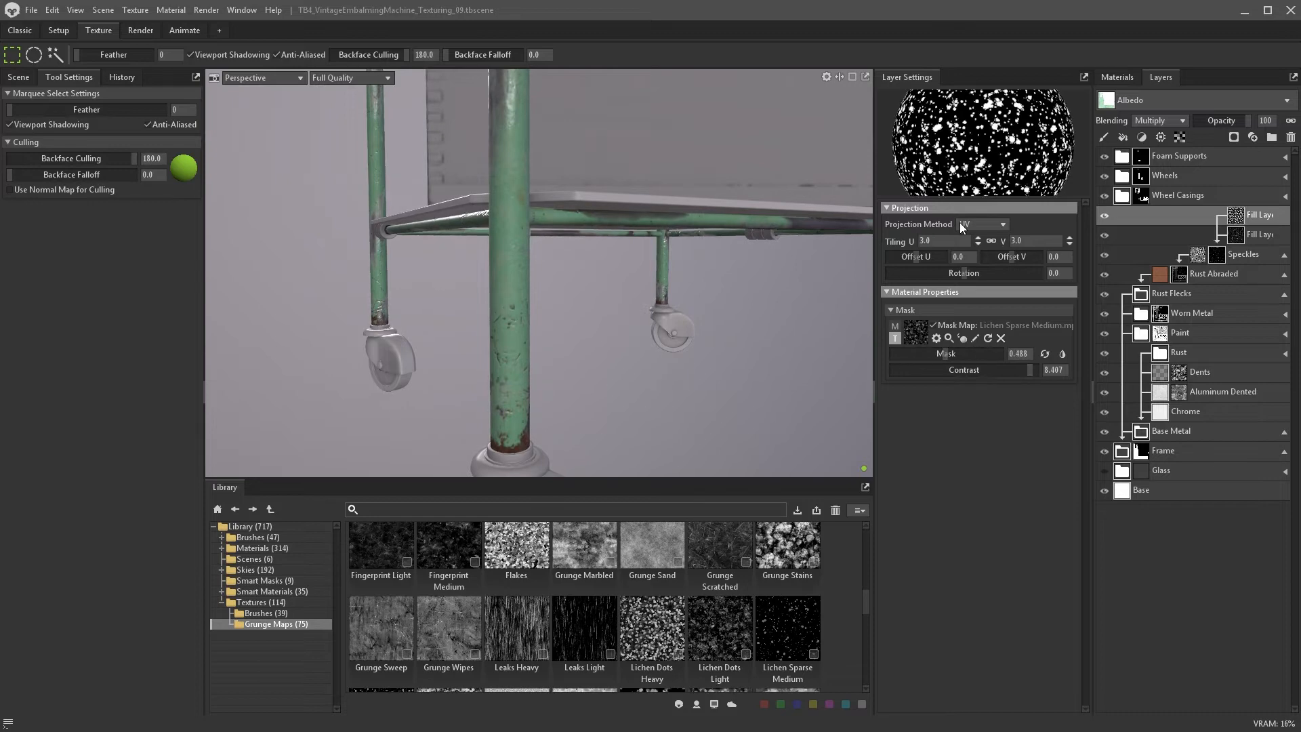
- Replace the Multiply fill layer's map with Lichen Dots Heavy and lower its mask strength
scroll(547, 617, down, 2)
drag(652, 563, 917, 379)
drag(954, 401, 902, 398)
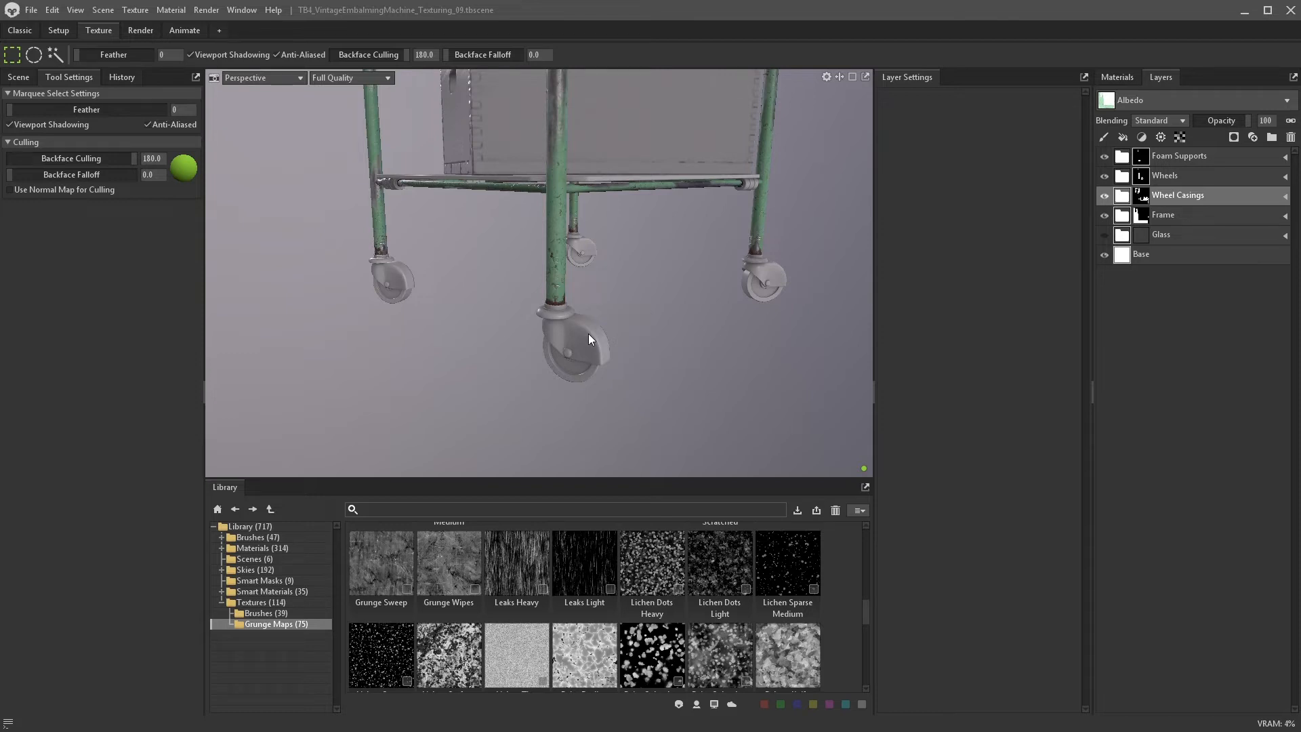
- Search the material library for metal and add the Aluminum material inside the Wheel Casings group
alt+right_drag(581, 322, 644, 360)
alt+middle_drag(644, 360, 554, 351)
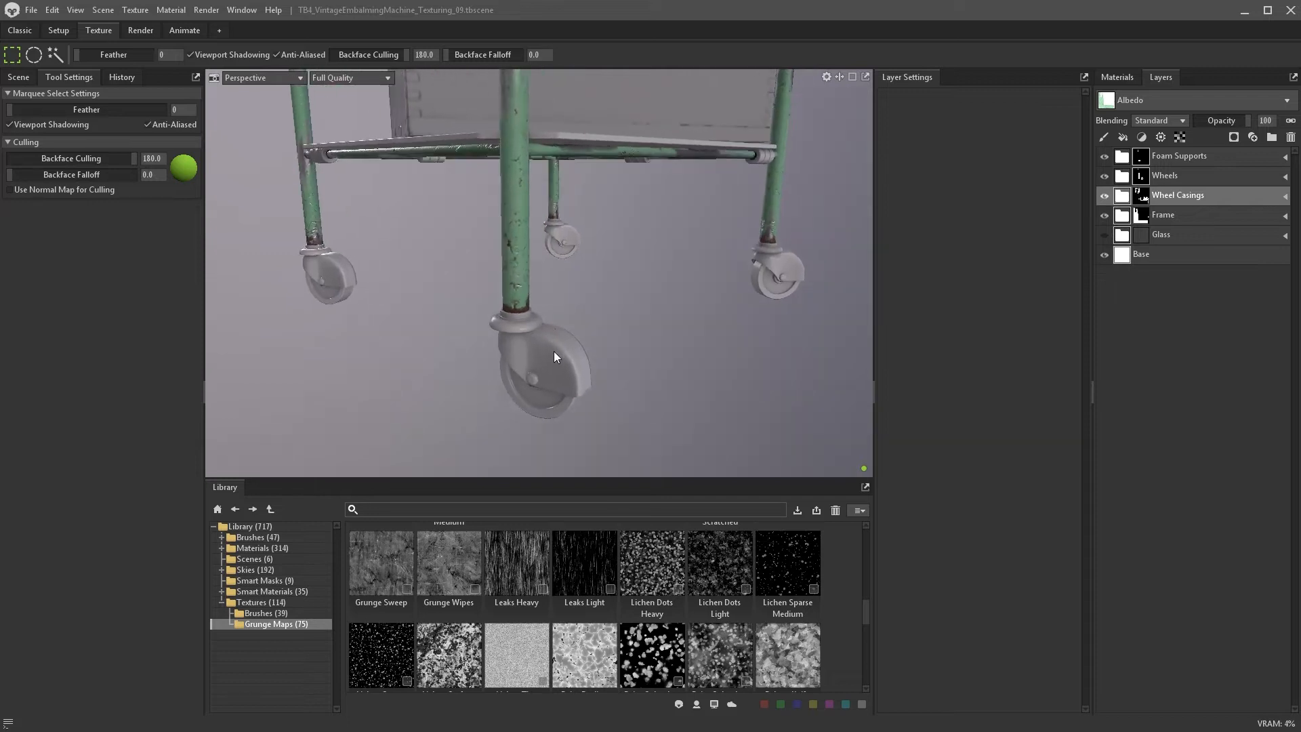
alt+drag(554, 351, 566, 371)
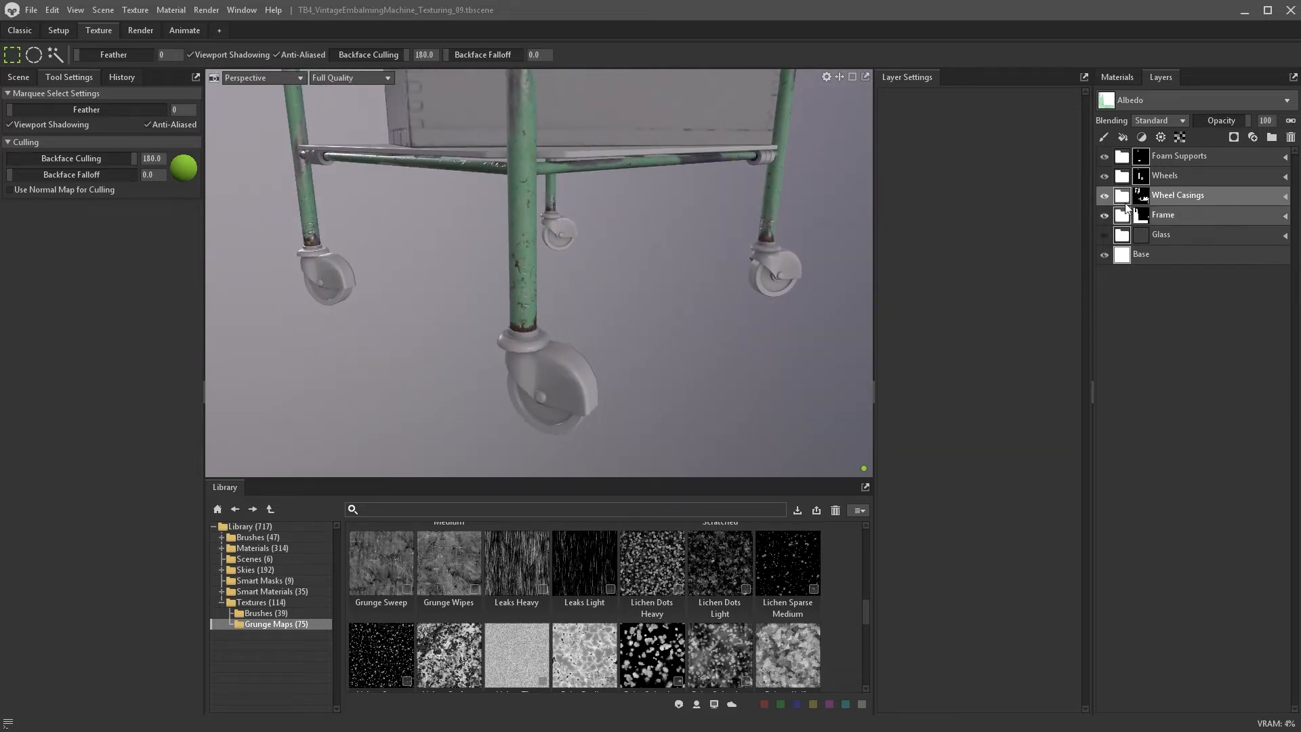
click(1125, 202)
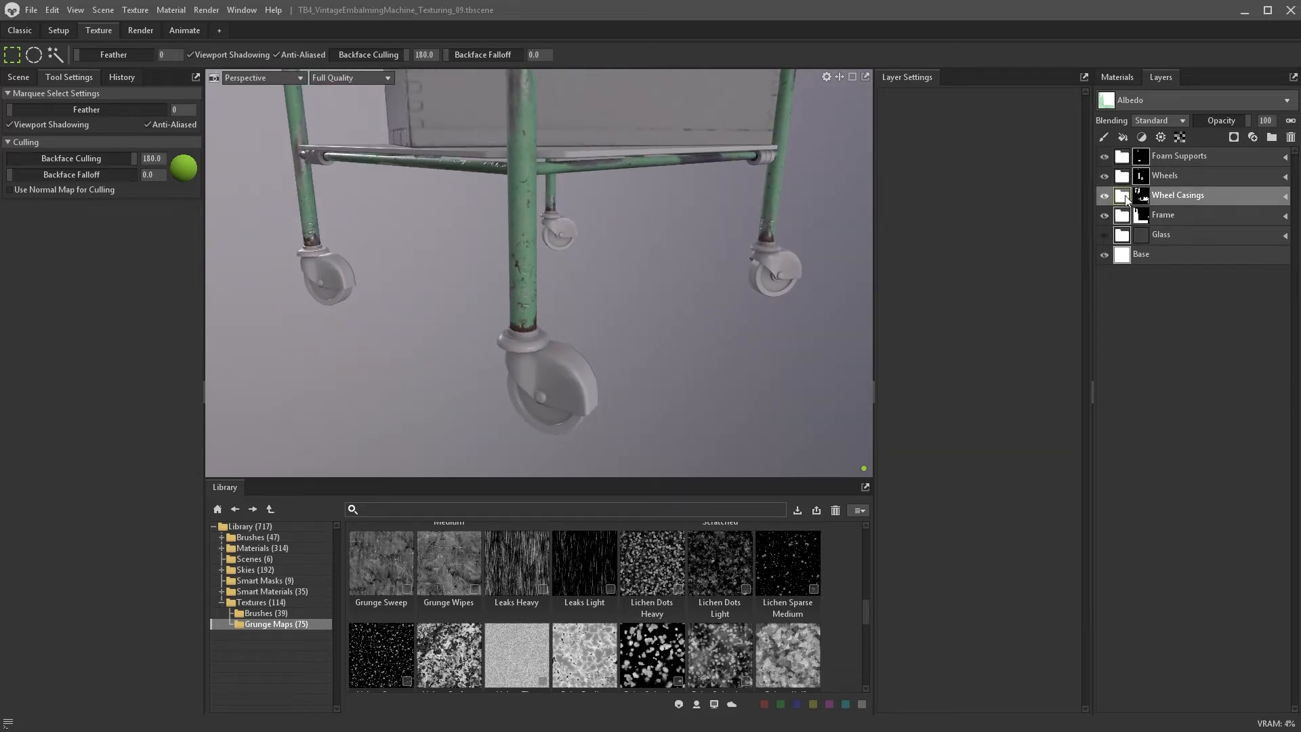
click(269, 548)
click(384, 508)
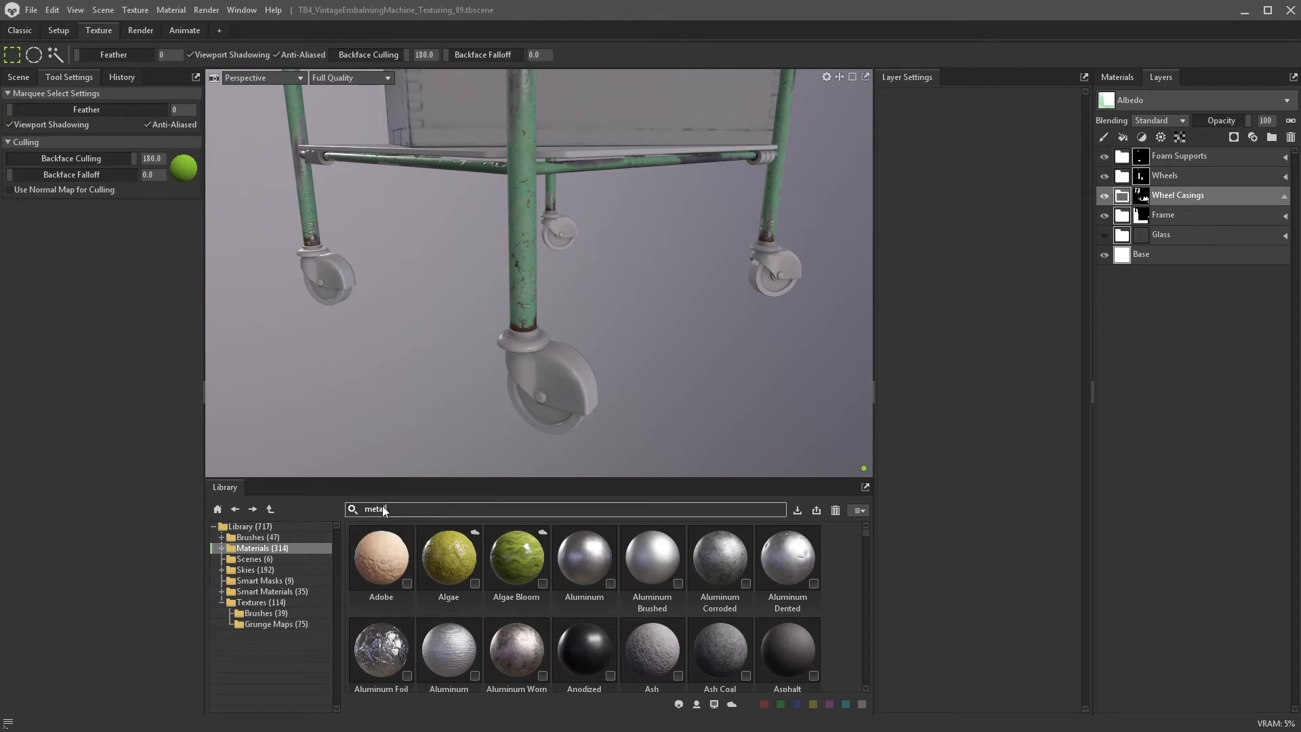
text(metal)
key(Return)
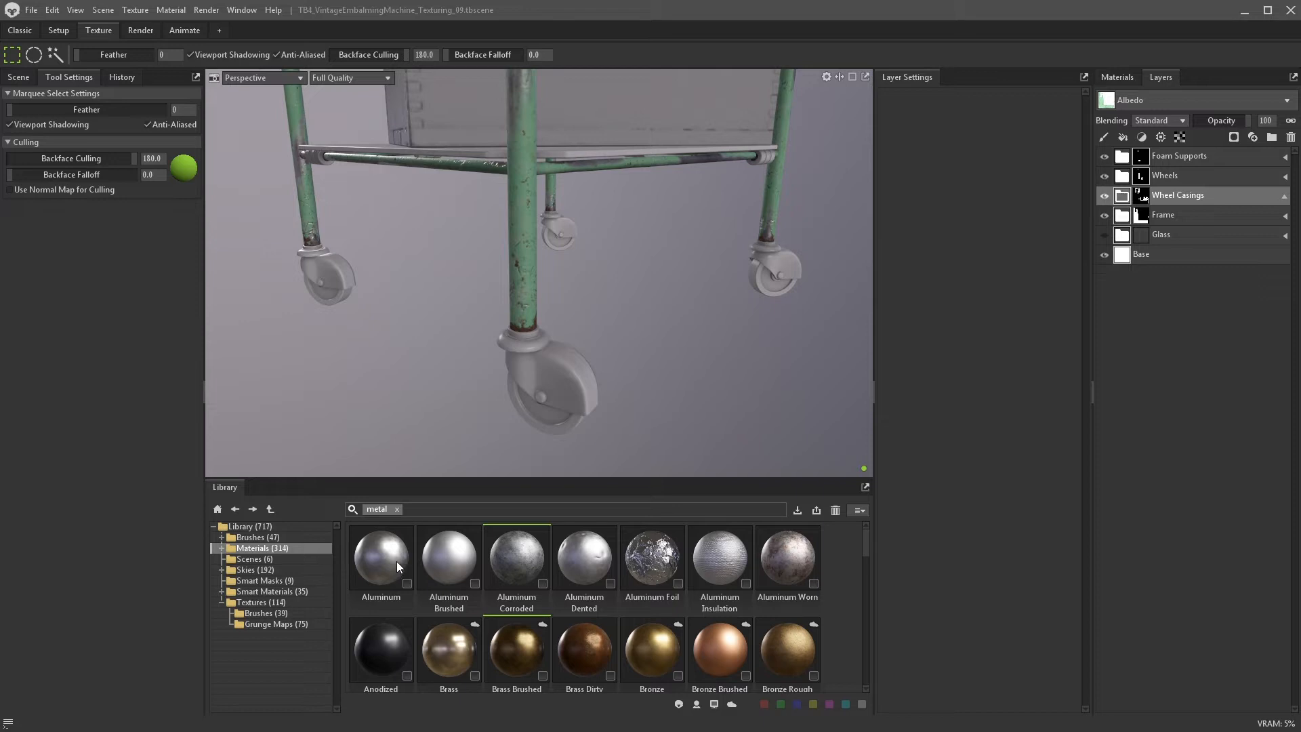
drag(397, 562, 1122, 197)
drag(396, 562, 1122, 197)
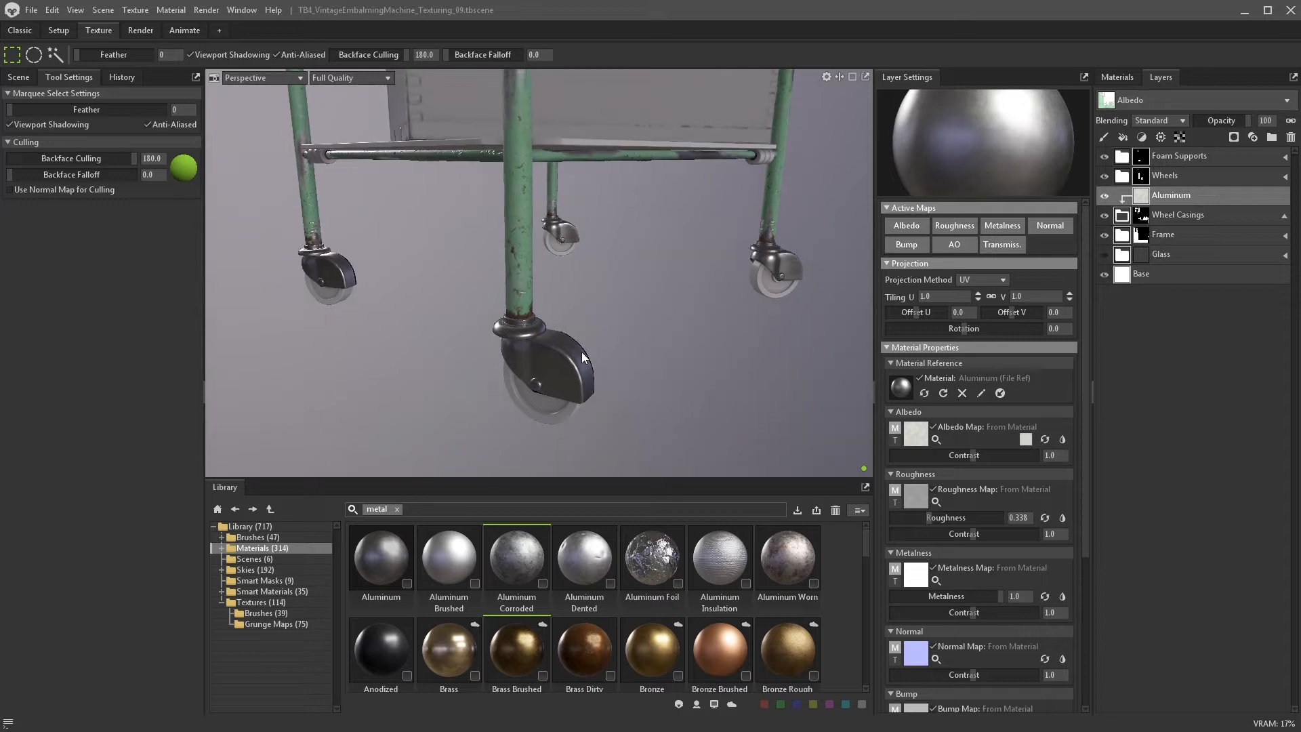
- Add Aluminum Corroded above the Aluminum layer with Tri-Planar projection and tiling 1.5
drag(522, 564, 1152, 197)
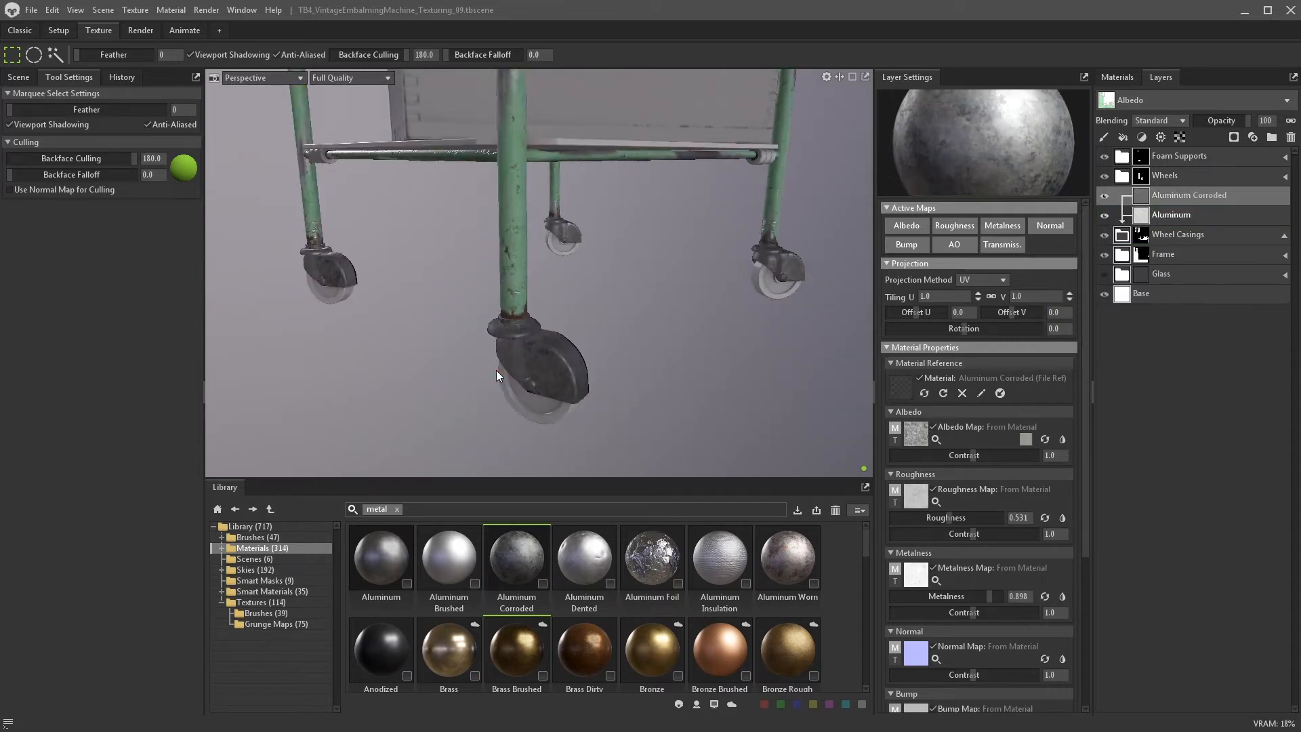
alt+right_drag(496, 370, 514, 392)
click(973, 304)
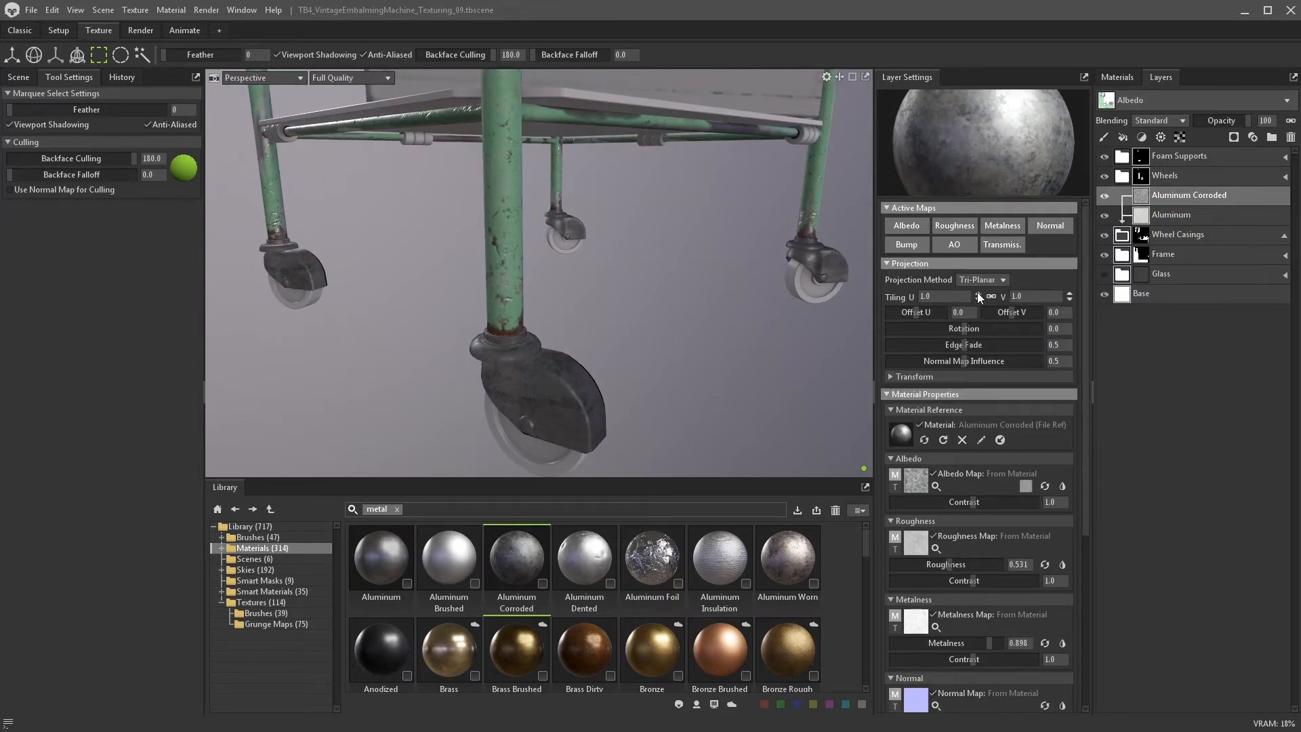
click(977, 293)
- Add a black mask to Aluminum Corroded with a Dirt layer at intensity 2.129 and contrast 0.259, topped by an Occlusion layer
click(1233, 138)
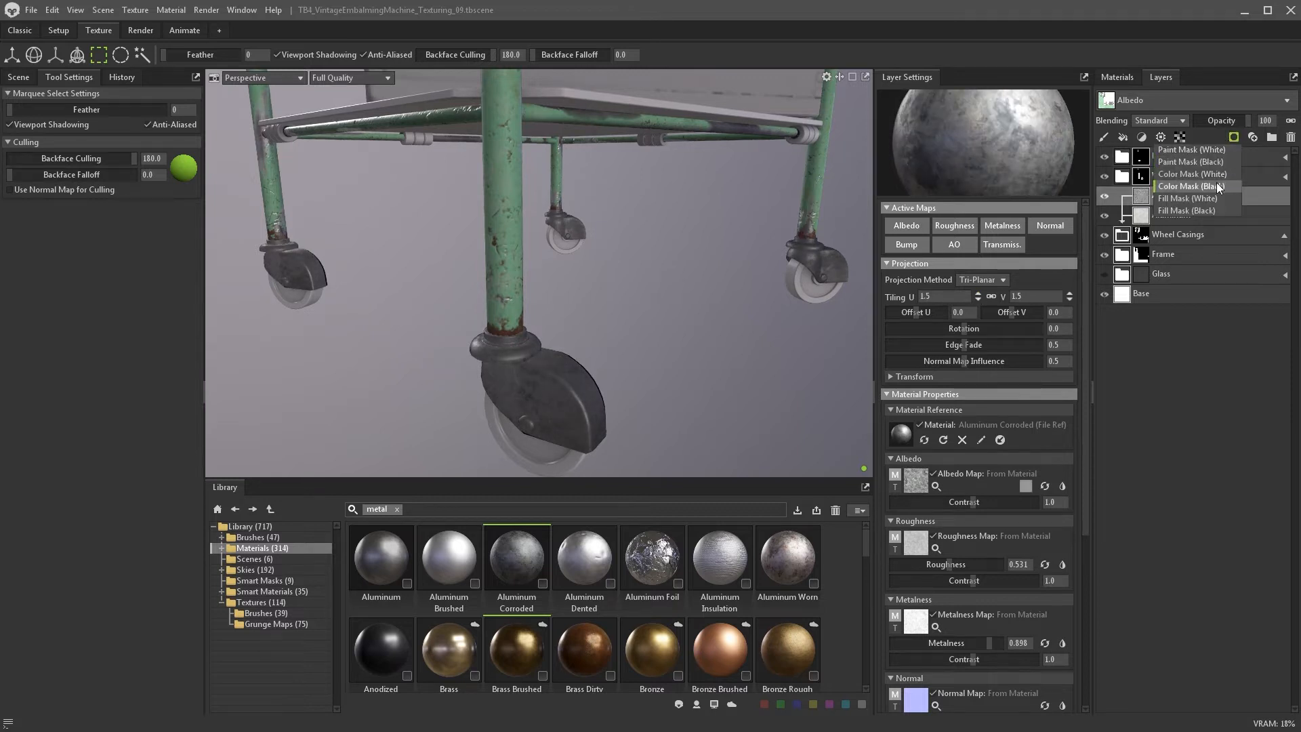
click(1217, 188)
click(1161, 137)
click(1167, 175)
drag(967, 169, 987, 168)
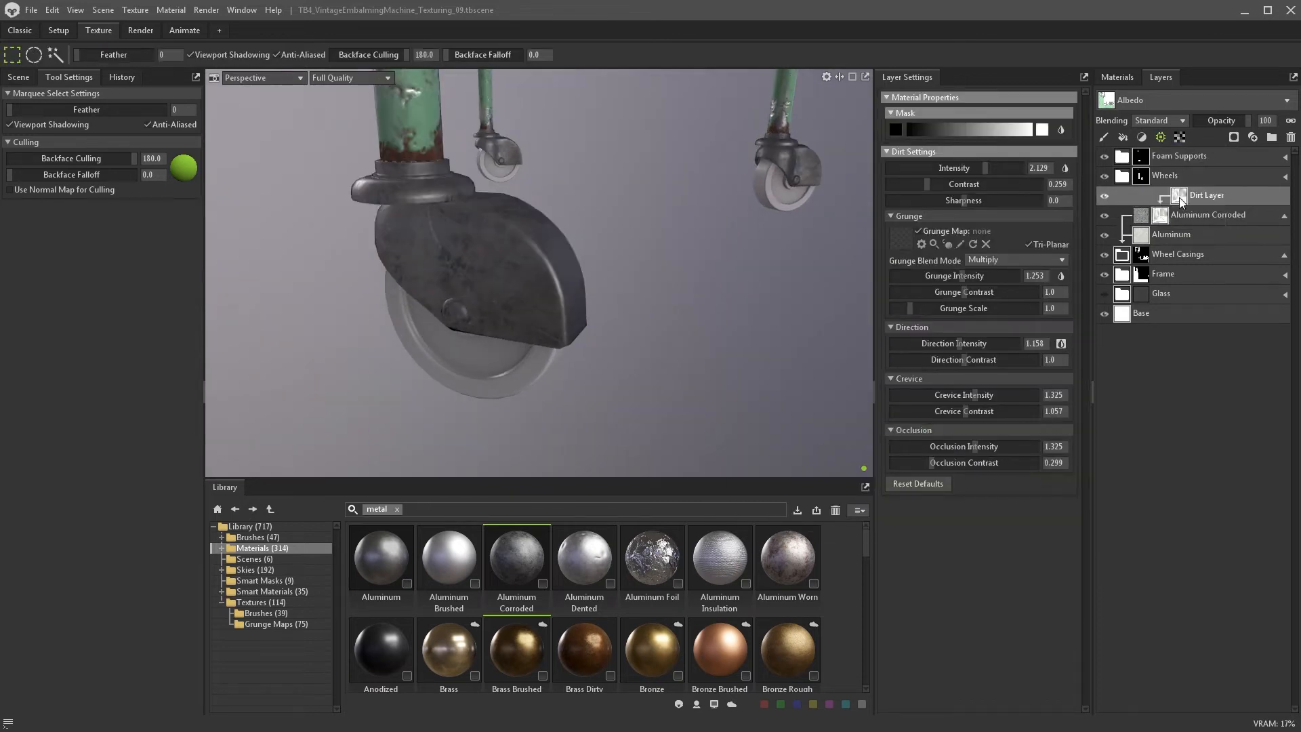
click(1160, 120)
click(1152, 145)
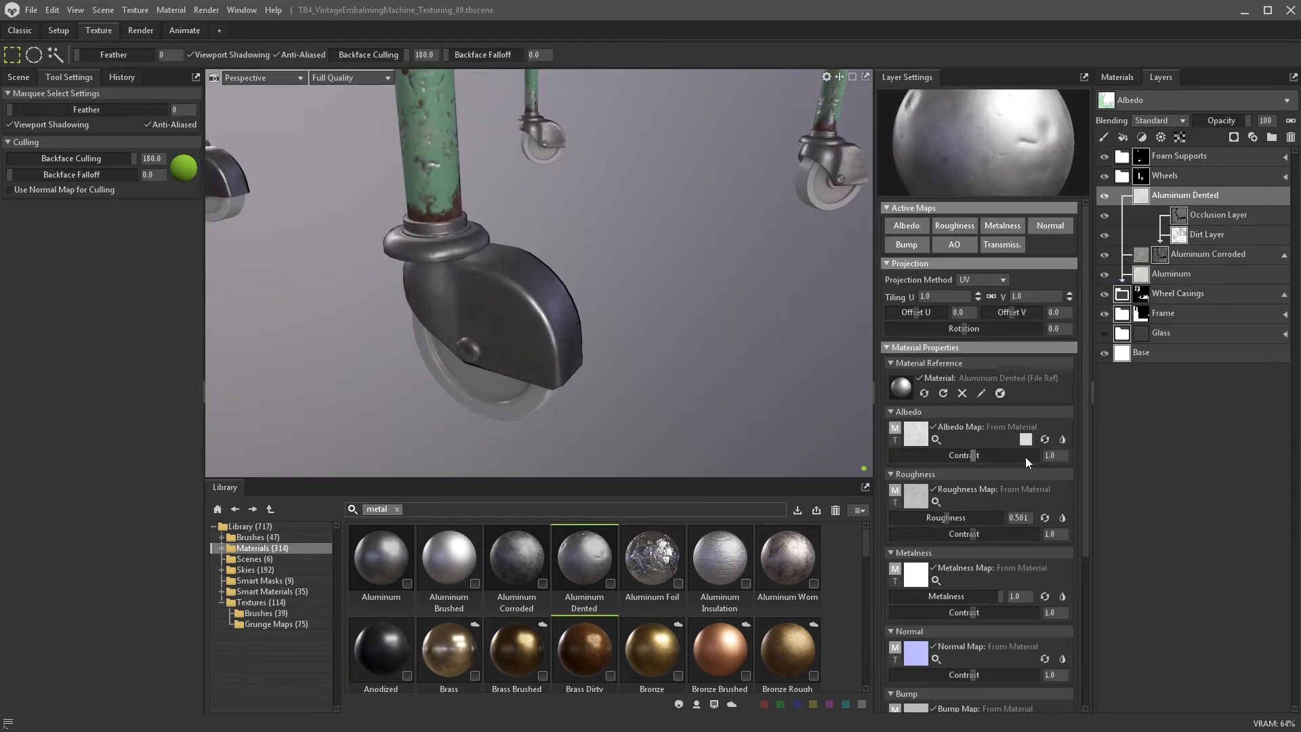
- Give Aluminum Dented Tri-Planar projection with tiling 8.0 and leave only its Normal and Bump maps active
click(1026, 457)
click(1025, 364)
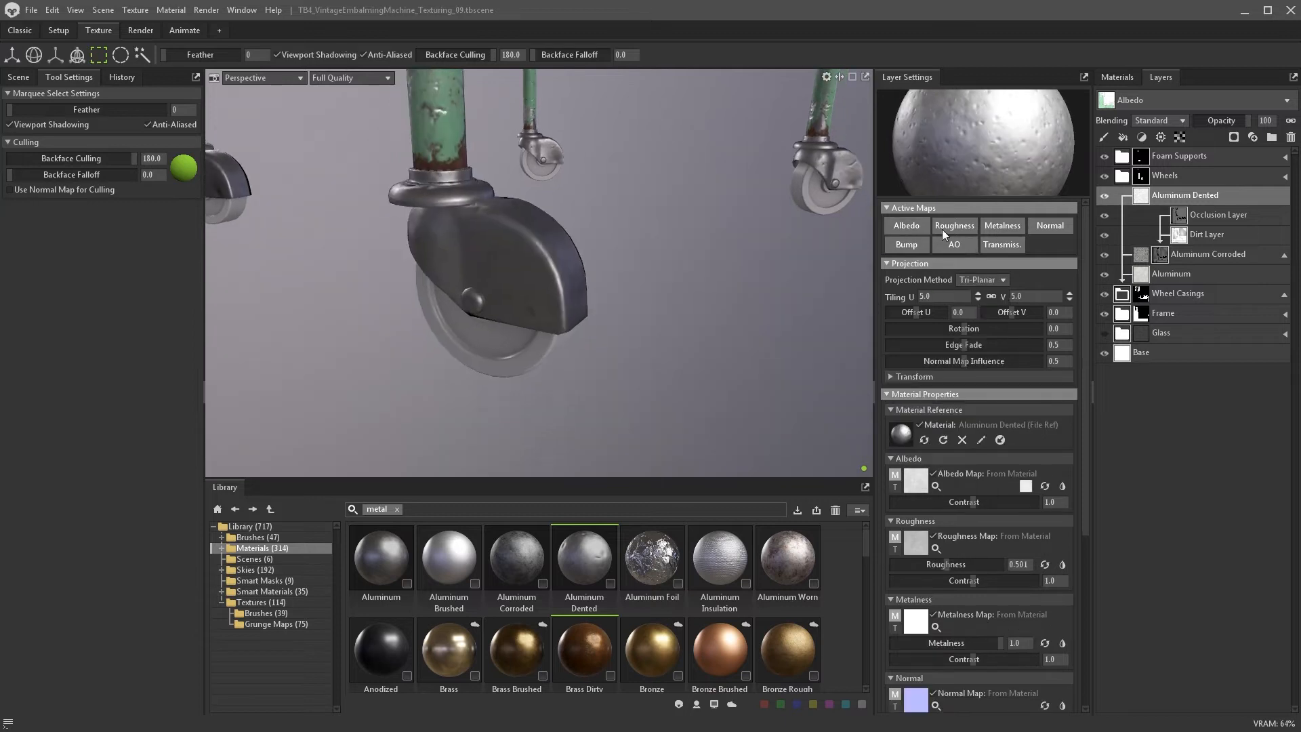
alt+drag(769, 312, 779, 327)
- Add Iron Polished above Aluminum Dented and set its albedo color to light gray d2d2d2
scroll(413, 570, down, 6)
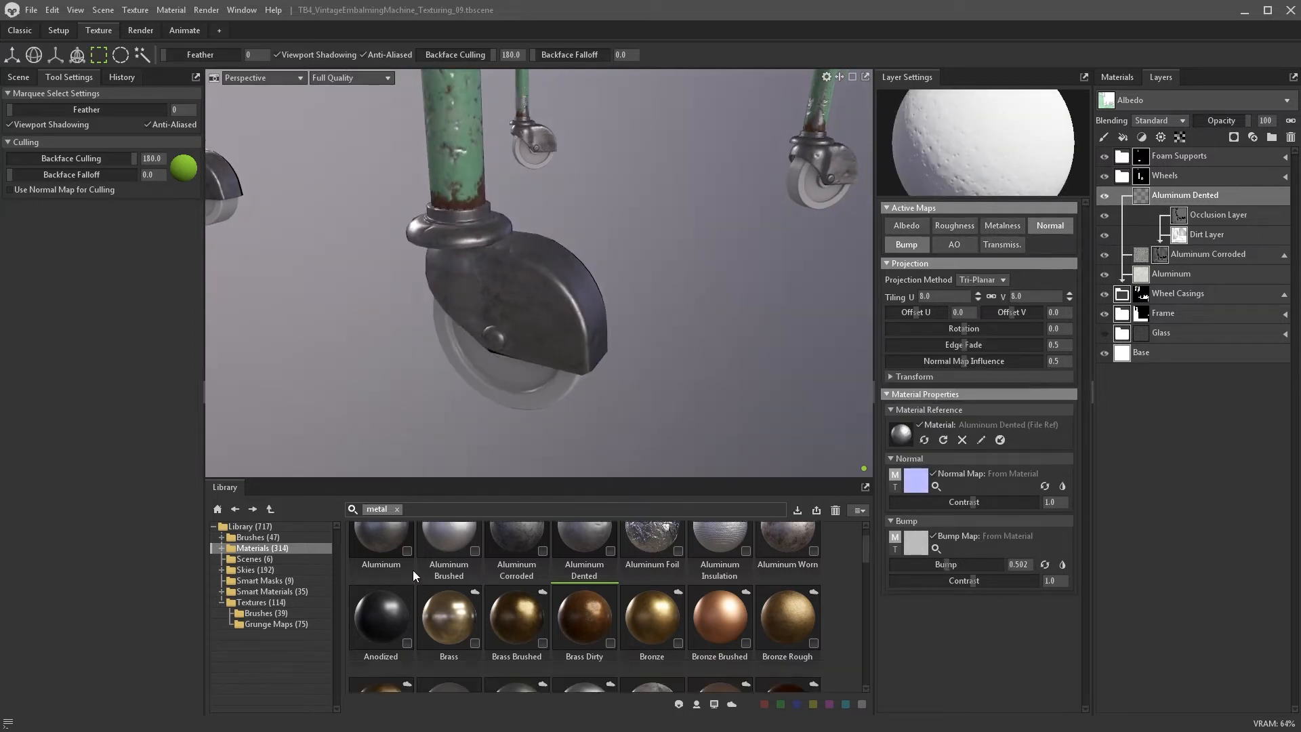
drag(581, 602, 1115, 292)
click(1020, 440)
drag(736, 403, 709, 387)
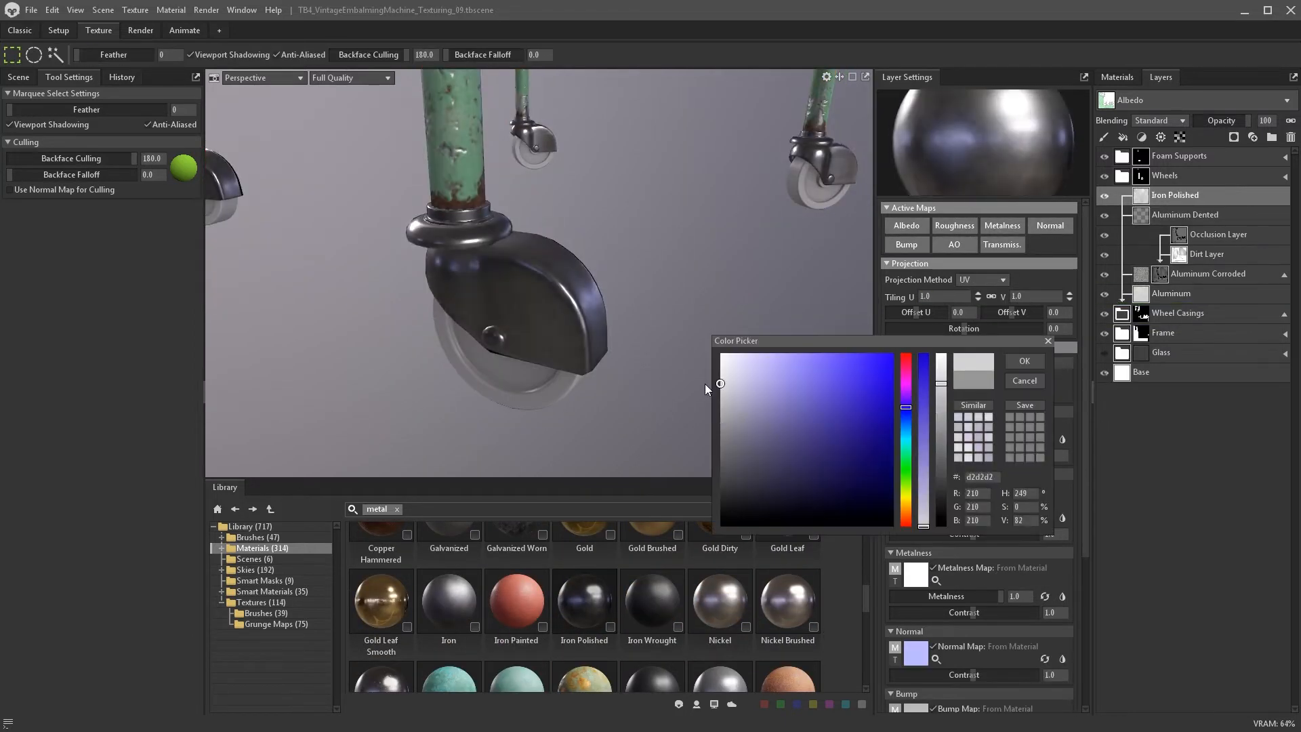
click(1029, 360)
- Mask Iron Polished with a Scratch layer at intensity 2.567 and collapse the mask stacks of the casing layers
click(1232, 137)
click(1160, 137)
click(1163, 209)
drag(955, 168, 994, 168)
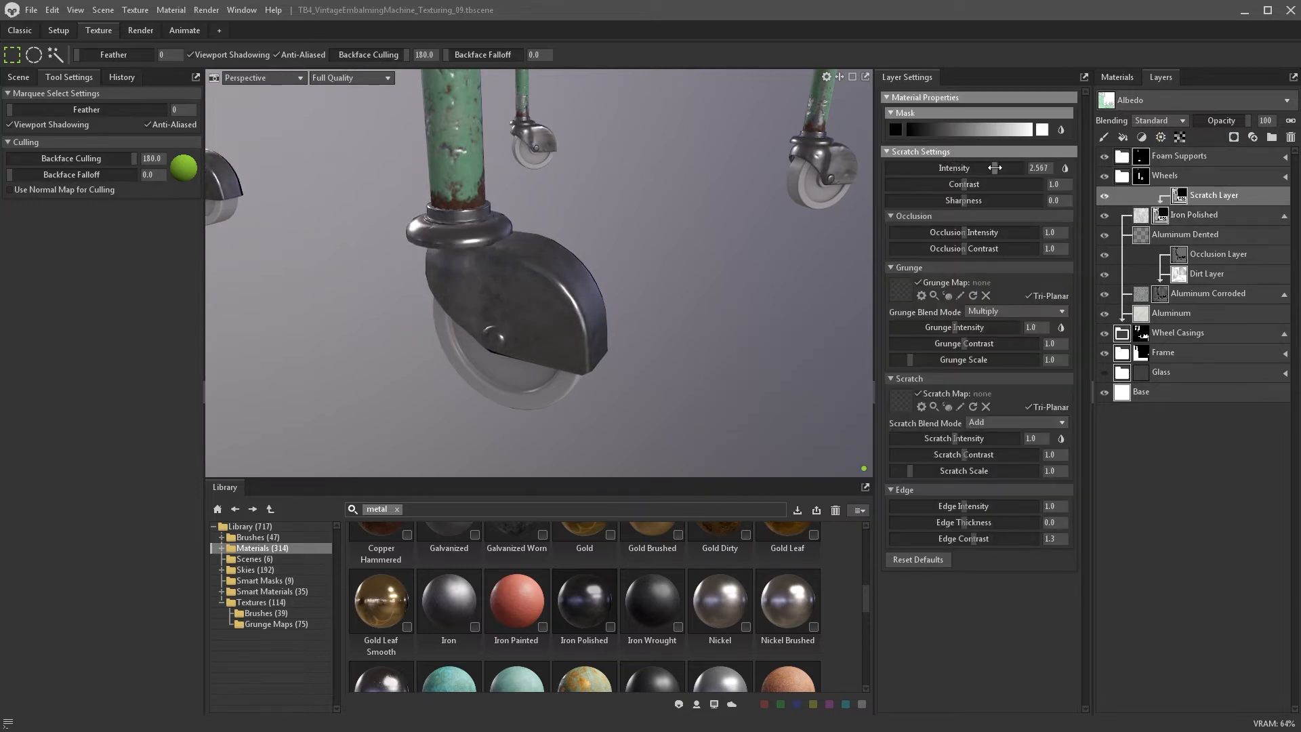
alt+drag(779, 318, 800, 324)
click(1283, 215)
click(1284, 274)
- Add Aluminum Worn above Iron Polished with Tri-Planar projection and tiling 2.0
scroll(624, 576, up, 3)
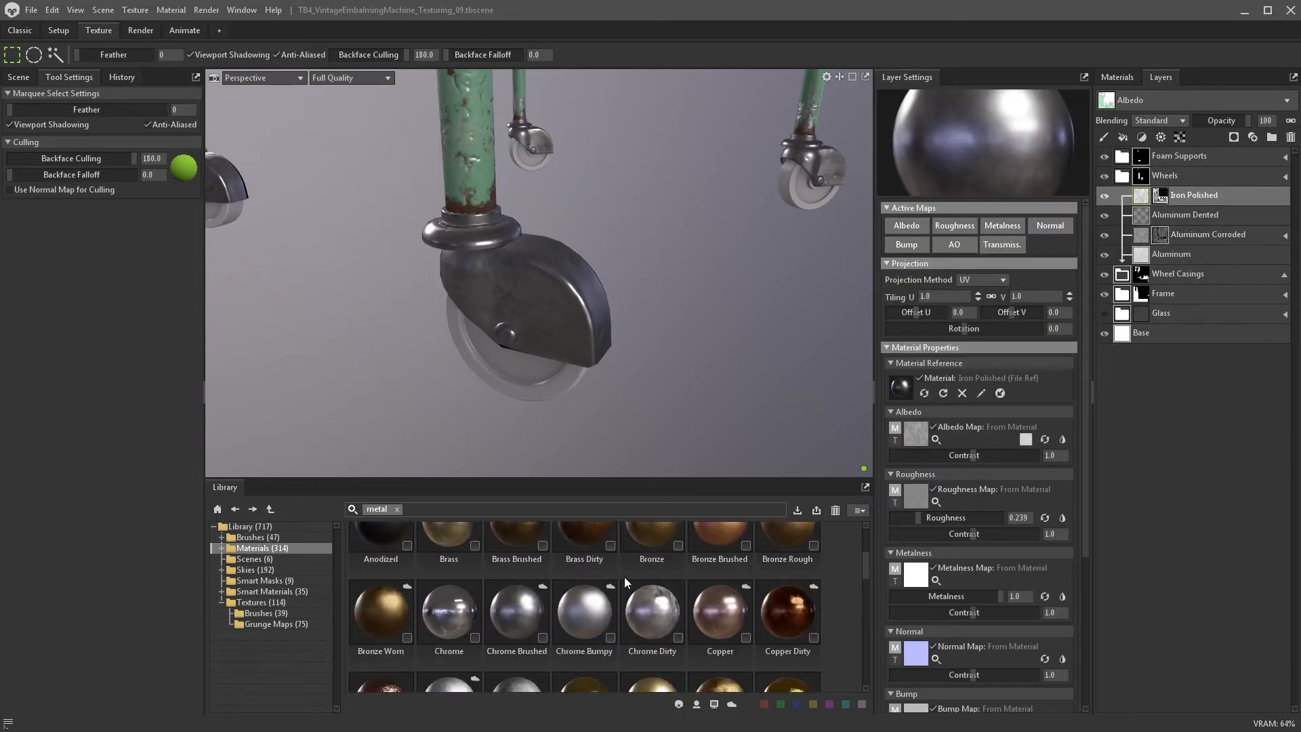
drag(788, 557, 1127, 293)
click(982, 279)
click(976, 316)
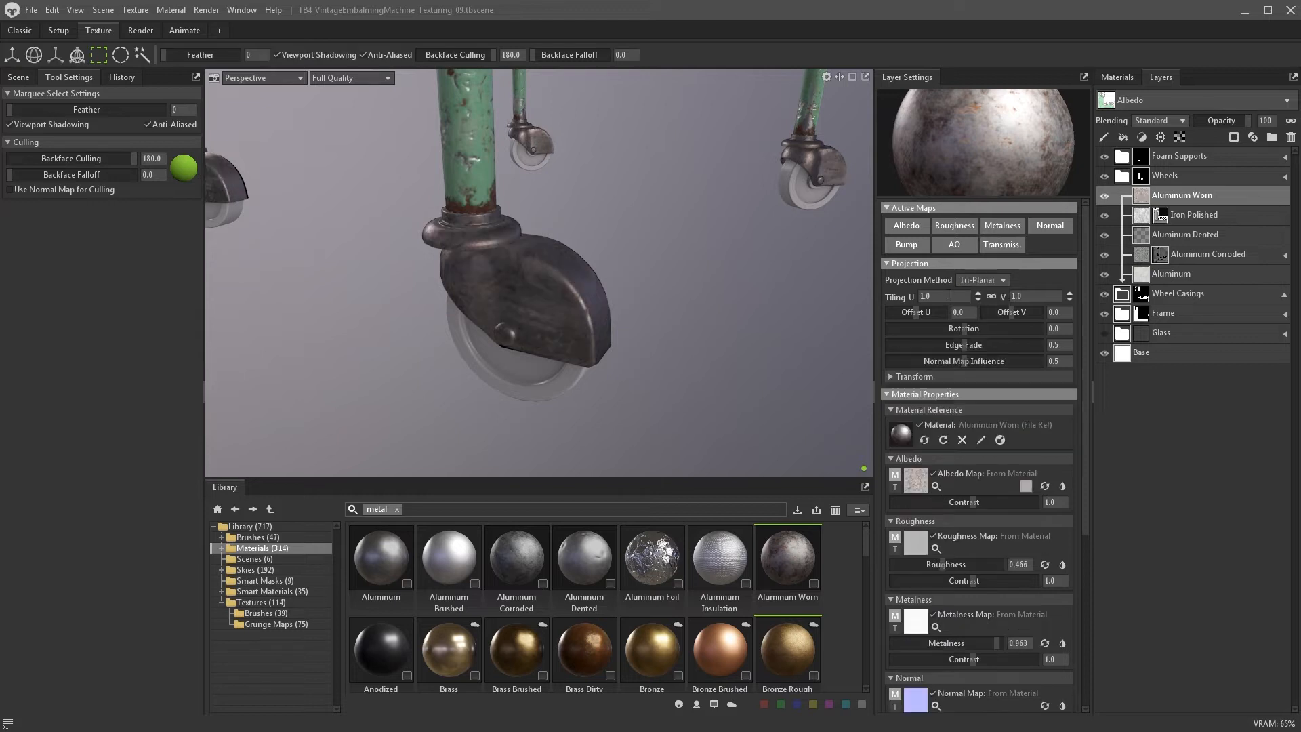
drag(933, 296, 874, 298)
text(2)
key(Return)
- Add a mask with a Curvature layer to Aluminum Worn and check its effect on the wheel casing
click(1233, 136)
click(1160, 137)
click(1172, 161)
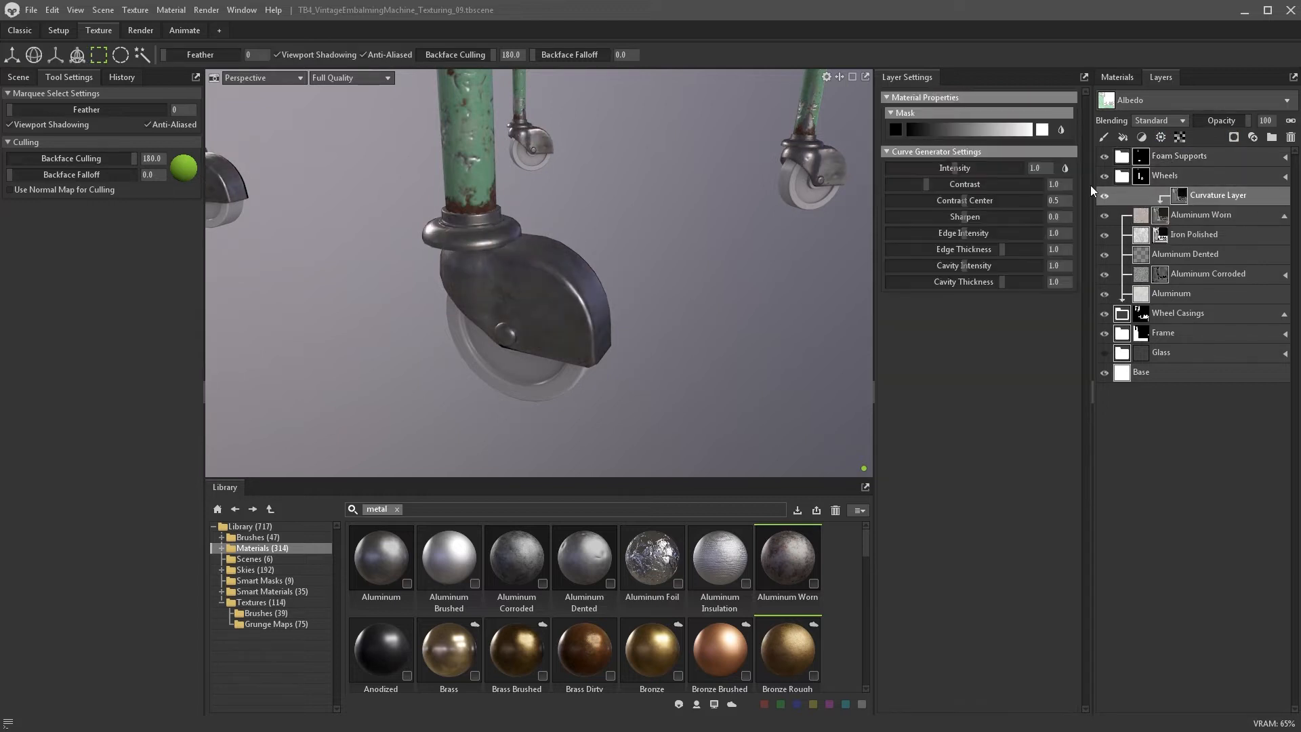
alt+drag(661, 230, 659, 302)
click(1105, 195)
- Add a Multiply Dirt layer with intensity 1.787 and contrast 3.35 above the Curvature layer in Aluminum Worn's mask
click(1160, 215)
click(1161, 137)
click(1172, 177)
mouse_move(955, 168)
mouse_down()
mouse_move(996, 169)
mouse_move(977, 169)
mouse_up()
drag(977, 185, 1026, 187)
click(1105, 215)
alt+drag(579, 339, 599, 368)
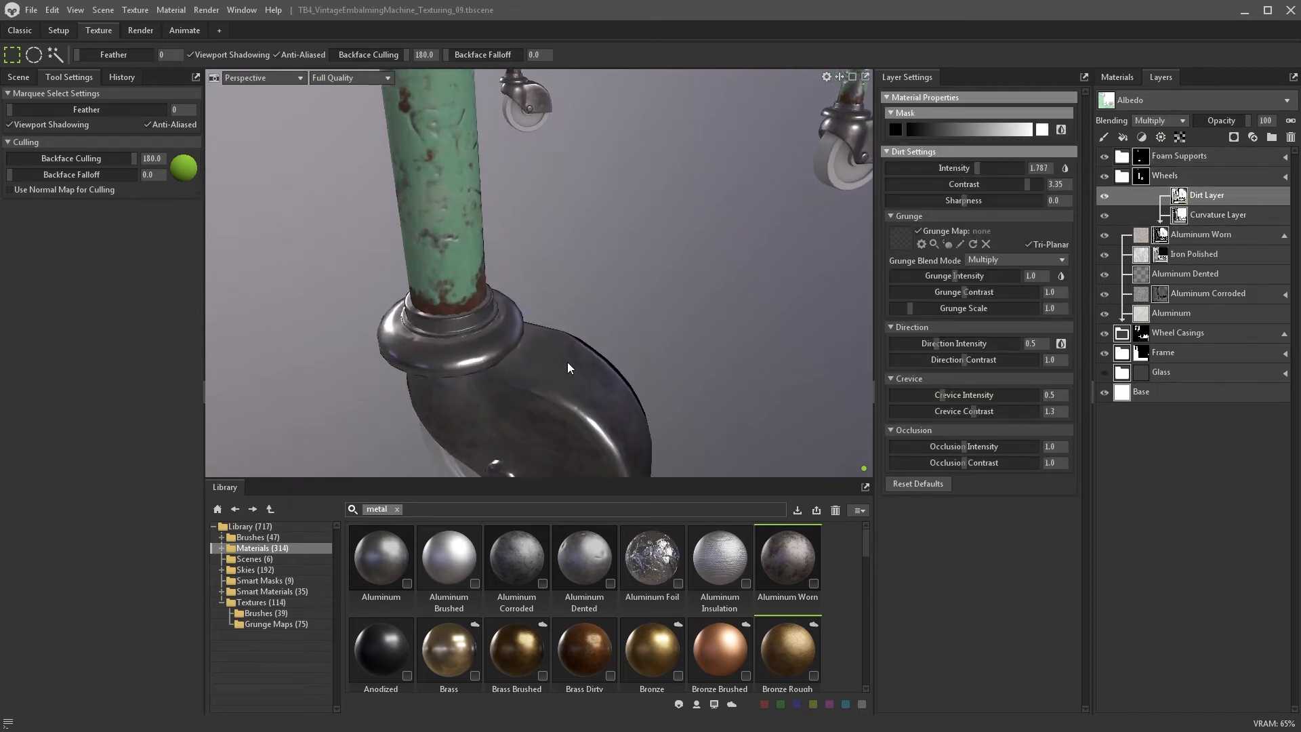
alt+drag(436, 405, 596, 326)
- Add a paint layer to Aluminum Worn's mask and load Dirt Medium_8x as the brush texture
click(1201, 235)
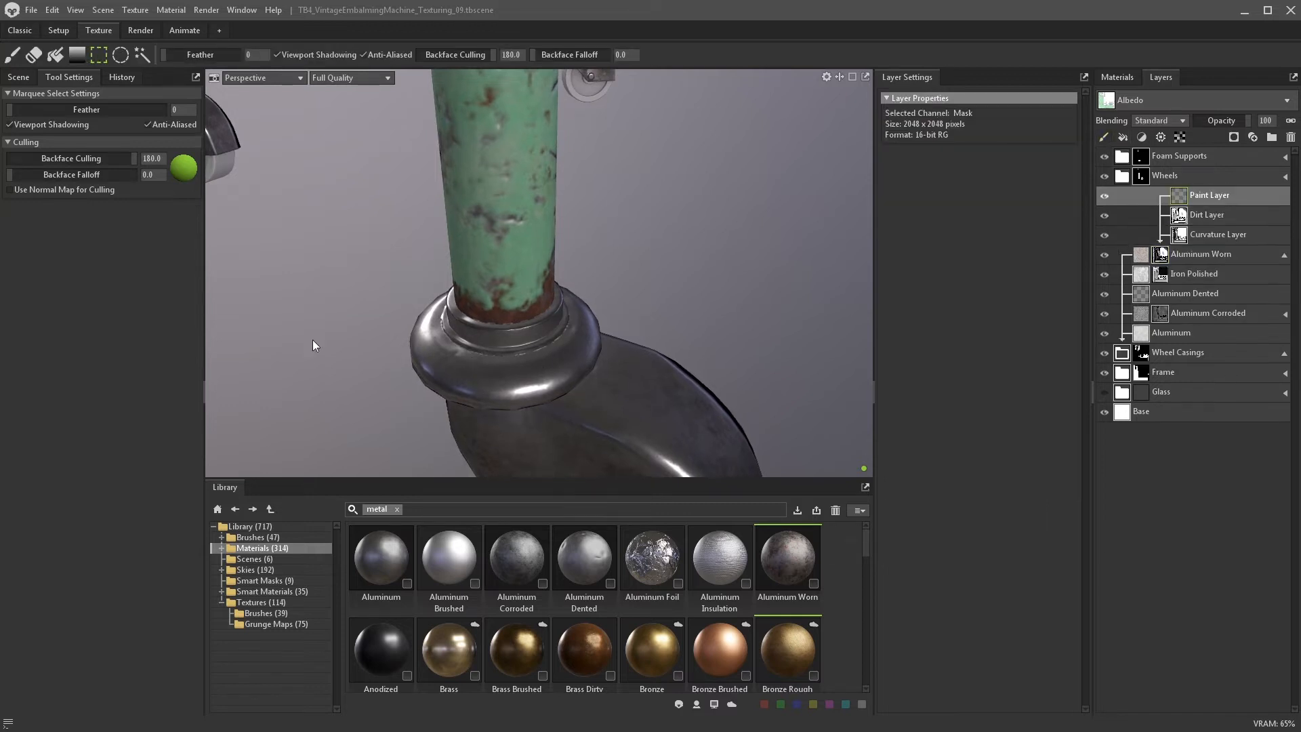
click(266, 612)
click(397, 509)
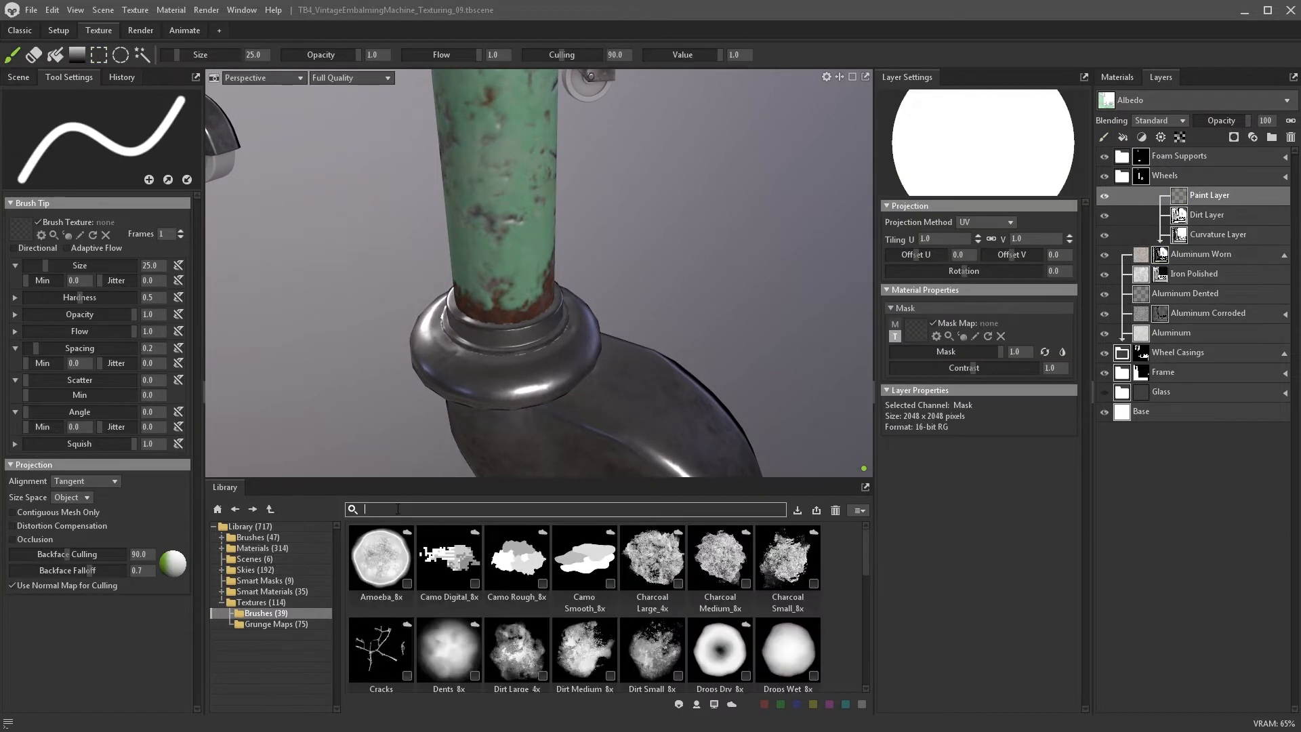
scroll(584, 610, down, 1)
mouse_move(584, 617)
mouse_down()
mouse_move(54, 298)
mouse_move(18, 230)
mouse_up()
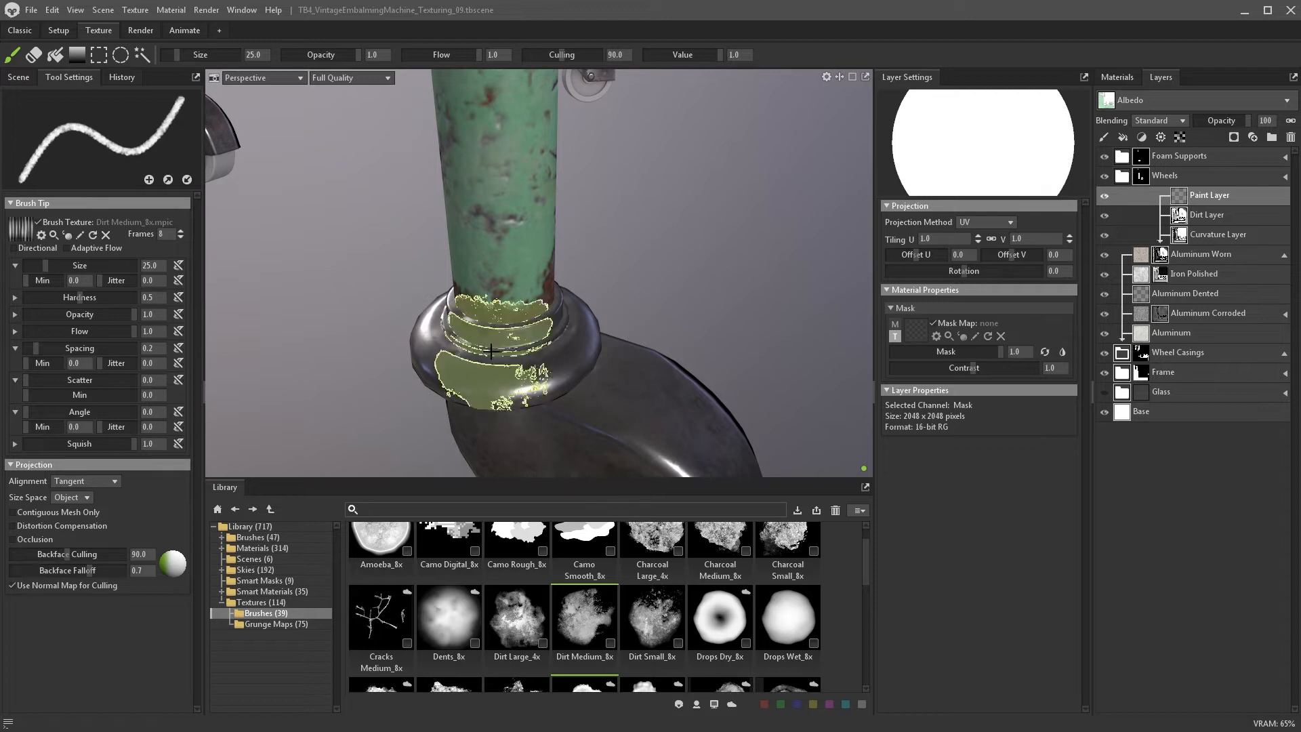
- Reduce the brush size and paint worn patches onto the mask around the casing's collar
key(bracketleft)
key(bracketleft)
key(bracketleft)
key(bracketleft)
key(bracketleft)
key(bracketleft)
key(bracketleft)
key(bracketleft)
key(bracketleft)
key(bracketleft)
key(bracketleft)
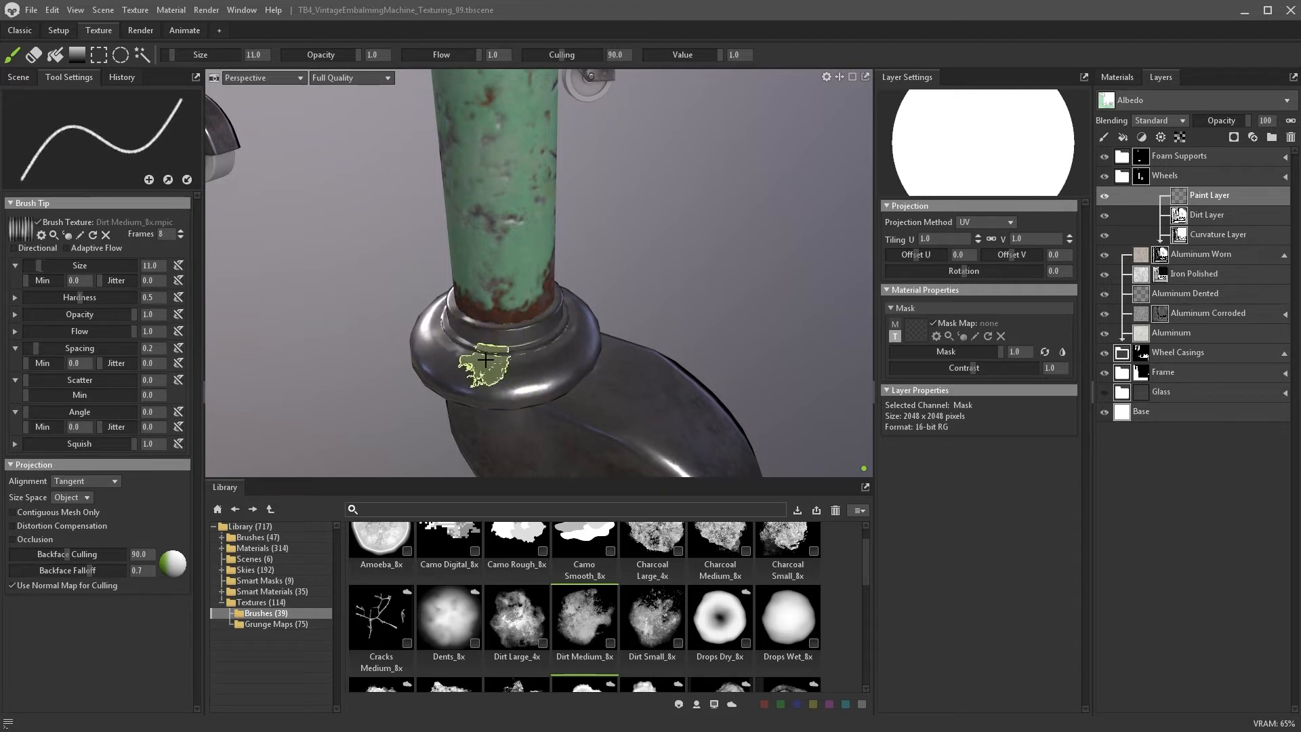
alt+drag(486, 358, 590, 346)
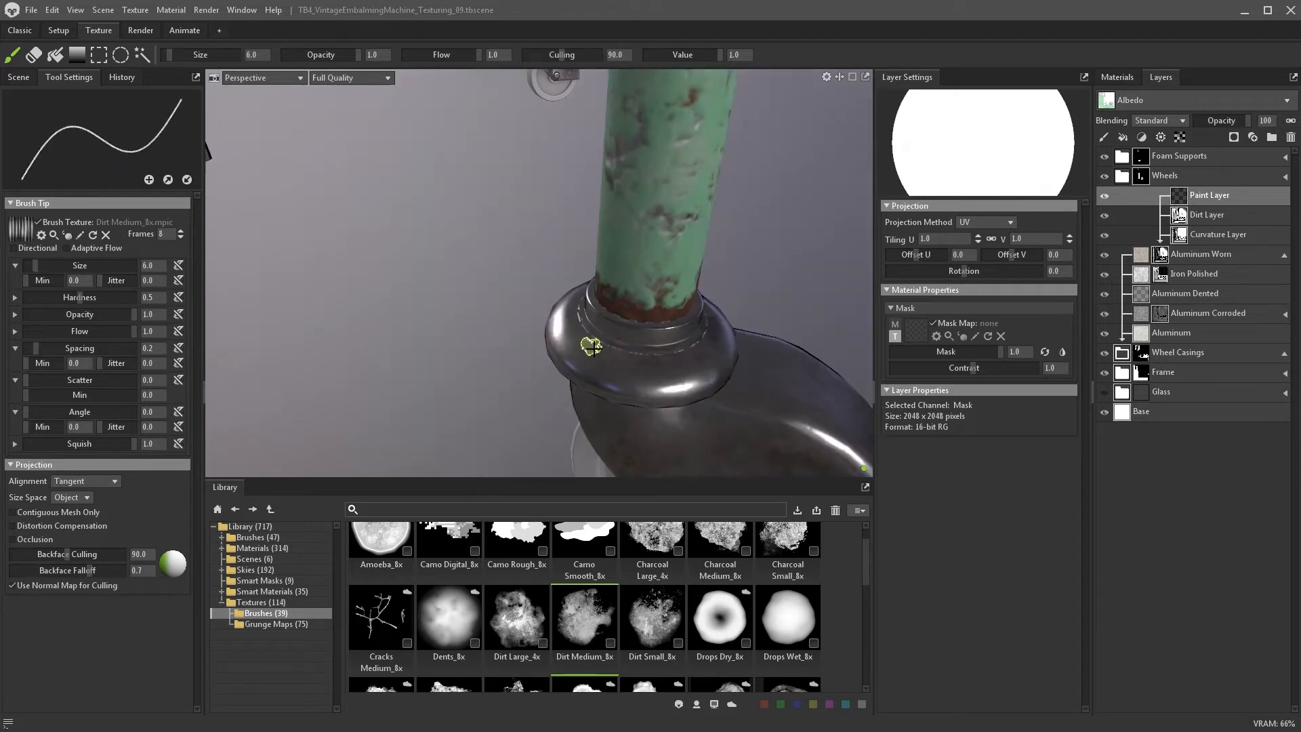
- Set the brush size to 9 and paint wear on the casing just below the collar
key(bracketright)
key(bracketright)
key(bracketright)
mouse_move(698, 339)
alt+mouse_down()
mouse_move(459, 360)
mouse_move(540, 276)
mouse_move(539, 234)
mouse_move(576, 169)
alt+mouse_up()
alt+middle_drag(613, 207, 620, 281)
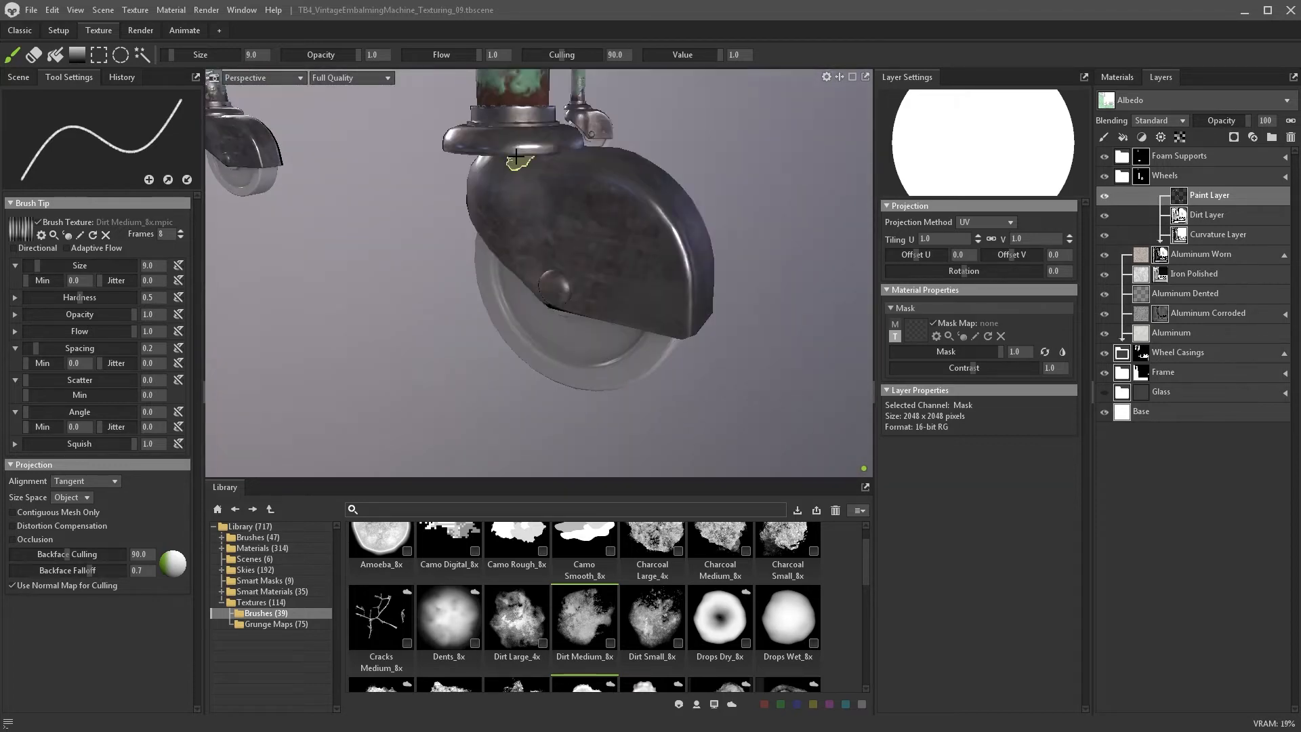
click(547, 162)
- Paint black into the mask over the casing's other side with brush size 16 and opacity 0.745
alt+drag(522, 203, 356, 227)
key(x)
key(bracketright)
key(bracketright)
key(bracketright)
key(bracketright)
click(339, 54)
key(x)
key(x)
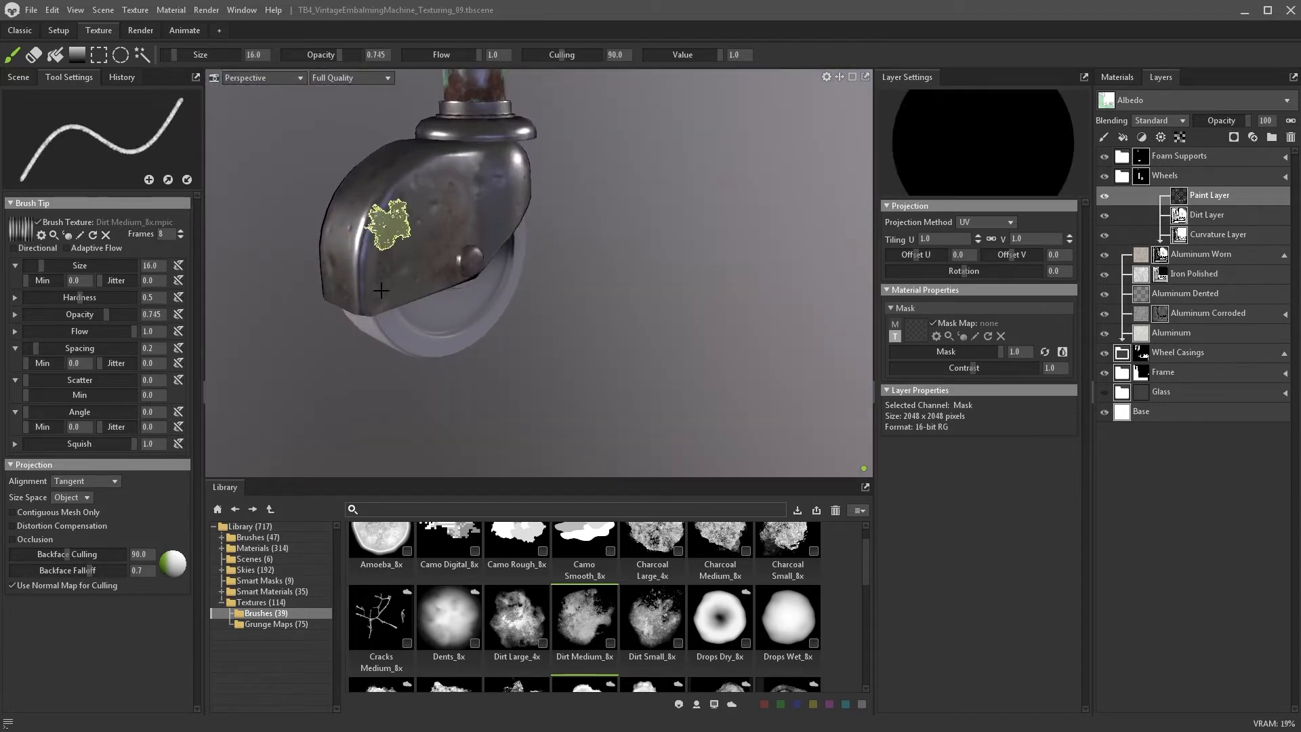
- Switch back to white at brush size 10 and paint more wear along the casing's edges and upper surface
key(x)
alt+drag(389, 271, 471, 209)
scroll(475, 203, up, 3)
key(bracketleft)
key(bracketleft)
key(bracketleft)
click(342, 299)
alt+drag(342, 298, 407, 223)
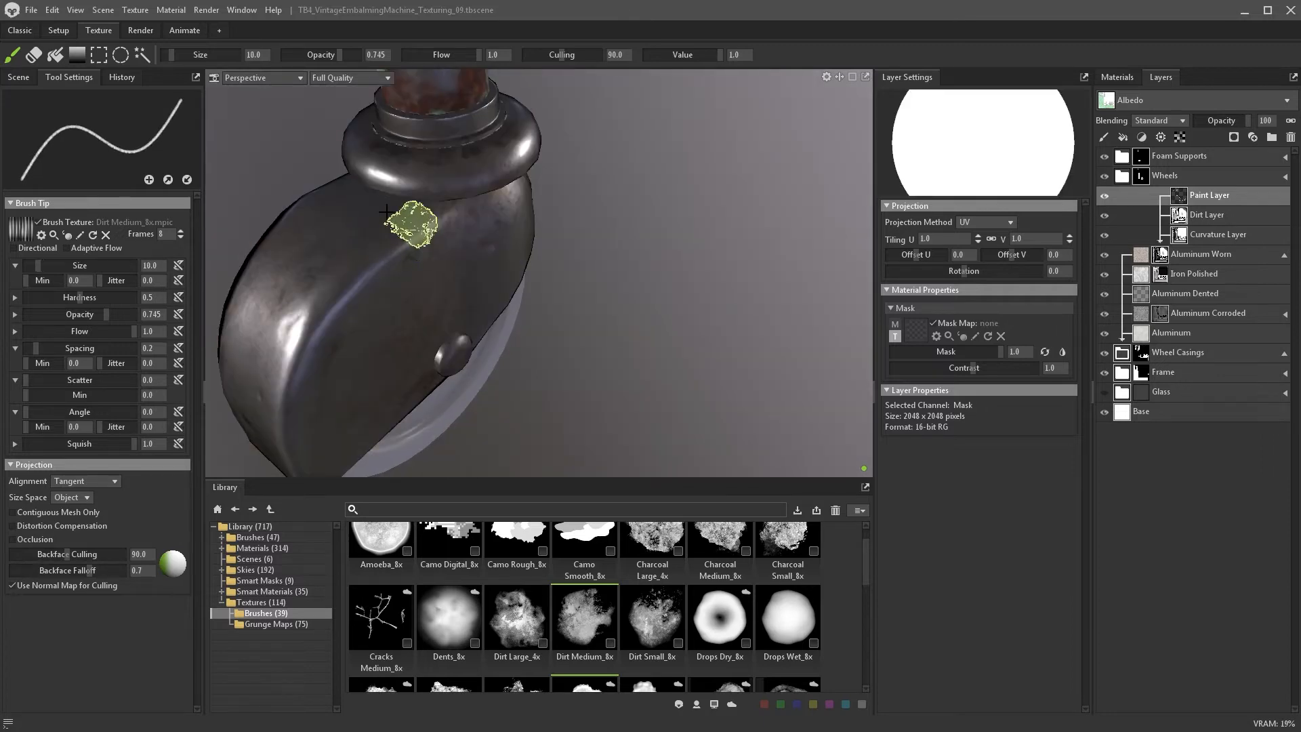
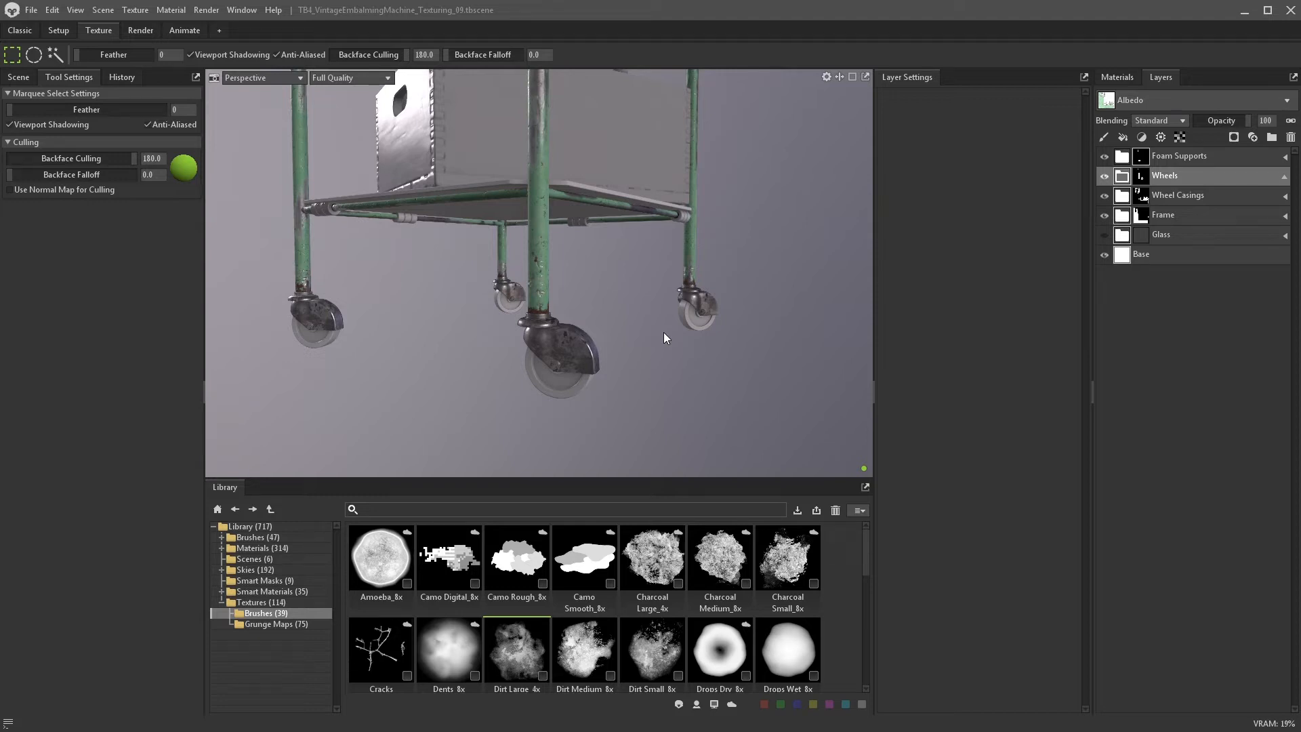
- Search the material library for rubber and add the Rubber material to the Wheels group
click(268, 550)
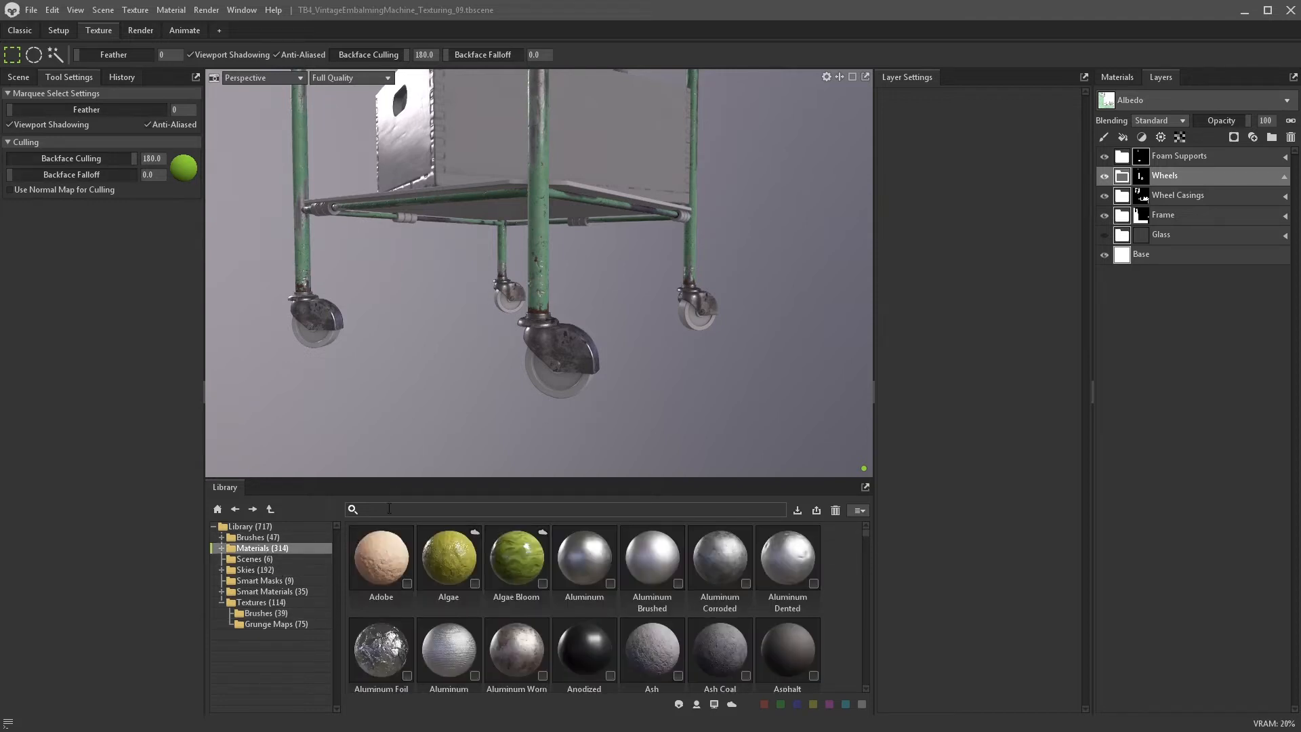
click(394, 509)
text(rubber)
key(Return)
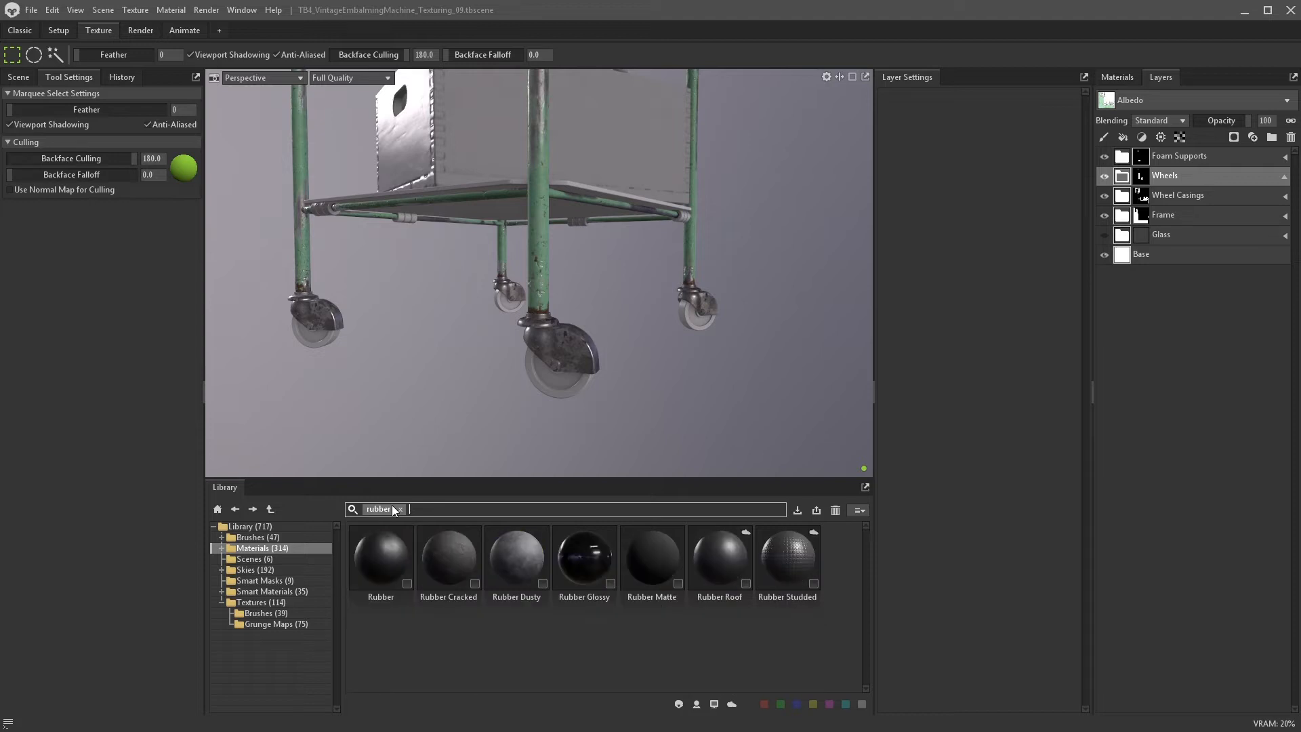
drag(381, 565, 1122, 183)
- Set the Rubber layer's roughness to 0.569, checking the wheels from below
alt+drag(644, 362, 776, 288)
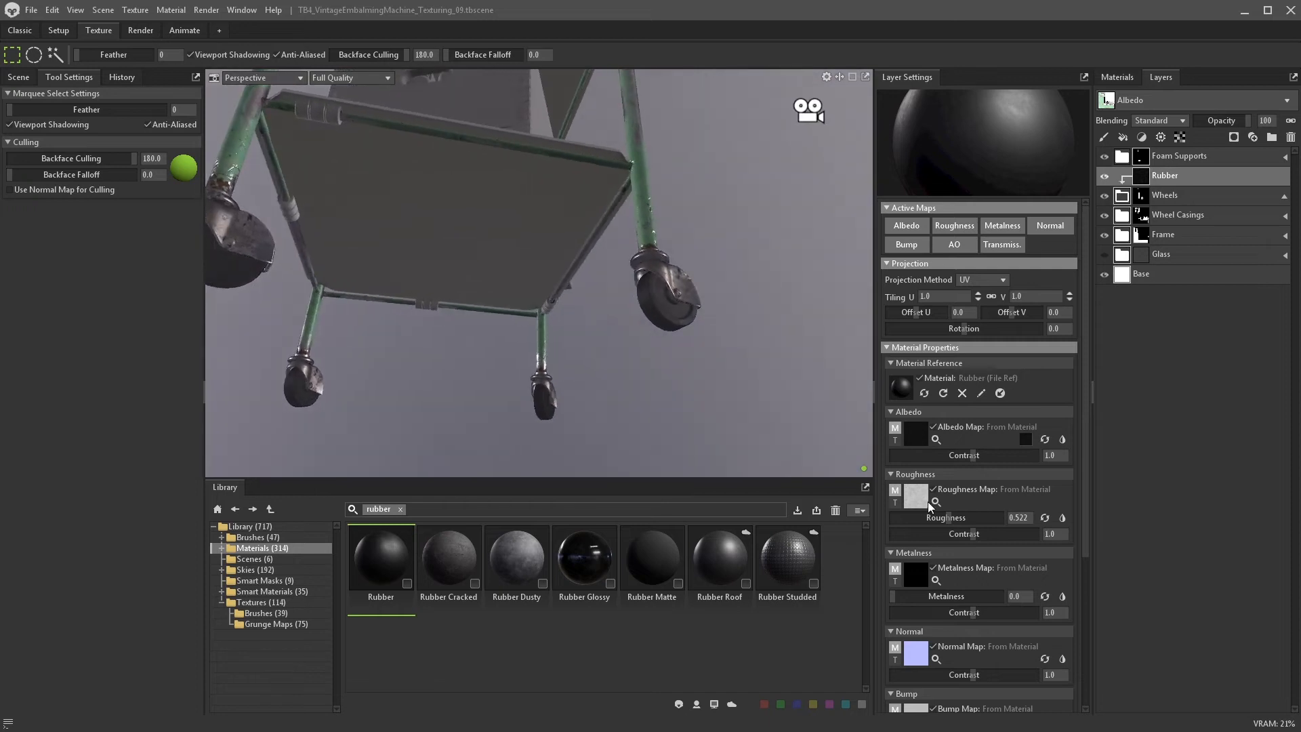
drag(951, 518, 960, 518)
mouse_move(701, 326)
alt+mouse_down()
mouse_move(658, 319)
mouse_move(682, 317)
alt+mouse_up()
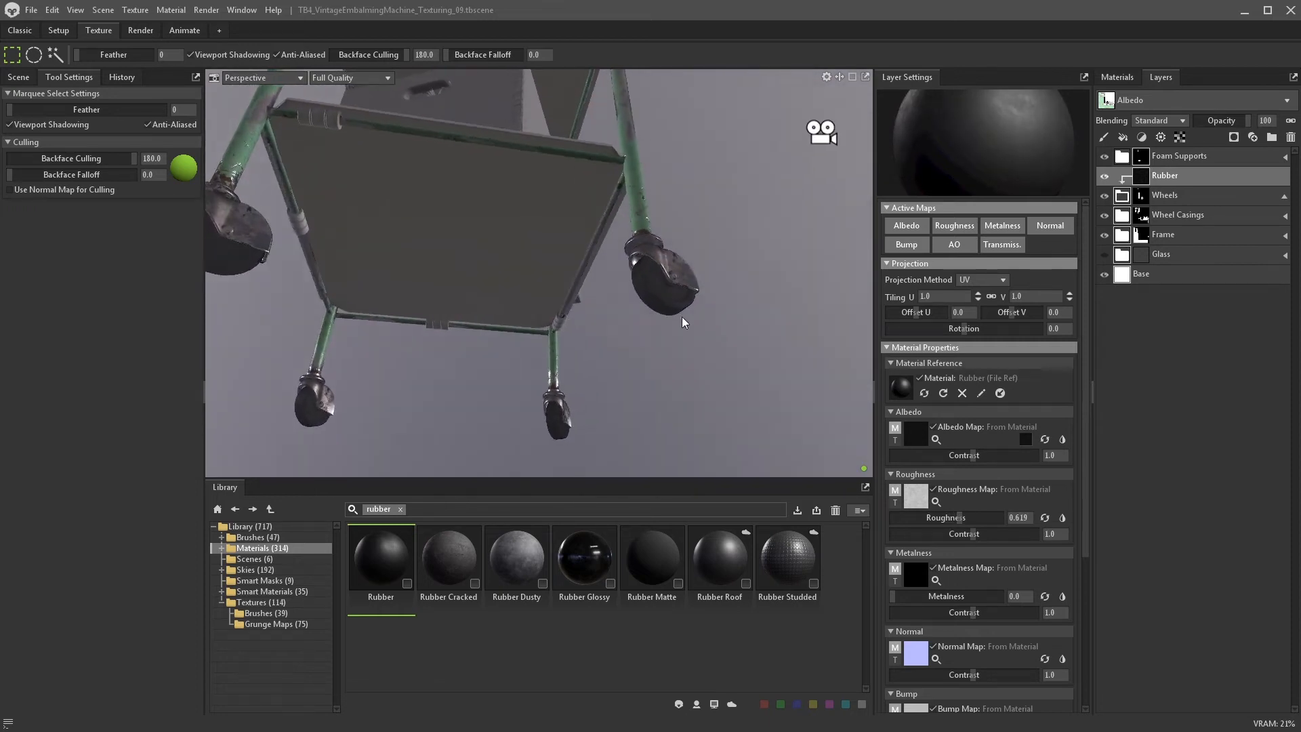
drag(967, 518, 955, 518)
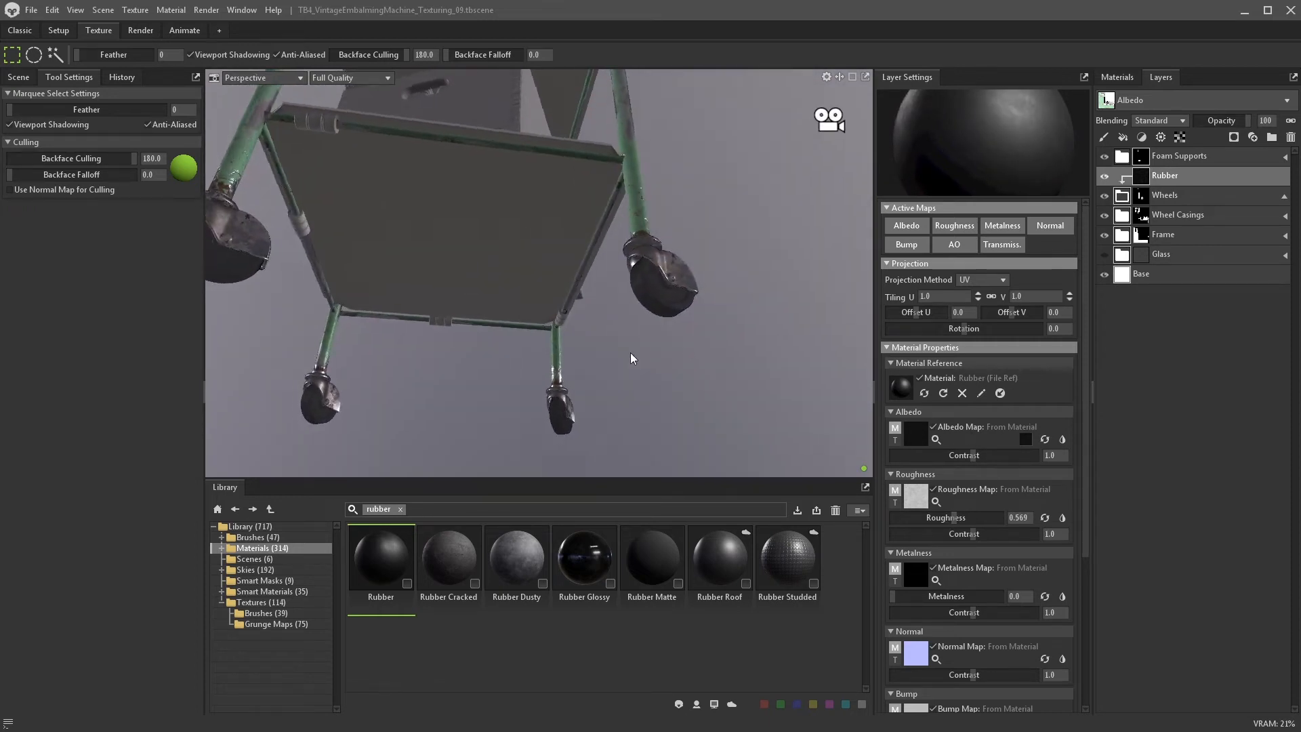
alt+drag(630, 352, 596, 400)
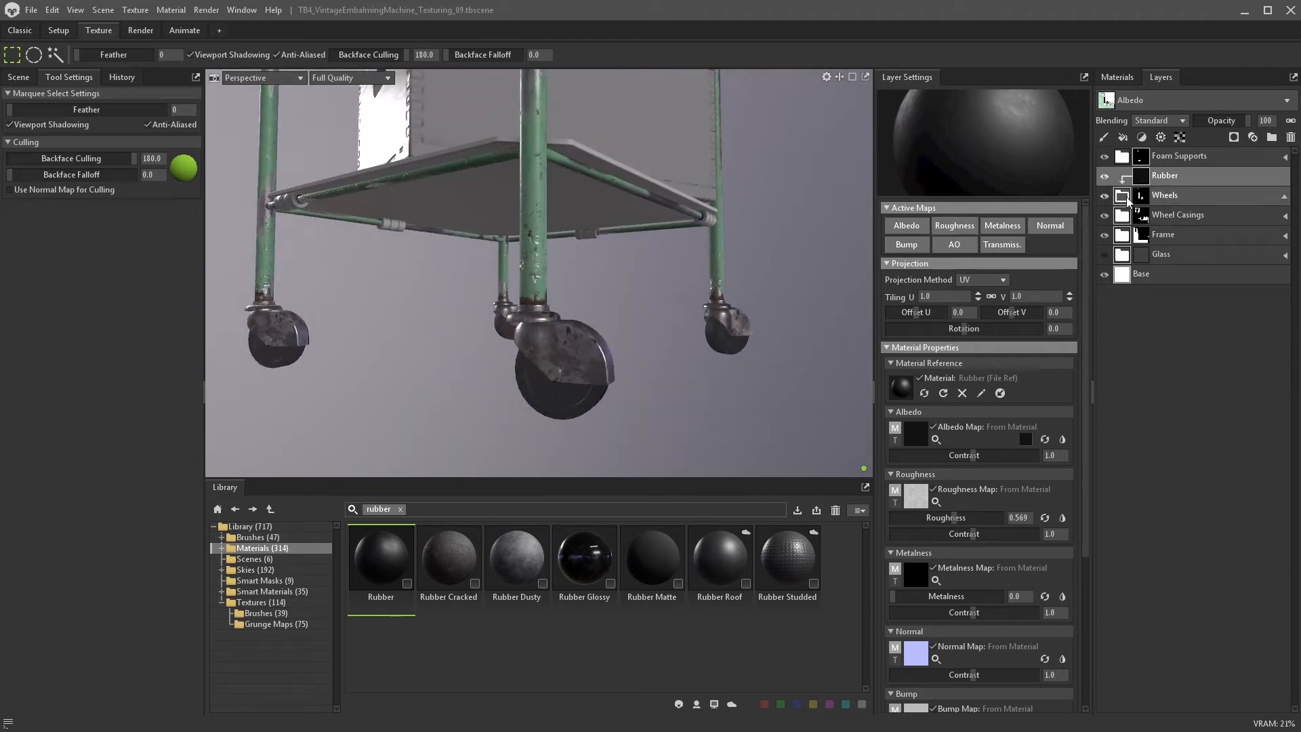
- Search the material library for plastic and add Plastic Scuffed above Rubber in the Wheels group
click(1127, 198)
click(400, 509)
text(plastic)
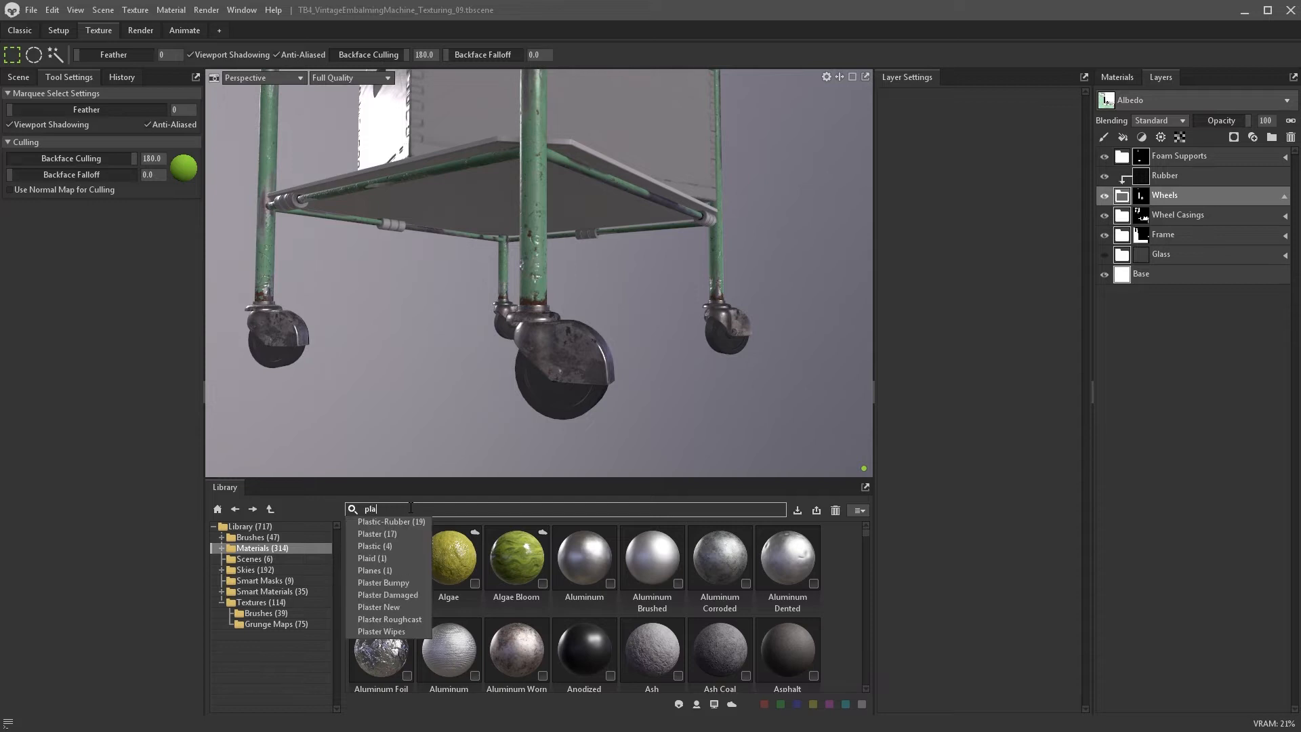
key(Return)
drag(797, 541, 597, 305)
- Change the Plastic Scuffed layer's albedo color to a yellow-orange
click(1249, 198)
click(1178, 177)
click(1026, 224)
click(905, 511)
mouse_move(828, 365)
mouse_down()
mouse_move(844, 355)
mouse_move(833, 356)
mouse_up()
drag(905, 511, 905, 507)
click(1023, 360)
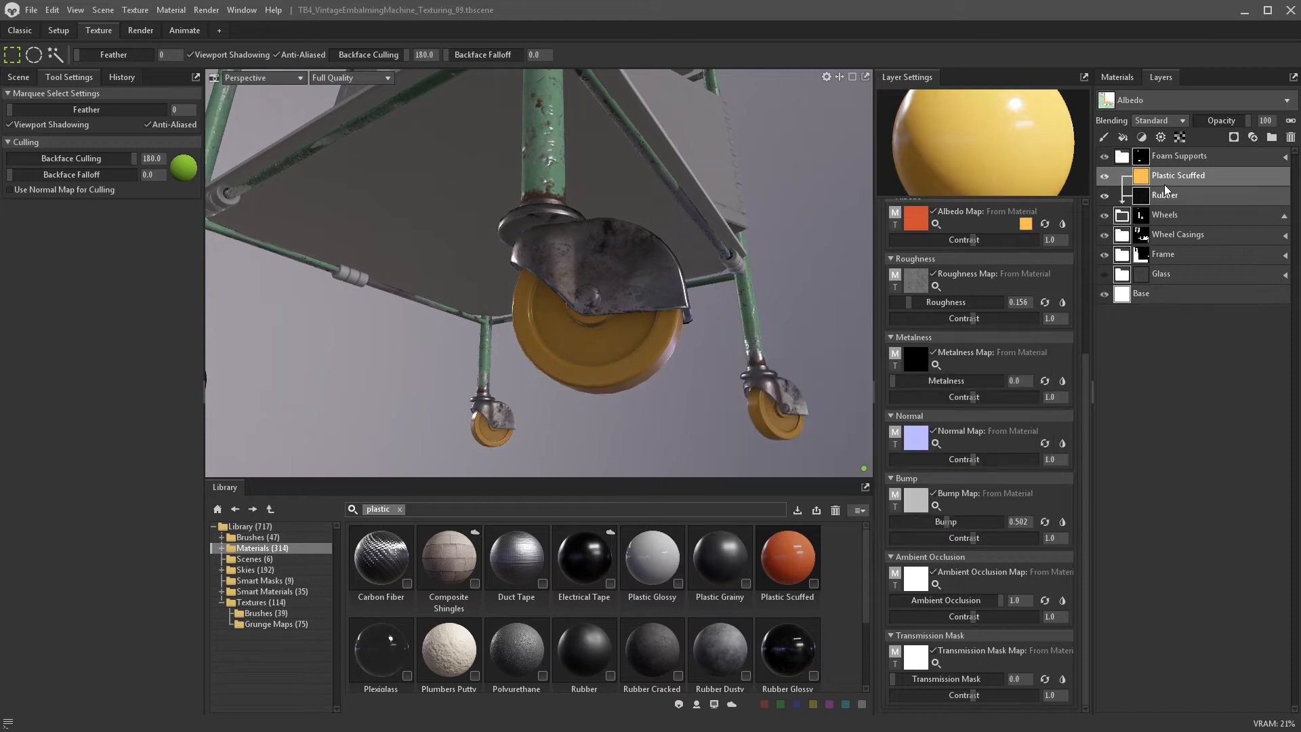
- Add a black mask to Plastic Scuffed and fill the wheel hubs white using the Contiguous Mesh fill
click(1233, 136)
click(1215, 187)
click(54, 58)
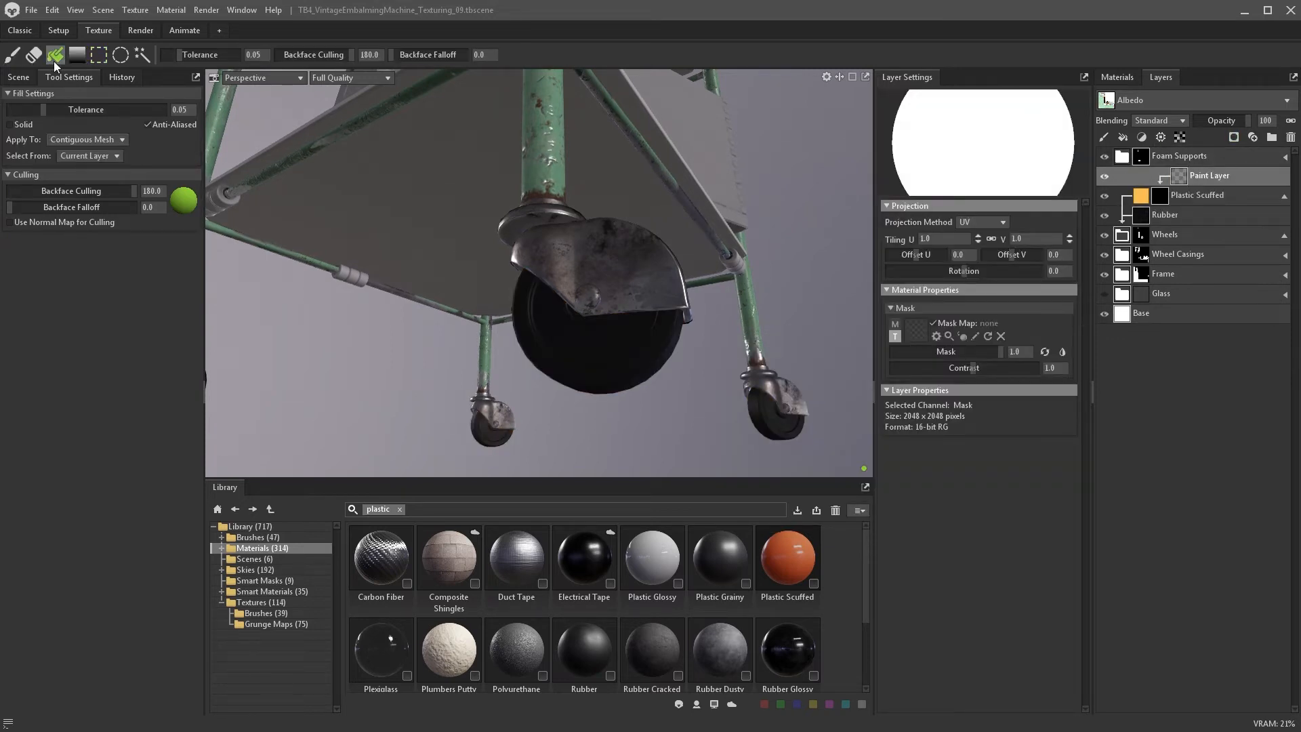
click(86, 139)
click(559, 328)
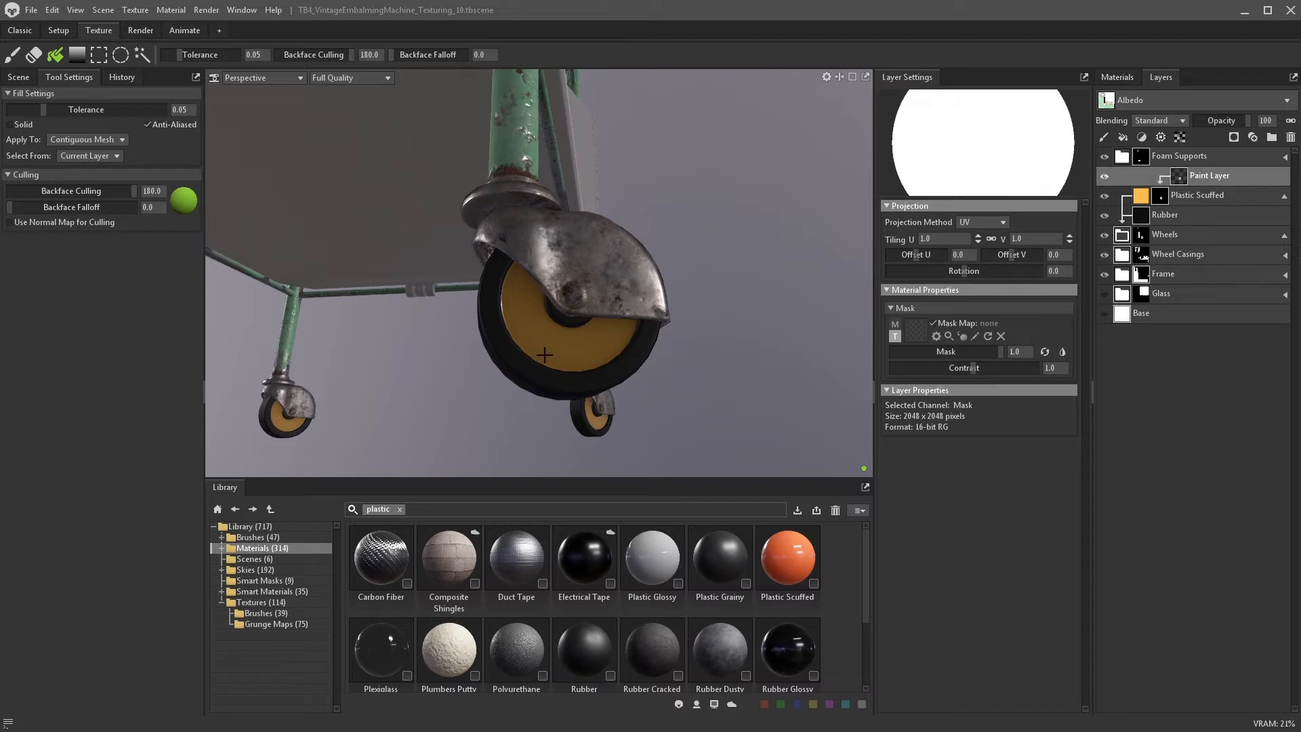
- Search the material library for dirt and add Dirt Ground above Plastic Scuffed in the Wheels group
click(1143, 195)
click(399, 509)
text(dirt)
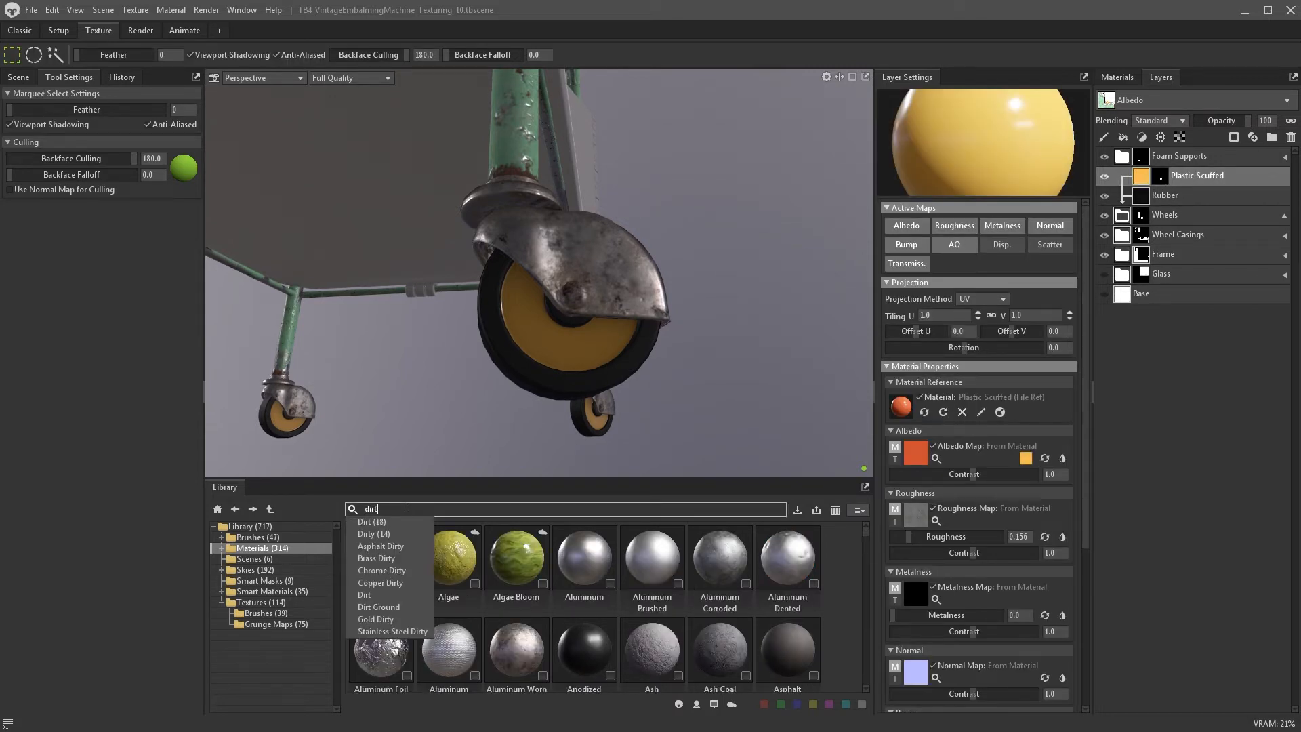
key(Return)
scroll(629, 605, down, 1)
scroll(629, 605, down, 1)
drag(381, 644, 1119, 213)
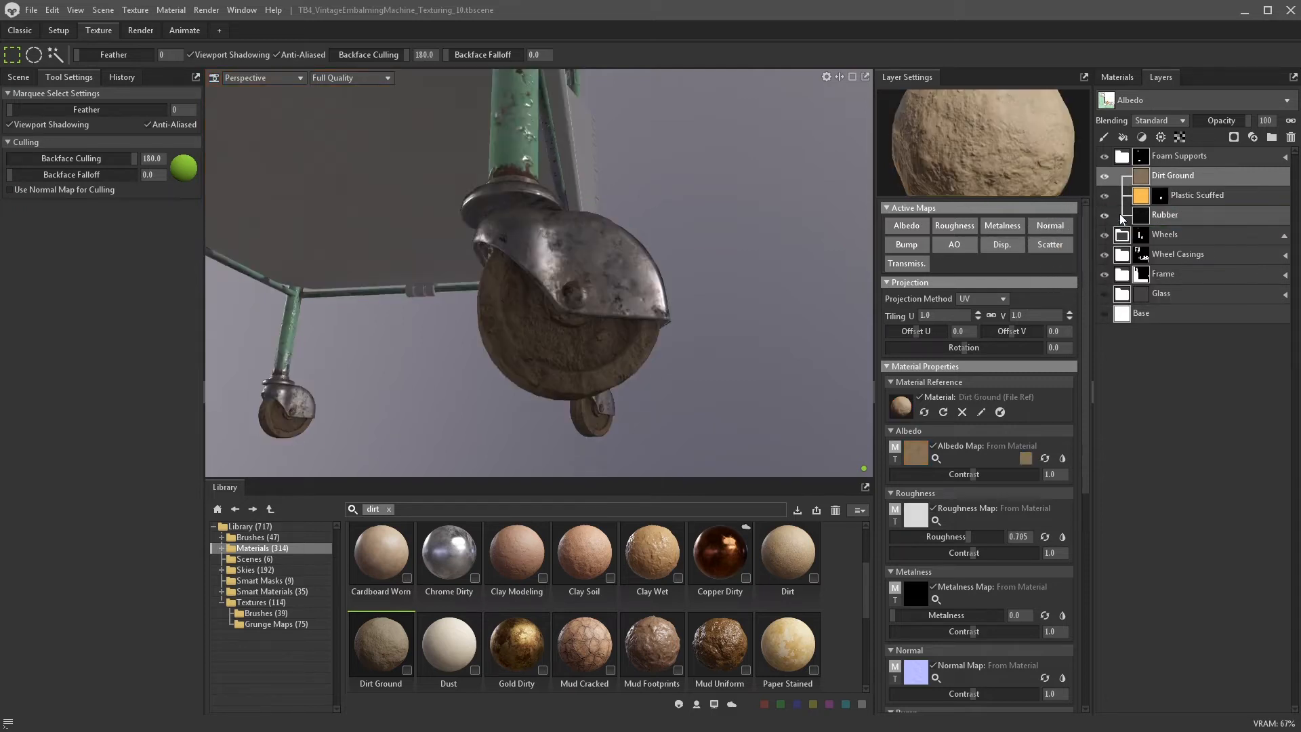
- Mask Dirt Ground with a Dirt layer and change its albedo color to a paler, grayer brown
click(1160, 137)
click(1164, 185)
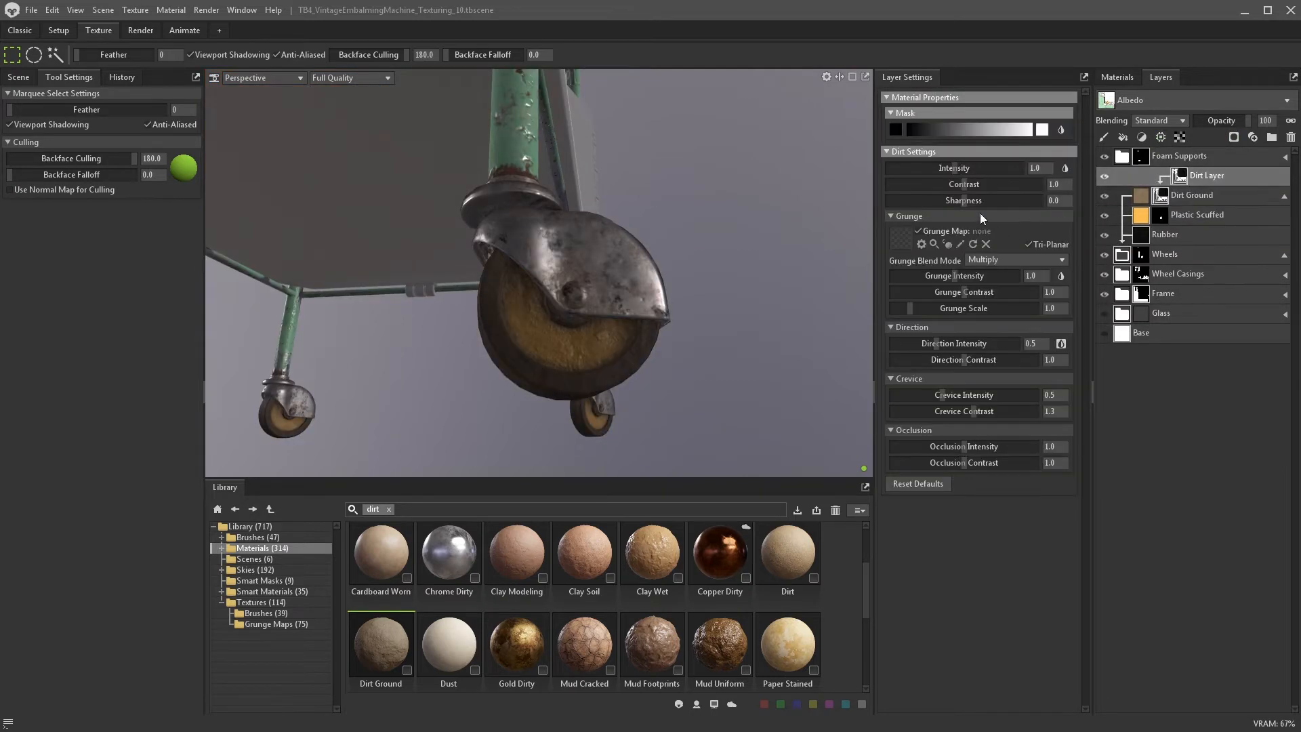
click(1193, 196)
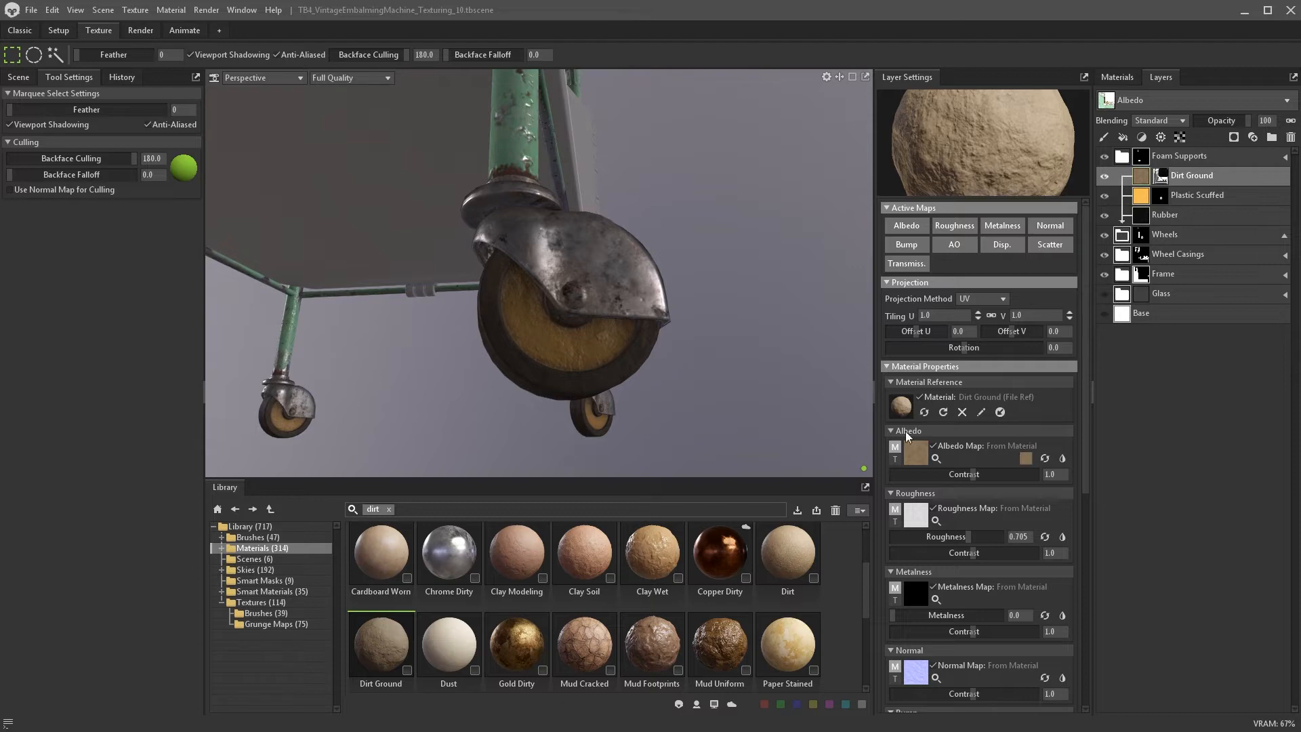
click(1026, 459)
mouse_move(787, 370)
mouse_down()
mouse_move(777, 358)
mouse_move(782, 372)
mouse_up()
click(1049, 327)
- Search the grunge maps for sand and assign Grunge Sand as the grunge map of Dirt Ground's Dirt Layer mask
click(1160, 175)
click(1199, 176)
click(274, 624)
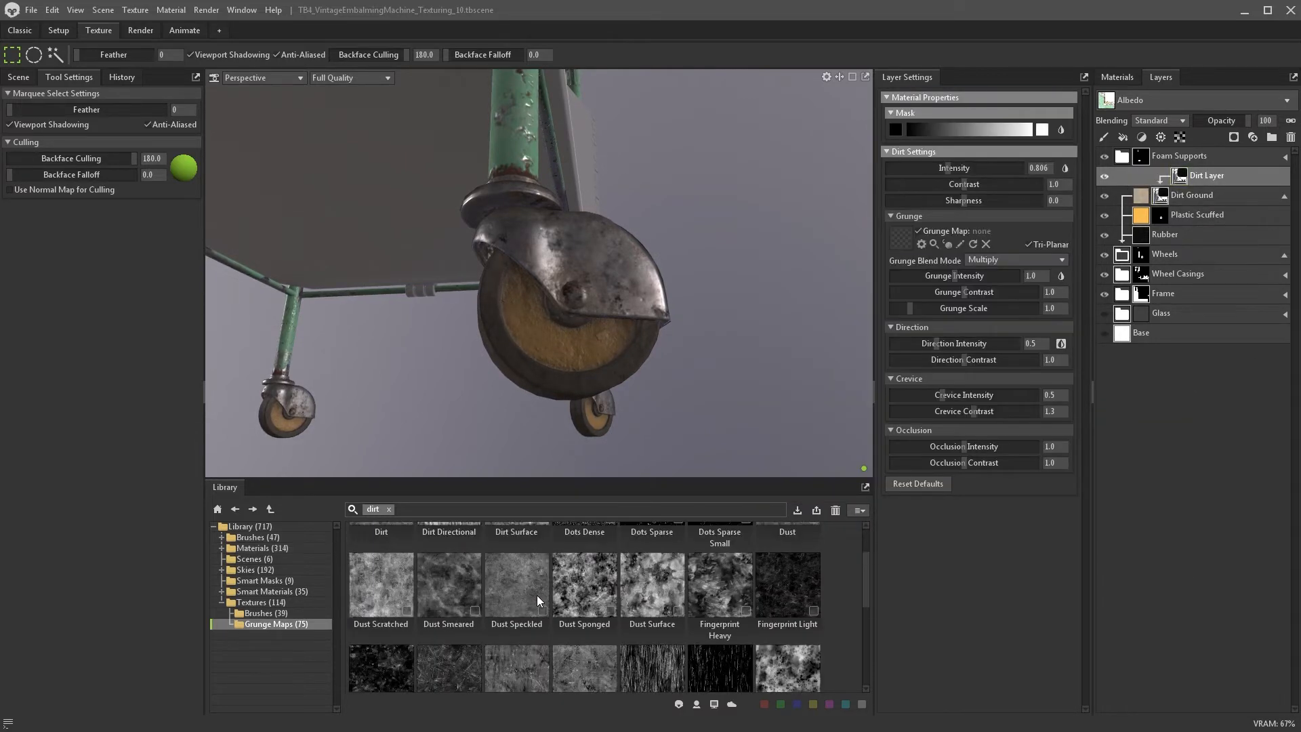
click(389, 509)
text(sand)
key(Return)
drag(449, 557, 903, 238)
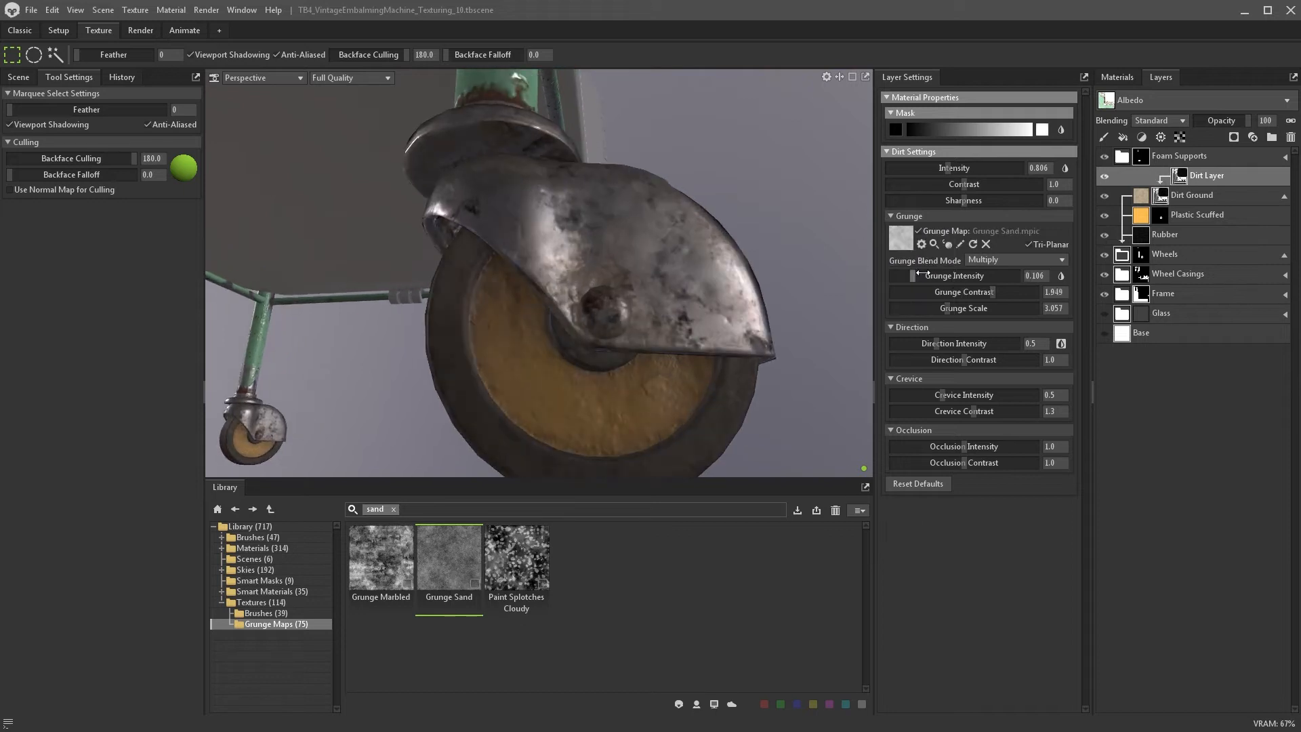
- Tune the Dirt Layer with intensity 1.283, contrast 1.63, sharpness 0.152 and crevice intensity 0.658, and lower its direction intensity
mouse_move(963, 183)
mouse_down()
mouse_move(986, 184)
mouse_move(964, 167)
mouse_up()
drag(963, 200, 976, 200)
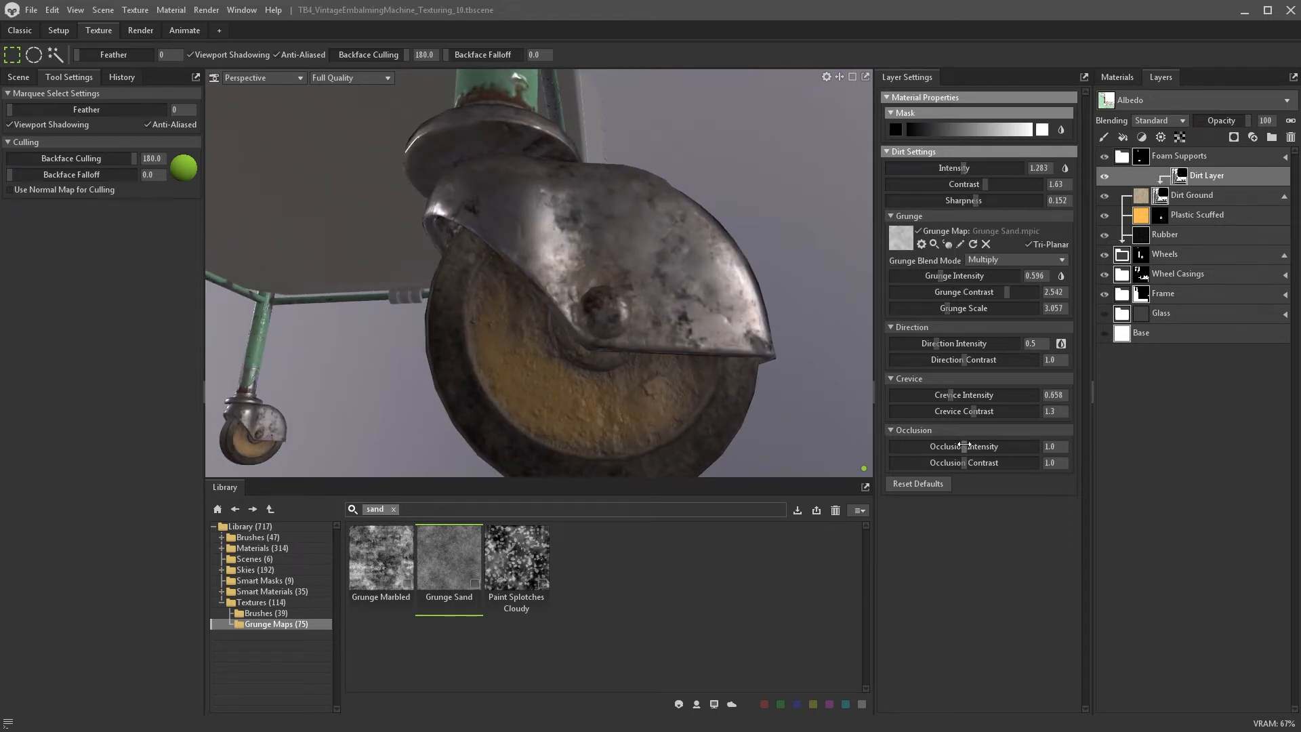
drag(951, 344, 933, 344)
- Add a paint layer above the Dirt Layer in Dirt Ground's mask and load a smaller Dirt Medium_8x brush tip
click(1104, 137)
click(266, 613)
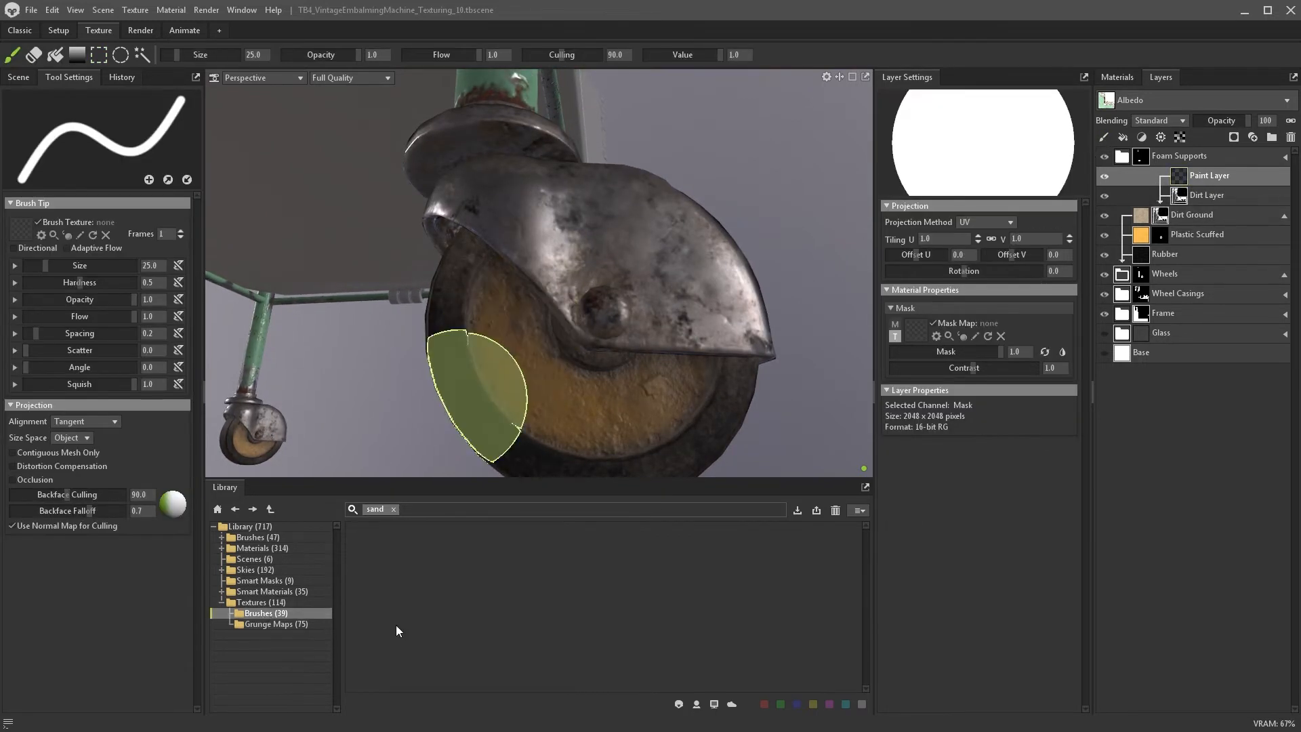
click(393, 509)
mouse_move(584, 645)
mouse_down()
mouse_move(75, 312)
mouse_move(21, 229)
mouse_up()
key(bracketleft)
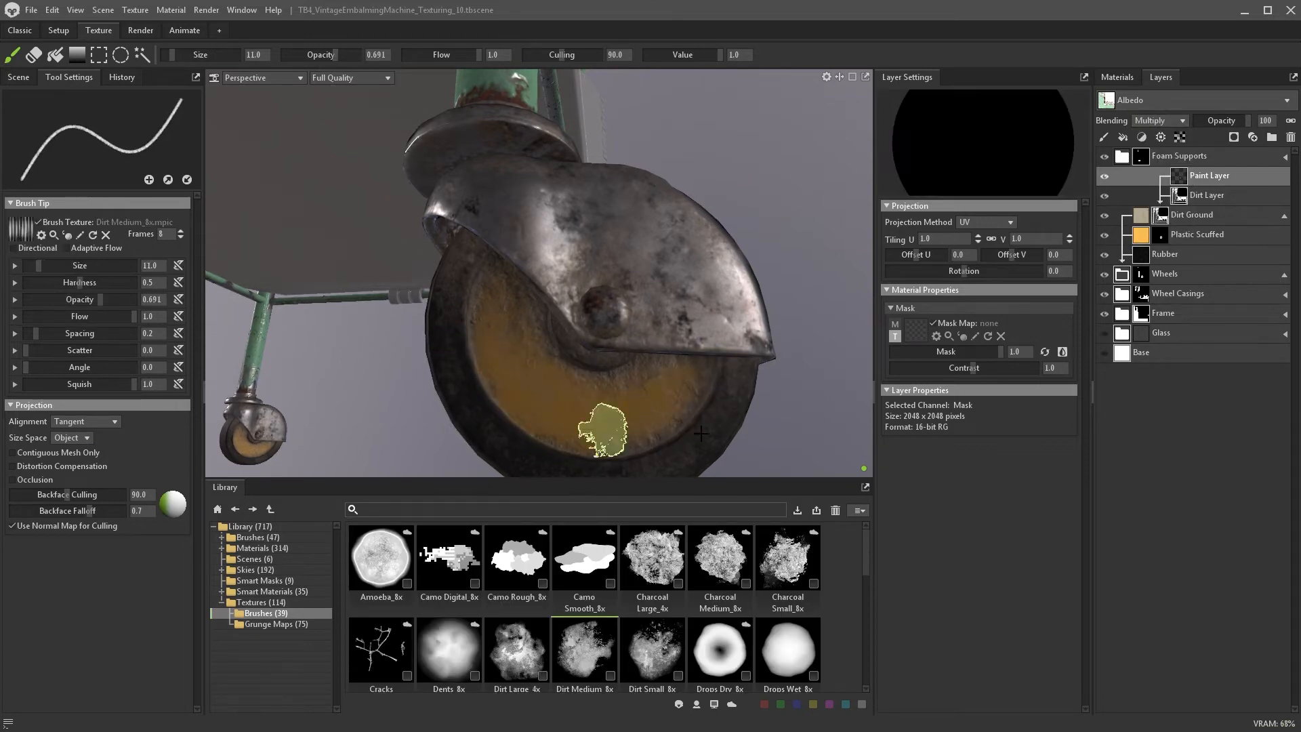
- Paint black on the Multiply paint layer around the tire and yellow hub to thin out the ground dirt
alt+drag(603, 433, 583, 319)
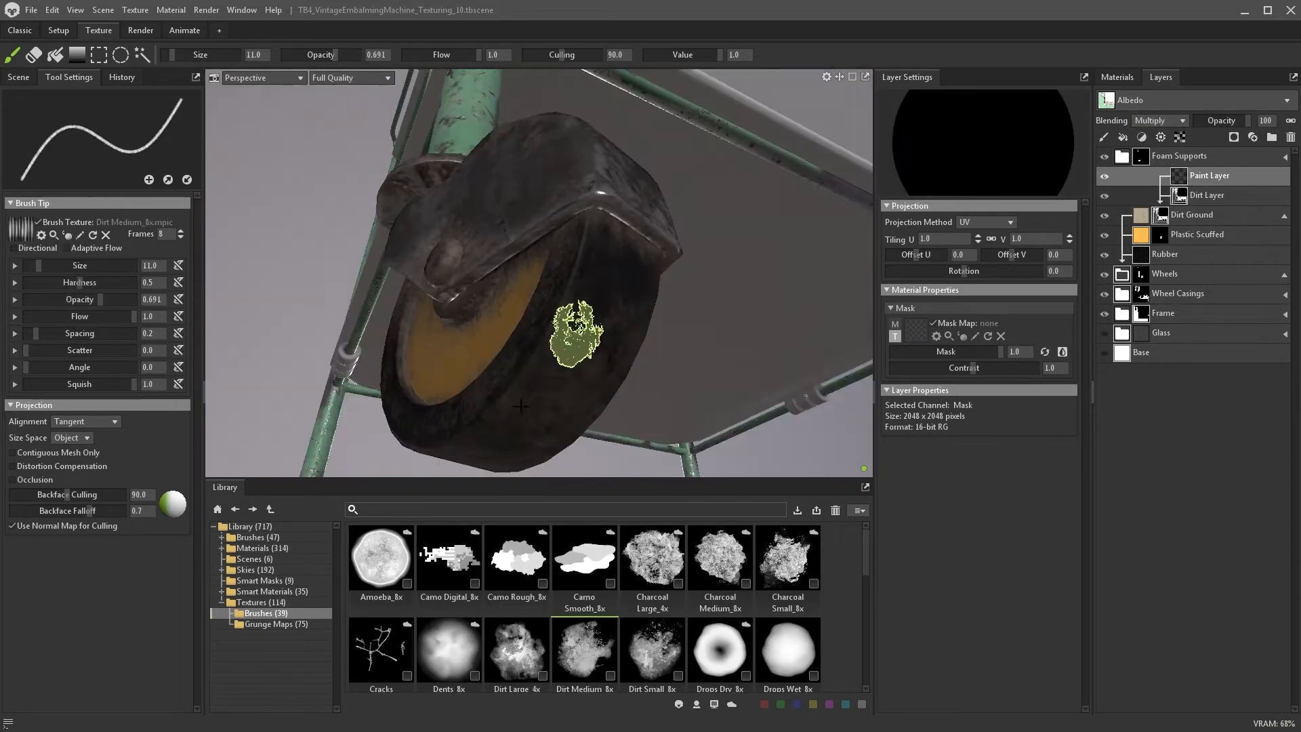
alt+drag(564, 397, 505, 381)
mouse_move(505, 381)
alt+mouse_down()
mouse_move(512, 349)
mouse_move(532, 339)
alt+mouse_up()
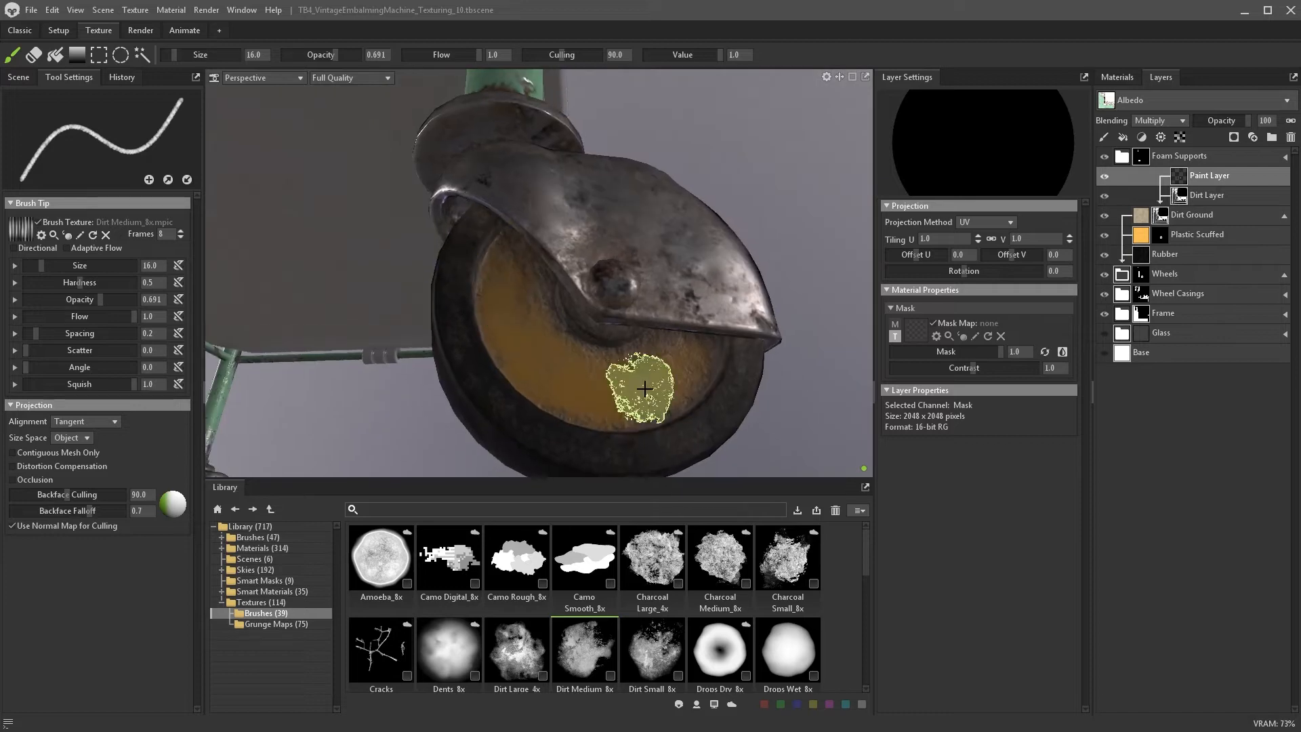
mouse_move(634, 387)
alt+mouse_down()
mouse_move(494, 290)
mouse_move(556, 379)
mouse_move(618, 302)
mouse_move(499, 181)
alt+mouse_up()
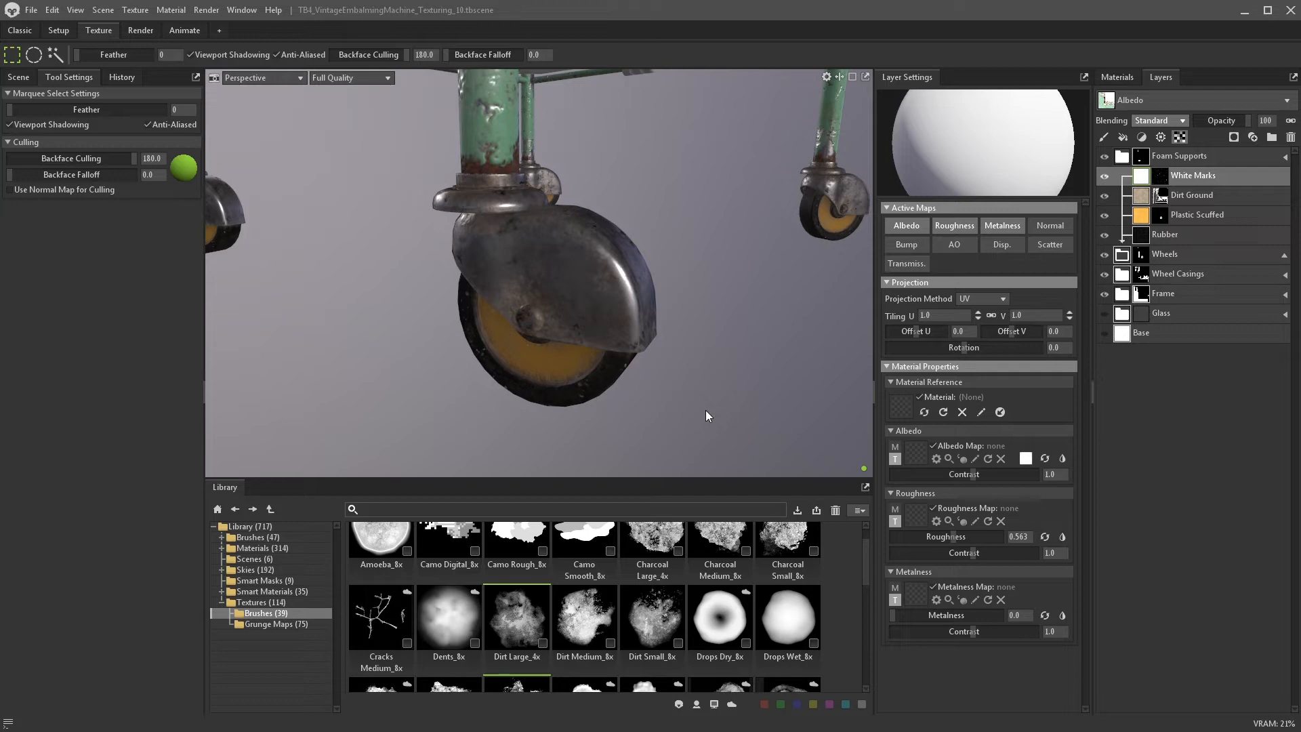
- Add the Concrete Clean material from the library above White Marks in the Wheels group
click(262, 548)
scroll(500, 589, down, 3)
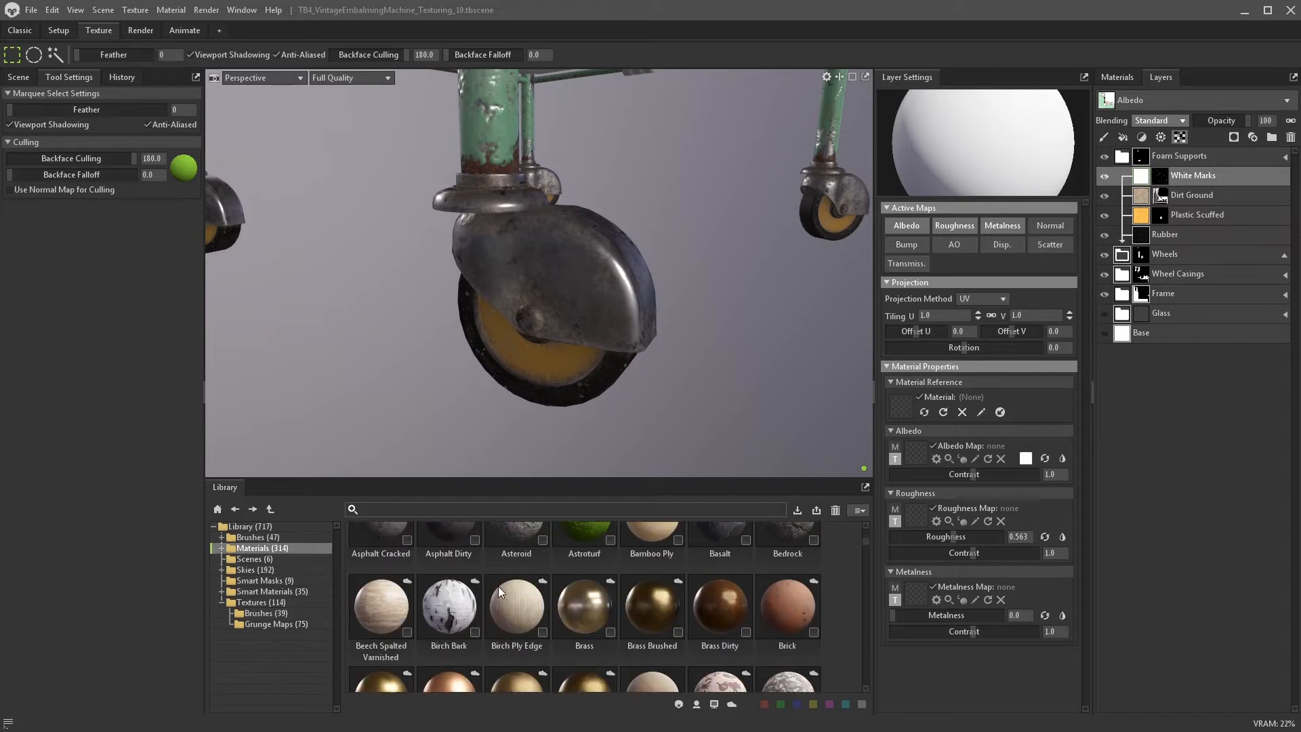
scroll(499, 587, down, 4)
drag(786, 612, 1124, 253)
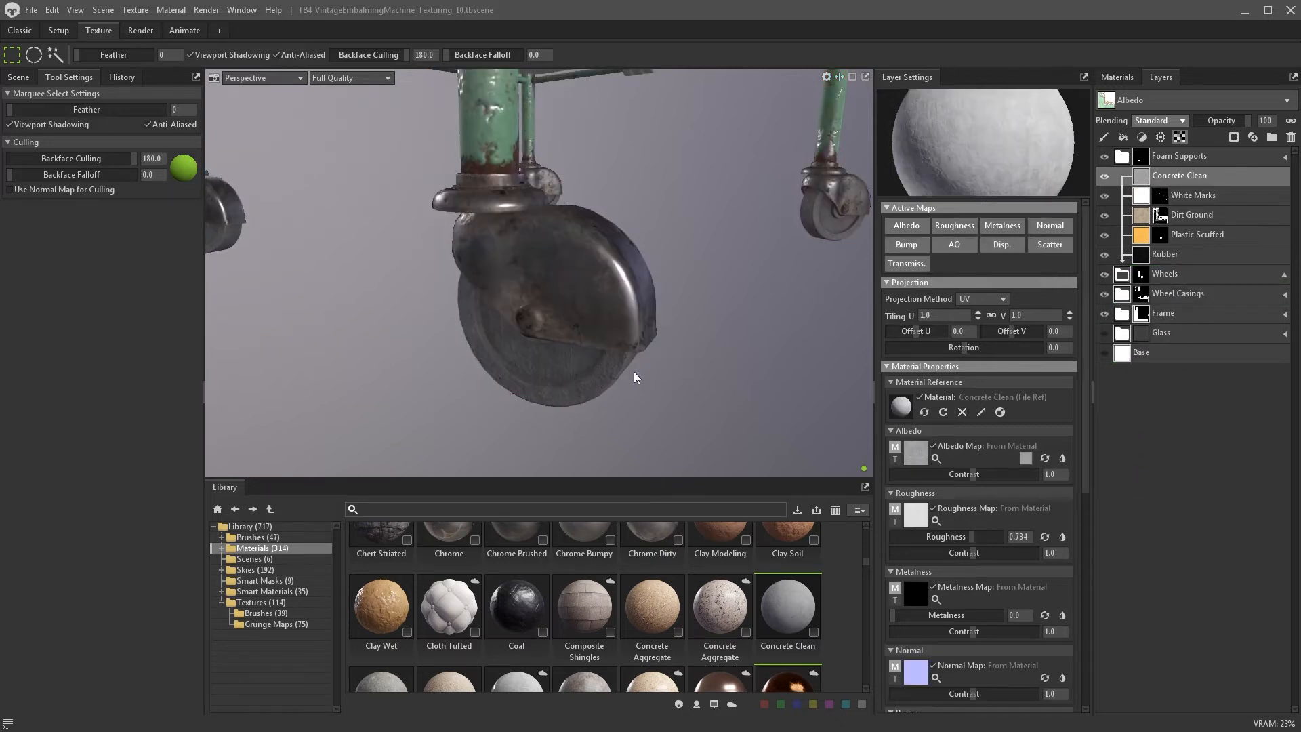
- Change the Concrete Clean albedo color to a light neutral gray and add a black color mask to the layer
scroll(600, 311, up, 3)
click(1026, 459)
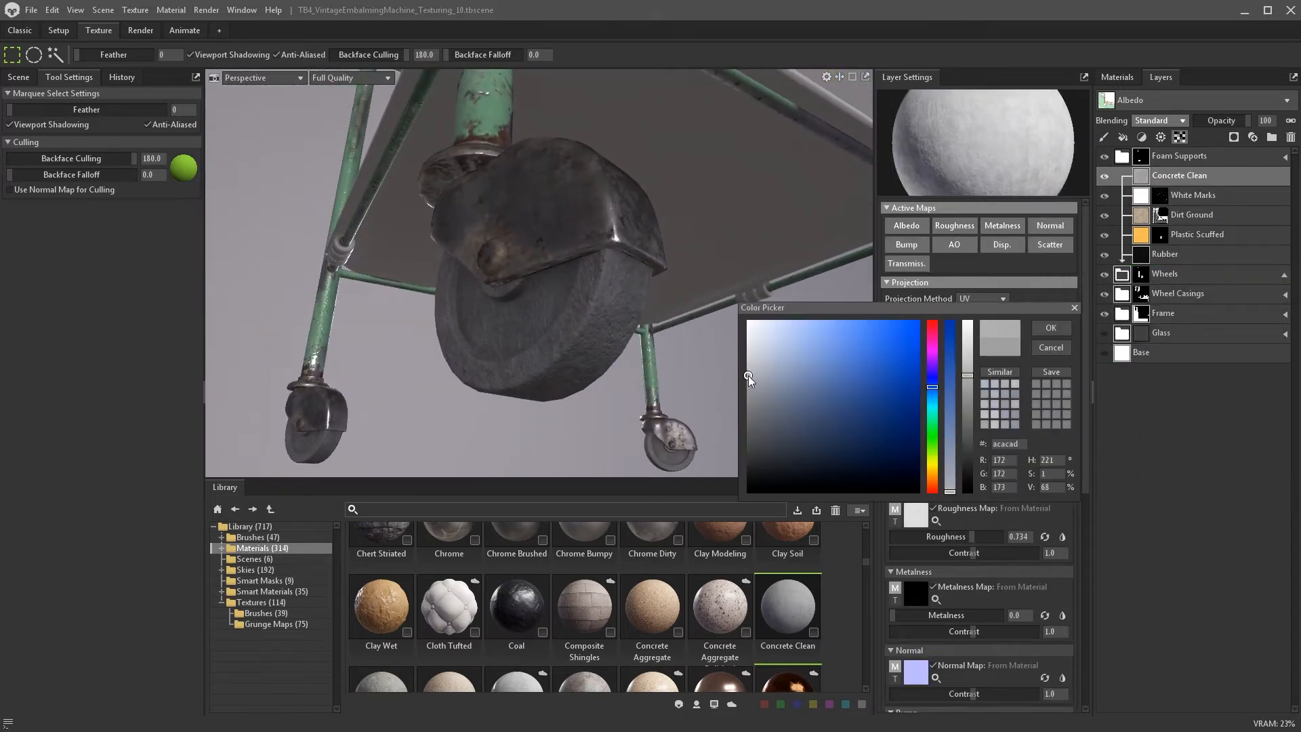
click(1051, 330)
click(1233, 138)
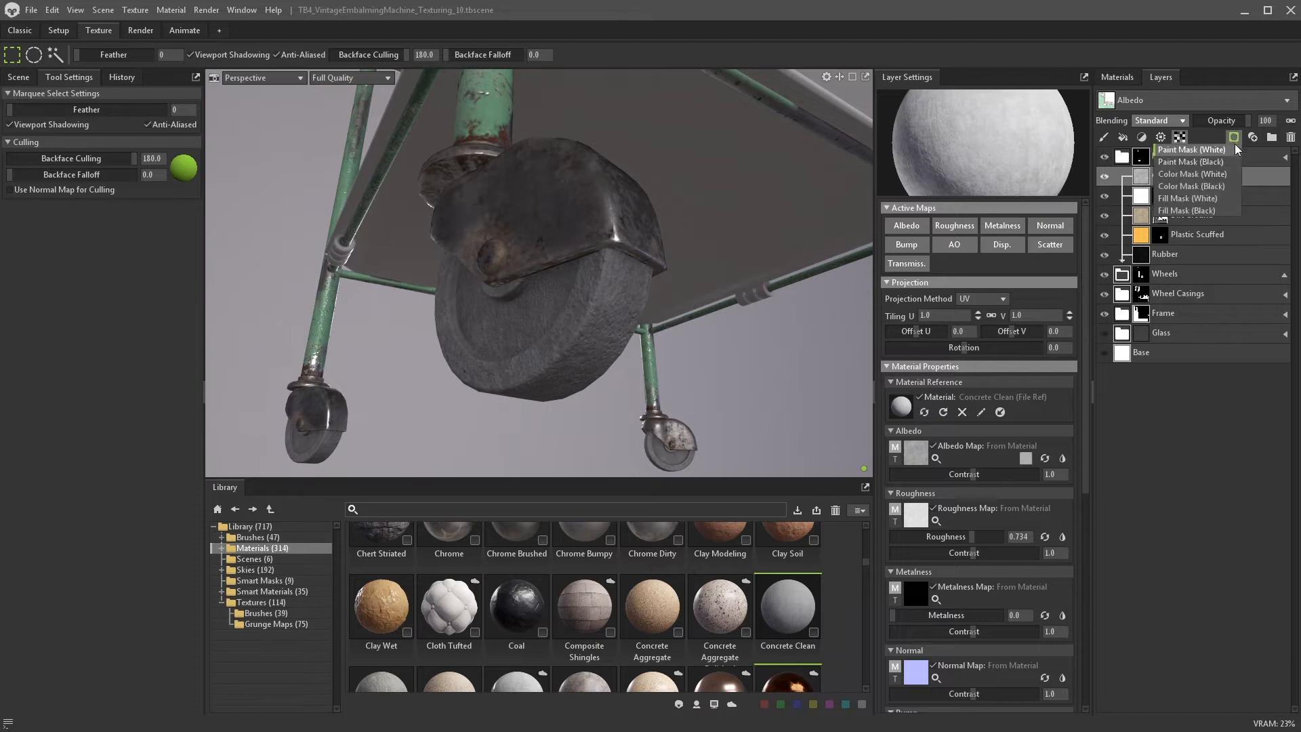
click(1226, 184)
- Add a fill layer to the Concrete Clean mask using the Stains Mold Growth grunge map with a mask value of 0.282
click(275, 623)
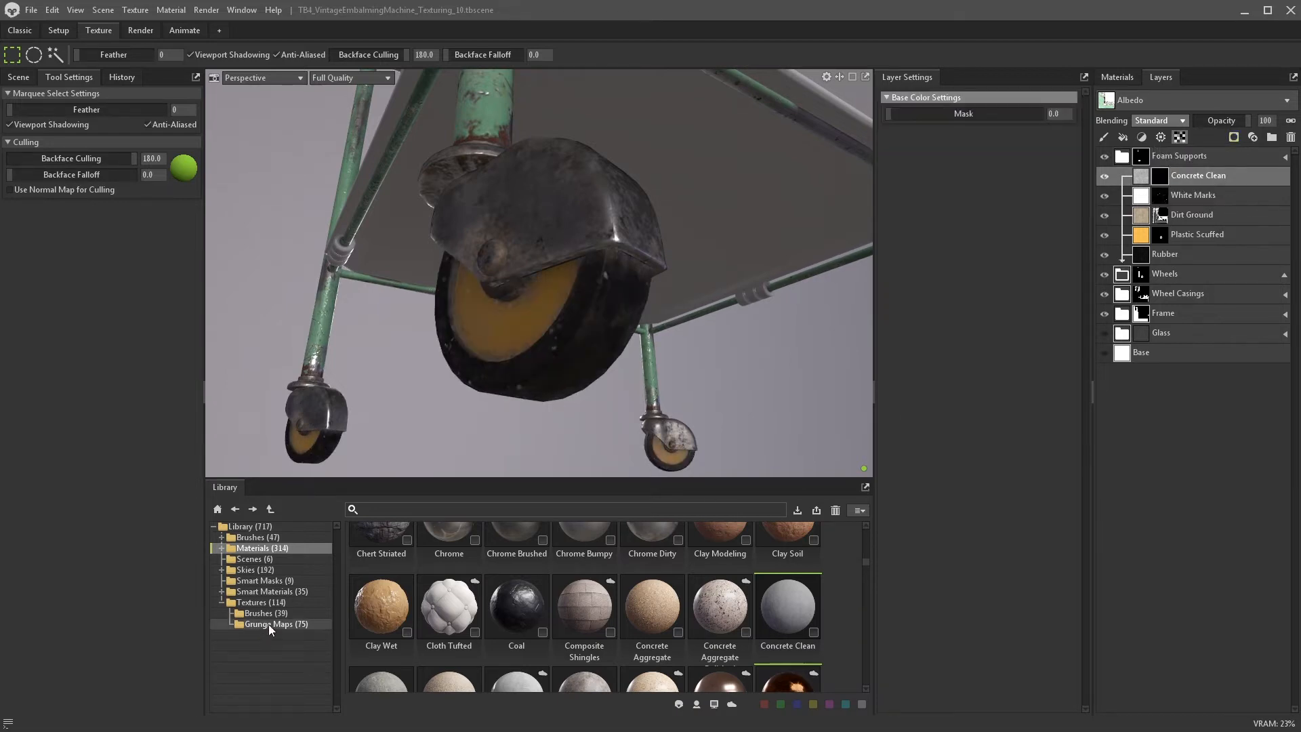
scroll(620, 613, down, 10)
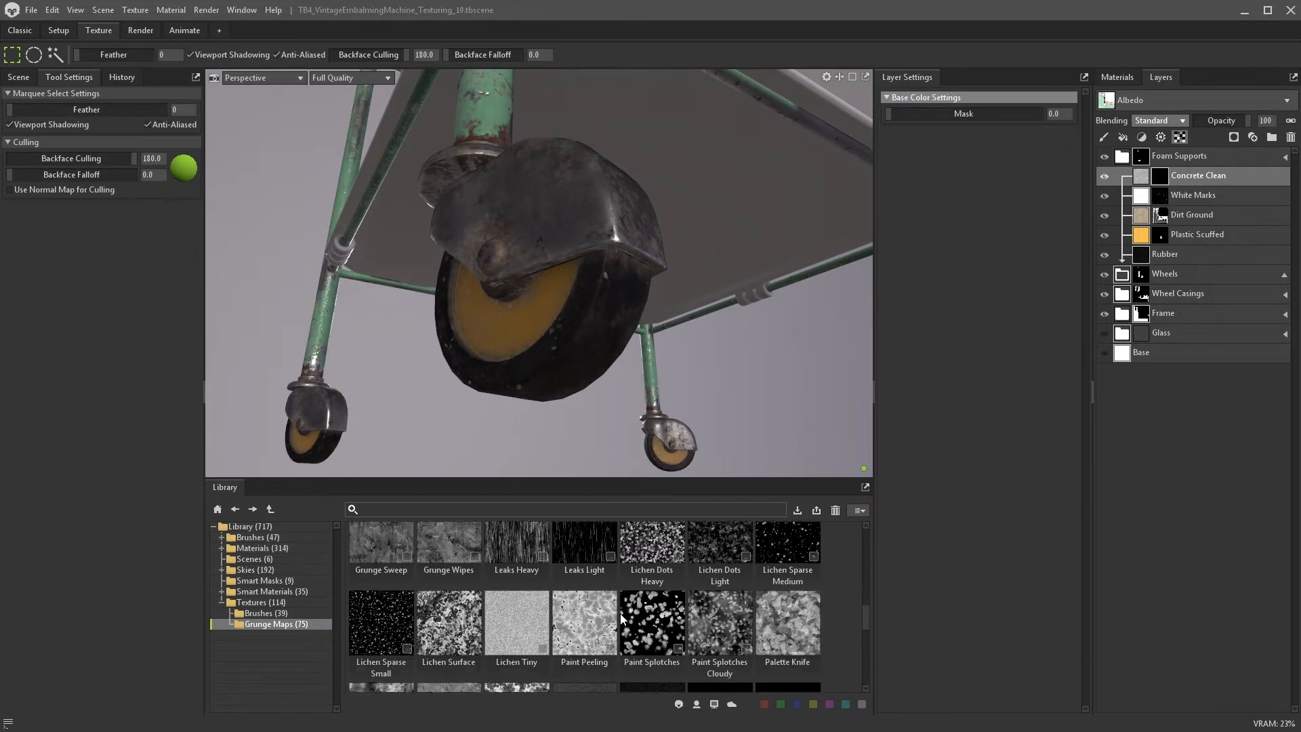
scroll(620, 612, down, 3)
click(700, 578)
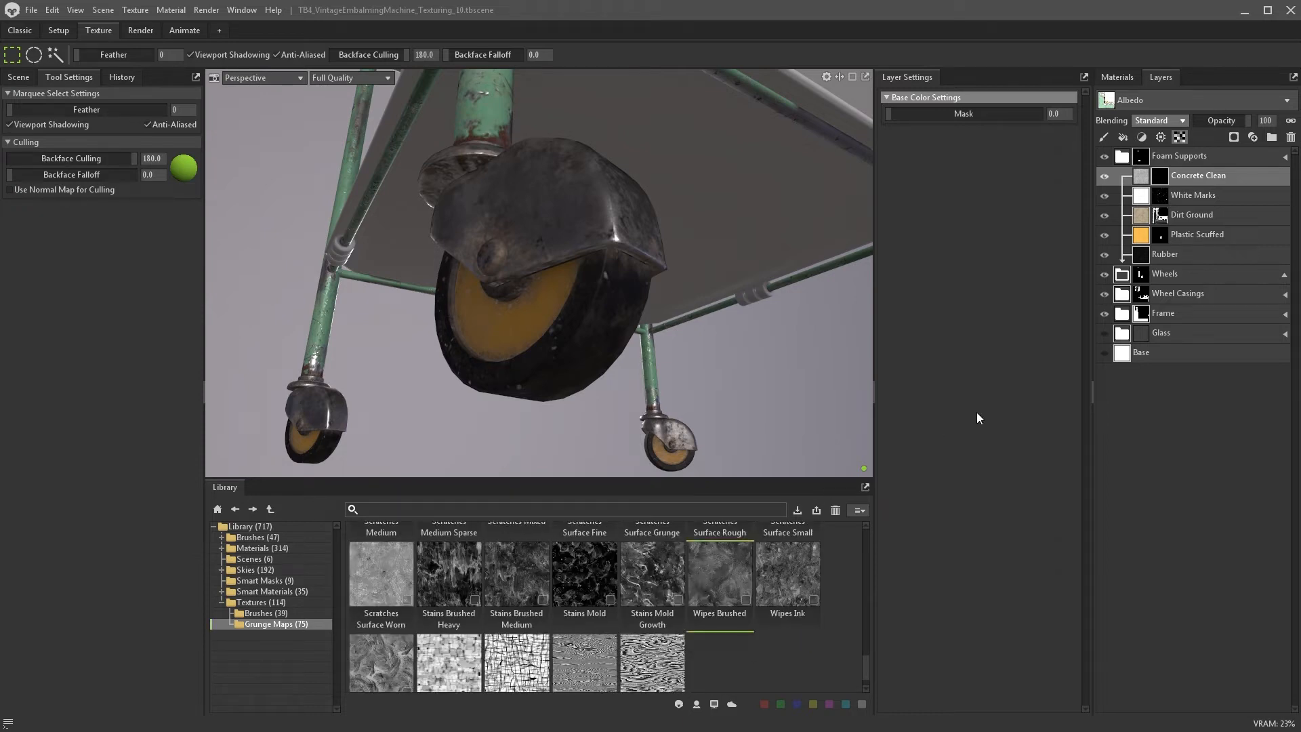
click(1123, 137)
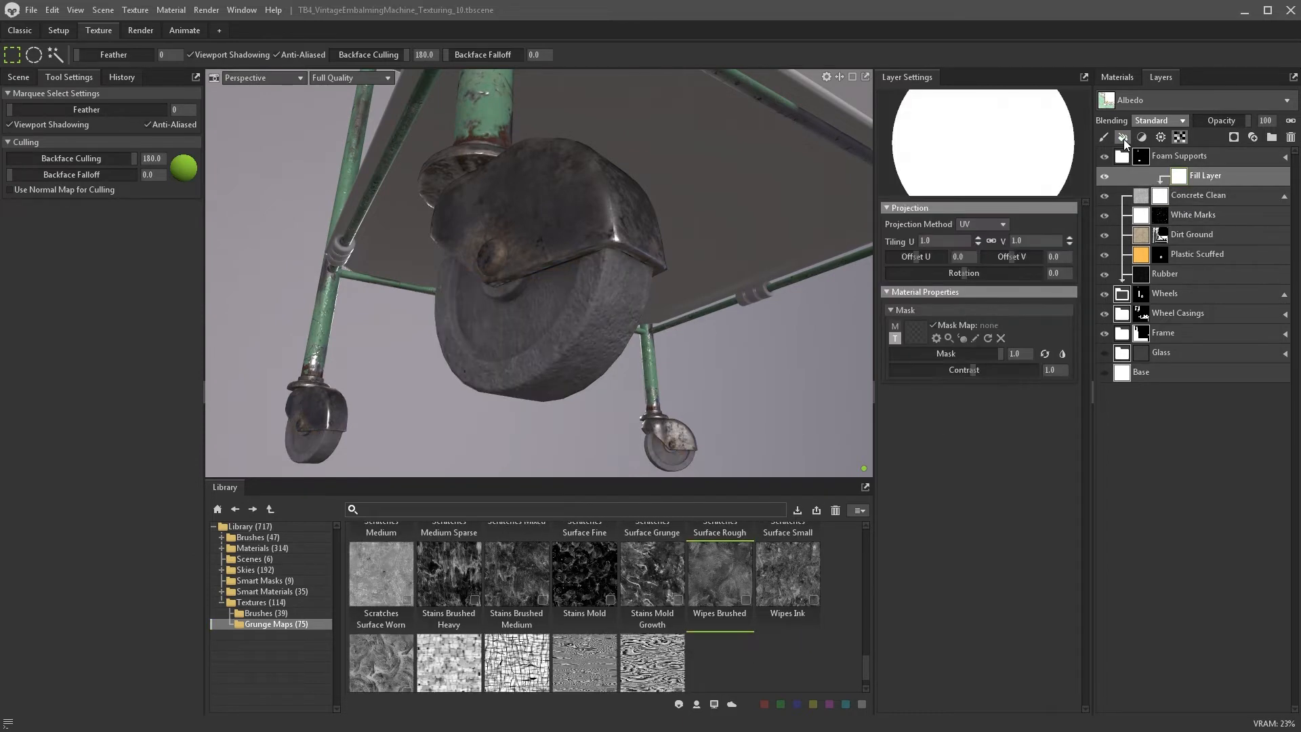
drag(652, 574, 915, 332)
drag(1000, 353, 921, 354)
alt+drag(610, 305, 691, 305)
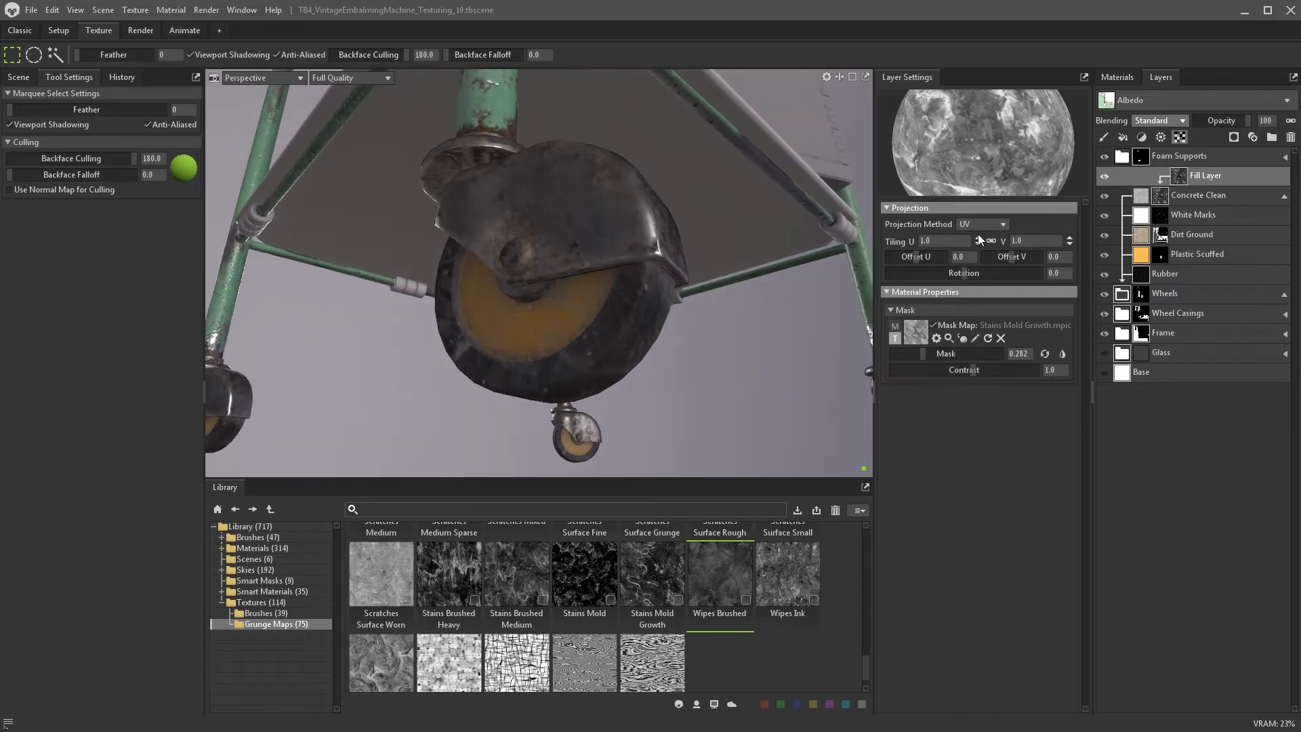
- Switch the mask fill layer to Tri-Planar projection and set its tiling to 4
click(978, 225)
click(976, 259)
drag(942, 240, 902, 240)
text(4)
key(Return)
- Replace the fill layer's mask map with Stains Brushed Heavy and set its contrast to 2.312
click(1008, 416)
alt+drag(746, 396, 679, 416)
mouse_move(468, 577)
mouse_down()
mouse_move(738, 484)
mouse_move(915, 381)
mouse_up()
mouse_move(732, 386)
alt+mouse_down()
mouse_move(643, 382)
mouse_move(710, 392)
alt+mouse_up()
drag(973, 417, 993, 416)
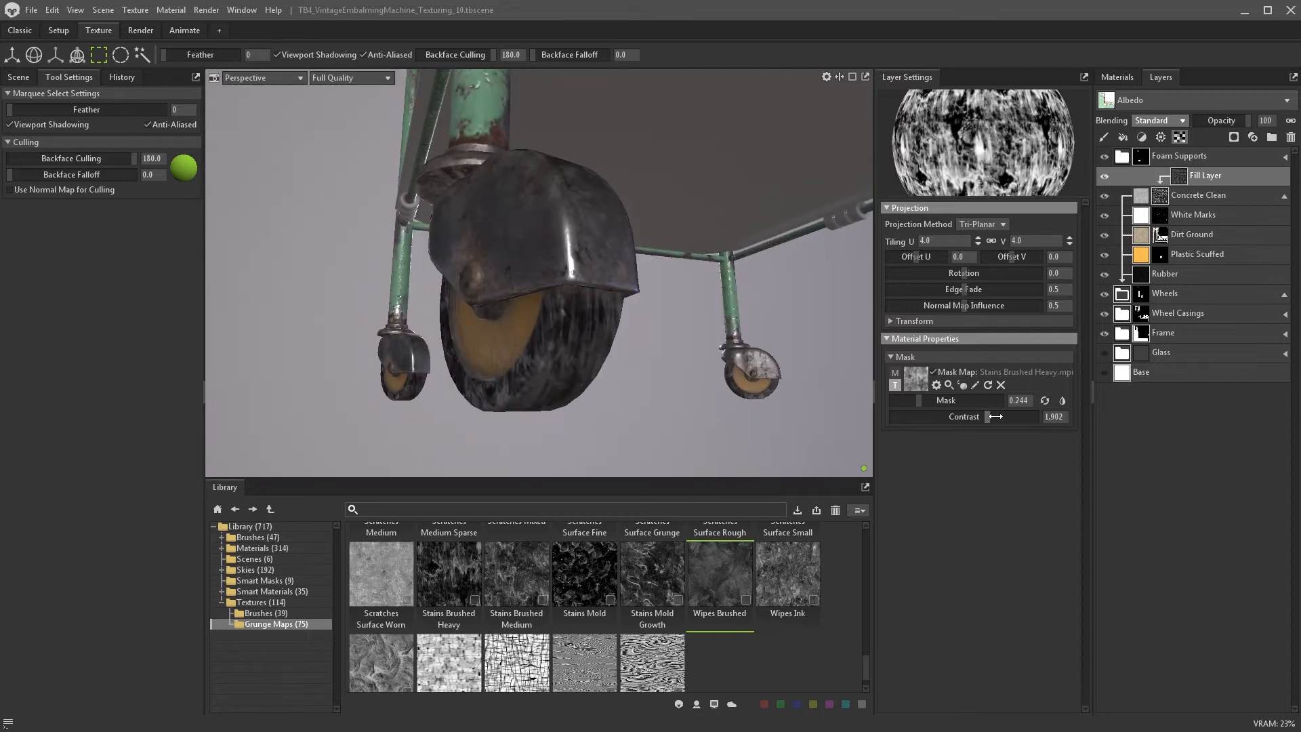
- Lower the fill layer's mask value to 0.206 and set its projection method back to UV
drag(919, 400, 915, 400)
alt+drag(610, 379, 681, 338)
click(973, 236)
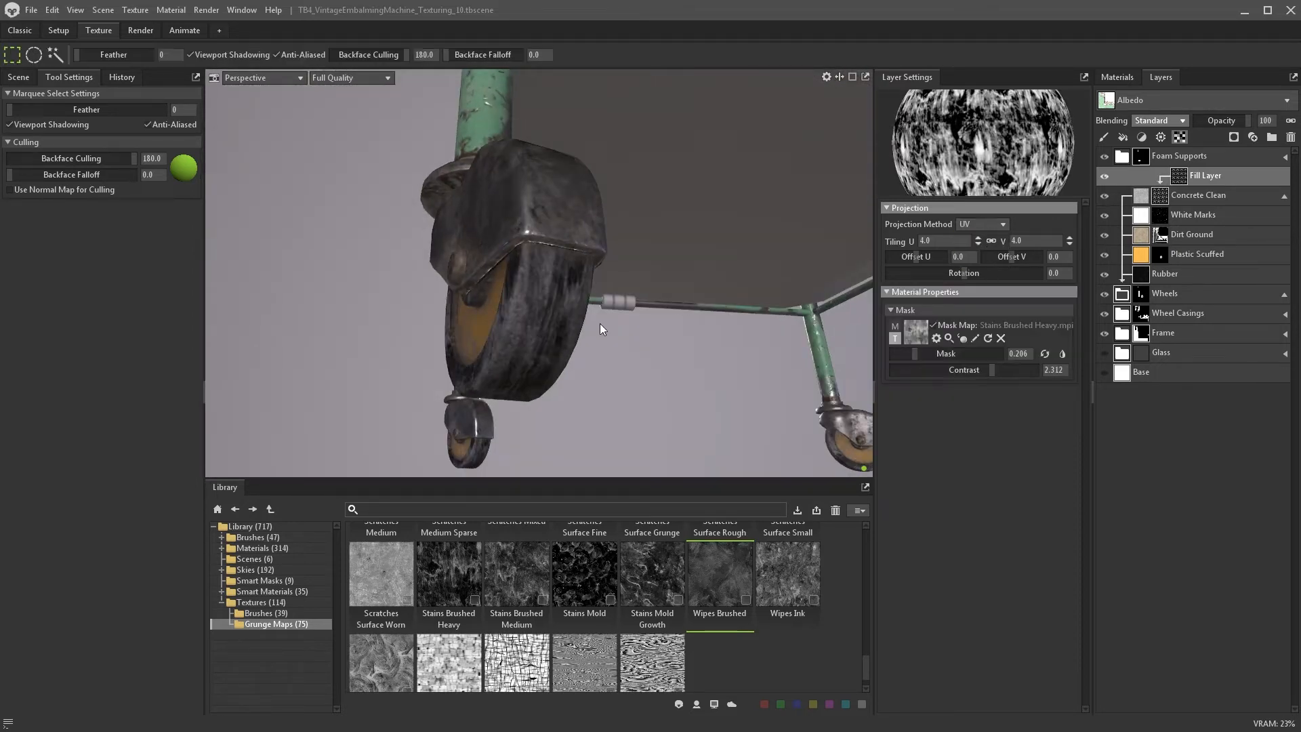
alt+drag(564, 271, 840, 339)
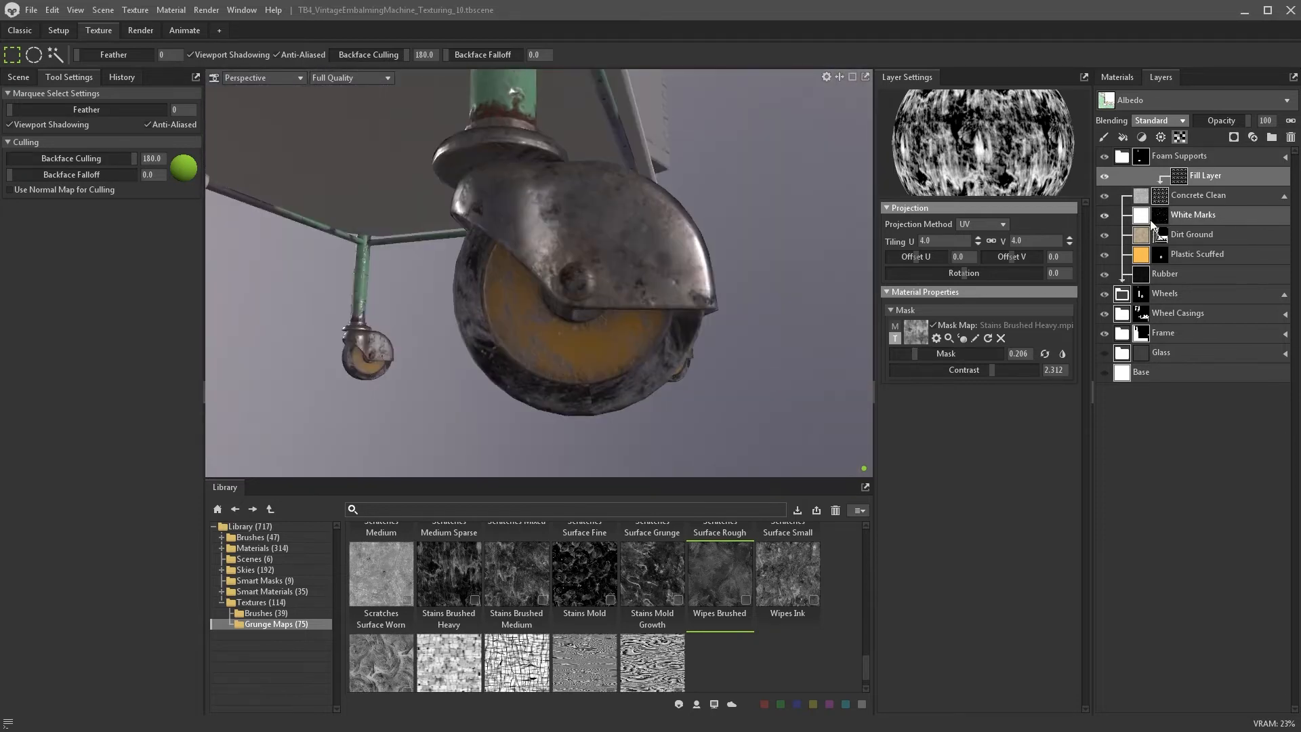
- Add a Multiply paint layer to the Concrete Clean mask and fill the wheel black using the Contiguous Mesh fill
click(1105, 138)
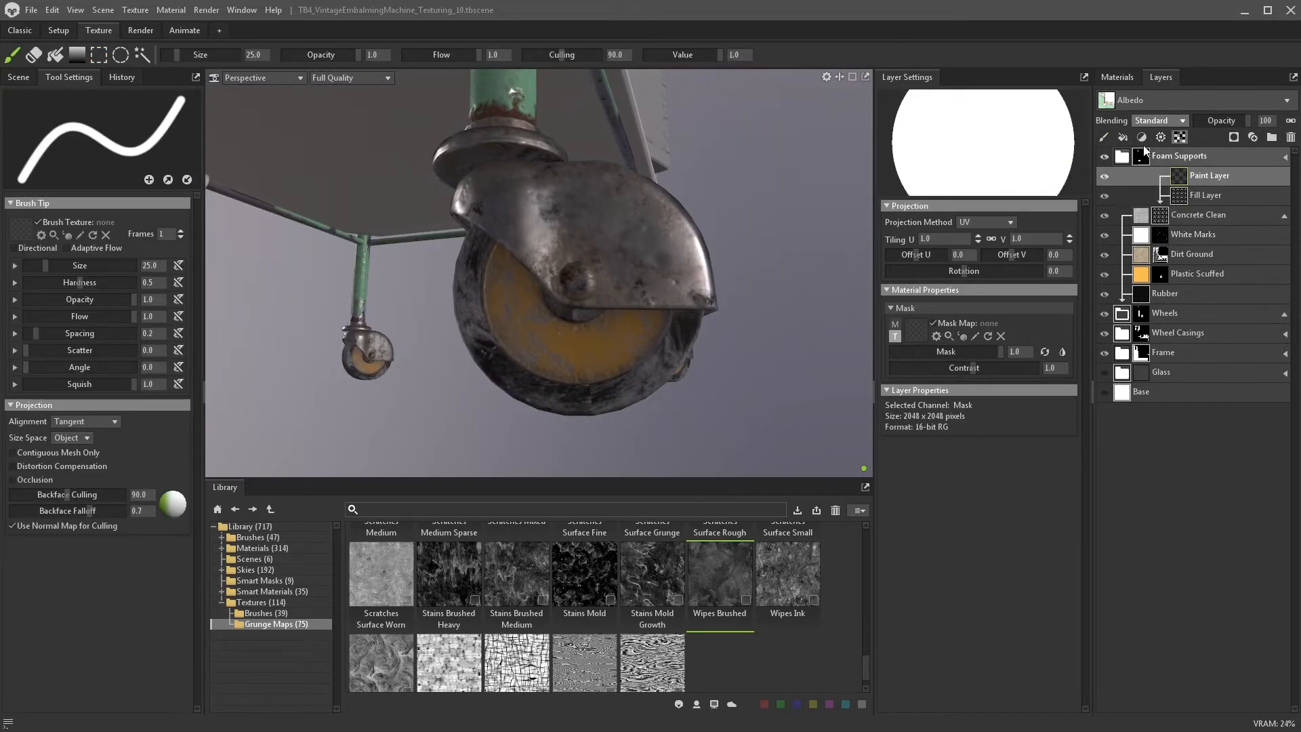
click(1157, 122)
click(1158, 157)
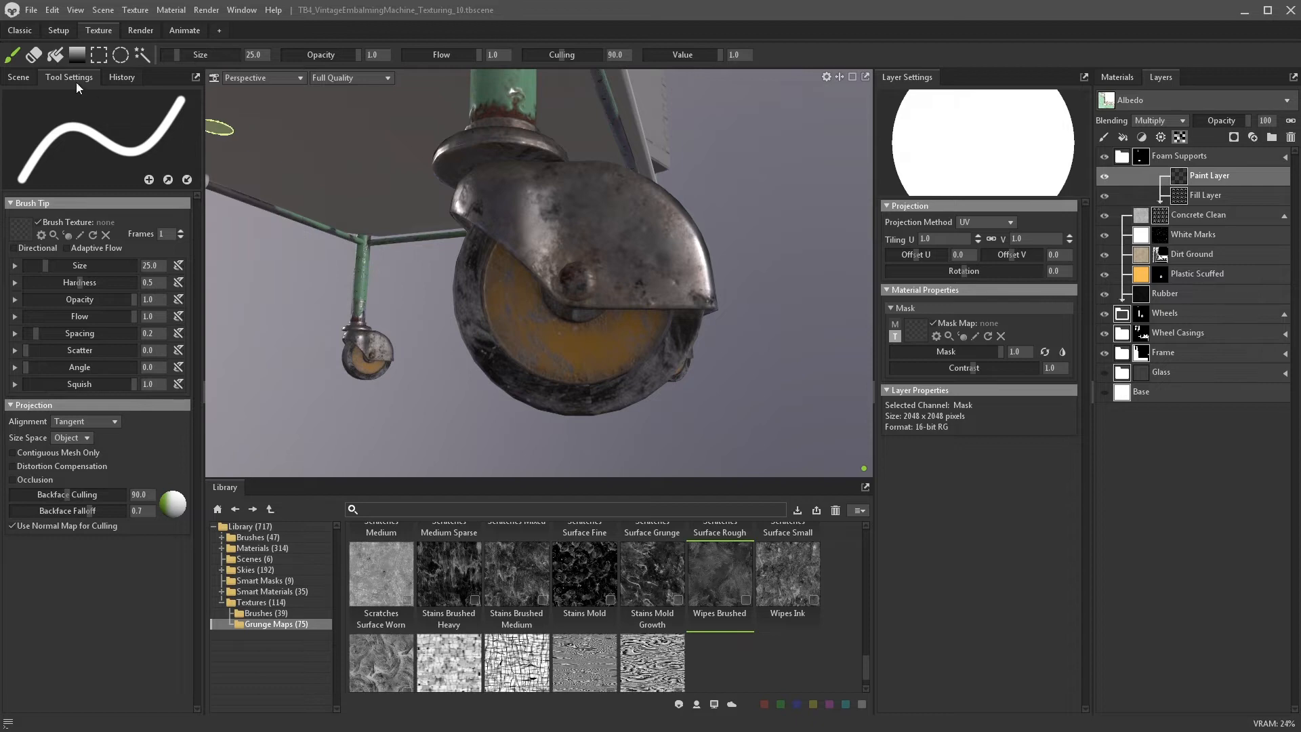
click(56, 60)
click(478, 322)
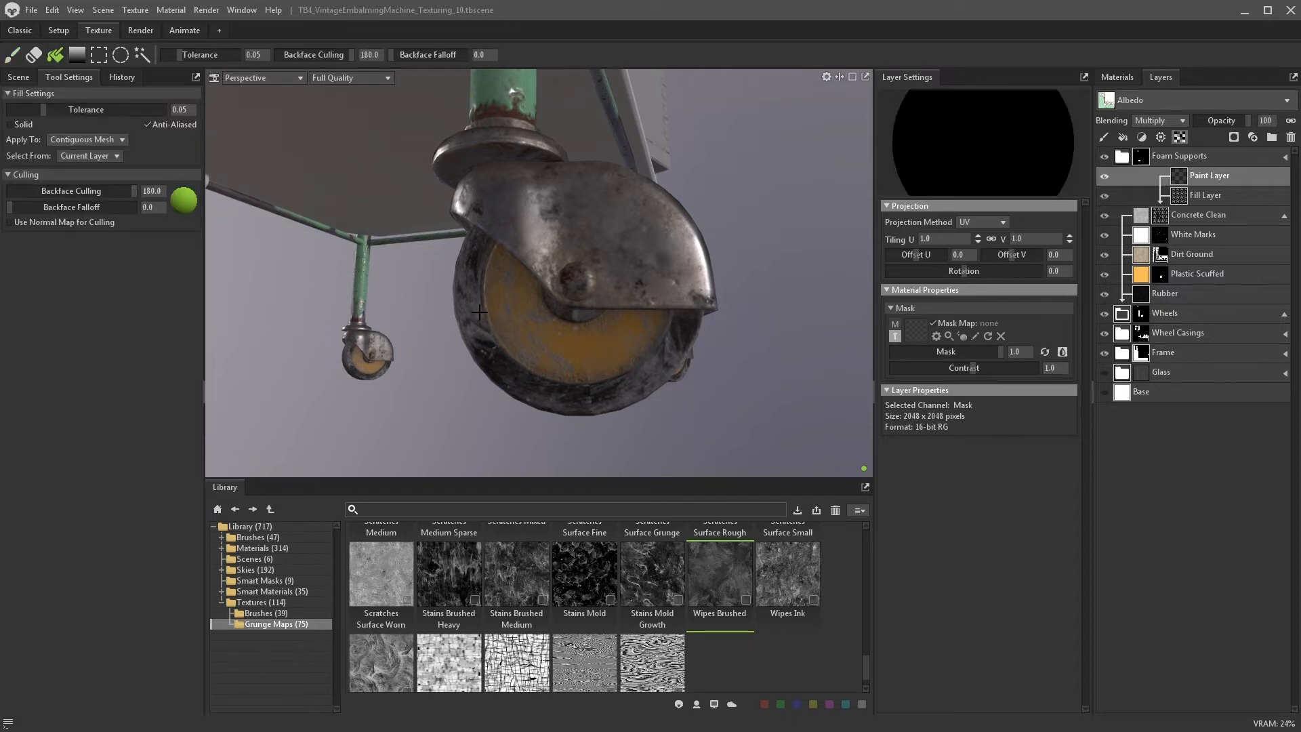
- Paint concrete wear back onto the tire tread with a small Grunge Medium_8x brush at reduced opacity
click(12, 55)
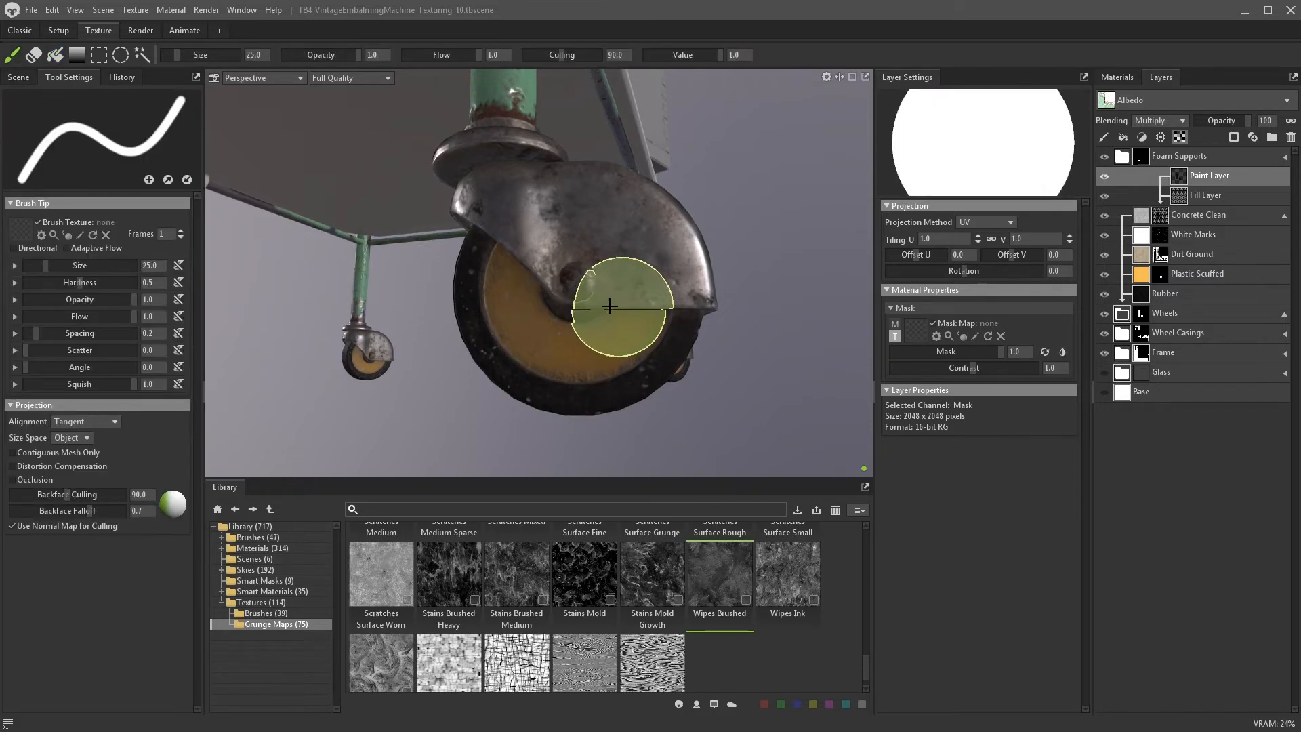
mouse_move(619, 302)
alt+mouse_down()
mouse_move(459, 276)
mouse_move(509, 388)
alt+mouse_up()
click(266, 613)
scroll(515, 610, down, 3)
click(449, 647)
key([)
key([)
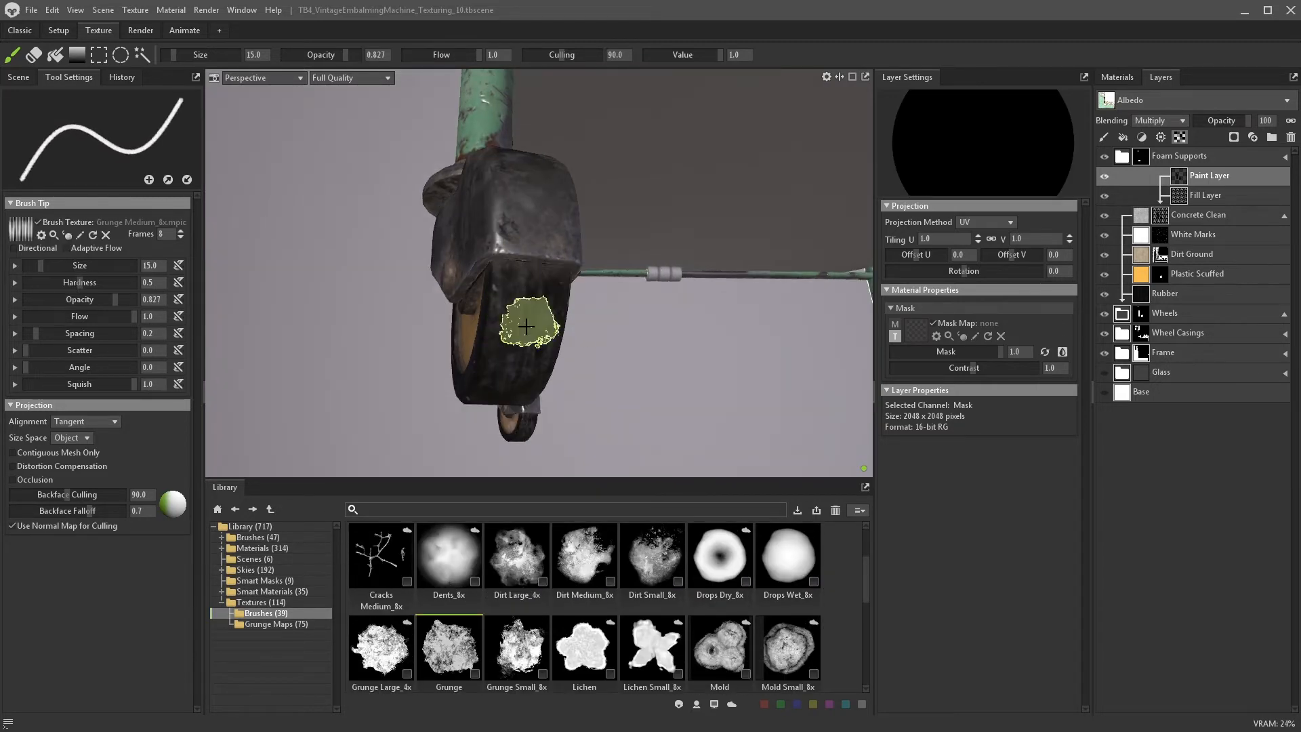
alt+drag(529, 320, 314, 105)
mouse_move(549, 351)
alt+mouse_down()
mouse_move(646, 371)
mouse_move(569, 370)
alt+mouse_up()
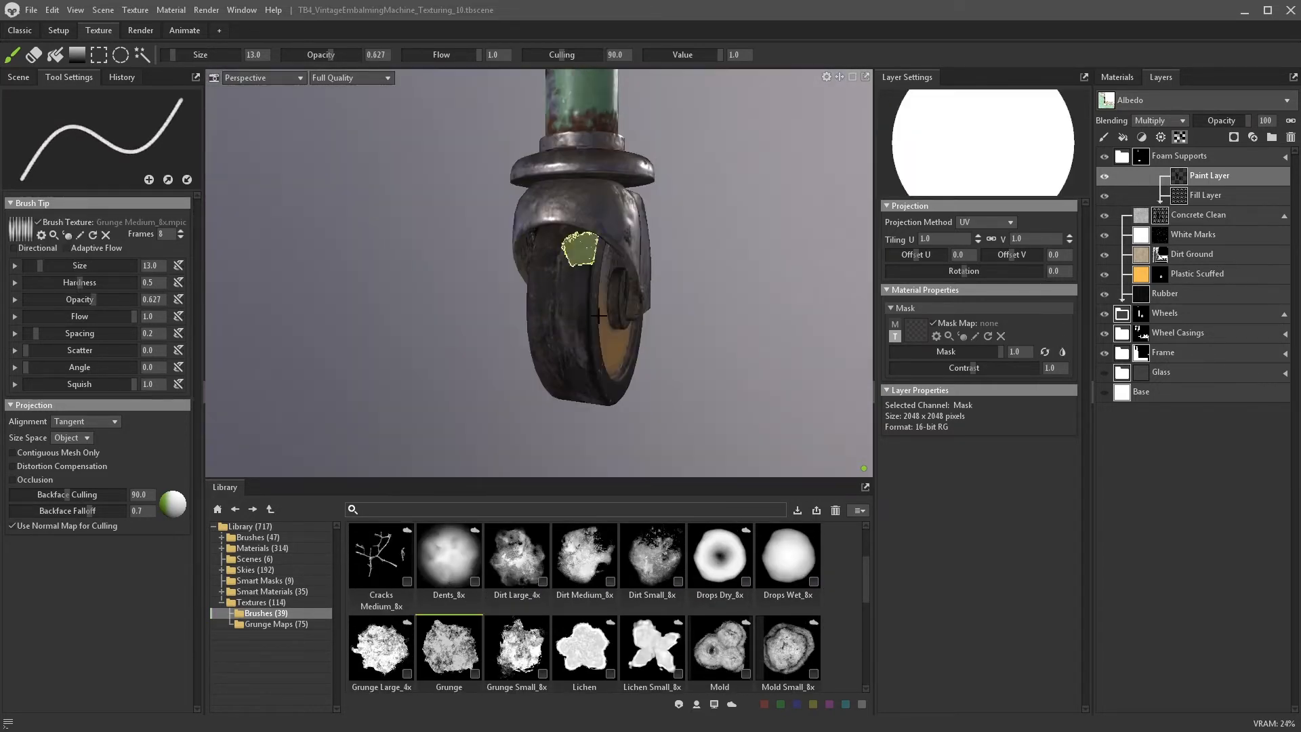
alt+drag(552, 232, 671, 339)
- Paint black on the White Marks mask's paint layer over the wheel using the Dirt Large_4x brush
click(1160, 235)
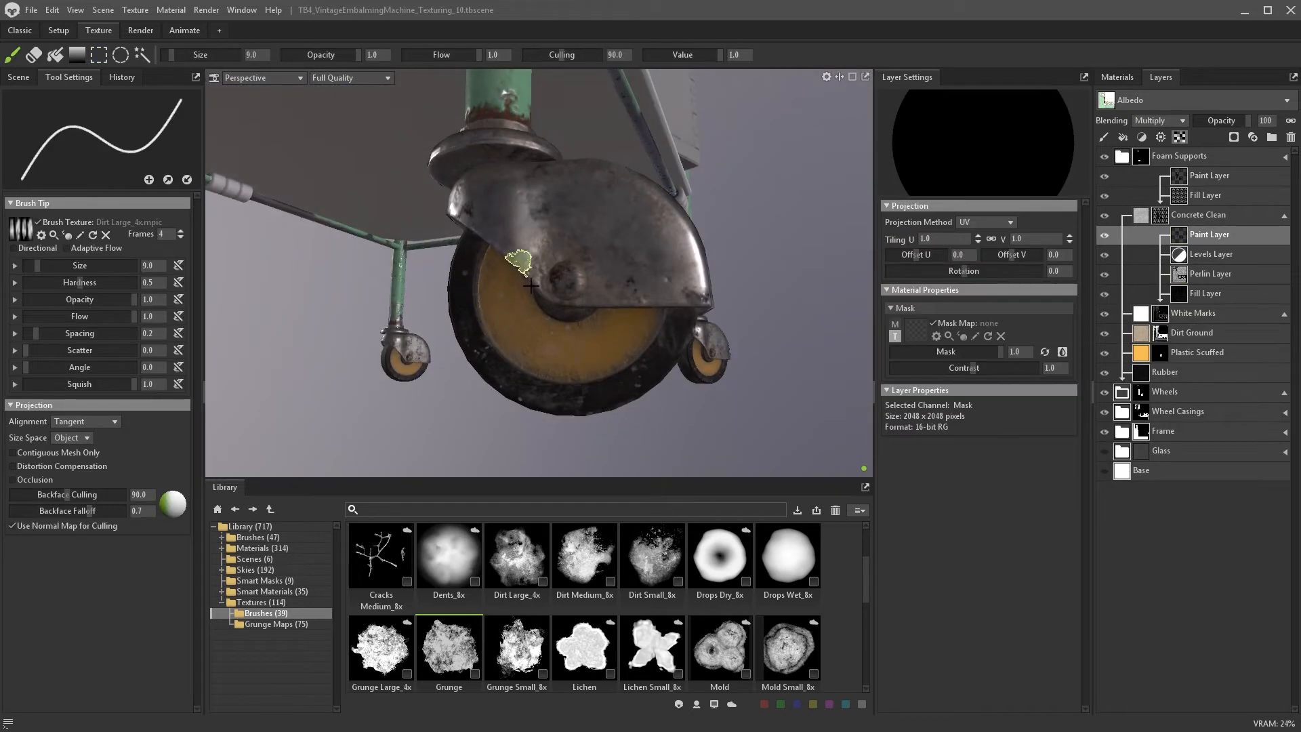
mouse_move(501, 370)
alt+mouse_down()
mouse_move(370, 323)
mouse_move(441, 339)
mouse_move(581, 285)
mouse_move(715, 363)
mouse_move(689, 278)
mouse_move(621, 234)
mouse_move(619, 308)
alt+mouse_up()
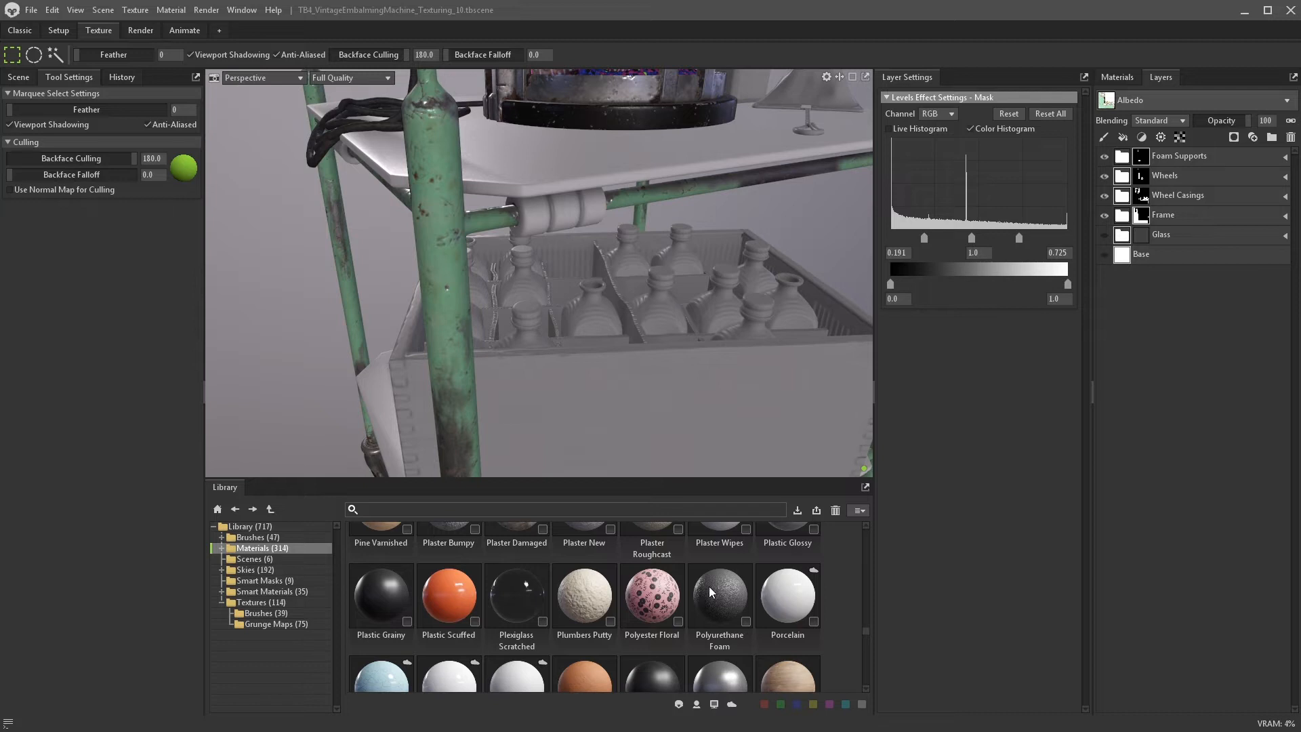
- Add the Polyurethane Foam material to the Foam Supports group and raise its tiling to 1.7
drag(709, 587, 1128, 155)
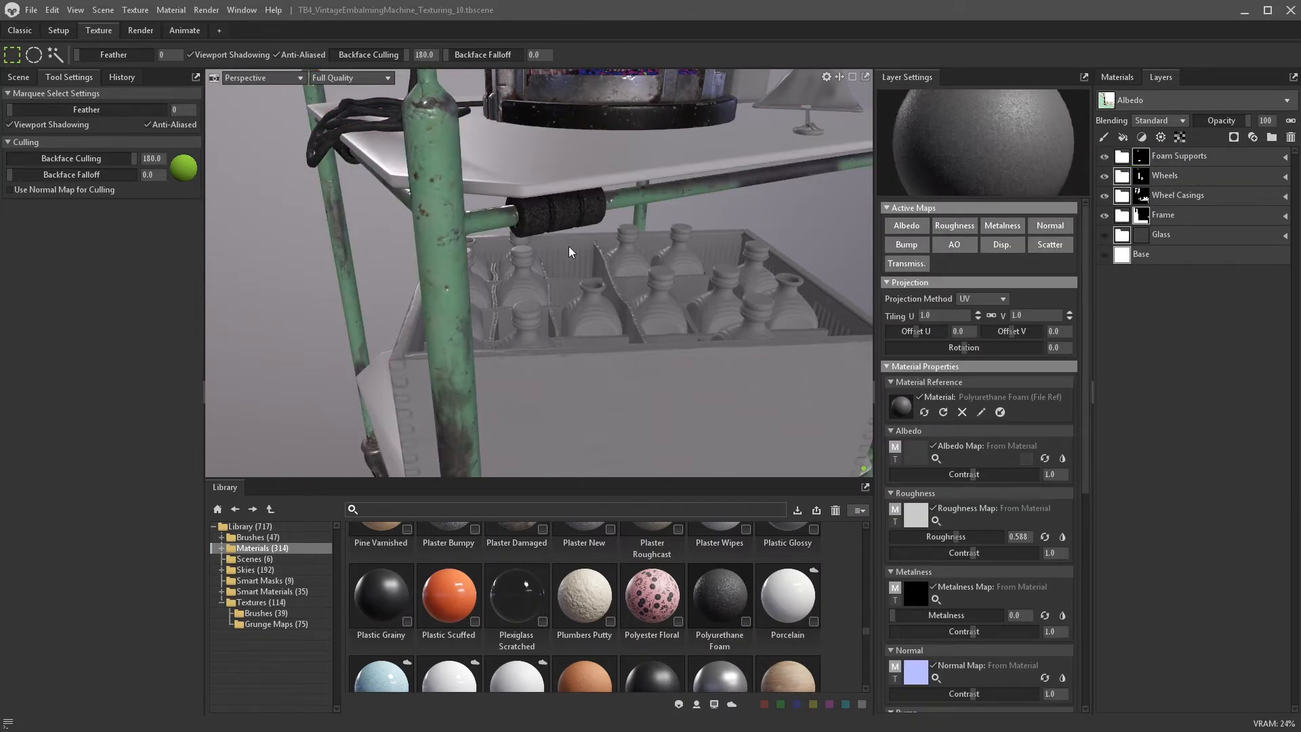
alt+drag(568, 247, 525, 251)
mouse_move(525, 250)
alt+right_down()
mouse_move(502, 254)
mouse_move(520, 271)
alt+right_up()
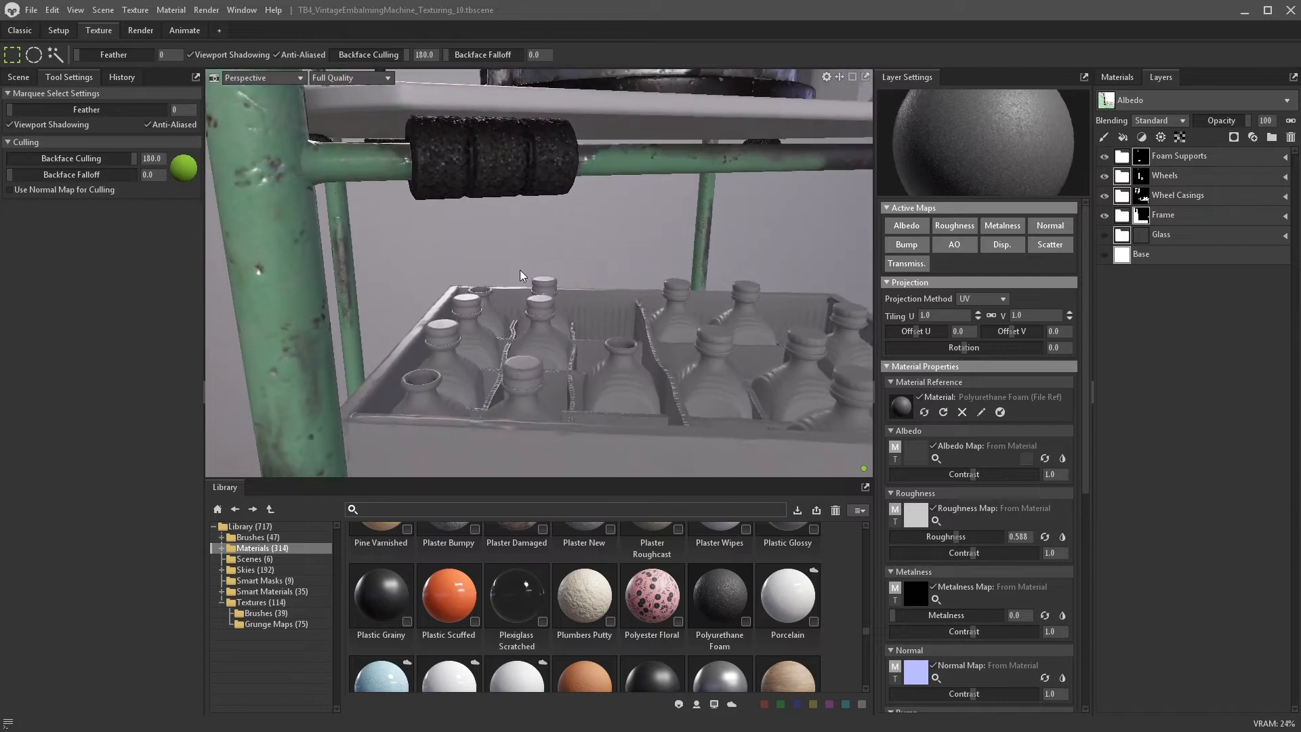
click(978, 312)
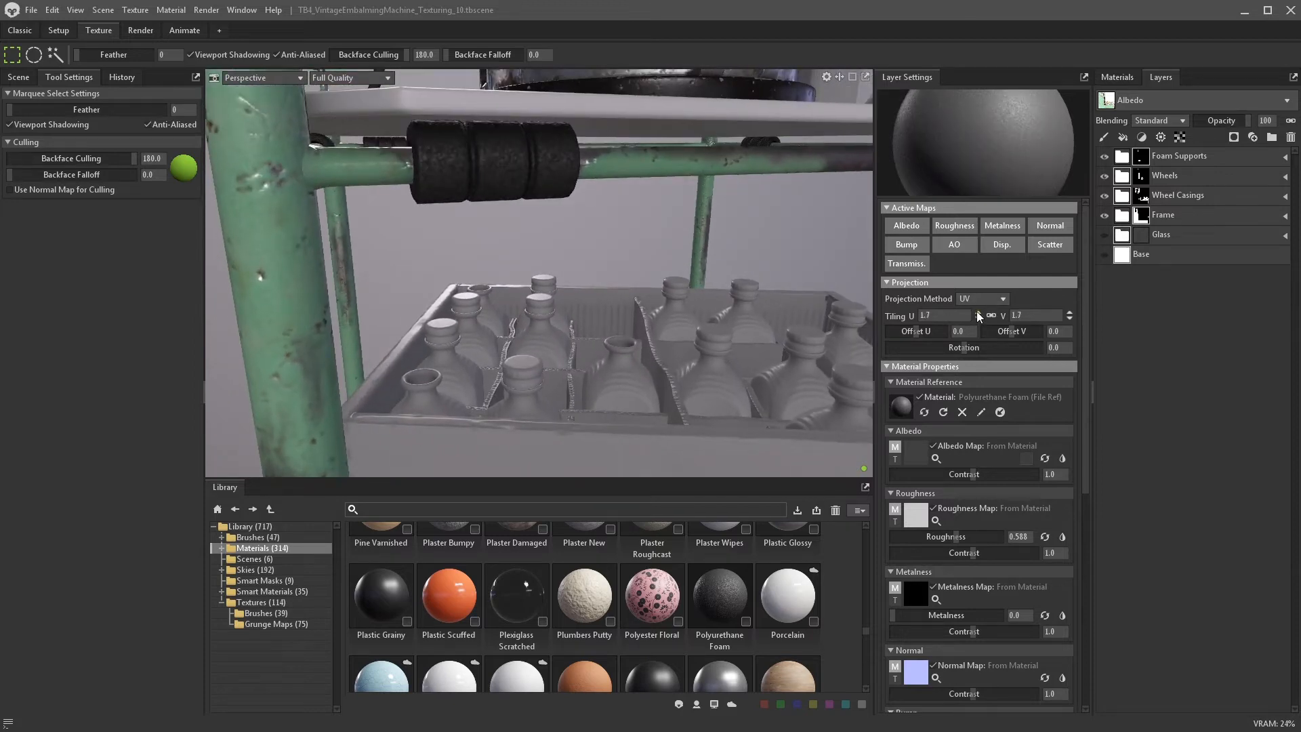
- Expand the Foam Supports group and place a new fill layer inside it above Polyurethane Foam
click(1122, 158)
click(1284, 157)
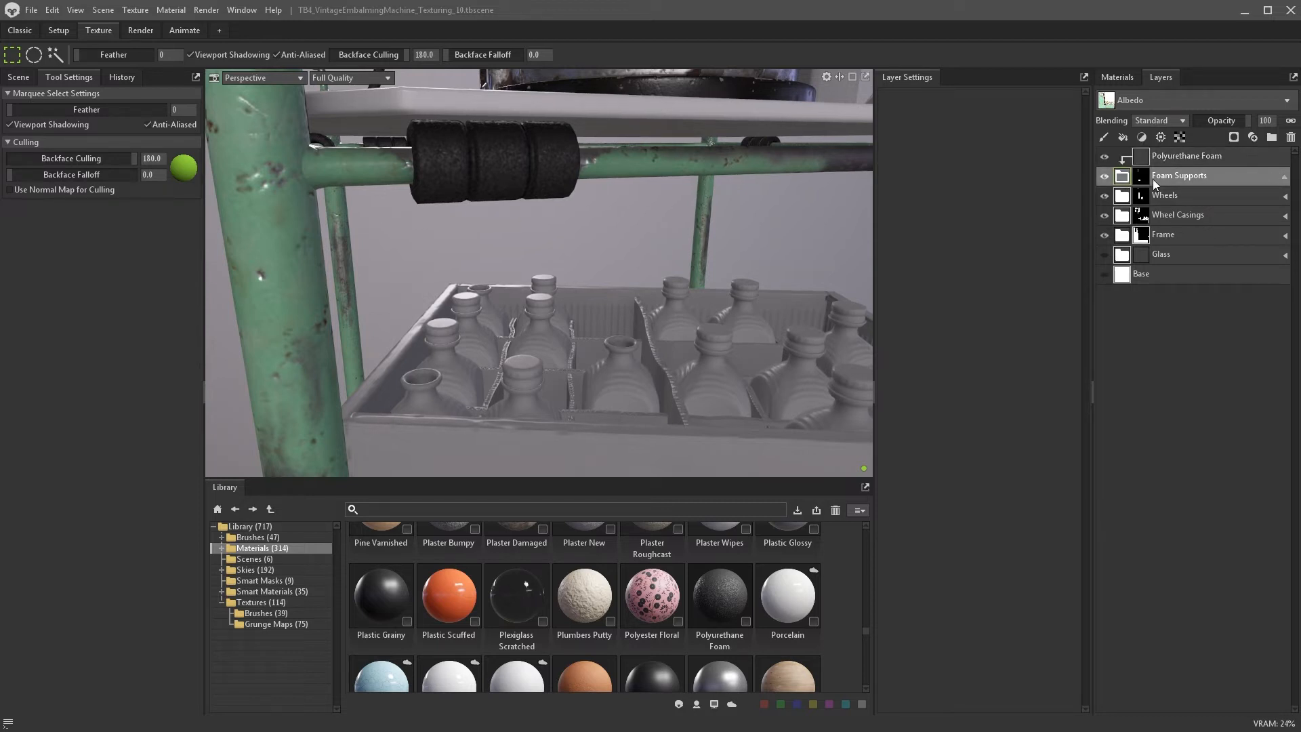
click(1123, 137)
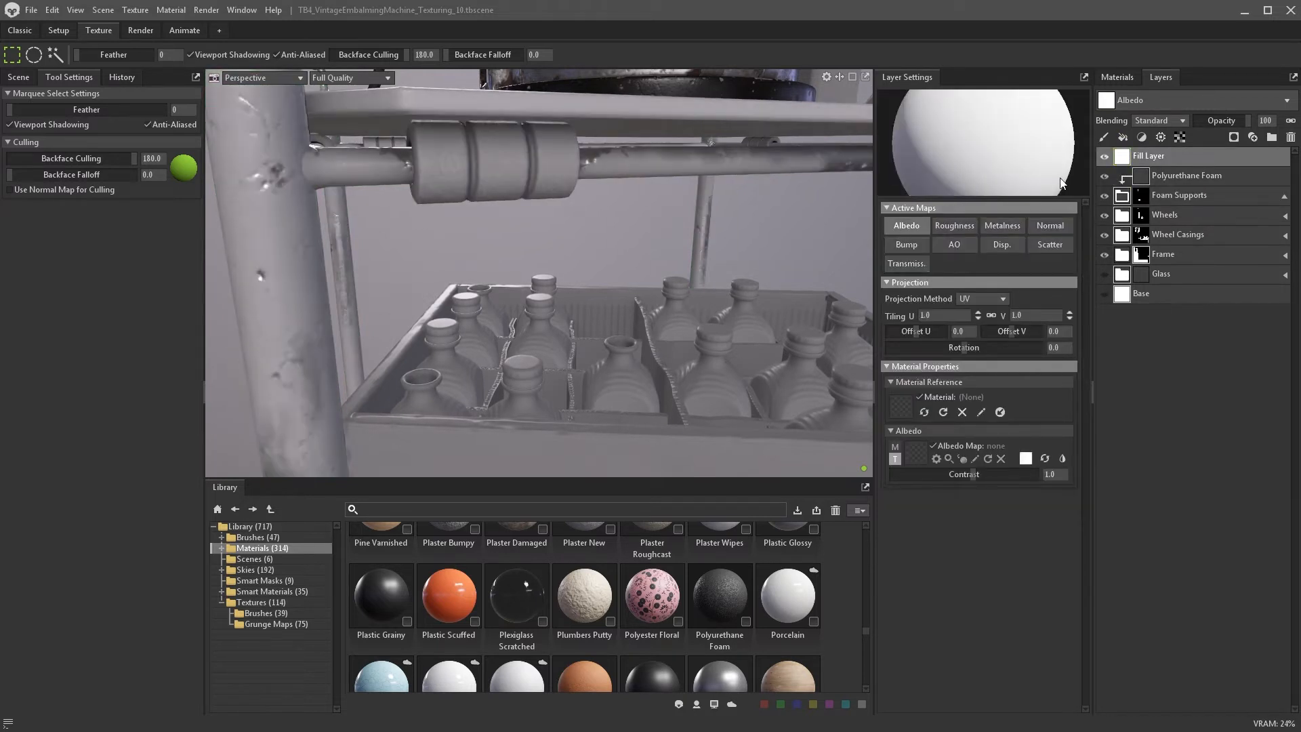
click(1158, 123)
click(1160, 124)
drag(1158, 156, 1136, 197)
- Add a black color mask to the foam's fill layer and insert a Curvature layer into it
click(1234, 139)
click(1207, 185)
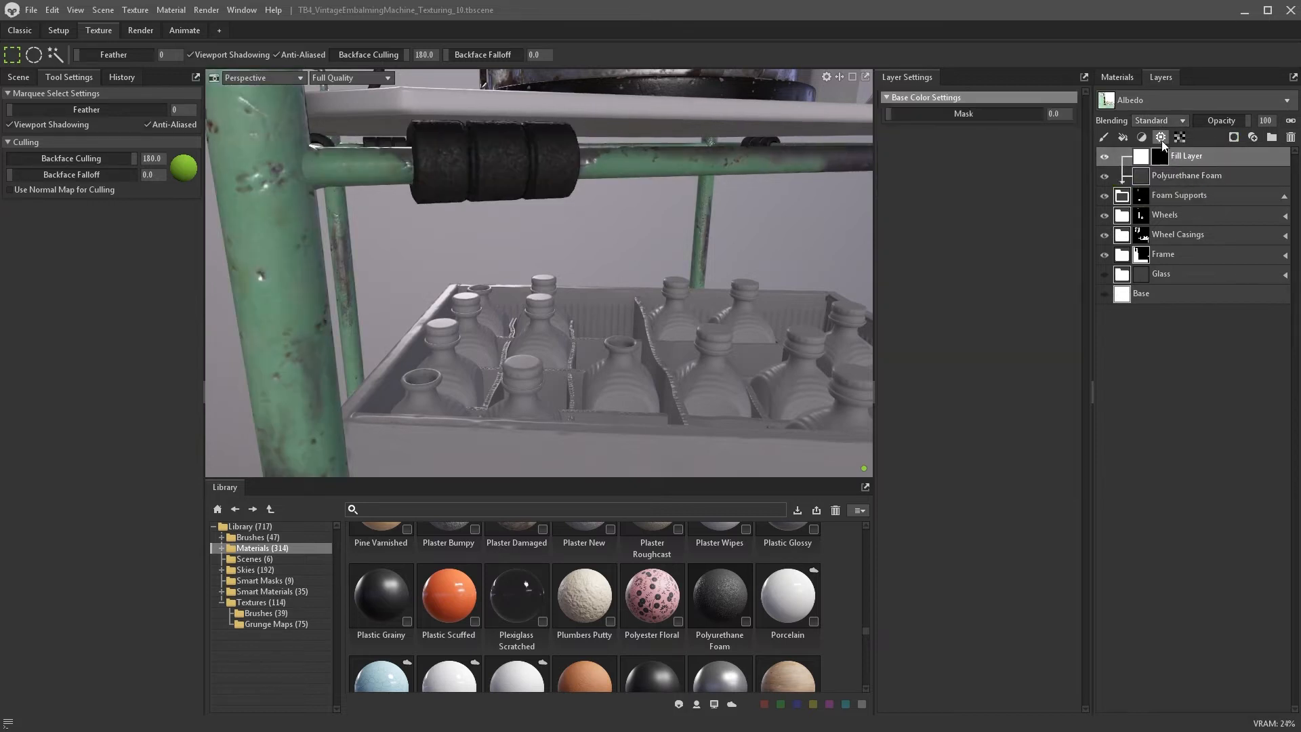
click(1161, 137)
click(1182, 175)
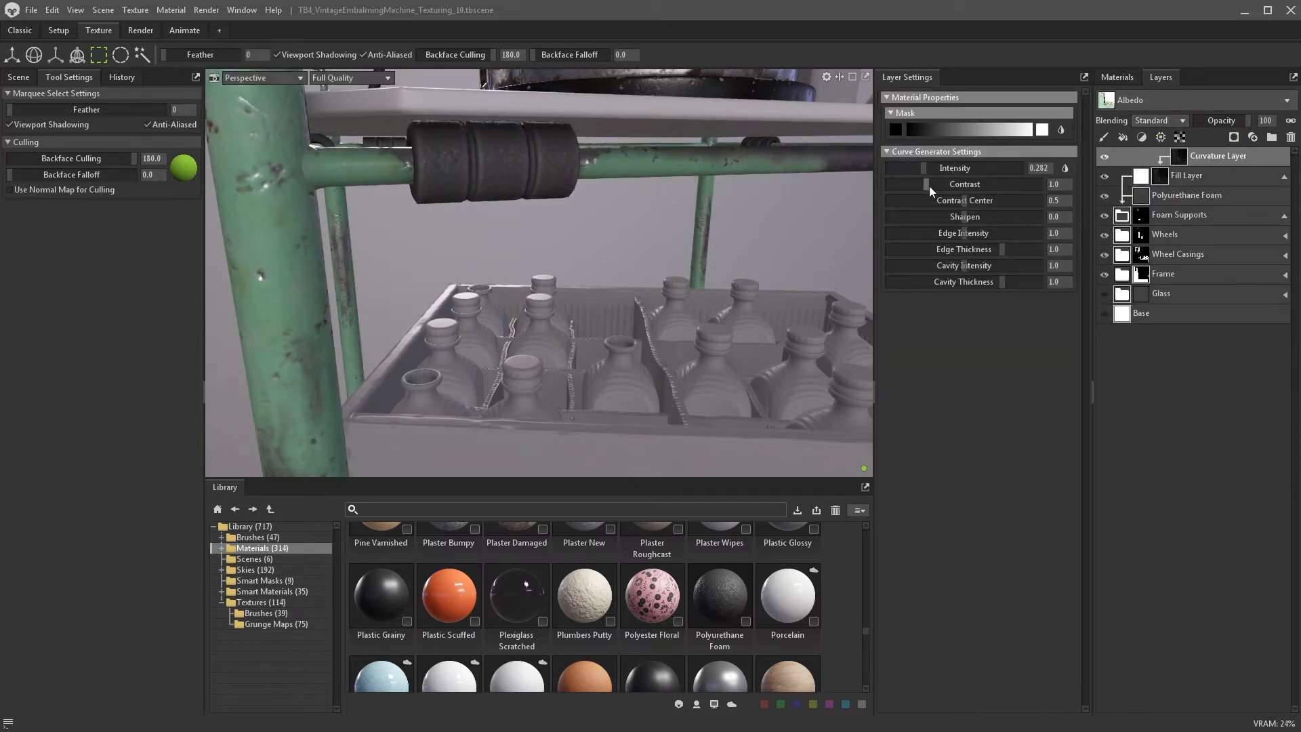
- Set the Curvature layer's contrast to 3.125 and intensity to 0.202, and add a Blur layer above it
drag(929, 185, 1008, 183)
mouse_move(924, 168)
mouse_down()
mouse_move(938, 169)
mouse_move(918, 169)
mouse_up()
click(1141, 138)
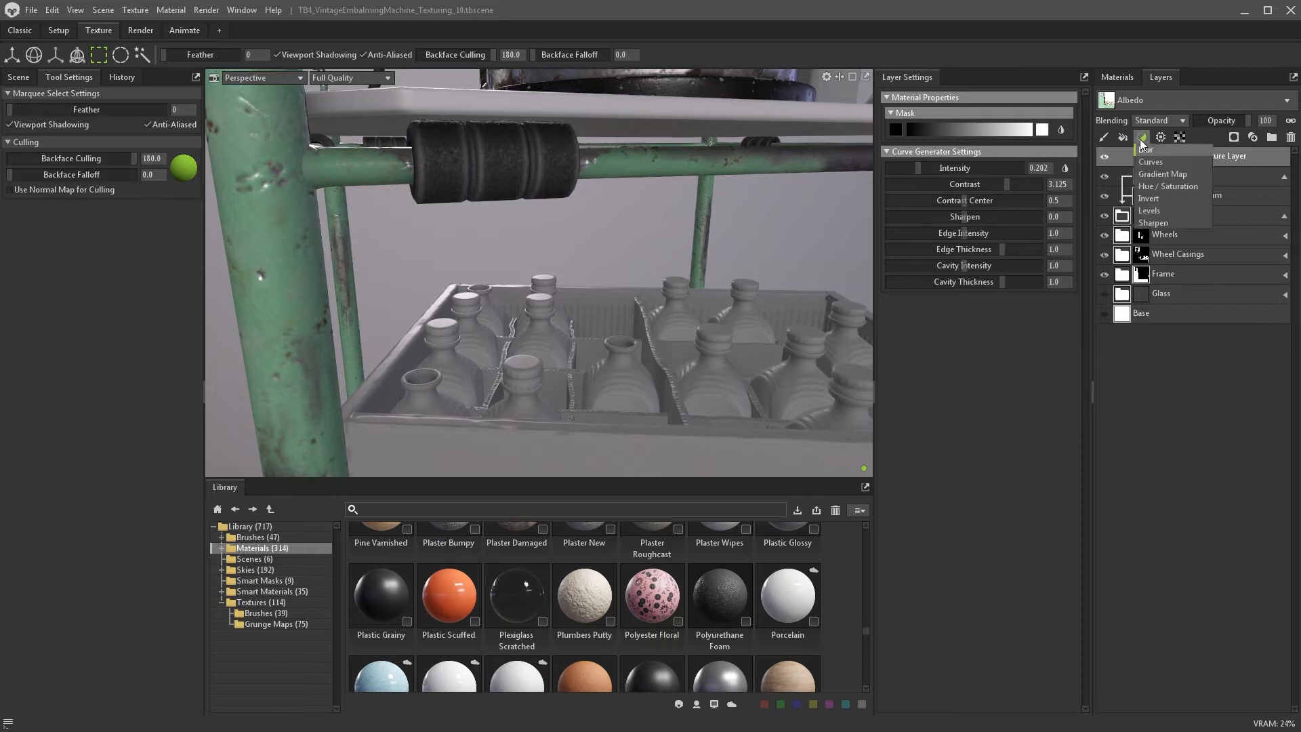
click(1144, 148)
- Add a Perlin layer to the foam fill's mask with micro contrast 0.103 and Multiply blending
click(1180, 136)
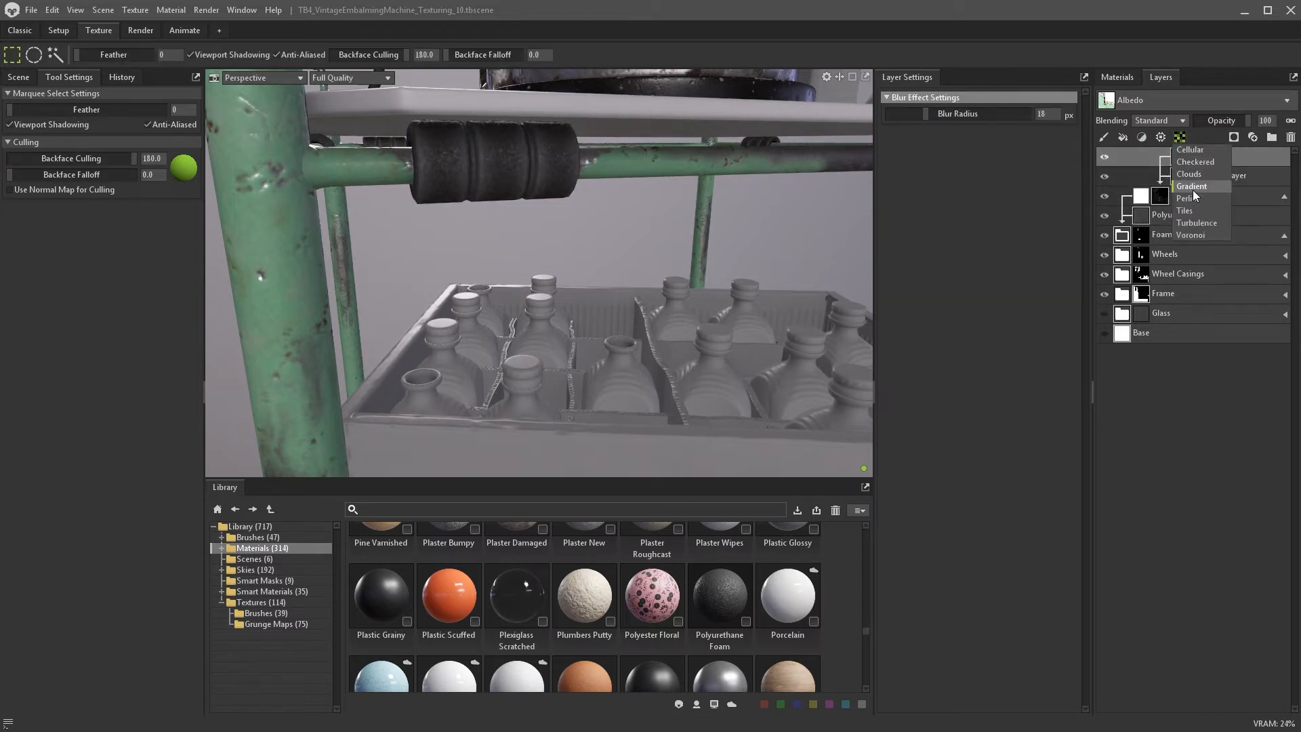
click(1187, 198)
drag(1003, 263, 904, 263)
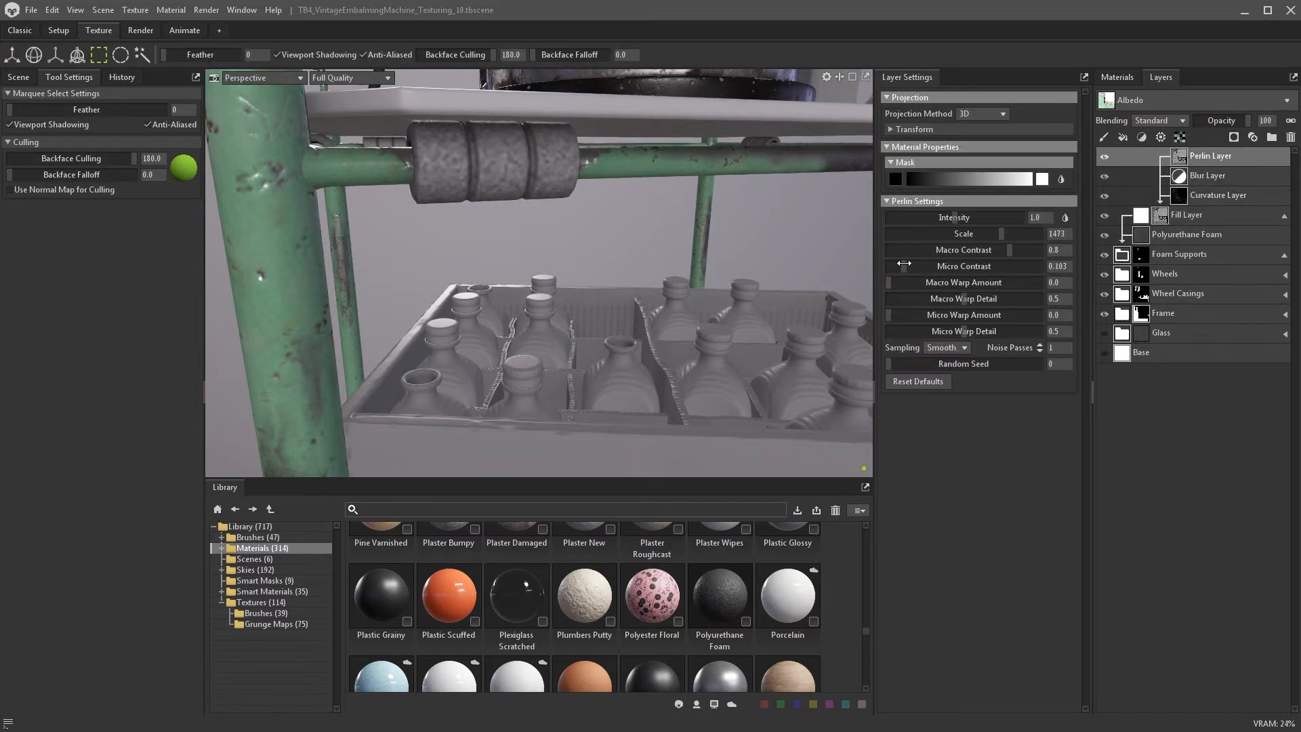
click(1160, 120)
click(1138, 165)
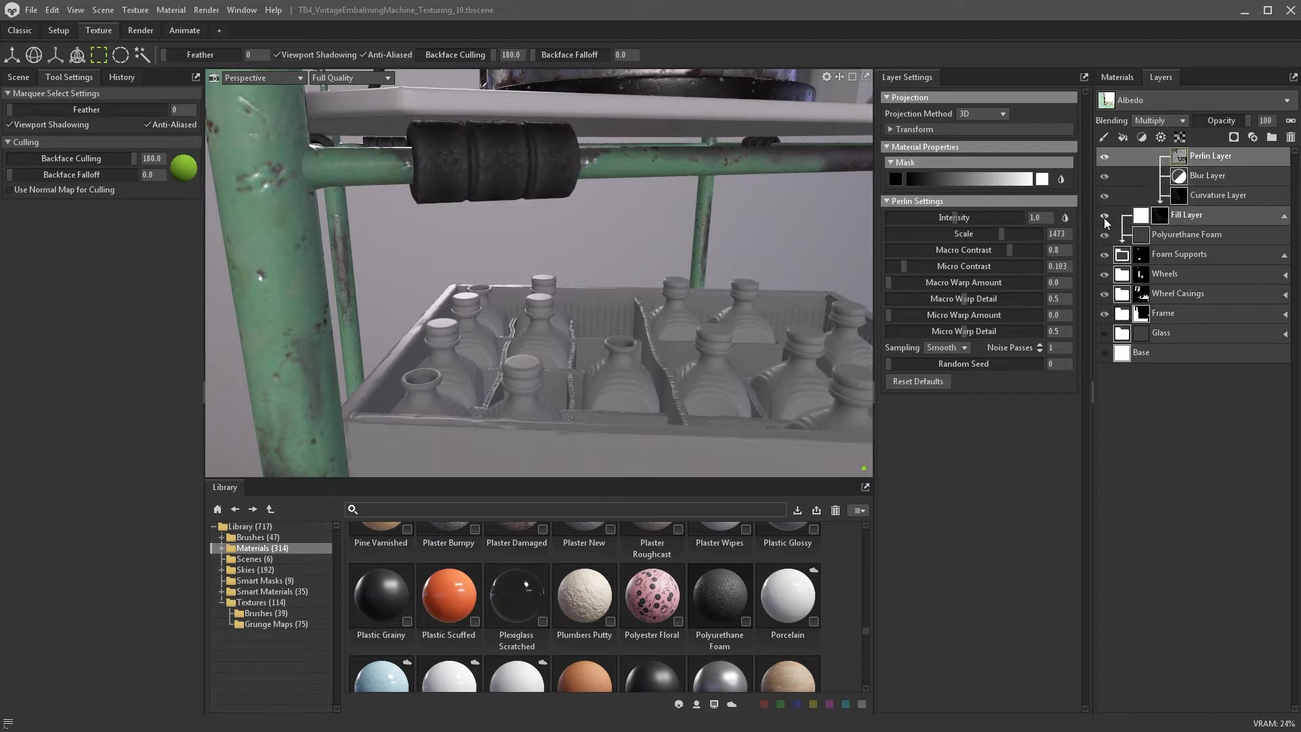
- Rename the foam's masked fill layer as Faded Edges
click(1121, 191)
double_click(1187, 155)
text(Faded Edges)
key(Return)
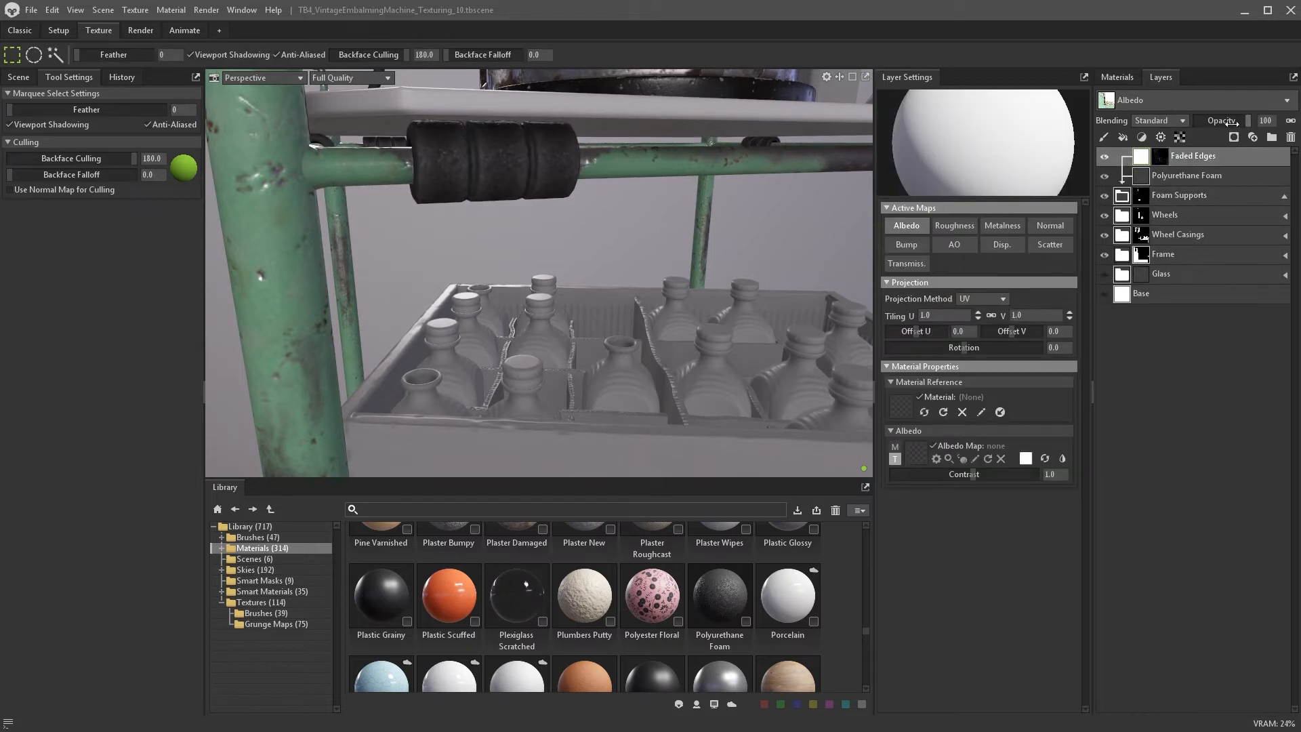
- Add a fill layer above Faded Edges with only the Albedo map active and a near-black color
click(1122, 137)
alt+click(907, 226)
click(1025, 458)
click(766, 475)
- Add a black color mask to the dark fill layer, insert an Occlusion layer and adjust its generator settings
click(1234, 137)
click(1192, 151)
click(1160, 137)
click(1188, 186)
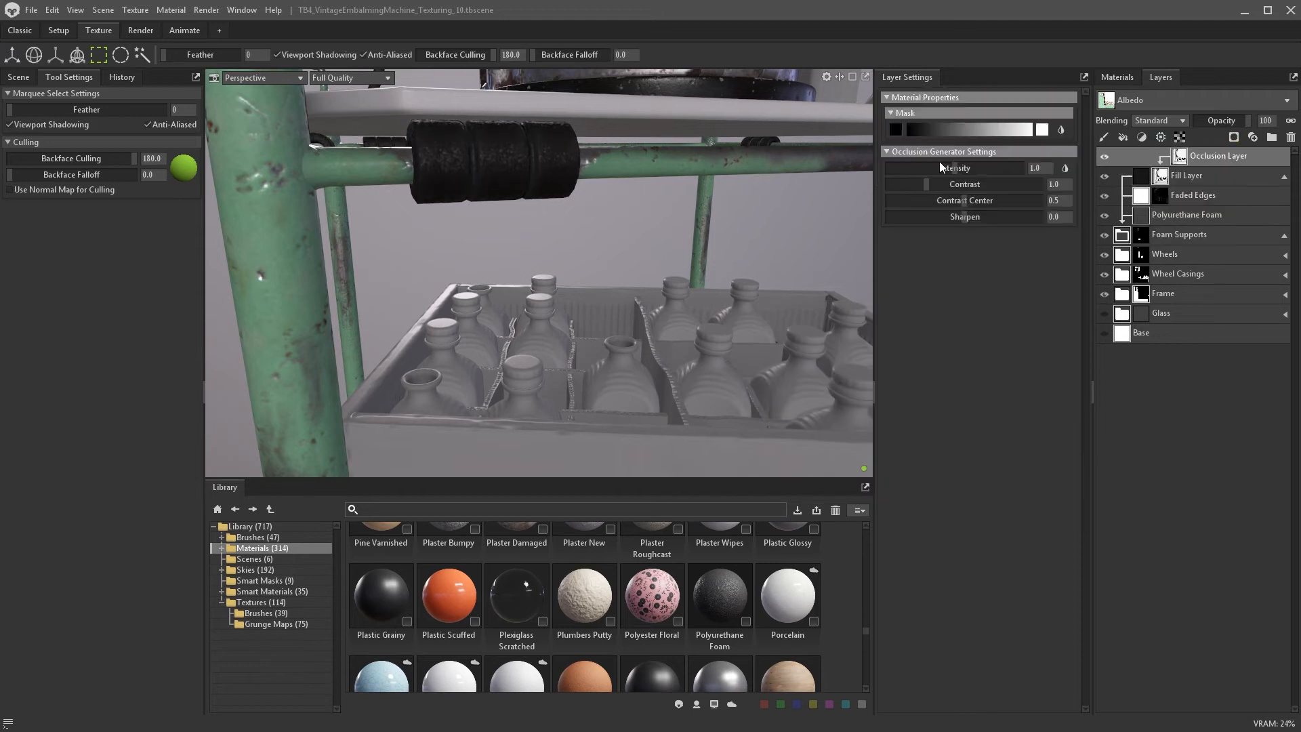
click(1160, 137)
click(1175, 155)
mouse_move(965, 184)
mouse_down()
mouse_move(1025, 184)
mouse_move(976, 169)
mouse_up()
- Reduce the opacity of the foam's dark occlusion fill layer to 32 and rename the layer
click(1161, 137)
click(1175, 175)
click(1160, 215)
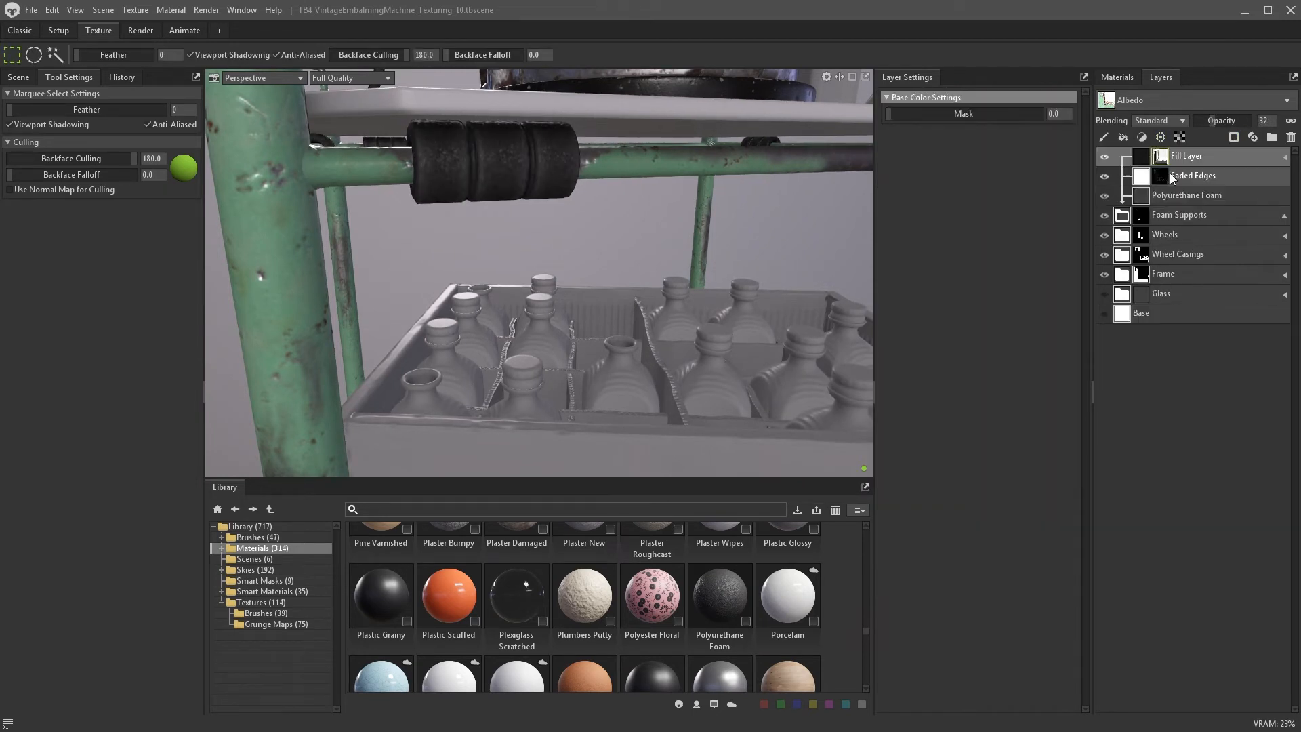
double_click(1192, 156)
text(Cac)
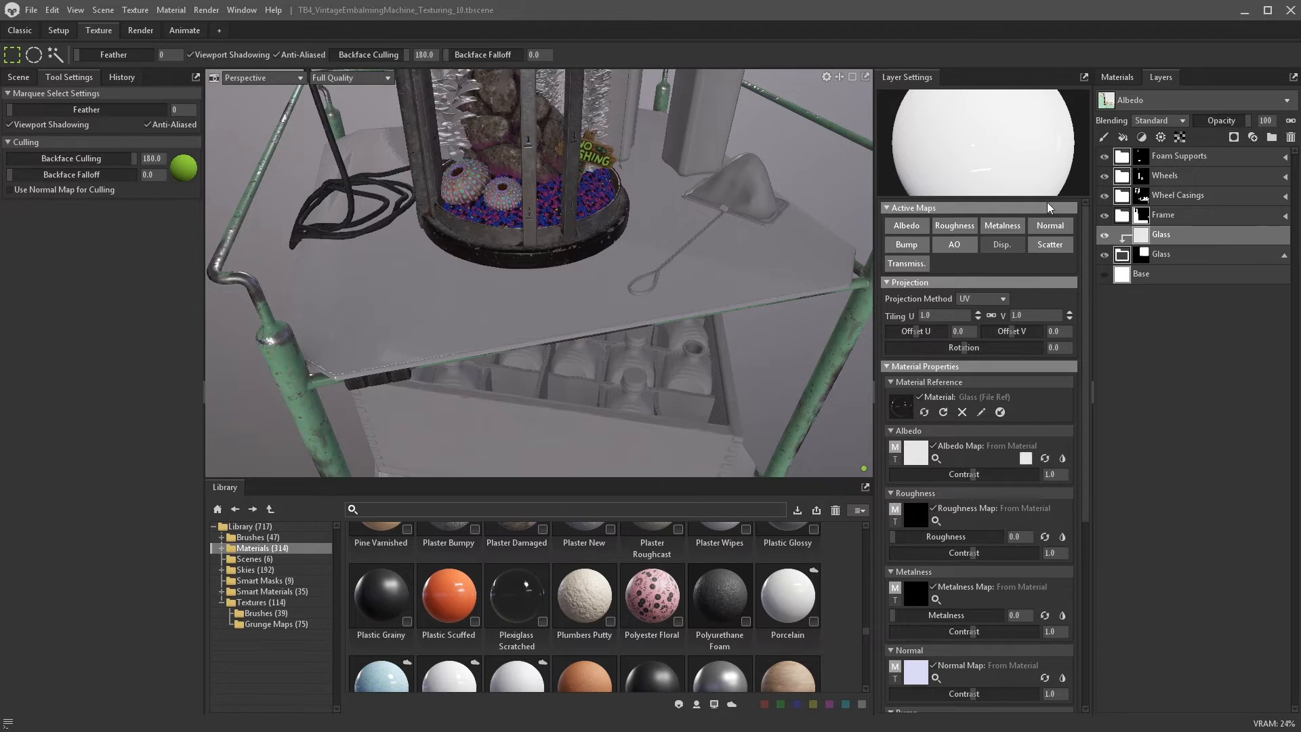
- Set the TX_Trolley material's transmission to Refraction and its reflectivity to Refractive Index
click(1118, 77)
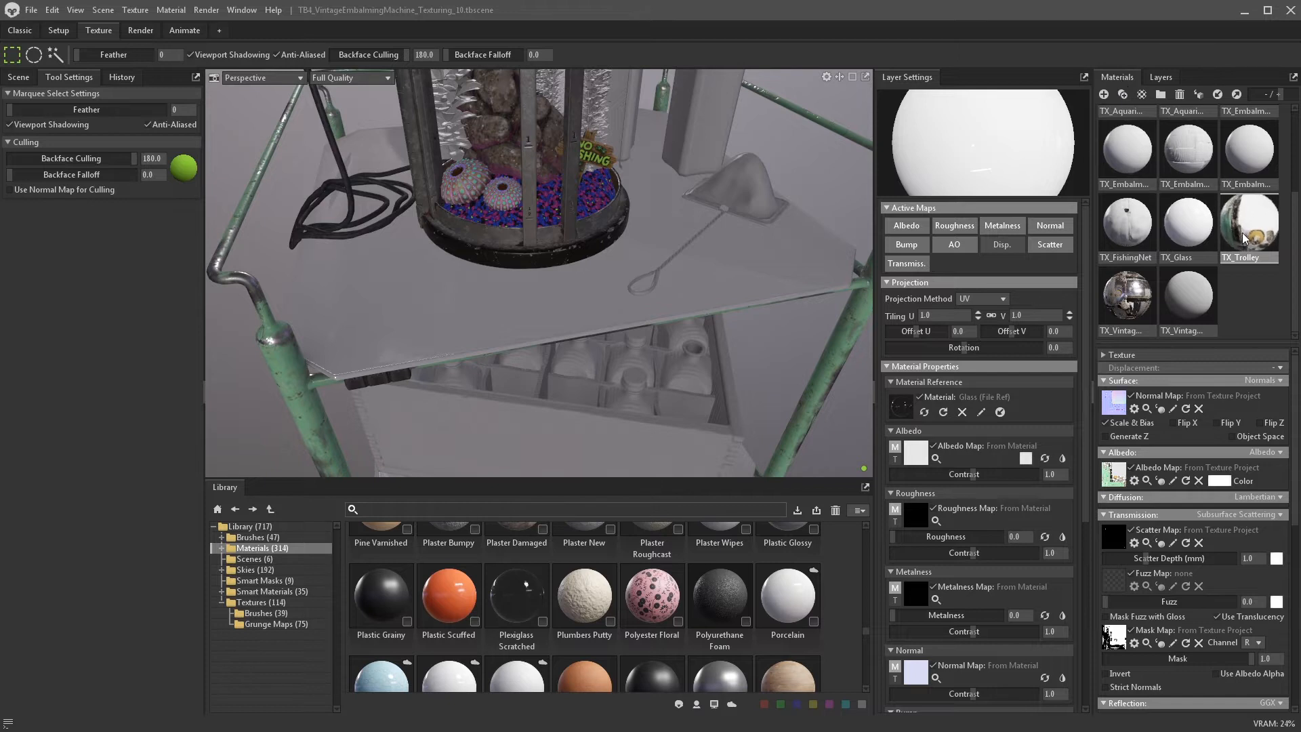
scroll(1217, 446, down, 2)
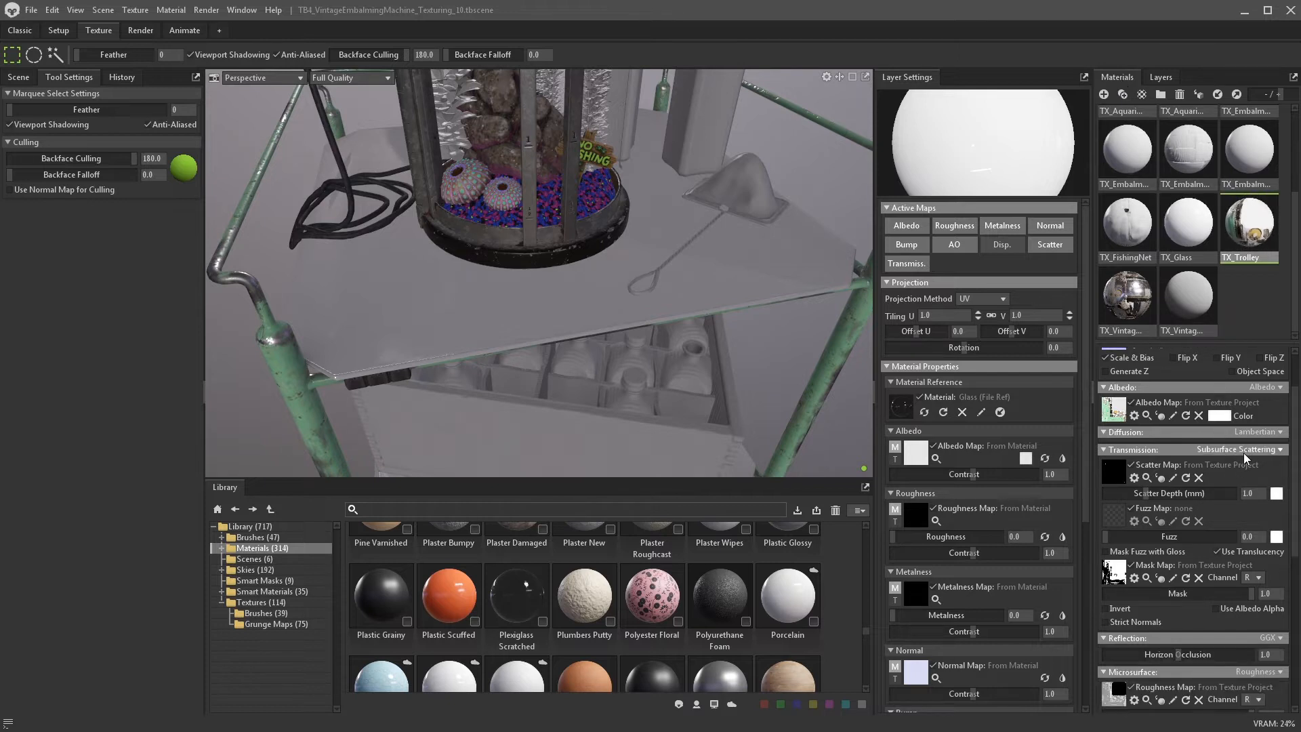
click(1243, 453)
click(1234, 478)
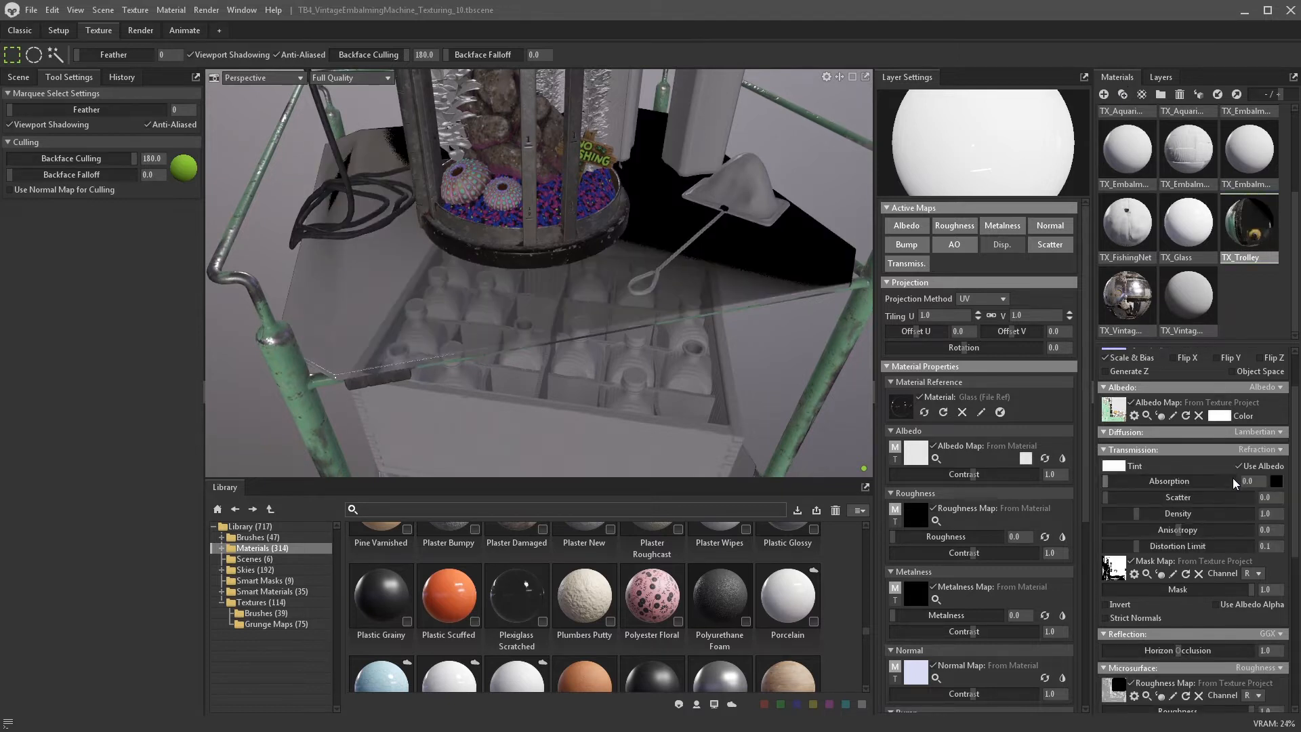
scroll(1234, 478, down, 6)
click(1259, 526)
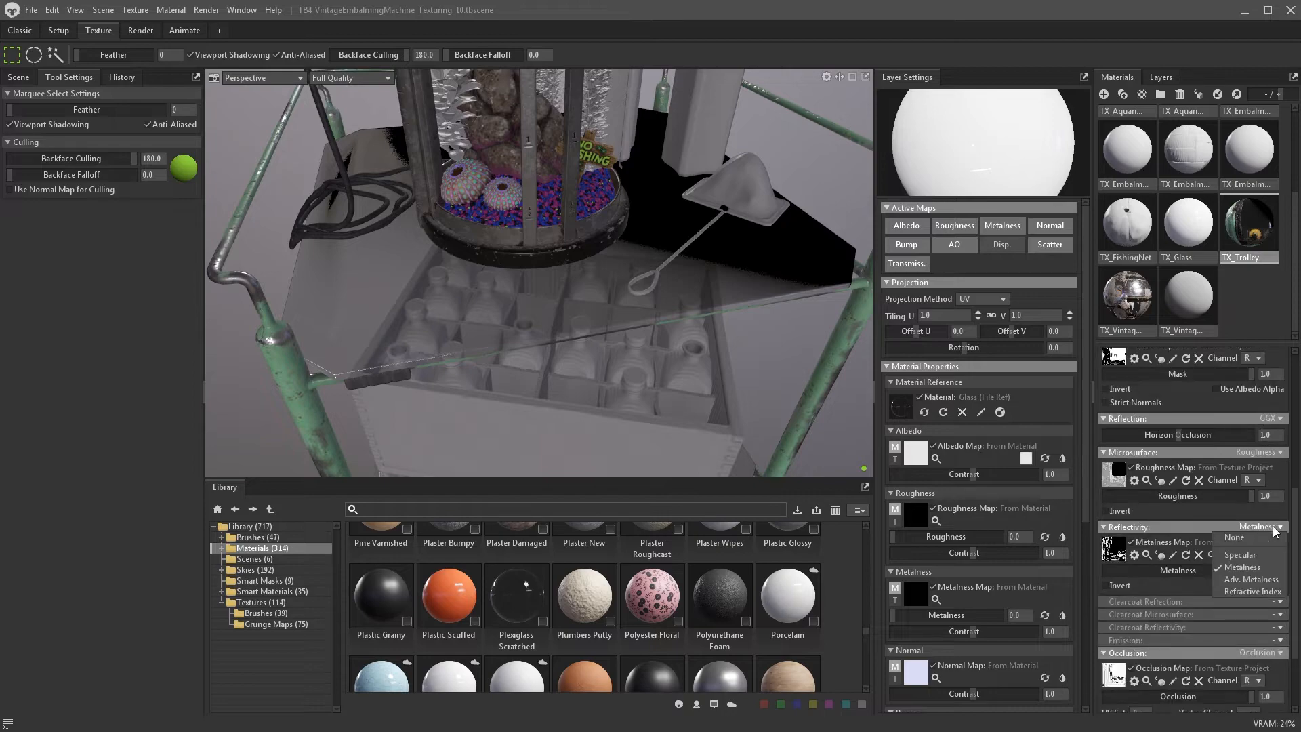
click(1254, 591)
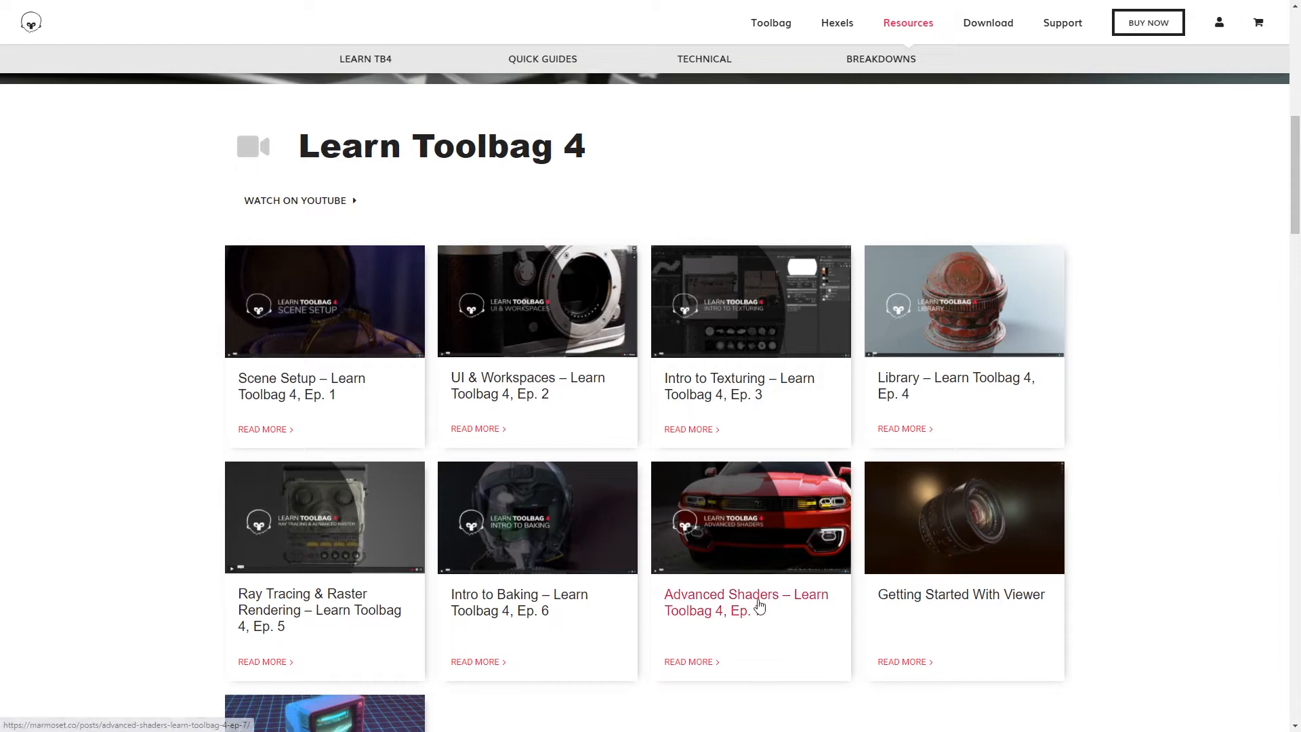
- Open the Advanced Shaders – Learn Toolbag 4, Ep. 7 page on Marmoset's website and read its chapter breakdown
click(757, 606)
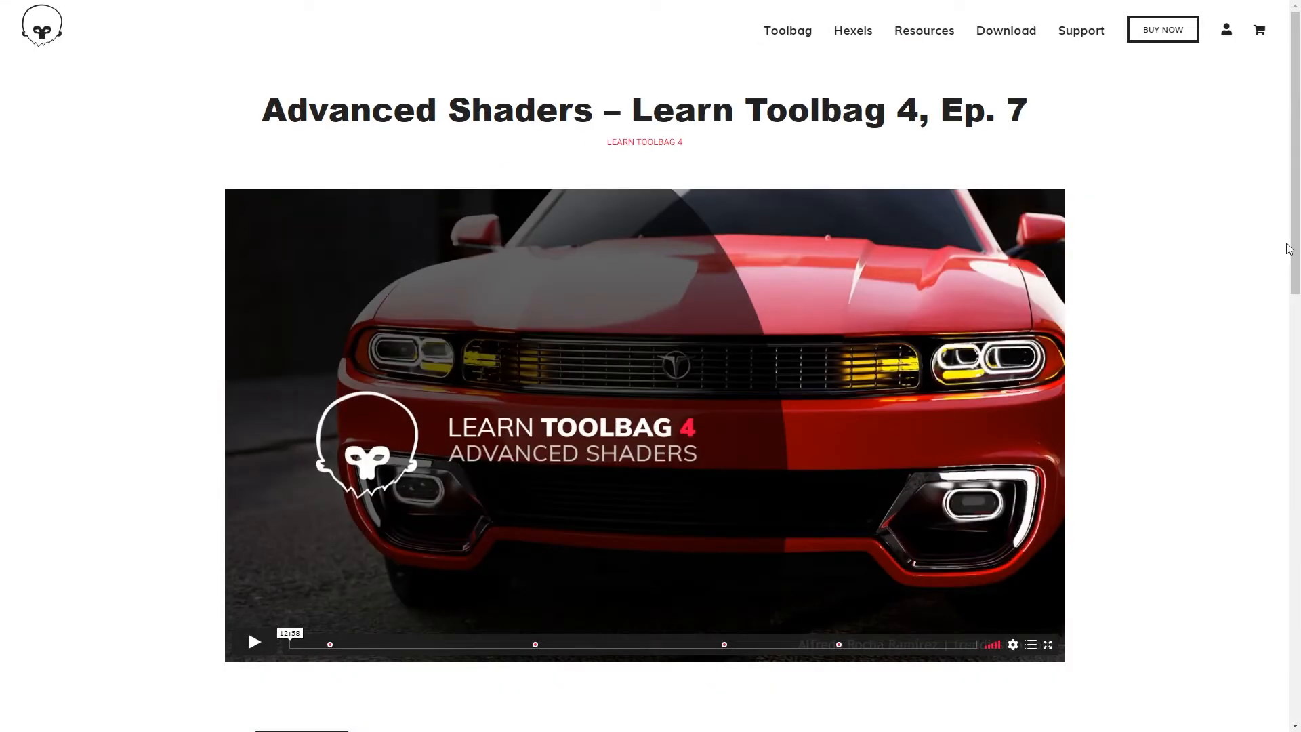
scroll(1288, 248, down, 5)
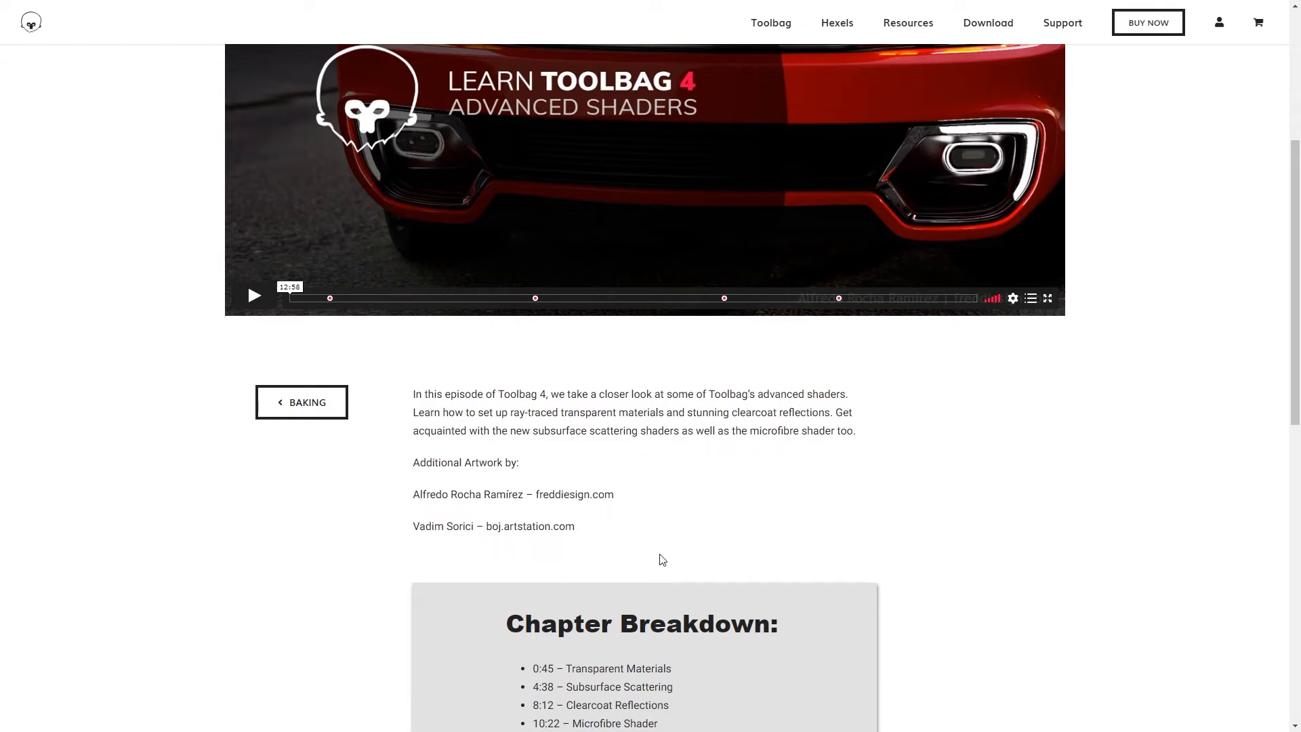
scroll(1274, 406, down, 4)
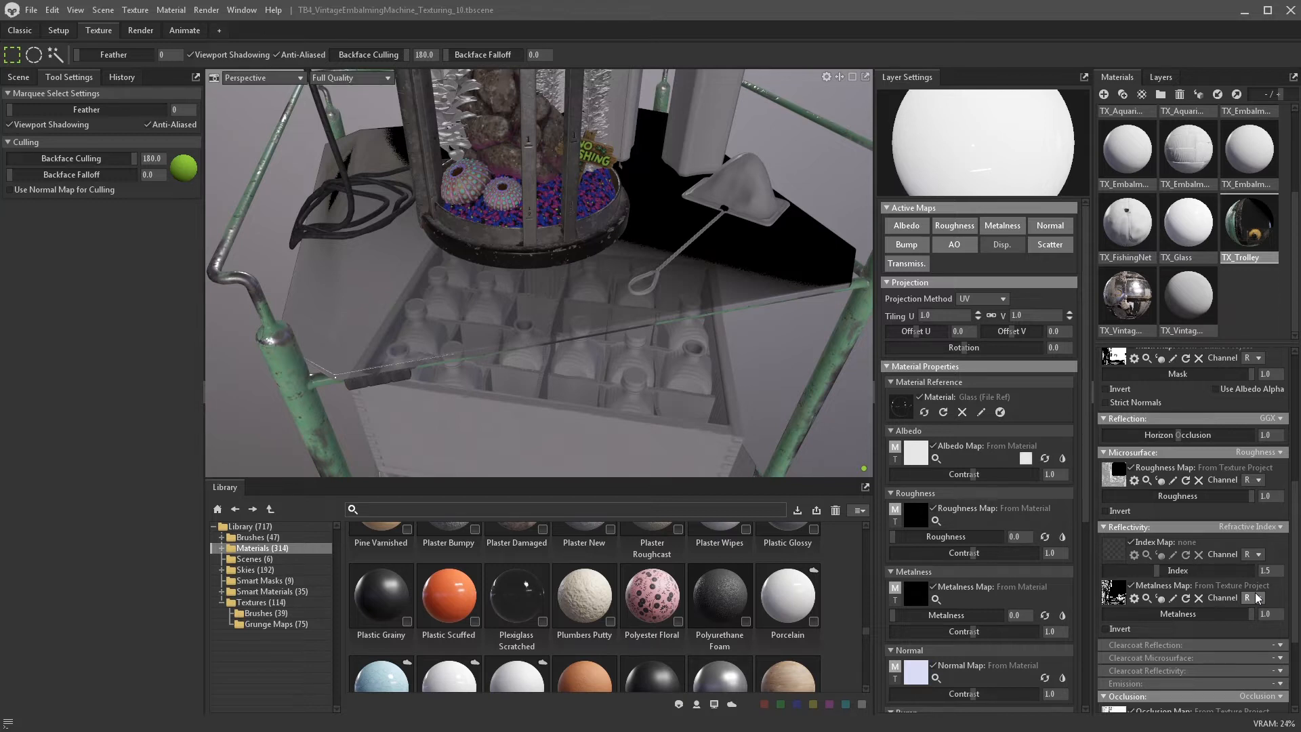
- Compare the tabletop with the Glass group off and on, and set the Glass layer's roughness to 0.038
mouse_move(813, 441)
alt+mouse_down()
mouse_move(734, 382)
mouse_move(768, 335)
mouse_move(793, 359)
mouse_move(808, 441)
alt+mouse_up()
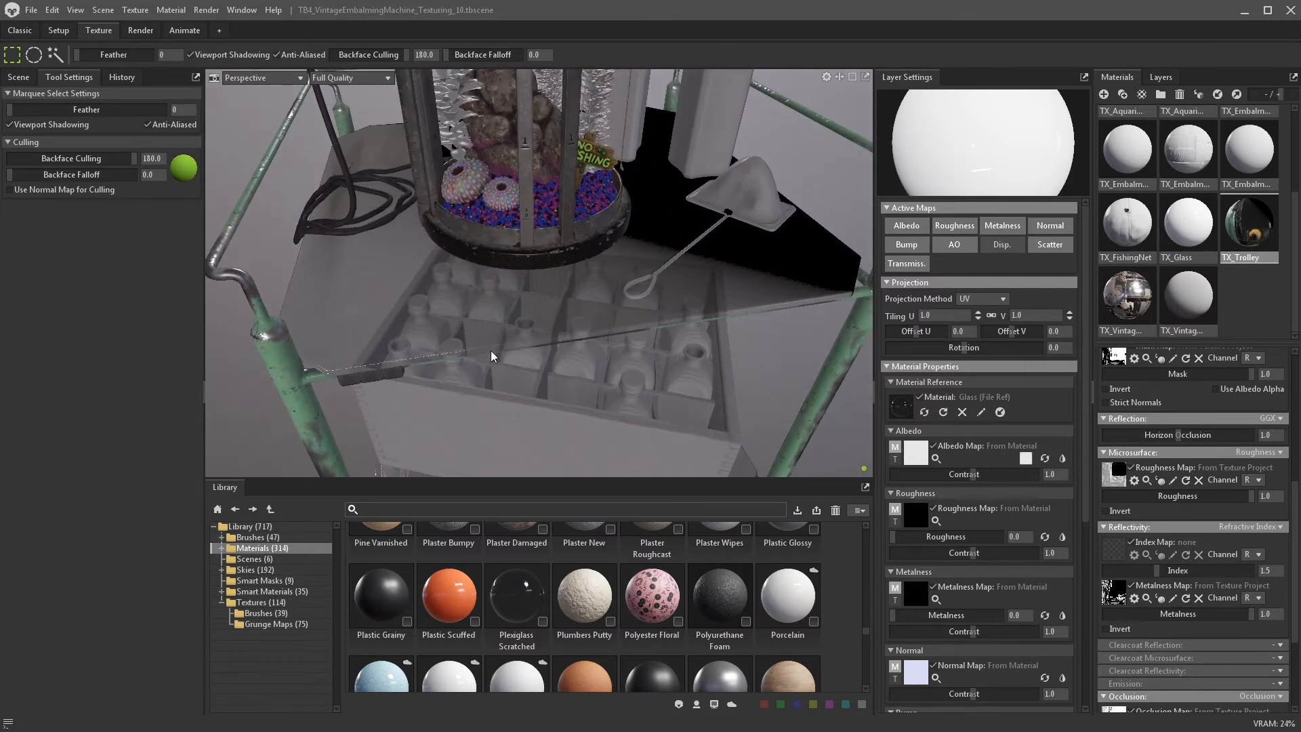
click(1161, 76)
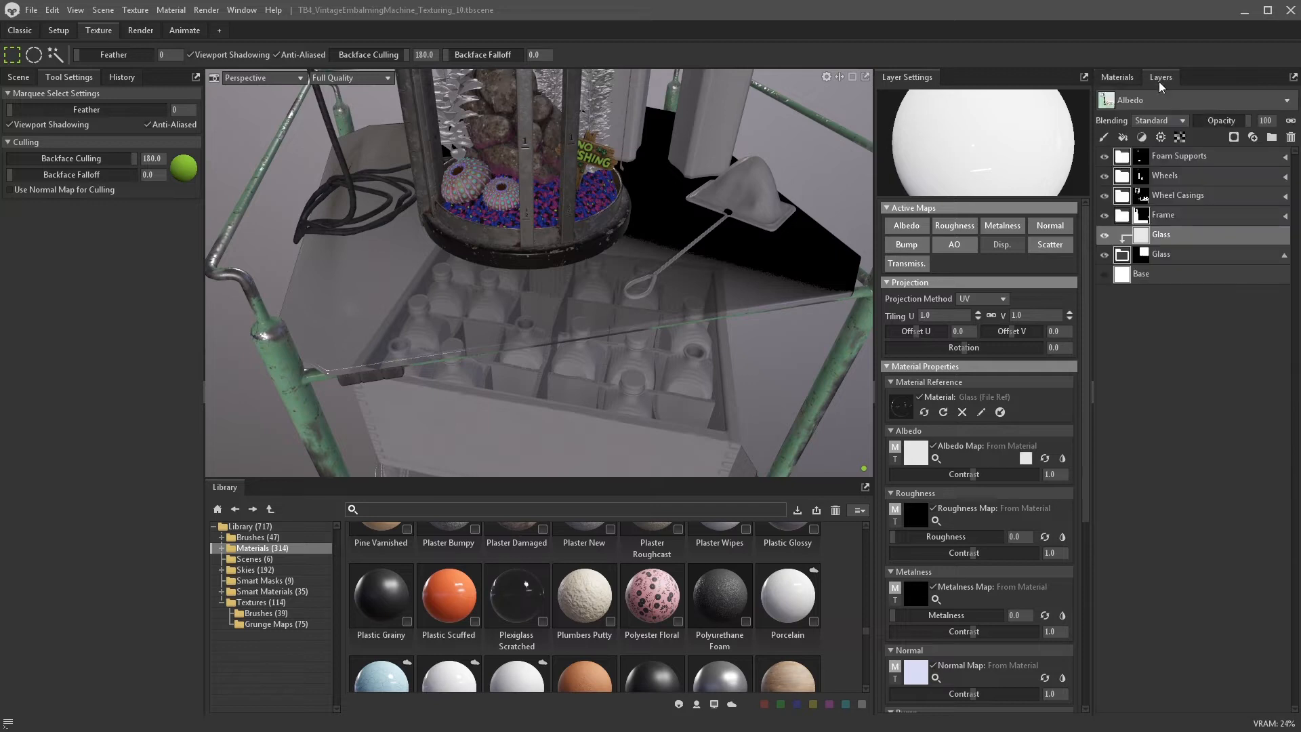
click(1107, 258)
click(1108, 257)
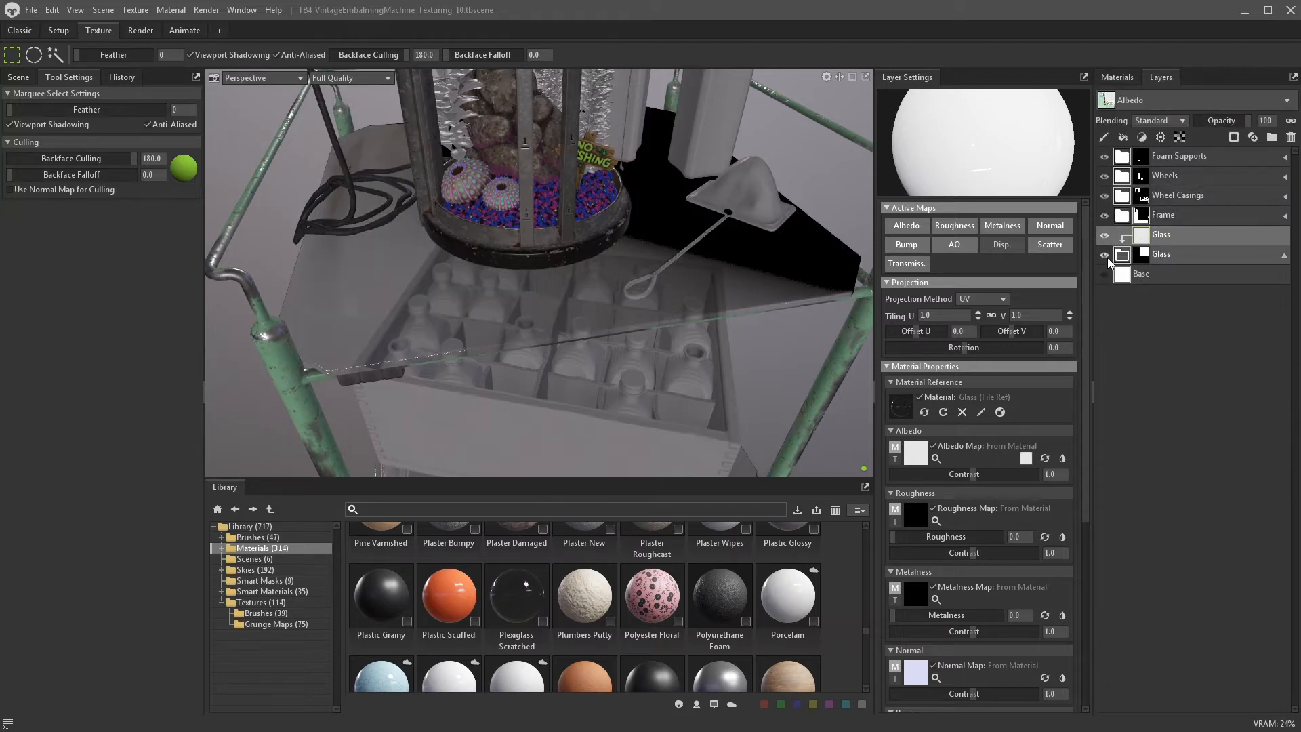
alt+drag(784, 315, 752, 258)
scroll(1007, 499, down, 3)
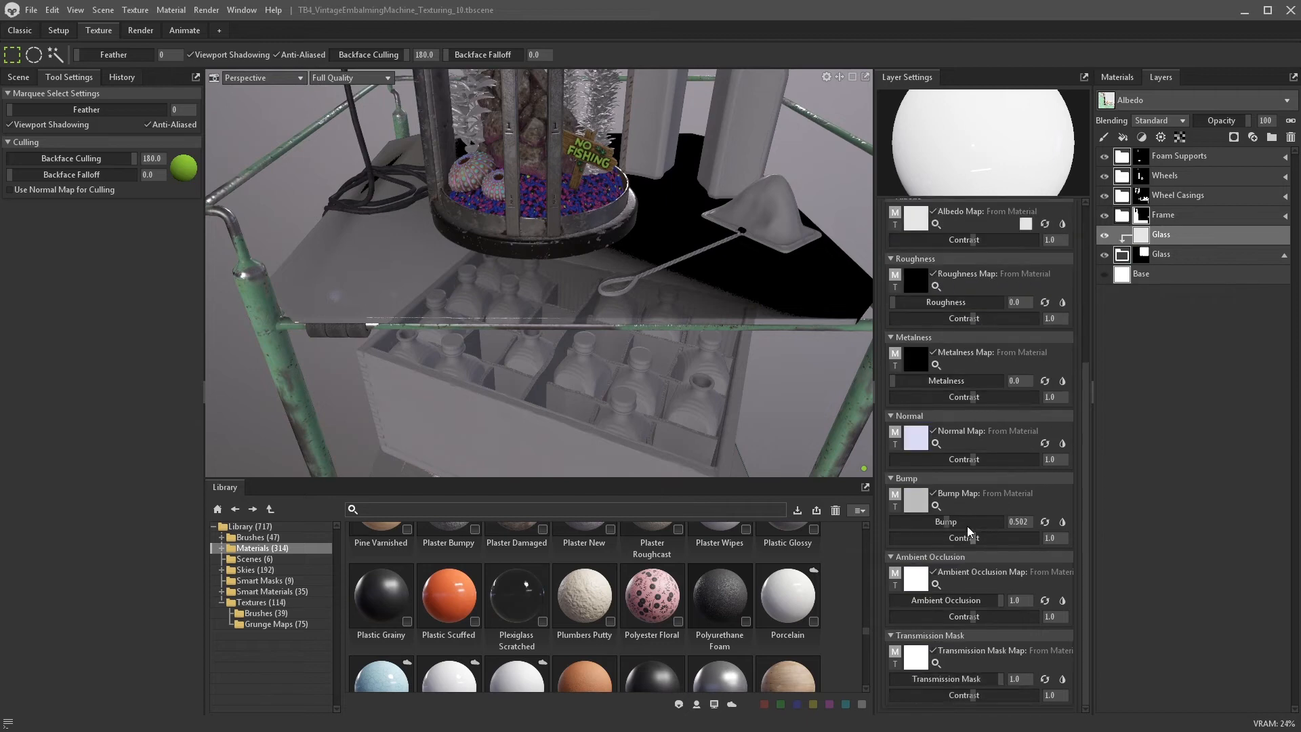
drag(900, 306, 898, 302)
mouse_move(630, 376)
alt+mouse_down()
mouse_move(617, 374)
mouse_move(619, 283)
mouse_move(723, 255)
mouse_move(771, 277)
mouse_move(786, 310)
mouse_move(684, 397)
mouse_move(640, 466)
mouse_move(584, 331)
mouse_move(608, 368)
alt+mouse_up()
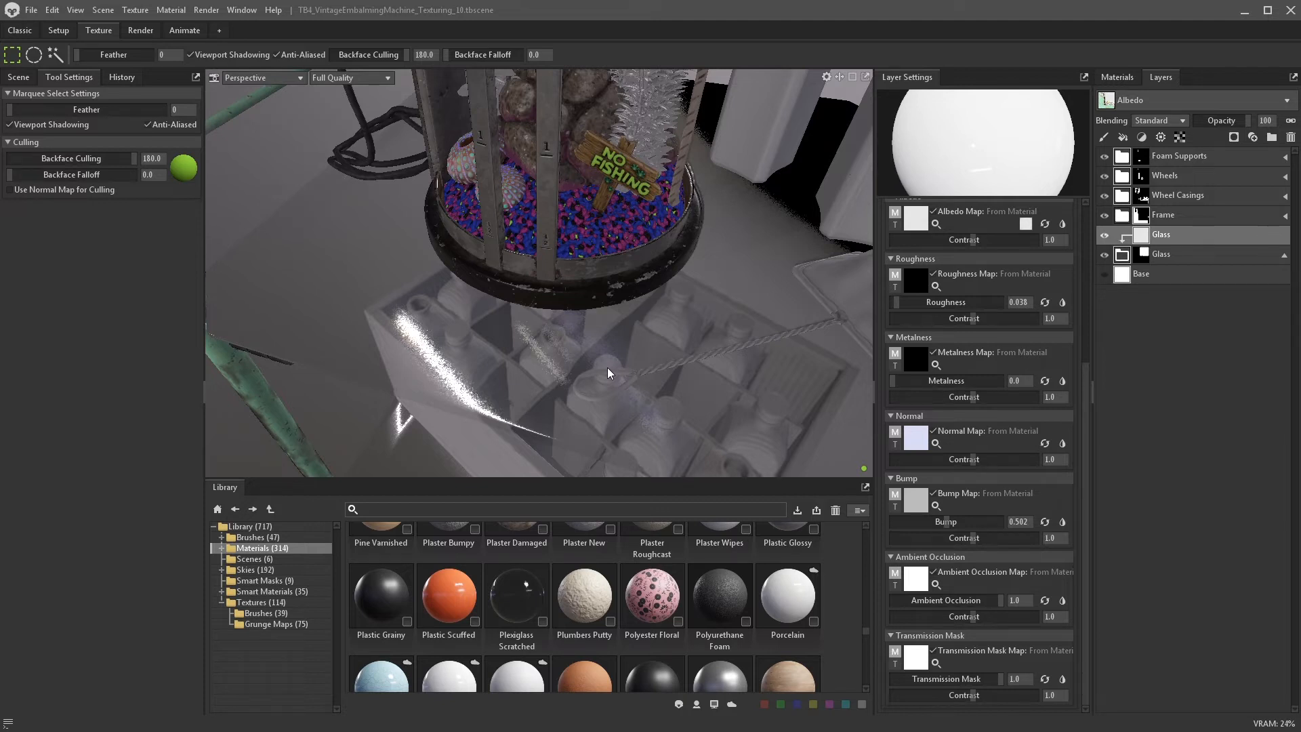
- Search the material library for "dirt" and add the Dirt material to the Glass group above the Glass layer
click(1161, 254)
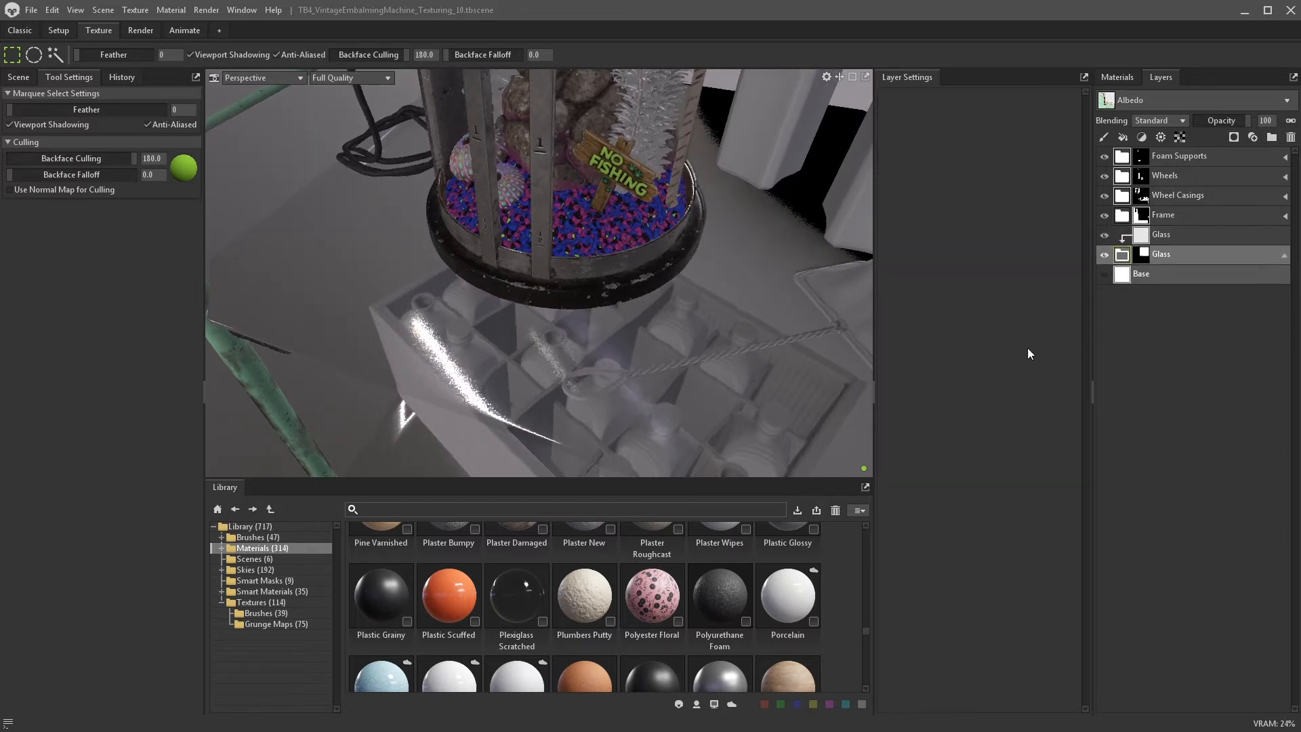
scroll(447, 562, down, 5)
click(441, 509)
text(dirt)
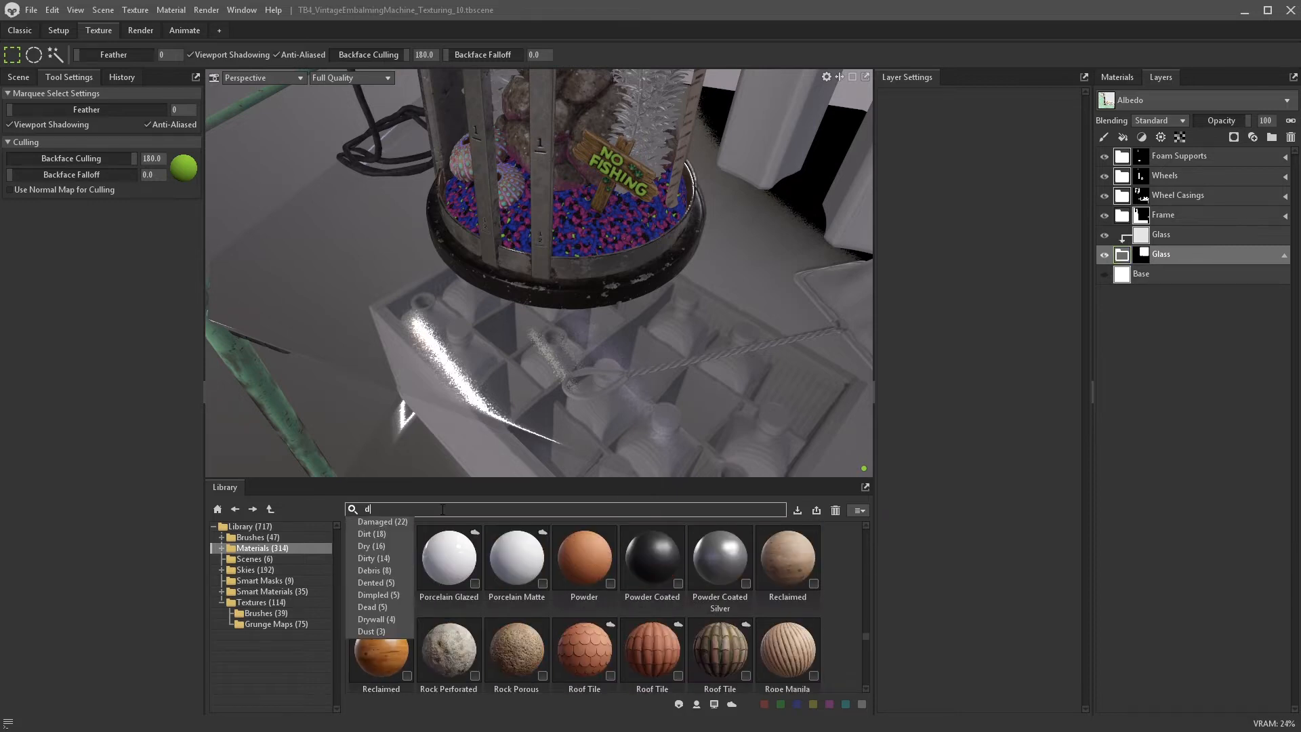
key(Return)
scroll(408, 527, down, 2)
drag(788, 583, 1123, 259)
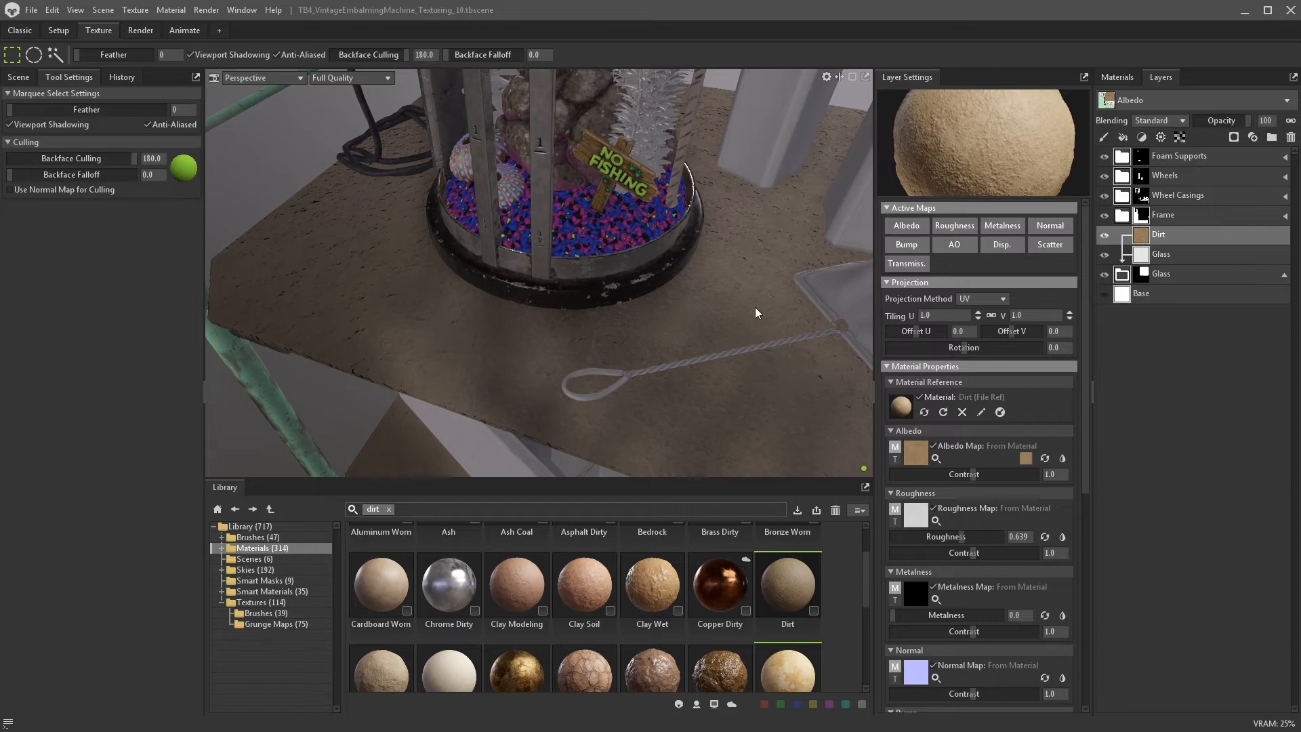
- Set the Dirt layer's transmission mask to 0 and give the layer a black color mask
scroll(1006, 495, down, 5)
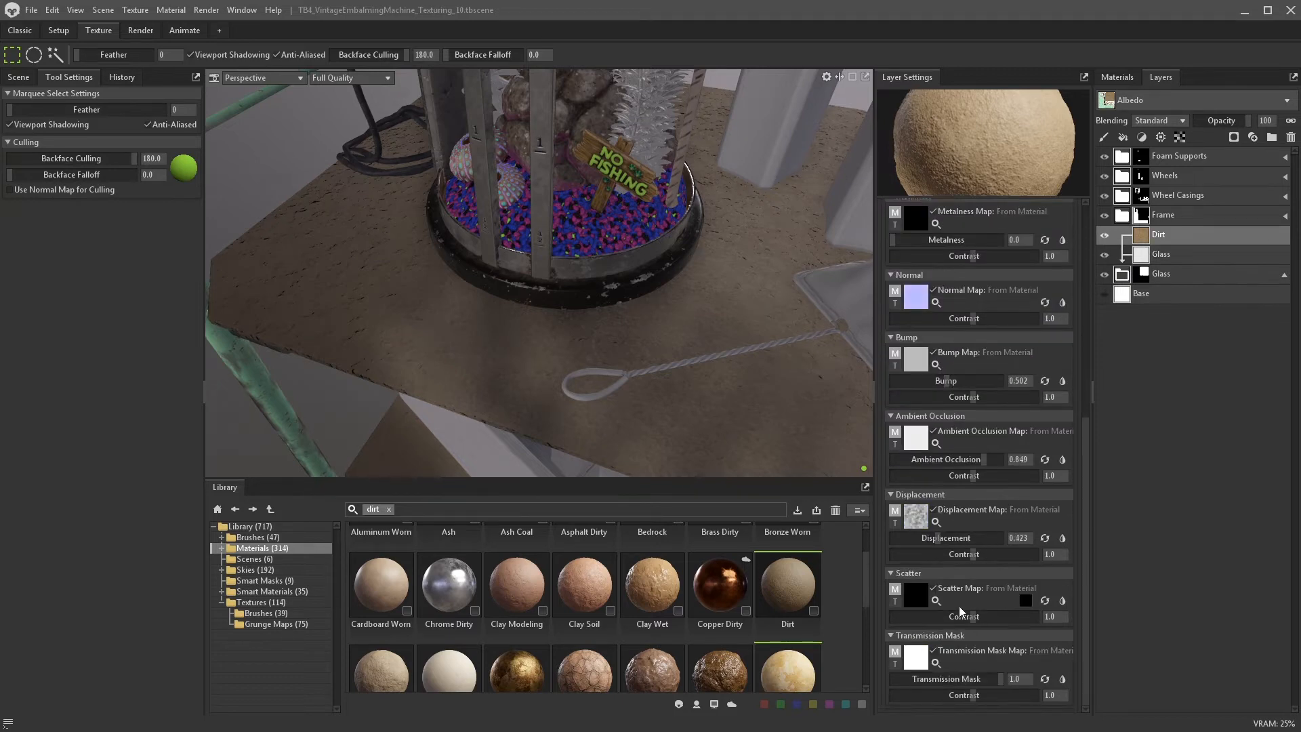
drag(954, 671, 891, 672)
click(1233, 137)
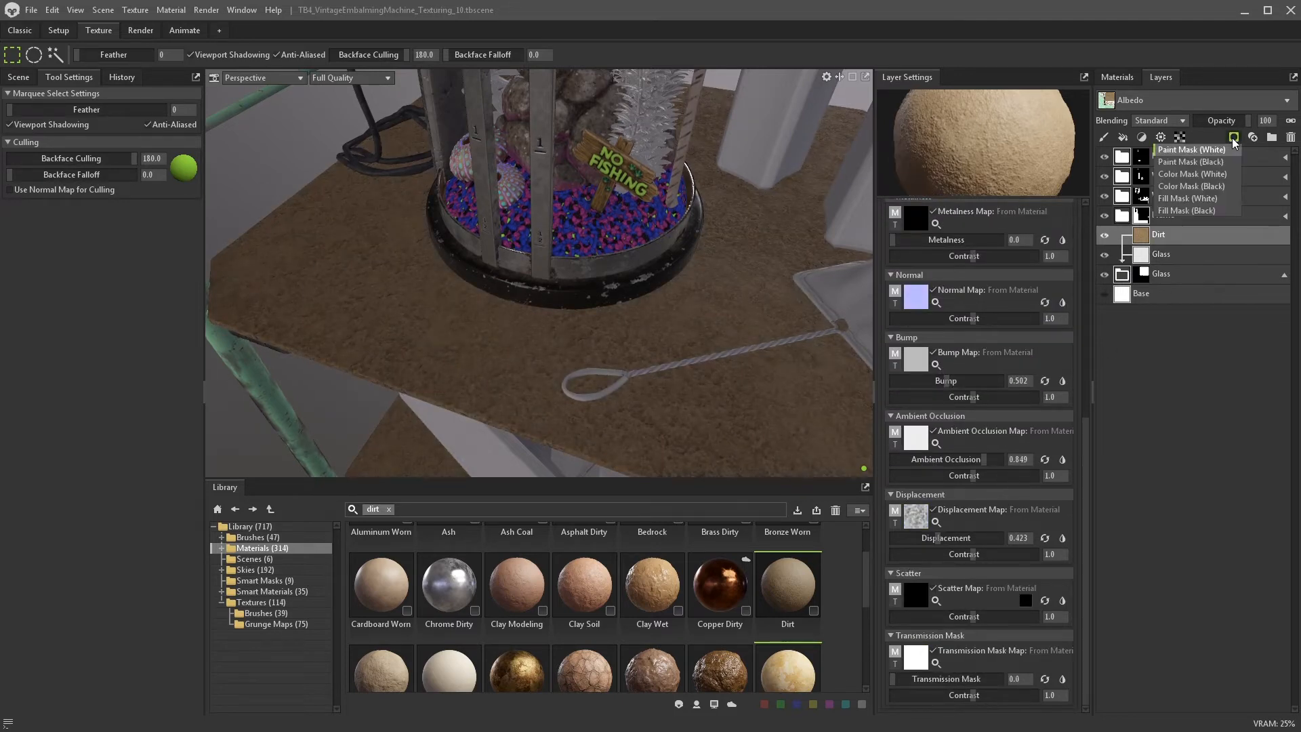
click(1205, 187)
- Try a Dirt generator in the glass dirt's mask with intensity 2.343 and contrast 3.449, and delete it
click(1162, 138)
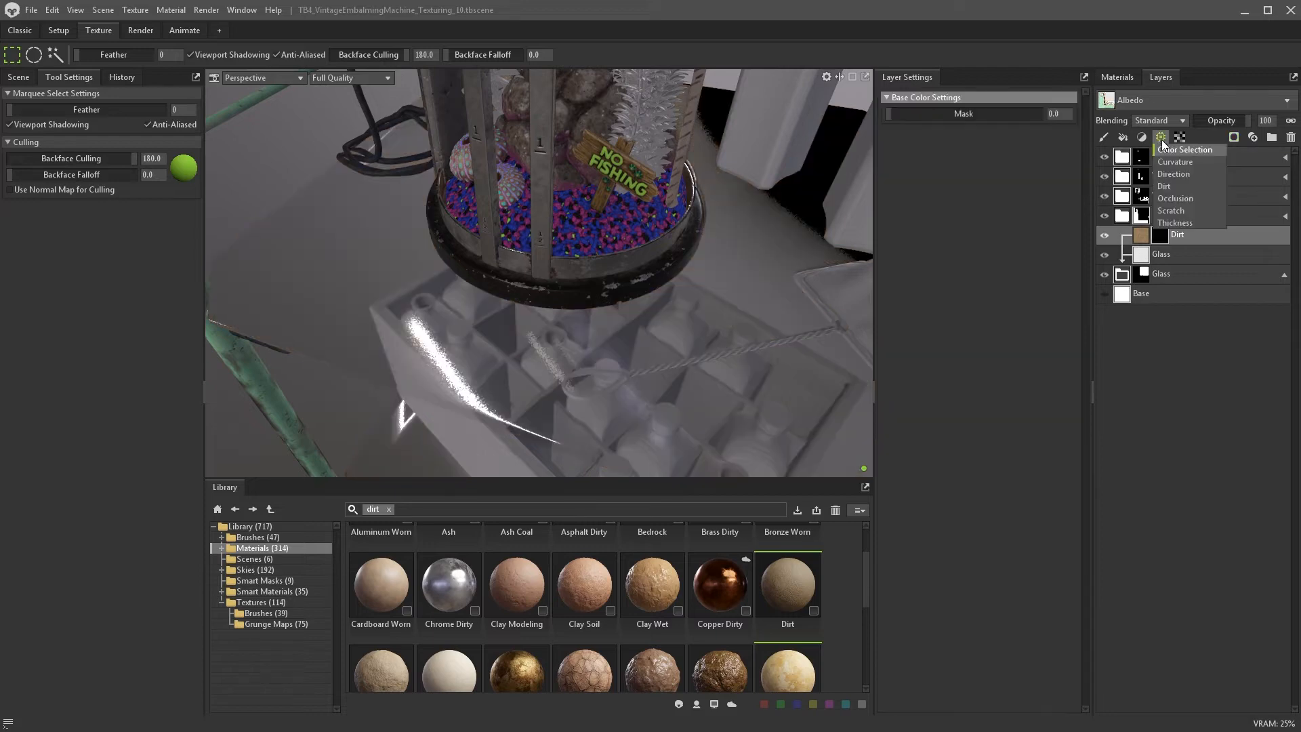
click(1172, 185)
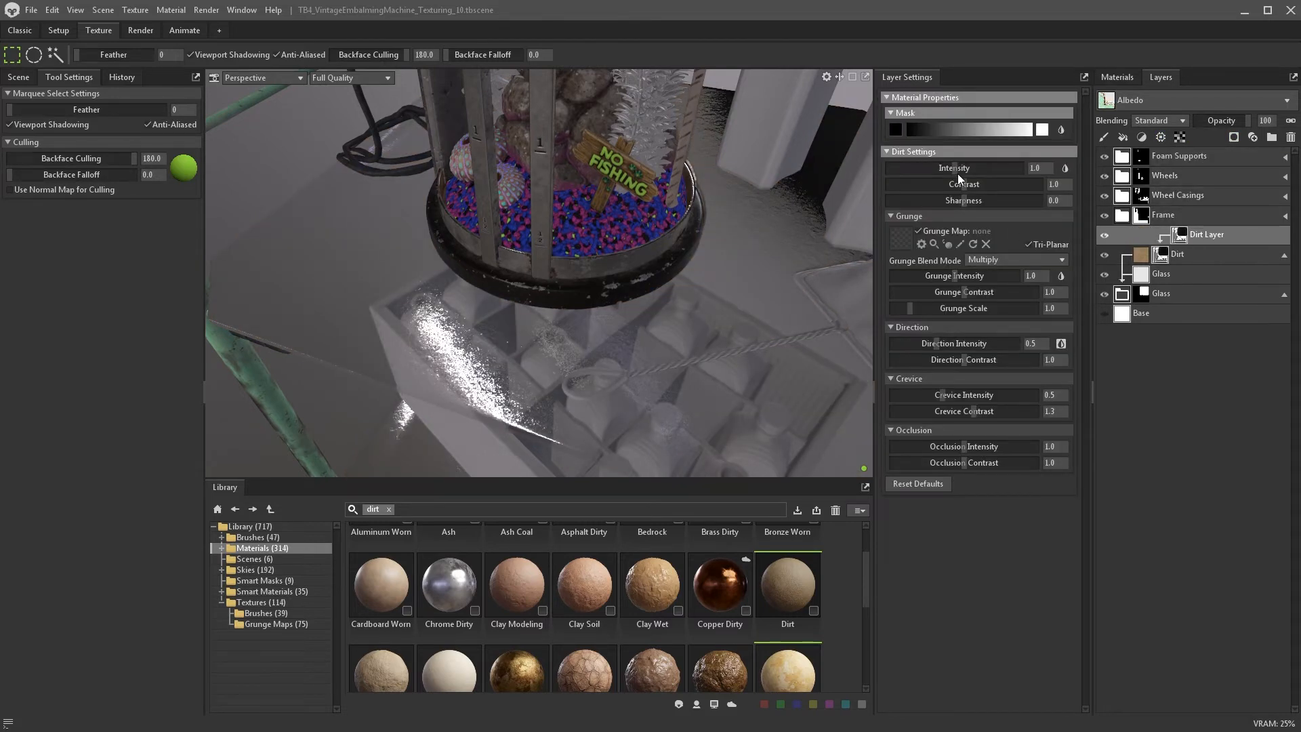
mouse_move(958, 173)
mouse_down()
mouse_move(996, 169)
mouse_move(935, 170)
mouse_move(954, 170)
mouse_up()
alt+drag(759, 261, 803, 212)
drag(965, 186, 1030, 184)
alt+drag(779, 257, 734, 290)
drag(954, 168, 989, 168)
alt+drag(653, 259, 340, 273)
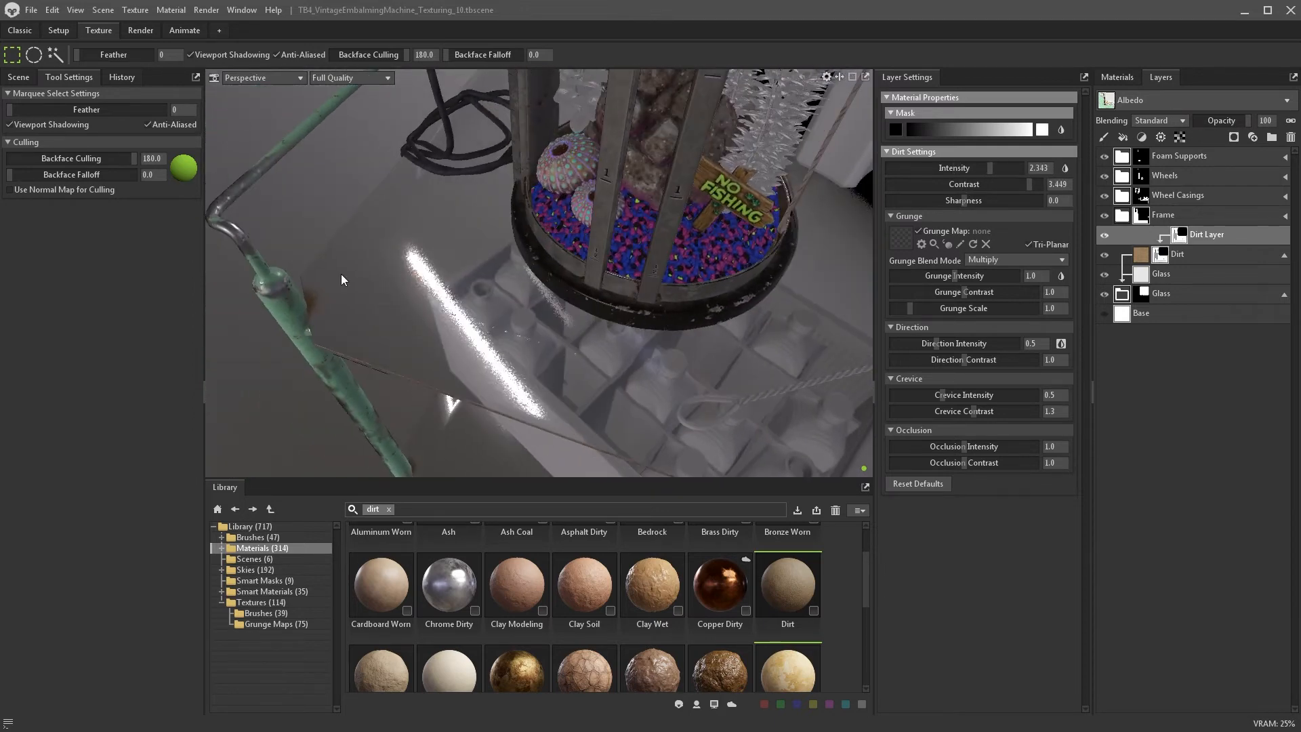
click(1290, 137)
- Add a paint layer to the Dirt mask and set up a Dirt Large_4x brush with scatter 0.138 and angle jitter 52.94
click(1105, 137)
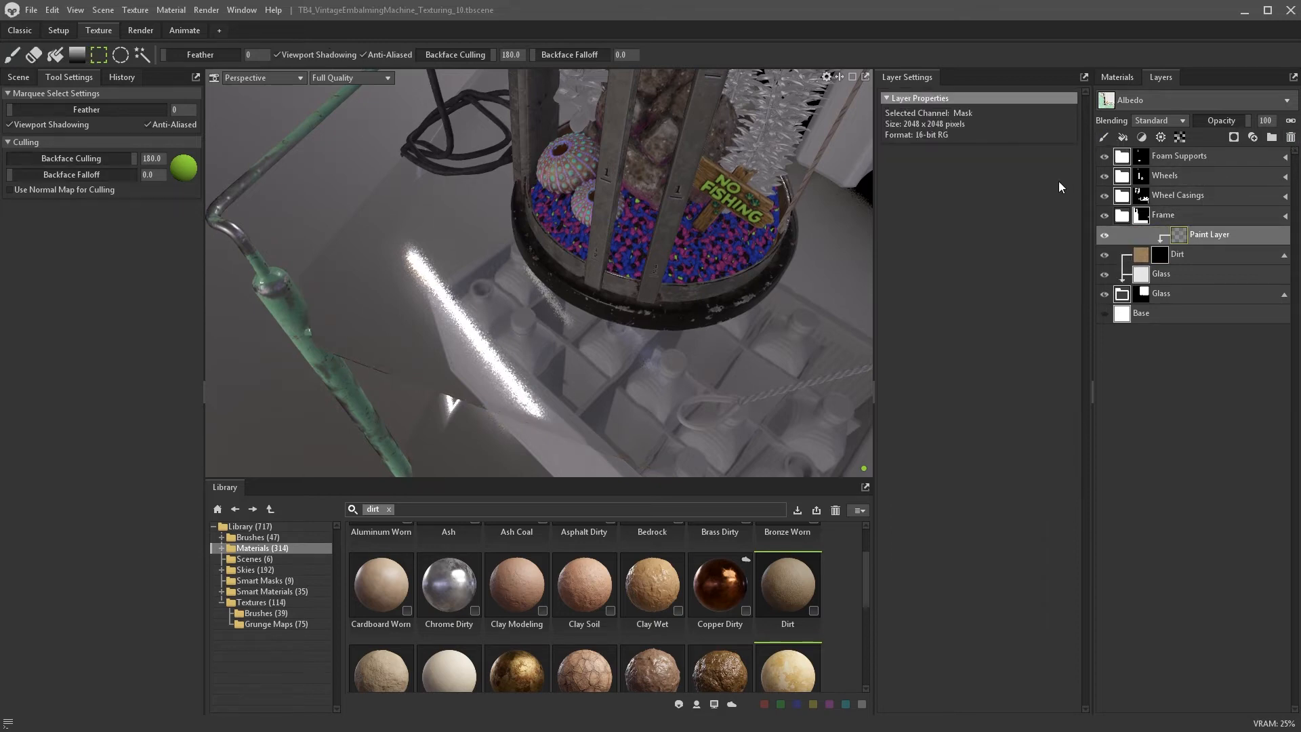
click(261, 614)
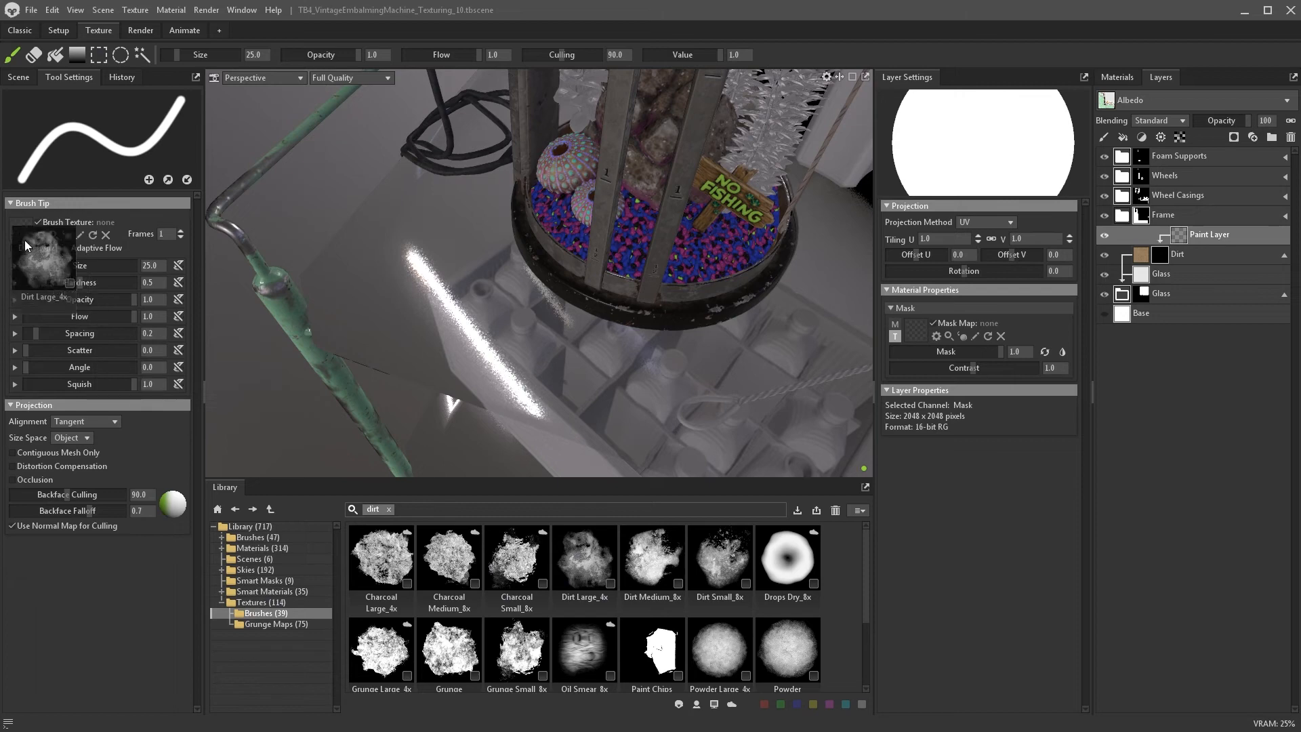
drag(44, 249, 22, 229)
drag(27, 350, 40, 350)
click(15, 366)
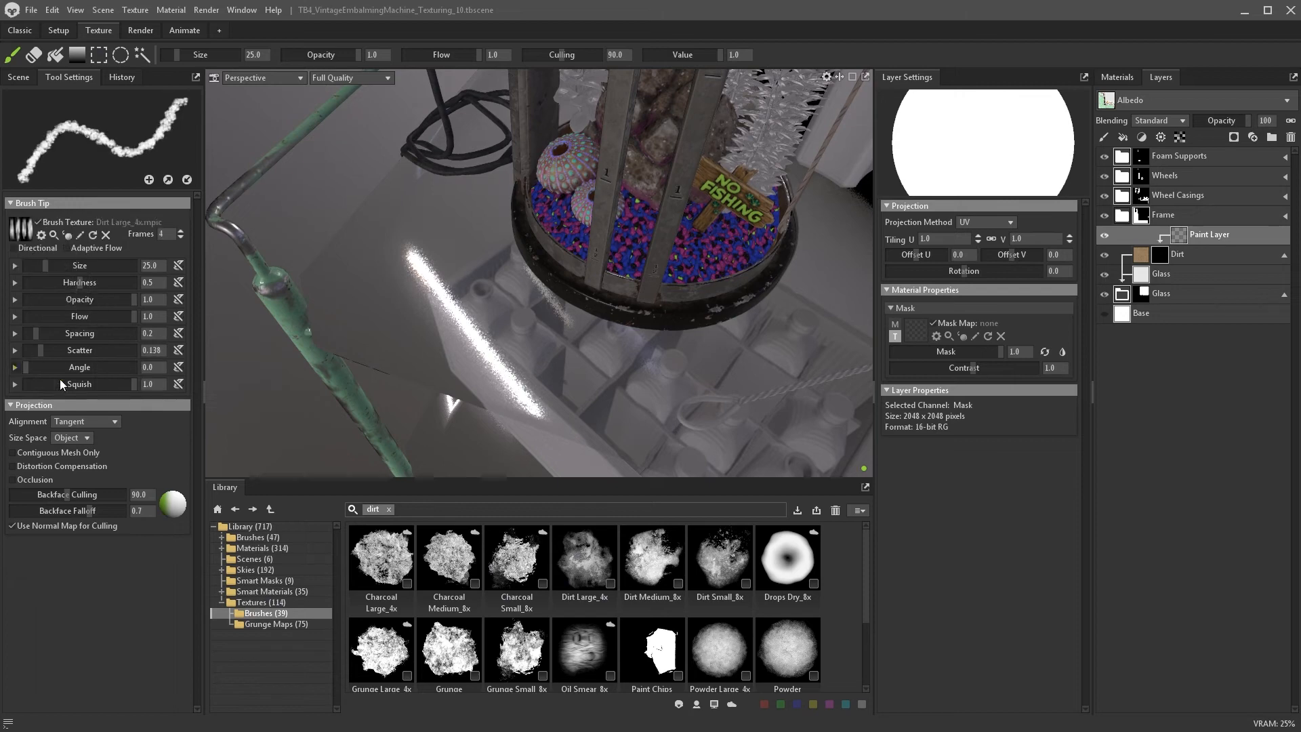
drag(101, 382, 110, 381)
- Paint dirt into the corners and along the edges of the tabletop glass, breaking up the strokes with black
mouse_move(314, 293)
mouse_down()
mouse_move(342, 330)
mouse_move(316, 305)
mouse_move(764, 271)
mouse_move(755, 305)
mouse_move(552, 247)
mouse_move(639, 368)
mouse_move(537, 372)
mouse_move(542, 332)
mouse_up()
key(x)
key(x)
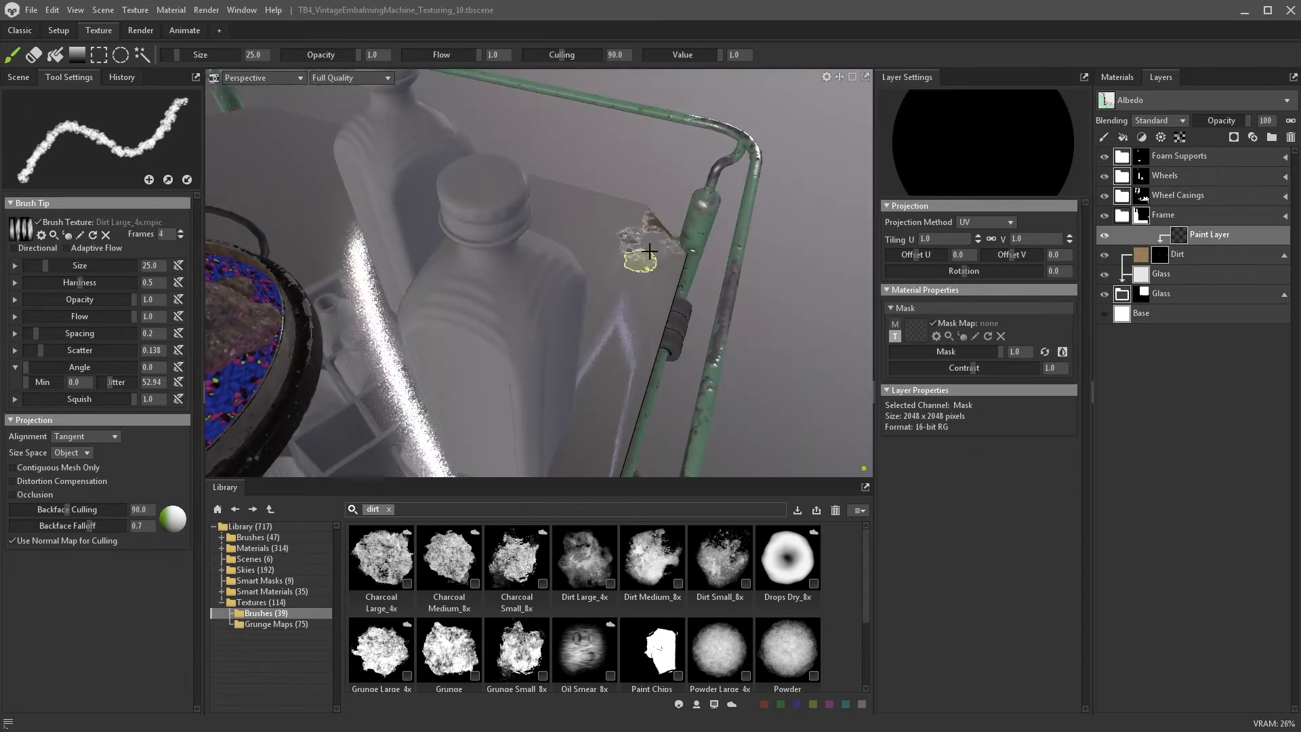
alt+drag(631, 260, 541, 311)
key(x)
key(x)
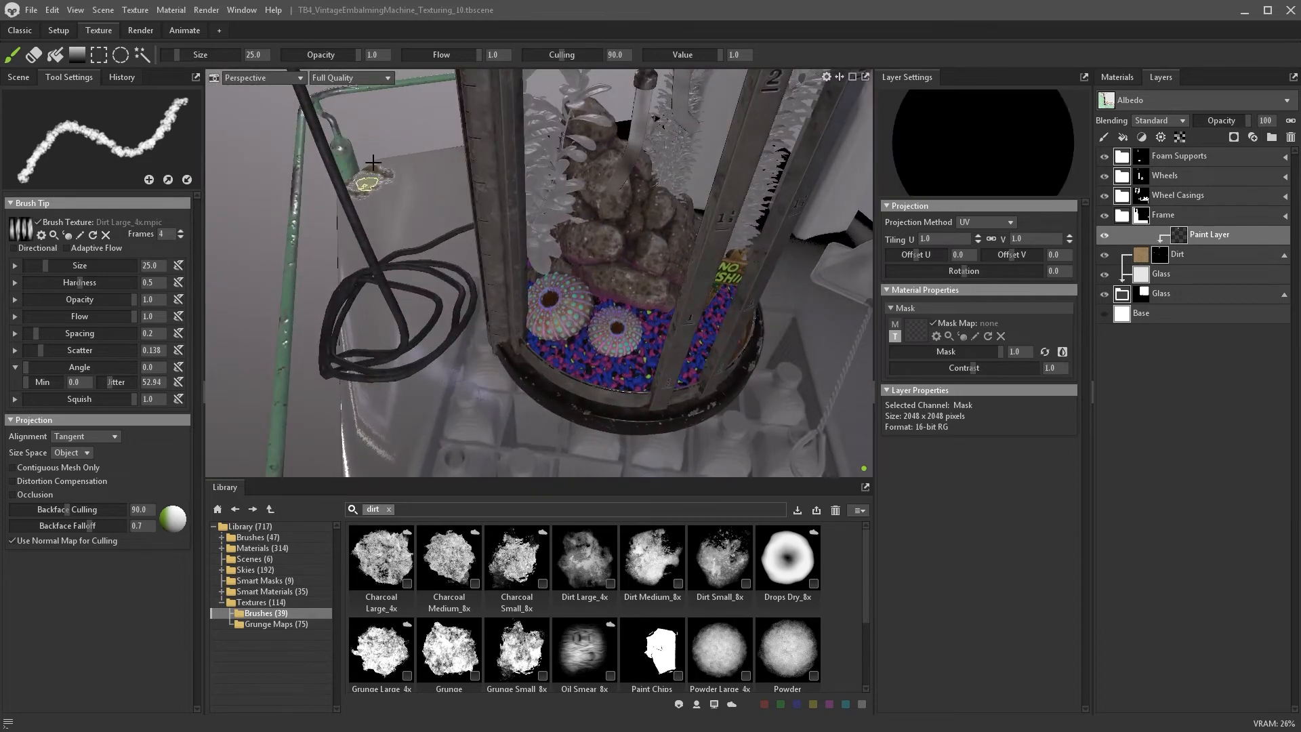
alt+drag(419, 207, 385, 225)
alt+drag(413, 152, 447, 221)
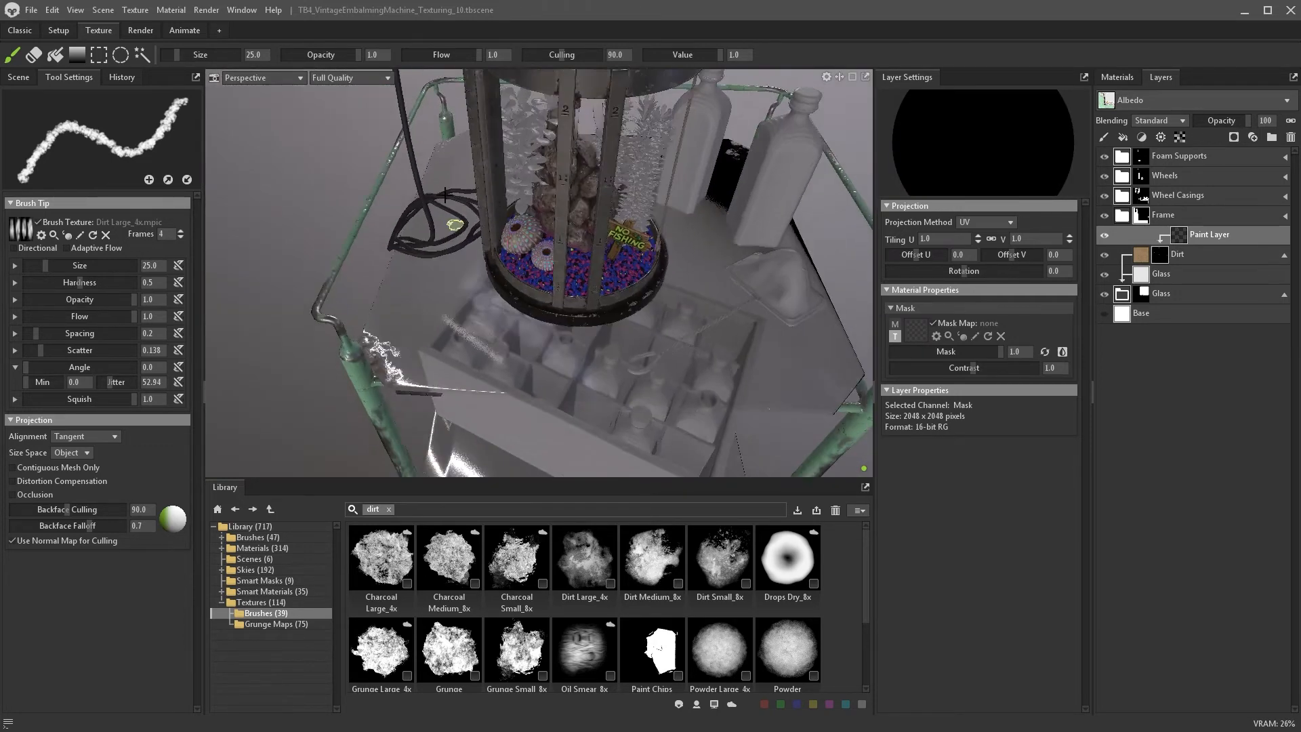
alt+middle_drag(447, 221, 264, 264)
alt+drag(278, 277, 320, 372)
drag(332, 426, 257, 423)
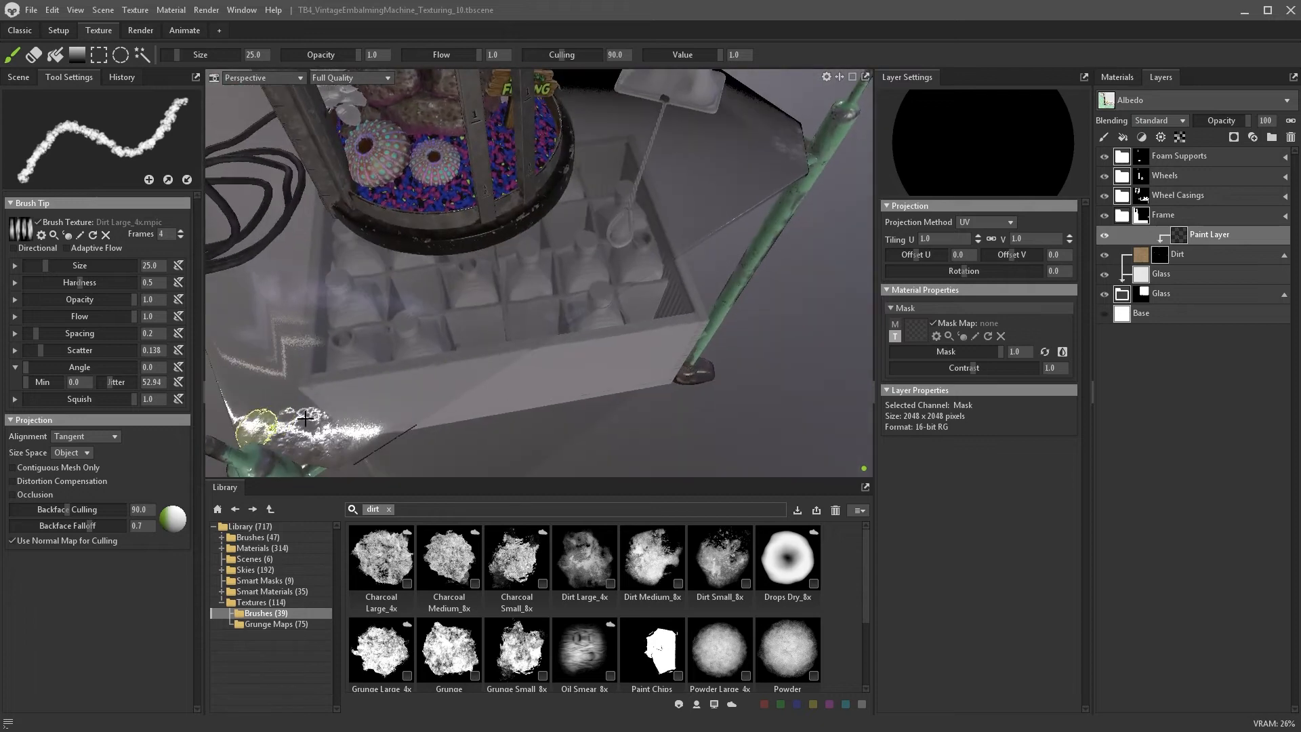
key(x)
mouse_move(409, 279)
mouse_down()
mouse_move(500, 249)
mouse_move(383, 270)
mouse_move(636, 252)
mouse_move(667, 234)
mouse_up()
key(x)
click(551, 157)
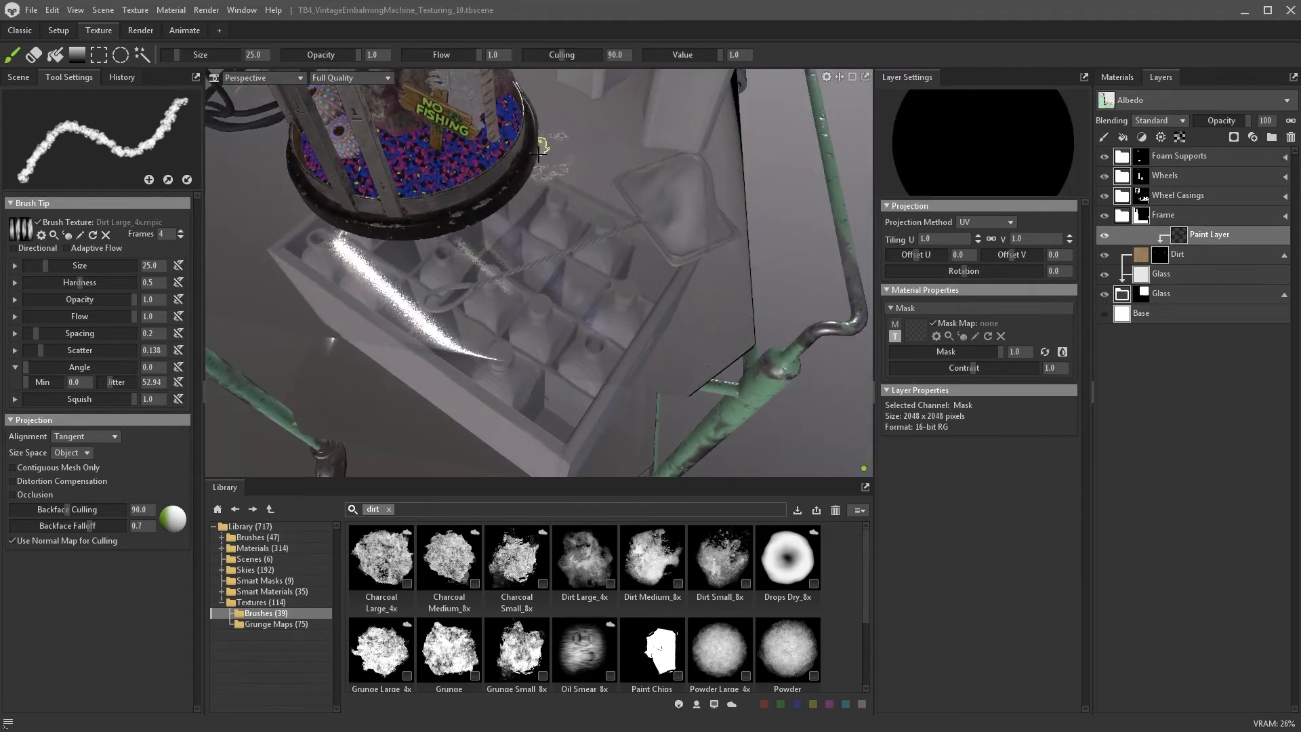
mouse_move(560, 237)
alt+mouse_down()
mouse_move(605, 196)
mouse_move(534, 275)
mouse_move(583, 231)
mouse_move(582, 327)
mouse_move(593, 314)
alt+mouse_up()
- Add a fill layer above the glass Dirt layer with only albedo, roughness and transmission active, ff0000 red albedo and transmission mask 0
click(1141, 258)
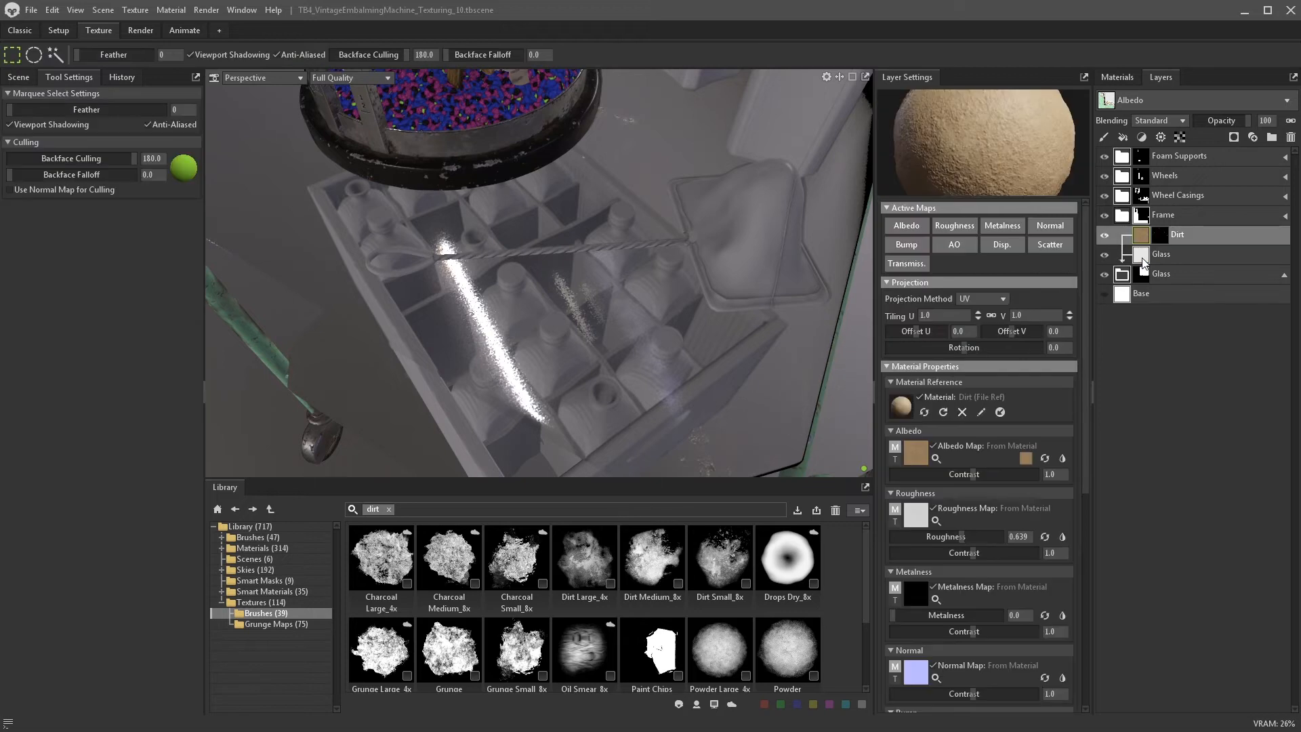
click(1123, 137)
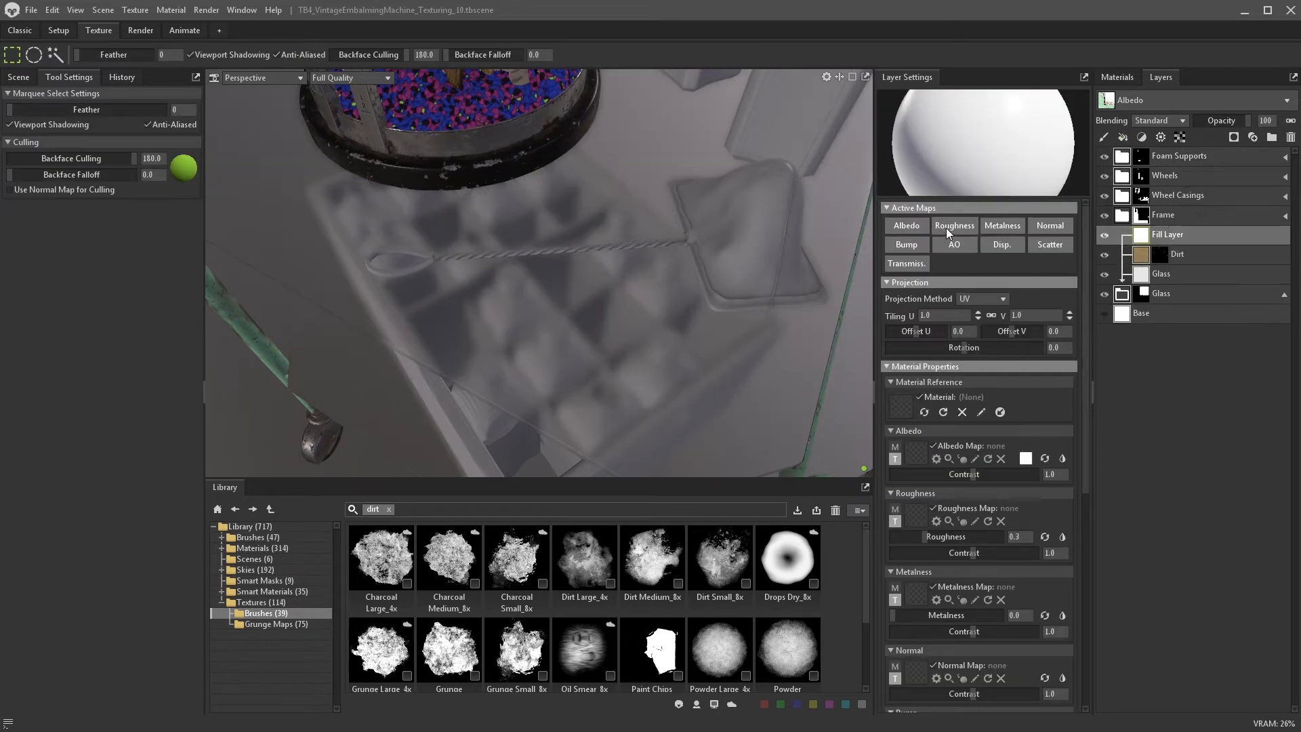
click(922, 226)
click(922, 227)
click(1025, 458)
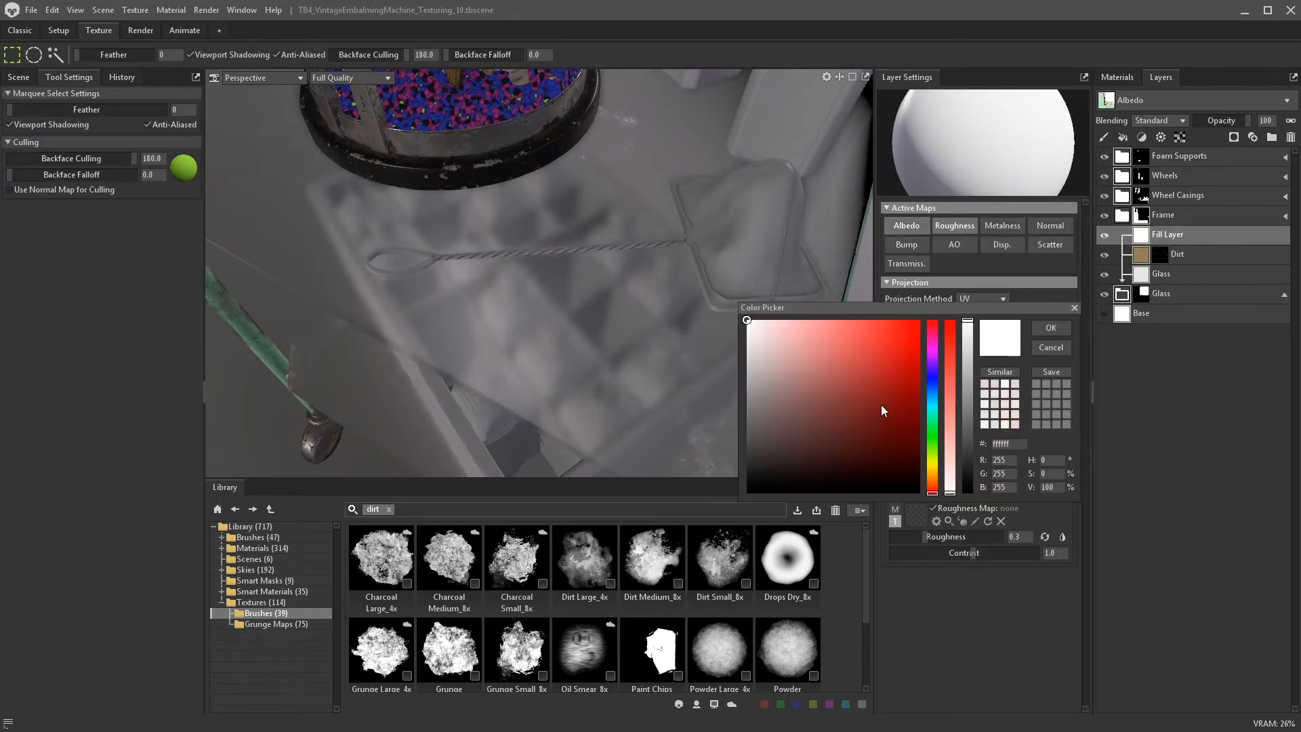
drag(883, 410, 922, 323)
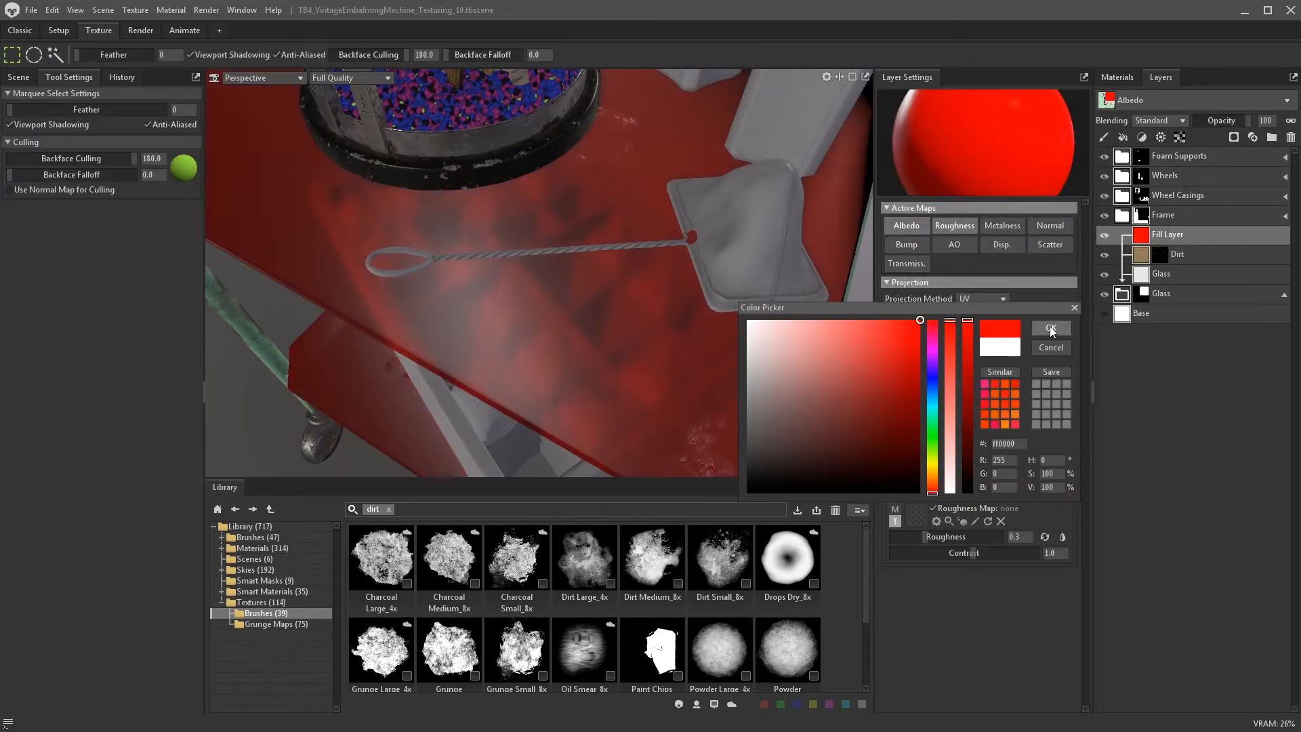
click(908, 262)
drag(974, 614, 841, 612)
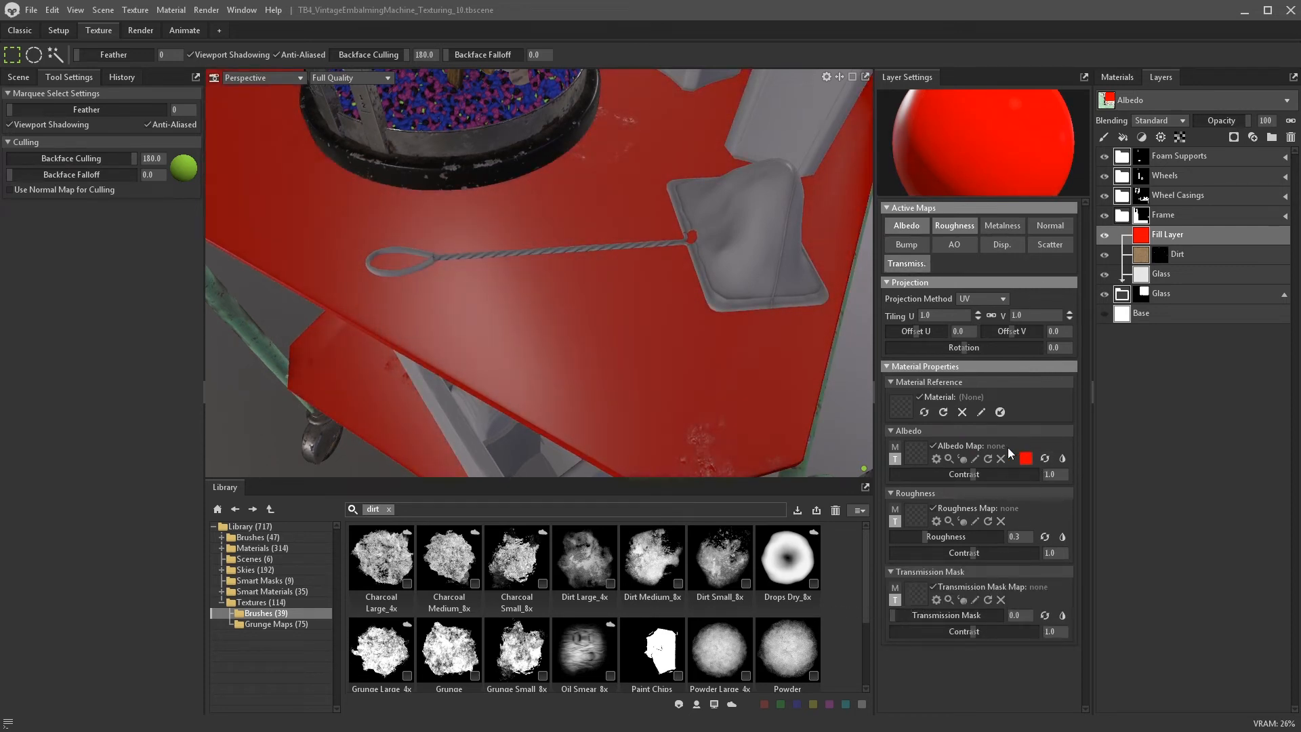
- Rename the red fill layer as Wipes and give it a white fill mask
double_click(1165, 234)
text(Wipes)
key(Return)
click(1233, 137)
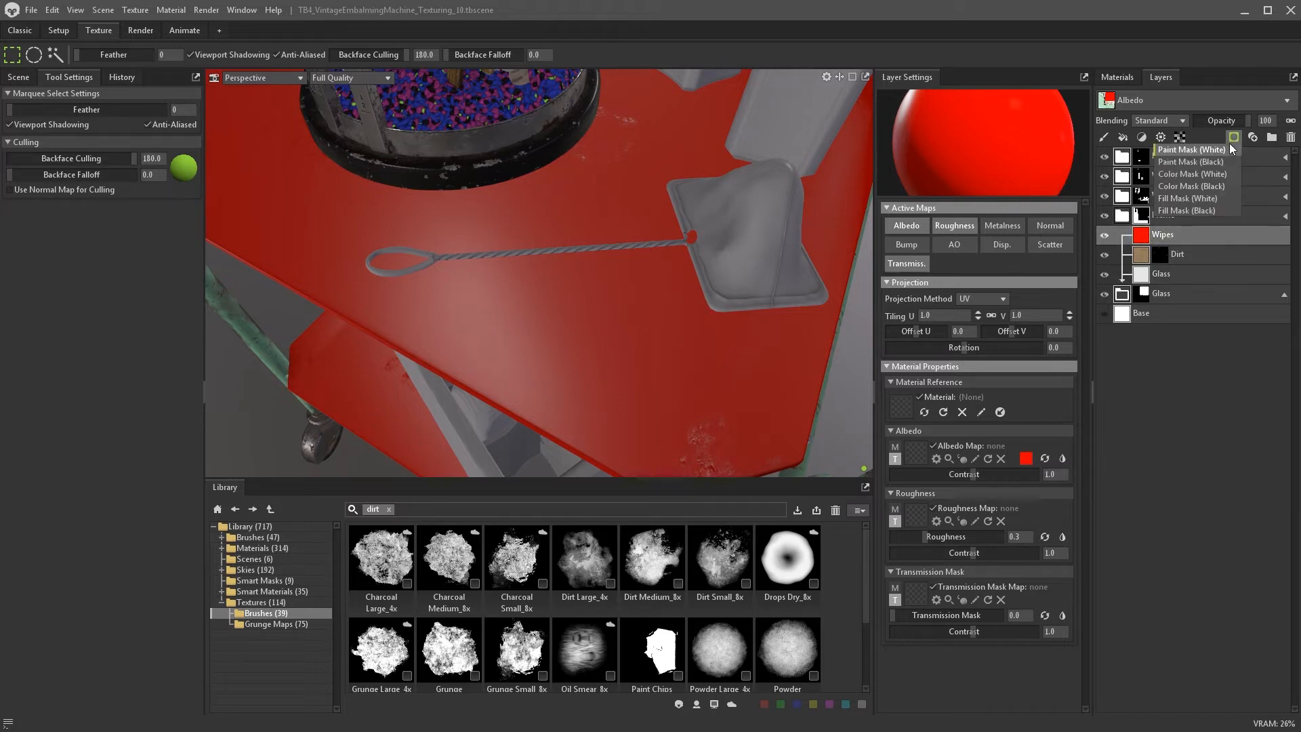
click(1218, 199)
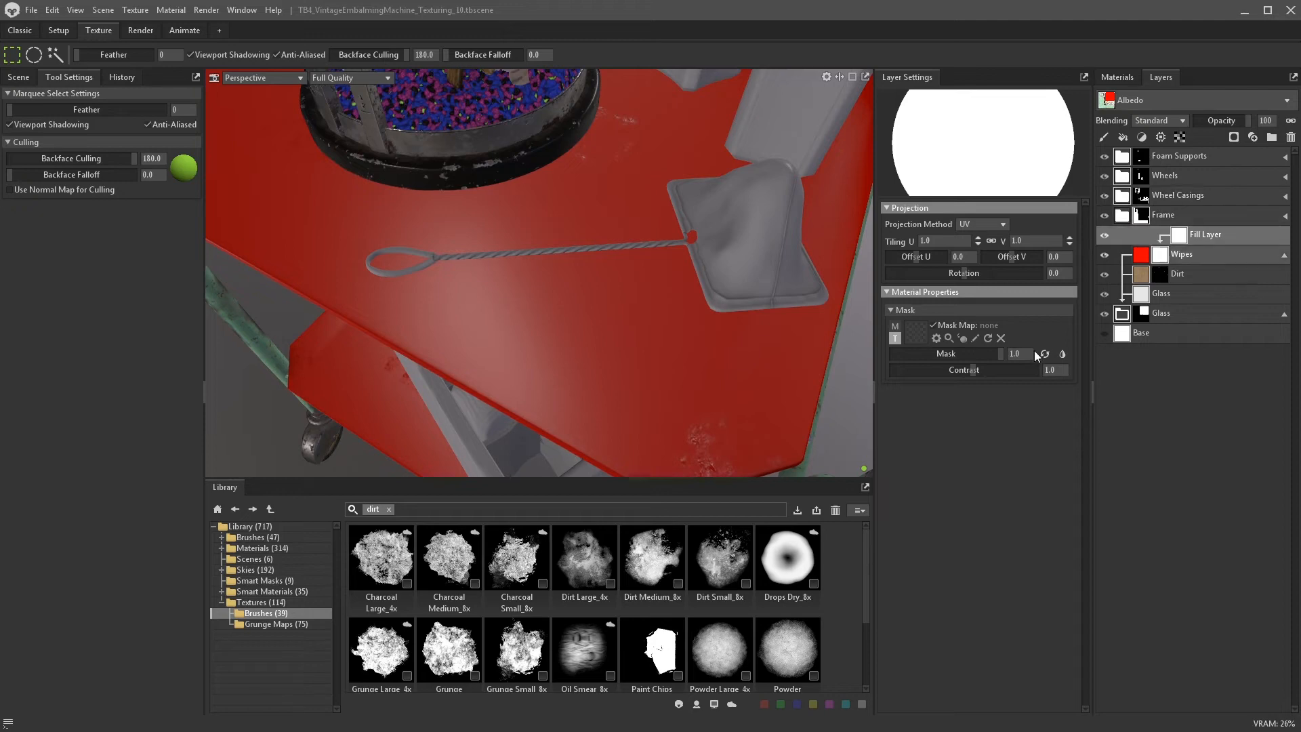
- Search the grunge maps for "wipe" and apply Wipes Surface as the mask map of the Wipes fill mask
click(275, 624)
scroll(621, 648, down, 5)
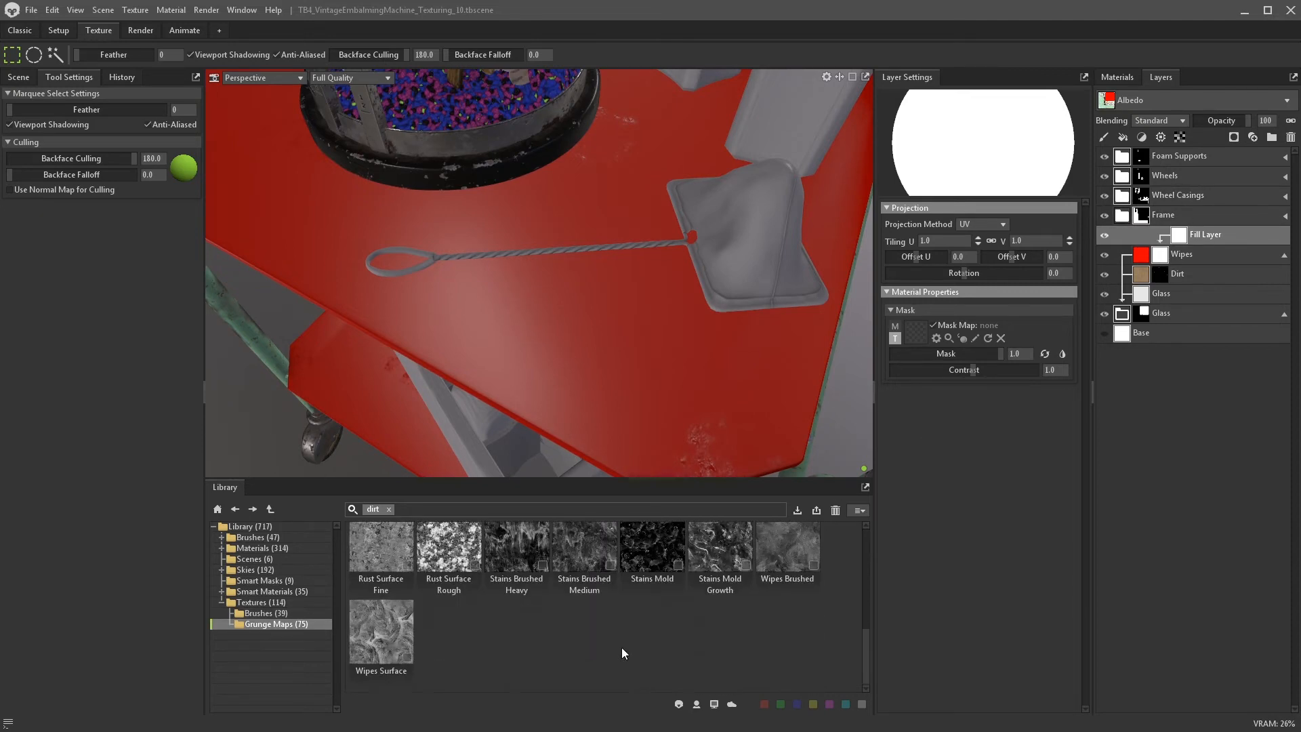
click(389, 509)
text(wipe)
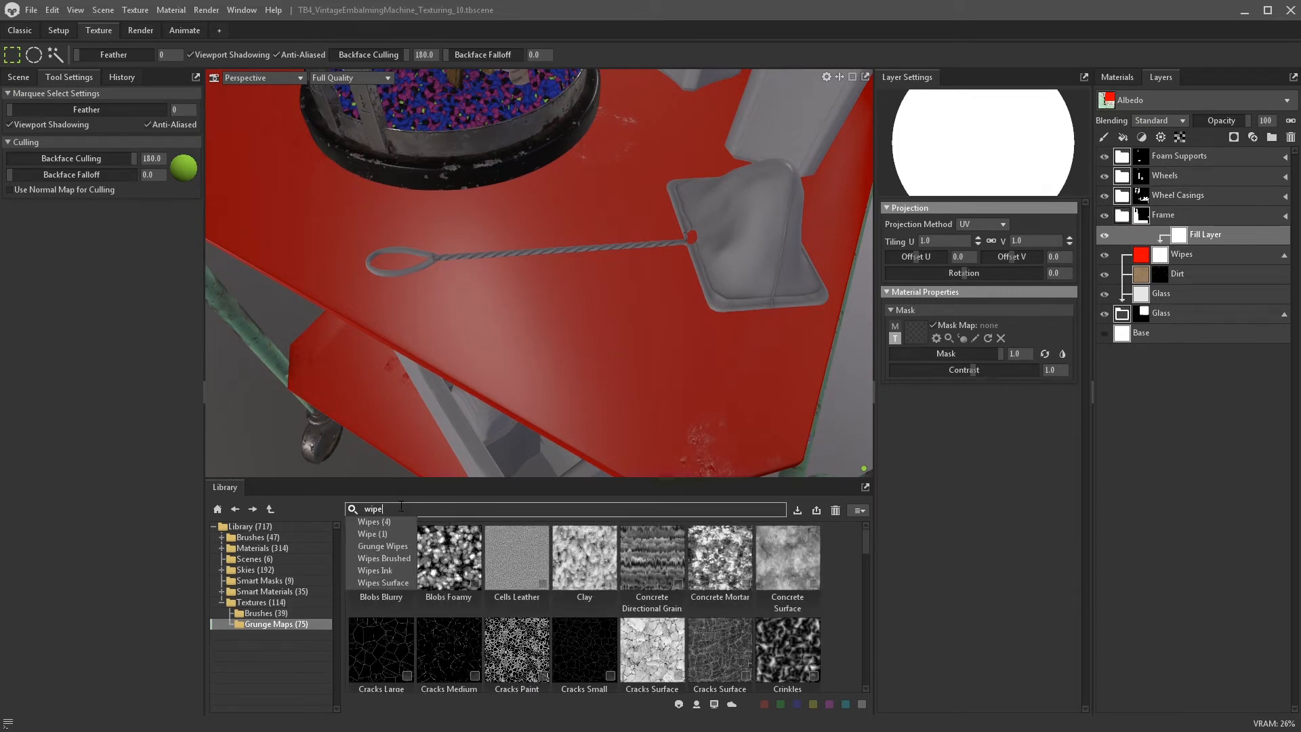
key(Return)
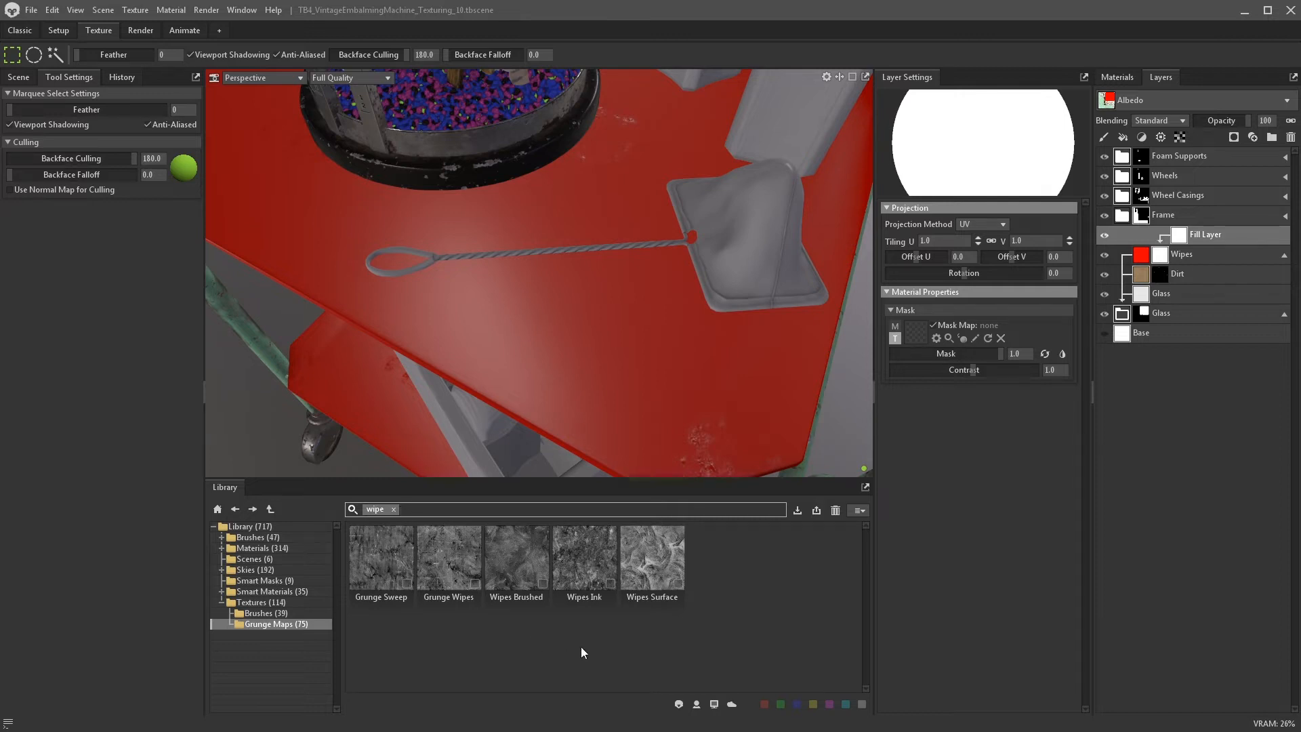
drag(641, 577, 917, 338)
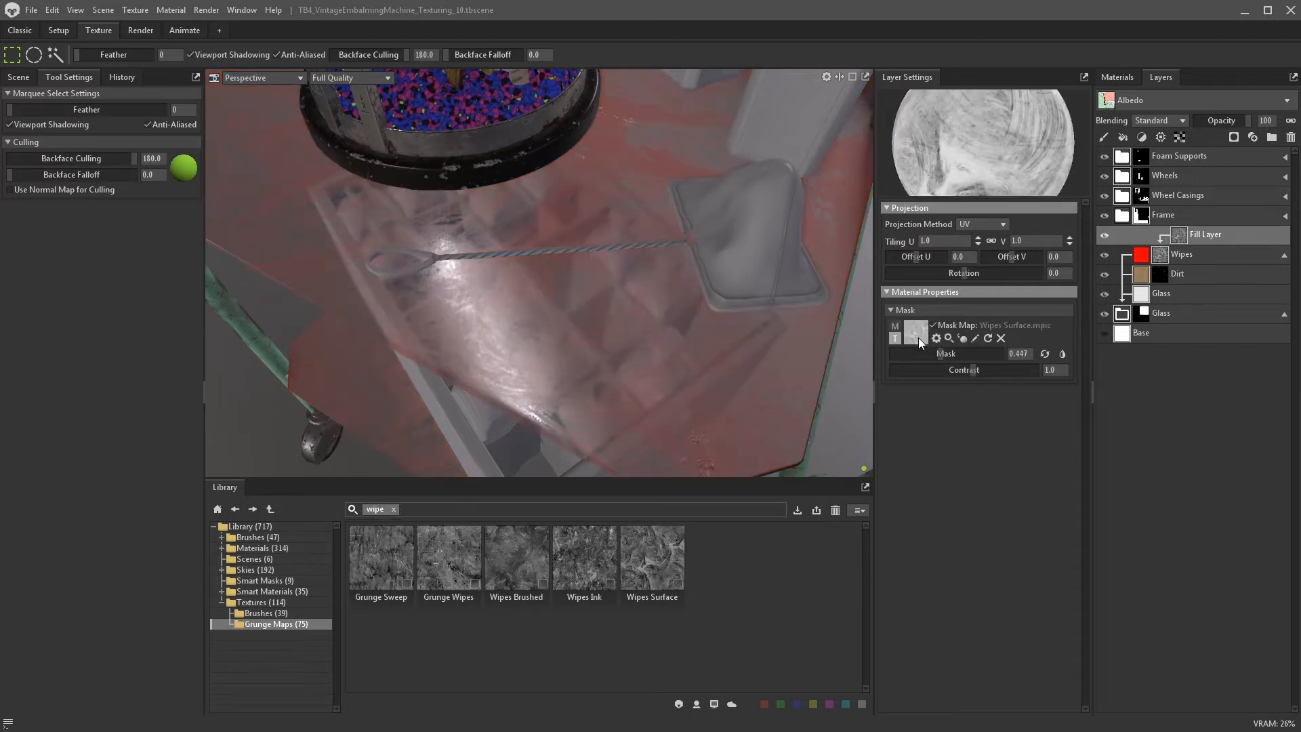
- Set the Wipes Surface mask's tiling to 1.6, its mask value to 0.306 and its contrast to 1.694
alt+drag(709, 332, 732, 368)
click(977, 237)
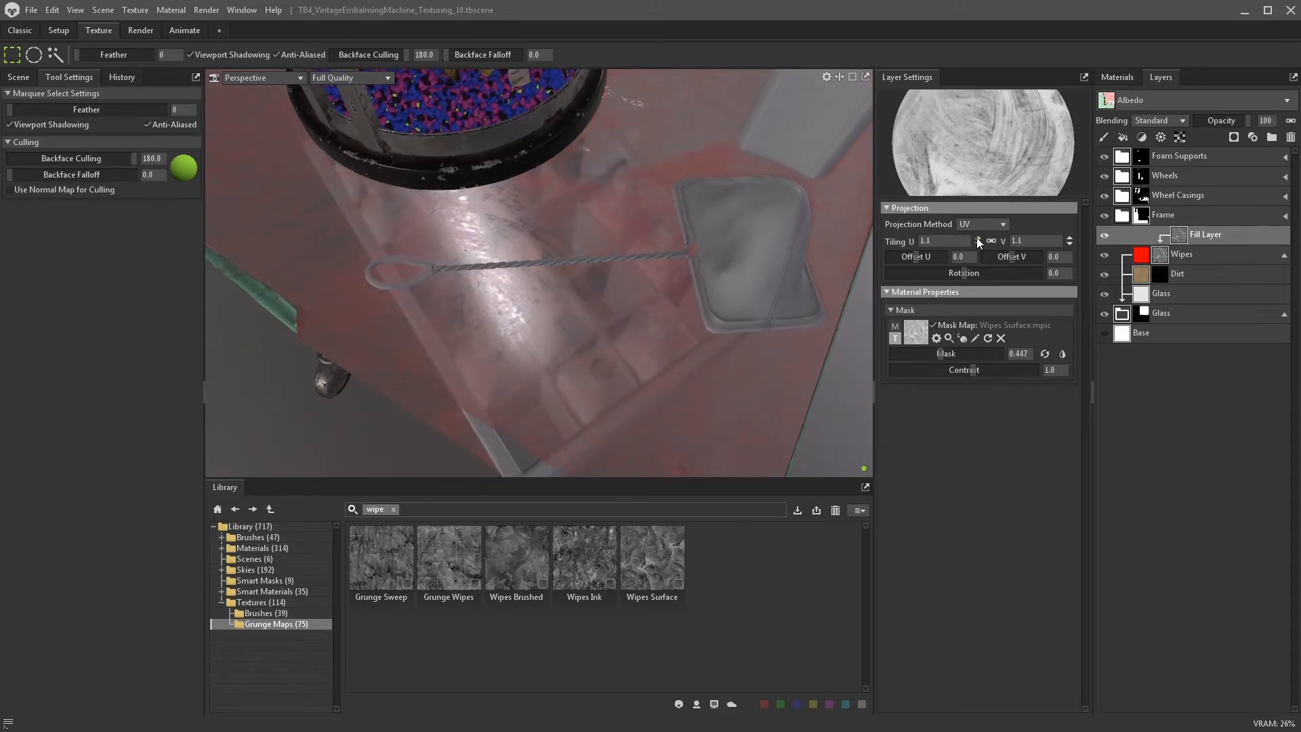
click(978, 237)
click(978, 237)
click(977, 237)
click(978, 237)
click(977, 238)
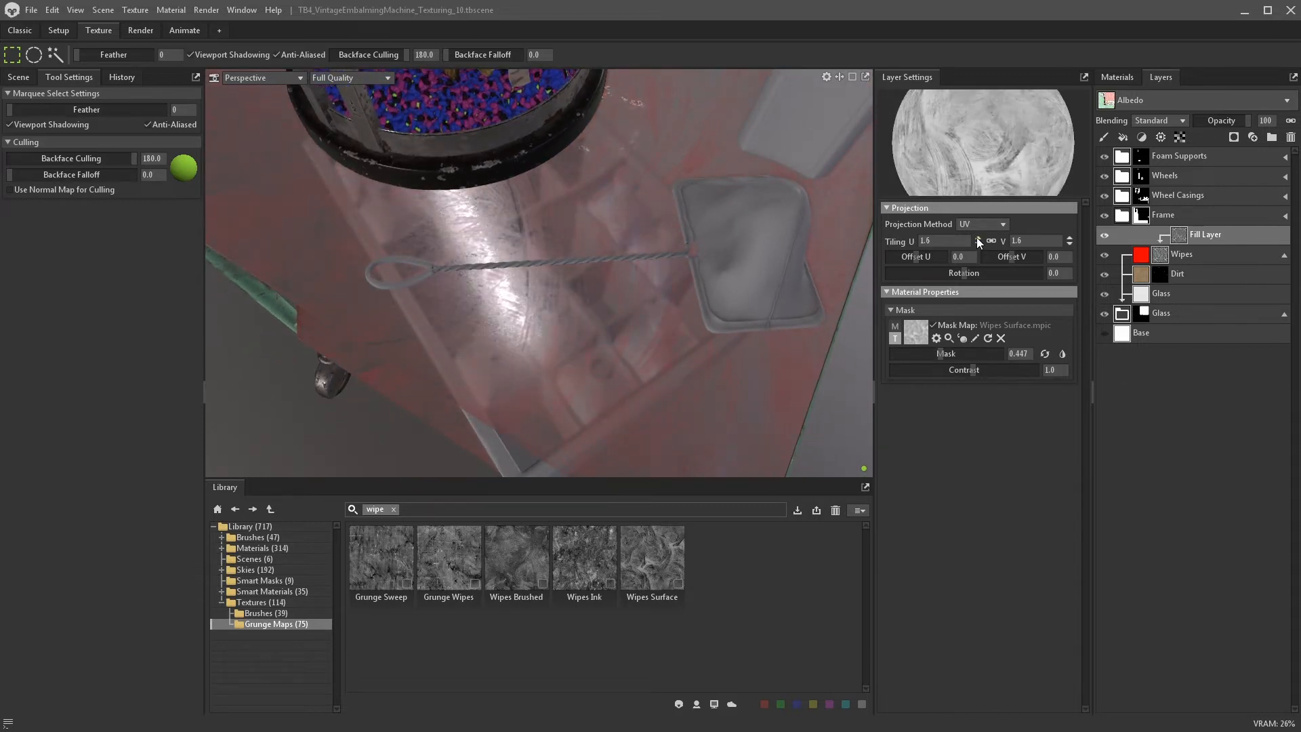
drag(973, 370, 926, 353)
- Add a paint layer above the fill layer in the Wipes mask and fill the tabletop glass with black
click(1159, 256)
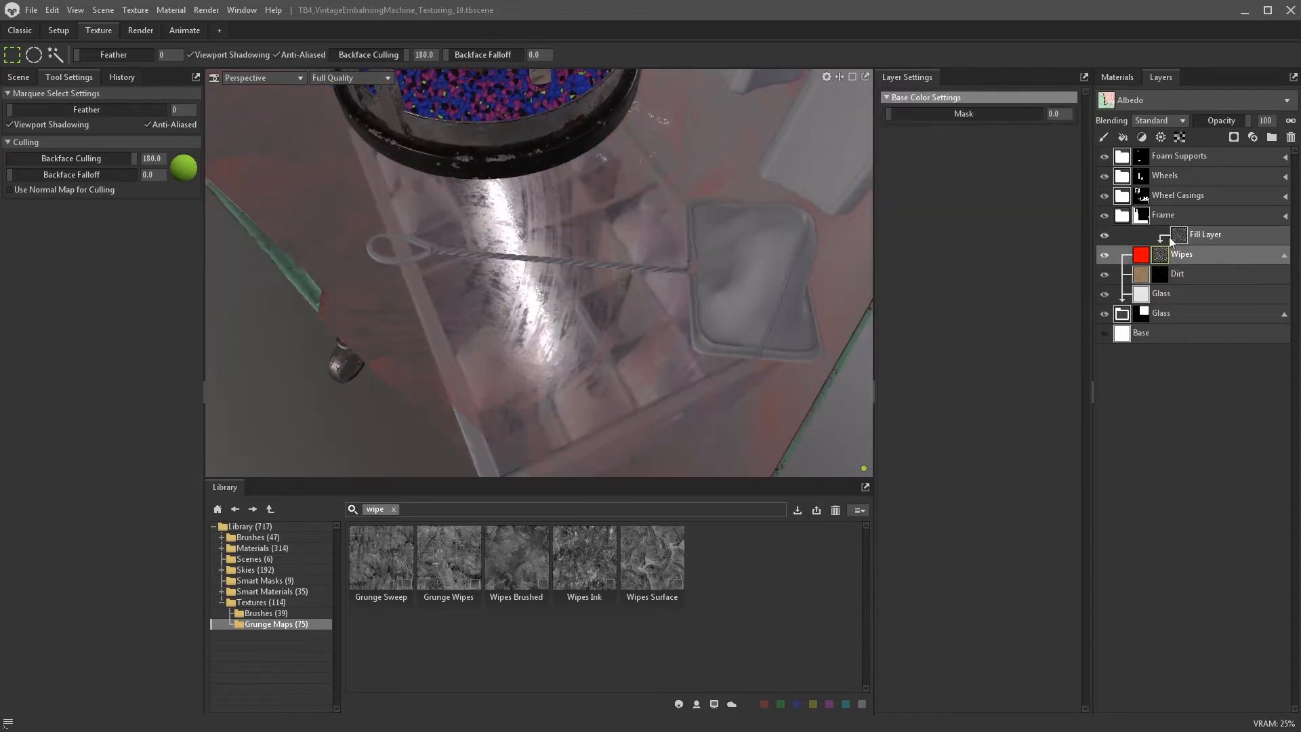
click(1169, 237)
click(1103, 137)
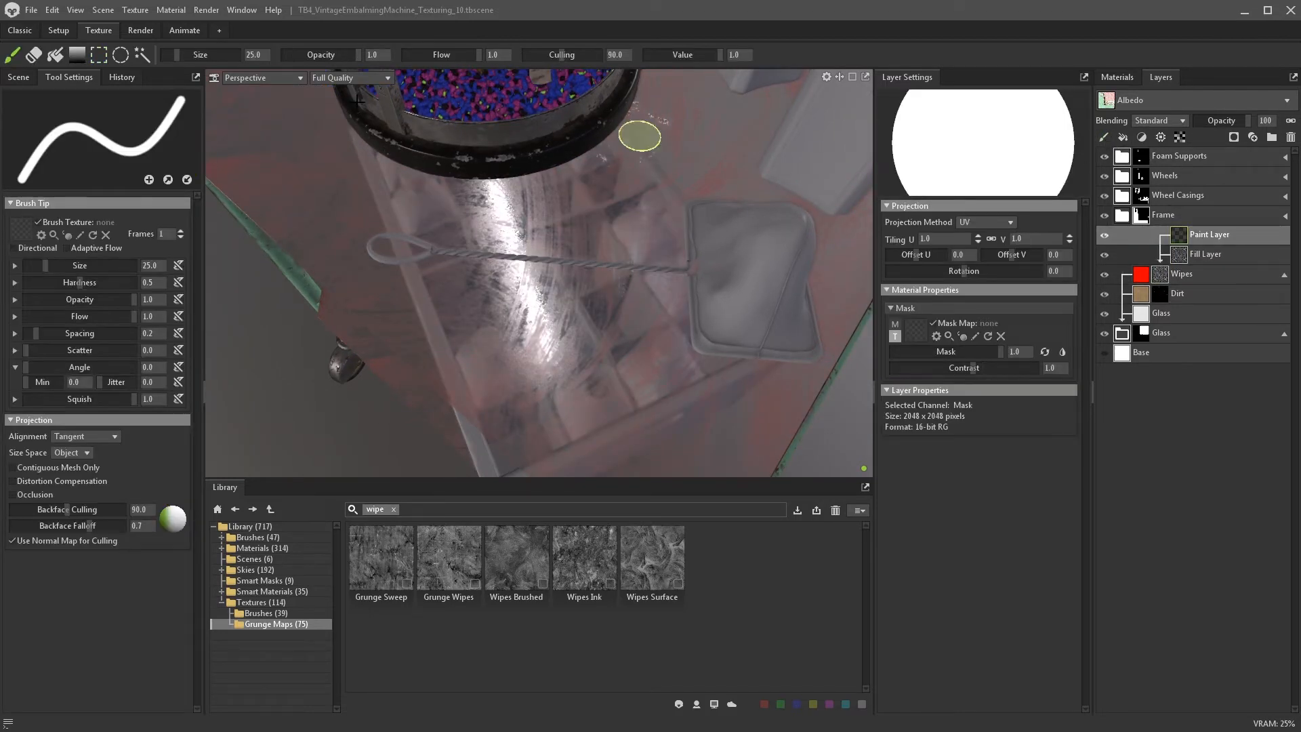
click(56, 56)
click(505, 198)
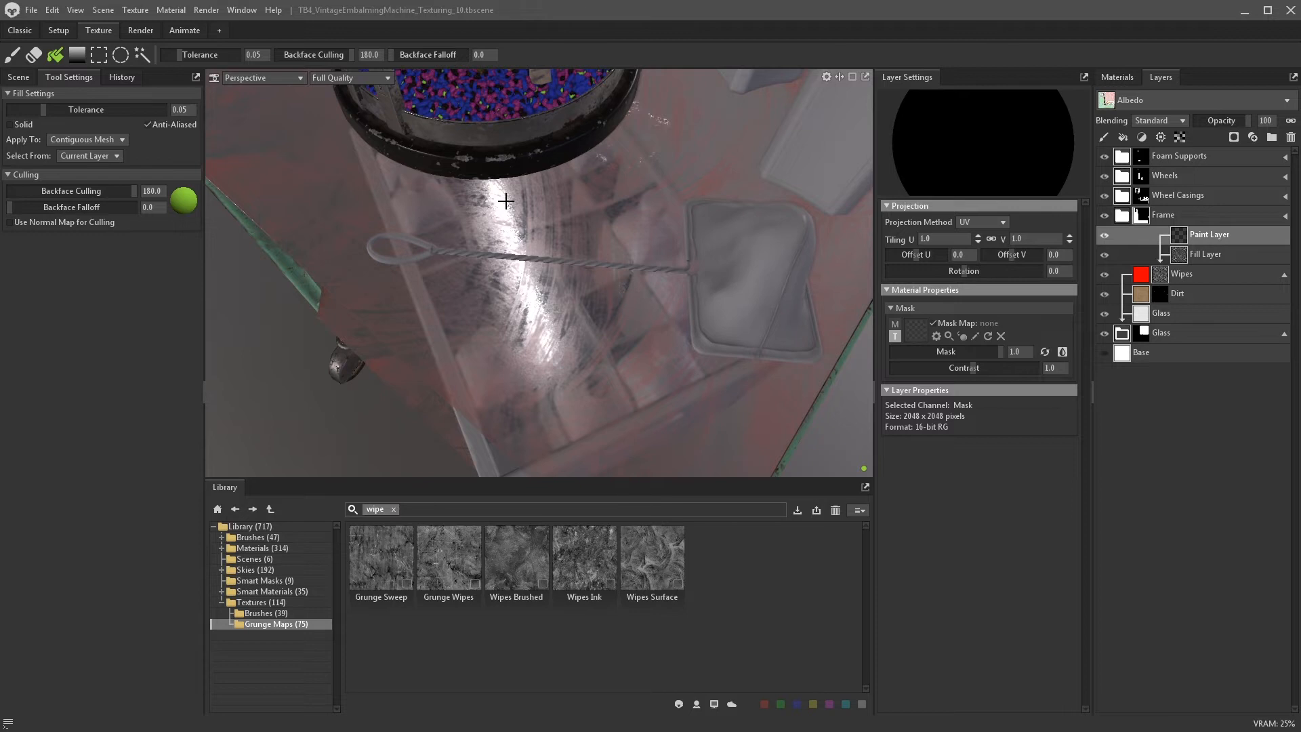
- Set the Wipes mask's paint layer to Multiply blending and brush white strokes on the glass beside the tank base
click(12, 56)
drag(550, 191, 502, 209)
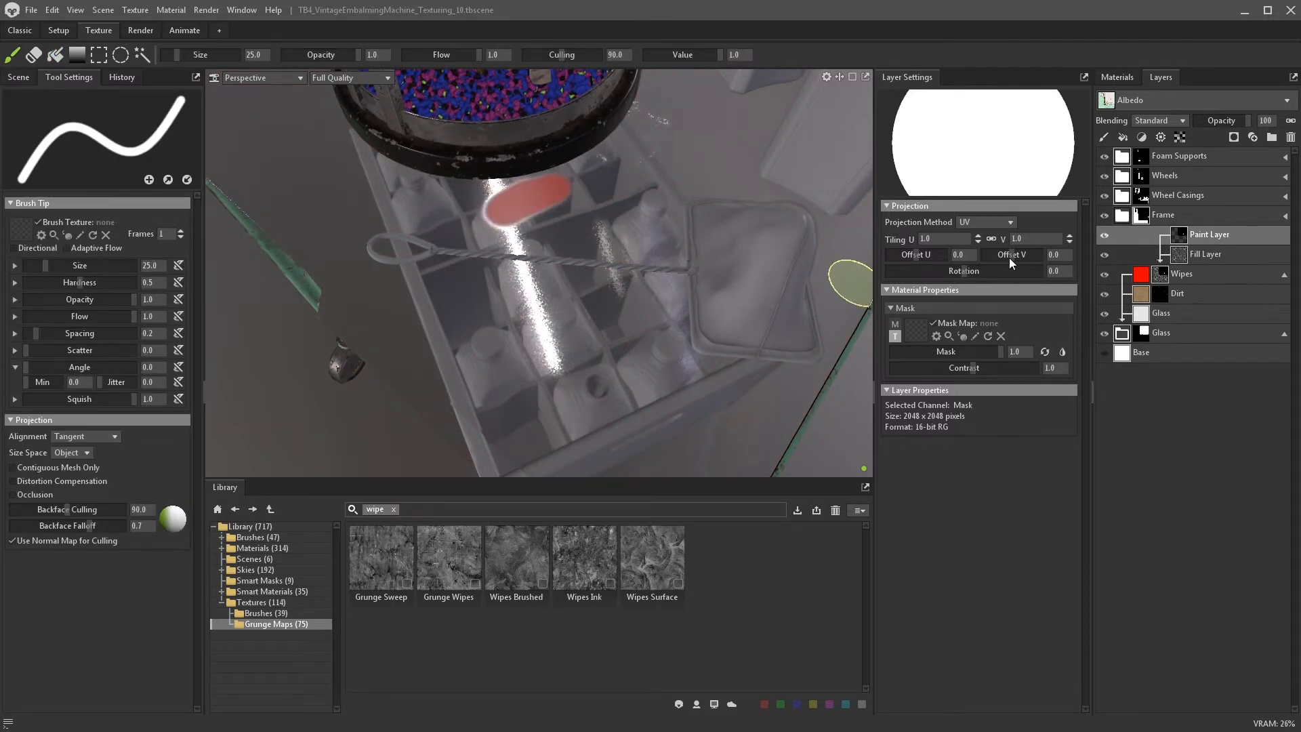
click(1162, 119)
click(1168, 154)
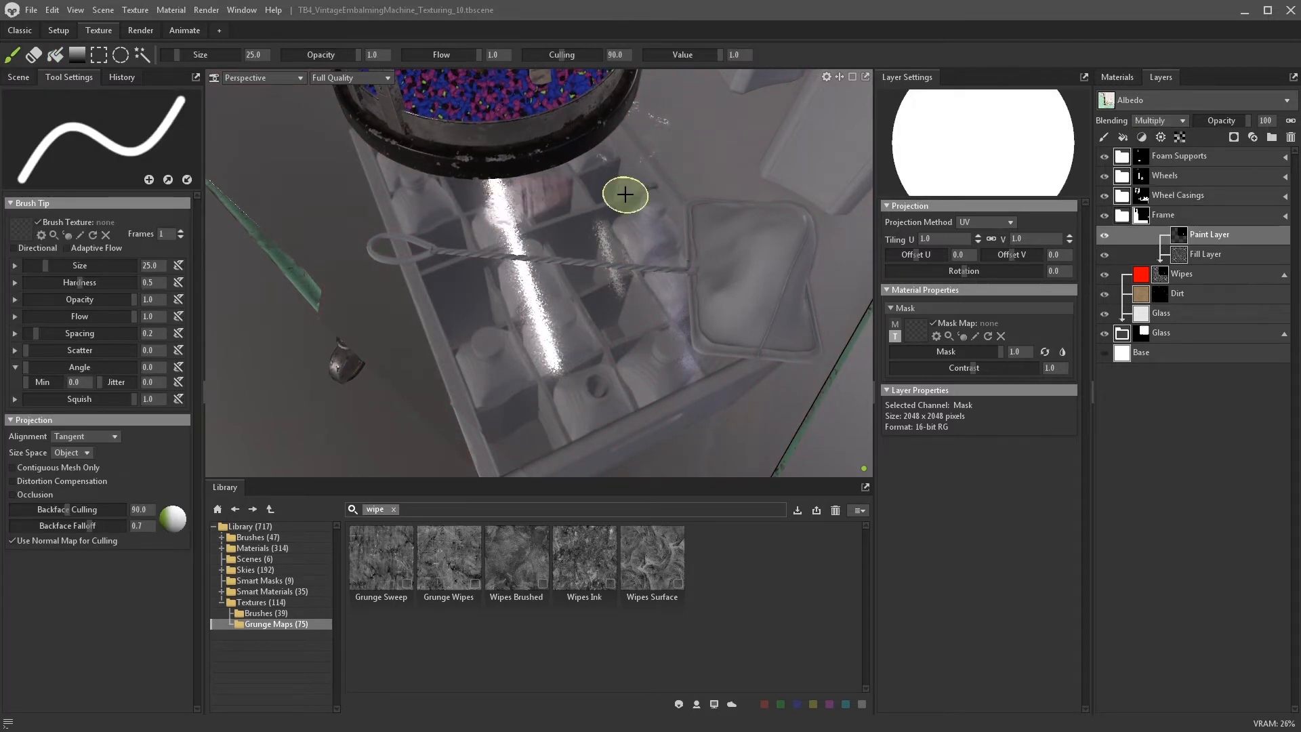
mouse_move(568, 189)
mouse_down()
mouse_move(550, 248)
mouse_move(537, 191)
mouse_move(525, 260)
mouse_up()
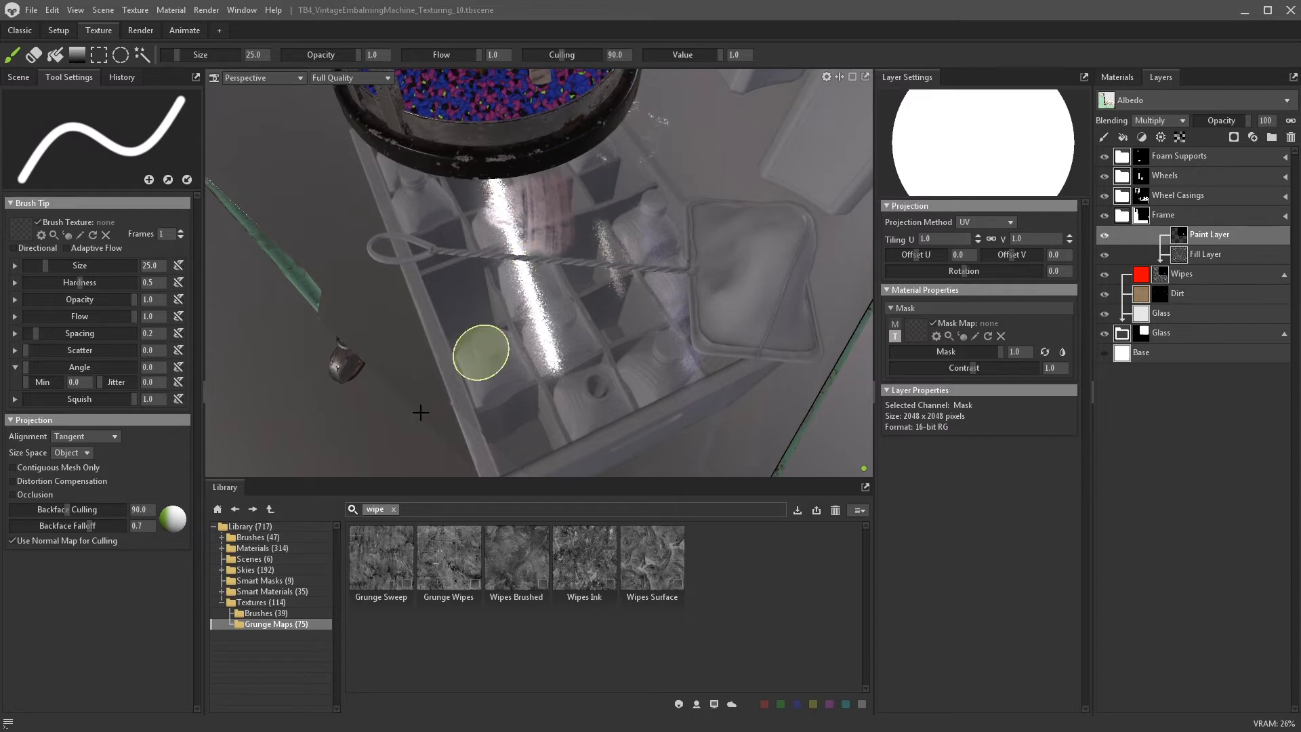
- Paint wipes onto the tabletop glass with the Dirt Large_4x brush at size 39 and opacity 0.673
click(267, 610)
click(517, 648)
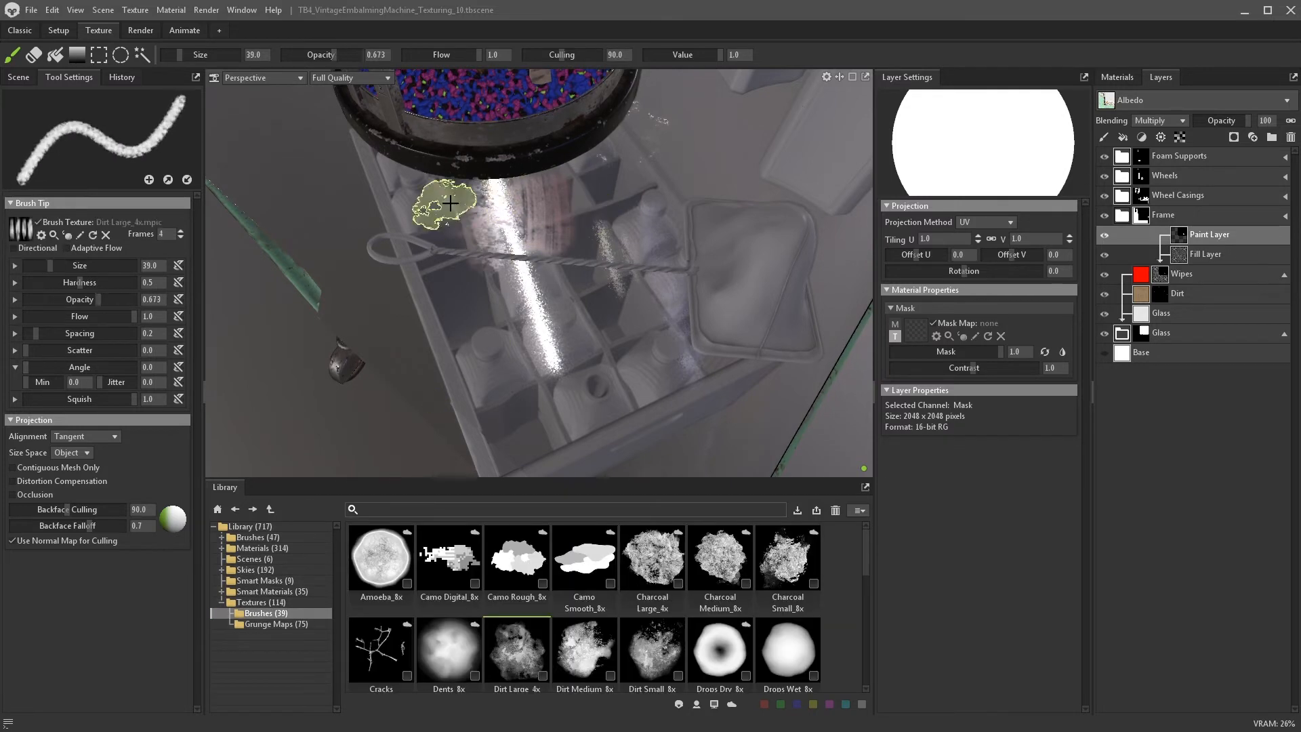
alt+drag(580, 177, 543, 355)
scroll(543, 354, down, 5)
key(x)
key(x)
key(x)
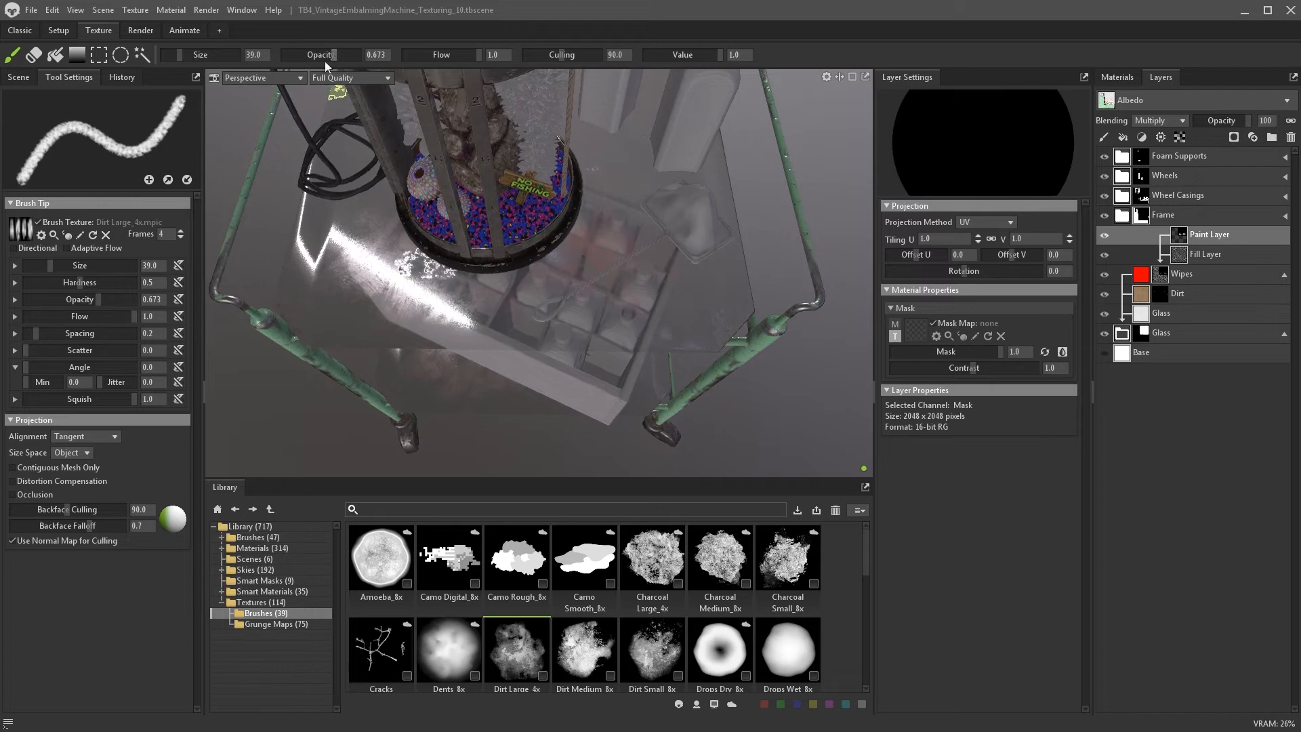
- Lower the brush opacity to 0.545, enlarge it to 66 and blend the painted wipes across the glass
click(325, 60)
alt+drag(343, 203, 370, 220)
key(x)
key(x)
key(x)
mouse_move(377, 279)
alt+mouse_down()
mouse_move(705, 214)
mouse_move(762, 317)
mouse_move(778, 274)
mouse_move(705, 345)
mouse_move(380, 333)
mouse_move(640, 323)
mouse_move(680, 296)
mouse_move(755, 350)
mouse_move(598, 392)
alt+mouse_up()
key(bracketright)
key(bracketright)
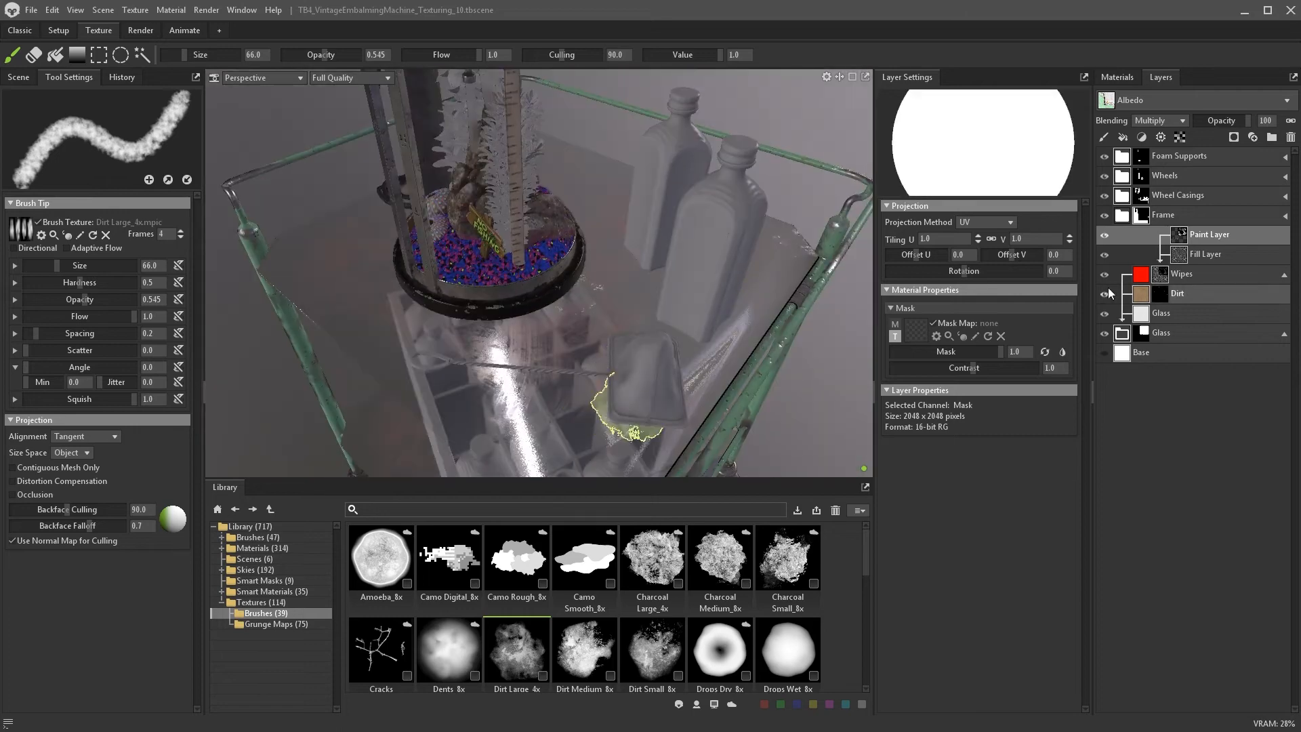
- Turn off the albedo map of the Wipes layer
click(1141, 275)
click(910, 227)
alt+drag(759, 305, 690, 339)
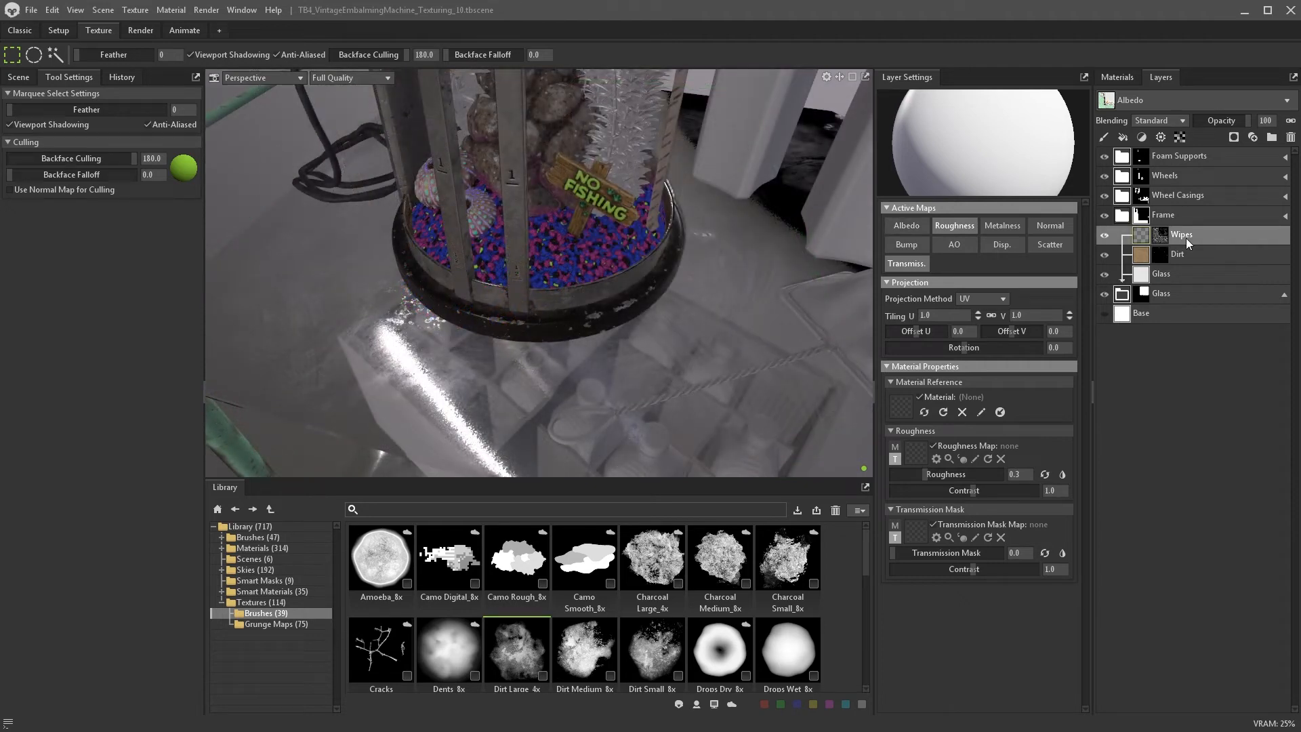
- Duplicate the Wipes layer and rename the copy as Fingerprints
right_click(1186, 239)
click(1198, 256)
double_click(1196, 235)
text(F)
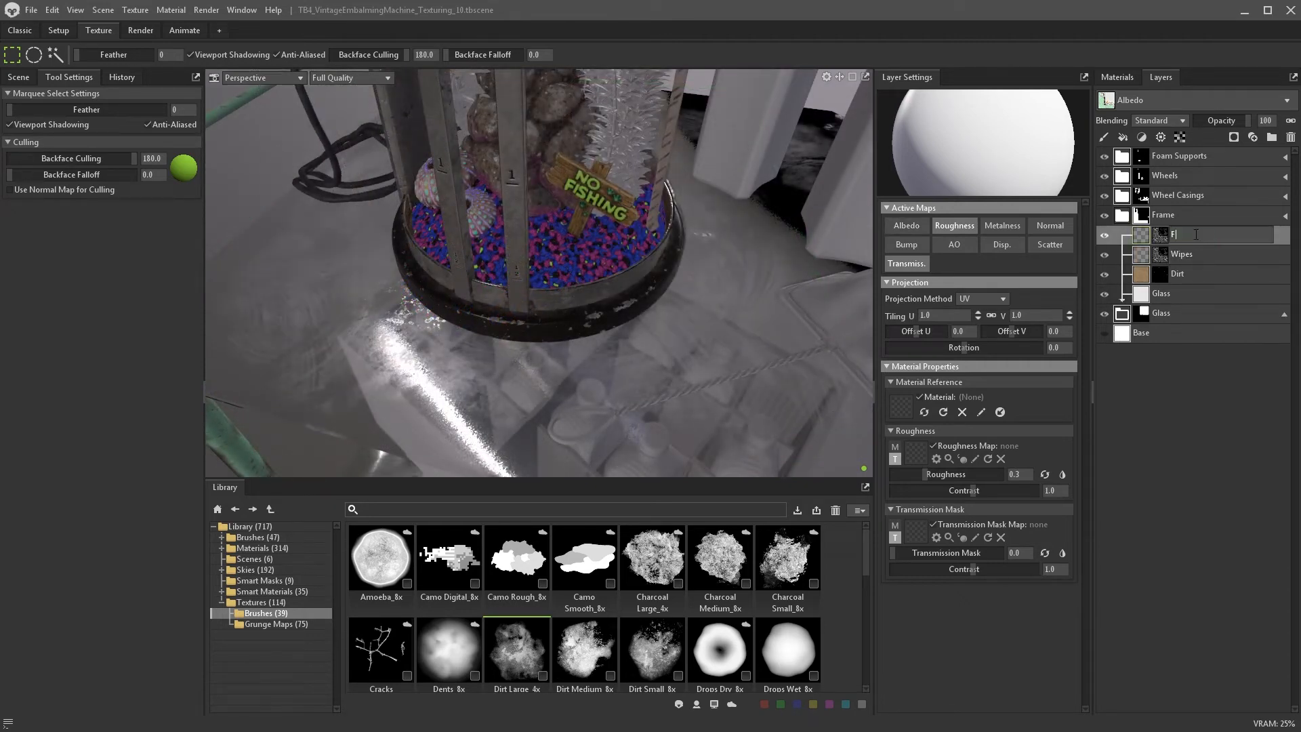
text(ingerprints)
key(Return)
- Hide the paint layer in the Fingerprints mask, select its fill layer and search the grunge maps for "fing"
click(1167, 239)
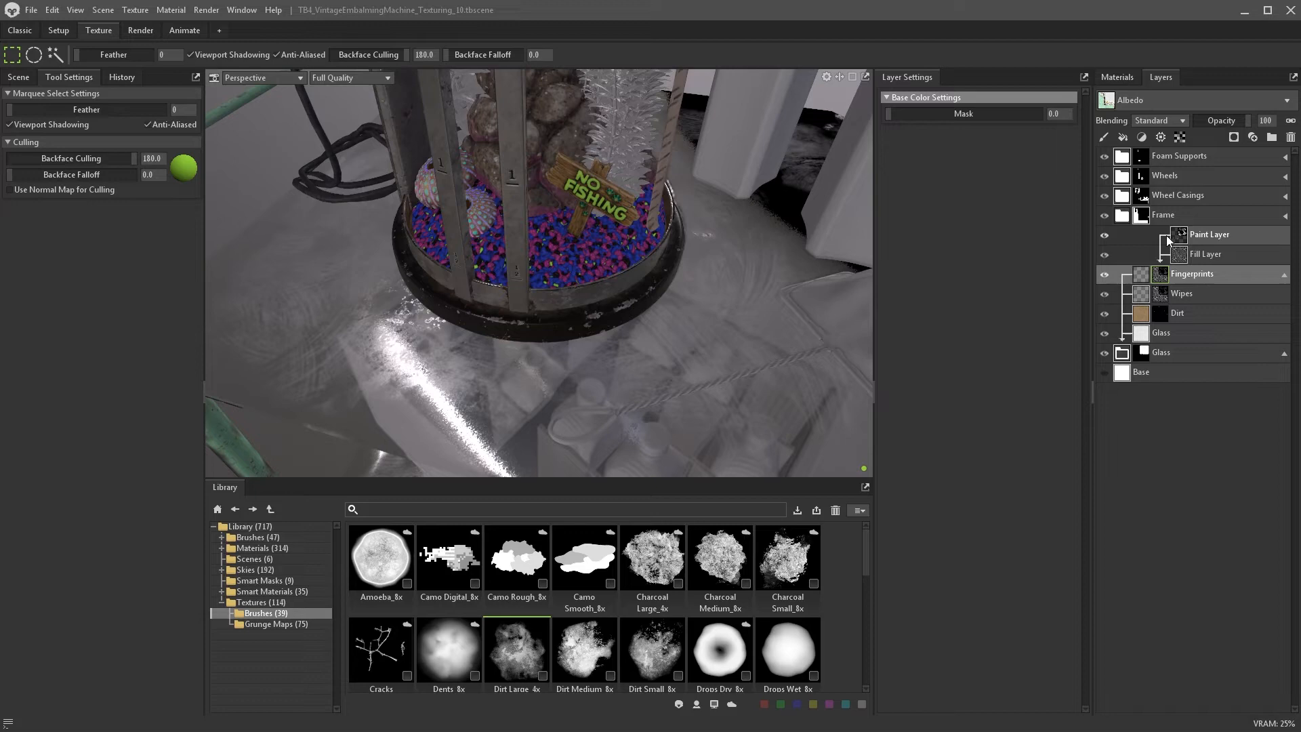
click(1105, 236)
click(1206, 254)
click(278, 623)
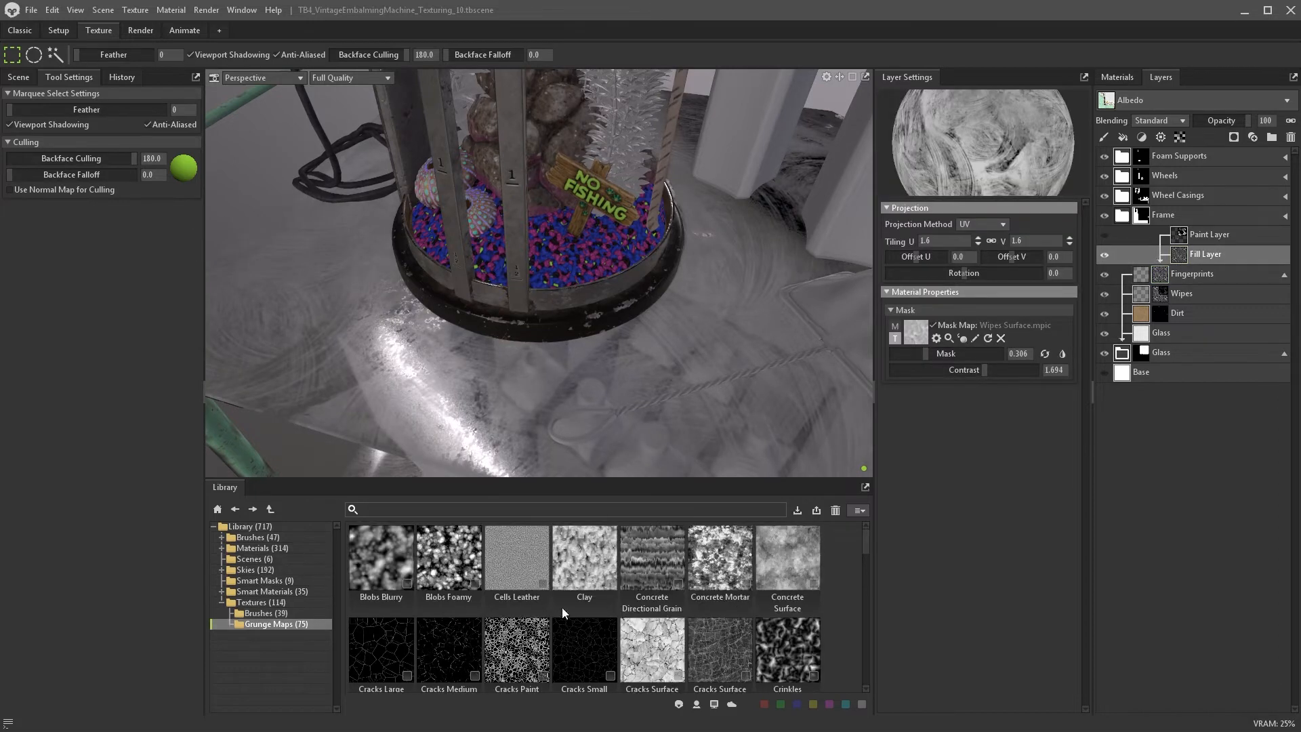
click(613, 511)
text(fing)
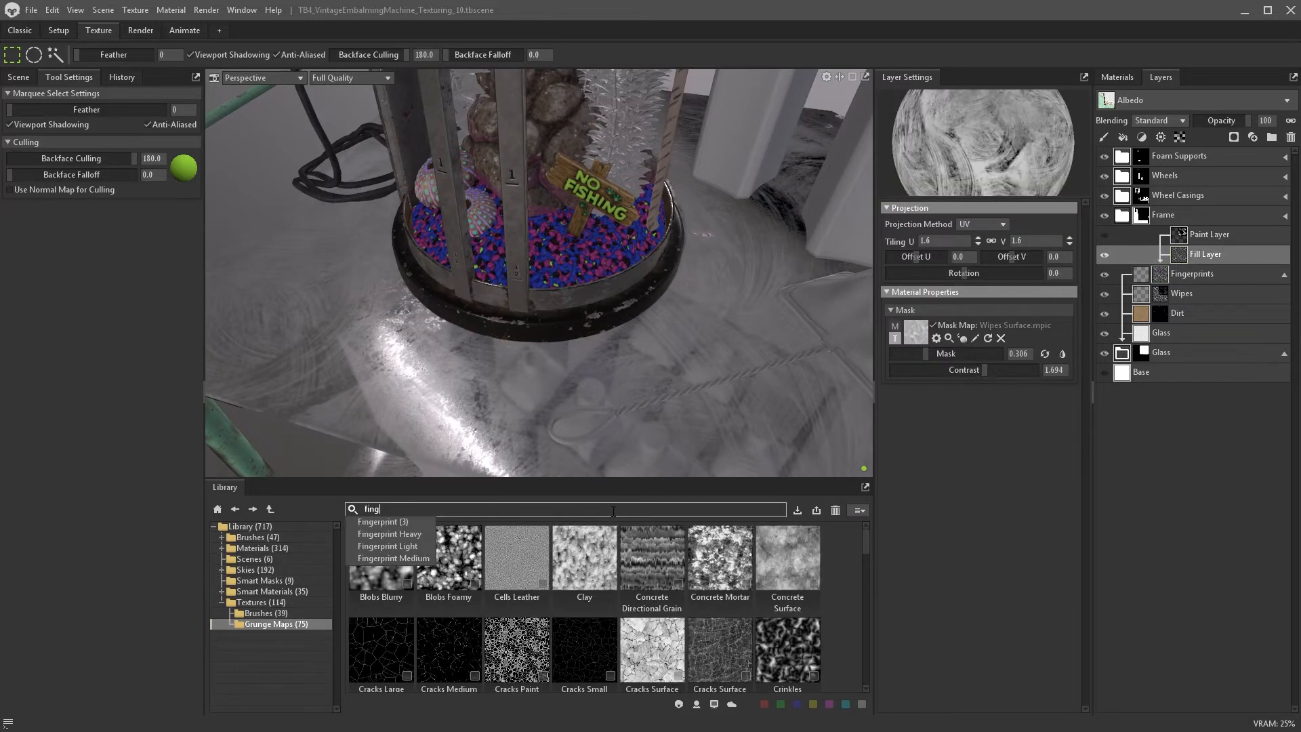
key(Return)
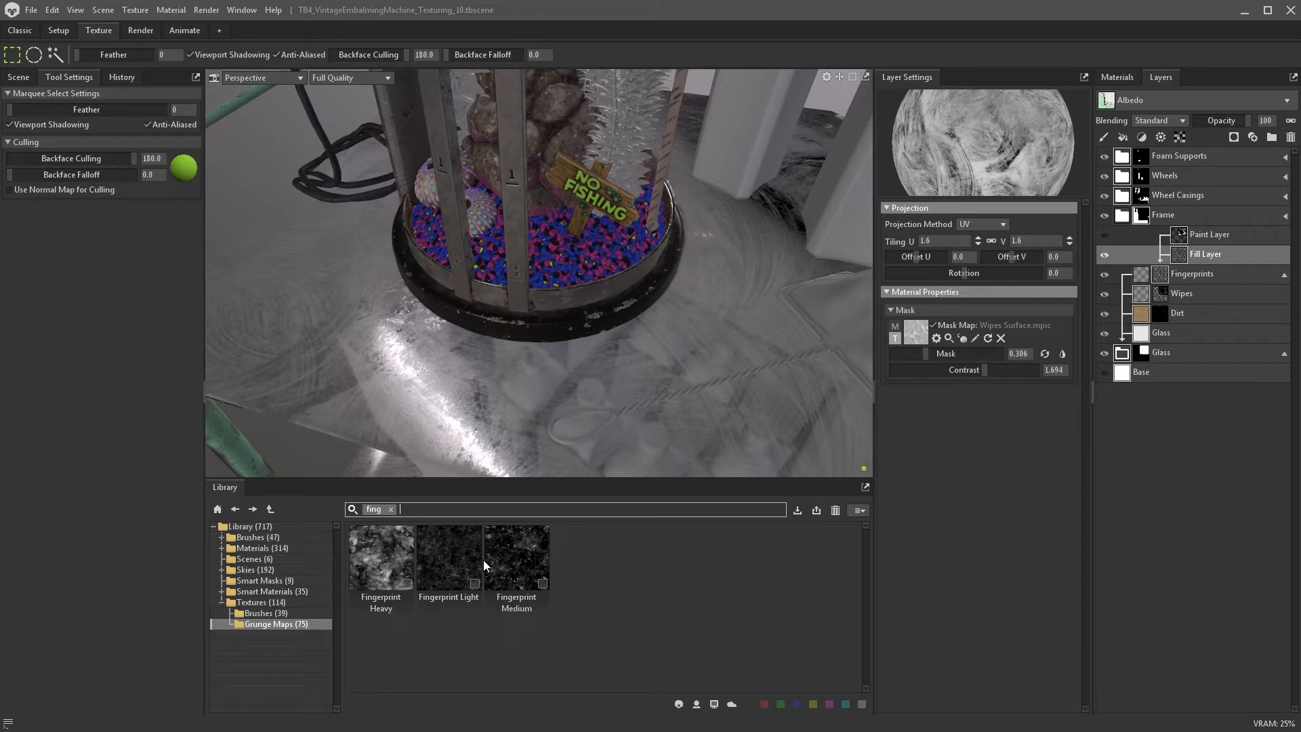
- Try Fingerprint Medium as the Fingerprints mask map with mask value 0.081 and contrast 4.434
drag(483, 560, 914, 336)
drag(984, 370, 900, 352)
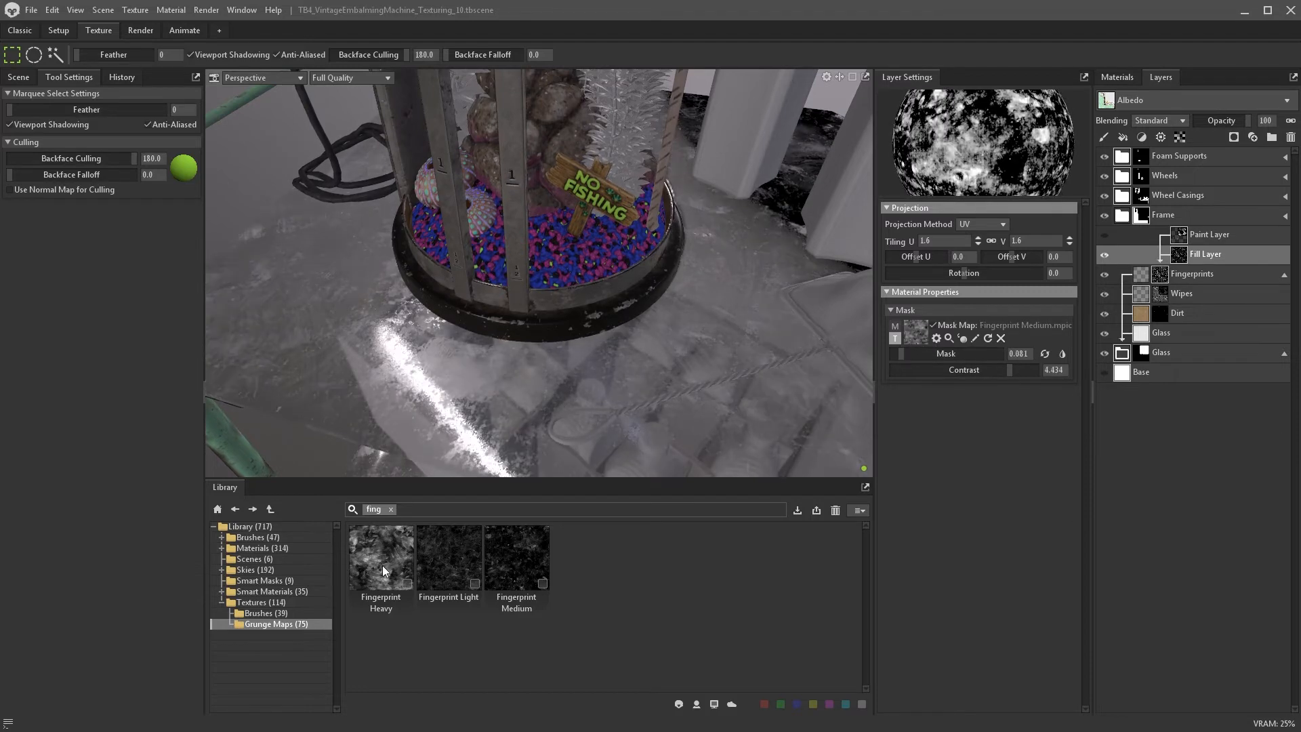
- Apply Fingerprint Heavy as the Fingerprints mask map and set its tiling to 6
drag(383, 571, 915, 333)
alt+drag(691, 359, 687, 379)
text(6)
key(Return)
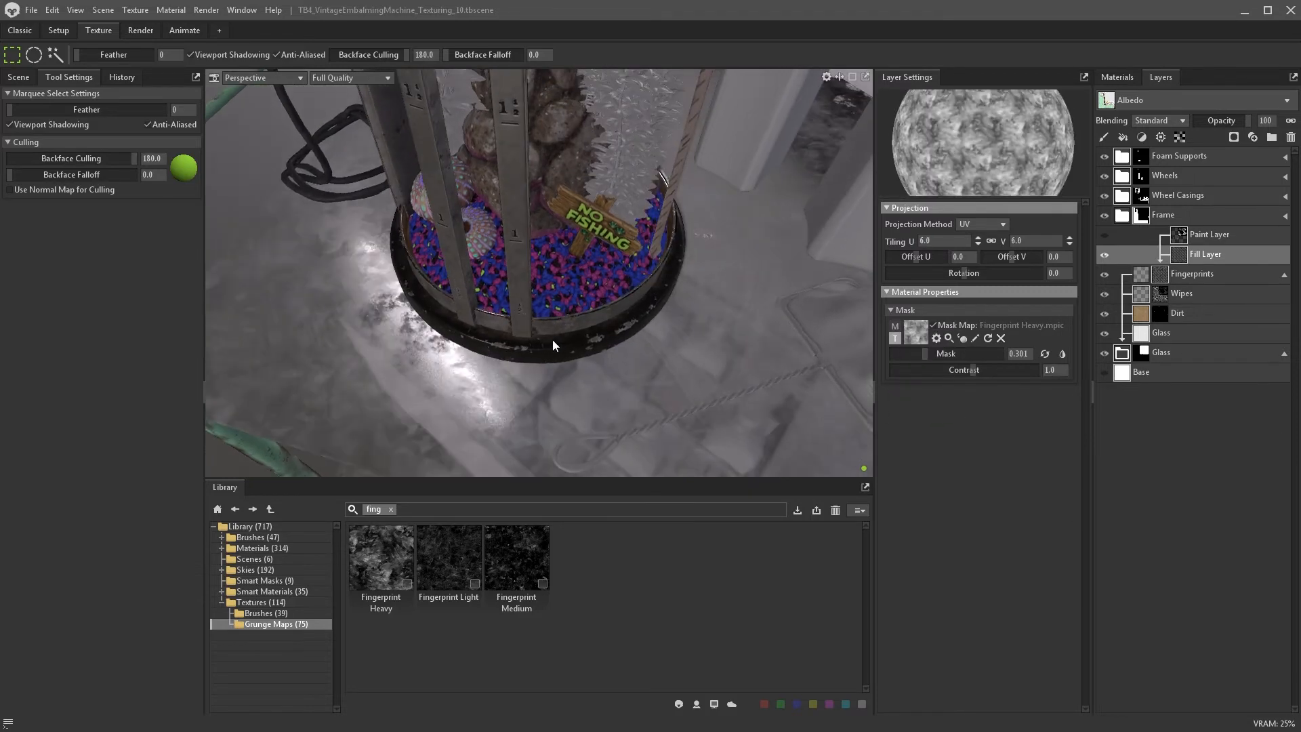
- Show the paint layer in the Fingerprints mask and set its blending mode to Multiply
alt+drag(551, 340, 397, 339)
click(1180, 235)
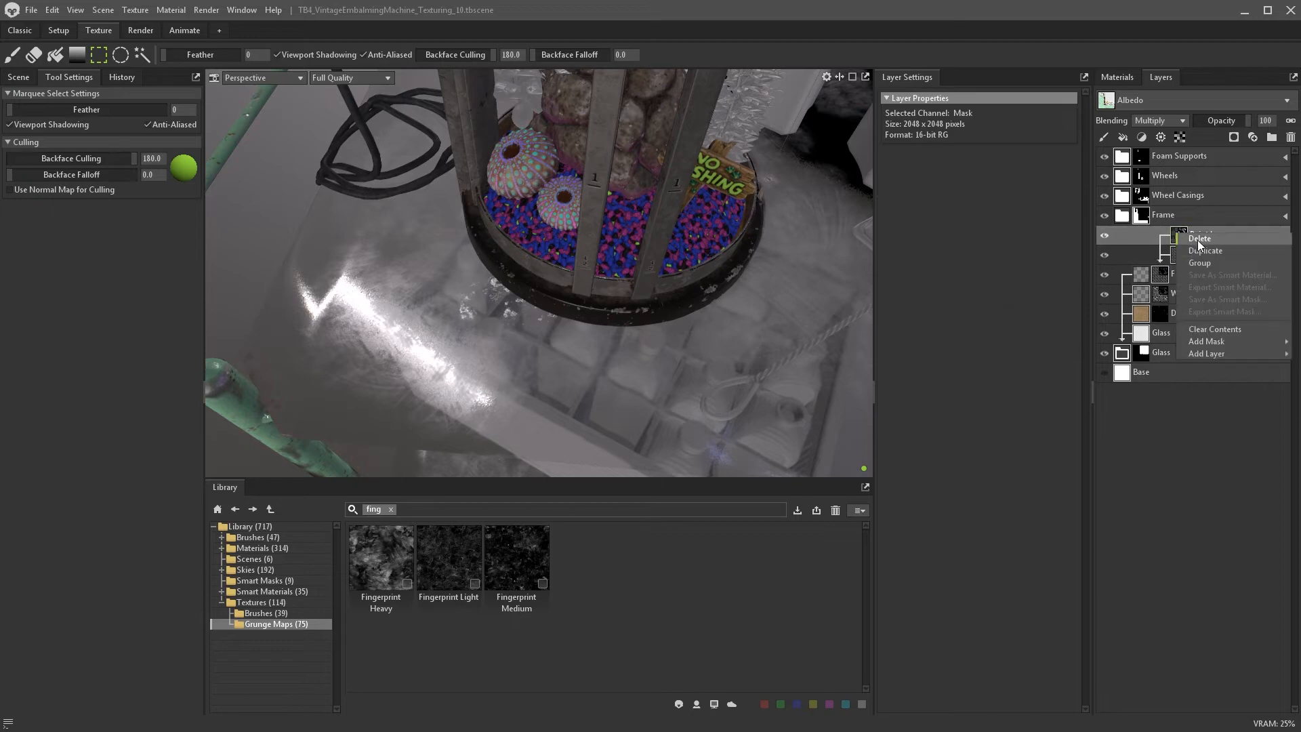
click(1158, 121)
click(1152, 149)
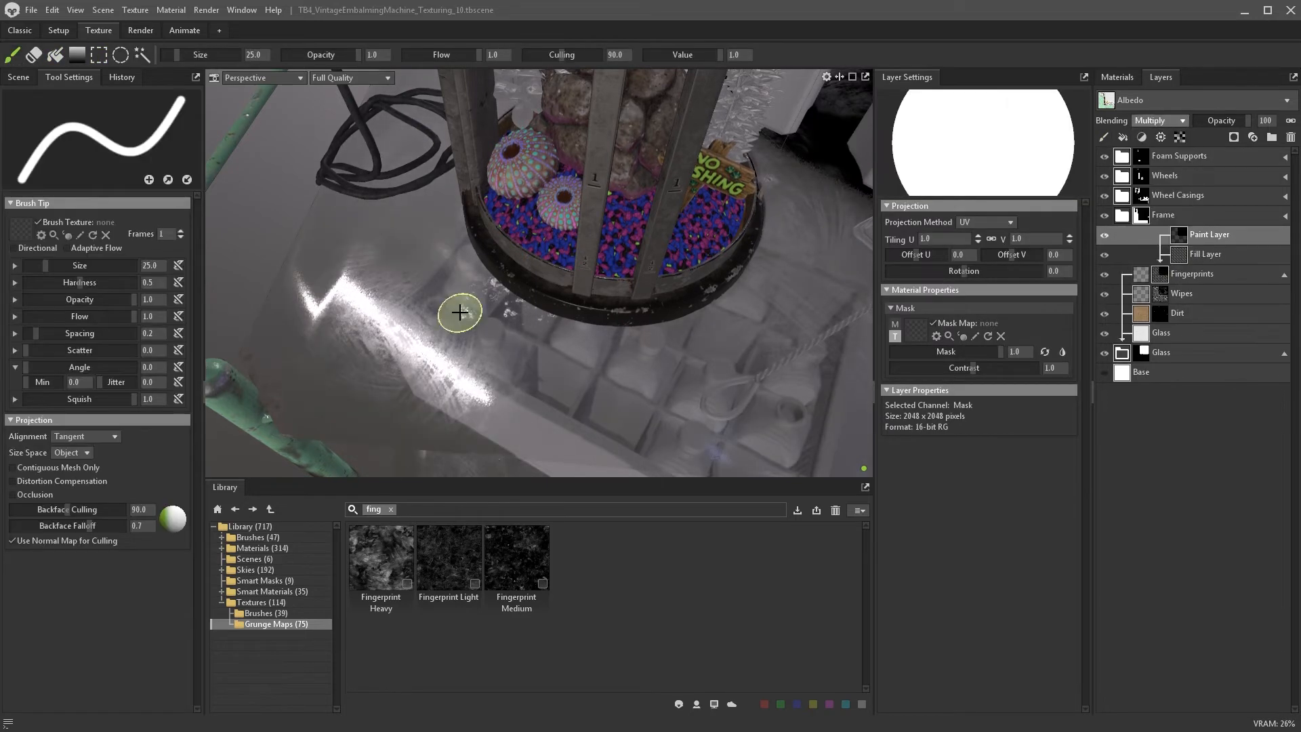
- Load the Dirt Large_4x texture as the brush tip and set the brush opacity to 0.282
click(265, 613)
click(390, 509)
drag(516, 649, 21, 230)
alt+drag(460, 298, 366, 258)
click(304, 54)
- Paint uneven fingerprint coverage over the glass tabletop in the Fingerprints mask, bringing the brush size to 62
key(bracketright)
key(bracketright)
key(bracketright)
key(bracketright)
key(bracketright)
key(bracketright)
key(bracketright)
key(bracketright)
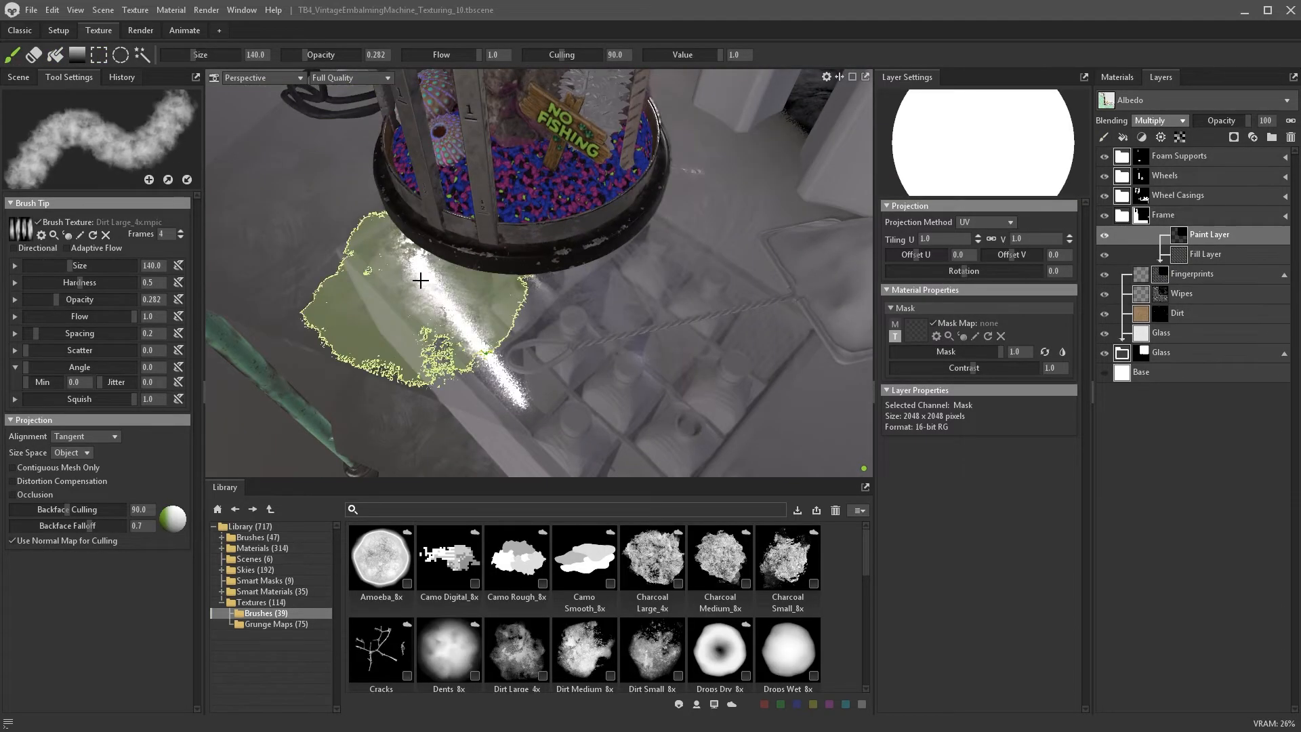
key(bracketleft)
key(bracketleft)
key(bracketleft)
alt+drag(515, 338, 555, 360)
mouse_move(373, 309)
alt+mouse_down()
mouse_move(642, 252)
mouse_move(751, 279)
mouse_move(595, 389)
mouse_move(656, 415)
mouse_move(610, 434)
mouse_move(602, 383)
mouse_move(619, 380)
alt+mouse_up()
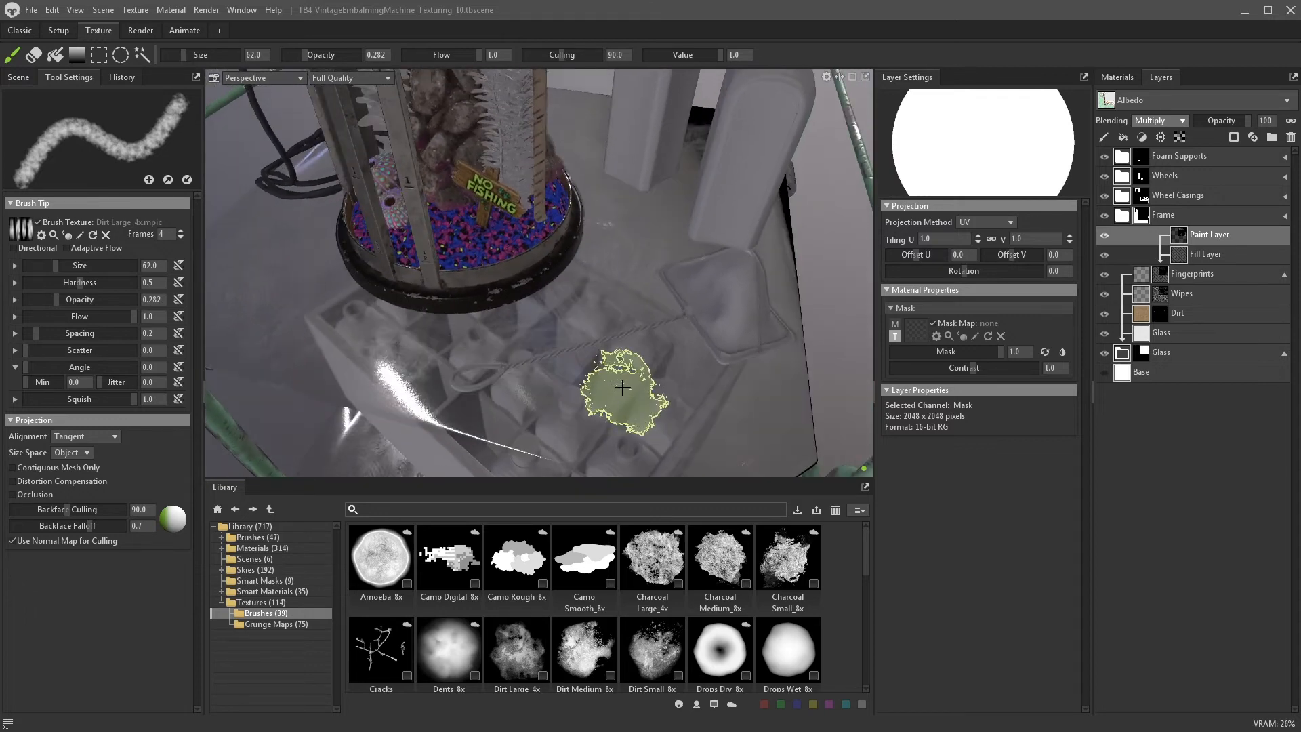
- Add a fill layer above Fingerprints and set its albedo to bright red
click(1251, 273)
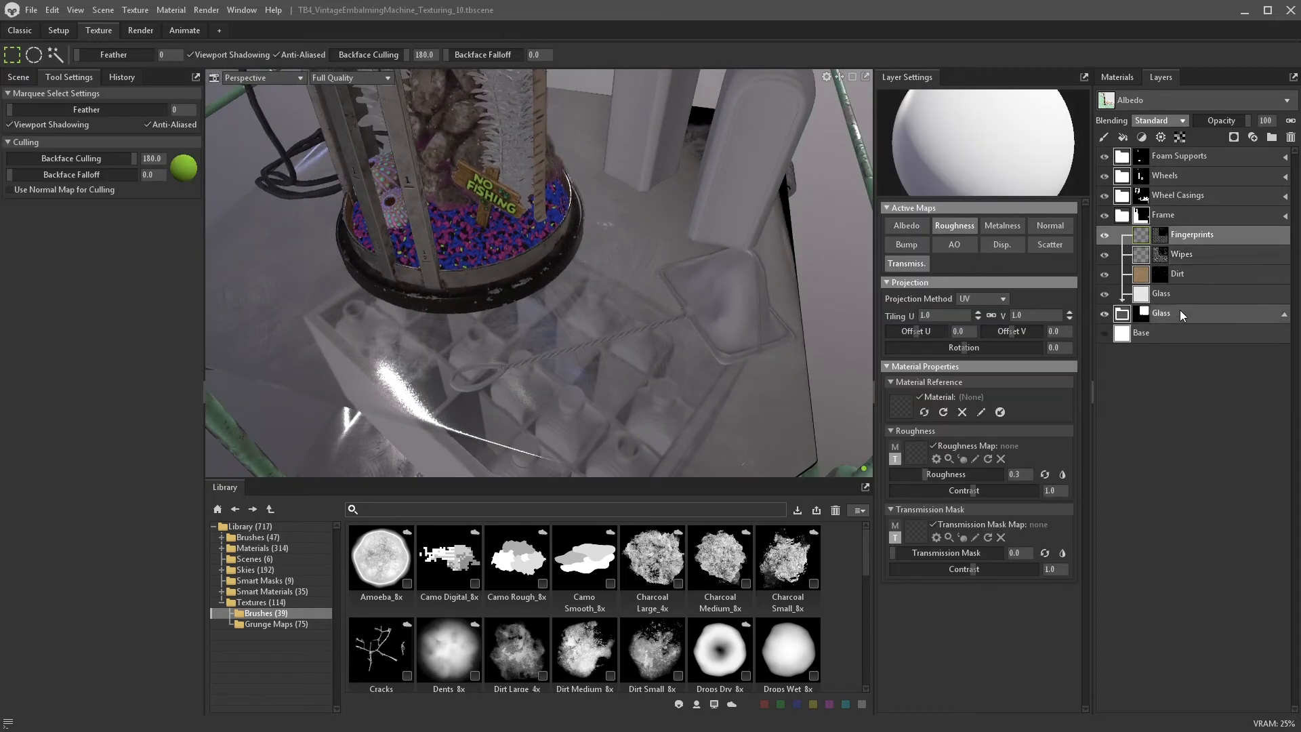
click(1123, 138)
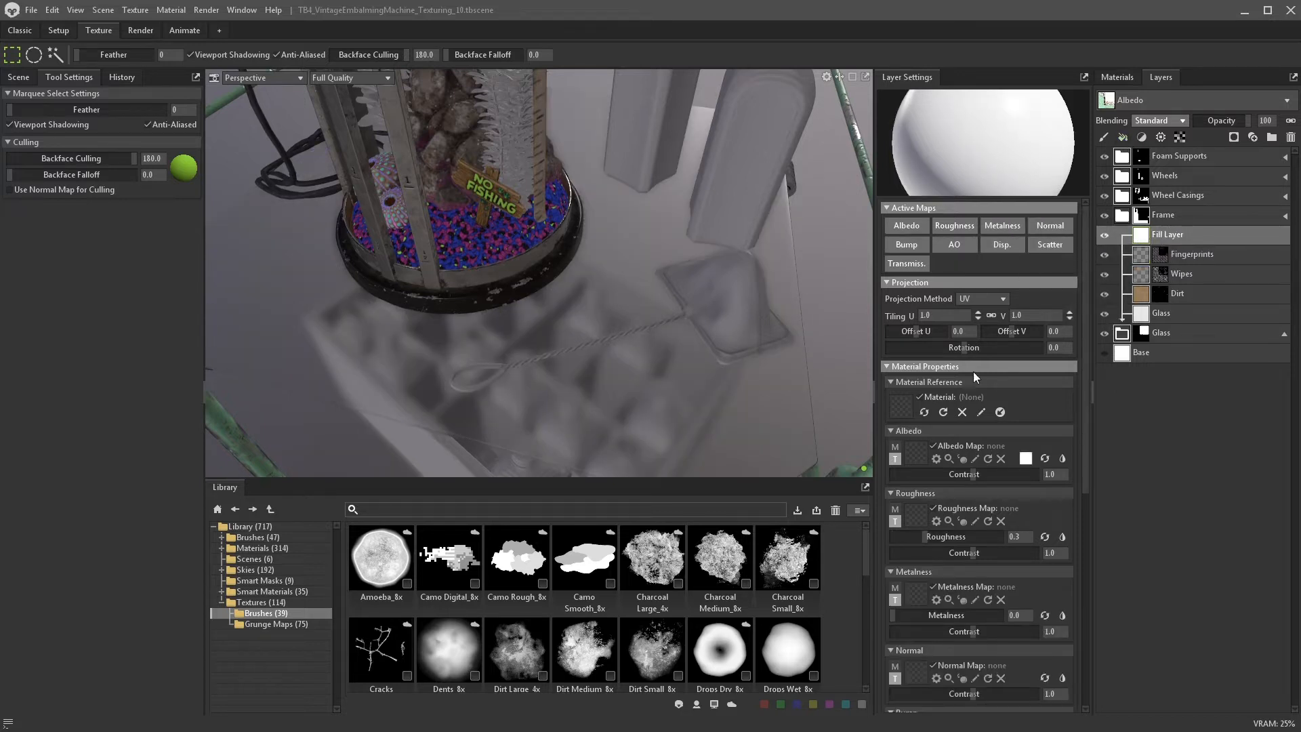
scroll(965, 597, down, 3)
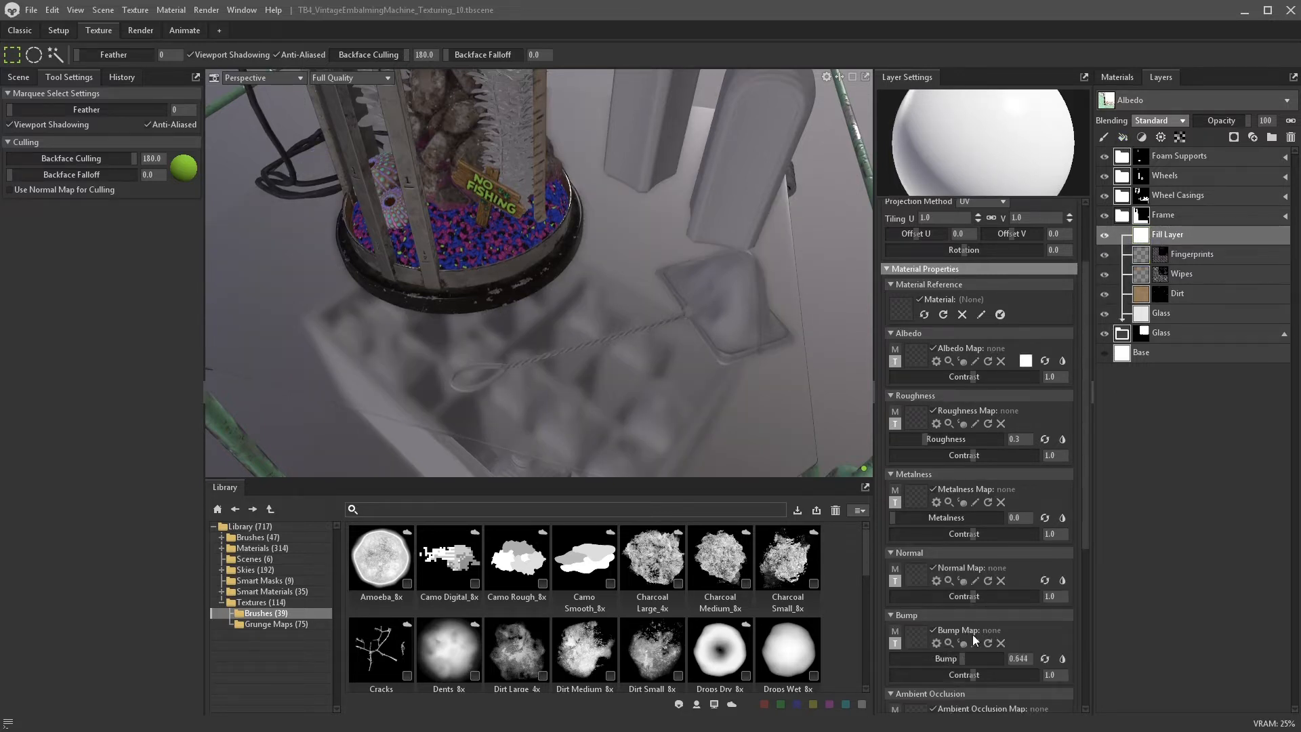
click(1026, 360)
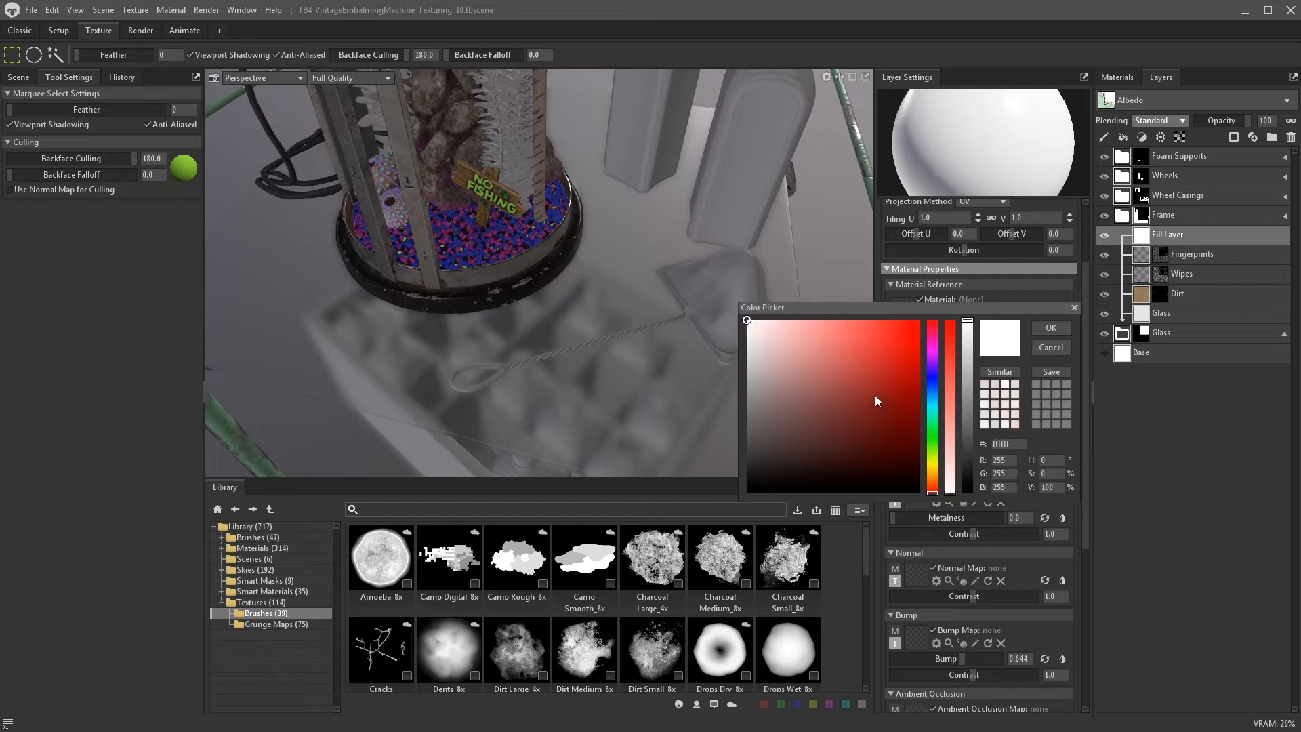
drag(877, 401, 982, 293)
click(1051, 326)
- Rename the red fill layer as Water Droplets and give it a black paint mask
scroll(1015, 528, down, 6)
scroll(989, 563, down, 3)
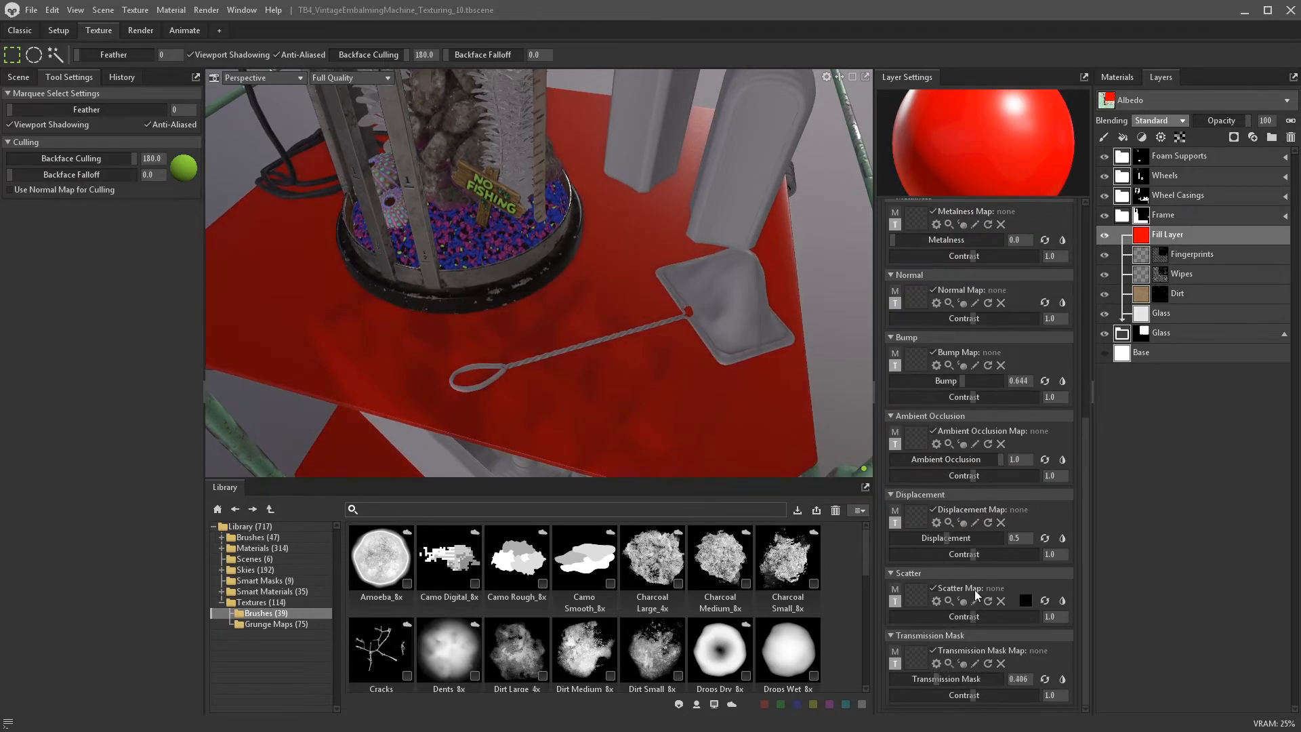
scroll(976, 592, up, 12)
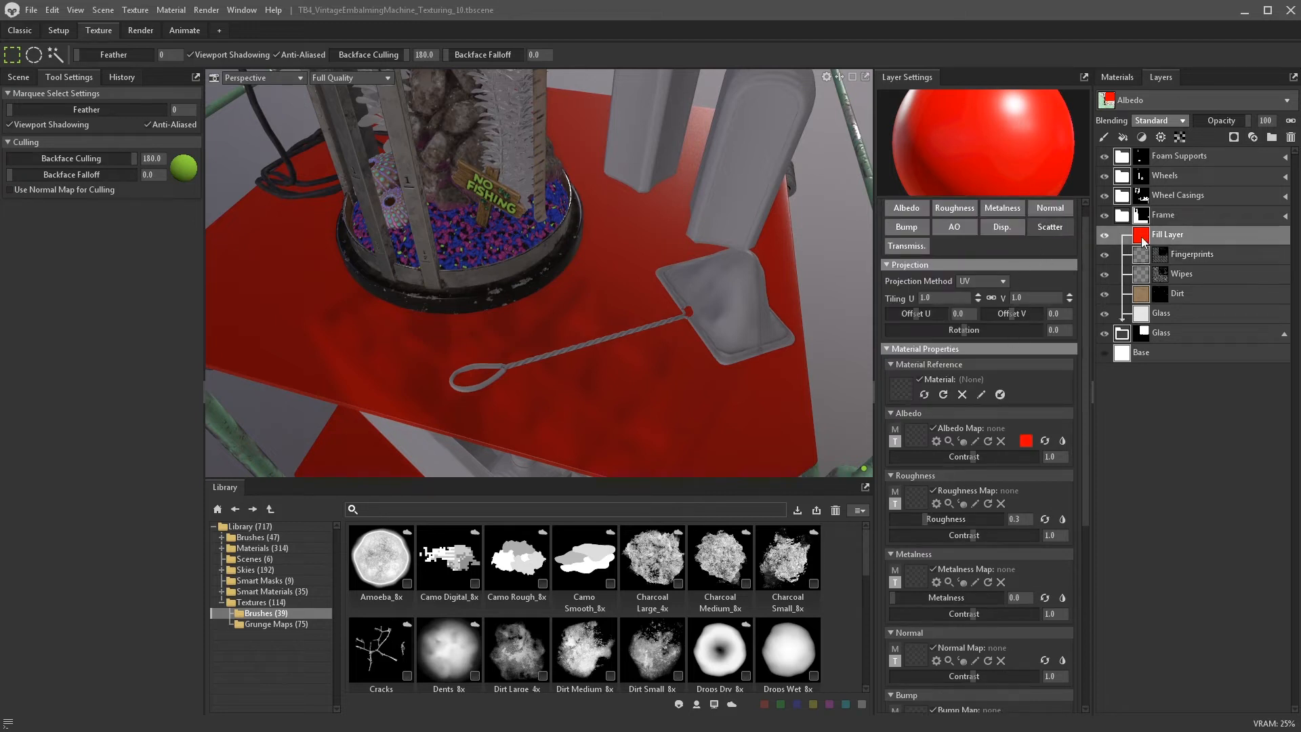
double_click(1179, 236)
text(Water Drople)
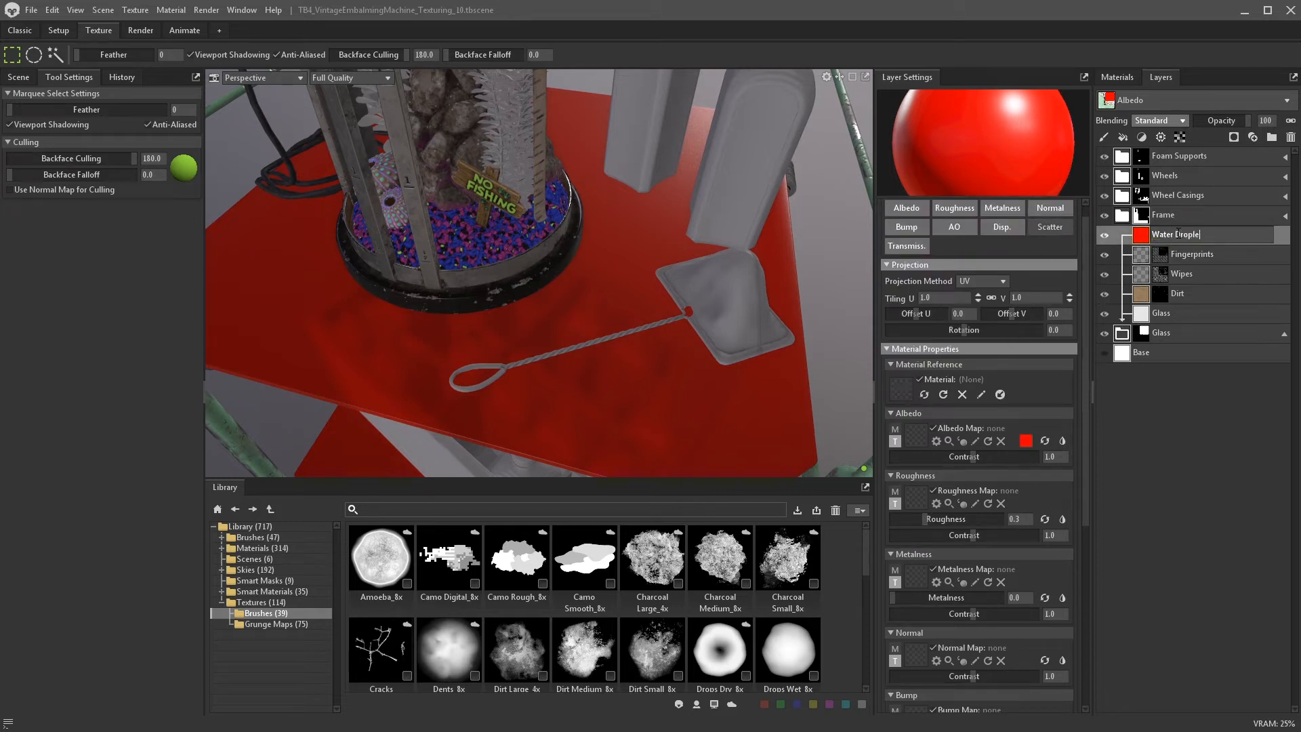
text(ts)
key(Return)
click(1235, 137)
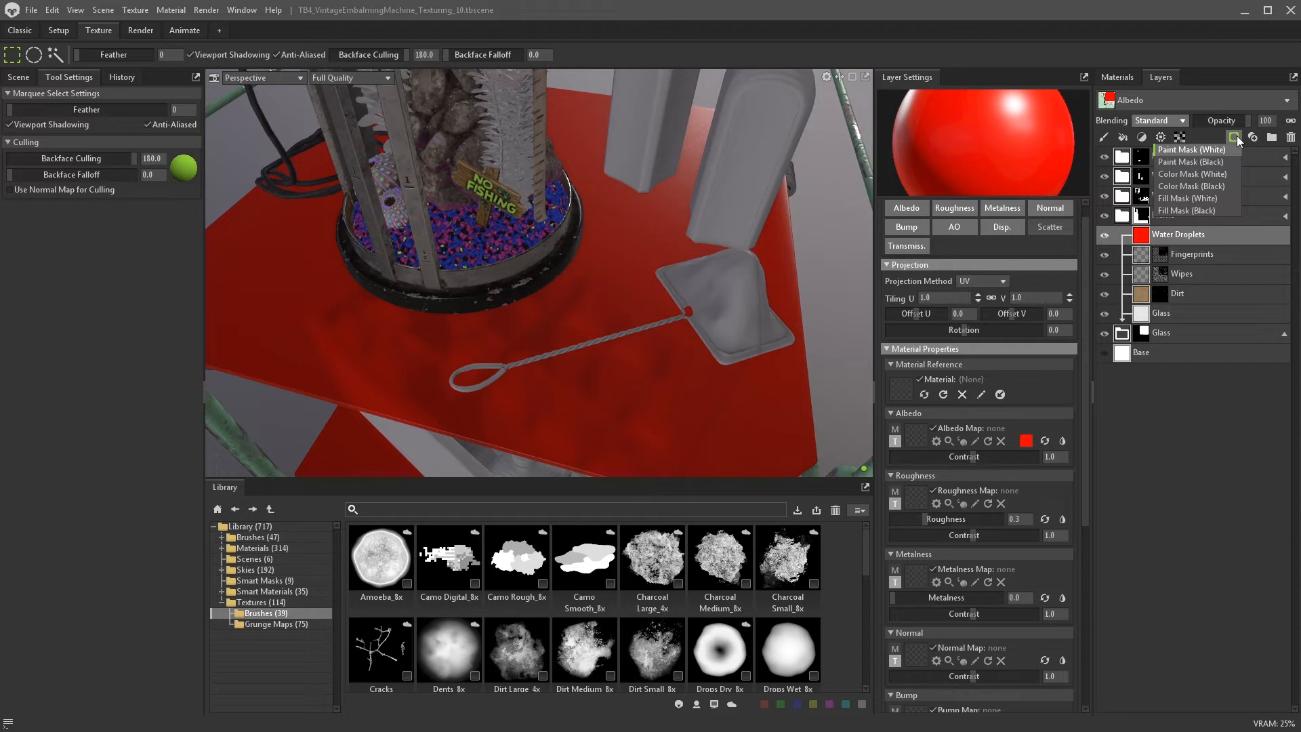
click(1228, 175)
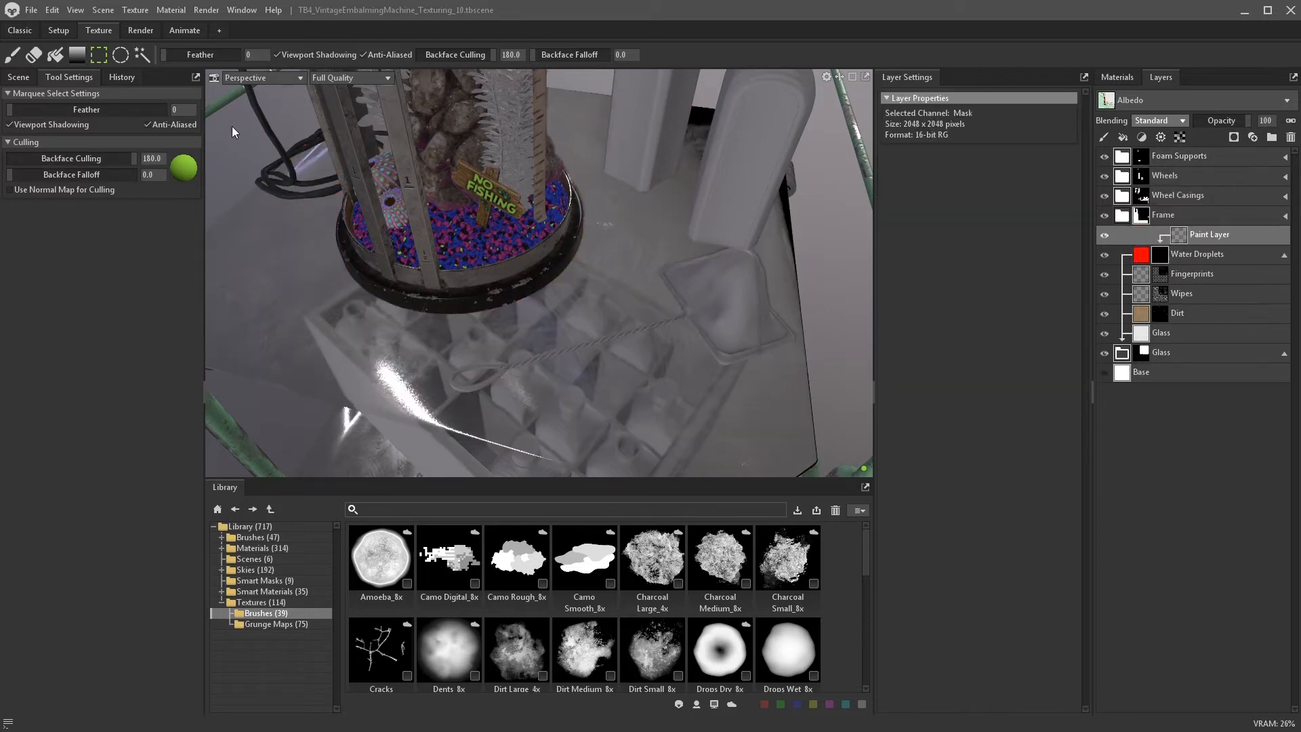
- Paint one test droplet on the glass tabletop in the Water Droplets mask with a brush of size 5
click(12, 54)
scroll(518, 285, up, 8)
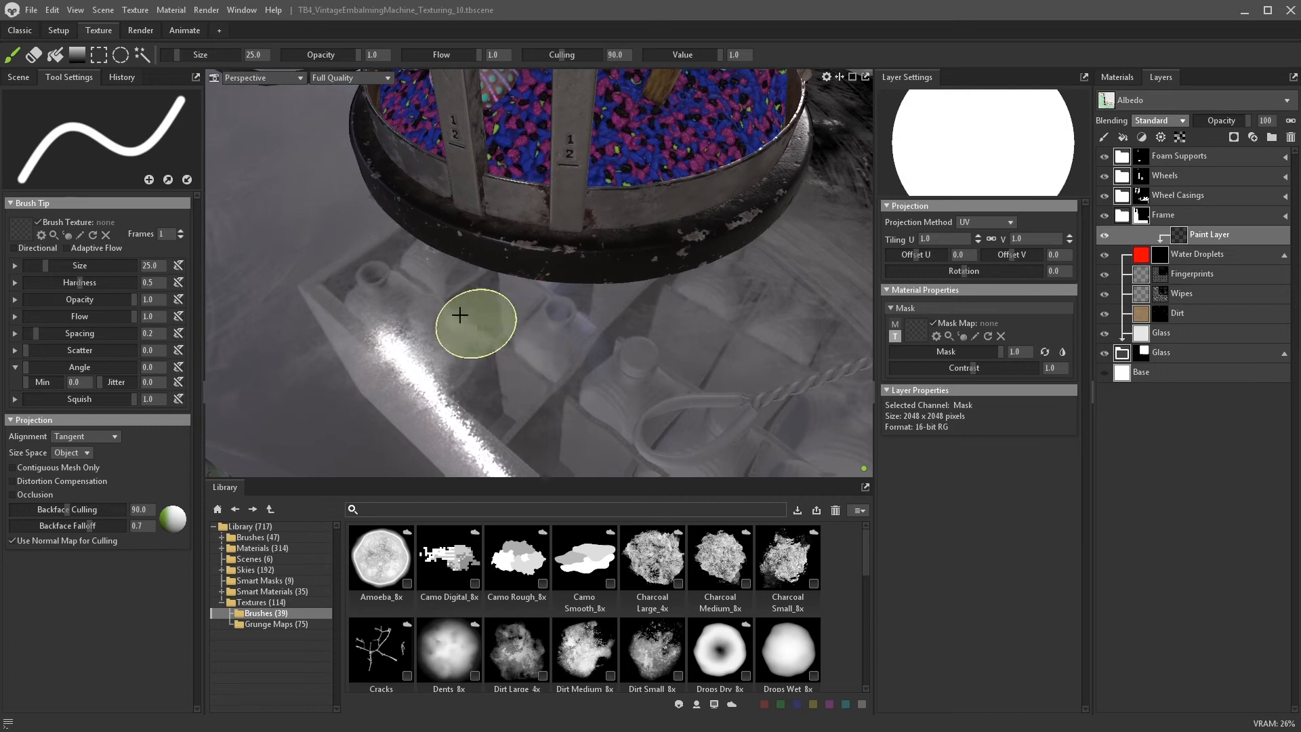
key(bracketleft)
key(bracketleft)
key(bracketleft)
key(bracketleft)
key(bracketleft)
key(bracketleft)
key(bracketleft)
key(bracketleft)
key(bracketleft)
key(bracketleft)
key(bracketleft)
key(bracketleft)
key(bracketleft)
key(bracketleft)
key(bracketleft)
key(bracketleft)
key(bracketleft)
key(bracketleft)
key(bracketleft)
key(bracketleft)
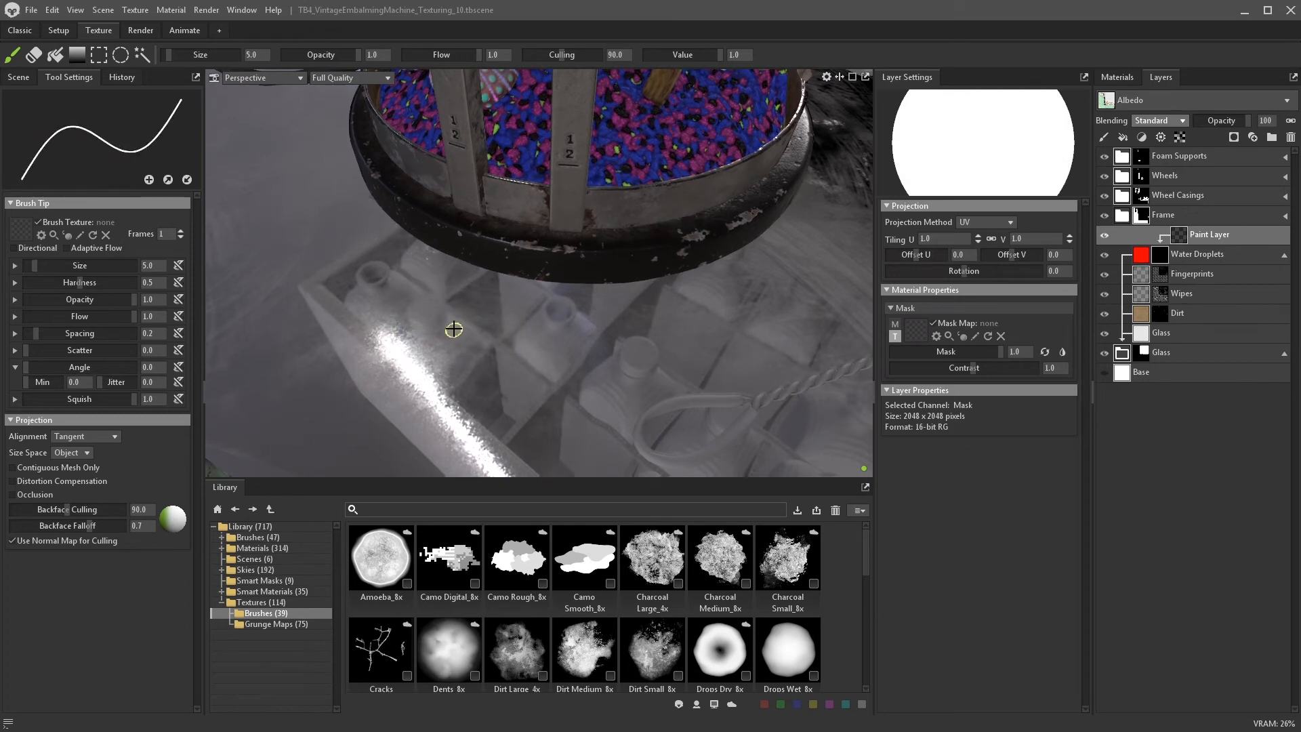
click(453, 331)
mouse_move(502, 335)
alt+mouse_down()
mouse_move(453, 325)
mouse_move(434, 340)
alt+mouse_up()
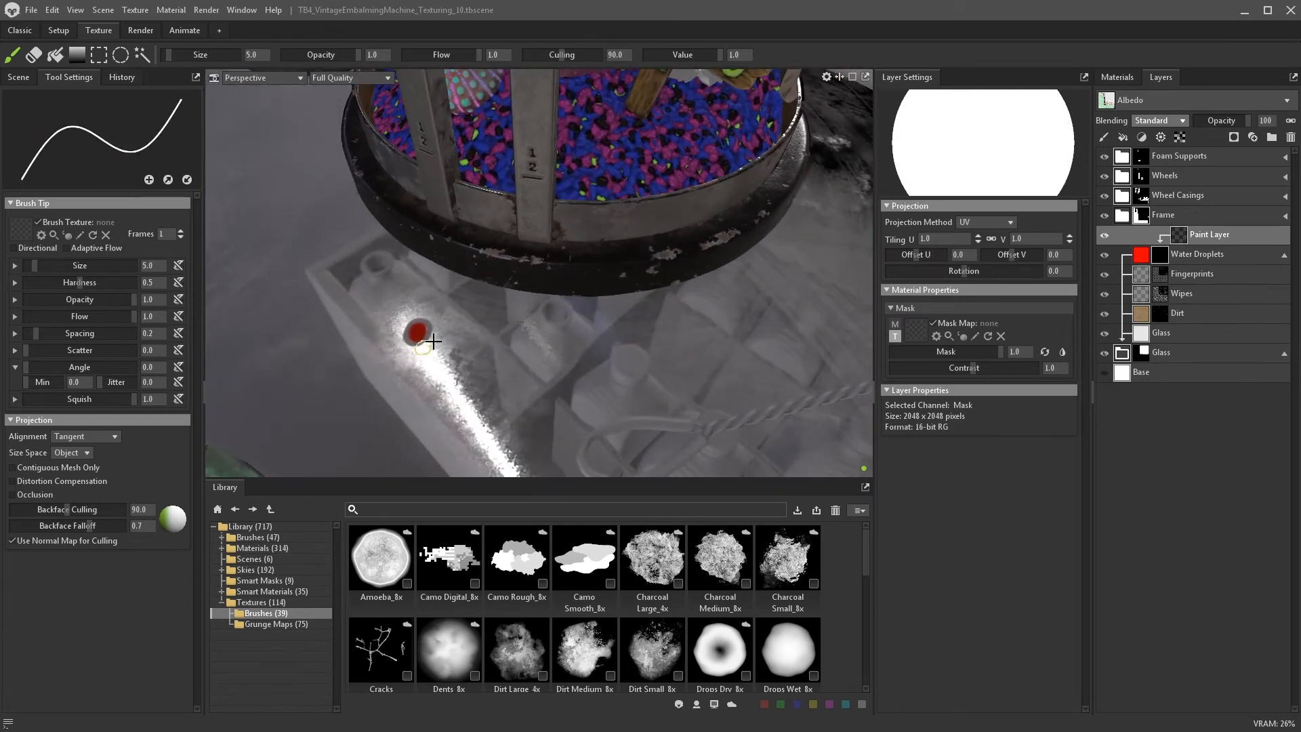
- Set the Water Droplets layer's bump to 0.731 and keep only its roughness, bump and transmission maps active
click(1143, 261)
scroll(999, 475, down, 5)
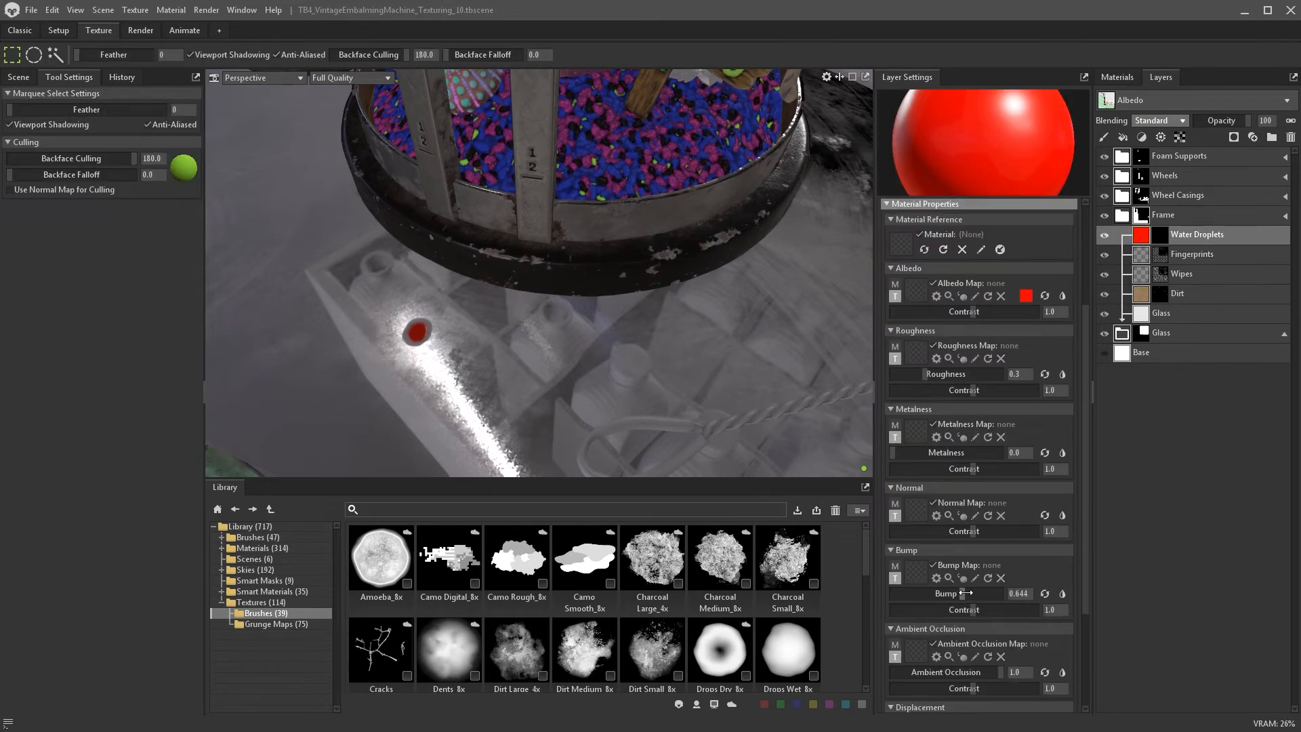
drag(966, 593, 972, 593)
scroll(964, 477, up, 5)
click(908, 227)
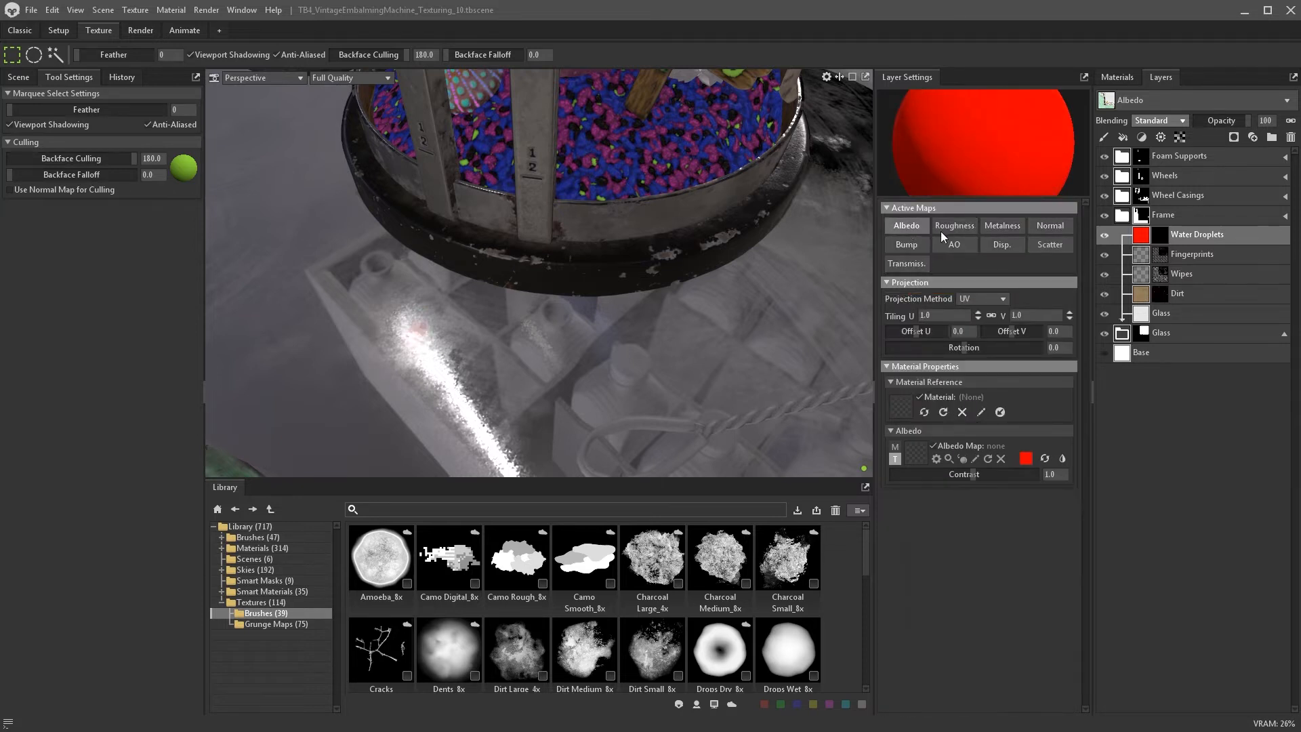
click(916, 244)
click(909, 263)
click(961, 227)
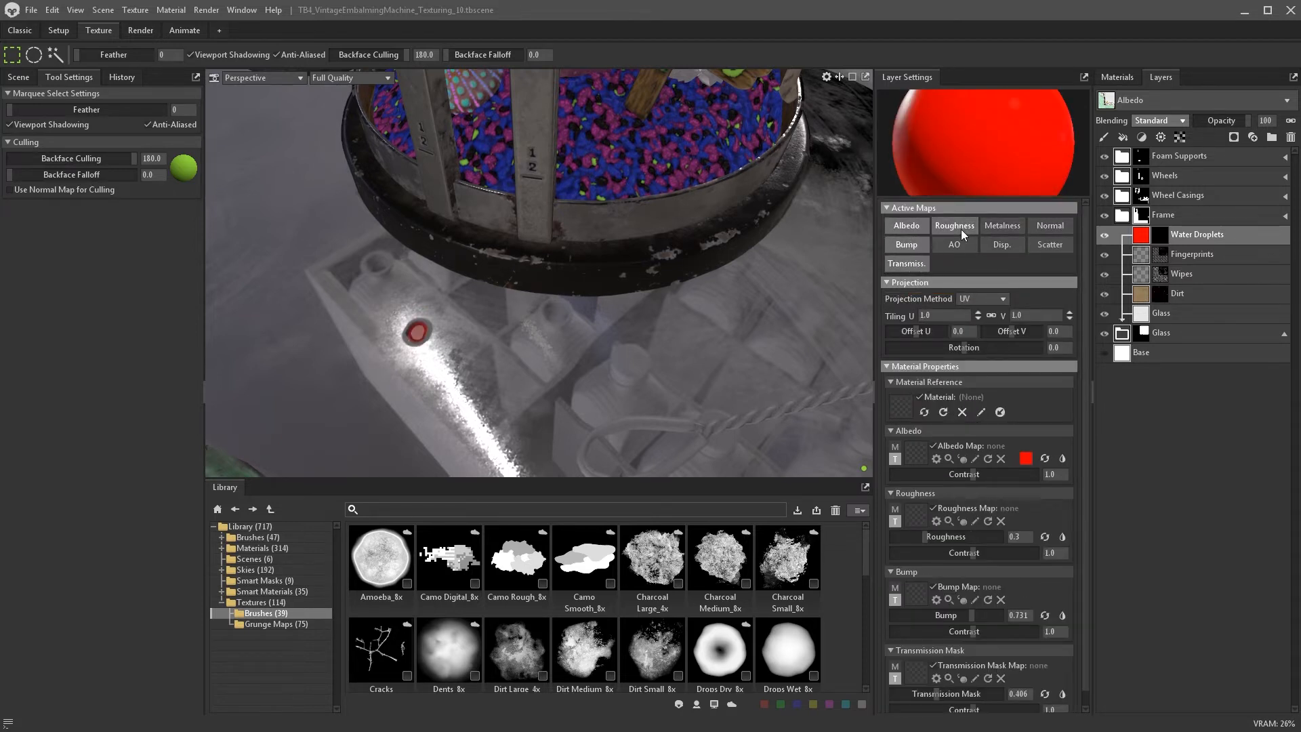
click(908, 227)
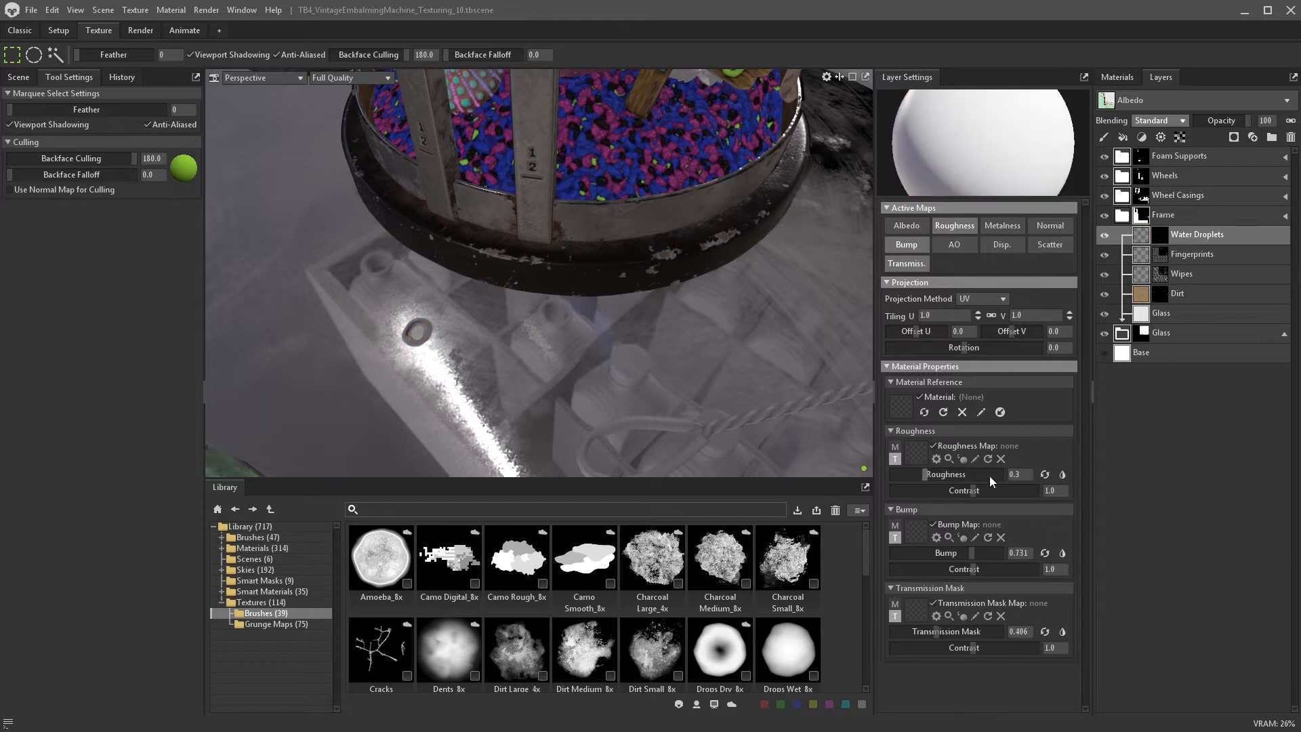
- Set the Water Droplets layer's roughness to 0.0, bump to 0.569, bump contrast to 0.0 and transmission mask to 0.831
drag(925, 474, 889, 473)
alt+drag(522, 411, 458, 397)
drag(971, 569, 891, 568)
drag(971, 553, 953, 553)
alt+drag(647, 456, 651, 430)
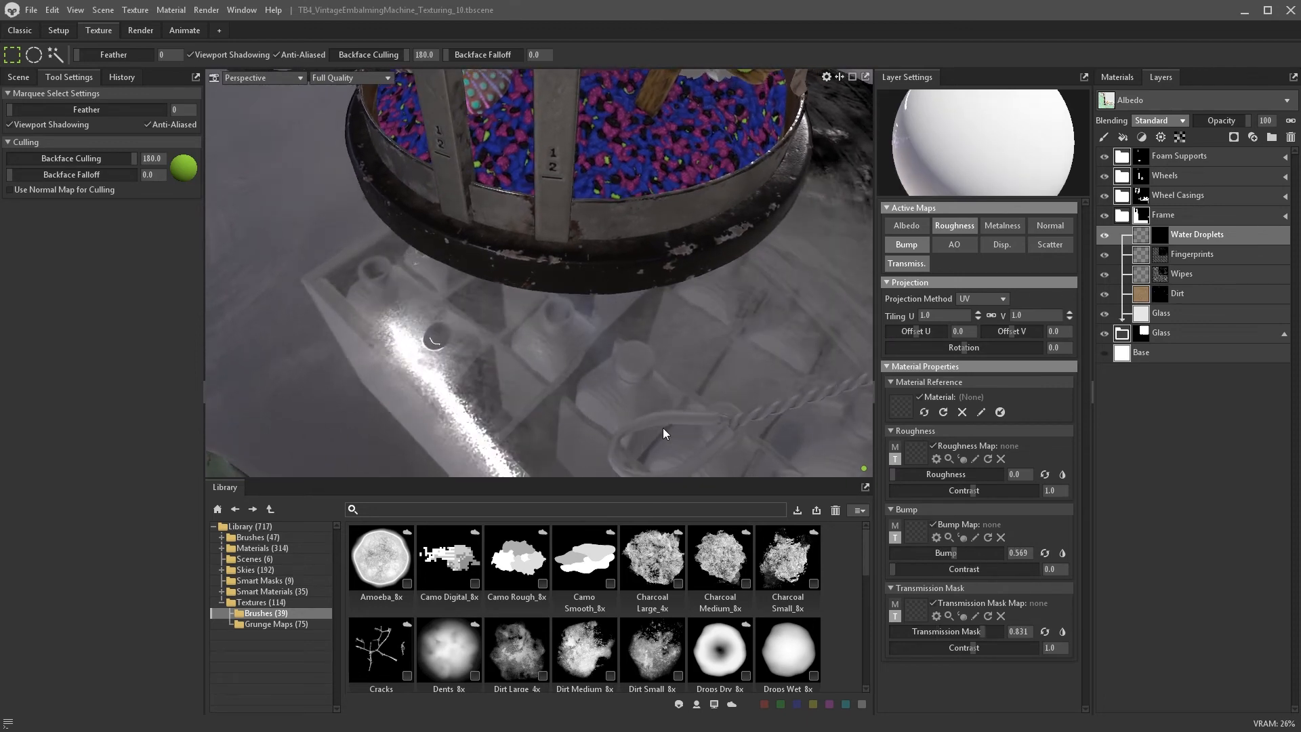
- Paint small water droplets across the tabletop in the Water Droplets mask with a size 4 brush, trimming them with black
click(1158, 235)
click(1104, 137)
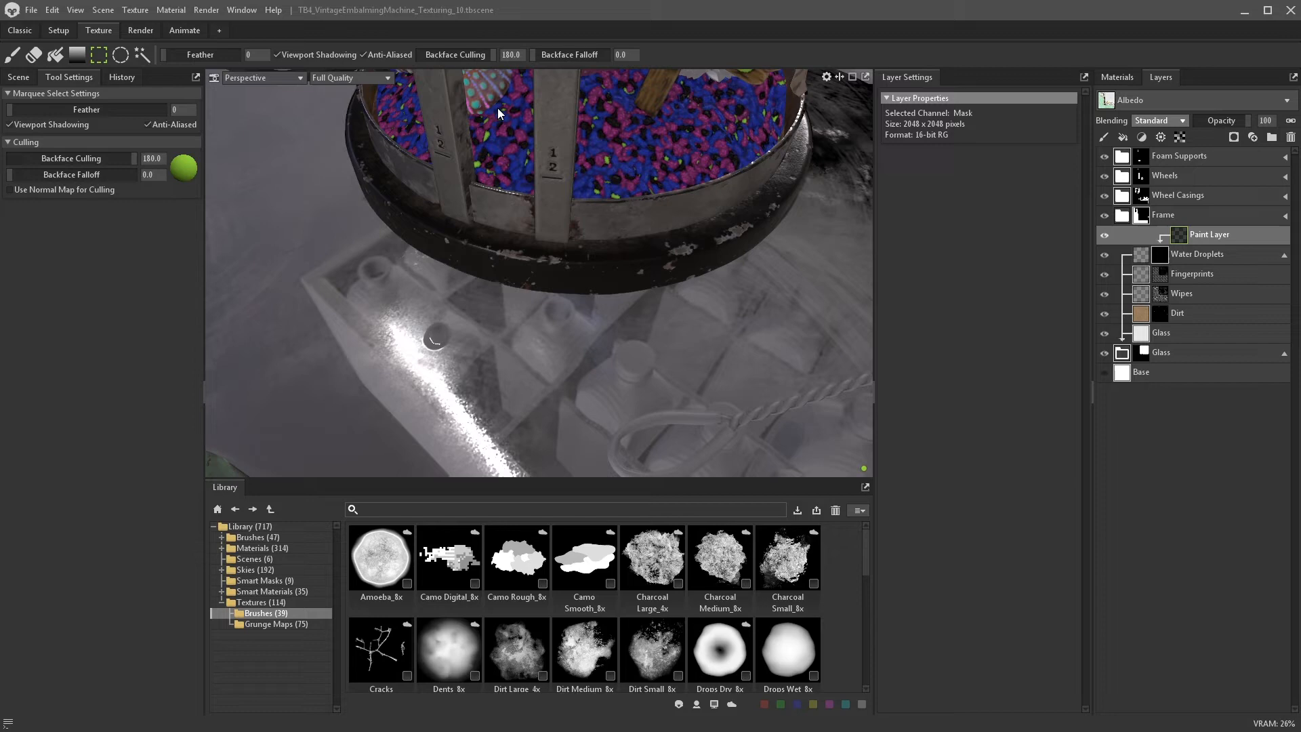
click(12, 55)
key(bracketleft)
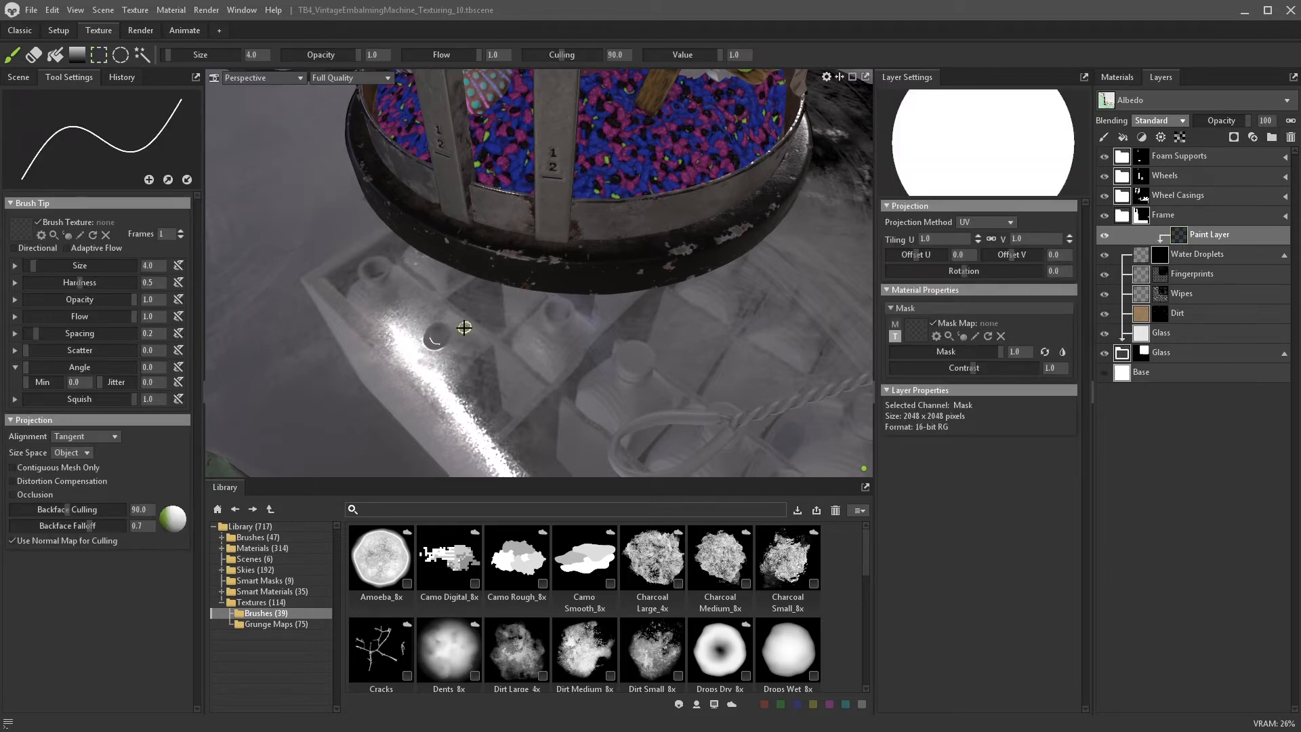
alt+drag(502, 324, 634, 362)
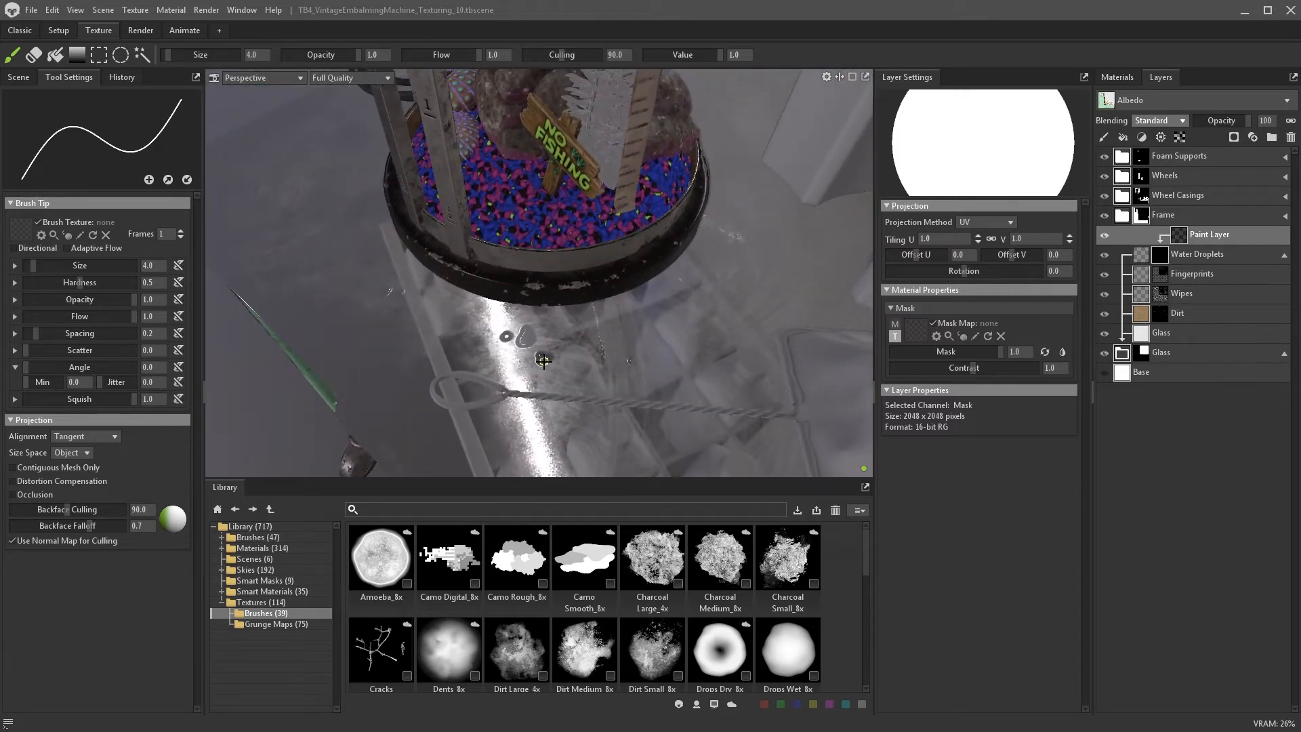
alt+drag(543, 360, 662, 379)
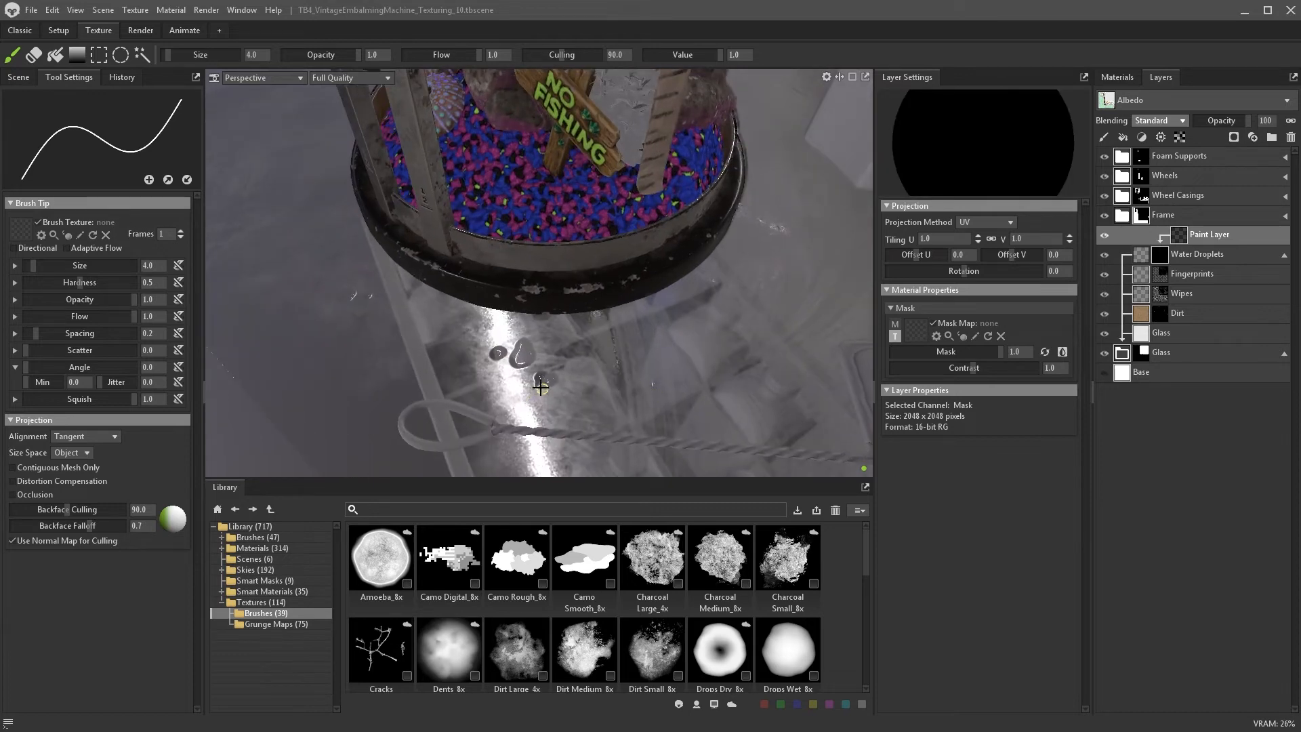
alt+right_drag(557, 375, 648, 382)
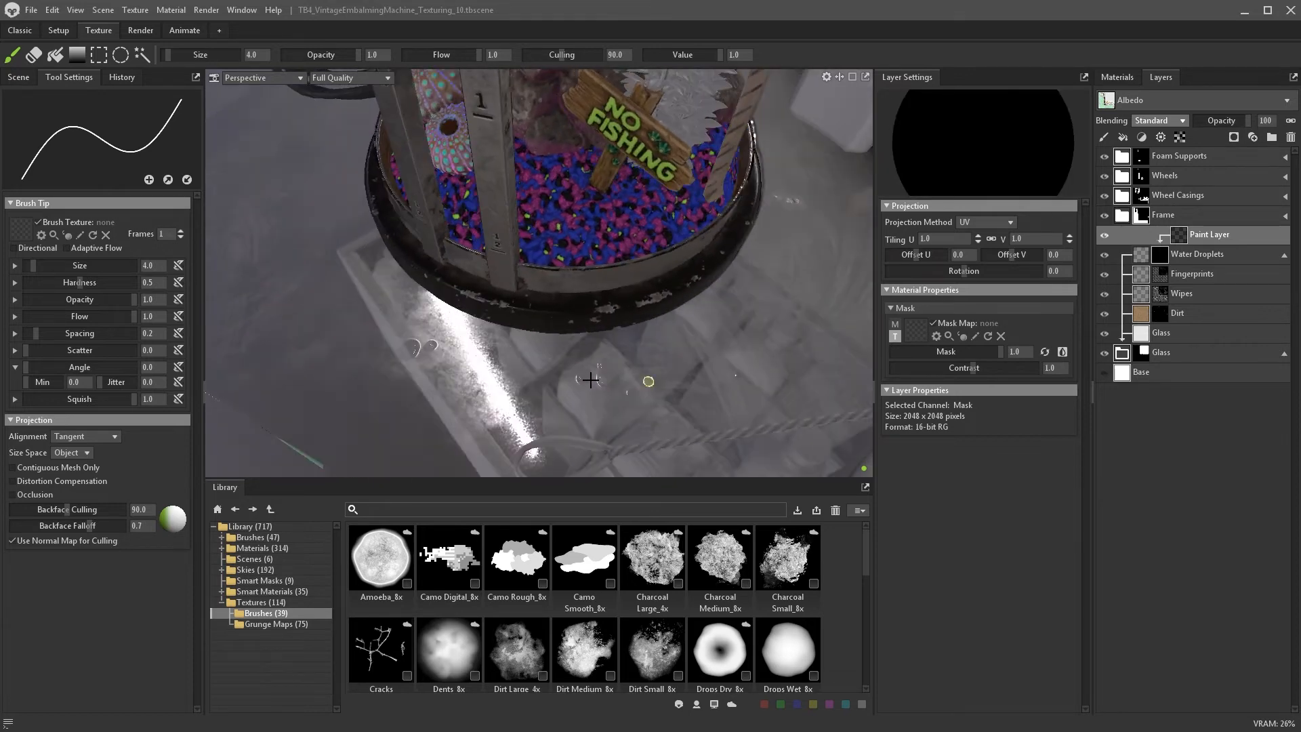
alt+drag(585, 383, 617, 390)
click(480, 413)
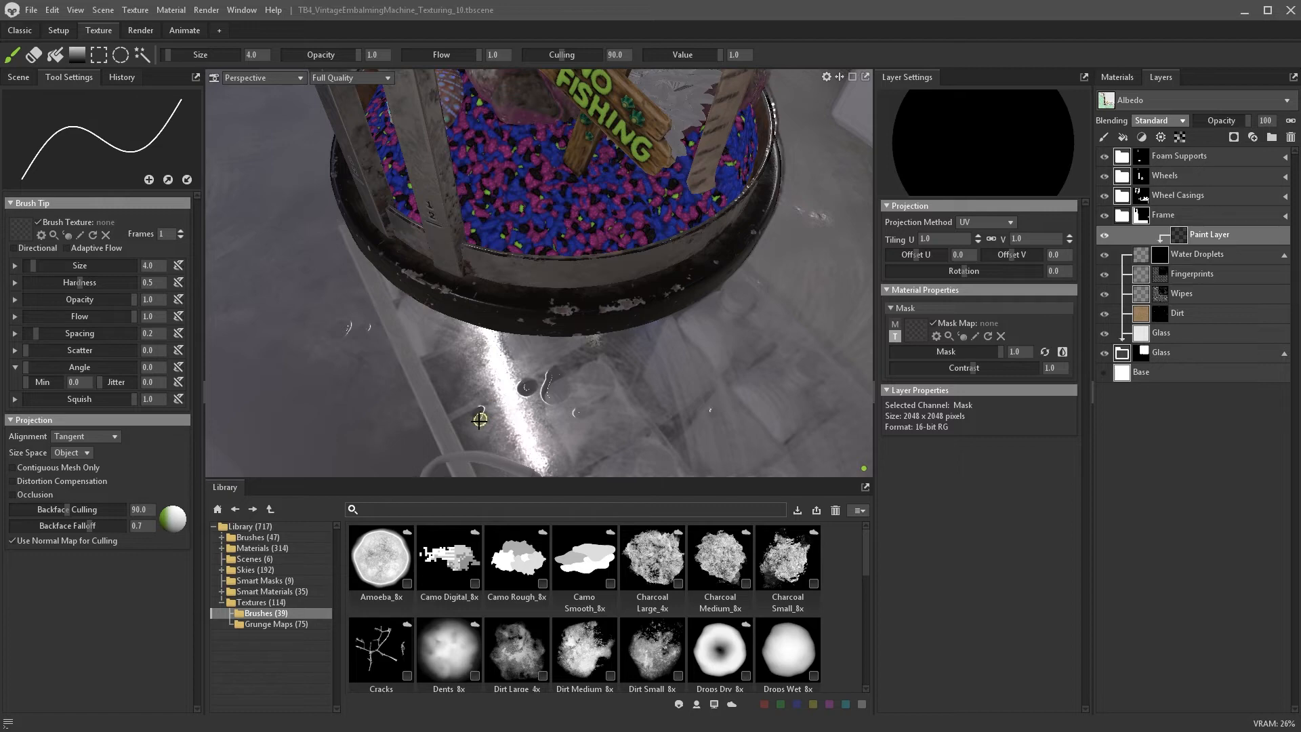
alt+drag(429, 406, 569, 429)
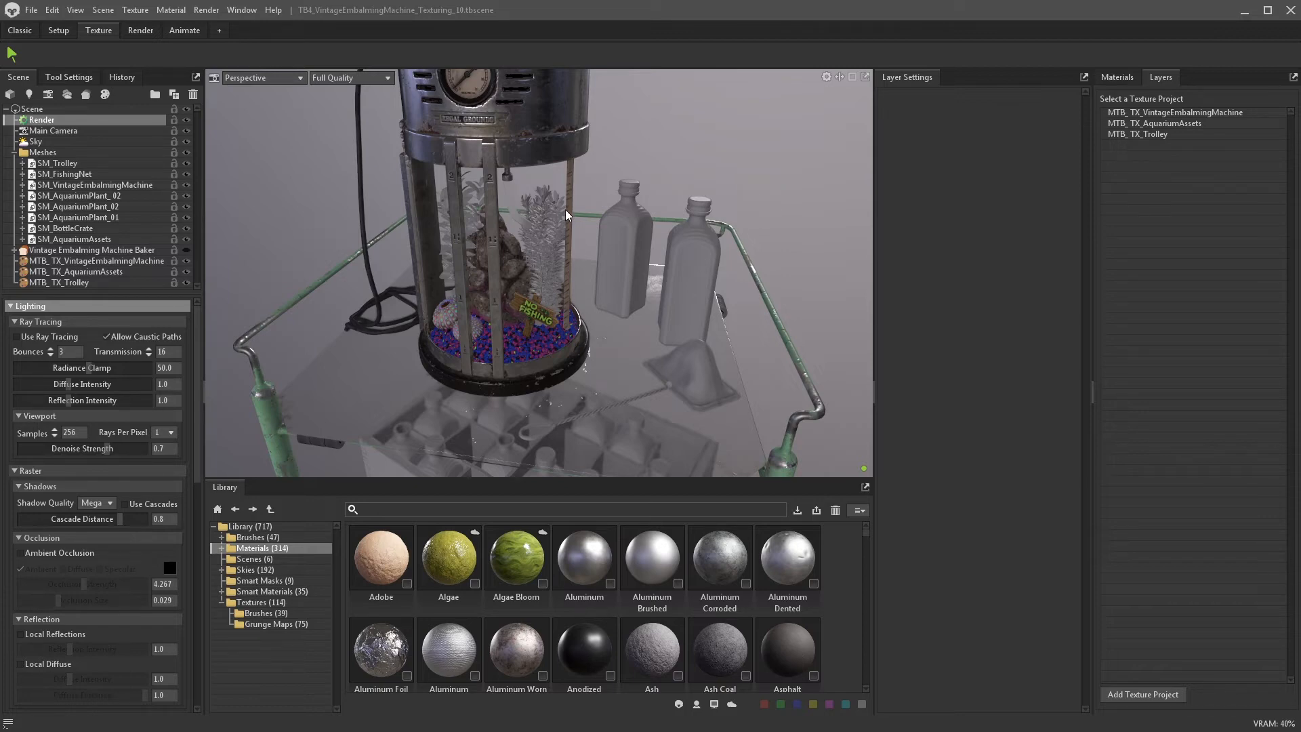
- Create and link a new texture project for the TX_AquariumFoliage texture set in the Vintage Embalming Machine Baker
scroll(562, 263, up, 10)
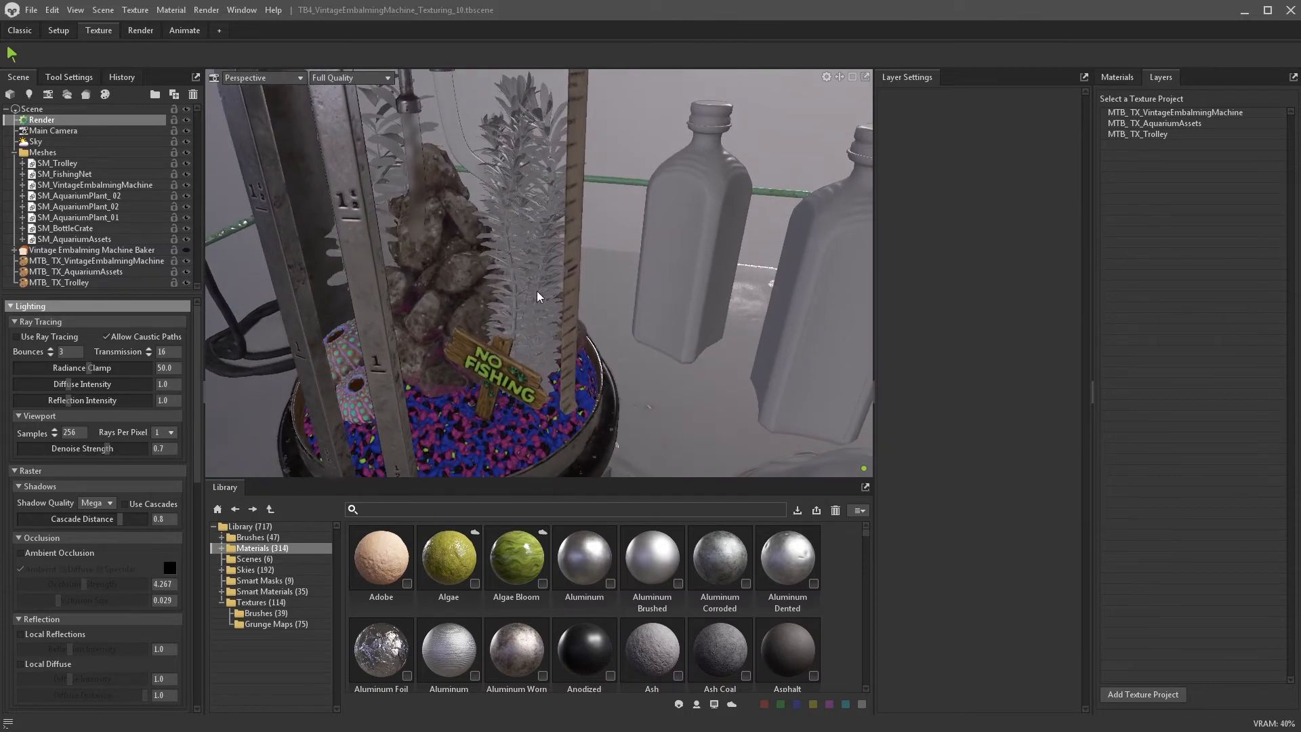
click(14, 152)
click(42, 164)
scroll(77, 422, down, 8)
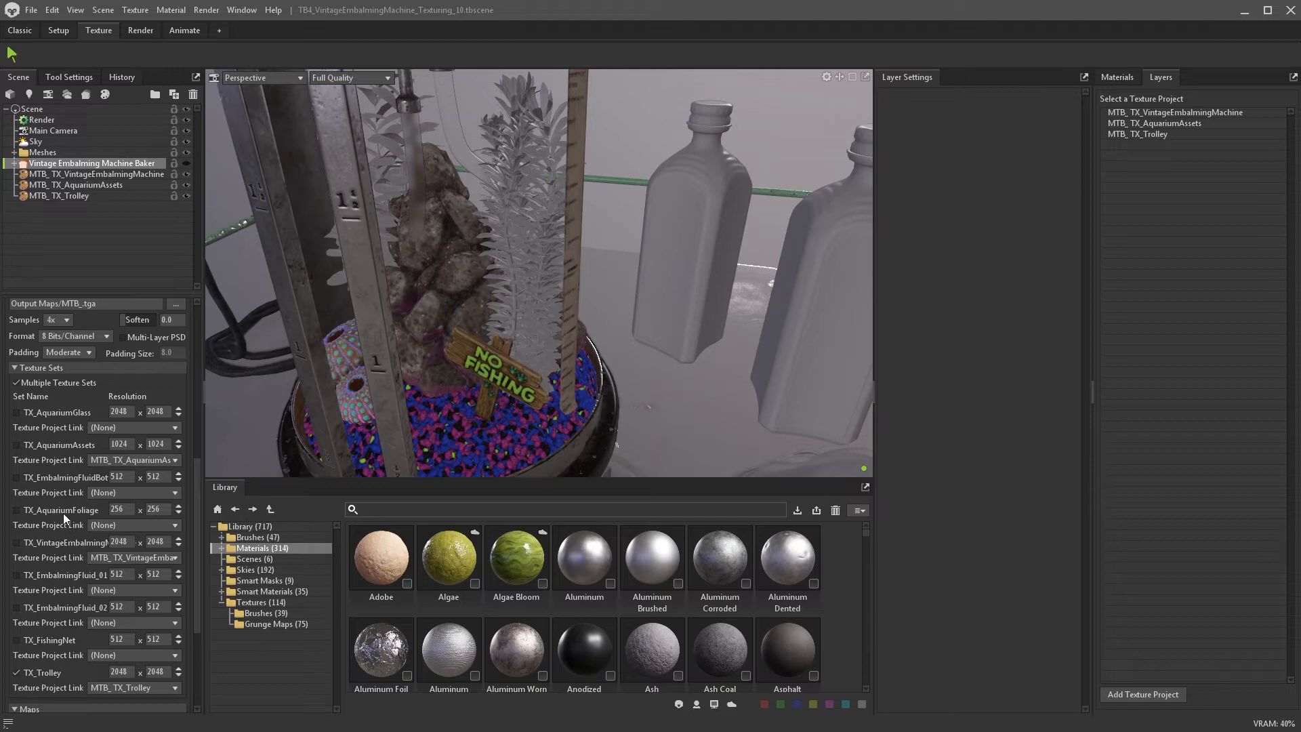
click(115, 526)
click(108, 556)
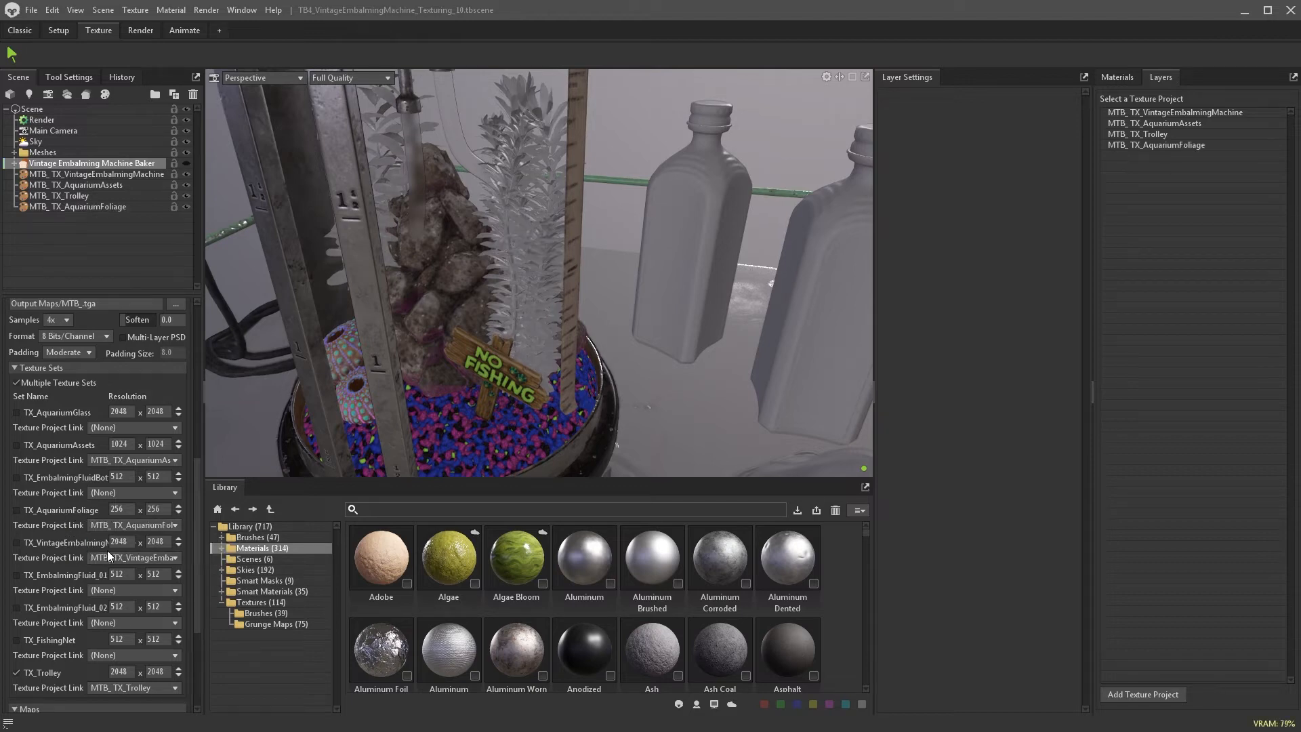
- Create layer groups named Plant 01 and Plant 02 in the MTB_TX_AquariumFoliage project, and select Plant 01
click(105, 206)
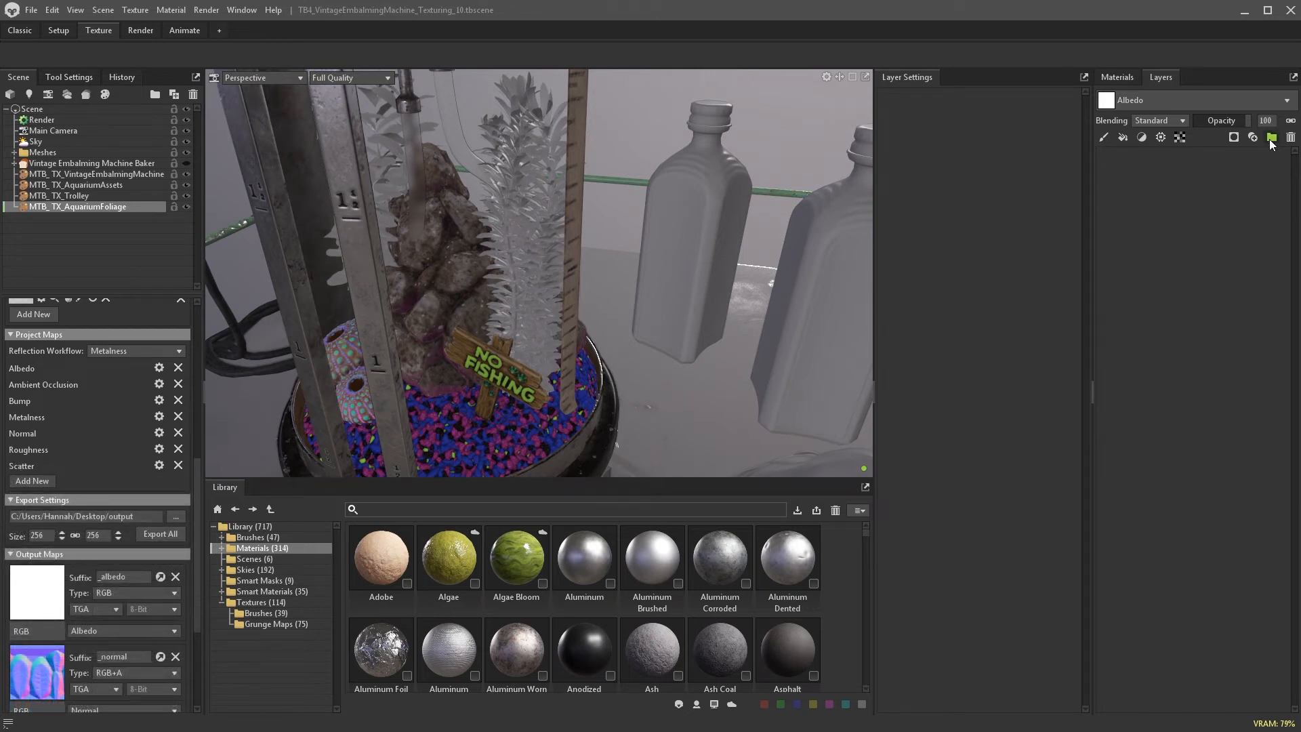
click(1272, 138)
text(Plant 01)
key(Return)
click(1272, 137)
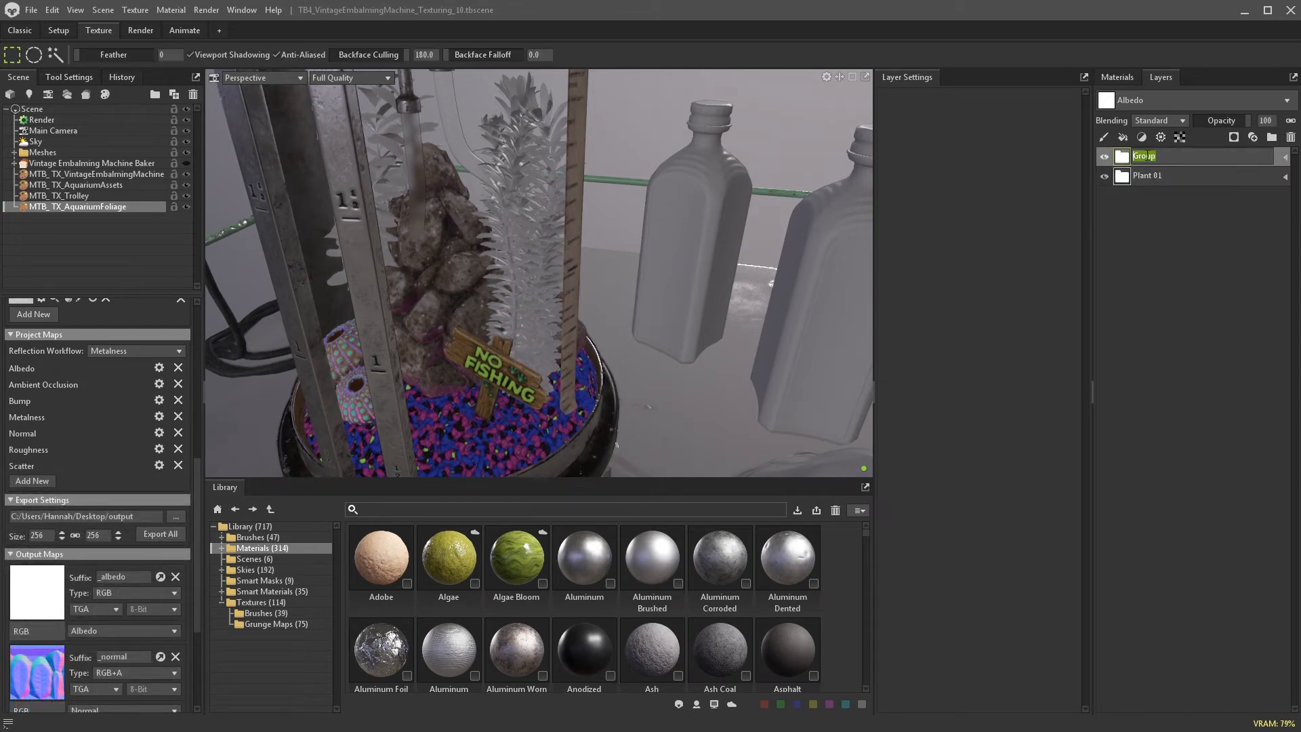
text(Plant 02)
key(Return)
alt+drag(685, 270, 707, 299)
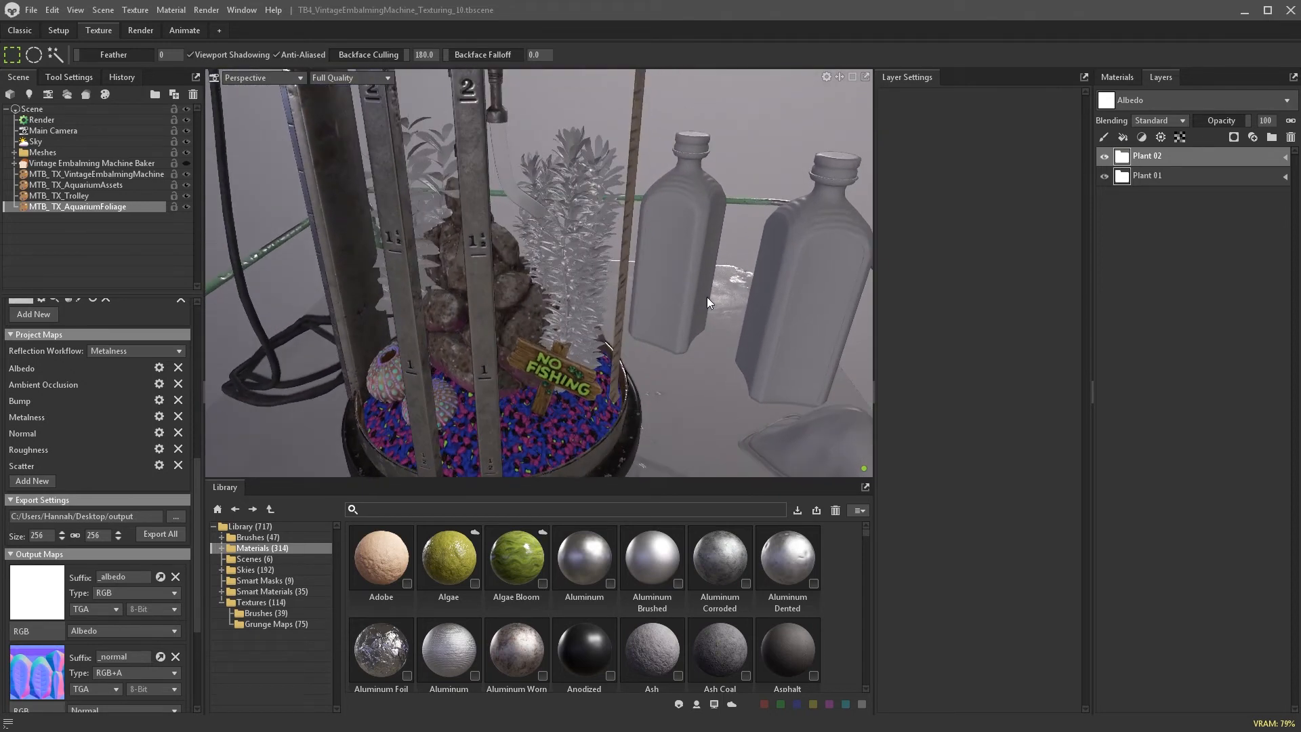
click(1177, 180)
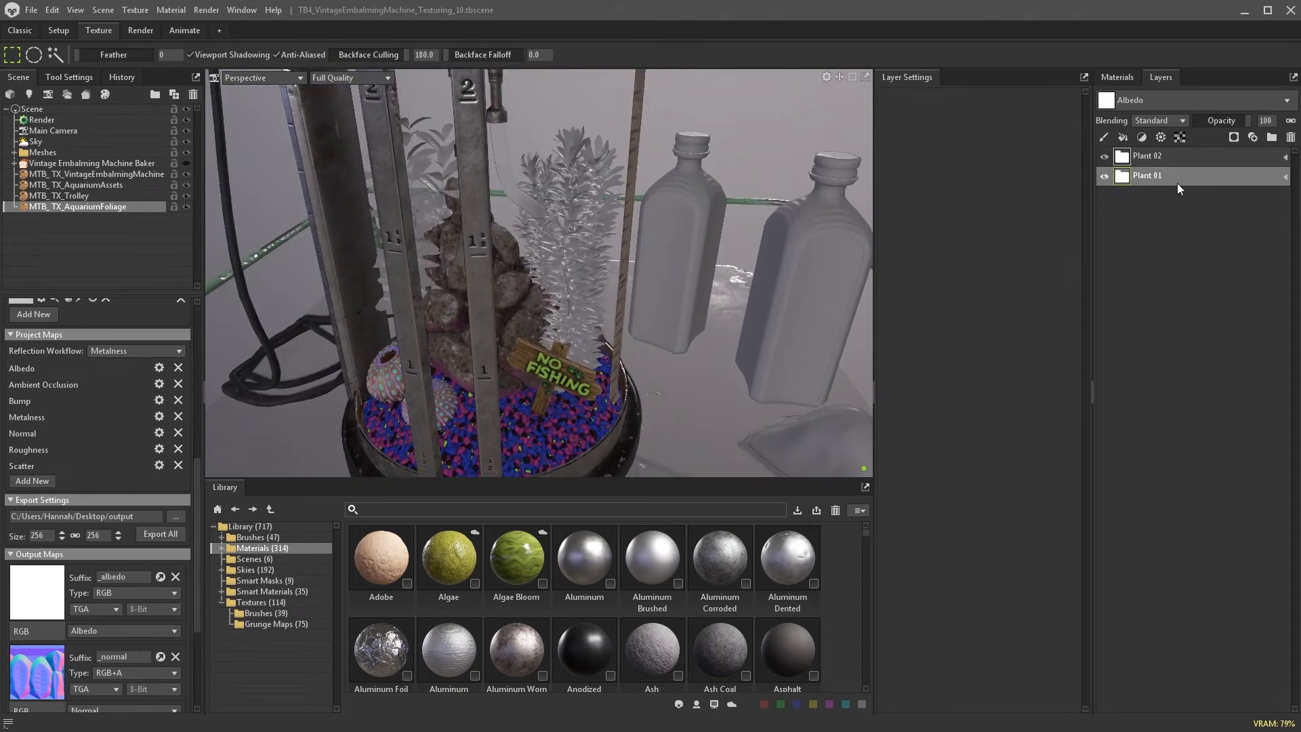
- Add a black mask to the Plant 01 group
click(1234, 137)
click(1230, 175)
- Find the separate foliage leaf meshes below the trolley and examine them up close
key(f)
alt+middle_drag(740, 331, 477, 115)
alt+right_drag(477, 115, 510, 338)
alt+middle_drag(509, 339, 461, 251)
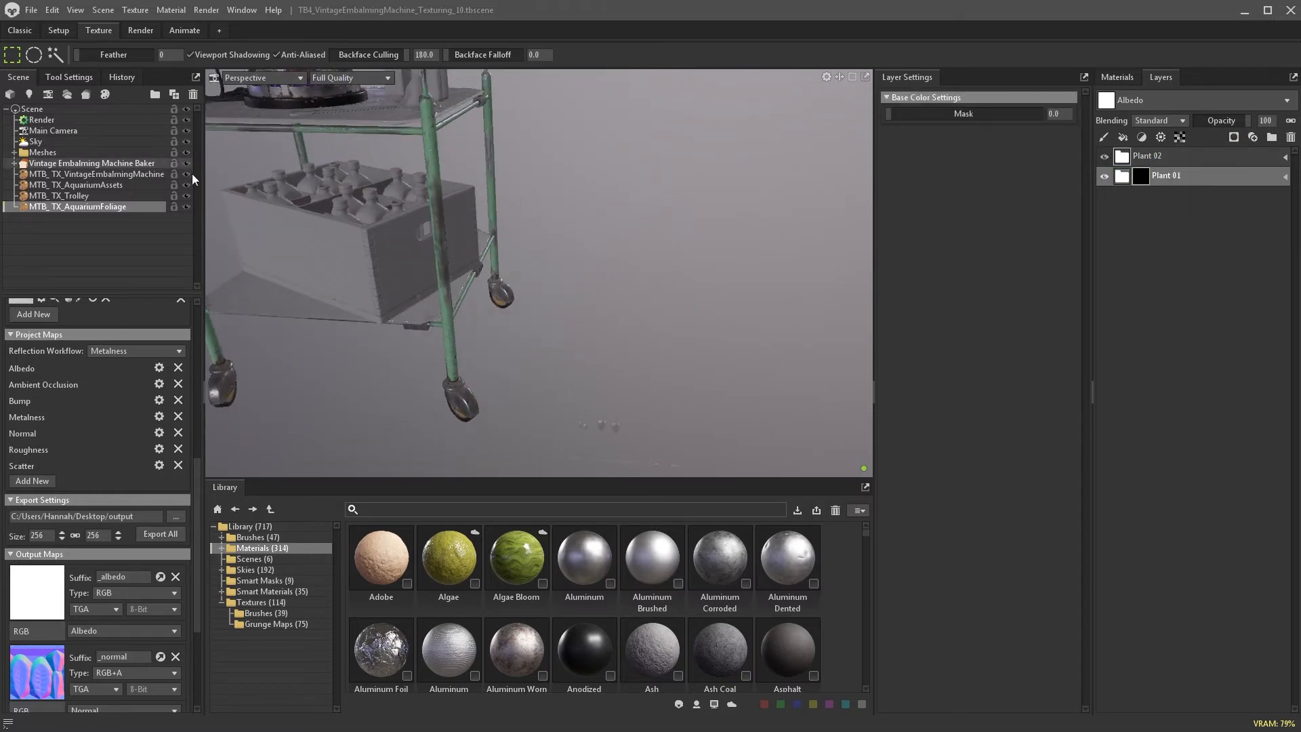
alt+middle_drag(621, 416, 469, 249)
alt+right_drag(469, 250, 494, 369)
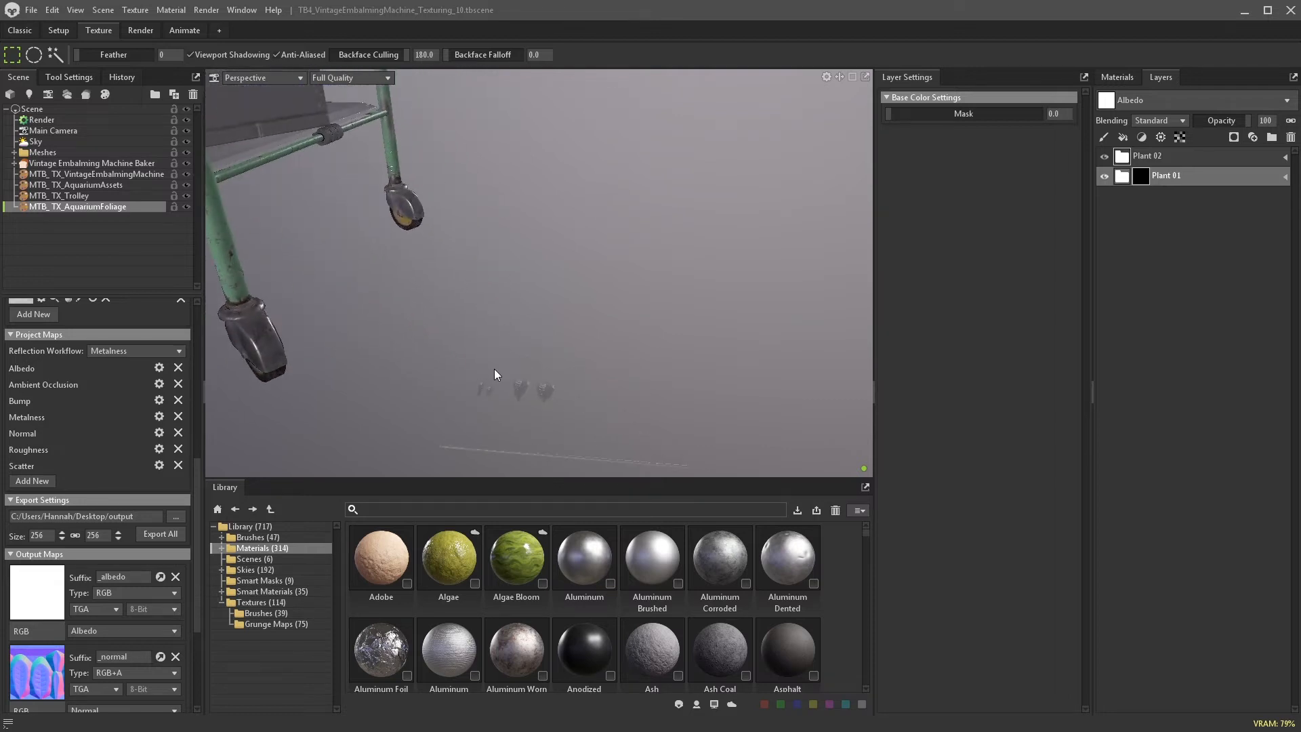
alt+drag(494, 369, 511, 369)
alt+right_drag(511, 368, 527, 426)
alt+middle_drag(527, 425, 525, 299)
alt+drag(524, 299, 518, 329)
alt+right_drag(522, 328, 522, 310)
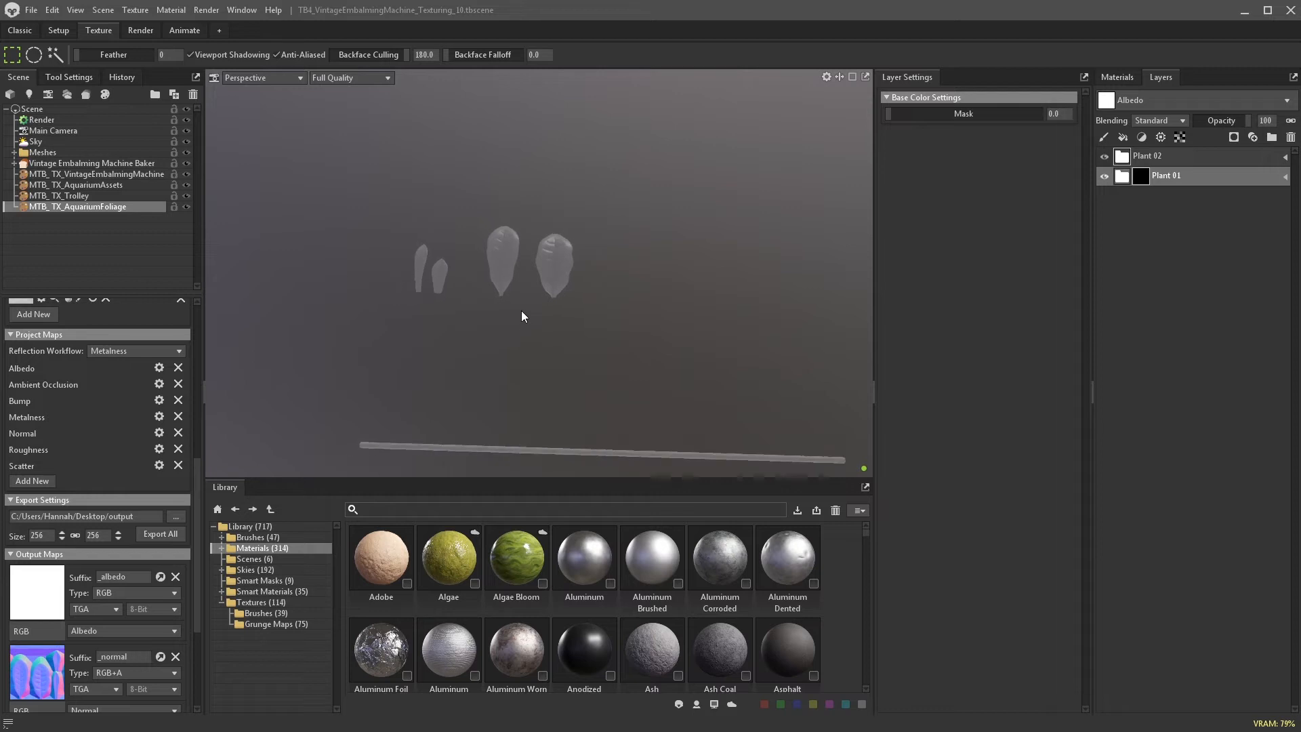
alt+middle_drag(522, 310, 517, 282)
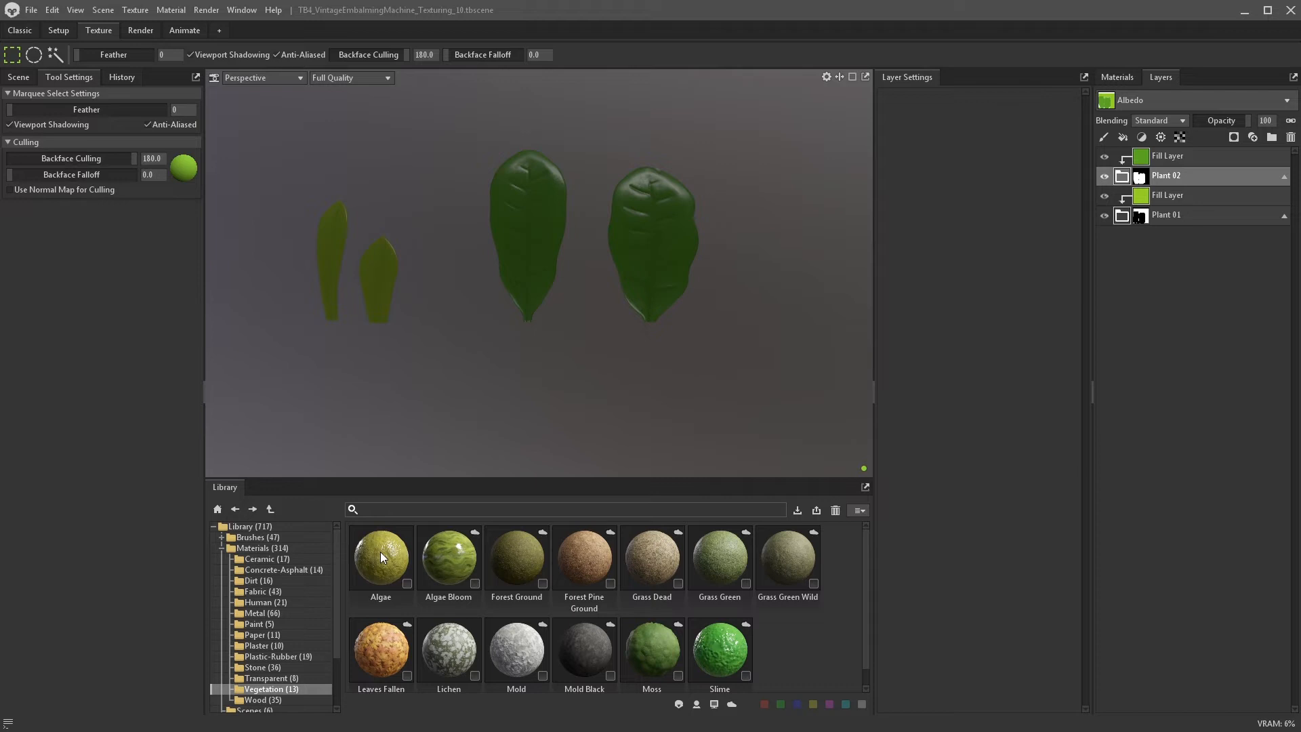
- Add the Algae material to the Plant 02 group, limit it to the bump and normal maps, and set the normal contrast to 0.297
drag(380, 552, 1121, 177)
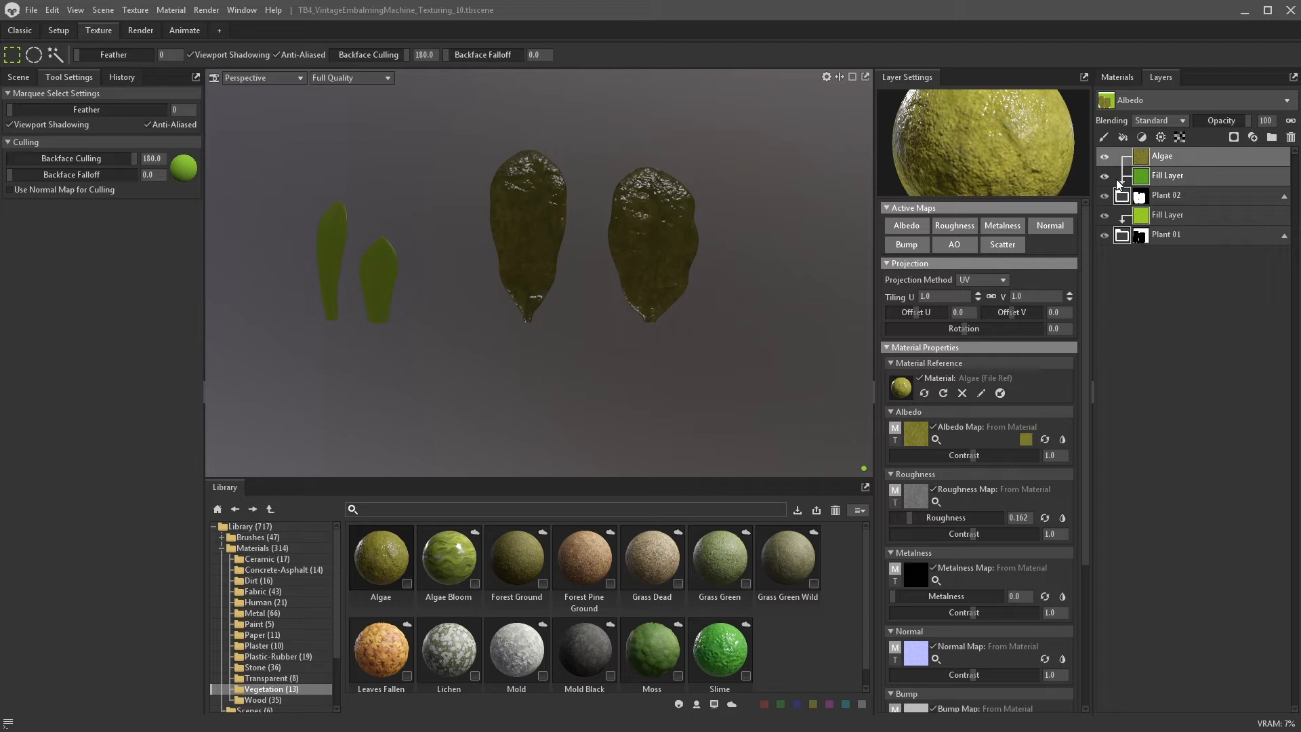
click(908, 245)
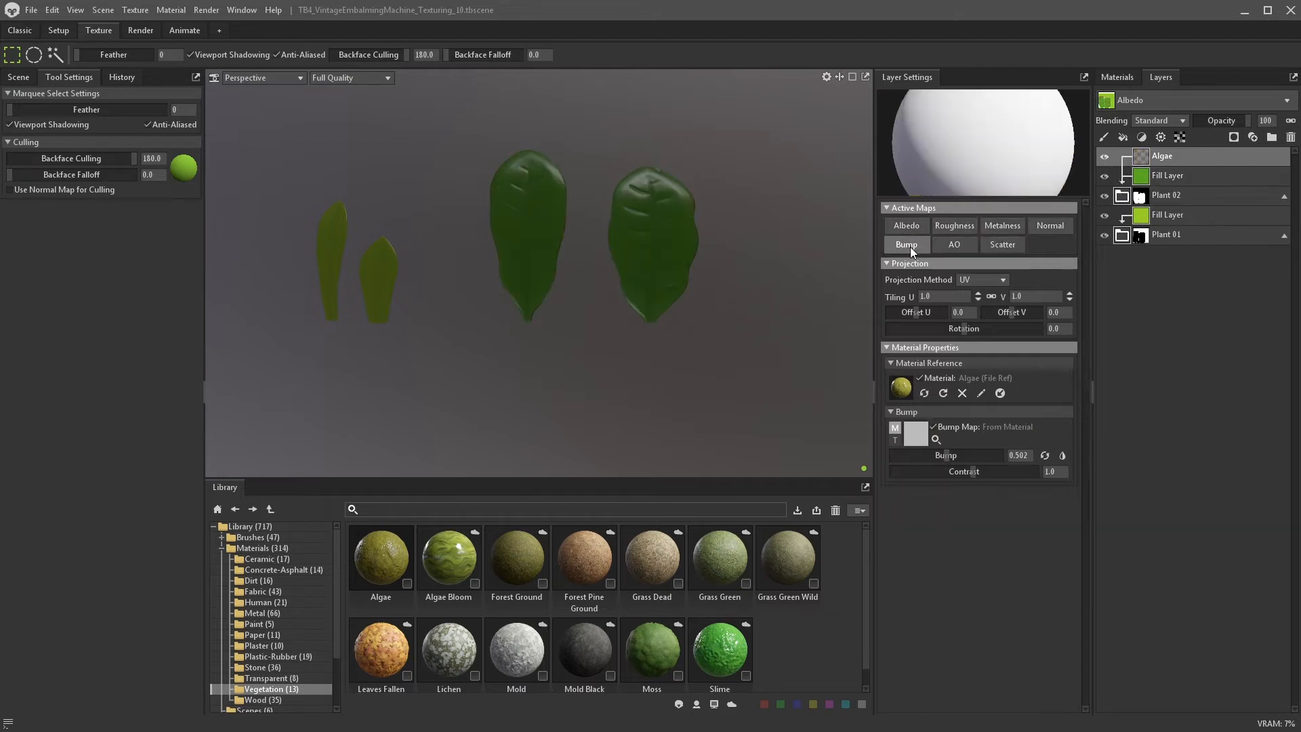
click(1040, 225)
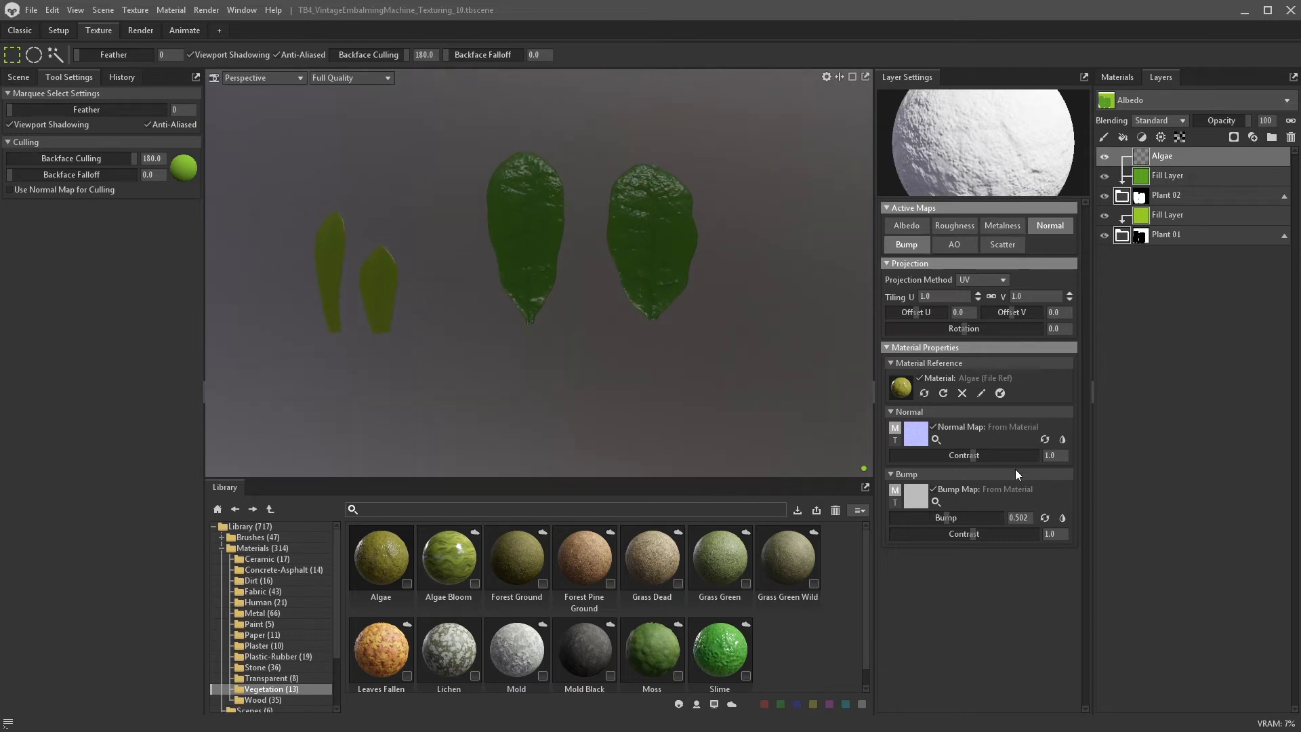
mouse_move(973, 454)
mouse_down()
mouse_move(743, 377)
mouse_move(740, 277)
mouse_move(754, 402)
mouse_up()
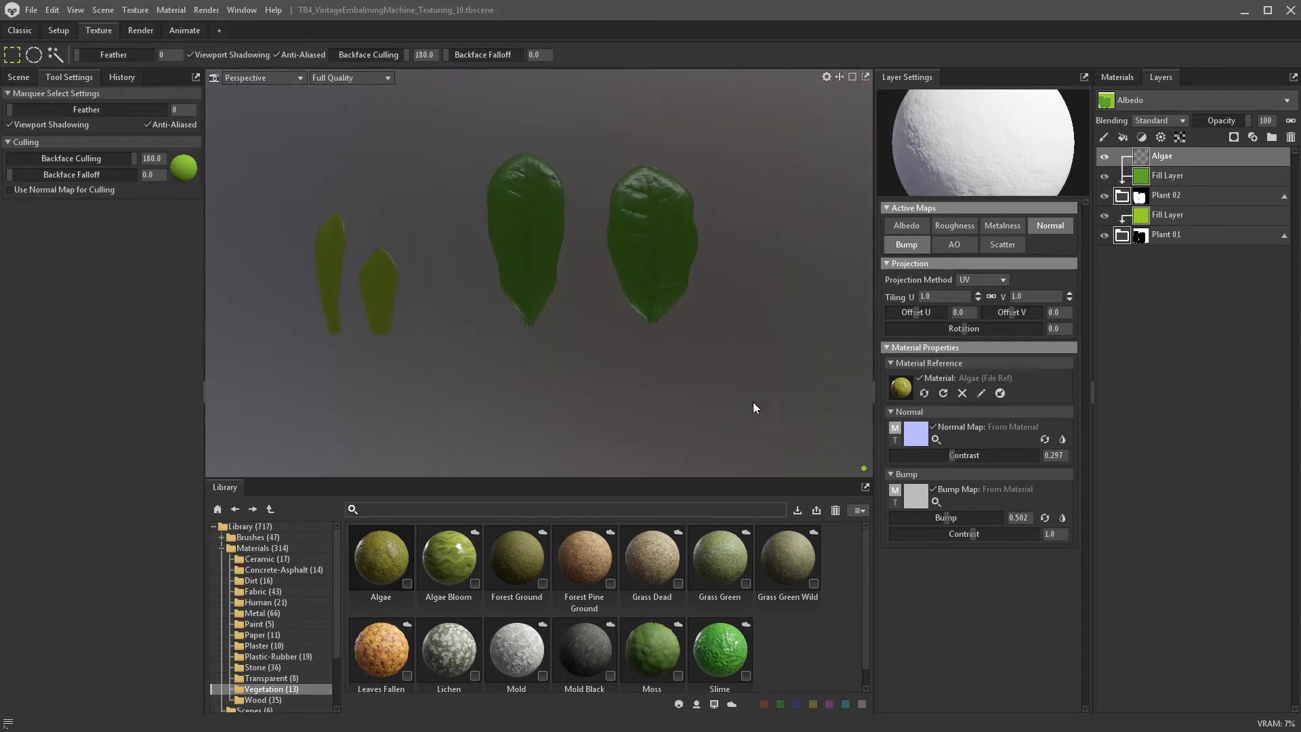
- Enable the Algae layer's roughness map and set its roughness to 0.25
click(959, 226)
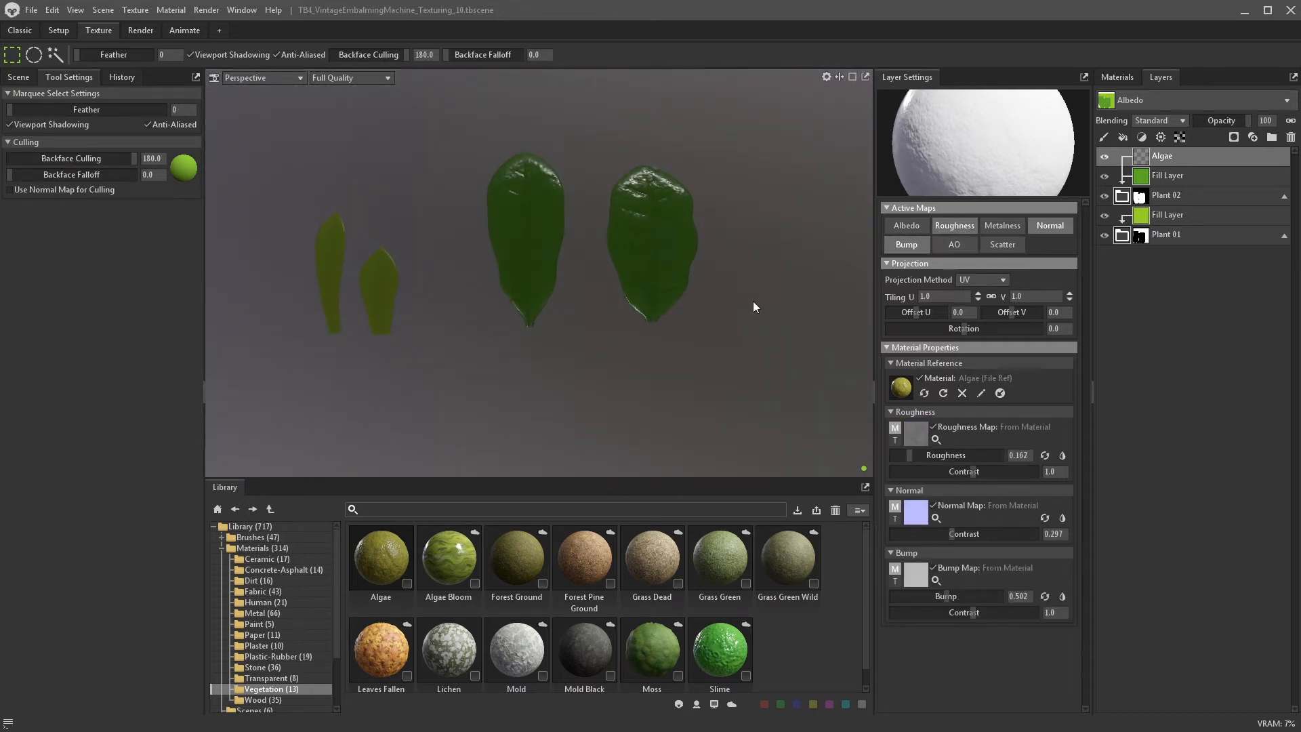
mouse_move(754, 301)
alt+mouse_down()
mouse_move(761, 230)
mouse_move(777, 310)
alt+mouse_up()
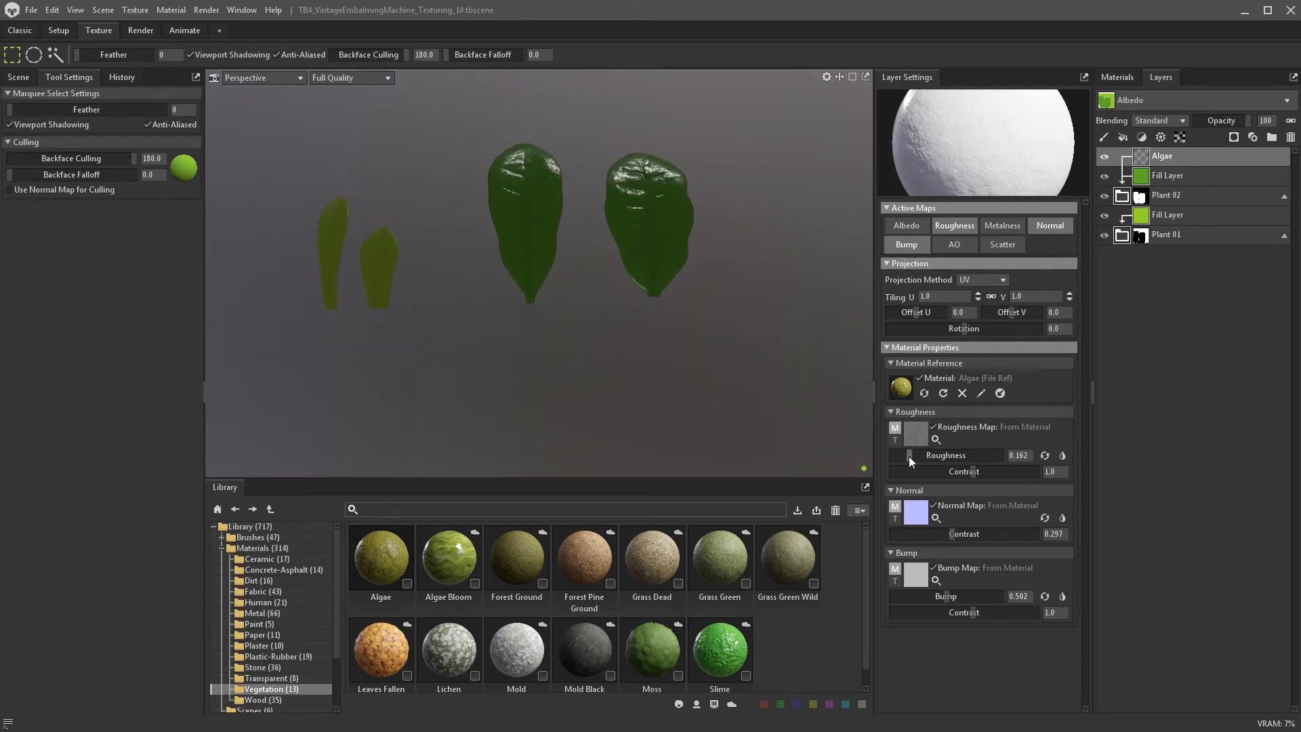
drag(908, 457, 919, 456)
mouse_move(760, 398)
alt+mouse_down()
mouse_move(733, 302)
mouse_move(750, 420)
alt+mouse_up()
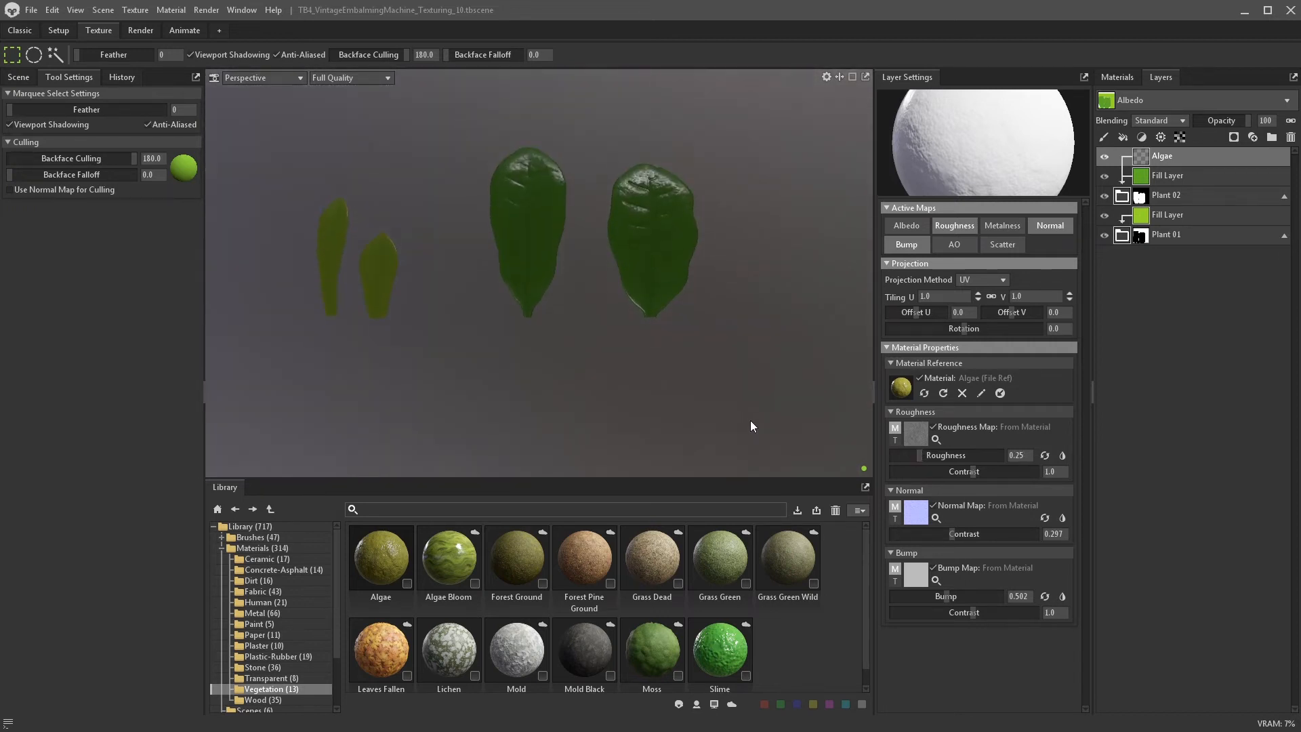
- Rename both plants' fill layers as Base and the Algae layer as Bumps
double_click(1169, 175)
text(Base)
key(Return)
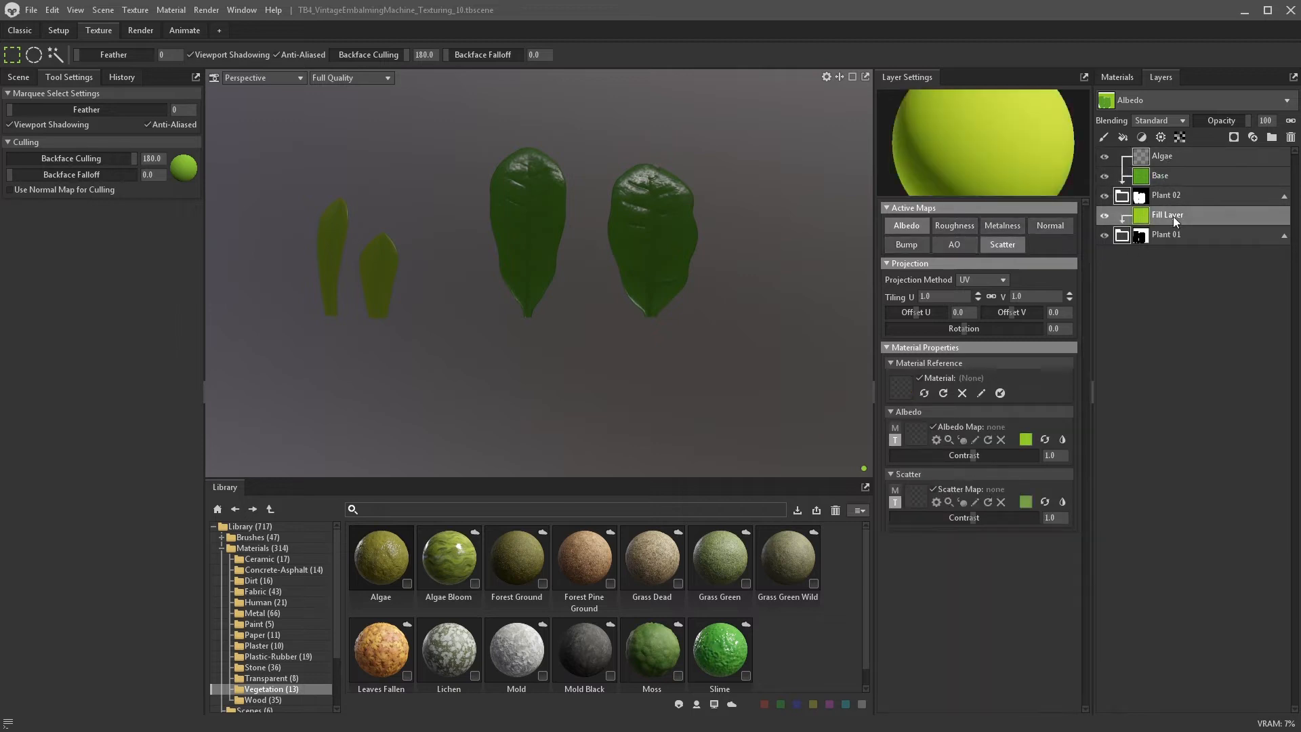
double_click(1178, 156)
text(Bumps)
key(Return)
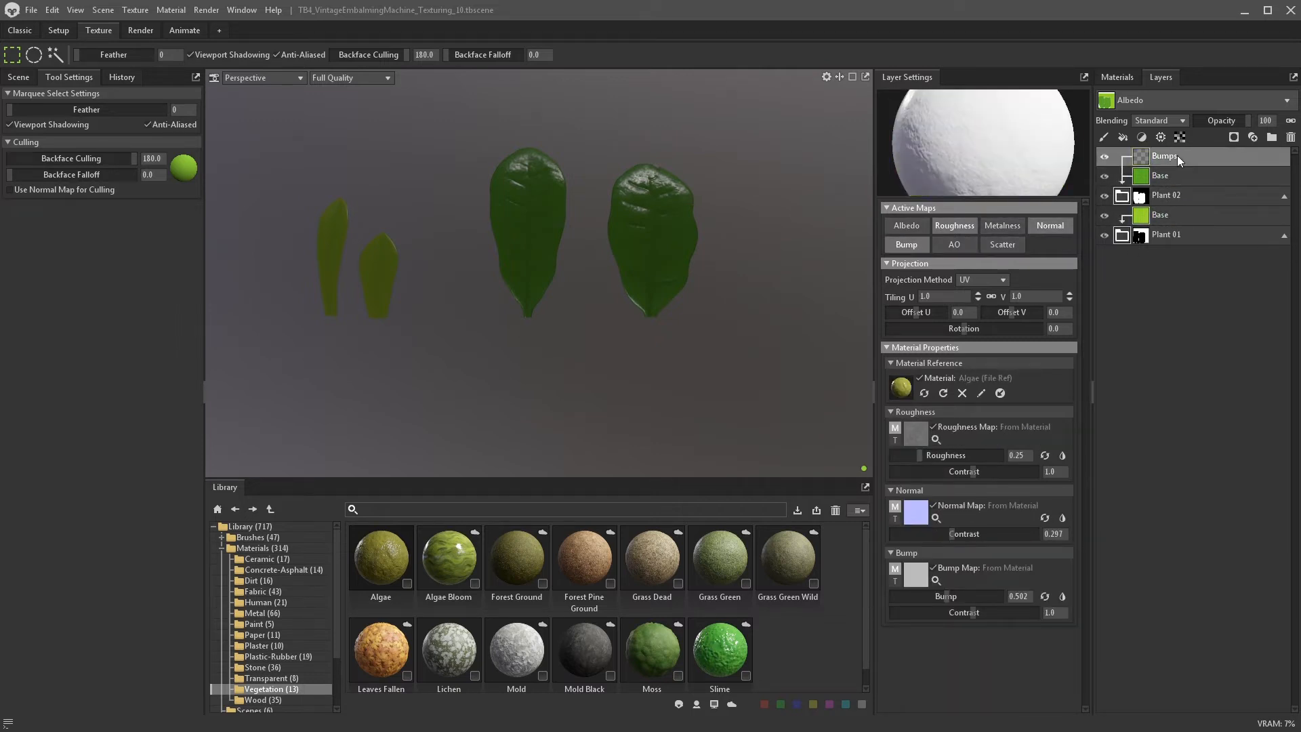
- Duplicate Plant 02's Base layer and limit the copy to the albedo and scatter maps
click(1141, 178)
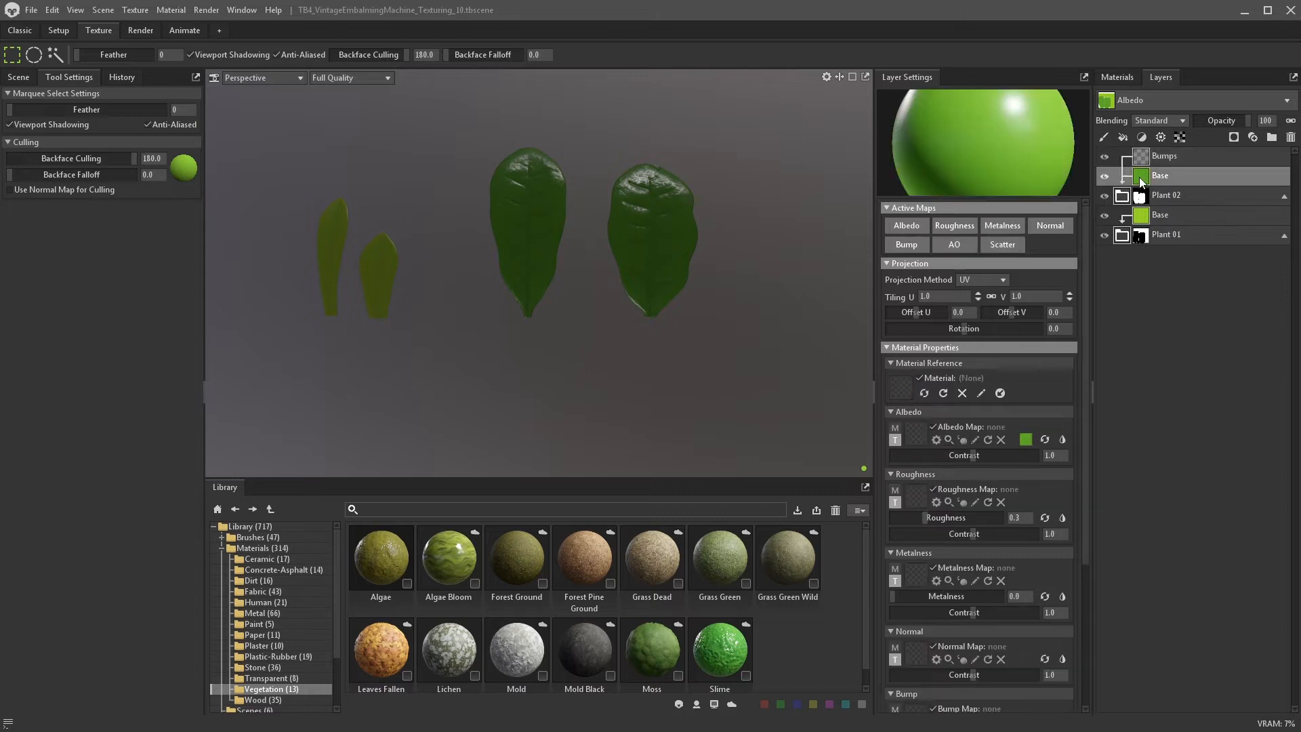
key(ctrl+d)
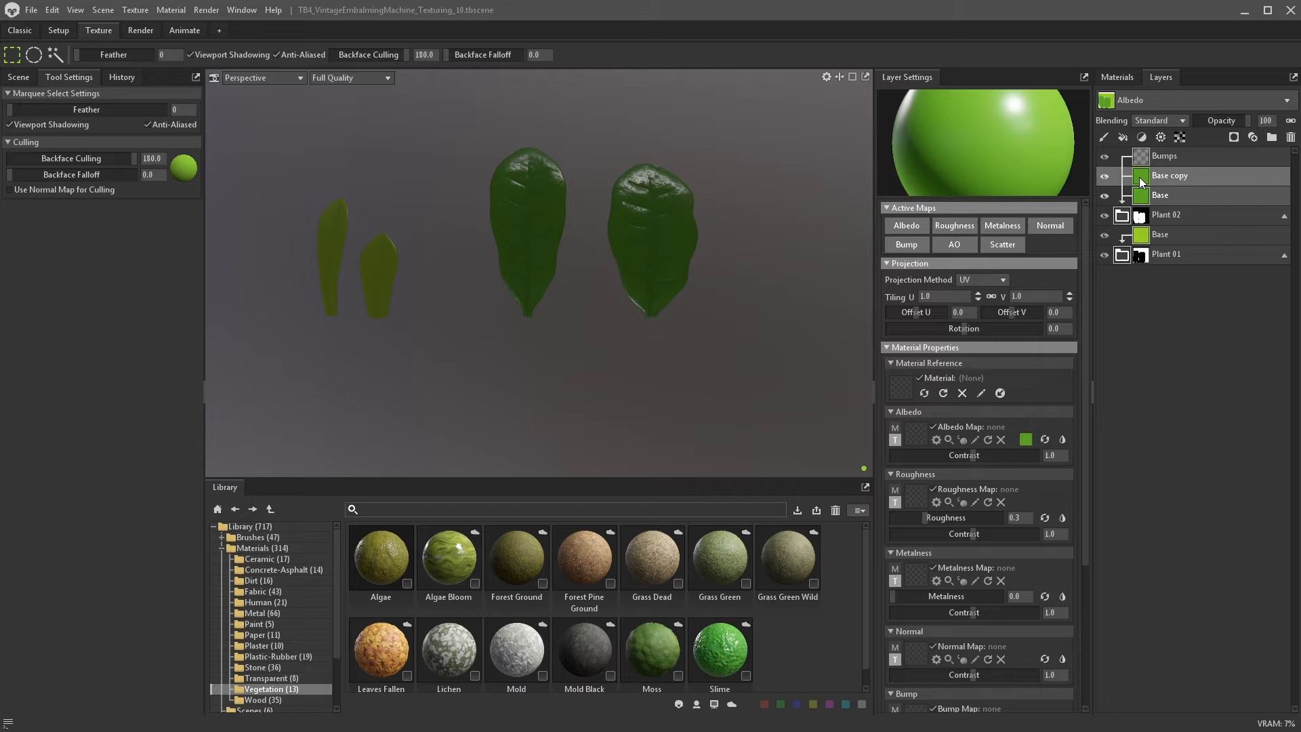
click(1139, 178)
alt+click(915, 226)
click(998, 244)
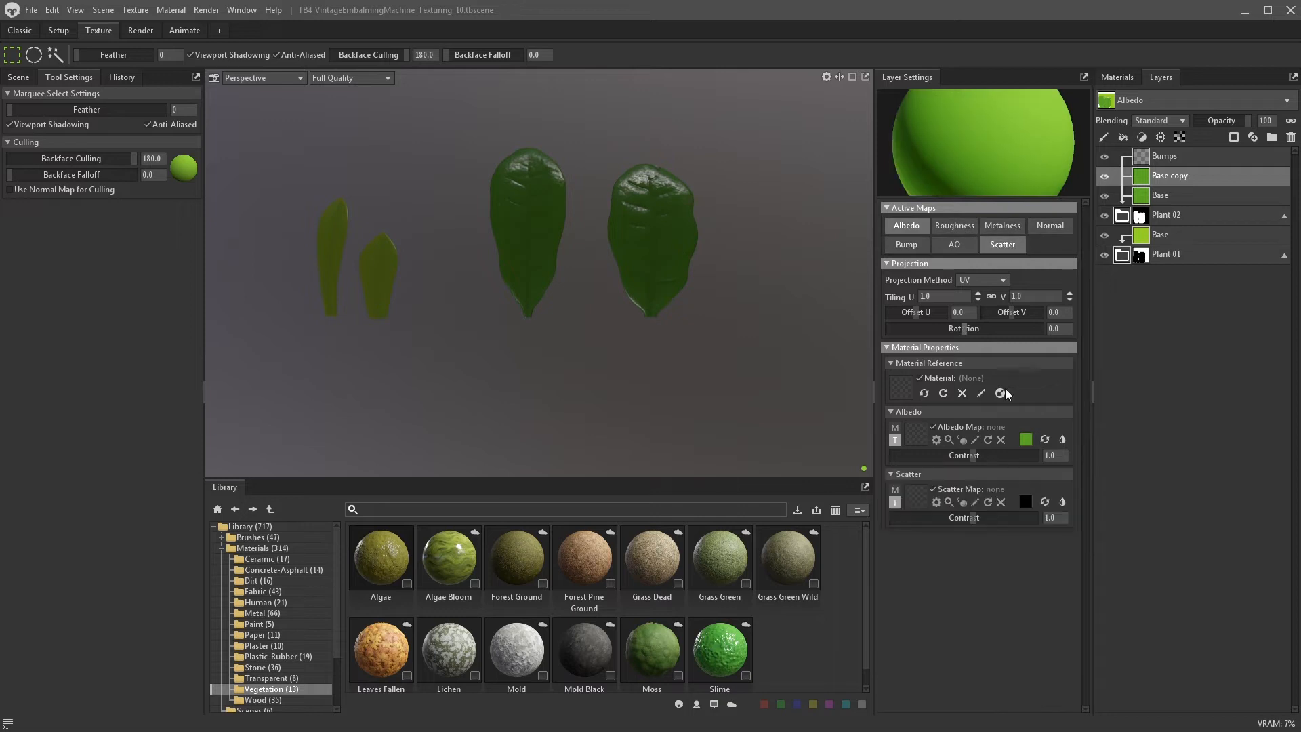
- Set the Base copy layer's albedo color to a bright yellow-green
click(1025, 440)
click(673, 424)
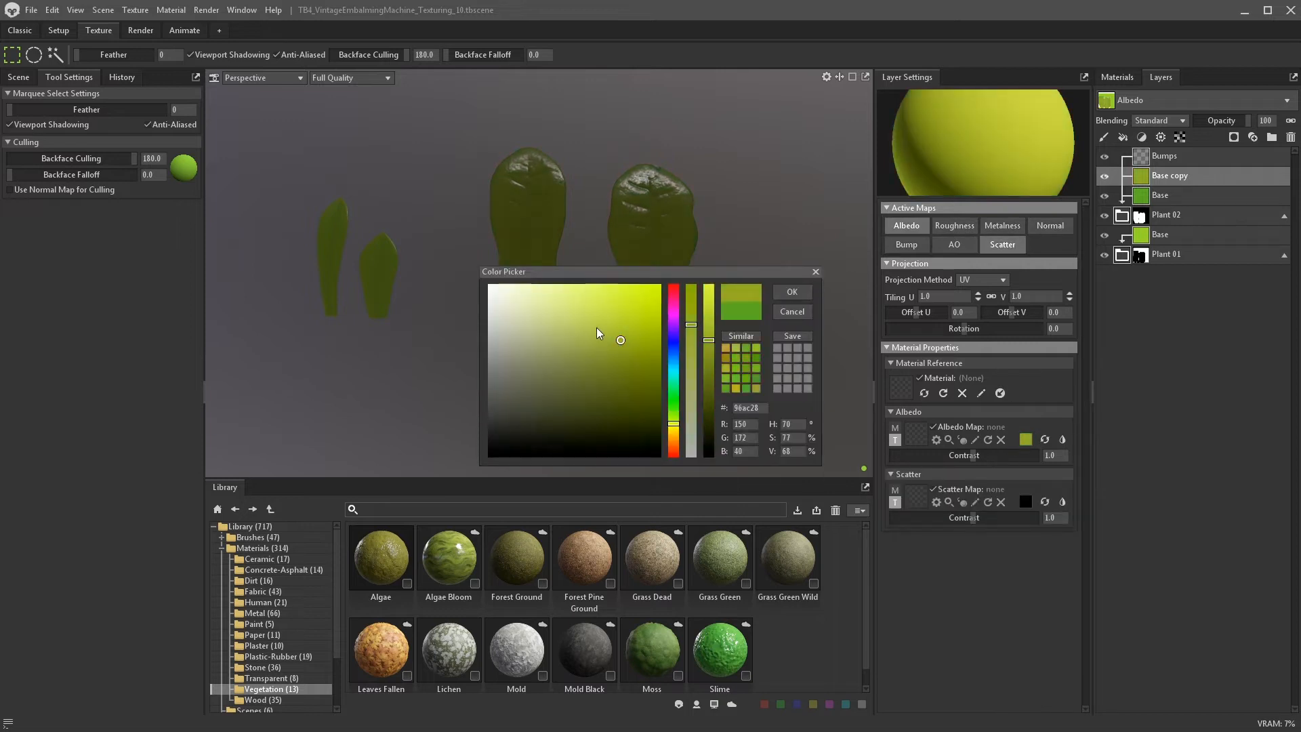
click(619, 313)
click(792, 292)
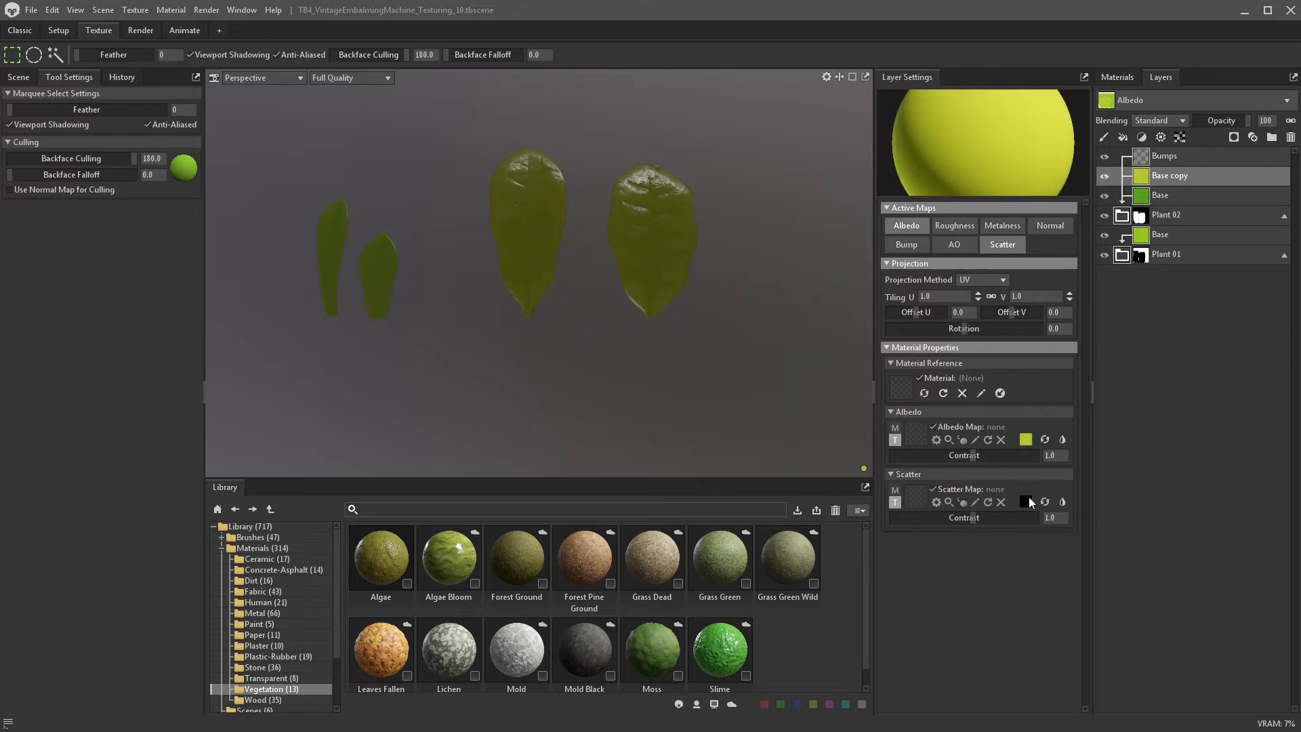
- Set the Base copy layer's scatter color to light yellow-green b2d26c
click(1025, 501)
click(673, 435)
click(580, 330)
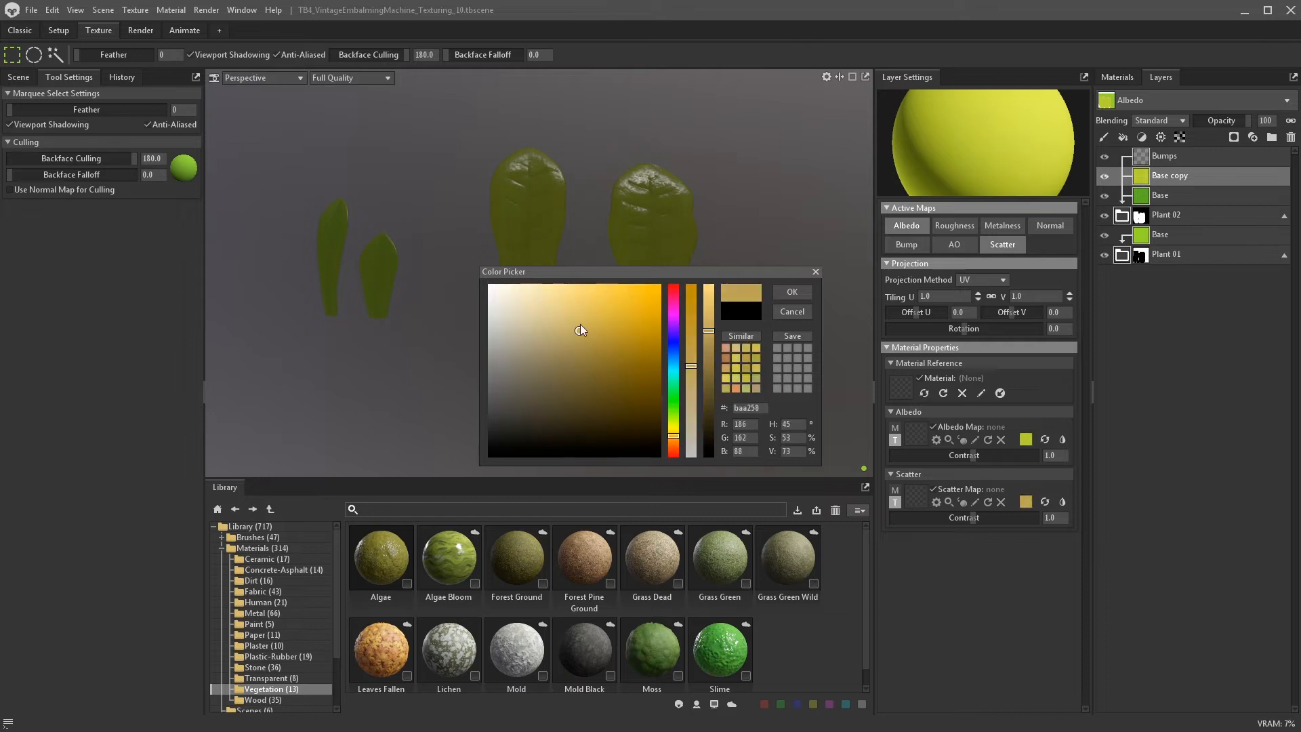
click(572, 315)
click(674, 419)
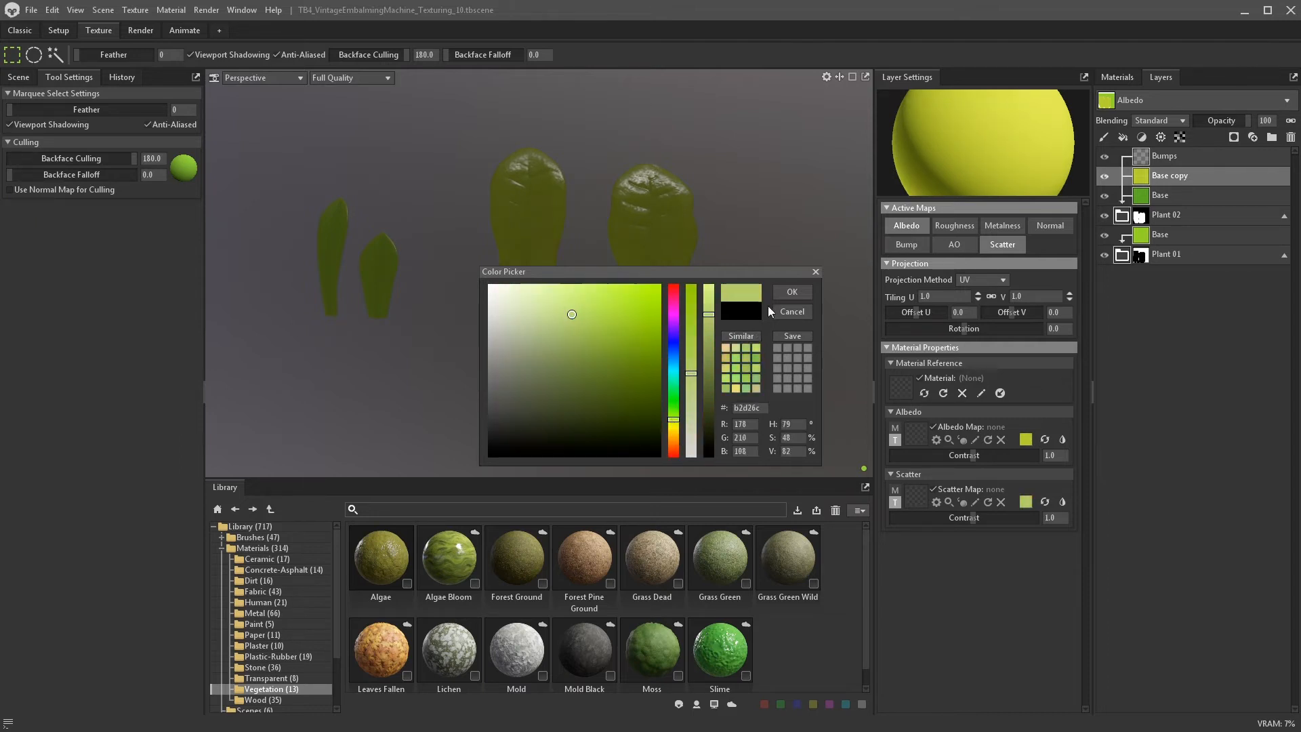
click(791, 291)
- Rename the Base copy layer as Edges and give it a black mask
double_click(1164, 178)
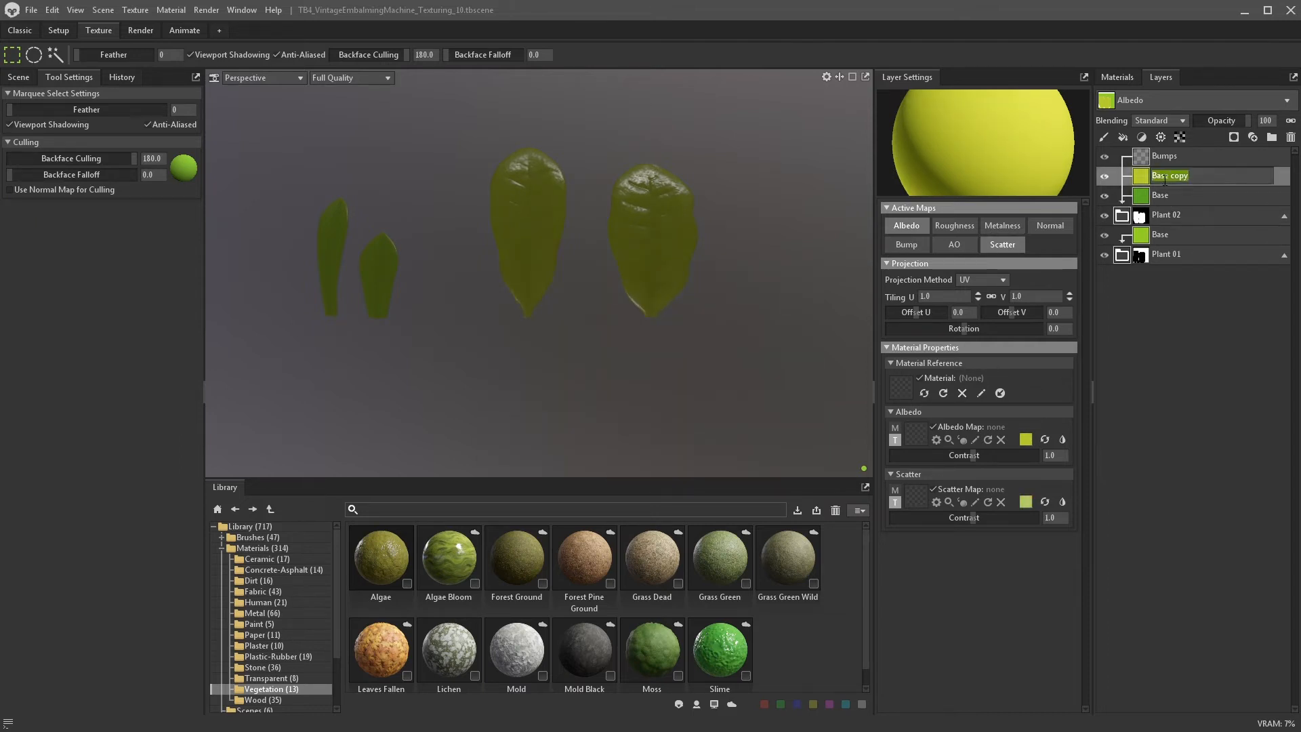
text(Edges)
key(Return)
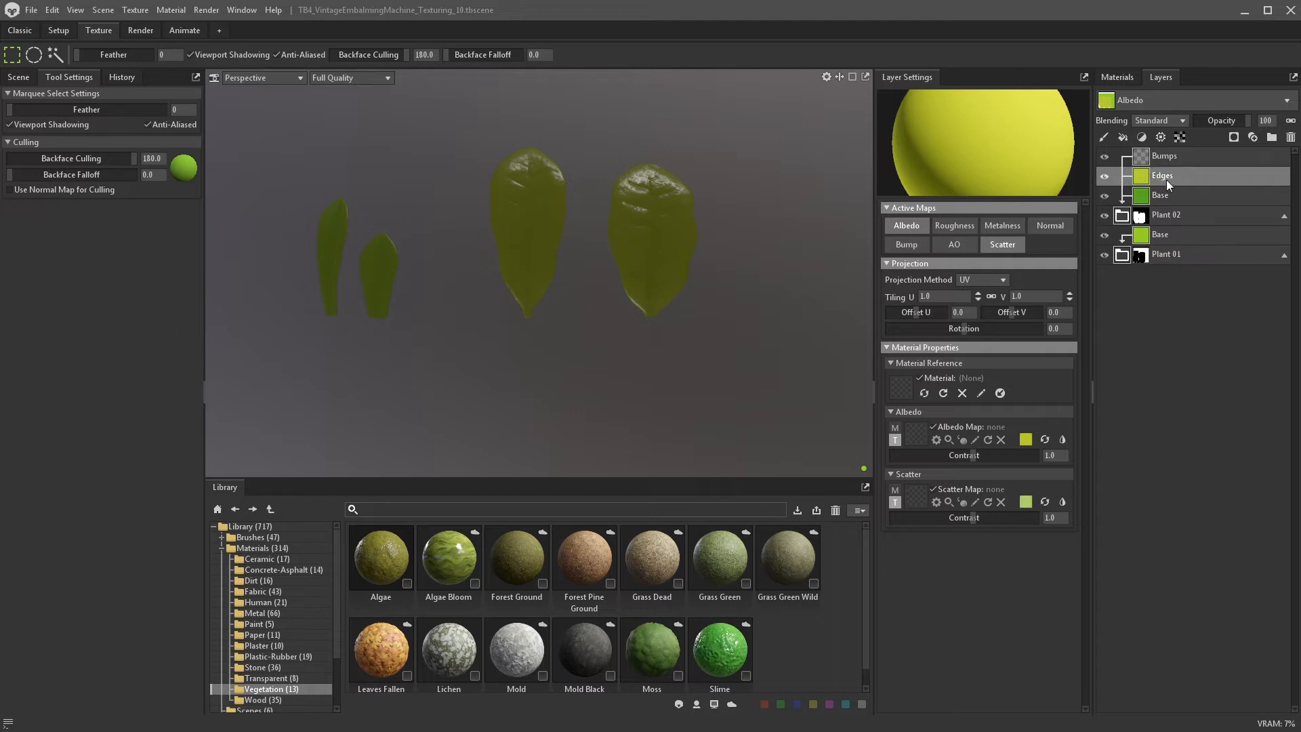
click(1235, 137)
click(1221, 184)
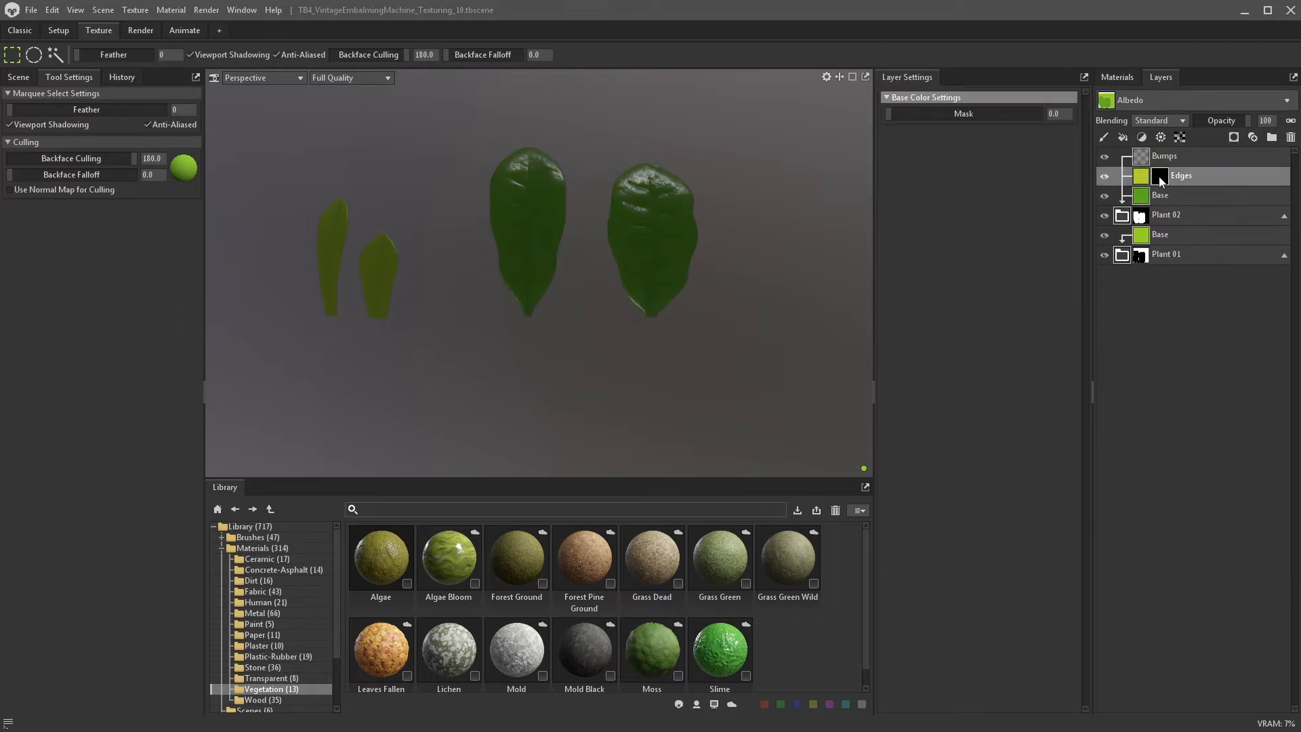
- Add a Scratch generator to the Edges mask with intensity 3.602, contrast 0.719, occlusion intensity 0.643 and scratch intensity 1.997, and add a Blur layer above it
click(1160, 138)
click(1168, 210)
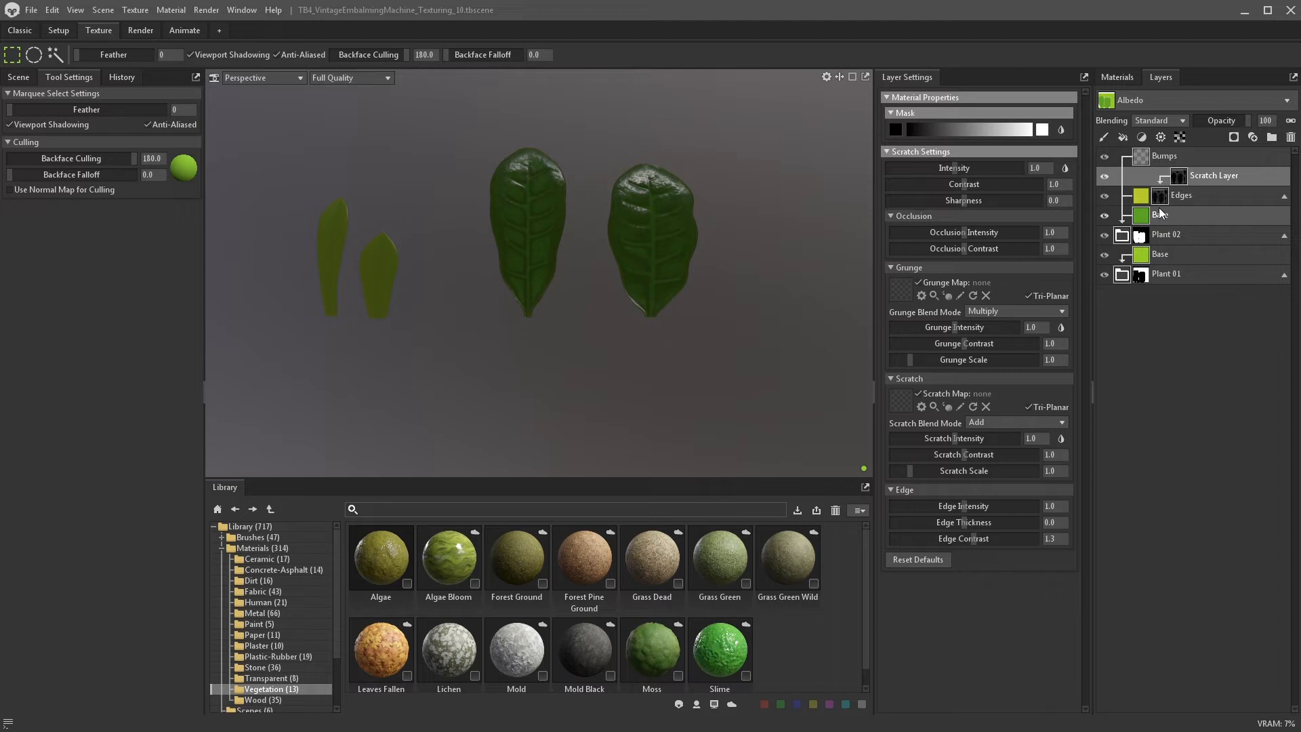
mouse_move(956, 168)
mouse_down()
mouse_move(1022, 168)
mouse_move(935, 184)
mouse_move(953, 184)
mouse_up()
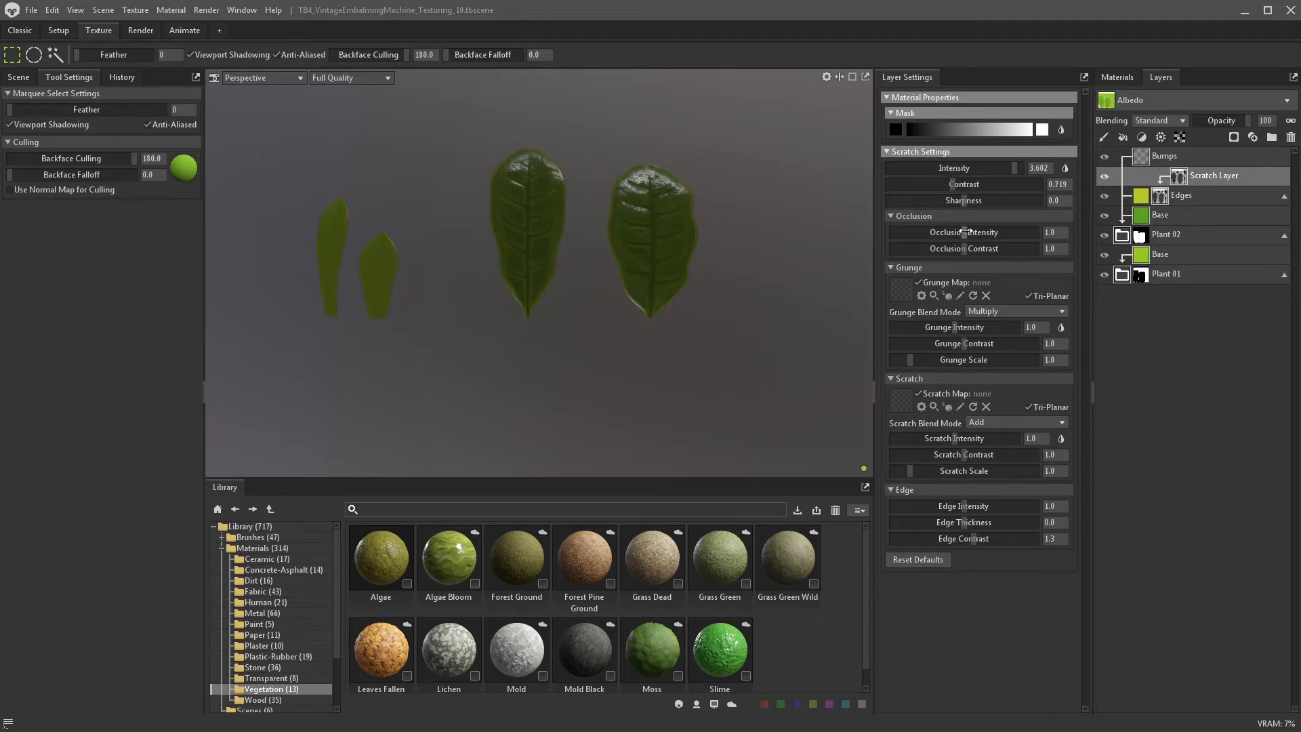
mouse_move(970, 232)
mouse_down()
mouse_move(940, 226)
mouse_move(949, 232)
mouse_up()
drag(954, 439, 981, 438)
click(1142, 137)
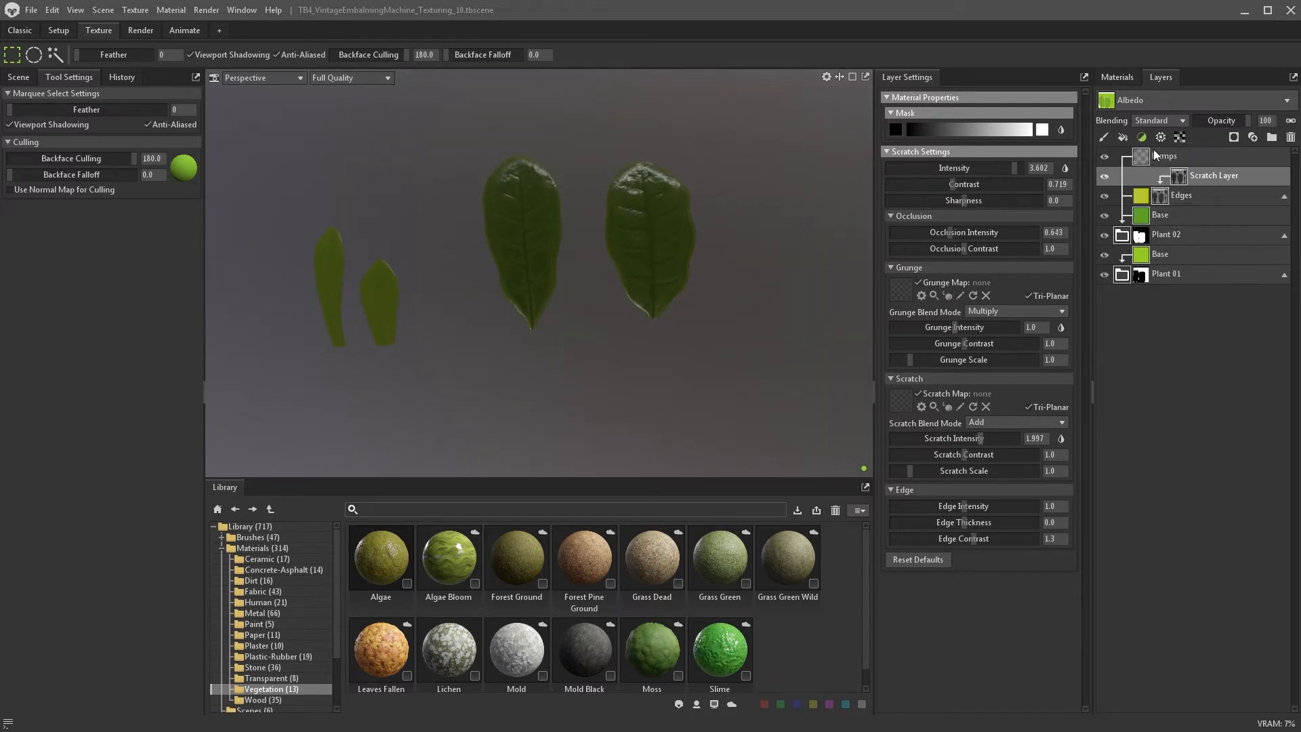
click(1153, 149)
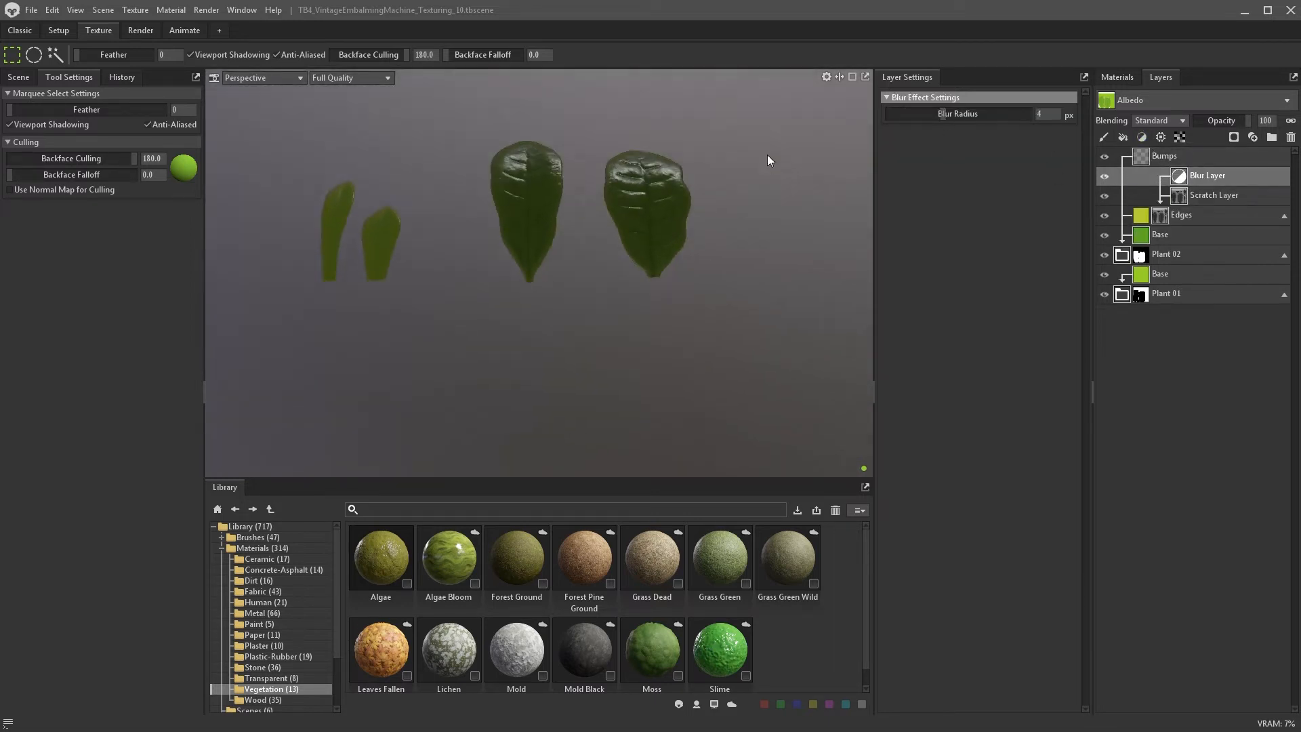
- Duplicate the Edges layer and invert the Scratch generator in the copy's mask
click(1139, 214)
right_click(1144, 181)
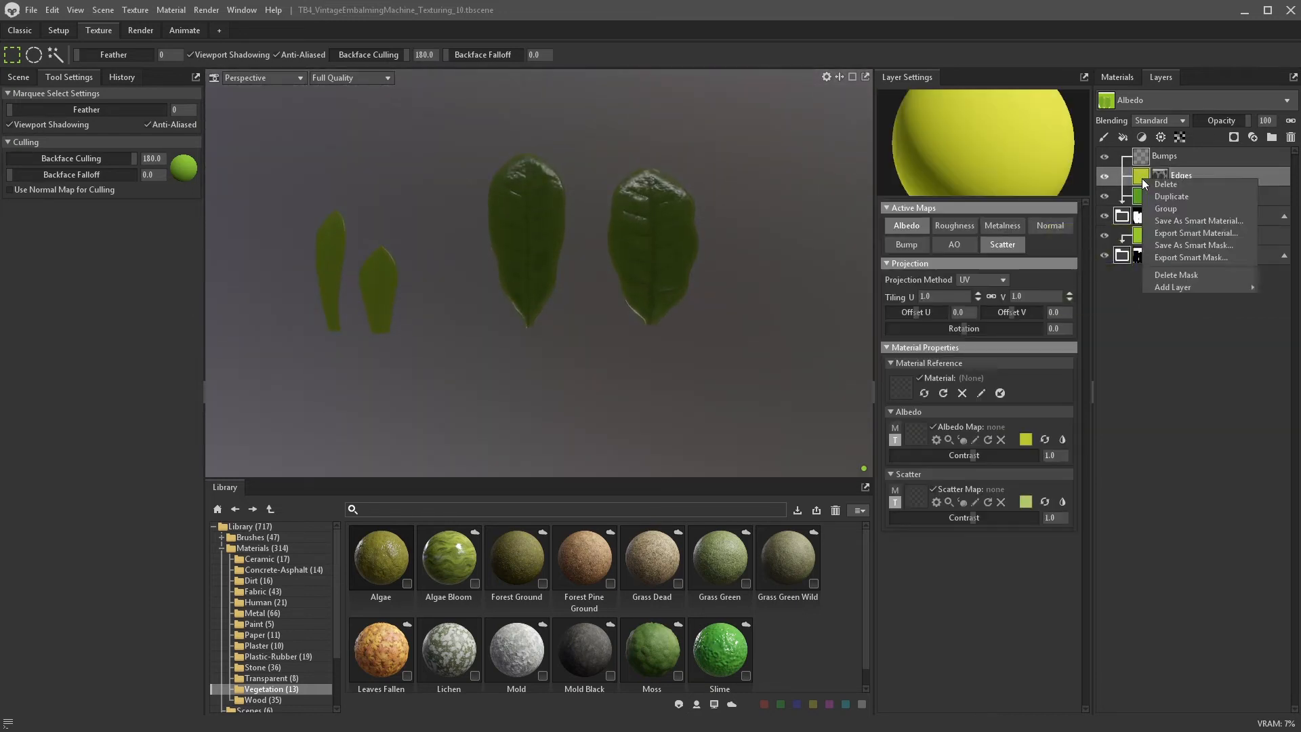
click(1154, 194)
click(1162, 177)
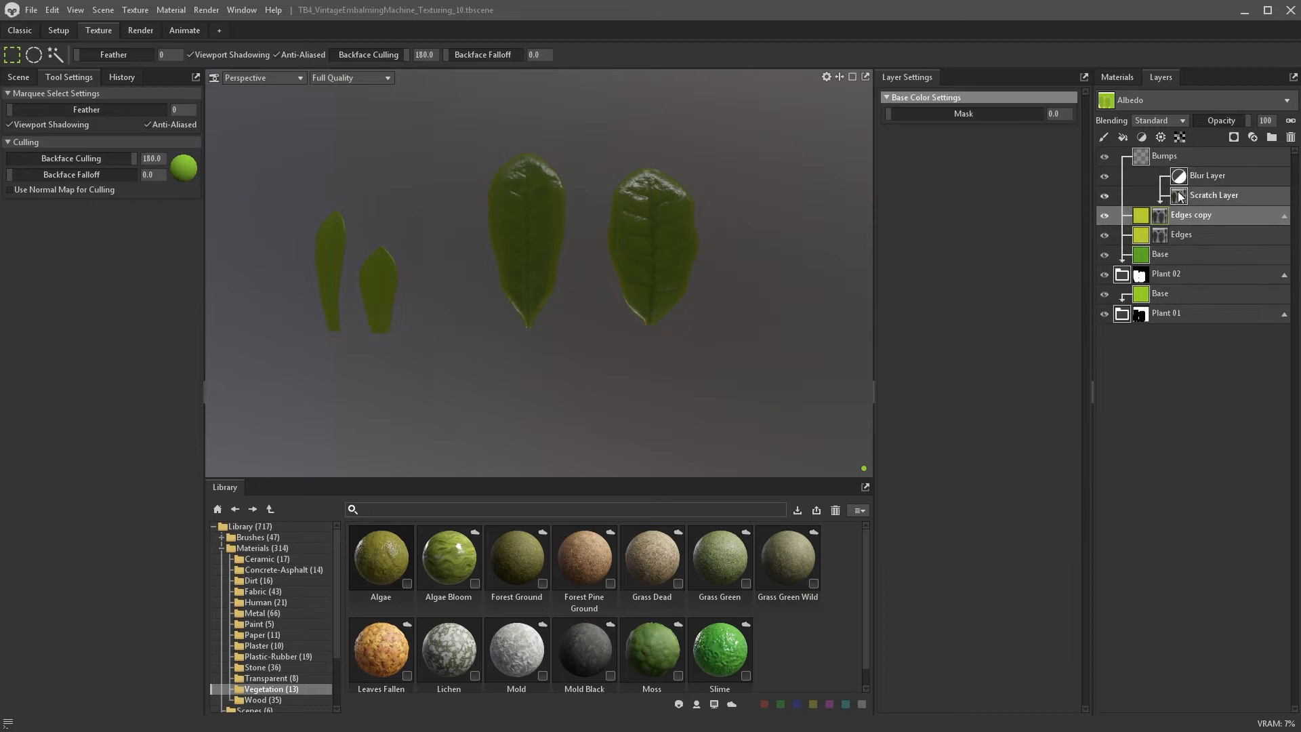
click(1178, 194)
click(1055, 129)
- Set the Edges copy layer's albedo color to dark green 23570c
click(1139, 213)
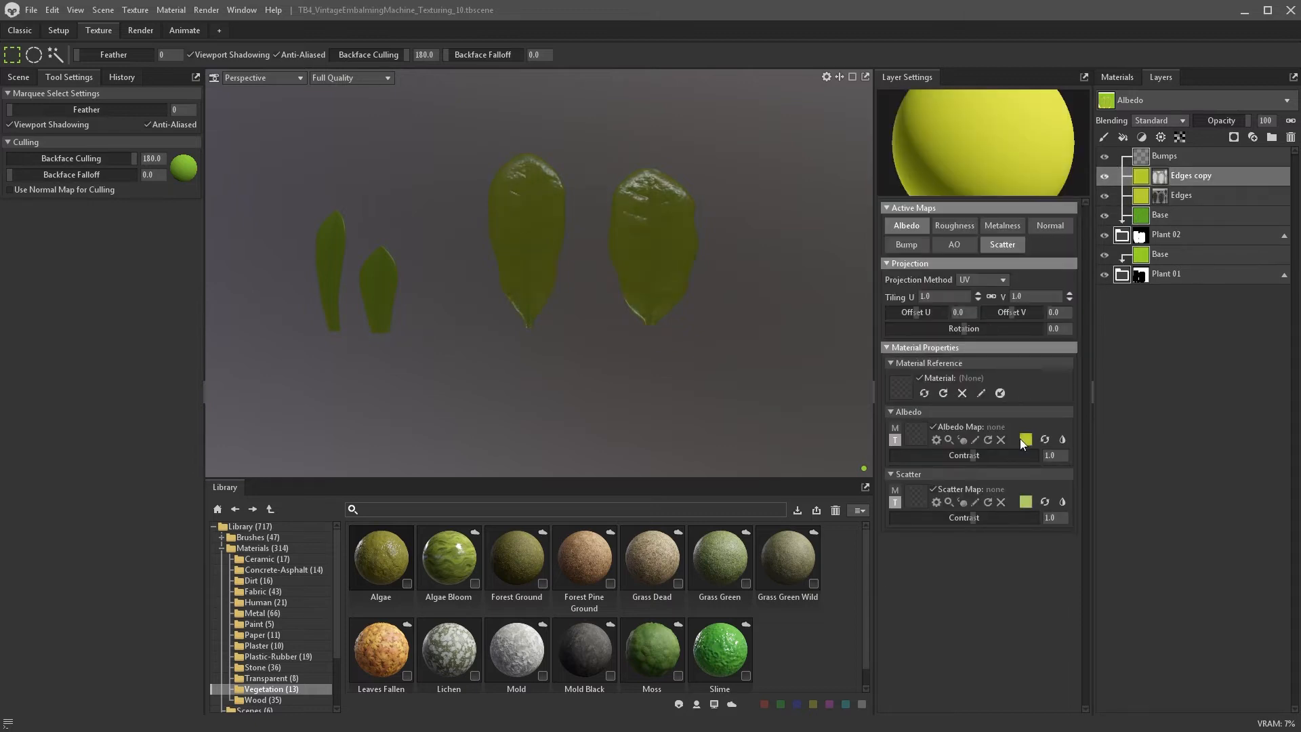
click(1022, 438)
click(674, 409)
drag(632, 401, 638, 398)
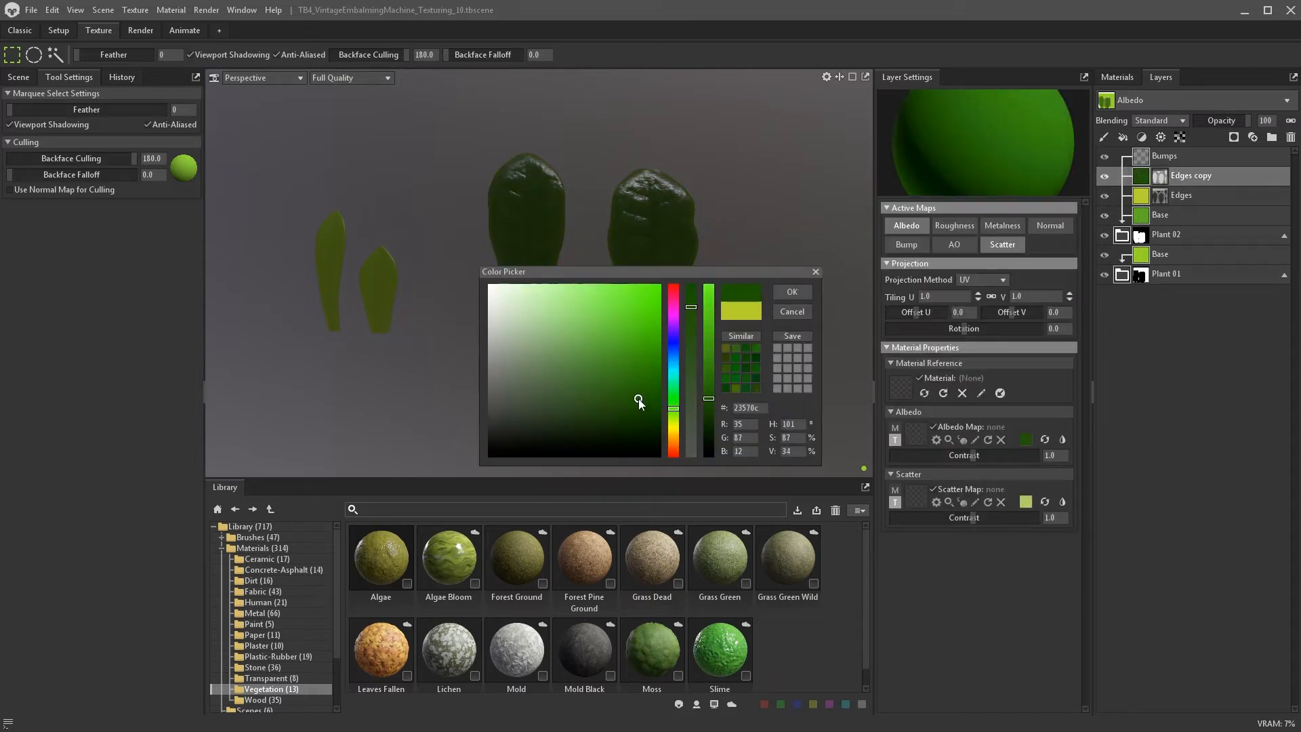
click(783, 294)
click(910, 226)
key(ctrl+z)
- Try different intensity, contrast and inversion on the Edges copy's Scratch generator, and delete that generator from the mask
click(1160, 176)
click(1103, 175)
mouse_move(1014, 168)
mouse_down()
mouse_move(909, 169)
mouse_move(1015, 184)
mouse_up()
click(1061, 130)
click(1061, 129)
drag(908, 169, 1031, 183)
key(Delete)
- Try an Occlusion generator in the Edges copy mask and hide it
click(1160, 137)
click(1169, 197)
click(1104, 175)
- Add a Curvature generator with intensity 1.401 to the Edges copy mask, and delete the hidden Occlusion and Blur layers
click(1160, 138)
click(1169, 152)
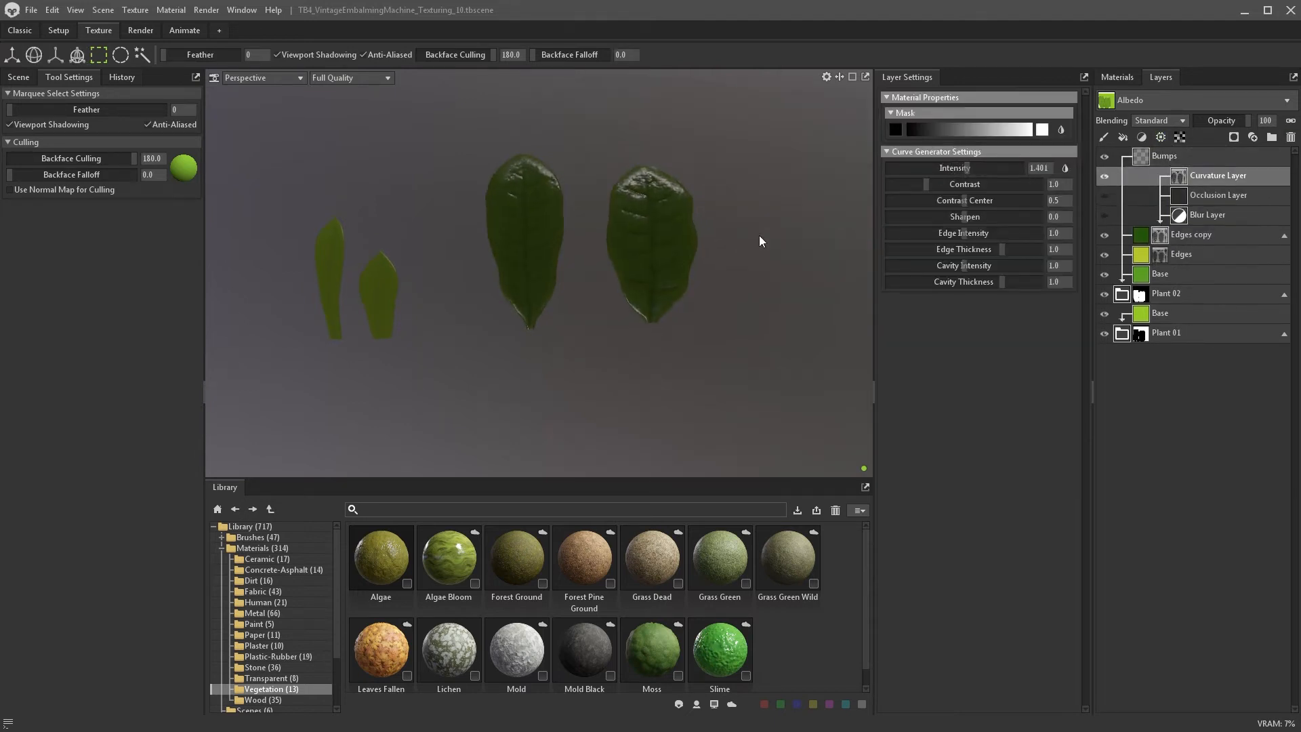
scroll(752, 231, up, 3)
mouse_move(698, 251)
alt+mouse_down()
mouse_move(694, 198)
mouse_move(698, 251)
alt+mouse_up()
click(1218, 195)
shift+click(1207, 215)
click(1291, 138)
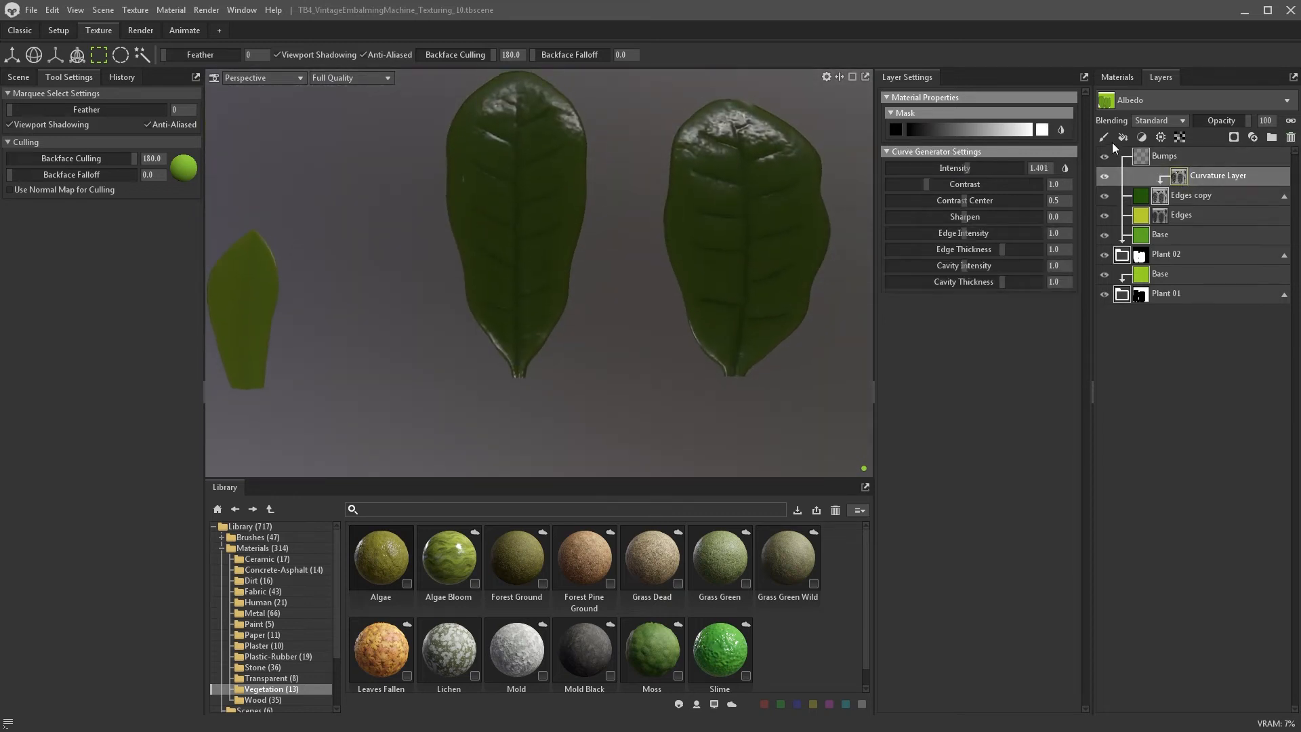
- Add a Paint layer above the Curvature generator in the Edges copy mask, using a size 35 brush at 0.282 opacity
click(1104, 138)
click(306, 55)
key(bracketright)
key(bracketright)
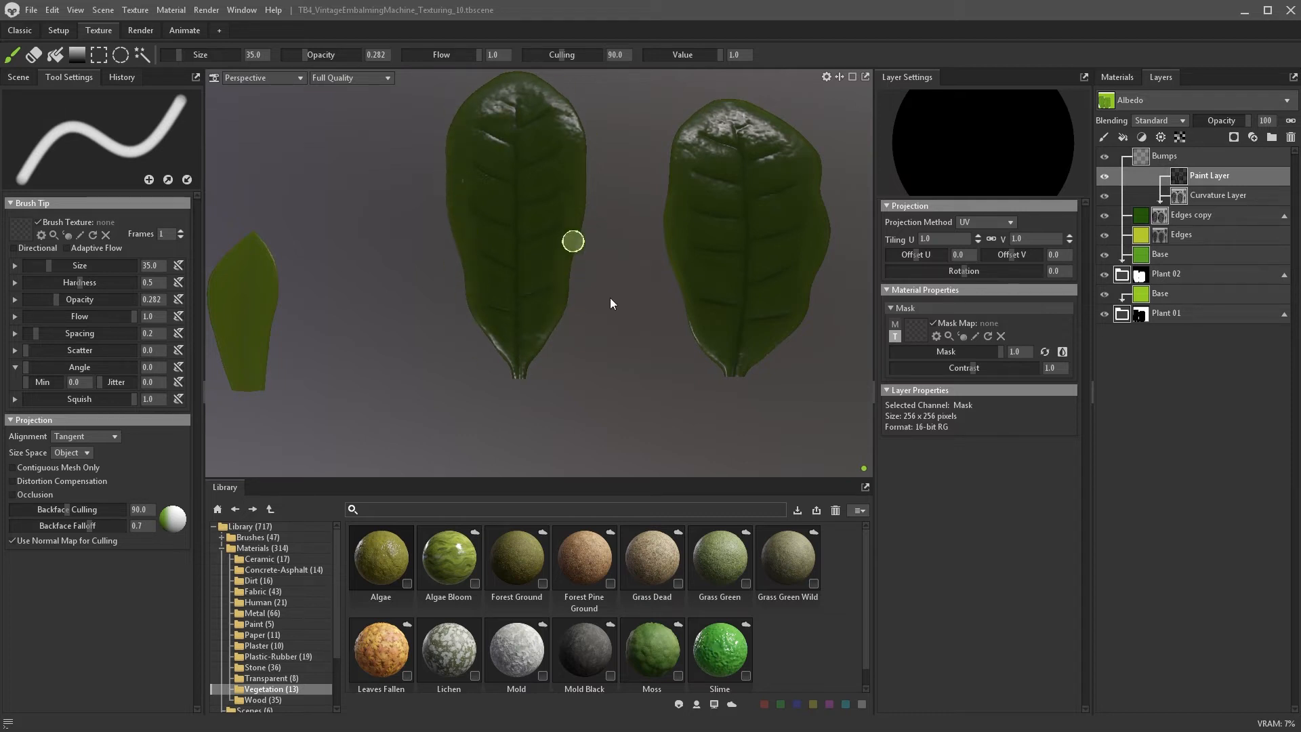
scroll(597, 271, down, 5)
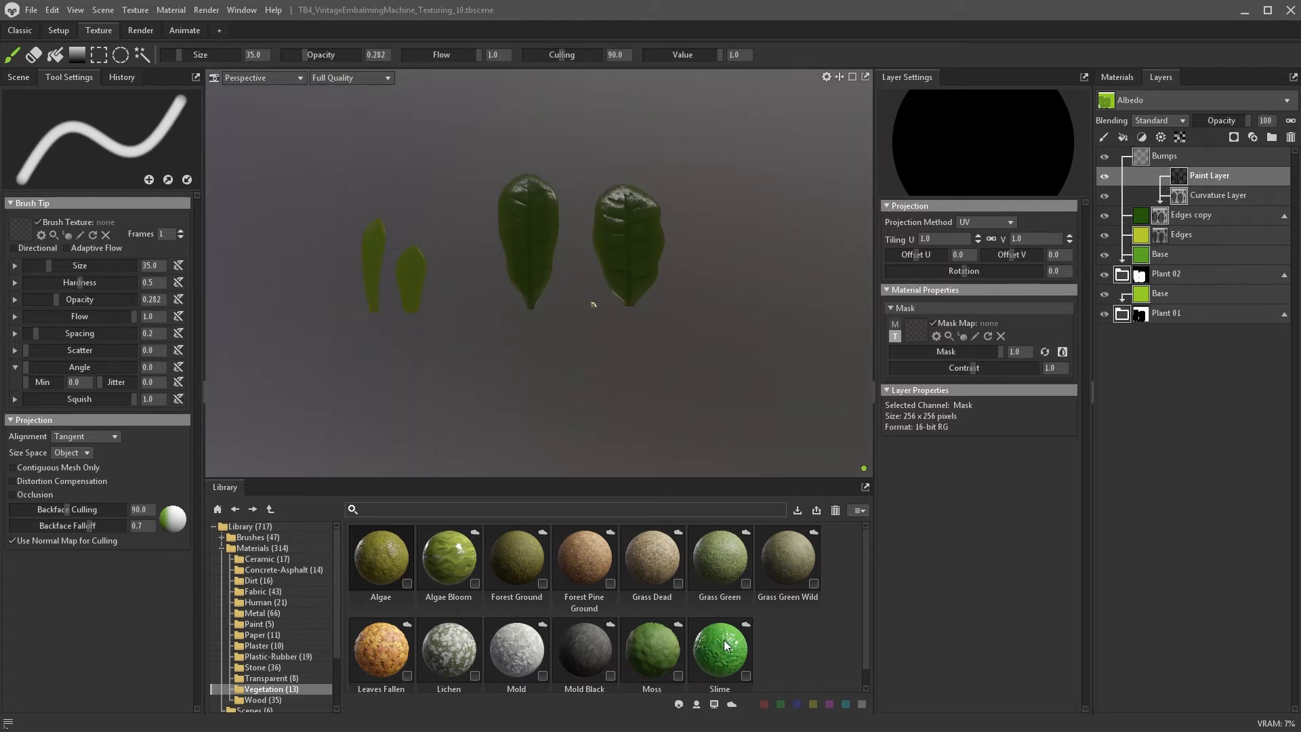
- Add the Slime material above the Bumps layer in the Plant 02 group, disabling its Albedo map and setting its tiling to 5
drag(713, 647, 1116, 284)
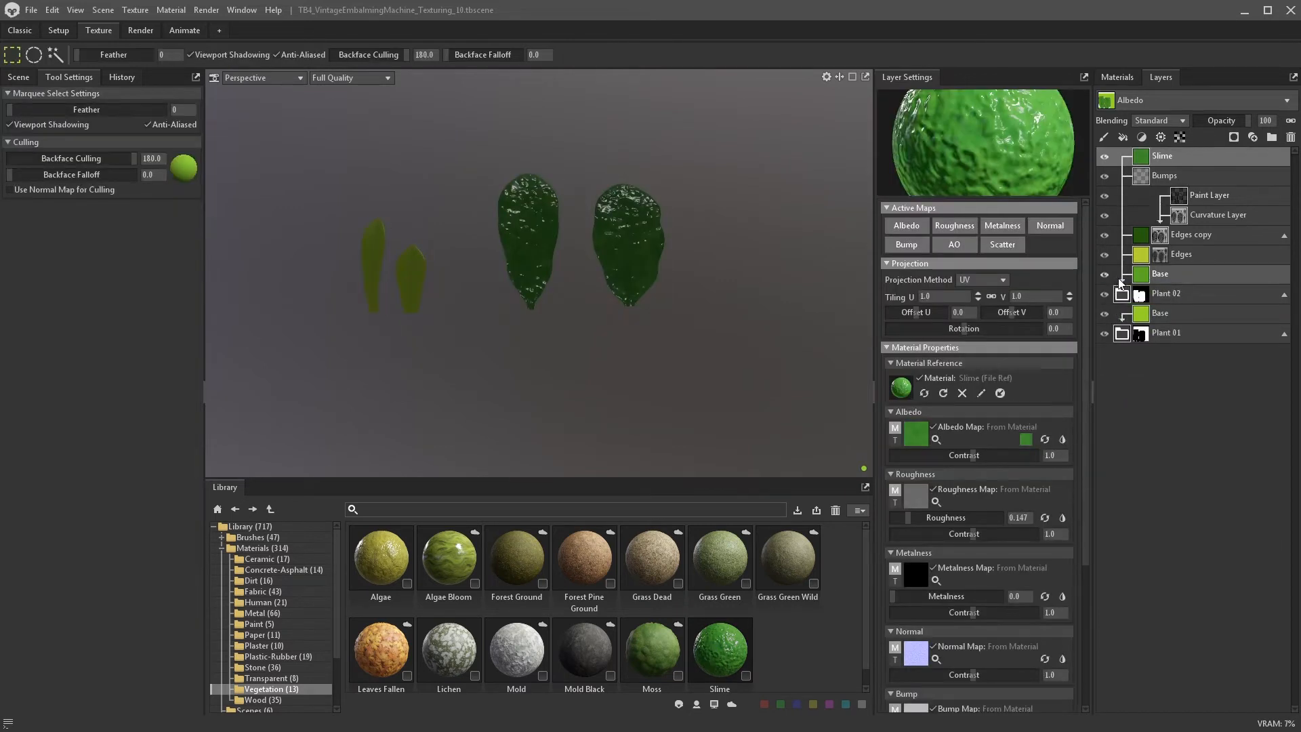
click(905, 226)
scroll(731, 324, up, 5)
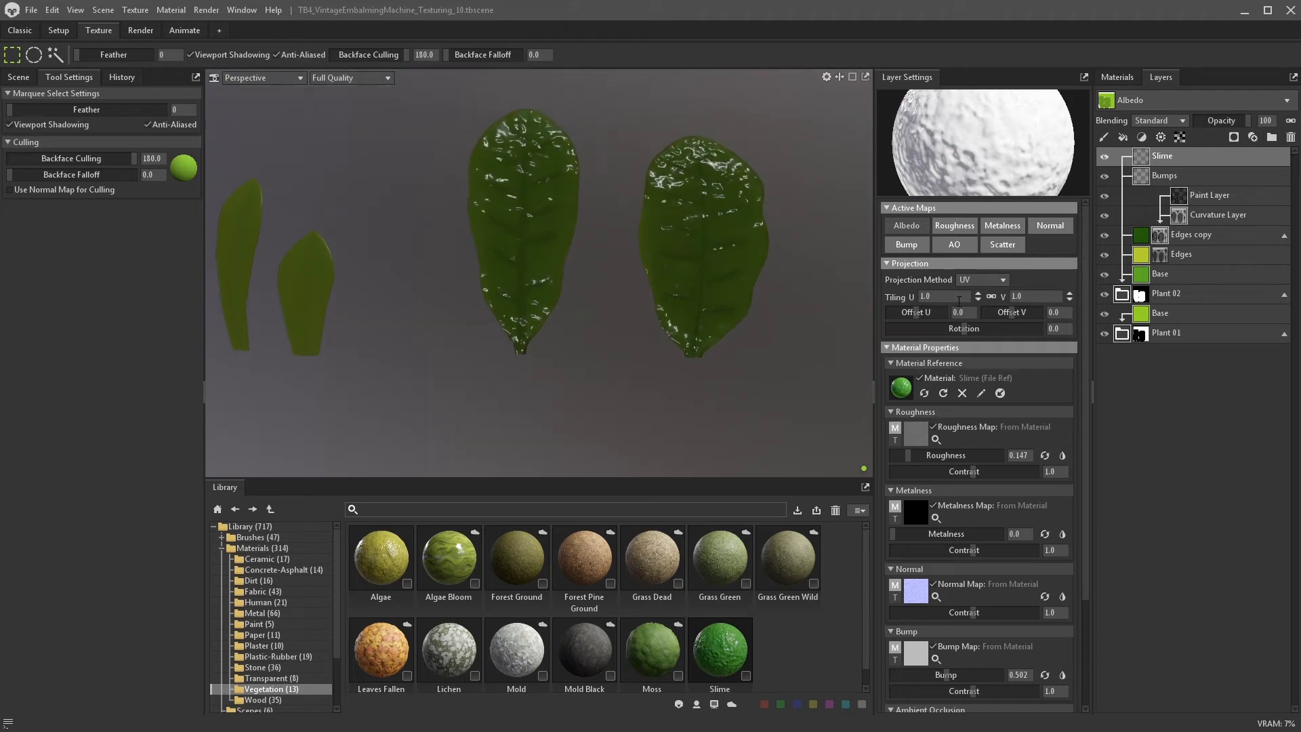
drag(959, 299, 875, 287)
text(5)
key(Return)
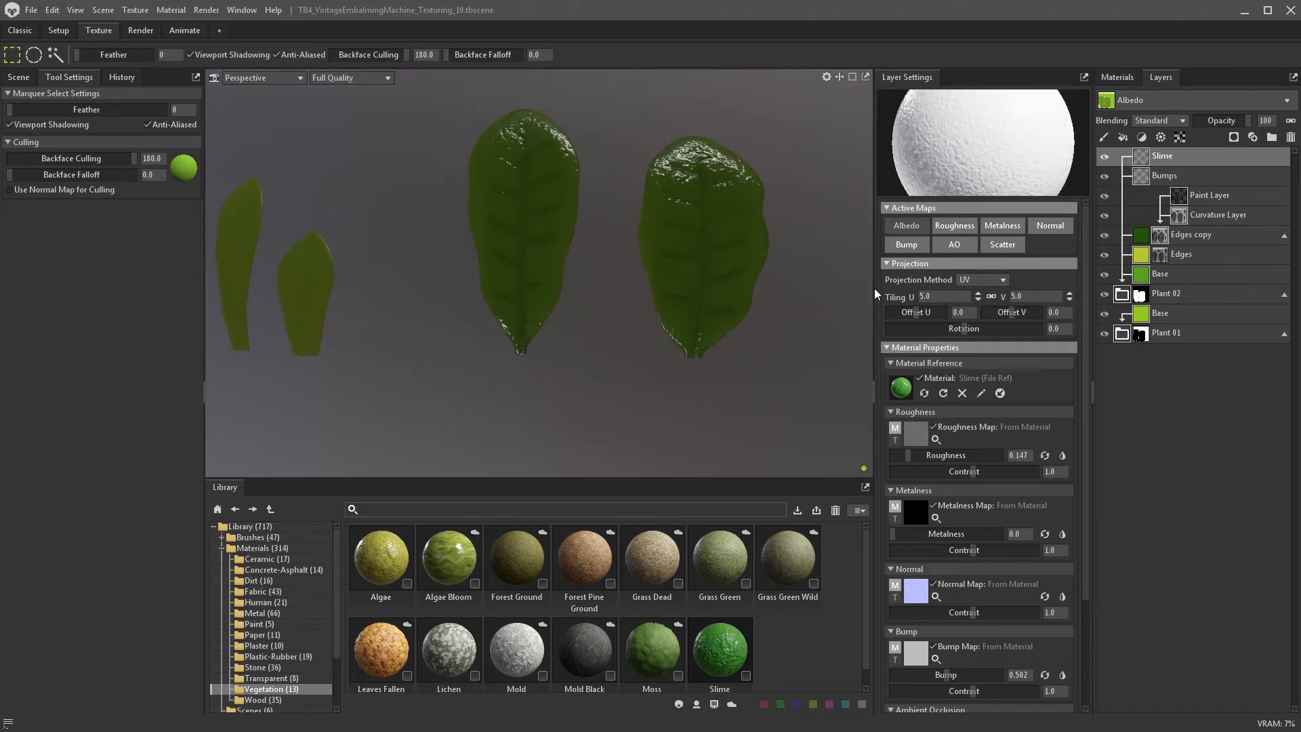
alt+drag(779, 285, 752, 298)
click(1105, 157)
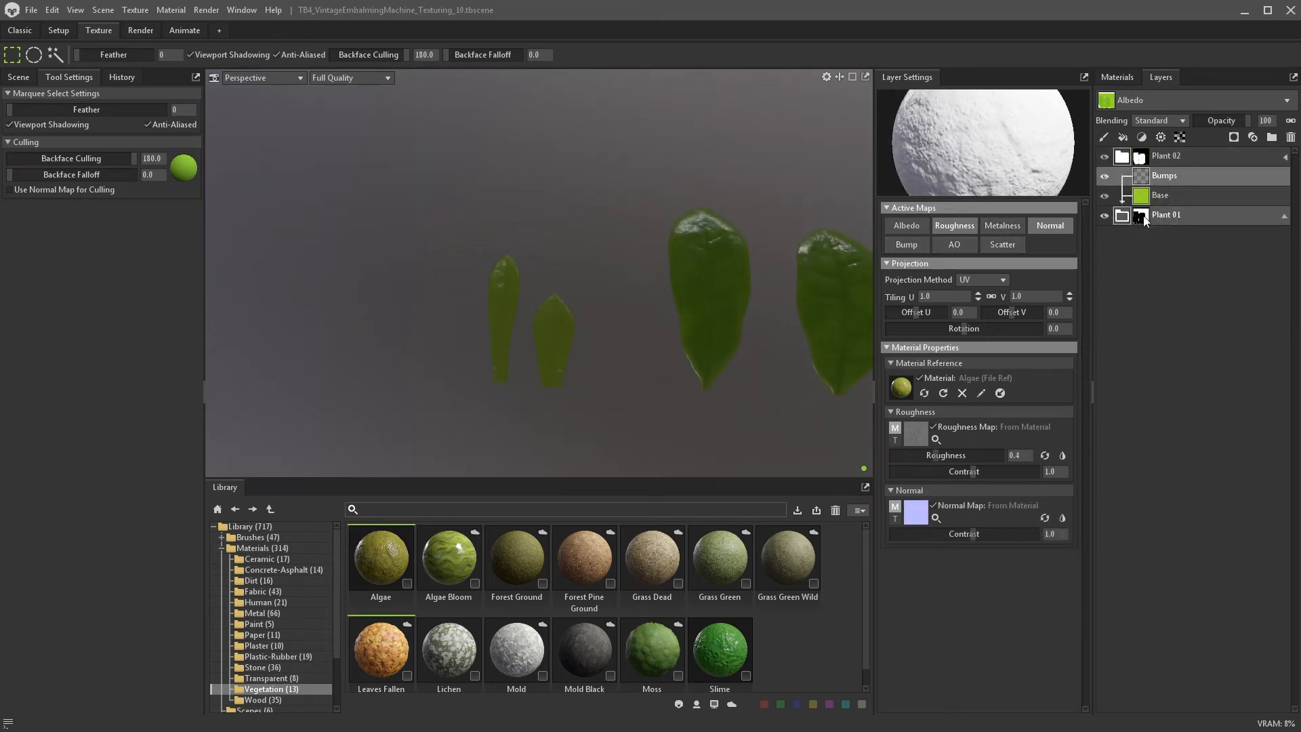
- Duplicate the Base layer in the Plant 01 group and recolor the copy's albedo to yellow f6ef43, leaving its Scatter map disabled
click(1155, 195)
right_click(1141, 197)
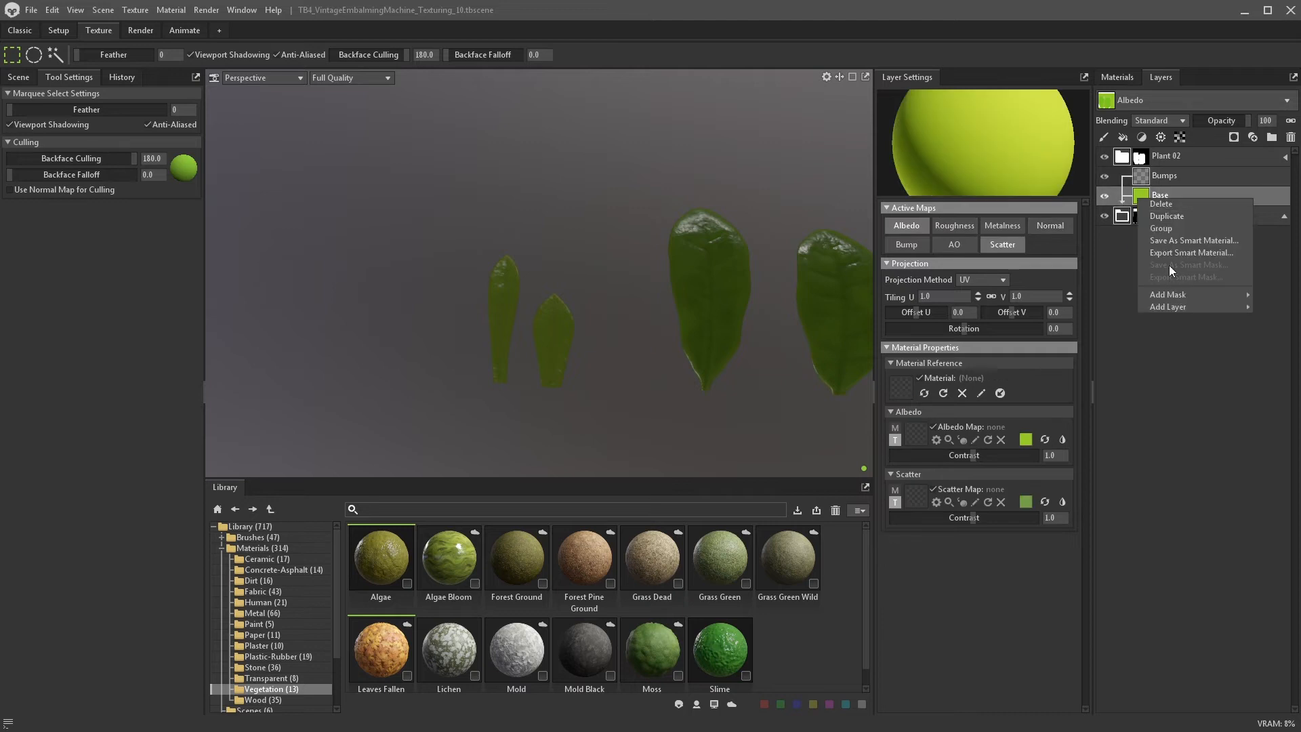
click(1167, 216)
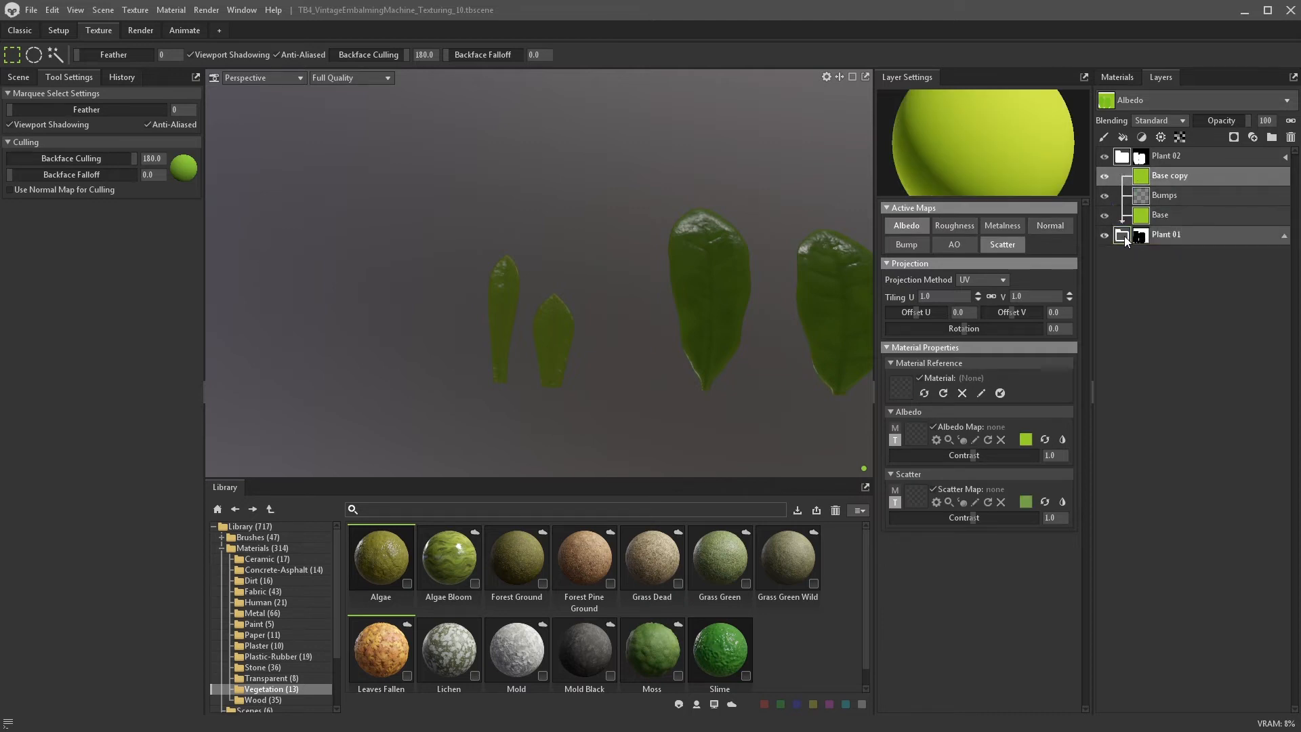
click(1025, 439)
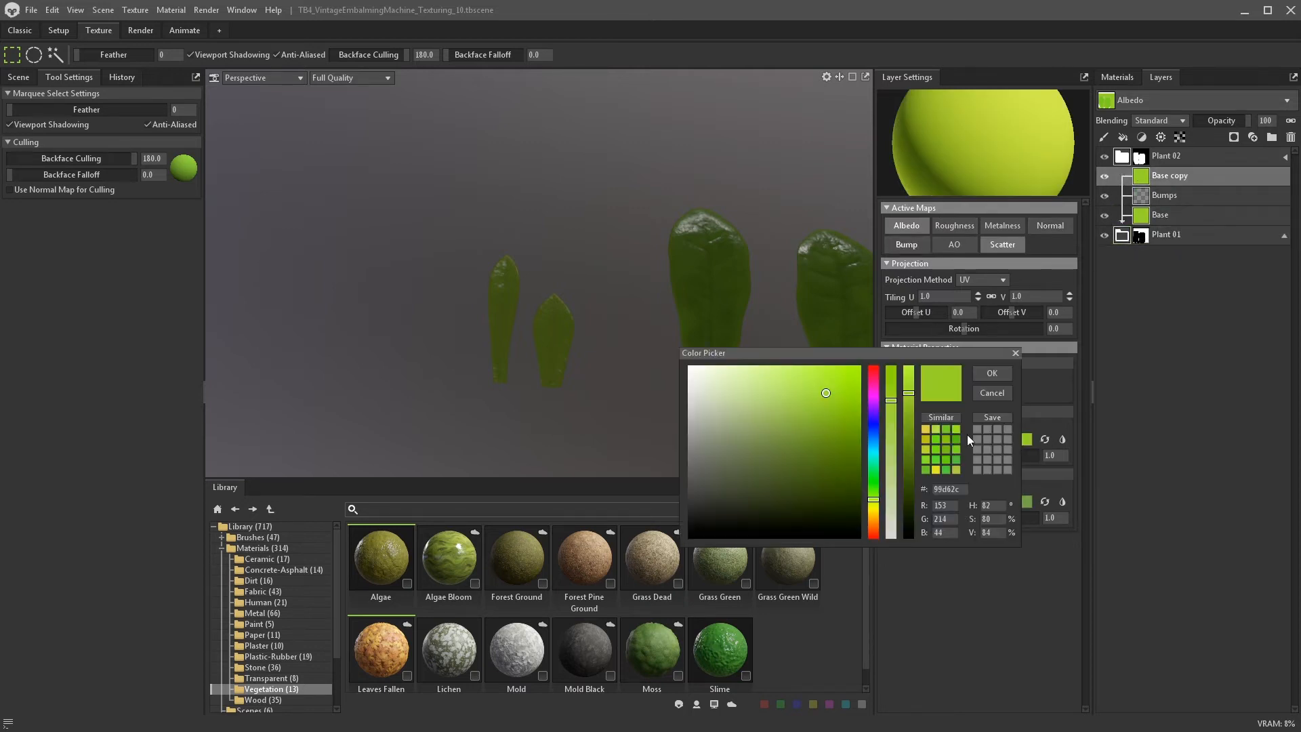
drag(875, 489, 868, 511)
mouse_move(790, 400)
mouse_down()
mouse_move(800, 373)
mouse_move(814, 372)
mouse_up()
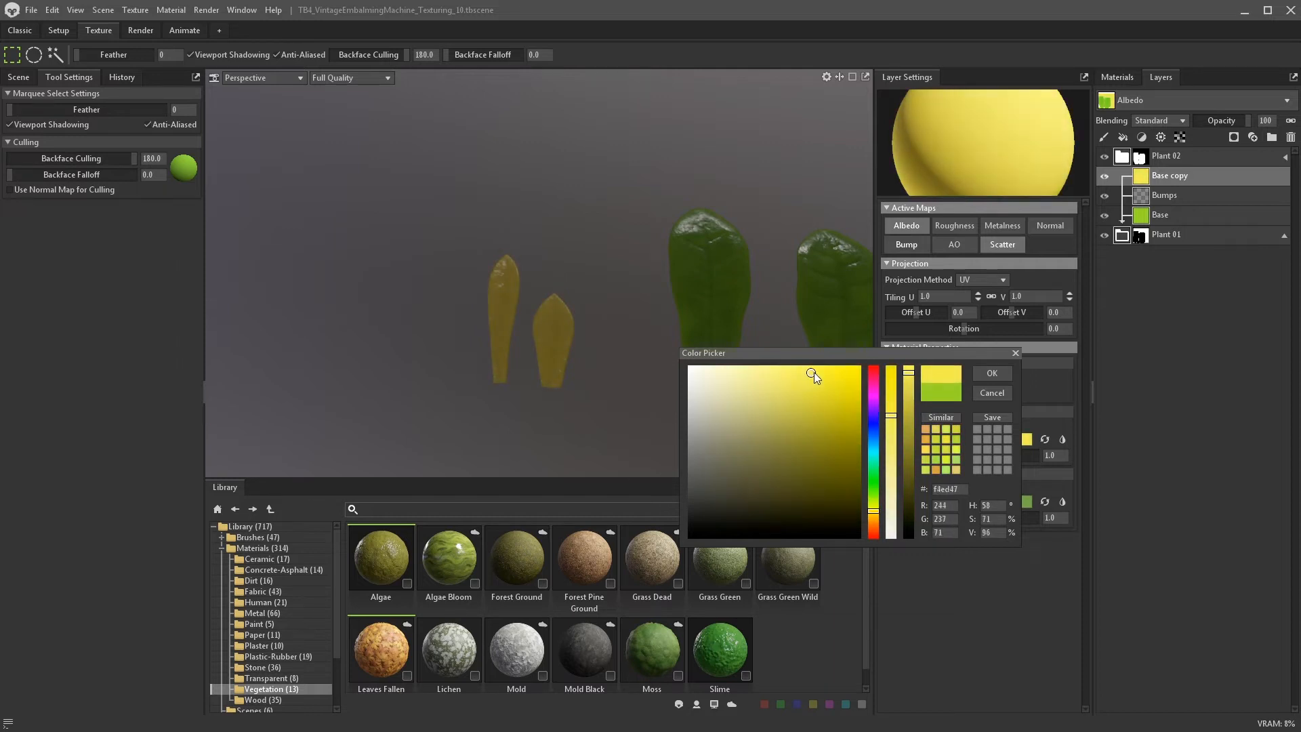
click(983, 375)
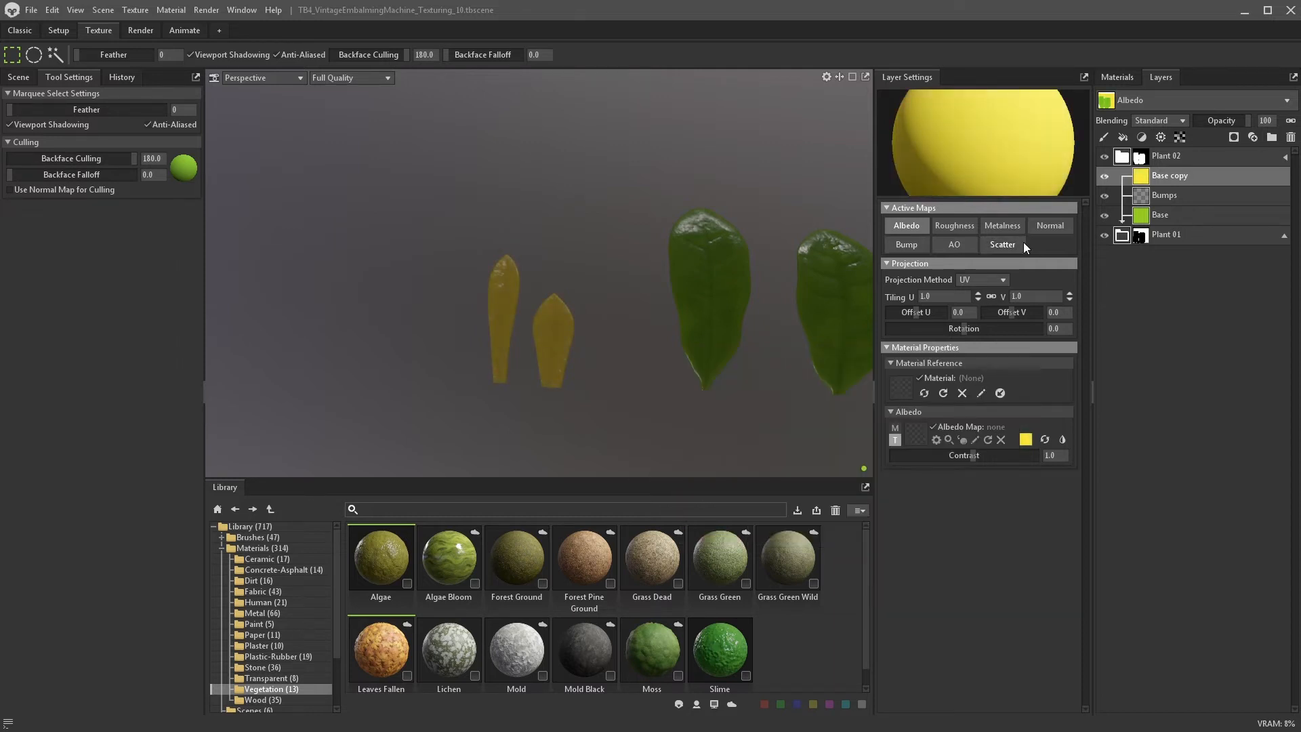
- Add a black paint mask to the Base copy and paint the small leaves into it with a size 85 brush at reduced opacity
click(1234, 136)
click(1196, 163)
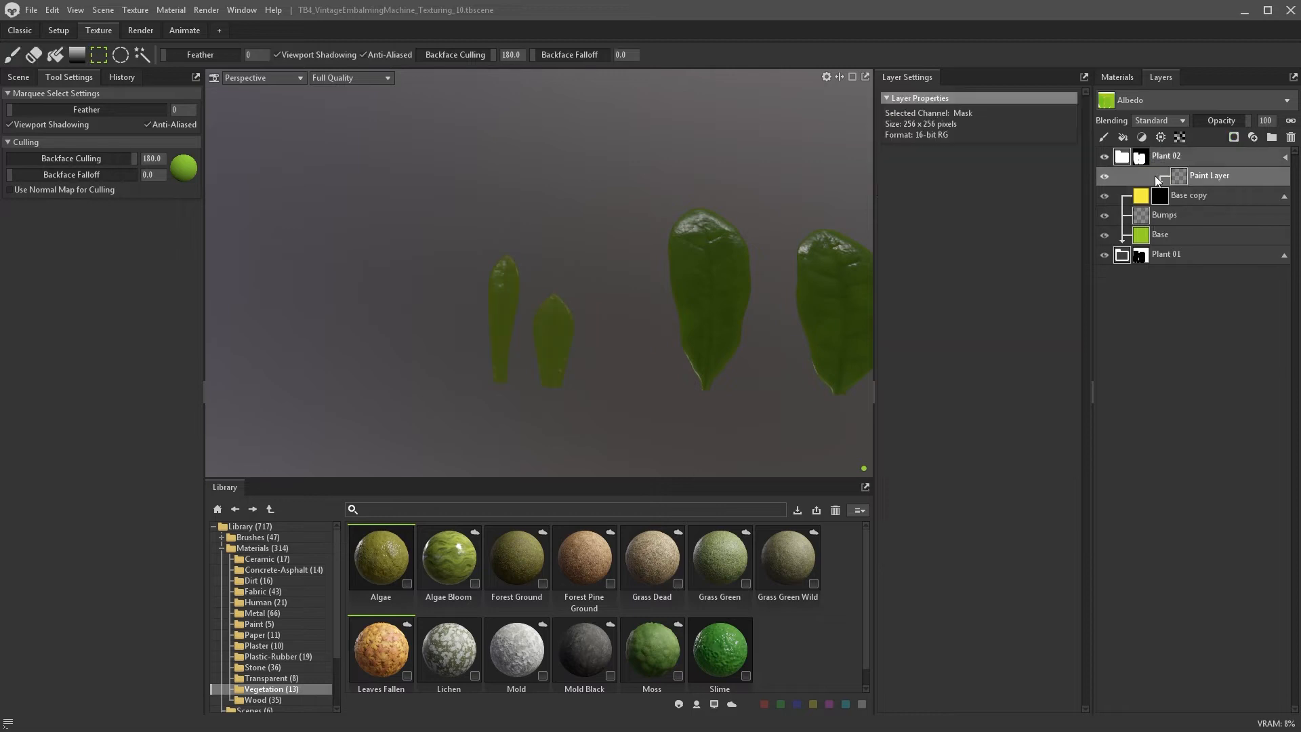
click(12, 55)
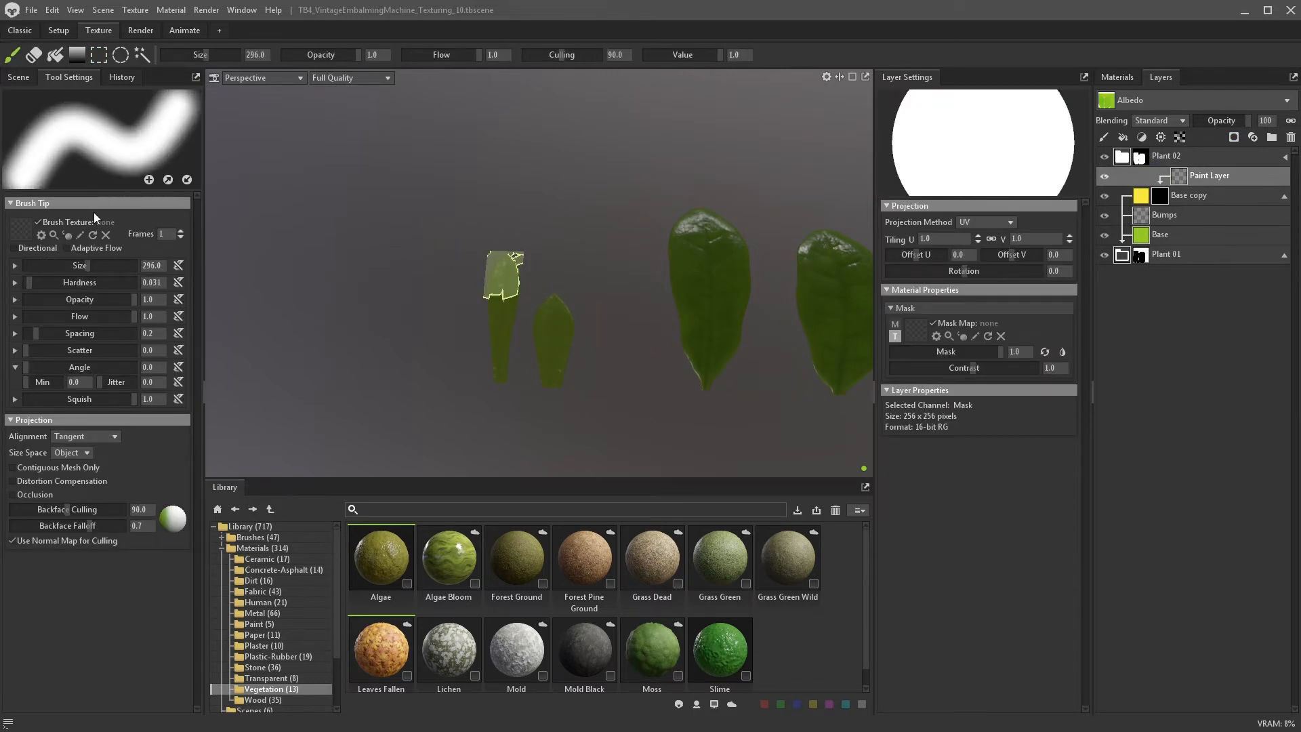
drag(75, 265, 61, 265)
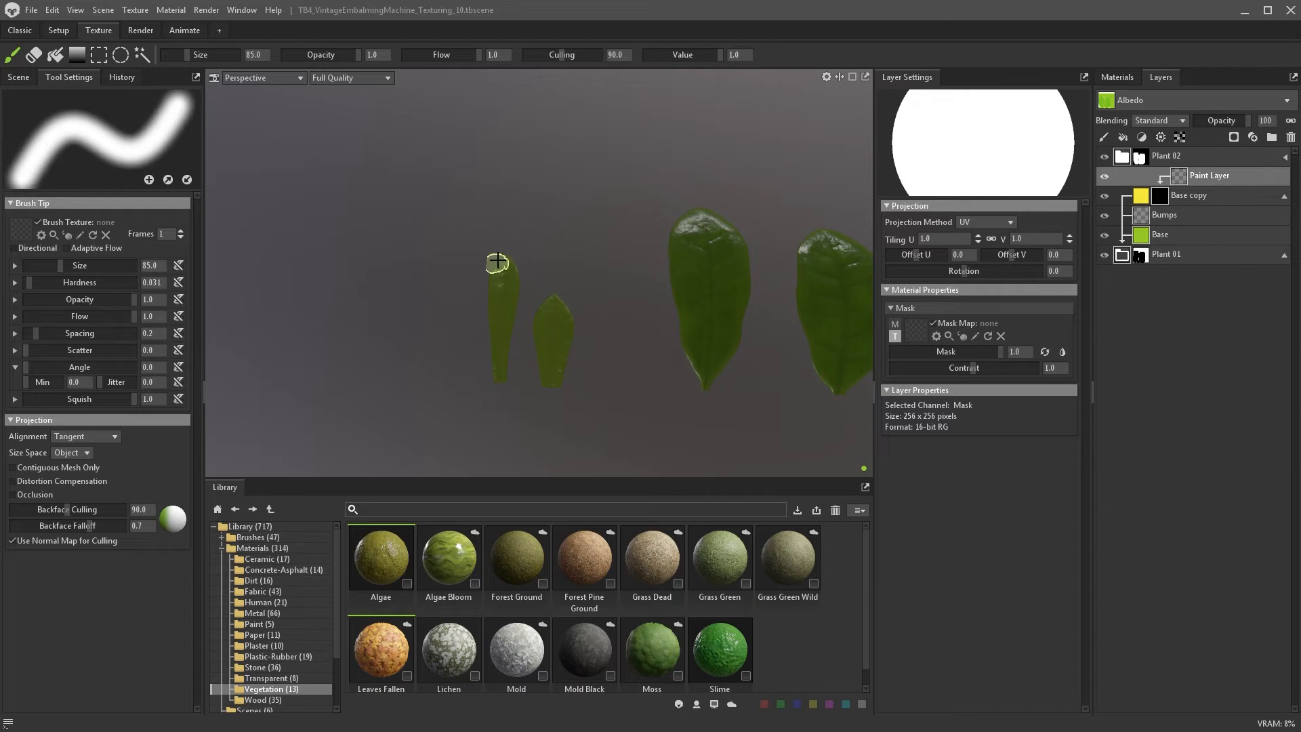
drag(357, 55, 321, 55)
key(2)
mouse_move(508, 266)
mouse_down()
mouse_move(491, 296)
mouse_move(521, 282)
mouse_move(578, 320)
mouse_move(559, 345)
mouse_up()
drag(494, 302, 502, 330)
key(Delete)
- Shift the Base copy's albedo to a greener yellow and rename the layer Gradient
click(1025, 439)
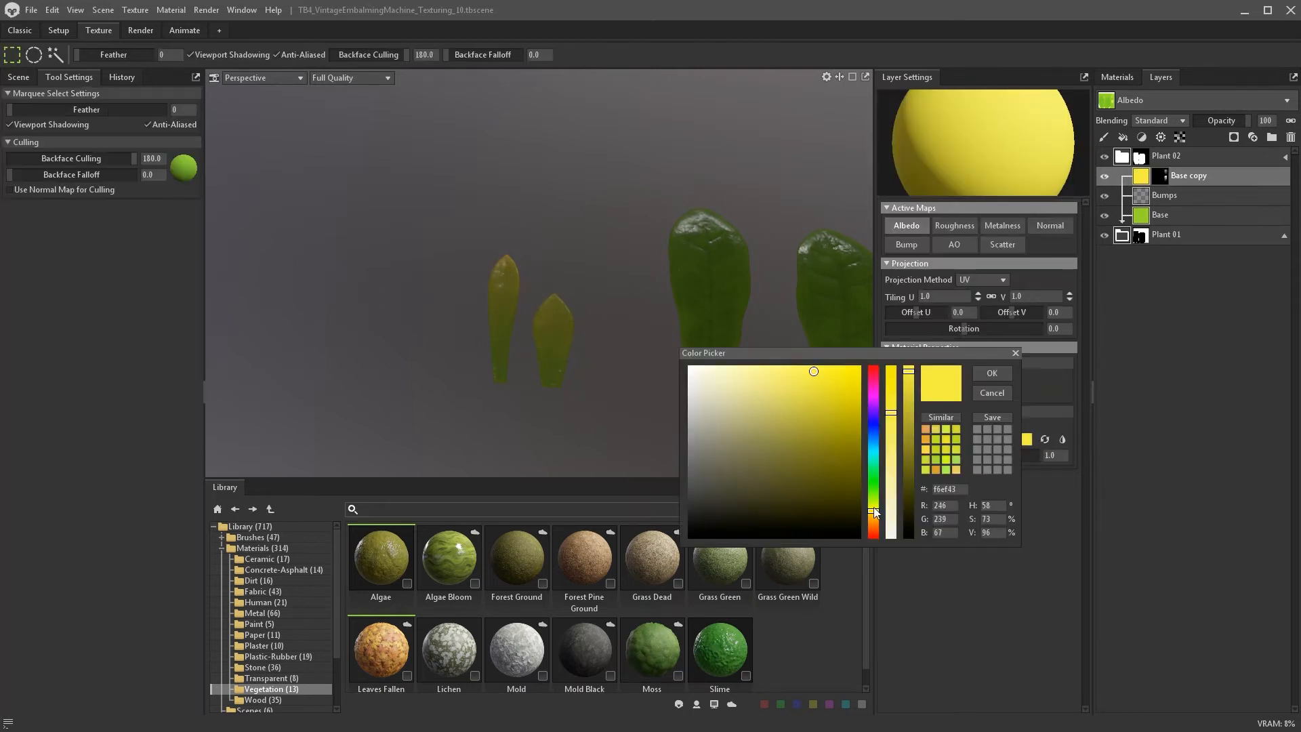
drag(874, 513, 874, 505)
click(994, 372)
scroll(616, 328, up, 3)
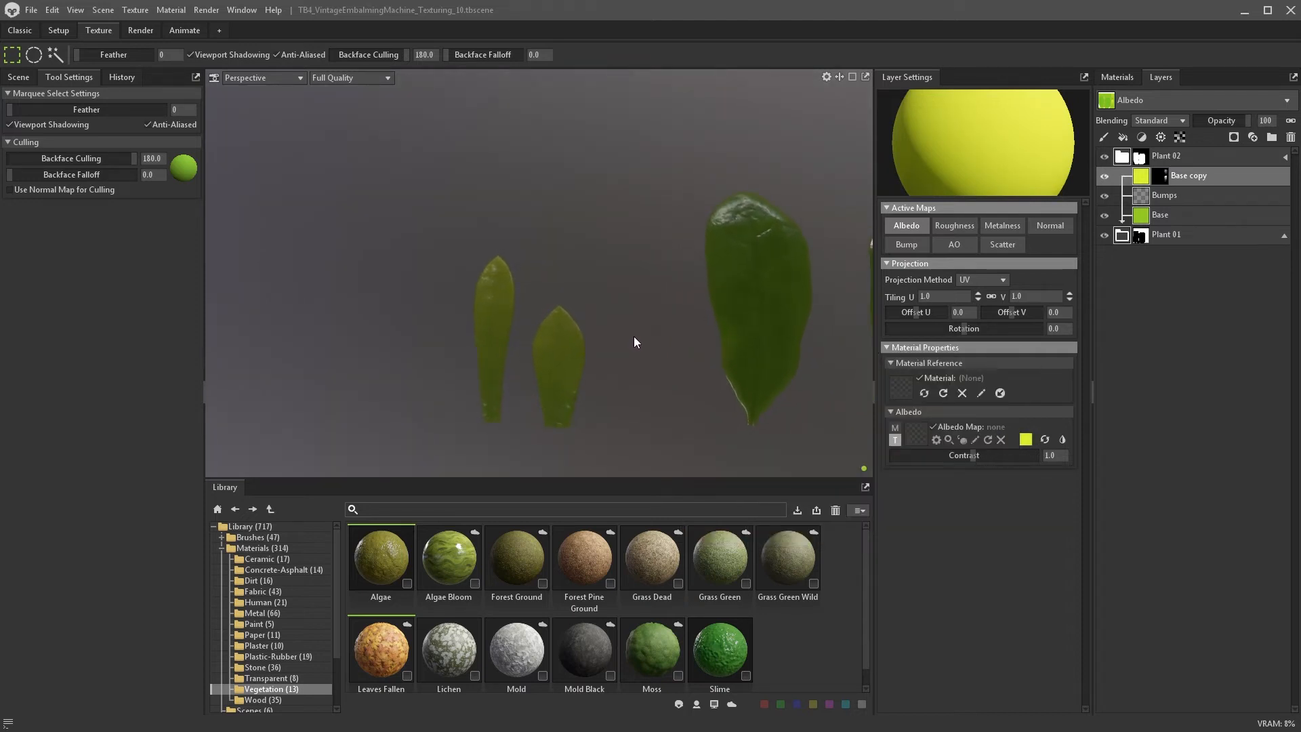
double_click(1189, 176)
text(Gradient)
key(Return)
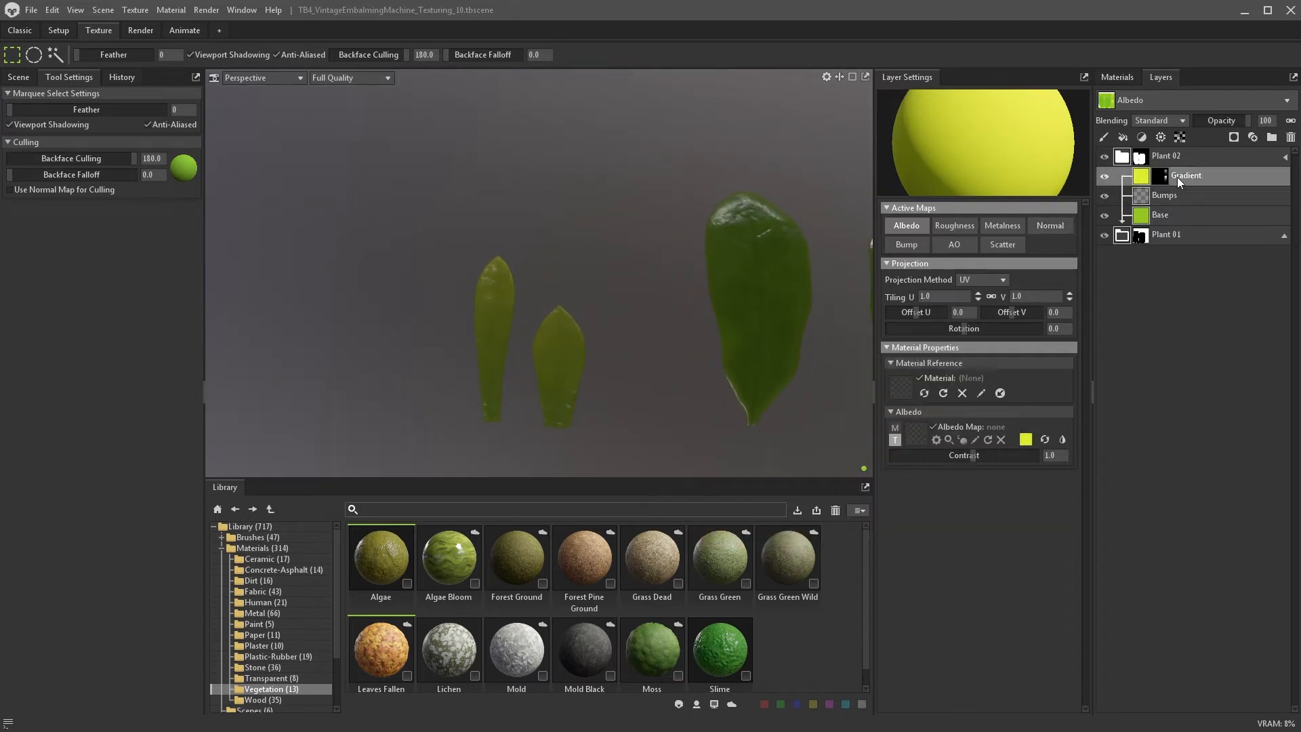
- Duplicate the Gradient layer, rename the copy Edges and recolor its albedo to a pale yellow-green
key(ctrl+d)
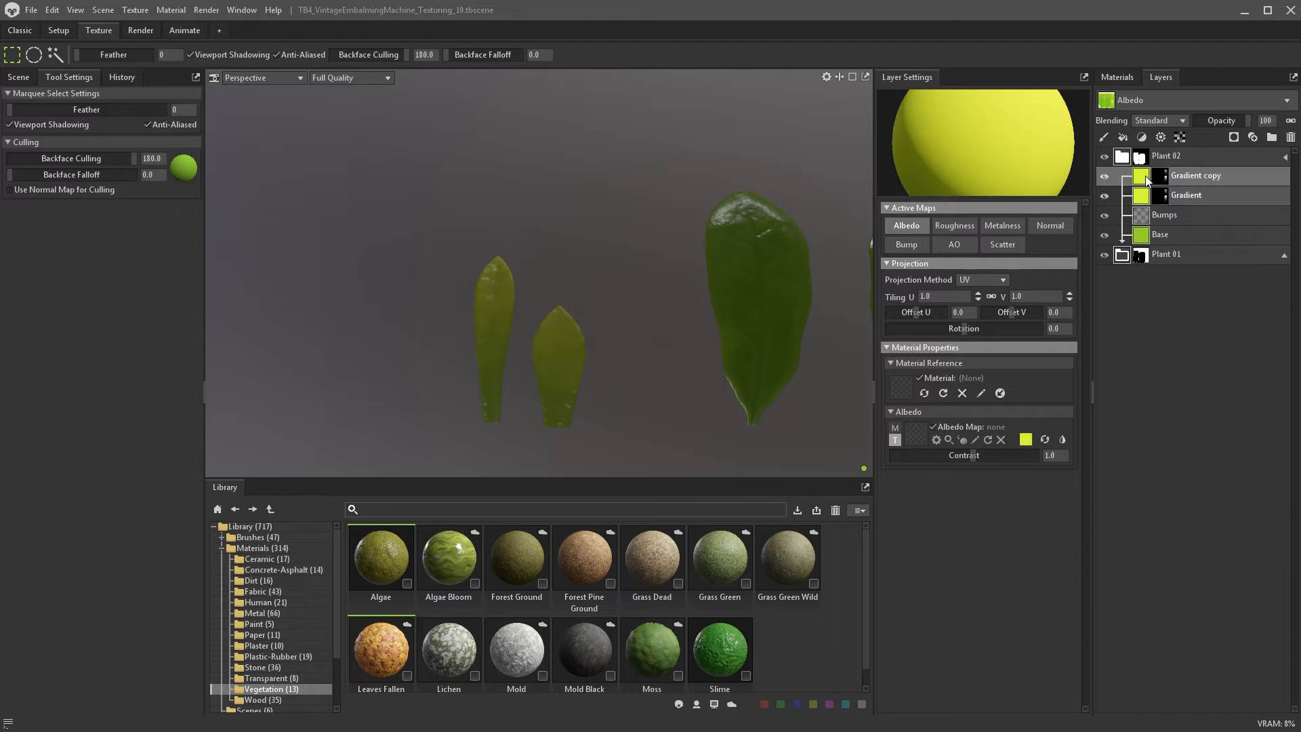
double_click(1182, 176)
text(Edges)
key(Return)
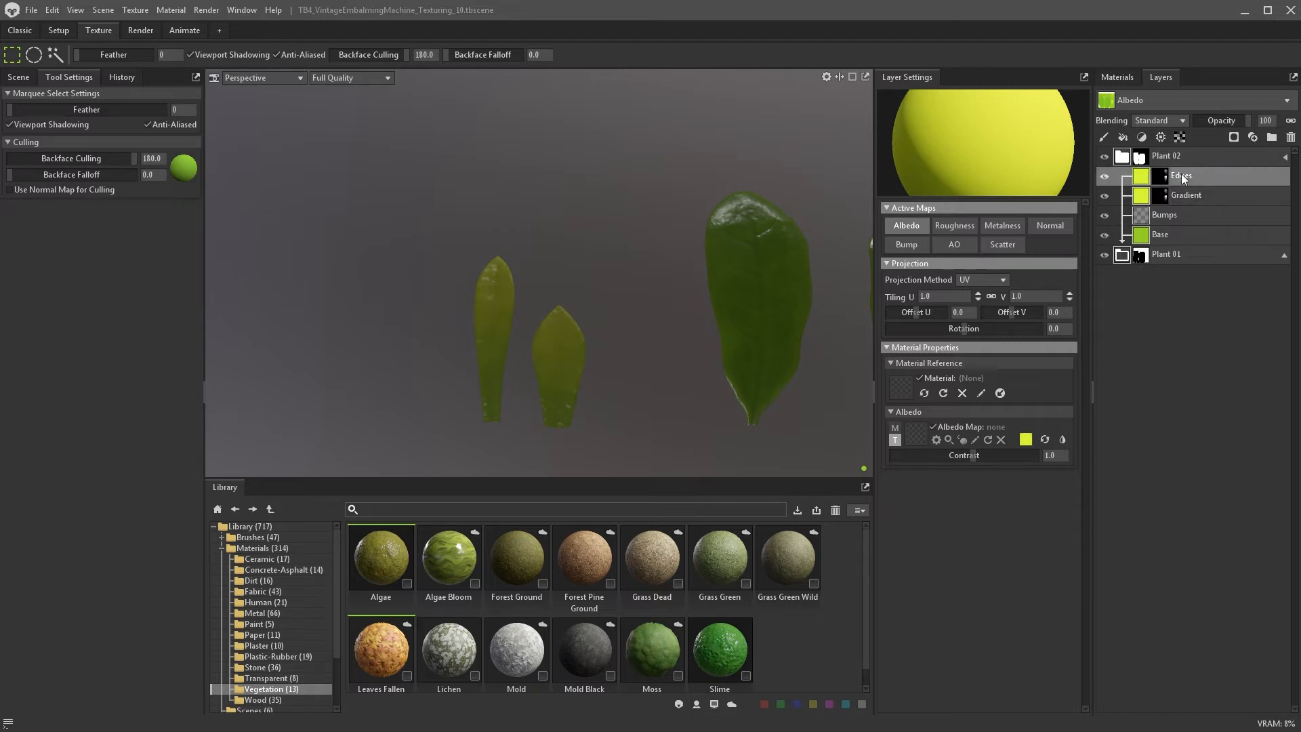
click(1025, 440)
click(774, 366)
click(992, 373)
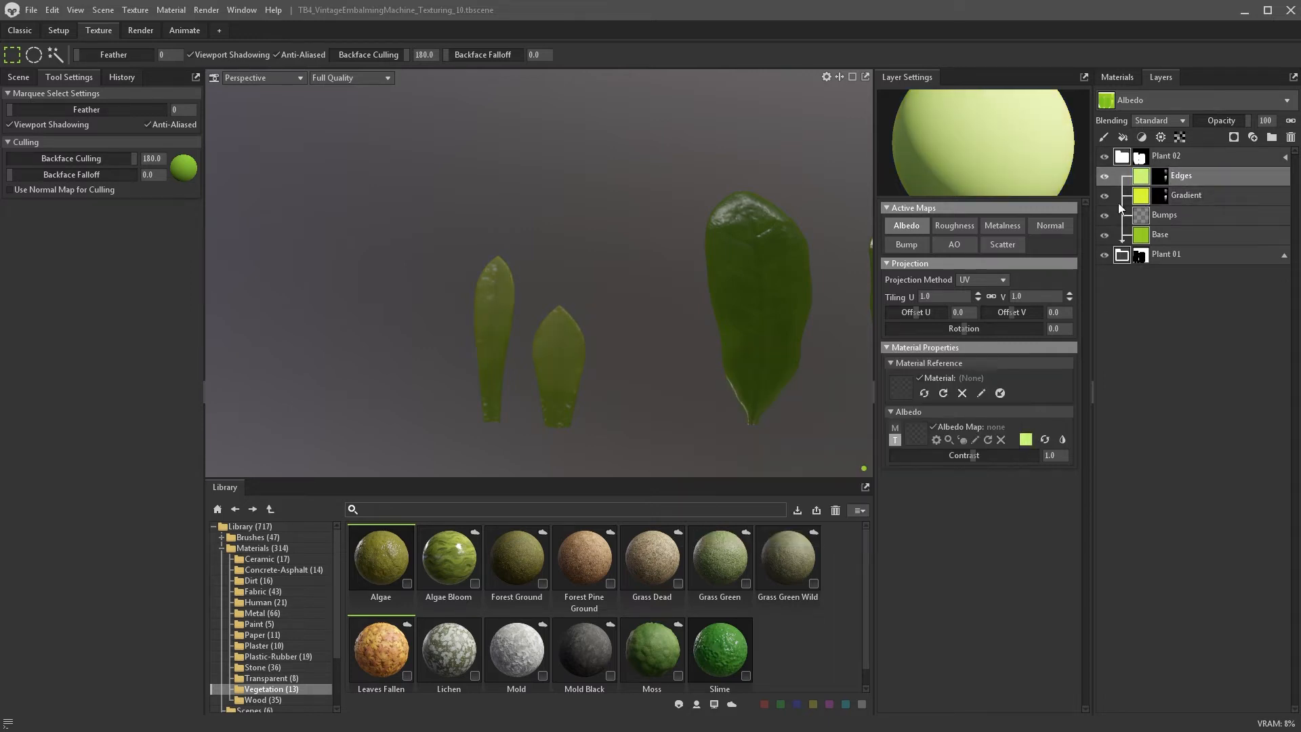
- Replace the paint in the Edges mask with a Scratch generator at intensity 2.312 and contrast 1.518, and add an adjustment layer above it
click(1160, 177)
right_click(1177, 179)
click(1199, 184)
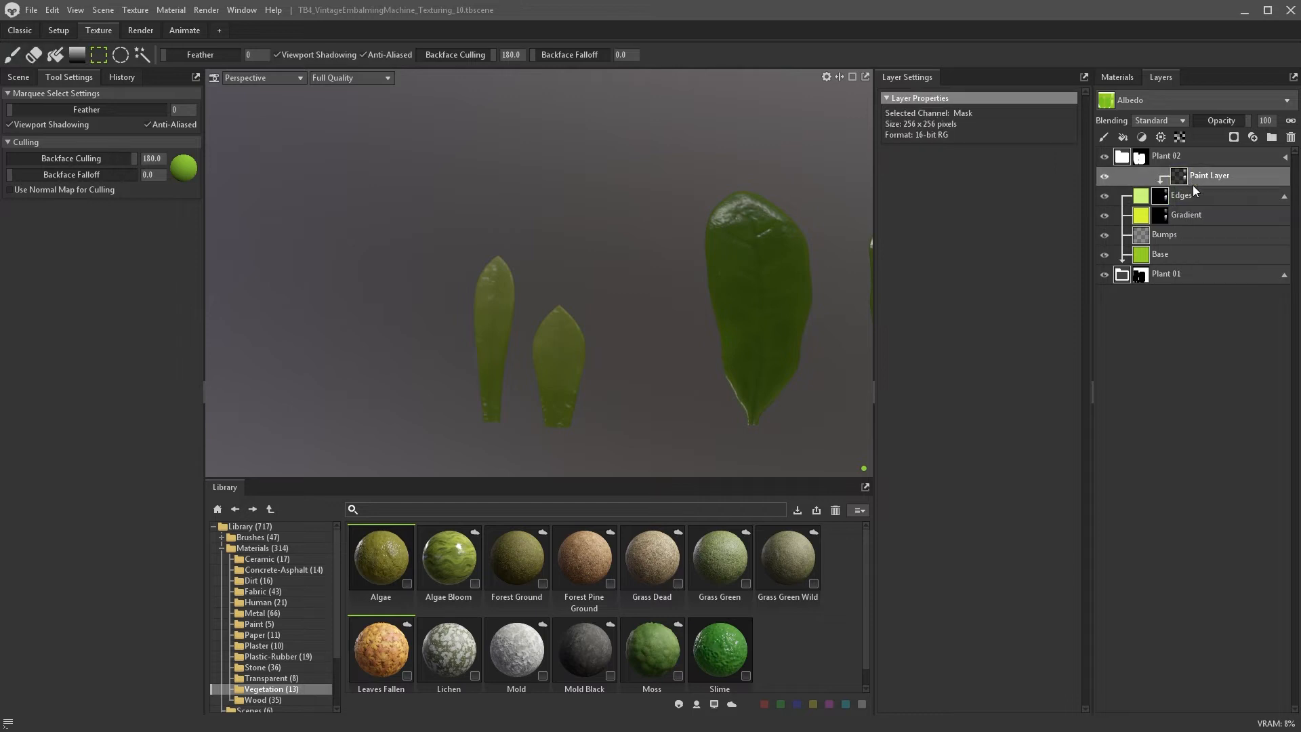
click(1159, 138)
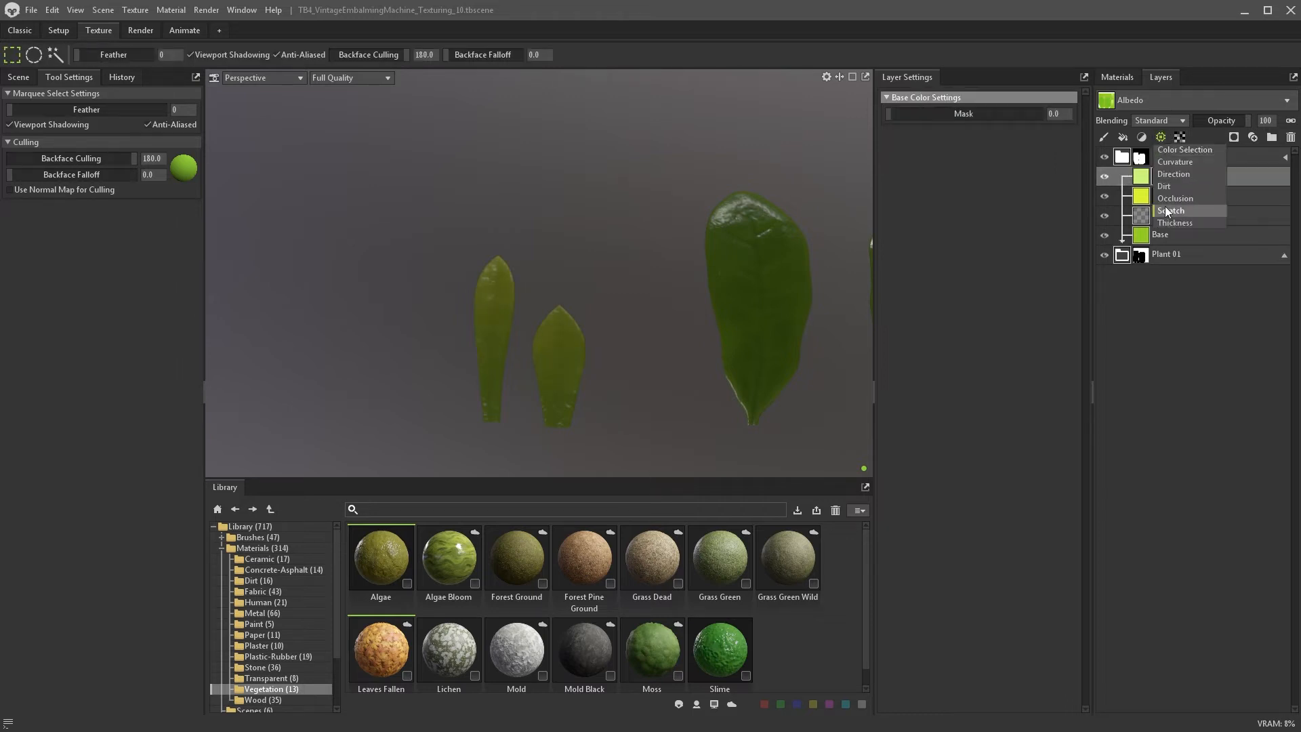
click(1165, 206)
mouse_move(996, 166)
mouse_down()
mouse_move(952, 201)
mouse_move(991, 185)
mouse_up()
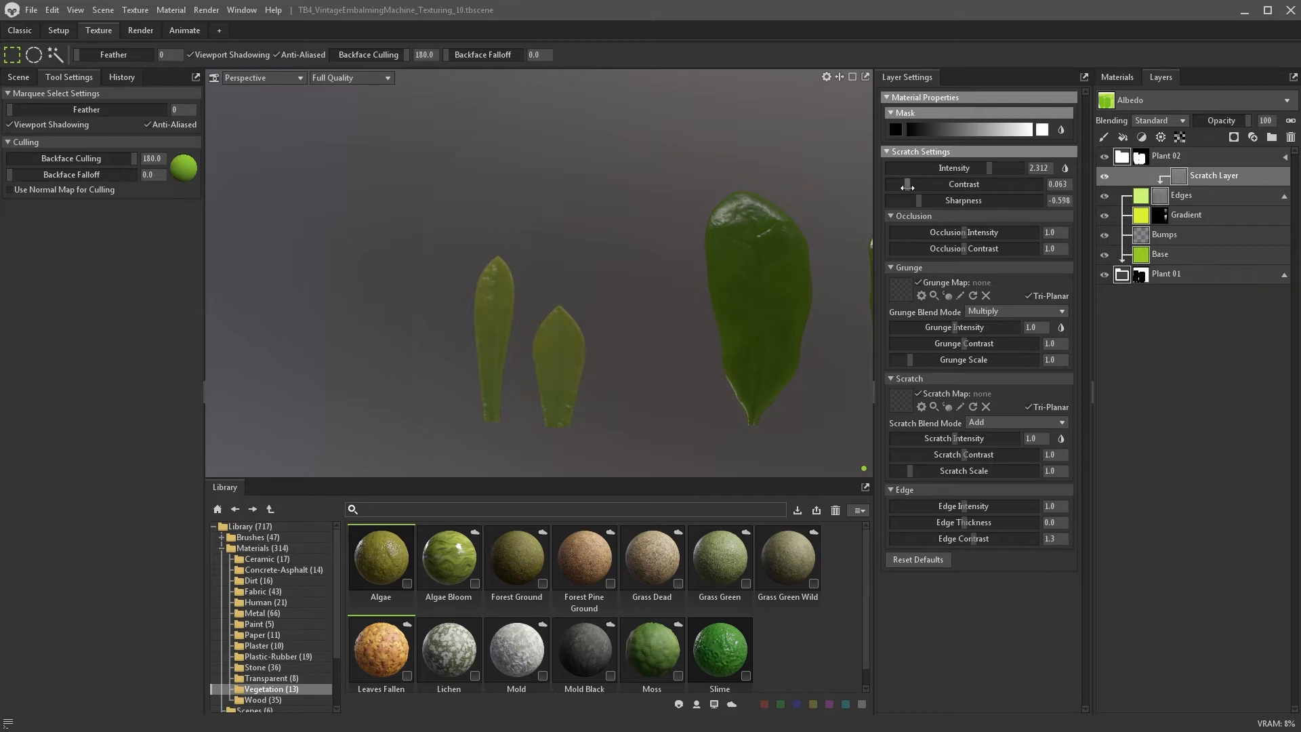
click(1144, 137)
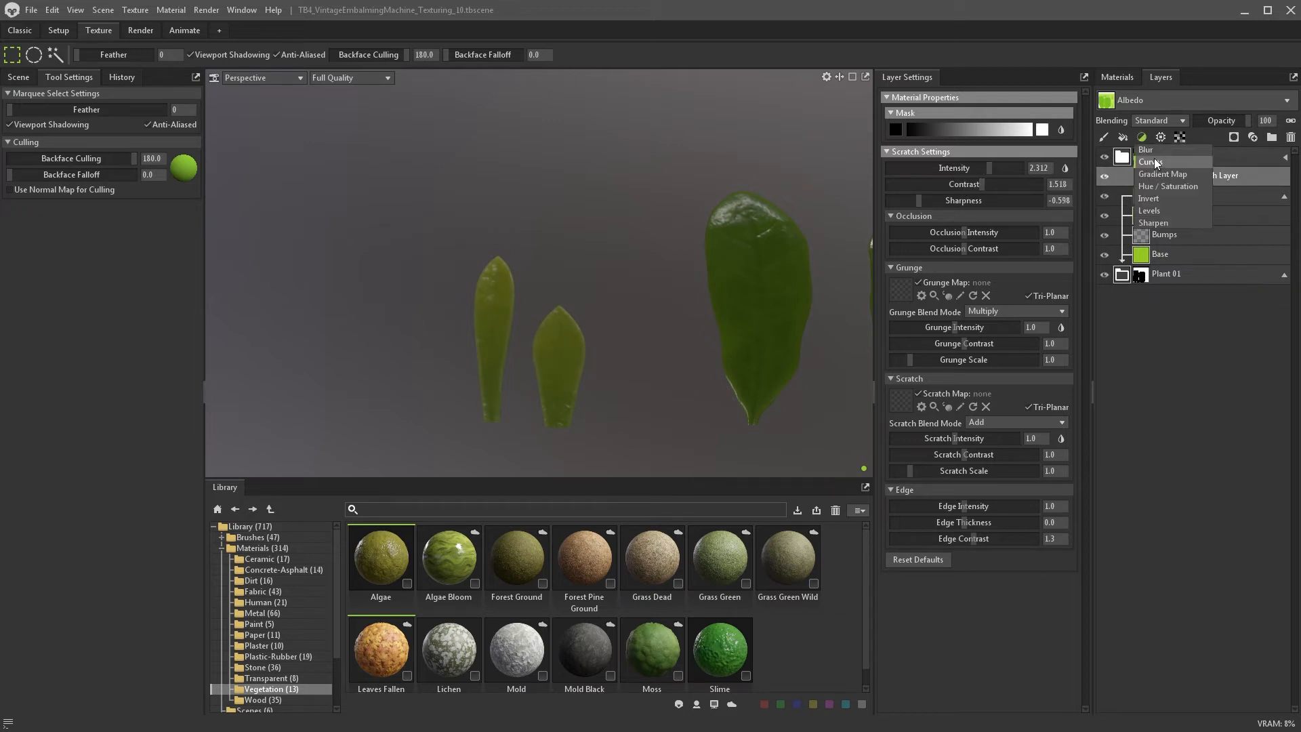
click(1153, 157)
click(949, 114)
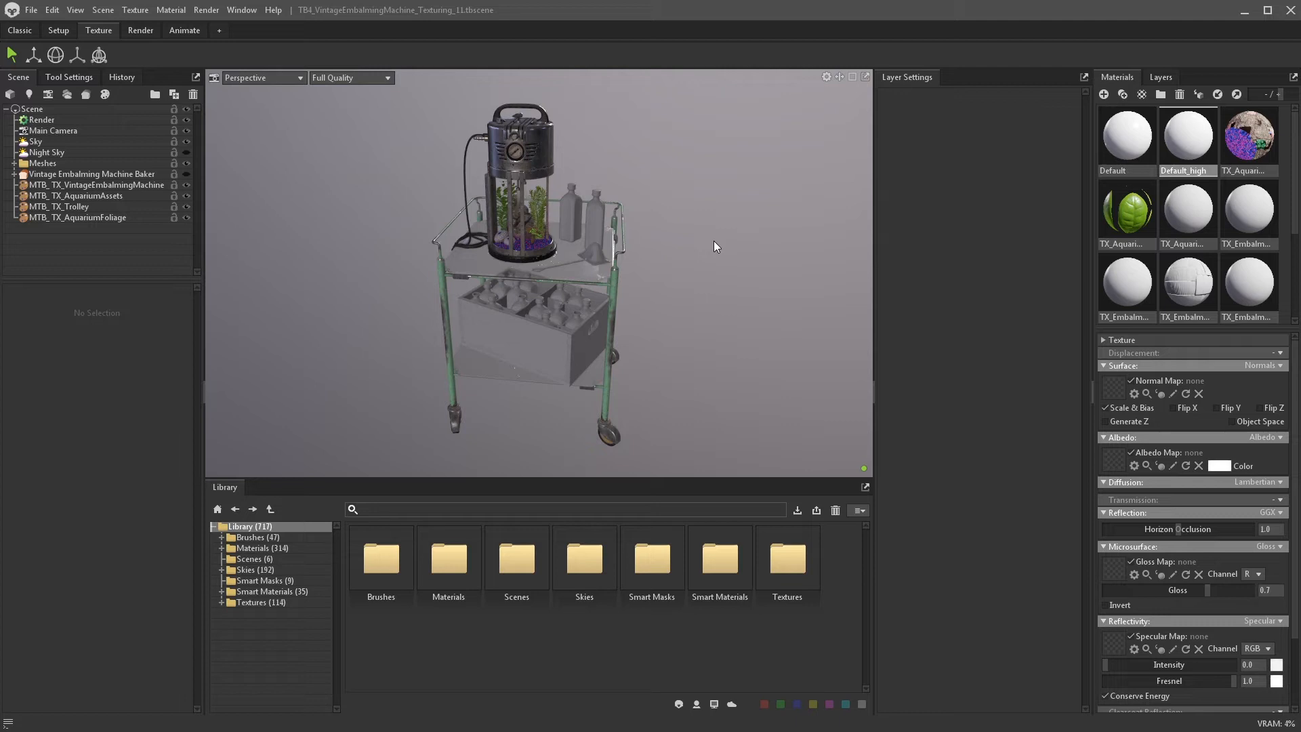
- Create a new texture project for the TX_EmbalmingFluidBottles texture set from the Vintage Embalming Machine Baker
right_drag(674, 307, 643, 383)
middle_drag(642, 383, 639, 247)
right_drag(638, 246, 643, 305)
drag(643, 305, 492, 373)
right_drag(575, 389, 657, 361)
click(112, 175)
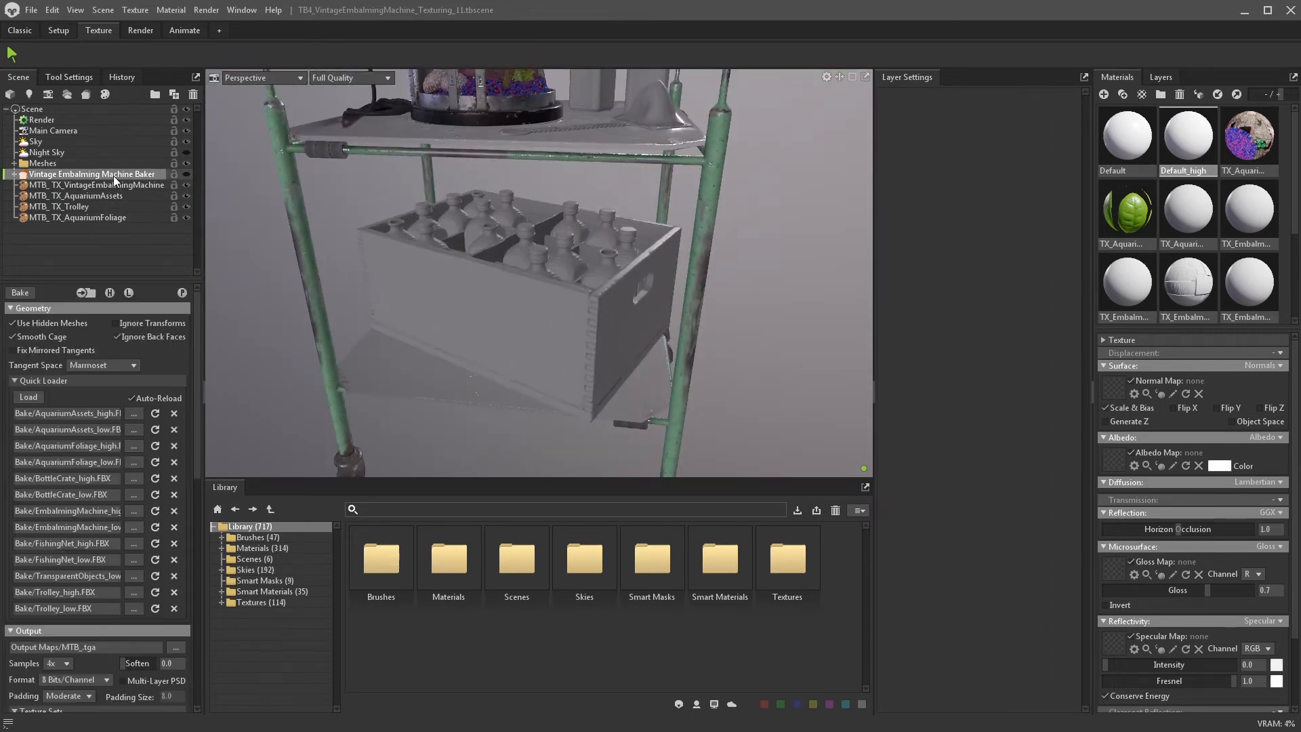
scroll(189, 440, down, 3)
scroll(190, 445, down, 4)
click(123, 451)
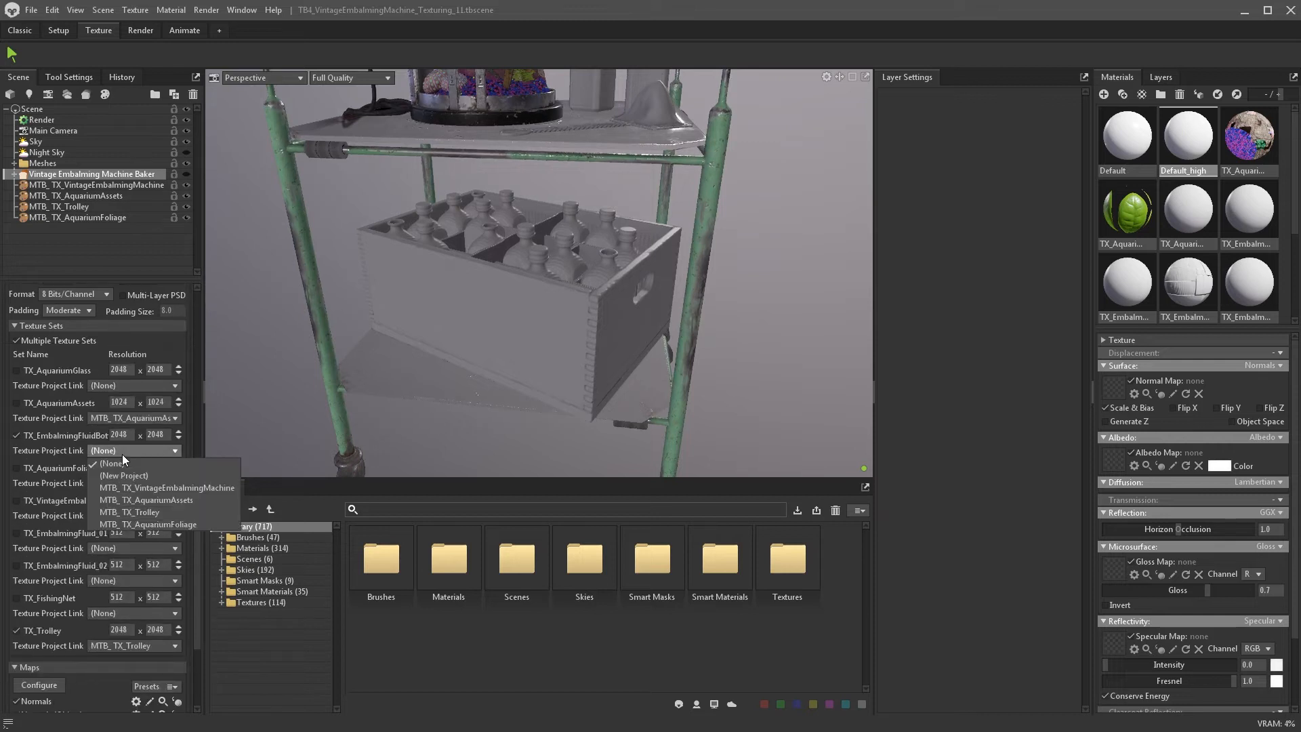
click(122, 476)
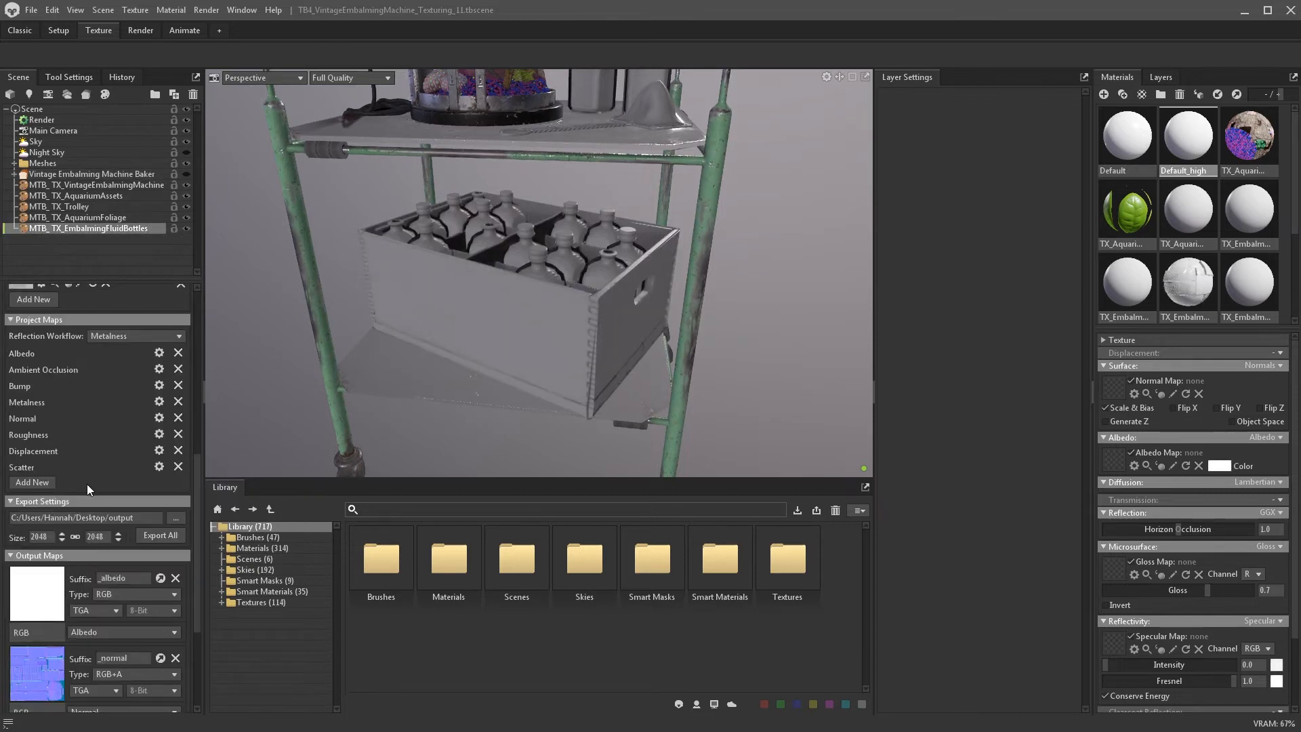
- Remove the Displacement map from the EmbalmingFluidBottles project maps and add a Transmission Mask map
click(177, 451)
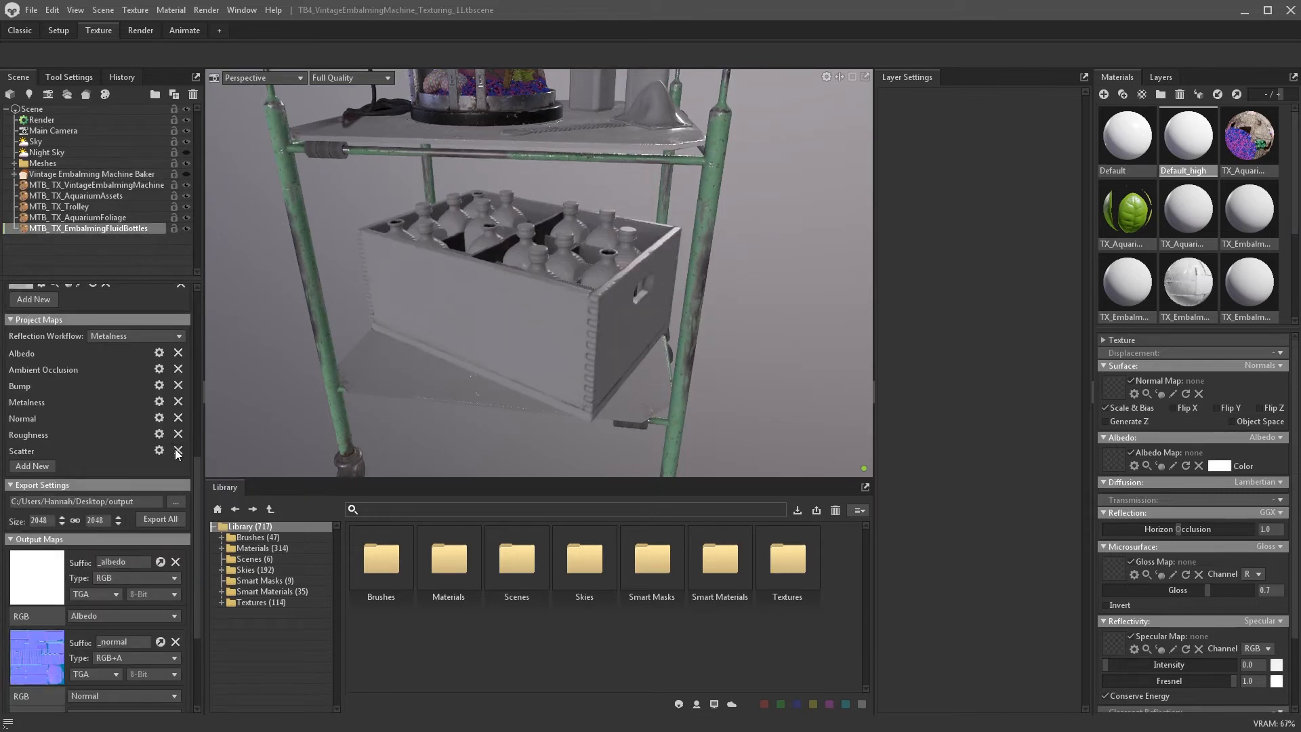
click(26, 465)
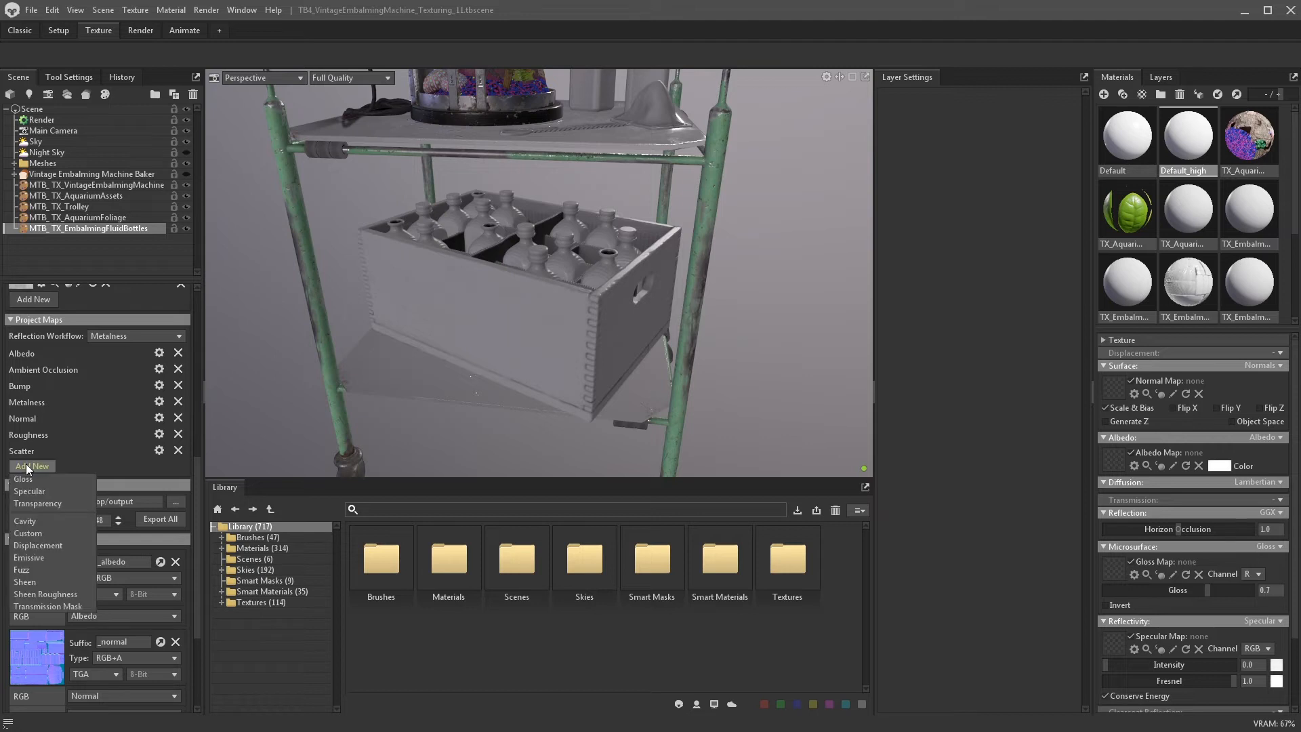
click(32, 605)
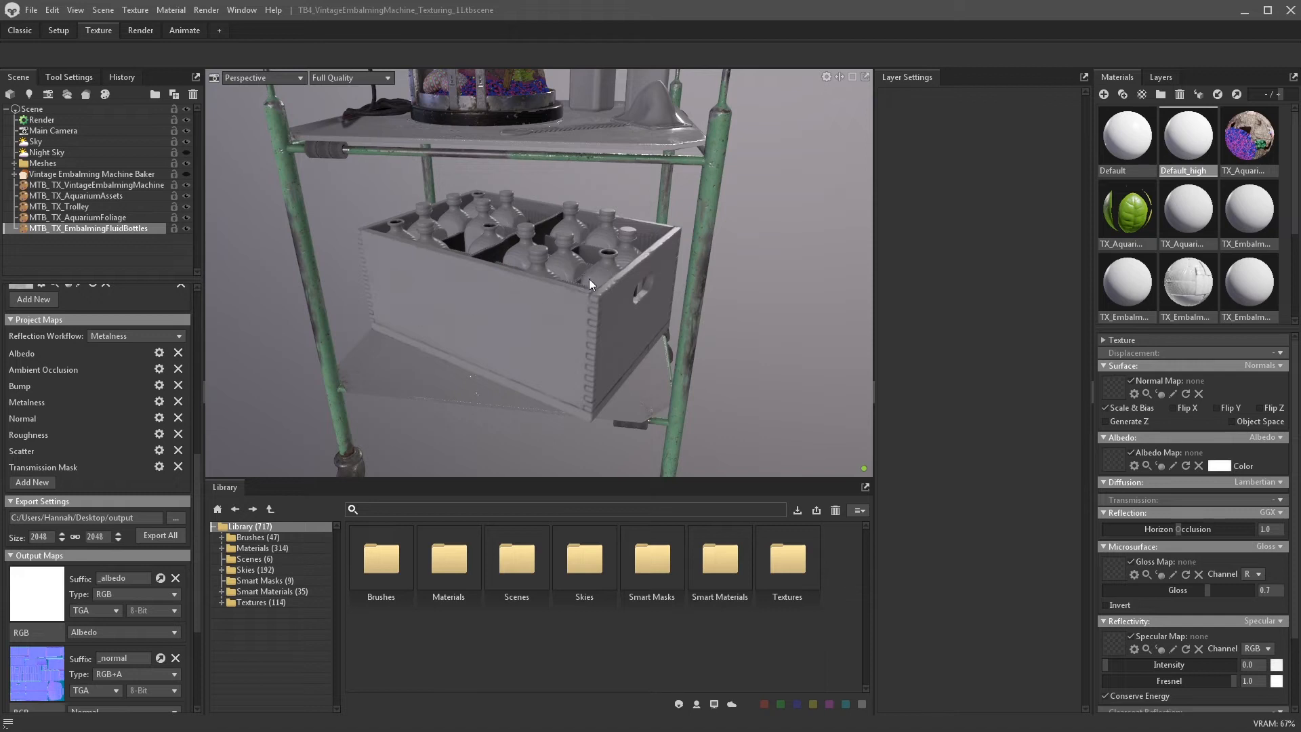
click(185, 450)
click(112, 255)
- Open the MTB_TX_EmbalmingFluidBottles project's layer stack and add a layer group named Wooden Crate
click(1160, 77)
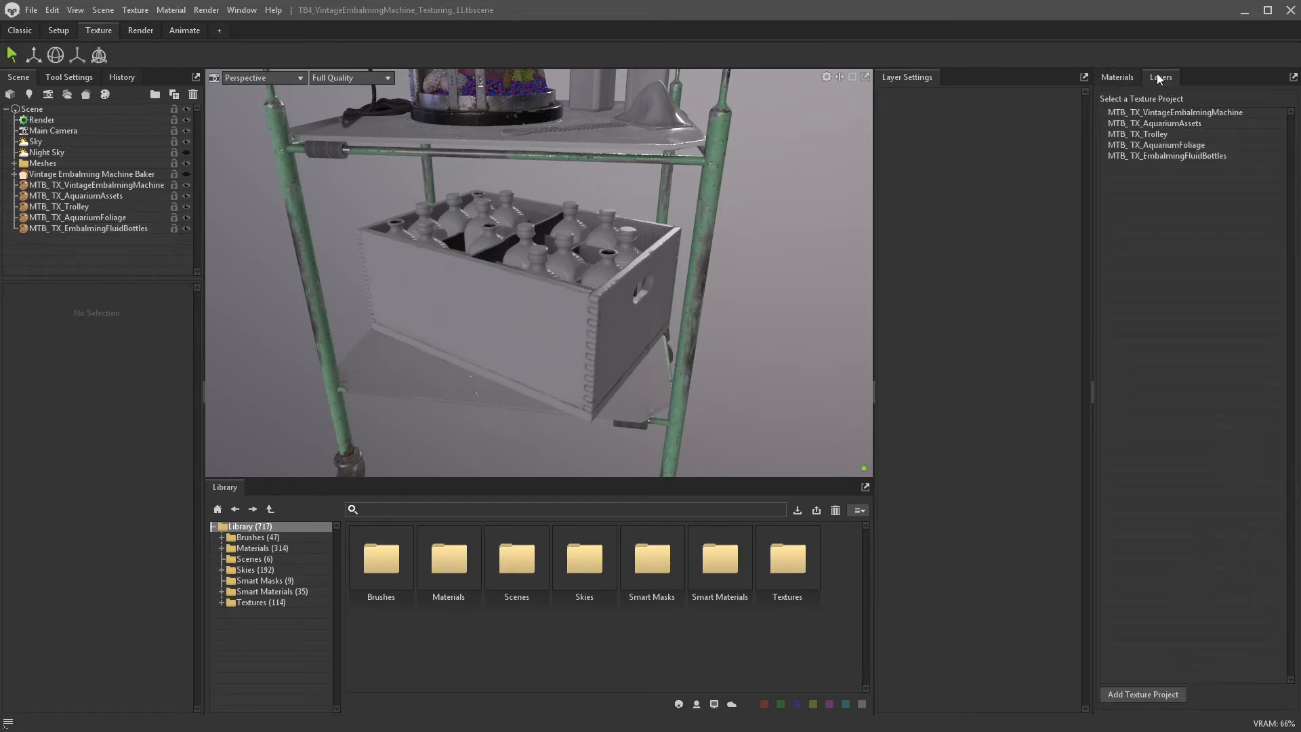
click(1144, 160)
click(1272, 137)
double_click(1144, 155)
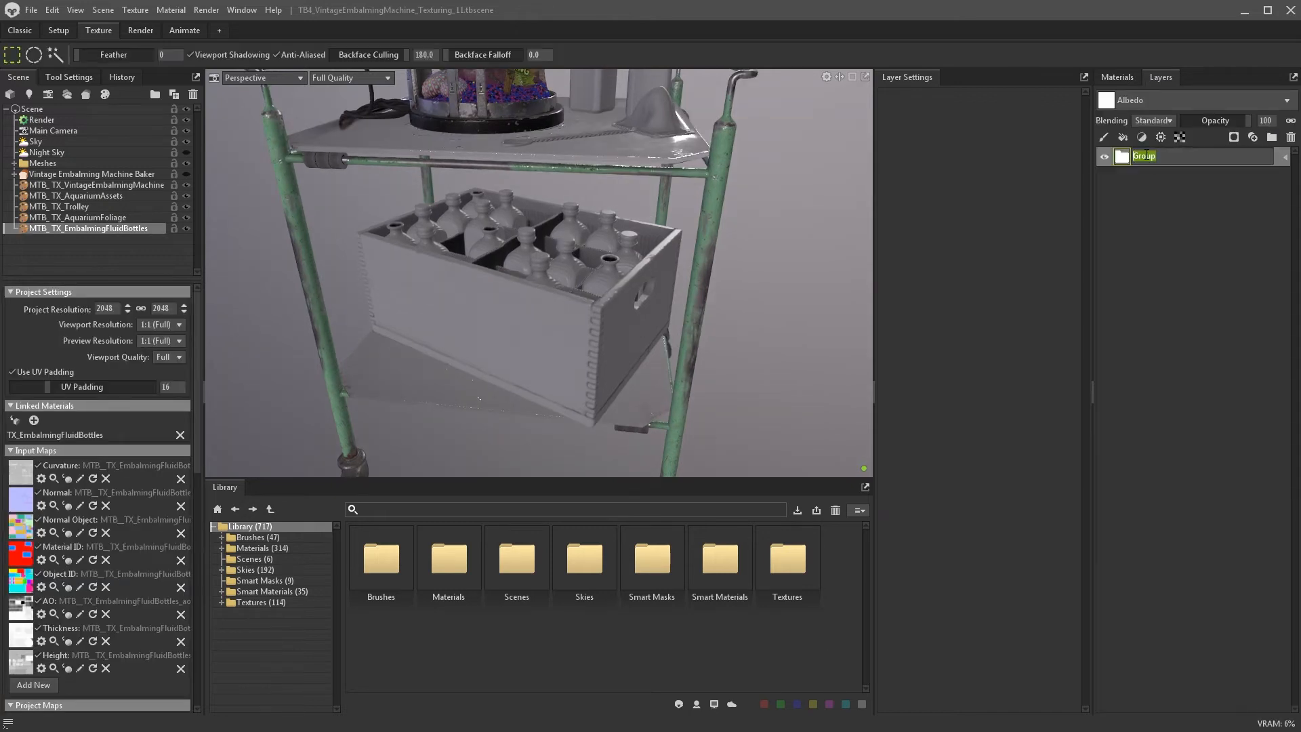
text(Wooden Crate)
key(Return)
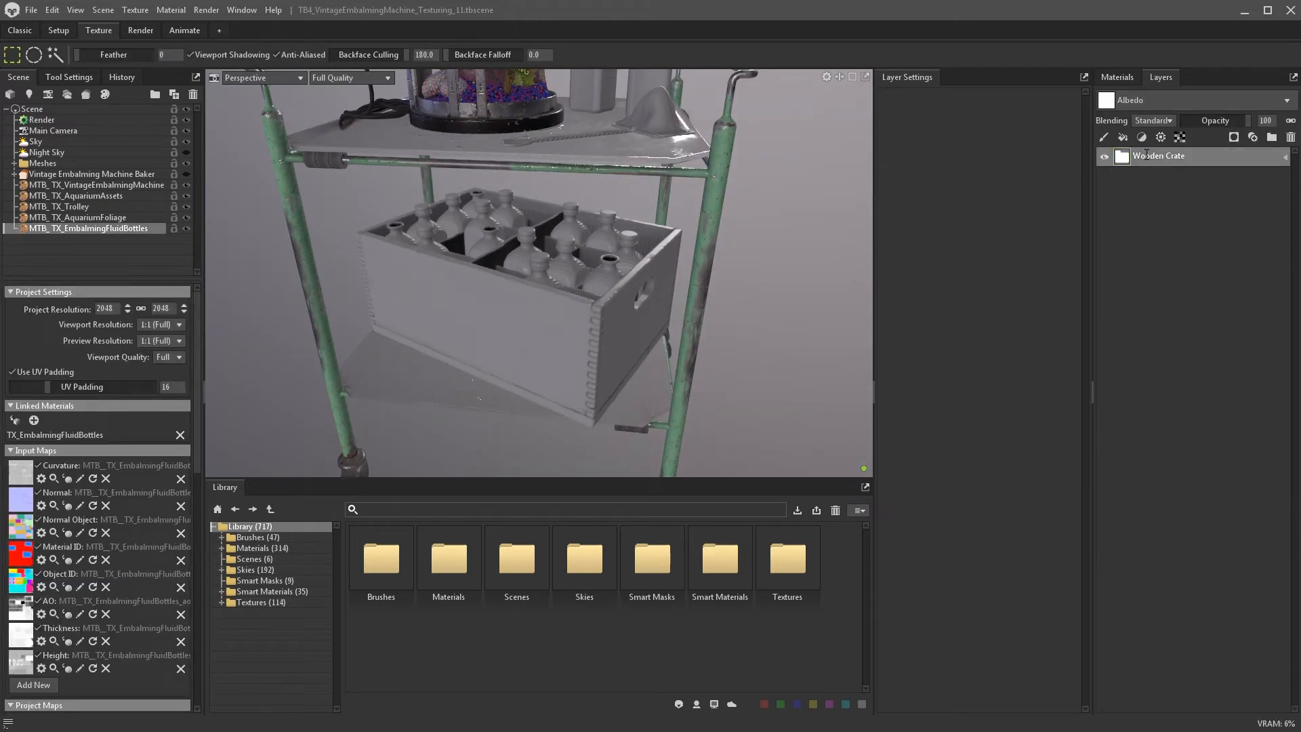
- Add a black color mask with a Color Selection layer to the Wooden Crate group, and open the selection's source choices
click(1234, 137)
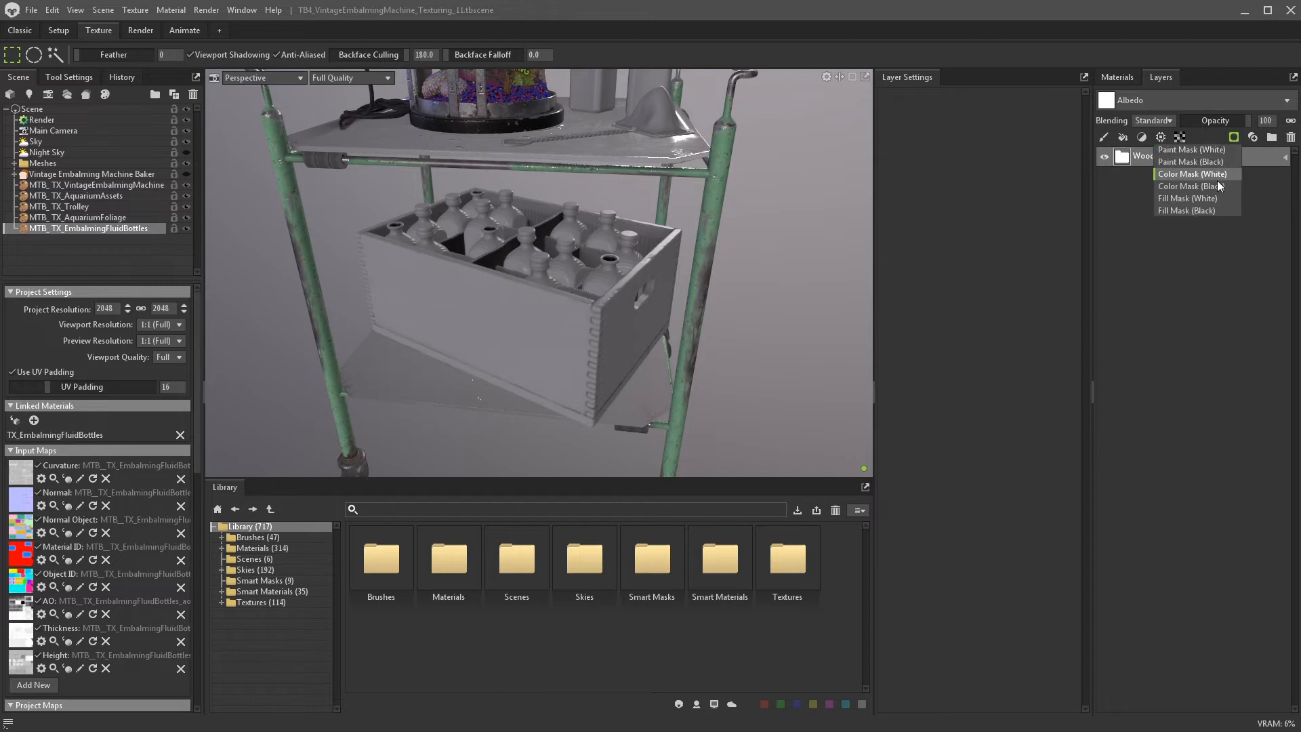
click(1189, 181)
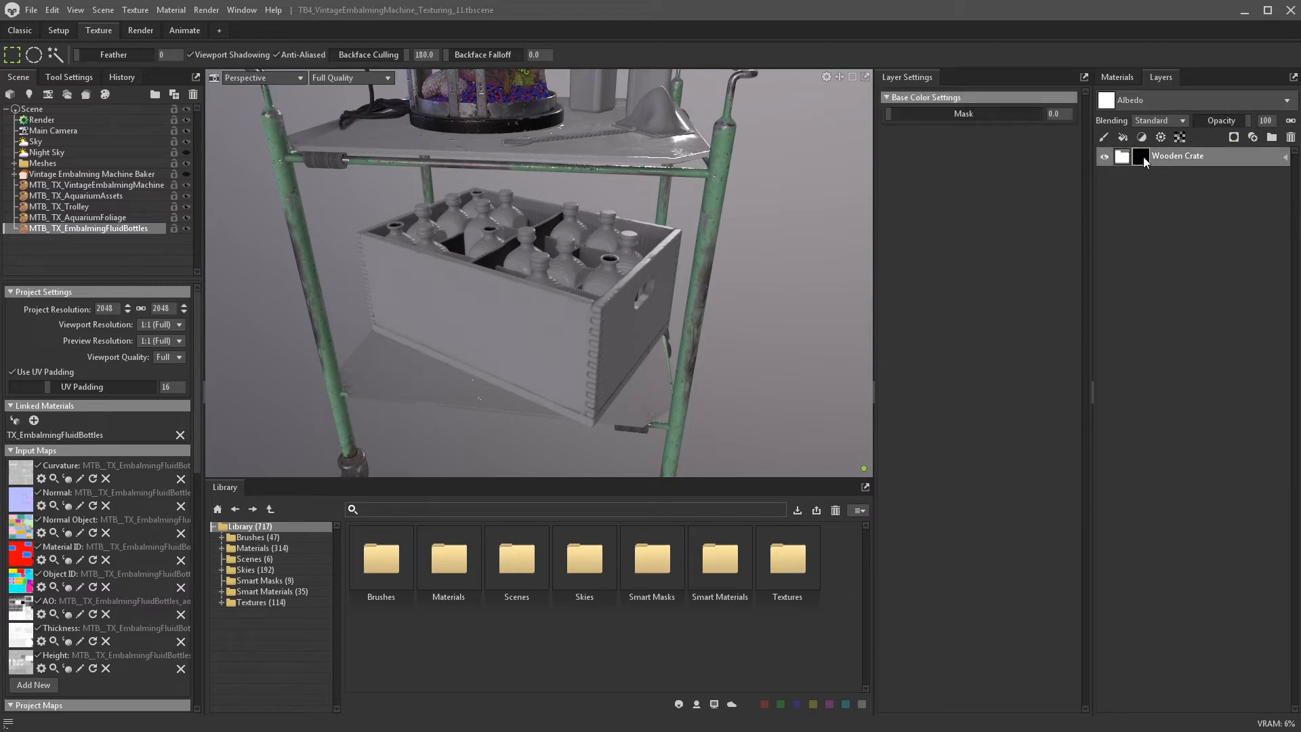
click(1163, 136)
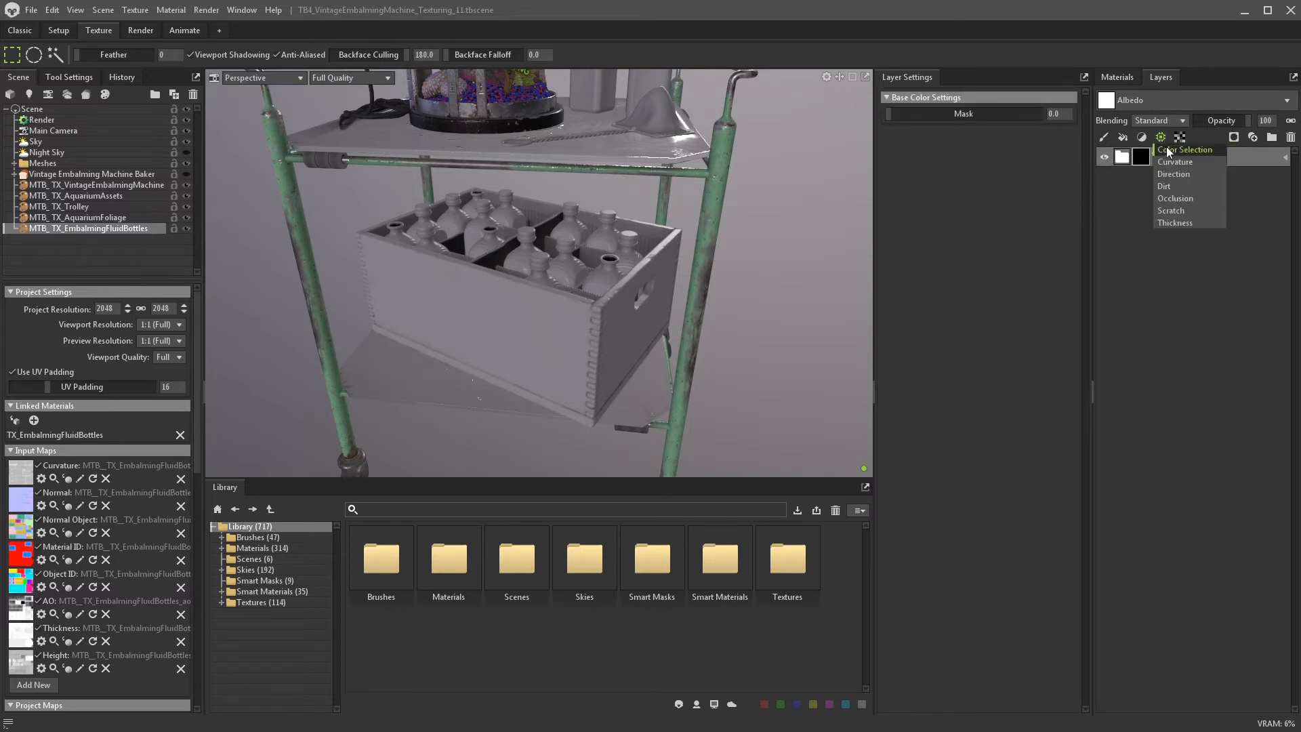
click(1167, 151)
click(910, 130)
click(952, 115)
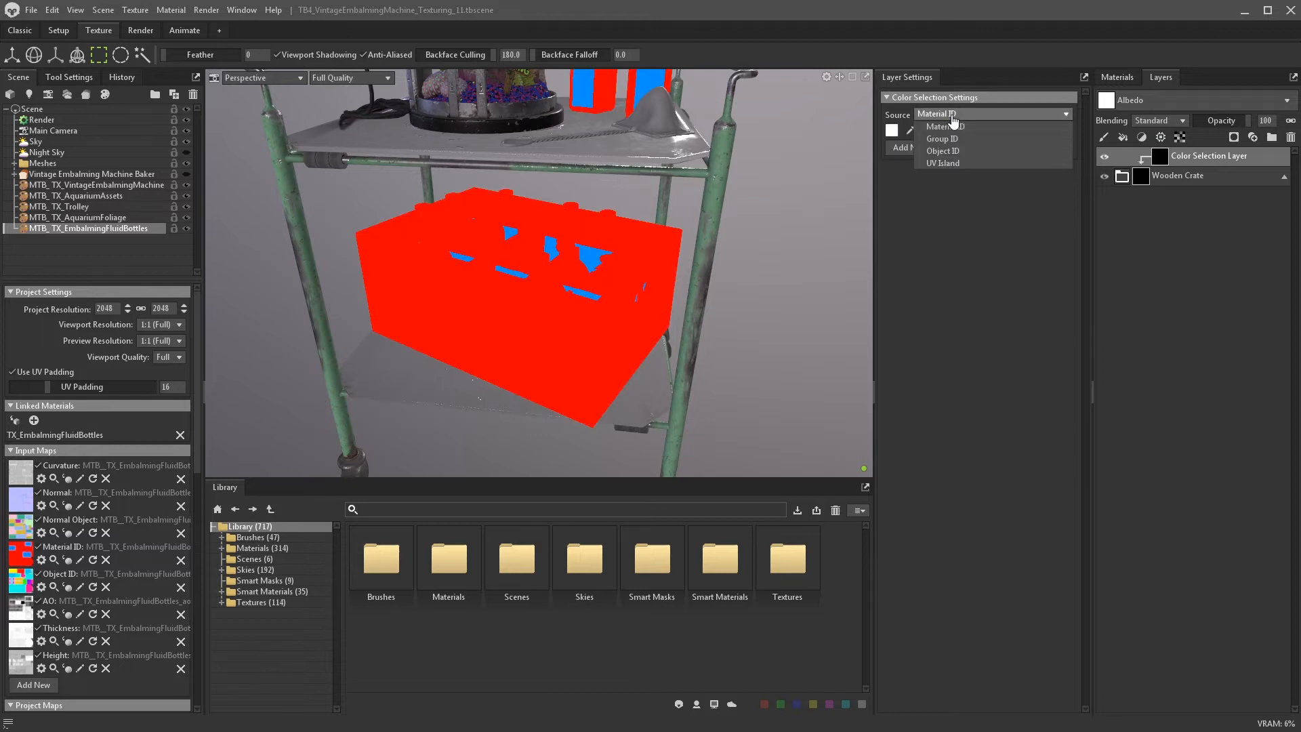
- Set the Wooden Crate mask's color selection source to Object ID and select the crate's ID color in the model
click(943, 150)
click(550, 316)
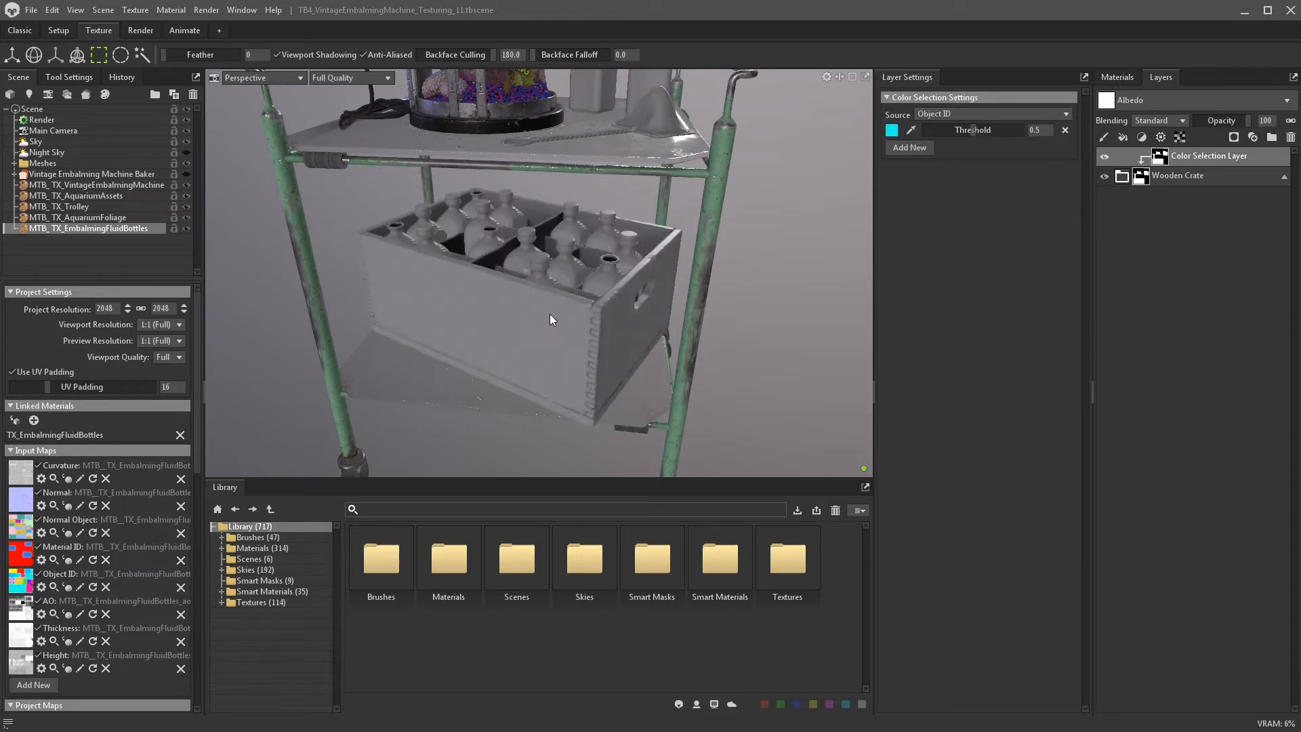
click(1127, 176)
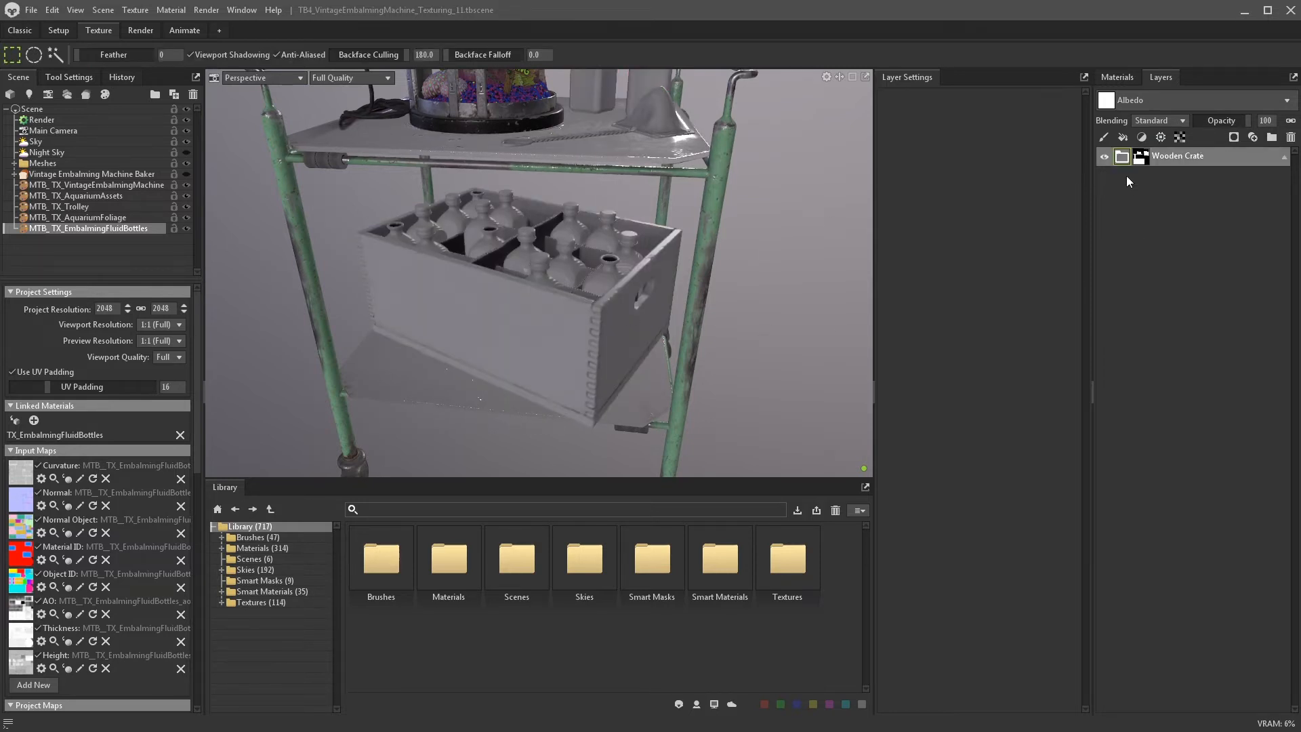
- Search the material library for wood and add the Lumber Rough Hewn material to the Wooden Crate group
click(287, 549)
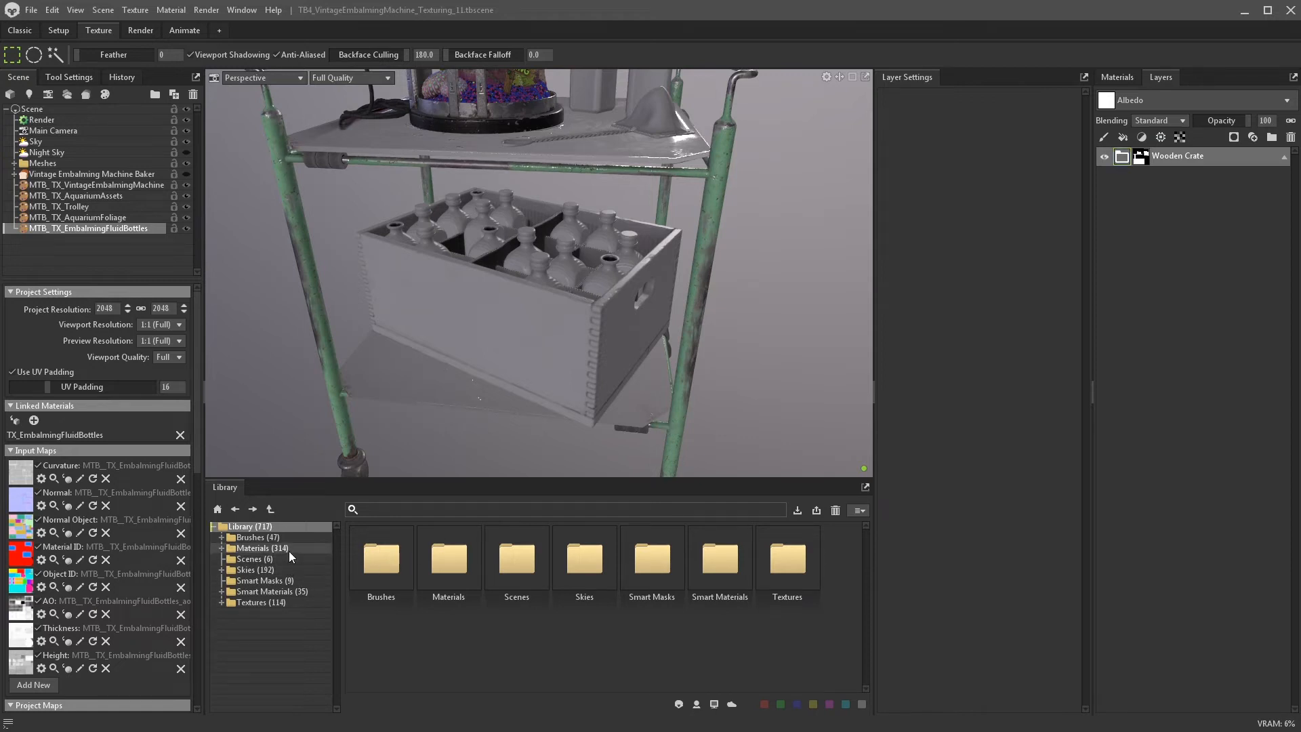
click(422, 509)
text(wood)
key(Return)
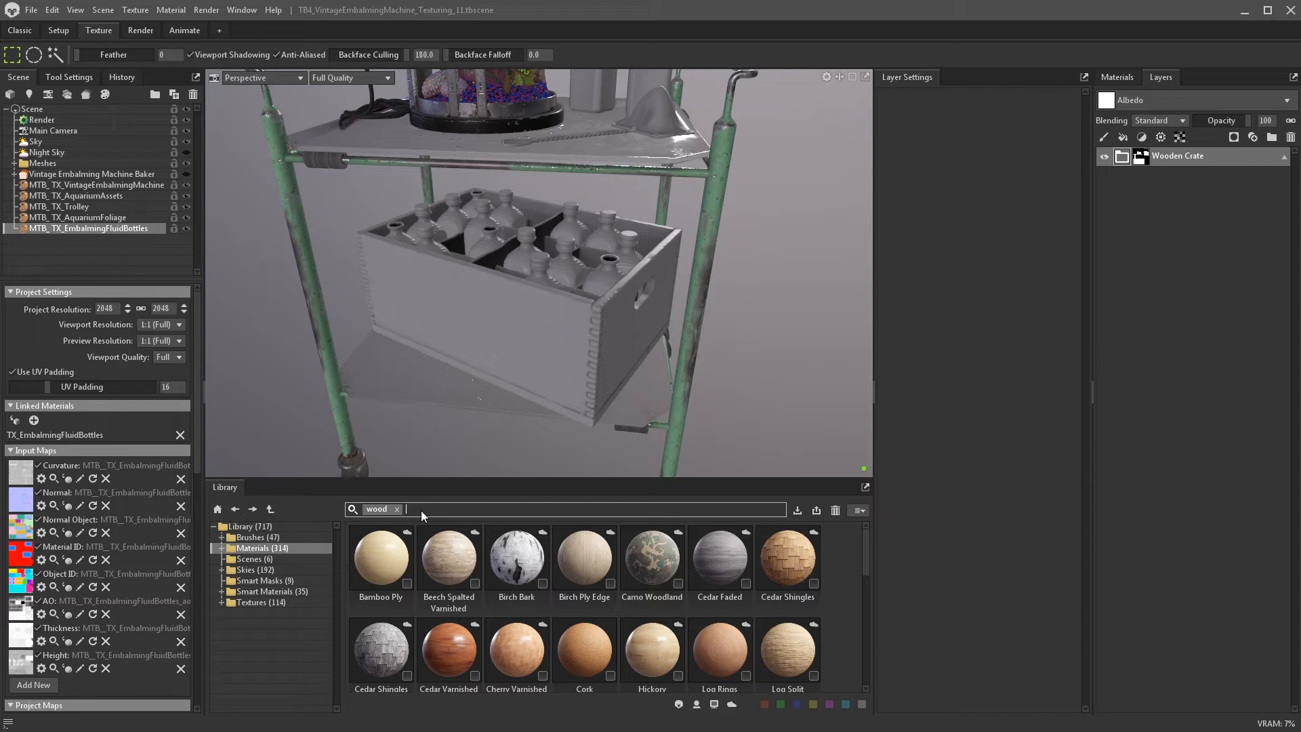
scroll(633, 591, down, 3)
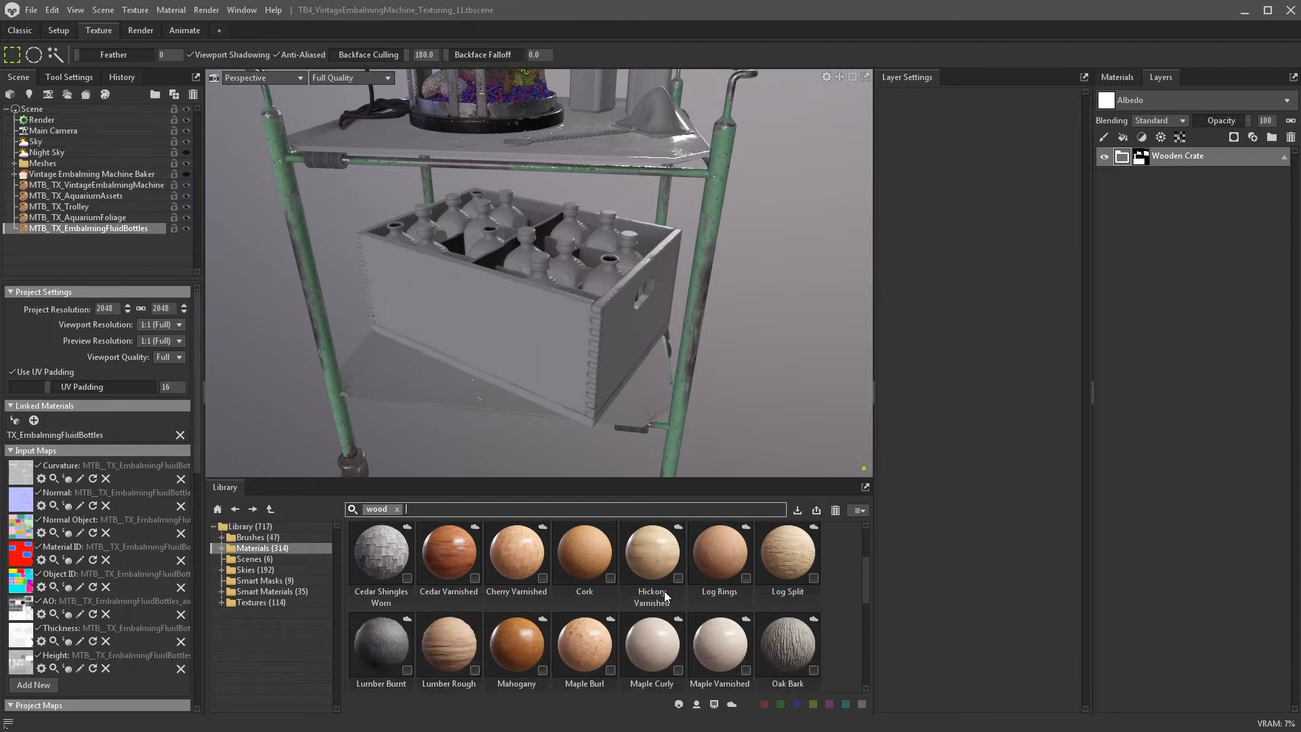
mouse_move(867, 586)
mouse_down()
mouse_move(864, 646)
mouse_move(872, 569)
mouse_up()
drag(449, 644, 1125, 159)
- Set the Lumber Rough Hewn layer's projection method to Tri-Planar and check the wood grain on the crate
click(979, 279)
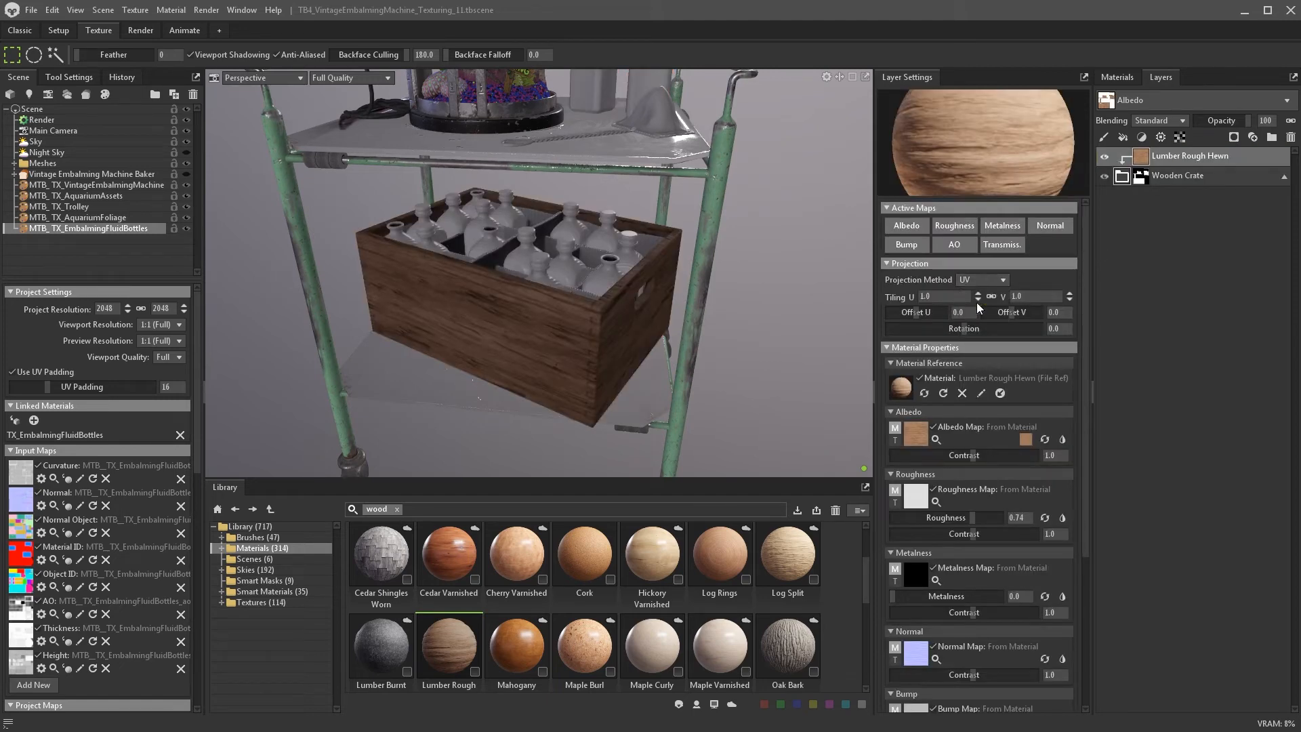
click(977, 302)
alt+drag(629, 320, 656, 300)
scroll(656, 300, up, 2)
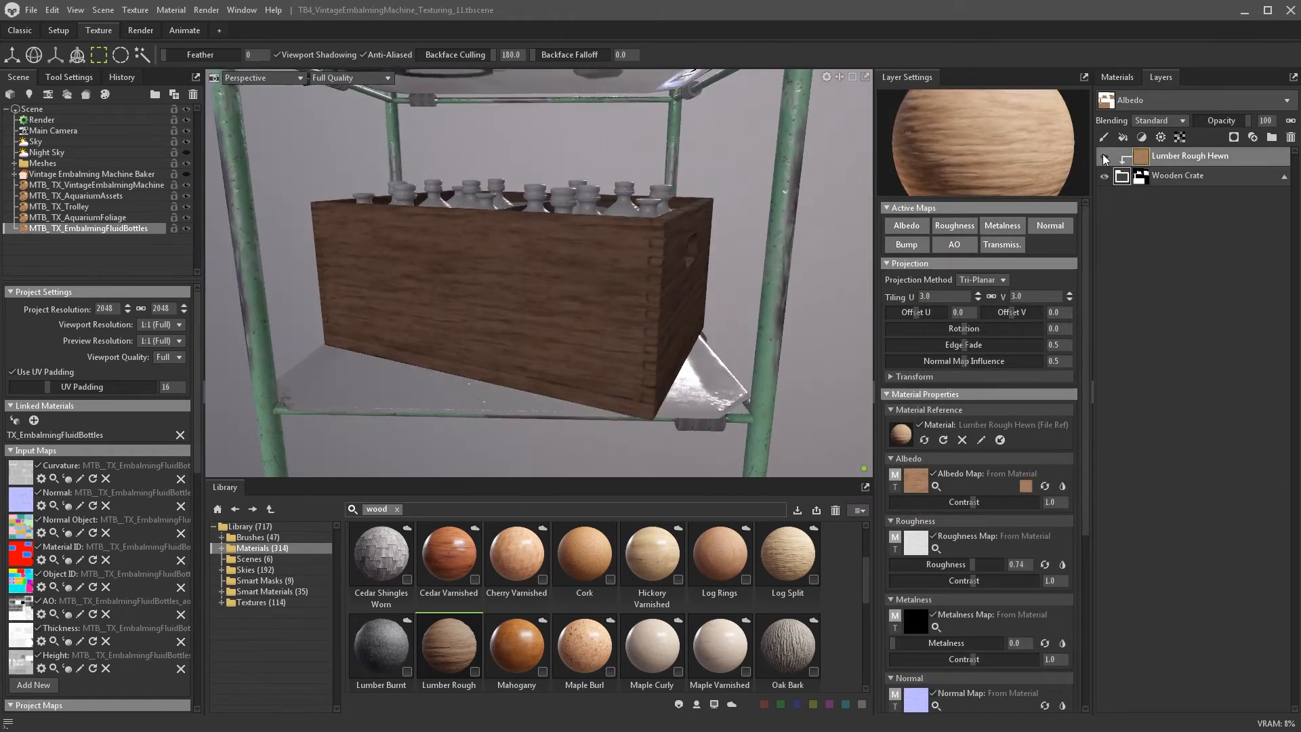
- Hide the Lumber Rough Hewn layer and add the Beech Spalted Varnished material to the Wooden Crate group
click(1104, 156)
scroll(560, 567, up, 2)
drag(465, 568, 1145, 157)
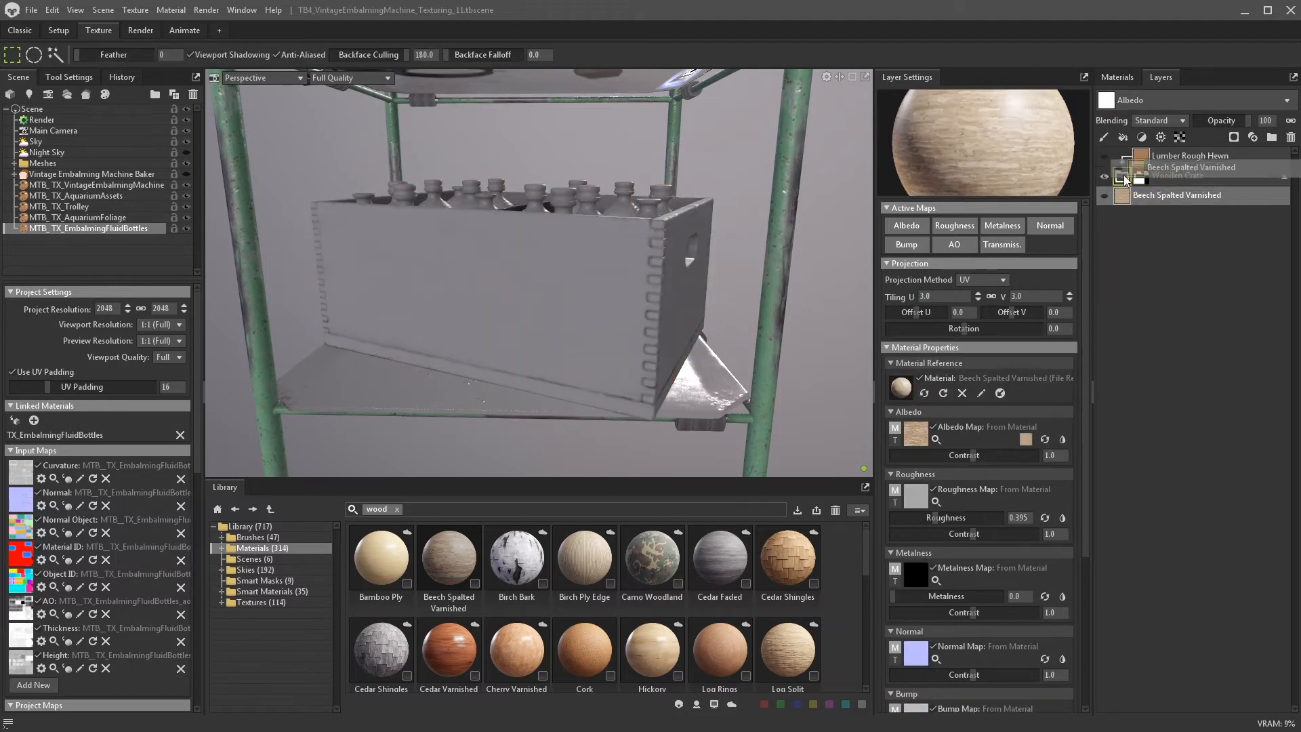
- Add the Reclaimed wood material to the Wooden Crate group
scroll(637, 588, down, 2)
scroll(637, 587, down, 2)
scroll(560, 595, down, 2)
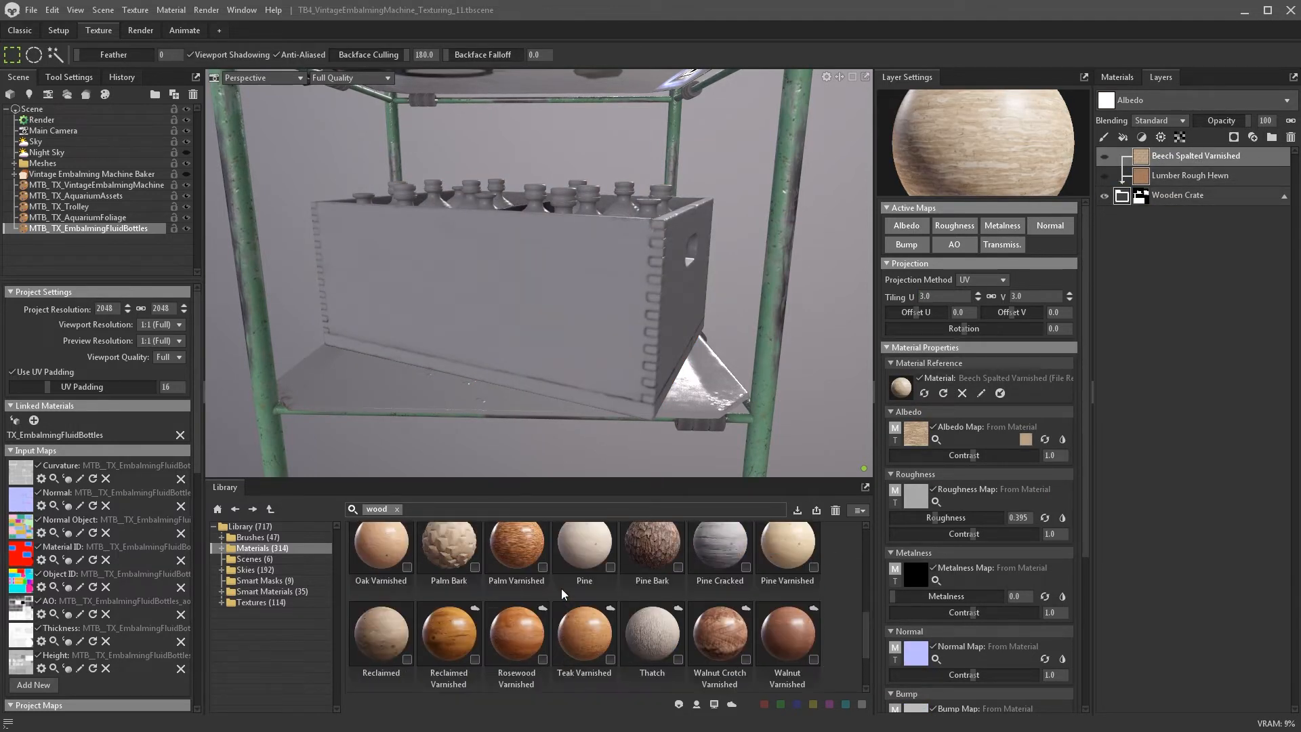
drag(387, 617, 1118, 197)
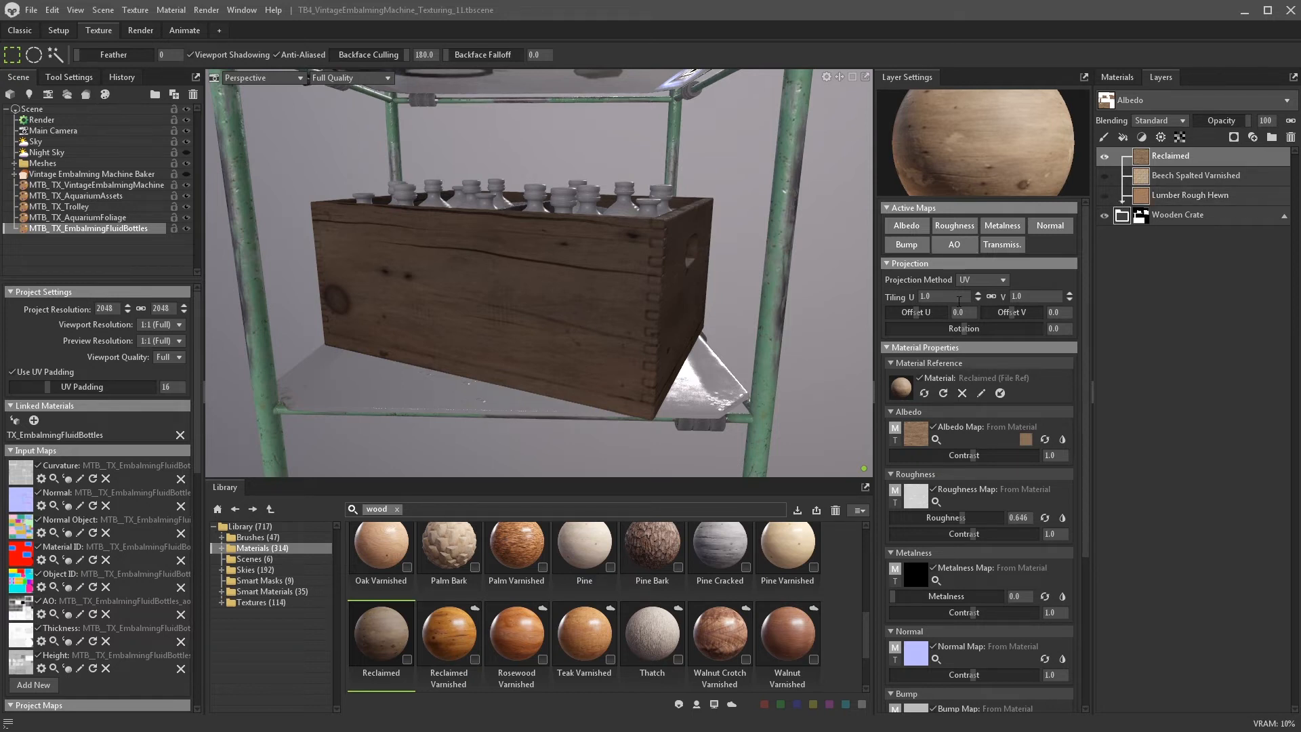
- Switch the Reclaimed layer to Tri-Planar projection and try a tiling of 3, settling on 2
click(984, 304)
double_click(932, 296)
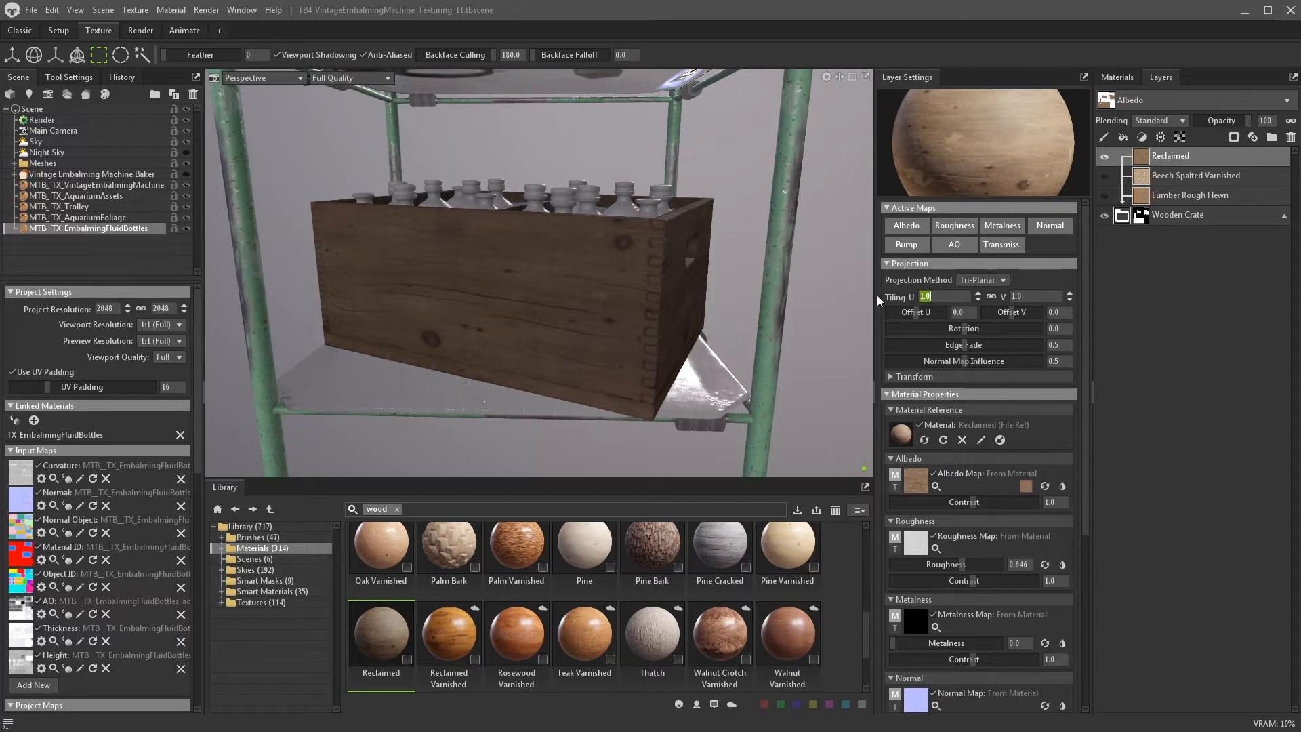
text(3)
key(Return)
alt+drag(722, 318, 693, 359)
double_click(948, 294)
text(2)
key(Return)
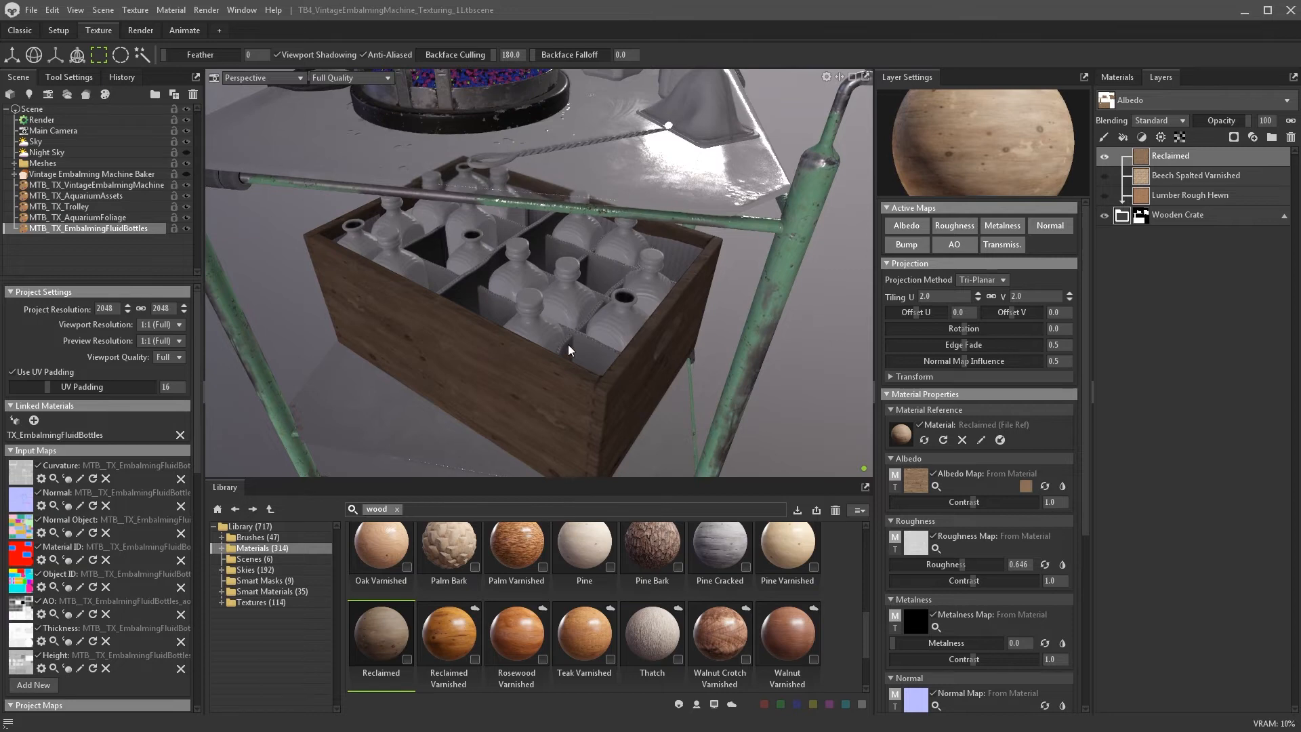
- Inspect the crate's sides, set the Reclaimed layer's projection method to UV, and use a tiling of 2.5
alt+right_drag(568, 344, 560, 396)
alt+drag(563, 414, 556, 339)
alt+right_drag(556, 338, 542, 299)
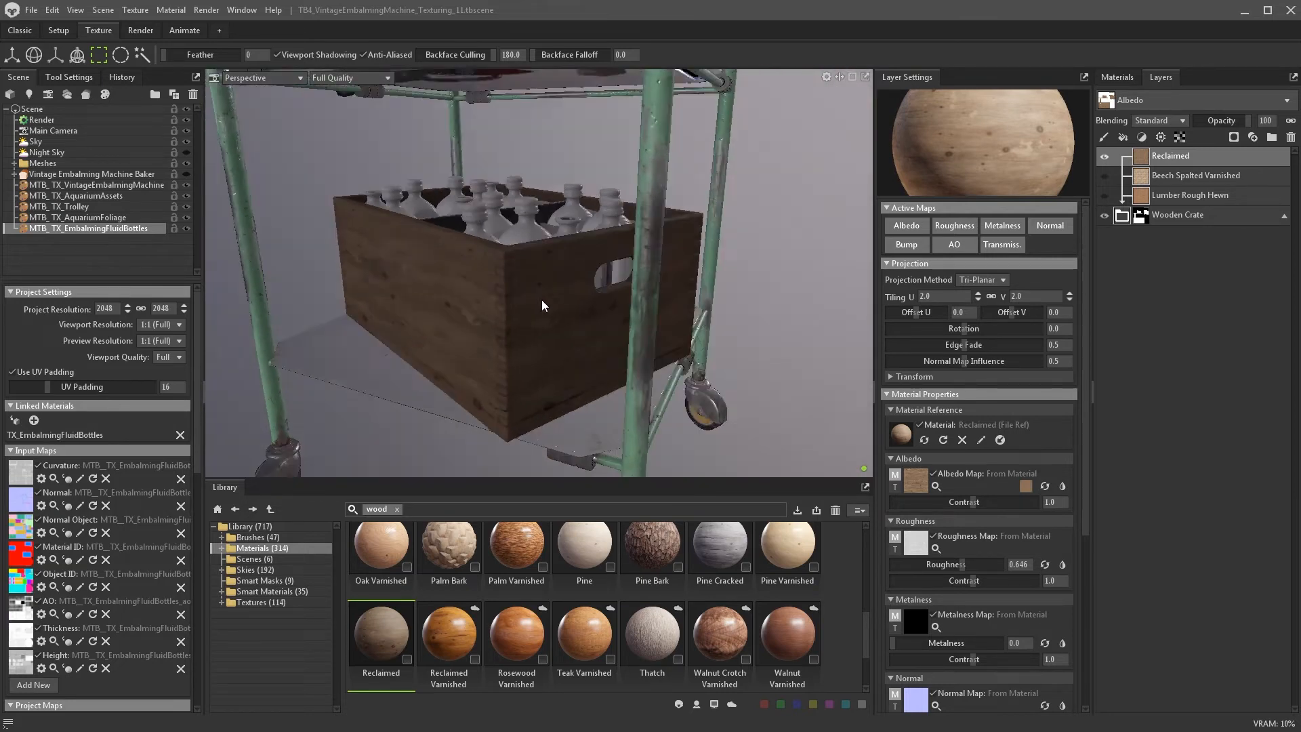
alt+drag(543, 299, 645, 275)
click(967, 274)
click(974, 290)
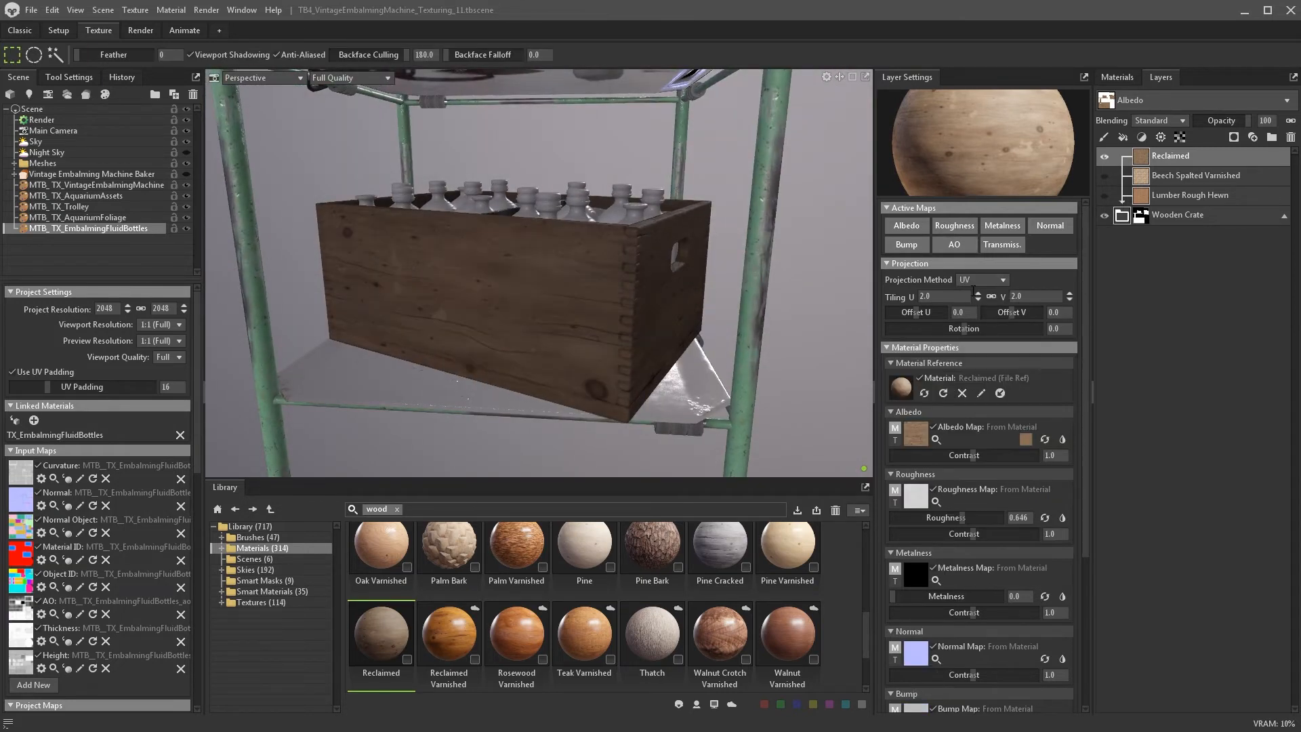
key(BackSpace)
text(5)
alt+drag(652, 274, 786, 308)
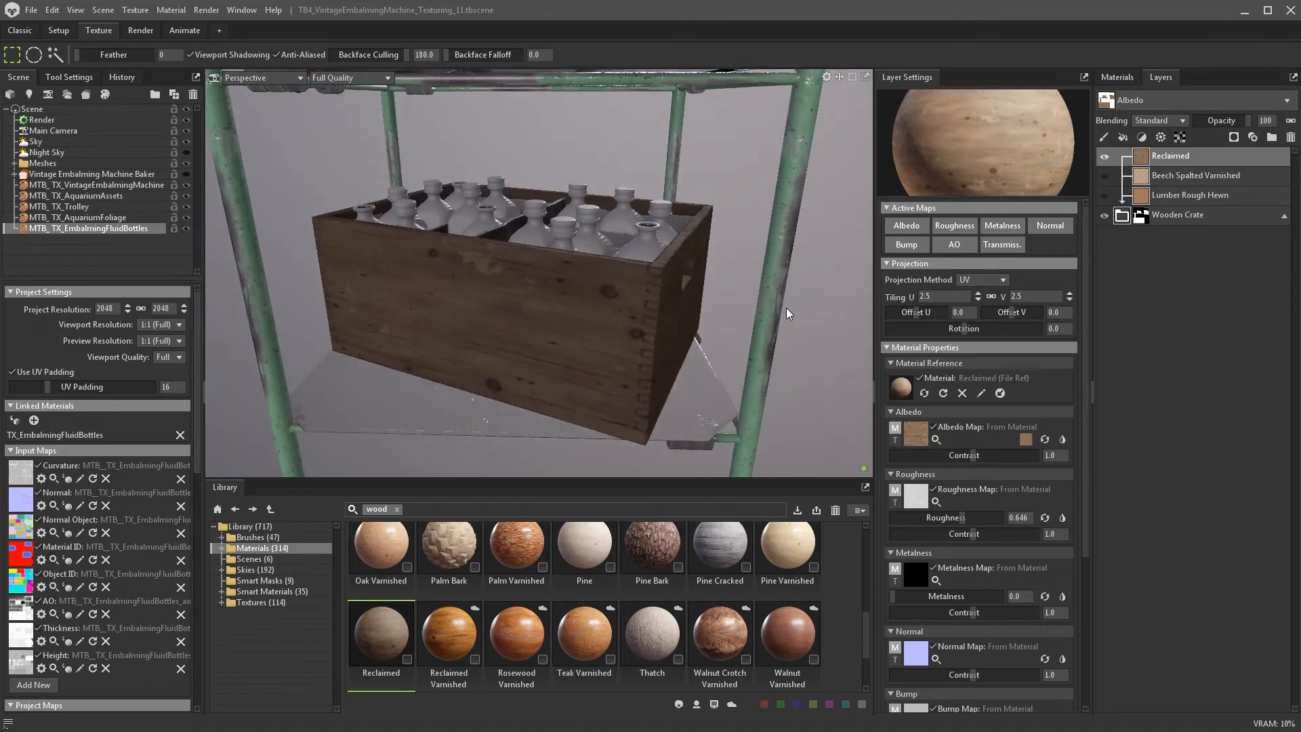
- Set the Sky light's brightness to 1 and check the crate under the new lighting
click(84, 143)
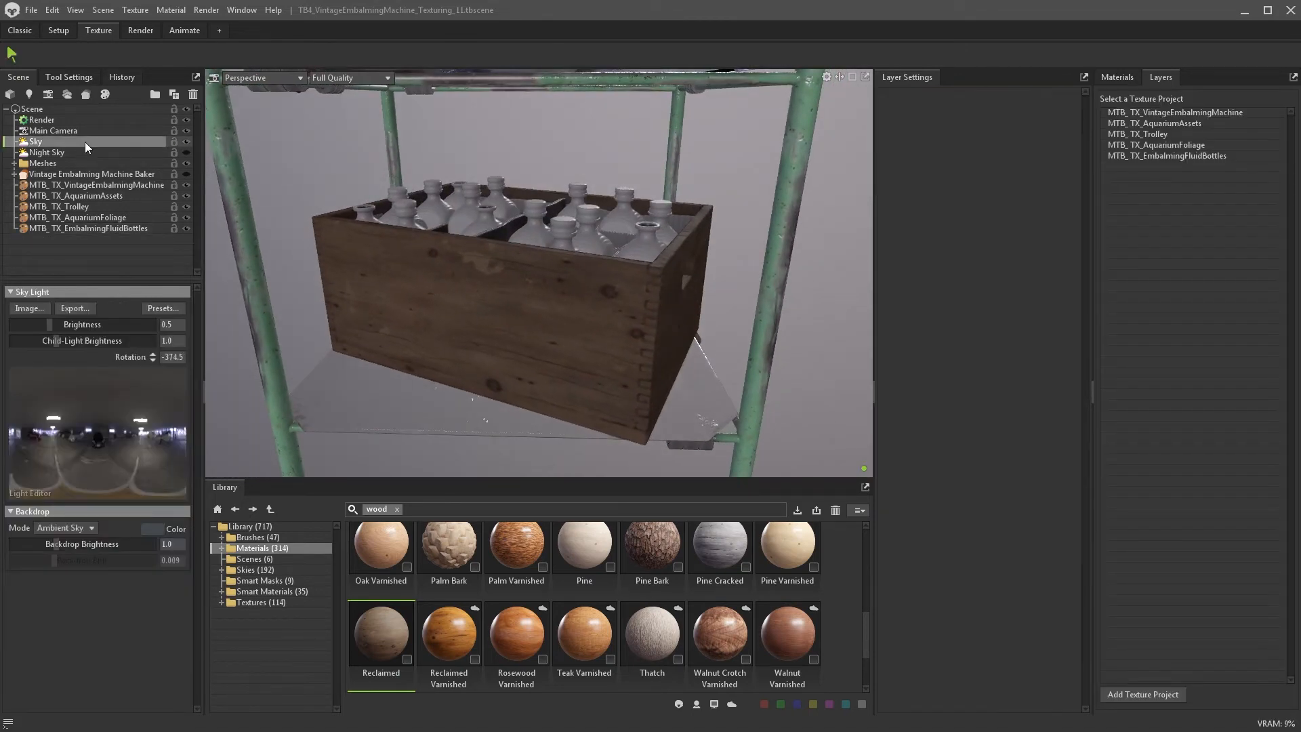
click(175, 325)
drag(44, 326, 99, 319)
text(1)
key(Return)
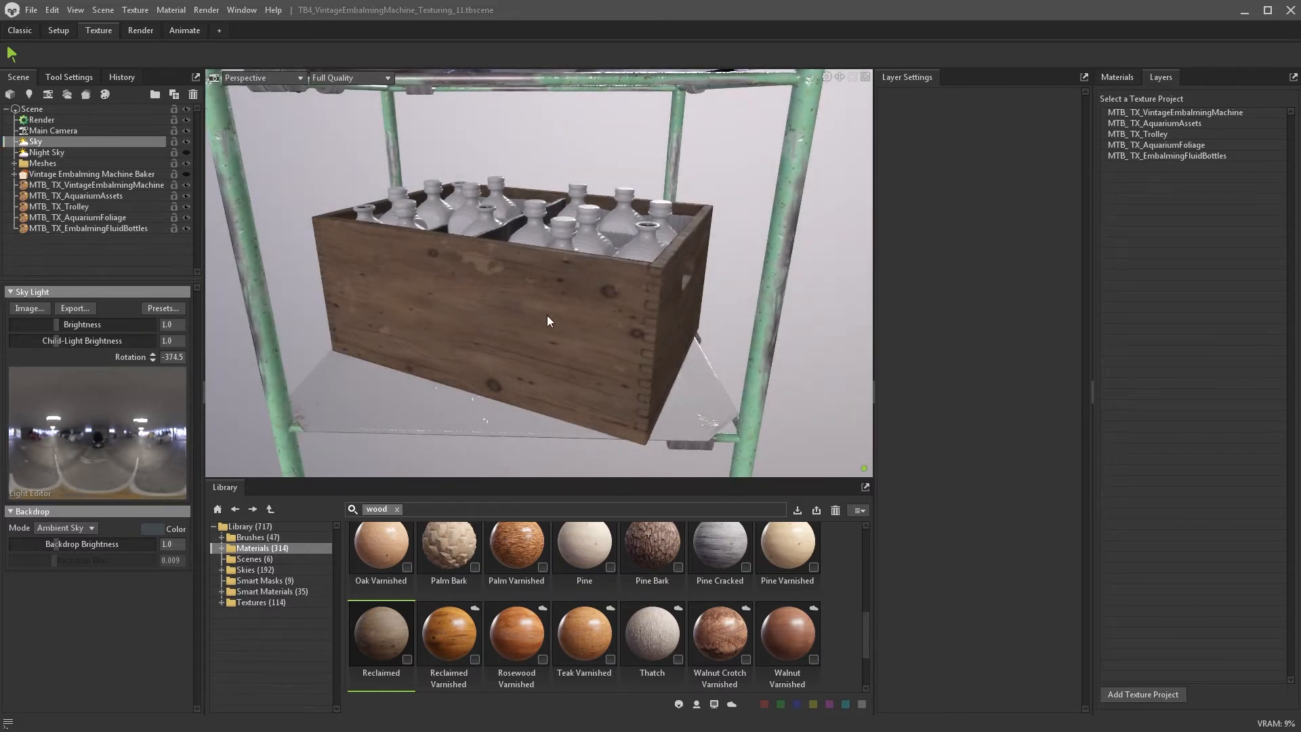
drag(547, 317, 665, 324)
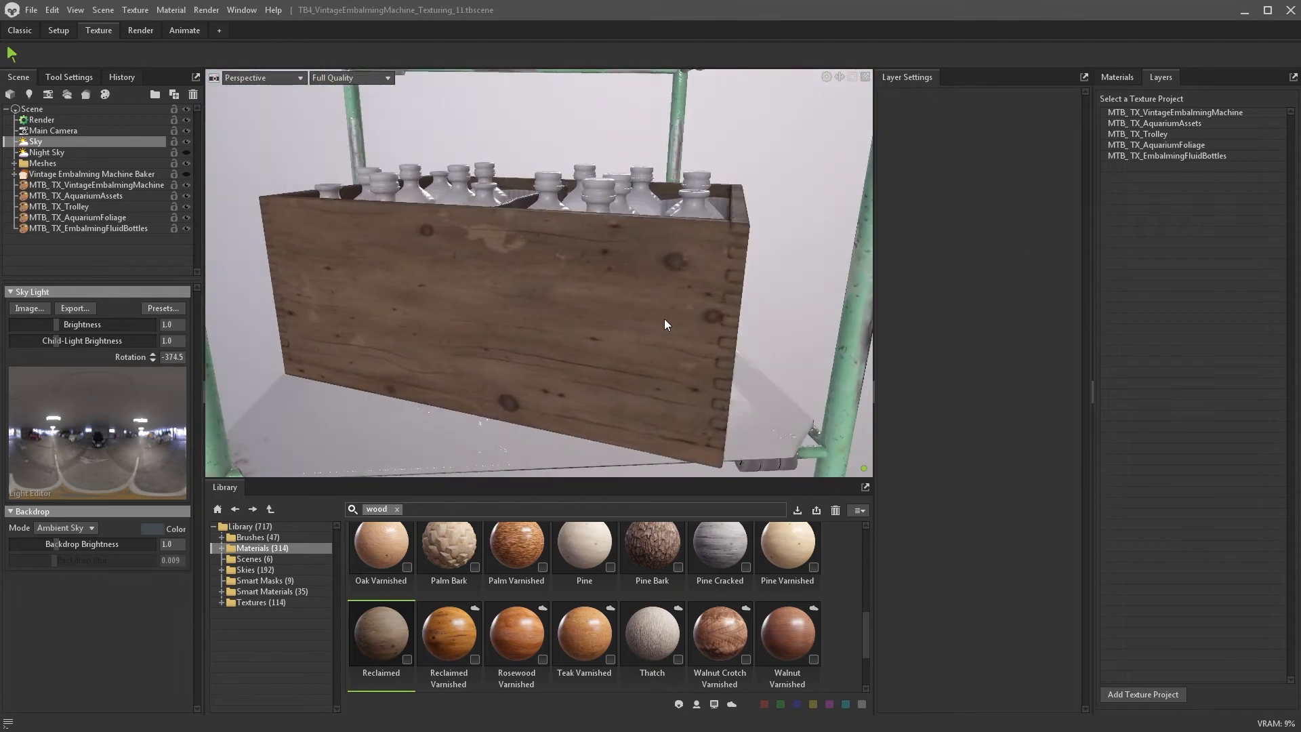
- Move the Reclaimed layer beneath Lumber Rough Hewn within the crate group and show the Lumber Rough Hewn layer
click(1200, 156)
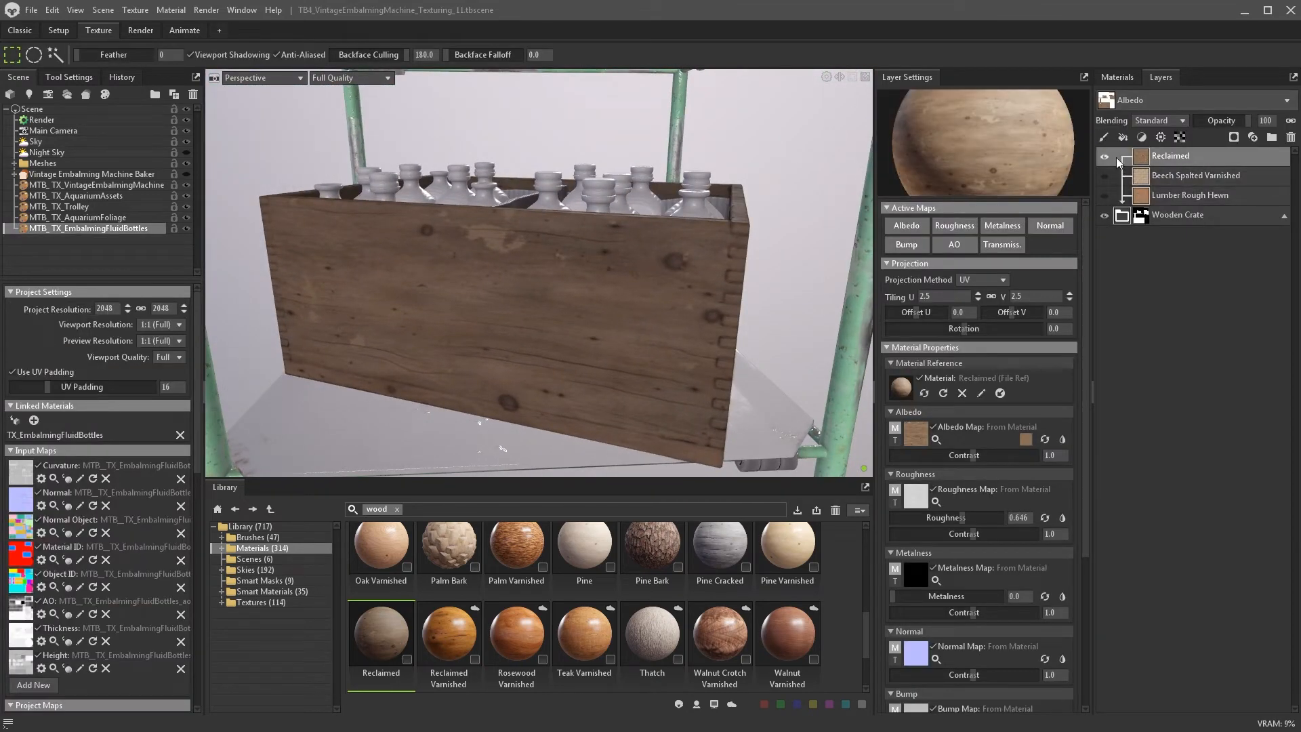
drag(1177, 162, 1185, 204)
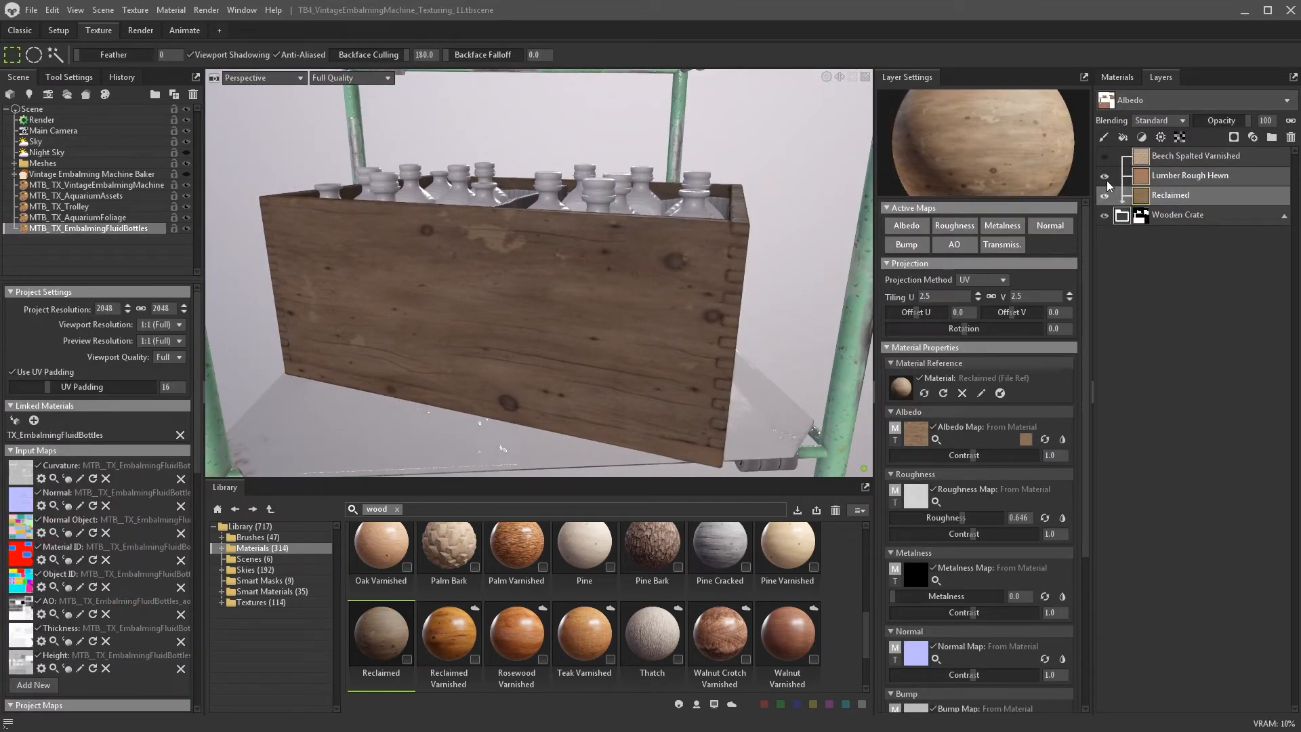
click(1107, 180)
- Add a black color mask to the Lumber Rough Hewn layer
click(1144, 176)
click(1234, 137)
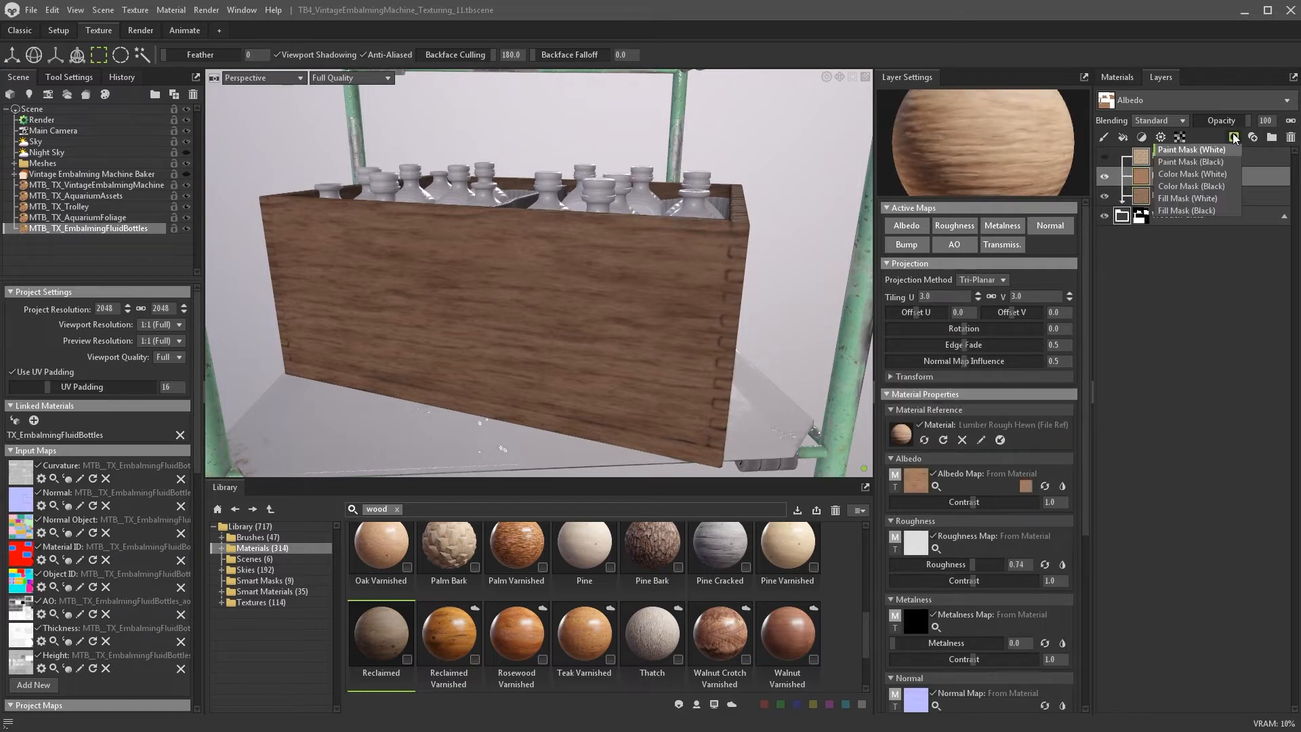
click(1218, 187)
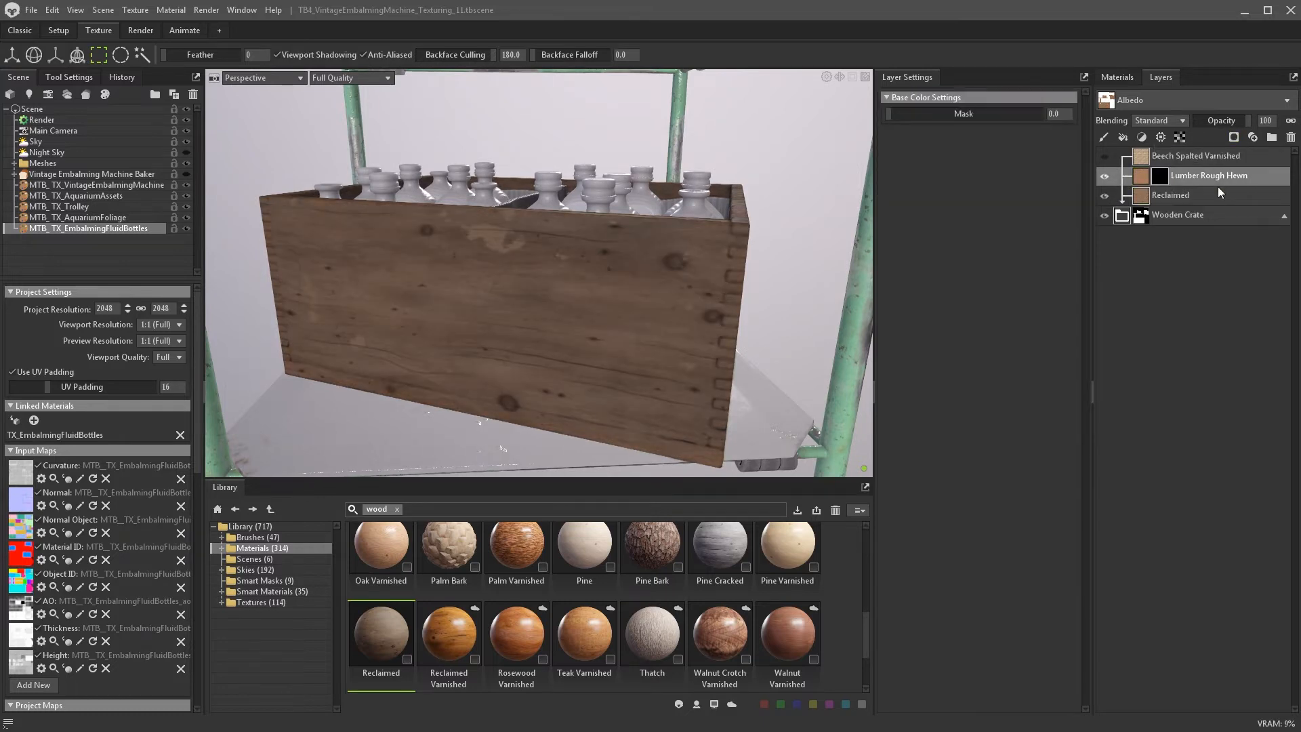
- Find the Dirt Directional texture among the grunge maps and add it to the Lumber Rough Hewn mask
click(278, 602)
click(397, 509)
scroll(578, 644, down, 10)
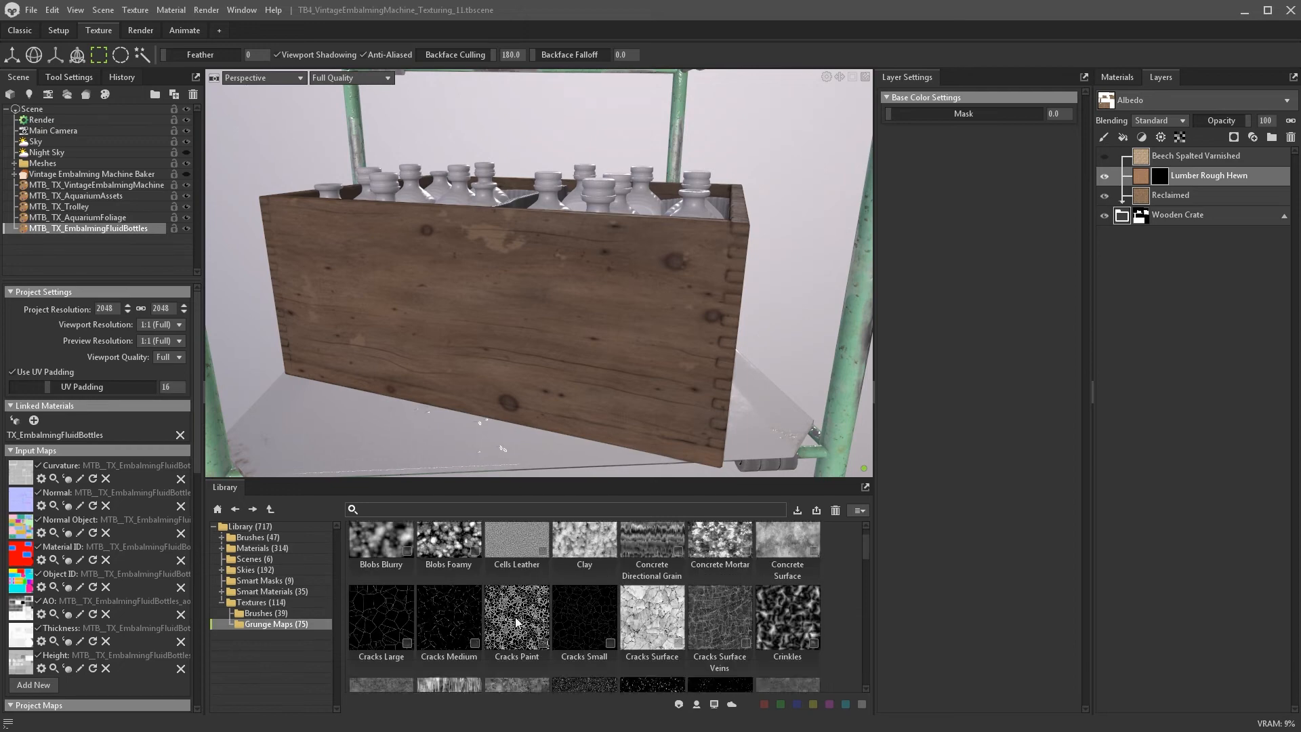
scroll(511, 613, up, 5)
drag(444, 658, 1159, 176)
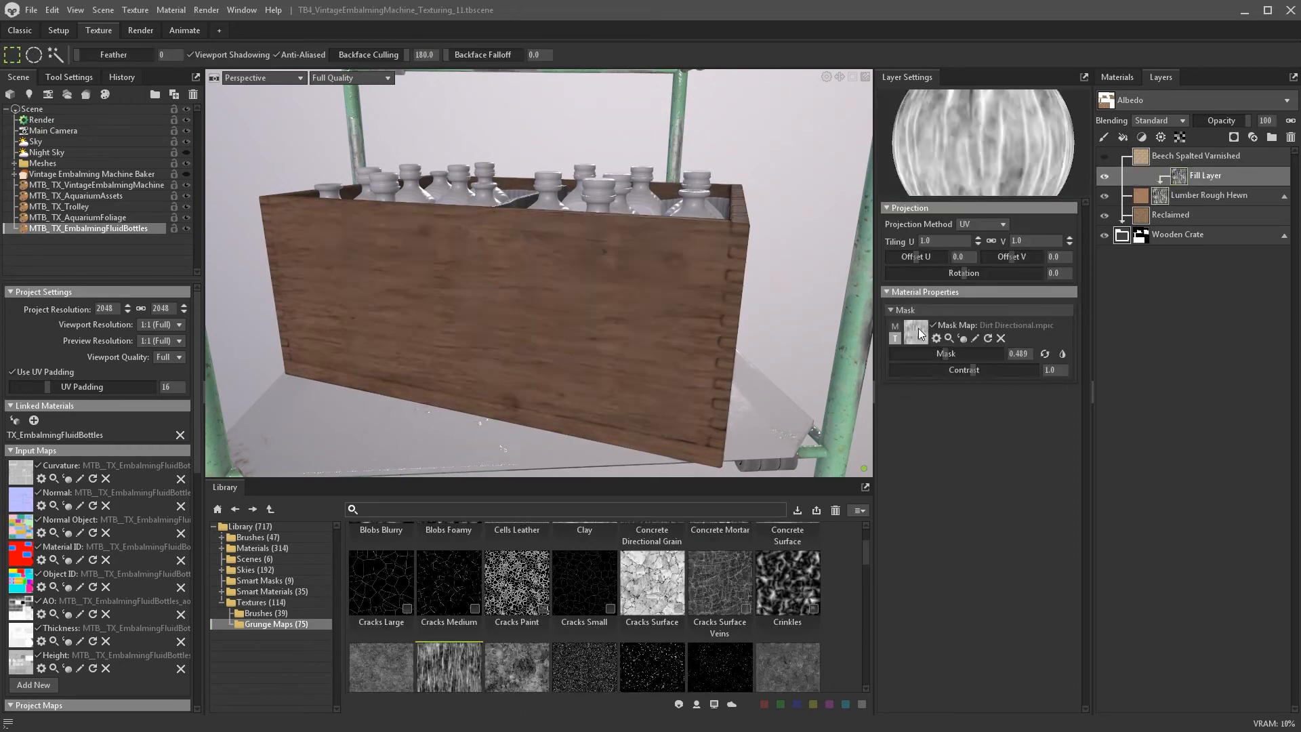
- Rotate the Dirt Directional fill by 90, set its tiling to 2 and its mask value to about 0.456, and compare the layer hidden and shown
click(1054, 272)
text(90)
key(Return)
click(925, 240)
text(2)
key(Return)
drag(944, 353, 941, 353)
click(1109, 193)
click(1108, 193)
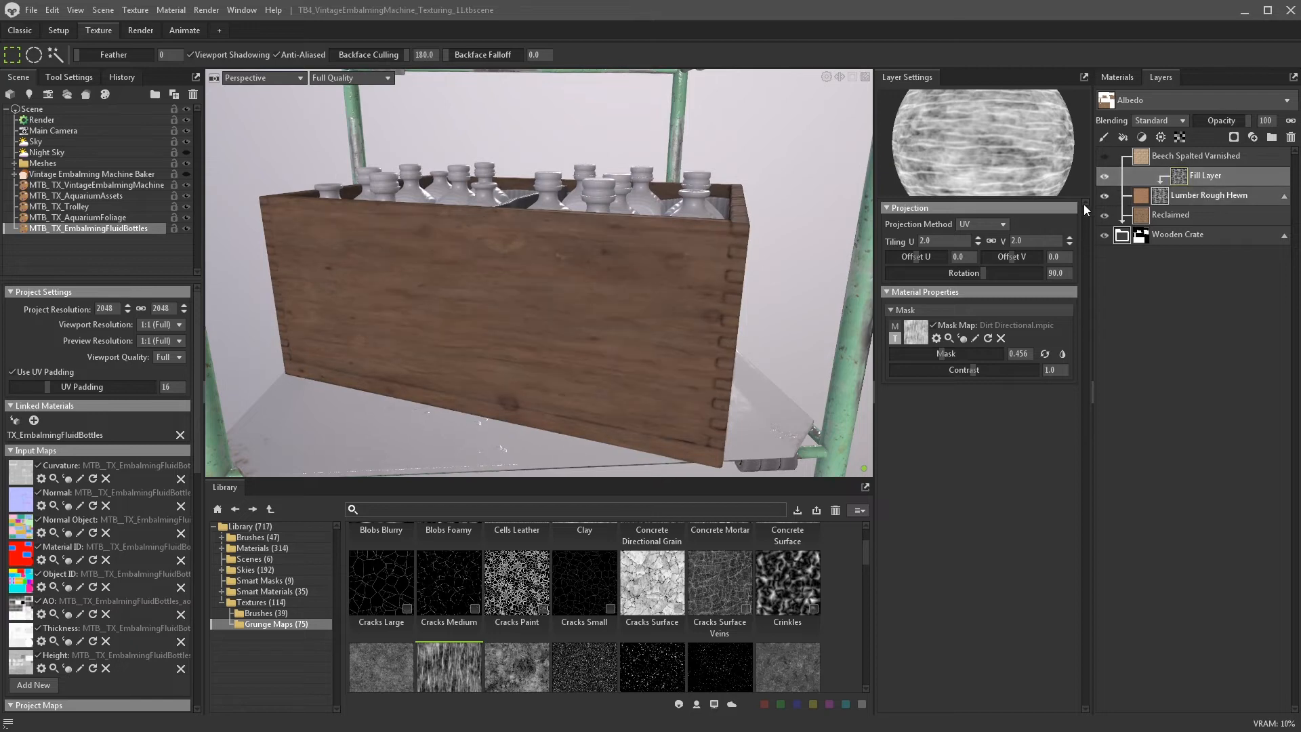
- Add the Hickory Varnished material to the Wooden Crate group with a tiling of 2 and its roughness map disabled
alt+drag(803, 291, 767, 291)
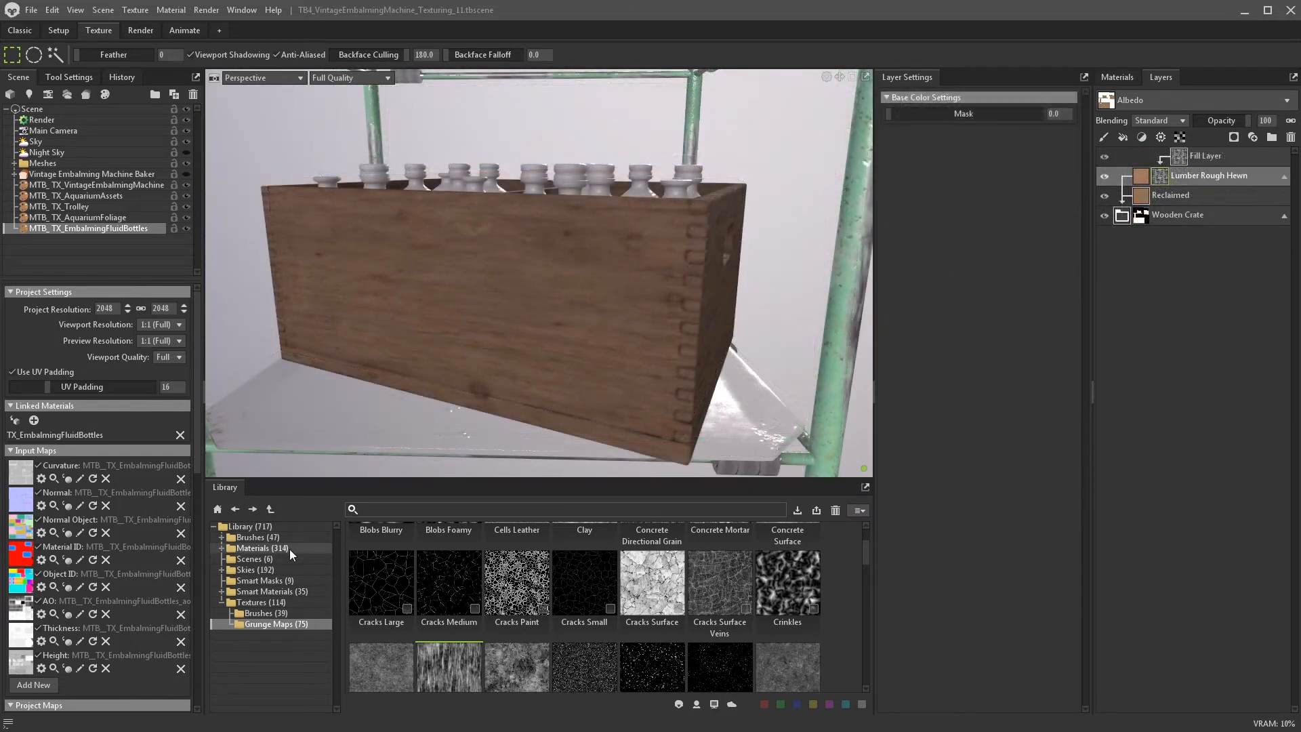
click(291, 549)
drag(660, 571, 1125, 214)
click(1283, 196)
key(Return)
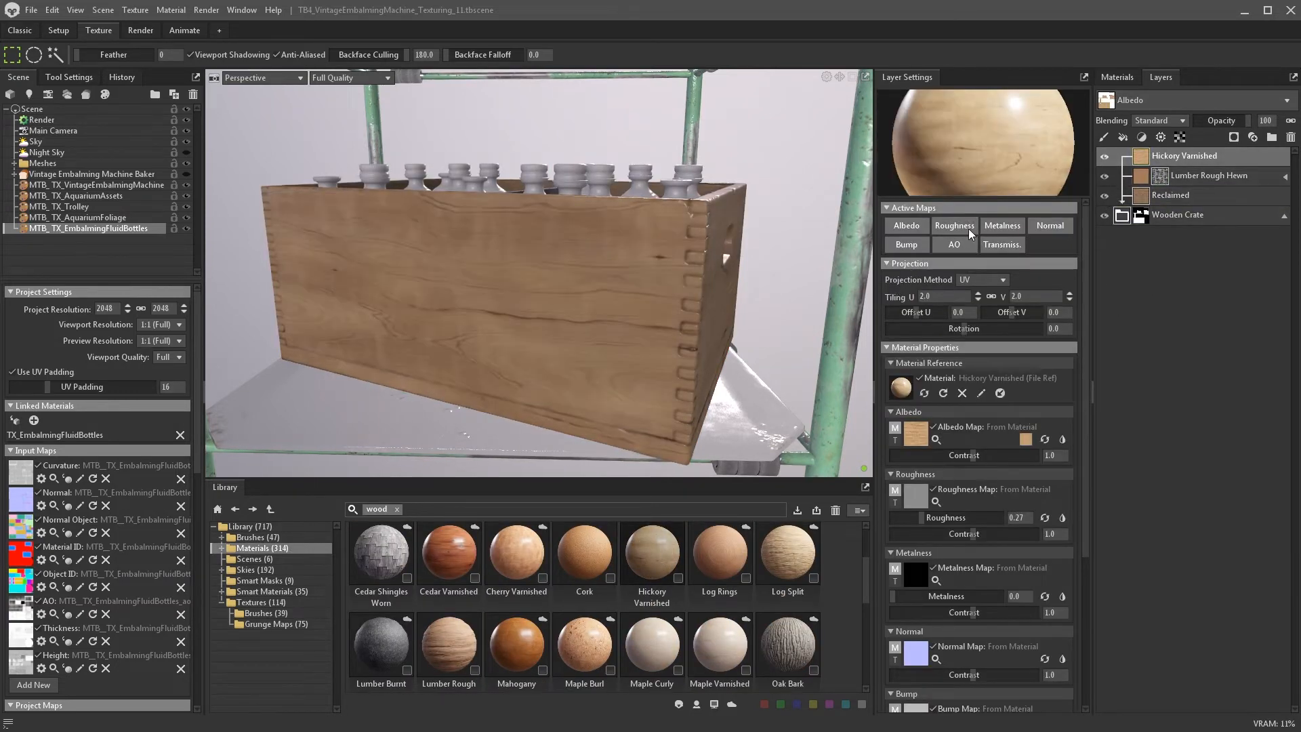
click(969, 229)
- Give the Hickory Varnished layer a black color mask containing a Scratch layer with a sharpness of about -0.134
alt+drag(719, 261, 782, 290)
scroll(711, 267, up, 2)
click(1234, 138)
click(1196, 185)
click(1161, 136)
click(1169, 211)
scroll(782, 290, down, 2)
click(954, 200)
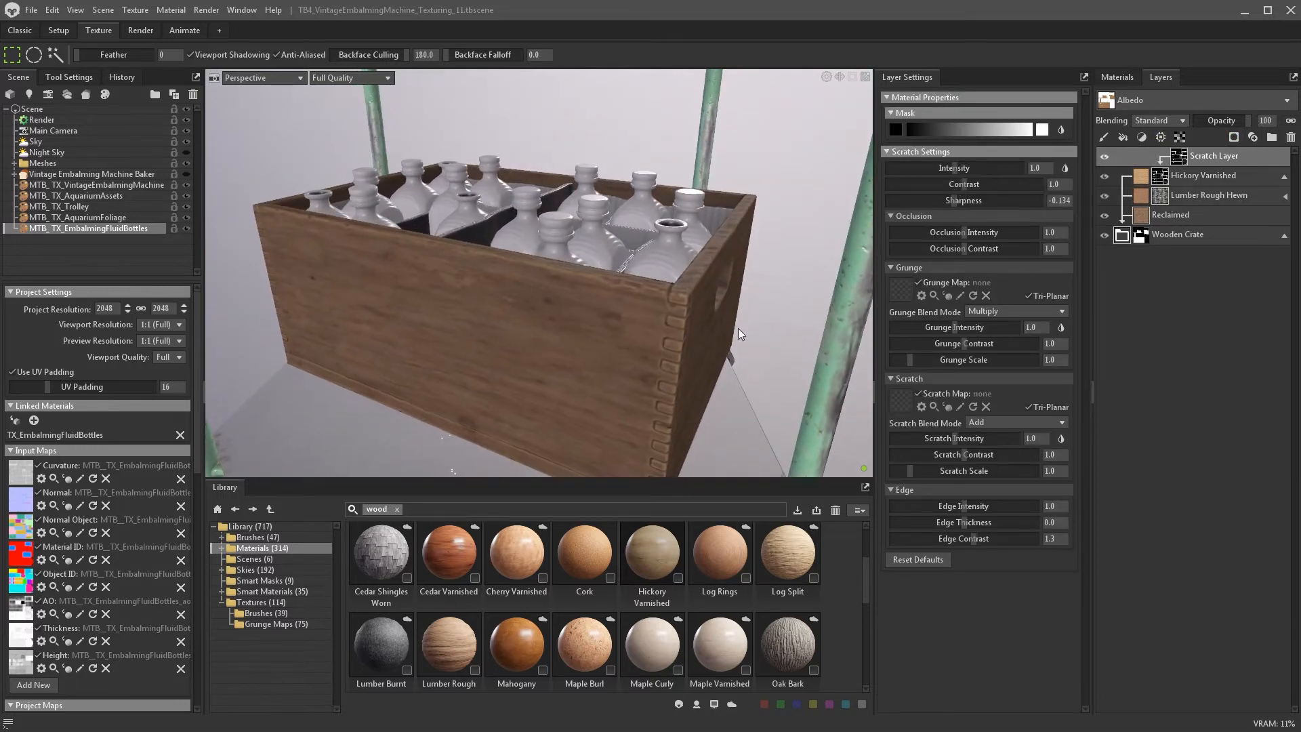
- Assign the Grunge Wipes texture as the Scratch layer's grunge map
click(276, 623)
click(397, 509)
scroll(577, 595, down, 5)
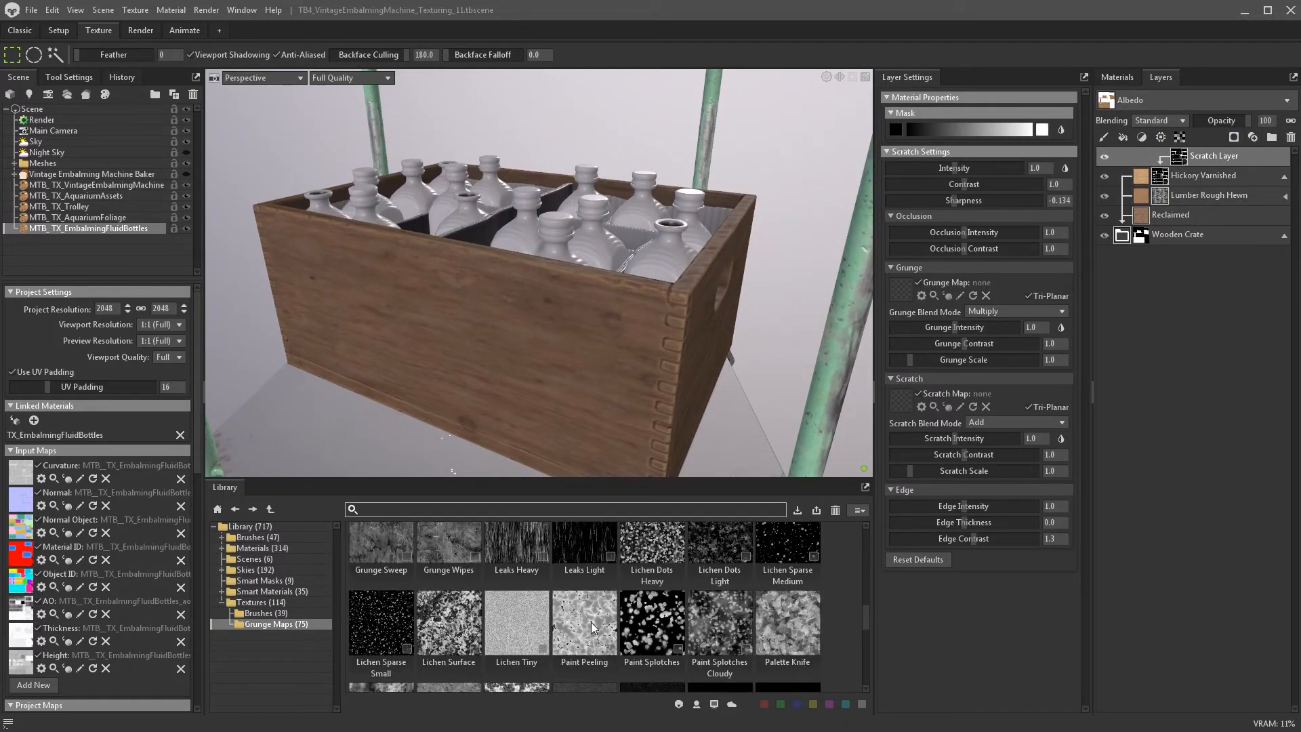
scroll(475, 576, up, 1)
drag(449, 562, 901, 292)
- Set the grunge blend mode to Add with scale 2, contrast about 1.82 and intensity about 0.612
click(983, 311)
click(969, 332)
click(1054, 359)
text(2)
key(Return)
drag(963, 329, 989, 344)
drag(929, 328, 941, 328)
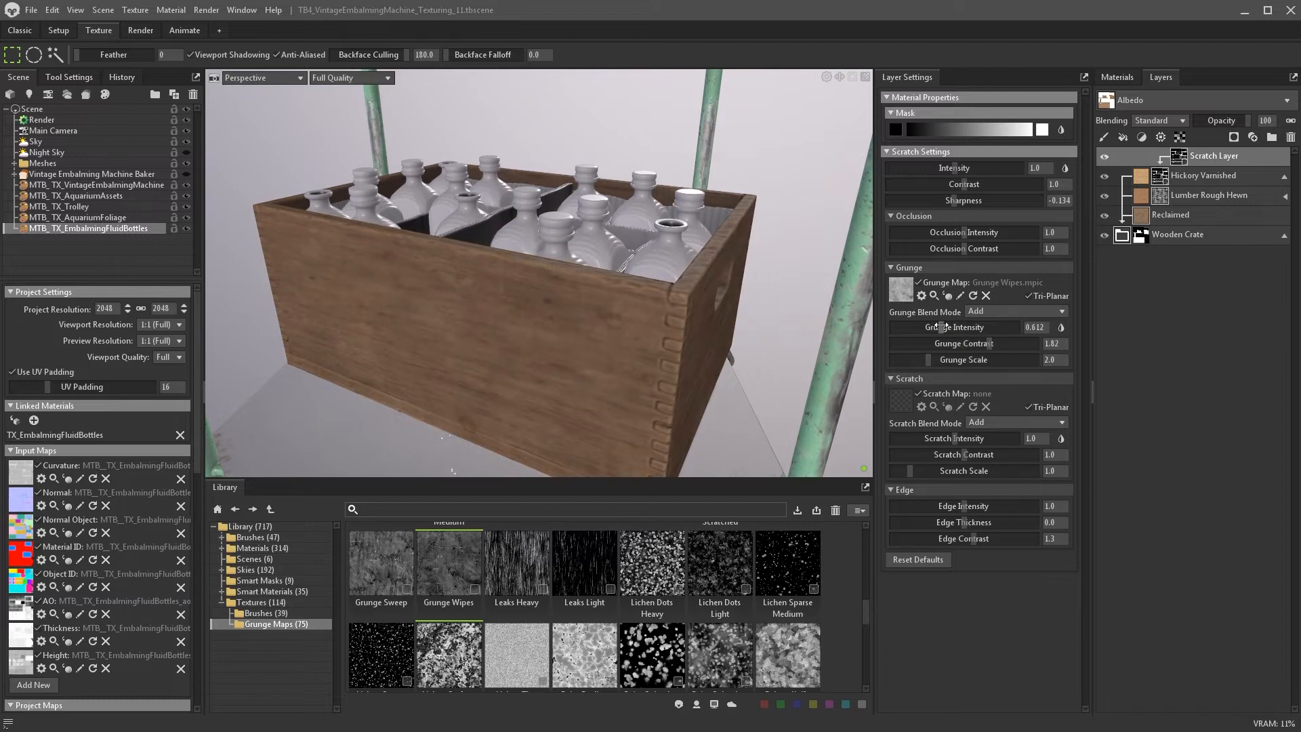
- Assign Scratches Light Dense as the scratch map with intensity about 2.553 and contrast about 1.435, and raise the edge contrast to about 1.744
alt+drag(712, 393, 755, 356)
alt+right_drag(751, 356, 713, 364)
scroll(698, 580, down, 3)
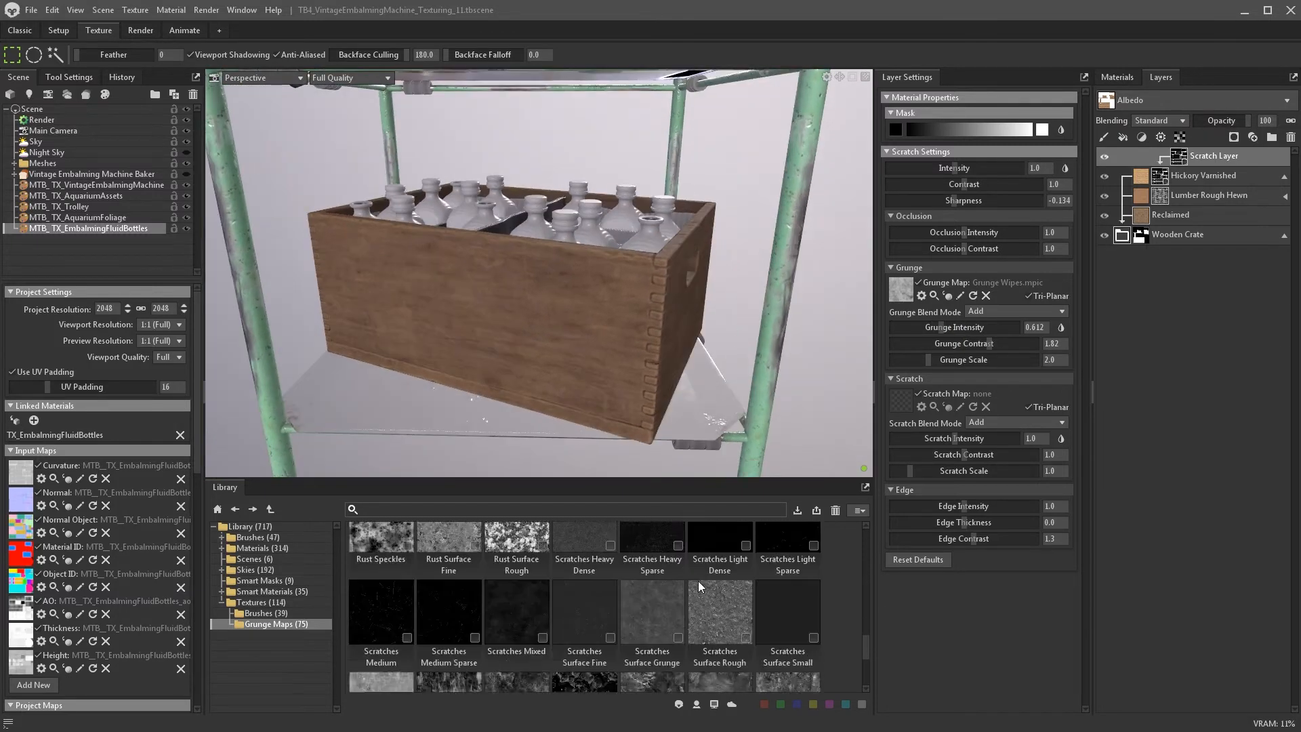
scroll(698, 580, up, 1)
drag(719, 552, 902, 408)
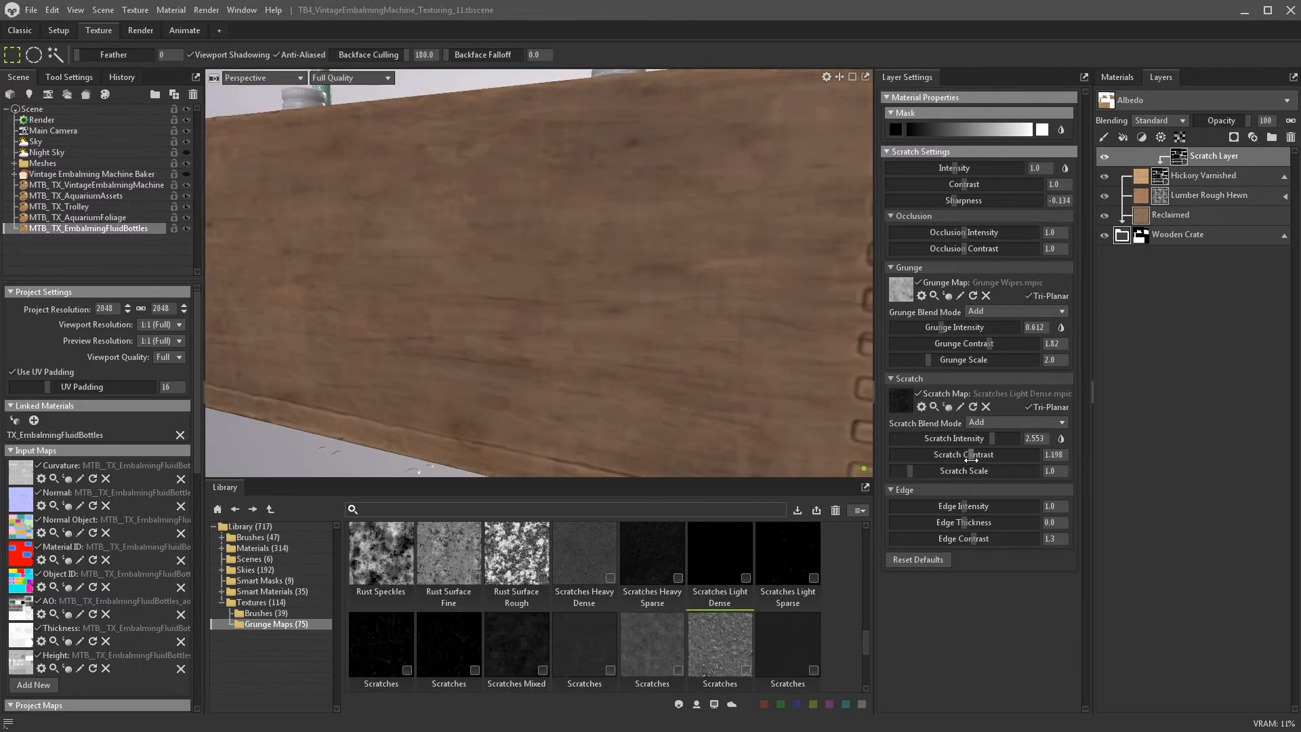
drag(964, 455, 979, 454)
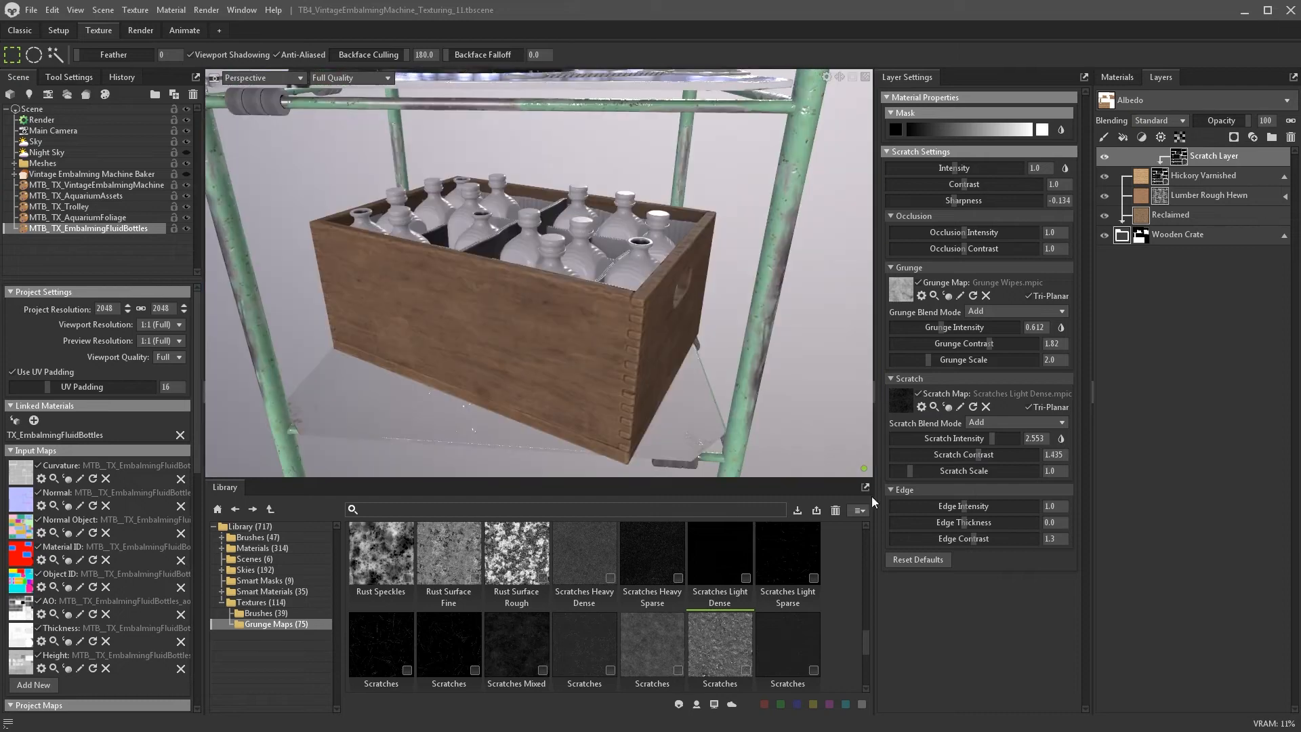
drag(973, 539, 988, 538)
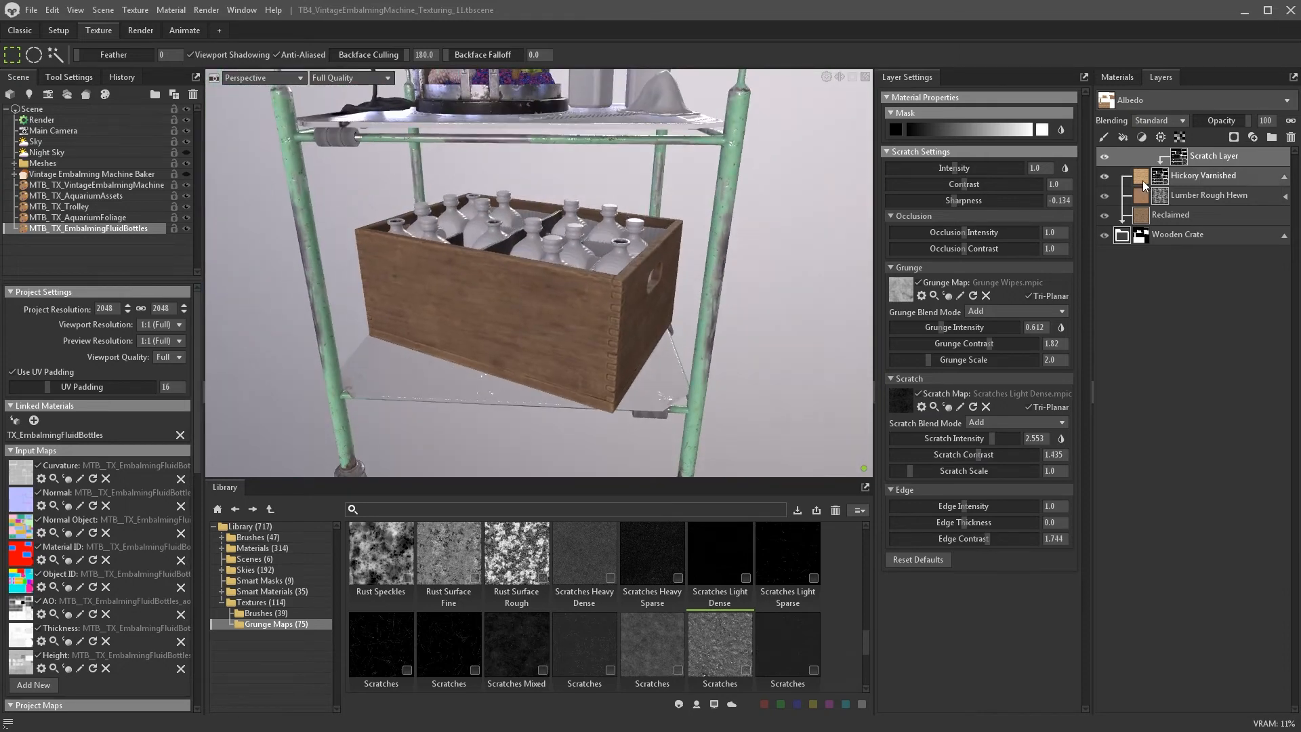
- Rename the Hickory Varnished layer as Light Edges
double_click(1213, 155)
text(Light Edges)
key(Return)
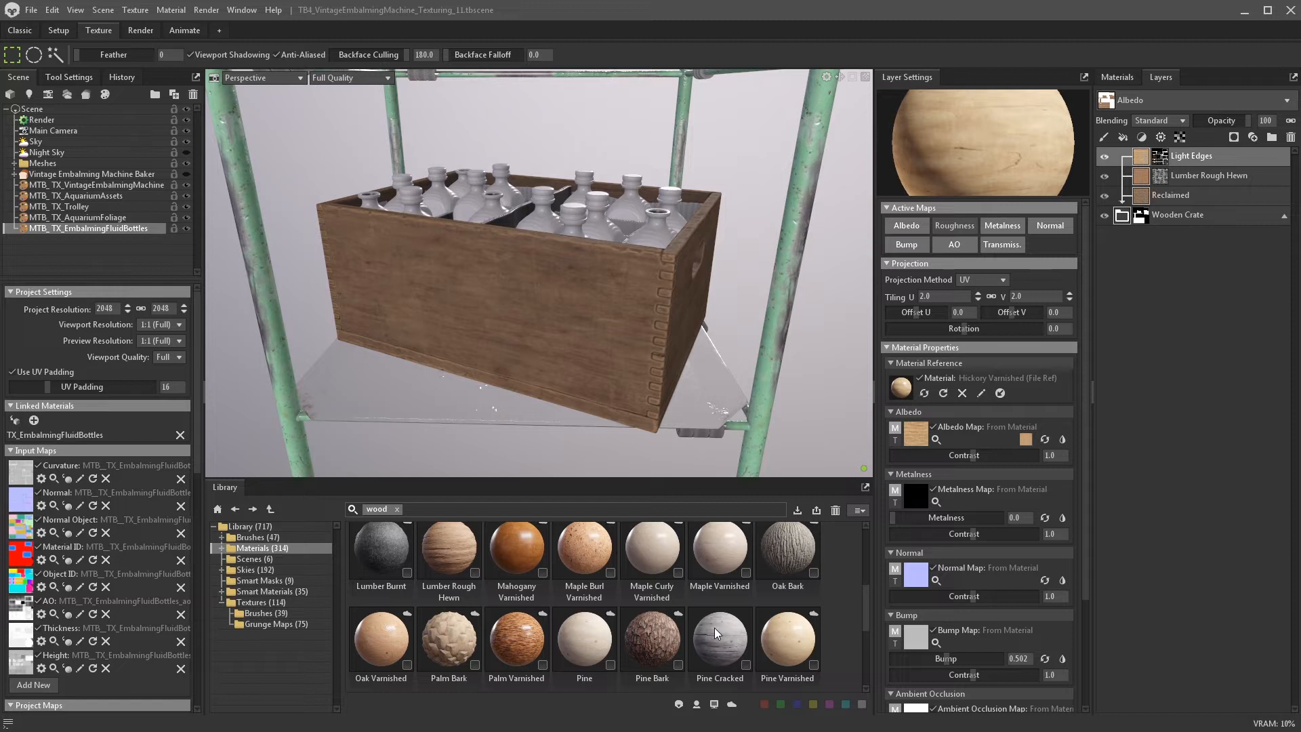
- Add the Pine Cracked material as a top layer with only Normal active, contrast about 2.713 and tiling 0.5
drag(714, 627, 1117, 218)
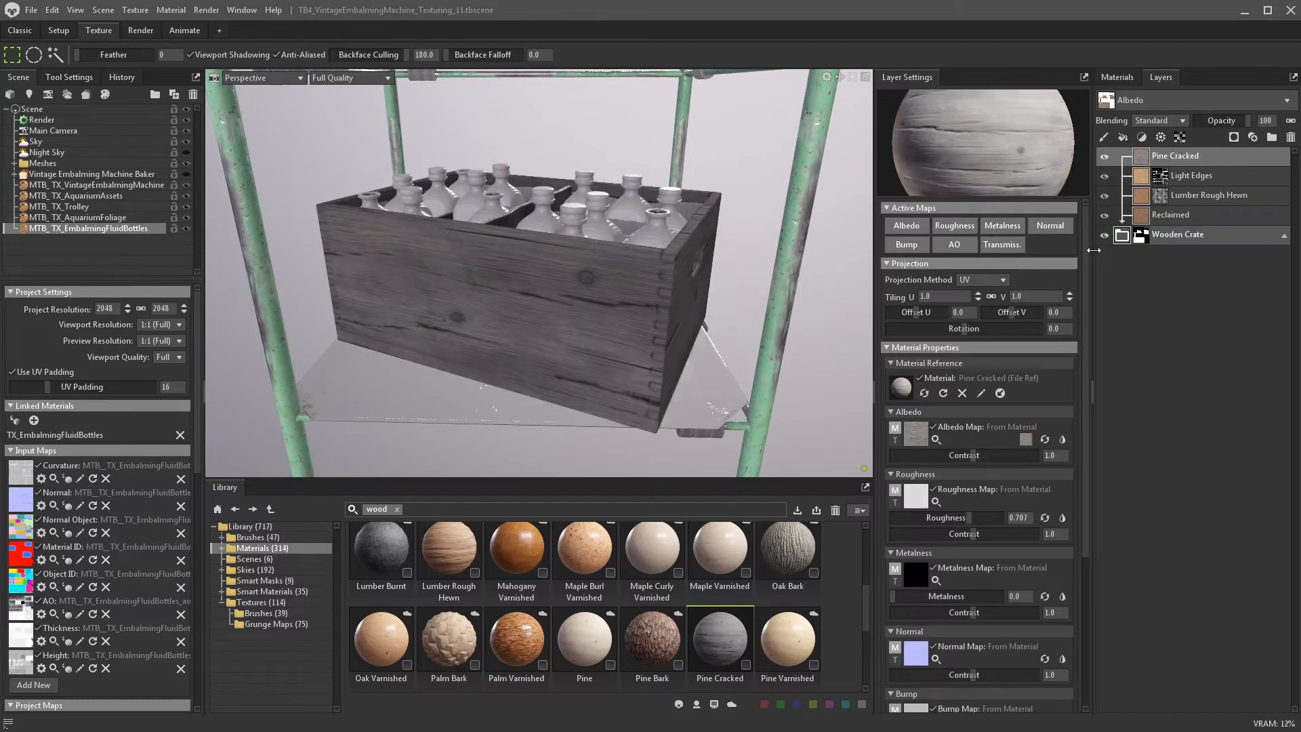
click(1048, 230)
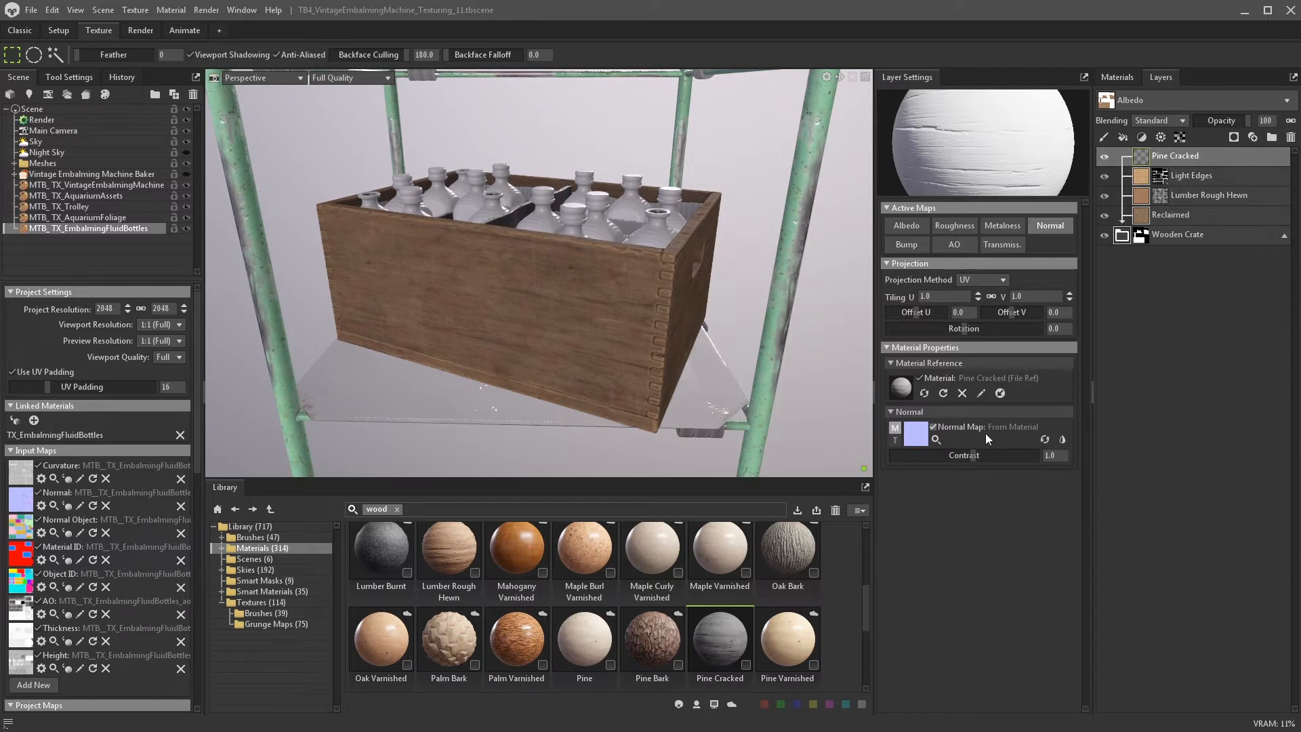
drag(973, 455, 995, 455)
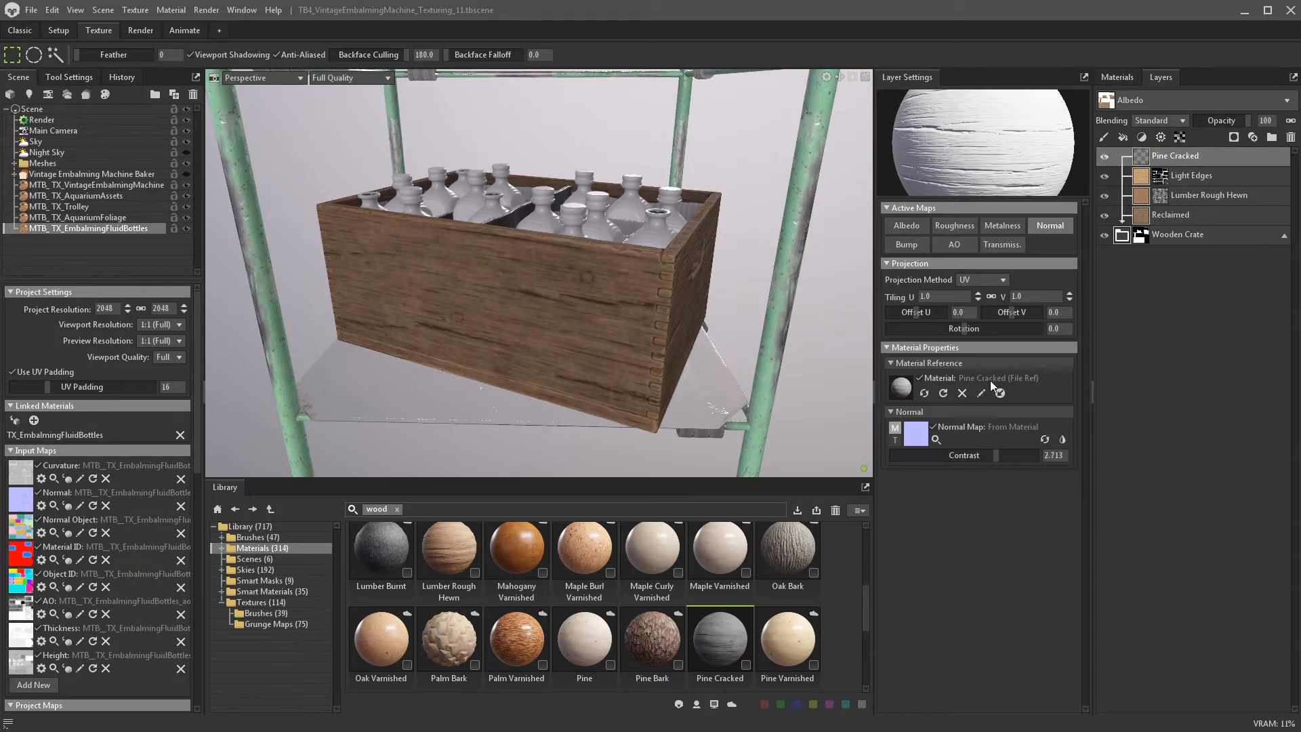
drag(961, 298, 886, 288)
text(.5)
key(Return)
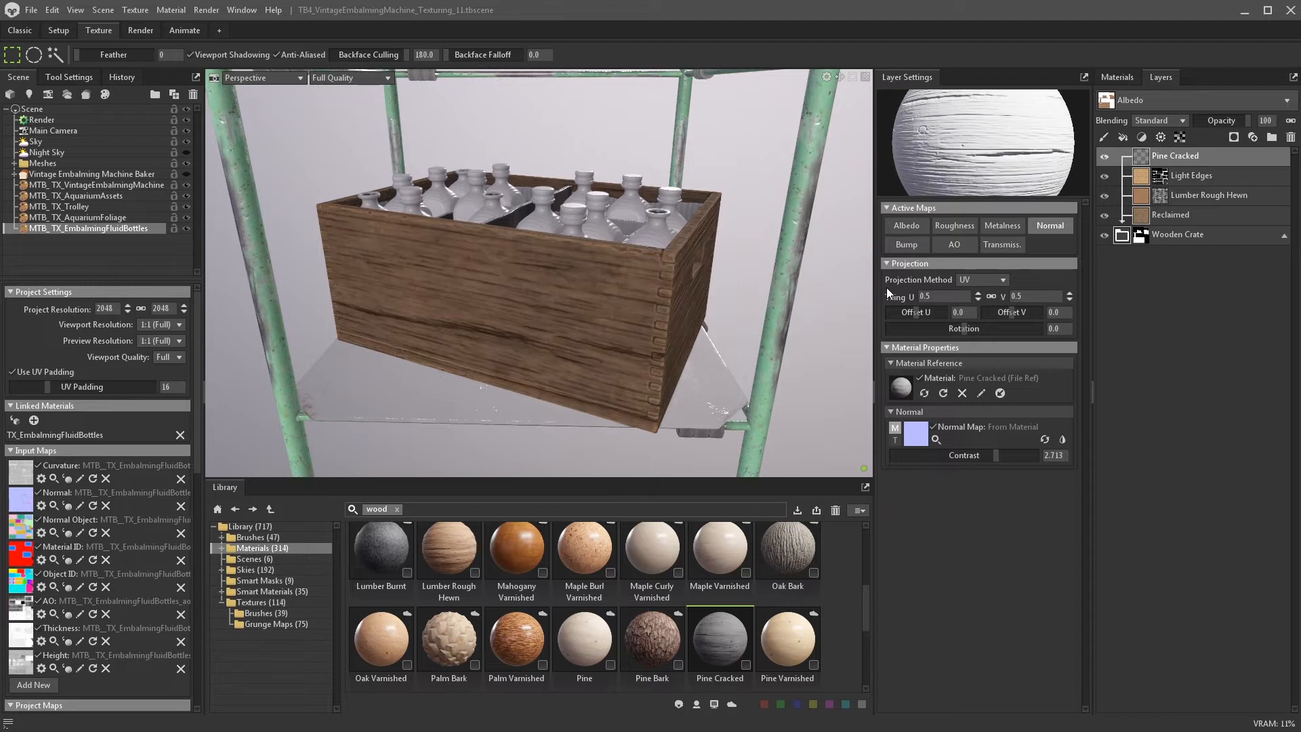
- Add a black paint mask to the Pine Cracked layer
alt+drag(744, 258, 670, 296)
alt+middle_drag(670, 297, 647, 318)
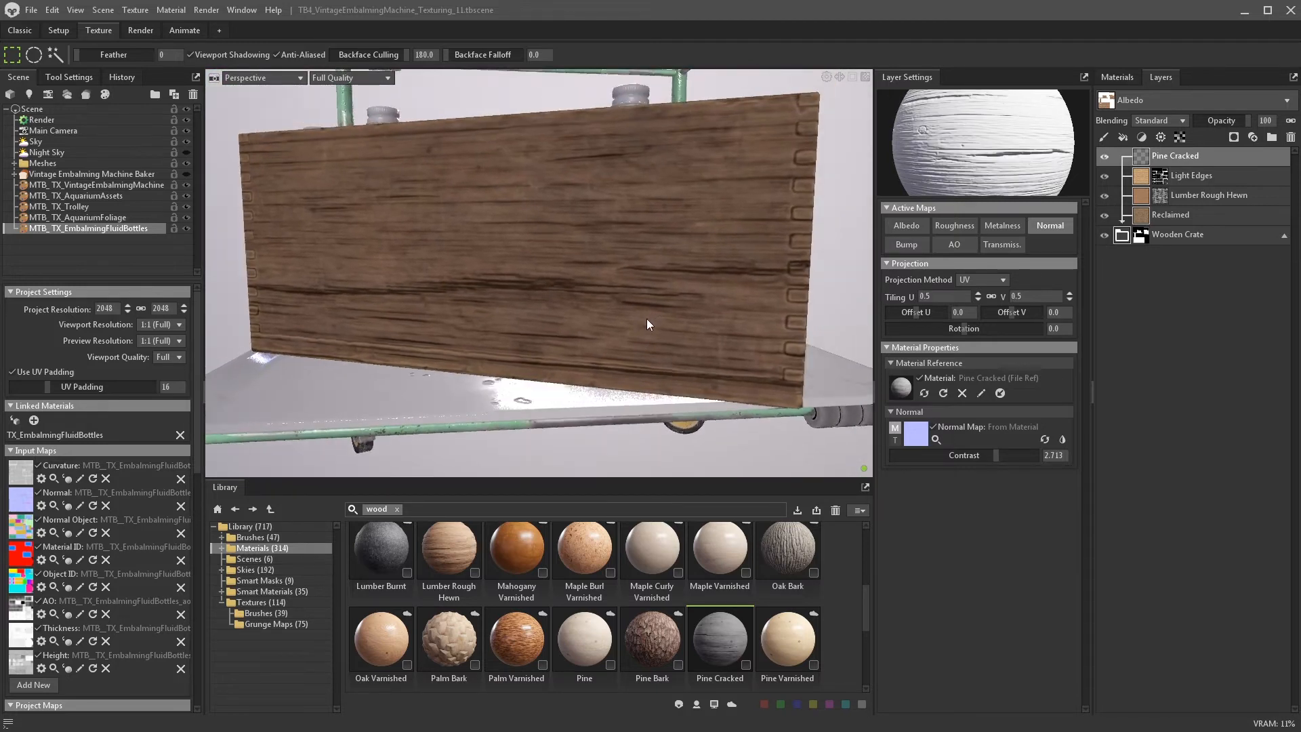
alt+right_drag(647, 319, 646, 348)
alt+drag(646, 348, 729, 291)
click(1233, 138)
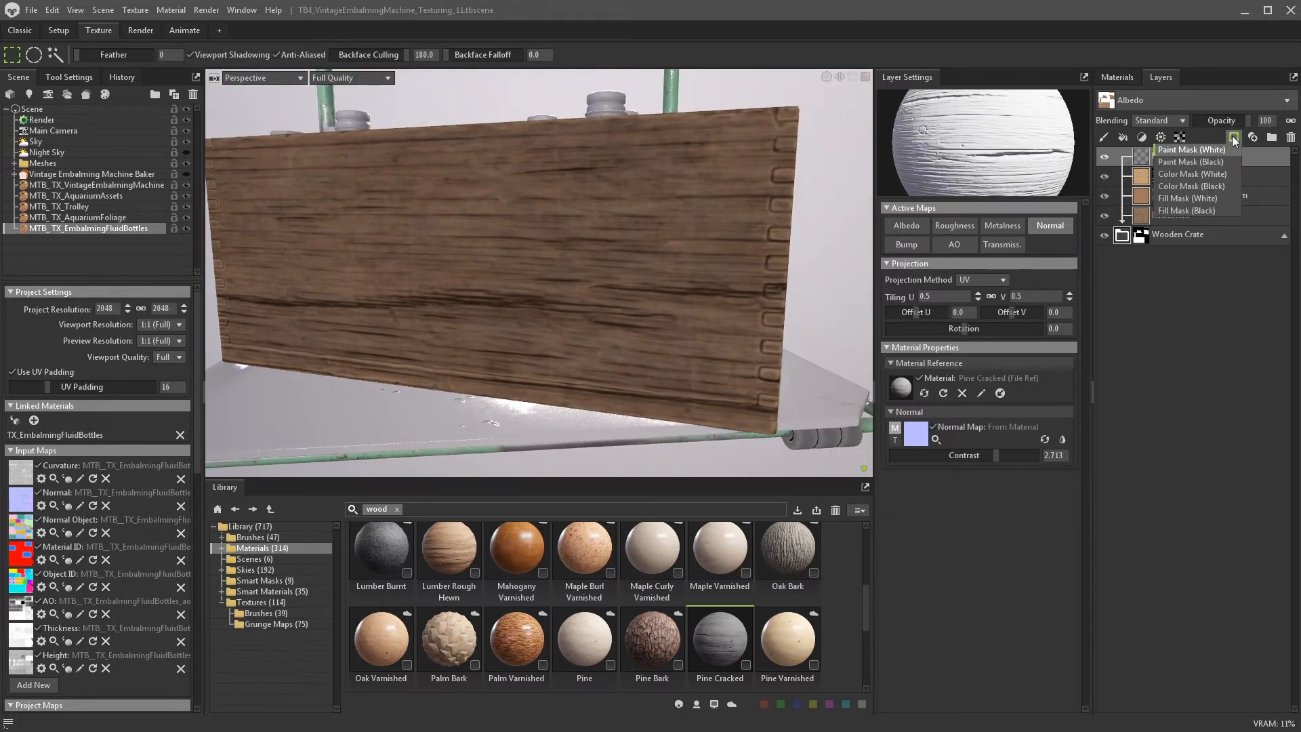
click(1224, 162)
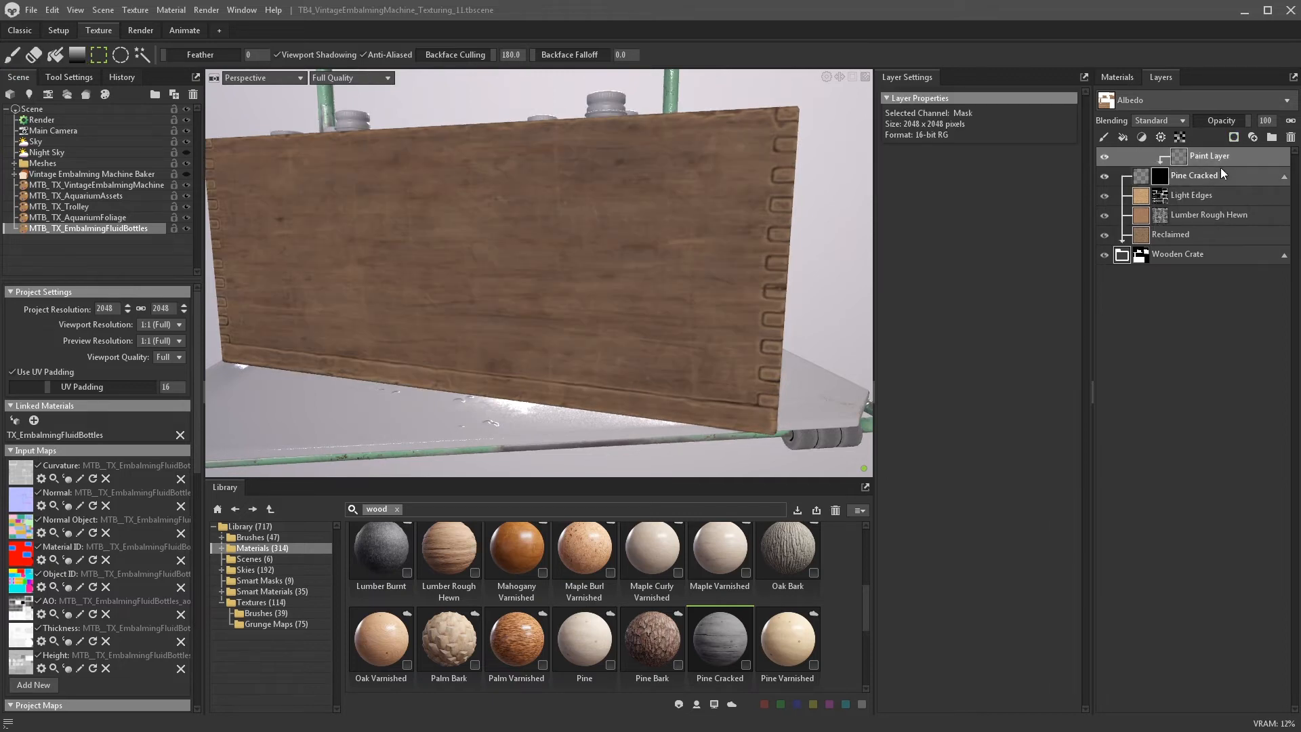
- Paint a crack from the corner joint along the crate's long side, using the Dirt Large_4x brush at size 8 and flow about 0.713
click(15, 57)
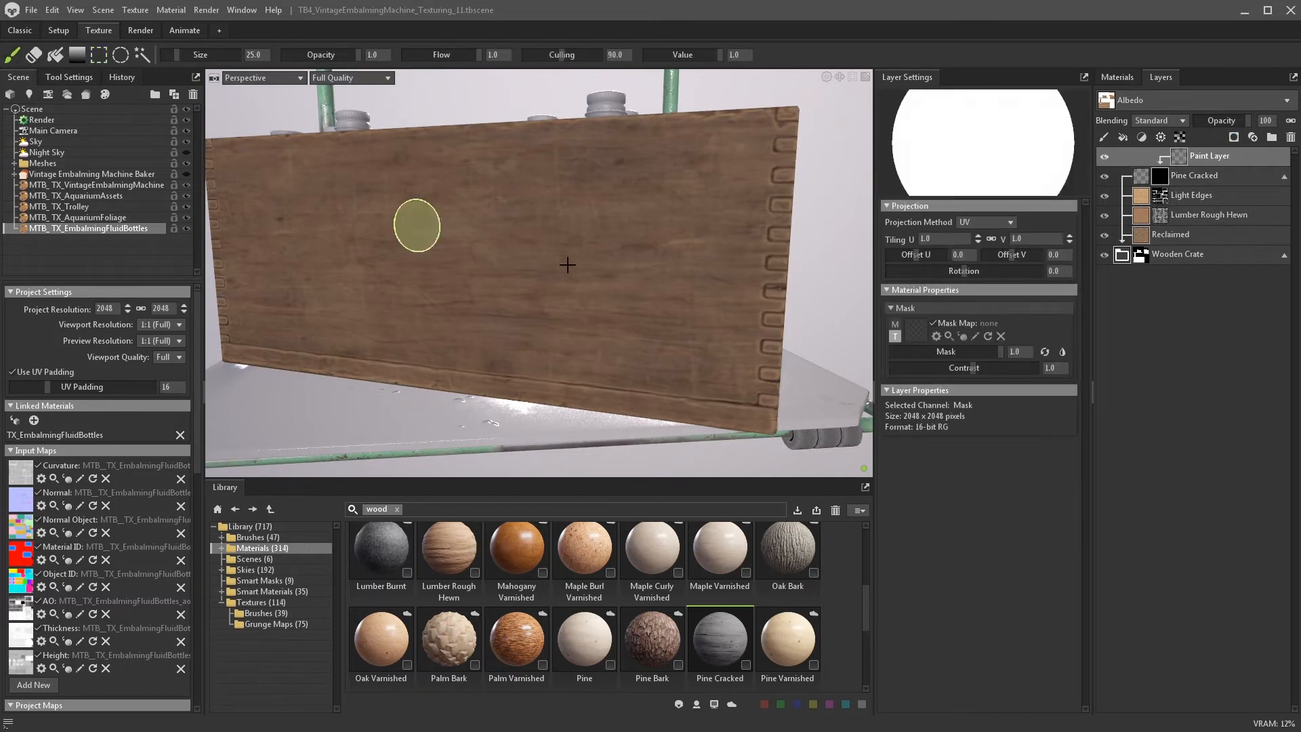
click(276, 615)
click(396, 509)
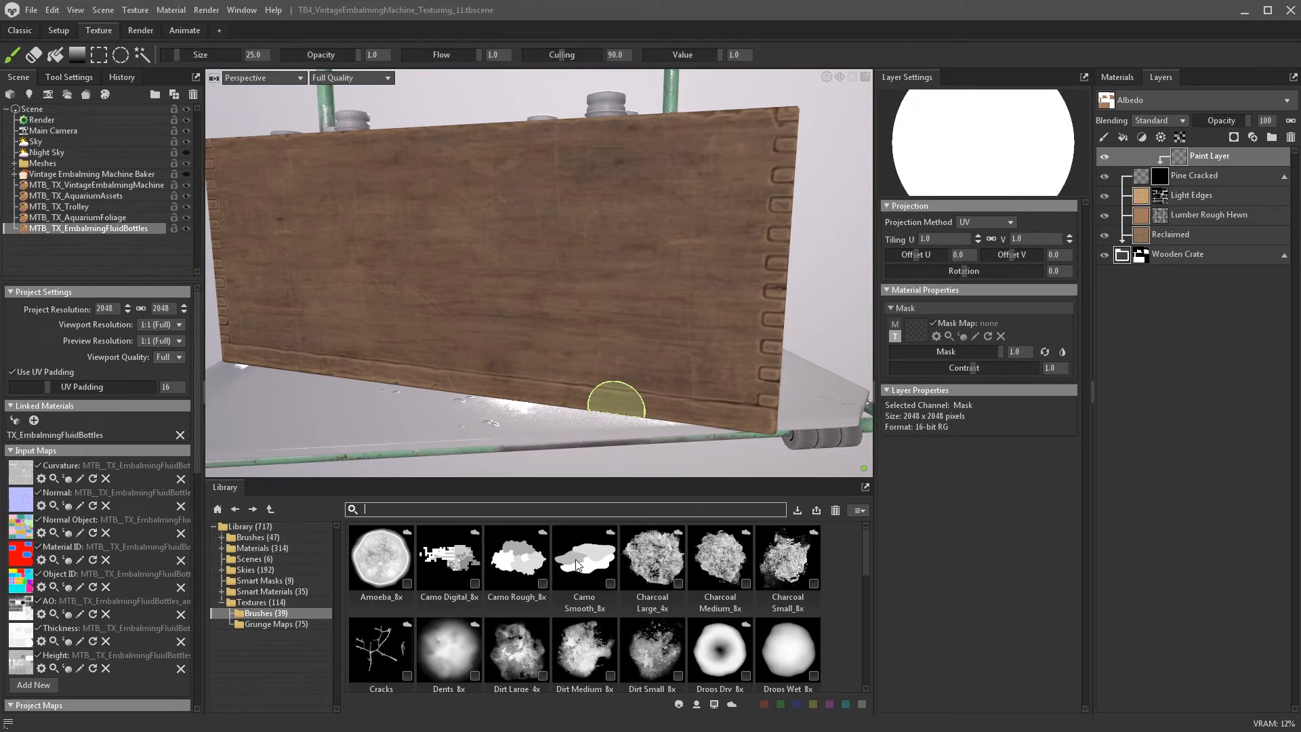
click(516, 556)
drag(779, 290, 563, 286)
click(171, 55)
click(104, 317)
key(x)
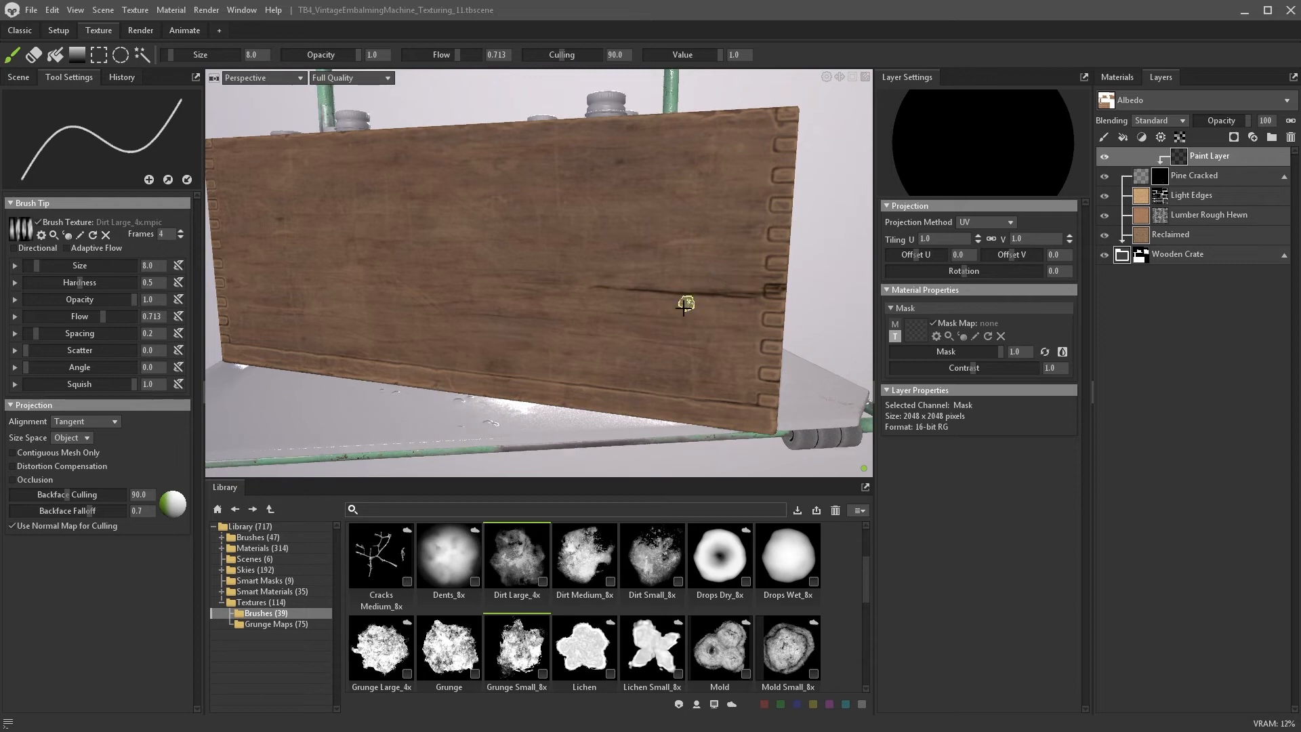
- Enable the Bump map on the Pine Cracked layer and lower its bump value
alt+right_drag(685, 302, 651, 278)
alt+drag(650, 278, 682, 252)
alt+right_drag(682, 253, 802, 220)
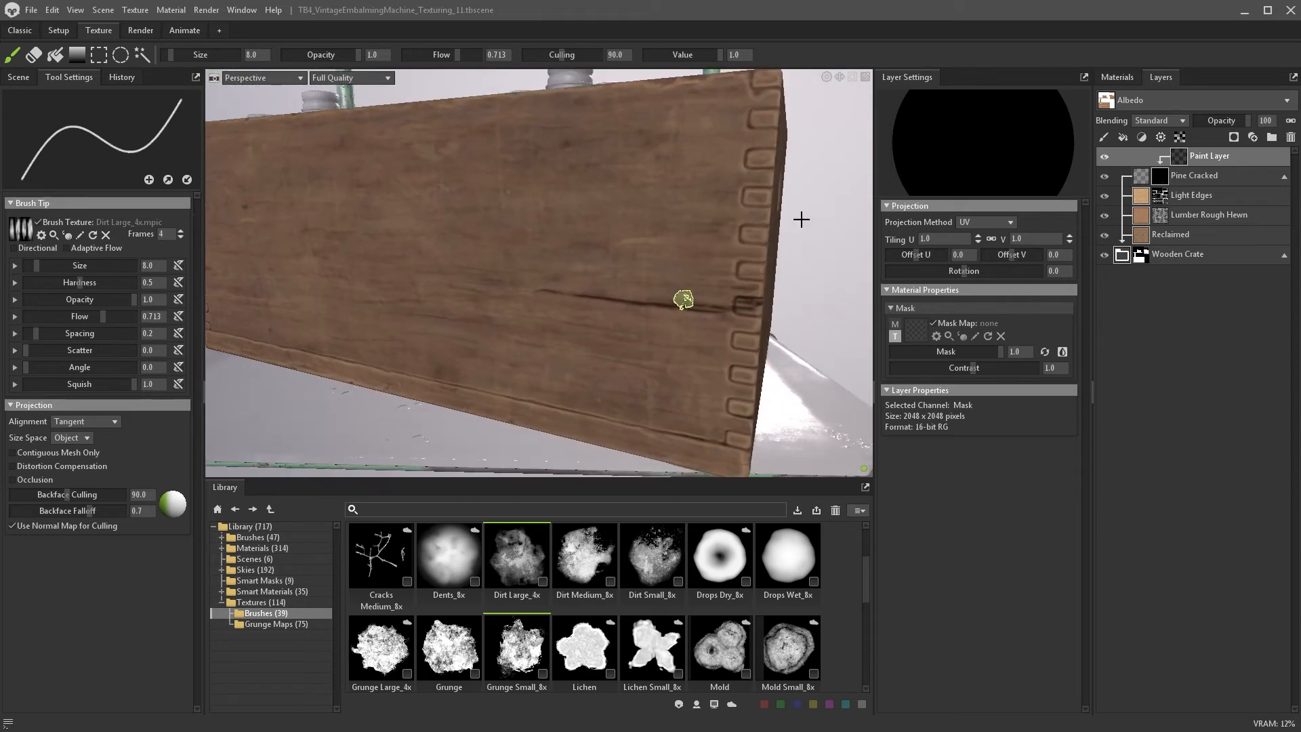
click(1141, 176)
click(916, 248)
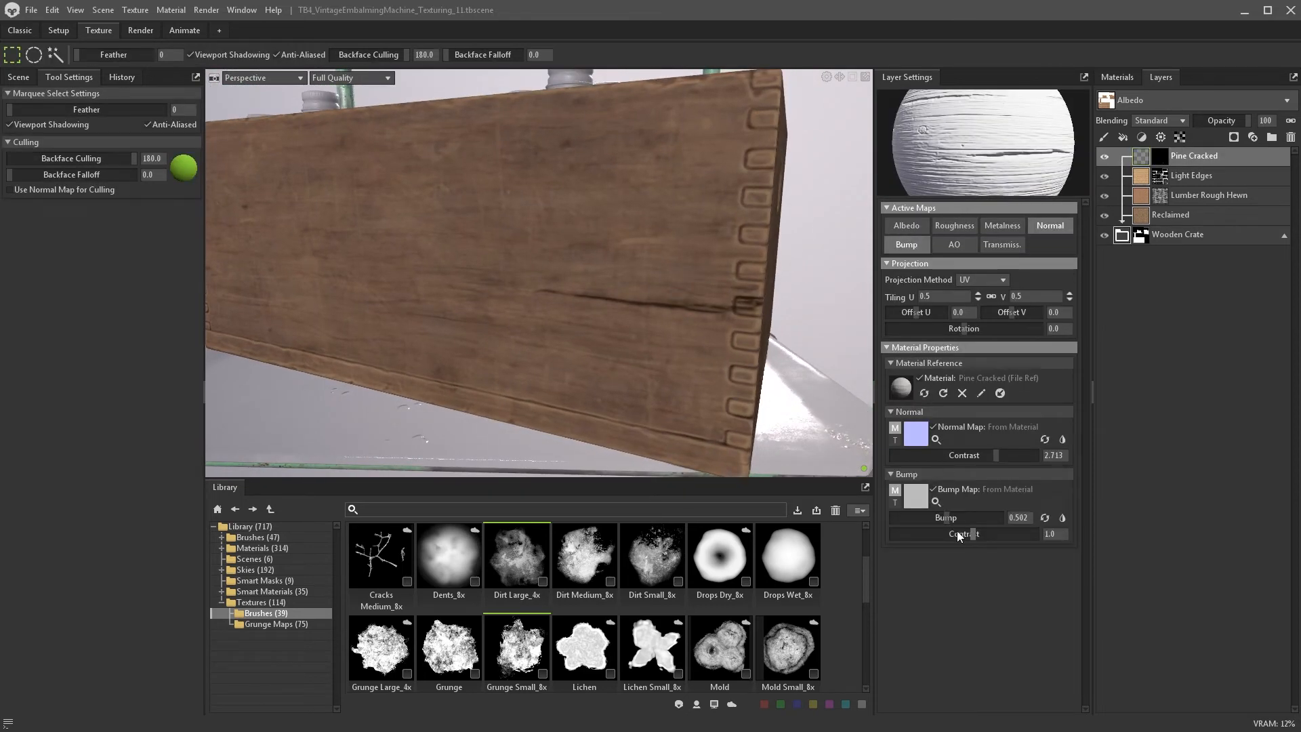
drag(948, 518, 932, 517)
- Paint further wood cracks into the mask on the crate's long sides and handle ends, enlarging the brush to 13
click(1159, 158)
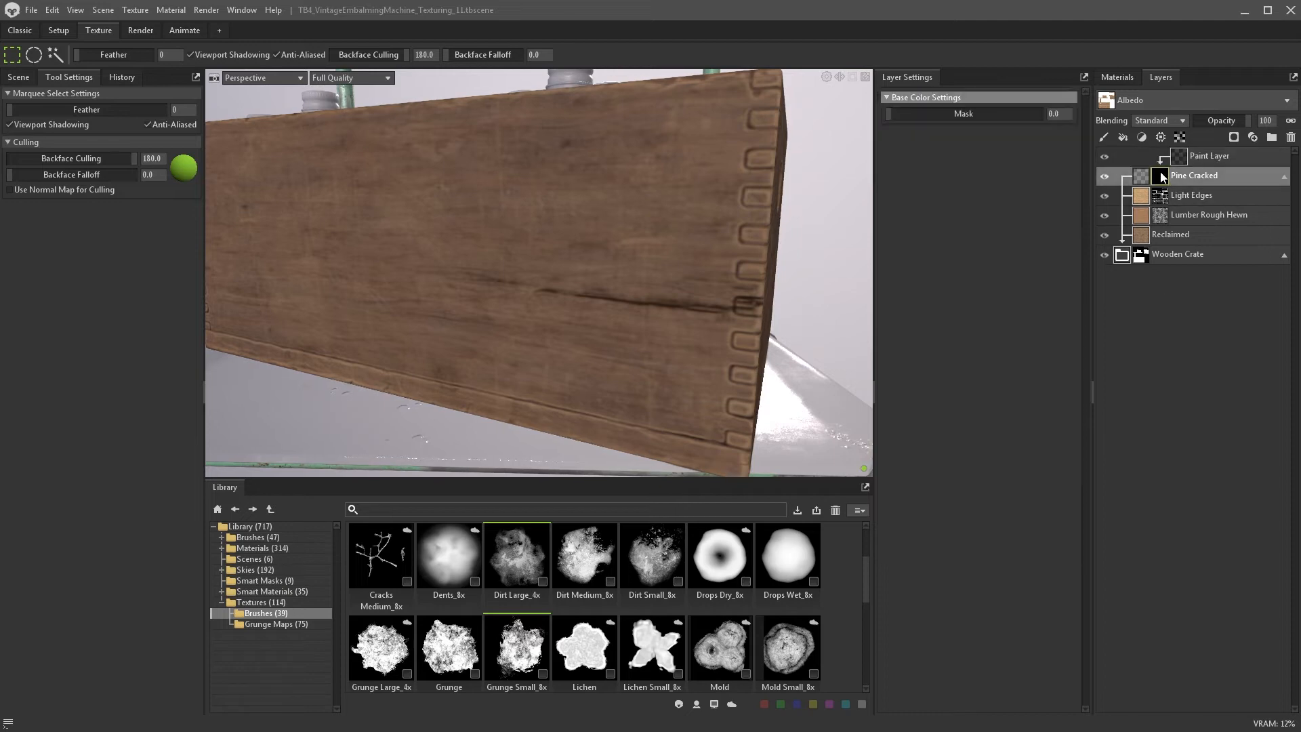
click(1179, 157)
alt+right_drag(433, 257, 269, 272)
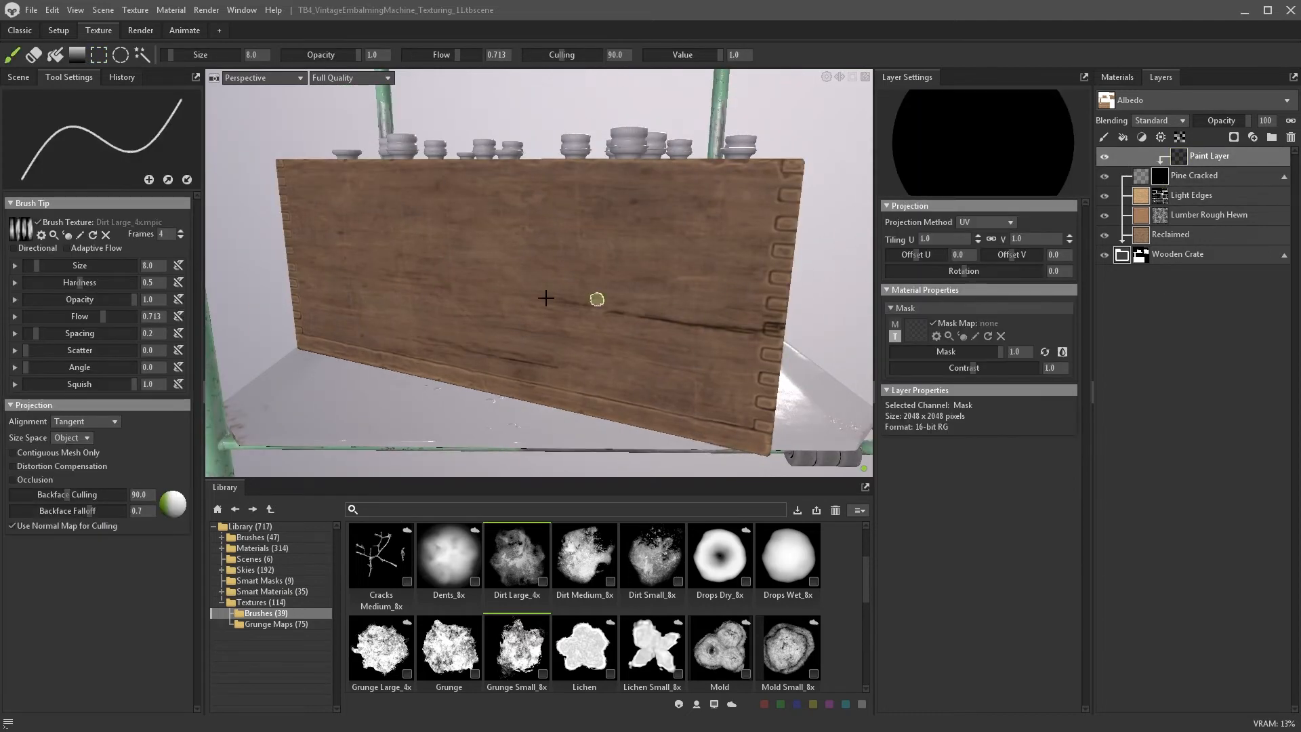
alt+drag(590, 299, 482, 380)
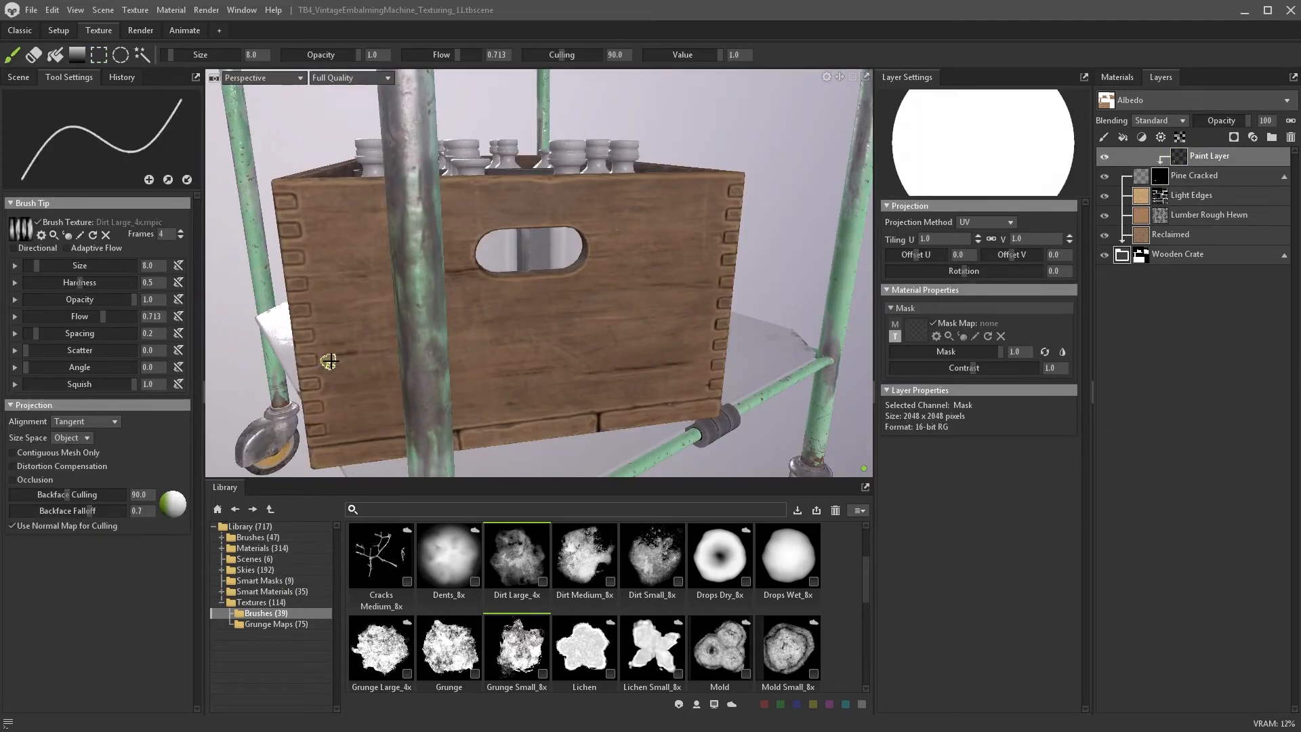
alt+drag(535, 339, 501, 353)
key(bracketright)
key(bracketright)
key(bracketright)
key(bracketright)
key(bracketright)
mouse_move(656, 209)
alt+mouse_down()
mouse_move(377, 276)
mouse_move(427, 287)
alt+mouse_up()
drag(542, 333, 467, 336)
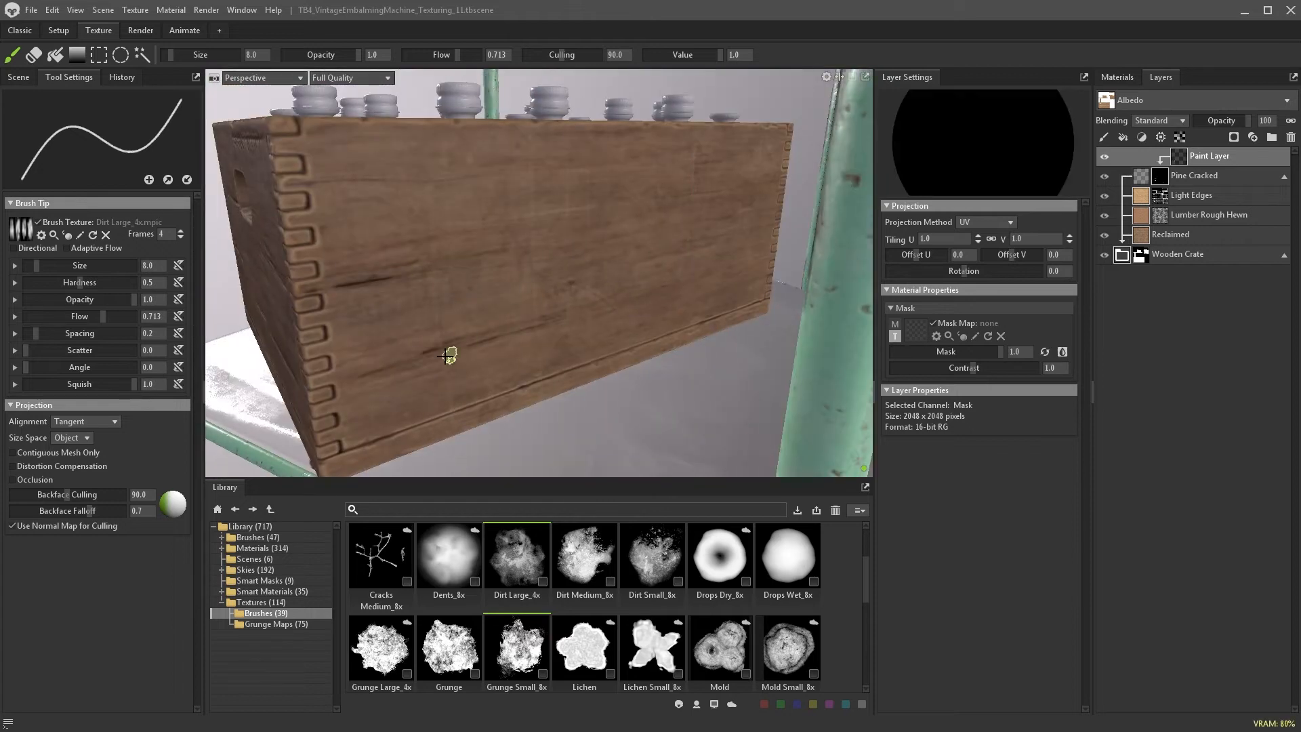
alt+drag(718, 178, 625, 206)
mouse_move(654, 331)
mouse_down()
mouse_move(532, 329)
mouse_move(616, 345)
mouse_move(526, 352)
mouse_move(688, 165)
mouse_up()
alt+drag(445, 473, 572, 387)
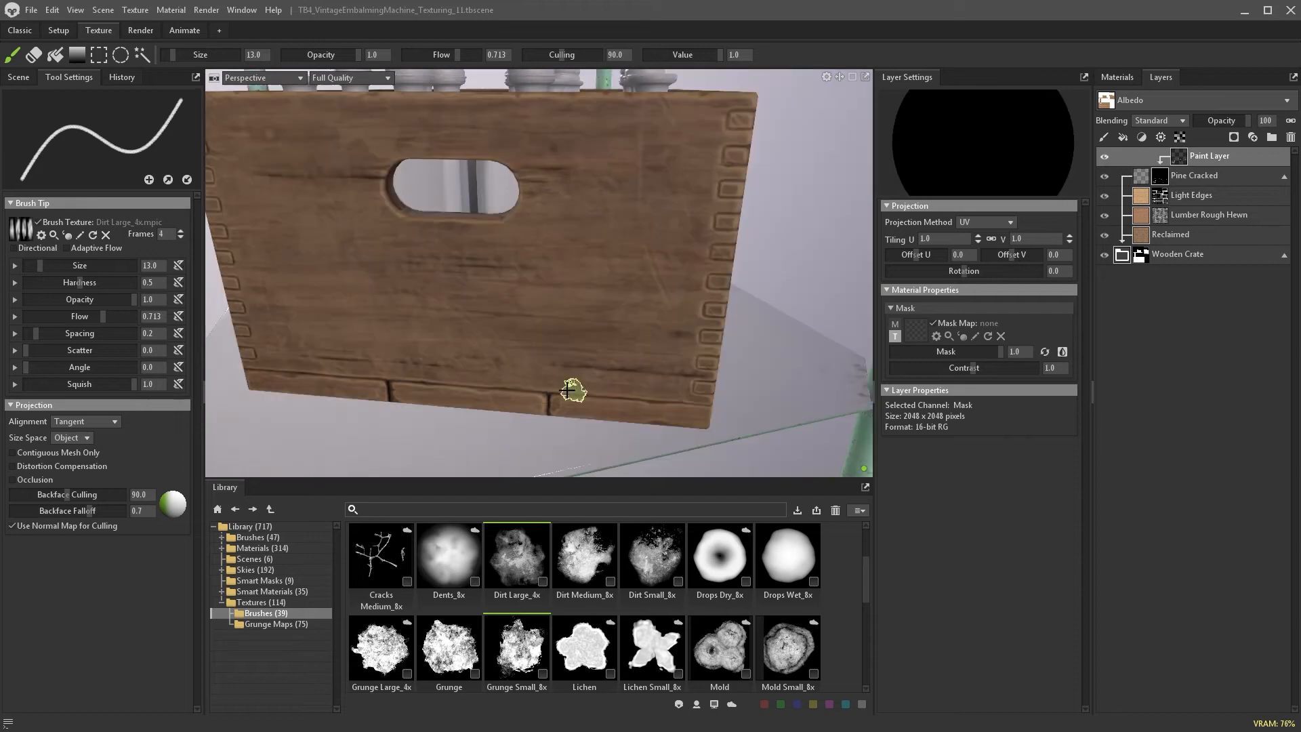
- Refine the painted cracks by swapping mask values and using opacity about 0.364, and restore the brush opacity to 1
mouse_move(697, 261)
alt+mouse_down()
mouse_move(381, 144)
mouse_move(400, 206)
mouse_move(685, 244)
mouse_move(664, 220)
alt+mouse_up()
key(x)
key(x)
key(x)
key(x)
key(x)
scroll(679, 247, up, 3)
click(312, 57)
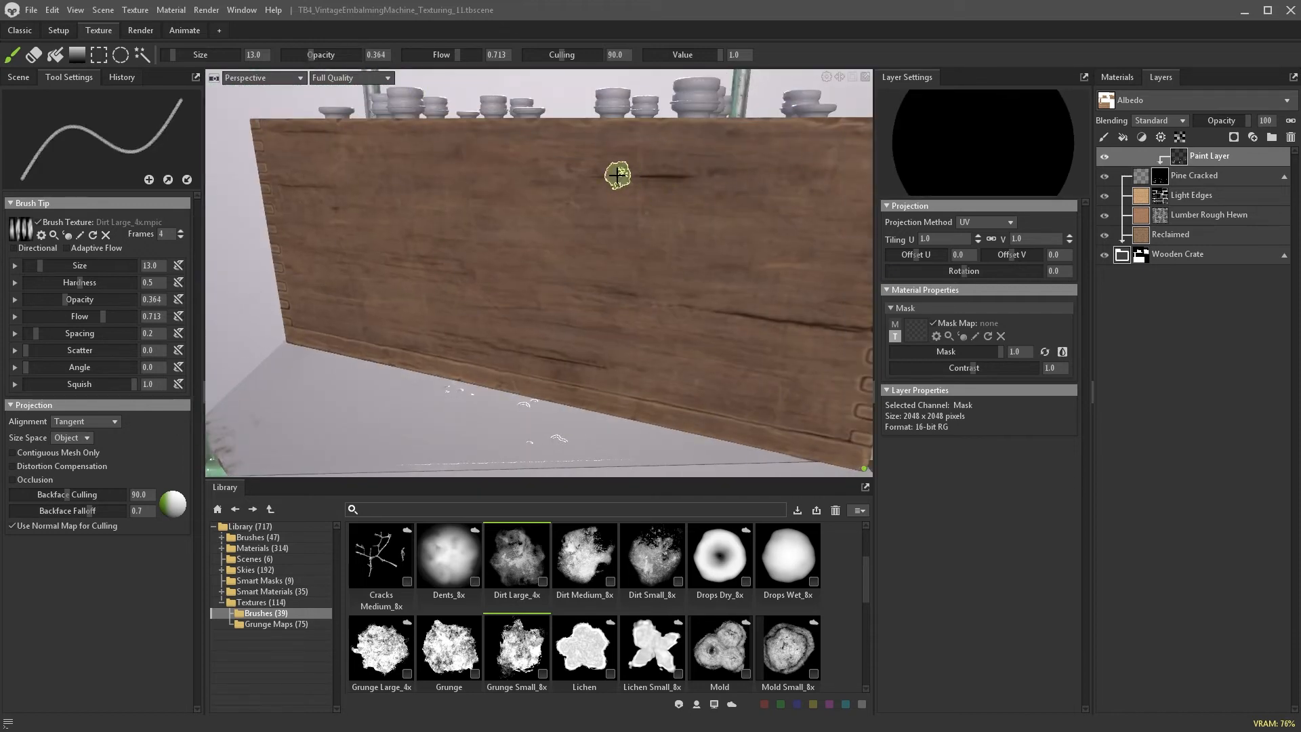
drag(316, 60, 365, 62)
scroll(478, 204, down, 3)
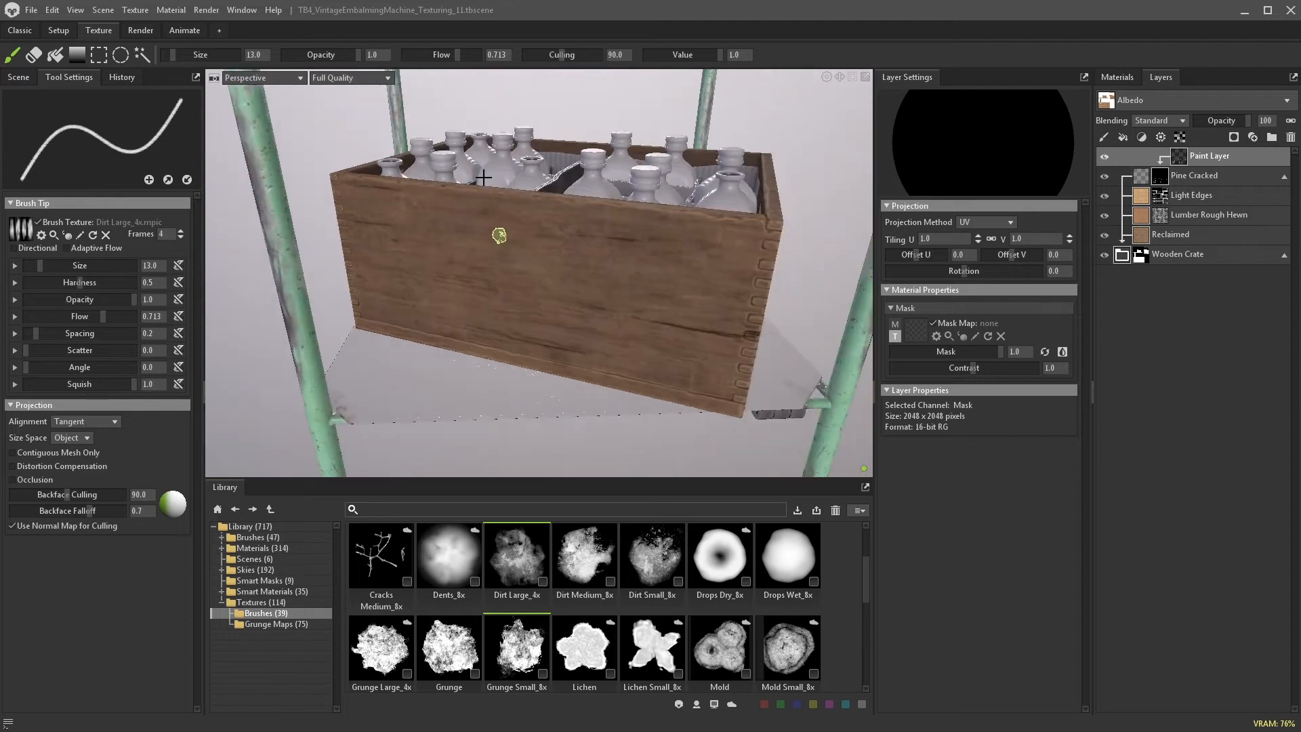
- Open the Light Edges layer's mask stack and examine the crate from other angles
alt+drag(499, 236, 513, 174)
click(1193, 195)
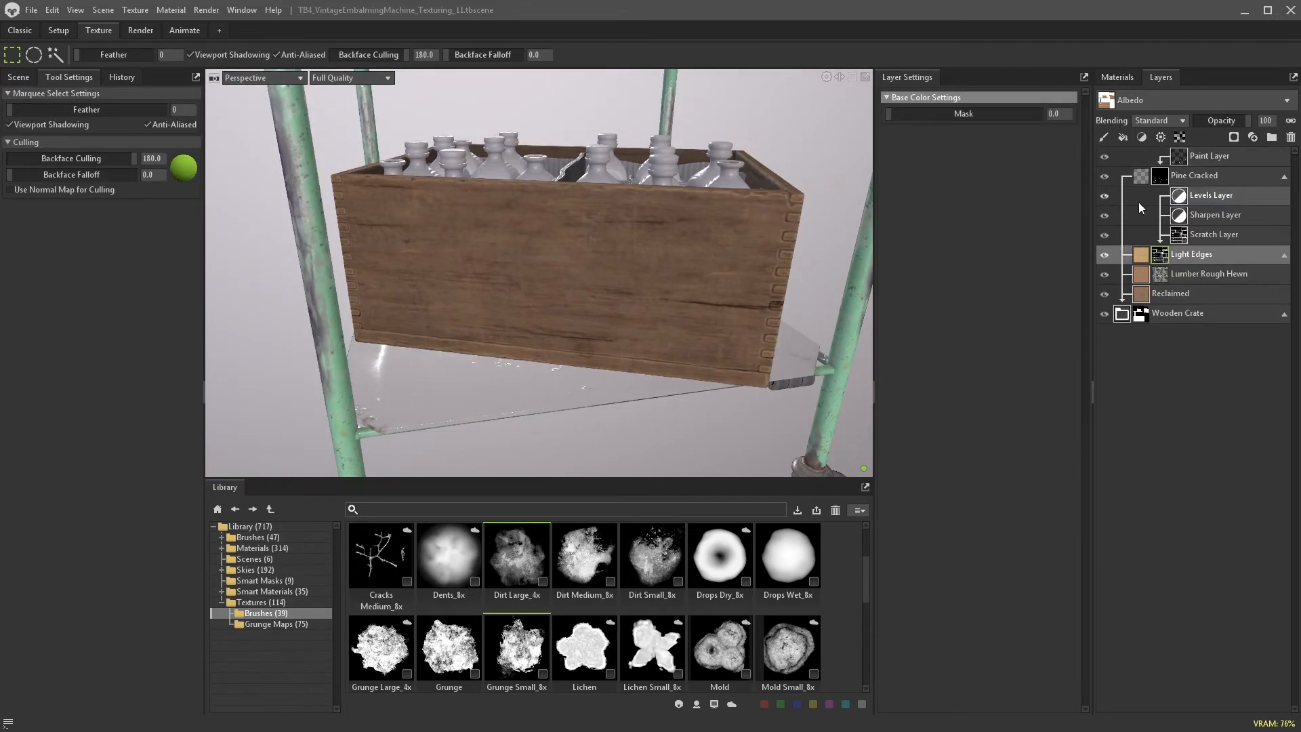
alt+drag(841, 288, 578, 285)
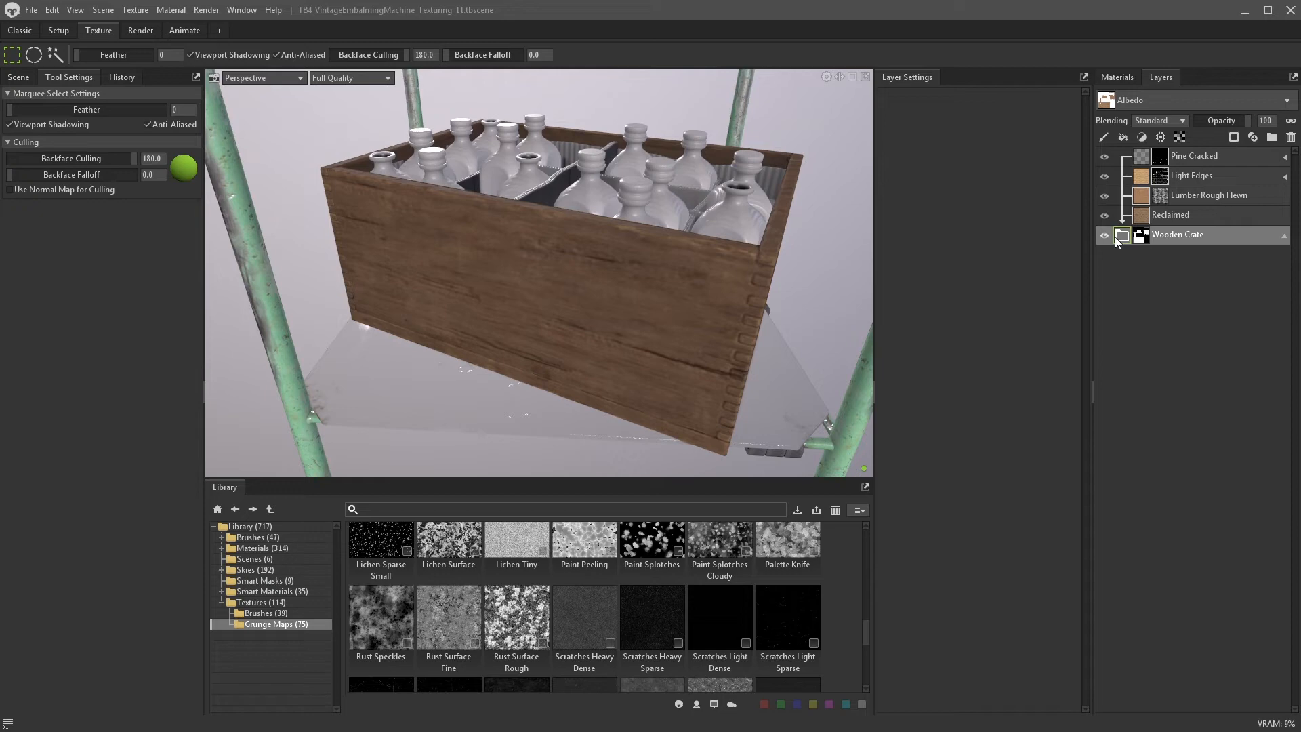
- Add a fill layer limited to Albedo and Roughness, with black albedo and roughness 1.0
click(1123, 137)
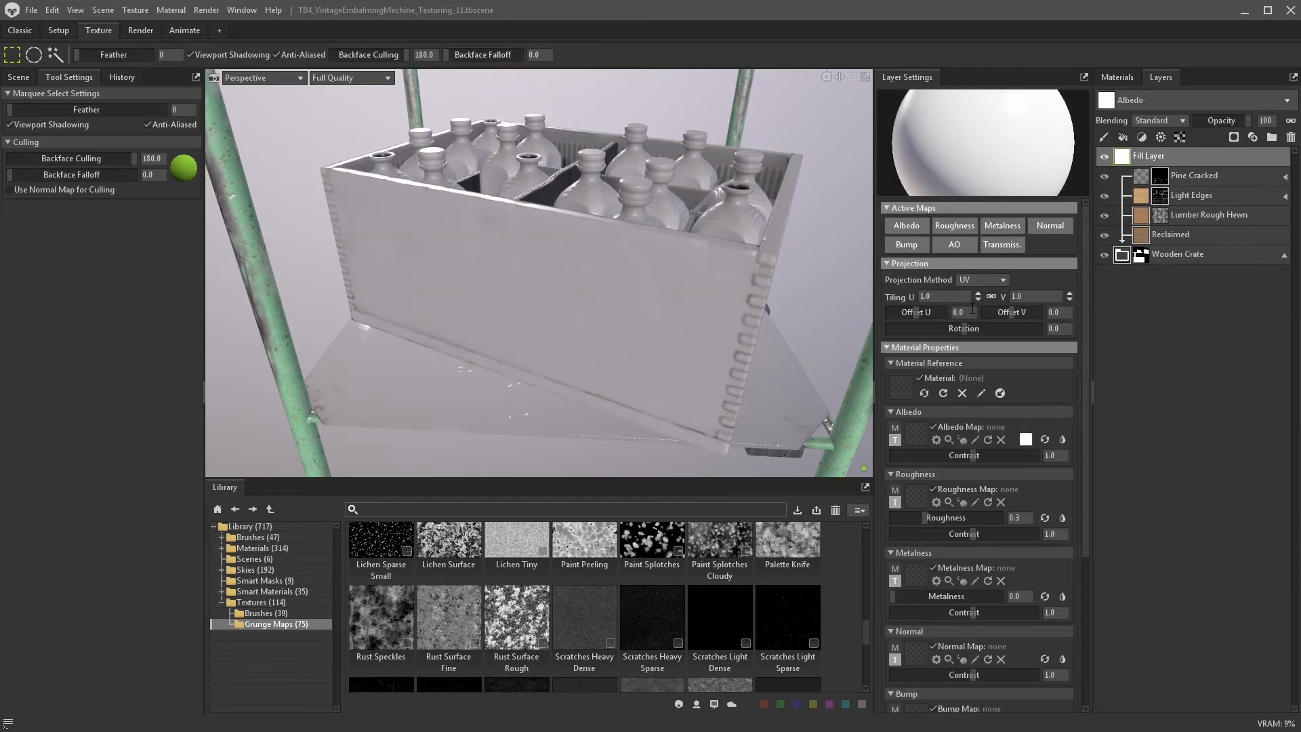
click(912, 228)
click(1025, 440)
drag(529, 414, 486, 457)
click(791, 291)
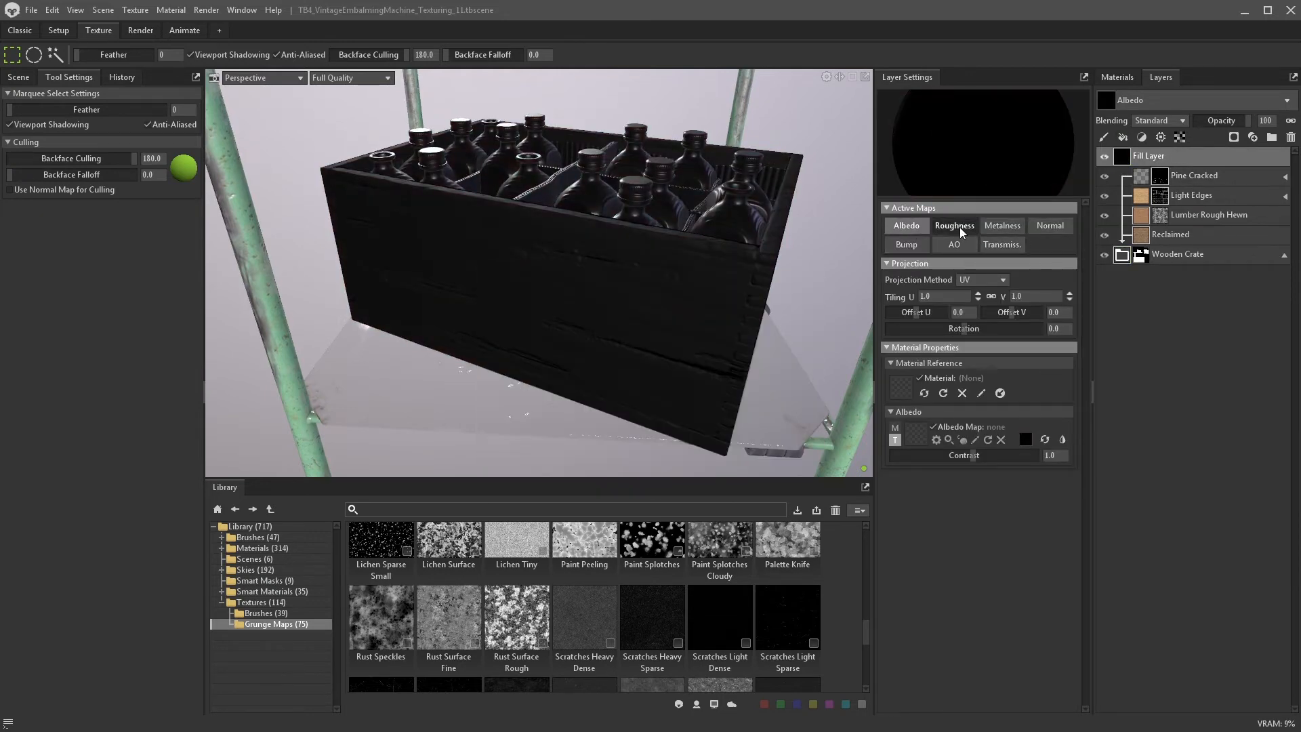
click(955, 228)
drag(965, 518, 1039, 519)
- Rename the black fill layer as Cavity Boost and place it inside the Wooden Crate folder
double_click(1150, 157)
text(Cavit)
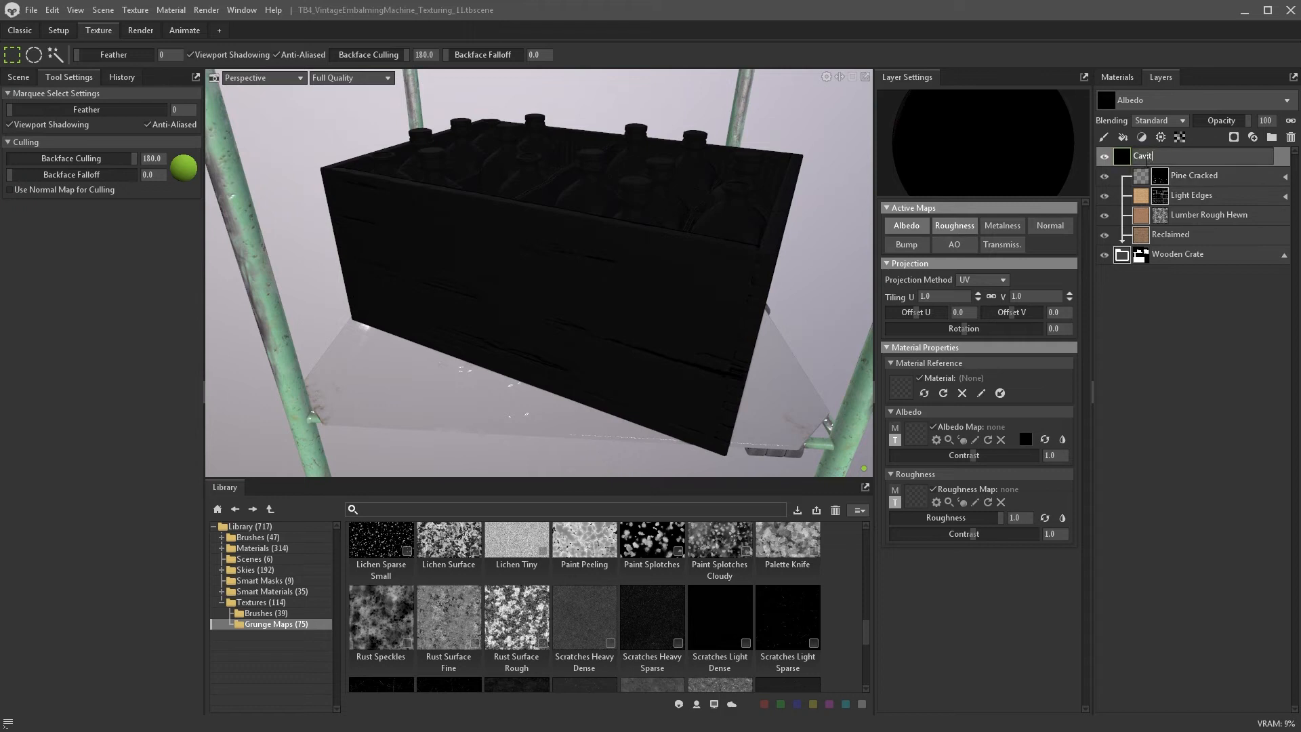
text(y Boost)
key(Return)
drag(1126, 151, 1131, 257)
- Mask the Cavity Boost layer with an inverted Occlusion generator on a black color mask, with intensity about 1.425 and contrast about 2.214
click(1234, 137)
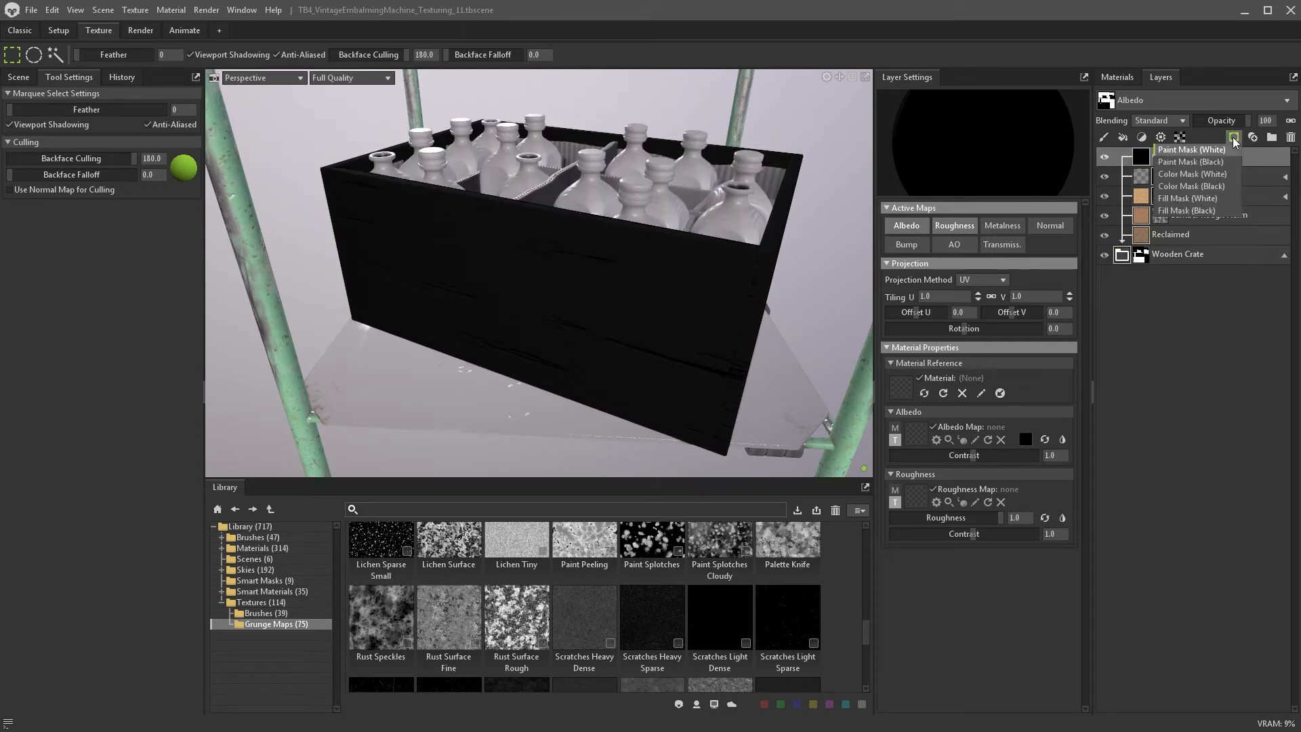
click(1214, 186)
click(1161, 138)
click(1168, 201)
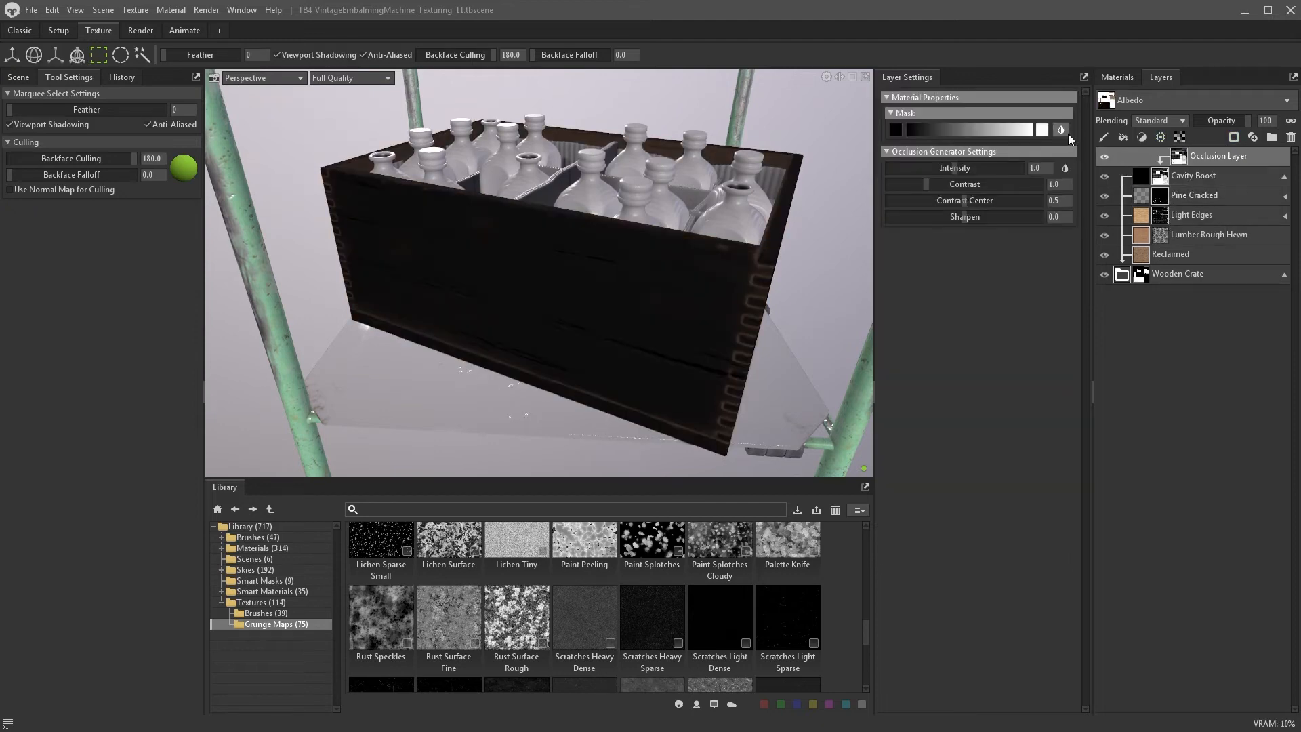
mouse_move(955, 183)
mouse_down()
mouse_move(998, 184)
mouse_move(970, 169)
mouse_up()
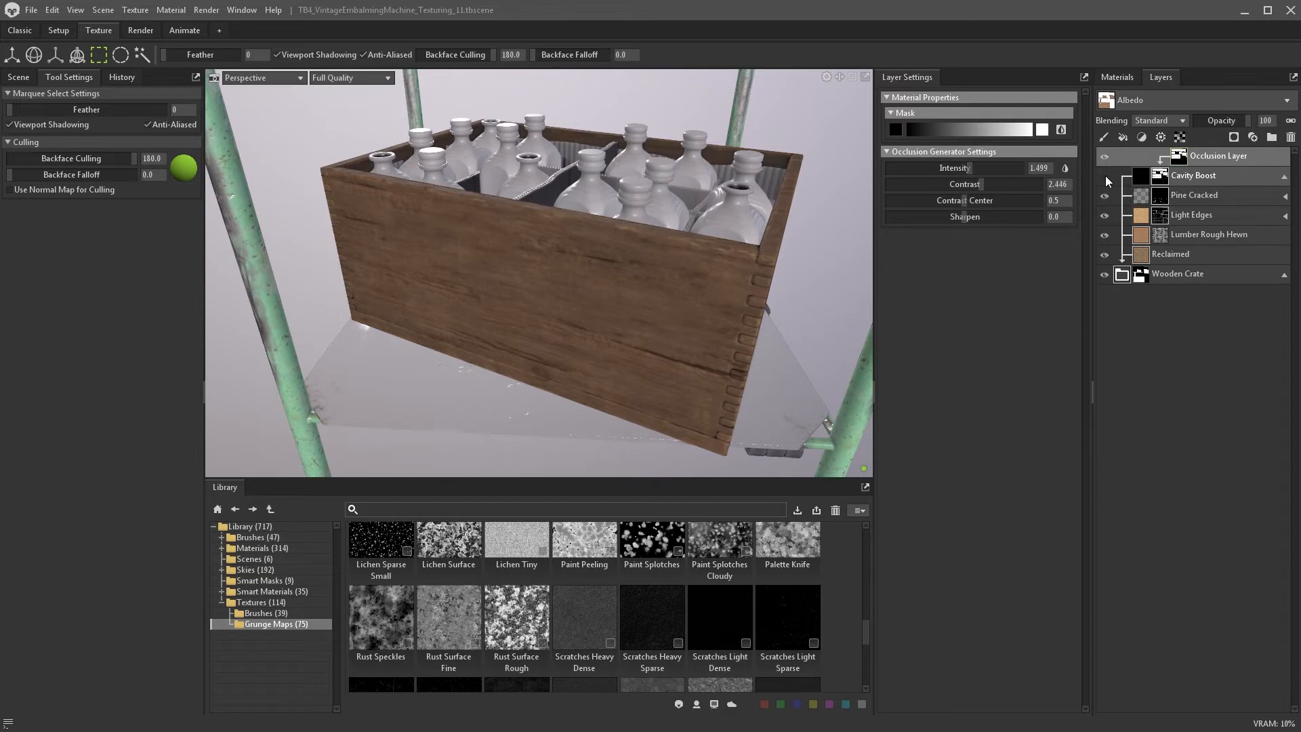
scroll(782, 287, down, 5)
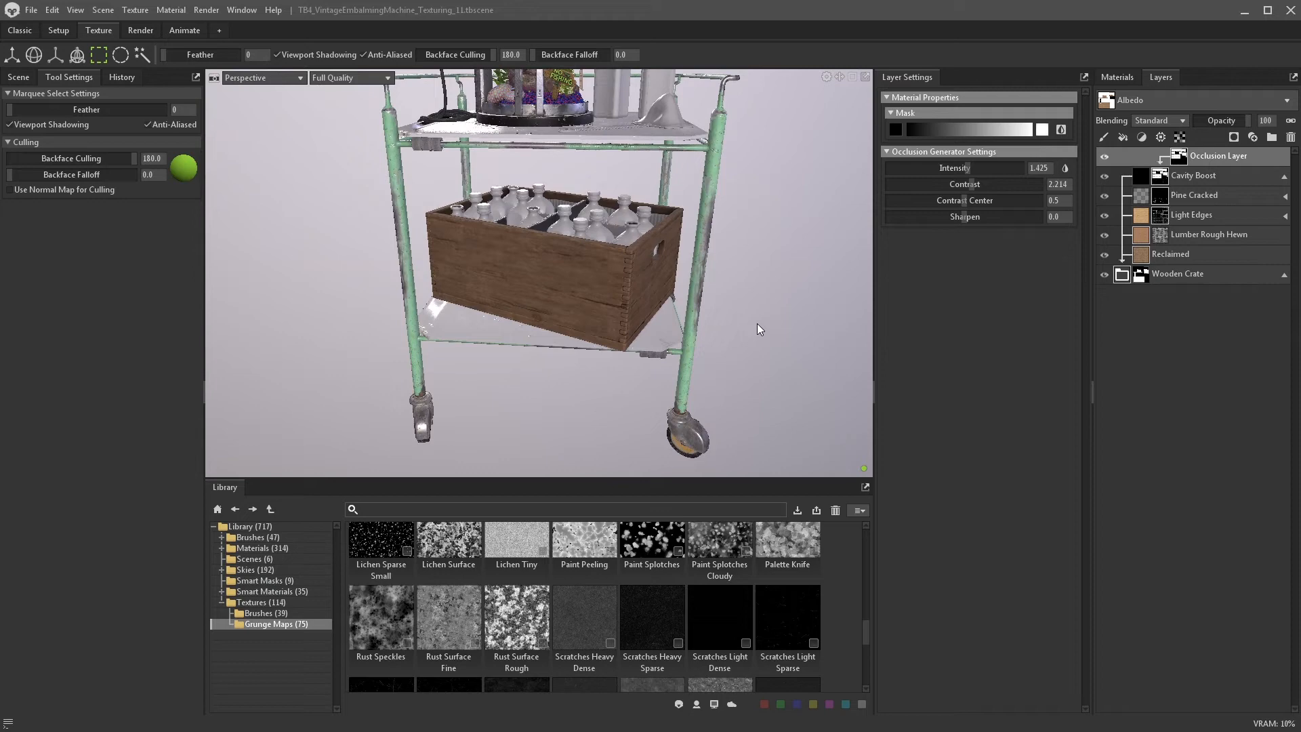
scroll(758, 324, up, 5)
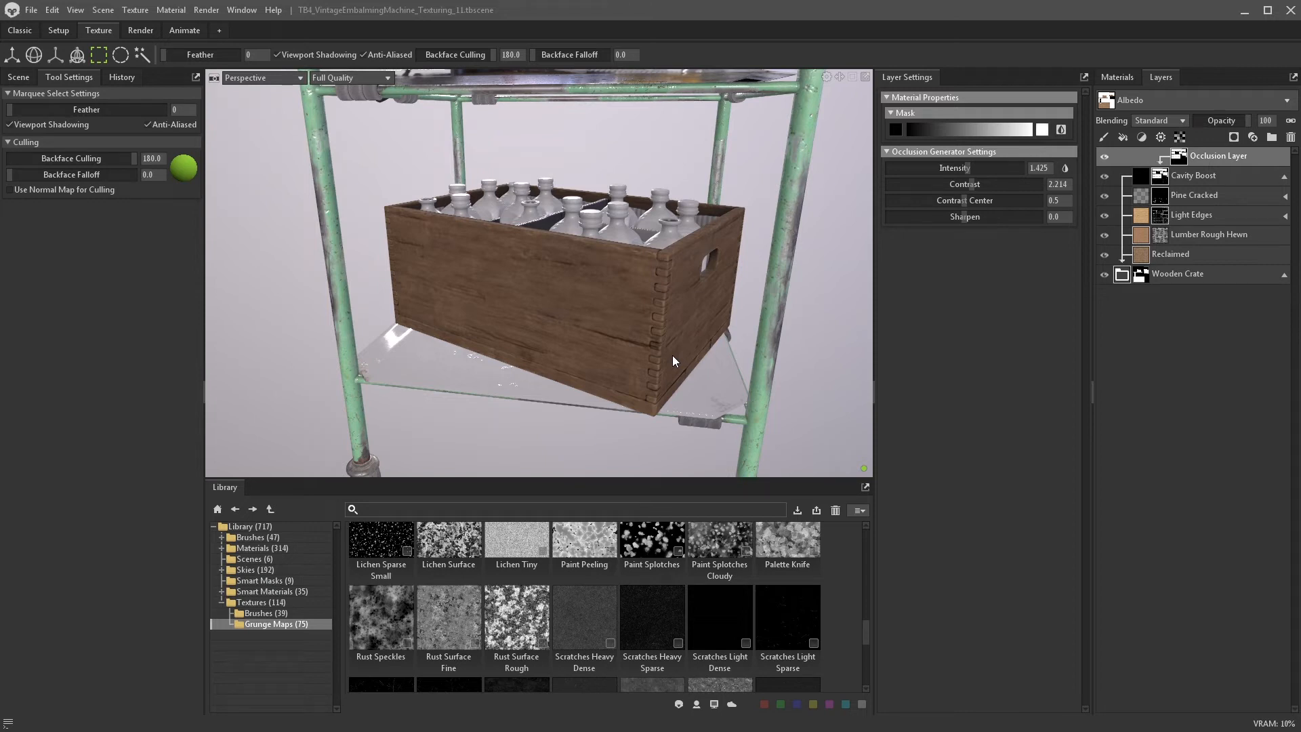
- Create a folder named Dirt and place it inside the Wooden Crate folder, above Cavity Boost
click(1168, 279)
click(1284, 176)
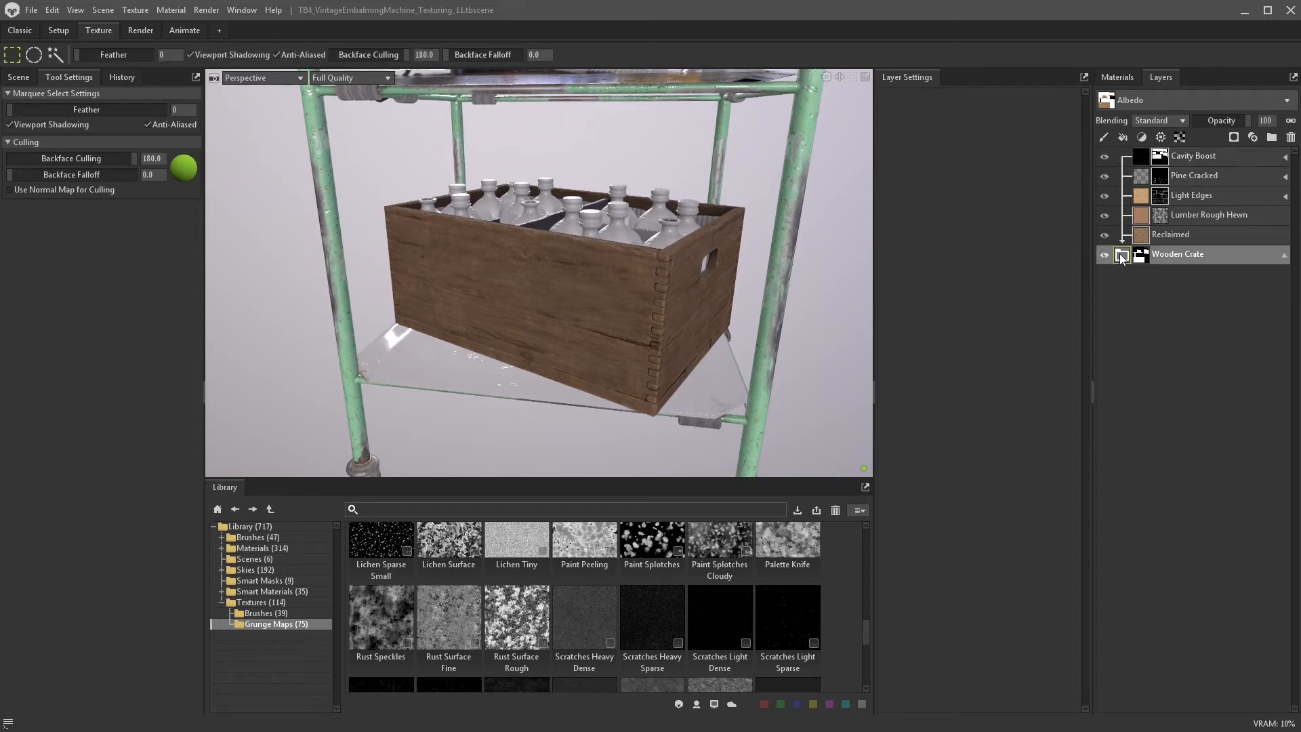
click(1273, 138)
double_click(1145, 156)
text(D)
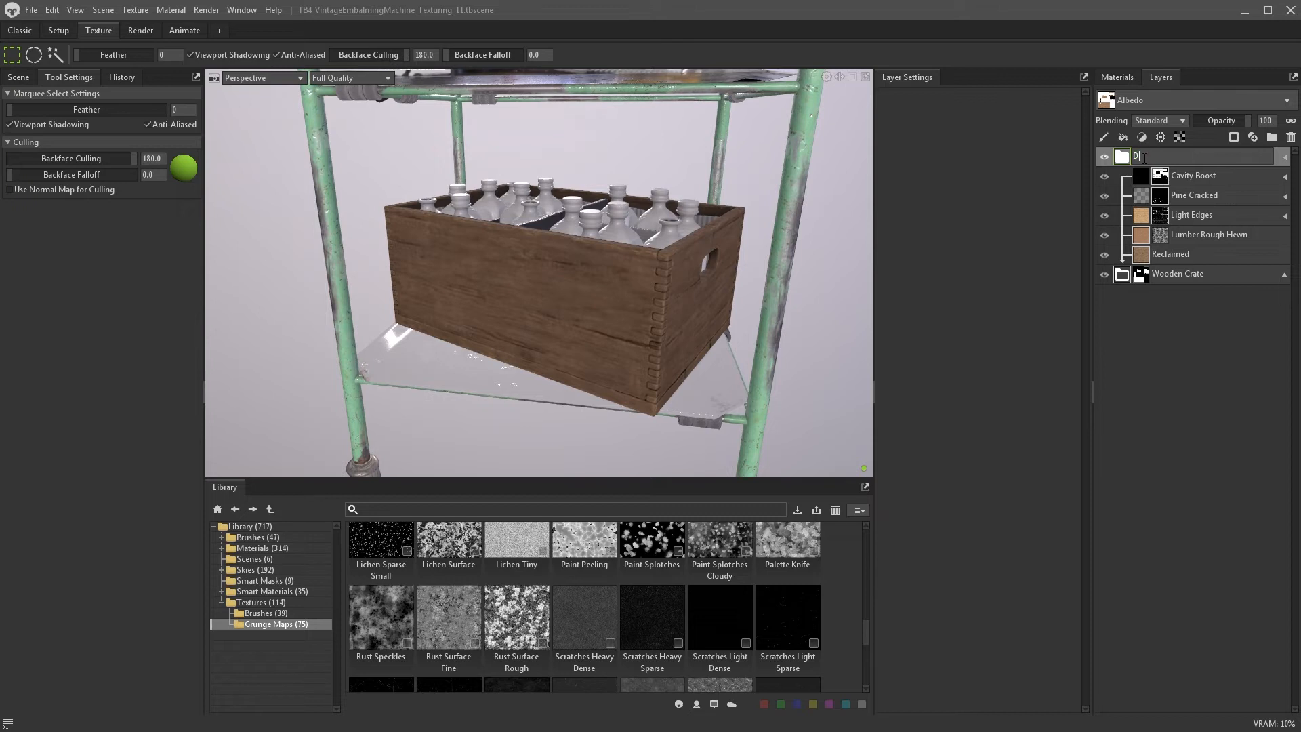
text(irt)
key(Return)
drag(1145, 163, 1186, 274)
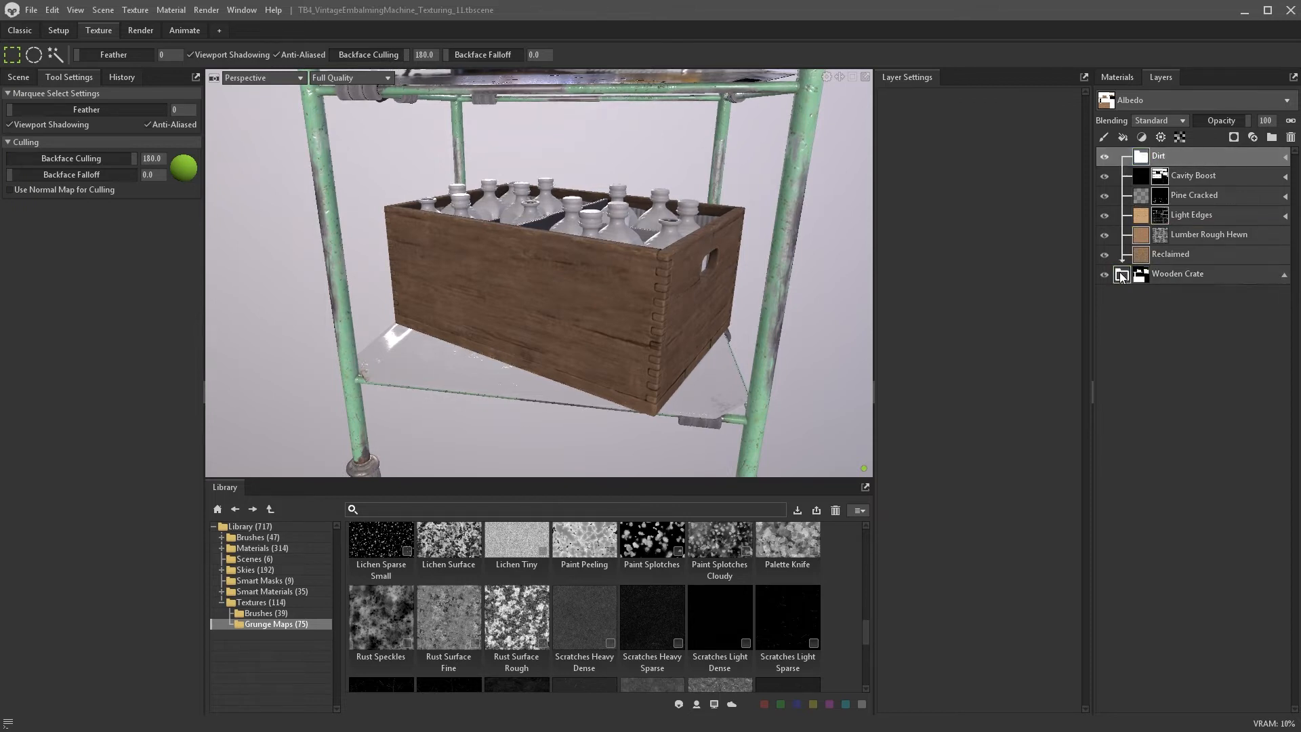
- Search the material library for "dirt" and add the Soil material as a layer above the Dirt folder
click(266, 549)
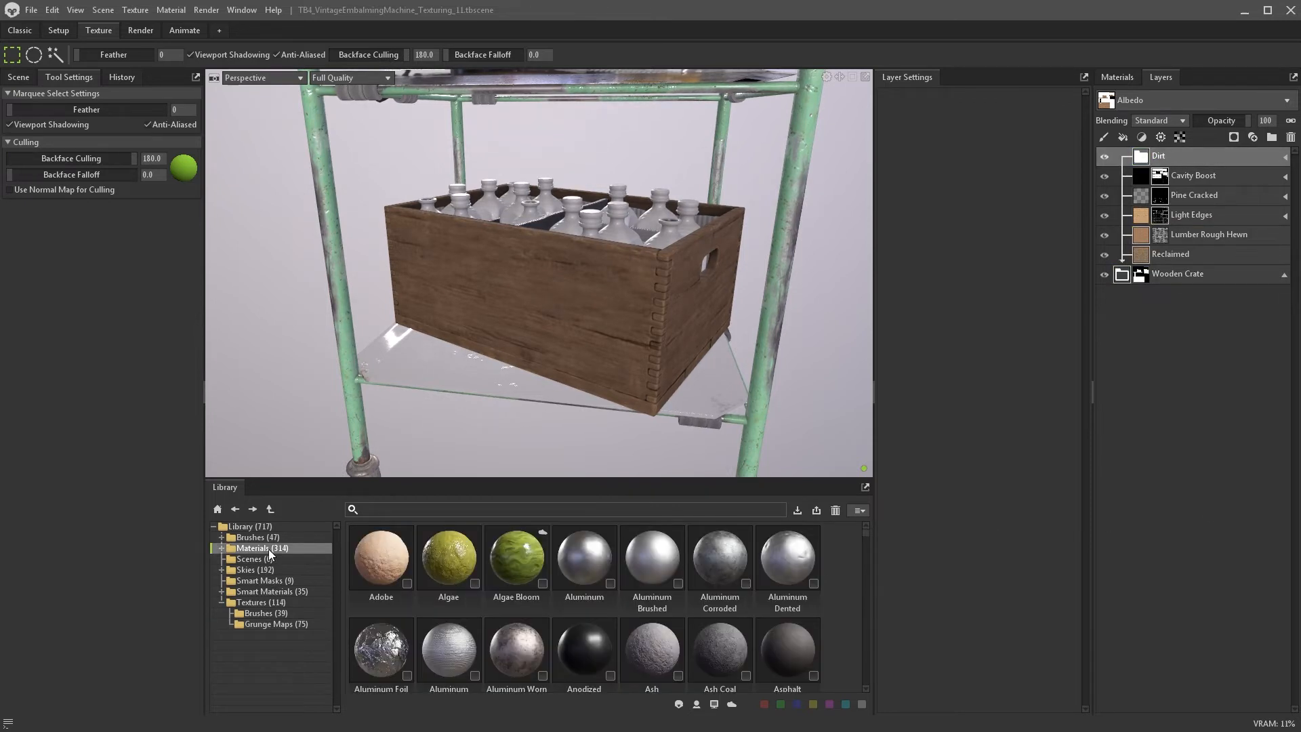
click(513, 509)
text(dirt)
click(428, 519)
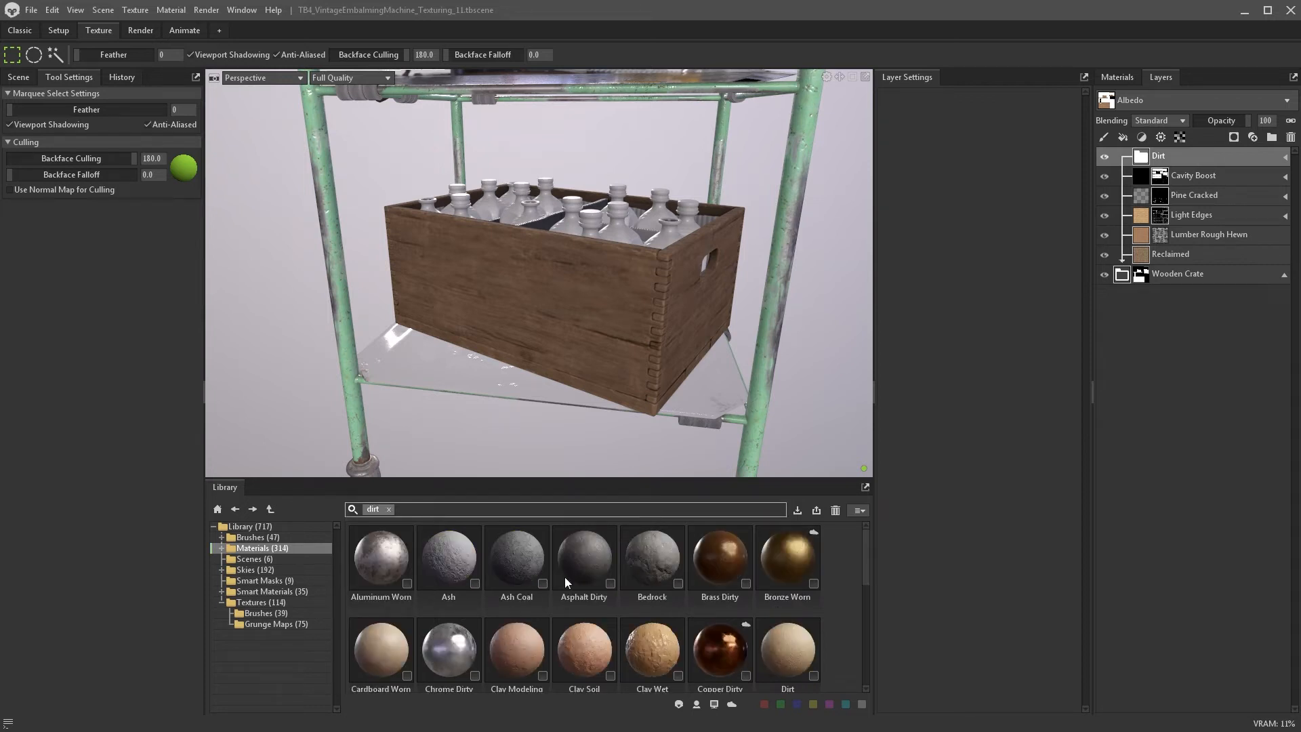
scroll(656, 592, down, 5)
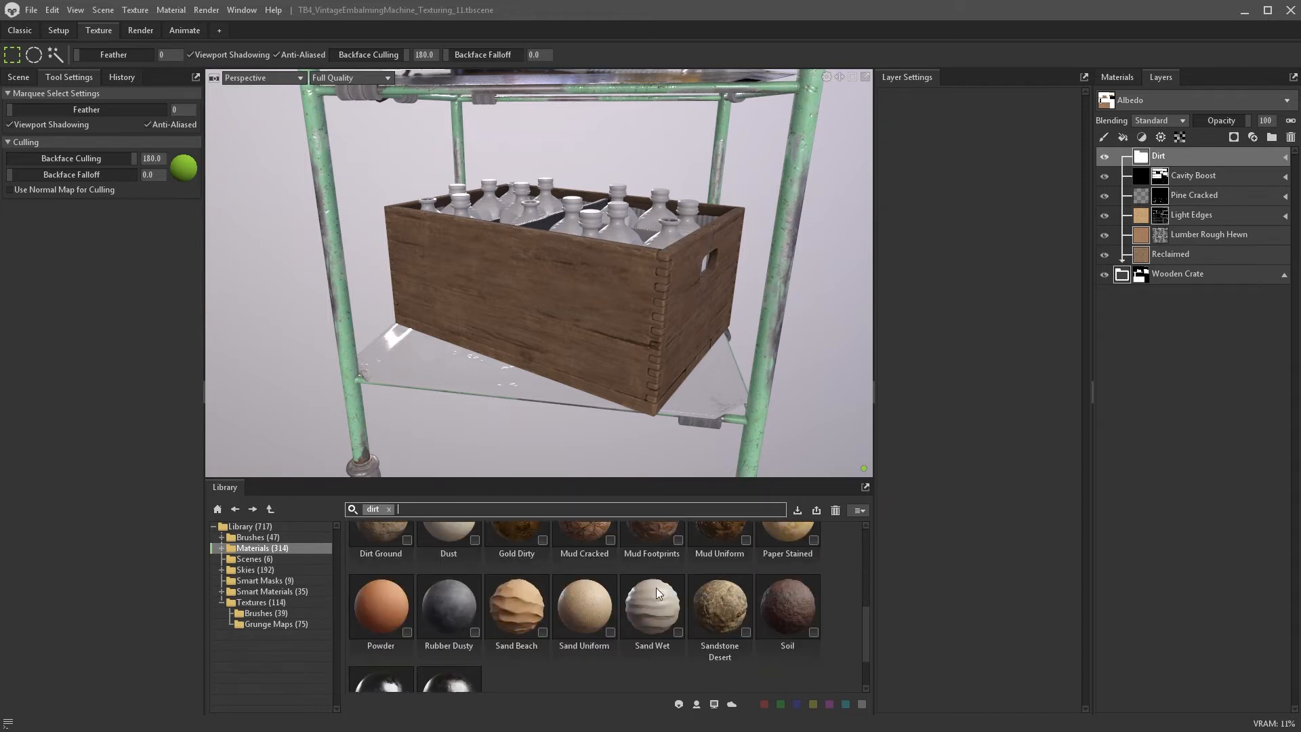
scroll(656, 587, down, 1)
drag(779, 581, 1139, 161)
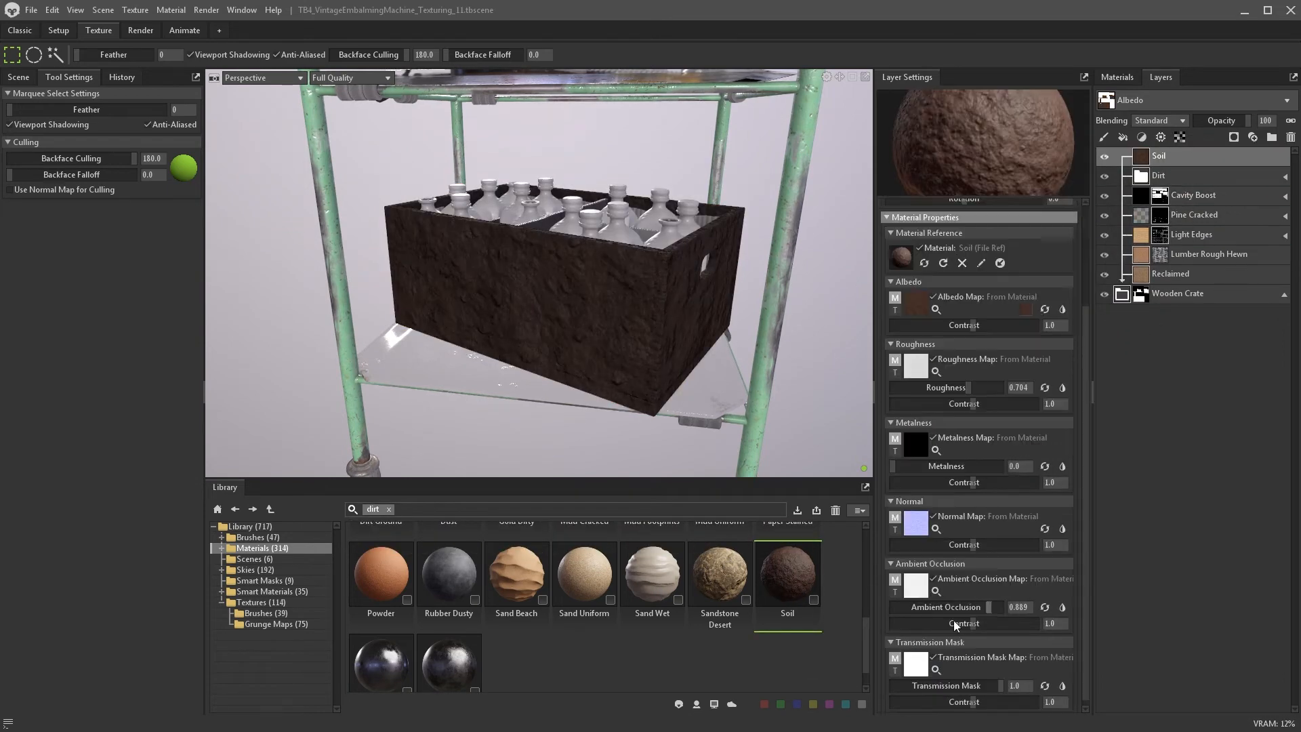
- Set the Soil layer's normal contrast to about 0.339 and its roughness to about 0.875
click(954, 545)
scroll(973, 465, up, 3)
alt+drag(578, 299, 705, 318)
scroll(705, 319, up, 3)
click(961, 225)
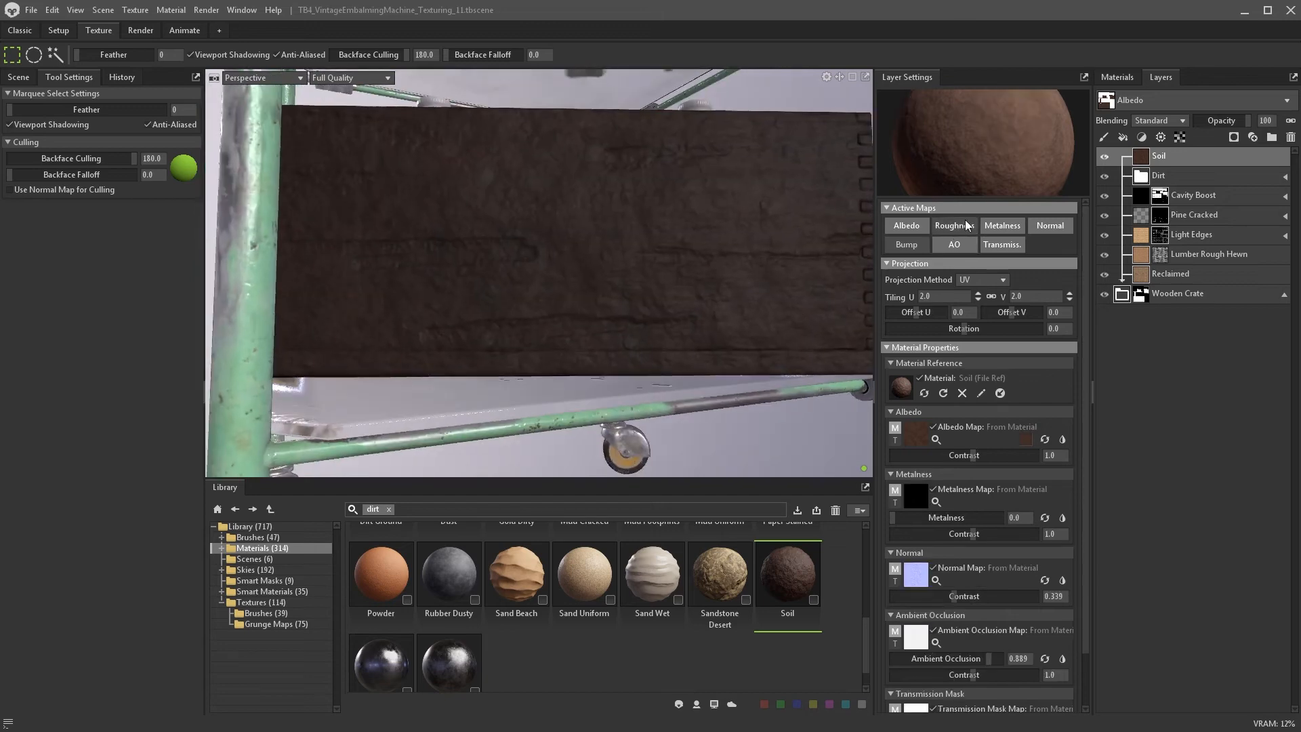
click(955, 225)
- Mask the Soil layer with a fill using Grunge Sweep, tiling 5.0, rotation 90, mask about 0.337 and contrast about 5.313
click(1233, 137)
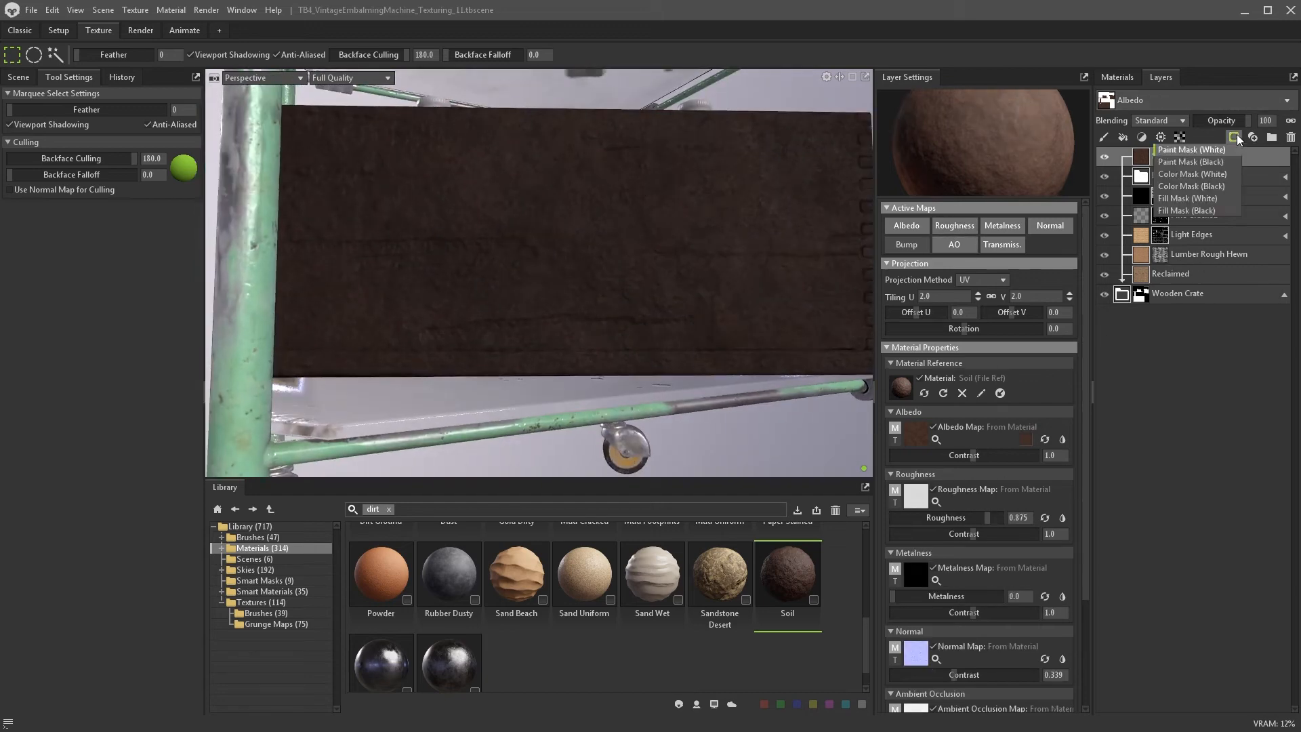
click(1208, 202)
click(276, 624)
scroll(625, 624, down, 2)
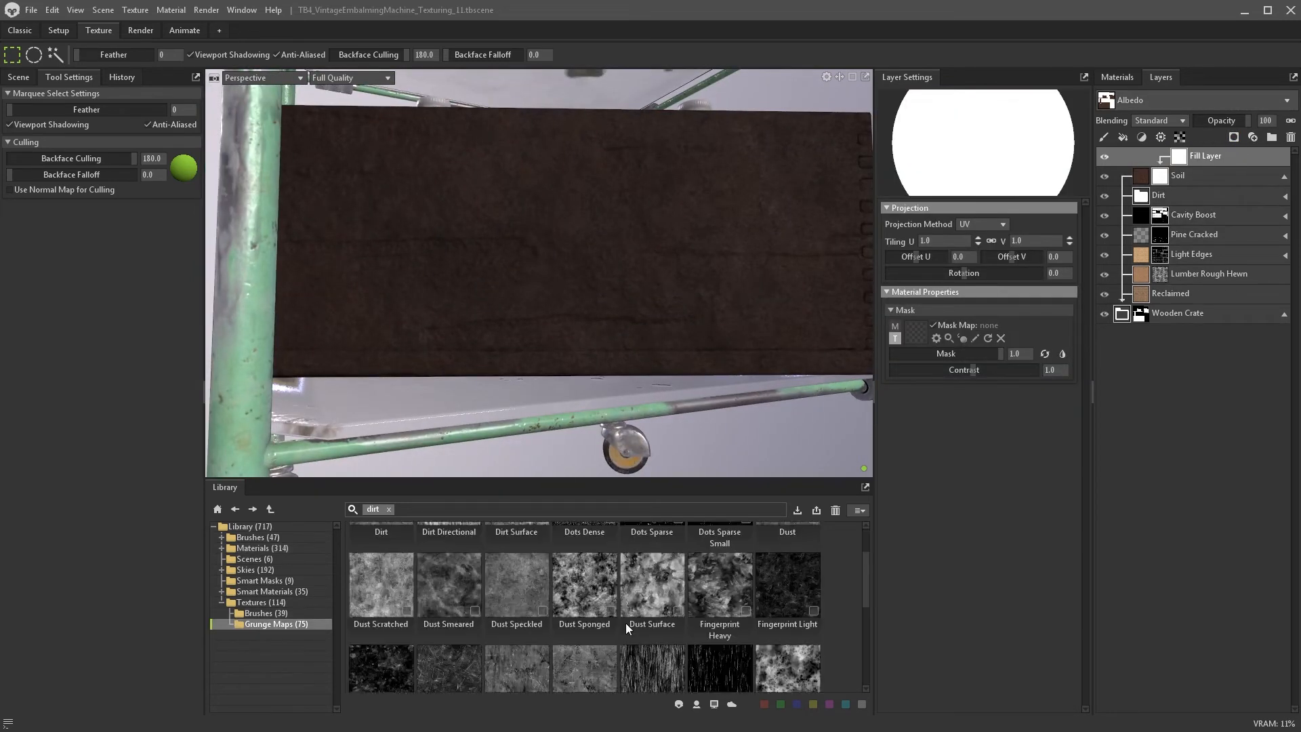
scroll(624, 623, down, 1)
click(388, 509)
scroll(489, 587, down, 3)
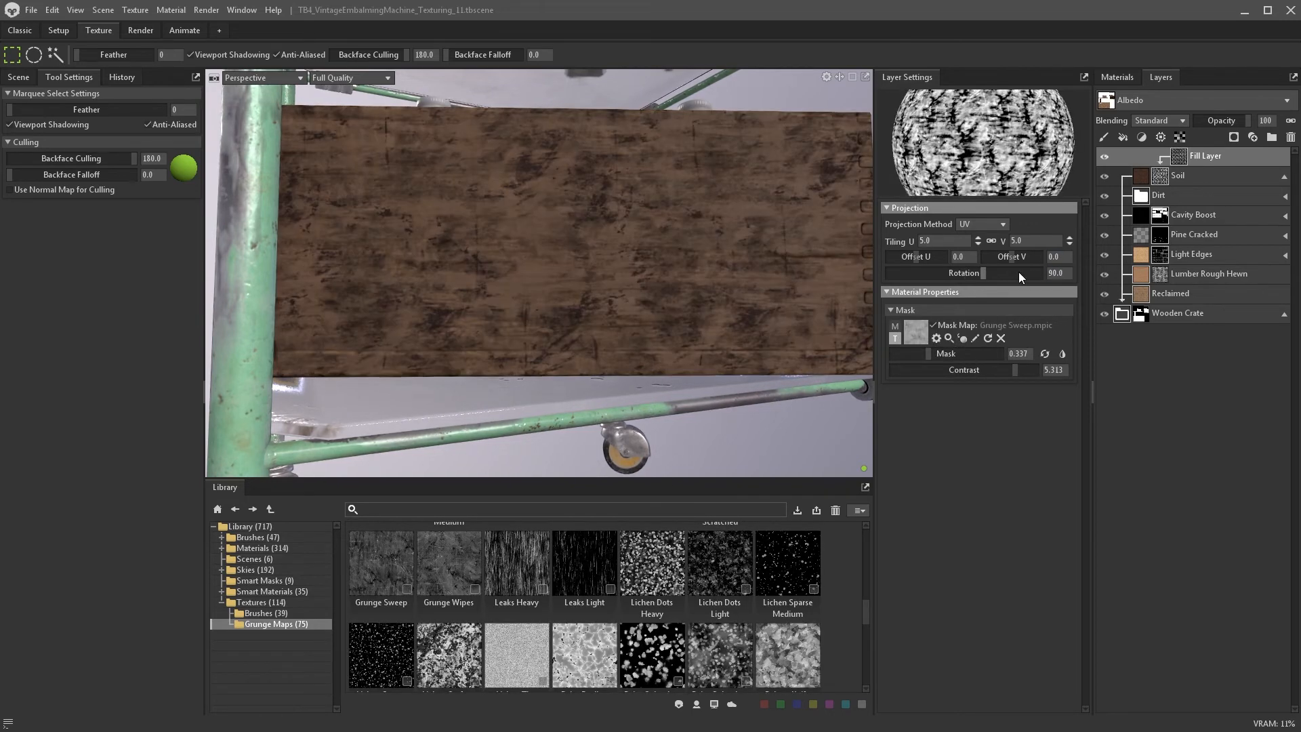
- Lower the Grunge Sweep mask value and clip a Levels adjustment to it with input black about 0.095 and white about 0.866
drag(929, 354, 912, 354)
click(1142, 137)
click(1152, 154)
drag(892, 238, 908, 238)
drag(1068, 238, 1044, 238)
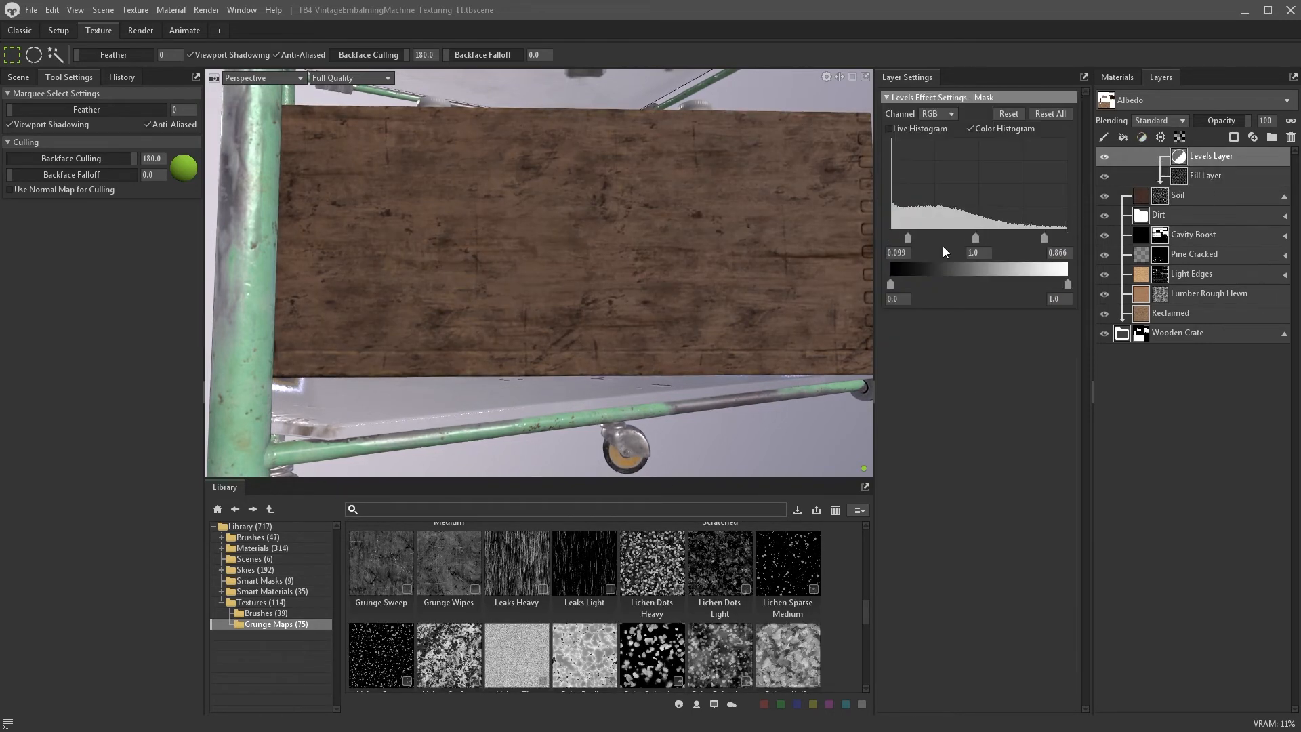
drag(1130, 161, 1184, 180)
- Add a Stains Brushed Heavy fill to the Soil mask in Add blending, with tiling 3.0, rotation about 96.43 and contrast about 4.333
click(1123, 137)
scroll(475, 603, down, 4)
drag(431, 589, 905, 362)
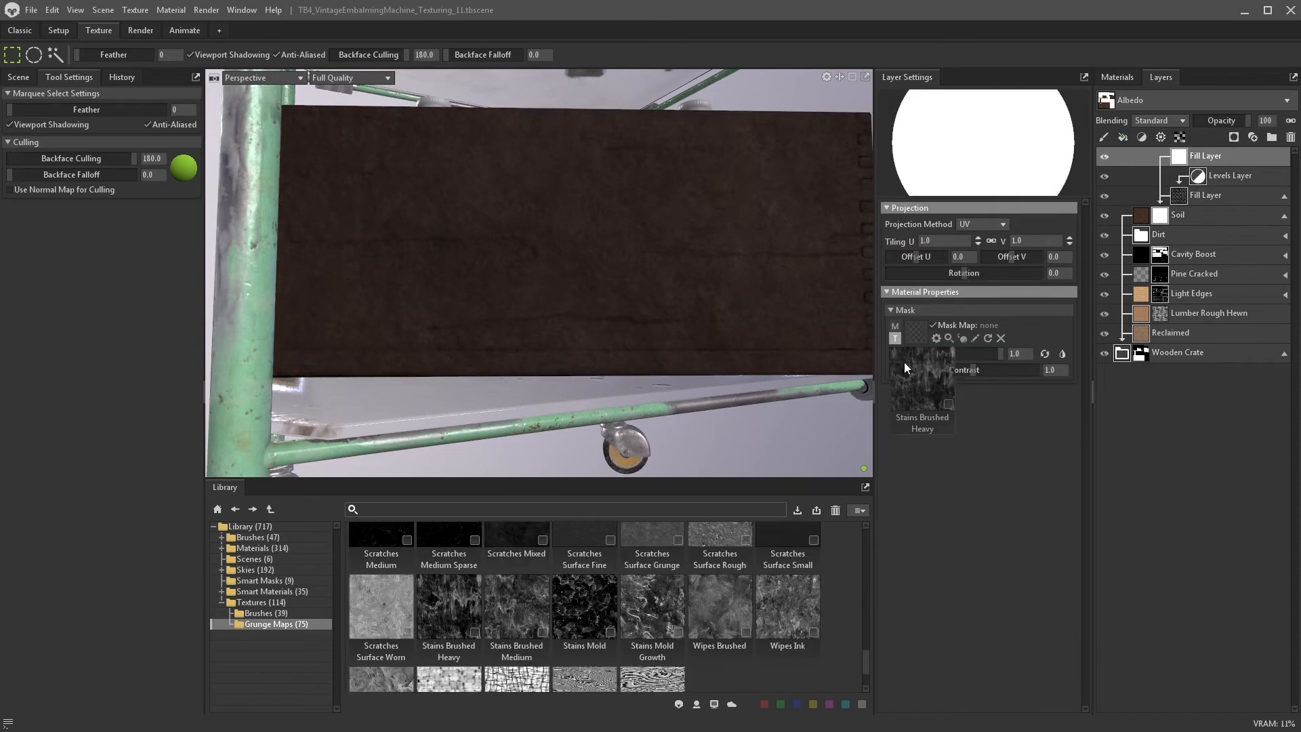
drag(904, 362, 911, 336)
mouse_move(996, 270)
mouse_down()
mouse_move(828, 258)
mouse_move(858, 257)
mouse_up()
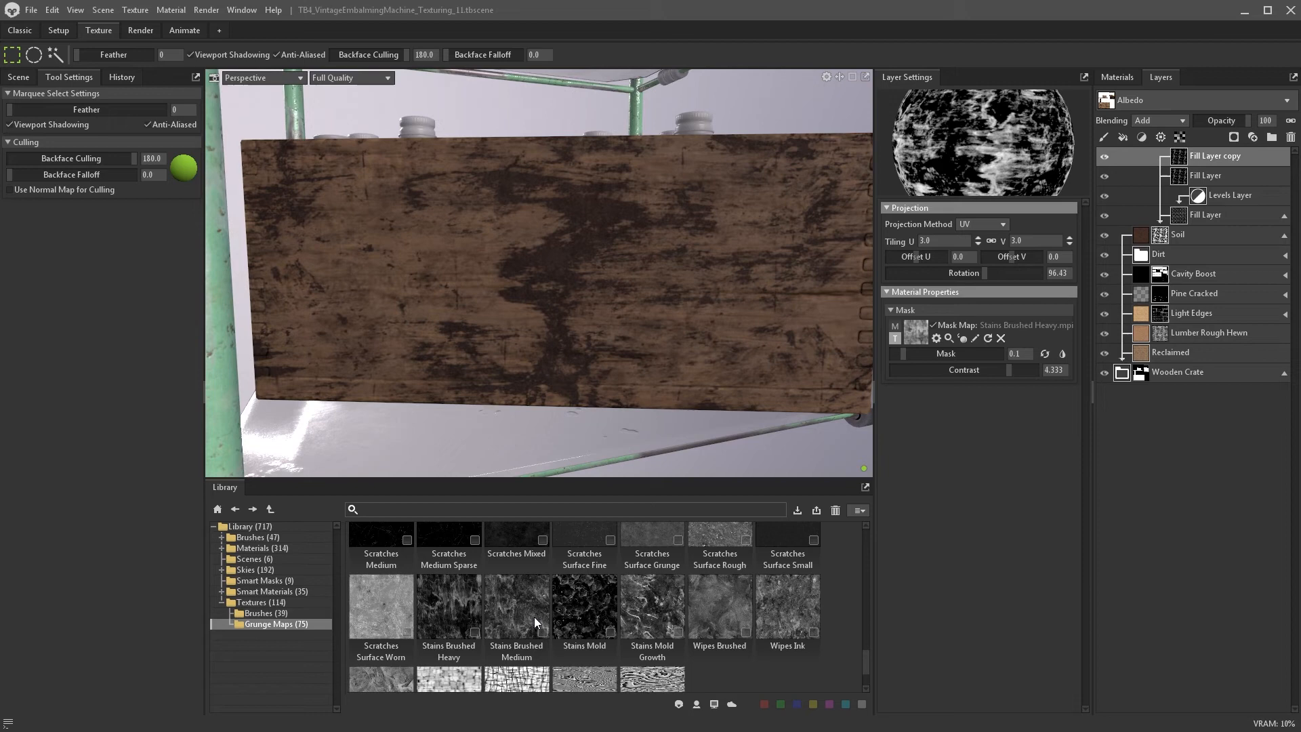
- Replace the duplicated stain fill's mask map with another grunge texture and adjust its rotation
scroll(681, 617, down, 3)
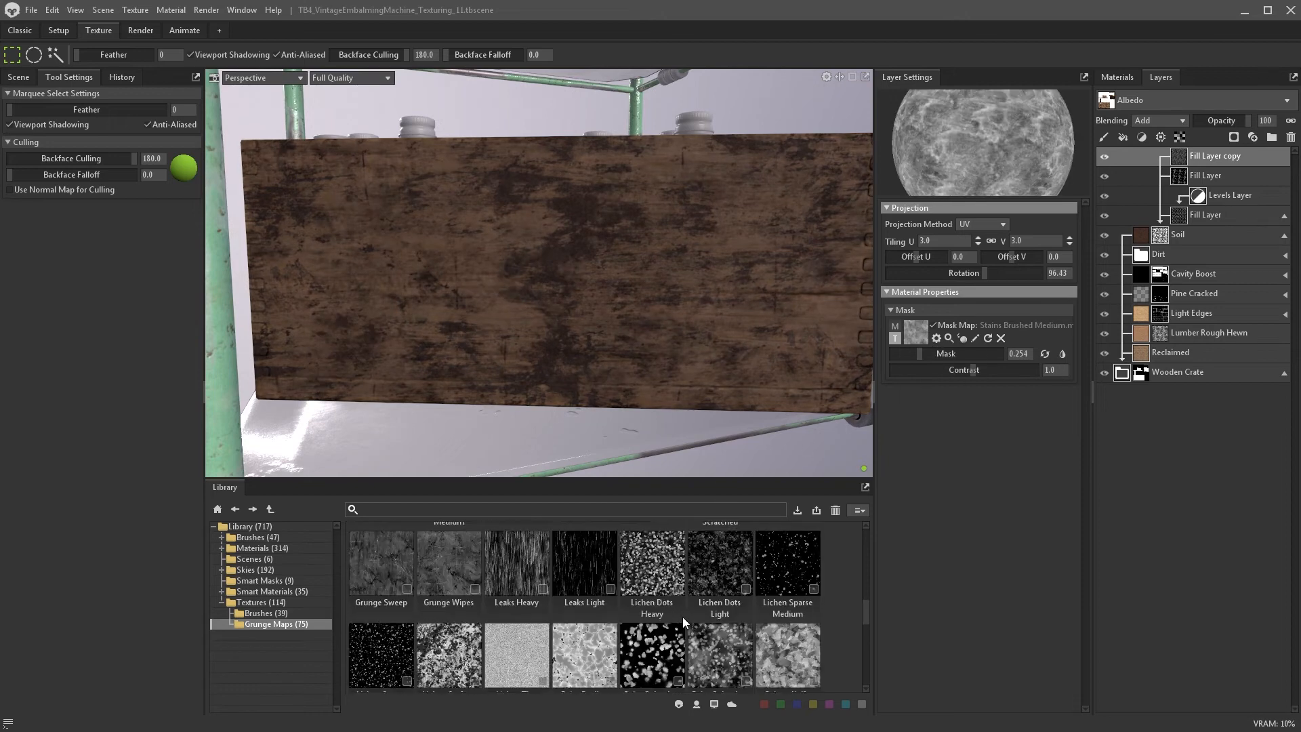
scroll(682, 616, up, 1)
drag(516, 595, 915, 332)
drag(984, 272, 981, 272)
- Add a Multiply fill with Rust Surface Fine to the Soil mask, tiling 3.0 by 8.0, mask about 0.556, contrast about 5.082 and reduced opacity
click(1123, 137)
click(1160, 120)
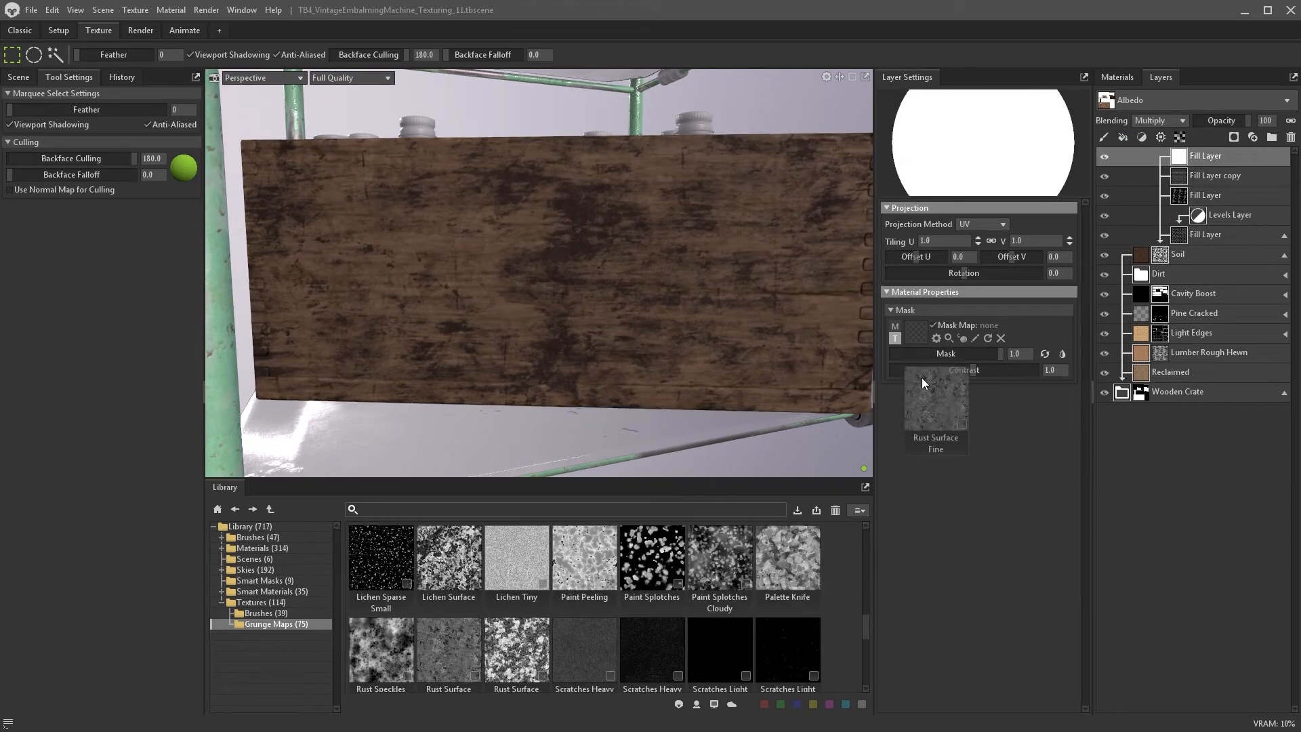
drag(921, 377, 945, 353)
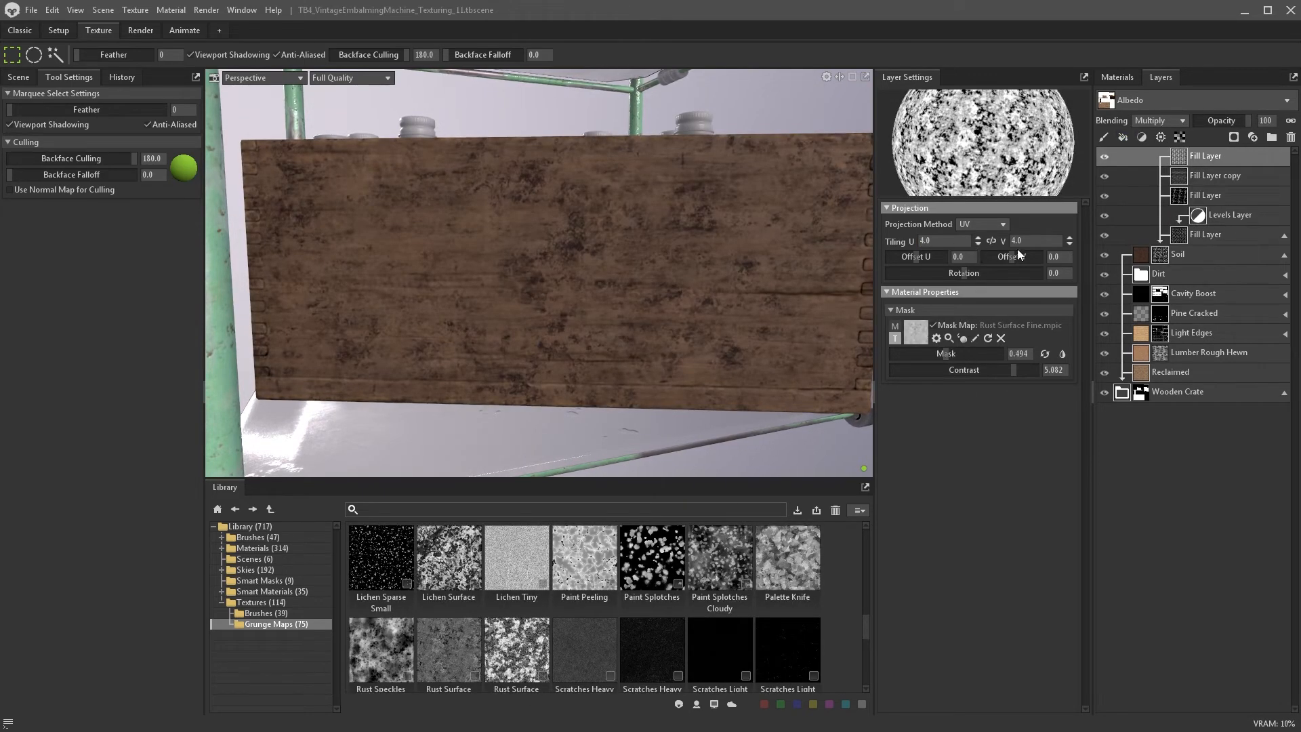
drag(969, 239, 957, 239)
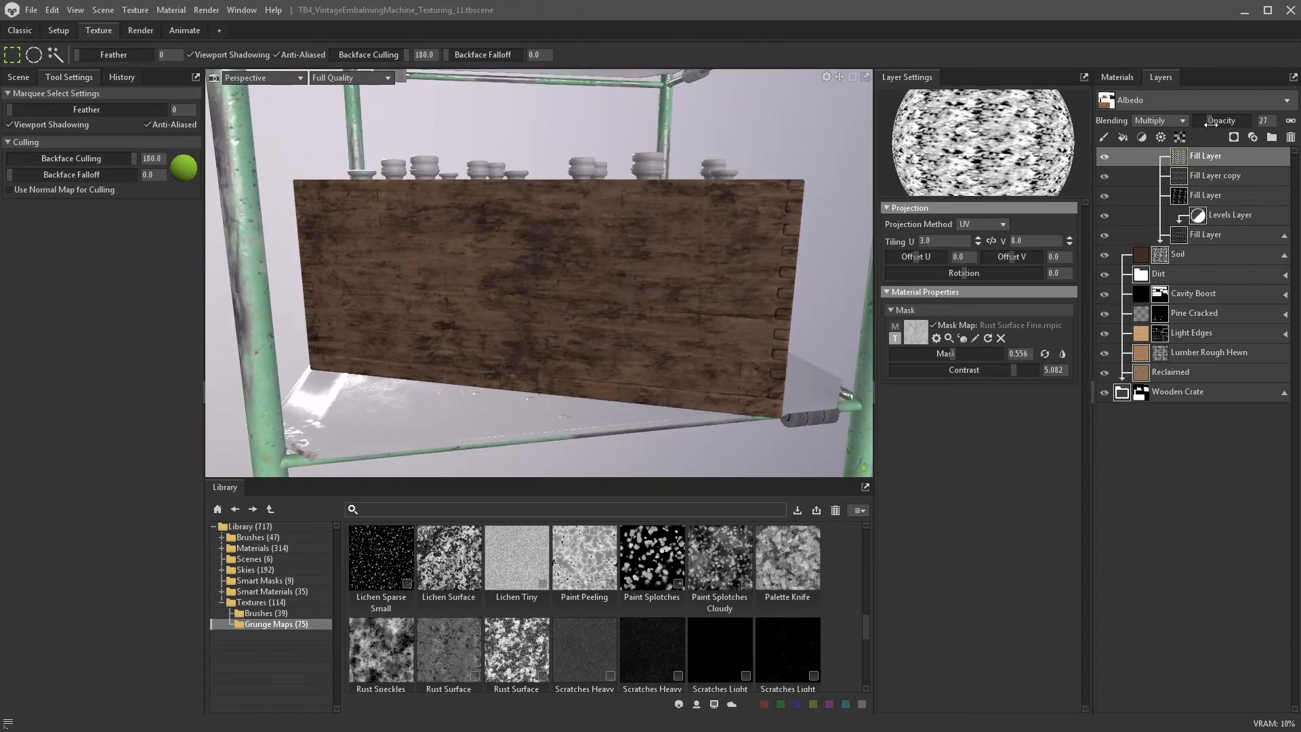
- Add a paint layer on top of the Soil mask, fill the crate mesh with black, and set its blending to Multiply
click(1166, 235)
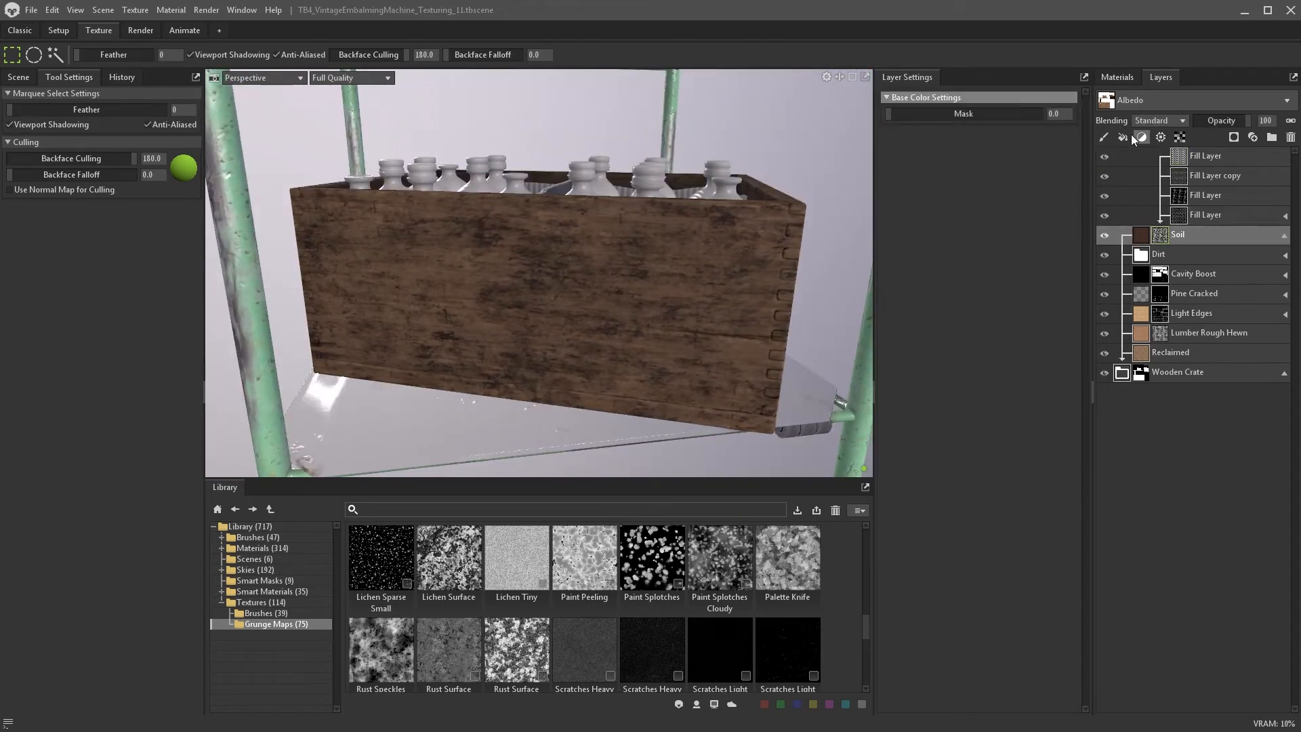
click(1105, 137)
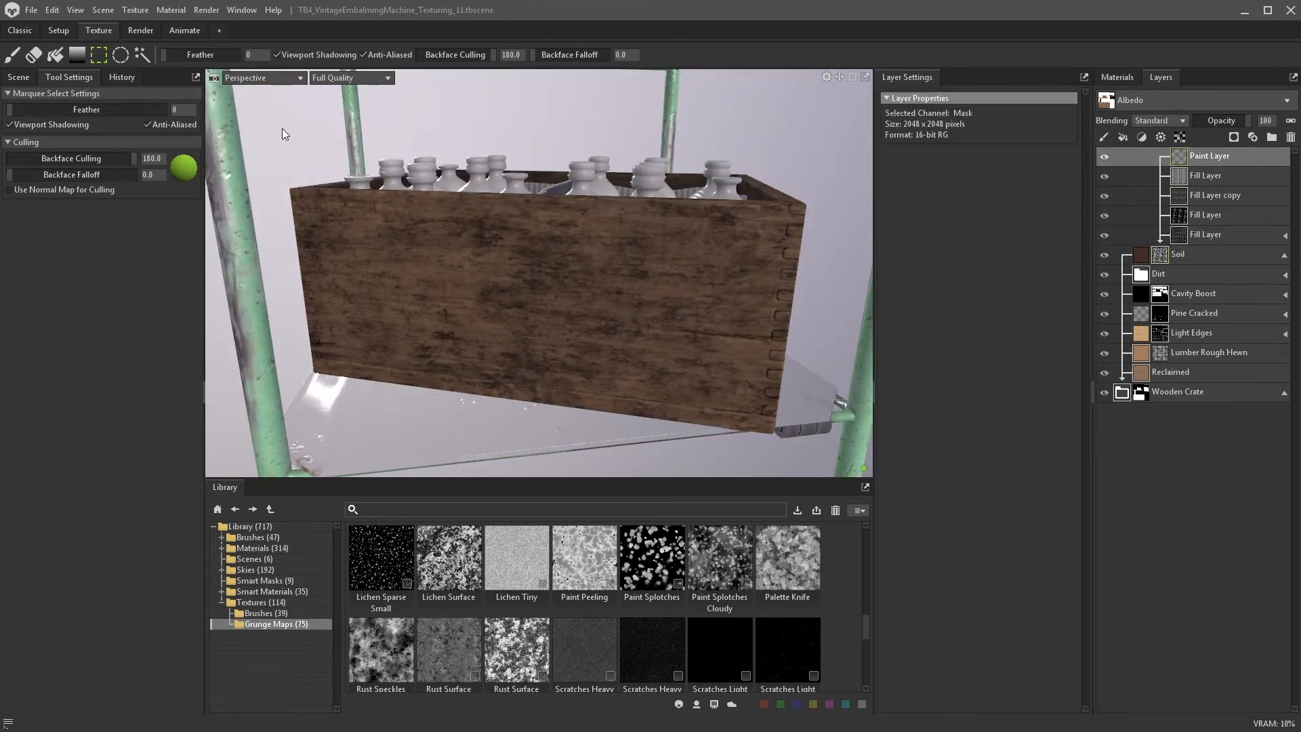
click(55, 54)
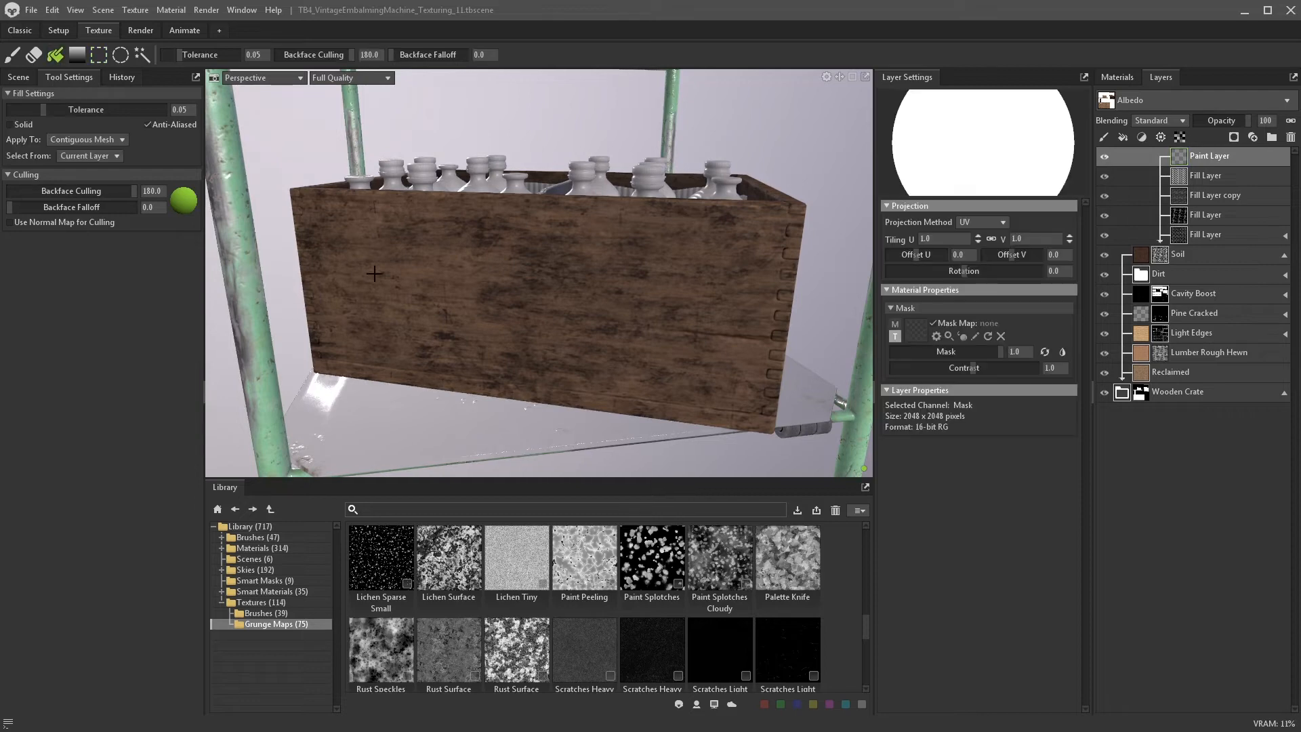
click(492, 261)
click(12, 55)
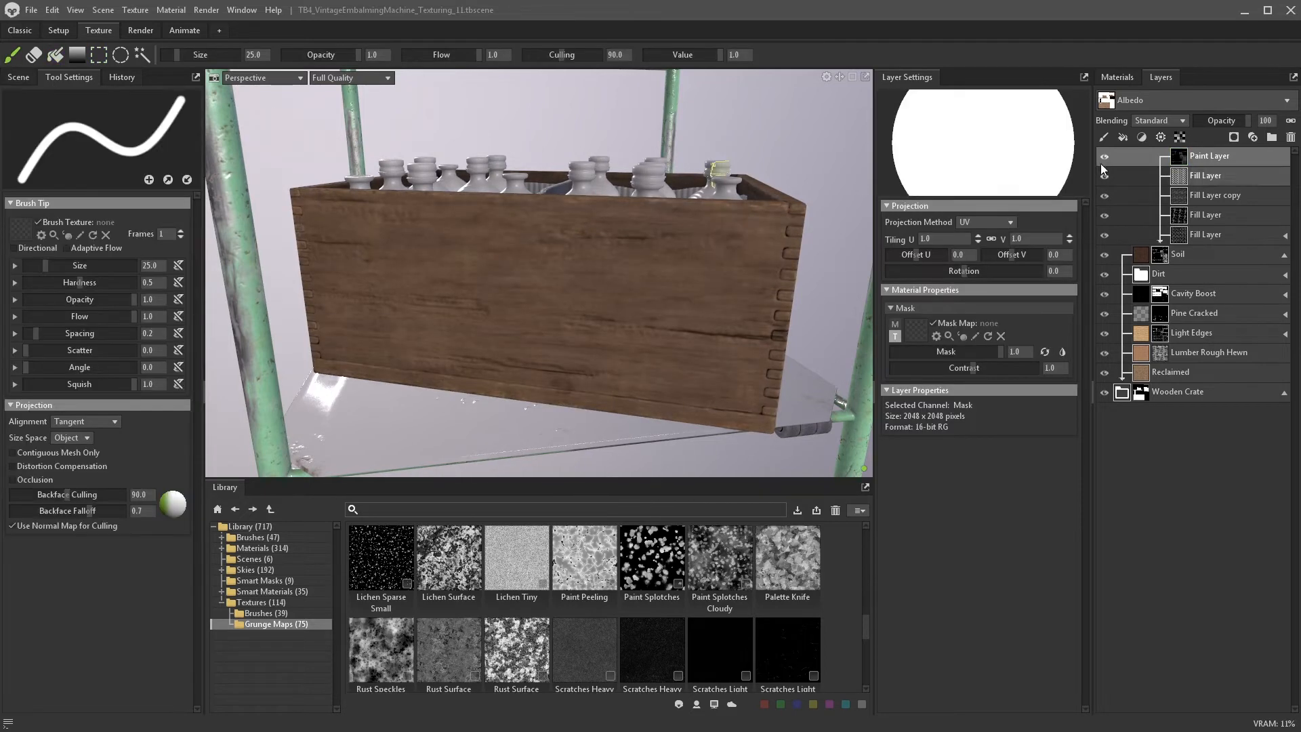
click(1161, 120)
click(1155, 161)
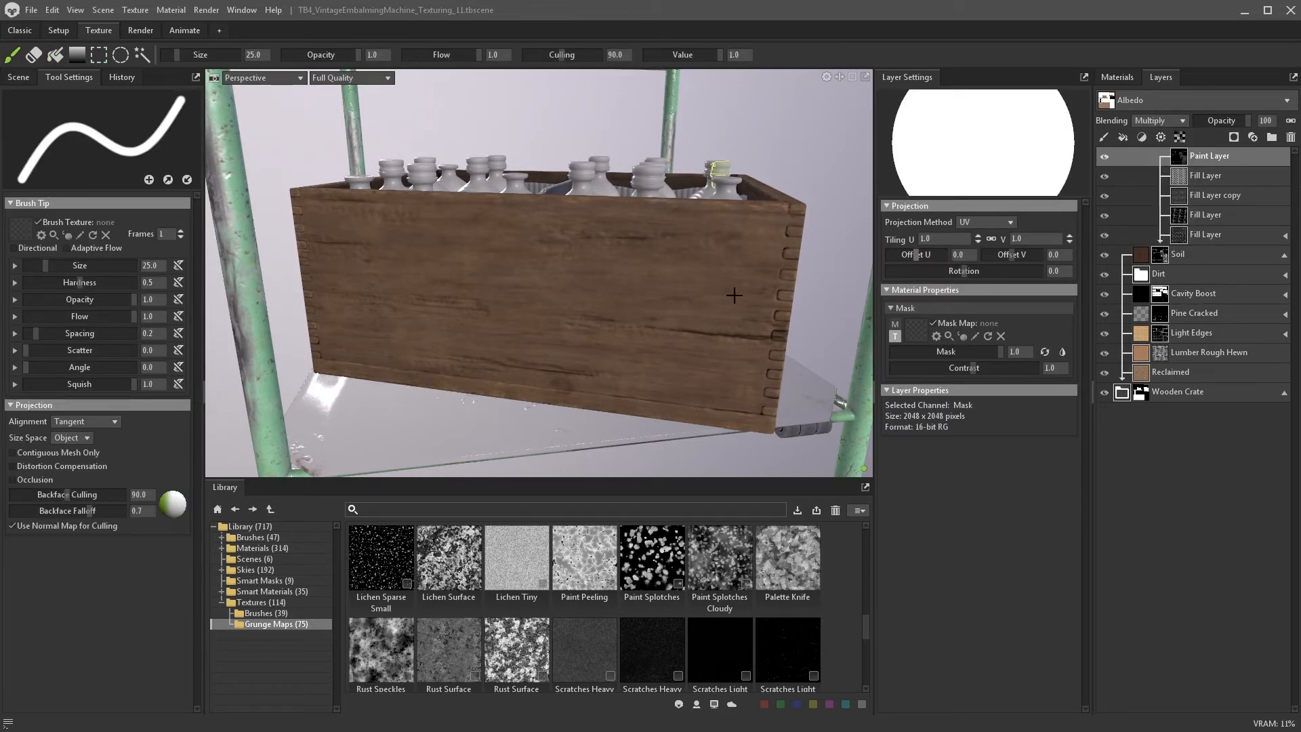
- Assign the Grunge Medium_8x texture to the paint brush and paint a dirt stroke near the middle of the crate's front
click(261, 612)
scroll(438, 608, down, 3)
mouse_move(449, 610)
mouse_down()
mouse_move(80, 229)
mouse_move(21, 231)
mouse_up()
drag(524, 269, 597, 273)
- Set the brush to size 40, opacity about 0.382, spacing about 0.296, scatter about 0.106 and angle jitter about 52.94
click(313, 55)
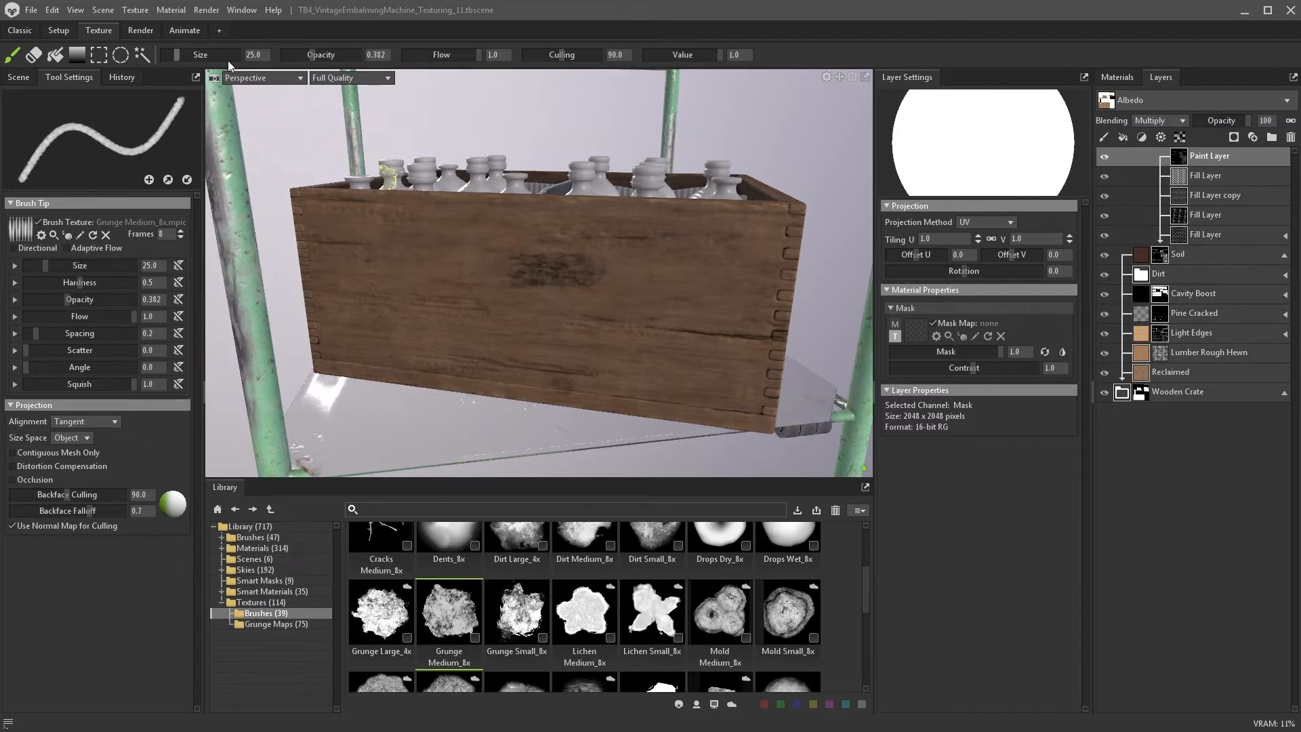
click(185, 55)
drag(36, 333, 41, 333)
drag(28, 350, 36, 359)
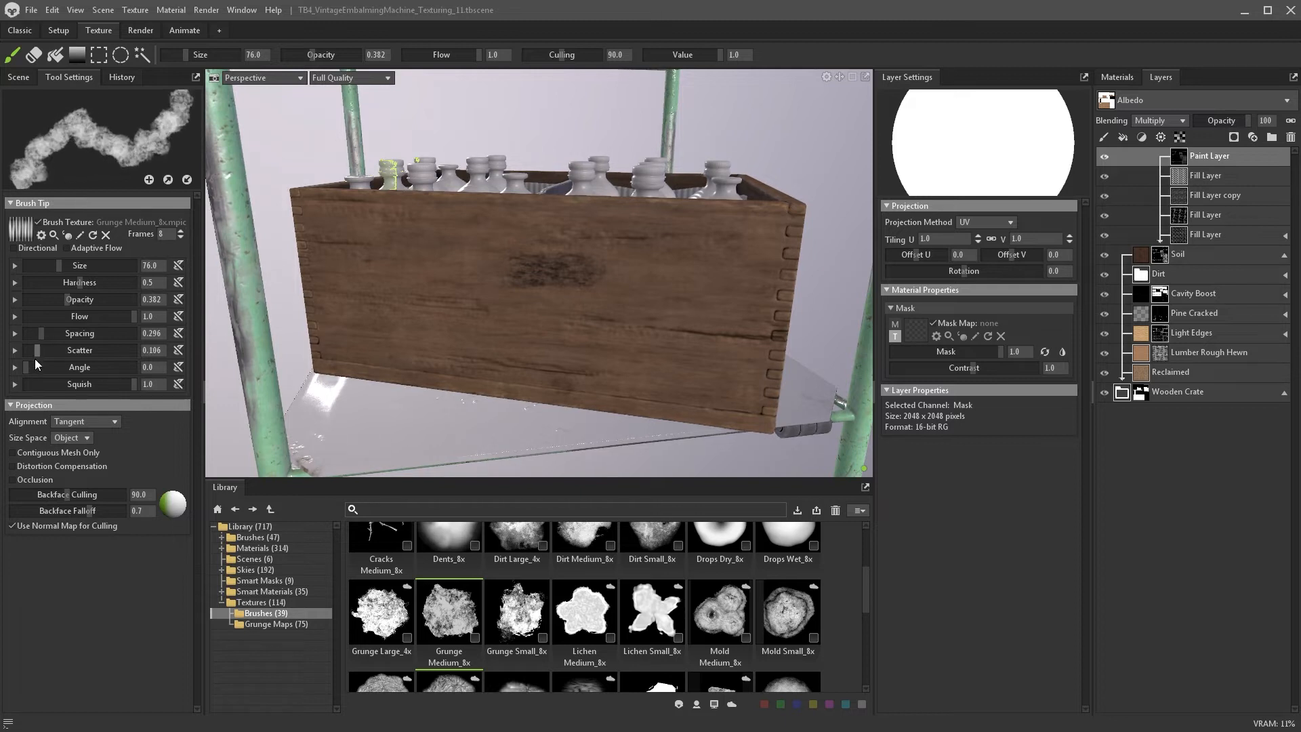
click(15, 367)
drag(102, 383, 110, 382)
mouse_move(59, 265)
mouse_down()
mouse_move(38, 265)
mouse_move(51, 265)
mouse_up()
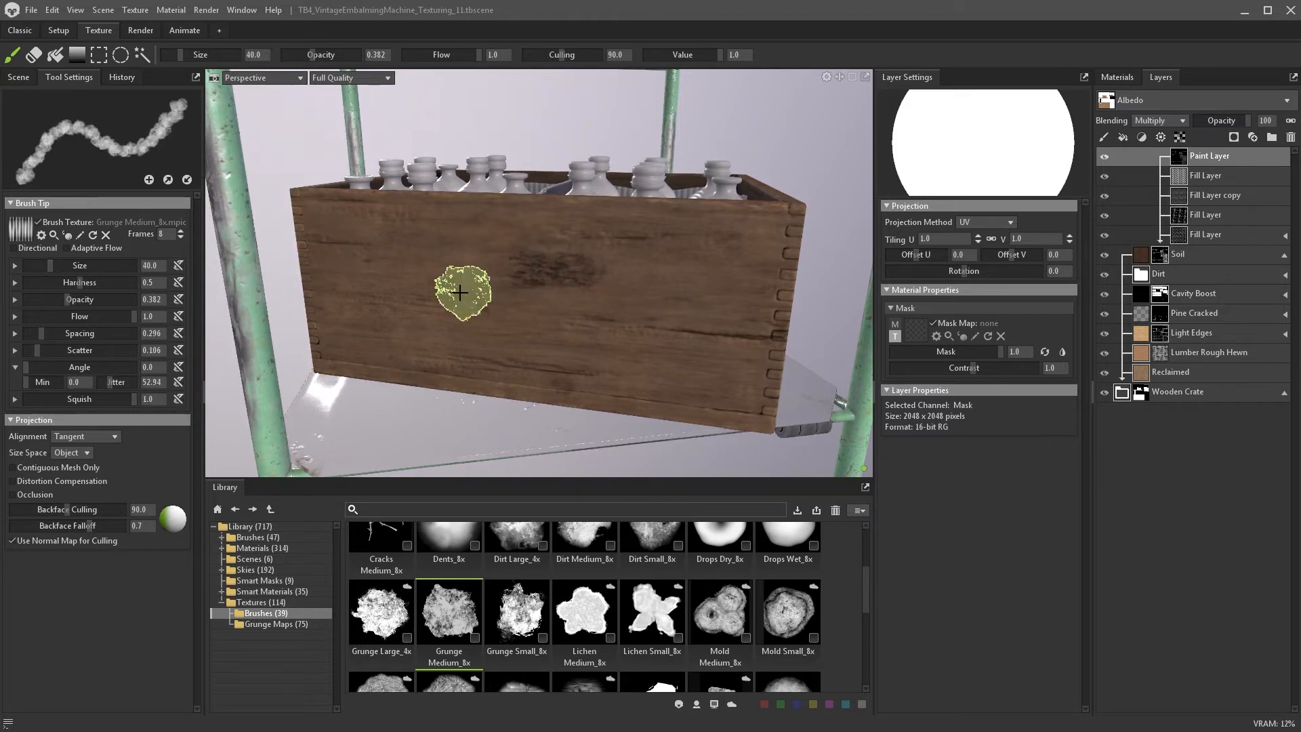
- Give the brush opacity about 0.425 with opacity jitter about 0.314 and paint subtle dirt patches across the crate's front
click(15, 299)
drag(102, 315, 111, 316)
drag(67, 299, 72, 299)
drag(608, 243, 633, 237)
mouse_move(656, 390)
mouse_down()
mouse_move(691, 391)
mouse_move(444, 345)
mouse_up()
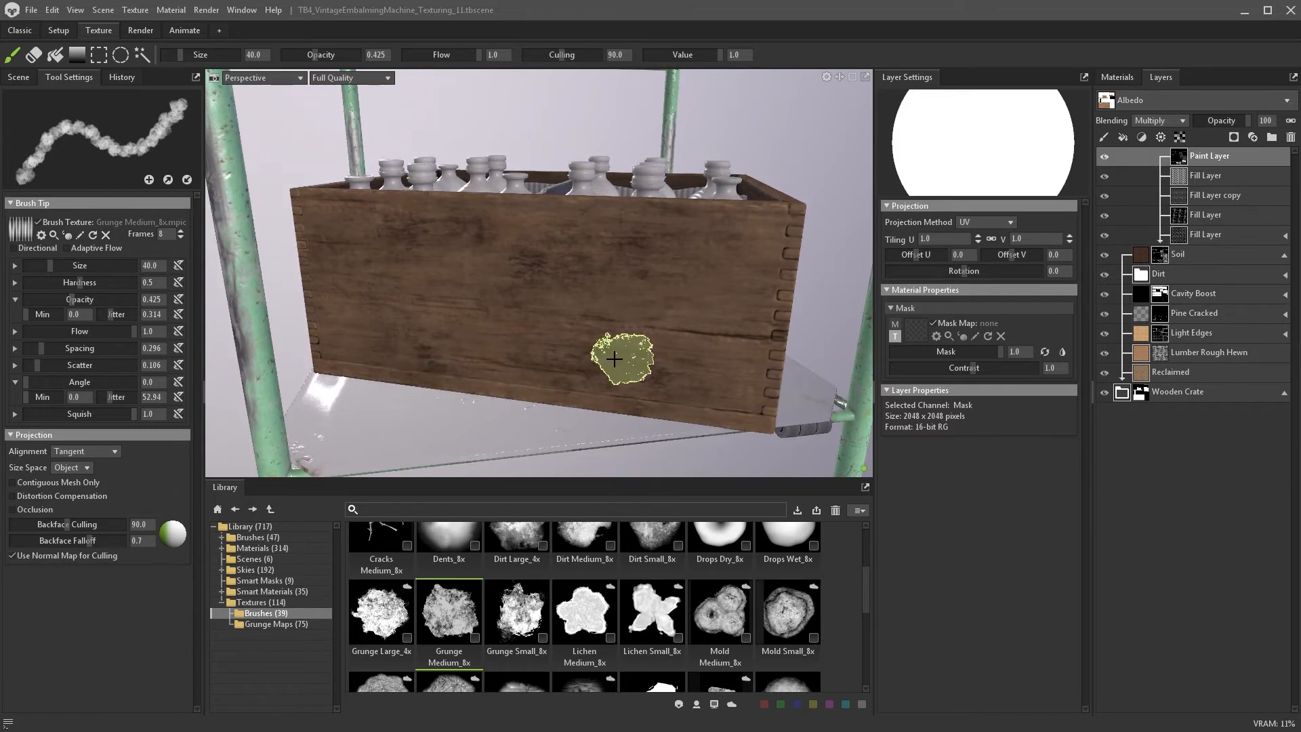
mouse_move(614, 359)
alt+mouse_down()
mouse_move(567, 319)
mouse_move(593, 360)
mouse_move(528, 326)
alt+mouse_up()
key(x)
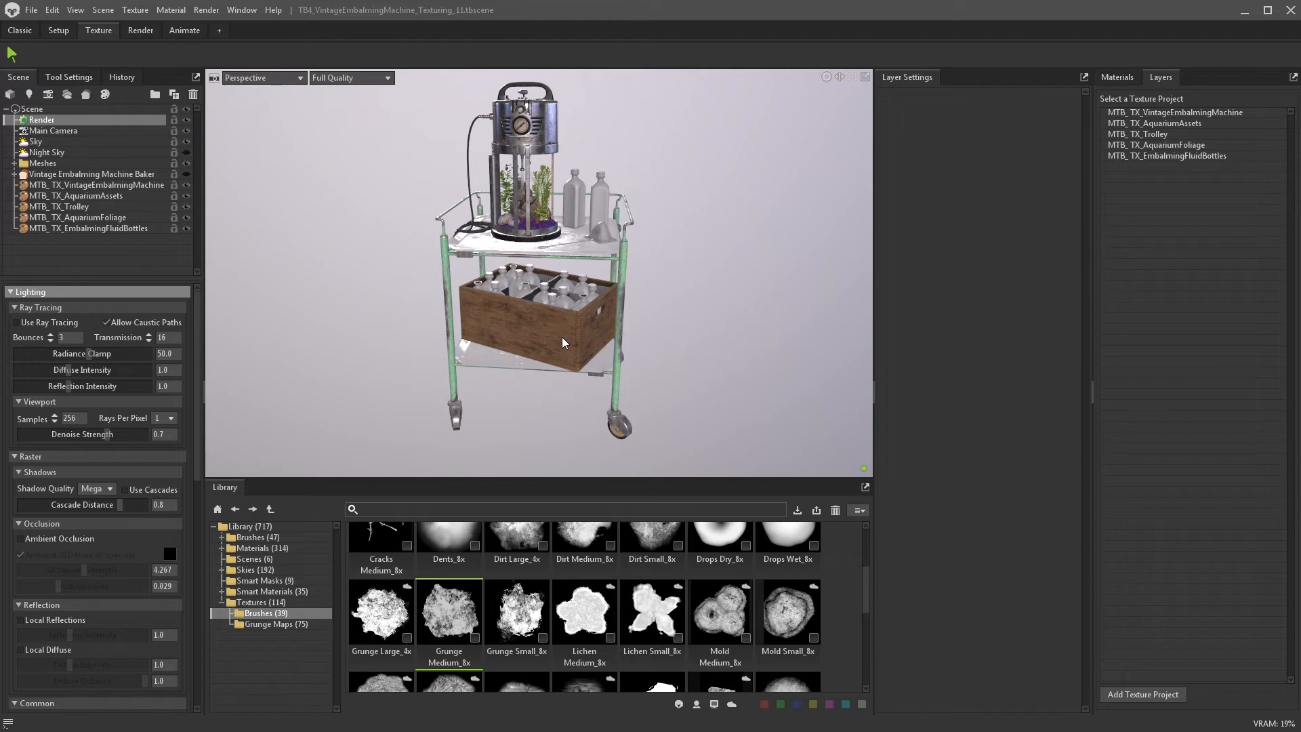
- Open the MTB_TX_EmbalmingFluidBottles texture project and create a folder named Stencils above the Wooden Crate folder
scroll(691, 337, up, 10)
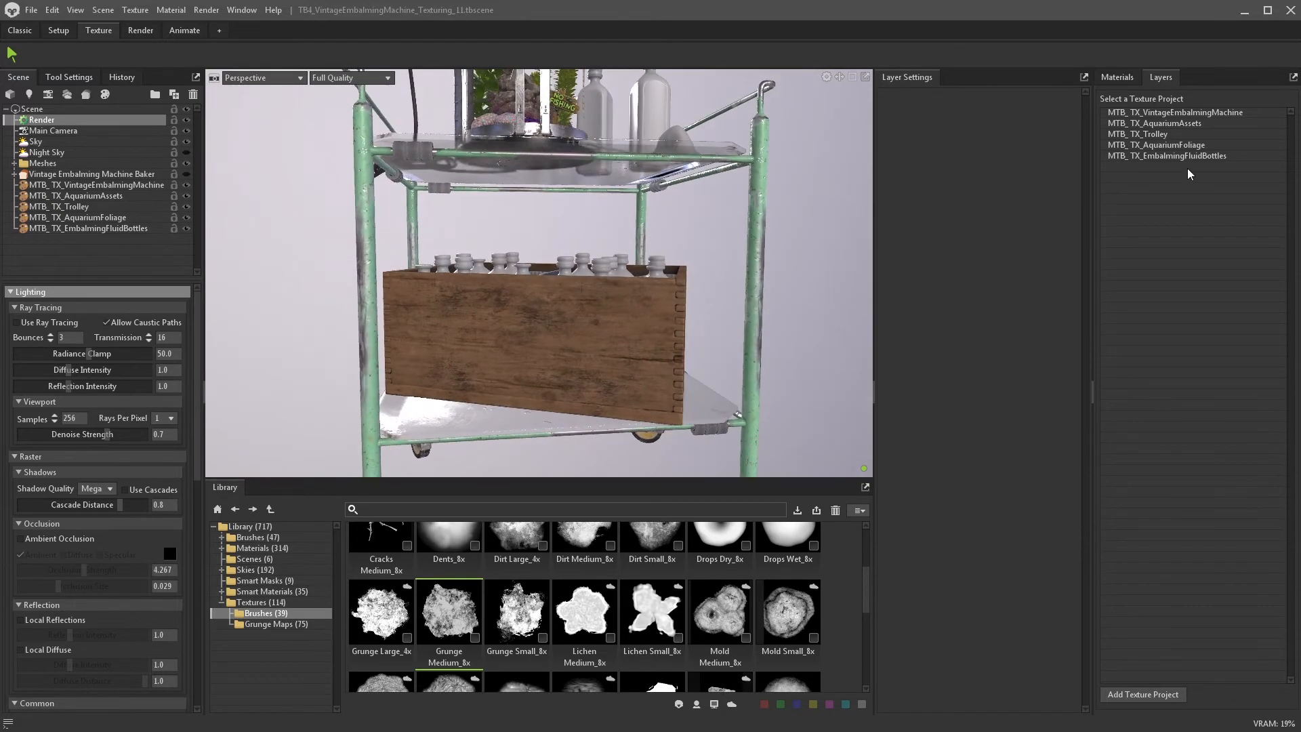
click(1179, 155)
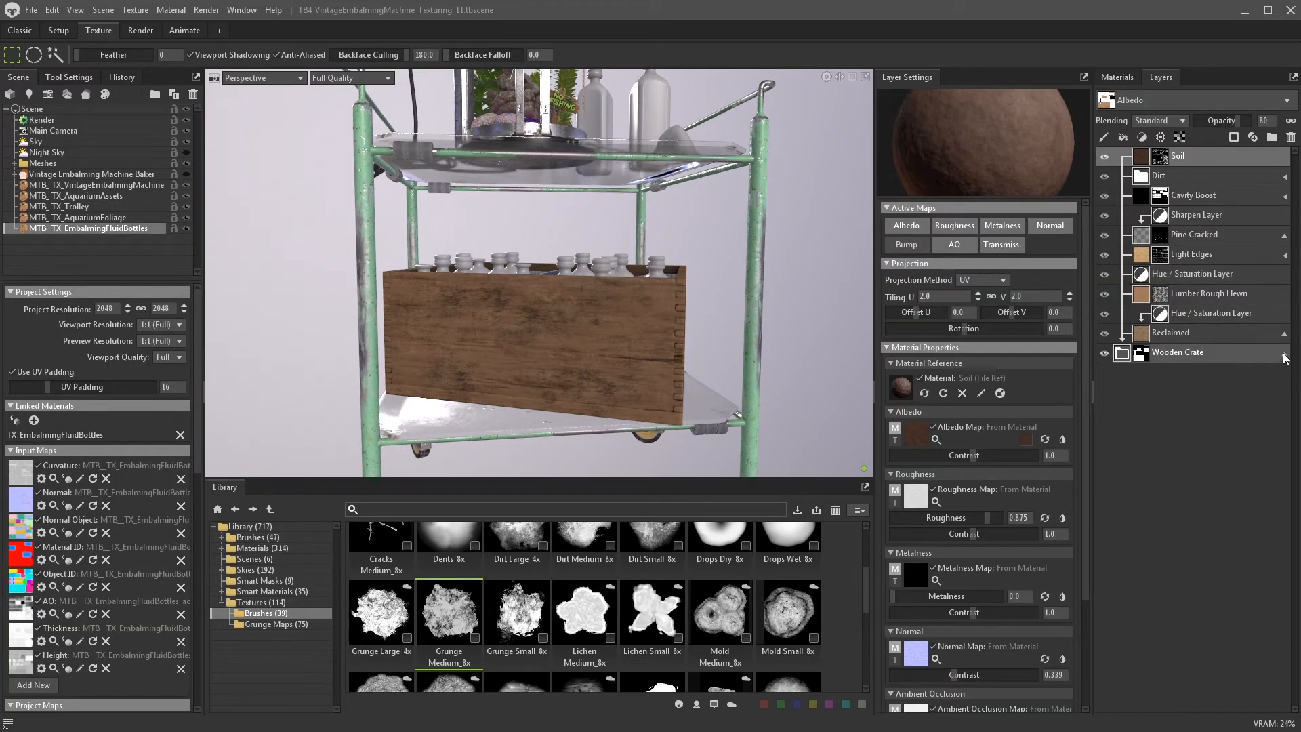
click(1284, 352)
click(1272, 138)
double_click(1151, 156)
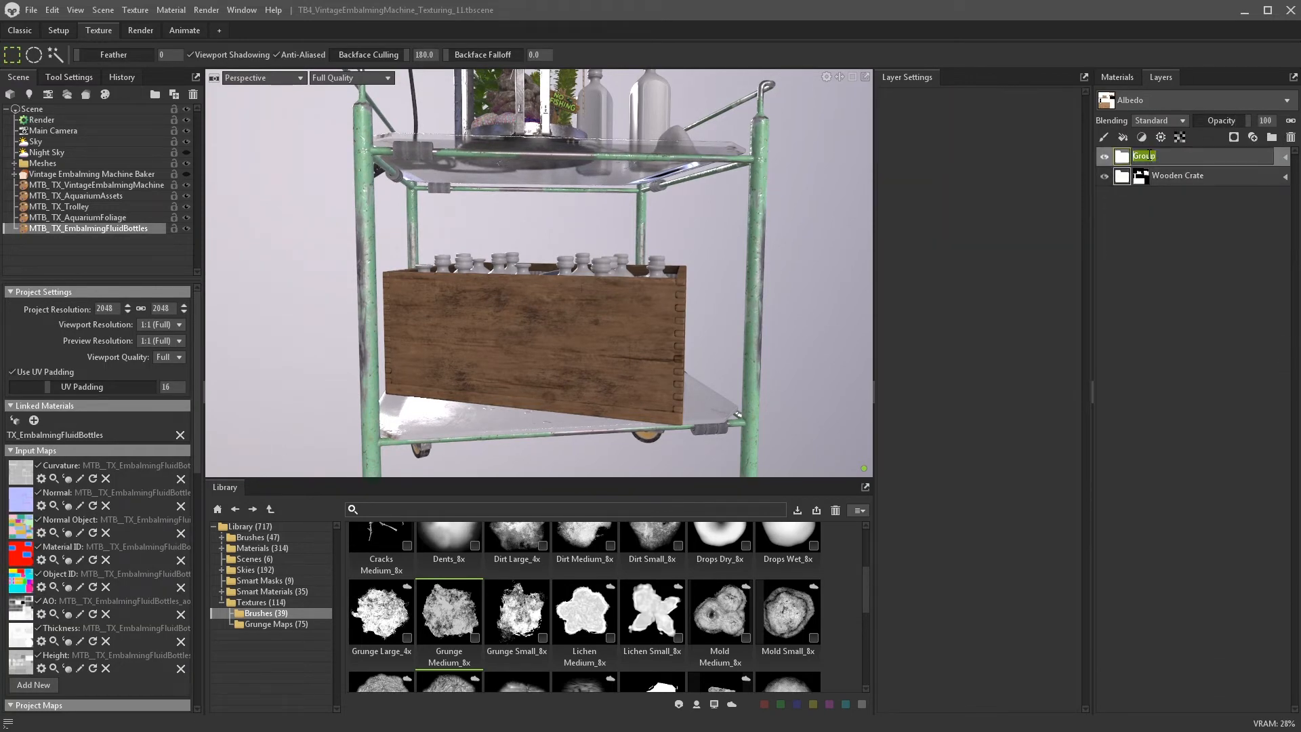
text(Stencils)
key(Return)
- Add a fill layer at the top of the stack limited to the Albedo, Roughness, Normal and Bump maps
click(1123, 136)
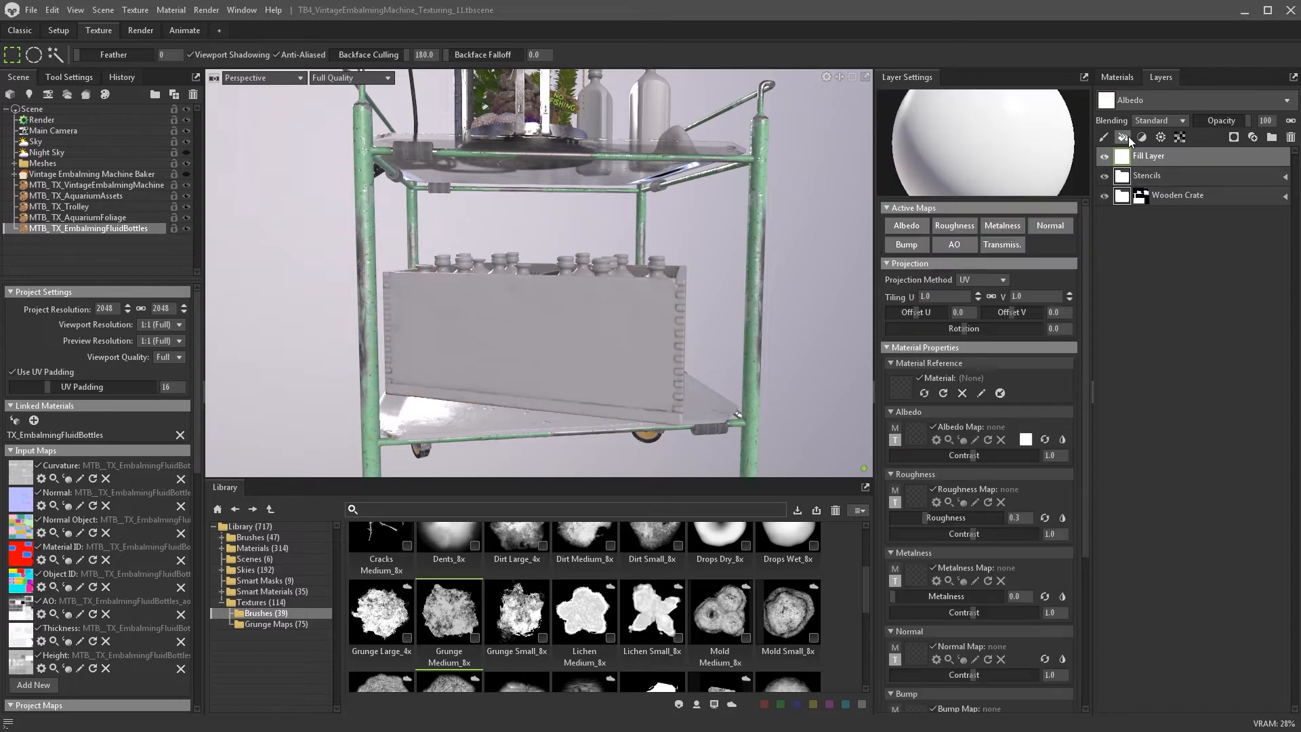
alt+click(906, 227)
click(954, 229)
click(907, 244)
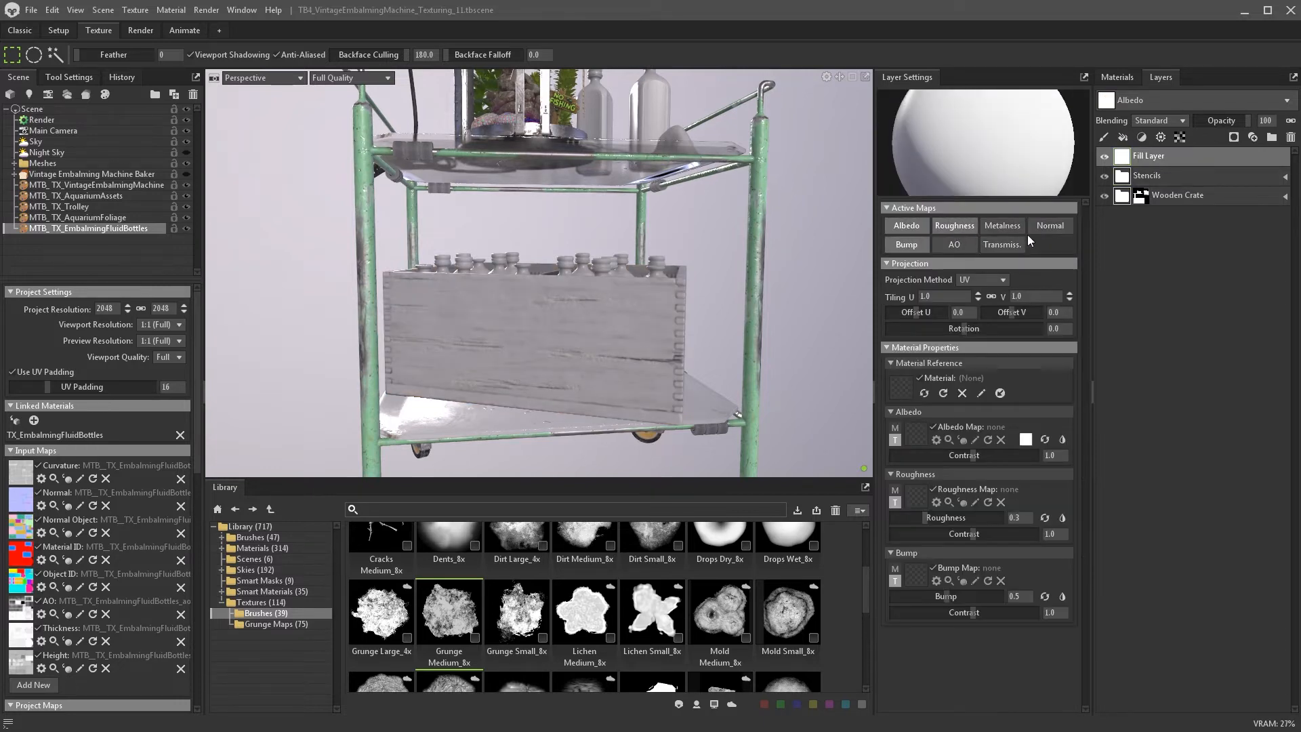
click(1043, 229)
- Give the new fill layer a very dark brown albedo and a roughness of about 0.425
click(1025, 439)
click(673, 450)
drag(531, 416, 514, 425)
click(789, 292)
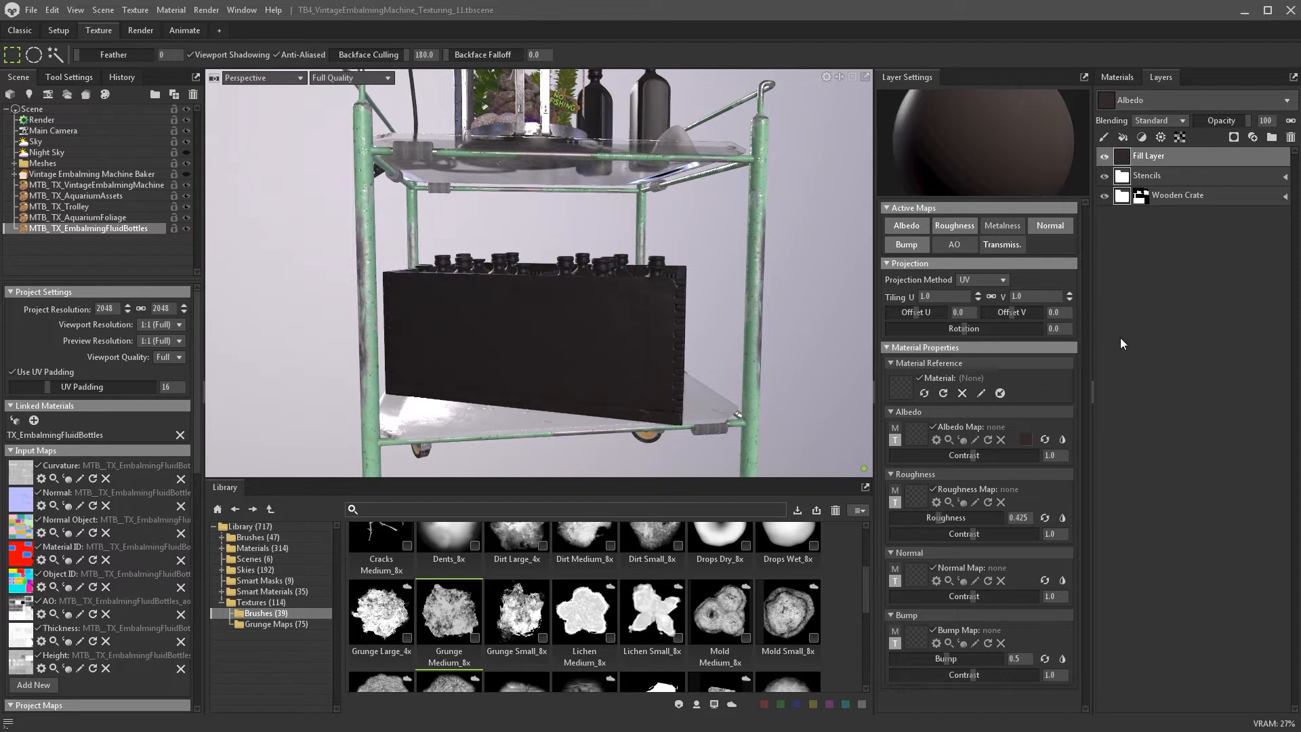
- Place the dark fill layer inside the Stencils folder as Side 01, and rename that folder Stencils - Side
drag(1138, 187, 1152, 173)
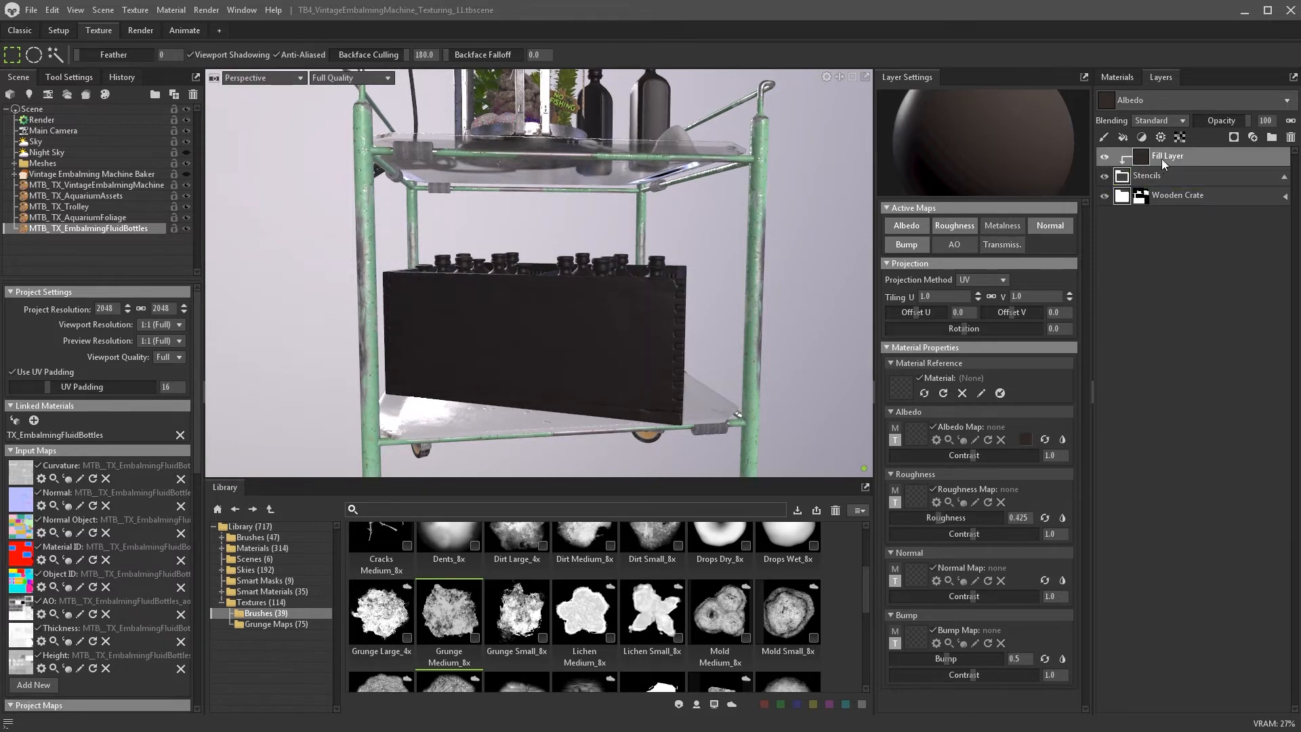
double_click(1168, 156)
text(Side 01)
click(1167, 176)
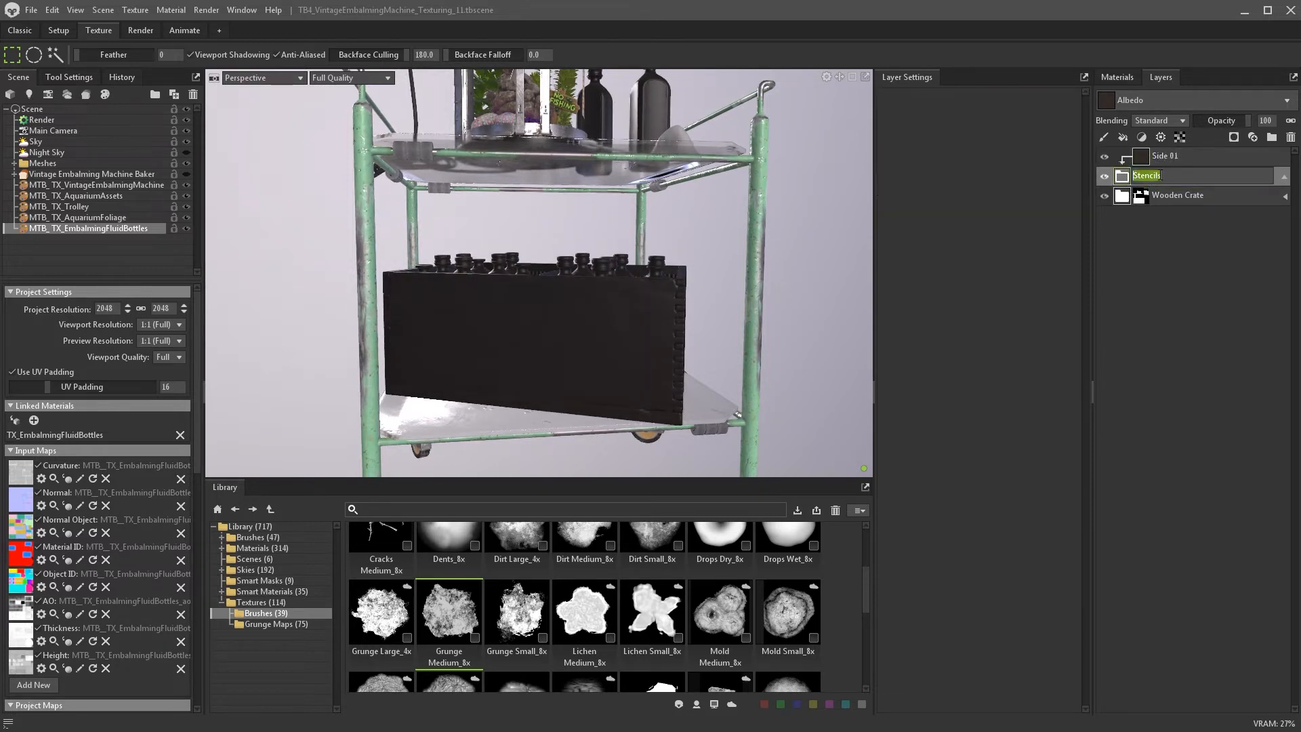
- Add a black paint mask to the Side 01 layer
click(1152, 157)
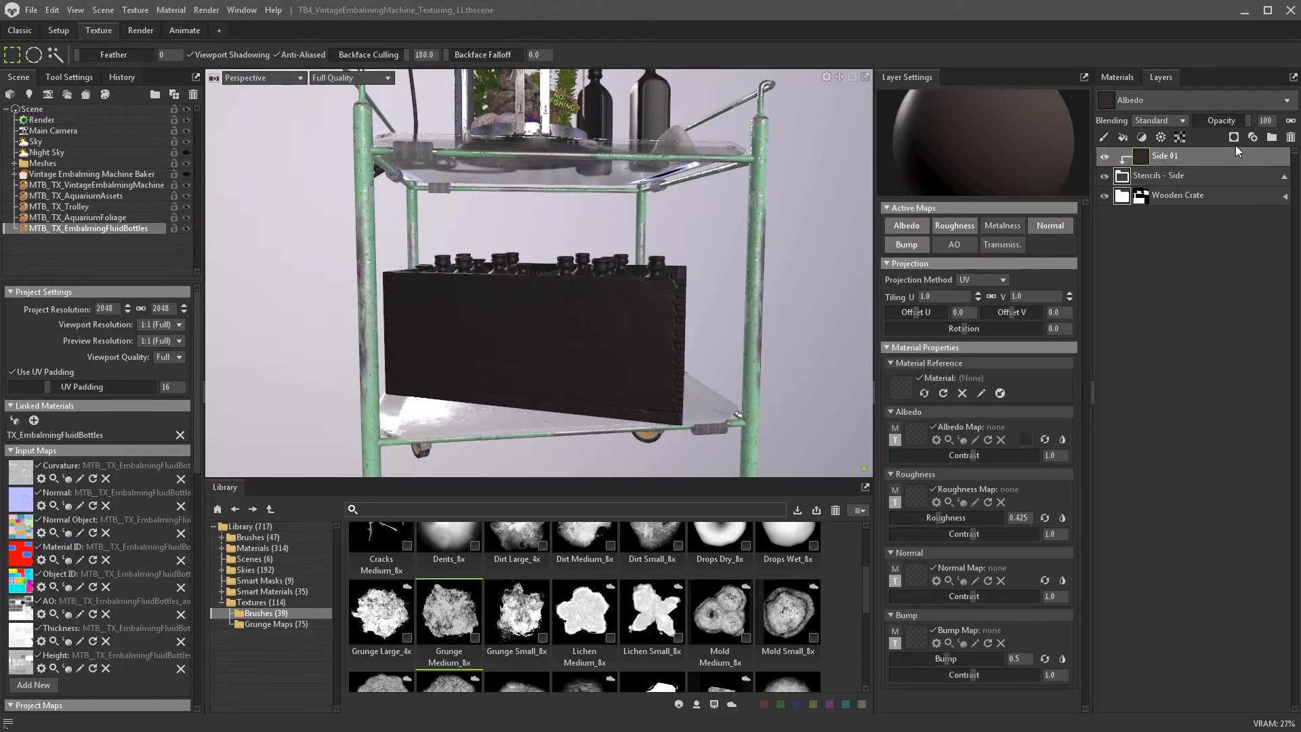
click(1234, 137)
click(1222, 164)
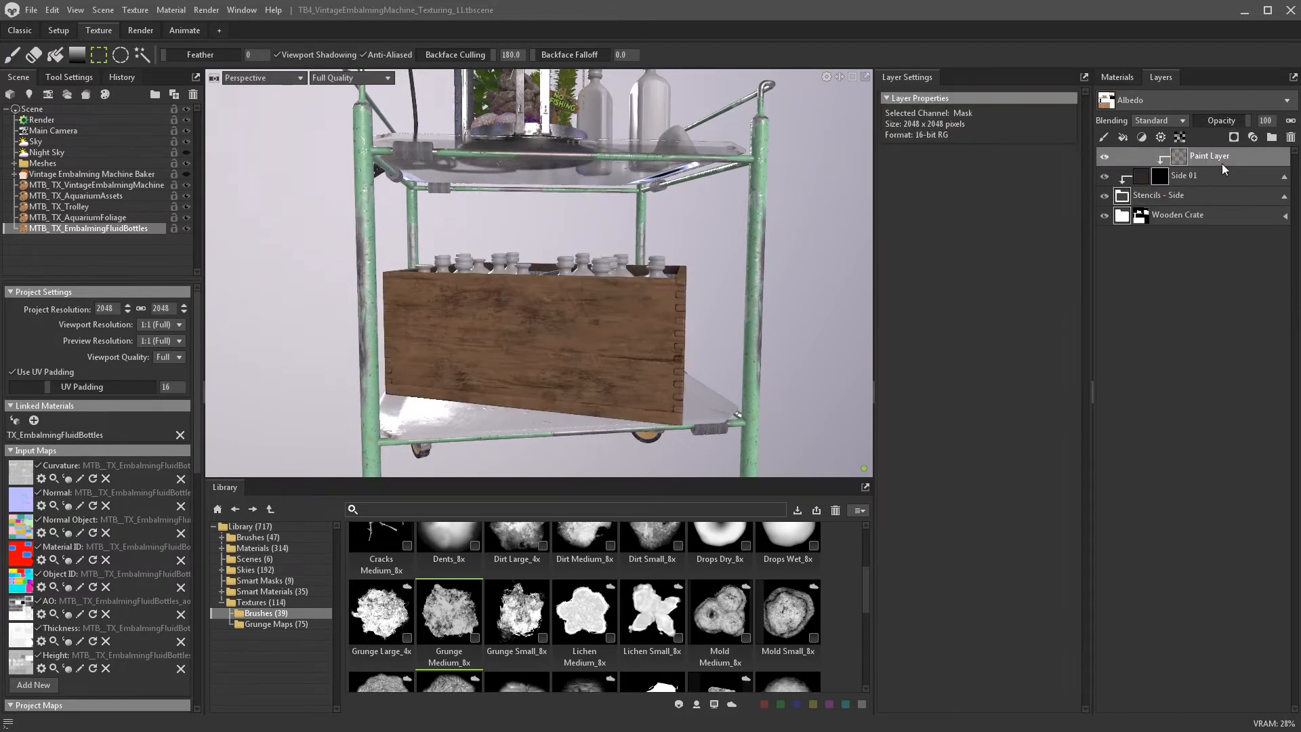
- Open a second viewport as a floating window and enlarge it beside the crate view
alt+drag(665, 347, 676, 351)
scroll(677, 351, up, 2)
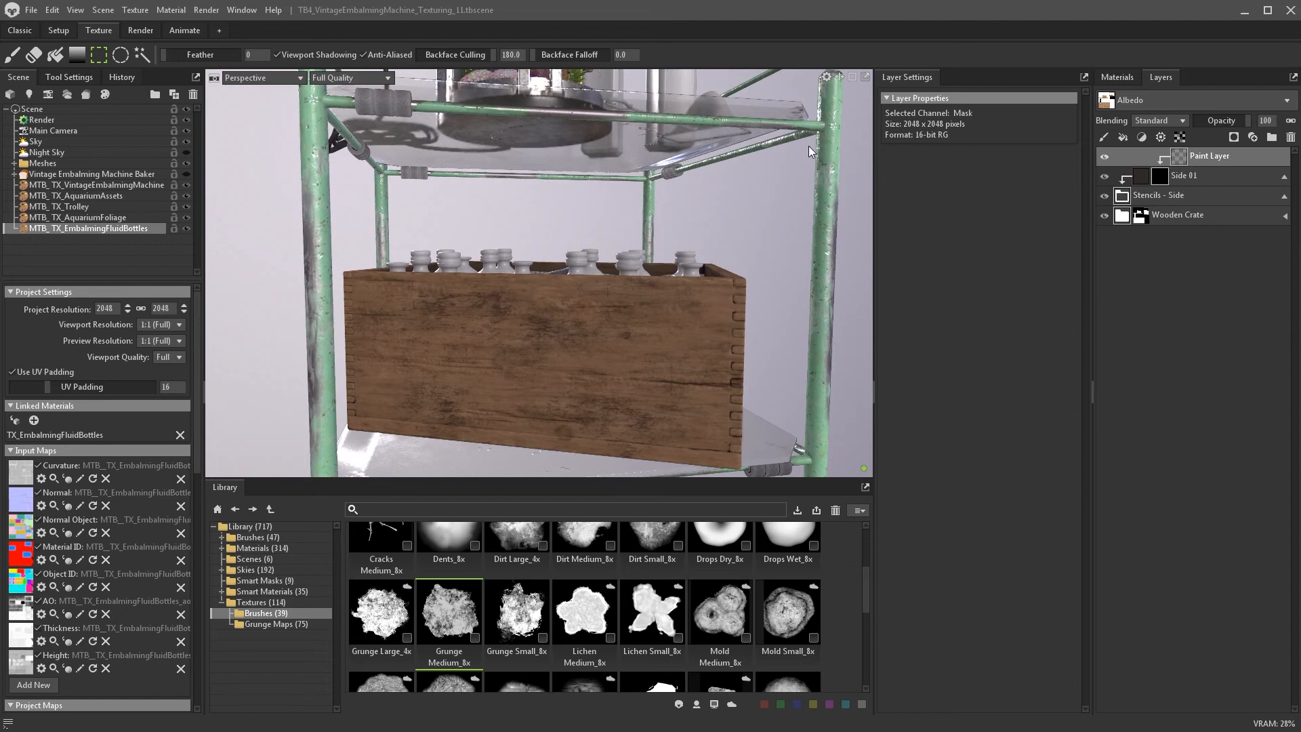
click(839, 77)
click(867, 77)
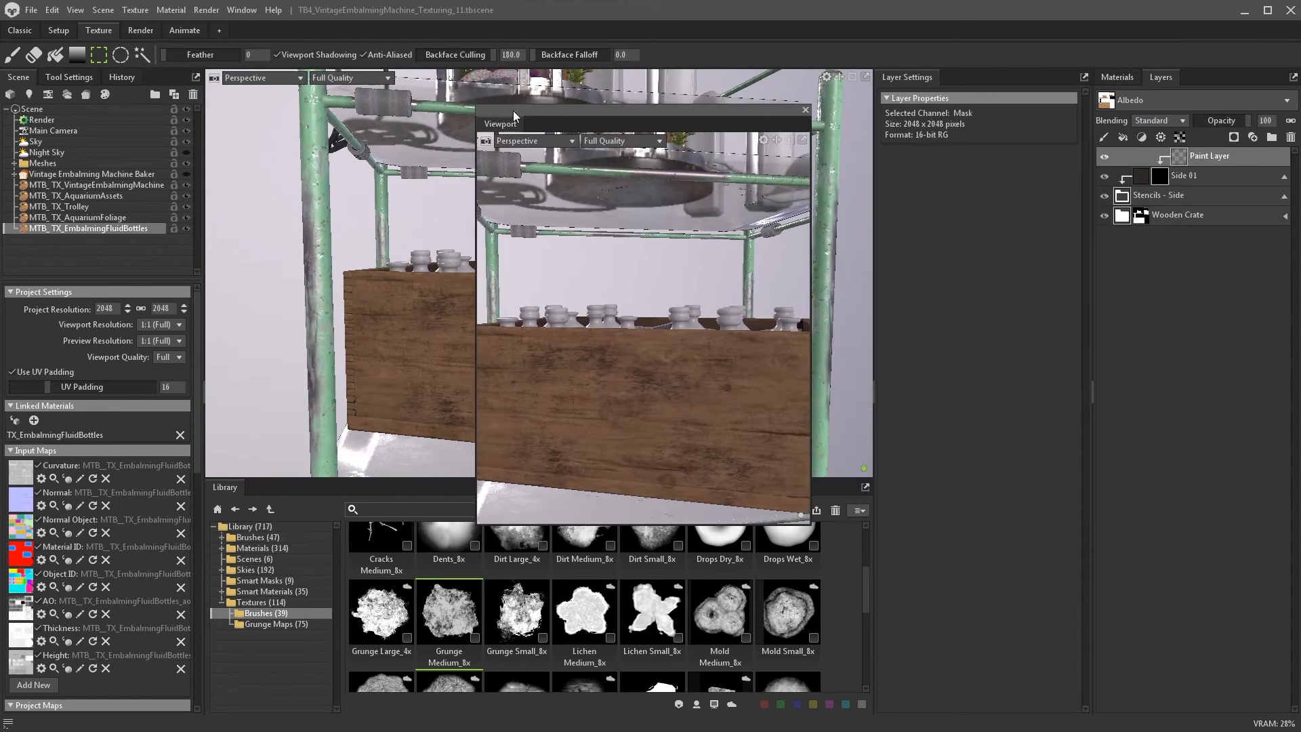
drag(802, 526, 1114, 667)
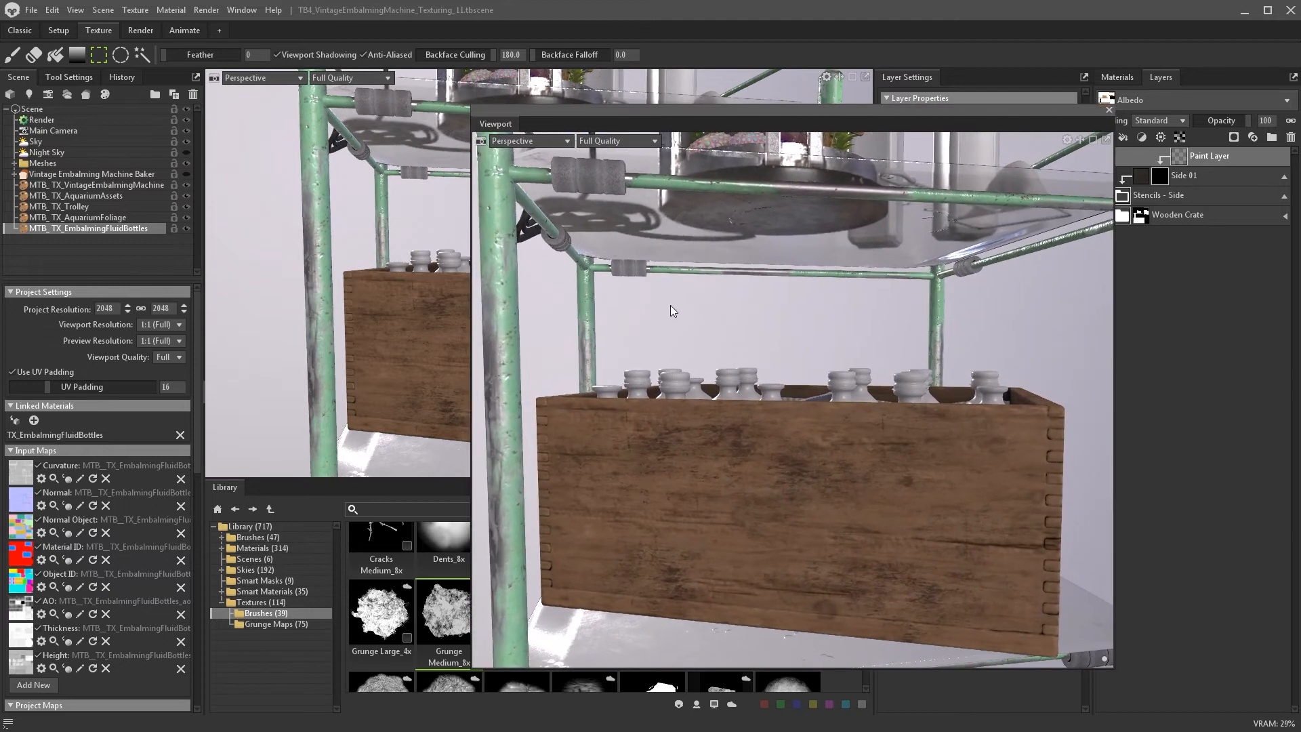
- Switch the floating viewport to the Canvas view with the Ambient Occlusion map and frame the crate's side panels
click(511, 140)
click(527, 166)
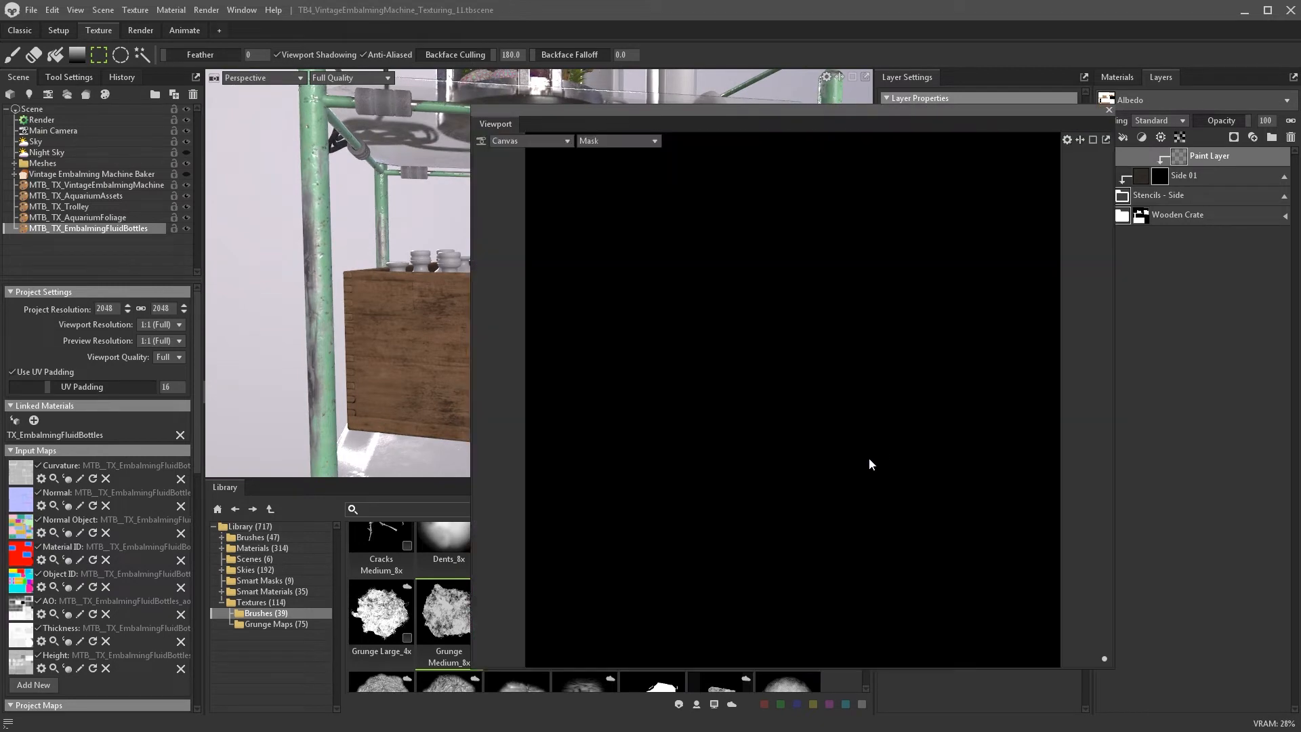
click(616, 141)
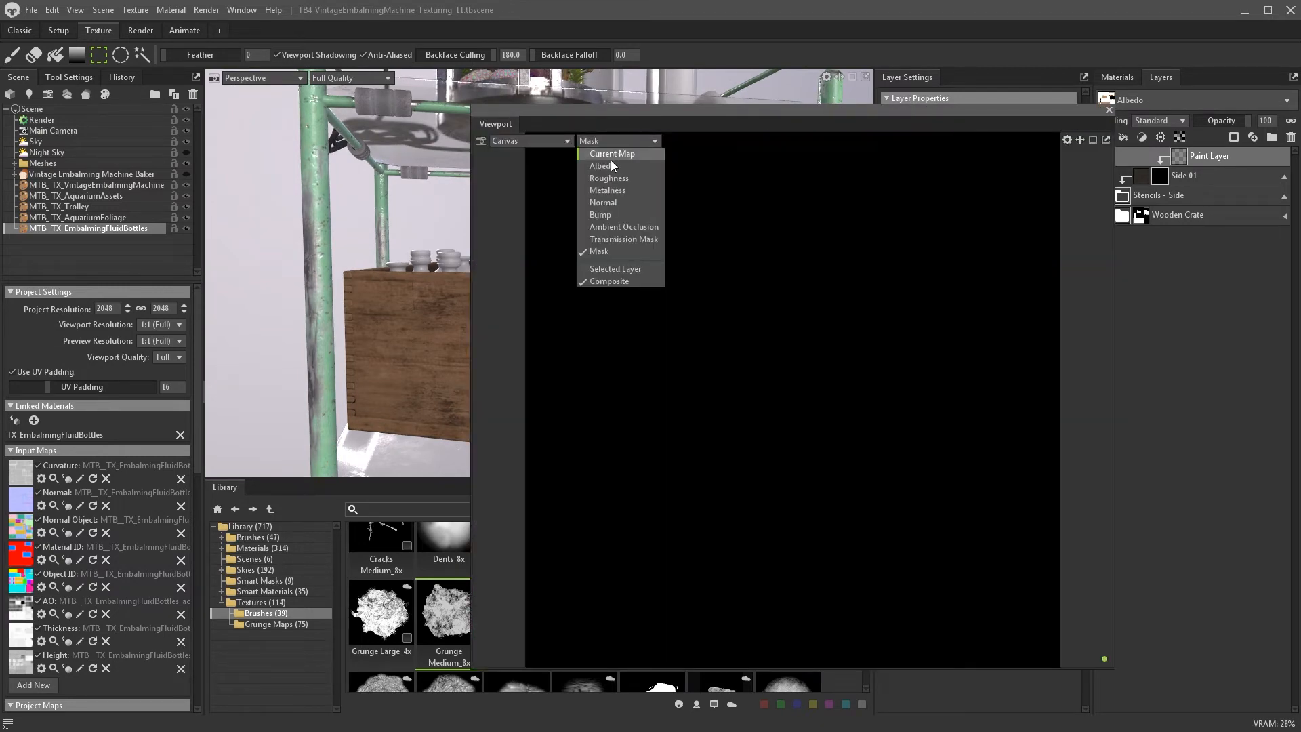
click(611, 227)
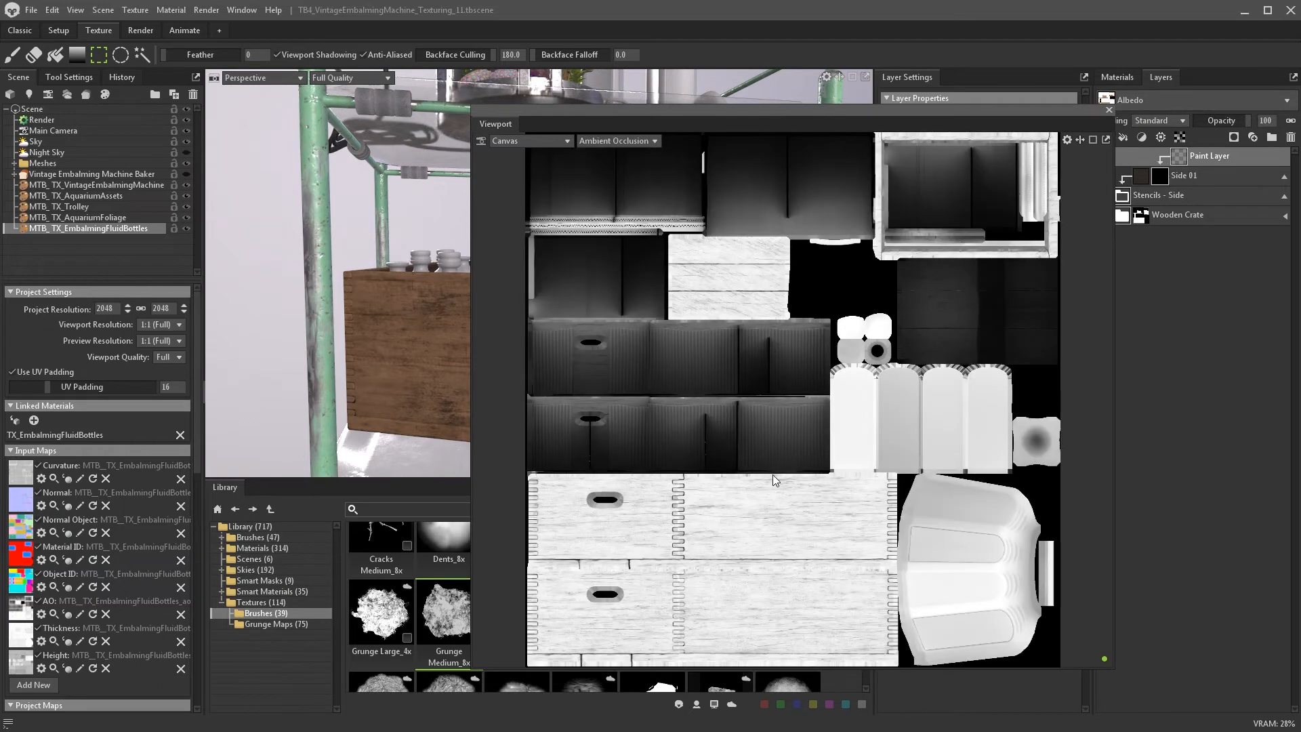
scroll(745, 379, down, 5)
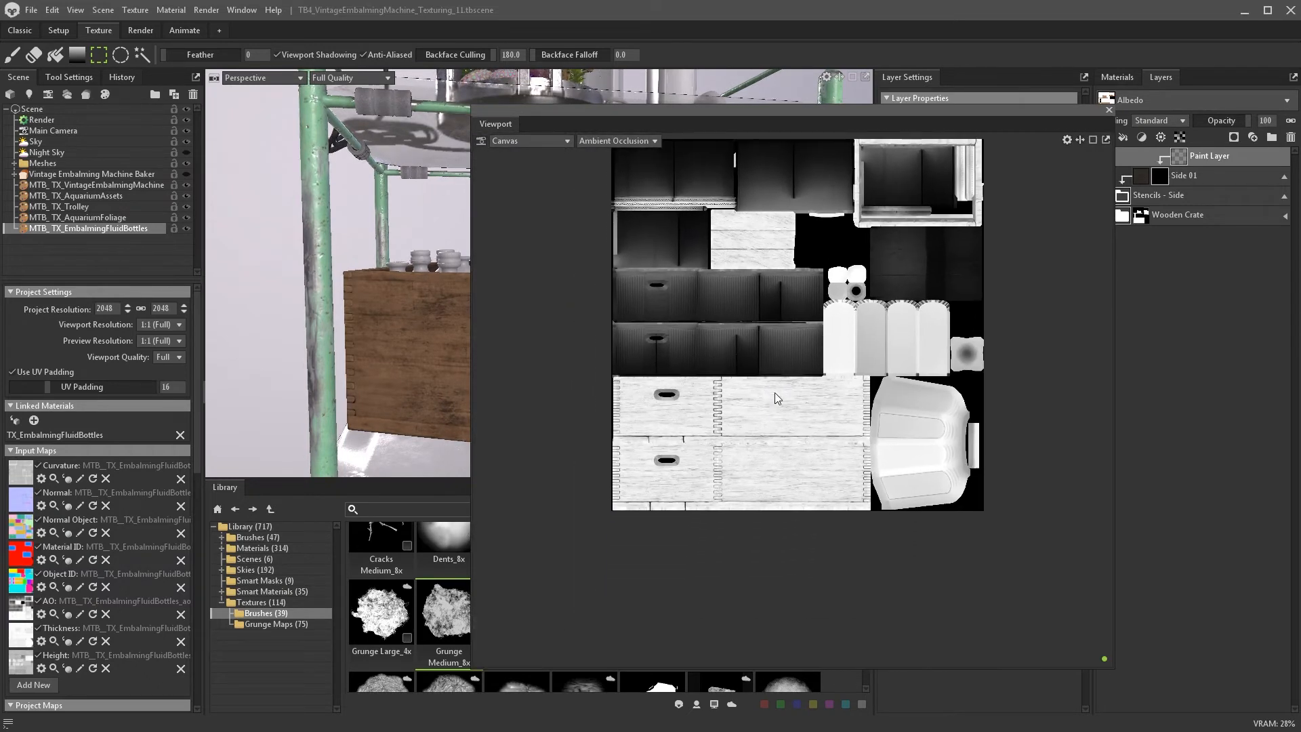
scroll(772, 421, up, 5)
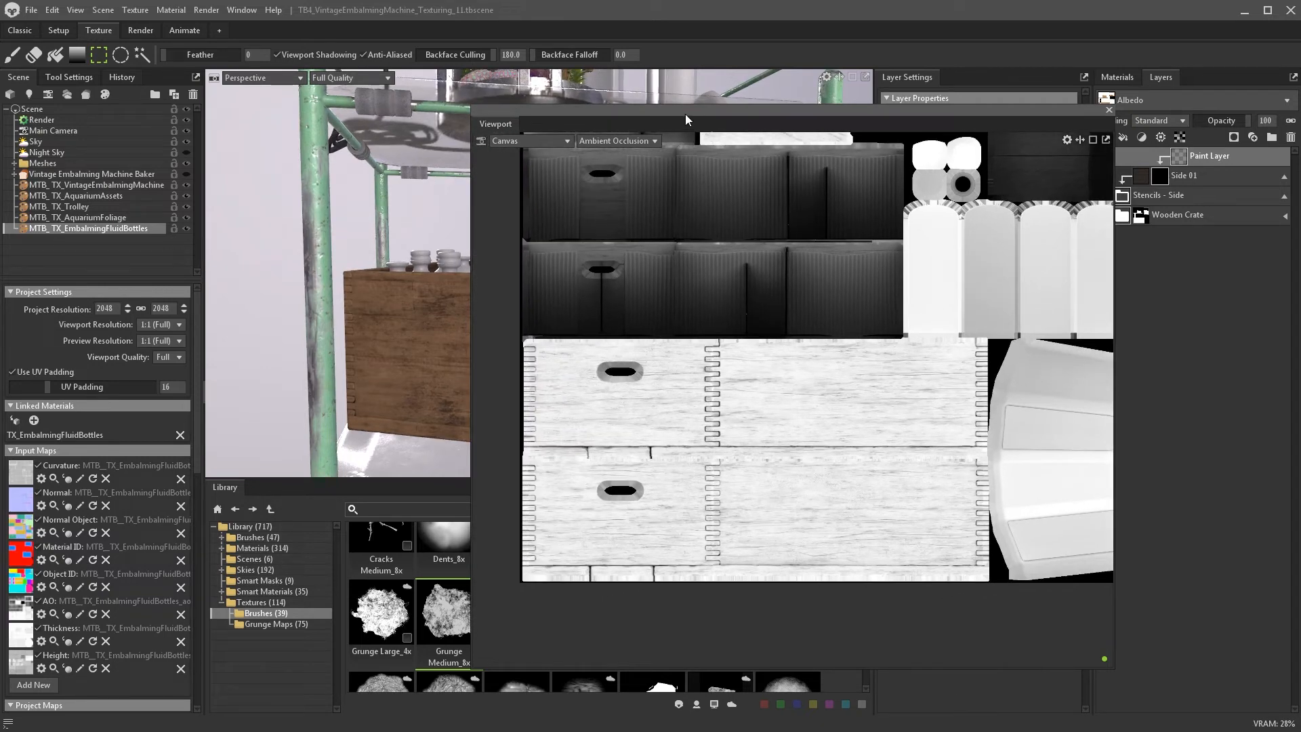
drag(490, 107, 370, 111)
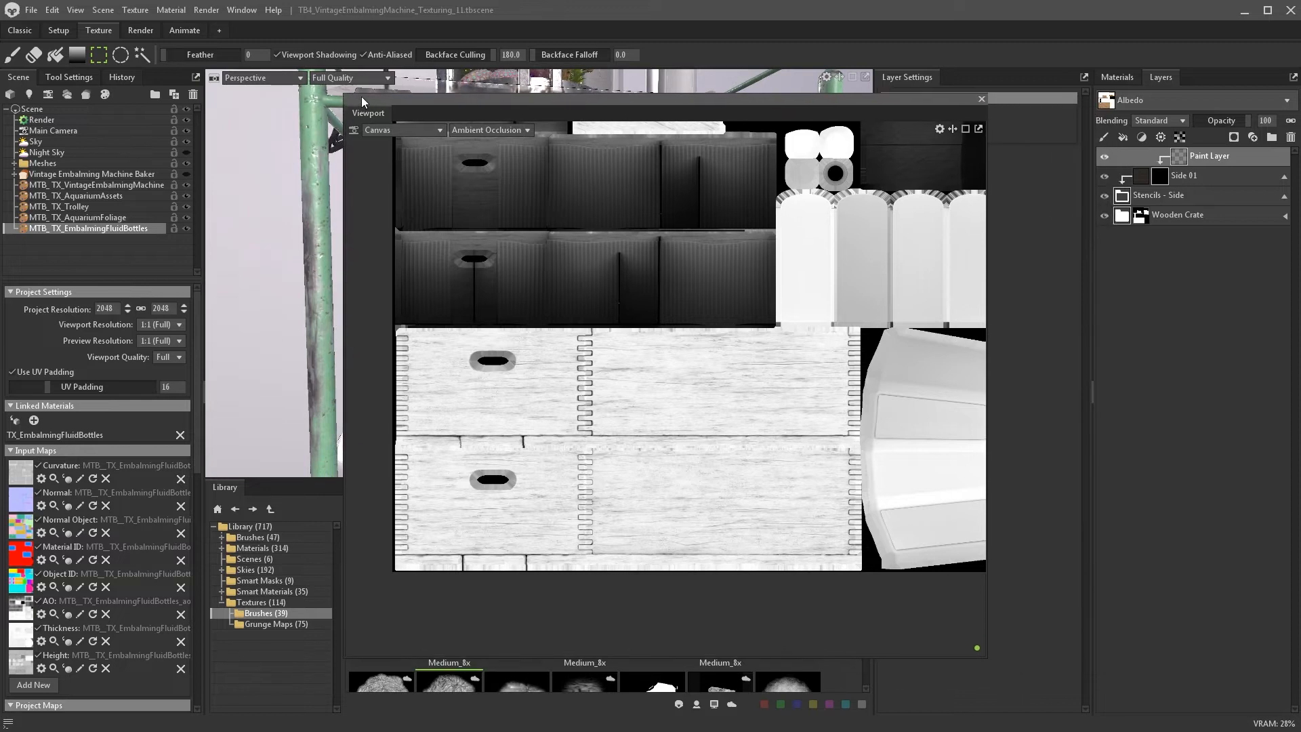
- Load the EmbalmingMachine_BoxSide_02 image from the Source Files folder as the paint brush's texture
click(12, 54)
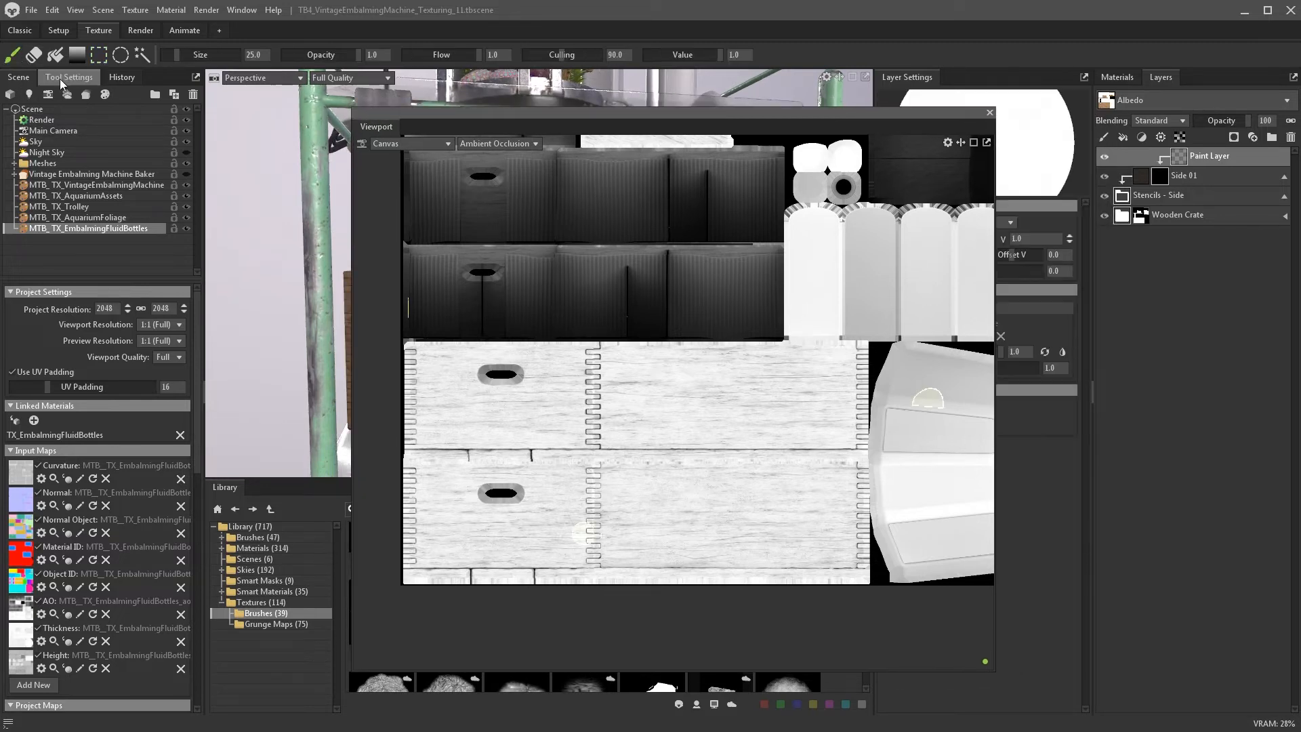
click(60, 78)
click(24, 226)
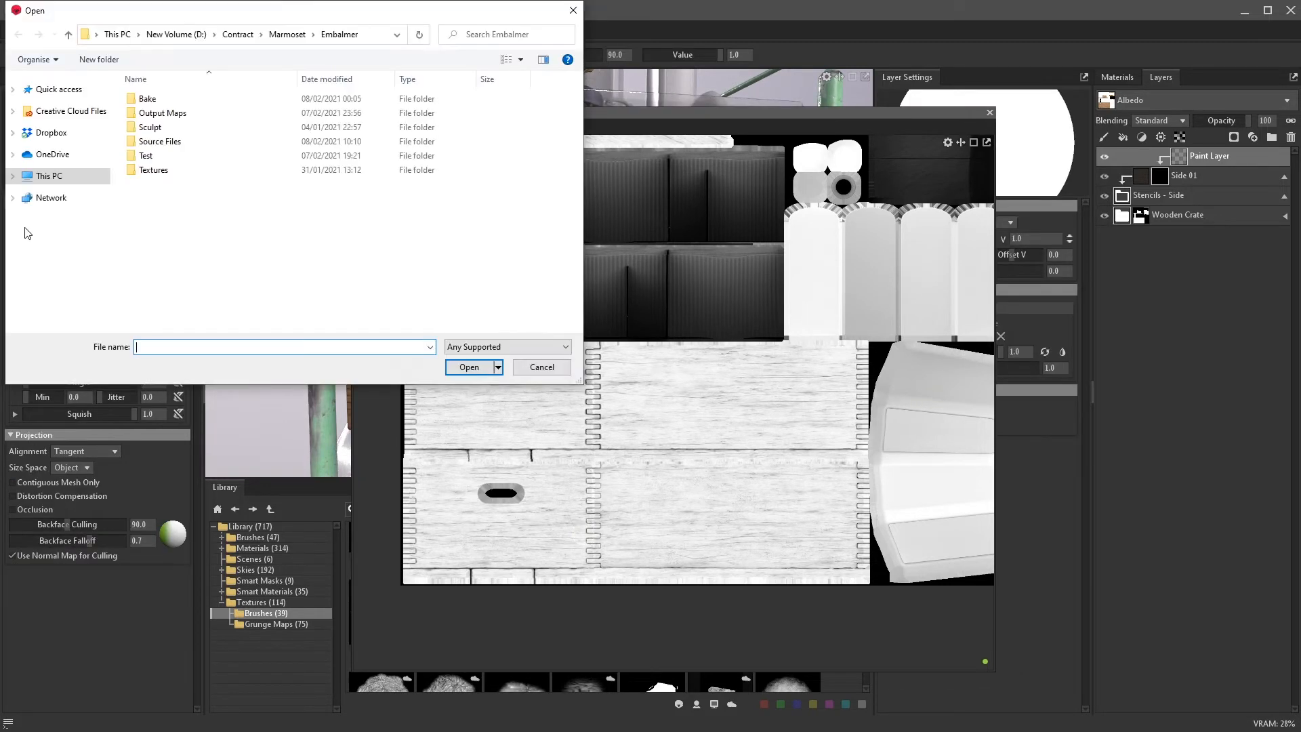
click(170, 143)
double_click(169, 143)
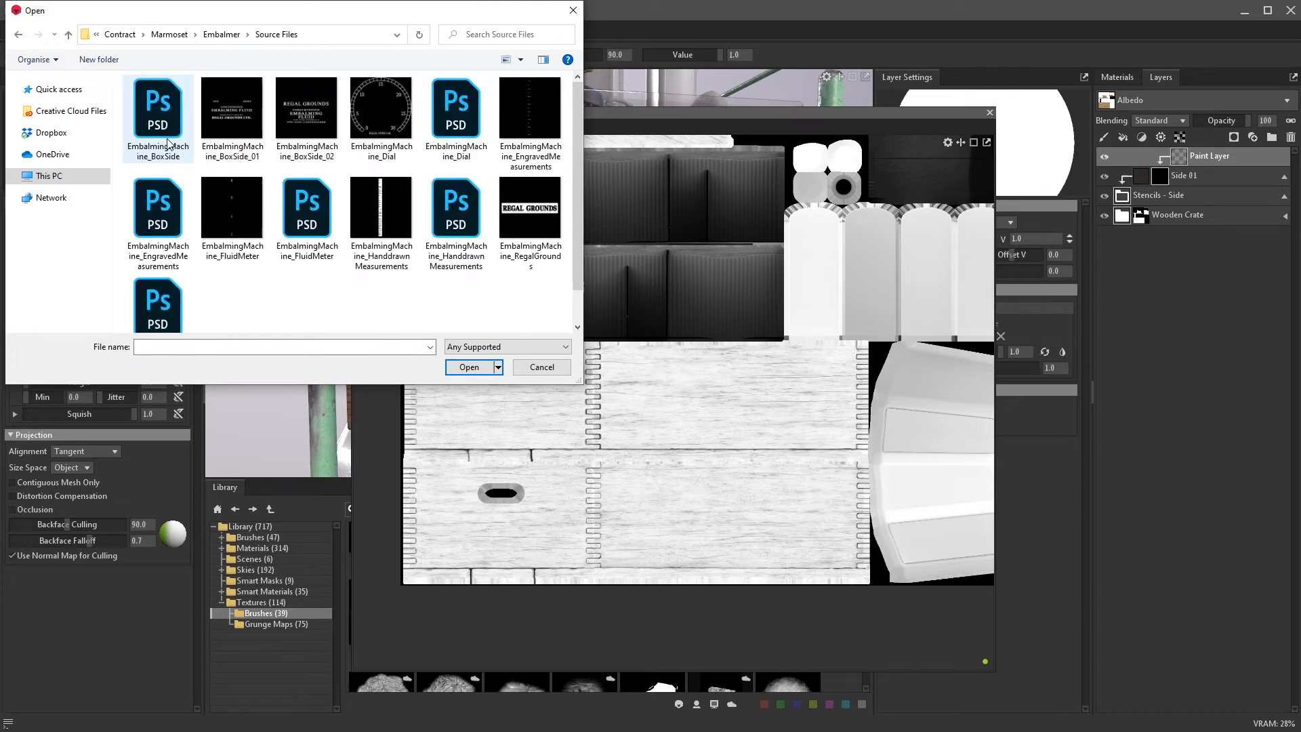
click(296, 120)
click(465, 366)
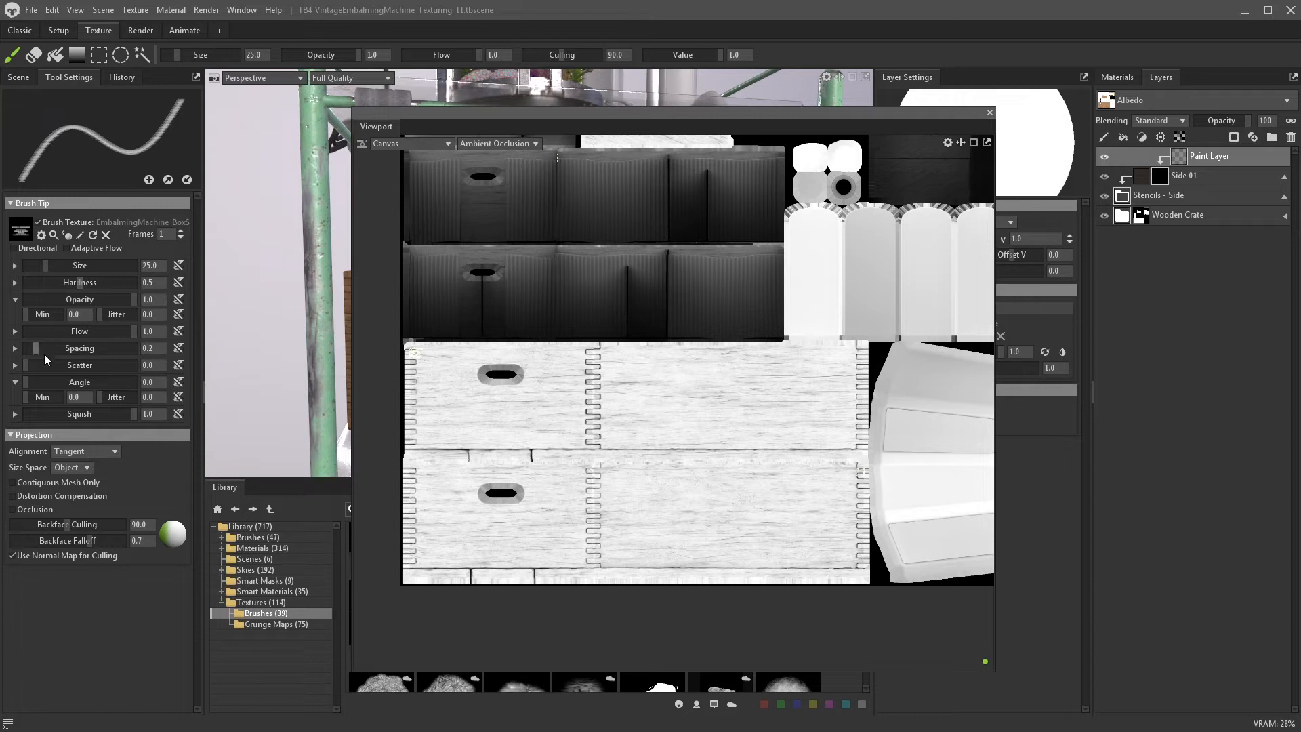
- Give the brush a spacing of 0.01, a hardness of 0.65, a size of 178 and UV alignment
drag(45, 353, 15, 357)
mouse_move(79, 285)
mouse_down()
mouse_move(93, 279)
mouse_move(54, 266)
mouse_up()
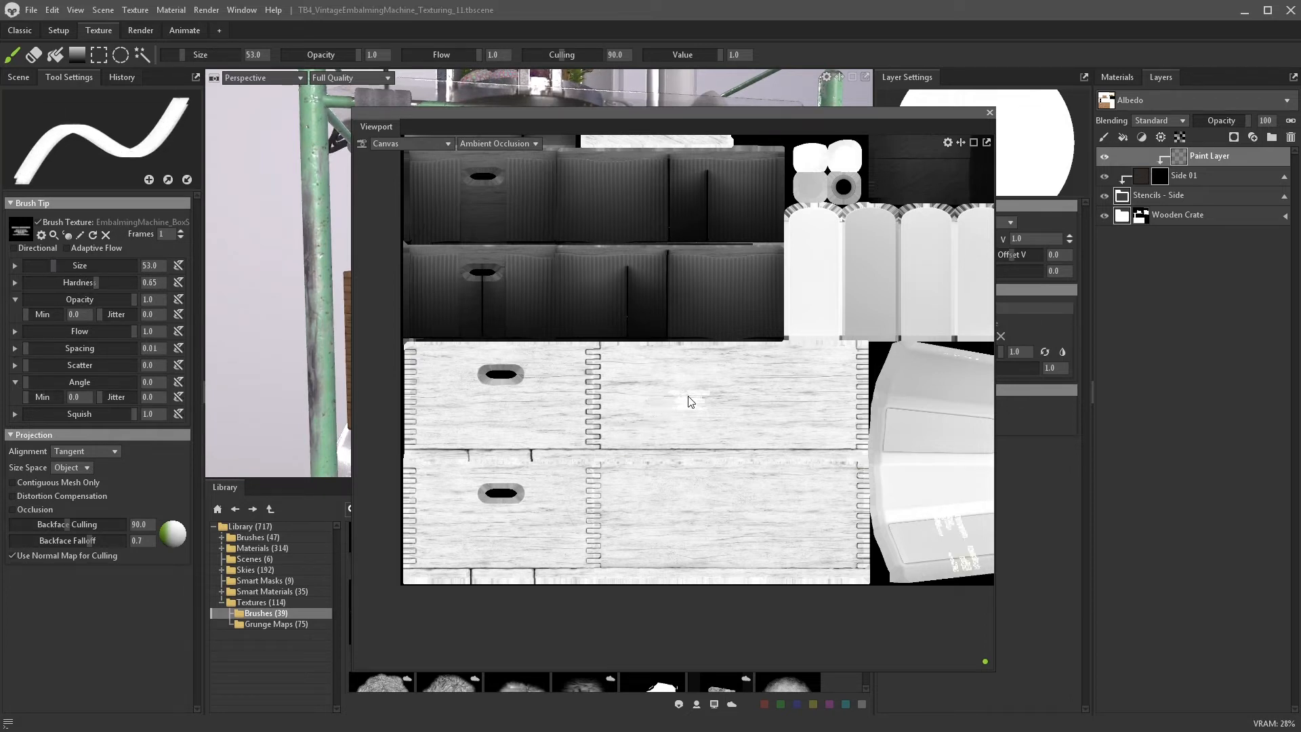
click(95, 451)
click(75, 475)
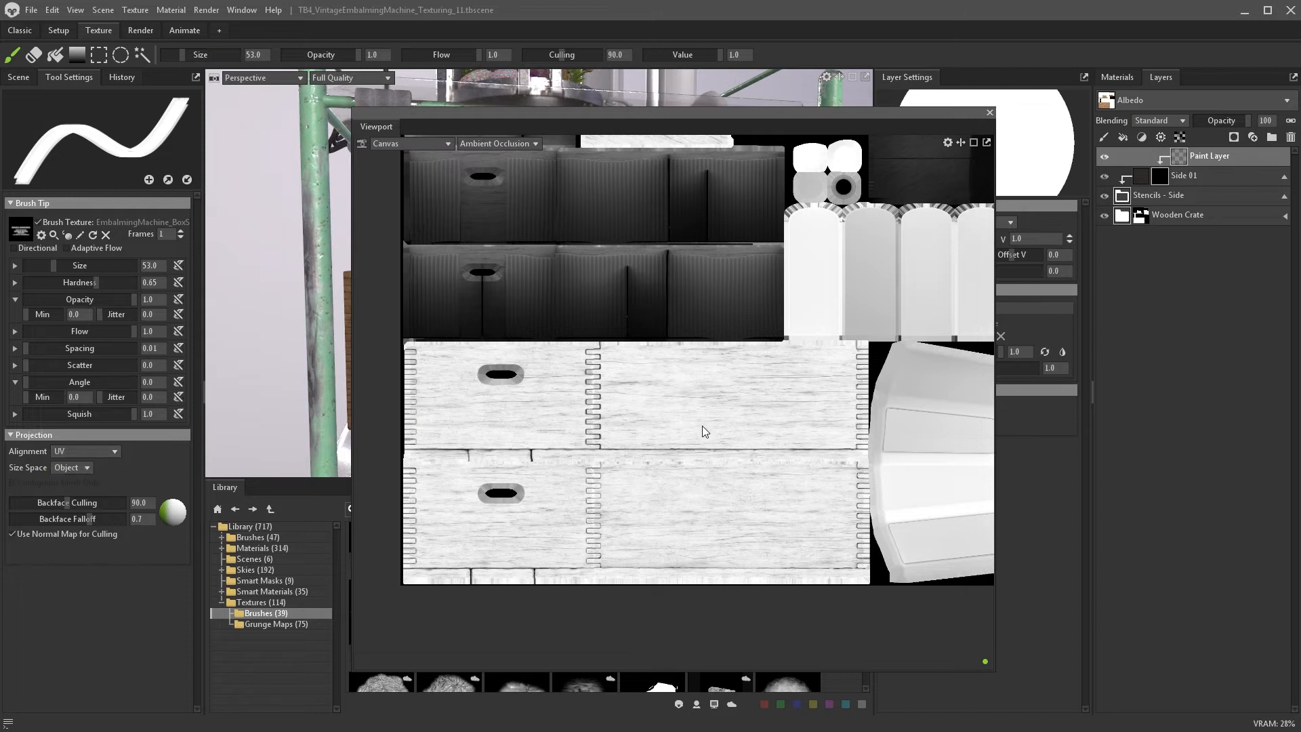
drag(58, 266, 74, 266)
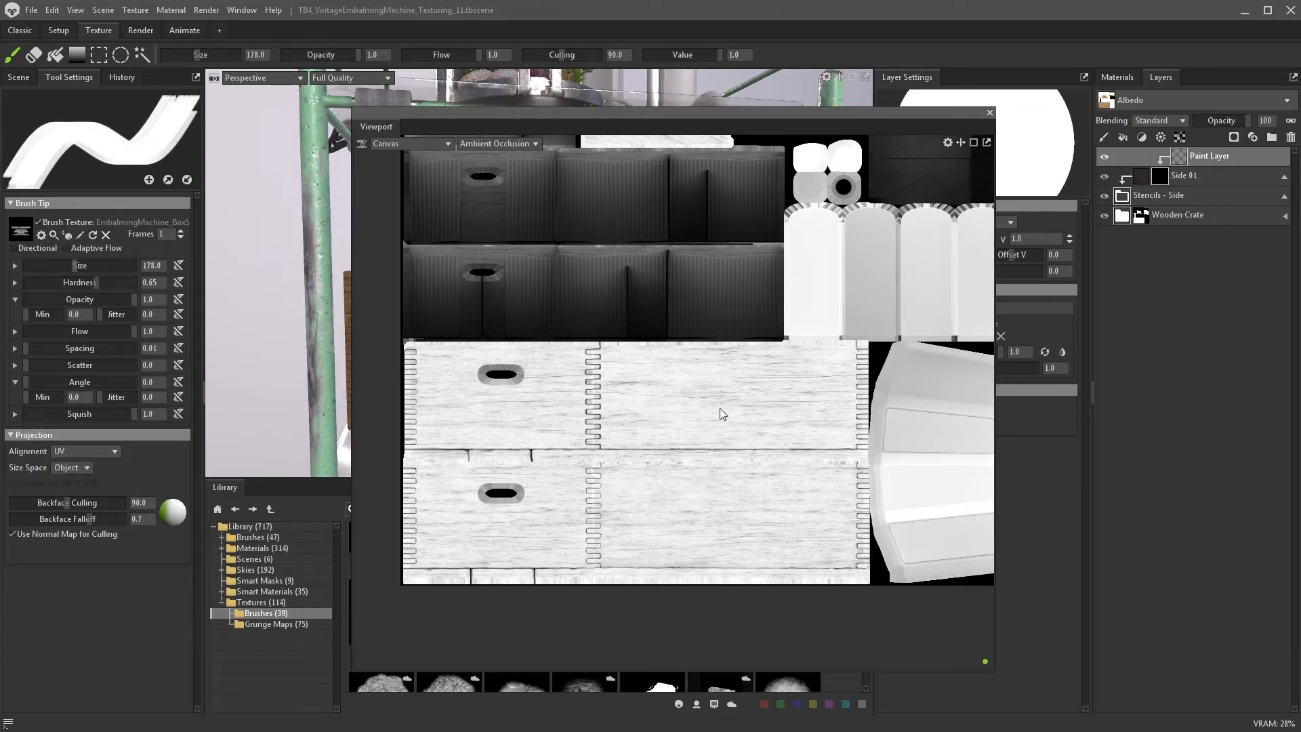
- Show the Albedo map in the canvas and stamp the Regal Grounds label at brush size 363 onto the crate's long side
click(523, 143)
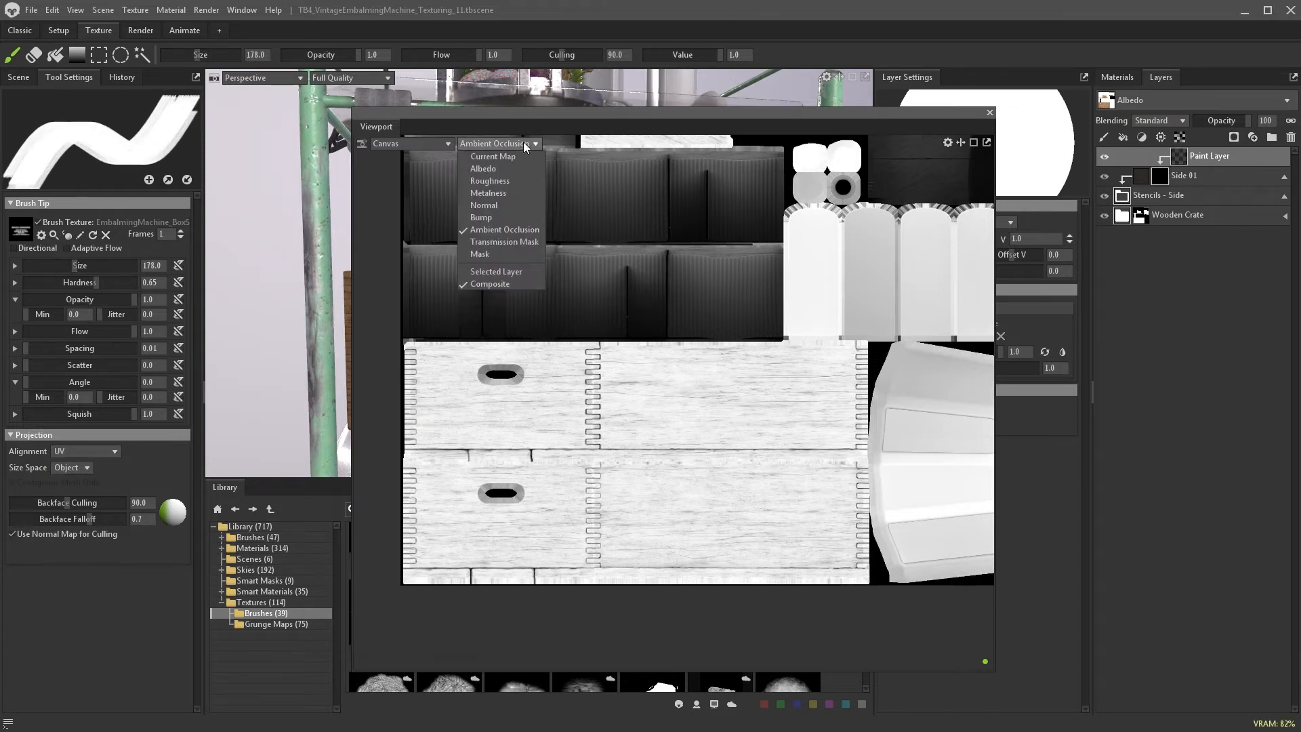
click(515, 154)
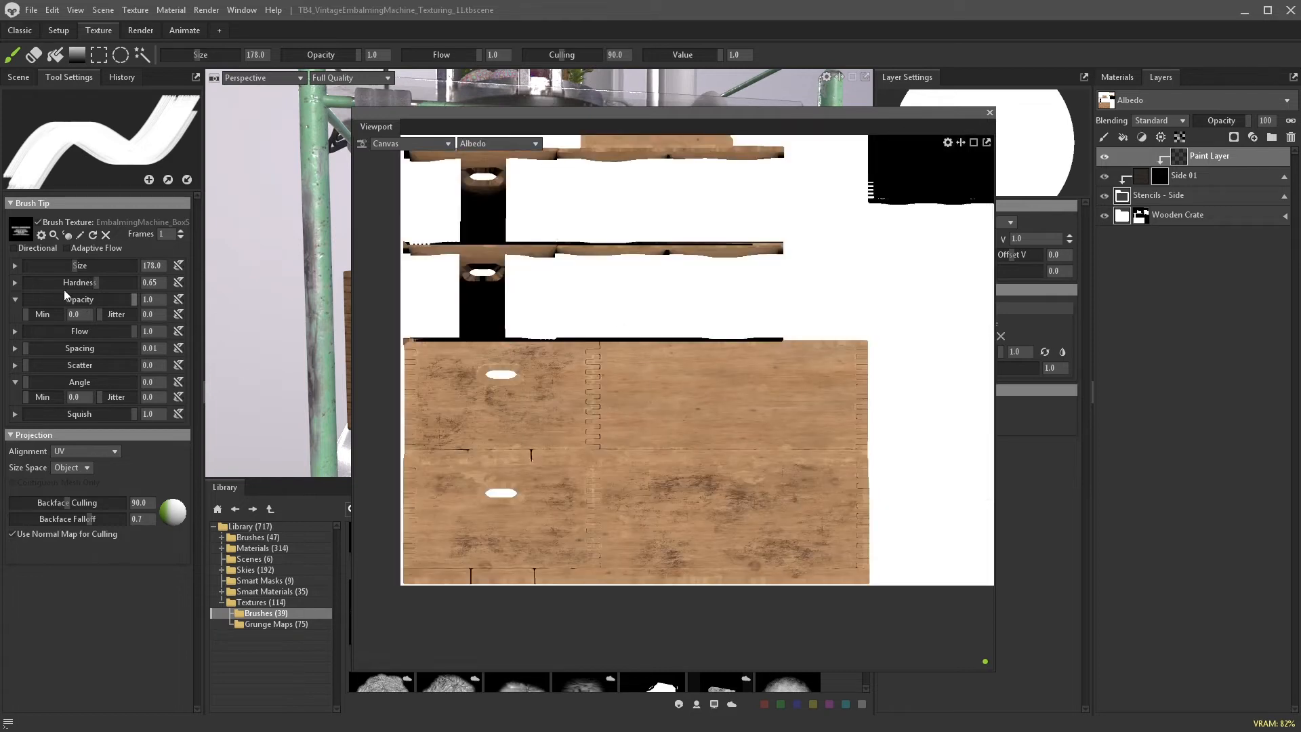
drag(78, 265, 71, 266)
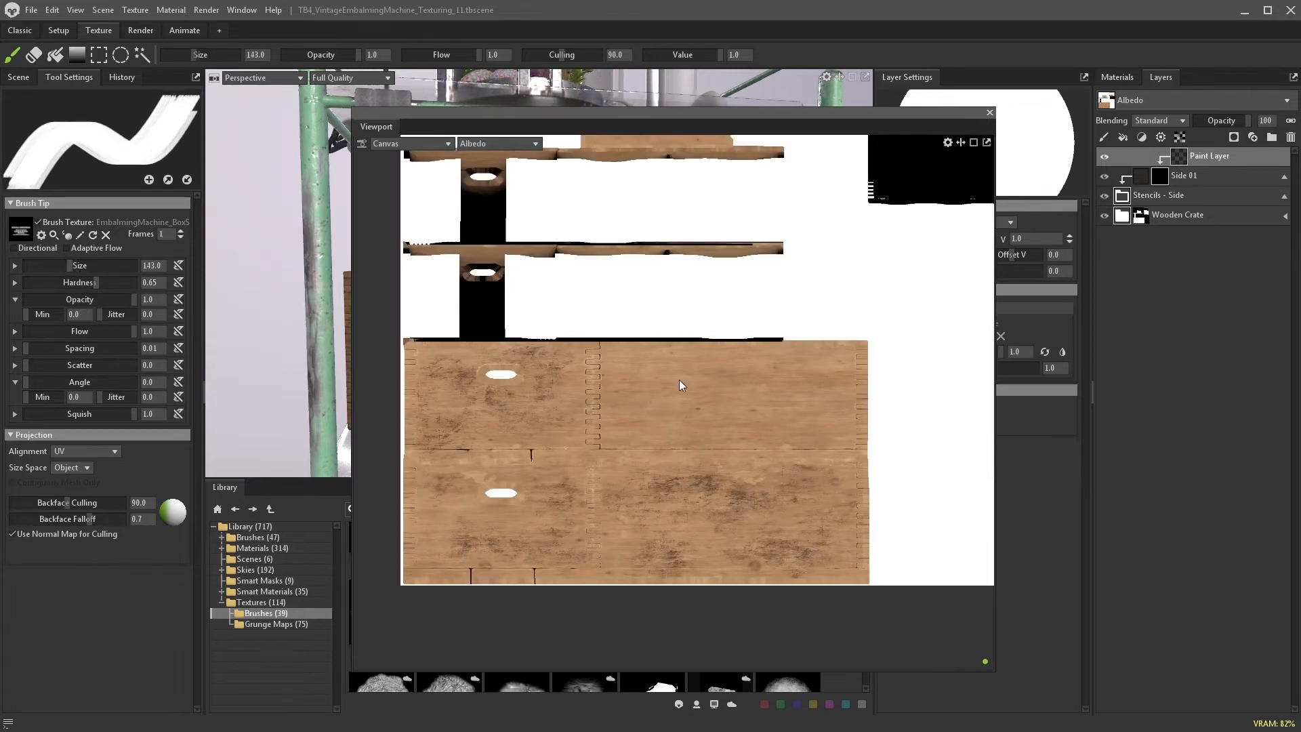
key(bracketright)
mouse_move(732, 399)
alt+right_down()
mouse_move(732, 410)
mouse_move(736, 369)
alt+right_up()
click(746, 393)
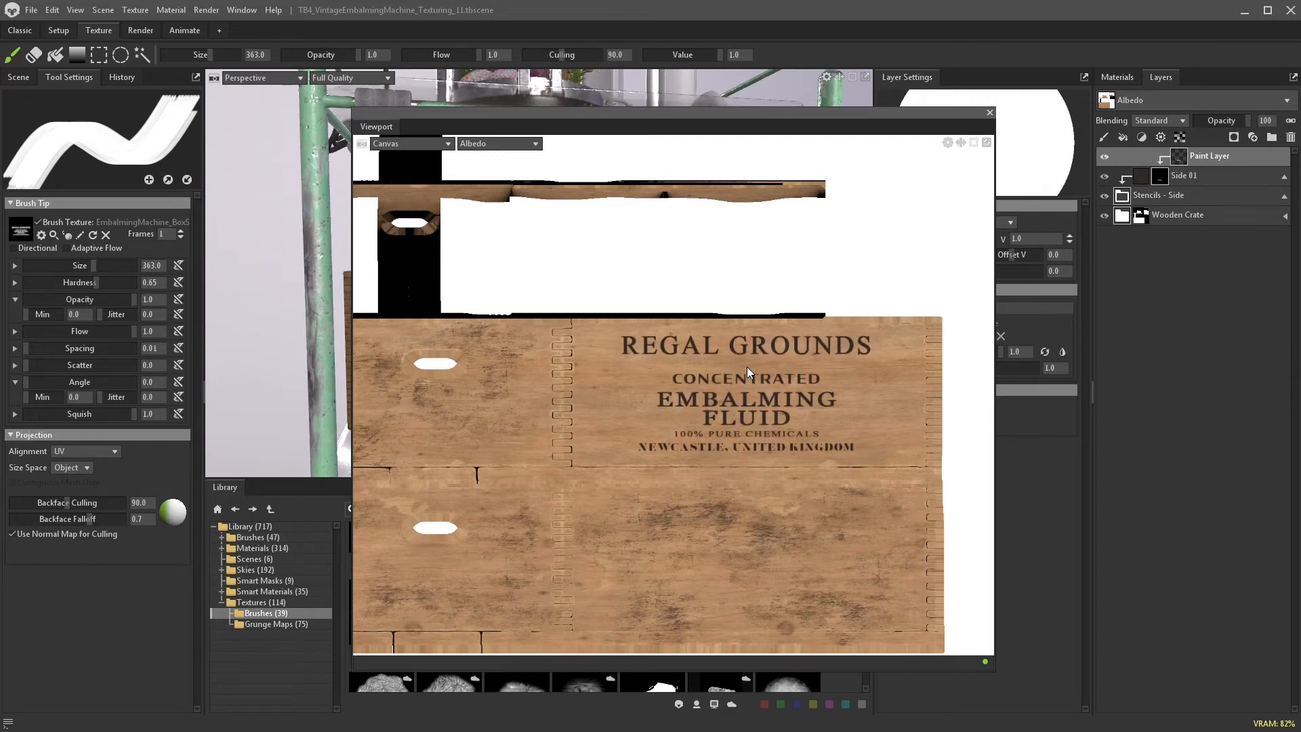
drag(656, 113, 1298, 163)
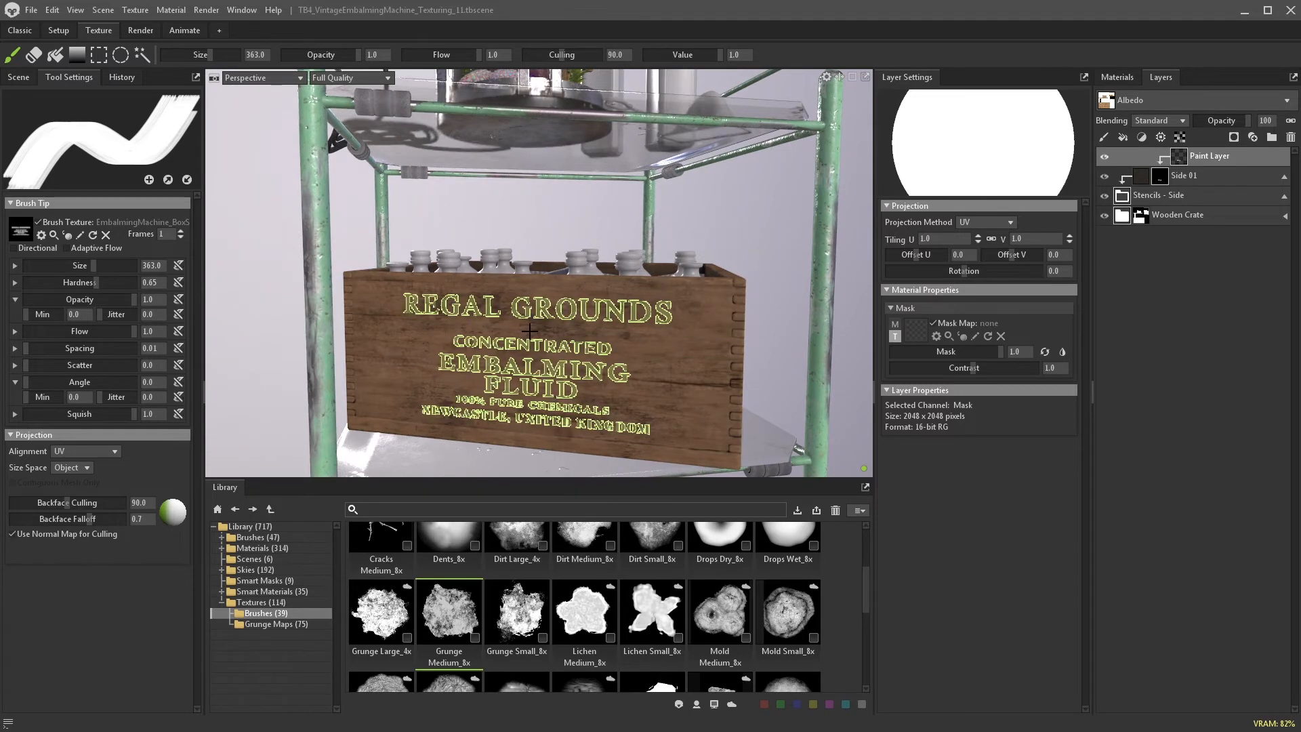
click(530, 332)
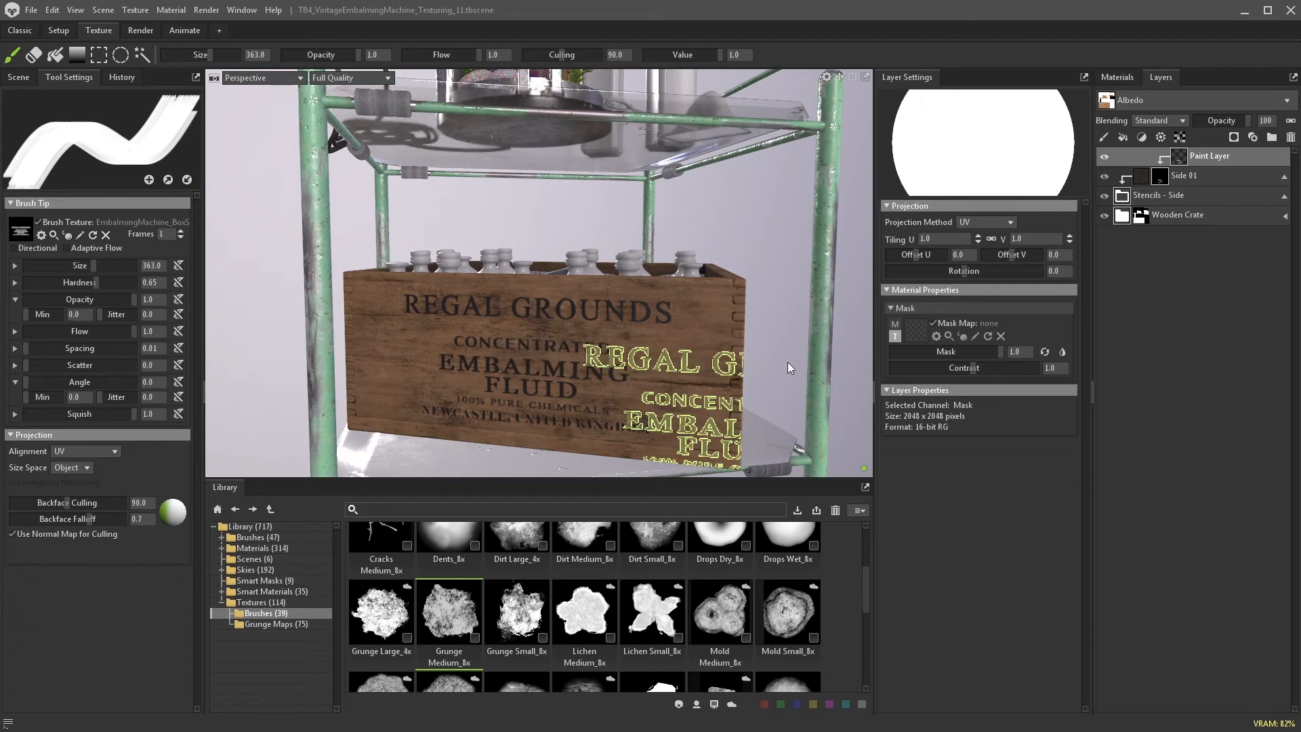
- Lower the Side 01 layer's bump to about 0.394 so the stencil reads as slightly recessed
mouse_move(788, 362)
alt+mouse_down()
mouse_move(798, 337)
mouse_move(787, 361)
alt+mouse_up()
click(1136, 178)
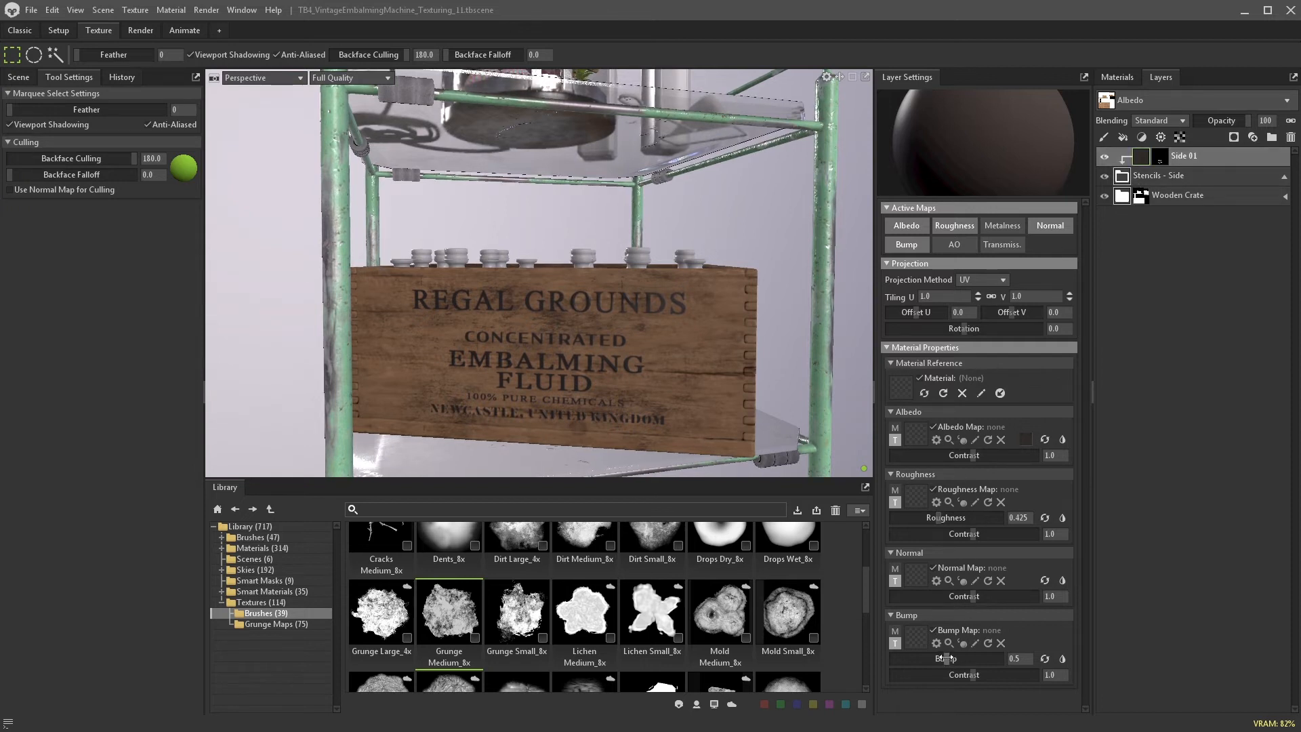
drag(952, 660, 935, 651)
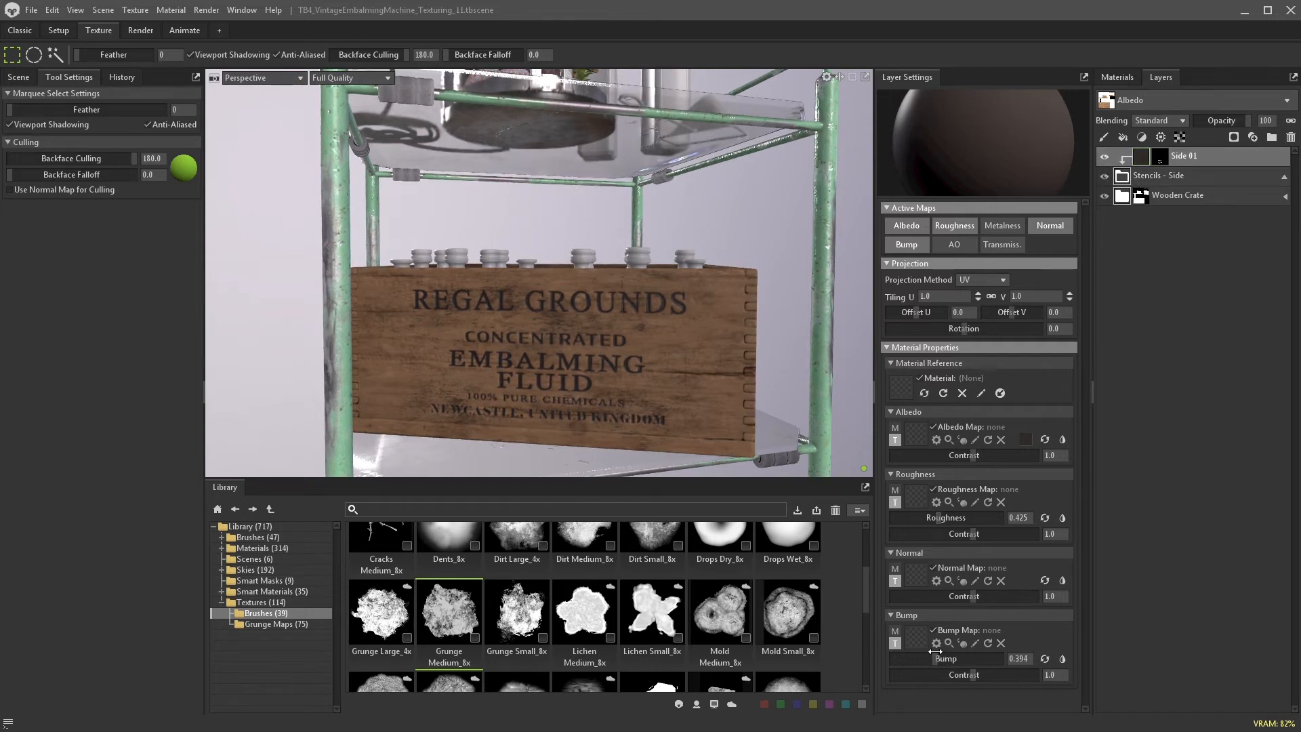
alt+drag(730, 465, 693, 387)
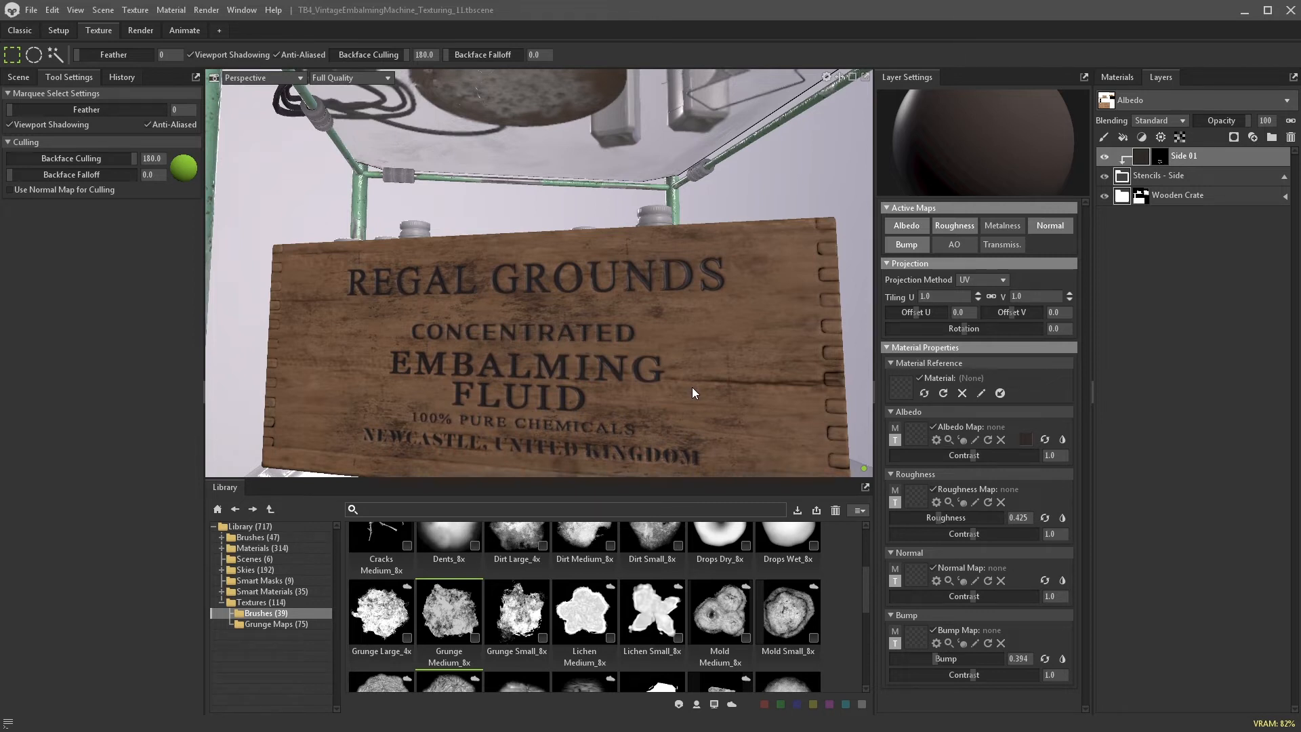
- Duplicate the Side 01 layer and change the copy's albedo colour to a strong red
right_click(1137, 154)
click(1160, 170)
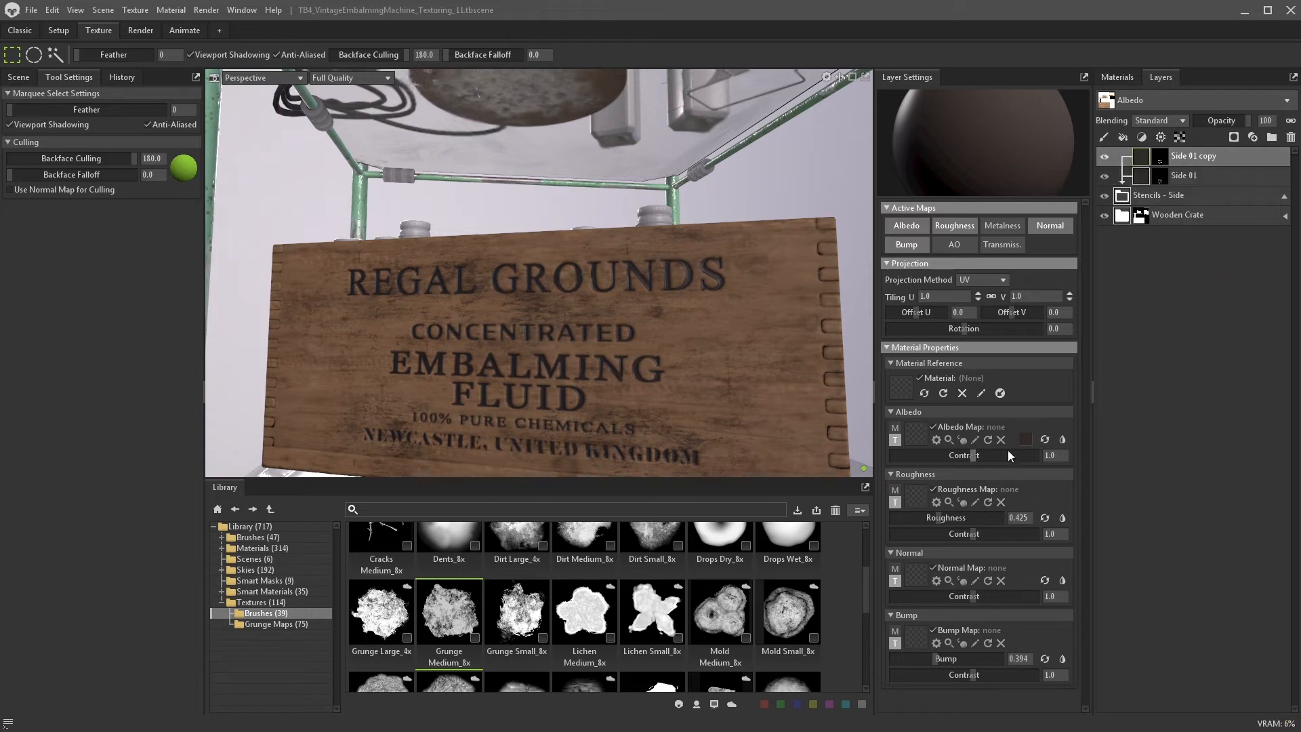
click(1026, 439)
click(675, 448)
click(641, 334)
click(668, 455)
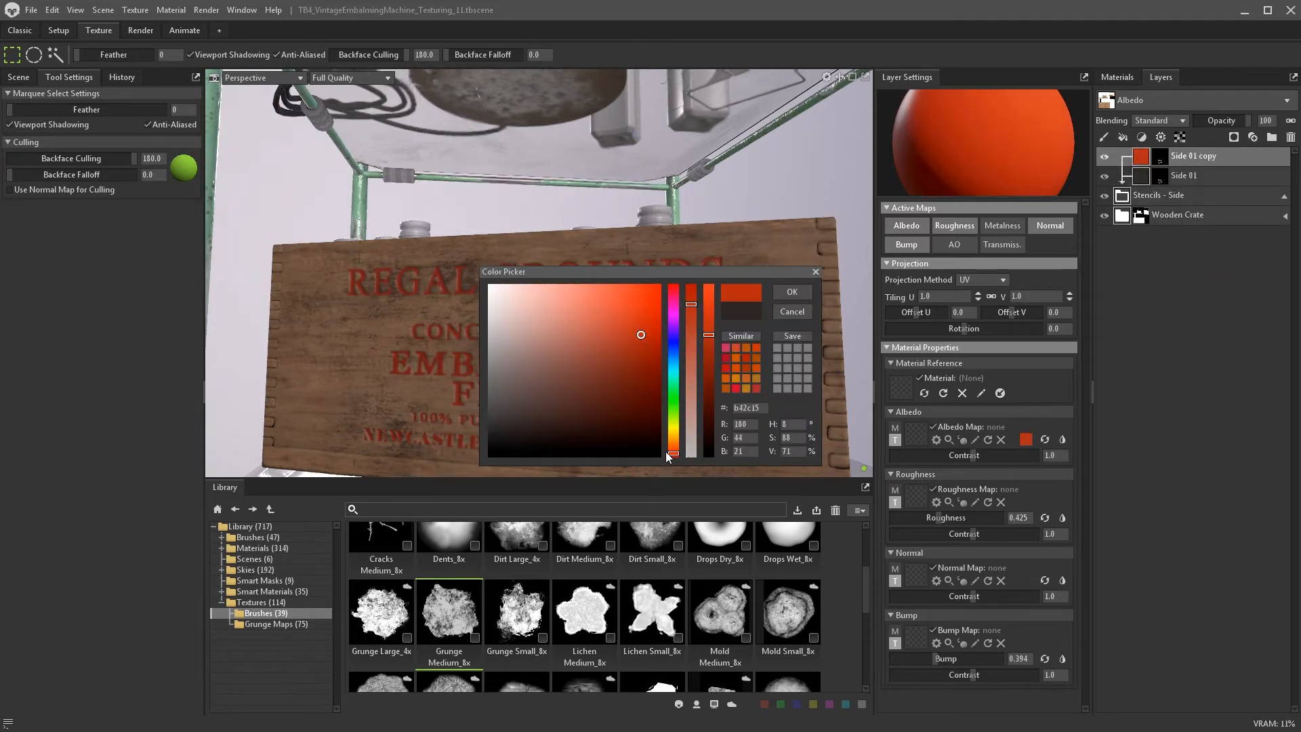
drag(667, 453, 666, 455)
drag(641, 335, 624, 340)
click(791, 292)
- Mask the red copy off the REGAL GROUNDS line by painting black with the Drops Wet_8x brush texture
click(1160, 156)
click(1177, 156)
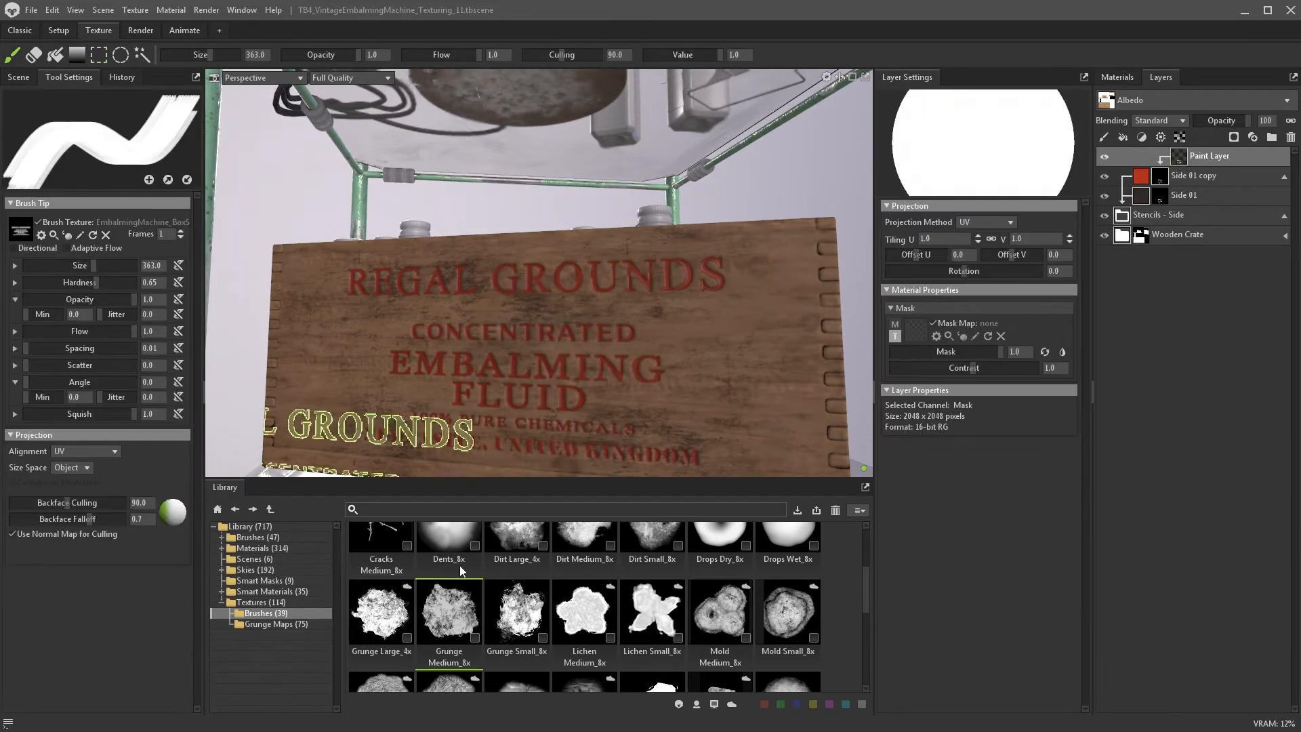
scroll(461, 571, up, 3)
click(788, 647)
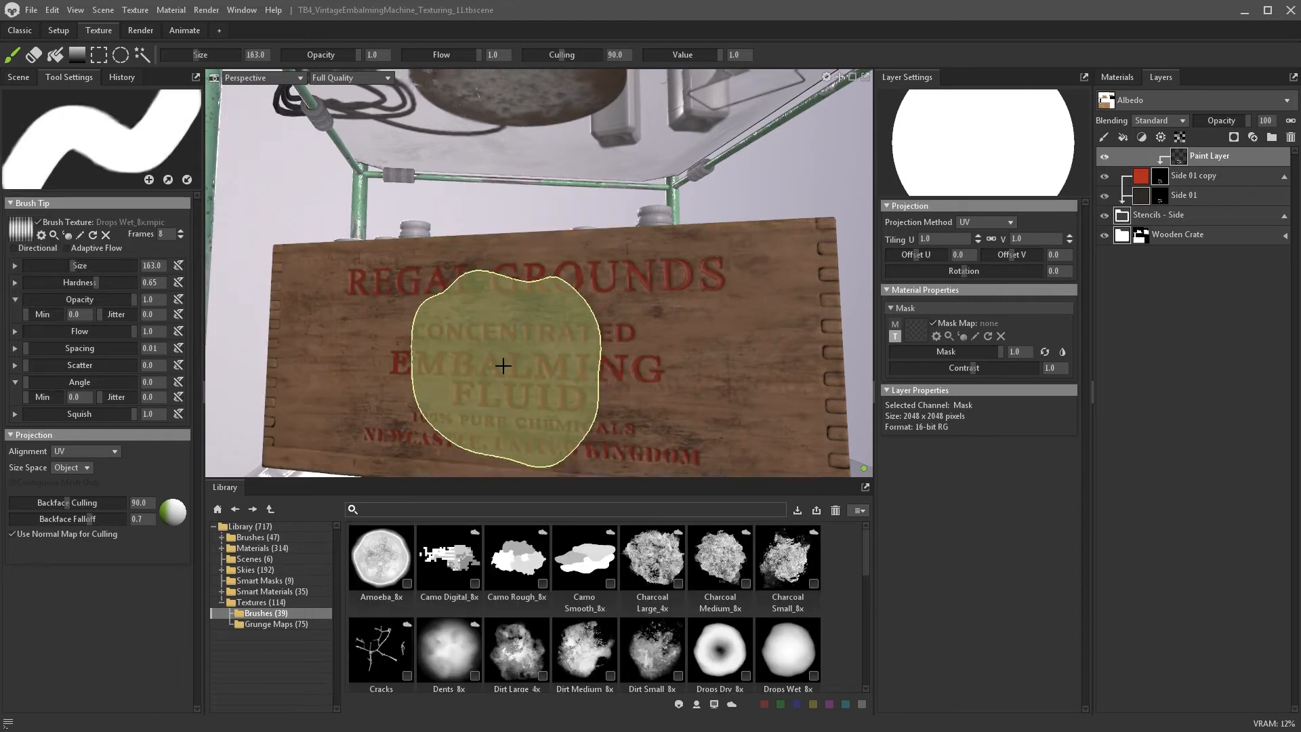
key([)
key([)
key([)
key([)
key(x)
drag(379, 288, 710, 278)
- Paint black at brush size 32 over CONCENTRATED and the two bottom lines, leaving red only on EMBALMING FLUID
key([)
key([)
key([)
drag(412, 329, 637, 331)
drag(359, 431, 690, 452)
alt+drag(575, 445, 538, 316)
scroll(537, 317, down, 4)
scroll(537, 316, up, 3)
mouse_move(433, 288)
mouse_down()
mouse_move(602, 290)
mouse_move(427, 318)
mouse_up()
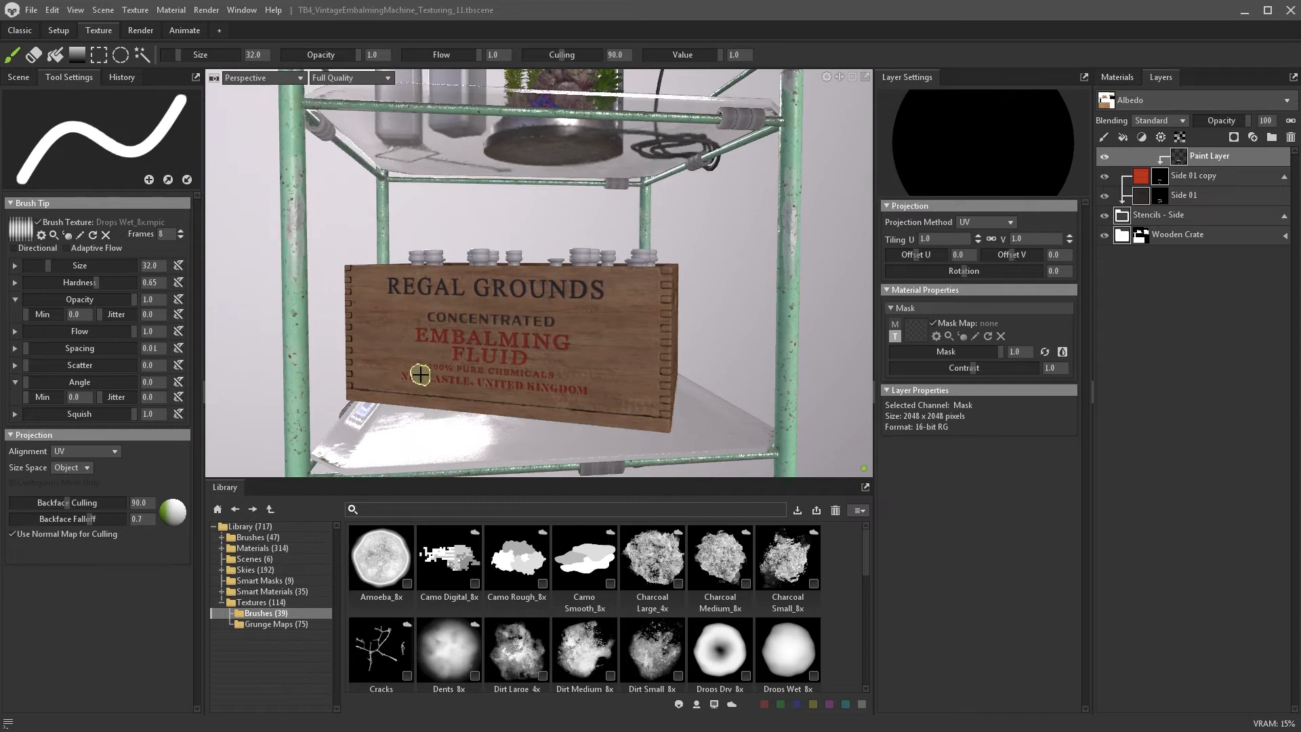
mouse_move(421, 375)
mouse_down()
mouse_move(470, 377)
mouse_move(433, 372)
mouse_move(448, 375)
mouse_up()
- Add a white fill mask to the Stencils - Side folder and assign the Concrete Mortar grunge map to it
alt+drag(448, 376, 512, 368)
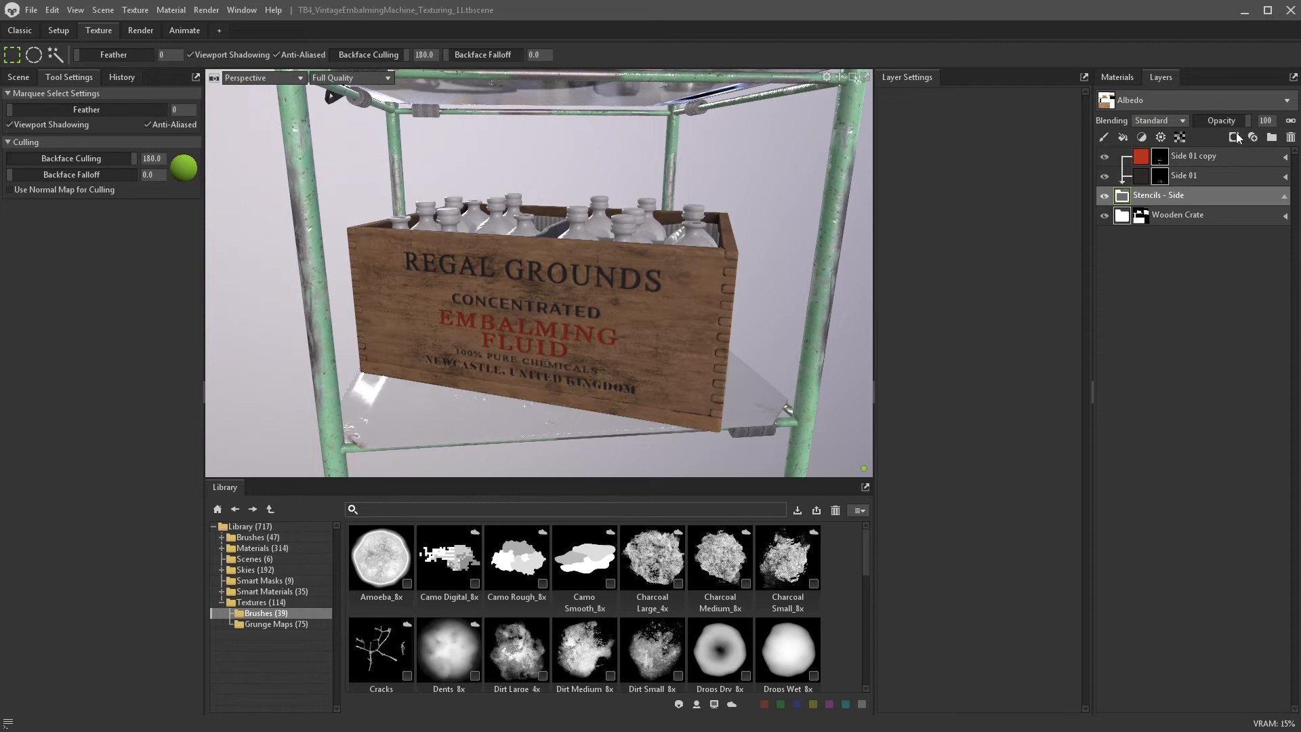
click(1234, 137)
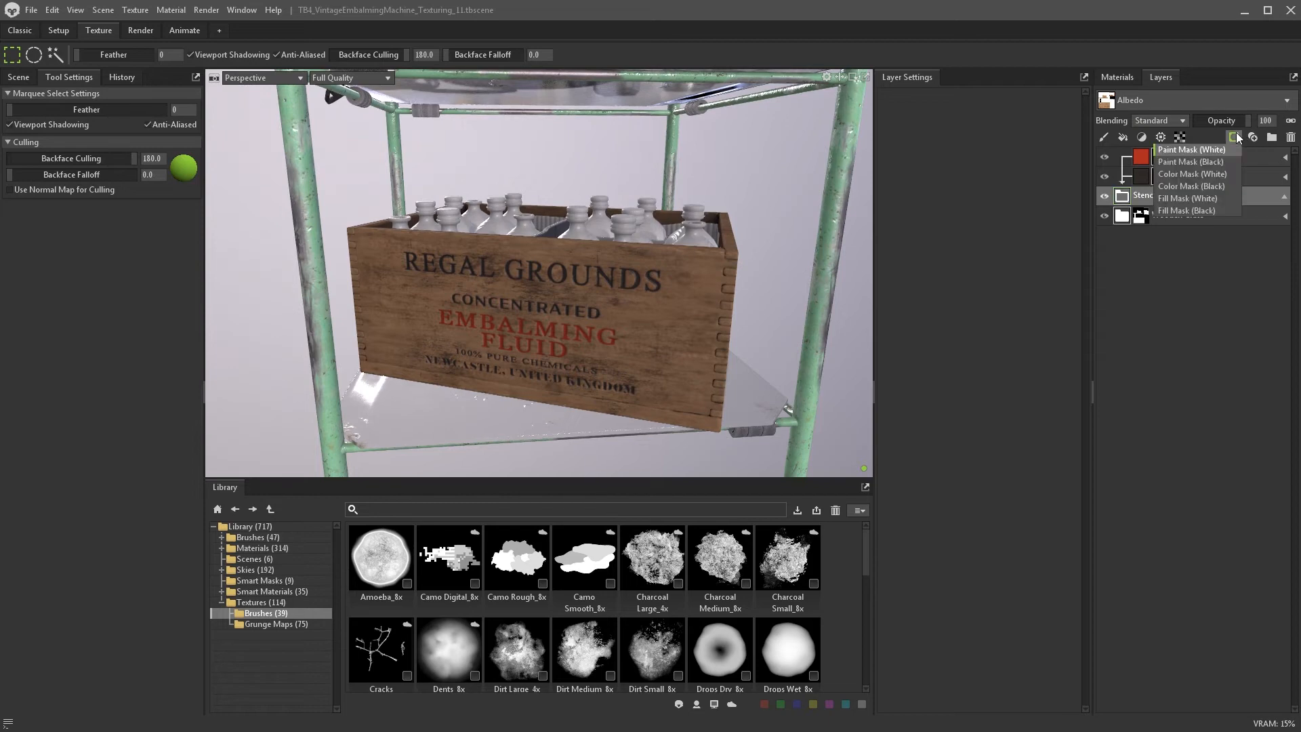
click(1207, 199)
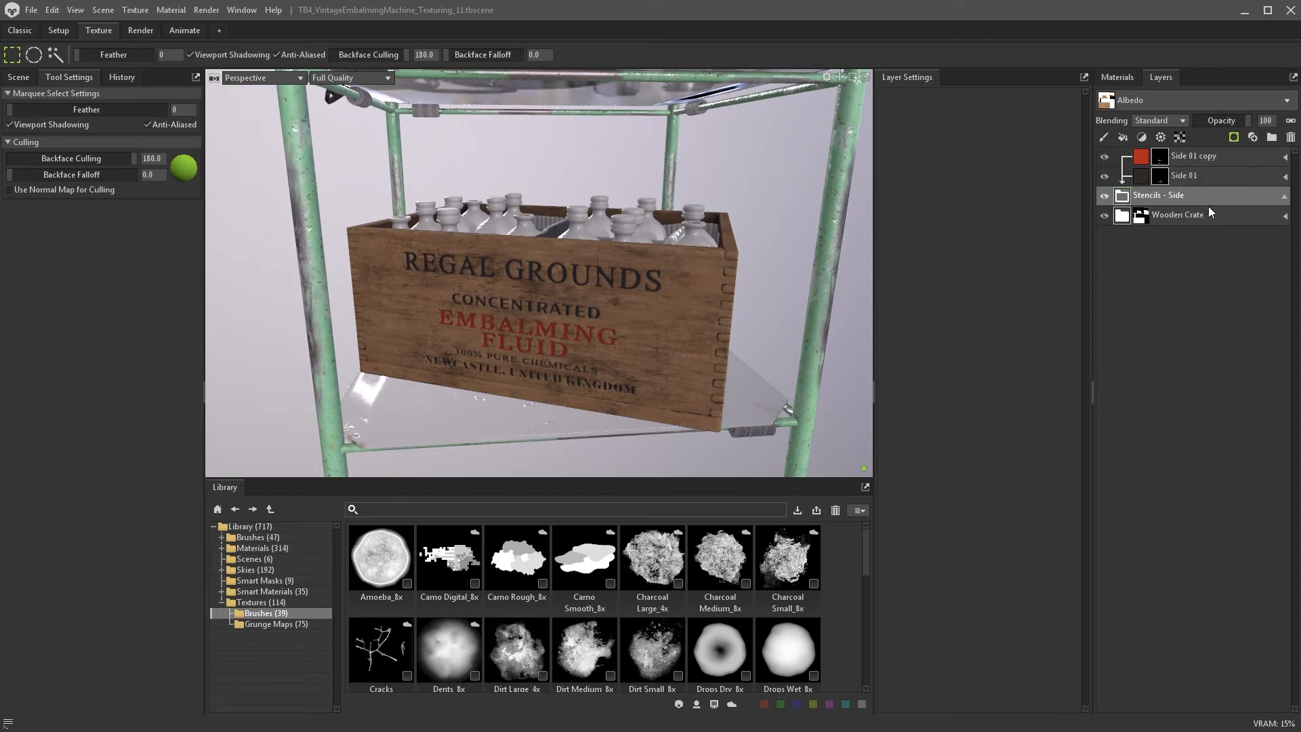
click(291, 622)
drag(720, 558, 915, 332)
- Set the grunge mask's tiling to 5, its contrast to about 6.184 and its mask value to about 0.881
scroll(600, 339, up, 5)
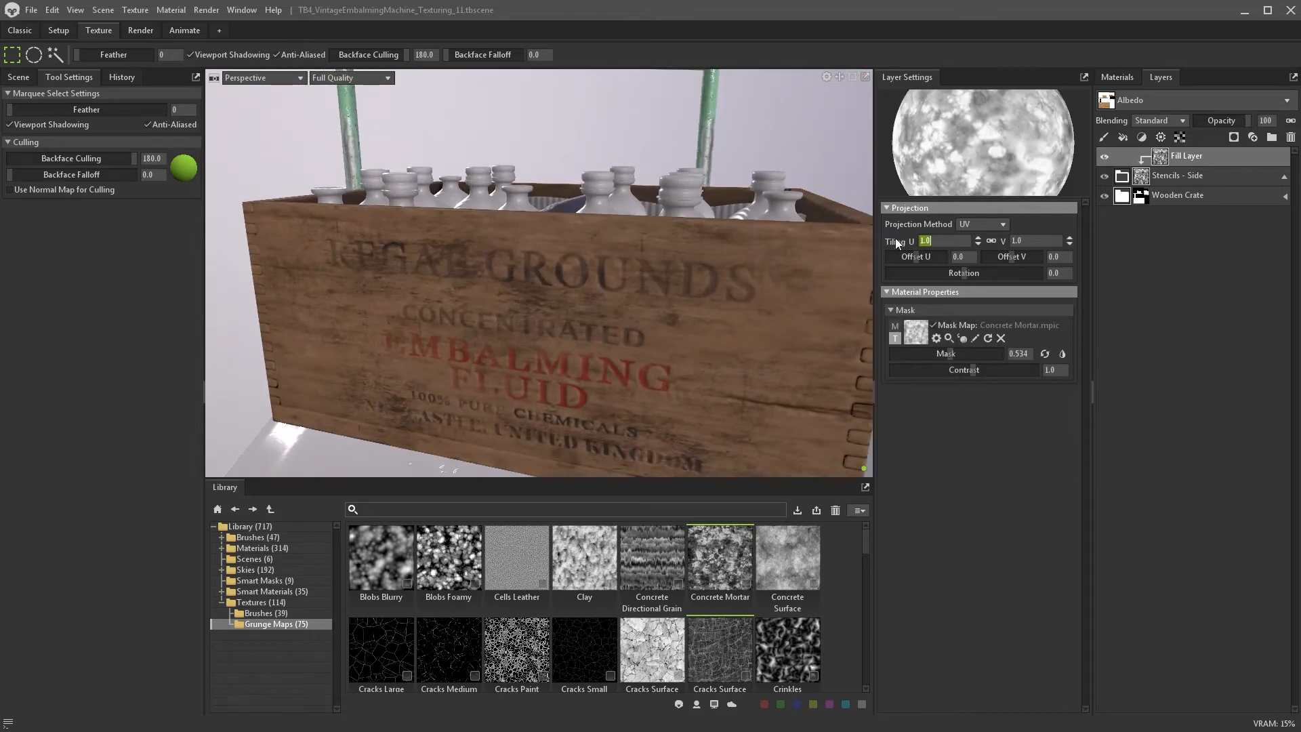
text(5)
key(Return)
click(1020, 370)
drag(957, 353, 989, 351)
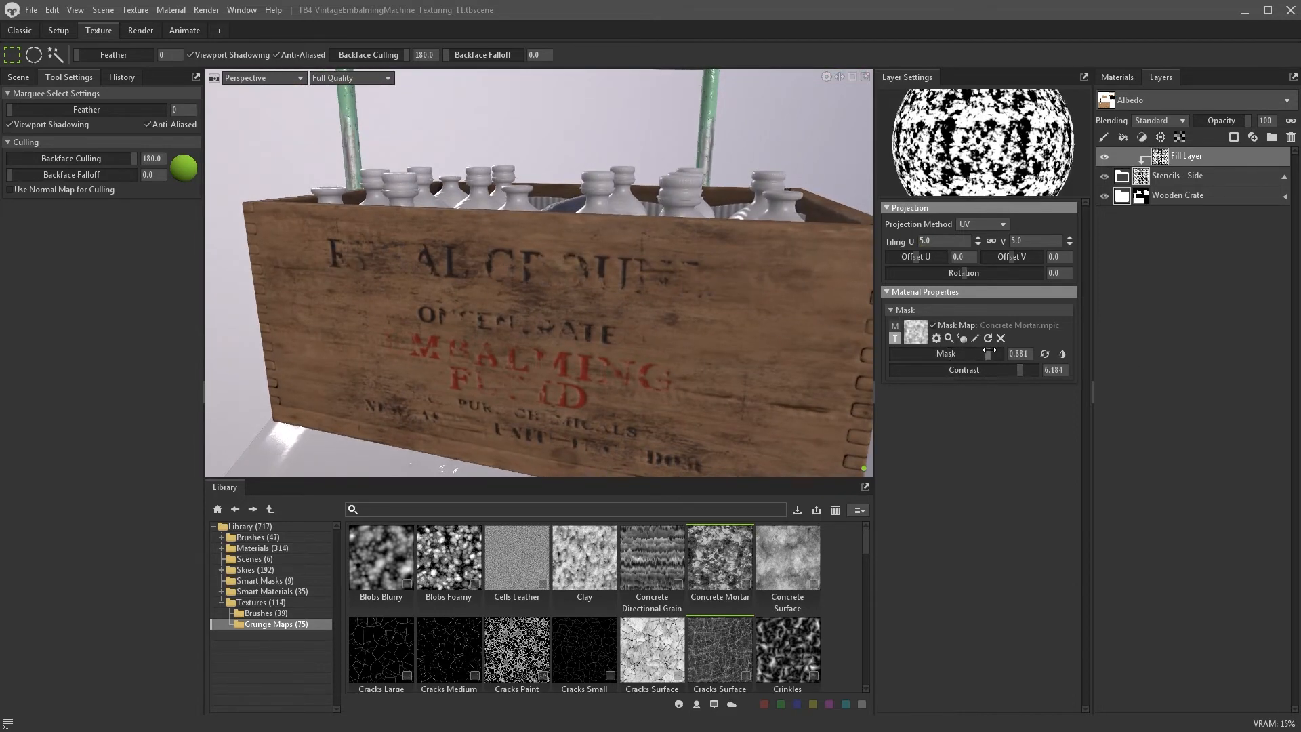
- Add a second fill layer with Multiply blending to the Stencils - Side mask and assign the Dust Sponged grunge map to it
click(1123, 138)
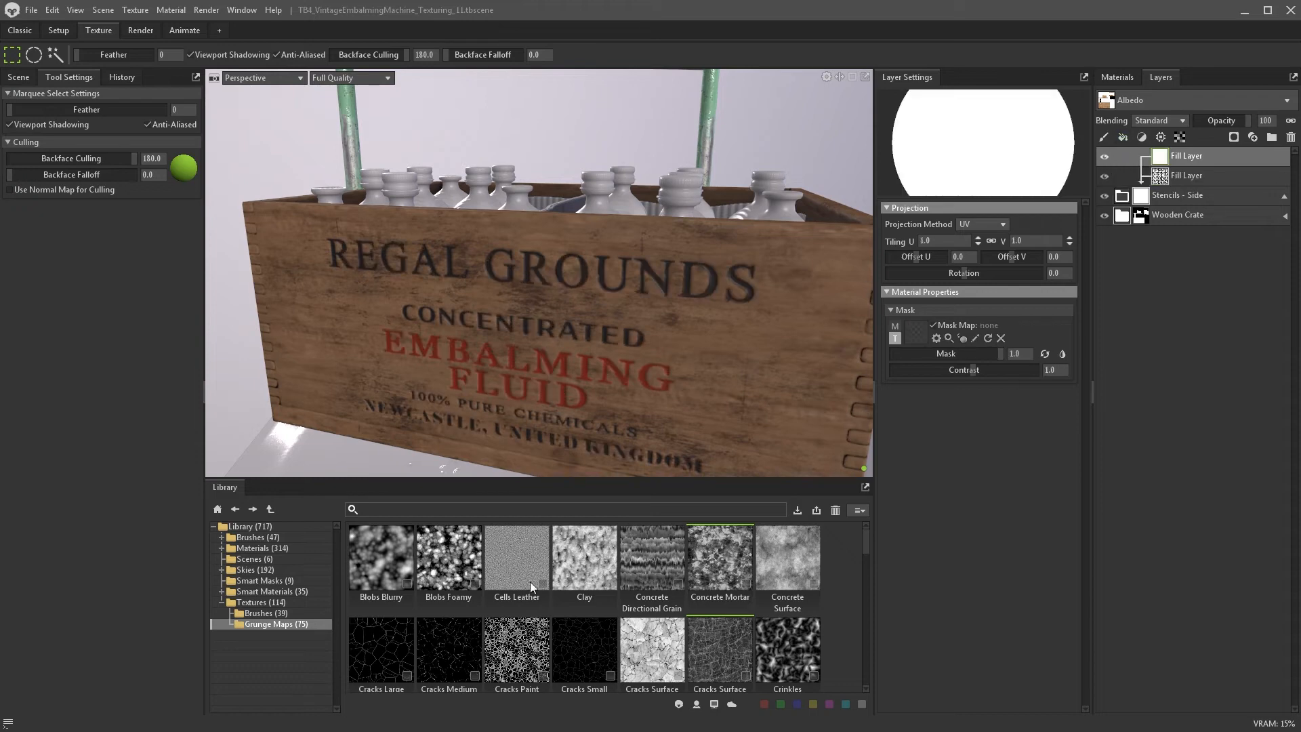
drag(1162, 180, 1162, 178)
click(1160, 120)
click(1157, 158)
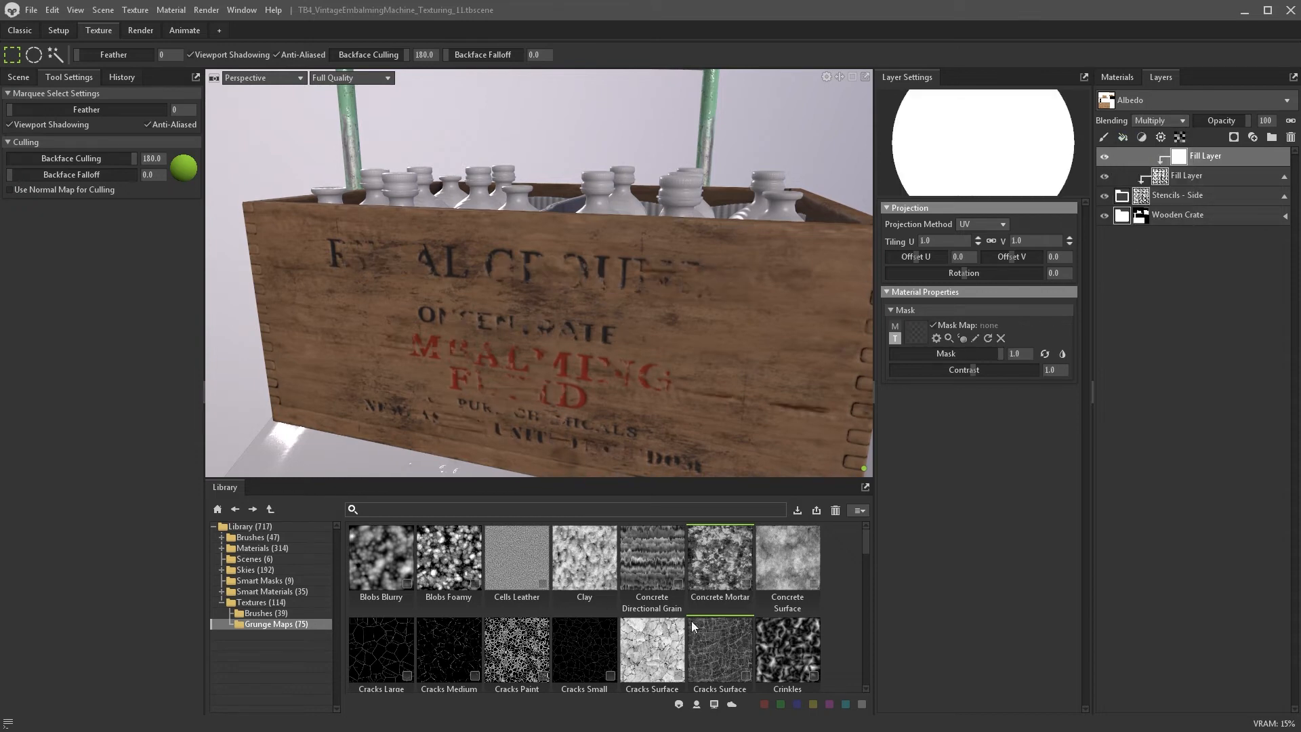
scroll(465, 586, down, 3)
scroll(542, 616, down, 1)
drag(652, 607, 915, 332)
- Set the Dust Sponged fill to Add blending, tiling 7, contrast about 8.915 and mask value about 0.863
click(972, 356)
click(1153, 121)
click(1152, 145)
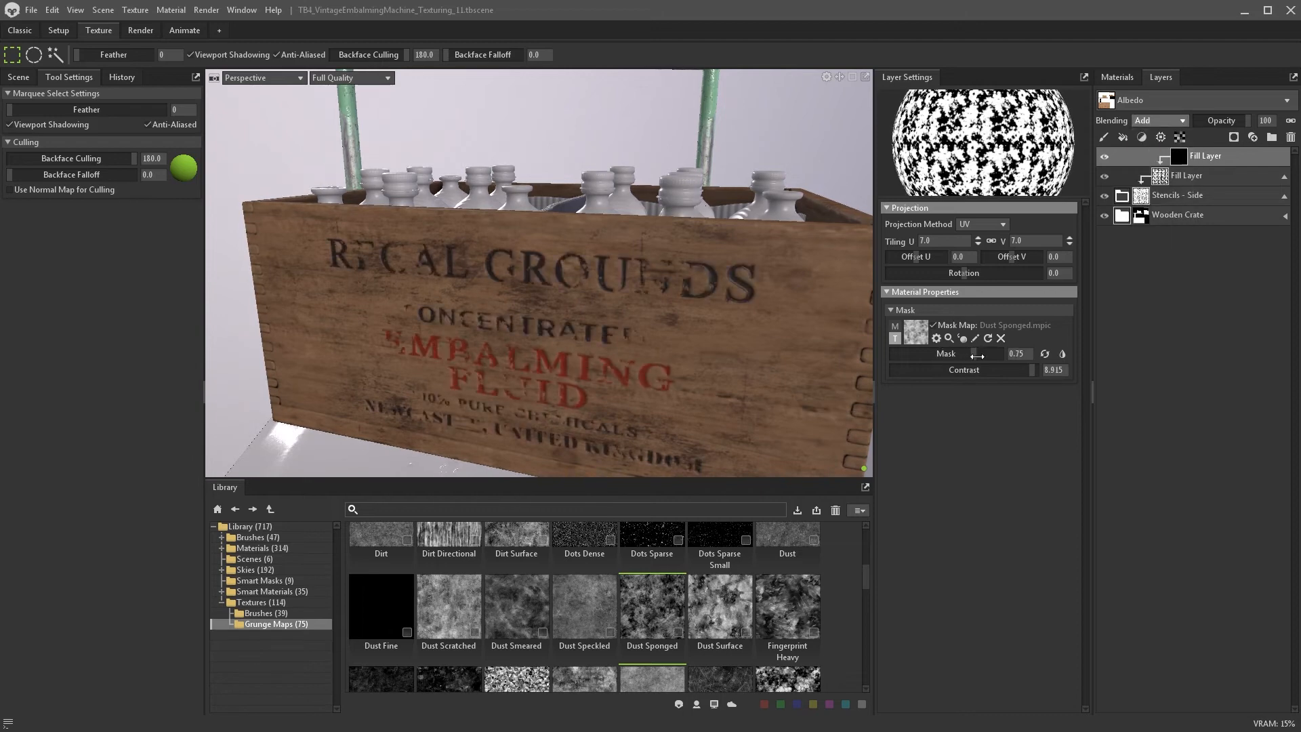
drag(994, 354, 985, 354)
click(1105, 158)
click(1104, 157)
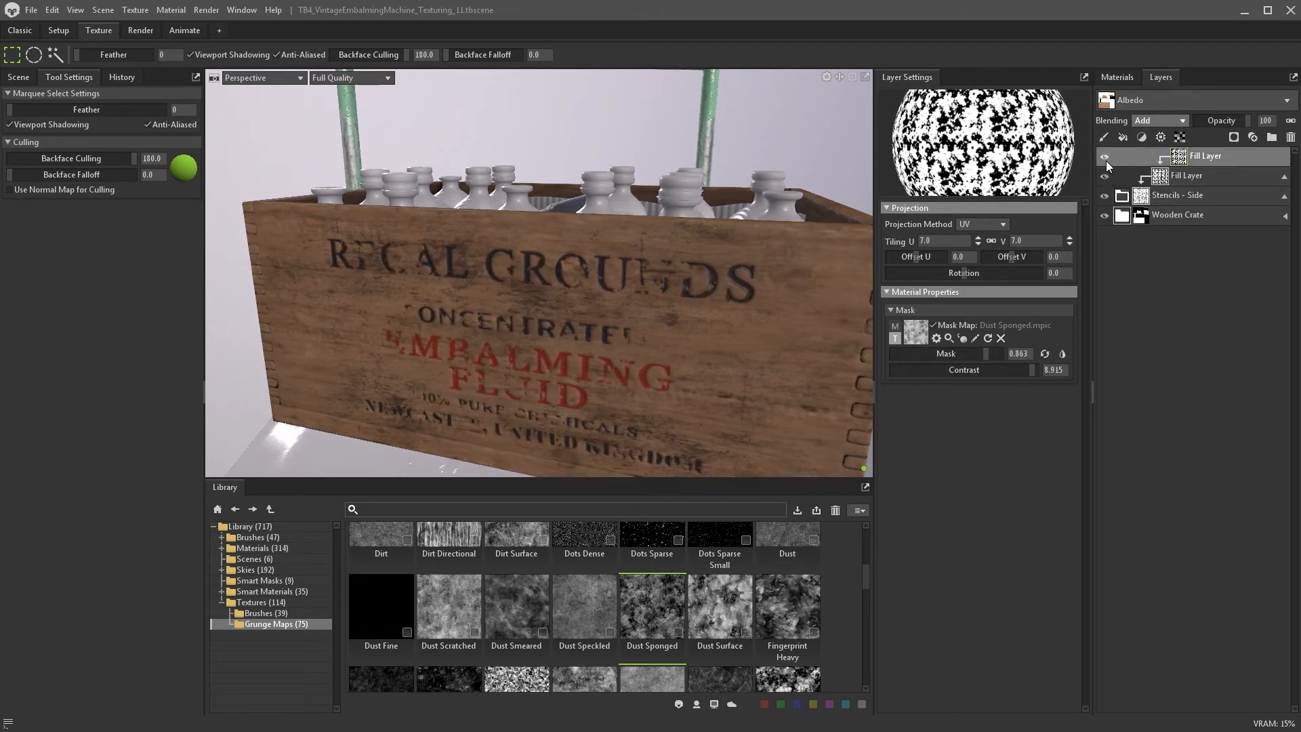
click(965, 368)
scroll(804, 364, down, 5)
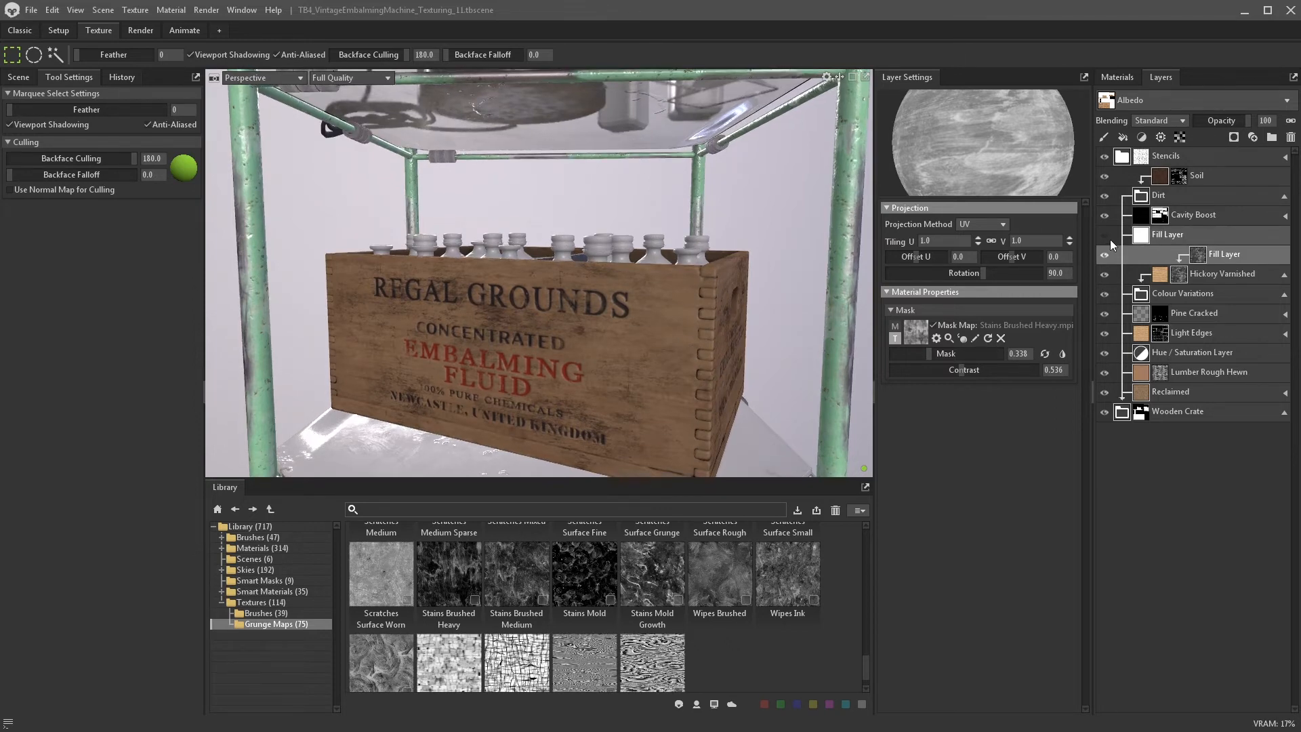
- Limit the white fill layer to albedo with a brown colour and move it into the Colour Variations folder above Hickory Varnished
click(1153, 236)
click(904, 225)
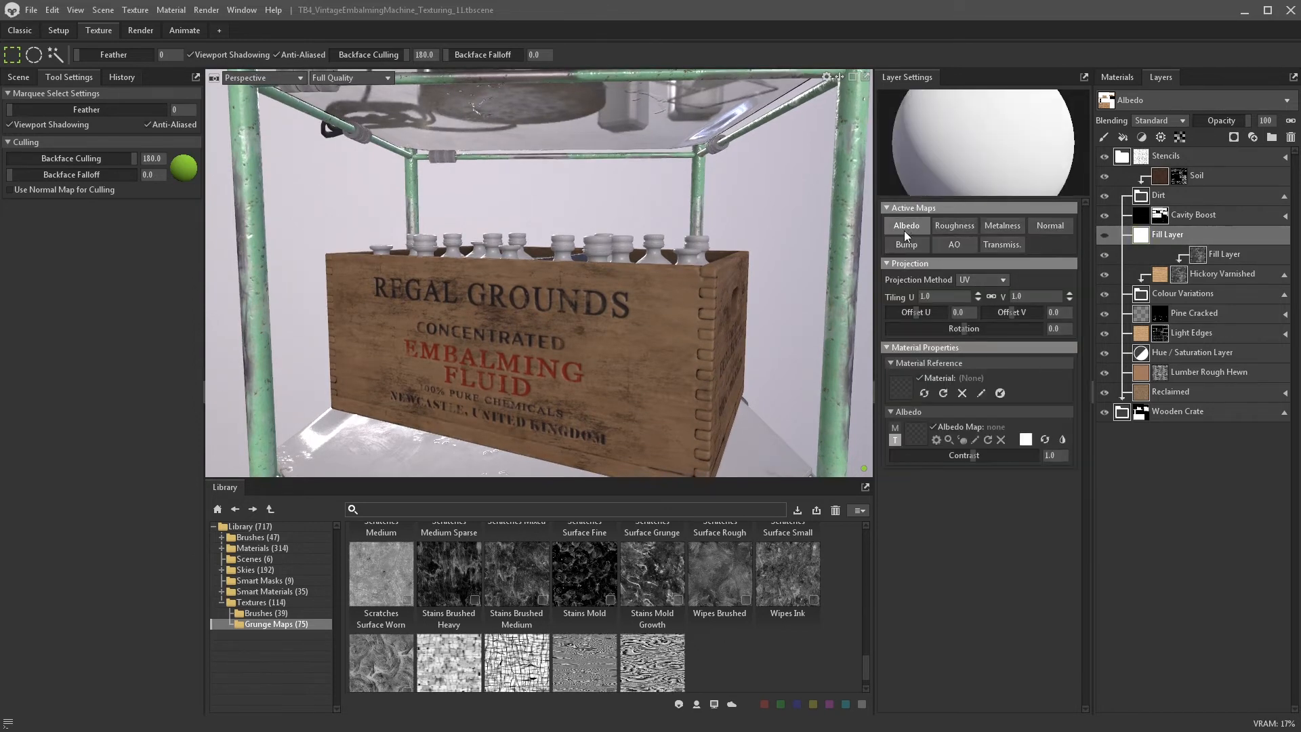
click(1025, 439)
click(607, 331)
drag(605, 326, 540, 389)
click(673, 445)
click(570, 381)
click(791, 291)
drag(1136, 245, 1183, 265)
- Give the brown fill layer a black mask, add a procedural Tiles layer to that mask and show the fill layer
click(1230, 137)
click(1214, 209)
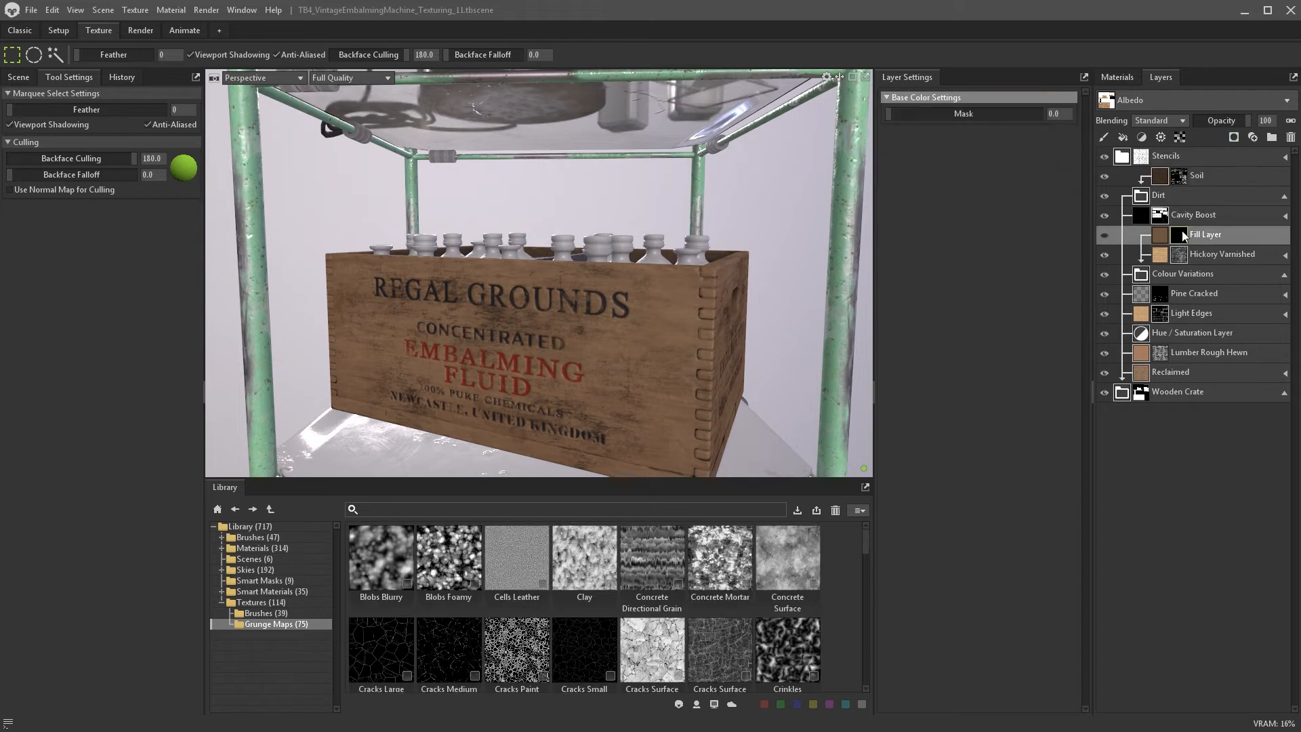
click(1180, 138)
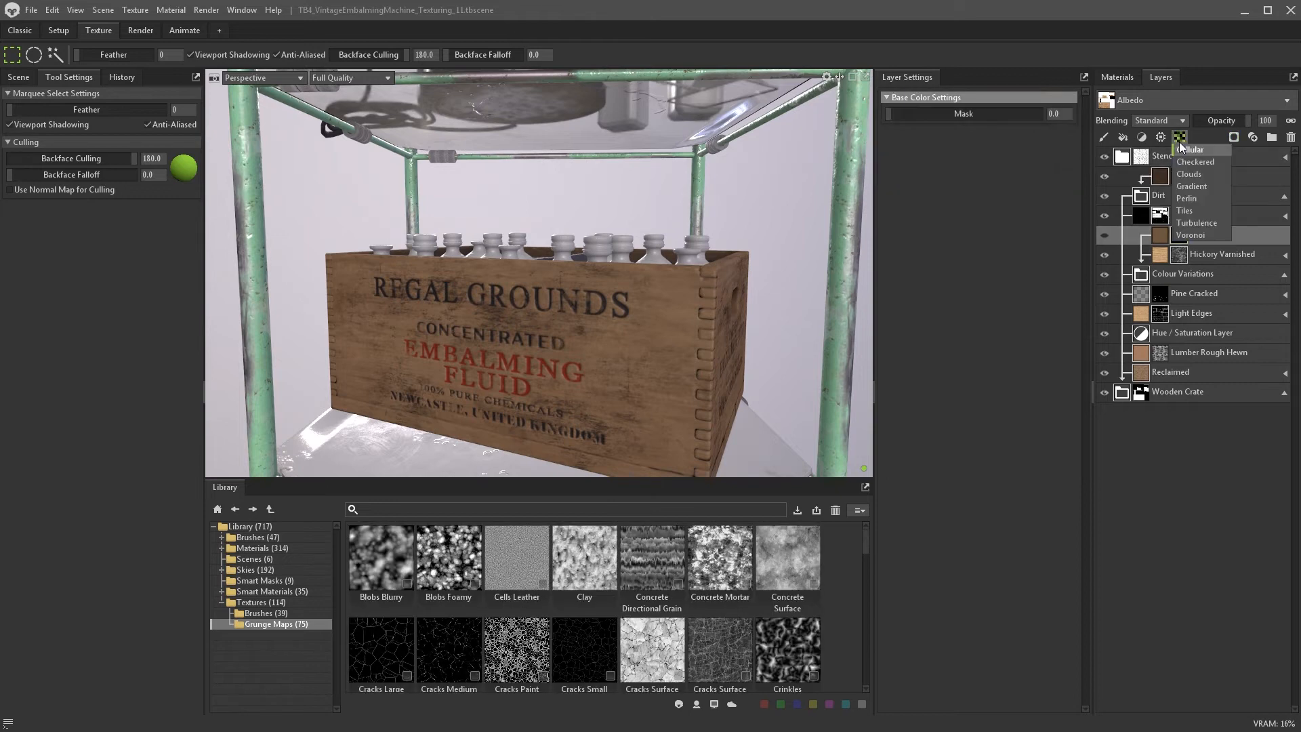
click(1190, 210)
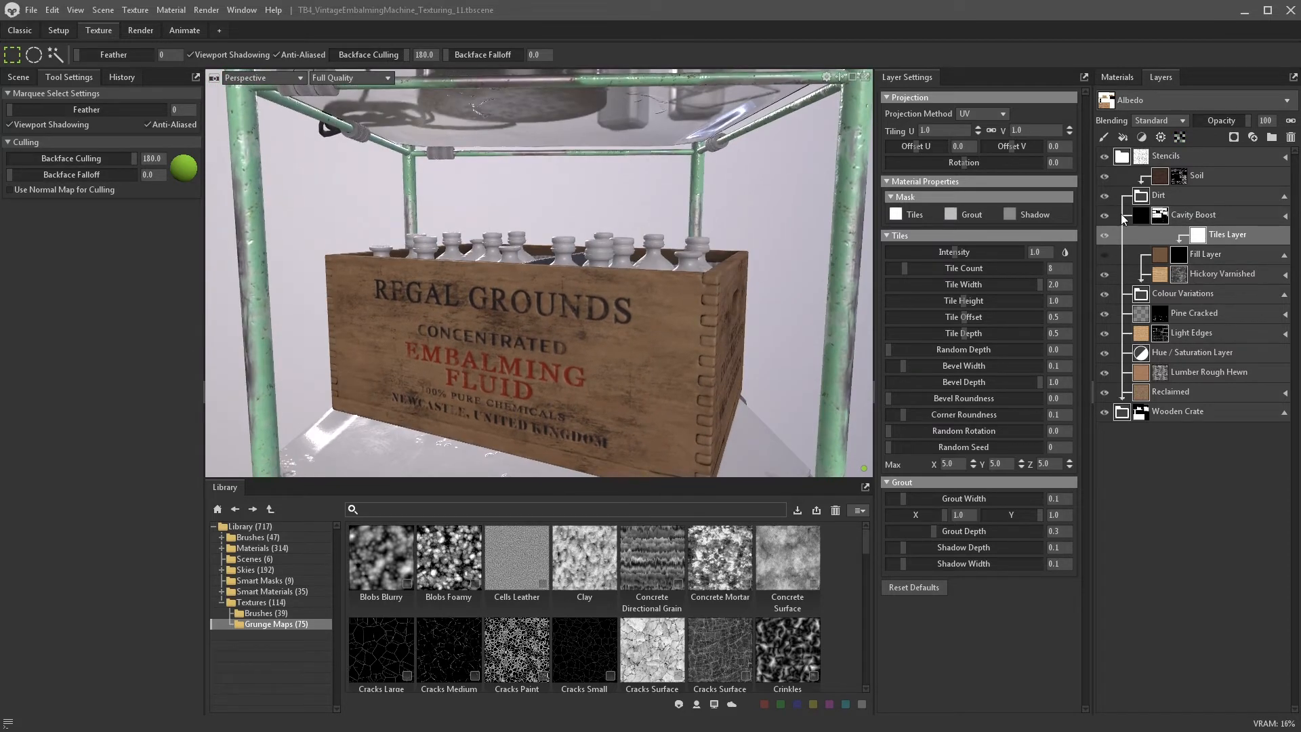
click(1104, 255)
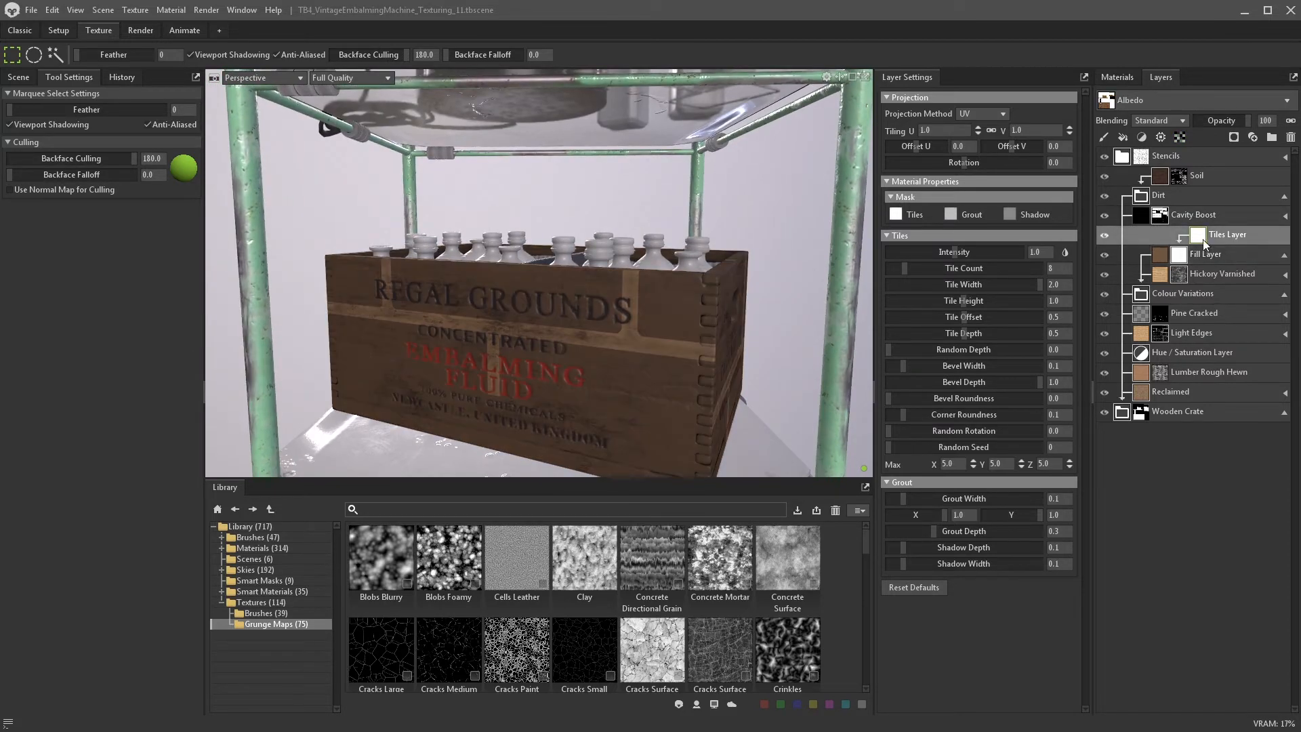
- Shape the tiles into tall narrow boards with tile count 20, width about 0.483, height 4 and depth about 0.576
drag(905, 267, 935, 268)
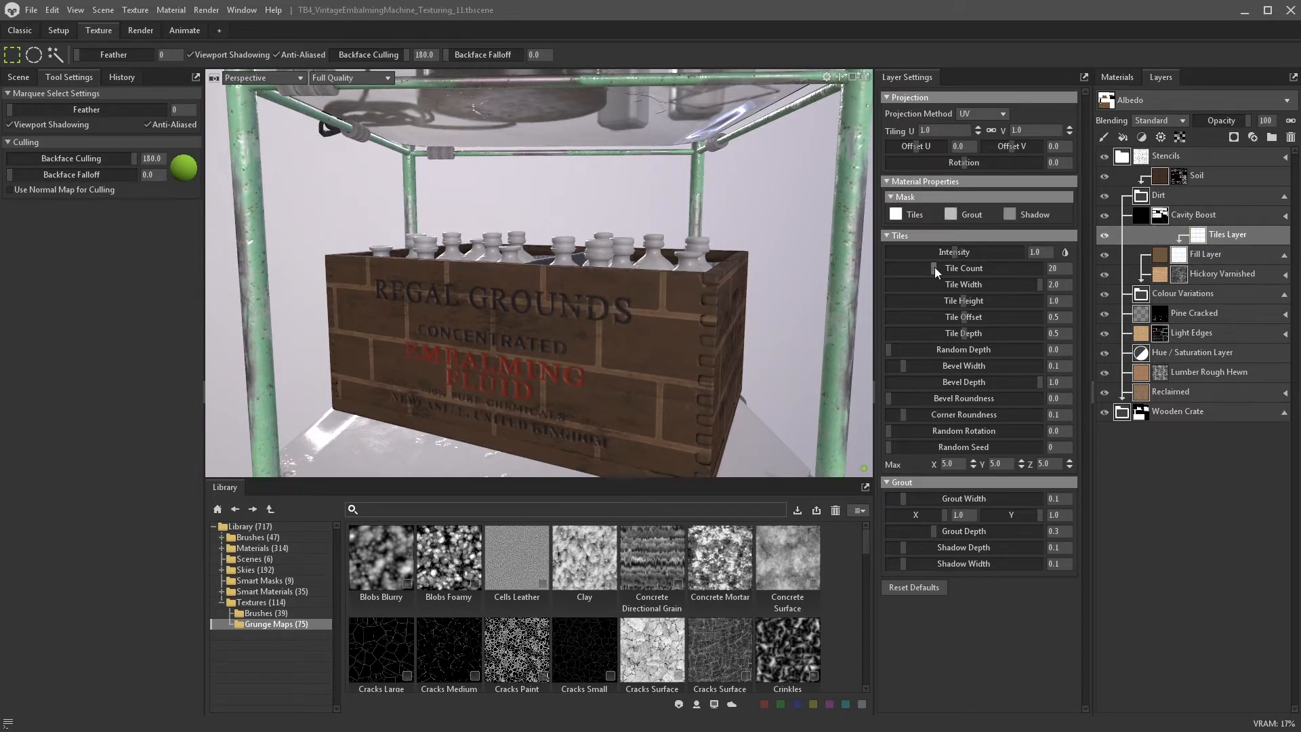
drag(964, 301, 1028, 304)
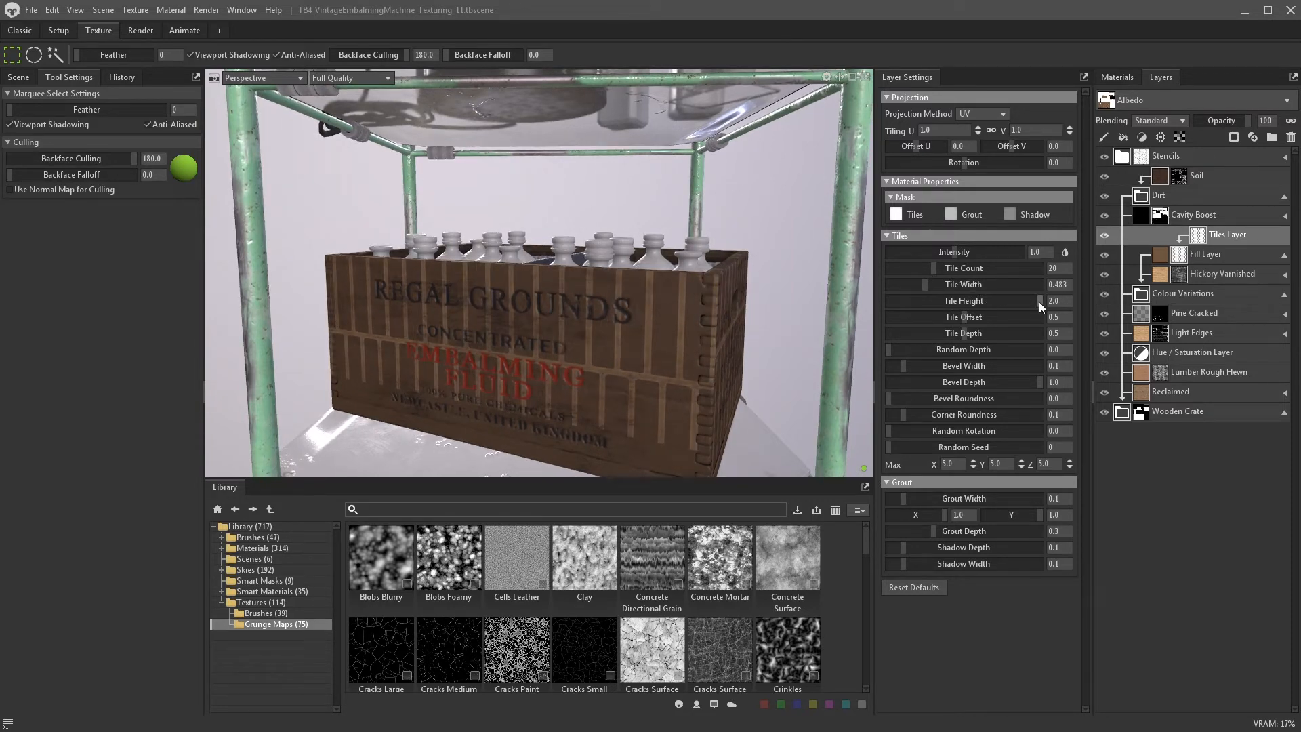
text(5)
key(Return)
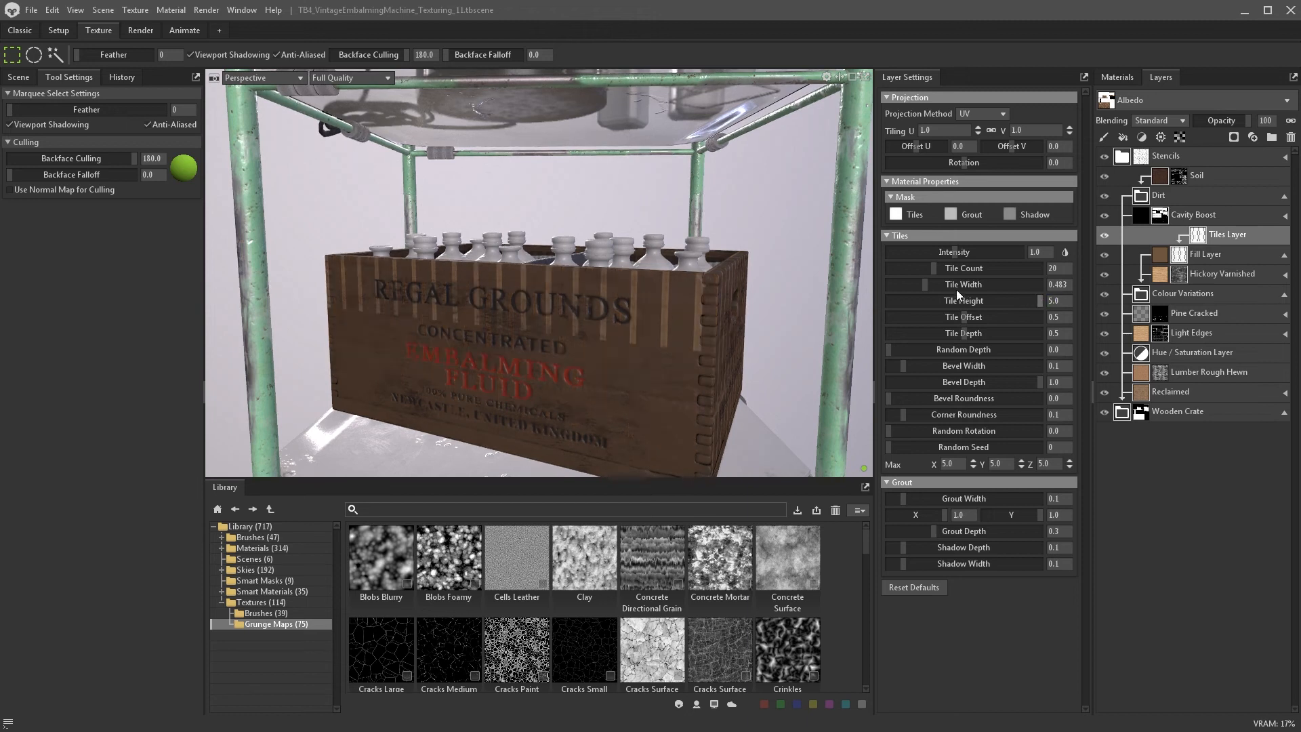
drag(969, 335, 976, 334)
click(1055, 301)
text(4)
key(Return)
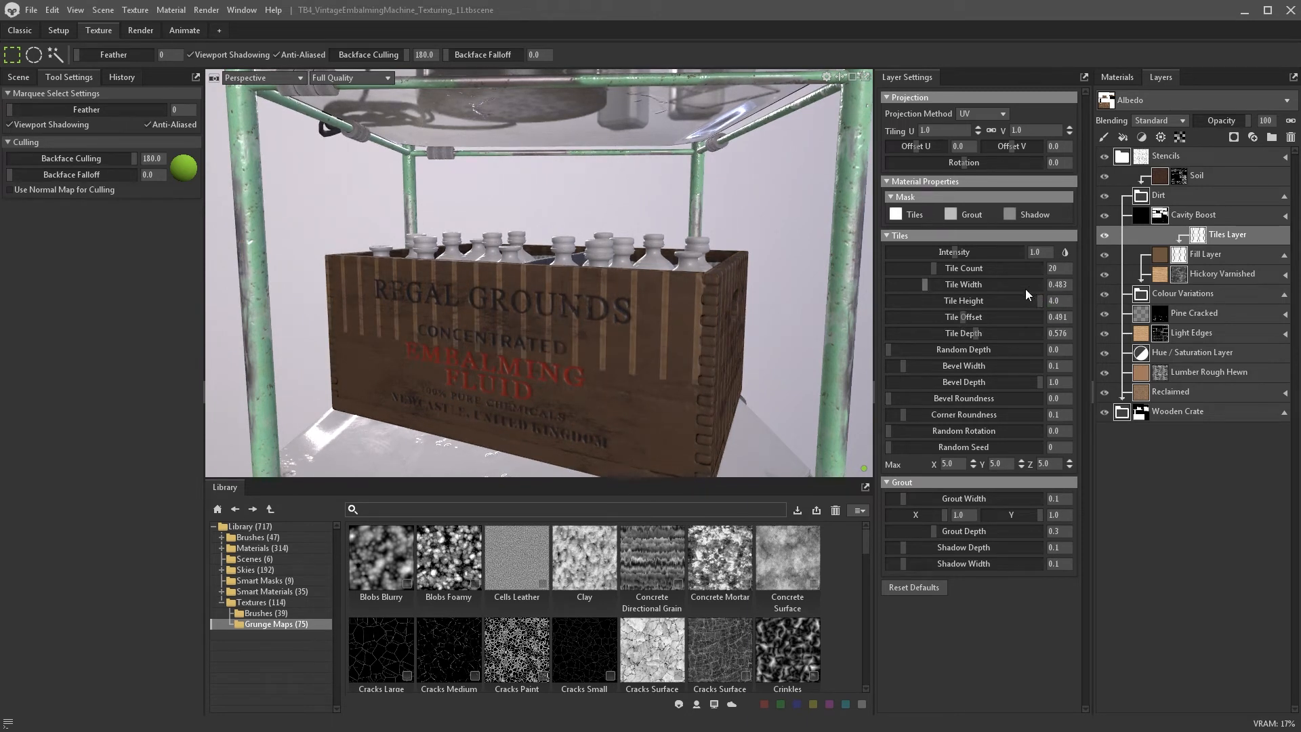
- Set the Tiles layer's grout width to about 0.103, intensity to about 1.475 and tile offset to about 0.955
drag(903, 499, 904, 499)
drag(955, 252, 961, 253)
mouse_move(1037, 300)
mouse_down()
mouse_move(1008, 301)
mouse_move(1034, 301)
mouse_move(1002, 317)
mouse_move(1056, 302)
mouse_up()
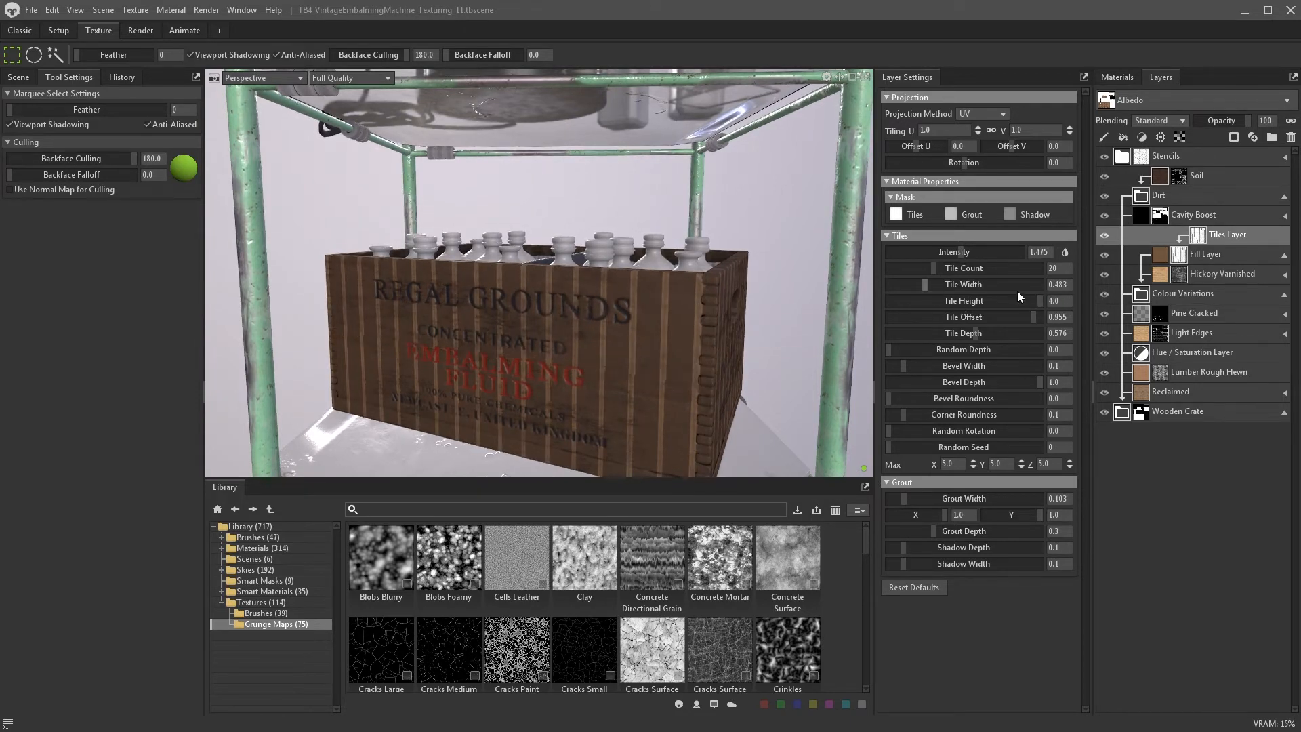
mouse_move(679, 333)
alt+mouse_down()
mouse_move(706, 282)
mouse_move(697, 331)
alt+mouse_up()
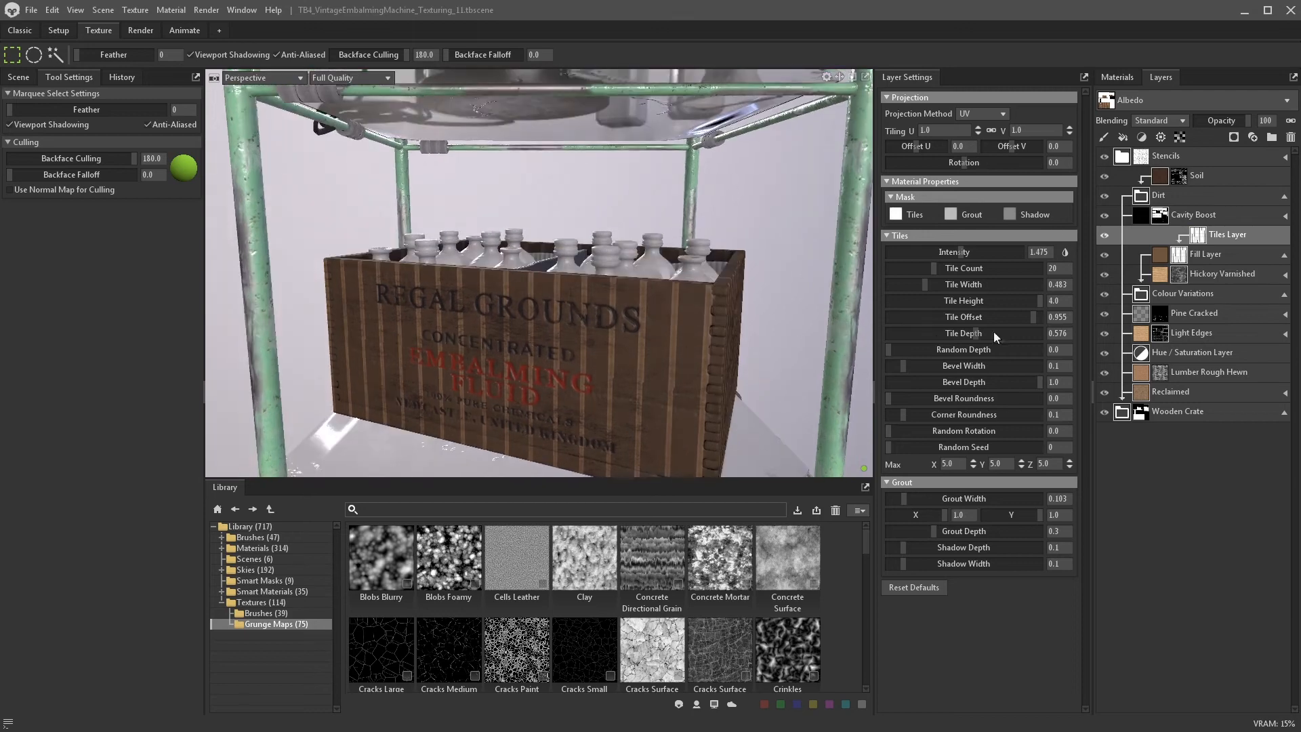
- Add an Invert adjustment to the Tiles layer so the brown colour fills only the grout lines
click(1142, 137)
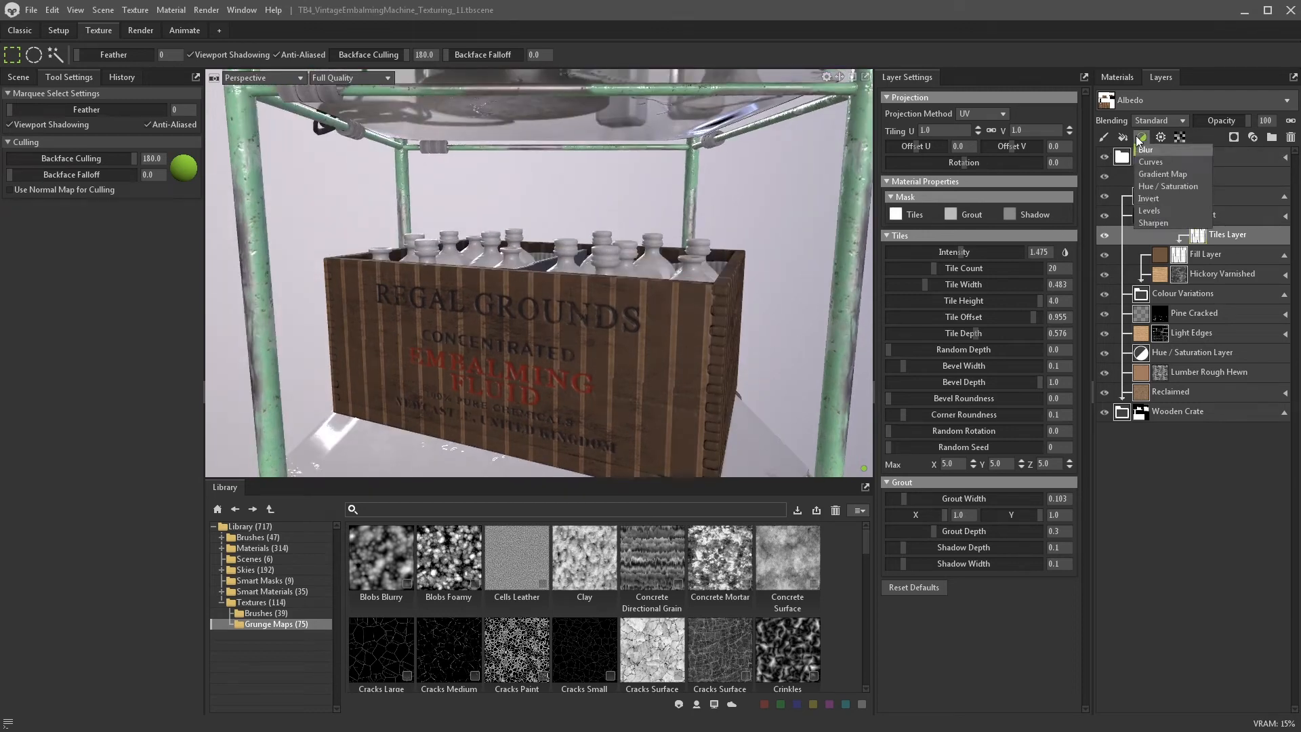
click(1152, 198)
drag(1217, 235, 1193, 275)
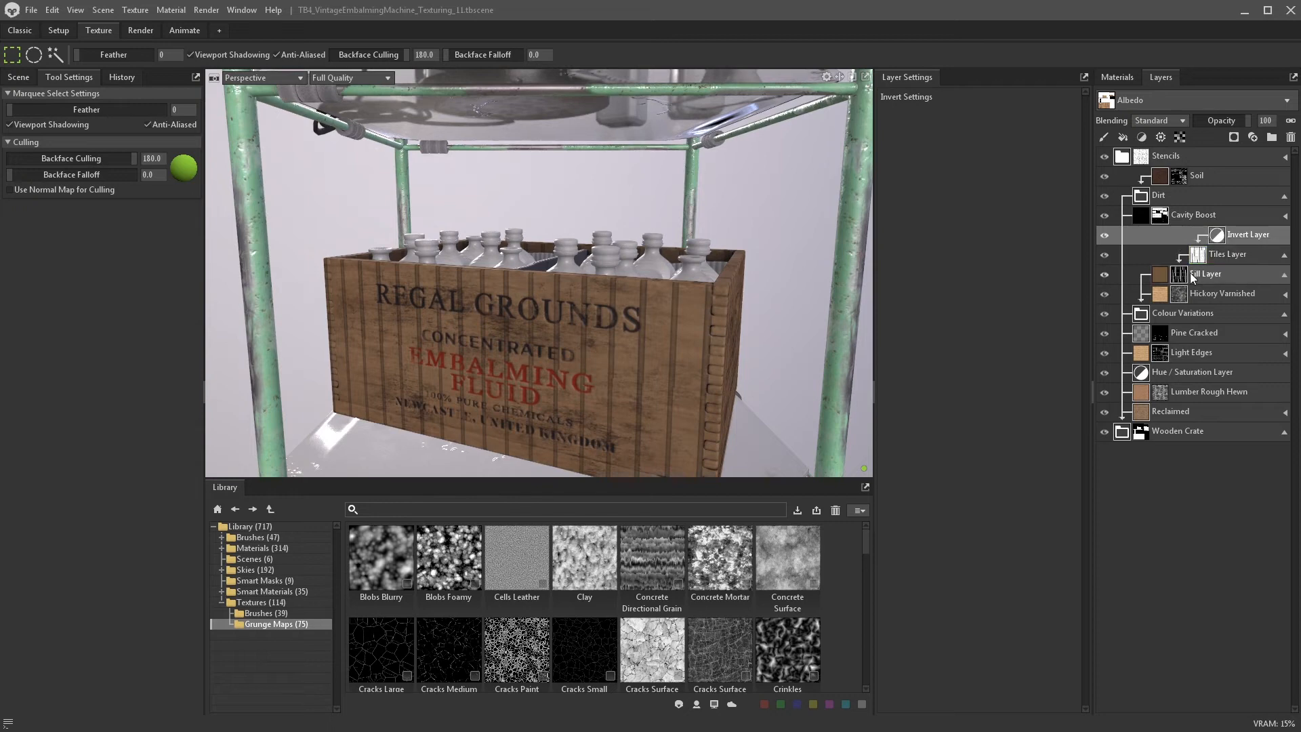
- Add a Dirt layer above the tiles in the mask with Multiply blending, intensity 0.65 and direction contrast about 2.482
click(1199, 259)
click(1161, 137)
click(1177, 189)
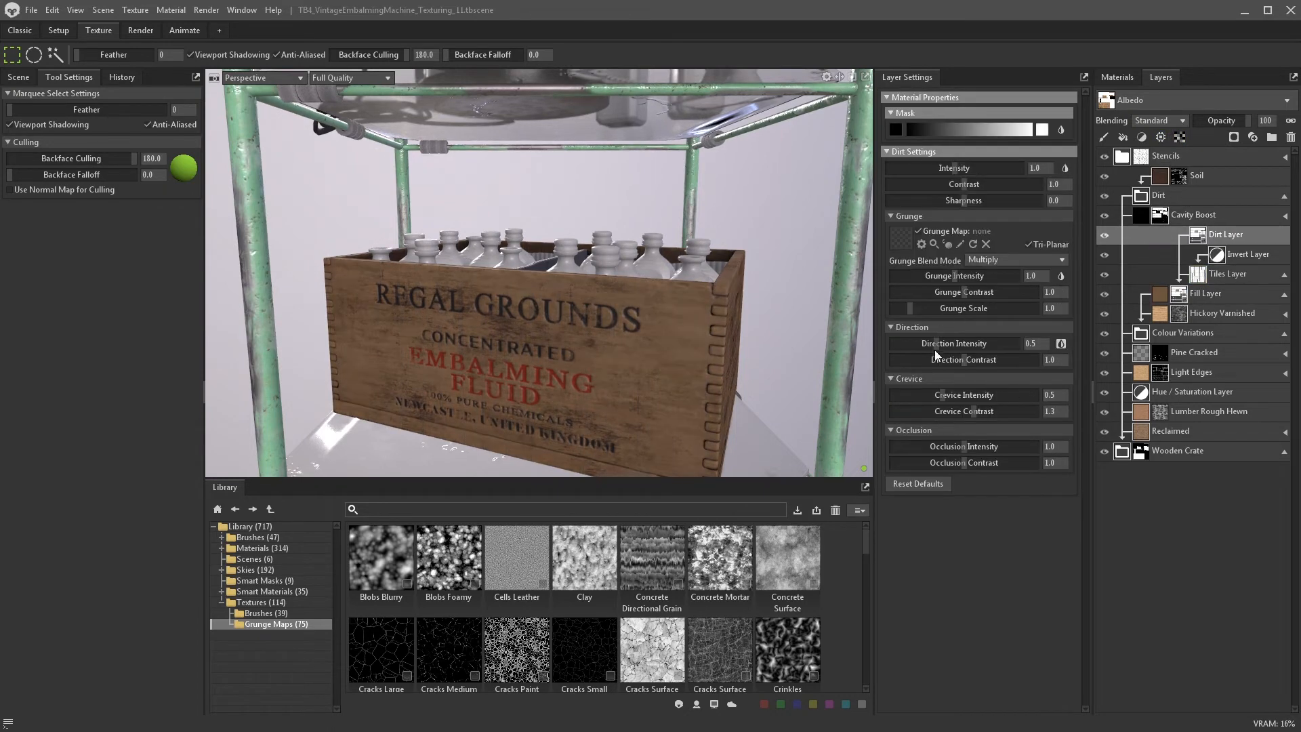
drag(934, 346, 966, 340)
mouse_move(952, 167)
mouse_down()
mouse_move(978, 168)
mouse_move(943, 175)
mouse_up()
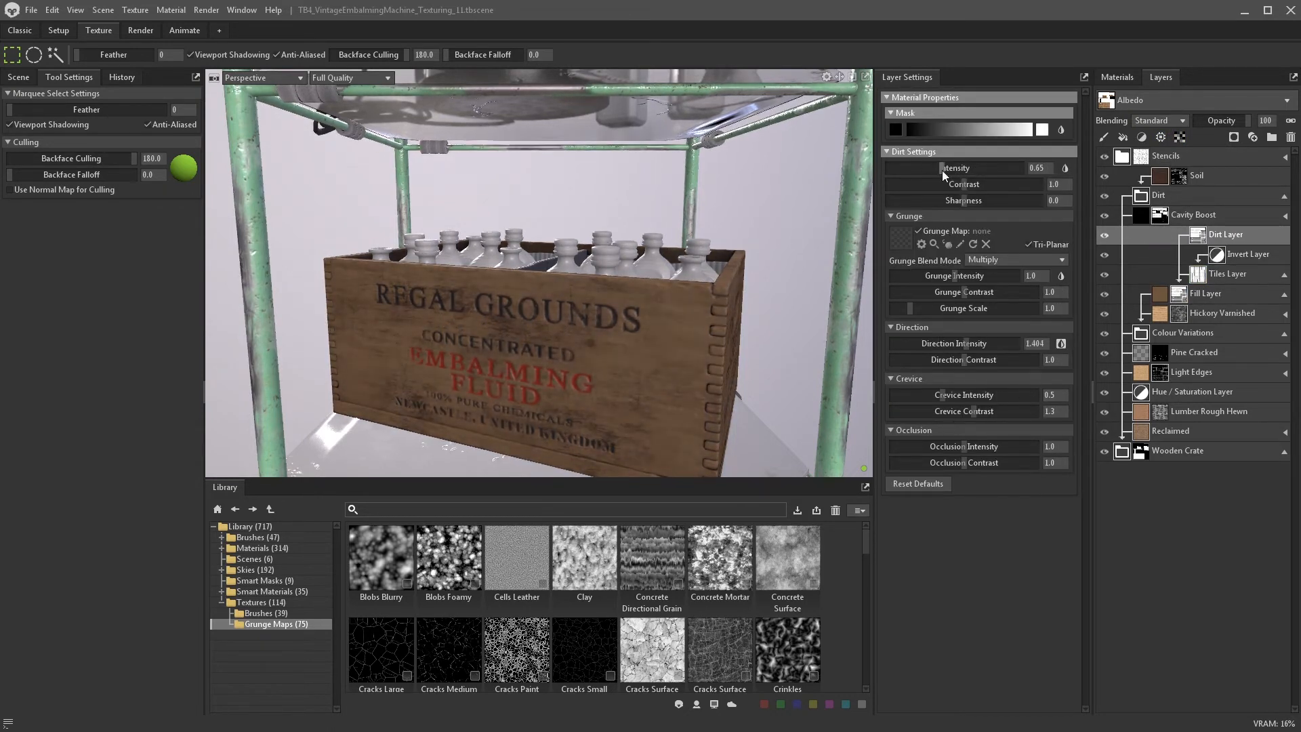
click(1159, 121)
click(1158, 153)
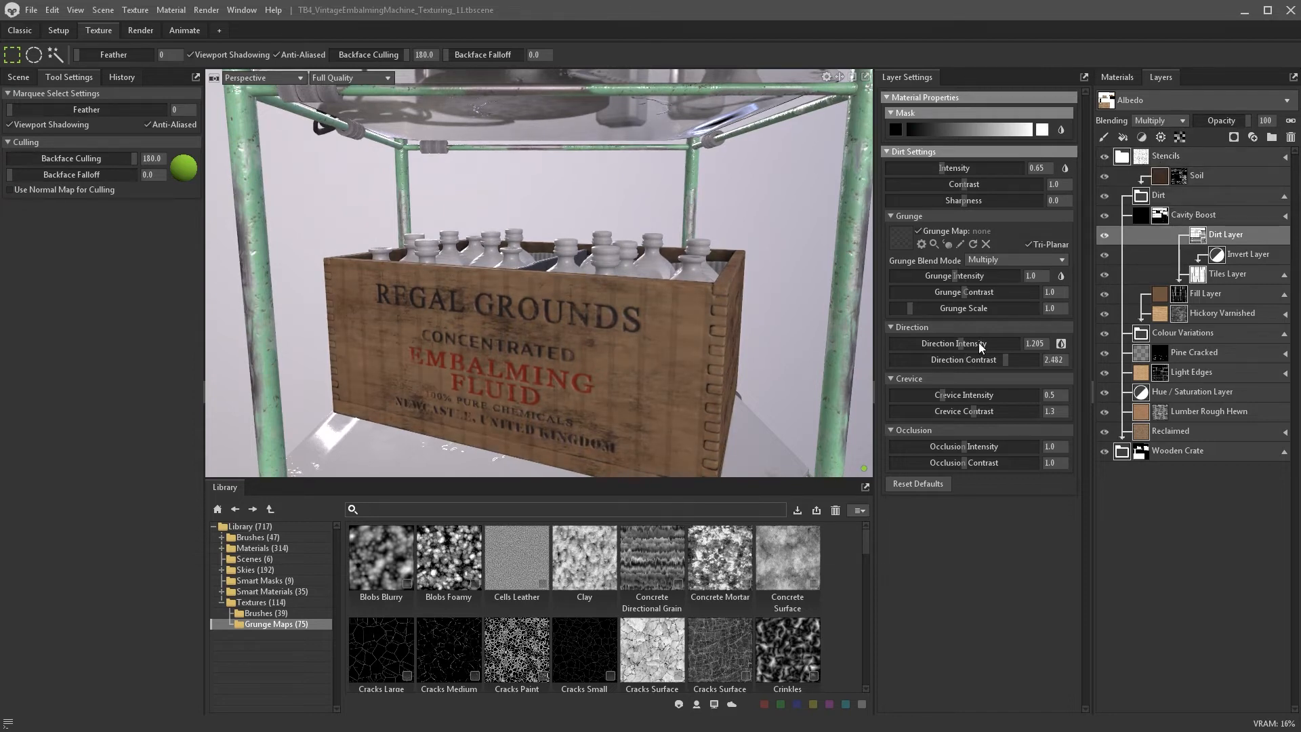
drag(978, 343, 972, 343)
- Add a paint layer on top of the brown fill's mask and assign the Dirt Large_4x brush texture
click(1103, 137)
click(265, 612)
scroll(502, 599, down, 1)
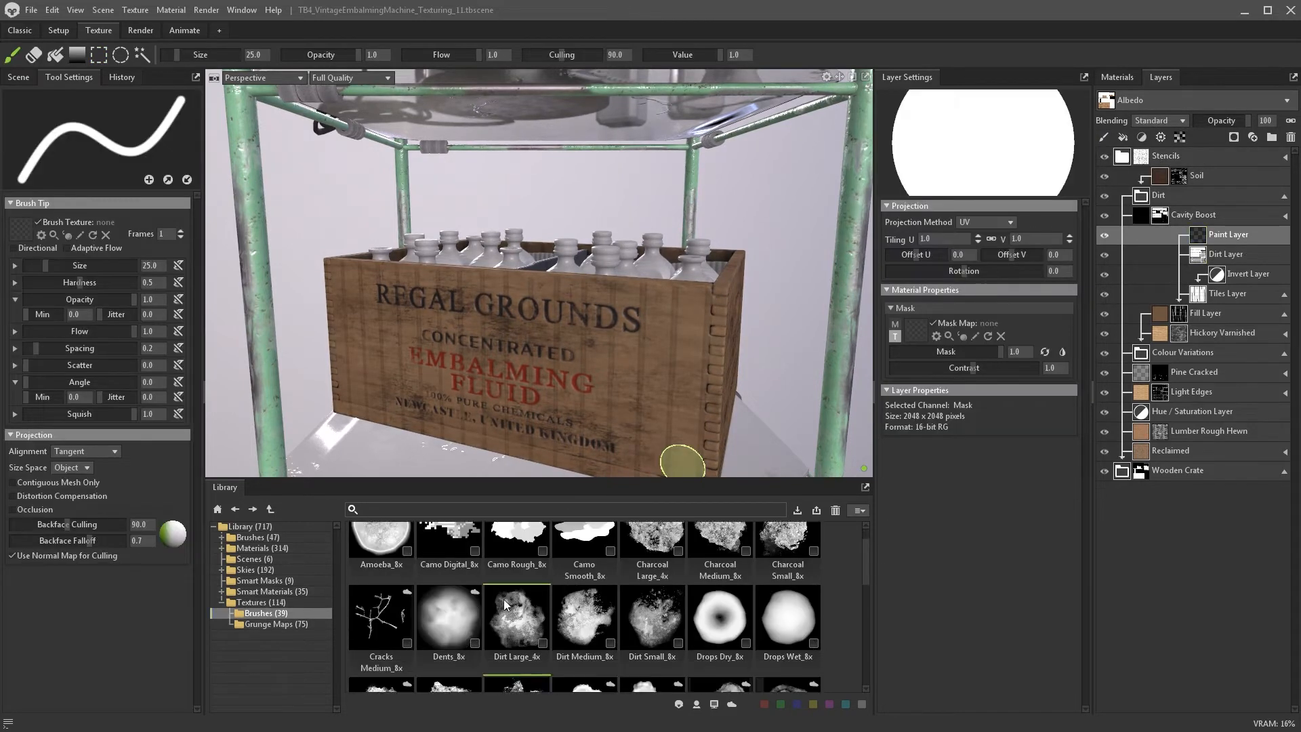
alt+drag(595, 429, 615, 397)
drag(517, 616, 30, 240)
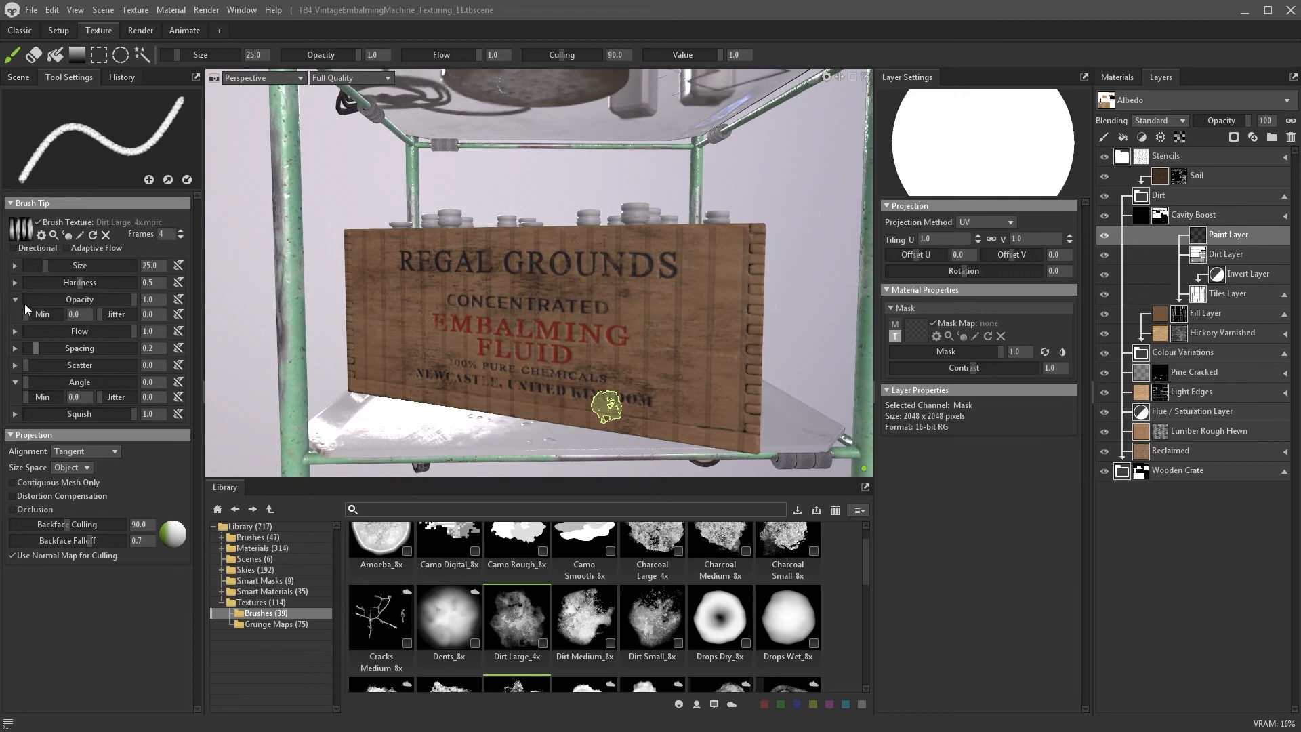
- Set the Dirt Large_4x brush to black at size 45, opacity 0.3 and opacity jitter about 0.235
click(17, 299)
click(16, 299)
click(116, 314)
key(bracketright)
key(bracketright)
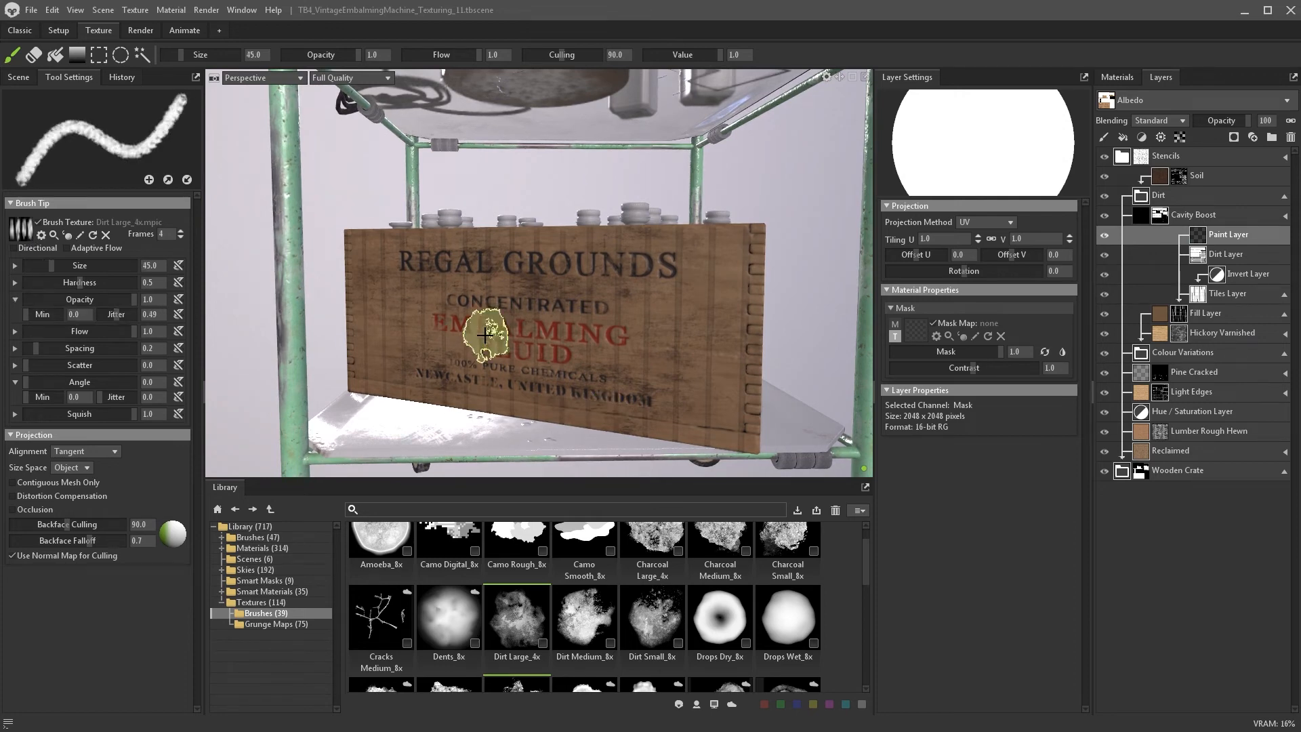
key(x)
key(3)
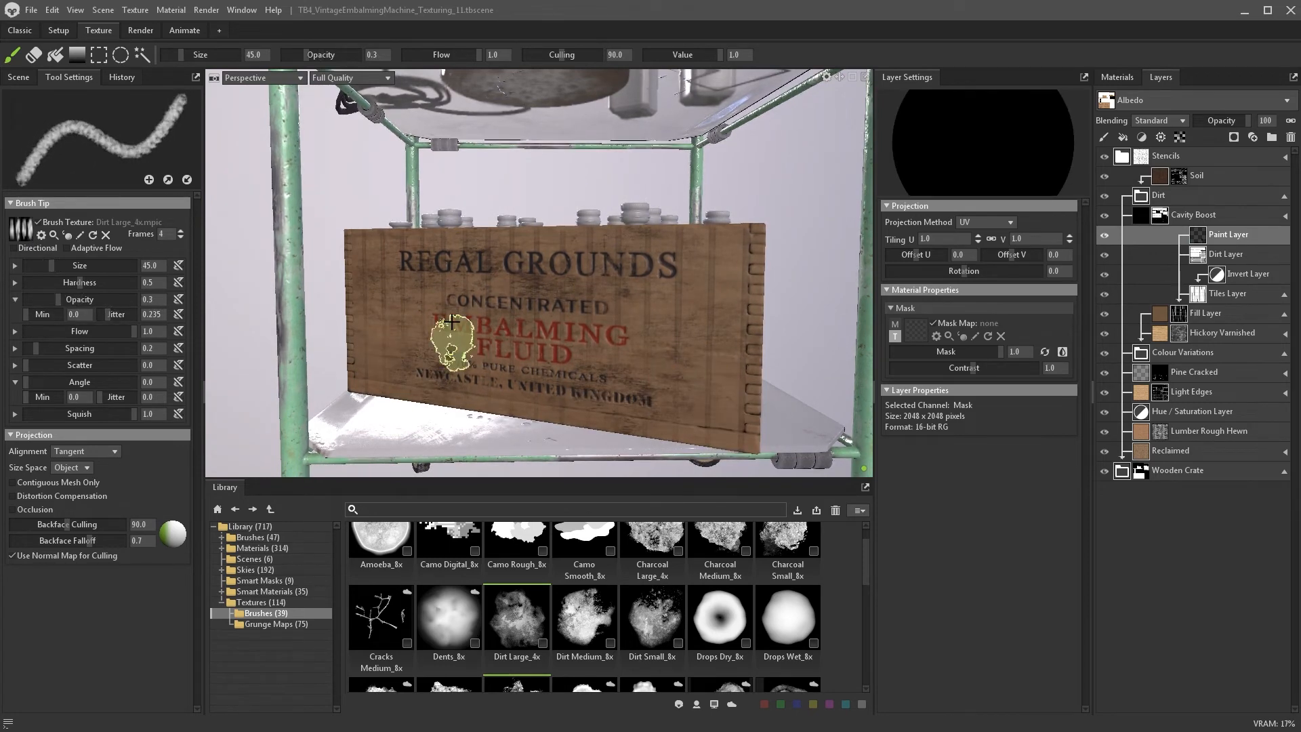
- Adjust the Tiles layer to tile count 30, tile height 10 and grout width about 0.165
click(1228, 292)
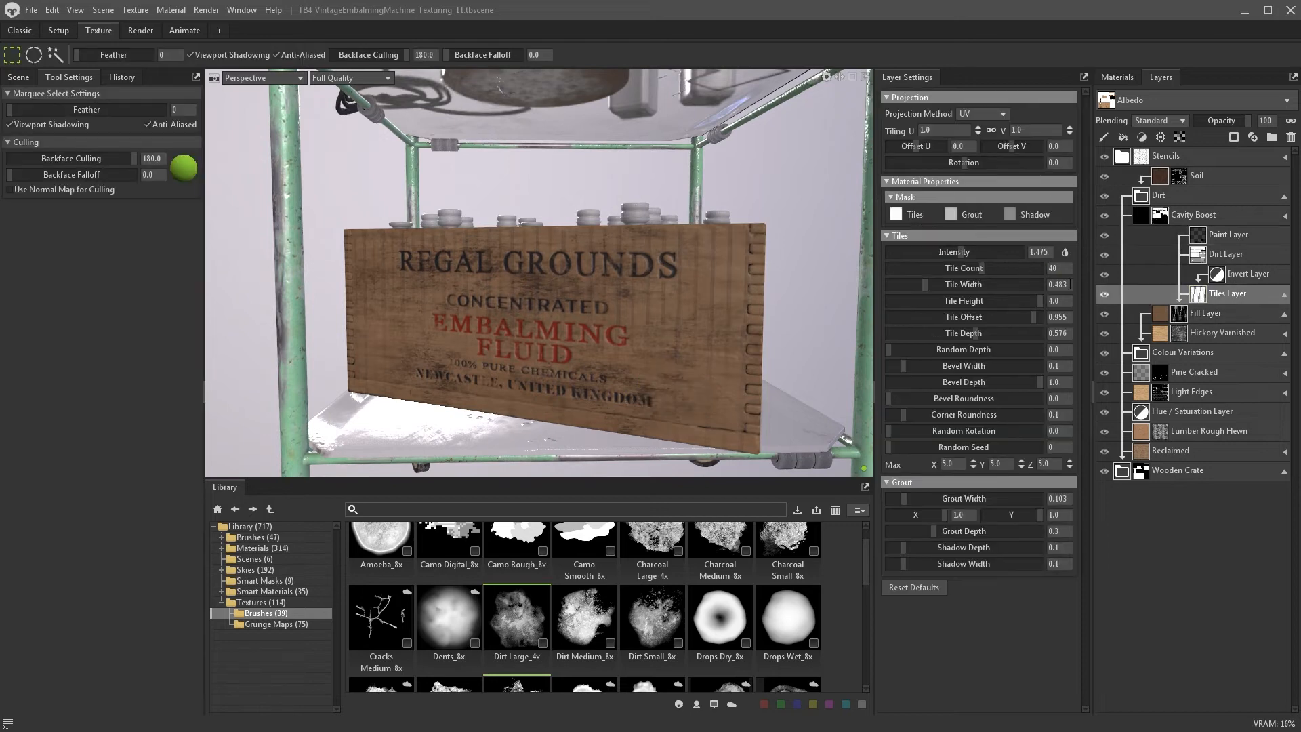
drag(1070, 284, 1037, 284)
drag(982, 269, 959, 268)
drag(1072, 300, 1014, 302)
text(10)
key(Return)
drag(904, 498, 913, 498)
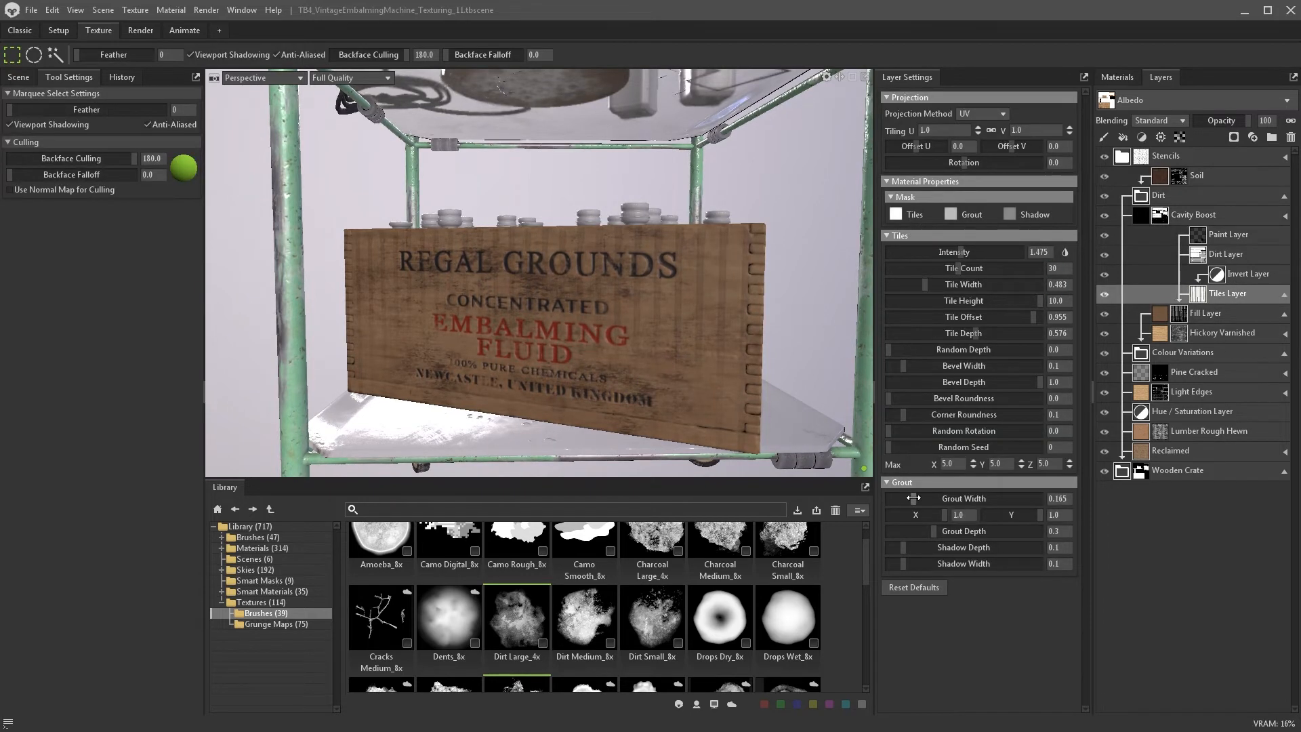
alt+drag(707, 378, 665, 413)
- Add a Blur adjustment with a 4 px radius above the paint layer in the brown fill's mask
click(1179, 314)
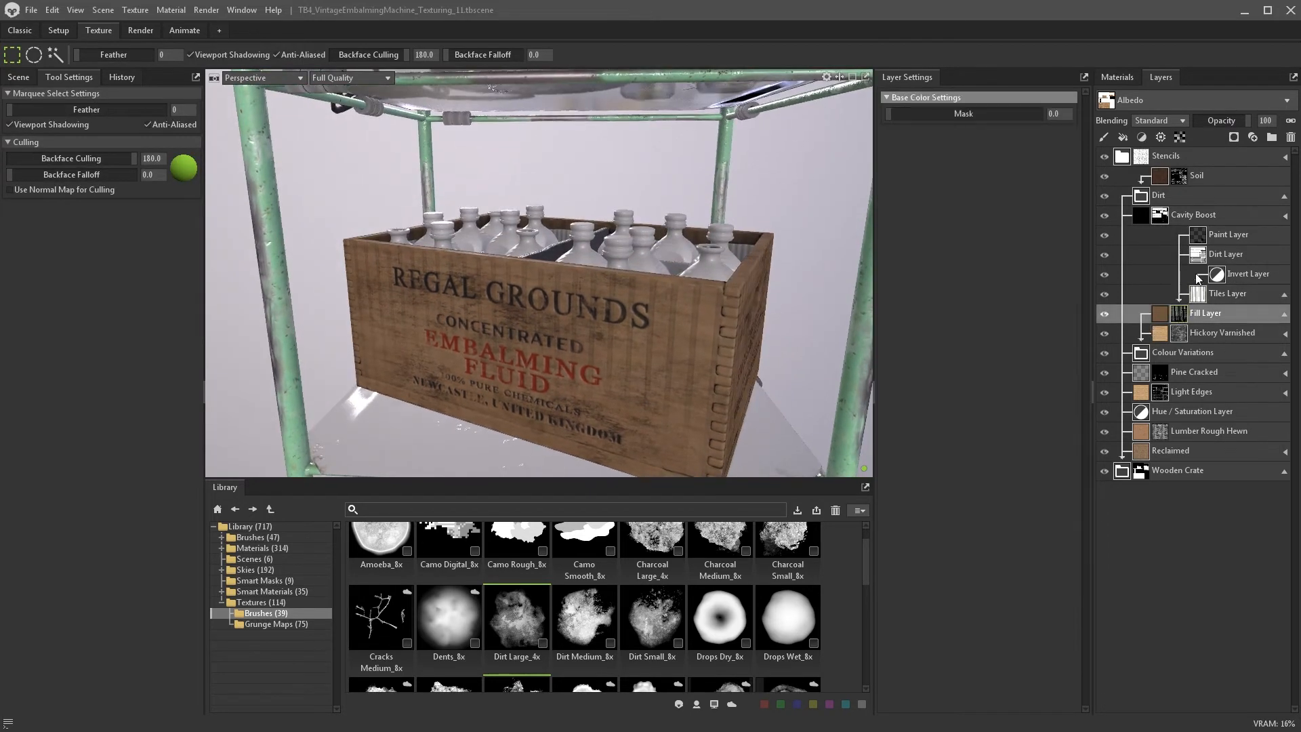
click(1199, 234)
click(1142, 137)
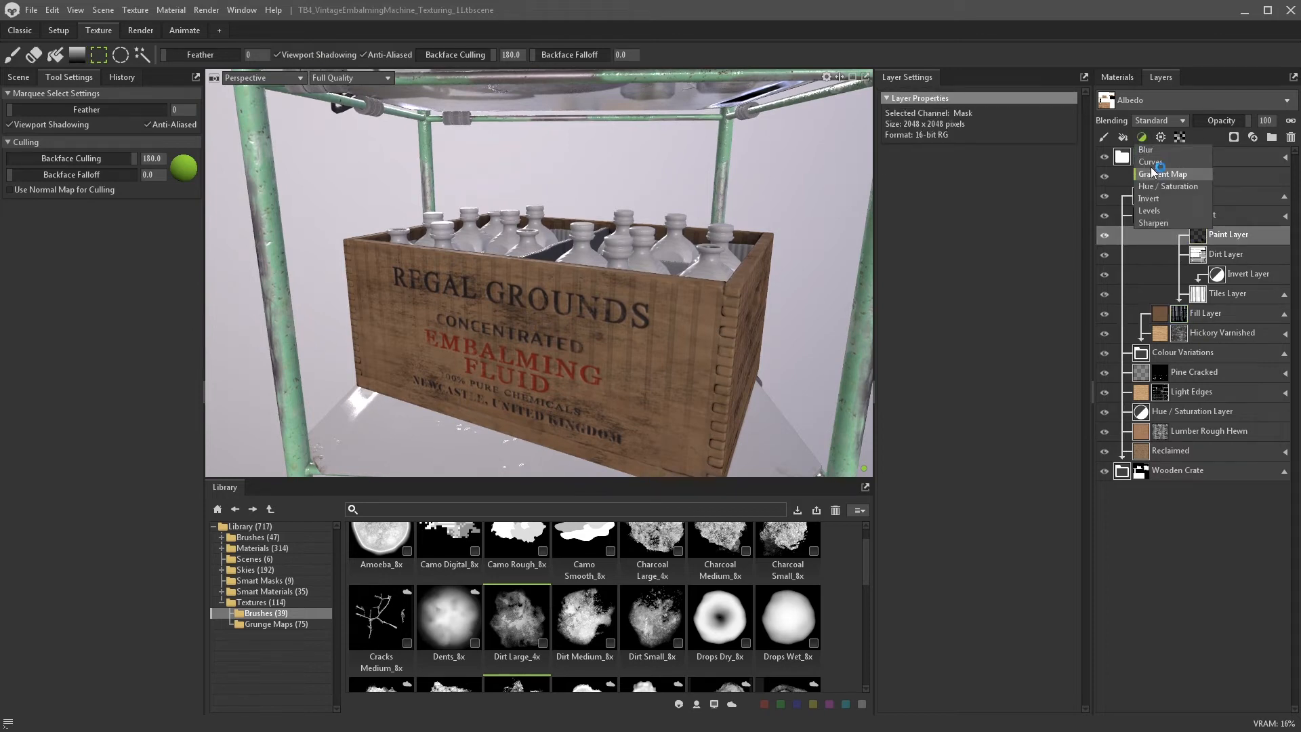
click(1146, 150)
mouse_move(686, 346)
alt+mouse_down()
mouse_move(695, 335)
mouse_move(656, 360)
mouse_move(682, 332)
alt+mouse_up()
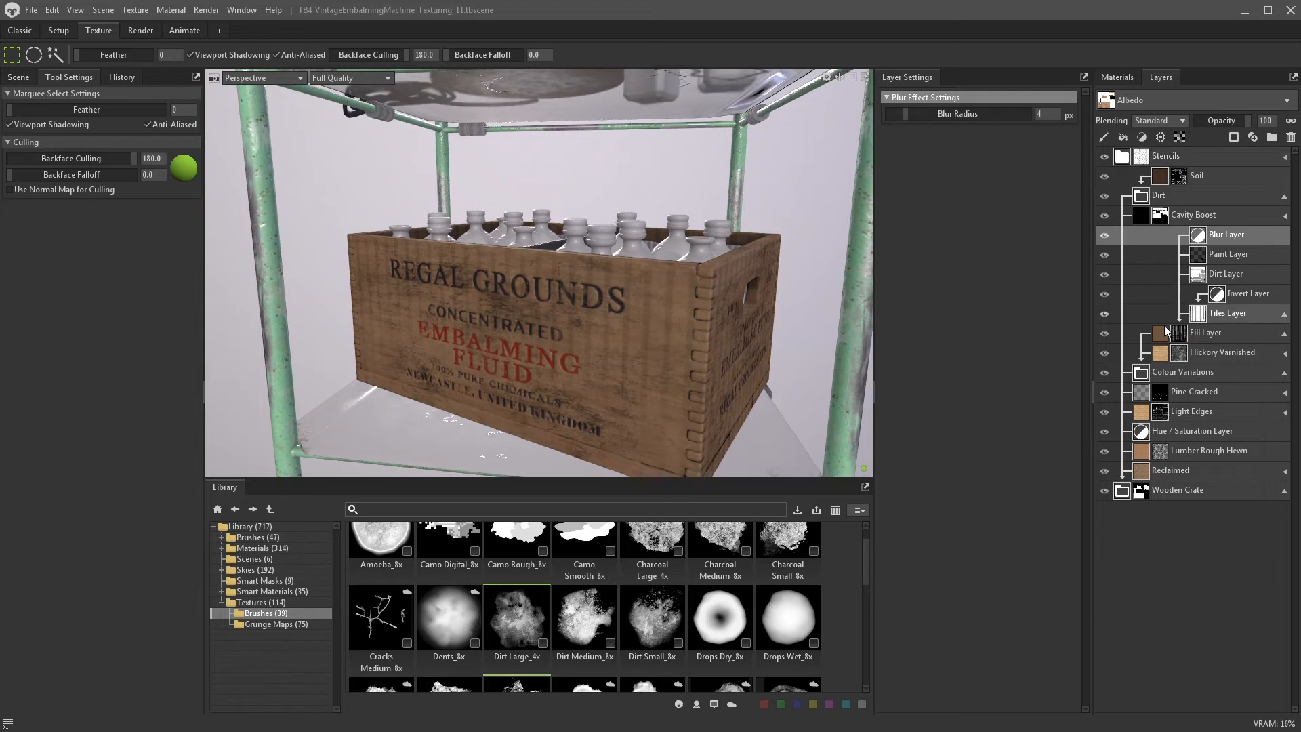
- Rename the brown fill layer Manufacturing Lines and reduce its opacity
click(1205, 333)
double_click(1207, 234)
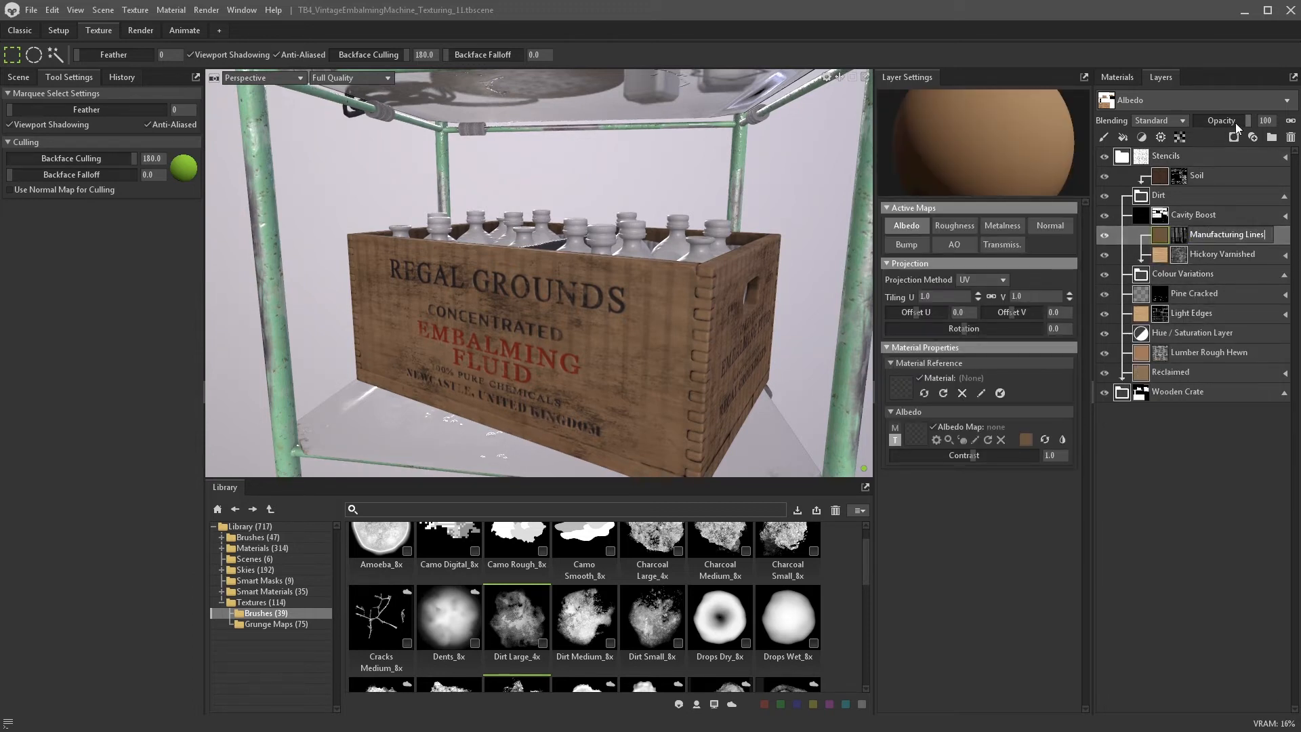
mouse_move(1245, 122)
mouse_down()
mouse_move(1221, 116)
mouse_move(1235, 112)
mouse_up()
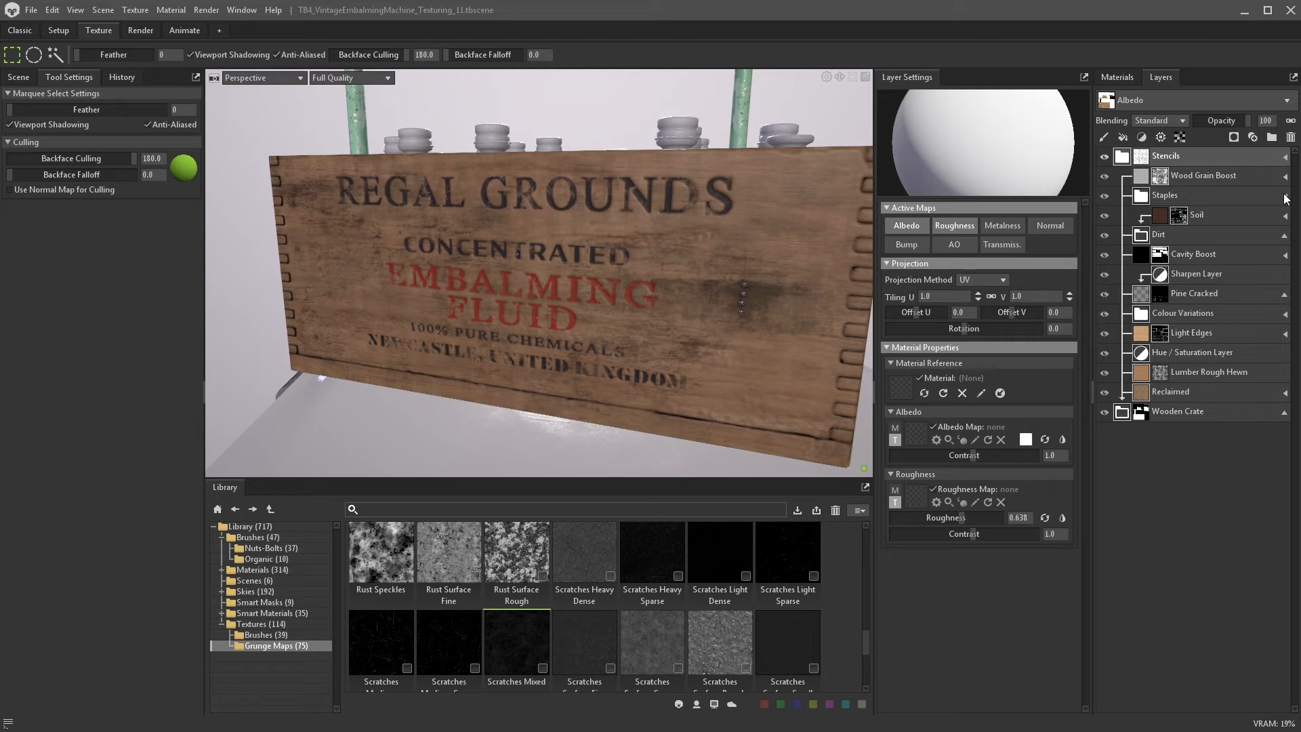
- Add a fill layer above Wood Grain Boost that affects only bump, with a bump value of about 0.338
click(1145, 175)
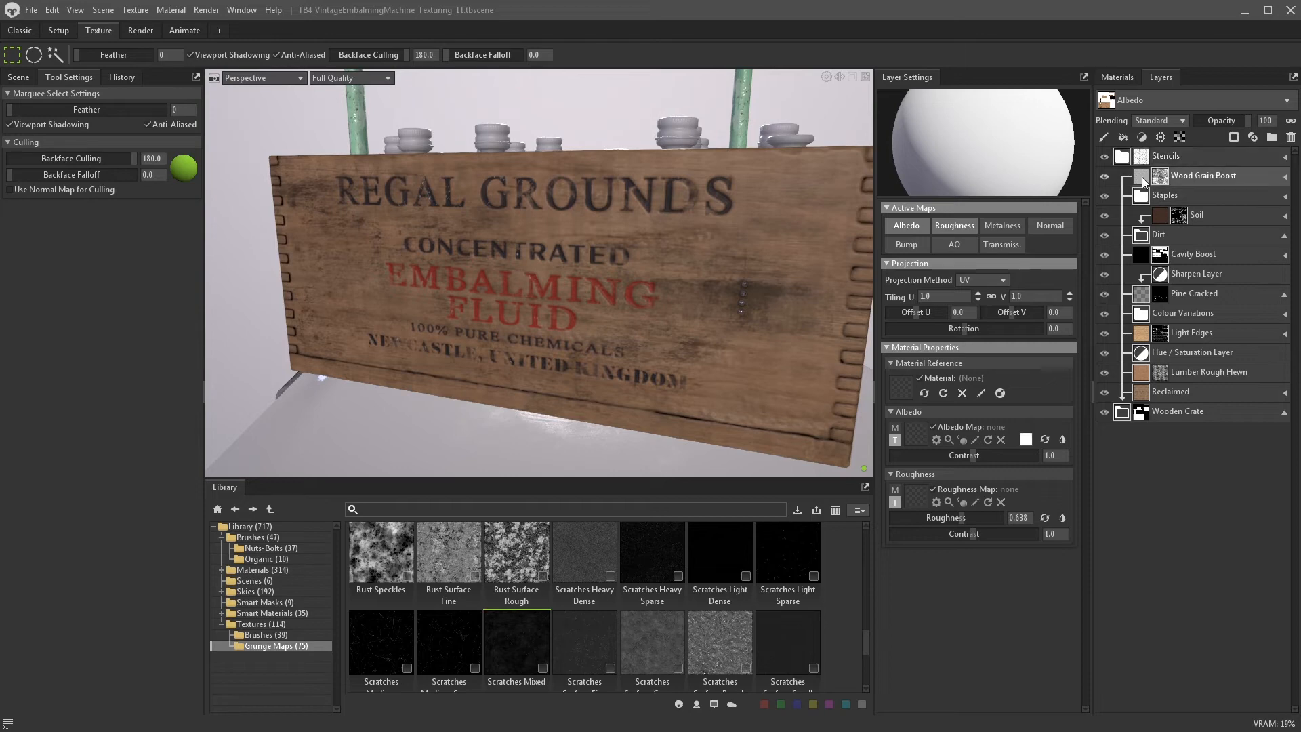
click(1122, 137)
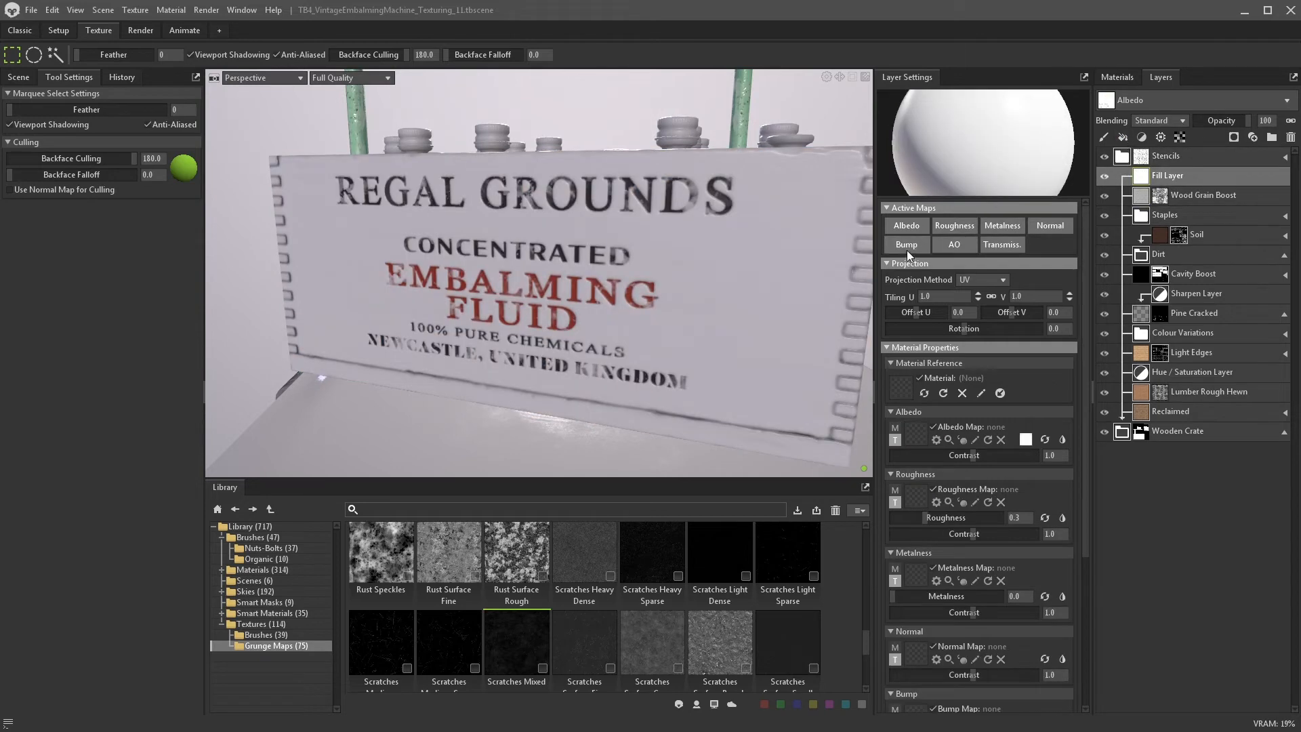
click(906, 245)
drag(930, 449, 926, 449)
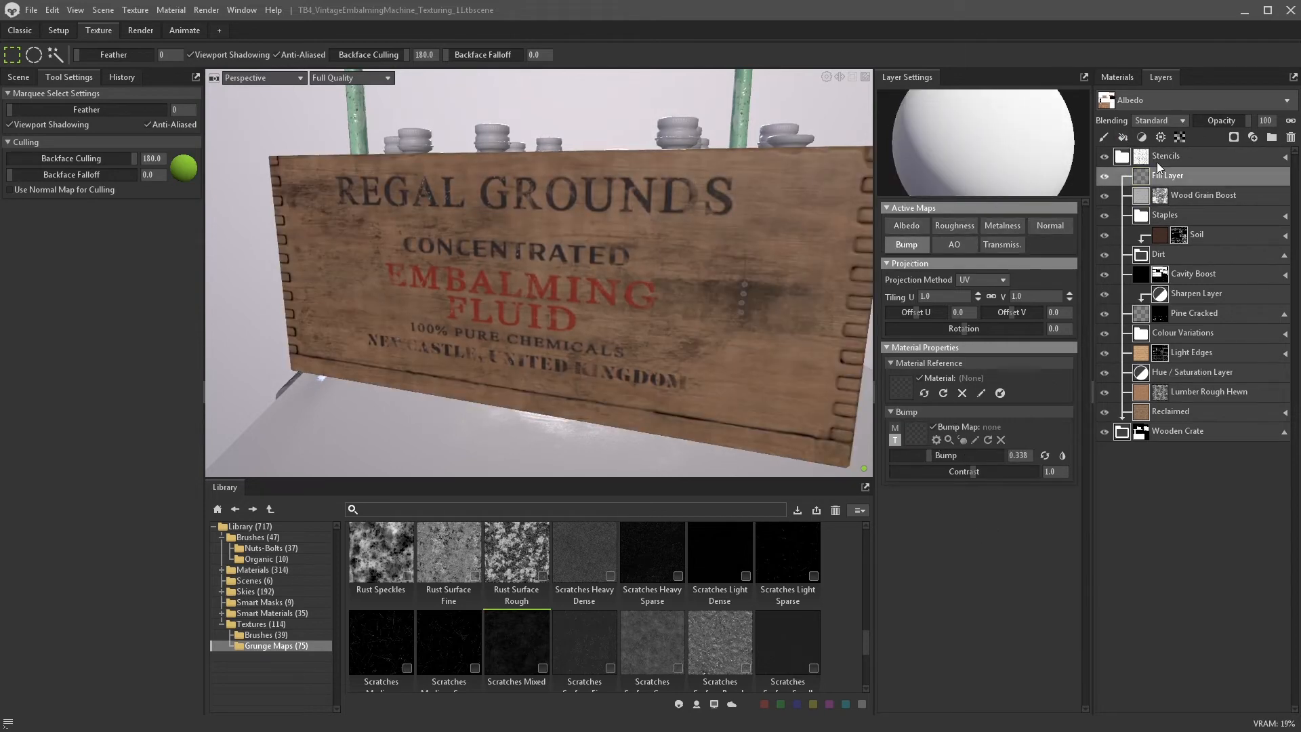
- Add a black paint mask to the bump fill layer and paint a horizontal groove beside the staples with a size 2 brush
click(1233, 138)
click(1220, 150)
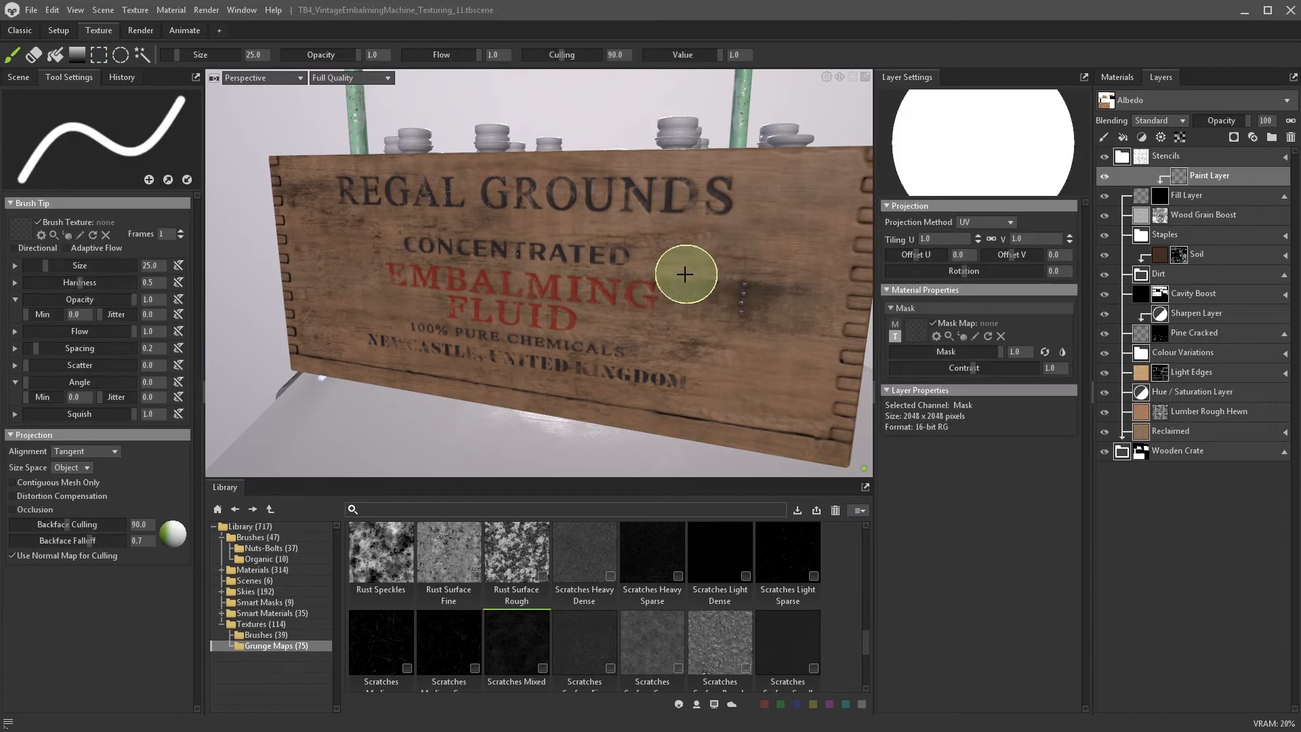
key(bracketleft)
key(bracketleft)
key(bracketleft)
key(bracketleft)
key(bracketleft)
key(bracketleft)
key(bracketleft)
key(bracketleft)
scroll(745, 279, up, 5)
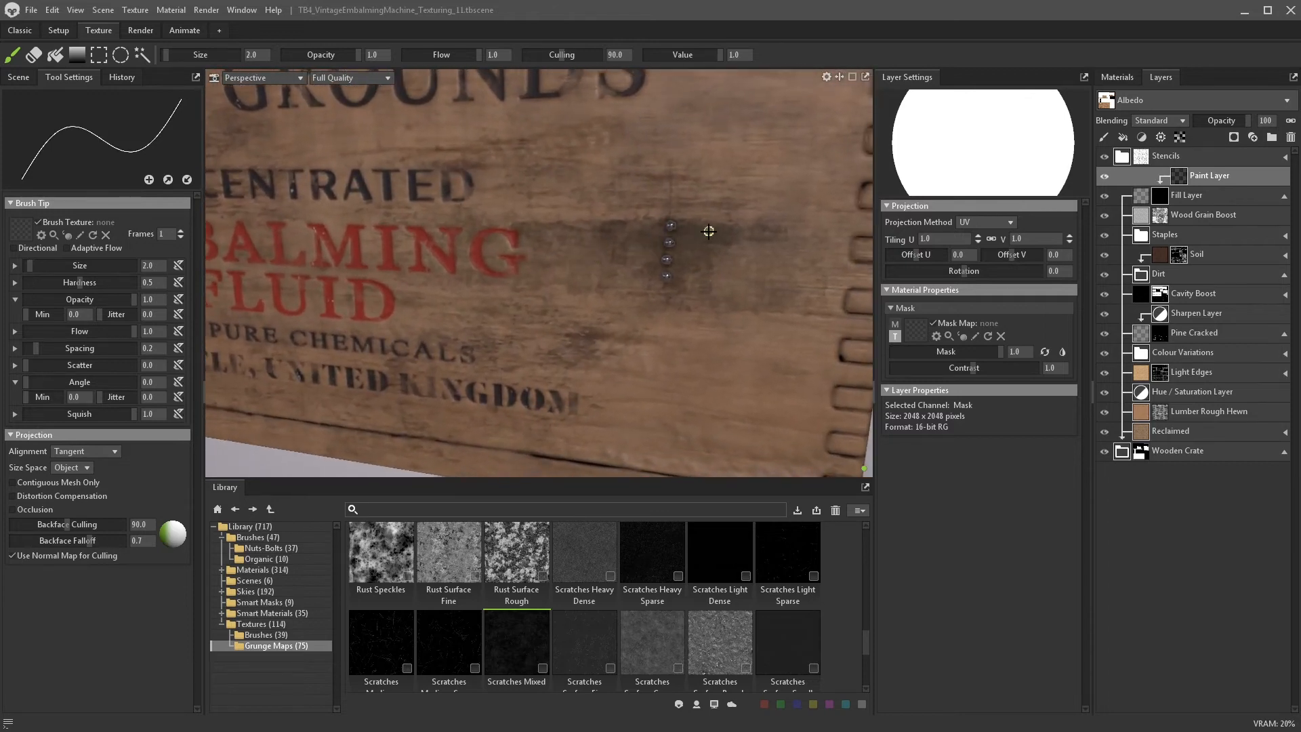
key(bracketleft)
mouse_move(685, 228)
mouse_down()
mouse_move(659, 229)
mouse_move(780, 229)
mouse_up()
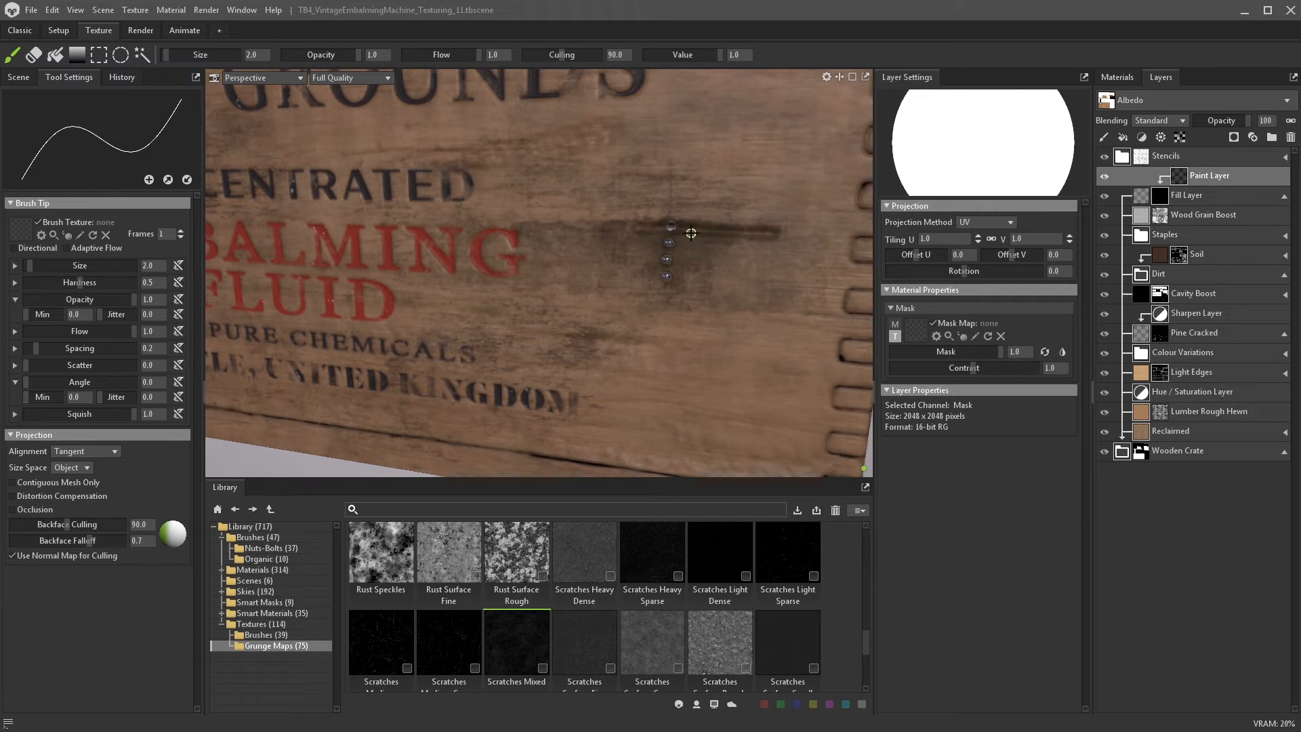
- Move the bump fill layer below the Staples group and check the groove with that group hidden
click(1141, 197)
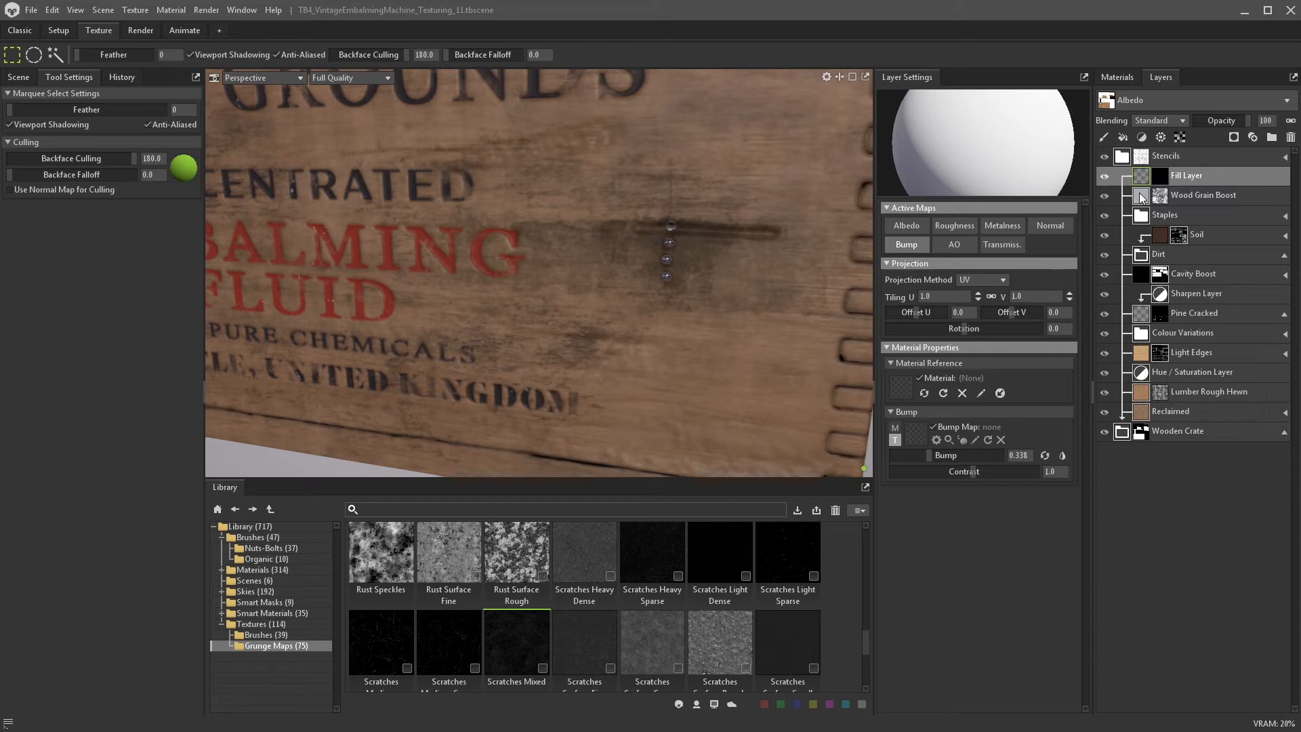
drag(1140, 194, 1129, 226)
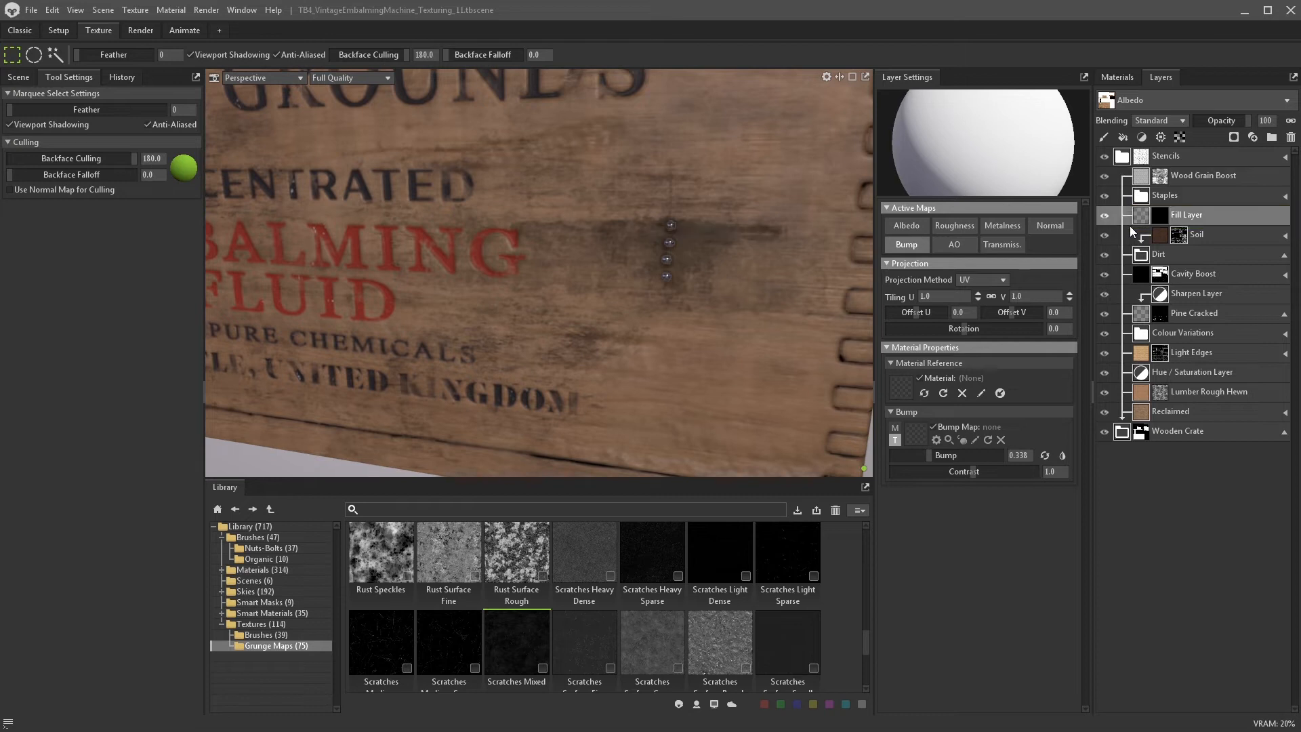
click(1105, 196)
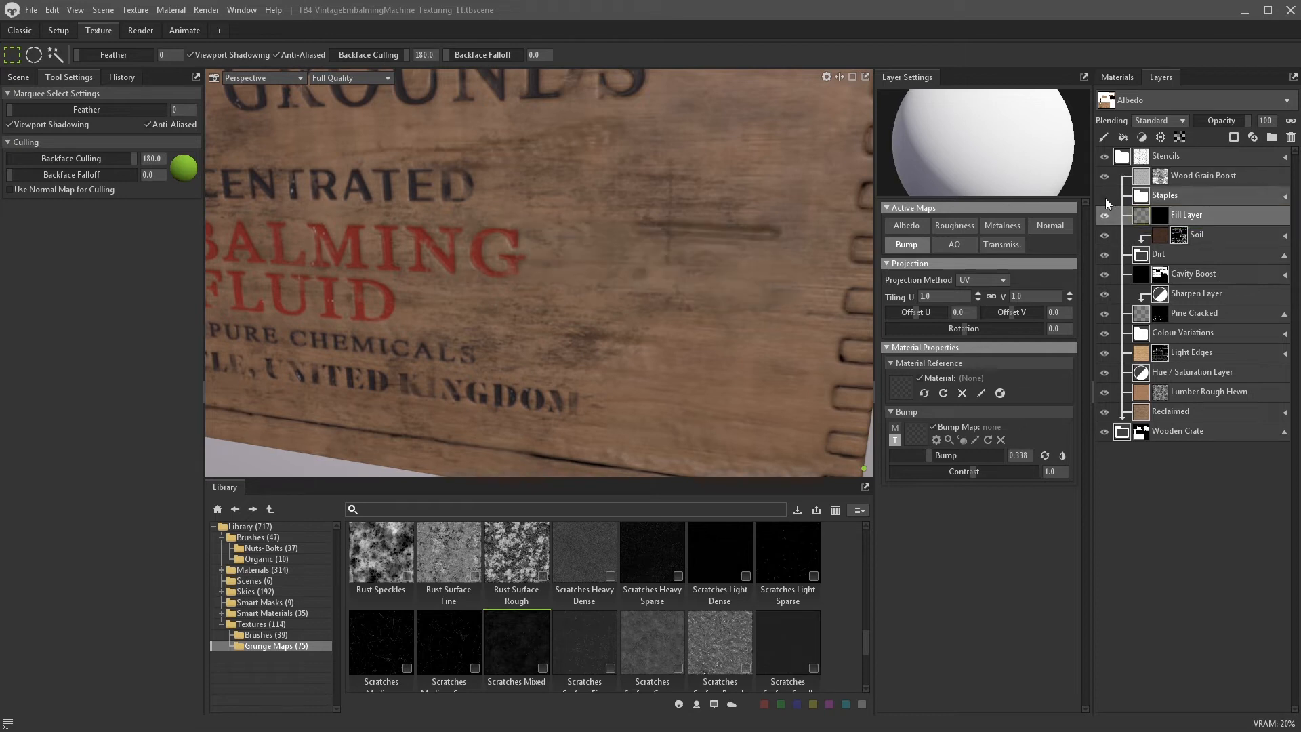
click(1105, 196)
- Turn off the bump map for the Dirt layer inside the Staples group
click(1287, 198)
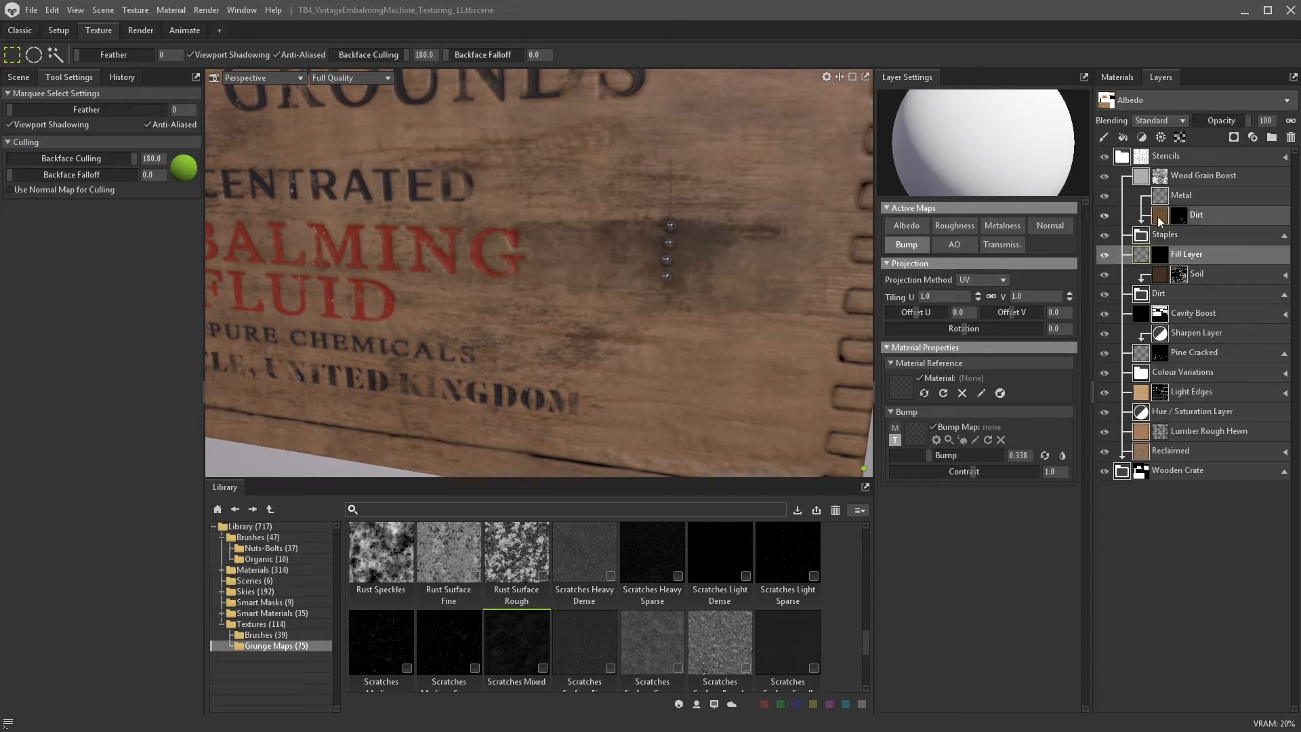
click(1153, 217)
click(914, 245)
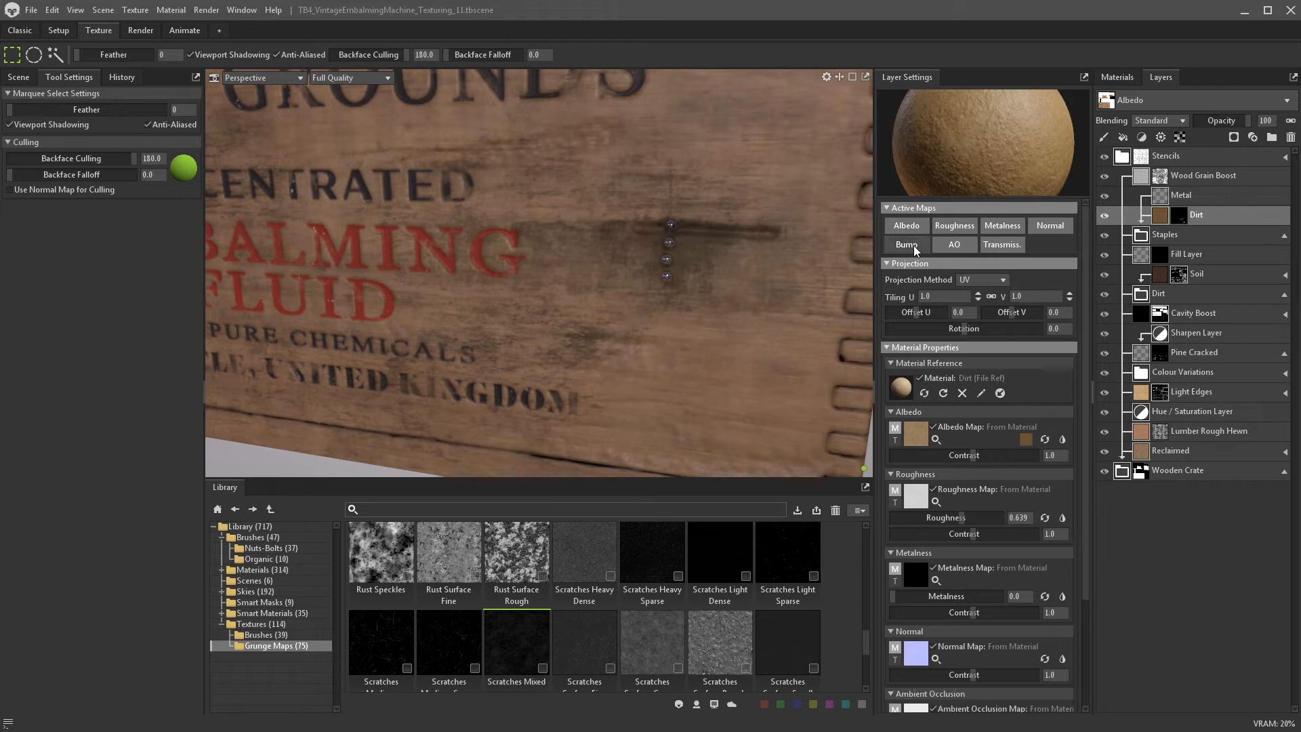
click(1283, 234)
- Paint more horizontal grooves on the bump fill's mask, between the CONCENTRATED and EMBALMING lettering and towards the finger joints
click(1146, 217)
click(1160, 216)
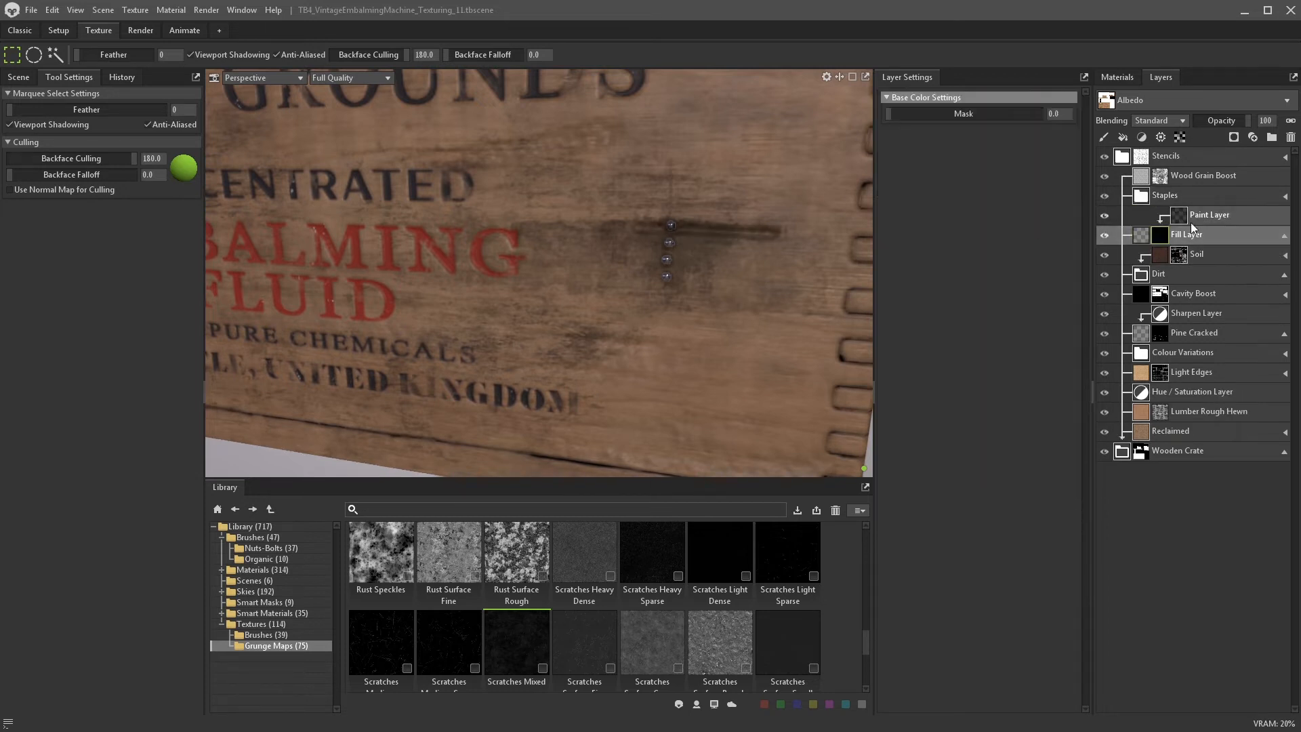
click(1190, 218)
key(b)
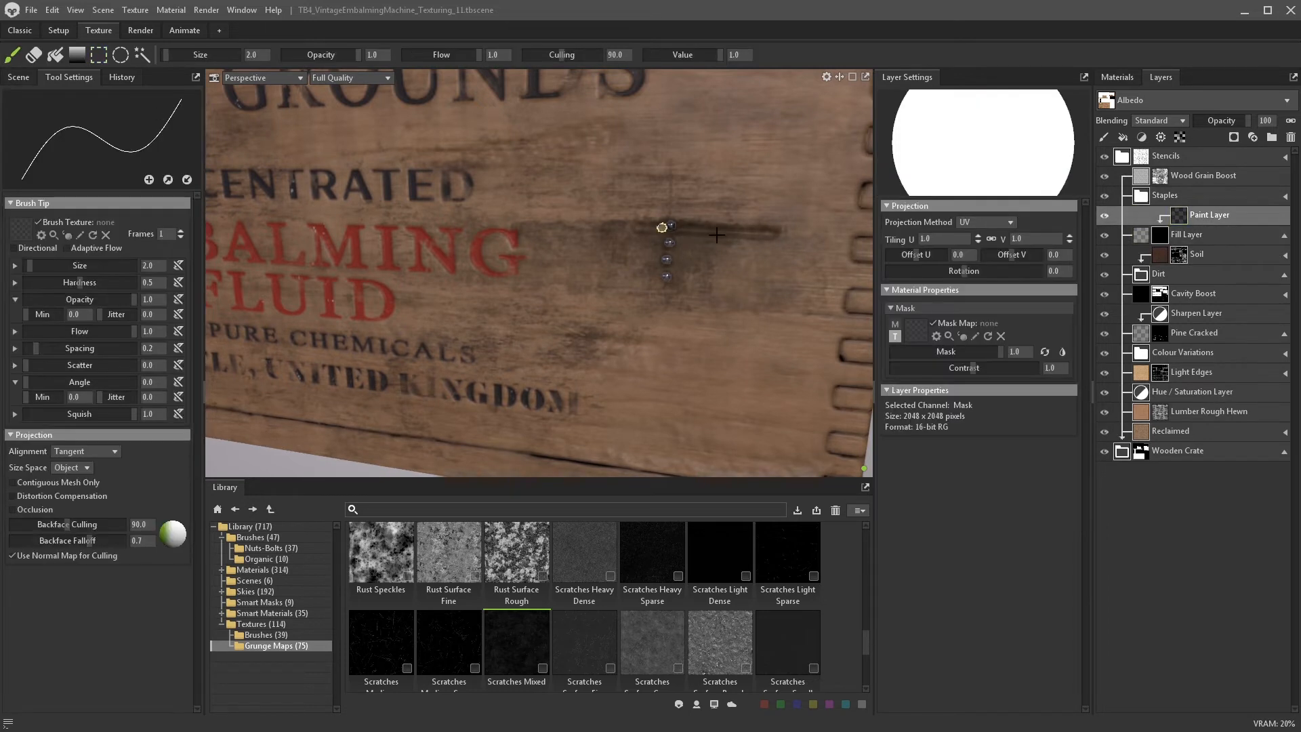
alt+drag(593, 231, 431, 389)
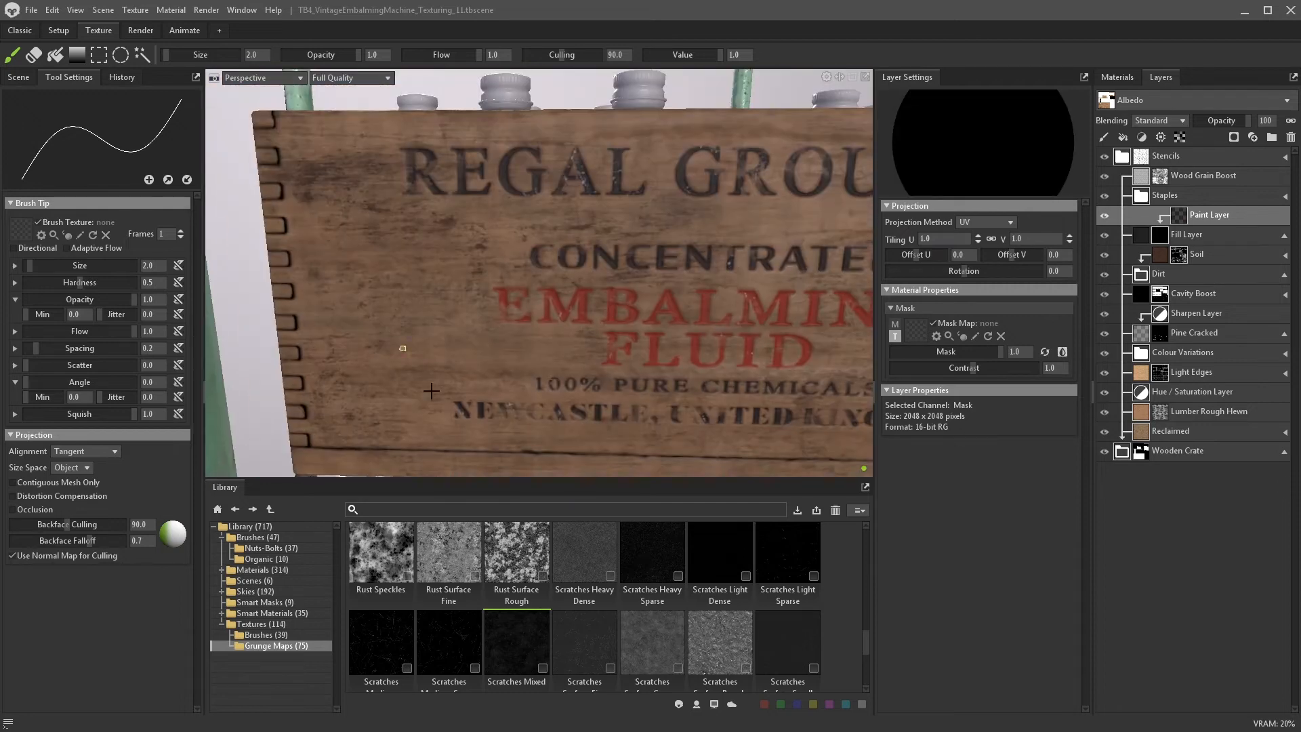
alt+drag(275, 187, 365, 196)
scroll(364, 196, up, 5)
drag(644, 224, 386, 218)
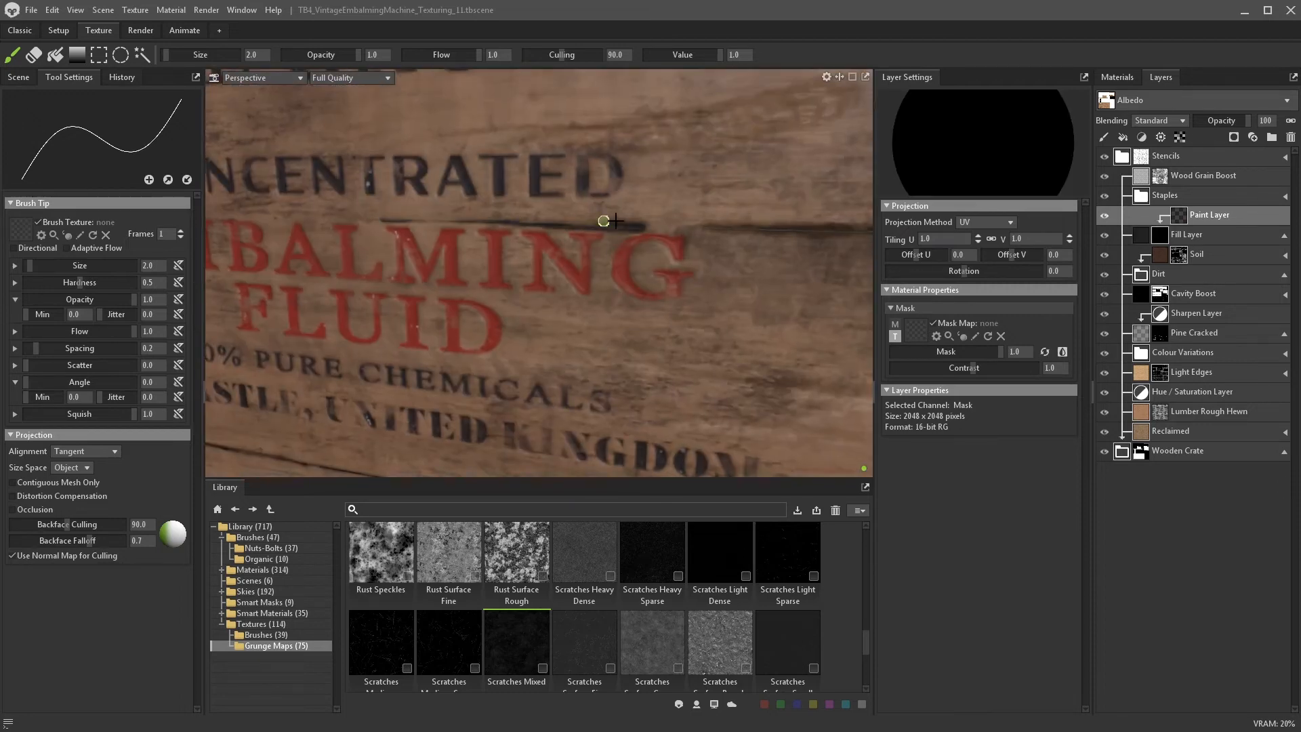
scroll(604, 217, down, 5)
scroll(621, 246, up, 5)
drag(658, 244, 620, 246)
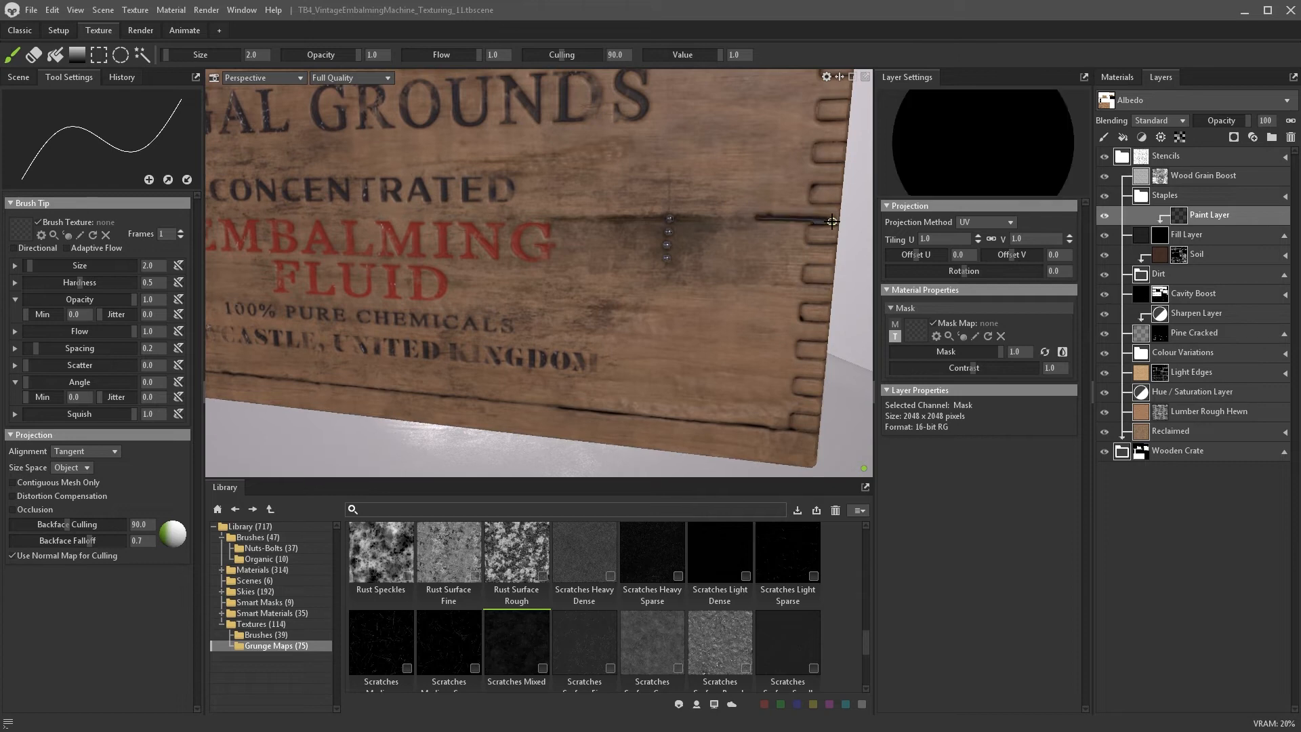
- Paint a groove across the lowest staple on the crate front, undoing the first stroke and repainting it shorter
scroll(738, 217, up, 4)
drag(423, 217, 656, 229)
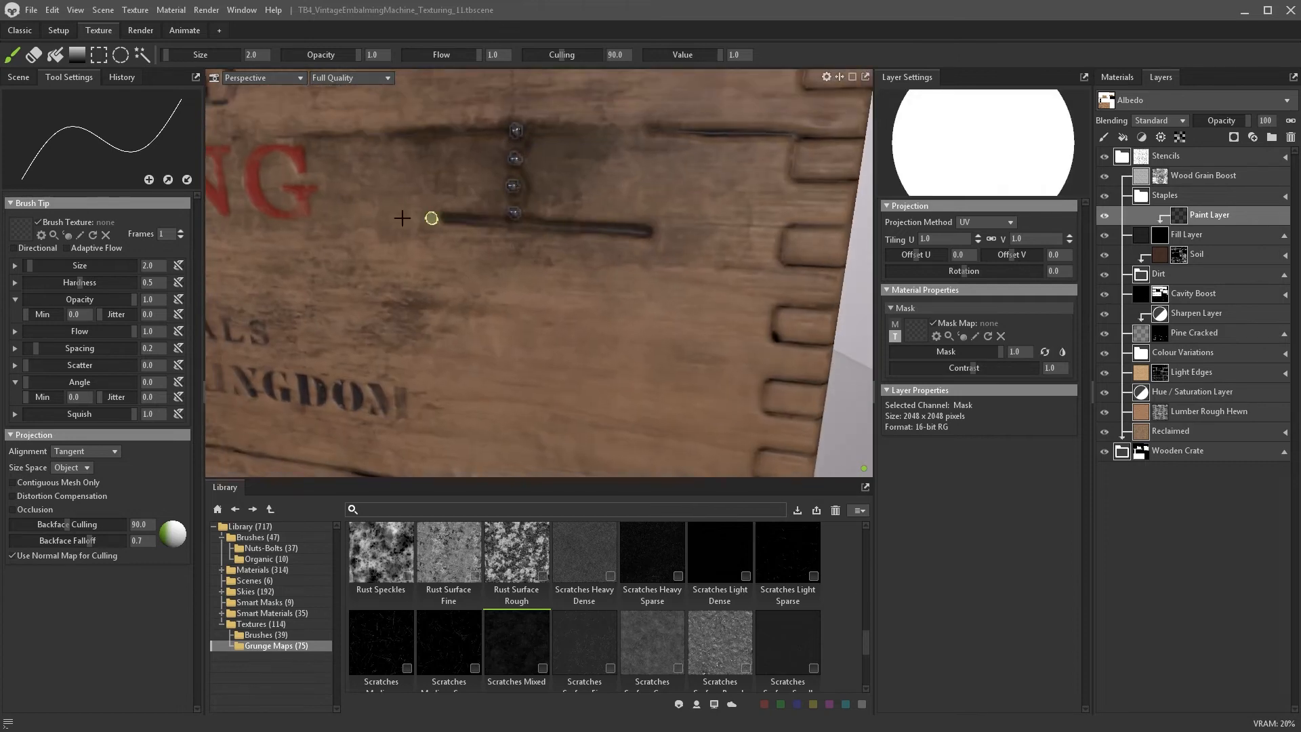
key(ctrl+z)
drag(468, 216, 656, 223)
scroll(426, 228, down, 6)
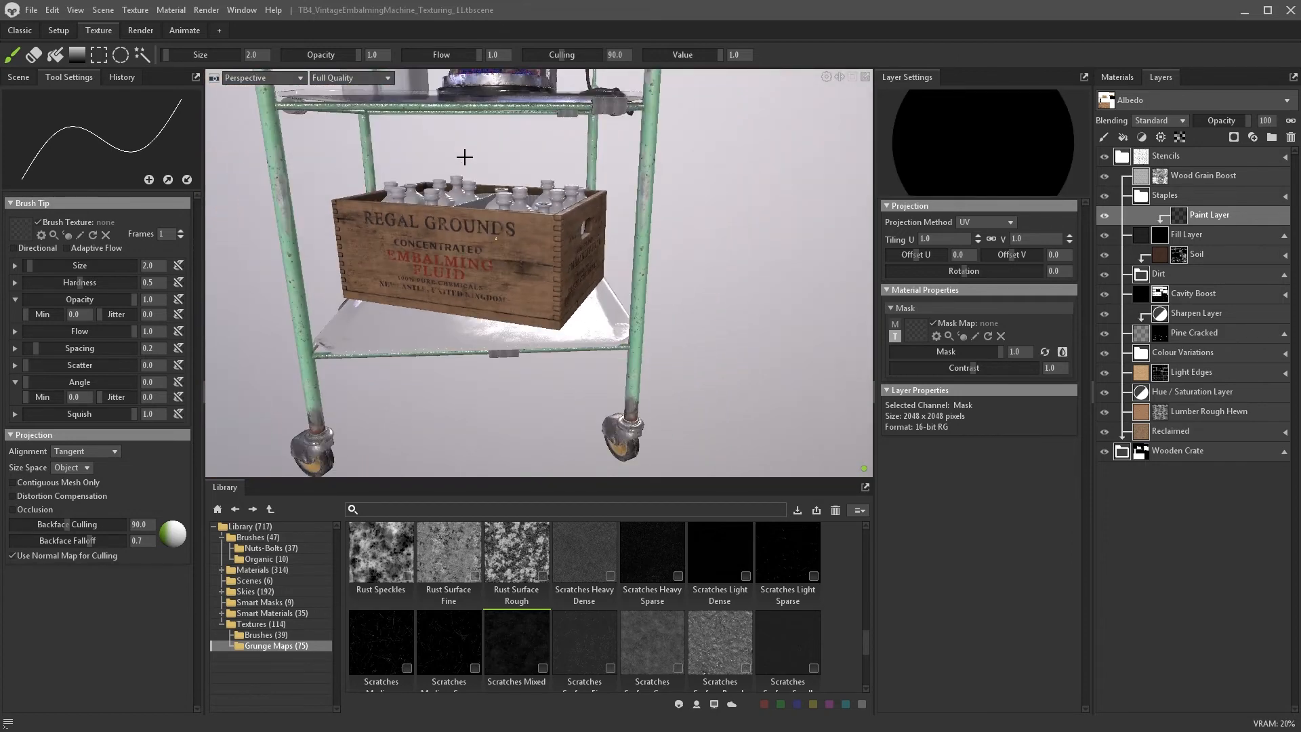
- Activate a dark albedo colour on the groove fill layer and reduce the layer's opacity to 45
alt+drag(464, 157, 448, 191)
scroll(447, 191, up, 2)
alt+middle_drag(447, 191, 474, 224)
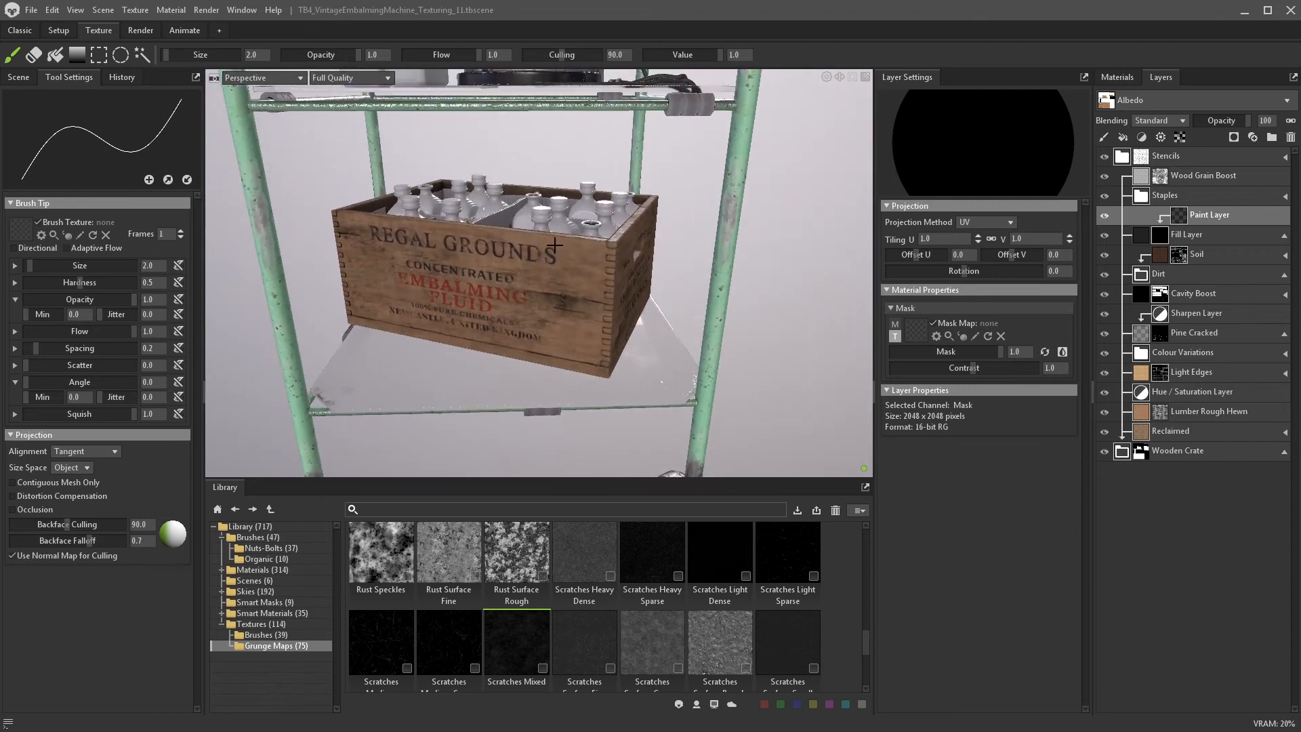
key(Delete)
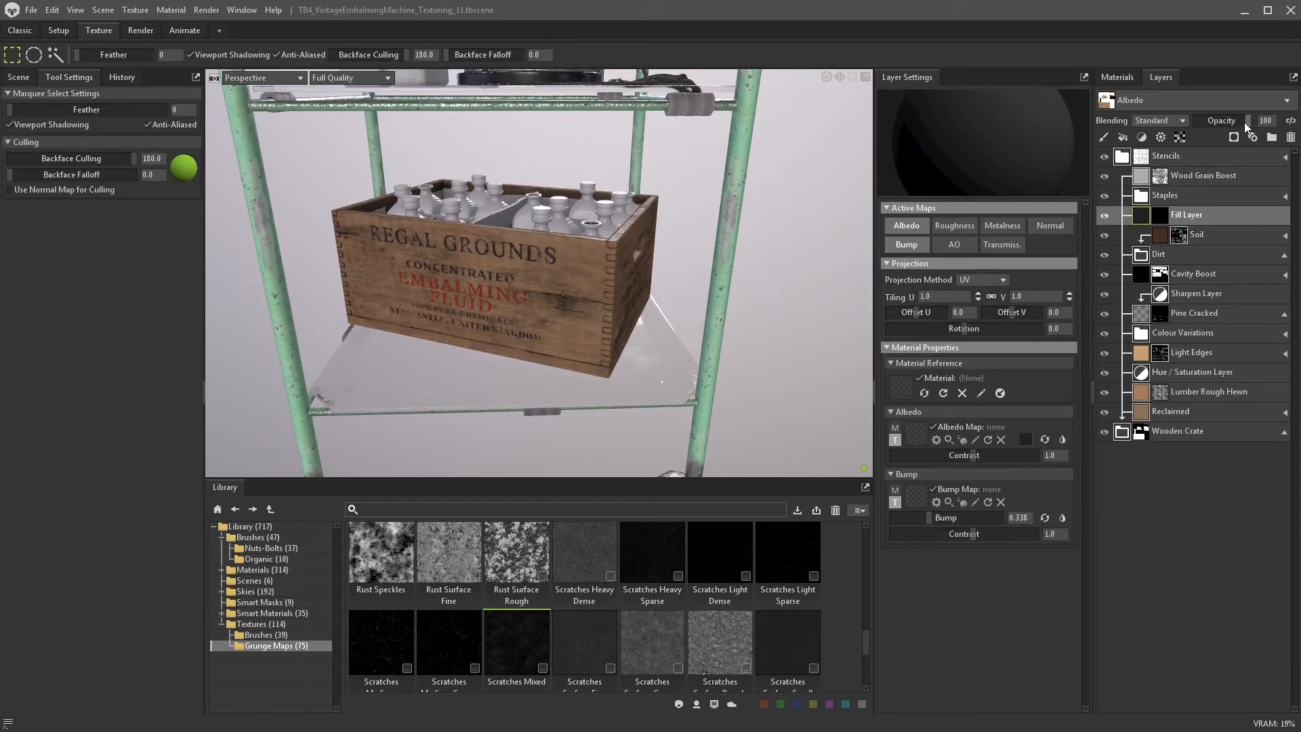
drag(1246, 122, 1218, 122)
scroll(685, 221, down, 4)
mouse_move(684, 221)
alt+mouse_down()
mouse_move(659, 225)
mouse_move(676, 234)
alt+mouse_up()
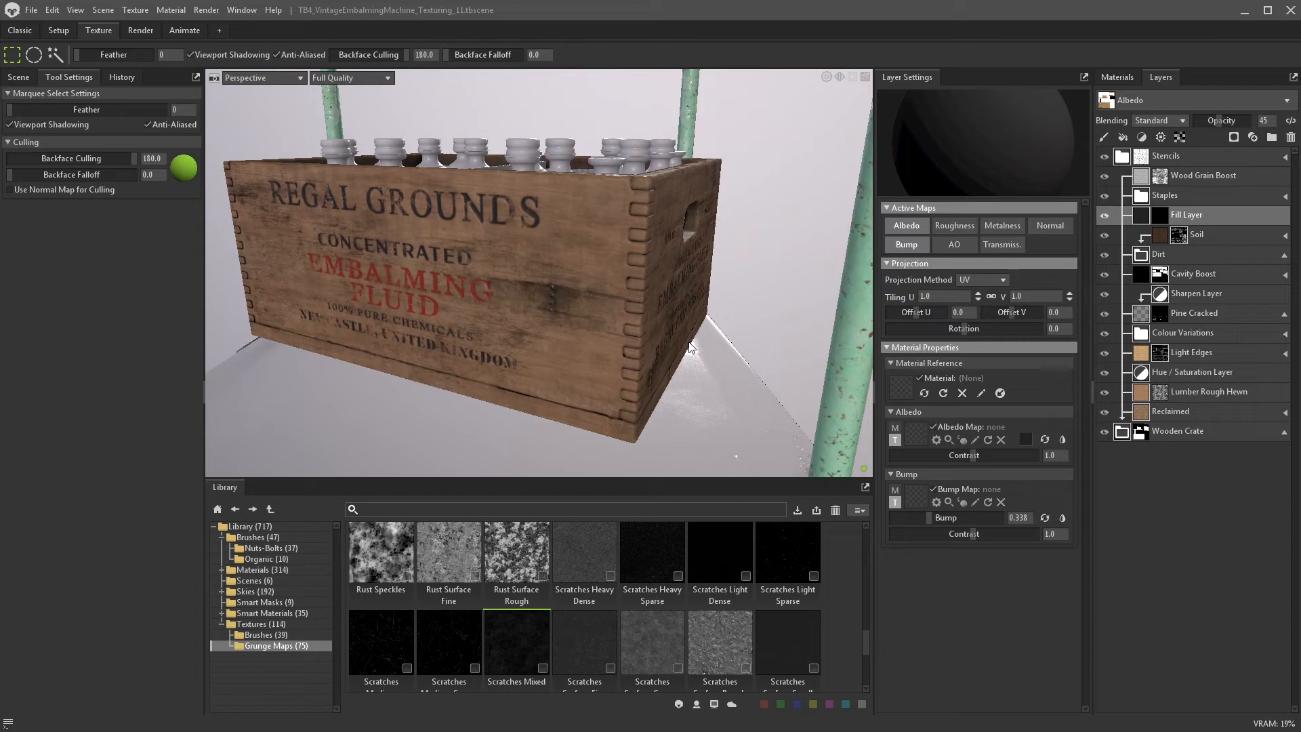
- Add a fill layer in the Colour Variations group that affects only albedo and give it an orange-brown colour
click(1285, 333)
click(1141, 371)
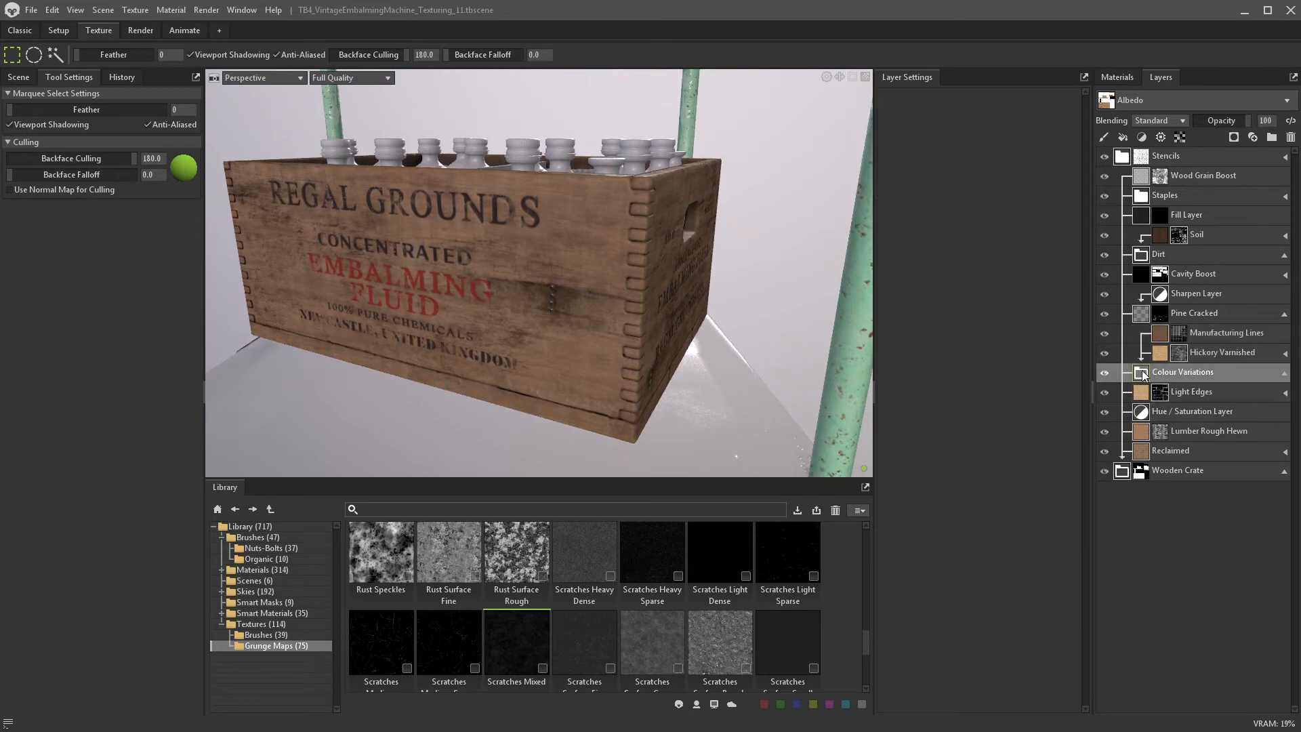
click(1123, 136)
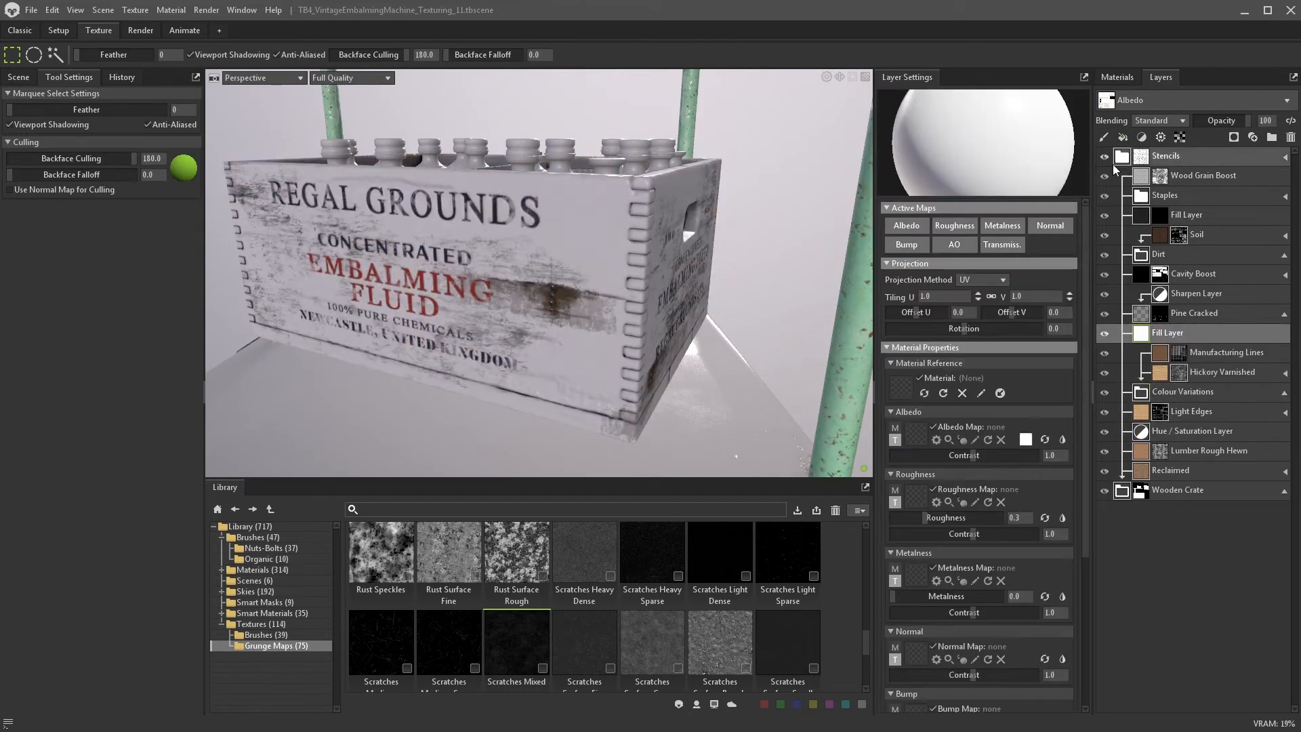
alt+click(906, 225)
click(1026, 440)
click(673, 444)
drag(600, 397, 604, 355)
click(791, 292)
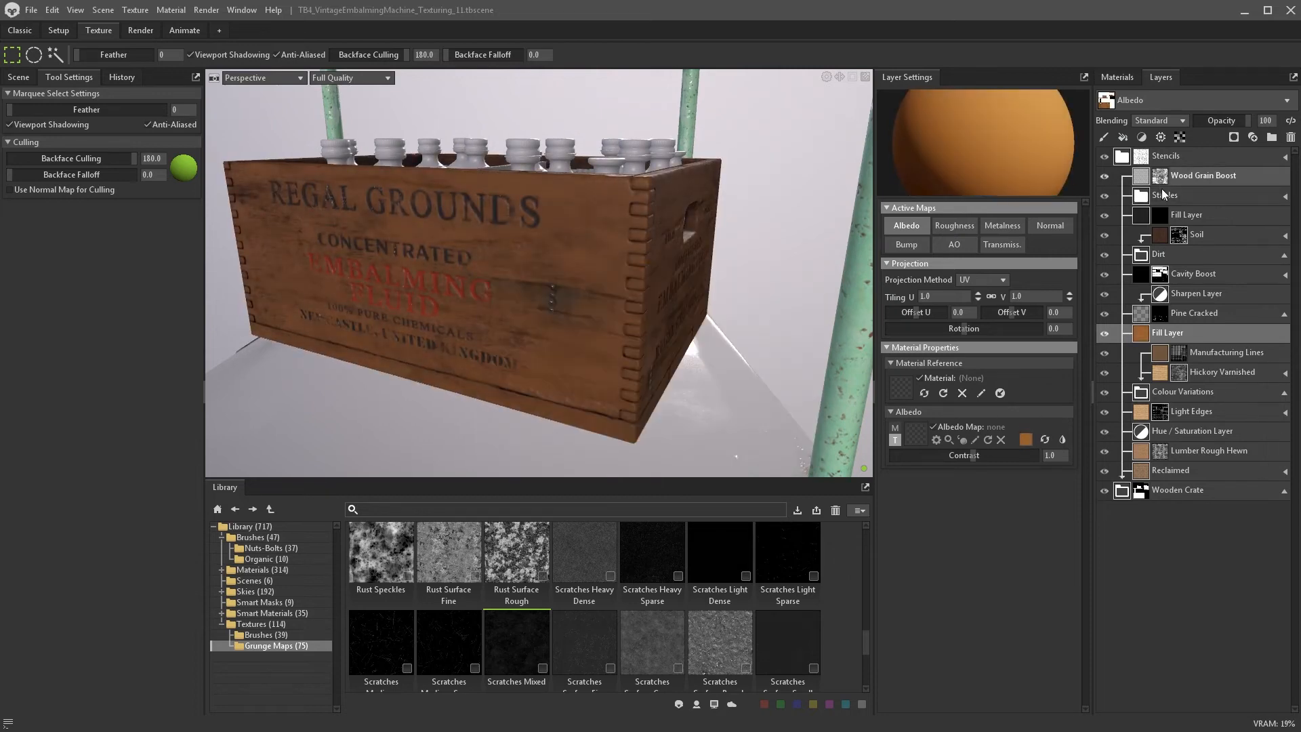
- Add a black paint mask to the orange-brown fill and paint the crate corner's uppermost finger joint with a size 3 brush
click(1233, 138)
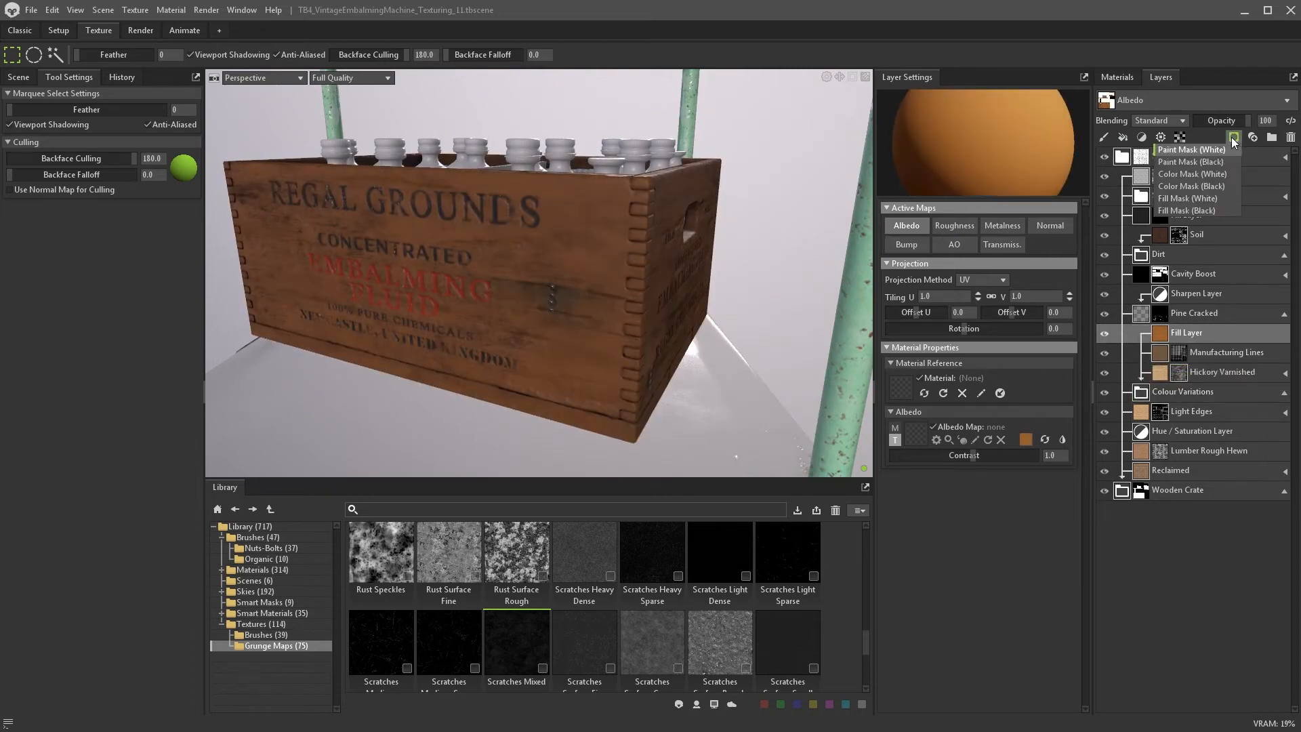
click(1207, 163)
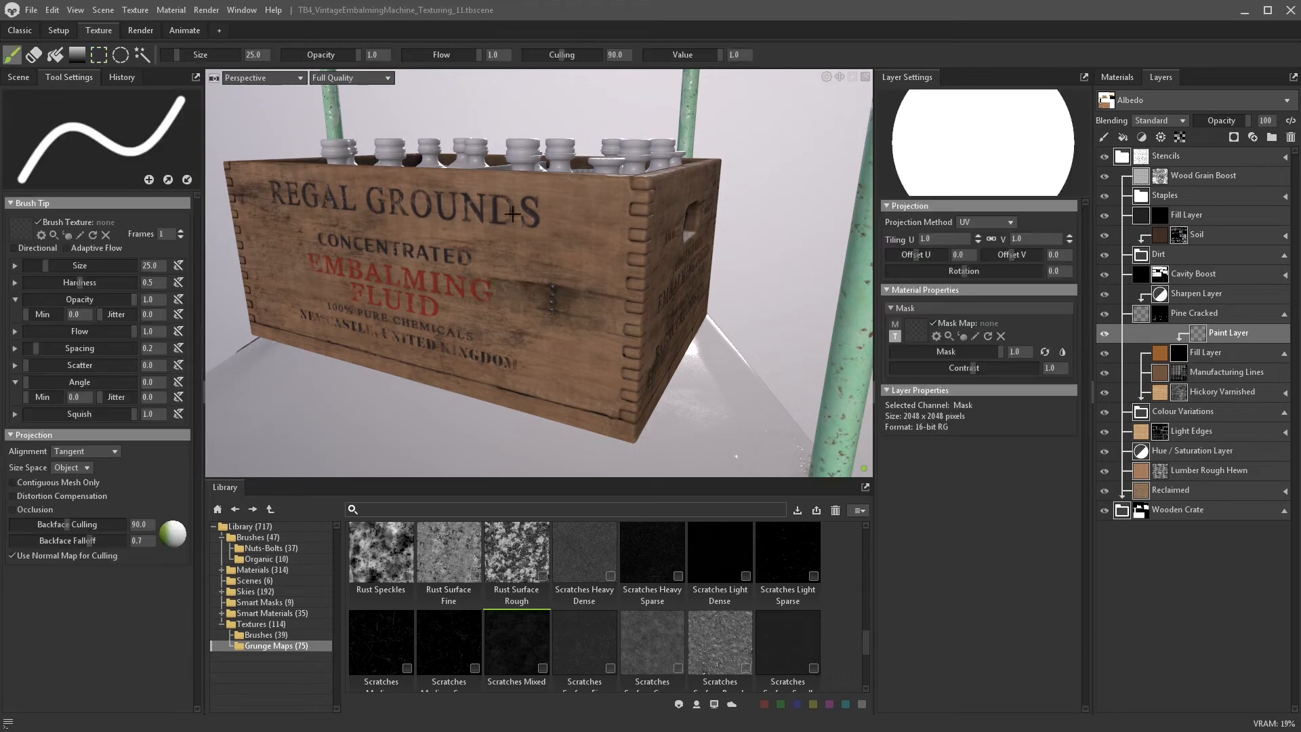
scroll(718, 230, up, 5)
alt+middle_drag(718, 230, 560, 305)
key(bracketleft)
key(bracketleft)
key(bracketleft)
key(bracketleft)
key(bracketleft)
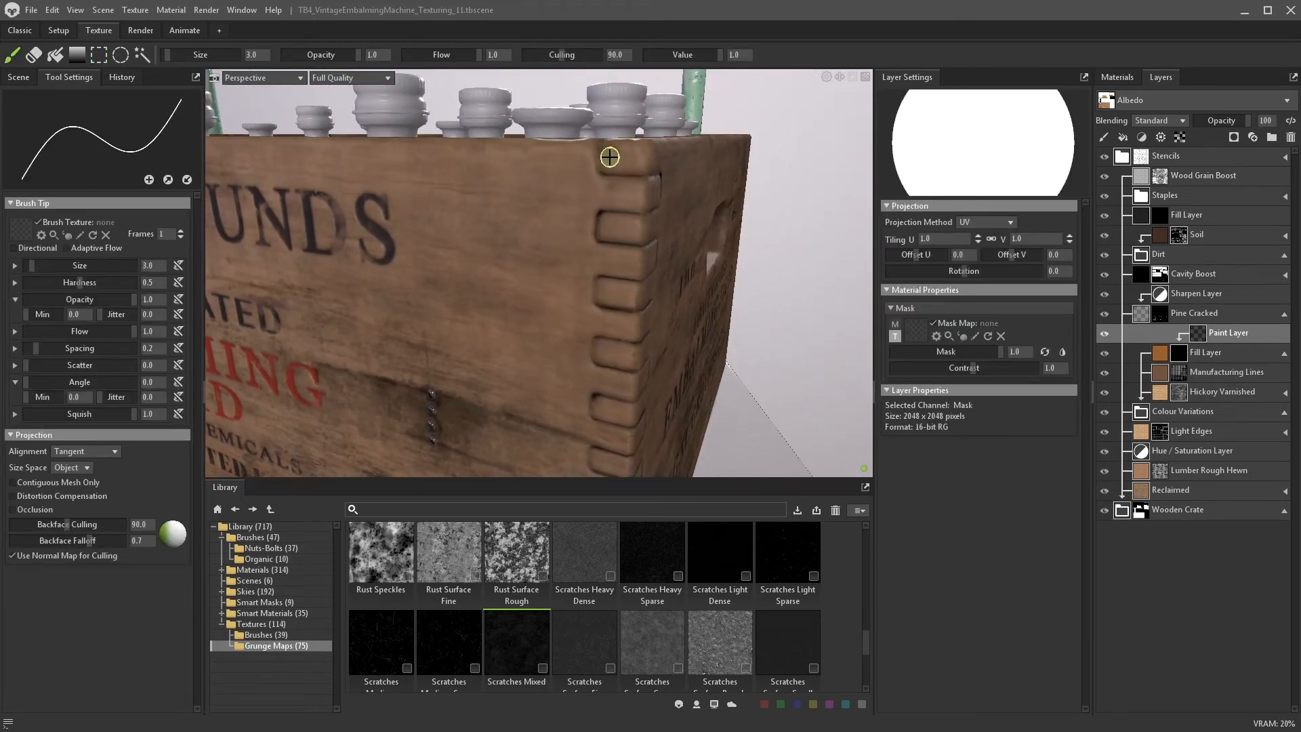
drag(610, 157, 641, 160)
mouse_move(667, 175)
alt+mouse_down()
mouse_move(623, 179)
mouse_move(653, 169)
alt+mouse_up()
- Apply the Dirt Large_4x brush texture and paint the front-facing finger joints down the crate's corner
click(261, 634)
click(516, 647)
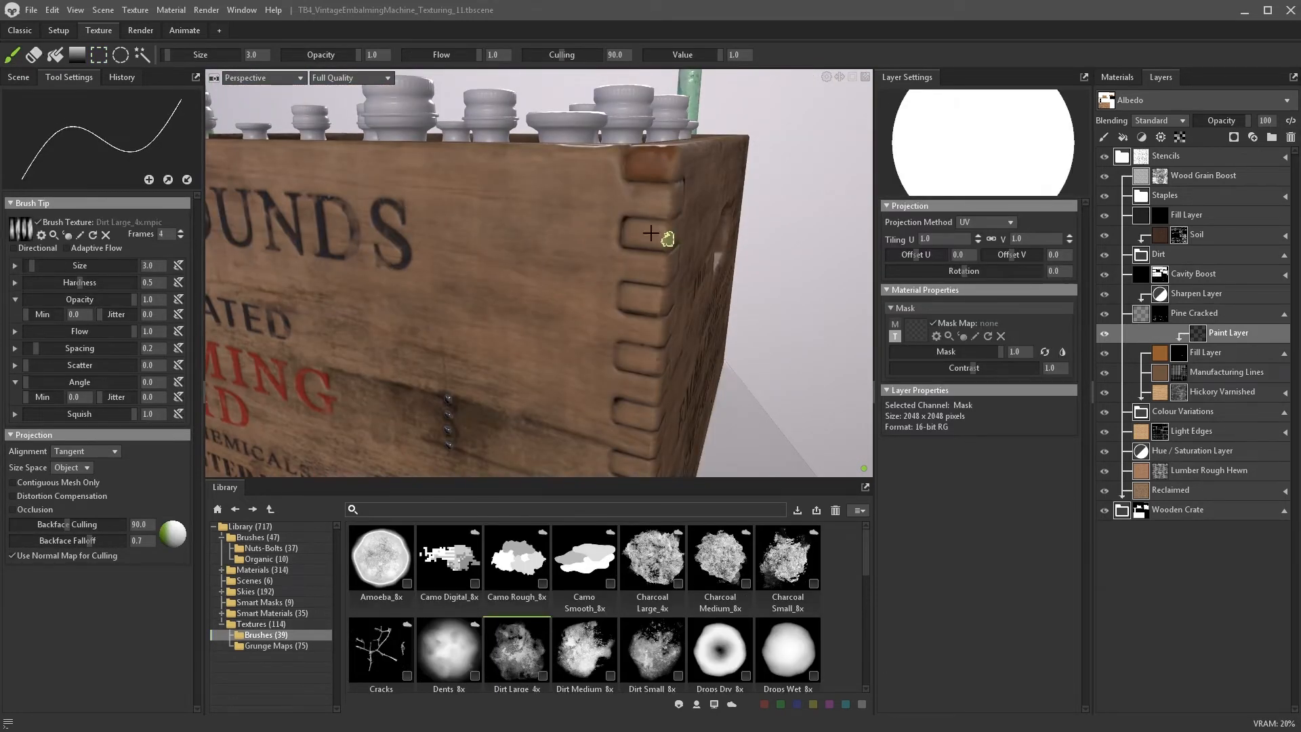
drag(633, 298, 654, 300)
mouse_move(654, 299)
alt+mouse_down()
mouse_move(613, 194)
mouse_move(637, 183)
alt+mouse_up()
drag(637, 184, 622, 188)
drag(616, 250, 630, 254)
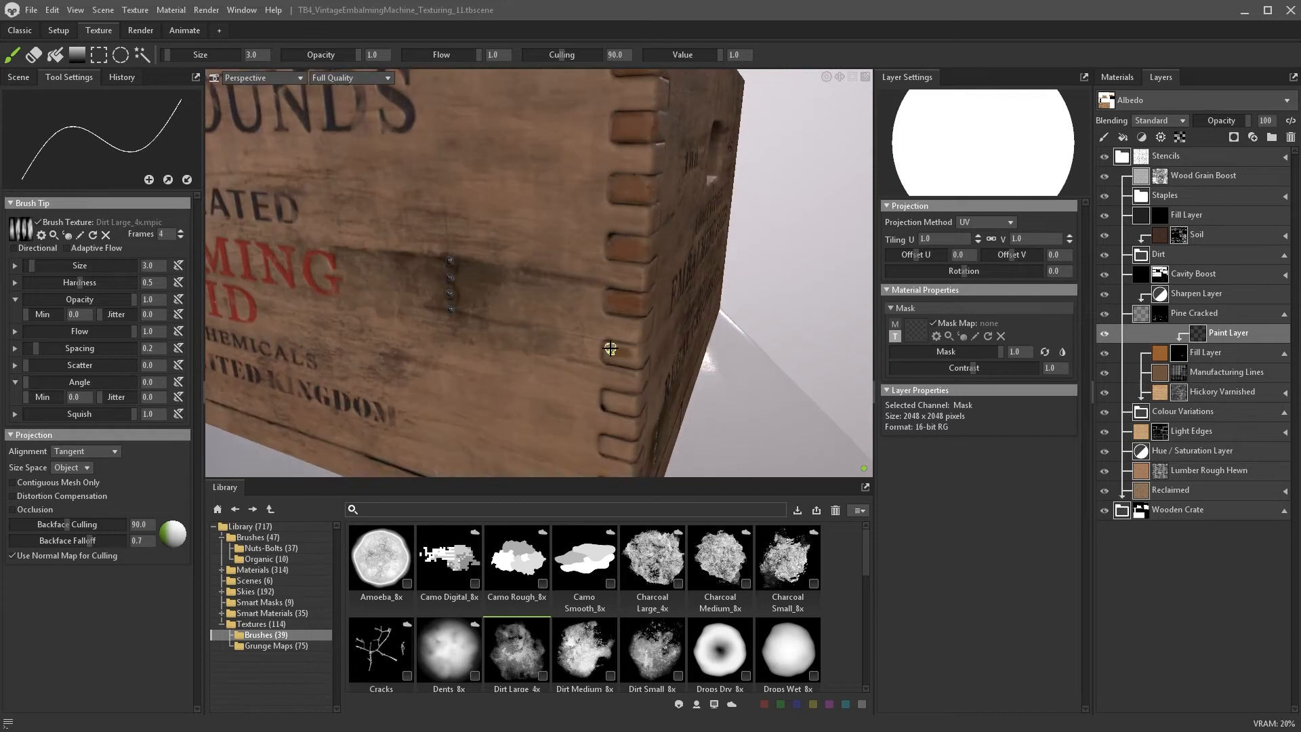
drag(610, 348, 615, 351)
alt+drag(615, 351, 612, 281)
scroll(620, 362, down, 3)
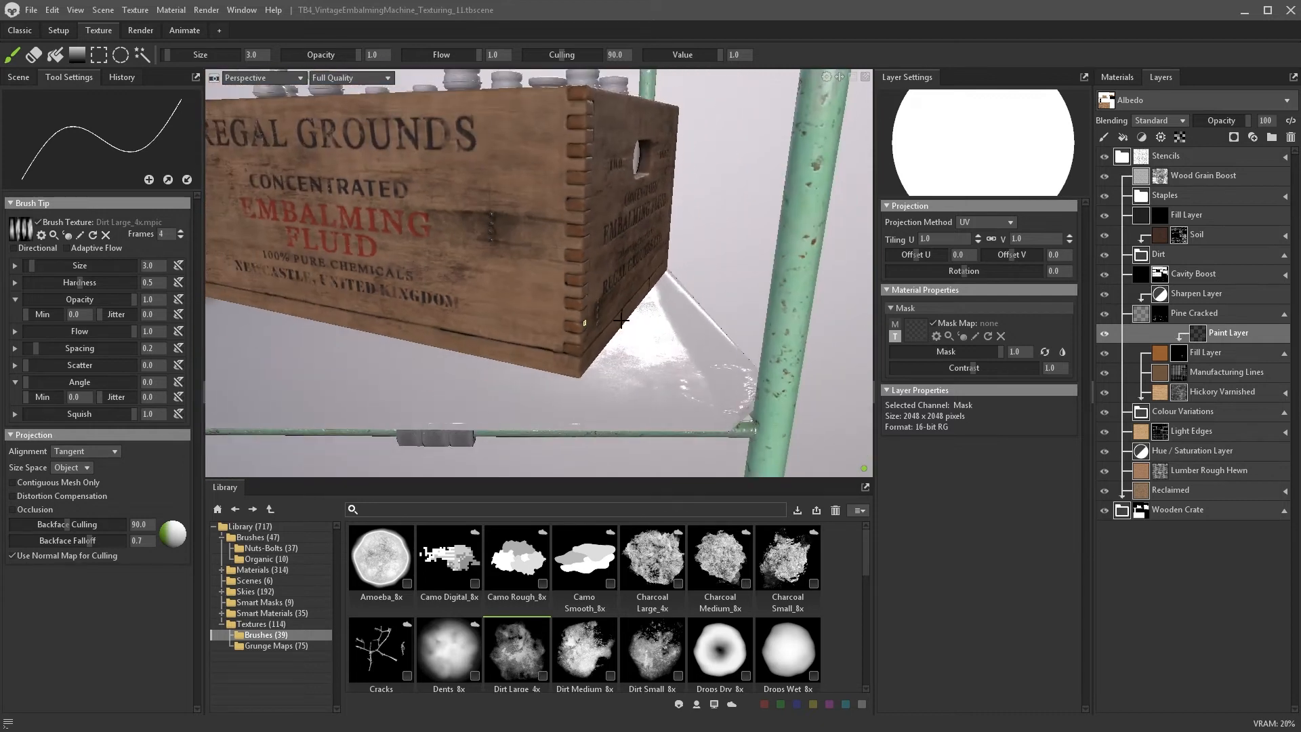
alt+drag(620, 363, 610, 386)
- Set the finger joint fill layer's blending to Multiply and its opacity to 61
click(1161, 354)
click(1161, 120)
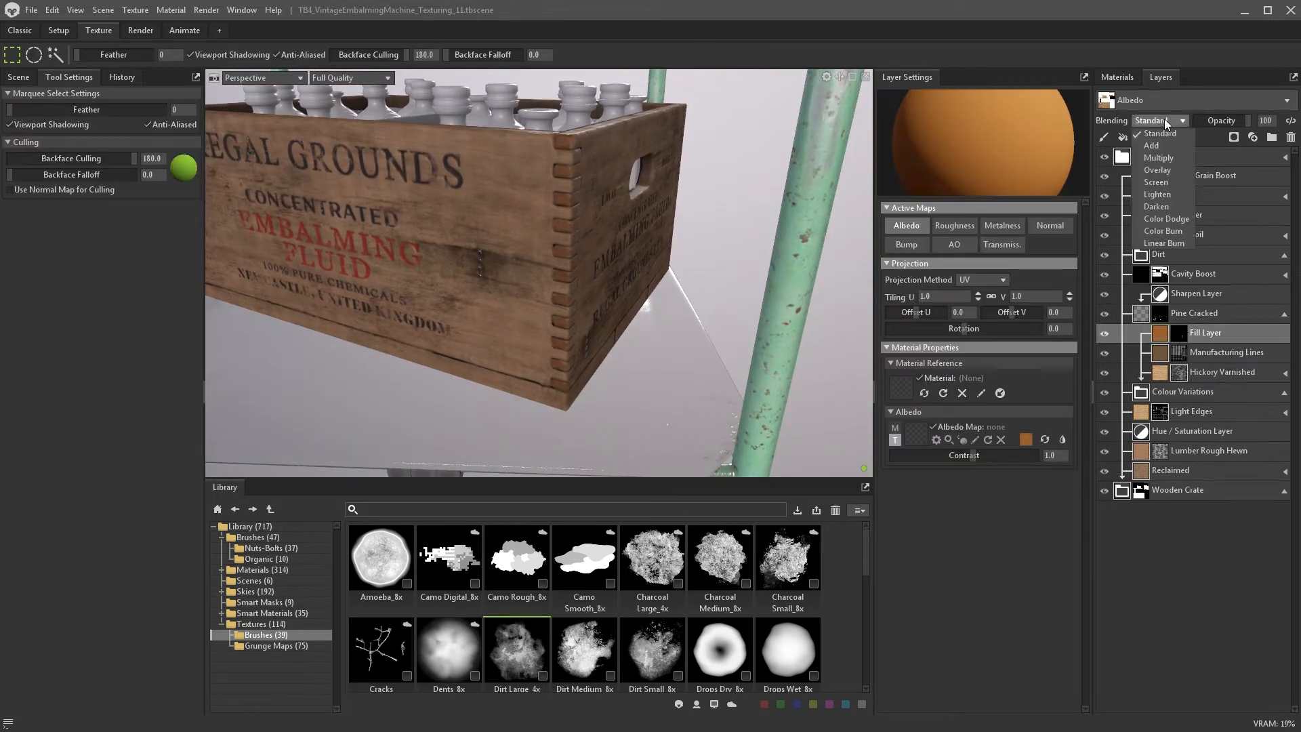
click(1155, 160)
mouse_move(1223, 120)
mouse_down()
mouse_move(1211, 120)
mouse_move(1228, 120)
mouse_up()
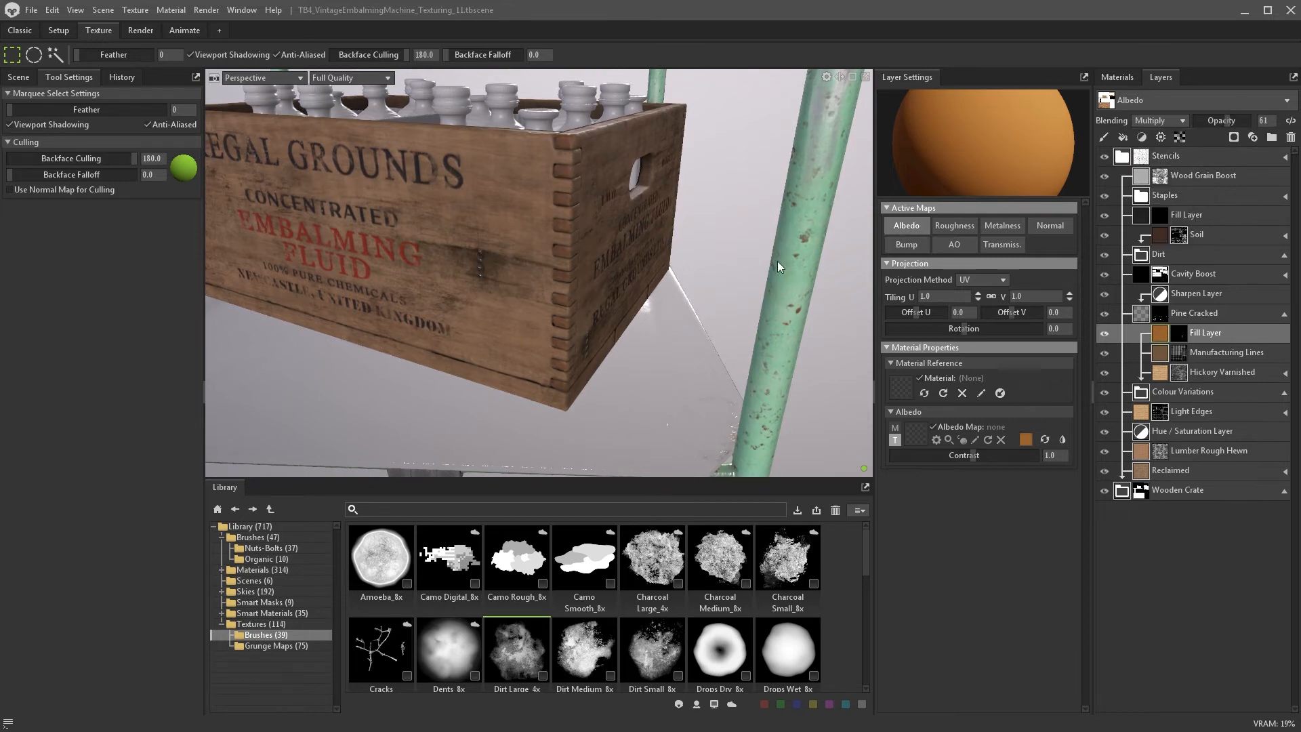
mouse_move(778, 262)
alt+mouse_down()
mouse_move(794, 246)
mouse_move(770, 286)
alt+mouse_up()
scroll(771, 286, up, 4)
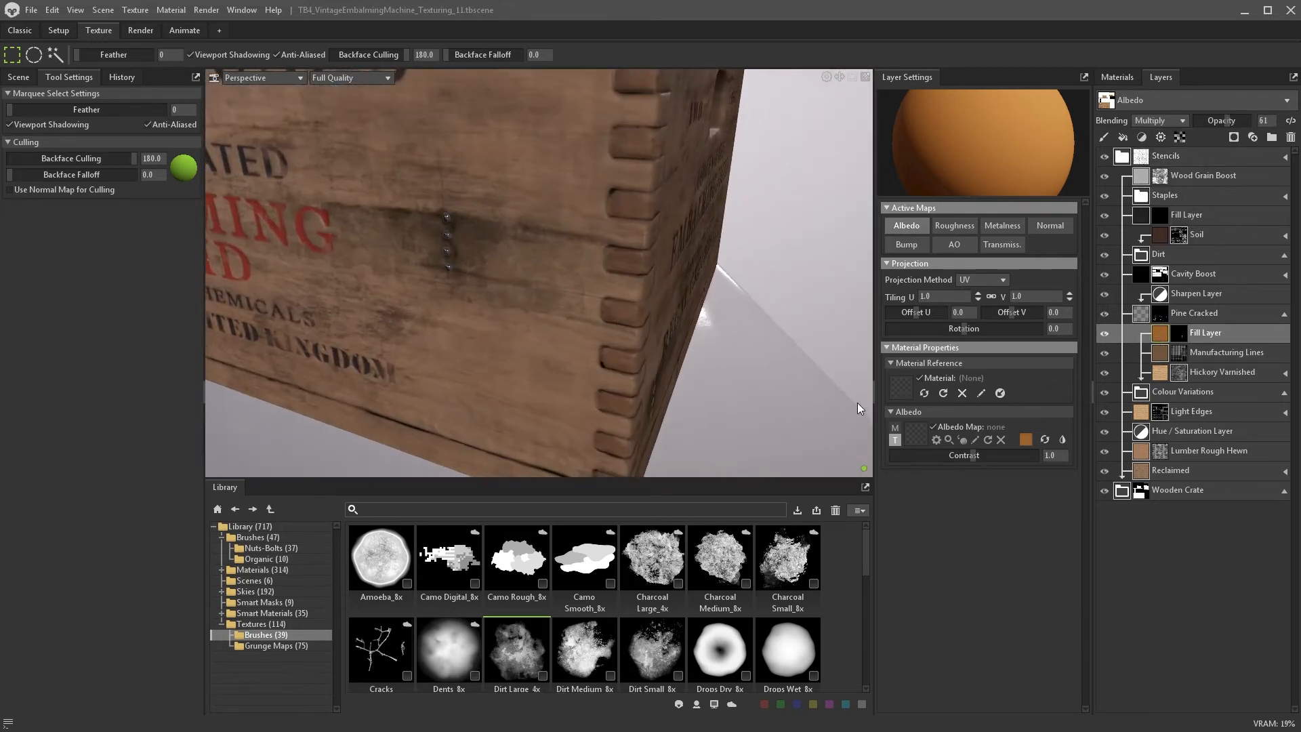
- Search the library materials for wood and assign Oak Bark as the finger joint fill layer's material
click(262, 570)
click(458, 510)
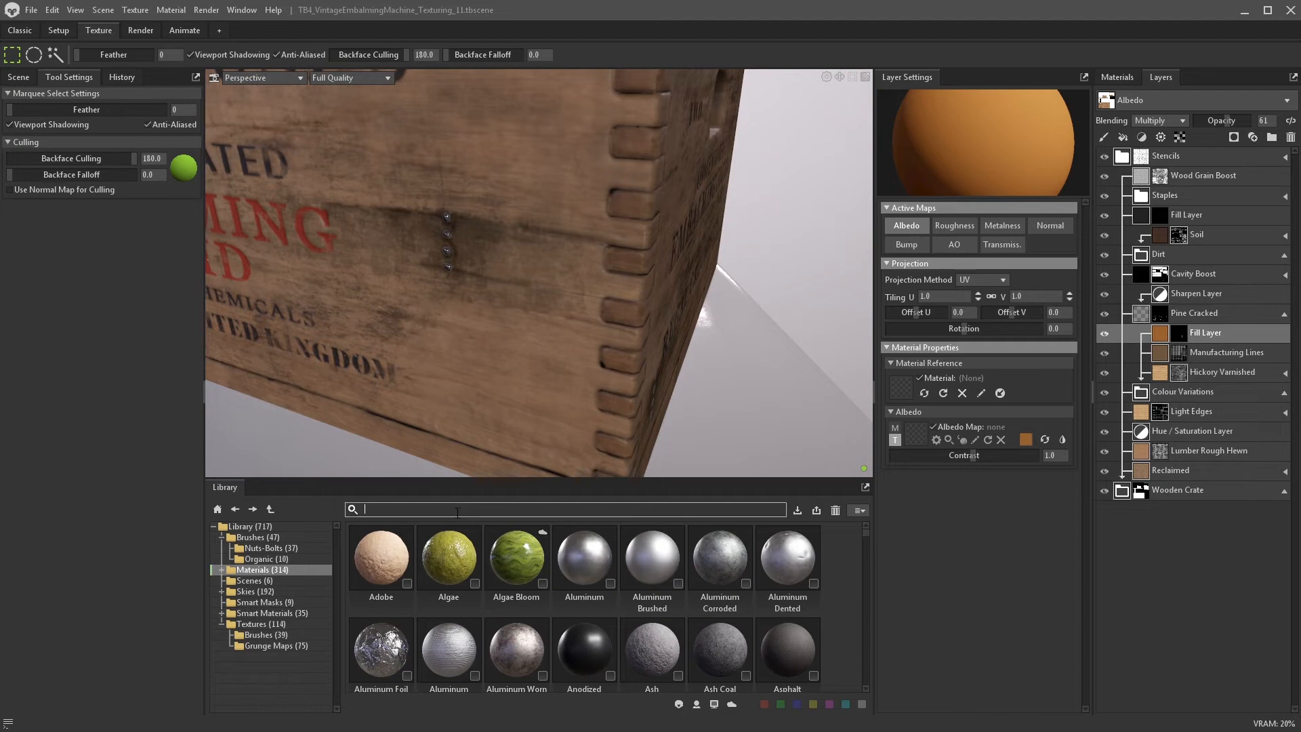
text(wood)
key(Return)
scroll(564, 580, down, 5)
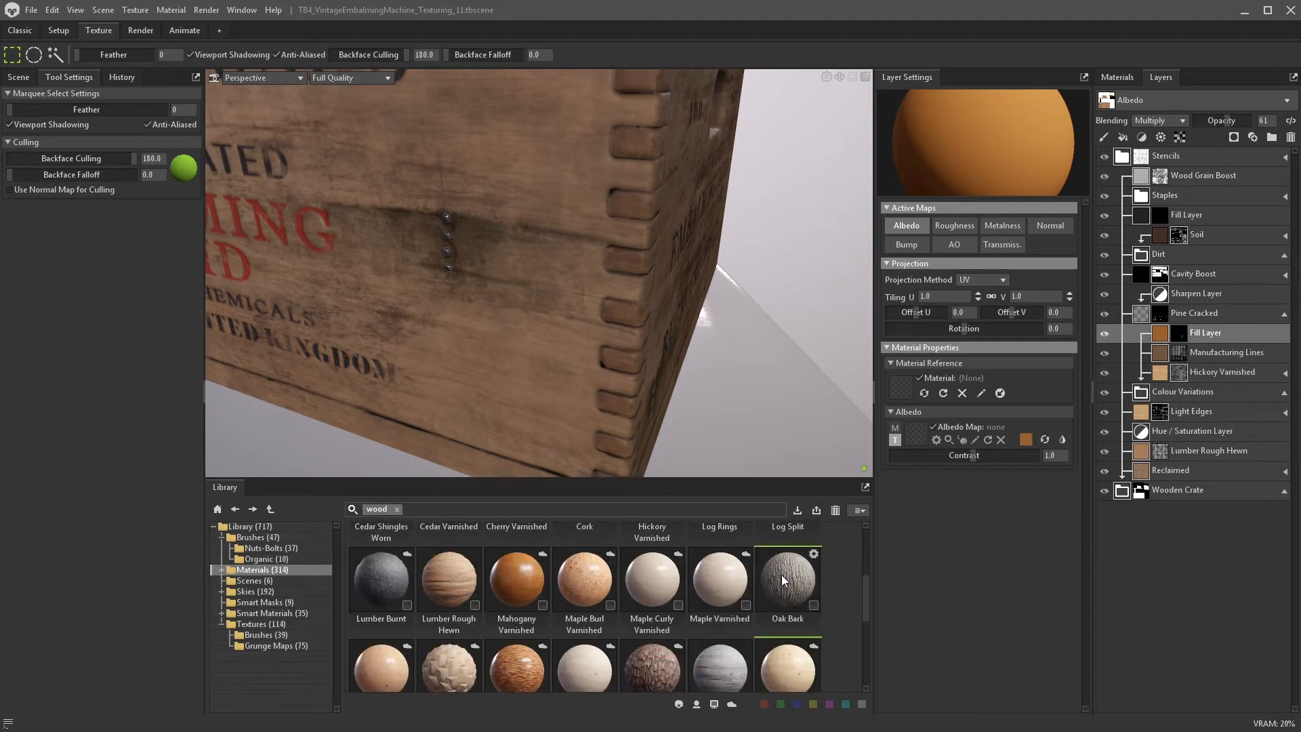
drag(782, 575, 903, 388)
- Set the Oak Bark material's U and V tiling to 66
alt+right_drag(717, 408, 702, 371)
text(66)
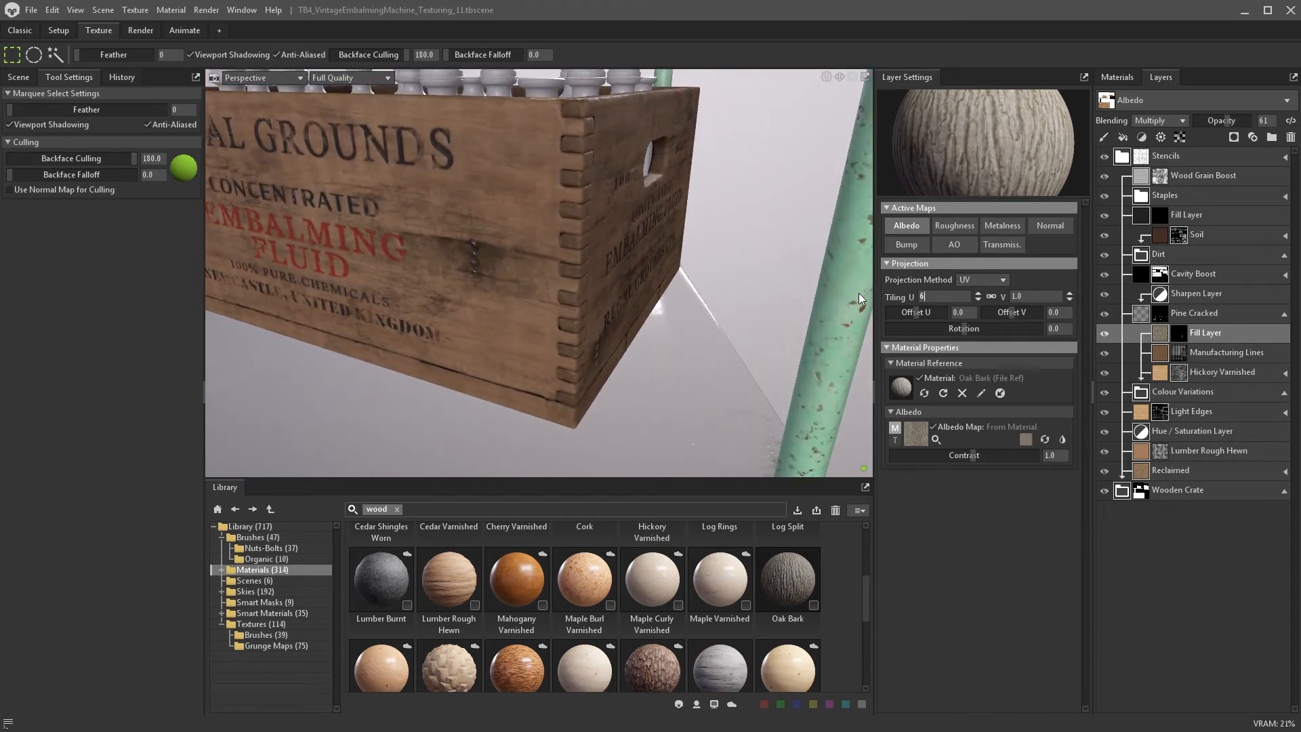
key(Return)
- Enable the Bump and Normal maps on the Oak Bark fill and raise the normal contrast to about 2.932
click(918, 244)
click(1044, 231)
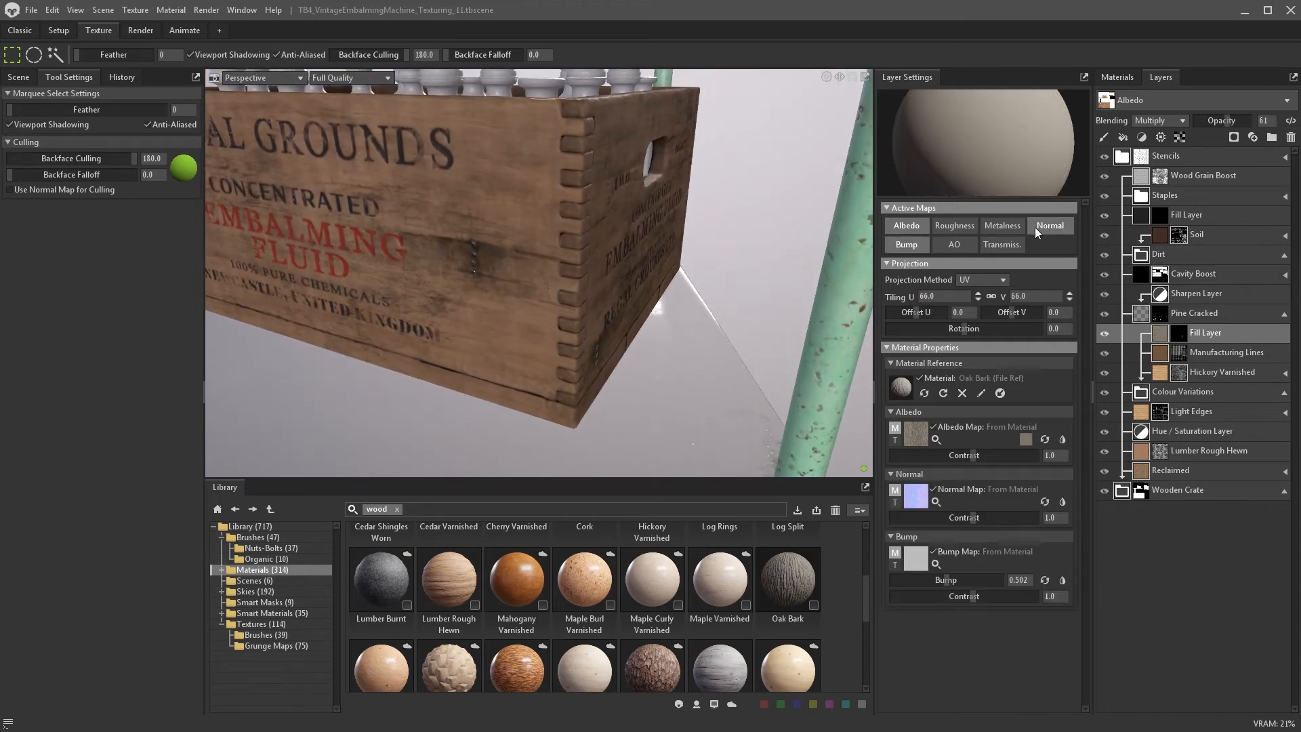
drag(984, 520, 998, 517)
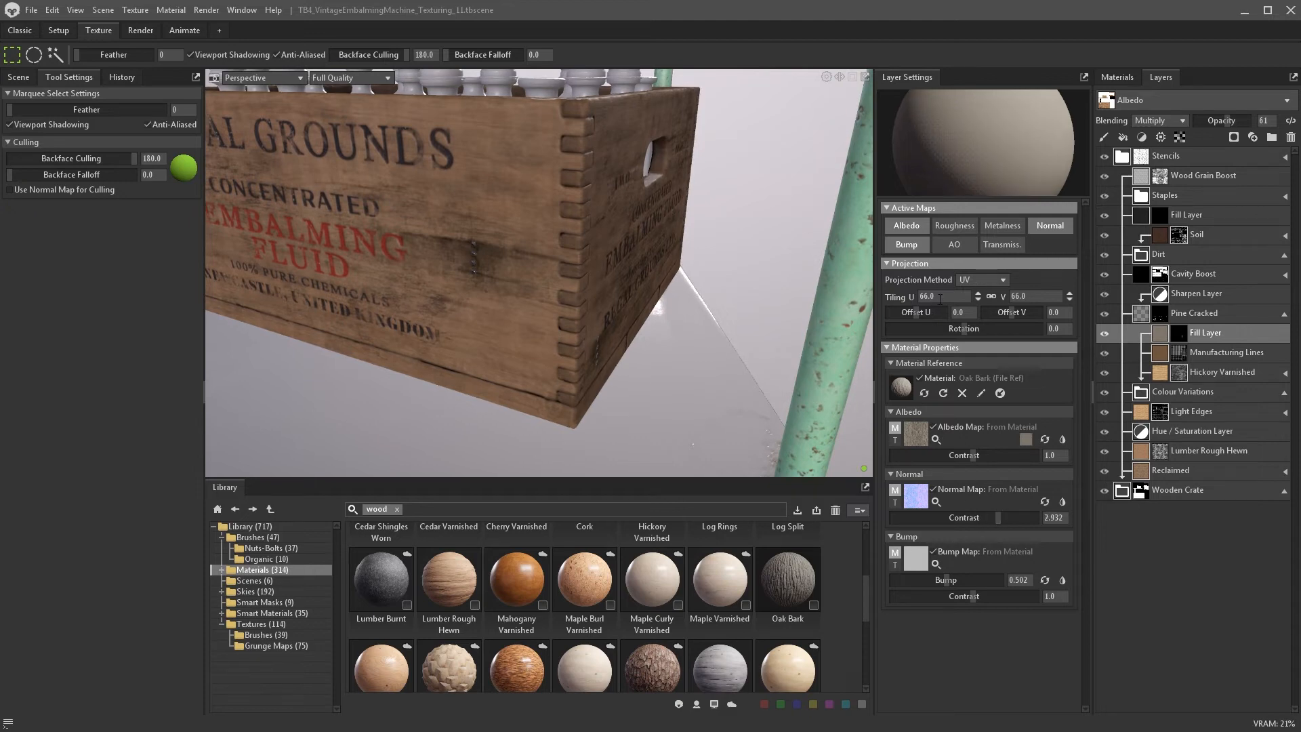
- Set the Oak Bark fill's U and V tiling to 5, its rotation to 99.64 and its normal contrast to 1.848
text(5)
key(Return)
scroll(702, 295, up, 3)
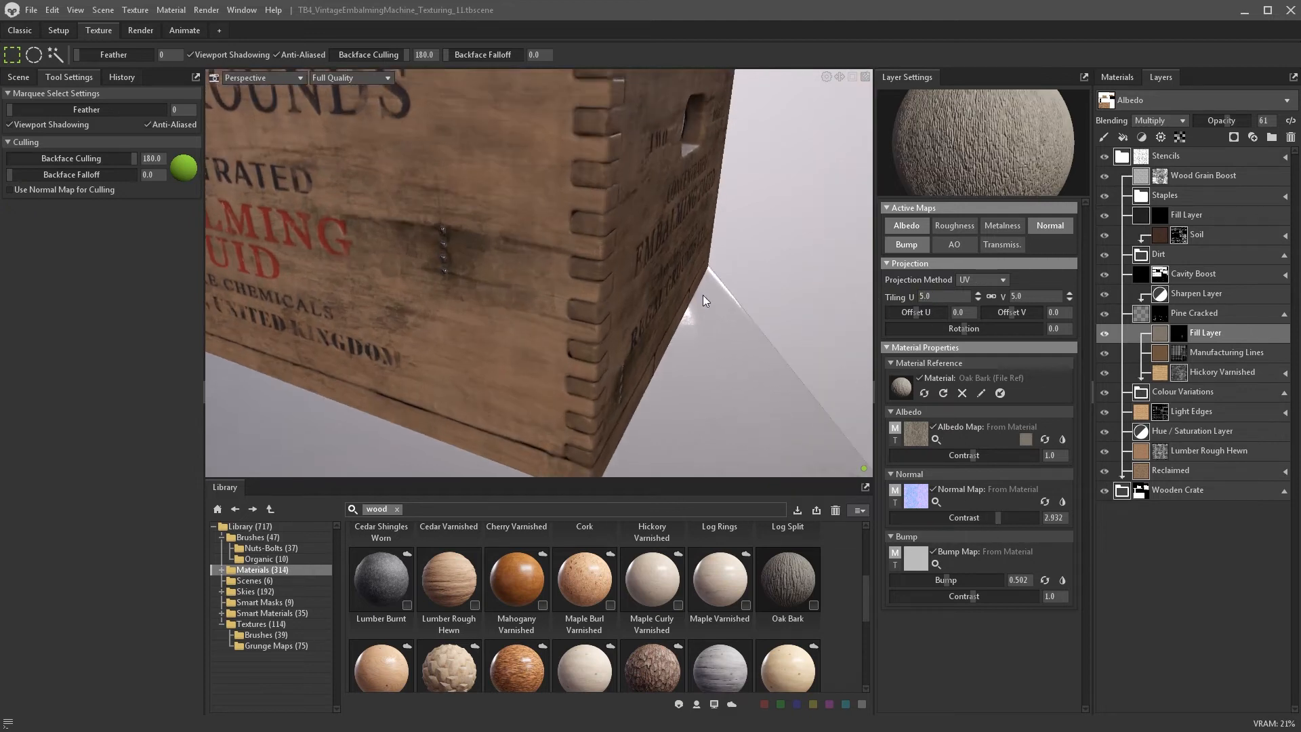
mouse_move(965, 330)
mouse_down()
mouse_move(998, 330)
mouse_move(986, 328)
mouse_up()
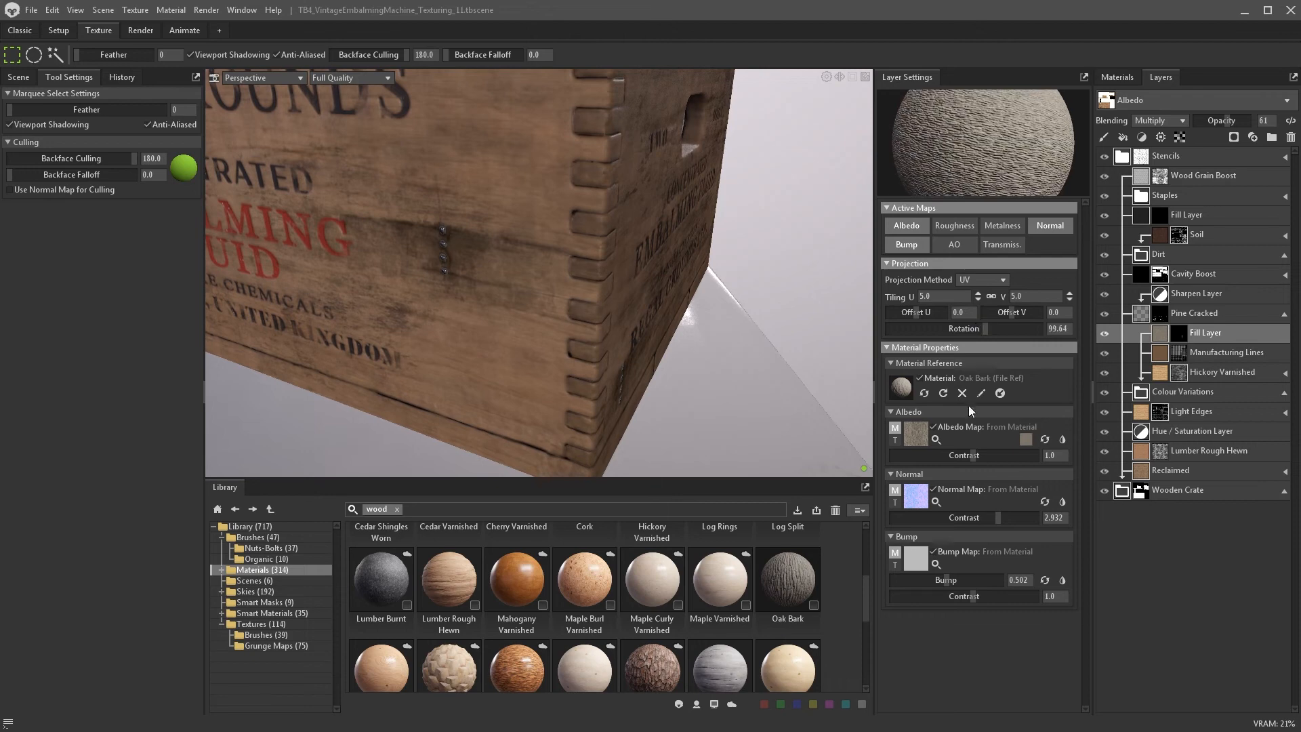
drag(999, 518, 987, 518)
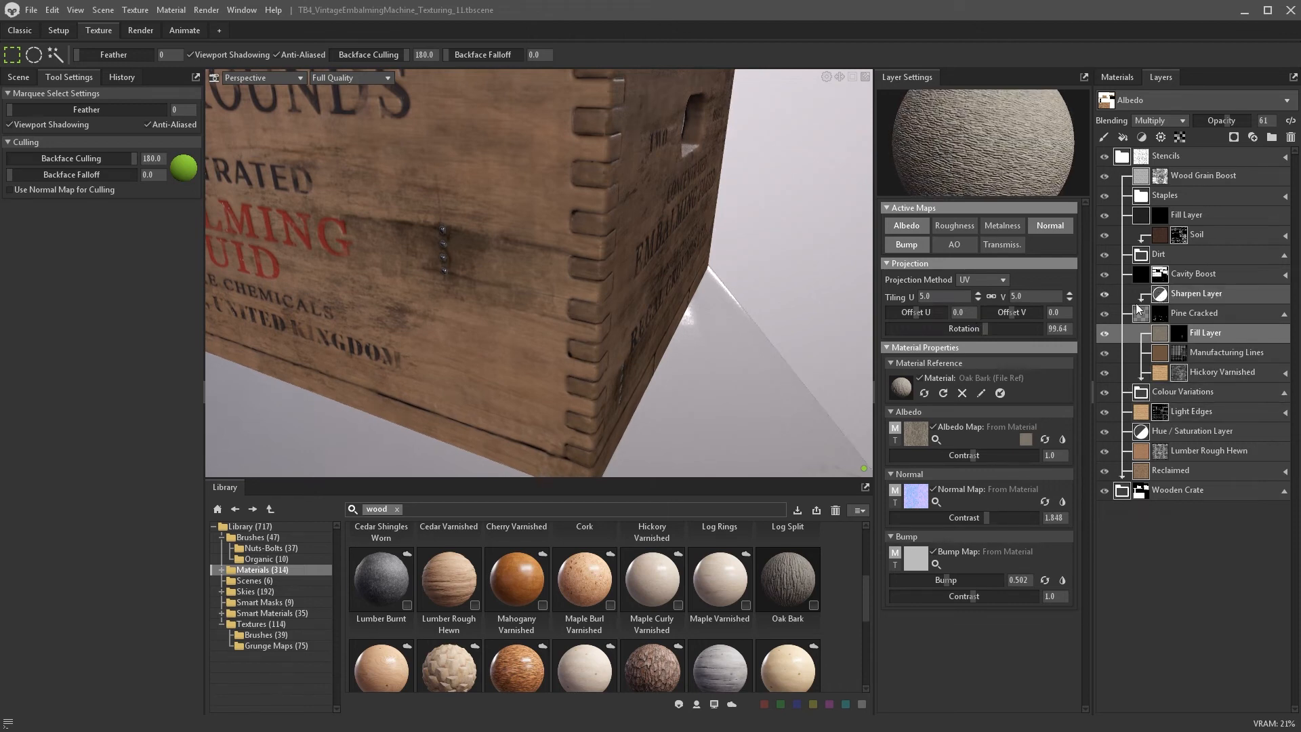
- Hide the layers from Wood Grain Boost through Pine Cracked and raise the finger joint fill layer's opacity to 70
drag(1105, 176, 1104, 315)
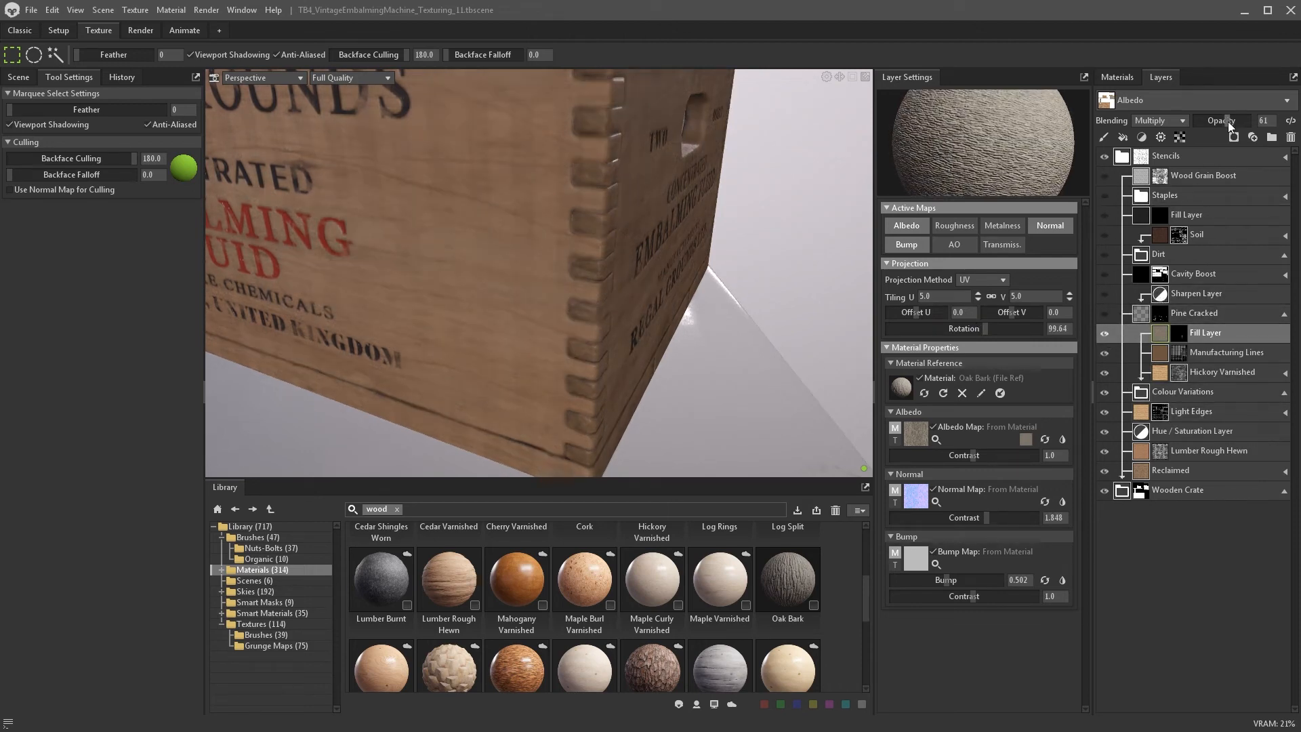
drag(1228, 121, 1232, 120)
alt+drag(729, 359, 758, 342)
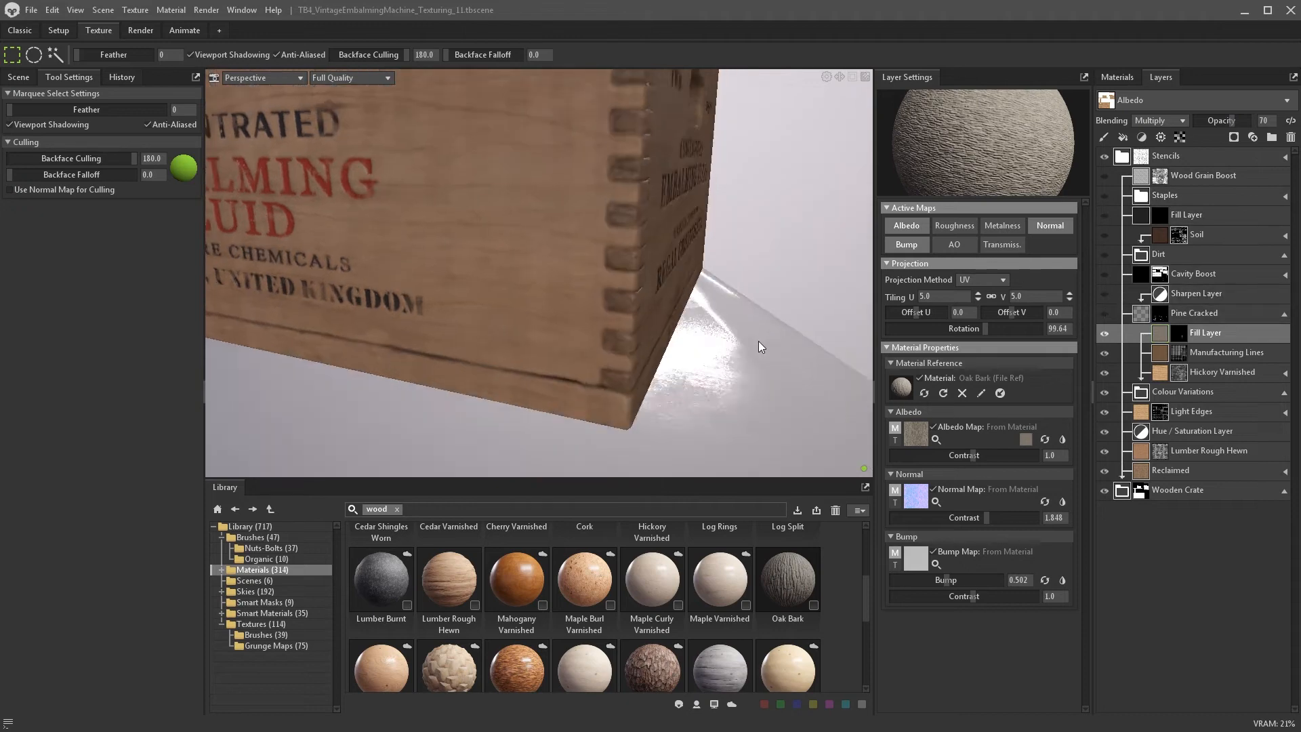
- Set the Oak Bark fill's rotation to 131.8 and its tiling to 8, and show the hidden layers again
drag(986, 328, 991, 323)
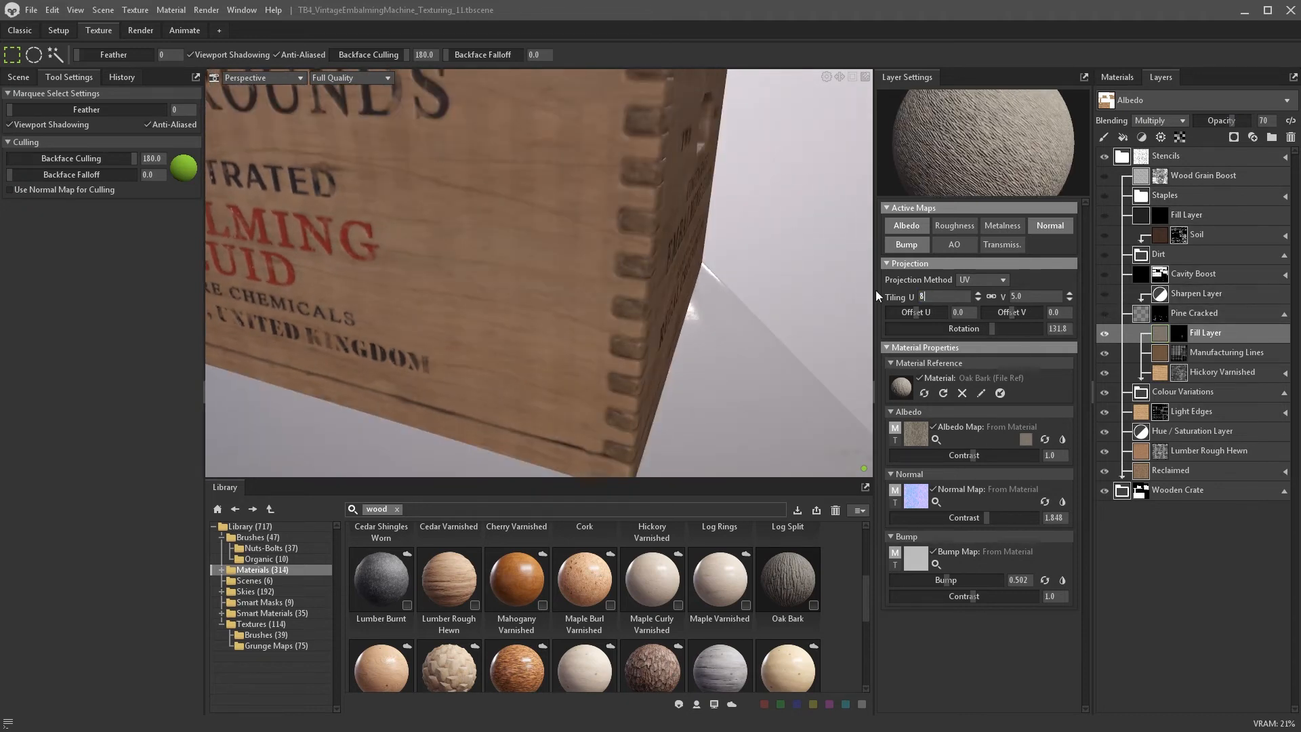
key(Return)
scroll(762, 285, down, 5)
scroll(671, 249, up, 3)
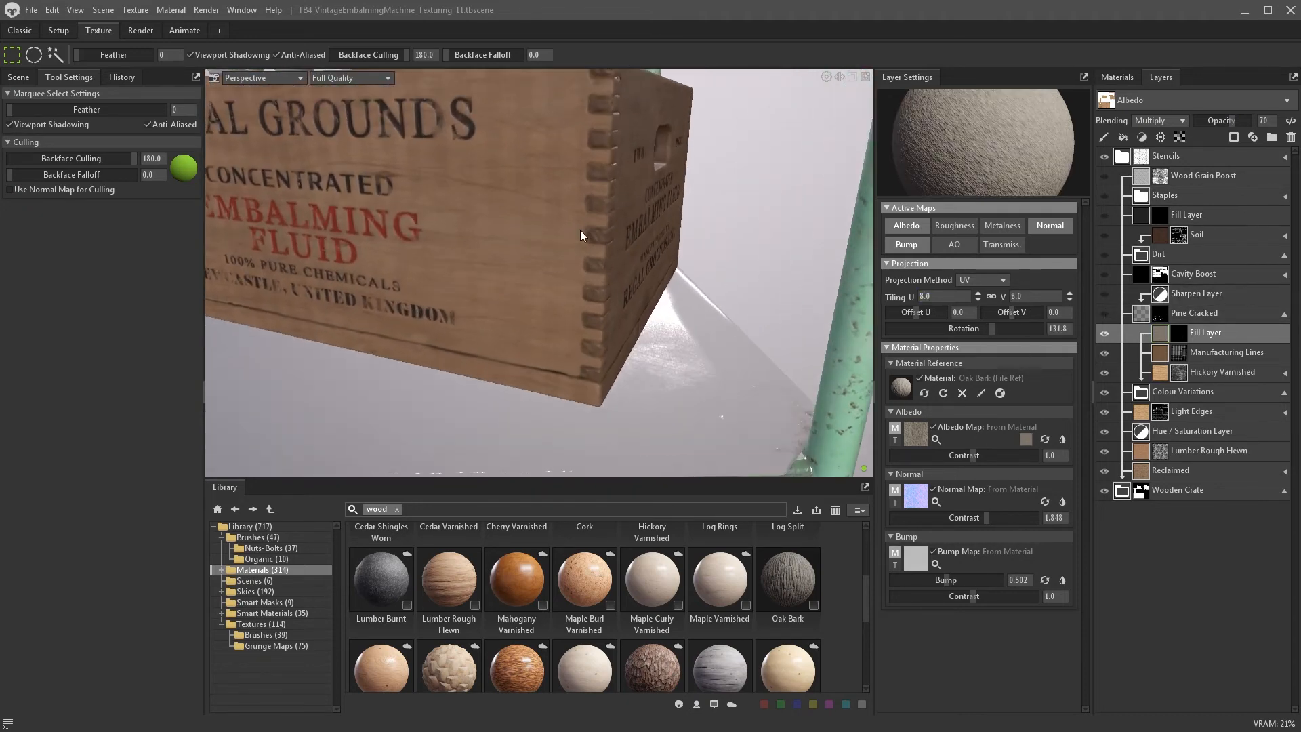
drag(1106, 312, 1104, 182)
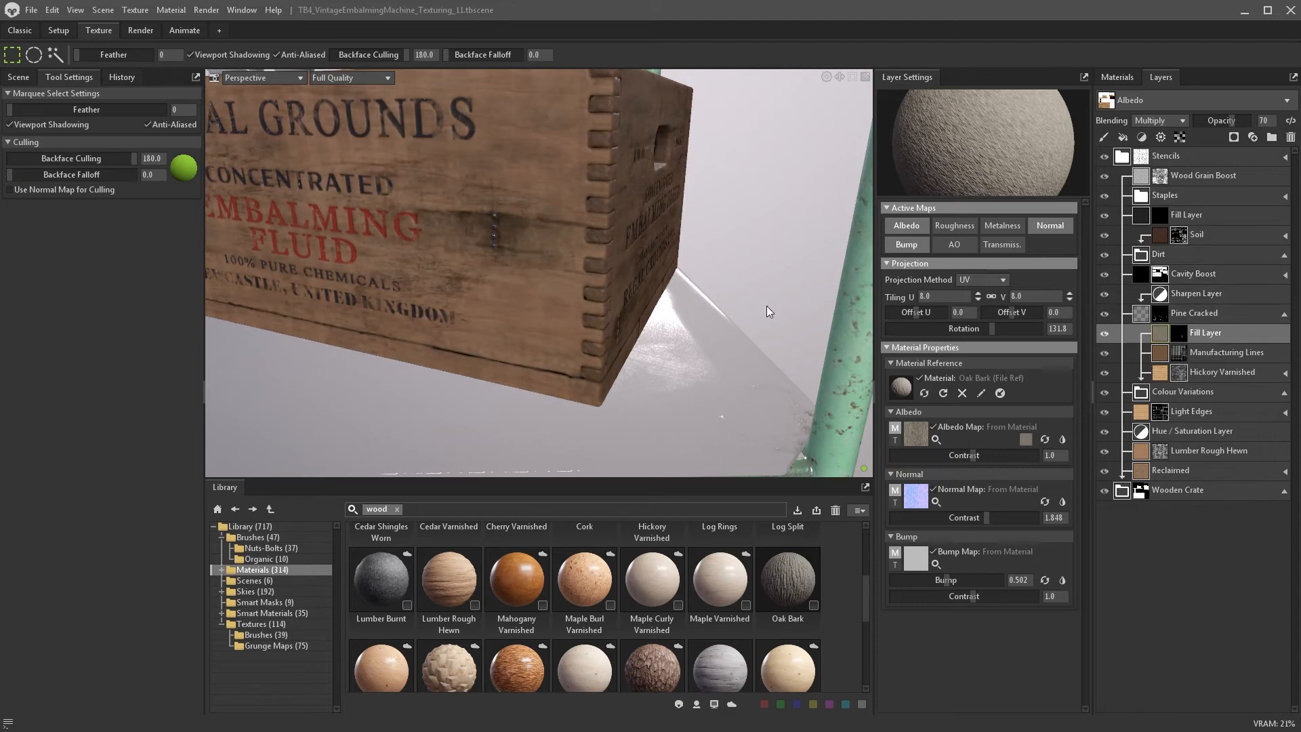
alt+drag(767, 307, 769, 278)
scroll(786, 288, up, 4)
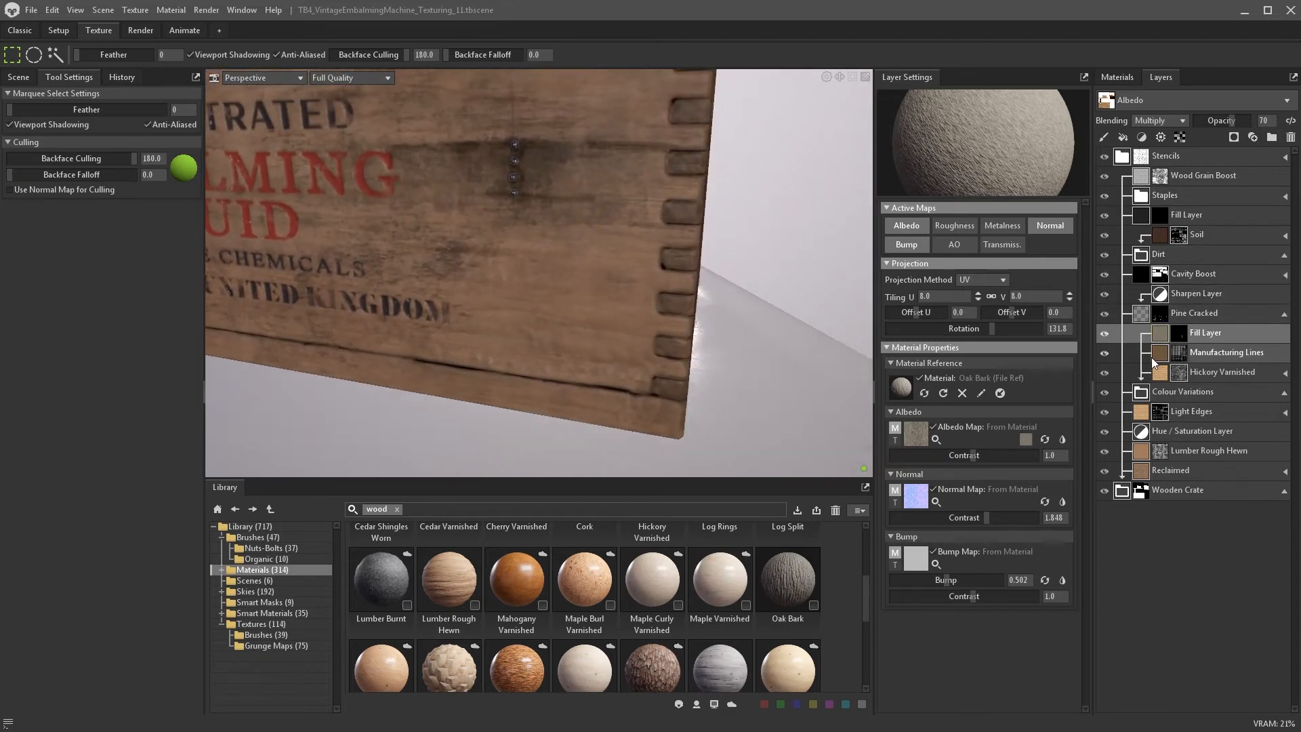
- Tint the Oak Bark fill's albedo with a warmer, more saturated brown
click(1025, 439)
click(674, 447)
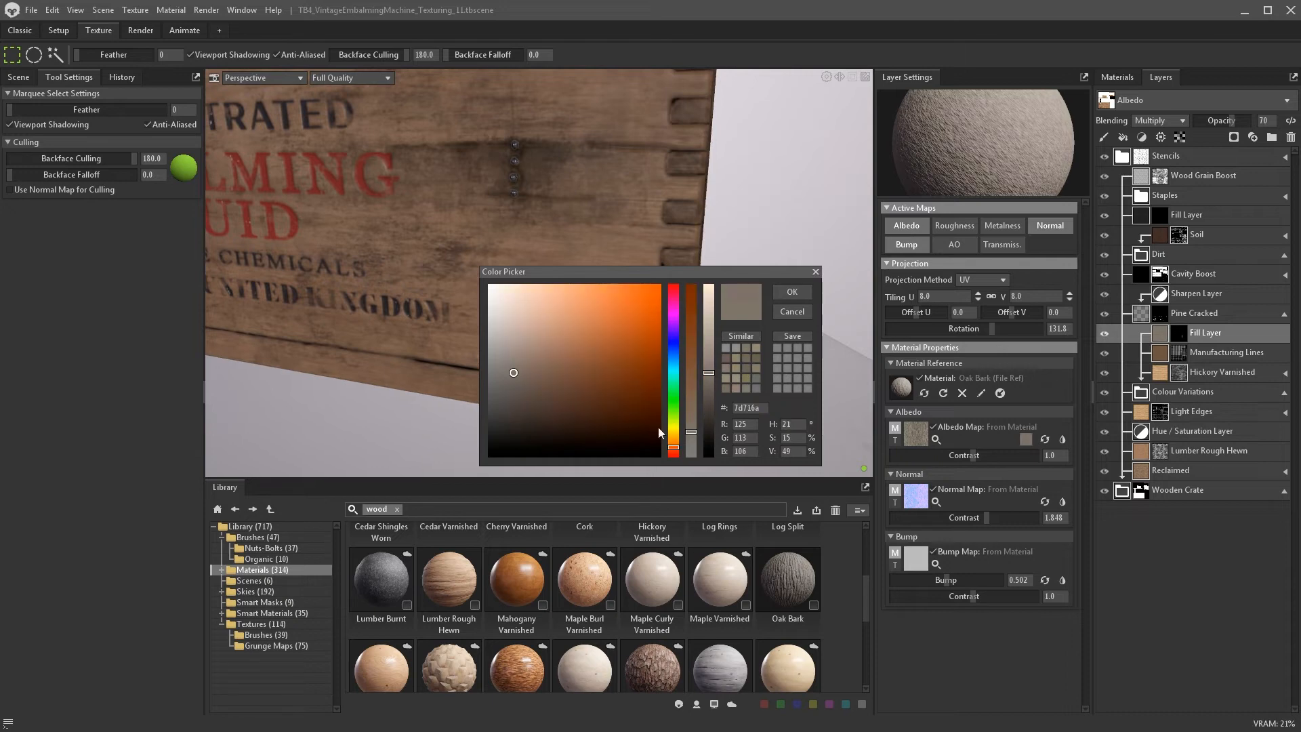
click(547, 343)
click(791, 292)
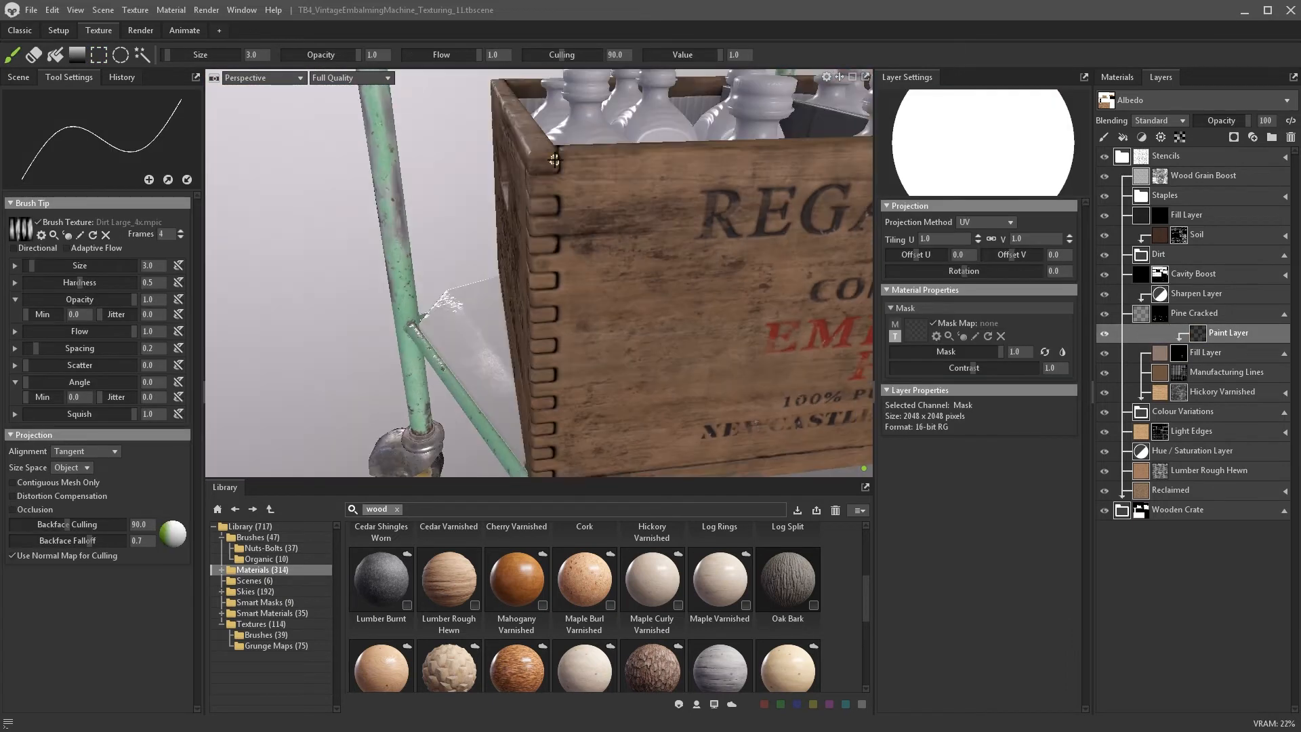
- Paint the finger joint fill layer's mask over the end-grain joints at the edge of the crate's short end panel
alt+drag(538, 239, 552, 188)
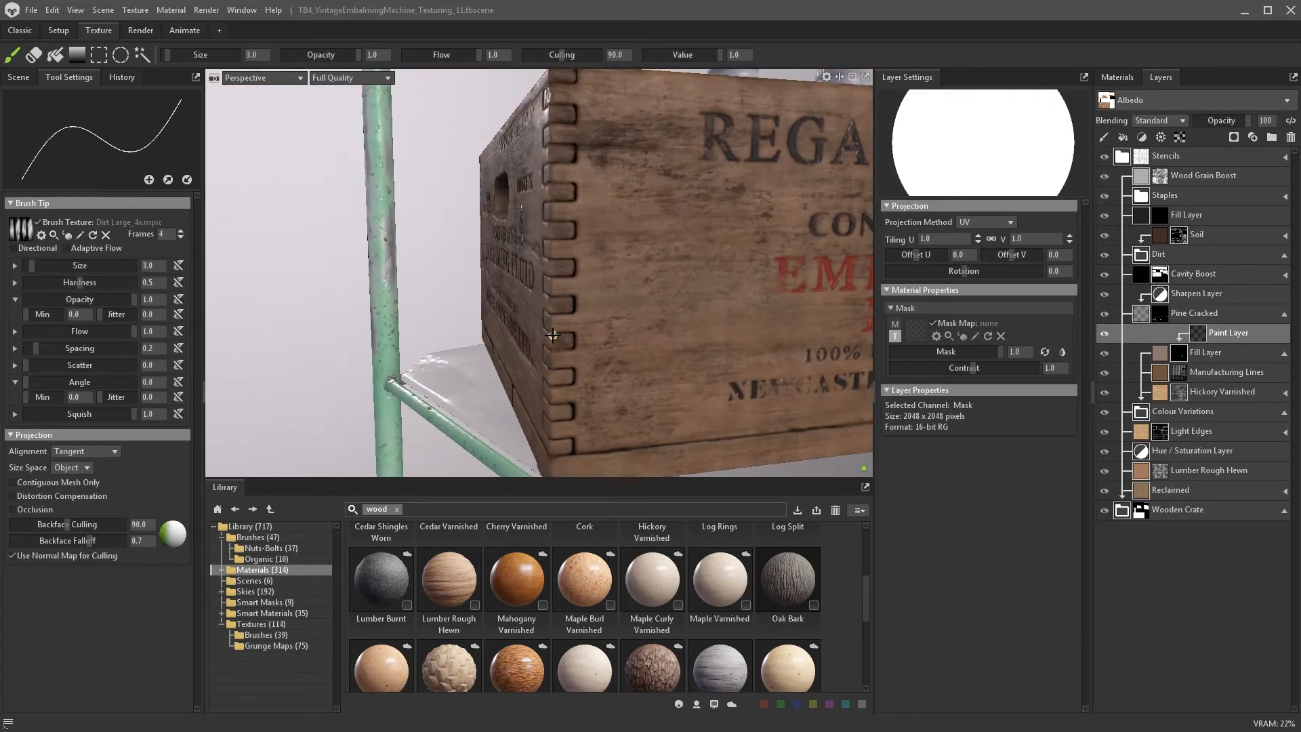
key(])
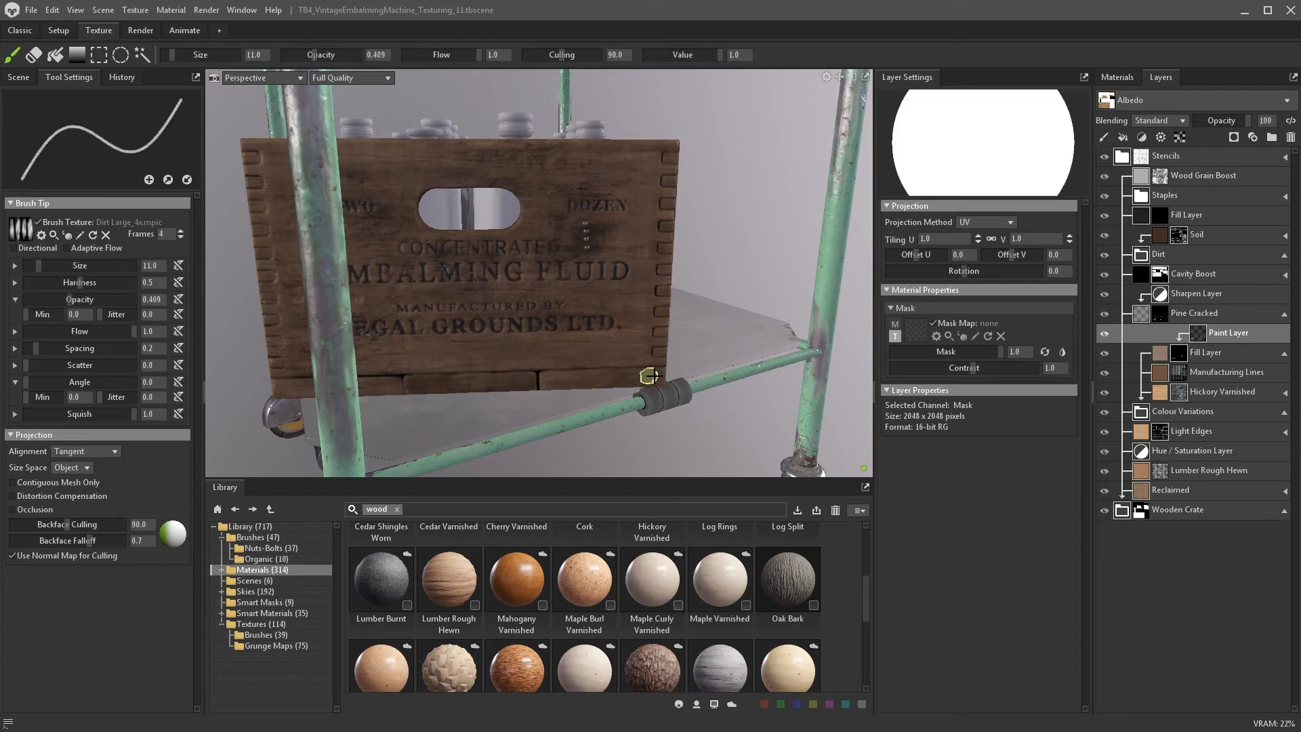
alt+drag(649, 376, 661, 400)
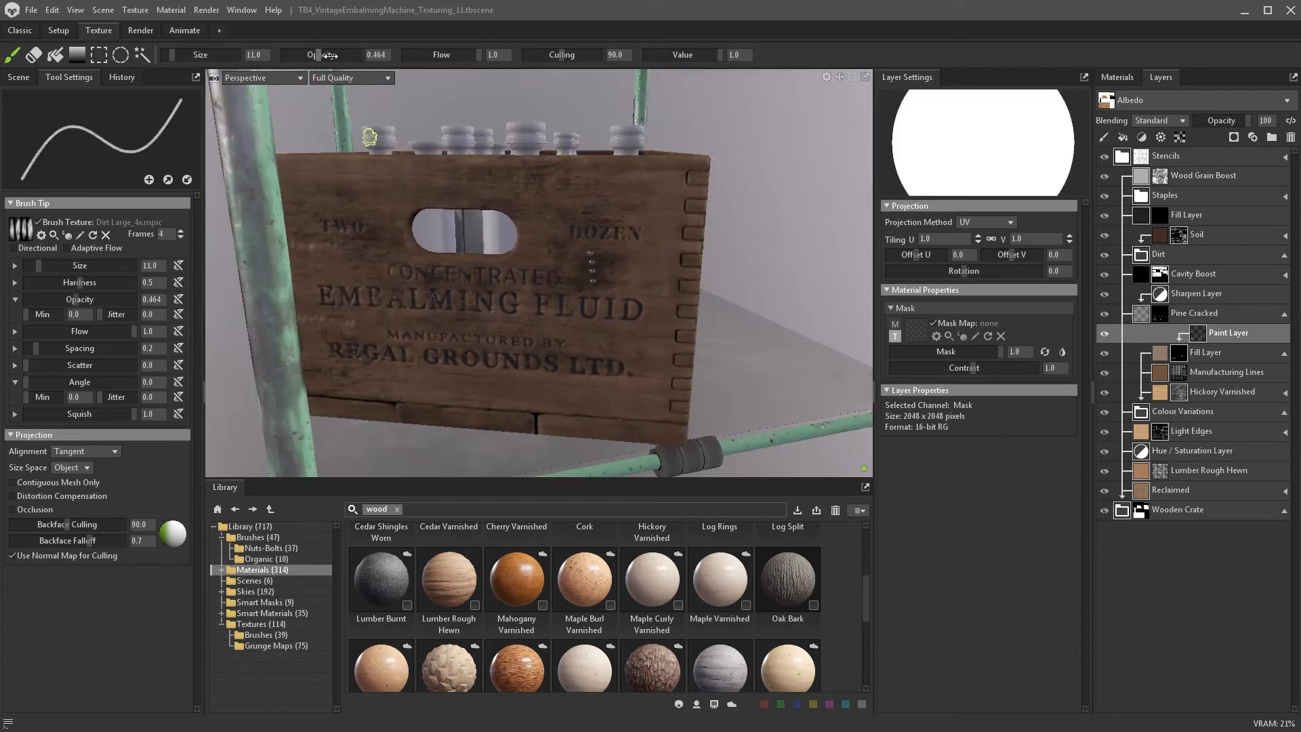
scroll(663, 184, up, 4)
drag(676, 249, 703, 249)
drag(671, 344, 695, 344)
middle_drag(671, 420, 662, 285)
drag(654, 324, 673, 324)
scroll(662, 324, down, 5)
alt+drag(663, 324, 752, 299)
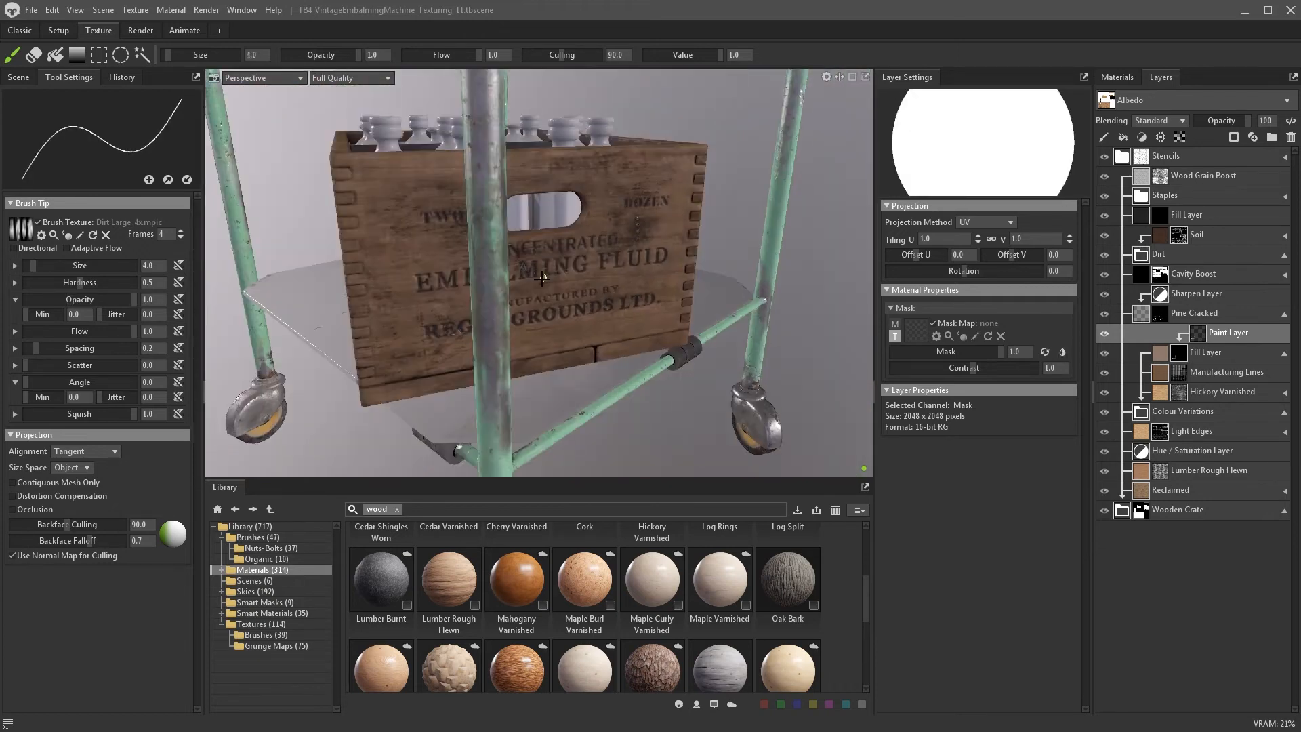
- Paint the fill mask with a size 4 brush over the joints between the red-lettered side and the short end panel
scroll(504, 171, up, 5)
drag(494, 225, 517, 225)
drag(498, 274, 515, 274)
middle_drag(508, 285, 568, 178)
drag(569, 212, 587, 212)
mouse_move(562, 260)
mouse_down()
mouse_move(579, 260)
mouse_move(582, 303)
mouse_up()
middle_drag(569, 302, 600, 227)
drag(596, 270, 612, 270)
drag(594, 311, 609, 312)
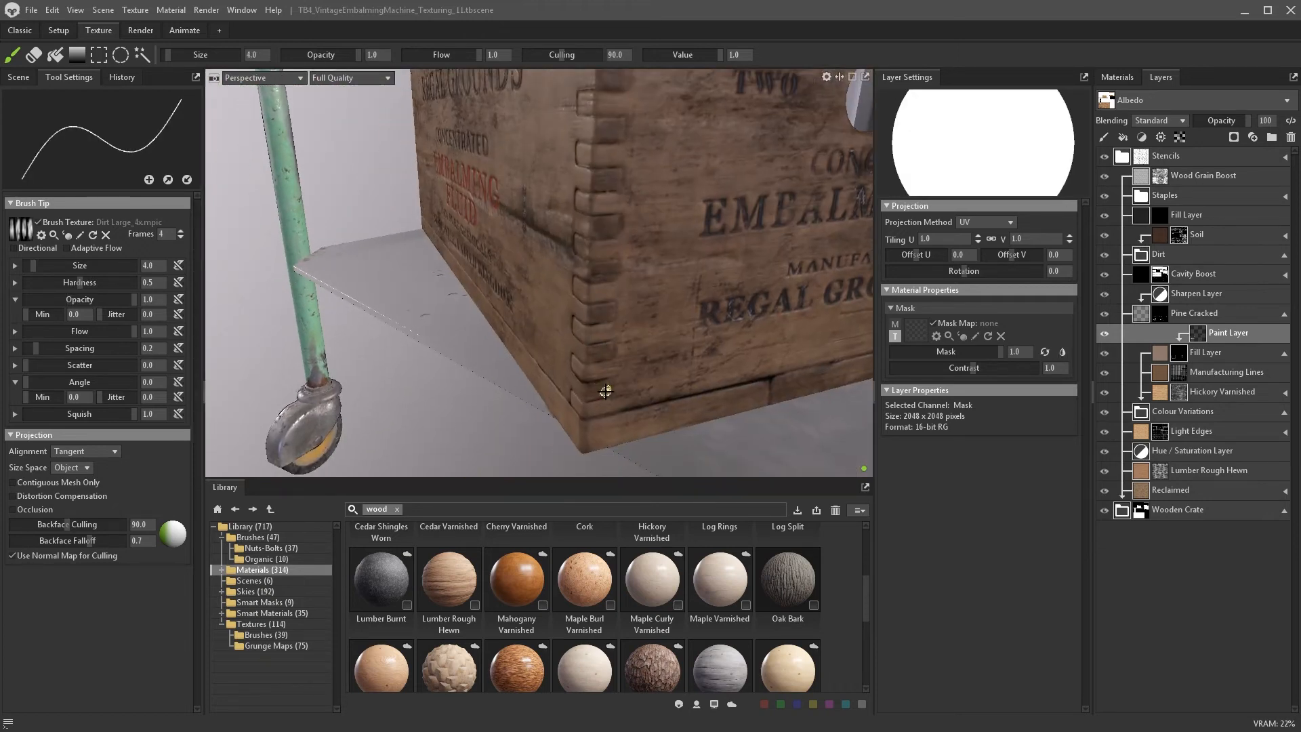
- Continue painting the end-grain mask down the finger joints on the crate's remaining corners
alt+drag(606, 392, 685, 379)
middle_drag(637, 122, 639, 195)
drag(634, 198, 652, 198)
drag(631, 240, 648, 240)
middle_drag(639, 271, 624, 244)
drag(618, 278, 635, 278)
middle_drag(625, 364, 656, 319)
mouse_move(656, 390)
mouse_down()
mouse_move(673, 391)
mouse_move(474, 380)
mouse_up()
drag(427, 207, 450, 207)
drag(434, 250, 455, 250)
middle_drag(443, 252, 562, 186)
drag(546, 356, 564, 356)
middle_drag(557, 356, 601, 322)
drag(578, 373, 685, 379)
middle_drag(610, 170, 572, 238)
drag(554, 234, 576, 234)
drag(553, 282, 572, 282)
- Move the Light Edges layer directly below the Dirt group and reselect the finger joint mask's paint layer for brushing
drag(1165, 431, 1182, 265)
click(1229, 352)
click(13, 55)
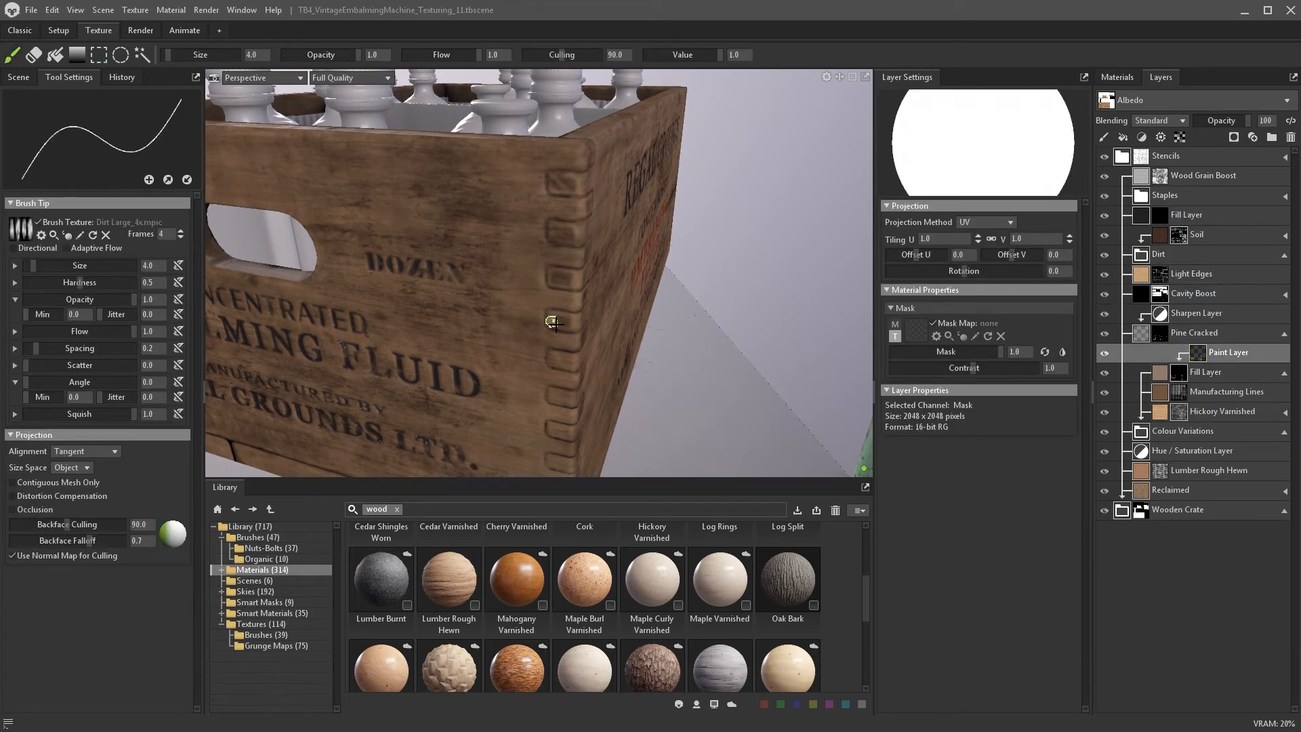
- Fill in missed finger joints at the corners of the short end panels on the end-grain mask with the size 4 brush
middle_drag(552, 319, 659, 275)
click(1194, 333)
click(1229, 352)
click(12, 55)
alt+drag(655, 325, 735, 305)
scroll(653, 232, down, 5)
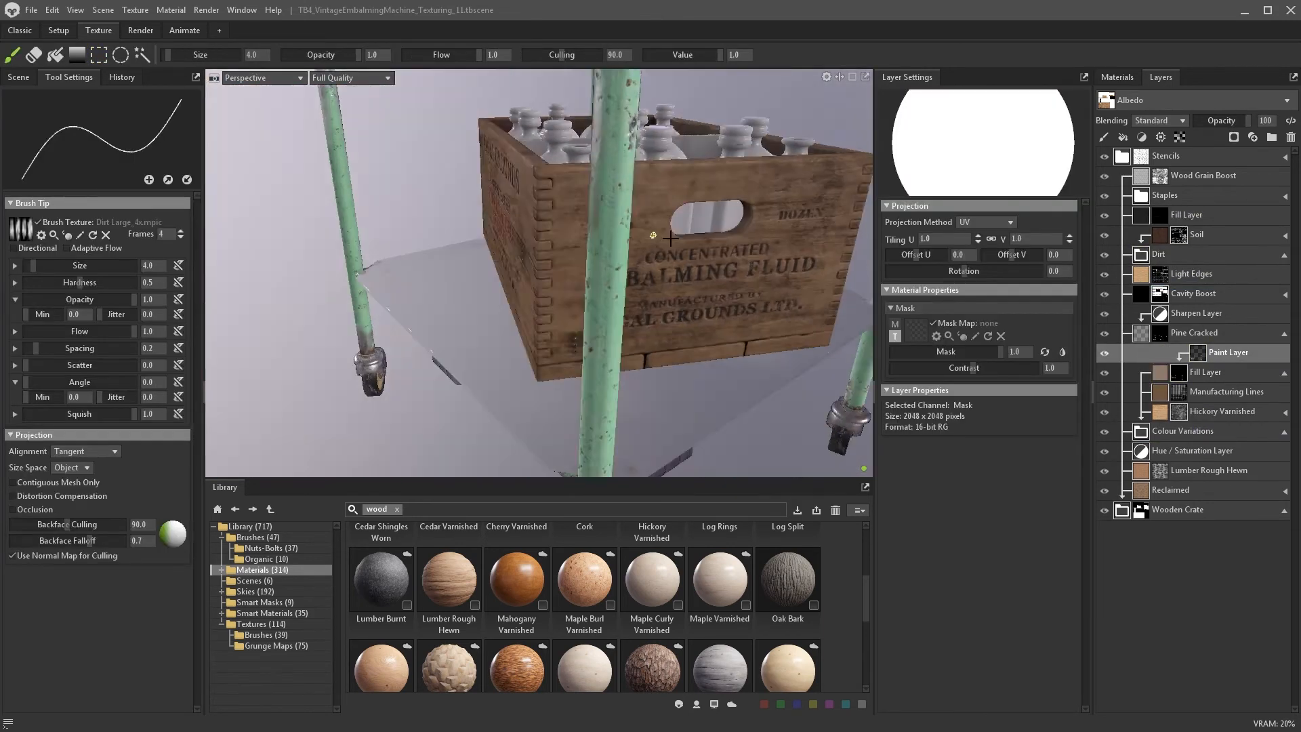
scroll(547, 211, up, 5)
drag(539, 154, 561, 153)
mouse_move(559, 319)
mouse_down()
mouse_move(572, 372)
mouse_move(608, 286)
mouse_up()
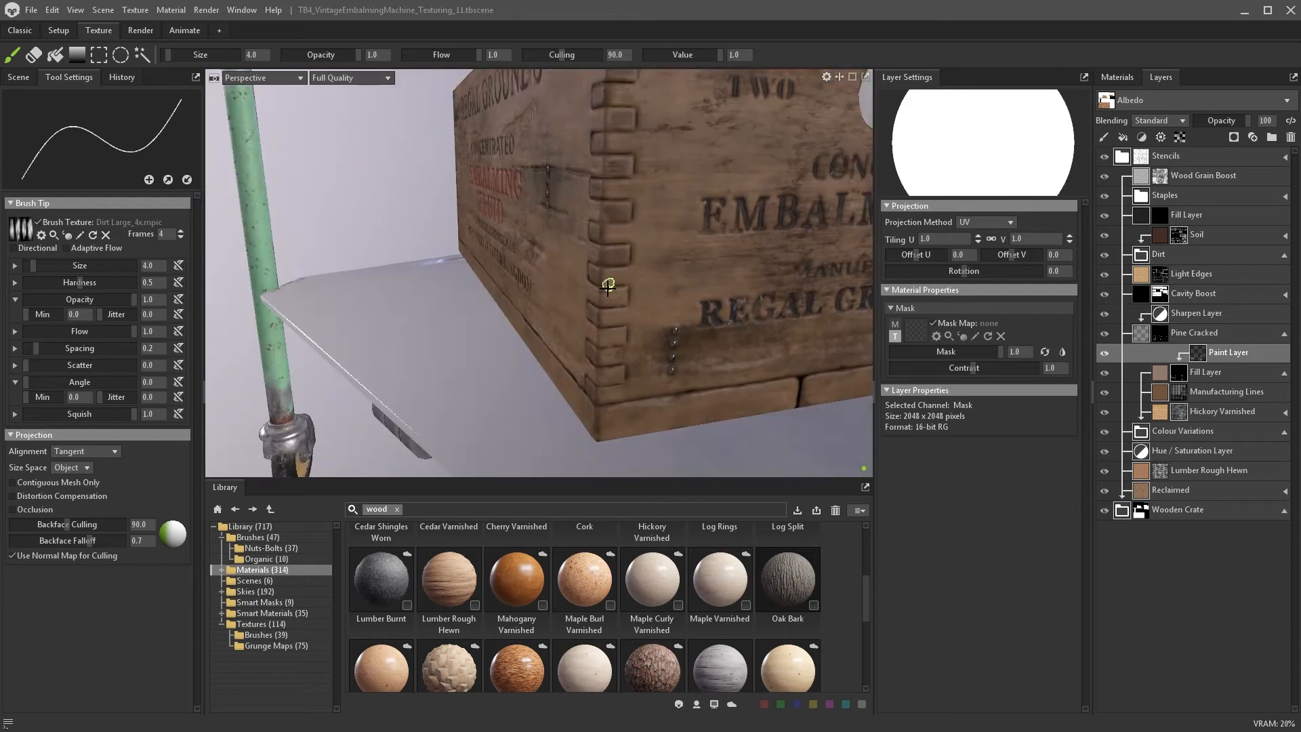
key(])
mouse_move(608, 378)
alt+mouse_down()
mouse_move(639, 349)
mouse_move(816, 343)
alt+mouse_up()
scroll(566, 378, down, 3)
alt+drag(567, 377, 608, 365)
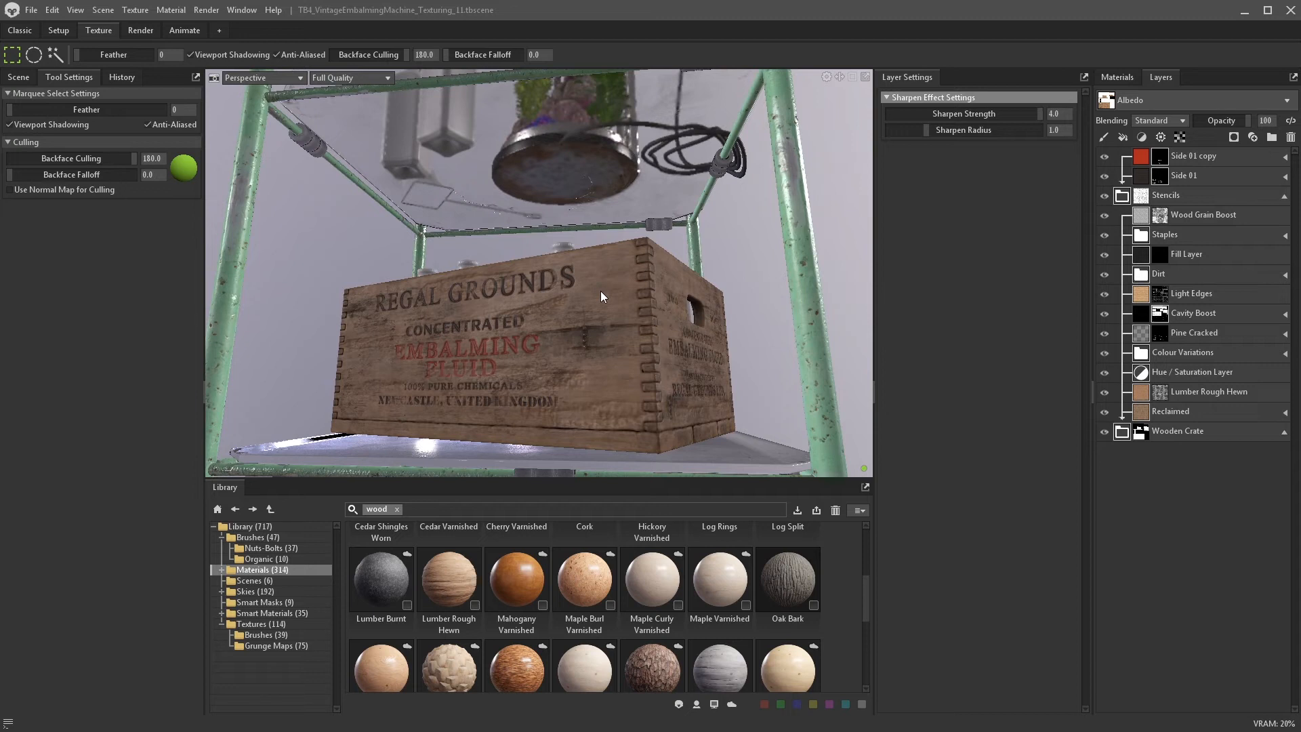
- Expand the Pine Cracked mask, select its paint layer and set the brush opacity to 0.182
scroll(563, 321, up, 2)
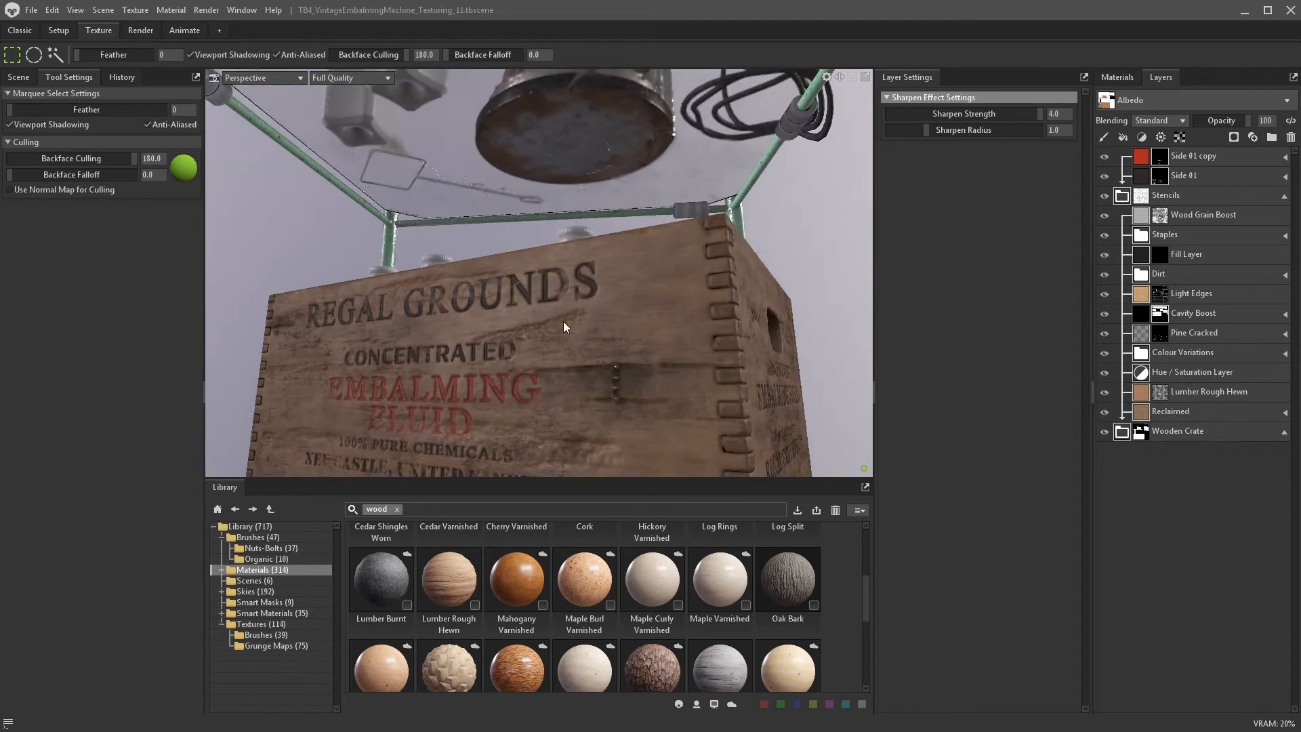
click(1165, 336)
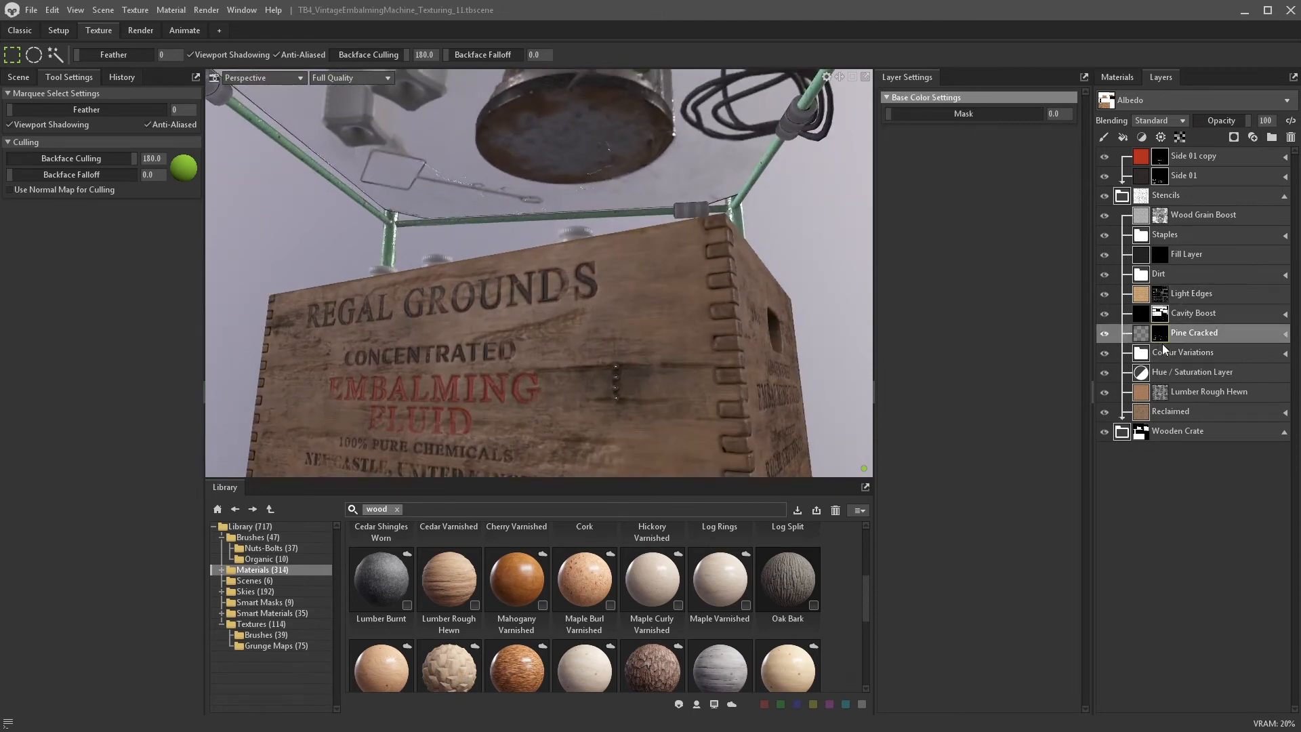
click(1283, 335)
click(1178, 337)
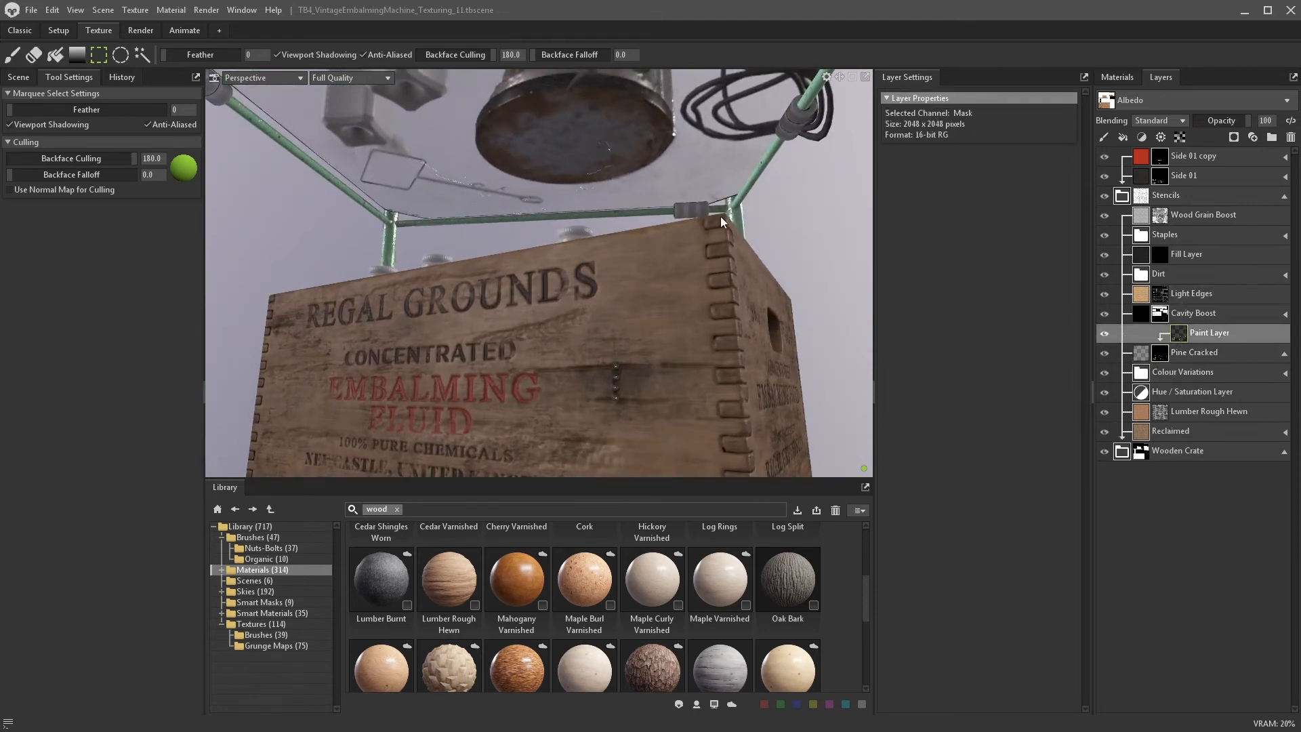
click(13, 56)
click(296, 55)
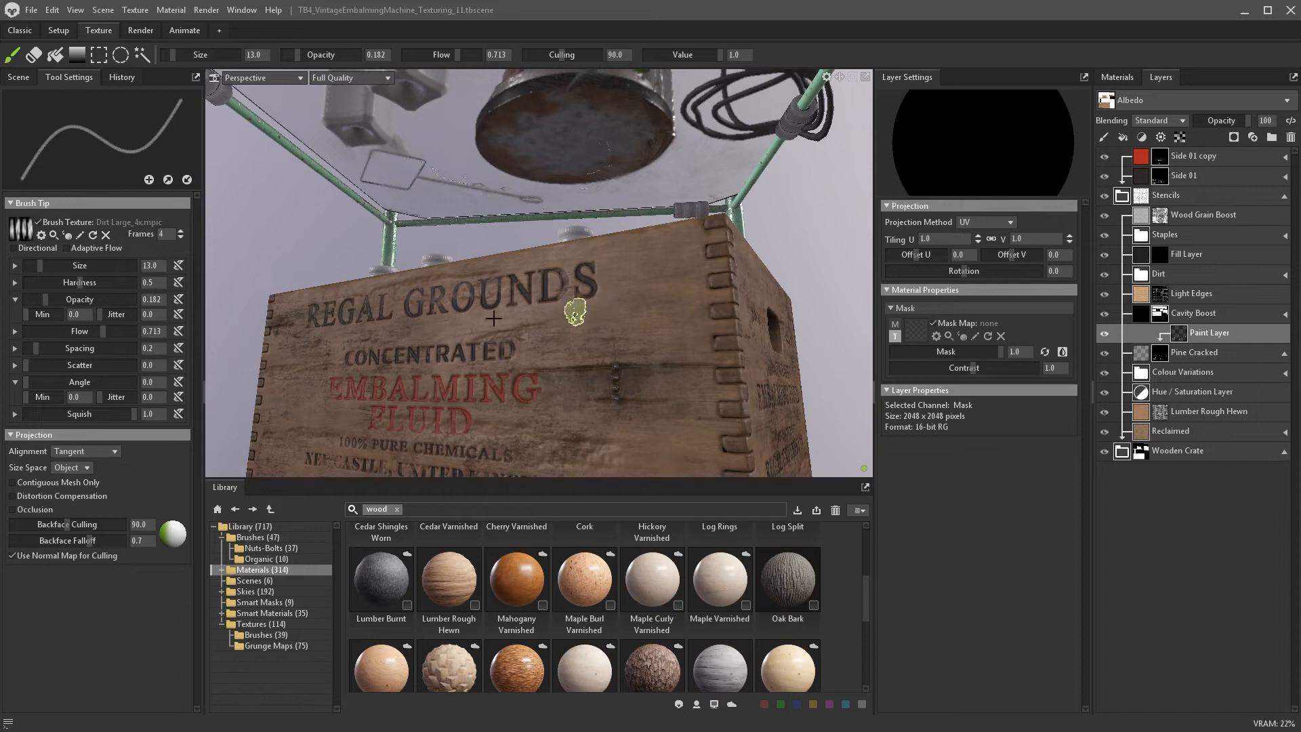
alt+drag(585, 329, 619, 332)
- Add a Sharpen adjustment layer to the Pine Cracked mask, set its strength to 3 and collapse the mask's layers
click(1158, 352)
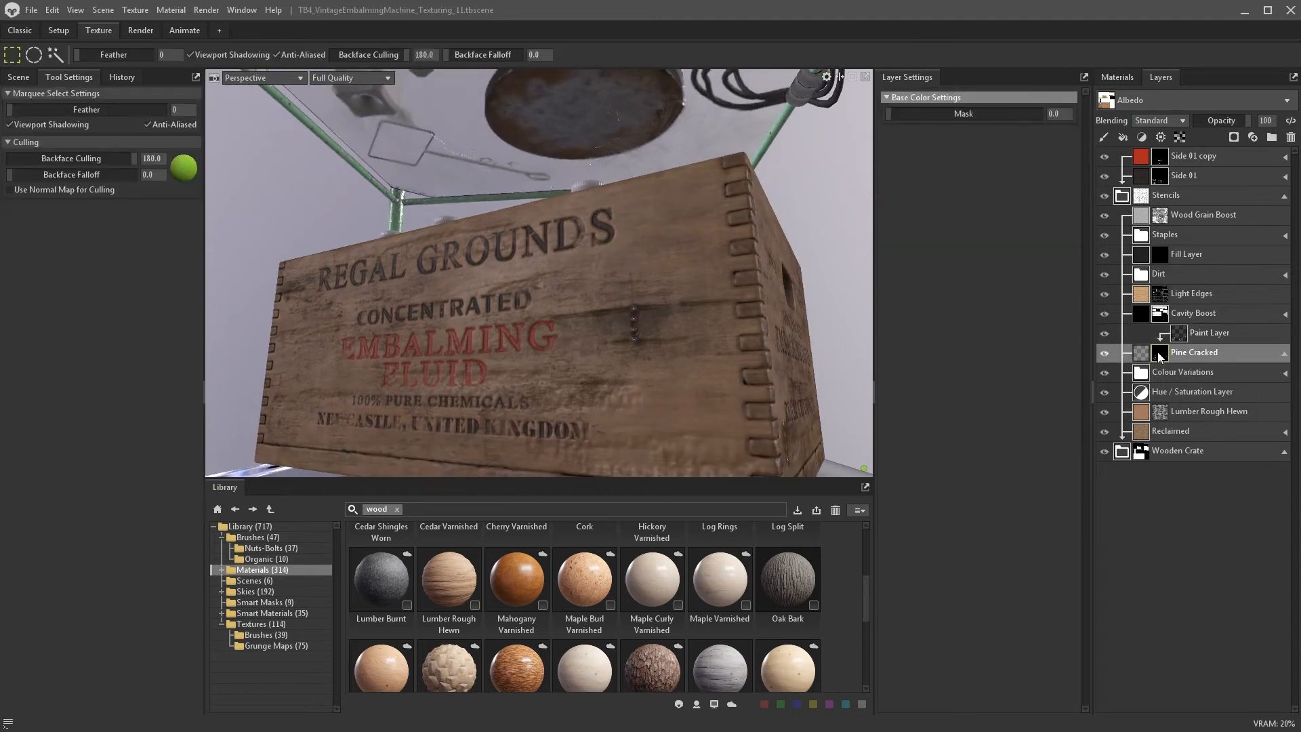
click(1142, 137)
click(1162, 222)
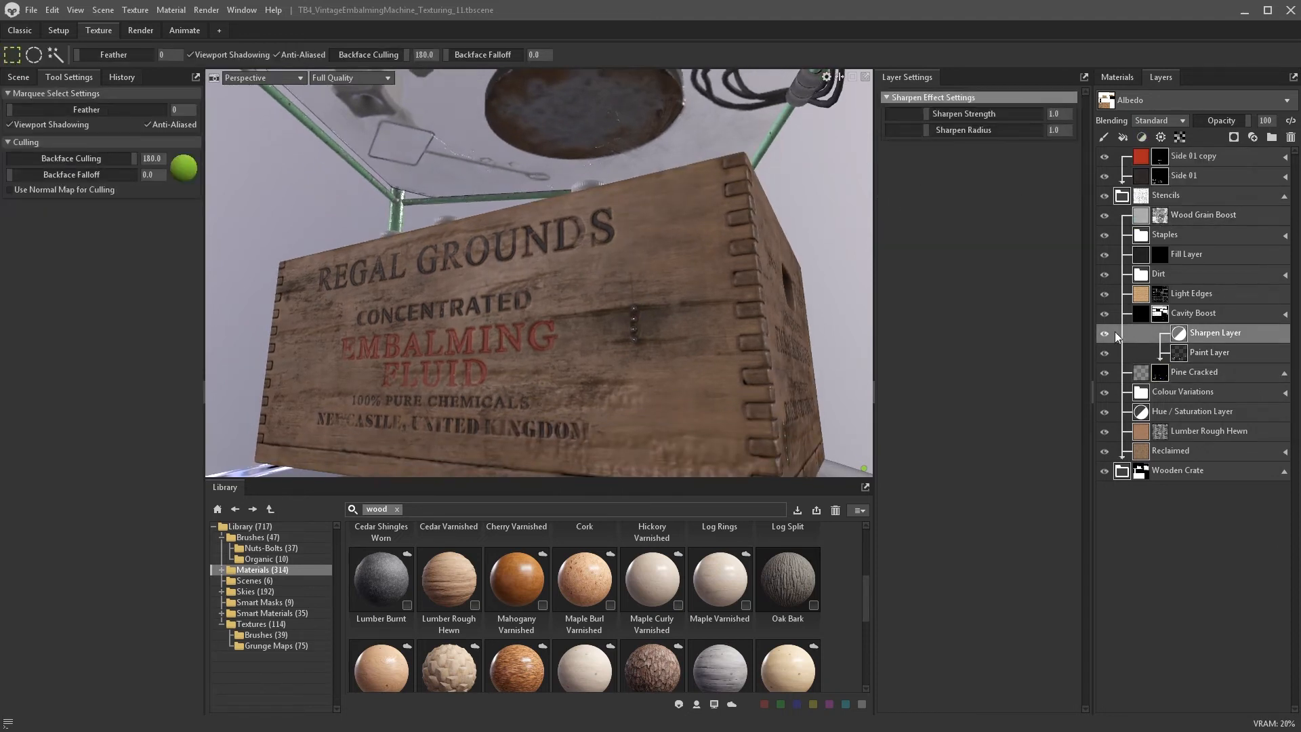
text(3)
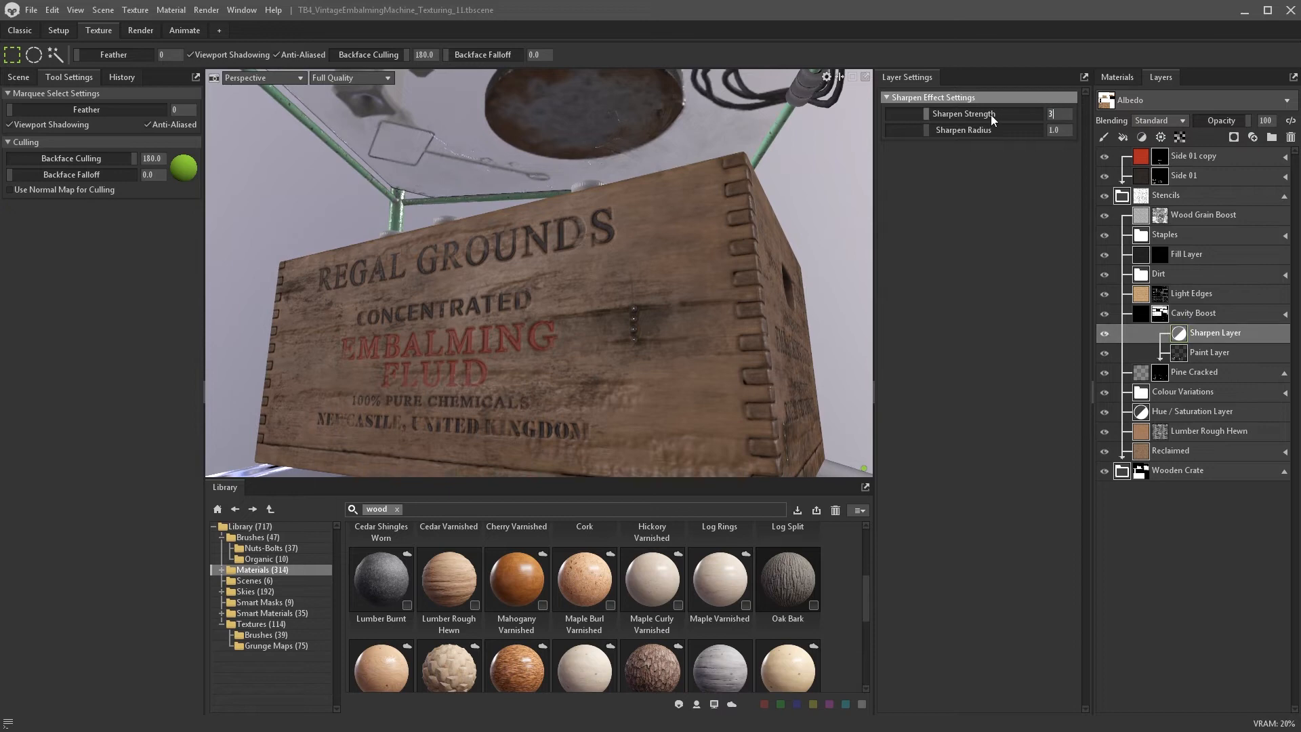
key(Return)
scroll(669, 308, down, 5)
mouse_move(671, 264)
alt+mouse_down()
mouse_move(668, 308)
mouse_move(665, 202)
mouse_move(670, 266)
alt+mouse_up()
scroll(669, 267, up, 2)
click(1284, 372)
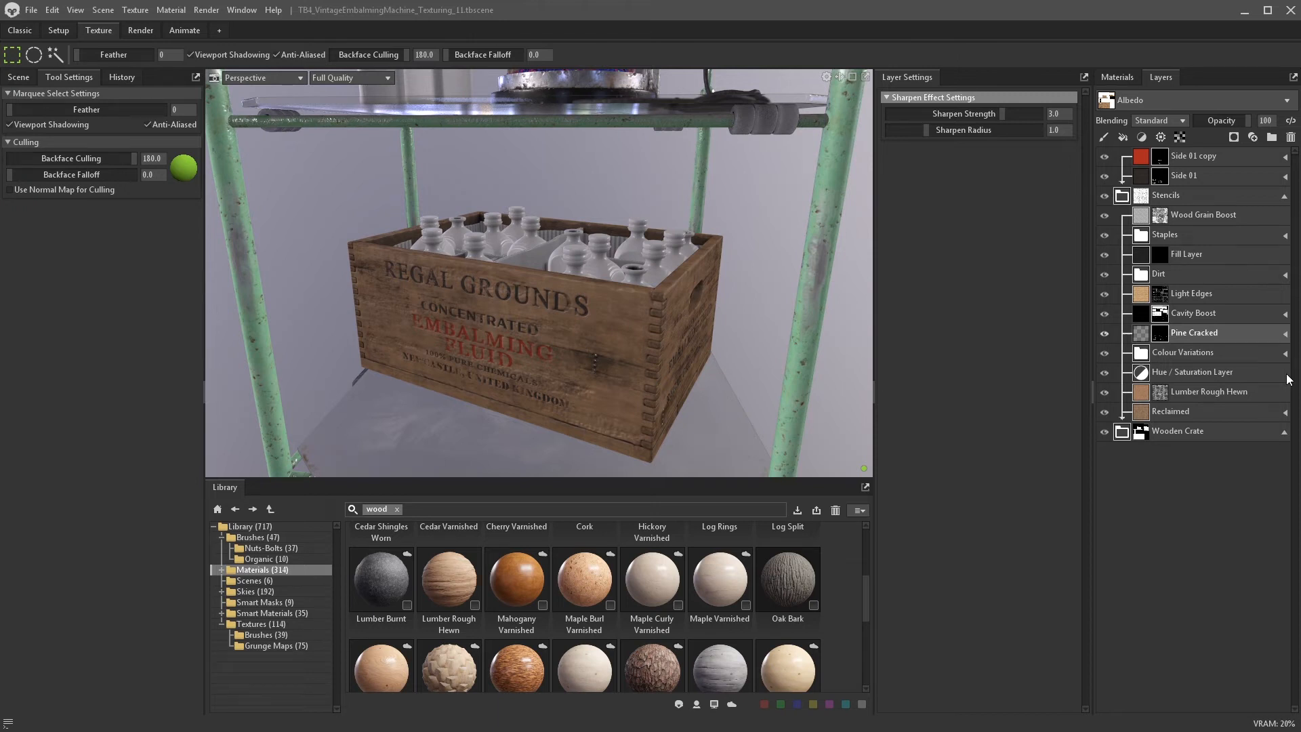
- Add a fill layer above the Staples group with only the Roughness map active
click(1142, 239)
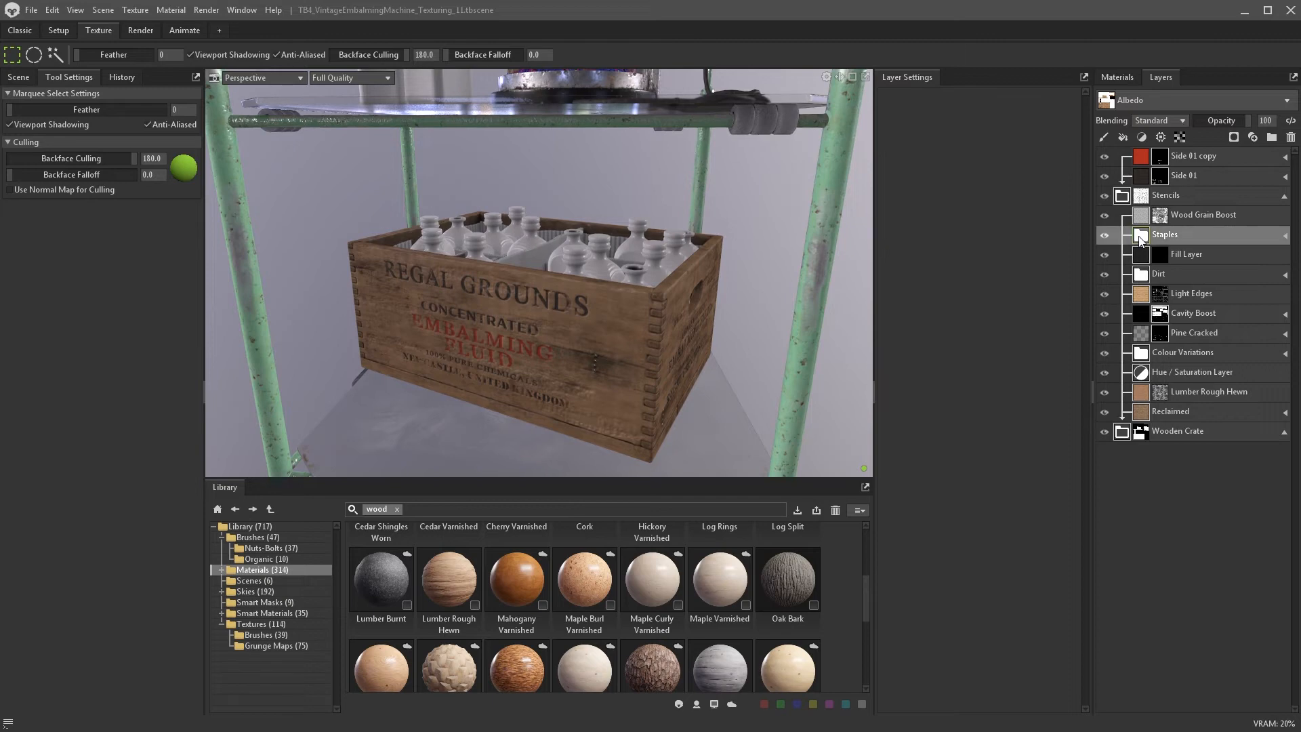
click(1124, 137)
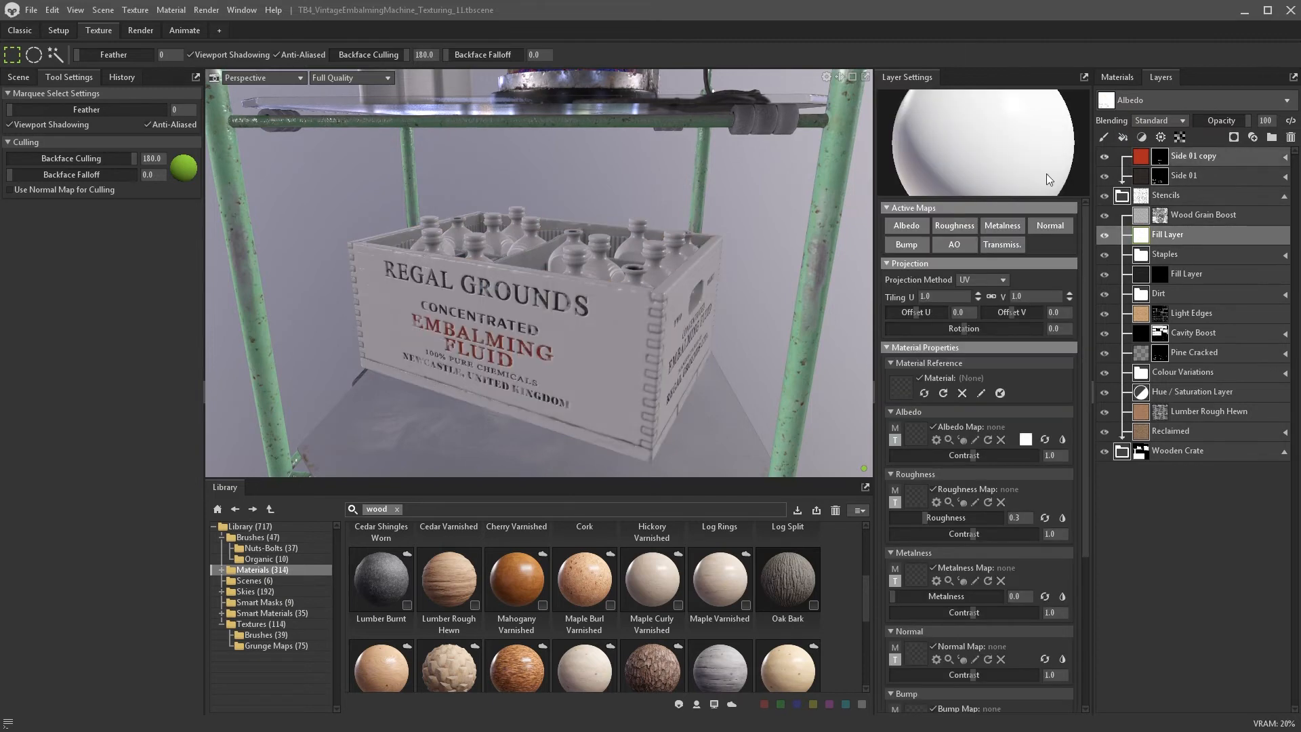
click(954, 225)
drag(687, 352, 662, 292)
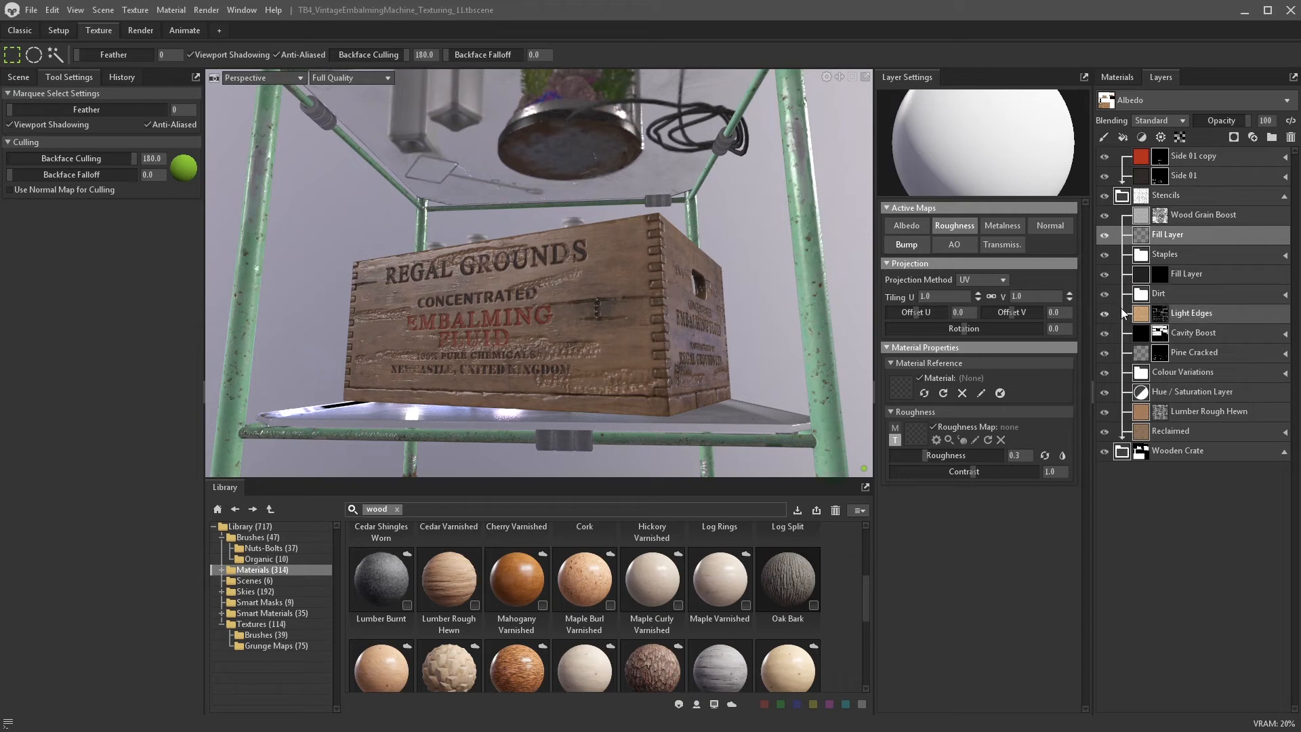
- Expand the Pine Cracked mask, select its paint layer and set the brush opacity to 0.473
click(1176, 353)
click(1176, 370)
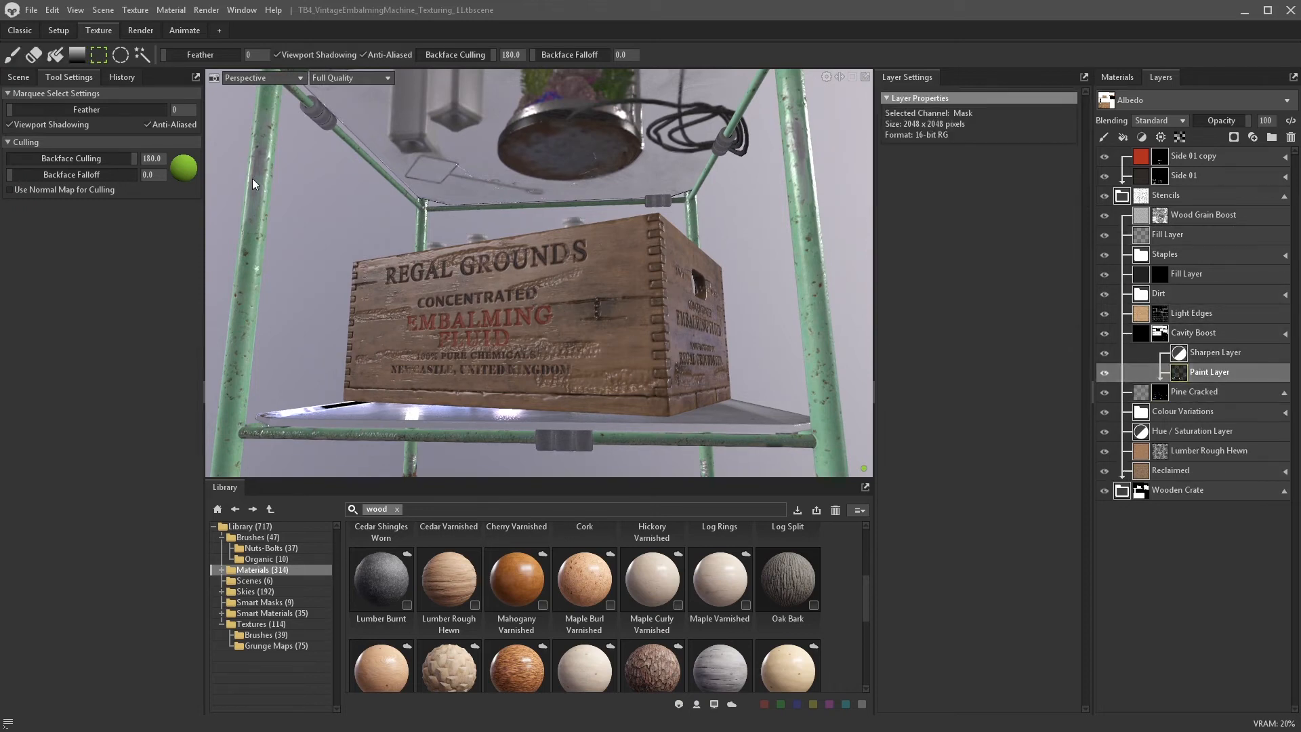
click(12, 59)
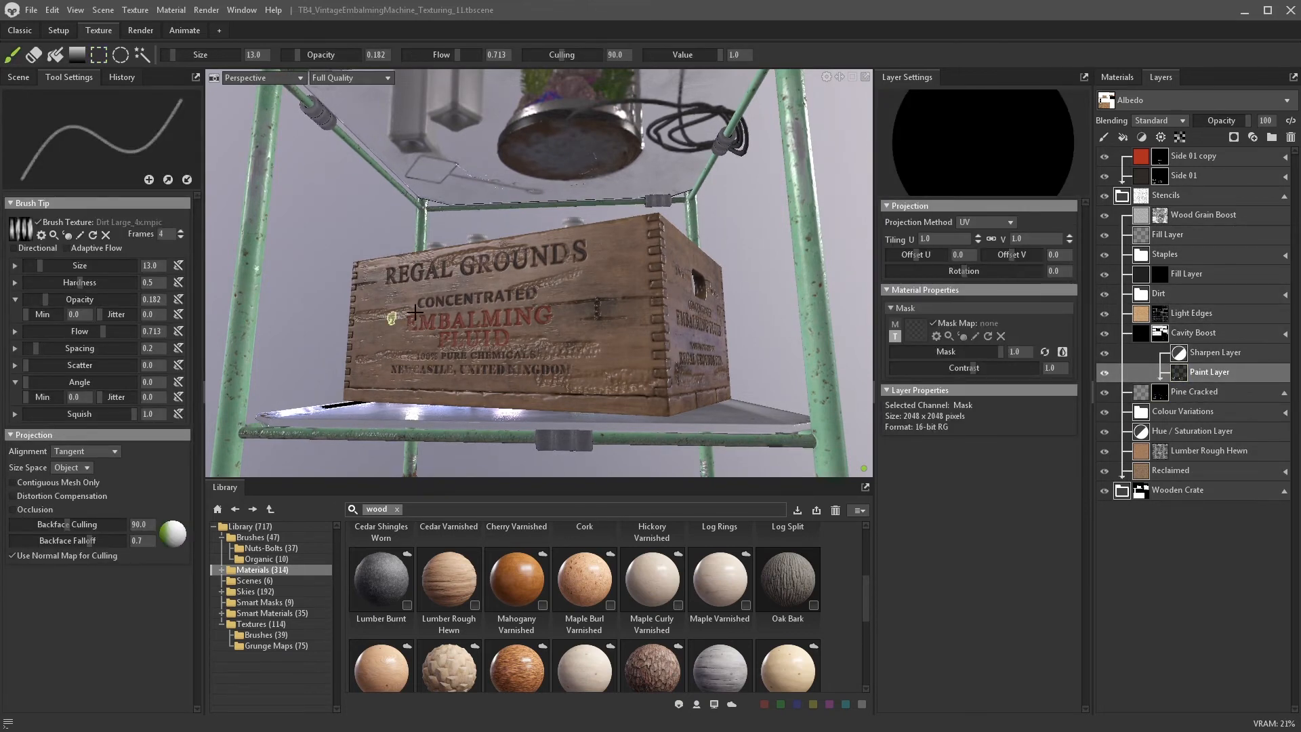
key(m)
click(1185, 372)
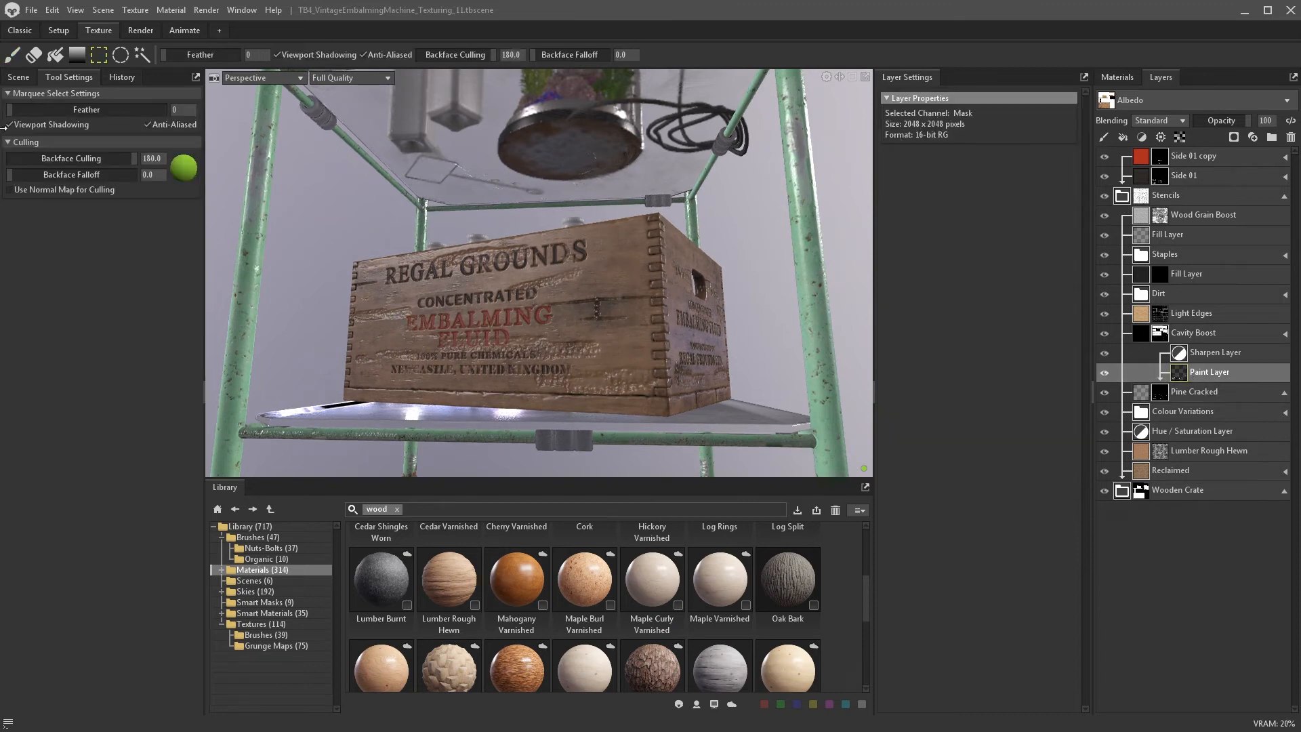
click(21, 59)
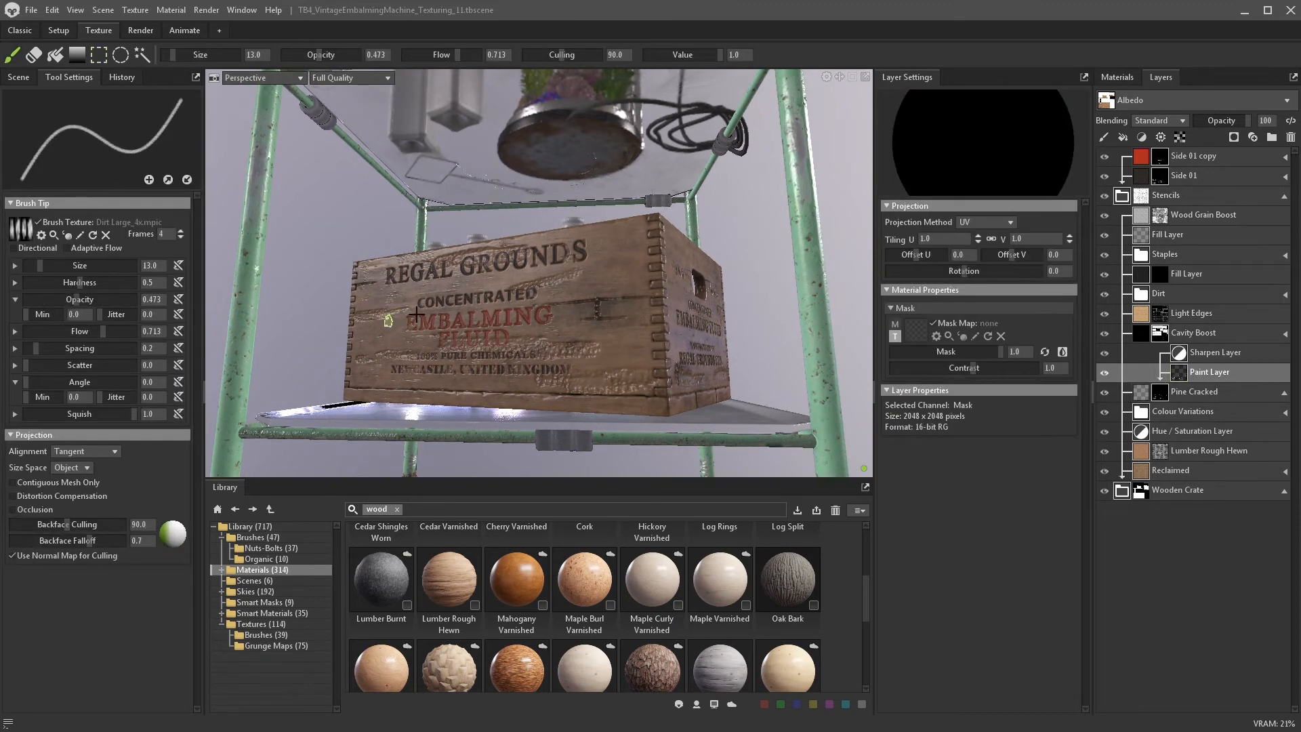
alt+drag(381, 363, 475, 310)
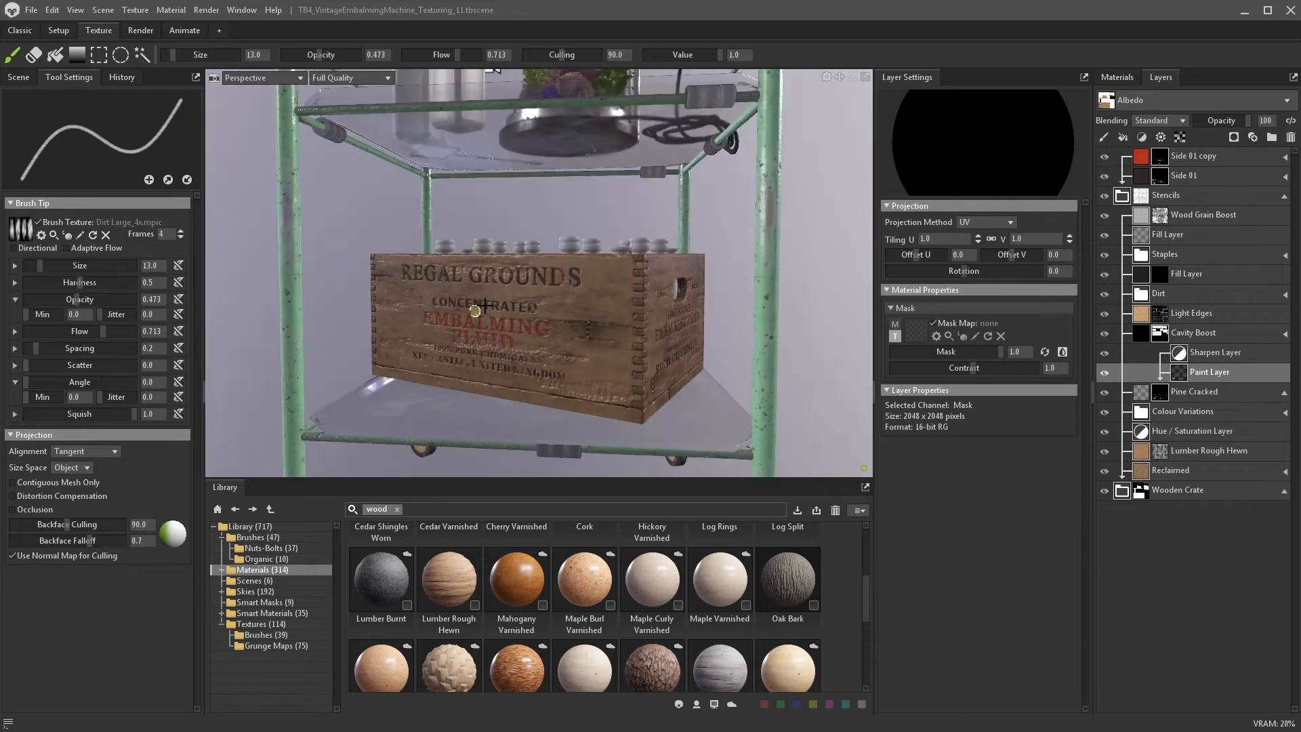
- Rename the roughness-only fill layer above the Staples group as Roughness
double_click(1168, 233)
text(R)
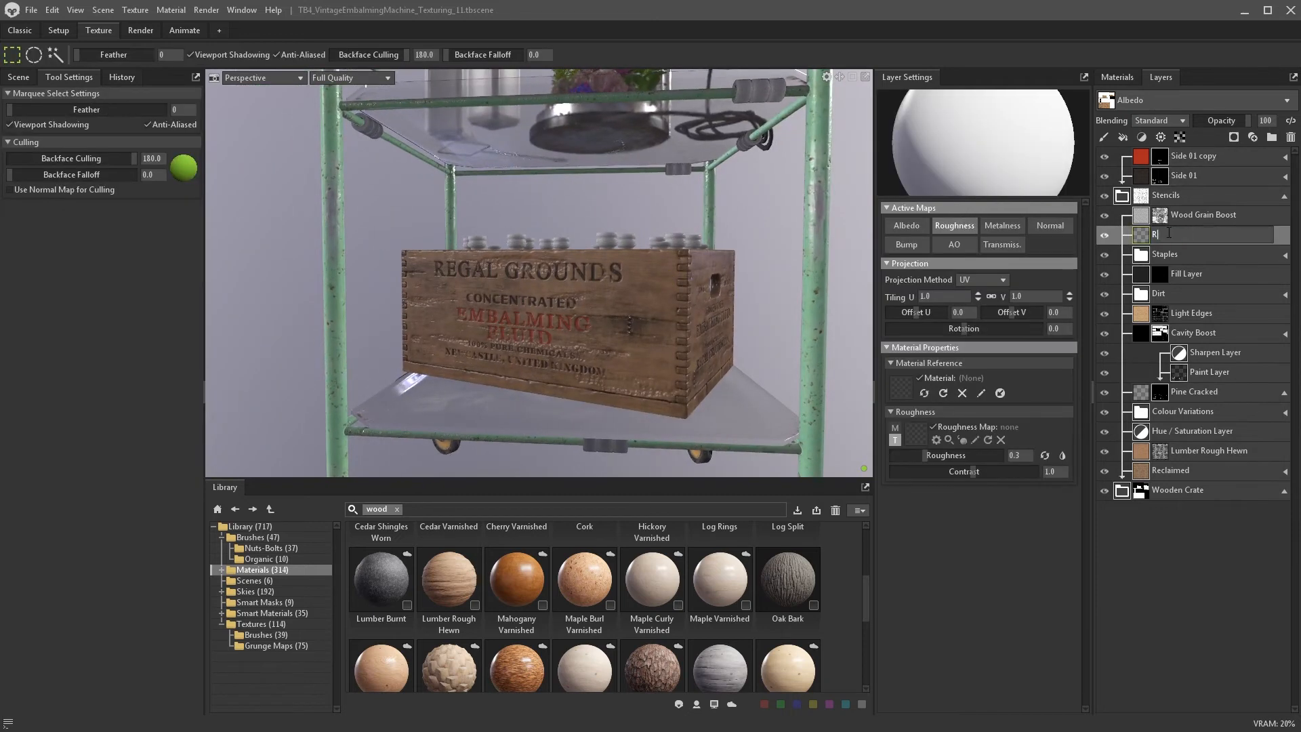
text(oughness)
key(Return)
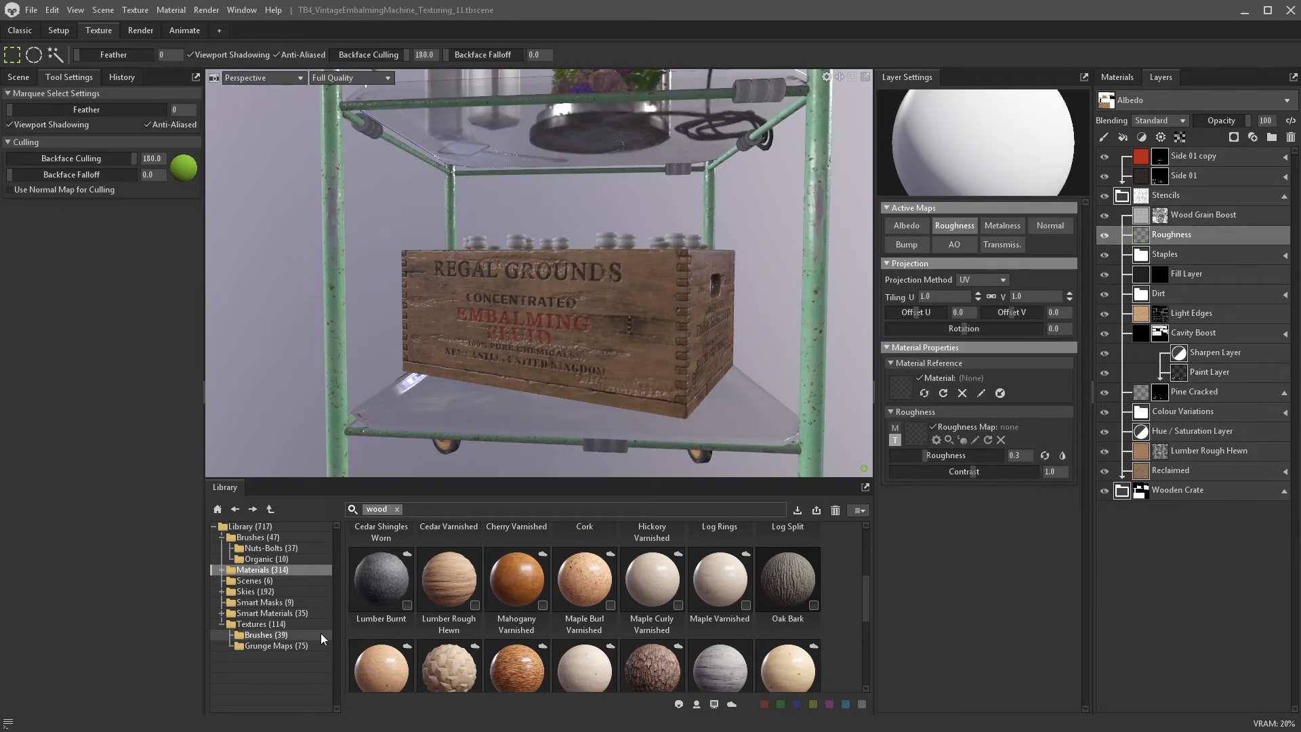
- Show the wood grunge maps in the library and set the Roughness layer's roughness to 0.744
click(274, 646)
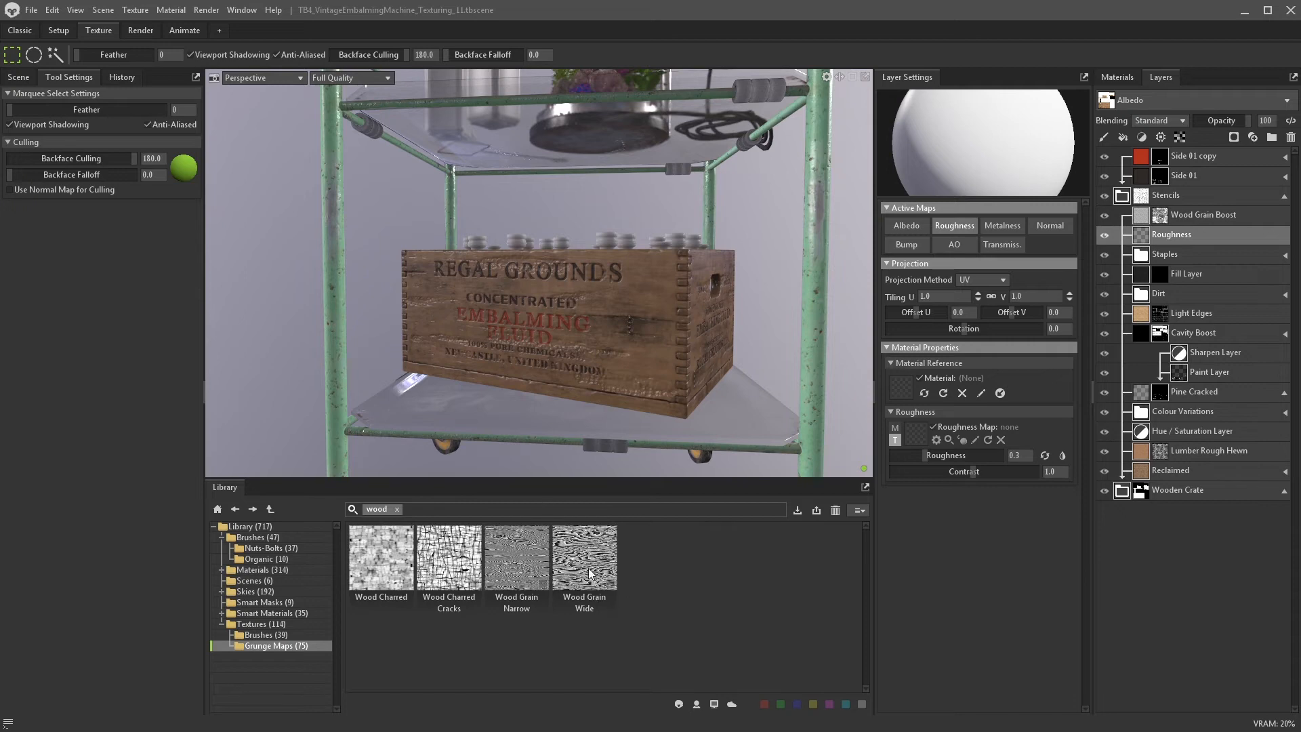
click(400, 572)
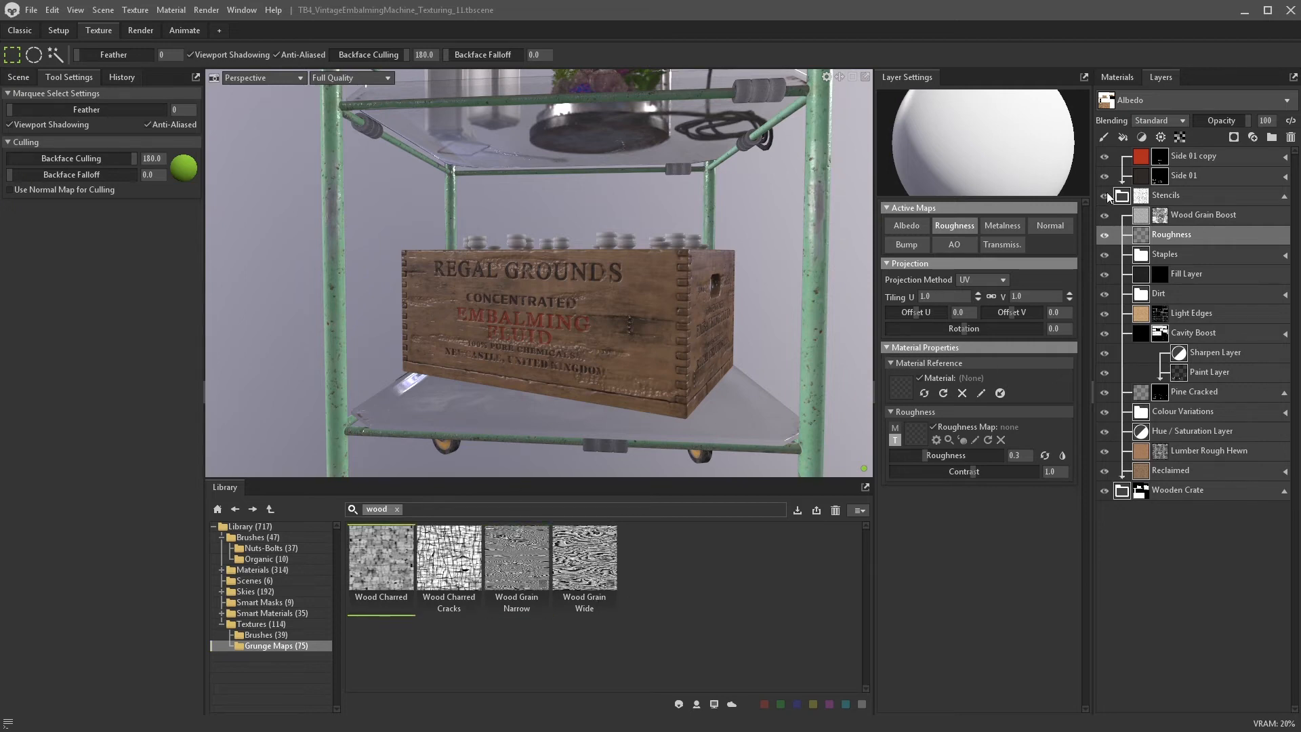
drag(969, 454, 974, 454)
alt+drag(685, 360, 607, 303)
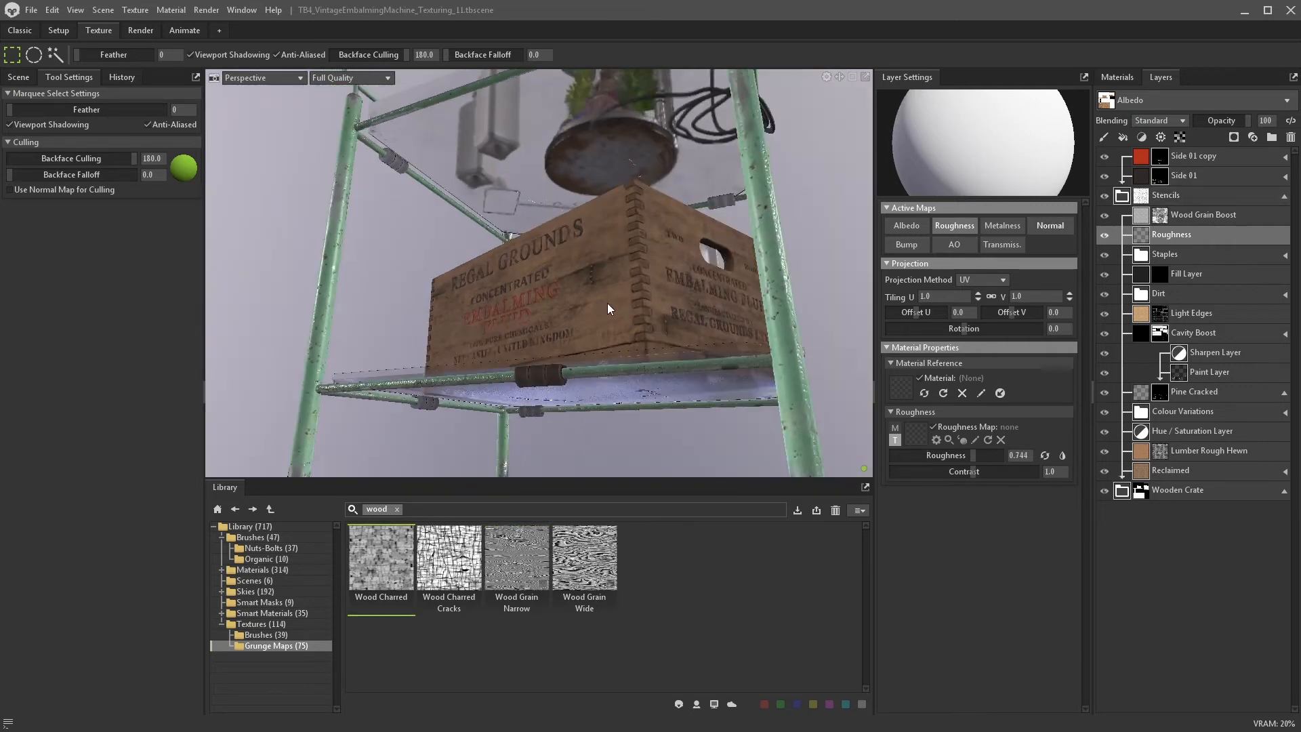
alt+right_drag(607, 303, 616, 372)
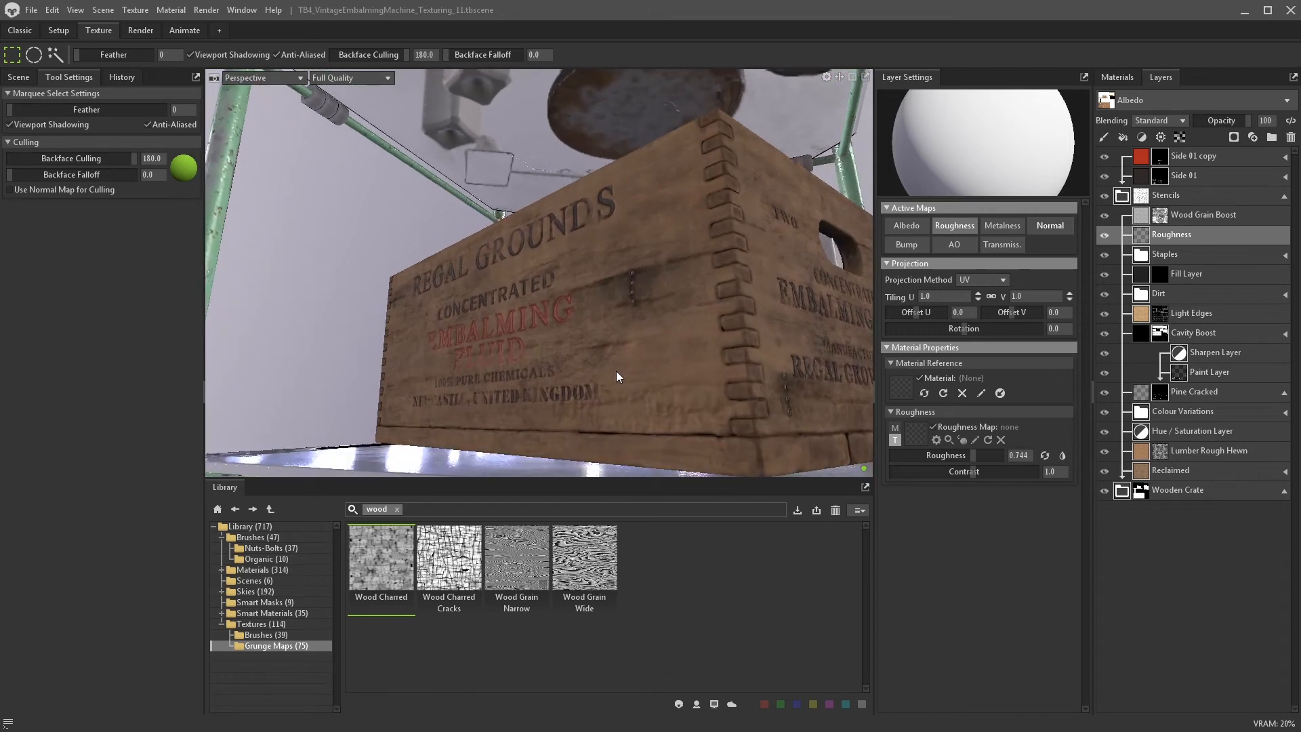
- Add a white fill mask to the Roughness layer and assign the Wood Charred grunge map to it
click(1233, 137)
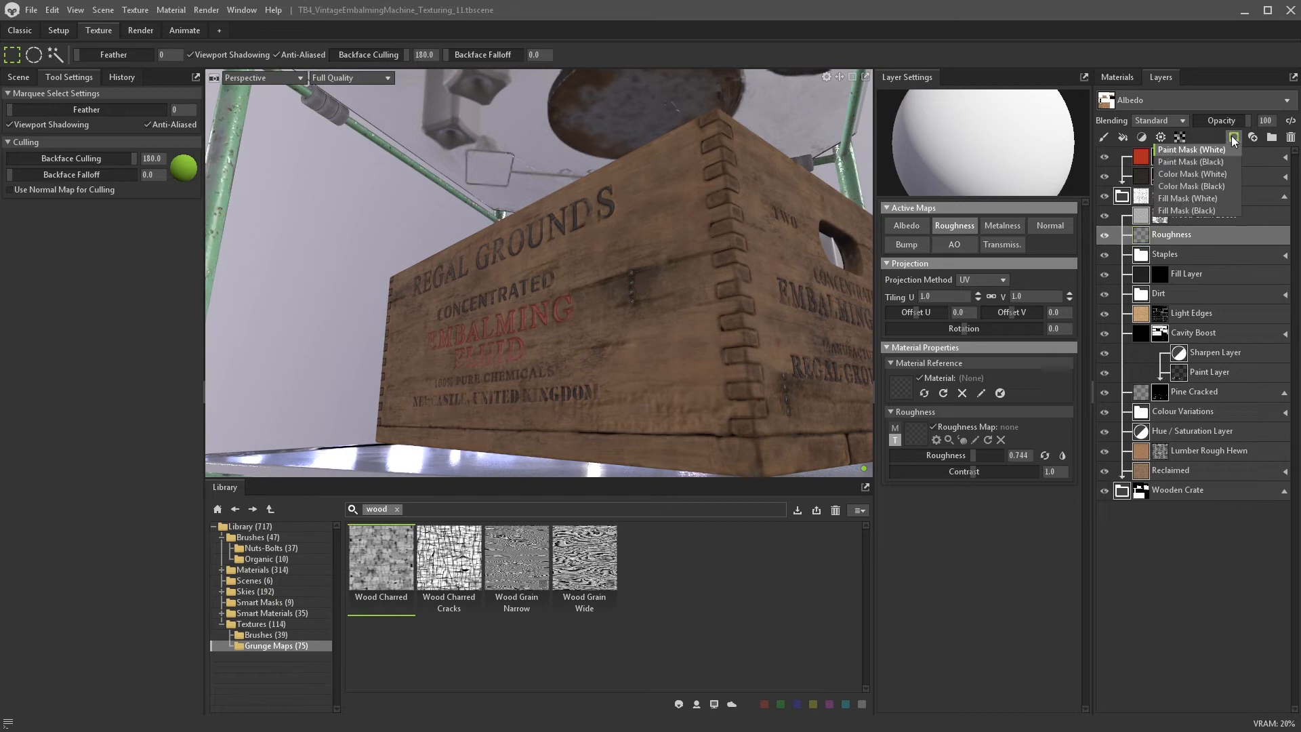
click(1217, 203)
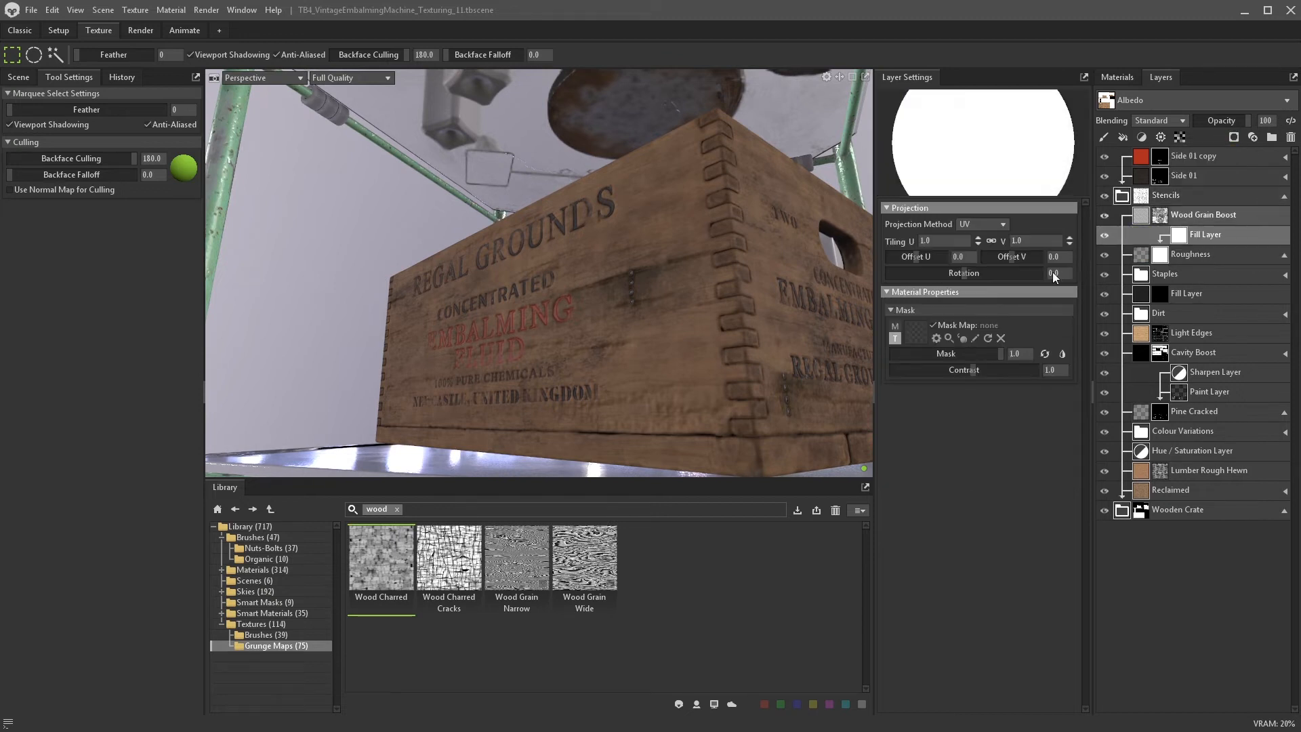
drag(396, 547, 917, 332)
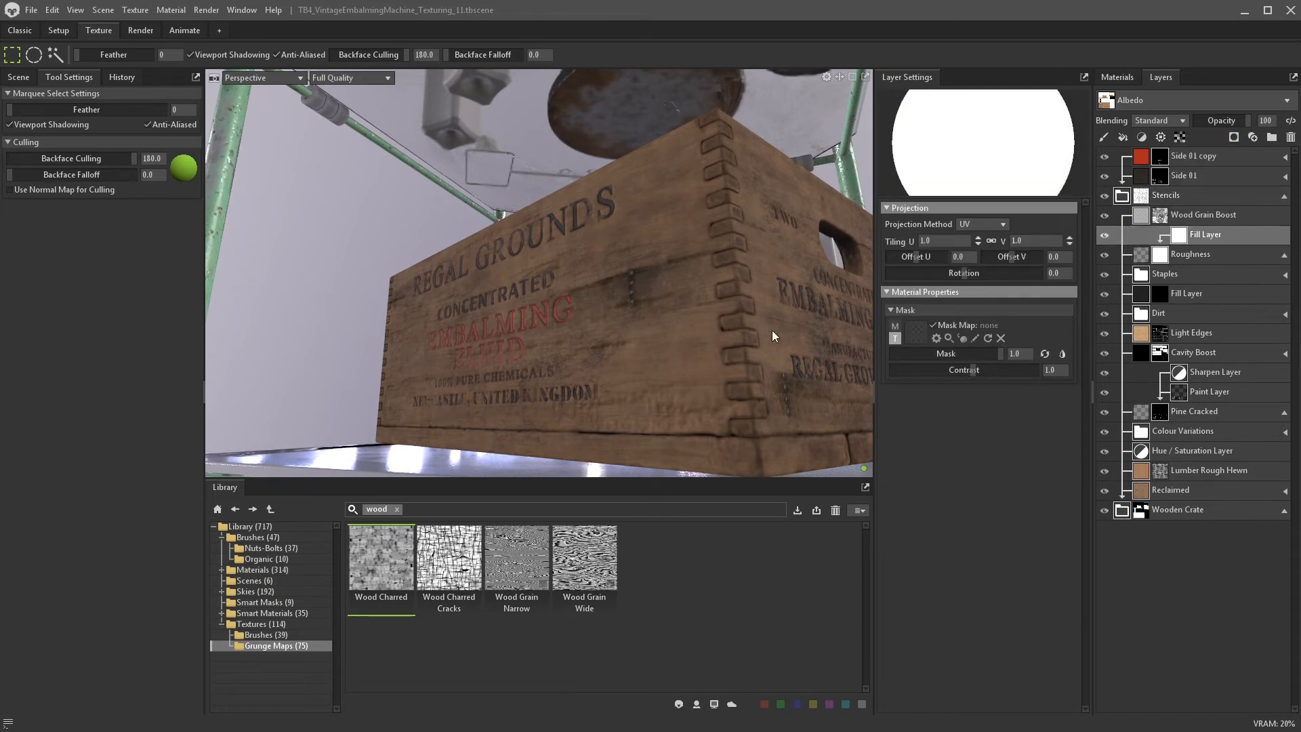
alt+drag(771, 331, 653, 344)
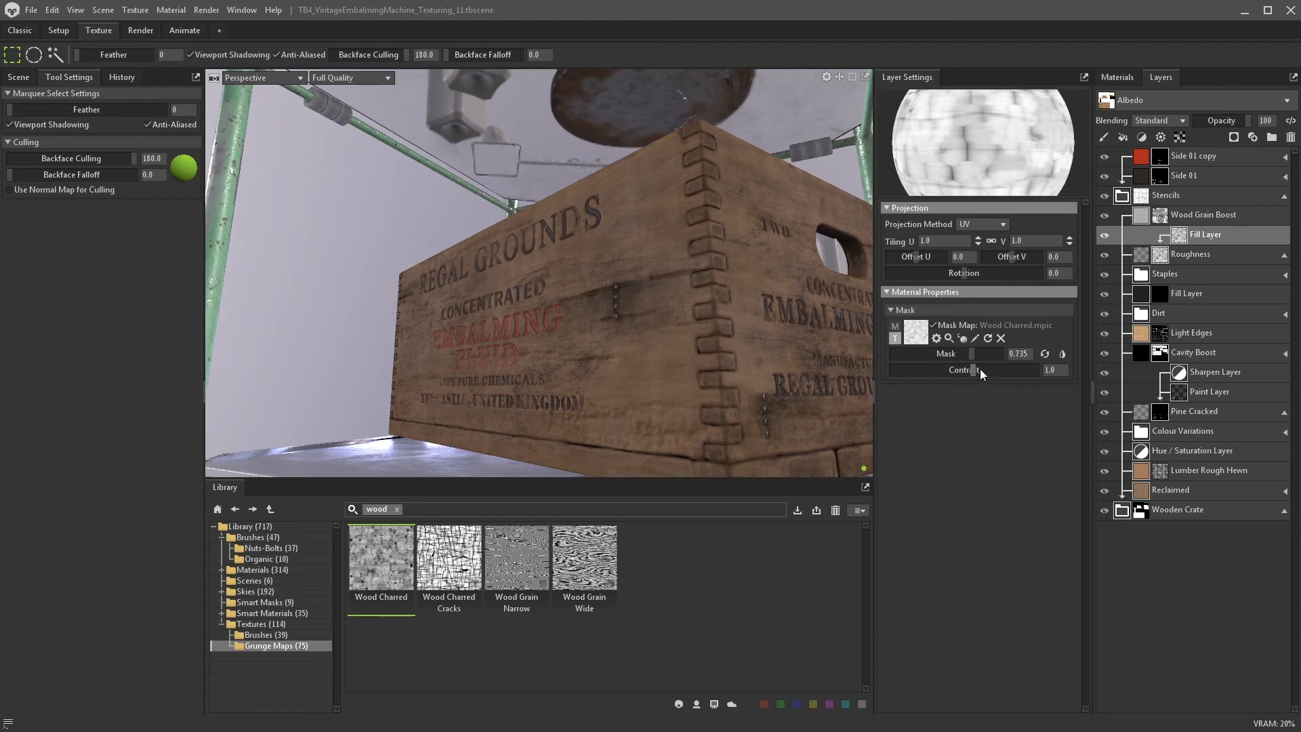
- Set the Wood Charred mask's tiling to 5, its contrast to 2.713 and its mask value to 0.45
drag(980, 368, 1004, 374)
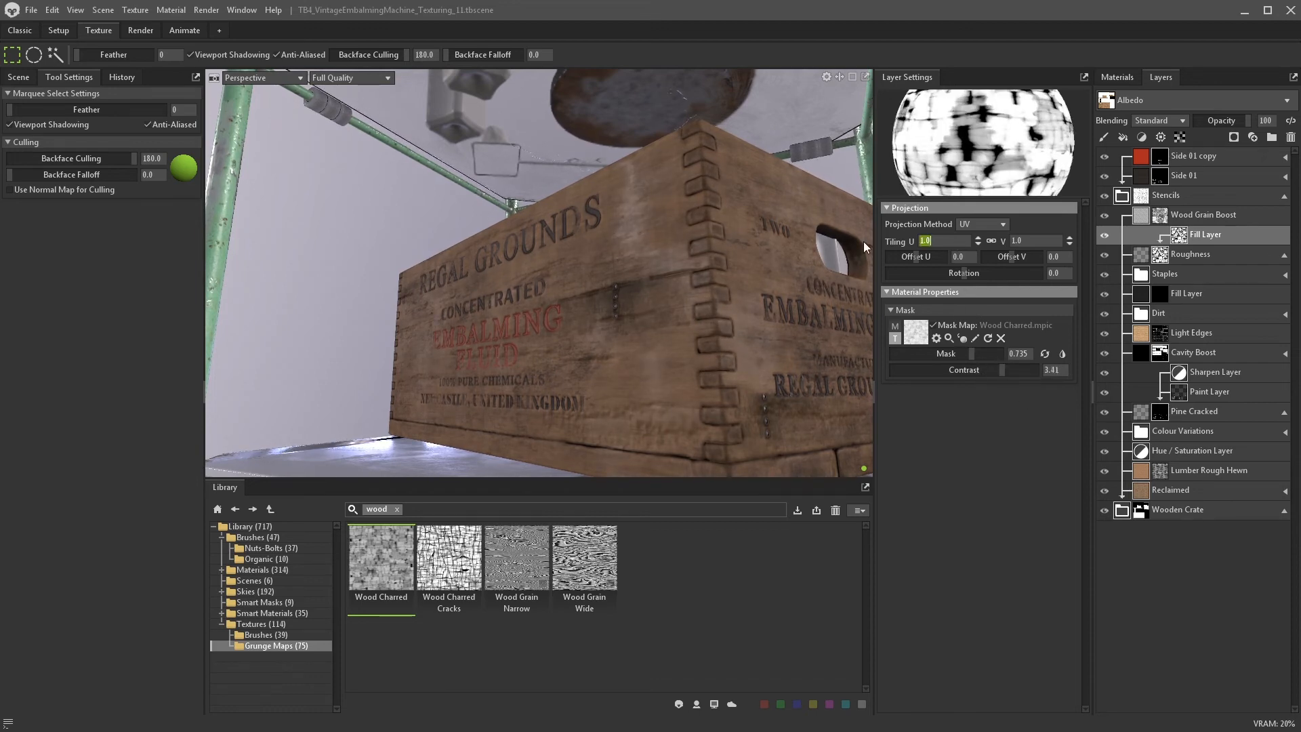
text(5)
key(Return)
alt+drag(864, 241, 677, 277)
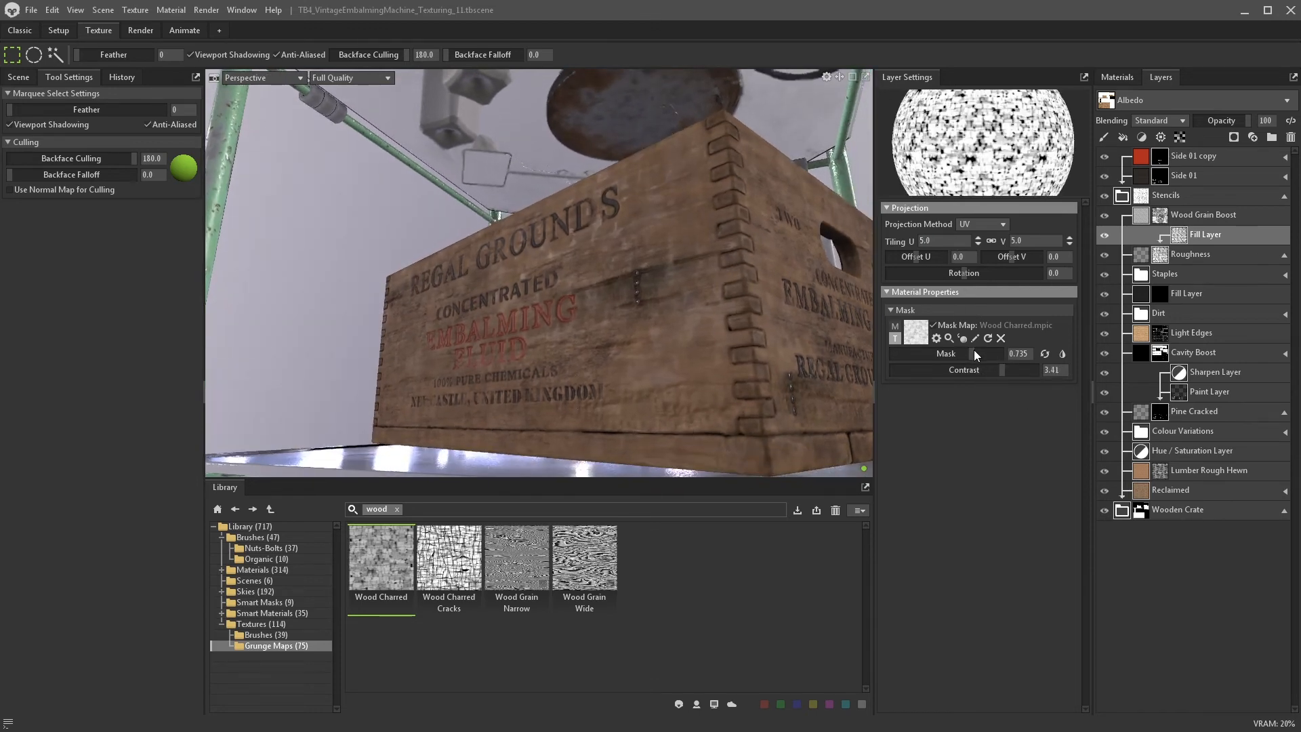
drag(996, 373, 933, 354)
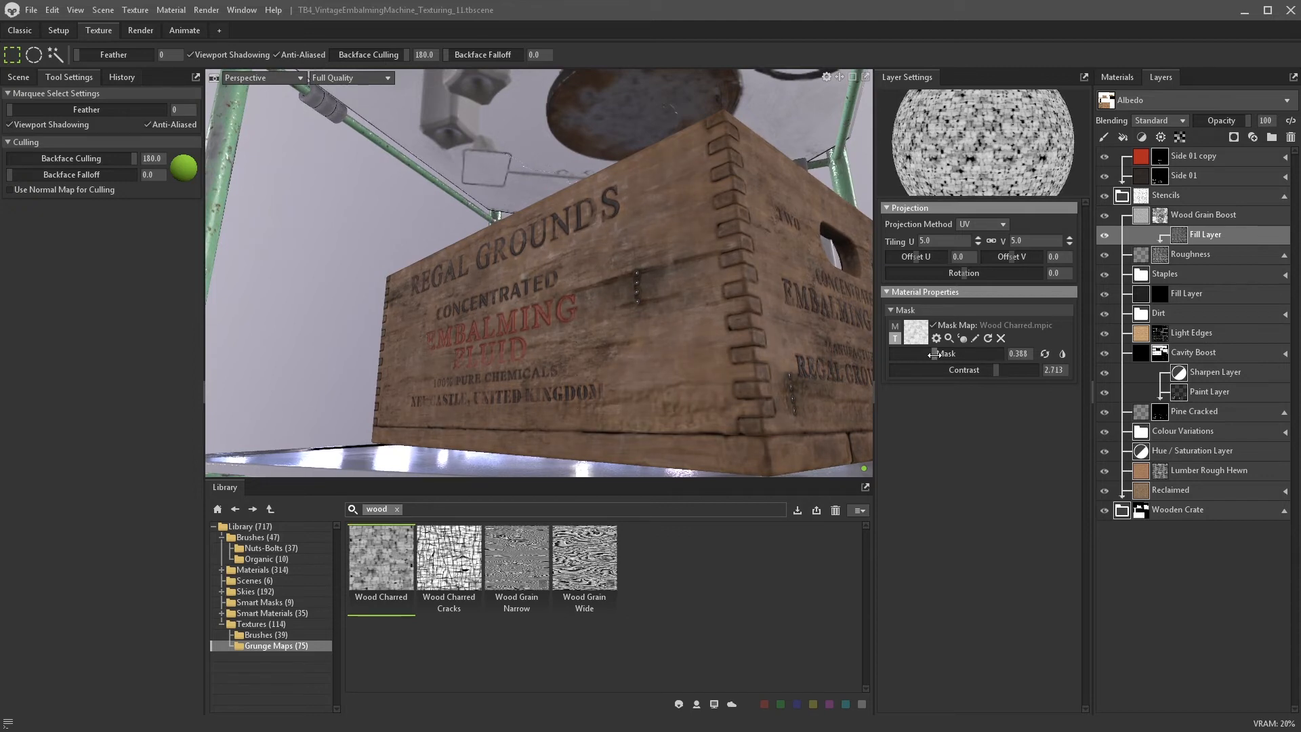
alt+drag(650, 278, 636, 327)
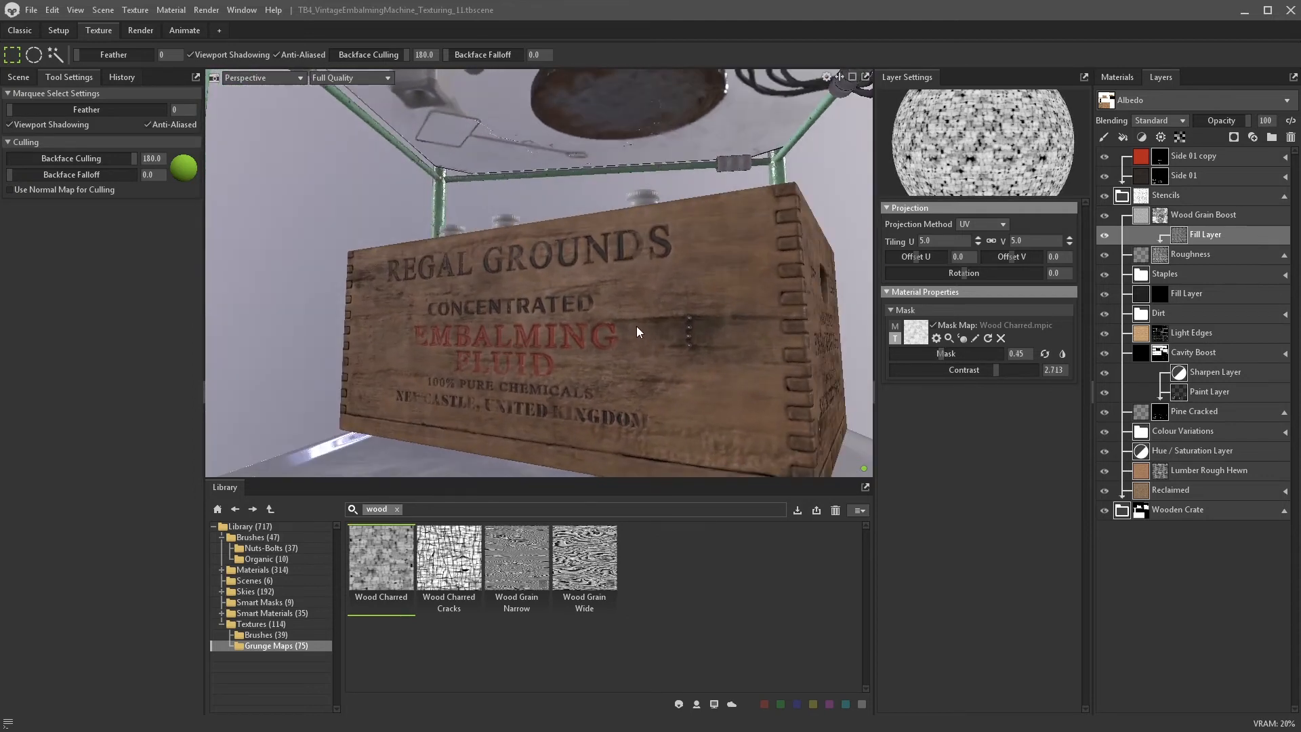
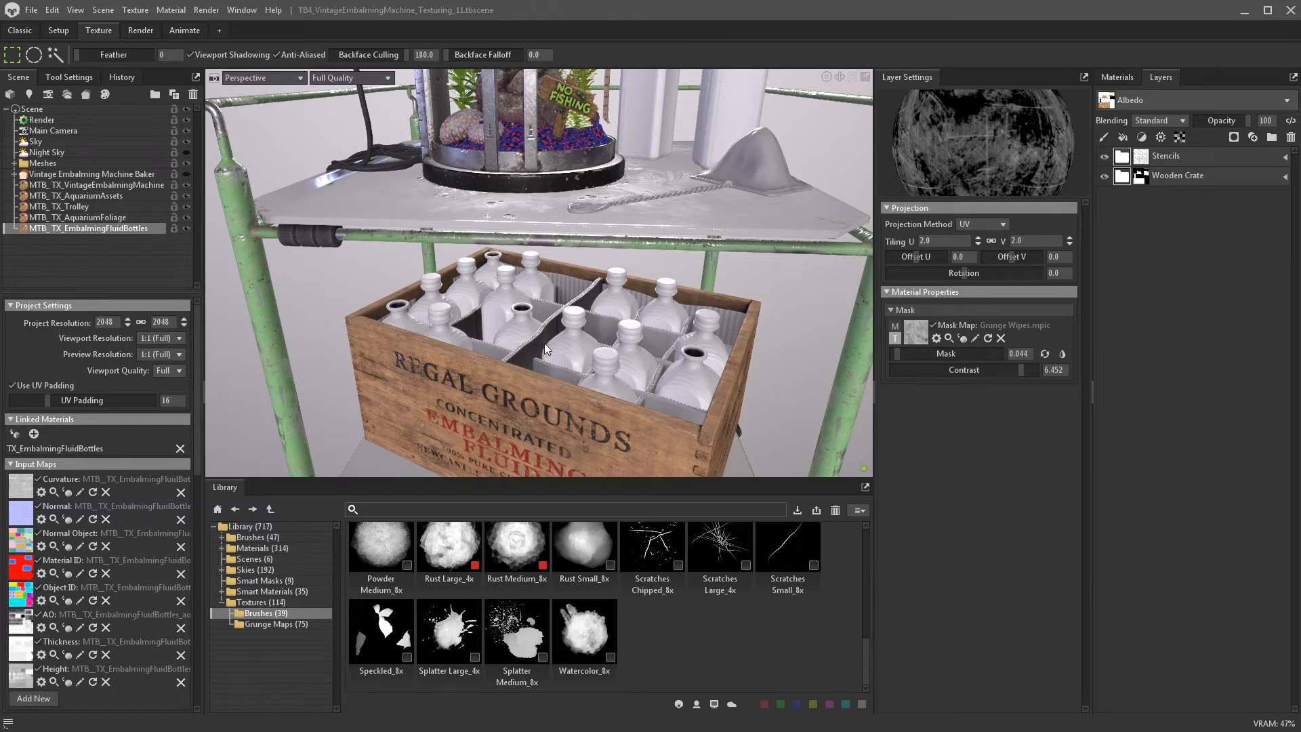
- Add a new layer group above the Stencils group and name it Cardboard Inserts
middle_drag(563, 344, 602, 337)
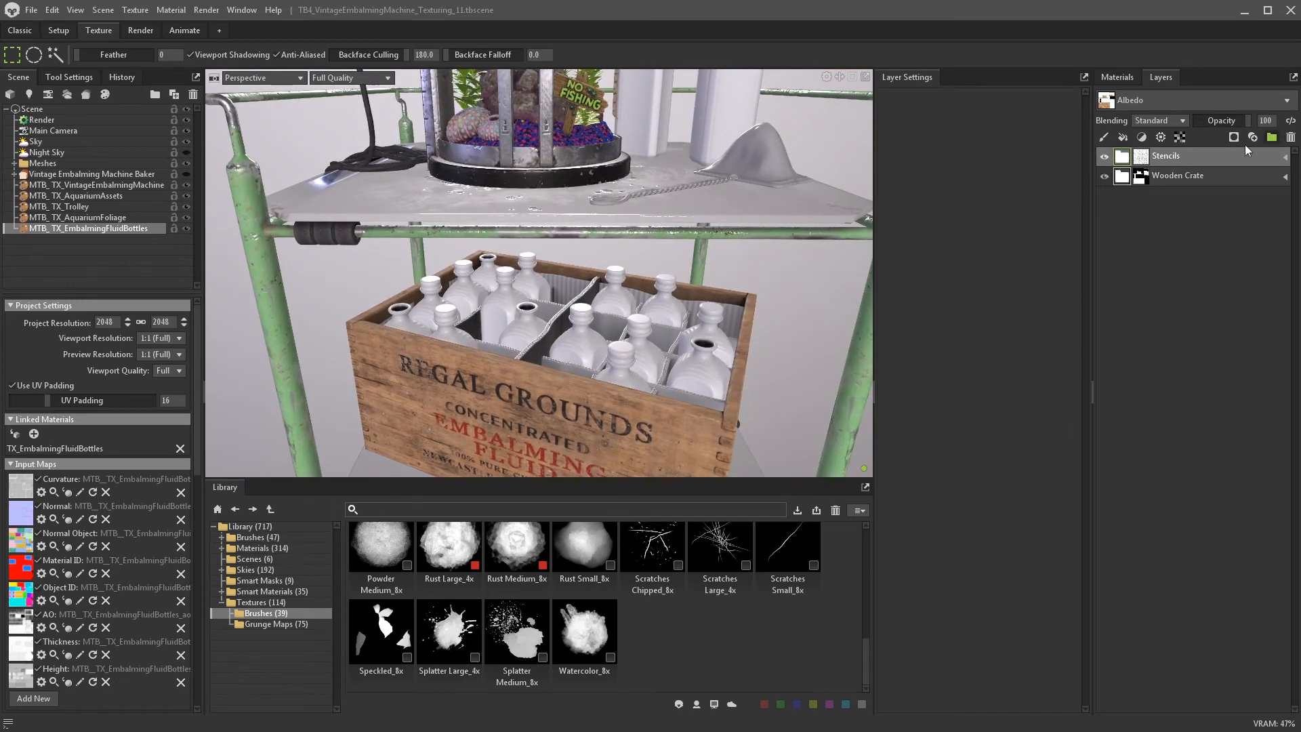
click(1272, 137)
double_click(1150, 158)
text(Cardboard Inserts)
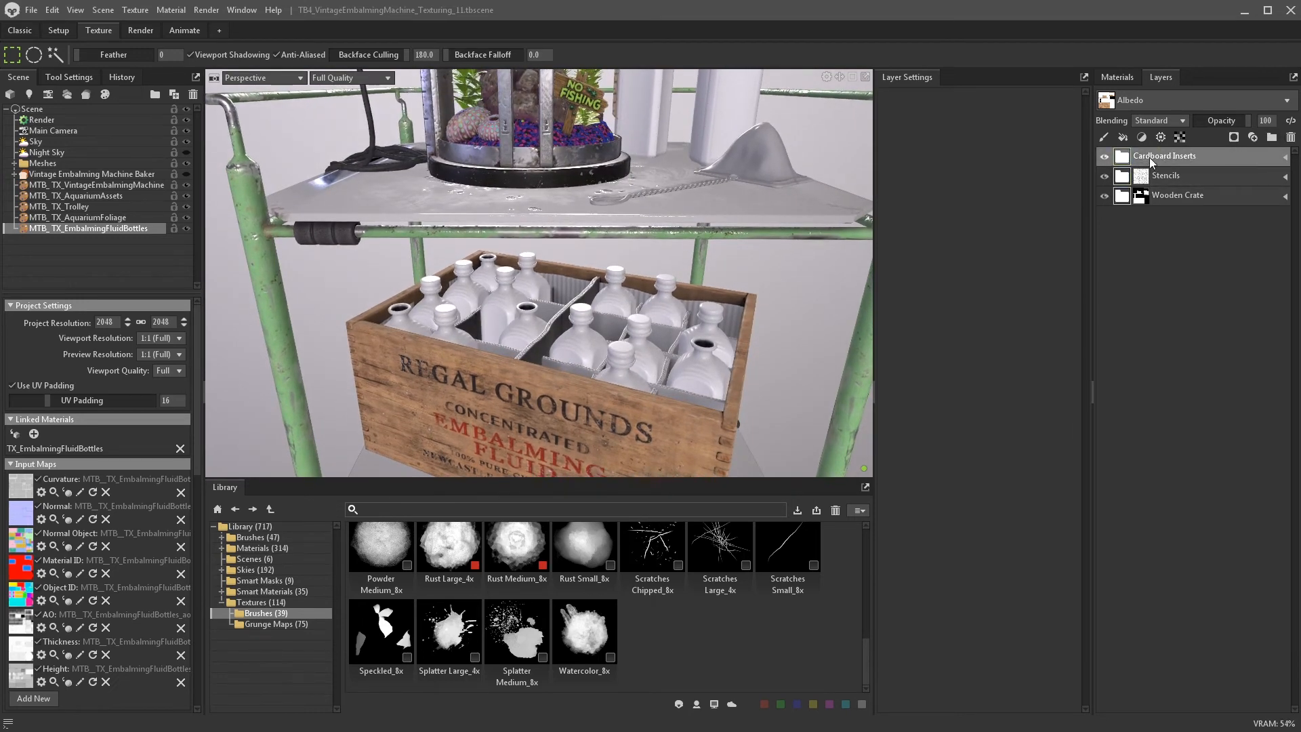
key(Return)
- Add a black color mask to the Cardboard Inserts group with a Color Selection layer sourced from Object ID
click(1234, 138)
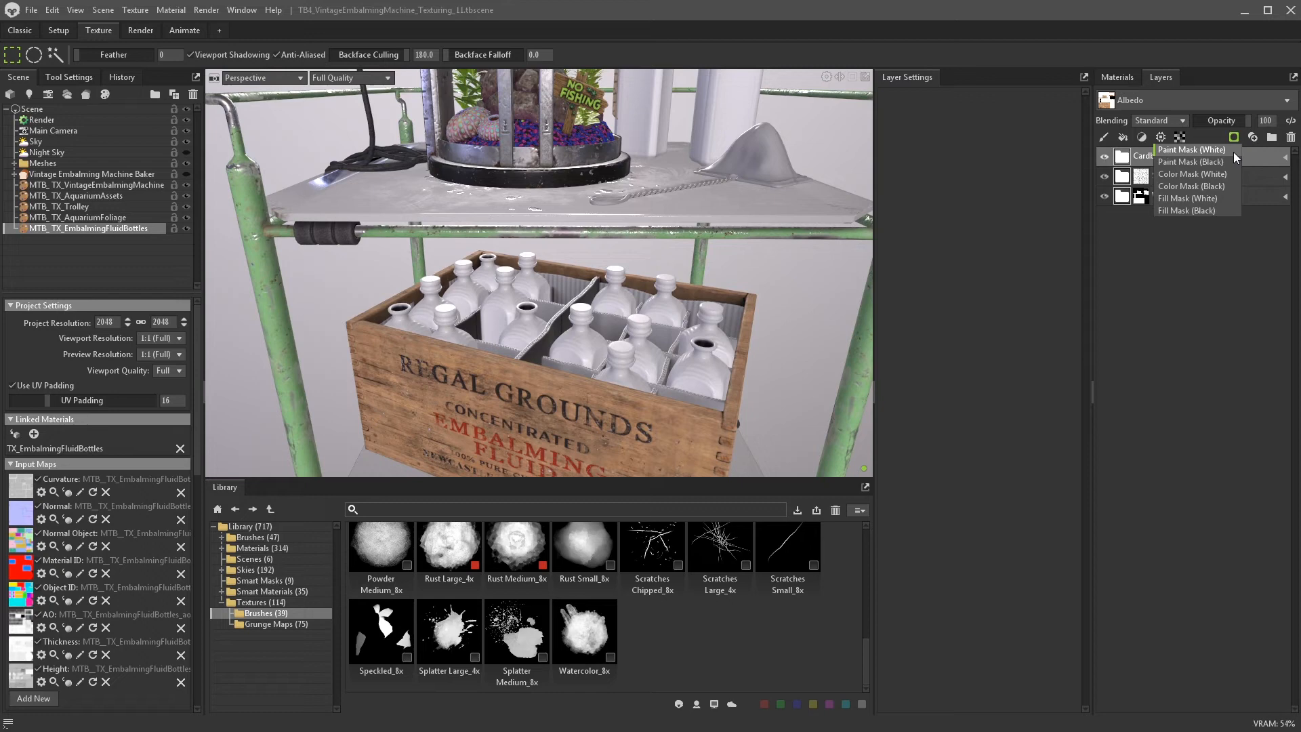
click(1220, 185)
click(1161, 136)
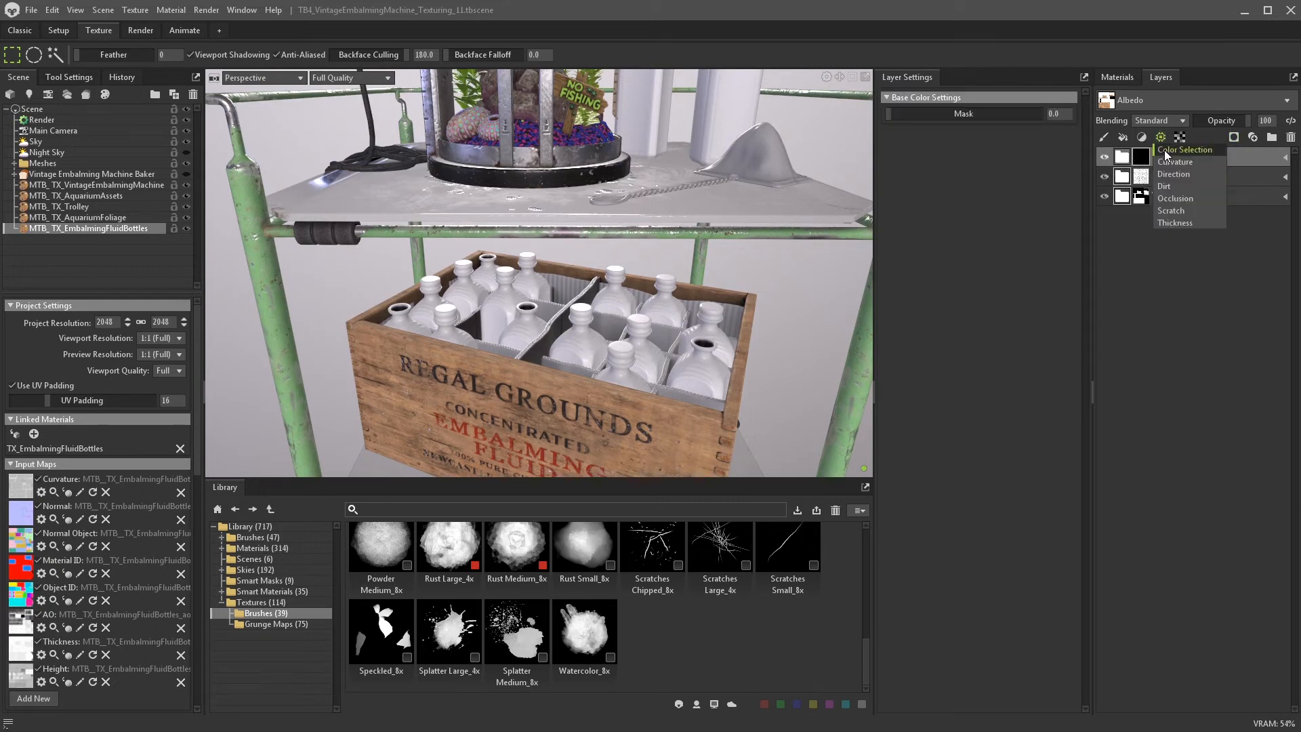
click(1164, 149)
click(966, 114)
click(961, 151)
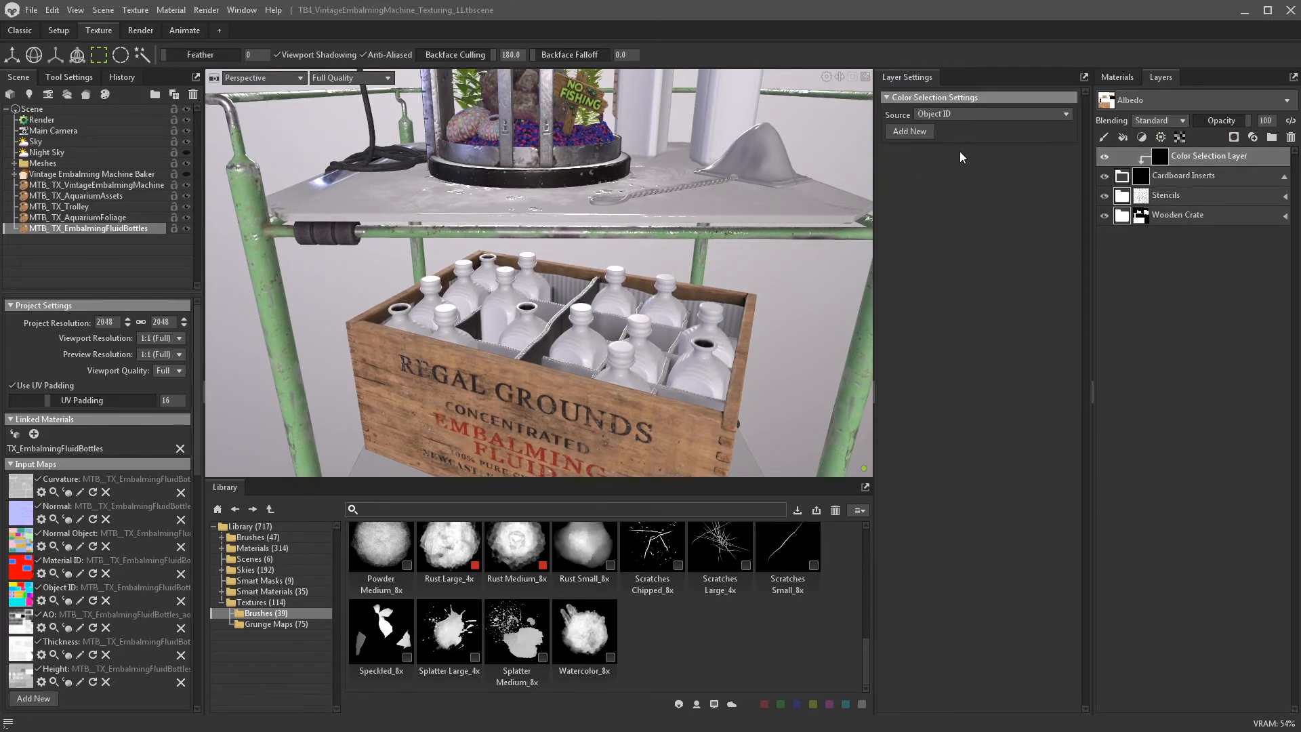
- Pick the red, blue, yellow, orange and magenta object ID colours of the cardboard dividers for the mask, then collapse it
click(905, 132)
click(584, 299)
click(907, 150)
click(573, 289)
click(909, 164)
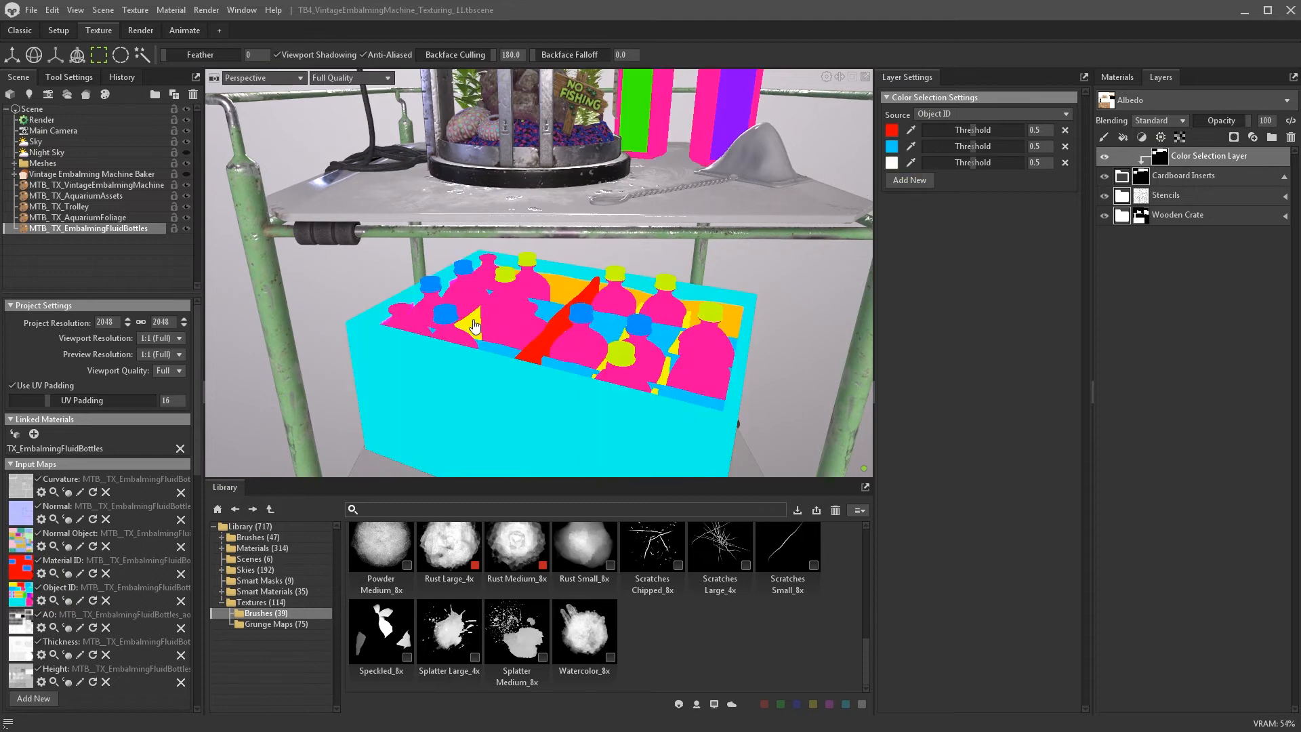
click(652, 331)
click(909, 180)
click(561, 291)
alt+drag(610, 285, 775, 276)
click(932, 195)
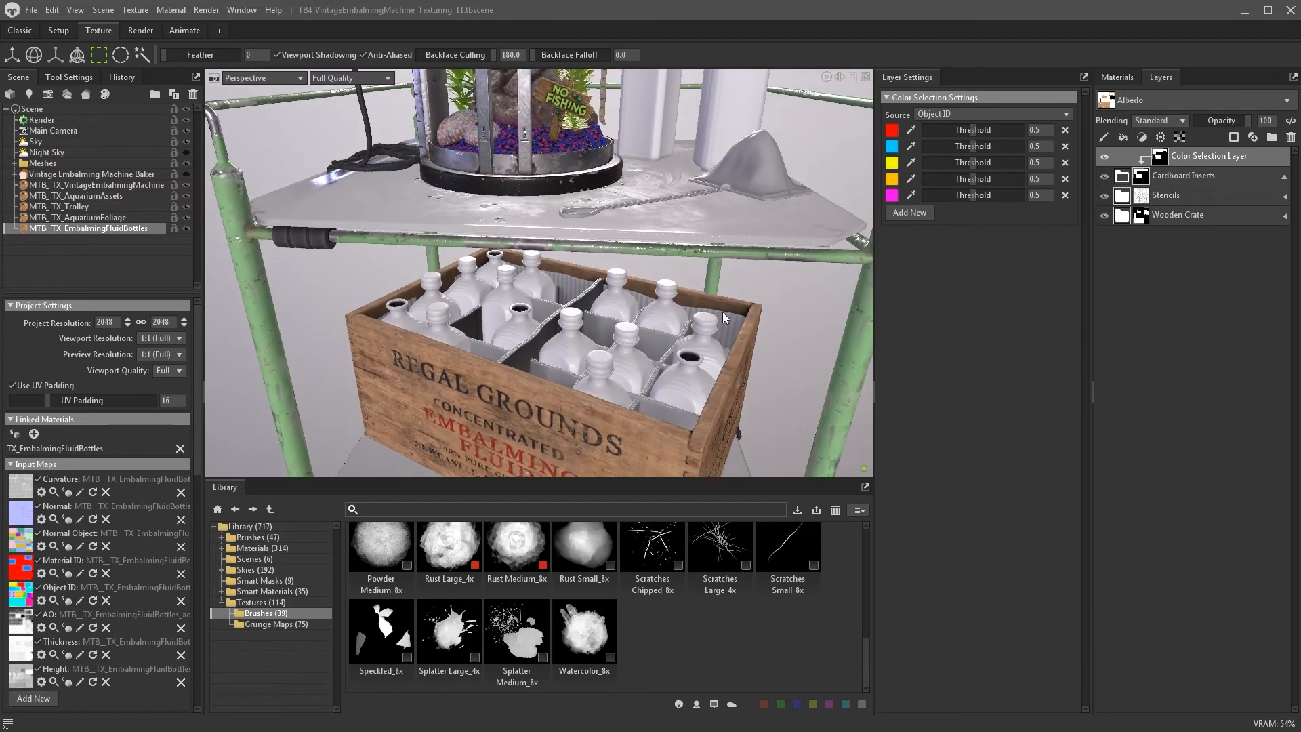
key(Delete)
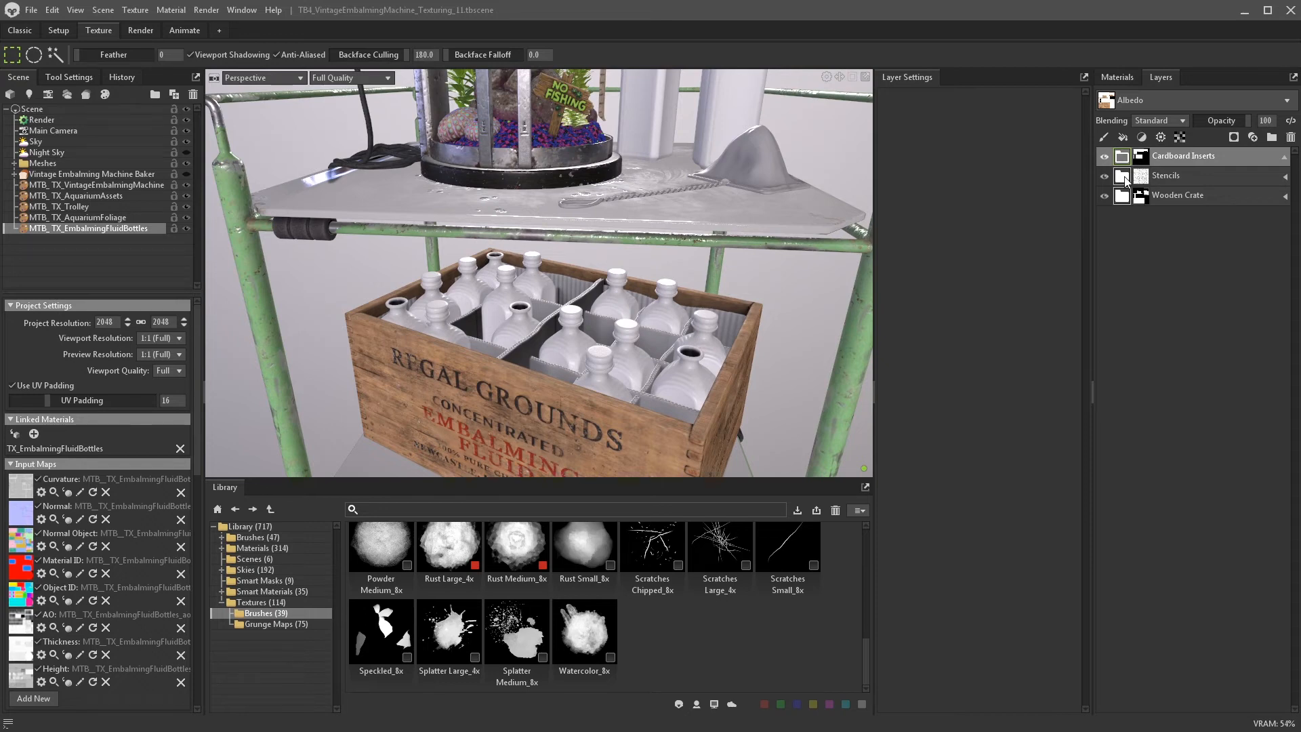
- Search the materials library for Cardboard and place the Cardboard material inside the Cardboard Inserts group
click(262, 548)
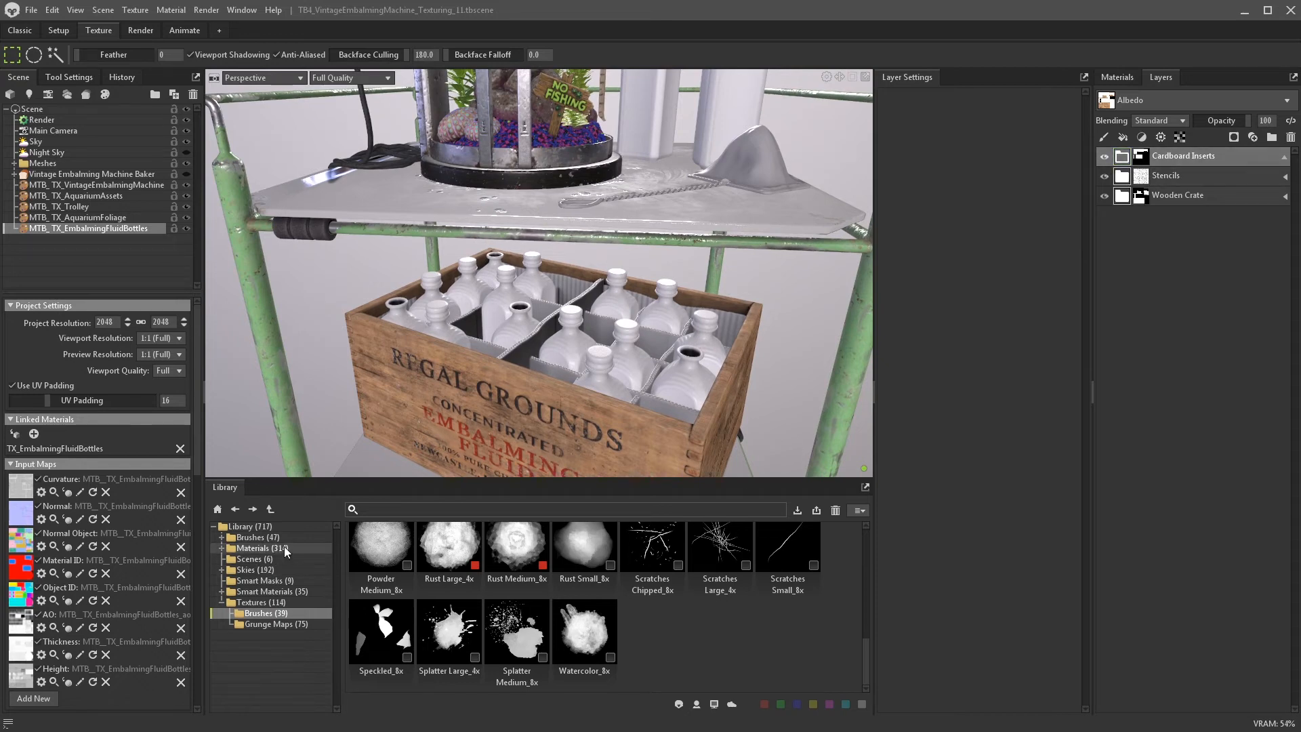
click(383, 509)
text(cardb)
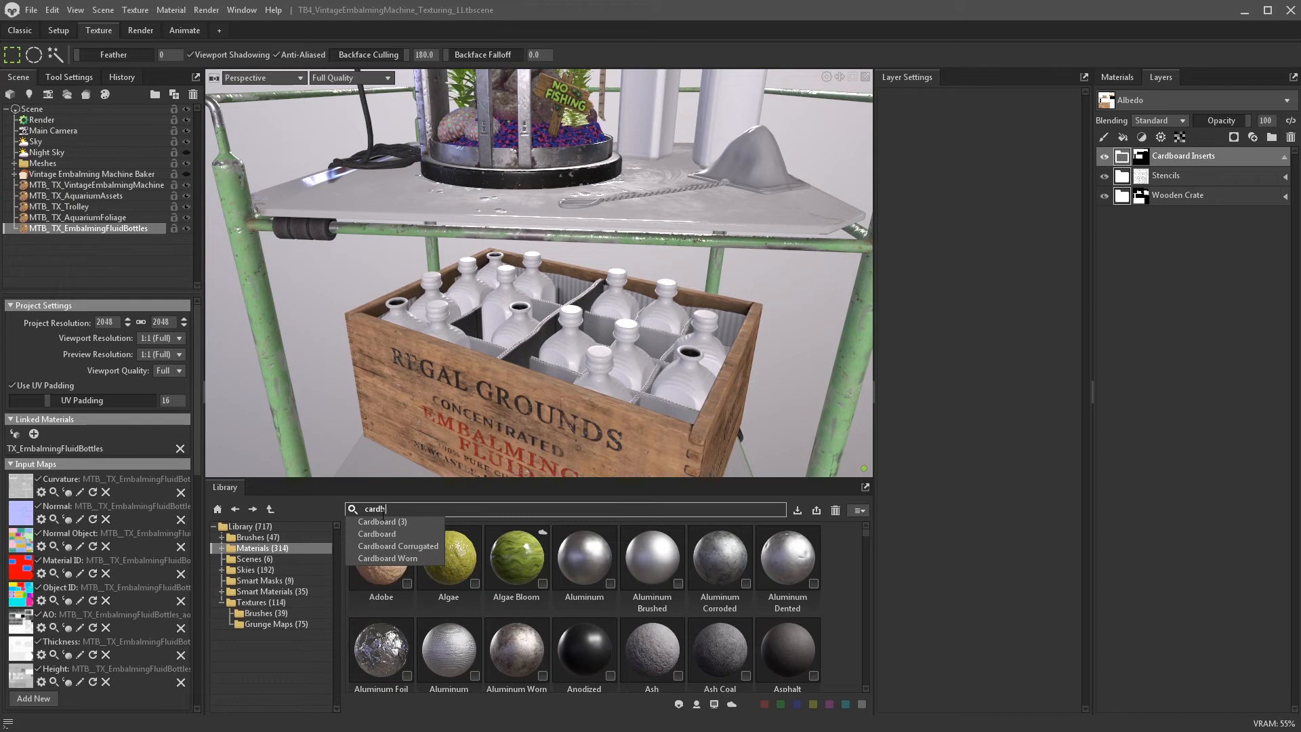
key(Return)
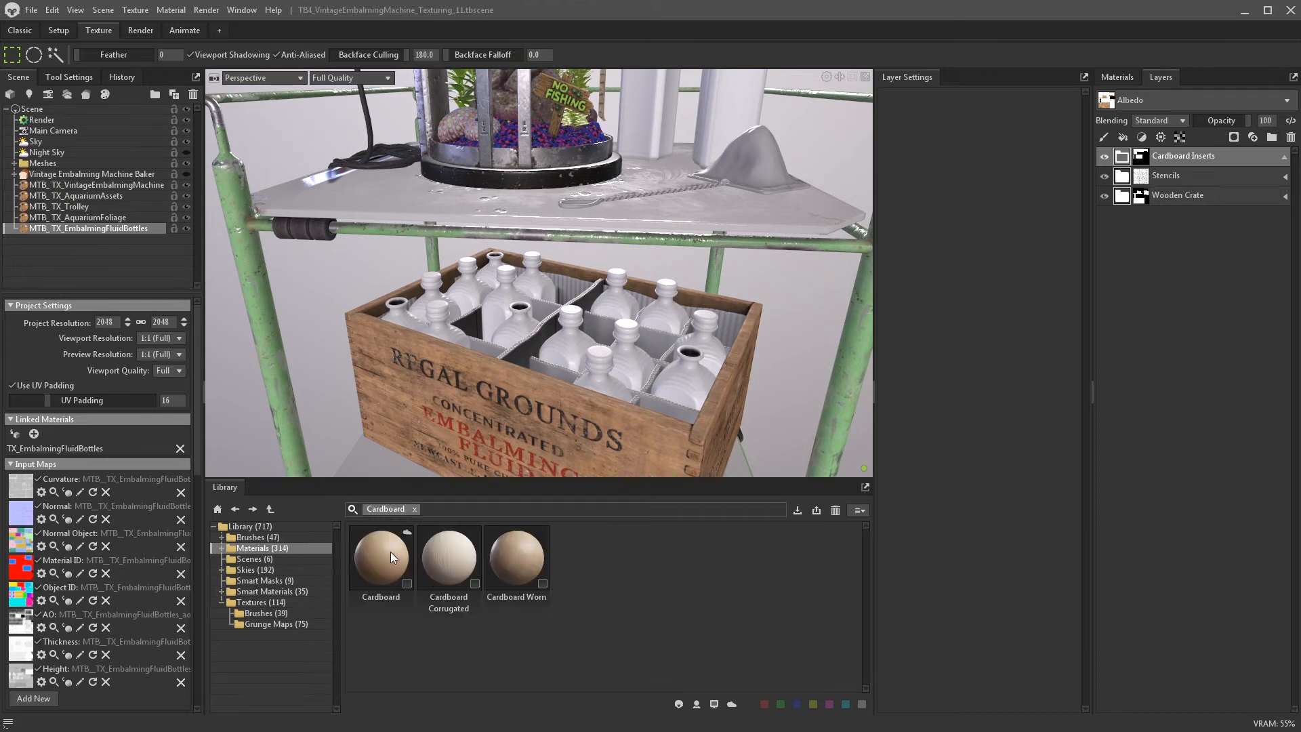
drag(390, 555, 1124, 162)
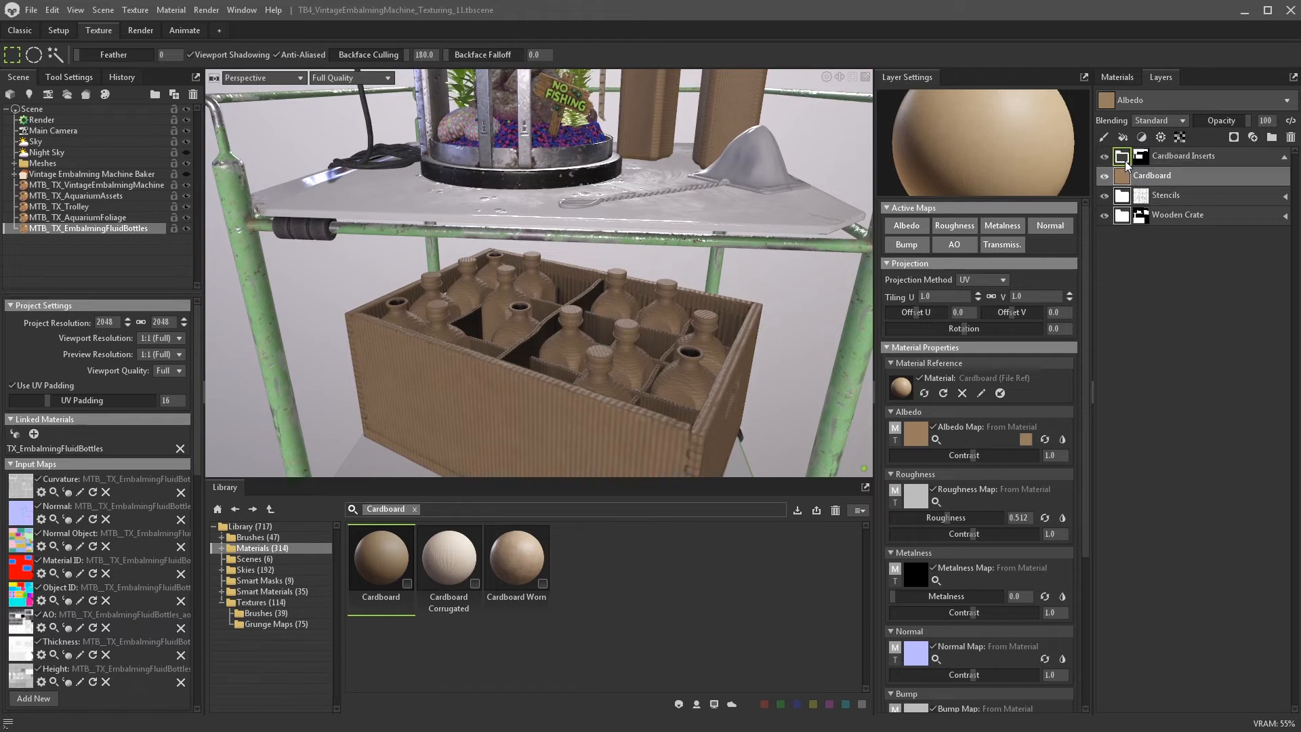
- Expand the scene's meshes and hide all of them except SM_BottleCrate
alt+right_drag(754, 352, 779, 384)
alt+drag(779, 383, 702, 357)
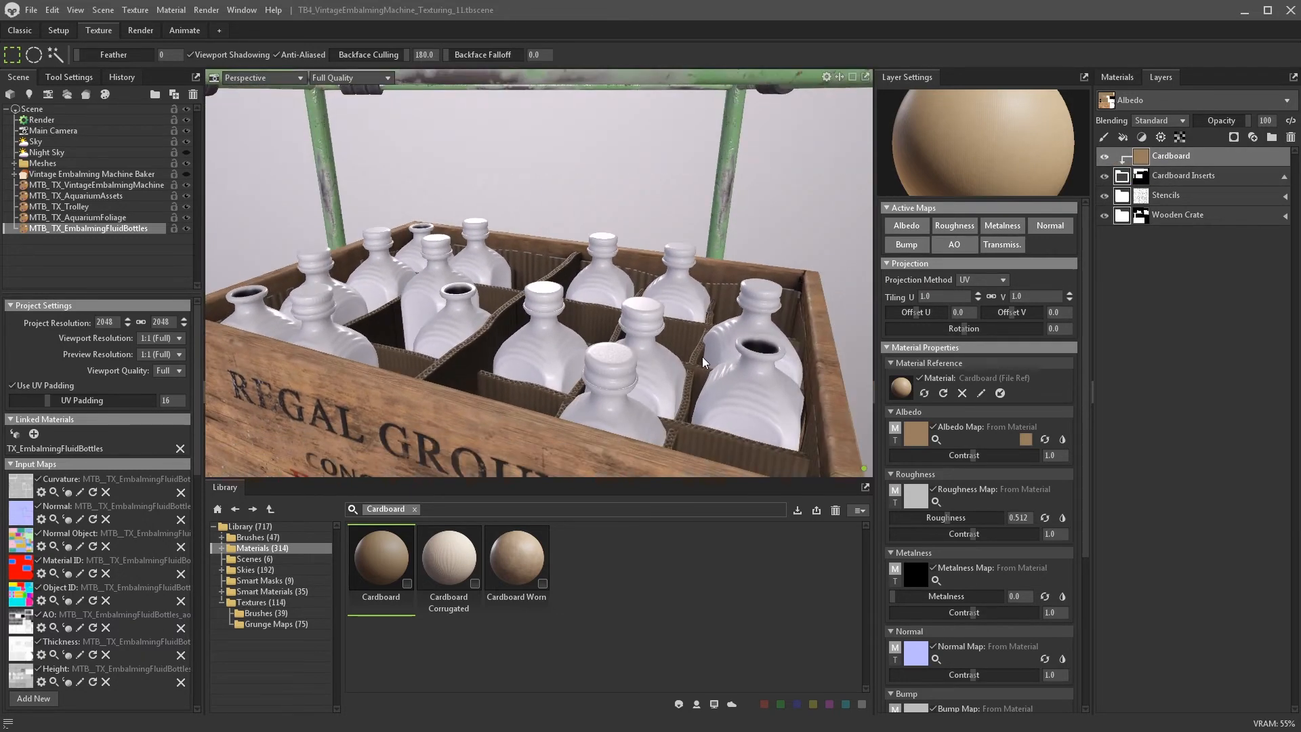
click(15, 163)
click(186, 185)
click(186, 196)
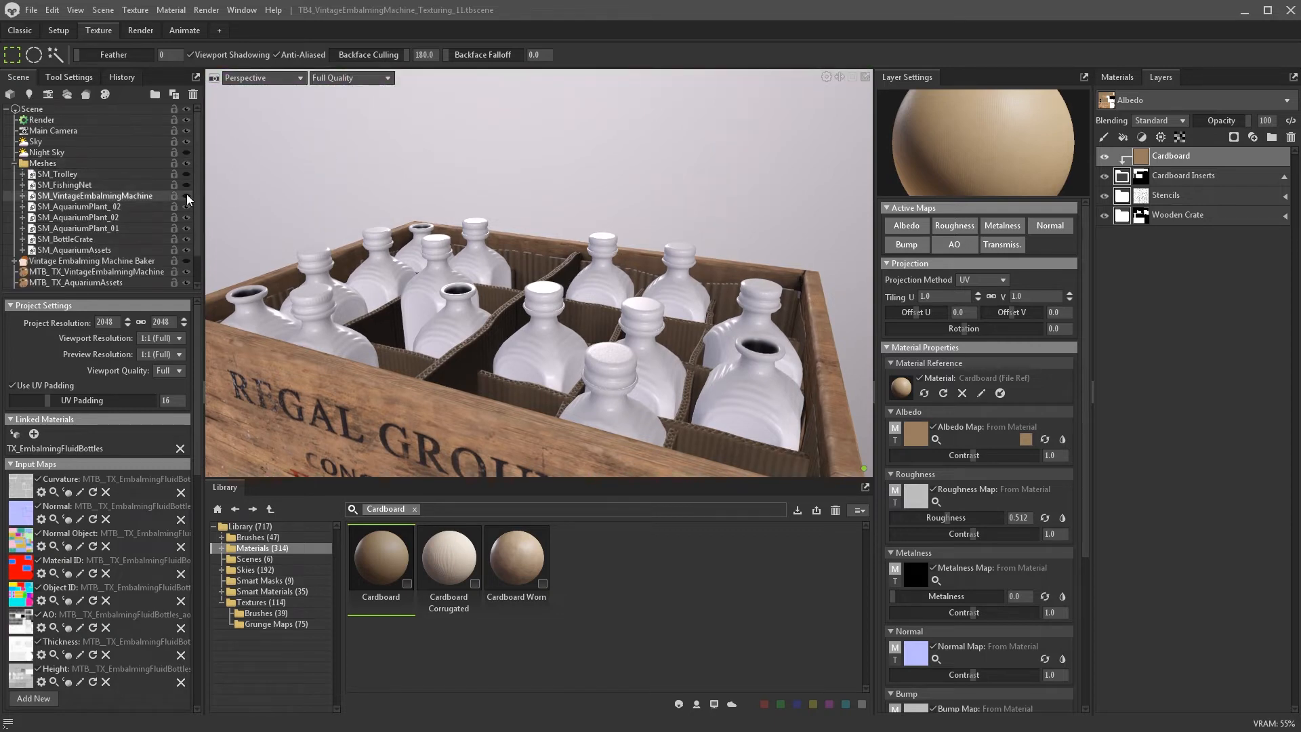
click(186, 207)
click(187, 218)
click(186, 228)
click(187, 250)
alt+drag(339, 264, 495, 228)
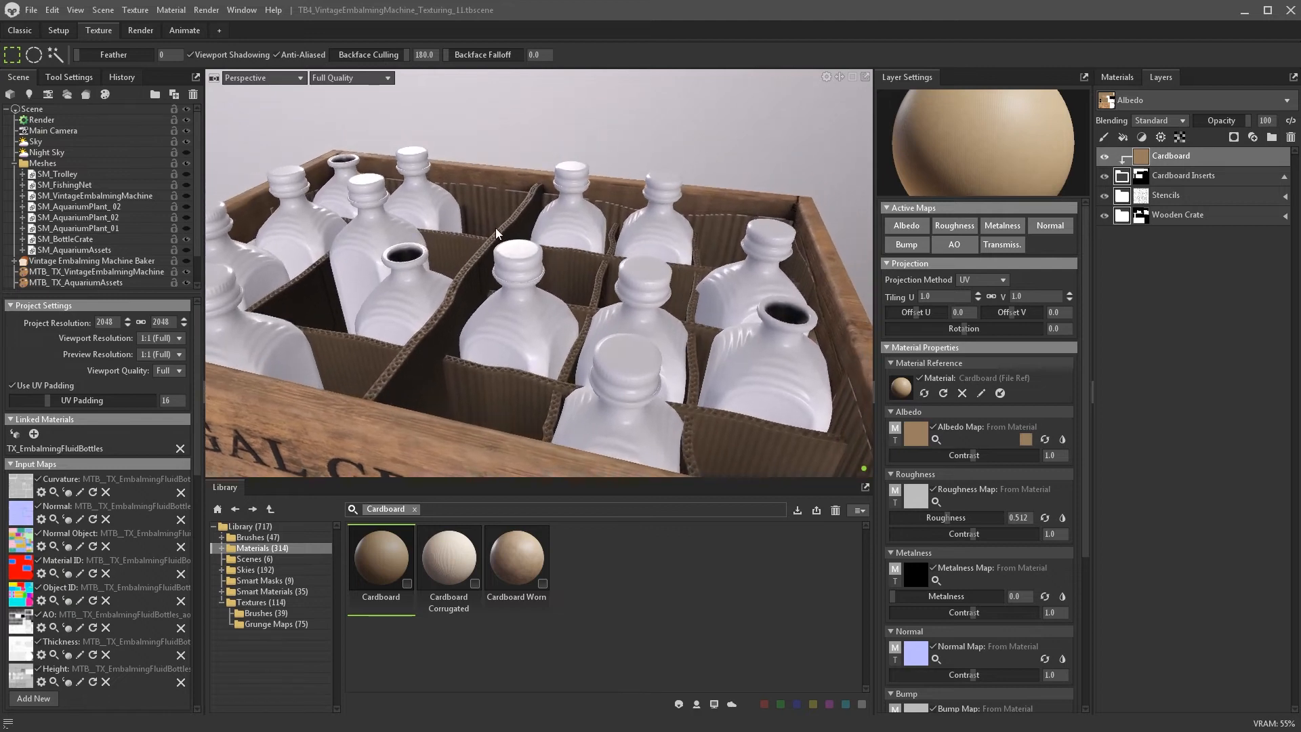
- Lighten the Cardboard layer's albedo colour to a warm peach tan
click(1025, 440)
drag(551, 333, 552, 326)
click(790, 292)
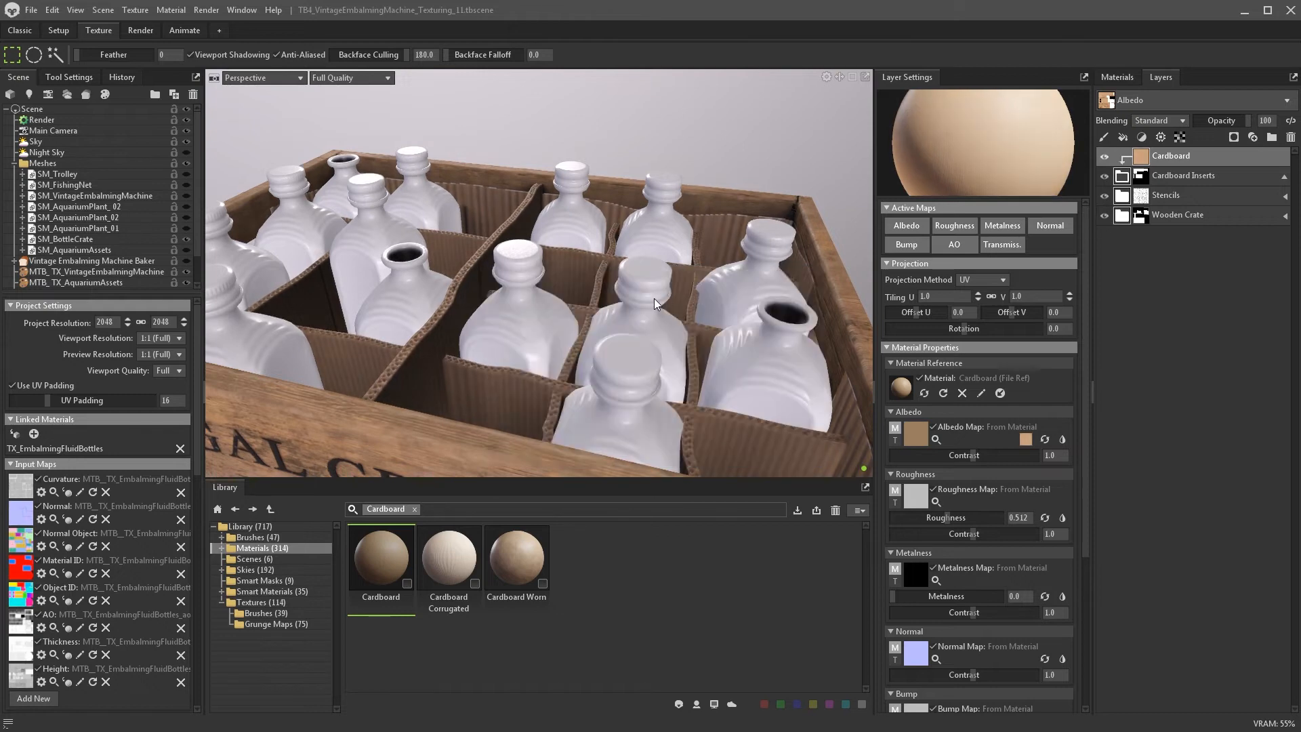
alt+drag(654, 298, 572, 462)
- Add the Aluminum Foil material to the Cardboard Inserts group with only its Normal map active and UV tiling of 5
click(415, 509)
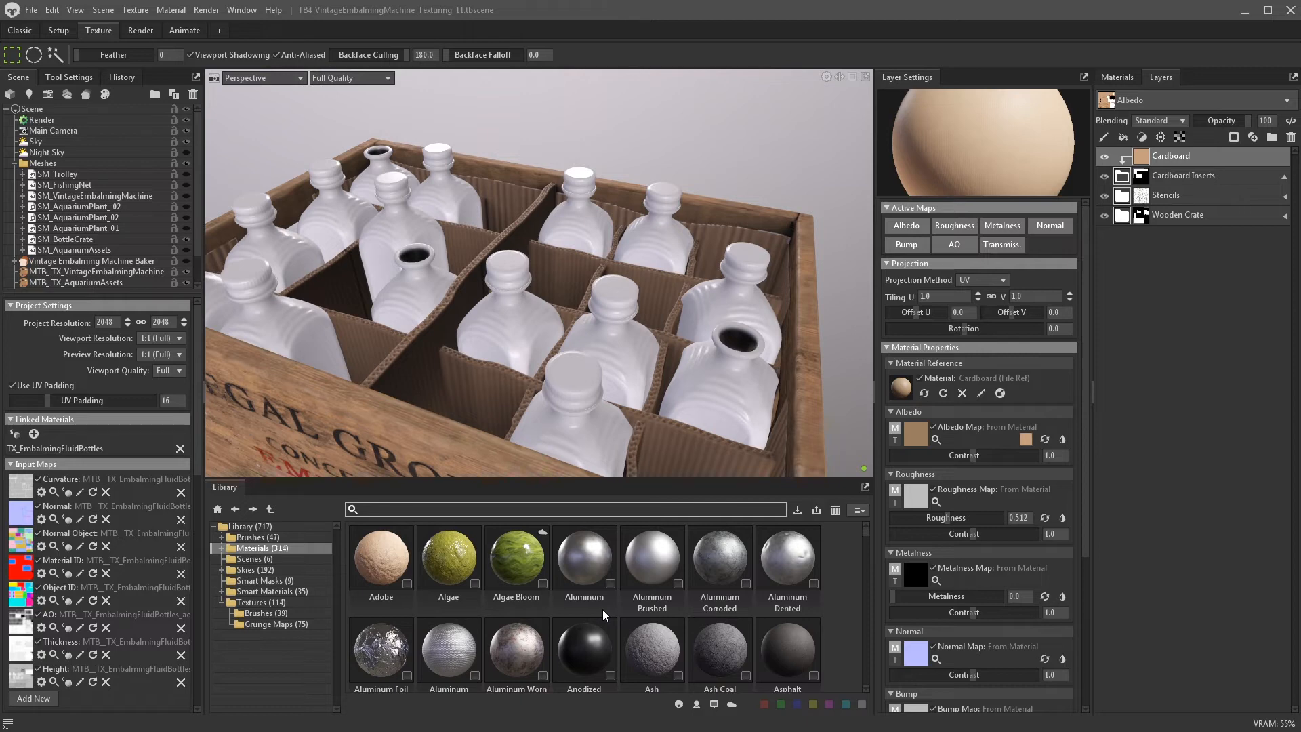
scroll(603, 608, down, 3)
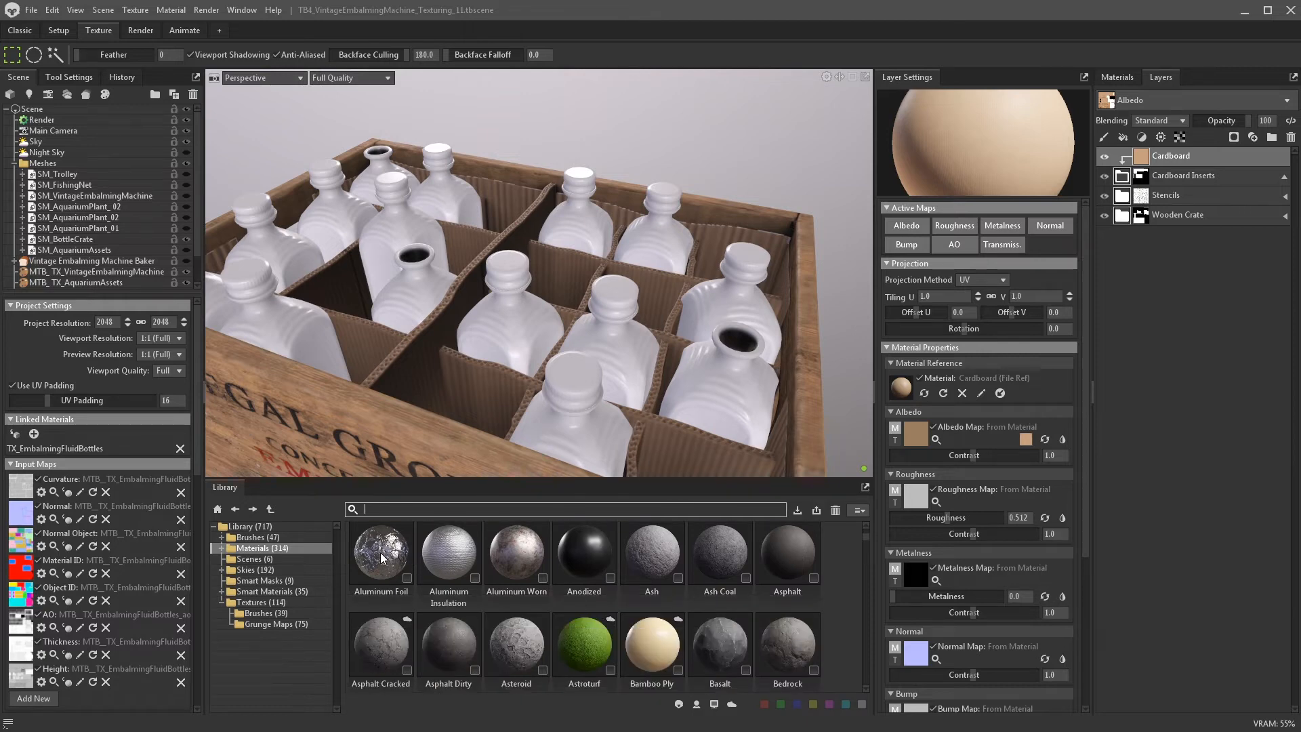
drag(382, 558, 1126, 177)
click(1052, 226)
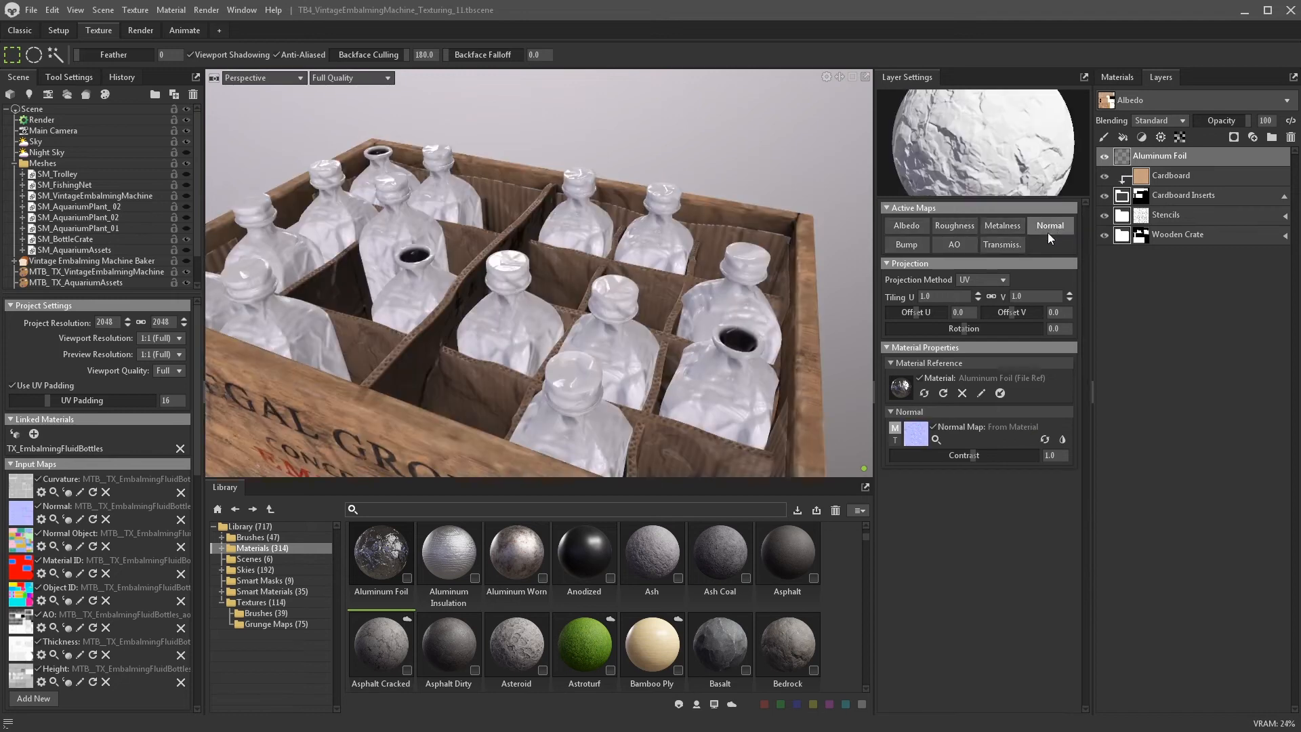
drag(939, 296, 882, 296)
text(5)
key(Return)
drag(1152, 156, 1125, 195)
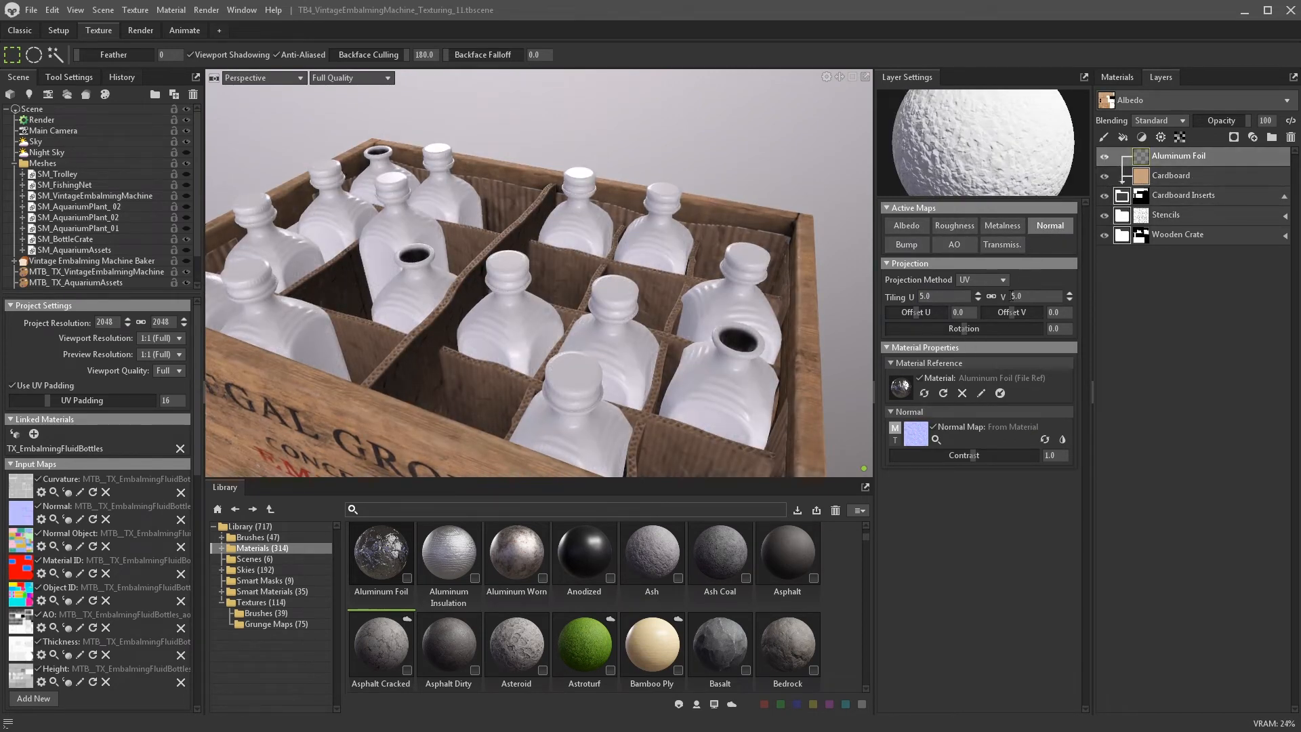
- Set the Aluminum Foil layer's UV tiling to 3 and rename the layer Wrinkles
drag(931, 295, 893, 291)
text(3)
key(Return)
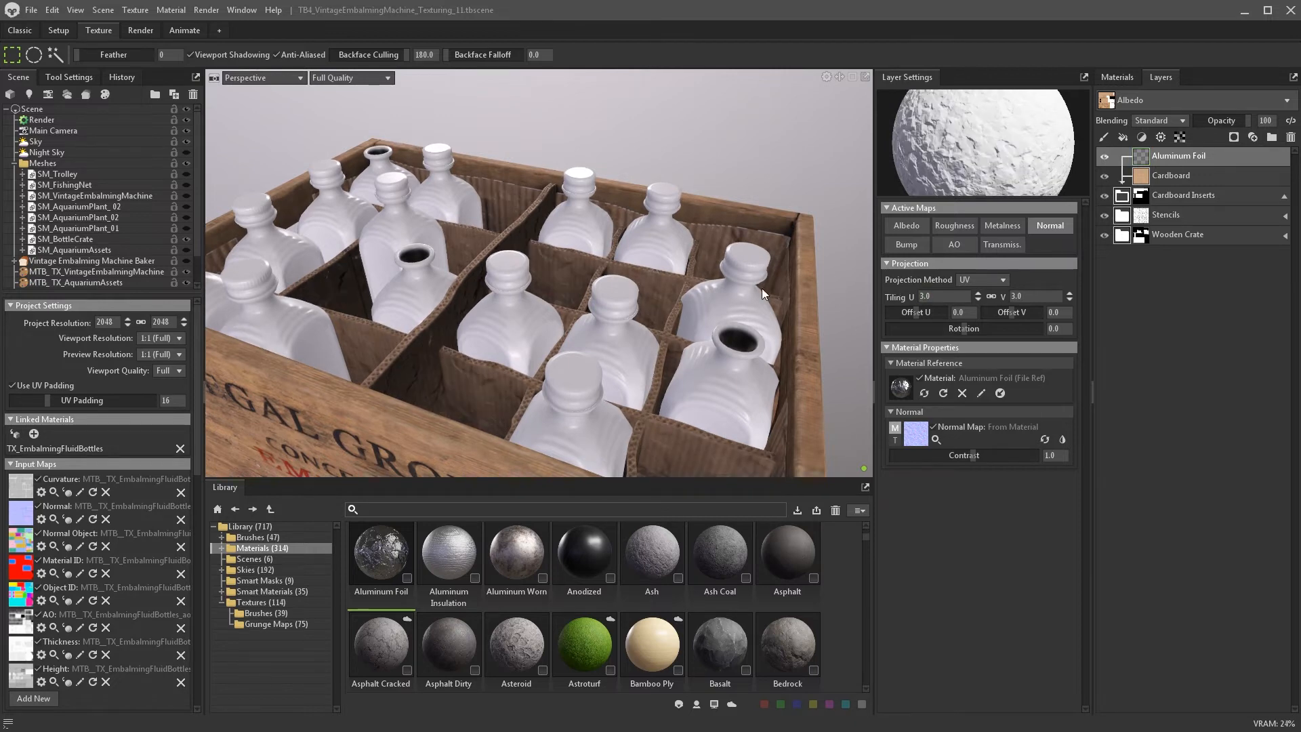
alt+drag(762, 290, 762, 308)
double_click(1180, 157)
text(Wrinkle)
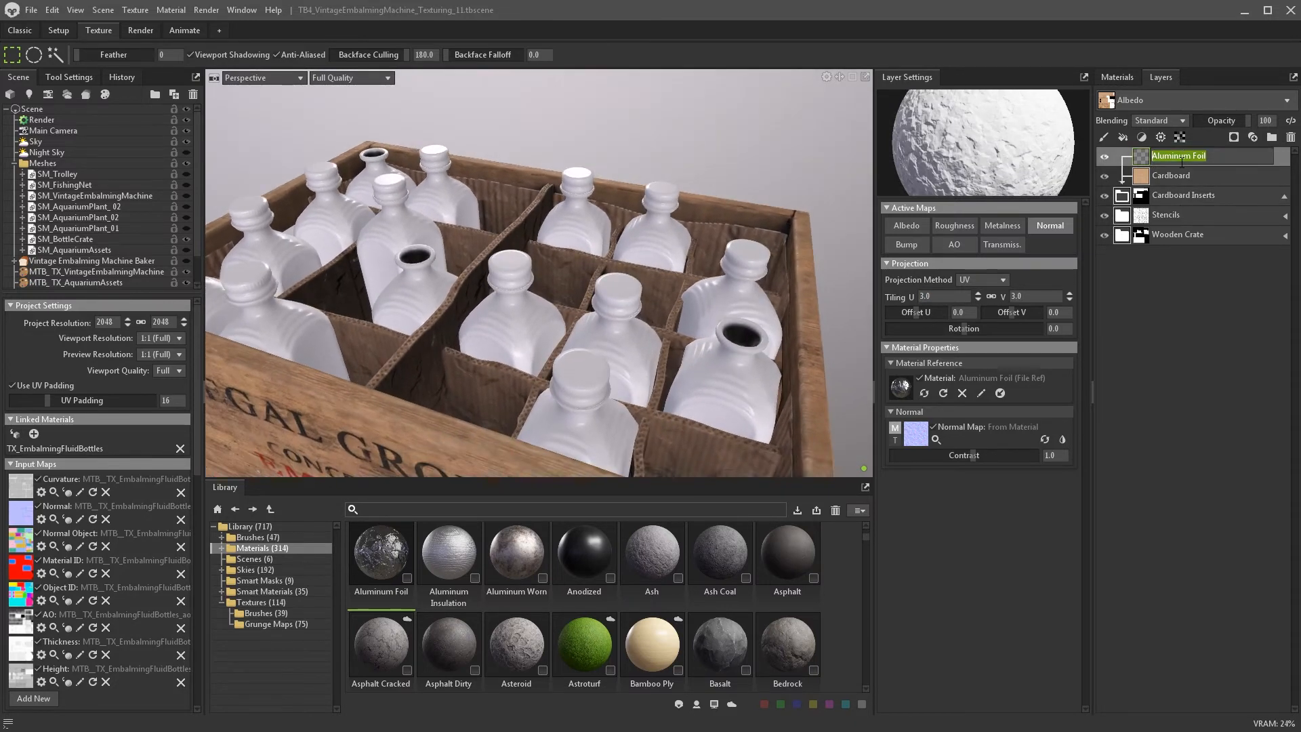
text(s)
key(Return)
click(1123, 137)
click(269, 624)
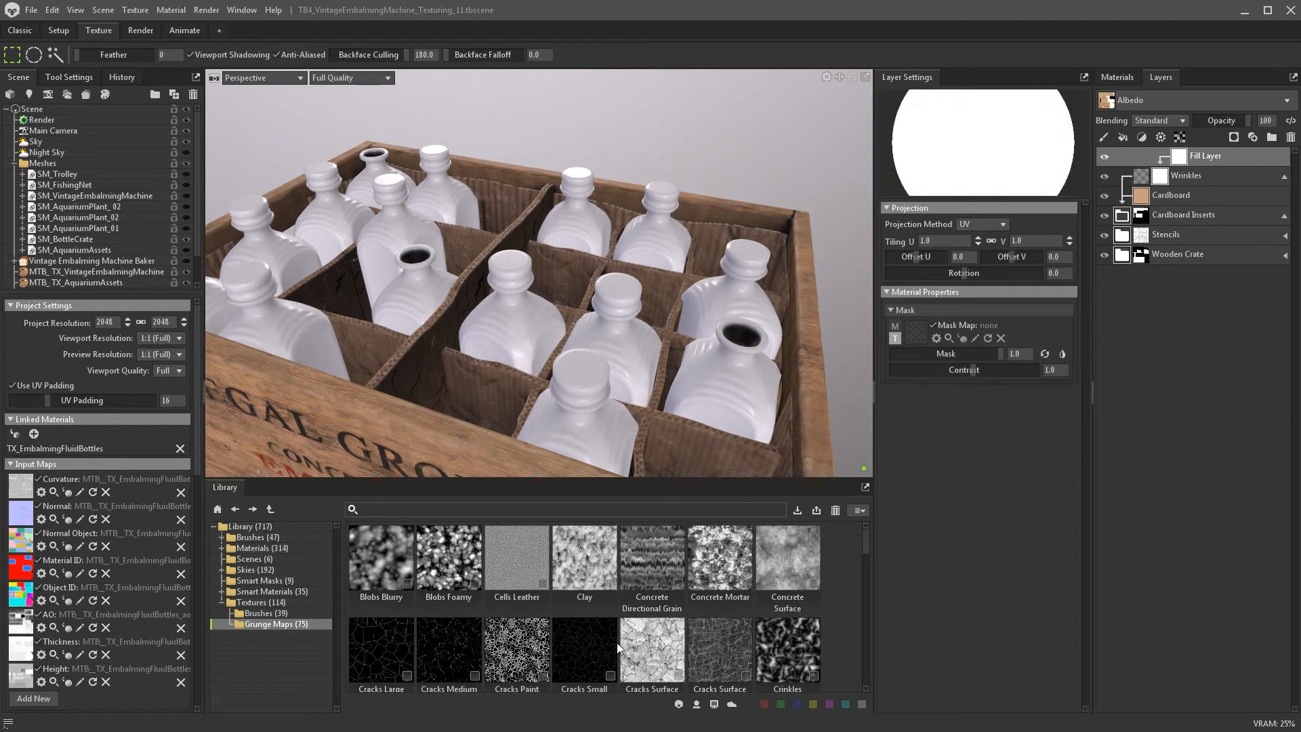
scroll(624, 640, down, 3)
scroll(624, 639, down, 1)
key(Delete)
- Add a Clouds layer to the Wrinkles mask with intensity 0.68 and scale 379, and collapse the mask
click(1180, 138)
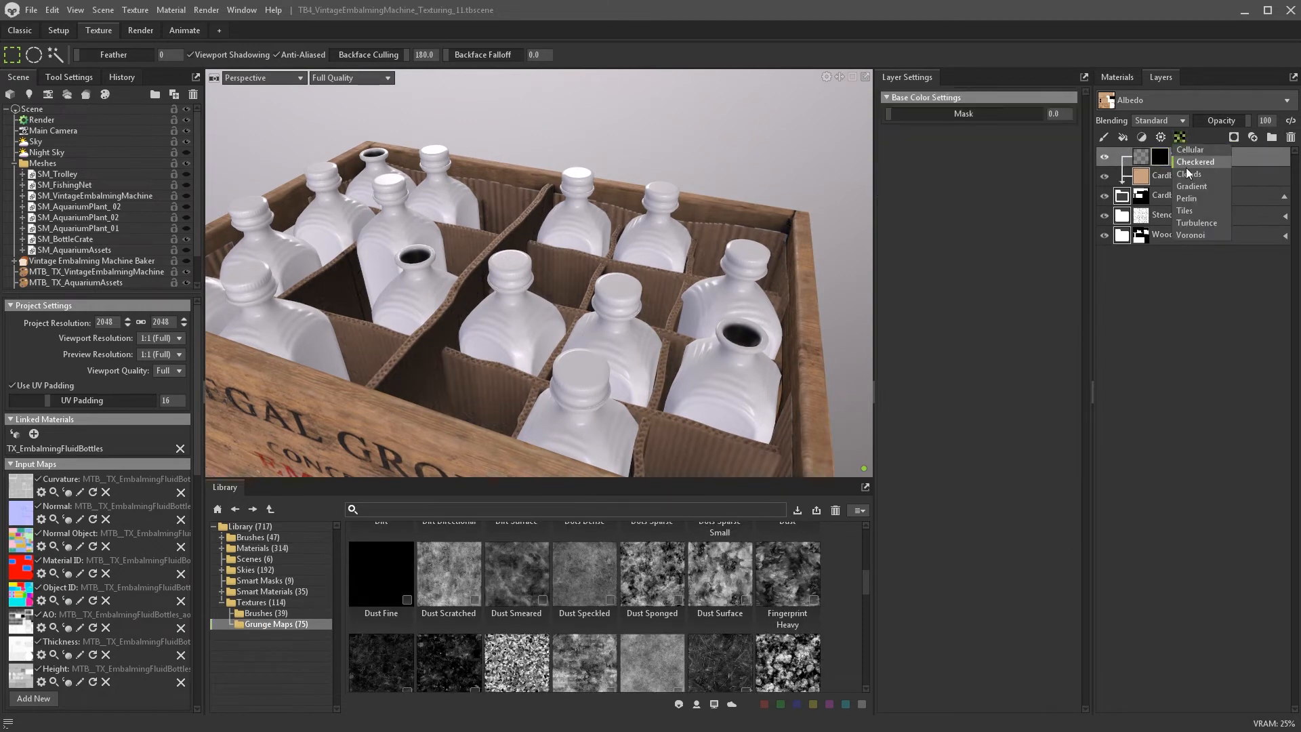
click(1183, 174)
click(974, 218)
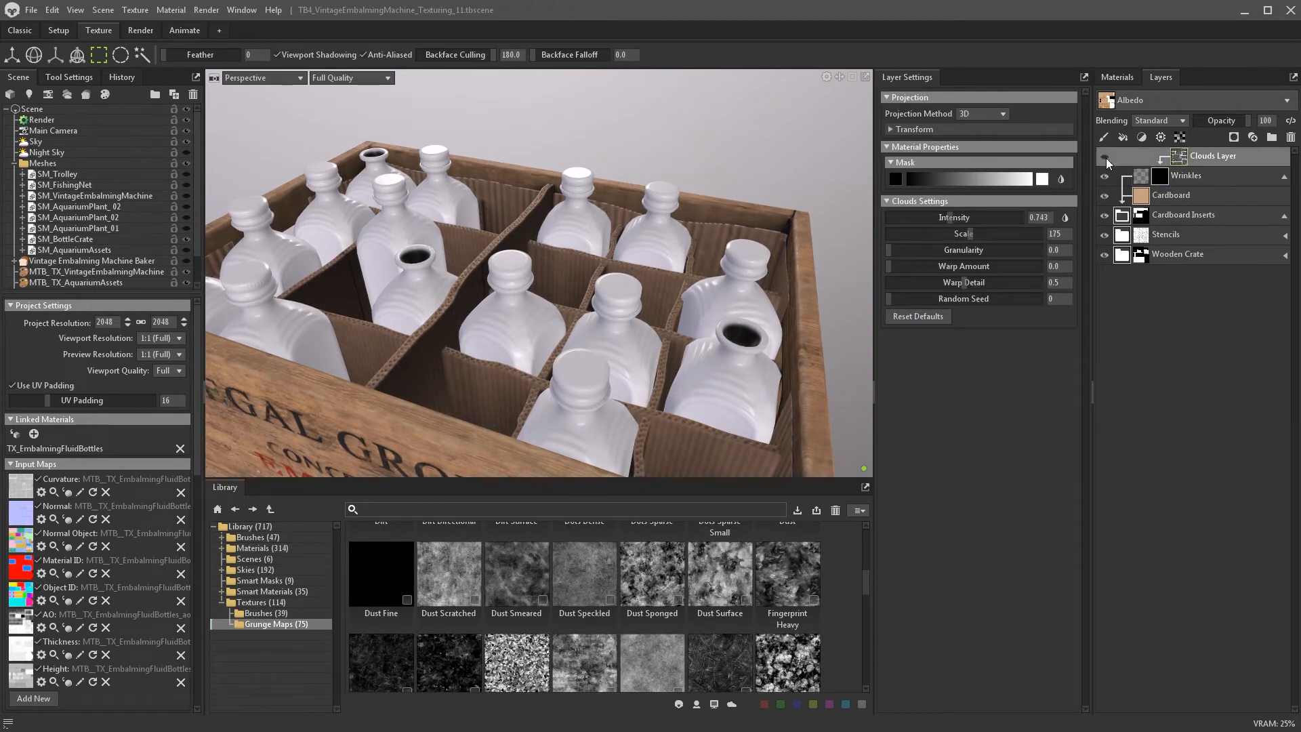
click(980, 234)
click(948, 218)
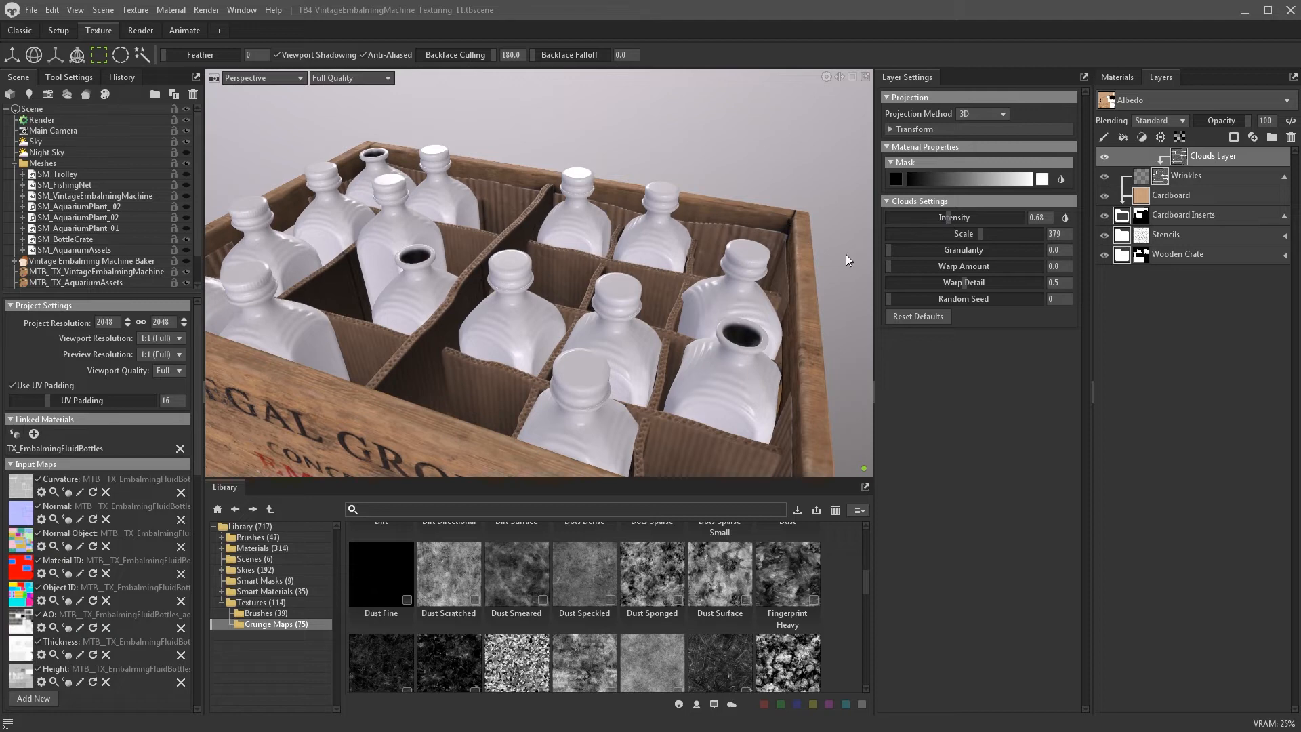
drag(846, 255, 779, 258)
click(1144, 176)
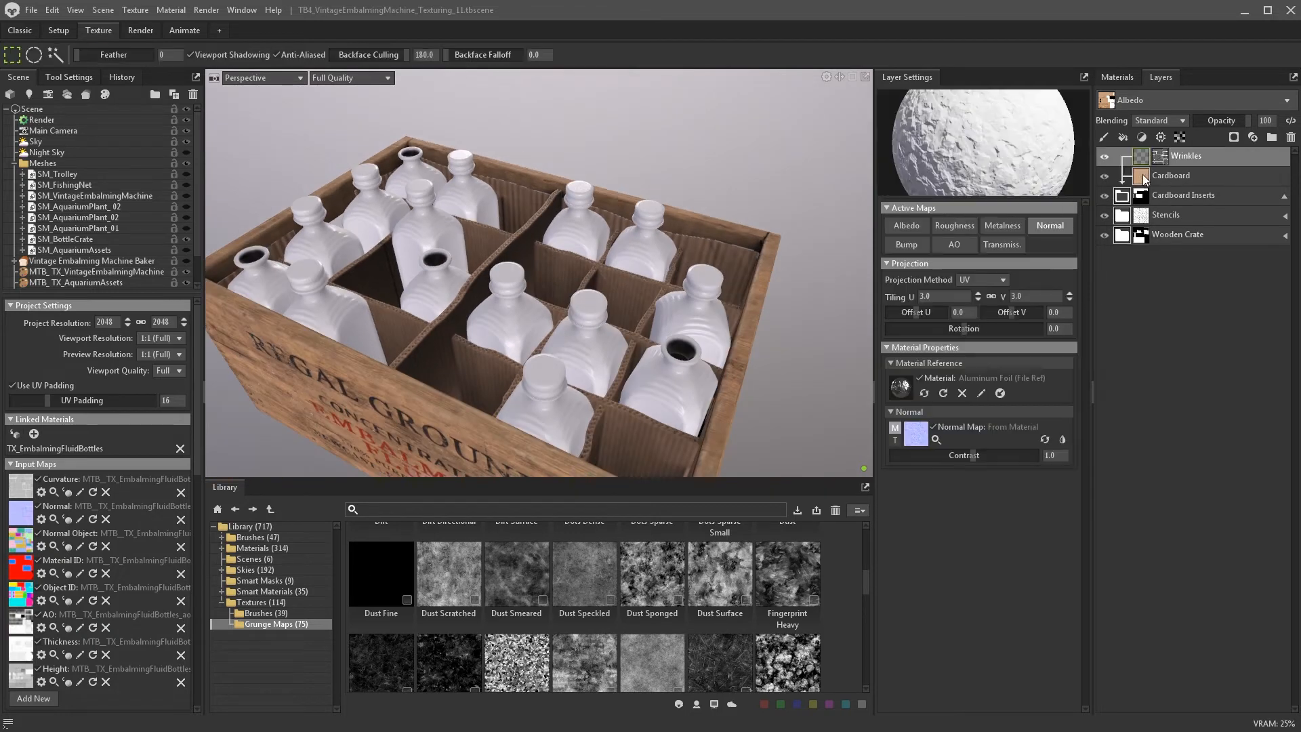
click(1104, 157)
alt+drag(814, 245, 810, 225)
middle_drag(810, 225, 844, 237)
- Add an albedo-only fill layer in light peach above Wrinkles and rename it Edges
click(1122, 137)
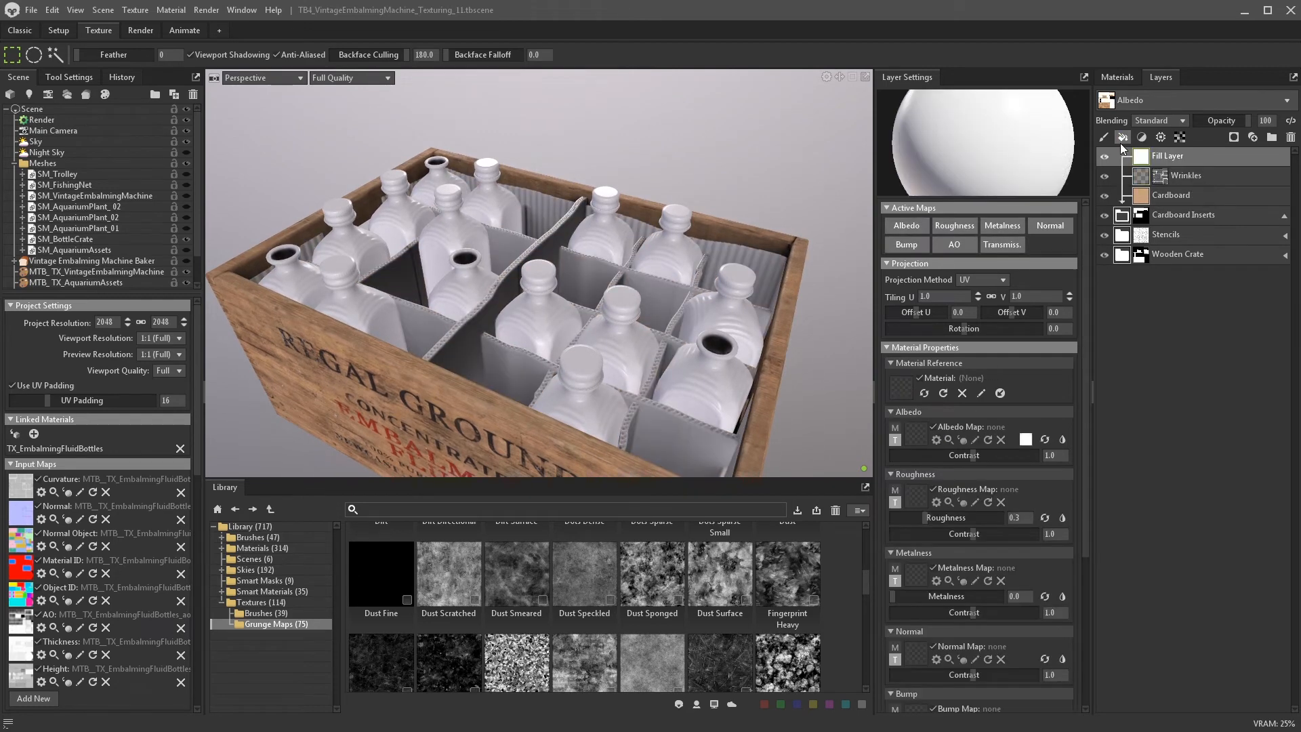
click(907, 226)
click(1026, 439)
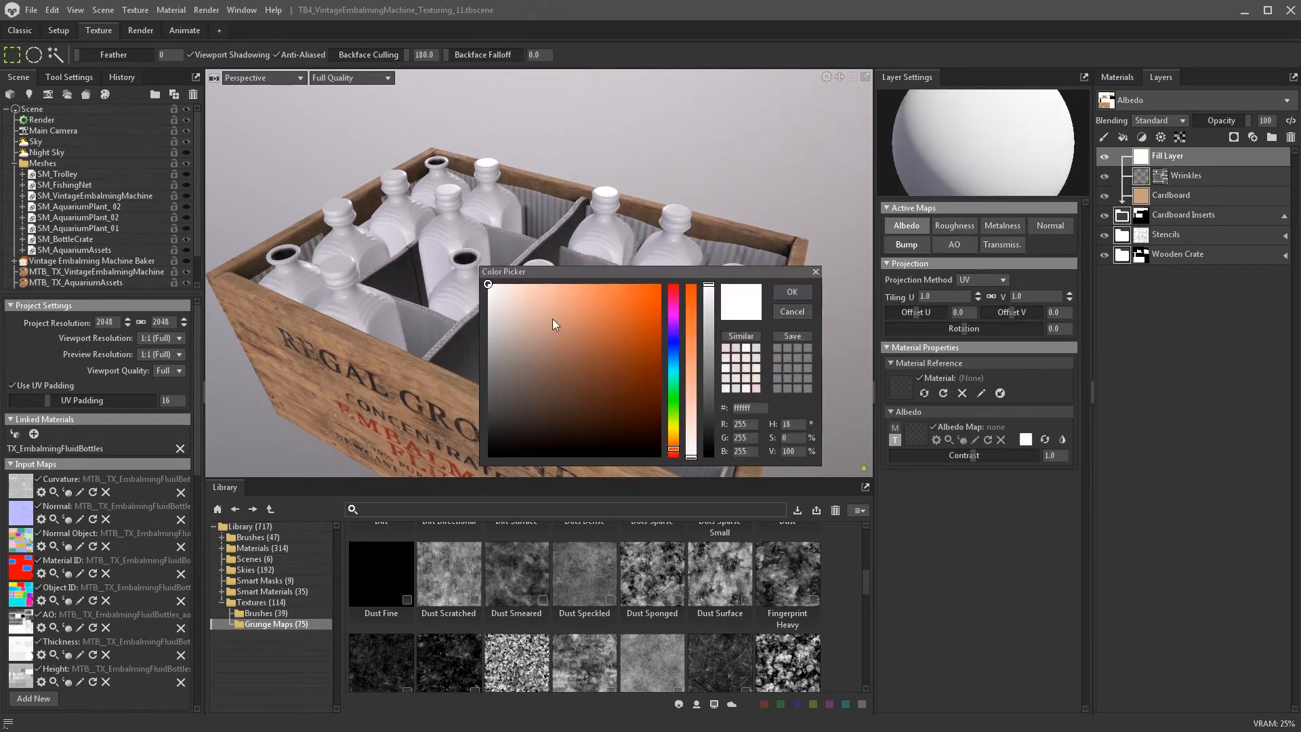
click(534, 296)
drag(536, 296, 565, 295)
click(792, 291)
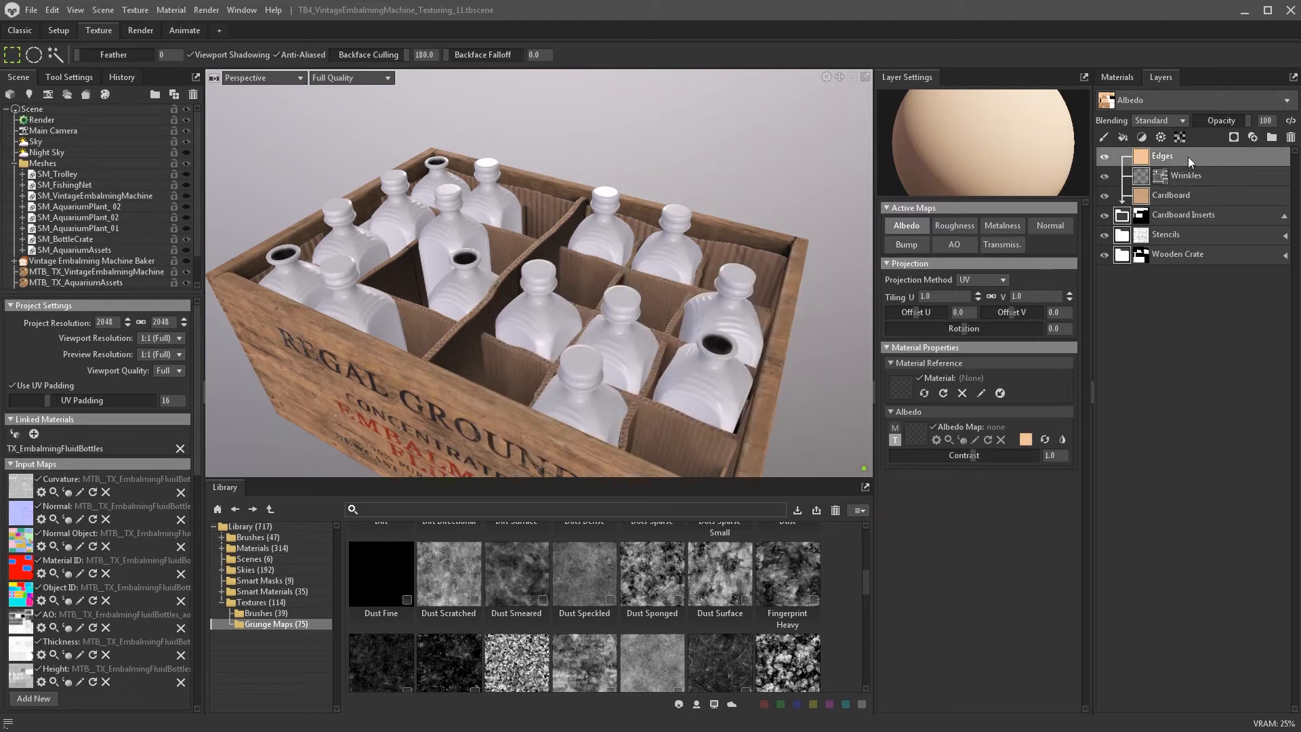
- Mask the Edges layer with a Scratch layer using intensity 0.683, edge intensity 2.336 and edge contrast 2.852
click(1234, 137)
click(1203, 198)
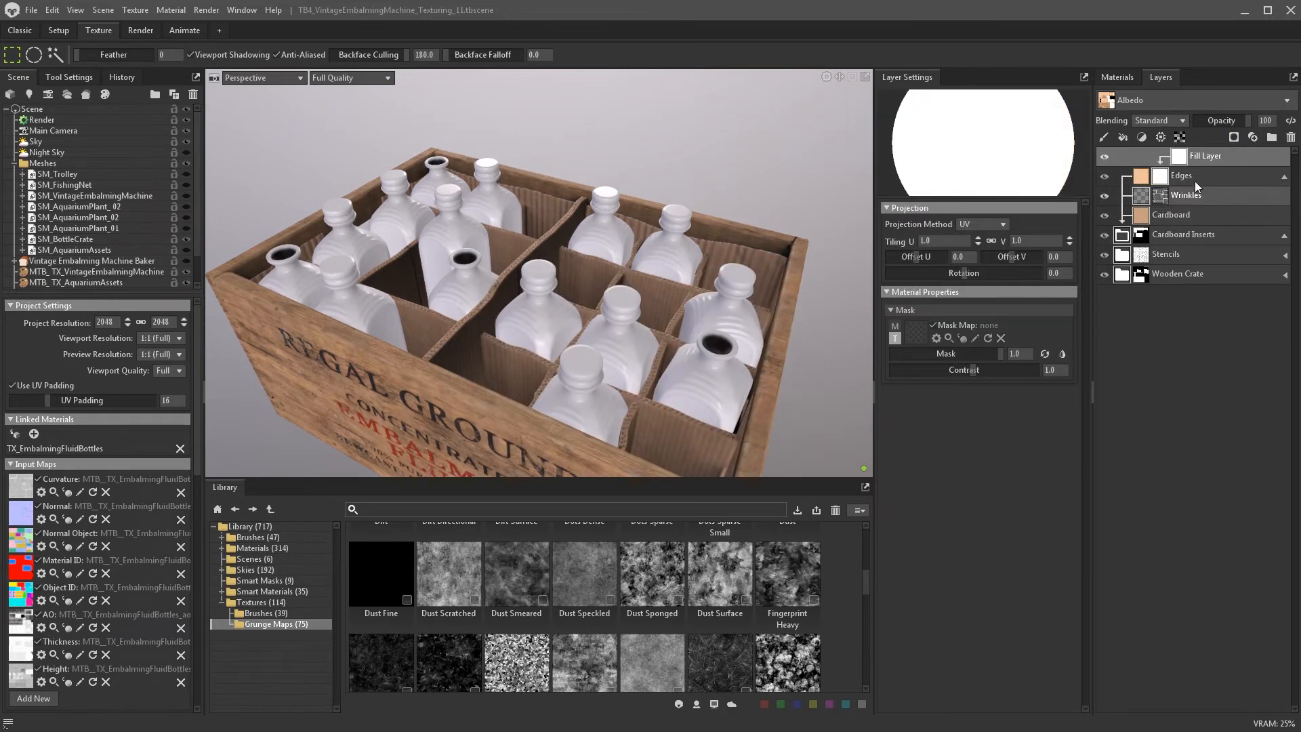
click(1161, 137)
click(1159, 209)
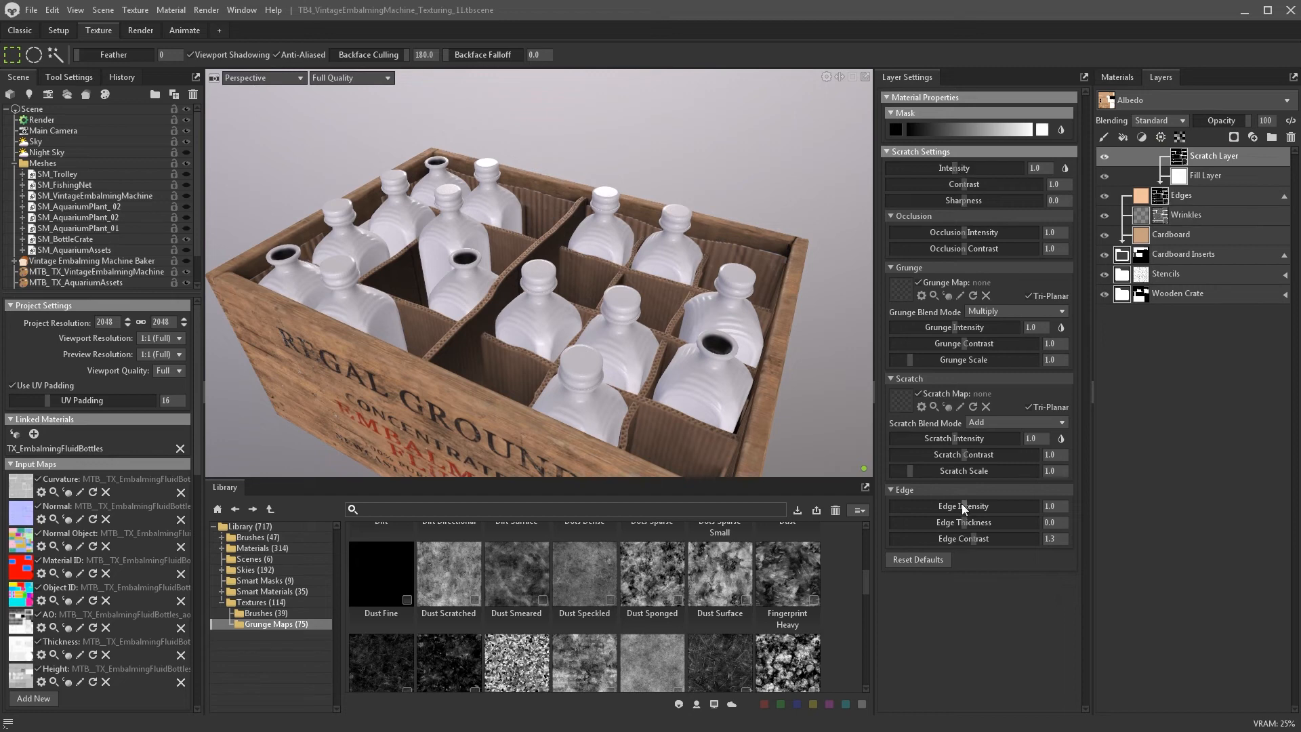
drag(963, 508, 1014, 538)
drag(954, 168, 943, 169)
mouse_move(766, 291)
alt+mouse_down()
mouse_move(762, 323)
mouse_move(752, 274)
alt+mouse_up()
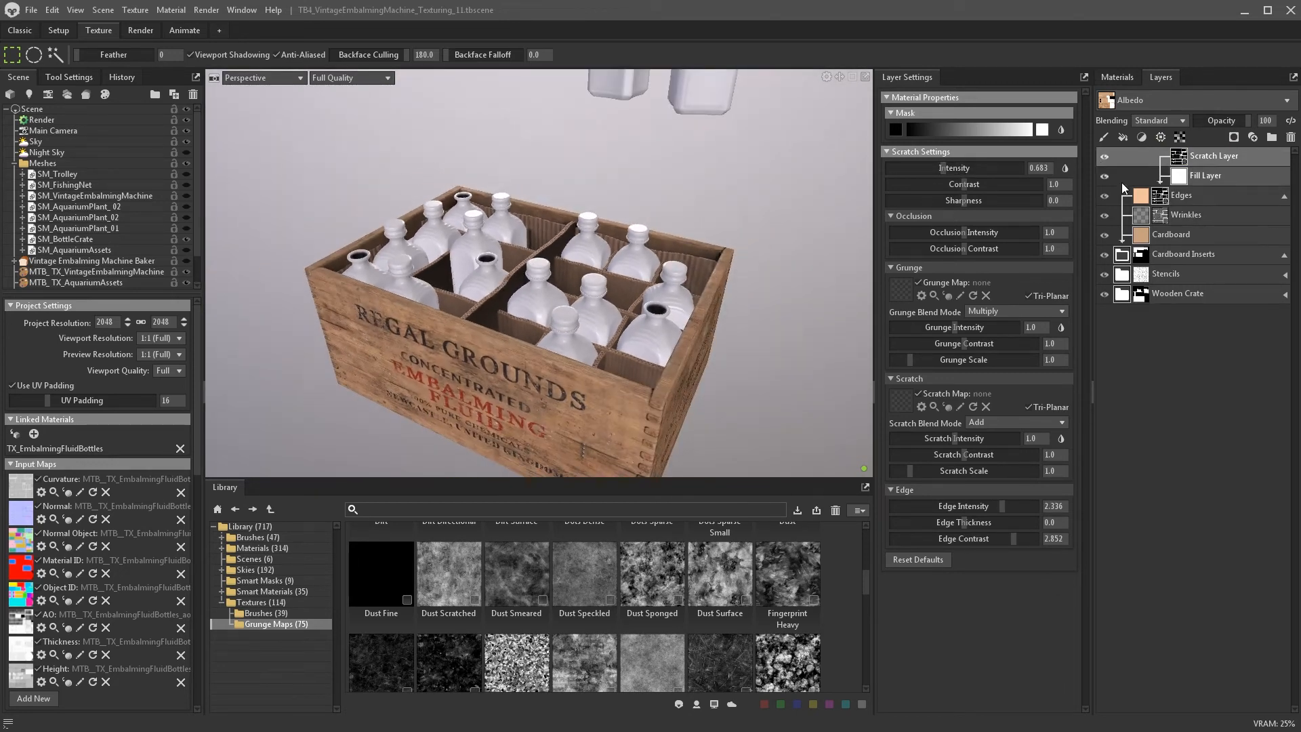
- Add a dark reddish-brown fill layer with only albedo and roughness active, set roughness to 0.925 and name it AO Boost
click(1139, 193)
click(1122, 139)
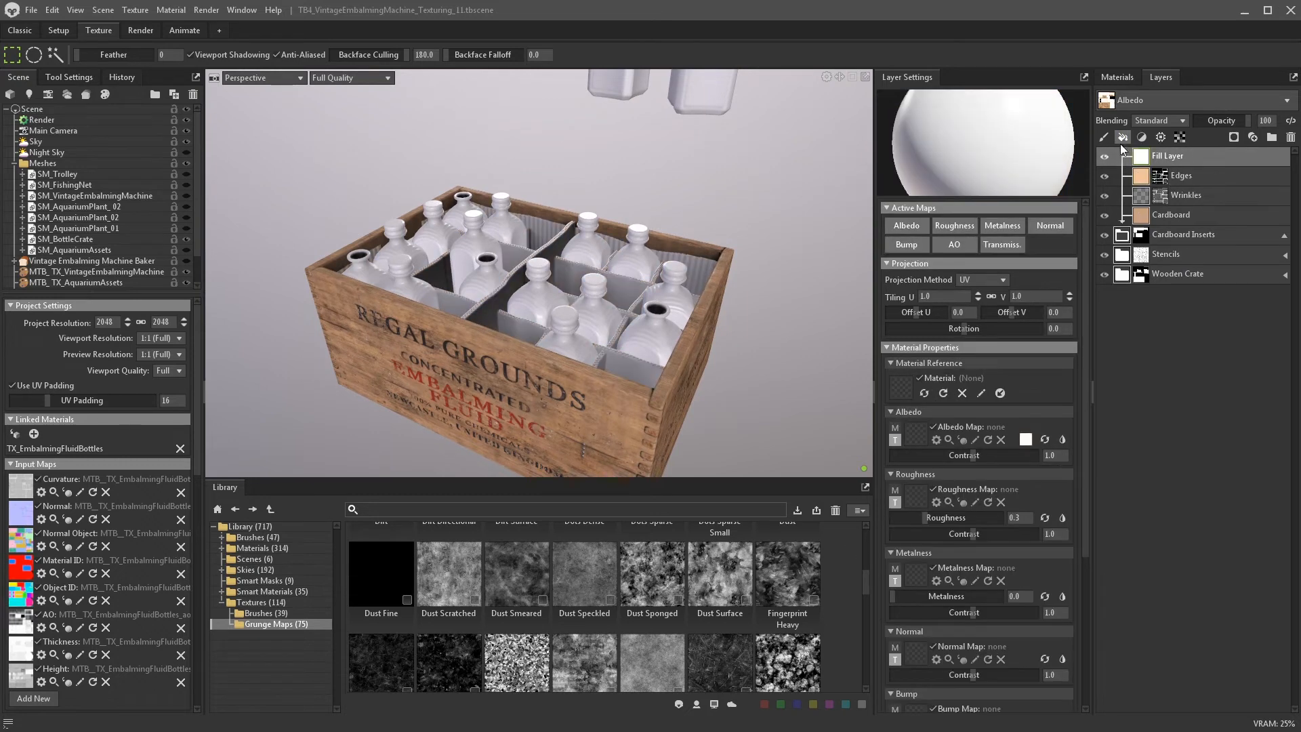
click(1025, 439)
click(558, 430)
click(793, 291)
scroll(712, 320, up, 3)
double_click(1168, 156)
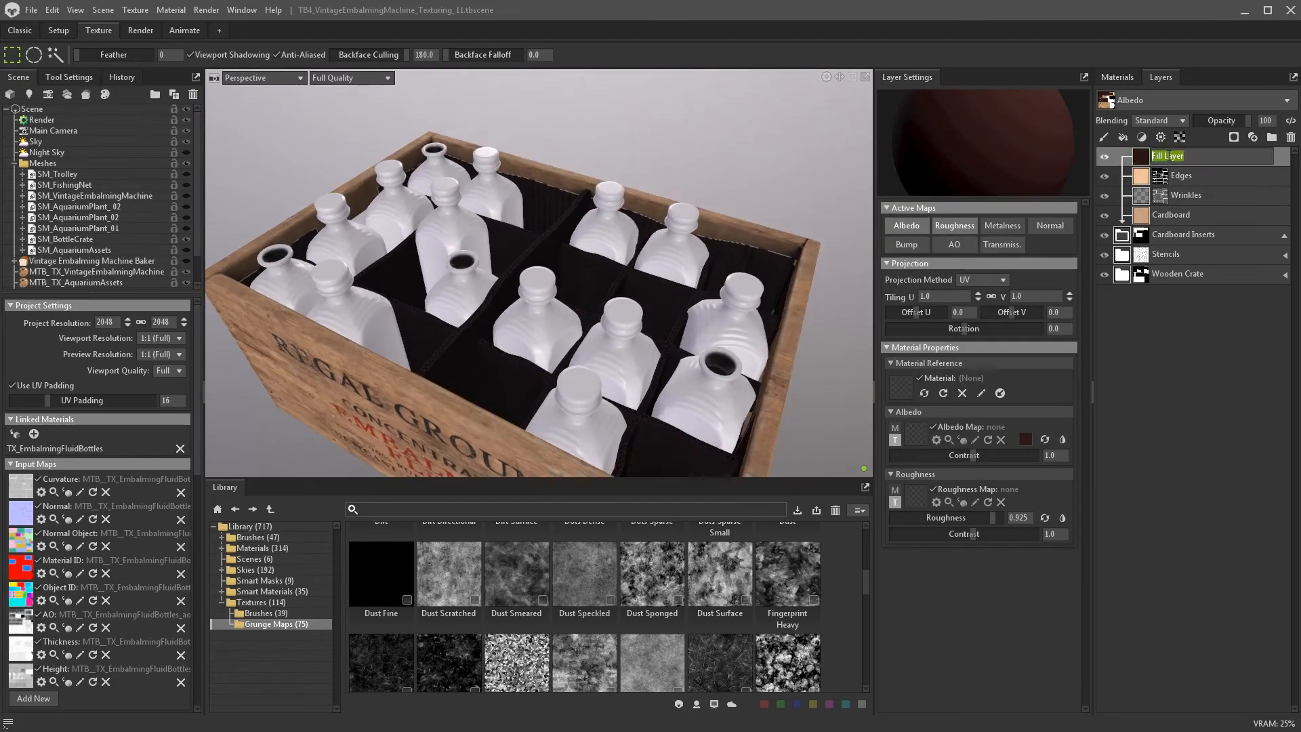
- Mask the AO Boost layer with an inverted Occlusion layer at intensity 2.406
click(1234, 137)
click(1158, 137)
click(1169, 198)
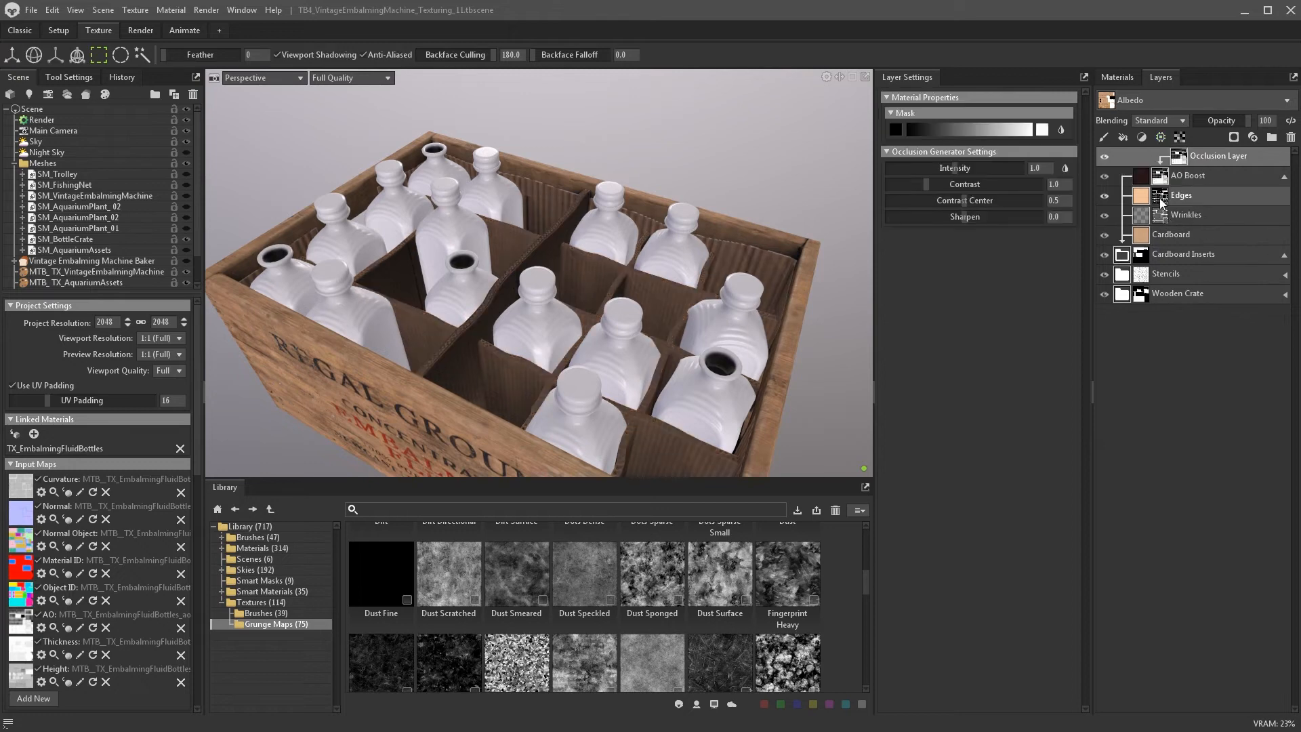
drag(987, 162, 988, 164)
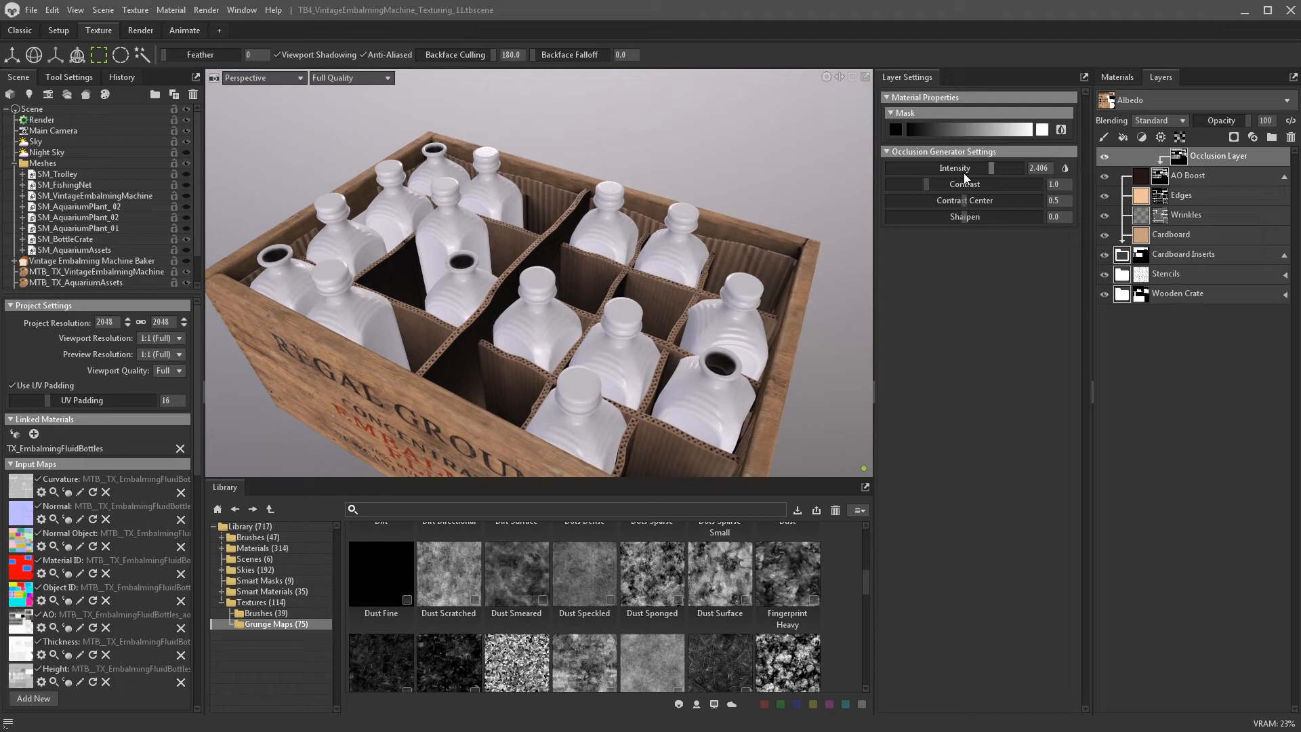
- Split the viewport and set the second view to the texture canvas showing the albedo map
click(840, 77)
click(806, 88)
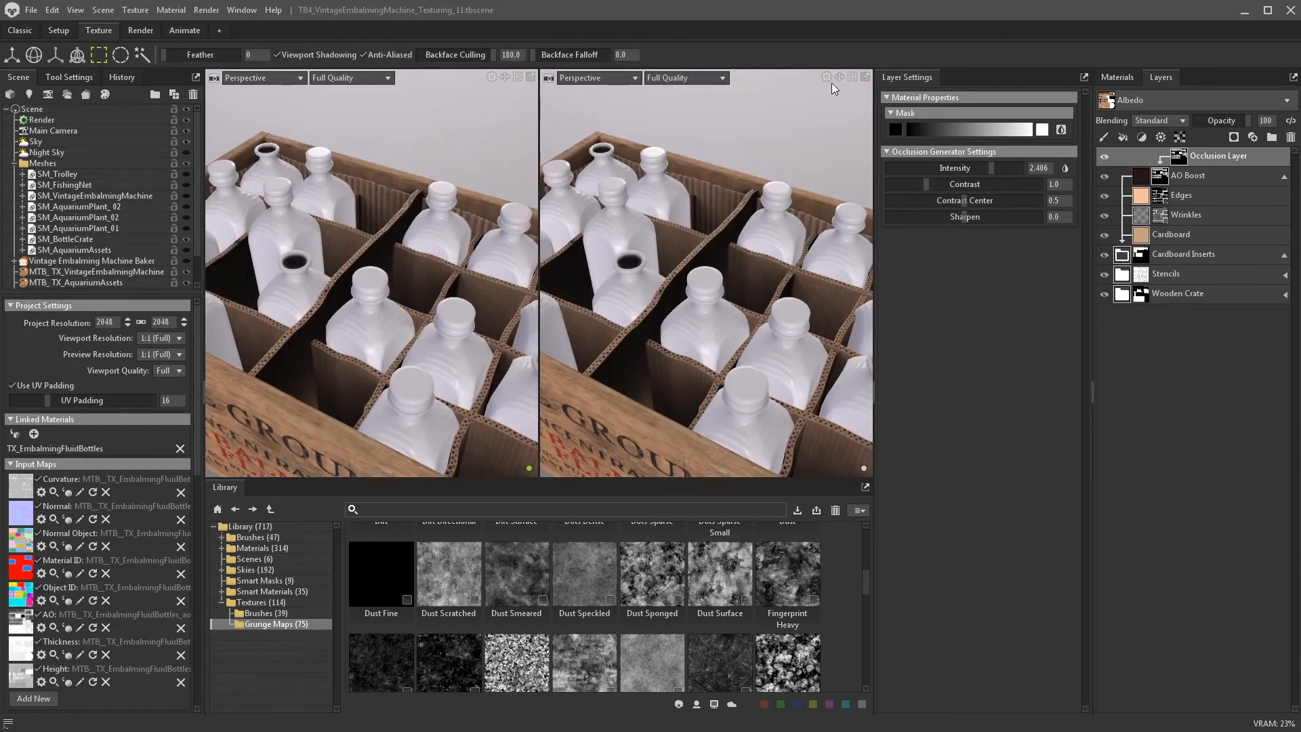
click(620, 79)
click(609, 112)
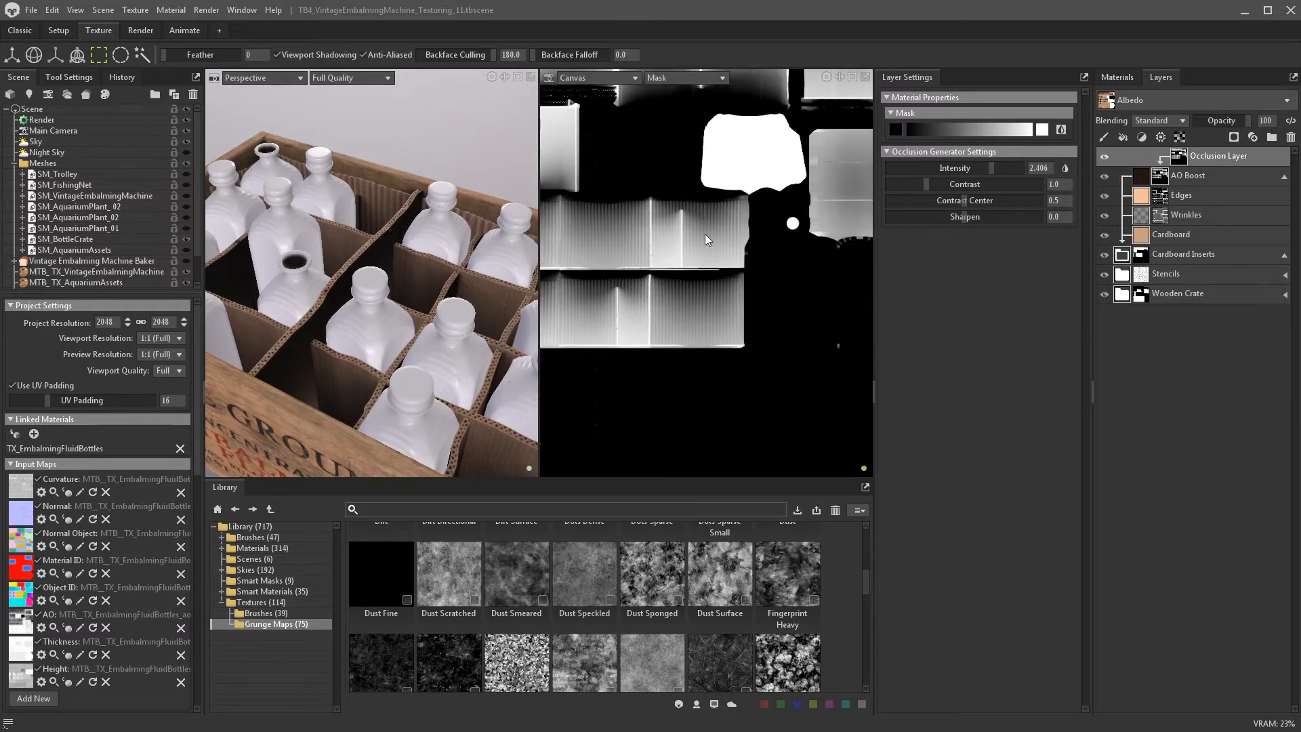
click(691, 79)
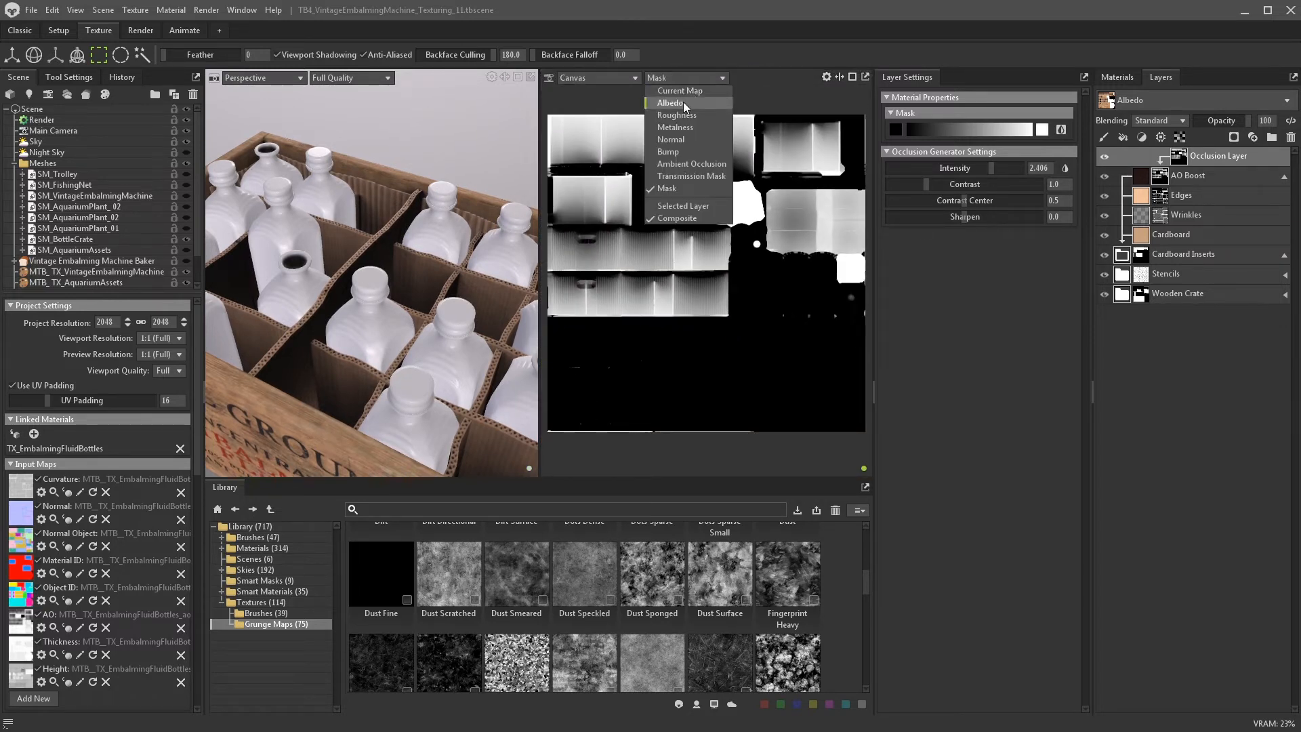
click(683, 102)
scroll(685, 198, up, 3)
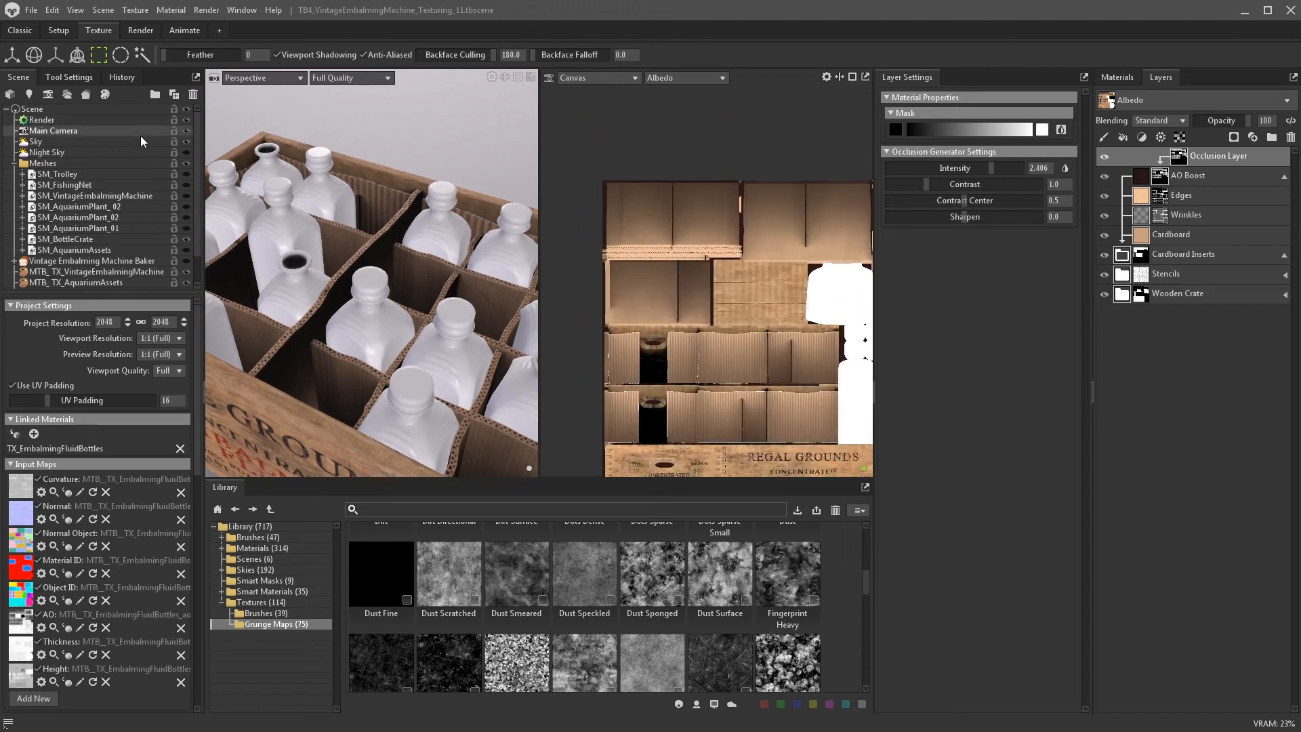
- Add a Paint layer to the AO Boost mask and fill the cardboard panels' UV islands on the canvas with black
click(1106, 138)
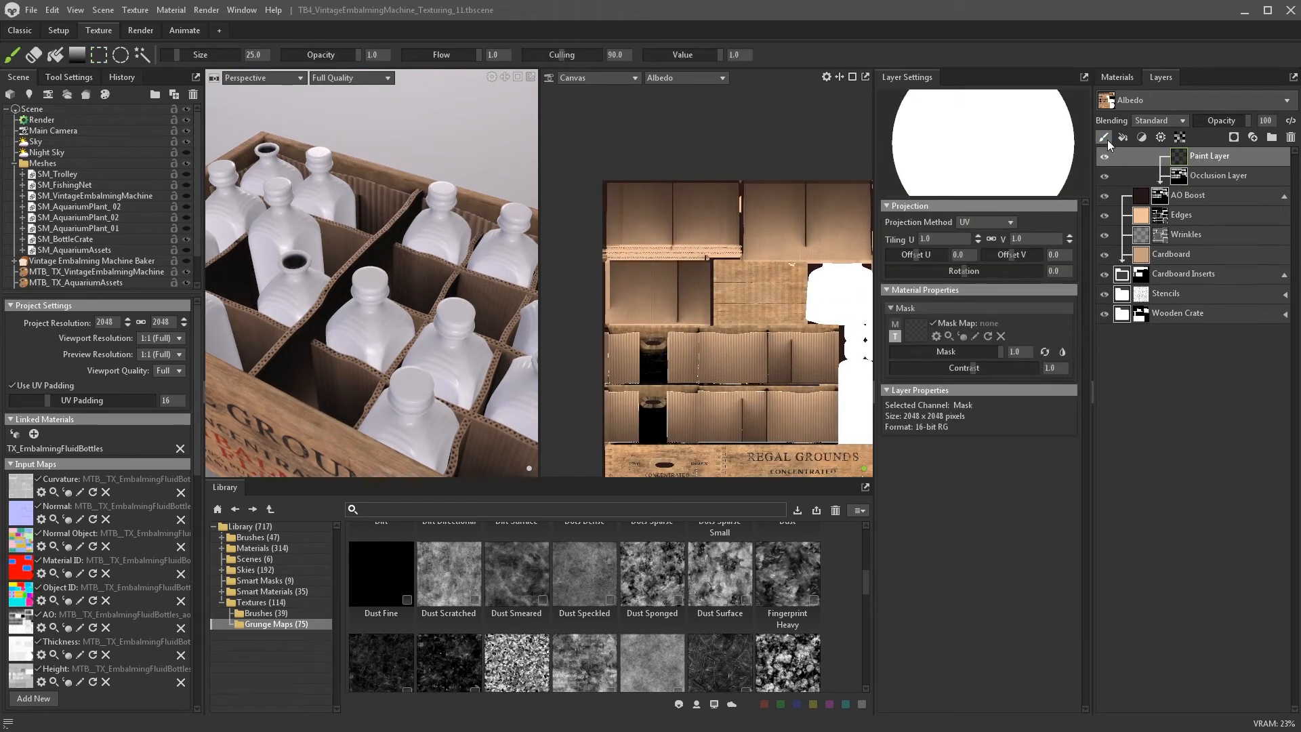
click(79, 140)
click(80, 154)
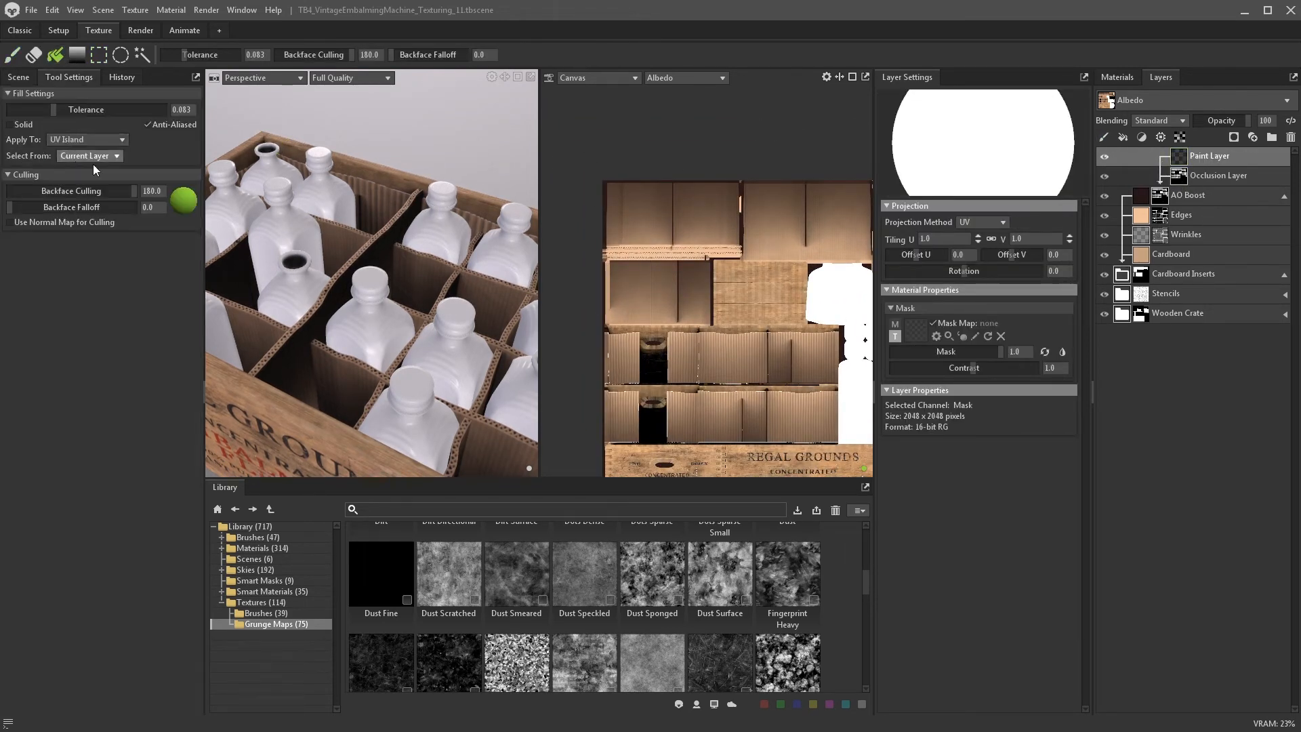
click(687, 213)
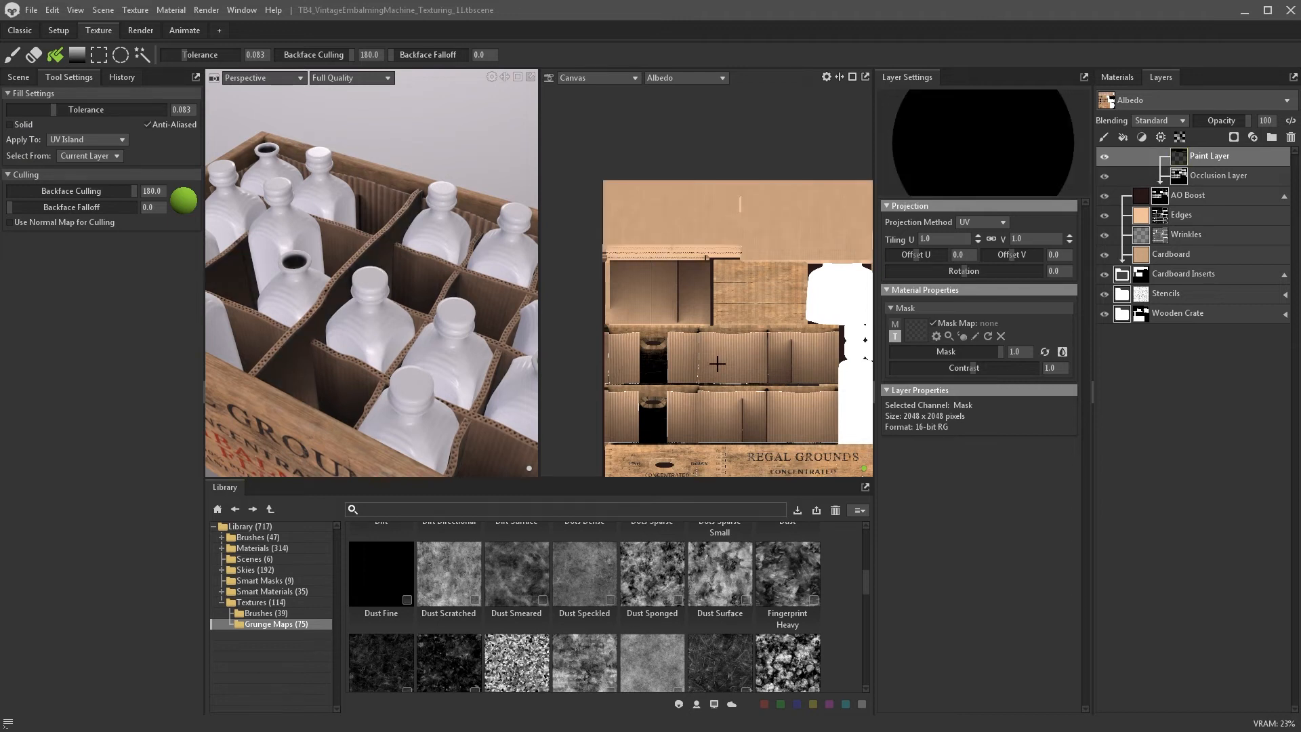
click(717, 364)
click(716, 419)
click(658, 287)
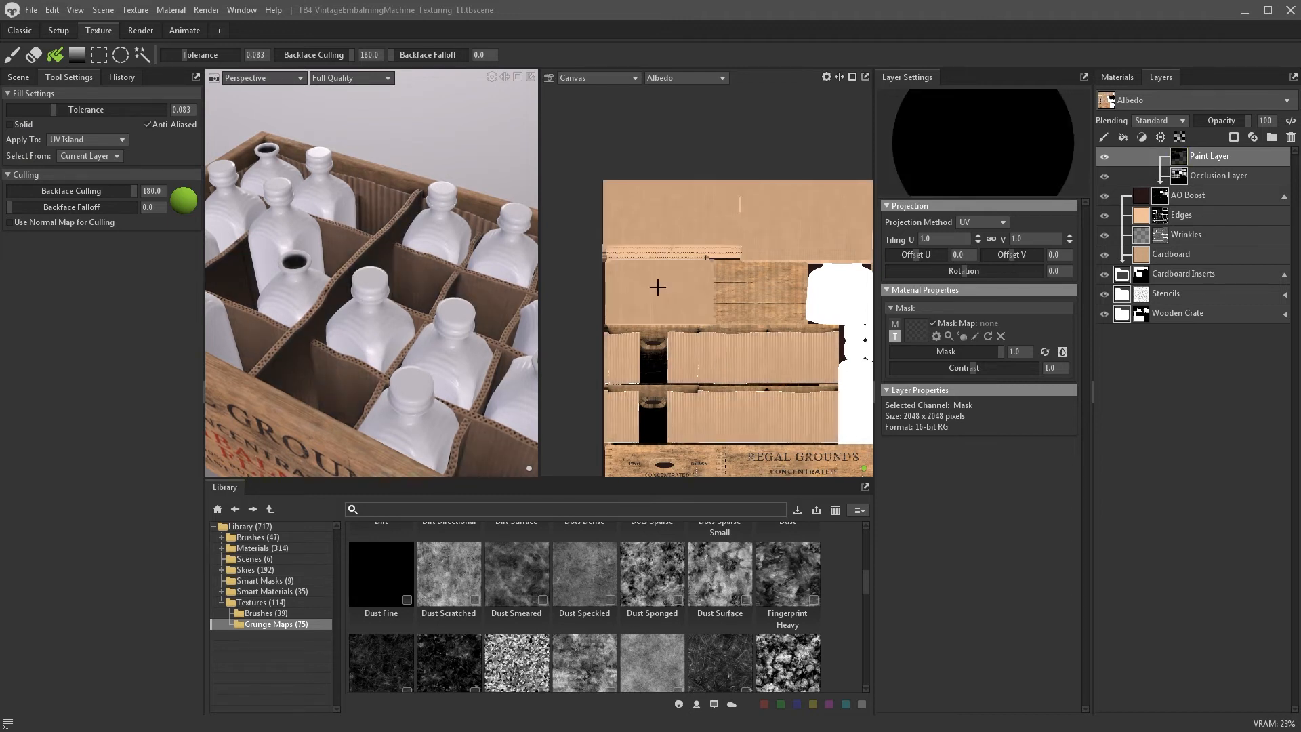
- Check the filled islands on the texture canvas, and close that view to restore the single viewport
scroll(750, 280, up, 1)
middle_drag(749, 280, 543, 288)
scroll(651, 302, up, 2)
scroll(723, 275, down, 4)
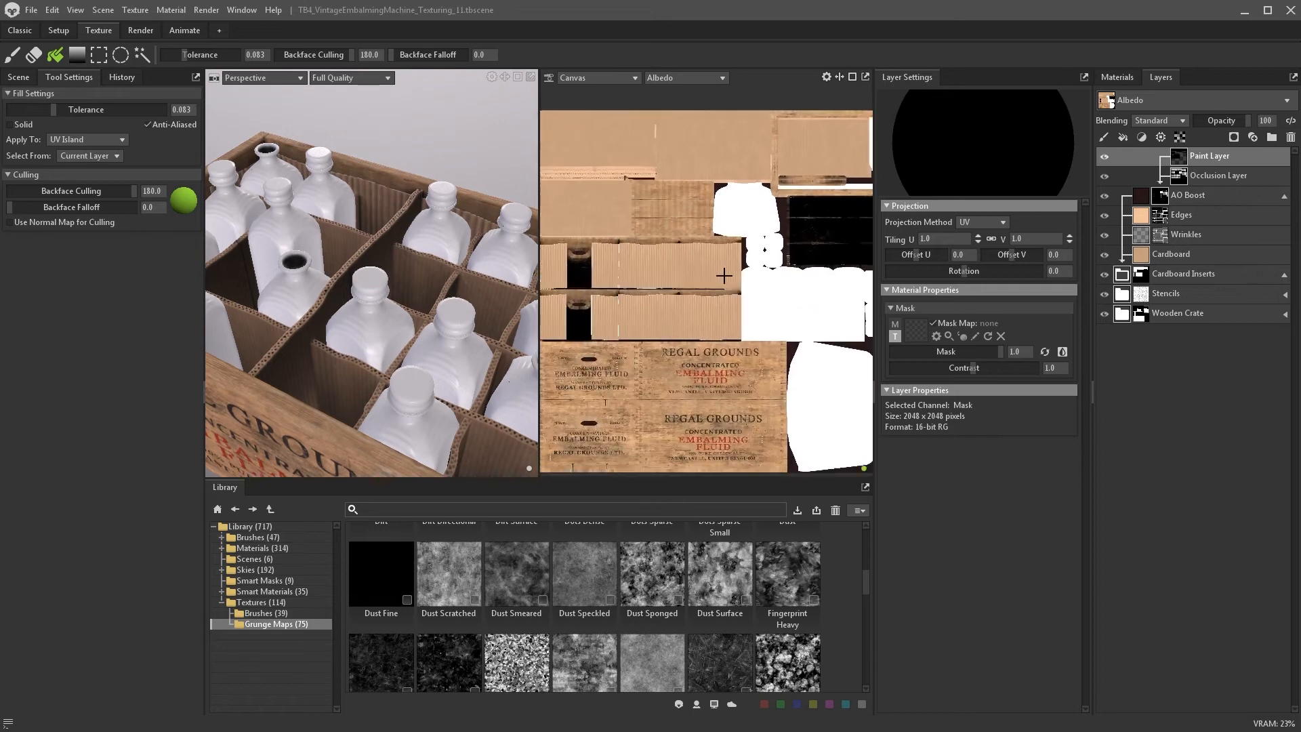
middle_drag(724, 276, 769, 291)
click(865, 78)
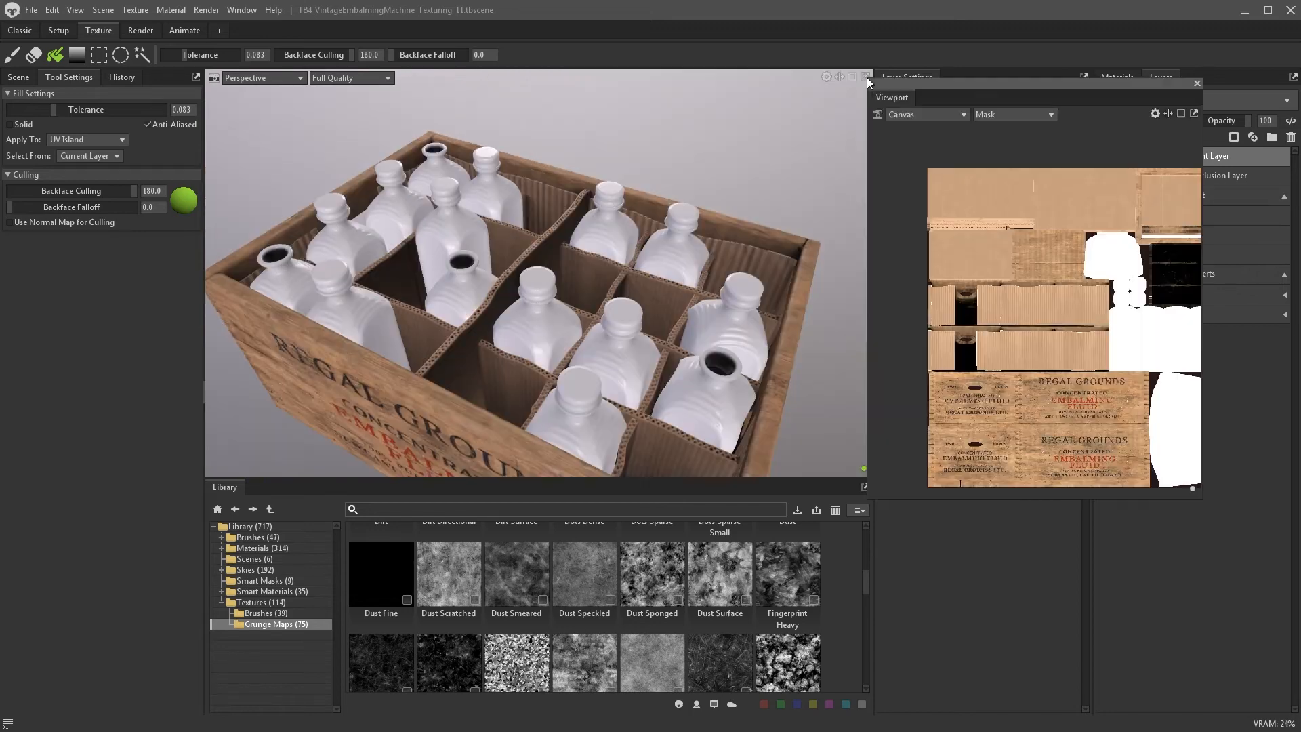
click(1198, 88)
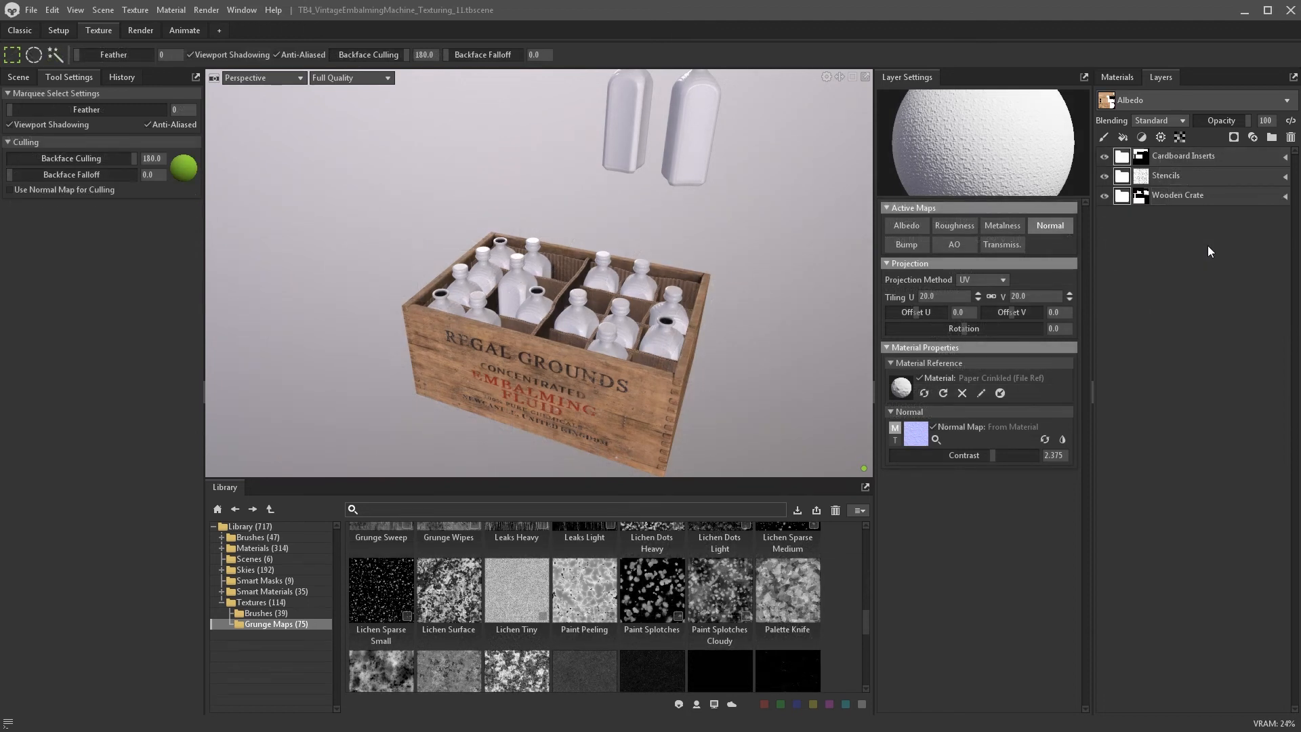
- Create a new layer group above Cardboard Inserts and name it Glass Bottles
click(1271, 137)
double_click(1145, 156)
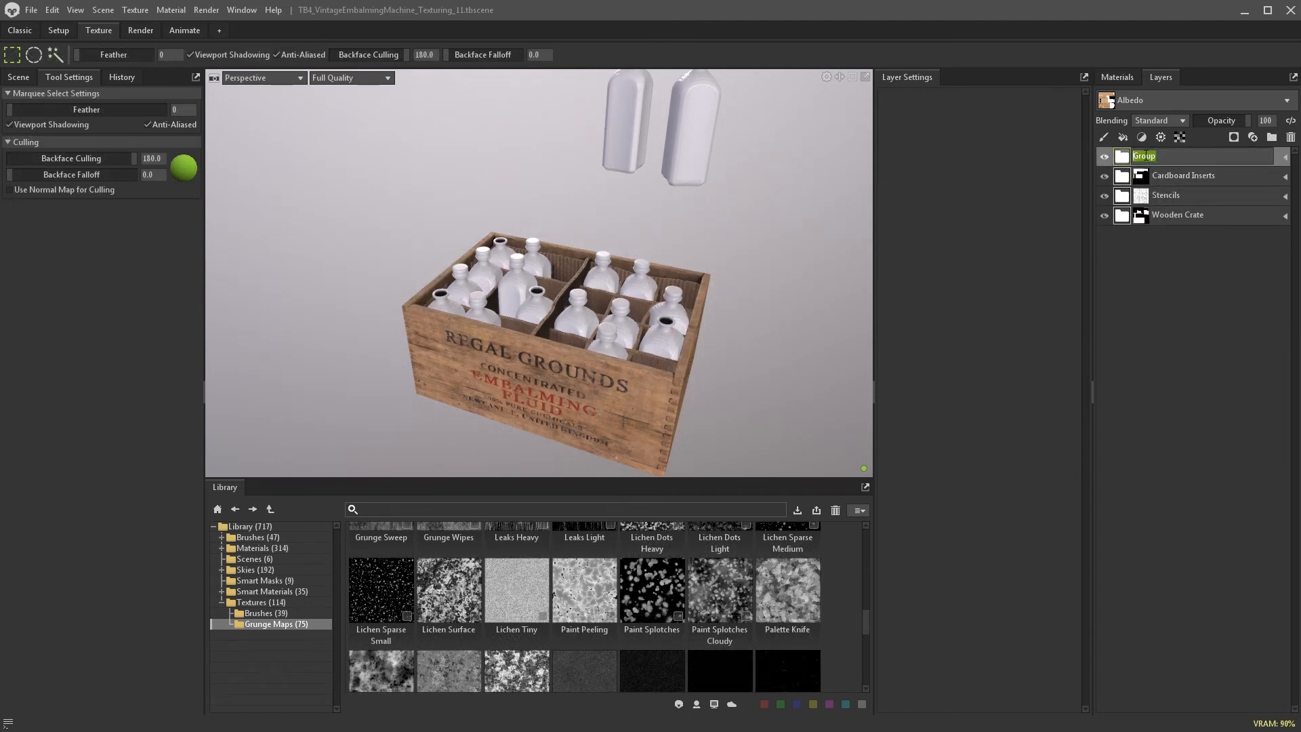
text(Glass Bottles)
key(Return)
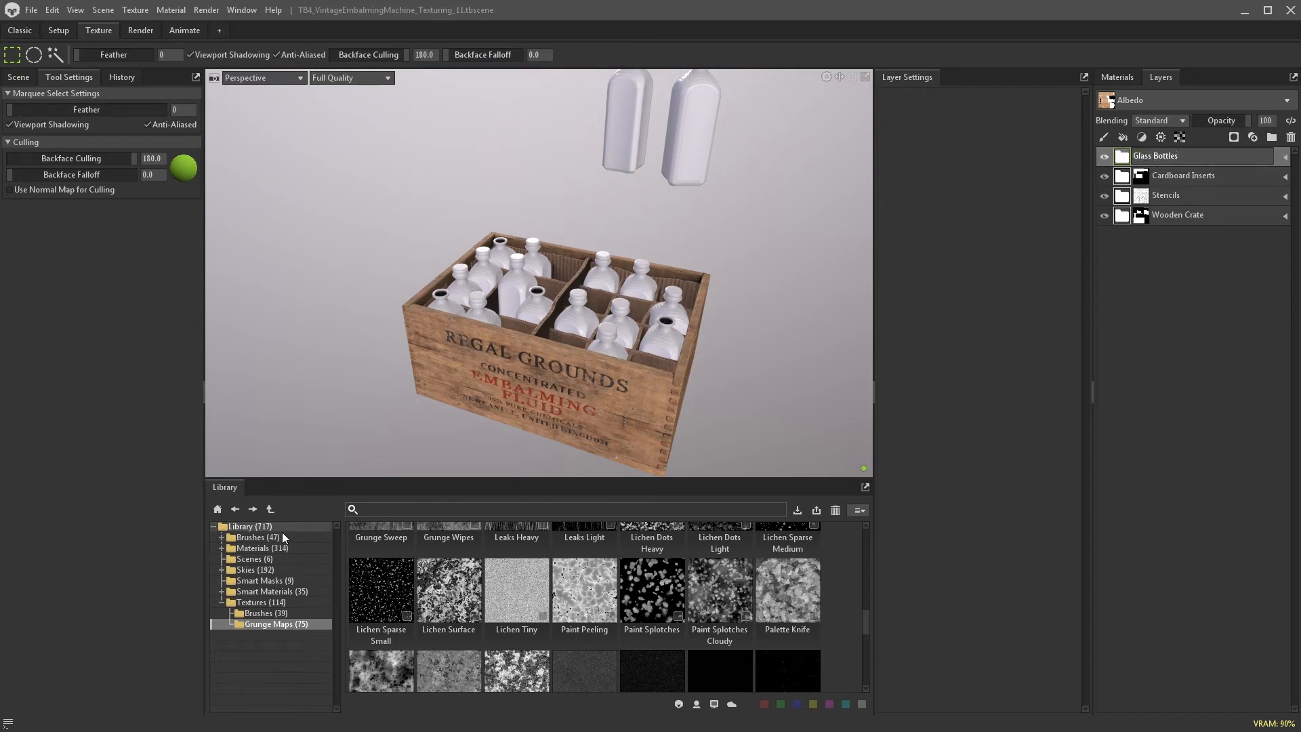
- Search the material library for glass and add the Glass material inside the Glass Bottles group
click(262, 548)
click(380, 508)
text(glass)
click(372, 533)
drag(383, 557, 1131, 158)
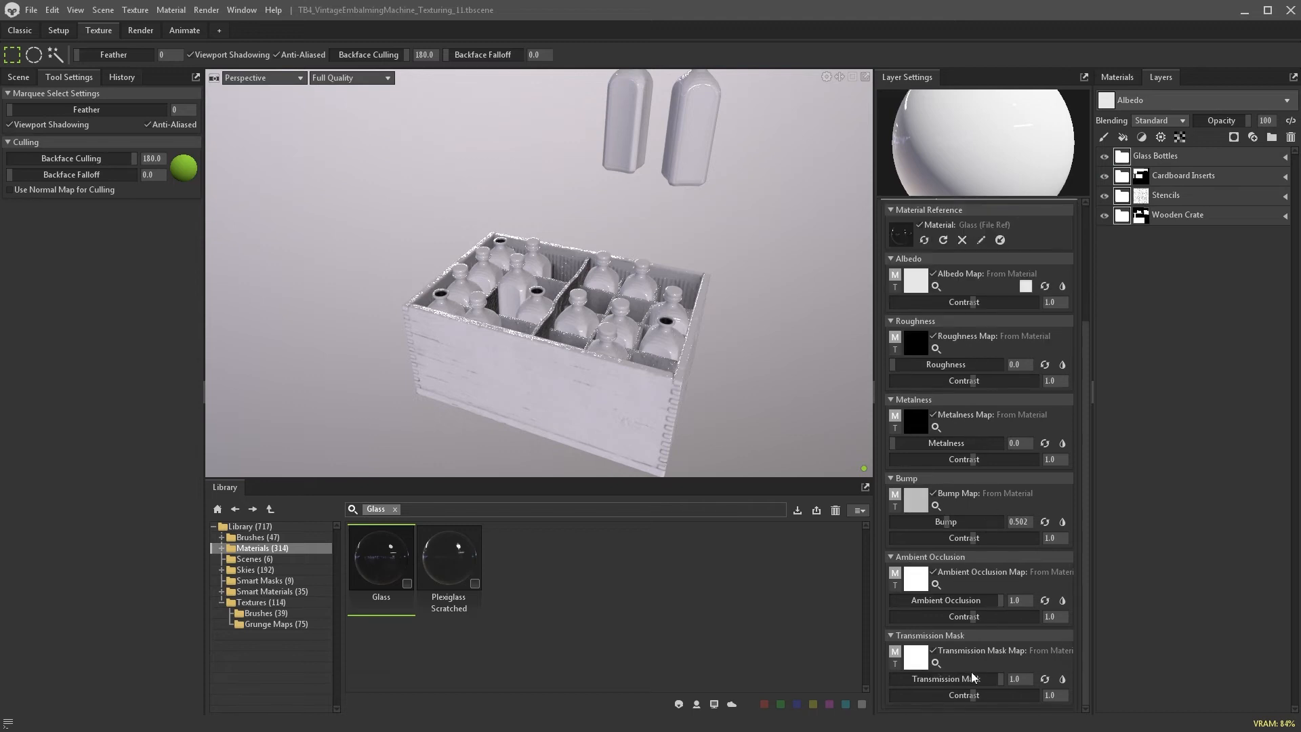
click(1290, 159)
click(1288, 158)
- Mask the Glass Bottles group in black and reveal it on the bottles with an Object ID Color Selection layer
click(1234, 137)
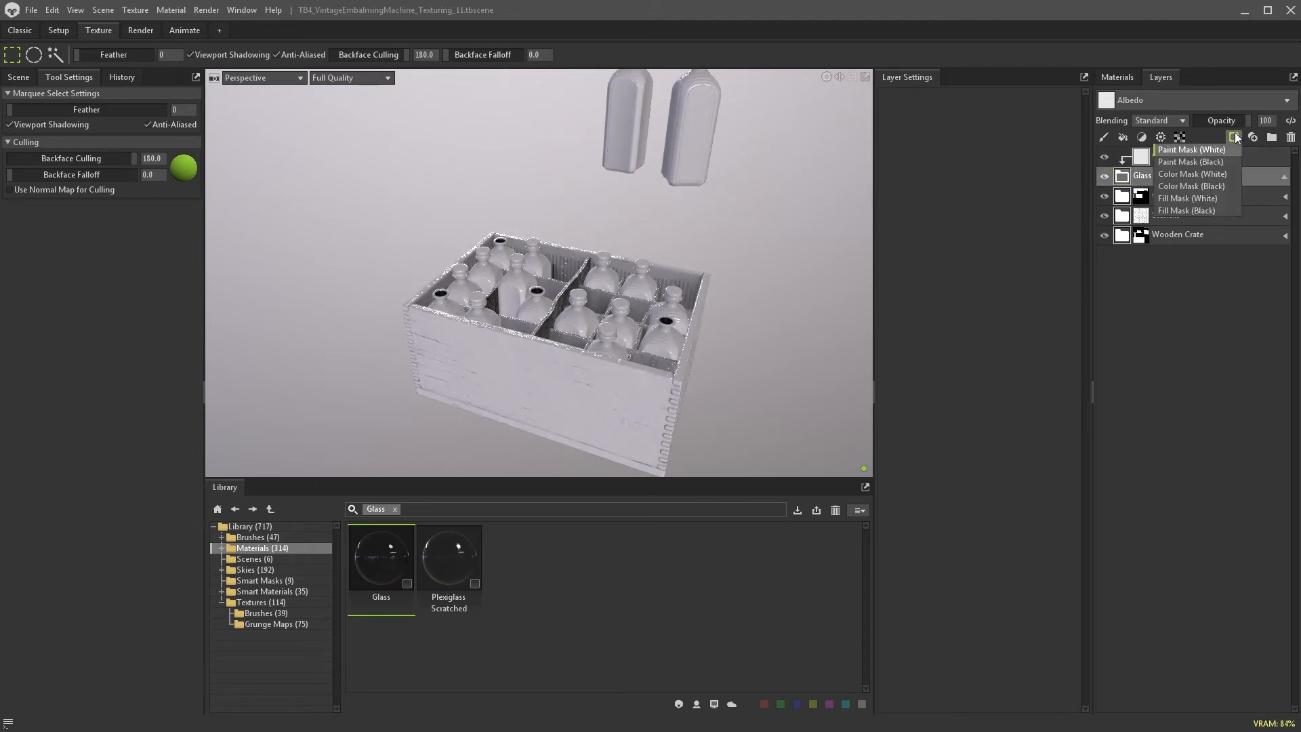
click(1191, 187)
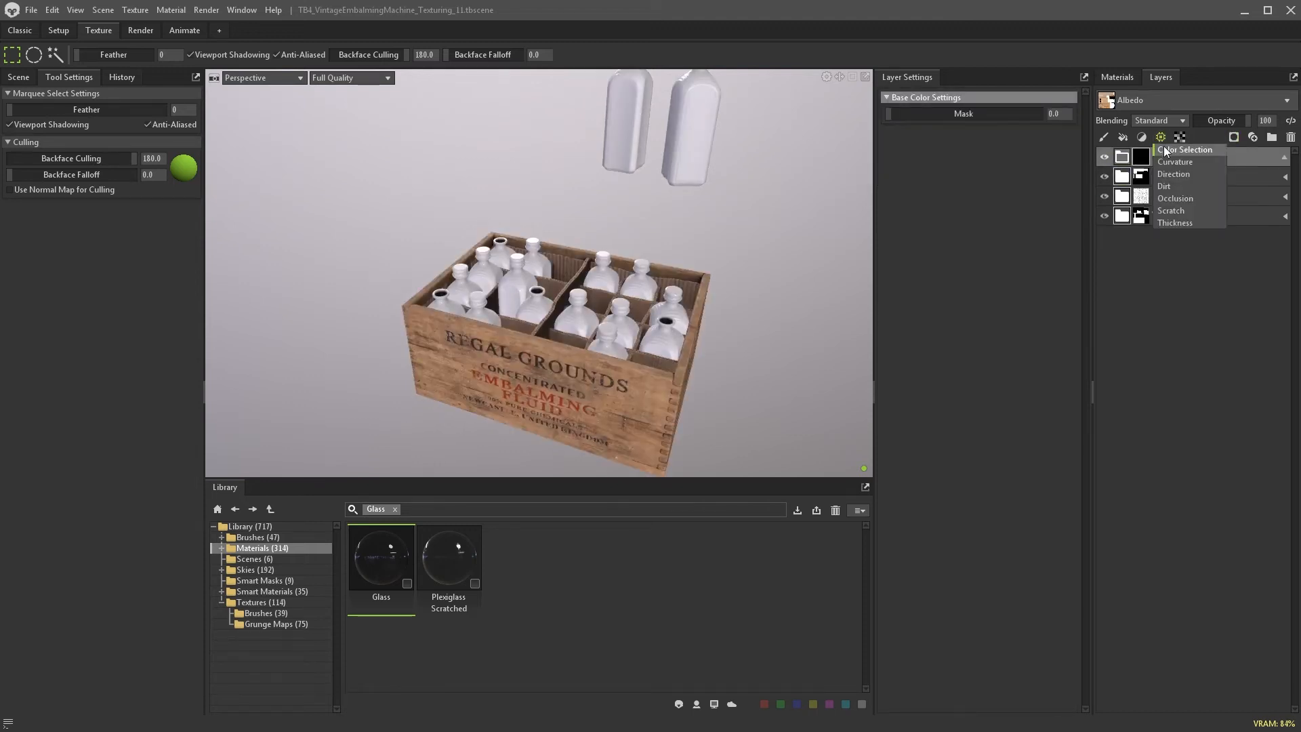
click(928, 133)
click(964, 115)
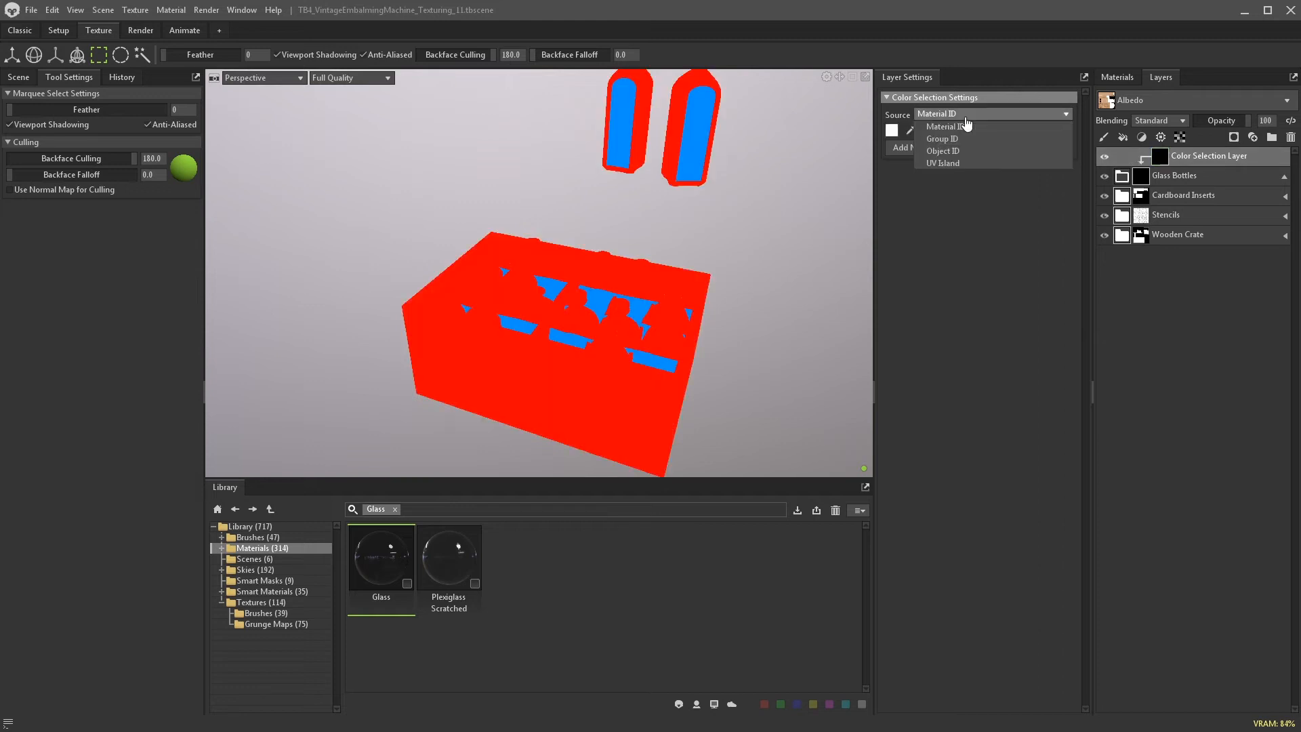
click(950, 150)
click(646, 109)
click(1285, 176)
scroll(742, 234, up, 4)
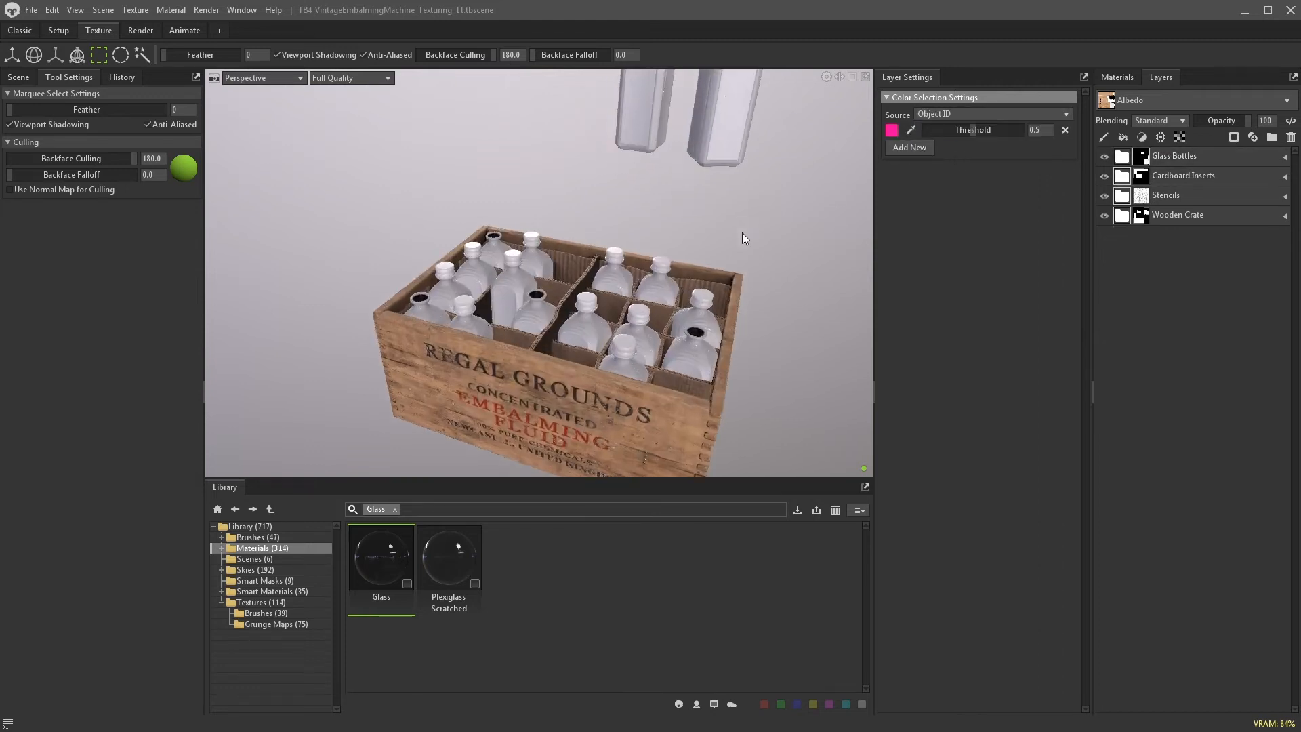
- Preview the Glass material on the bottles with ray tracing switched on, and switch ray tracing back off
click(1130, 160)
click(1284, 158)
click(1147, 157)
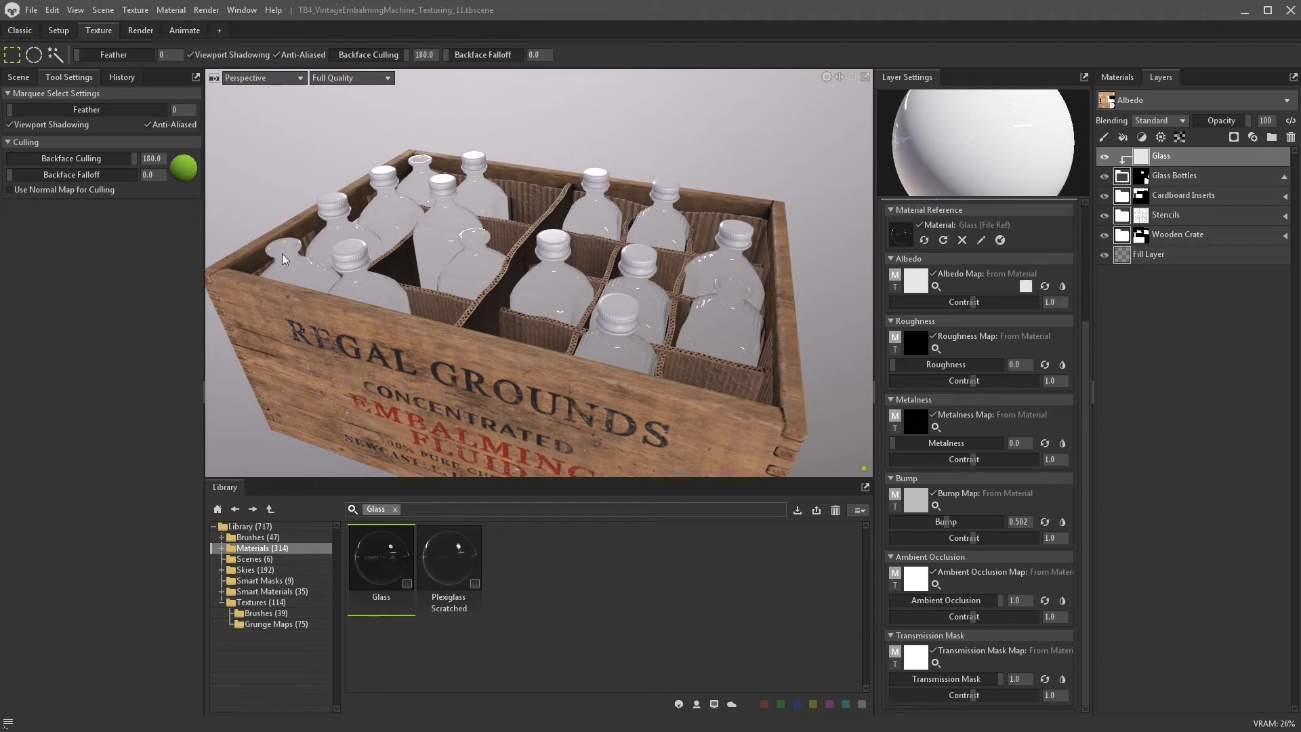
click(18, 76)
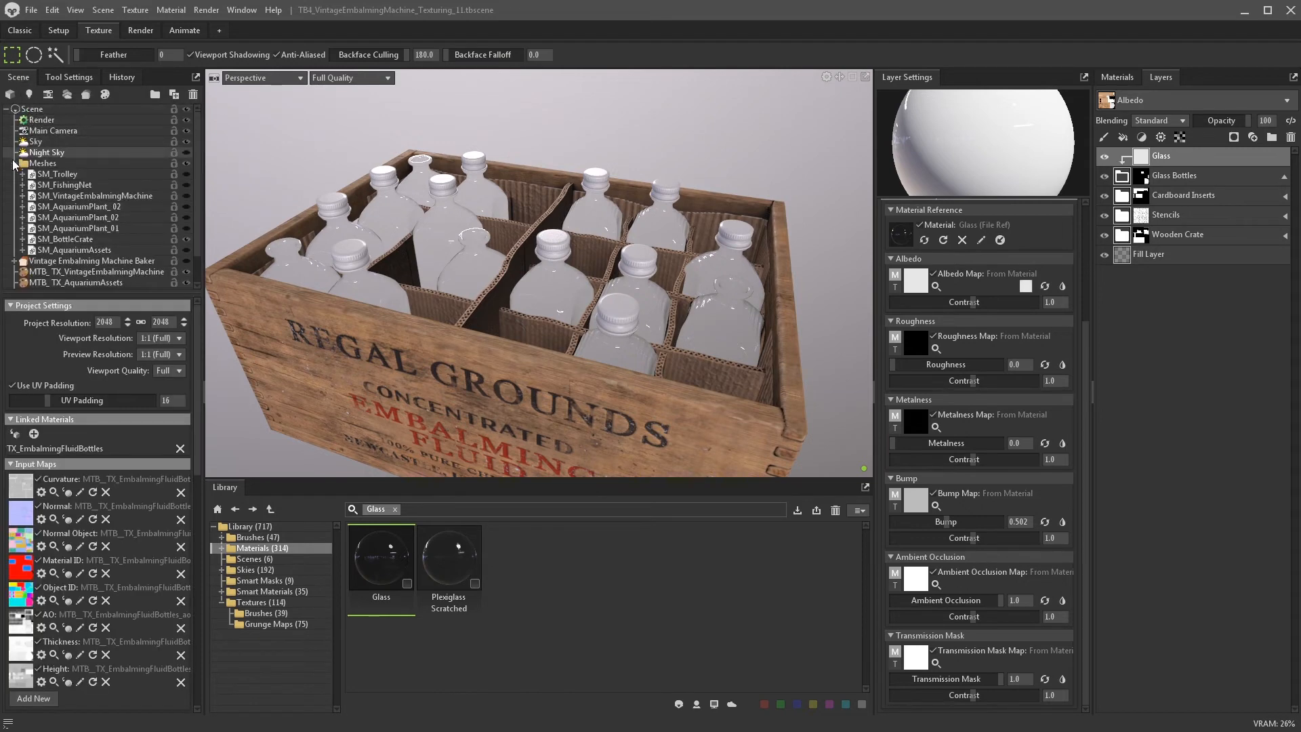
click(37, 120)
click(17, 336)
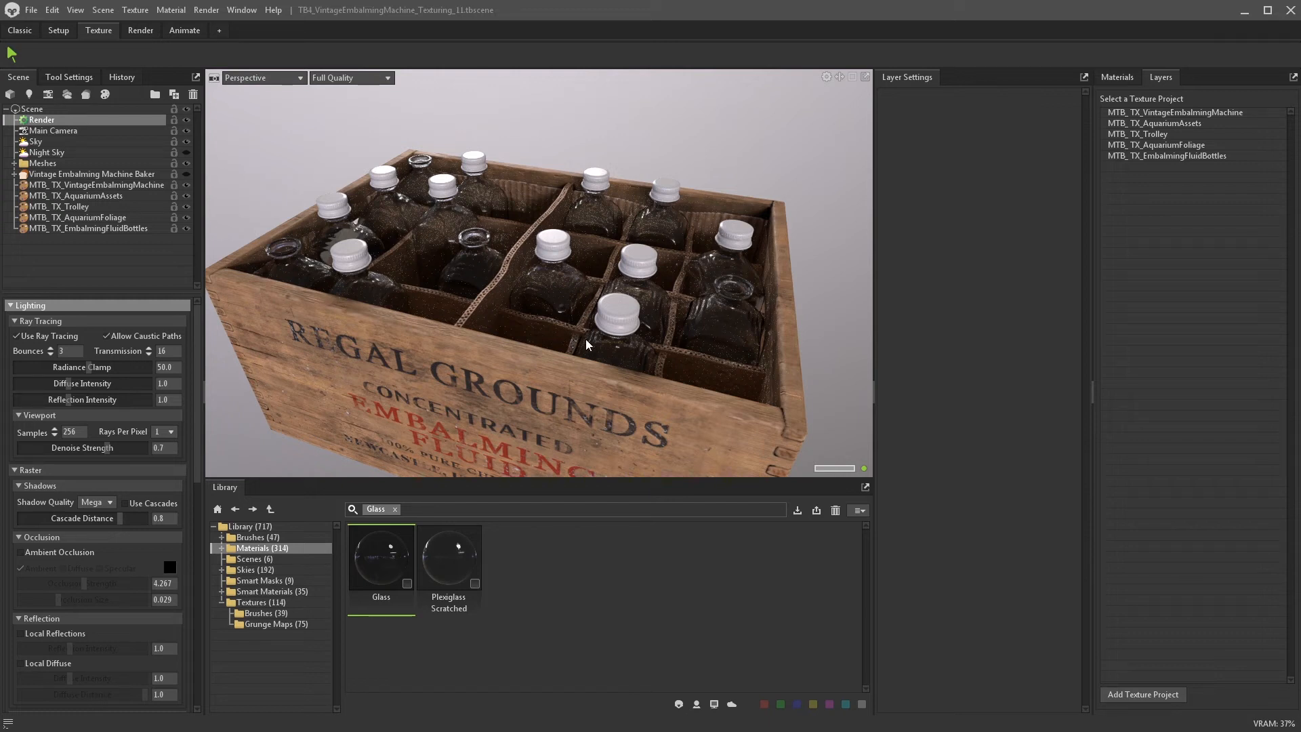
click(17, 337)
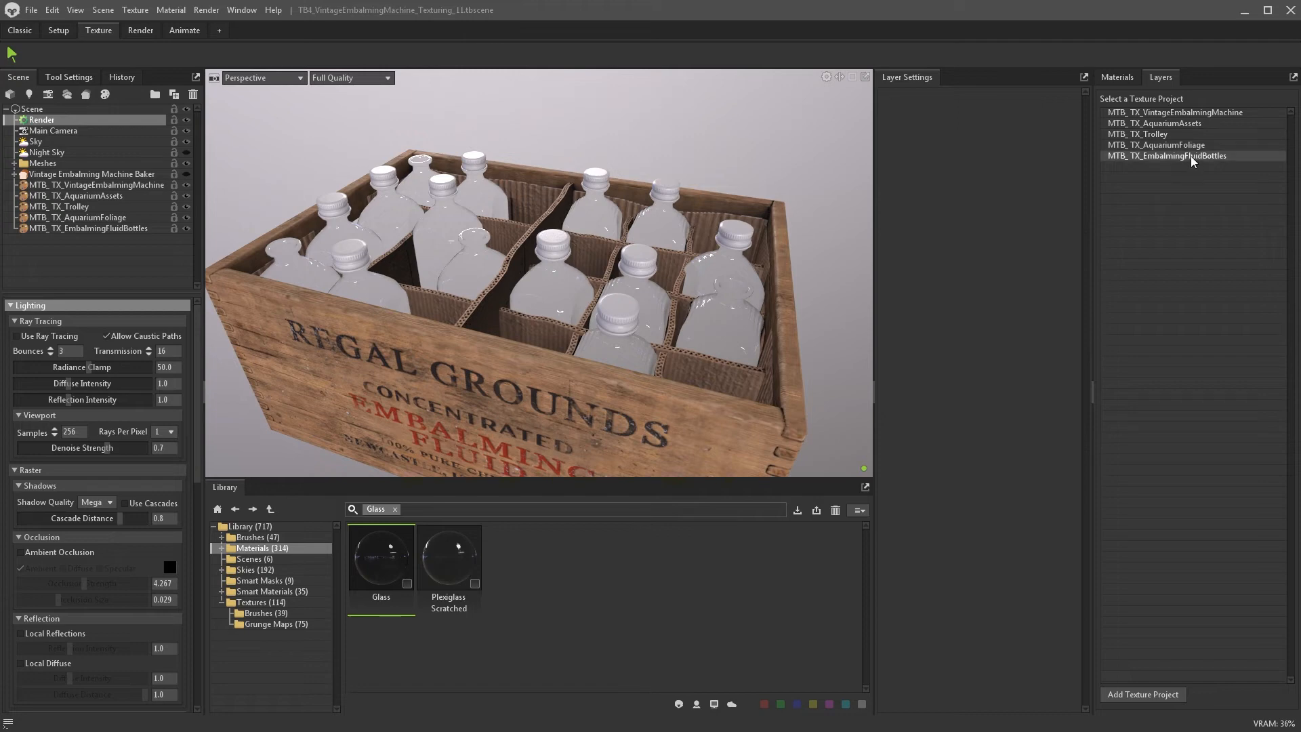
- Reopen the MTB_TX_EmbalmingFluidBottles texture project and add a subgroup named Dirt above Glass in the Glass Bottles group
click(1192, 157)
click(1122, 177)
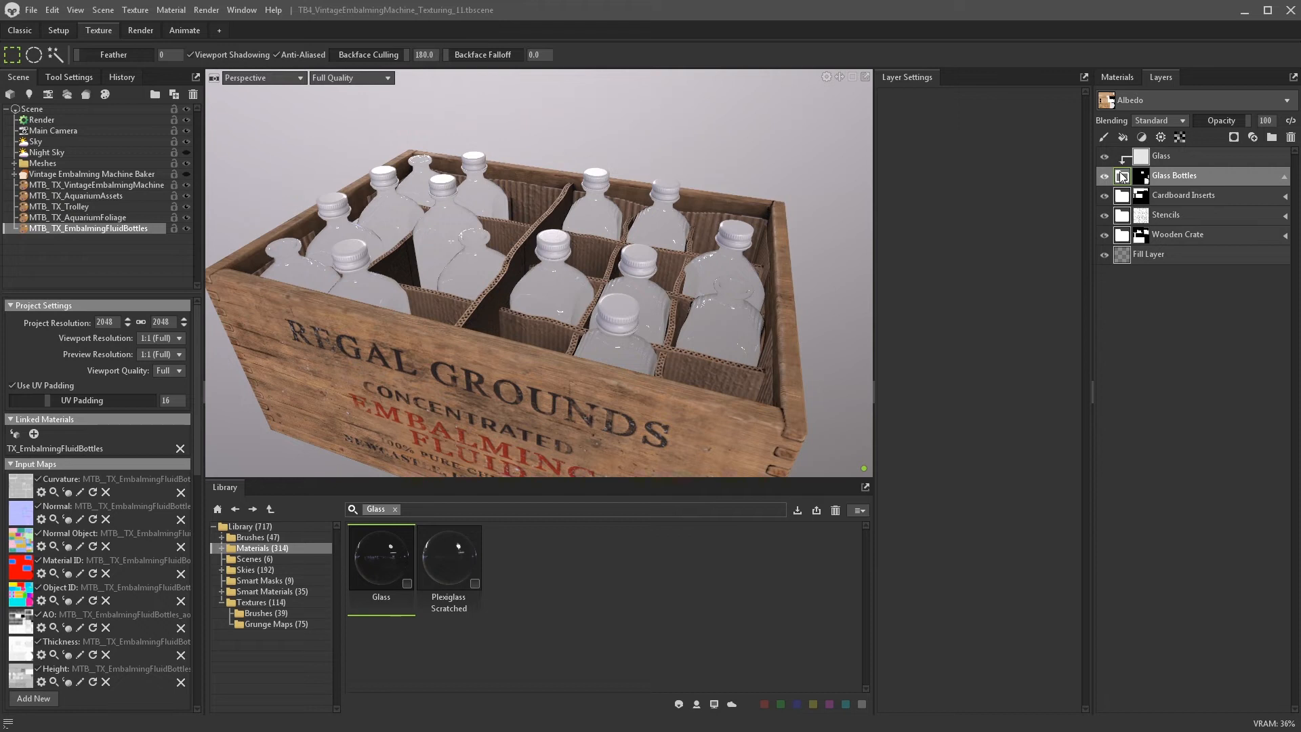
click(1272, 137)
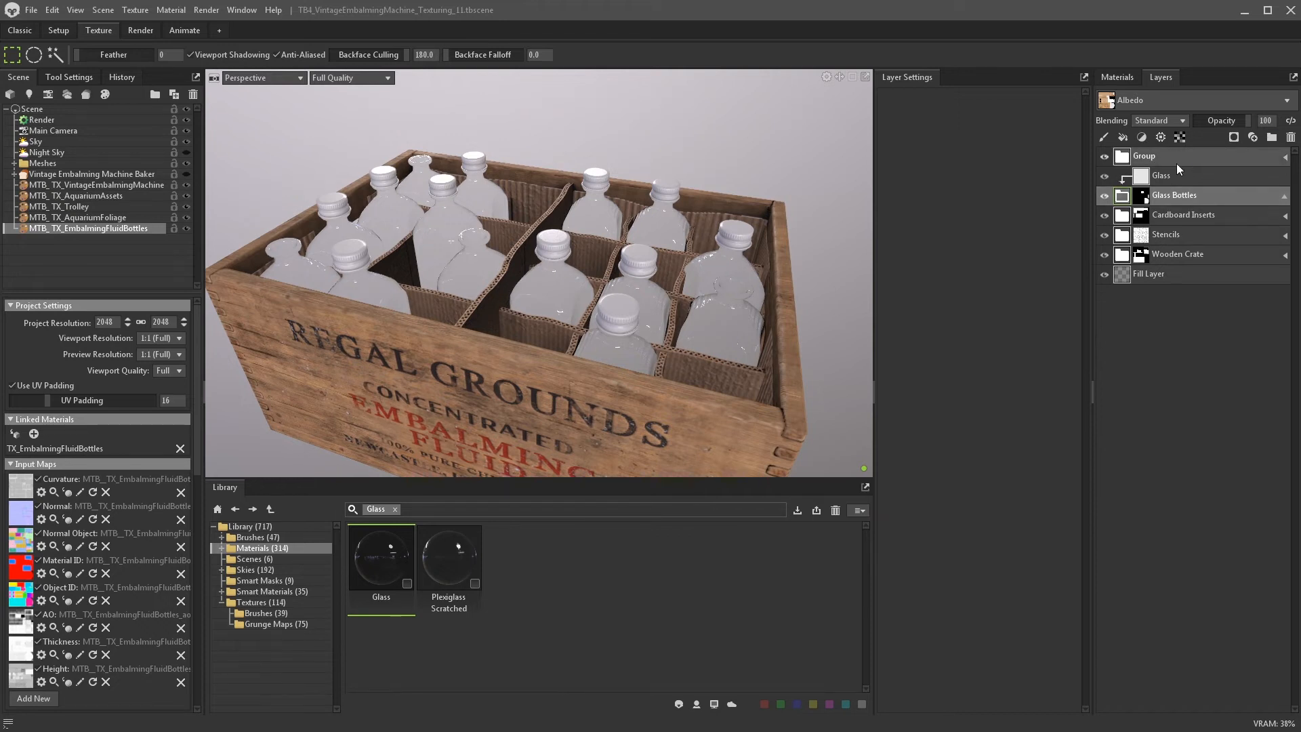
double_click(1164, 157)
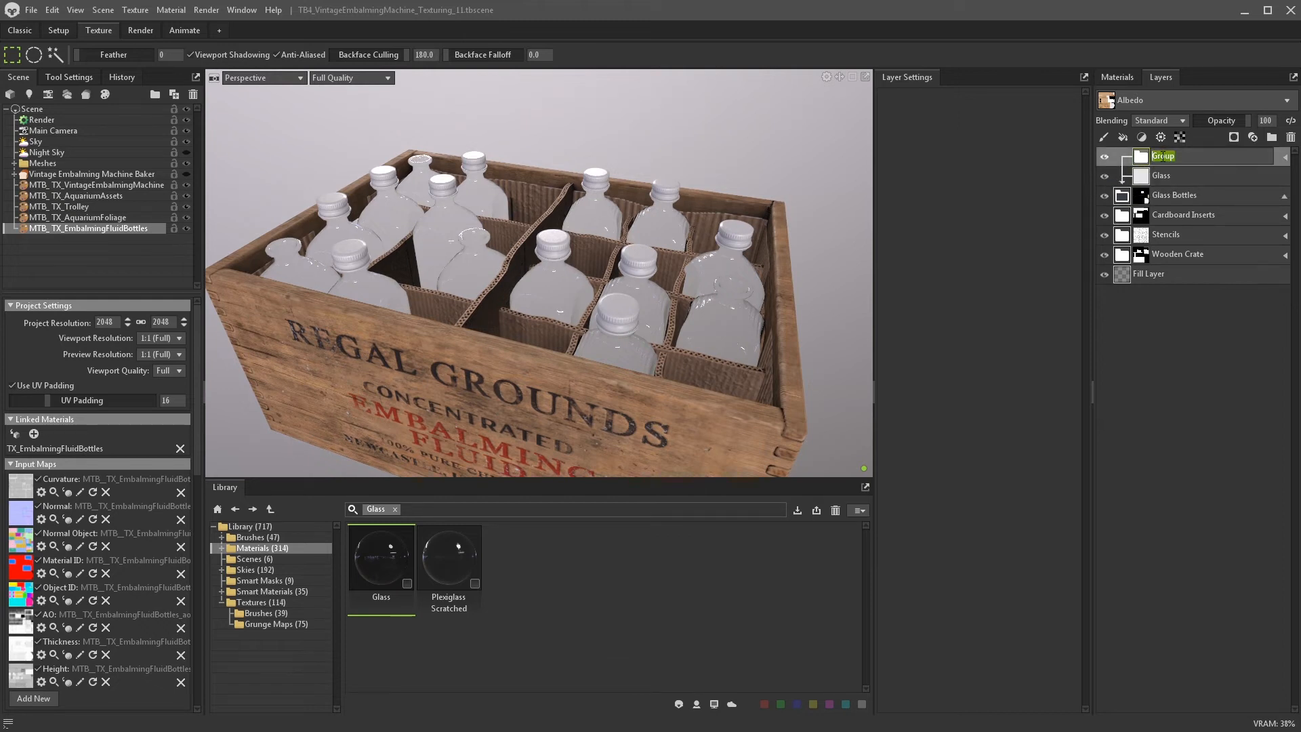
text(Dirt)
key(Return)
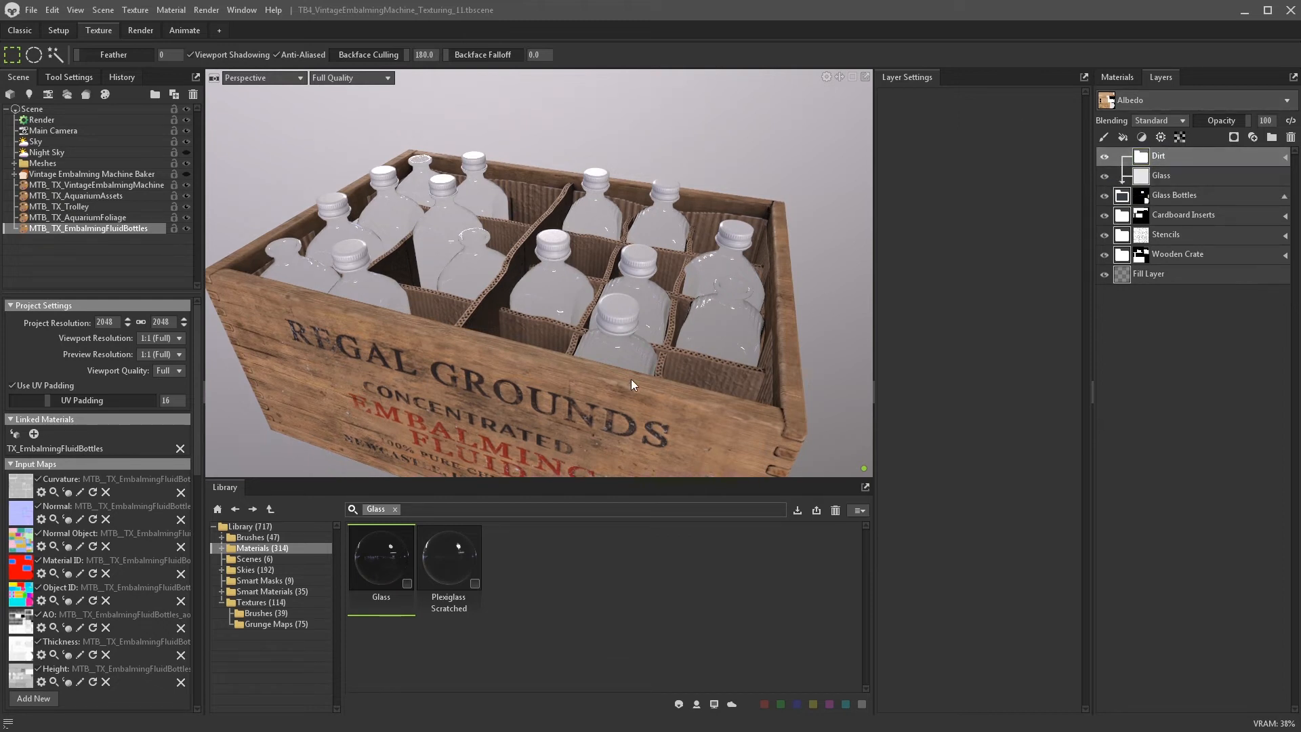
- Search the material library for concrete and add the Concrete Rough material inside the Dirt group
click(395, 509)
text(concre)
text(te)
key(Return)
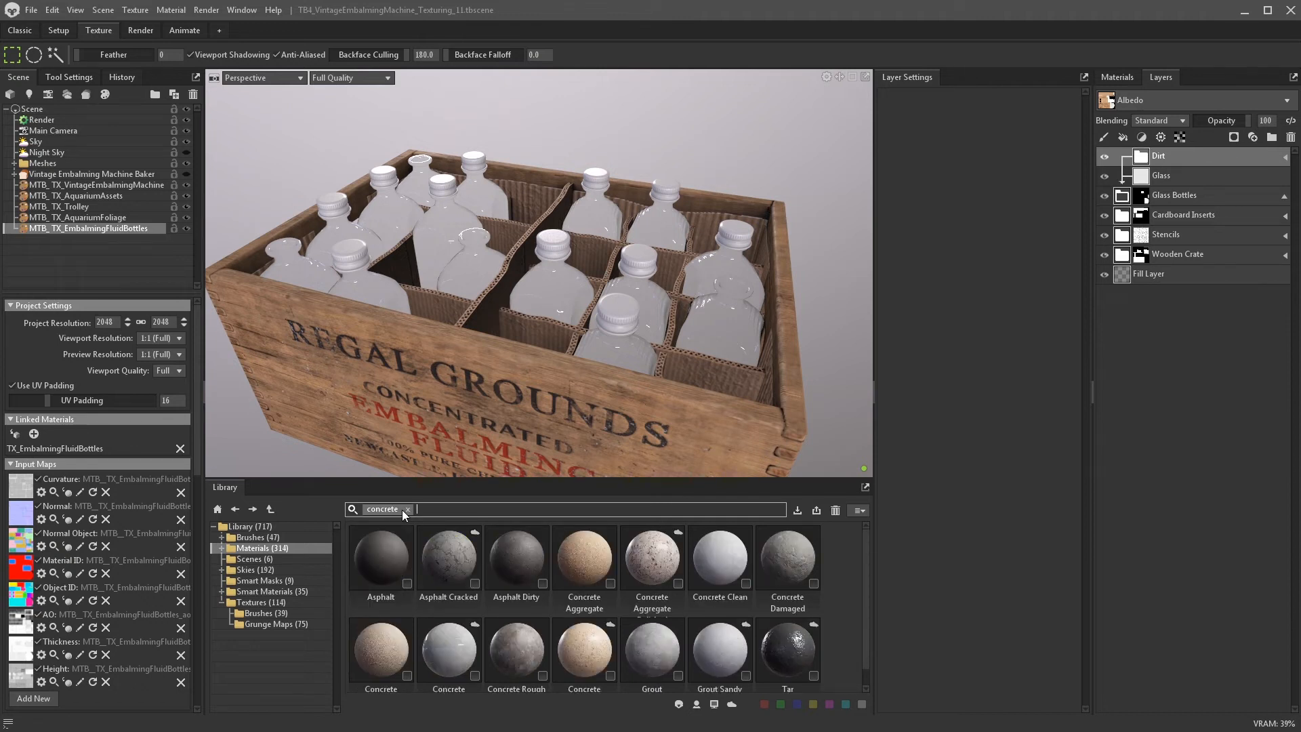
scroll(398, 637, down, 1)
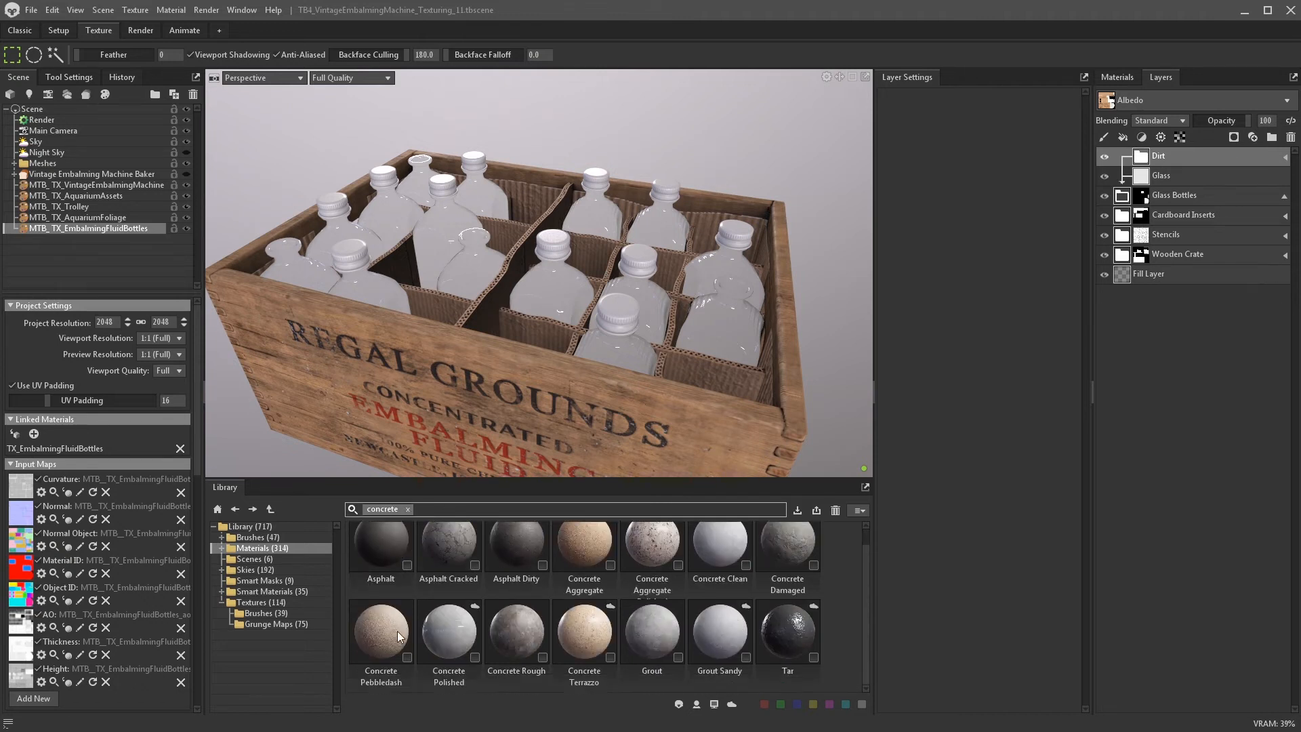
scroll(682, 632, up, 1)
click(803, 558)
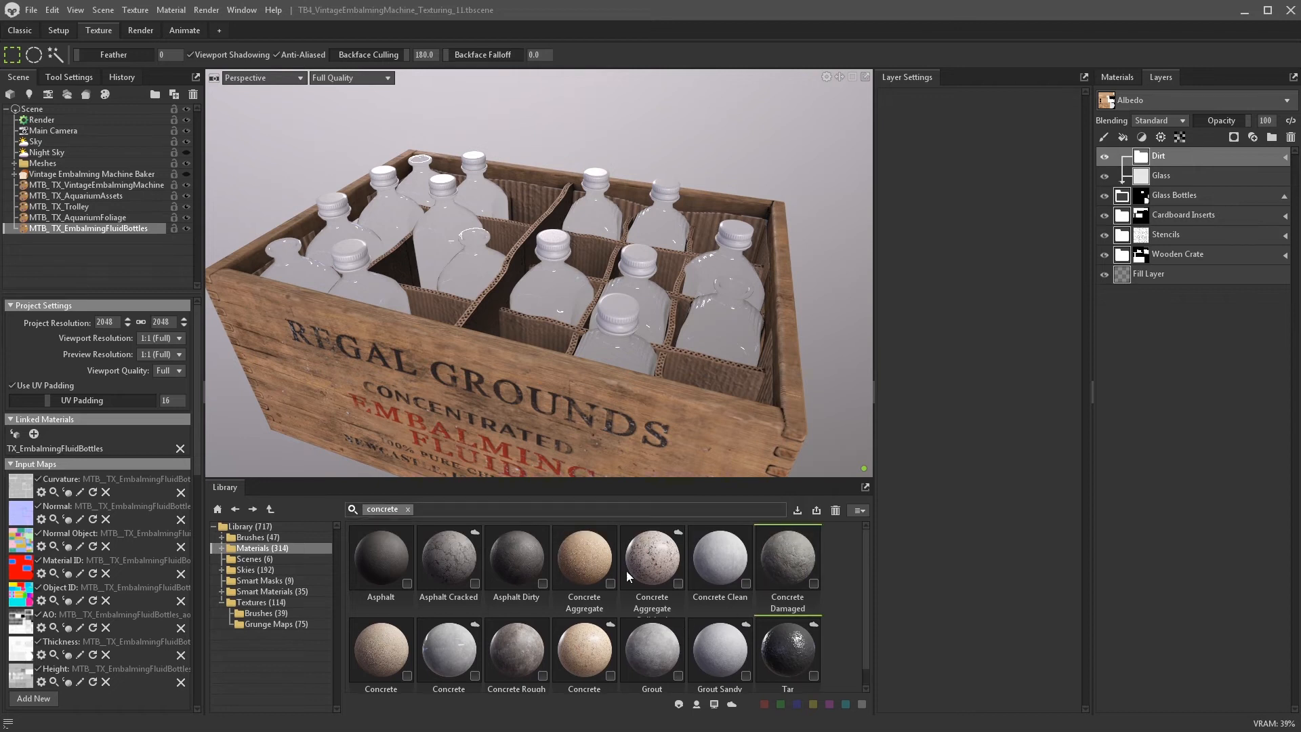
click(511, 643)
drag(510, 648, 1145, 160)
click(1283, 157)
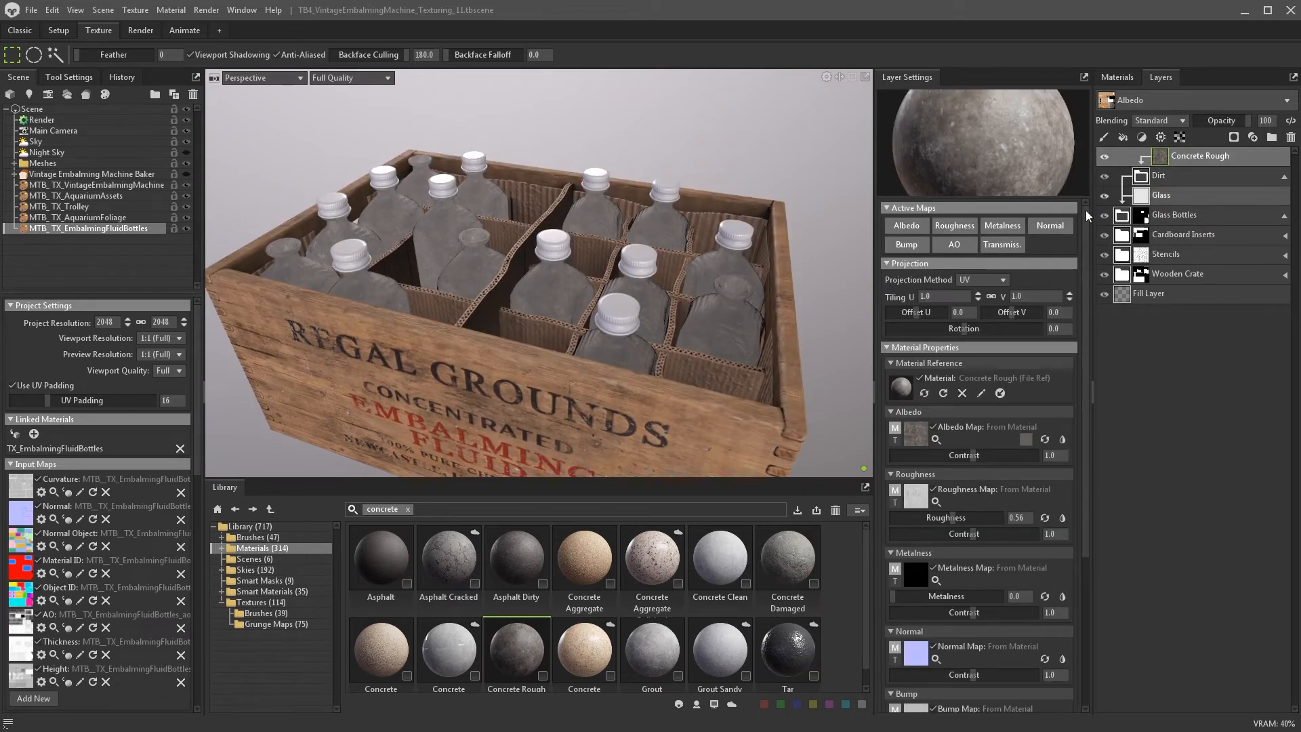
- Set Concrete Rough's Transmission Mask to 0.0 and Roughness to about 0.769, and tint its albedo light brown, a08a7f
scroll(999, 434, down, 4)
drag(959, 680, 864, 648)
drag(952, 303, 975, 300)
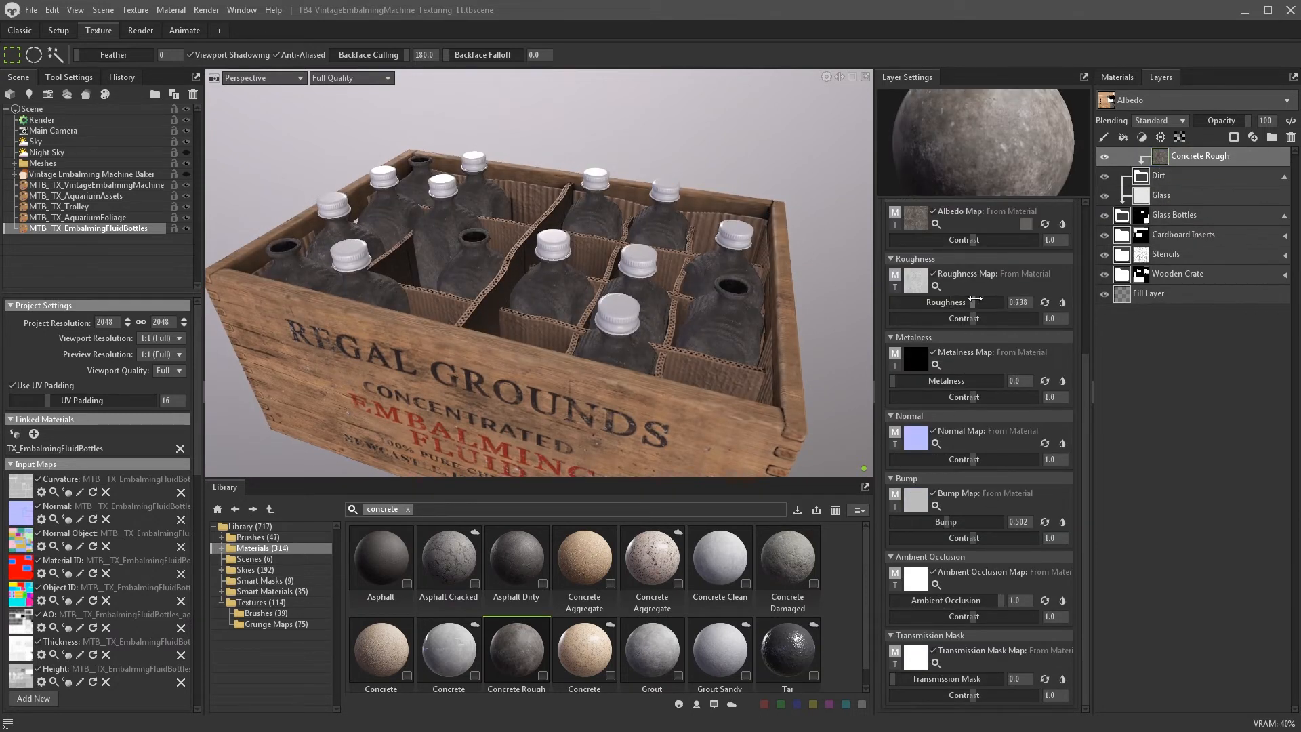
scroll(1020, 319, up, 5)
click(1025, 386)
click(673, 446)
click(525, 348)
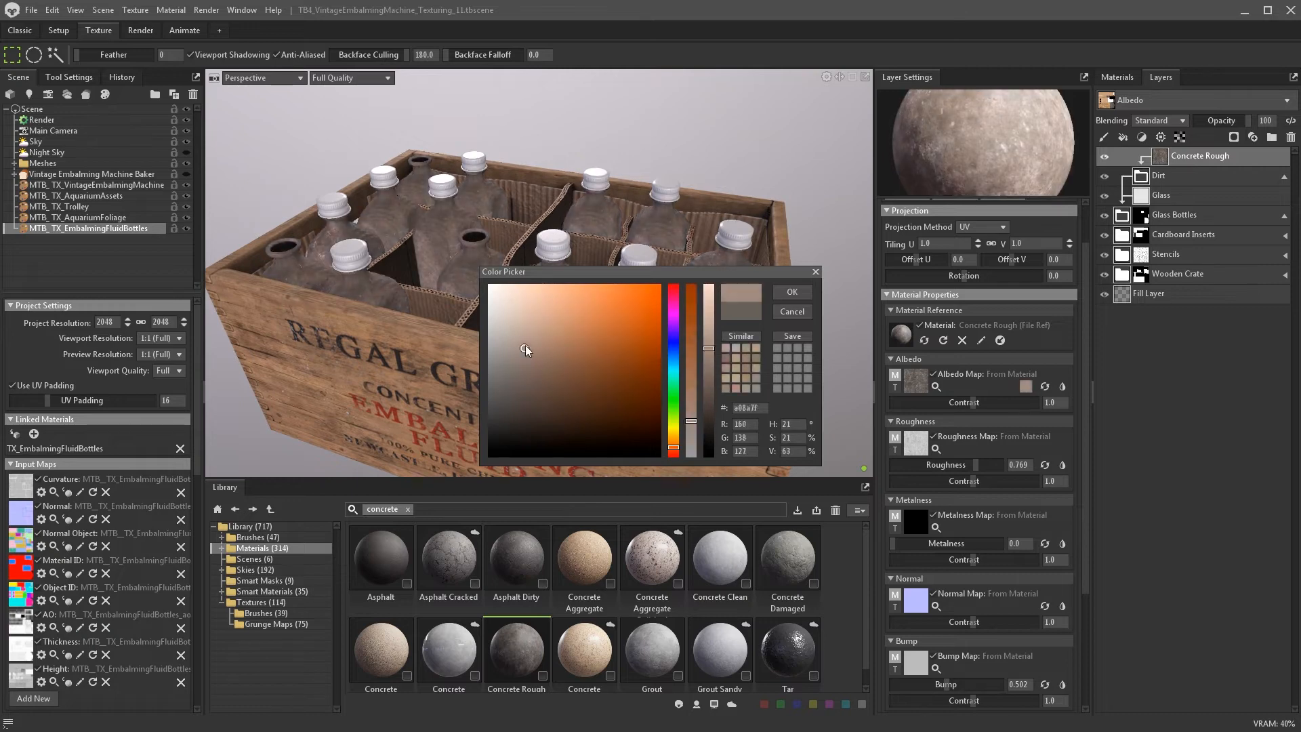
click(790, 292)
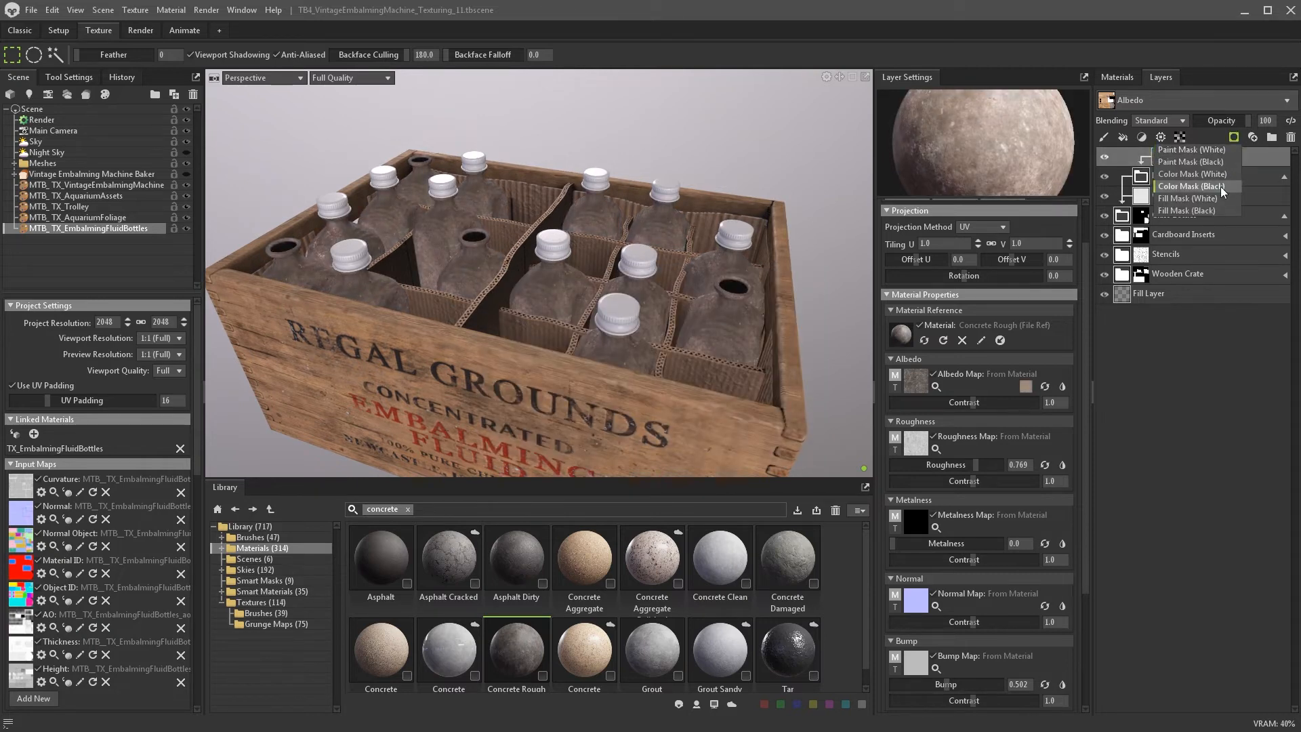
- Mask Concrete Rough with a Dirt layer at Intensity 2.129, and hide the Glass layer
click(1161, 139)
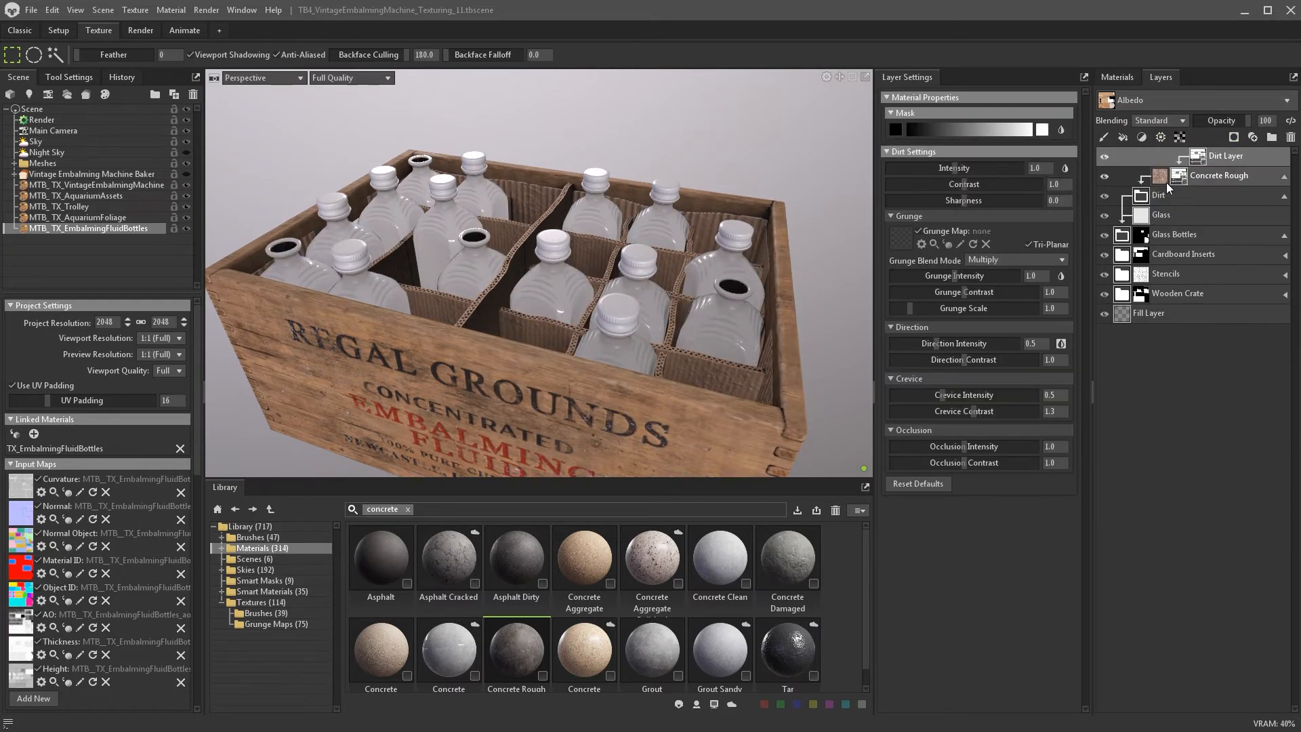
click(1103, 216)
drag(955, 168, 985, 169)
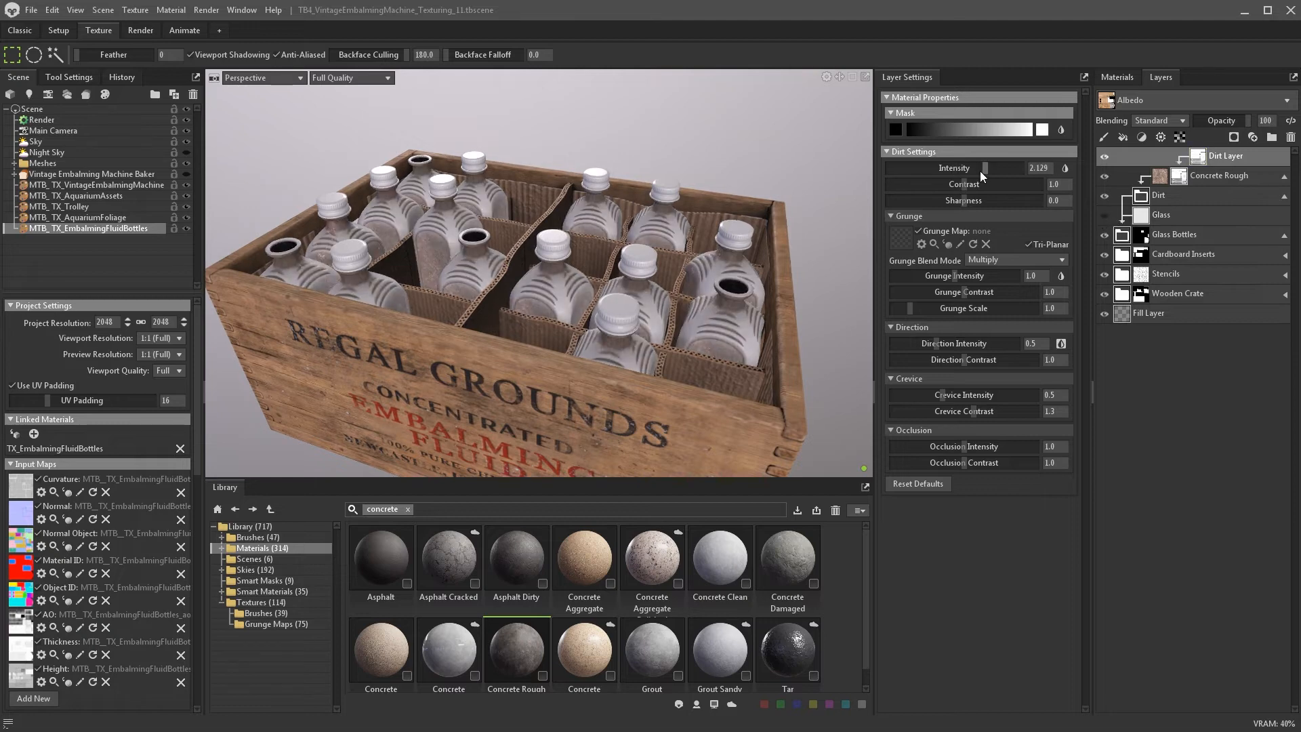
- Assign the Dust Speckled grunge map to the Dirt layer and raise its grunge contrast, grunge scale, overall contrast, crevice intensity and occlusion intensity
click(275, 624)
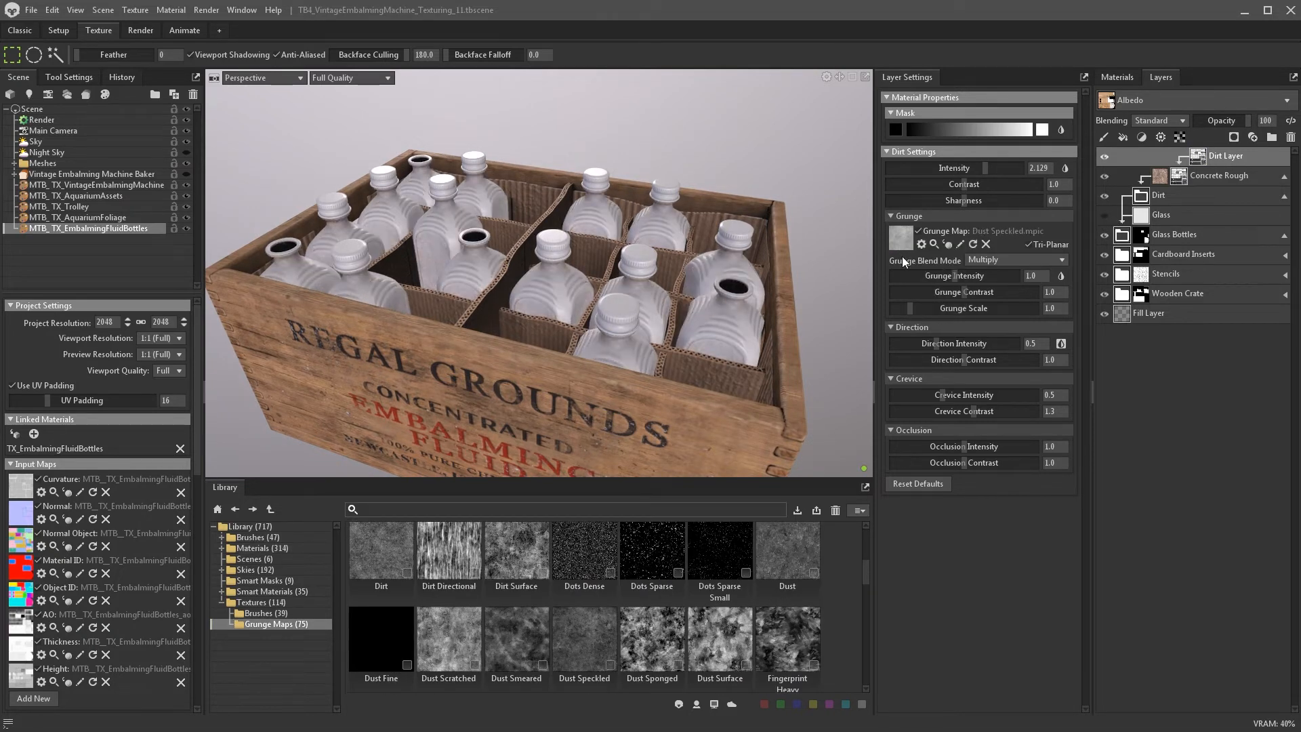
drag(965, 292, 989, 296)
drag(910, 309, 937, 308)
drag(964, 184, 983, 168)
mouse_move(942, 394)
mouse_down()
mouse_move(907, 393)
mouse_move(944, 395)
mouse_up()
drag(964, 446, 981, 445)
- Add a Multiply fill layer with the Dust Sponged texture to the Concrete Rough mask and lower its Mask value
click(1122, 137)
click(1159, 121)
click(1151, 157)
drag(652, 658, 917, 335)
drag(996, 354, 937, 353)
- Add a second fill layer to the Concrete Rough mask, blended as Overlay with the Dust Surface texture
click(1123, 137)
click(1159, 120)
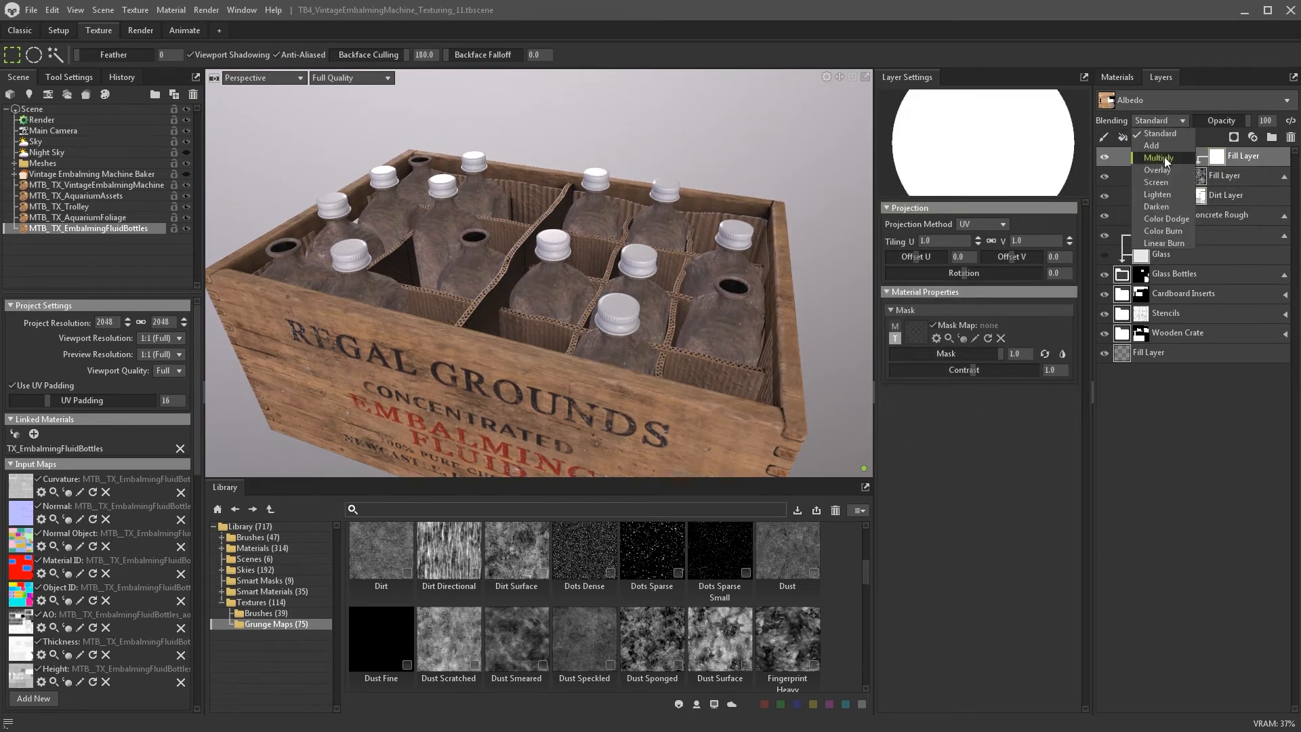
click(1150, 170)
scroll(709, 548, down, 1)
drag(710, 547, 916, 332)
- Make the Glass layer visible again, then collapse and hide the Glass Bottles group
click(1116, 237)
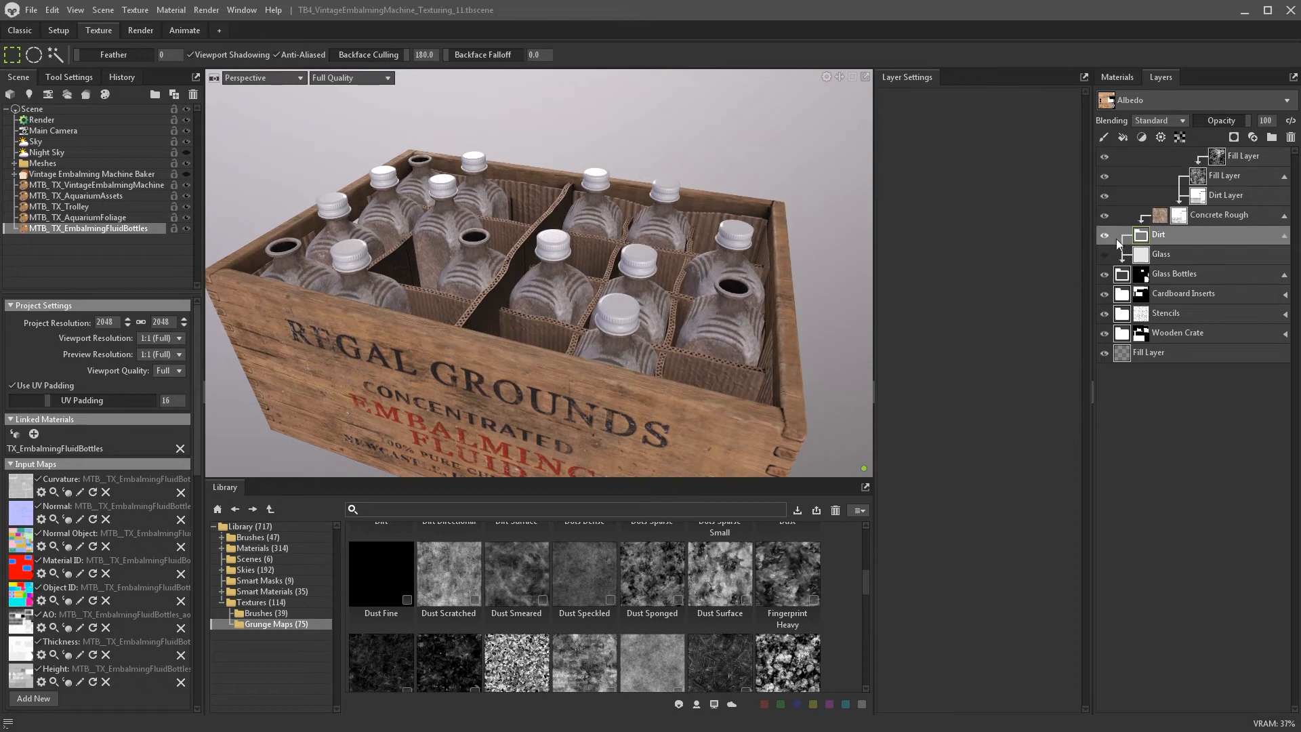
click(1107, 256)
click(1281, 274)
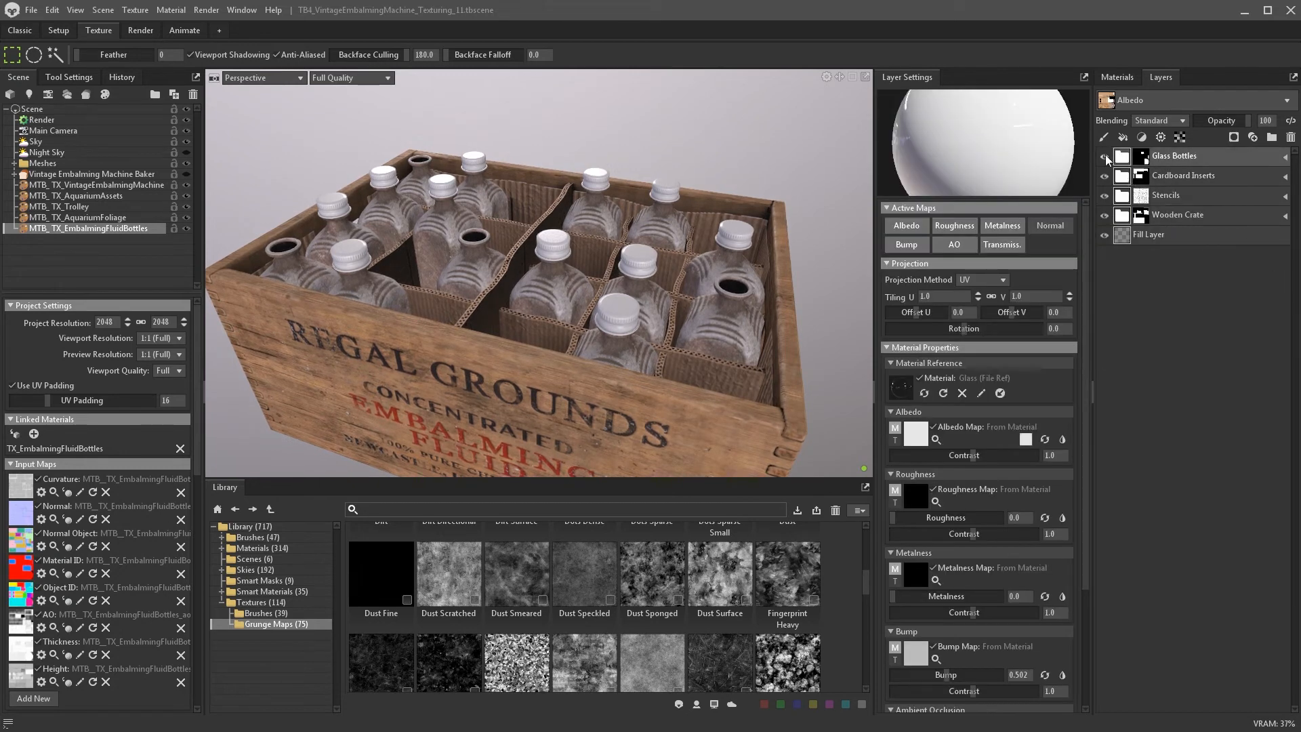
click(1105, 158)
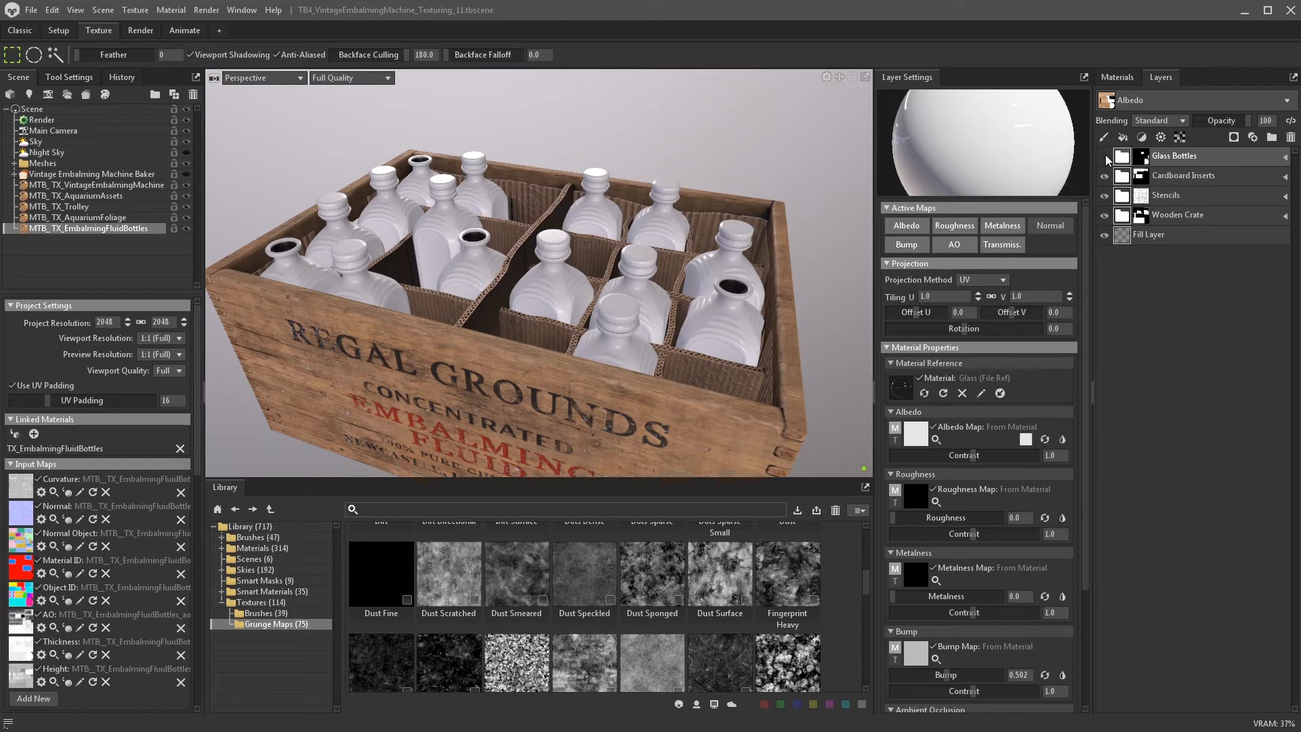
- Create a new layer group above Glass Bottles and name it Labels
click(1272, 137)
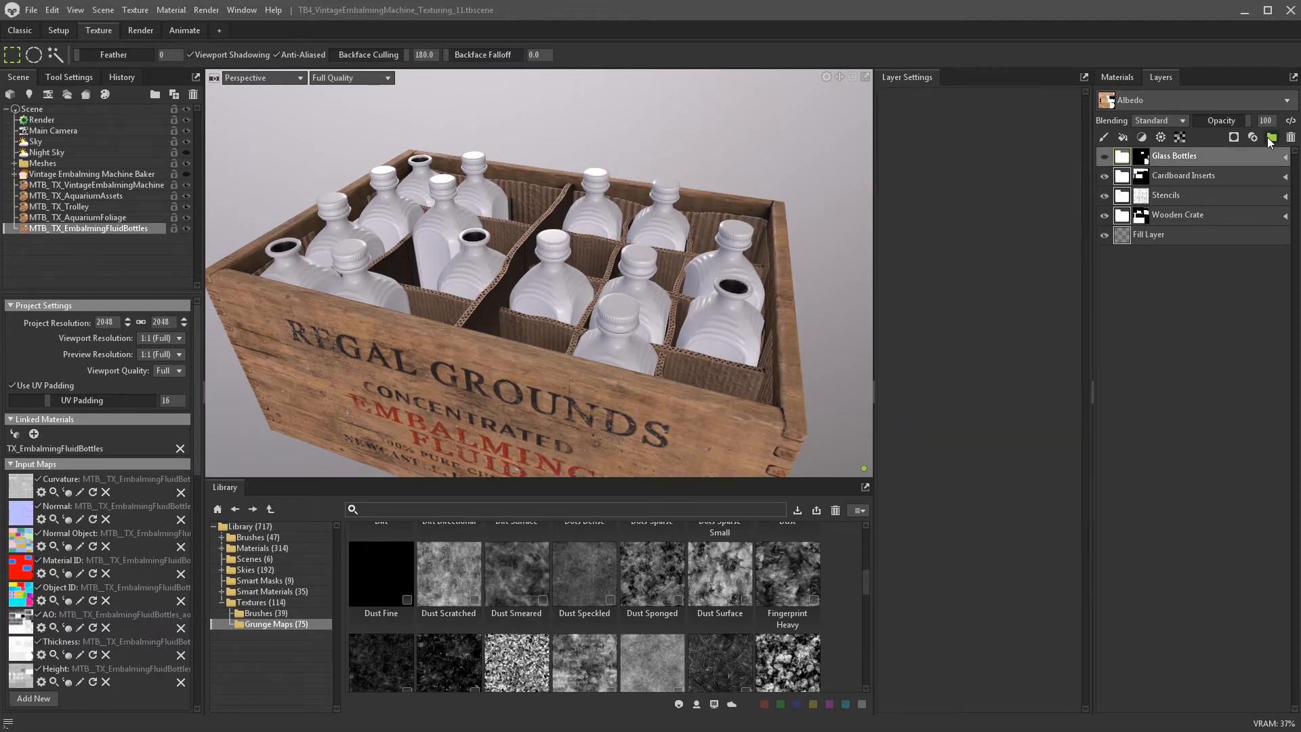
double_click(1145, 156)
text(Labels)
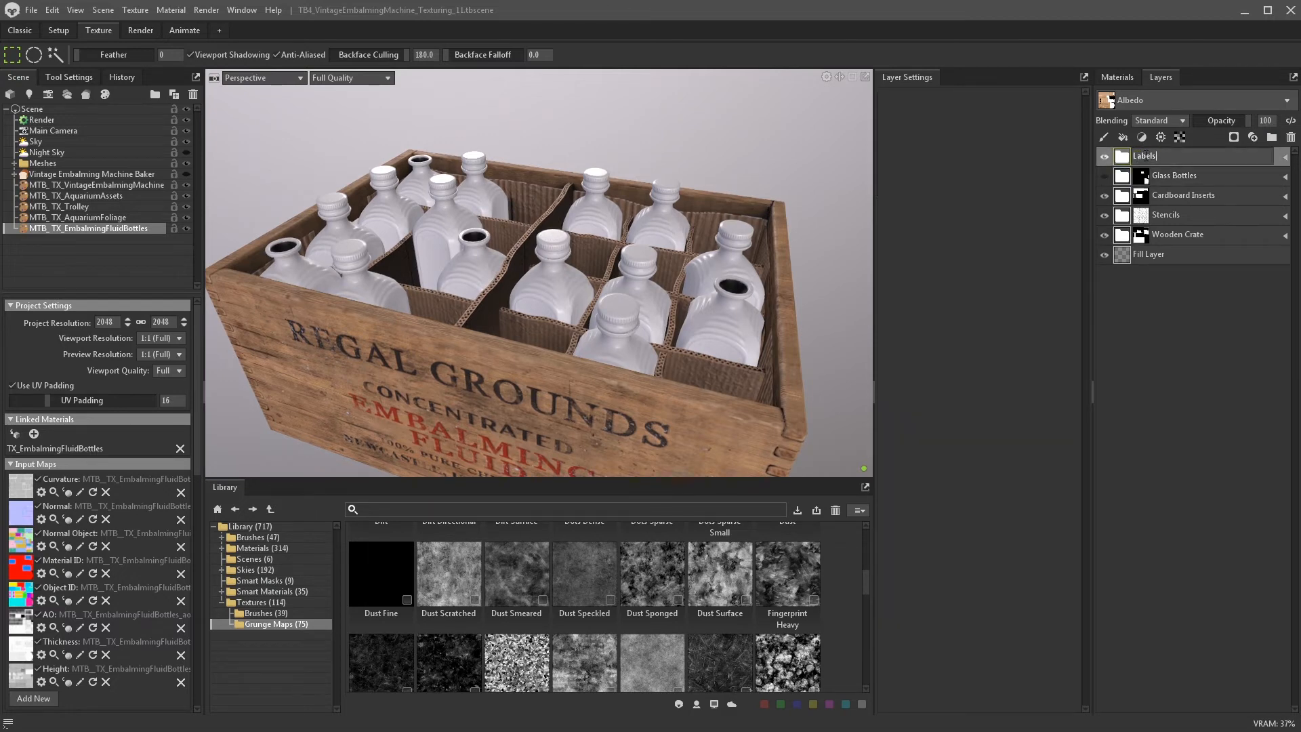
key(Return)
- Search the material library for paper and add the Paper Stained material inside the Labels group
click(262, 548)
click(391, 509)
text(paper)
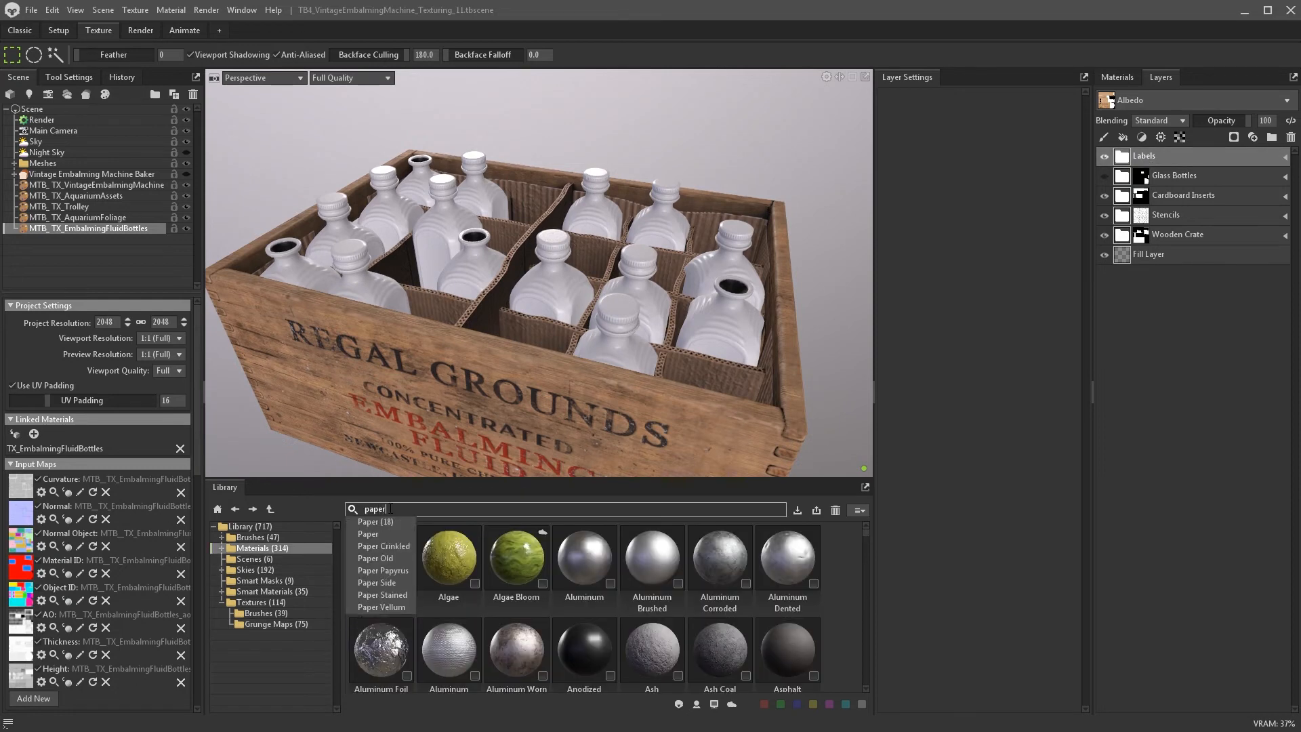
key(Return)
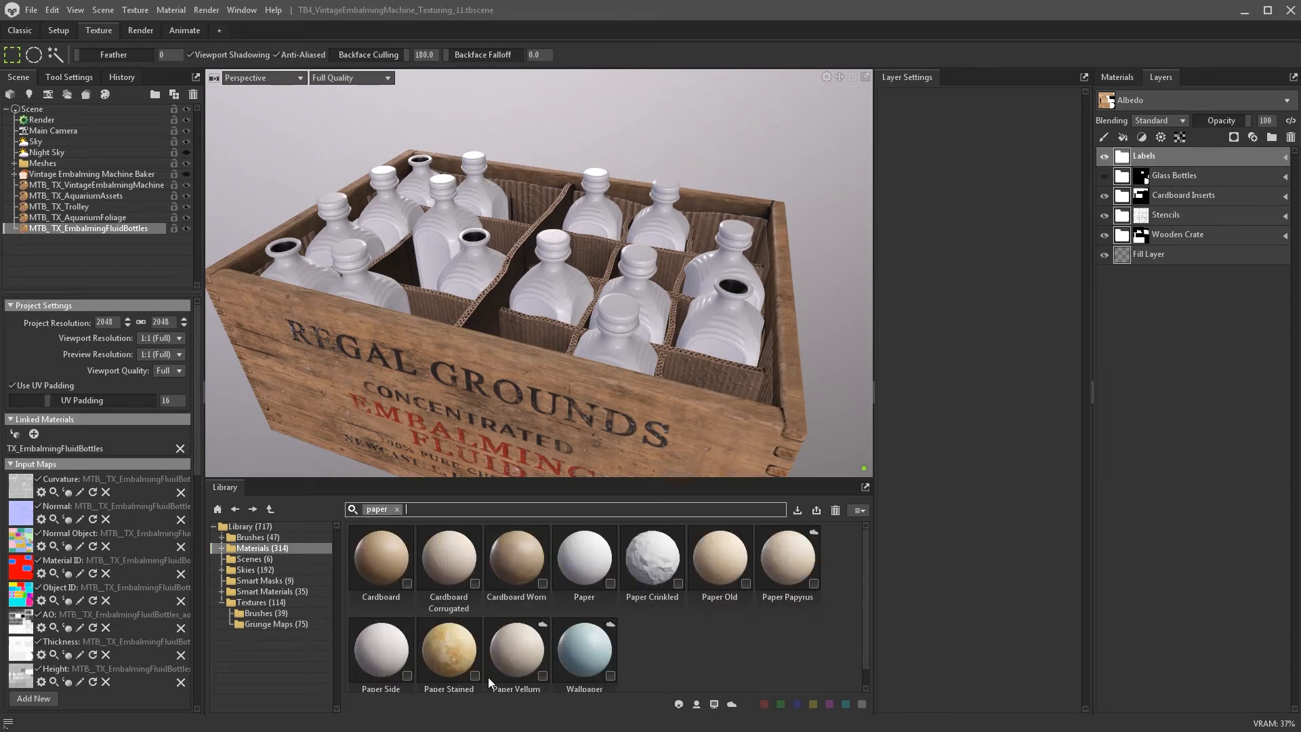
drag(463, 655, 1136, 161)
click(1140, 163)
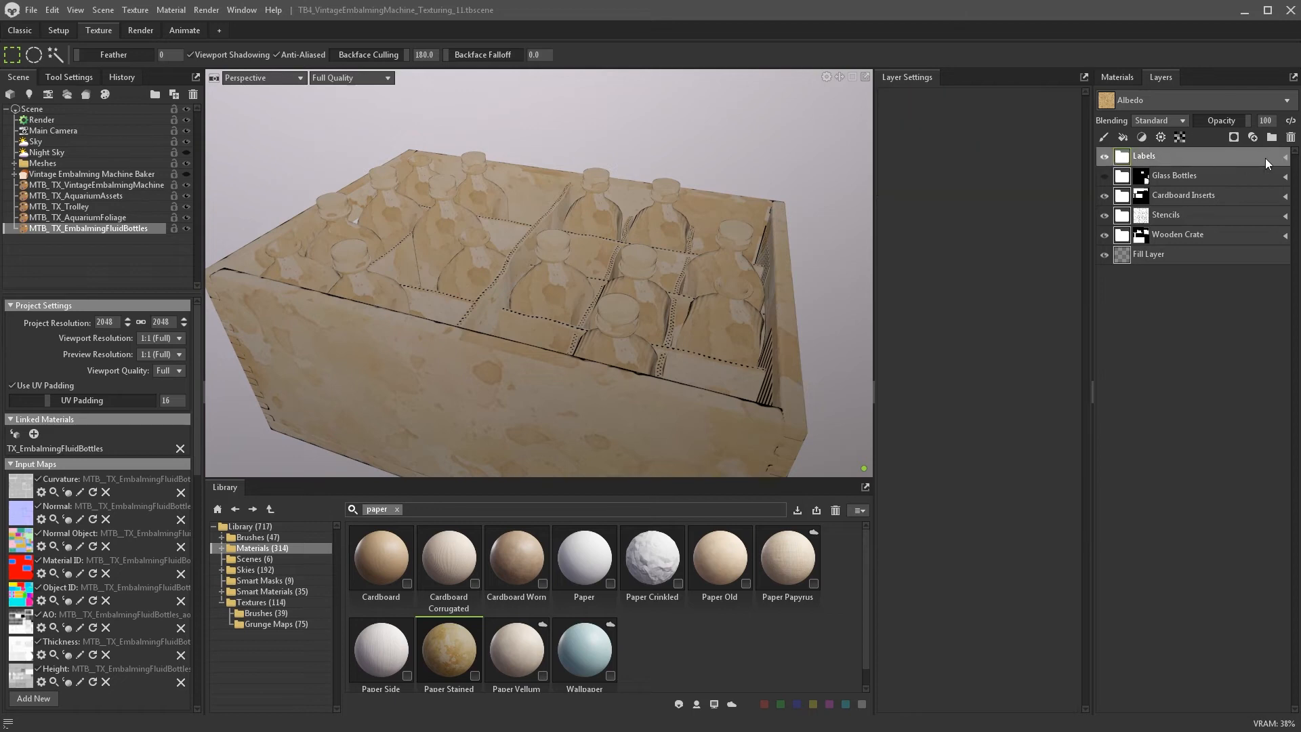
click(1285, 157)
click(1156, 158)
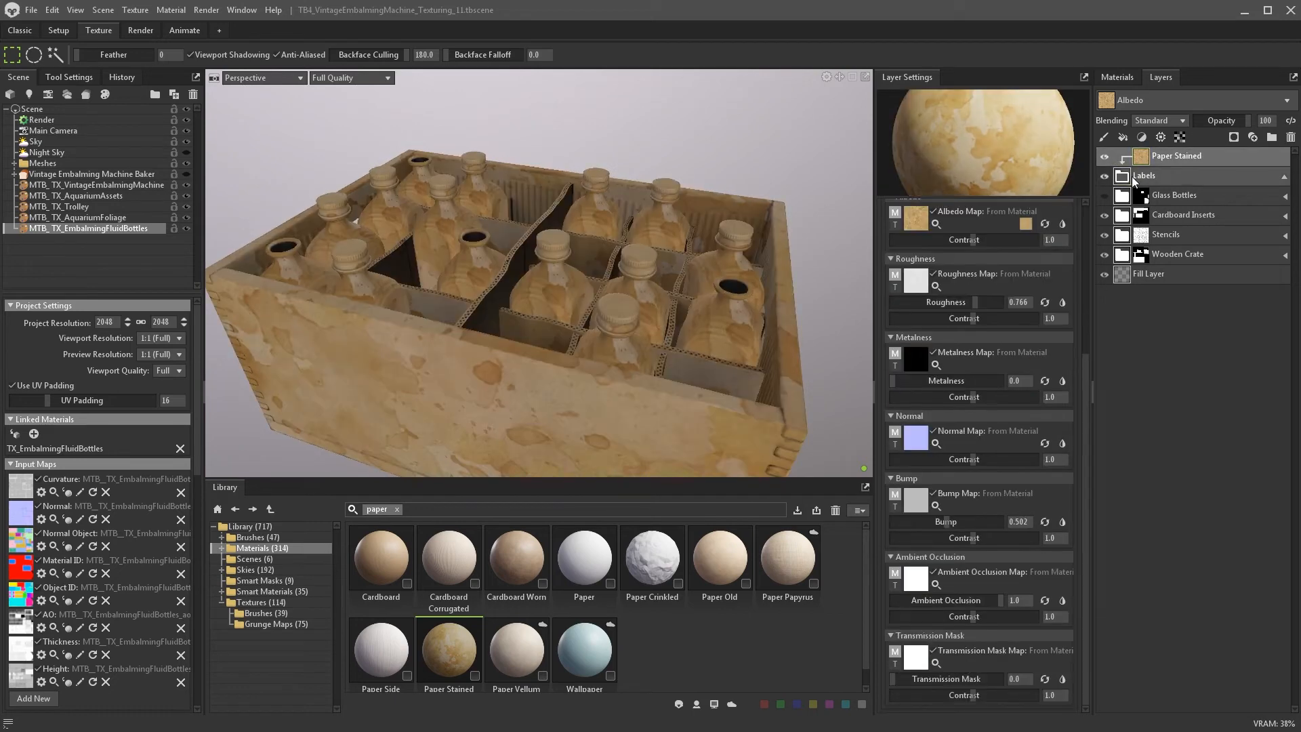
- Add a black mask to the Labels group
click(1181, 174)
click(1235, 137)
click(1198, 165)
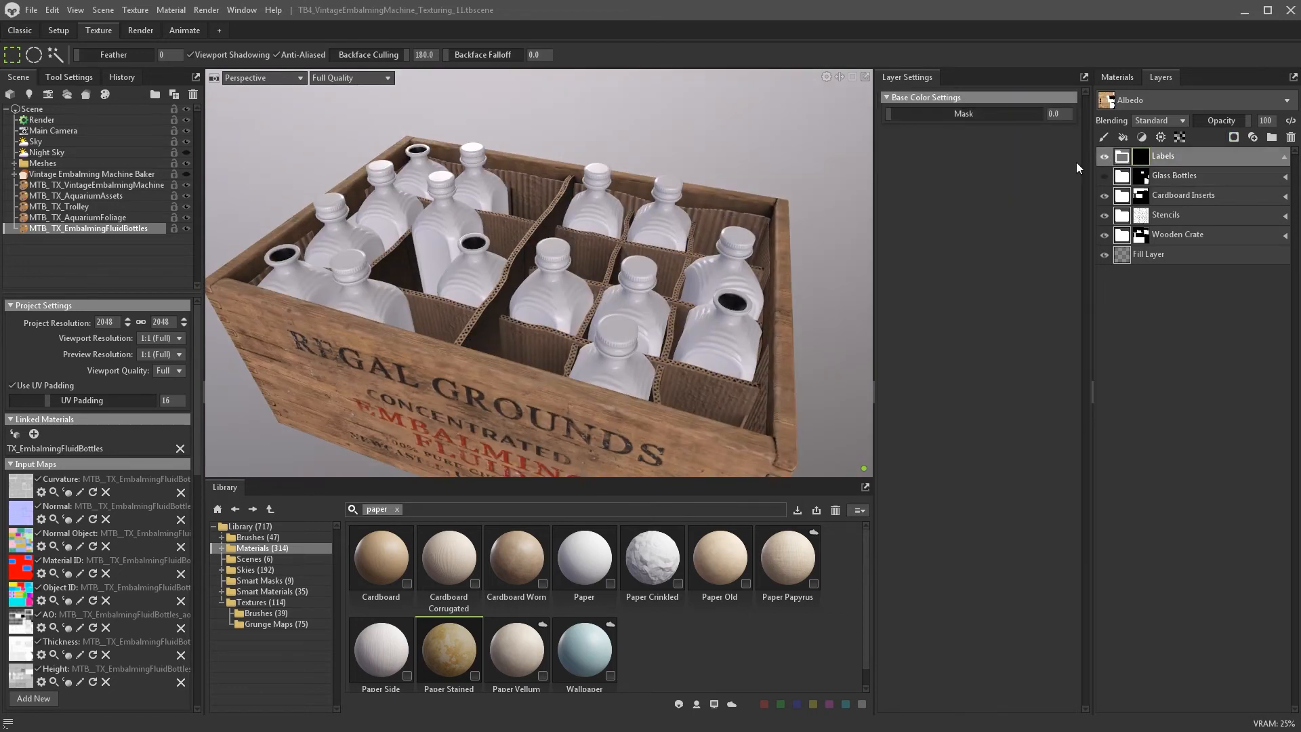
- Add a Color Selection layer to the Labels mask with Object ID as source, picking the label areas of both loose bottles
scroll(538, 273, down, 5)
alt+middle_drag(539, 273, 508, 380)
scroll(538, 274, up, 3)
click(1160, 137)
click(1181, 153)
click(909, 131)
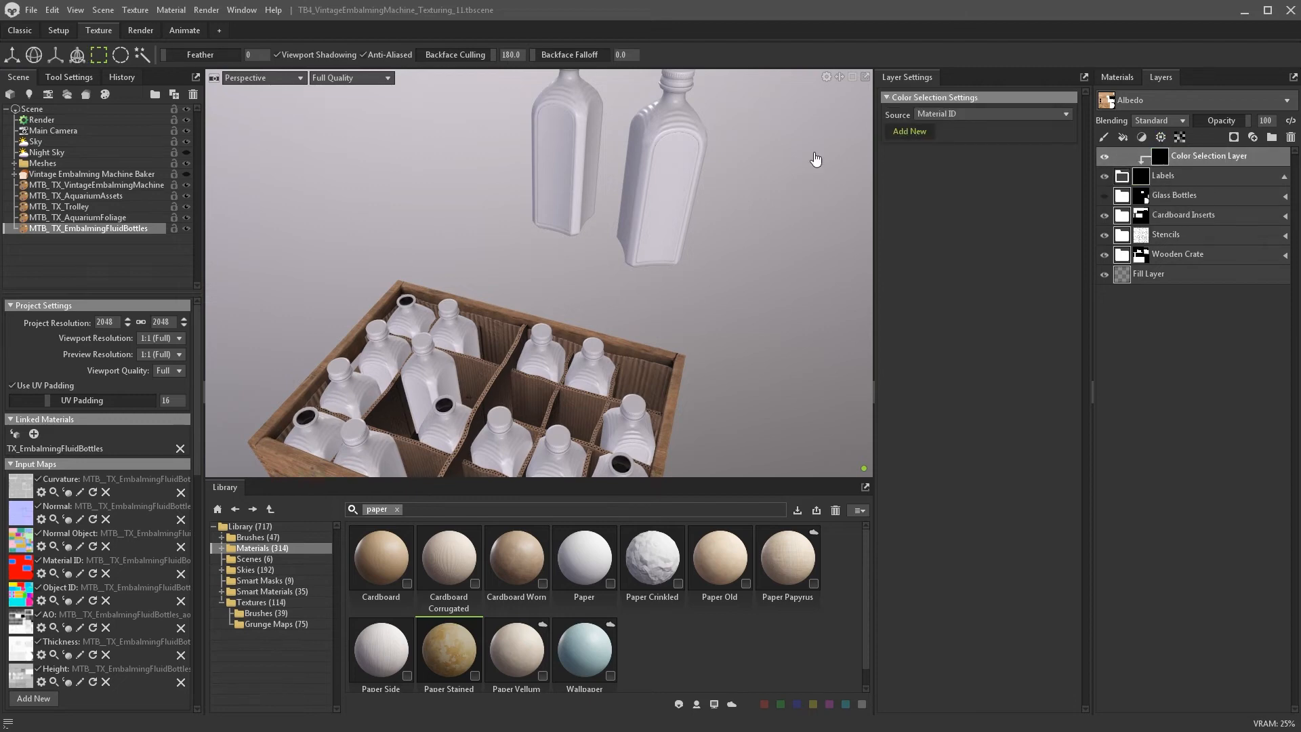
click(947, 114)
click(944, 151)
click(674, 165)
click(899, 148)
click(561, 173)
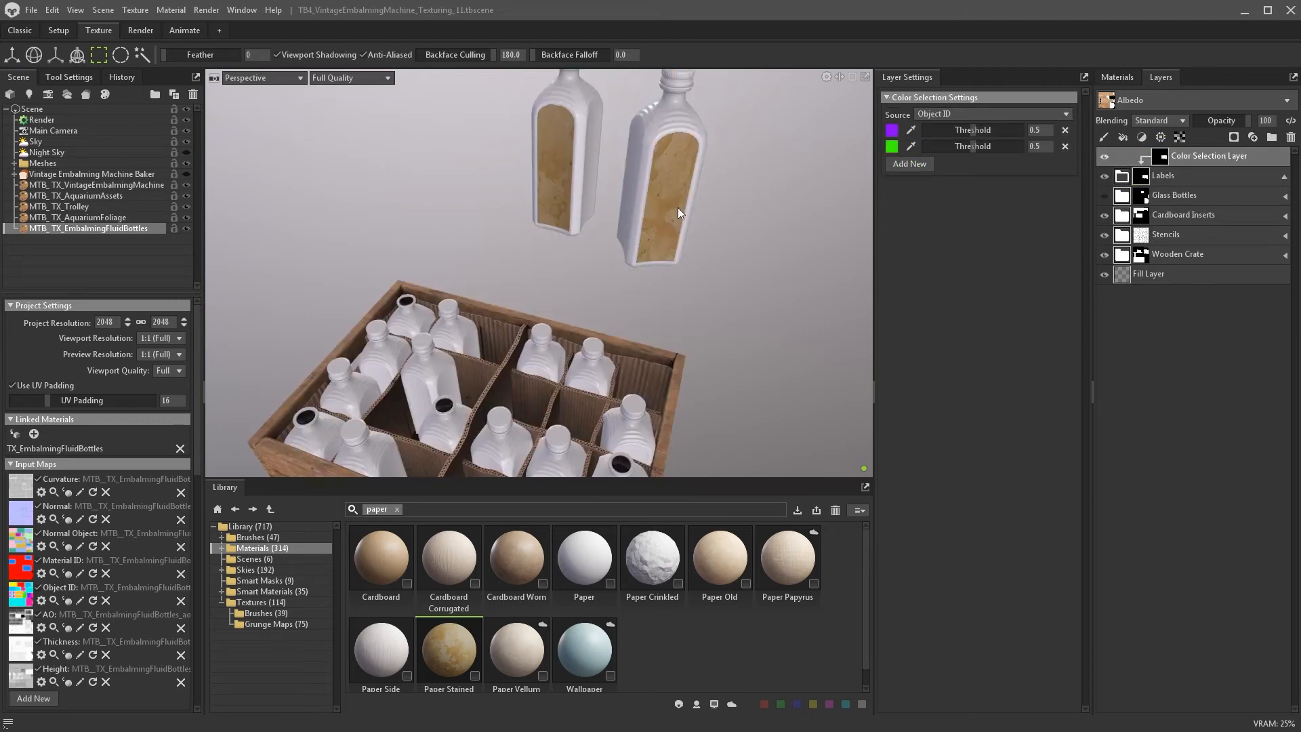
- Set the tiling of the Paper Stained layer to 4
scroll(762, 218, down, 3)
alt+drag(763, 218, 750, 163)
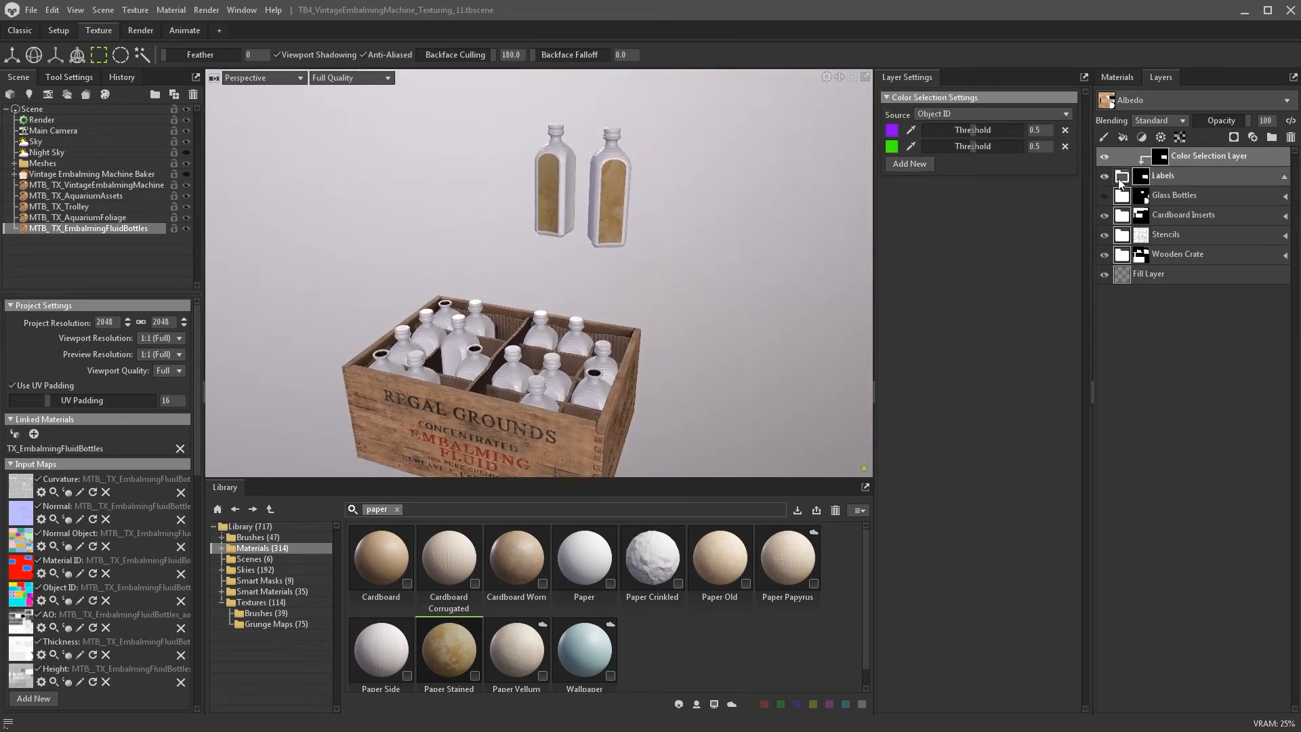
click(1121, 176)
drag(939, 296, 876, 286)
text(4)
key(Return)
- Add an Albedo-only fill layer above Paper Stained, colored pale peach at 66 opacity
click(1122, 137)
alt+click(906, 226)
click(1026, 439)
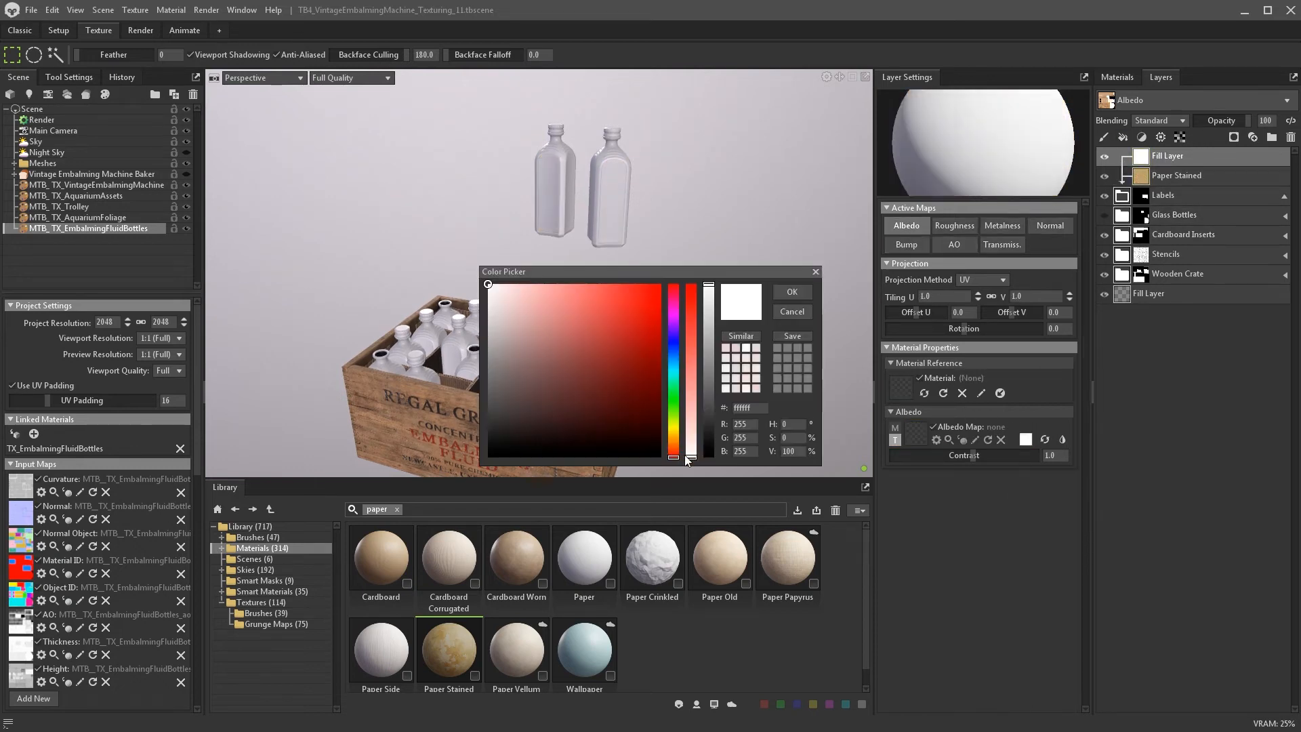
click(673, 444)
drag(690, 455, 690, 429)
click(791, 293)
mouse_move(1246, 120)
mouse_down()
mouse_move(1219, 121)
mouse_move(1230, 120)
mouse_up()
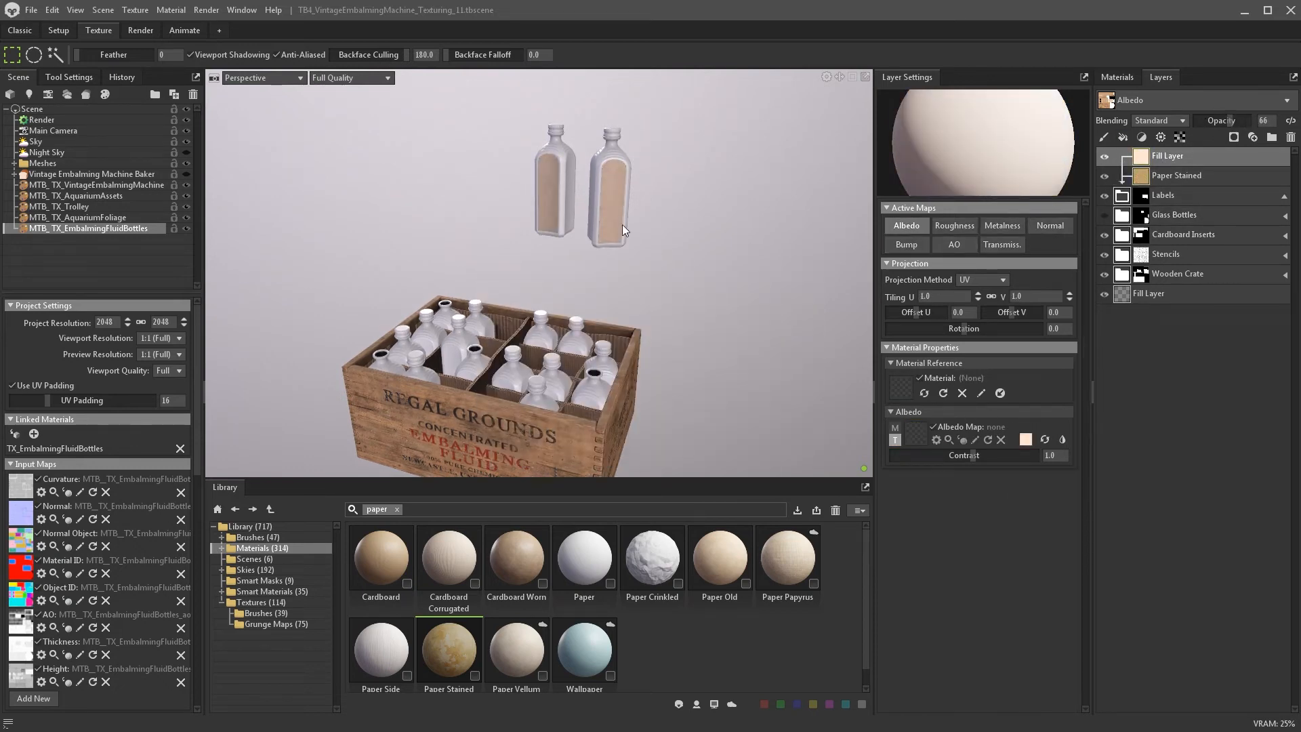
- Collapse and hide the Labels group and make the Glass Bottles group visible
scroll(653, 305, up, 5)
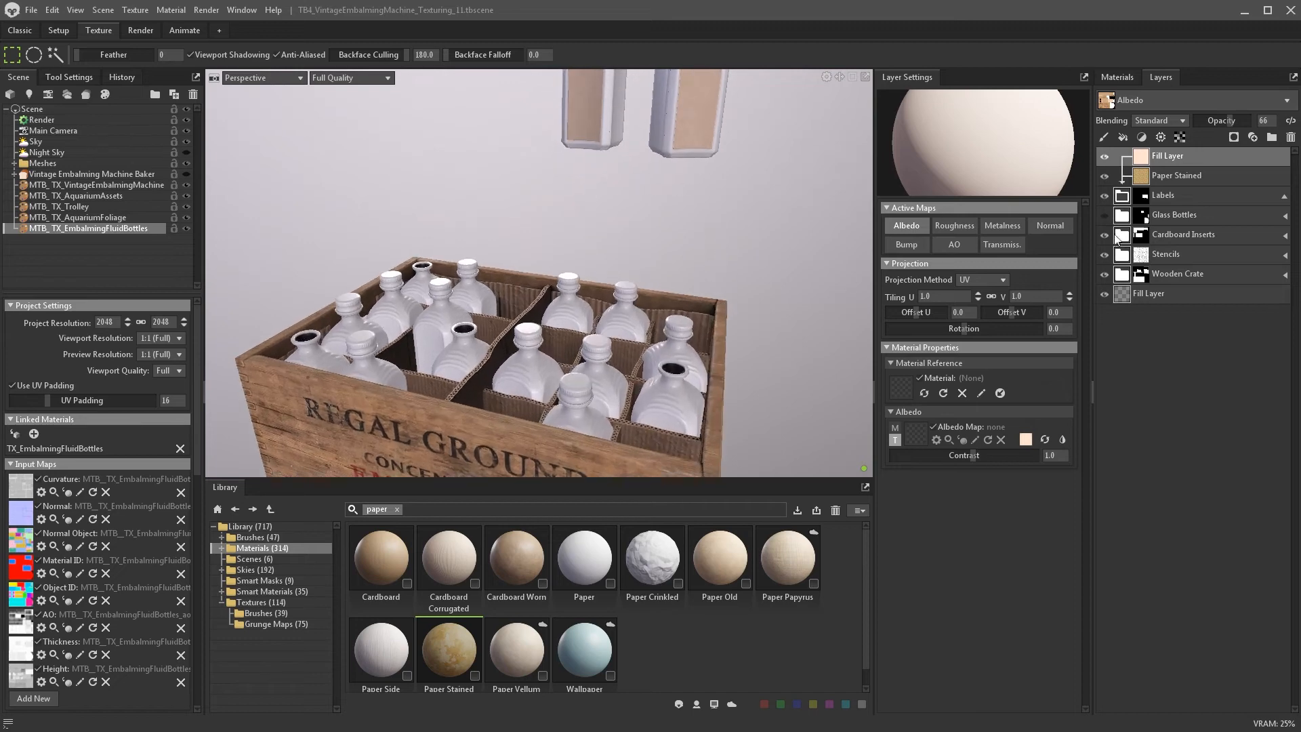
click(1284, 195)
click(1104, 176)
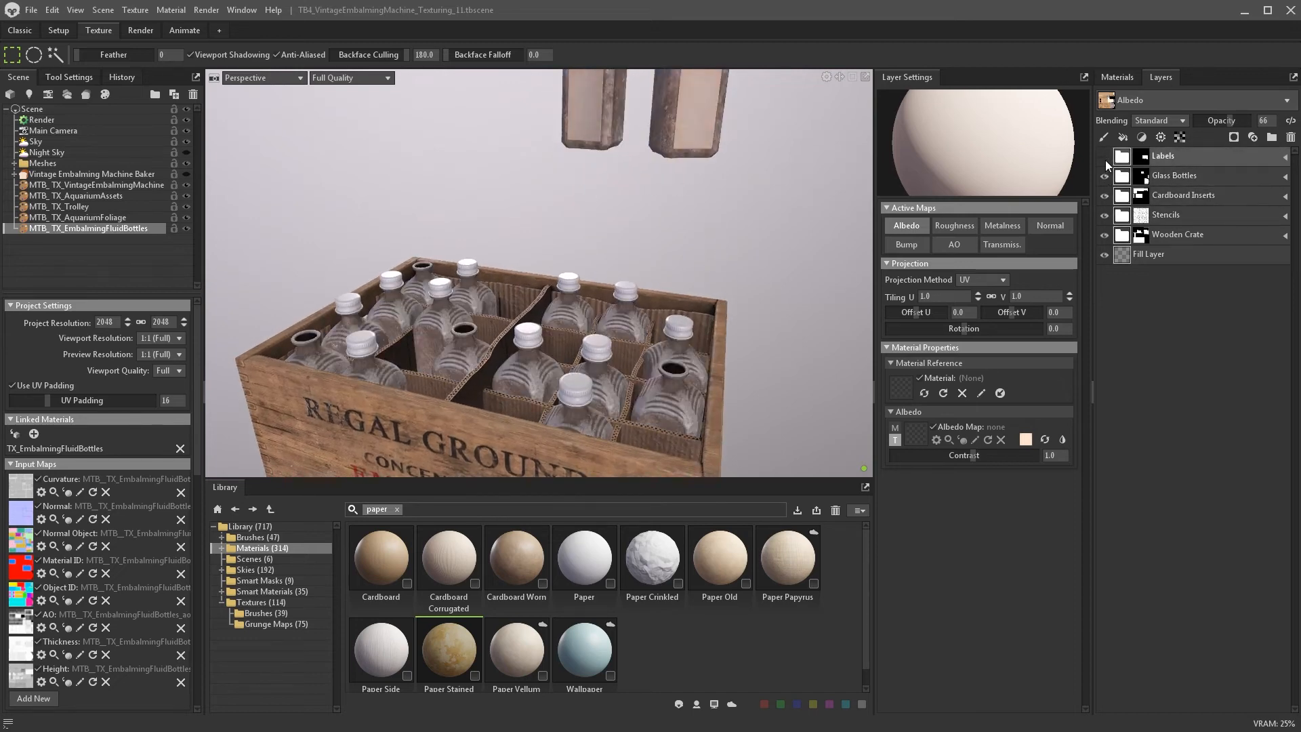
scroll(767, 274, up, 2)
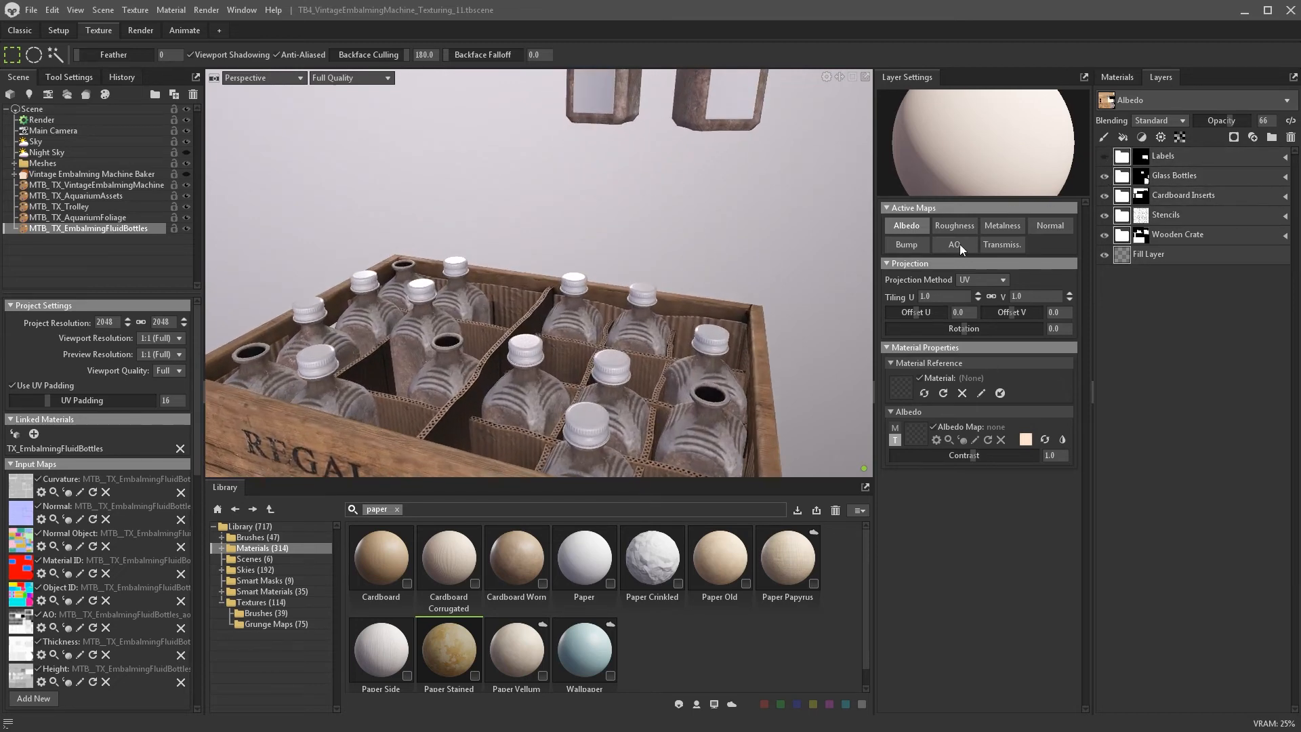
- Add a Turbulence layer above the Dirt Layer in the Concrete Rough mask, with Multiply blending, scale 790, intensity 1.369 and opacity 25
click(1284, 176)
click(1228, 213)
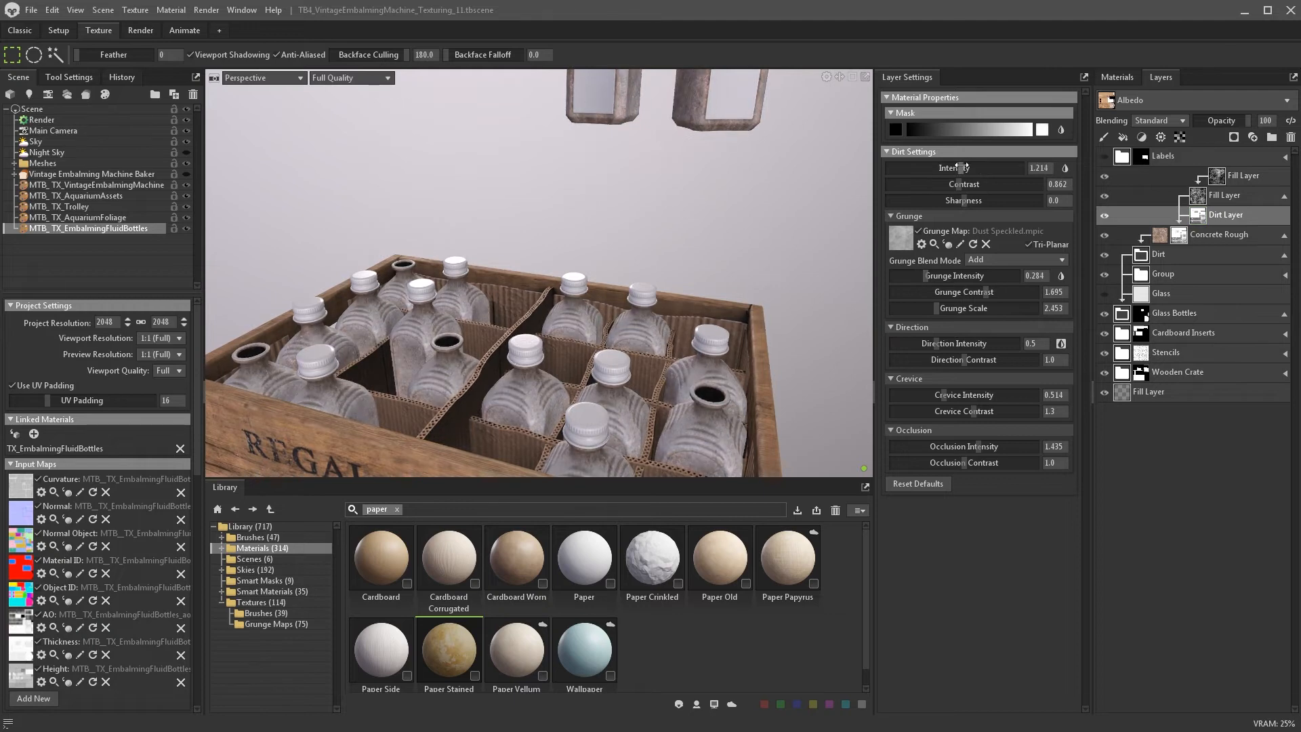
click(1179, 138)
click(1193, 232)
click(1159, 121)
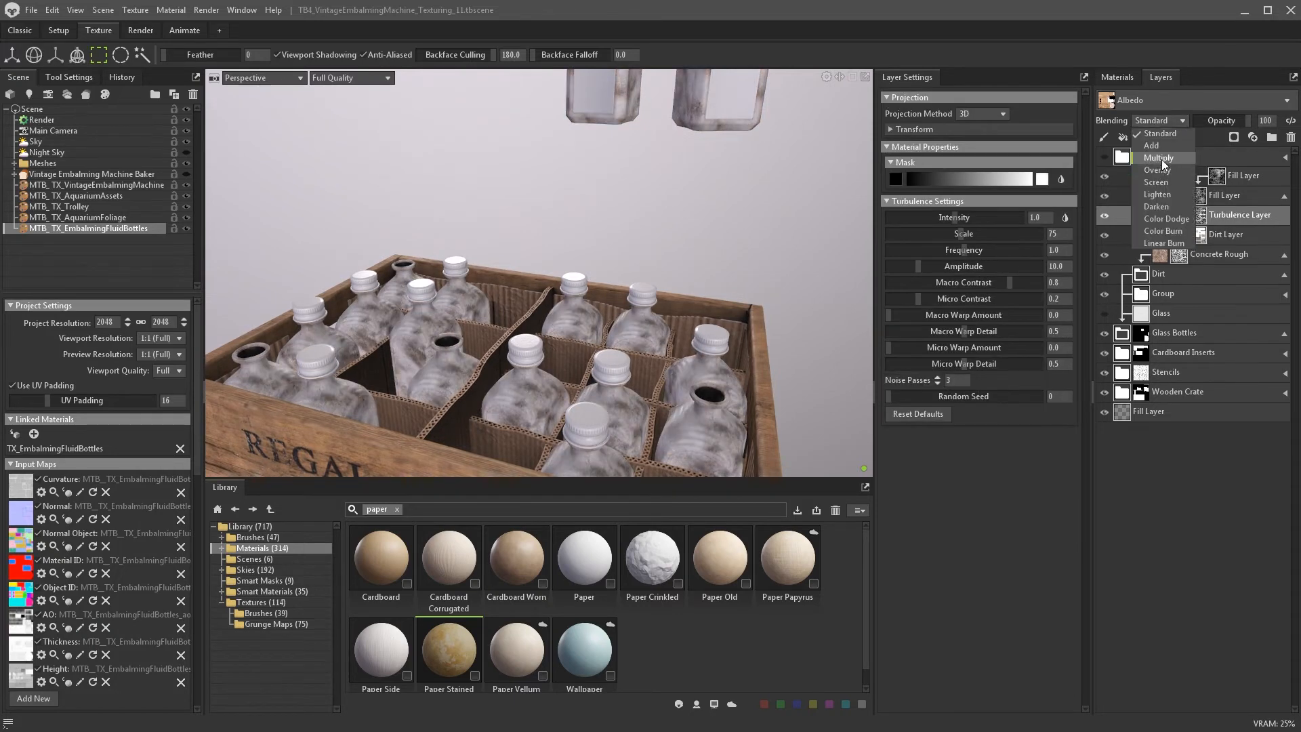
click(1162, 160)
click(992, 233)
click(960, 218)
click(1208, 121)
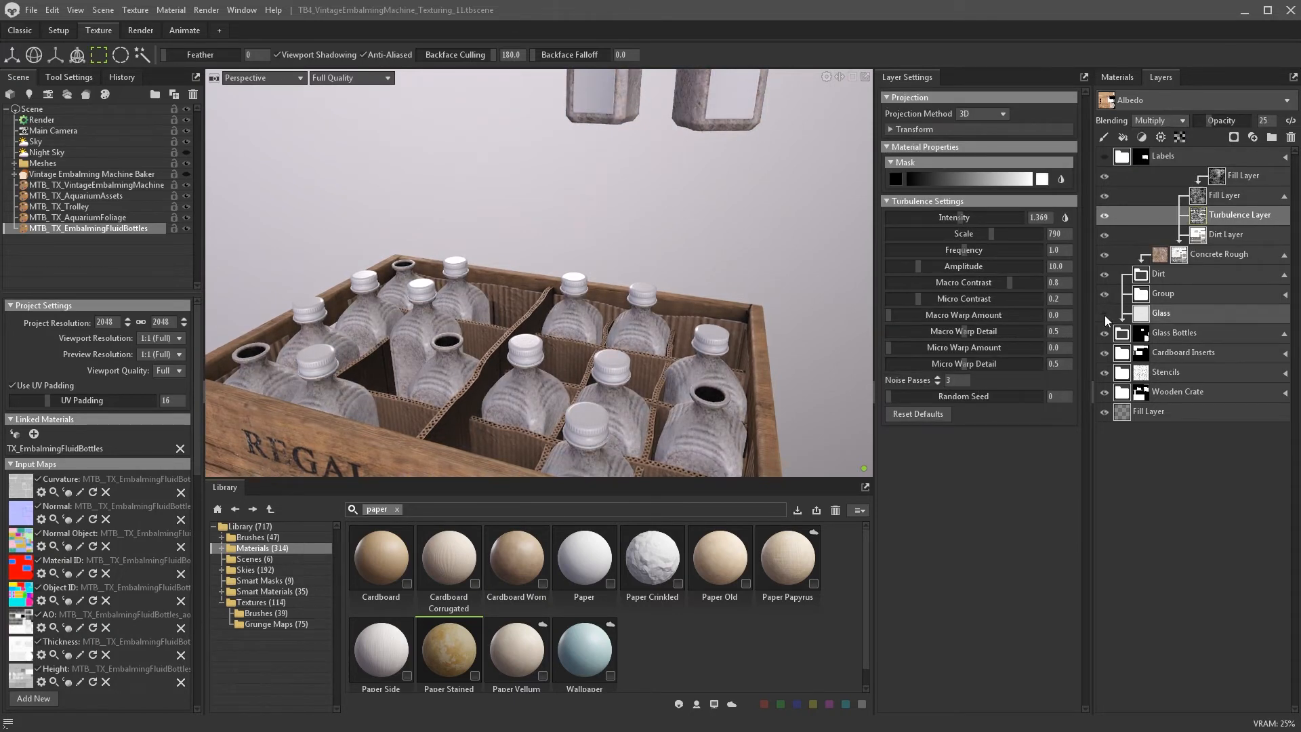
- Make the Glass layer and the Labels group visible again
click(1104, 314)
alt+right_drag(750, 372, 709, 251)
alt+drag(709, 251, 700, 356)
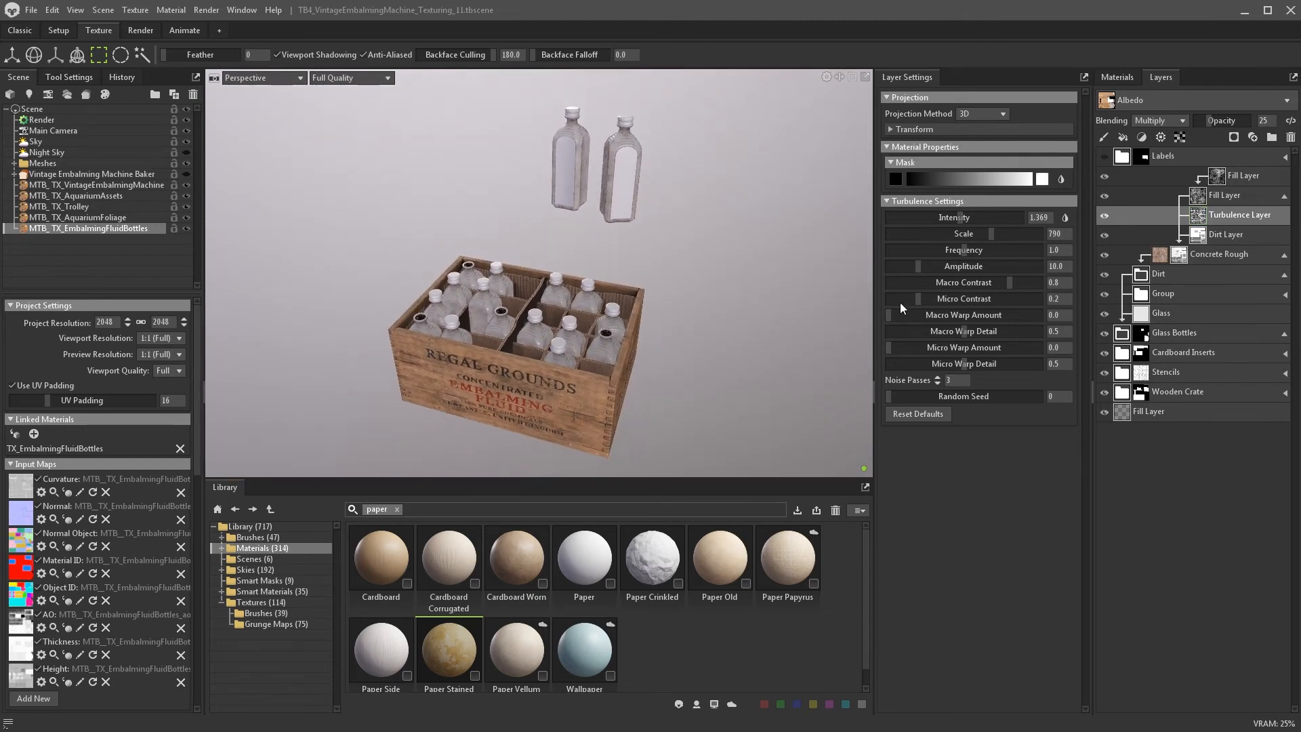
click(1105, 156)
- Delete the empty layer group inside Glass Bottles and collapse the Glass Bottles group
click(1178, 294)
click(1290, 137)
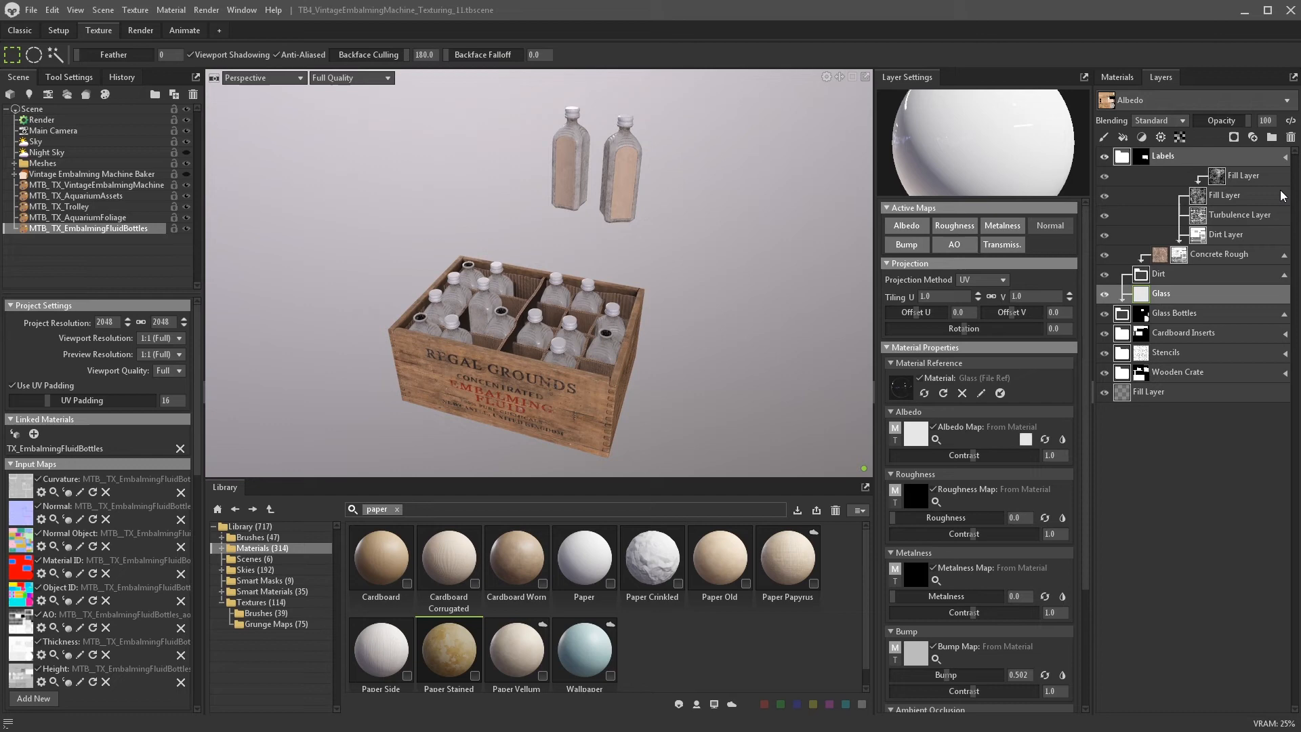
click(1286, 313)
scroll(587, 311, up, 5)
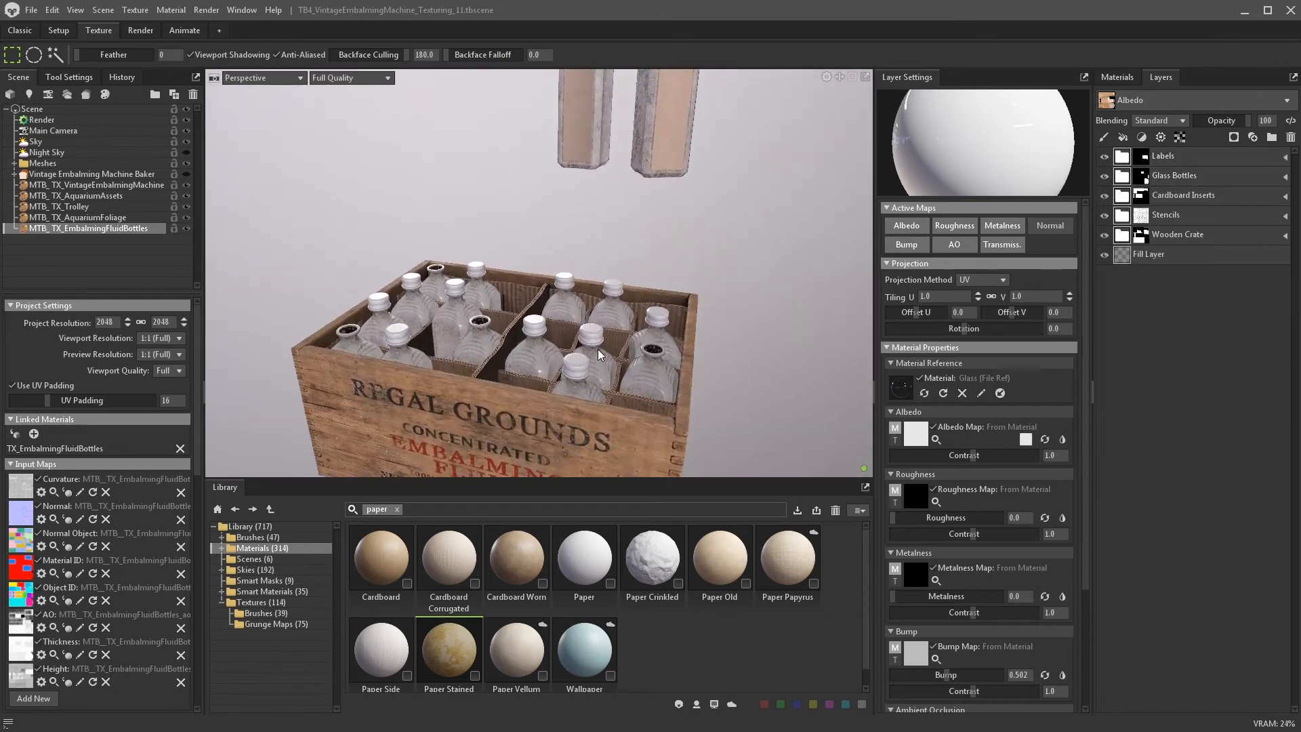
- Preview the bottles in the crate with ray tracing enabled in the render settings
click(52, 120)
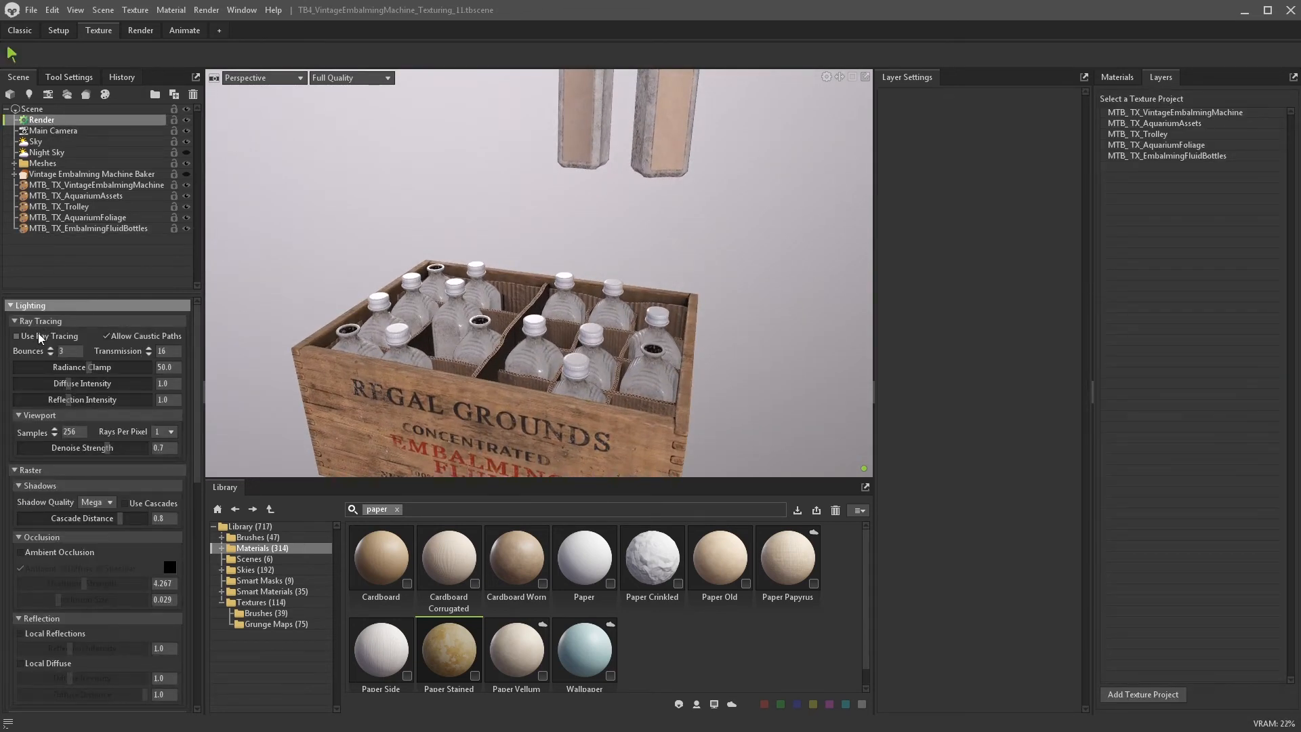
scroll(493, 344, up, 6)
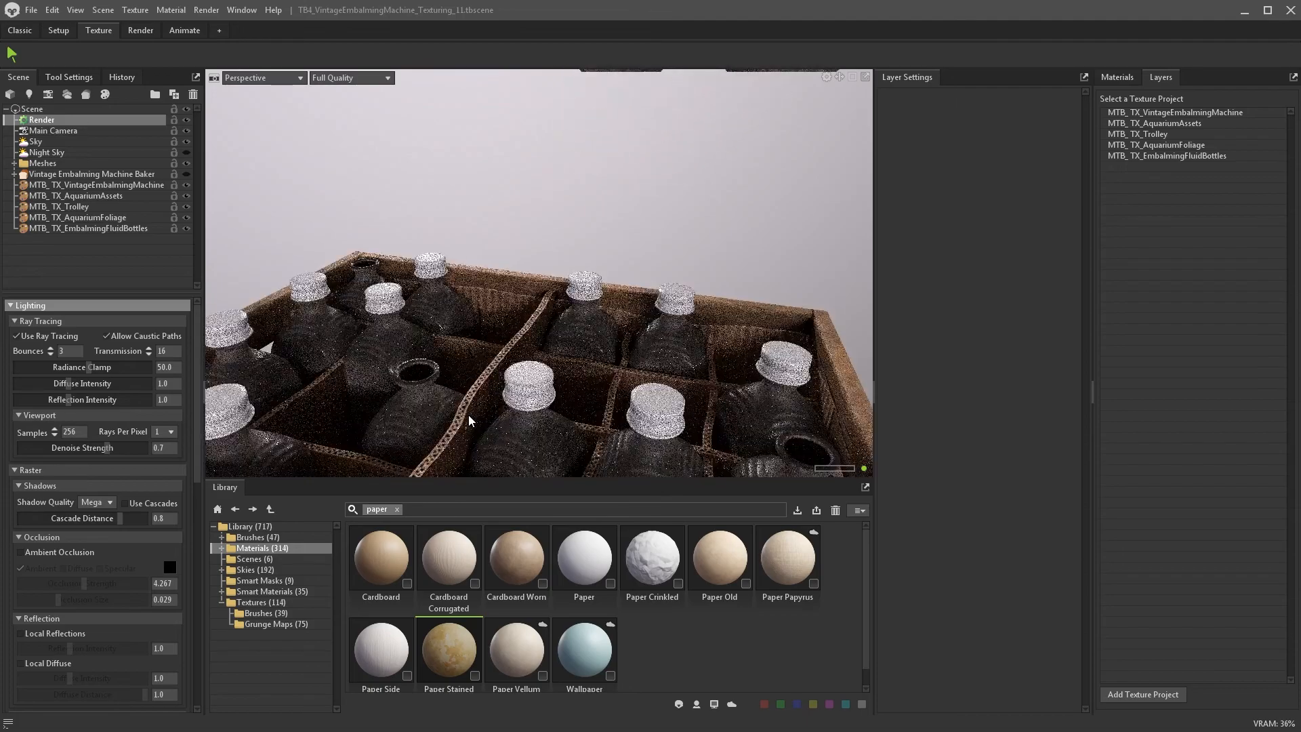
middle_drag(493, 344, 513, 305)
drag(514, 305, 532, 316)
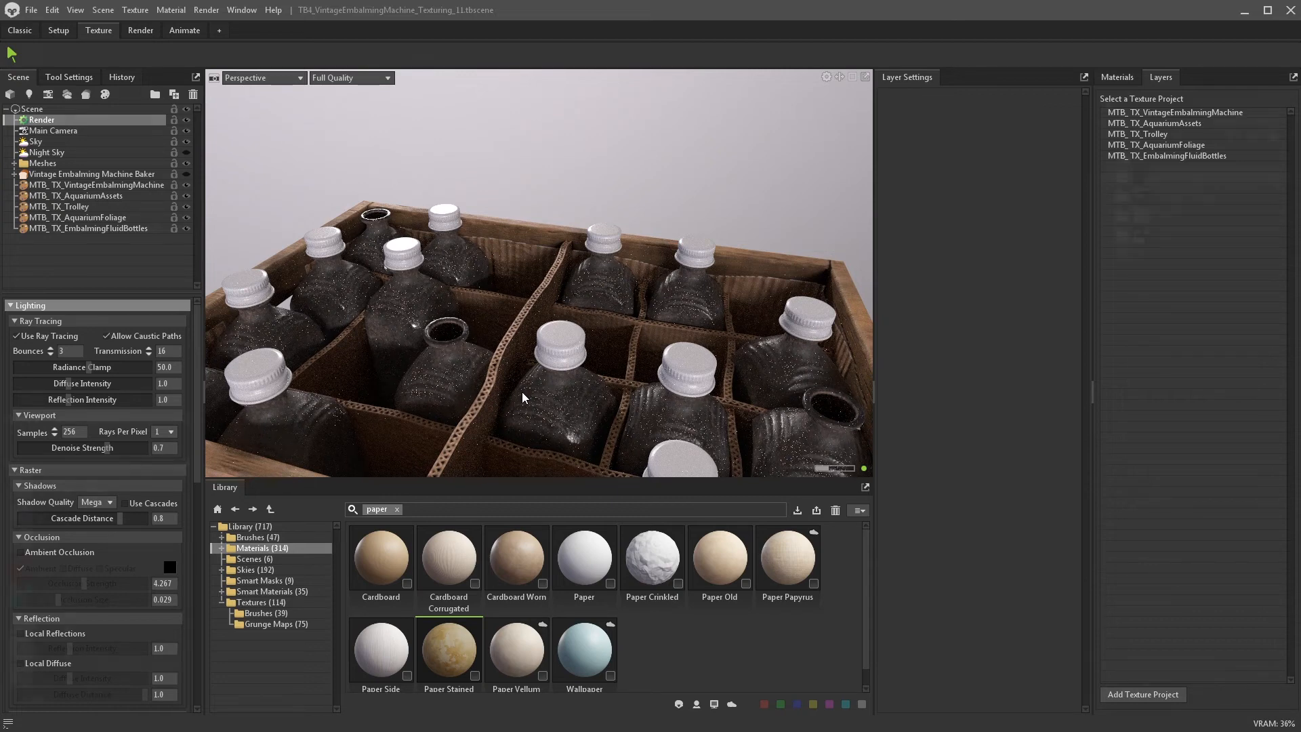
- Add a Levels layer to the Concrete Rough mask in the EmbalmingFluidBottles project, with input black 0.302 and input white 0.84
click(1167, 156)
click(1285, 177)
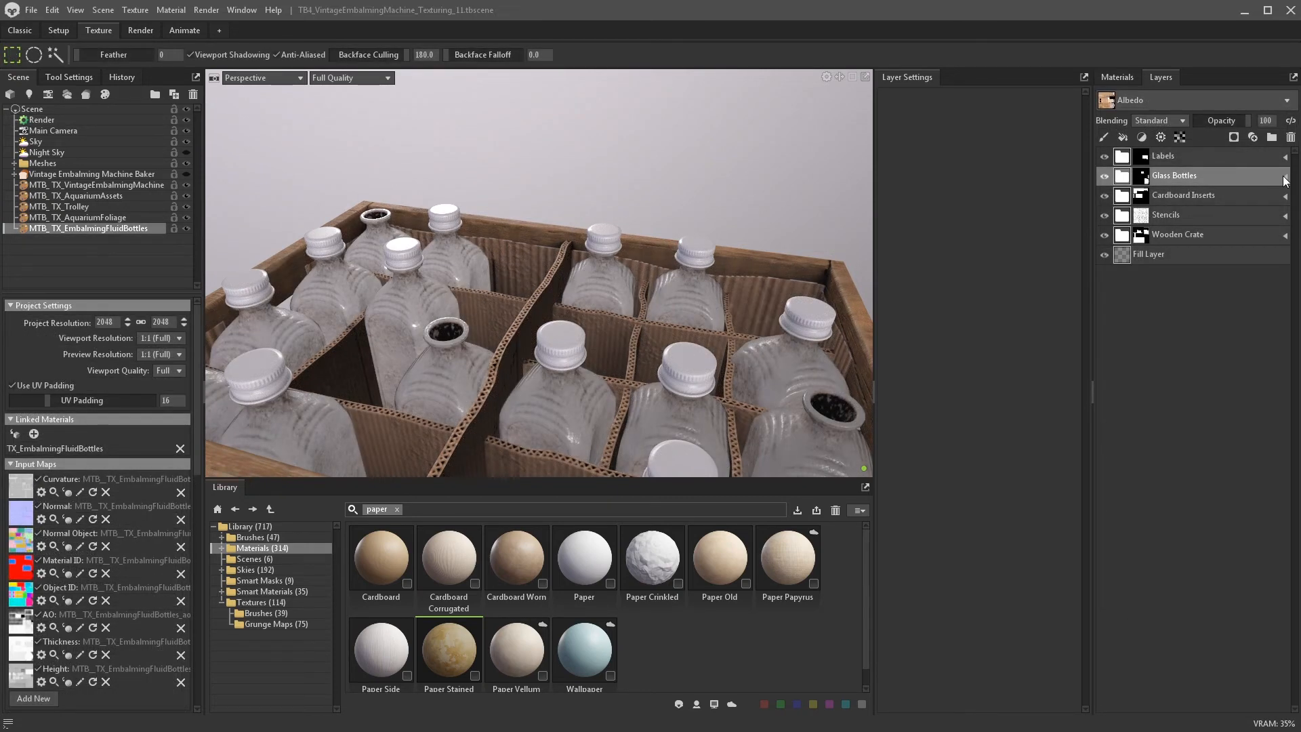
click(1202, 194)
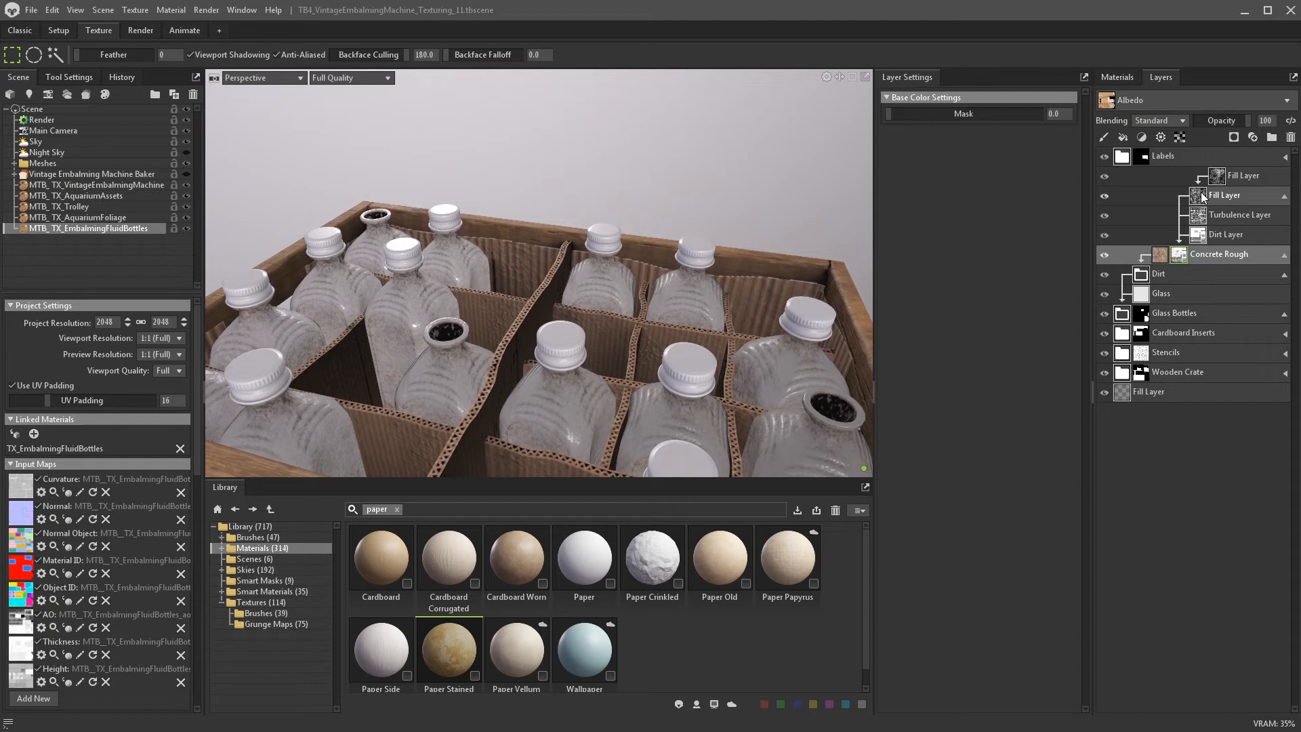
click(1142, 139)
click(1149, 210)
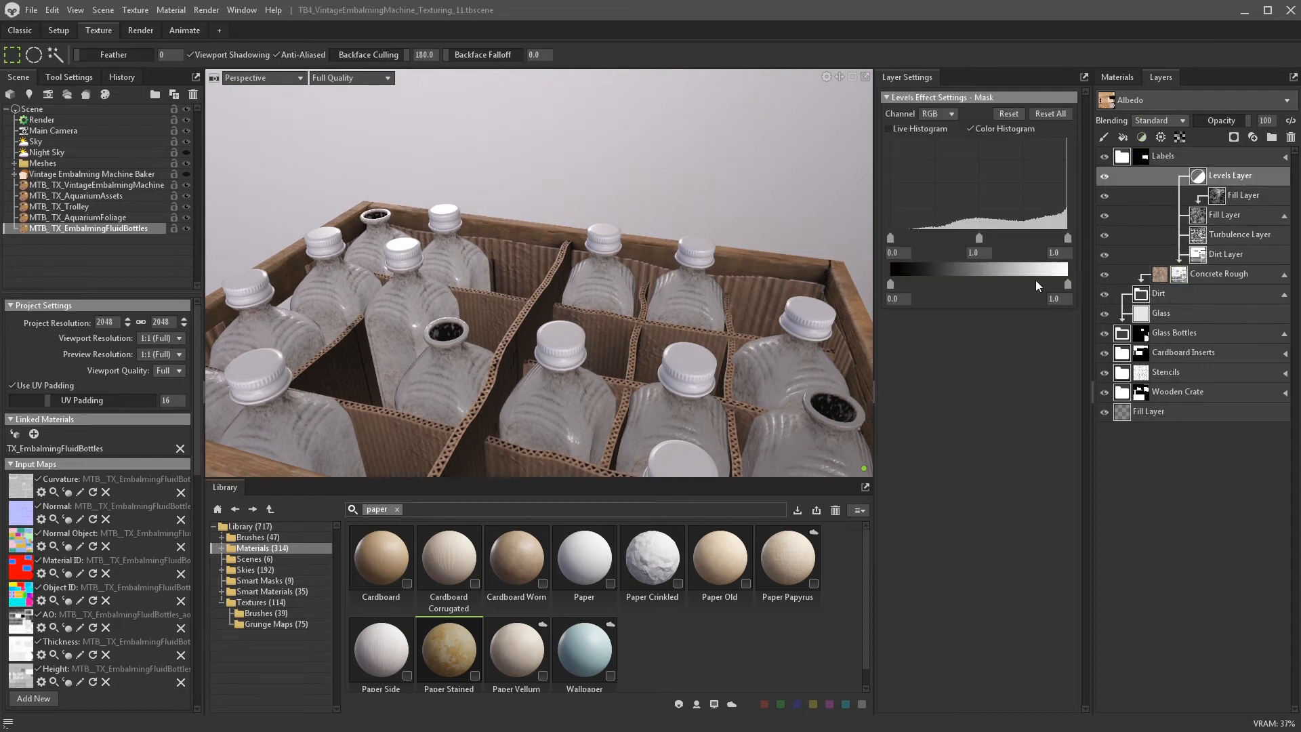
drag(891, 238, 938, 240)
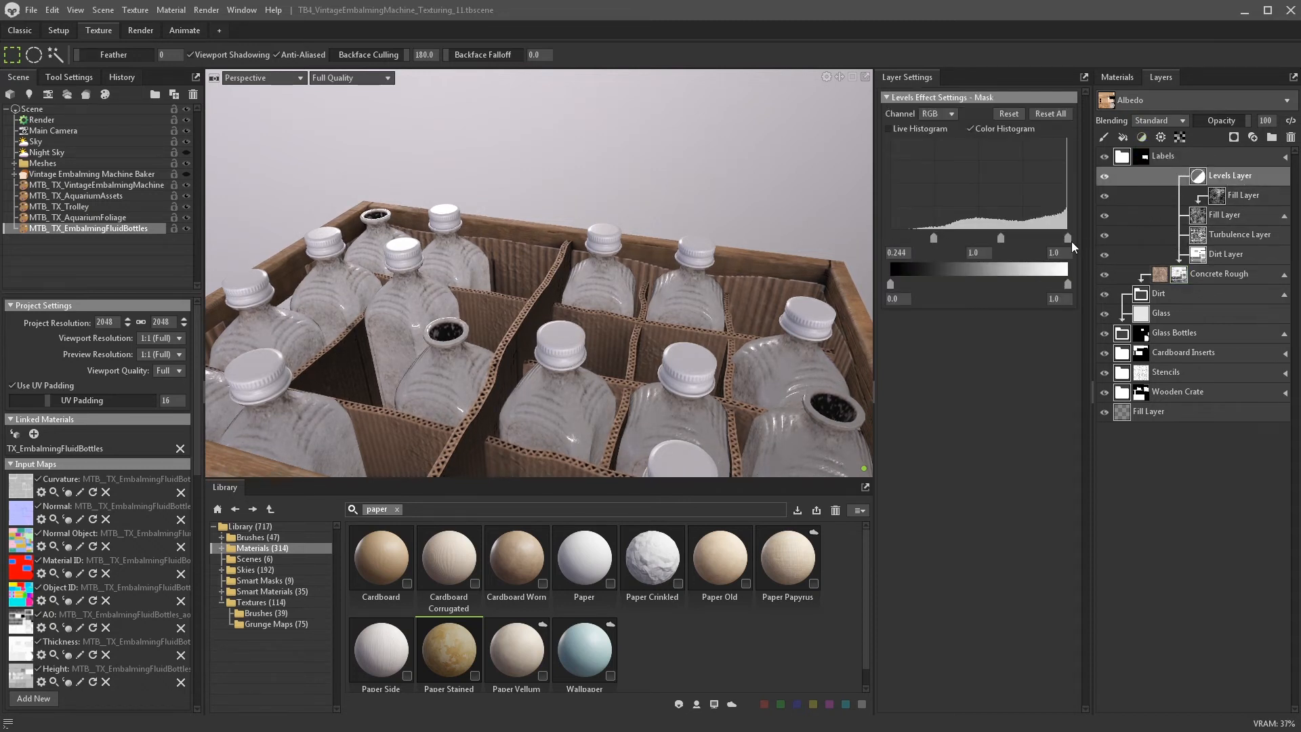
drag(1068, 239, 1041, 239)
drag(935, 239, 950, 237)
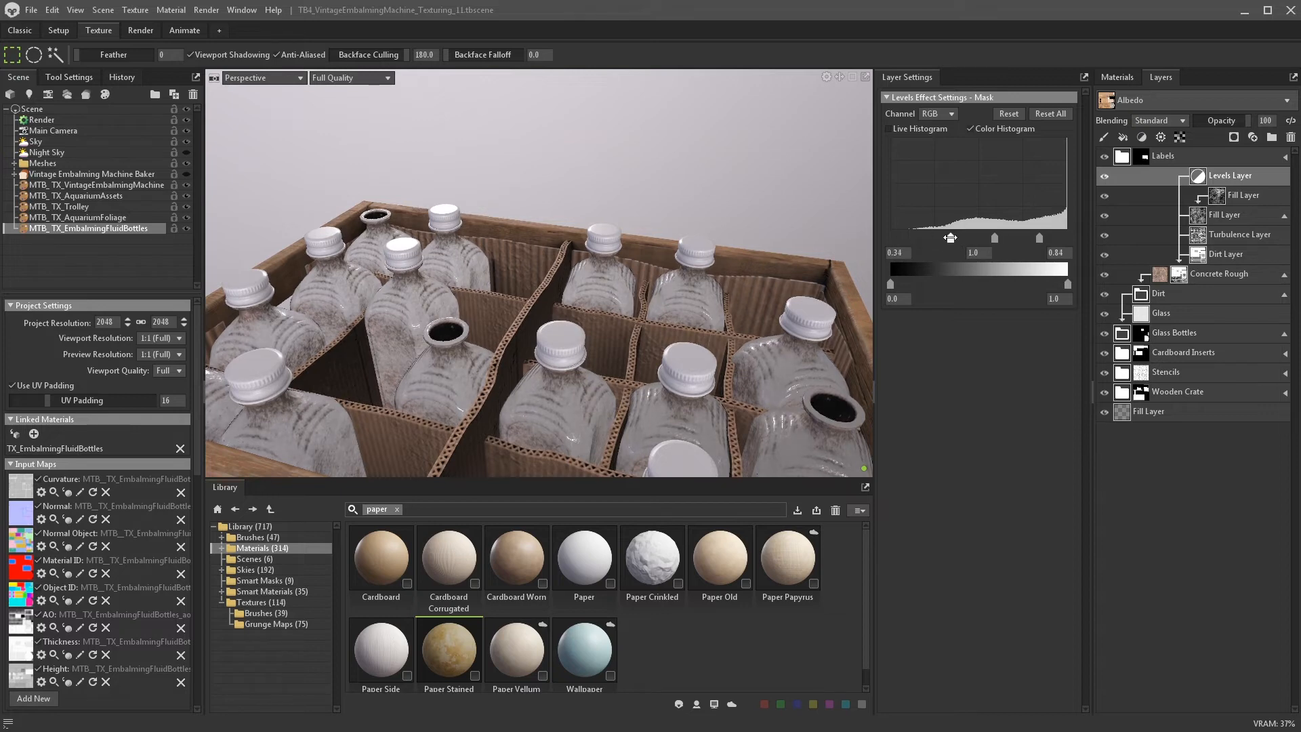
- Collapse the Concrete Rough mask layers and the Glass Bottles group
click(1284, 274)
click(1285, 235)
scroll(720, 290, down, 6)
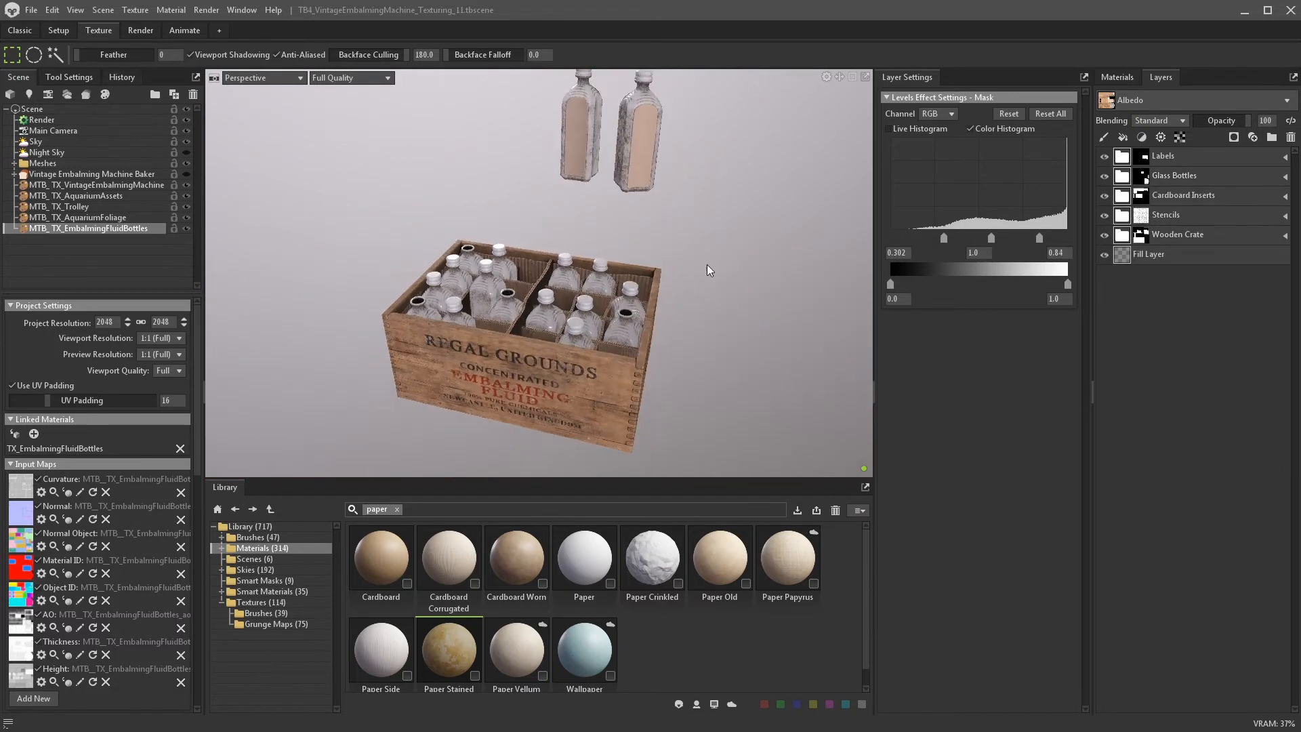
- Add a Paint Layer directly beneath the Levels Layer in the Concrete Rough mask
scroll(676, 121, up, 10)
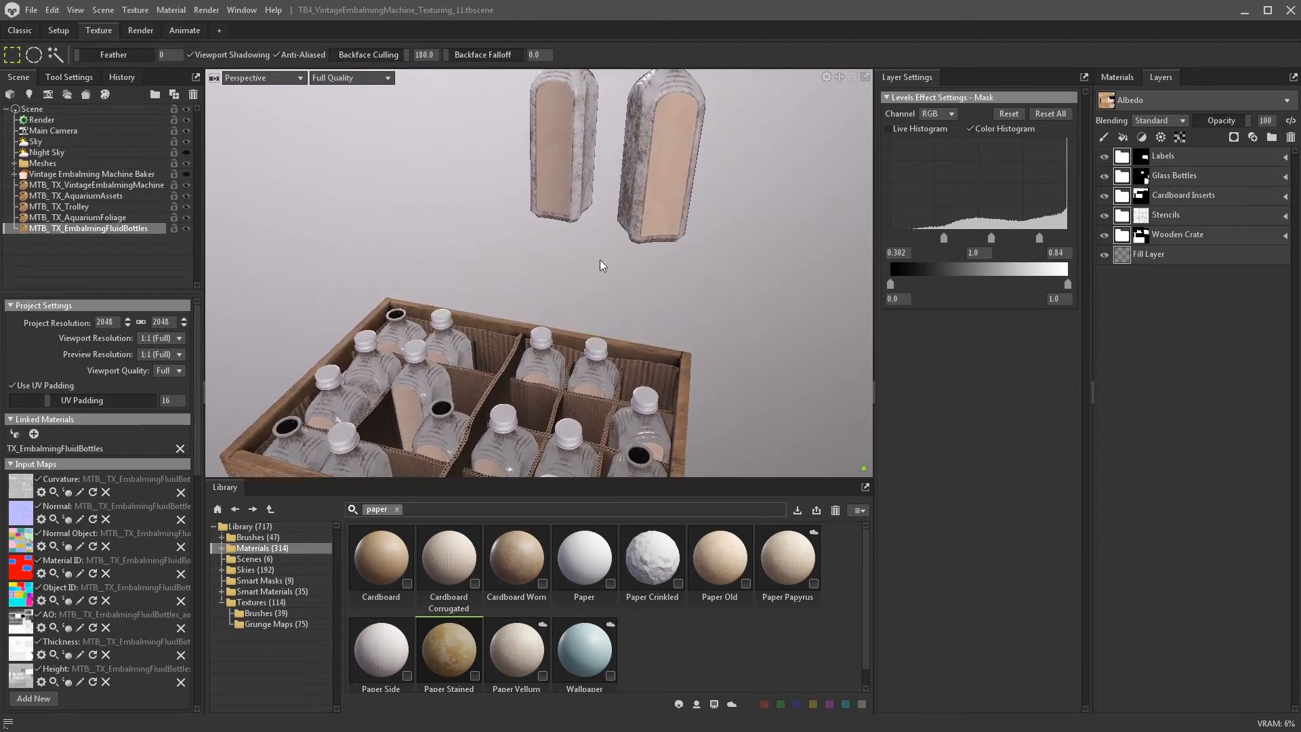
alt+drag(598, 217, 648, 222)
alt+middle_drag(648, 222, 636, 336)
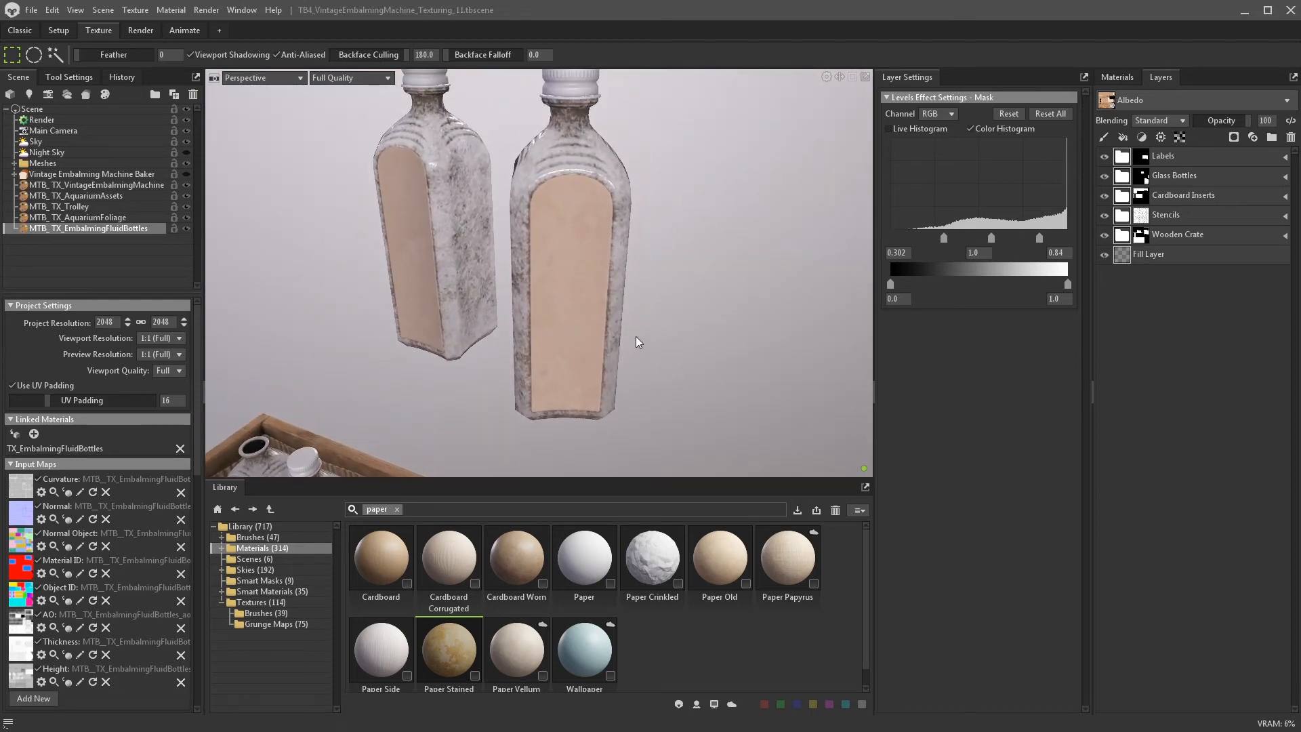
alt+drag(636, 337, 641, 339)
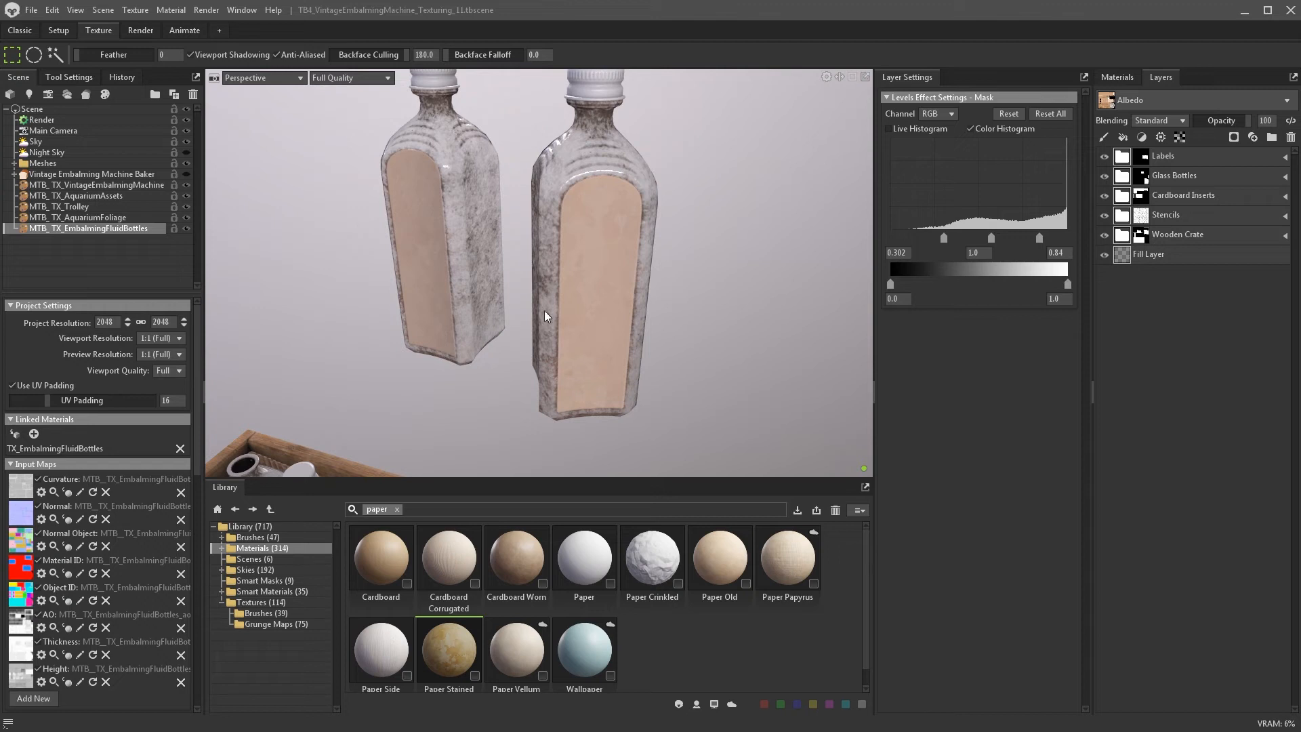
click(1125, 175)
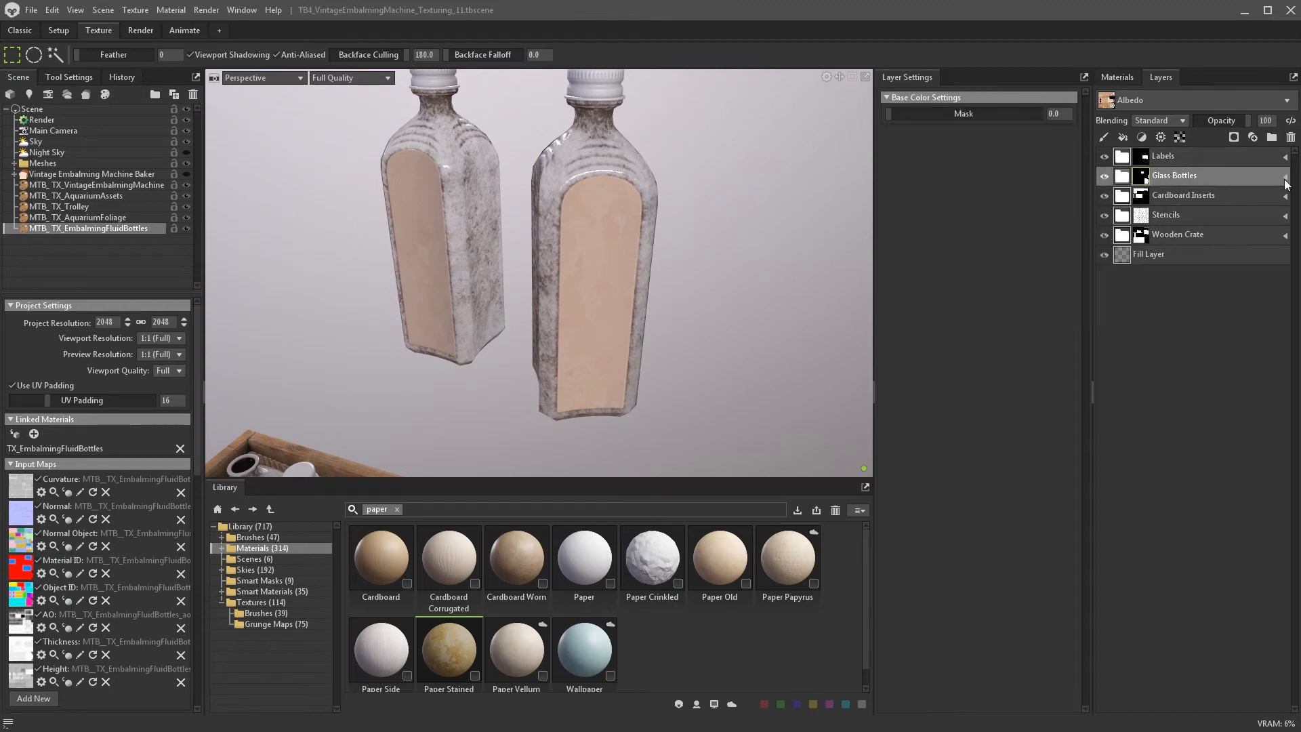
click(1285, 178)
click(1285, 178)
click(1225, 215)
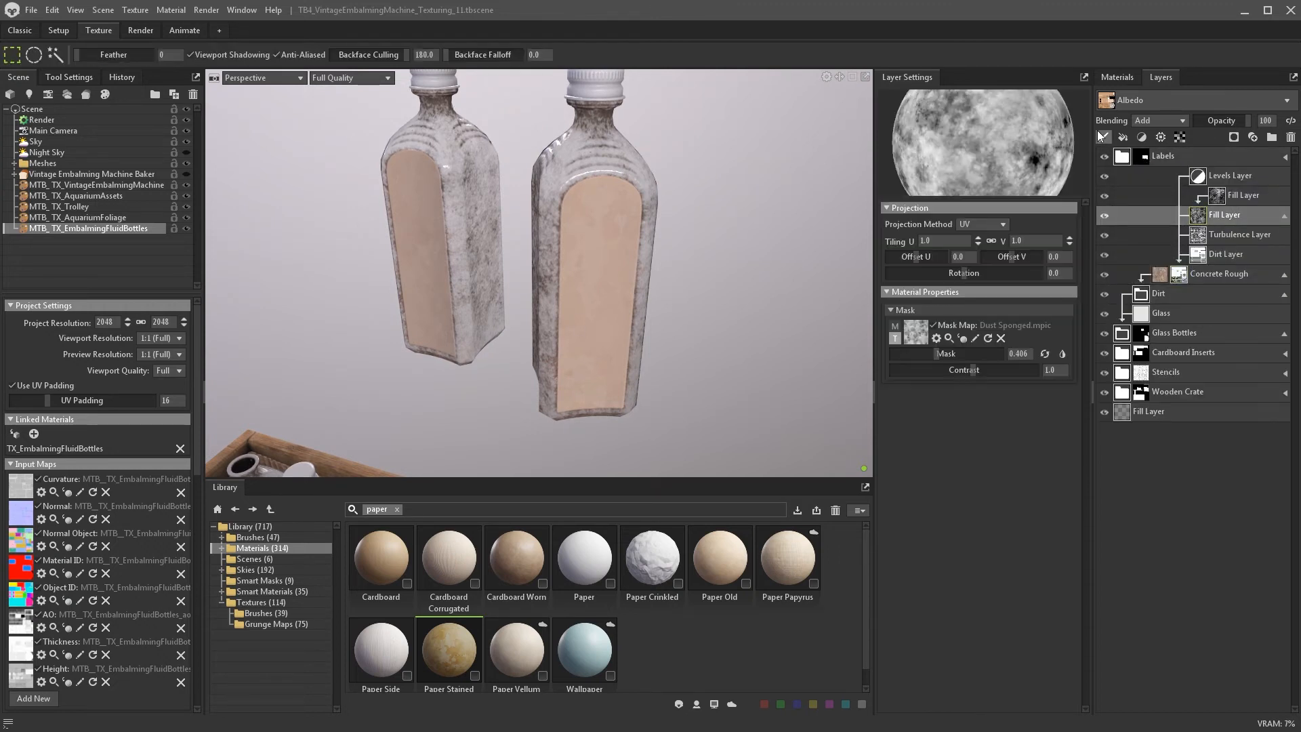
click(1100, 133)
- Choose the Dirt Large_4x brush texture and set spacing to 0.246, scatter to 0.144 and angle jitter to 56.47
click(288, 612)
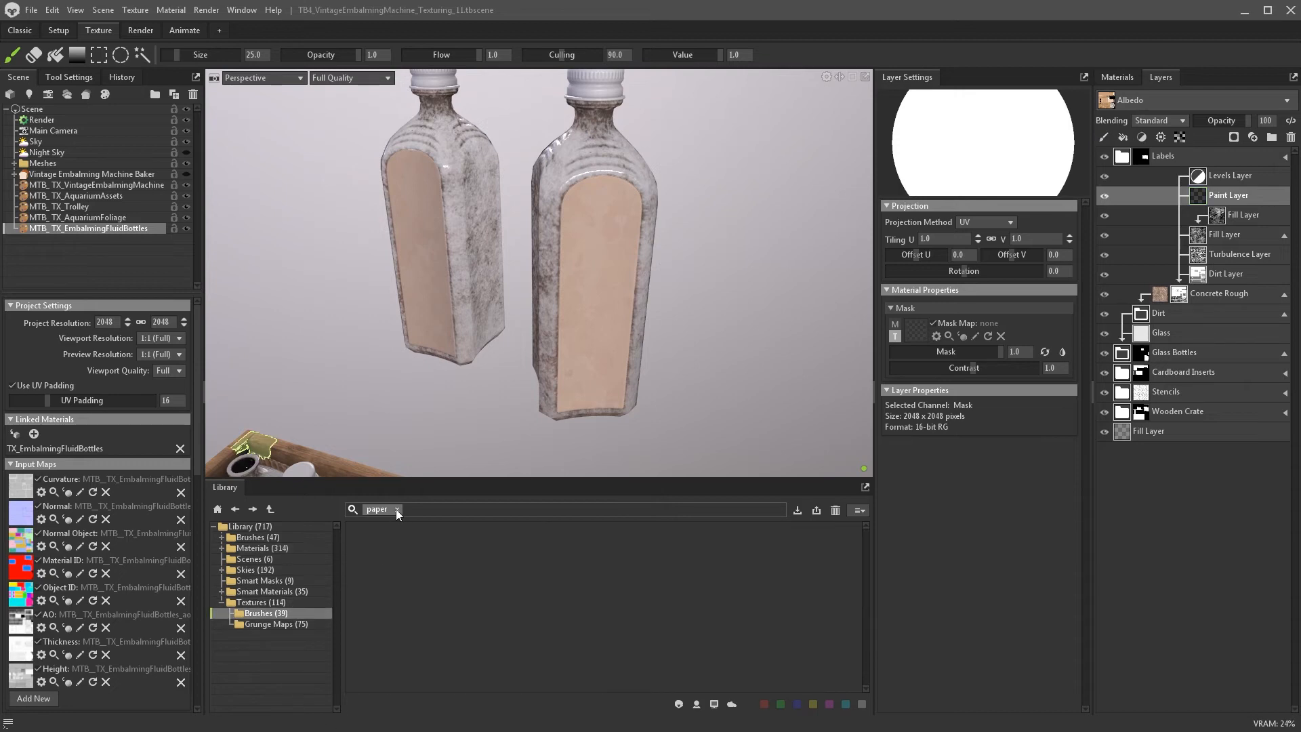
click(397, 509)
scroll(502, 614, down, 1)
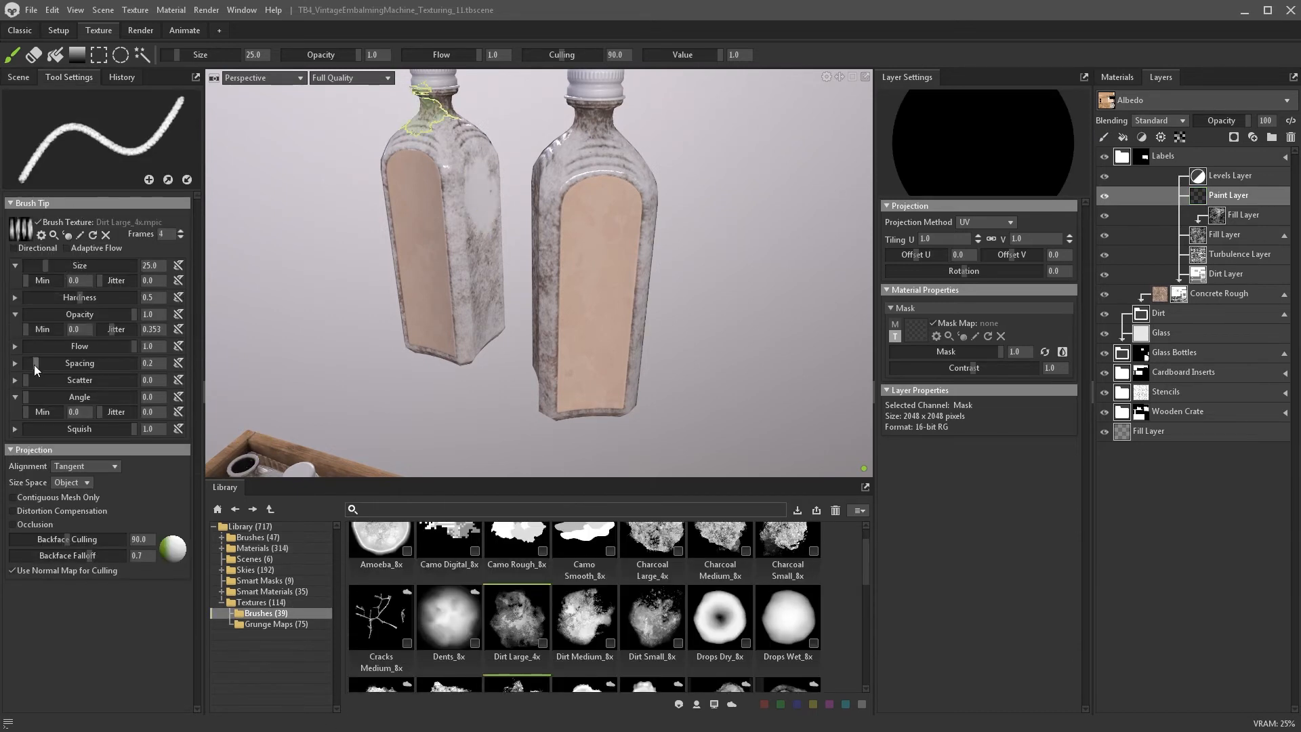
drag(35, 363, 39, 363)
- Paint black over the sides of the two loose bottles to thin the dust, with brush size 17 and opacity 0.594
drag(486, 218, 477, 250)
key(bracketleft)
key(bracketleft)
mouse_move(462, 186)
mouse_down()
mouse_move(491, 322)
mouse_move(838, 229)
mouse_up()
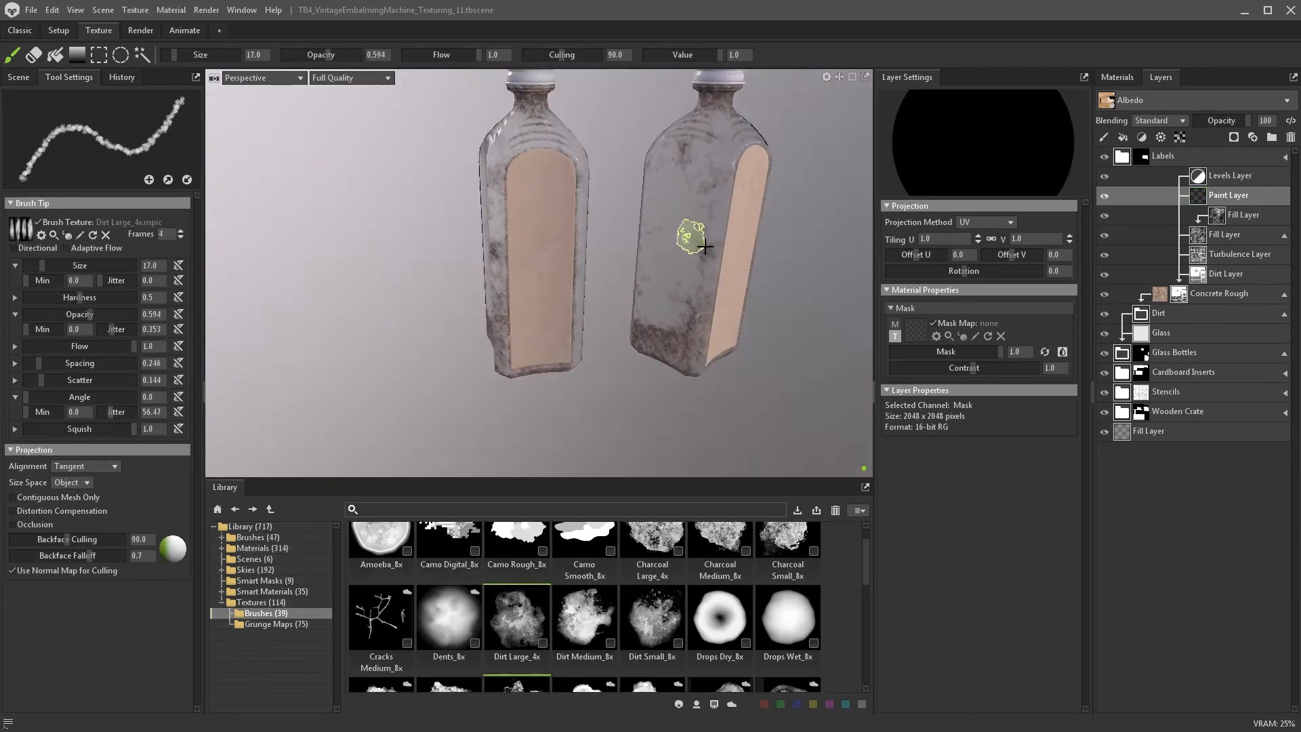
mouse_move(688, 238)
mouse_down()
mouse_move(694, 151)
mouse_move(485, 360)
mouse_move(504, 404)
mouse_up()
scroll(485, 360, down, 3)
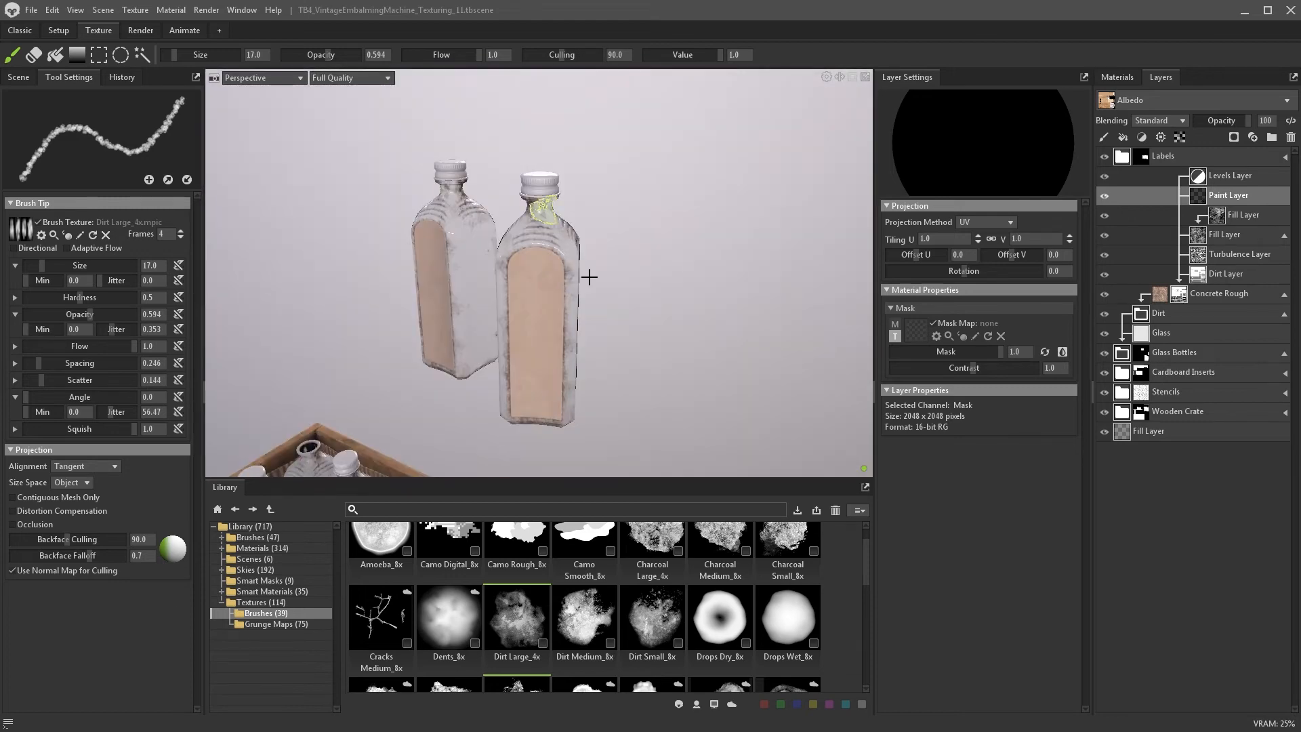
- Paint away dust around the label borders and edges of the loose bottles with brush sizes 9 and 5 at 0.355 opacity
key(bracketleft)
key(bracketleft)
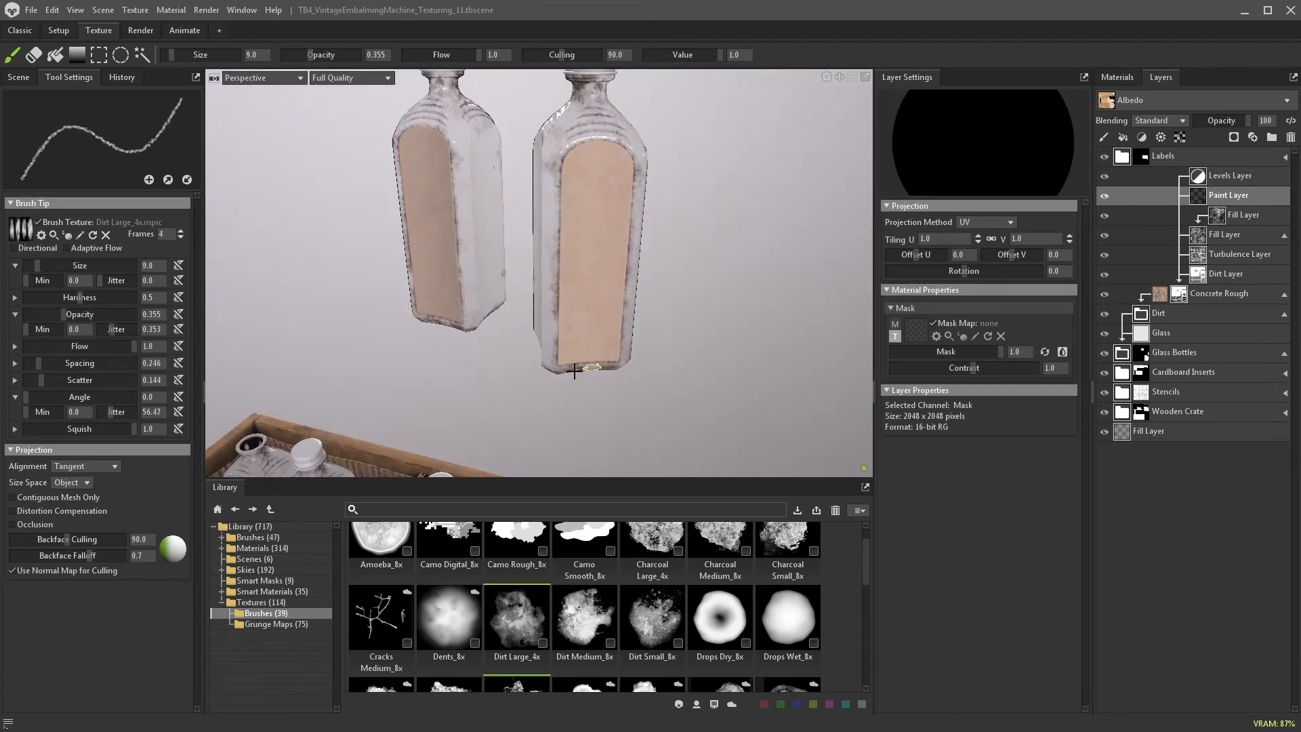
mouse_move(631, 264)
alt+mouse_down()
mouse_move(453, 195)
mouse_move(576, 231)
mouse_move(608, 362)
mouse_move(566, 335)
alt+mouse_up()
mouse_move(566, 336)
alt+mouse_down()
mouse_move(559, 267)
mouse_move(614, 193)
alt+mouse_up()
key(bracketleft)
key(bracketleft)
drag(616, 193, 620, 400)
alt+right_drag(645, 127, 686, 214)
mouse_move(686, 213)
alt+mouse_down()
mouse_move(661, 246)
mouse_move(722, 230)
mouse_move(692, 258)
alt+mouse_up()
alt+right_drag(691, 257, 651, 237)
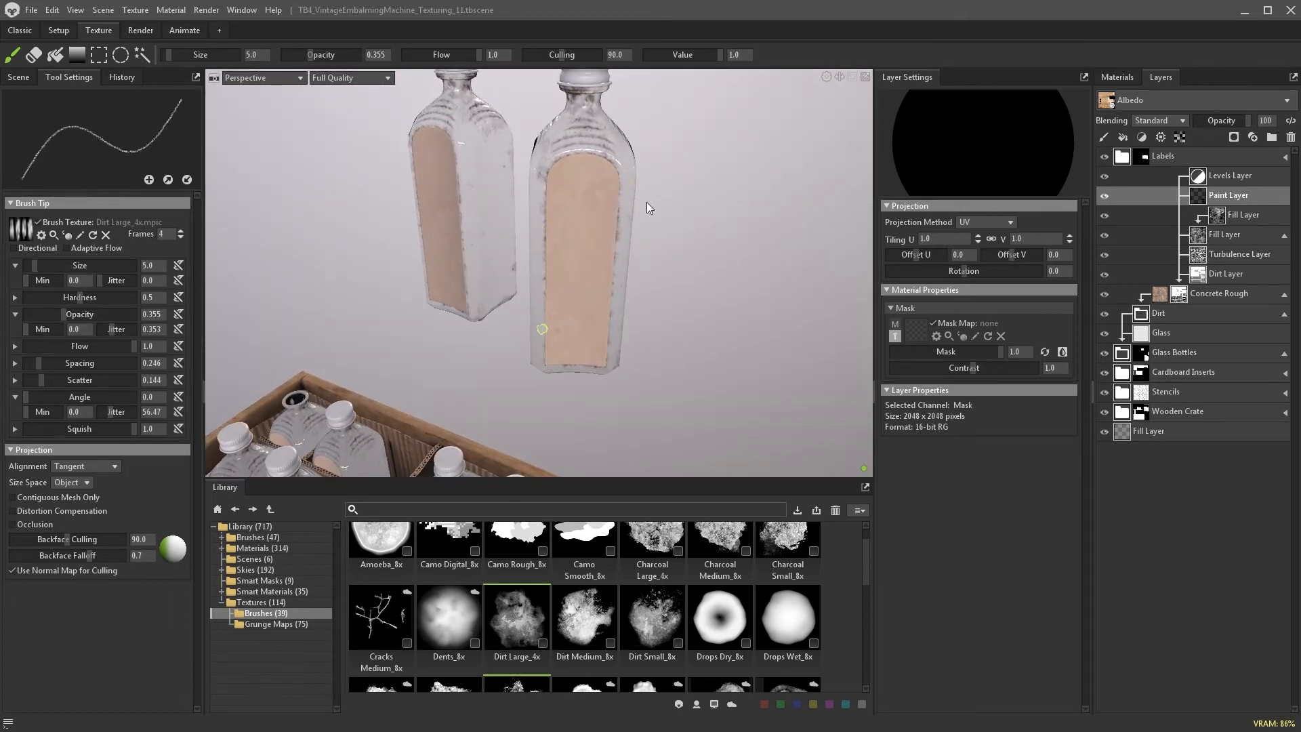
alt+drag(646, 202, 633, 233)
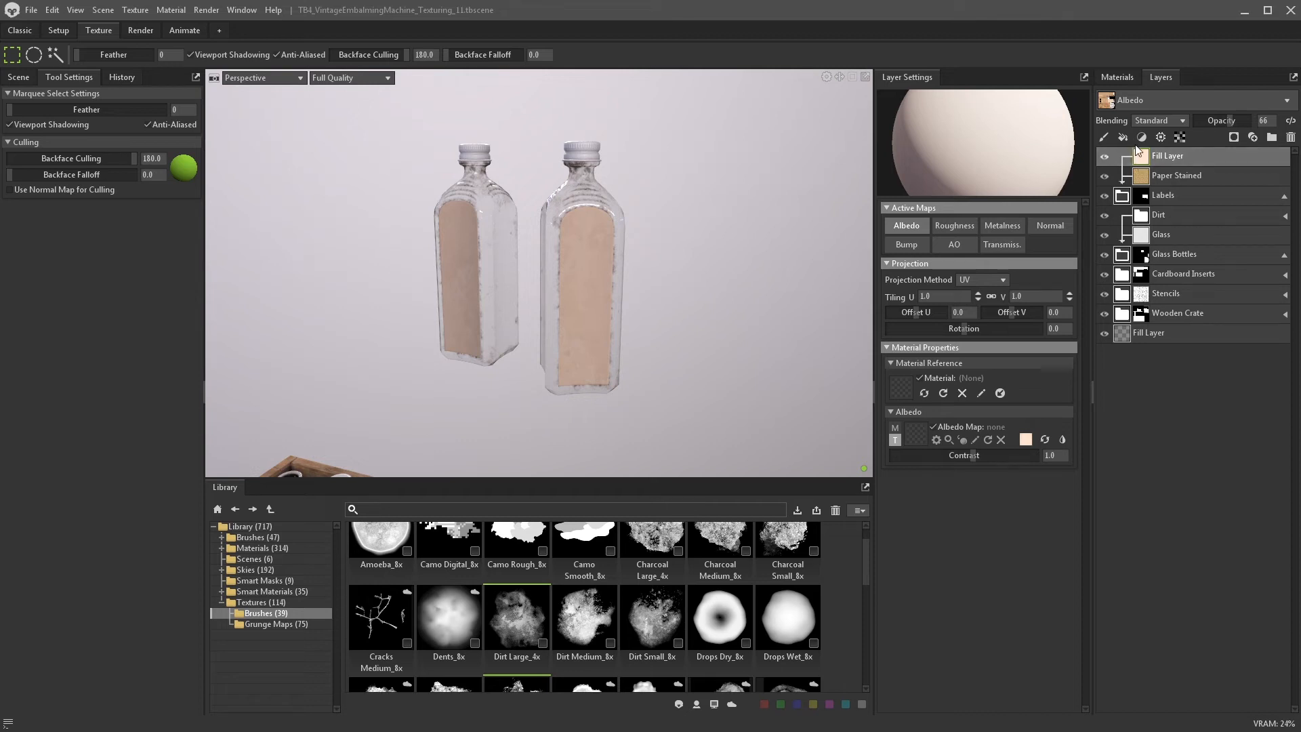
- Add another fill layer at the top of the Labels group
click(1123, 138)
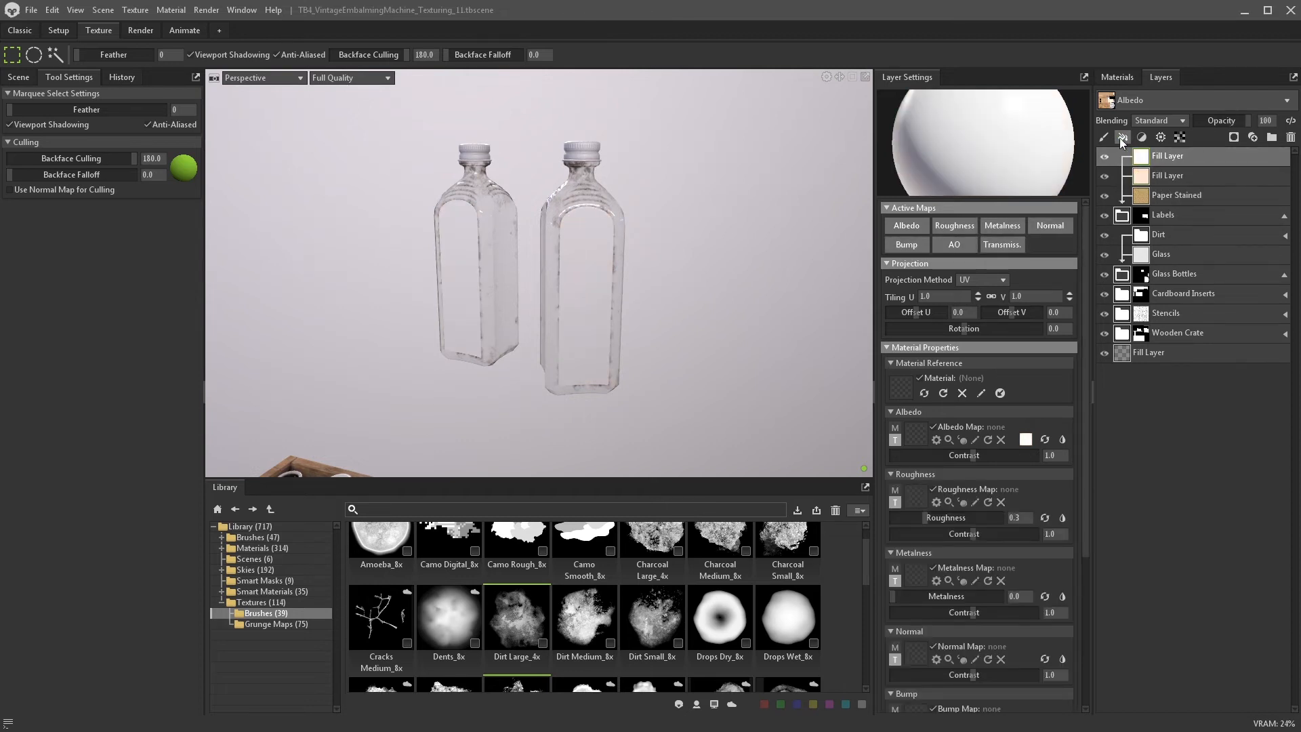
- Restrict the top fill layer to albedo and metalness, loading EmbalmingMachine_BottleLabel_Front_02_Albedo and EmbalmingMachine_BottleLabel_Front_02_Metallic as their maps
alt+click(914, 233)
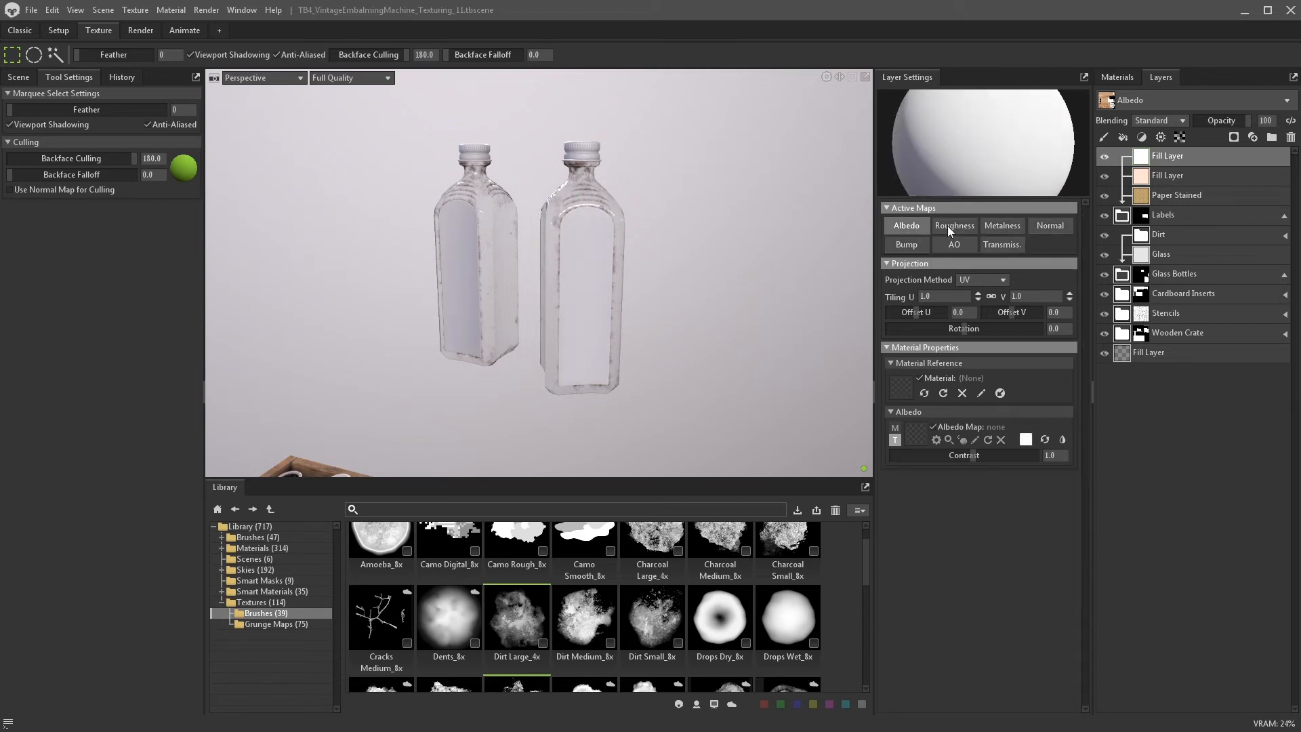
click(1001, 232)
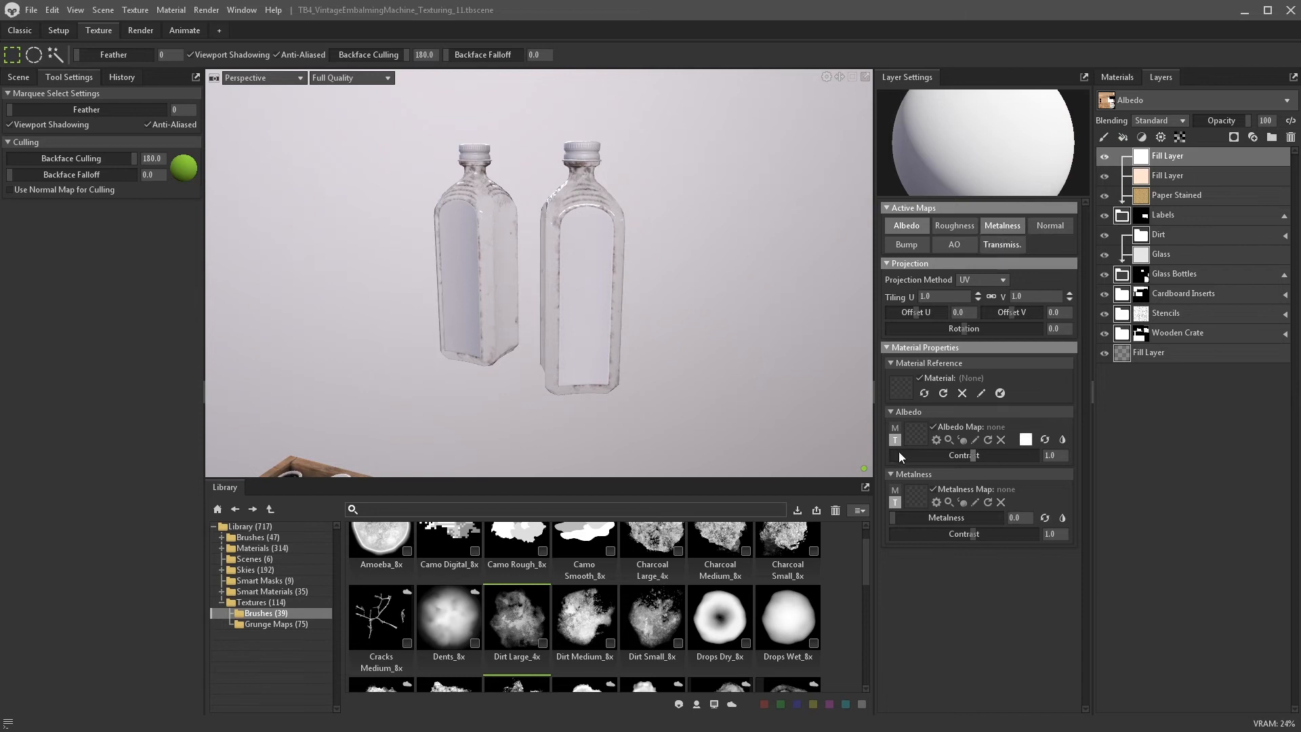
click(915, 439)
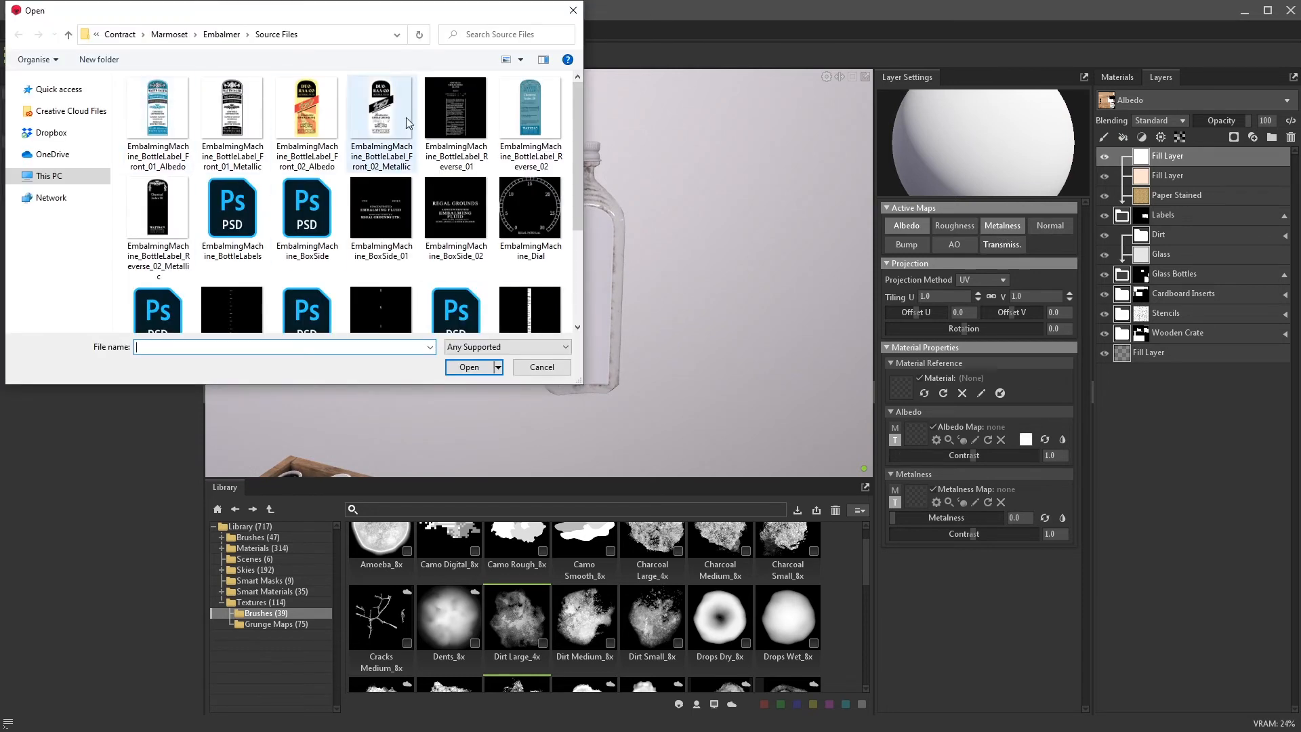
click(321, 131)
click(469, 367)
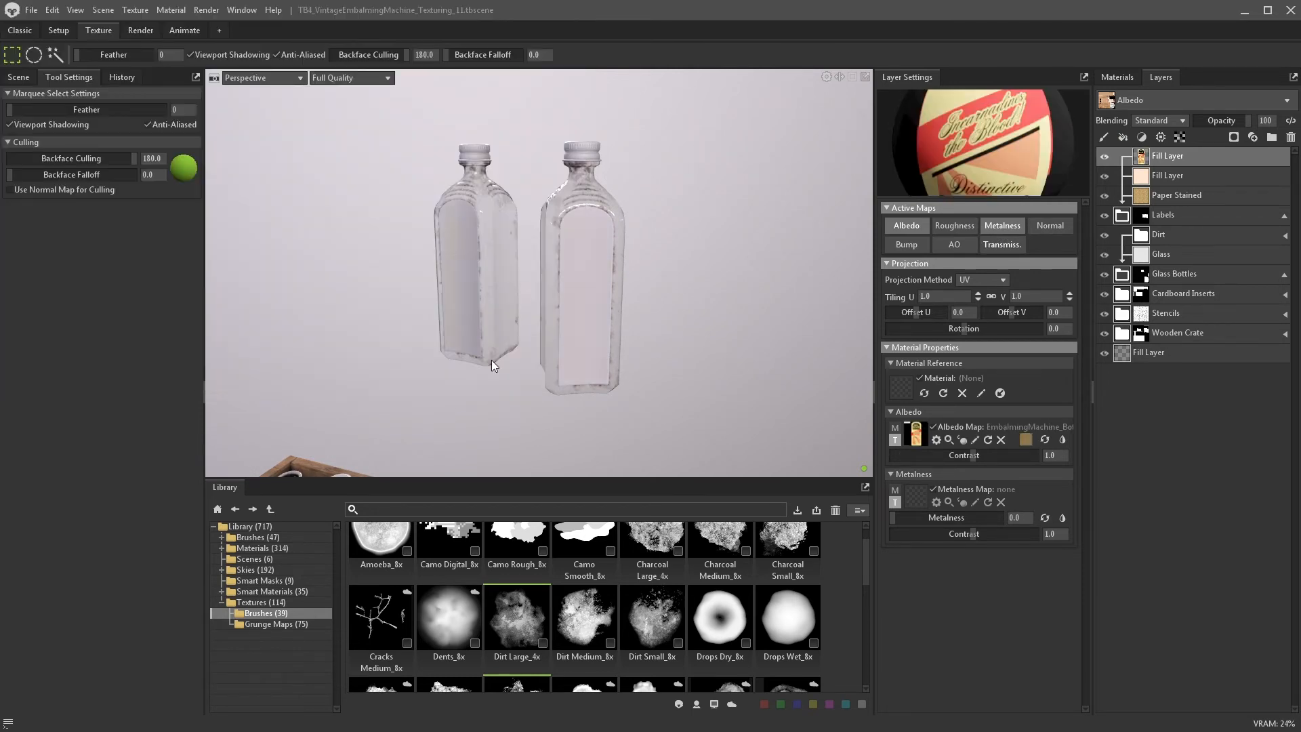
click(919, 495)
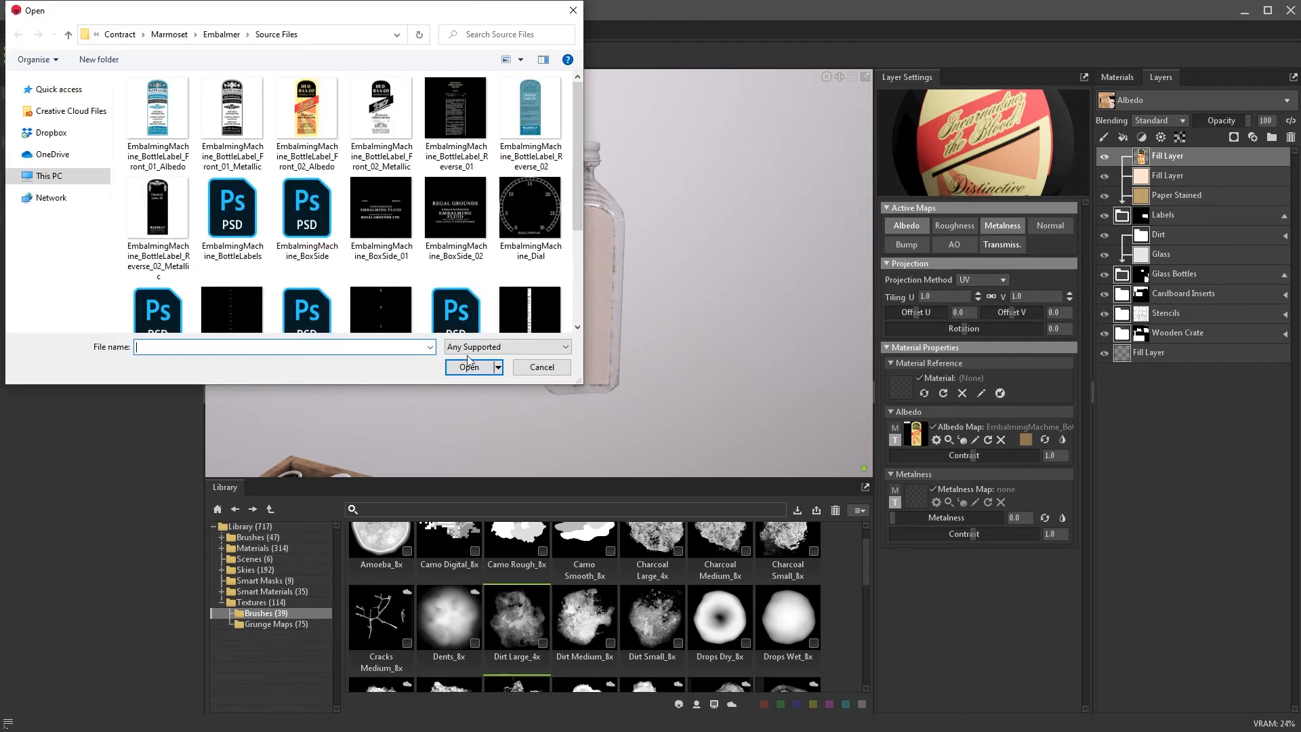
double_click(391, 128)
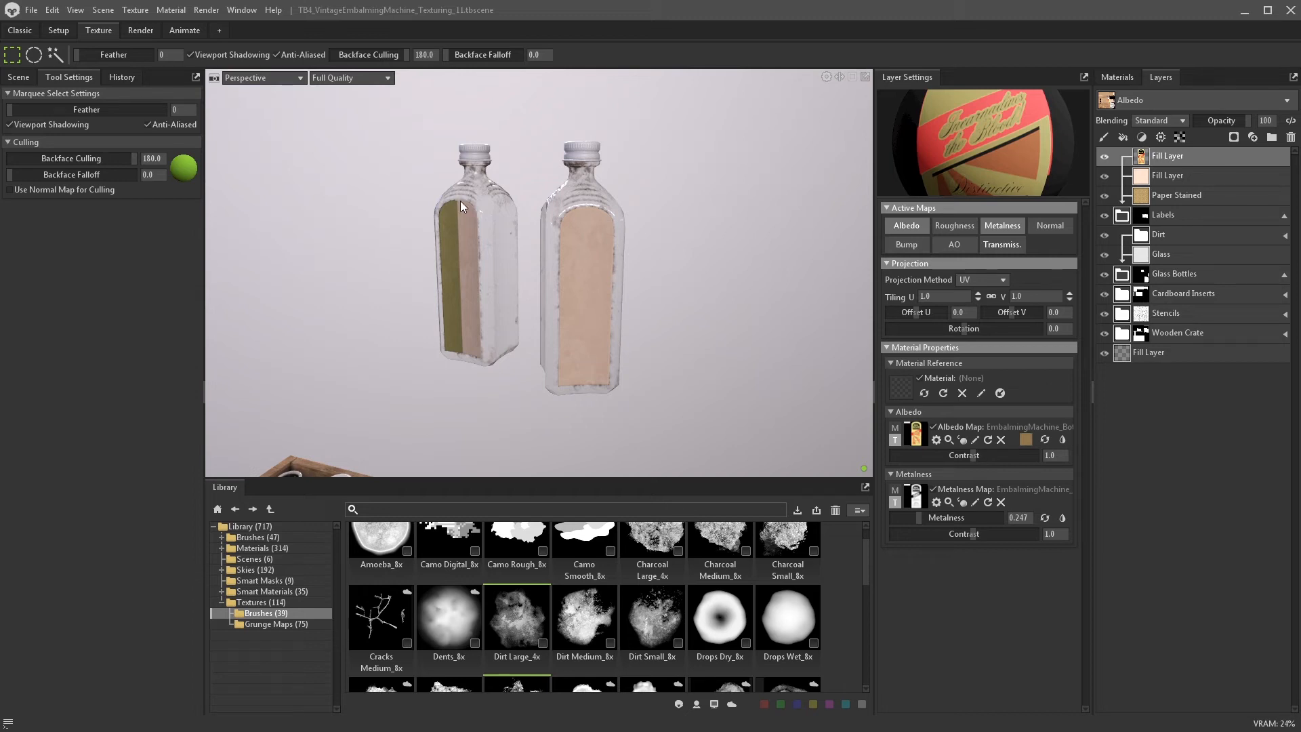
- Set the label fill layer's U and V tiling to 4
scroll(490, 315, up, 4)
alt+drag(536, 337, 681, 364)
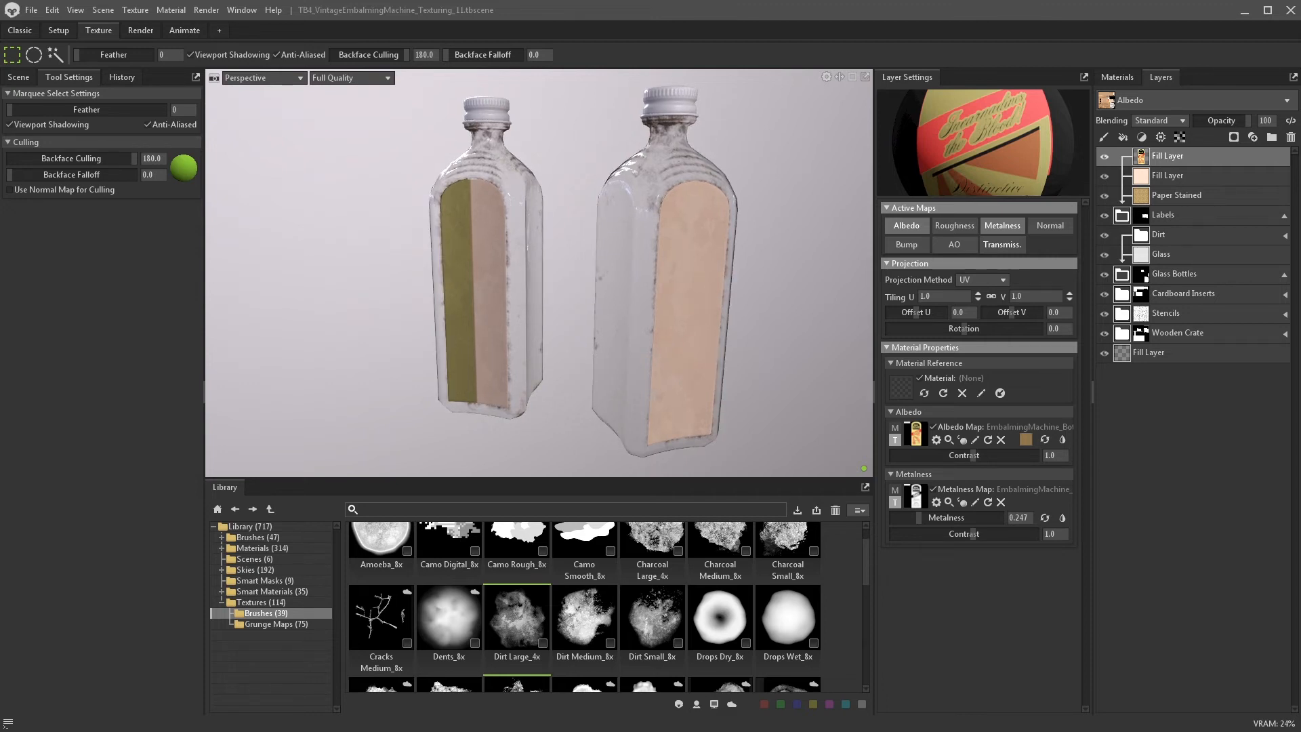
text(4)
key(Return)
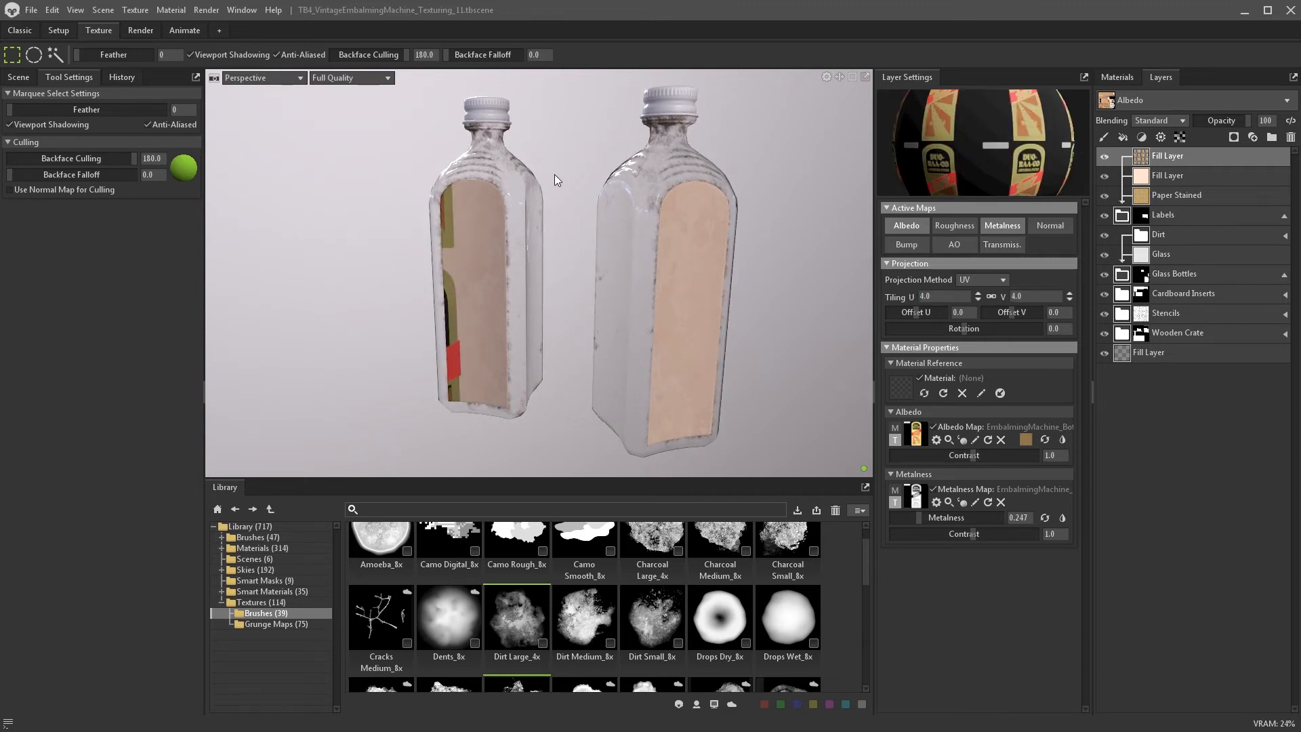
- Open a second viewport as an enlarged floating window and switch it to the Canvas view
click(839, 76)
click(822, 87)
click(865, 77)
drag(985, 86, 183, 101)
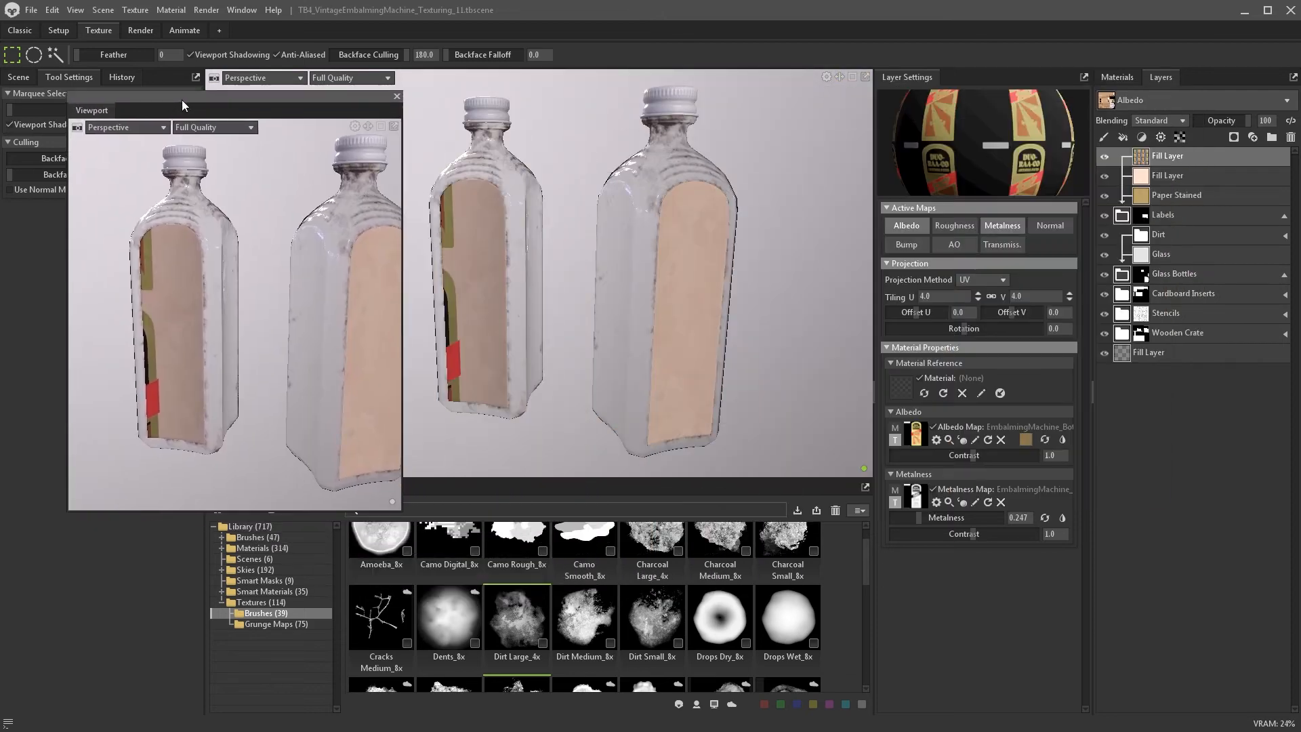
drag(406, 511, 735, 637)
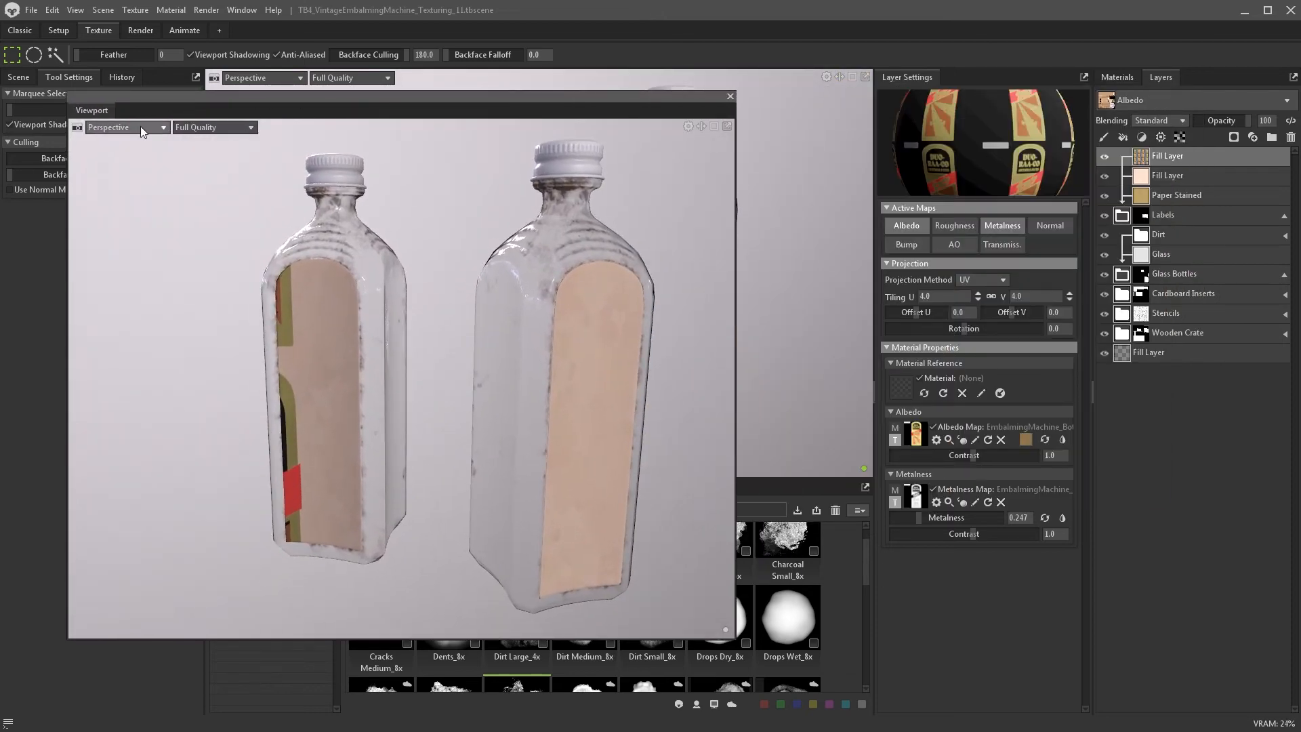
click(125, 127)
click(137, 156)
- Frame the label area in the canvas viewport and narrow its window so the 3D bottle stays visible beside it
scroll(597, 406, down, 1)
scroll(580, 383, up, 5)
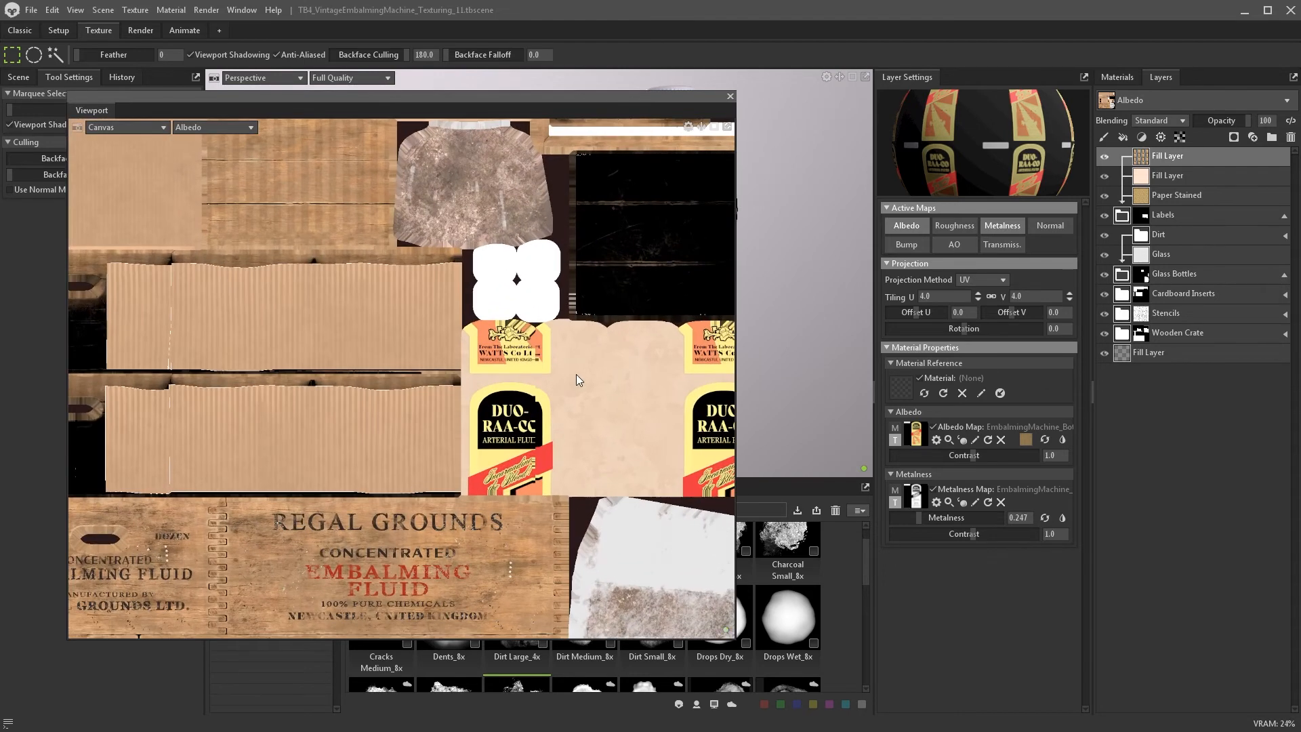
middle_drag(576, 377, 463, 380)
scroll(464, 382, down, 1)
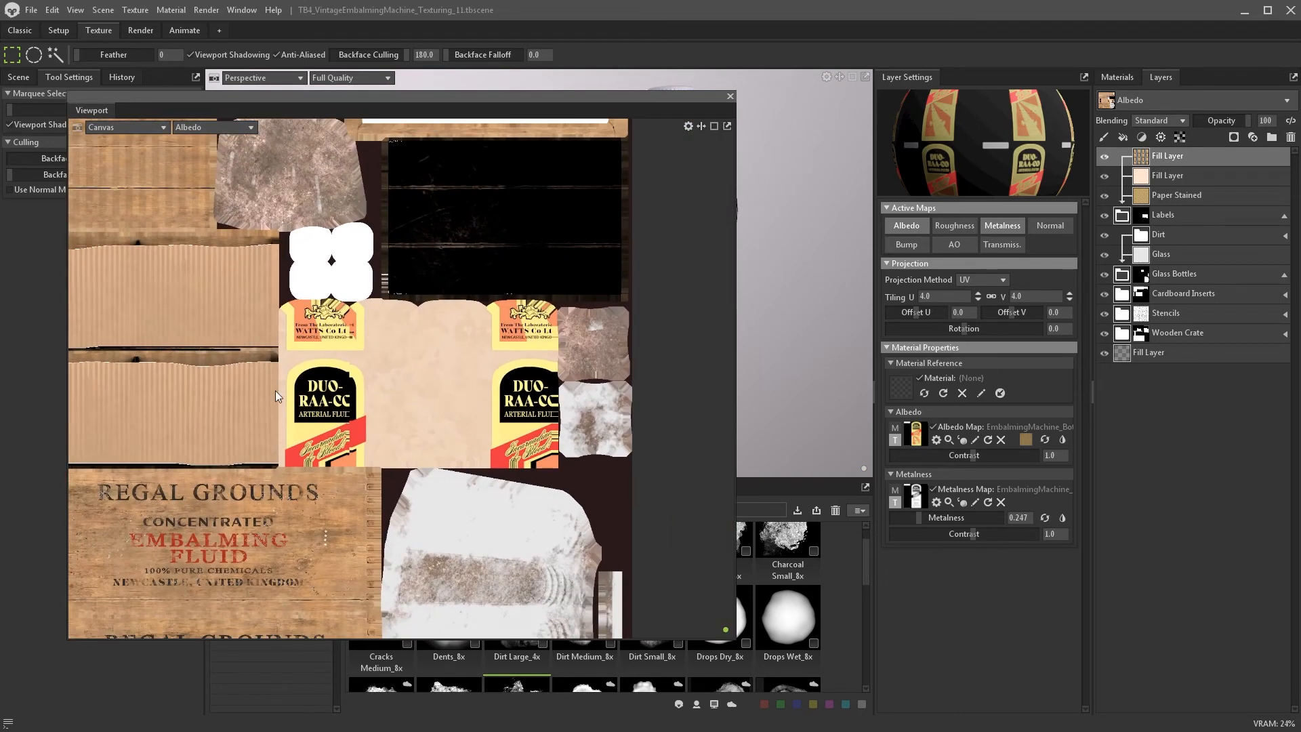
drag(492, 96, 409, 91)
drag(641, 243, 516, 242)
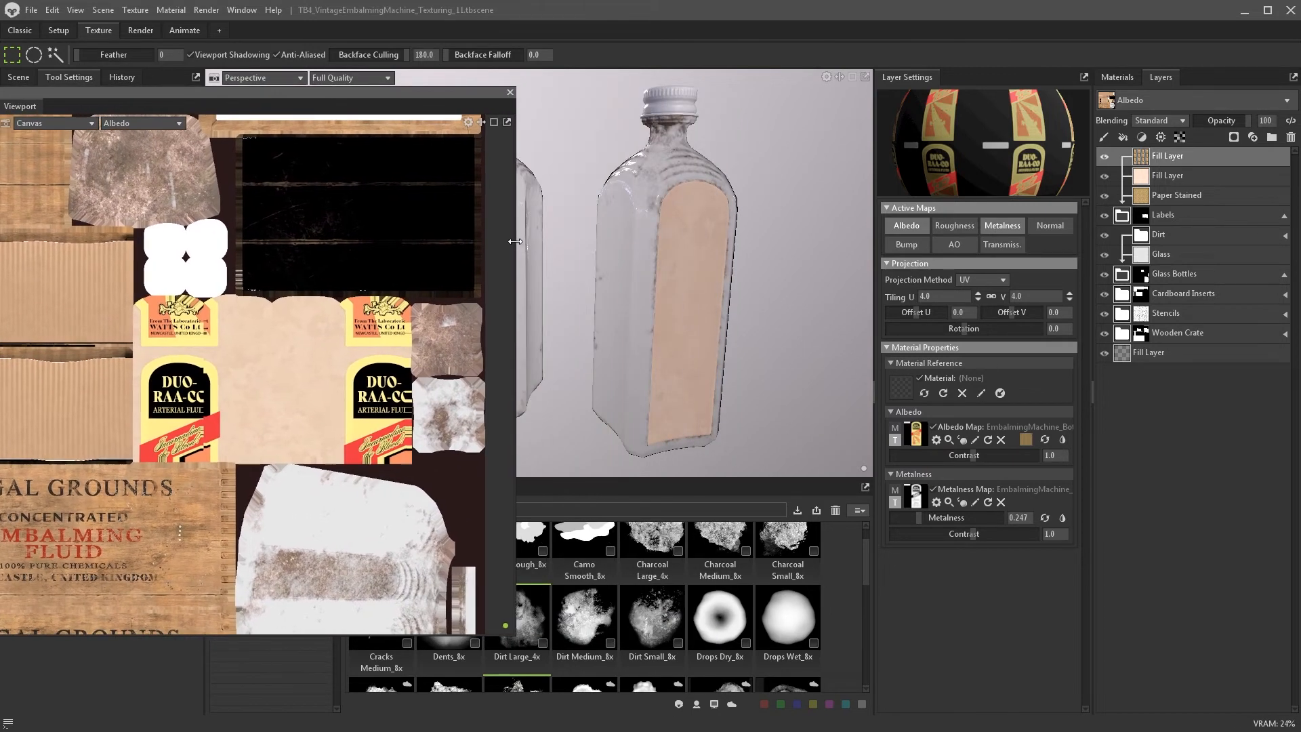
drag(381, 94, 414, 100)
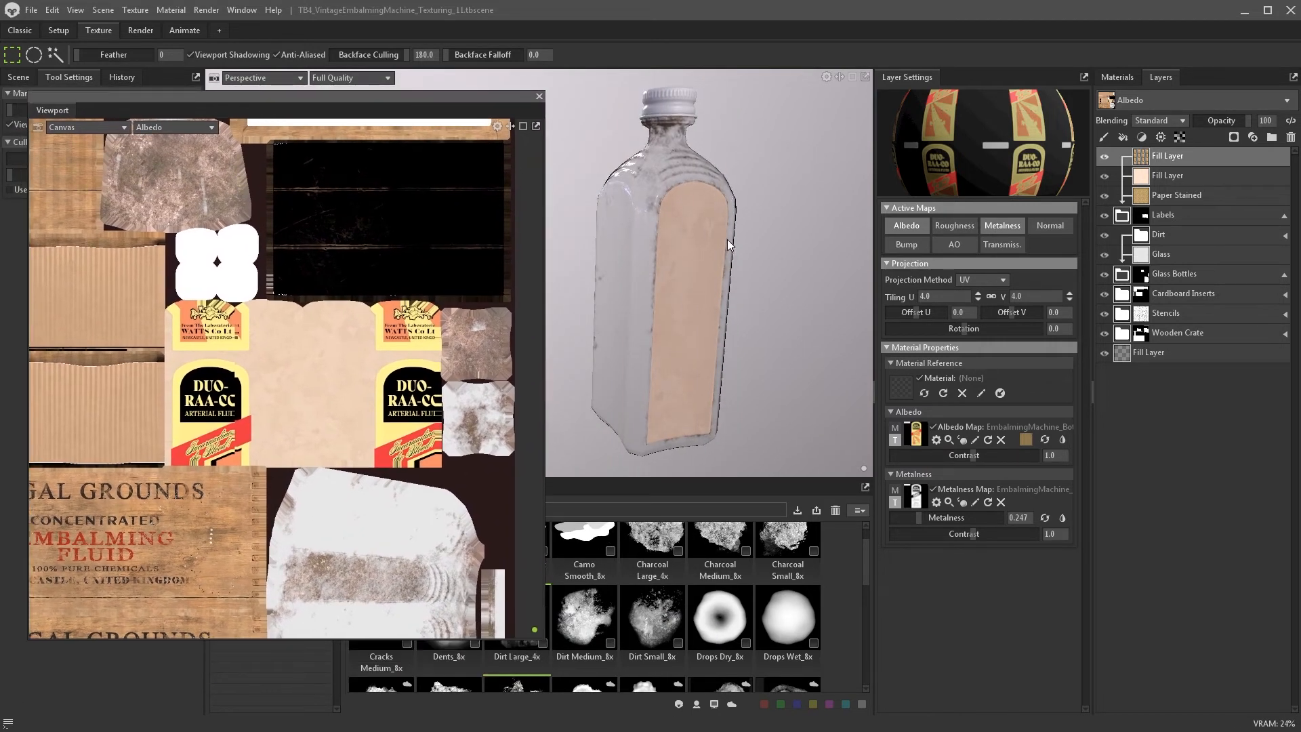
- Fit the Duo-Raa-Co label to the first bottle's front with tiling 5, offset U 0.004 and offset V -0.165
alt+drag(727, 238, 1005, 400)
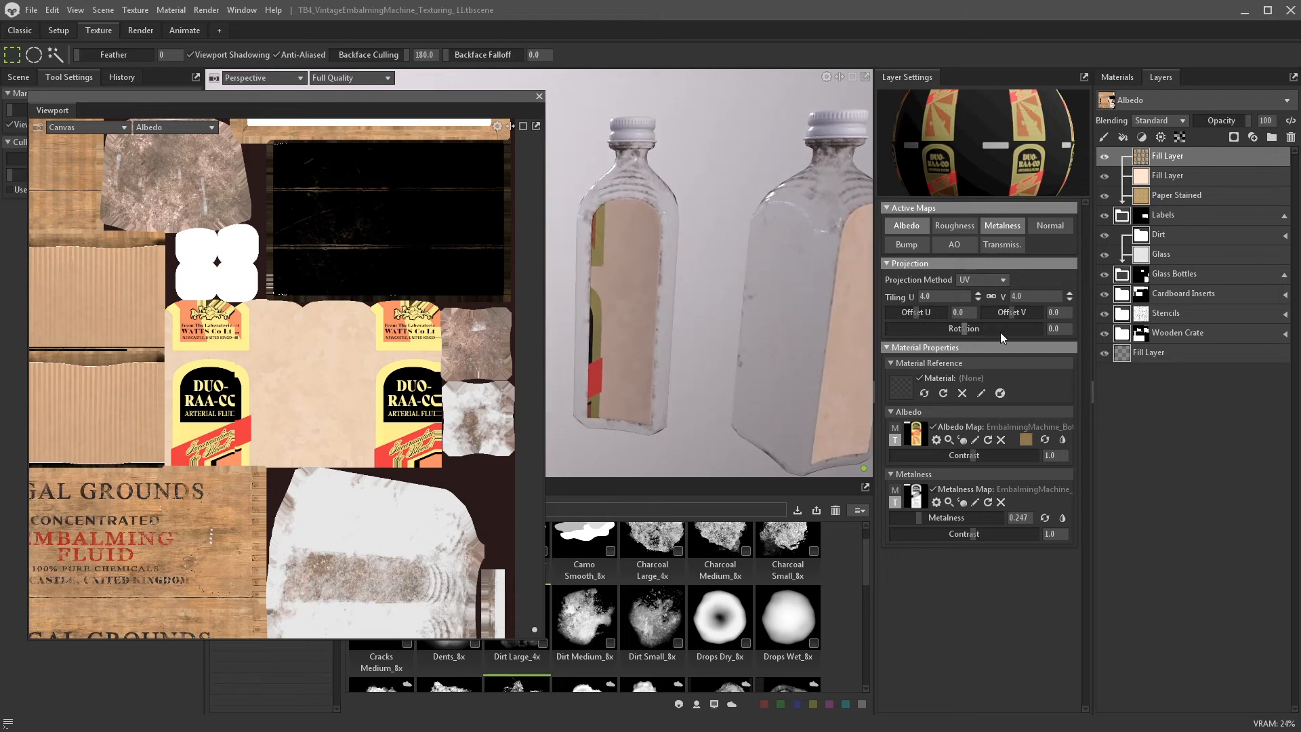
drag(1010, 314, 1012, 312)
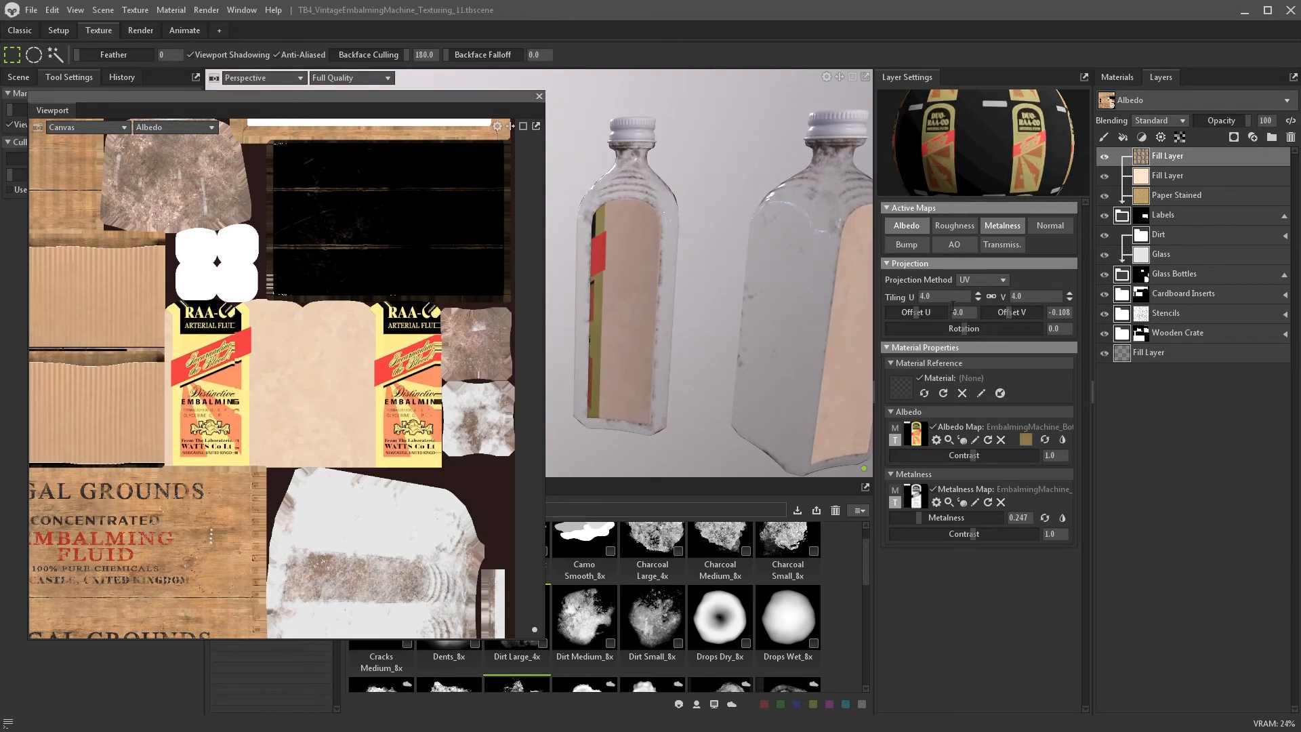
drag(916, 312, 898, 299)
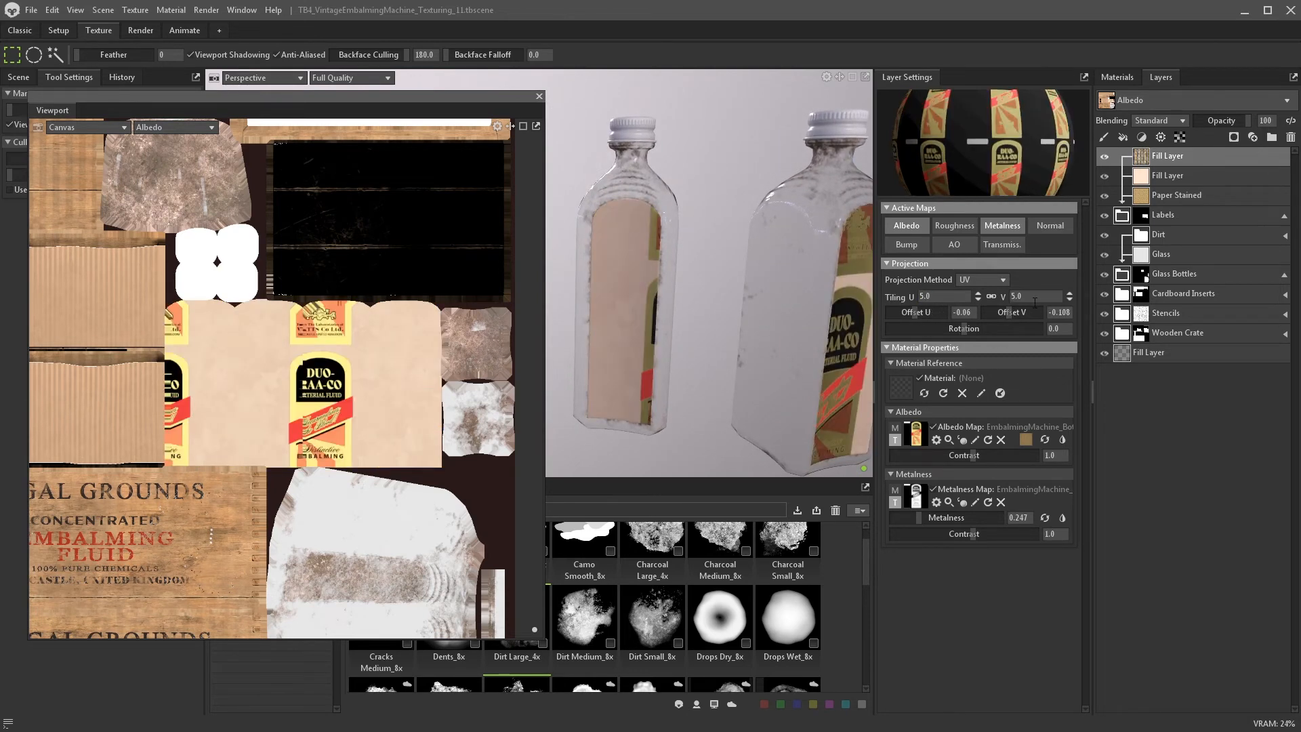
drag(1009, 312, 1006, 312)
drag(914, 312, 983, 308)
text(4)
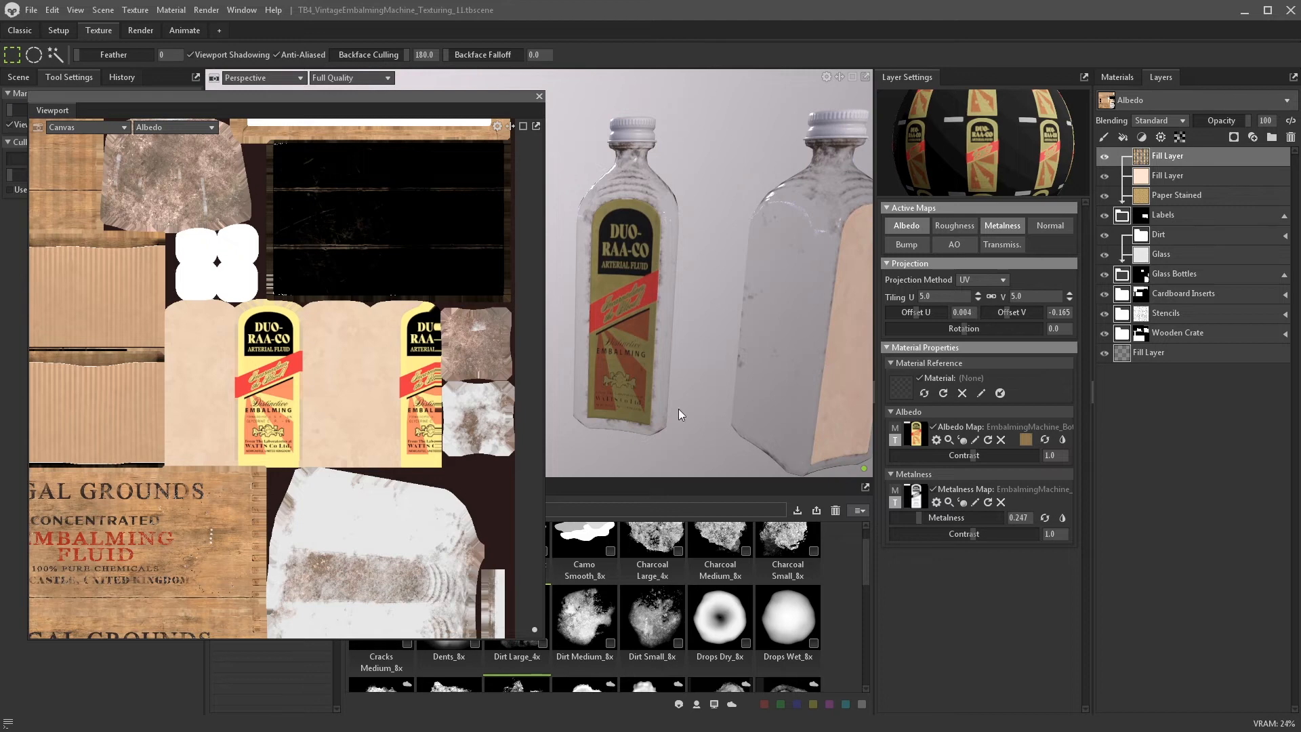
- Enable the roughness map on the label fill layer and check the bottle label's shine
drag(678, 409, 697, 316)
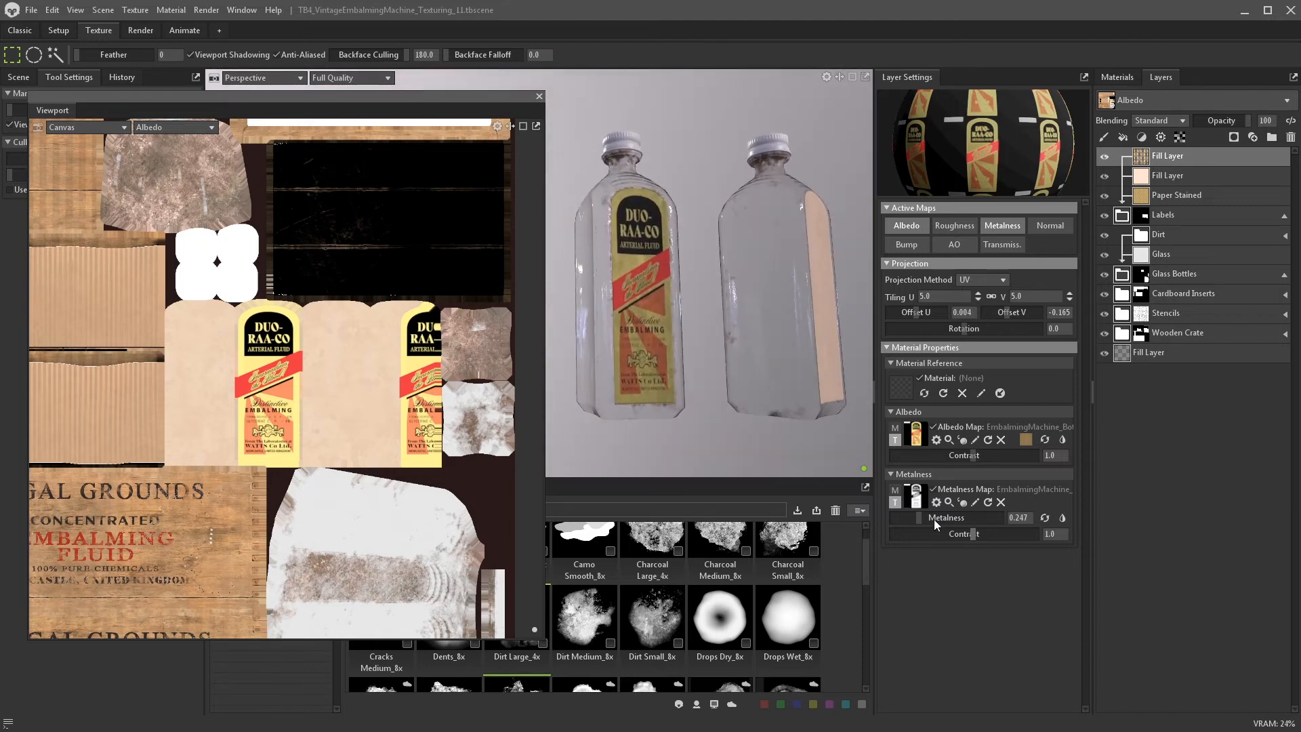
click(956, 226)
drag(706, 375, 623, 421)
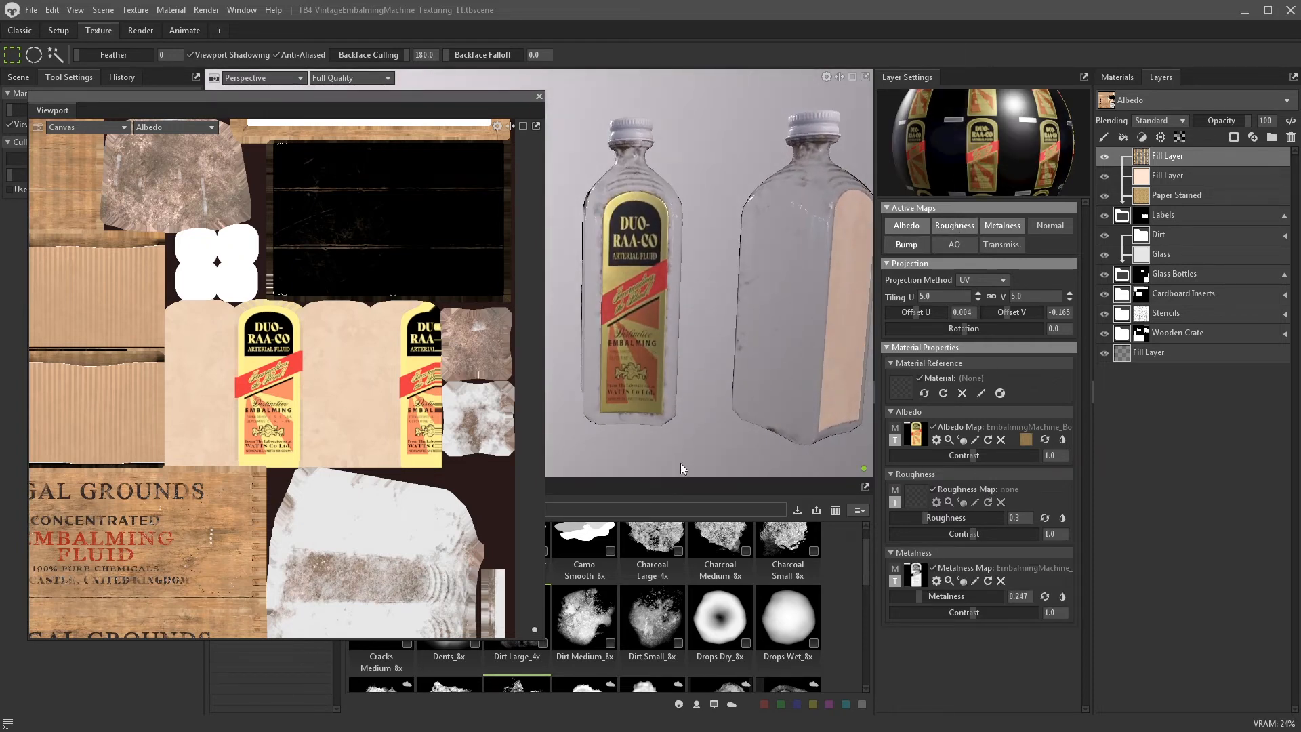
- Add a white paint mask to the label layer and brush out the repeated label at the canvas's right edge in black
drag(680, 462, 635, 400)
click(1234, 137)
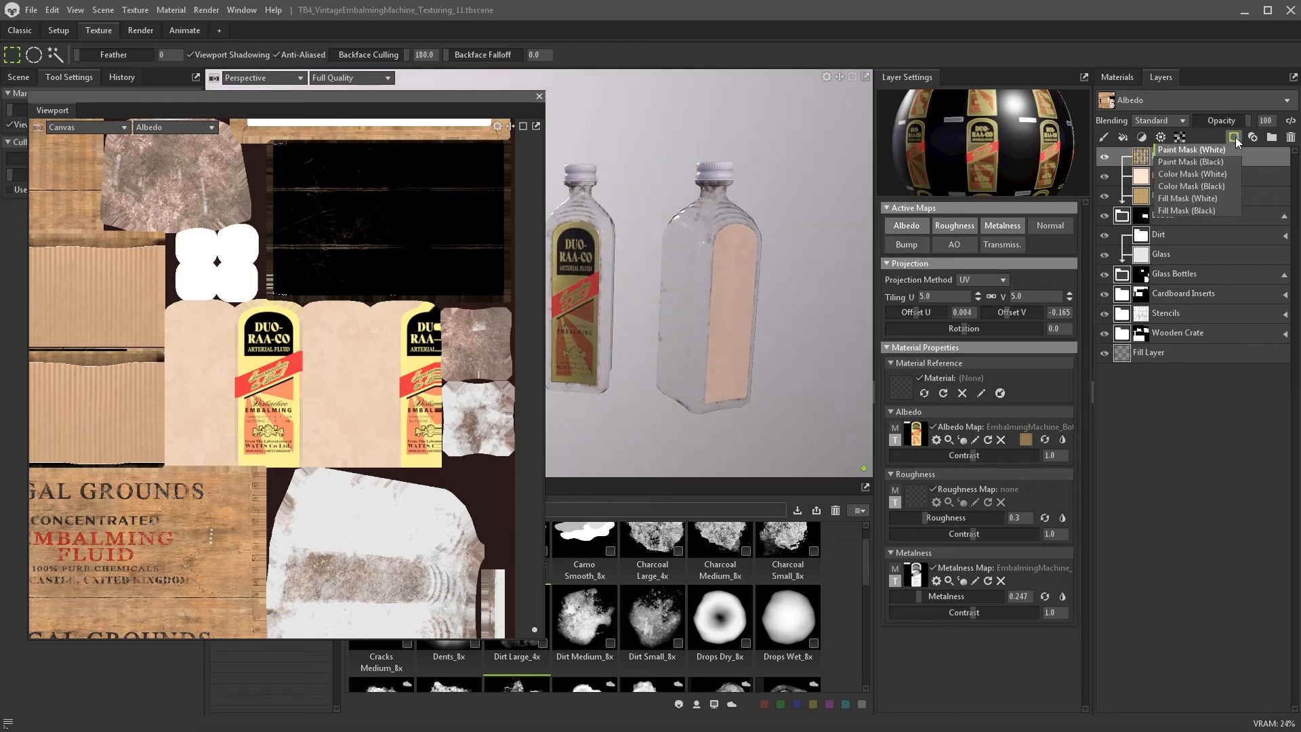
click(1224, 151)
click(12, 55)
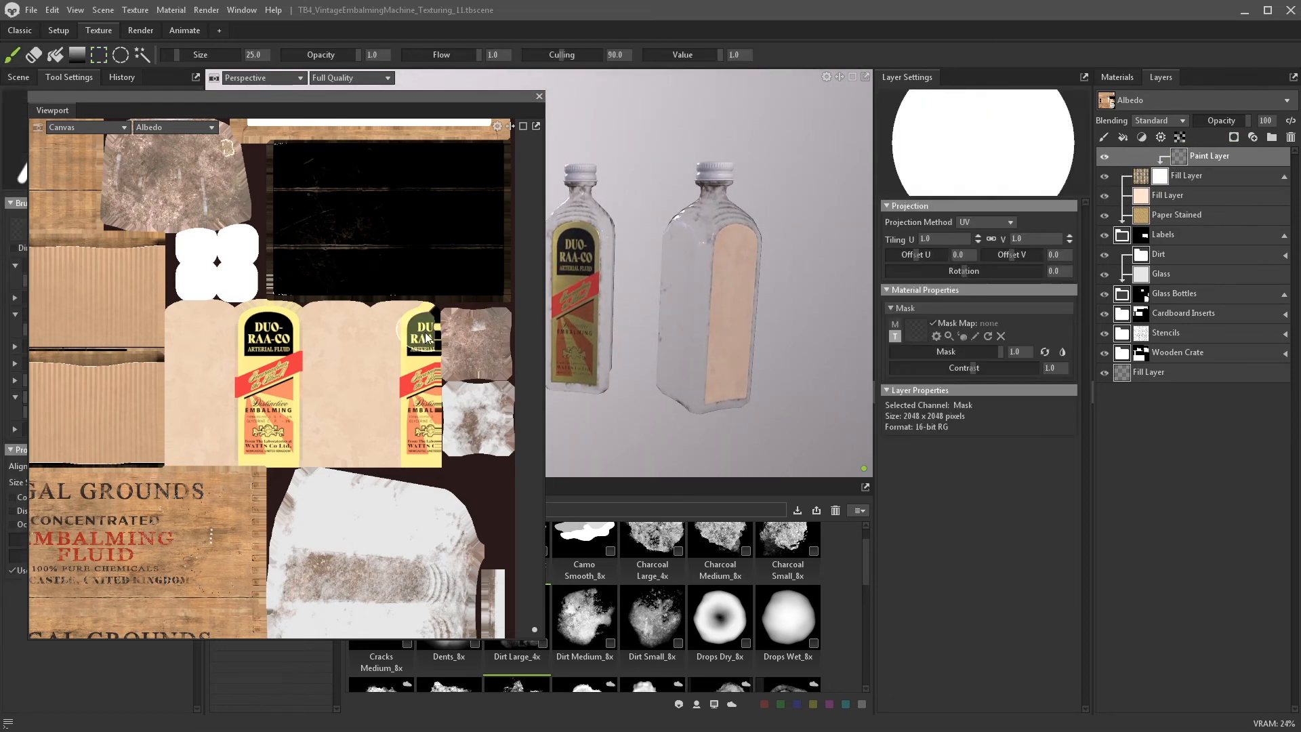
key(x)
mouse_move(421, 326)
mouse_down()
mouse_move(422, 440)
mouse_move(424, 396)
mouse_up()
- Rename the masked label fill layer to Front Label 01 and collapse its mask contents
double_click(1186, 176)
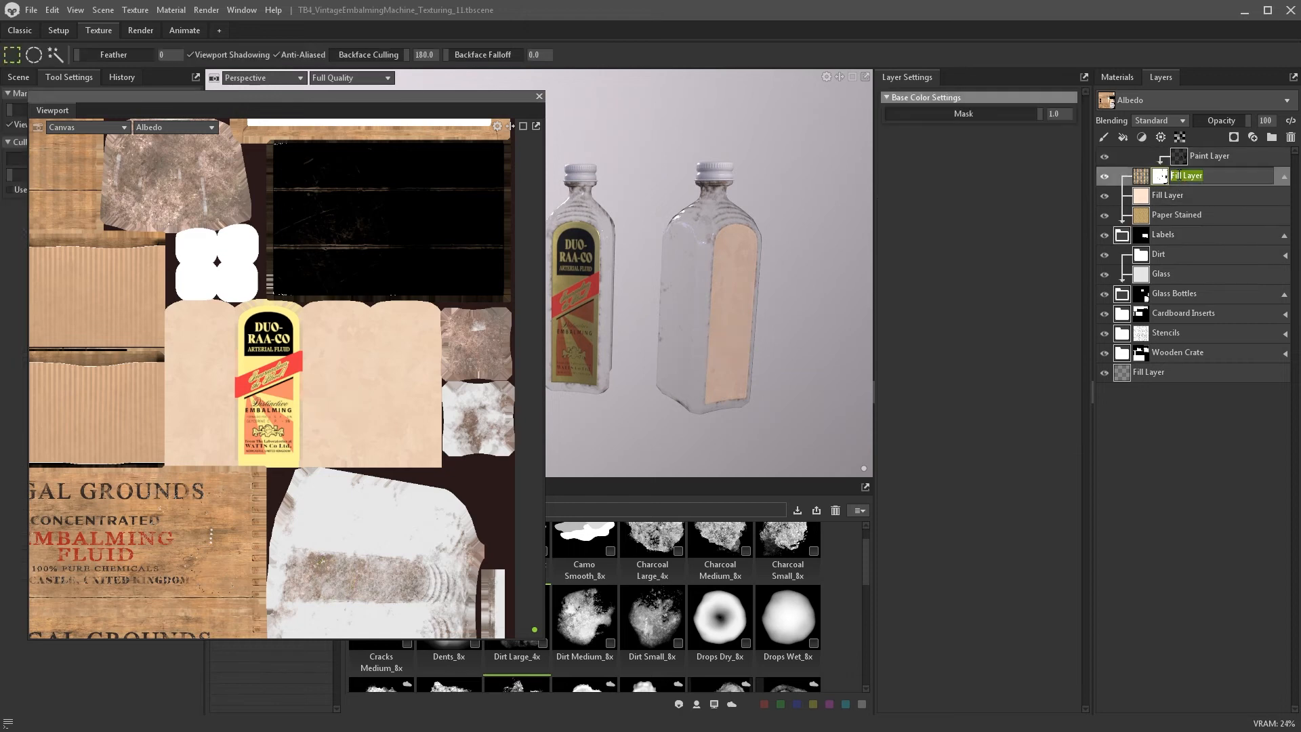
text(Front Label 01)
key(Return)
click(1284, 176)
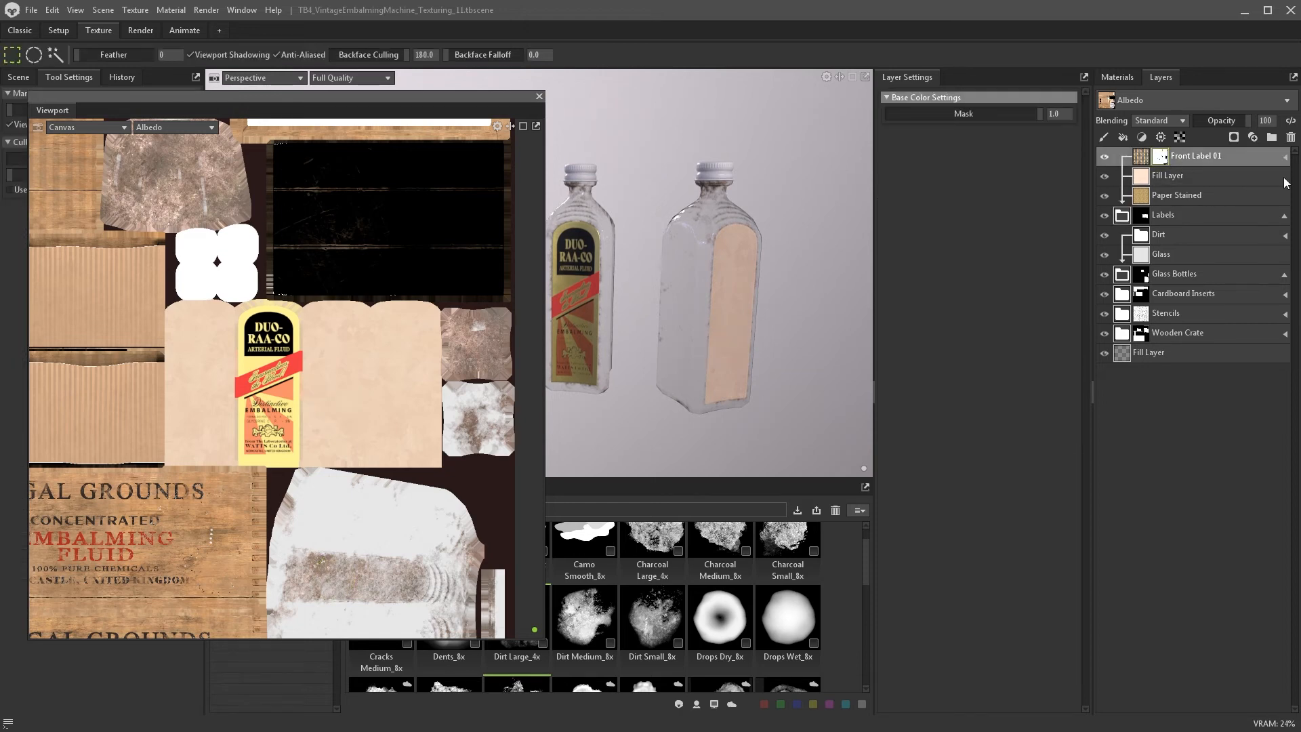
- Duplicate the Front Label 01 layer and name the copy Front Label 02
click(1144, 159)
right_click(1145, 159)
click(1175, 174)
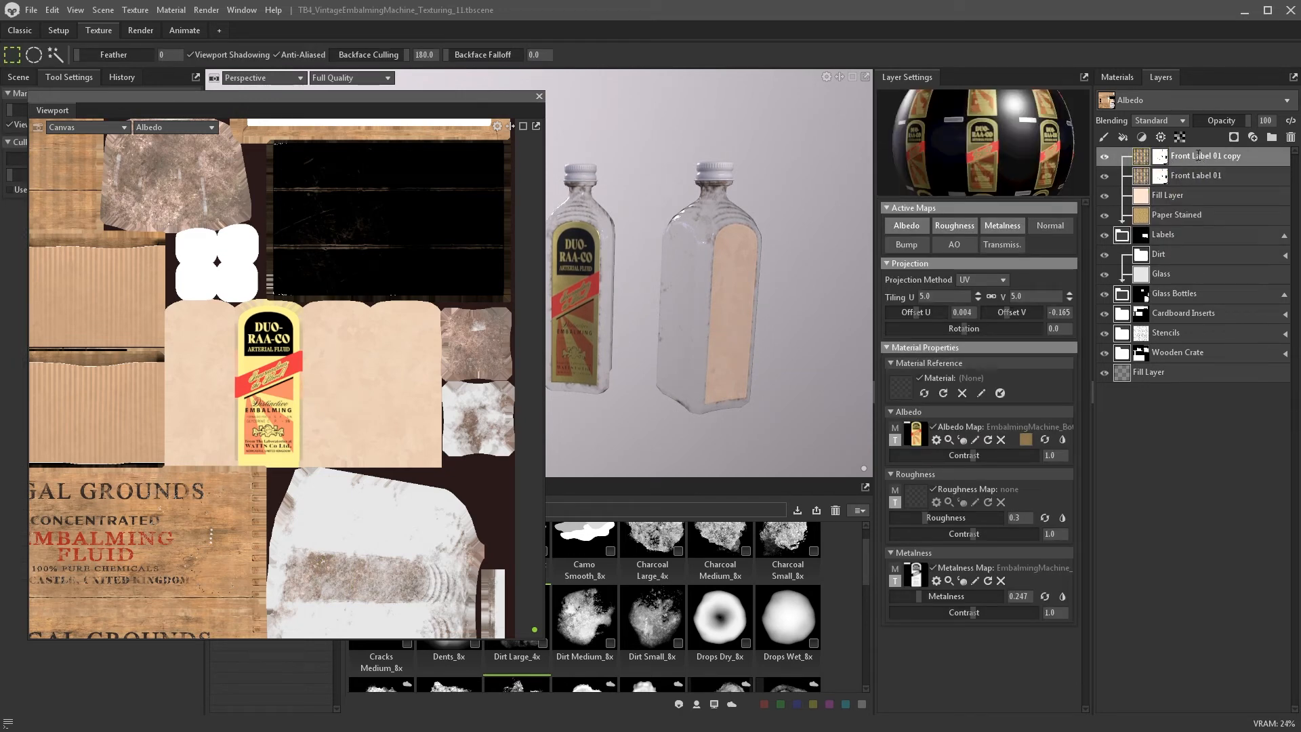
double_click(1171, 157)
text(Front Label 02)
key(Return)
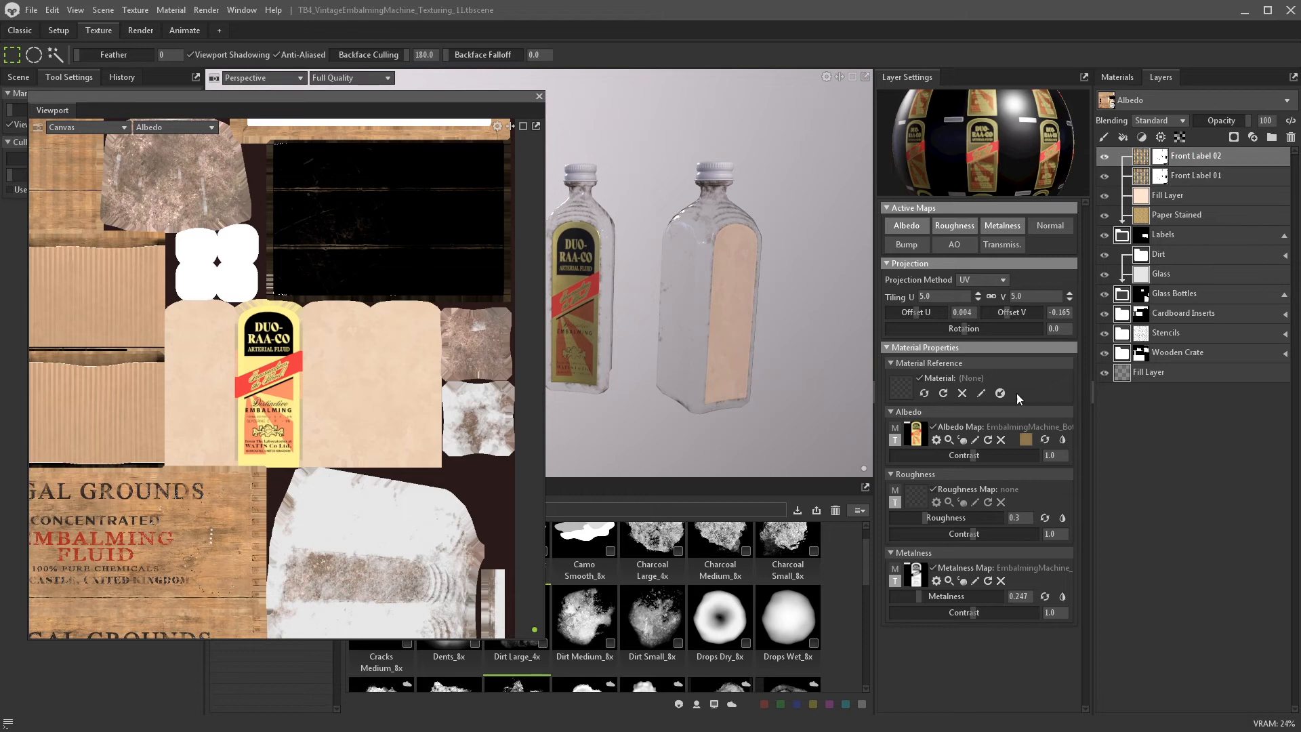
- Load EmbalmingMachine_BottleLabel_Front_01_Albedo and EmbalmingMachine_BottleLabel_Front_01_Metallic as Front Label 02's albedo and metalness maps
click(917, 434)
double_click(158, 108)
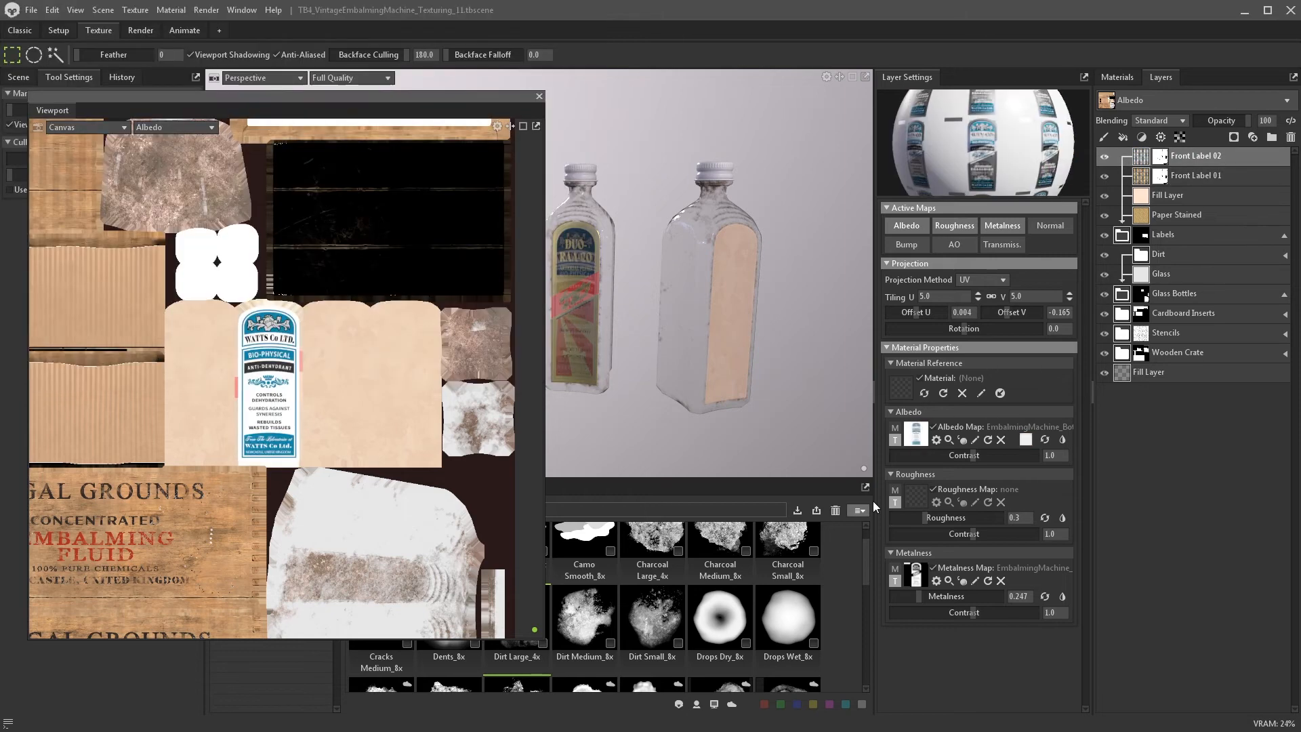
click(917, 575)
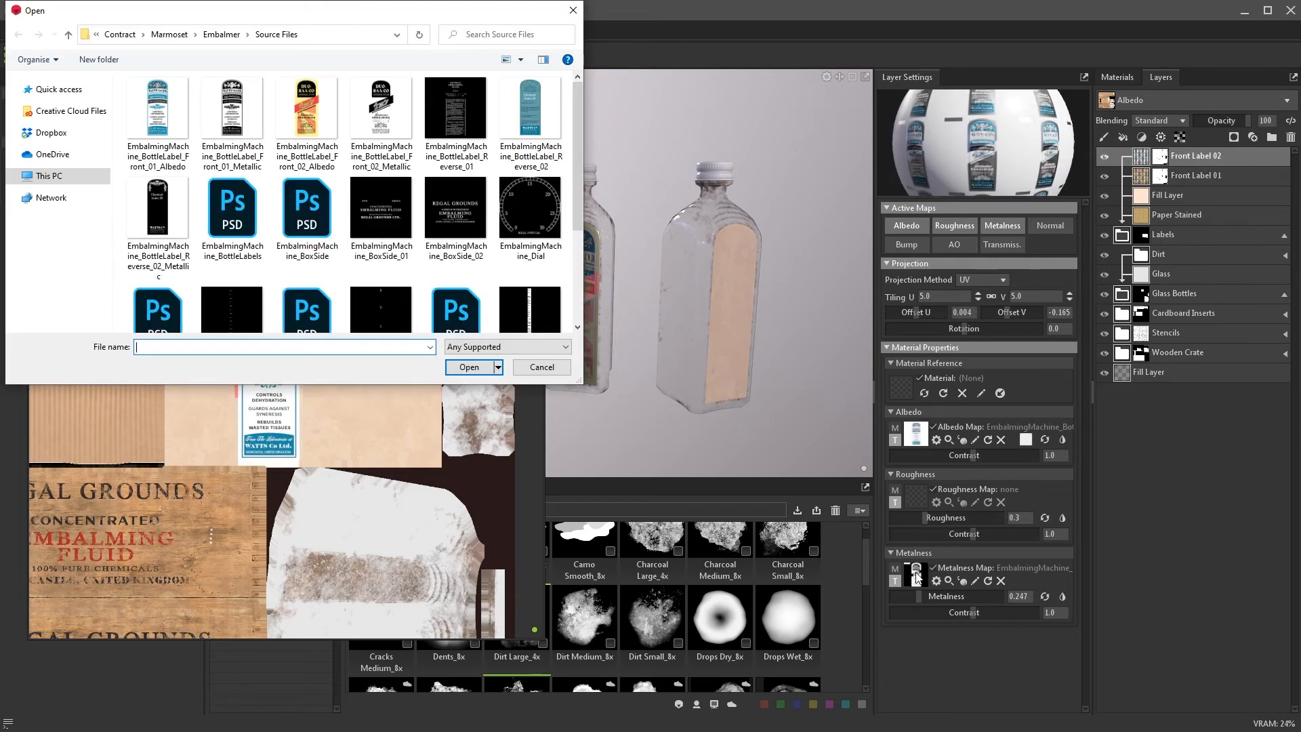
double_click(228, 117)
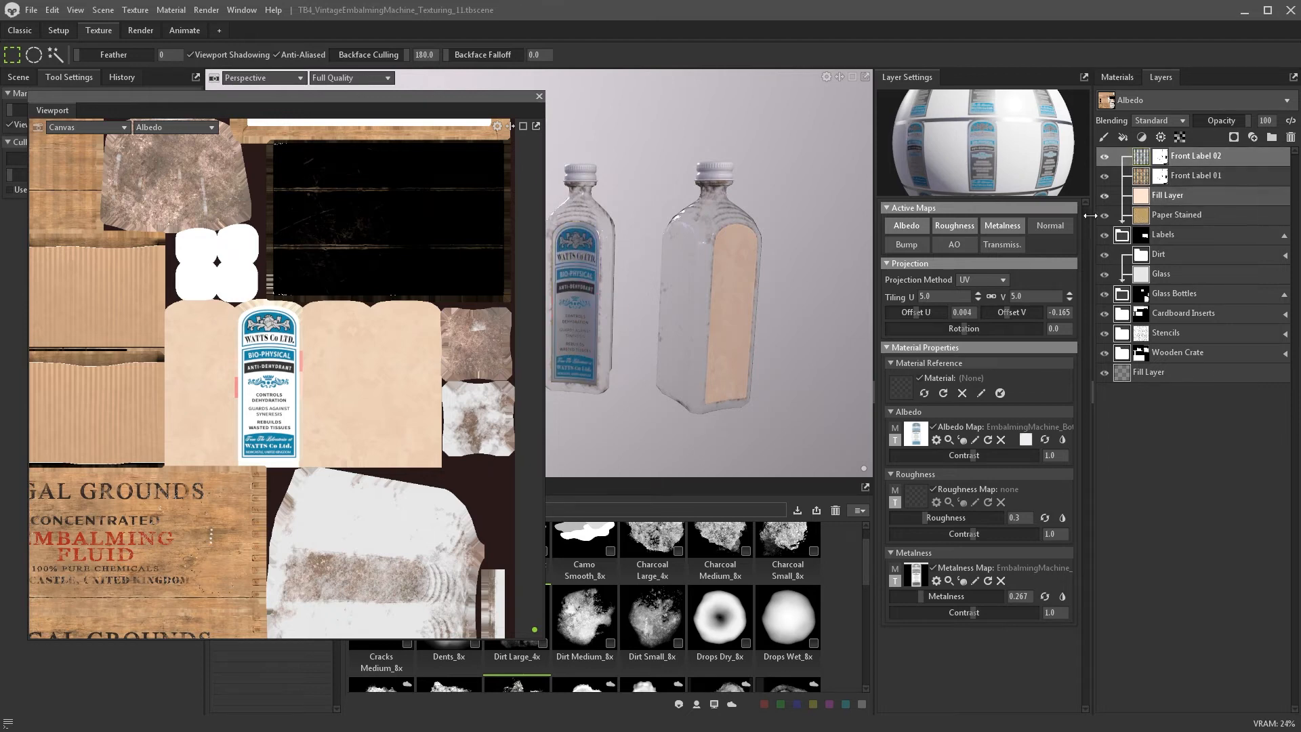
- Shift Front Label 02 onto the second bottle's front by setting offset U to about 0.12
drag(917, 313, 980, 312)
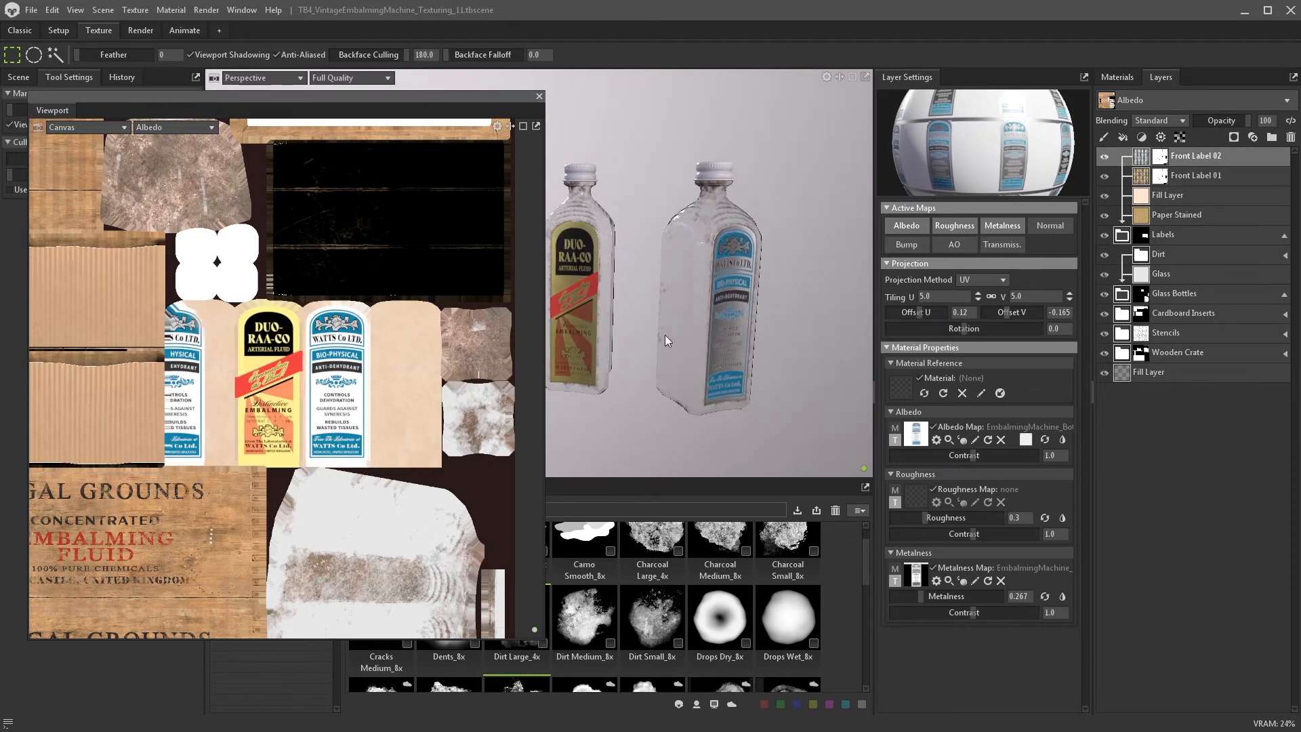
alt+drag(665, 335, 597, 326)
drag(908, 311, 912, 311)
mouse_move(761, 244)
alt+mouse_down()
mouse_move(776, 307)
mouse_move(811, 270)
mouse_move(762, 267)
alt+mouse_up()
scroll(775, 307, down, 3)
- Brush out the repeated Watts label left of the Duo-Raa-Co label on Front Label 02's mask paint layer
click(1161, 157)
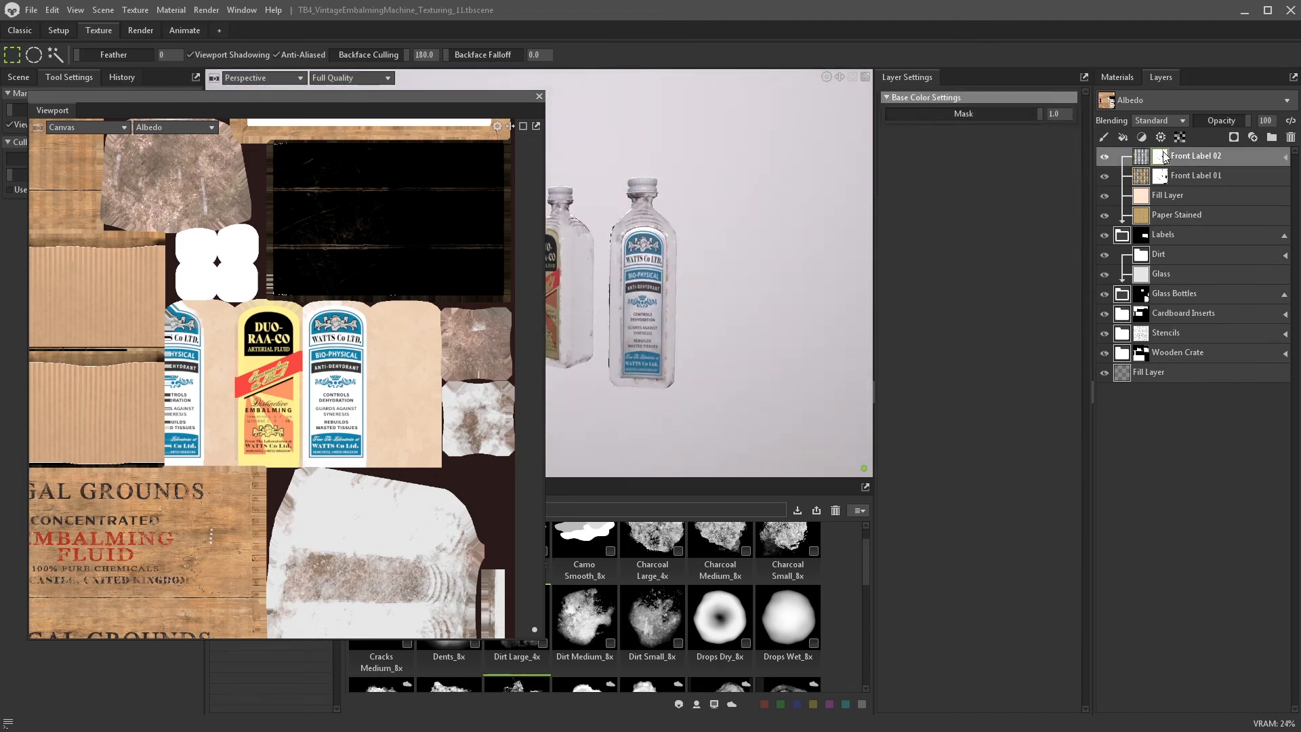
click(1282, 157)
click(1208, 157)
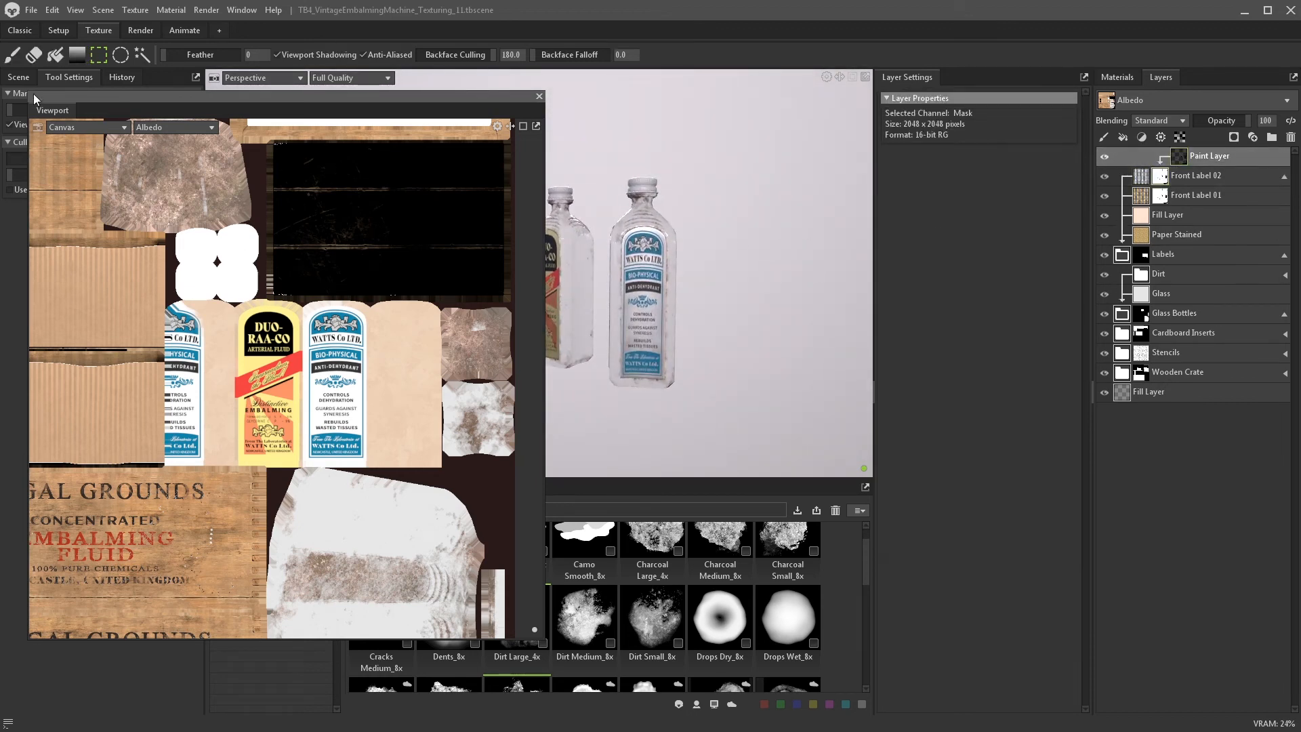
click(12, 55)
mouse_move(197, 326)
mouse_down()
mouse_move(192, 457)
mouse_move(197, 440)
mouse_up()
- Close the floating canvas viewport and inspect both labelled bottles in the 3D view
alt+drag(739, 332, 619, 341)
click(538, 96)
alt+right_drag(619, 336, 656, 384)
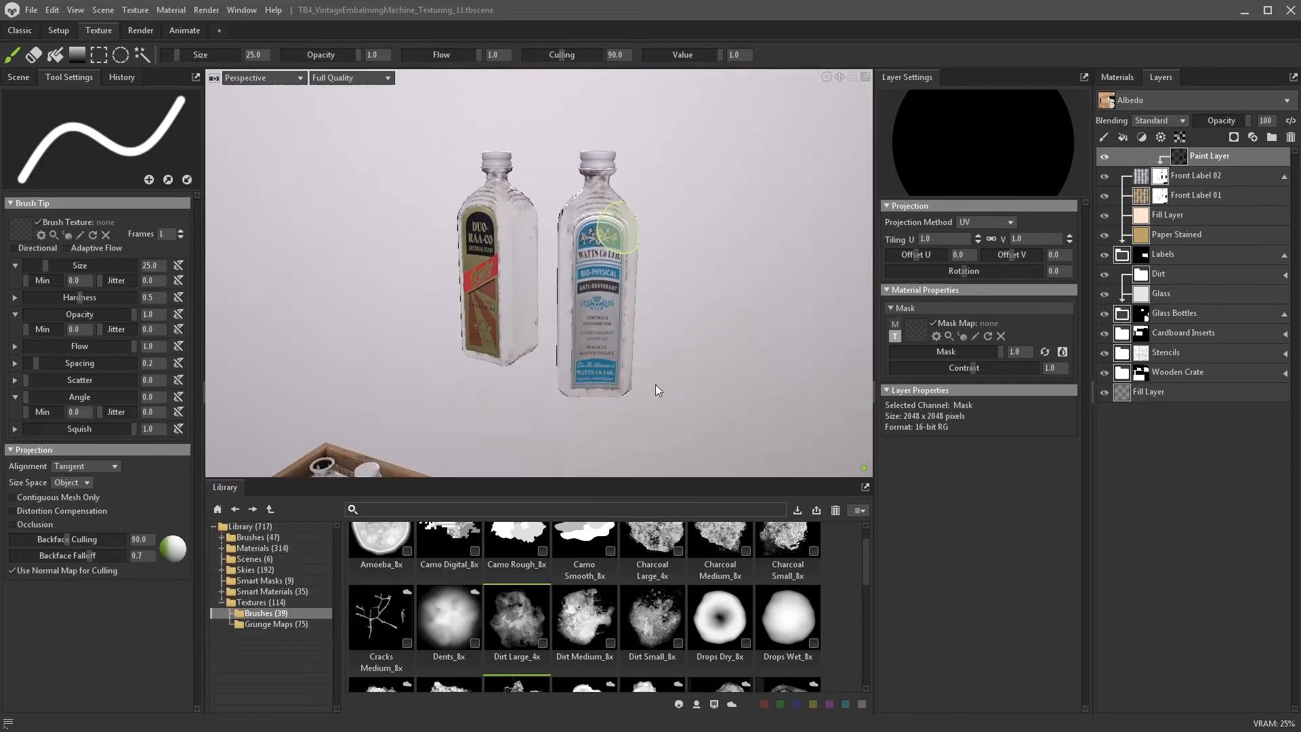
alt+drag(656, 385, 730, 344)
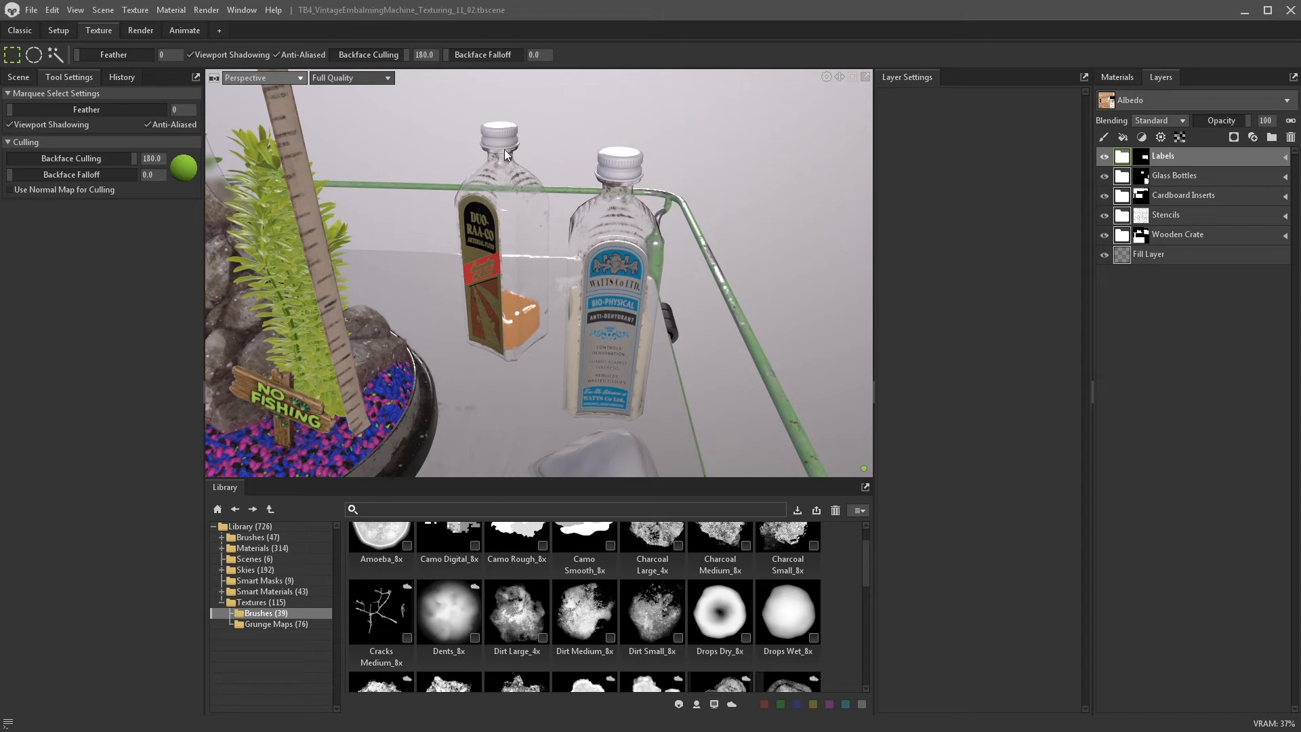
- Create a new layer group above Labels and name it Bottle Tops
click(1267, 138)
double_click(1153, 155)
text(Bottle Tops)
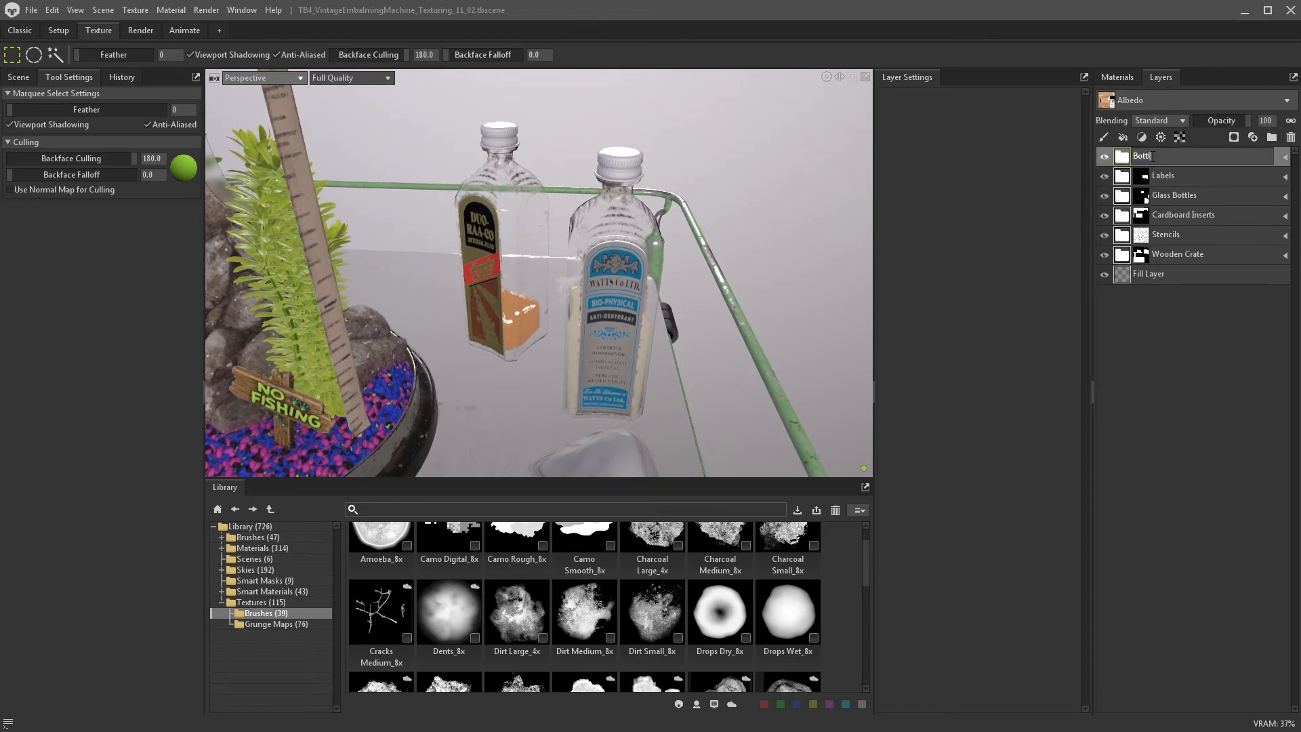
- Add an albedo-only paint layer in Bottle Tops using EmbalmingMachine_BottleTop_01 as the albedo map, with Fit To Brush projection
key(Return)
click(1104, 137)
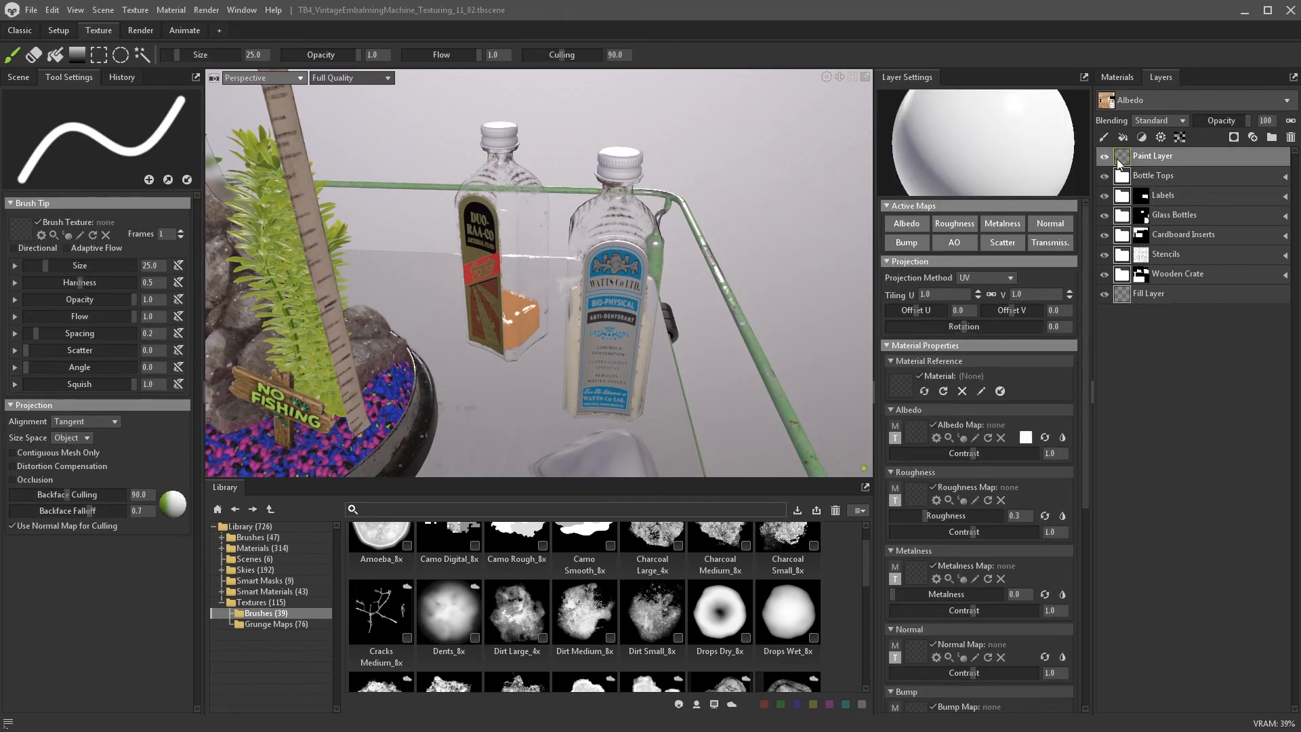
mouse_move(749, 195)
alt+mouse_down()
mouse_move(742, 254)
mouse_move(674, 274)
mouse_move(685, 294)
mouse_move(644, 218)
mouse_move(672, 245)
alt+mouse_up()
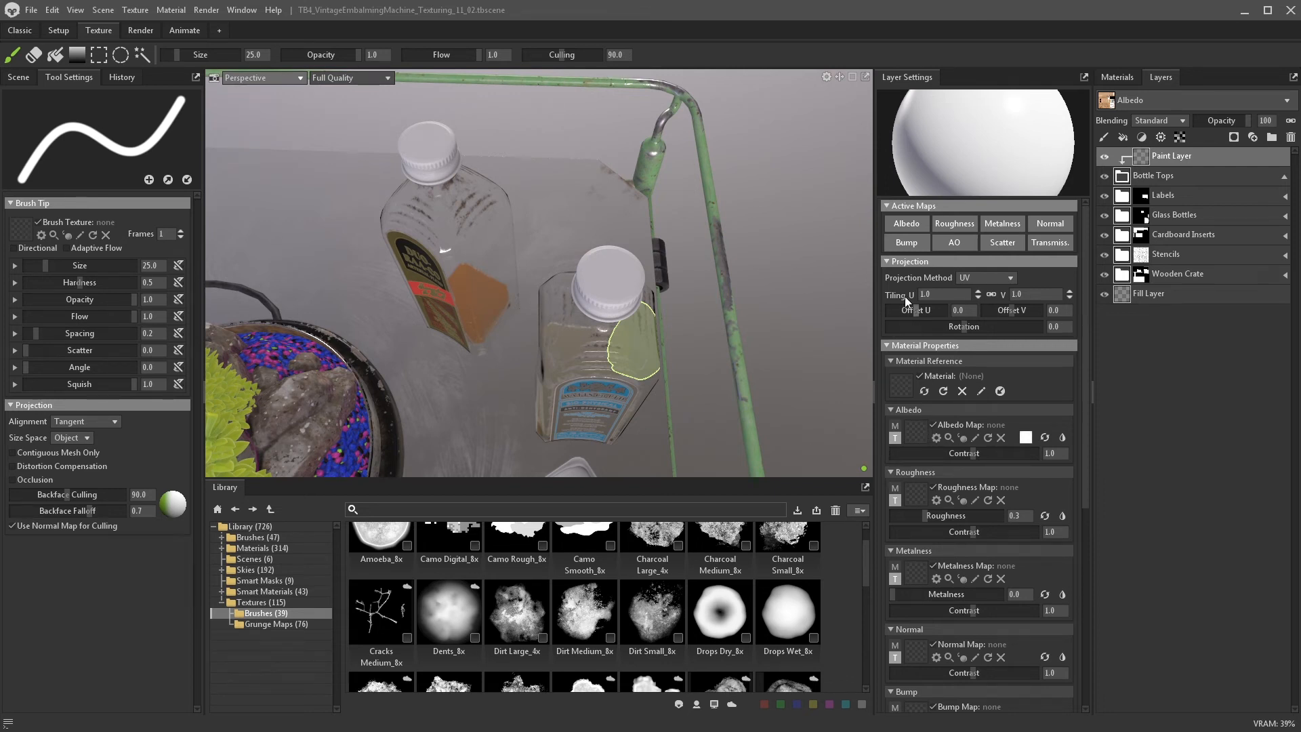
click(908, 225)
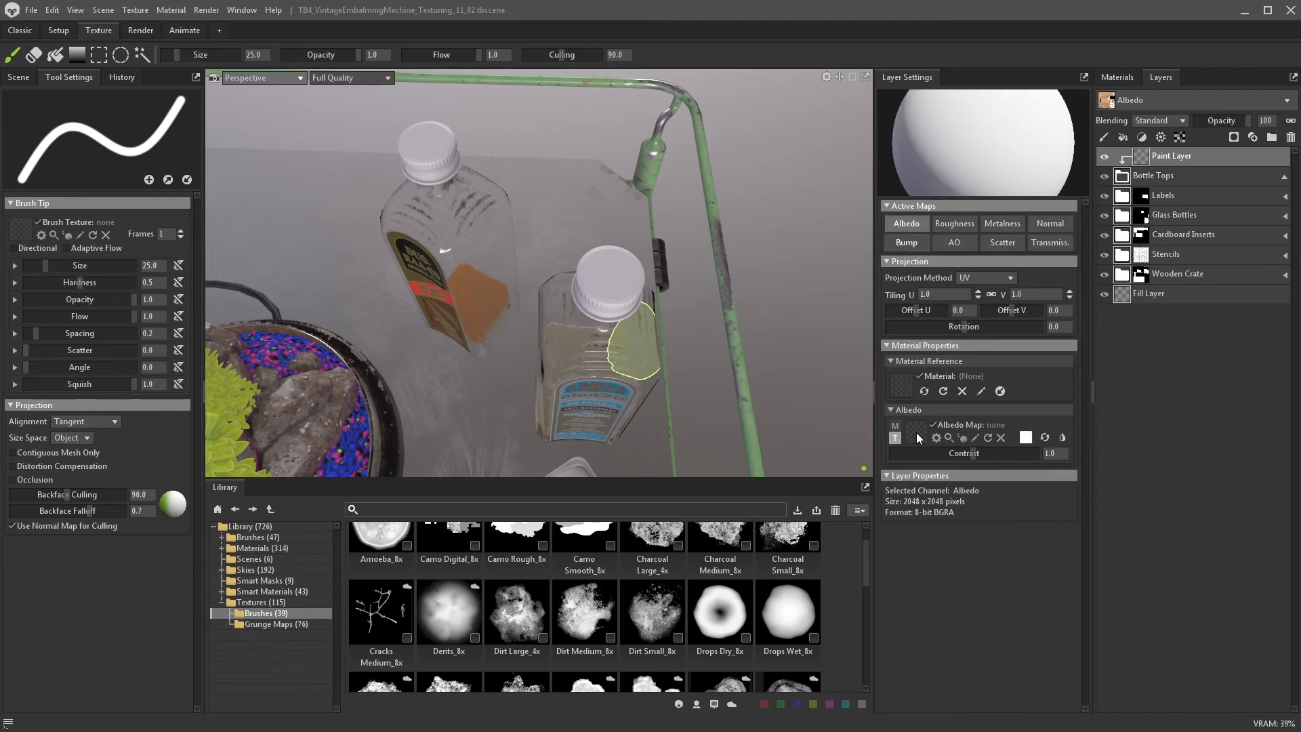
click(919, 439)
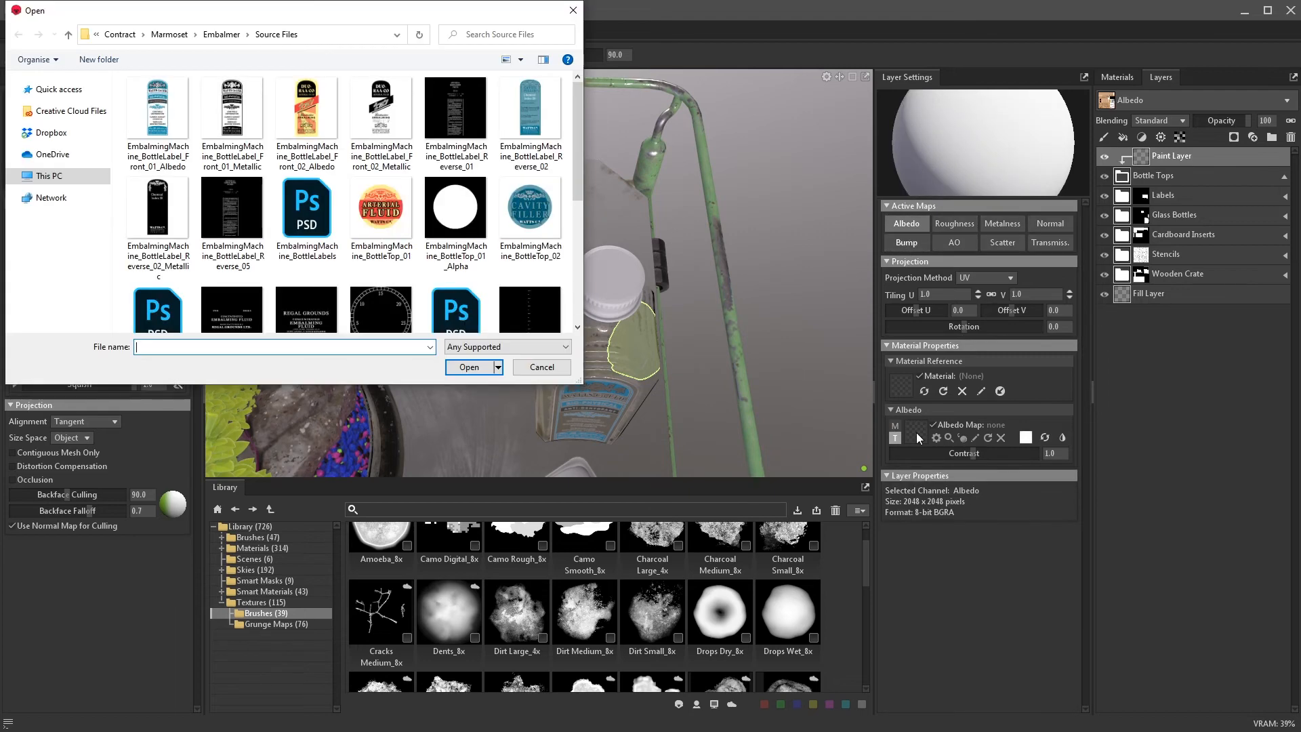
click(396, 210)
click(477, 369)
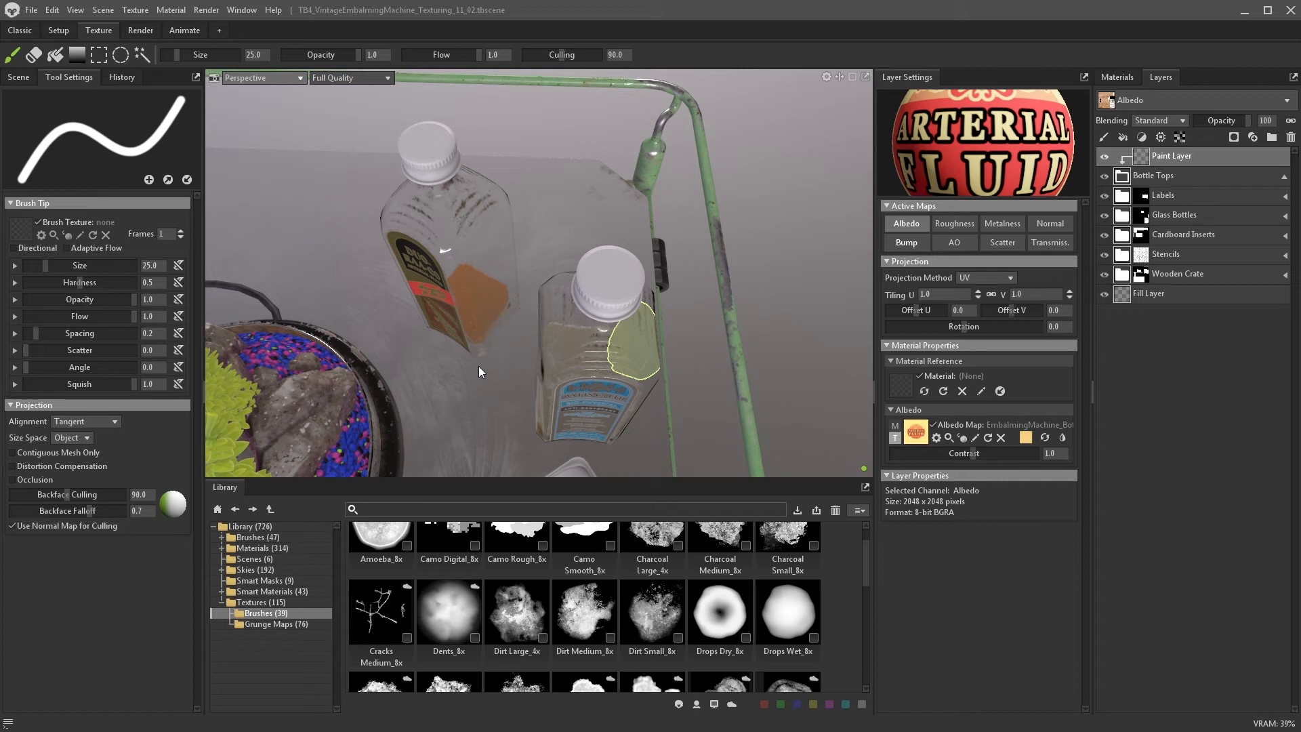
click(972, 276)
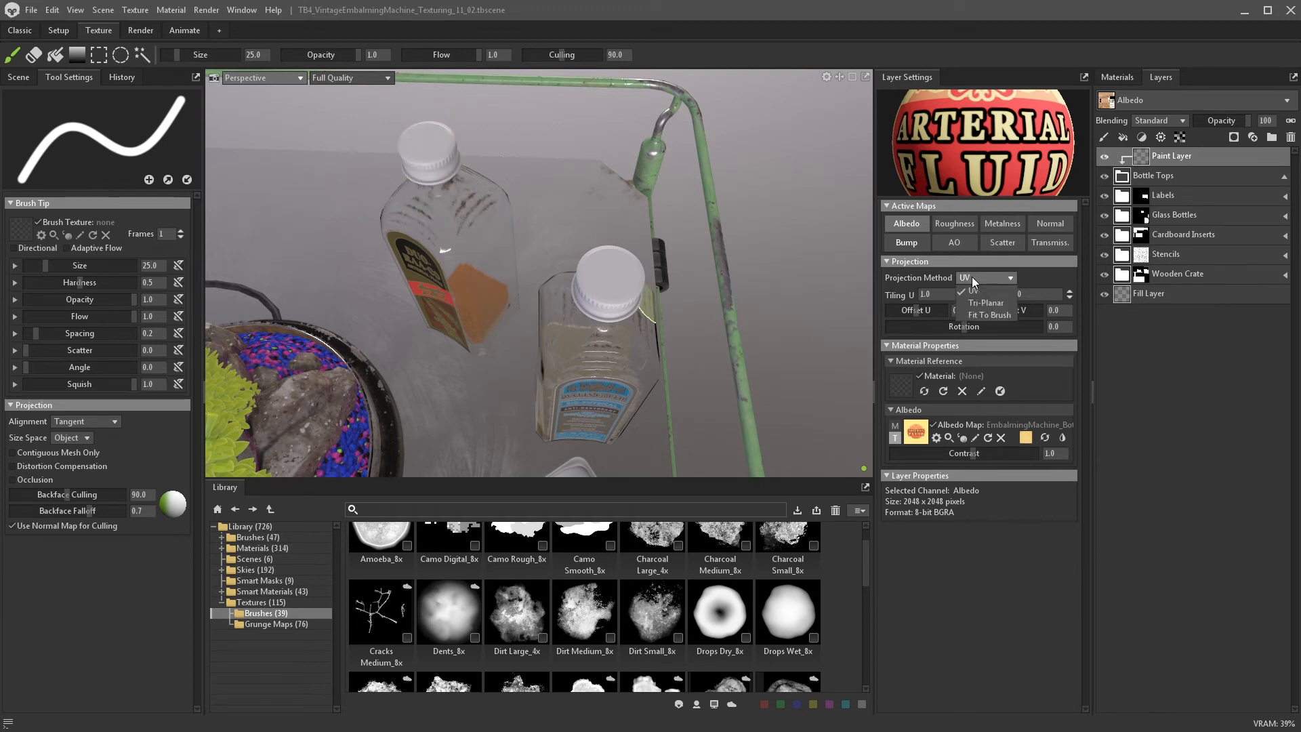
click(998, 315)
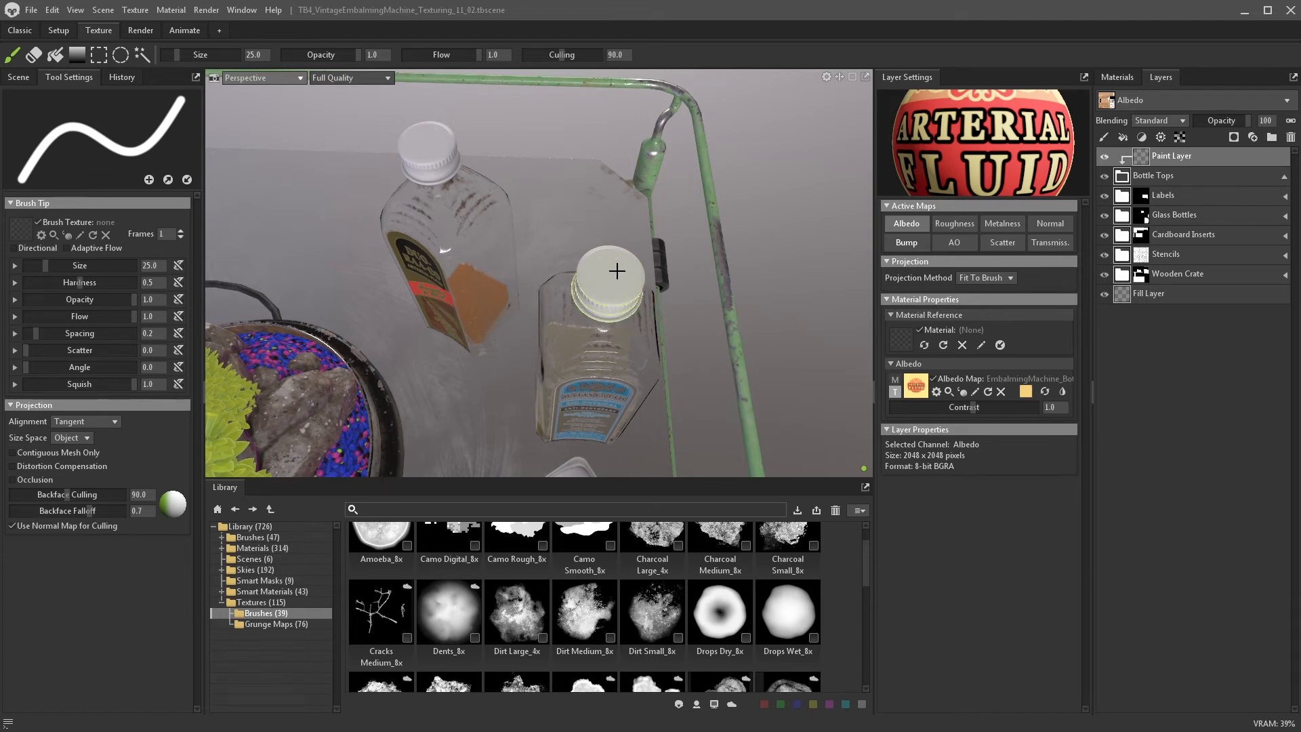
- Set the brush's backface falloff to about 0.171, backface culling to about 43.91 and alignment to Sticker
alt+middle_drag(555, 239, 637, 327)
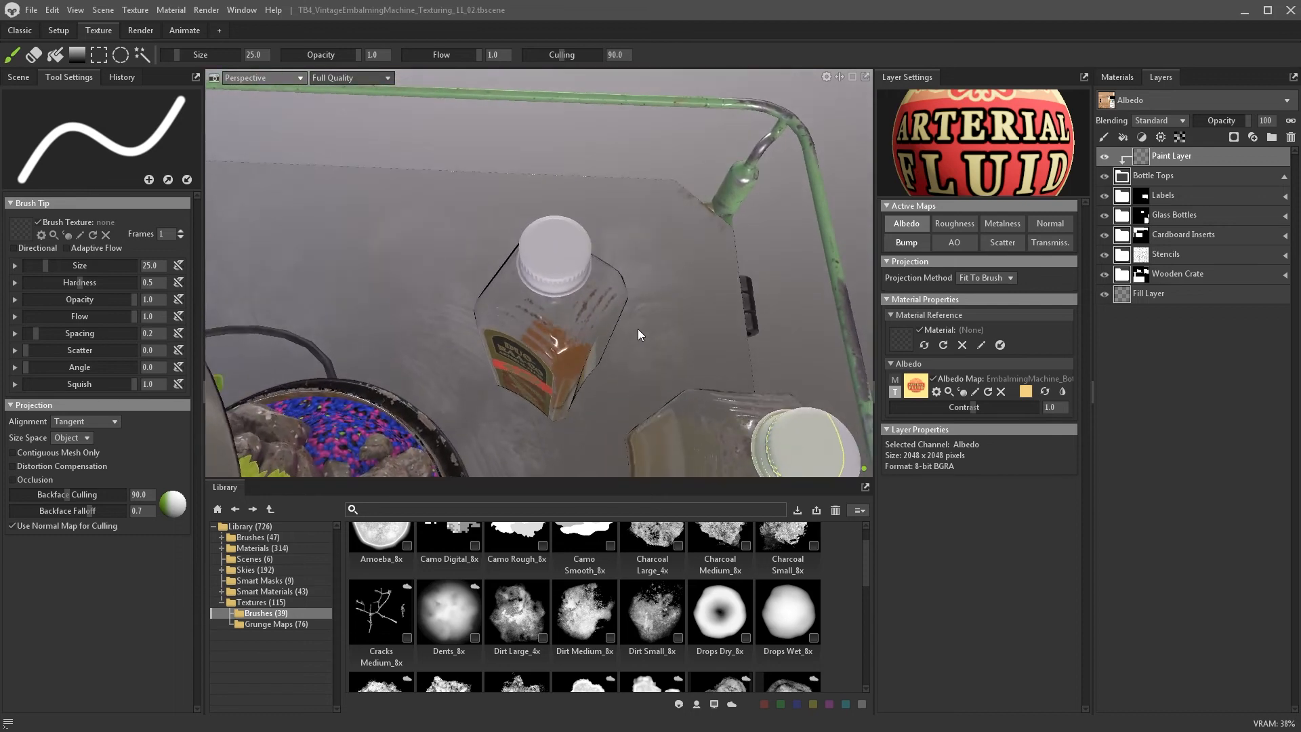
scroll(635, 328, up, 2)
alt+drag(554, 243, 565, 141)
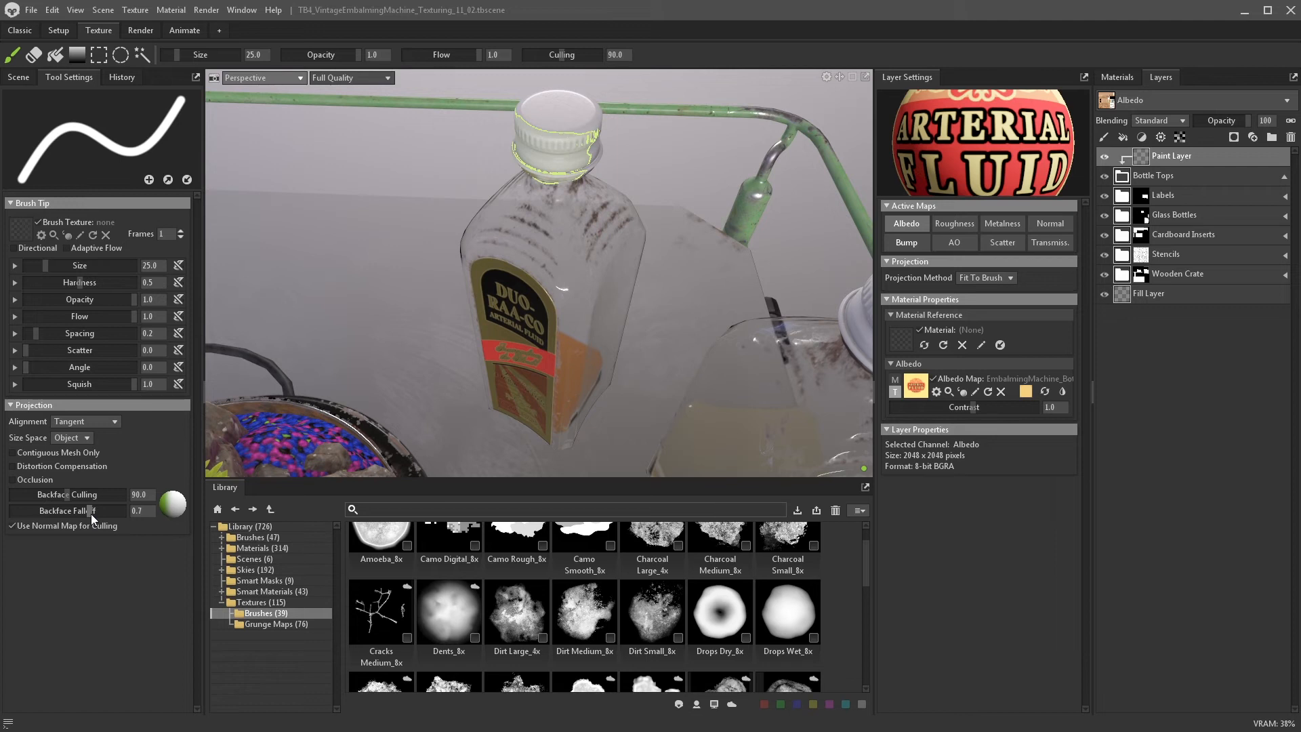
mouse_move(90, 513)
mouse_down()
mouse_move(105, 512)
mouse_move(33, 513)
mouse_move(25, 495)
mouse_move(67, 498)
mouse_up()
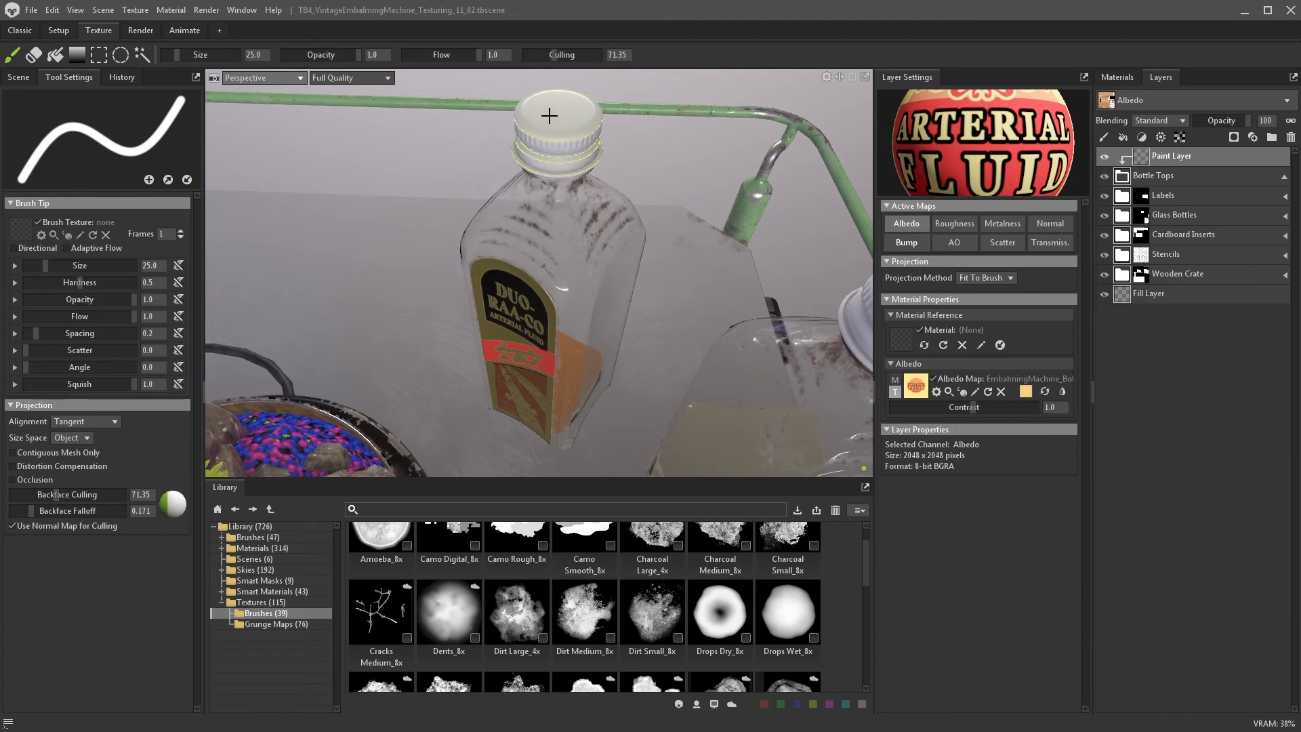
click(116, 493)
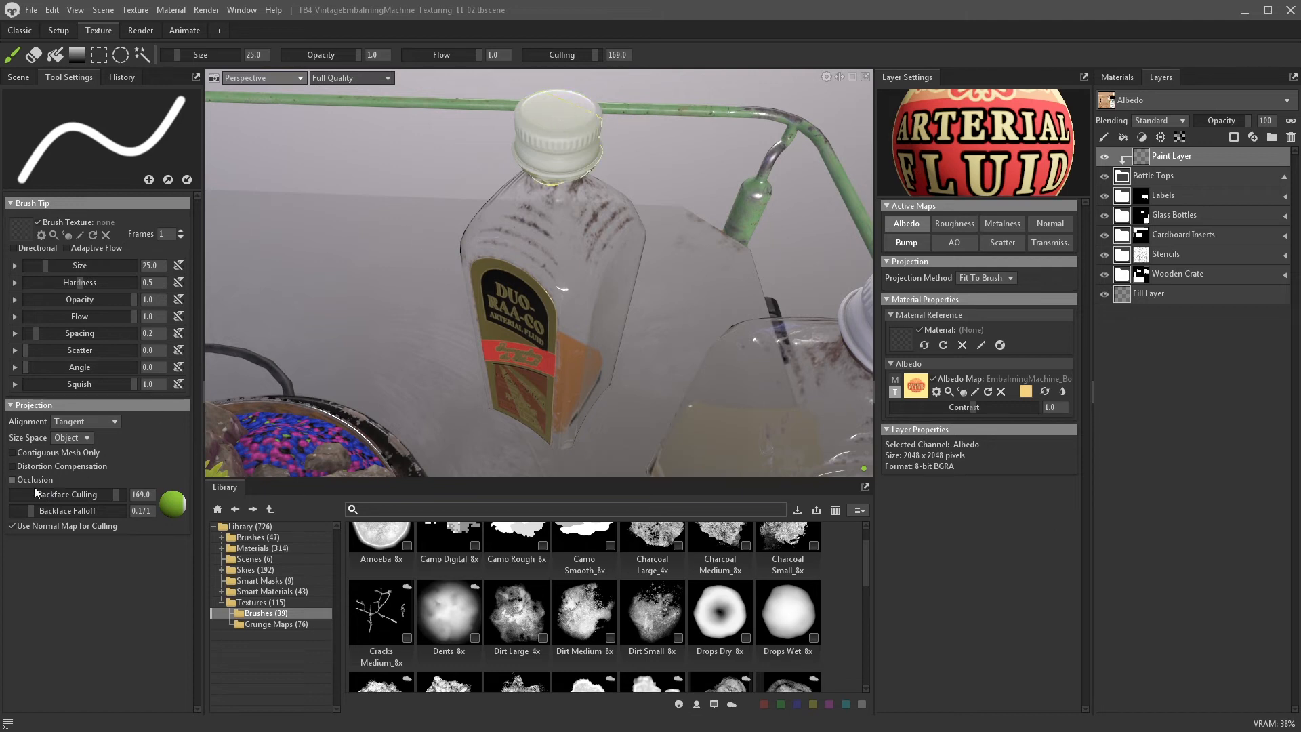
drag(38, 494, 36, 500)
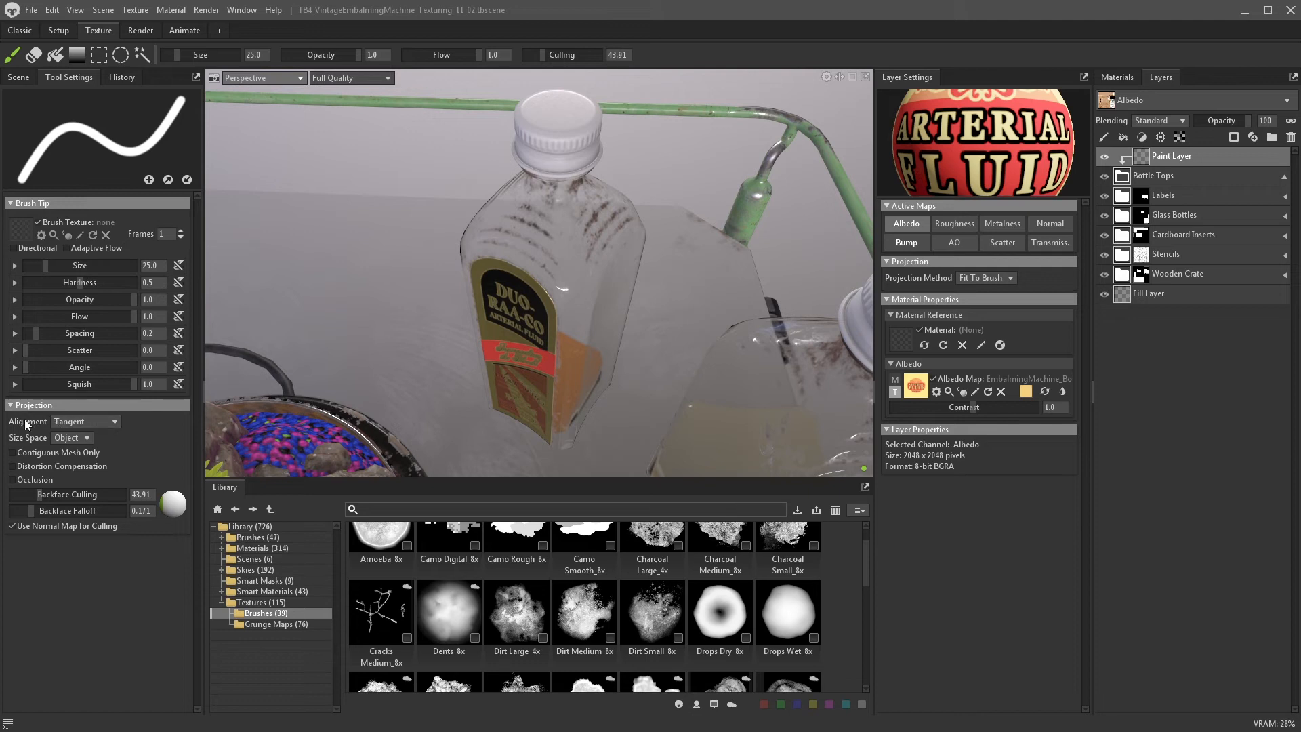
click(69, 421)
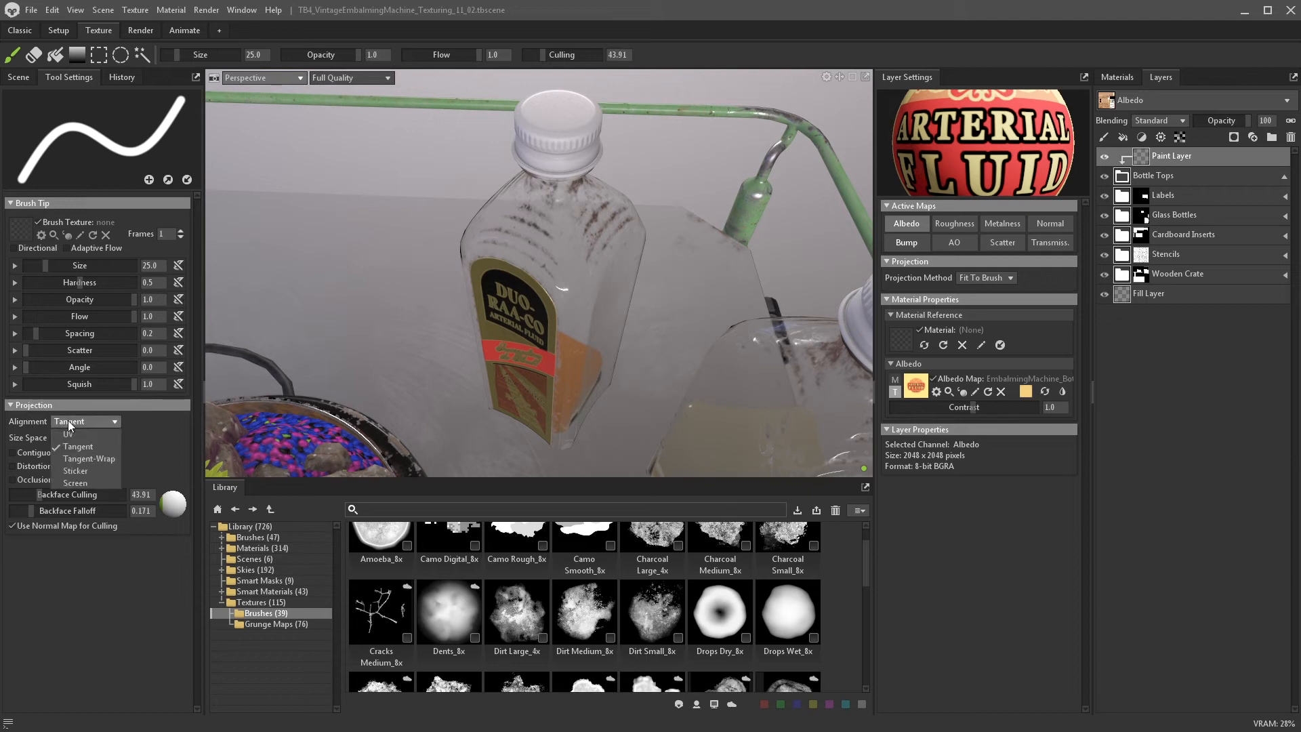
click(72, 469)
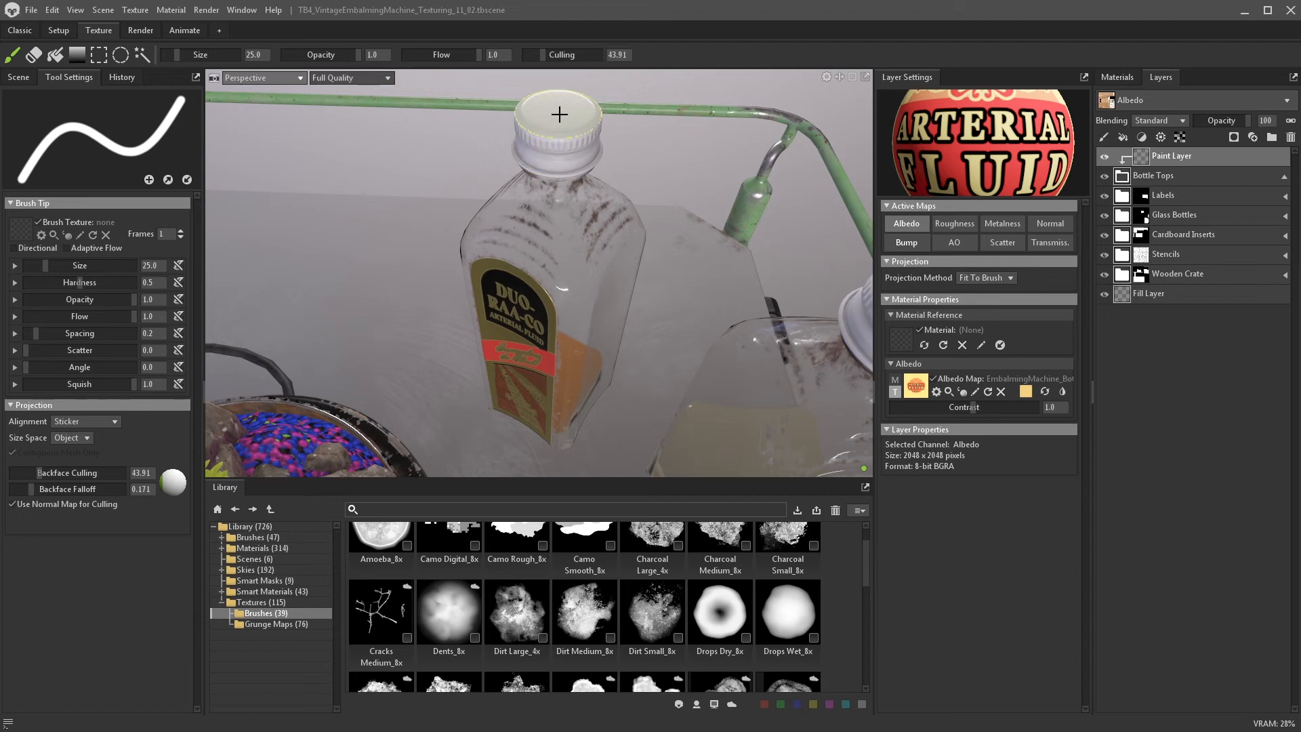
- Try to stamp the Arterial Fluid label onto the Duo-Raa-Co bottle's cap in the perspective view with a size 23 brush
key(bracketleft)
alt+drag(562, 119, 549, 186)
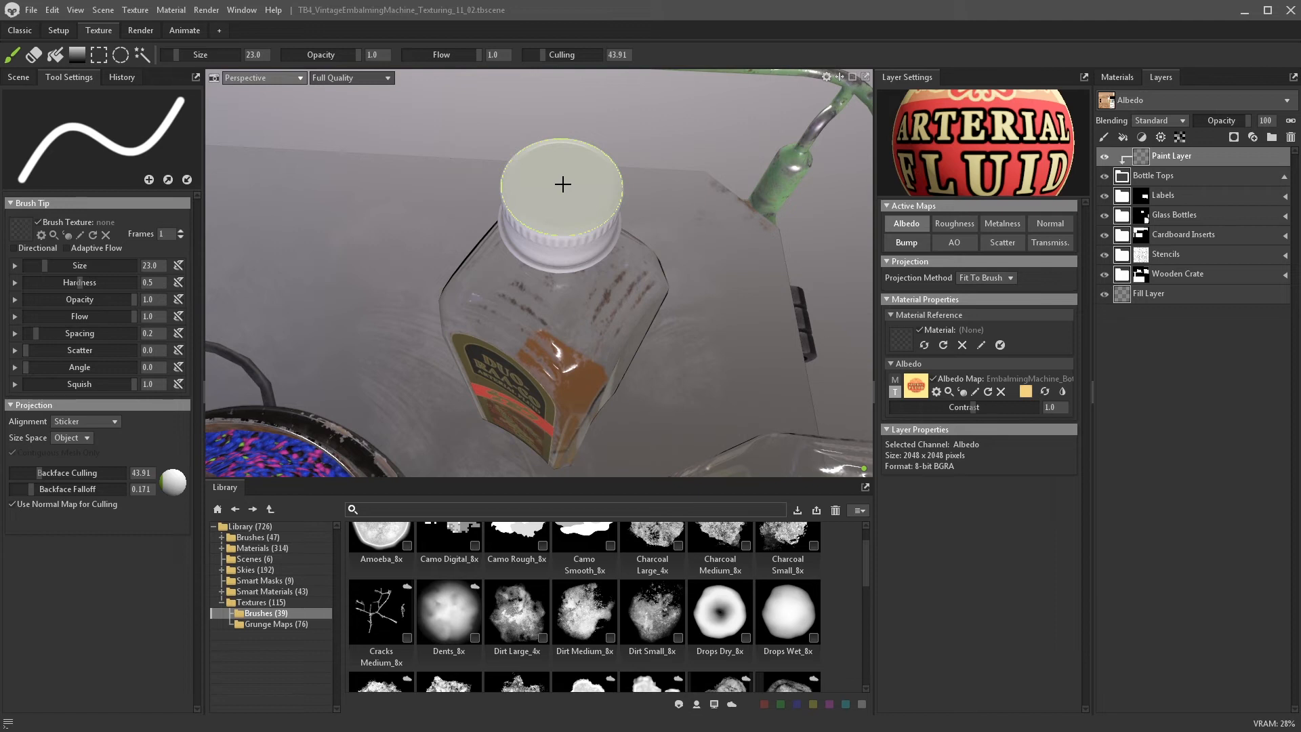
click(563, 184)
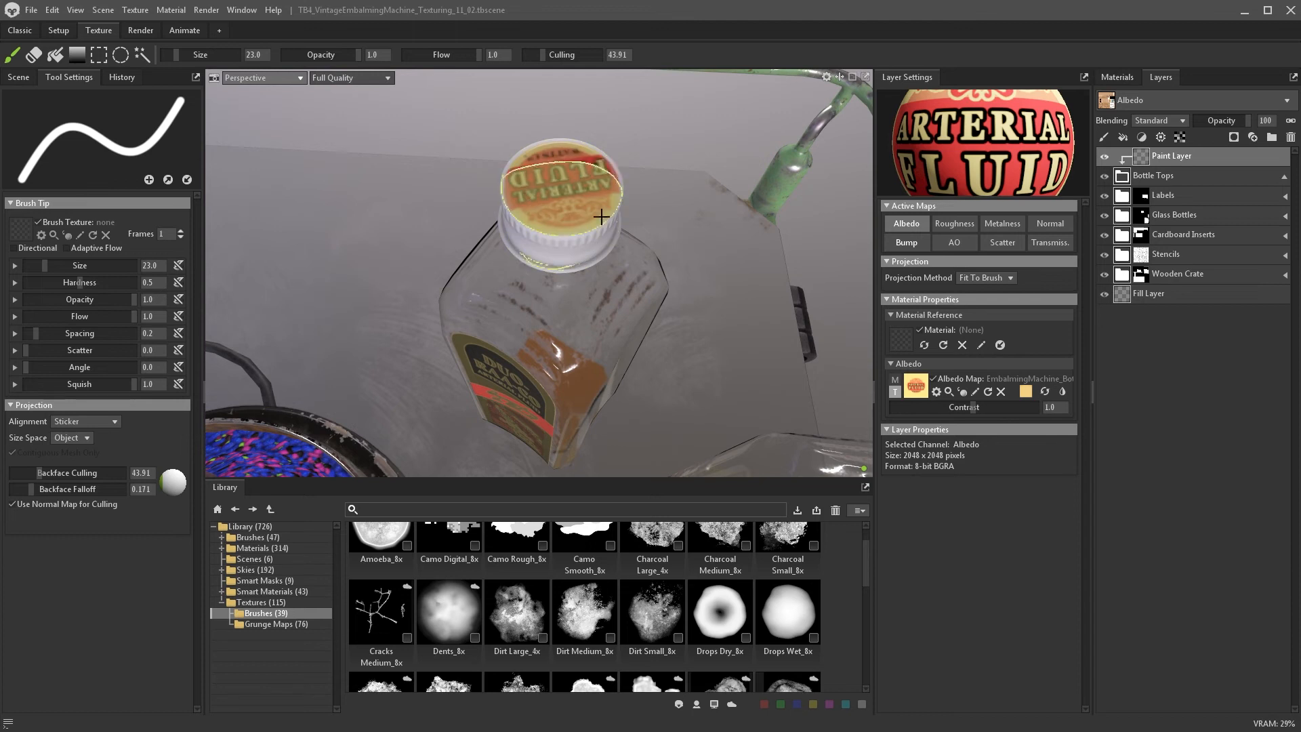
key(ctrl+z)
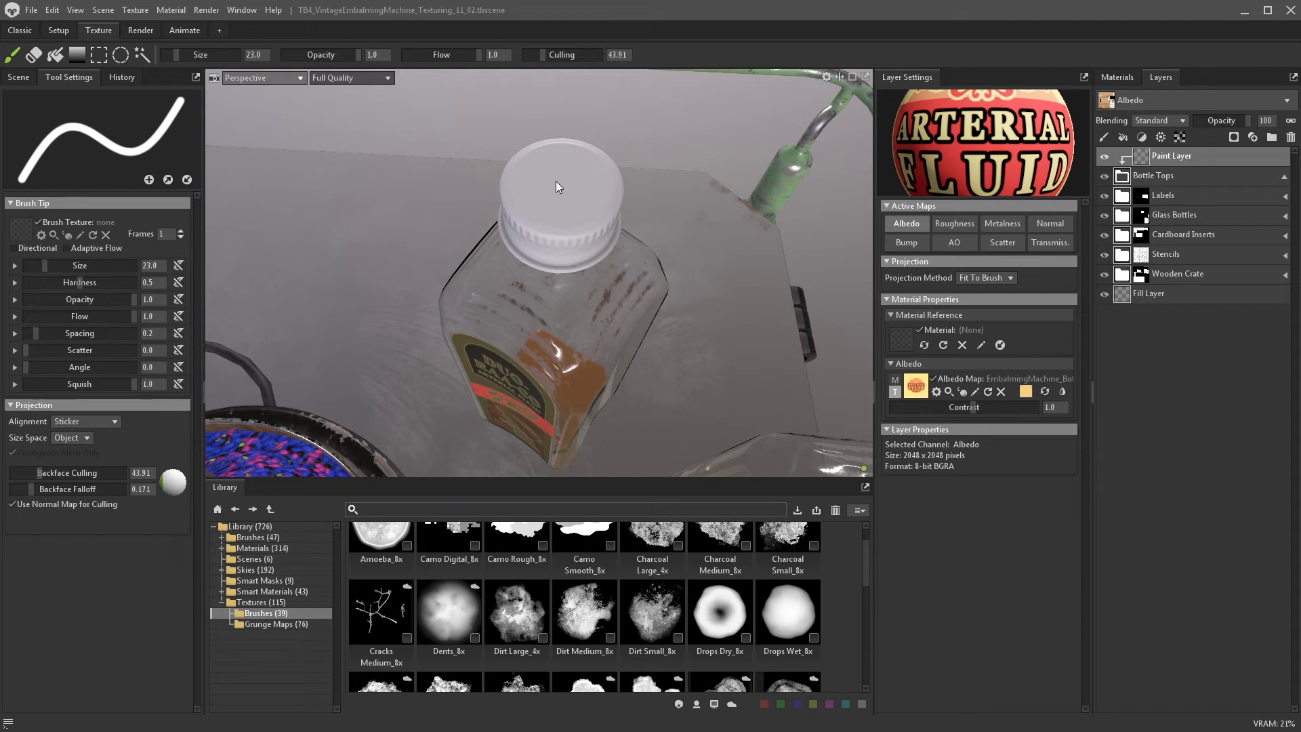
- Stamp the Arterial Fluid label centred on the Duo-Raa-Co bottle's cap from the top view with a size 24 brush
click(284, 79)
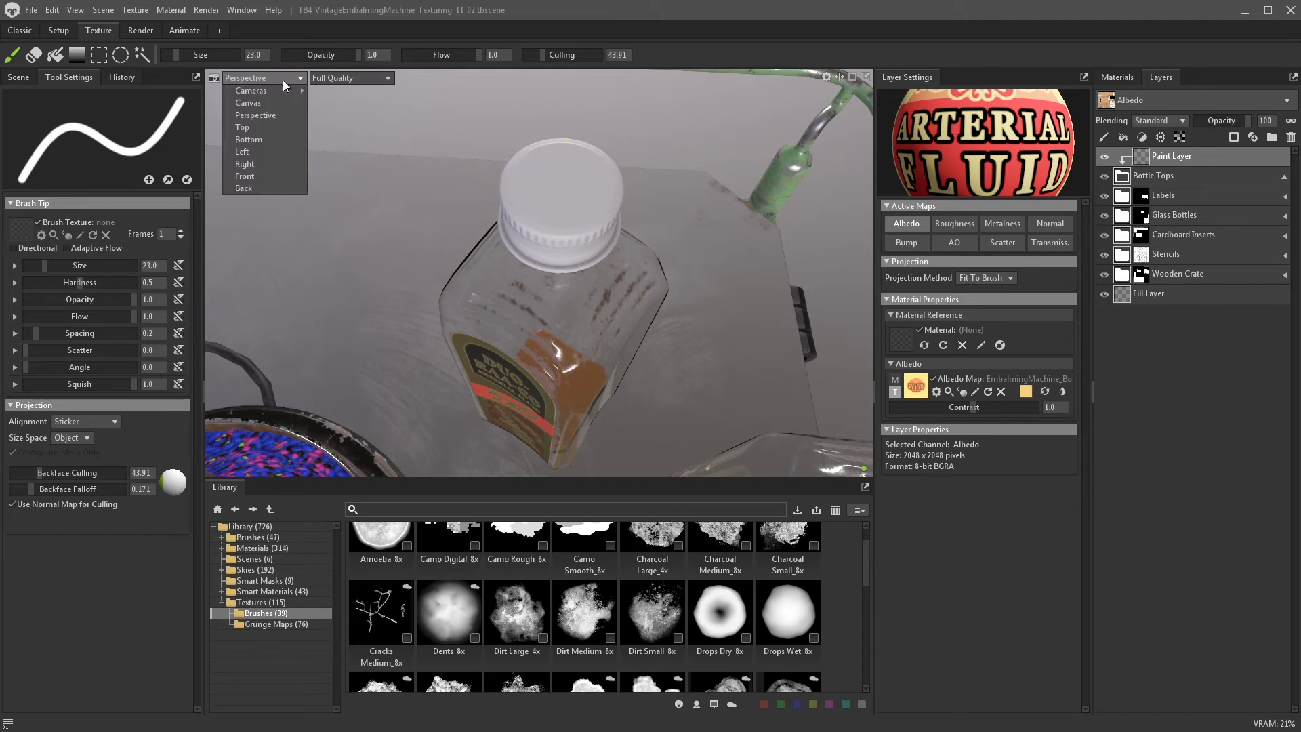
click(253, 127)
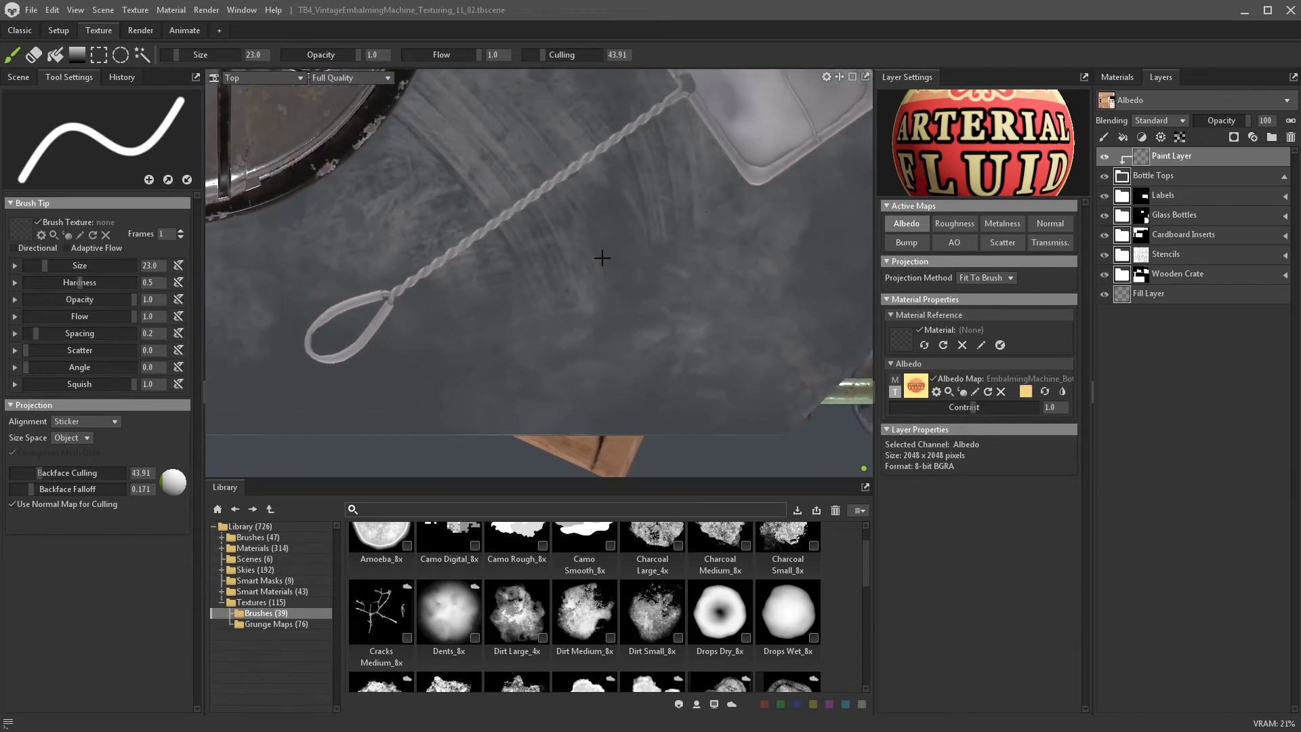
scroll(602, 257, down, 5)
scroll(529, 192, up, 5)
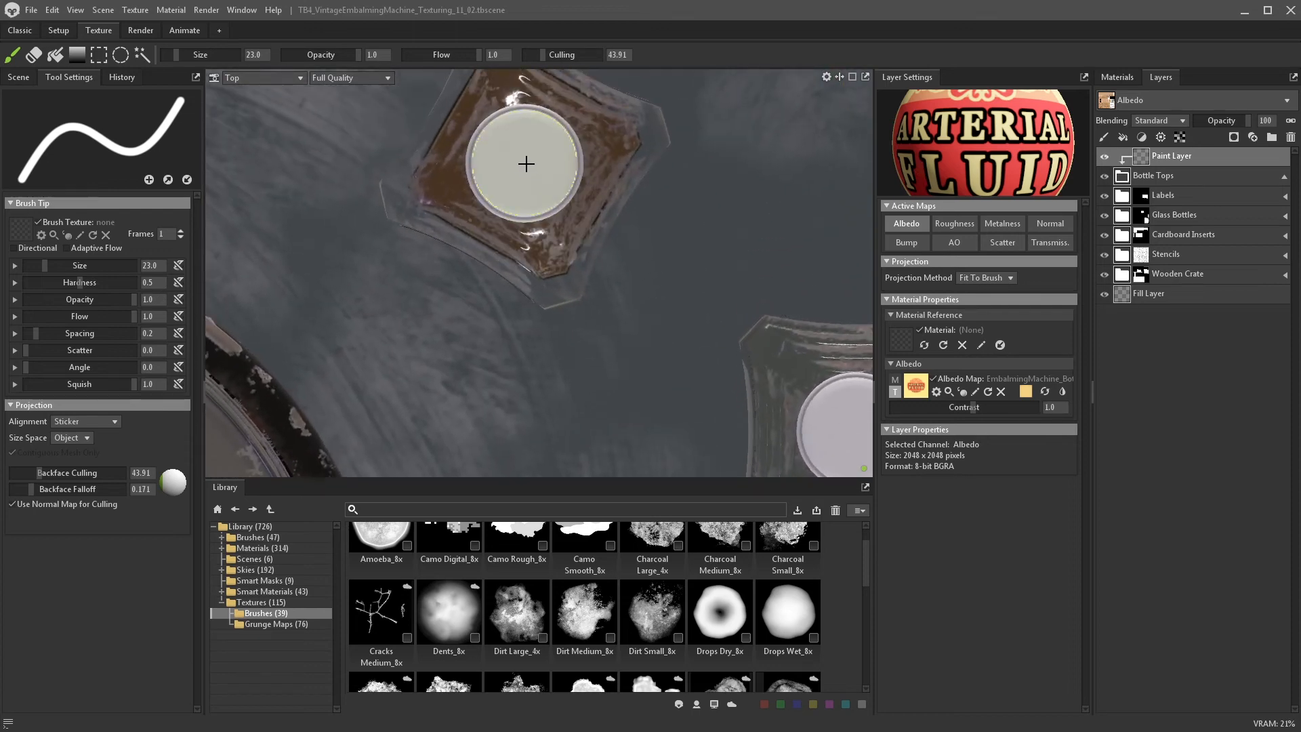
click(527, 163)
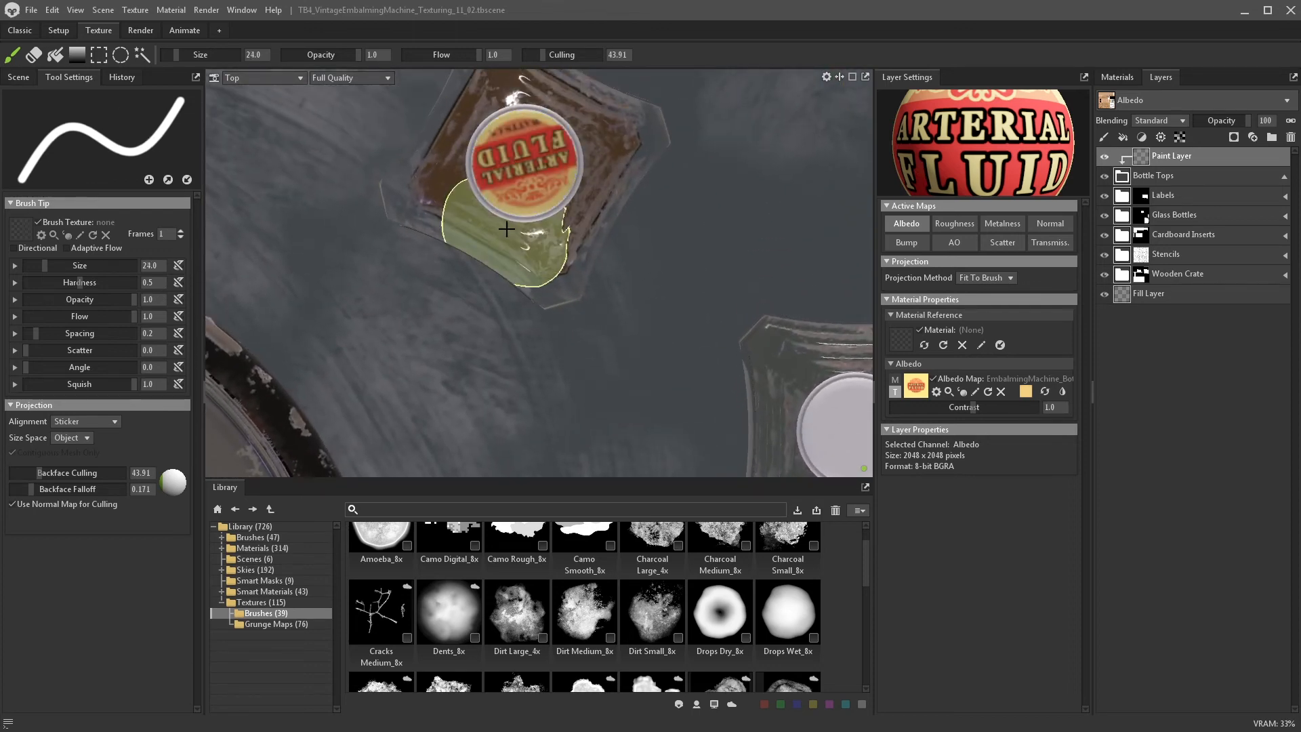
- Return to the perspective view and inspect the Arterial Fluid label on the bottle cap up close
click(256, 78)
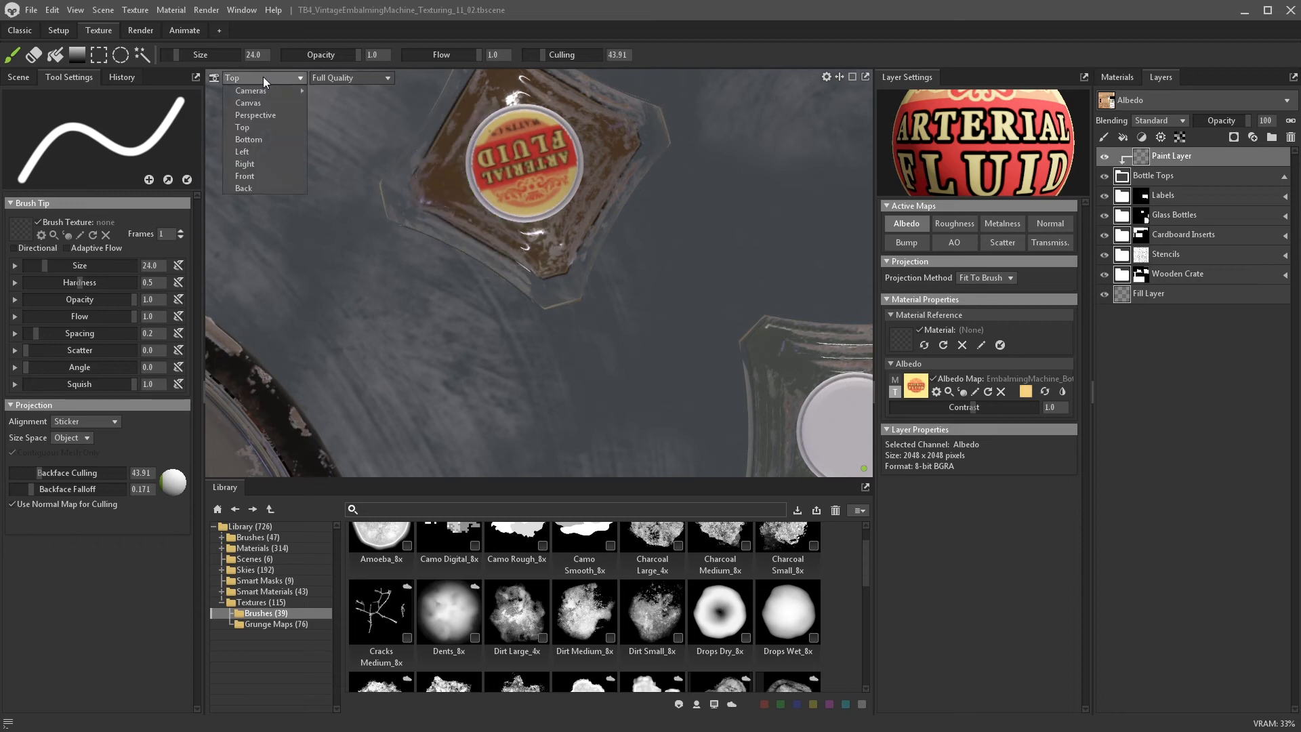
click(256, 115)
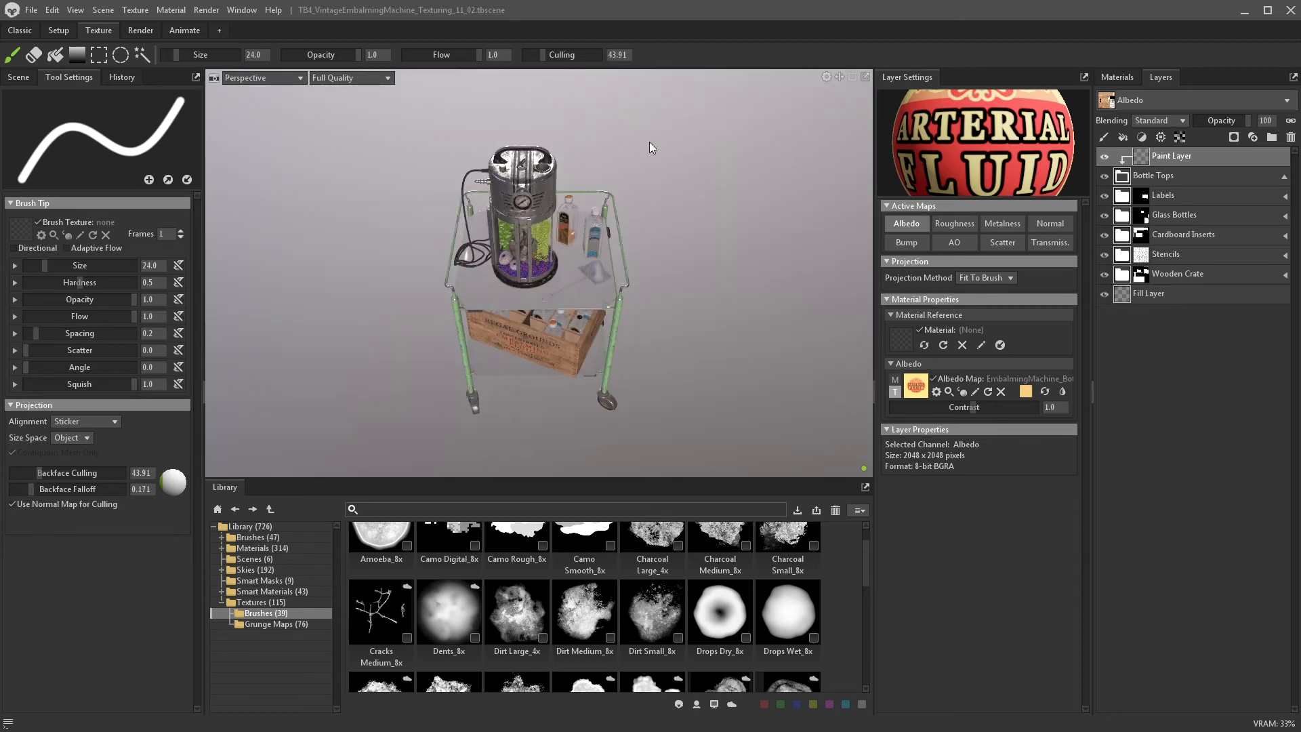
scroll(563, 257, up, 5)
alt+drag(592, 262, 635, 157)
alt+middle_drag(636, 157, 595, 278)
scroll(595, 279, up, 5)
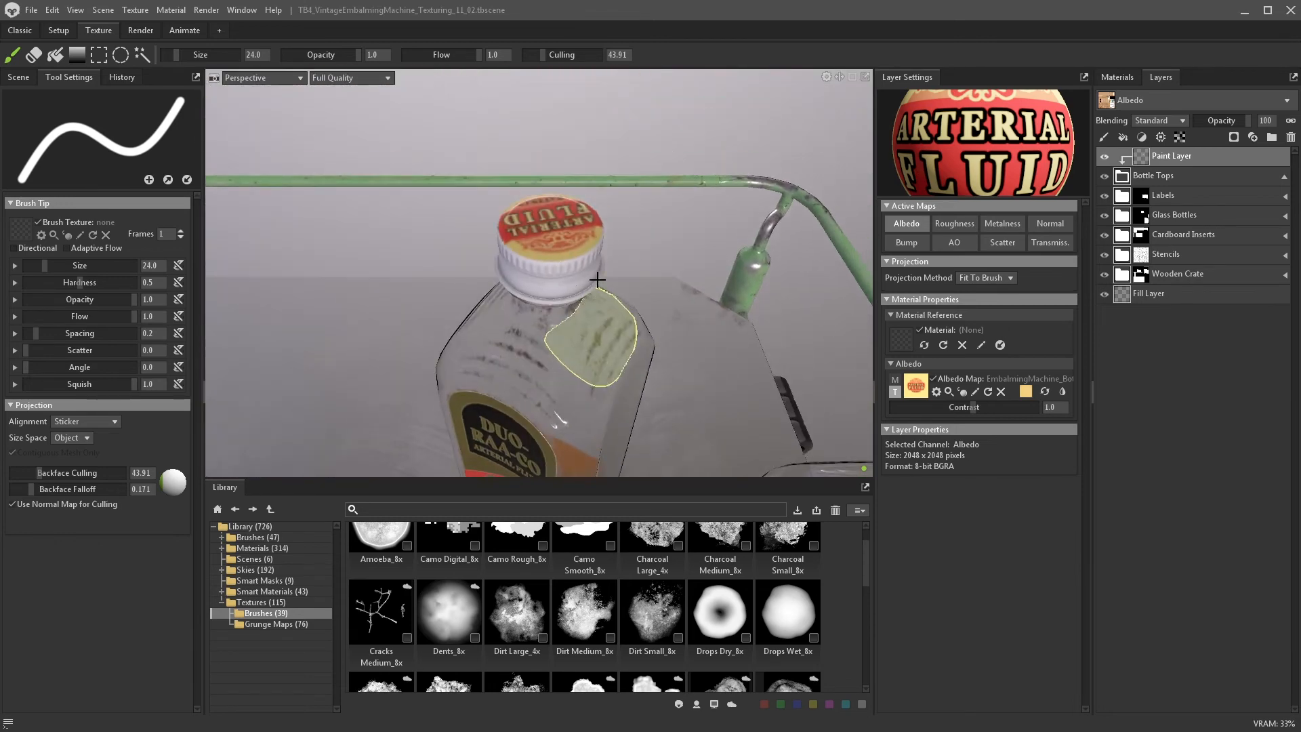
alt+drag(595, 278, 572, 297)
scroll(572, 296, down, 3)
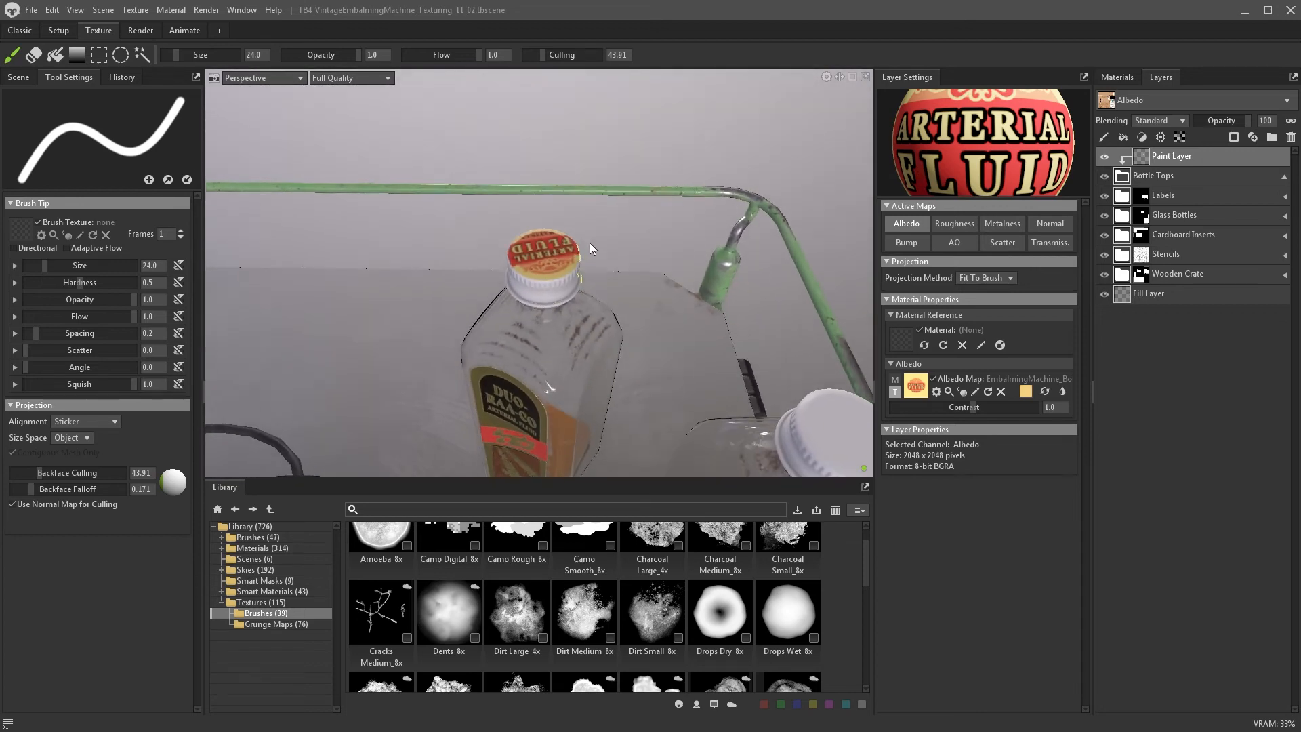
- Add a fill layer to the Bottle Tops group with only the Albedo and Metalness maps active
click(1181, 180)
click(1122, 137)
drag(1138, 156, 1128, 190)
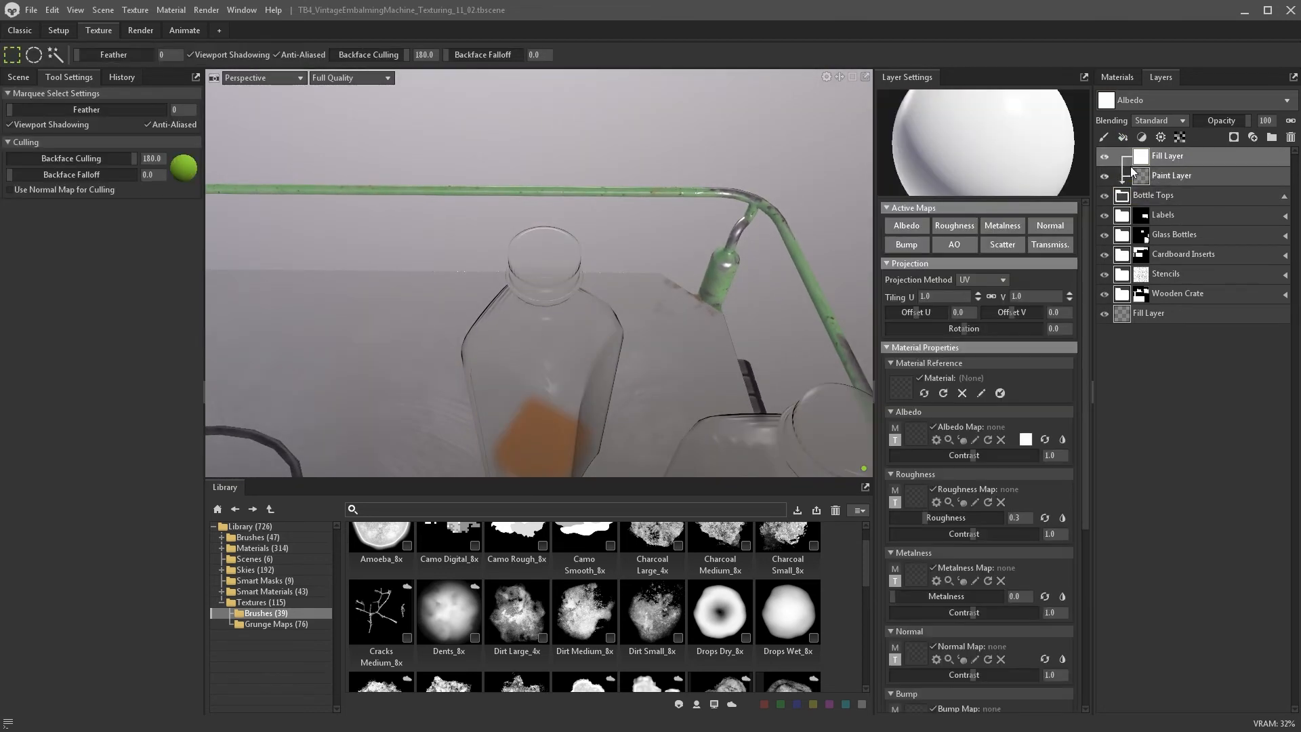
alt+click(907, 225)
click(999, 226)
- Add a black mask with a paint layer to the Bottle Tops group and fill the caps' top faces into it
click(1168, 196)
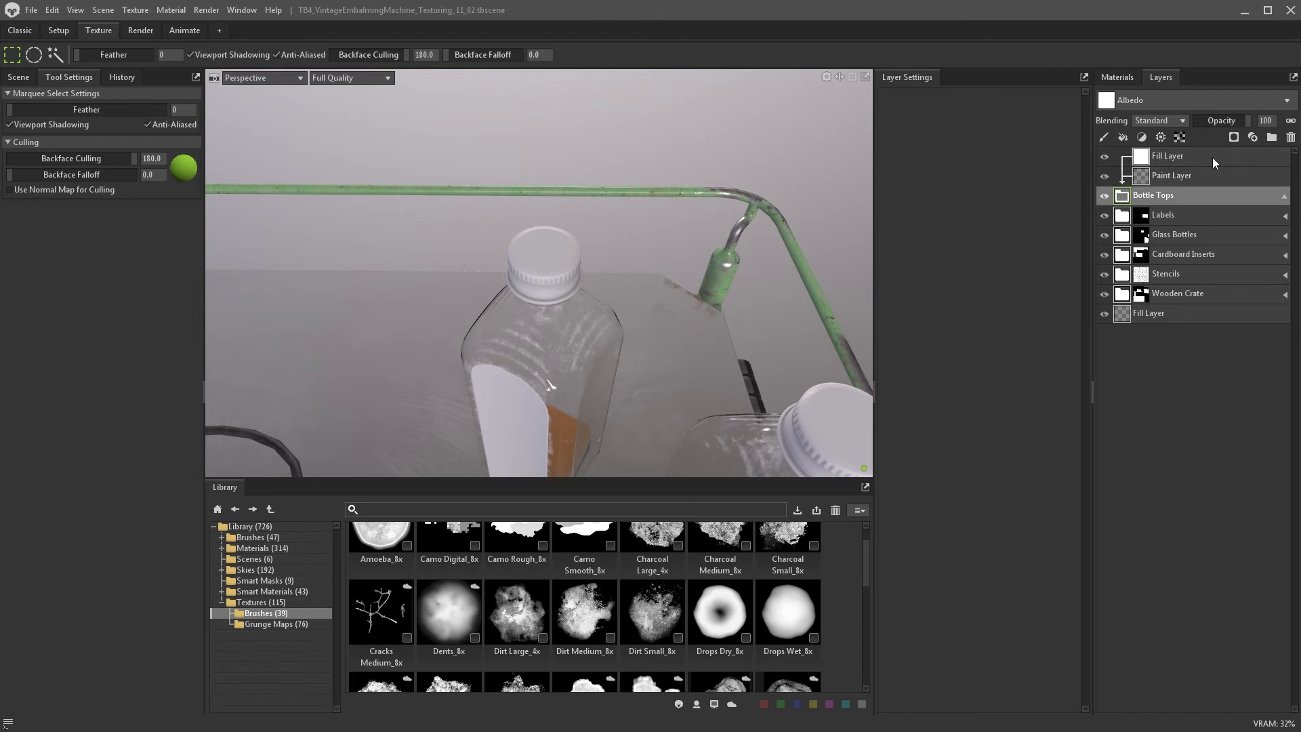
click(1233, 137)
click(1213, 187)
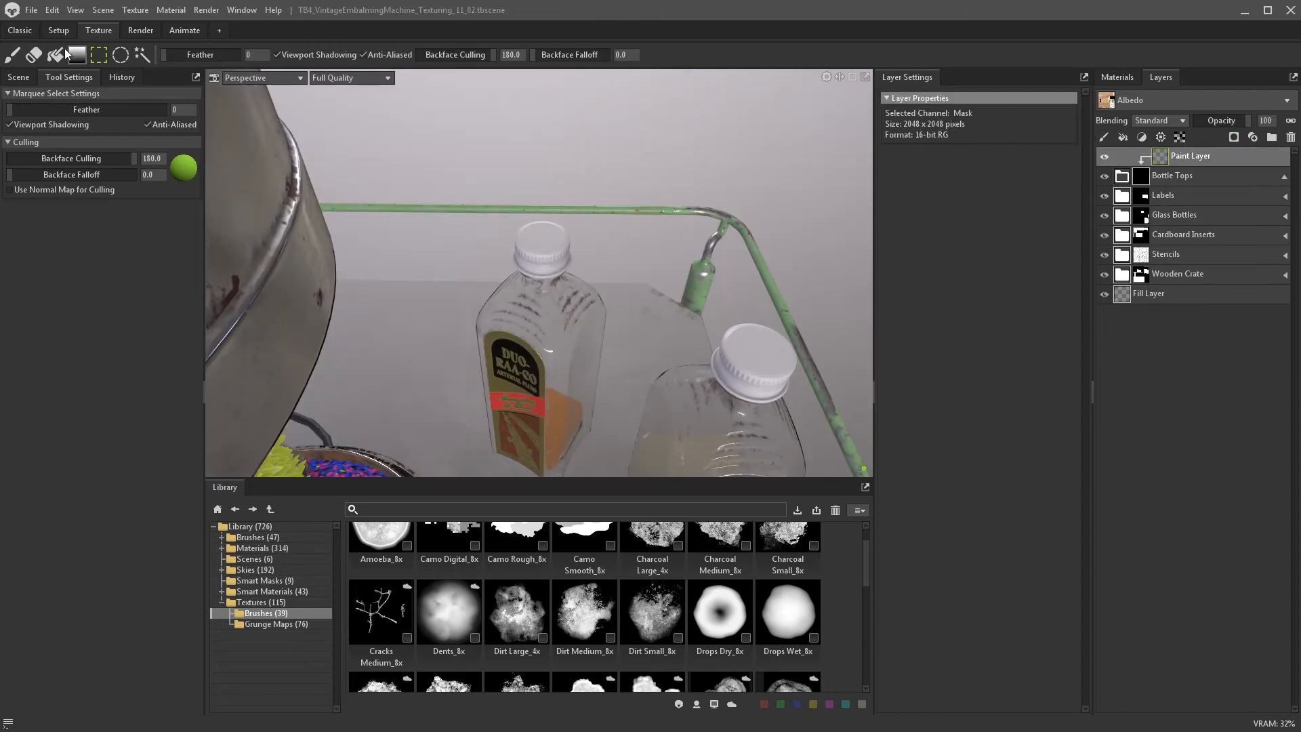
click(64, 53)
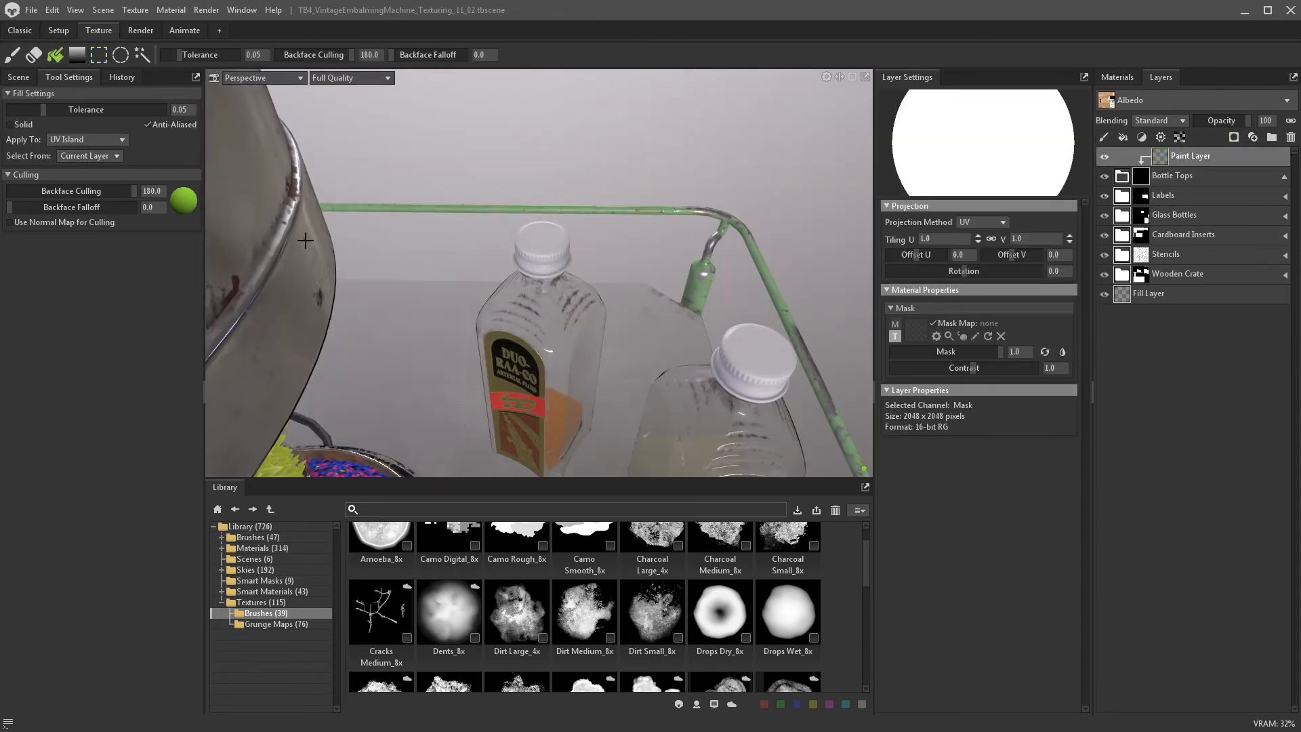
- Set the metalness of the Bottle Tops fill layer to 1.0
click(1160, 175)
click(1160, 174)
click(1160, 157)
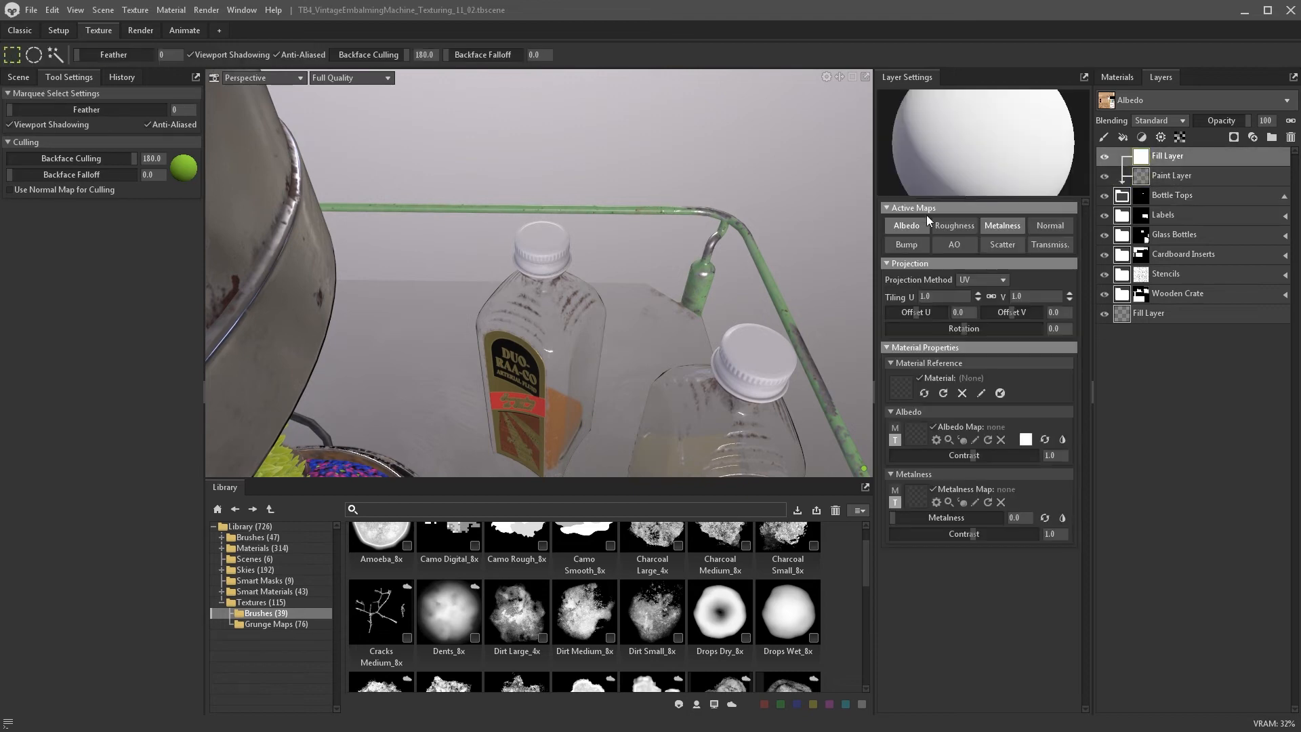
drag(921, 522, 1055, 500)
- Fill the caps' sides into the Bottle Tops group mask and place the label paint layer above the fill layer
click(1141, 196)
click(1171, 156)
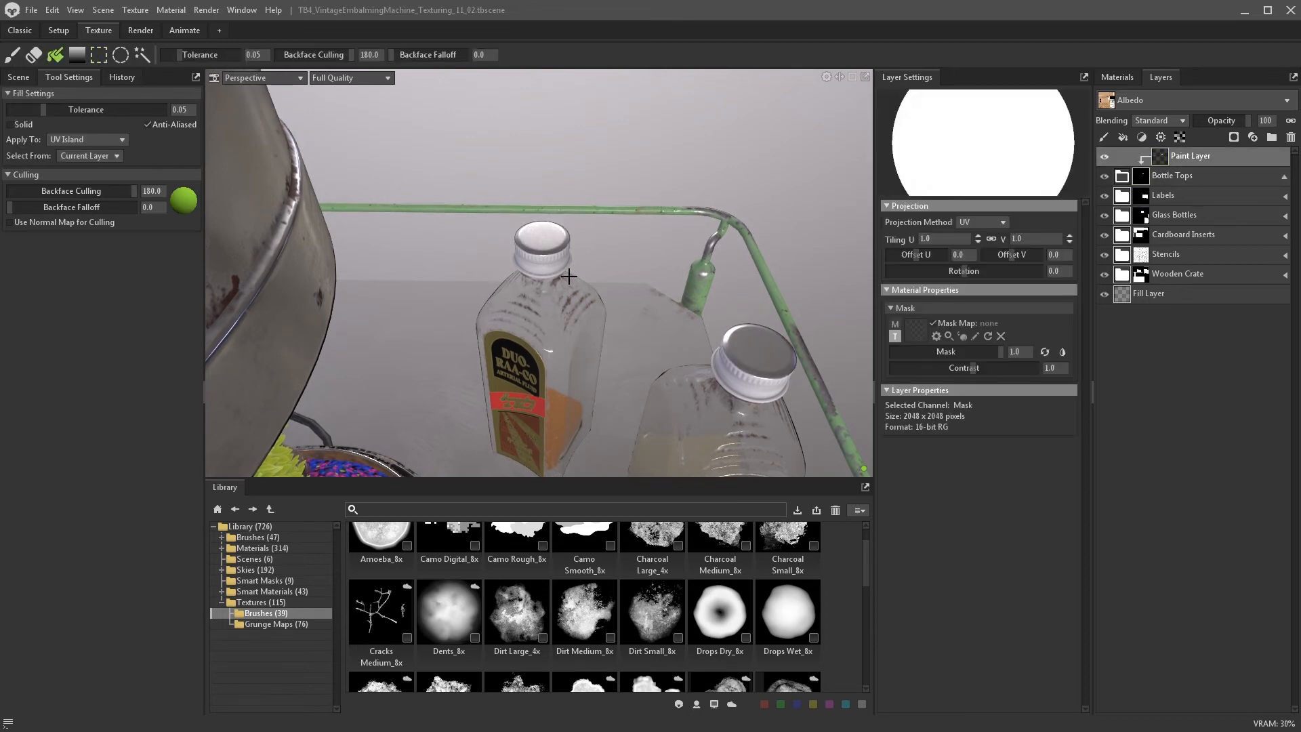
click(562, 263)
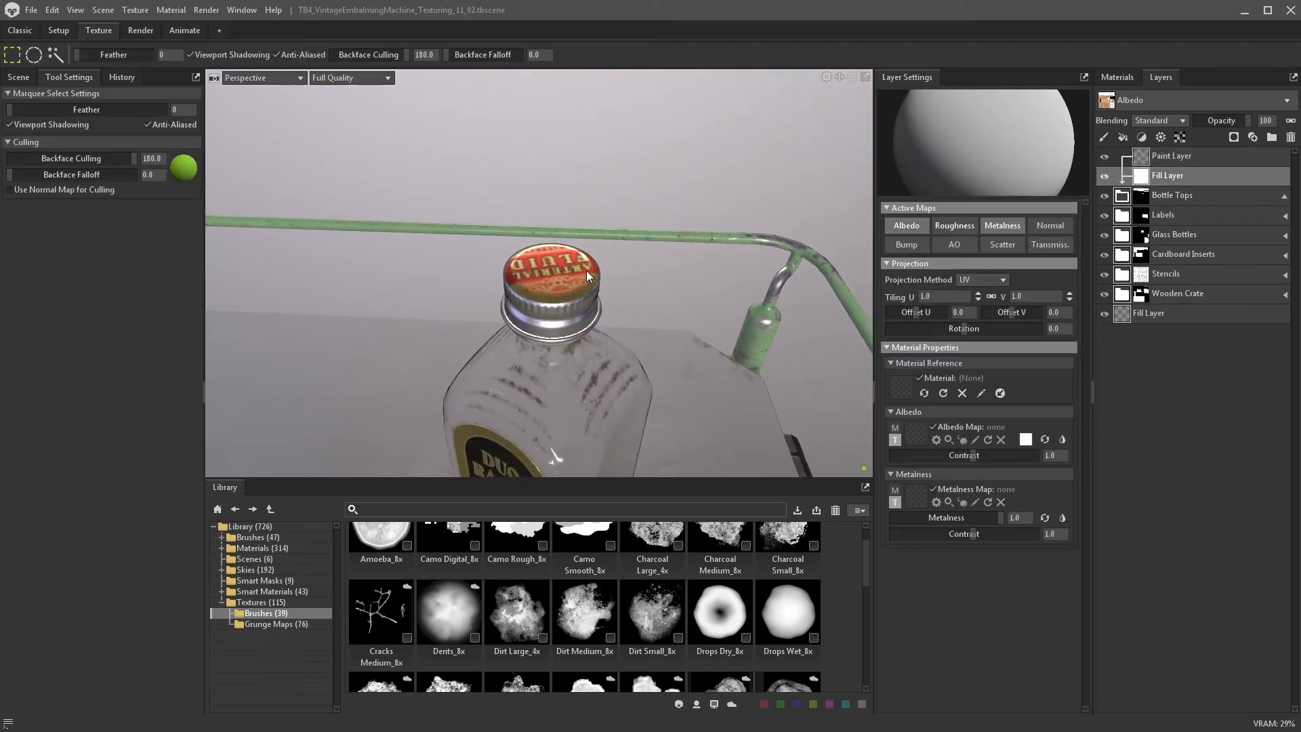
- Add a black mask with a paint layer to the Bottle Tops fill layer and fill the cap's metal sides into it
click(1194, 160)
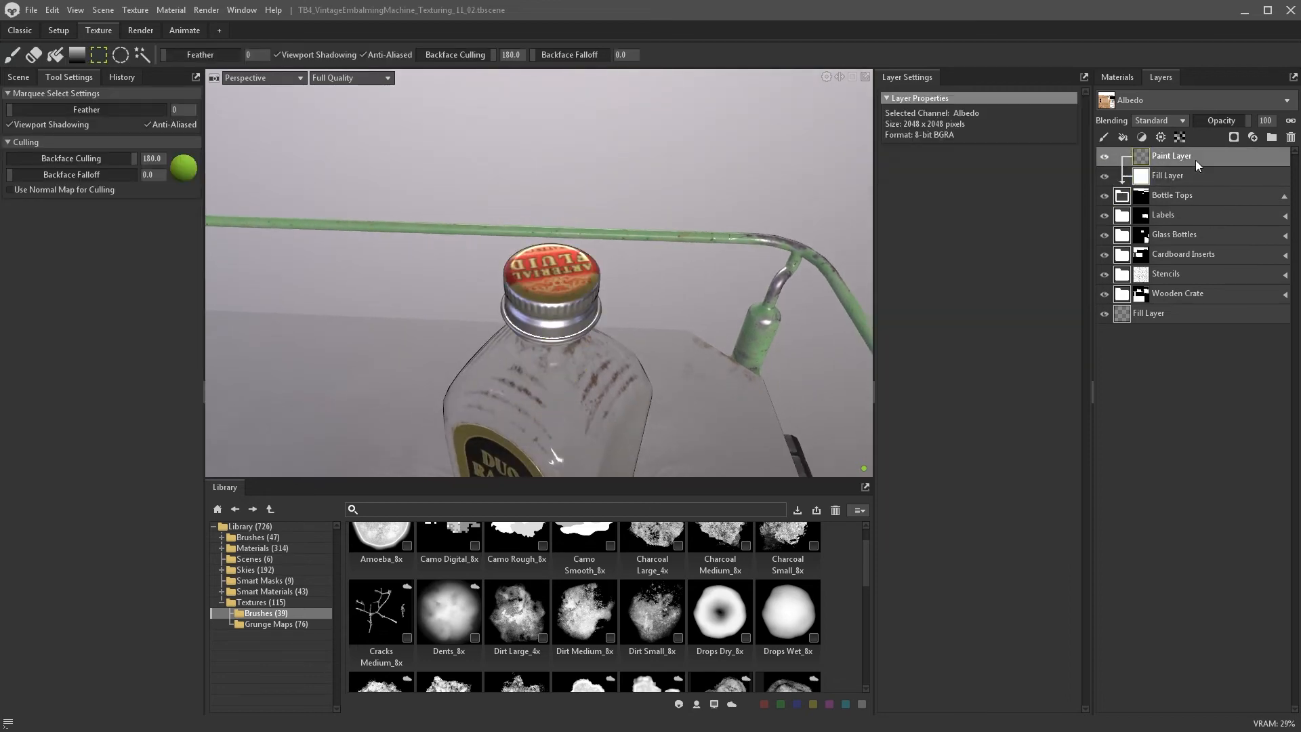
mouse_move(678, 291)
alt+mouse_down()
mouse_move(683, 255)
mouse_move(685, 319)
alt+mouse_up()
click(1156, 182)
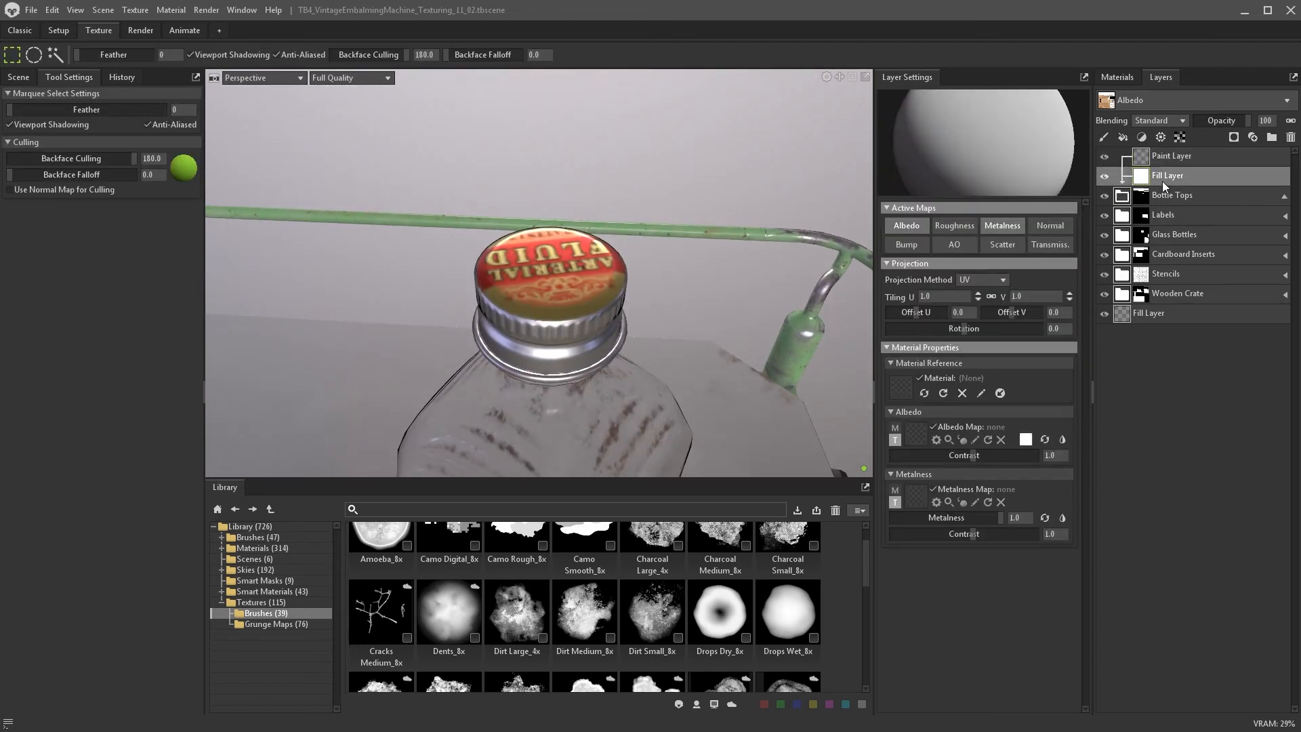
click(1234, 138)
click(1223, 164)
click(55, 55)
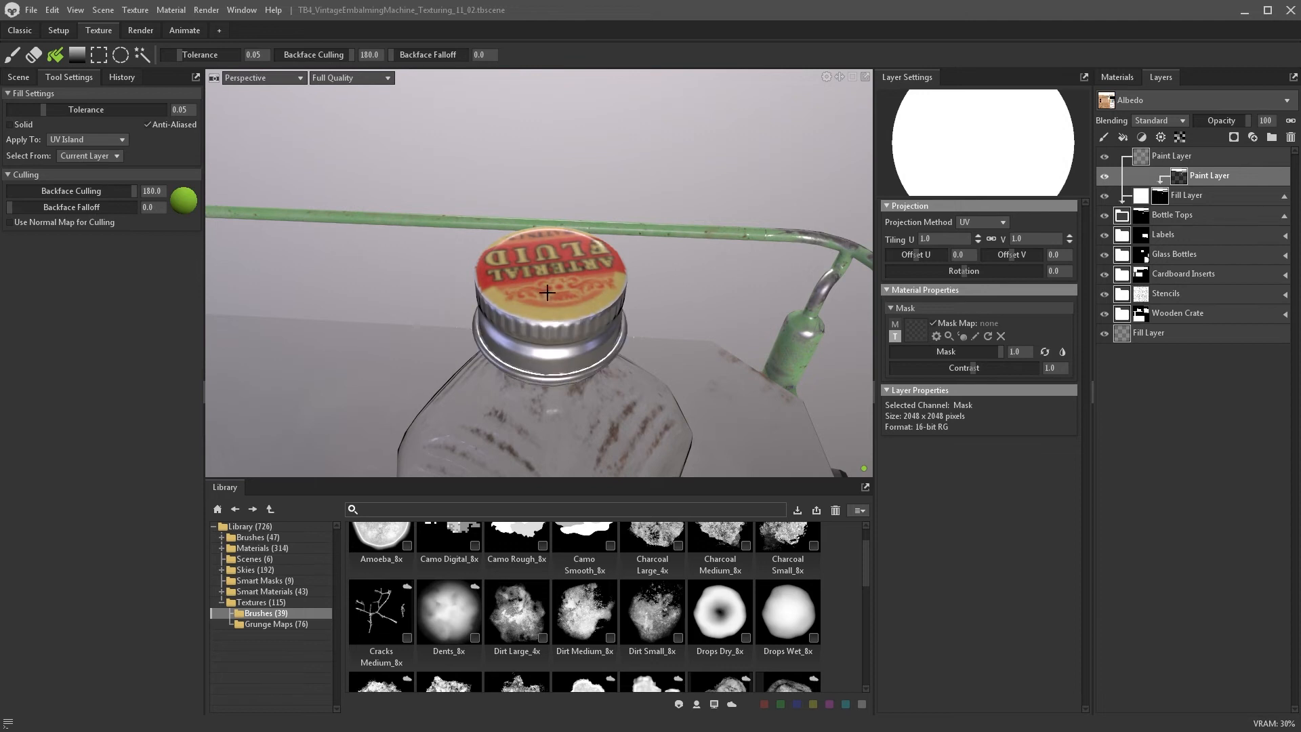
- Set the albedo colour of the Bottle Tops fill layer to a pale golden yellow
click(1143, 198)
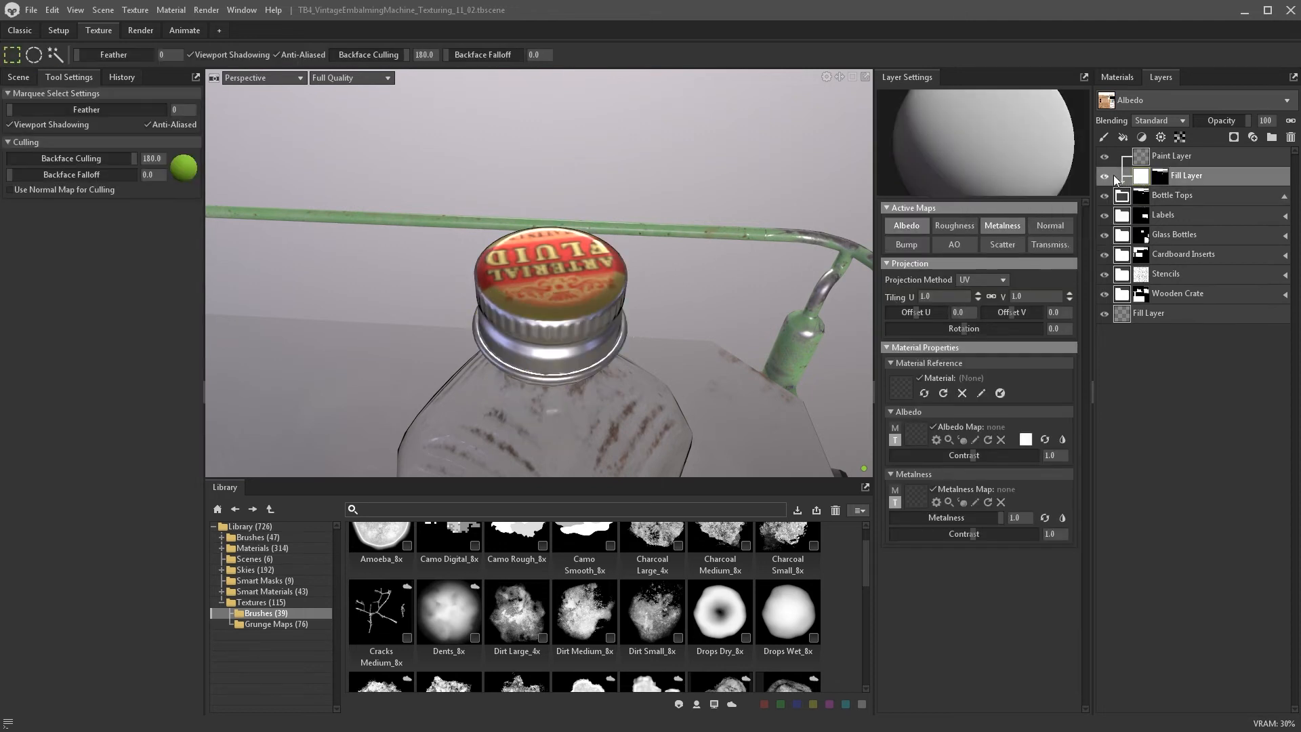
click(1105, 177)
click(1026, 439)
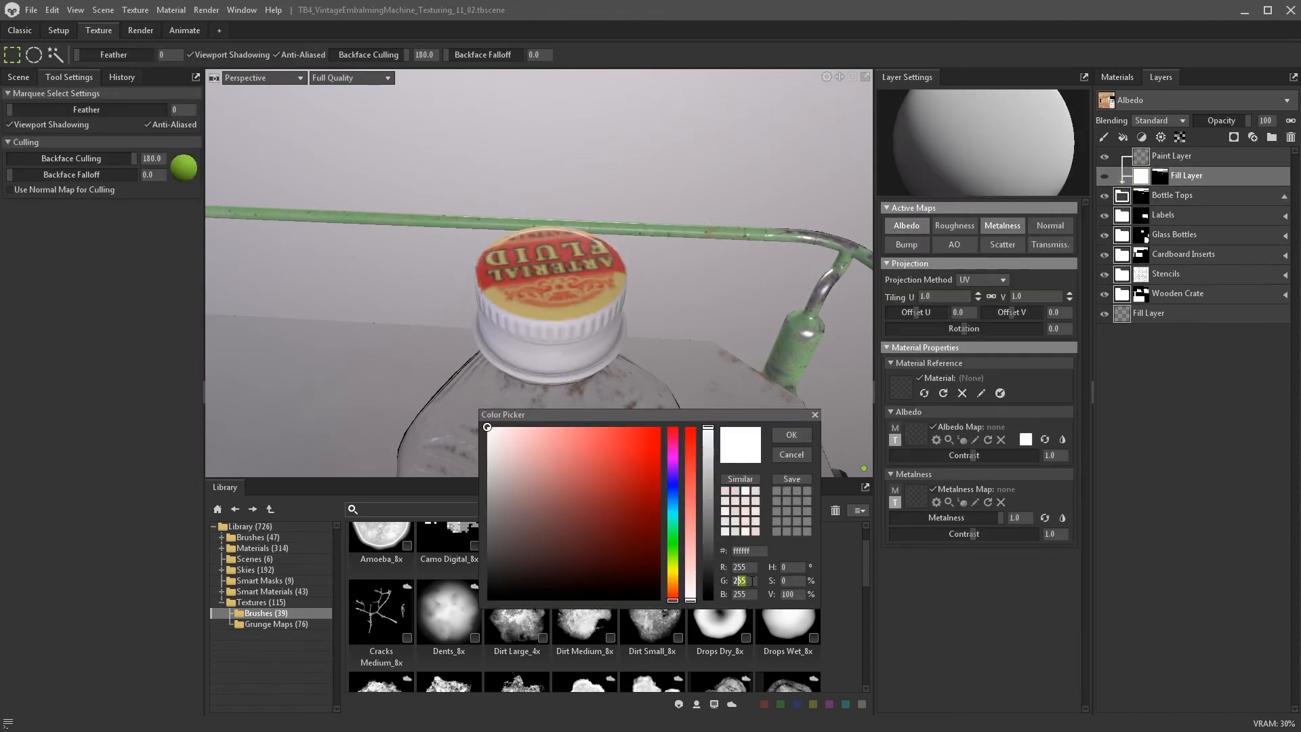
text(40)
key(Return)
text(147)
click(783, 439)
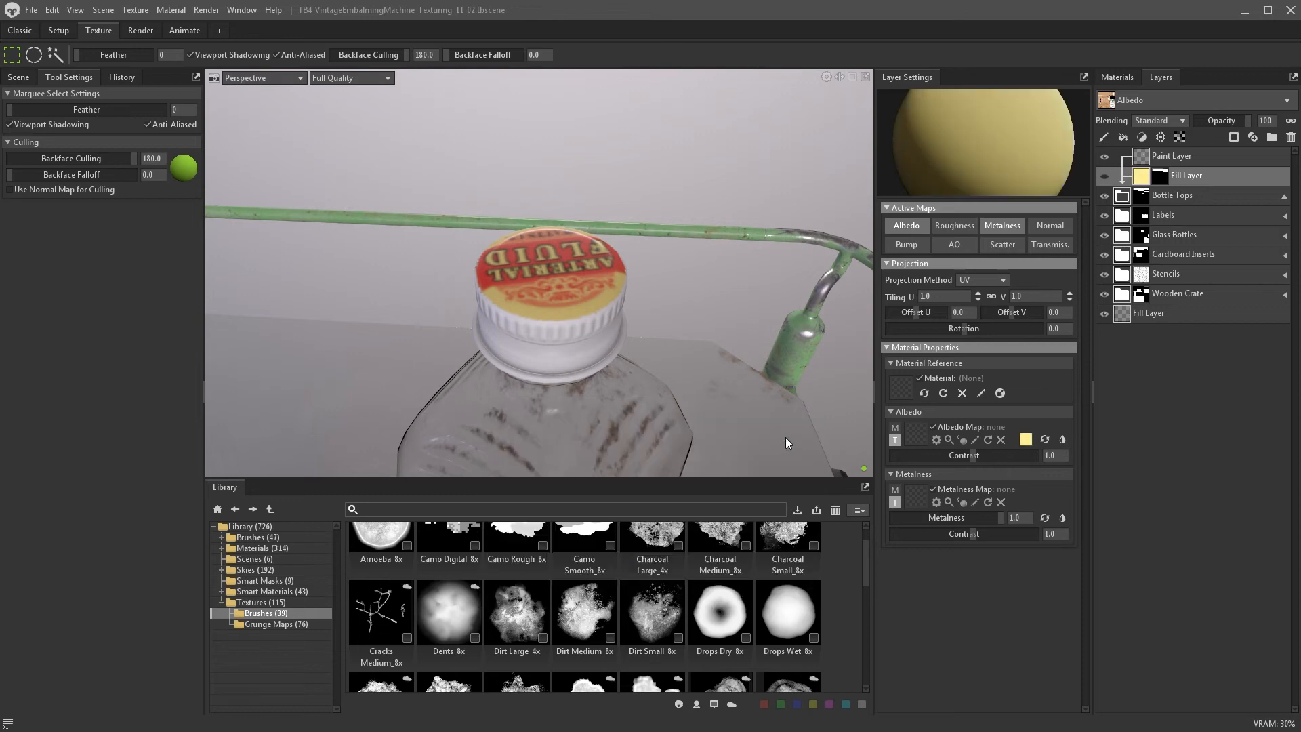
click(1106, 175)
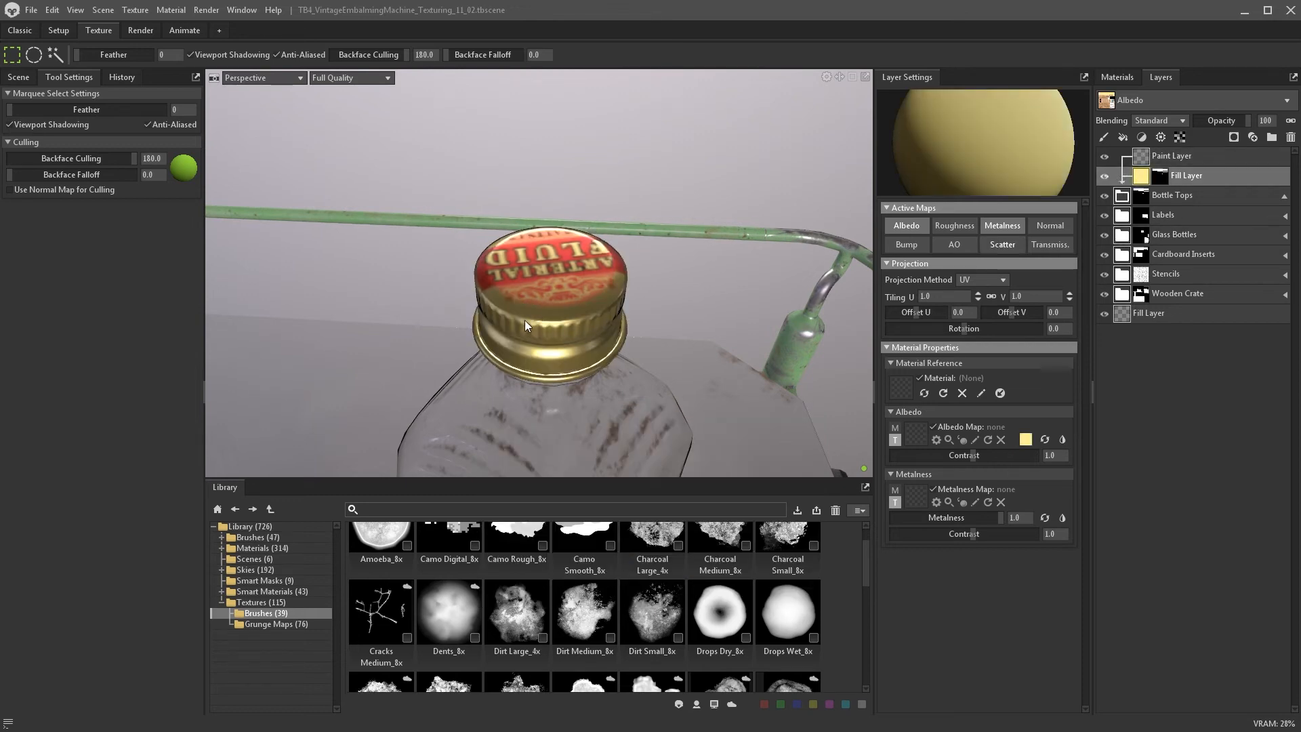
- Remove the gold fill from the cap of the blue-labelled bottle in the fill layer's mask
scroll(653, 316, down, 3)
mouse_move(653, 316)
alt+mouse_down()
mouse_move(656, 214)
mouse_move(651, 307)
alt+mouse_up()
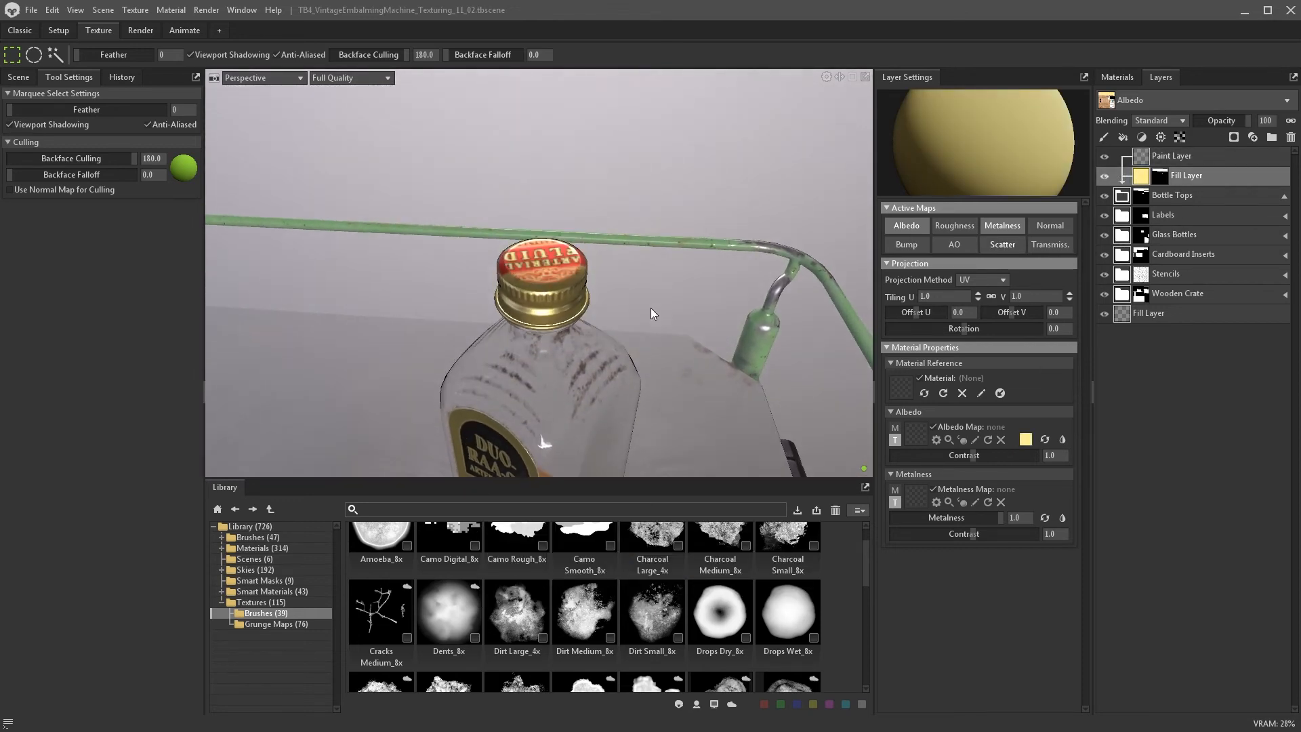
alt+right_drag(648, 332, 643, 245)
alt+drag(643, 245, 616, 270)
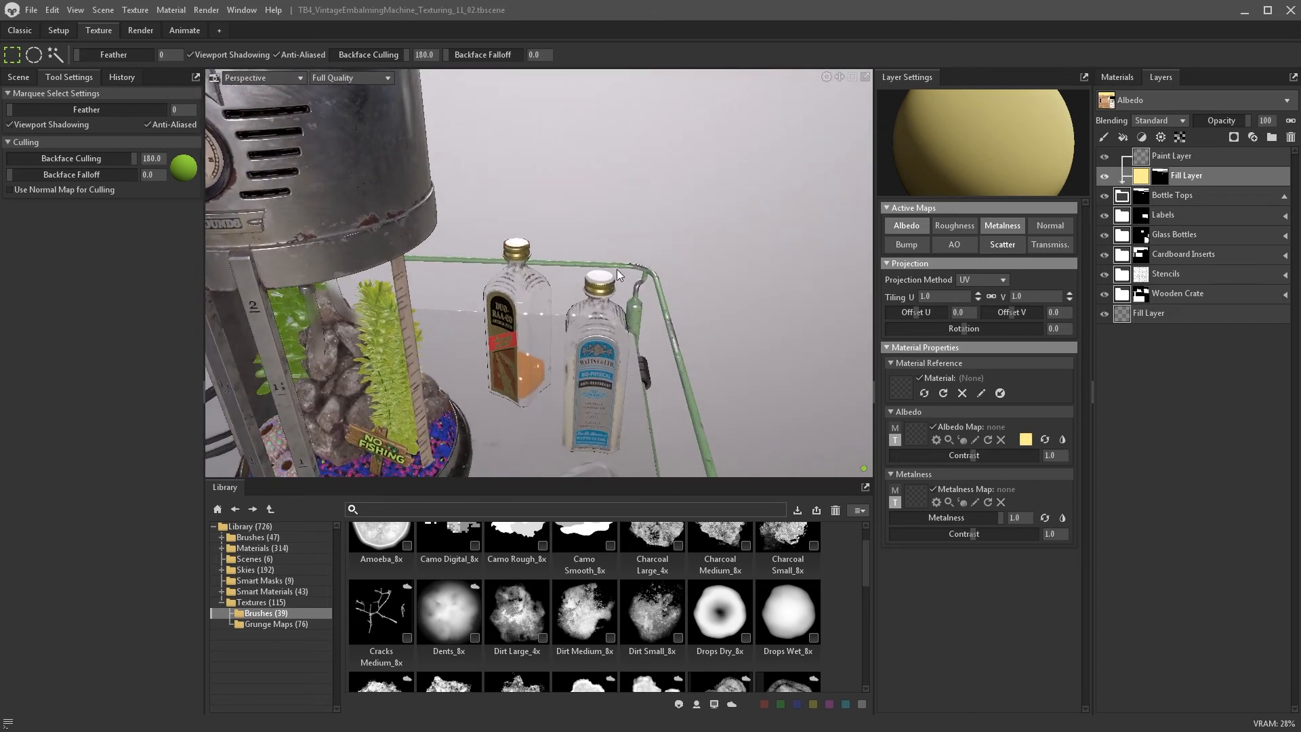
alt+right_drag(617, 270, 621, 334)
key(b)
mouse_move(658, 305)
alt+mouse_down()
mouse_move(645, 336)
mouse_move(284, 190)
alt+mouse_up()
ctrl+right_drag(284, 190, 302, 192)
mouse_move(302, 191)
alt+mouse_down()
mouse_move(720, 352)
mouse_move(650, 264)
mouse_move(686, 276)
alt+mouse_up()
key(Delete)
- Rename the fill layer as Gold and the label paint layer as Arterial Fluid Cap
double_click(1187, 176)
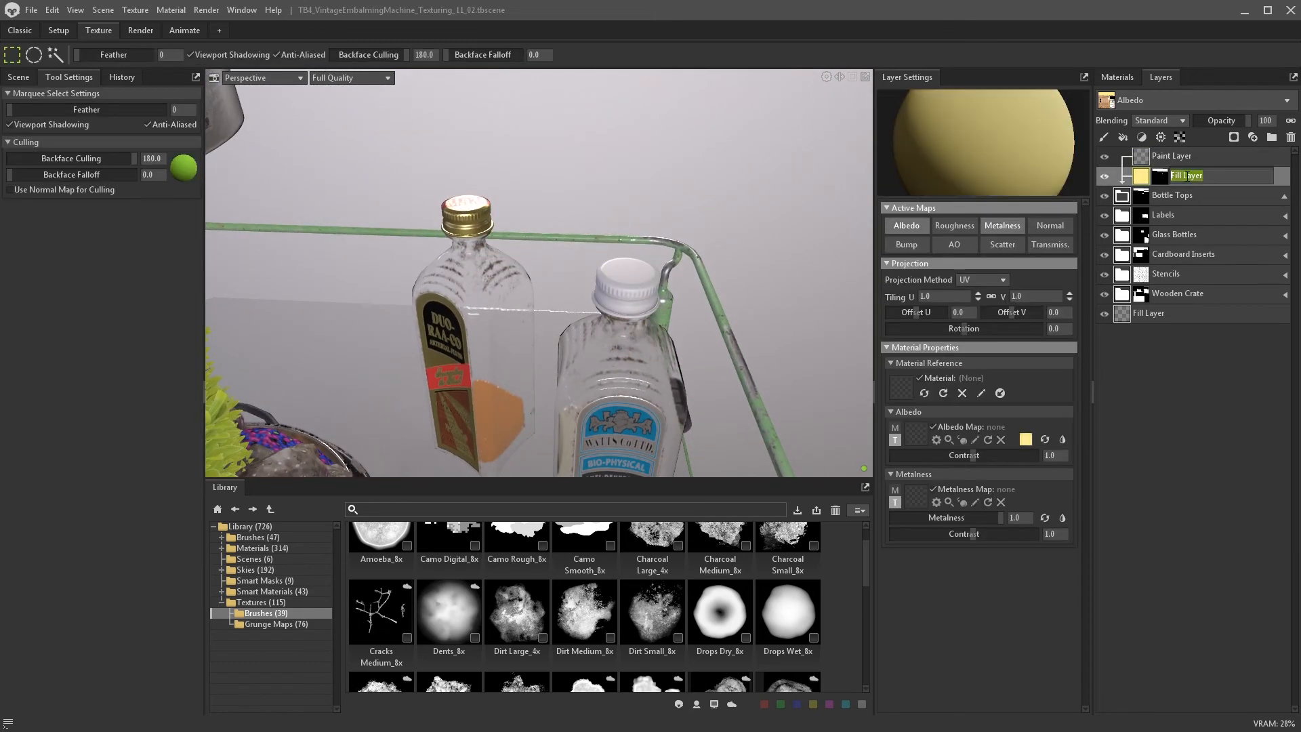
double_click(1174, 156)
text(Arterial Flui)
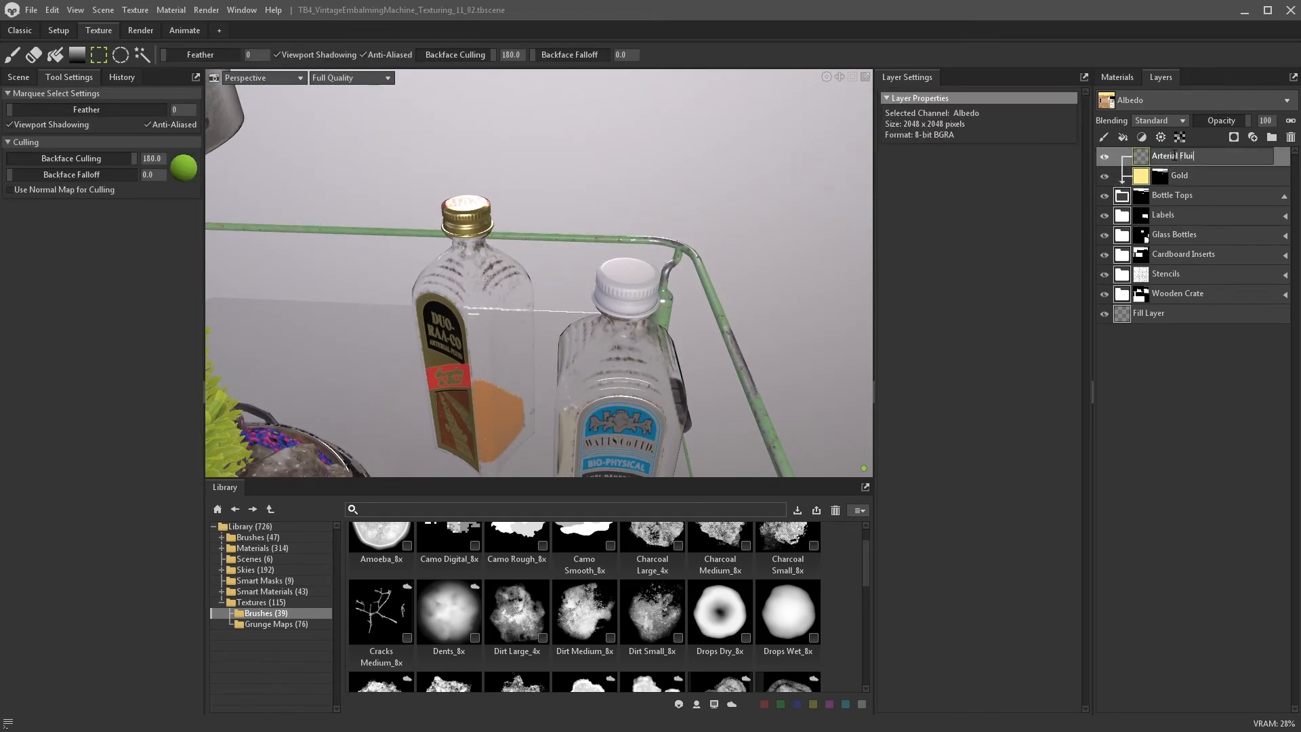
text(d Cap)
key(Return)
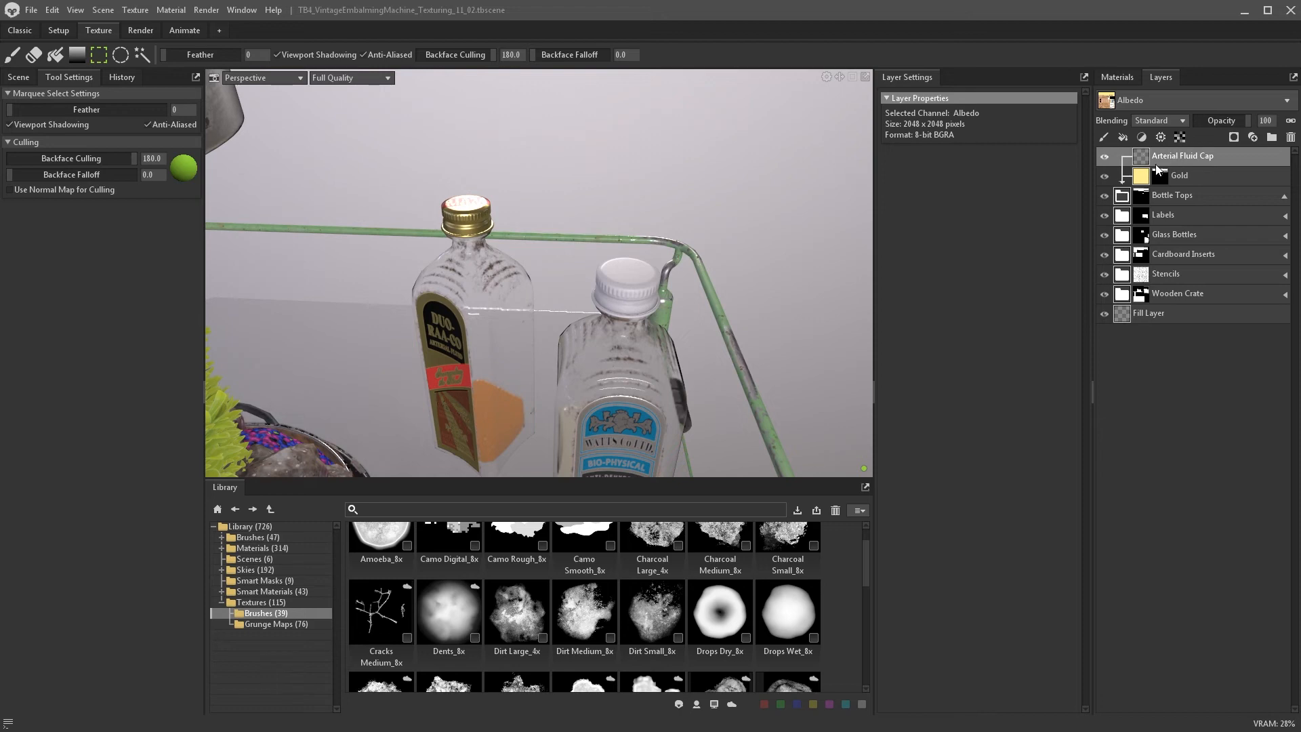
- Add a paint layer above Arterial Fluid Cap and load the blue Cavity Filler cap label as its albedo map
click(1105, 137)
alt+drag(707, 228, 718, 347)
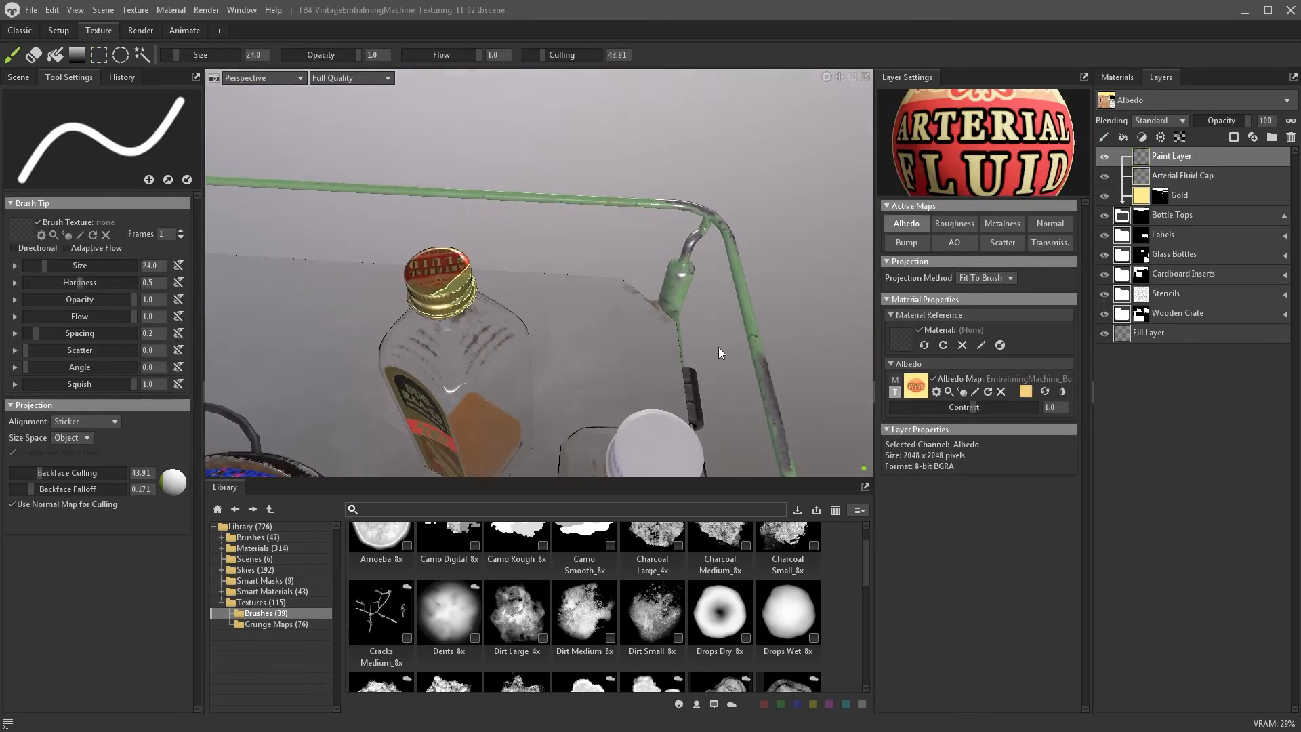
alt+middle_drag(718, 347, 656, 214)
alt+drag(656, 215, 652, 290)
alt+right_drag(651, 290, 677, 330)
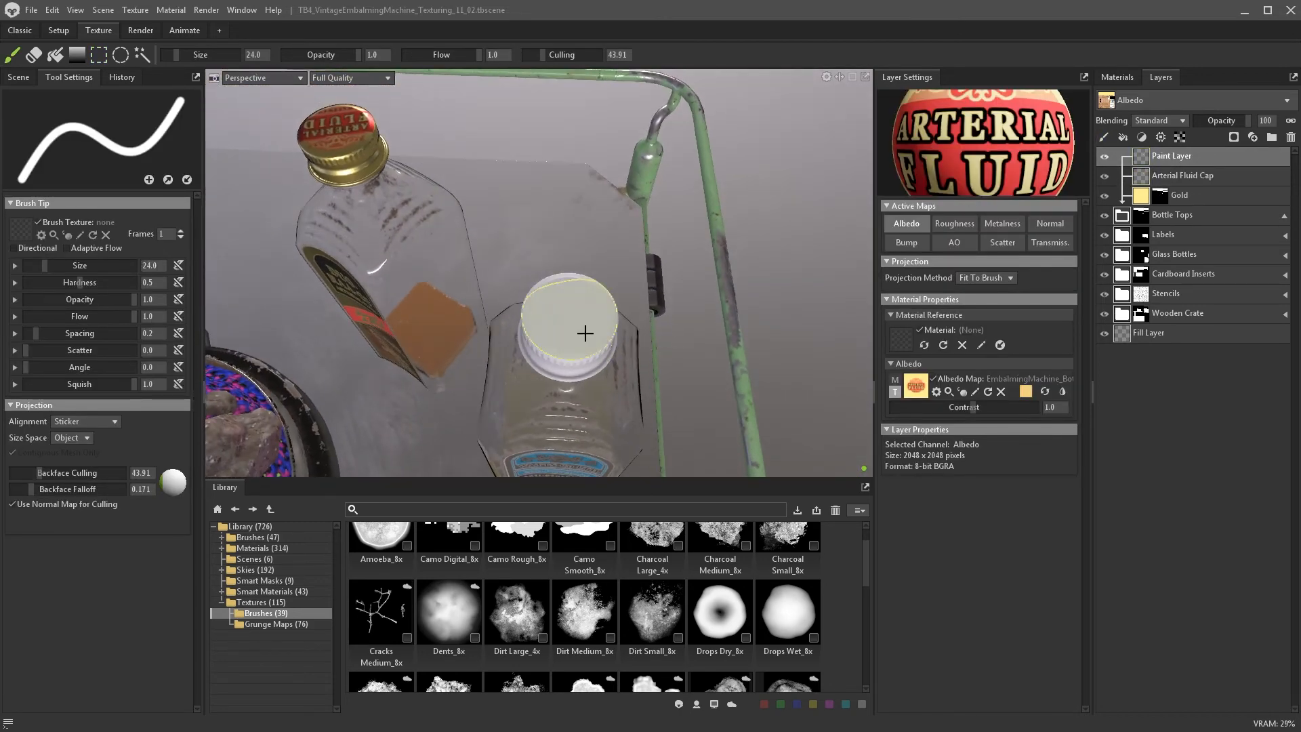
click(915, 388)
double_click(535, 213)
- Stamp the Cavity Filler label onto the blue-labelled bottle's cap from the Top view and return to the Perspective view
click(258, 77)
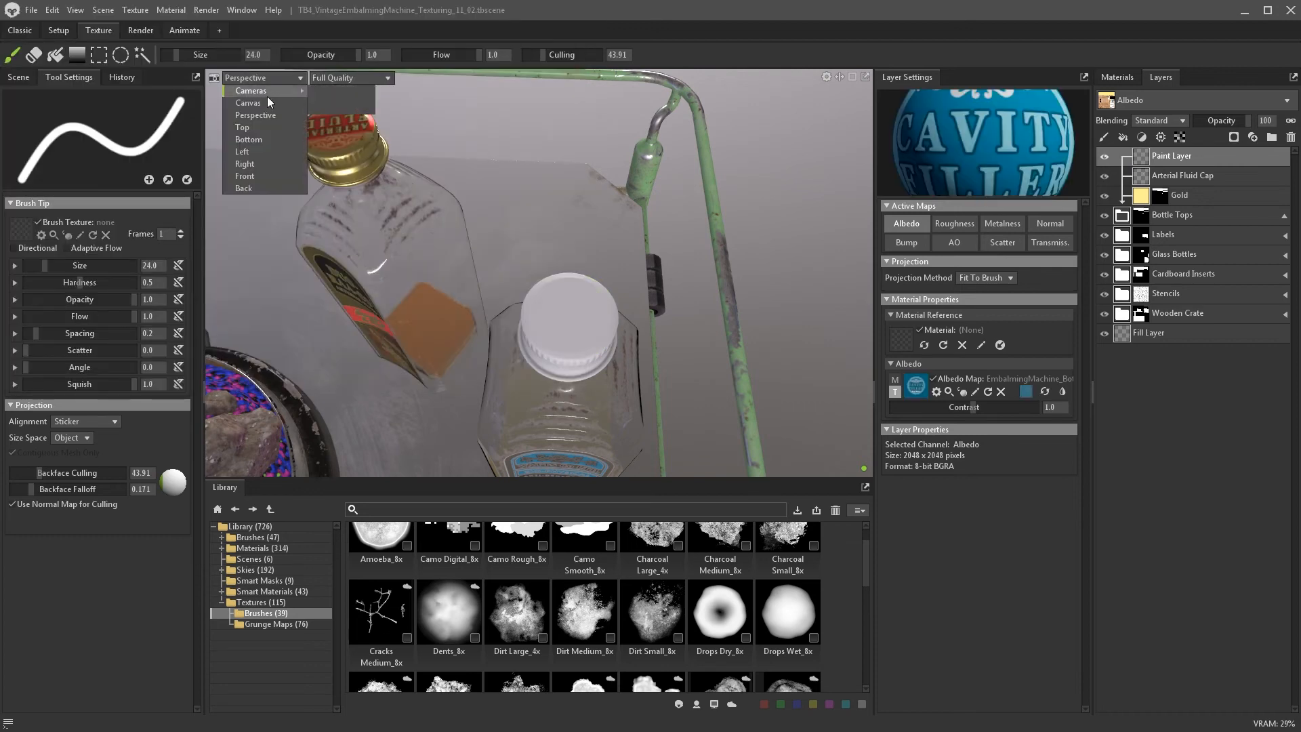
click(244, 99)
scroll(543, 229, up, 3)
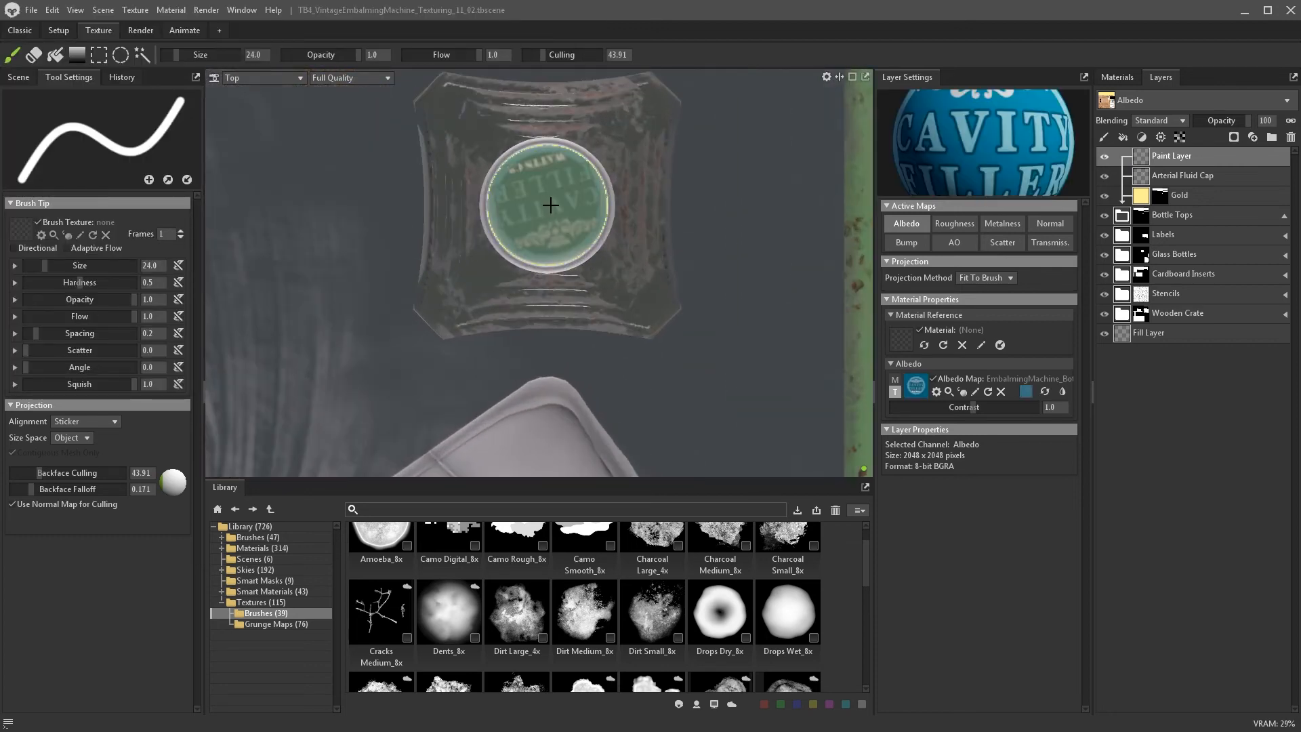
scroll(547, 203, down, 5)
click(257, 77)
click(244, 89)
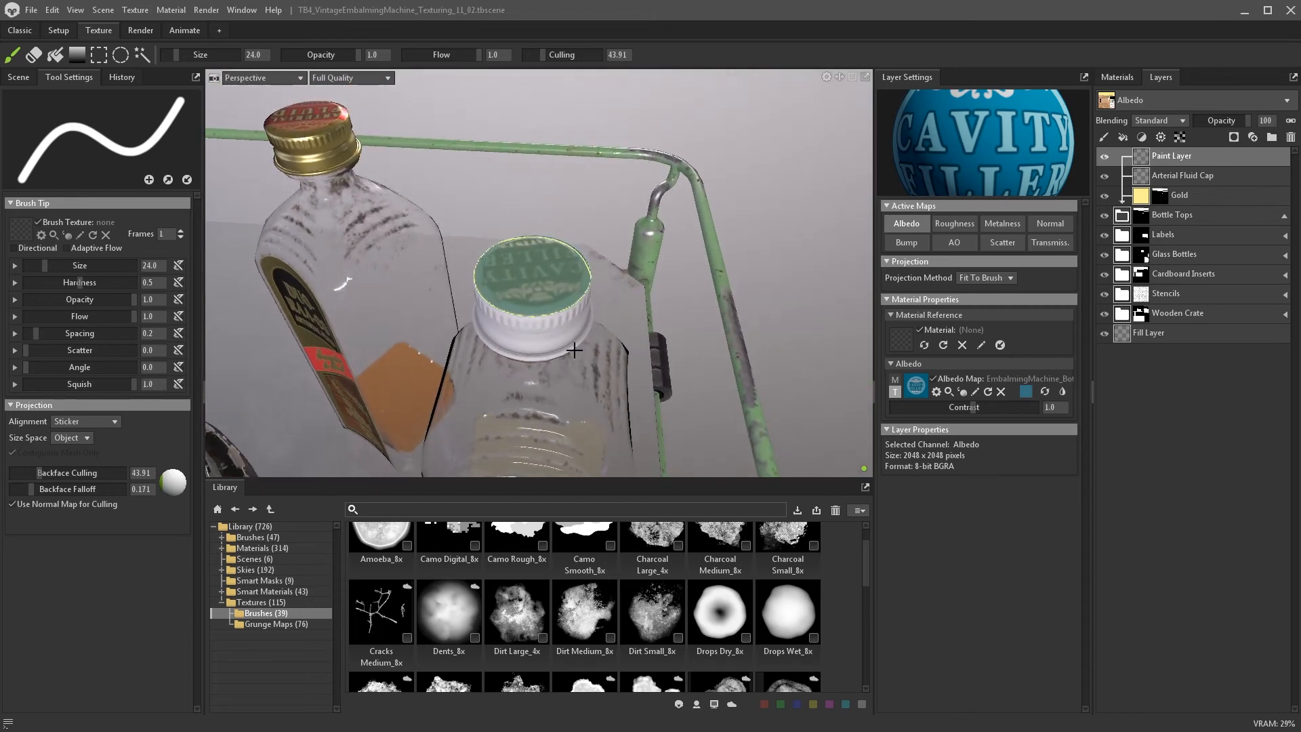
- Rename the new label paint layer as Cavity Filler Cap
double_click(1173, 156)
text(Cavity Filler )
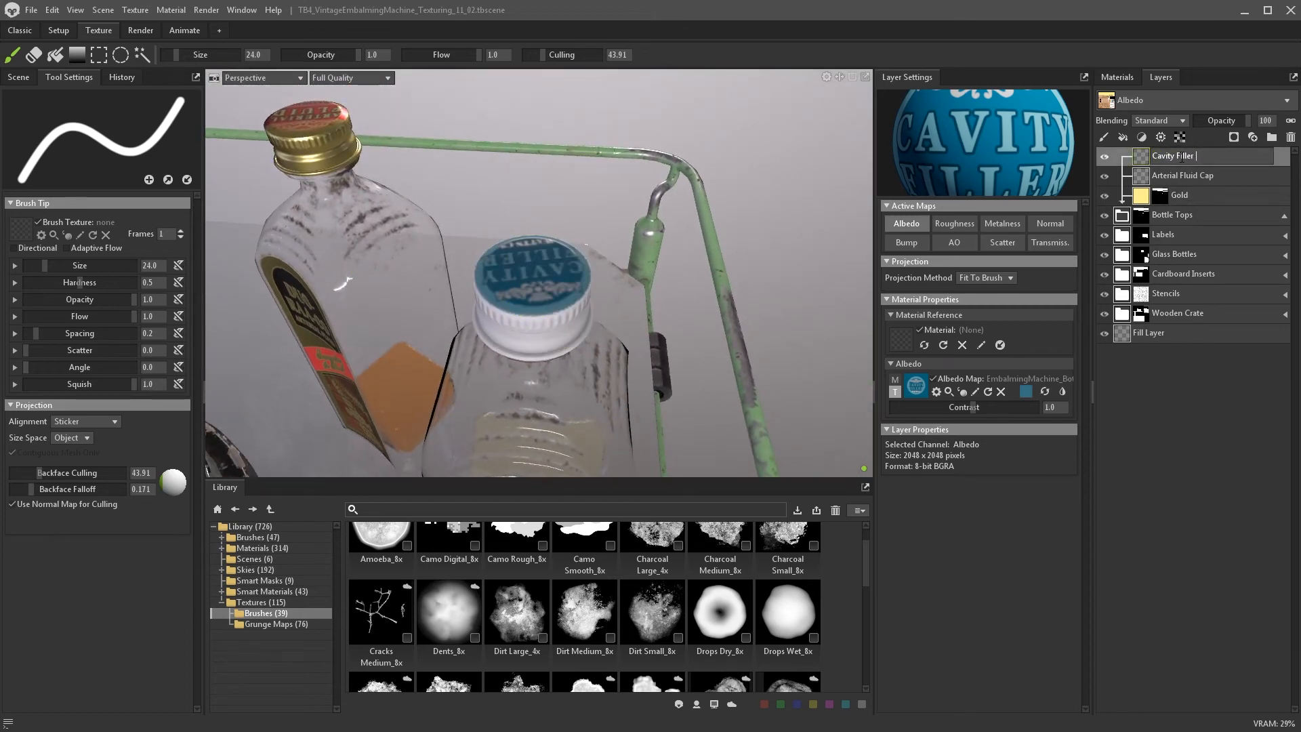
text(Cap)
key(Return)
- Add a fill layer with only Albedo active above Gold and name it Blue Plastic
click(1172, 195)
click(1122, 138)
alt+click(907, 225)
double_click(1176, 195)
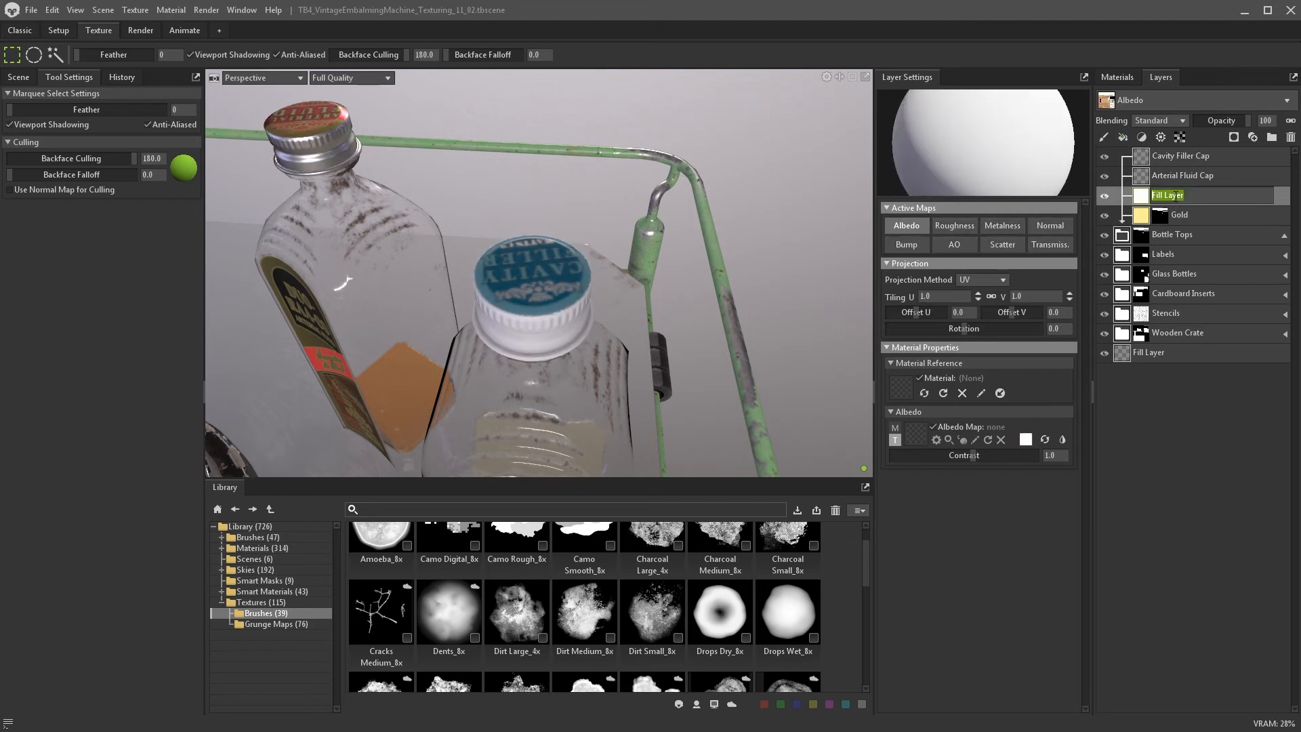
text(Blue Plastic)
key(Return)
- Set the Blue Plastic albedo colour to a muted blue with red 100 and green 160
click(1026, 439)
click(742, 567)
text(100)
key(Tab)
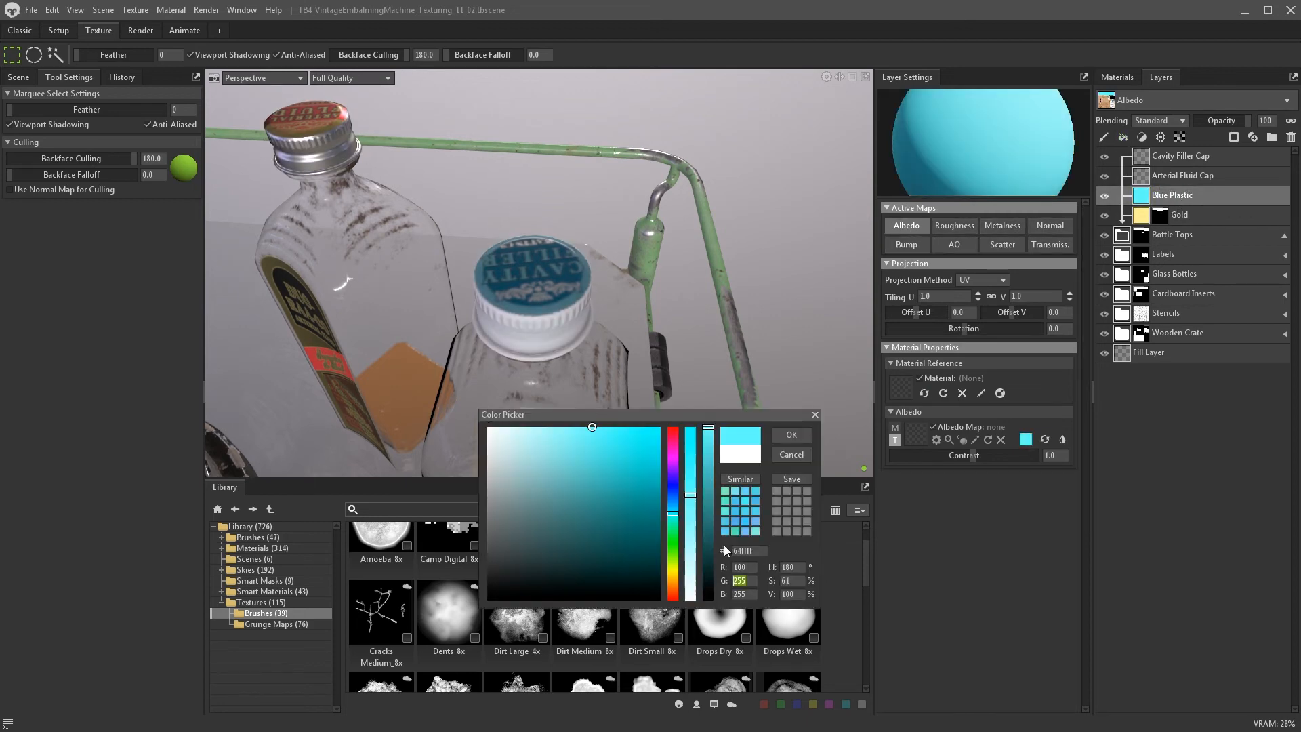
text(160)
key(Tab)
click(792, 434)
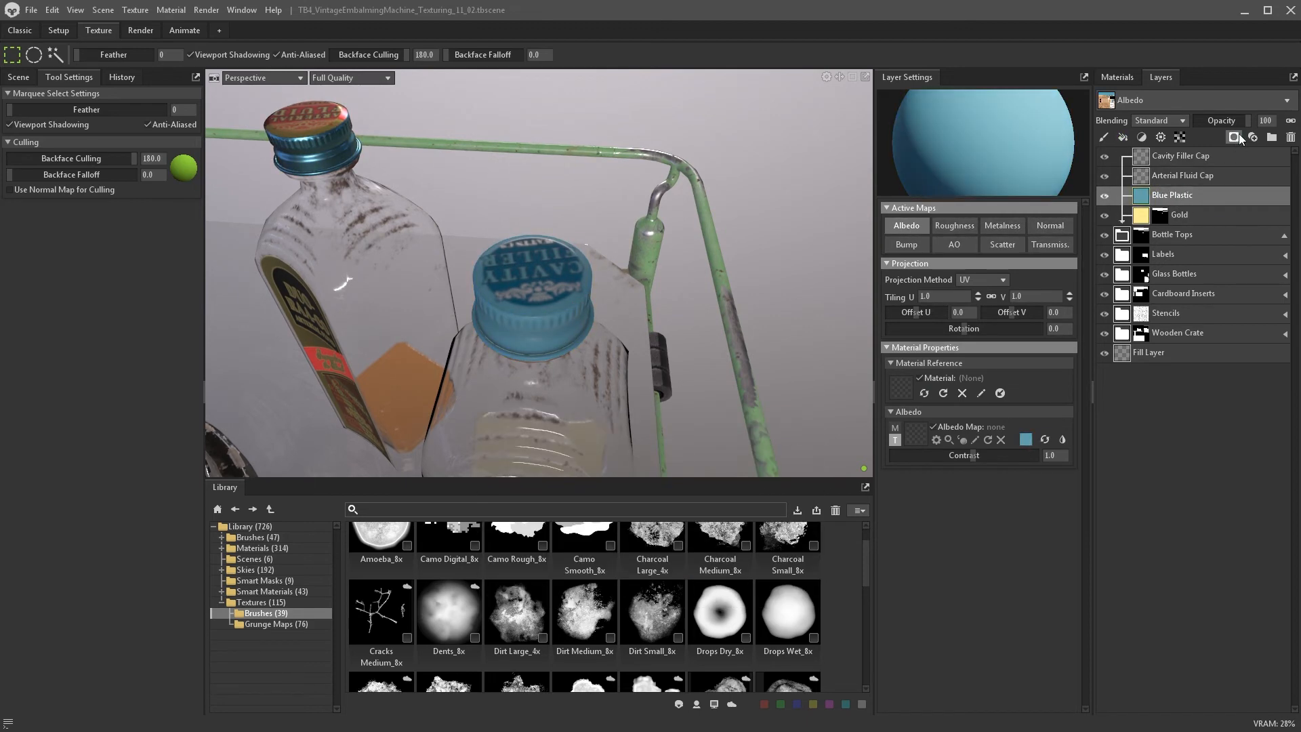
- Add a black mask with a paint layer to Blue Plastic and paint the Cavity Filler cap into it
click(1234, 138)
key(b)
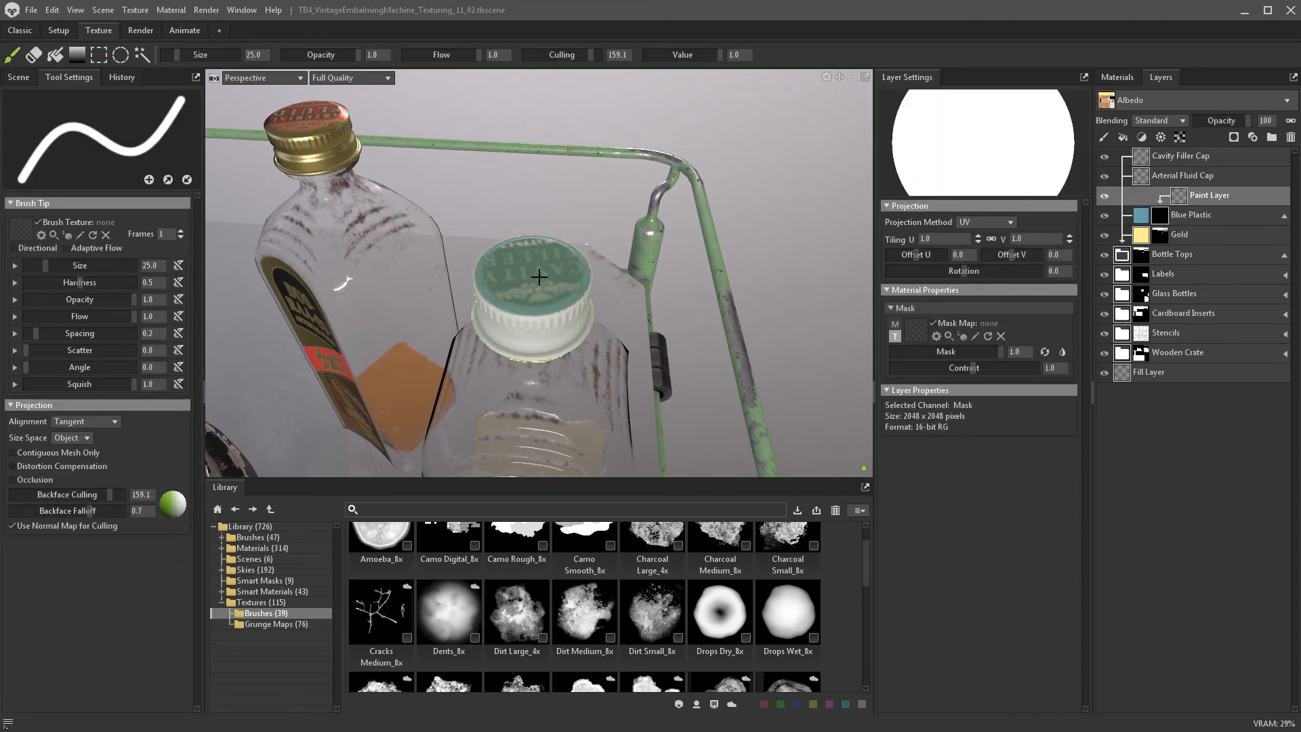
click(105, 281)
click(118, 494)
mouse_move(45, 265)
mouse_down()
mouse_move(31, 265)
mouse_move(44, 265)
mouse_up()
alt+drag(523, 325, 610, 271)
alt+right_drag(610, 271, 637, 291)
alt+drag(636, 291, 709, 280)
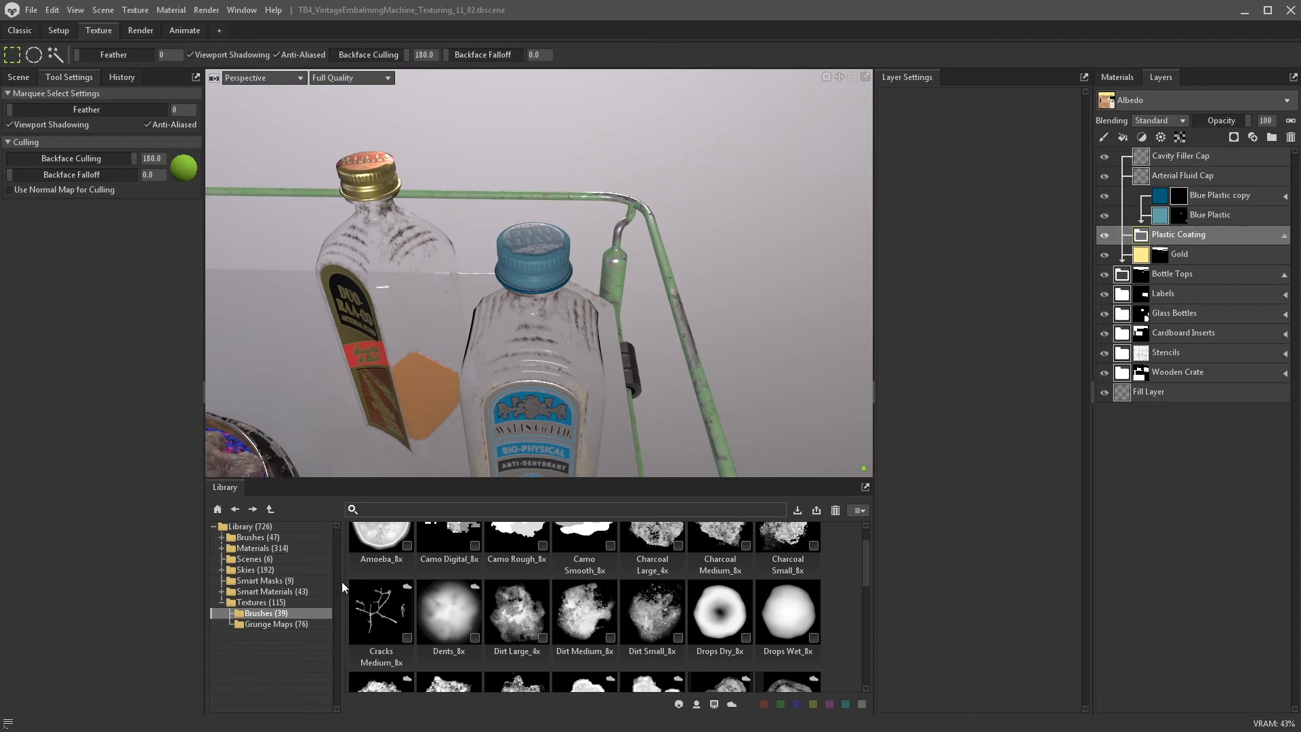
- Search the library's materials for metal and add Aluminum Dented at the top of the Bottle Tops group
click(266, 546)
click(370, 509)
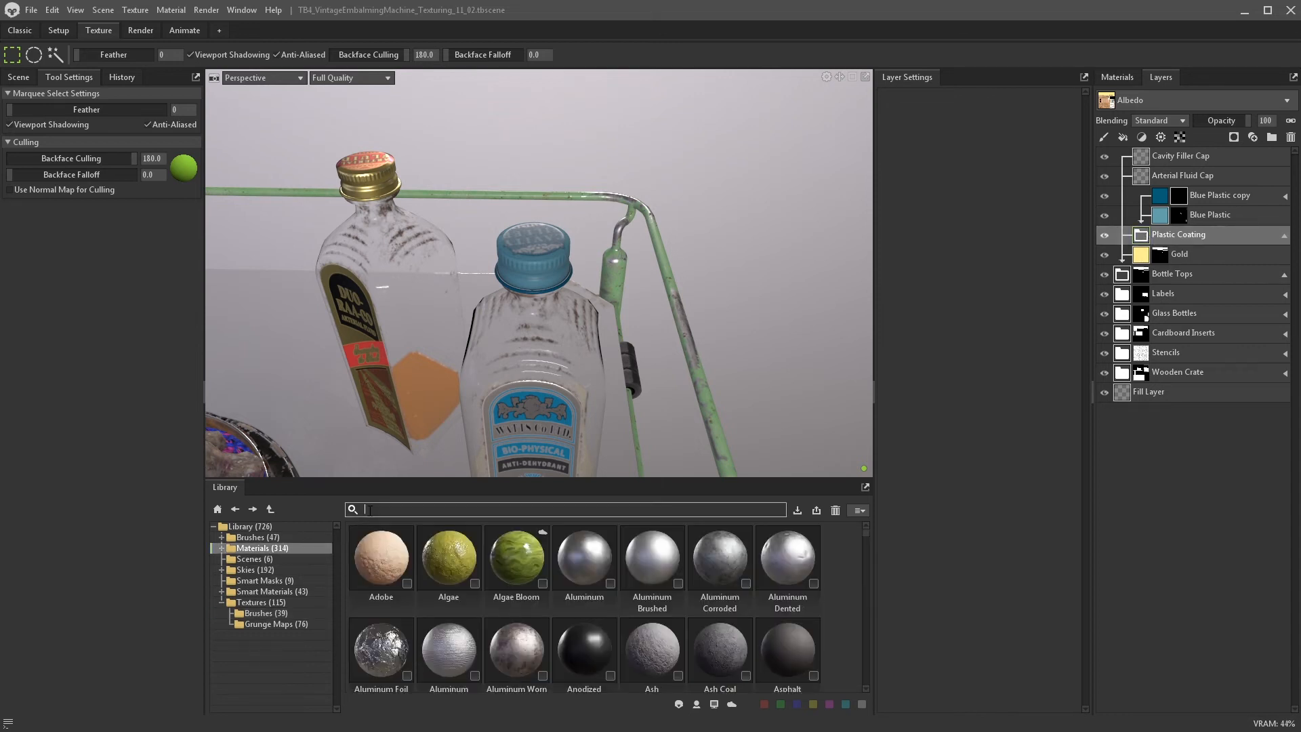
text(metal)
key(Return)
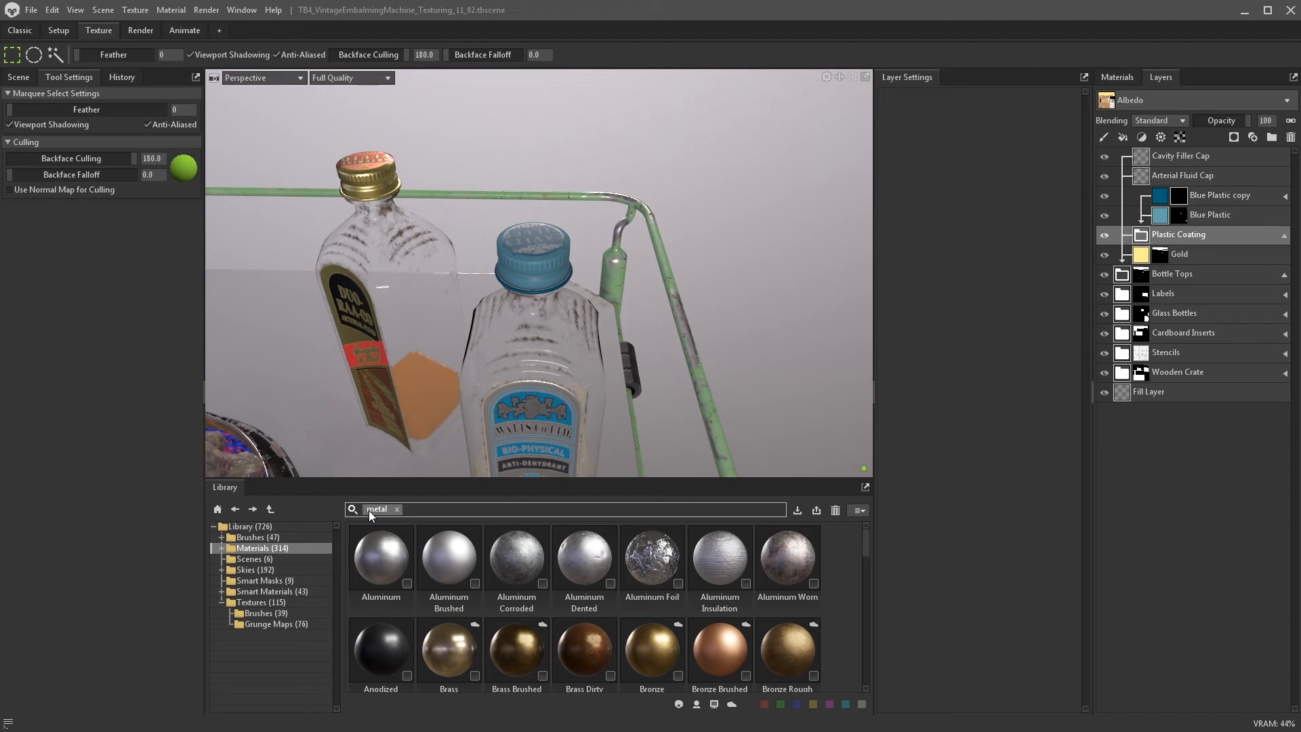
click(574, 567)
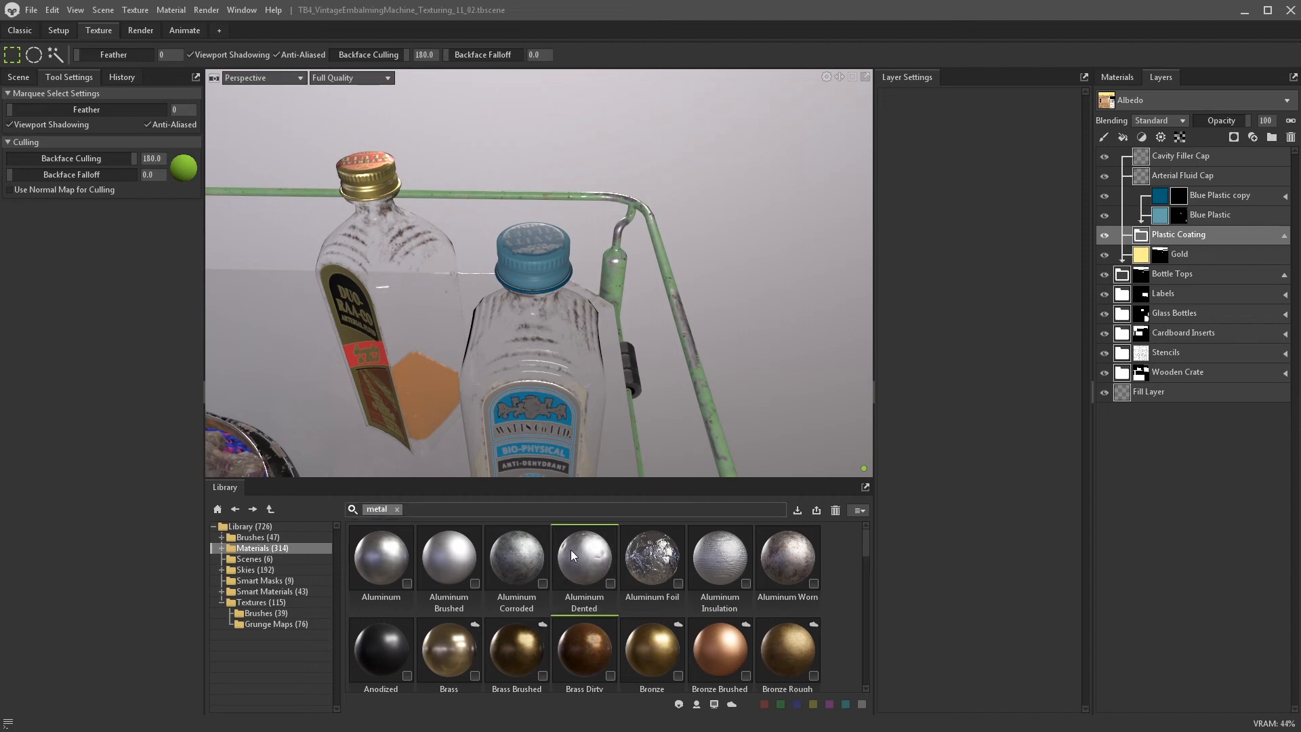
drag(571, 551, 1125, 275)
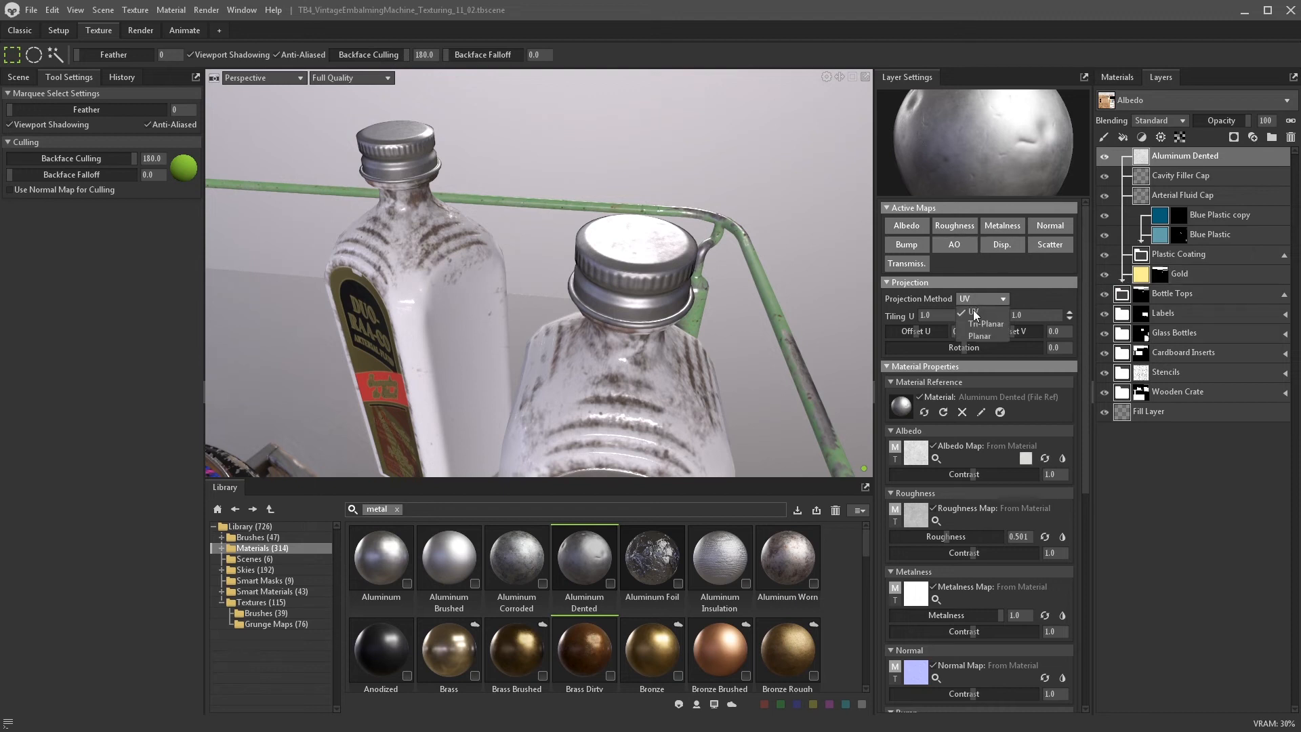
- Set Aluminum Dented to Tri-Planar projection with a tiling of 4 and leave only its Normal map active
click(942, 315)
text(3)
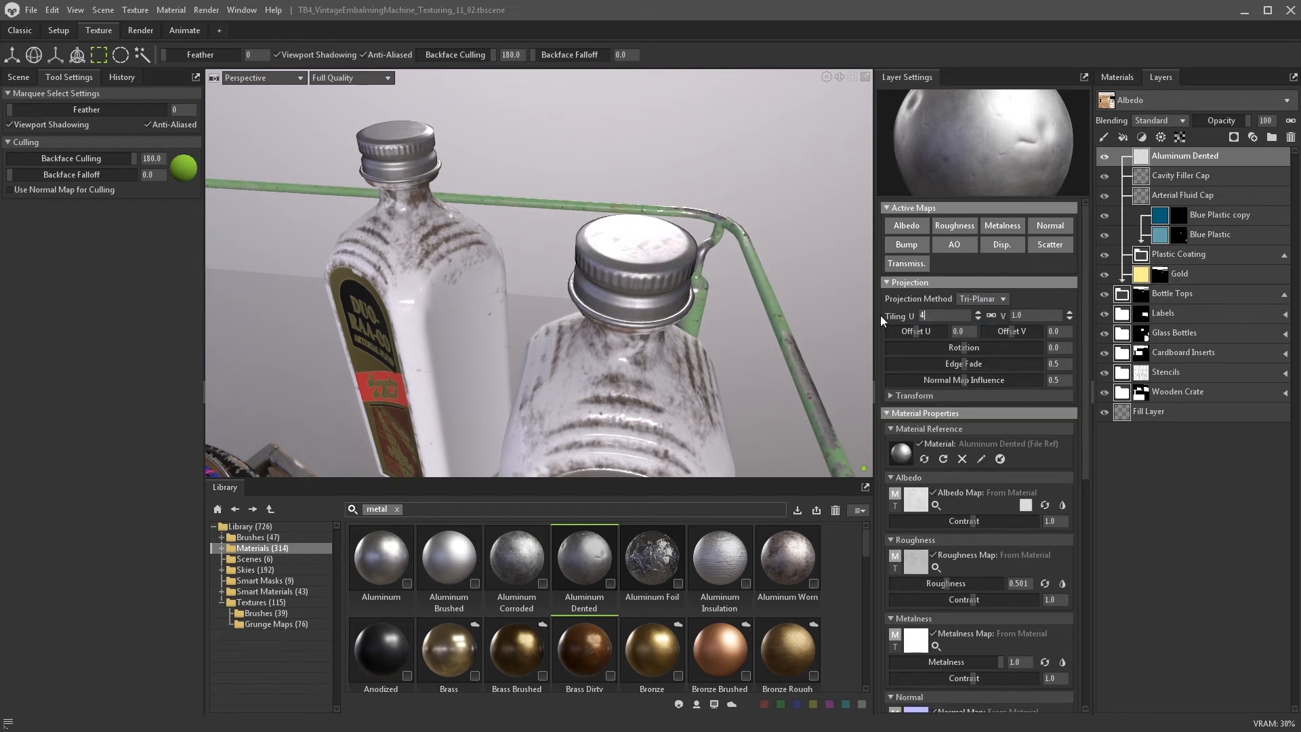
key(Return)
alt+drag(717, 319, 598, 256)
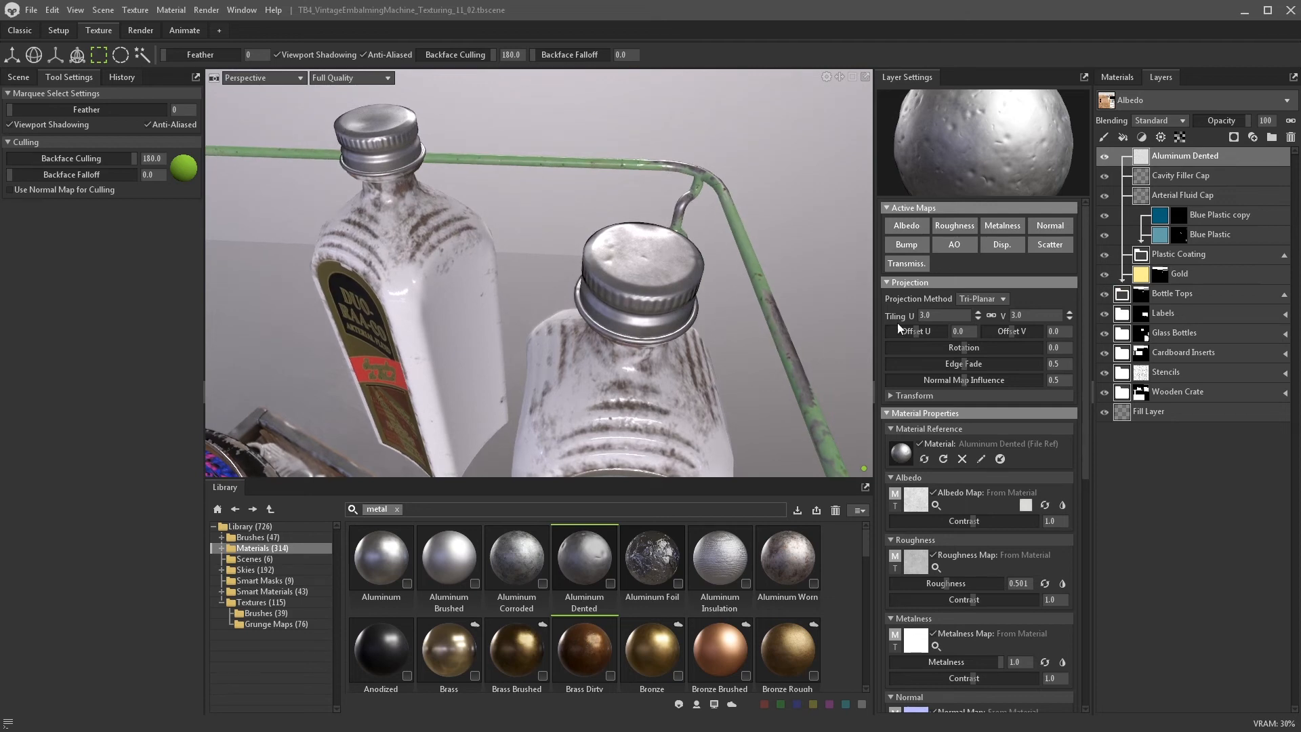
key(Return)
click(945, 316)
text(4)
key(Return)
alt+drag(872, 308, 686, 223)
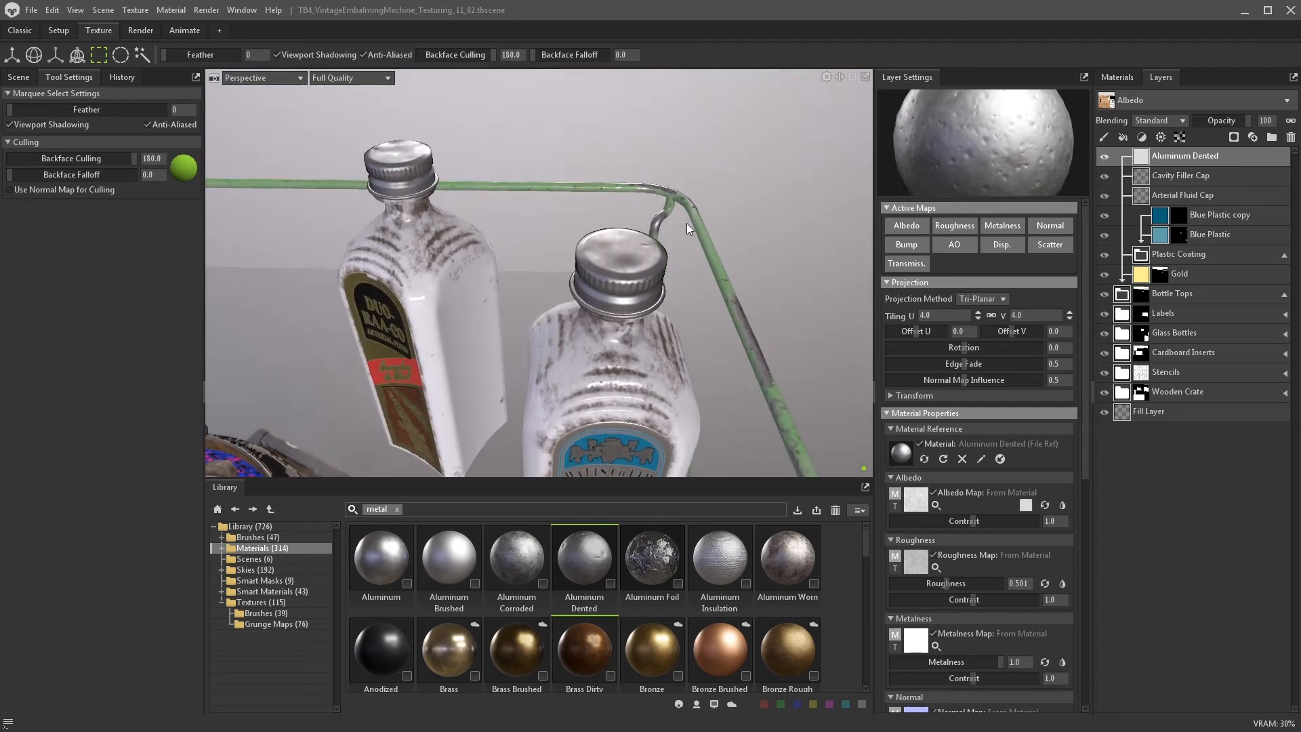
click(1048, 225)
alt+drag(745, 319, 620, 304)
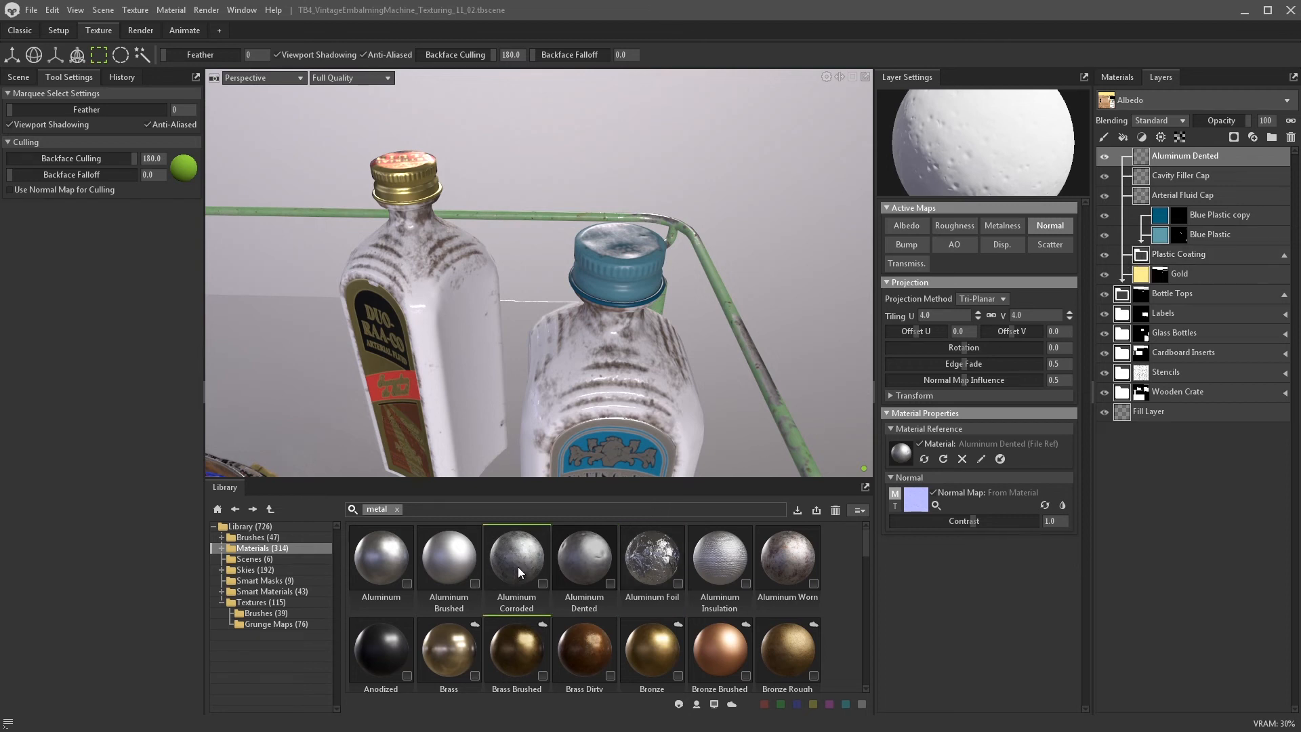
- Add an Aluminum Corroded layer to the Bottle Tops group and replace its material with Chrome Dirty
drag(518, 567, 1119, 295)
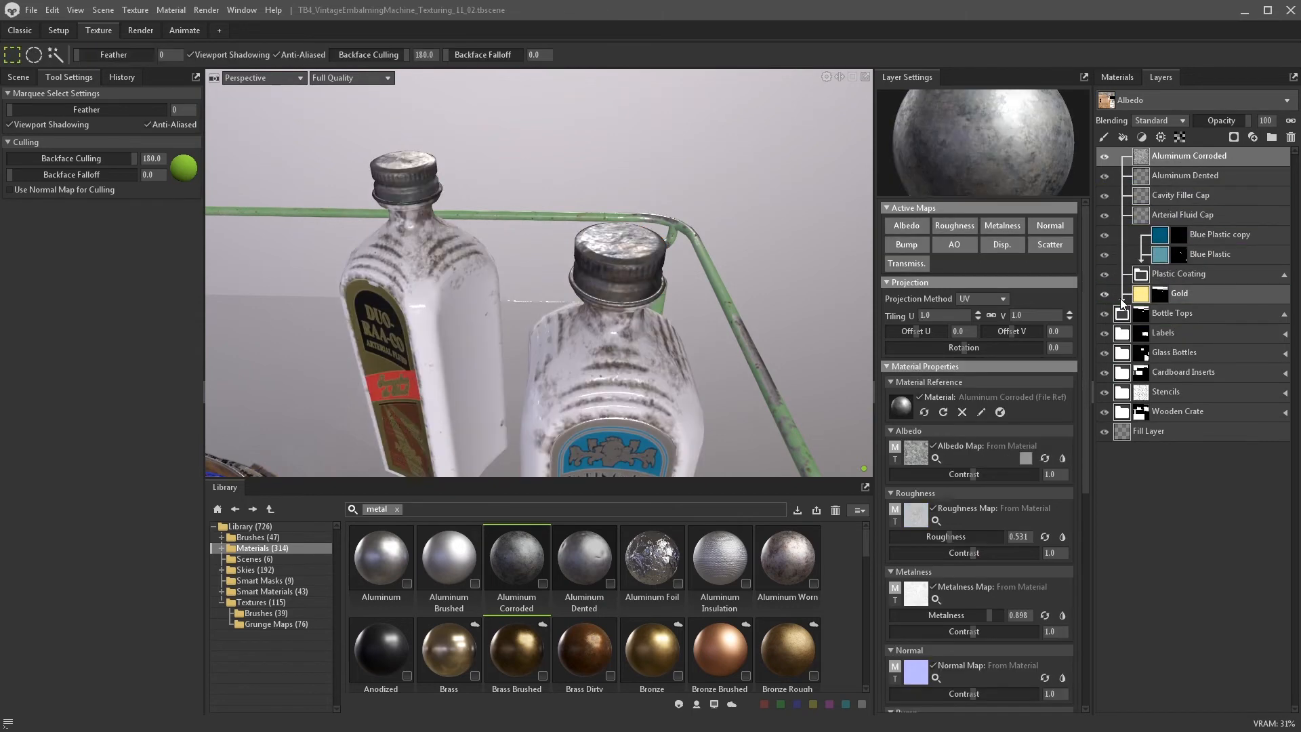
alt+drag(744, 287, 683, 307)
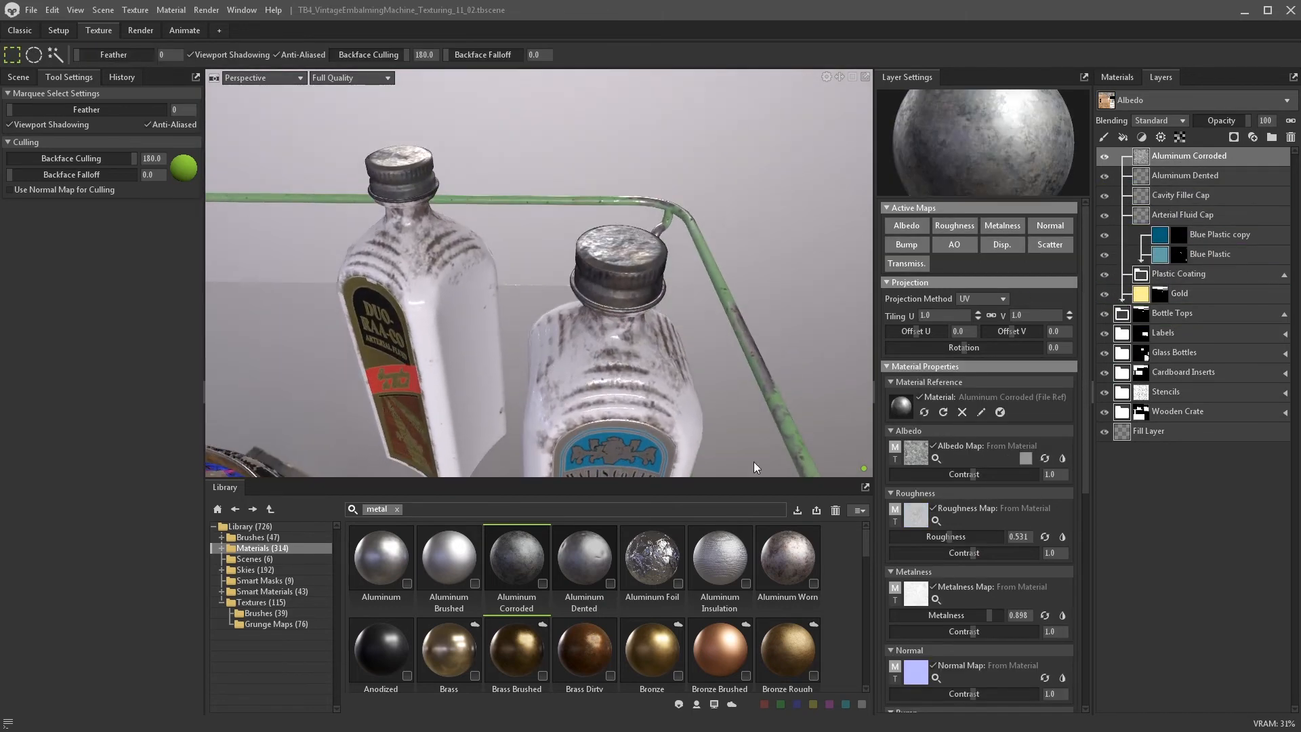
scroll(661, 568, down, 2)
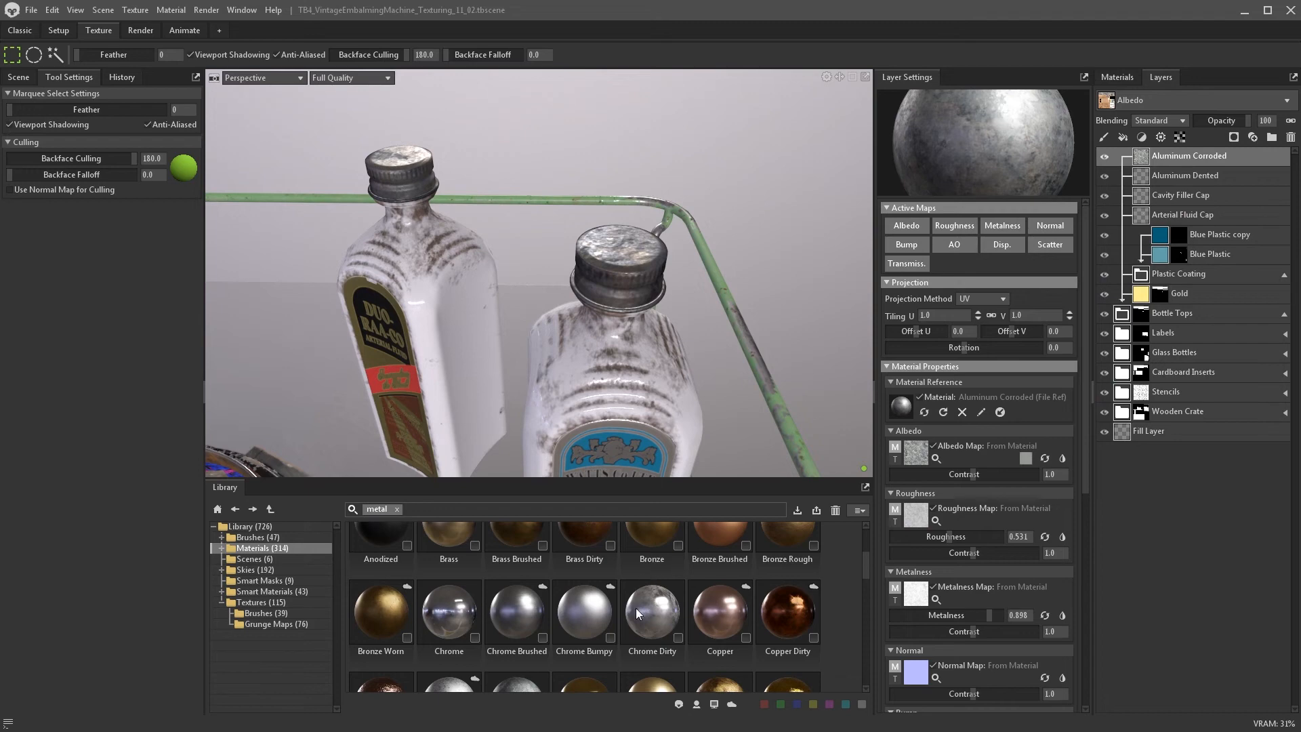
drag(636, 608, 1001, 412)
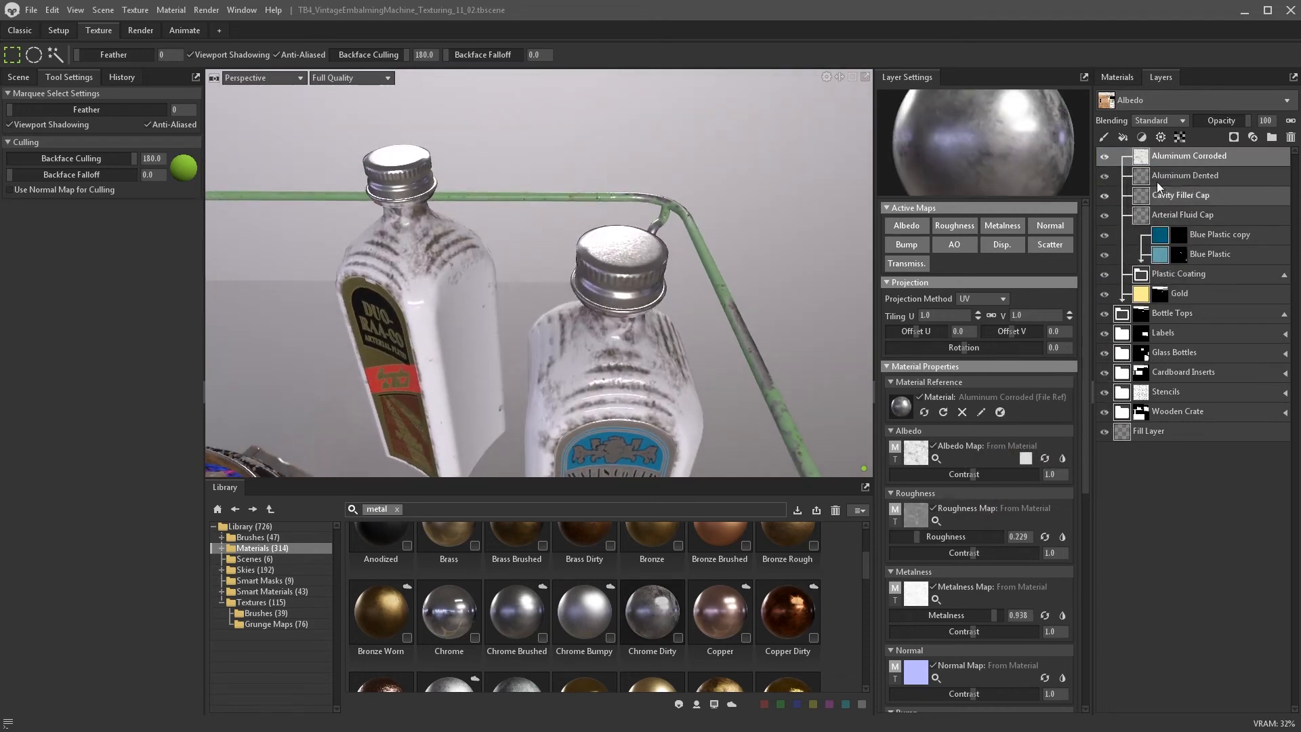
- Rename the Chrome Dirty layer as Metal Chips and give it a black mask
double_click(1188, 156)
text(Metal Chips)
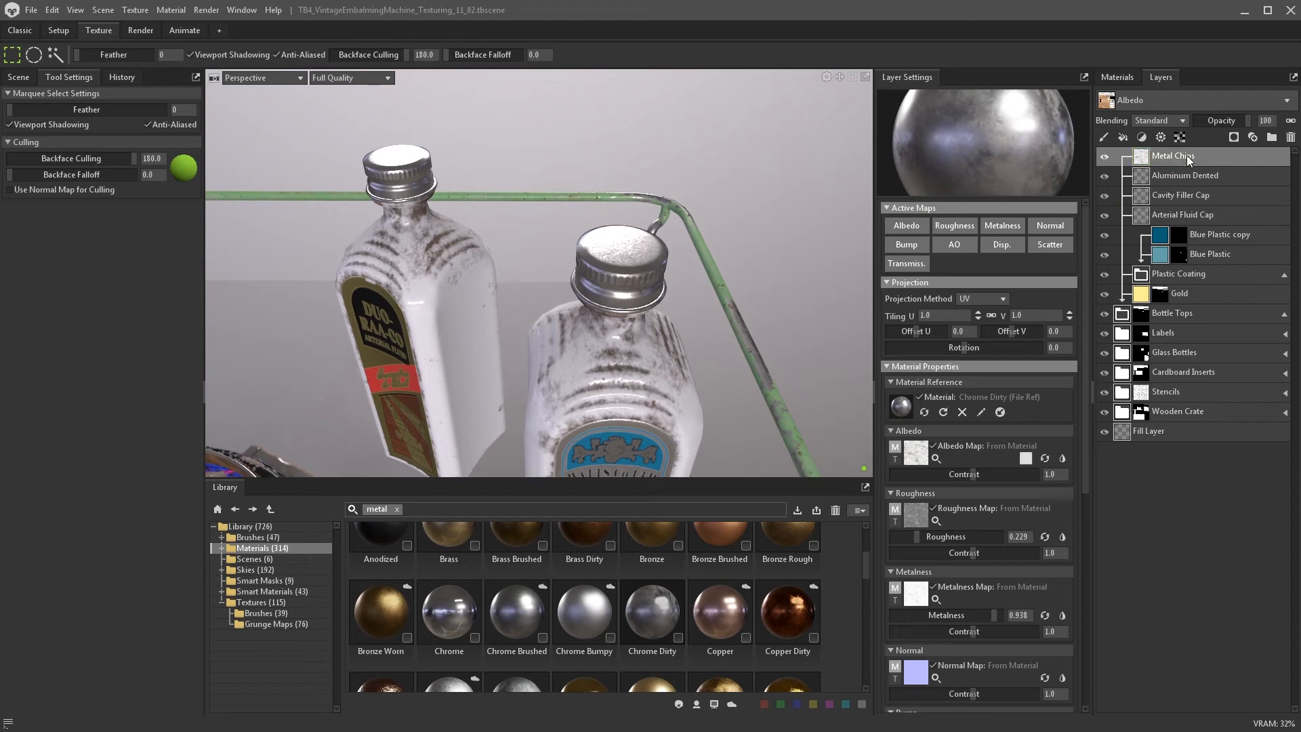
click(1233, 137)
click(1219, 185)
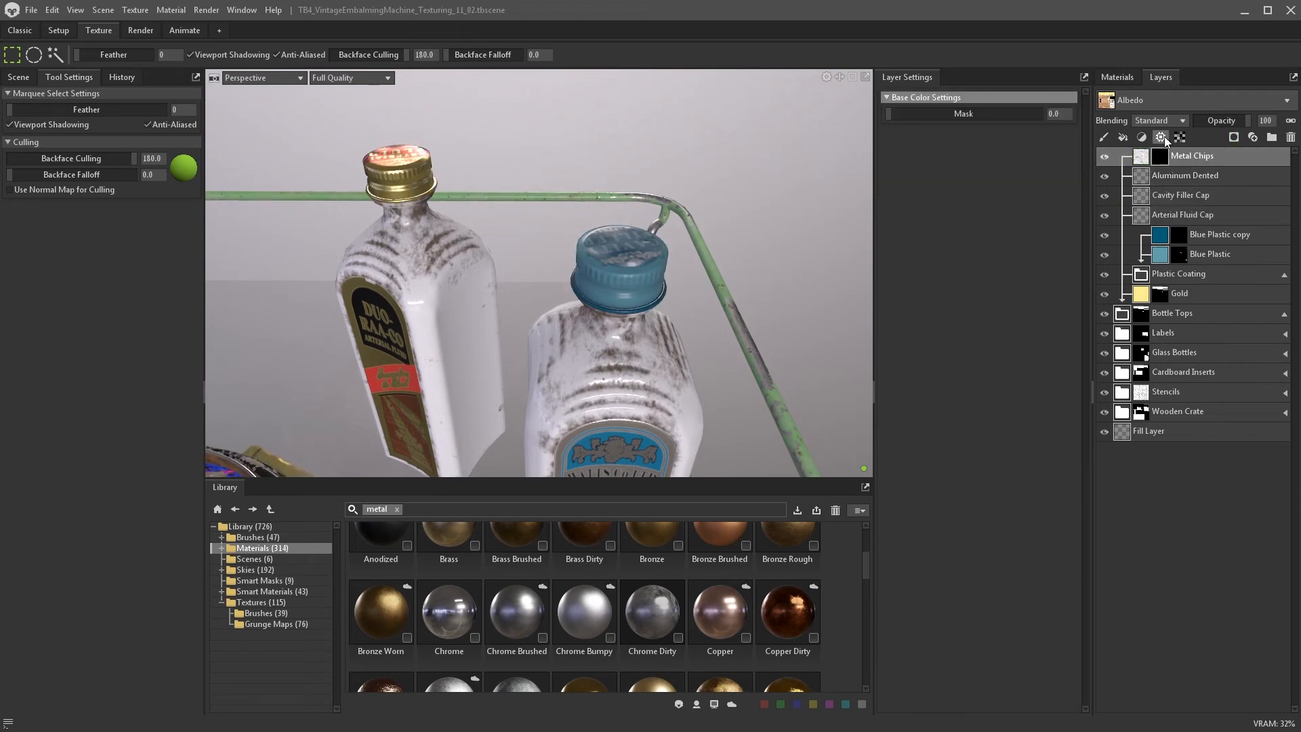
- Add a Scratch layer to the Metal Chips mask
click(1164, 137)
click(1176, 212)
scroll(674, 291, up, 3)
alt+drag(650, 271, 677, 299)
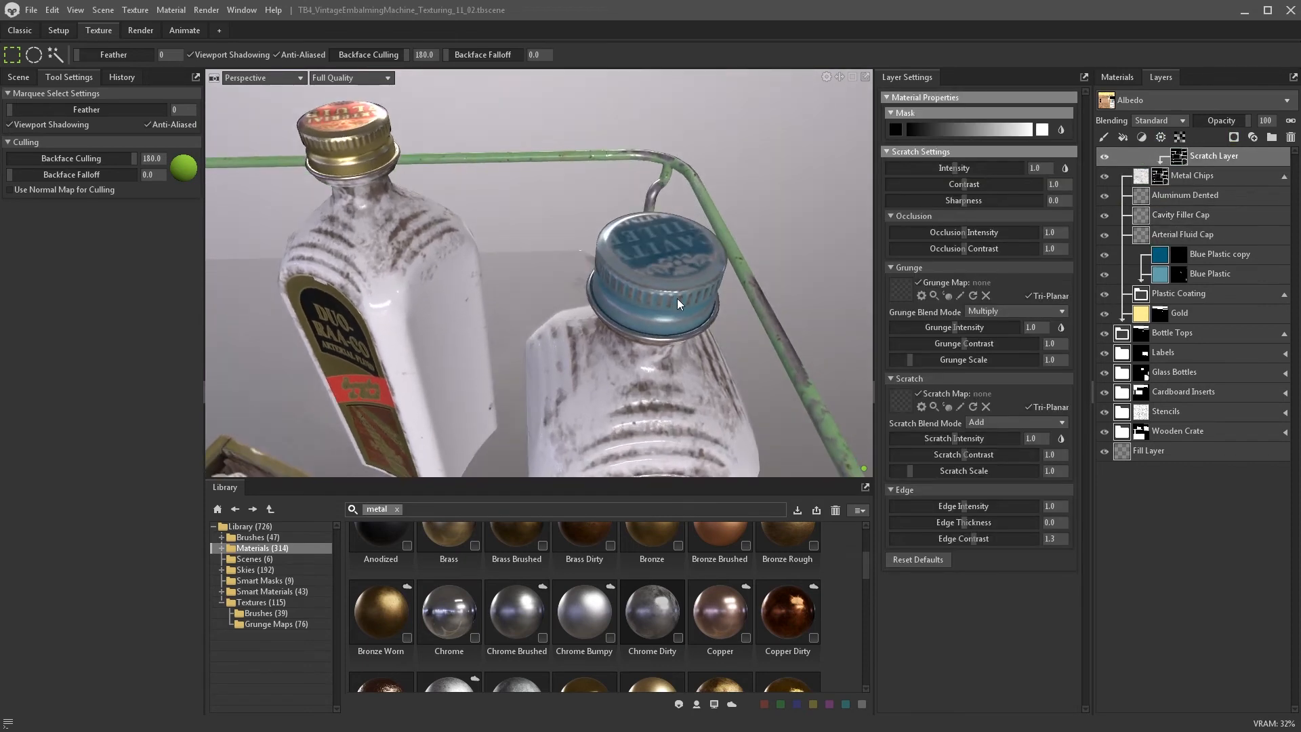
- Set the Scratch layer's intensity to 0.717, contrast to 2.498 and sharpness to 0.348
drag(956, 170, 1008, 184)
drag(965, 201, 990, 201)
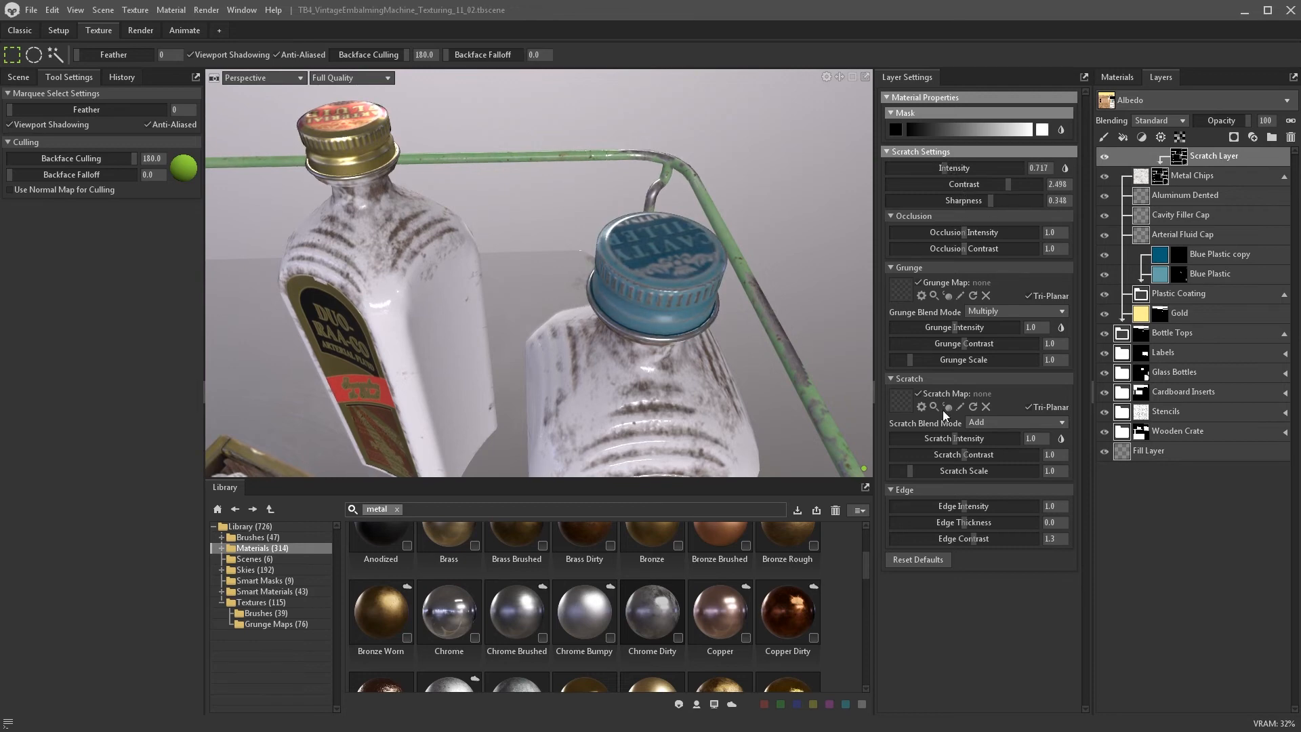
- Assign the Scratches Medium Sparse grunge map as the scratch map, with a scratch intensity of 2.73 and a scale of 6
click(270, 623)
click(400, 509)
text(scratch)
key(Return)
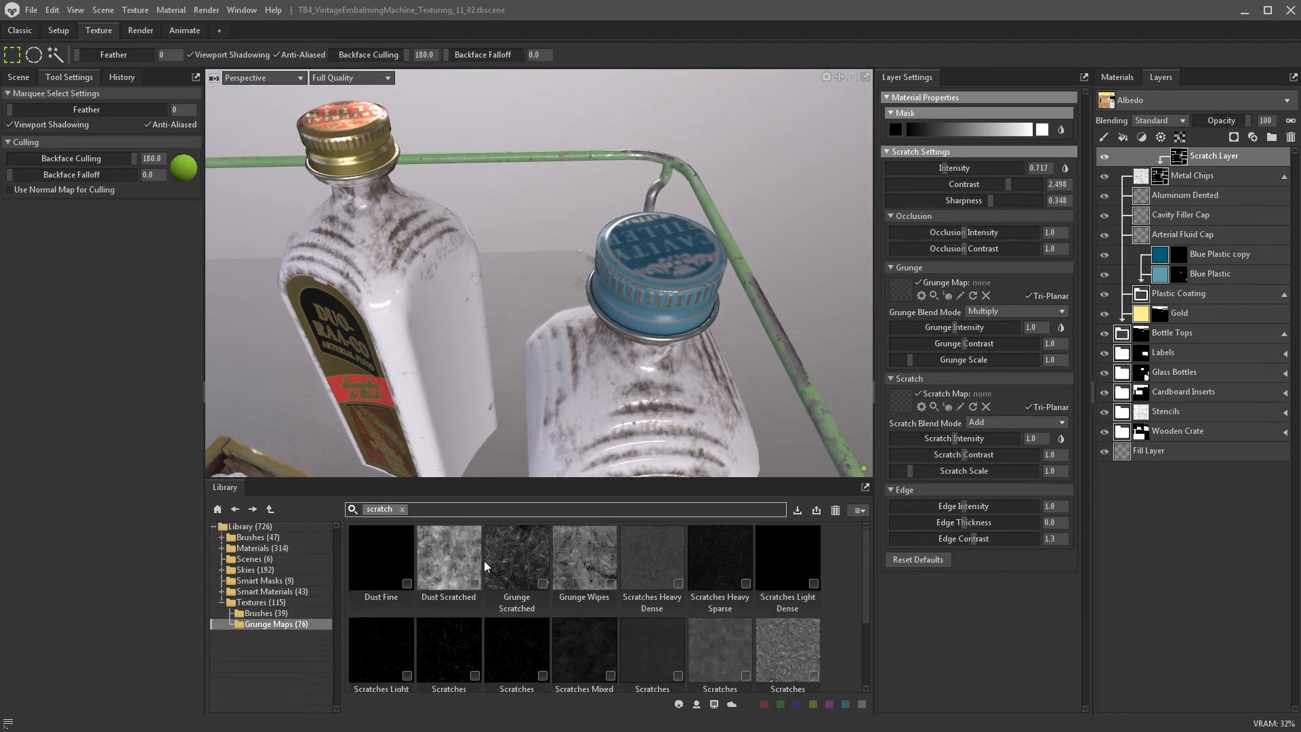
drag(536, 647, 905, 402)
drag(953, 438, 993, 438)
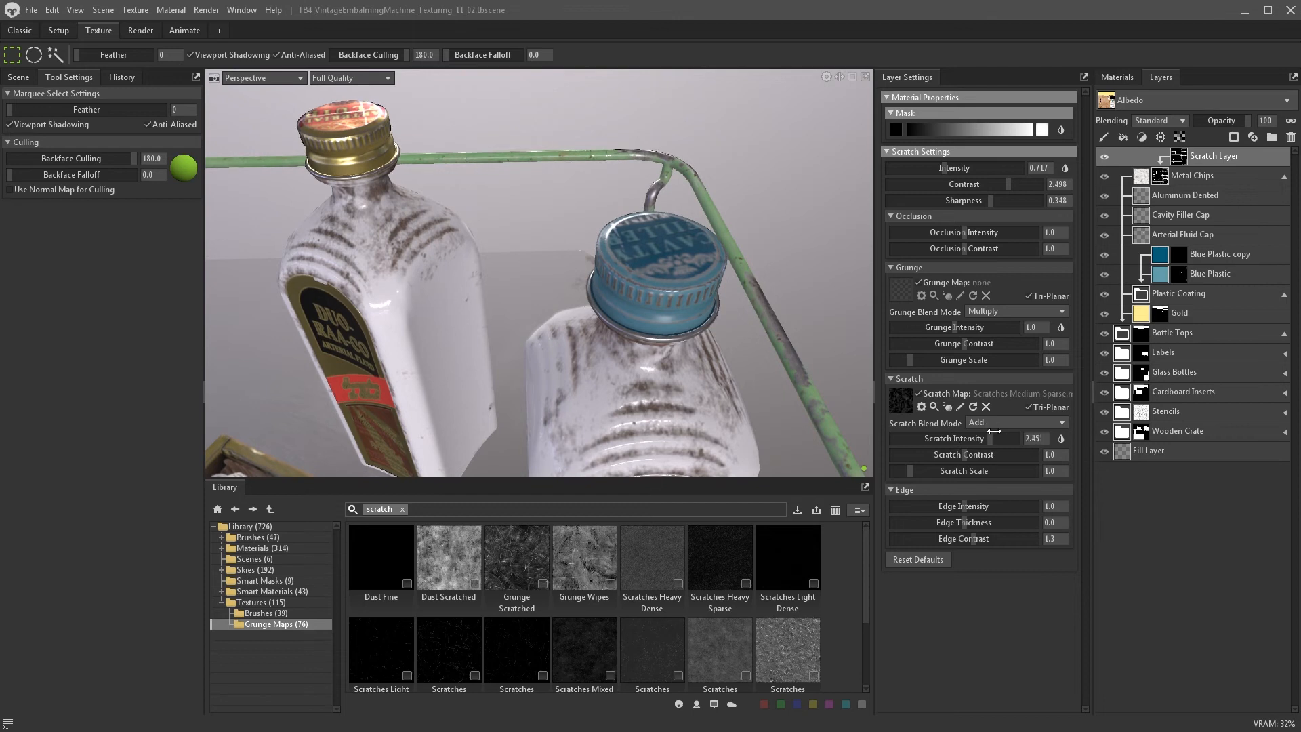
drag(1058, 471, 1017, 465)
text(6)
key(Return)
- Assign Dust Scratched as the Scratch layer's grunge map and blend it with Multiply
click(1002, 313)
click(991, 337)
scroll(624, 603, down, 2)
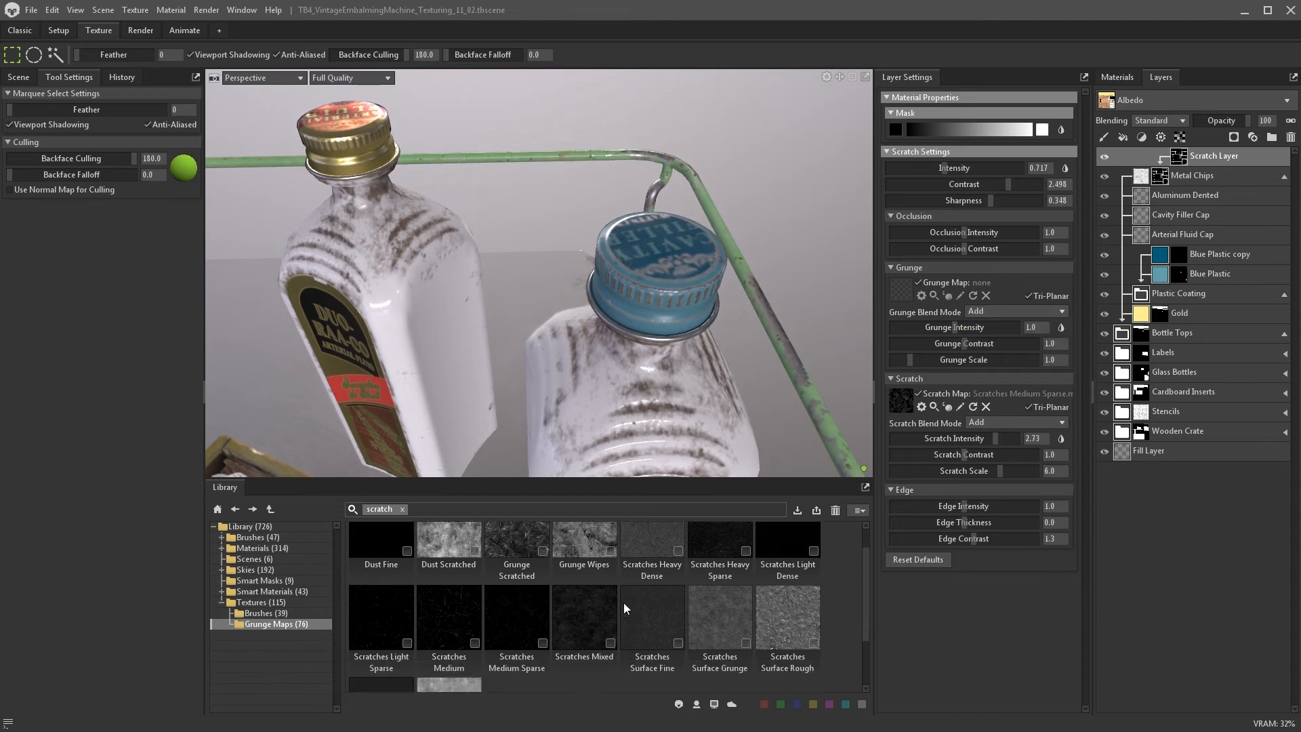
scroll(570, 595, up, 2)
drag(502, 590, 901, 288)
click(996, 312)
click(991, 347)
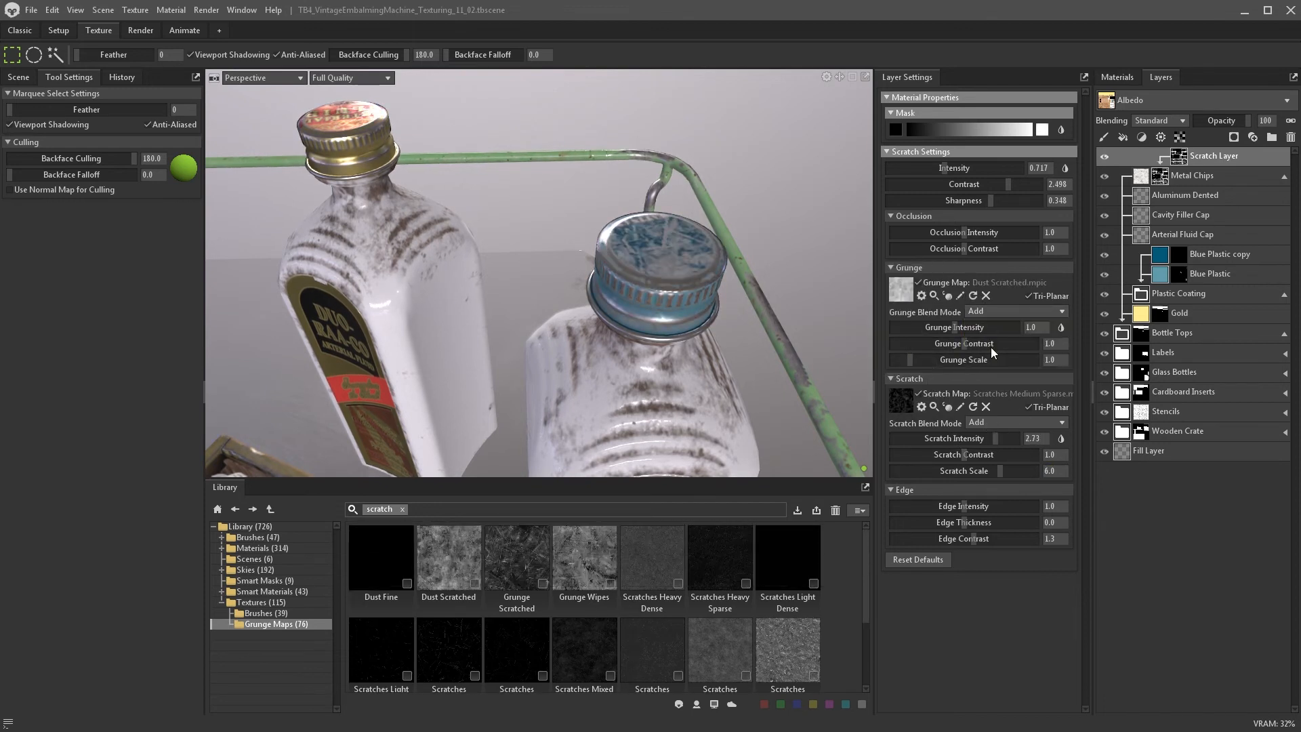
- Set the grunge intensity to 0.814, the grunge contrast to 3.079 and the grunge scale to 3
text(5)
key(Return)
drag(1057, 348, 949, 313)
text(3)
key(Return)
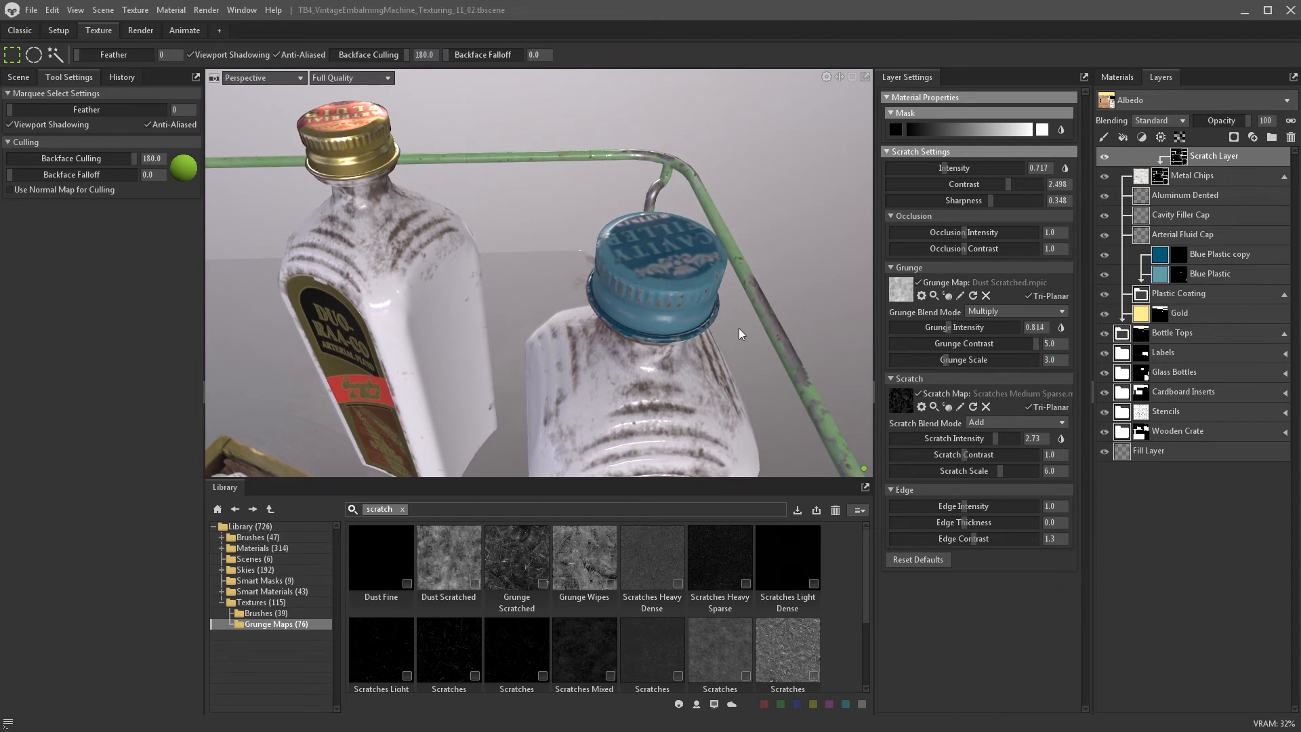
mouse_move(738, 328)
alt+mouse_down()
mouse_move(738, 246)
mouse_move(734, 322)
mouse_move(718, 335)
alt+mouse_up()
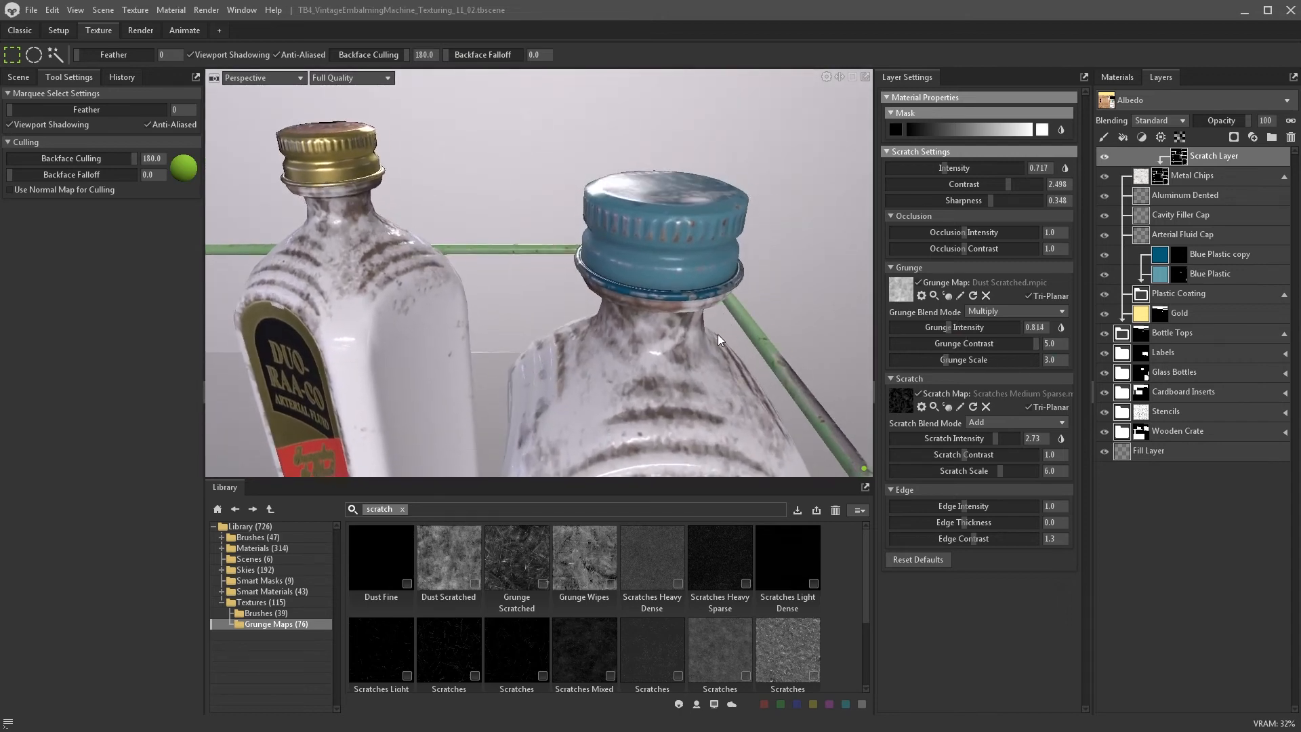
drag(1036, 344, 1008, 343)
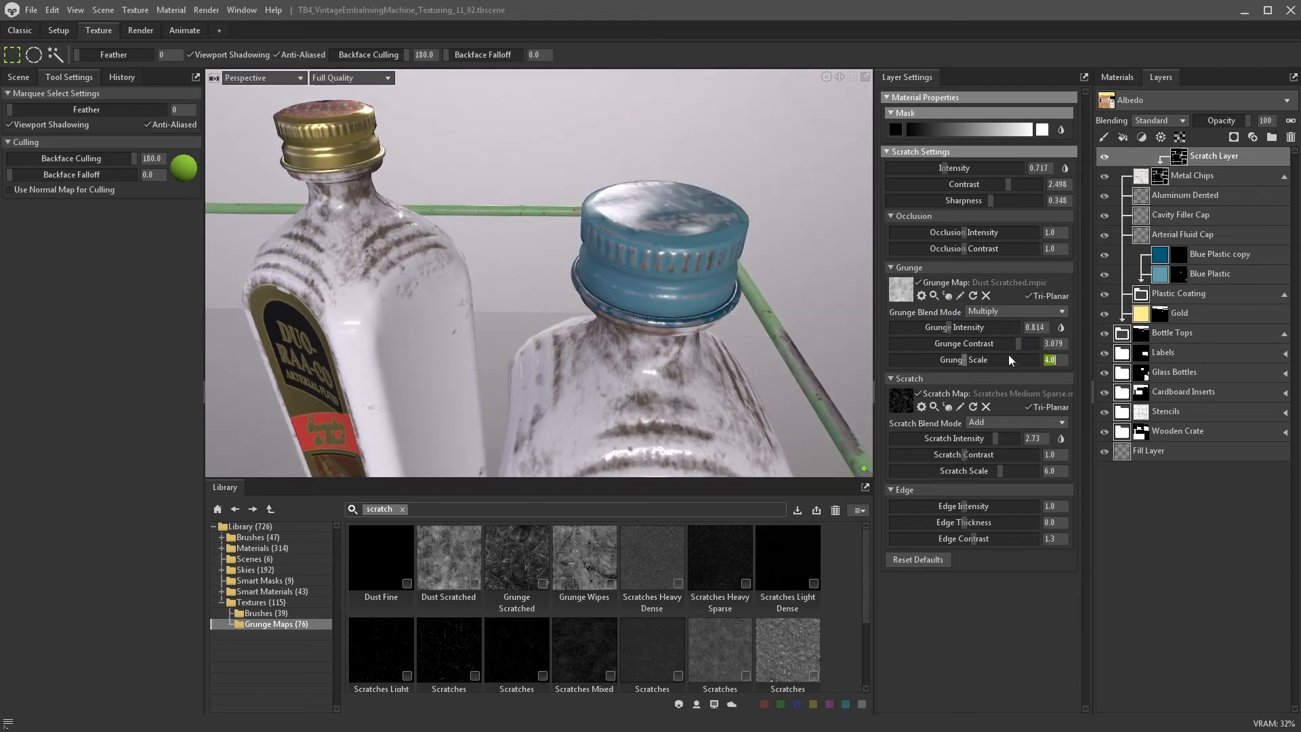
alt+drag(803, 310, 784, 287)
- Add a Levels layer to the Metal Chips mask with input black at about 0.145 and input white at about 0.945
click(1143, 138)
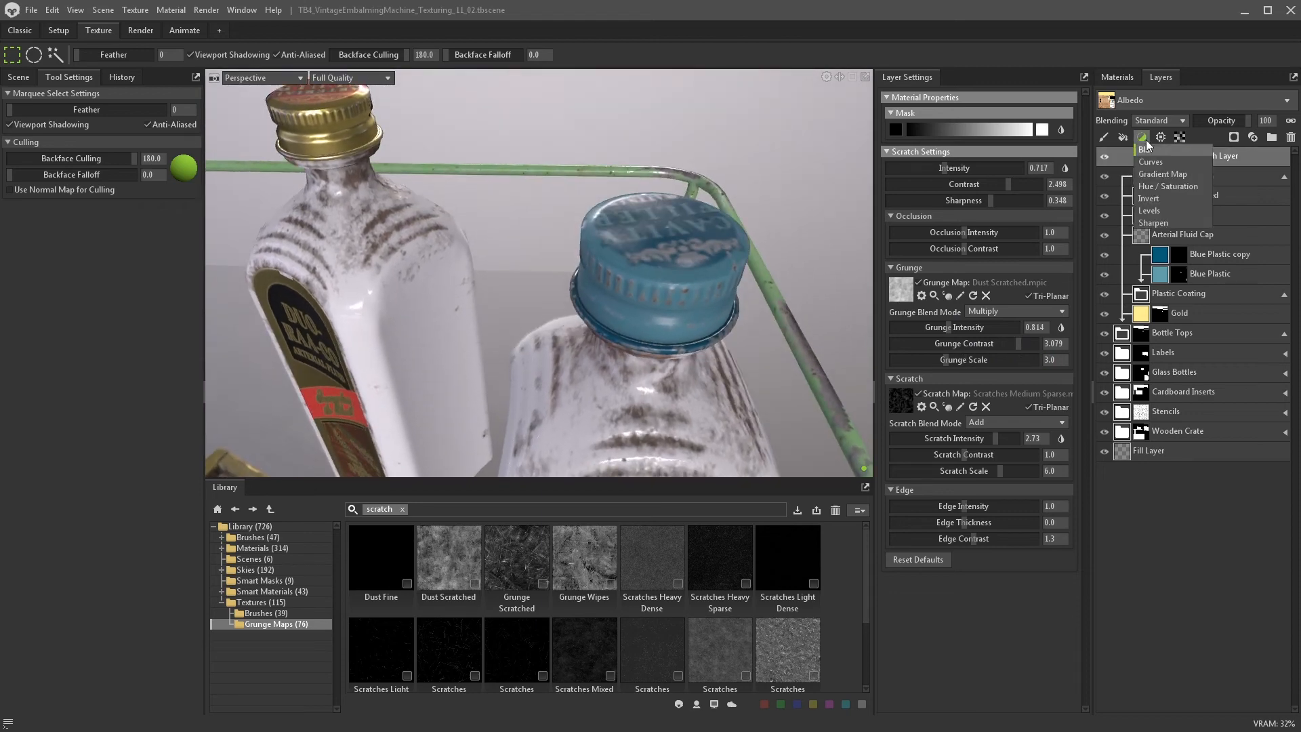
click(1148, 210)
drag(1186, 161, 1187, 182)
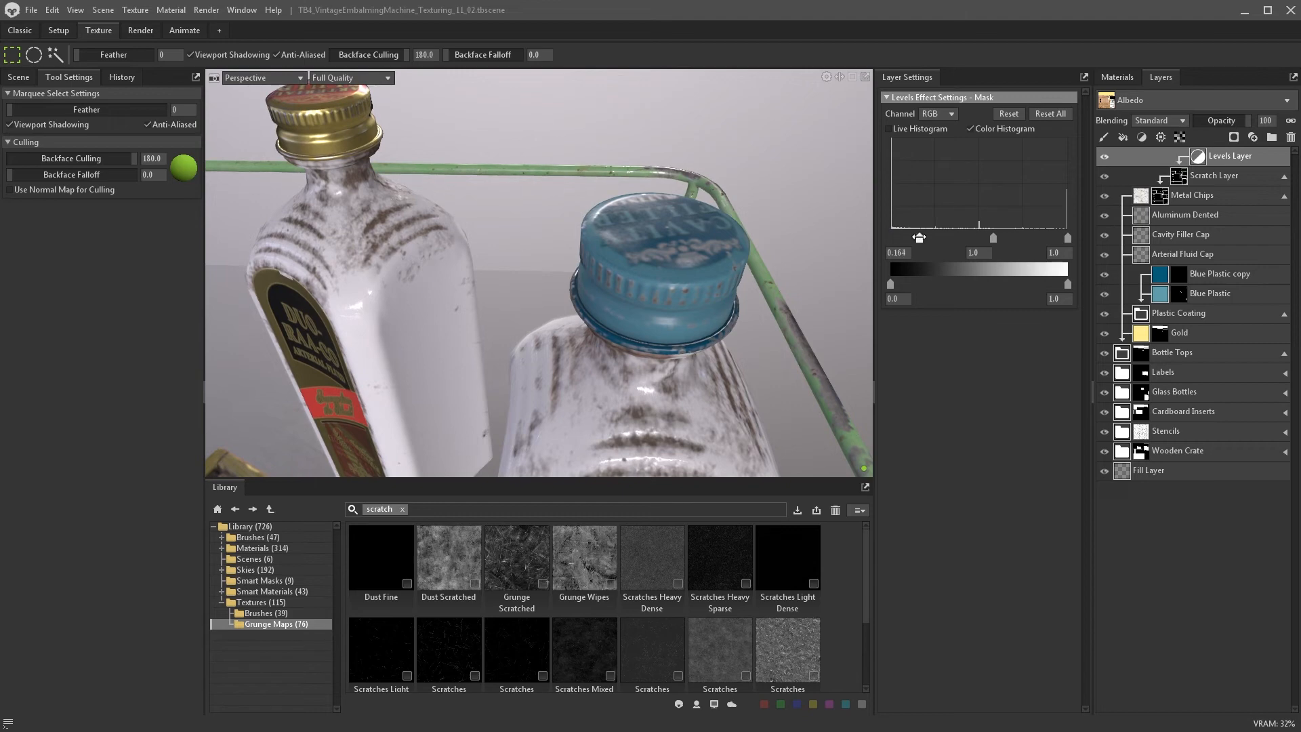
drag(1048, 236, 1051, 236)
alt+drag(671, 247, 699, 217)
scroll(653, 276, down, 5)
scroll(655, 271, down, 5)
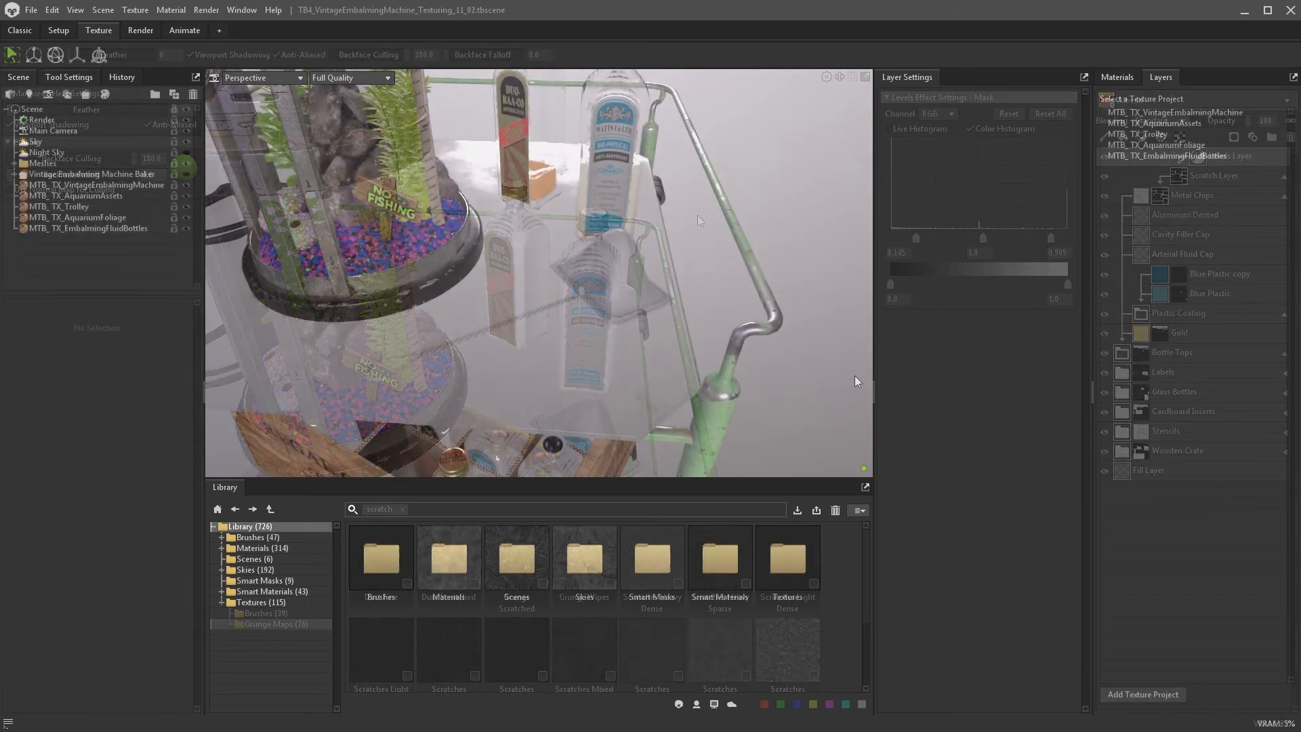
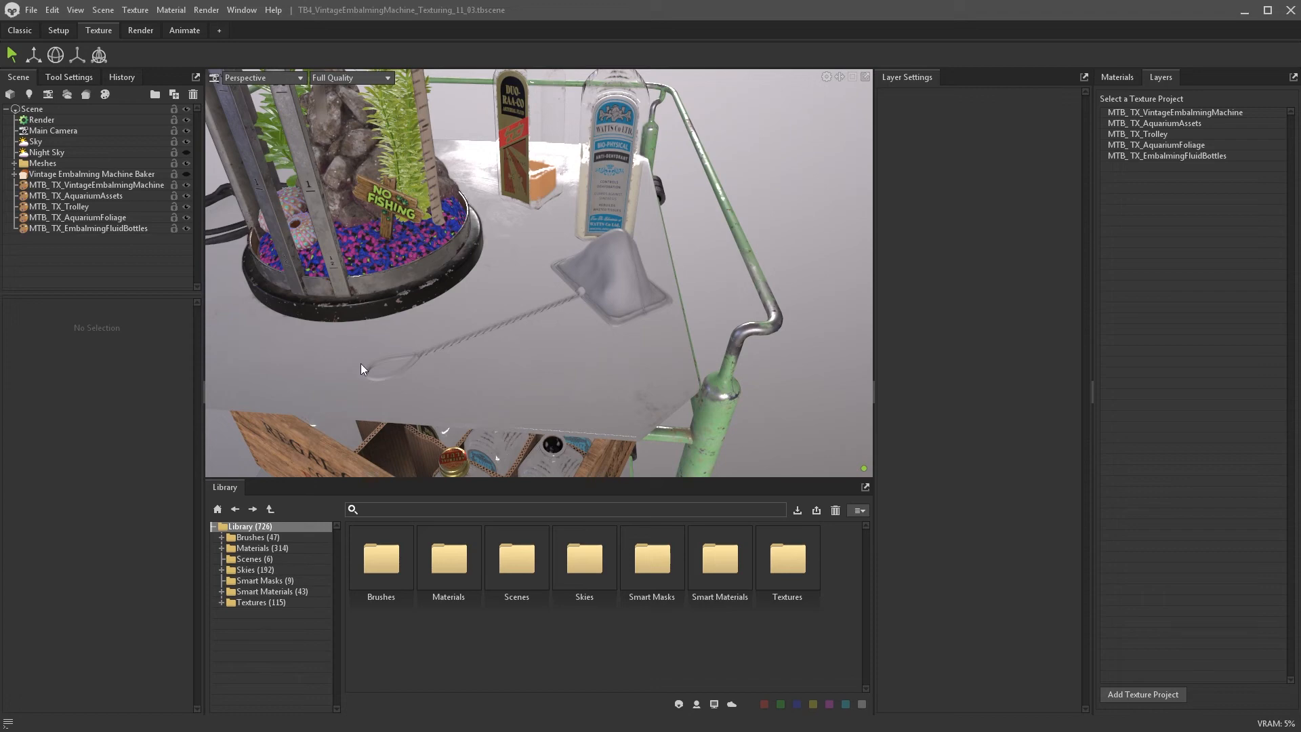
- In the Vintage Embalming Machine Baker, link TX_FishingNet to a new texture project and open that project
click(103, 174)
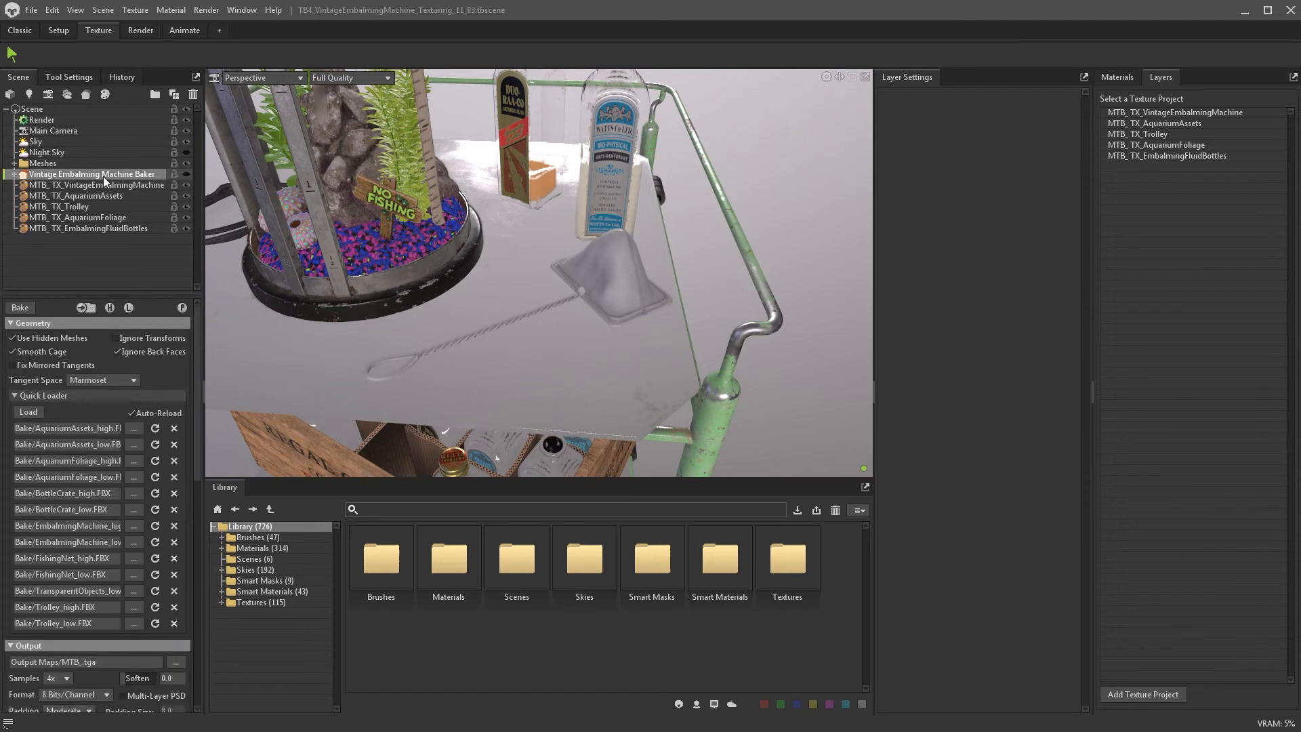
scroll(108, 515, down, 10)
click(116, 592)
click(114, 615)
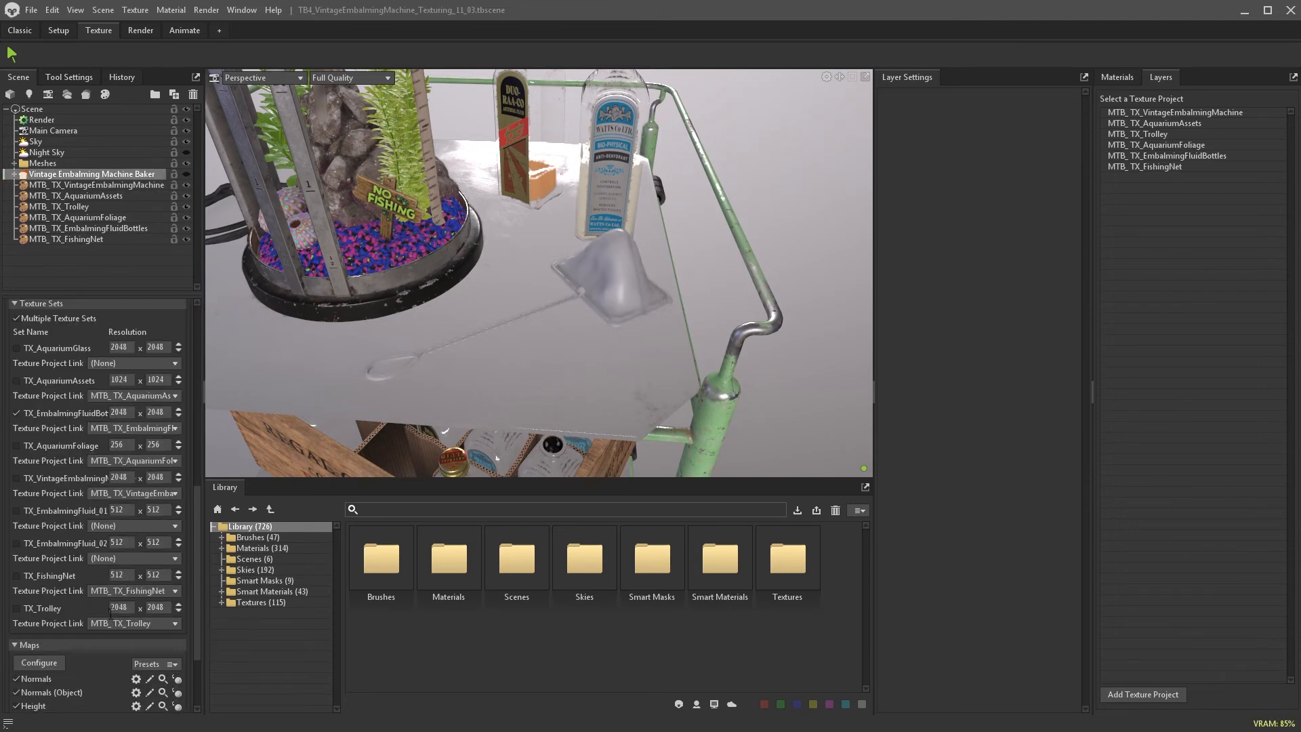
click(79, 238)
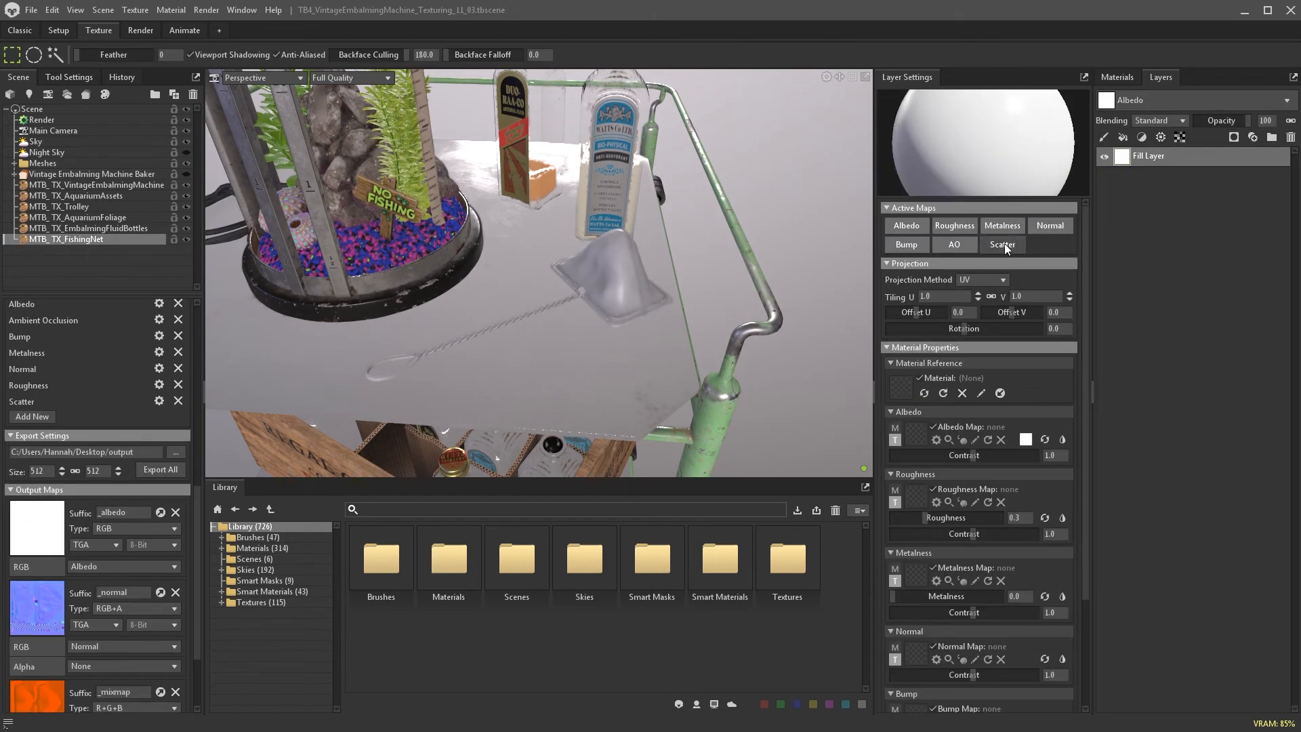
- Rename the fishing net's fill layer as Base and add groups named Handle, Loop and Netting above it
scroll(672, 313, up, 5)
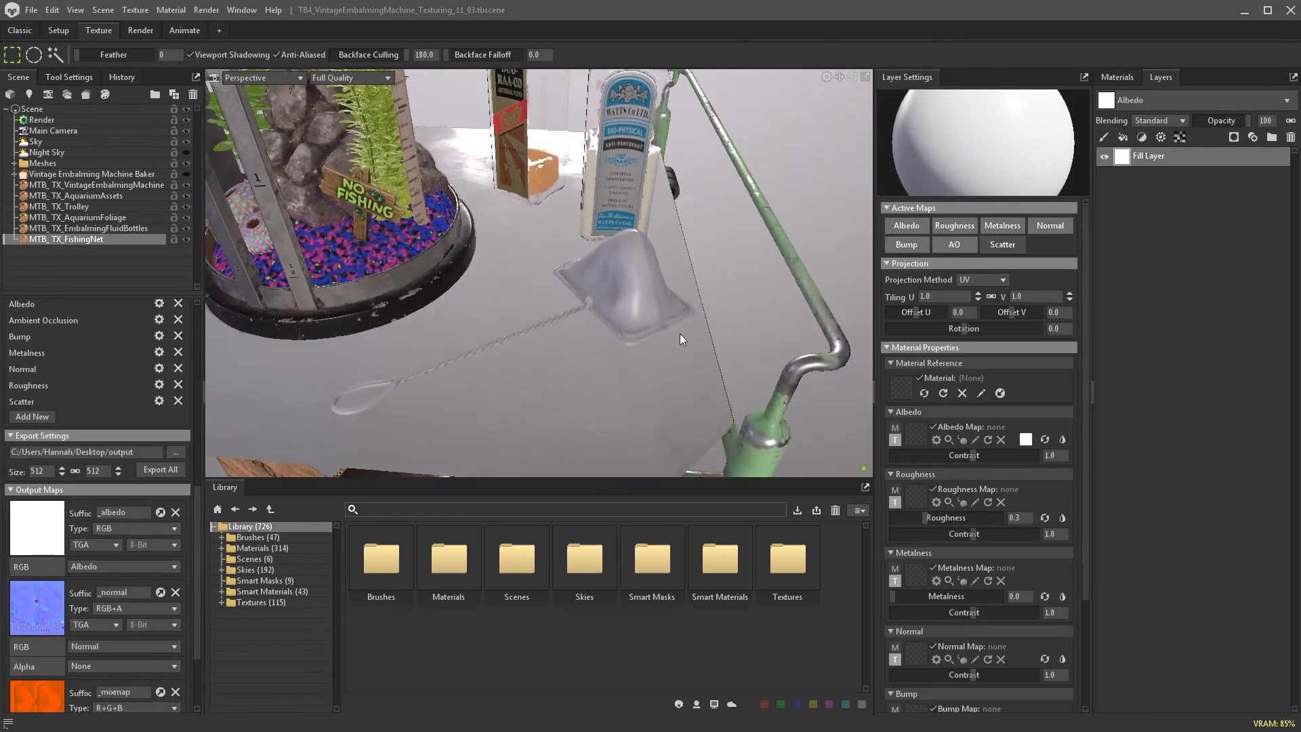
double_click(1145, 156)
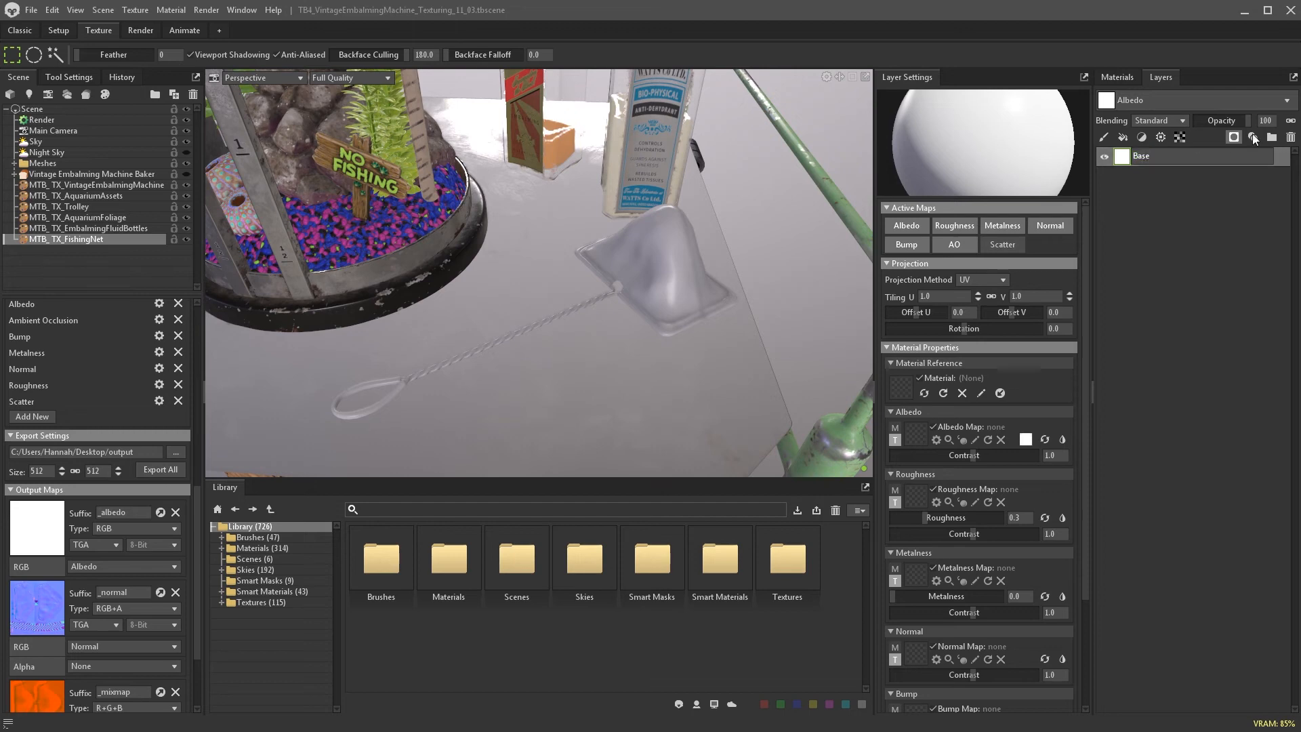
click(1253, 138)
key(Return)
click(1271, 137)
double_click(1143, 156)
text(Loop)
key(Return)
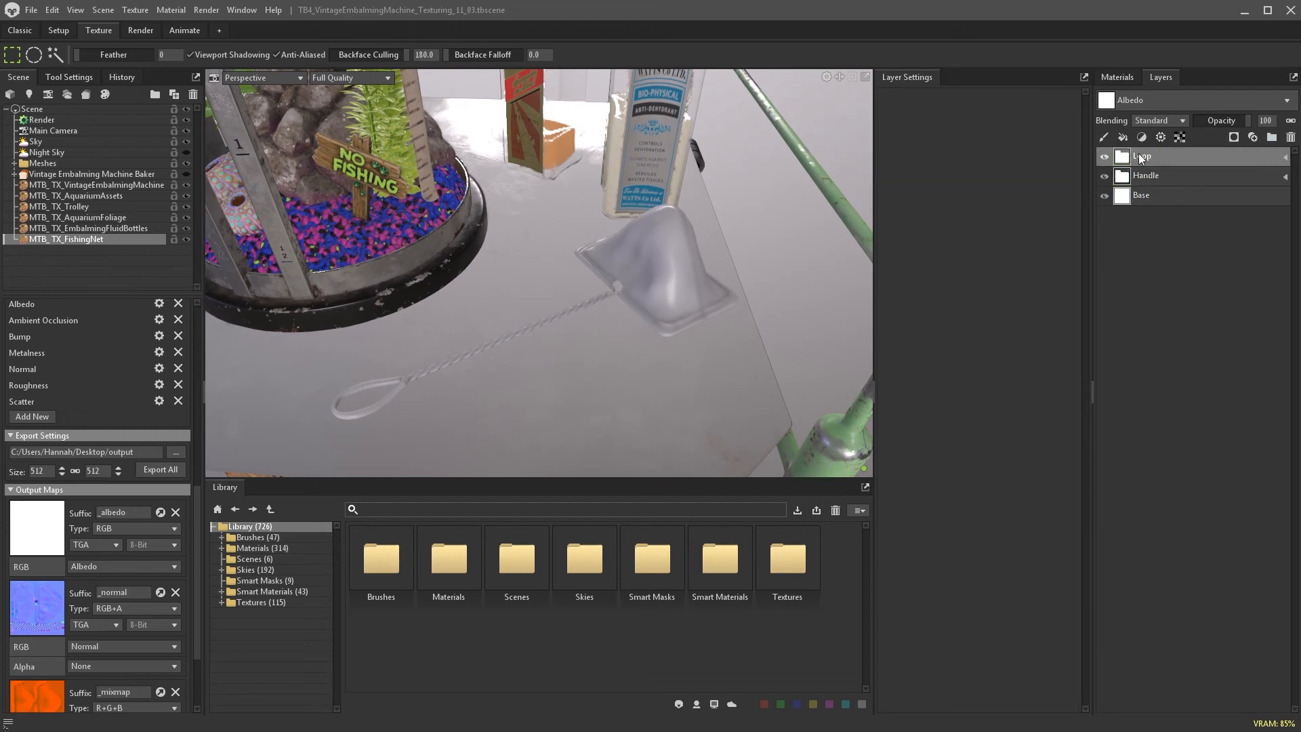
click(1271, 136)
double_click(1137, 155)
text(Netting)
key(Return)
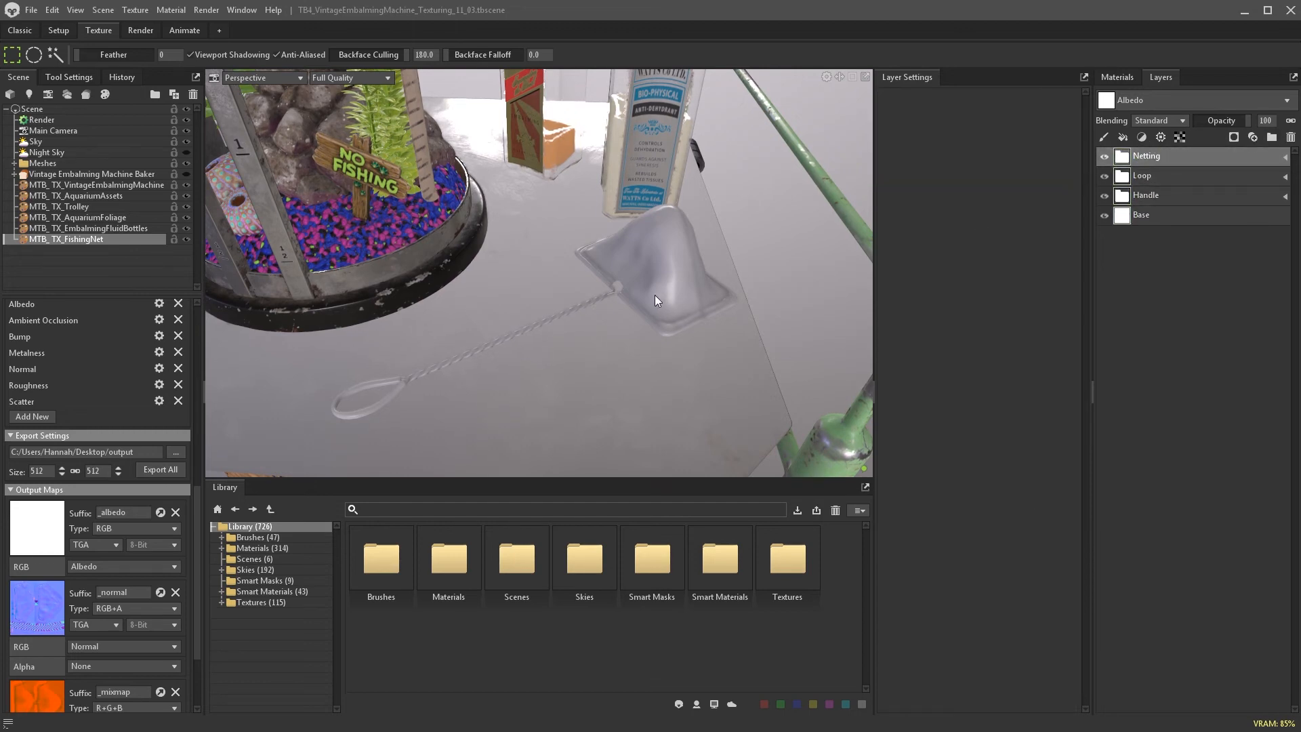
- Find the metal materials in the library and add an Aluminum Corroded layer to the Handle group
alt+drag(655, 295, 656, 323)
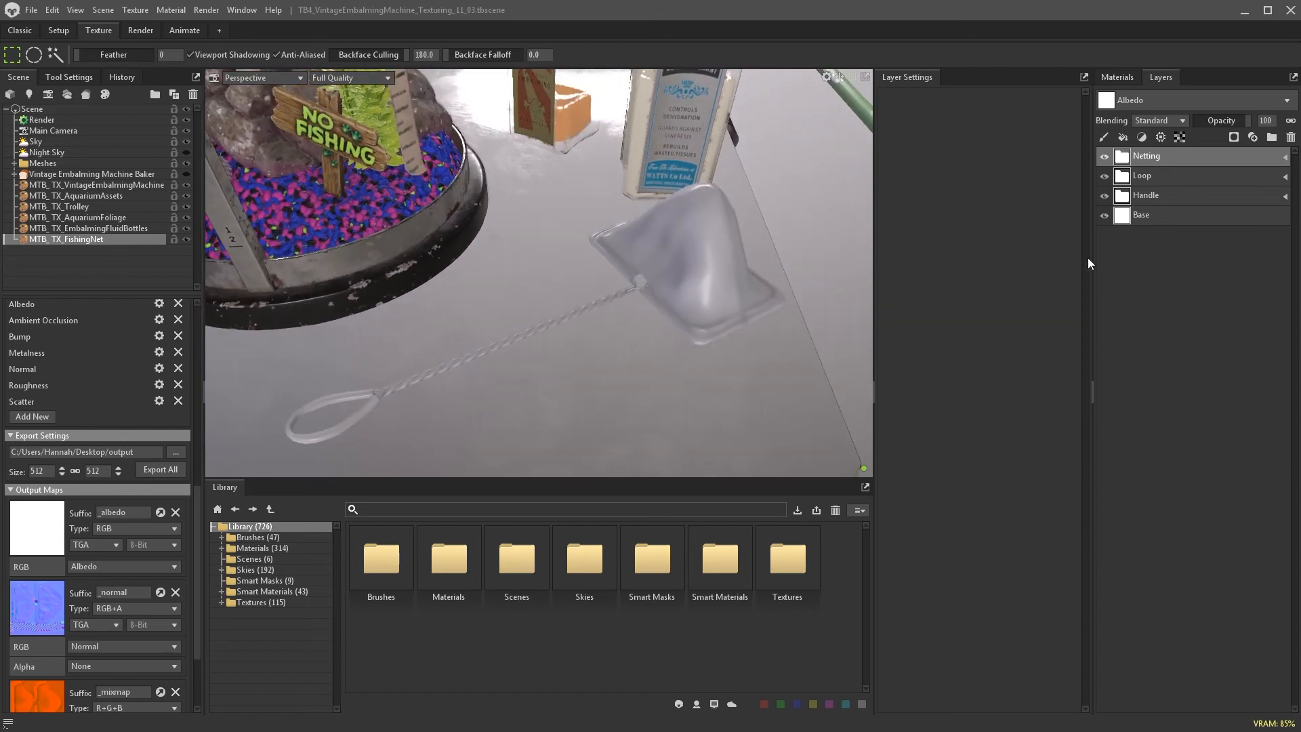
click(1140, 198)
text(al)
key(Return)
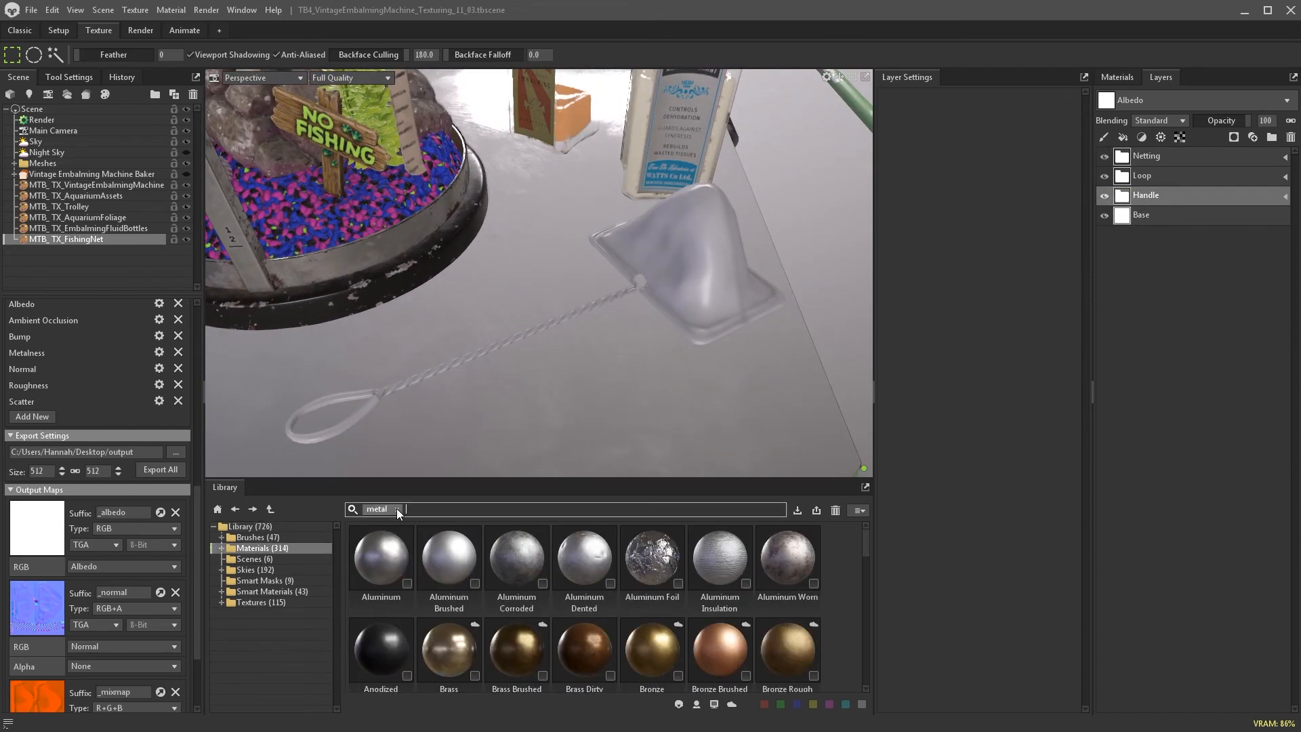
click(68, 76)
drag(545, 542, 1220, 195)
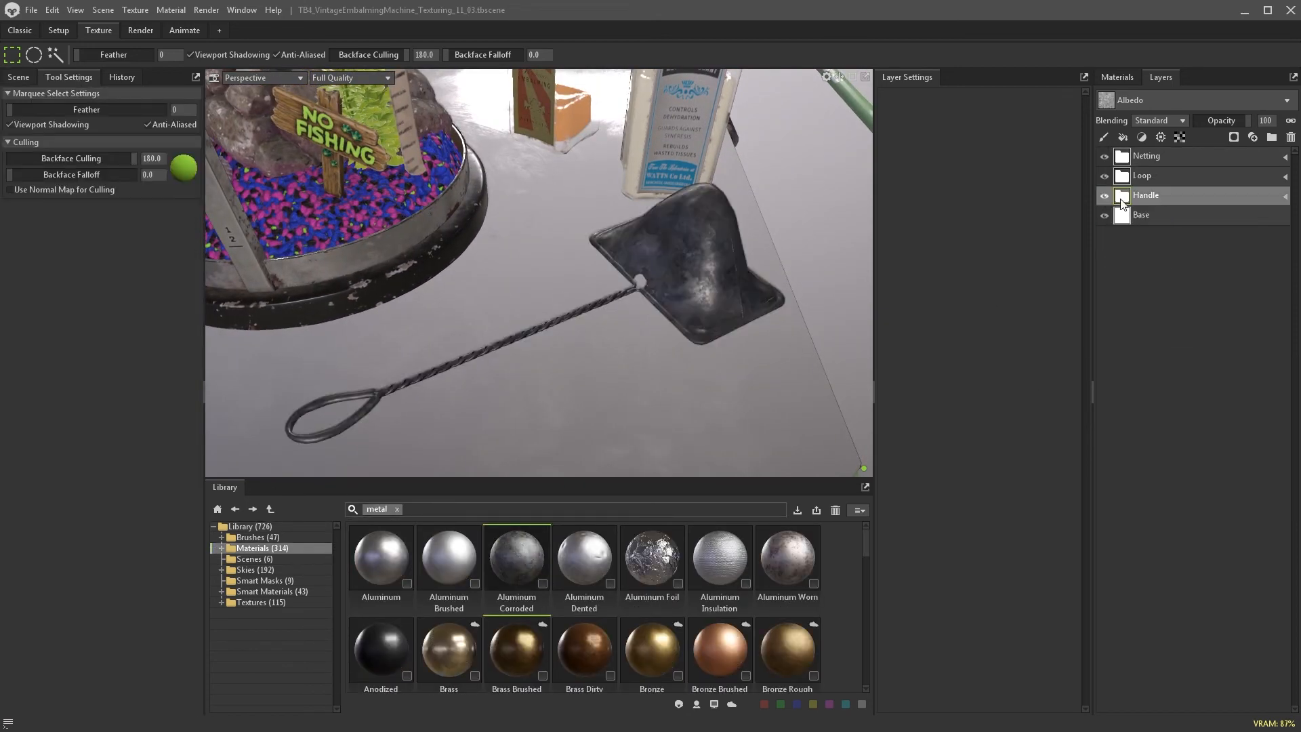
- Give the Handle group a black mask with a Color Selection layer that picks the twisted handle's object ID colour
click(1234, 137)
click(1218, 187)
click(1179, 137)
click(910, 131)
click(914, 131)
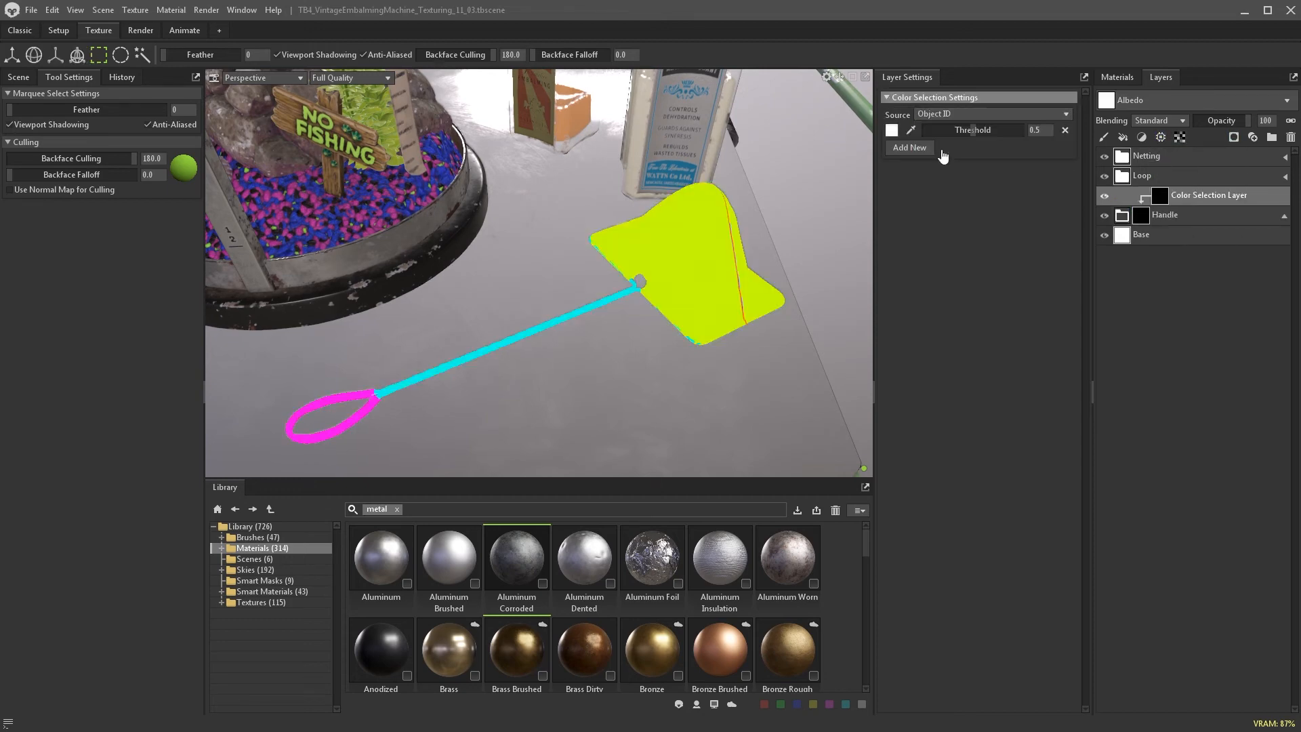
click(618, 296)
- Search the materials for paint and add an Iron Painted layer above Aluminum Corroded in the Handle group
click(1259, 218)
click(1240, 197)
click(397, 510)
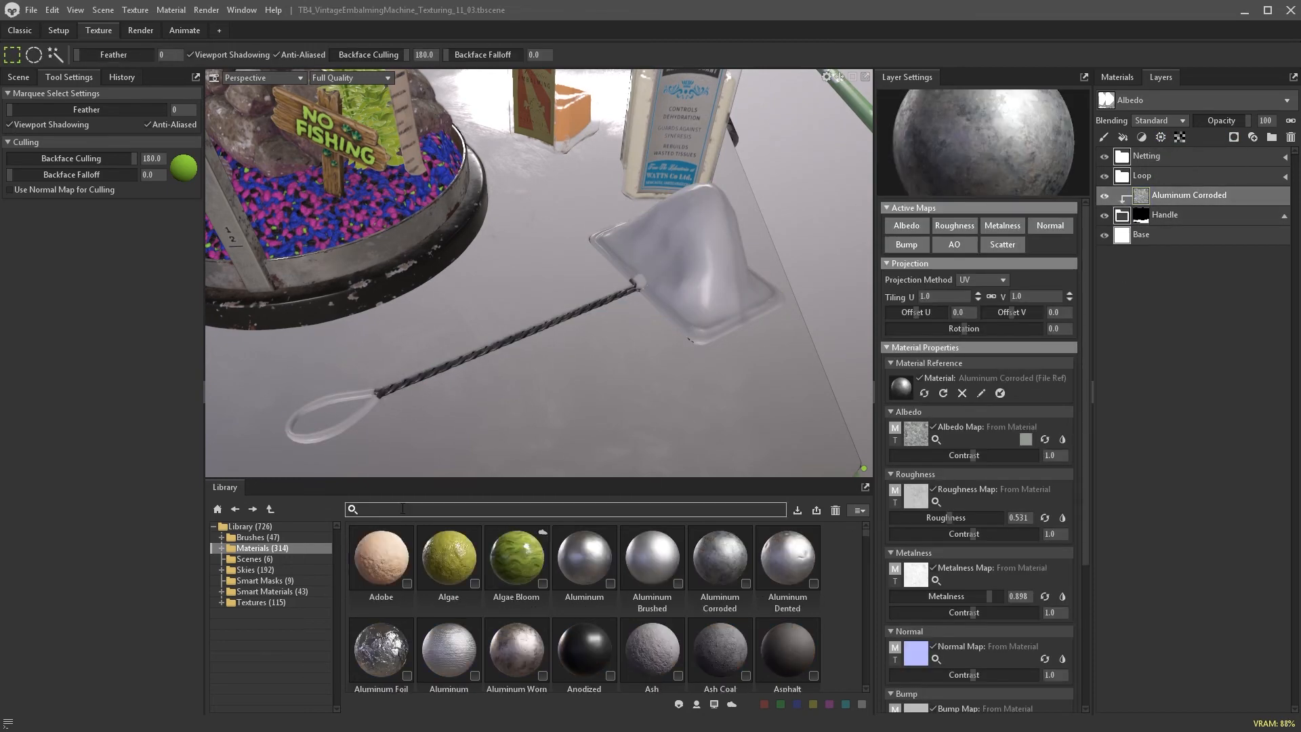
text(paint)
key(Return)
drag(382, 556, 1138, 200)
- Set Iron Painted's albedo colour to the pale green 9be2a8, matching the trolley frame
click(1026, 439)
click(608, 286)
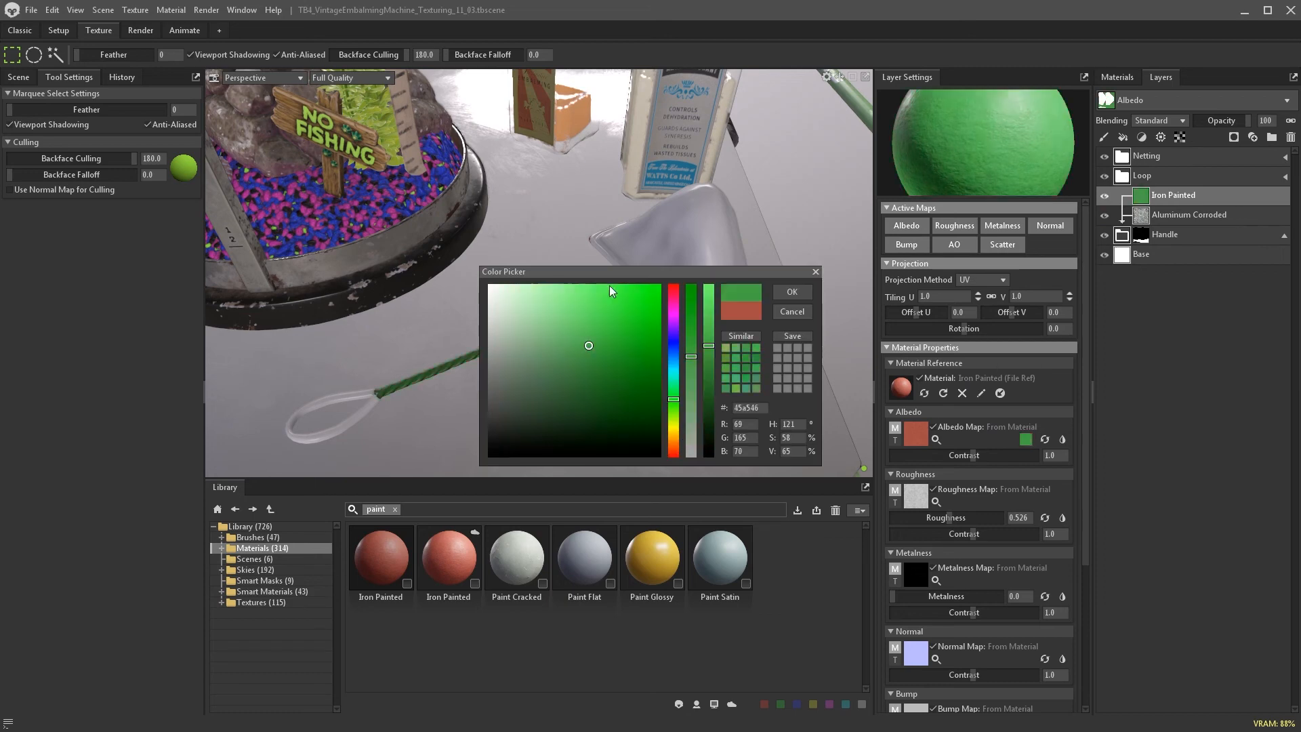
click(652, 409)
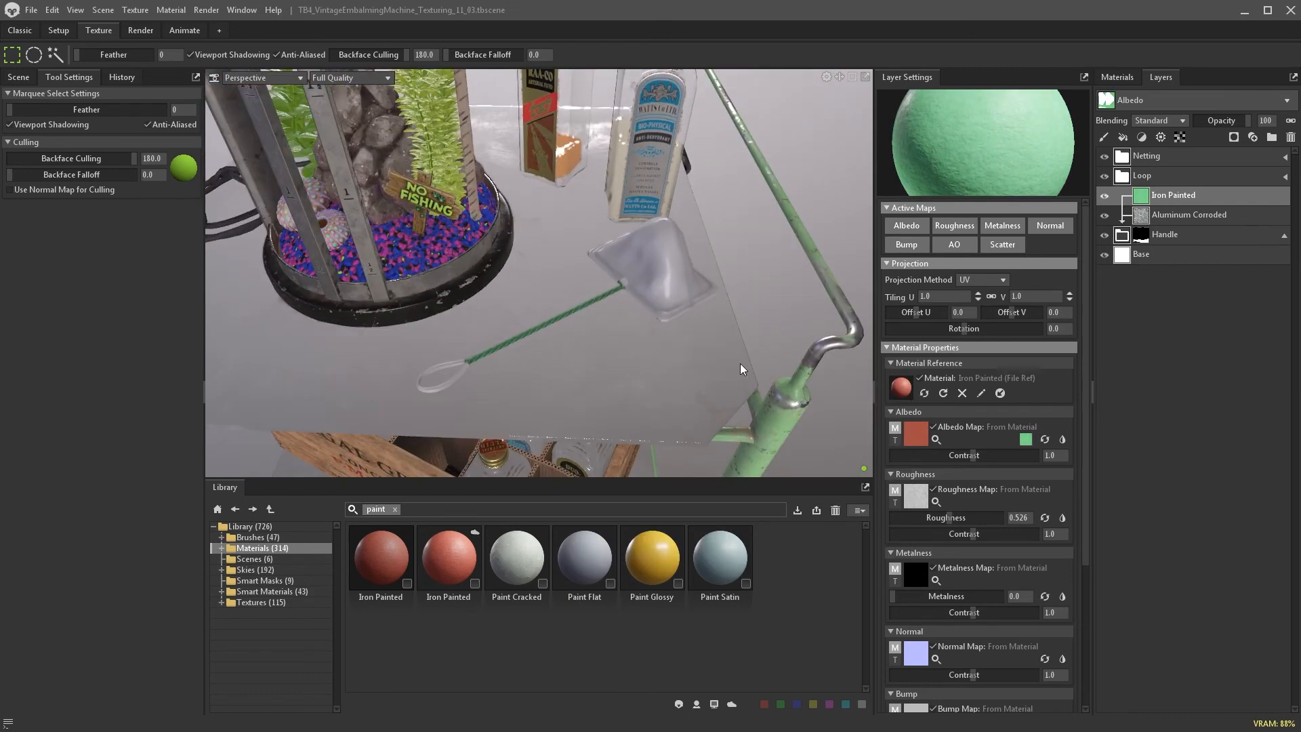
click(1026, 439)
click(640, 400)
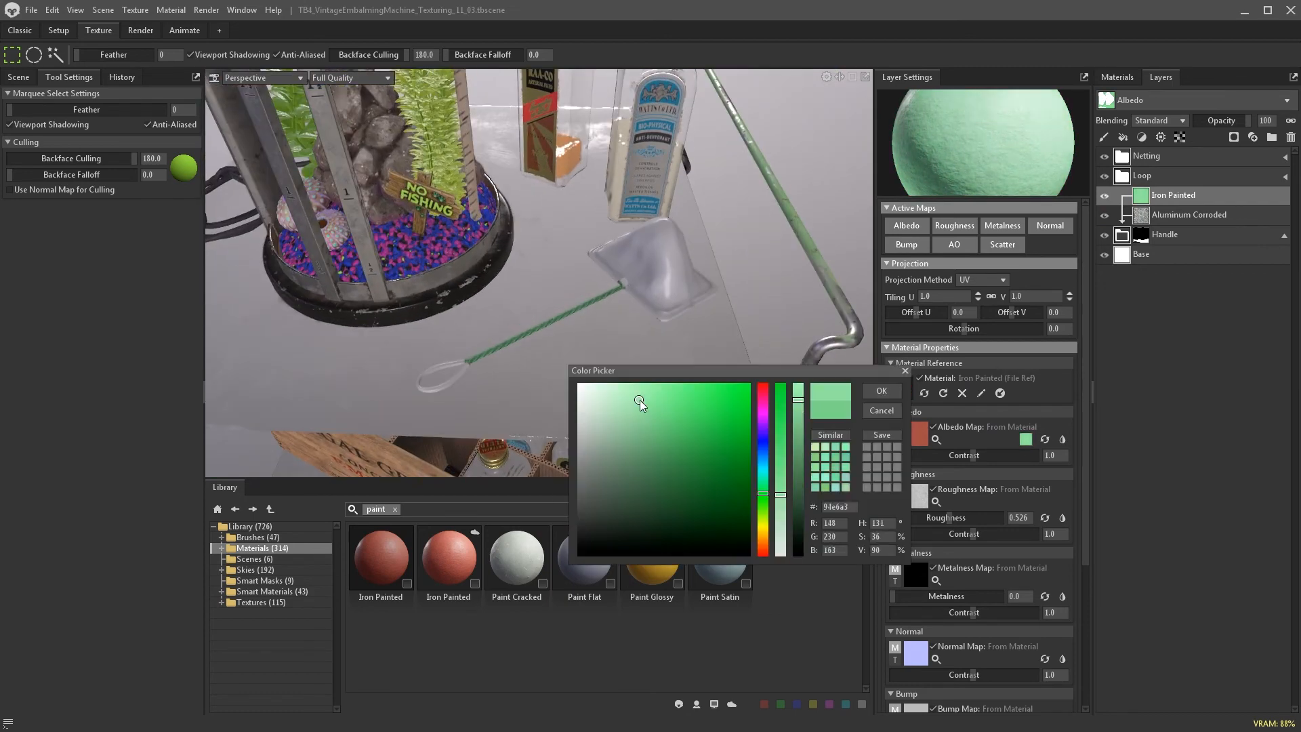
click(880, 391)
- Set Iron Painted's roughness to 0.288 and its normal contrast to 0.438
scroll(555, 327, up, 3)
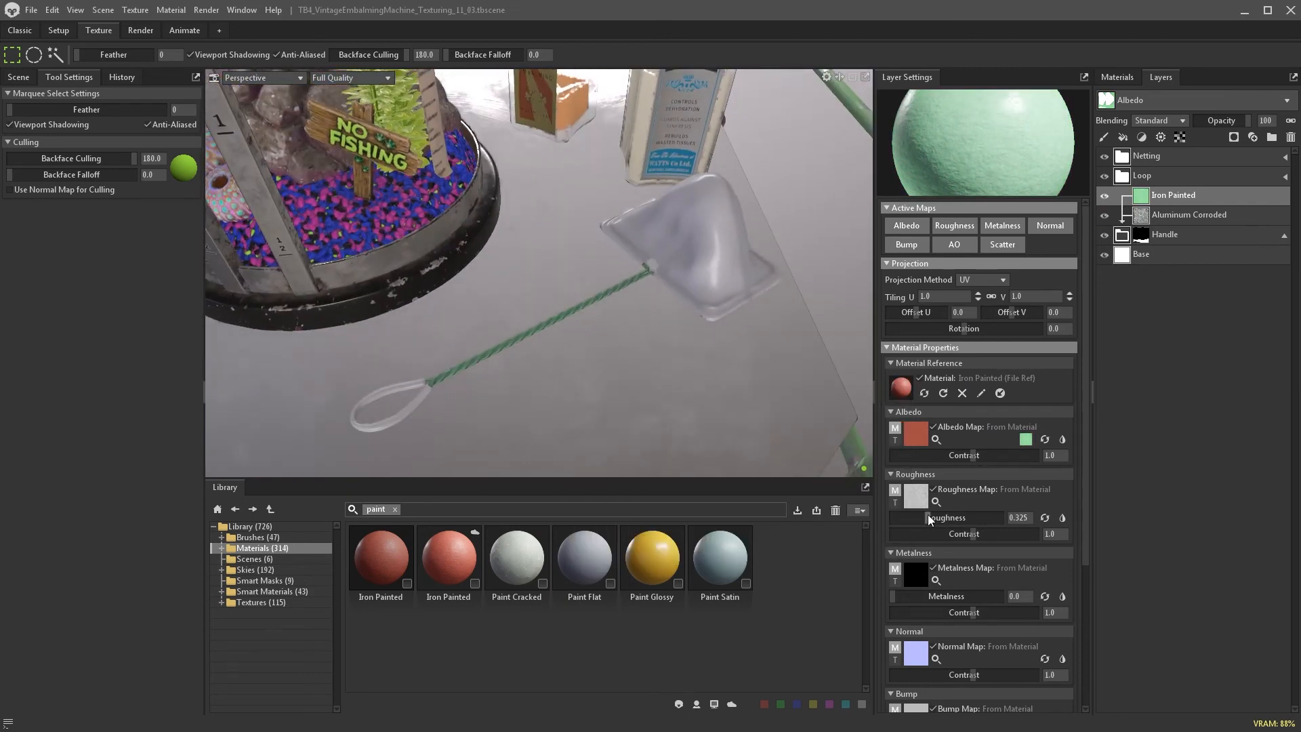
scroll(965, 529, down, 2)
click(941, 609)
alt+drag(535, 366, 561, 385)
- Search the materials for plastic and add a Plastic Scuffed layer to the Loop group
click(1165, 238)
click(1281, 236)
click(1283, 177)
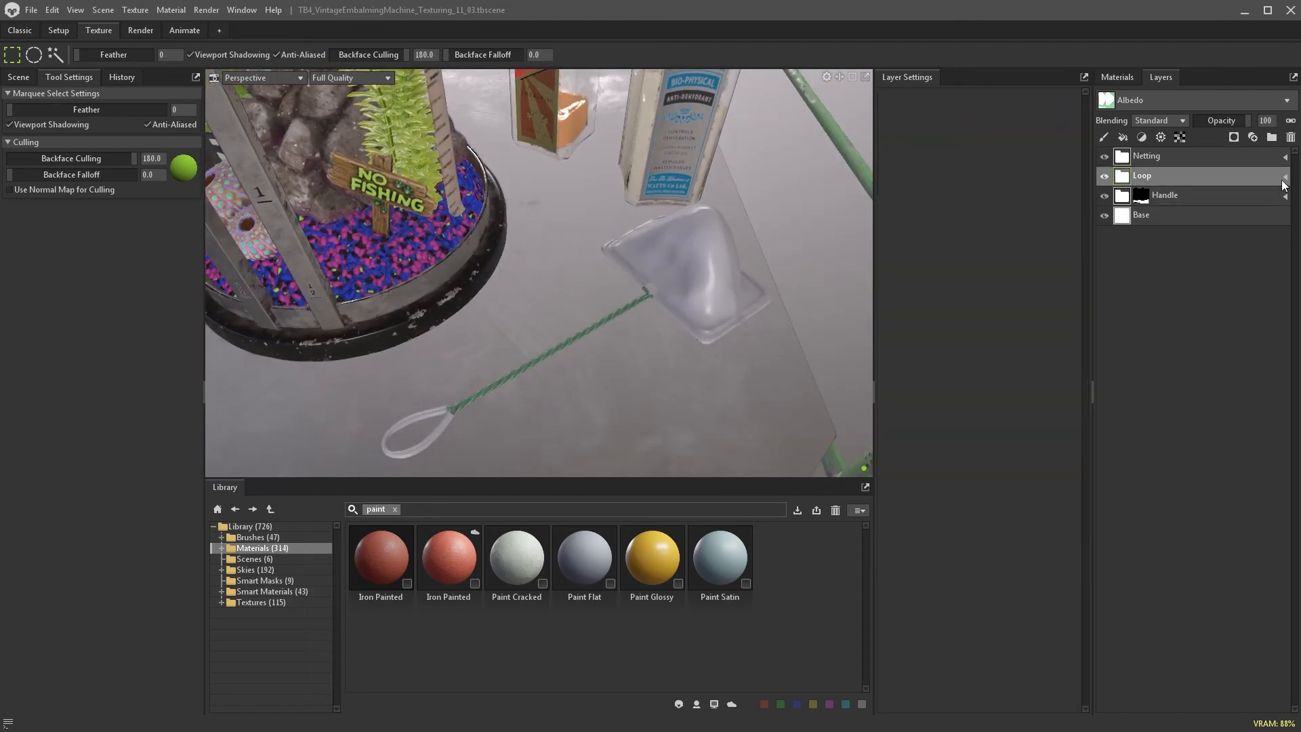
click(394, 509)
text(plastic)
key(Return)
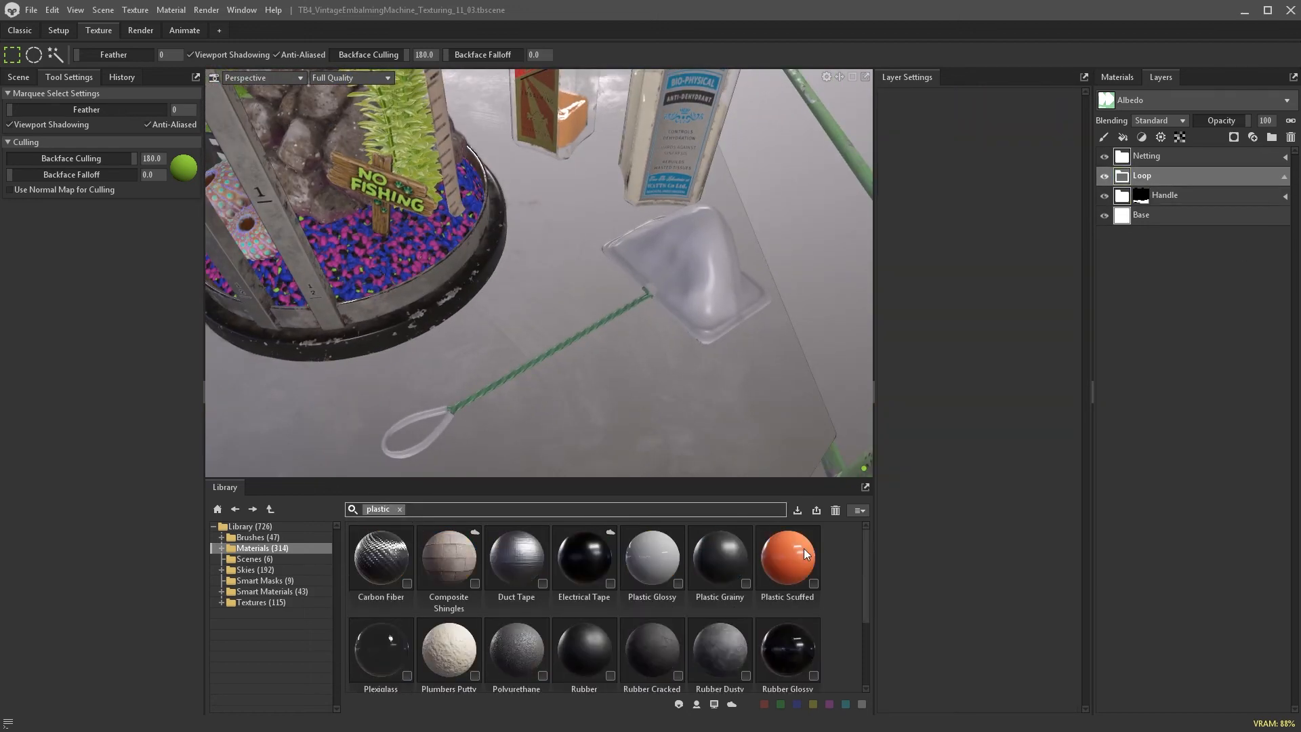
drag(804, 555, 1127, 178)
- Give the Loop group a black mask with a Color Selection layer that picks the handle loop's magenta object ID colour
click(1179, 194)
click(1233, 137)
click(1220, 164)
click(1179, 137)
click(962, 114)
click(950, 152)
click(908, 131)
click(430, 449)
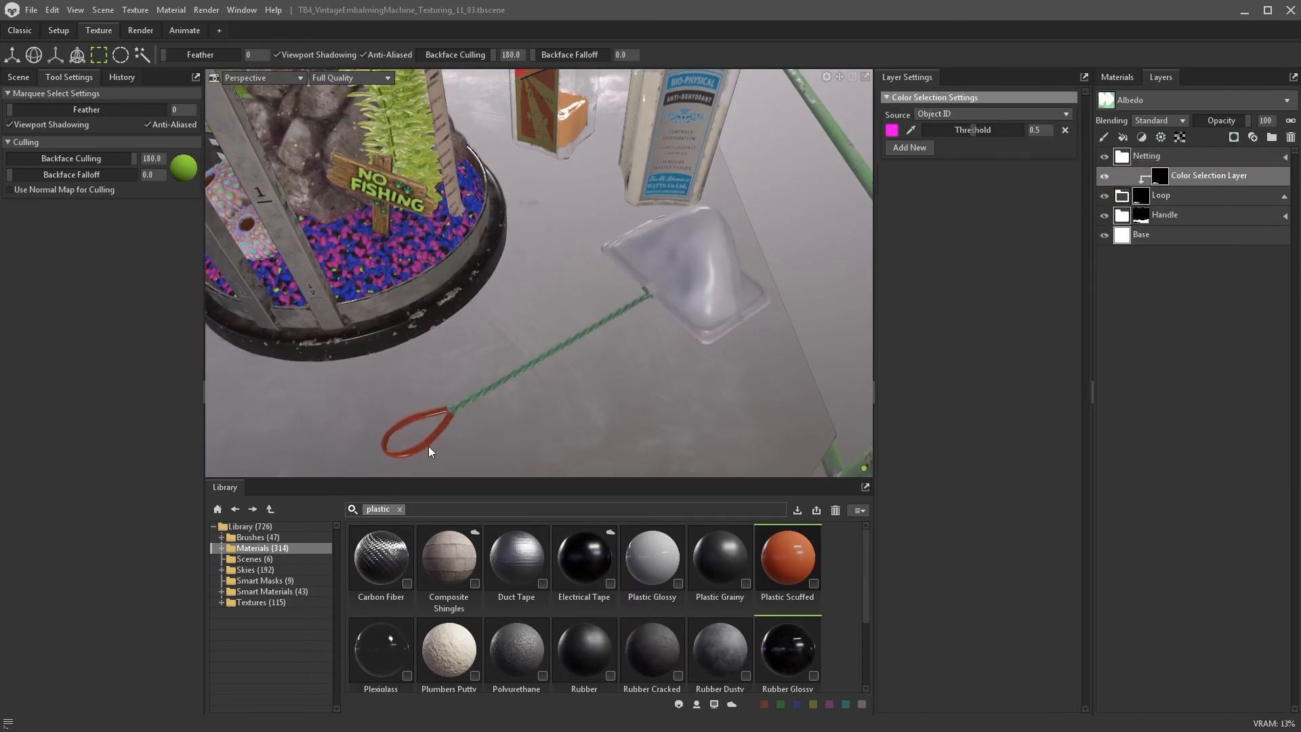
- Copy the albedo colour code 9be2a8 from the Handle group's Iron Painted layer
click(1122, 195)
click(1142, 176)
click(1284, 215)
click(1173, 215)
click(1025, 441)
click(837, 506)
key(ctrl+c)
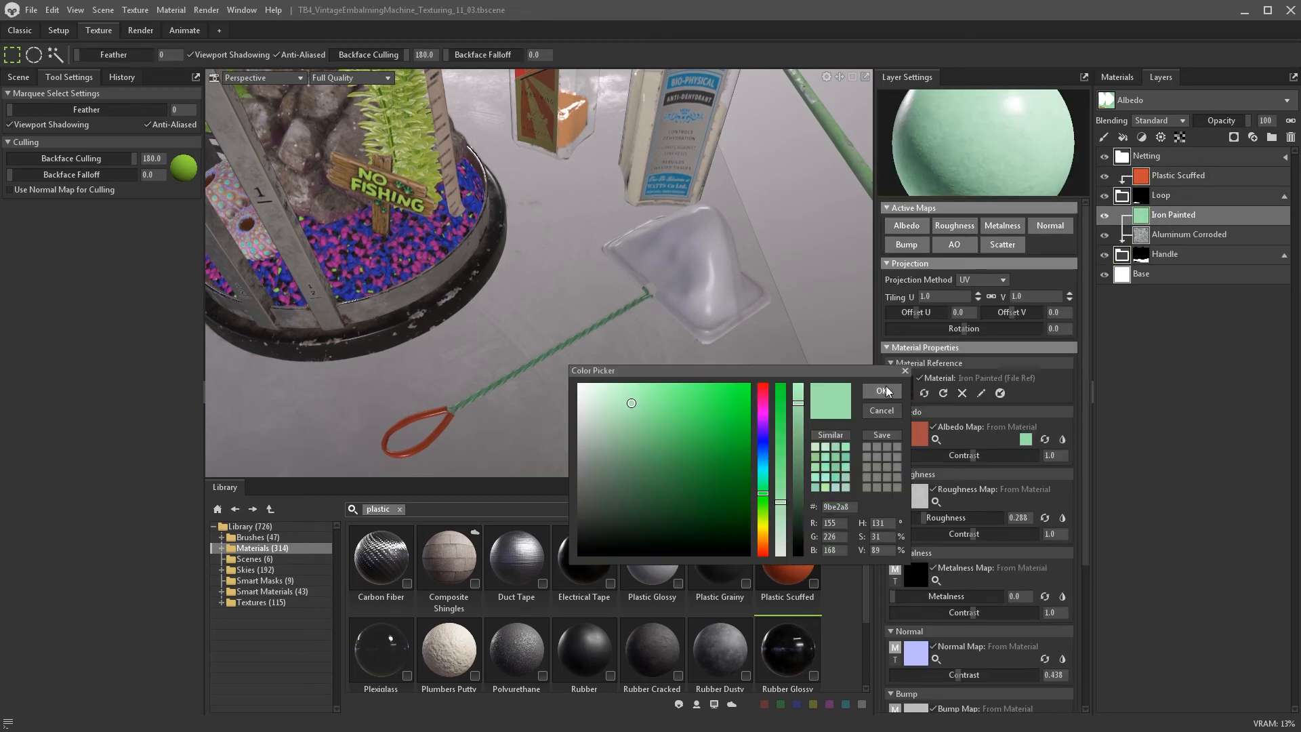
click(882, 391)
- Paste the copied colour into Plastic Scuffed's albedo and shift it to a darker, more saturated green
click(1178, 176)
click(1026, 440)
click(836, 507)
key(ctrl+v)
click(683, 431)
click(882, 391)
- Collapse the Loop and Handle groups and select the Netting group
alt+drag(712, 372, 612, 401)
alt+right_drag(613, 401, 652, 365)
click(1284, 196)
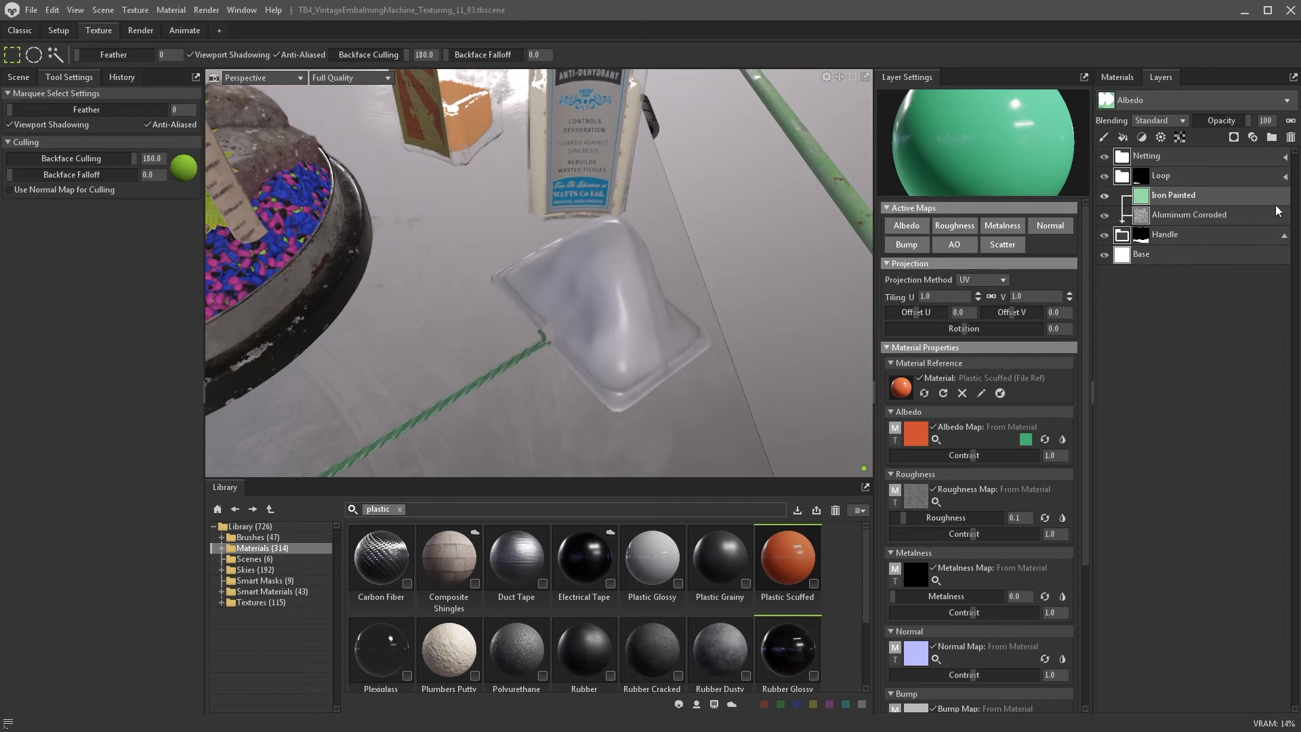
click(1285, 234)
click(1289, 241)
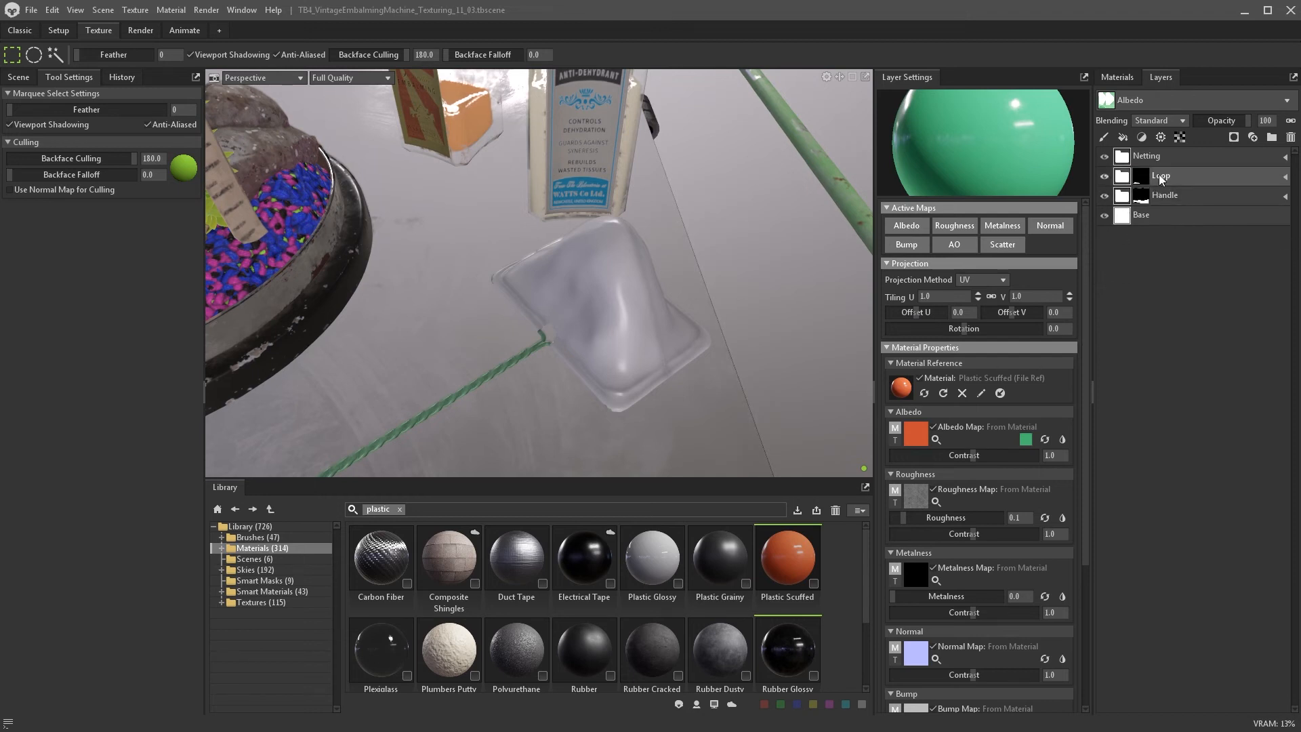
click(1247, 157)
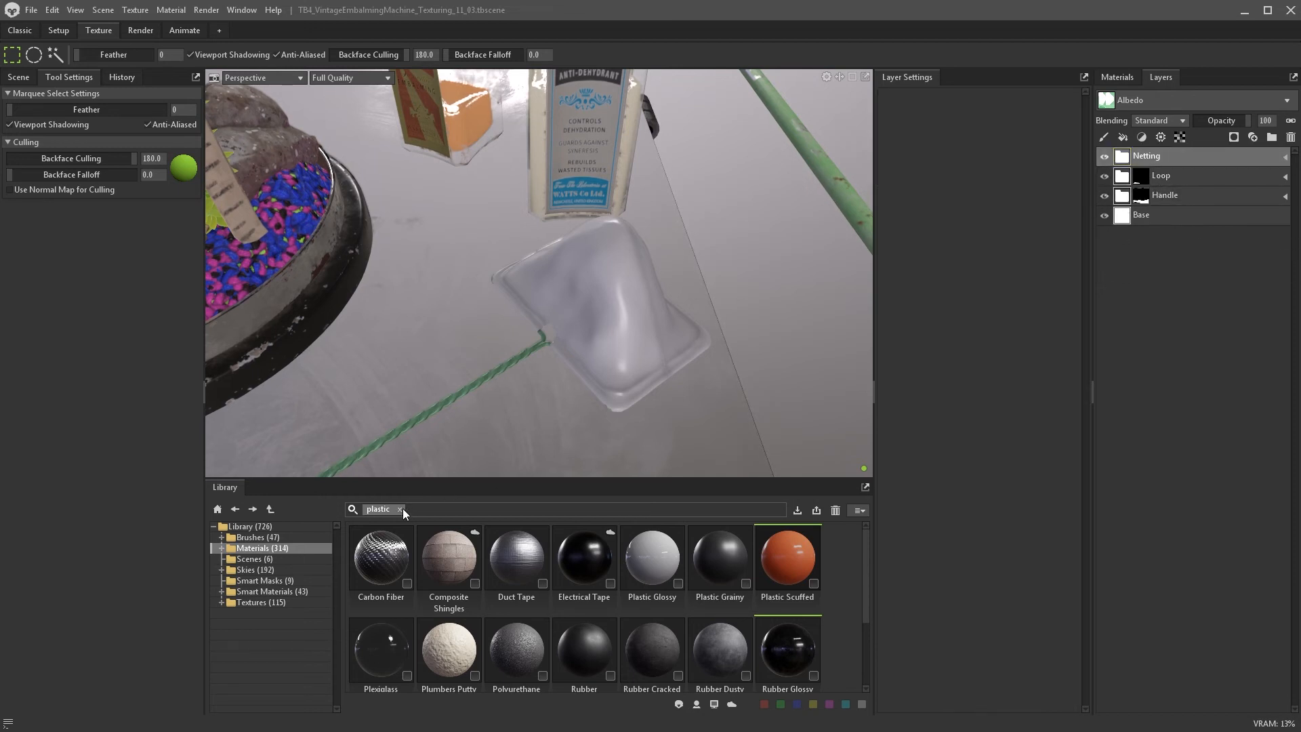
- Search the material library for fabric and add the Muslin material to the Netting group
click(401, 509)
text(fabric)
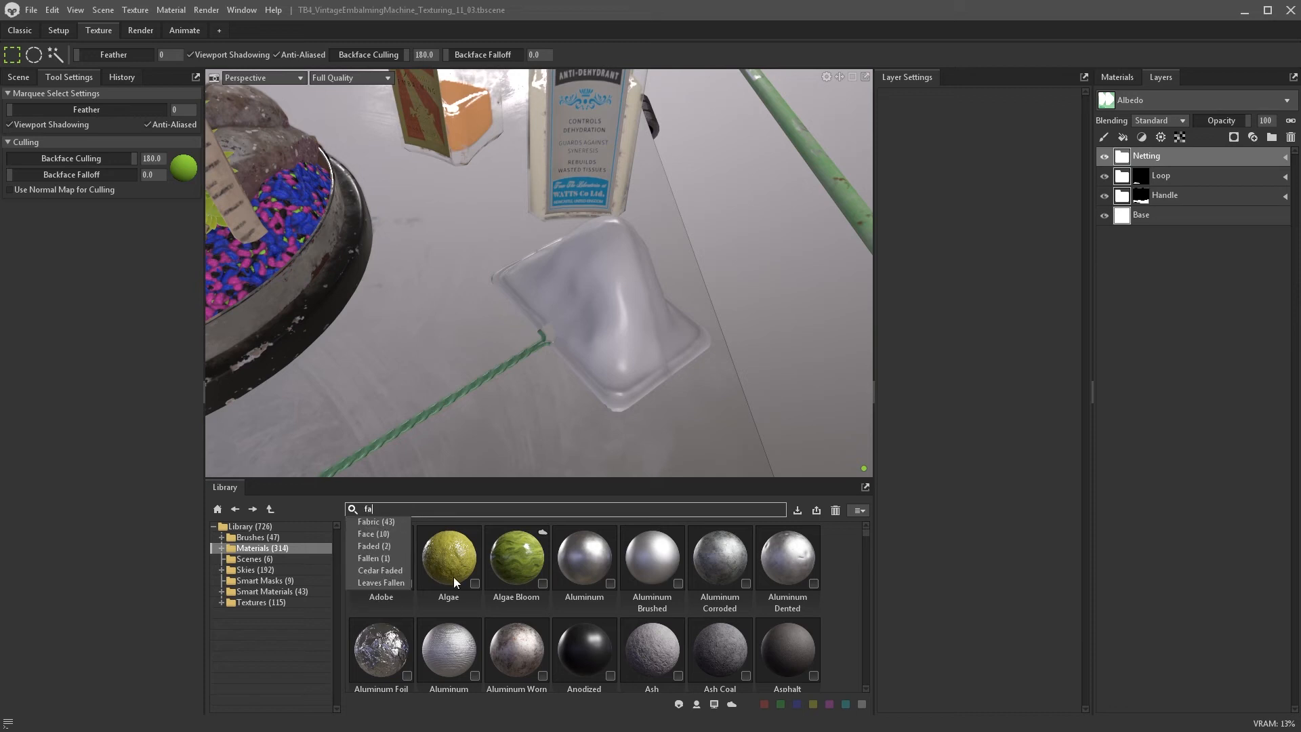
key(Return)
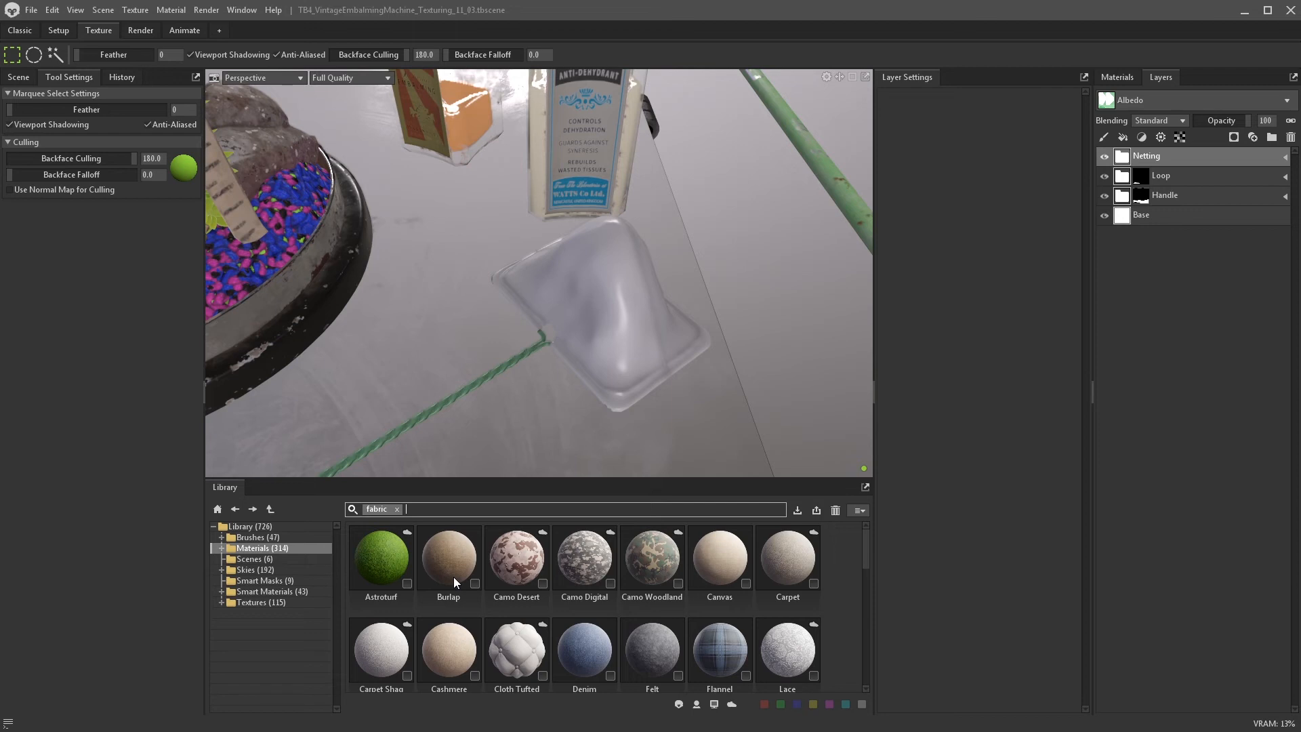
scroll(590, 573, down, 2)
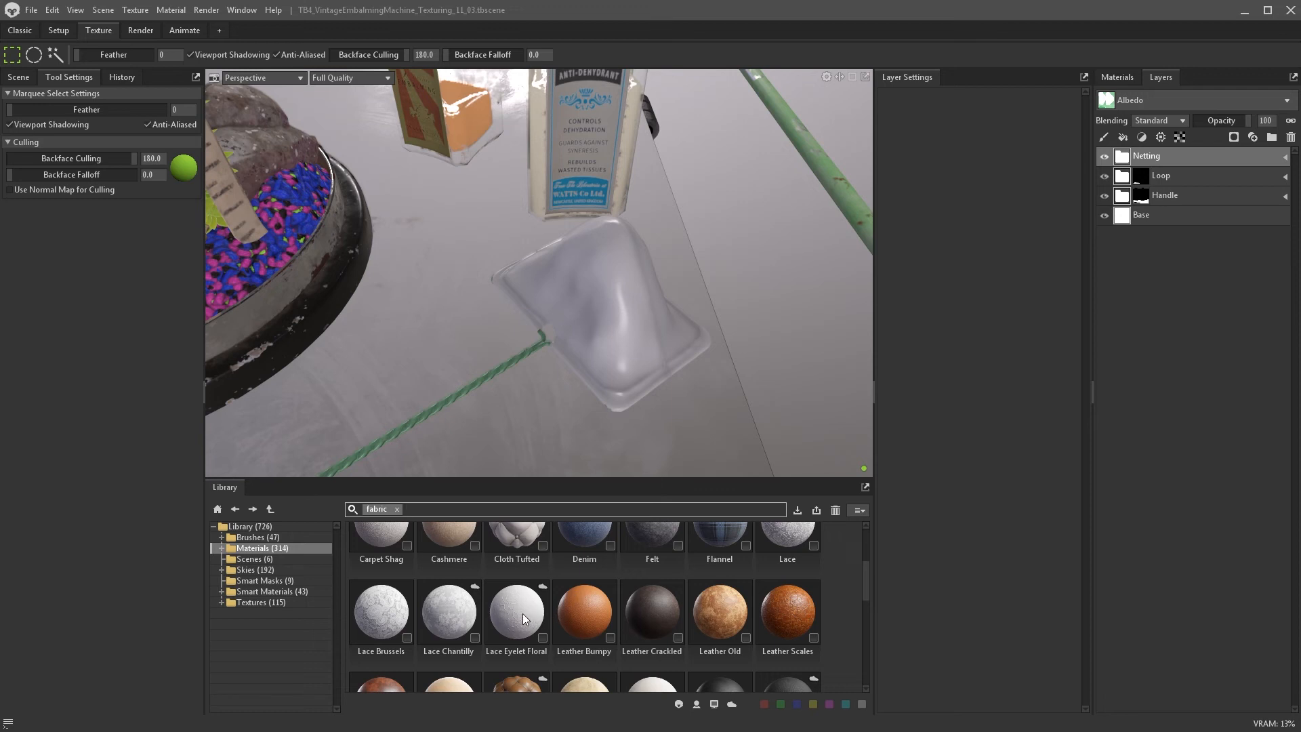
scroll(522, 612, down, 2)
scroll(522, 614, down, 1)
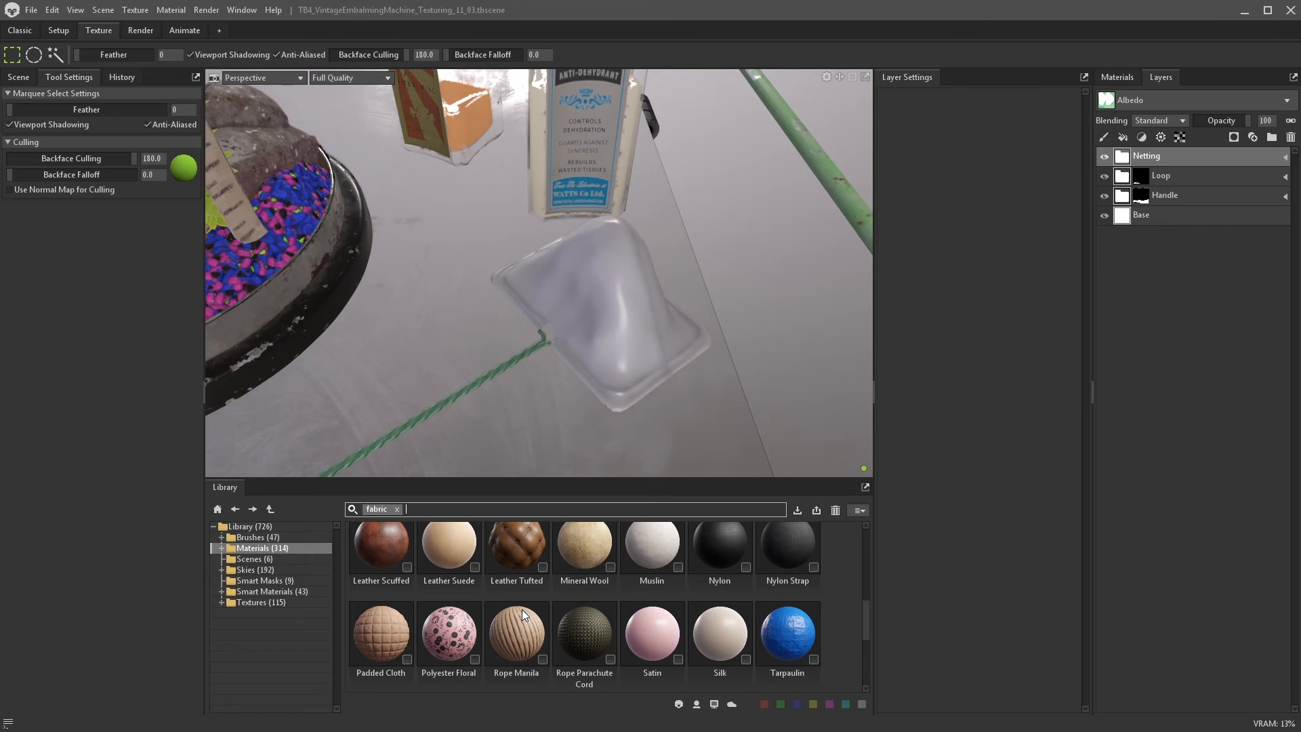
scroll(522, 608, up, 1)
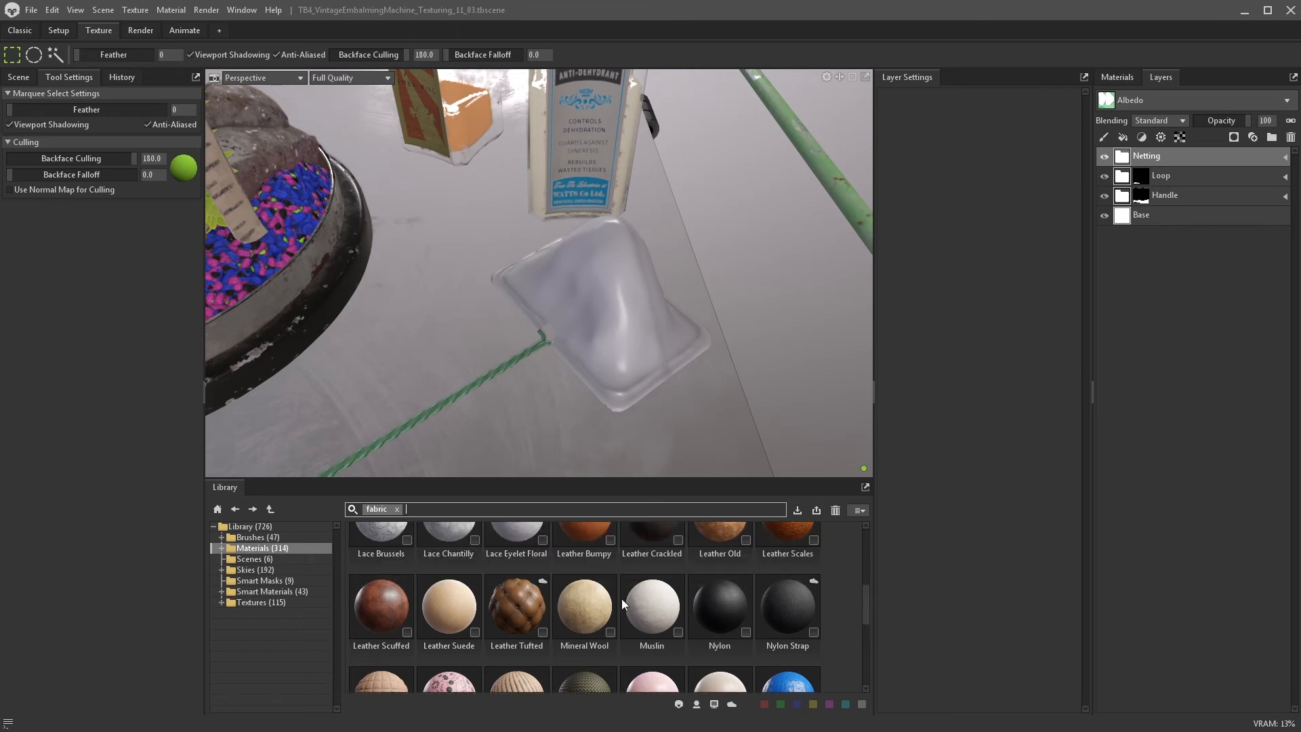
drag(633, 610, 802, 297)
- Set the Muslin layer's UV tiling to 0.4
right_drag(783, 317, 786, 360)
middle_drag(787, 360, 720, 327)
drag(941, 298, 900, 290)
text(0.4)
key(Return)
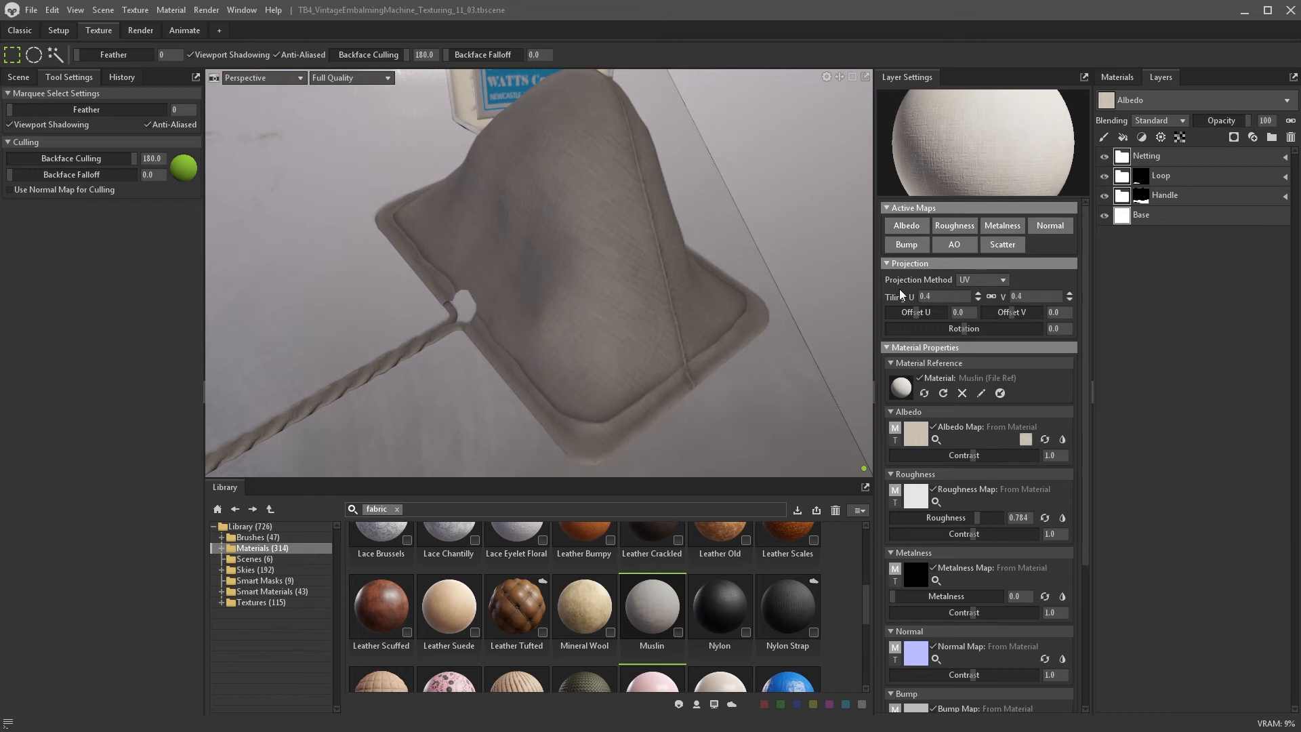
alt+drag(685, 313, 570, 315)
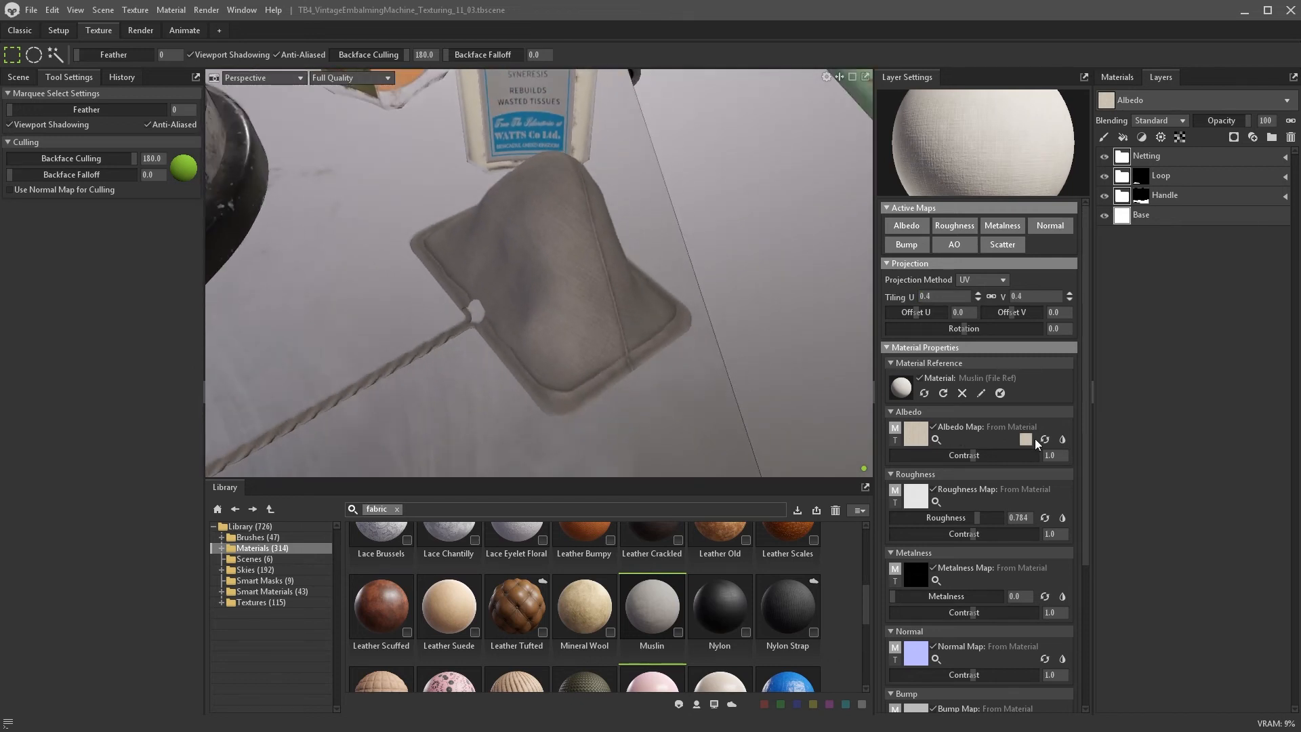
- Give the Netting group a black mask with a Color Selection layer that uses Object ID as its source
click(1186, 157)
click(1234, 136)
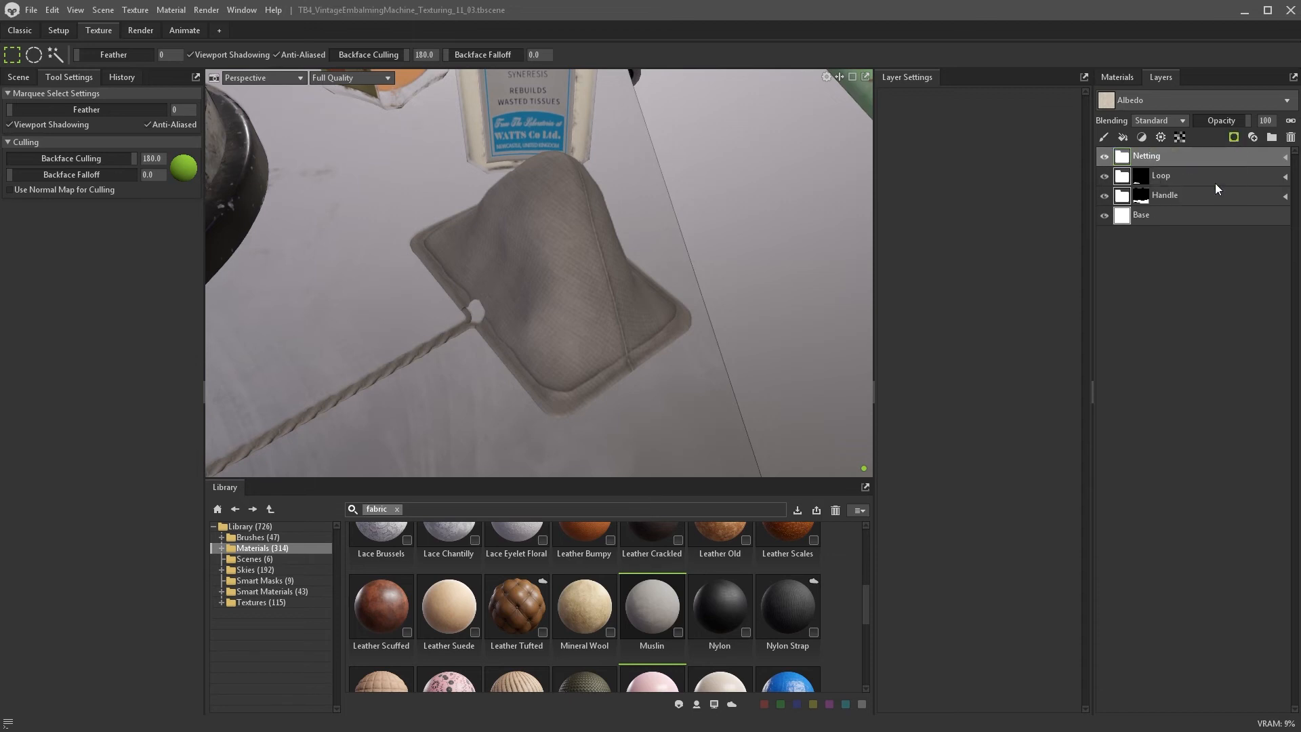
click(1160, 137)
click(1168, 151)
click(962, 114)
click(944, 152)
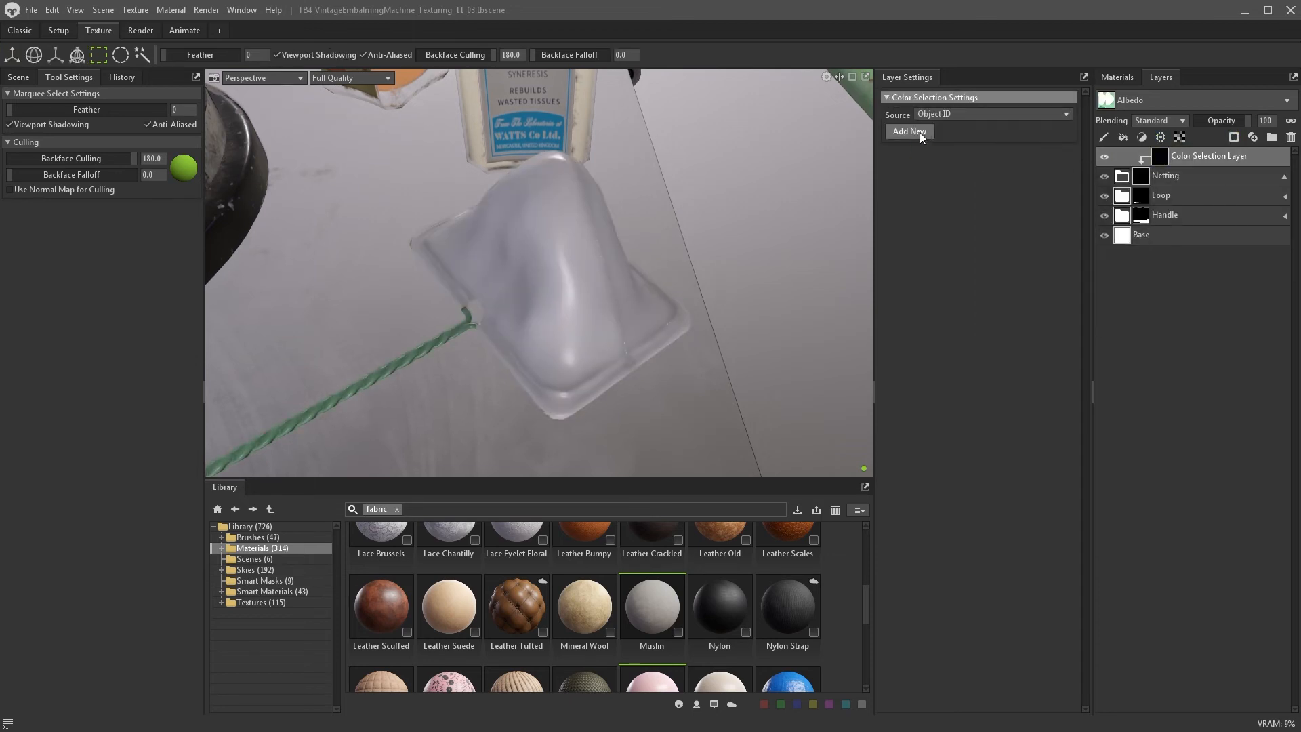
- Pick the netting's yellow-green and red object ID colours for the Color Selection layer
click(920, 133)
click(561, 302)
click(910, 147)
scroll(637, 384, up, 5)
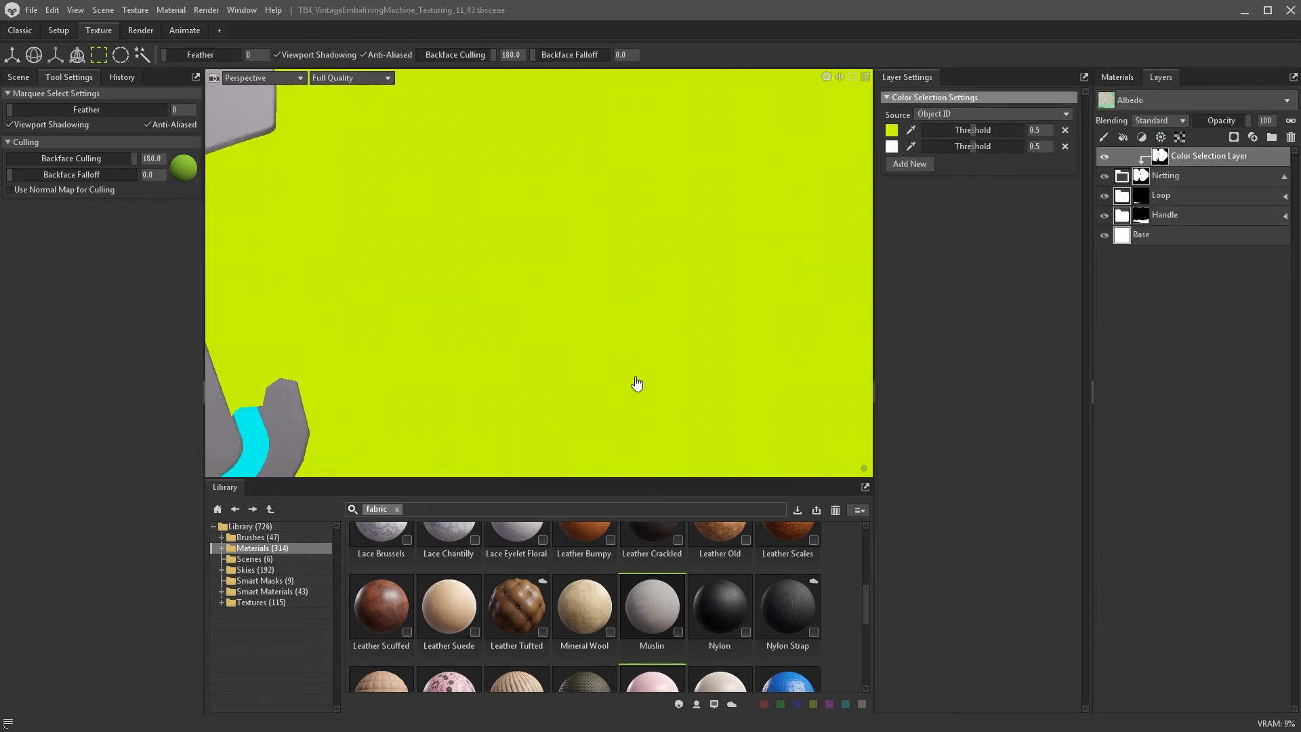
scroll(637, 383, down, 3)
click(692, 400)
scroll(686, 375, down, 3)
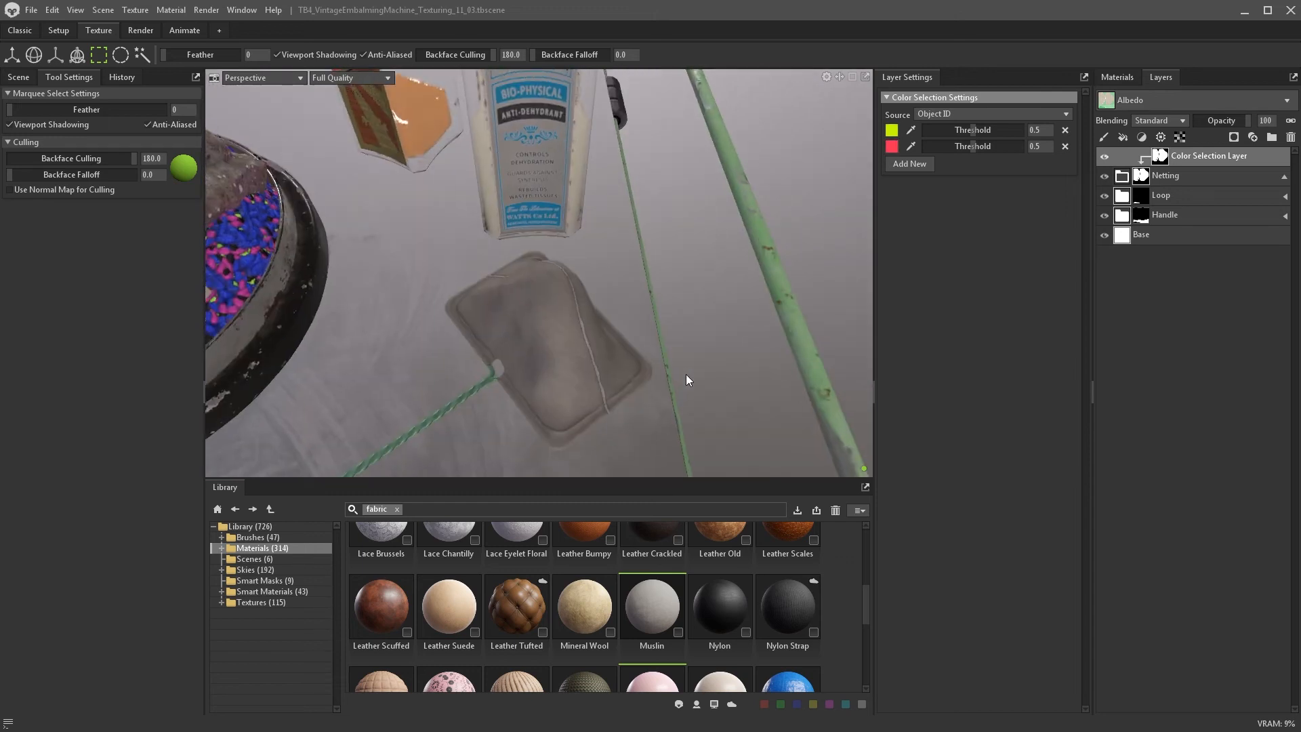
- Paste the copied colour 9be2a8 into Muslin's albedo and shift it to a more saturated green
click(1125, 178)
click(1143, 157)
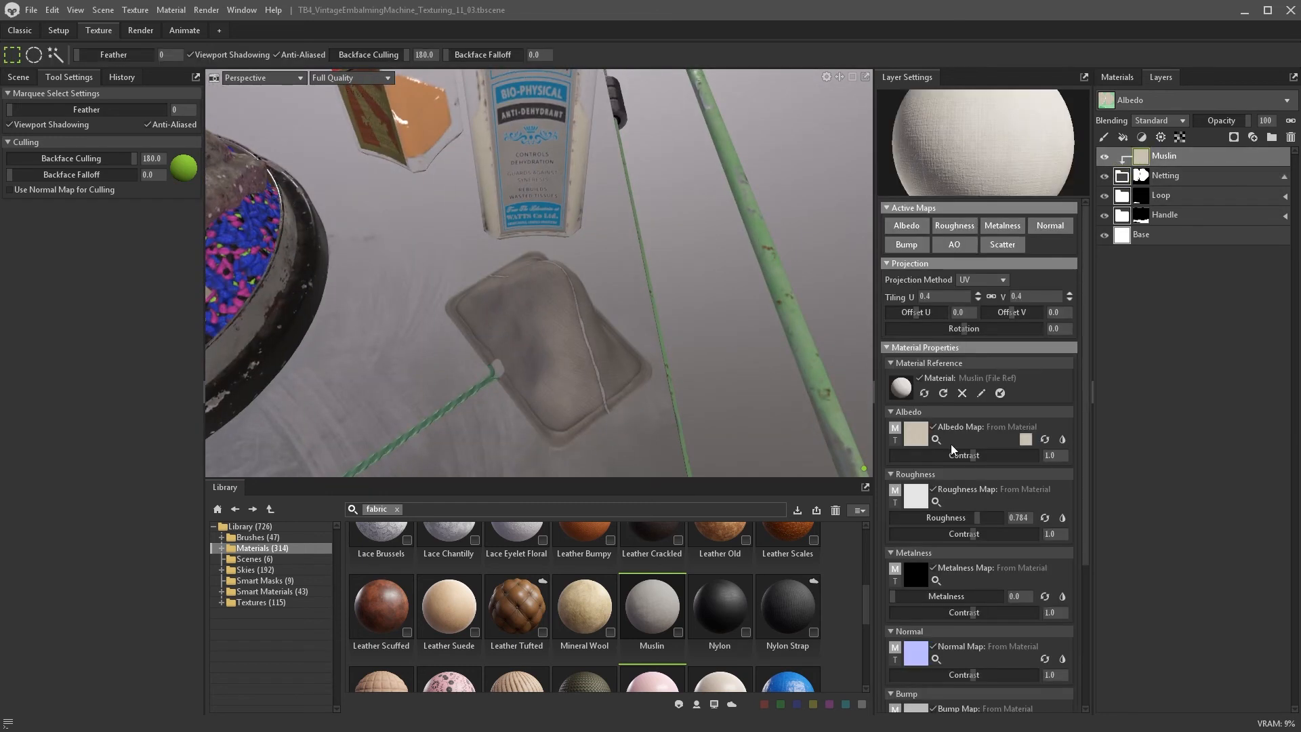
click(1026, 440)
drag(851, 507, 810, 509)
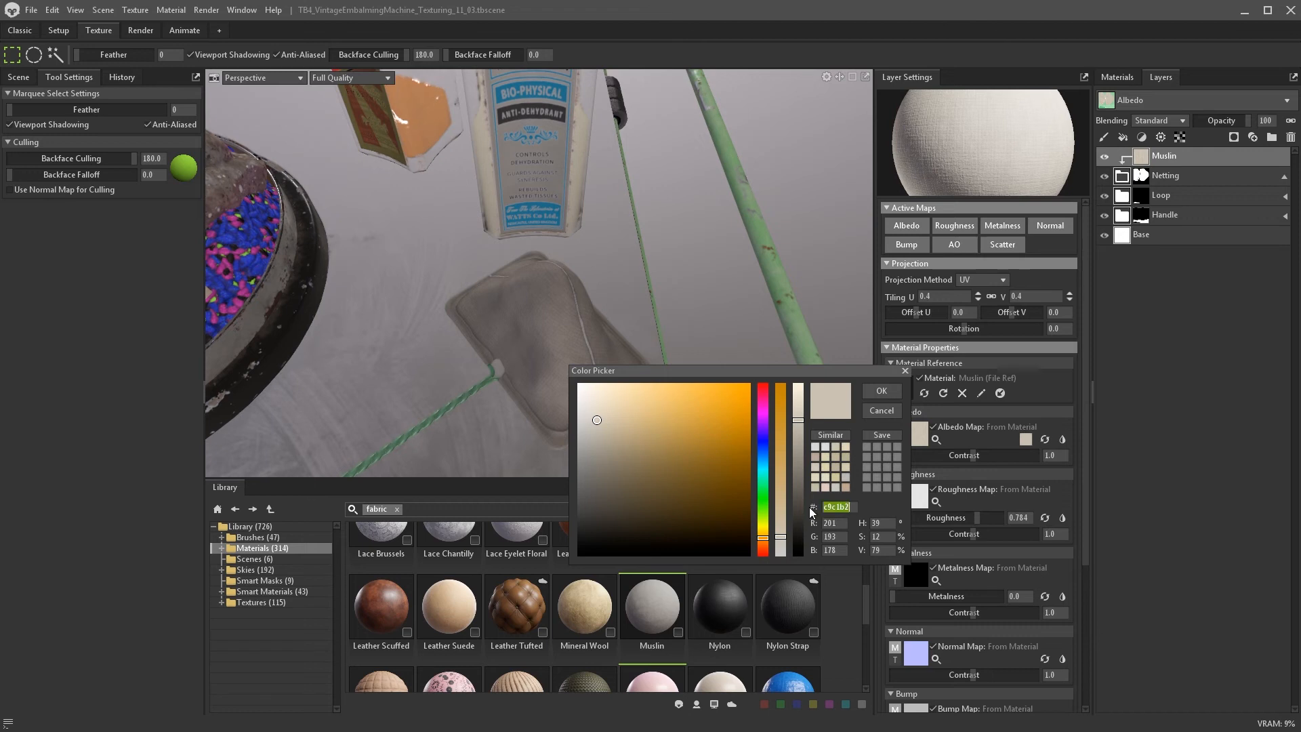
key(ctrl+v)
key(Return)
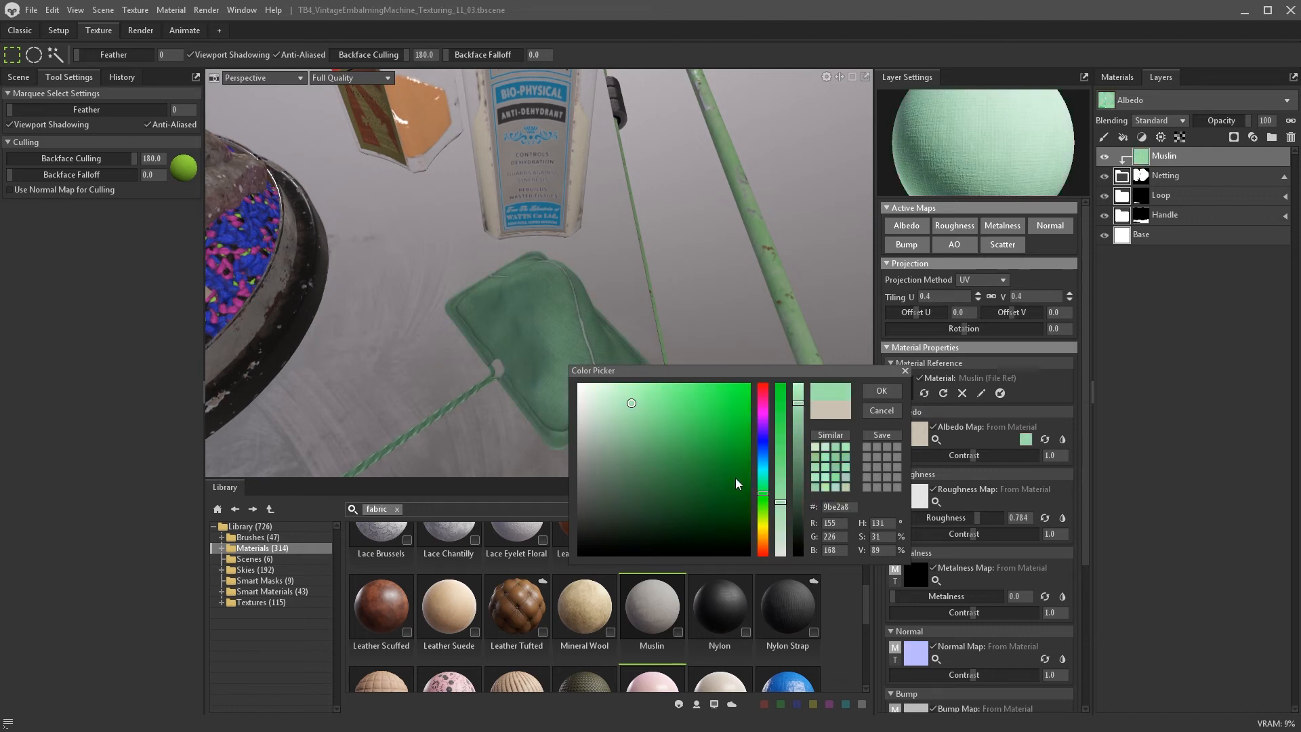
click(689, 441)
mouse_move(690, 440)
mouse_down()
mouse_move(681, 416)
mouse_move(696, 426)
mouse_move(708, 396)
mouse_up()
click(888, 391)
- Add a paint layer to the Netting group's mask and paint over the unmasked seams with a size 101 brush
click(1142, 175)
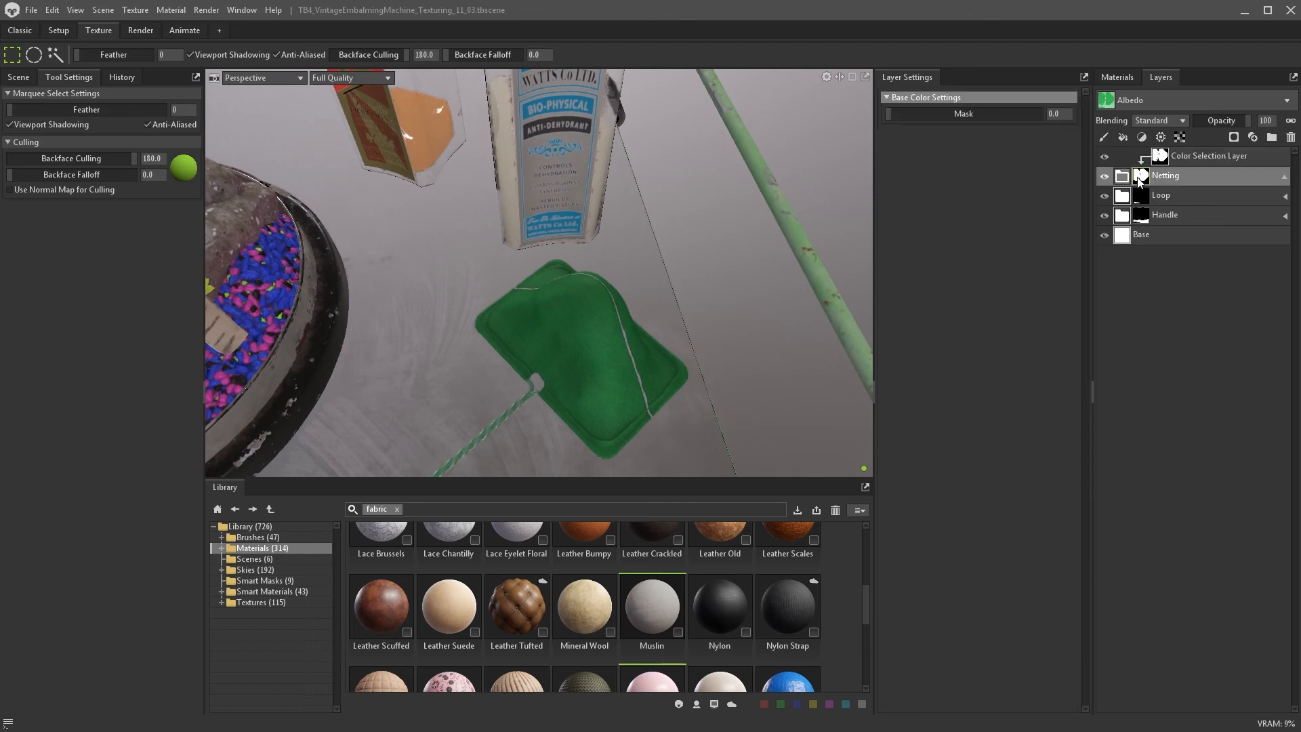
click(1104, 137)
key(b)
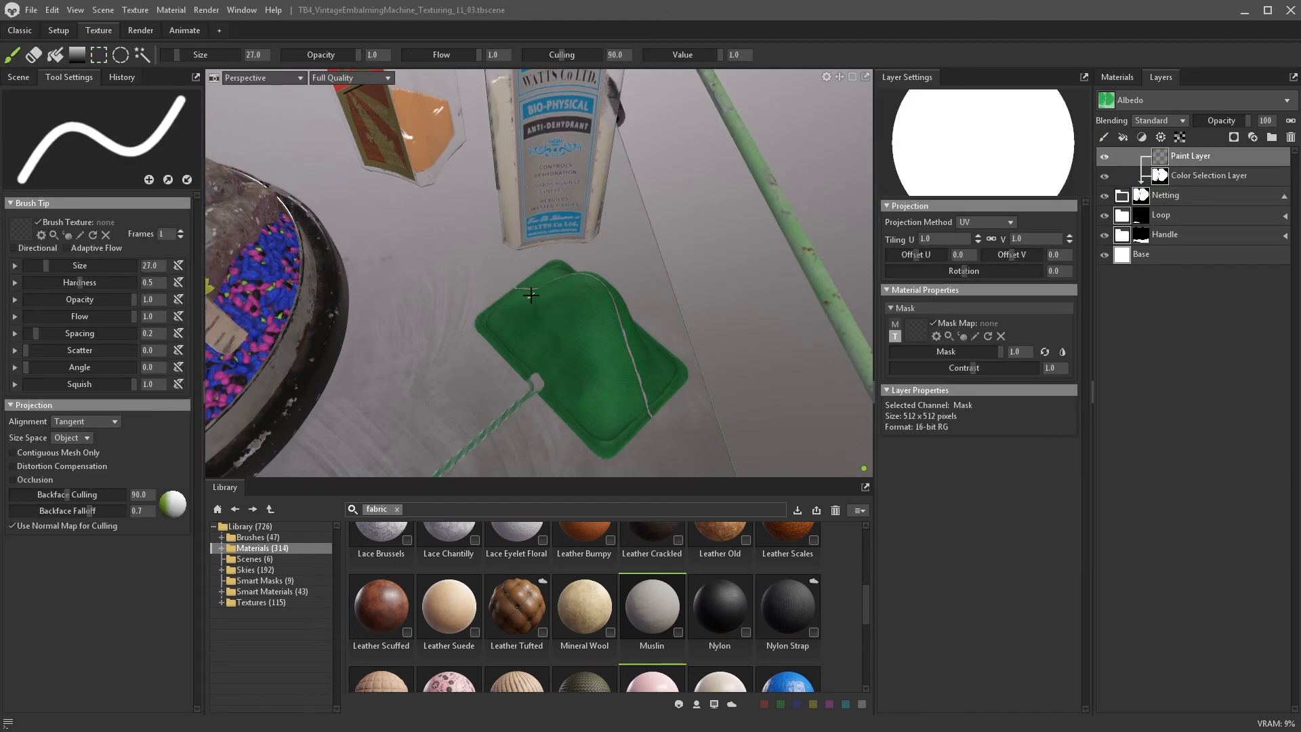
key(])
mouse_move(604, 299)
alt+mouse_down()
mouse_move(711, 334)
mouse_move(734, 368)
mouse_move(752, 256)
alt+mouse_up()
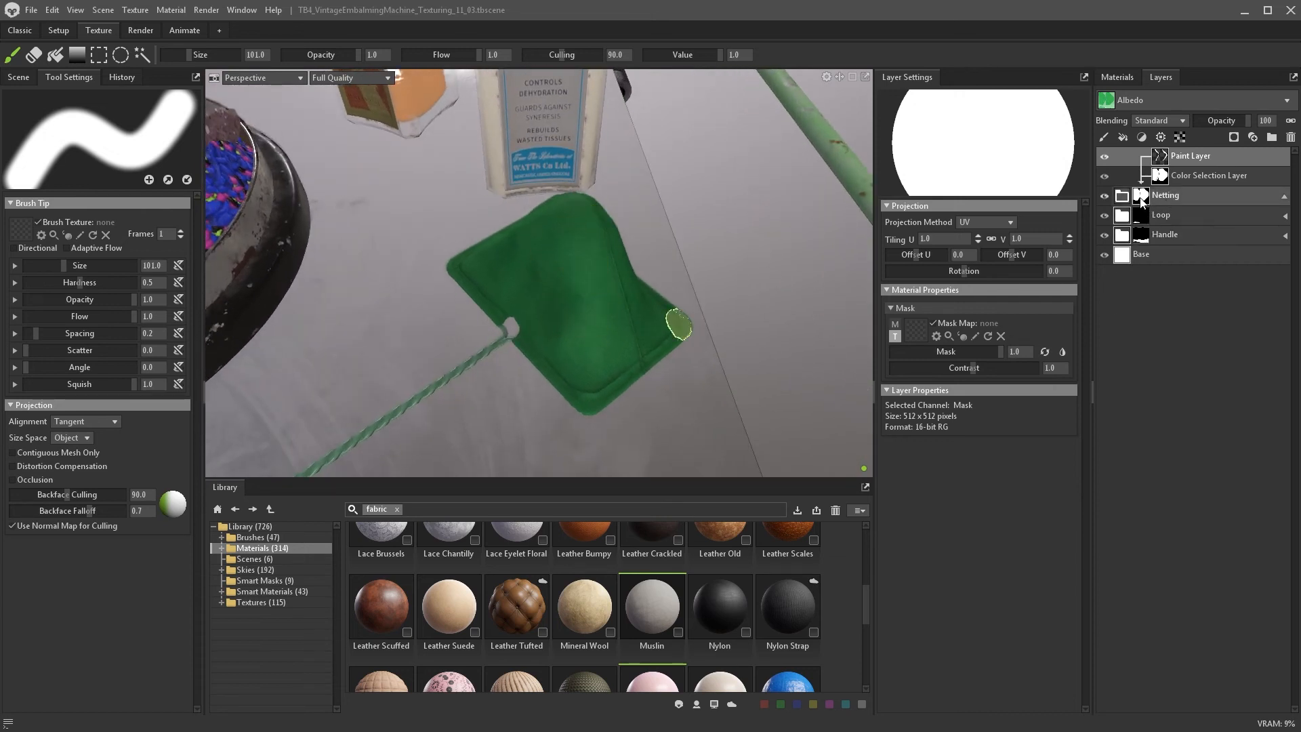
- Add a fill layer above Muslin in the Netting group with only the Normal map active
click(1143, 200)
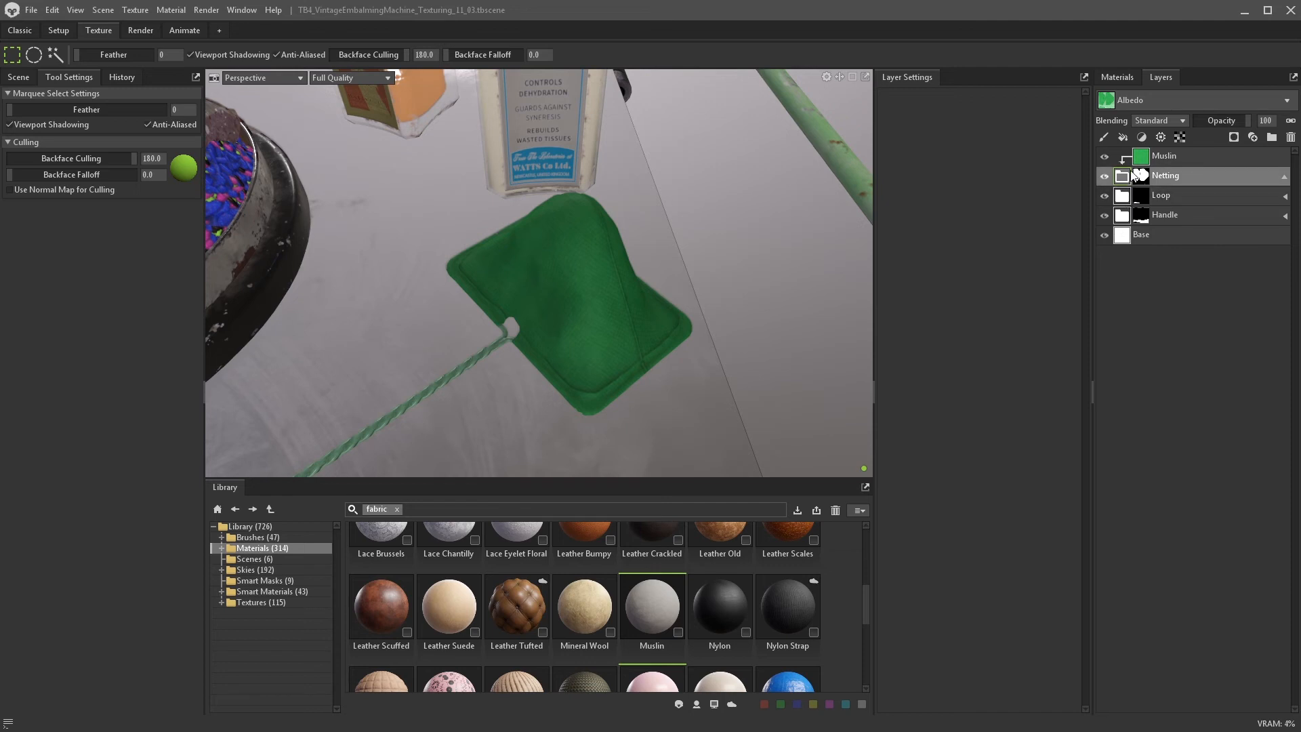
click(1122, 138)
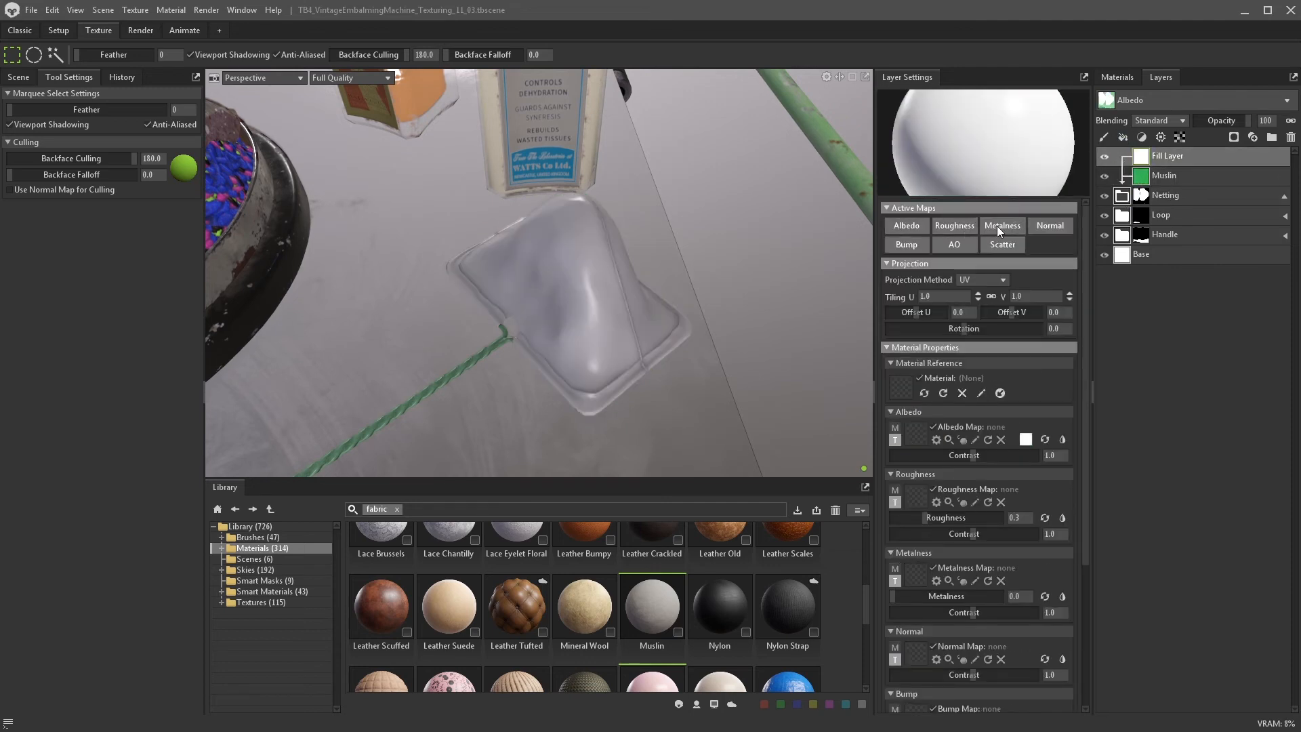
click(1046, 227)
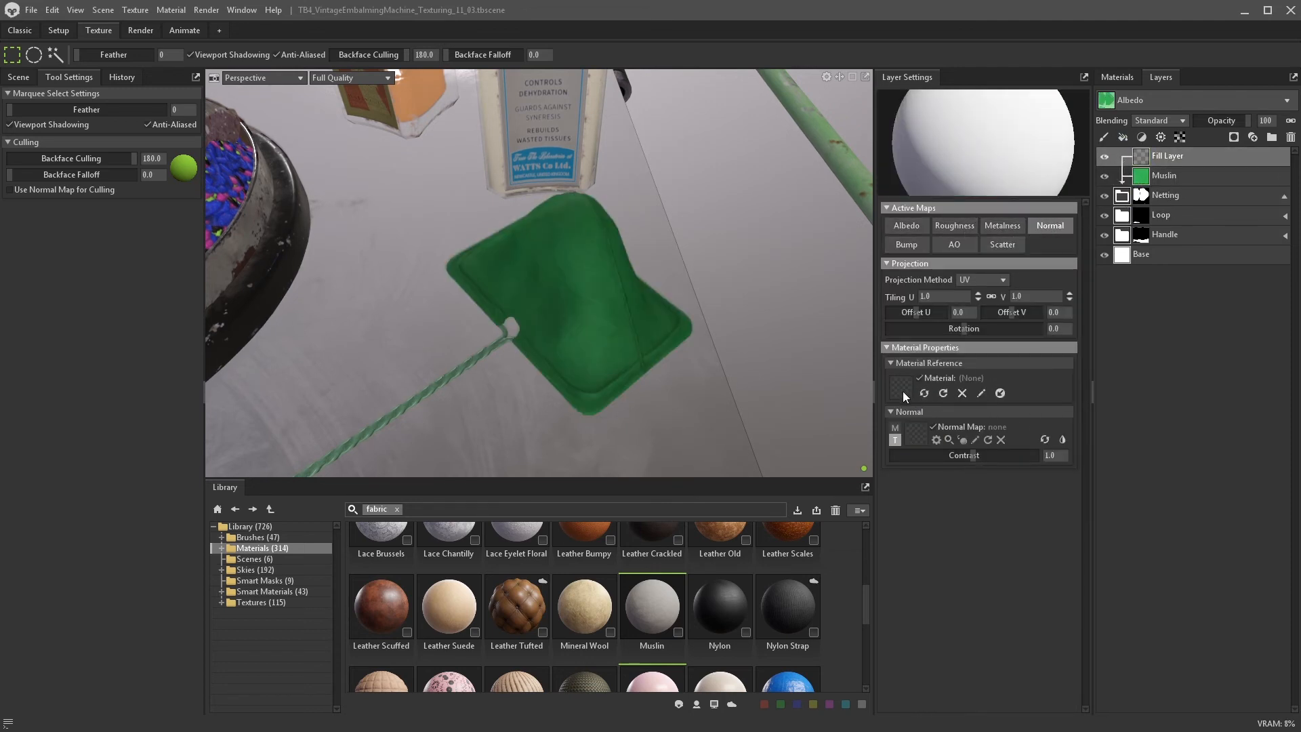
- Load TX_Fishnet_Normal from the Source Files folder as the fill layer's normal map
click(917, 434)
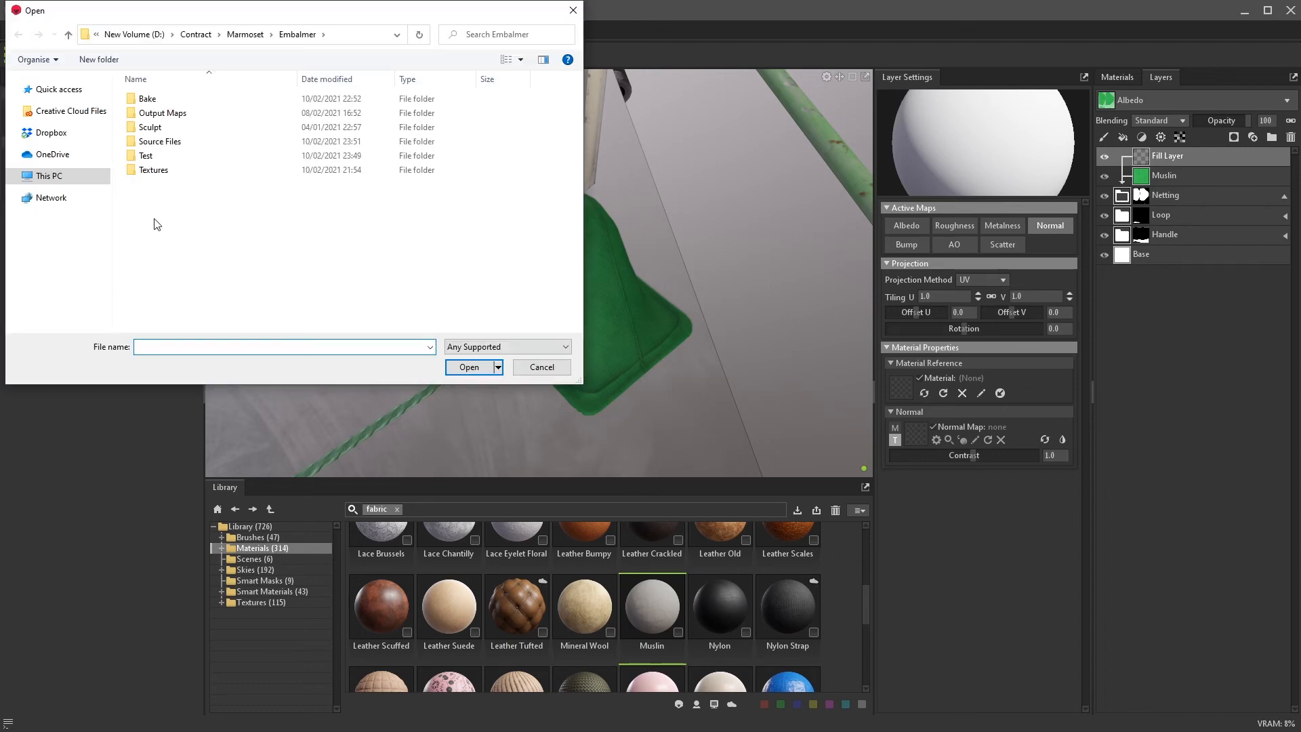
click(161, 142)
double_click(161, 143)
scroll(392, 271, down, 3)
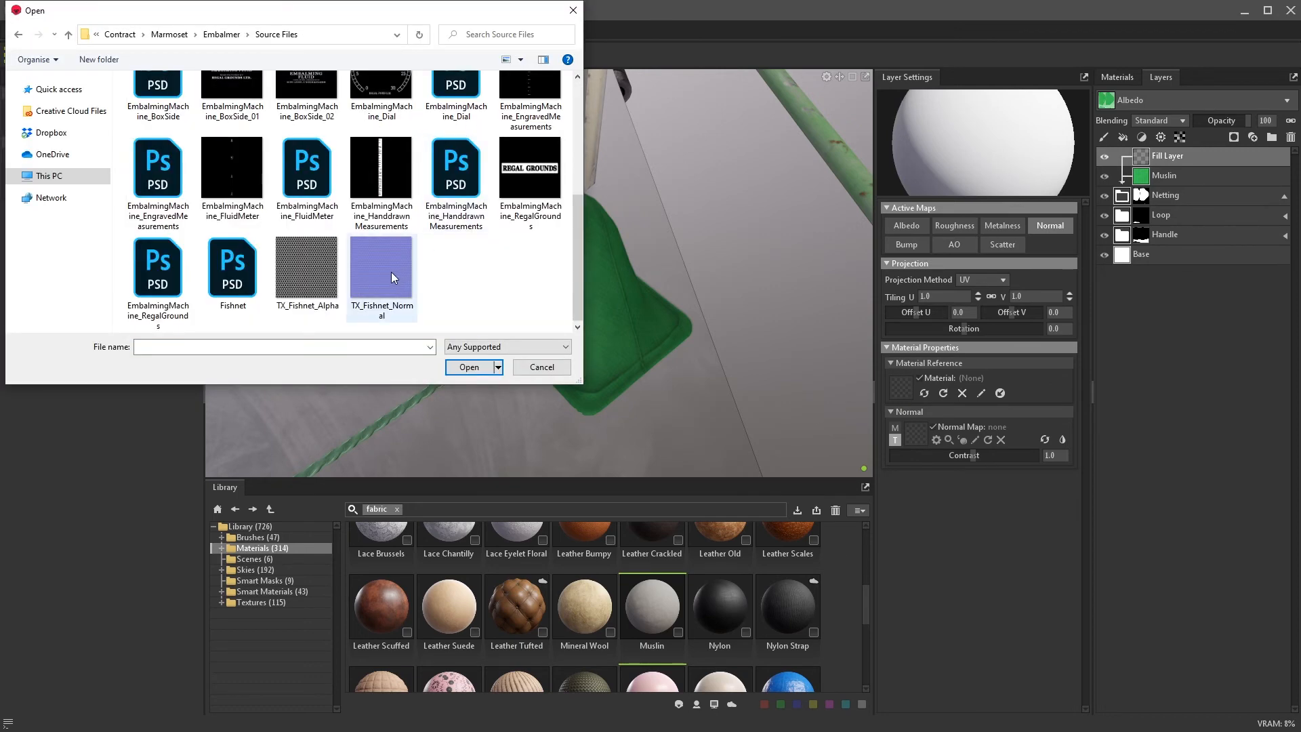
click(392, 274)
click(478, 370)
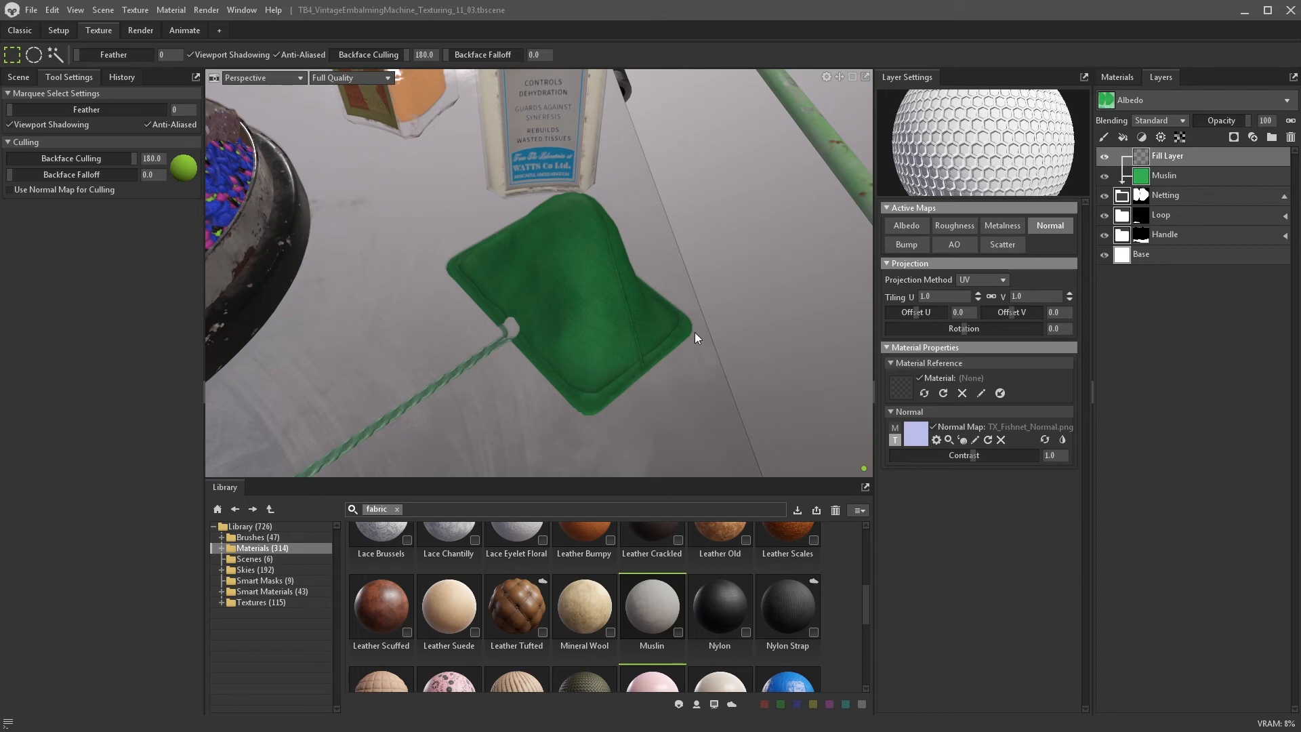
- Set the fishnet fill layer's UV tiling to 5
scroll(690, 329, up, 4)
alt+drag(690, 343, 645, 359)
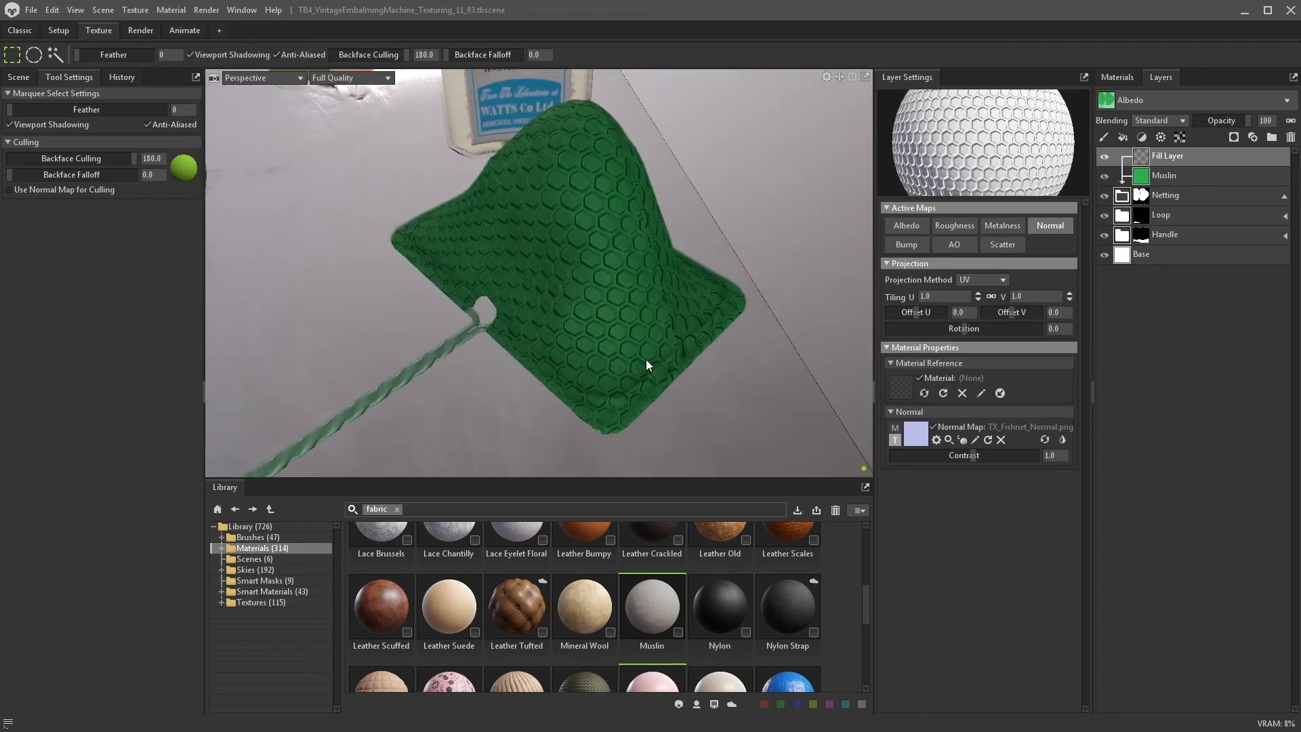
text(5)
key(Return)
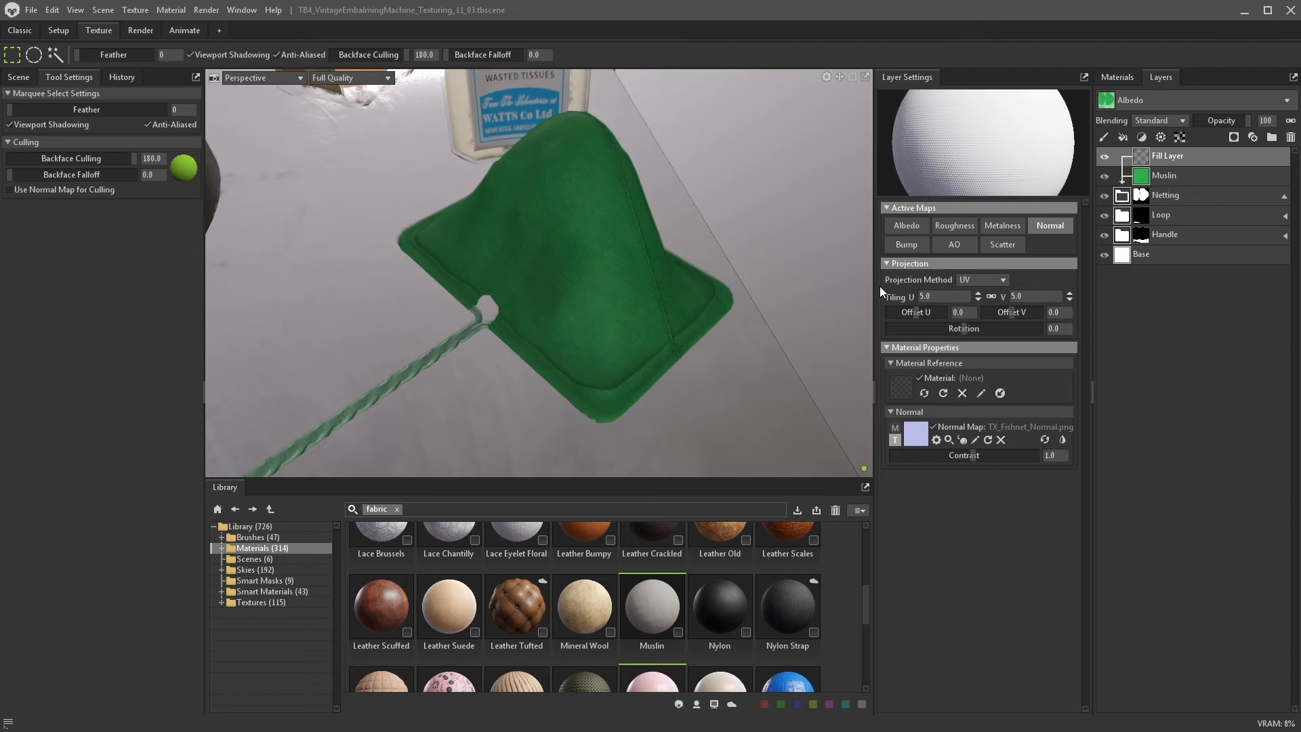
- Hide the Muslin layer and set the fishnet fill layer's UV tiling to 3
click(1119, 175)
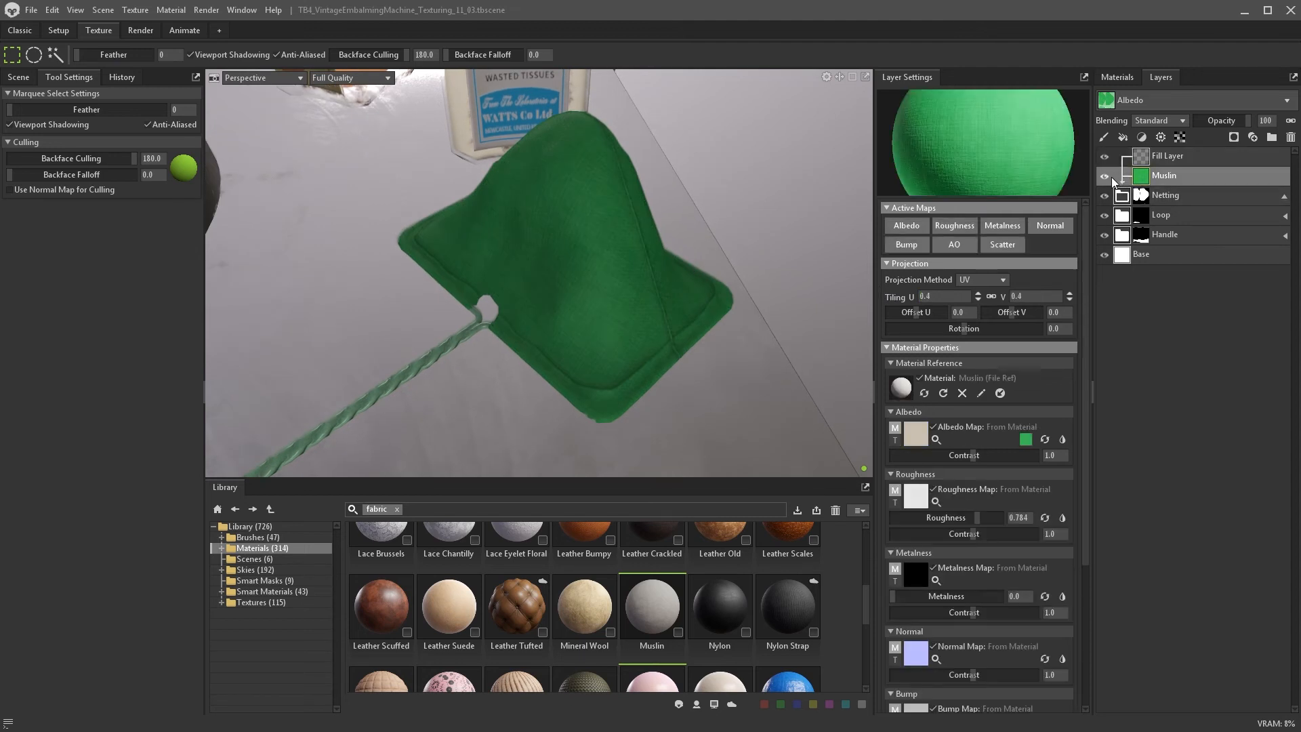
click(1105, 175)
click(1141, 162)
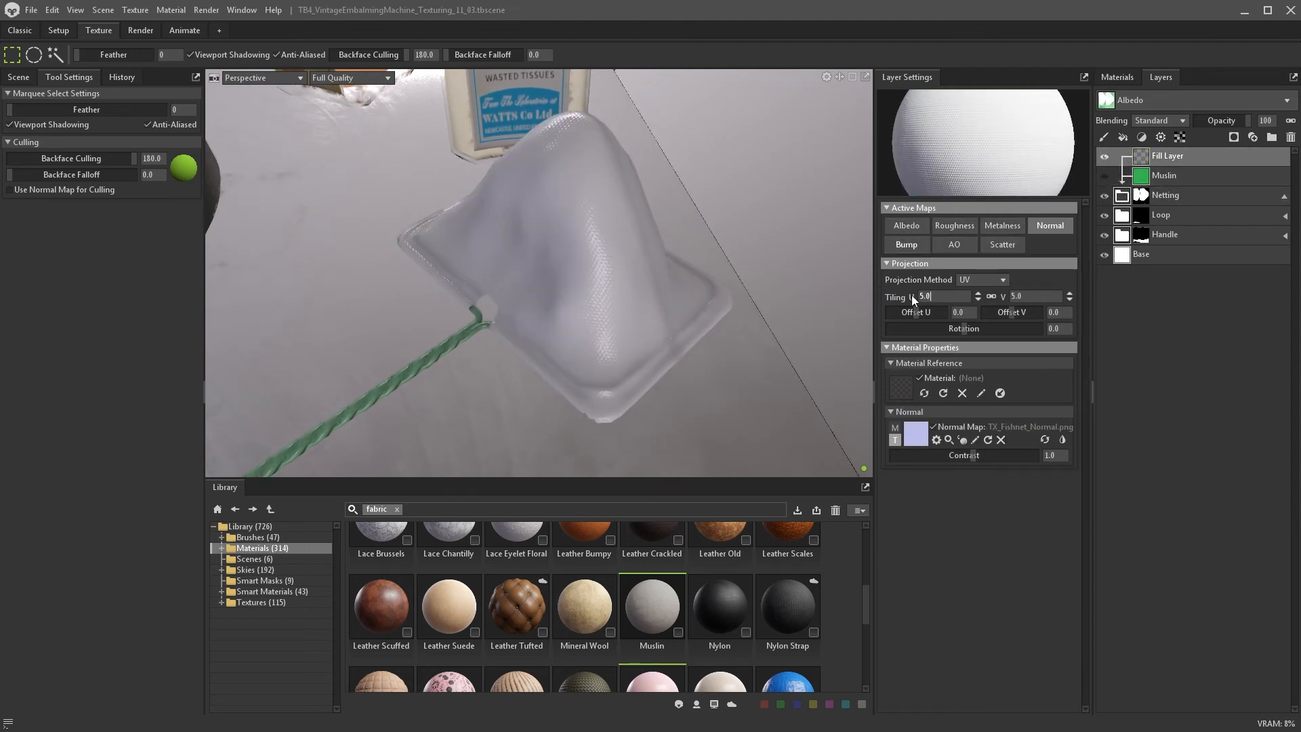
mouse_move(734, 318)
alt+mouse_down()
mouse_move(759, 323)
mouse_move(727, 329)
mouse_move(741, 342)
alt+mouse_up()
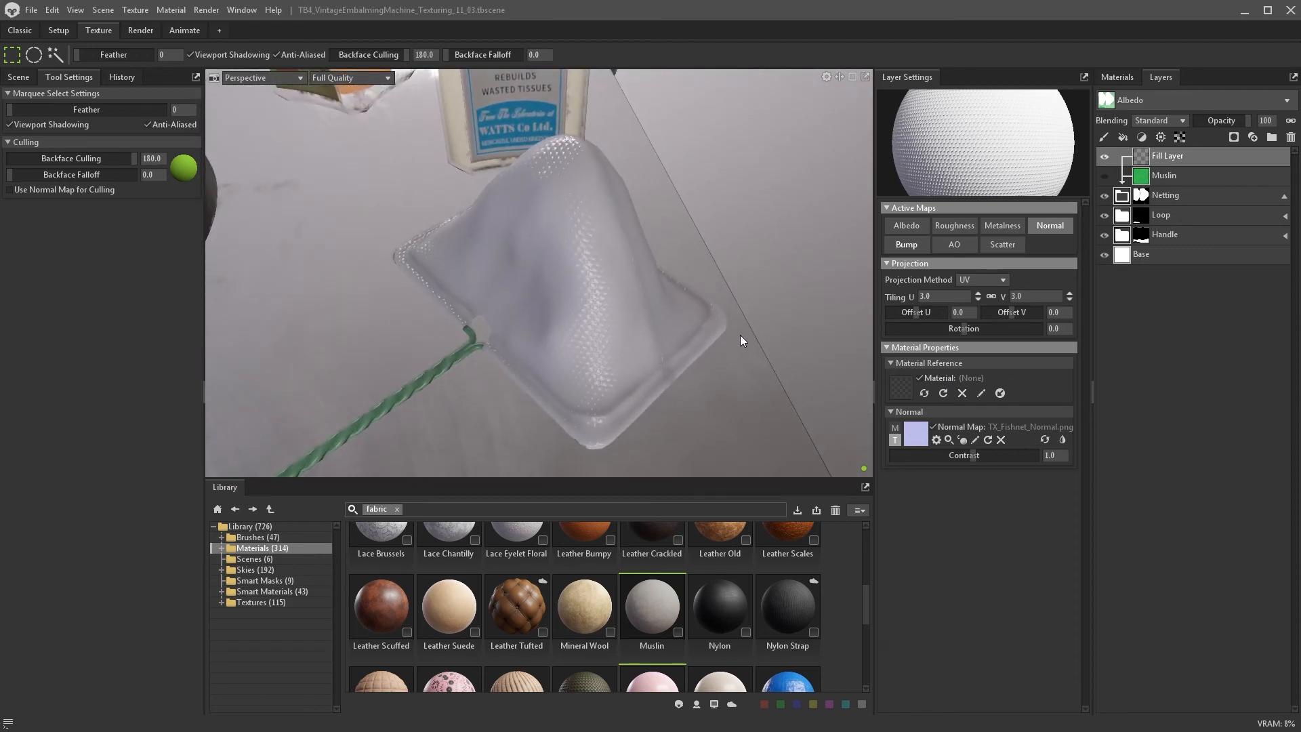
- Add Transparency and Sheen to the project maps of the MTB_TX_FishingNet texture project
click(19, 31)
scroll(80, 552, down, 5)
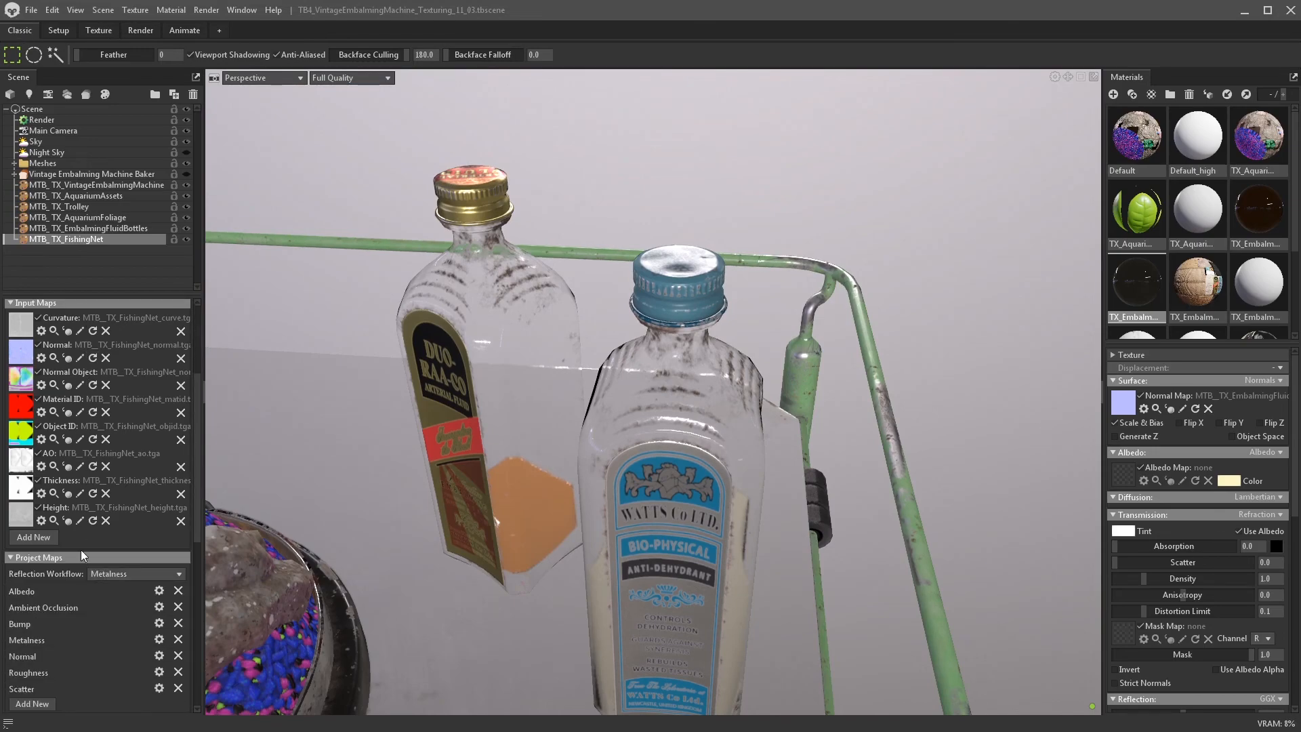
click(33, 573)
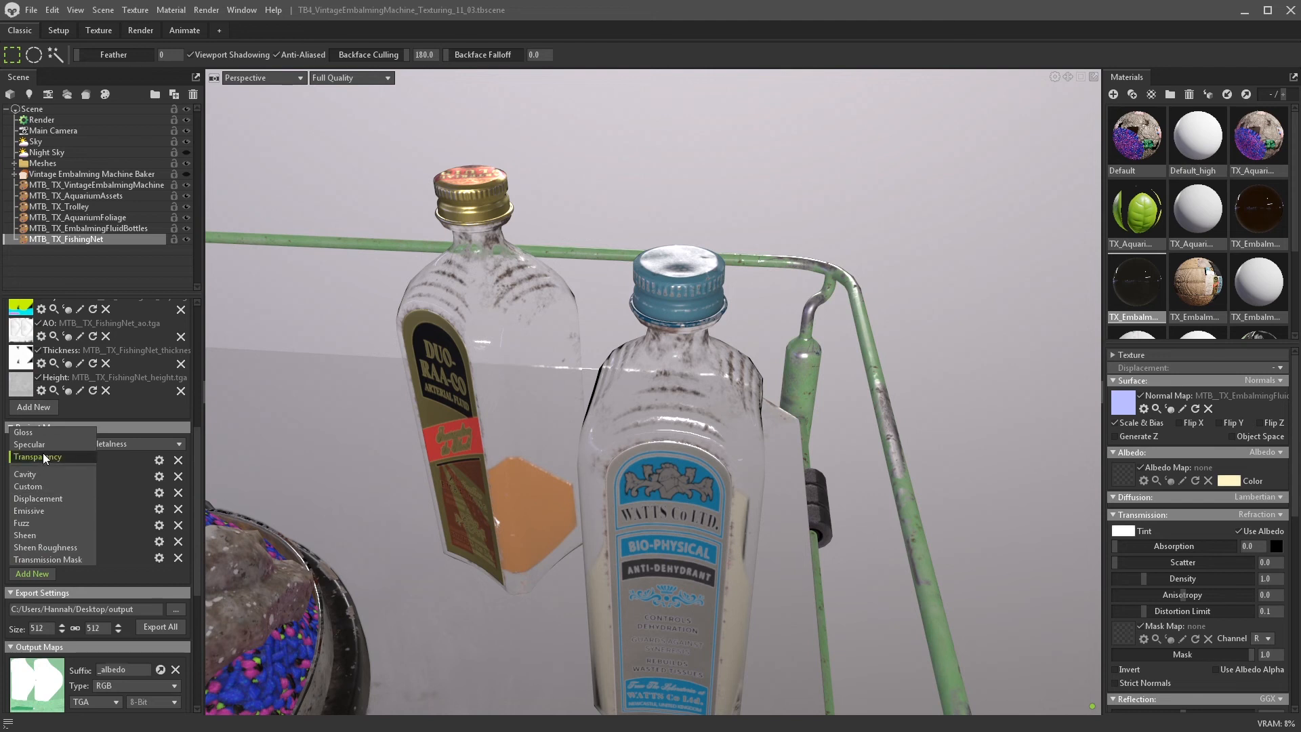
click(43, 454)
click(27, 590)
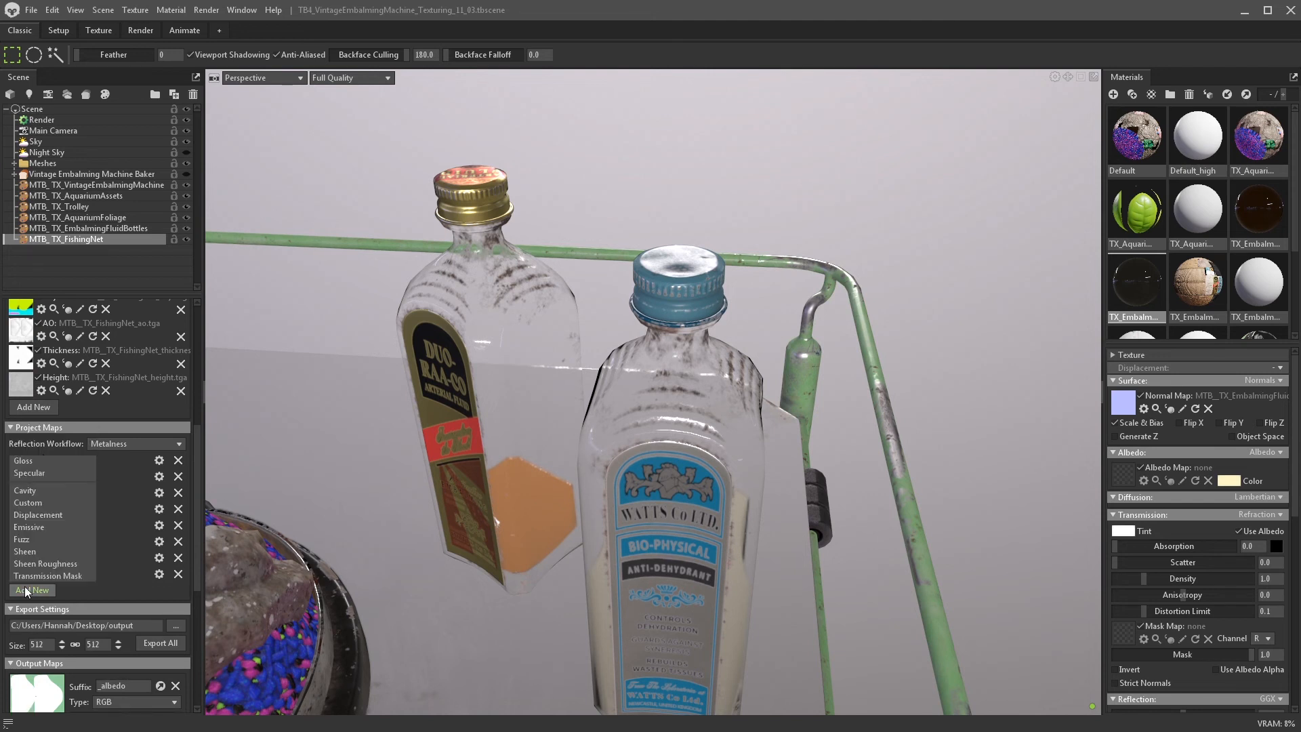
click(32, 552)
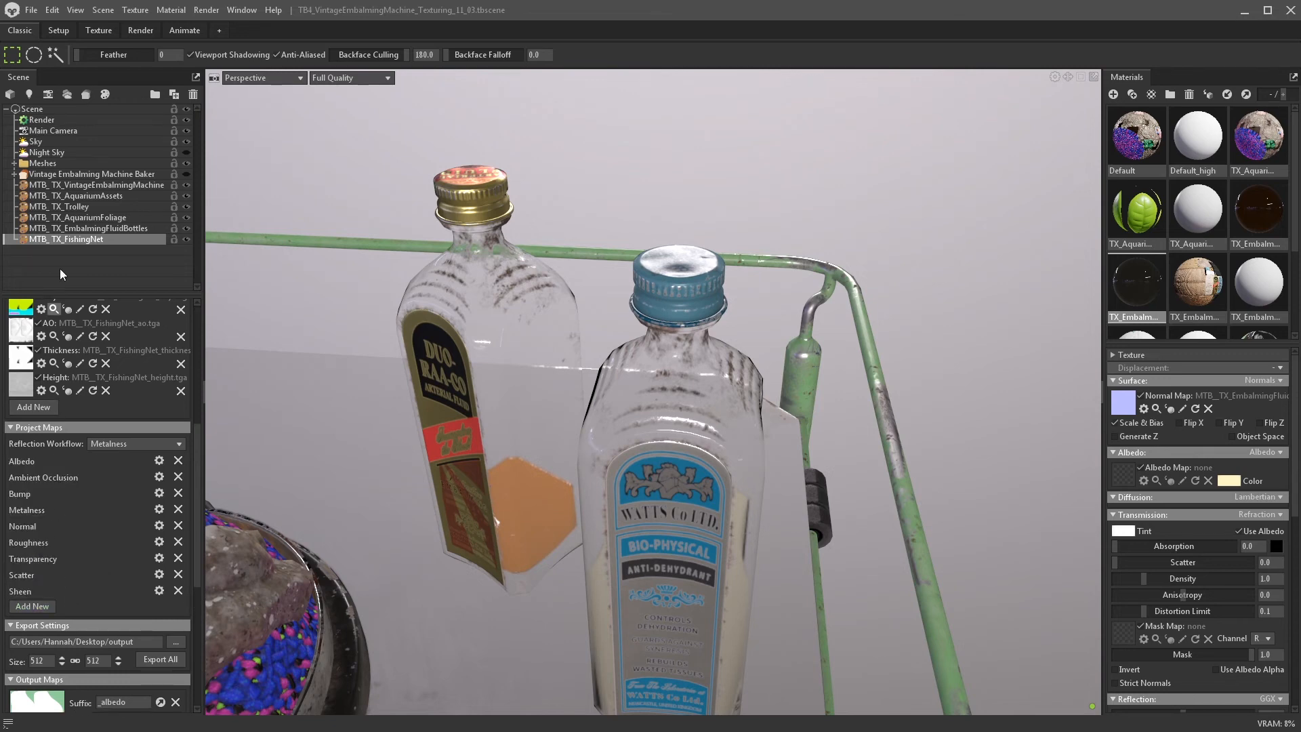
- Enable transparency on the fishnet fill layer and load TX_Fishnet_Alpha from the Source Files folder as its transparency map
click(99, 31)
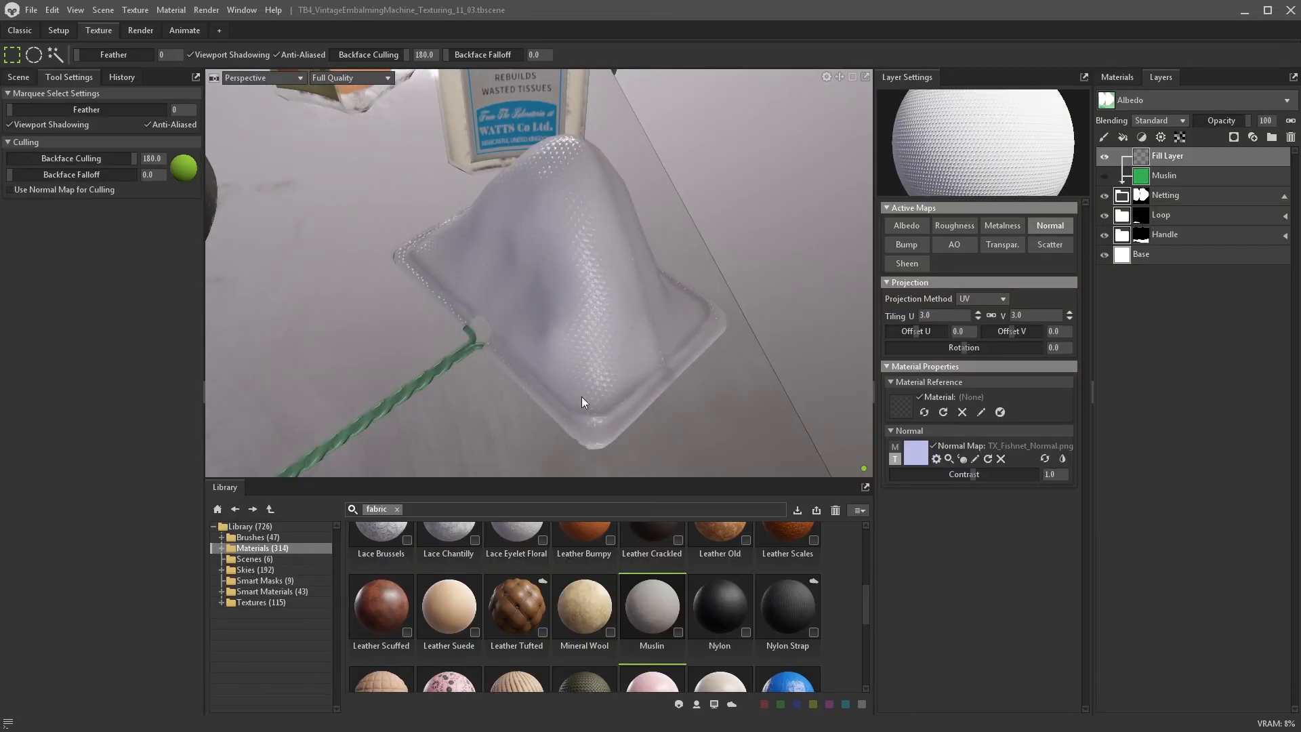
click(1010, 246)
click(916, 520)
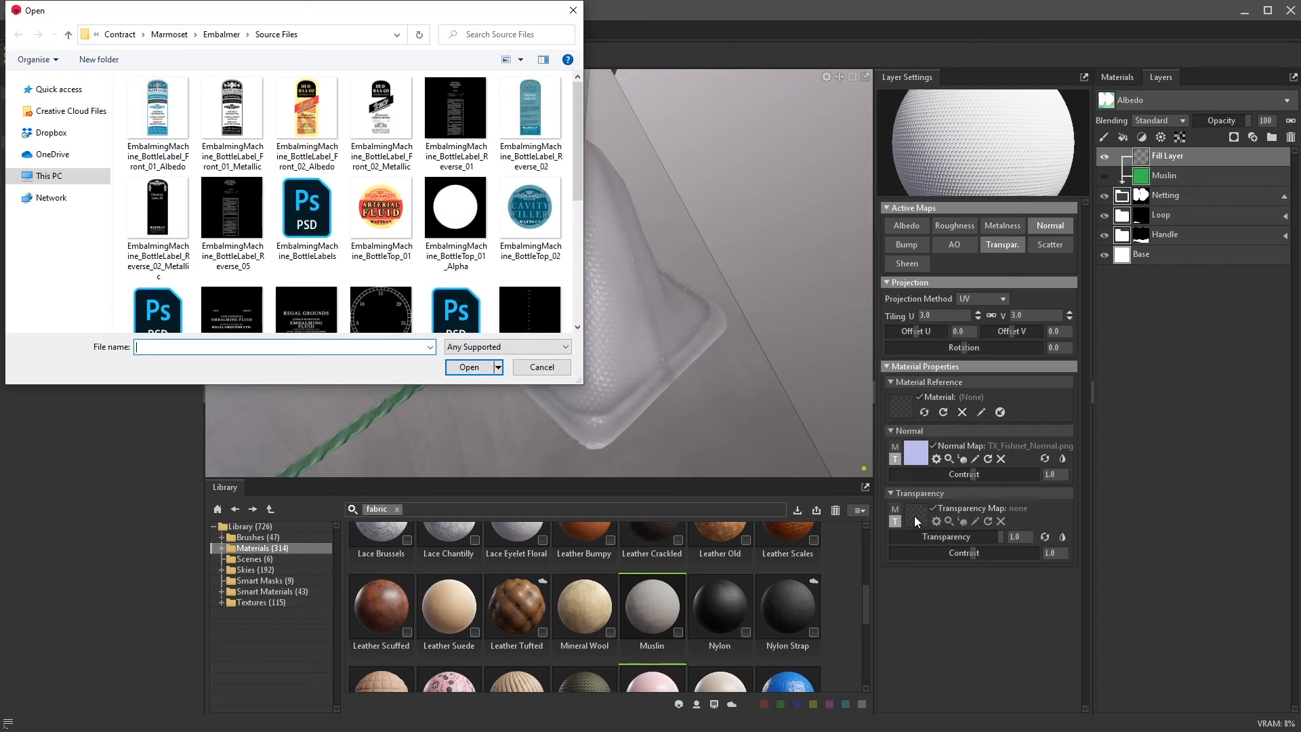
scroll(431, 280, down, 5)
click(298, 288)
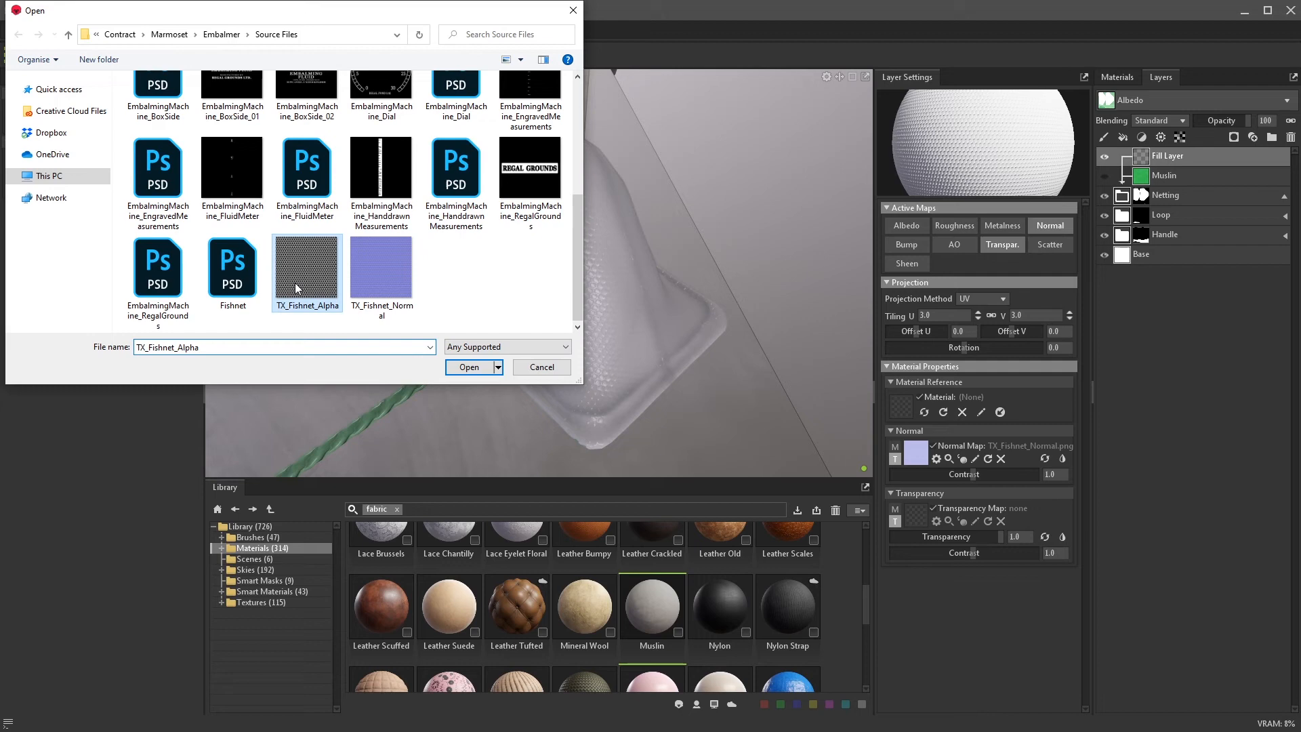
click(470, 370)
drag(532, 372, 639, 334)
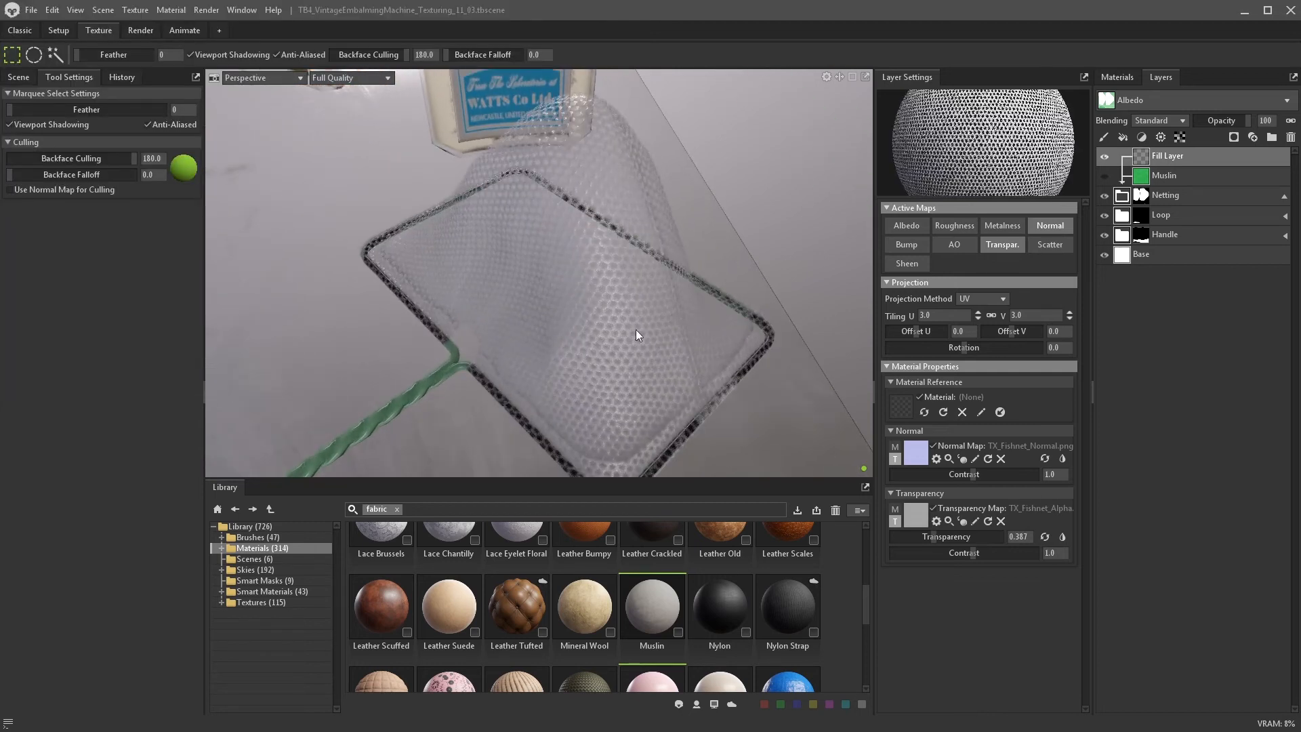
- Change the transparency mode of the TX_FishingNet material to Cutout
click(1123, 82)
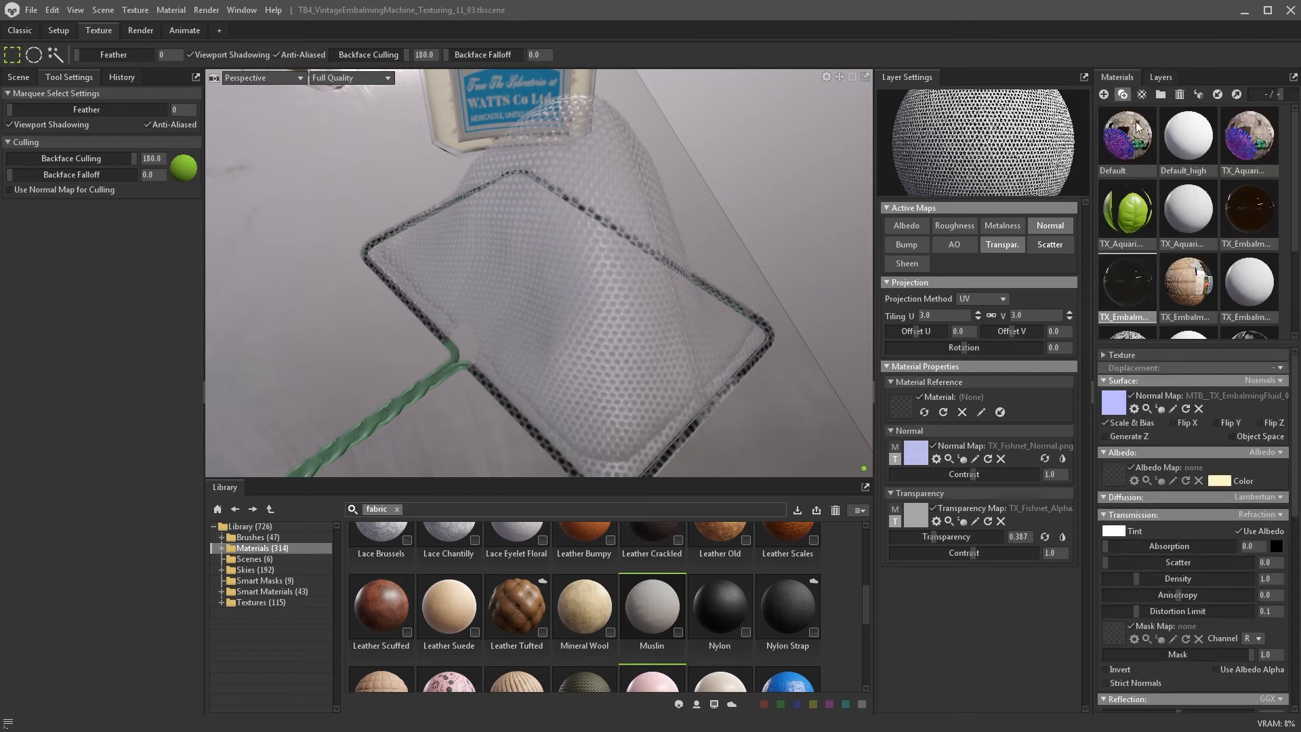
scroll(1186, 386, down, 5)
scroll(1189, 468, down, 1)
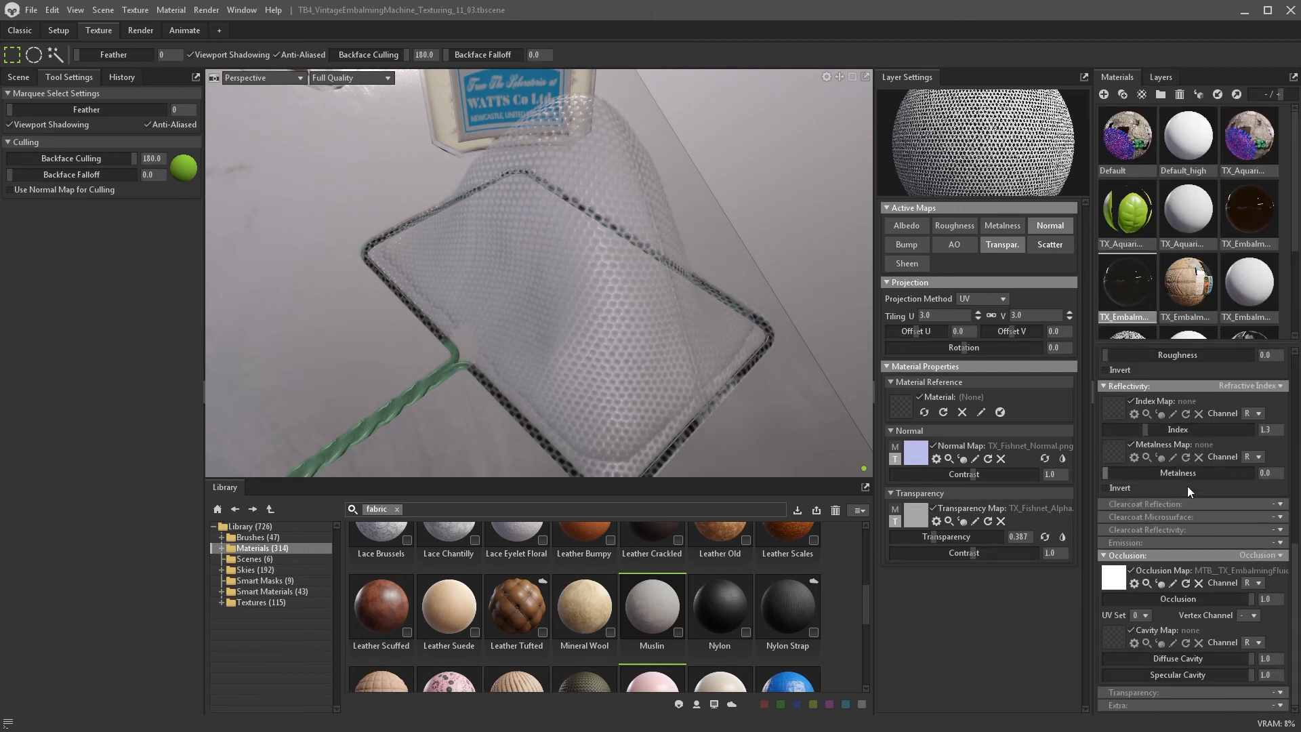
scroll(1223, 245, down, 2)
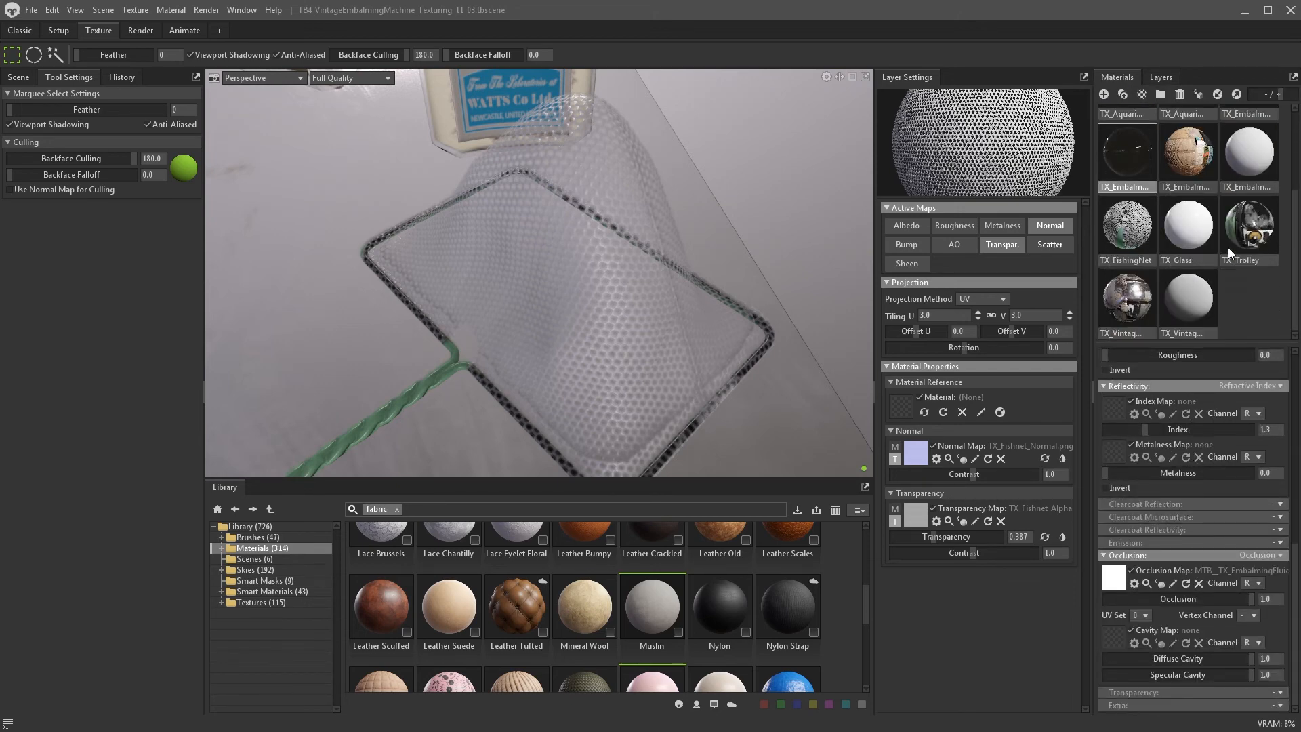
click(1130, 230)
scroll(1220, 542, down, 1)
click(1265, 630)
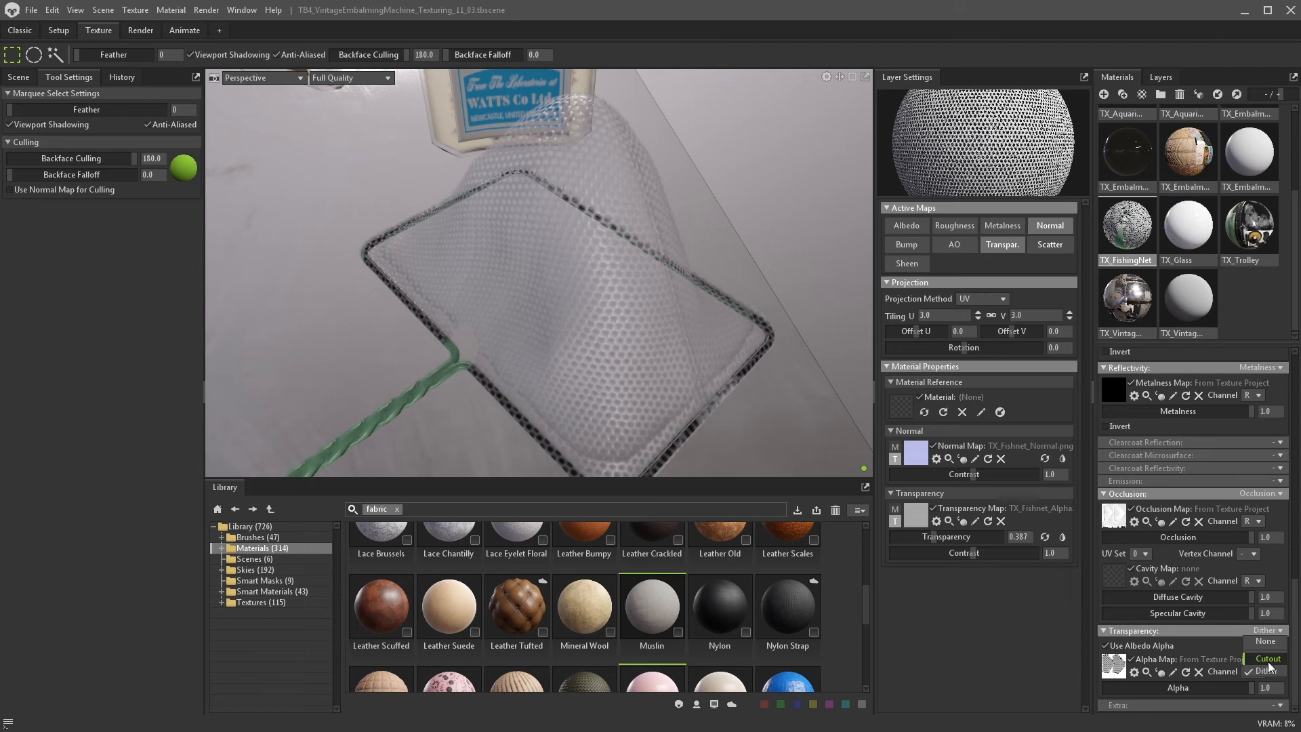
click(1268, 660)
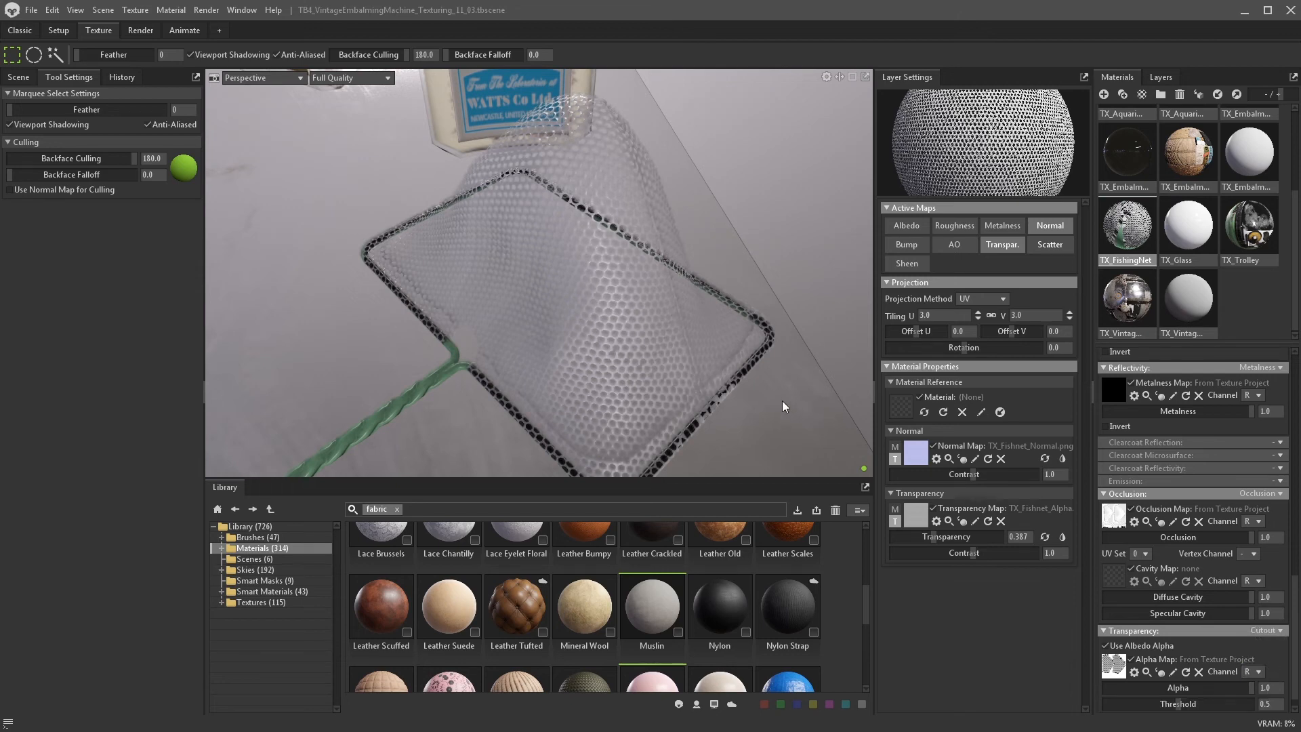
mouse_move(782, 400)
mouse_down()
mouse_move(771, 363)
mouse_move(774, 389)
mouse_up()
- Show the Muslin layer again and set the fishnet fill layer's UV tiling to 4
click(1163, 78)
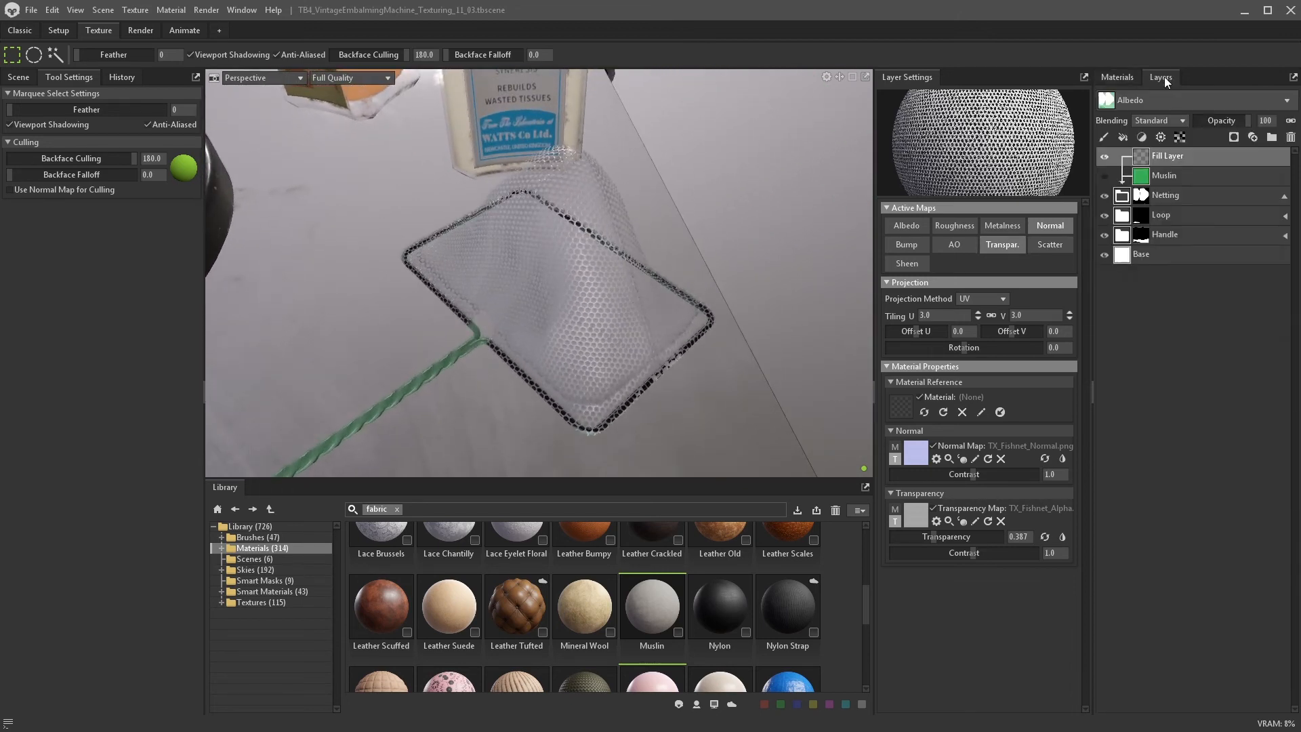
click(1104, 175)
mouse_move(698, 293)
mouse_down()
mouse_move(721, 255)
mouse_move(726, 282)
mouse_move(695, 307)
mouse_up()
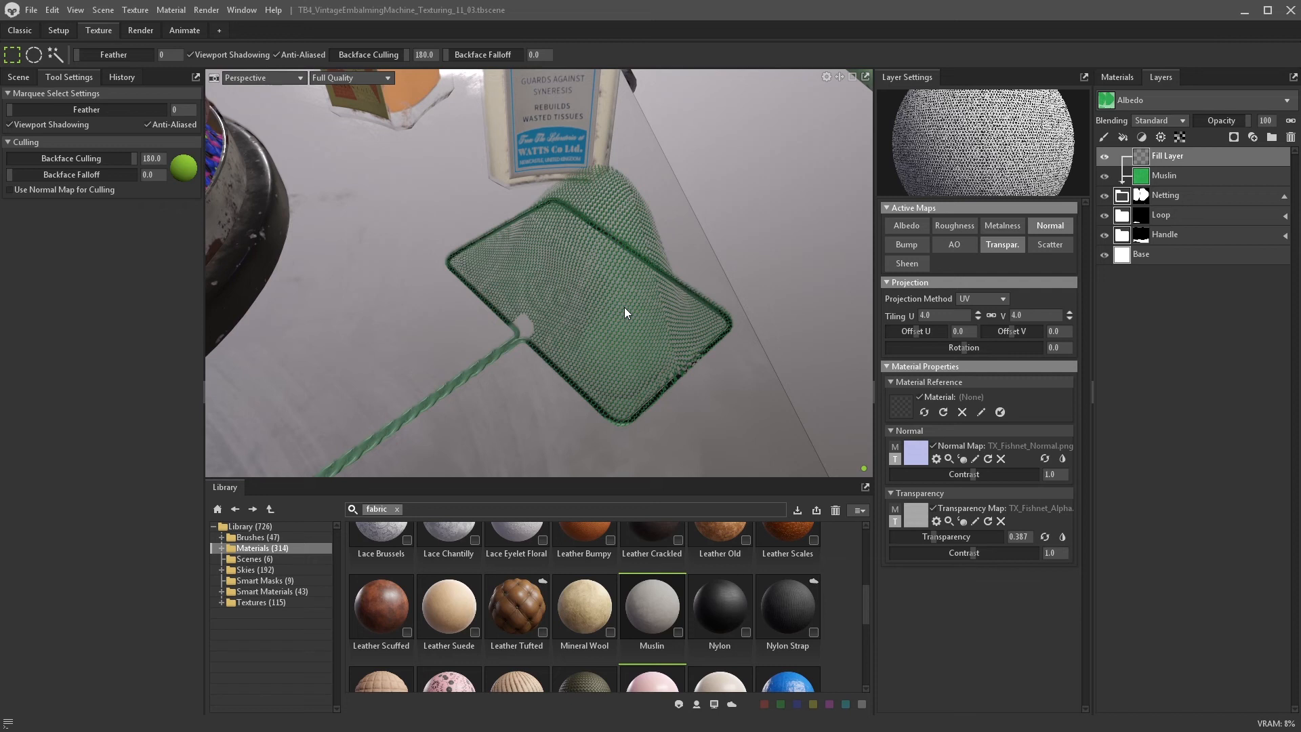
- Turn off back-face culling for the FishingNet_low mesh inside SM_FishingNet
click(20, 77)
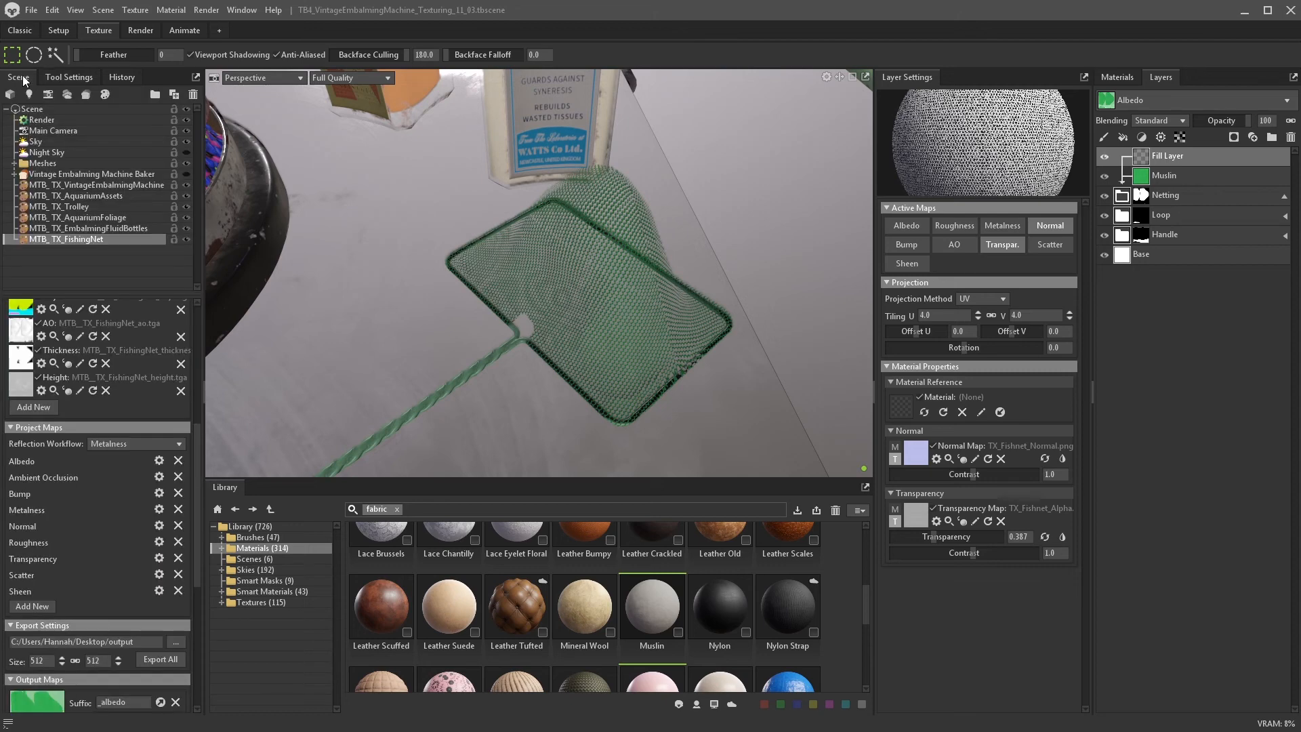
click(14, 163)
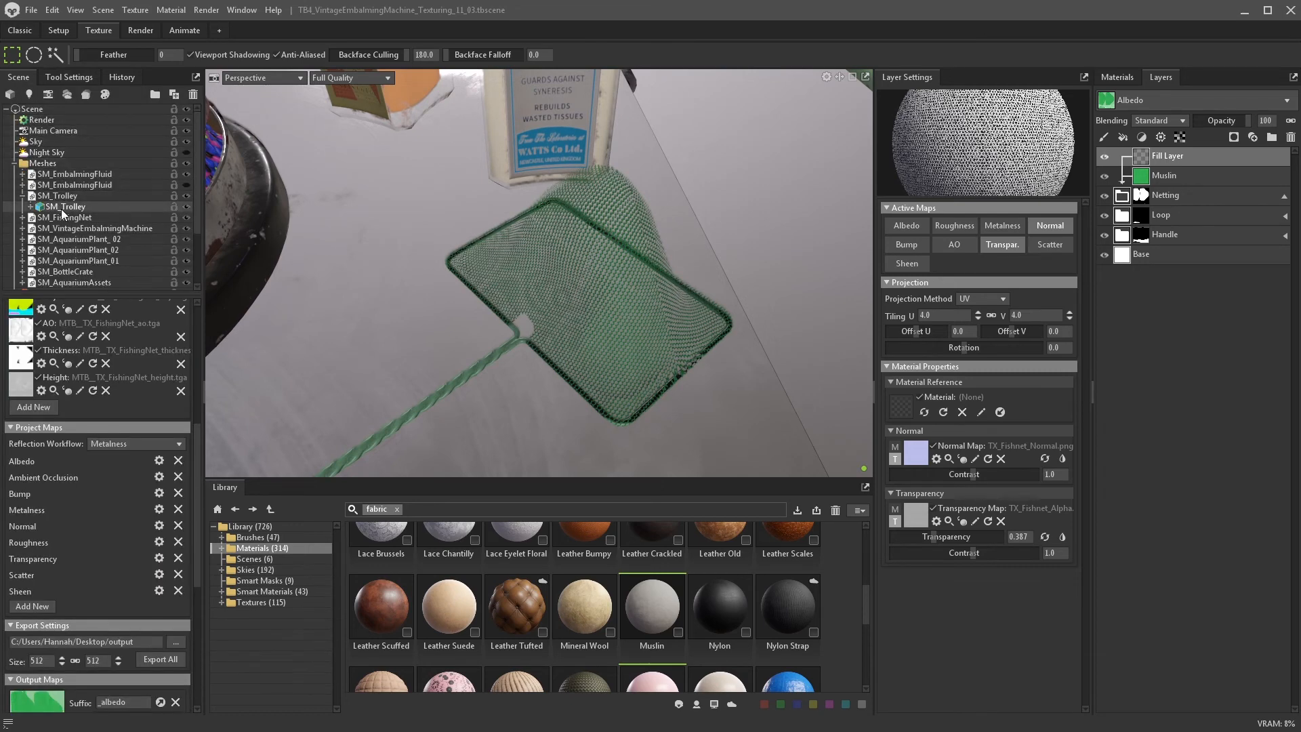
click(23, 206)
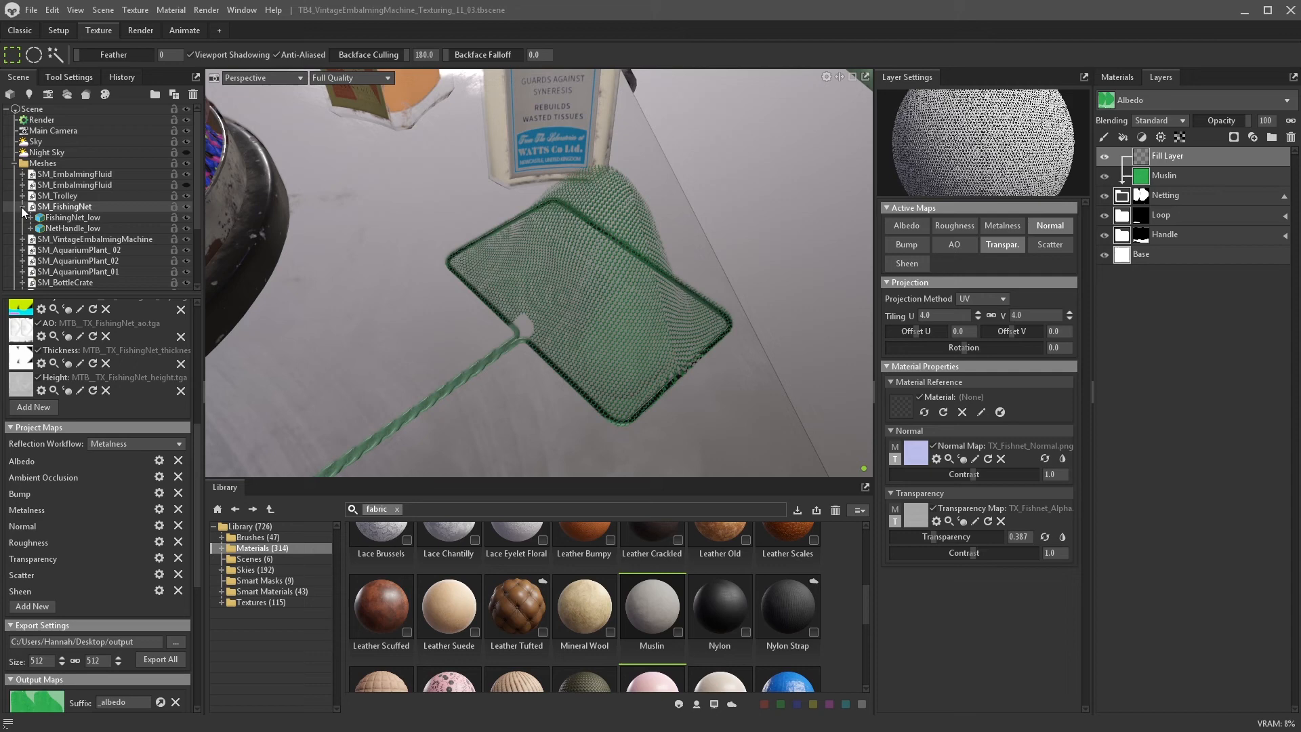
click(67, 217)
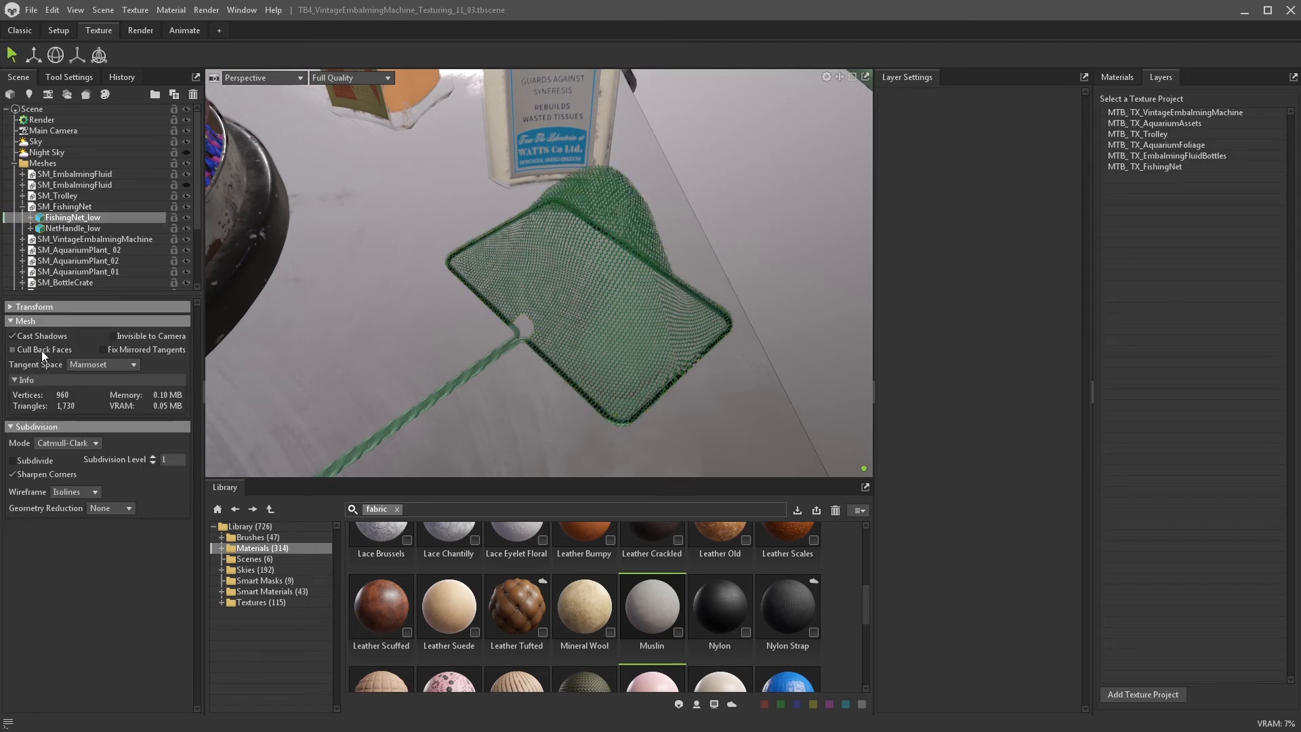
click(15, 164)
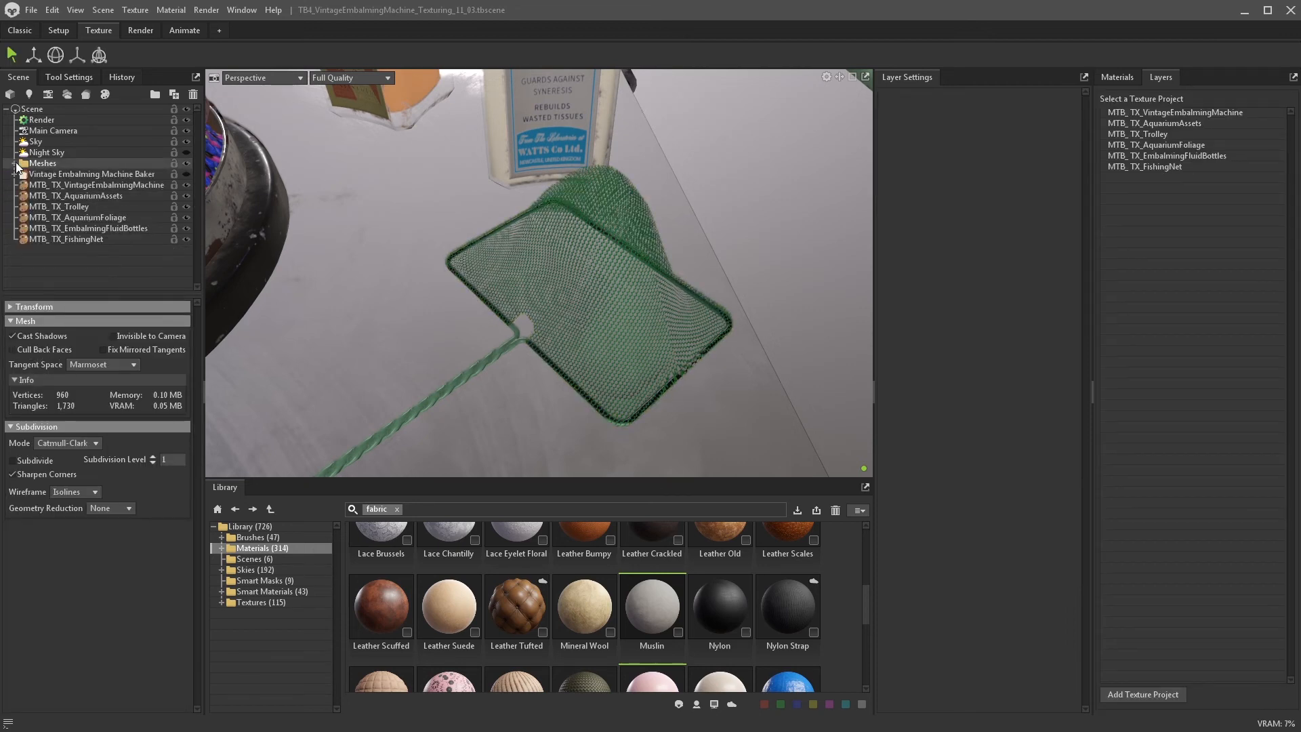
- In the MTB_TX_FishingNet project, tint the Muslin layer's sheen grey-green (8a8e88) and set the sheen contrast to 0.193
click(1145, 166)
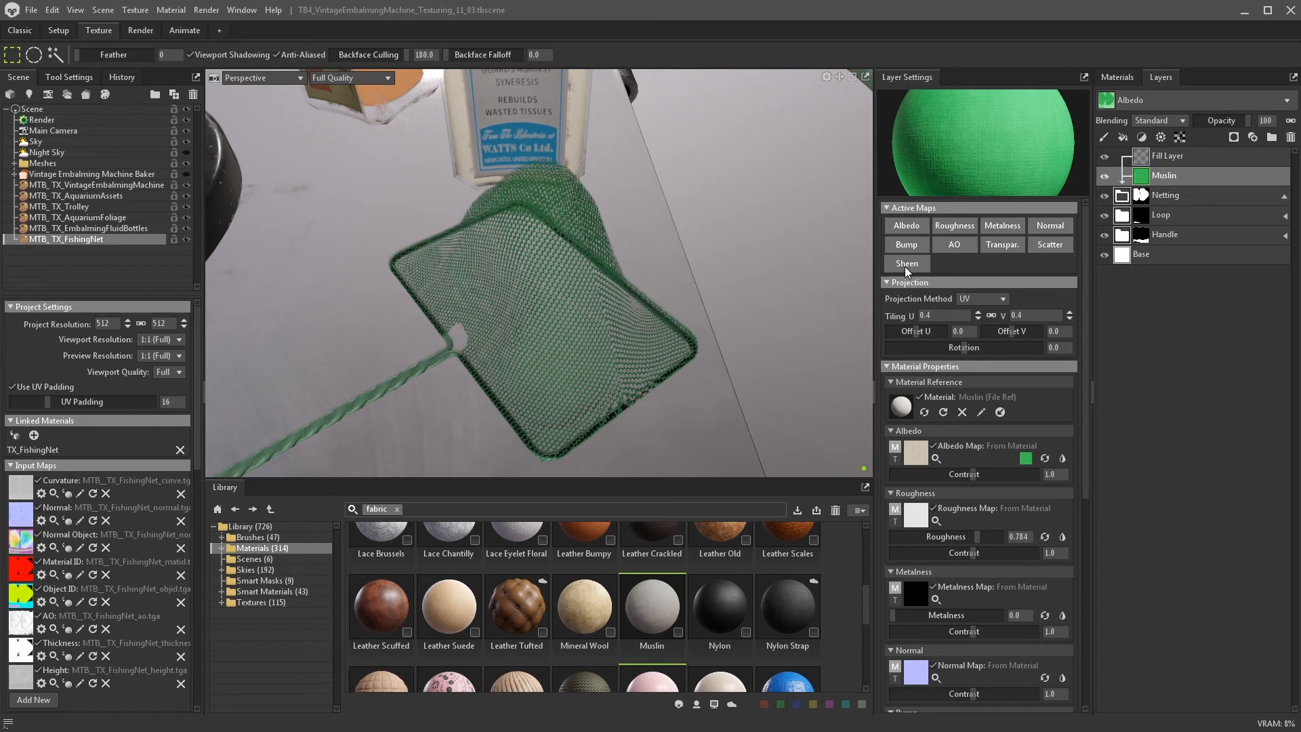
scroll(984, 397, down, 5)
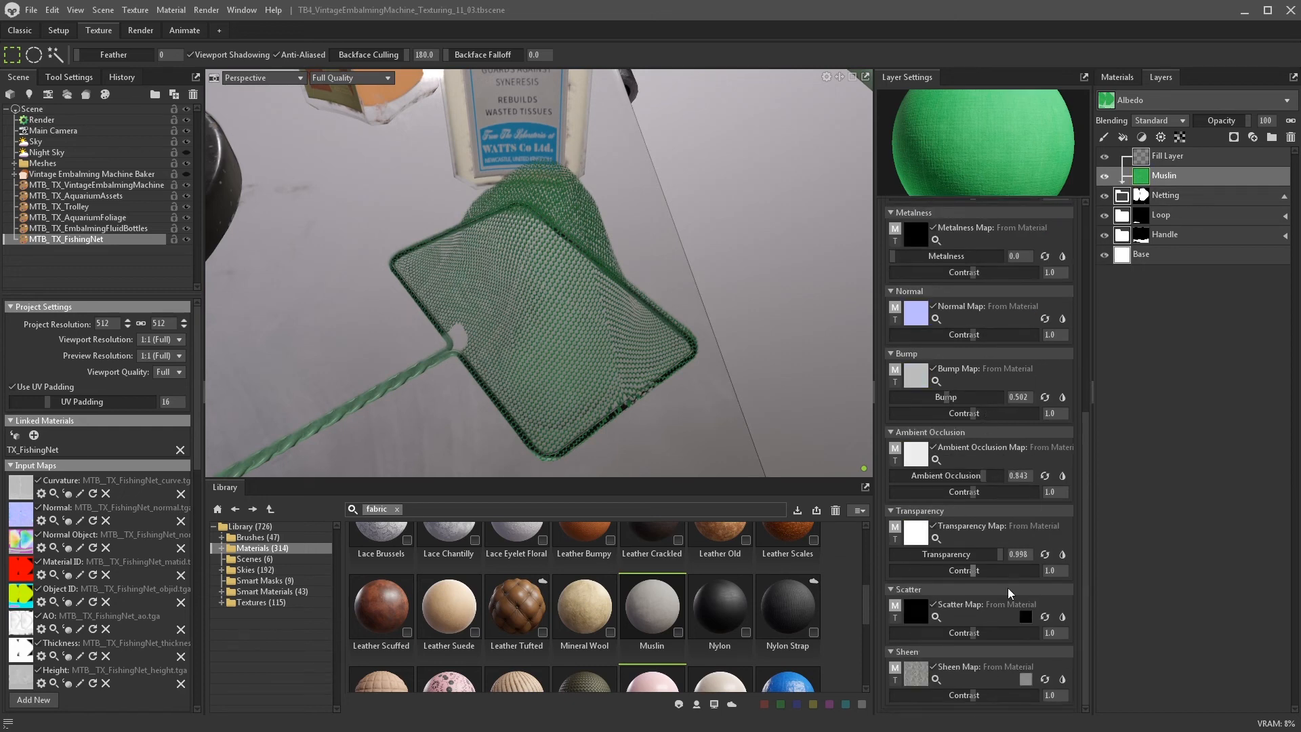
click(1026, 679)
click(675, 410)
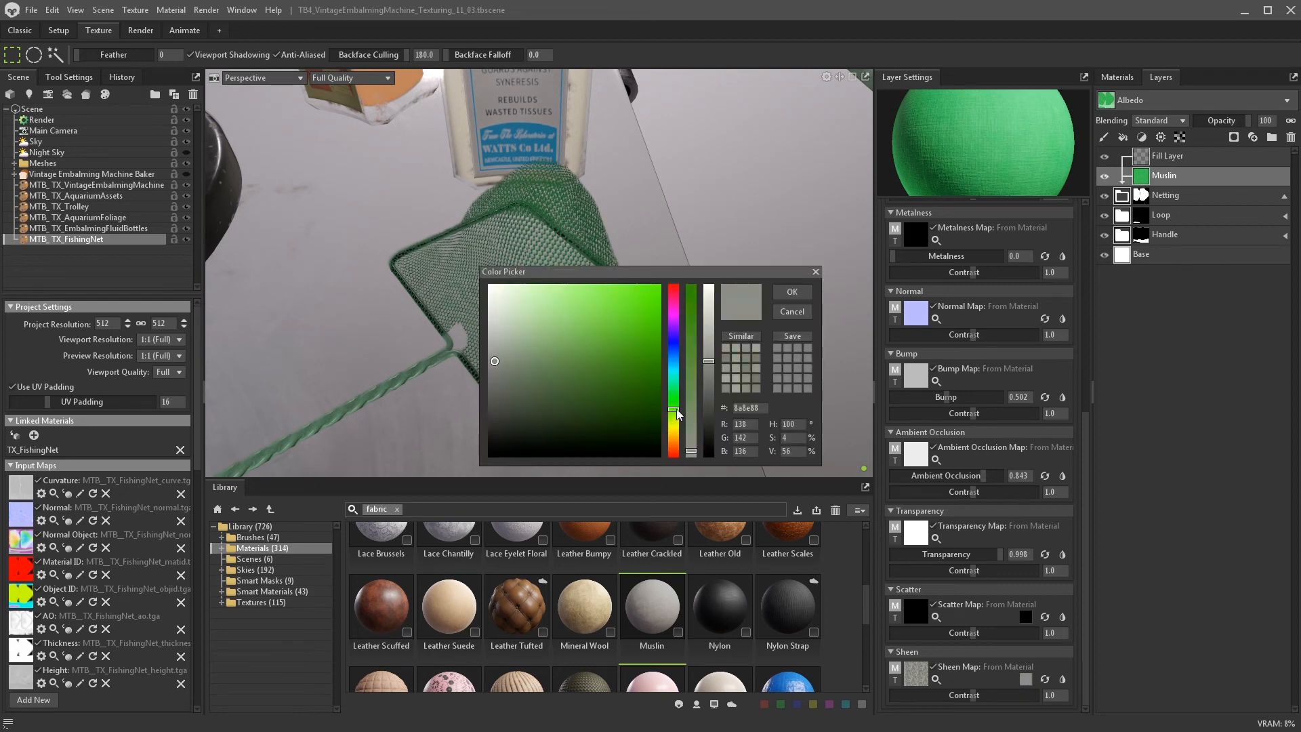
click(792, 293)
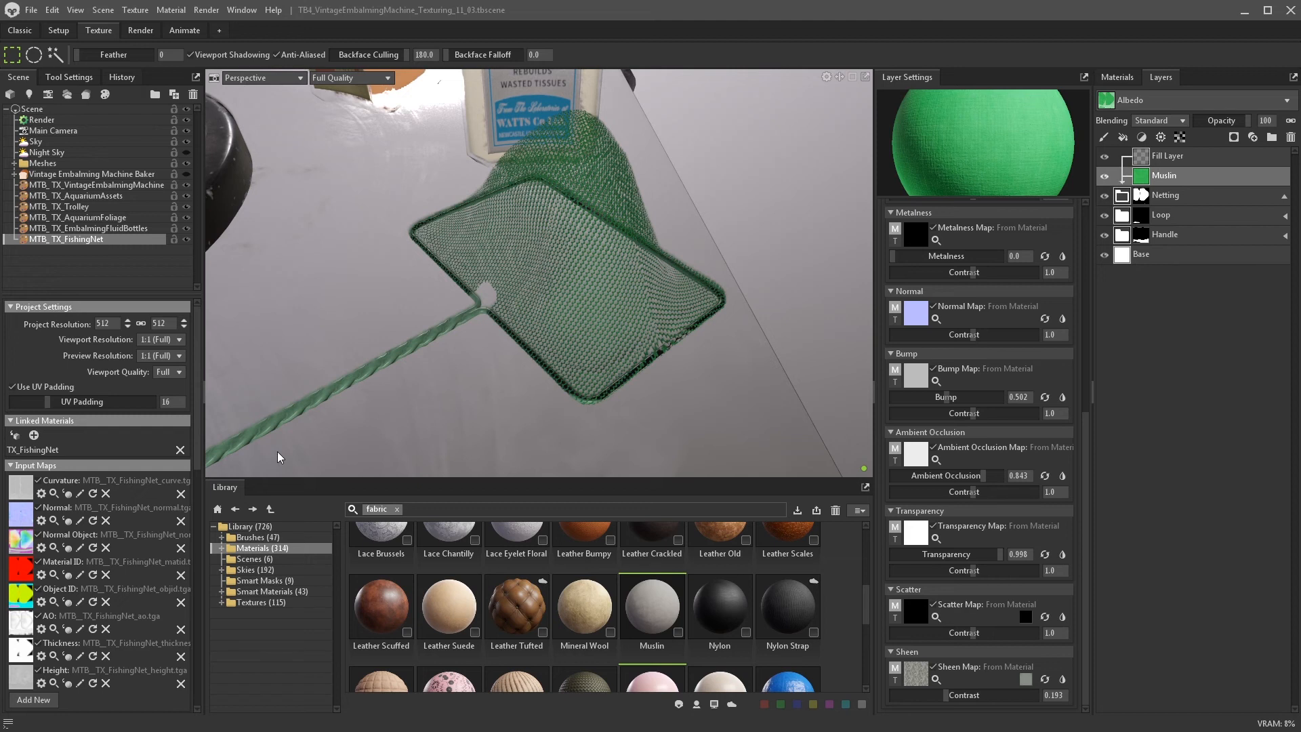
- Add Sheen Roughness to the project maps of the fishing net texture project
scroll(95, 477, down, 10)
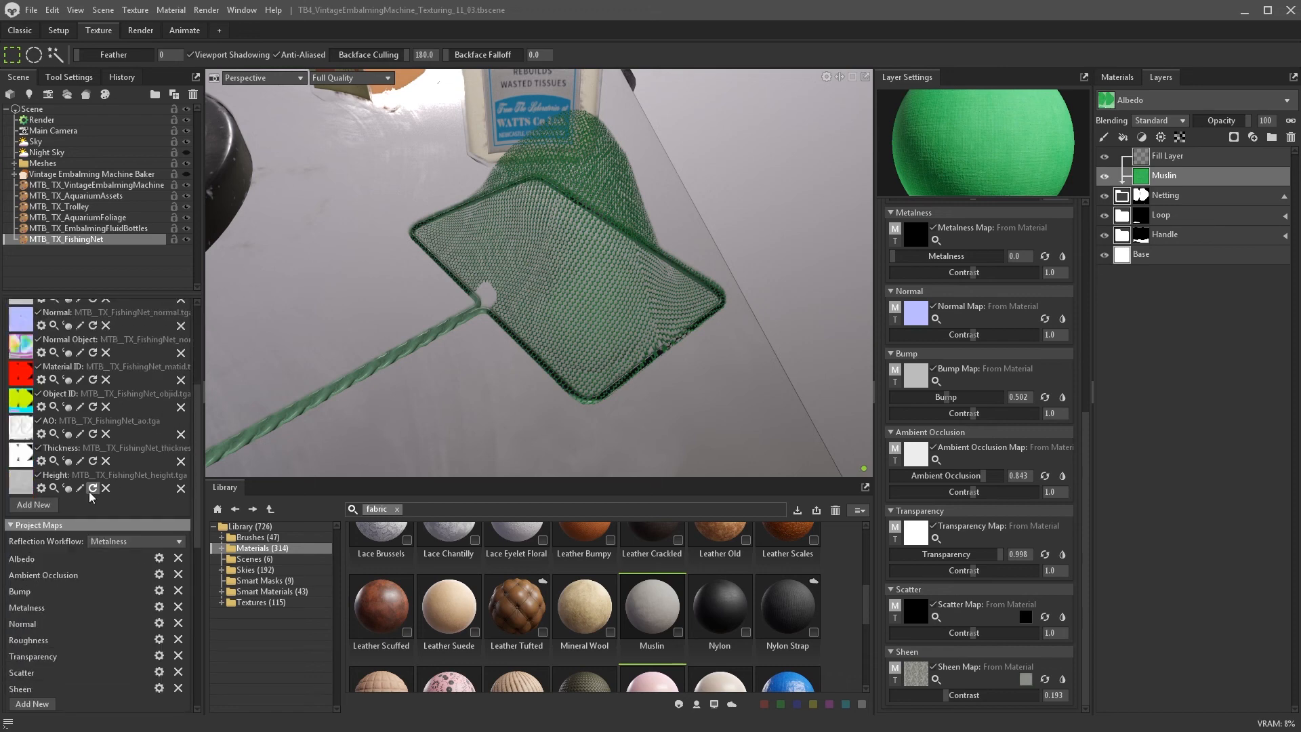
click(30, 510)
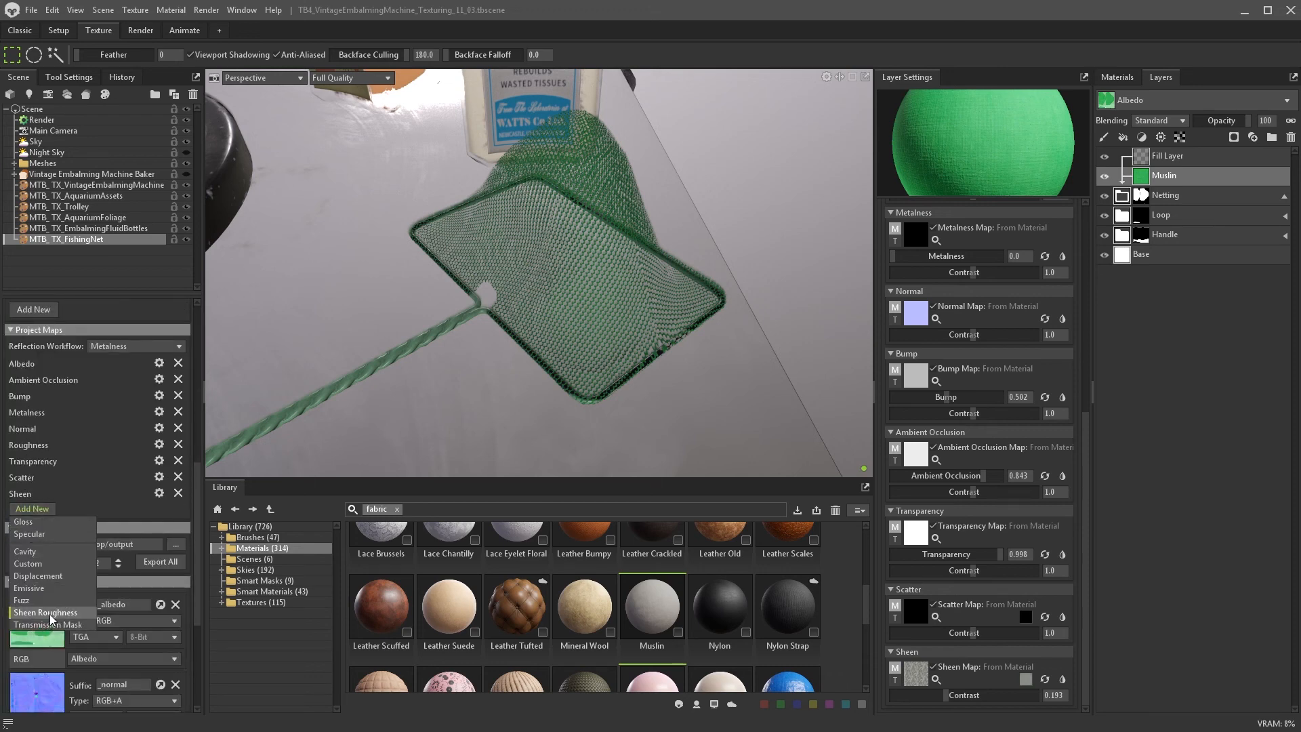
click(42, 614)
- Enable Sheen Roughness on the Muslin layer and raise its value
scroll(1027, 492, up, 6)
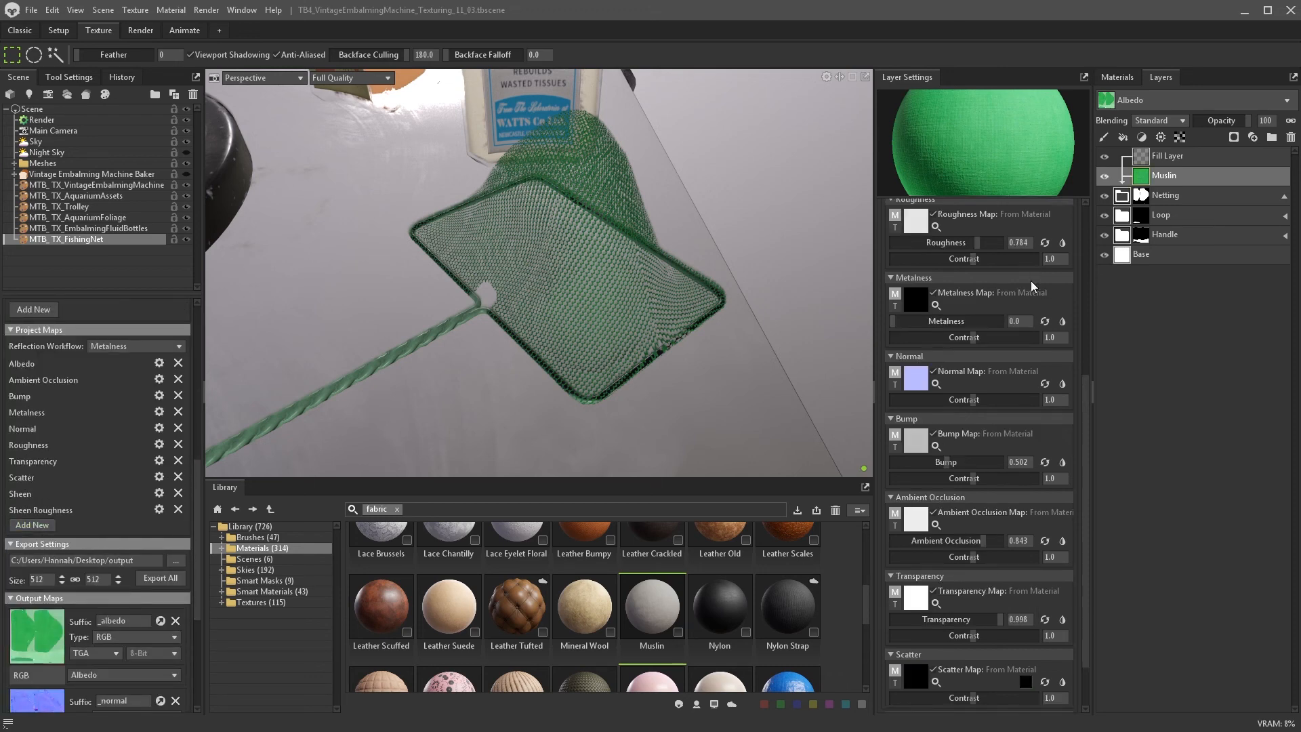
click(954, 264)
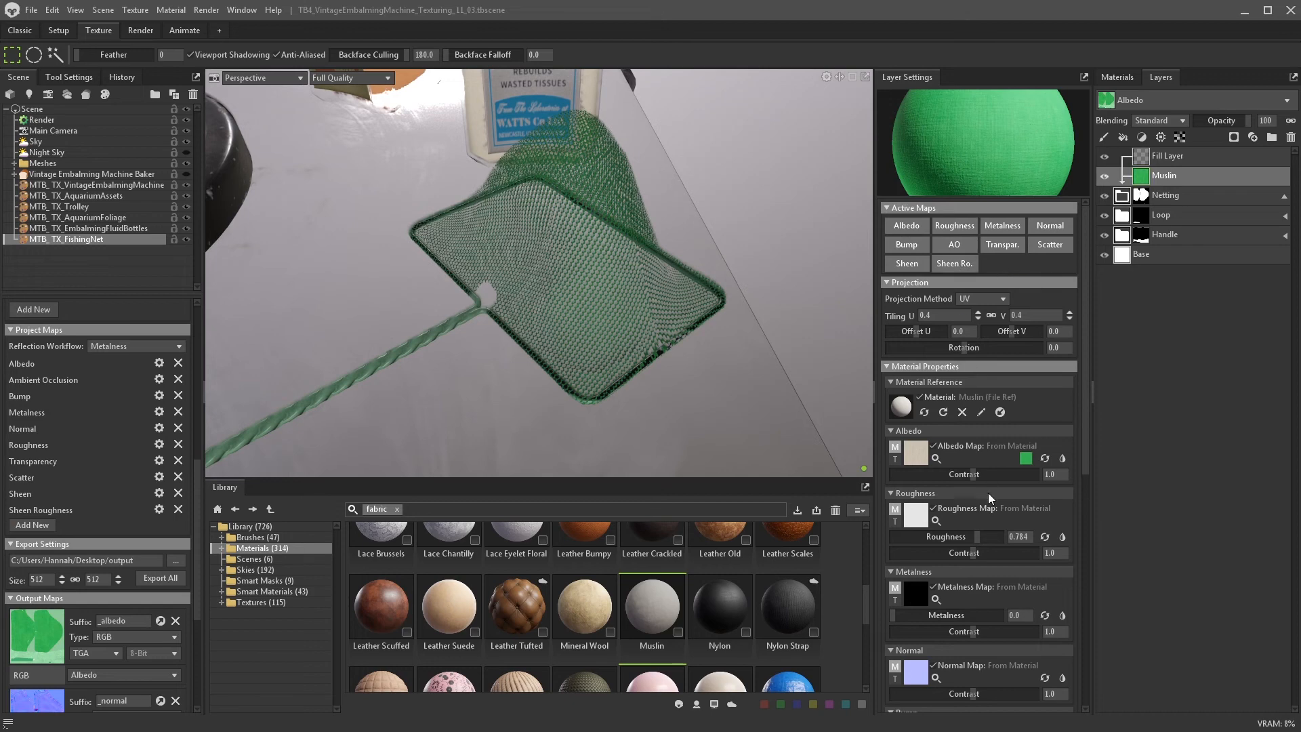
scroll(976, 610, down, 10)
drag(947, 671, 979, 678)
alt+drag(700, 366, 679, 338)
alt+right_drag(677, 332, 681, 385)
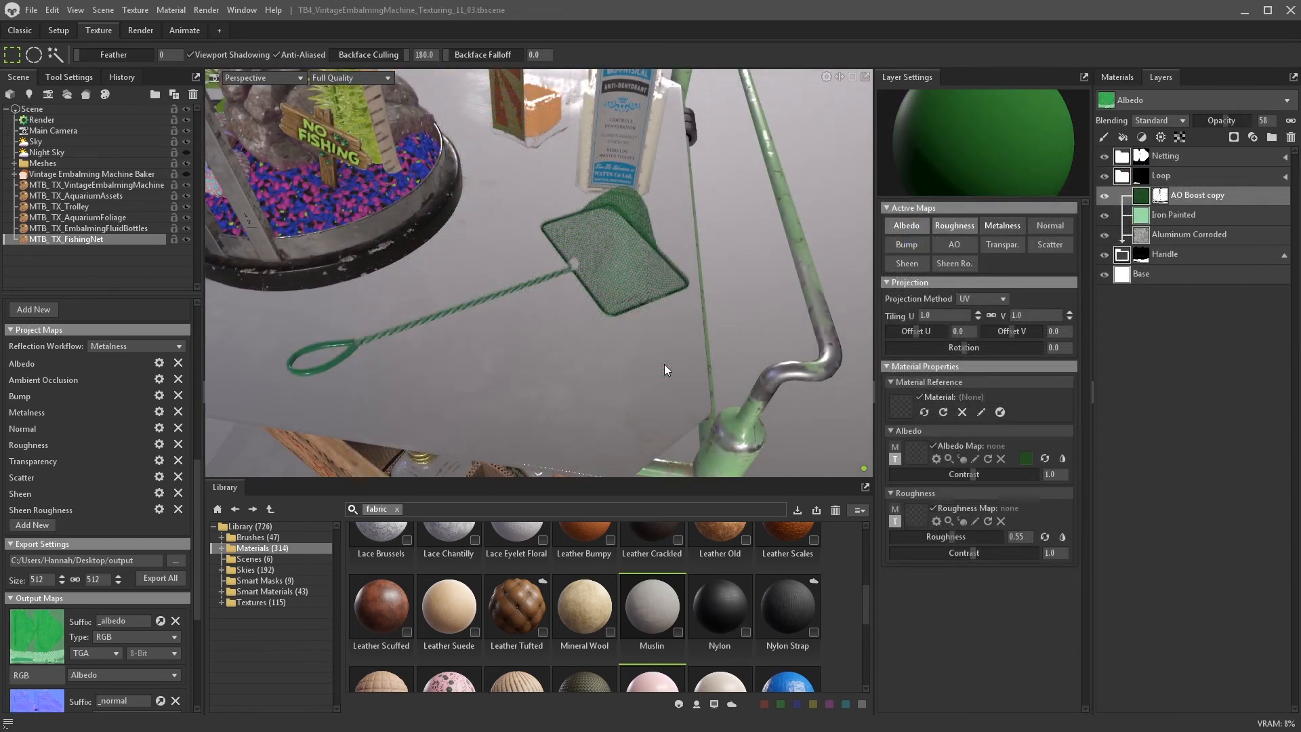
- Turn on ray tracing in the scene's render lighting settings
click(60, 120)
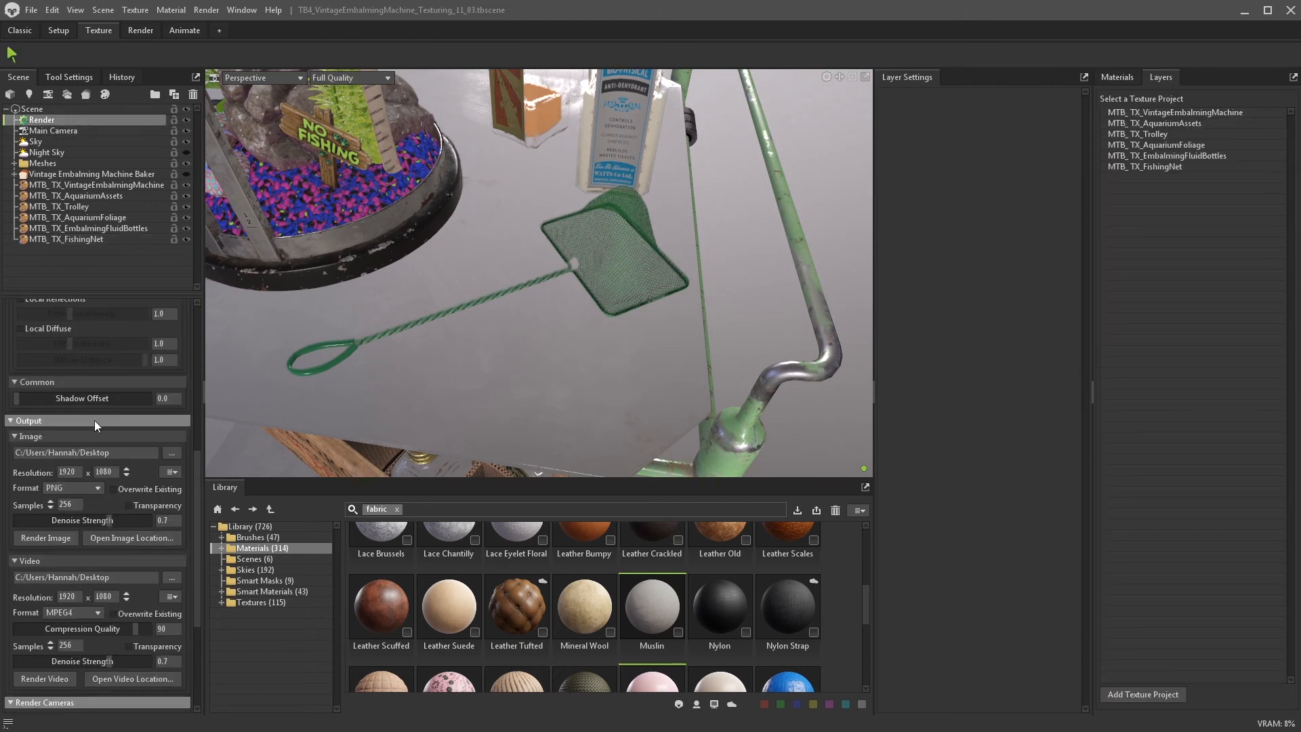
drag(198, 465, 194, 311)
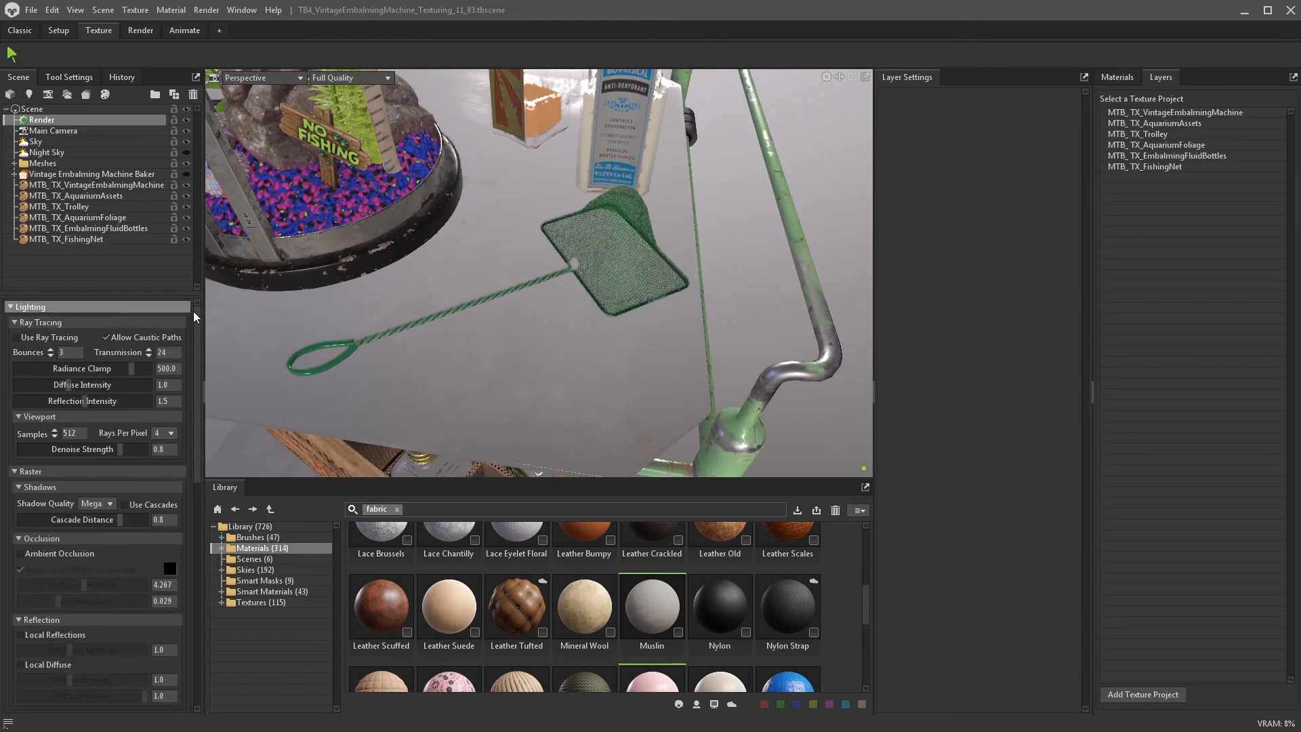
click(42, 337)
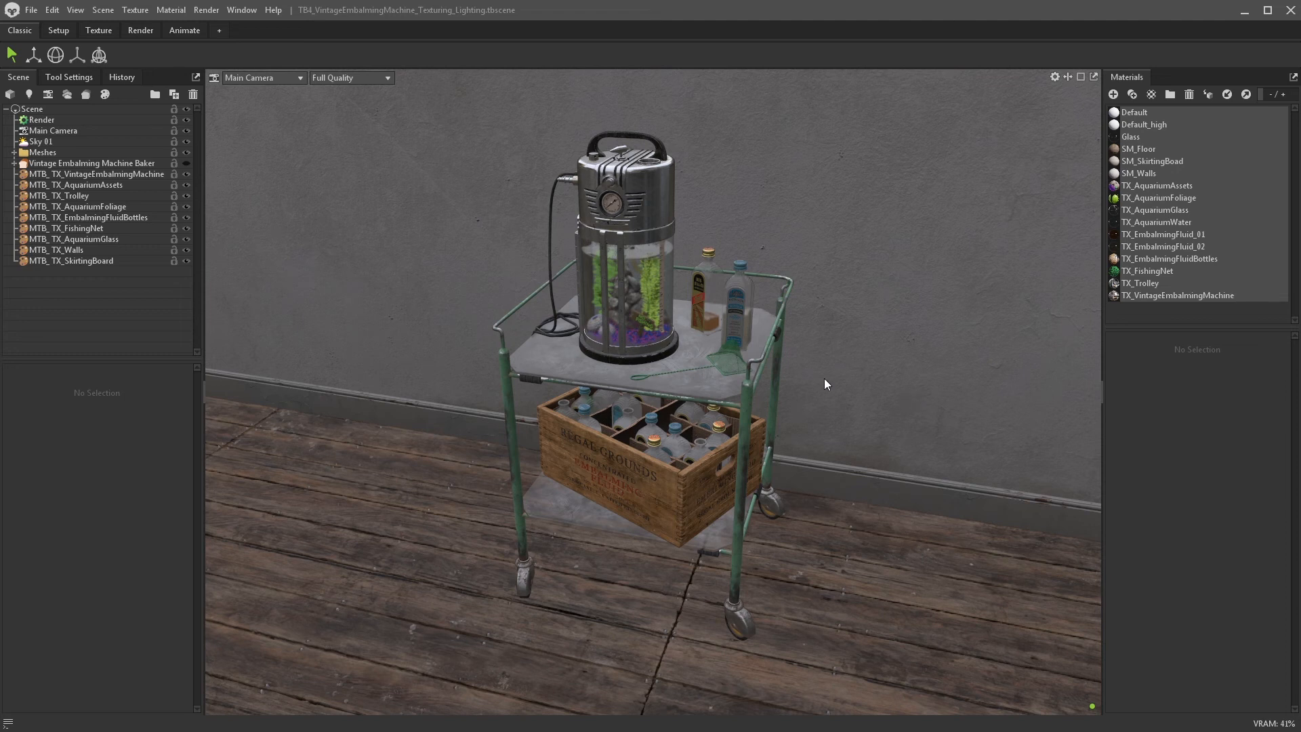
- Add a shadow catcher to the lighting scene
click(105, 15)
mouse_move(110, 27)
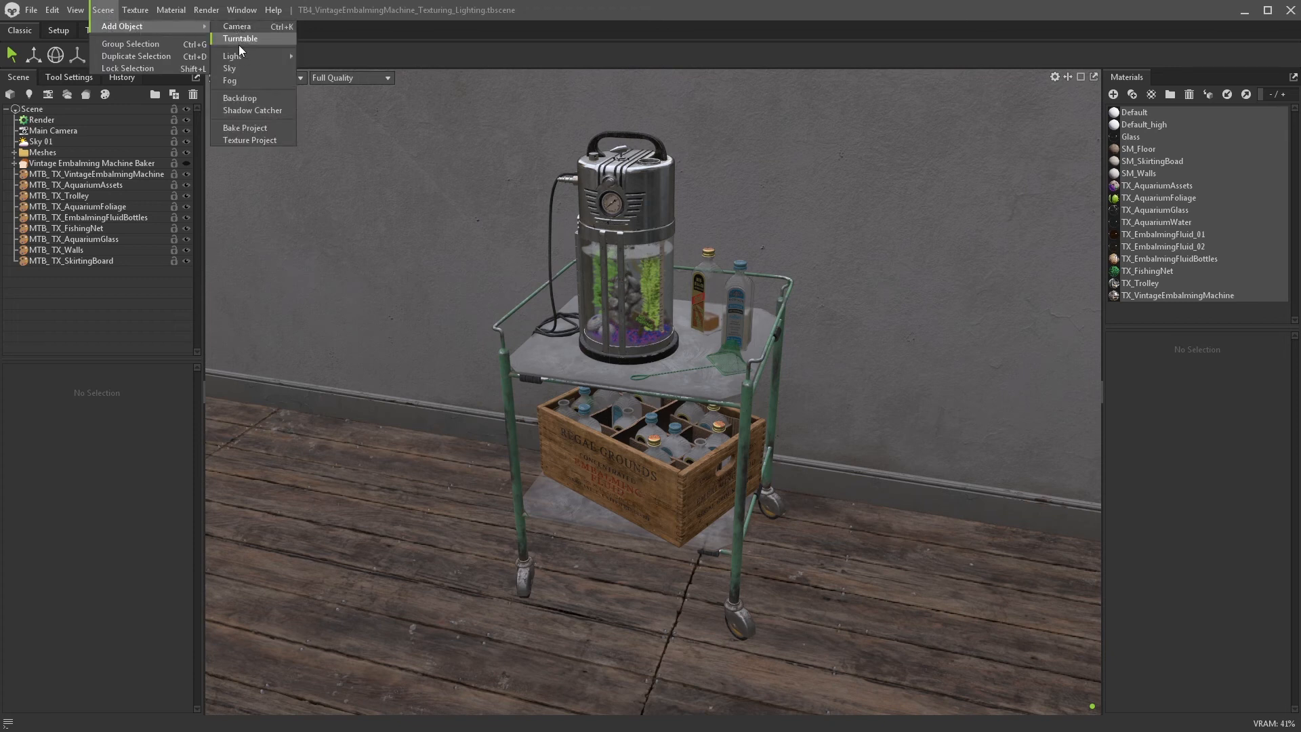
click(245, 108)
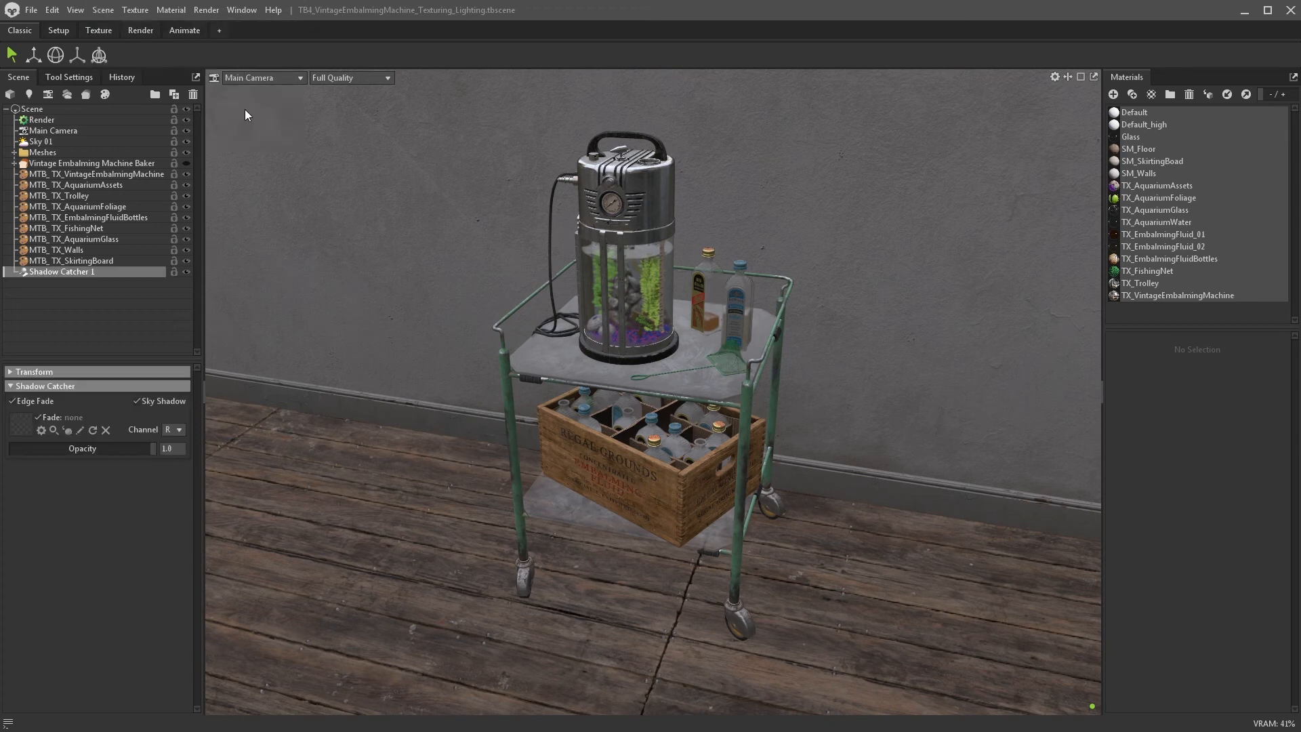
- Hide the SM_Floorboards and SM_RoomWalls meshes
click(14, 153)
click(187, 163)
click(186, 174)
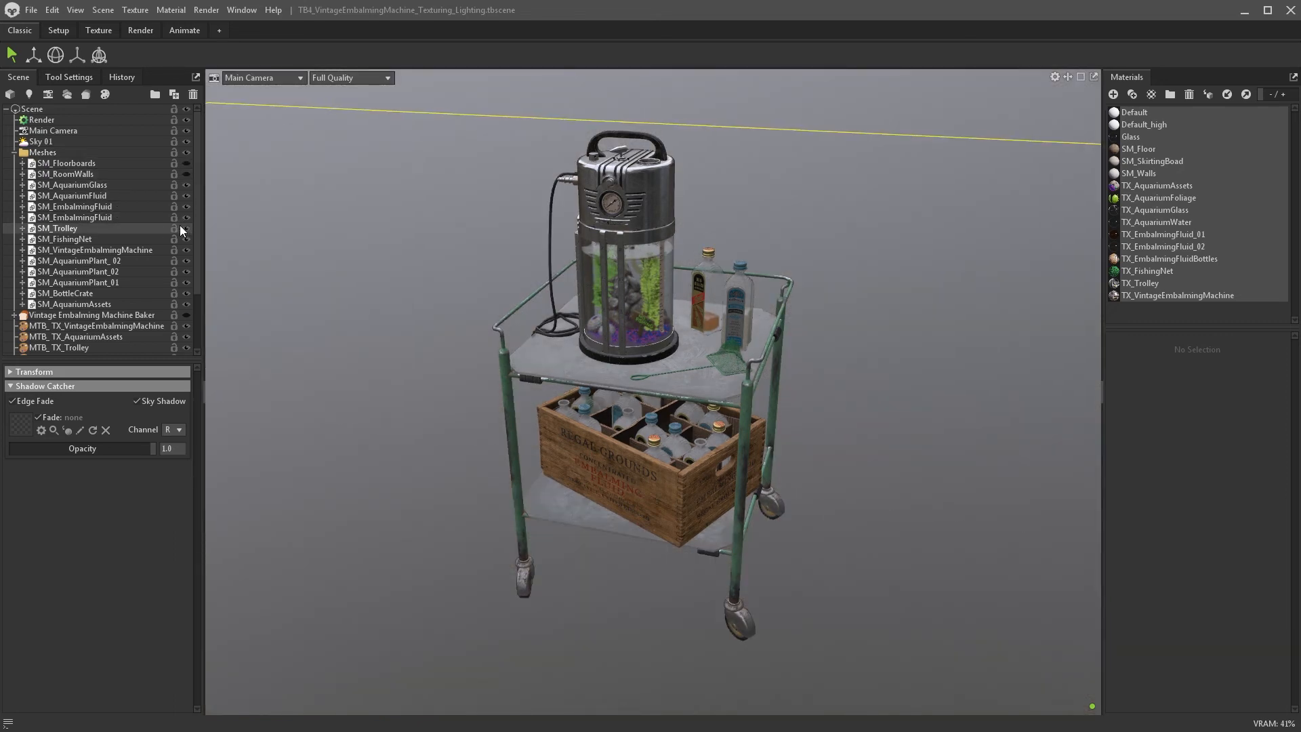
- Switch the viewport to the Perspective camera and examine the shadow catcher plane around the trolley
click(263, 77)
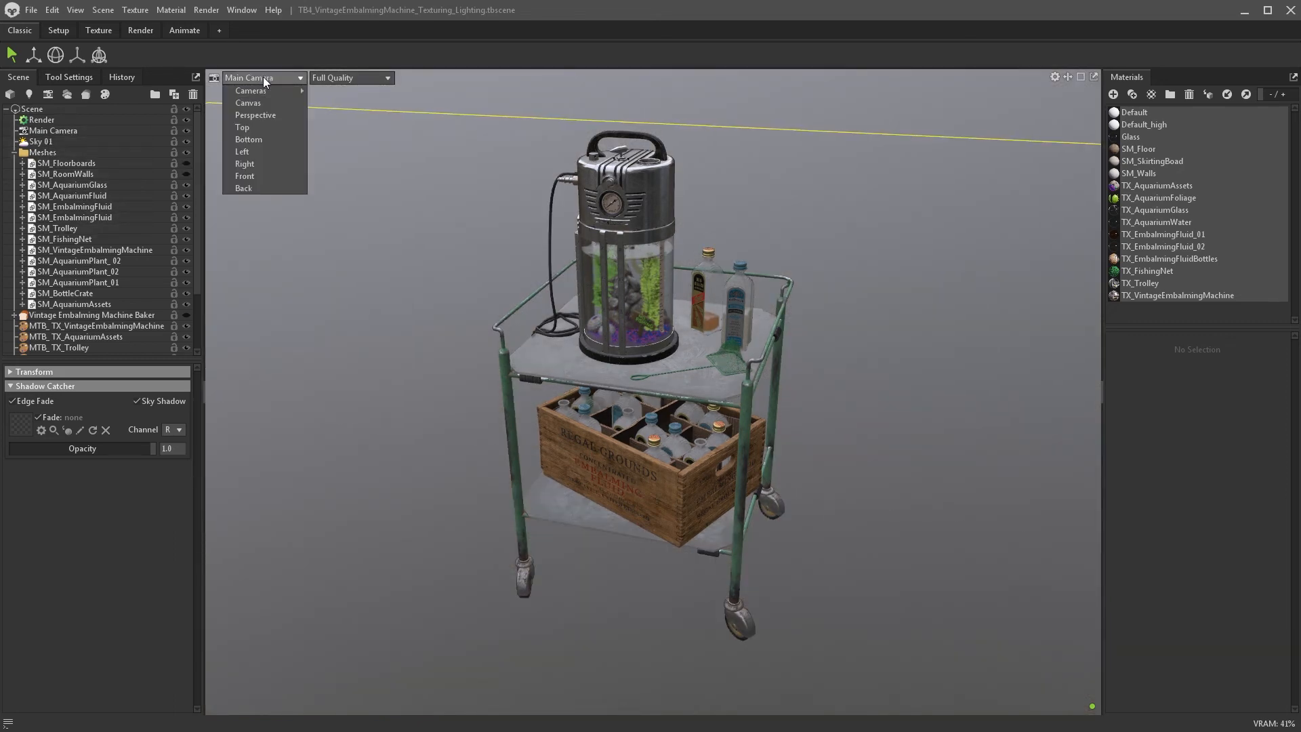
click(254, 115)
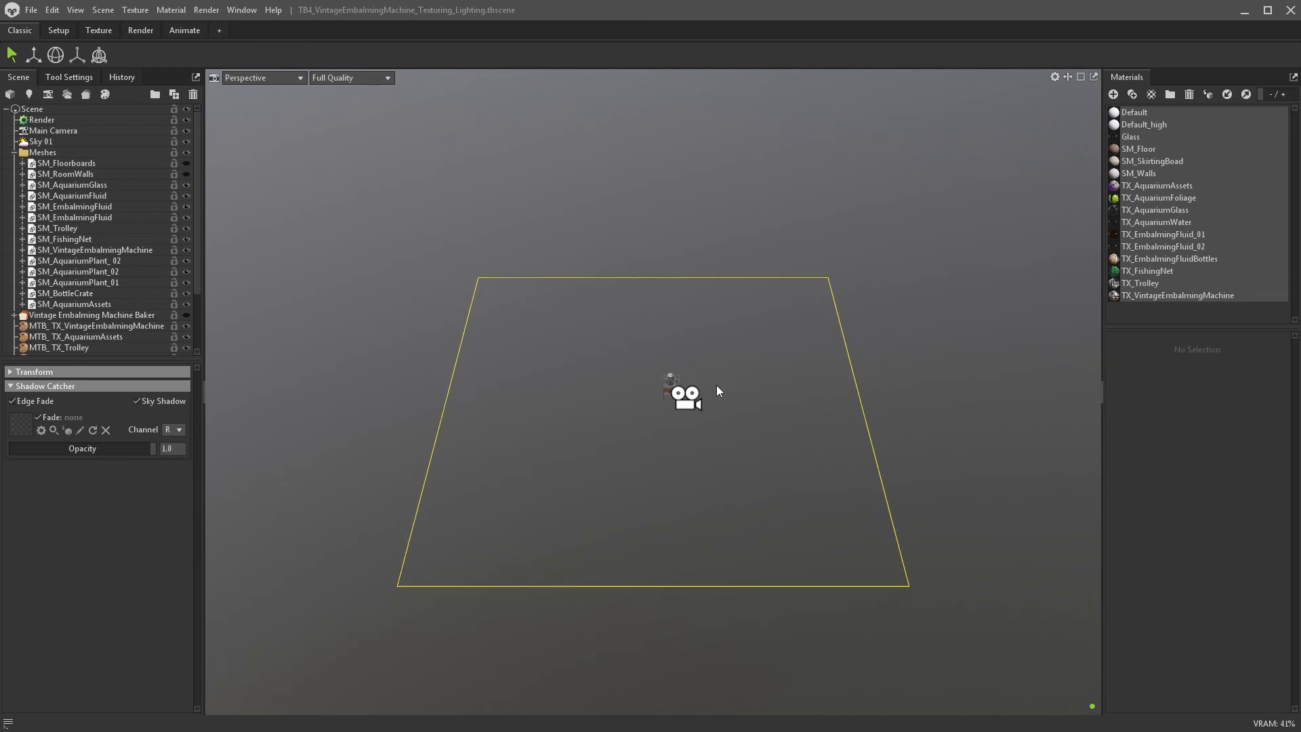
drag(719, 388, 642, 333)
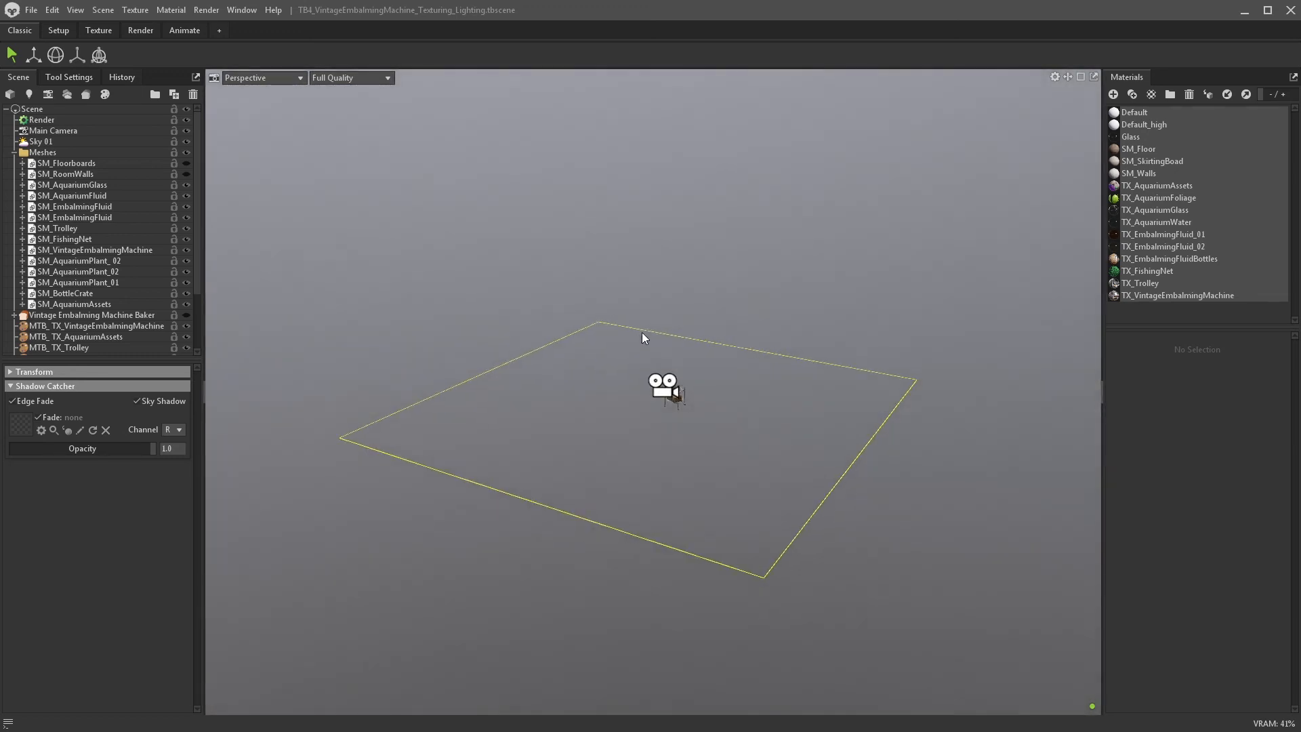
right_drag(642, 332, 690, 458)
drag(690, 461, 640, 440)
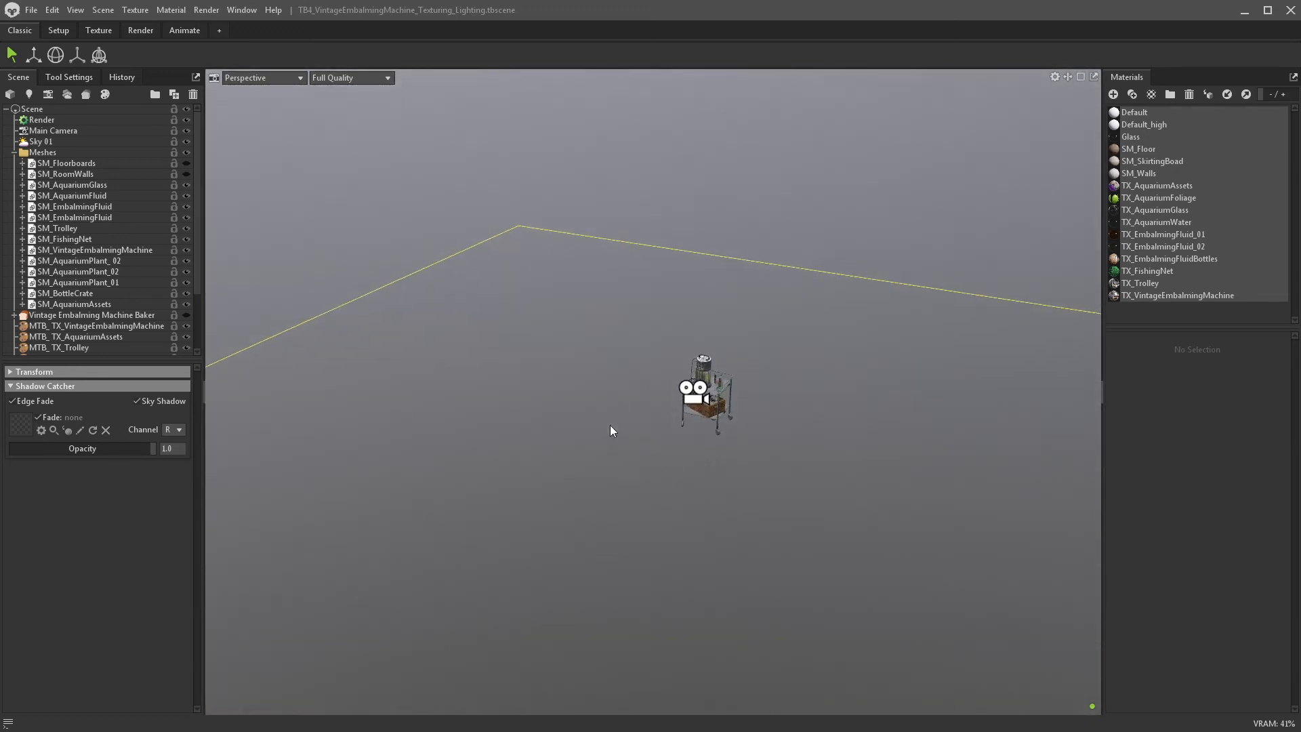
- Return the viewport to the Main Camera and unhide the SM_RoomWalls and SM_Floorboards meshes
click(251, 82)
mouse_move(252, 87)
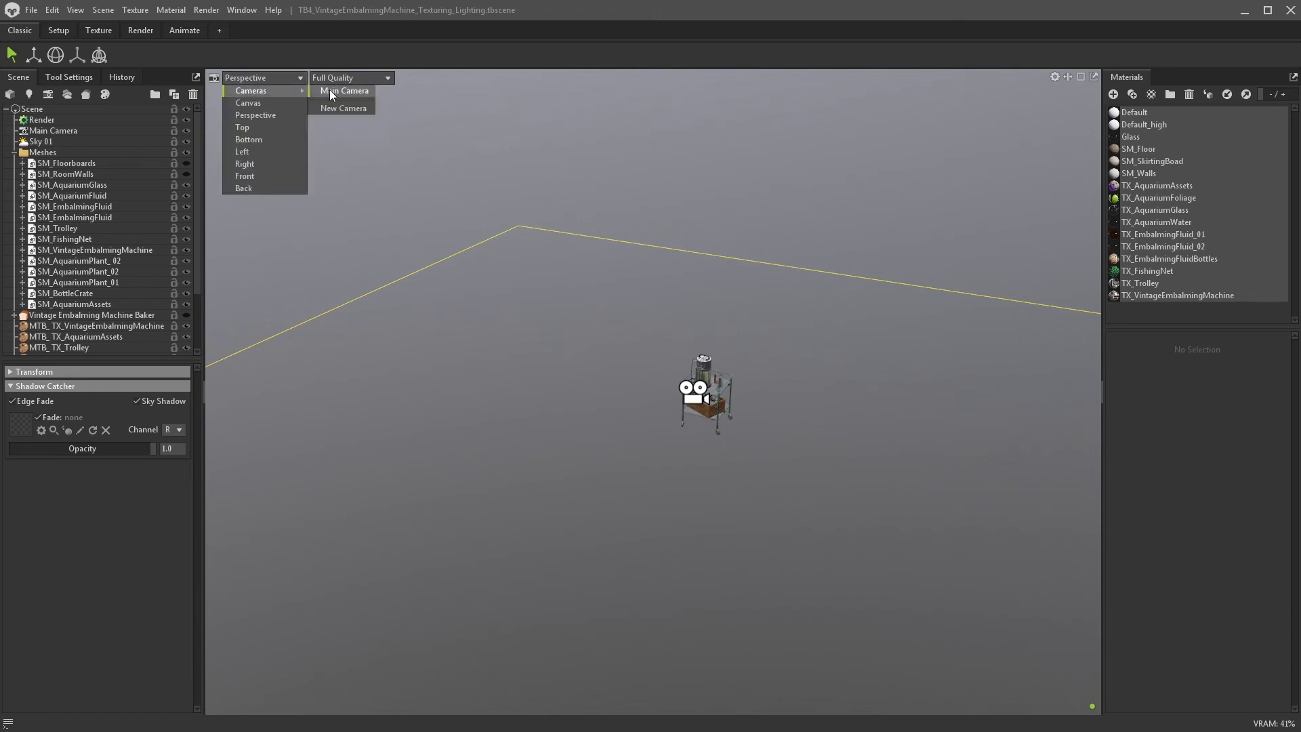
click(330, 90)
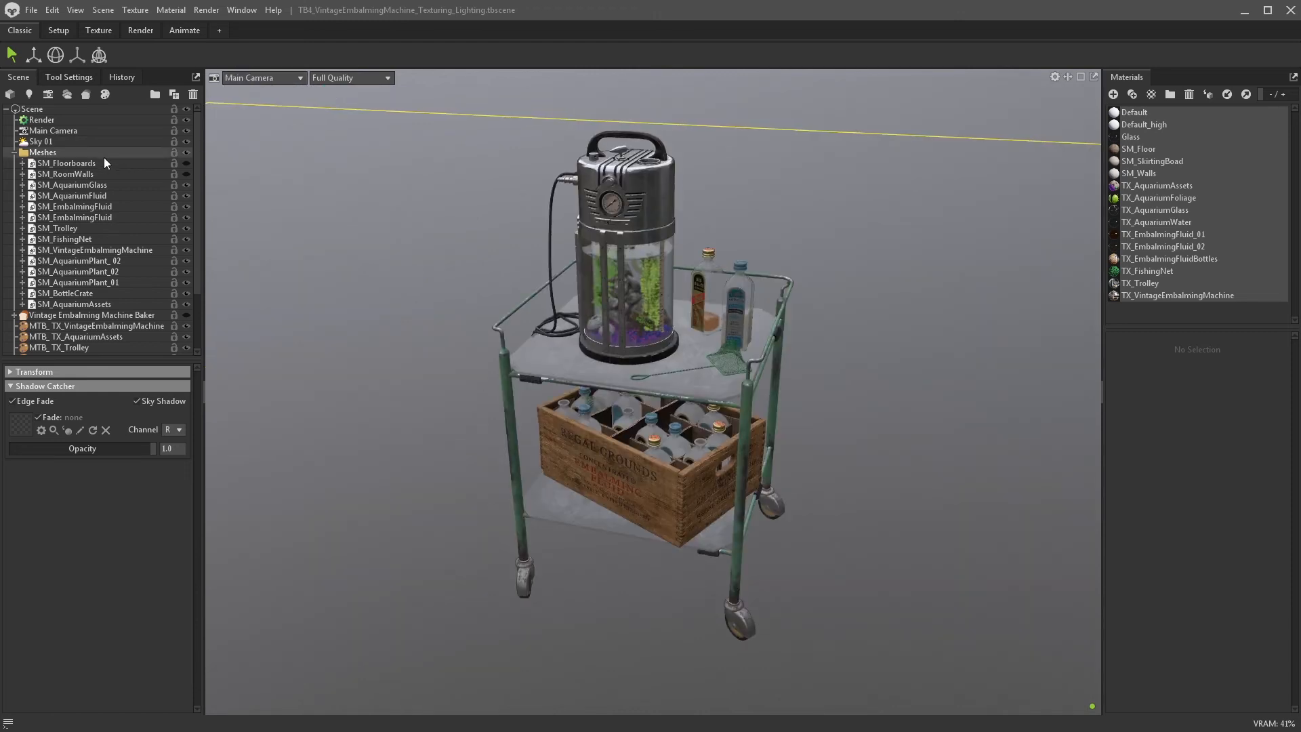
click(187, 174)
click(186, 164)
click(14, 152)
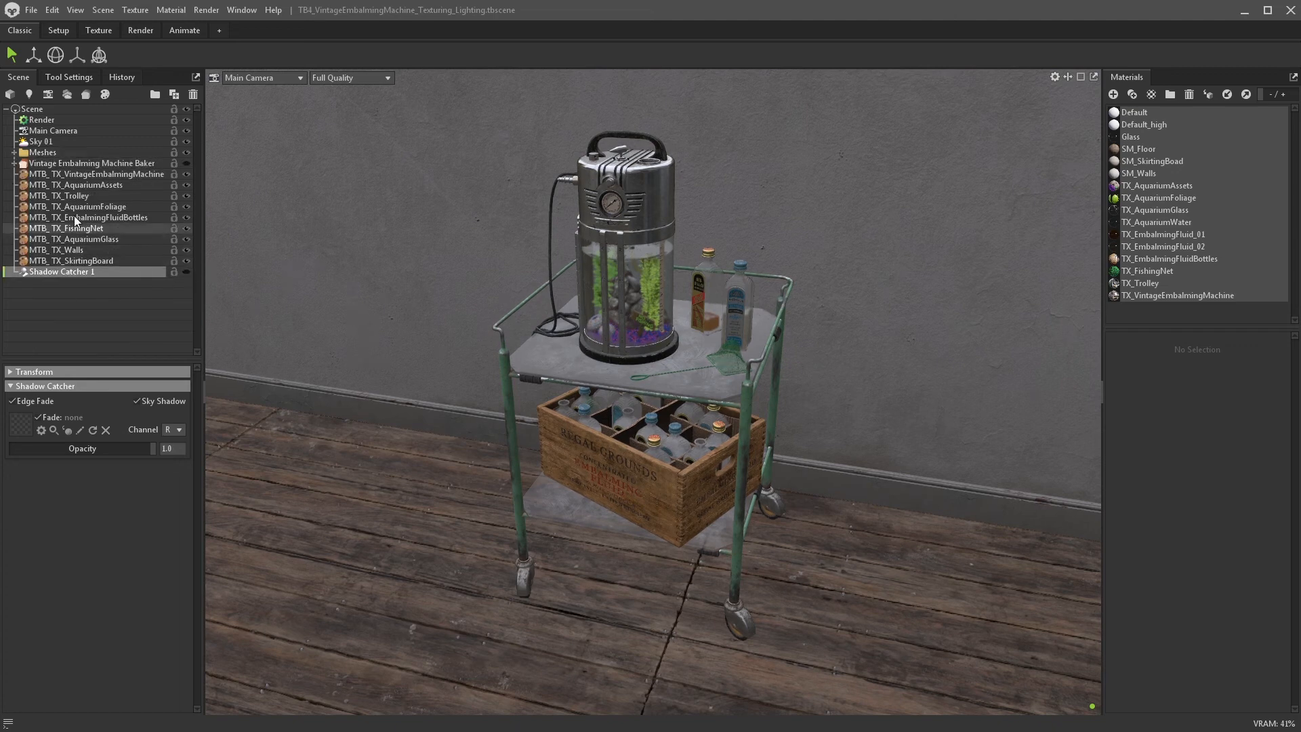
- Try out Midday sky presets on Sky 01 and apply the Mountains Waterfall sky
click(37, 143)
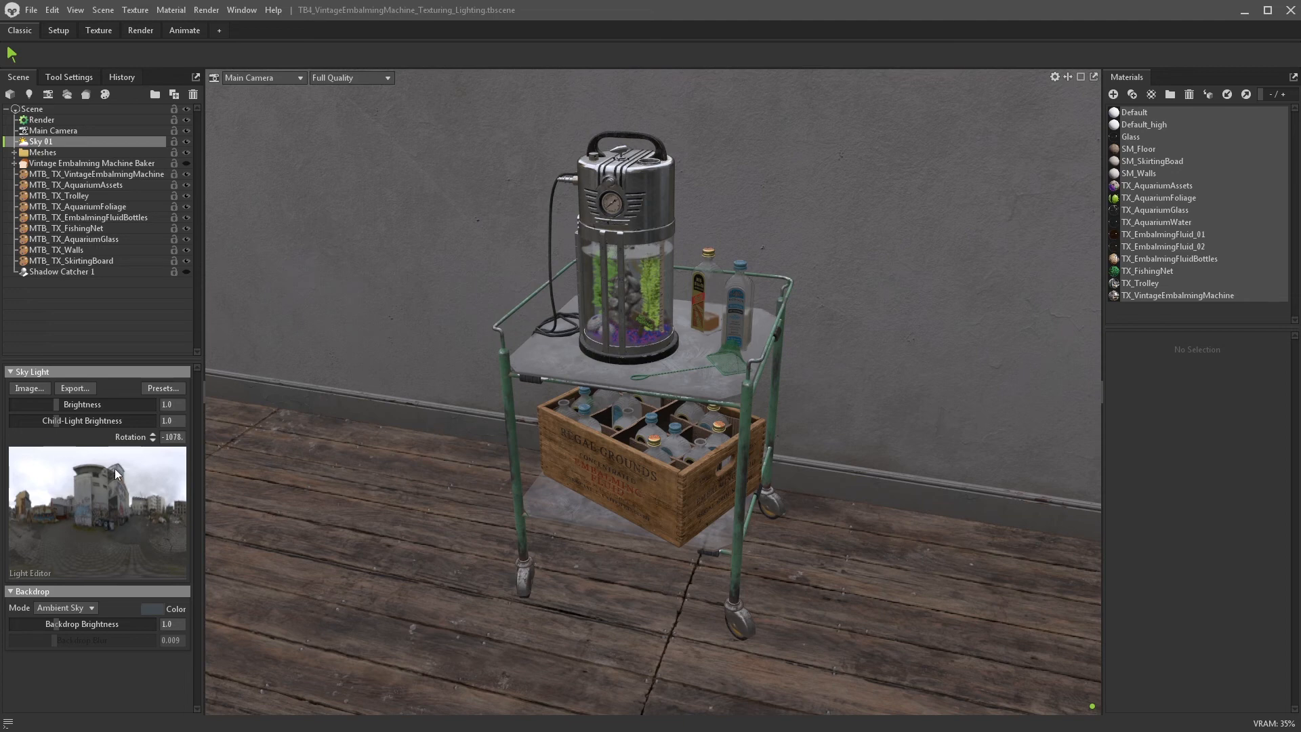
click(156, 388)
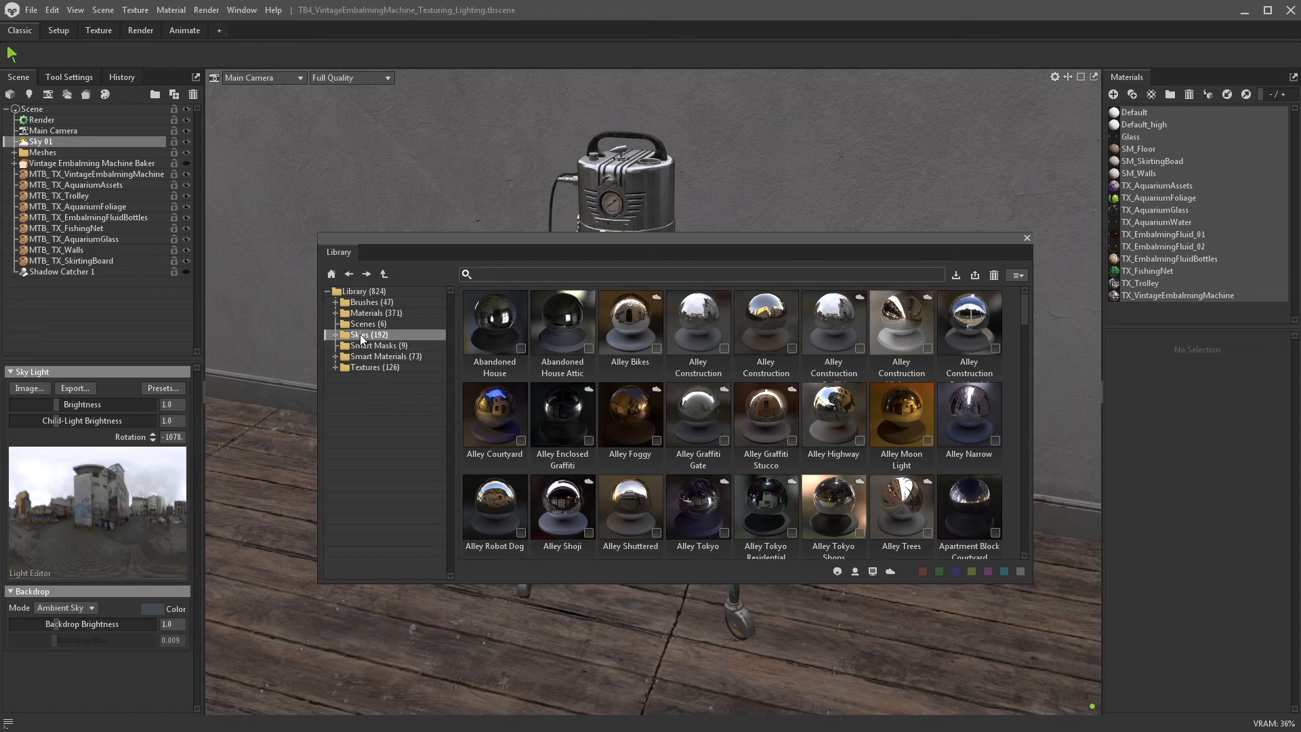
click(337, 335)
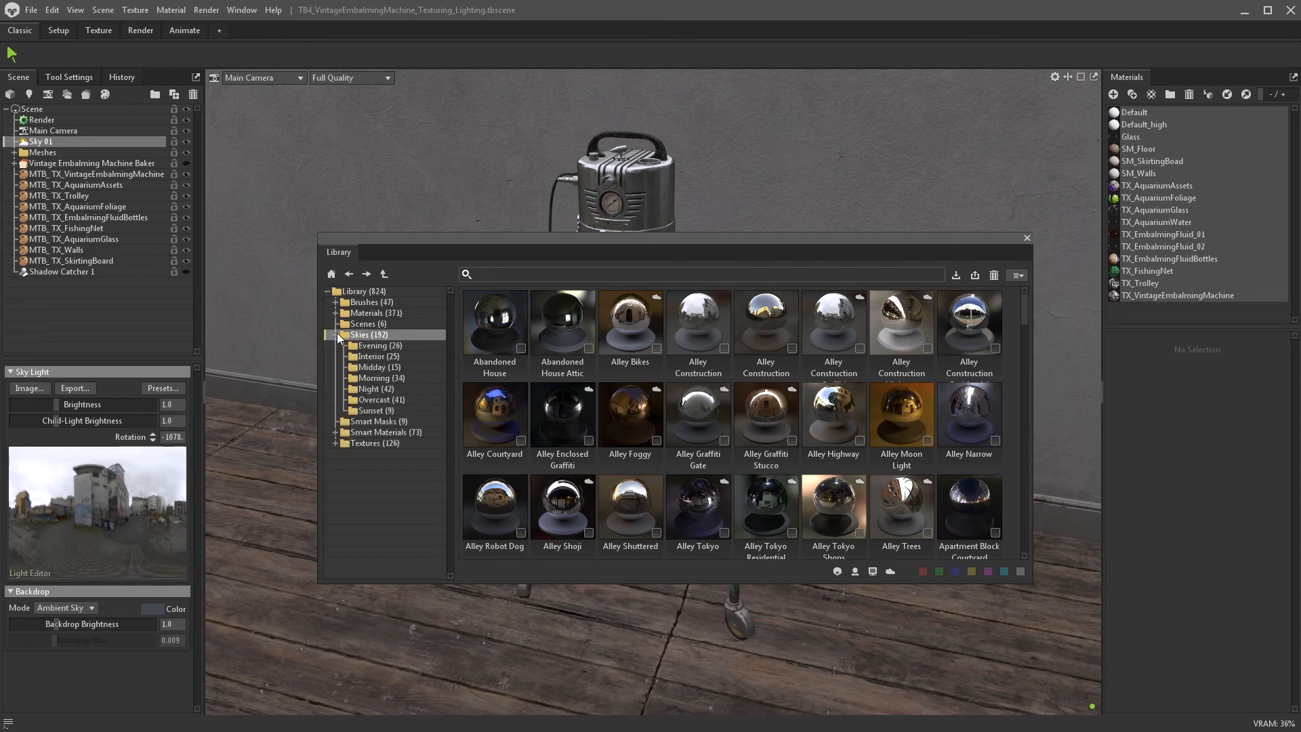
click(408, 345)
click(408, 356)
click(407, 364)
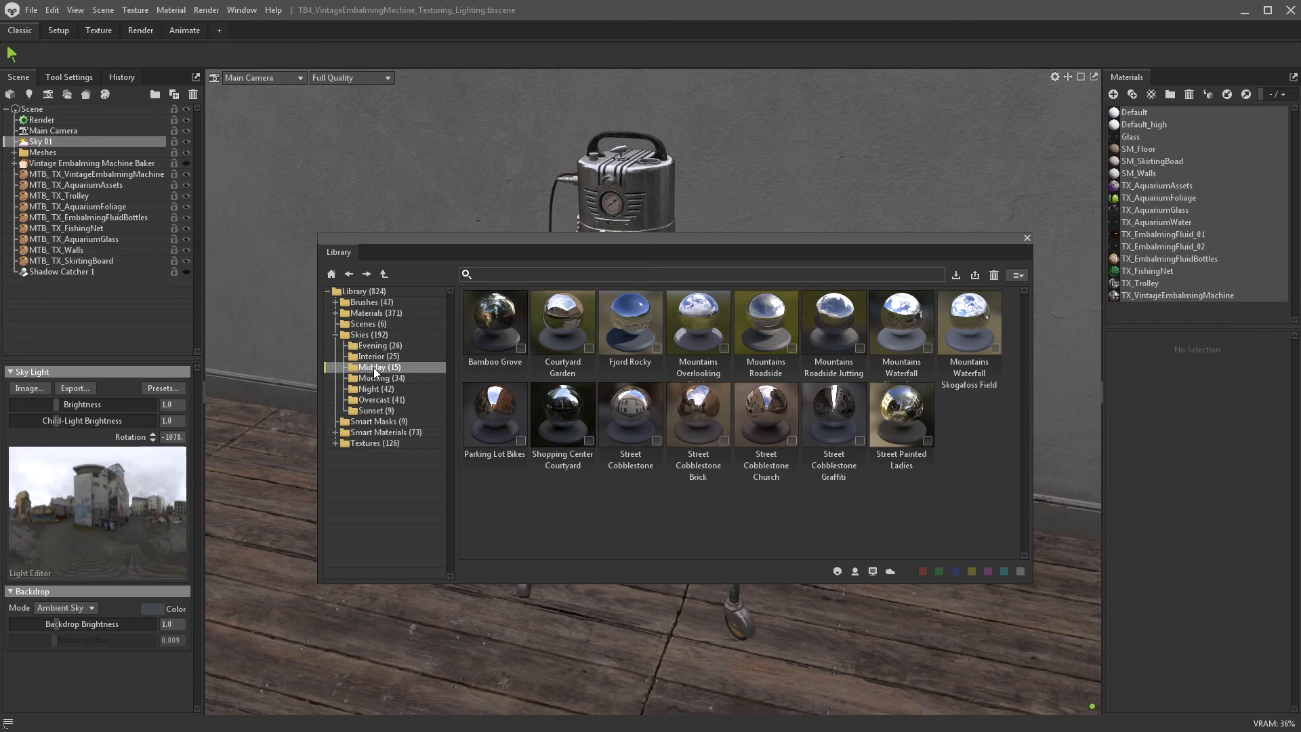
double_click(632, 328)
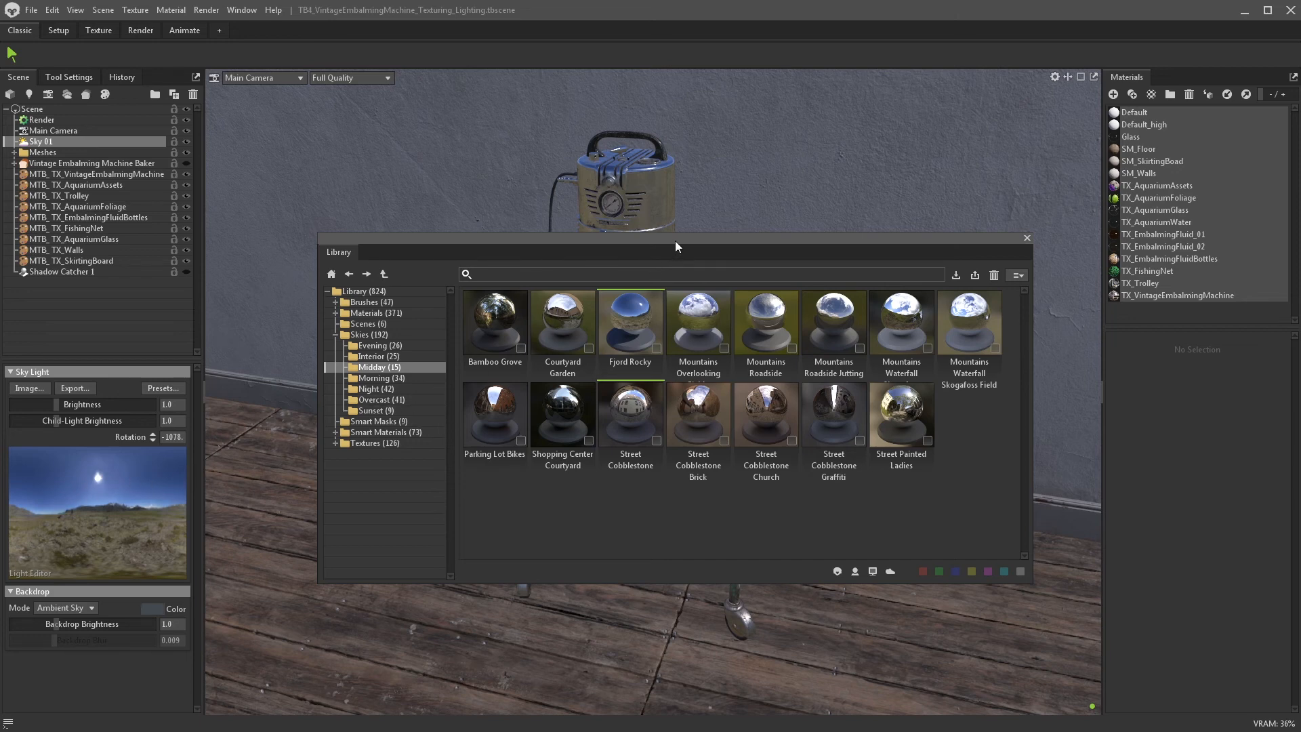
drag(675, 241, 816, 364)
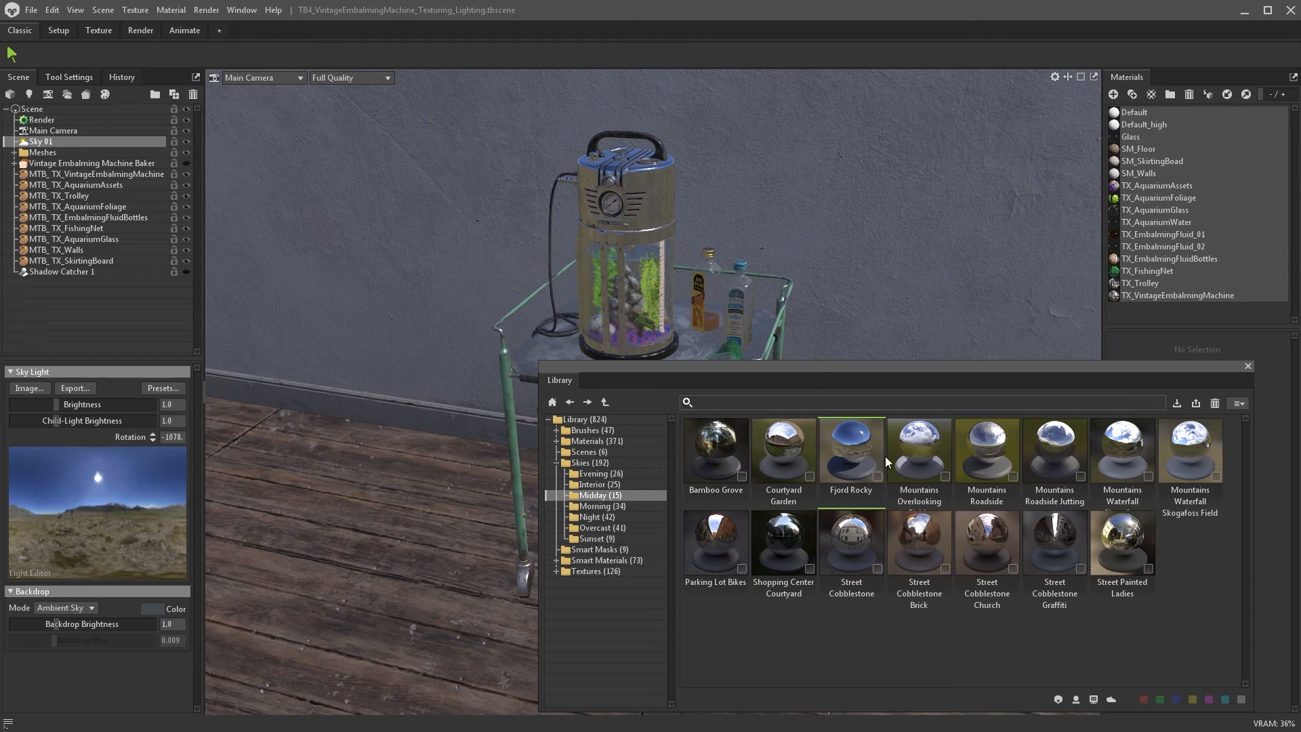
double_click(922, 456)
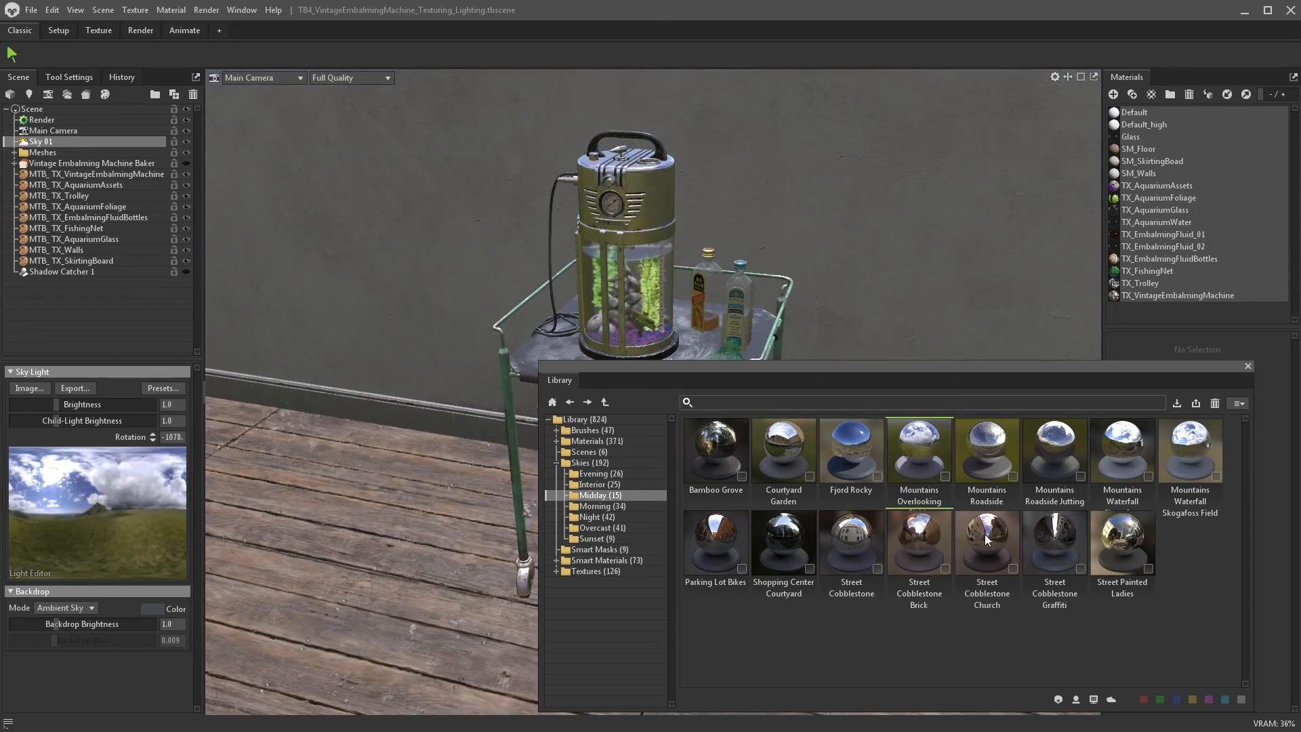
double_click(1125, 449)
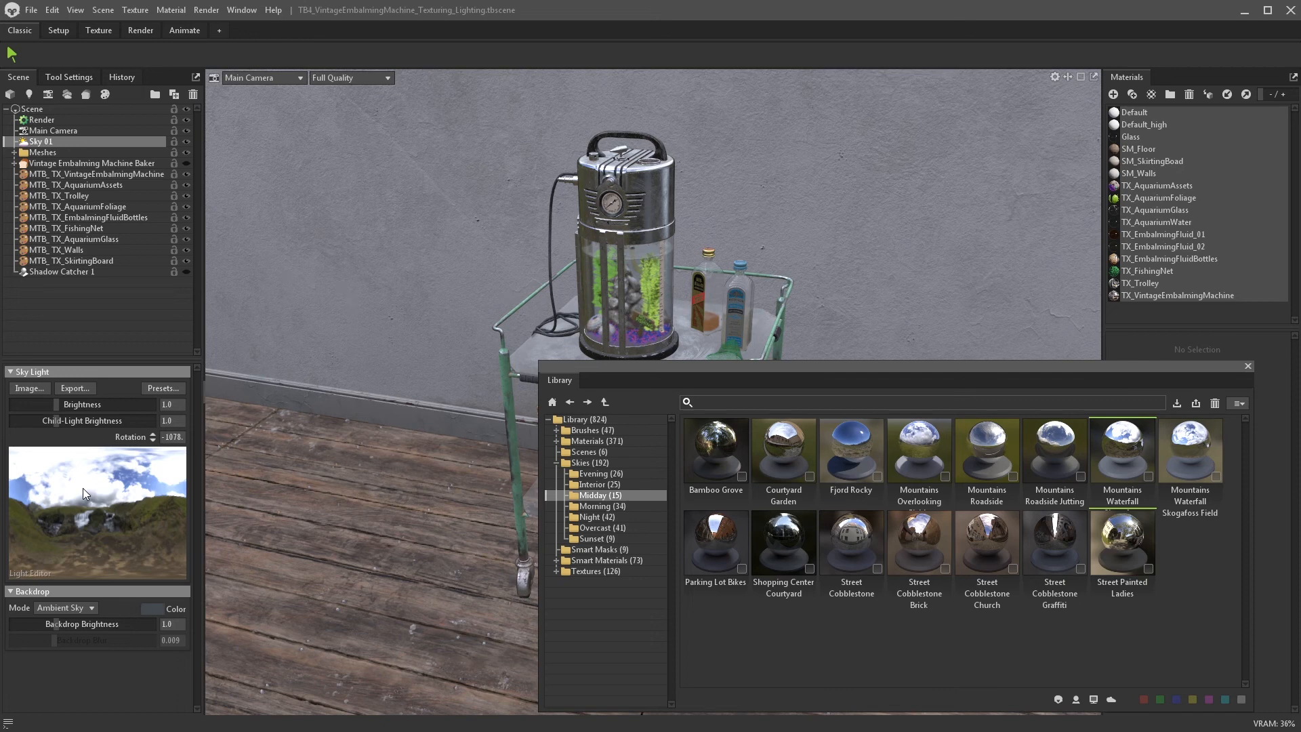
- Add a second sky object to the scene
click(103, 10)
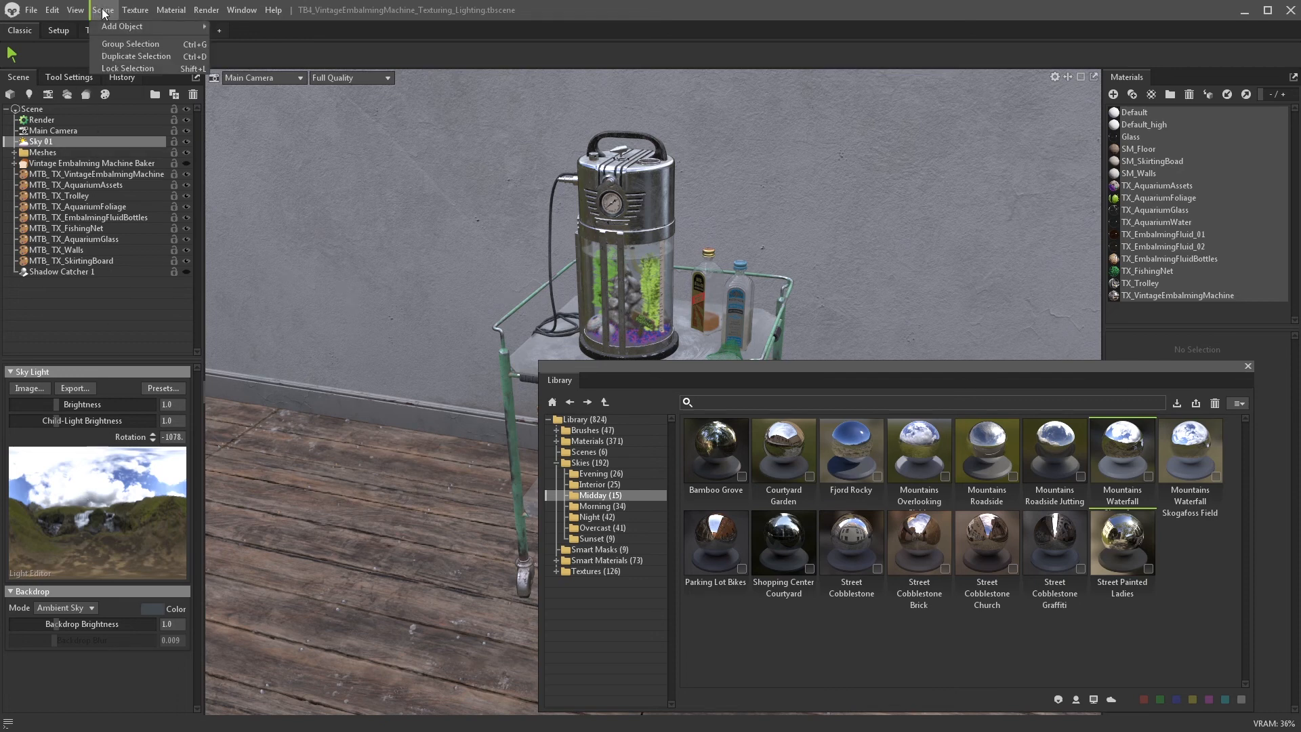
mouse_move(119, 26)
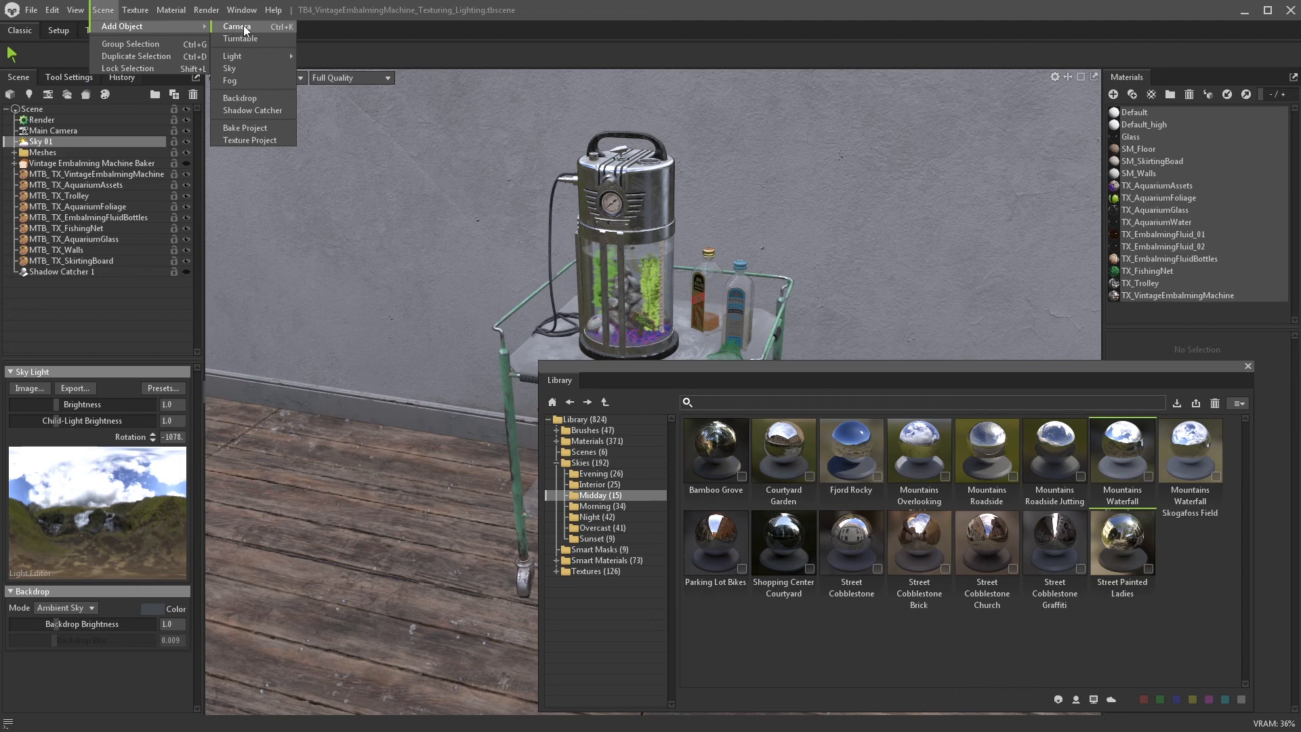
click(250, 68)
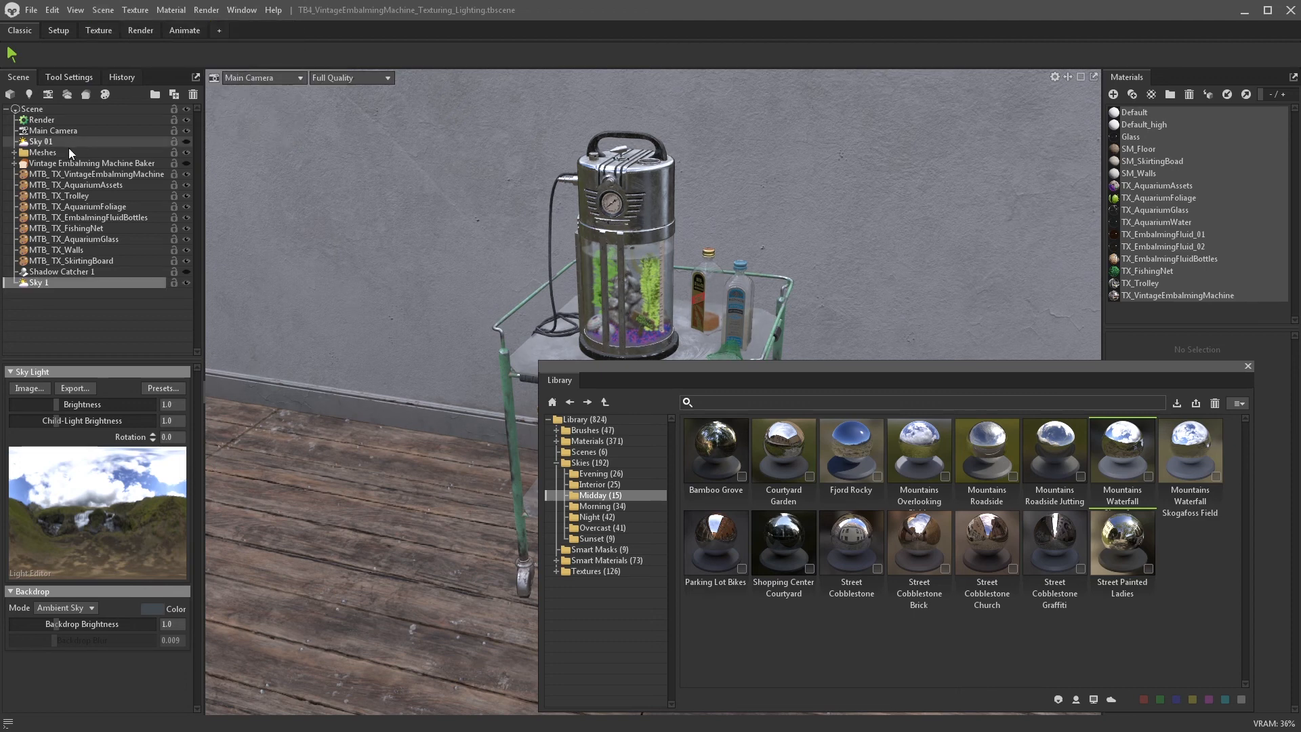
- Rename Sky 01 as Daytime Sky and the newly added sky as Nighttime Sky, placing the latter directly below the former in the scene hierarchy
double_click(40, 142)
text(Daytime Sky)
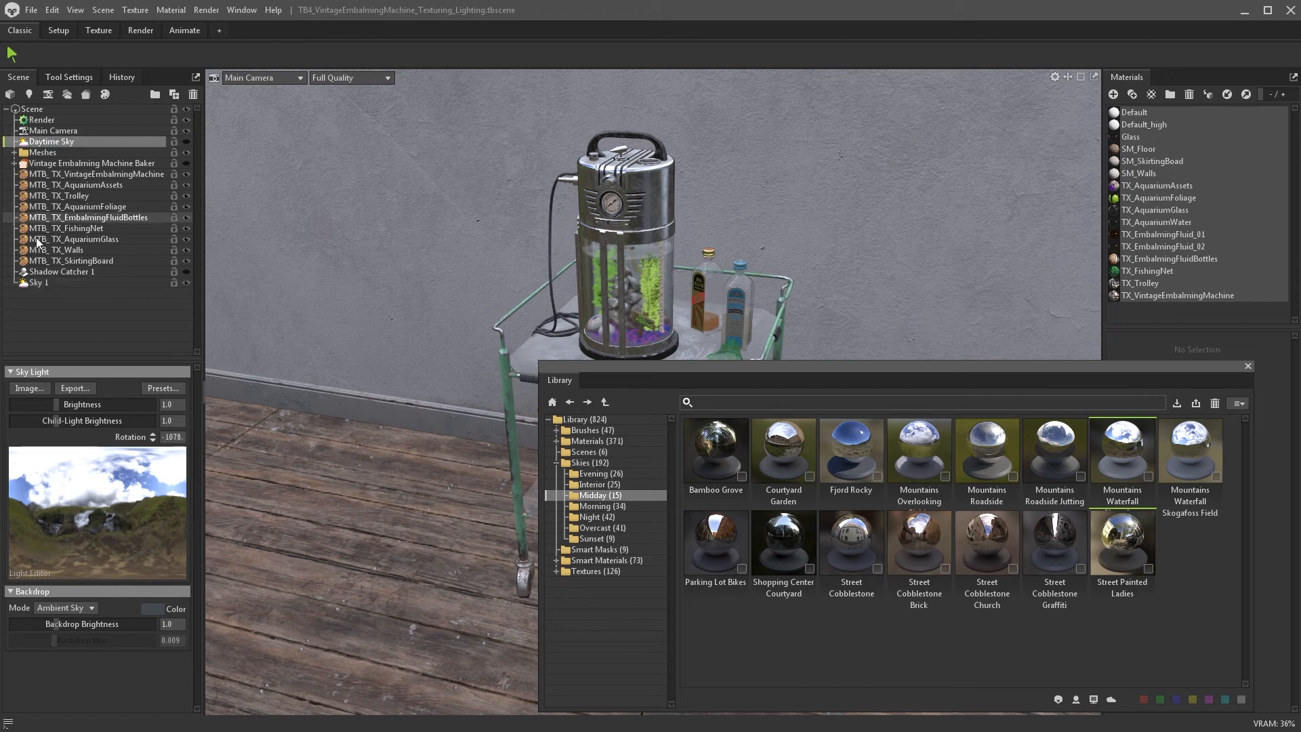
double_click(38, 282)
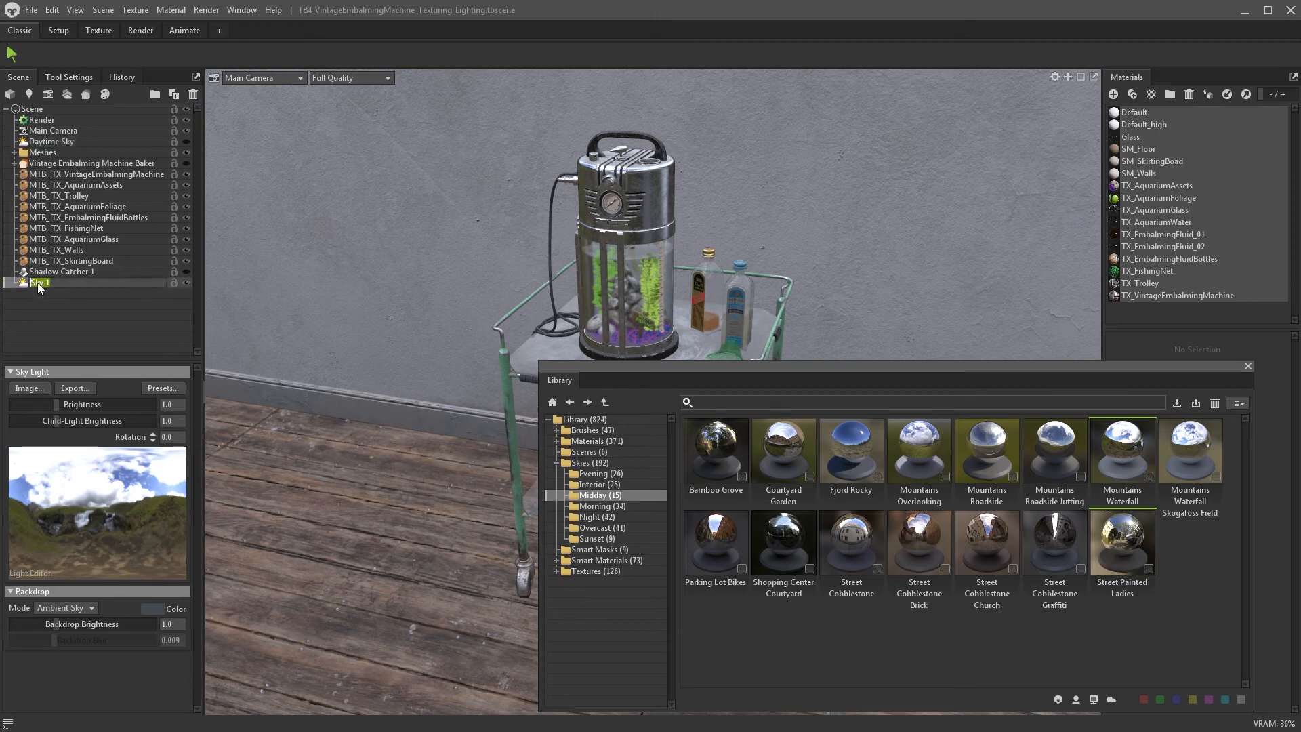
text(Nighttime Sky)
key(Return)
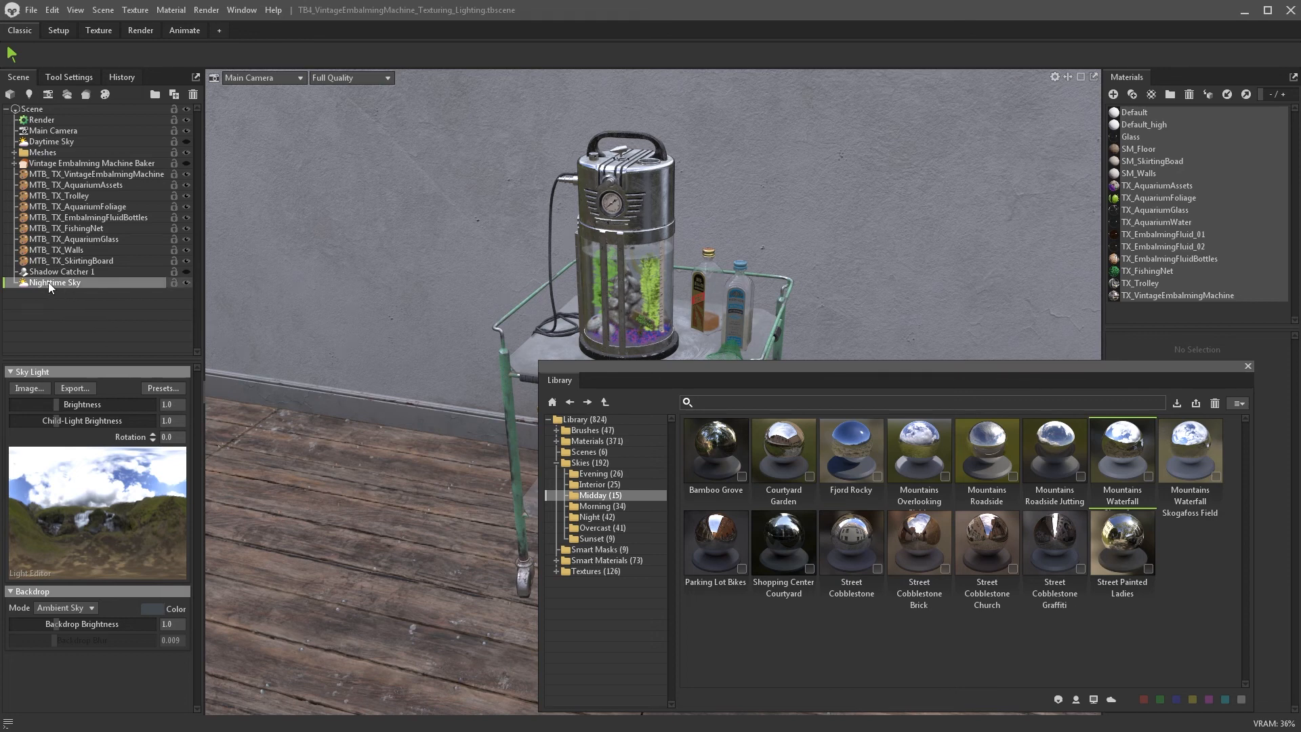
drag(47, 282, 14, 156)
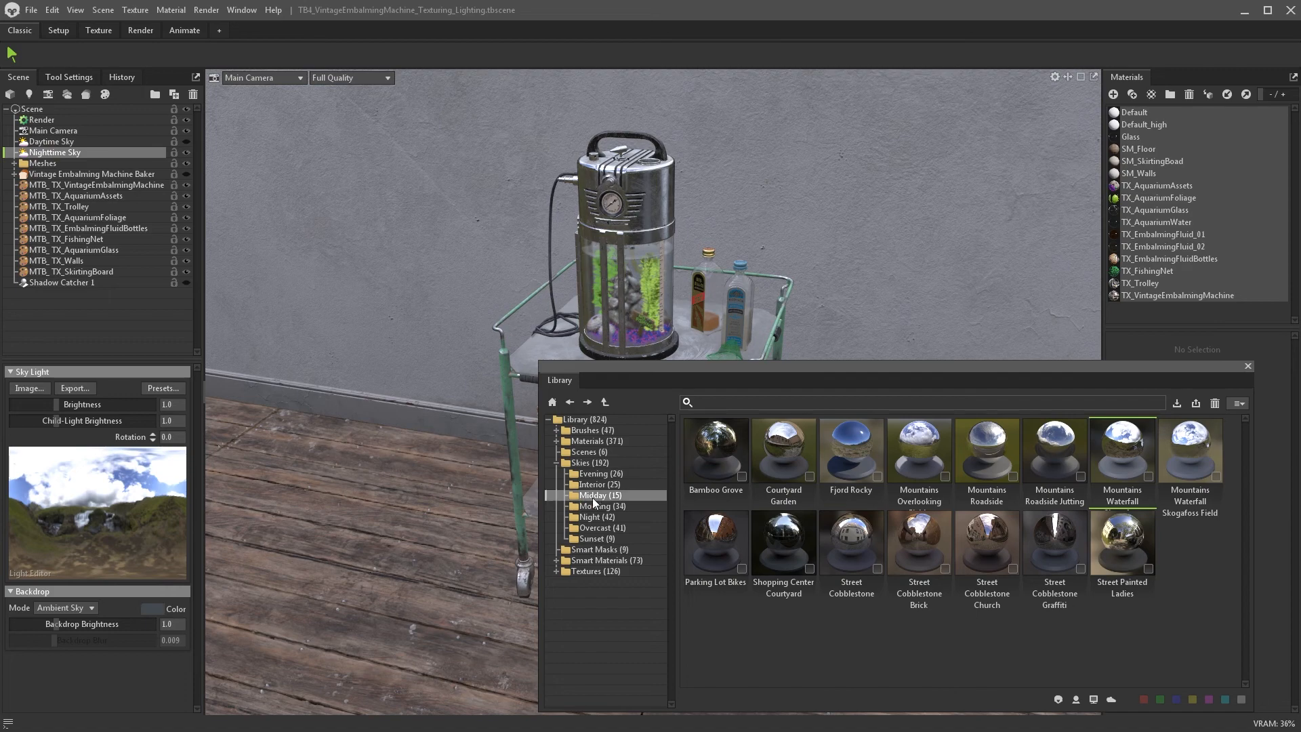
- Apply the Canal Park preset from the Night skies to Nighttime Sky and rotate the sky to about -63.5
click(608, 474)
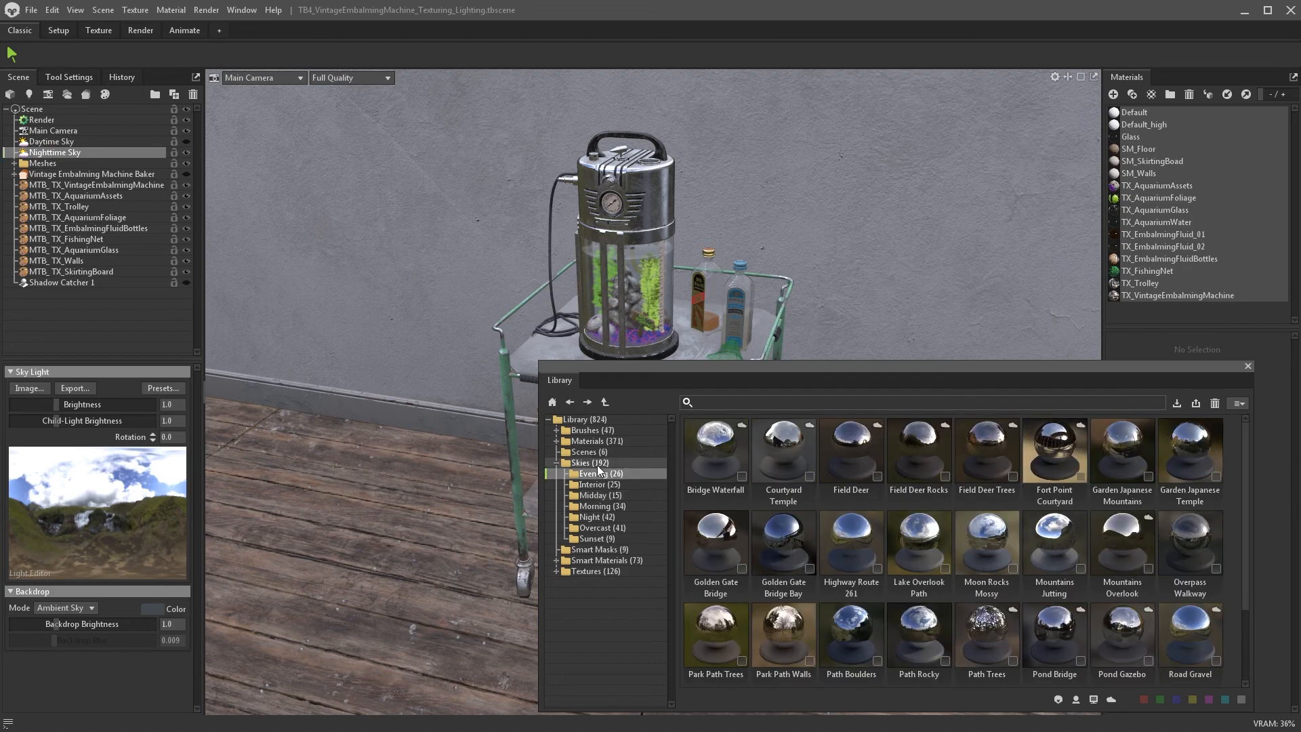
click(596, 517)
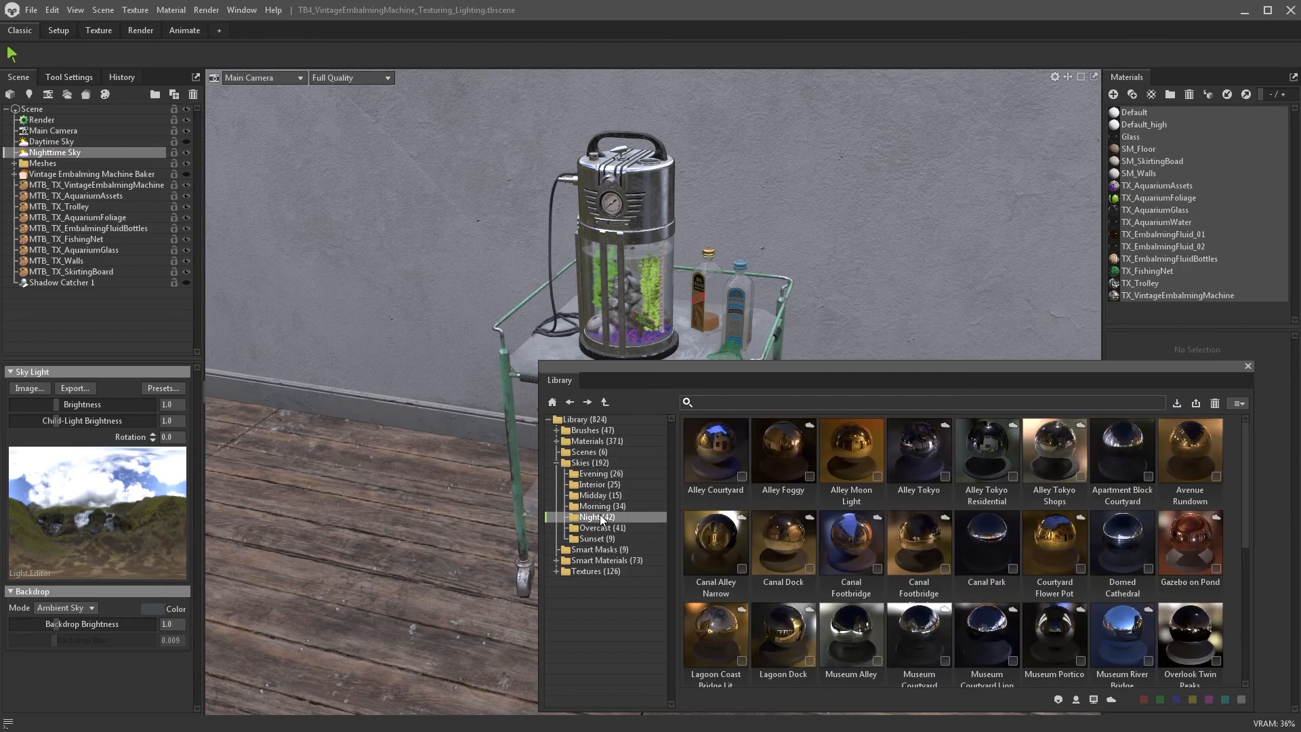
click(1130, 454)
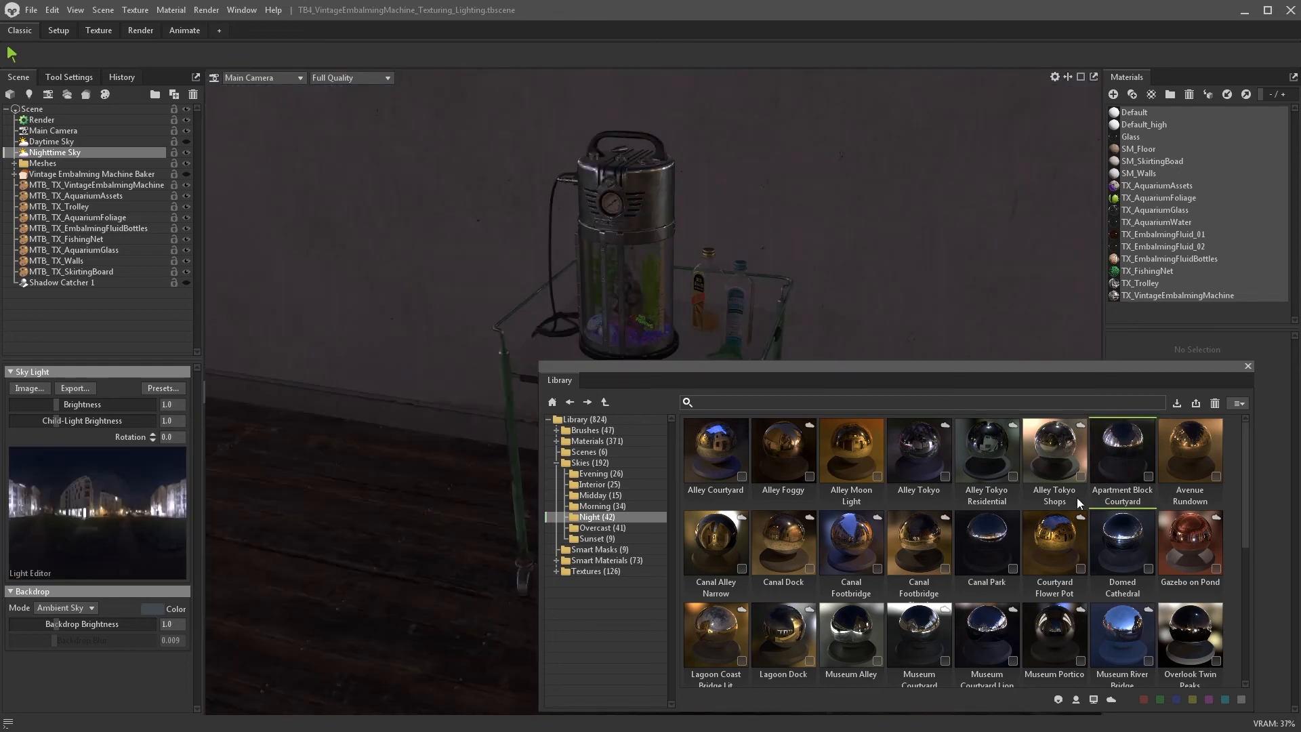
mouse_move(839, 272)
shift+mouse_down()
mouse_move(726, 271)
mouse_move(887, 267)
mouse_move(737, 262)
mouse_move(829, 260)
shift+mouse_up()
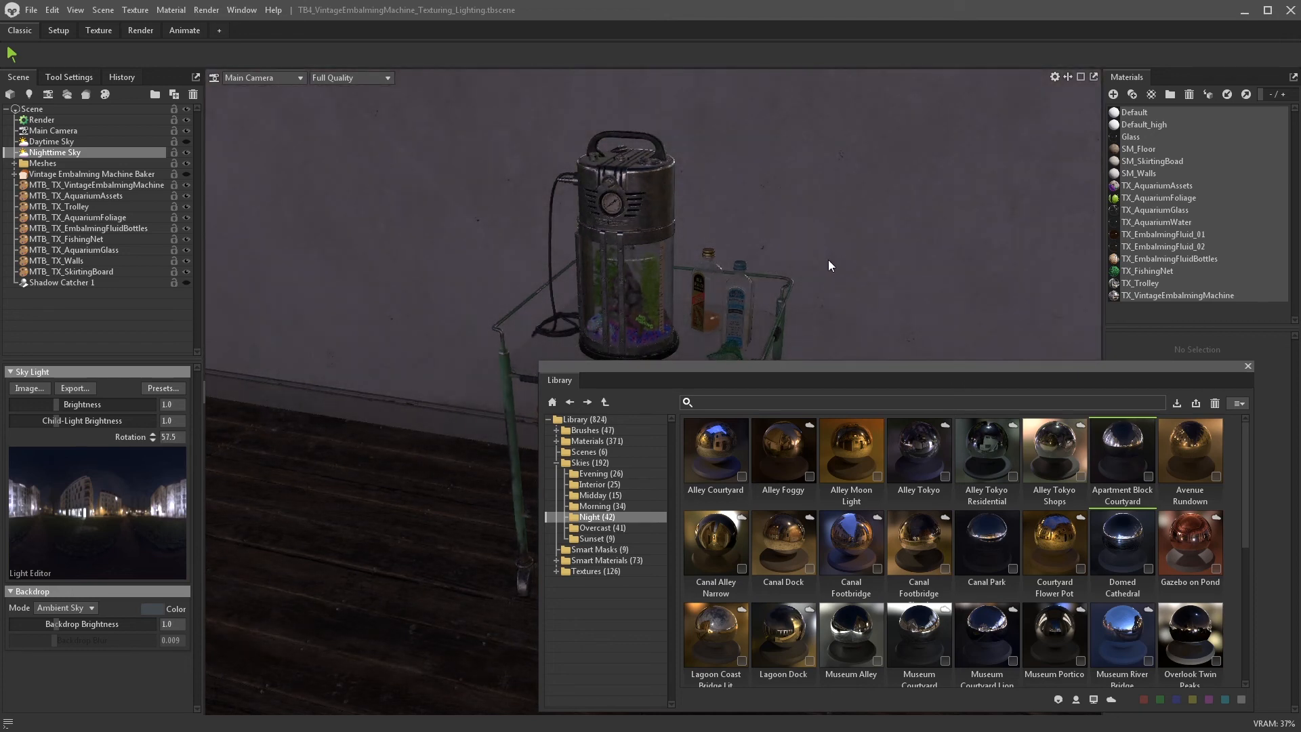
click(989, 545)
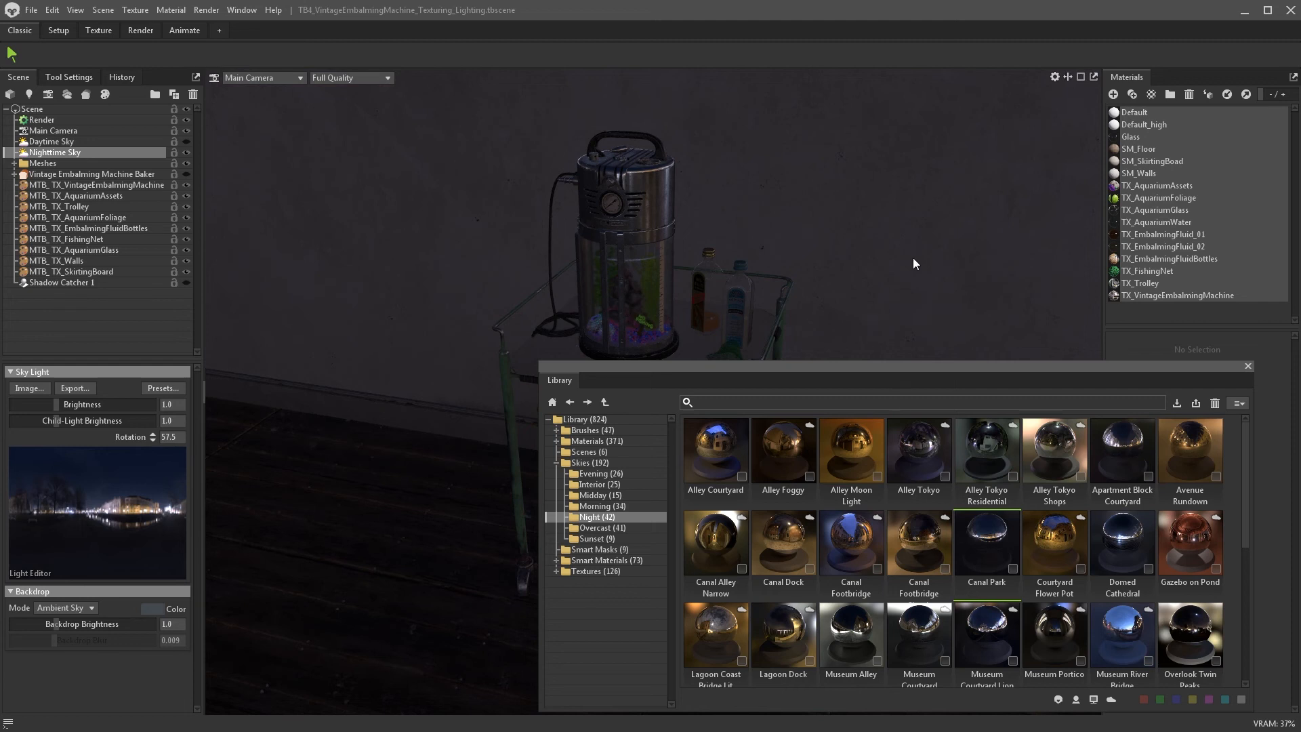
shift+drag(877, 271, 708, 270)
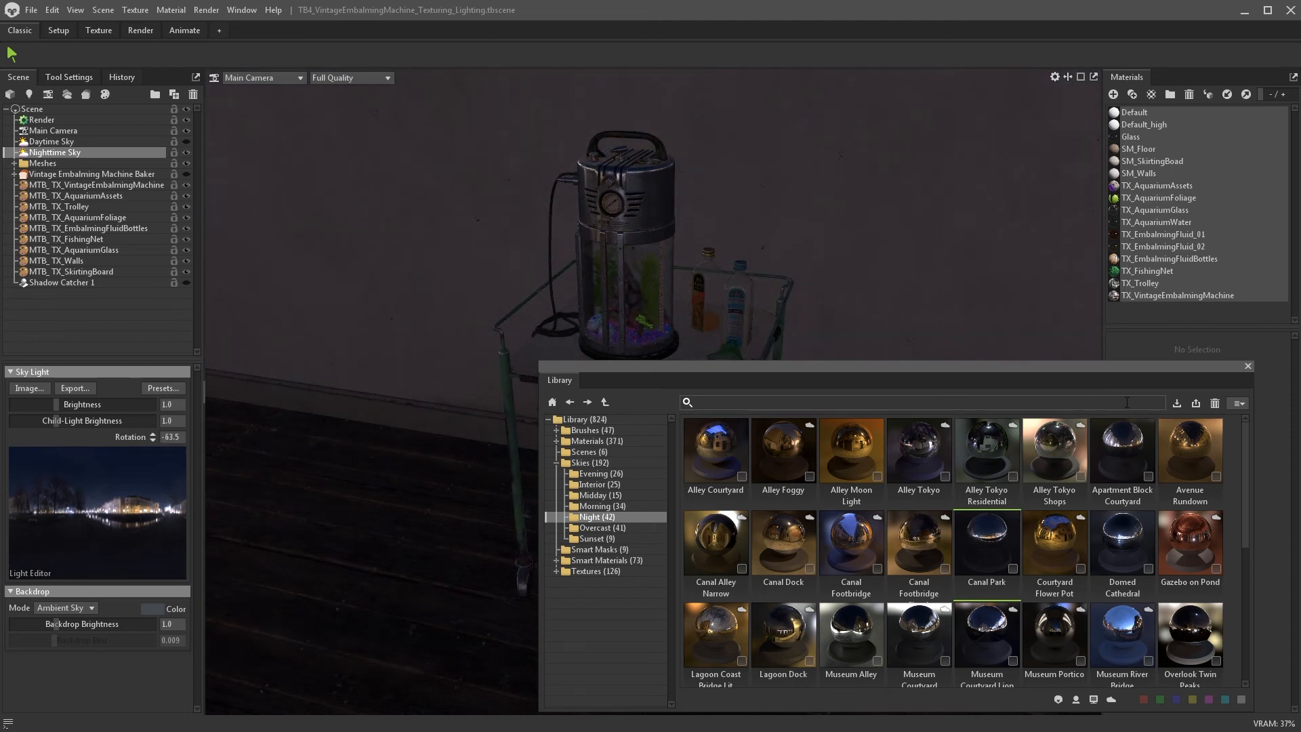
click(1247, 366)
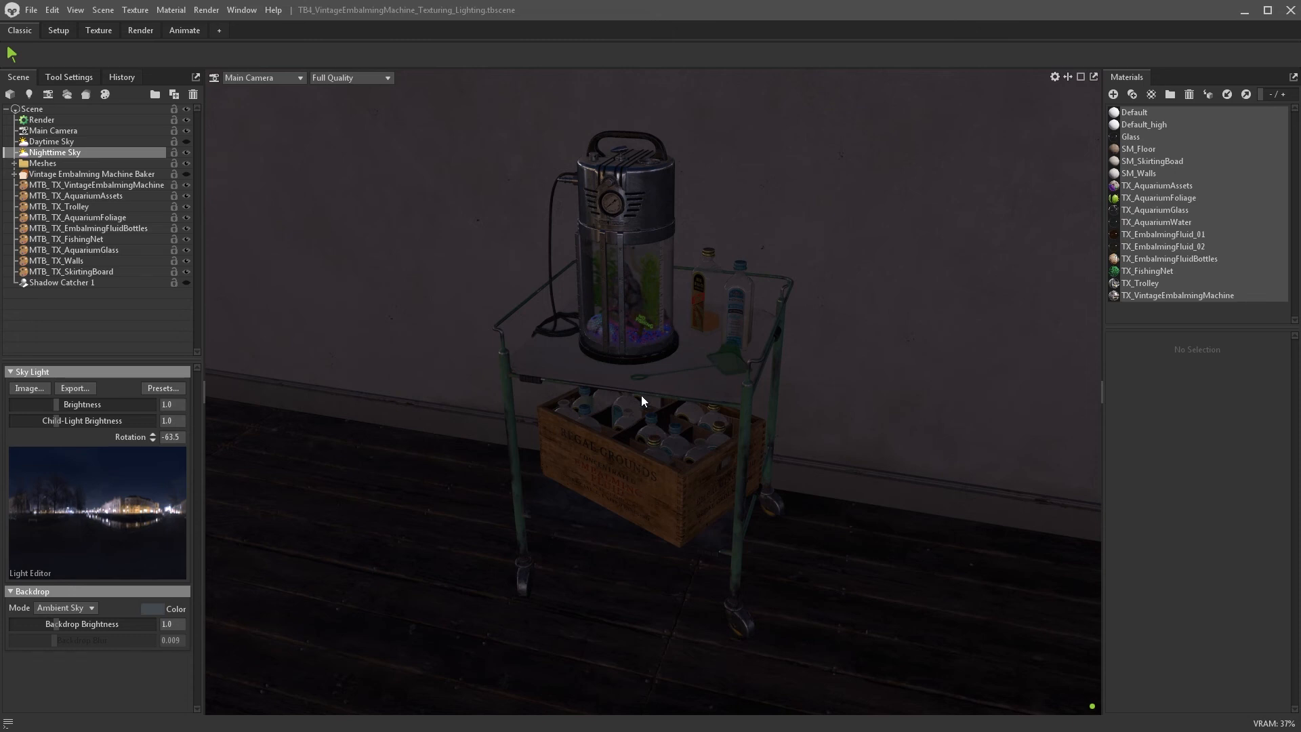
- Make Daytime Sky the visible sky and add a directional child light at the bright clouds near the top of its image
click(187, 143)
click(187, 152)
click(134, 141)
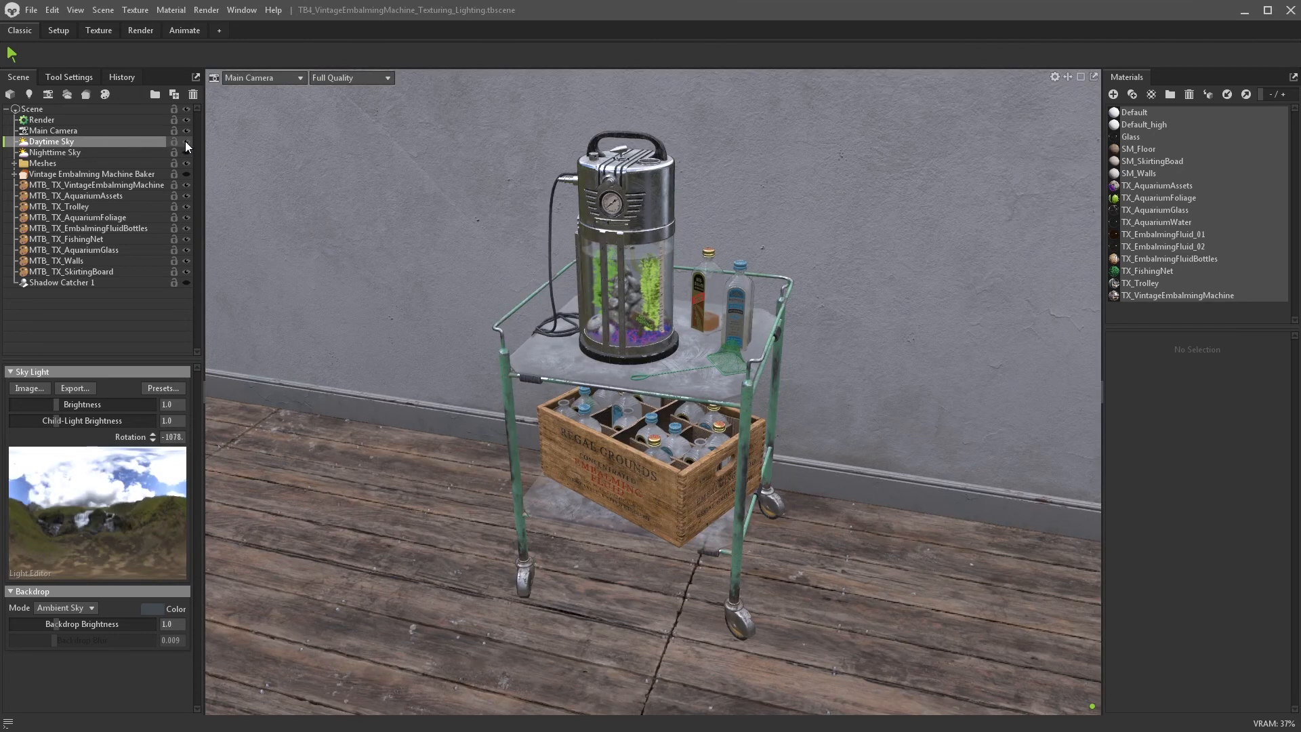
click(185, 141)
click(80, 465)
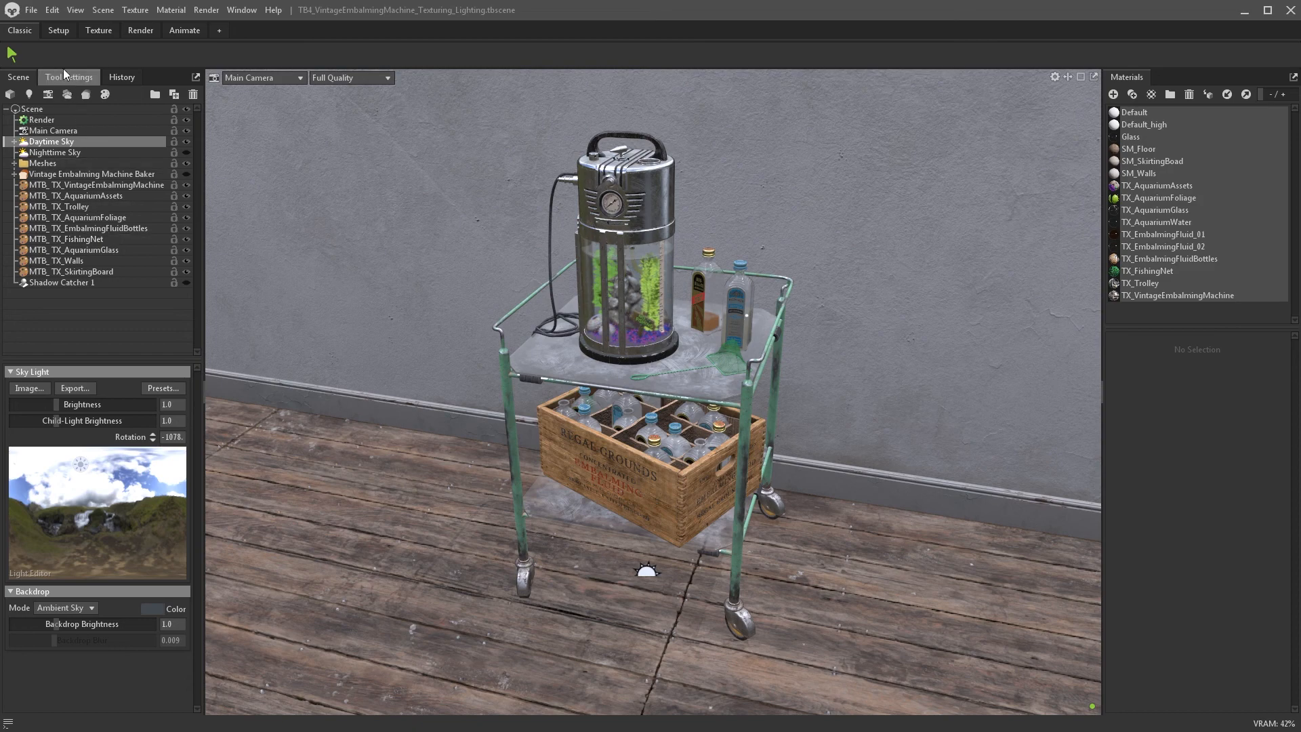
- Switch to the four-view Setup workspace with Top, Main Camera, Front and Right views
click(56, 35)
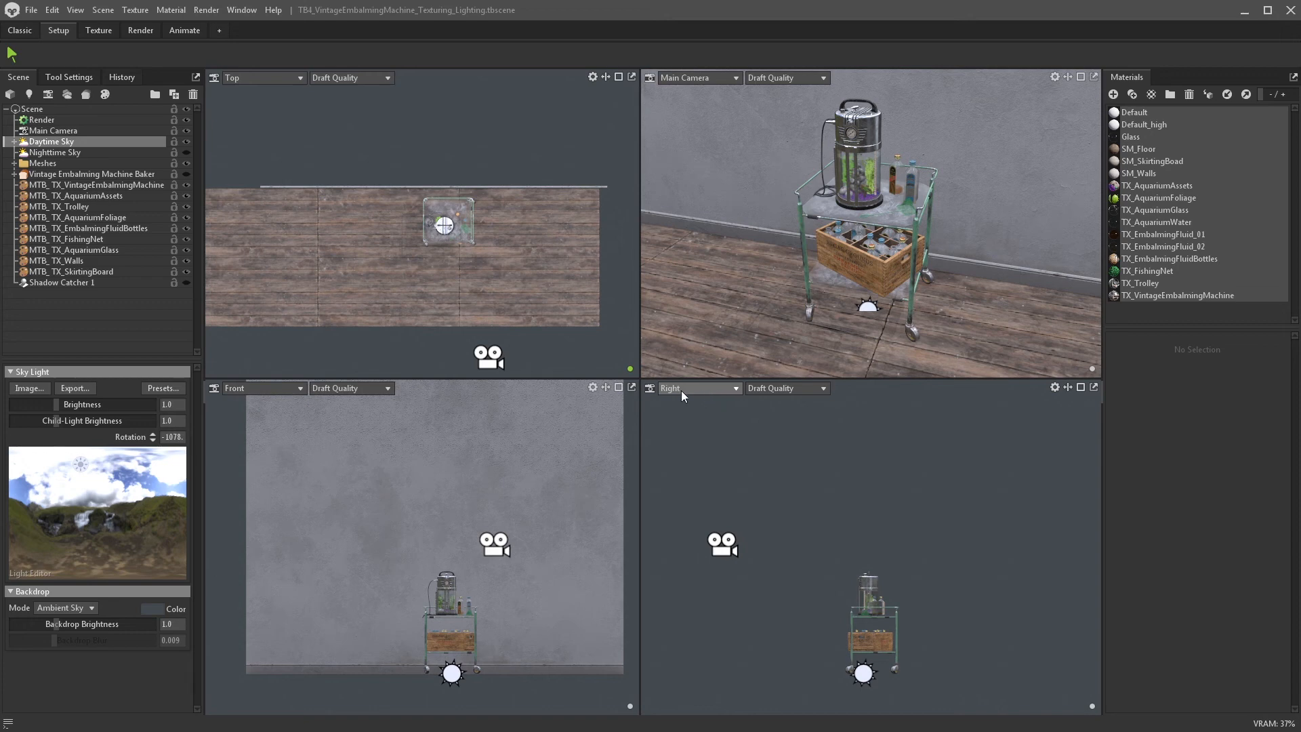
click(732, 79)
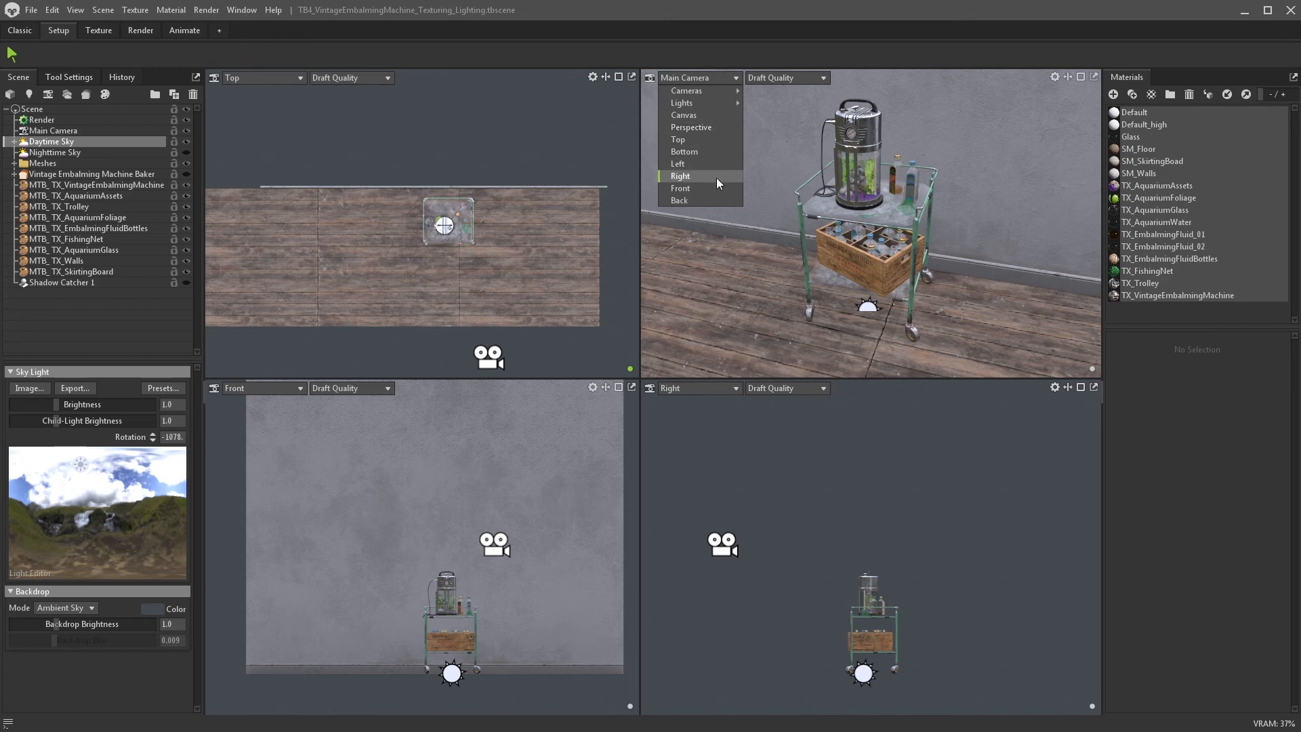
click(717, 51)
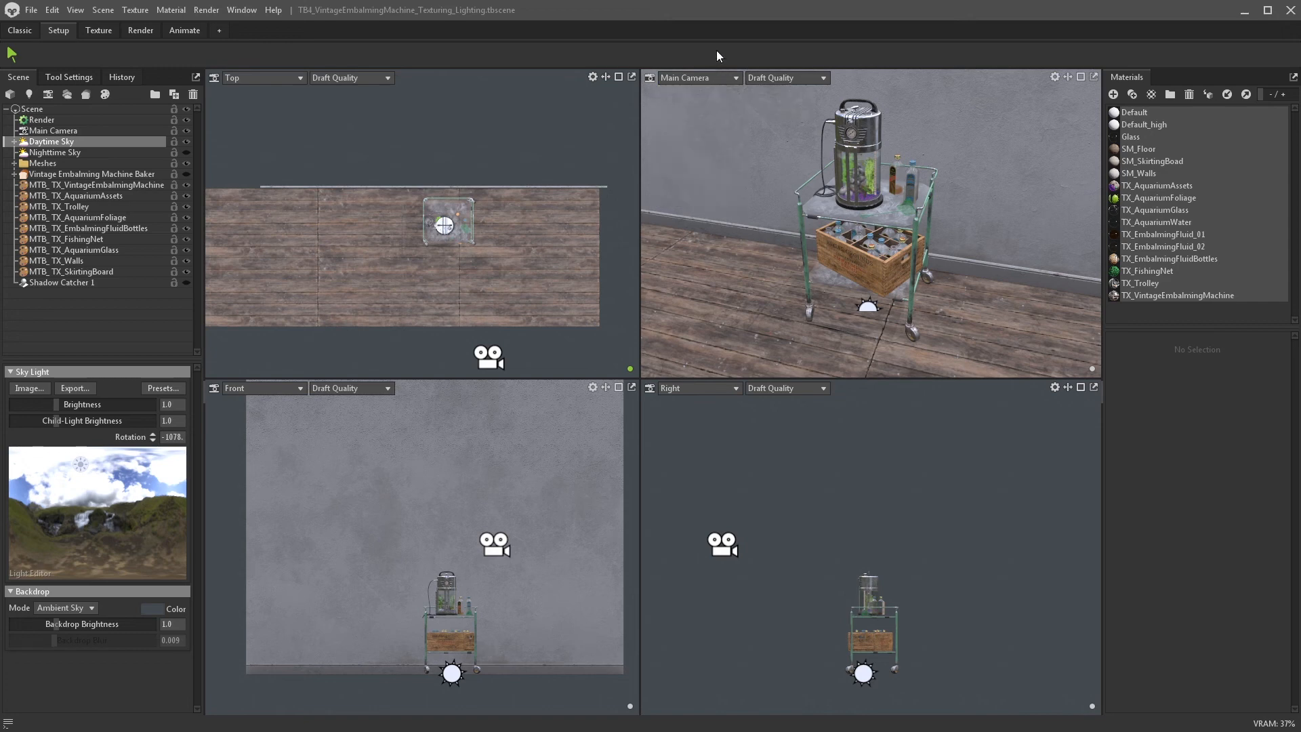
- Move the daytime sky's child light high above and in front of the trolley along the world axes
click(863, 674)
key(w)
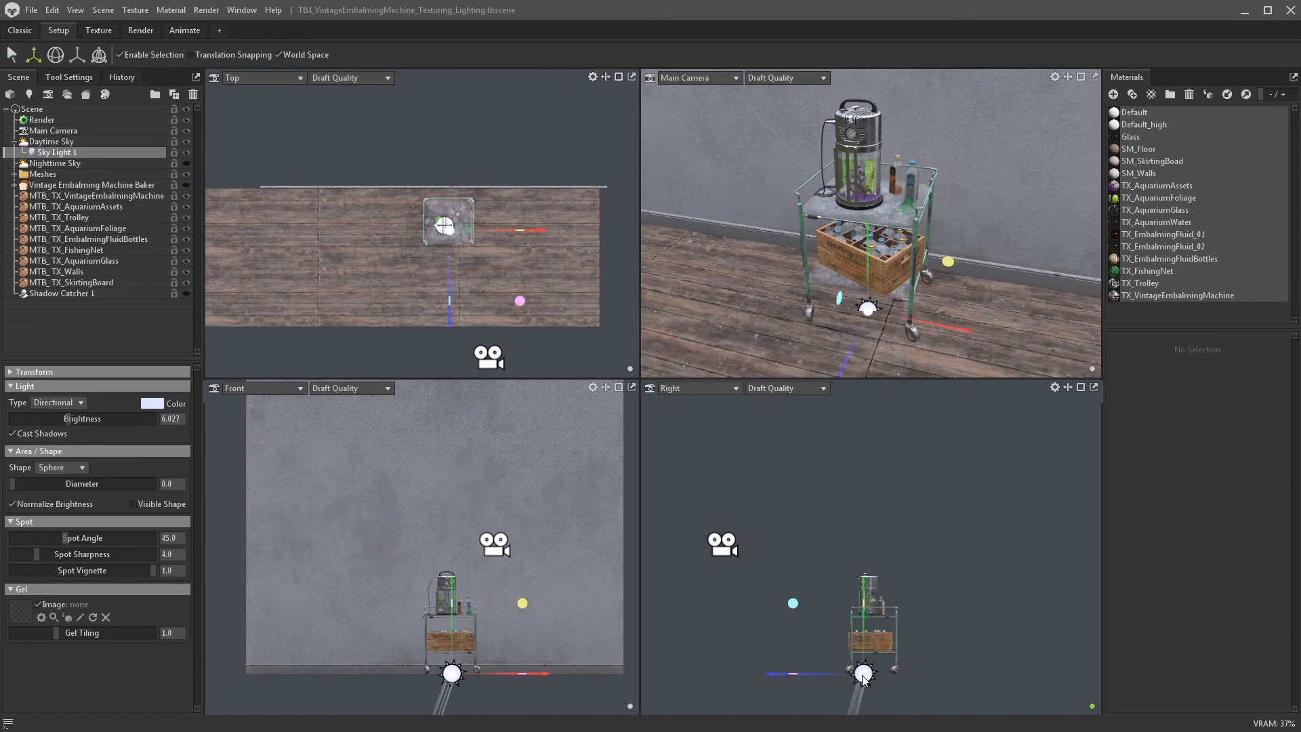
drag(864, 606, 864, 436)
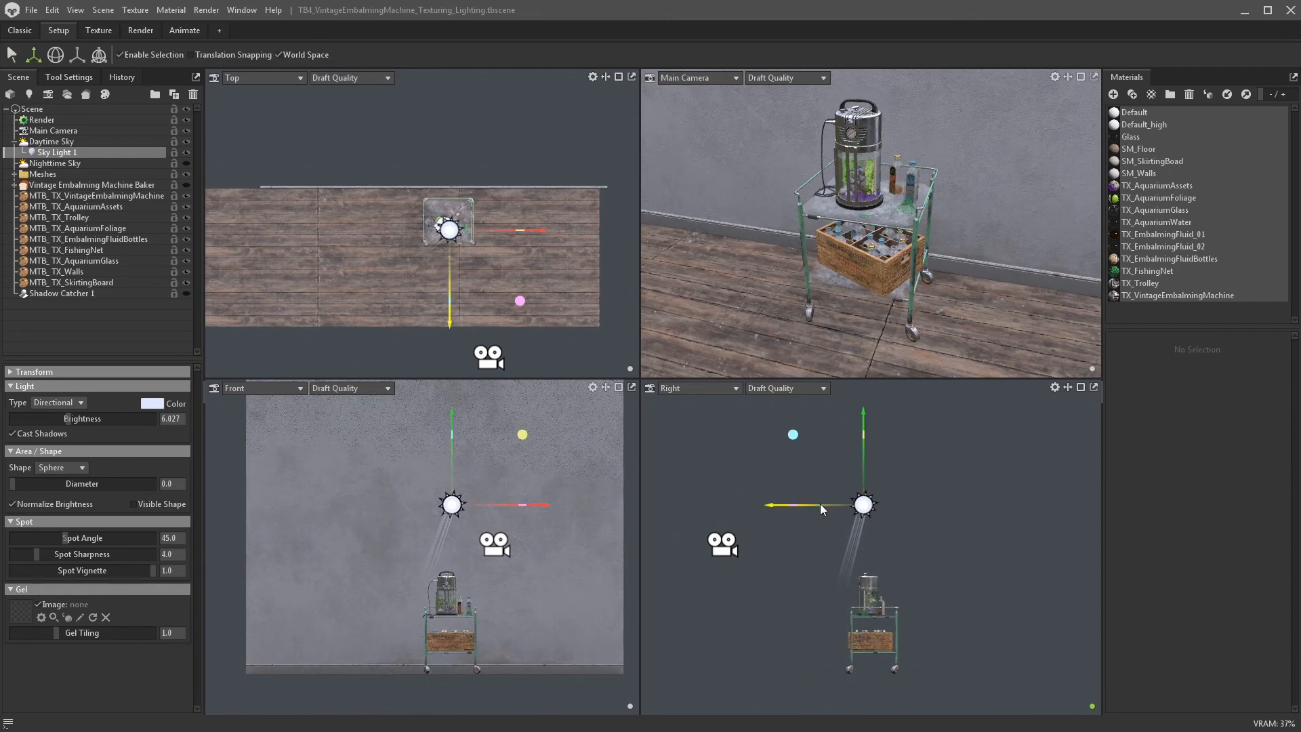
drag(820, 503, 773, 505)
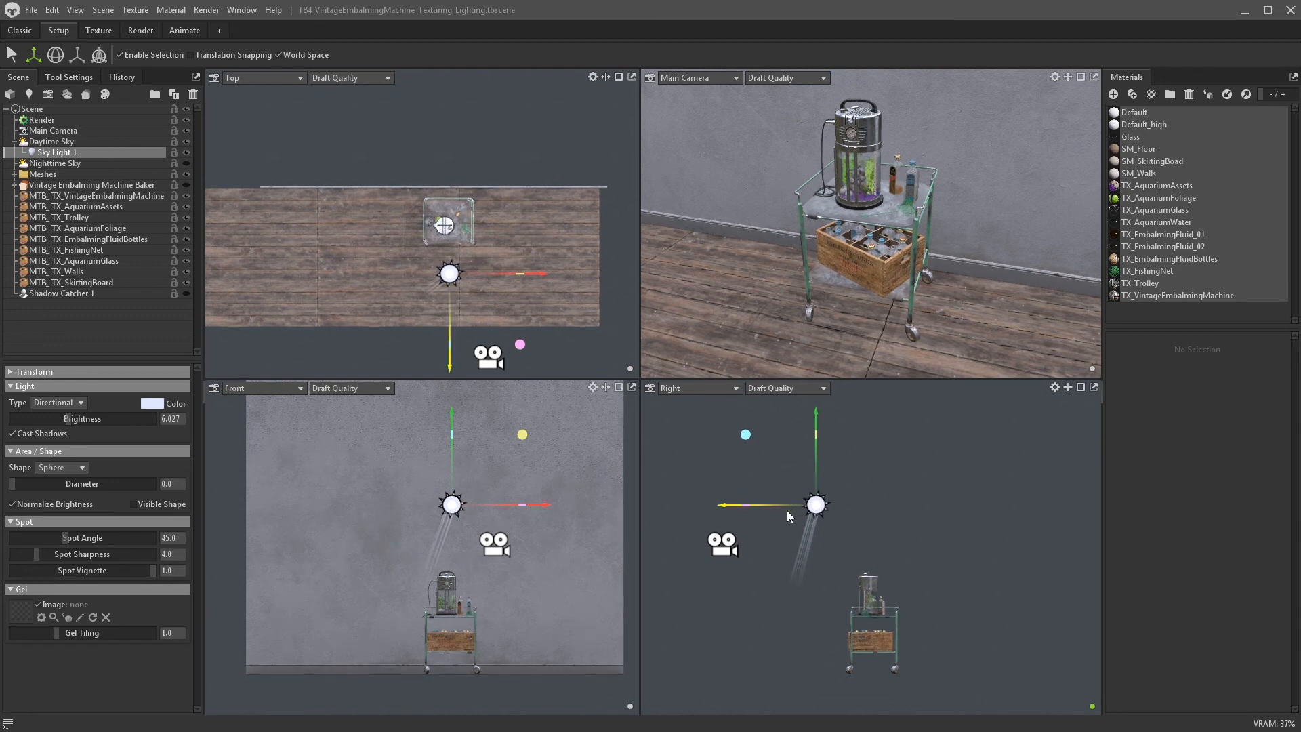
click(295, 57)
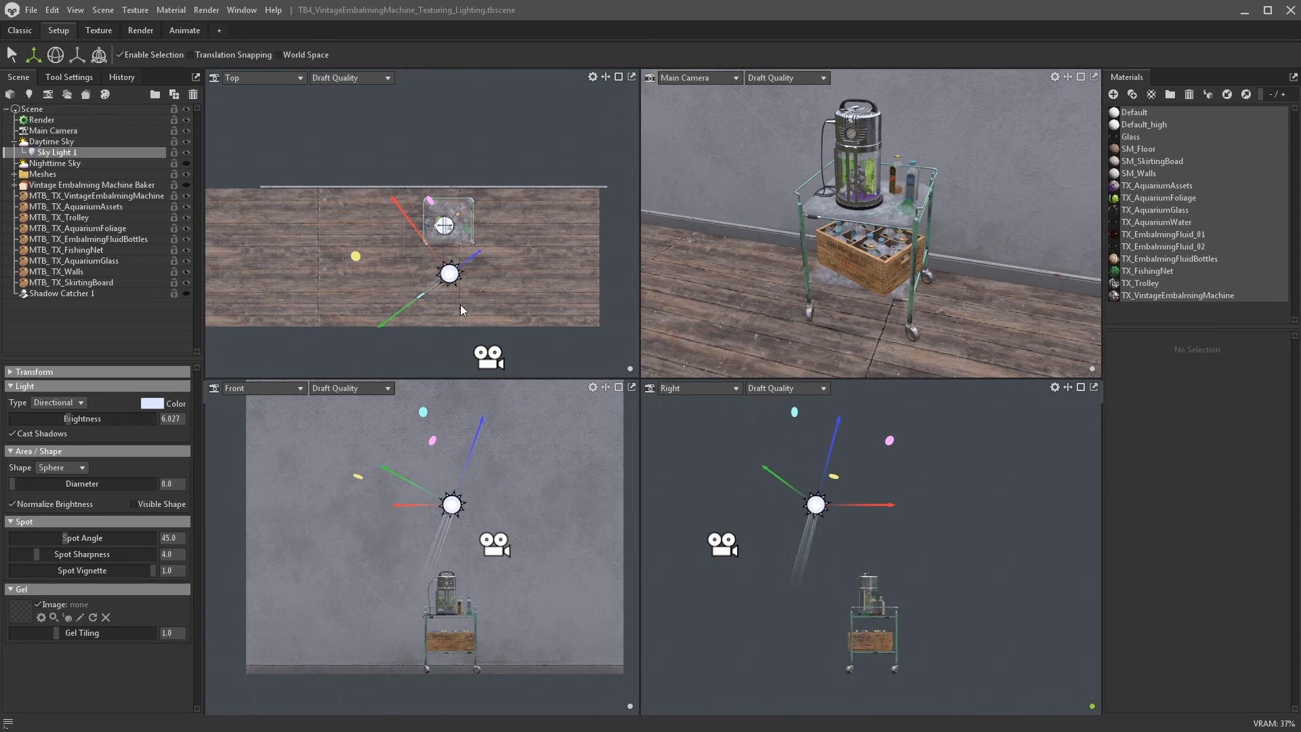
click(279, 55)
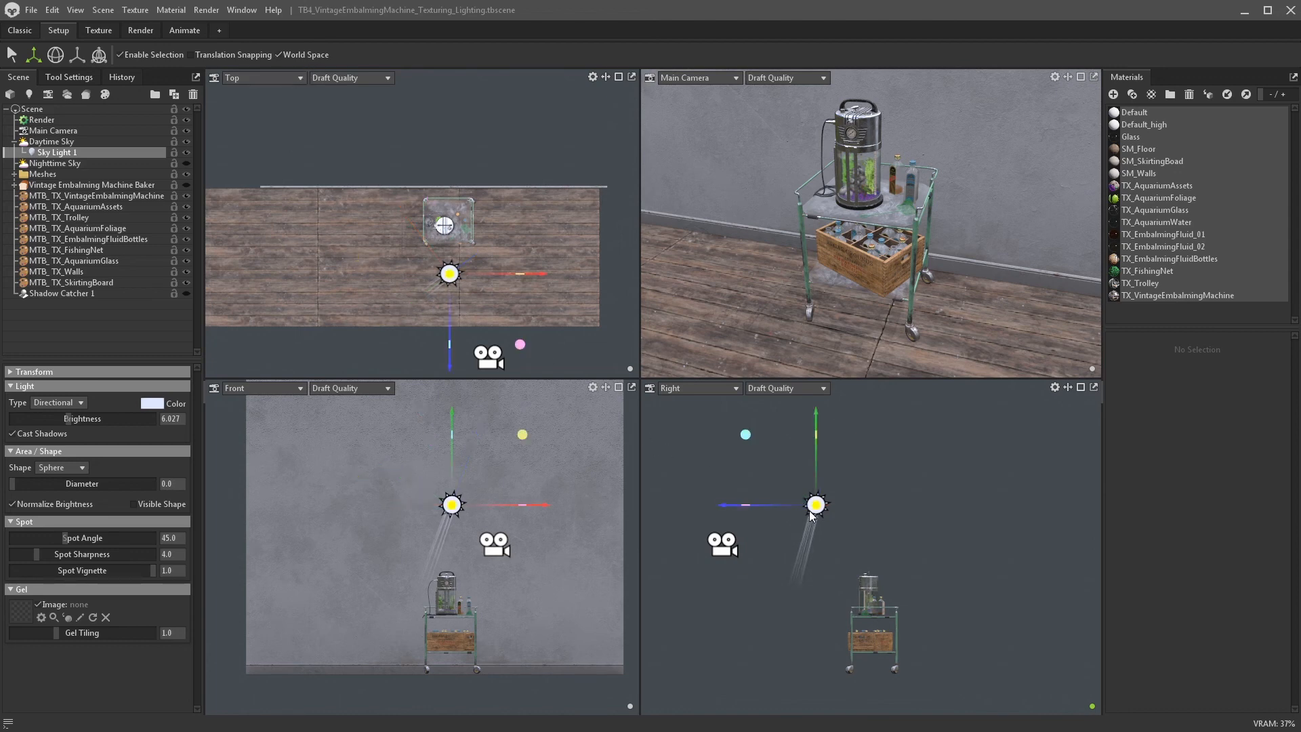
- Rotate the daytime sky's child light to shine down at the trolley and shift it sideways so it lights the trolley diagonally
key(e)
drag(839, 506, 1001, 507)
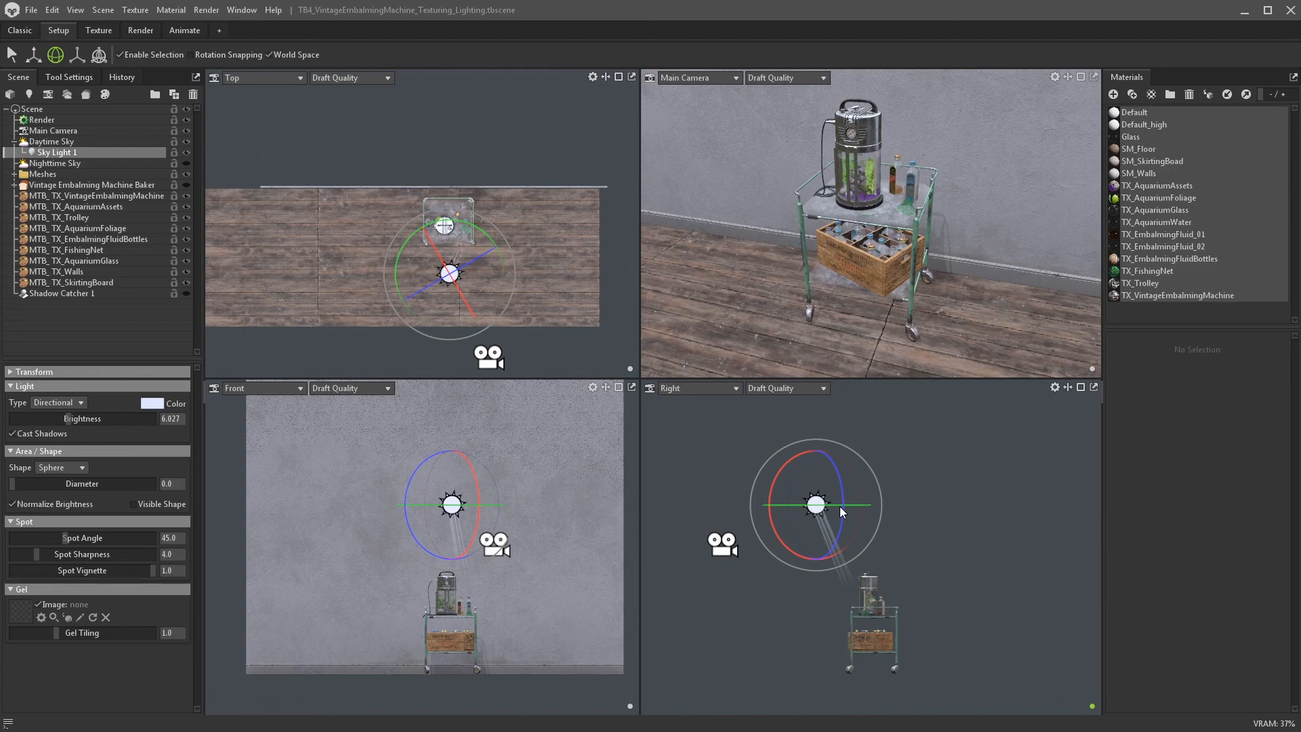
drag(877, 481, 871, 468)
drag(480, 230, 467, 283)
key(w)
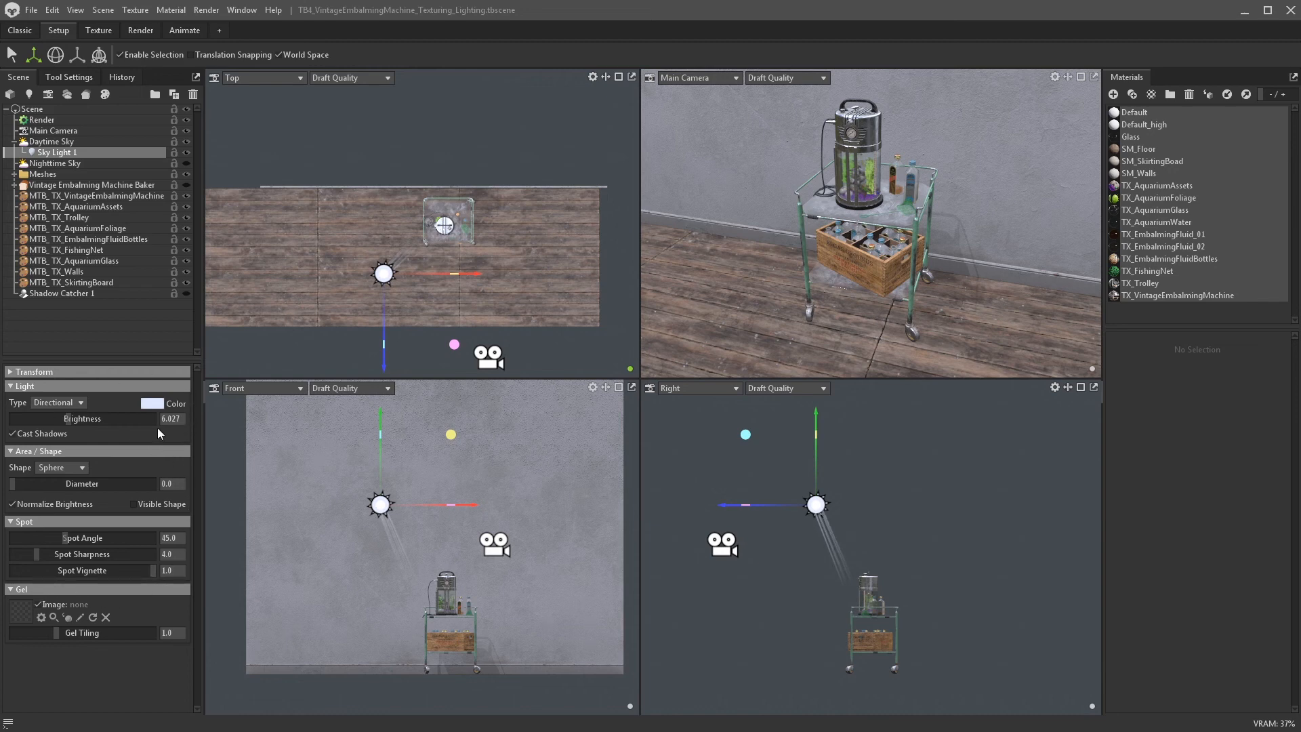
- Inspect the daytime child light's colour, its parent sky's settings and the available light types
click(153, 404)
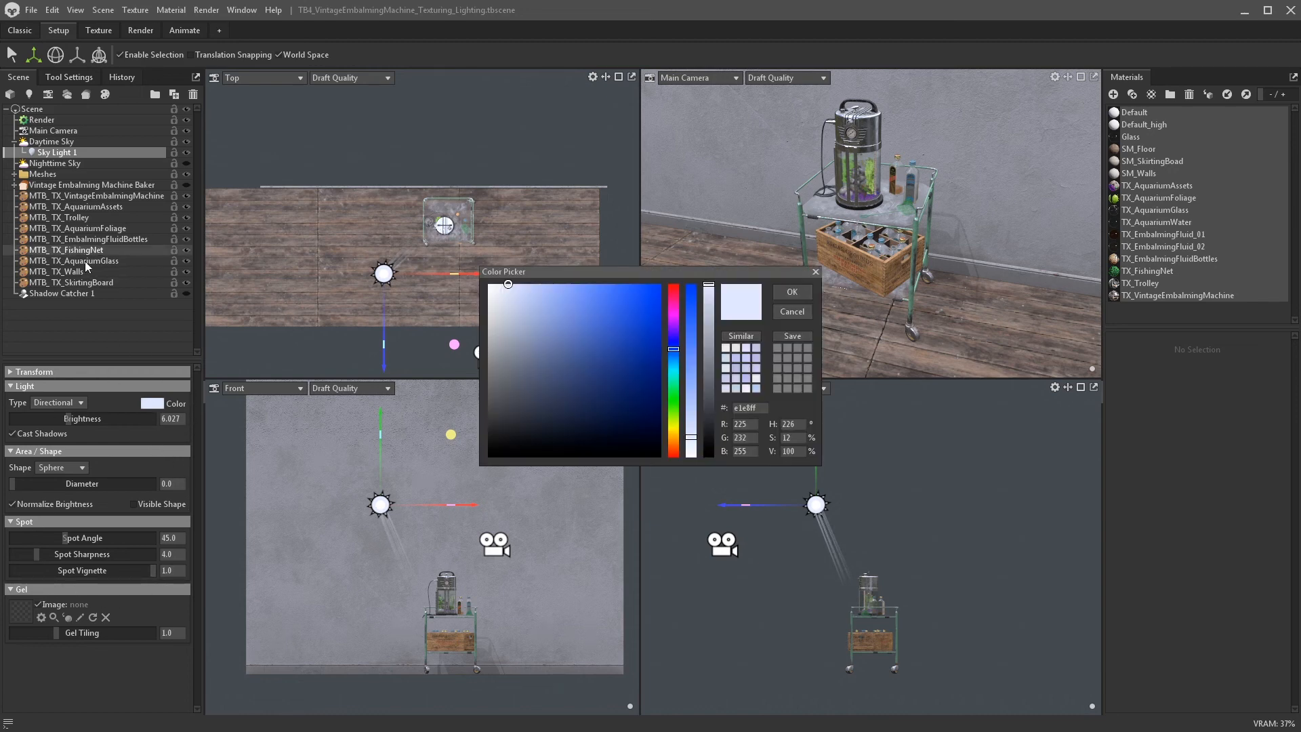
click(794, 291)
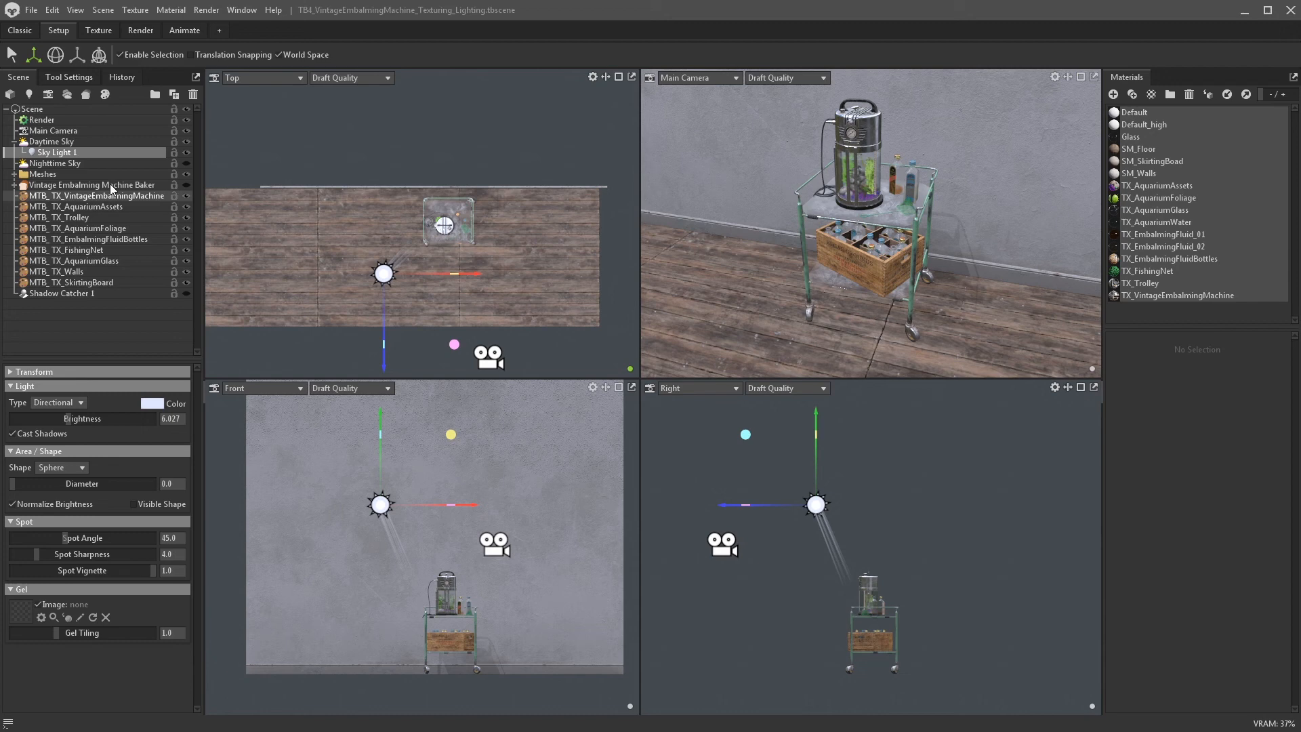
click(88, 143)
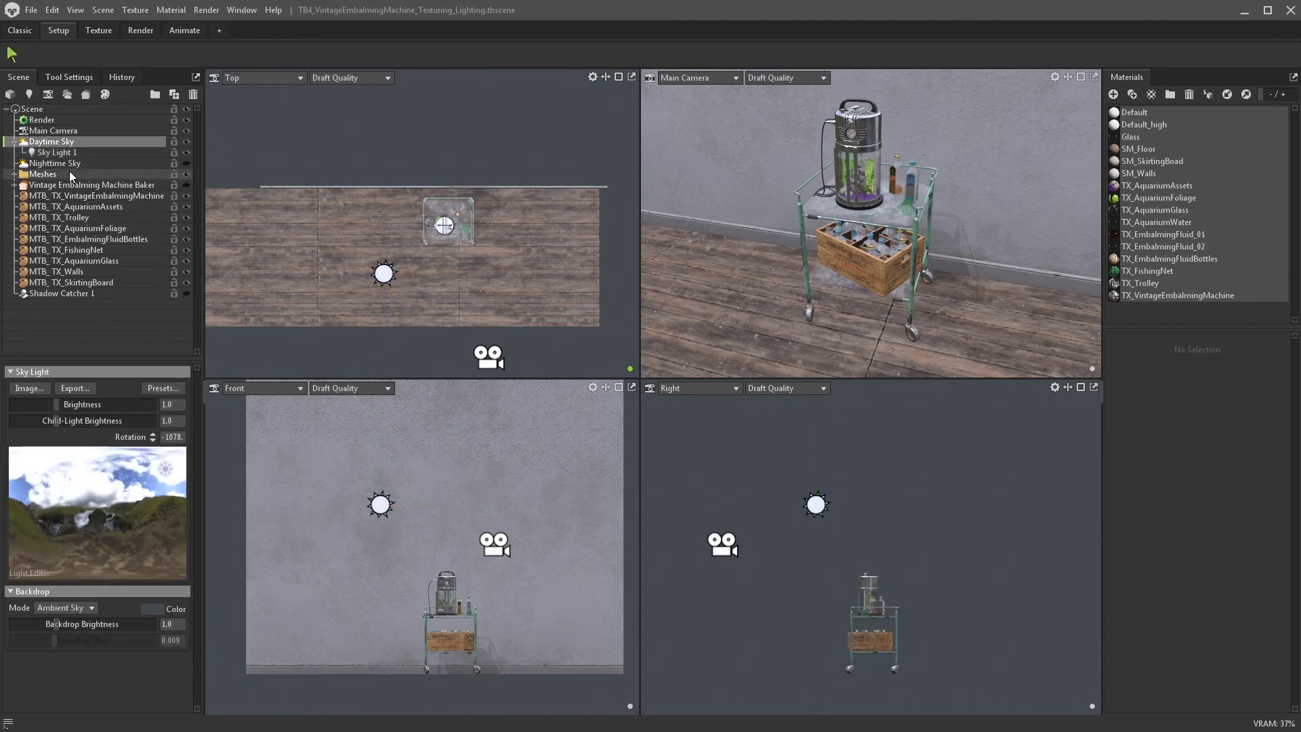
click(95, 154)
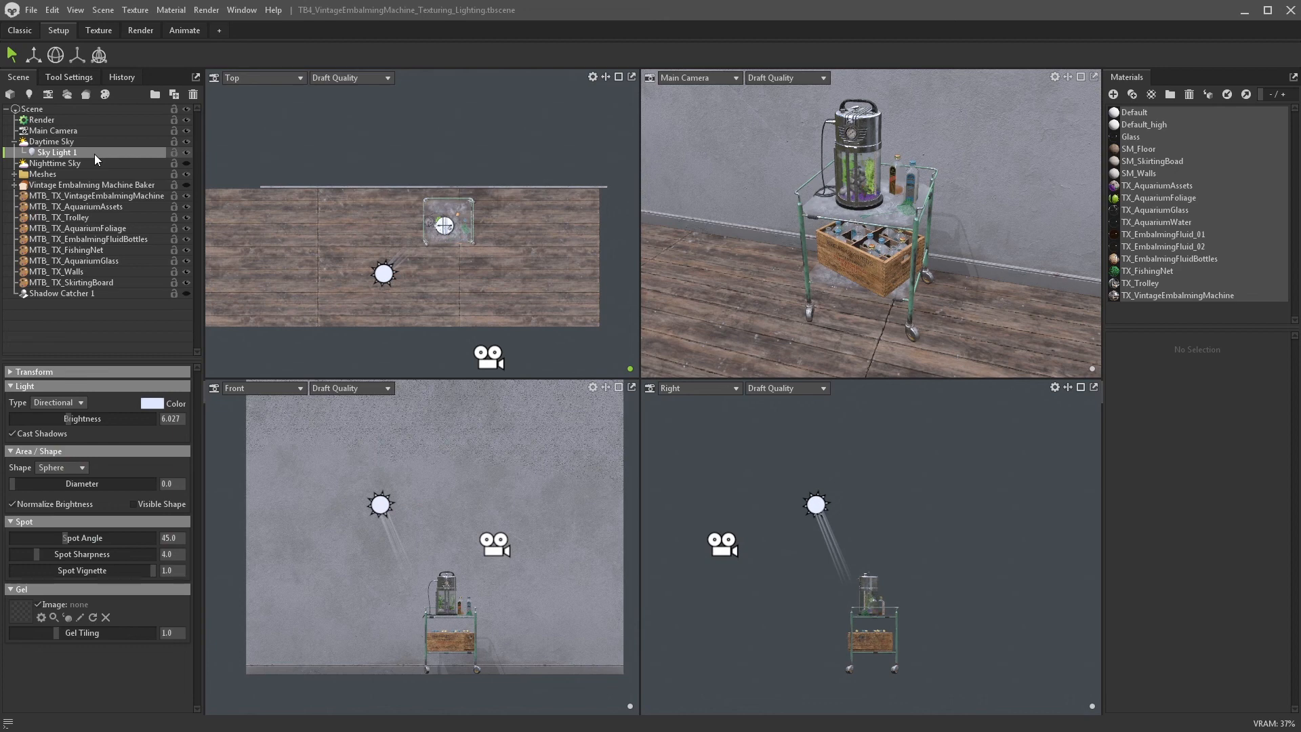
click(71, 403)
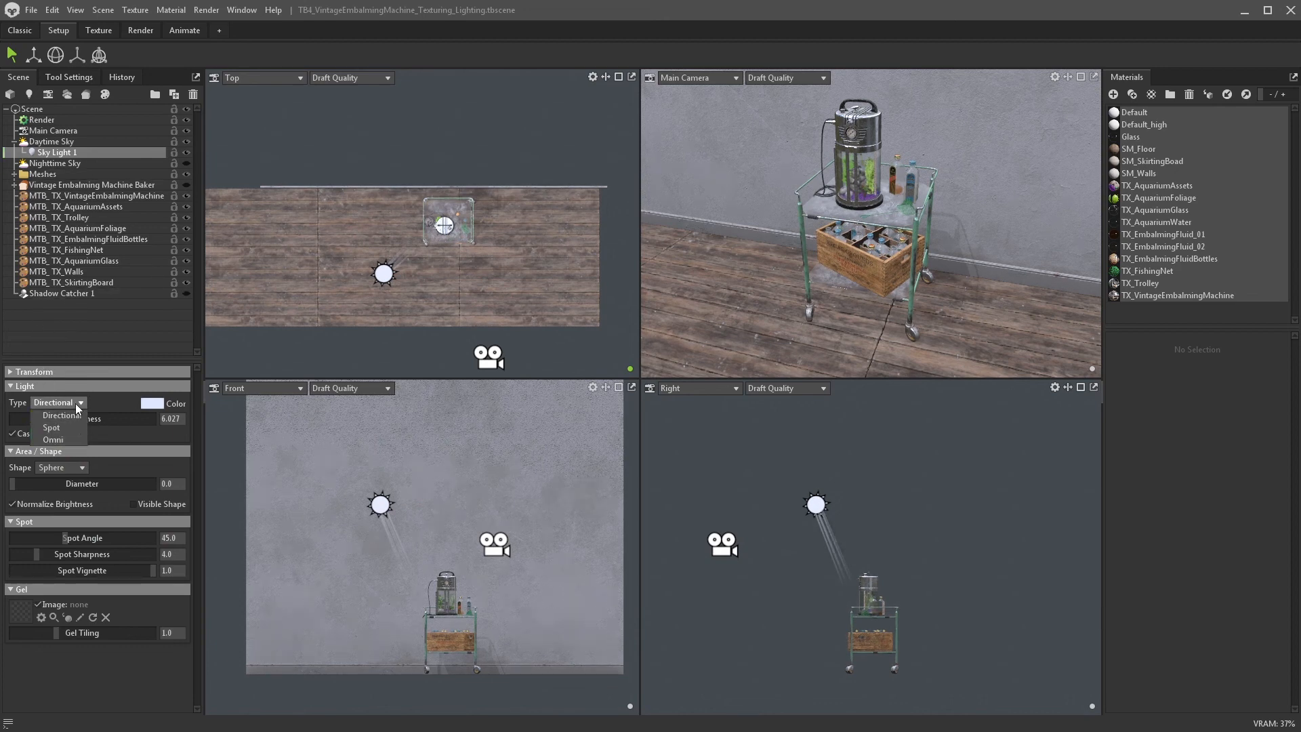
click(76, 403)
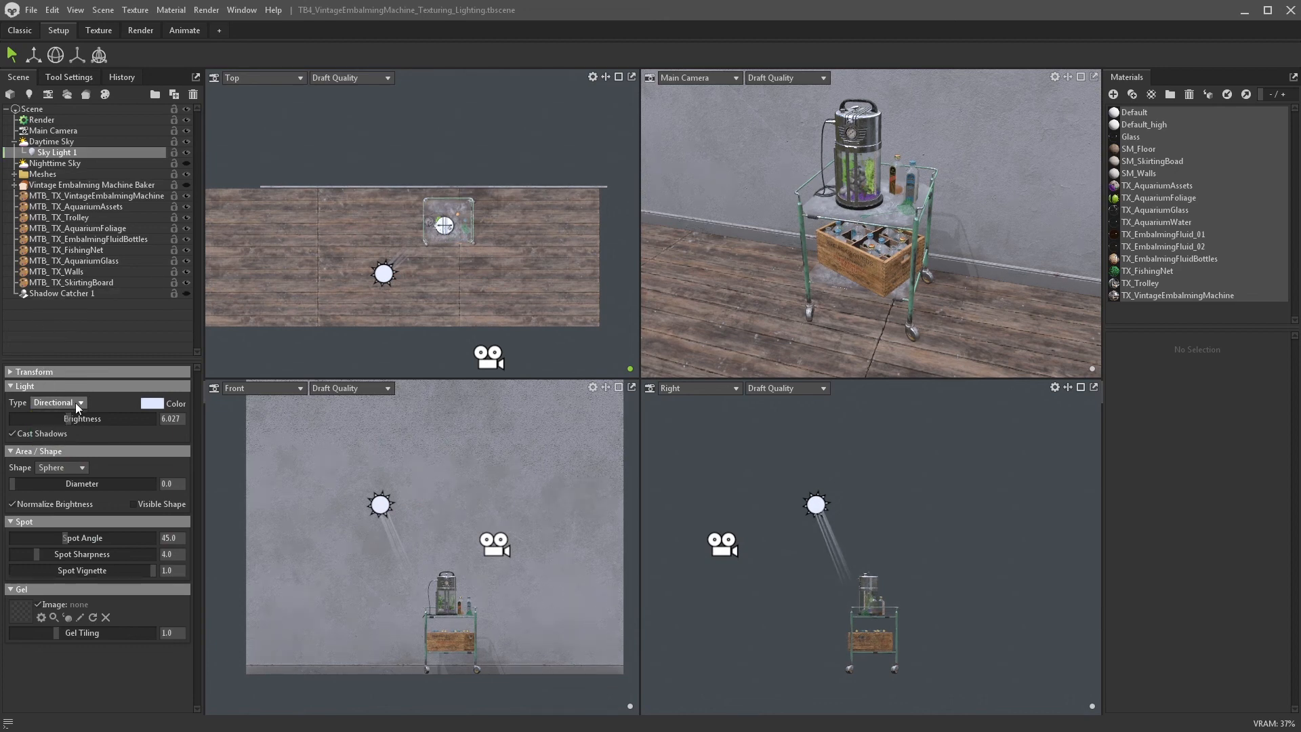
click(63, 429)
click(62, 429)
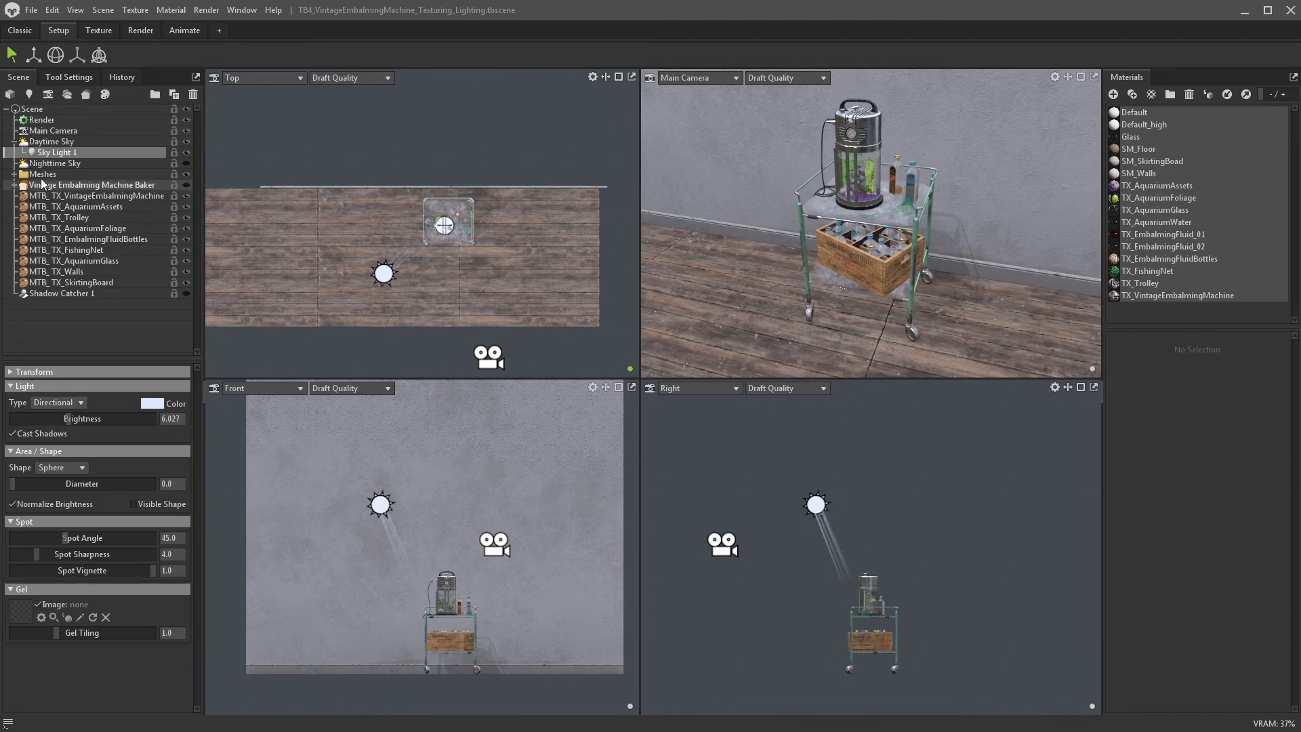
- Create a new group in the scene and name it Lights
click(155, 95)
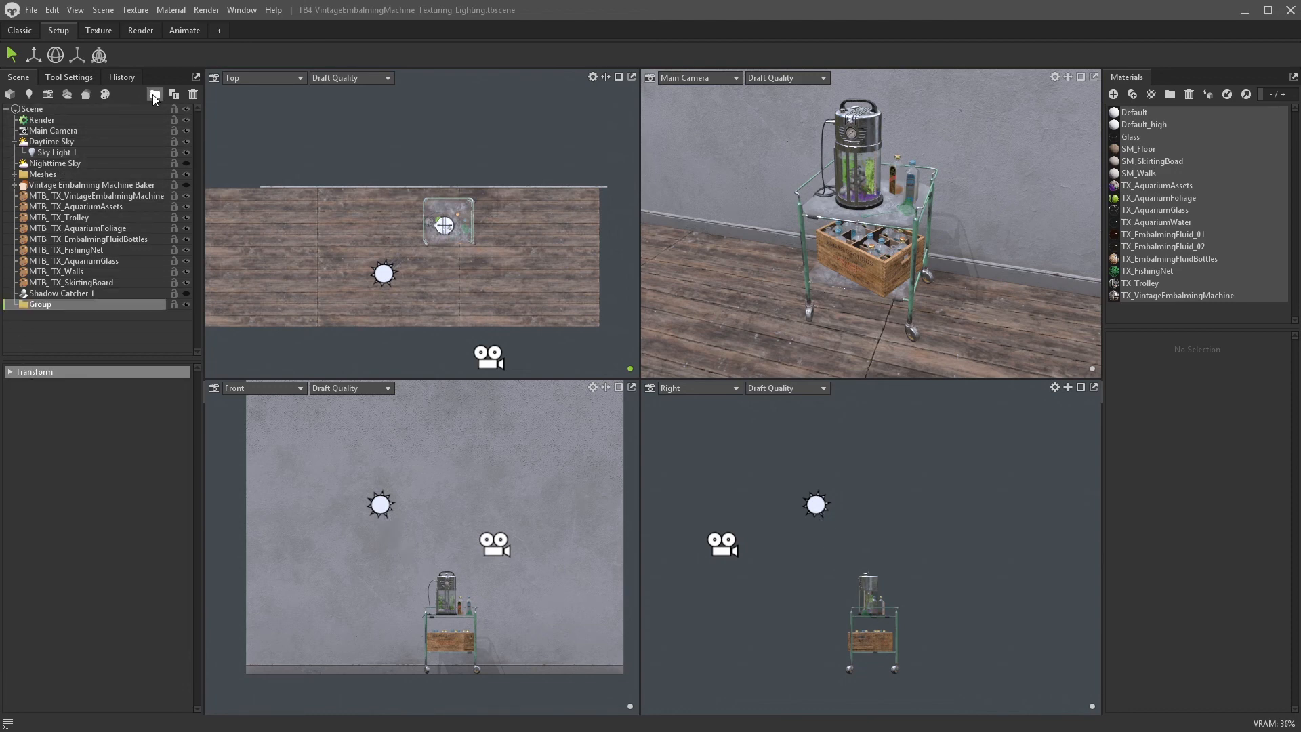
double_click(48, 305)
text(Light)
key(Return)
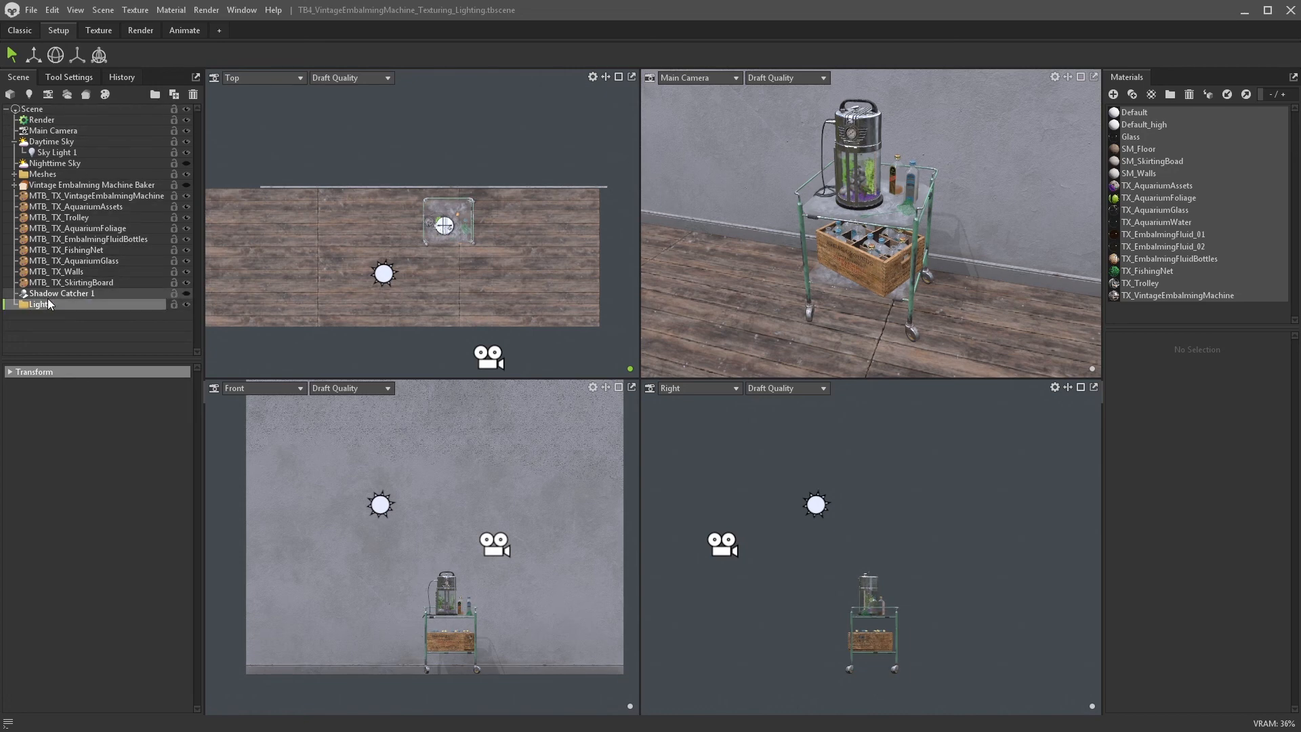
text(s)
key(Return)
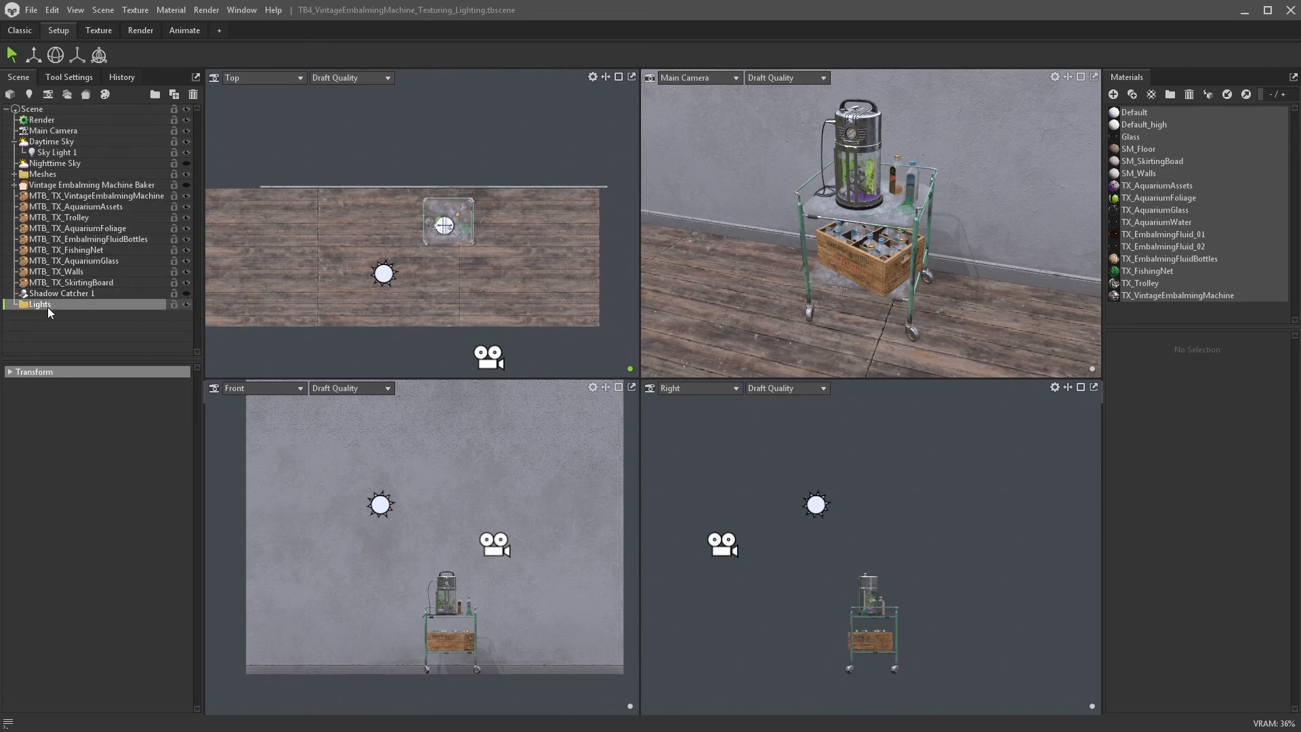
- Switch the Main Camera viewport to the Perspective view and add an omni light to the scene
click(698, 78)
click(708, 128)
drag(920, 195, 819, 187)
middle_drag(881, 215, 831, 202)
right_drag(831, 201, 852, 271)
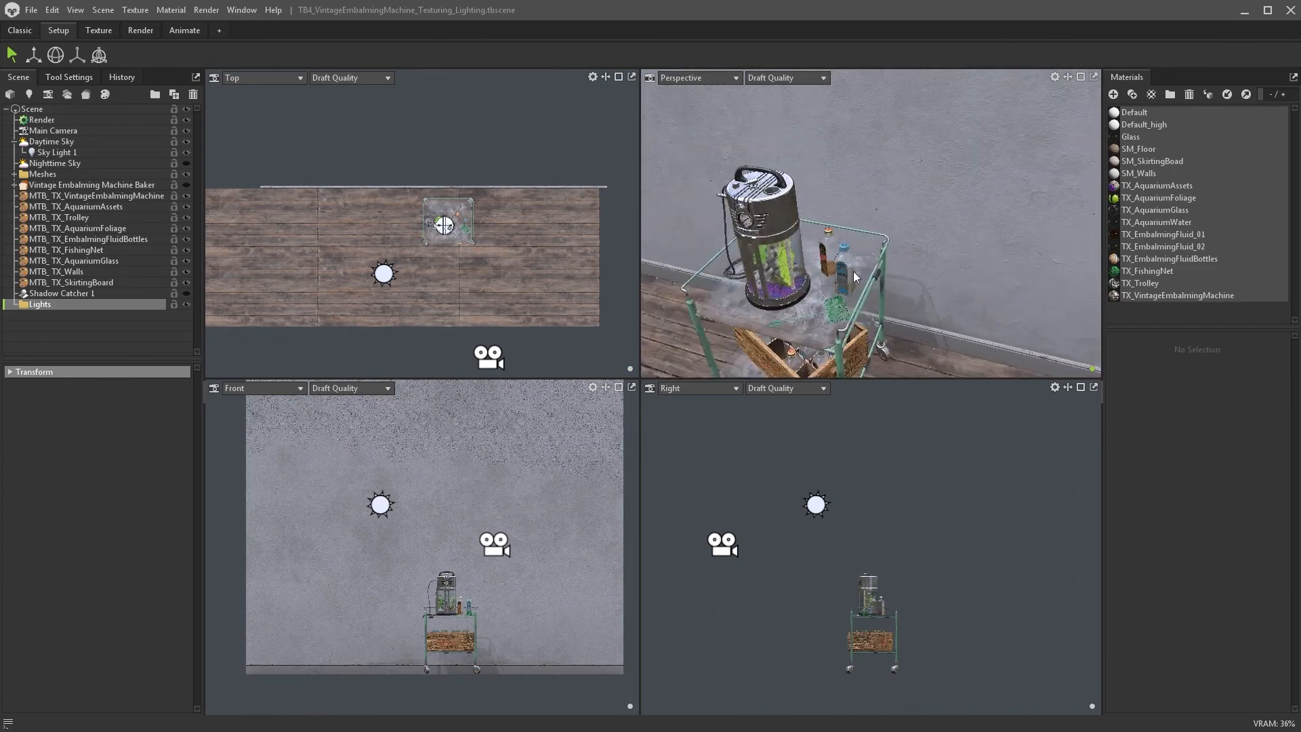
middle_drag(852, 271, 942, 206)
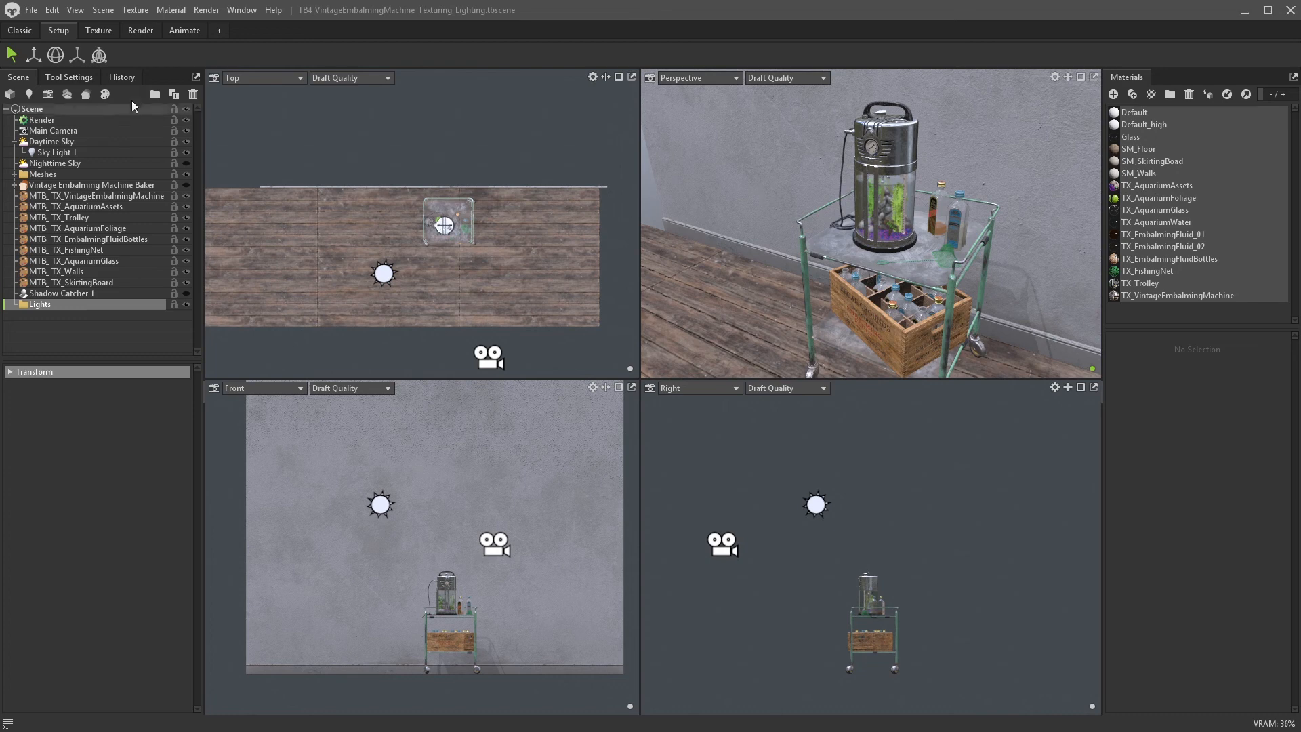
click(107, 11)
mouse_move(135, 25)
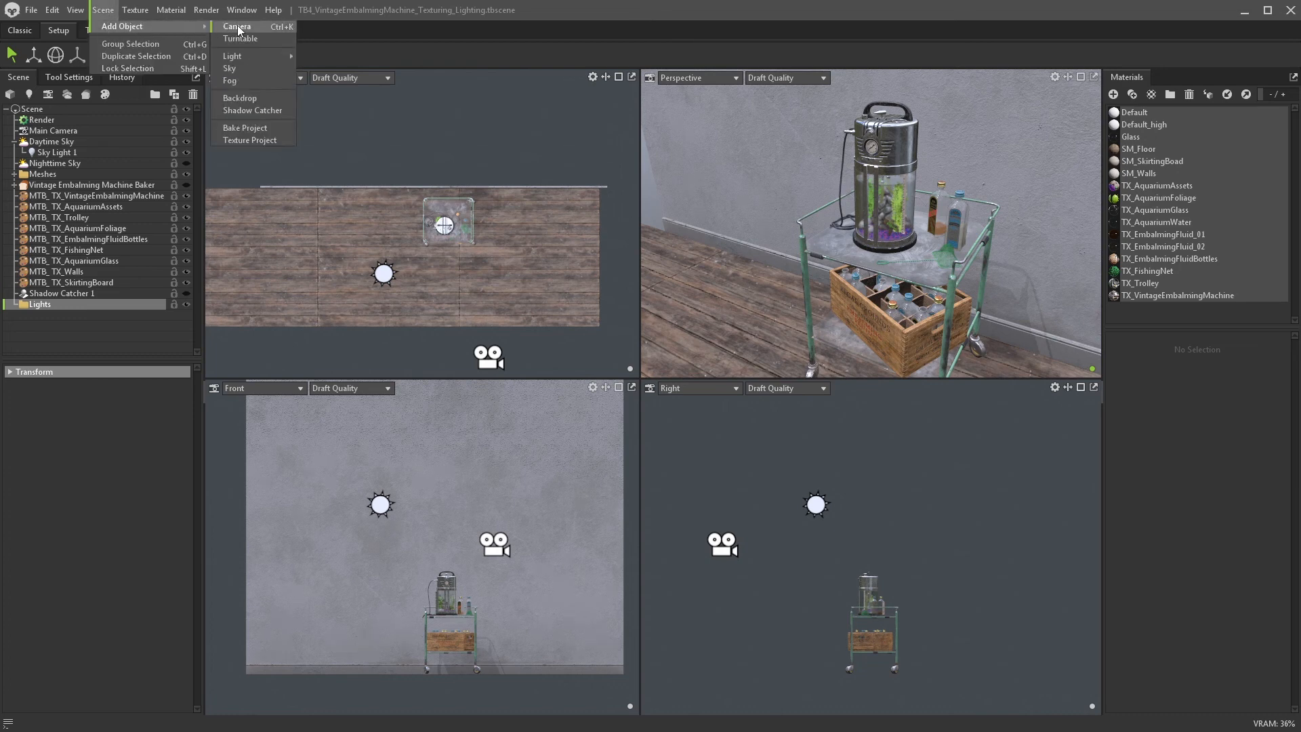
mouse_move(237, 58)
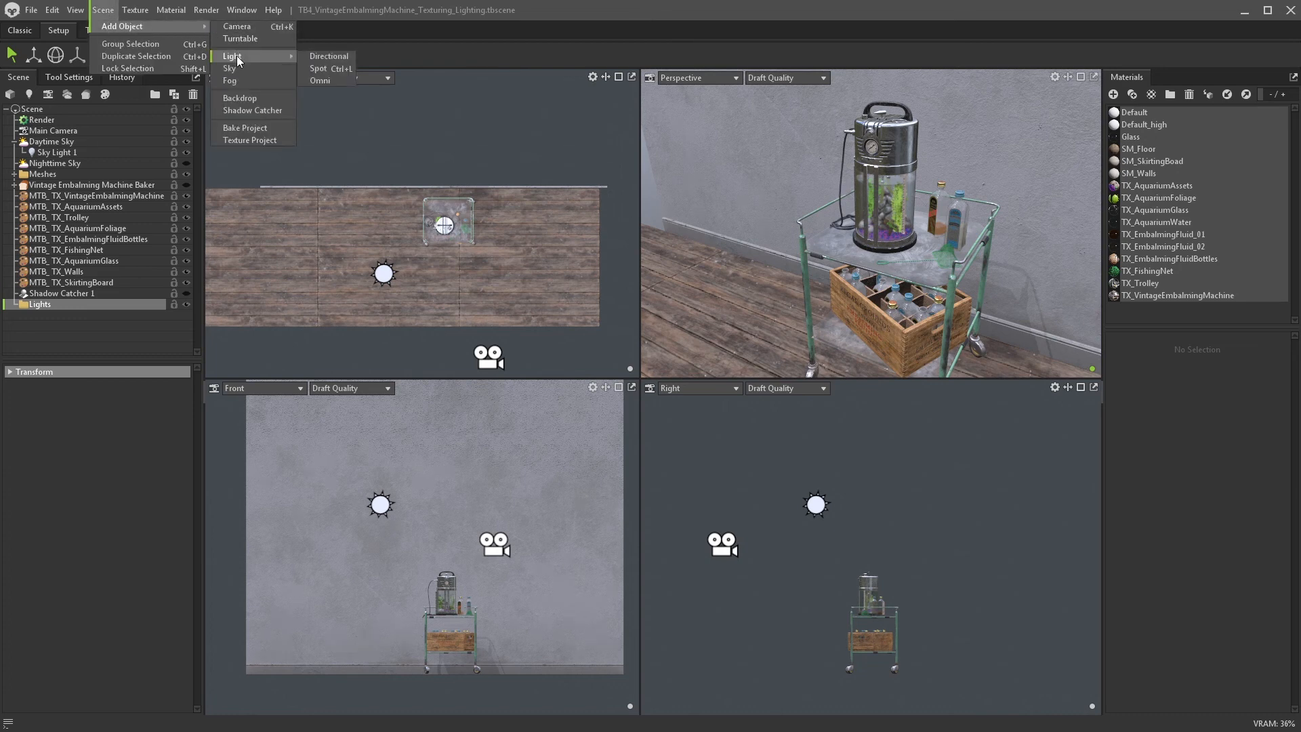
click(336, 80)
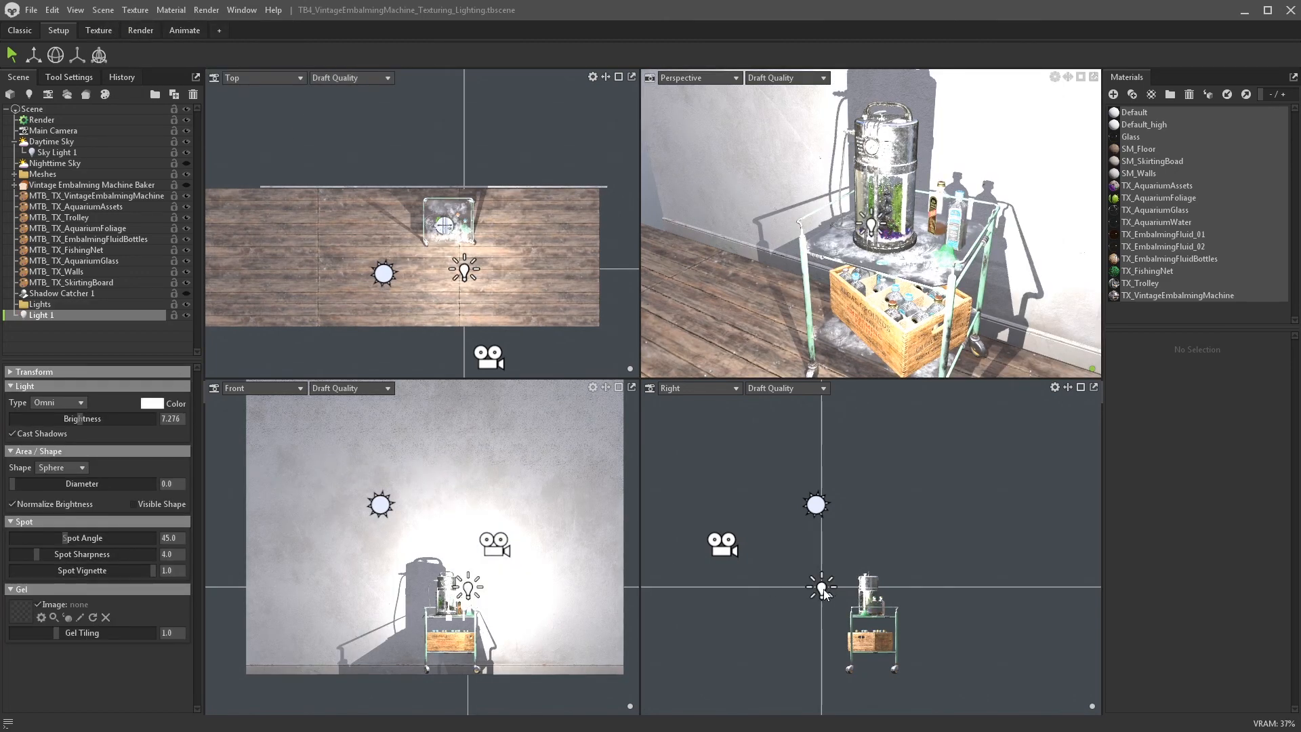
- Reduce the omni light's brightness to 4.904 and move it from in front of the trolley to just above the tabletop
key(w)
drag(826, 550, 827, 520)
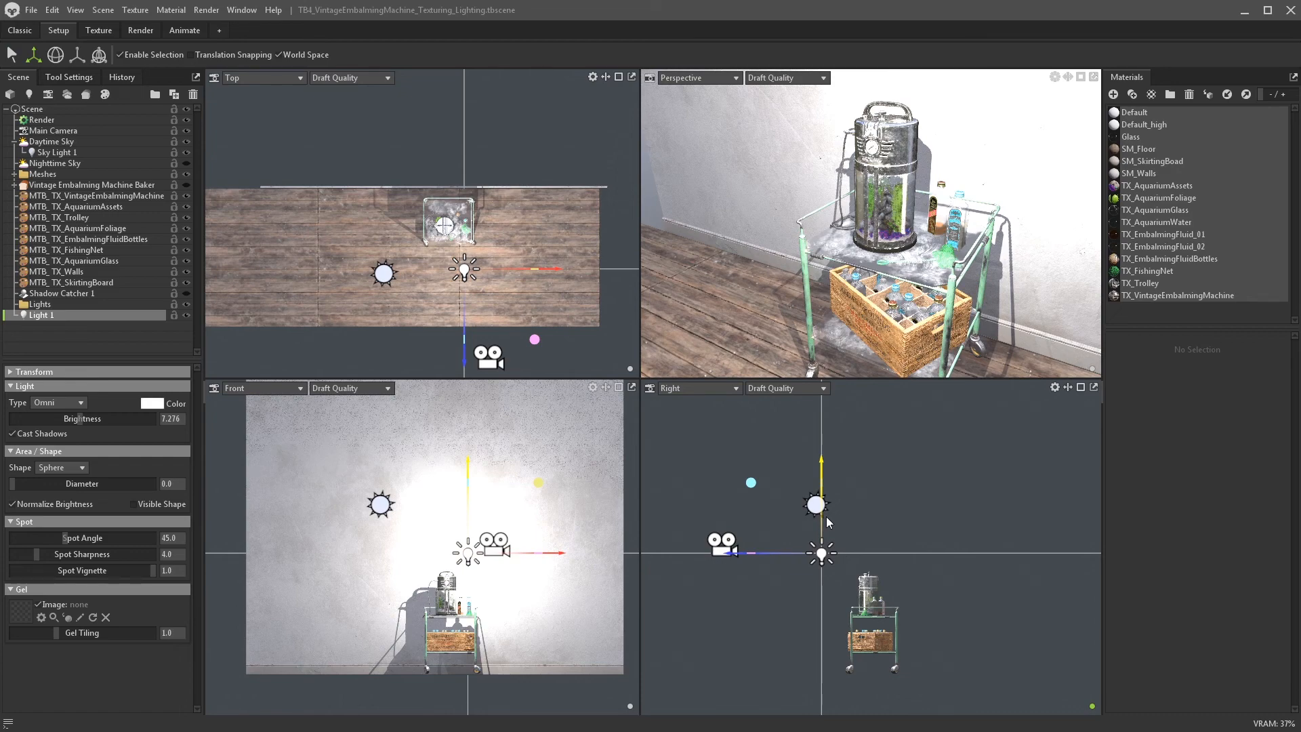
drag(68, 424, 57, 425)
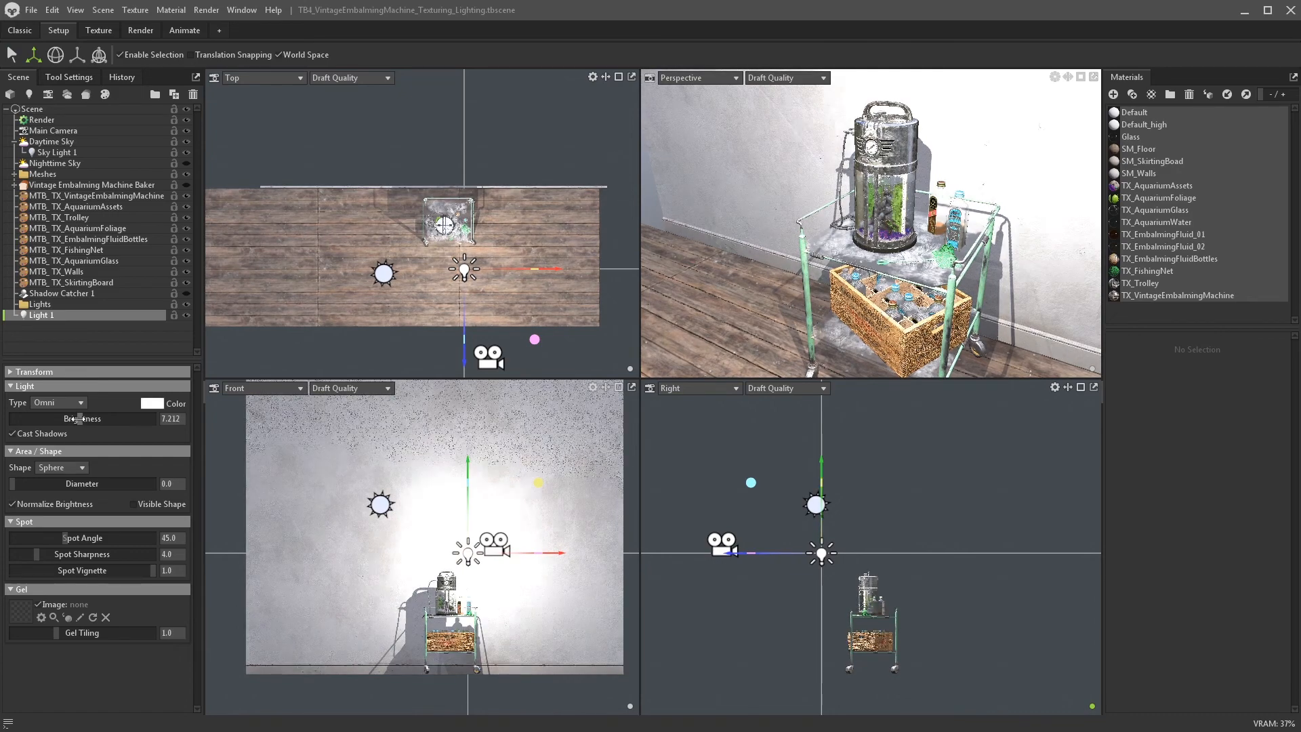
drag(738, 555, 785, 557)
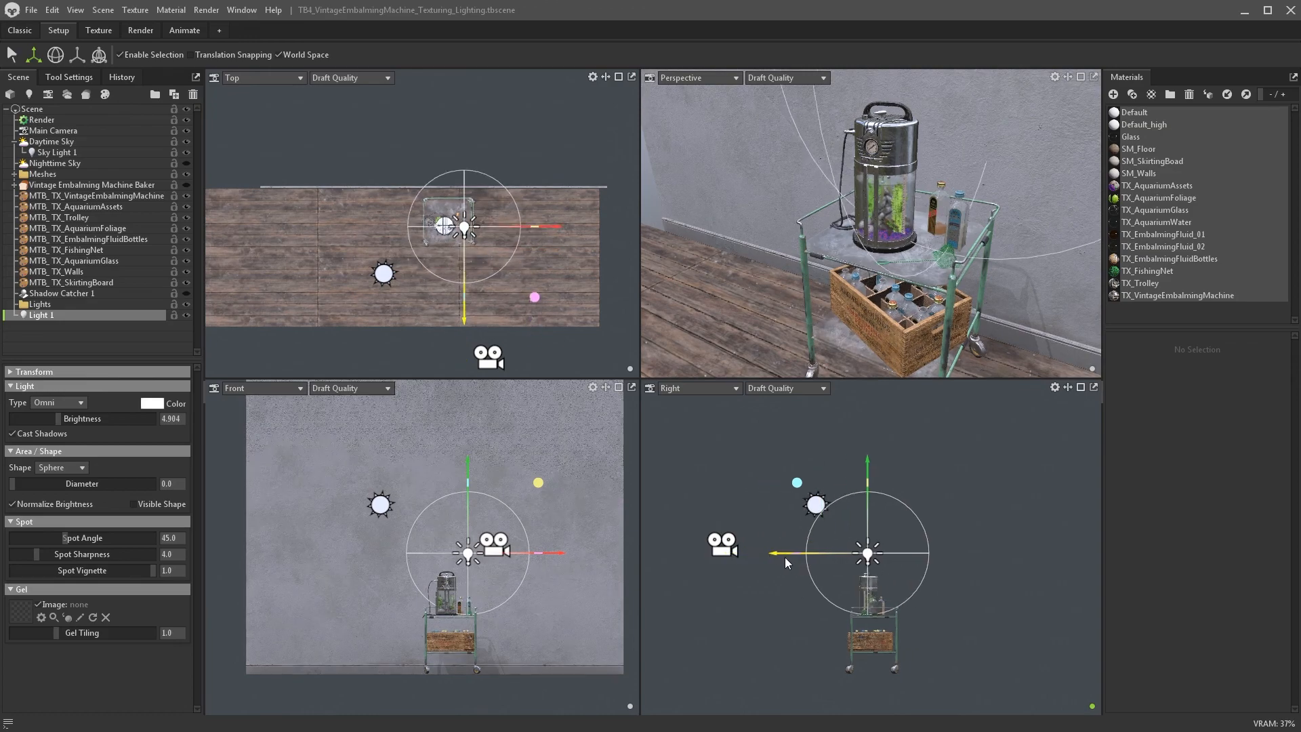
drag(872, 456, 872, 498)
- Centre the omni light inside the upper part of the aquarium using the Front and Right views
scroll(892, 465, up, 5)
middle_drag(868, 595, 869, 440)
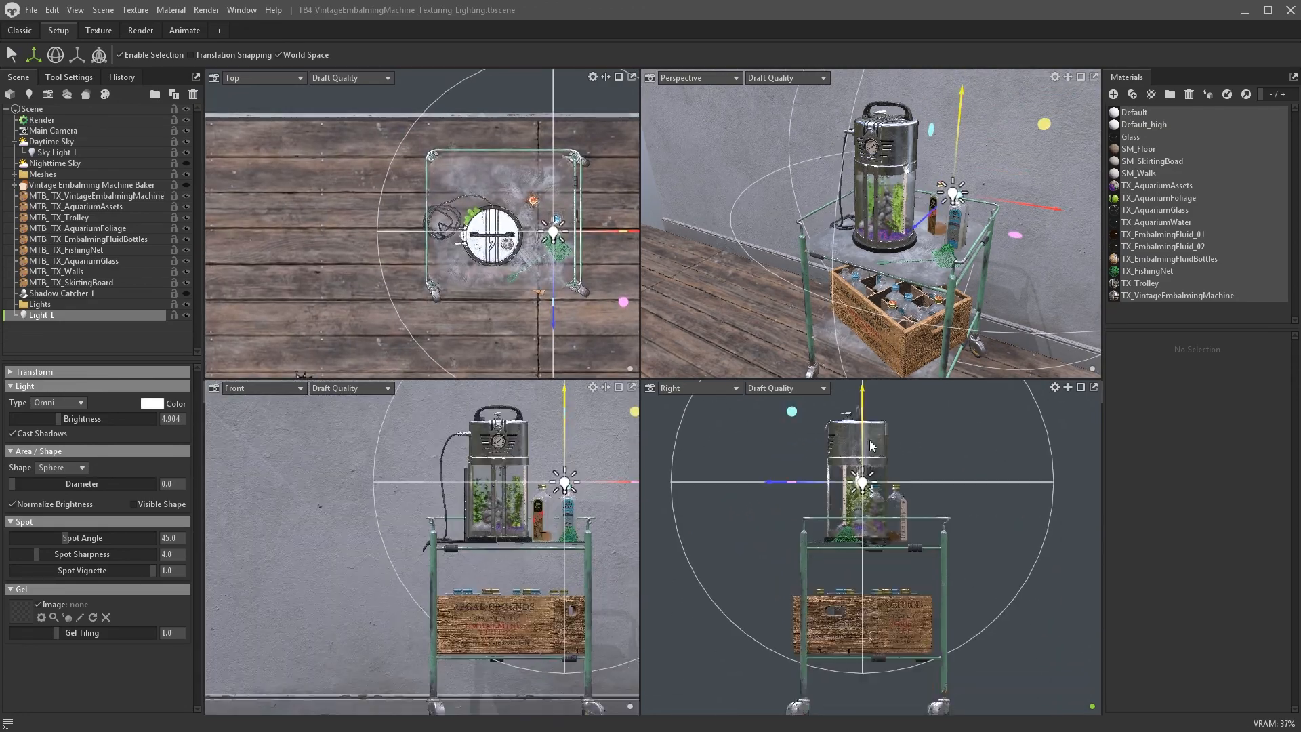
scroll(864, 466, up, 3)
scroll(864, 466, down, 1)
middle_drag(547, 470, 462, 497)
drag(589, 496, 510, 495)
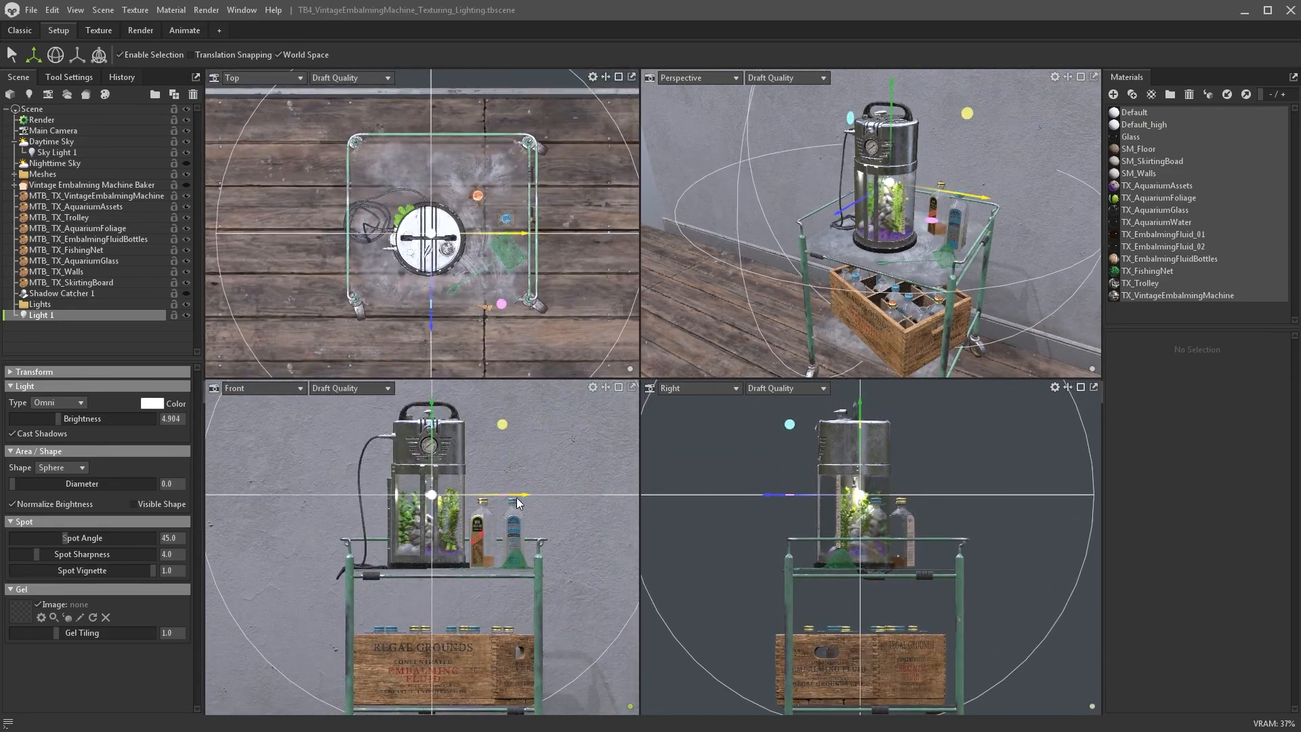
drag(763, 498, 779, 498)
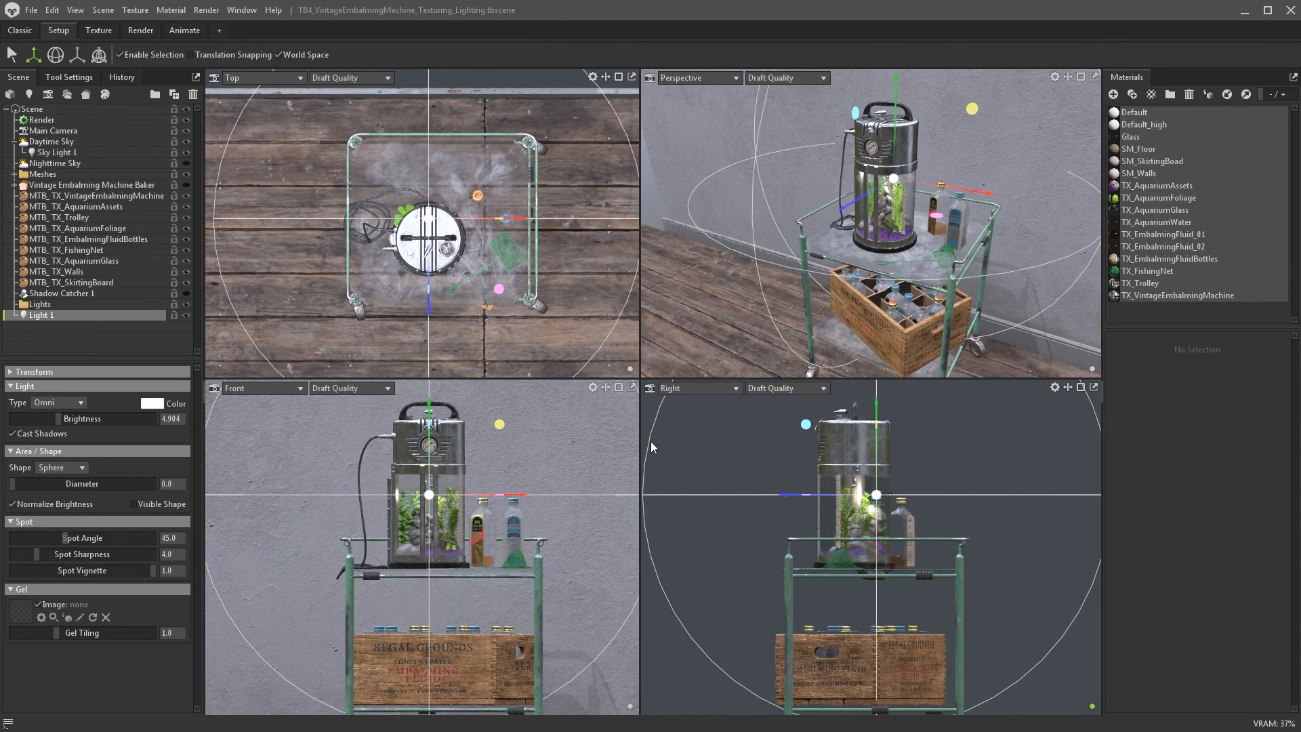
mouse_move(429, 448)
mouse_down()
mouse_move(429, 477)
mouse_move(429, 445)
mouse_up()
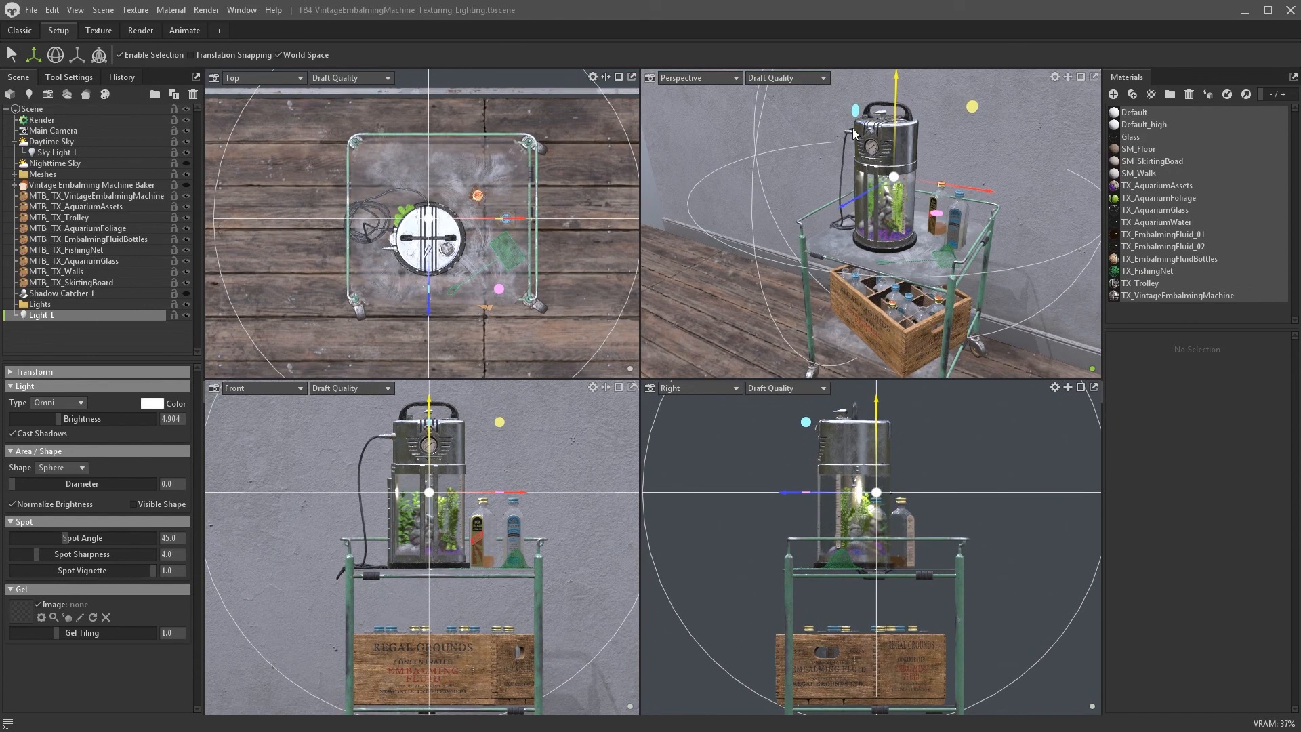
- Change the omni light's colour to violet-blue #4d29fa
click(152, 403)
click(673, 332)
click(602, 315)
drag(606, 312, 633, 287)
click(674, 330)
click(674, 336)
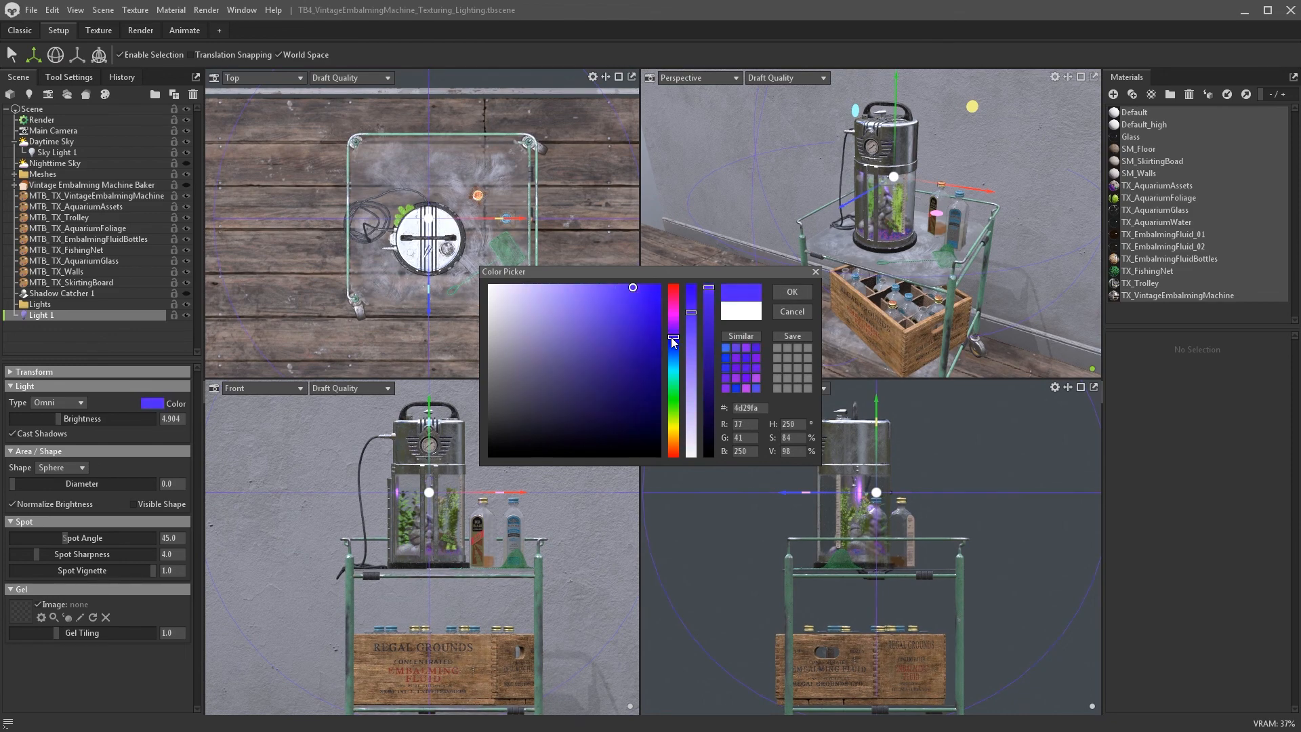
click(791, 292)
- Nudge the violet-blue omni light slightly upward inside the aquarium and set its brightness to 5.048
drag(59, 418, 59, 419)
drag(783, 490, 786, 491)
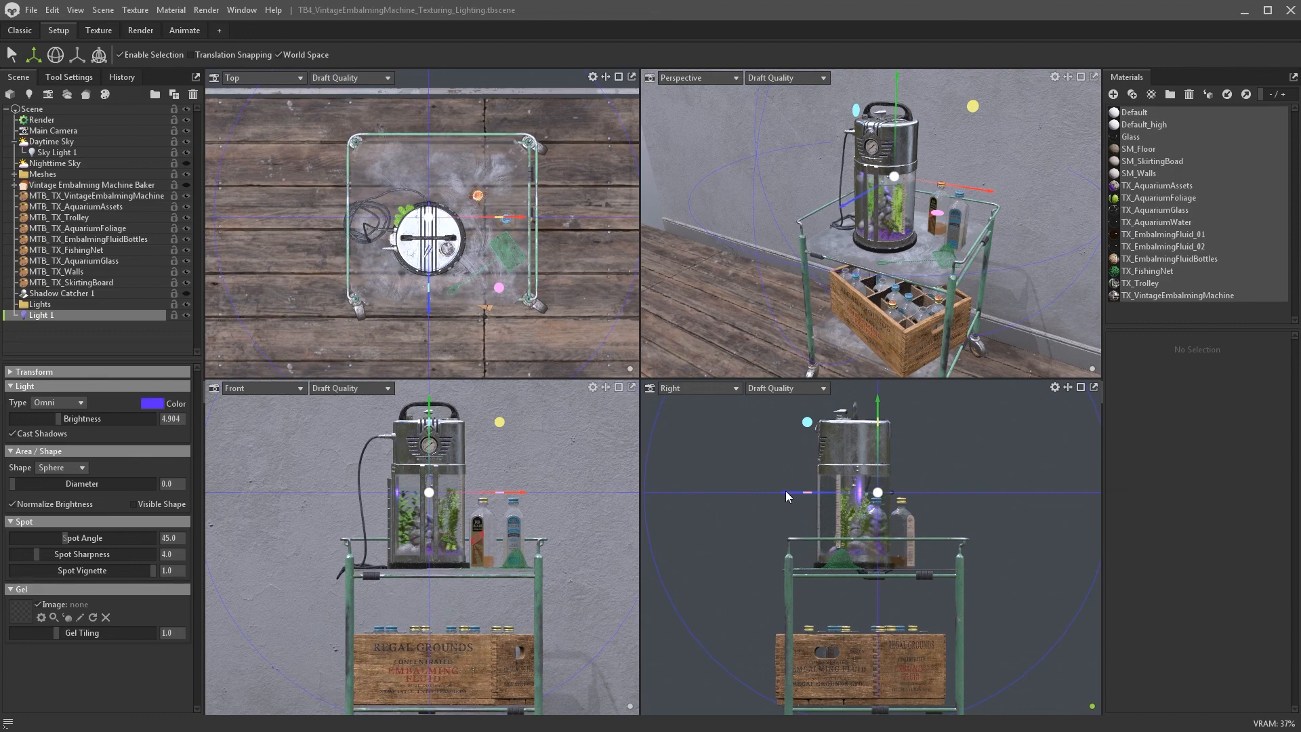
drag(877, 441, 877, 431)
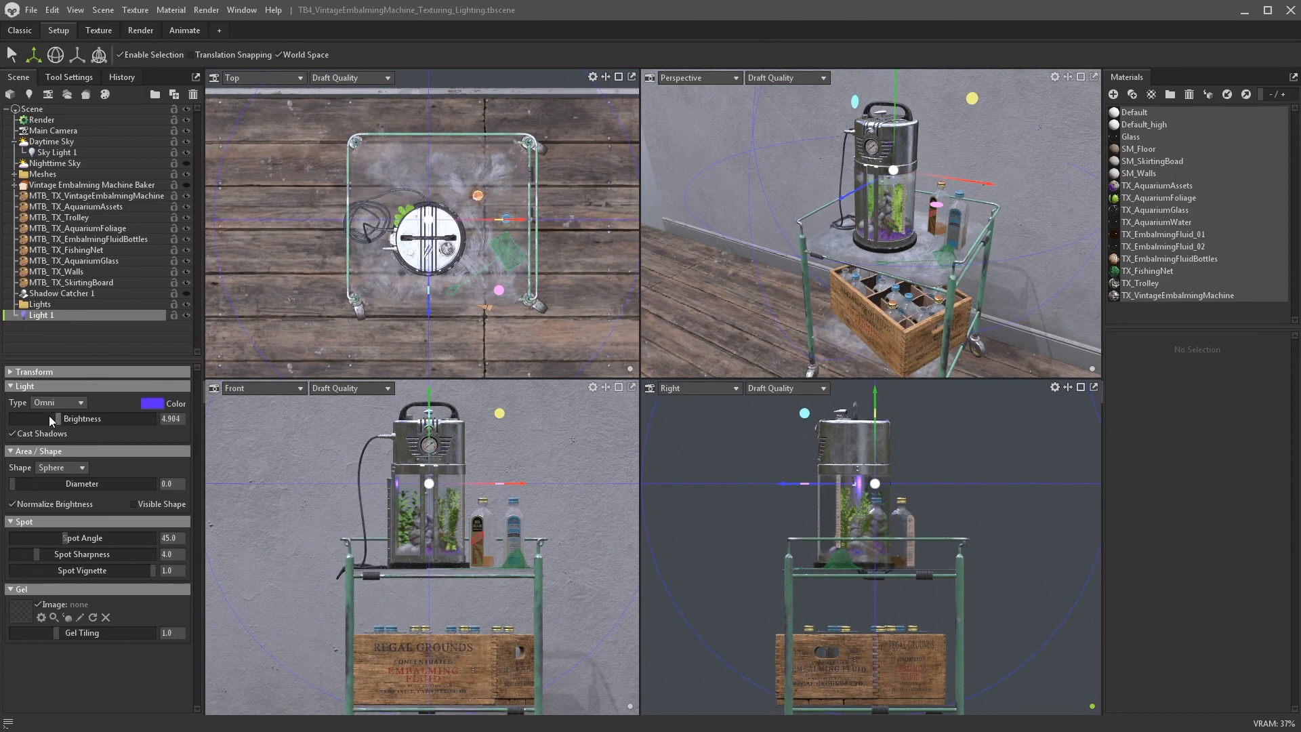
drag(59, 418, 59, 418)
- Put the violet-blue omni light into the Lights group and duplicate it there
drag(35, 317, 39, 309)
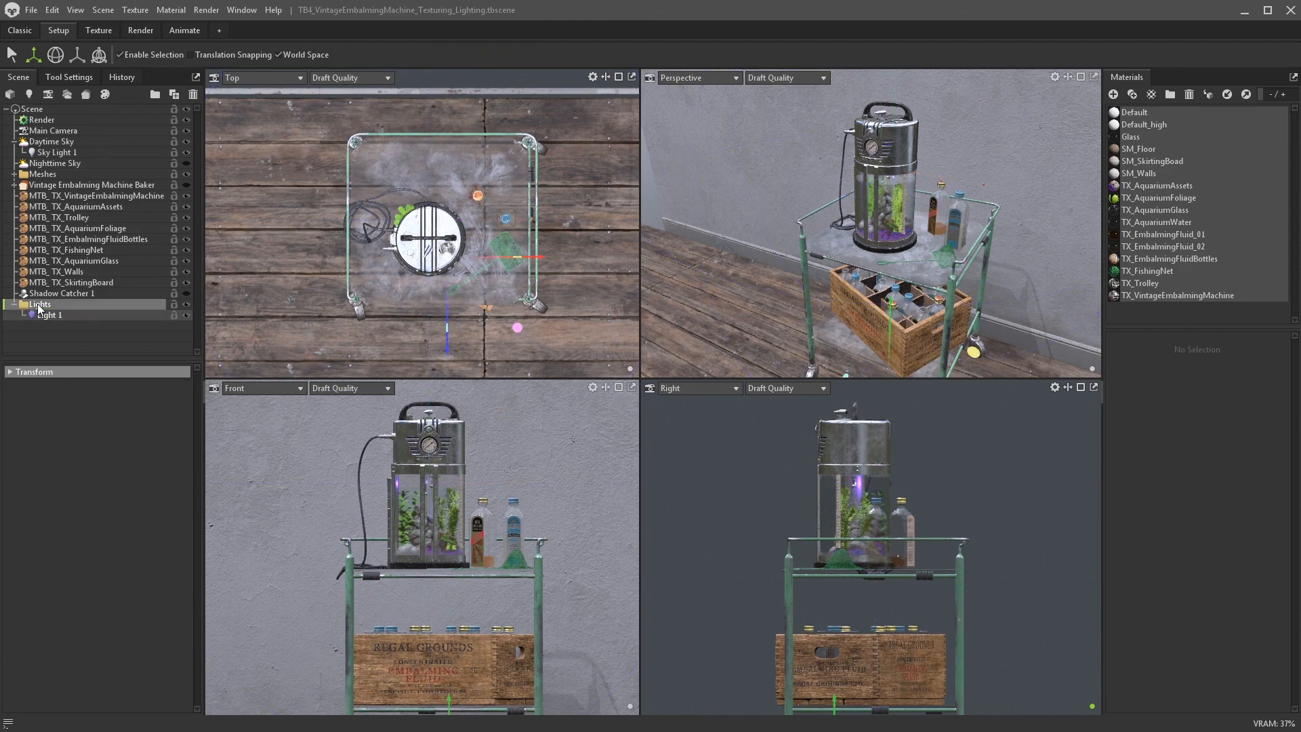
click(45, 315)
right_click(46, 314)
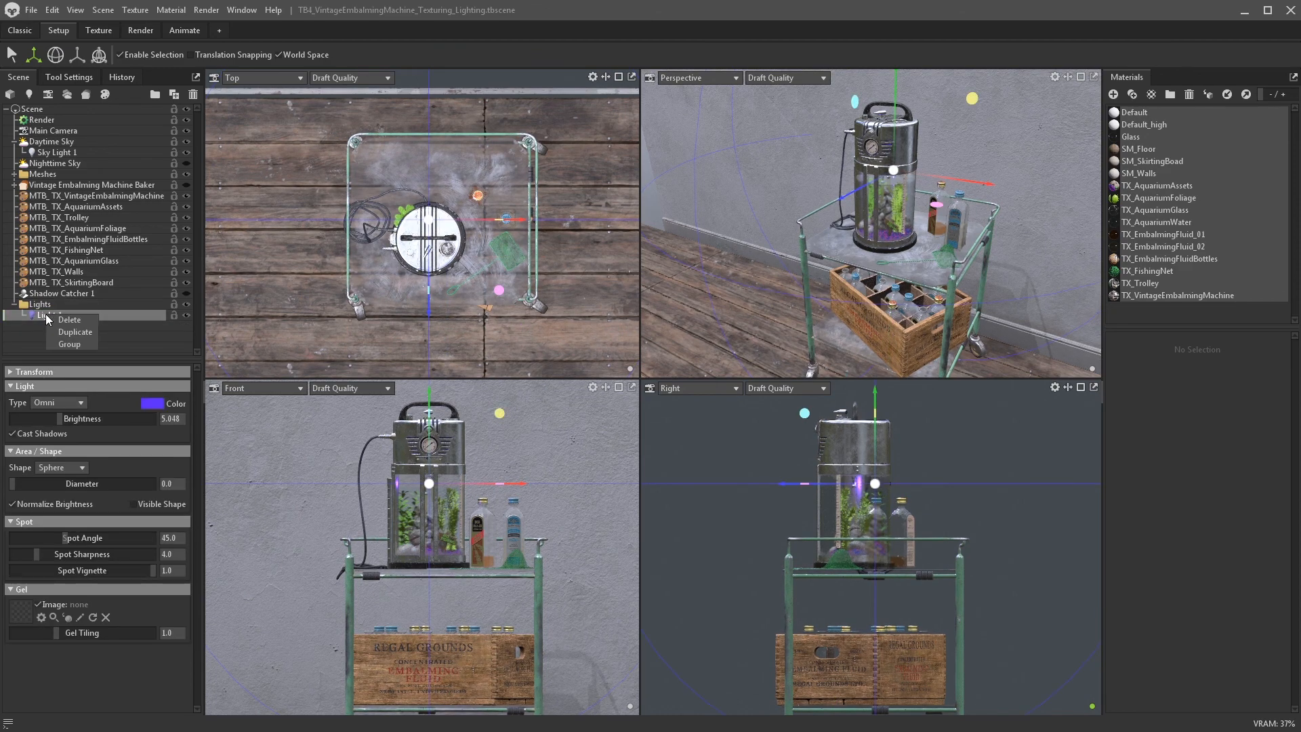
click(75, 334)
- Place the duplicate light lower and nearer the aquarium's front, with a pale blue #95a6ff colour and a brightness of 4.832
drag(820, 483, 775, 482)
click(153, 404)
click(673, 346)
click(542, 308)
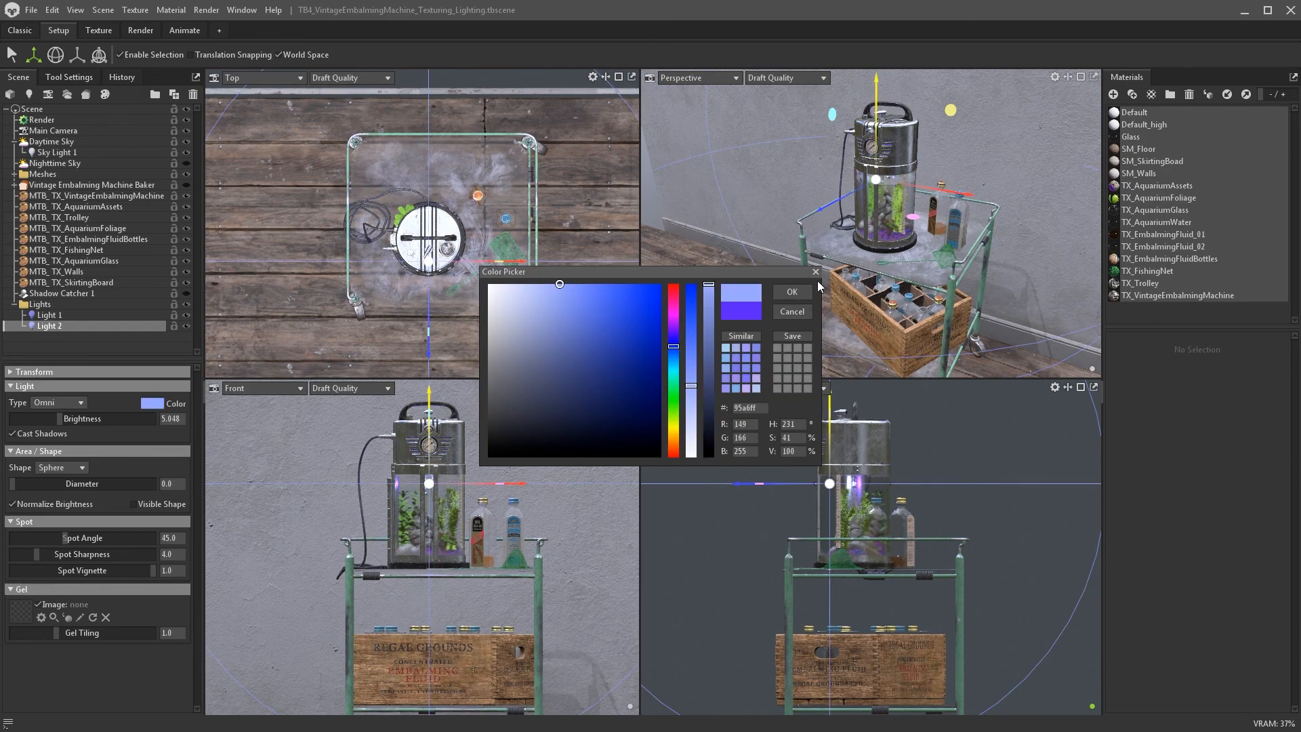
click(792, 292)
drag(833, 412, 831, 440)
drag(60, 416, 59, 414)
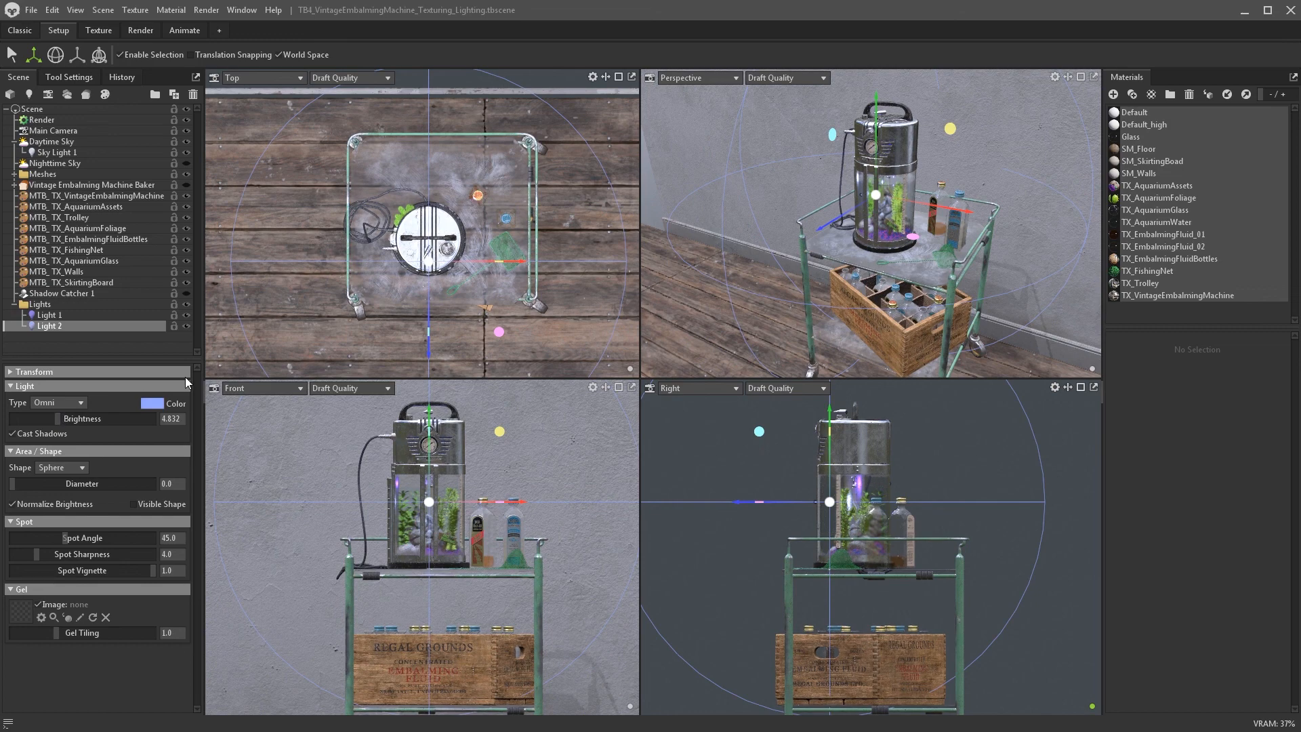
- Rename the Lights group as Aquarium Lights and collapse it
double_click(40, 304)
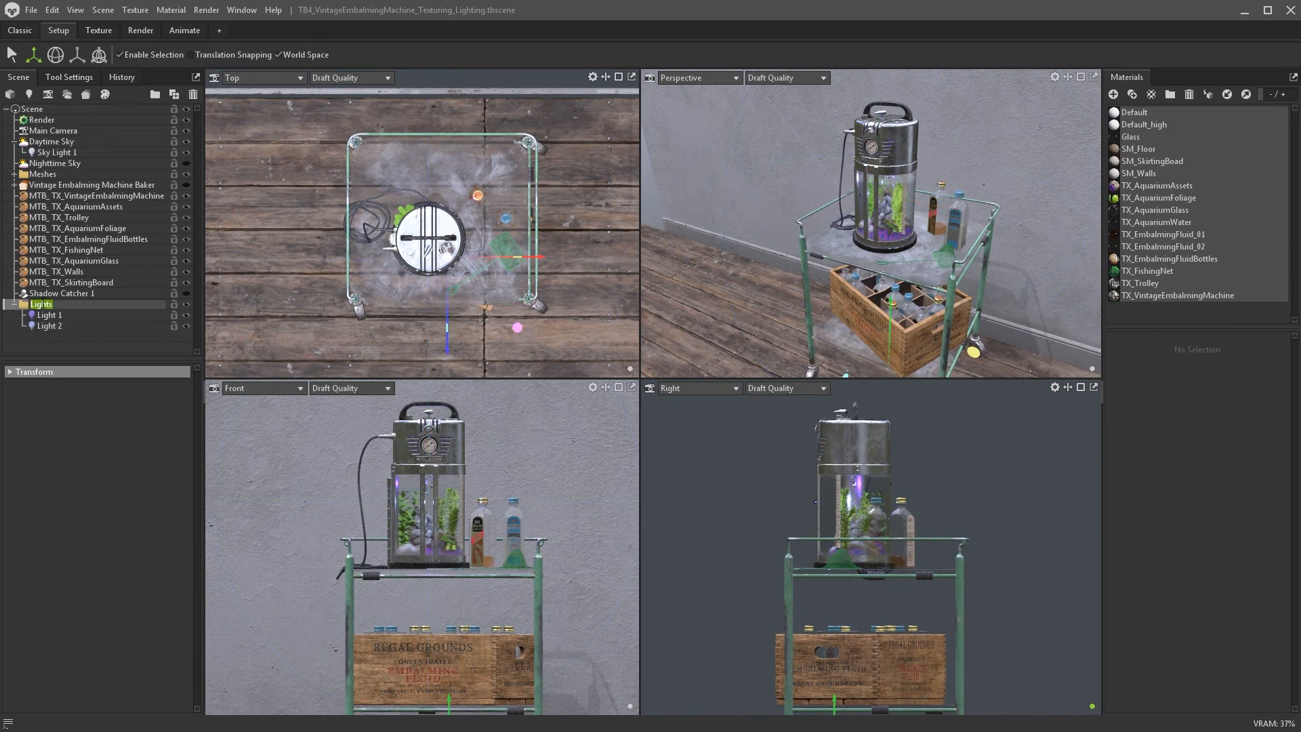
key(Home)
text(Aquarium)
key(Return)
click(15, 305)
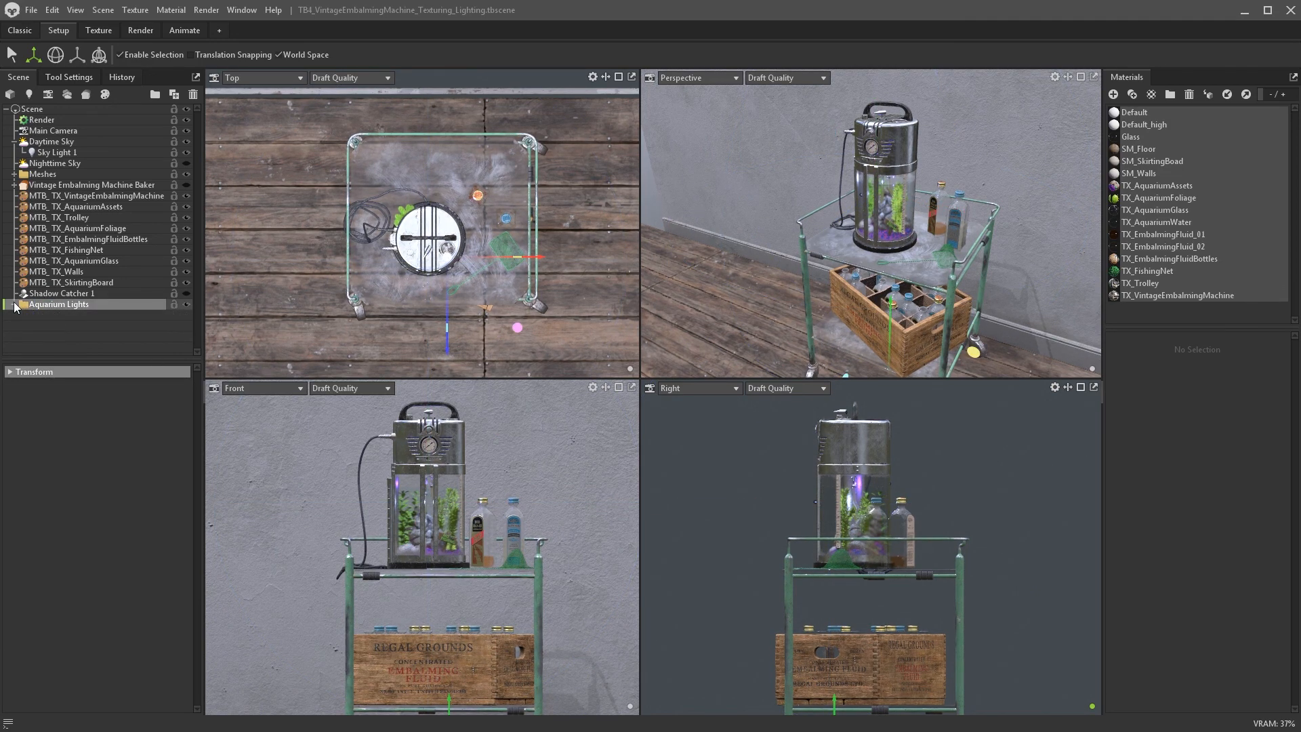
- Create a new scene group and name it Scene Lighting
click(34, 326)
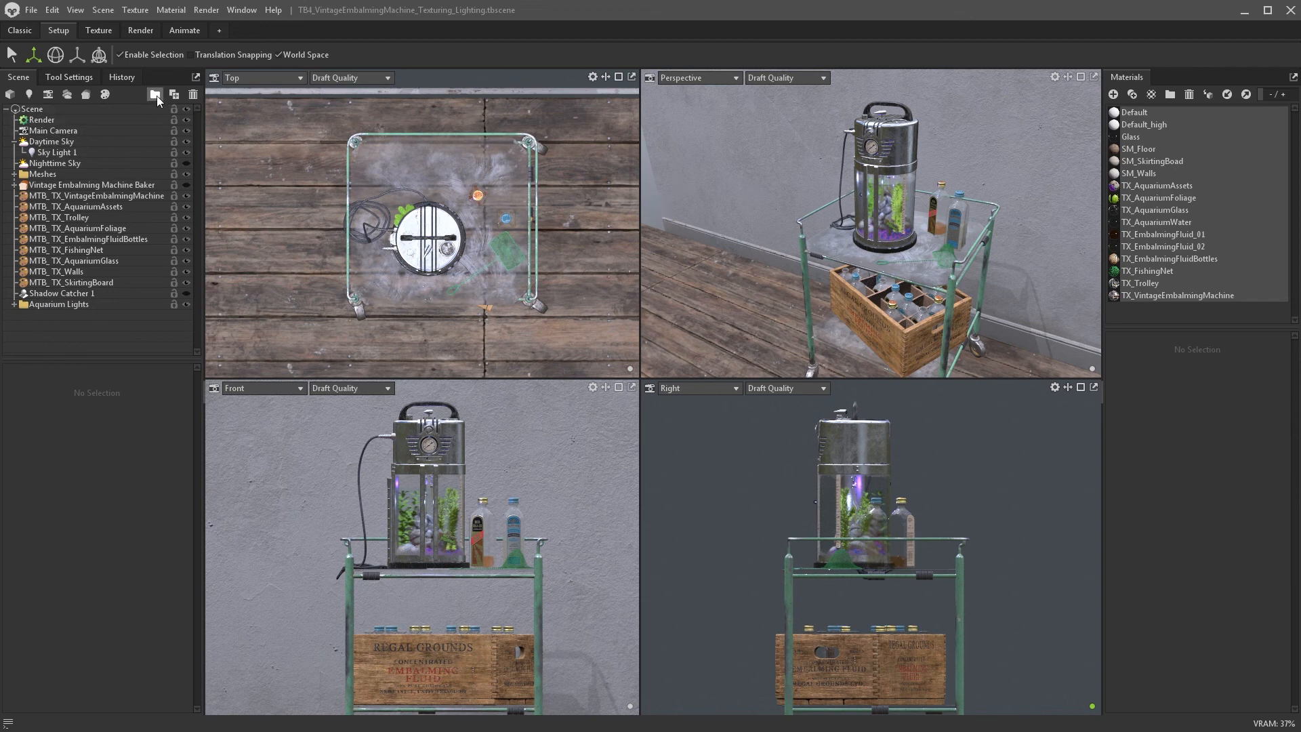
click(156, 96)
double_click(48, 316)
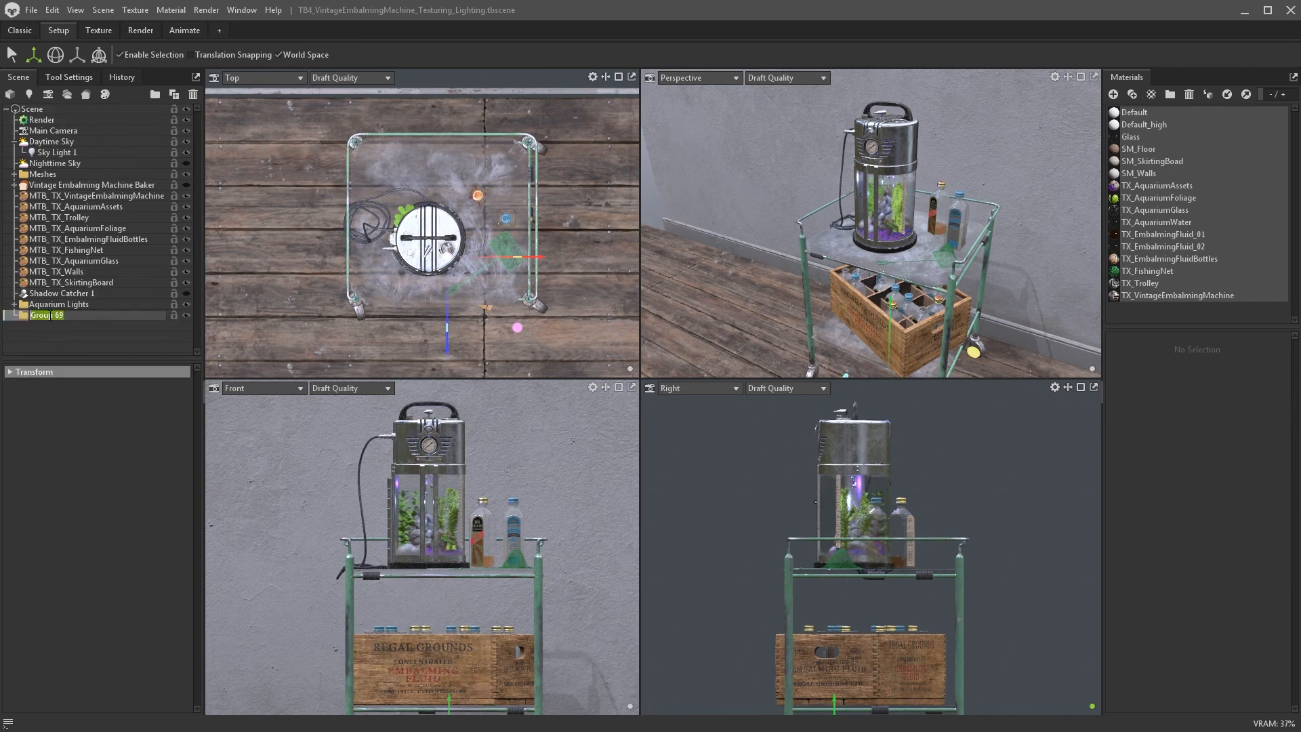
text(Scene Lighting)
key(Return)
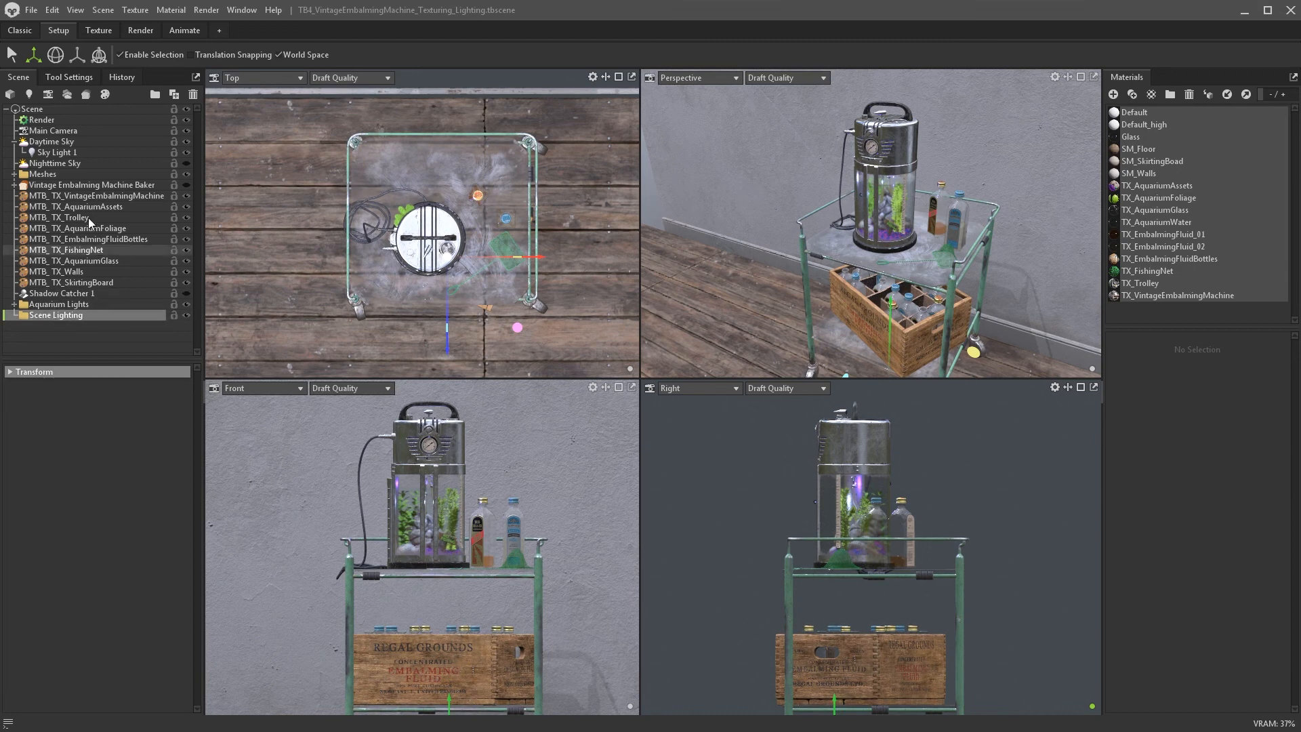
- Add a spot light to the scene
click(109, 11)
mouse_move(122, 27)
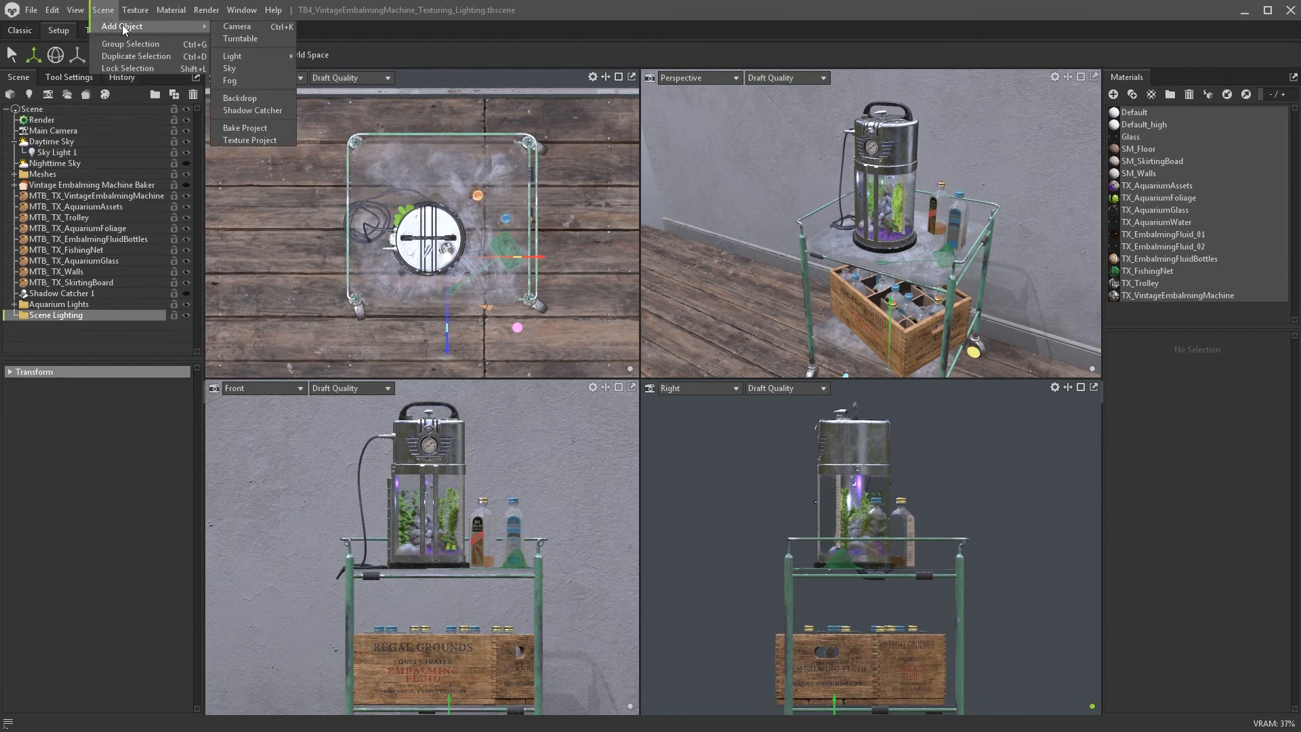
mouse_move(245, 55)
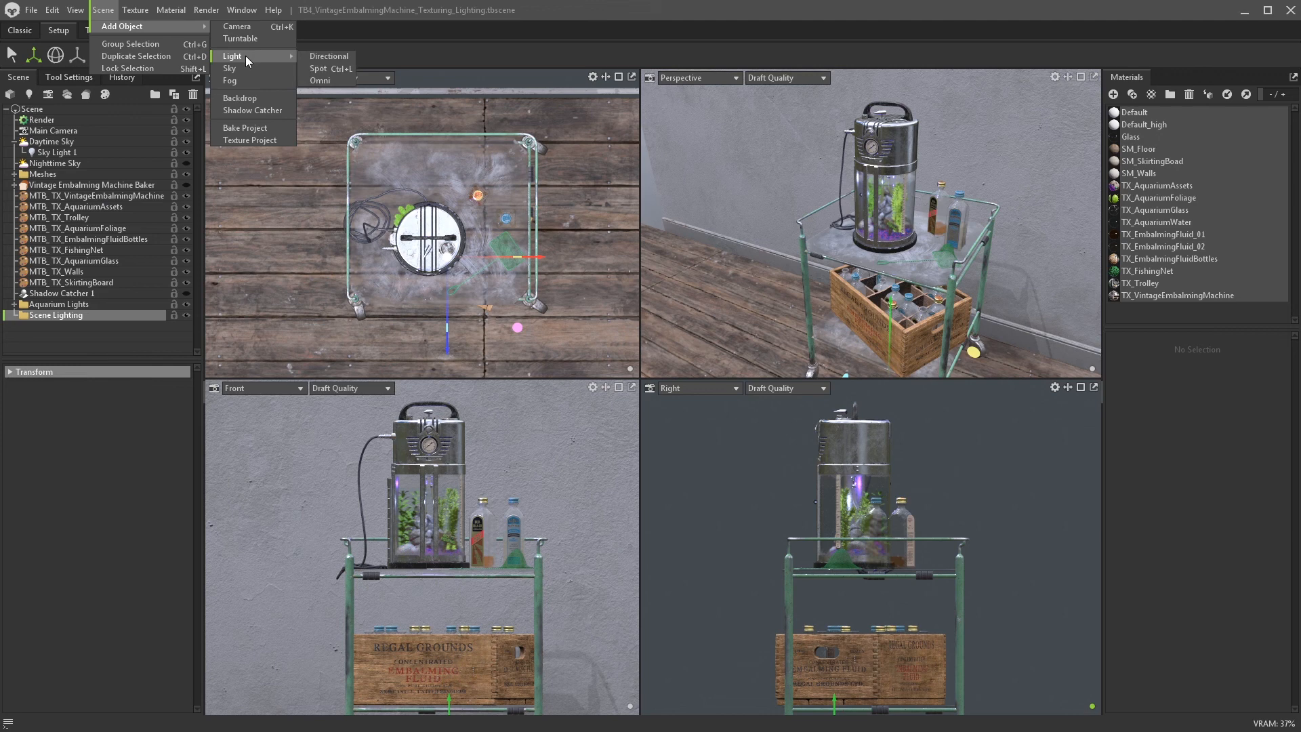
click(319, 69)
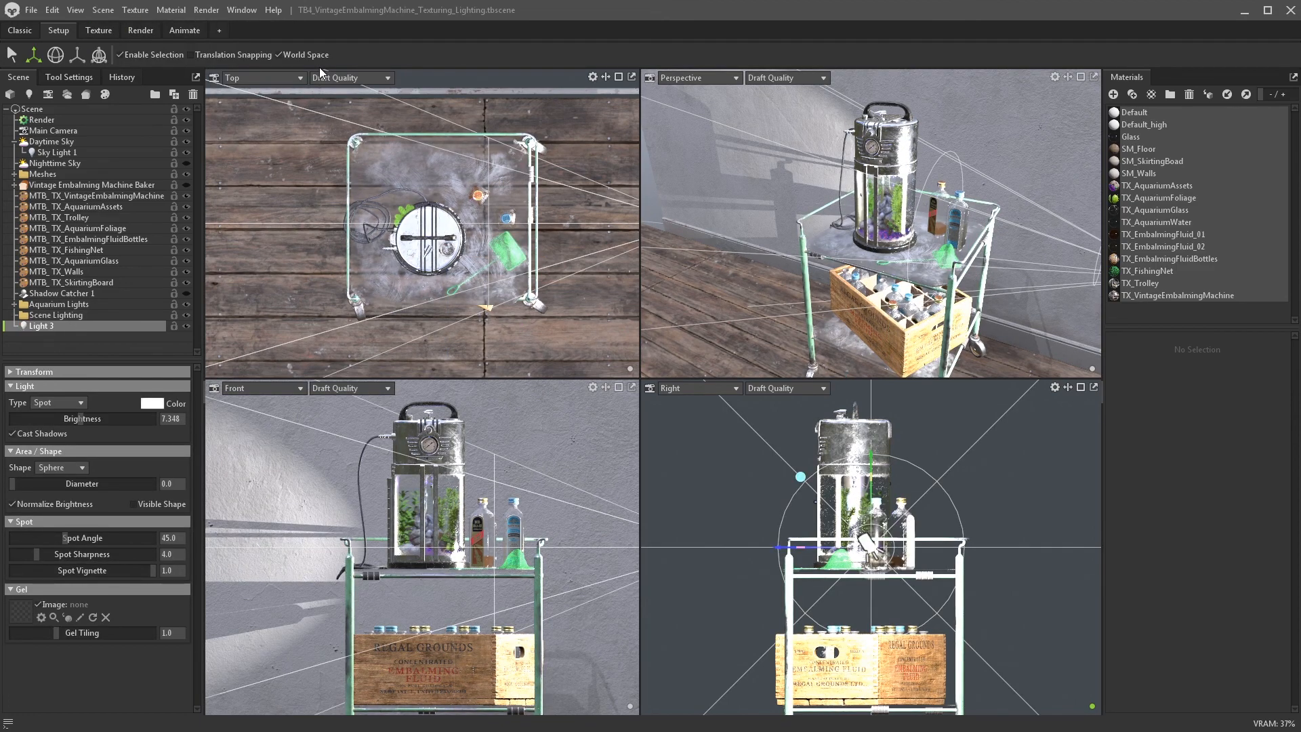
- Move the spot light to the hose side of the trolley and rotate it to face the embalming machine
scroll(520, 501, down, 5)
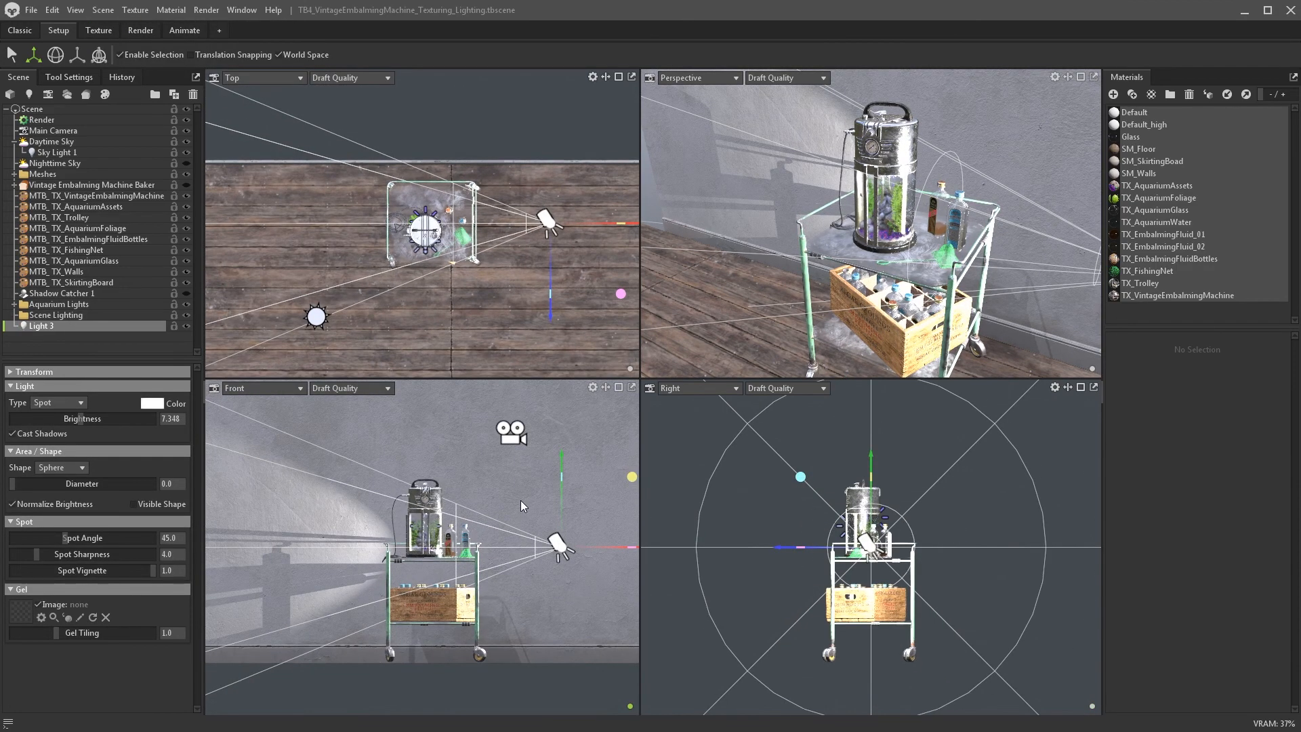
middle_drag(521, 500, 444, 507)
key(e)
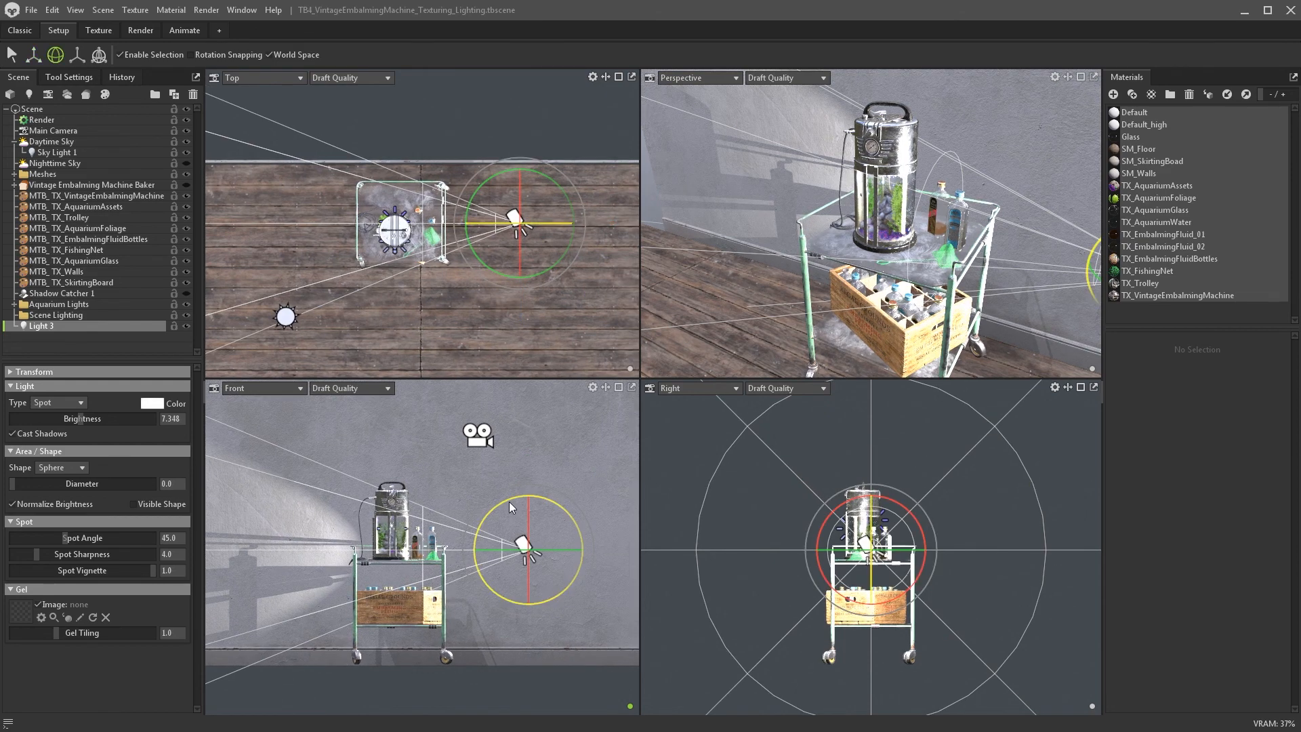
drag(510, 502, 508, 581)
key(w)
drag(599, 229, 359, 229)
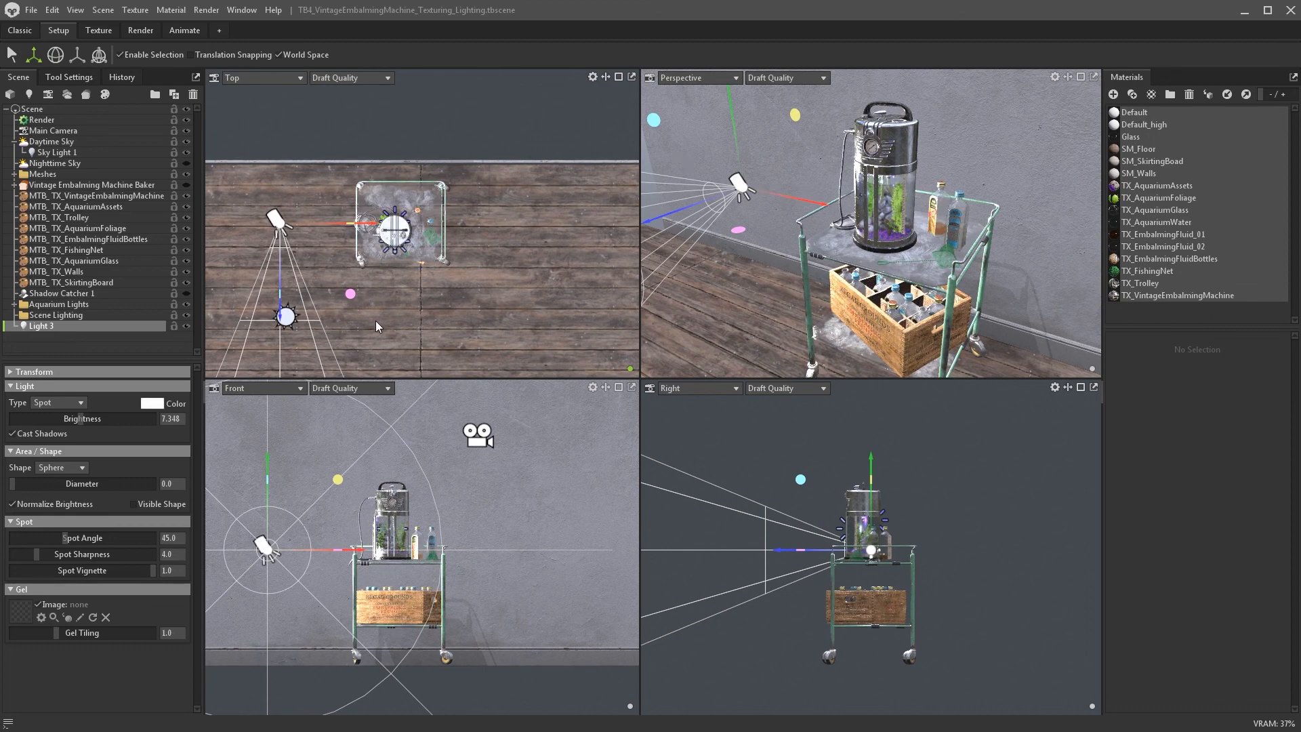
key(e)
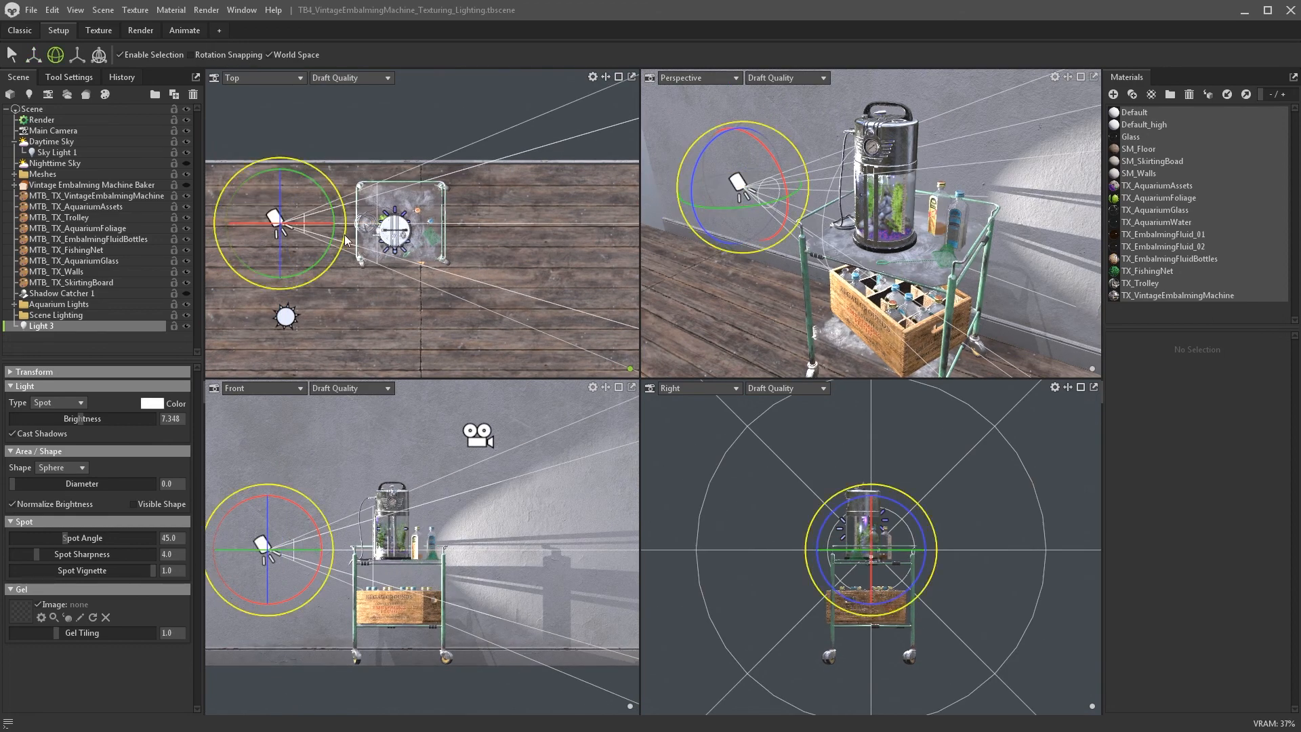
- Raise the spot light well above the embalming machine and tilt it downward at the trolley
key(w)
drag(268, 467, 270, 316)
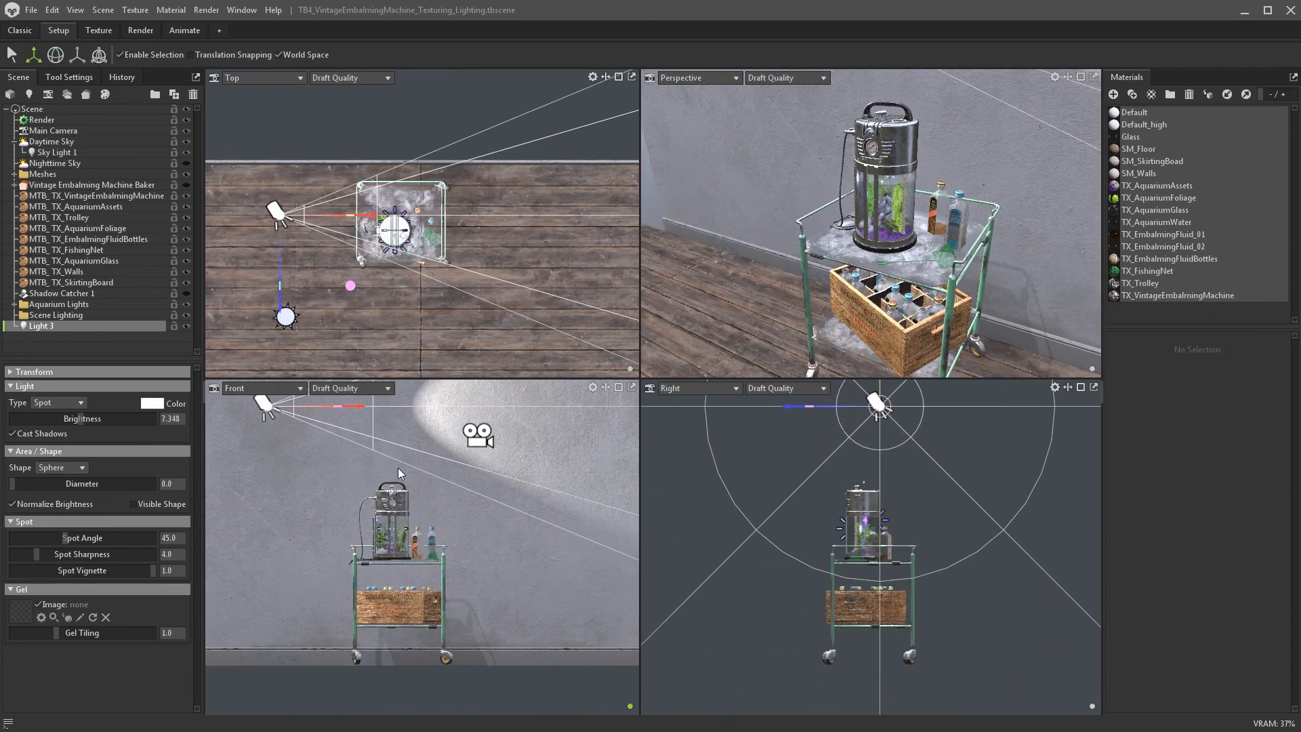
scroll(397, 468, down, 3)
key(e)
drag(371, 426, 313, 458)
key(w)
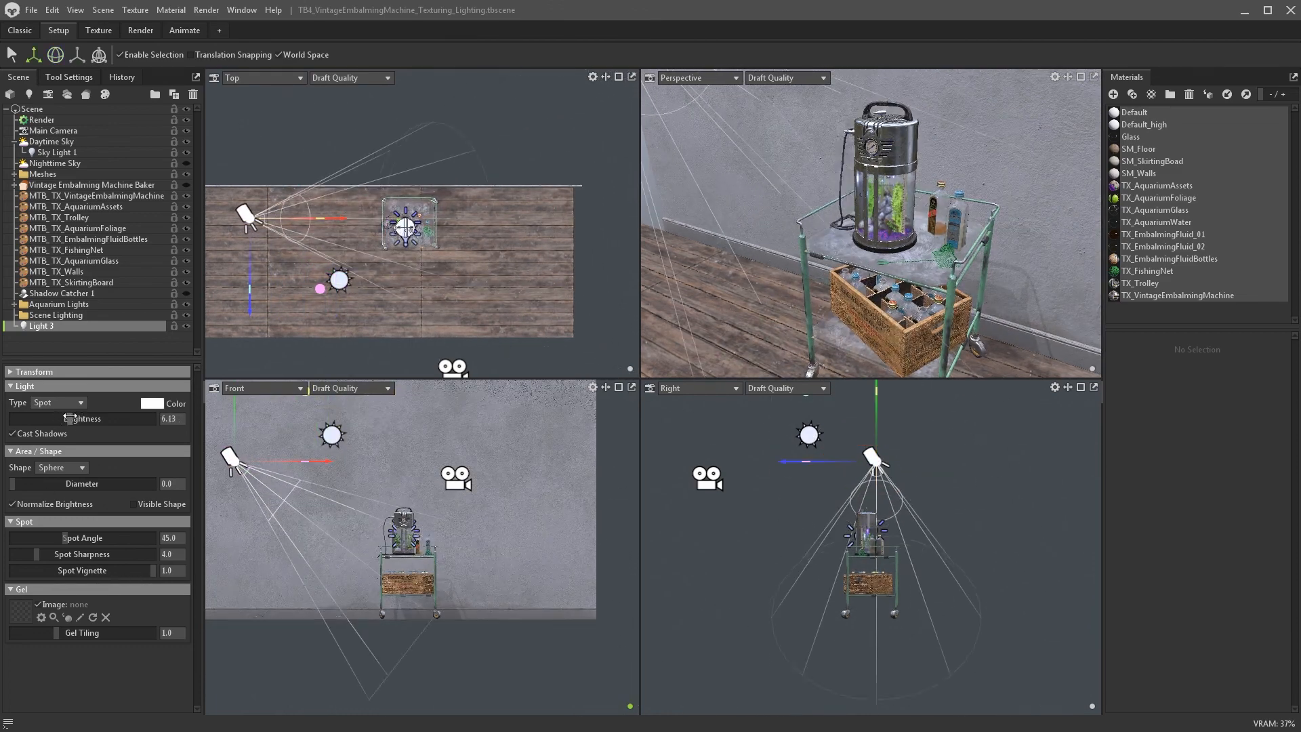
- Make the light a pale blue omni light without shadows at brightness 5.697, lowered to machine height and moved nearer the wall
click(691, 364)
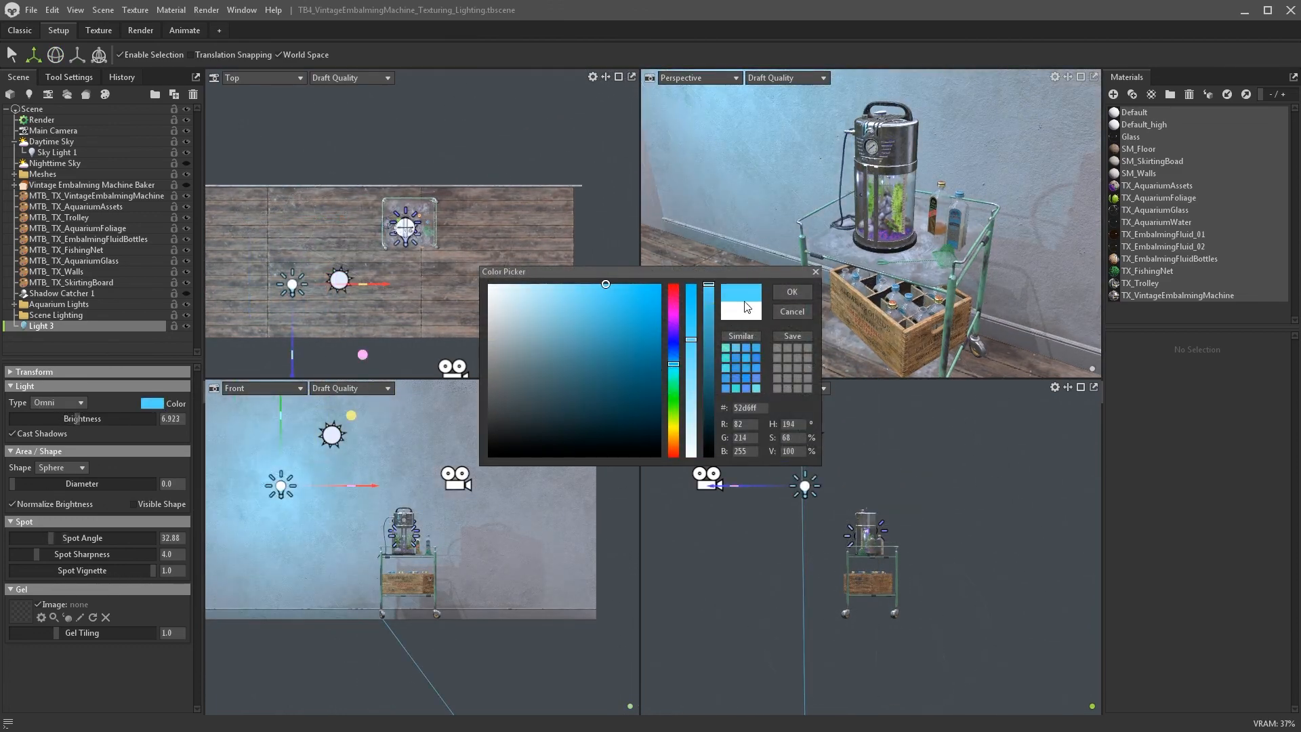
click(673, 357)
click(791, 291)
drag(280, 432, 279, 488)
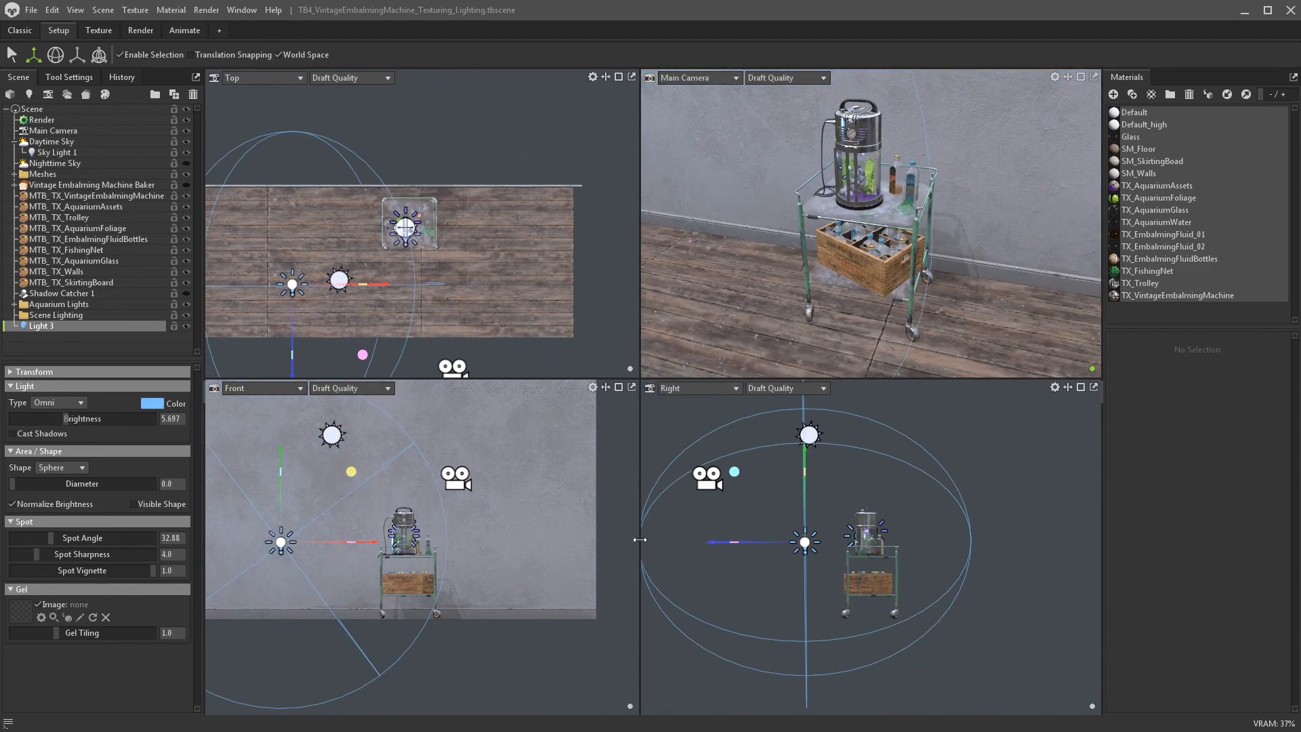
drag(805, 542, 851, 542)
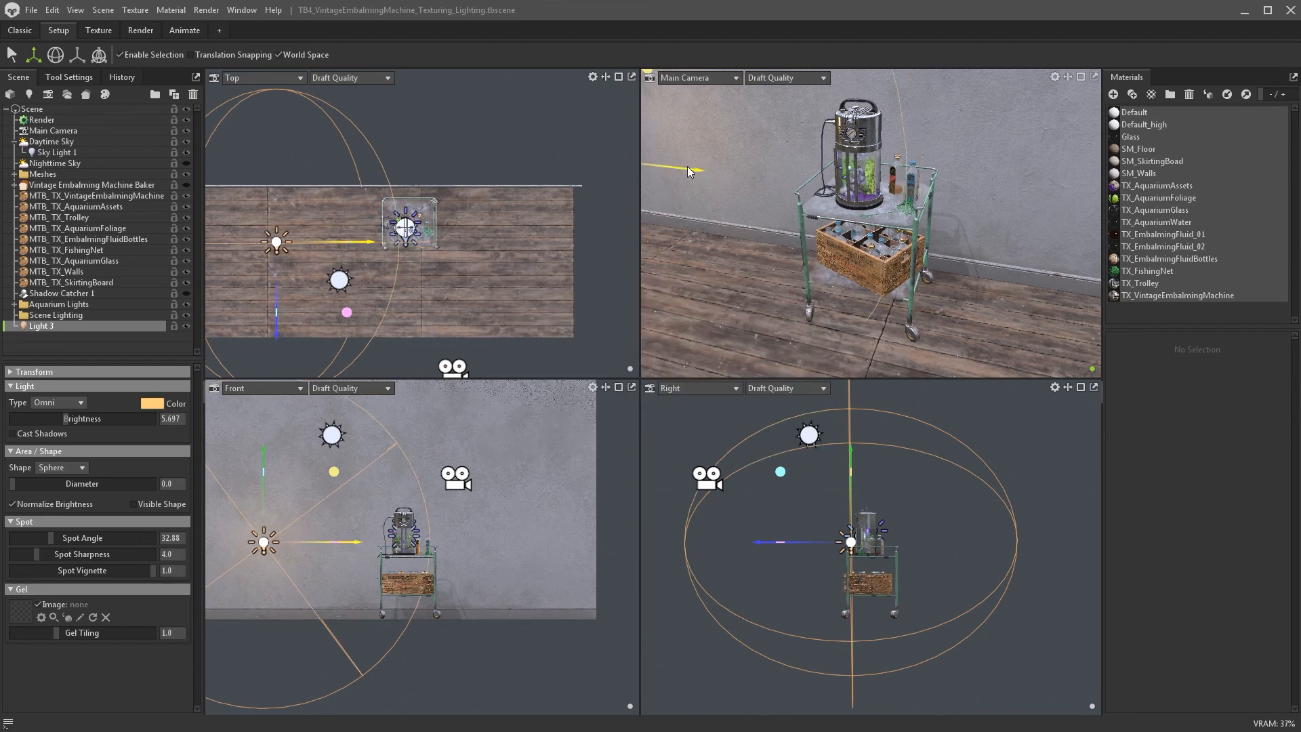
- Raise the directional light in the Scene Lighting group and set its colour to periwinkle blue #7e86ff
drag(857, 450, 857, 417)
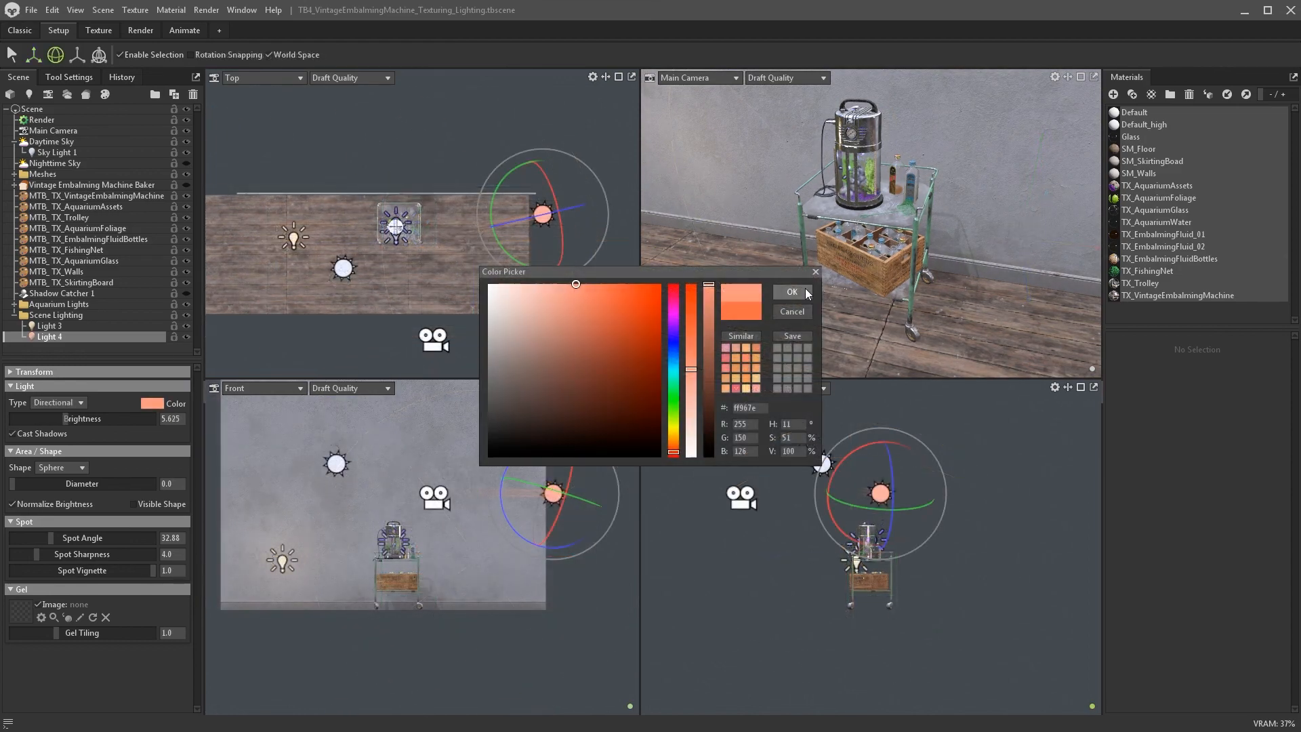
click(793, 291)
click(152, 403)
click(669, 340)
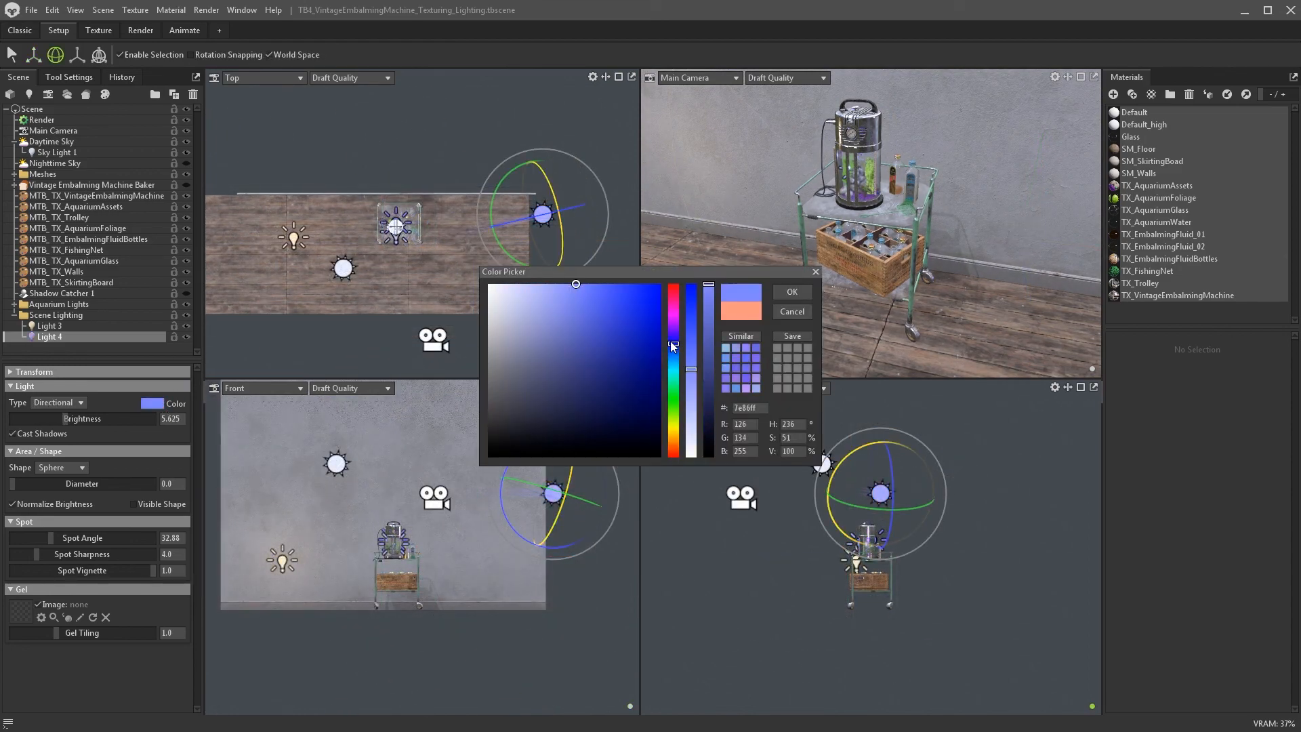
click(782, 295)
- Switch to the Classic workspace and frame the trolley more closely through the main camera
click(19, 30)
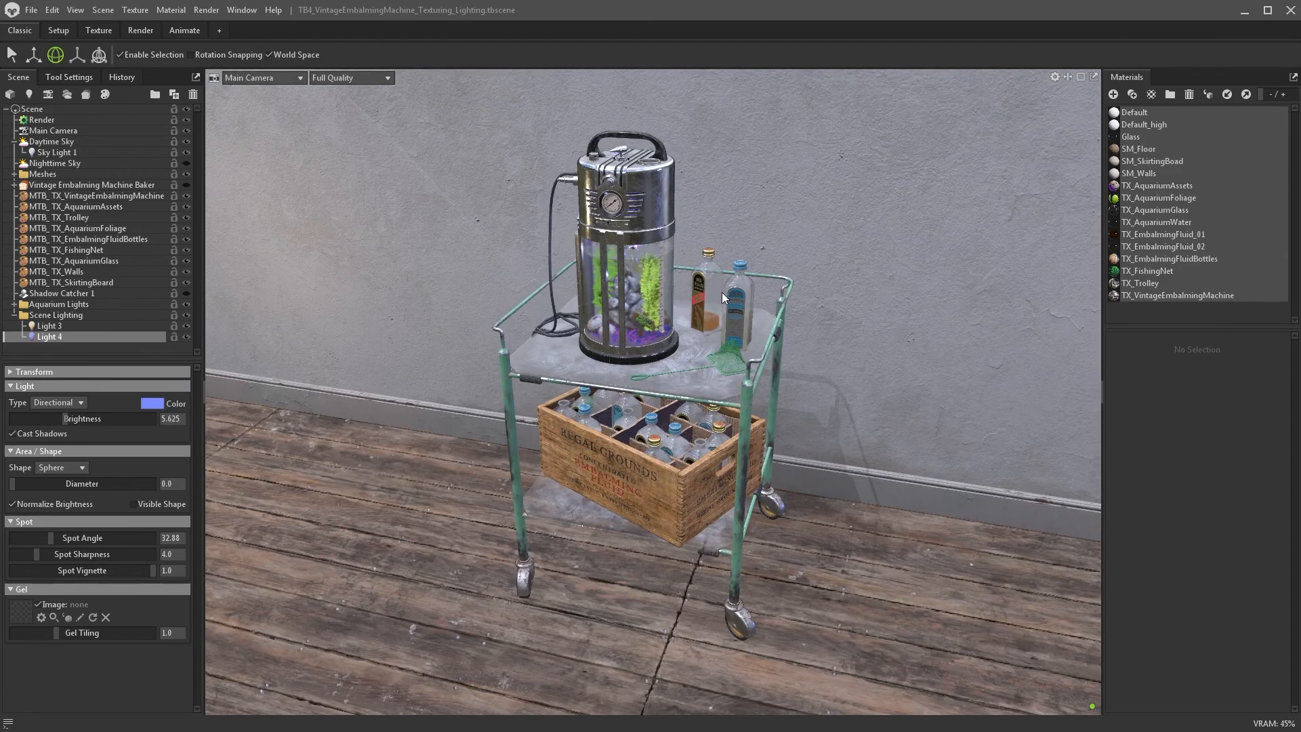
right_drag(721, 292, 723, 312)
middle_drag(728, 312, 734, 319)
drag(734, 319, 751, 296)
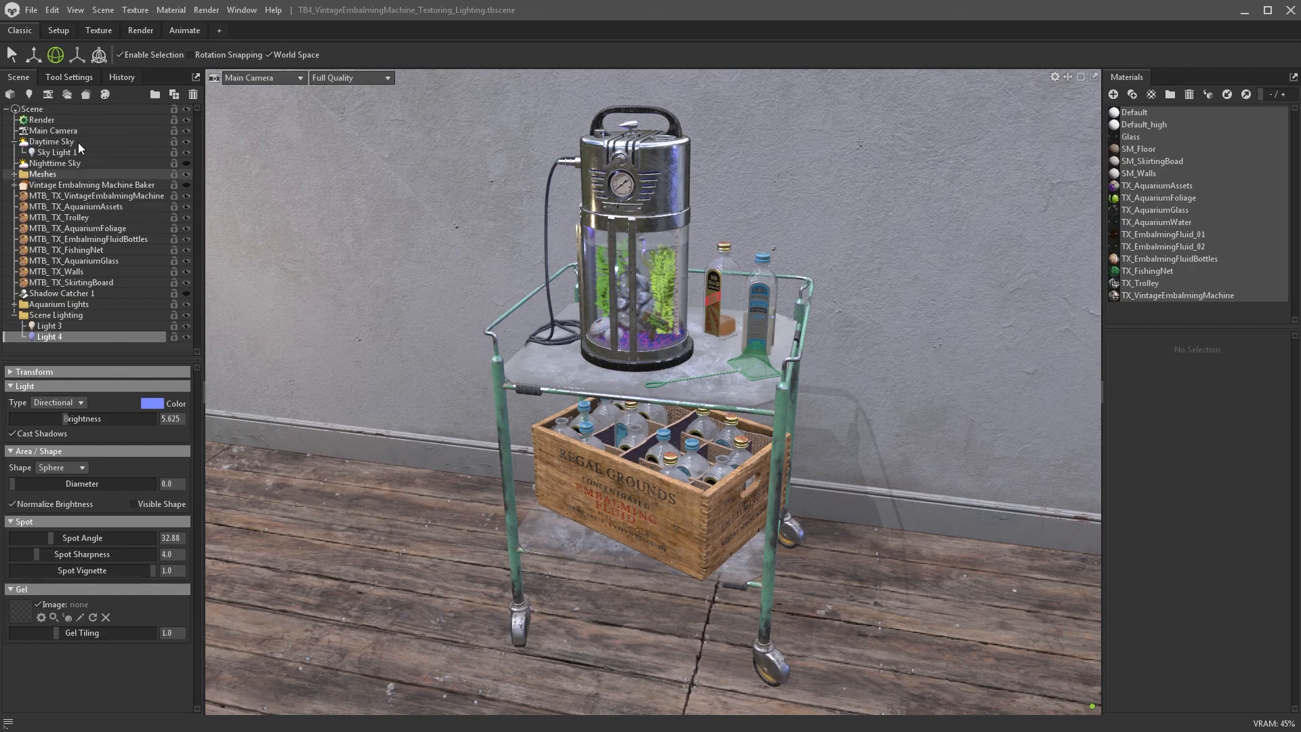
- Preview the lighting with ray tracing enabled, and turn it off again
click(78, 120)
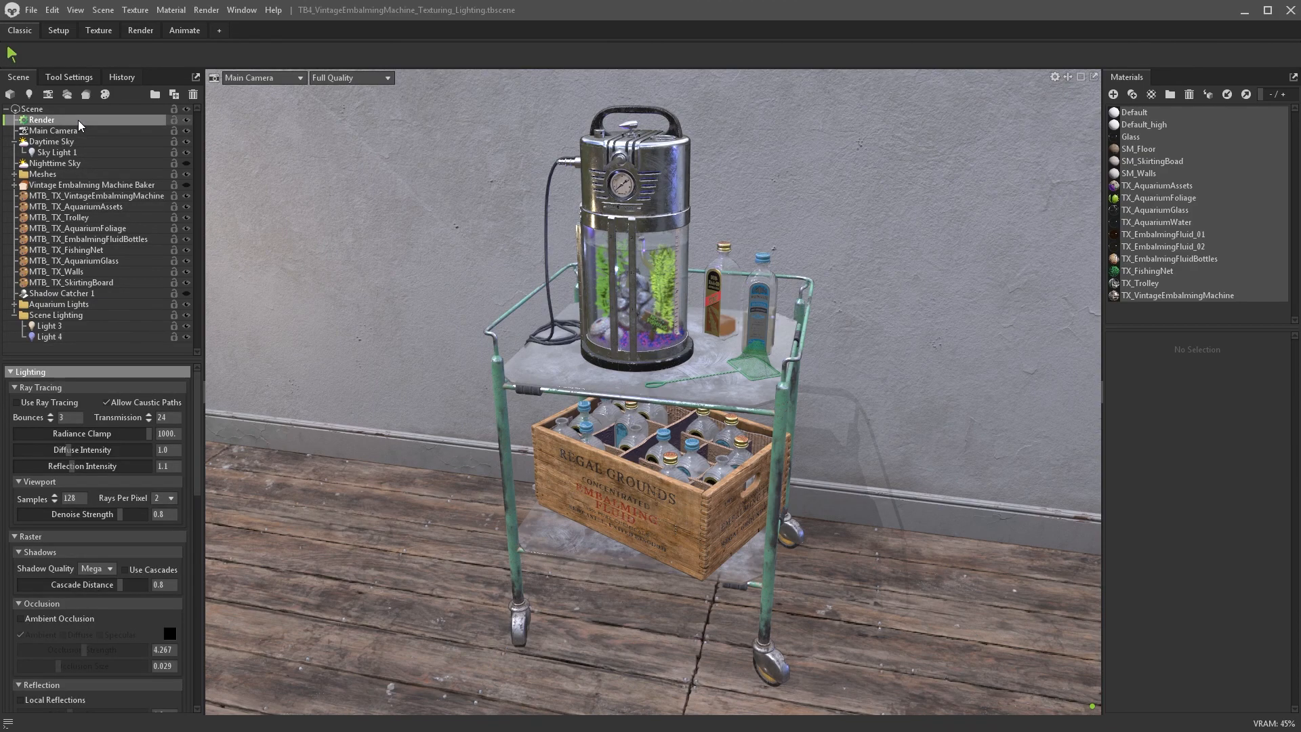
click(26, 405)
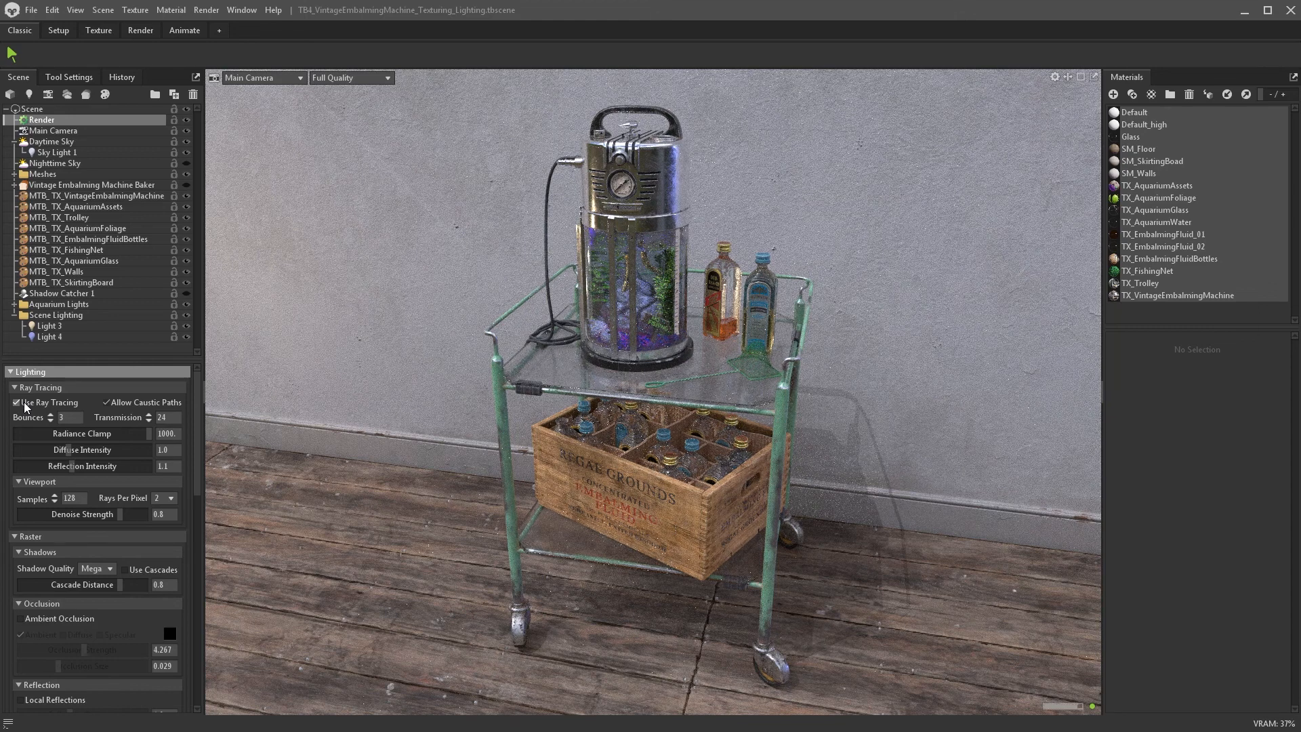
click(17, 403)
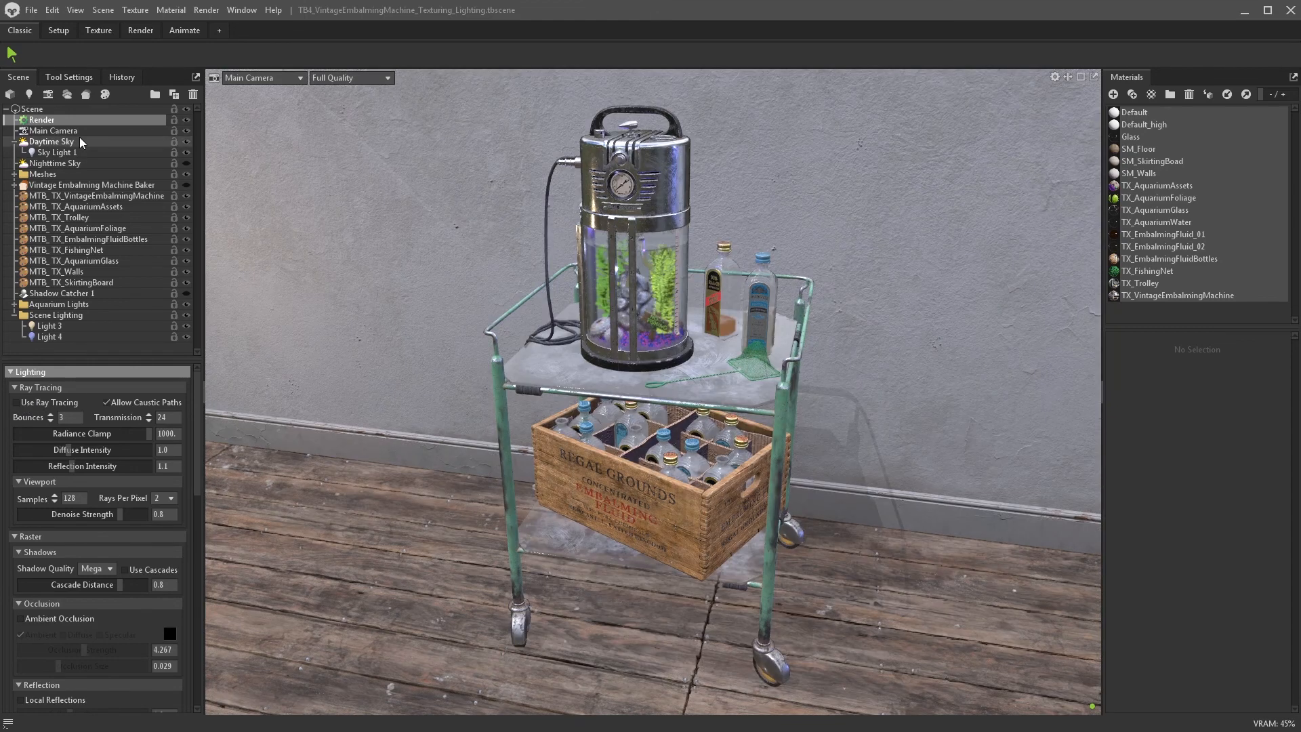
- Set Light 3's brightness to 5.841 and shift the colour of Light 1 in the Aquarium Lights group toward violet
click(59, 327)
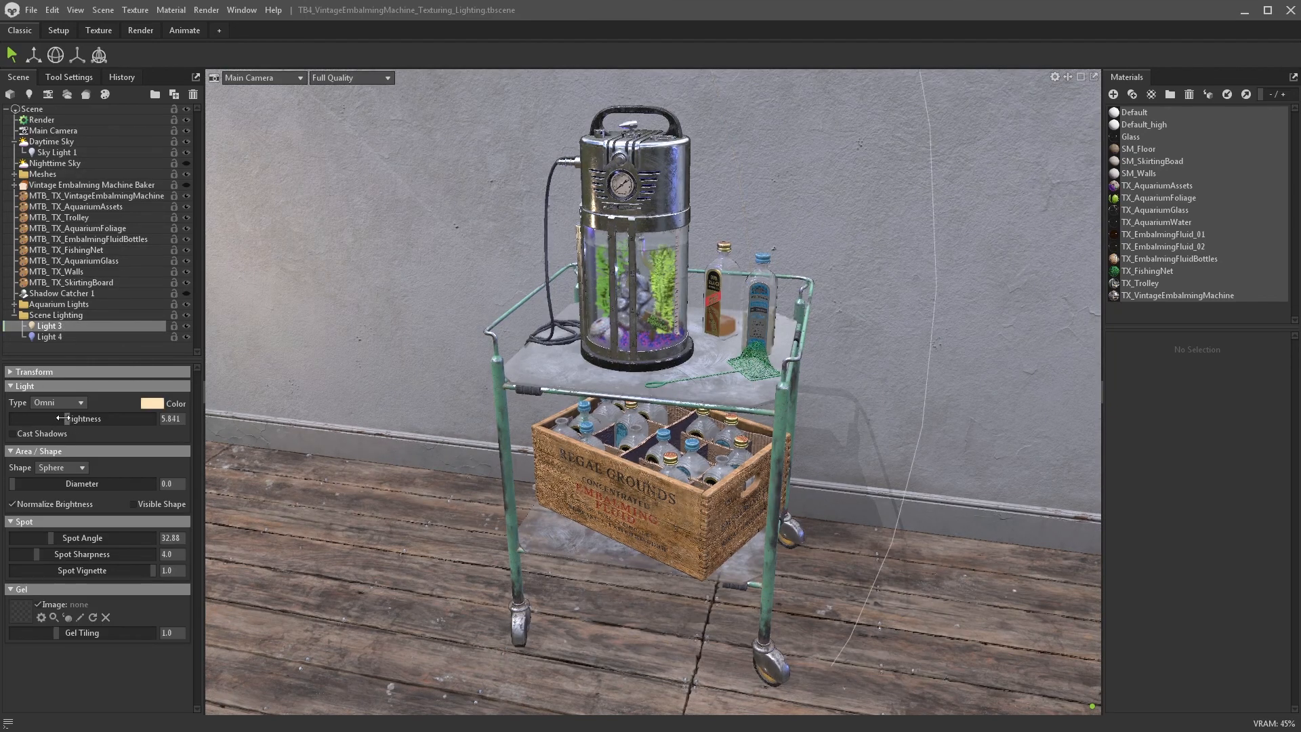
double_click(57, 304)
click(51, 316)
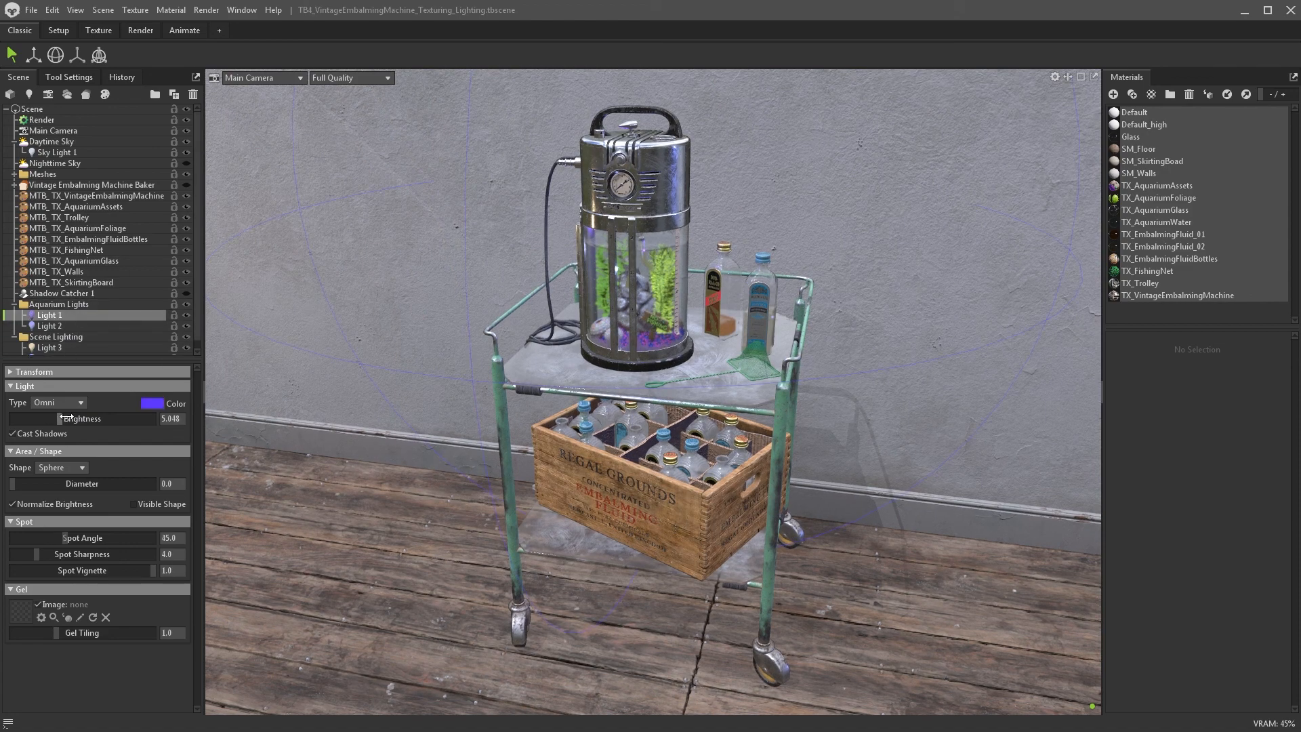
click(151, 403)
- Duplicate a light as a sky-blue directional light in the Scene Lighting group, increase its brightness and rotate it in the Setup workspace
click(61, 153)
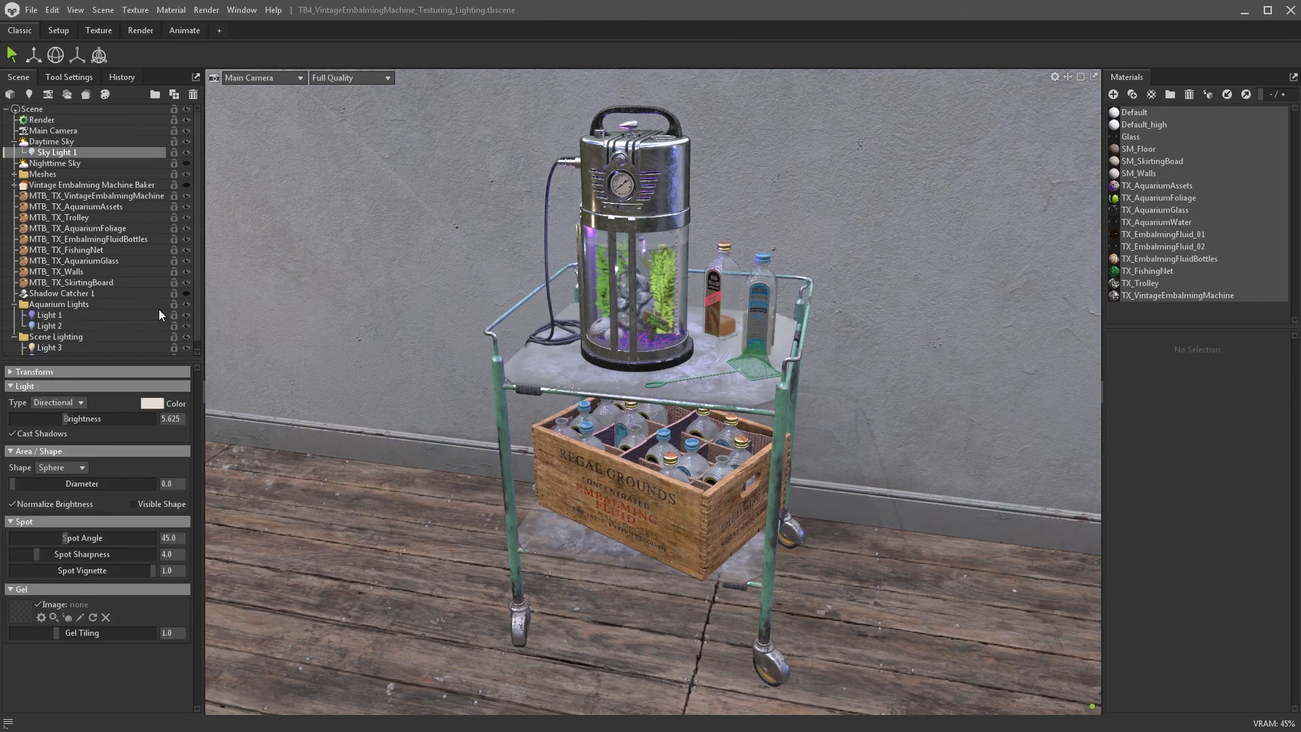
key(ctrl+d)
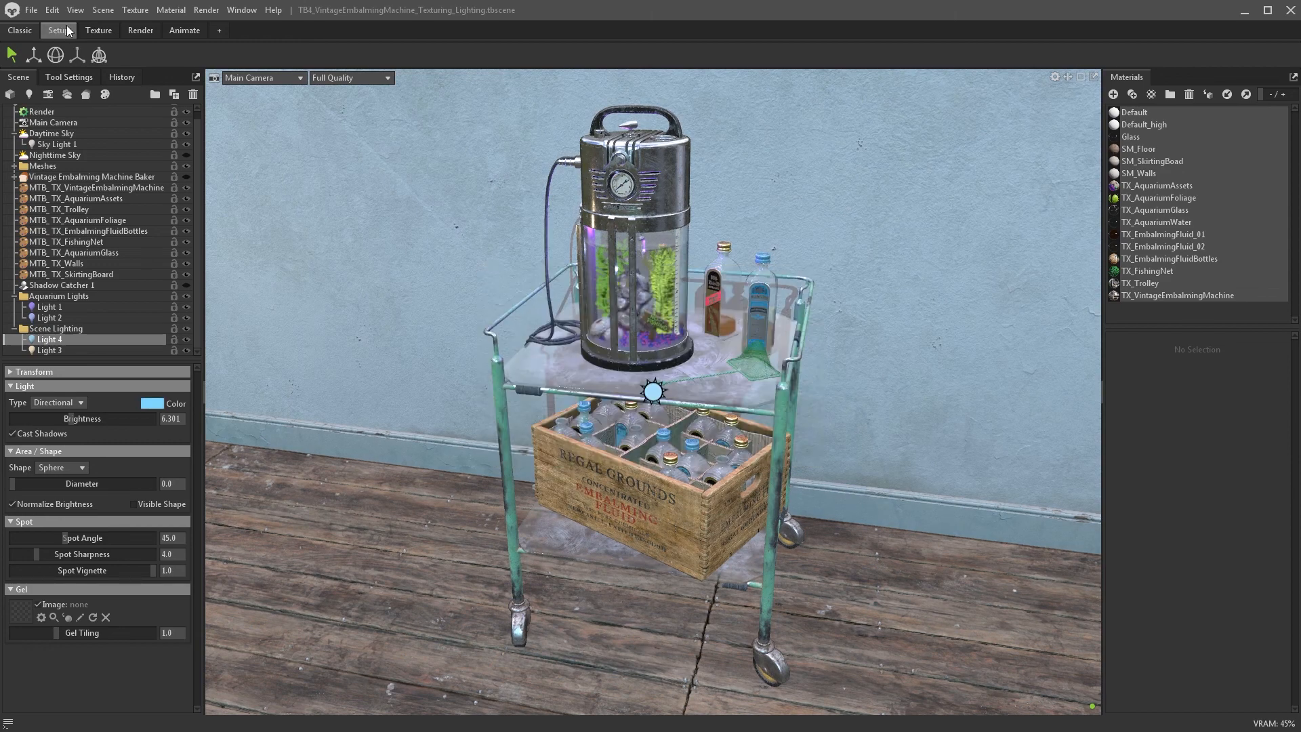
click(58, 30)
key(w)
key(e)
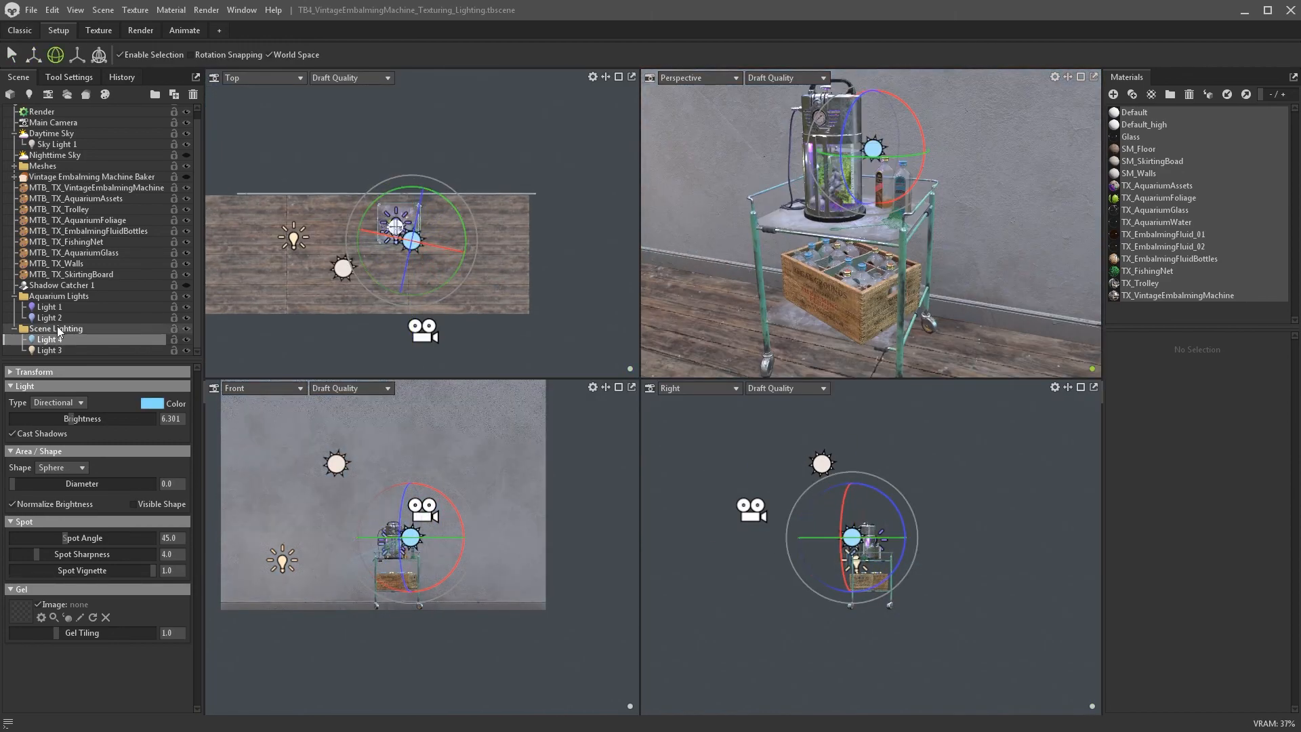
drag(71, 418, 78, 418)
drag(833, 537, 867, 537)
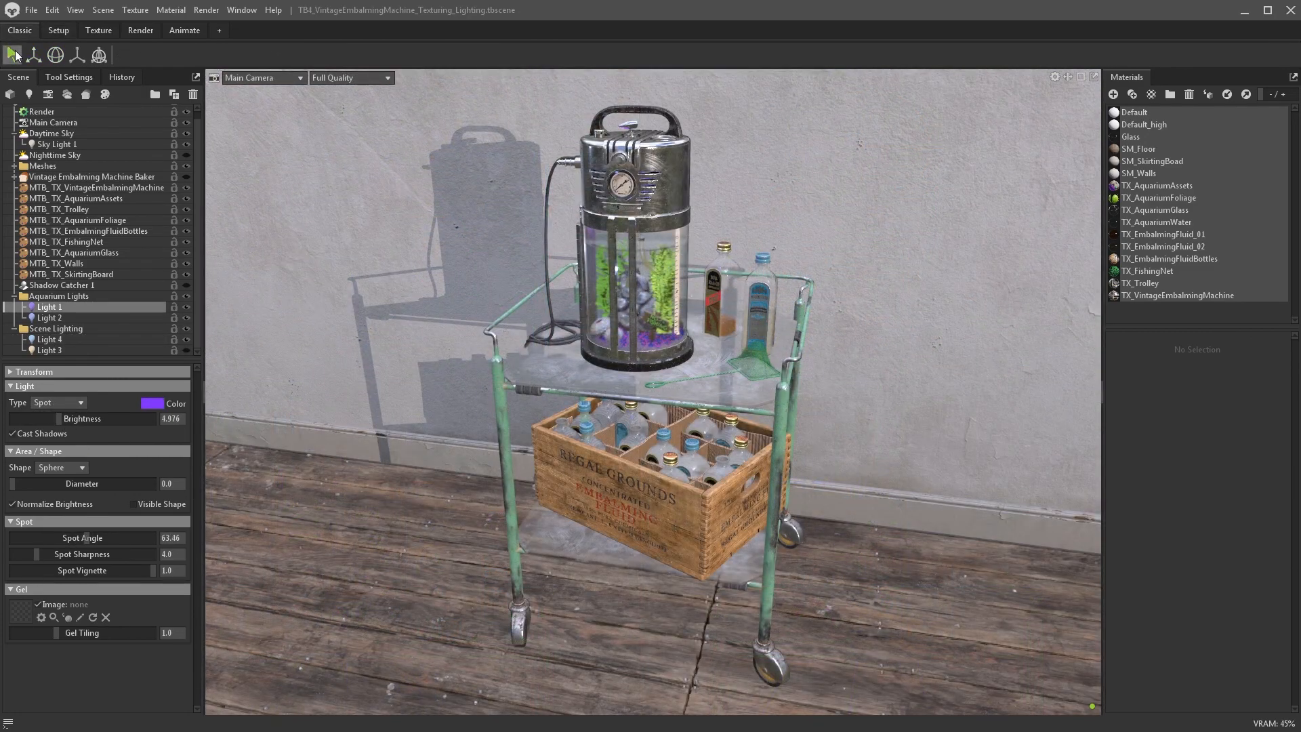
- Preview ray tracing with 1024 samples and 8 rays per pixel, and collapse the Scene Lighting, Aquarium Lights and Daytime Sky entries
click(42, 112)
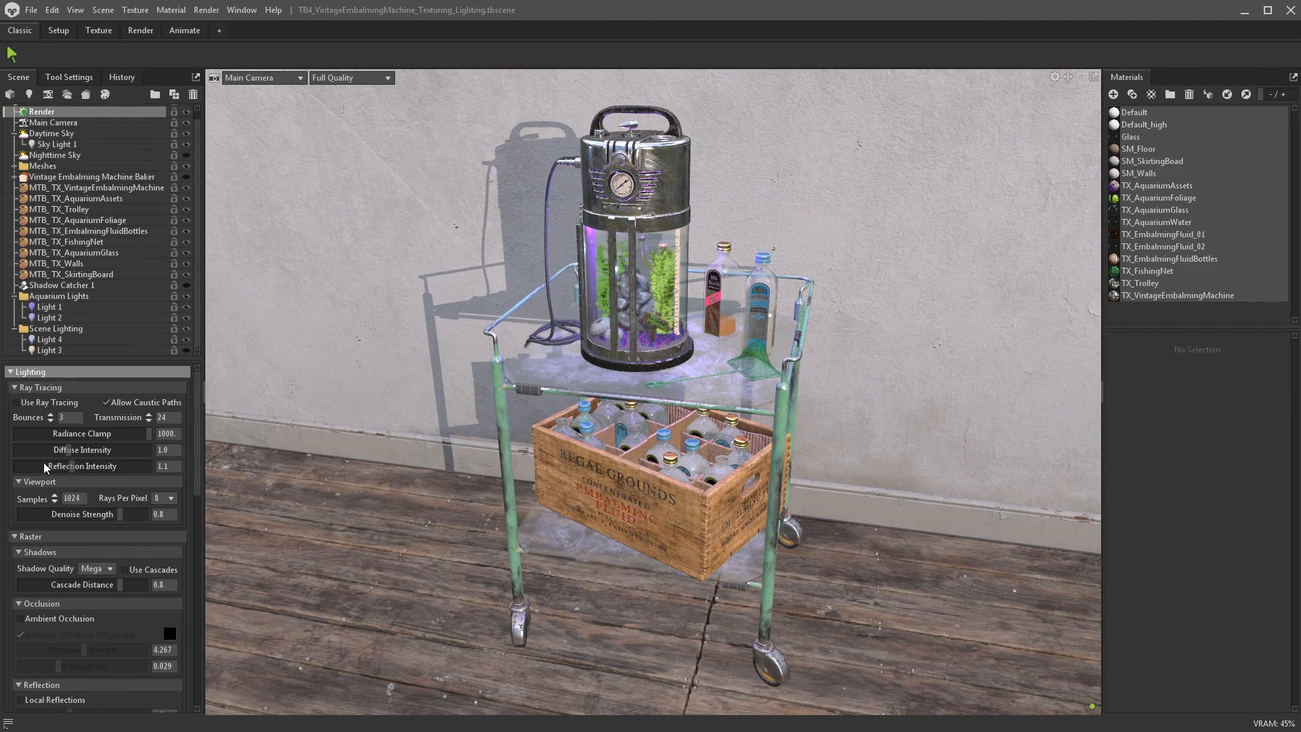
click(16, 403)
click(14, 328)
click(15, 304)
click(14, 142)
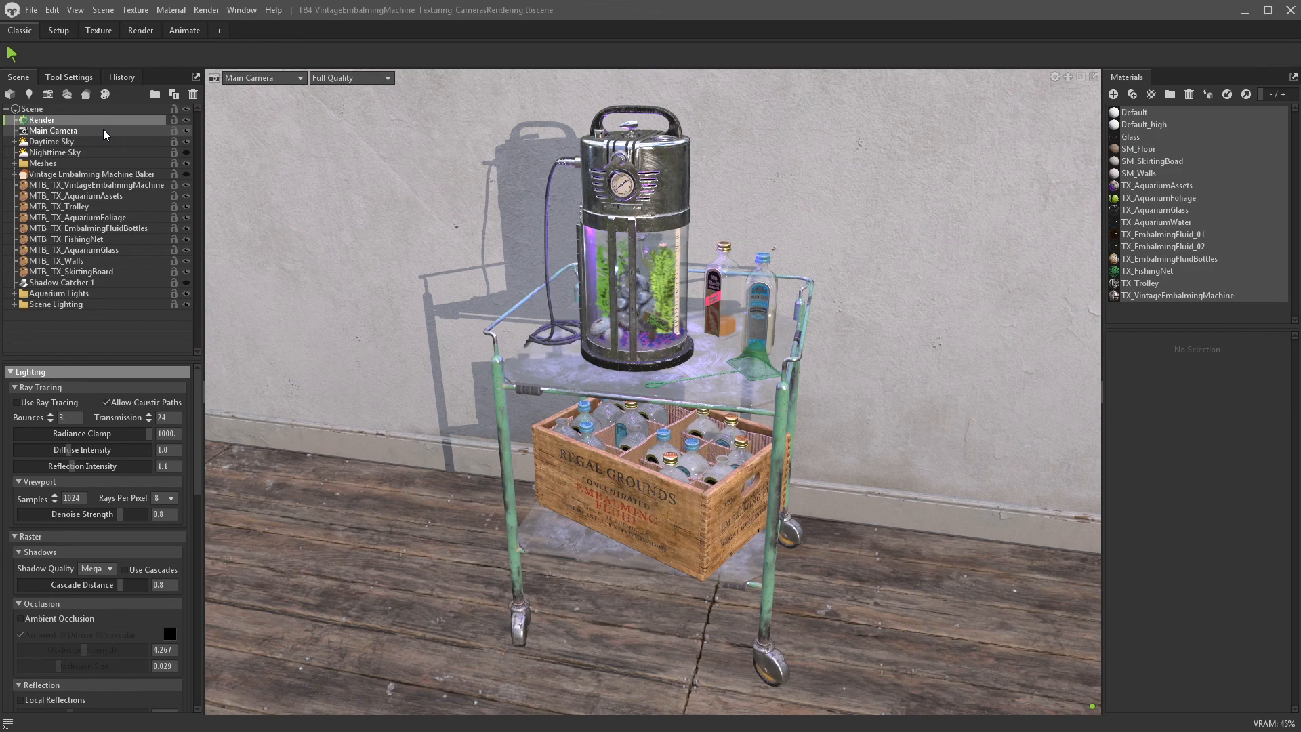
- Add a new camera to the scene and rename it as Final Shot
click(103, 10)
mouse_move(112, 27)
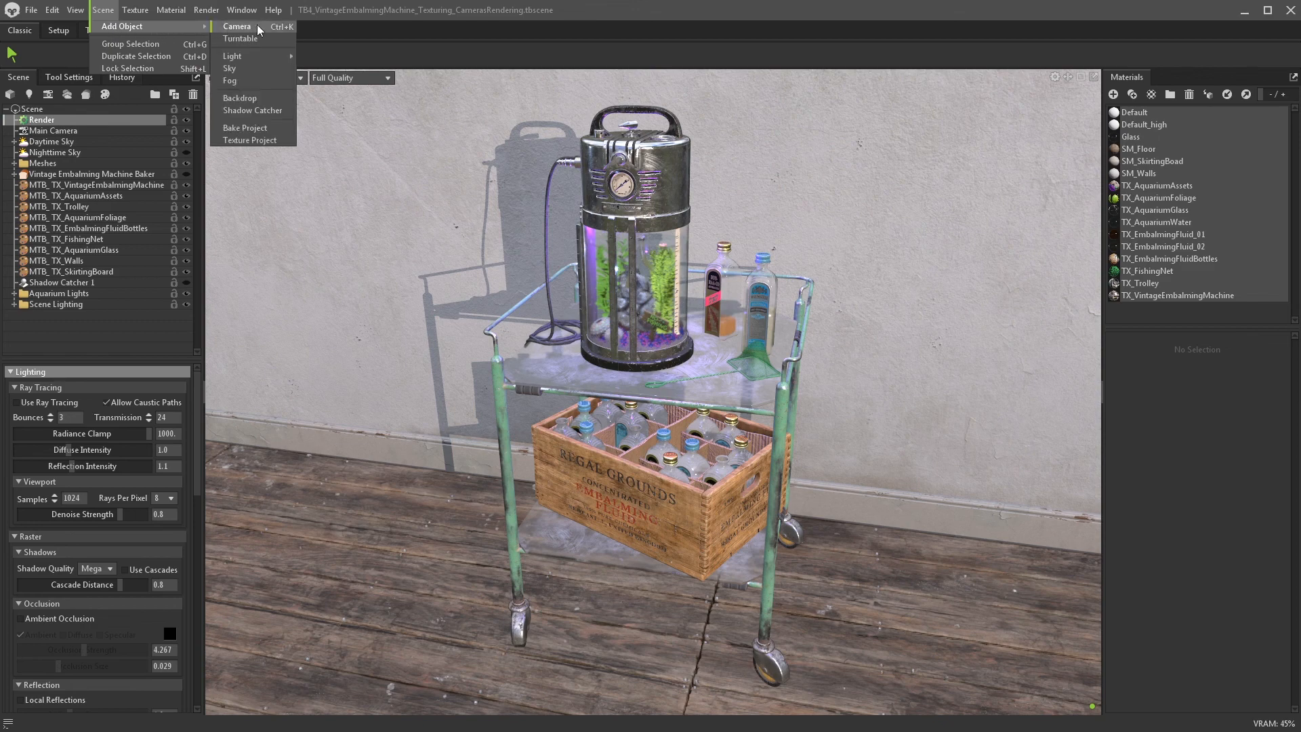
click(45, 99)
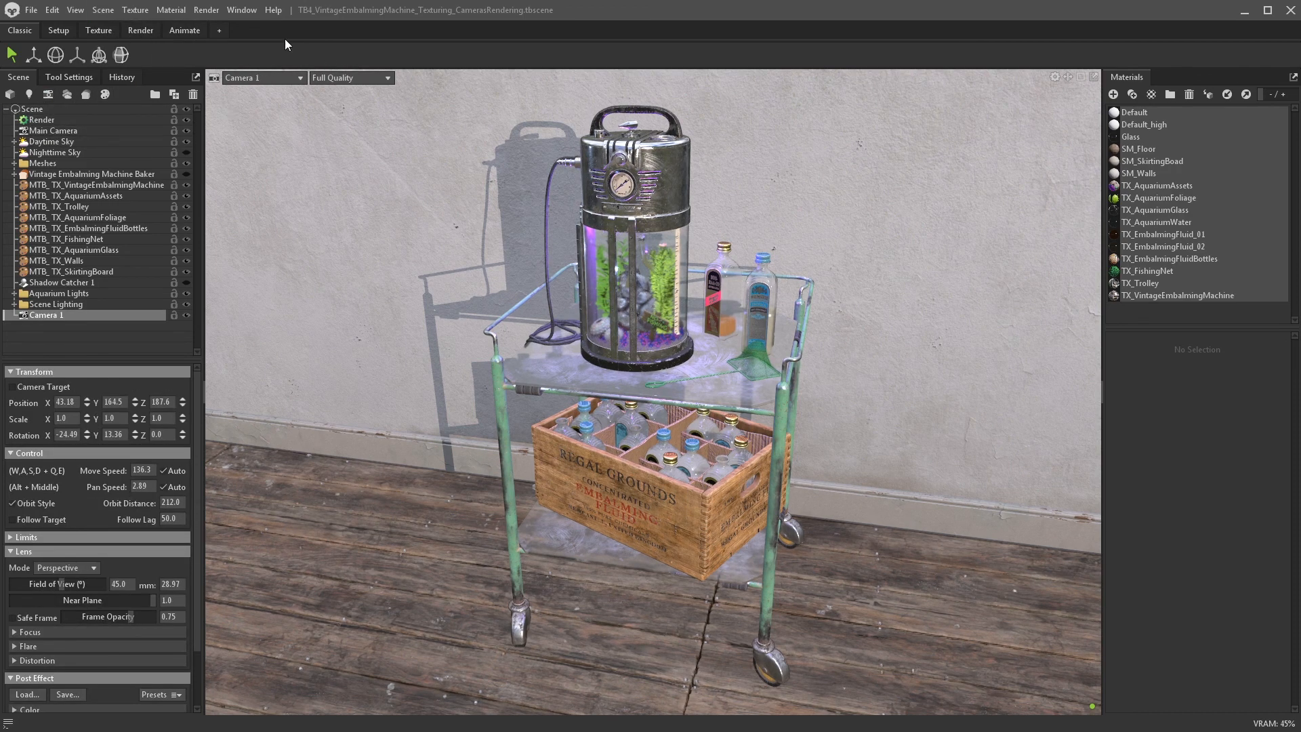
double_click(55, 315)
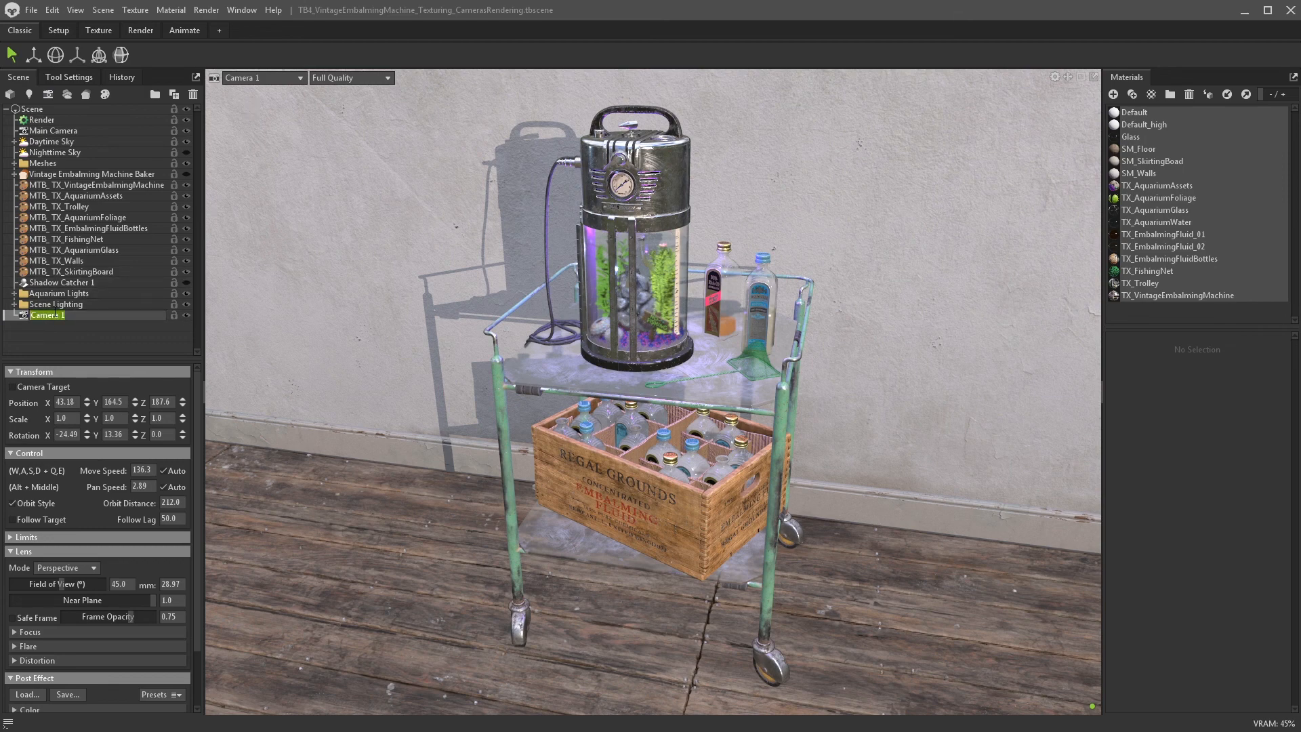
text(Final Shot)
key(Return)
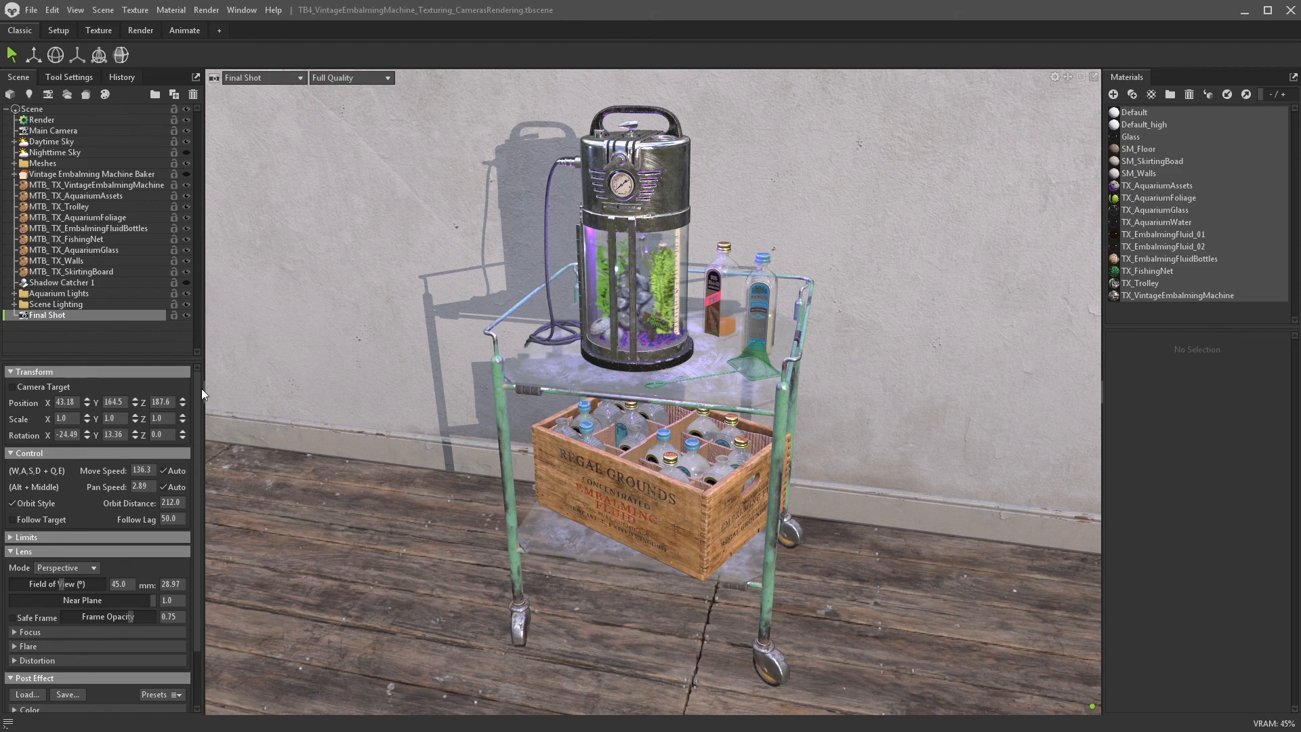
drag(199, 392, 203, 470)
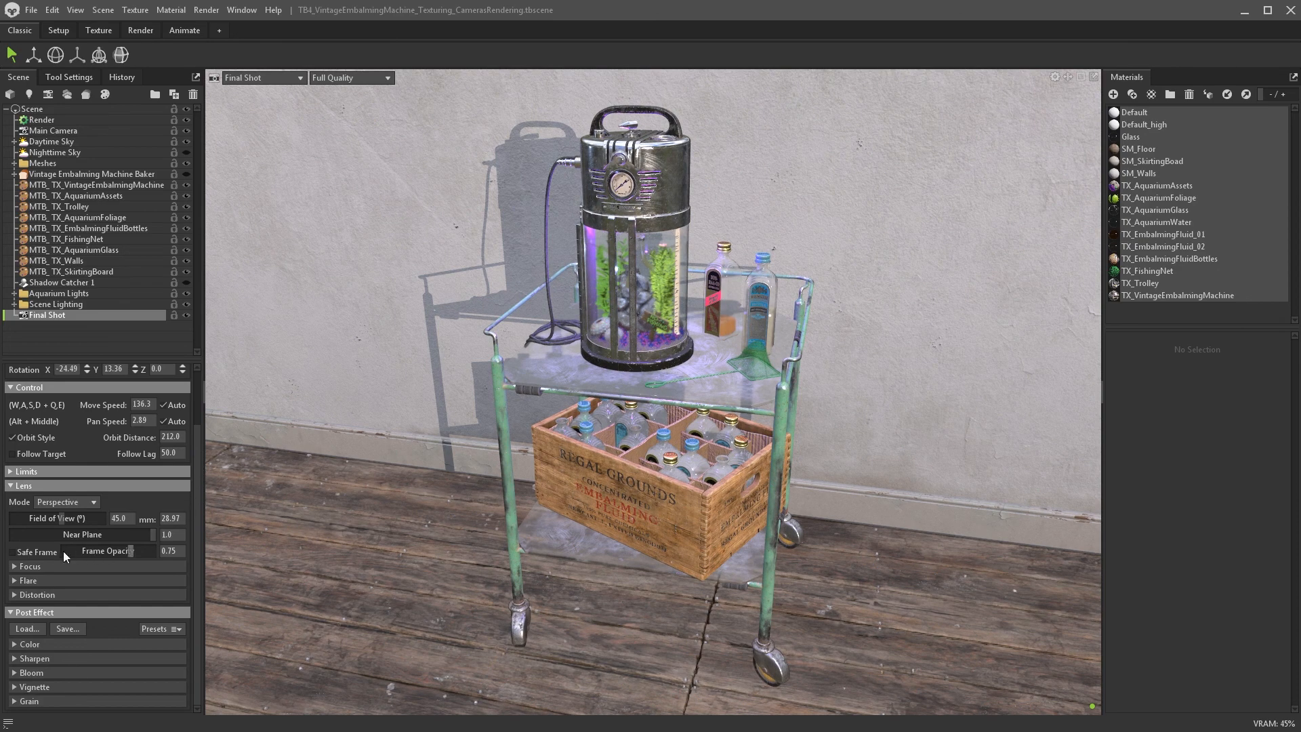
- Show the Final Shot camera's safe frame at 0.97 opacity and enable depth of field
click(12, 552)
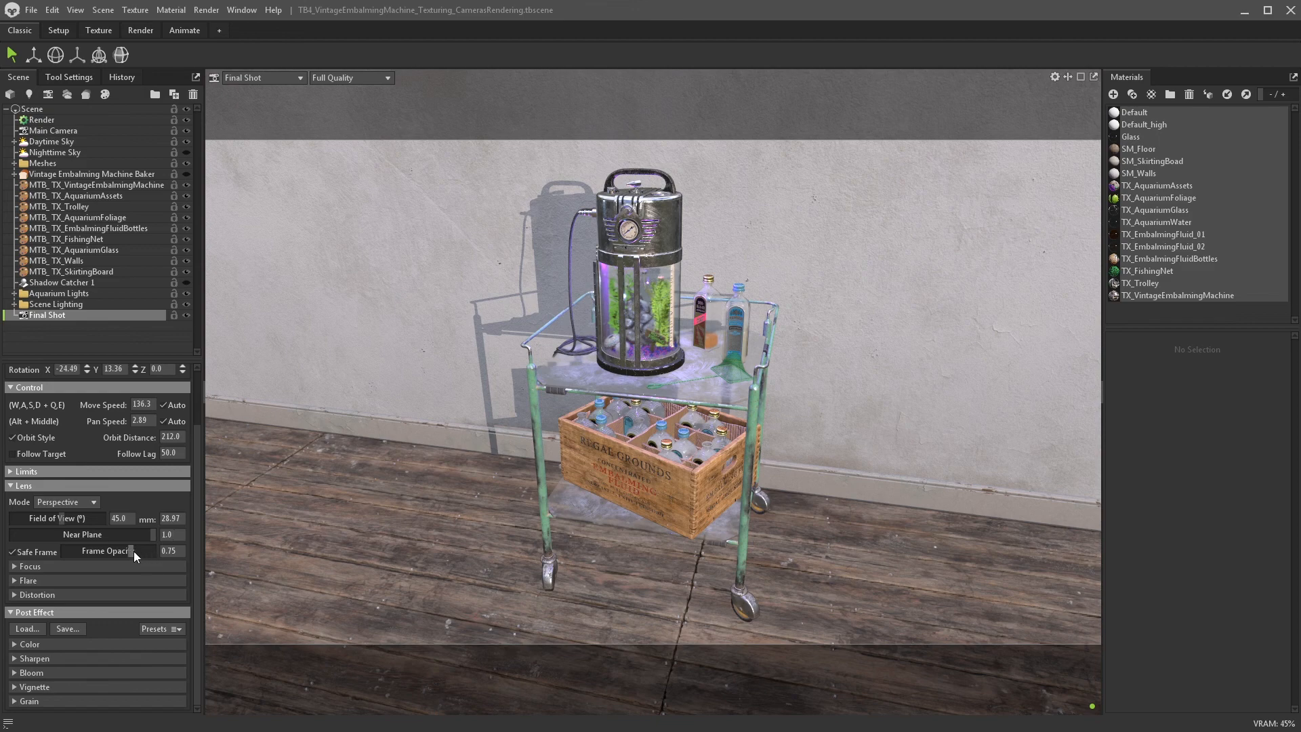
mouse_move(132, 551)
mouse_down()
mouse_move(121, 551)
mouse_move(151, 552)
mouse_up()
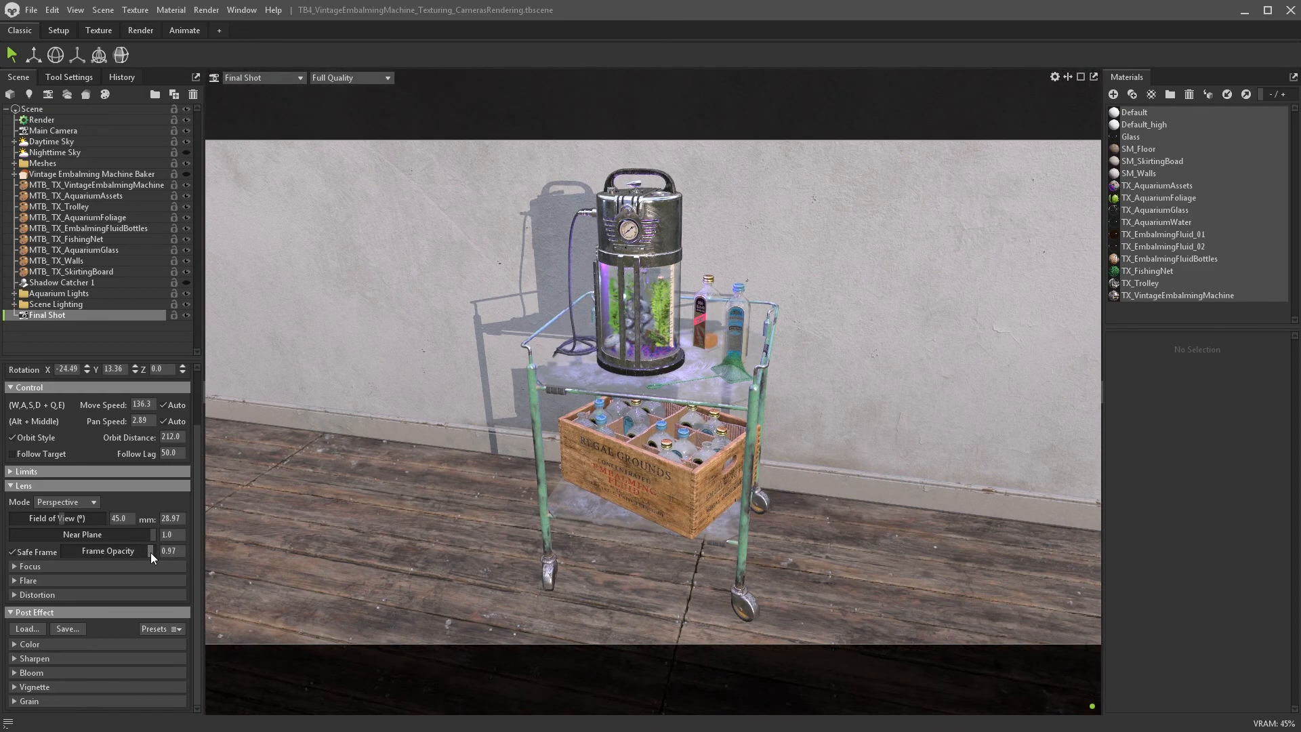
click(32, 567)
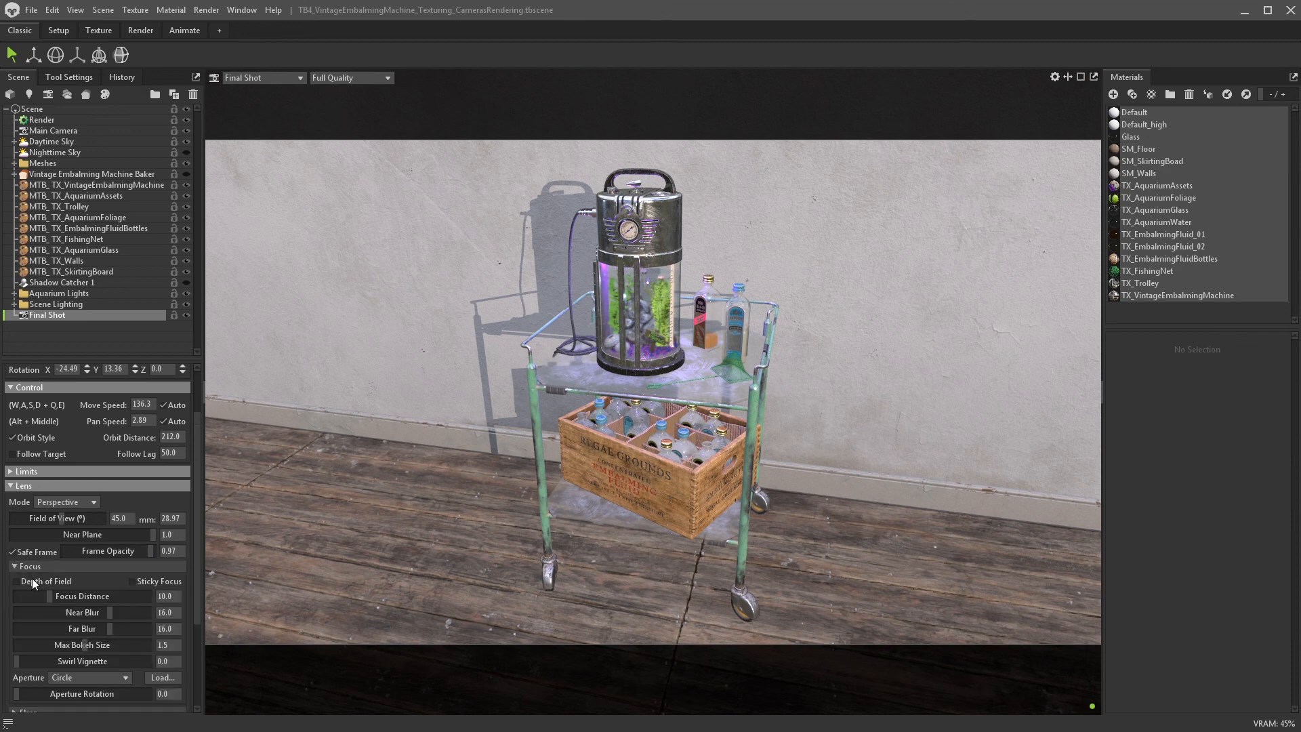
click(43, 581)
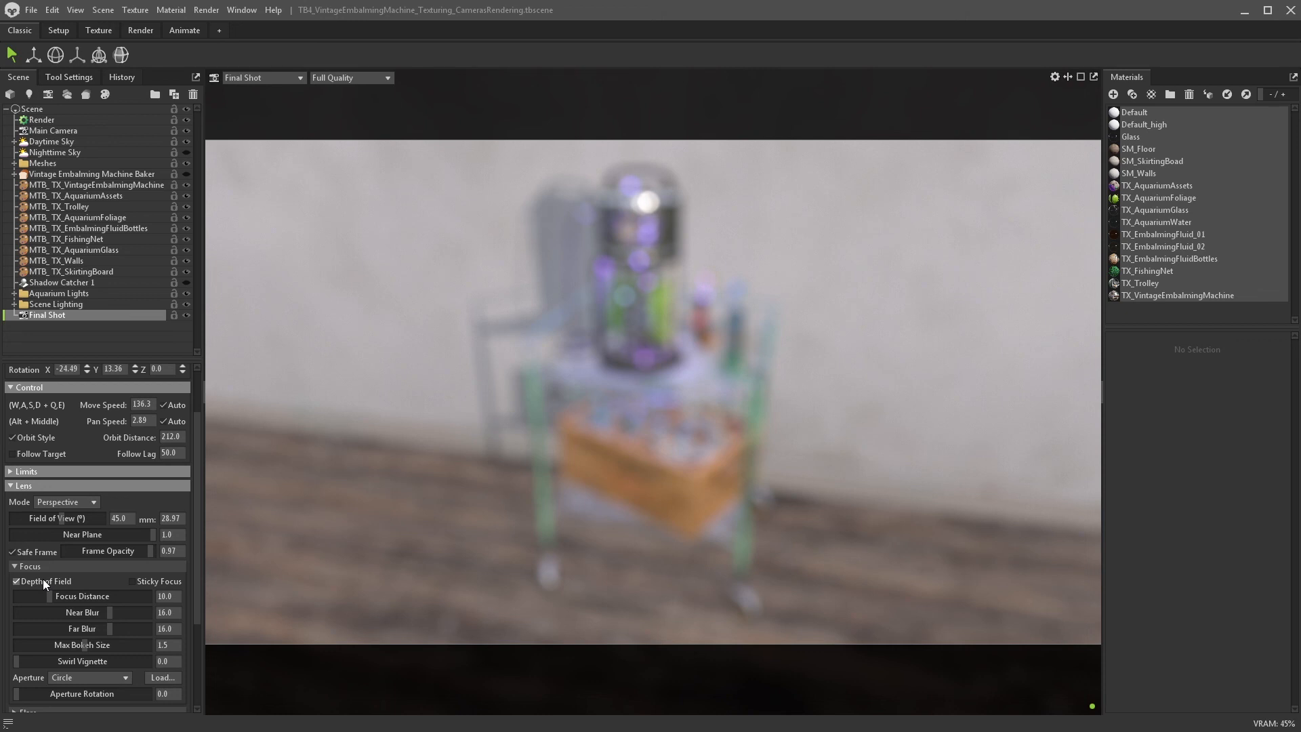
- Focus the camera on the embalming machine's metal body and set near blur to 3.852 and far blur to 8.666
ctrl+click(634, 233)
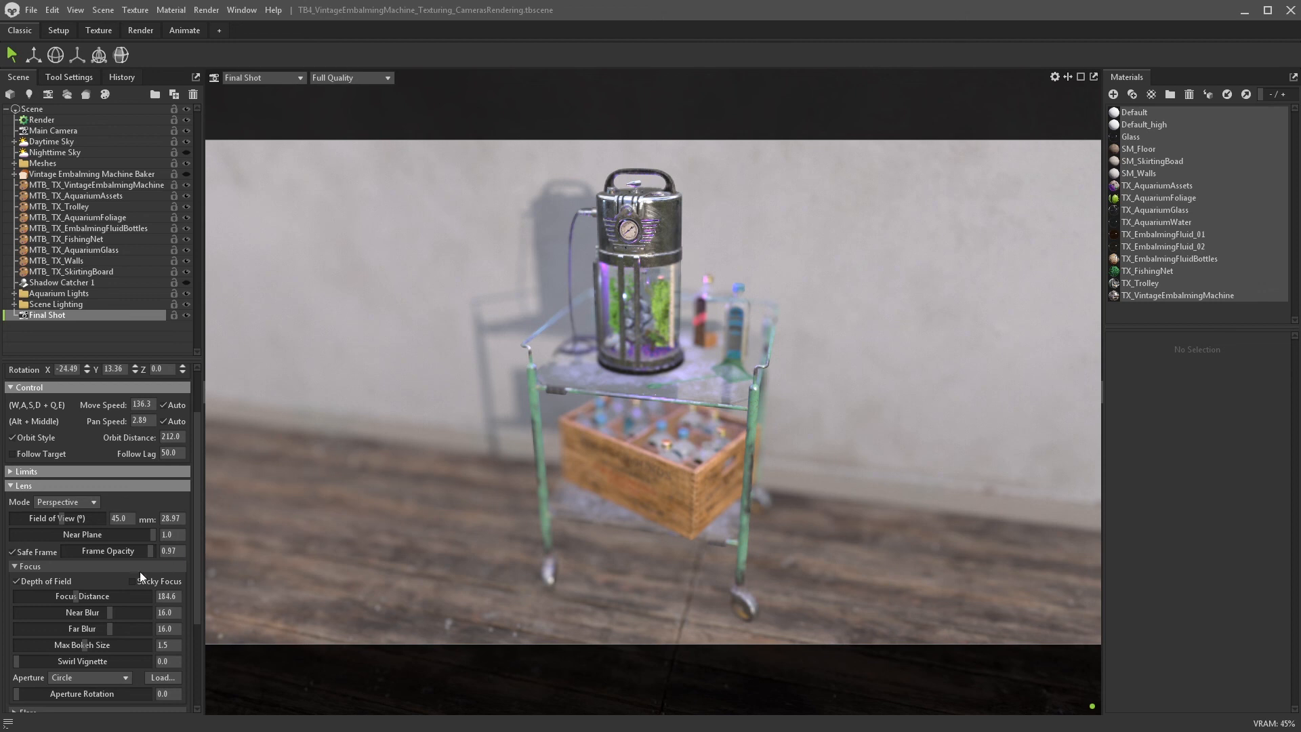
mouse_move(78, 599)
mouse_down()
mouse_move(122, 591)
mouse_move(66, 596)
mouse_up()
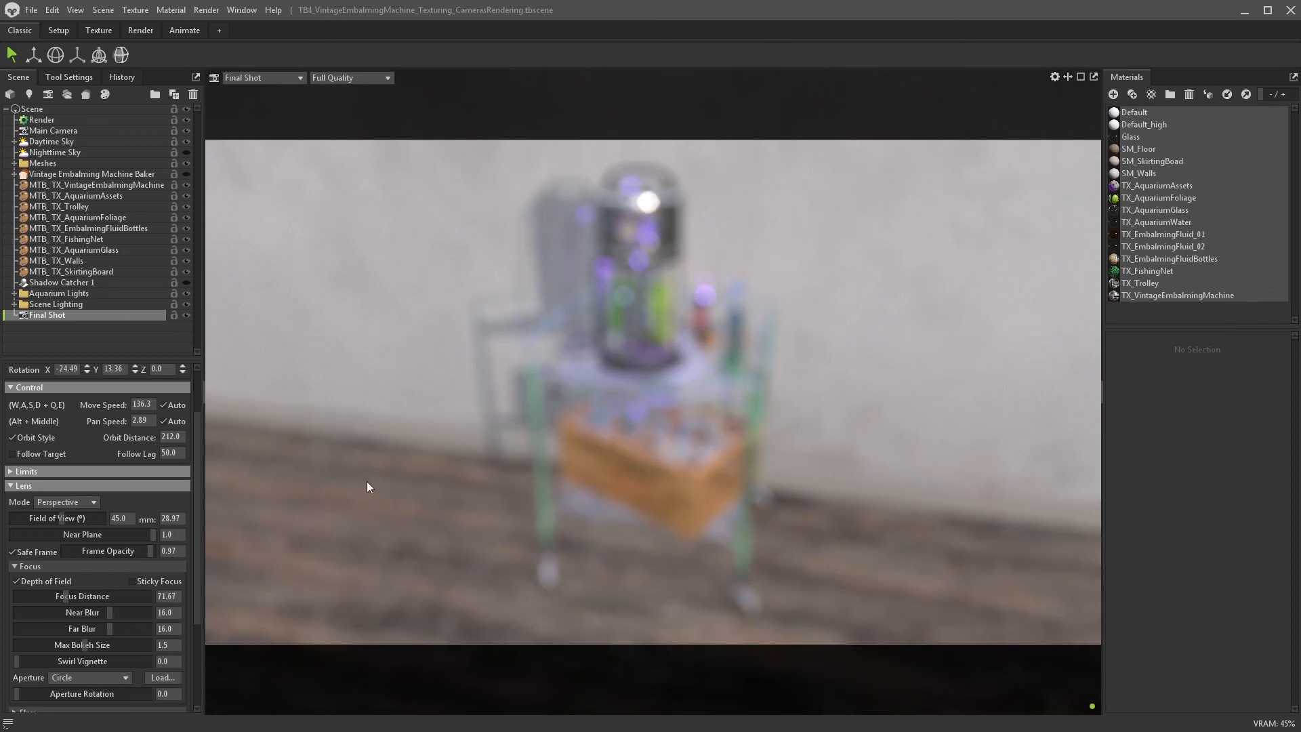
ctrl+click(618, 249)
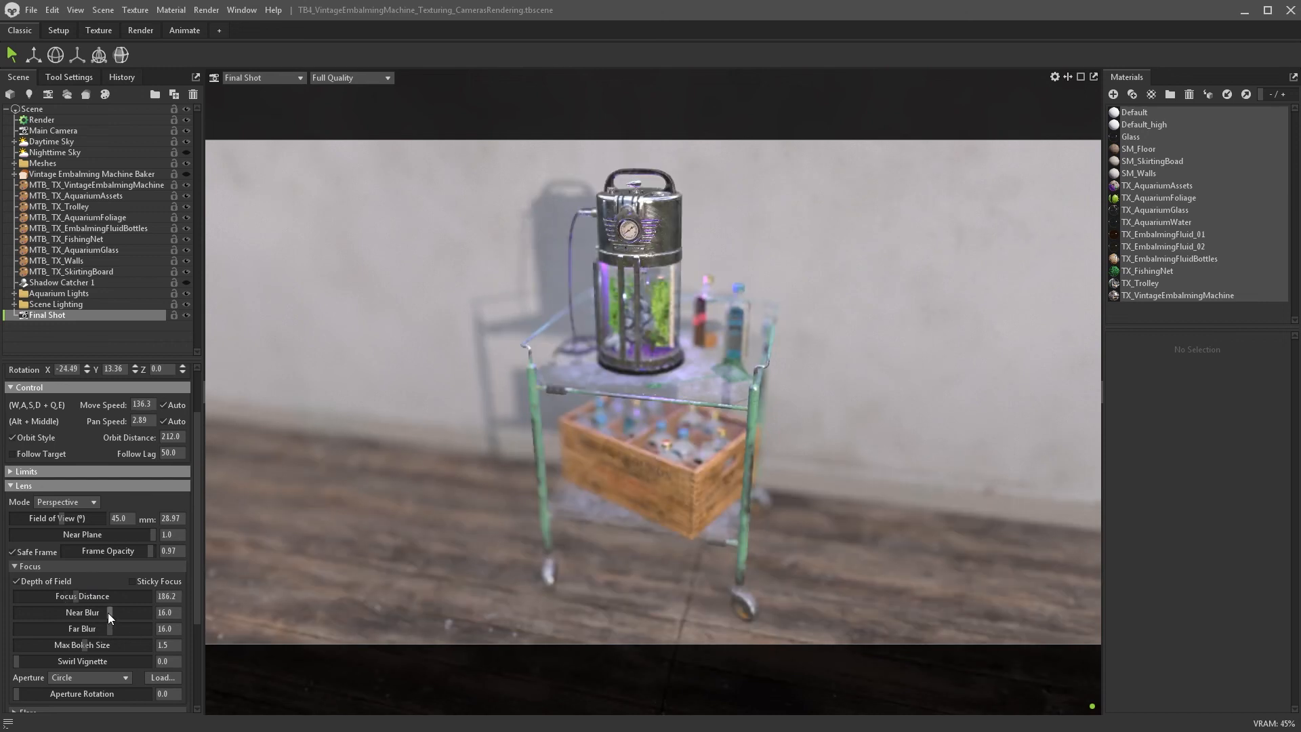
drag(108, 613, 86, 626)
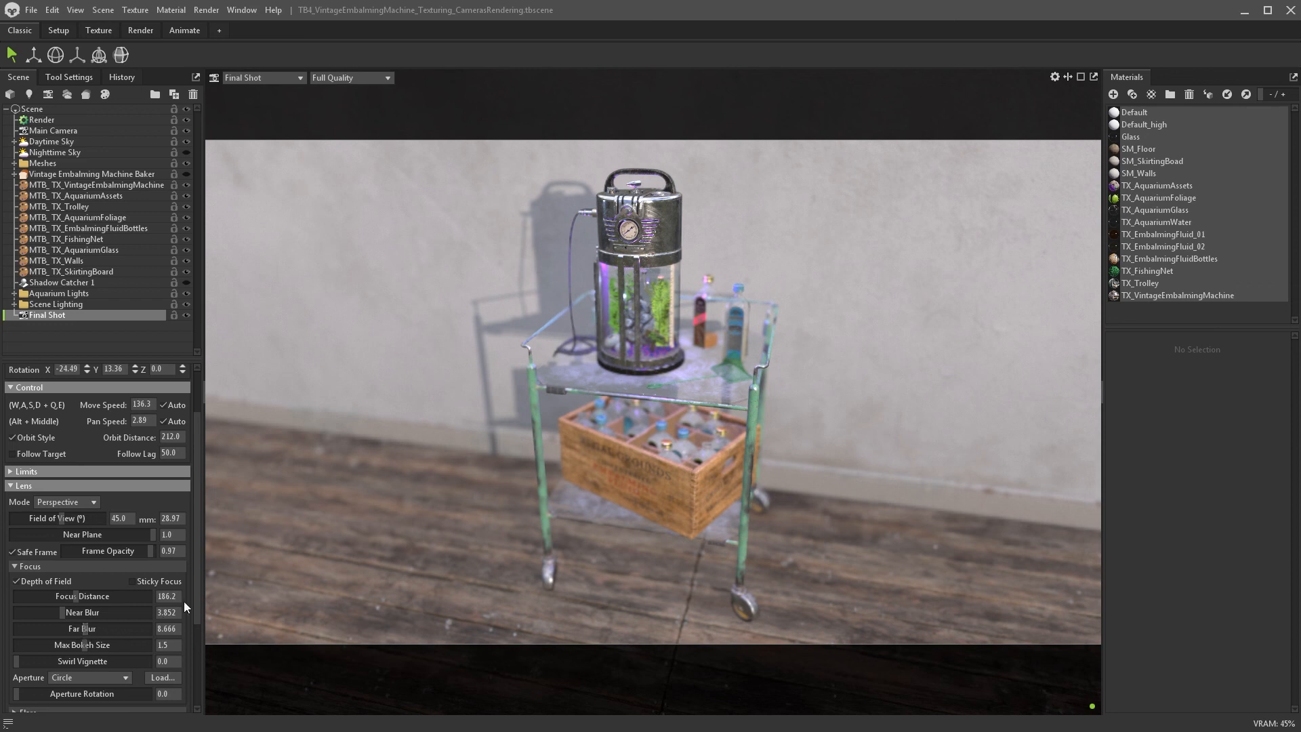
- Set the camera's lens flare strength to 1.837 and its size to 0.878
drag(196, 594, 171, 661)
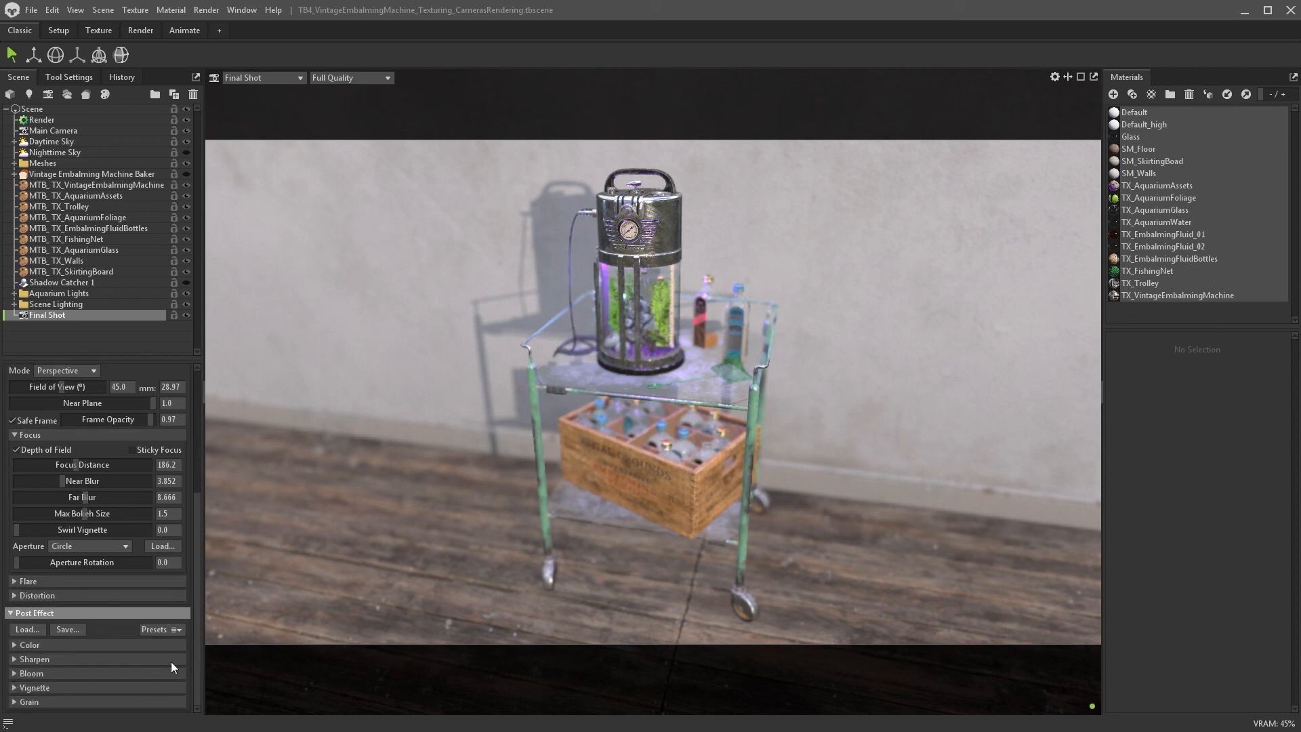
click(15, 581)
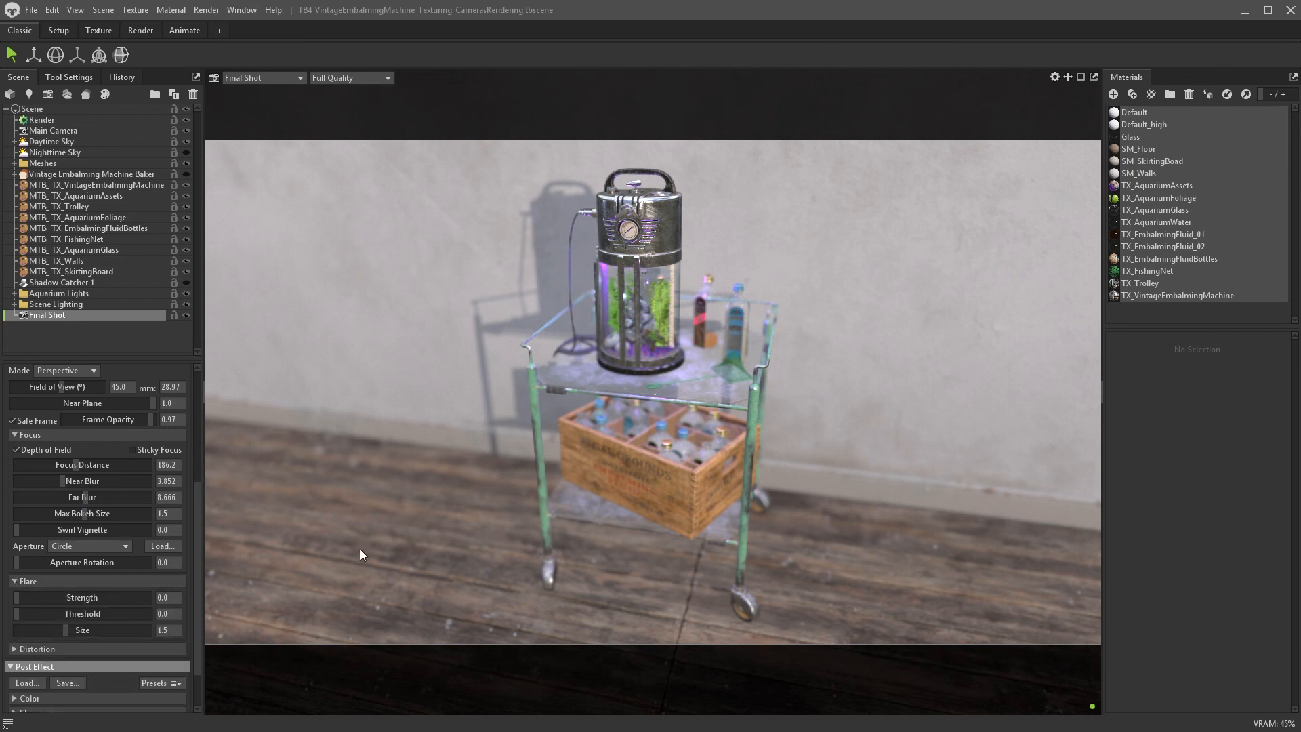
drag(32, 597, 46, 630)
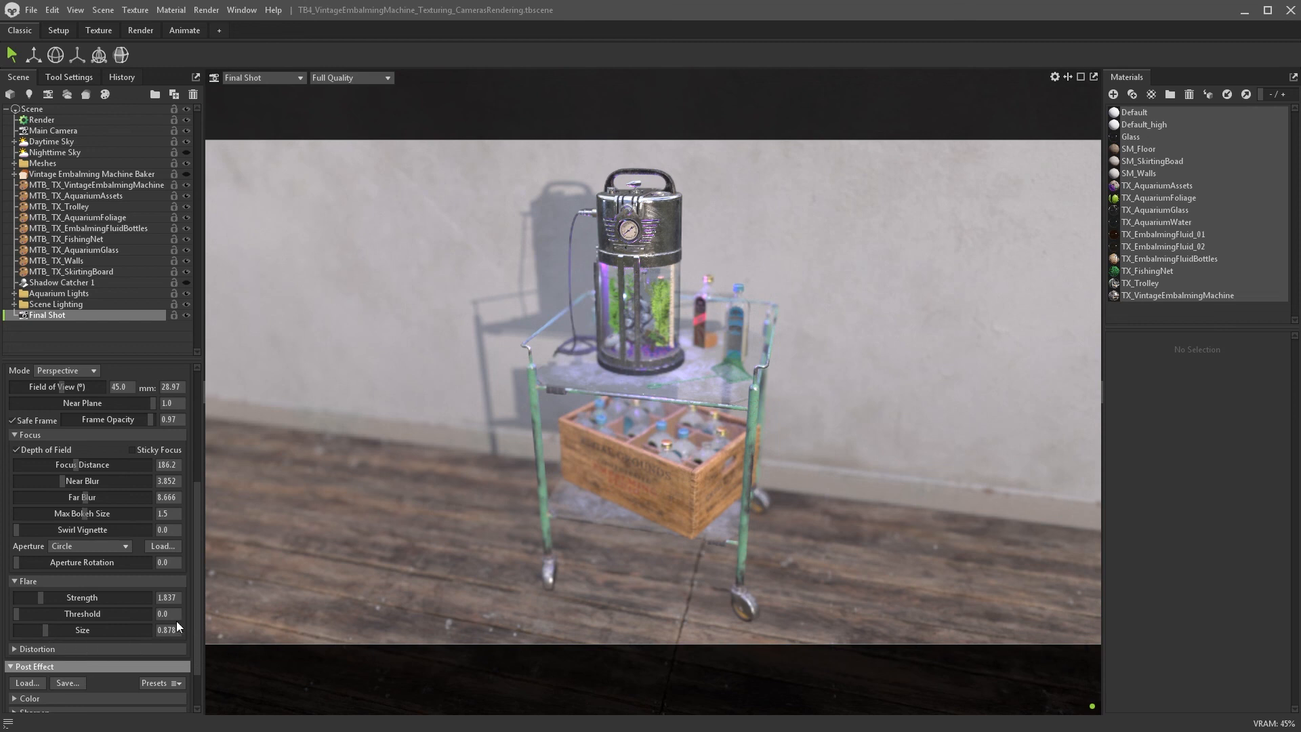
- Set the lens distortion to a barrel/pincushion of 0 and a chromatic aberration of 0.032
scroll(176, 621, down, 2)
click(50, 596)
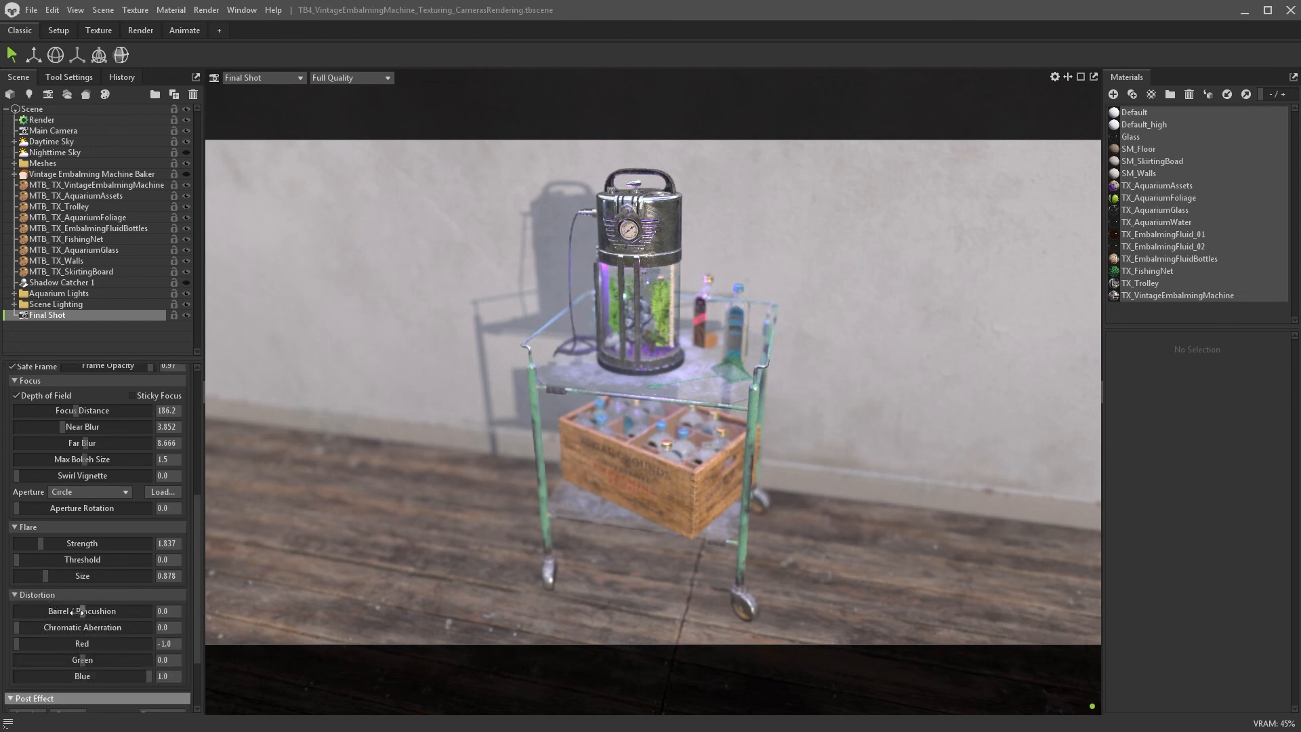
drag(77, 612, 83, 612)
click(179, 611)
key(BackSpace)
key(Return)
drag(23, 629, 41, 628)
- Try Hejl tone mapping in the camera's post effect colour settings and switch it to ACES
scroll(195, 606, down, 5)
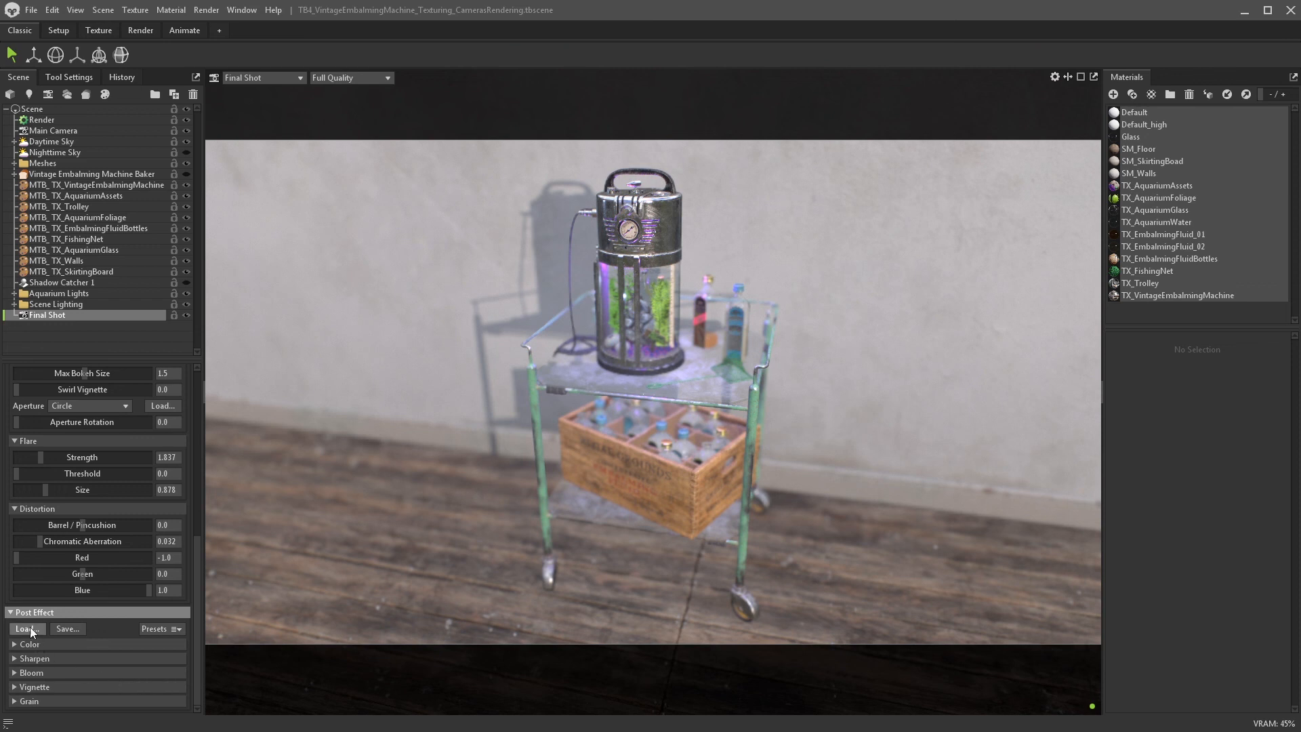
click(14, 644)
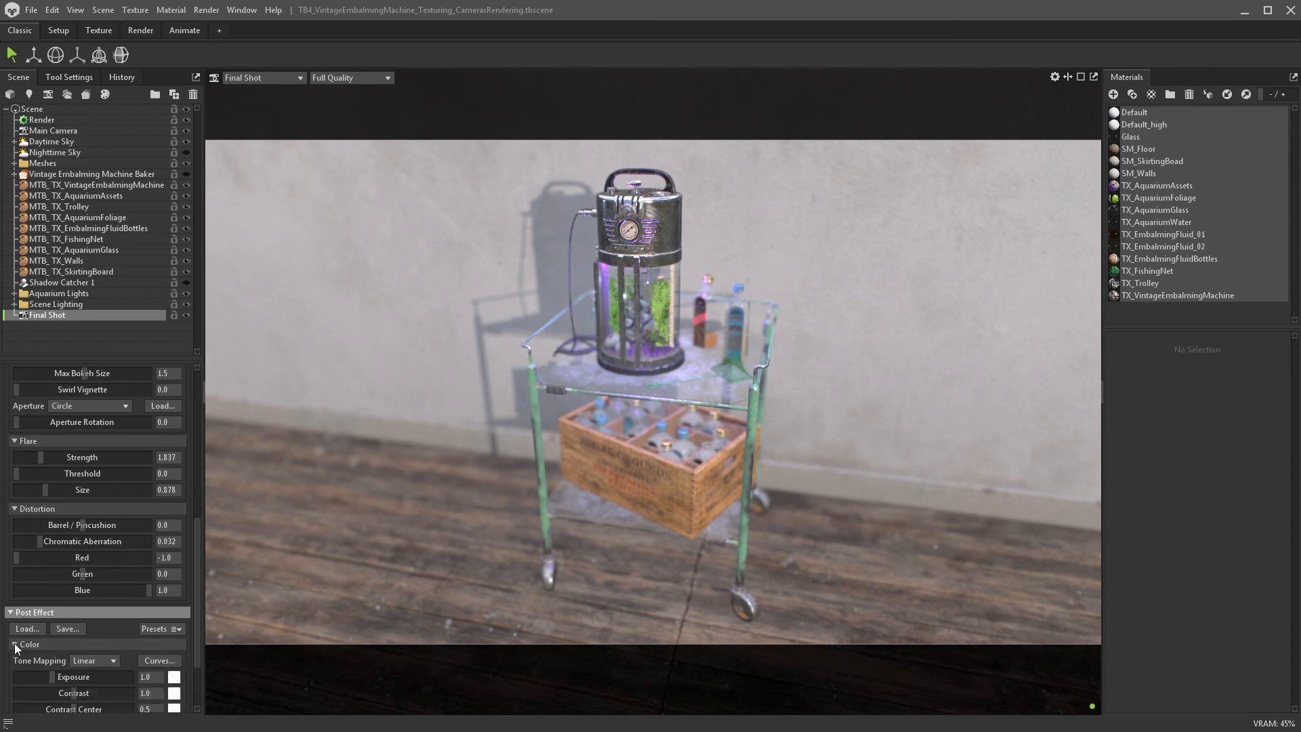
drag(197, 619, 196, 669)
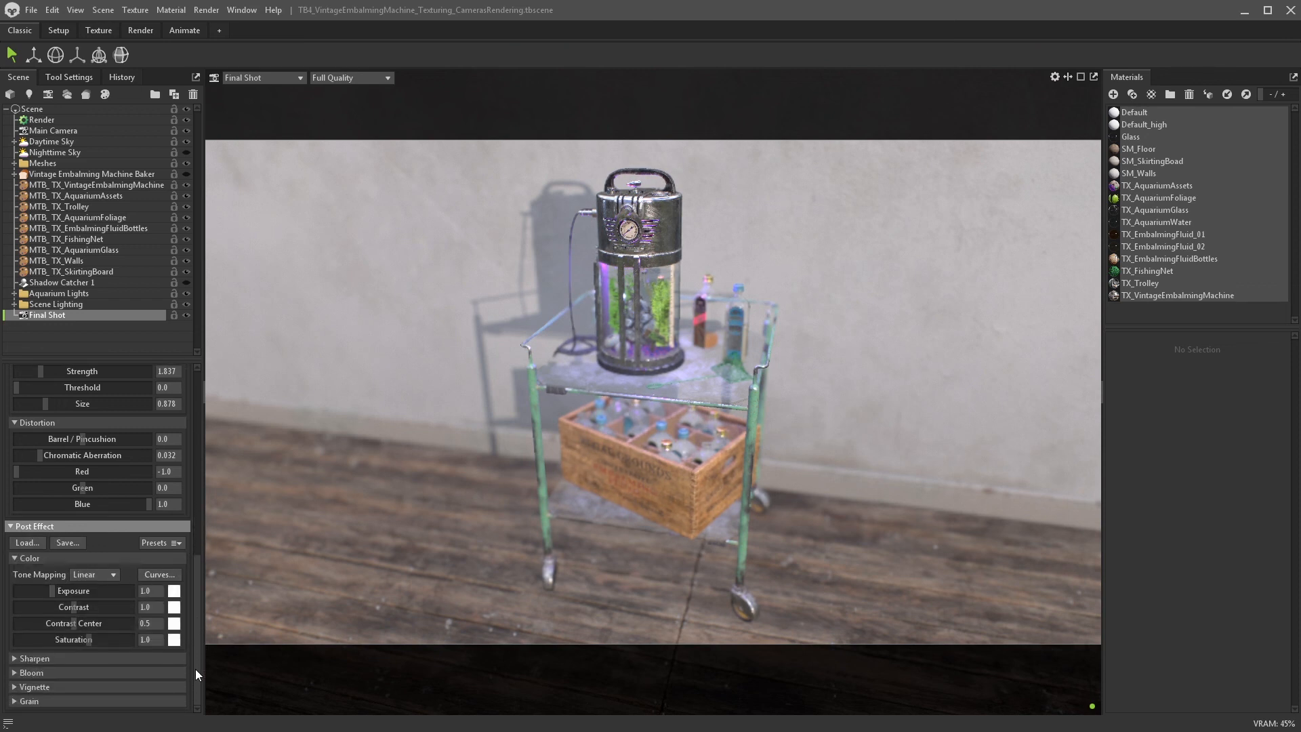
click(110, 575)
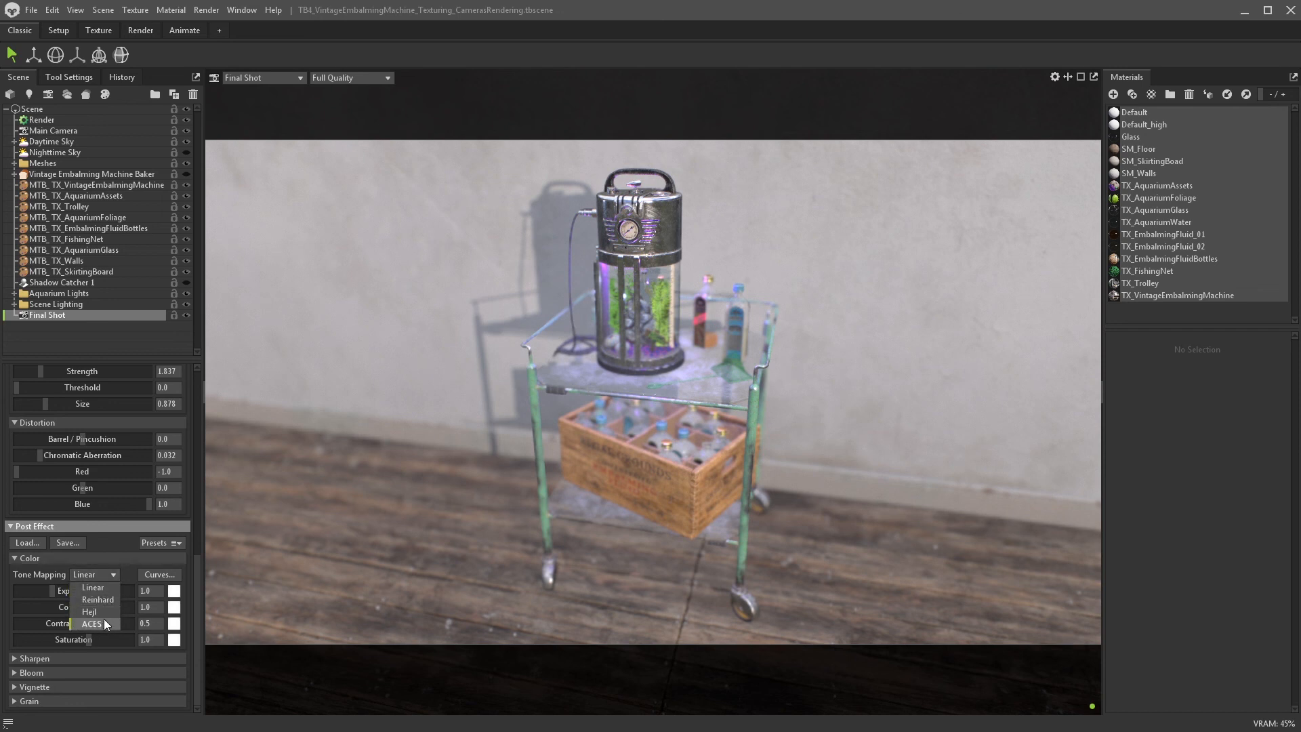
click(105, 612)
click(108, 576)
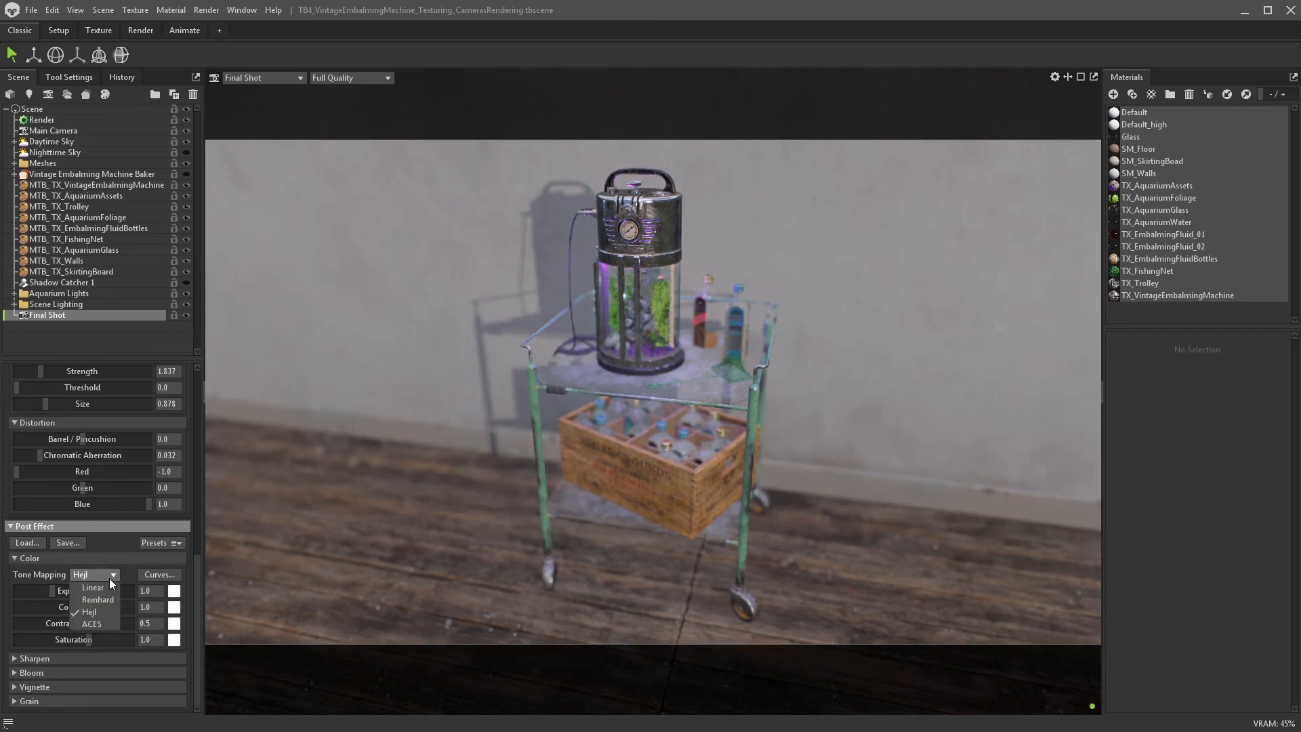
click(105, 620)
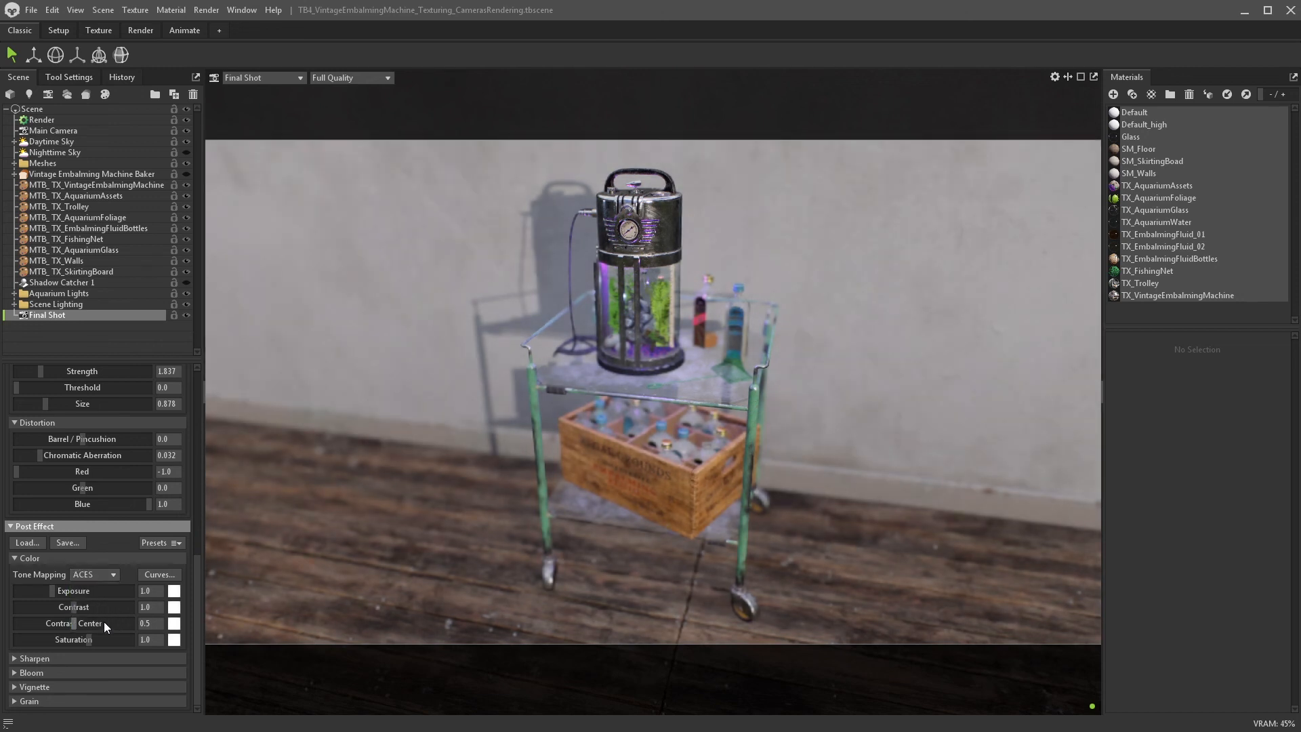
- Set the post effect saturation to 1.05 and the exposure to 1.02
drag(89, 639, 97, 639)
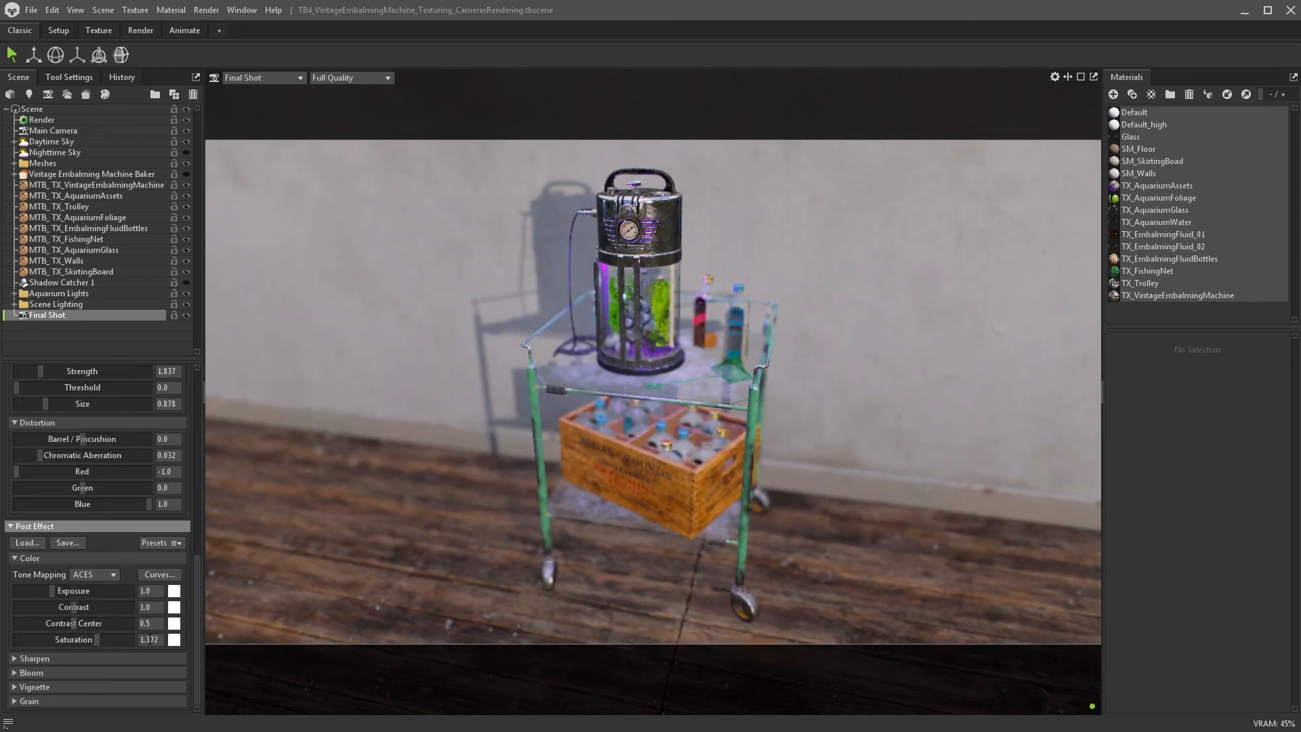
key(BackSpace)
click(156, 594)
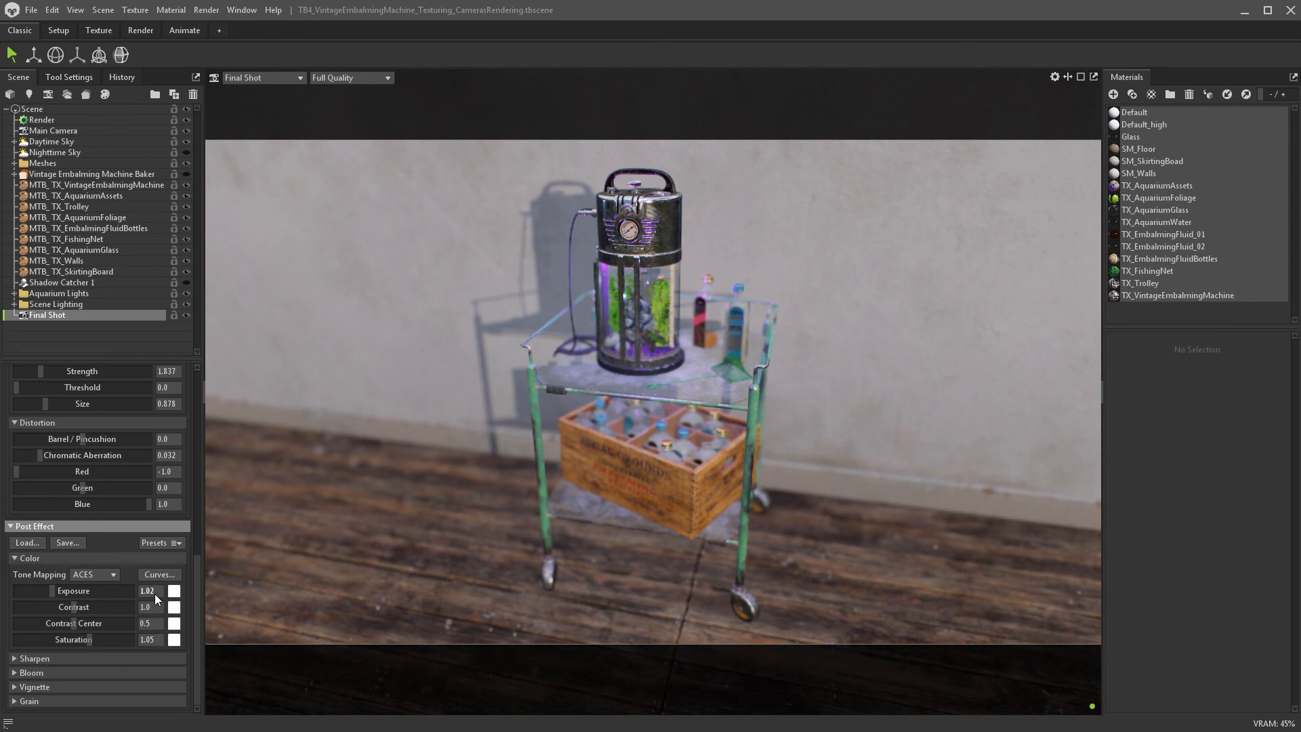
key(Return)
- Set the post effect sharpen strength to 0.147 and the bloom brightness to 0.001
click(44, 660)
drag(195, 638, 198, 661)
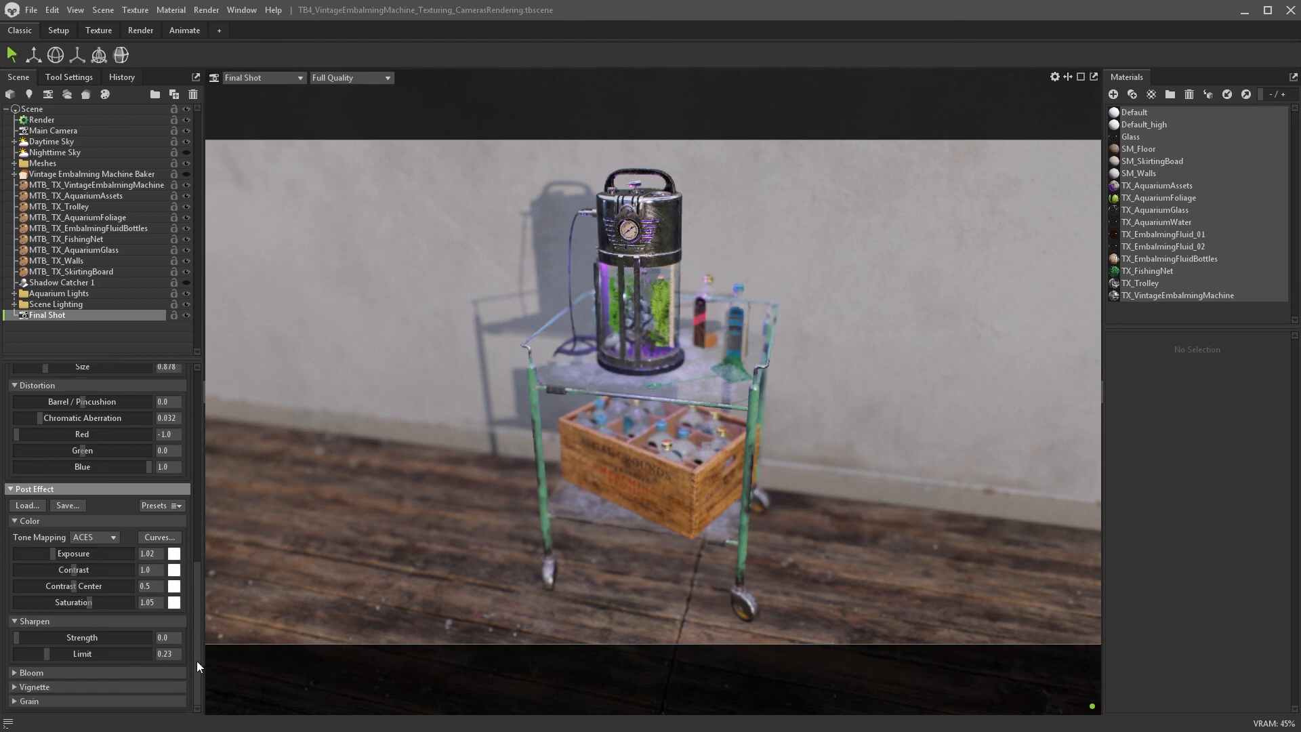
drag(23, 640, 45, 637)
click(43, 673)
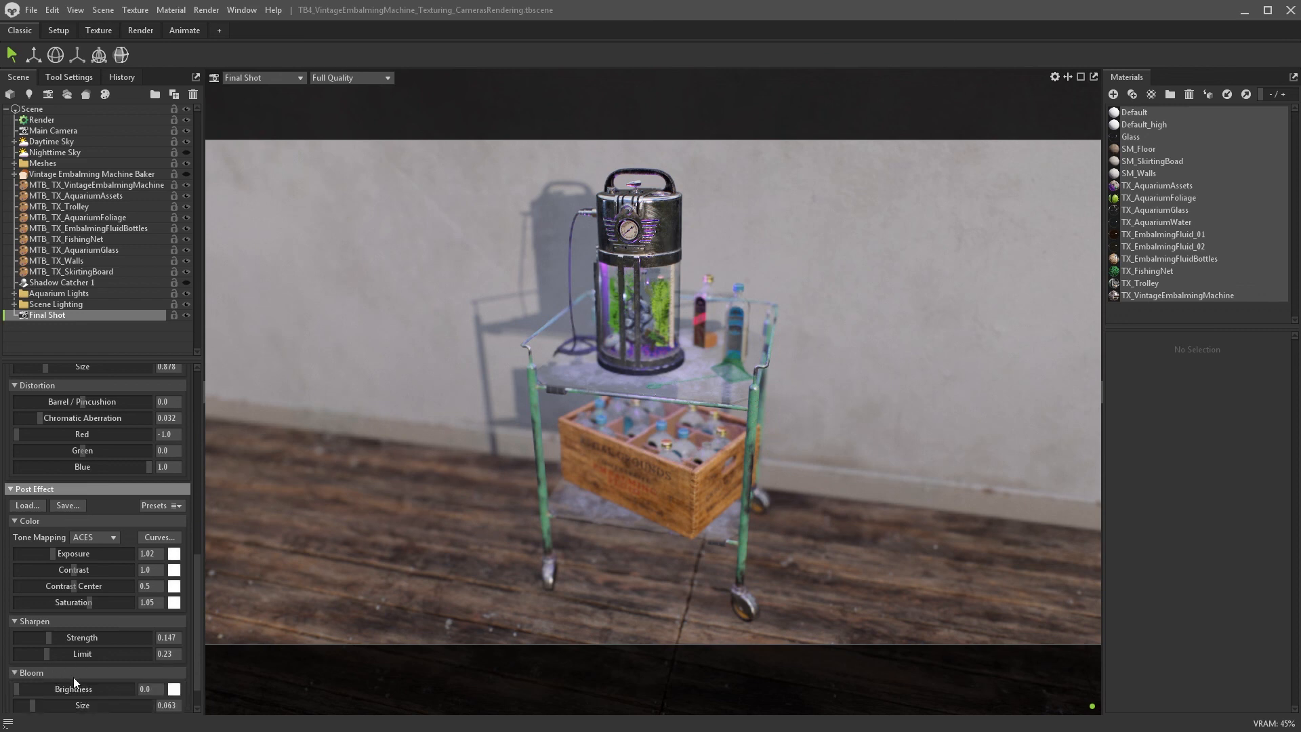
scroll(135, 672, down, 2)
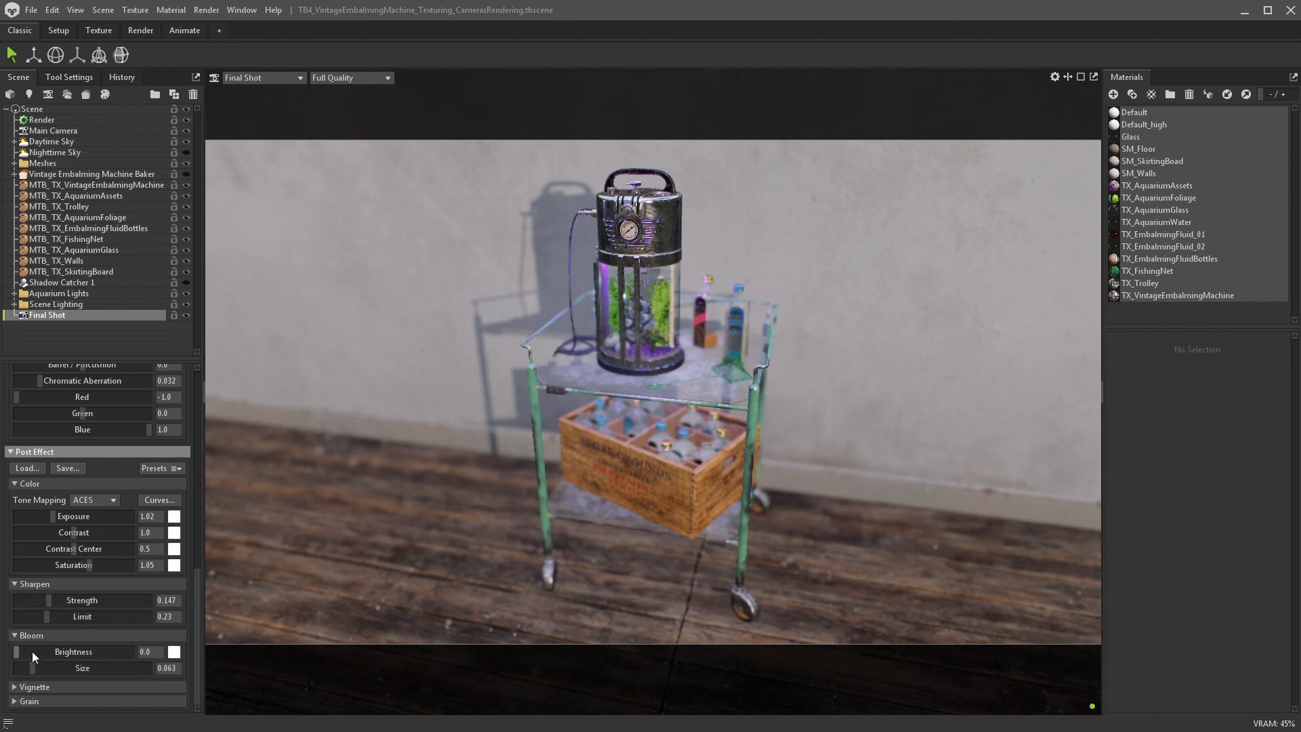
mouse_move(40, 650)
mouse_down()
mouse_move(135, 651)
mouse_move(20, 660)
mouse_move(34, 657)
mouse_up()
- Set the black vignette's strength to 0.159 and the grain strength to 0.04 with a sharpness of 1.0
click(35, 687)
drag(196, 642, 195, 673)
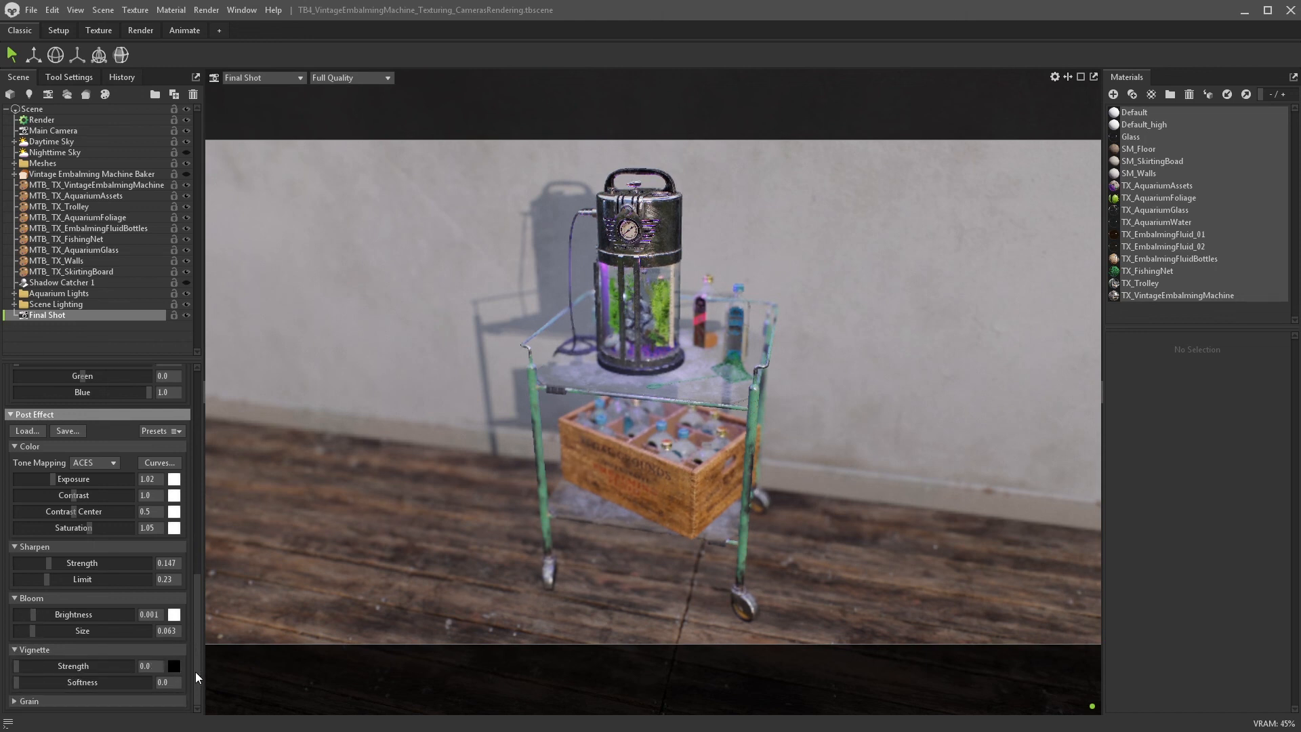
drag(22, 665, 48, 666)
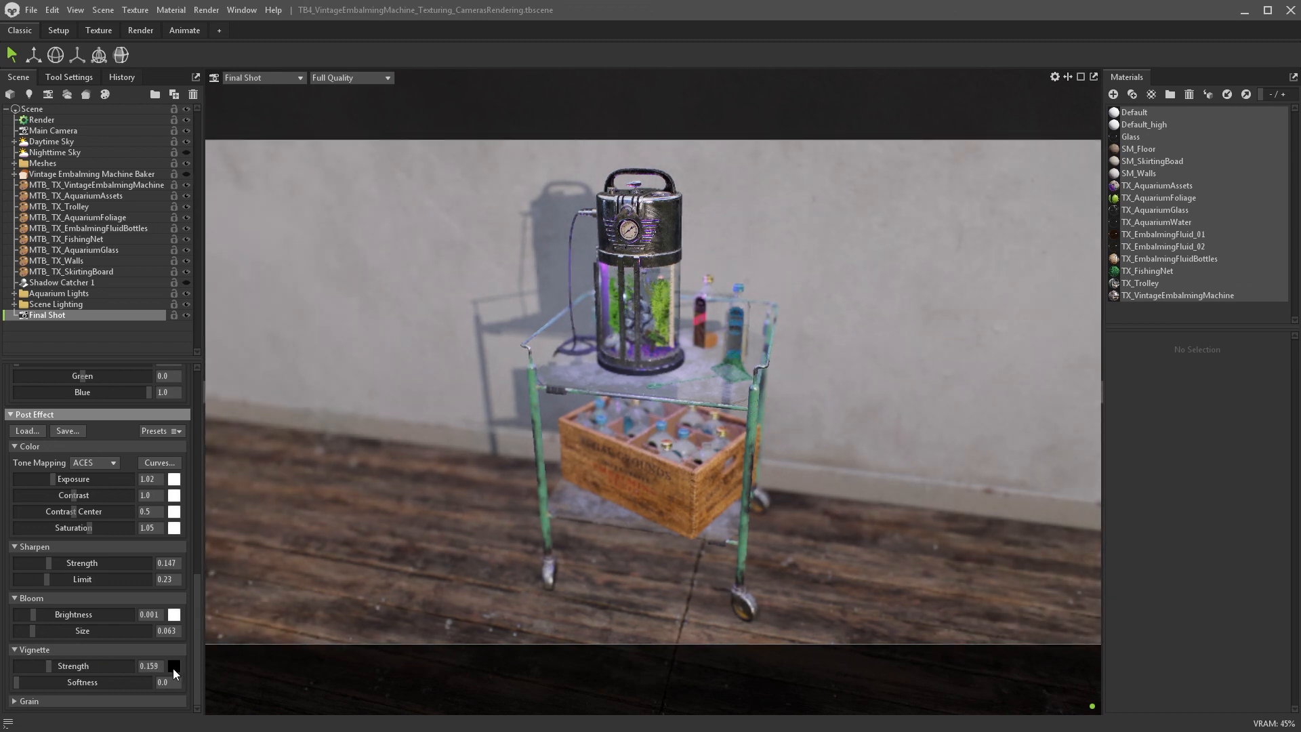
click(174, 667)
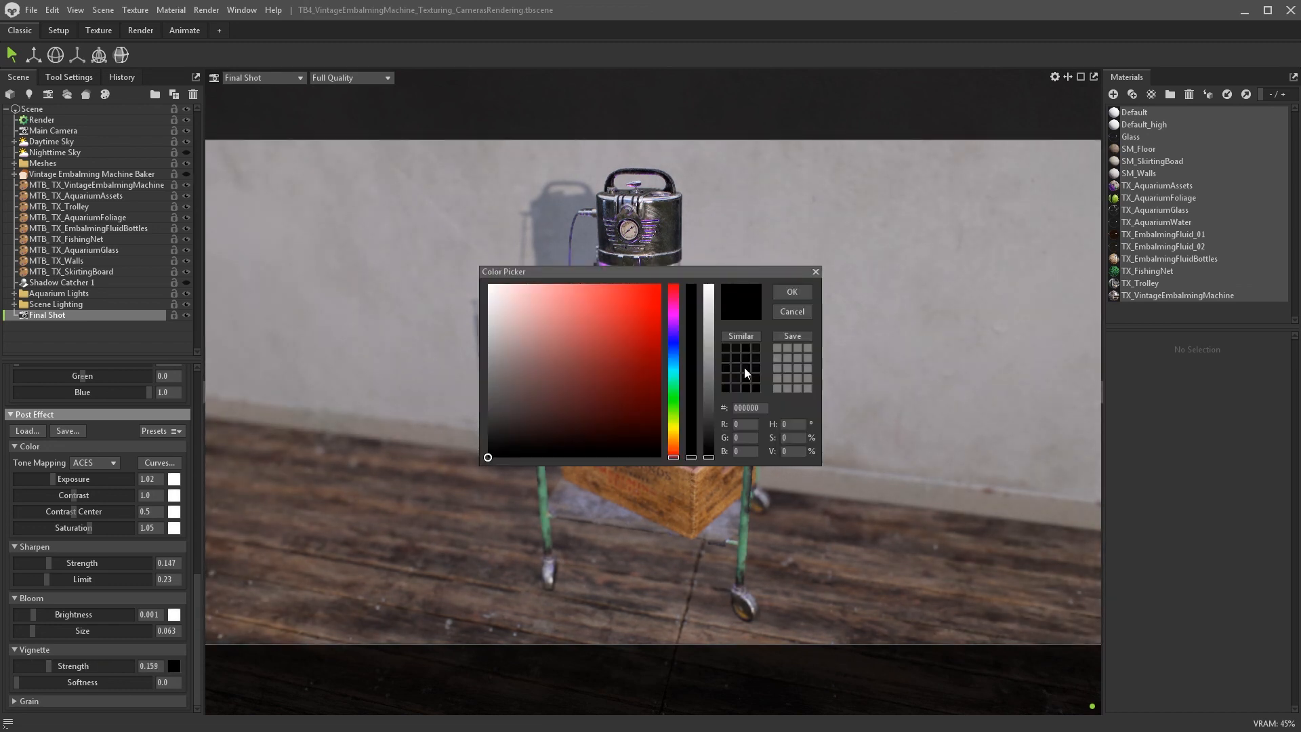
click(807, 316)
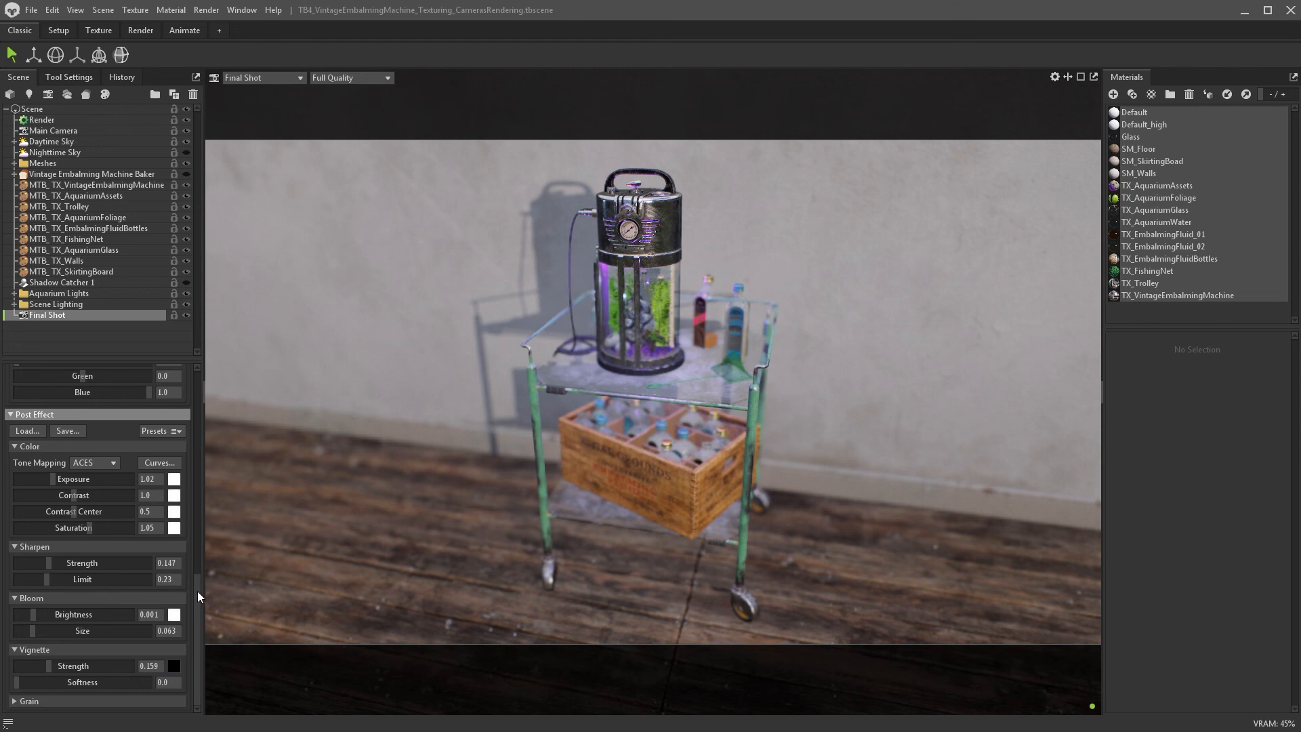
click(61, 700)
drag(197, 607, 195, 657)
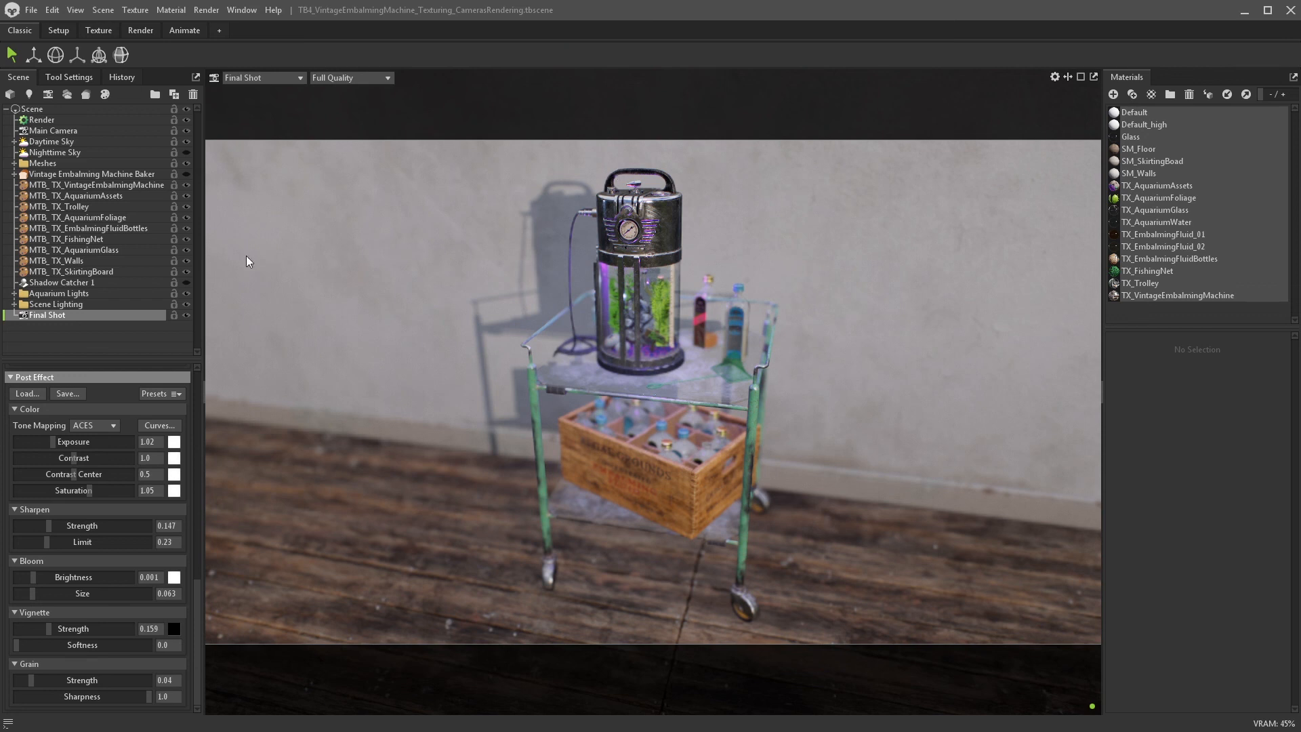
- Set the Render object's image output resolution to 1400 x 1500
click(42, 120)
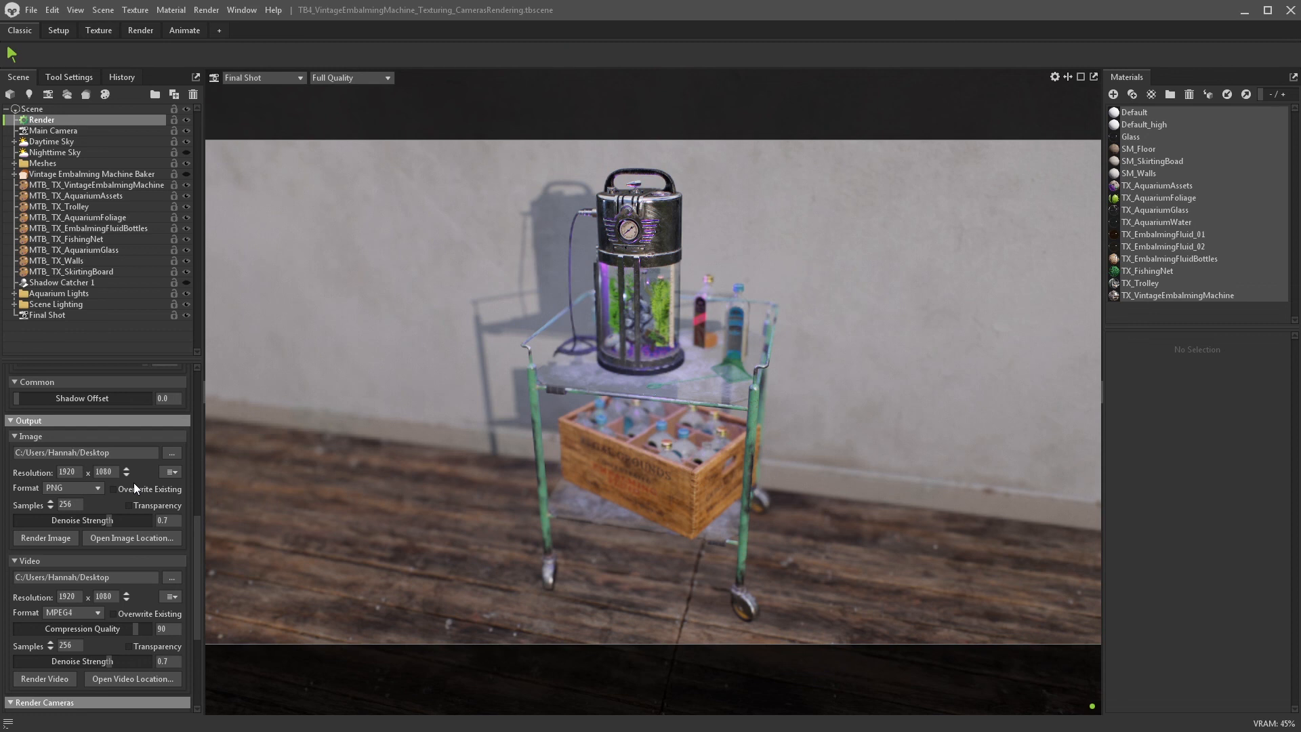
click(170, 472)
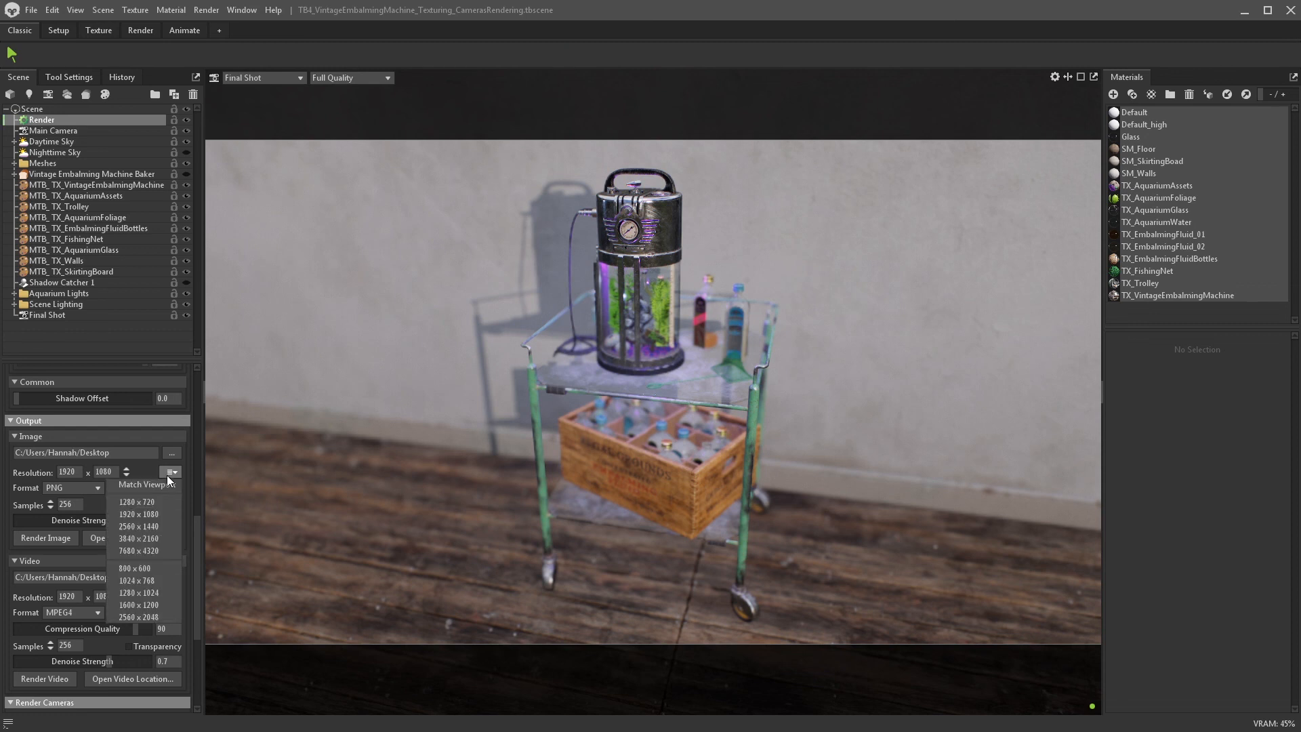
click(167, 474)
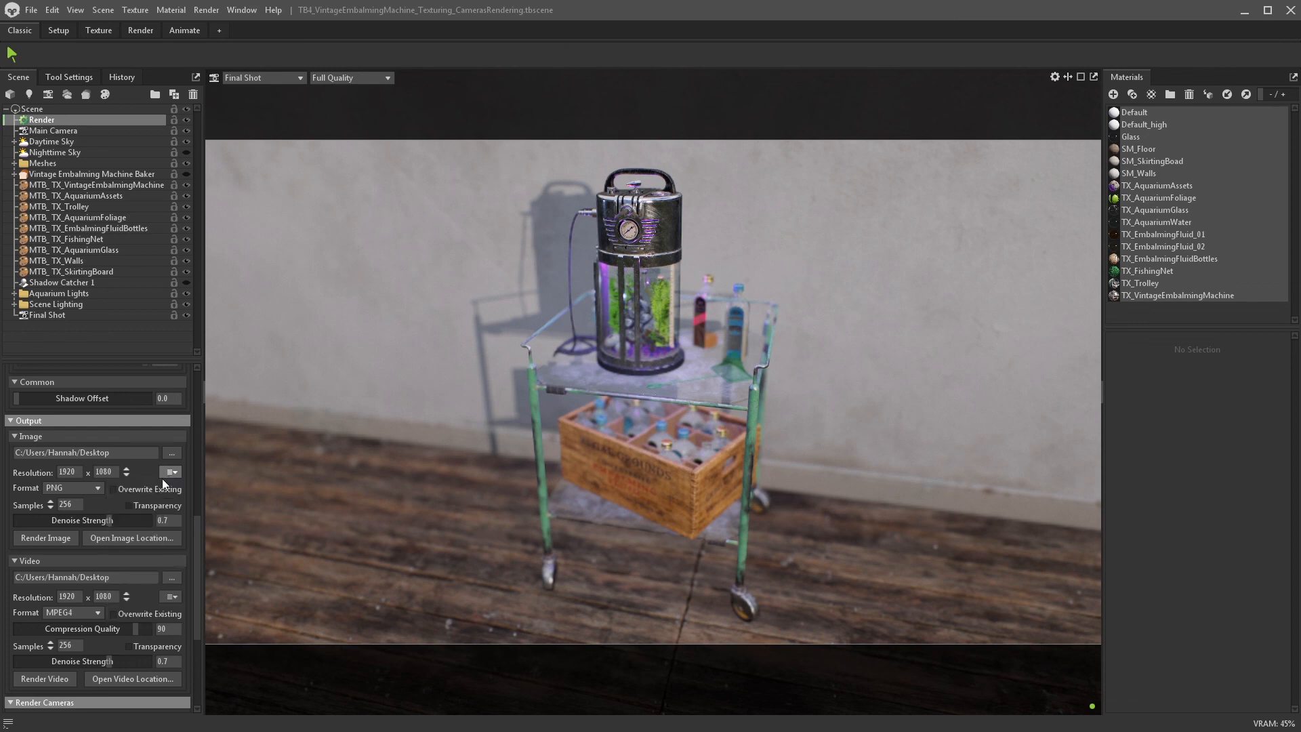
double_click(61, 472)
text(1400)
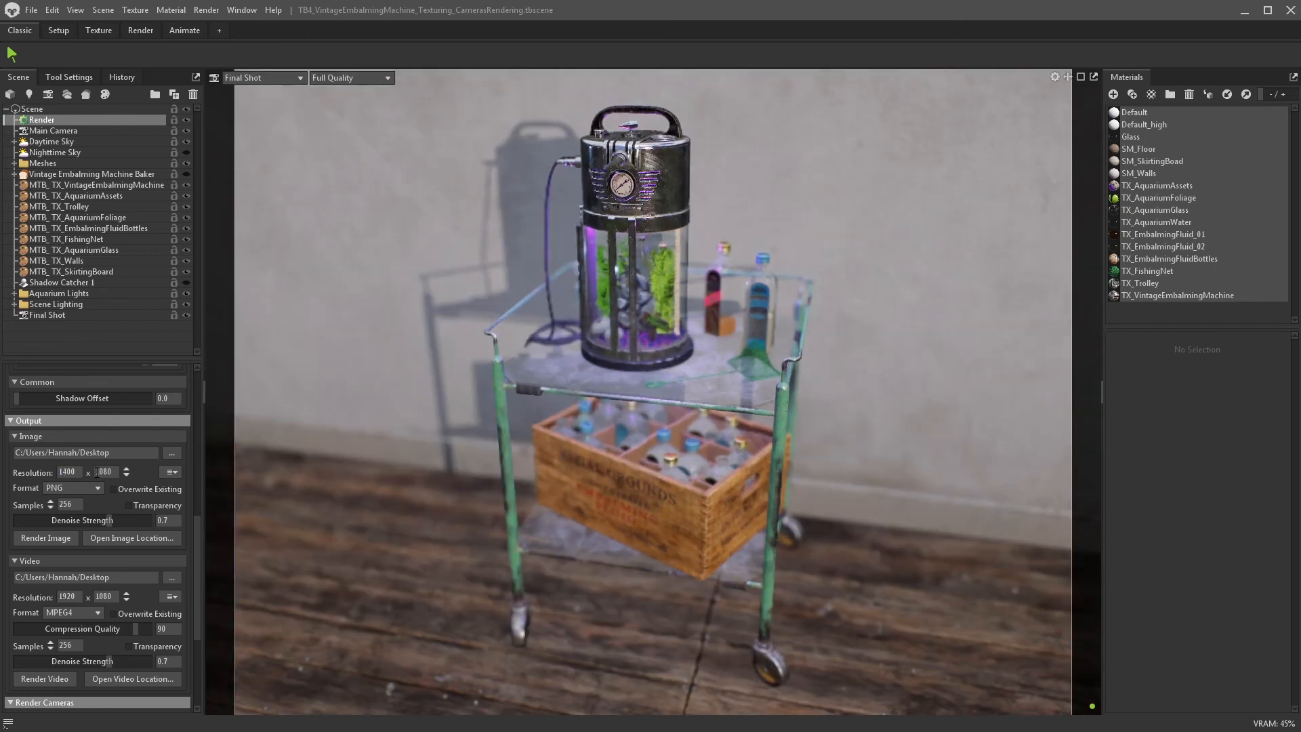
double_click(116, 472)
text(1500)
key(Return)
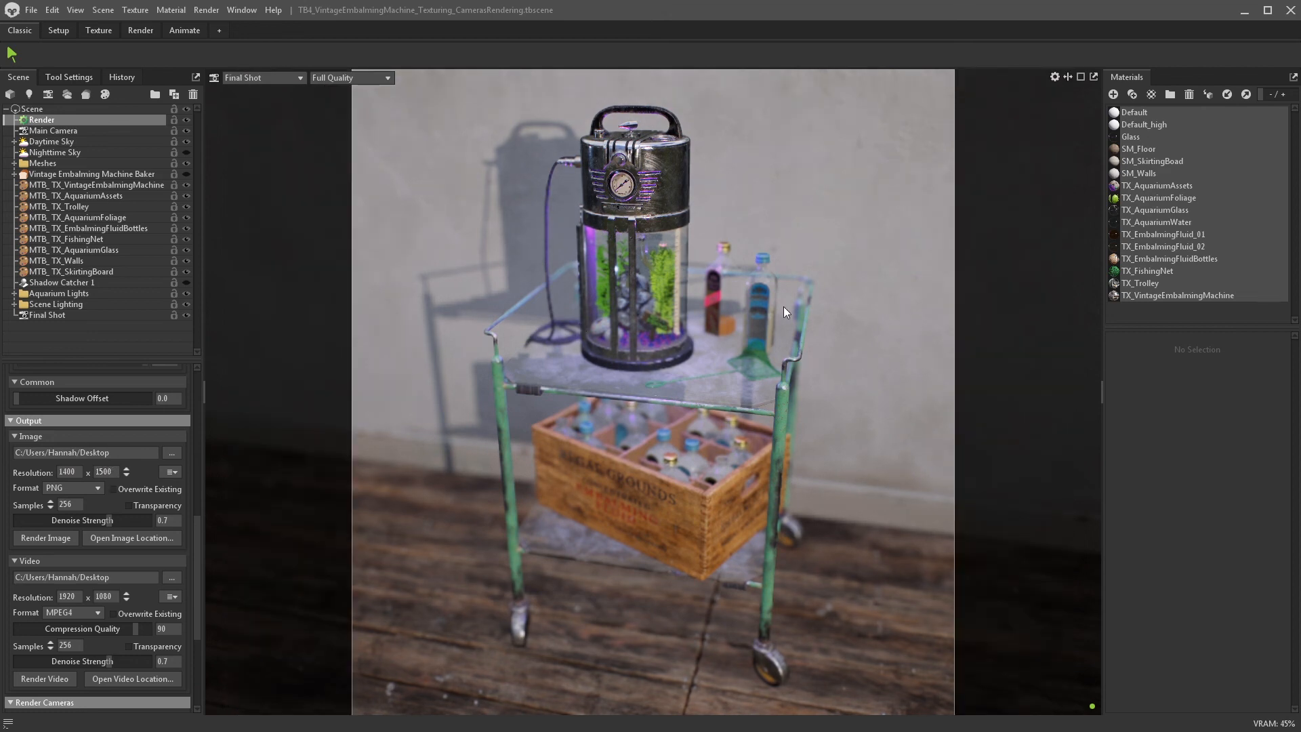
- Reframe the Final Shot camera closer on the embalming machine, bottles and wooden crate within the portrait frame
right_drag(803, 303, 807, 339)
middle_drag(807, 340, 803, 358)
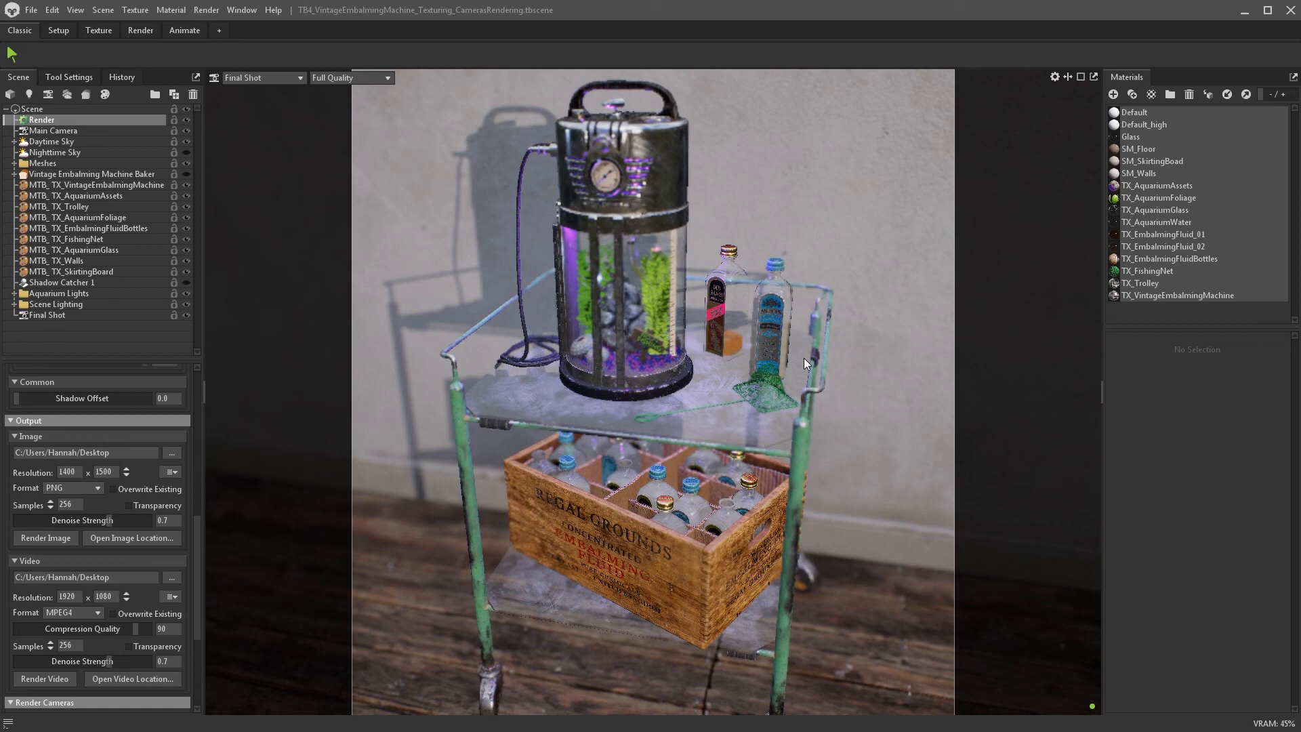
drag(809, 356, 817, 336)
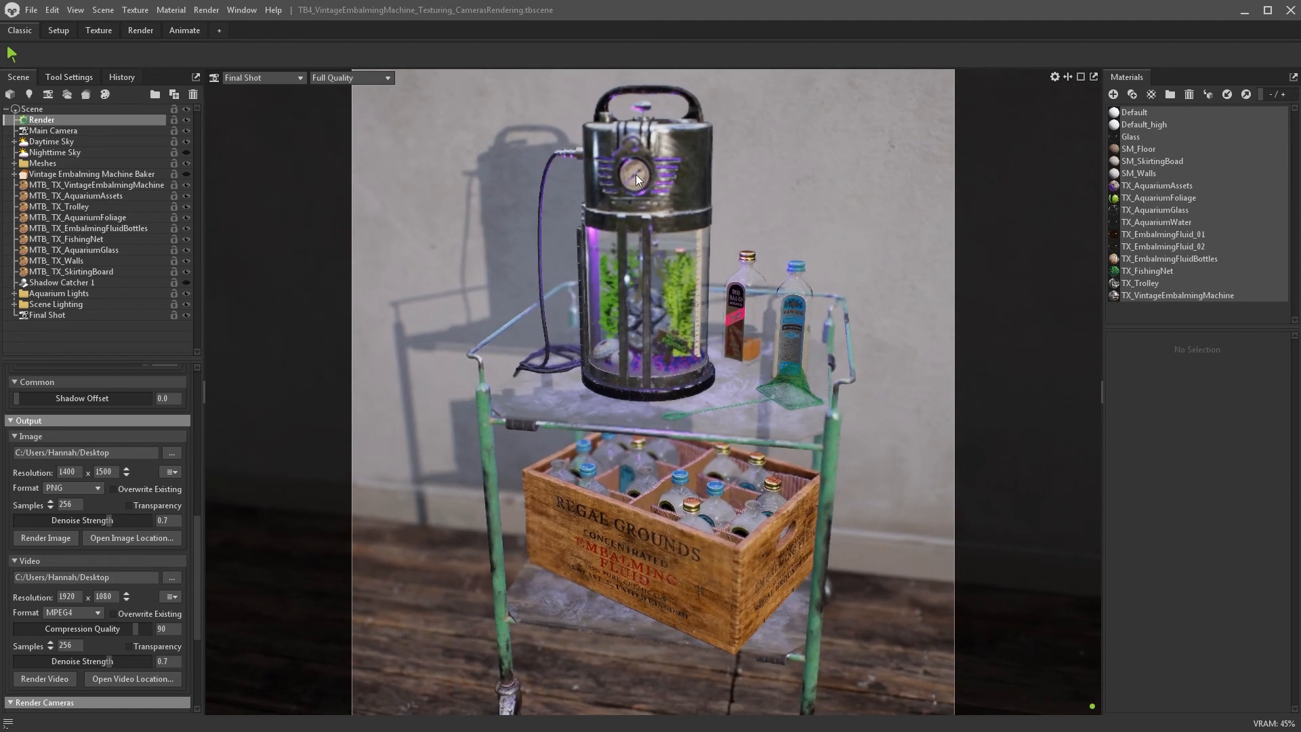
- Examine where the cameras sit around the trolley in the four-view layout with the Main Camera selected
drag(759, 268, 773, 297)
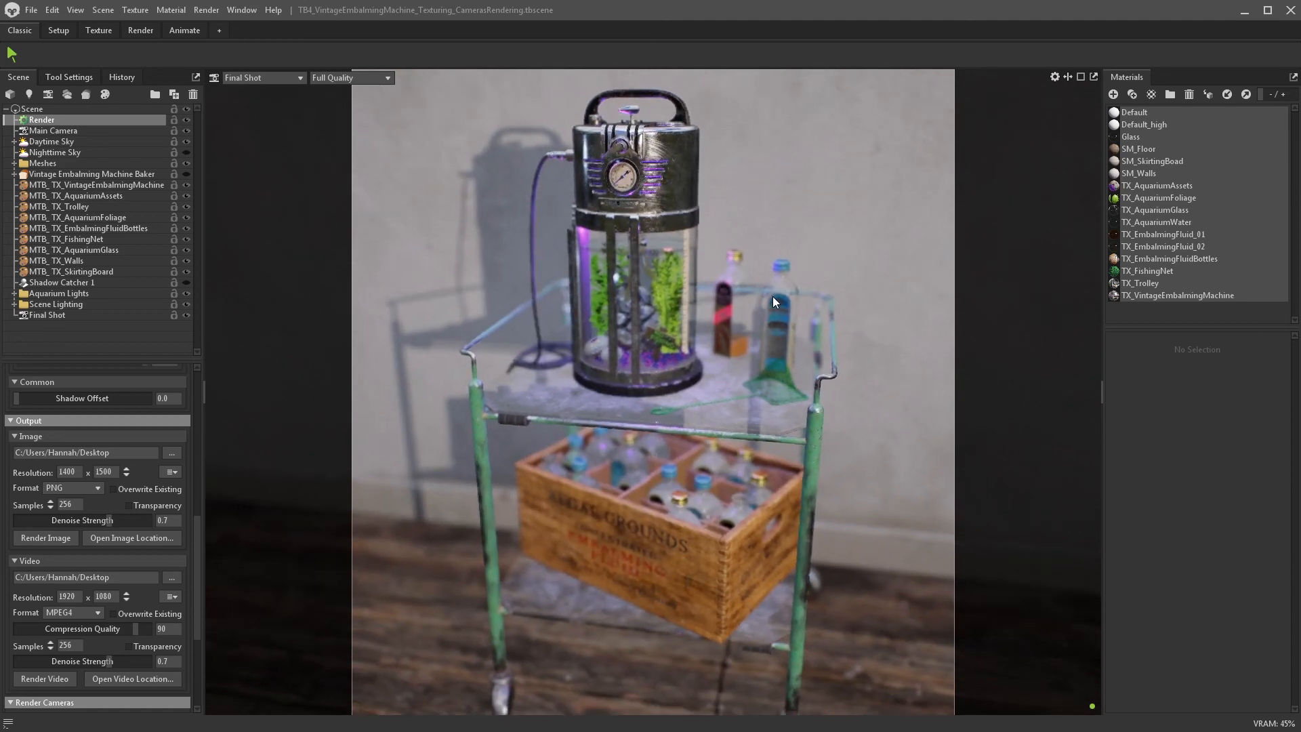
click(67, 36)
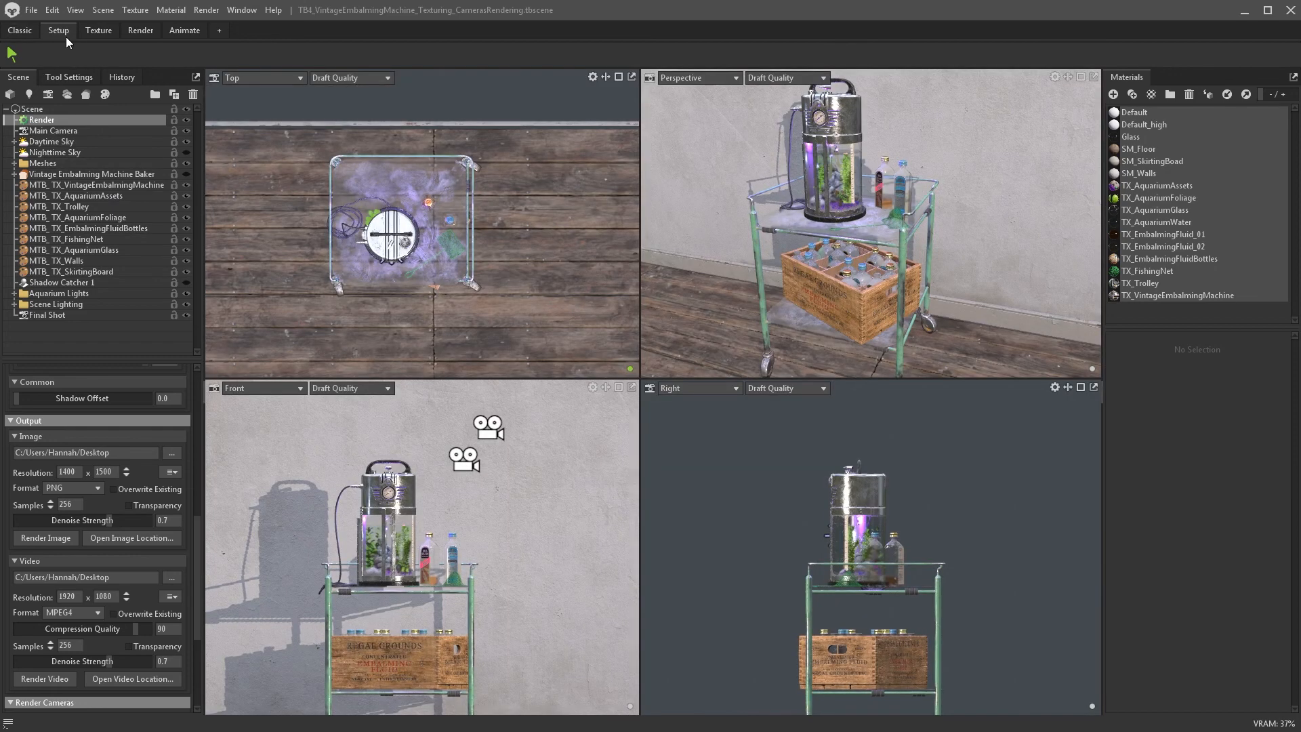
click(493, 436)
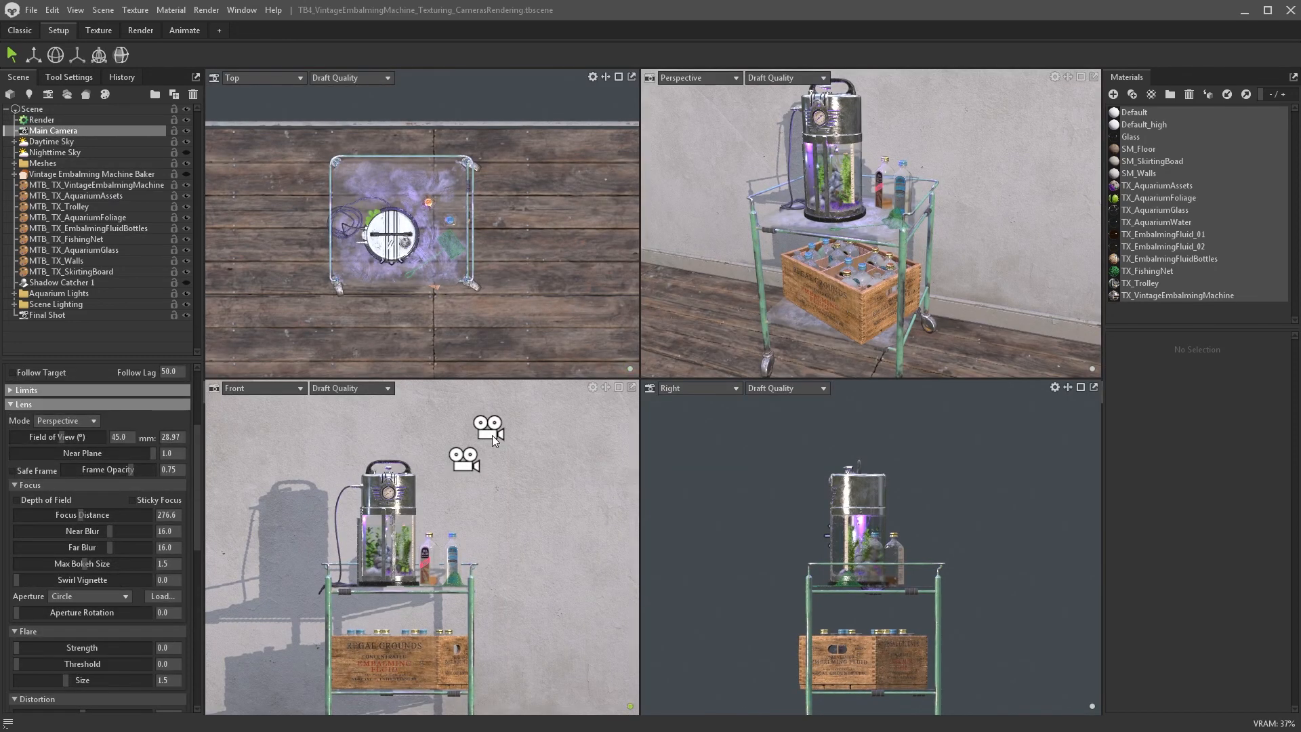
scroll(774, 473, down, 2)
scroll(775, 473, down, 3)
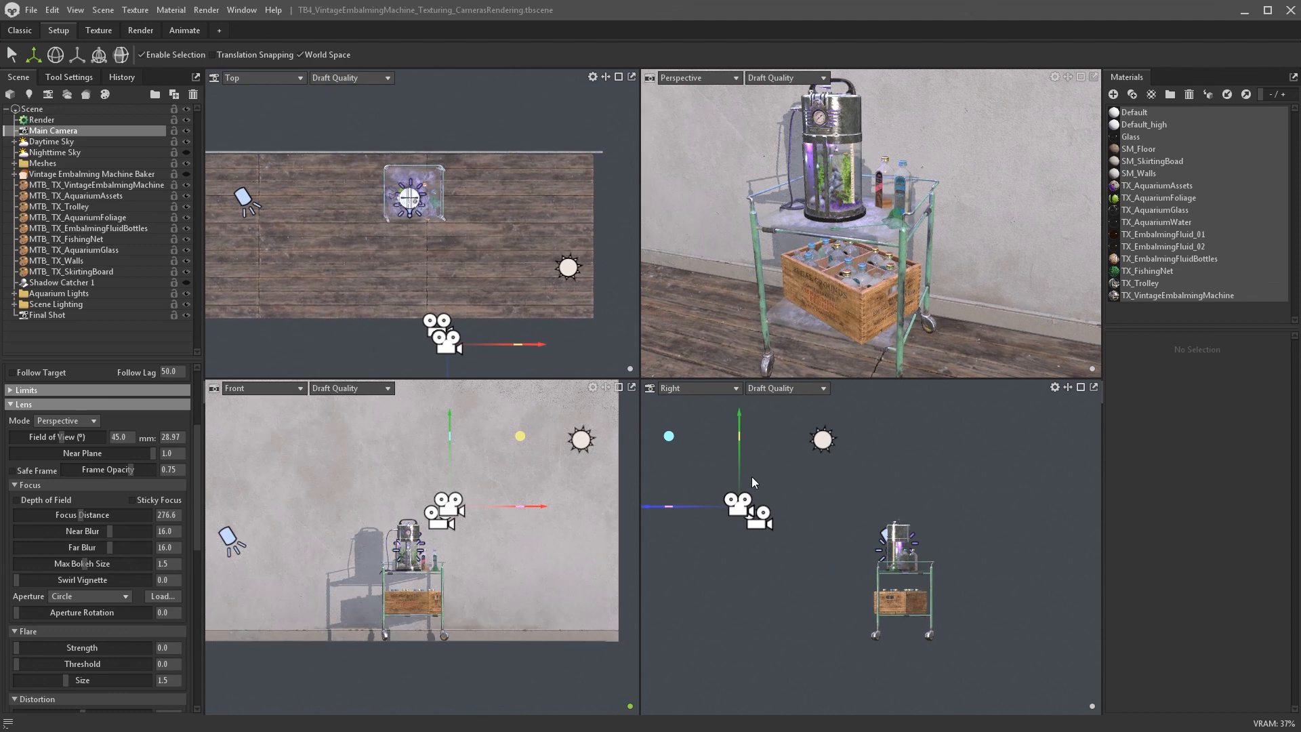
- Set the Final Shot camera's near blur to 0.333 and far blur to 4.199, working in the single-view layout
click(758, 524)
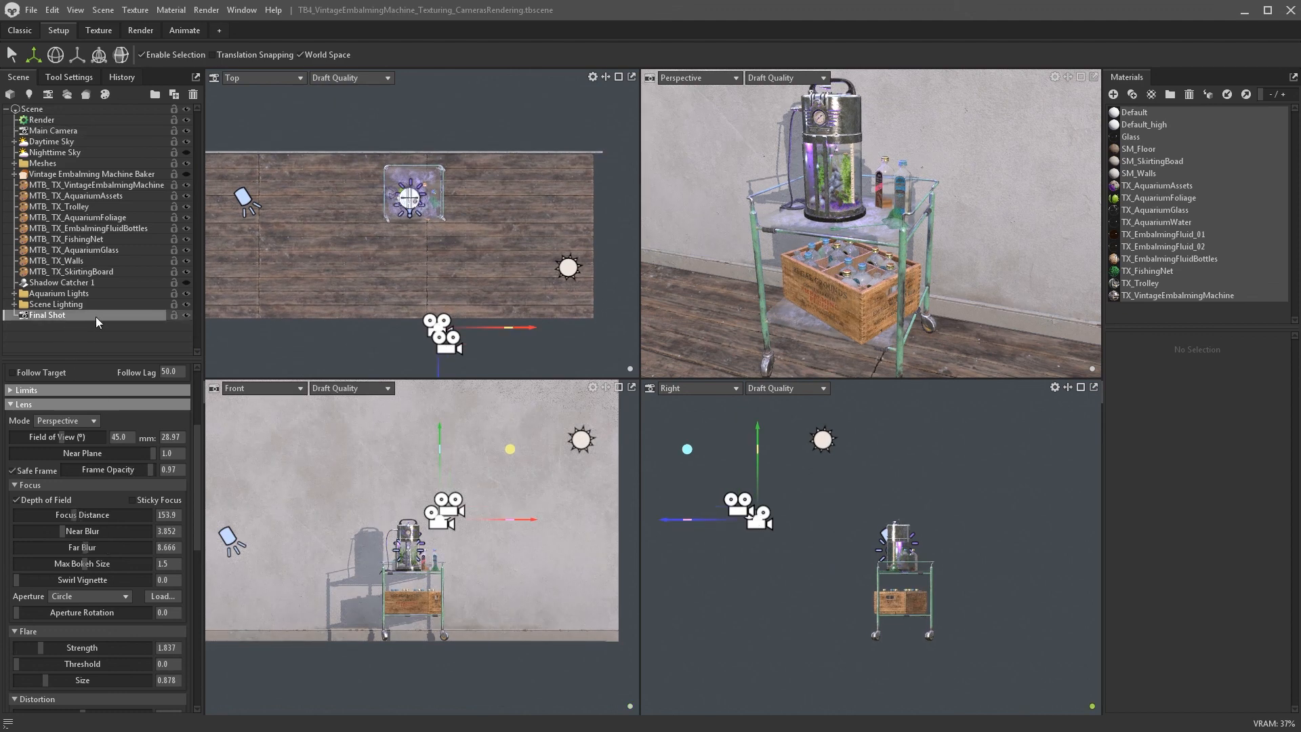
click(19, 30)
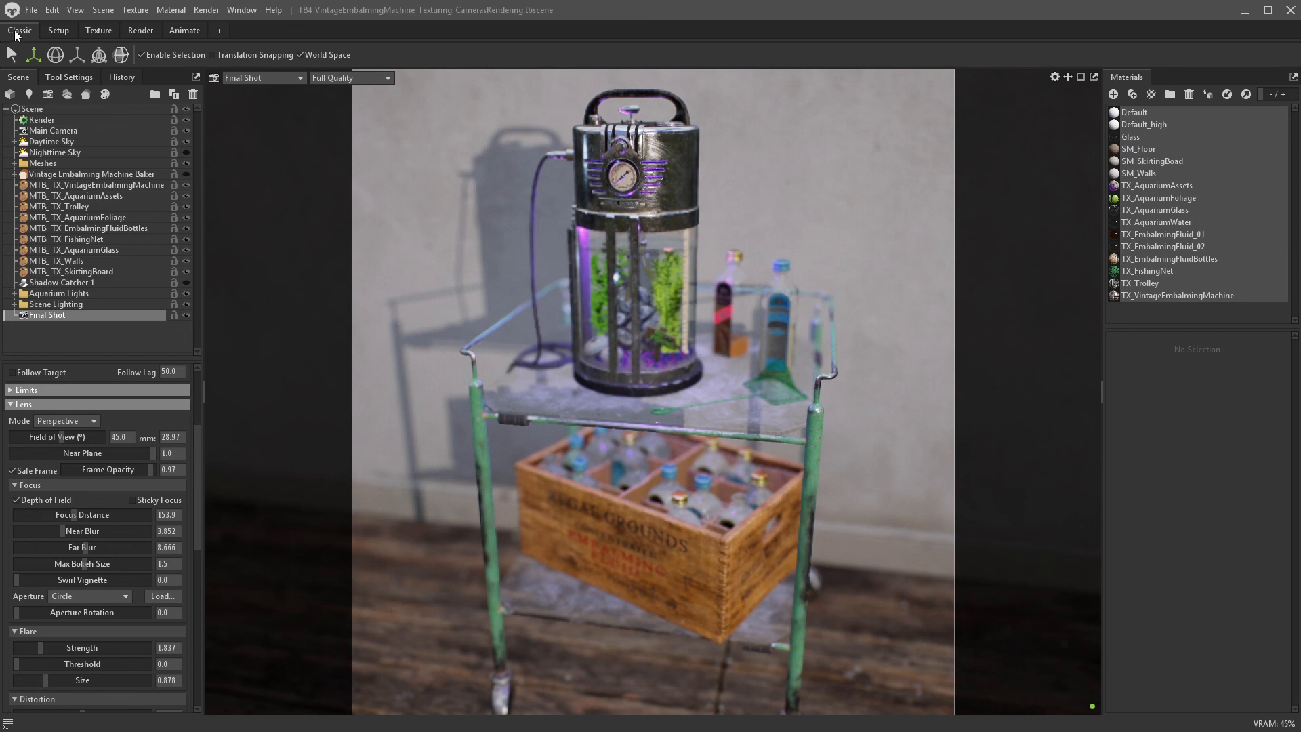
scroll(54, 433, up, 1)
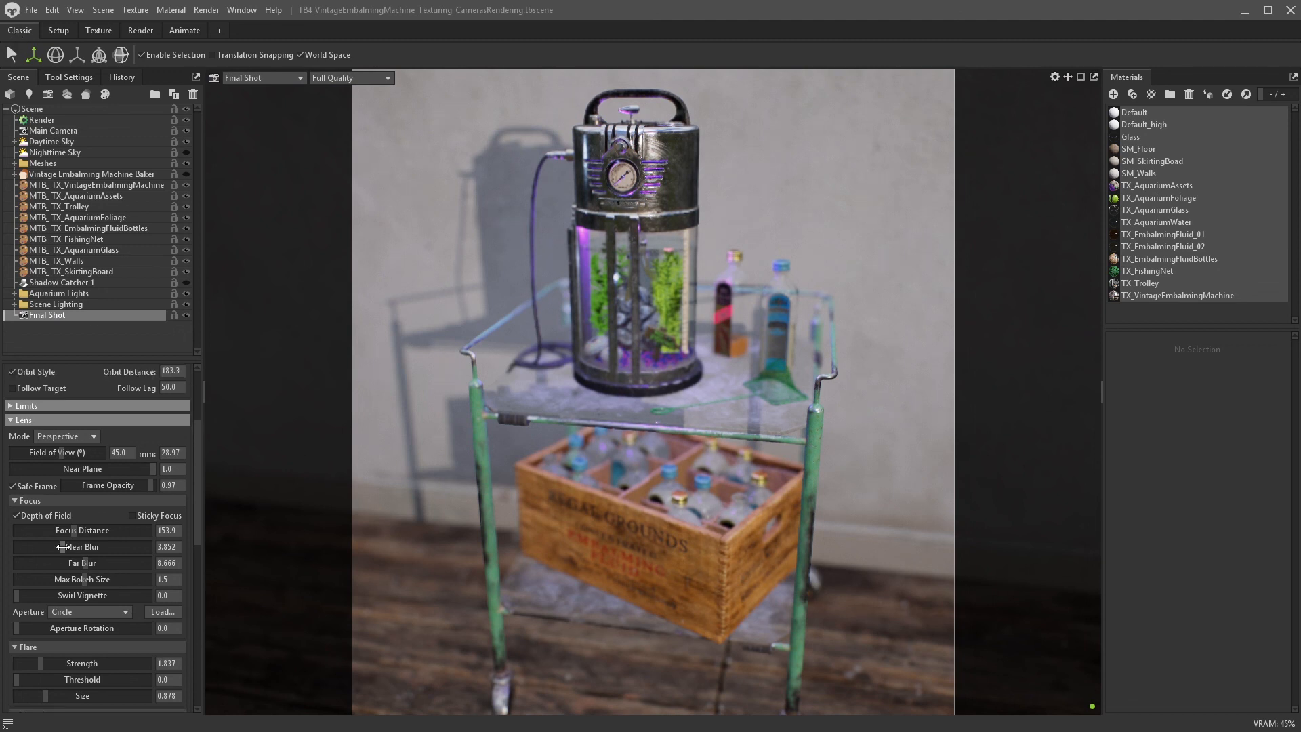
mouse_move(62, 546)
mouse_down()
mouse_move(29, 547)
mouse_move(65, 561)
mouse_up()
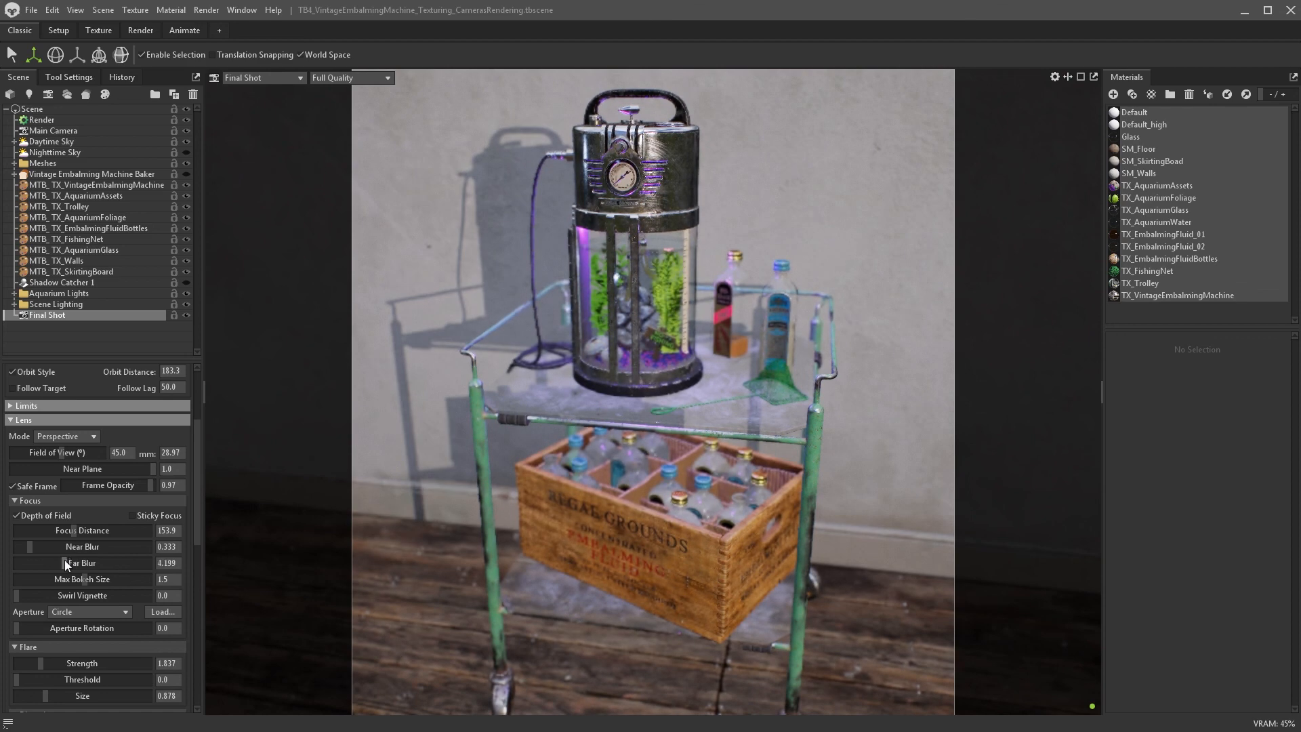
- Set the Final Shot camera's field of view to 37 and reframe the machine and crate within the safe frame
click(120, 452)
text(17)
key(Return)
scroll(648, 437, down, 1)
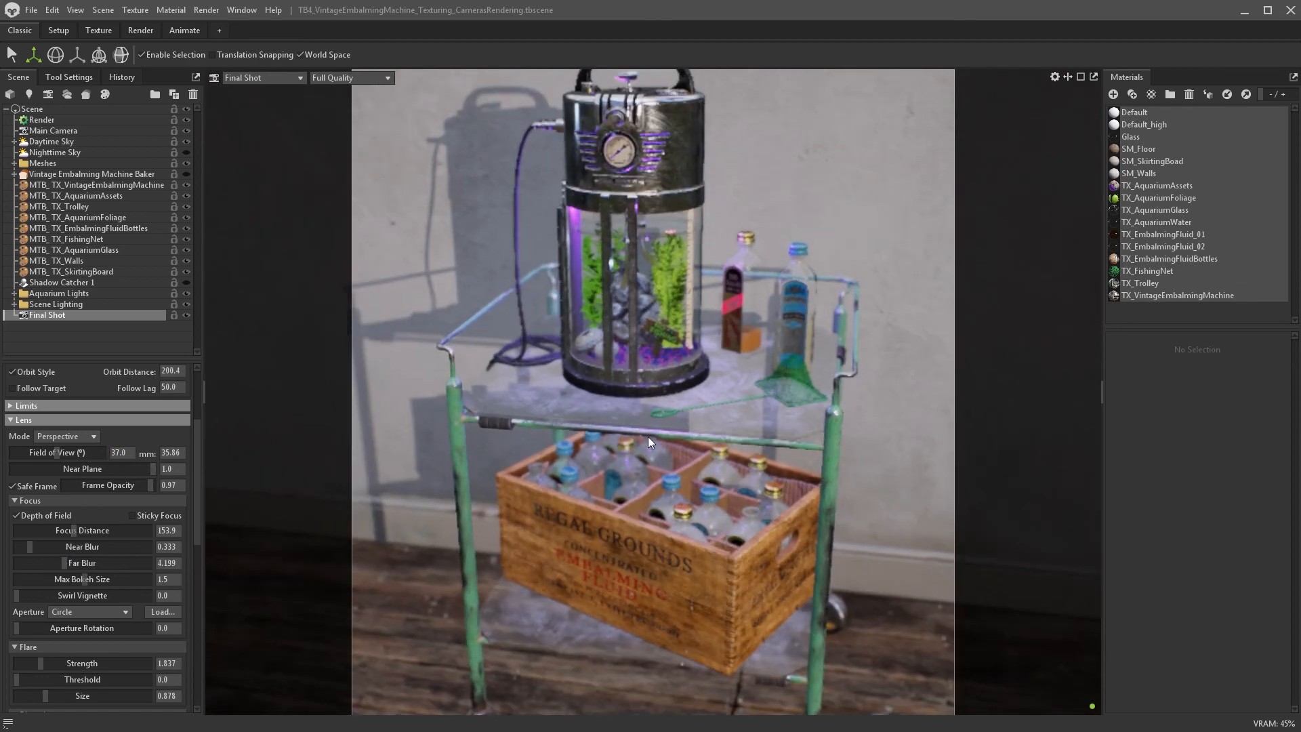
middle_drag(648, 437, 649, 450)
drag(649, 450, 661, 446)
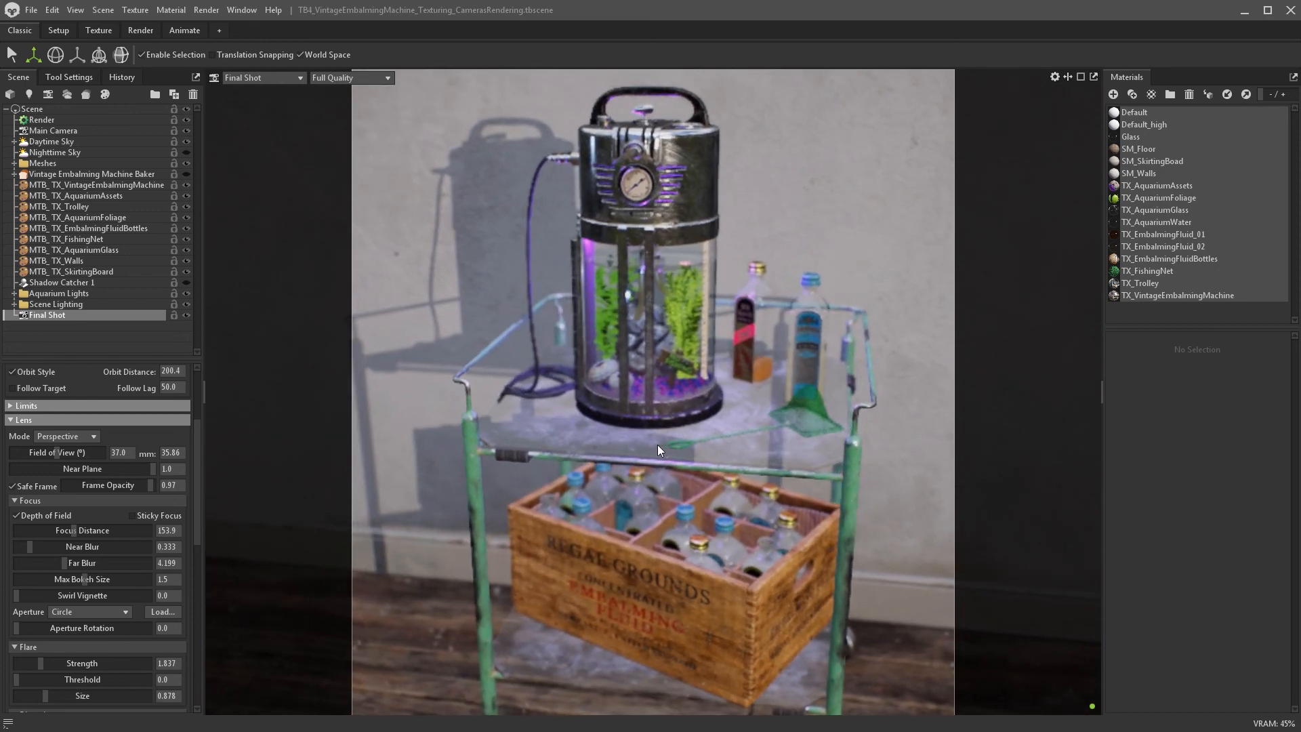
- Focus the camera on the machine's gauge, set far blur to 2.802, and fine-tune the framing
ctrl+click(637, 182)
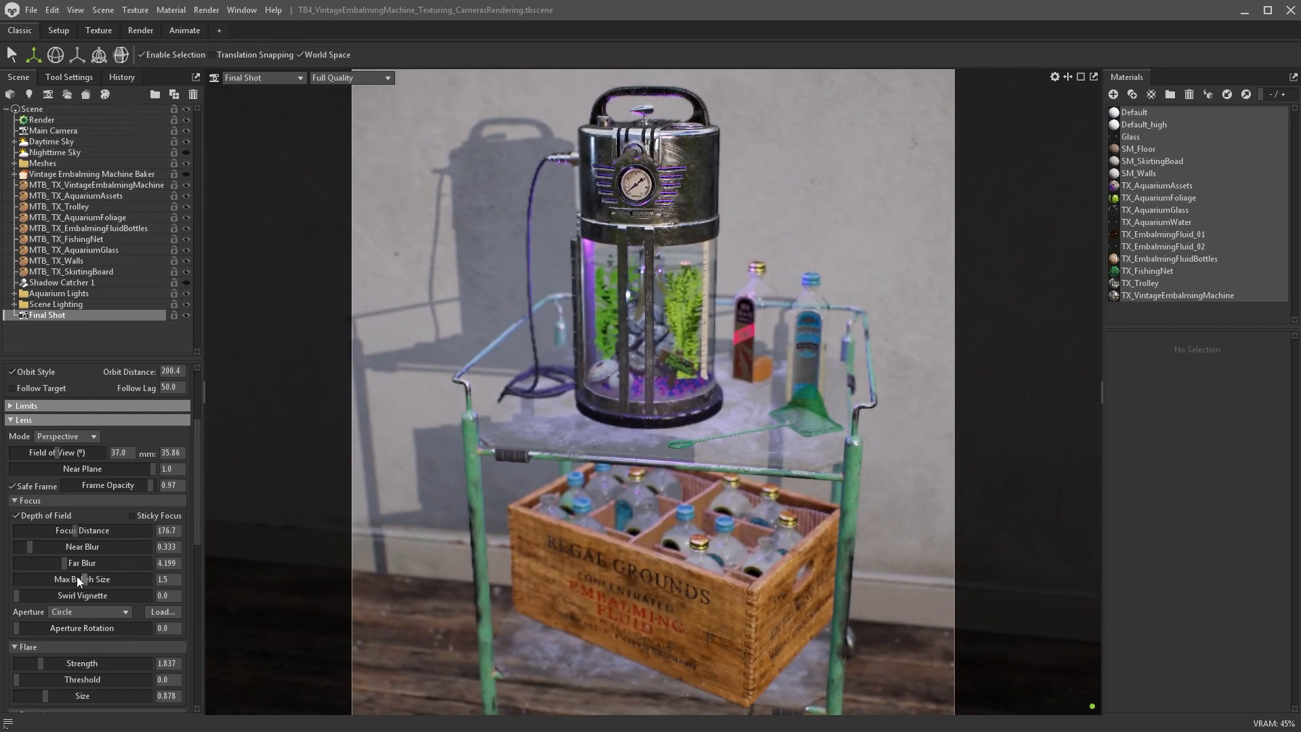
drag(62, 562, 55, 561)
drag(673, 519, 665, 518)
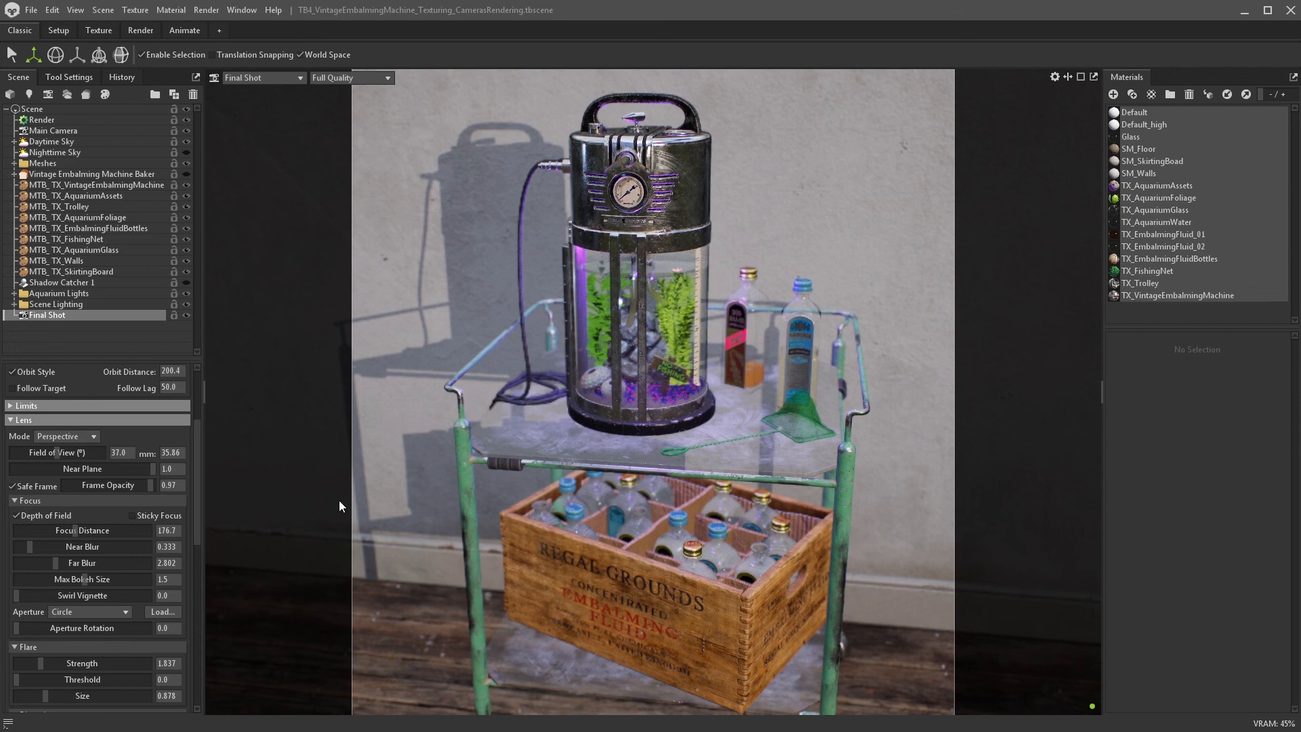
- Add Final Shot to the Render object's render cameras and remove Main Camera from the list
click(60, 122)
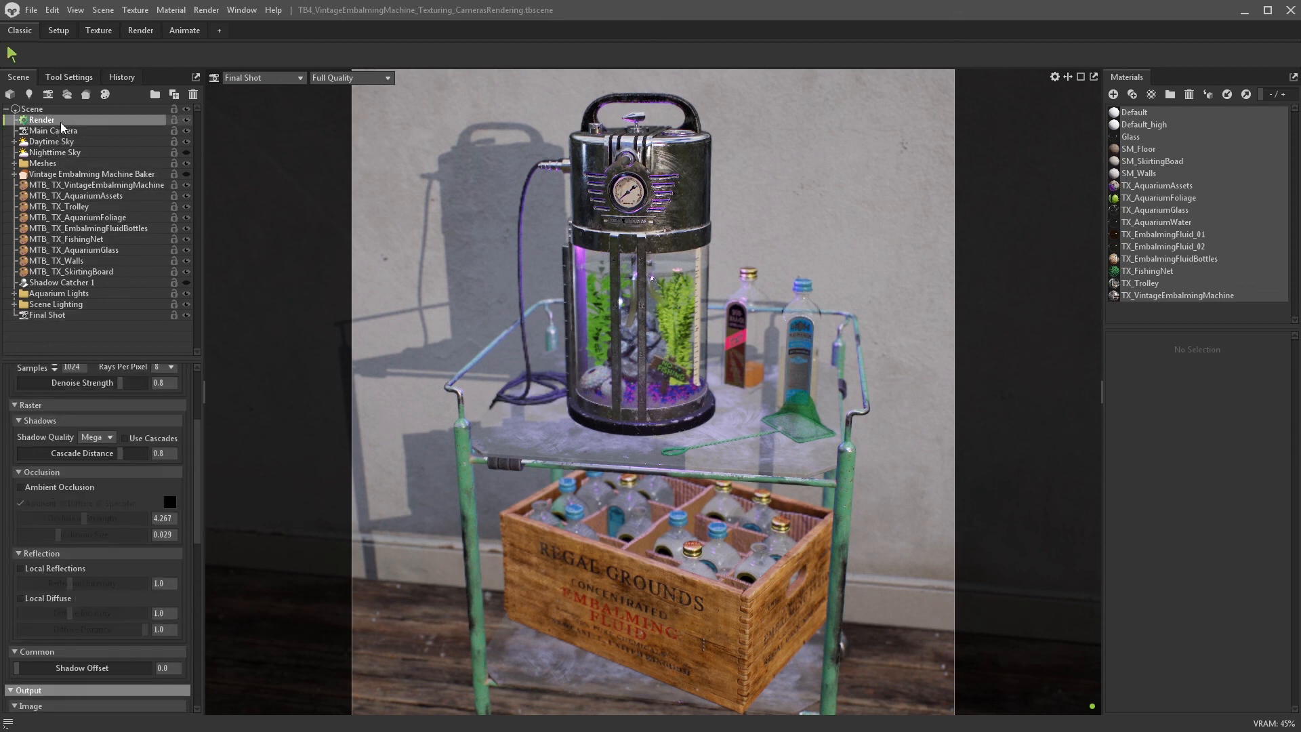
scroll(200, 505, down, 10)
scroll(200, 506, down, 8)
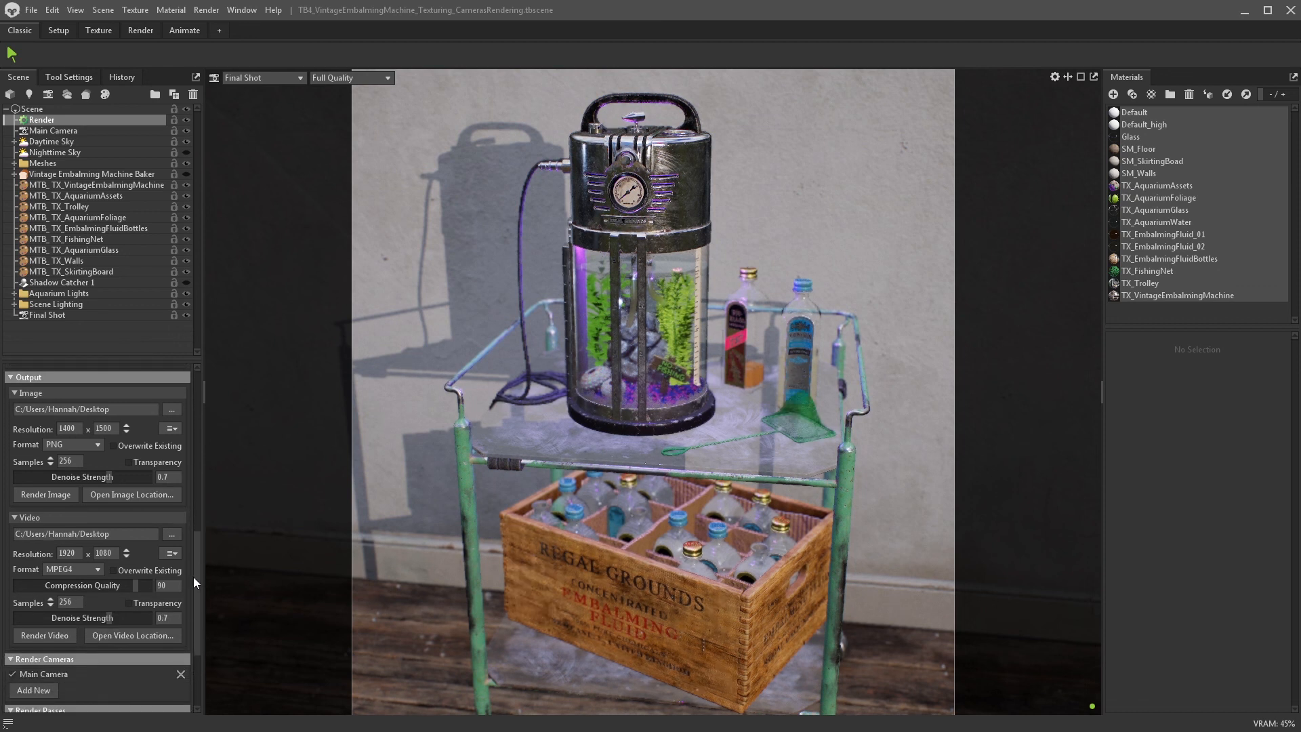
scroll(193, 576, down, 3)
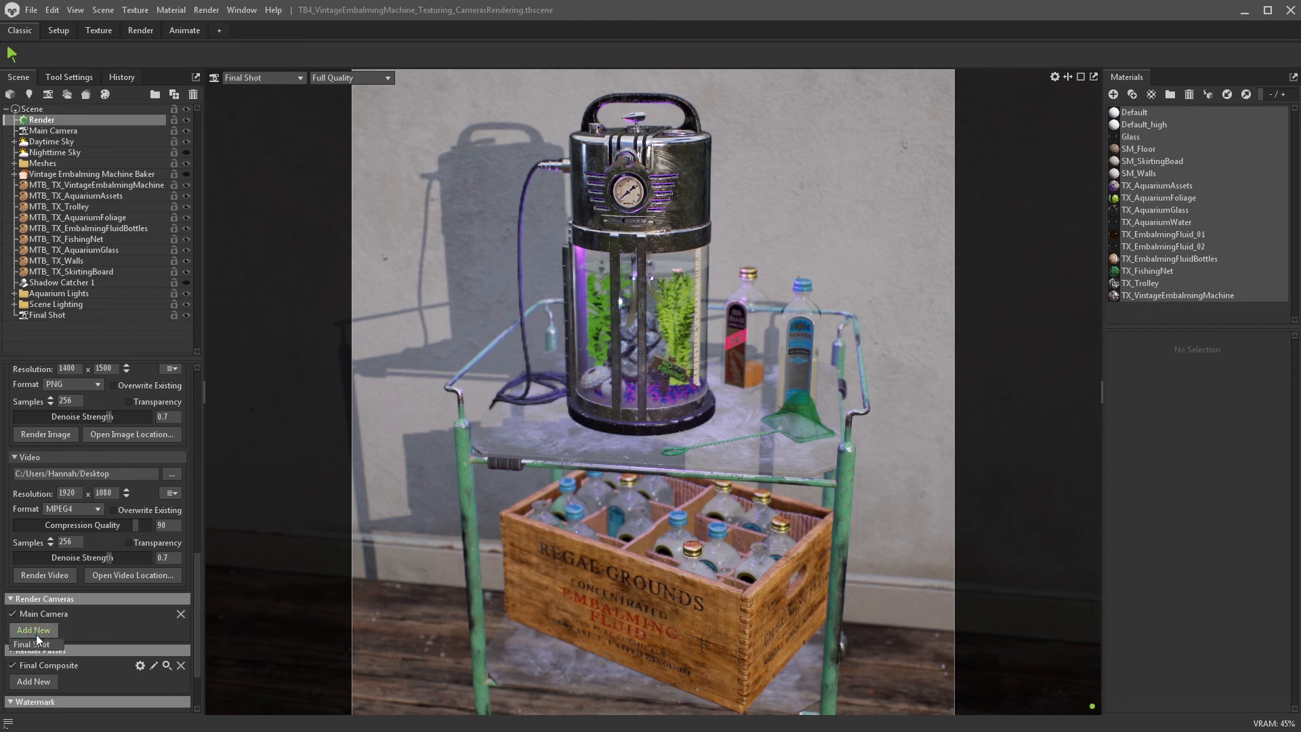
click(54, 644)
scroll(181, 659, up, 5)
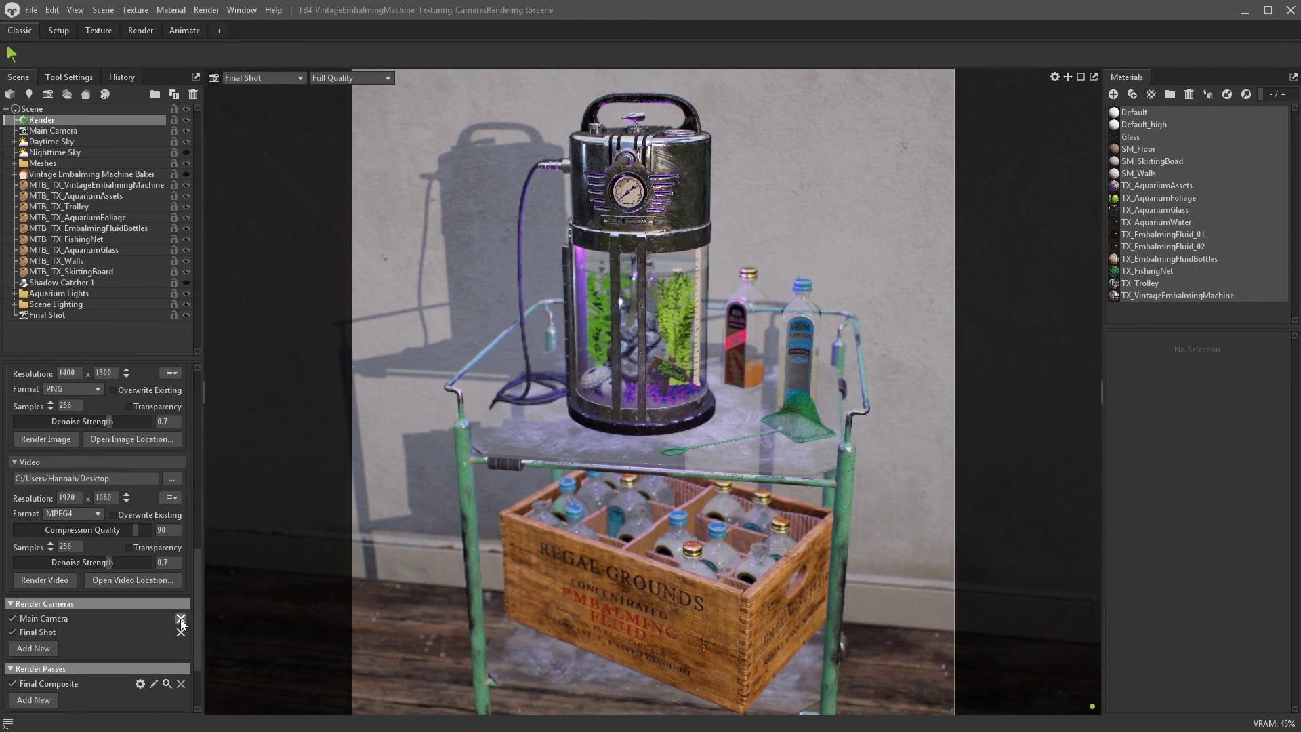
scroll(194, 610, down, 5)
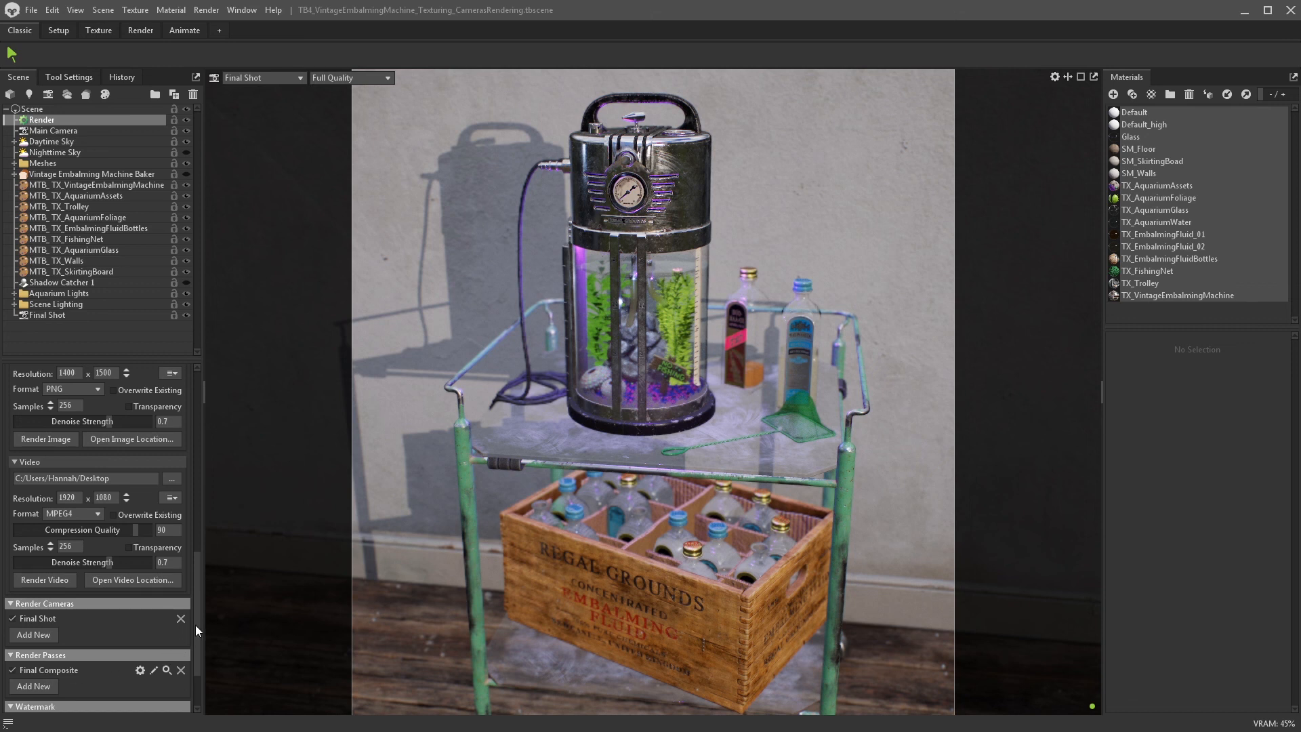
- Add a Wireframe pass to the render passes alongside Final Composite
scroll(195, 631, down, 2)
click(42, 624)
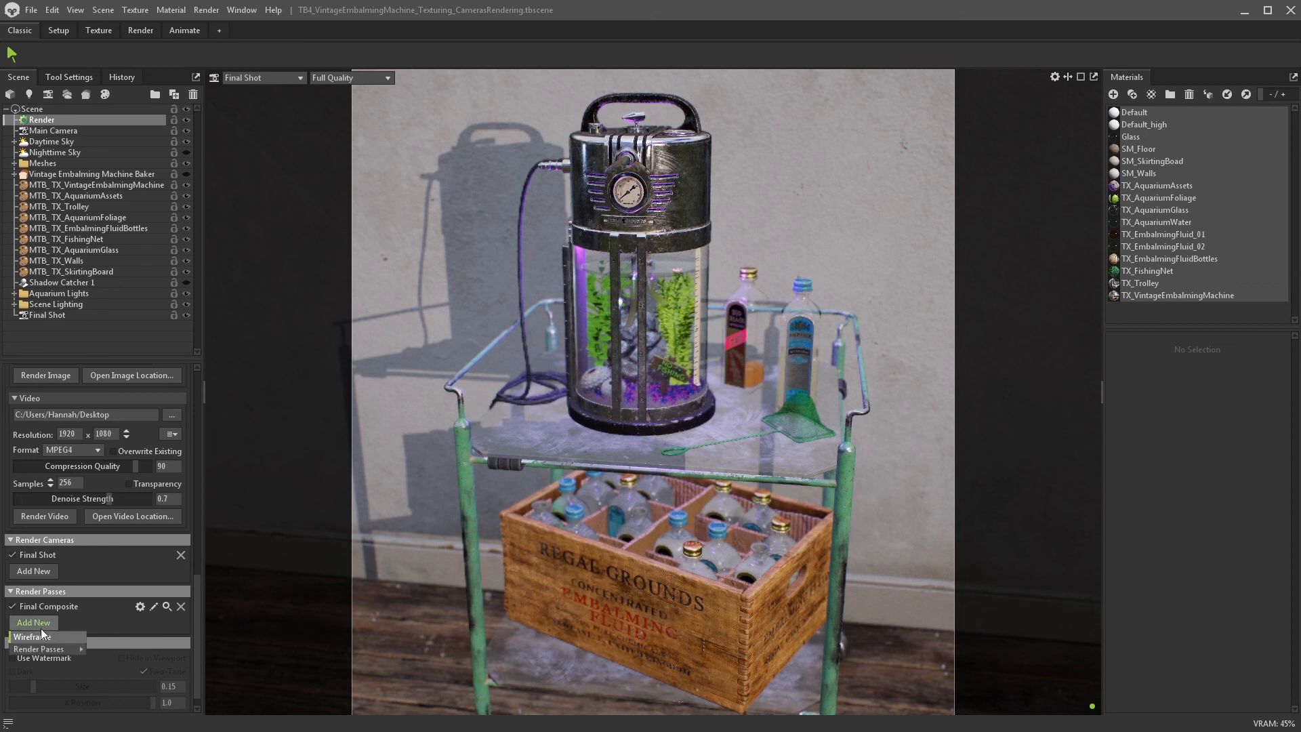
mouse_move(45, 649)
mouse_move(122, 651)
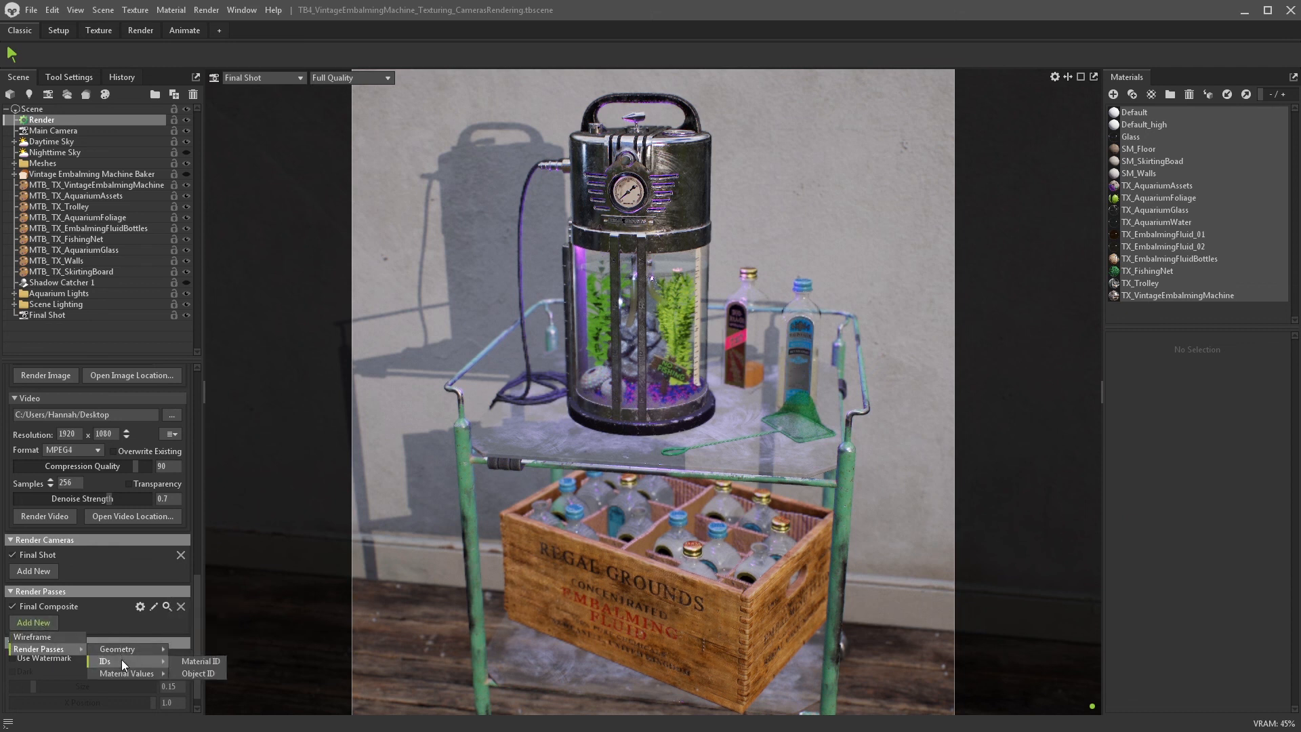
mouse_move(122, 674)
click(50, 640)
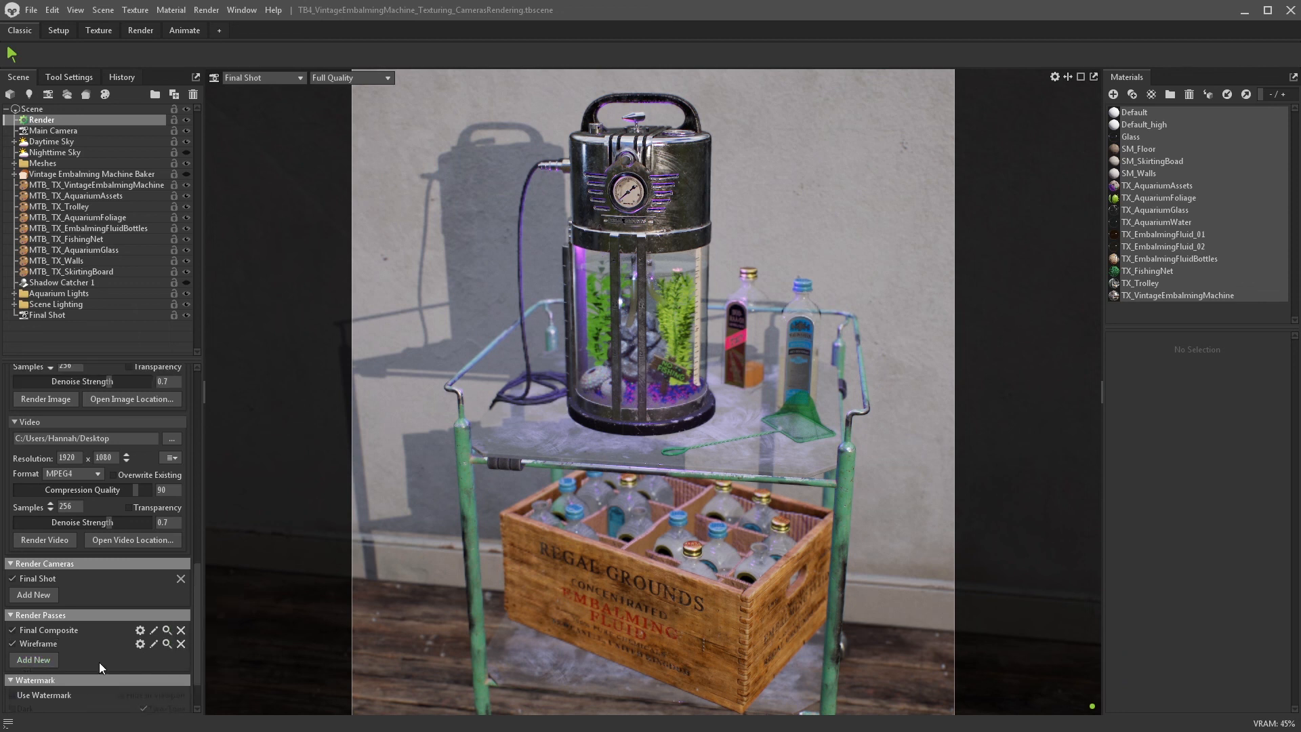
- Raise the ray tracing bounces in the render lighting settings to 4
drag(193, 640, 197, 600)
scroll(198, 540, up, 1)
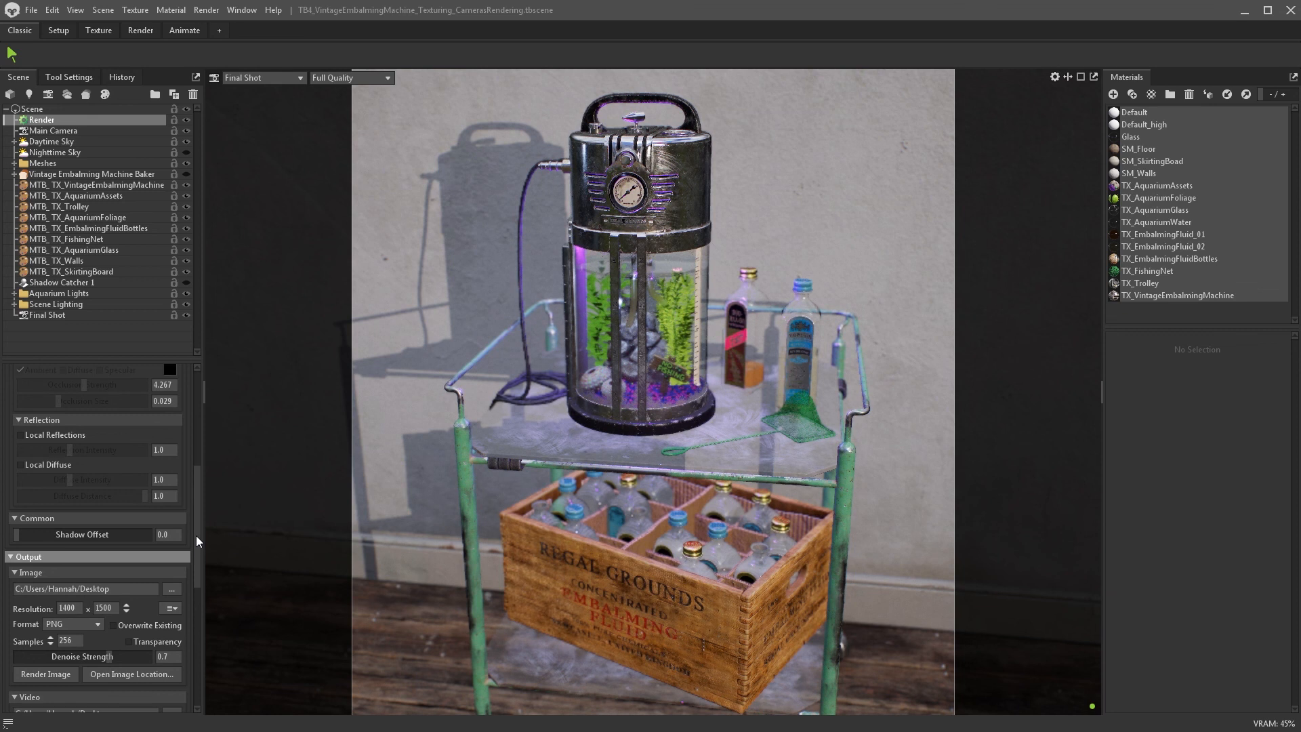
scroll(198, 538, up, 8)
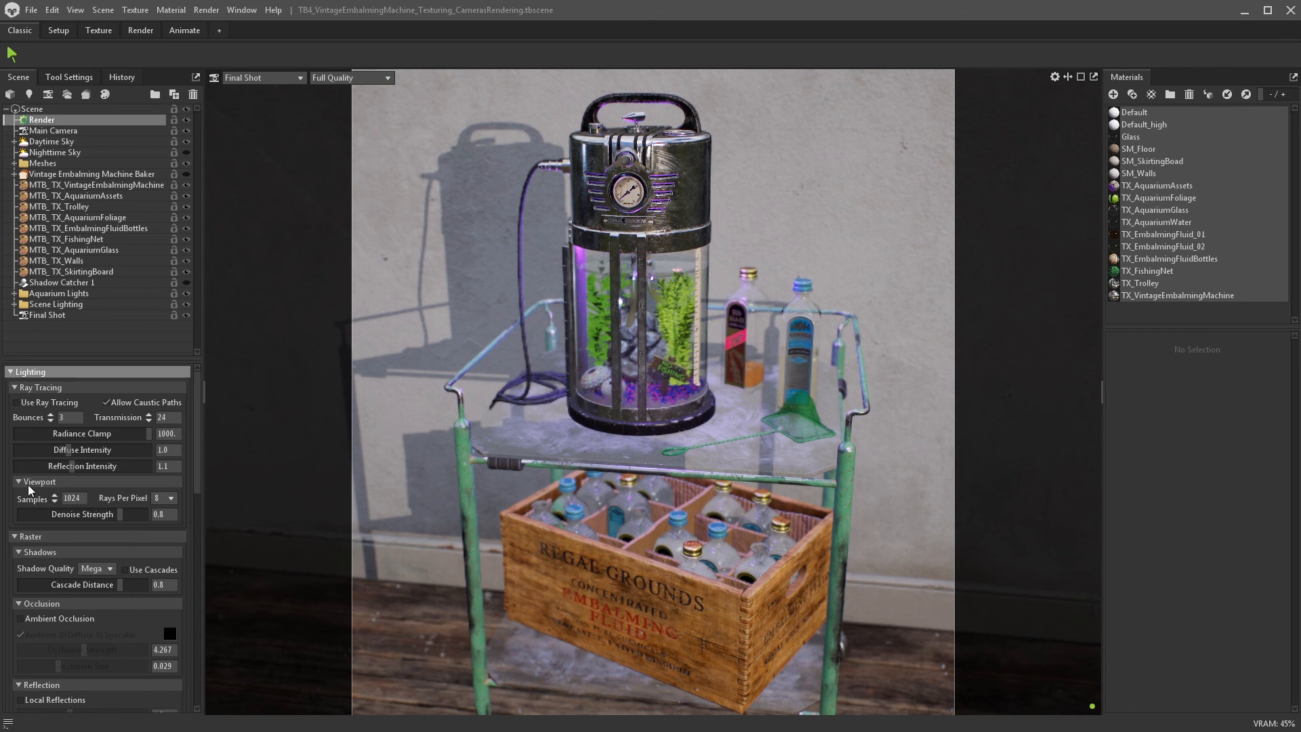
click(51, 415)
- Set the image output file to FinalShot_01 as Portable Network Graphics in the Embalmer project's Renders folder
drag(199, 419, 189, 523)
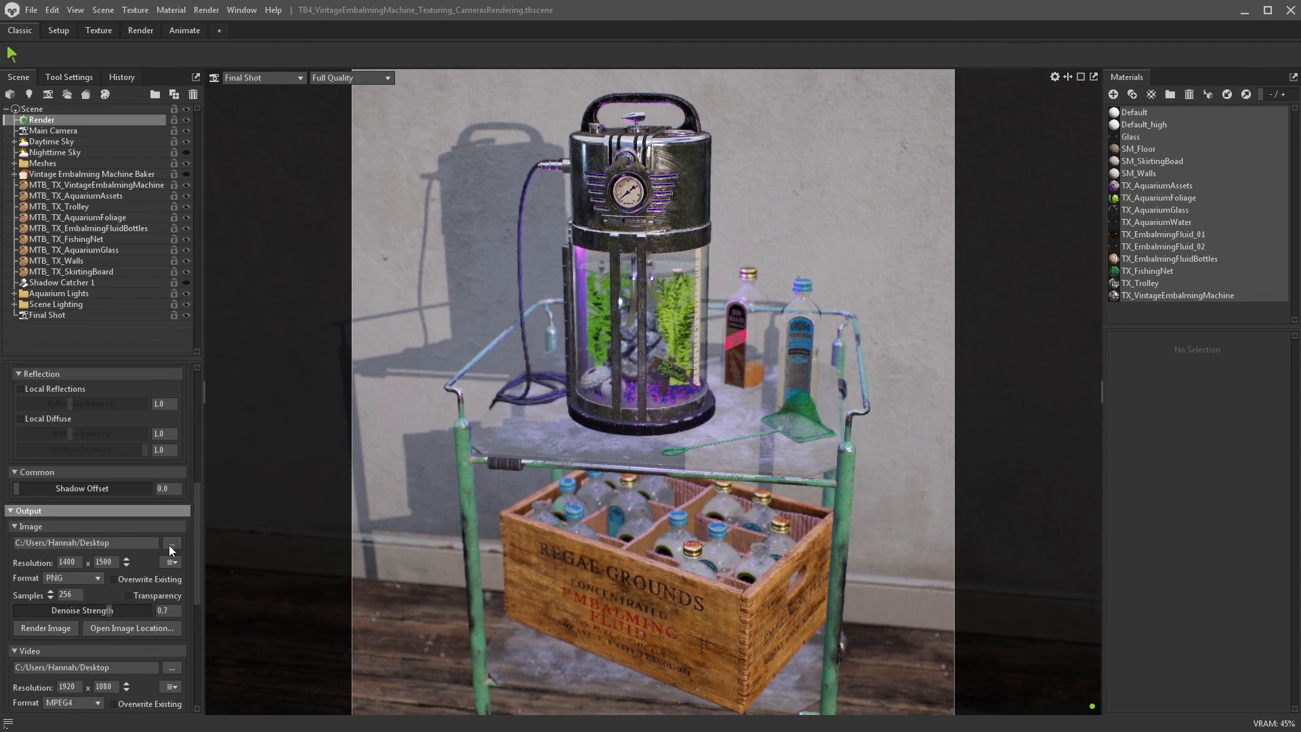
click(171, 544)
text(Final)
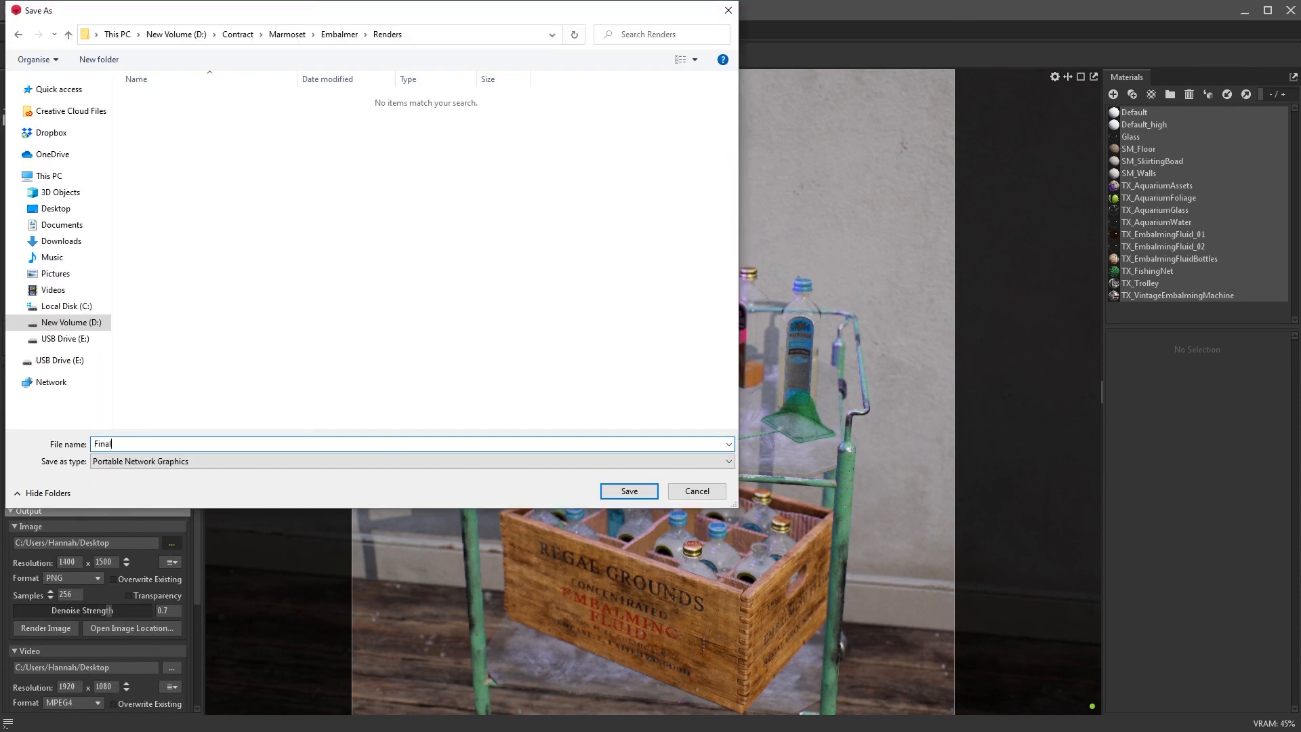
text(Shot_01)
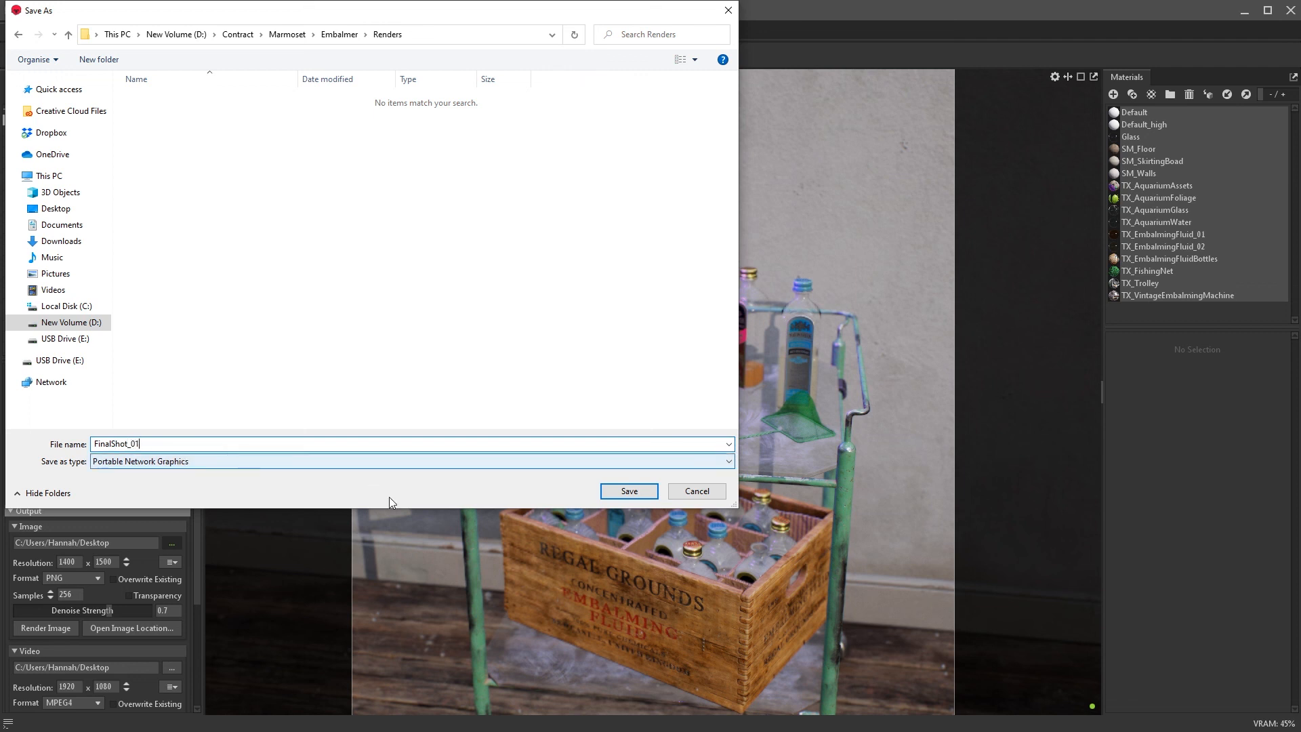
click(637, 461)
click(642, 476)
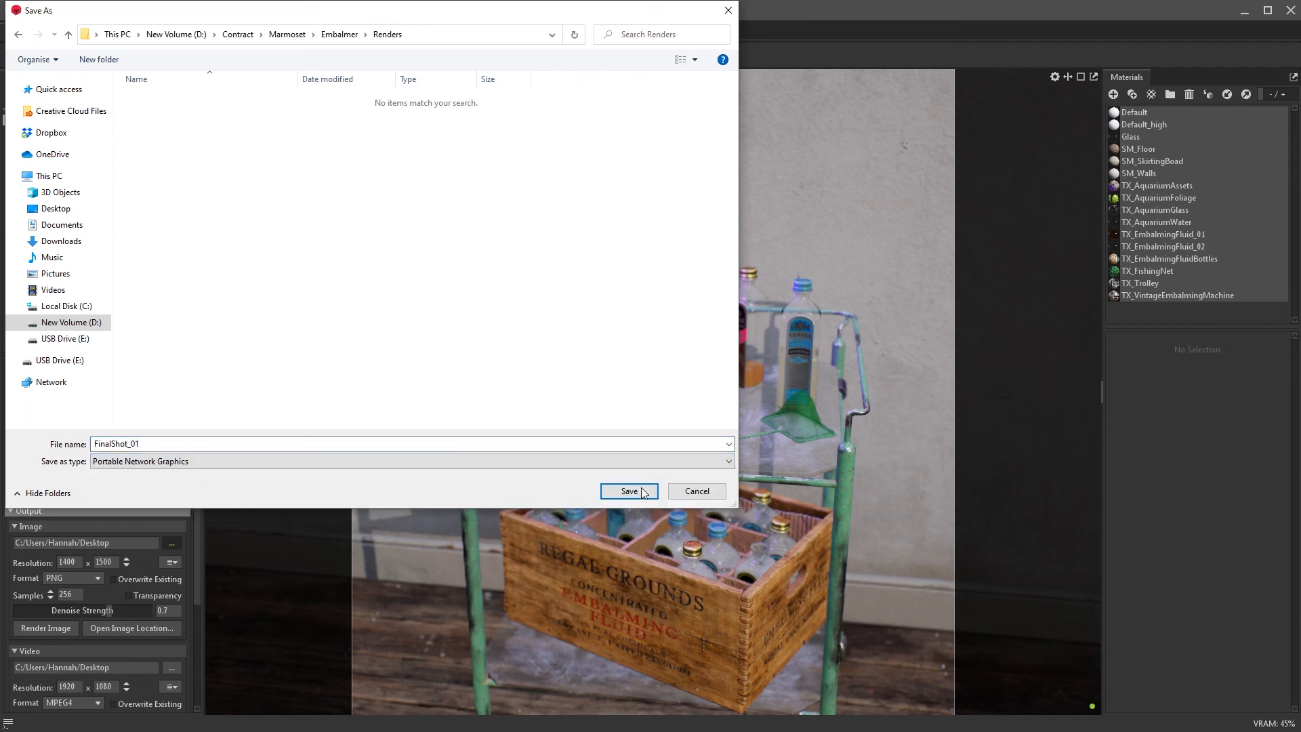
click(641, 491)
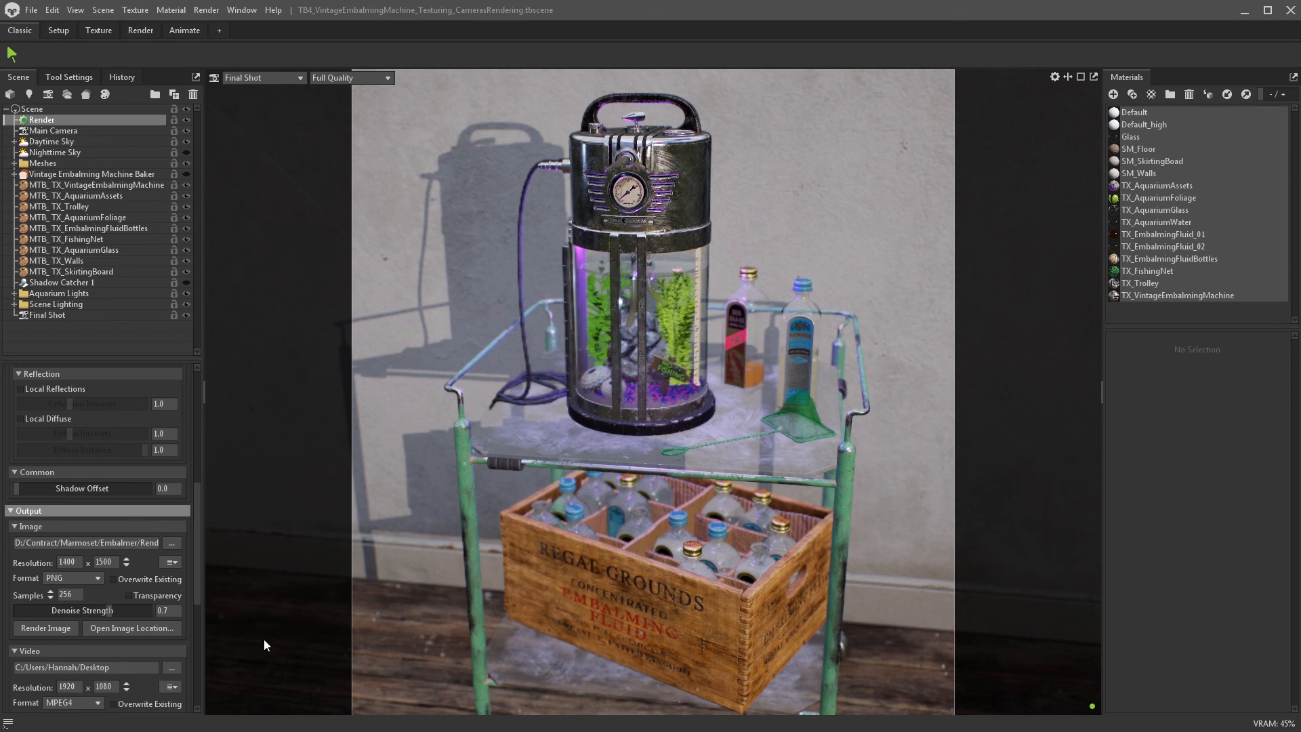
- Set the image output samples to 2048 and the denoise strength to 0.75
click(50, 592)
text(5)
key(Return)
- Set the ray tracing viewport samples to 128 and the rays per pixel to 2
drag(197, 591, 195, 479)
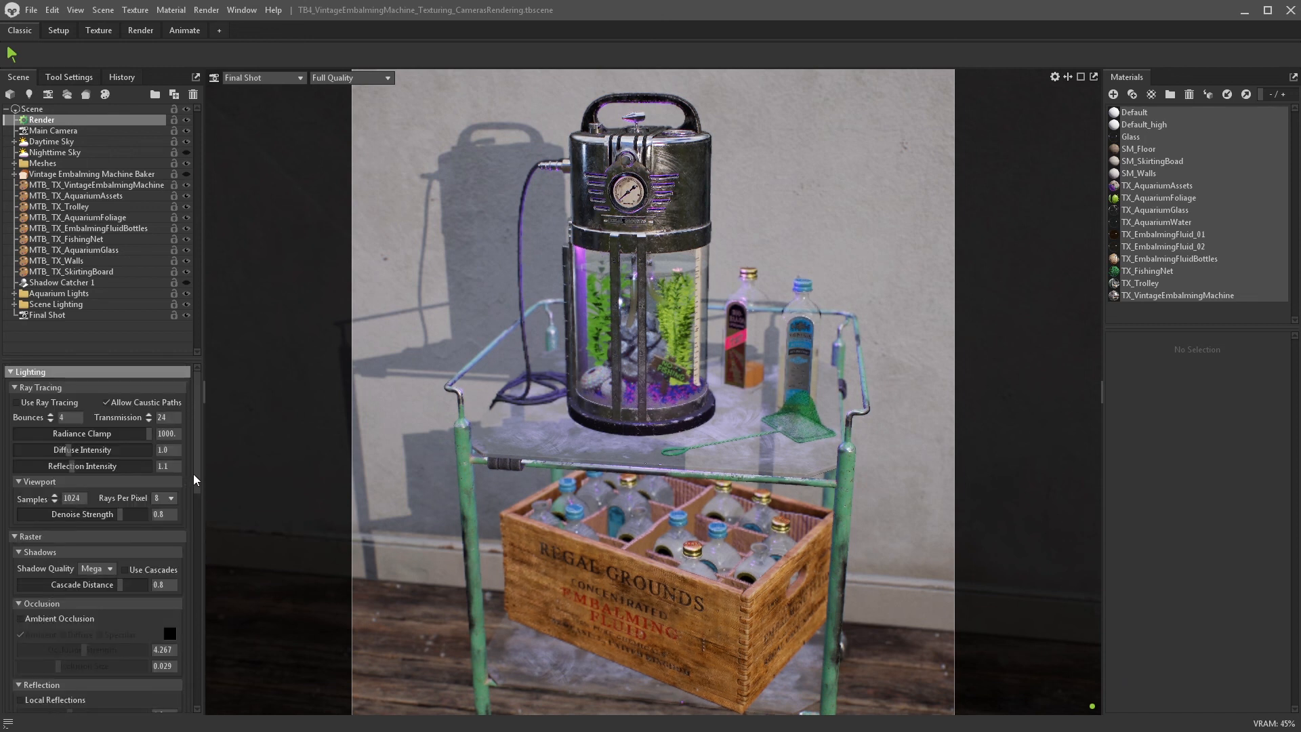
click(54, 503)
click(166, 498)
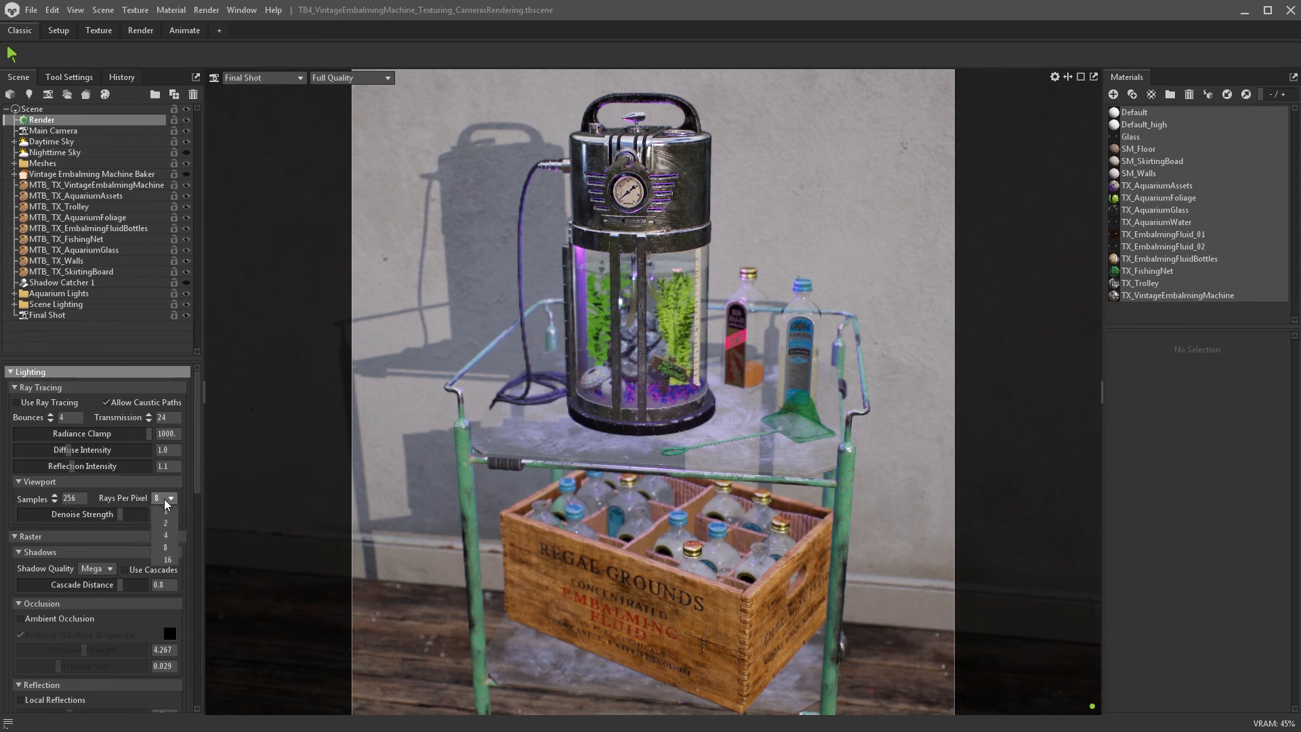
click(164, 524)
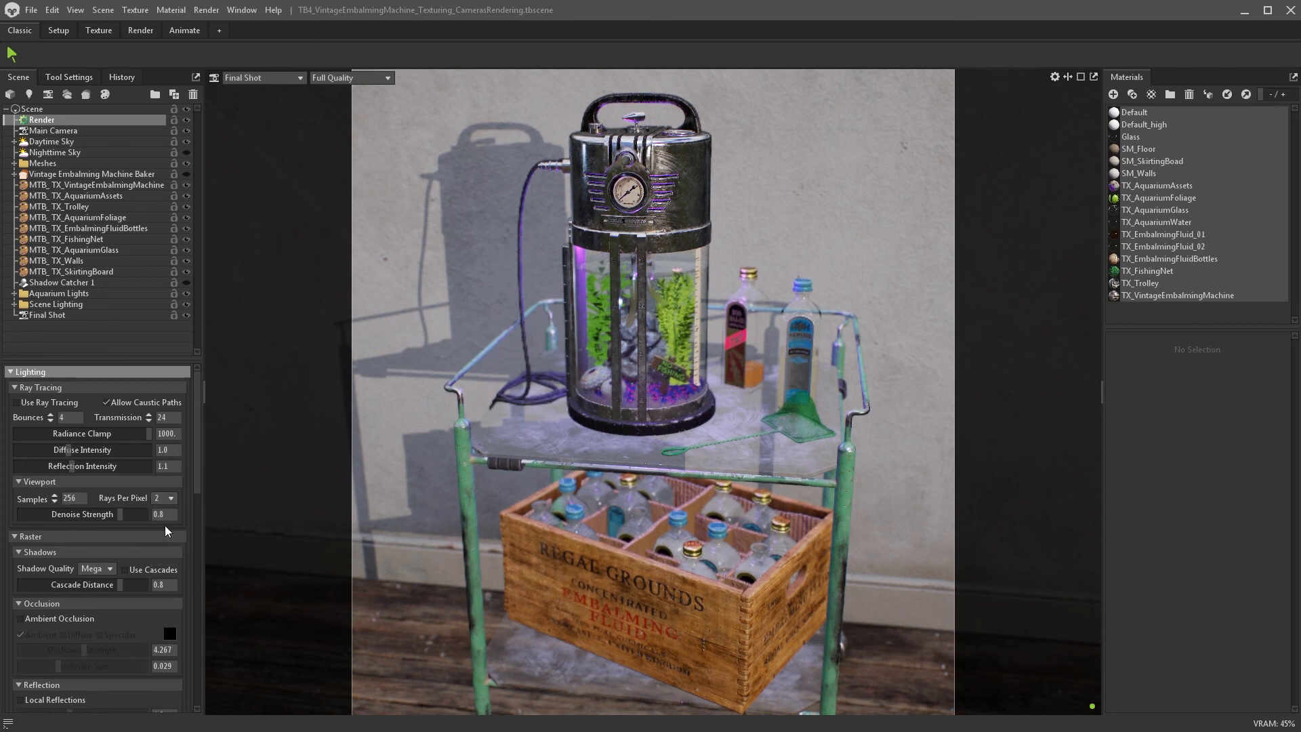
click(55, 502)
- Enable ray tracing for the scene and start rendering the final image
click(17, 402)
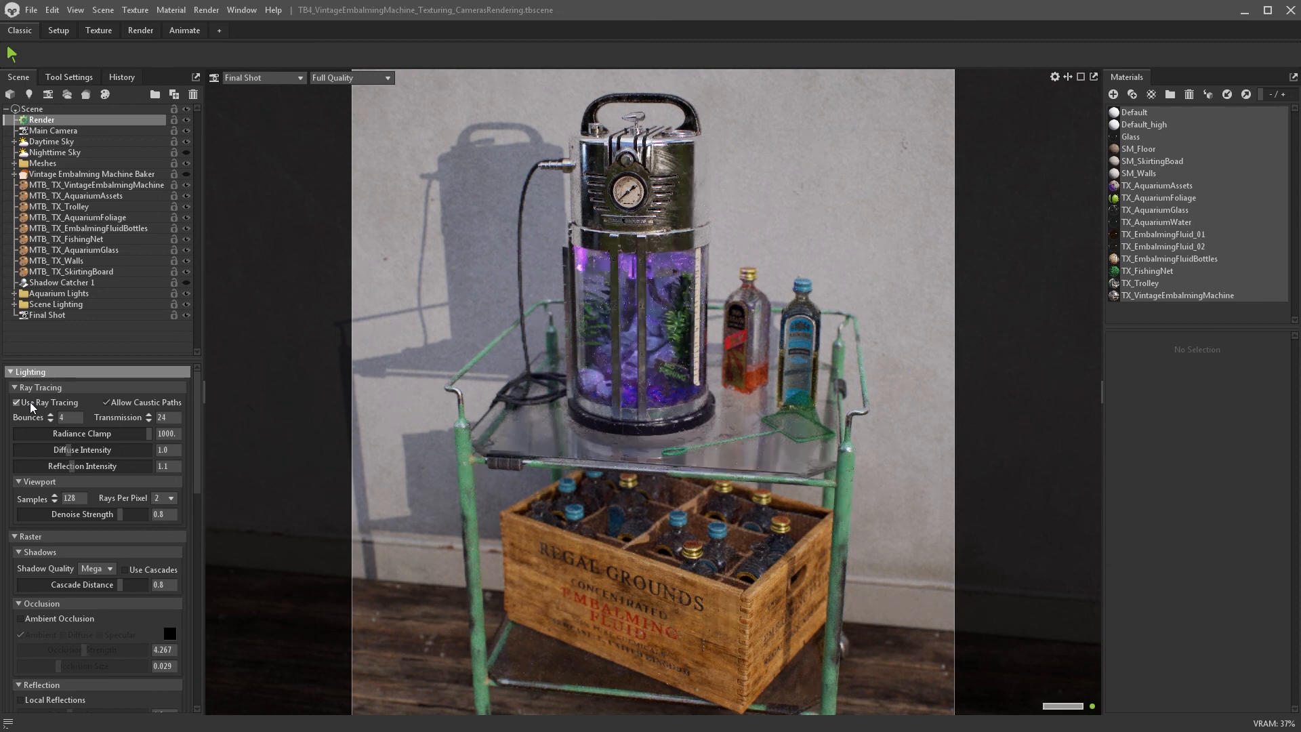
drag(195, 451, 193, 535)
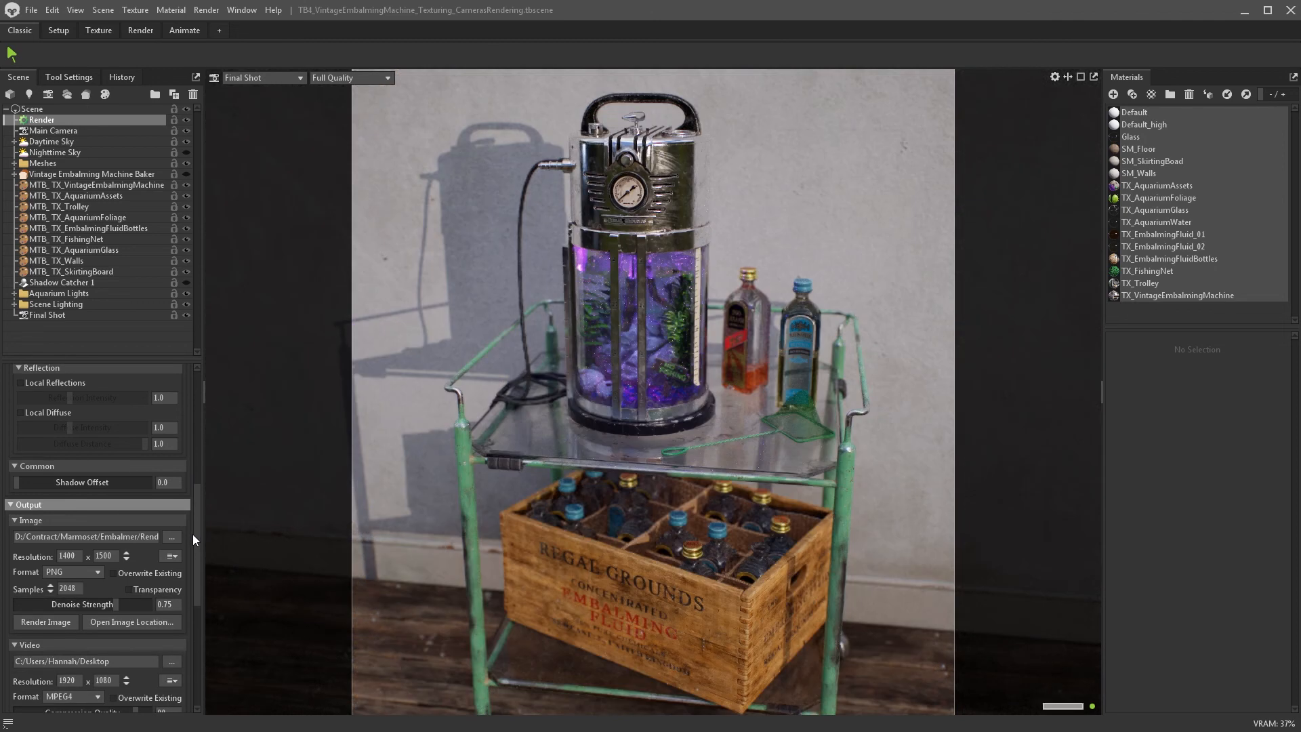
click(44, 622)
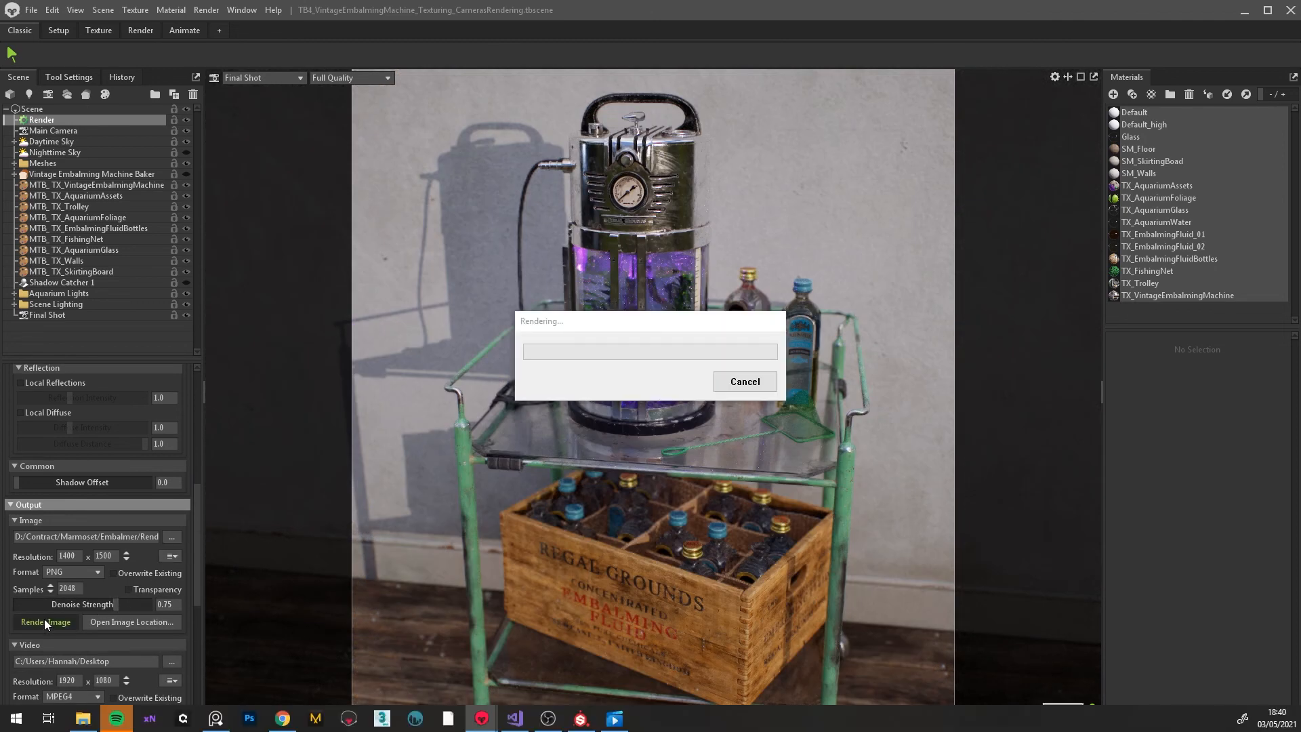